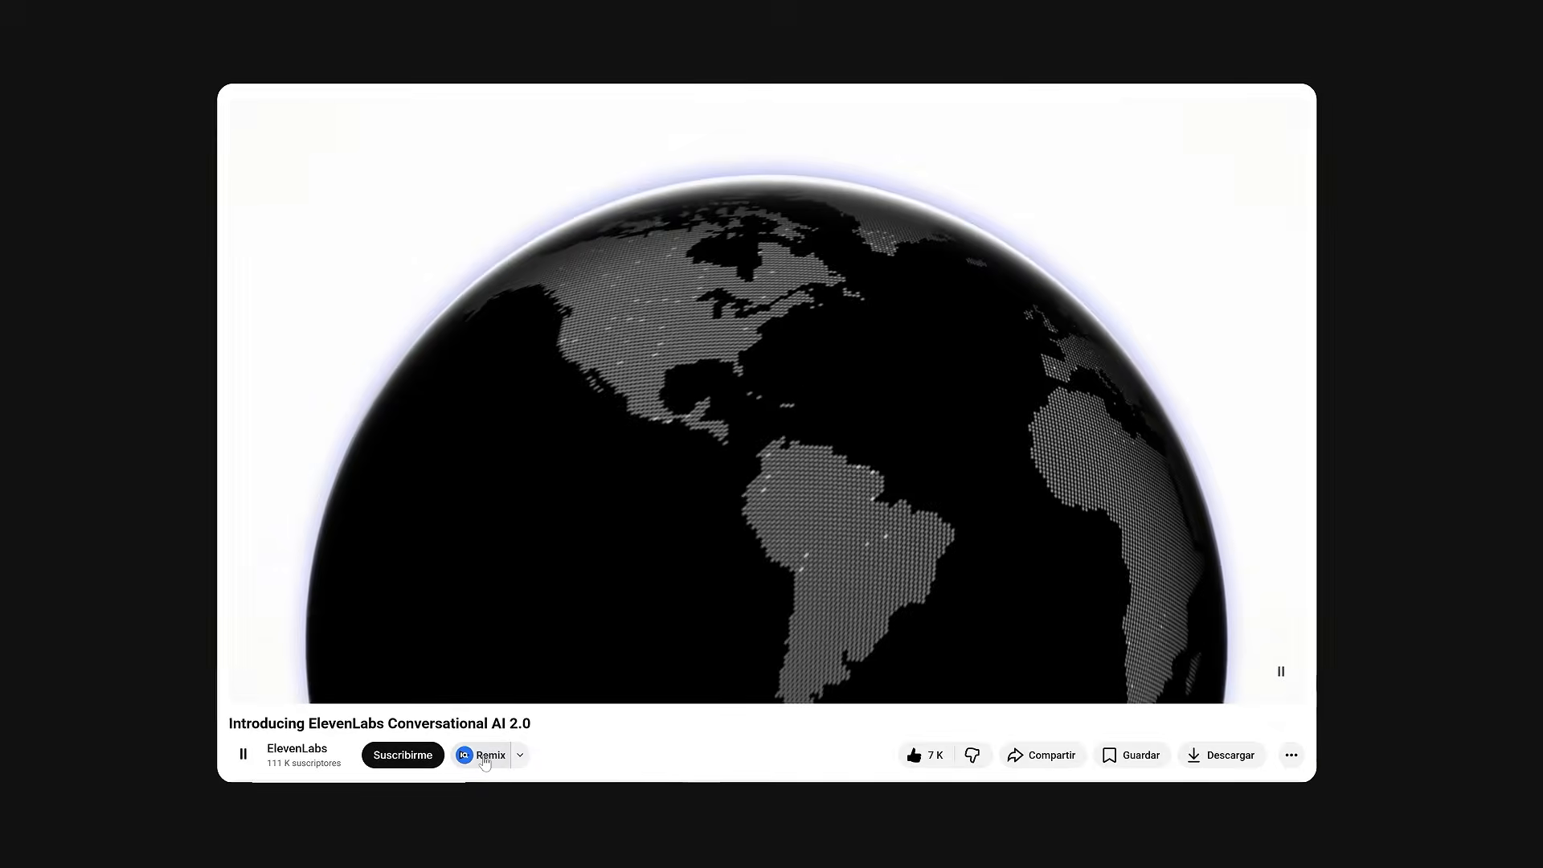
Subscribe to the ElevenLabs channel and set its notification preference
left_click(412, 758)
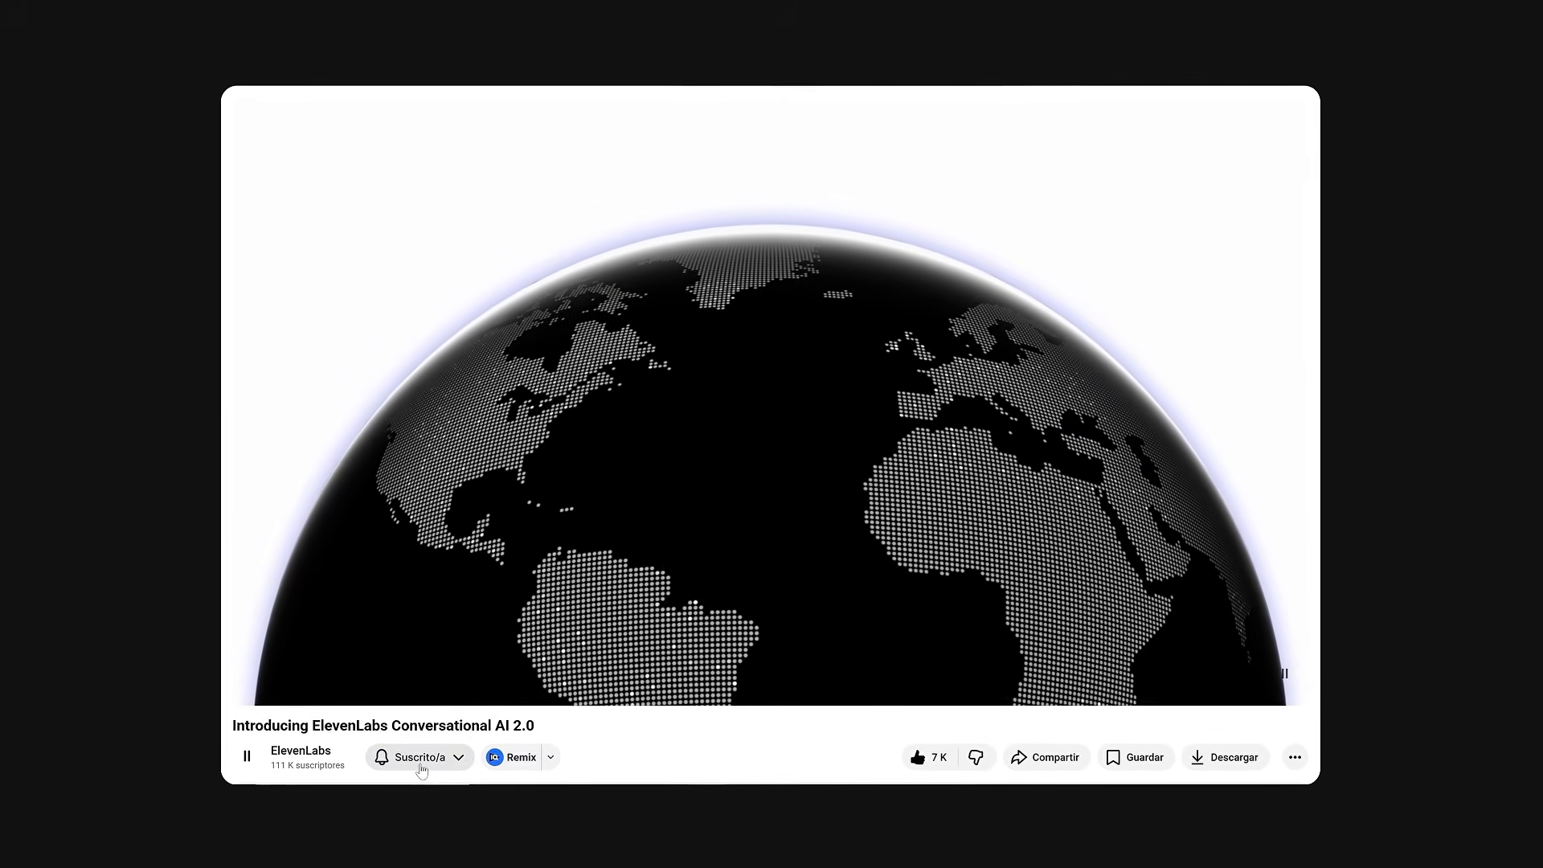
left_click(420, 764)
left_click(432, 653)
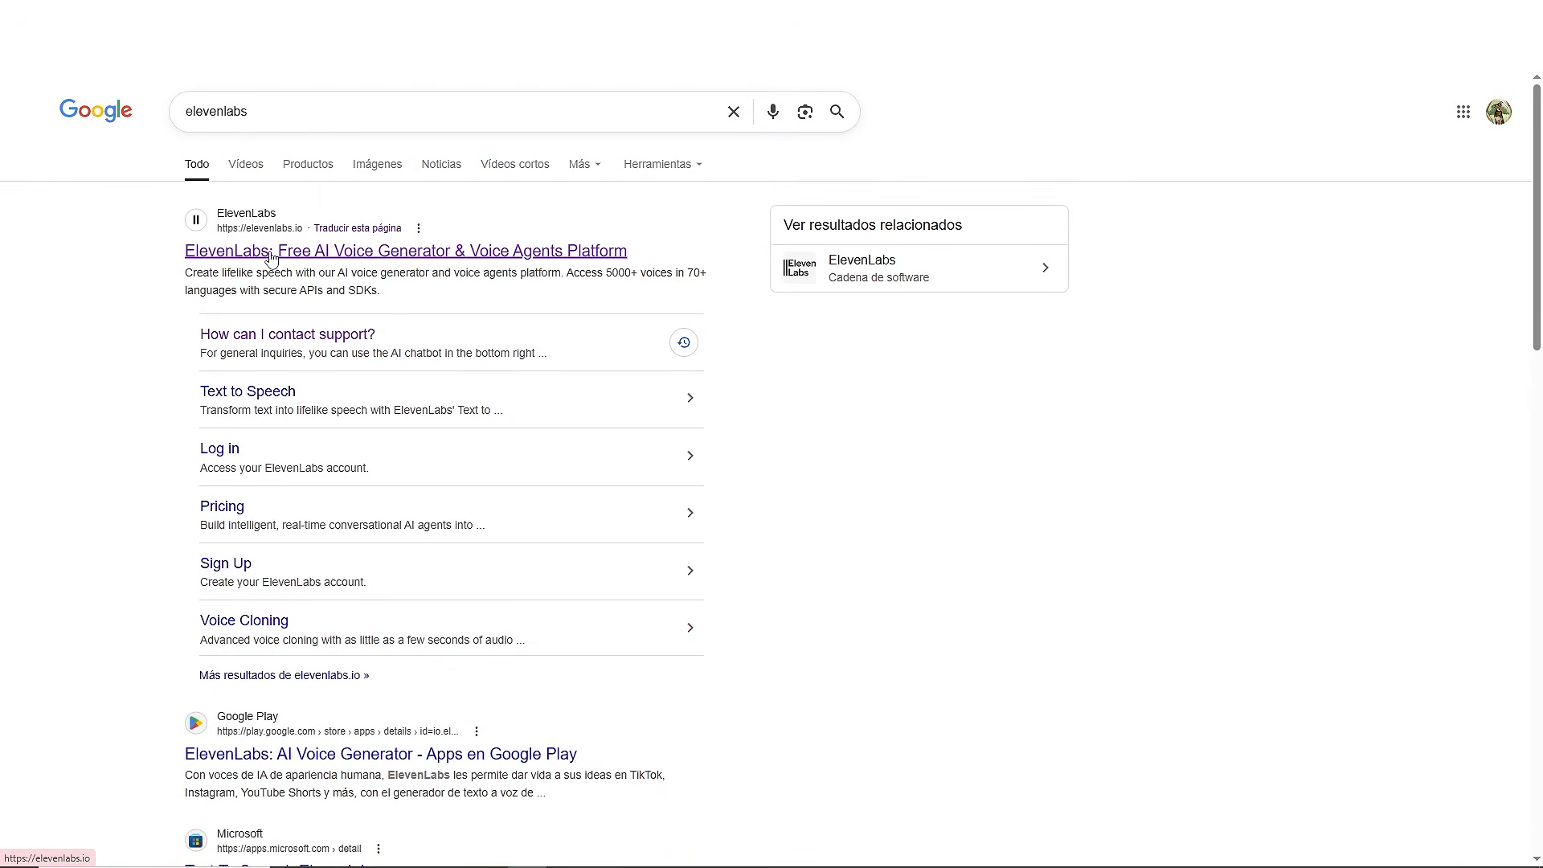
Open the pricing page of the ElevenLabs website and examine the features and monthly credits of the Free, Starter, Creator and Pro plans
left_click(271, 255)
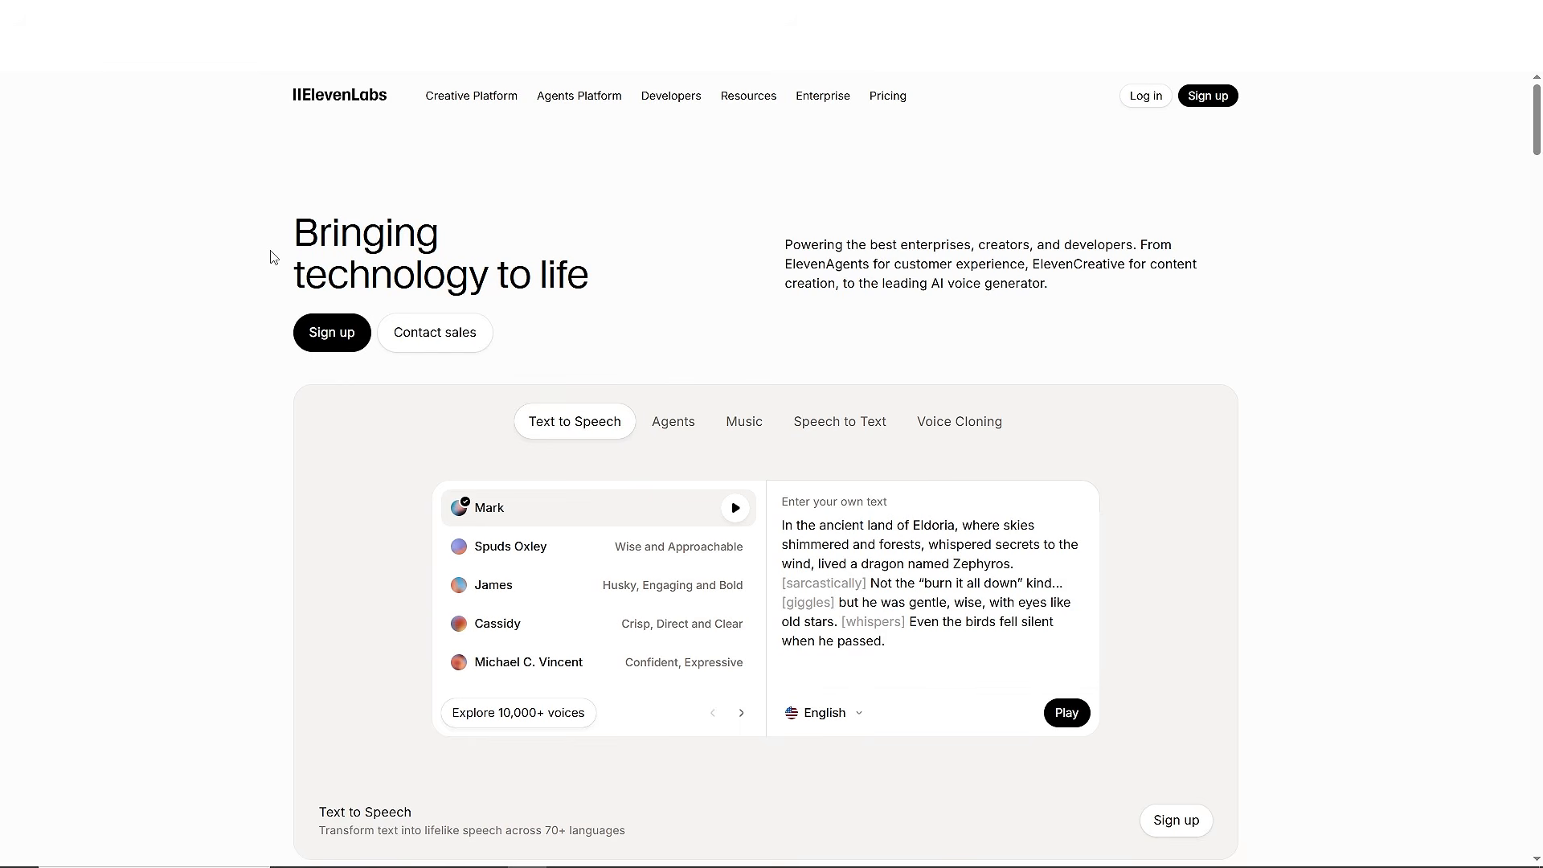
left_click(888, 98)
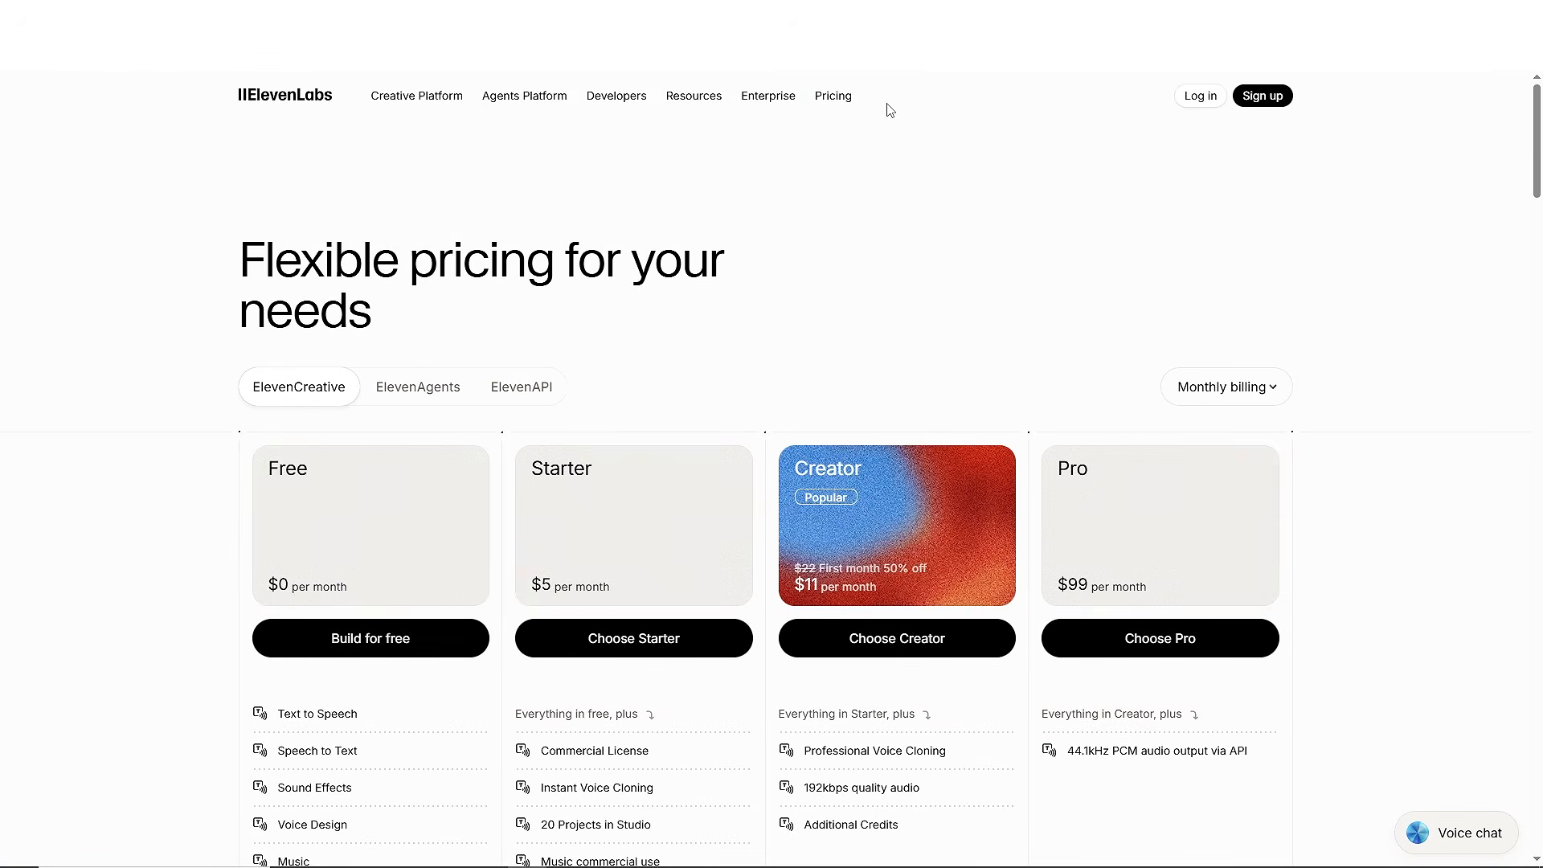
scroll(884, 219, "down", 2)
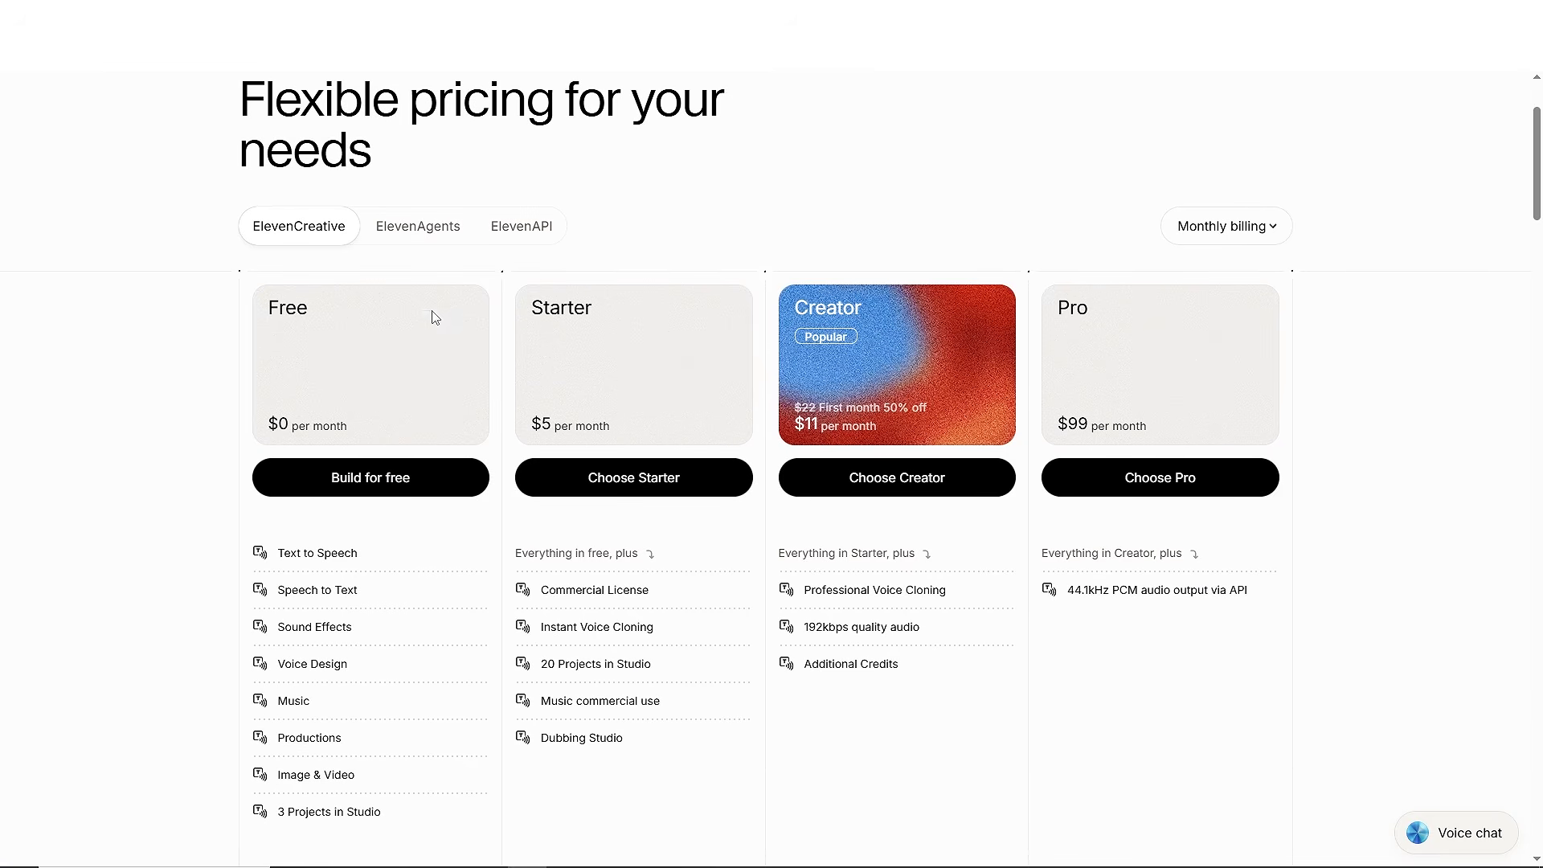
scroll(402, 331, "down", 2)
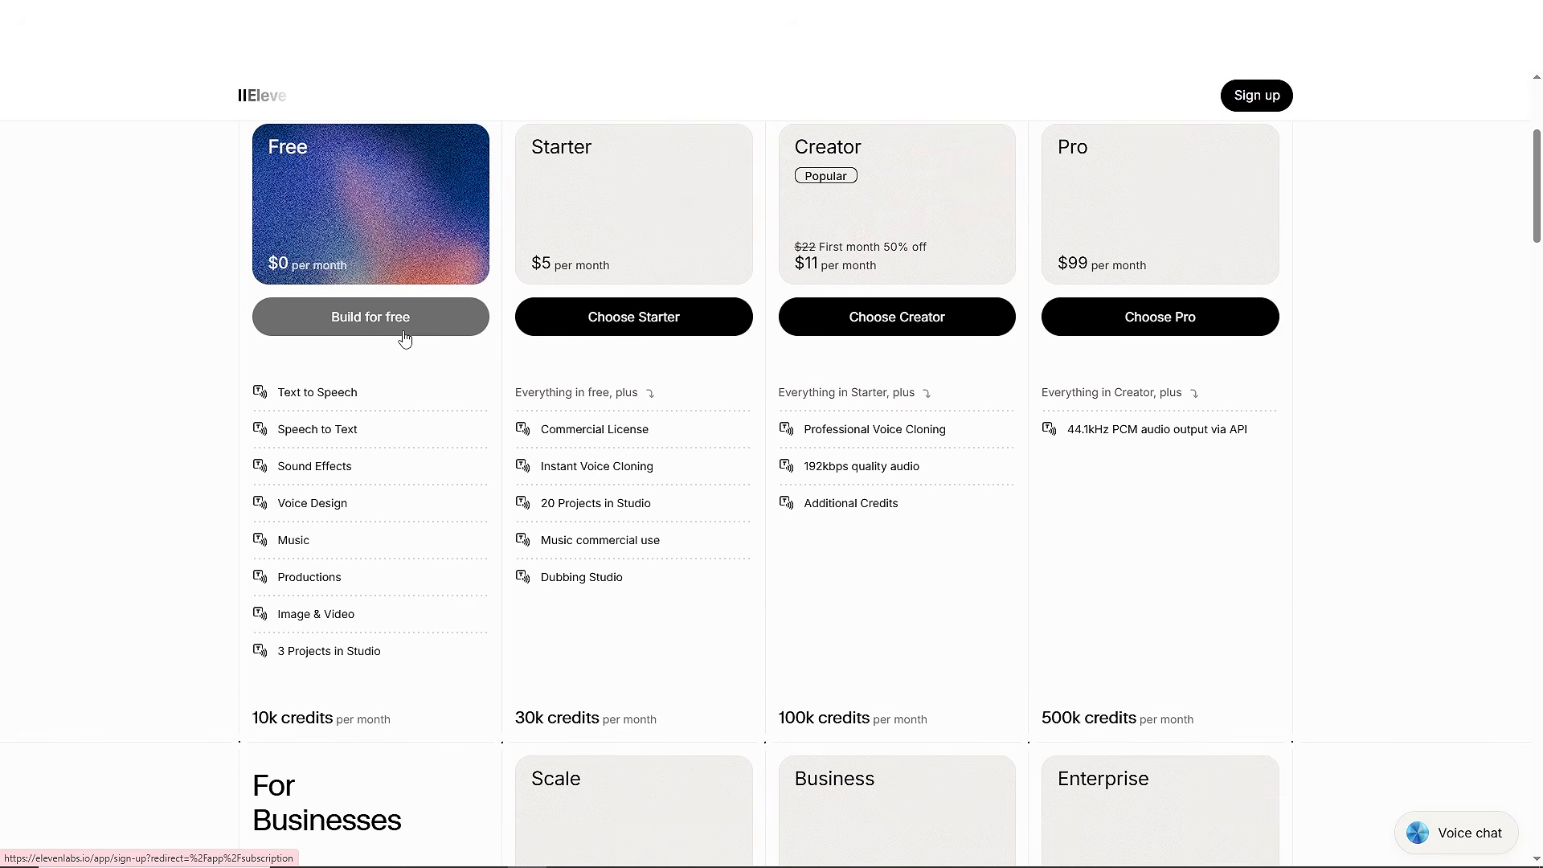
left_click_drag(431, 717, 251, 725)
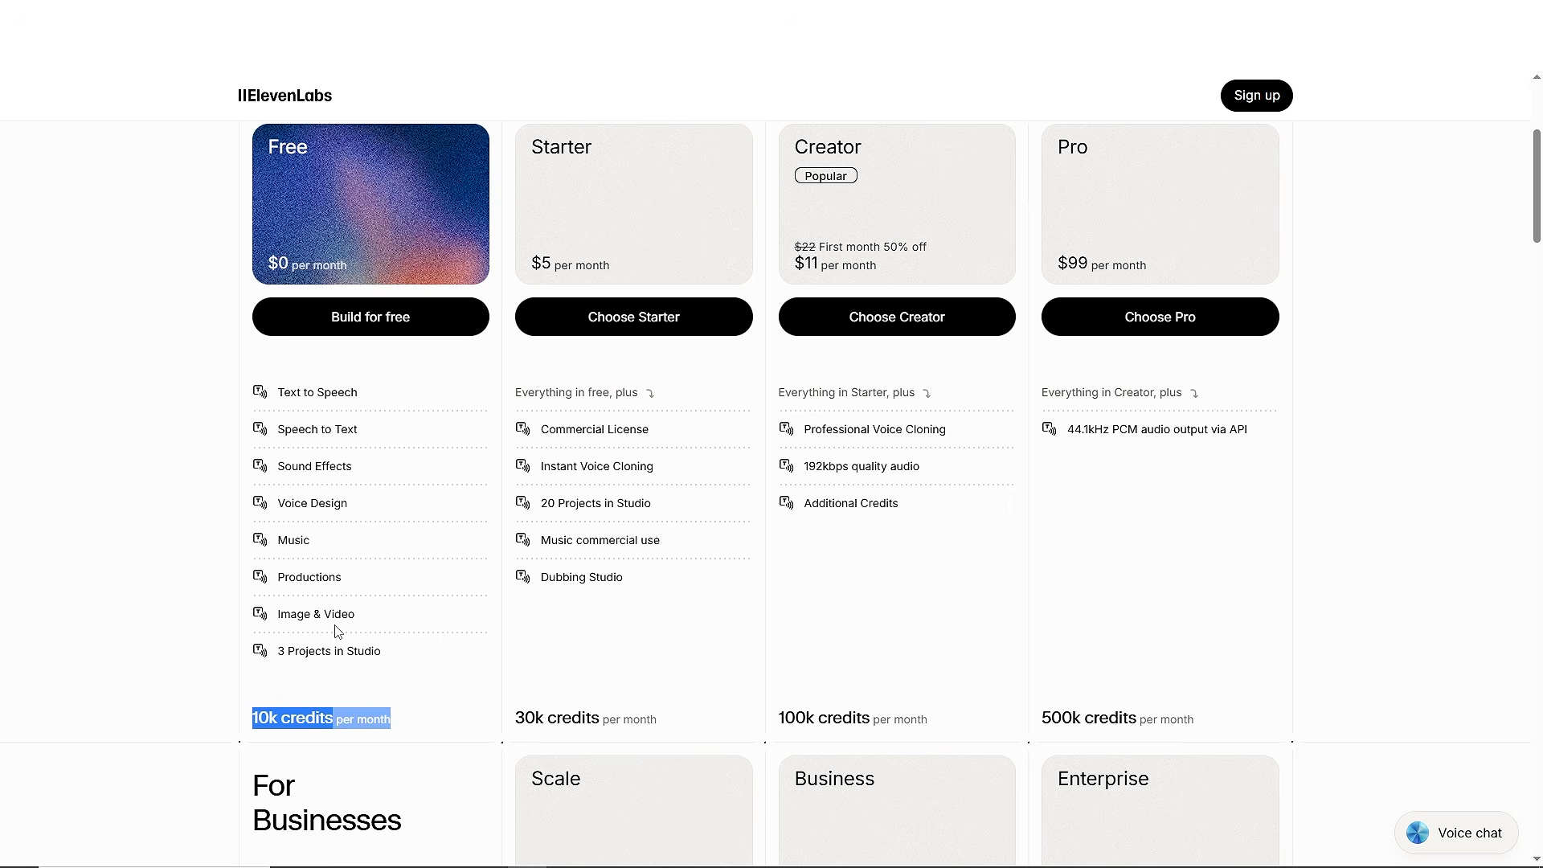
scroll(336, 631, "up", 2)
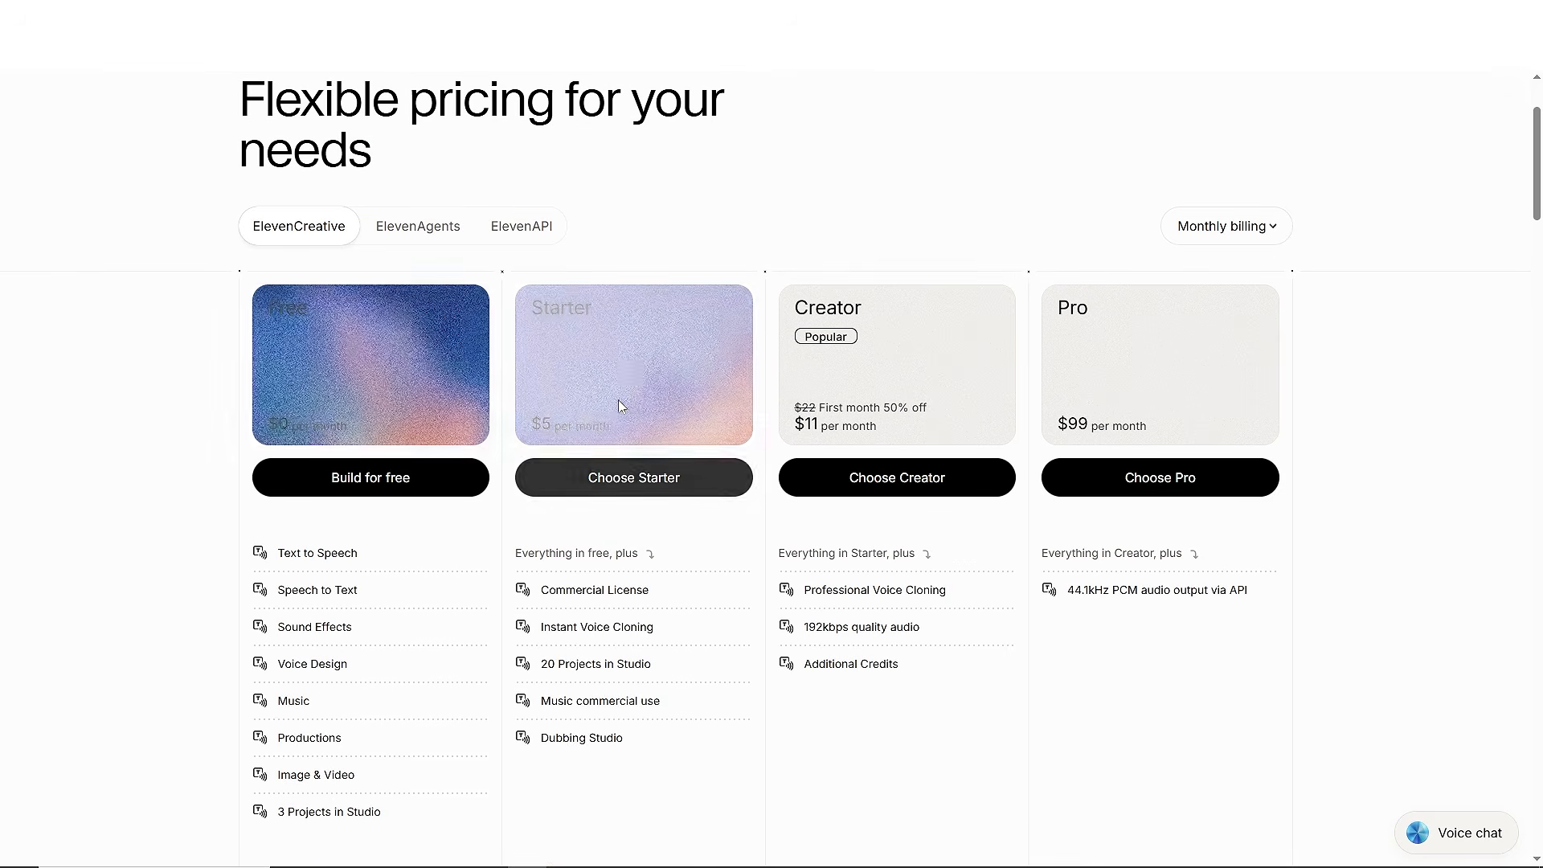
scroll(618, 399, "down", 1)
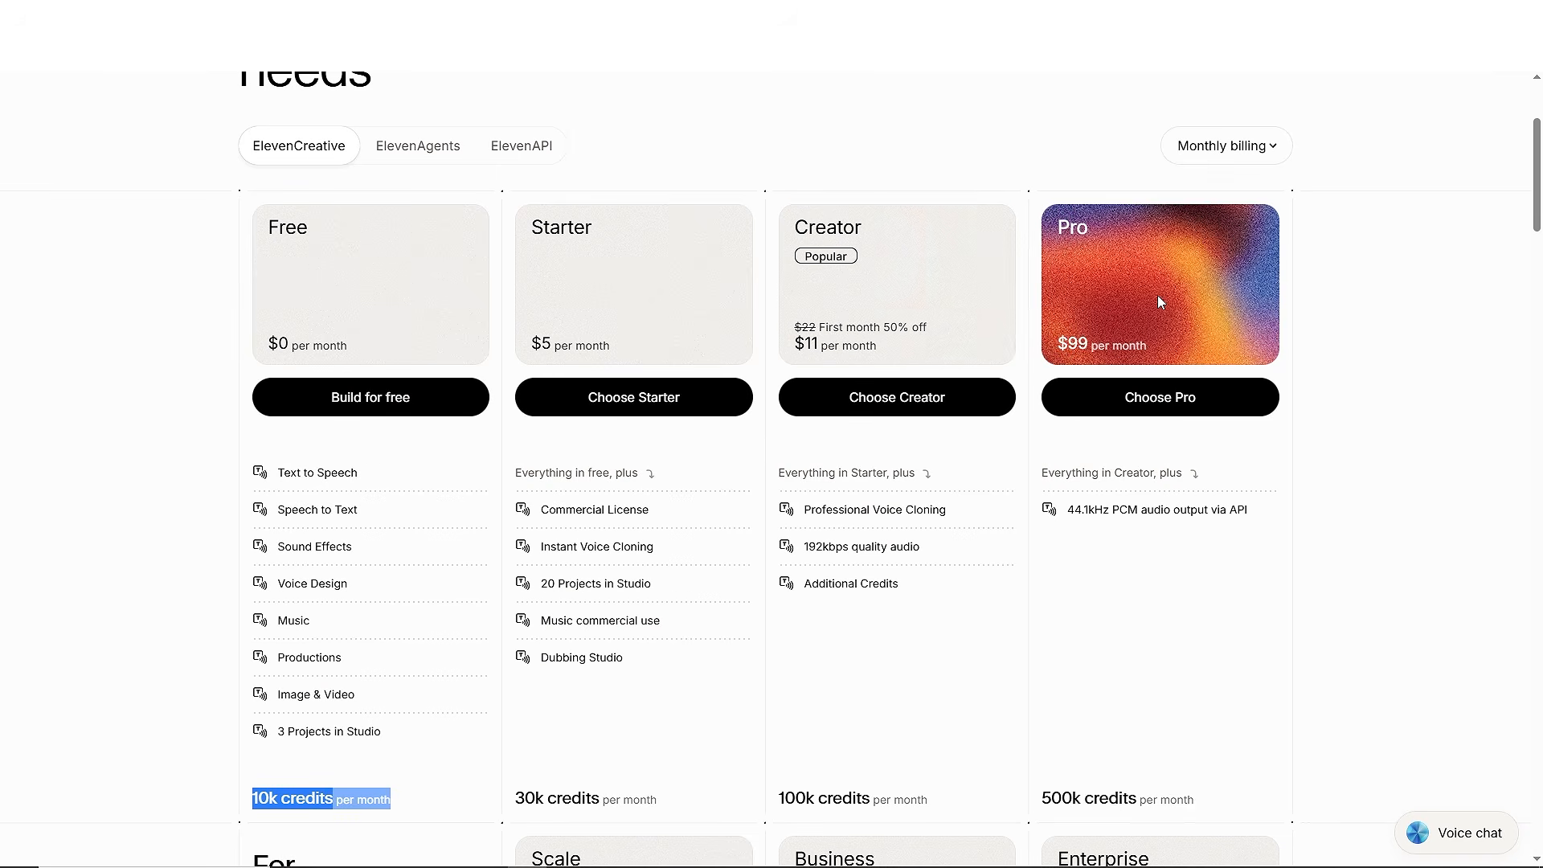
scroll(1158, 302, "down", 1)
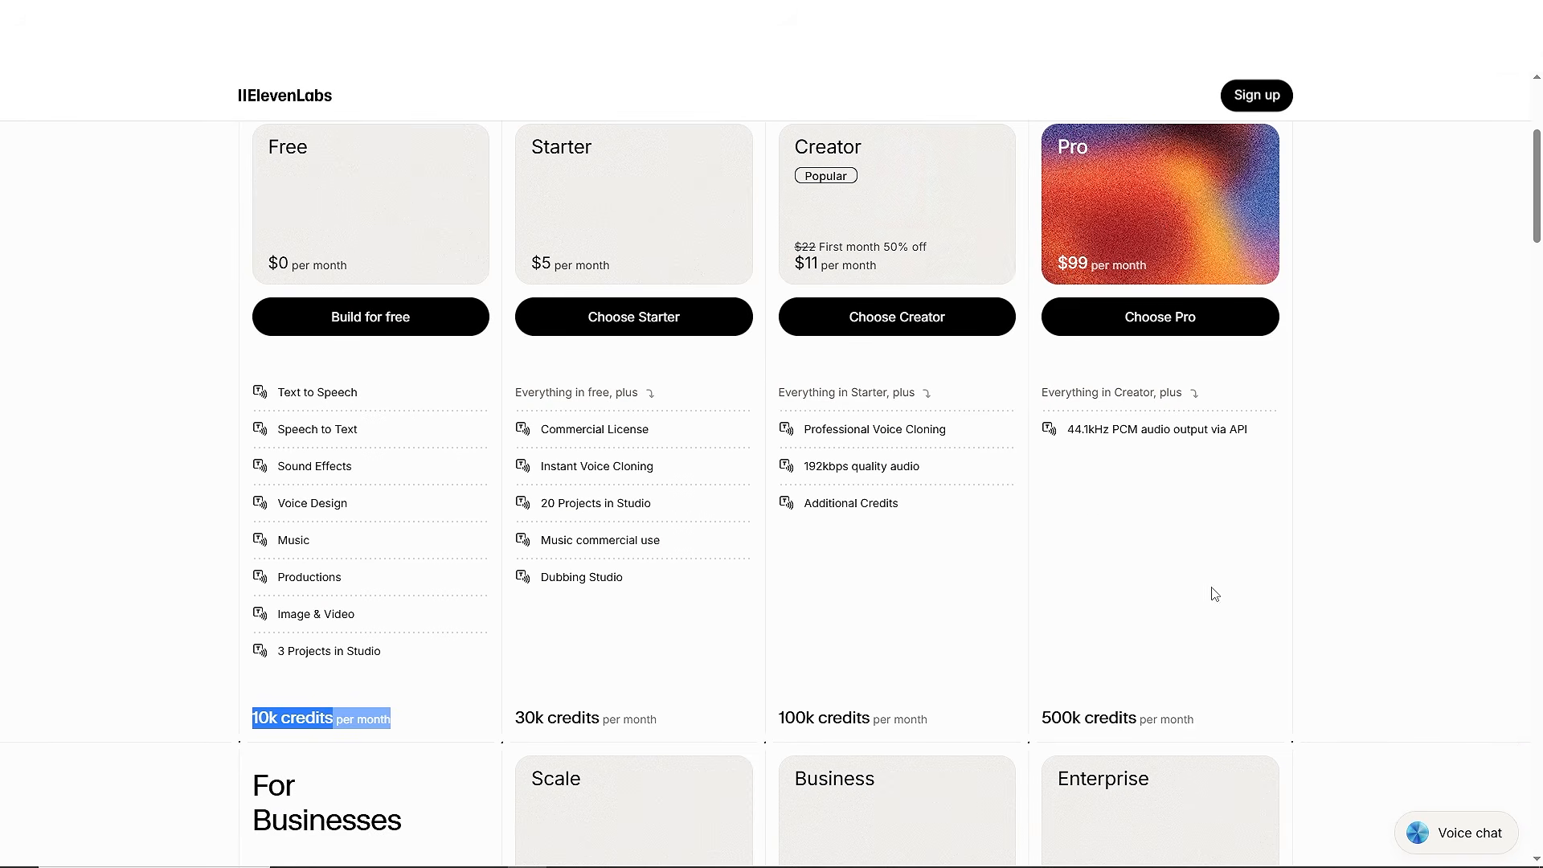
left_click_drag(1214, 732, 1046, 724)
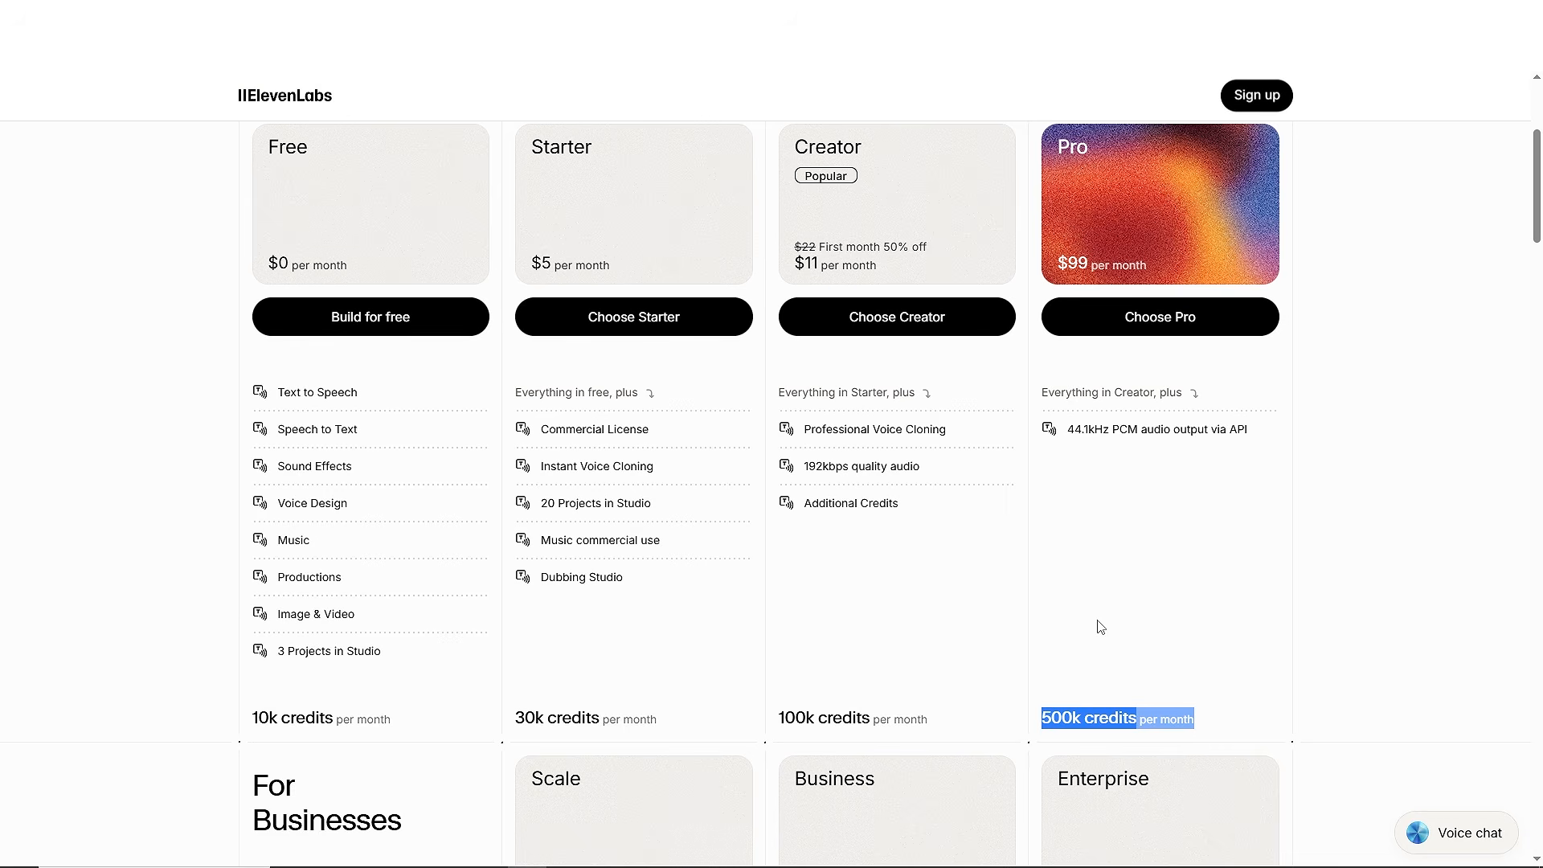
Examine the business plans, comparing the monthly credits of Scale and Business
scroll(1355, 609, "down", 8)
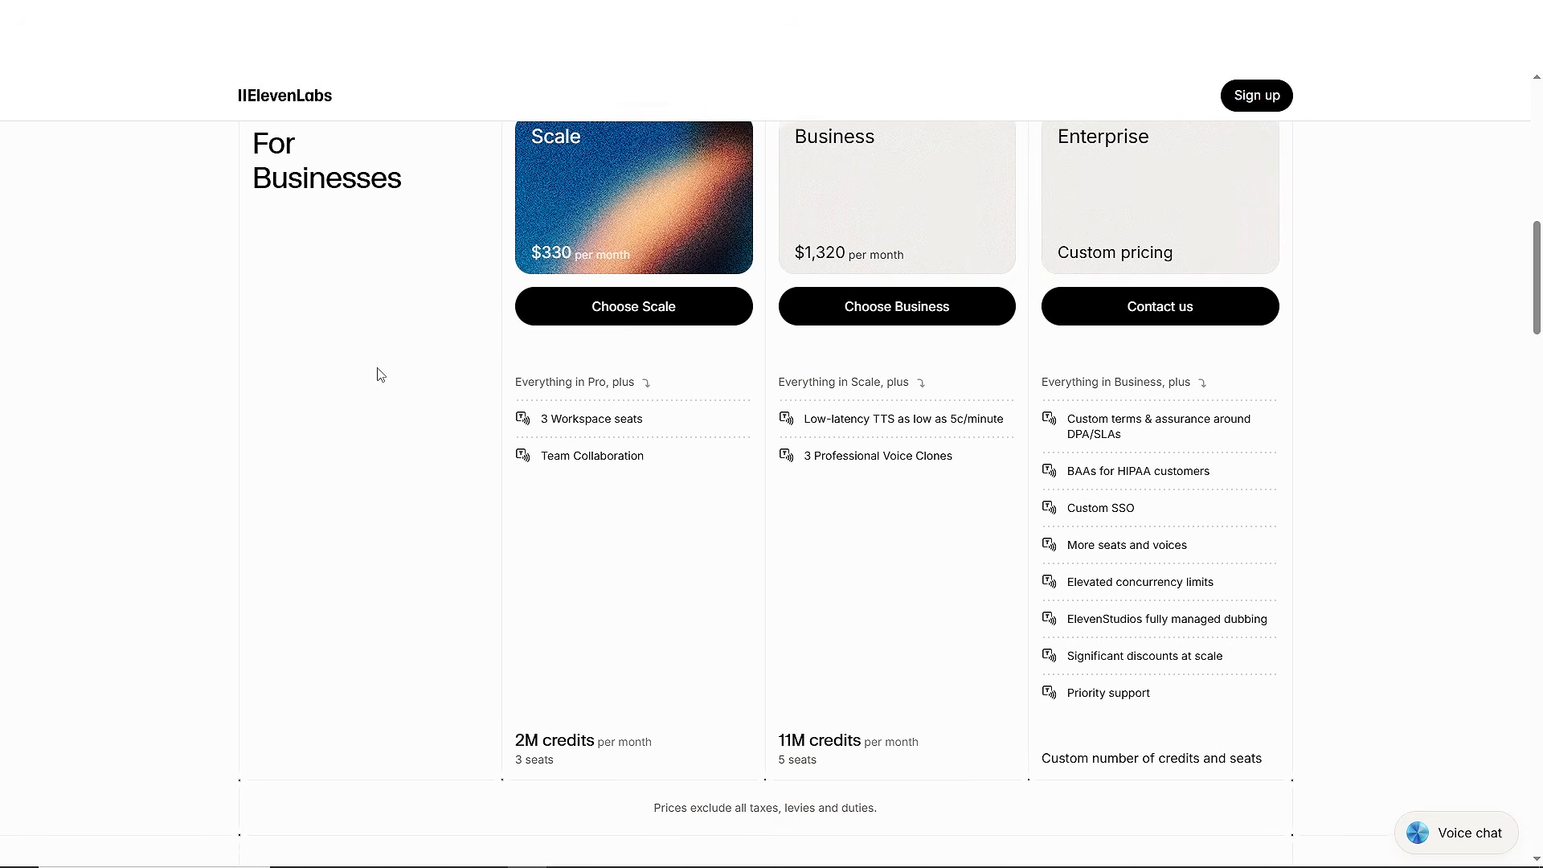
scroll(379, 373, "up", 1)
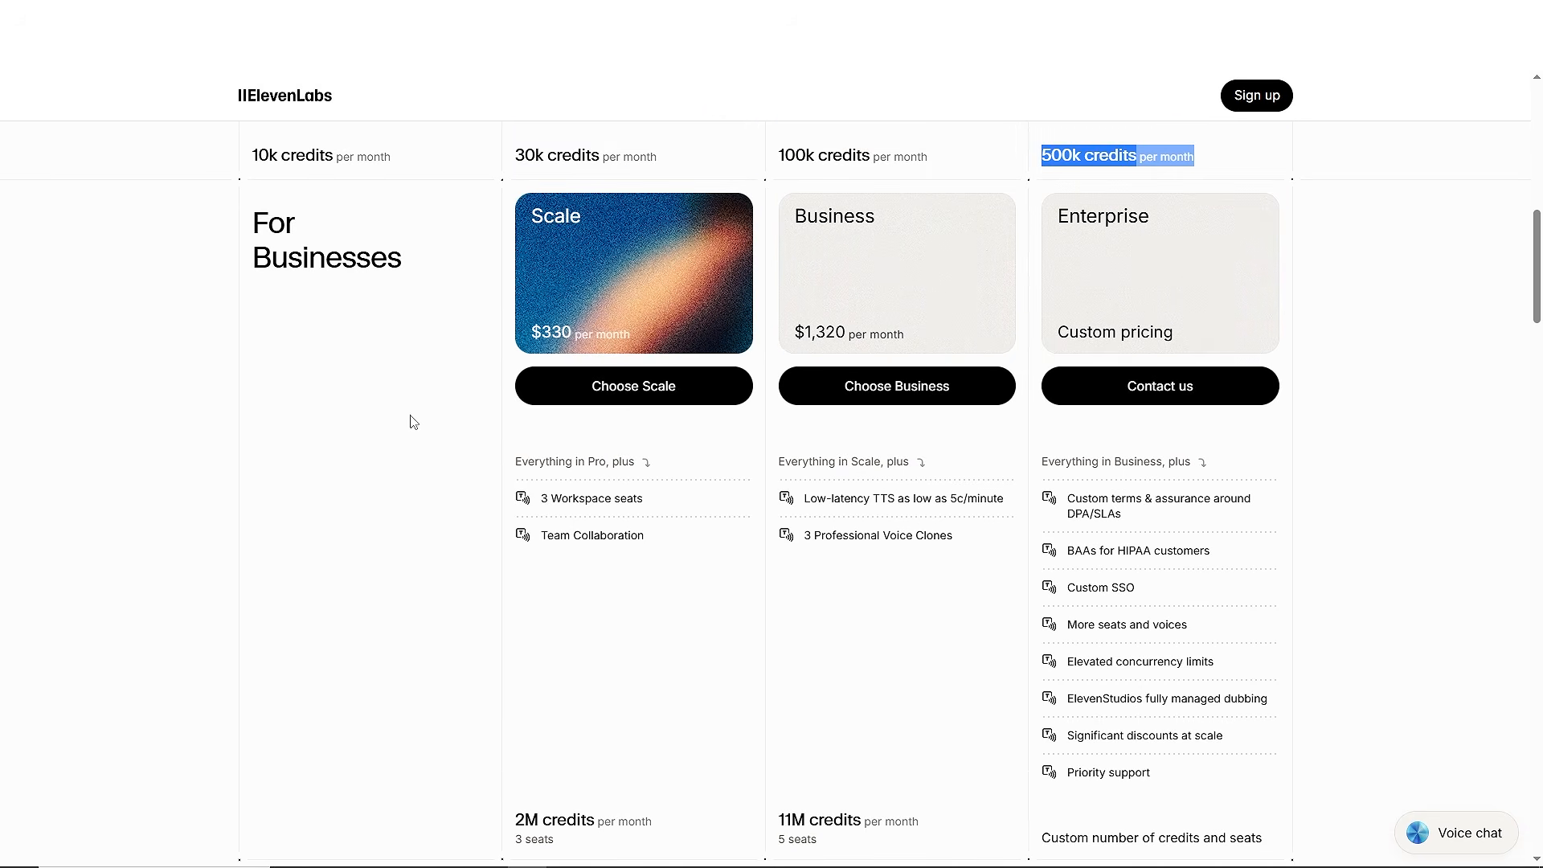
left_click_drag(672, 821, 513, 821)
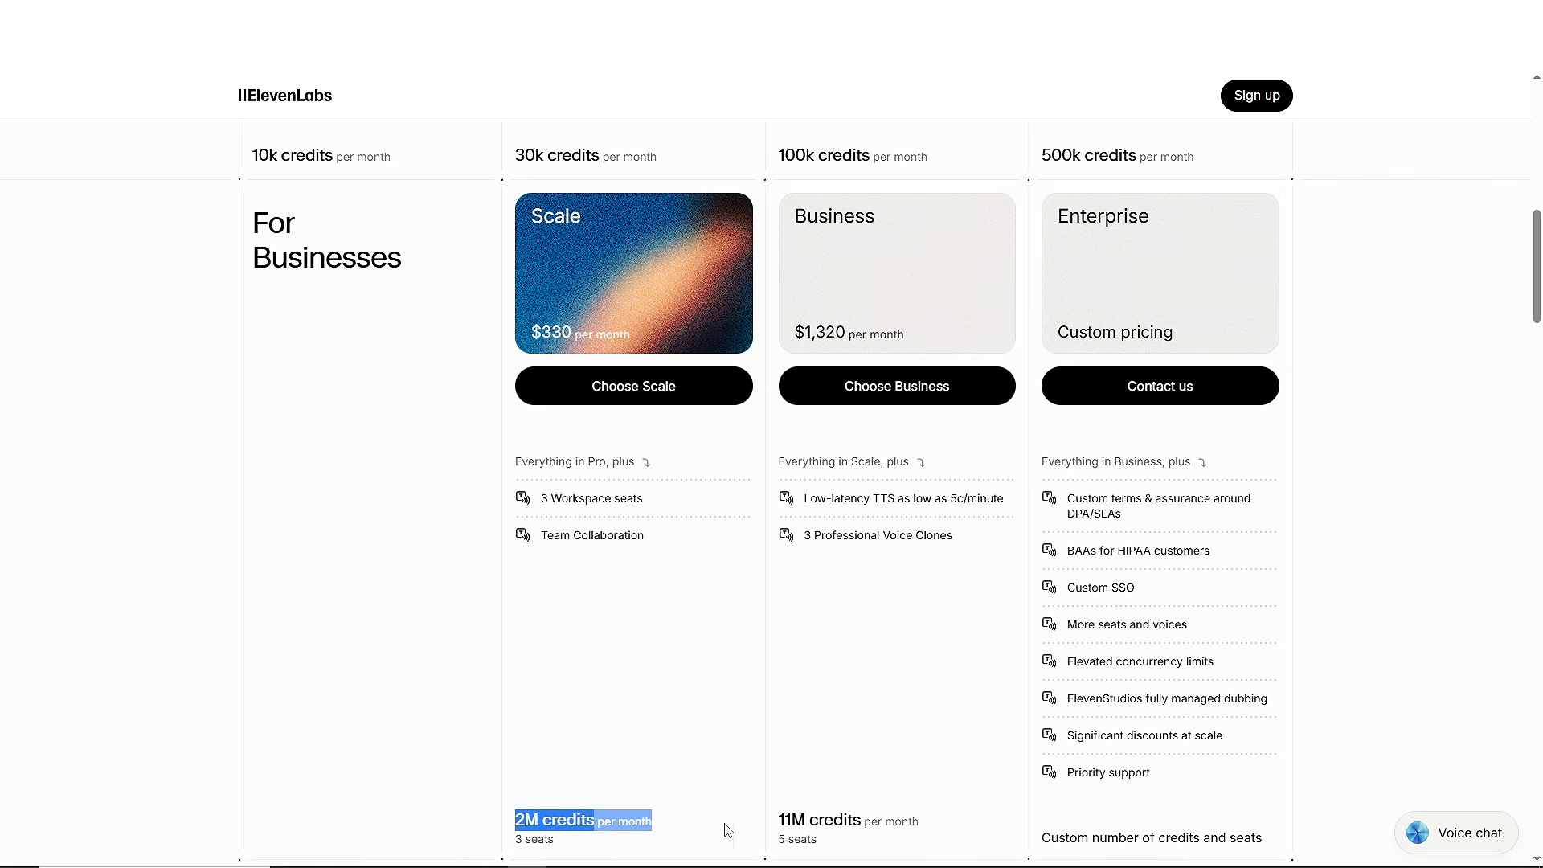
left_click_drag(923, 821, 781, 821)
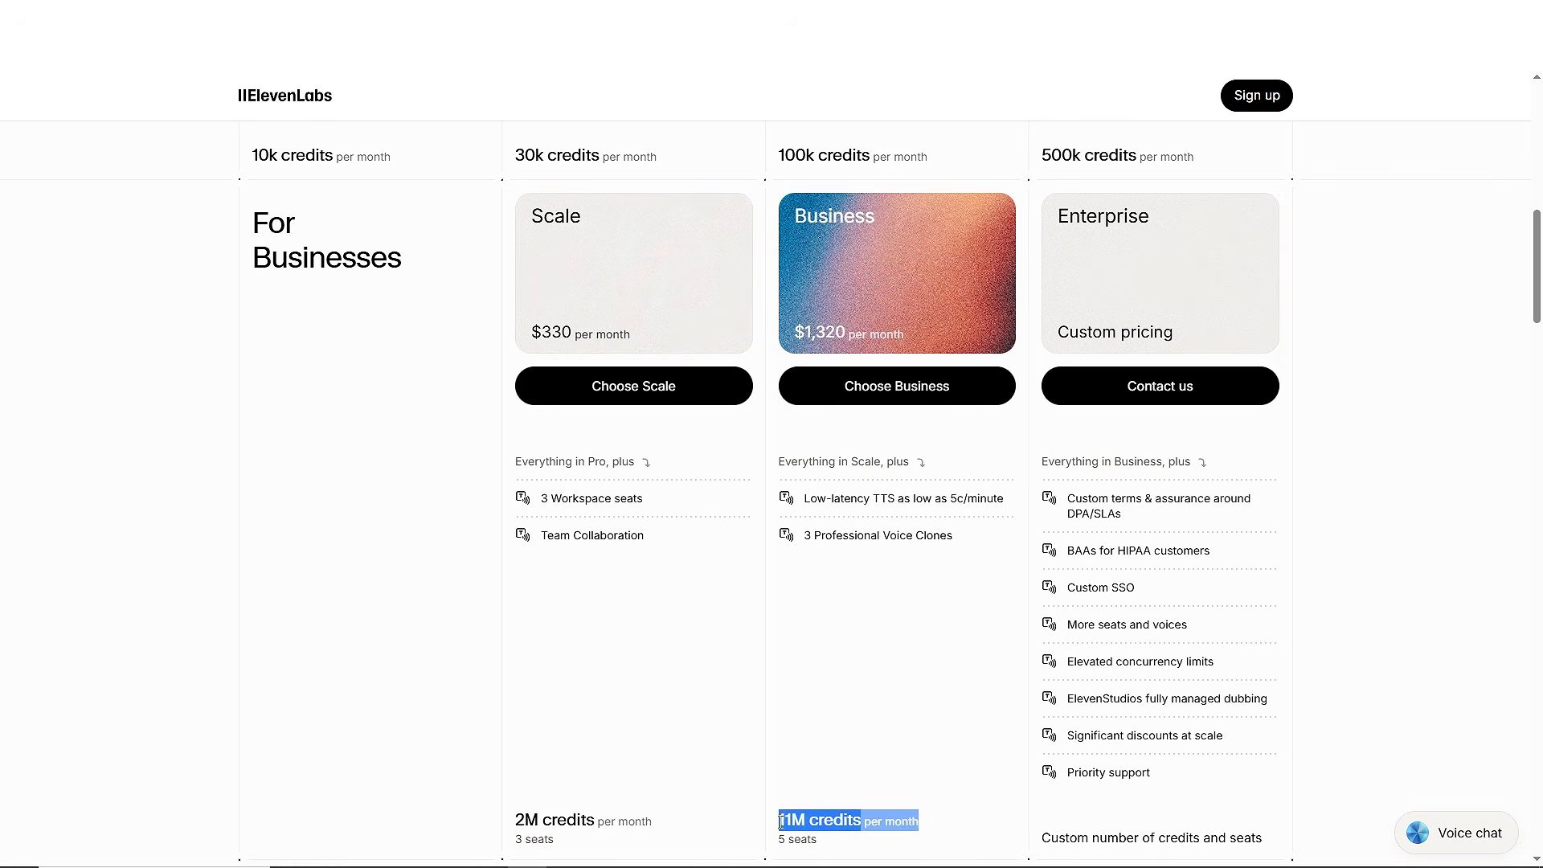
left_click(876, 729)
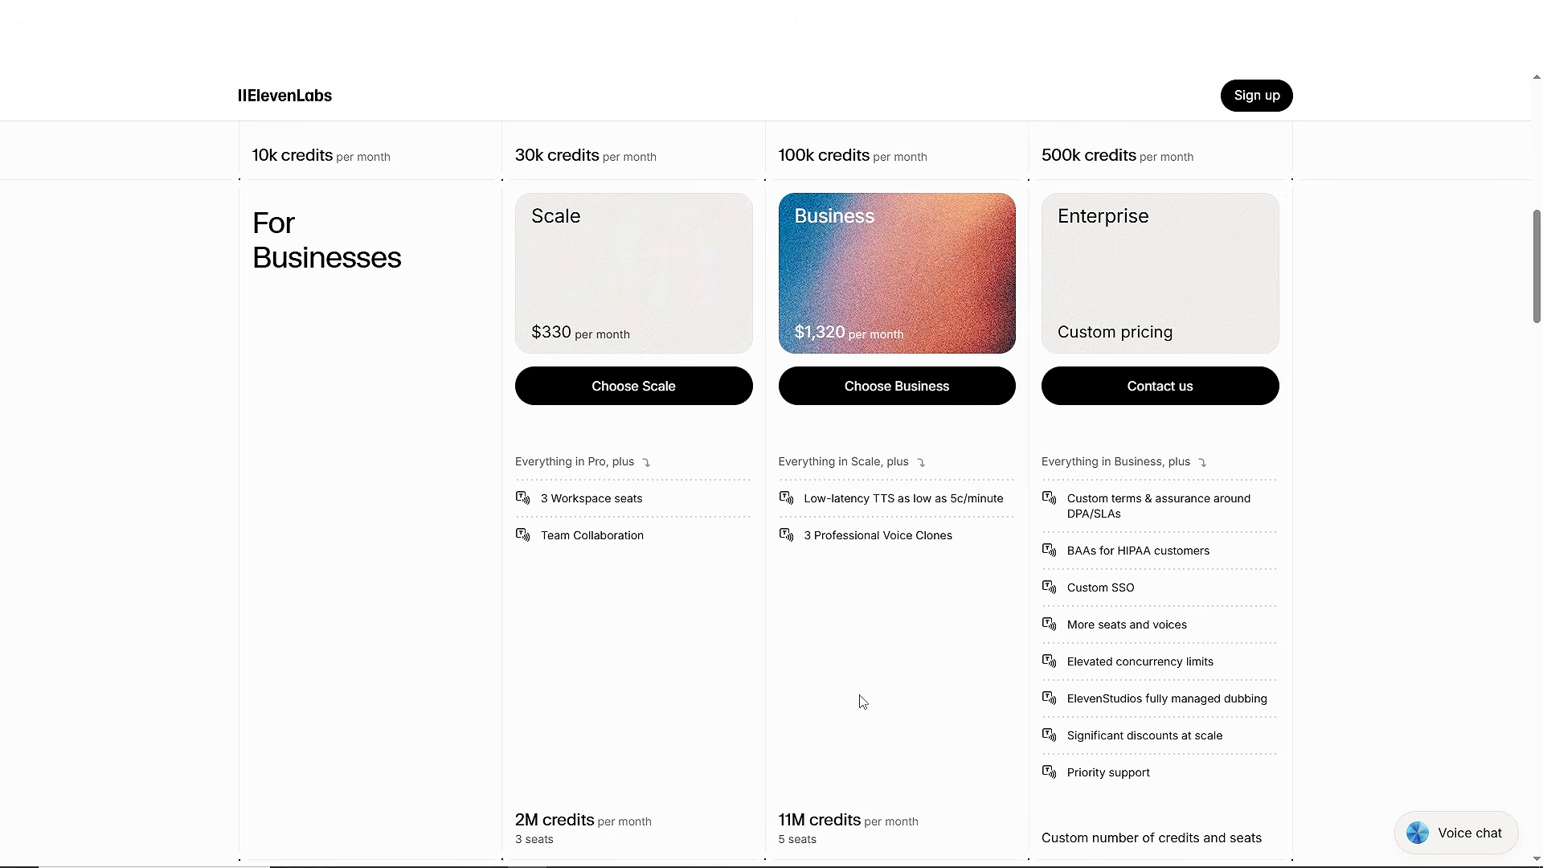
scroll(1334, 565, "up", 10)
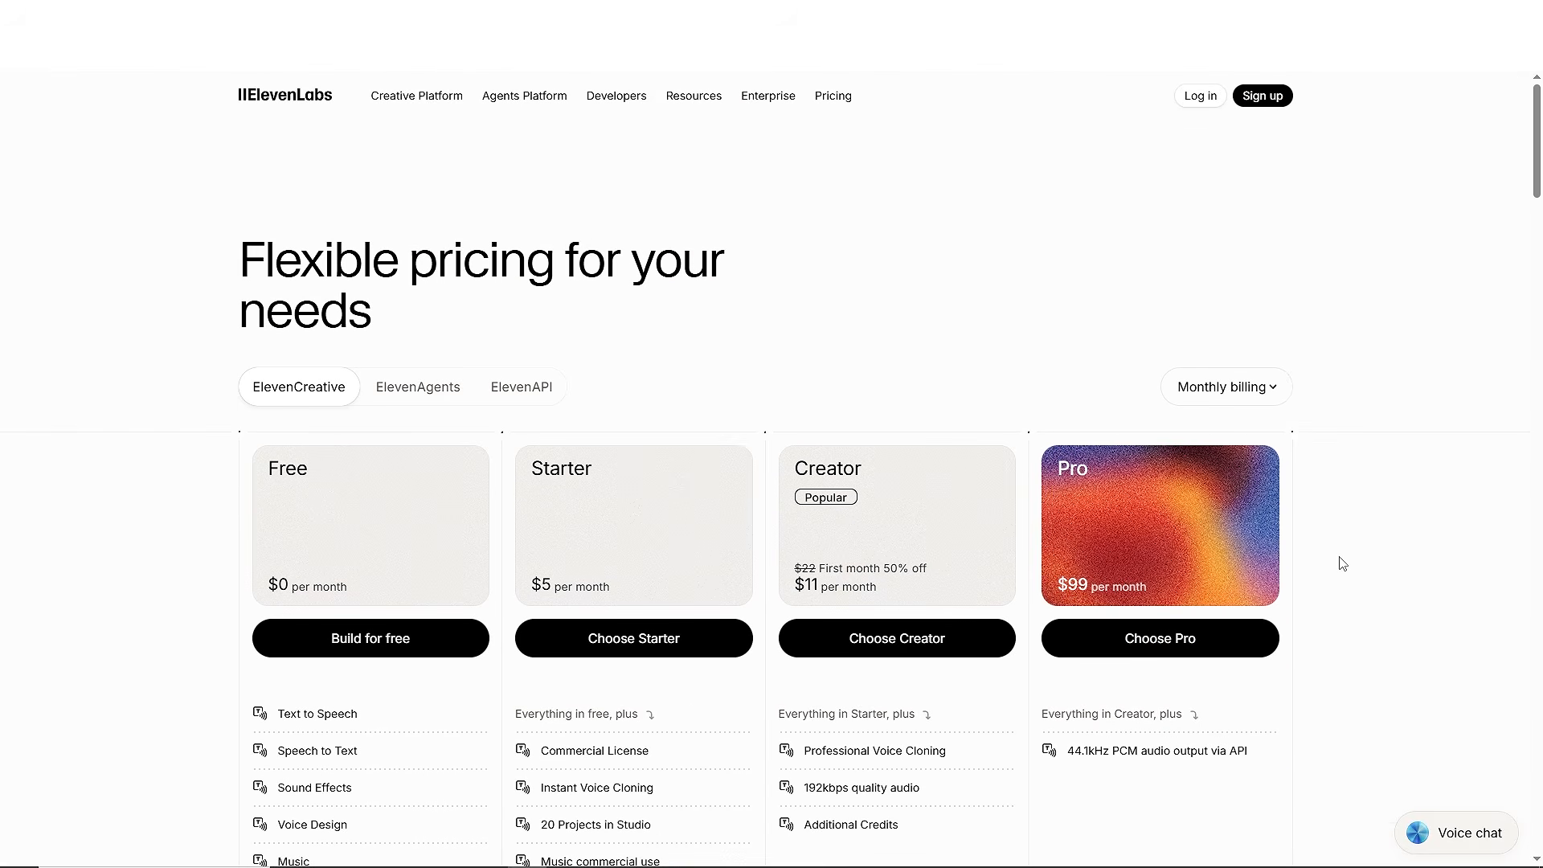
Enter the ElevenLabs app through sign-up and open the text-to-speech tool
left_click(1255, 96)
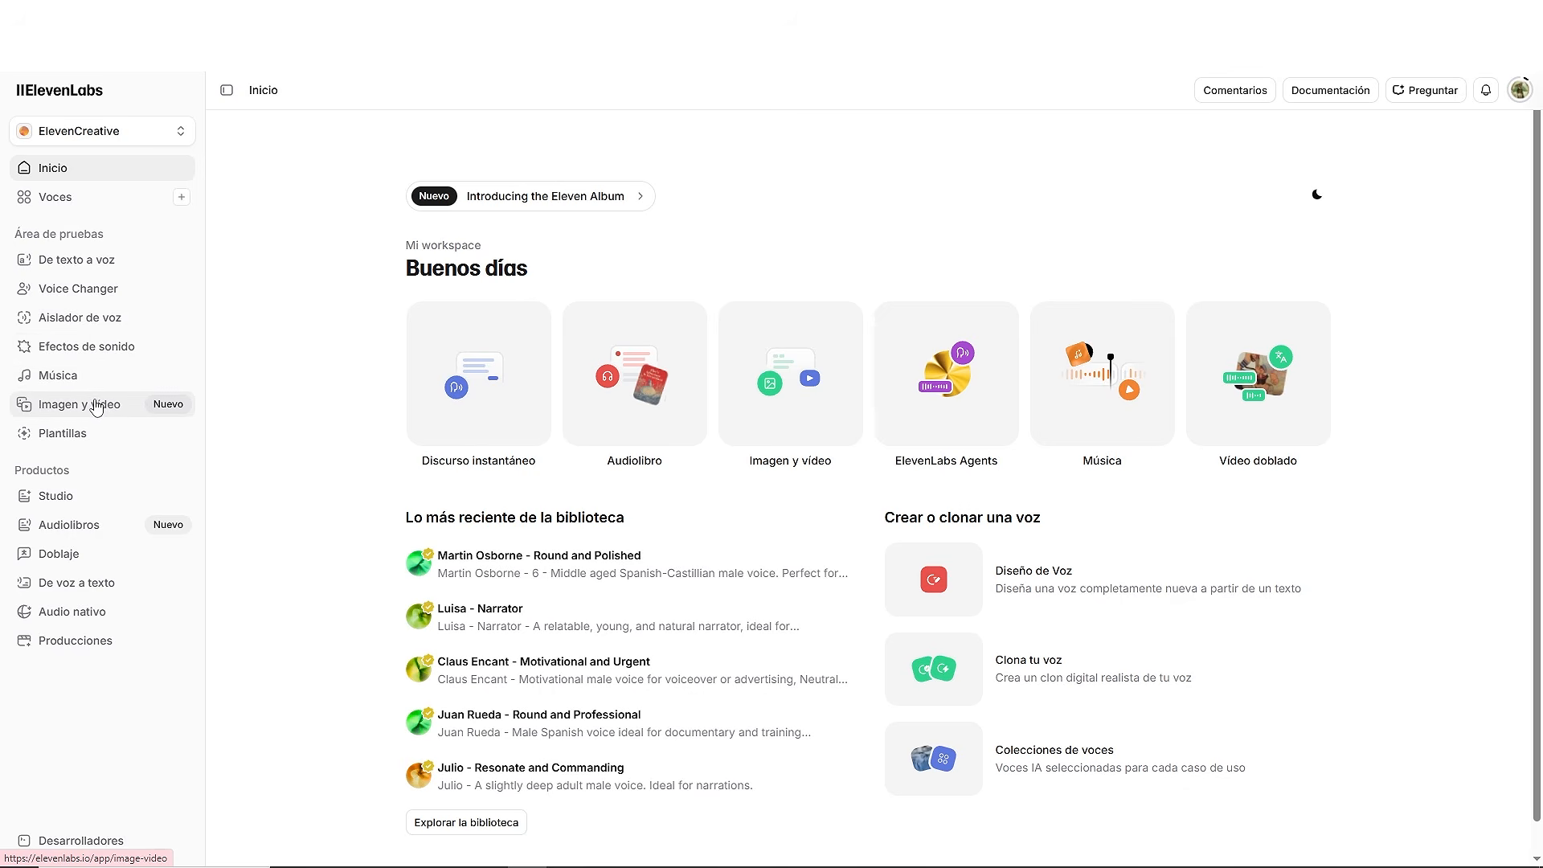
left_click(95, 272)
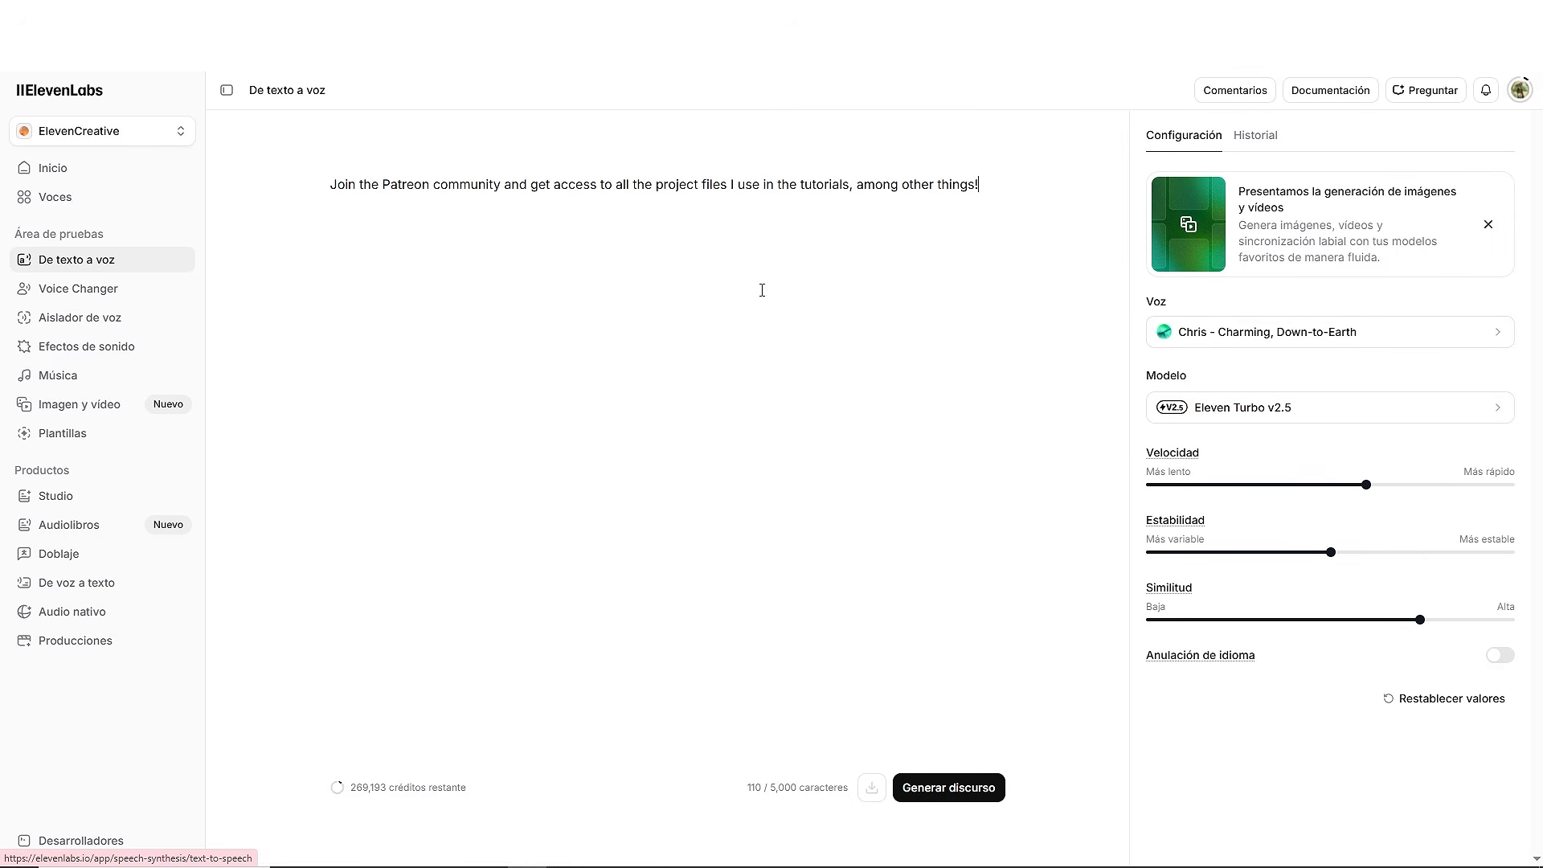
Open the voice selection, clear its search filter and preview the first six voices, from Max to David
left_click(1191, 335)
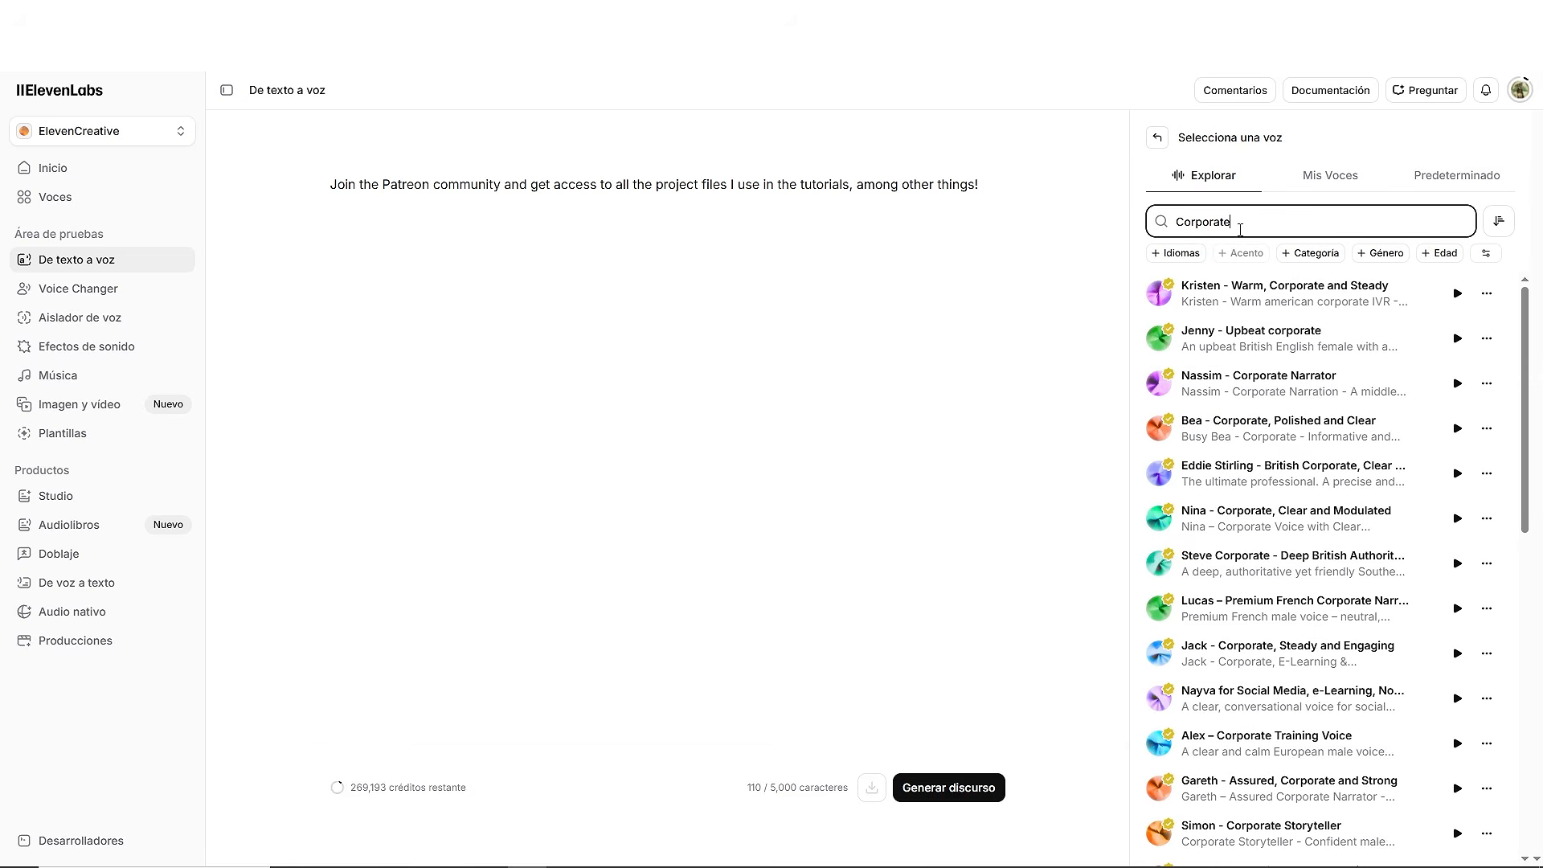
left_click_drag(1240, 230, 1145, 225)
key("BackSpace")
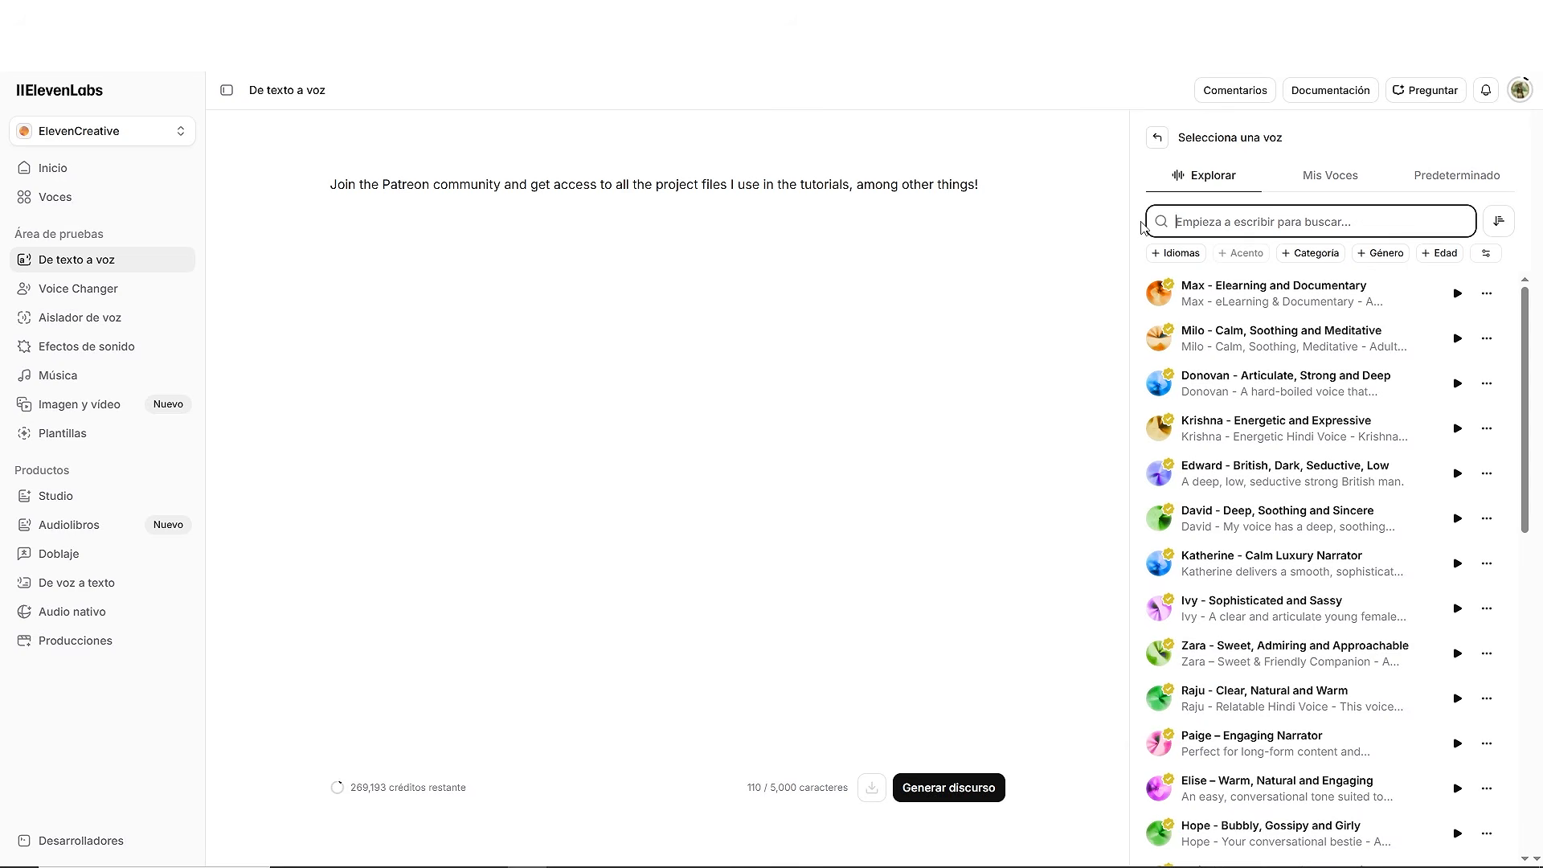
left_click(1458, 294)
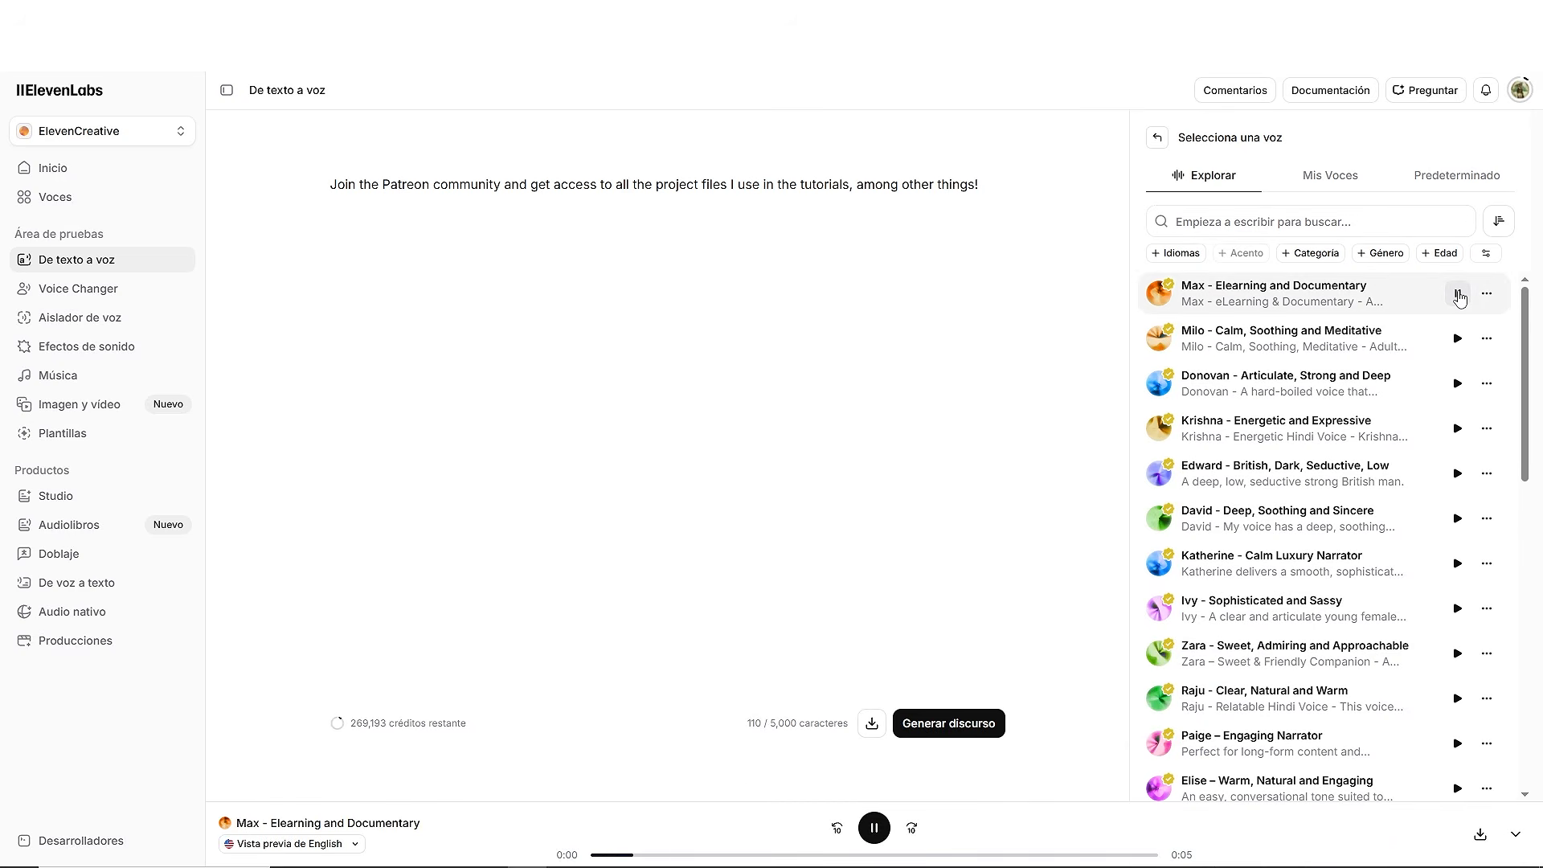
left_click(1458, 339)
left_click(1458, 383)
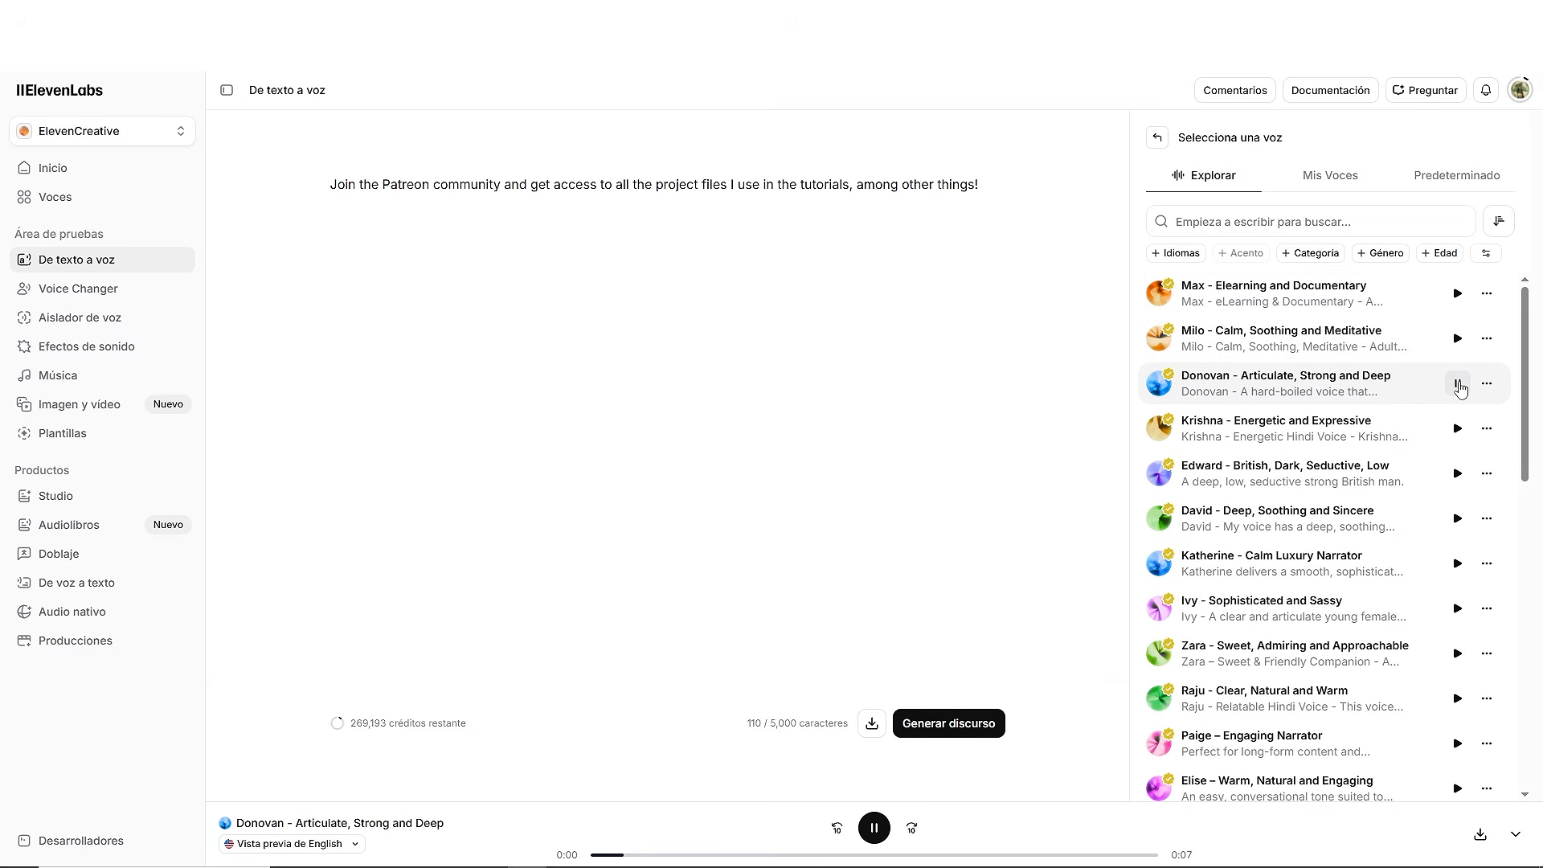
left_click(1457, 427)
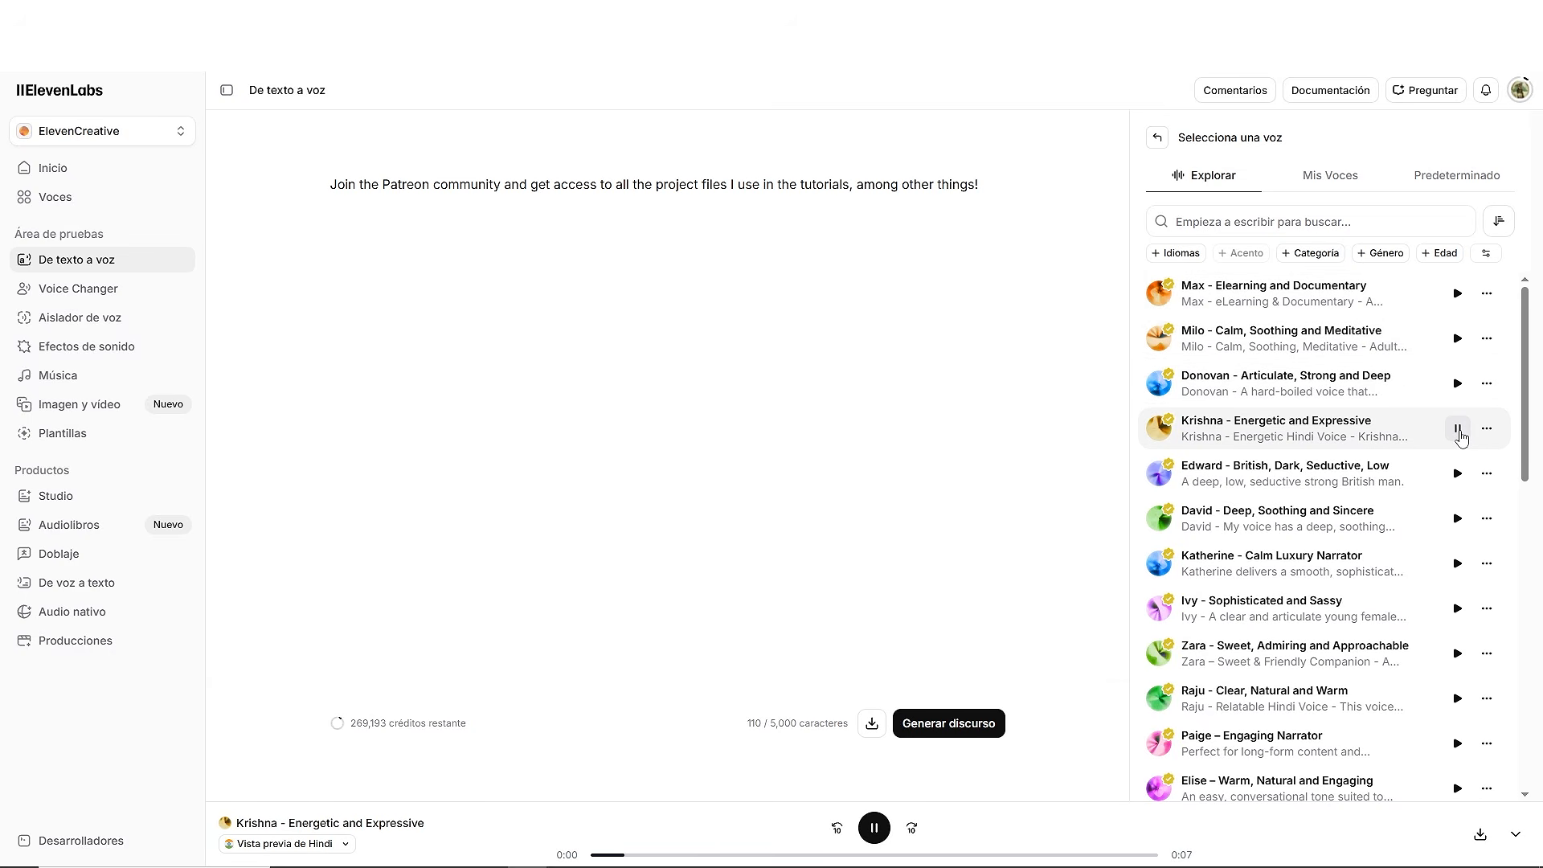
left_click(1459, 474)
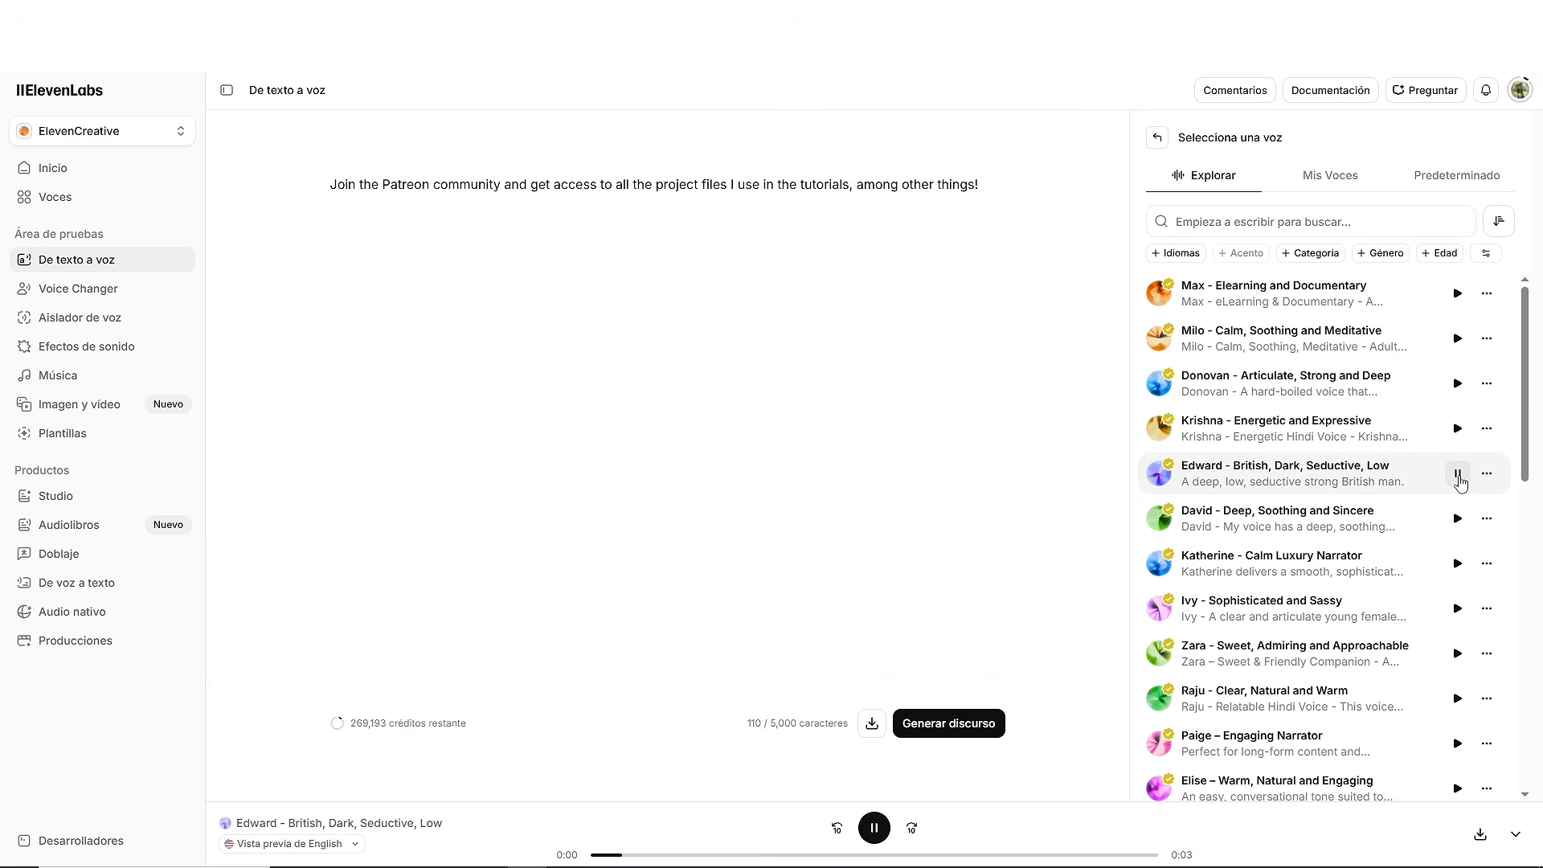
left_click(1458, 517)
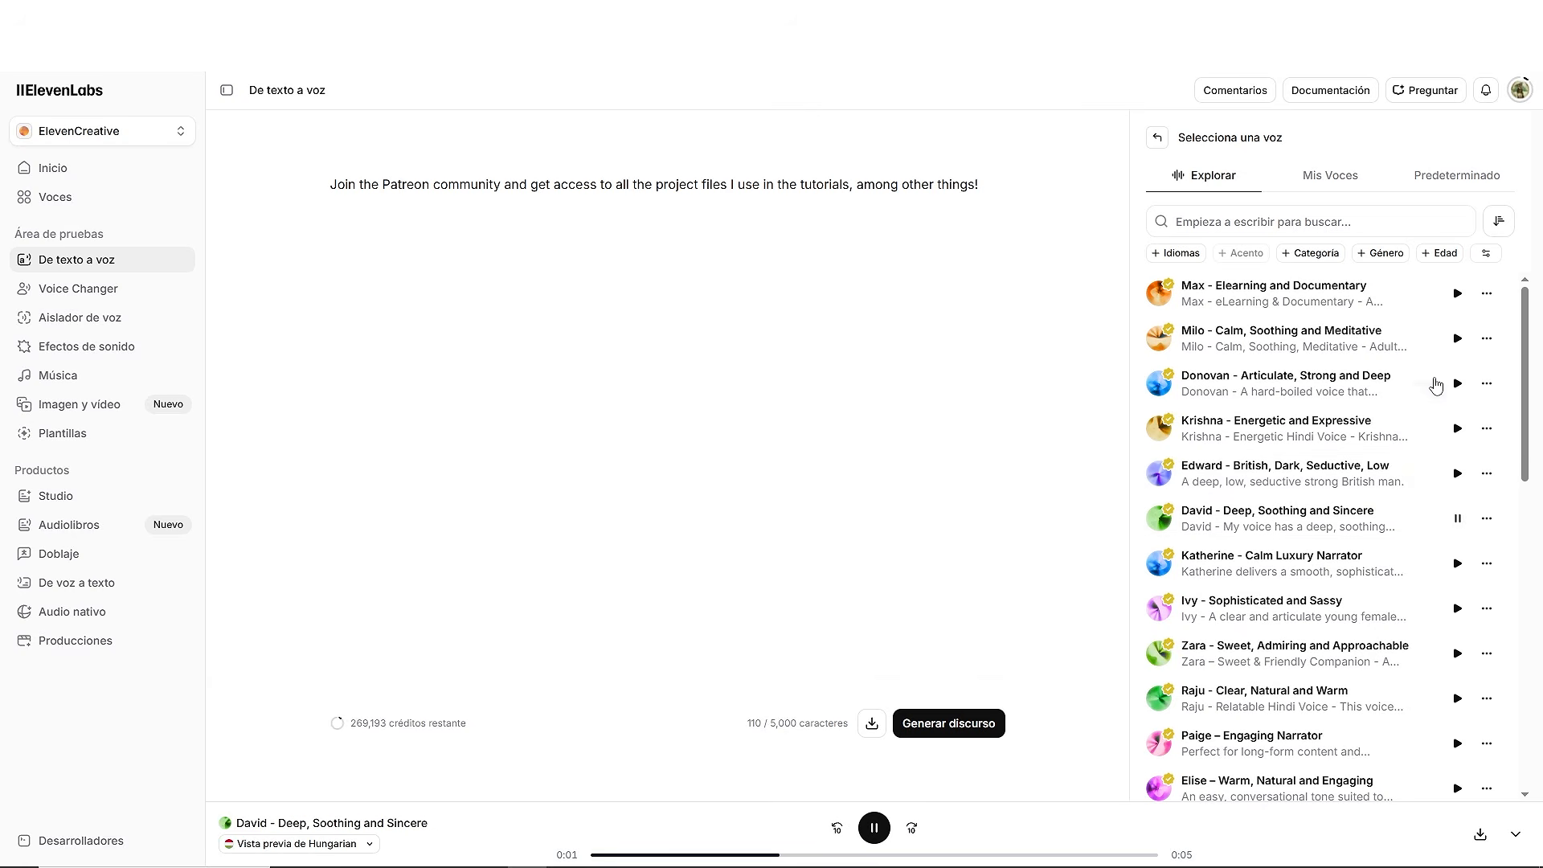
Search the default voices for Chris and preview the "Chris - Charming, Down-to-Earth" voice
left_click(1432, 183)
left_click(1286, 228)
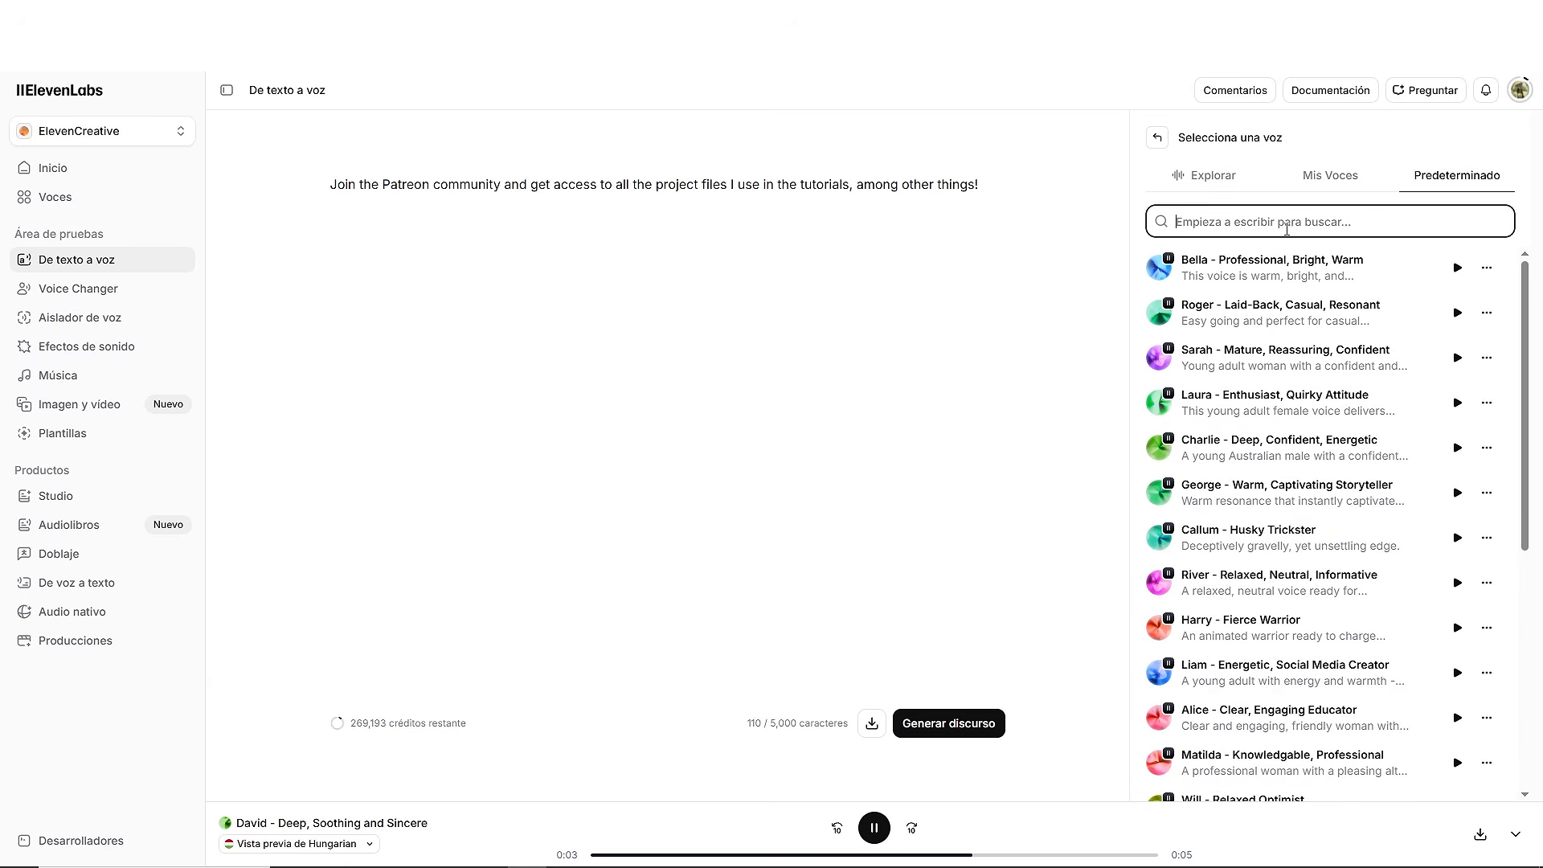
type("Chris")
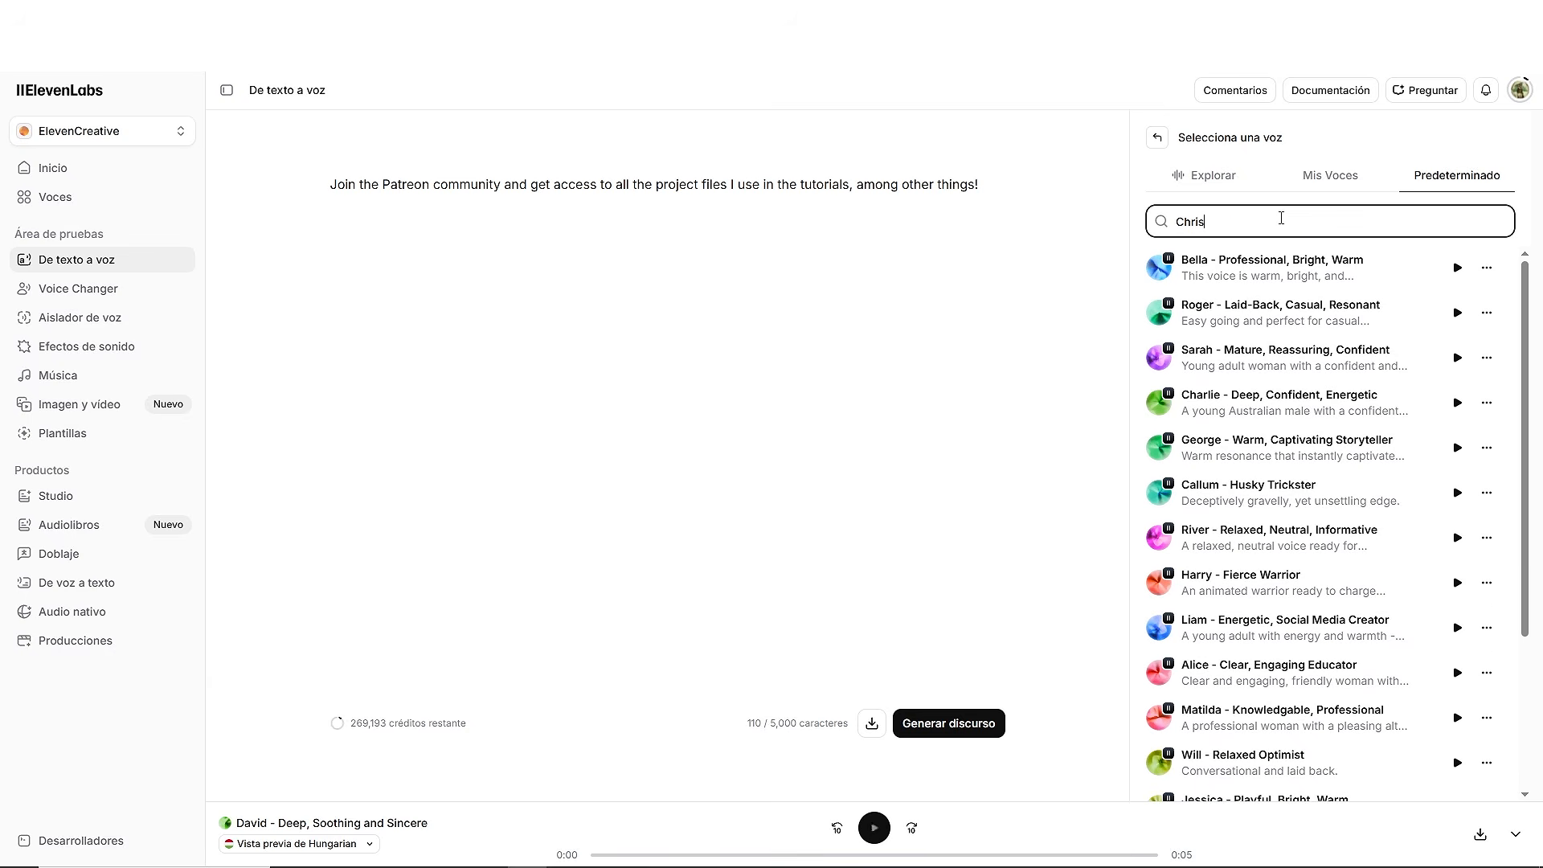
left_click(1469, 267)
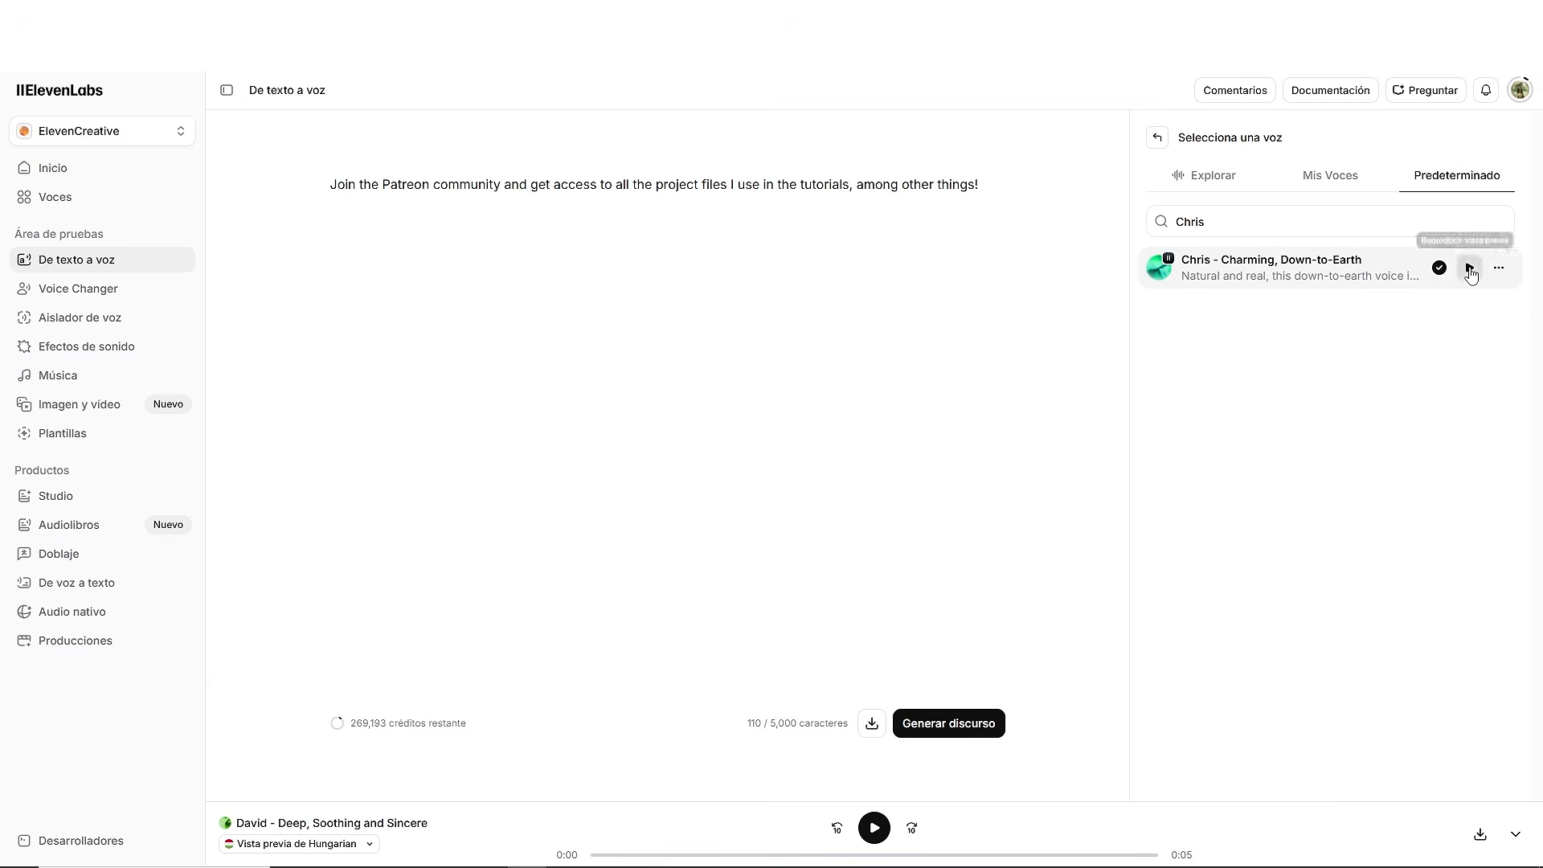
Search the default voices for Brian and preview the "Brian - Deep, Resonant and Comforting" voice
double_click(1166, 217)
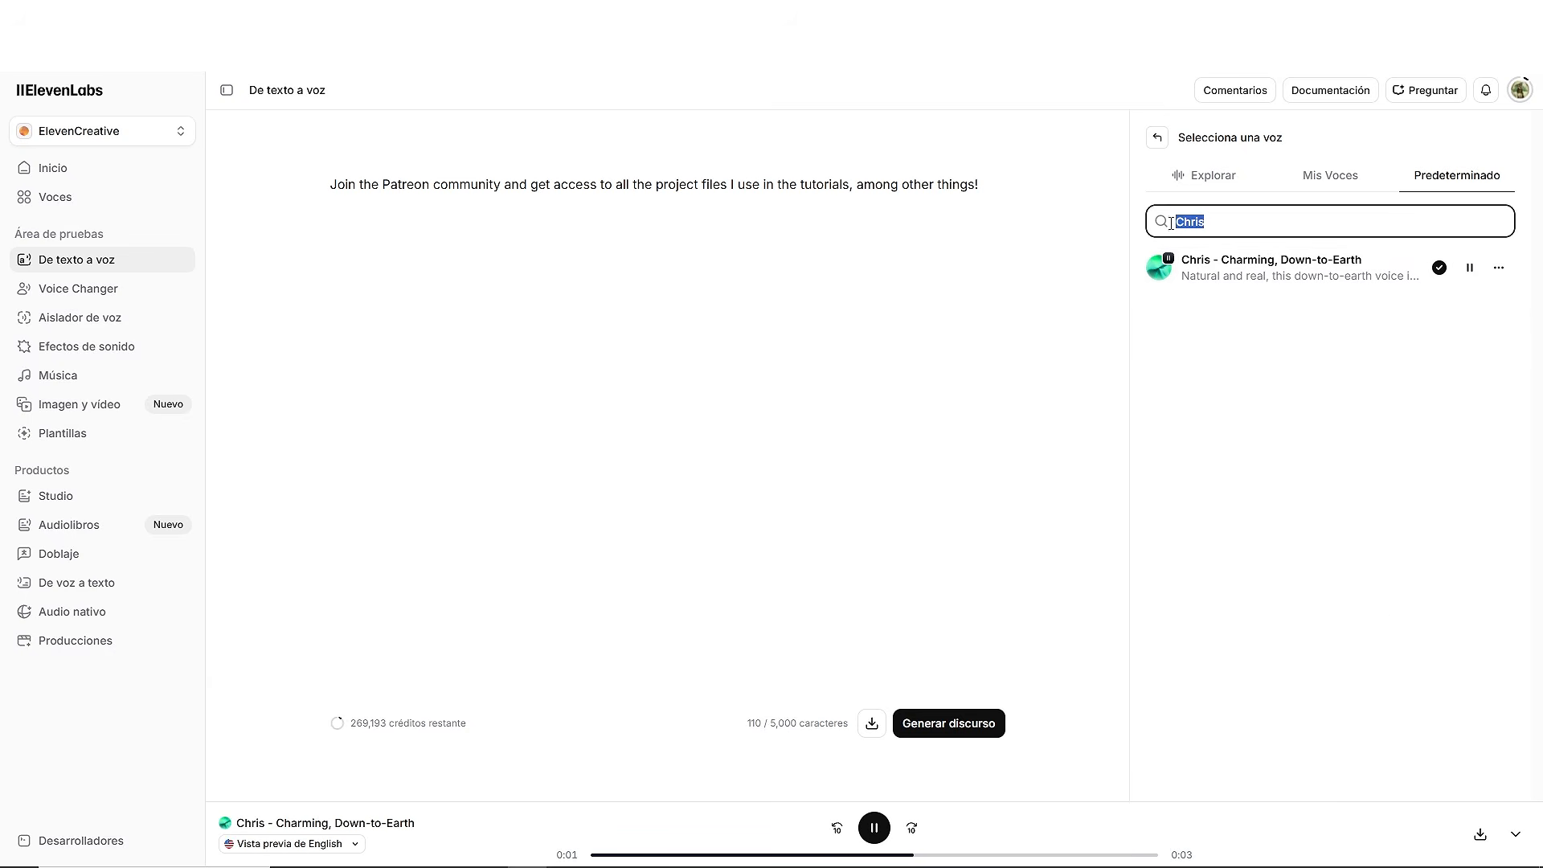
type("Brian")
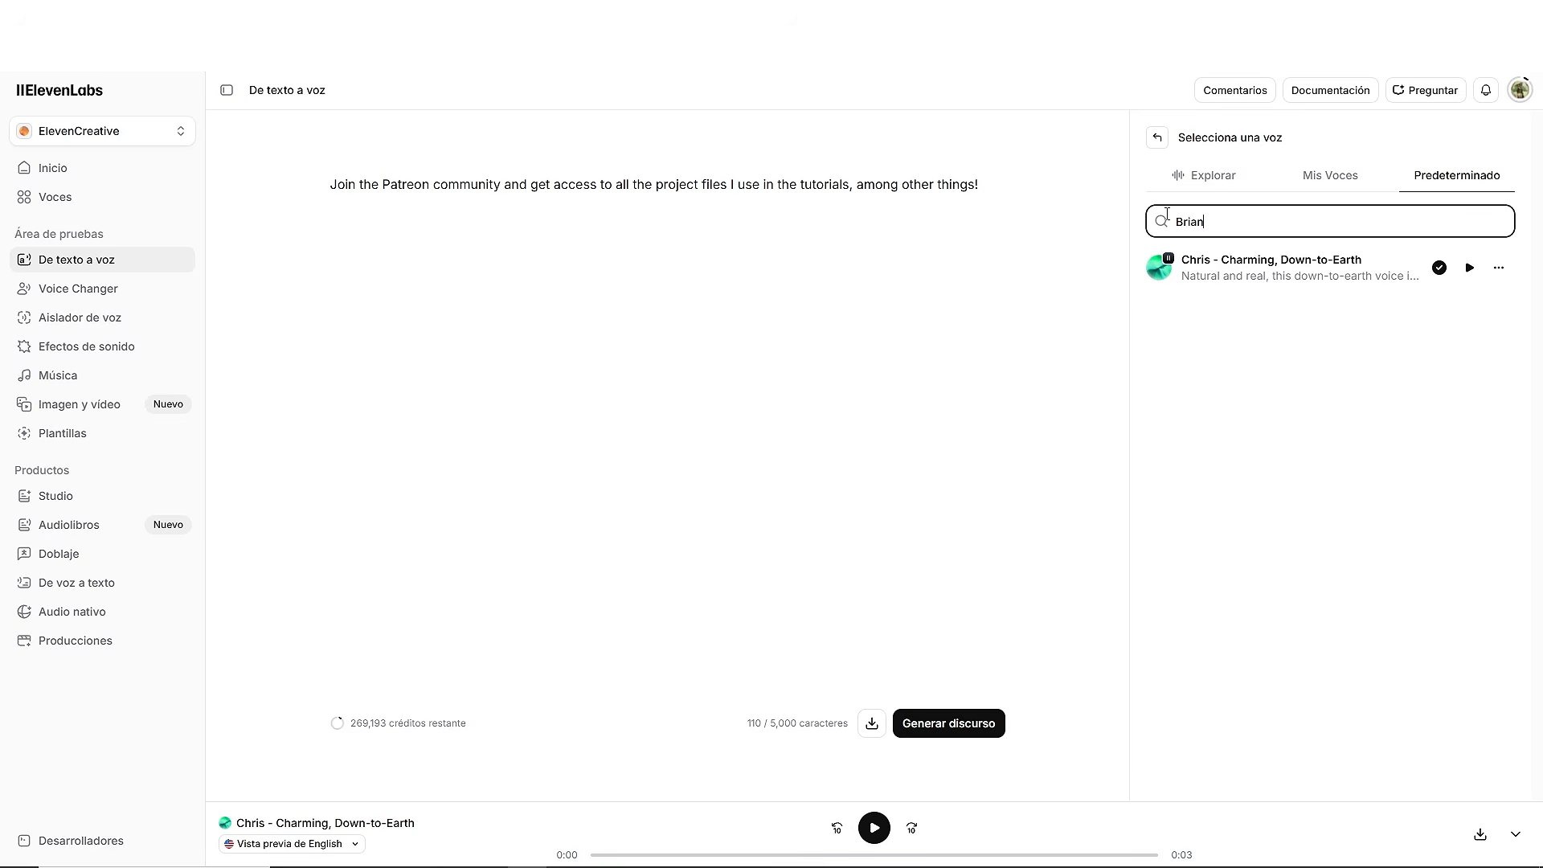
left_click(1469, 267)
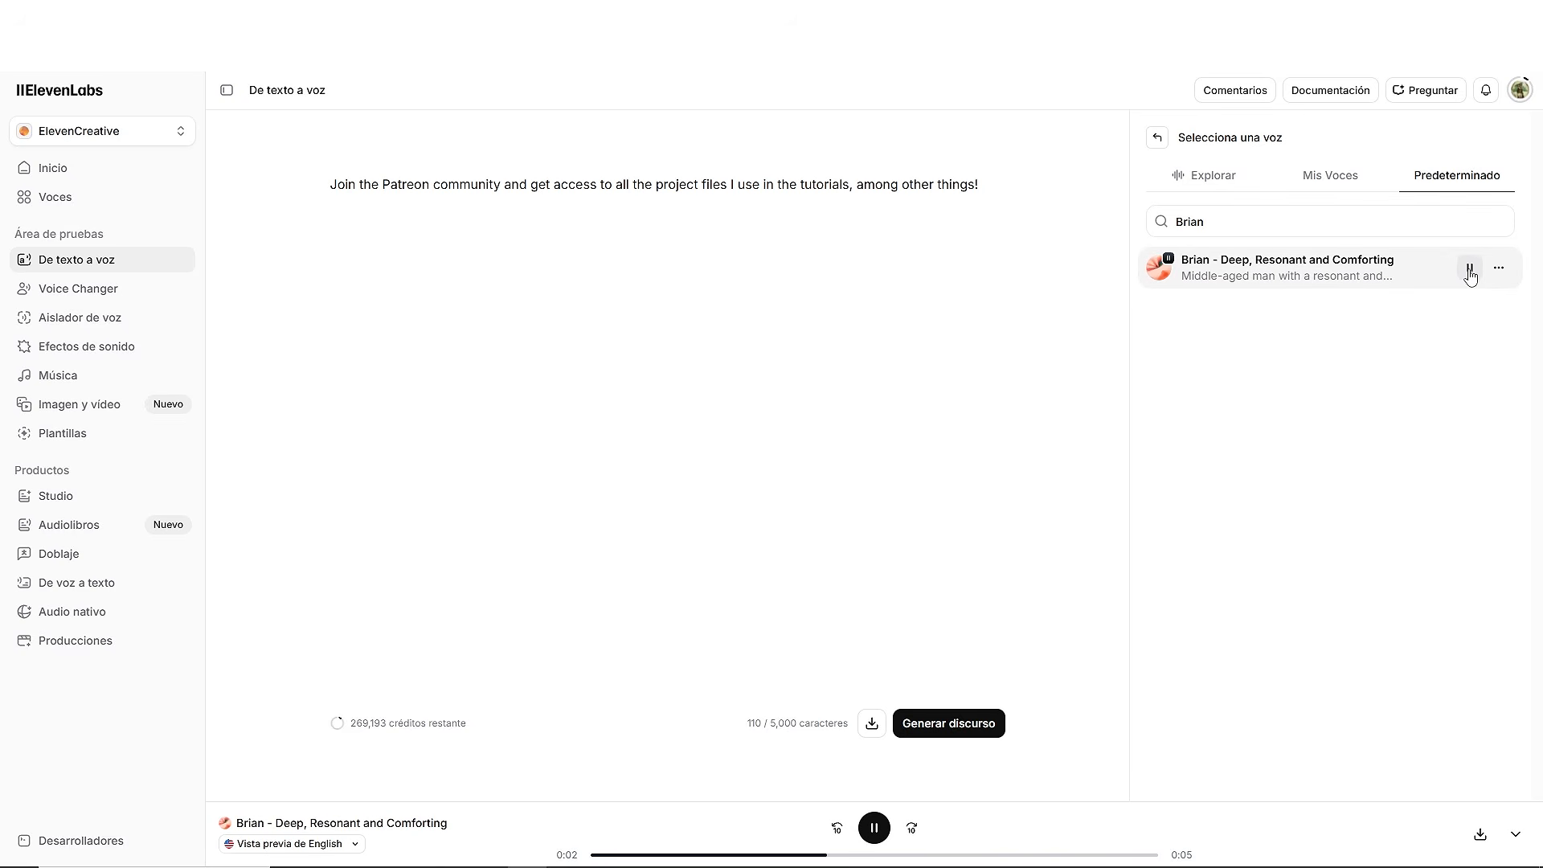
Search the default voices for Callum and preview the "Callum - Husky Trickster" voice
left_click(1246, 220)
key("ctrl+a")
type("C")
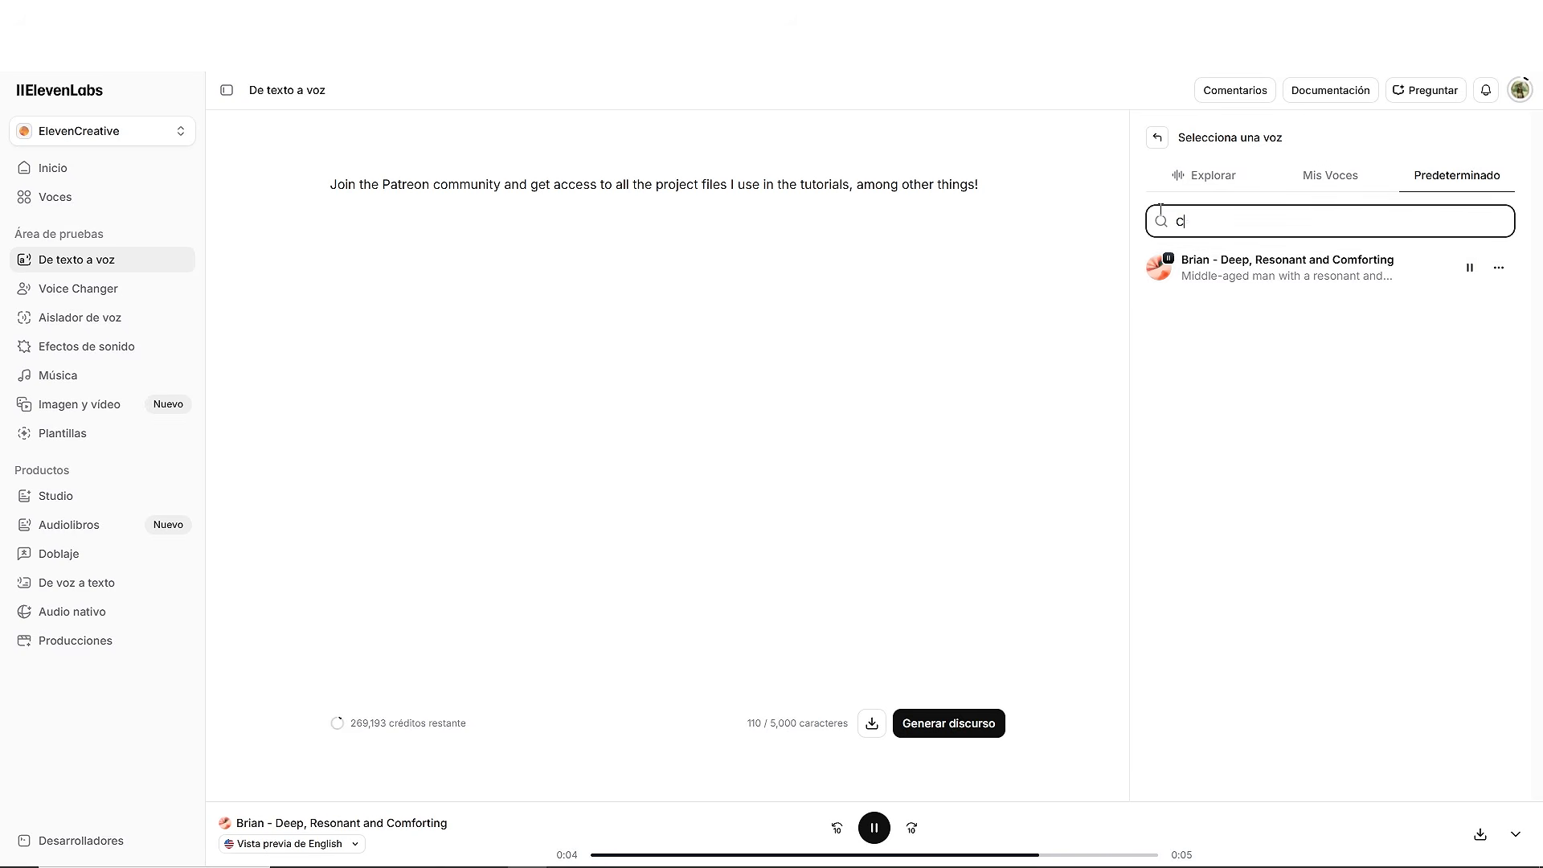
type("allum")
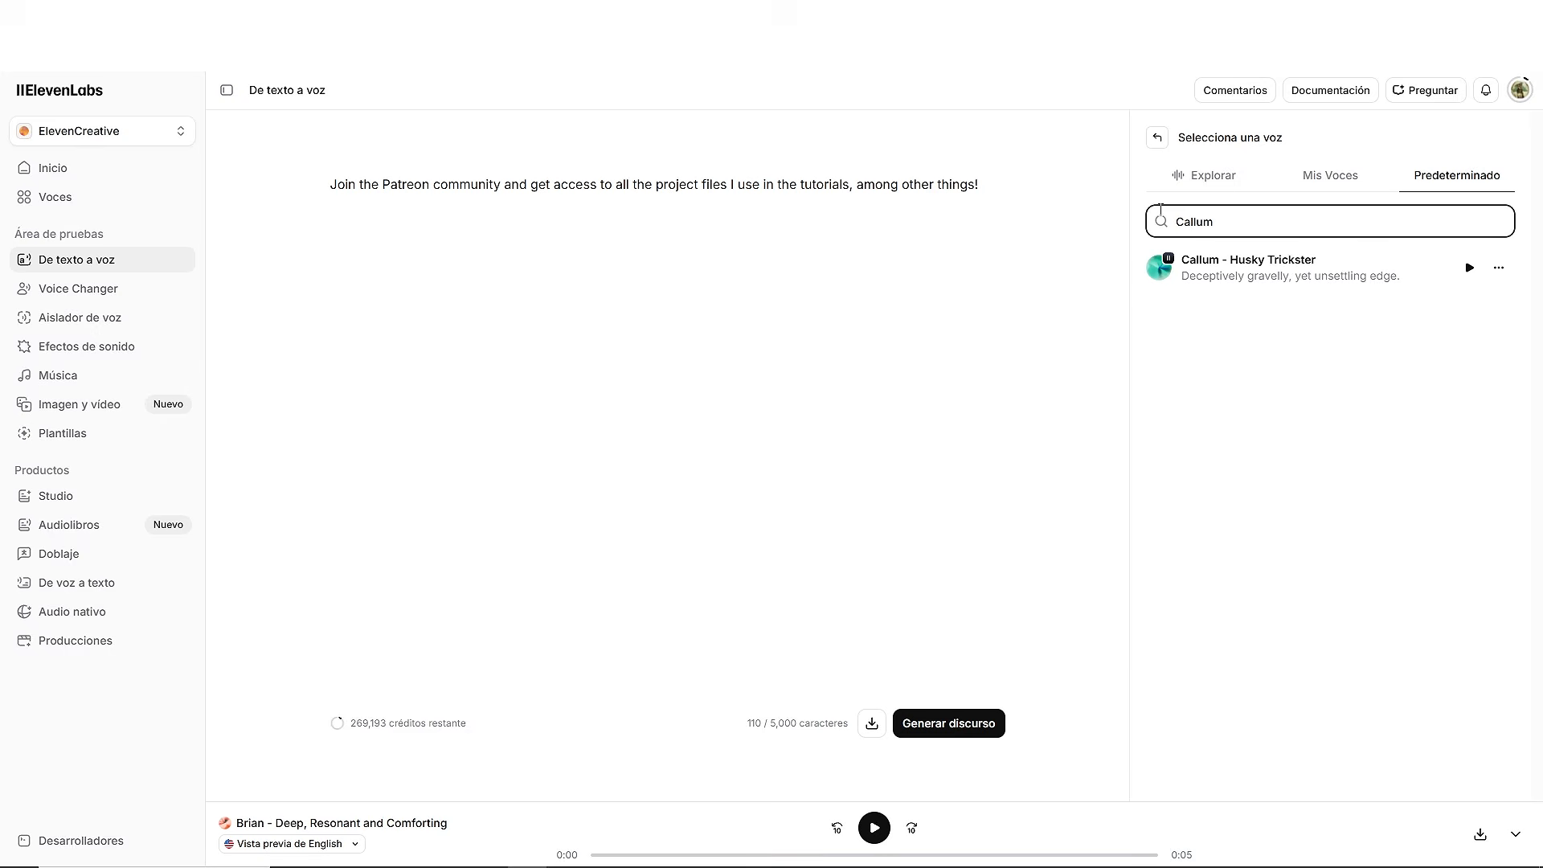
left_click(1467, 269)
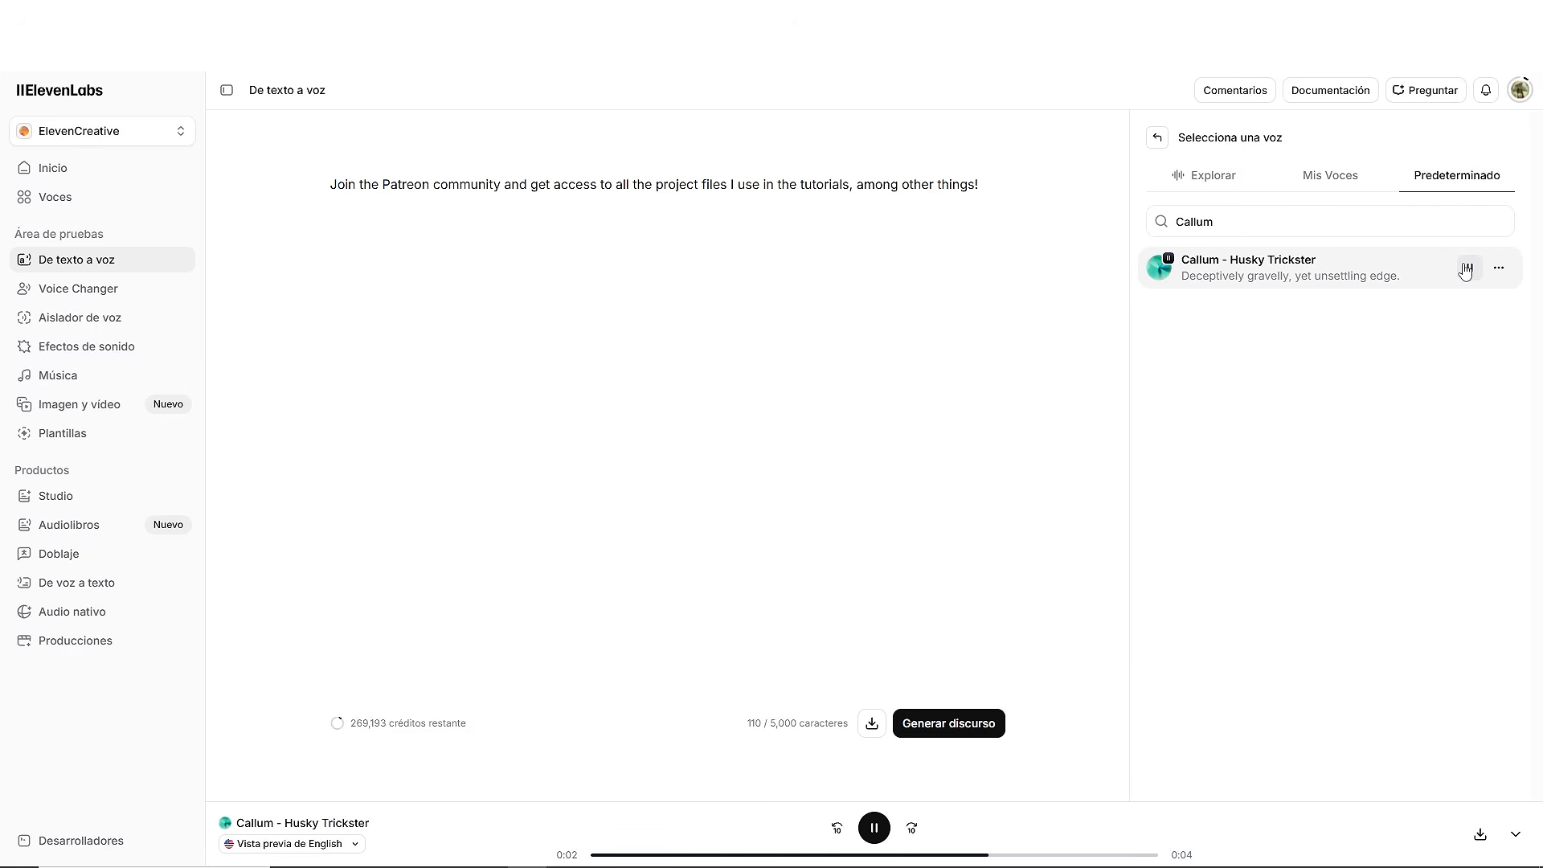
Search the explorable voice library for "Documentary" and preview the first nine voices, from Max to Brooky
left_click(1215, 184)
left_click(1226, 218)
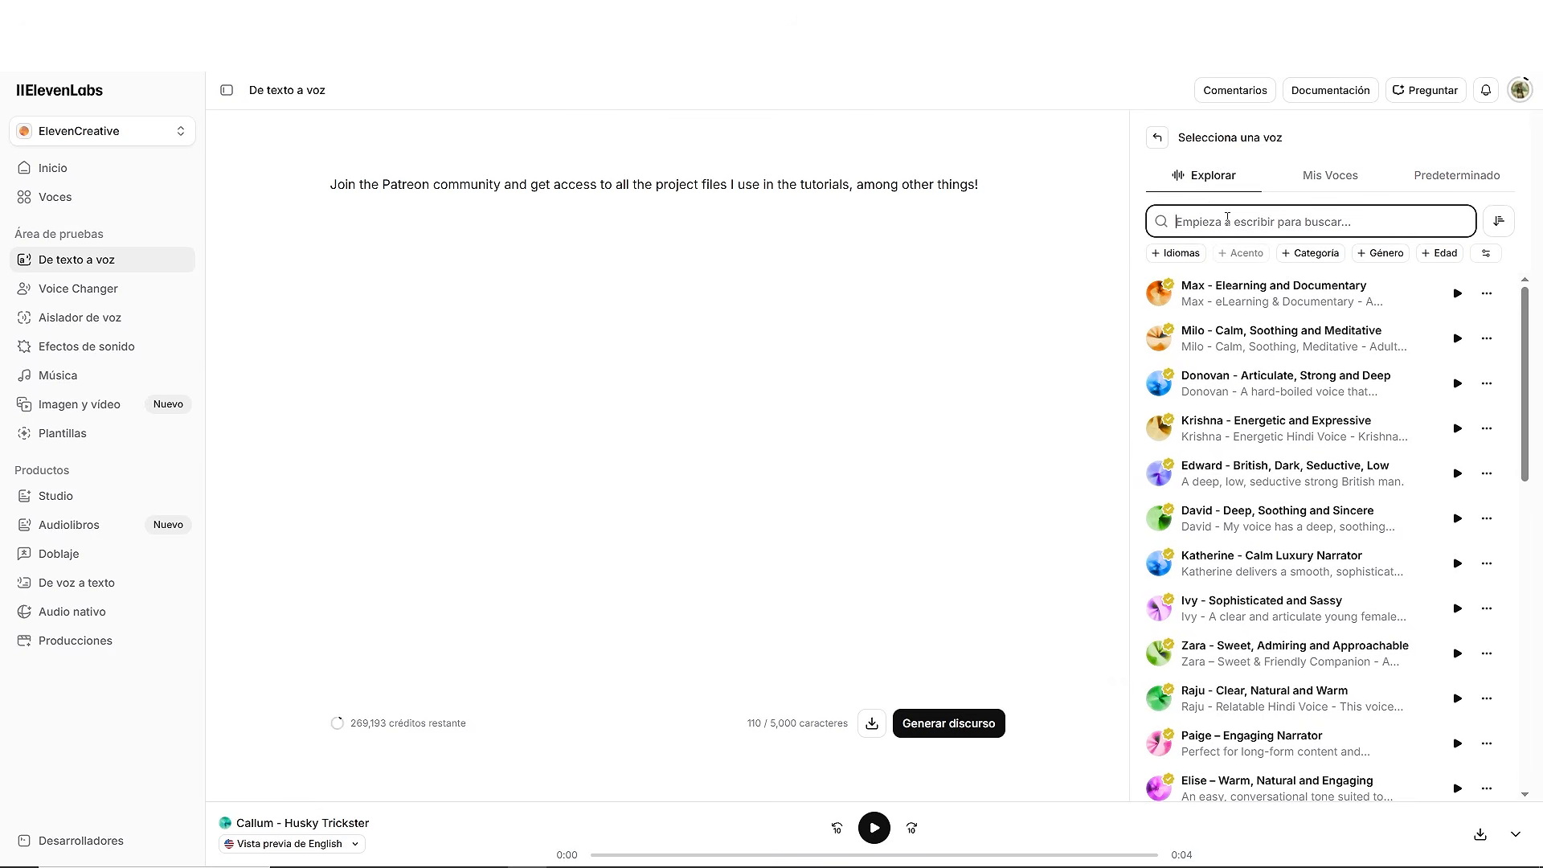
type("Documen")
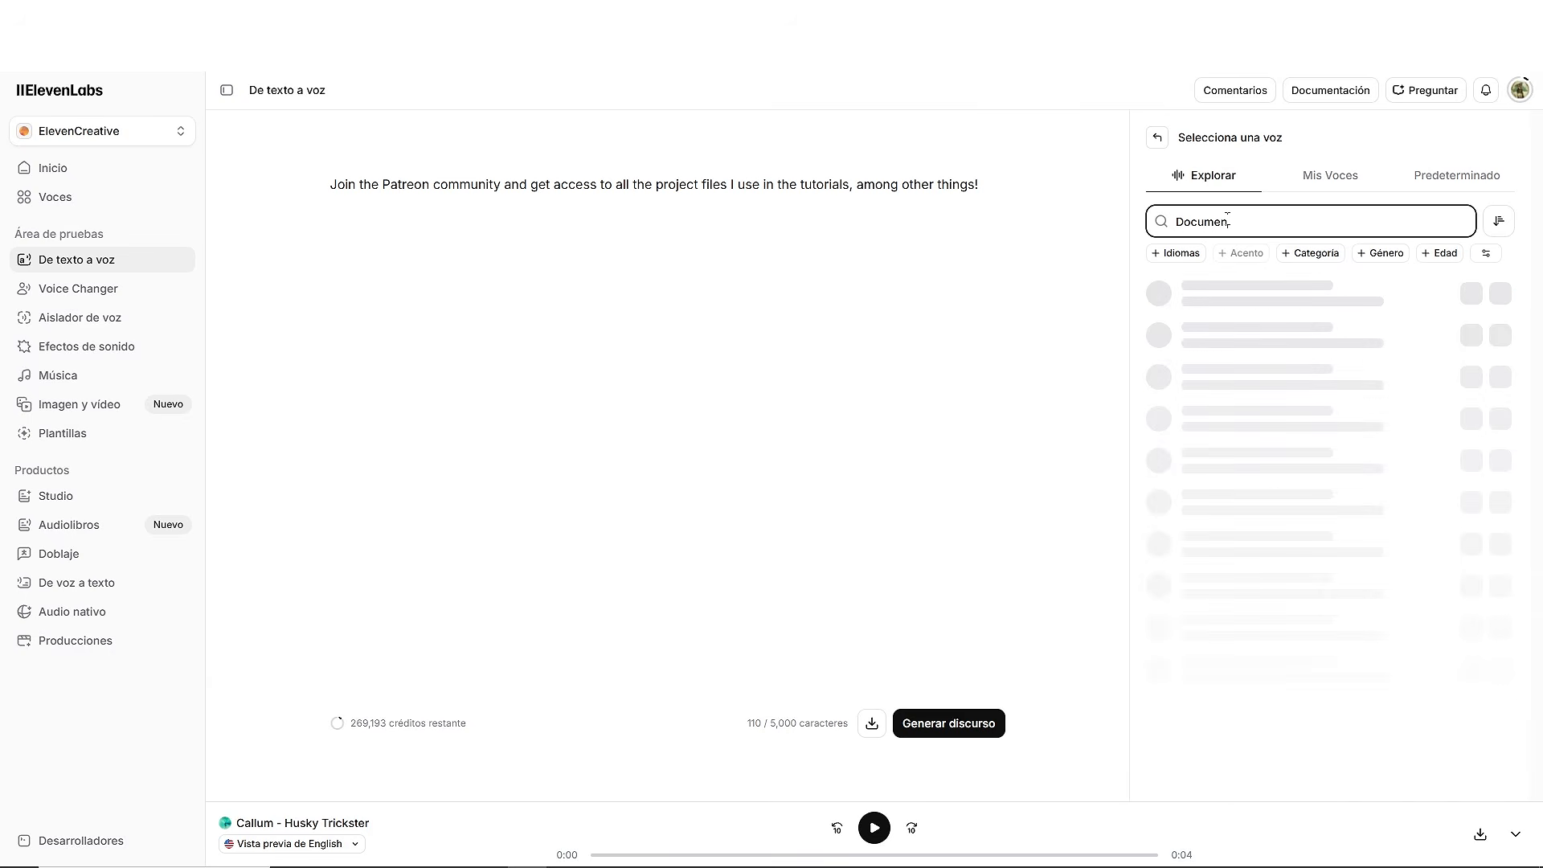
type("tary")
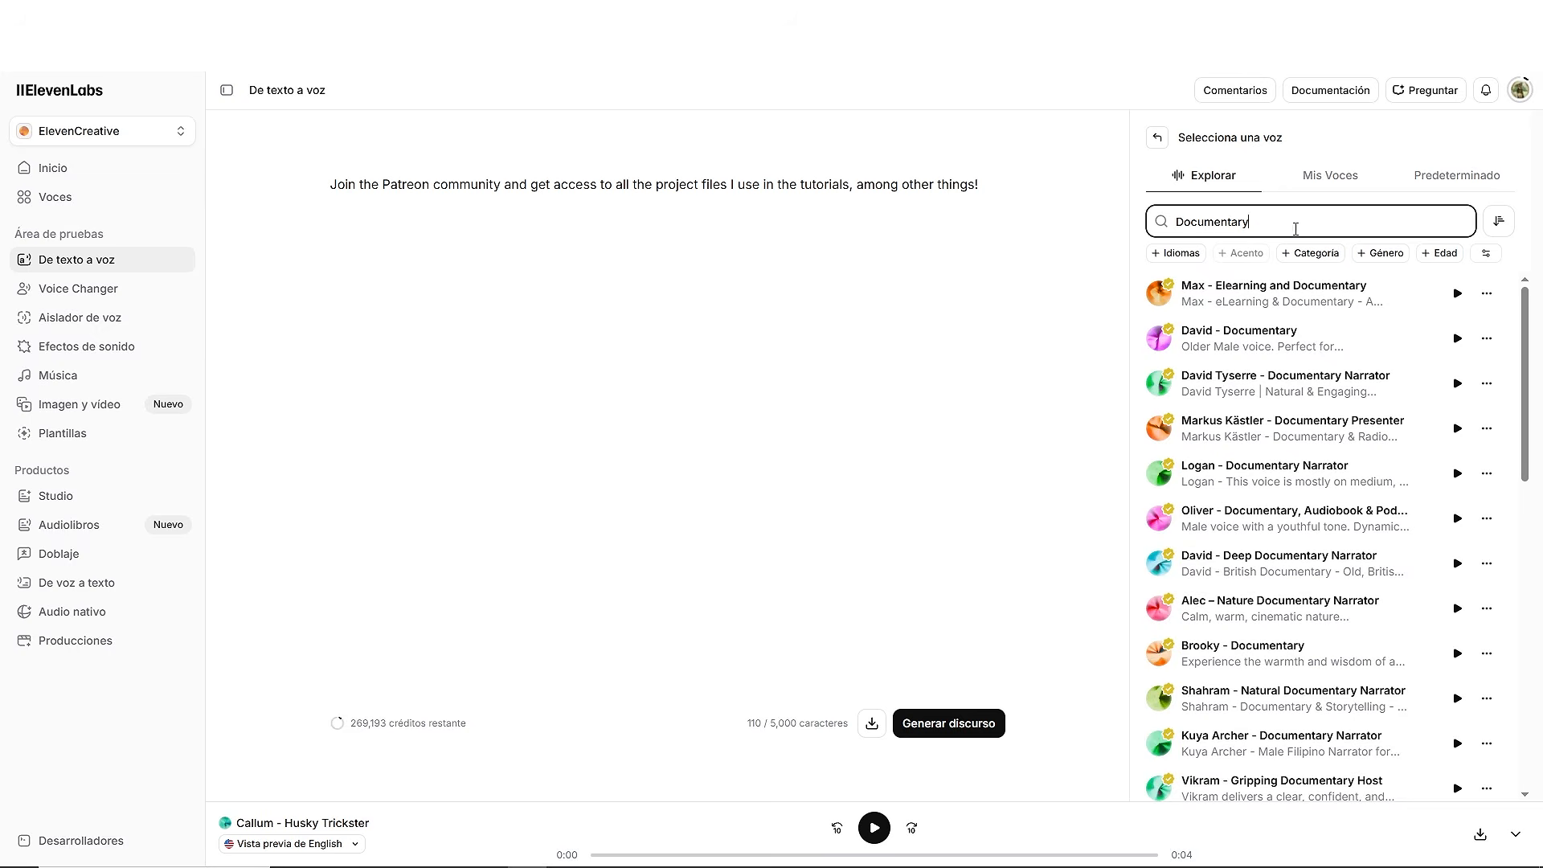
left_click(1454, 295)
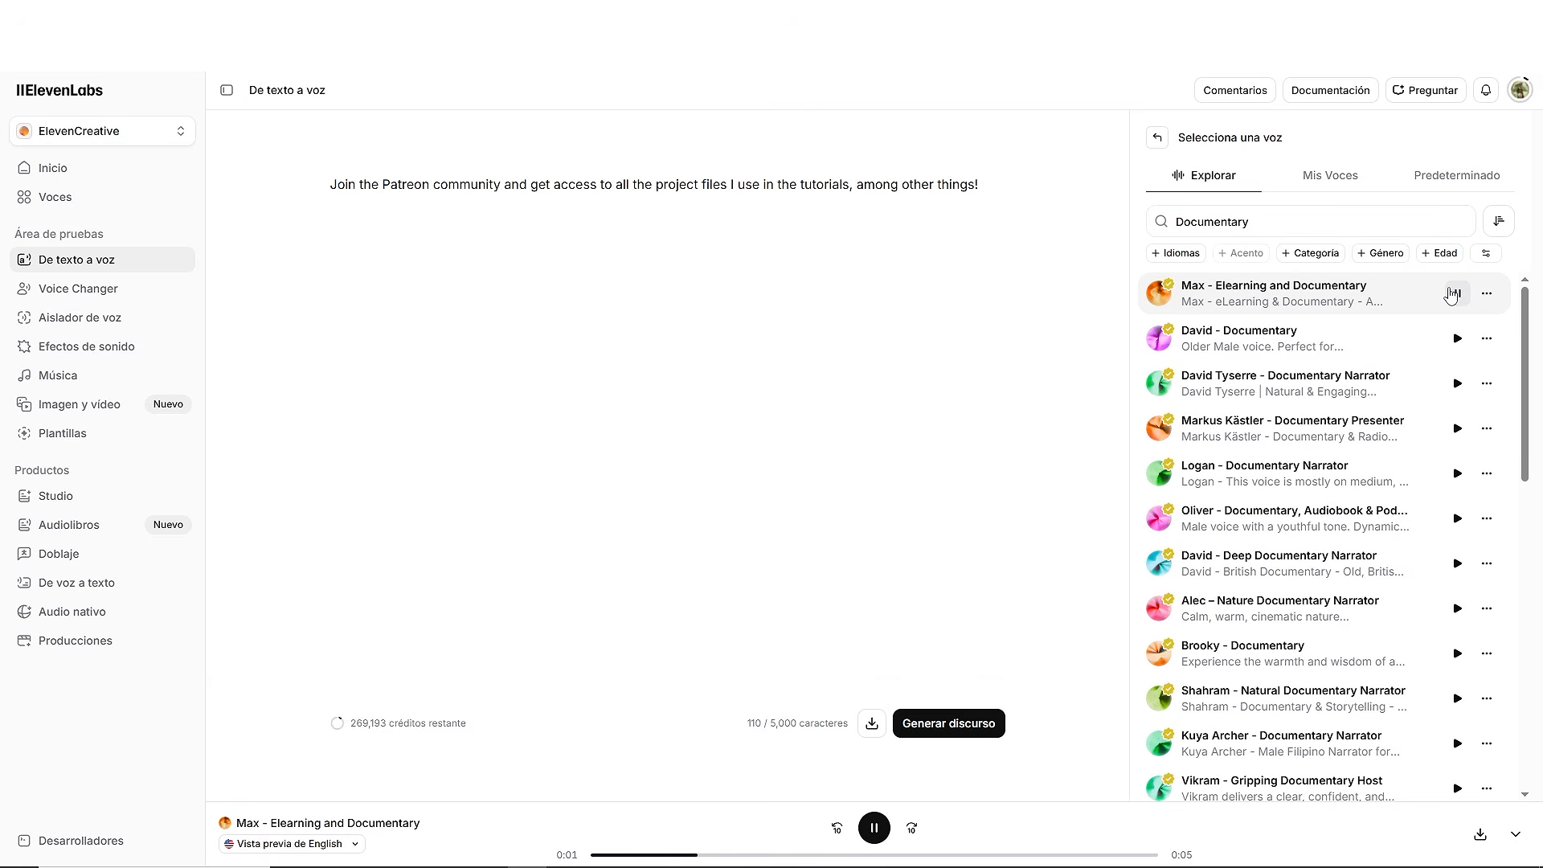
left_click(1457, 340)
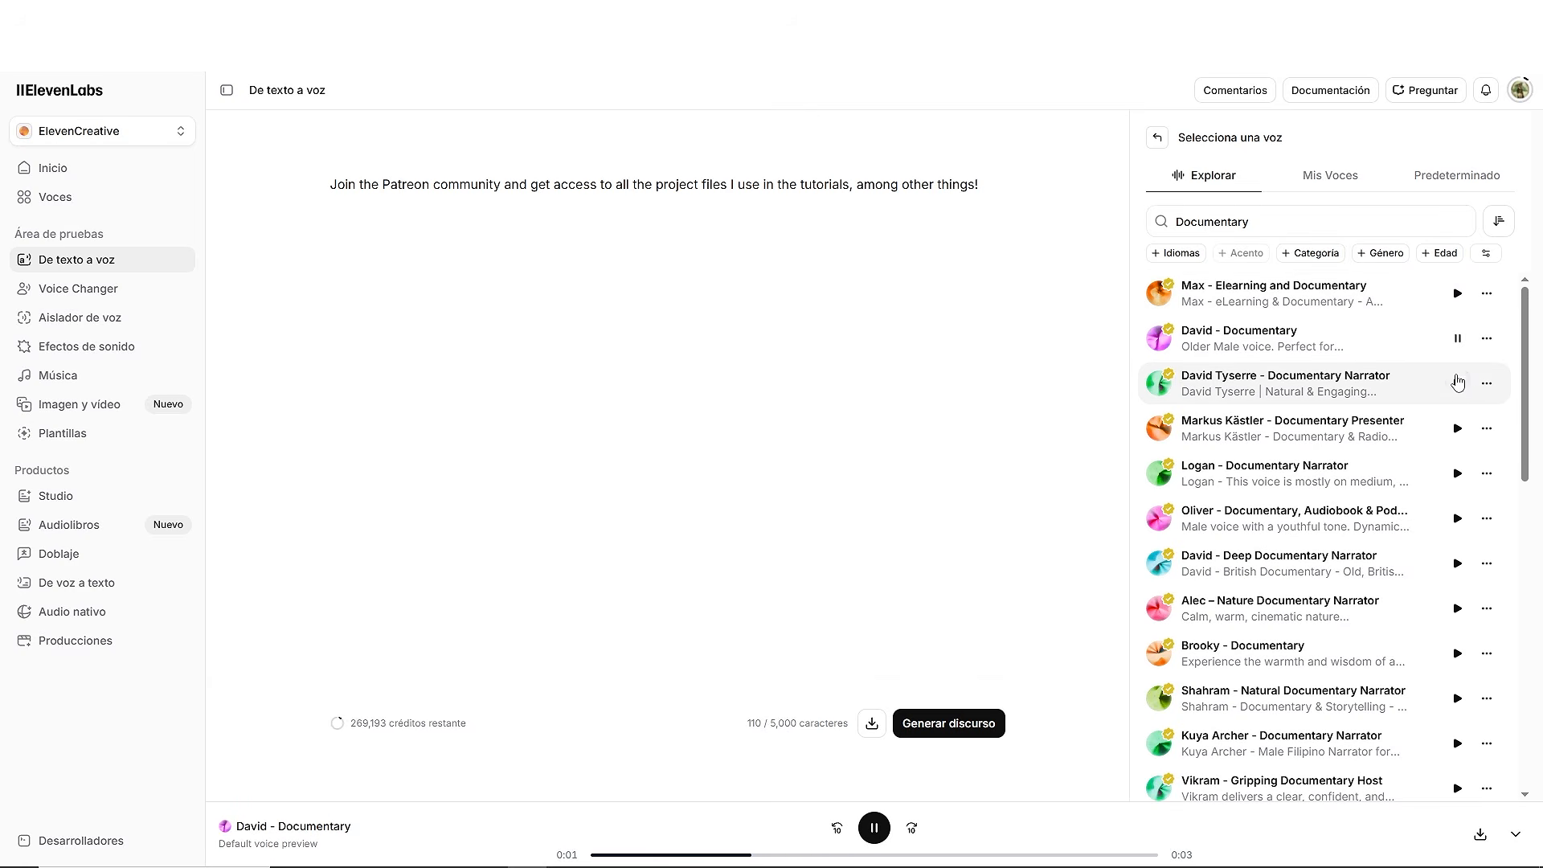
left_click(1457, 386)
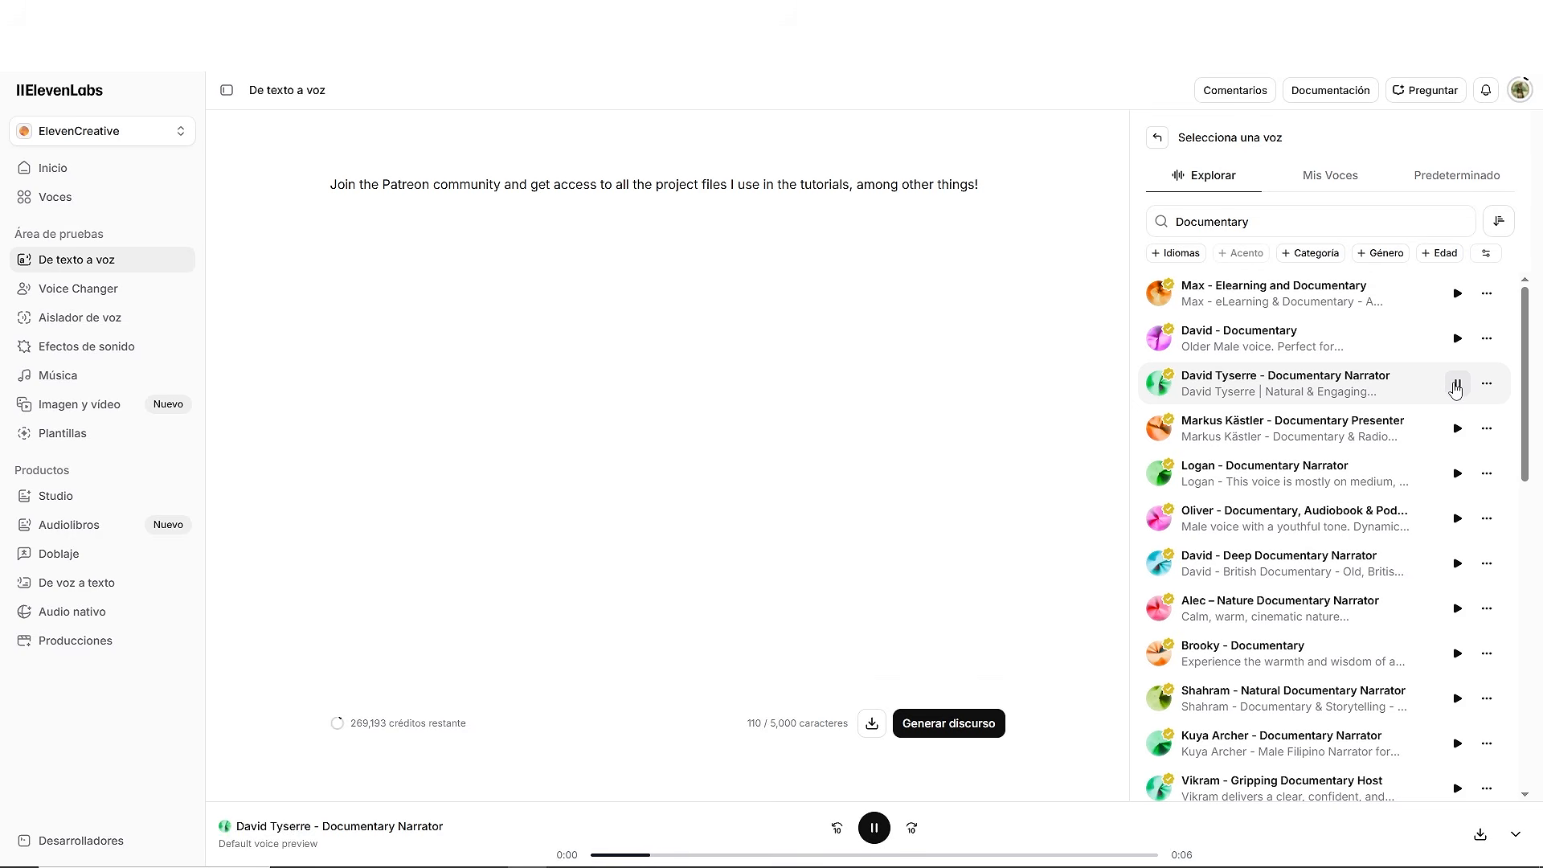
left_click(1458, 428)
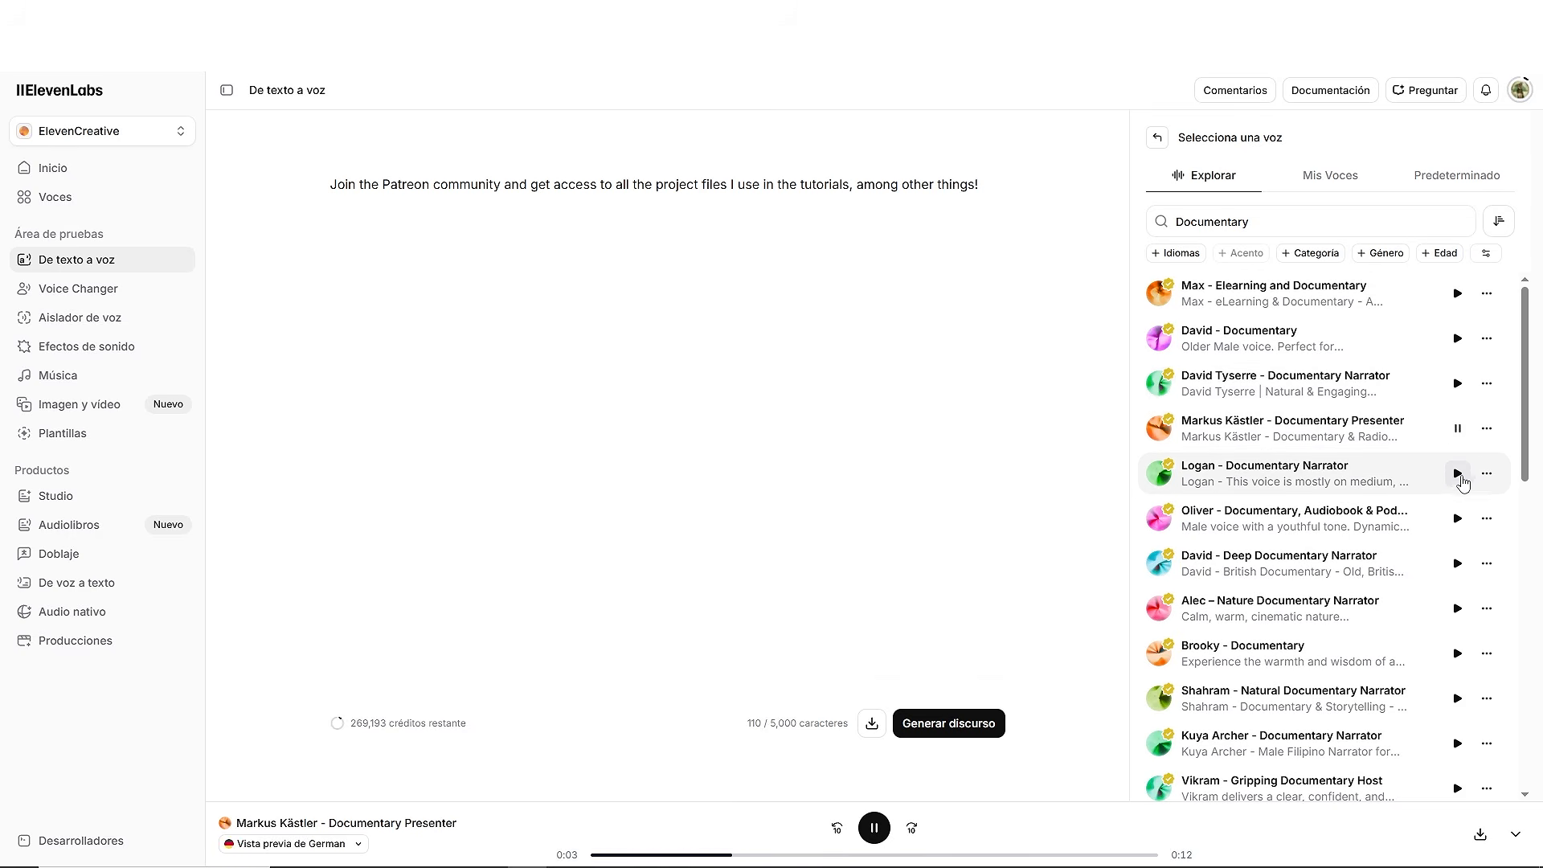
left_click(1457, 479)
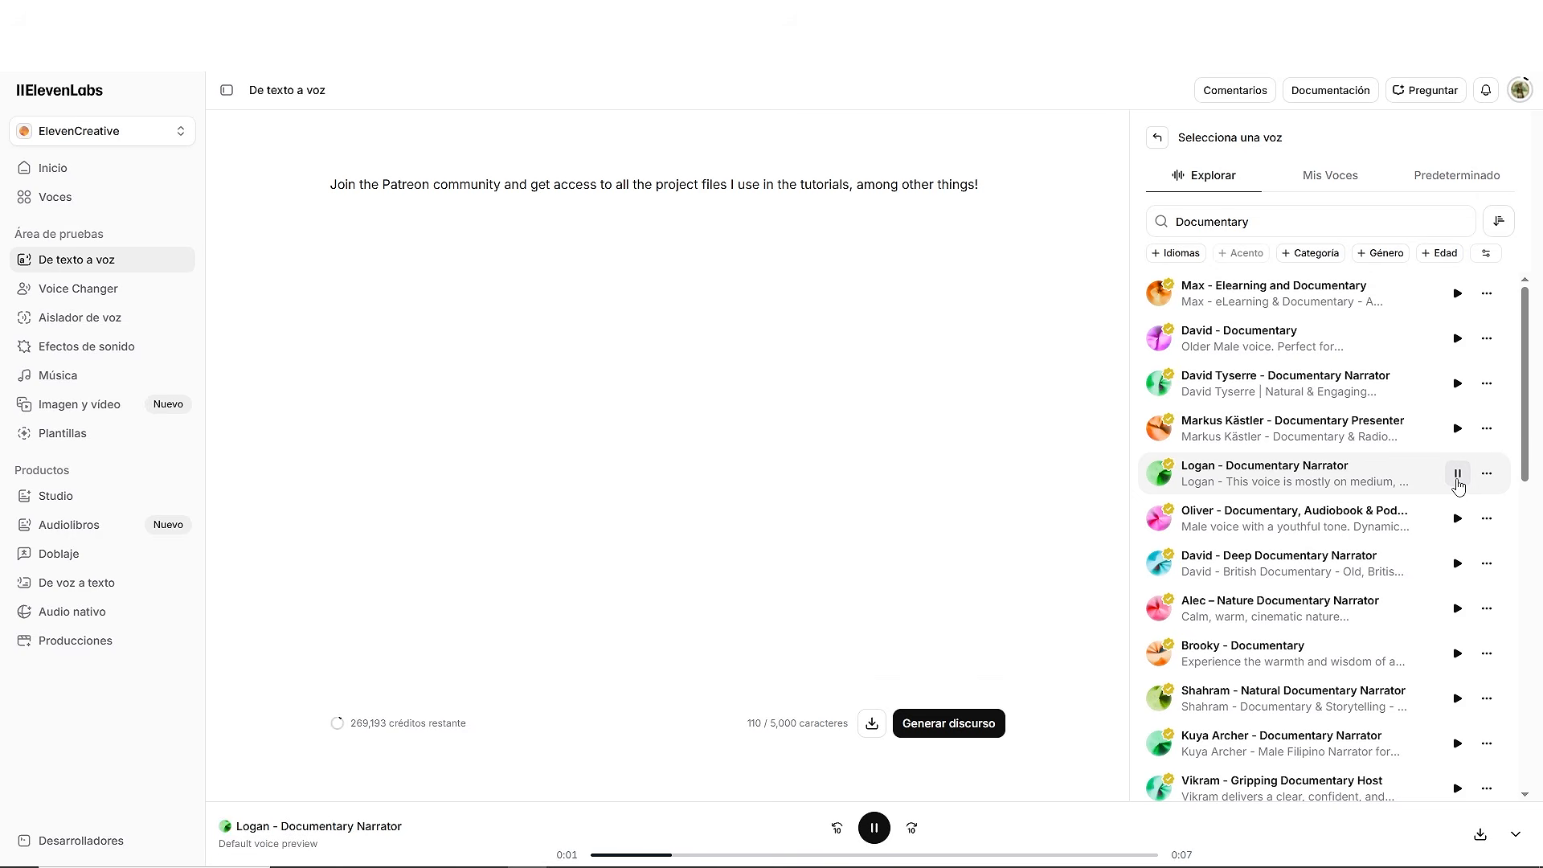
left_click(1458, 521)
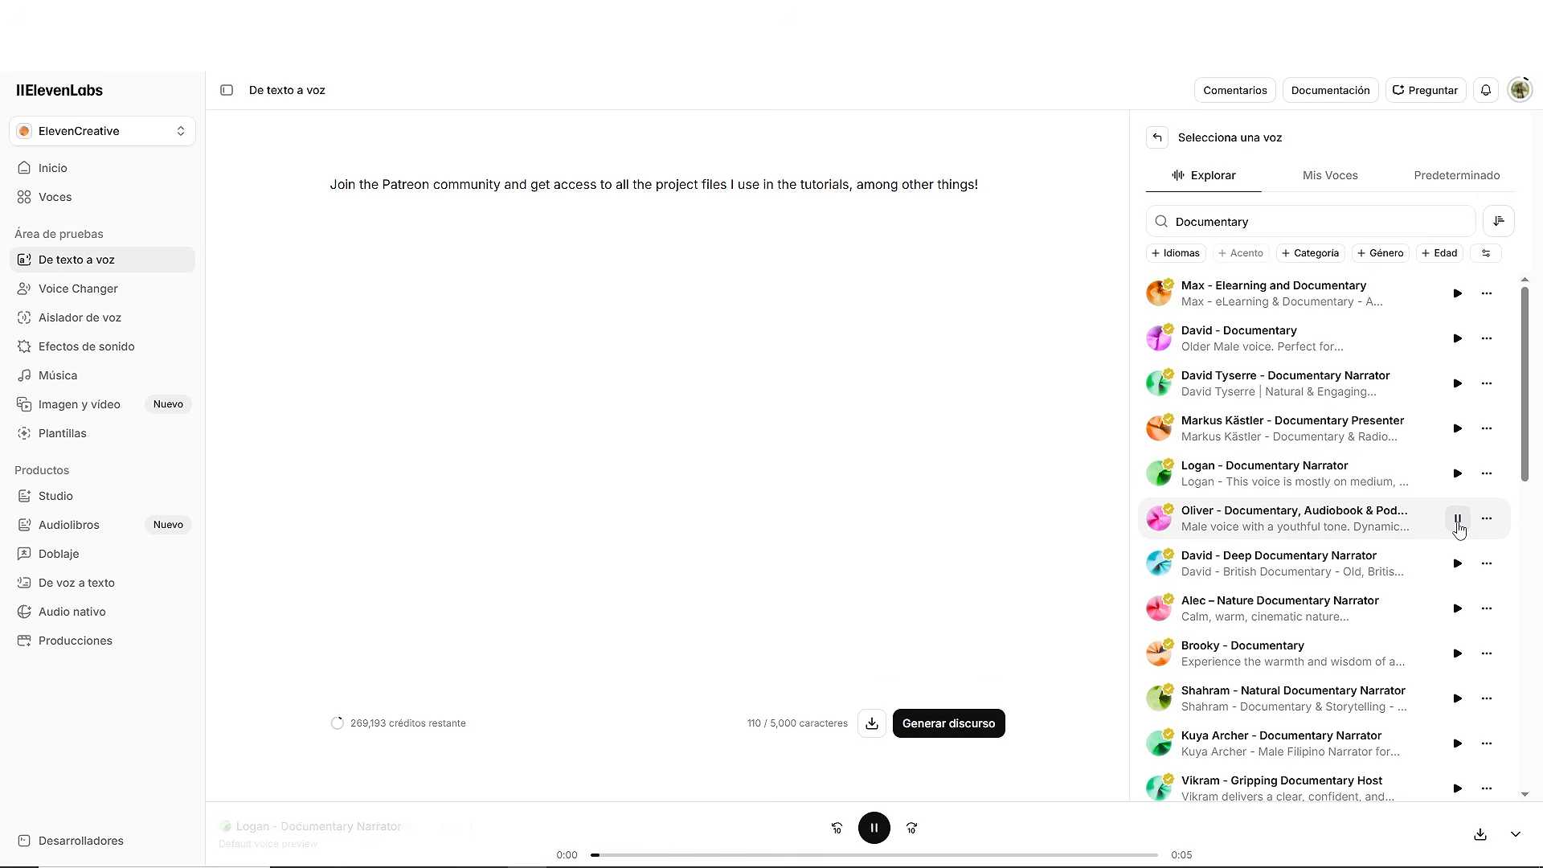
left_click(1457, 565)
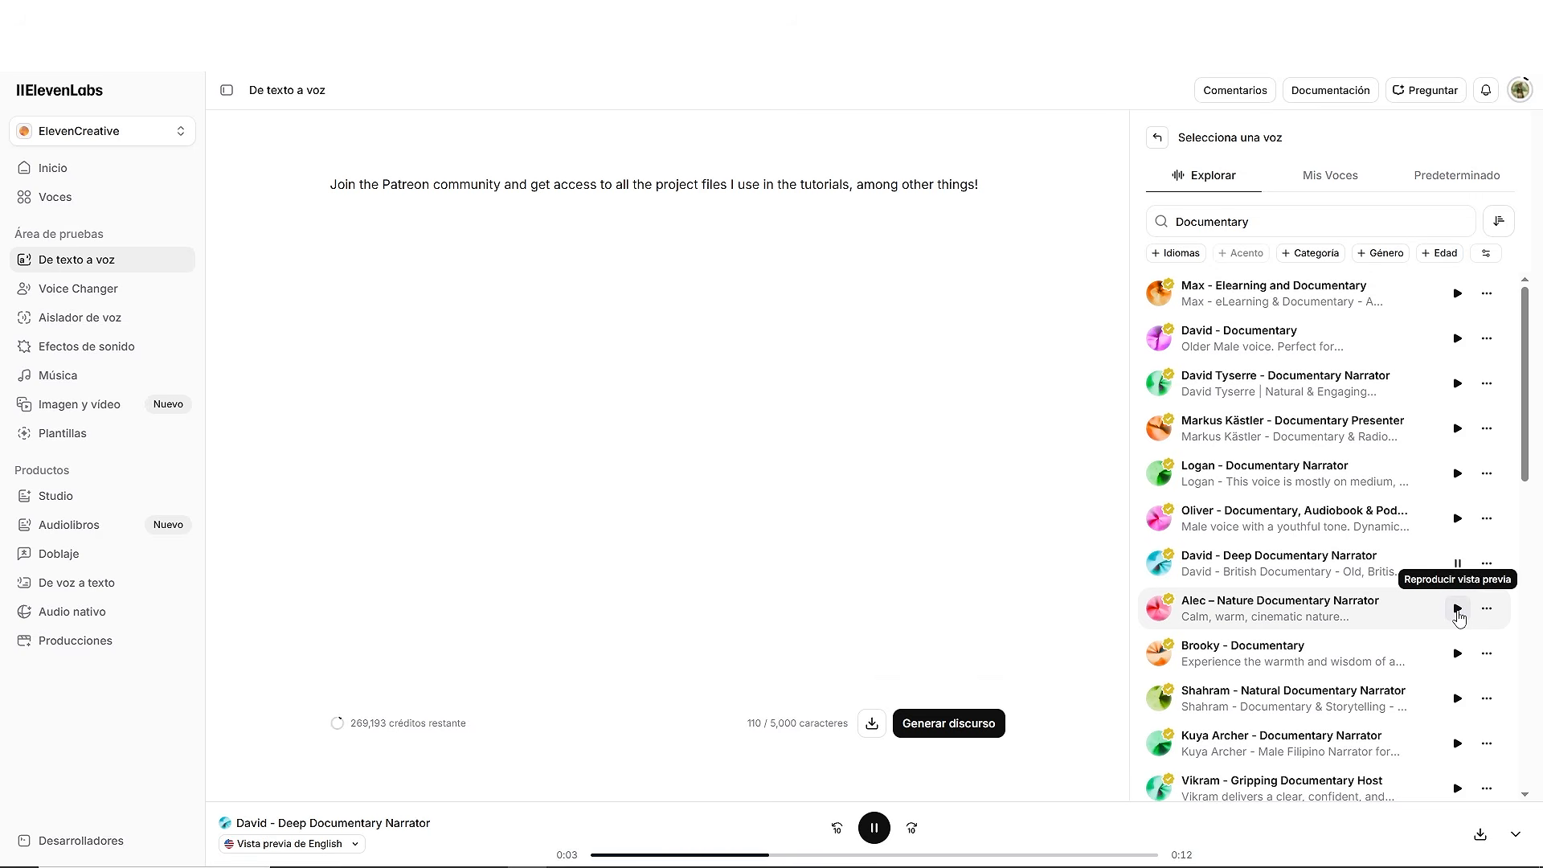
left_click(1459, 613)
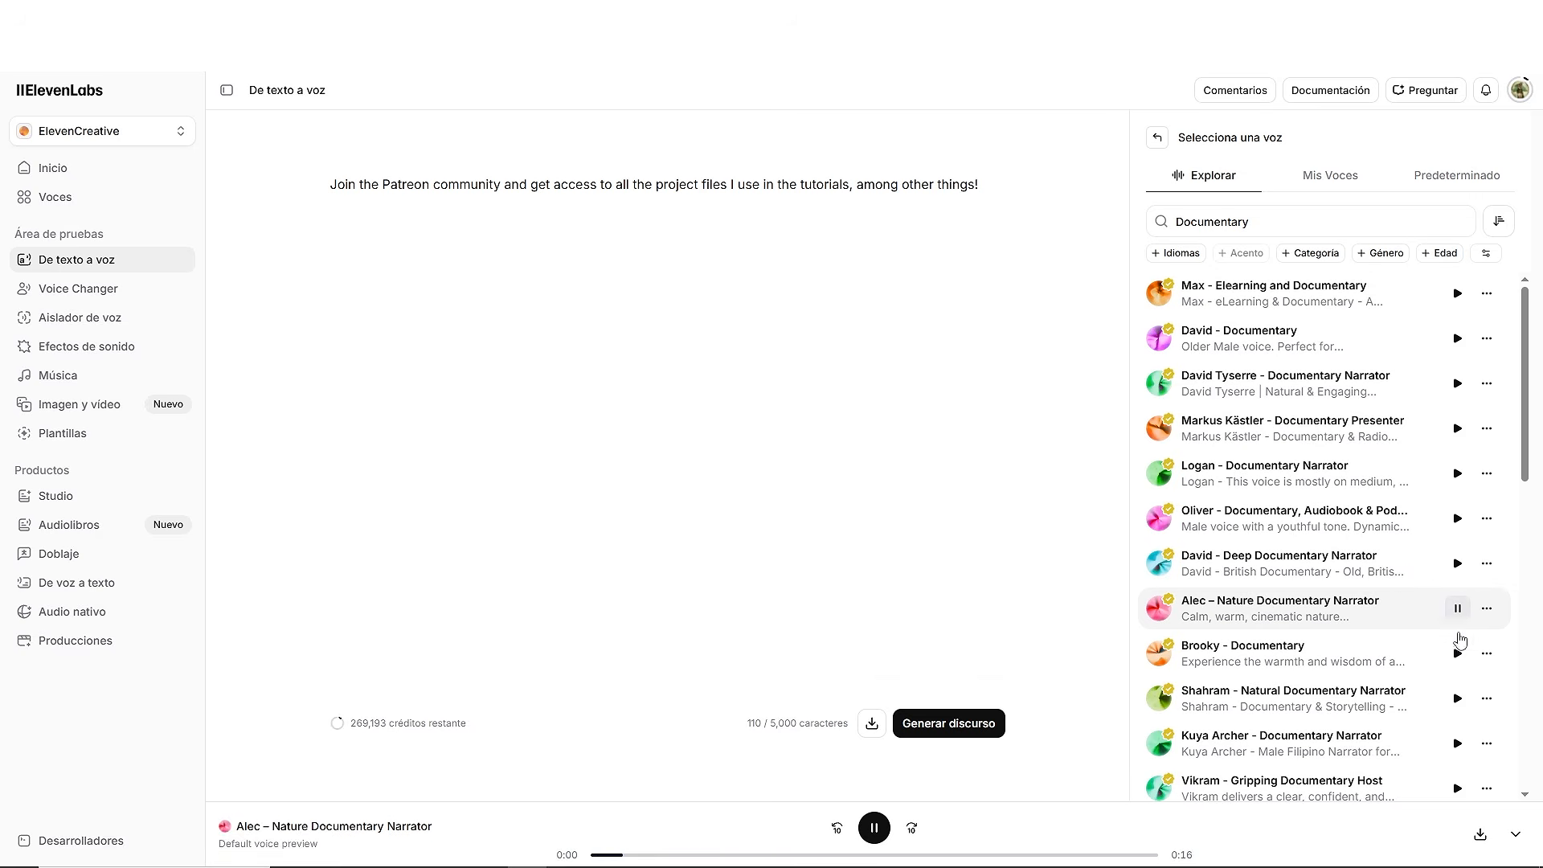
left_click(1459, 658)
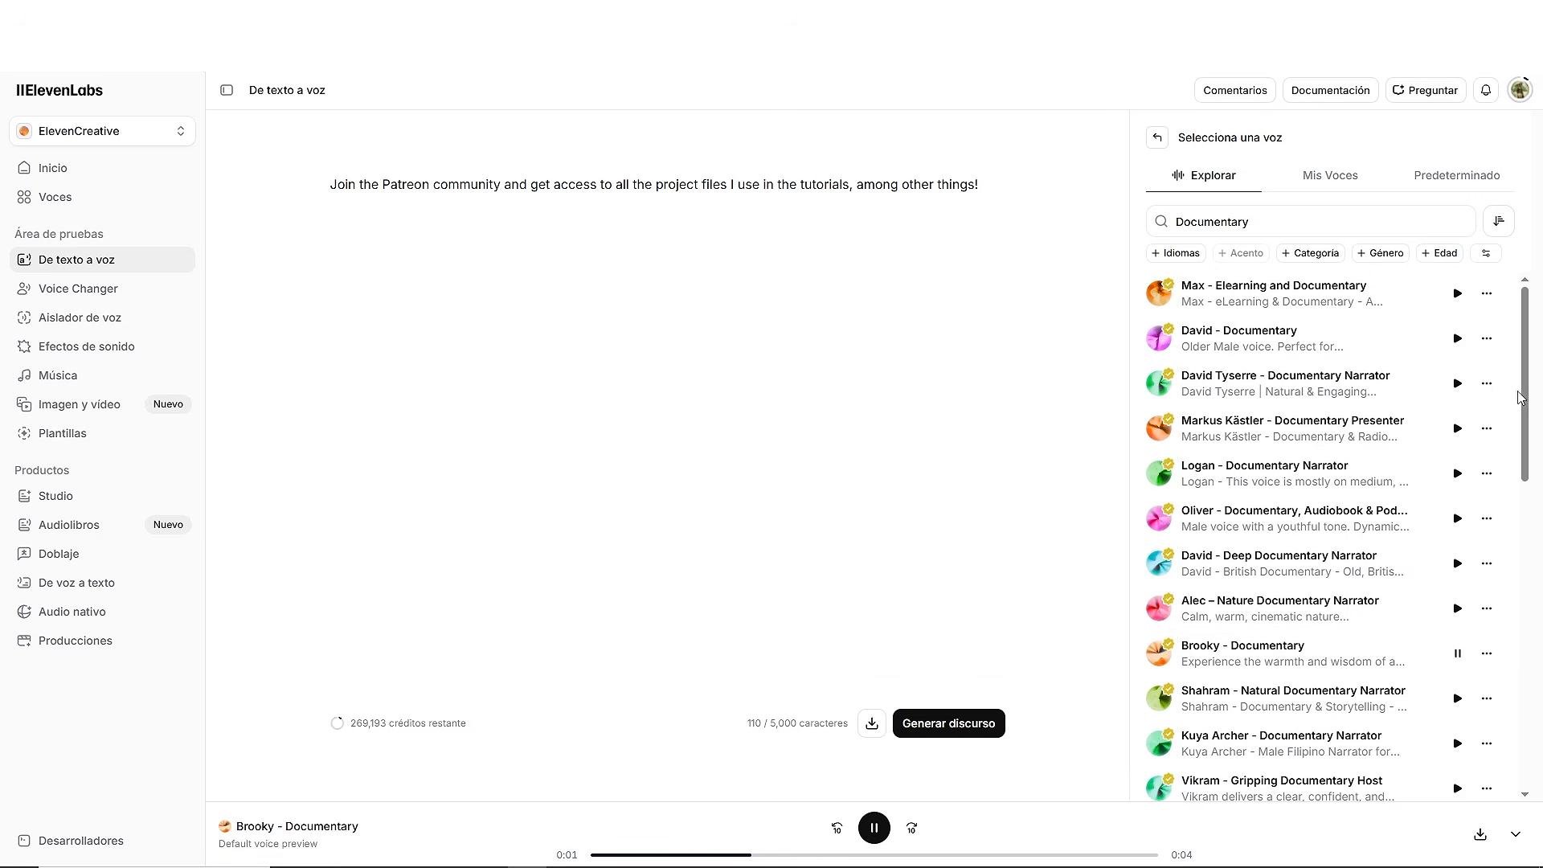
left_click_drag(1532, 335, 1541, 302)
Search the voice library for "Corporate" and preview the first four voices, from Kristen to Bea
left_click_drag(1252, 222, 1133, 223)
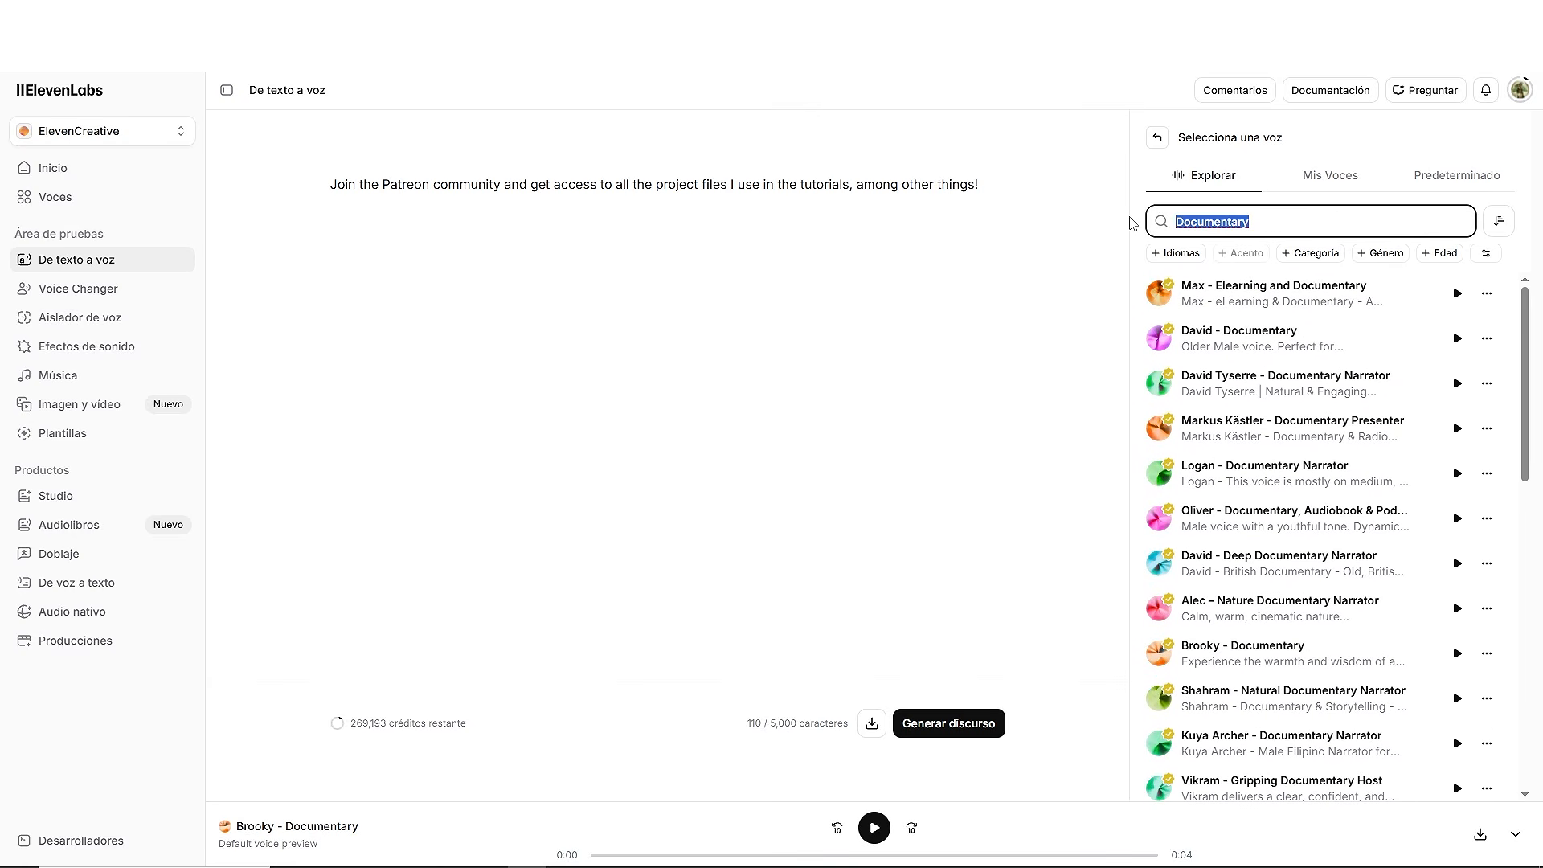
type("Corporate")
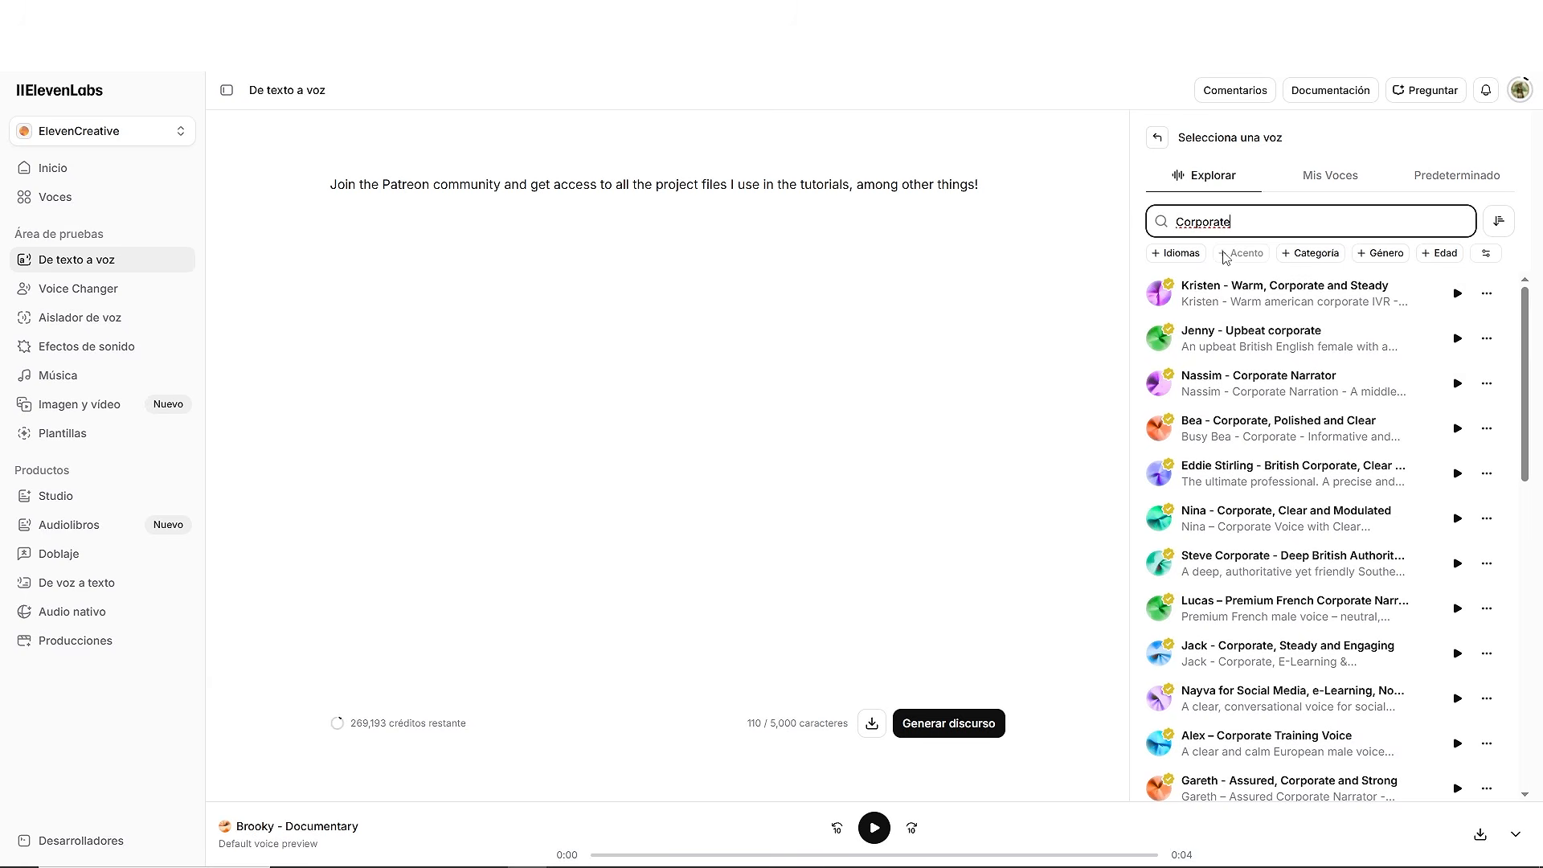
left_click(1457, 294)
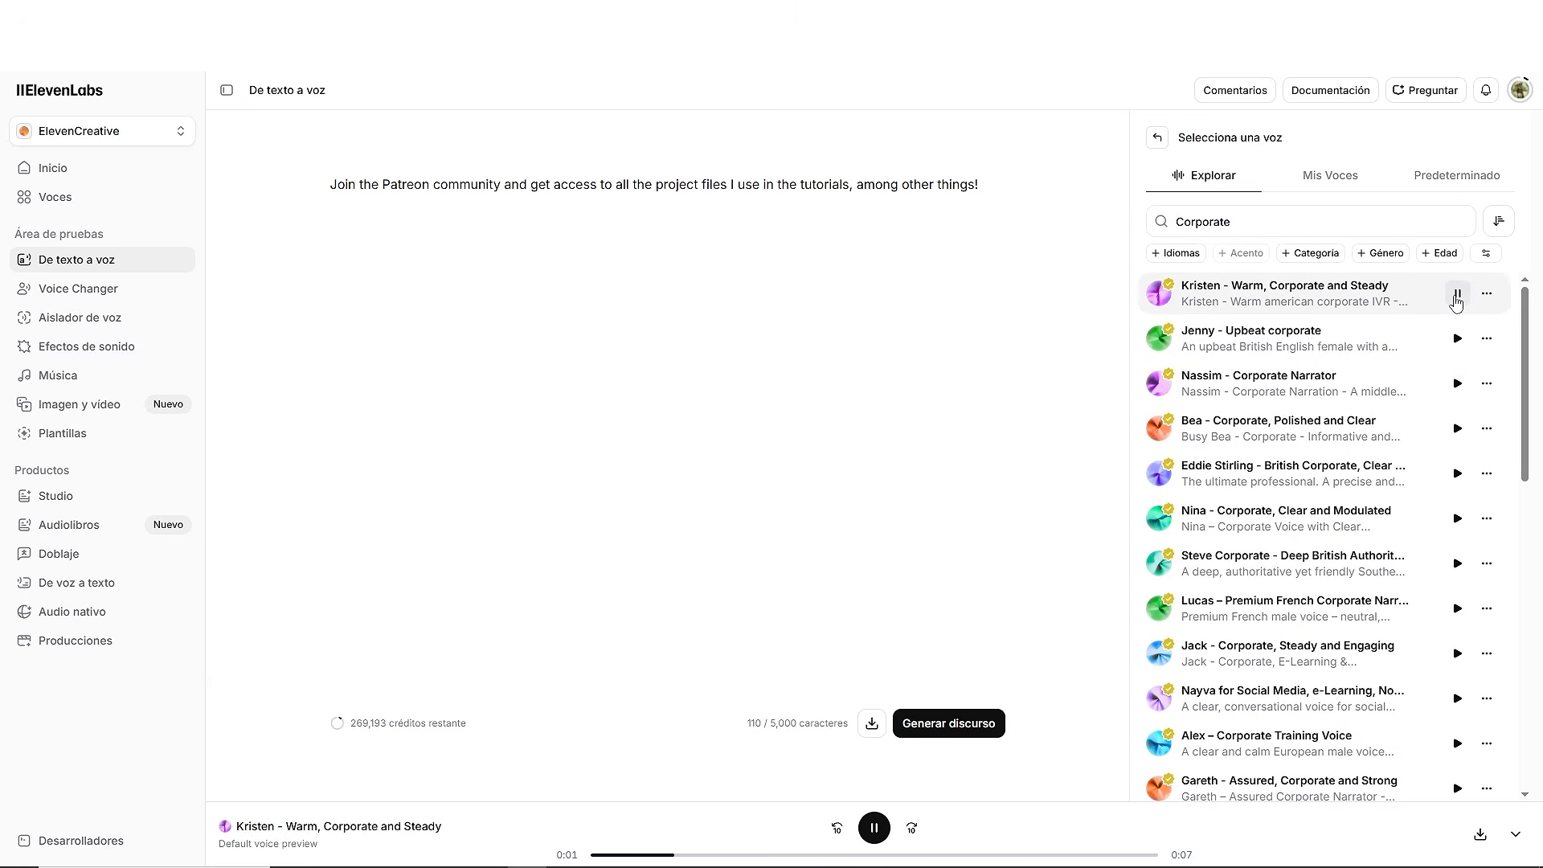
left_click(1458, 340)
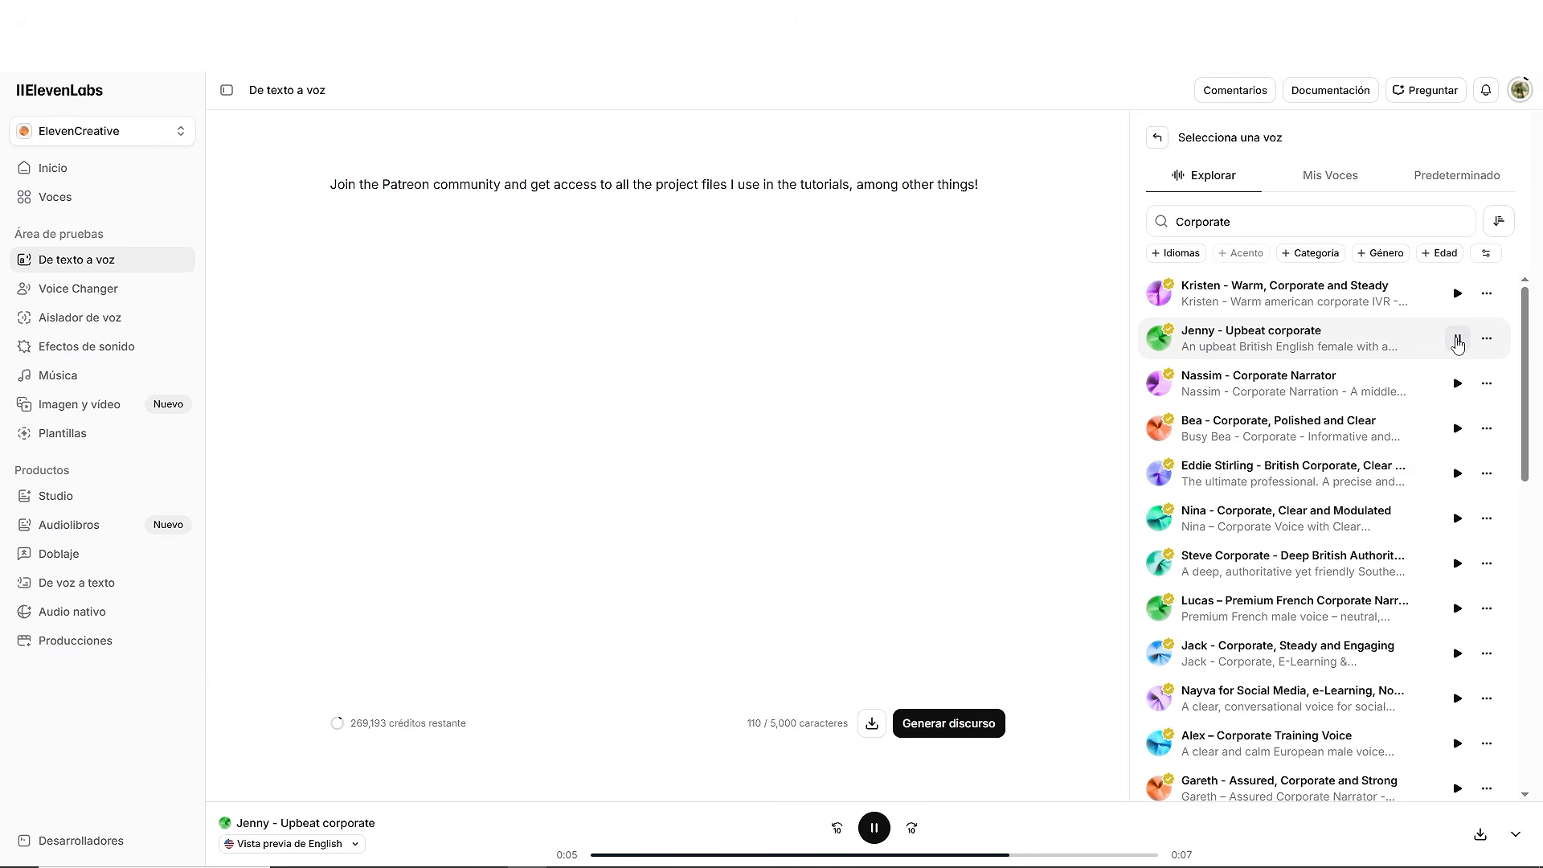
left_click(1457, 386)
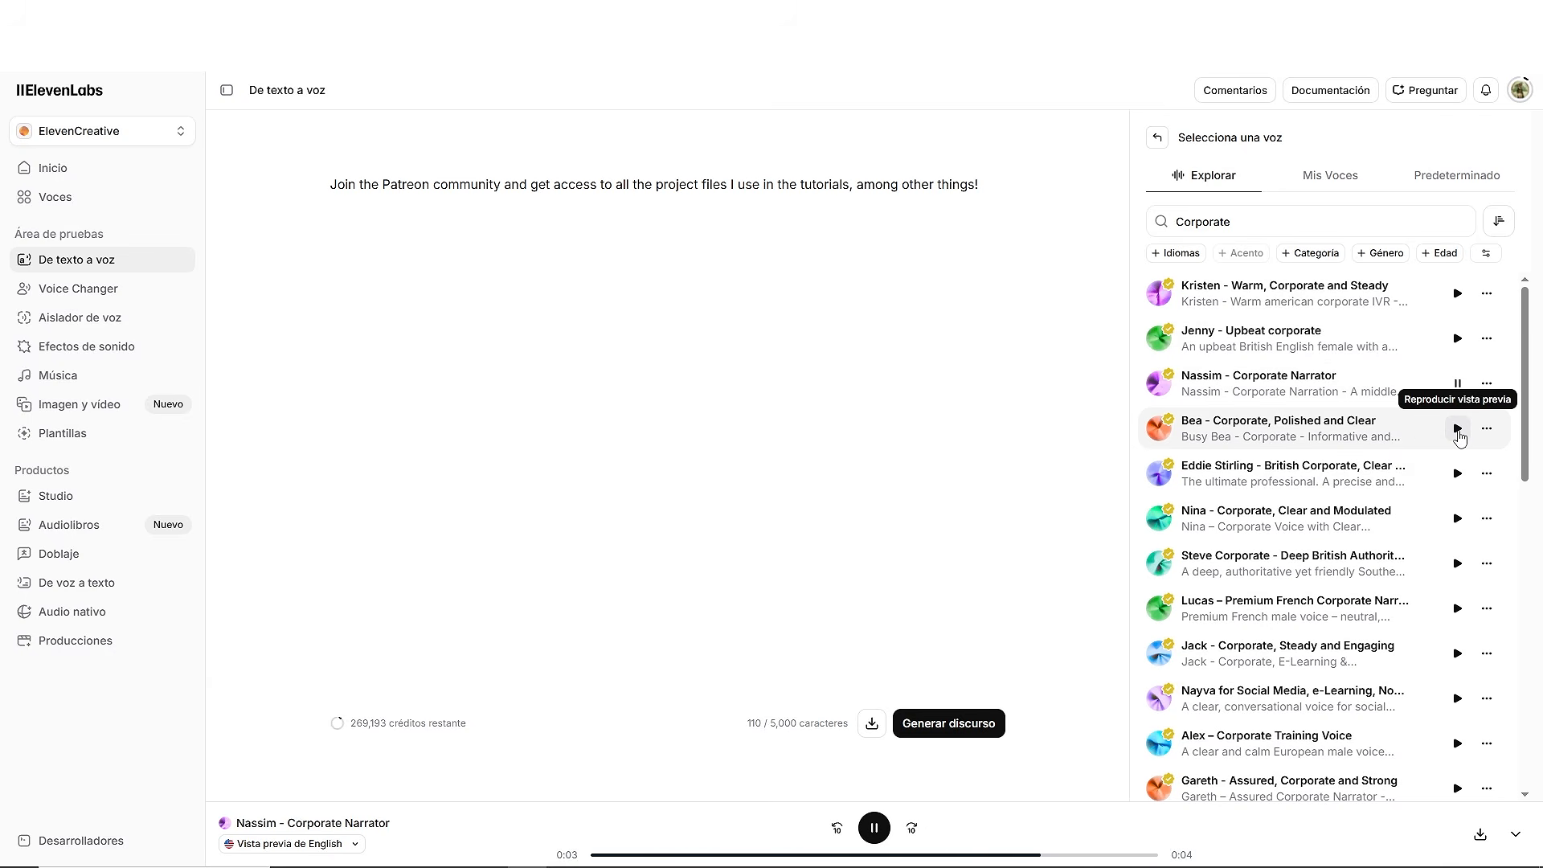
left_click(1457, 429)
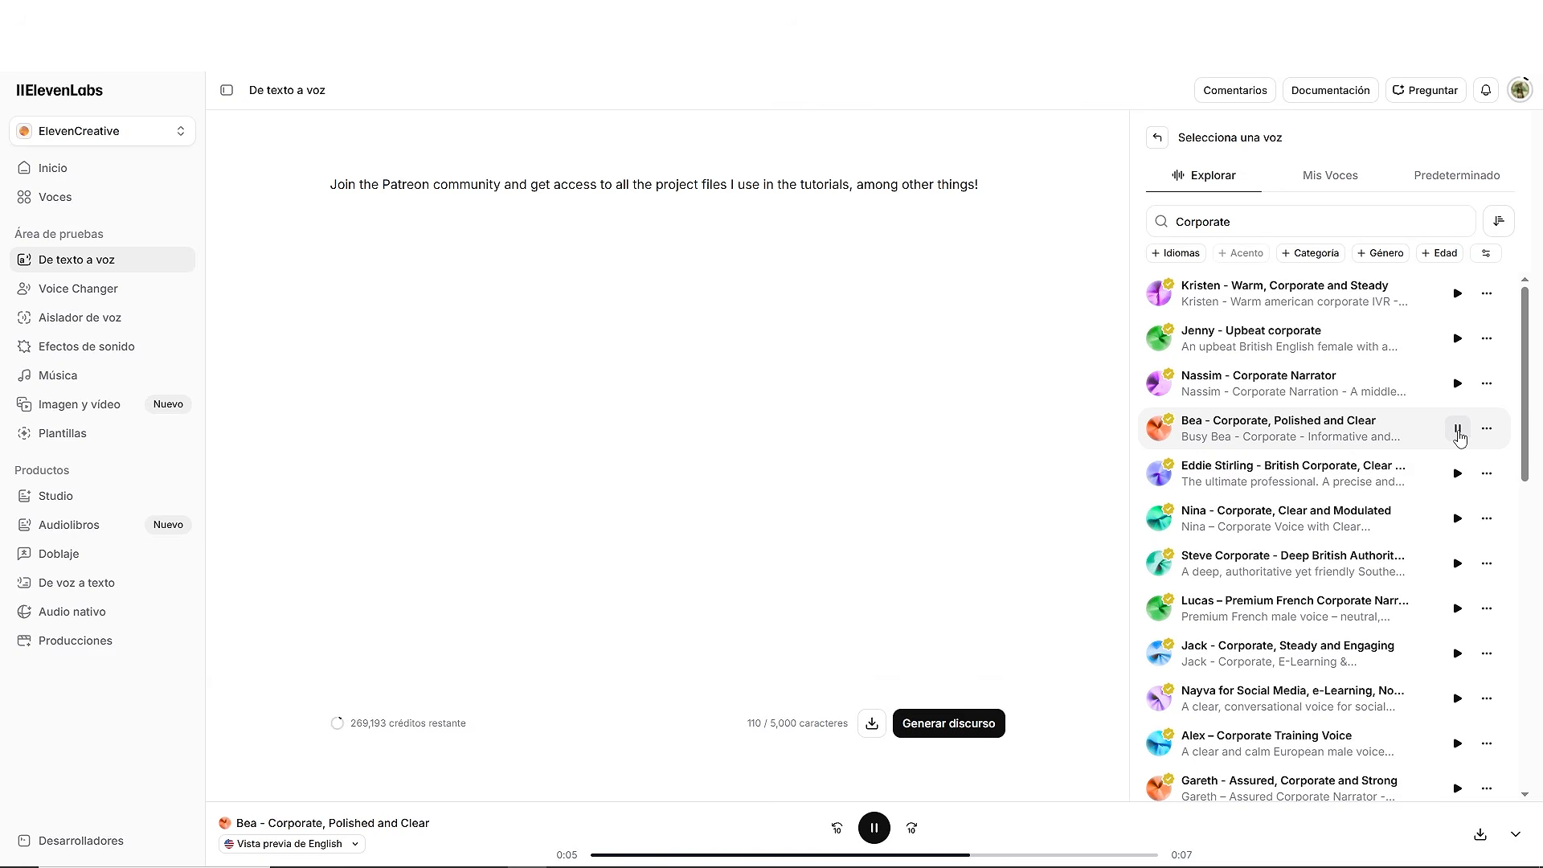
Choose the default voice "Chris - Charming, Down-to-Earth" and generate speech from the Patreon community text
left_click(1435, 176)
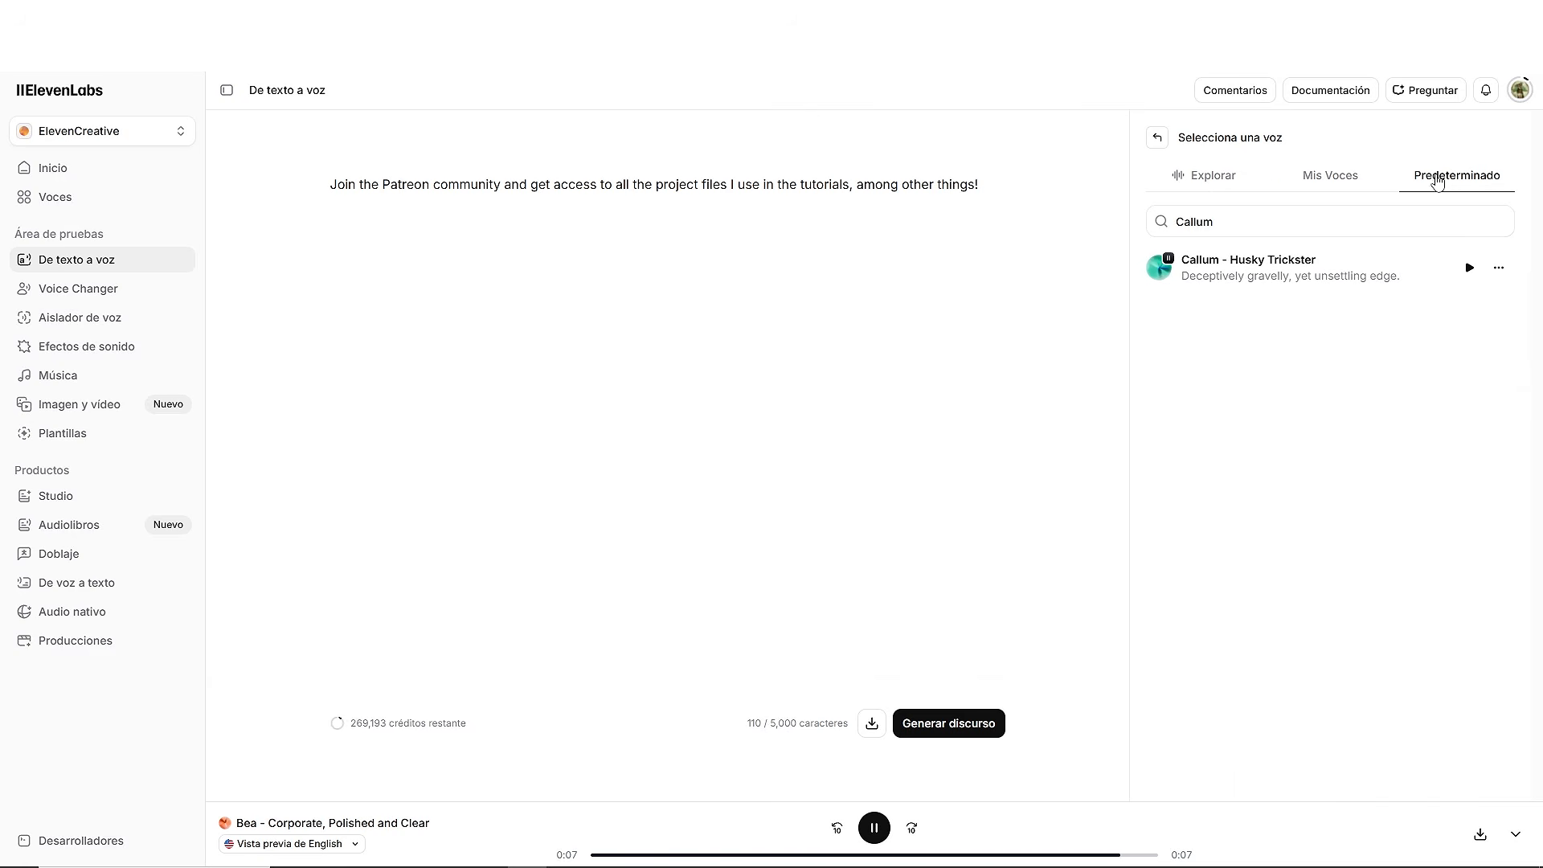
left_click(1283, 220)
left_click_drag(1283, 218, 1150, 223)
type("Chris")
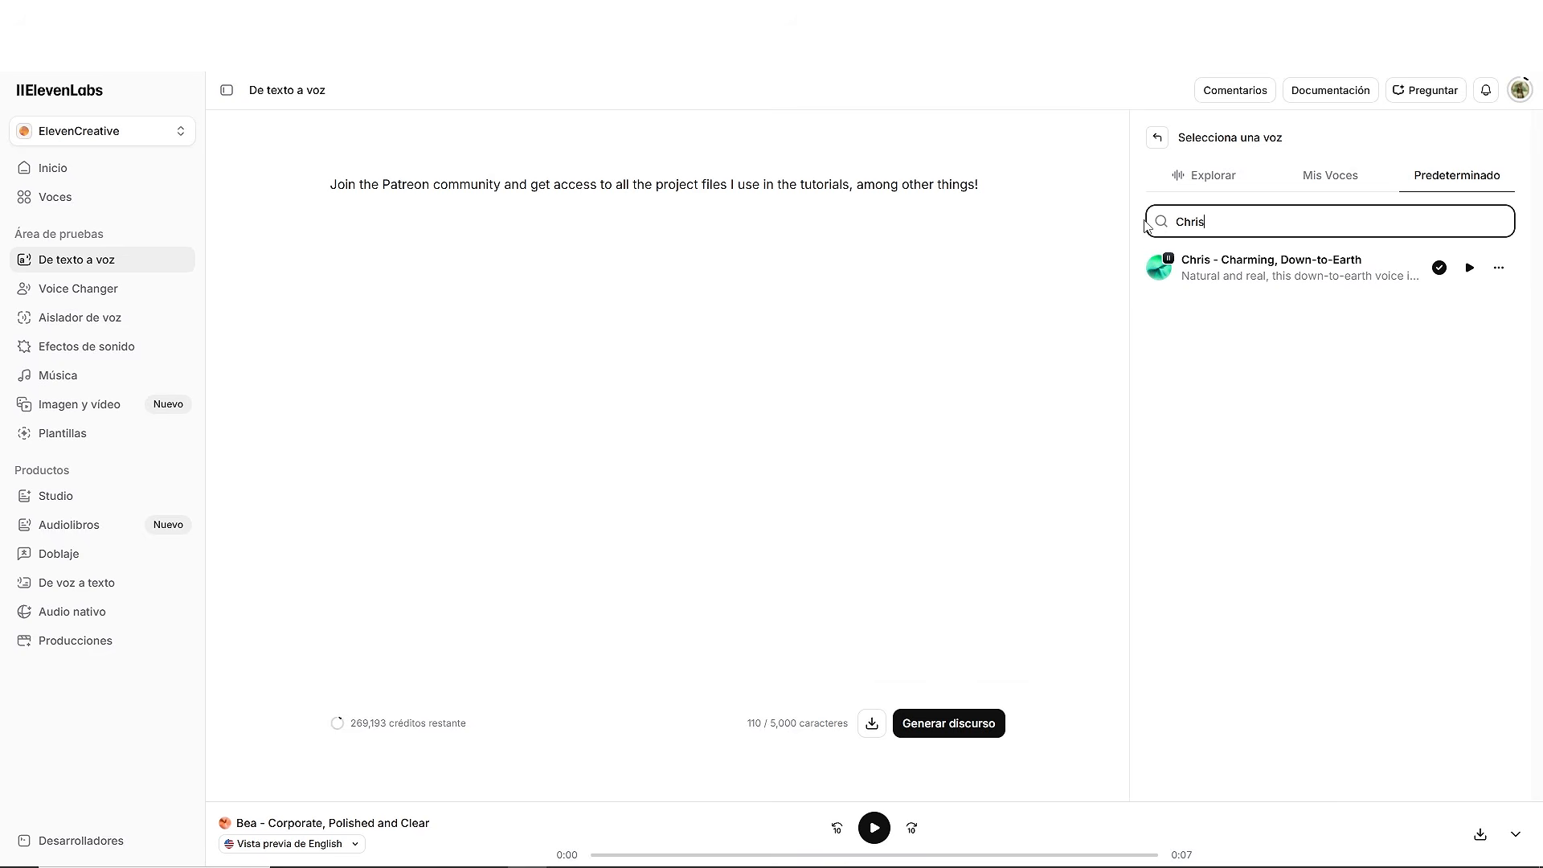
left_click(1294, 267)
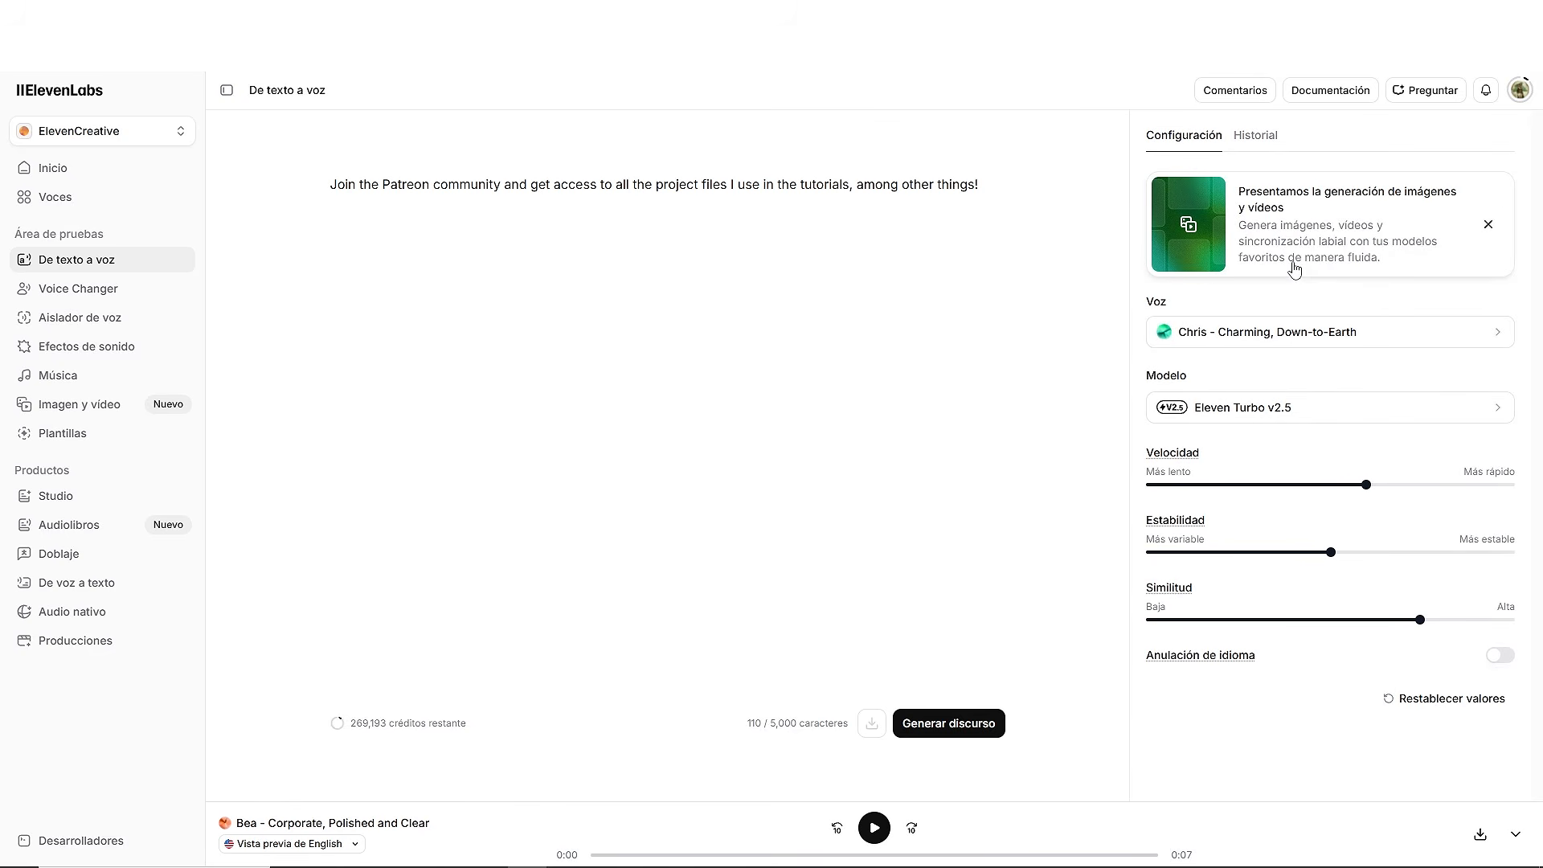
left_click_drag(986, 184, 299, 176)
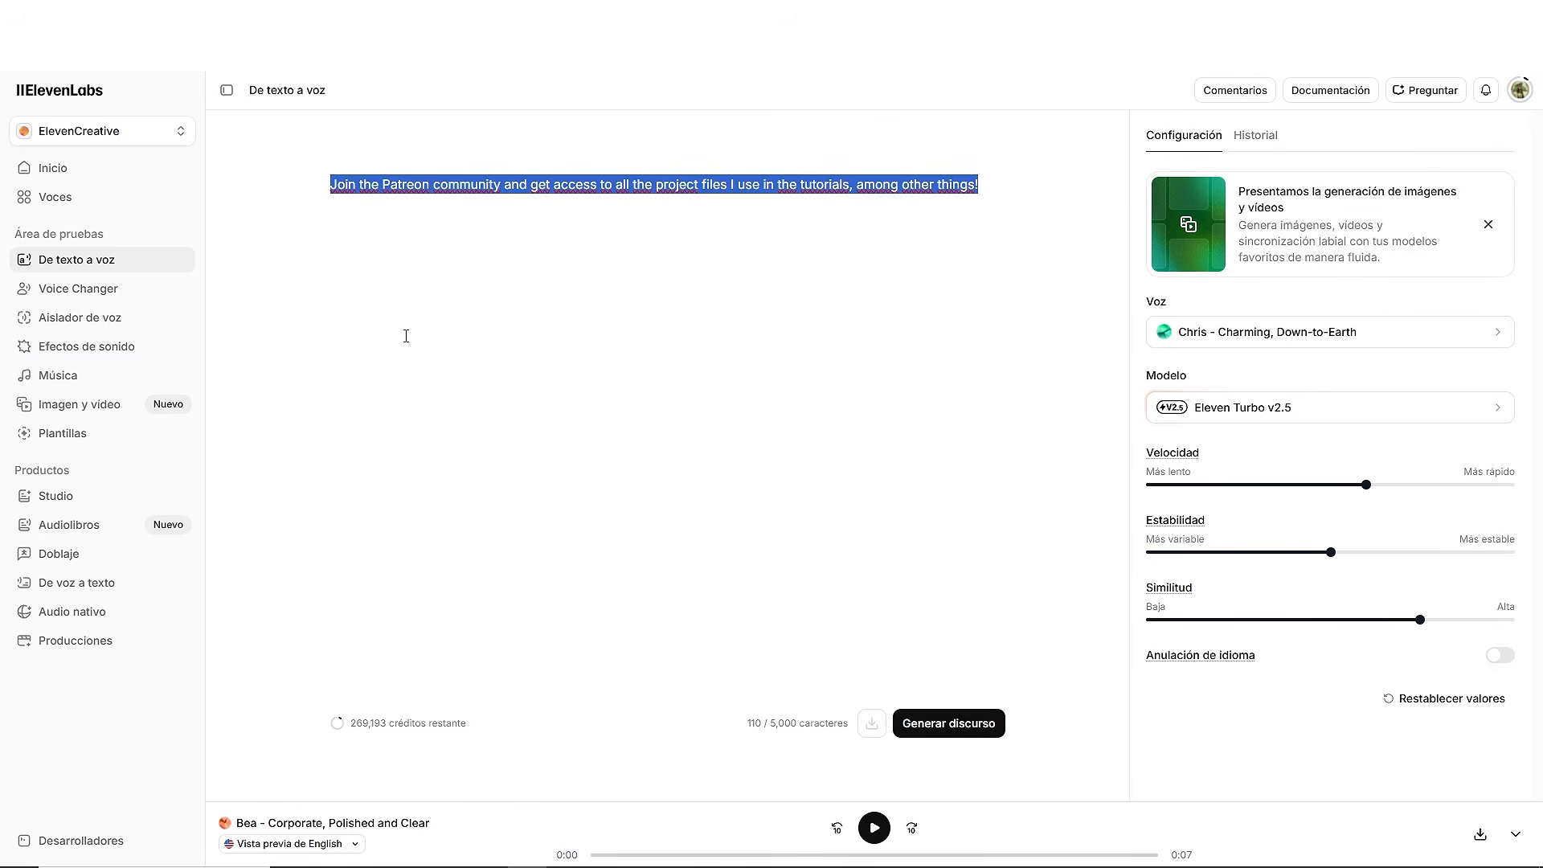
left_click(968, 725)
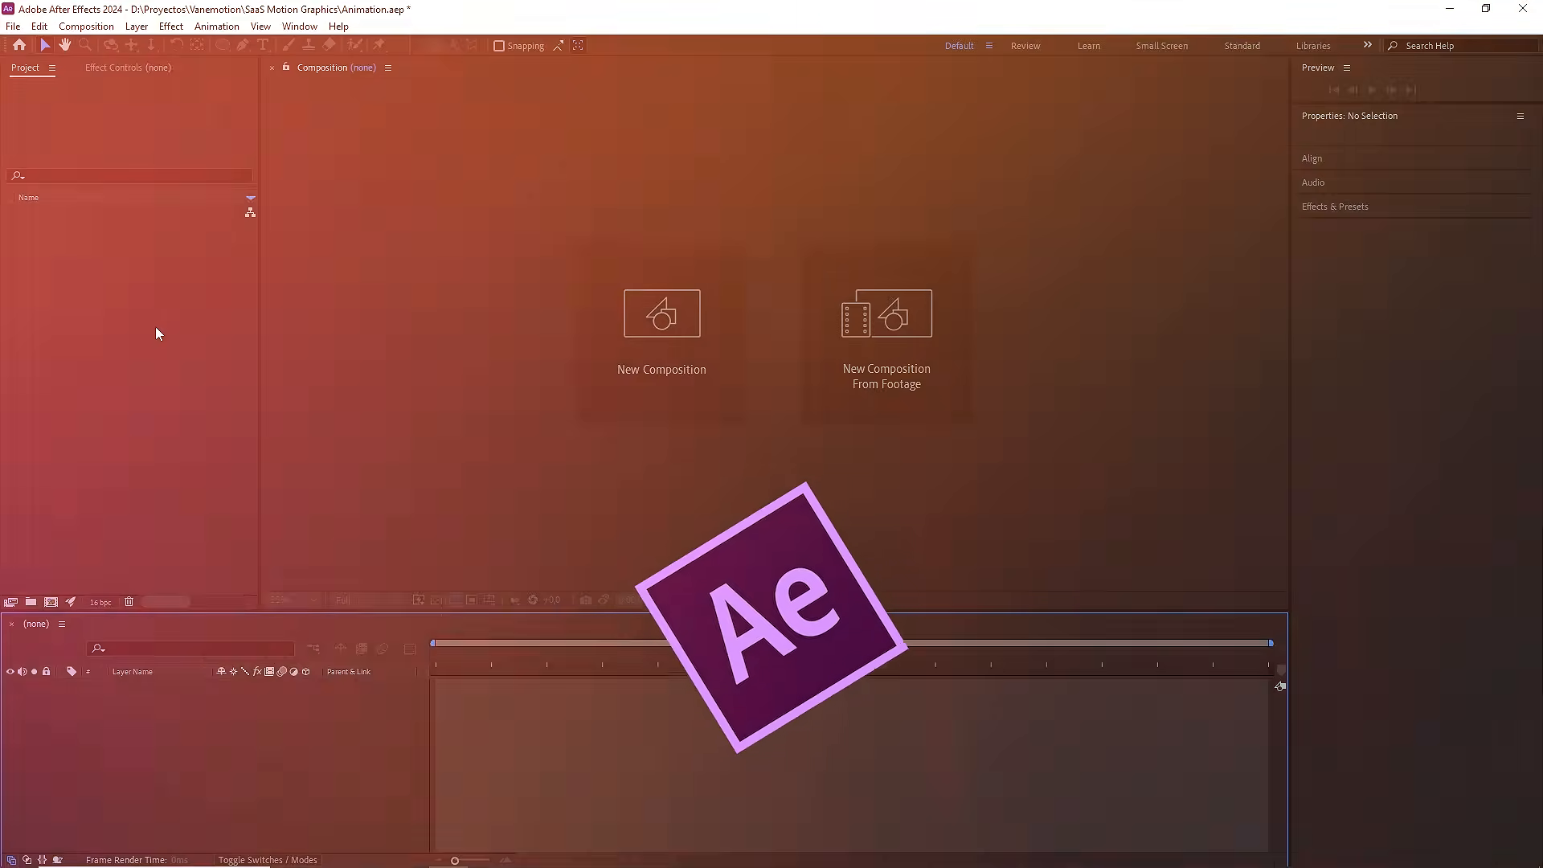
Switch to After Effects and create a 1920 x 1080 px composition named "Animation" at 30 fps with a duration of 0:00:40:00
left_click(86, 25)
left_click(241, 44)
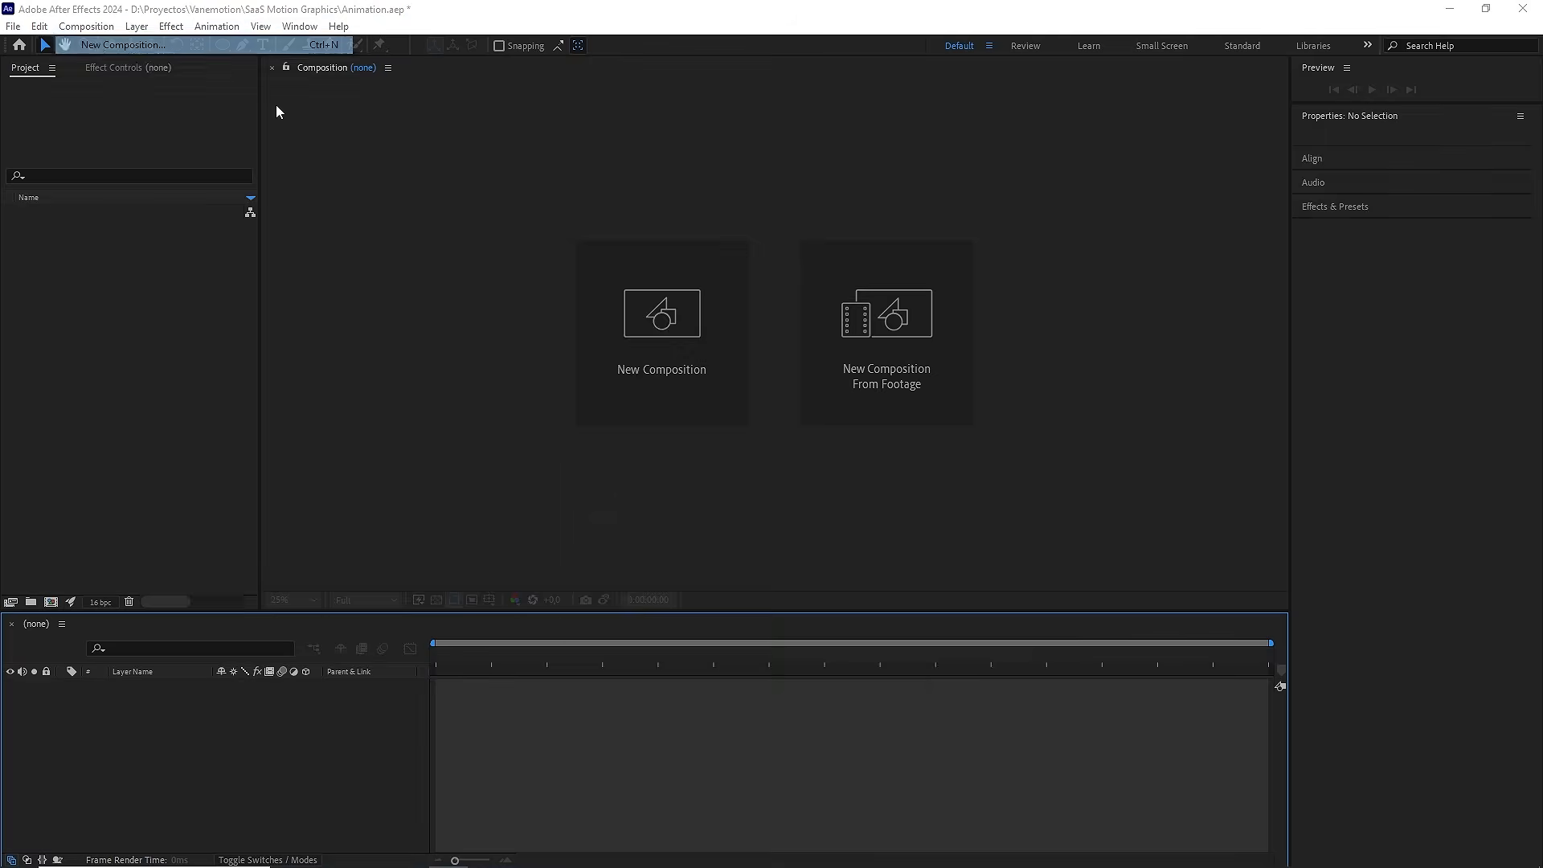
type("Animation")
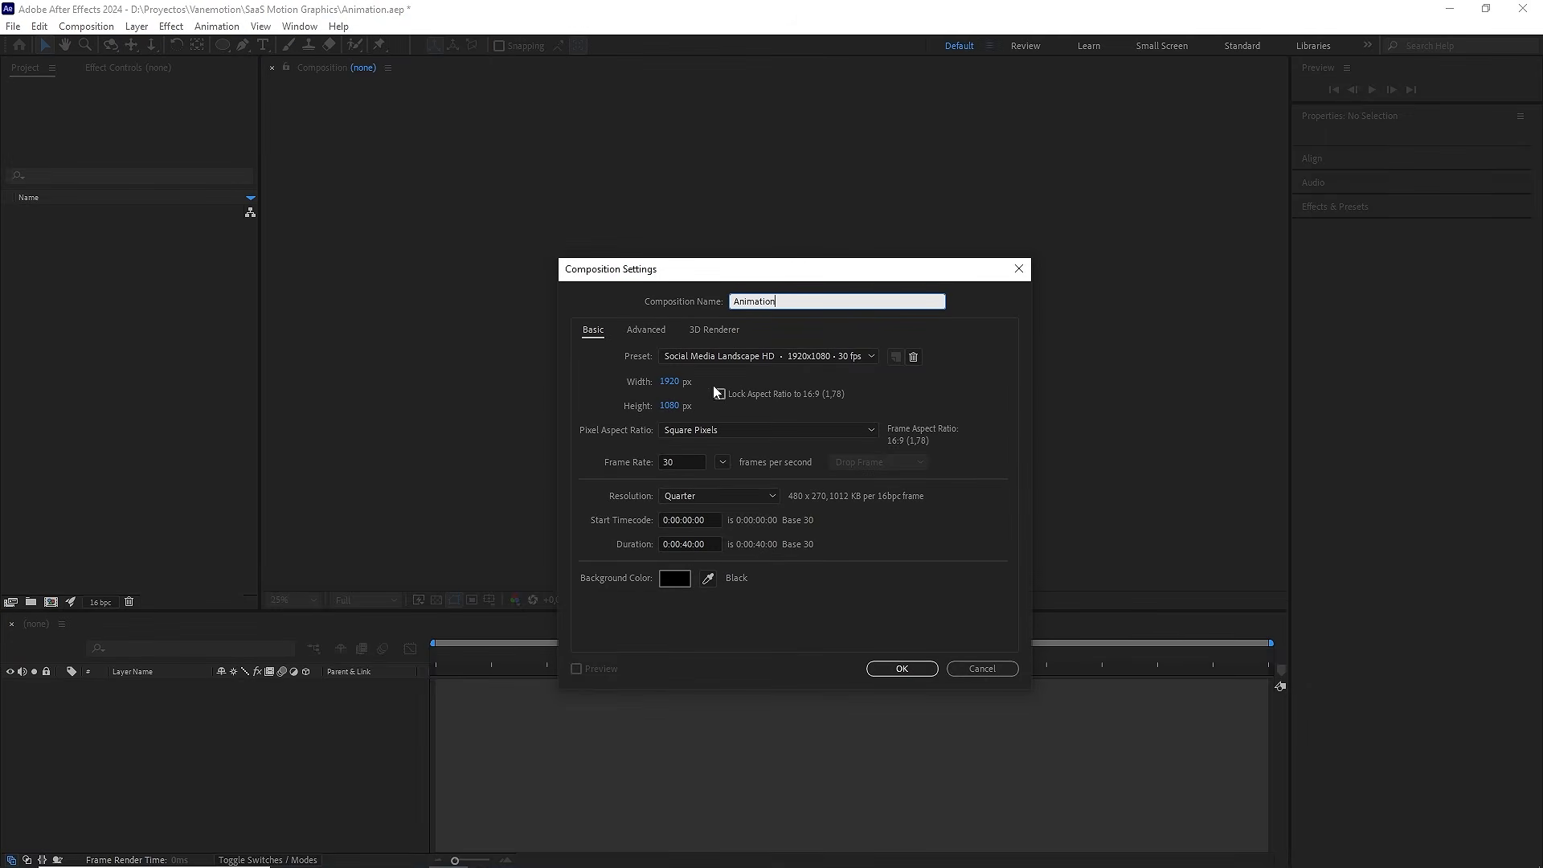
left_click(676, 381)
key("Tab")
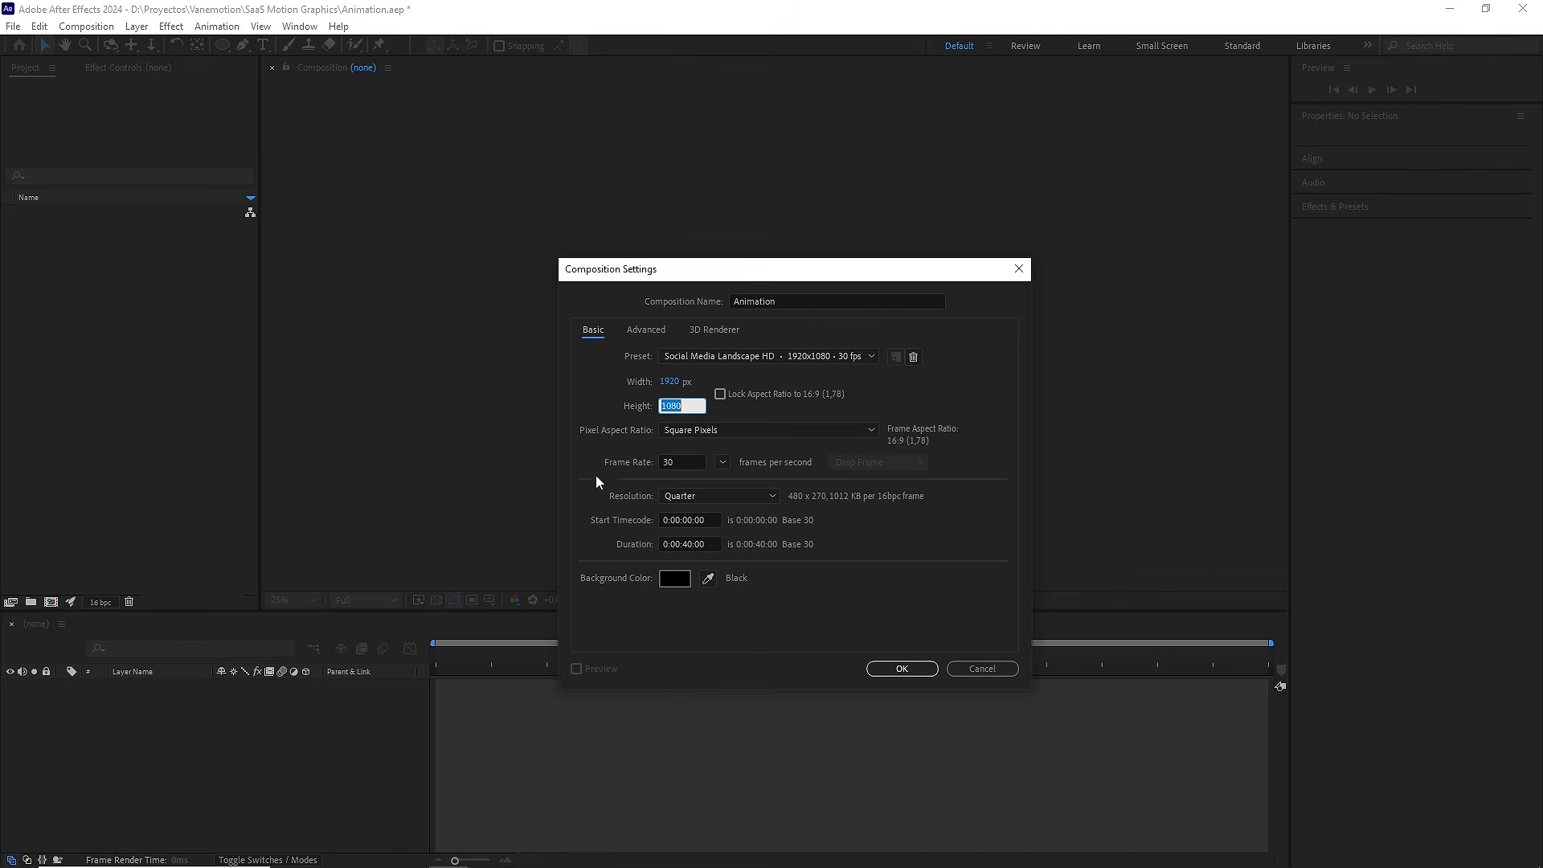
key("Tab")
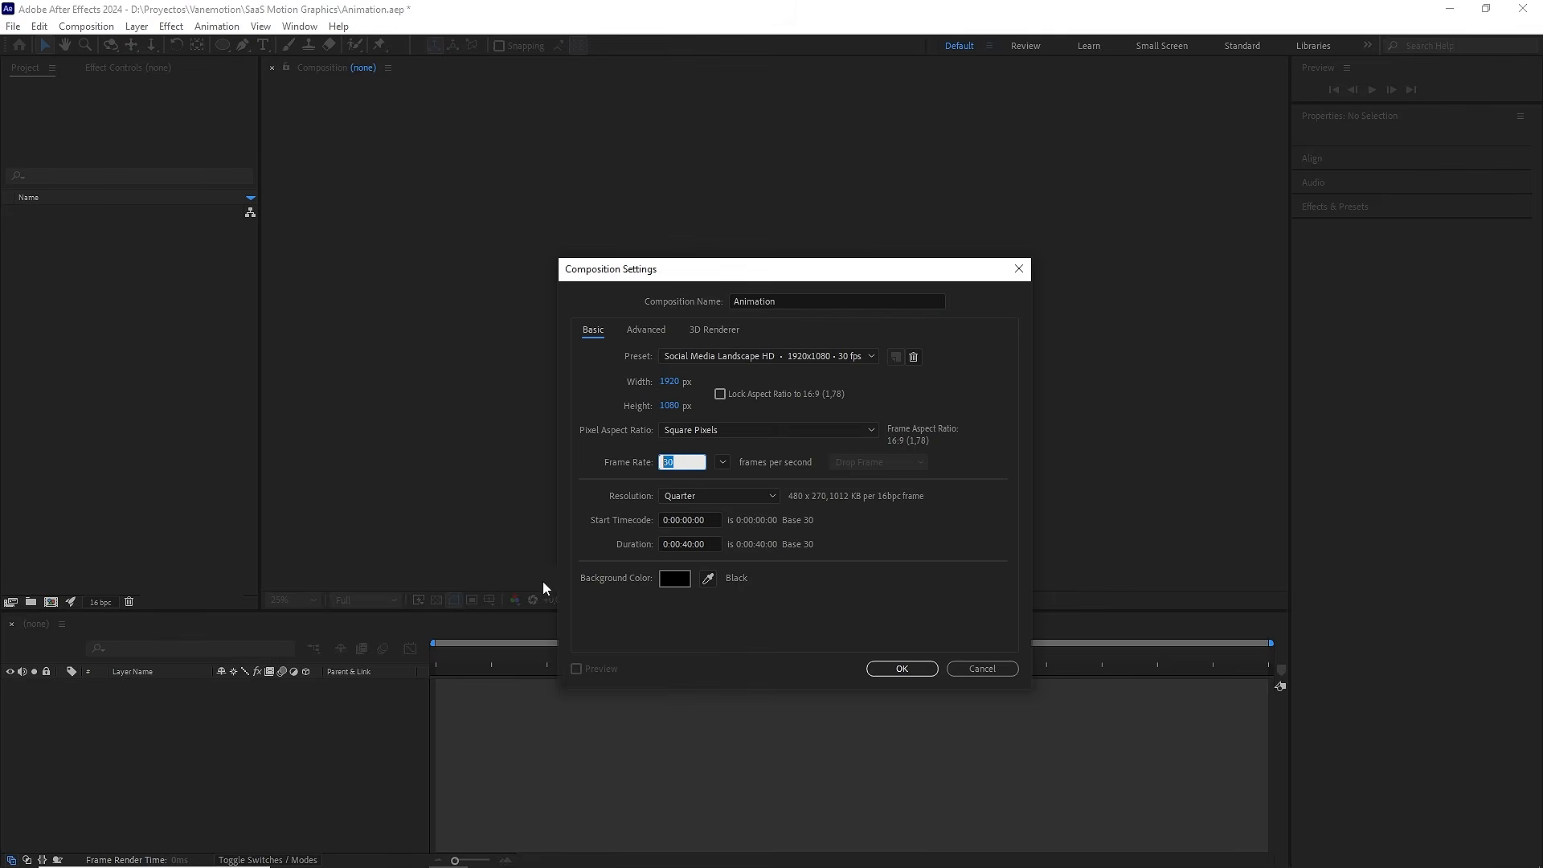
left_click_drag(709, 543, 567, 545)
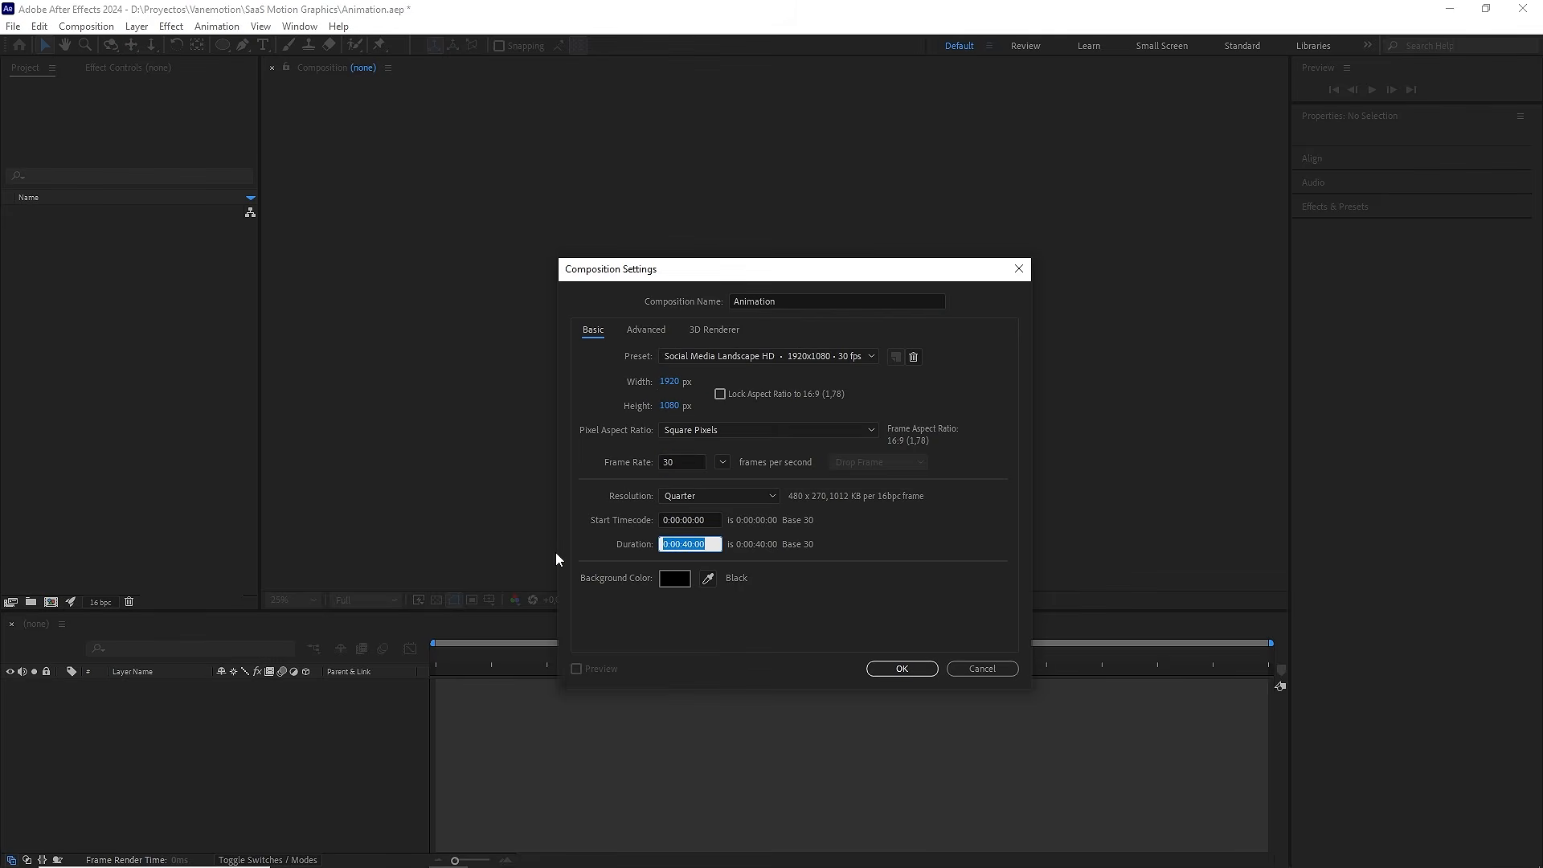
left_click(909, 668)
Draw a circle about 880 px in diameter with the Ellipse tool, then centre its anchor point and the layer in the composition
left_click_drag(225, 49, 281, 81)
mouse_move(598, 258)
left_mouse_down()
mouse_move(800, 440)
mouse_move(750, 367)
mouse_move(739, 391)
mouse_move(776, 437)
left_mouse_up()
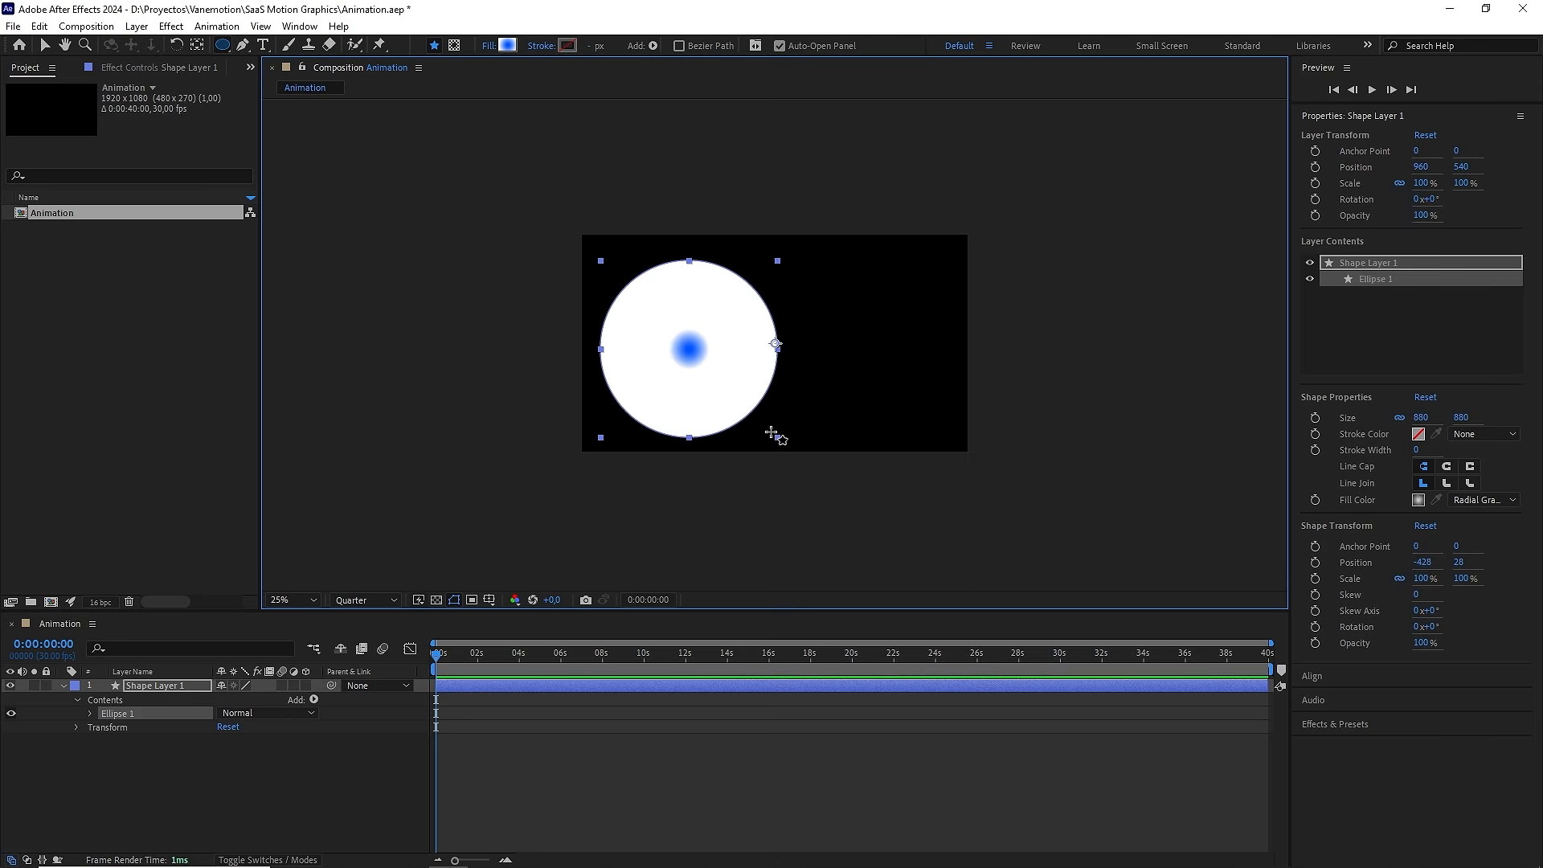
key("ctrl+alt+Home")
key("ctrl+Home")
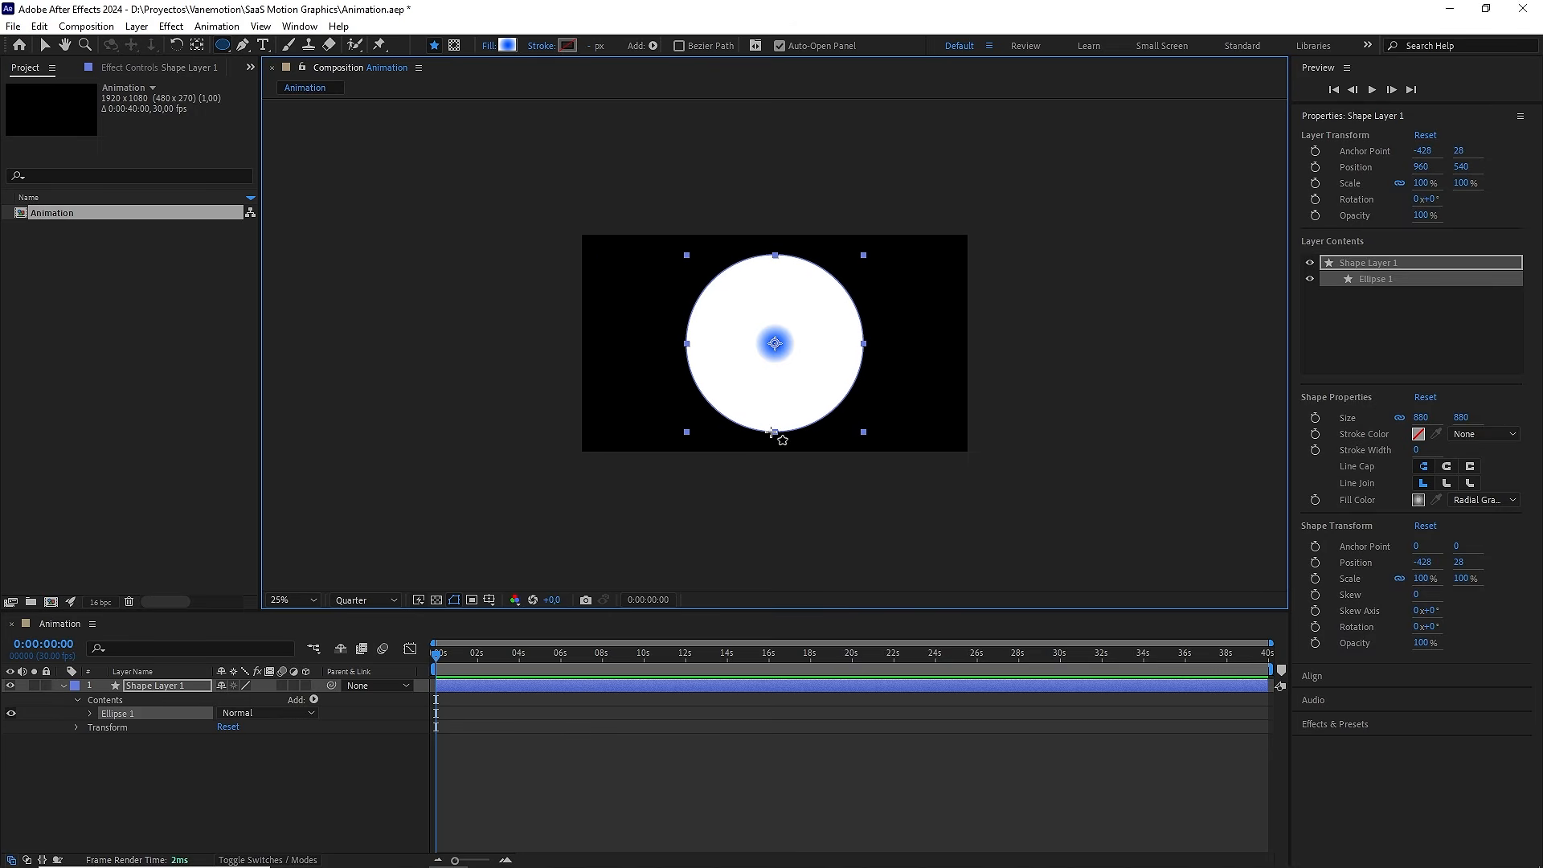
Set the circle's radial gradient from blue 0054FF to white FFFFFF and extend its end point to about 432, 0 at the circle's edge
left_click(89, 713)
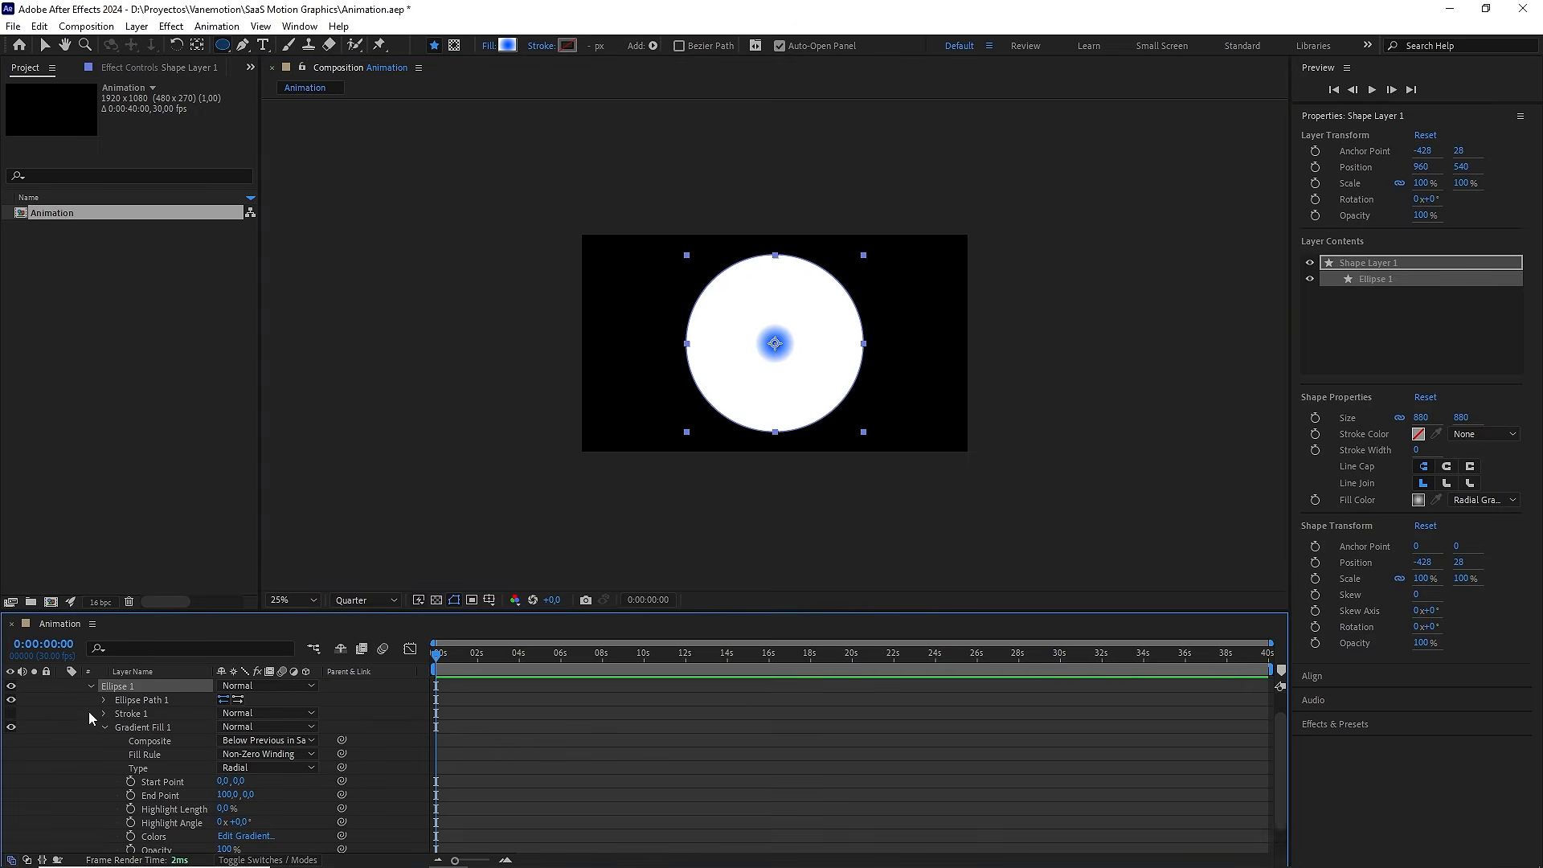
left_click(243, 837)
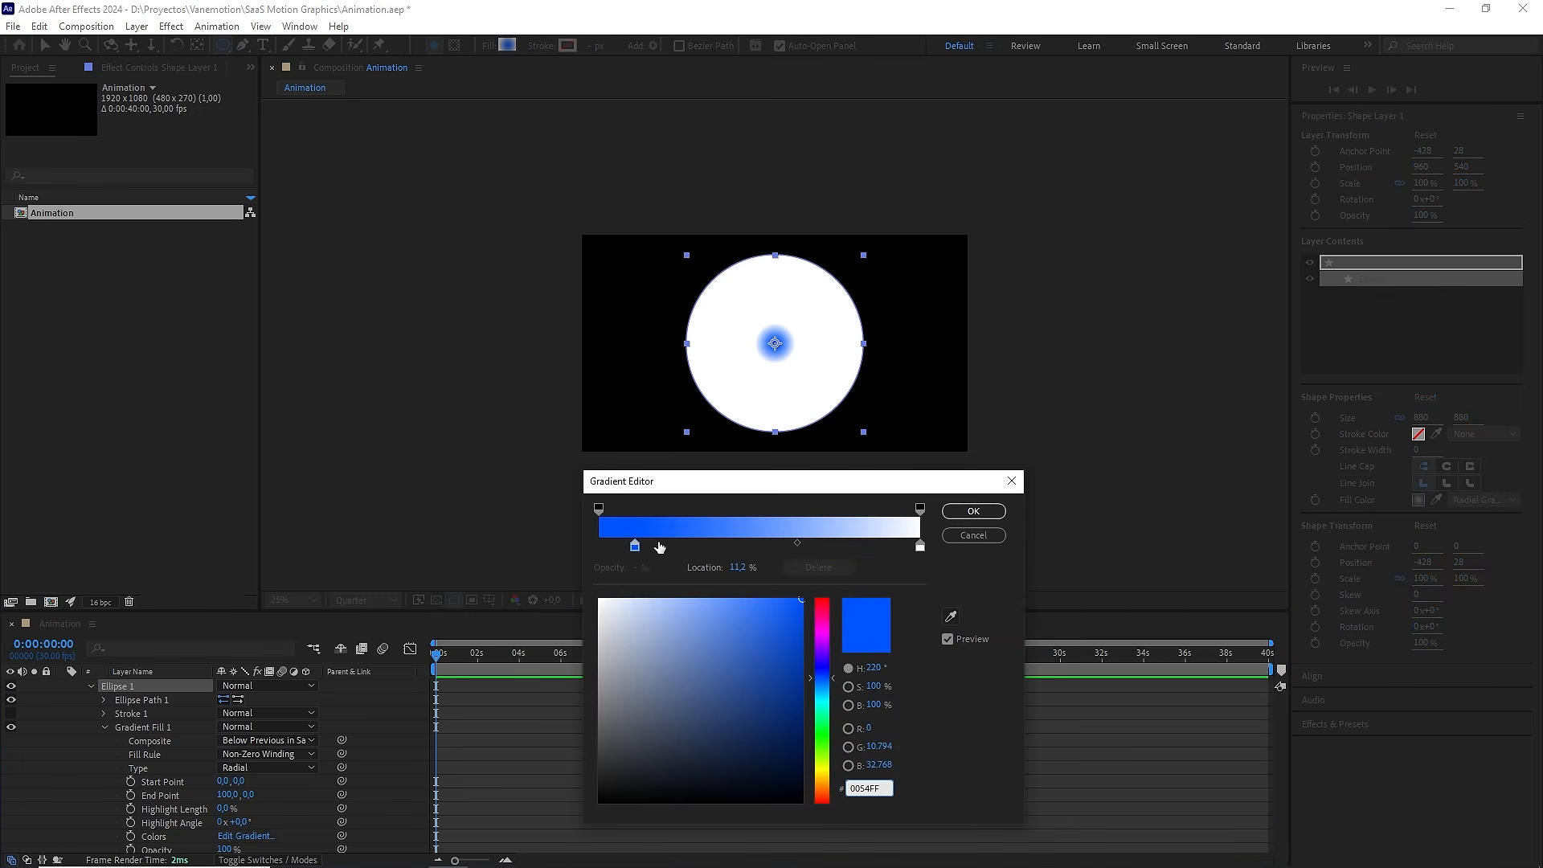
left_click(635, 548)
mouse_move(635, 547)
left_mouse_down()
mouse_move(619, 545)
mouse_move(636, 544)
left_mouse_up()
left_click(920, 546)
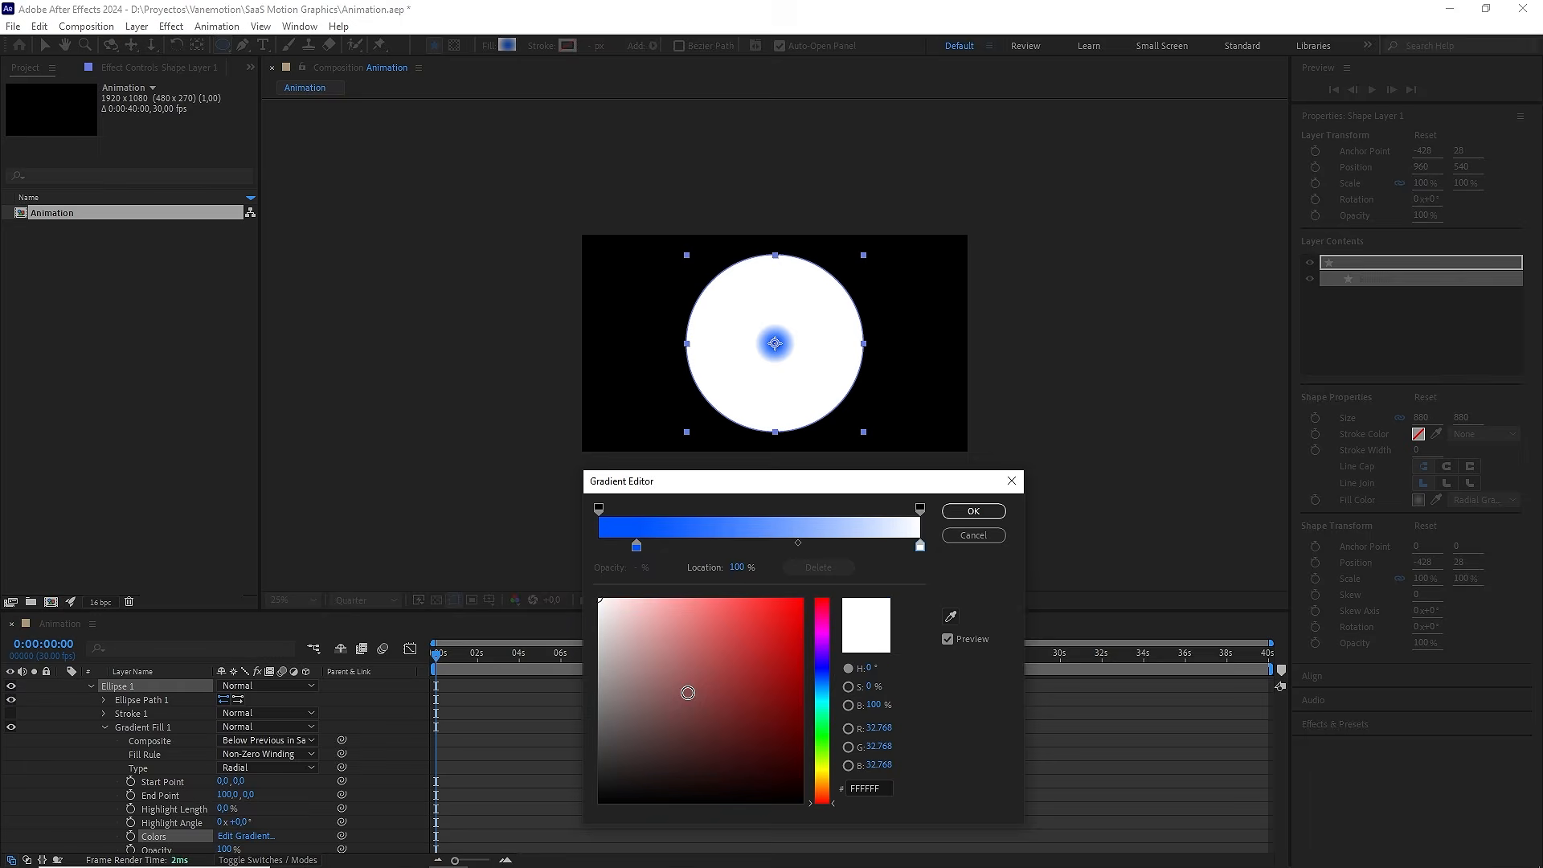
left_click(976, 513)
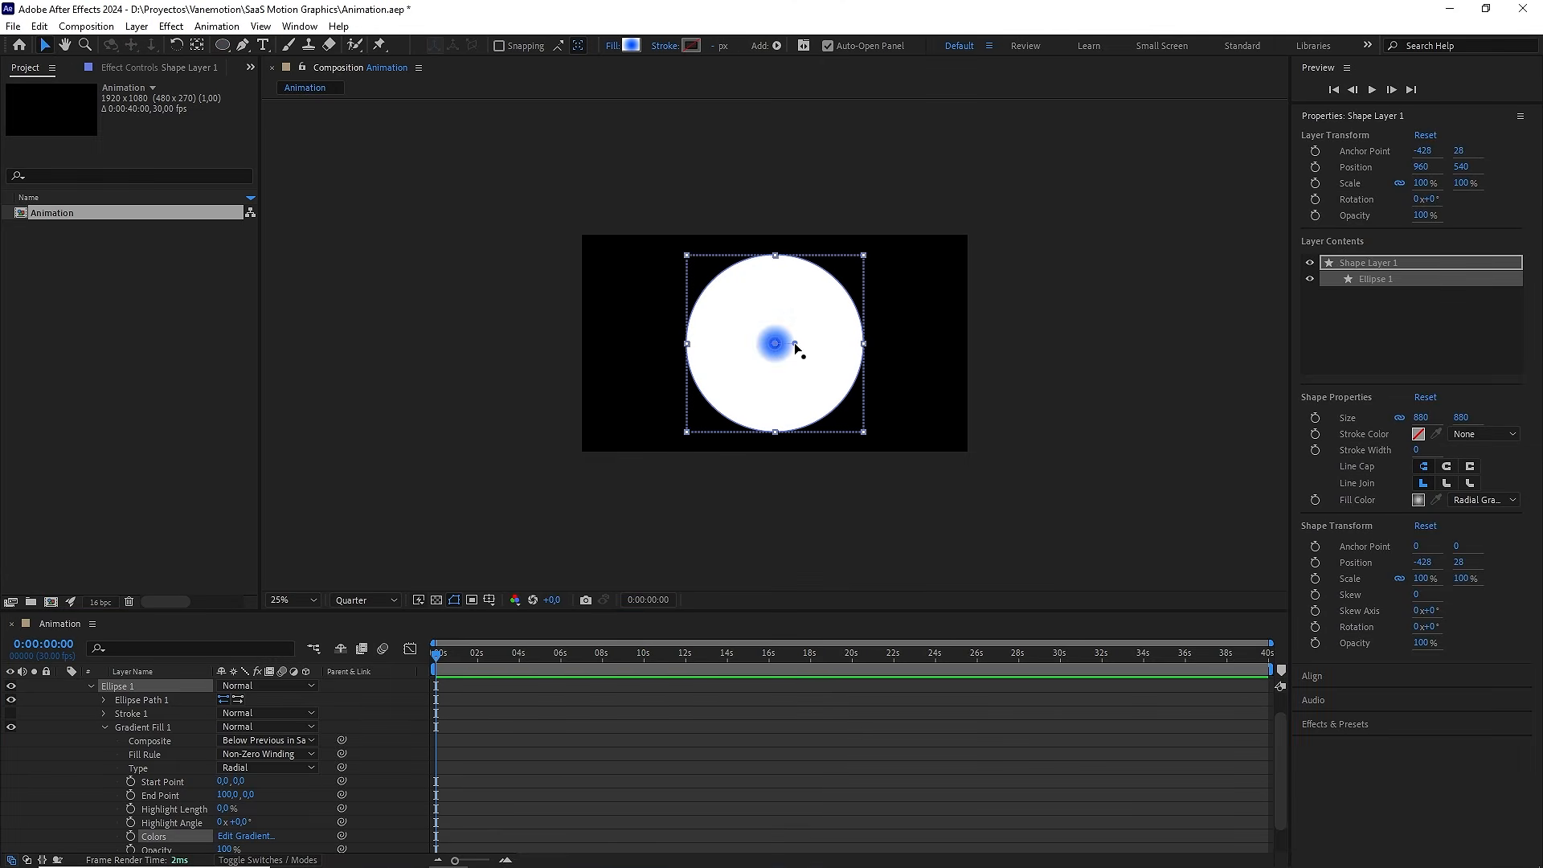
left_click_drag(795, 344, 862, 347)
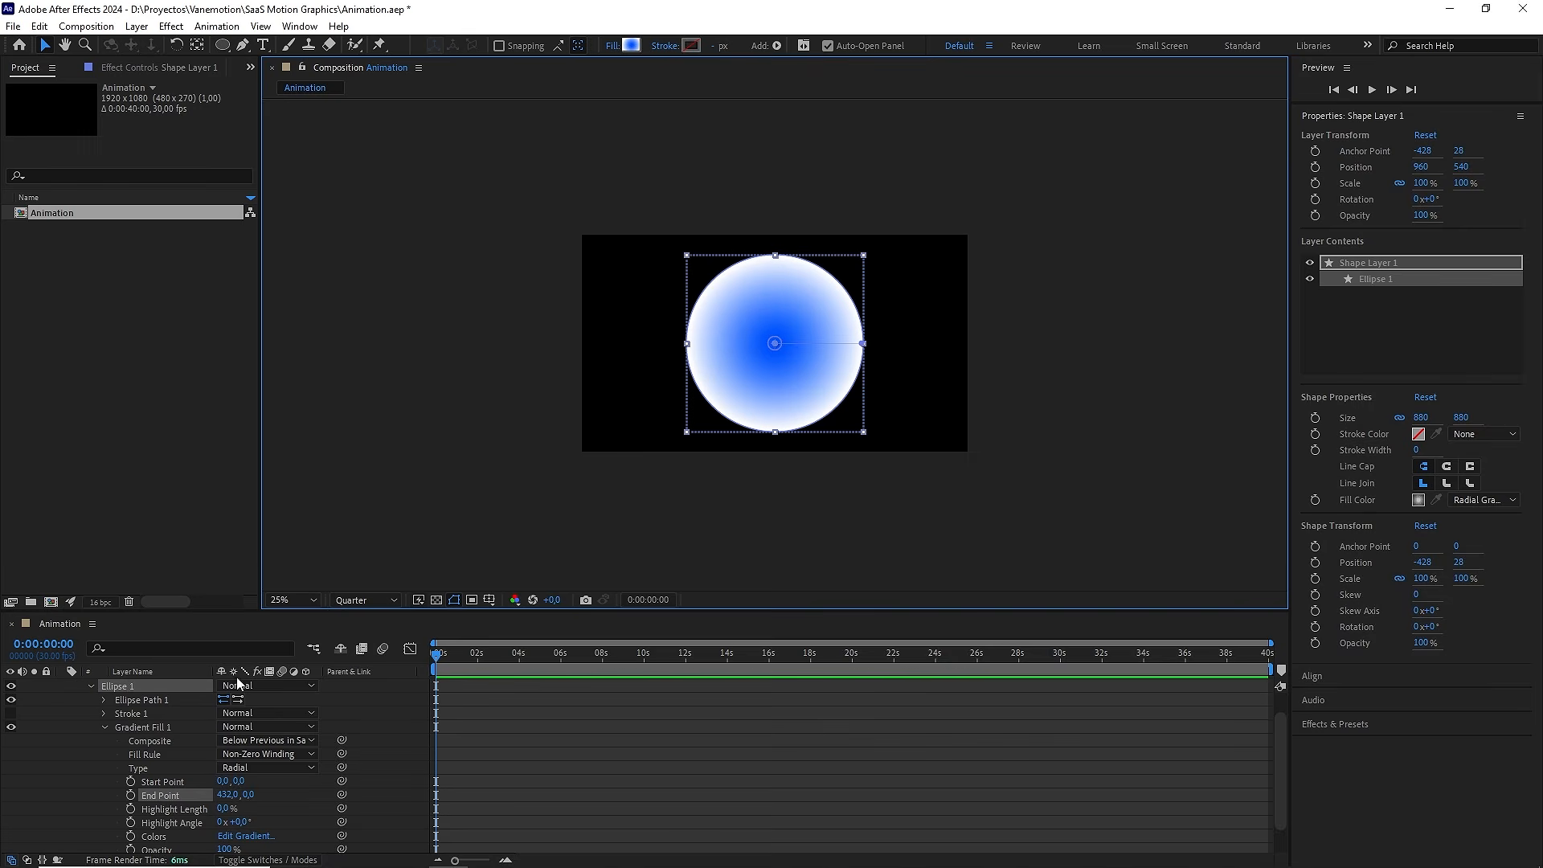
Set the ellipse path's size to 2300 x 2300
scroll(233, 723, "up", 2)
left_click(103, 728)
left_click(104, 728)
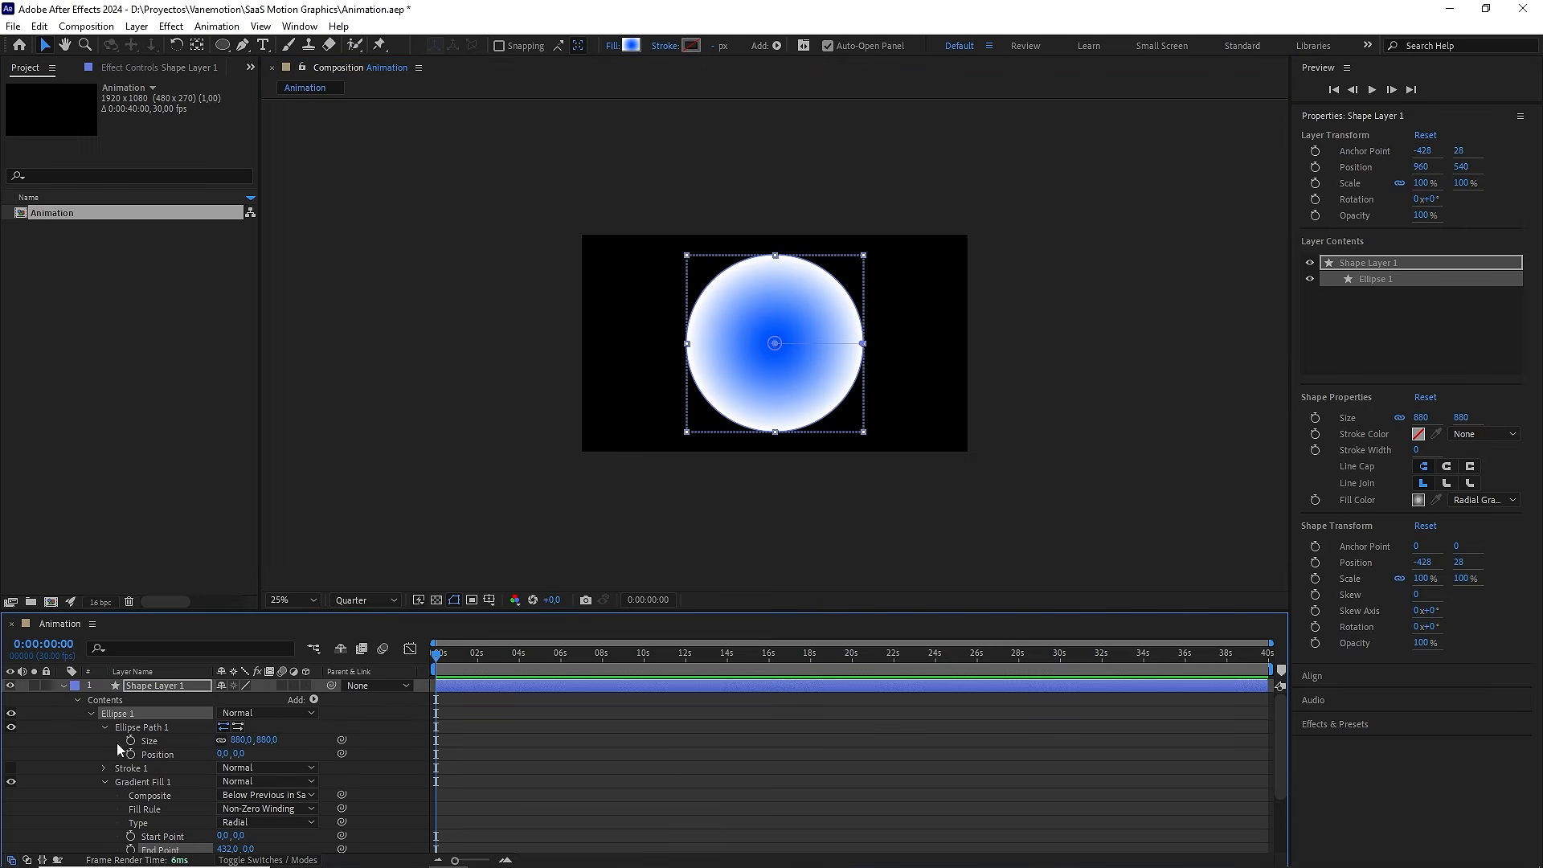
left_click(262, 739)
type("2300")
left_click(360, 724)
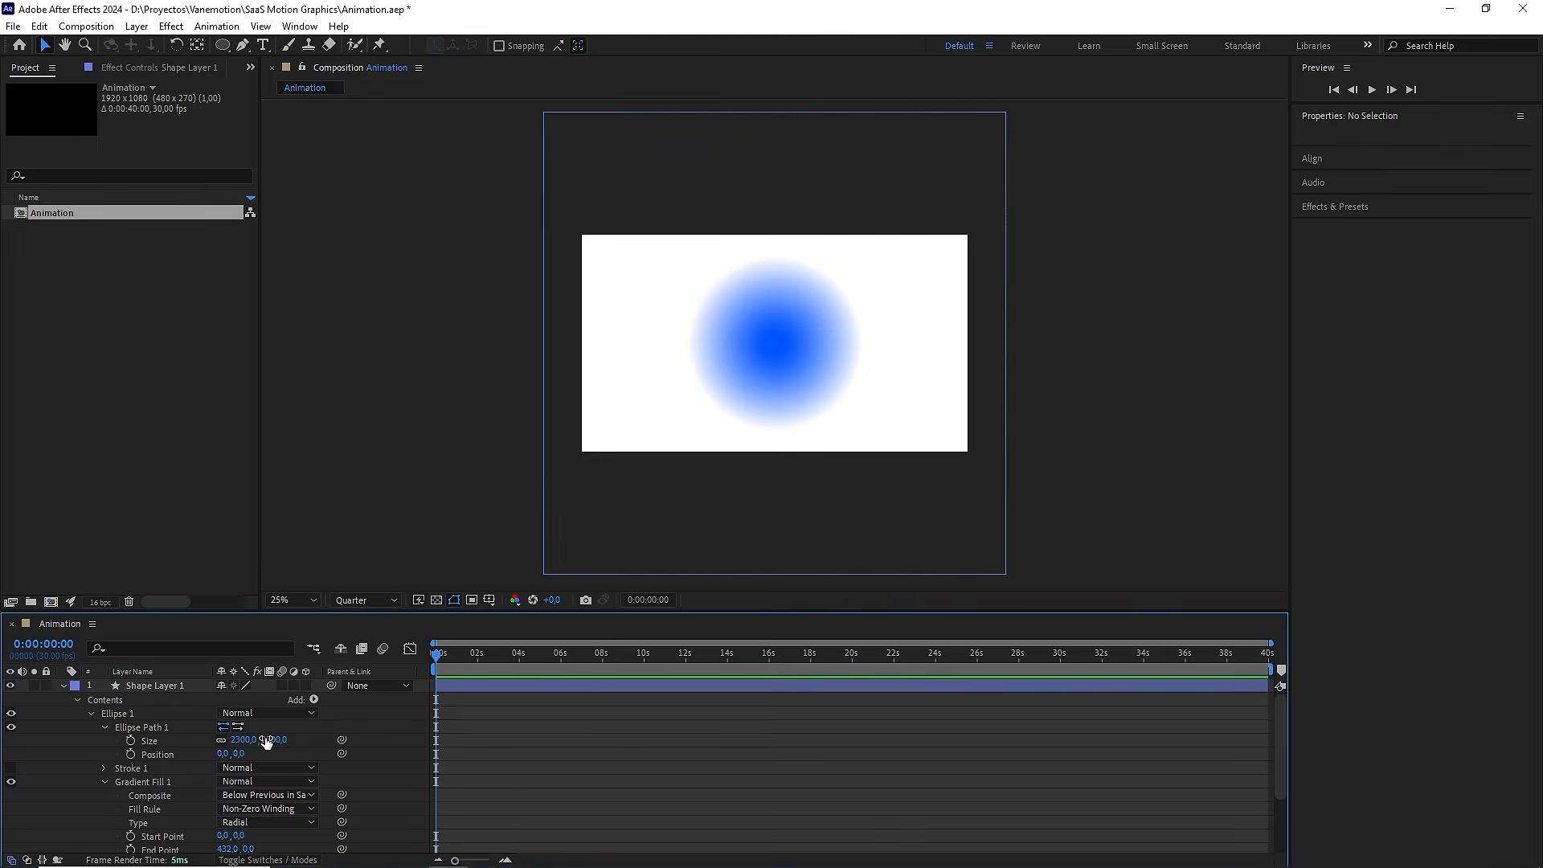
Extend the radial gradient's end point to about 1152, 0 at the enlarged circle's edge
scroll(266, 734, "down", 3)
left_click(153, 700)
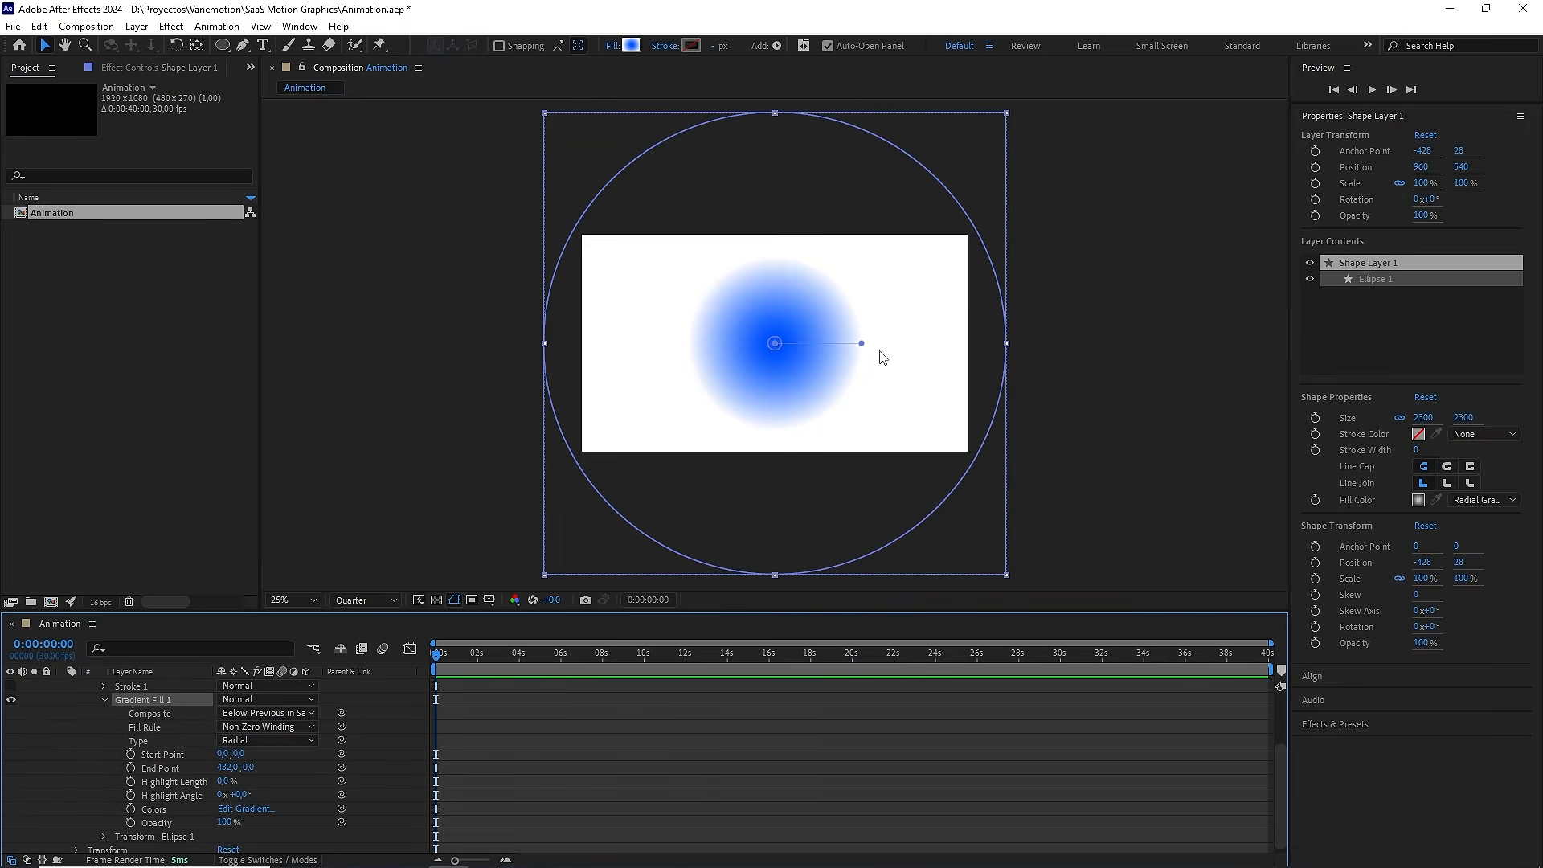
left_click_drag(860, 345, 1006, 344)
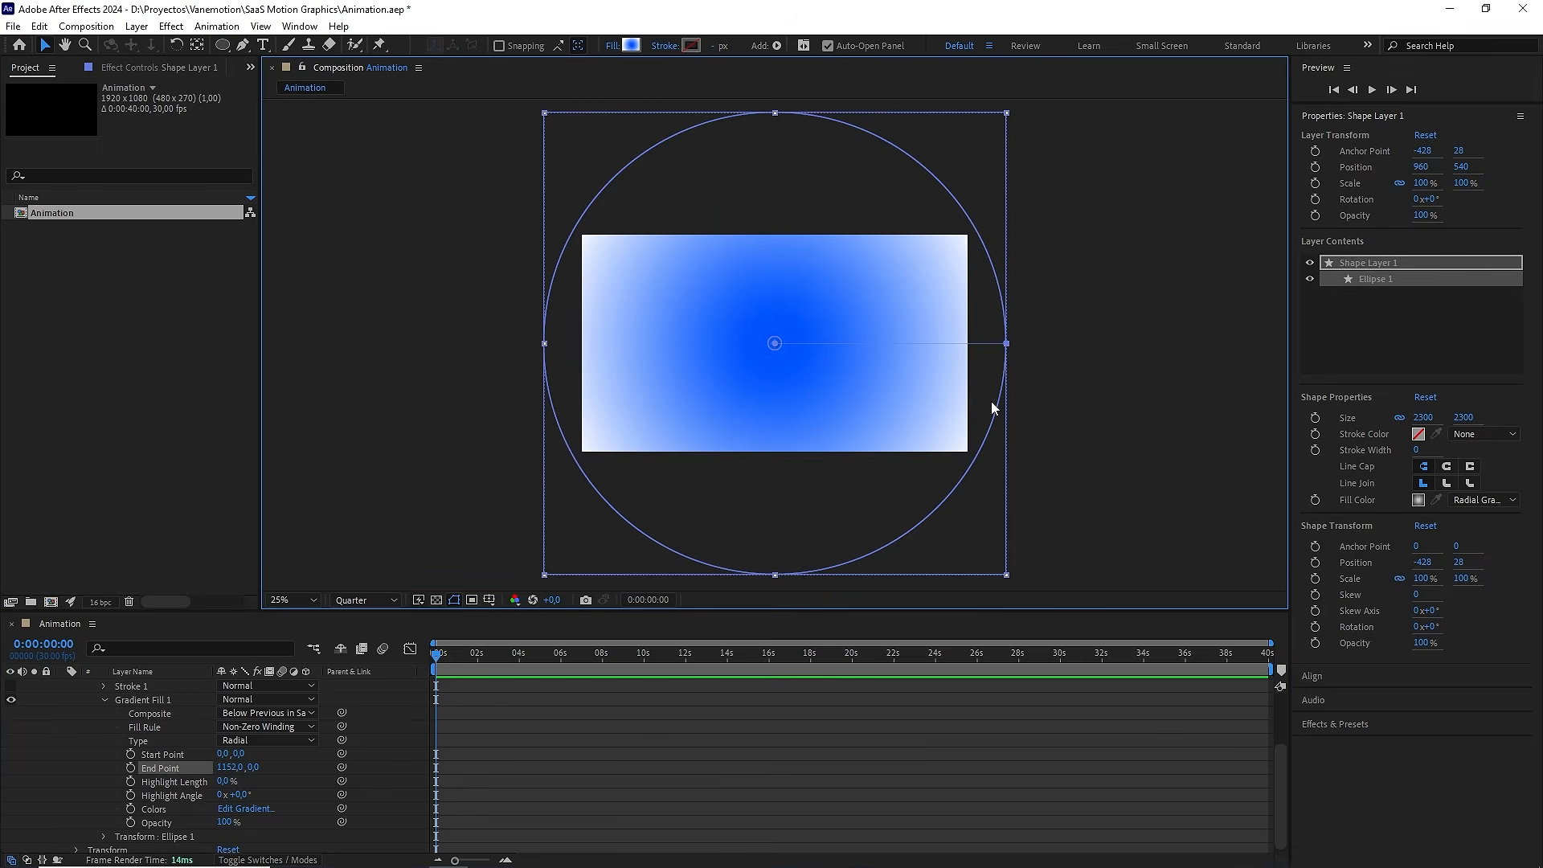
Rename the circle's shape layer as "blue"
scroll(202, 728, "up", 2)
left_click(170, 687)
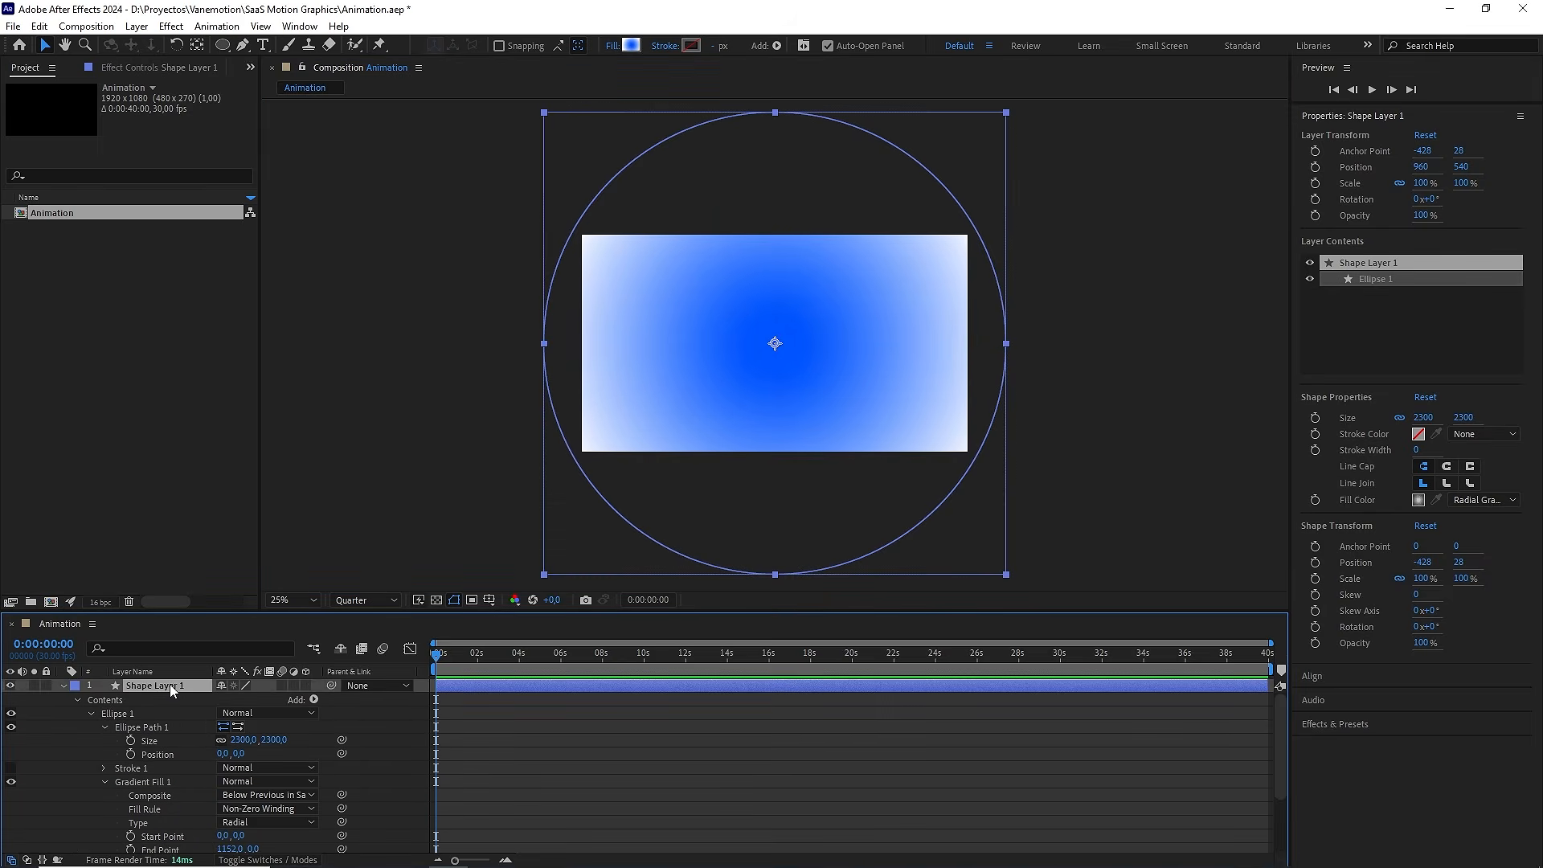
key("Return")
type("bl")
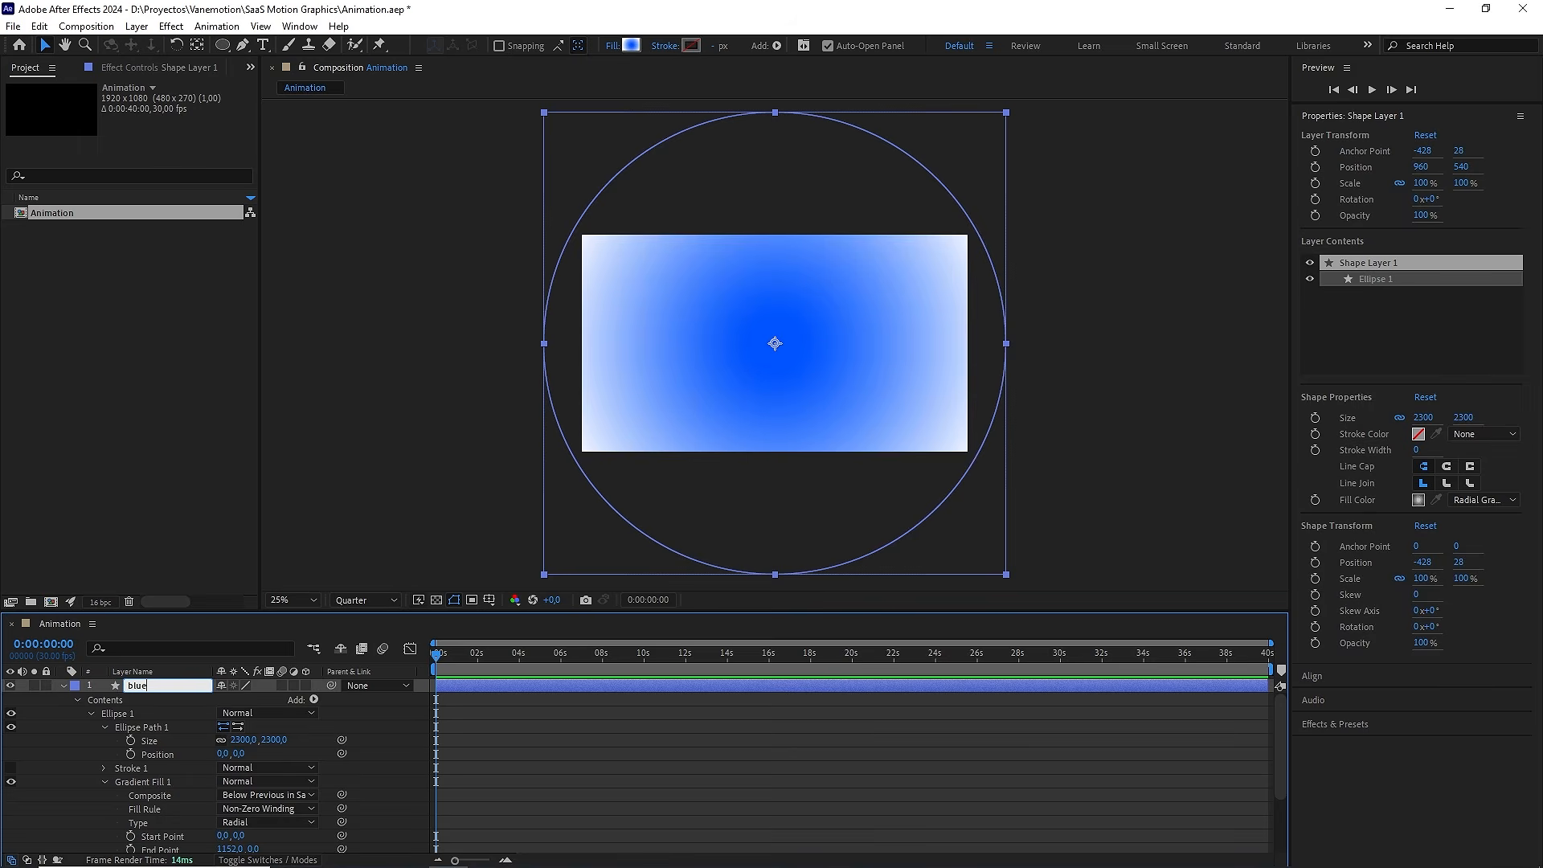
type("ue")
left_click(368, 712)
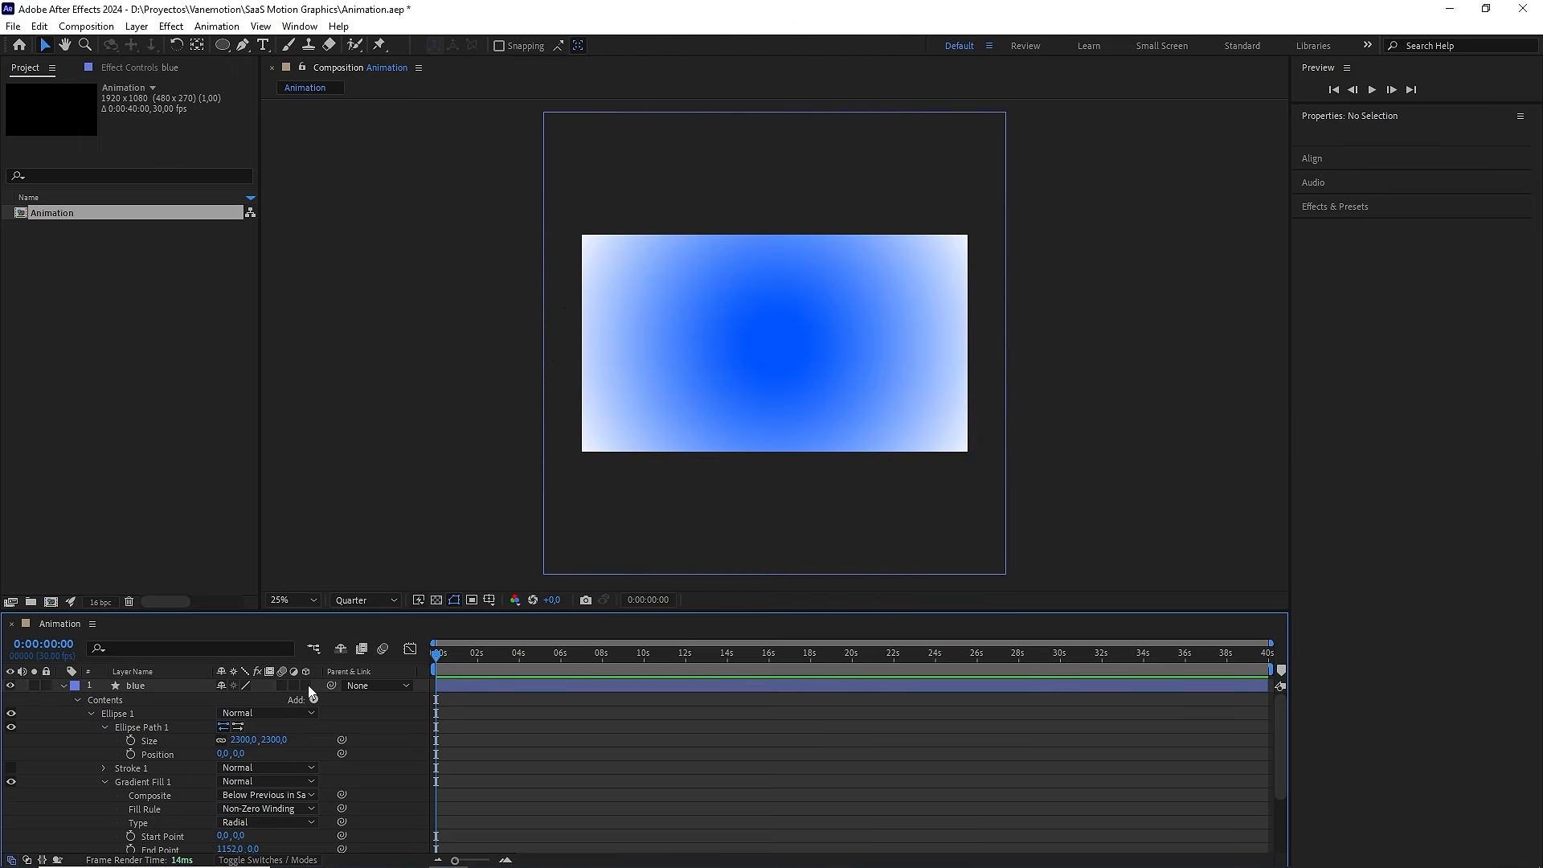
Make the blue layer a 3D layer and collapse its properties
key("F4")
key("F4")
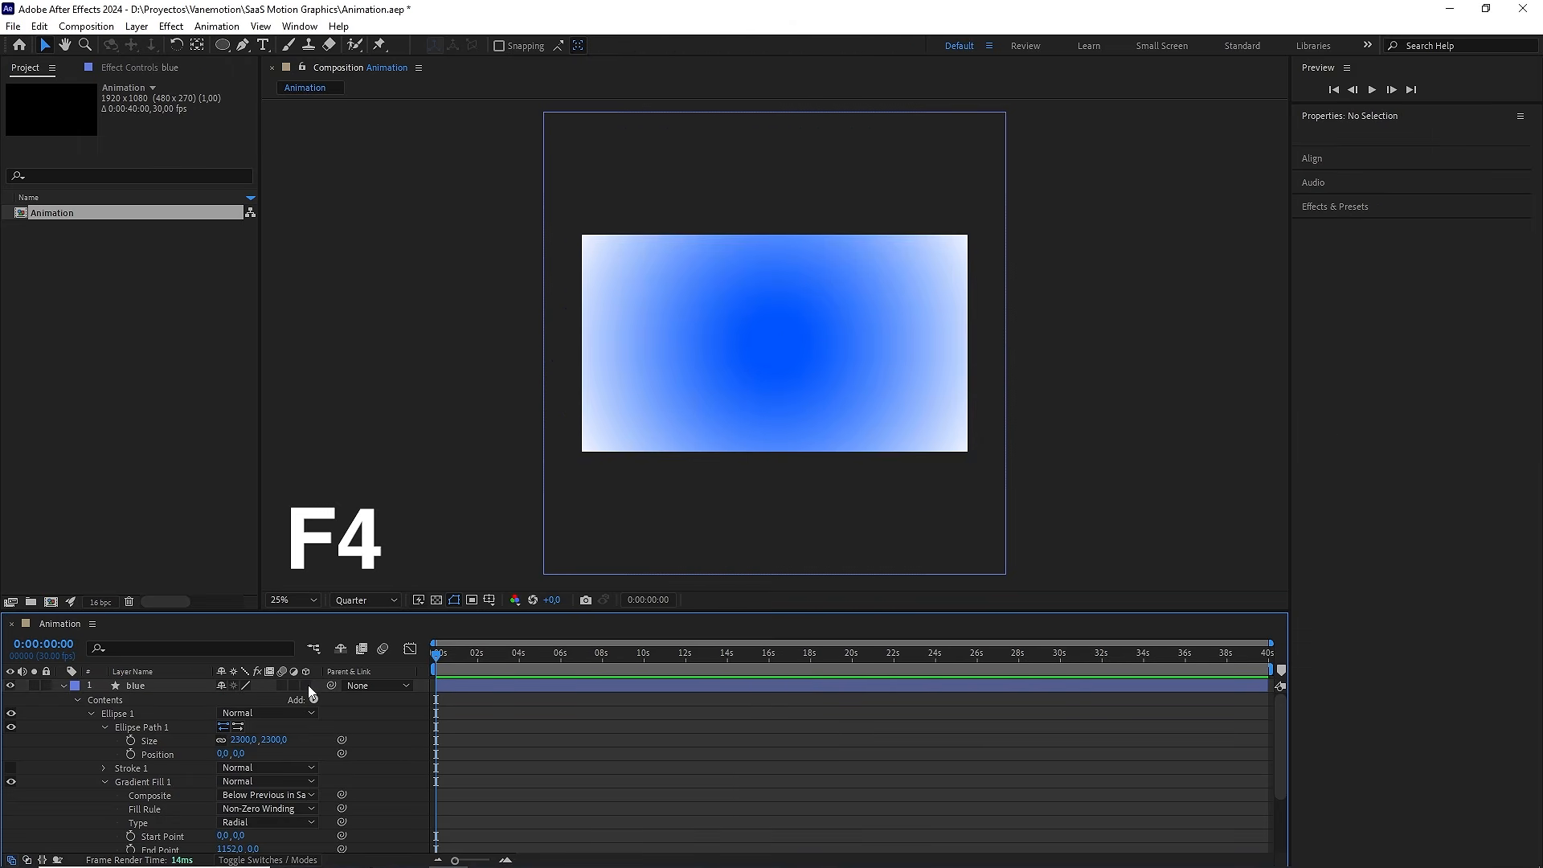
left_click(307, 686)
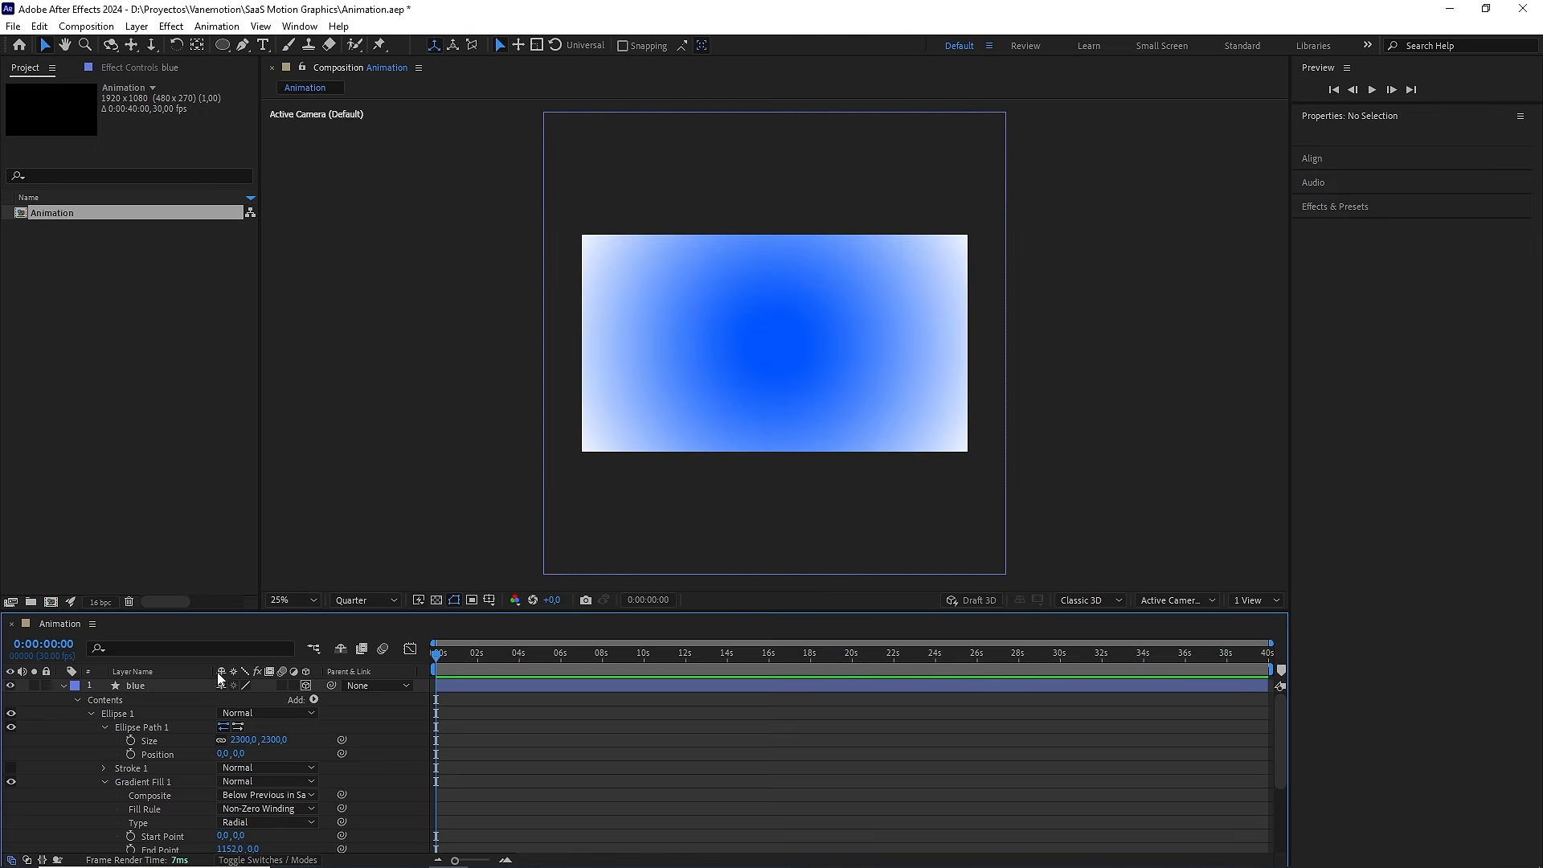
left_click(63, 687)
Move the blue circle partly beyond the frame's left edge and set its X position to -285
left_click(163, 688)
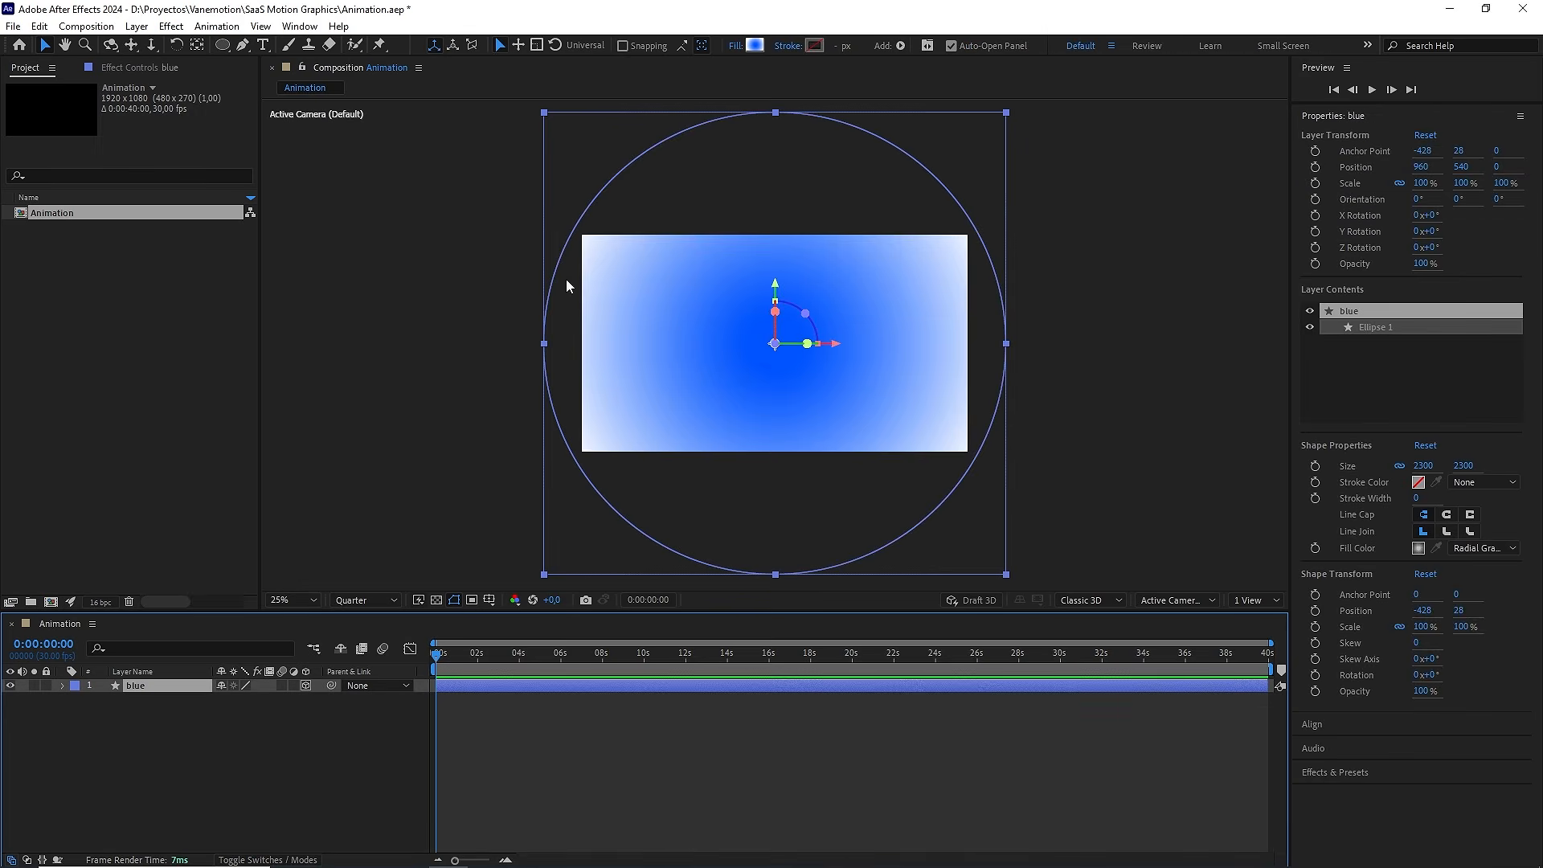
left_click_drag(836, 353, 570, 347)
key("p")
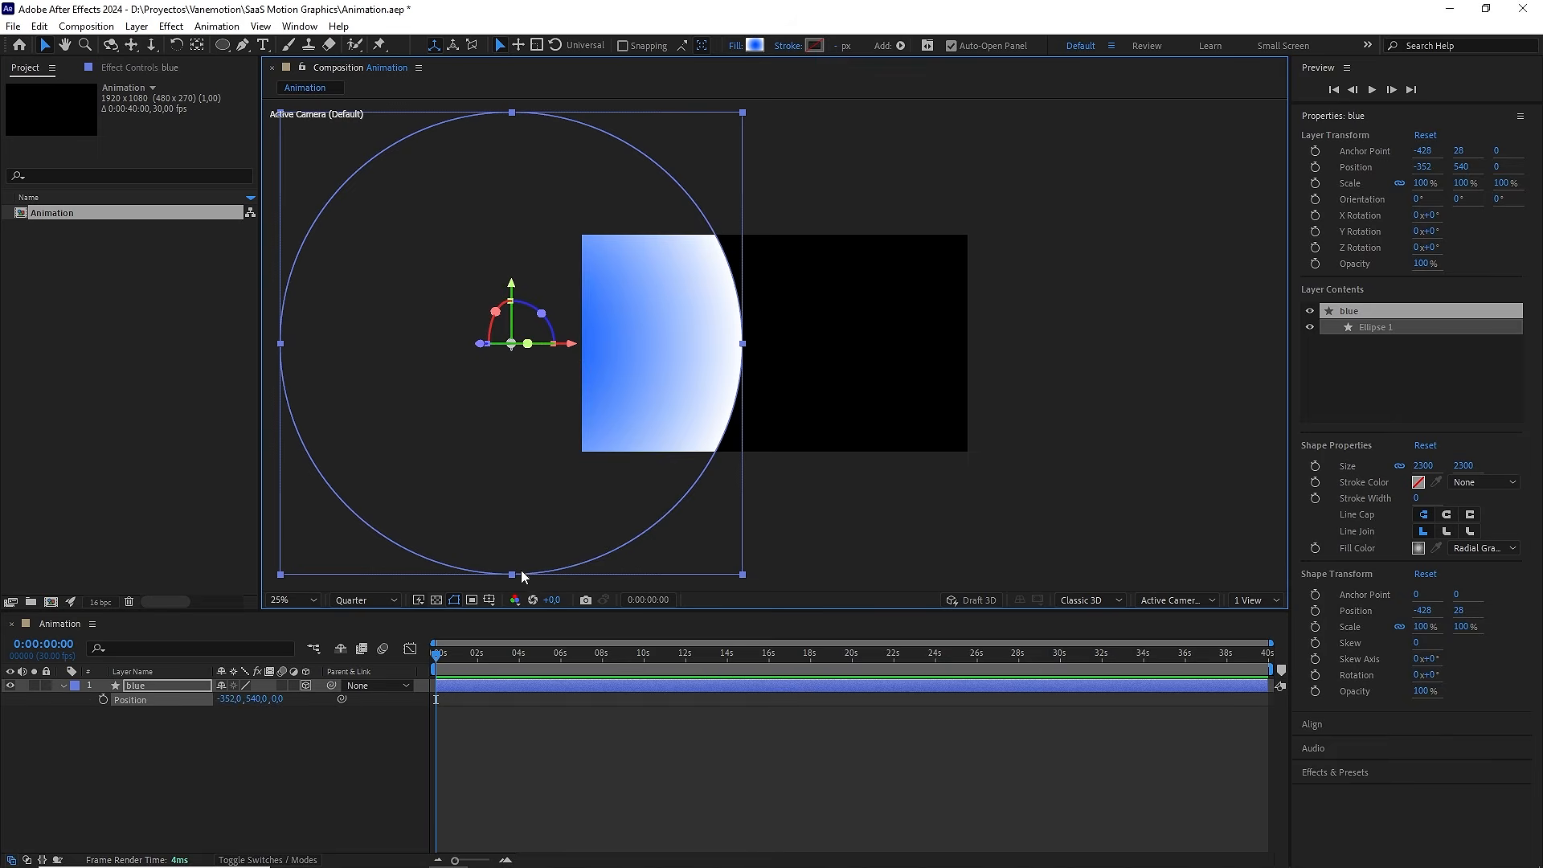
left_click(231, 696)
type("-2")
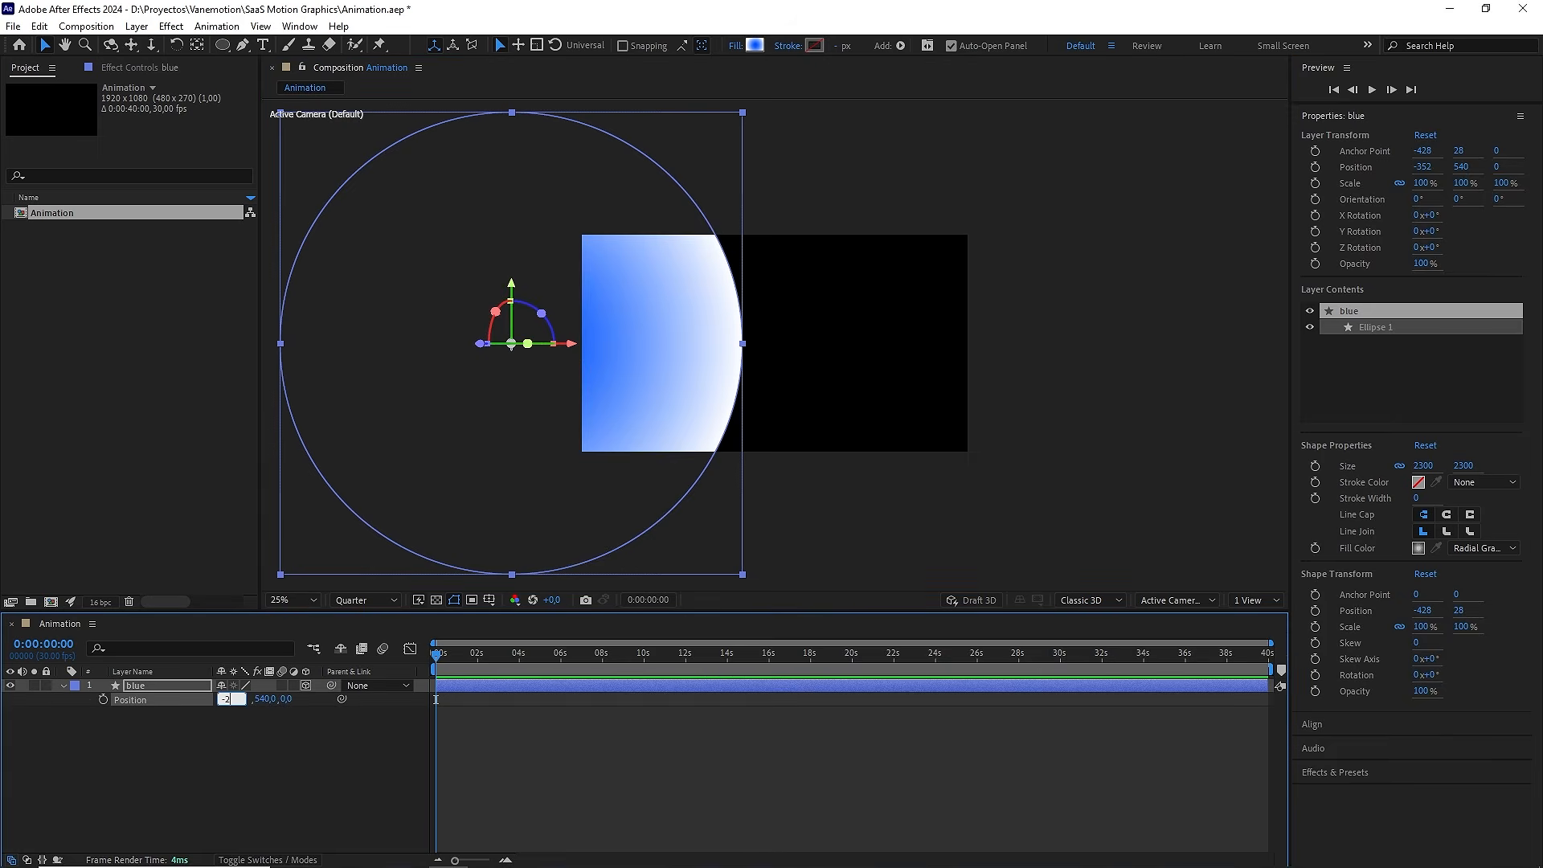
type("85")
left_click(298, 786)
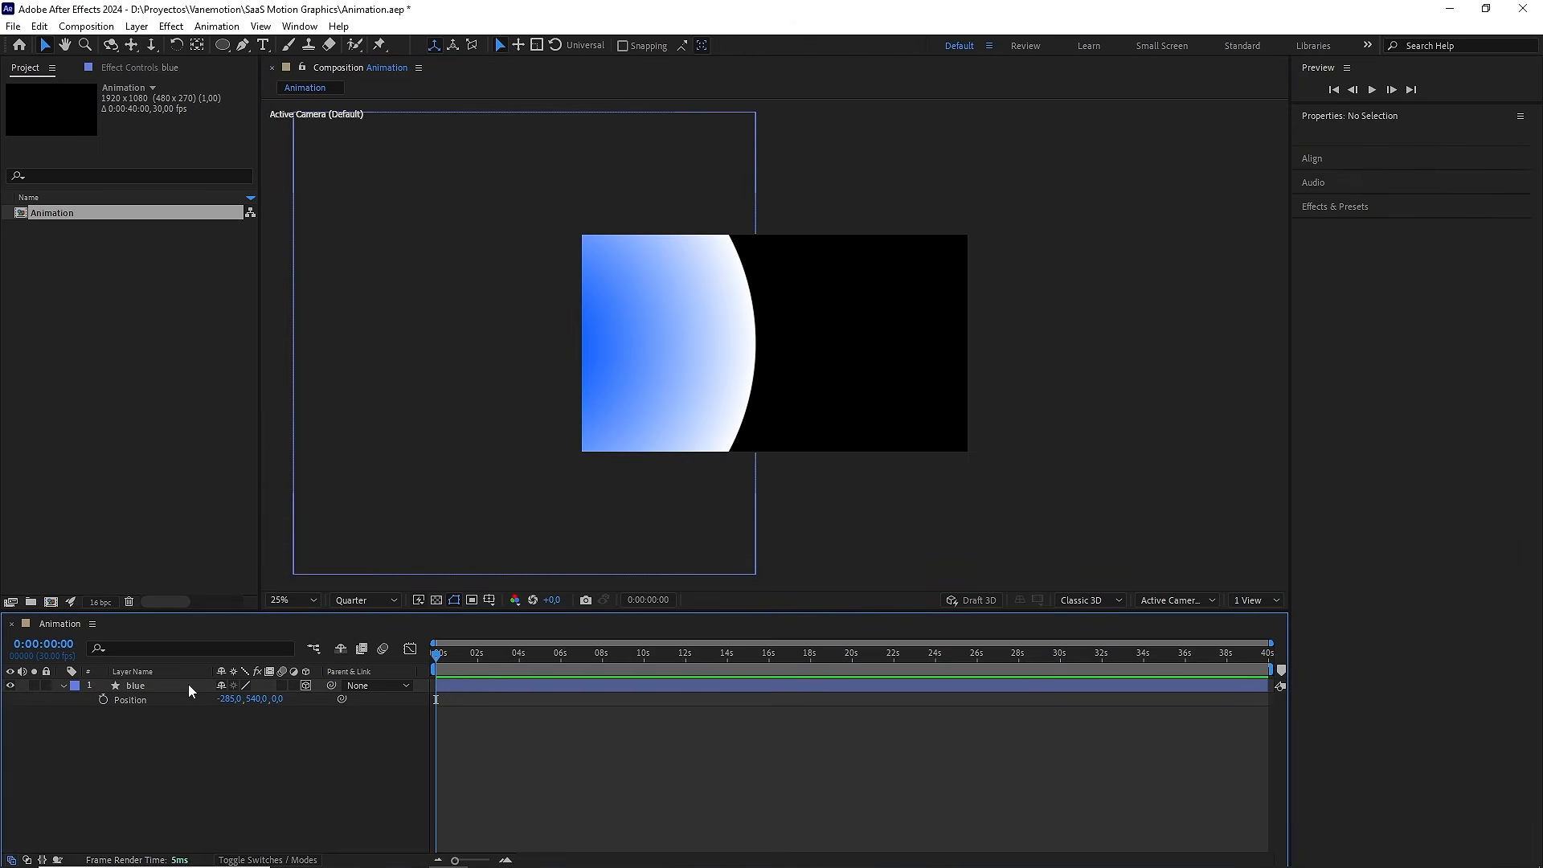
Duplicate the blue layer and move the copy horizontally to the opposite side, to an X position of about 2179
left_click(188, 683)
key("ctrl+d")
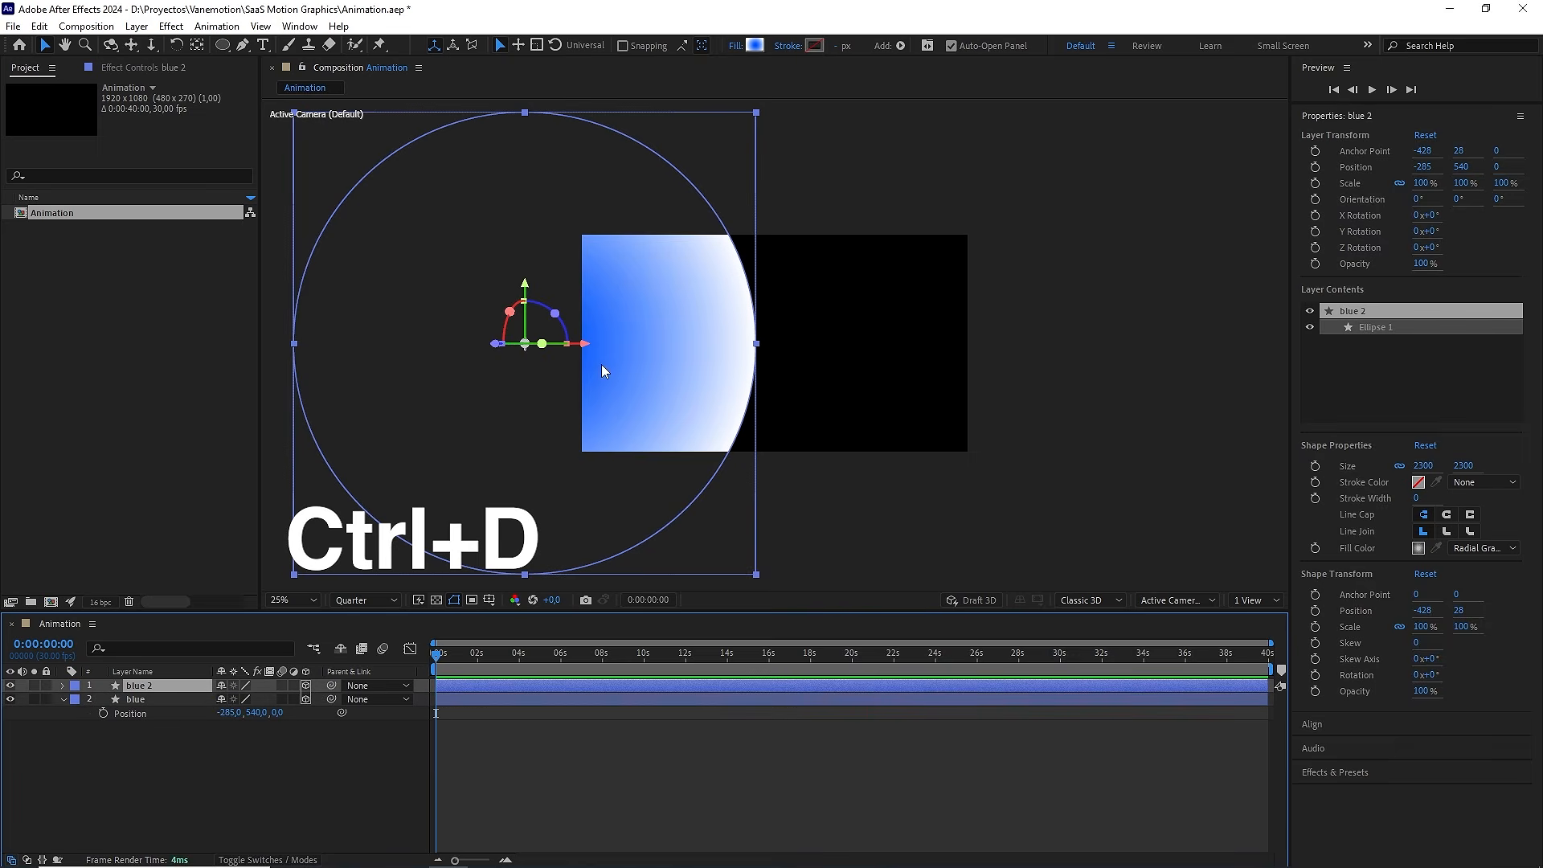
left_click_drag(598, 343, 1083, 346)
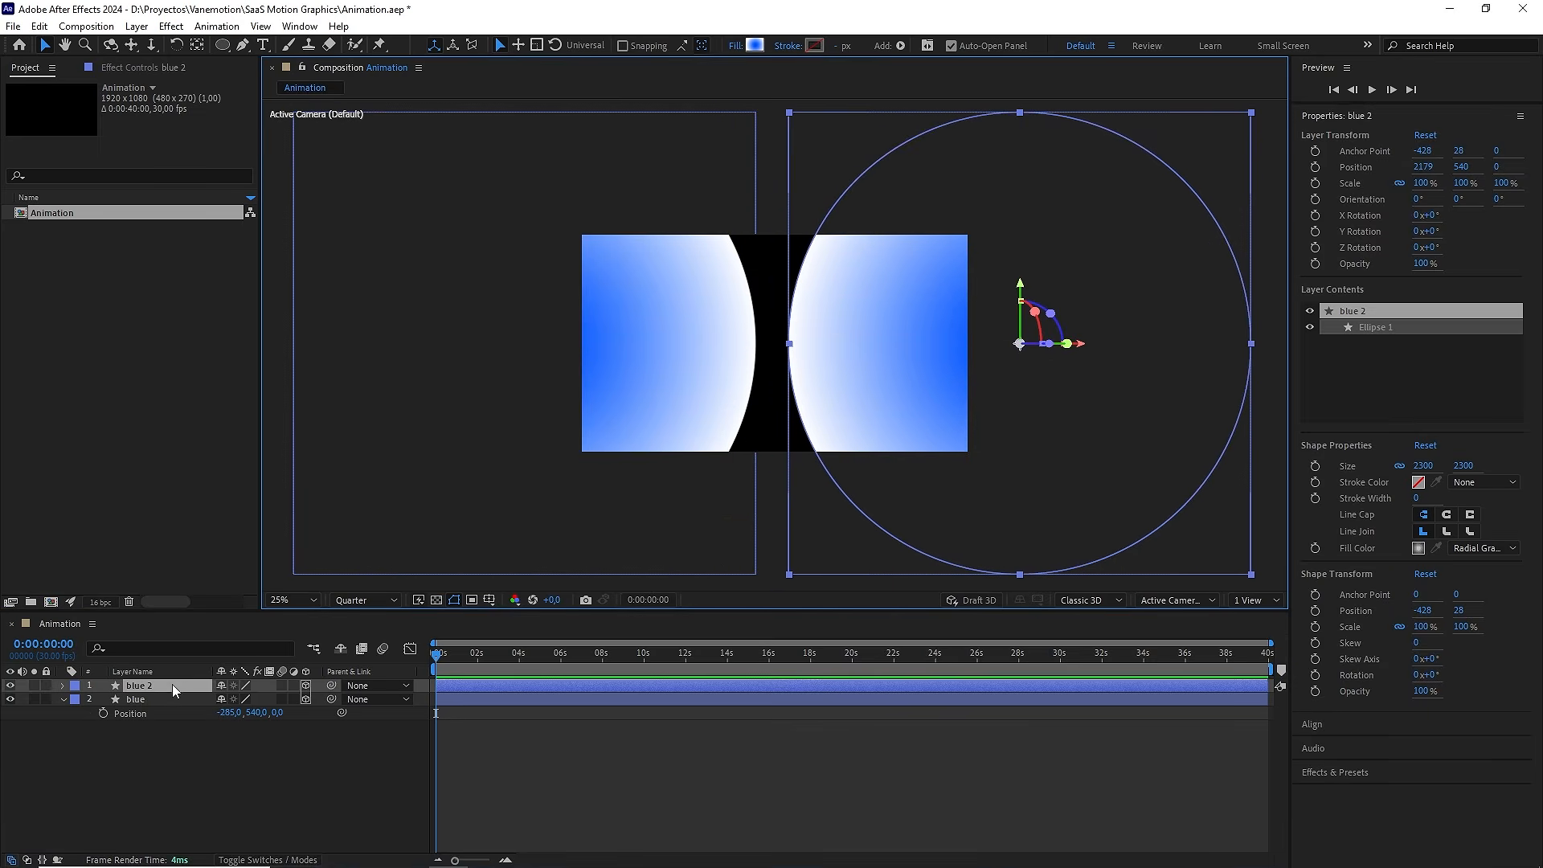
Rename the duplicated circle layer as "pink"
key("Return")
type("pin")
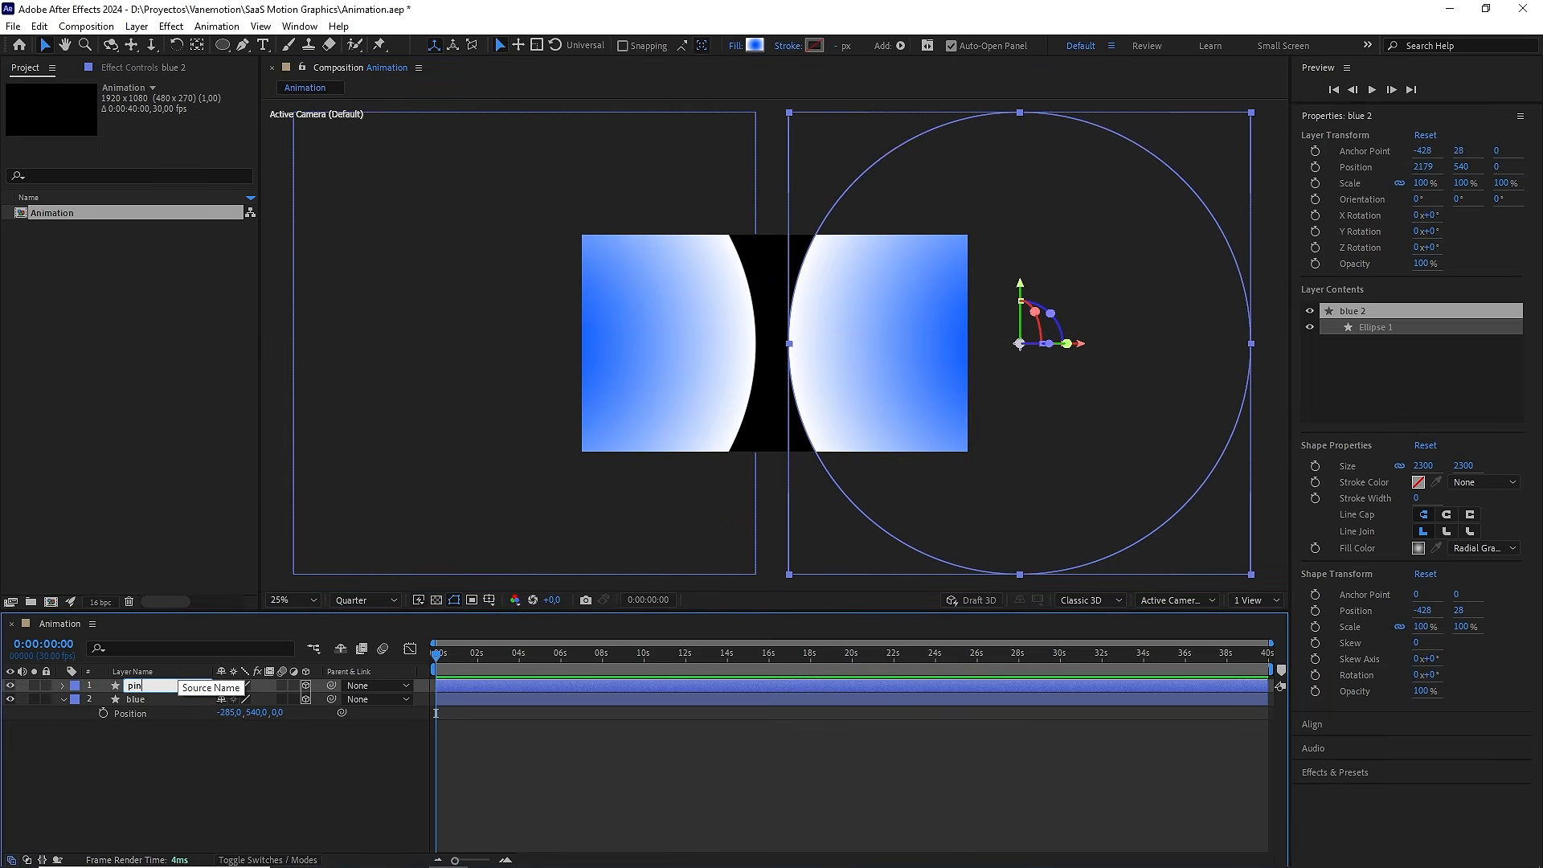
type("k")
left_click(176, 741)
Change the blue stop of the pink layer's gradient fill to pink FF00D2
left_click(139, 688)
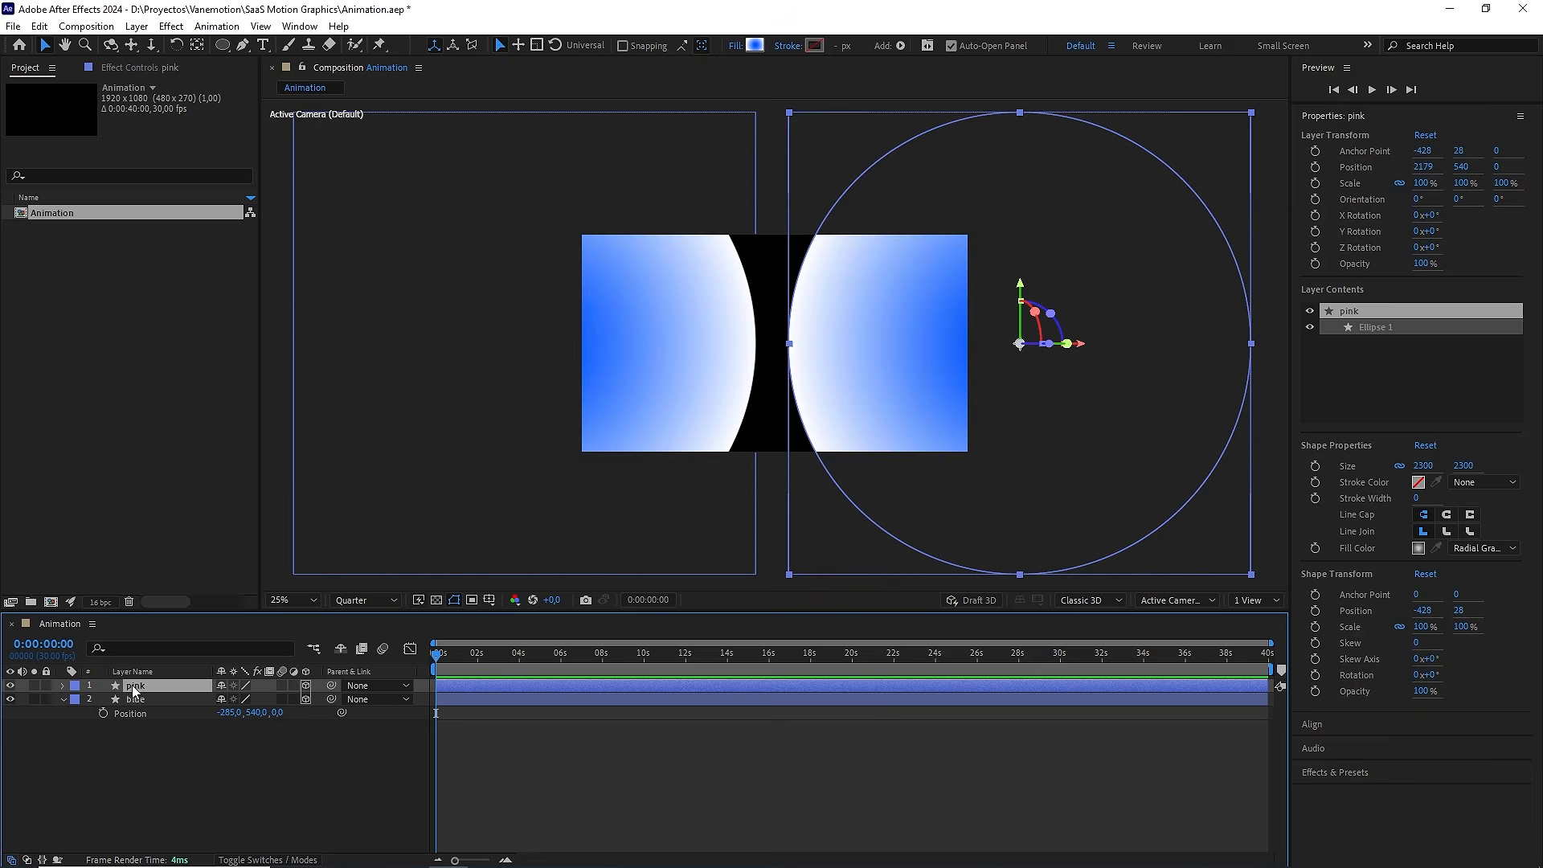
left_click(64, 686)
left_click(78, 699)
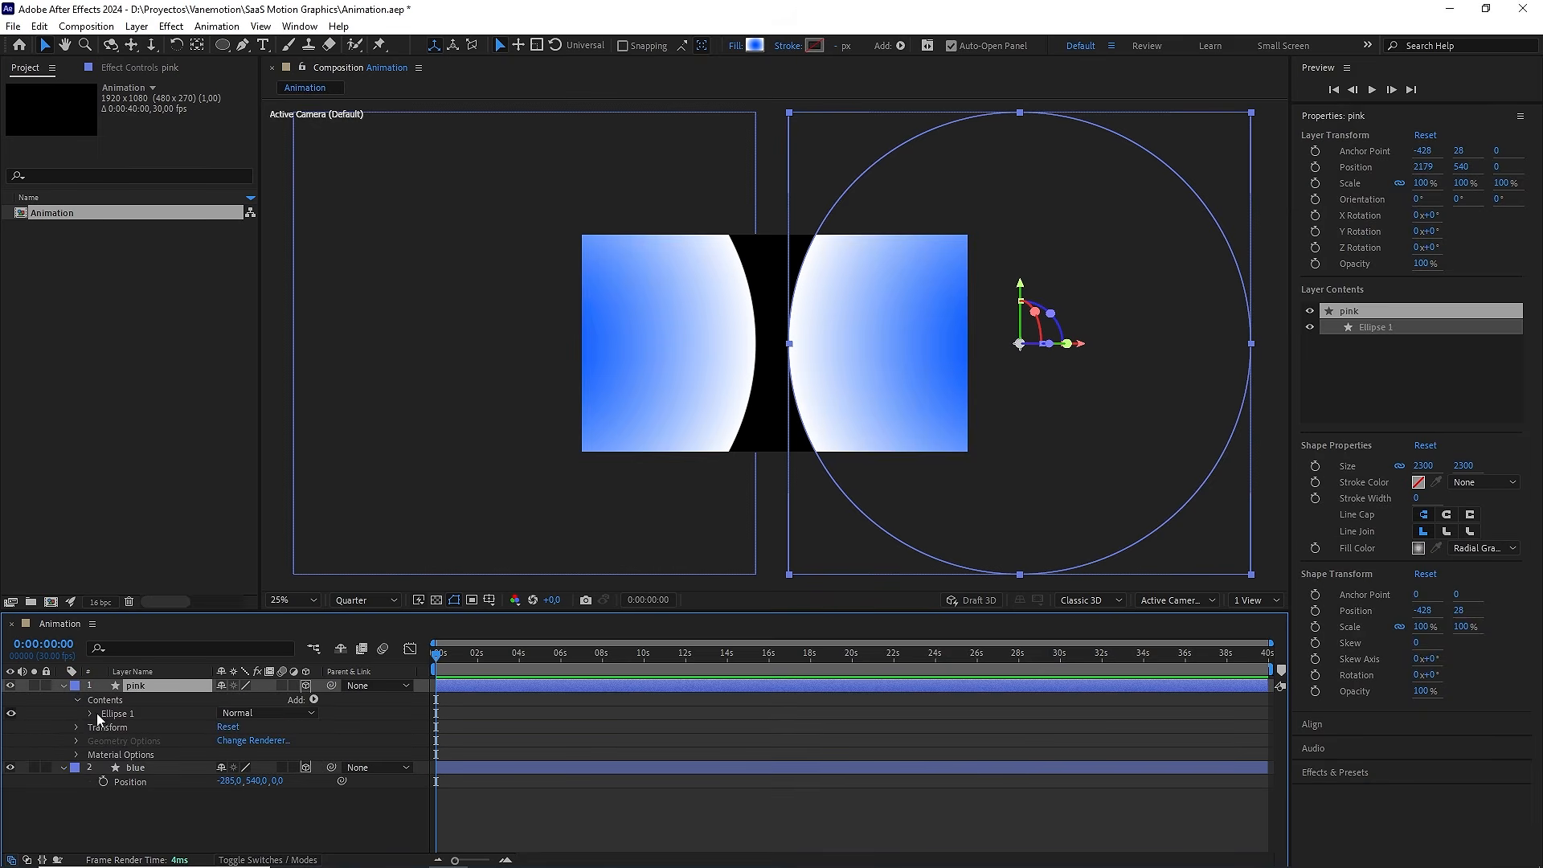
left_click(92, 712)
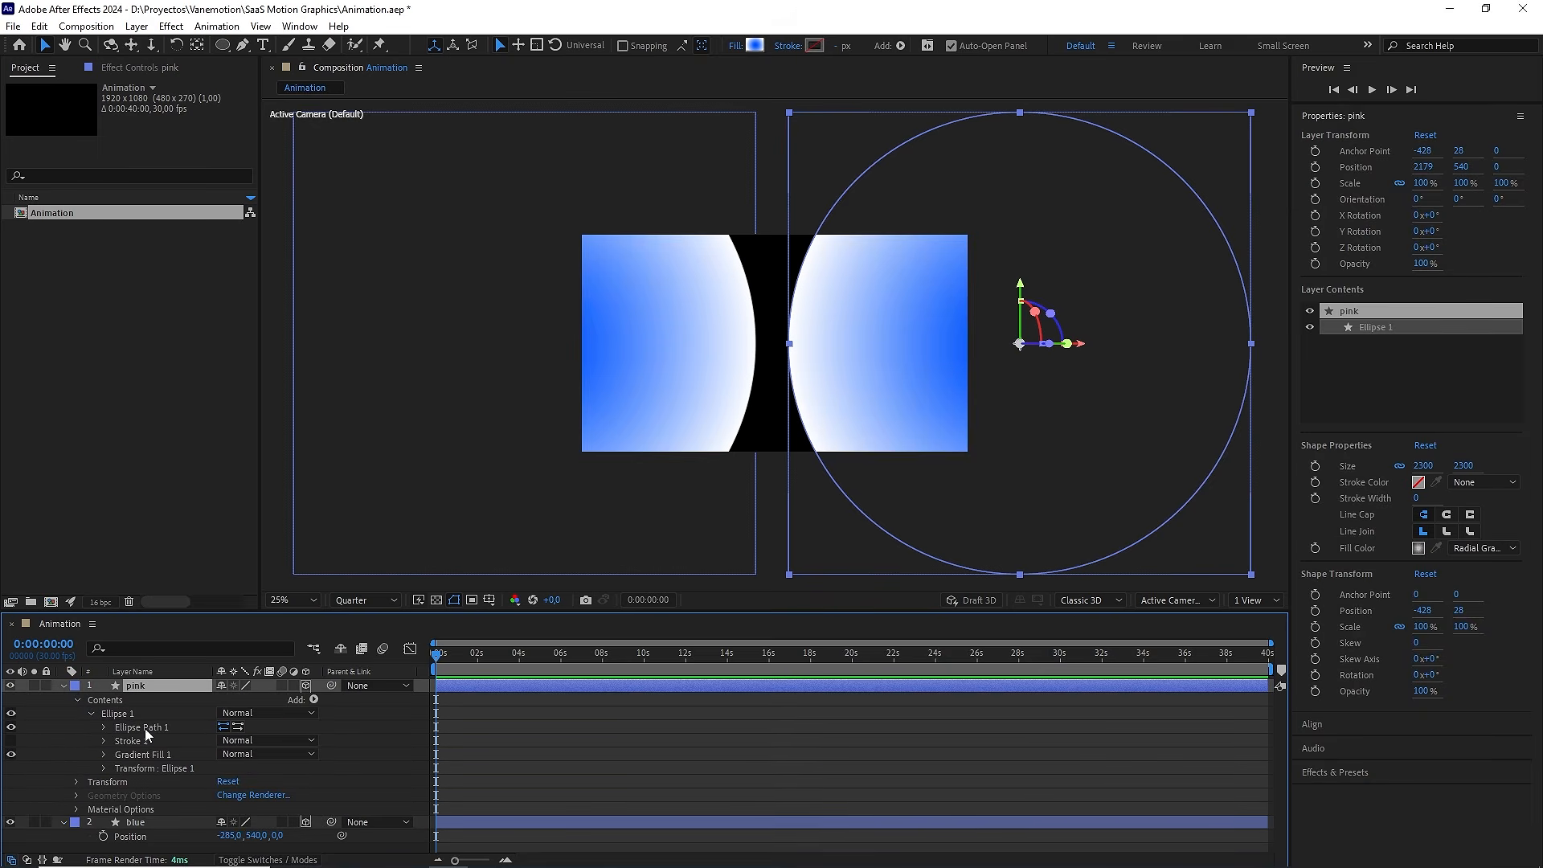
left_click(104, 753)
left_click(246, 832)
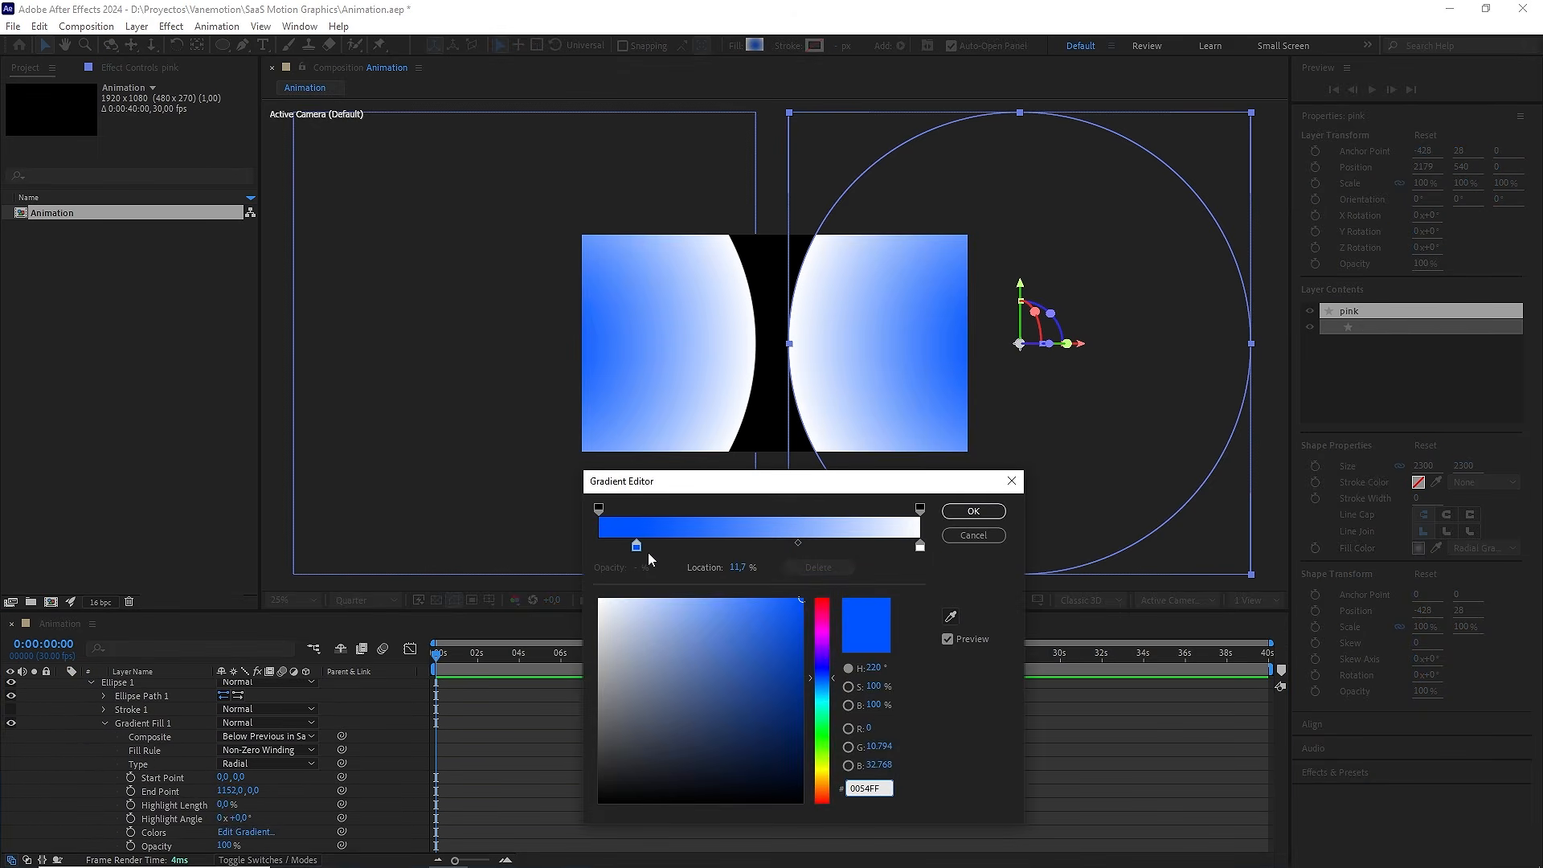
left_click_drag(817, 678, 836, 627)
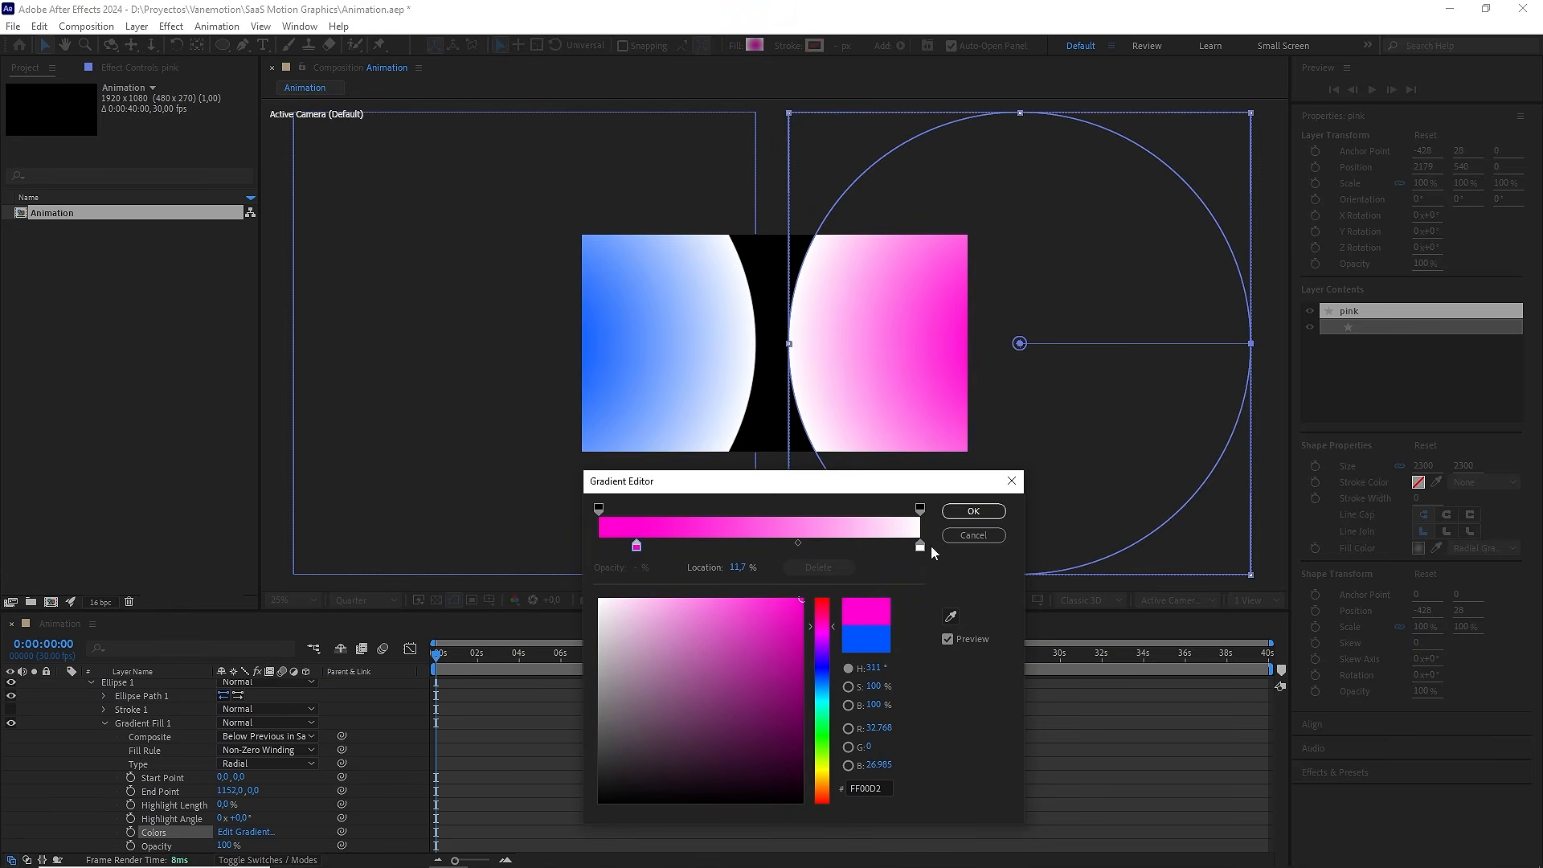
left_click(974, 511)
scroll(161, 728, "up", 1)
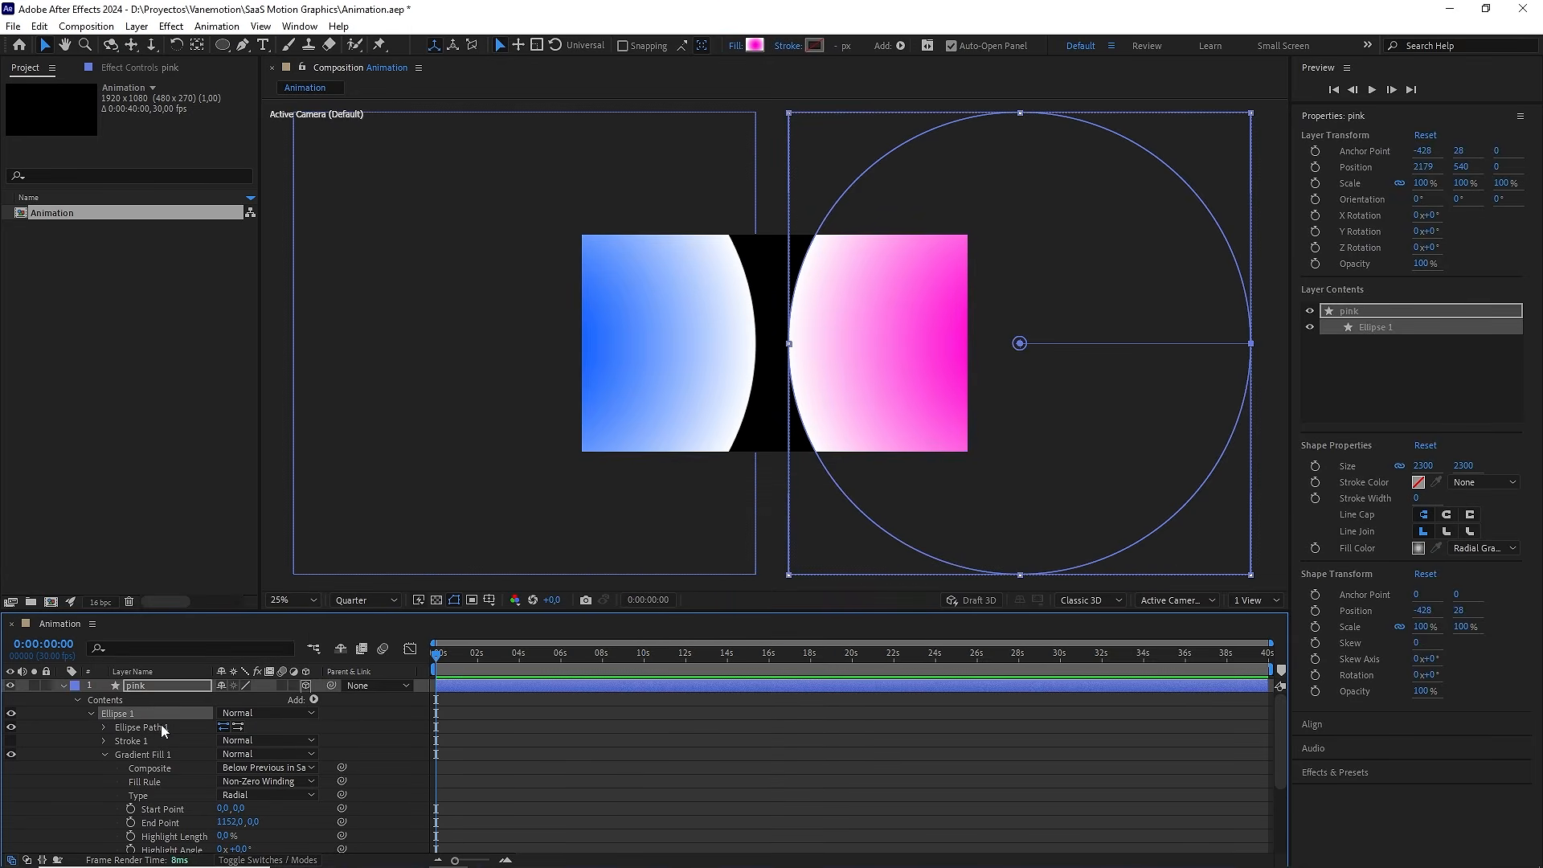
Collapse the pink layer's contents and set its X position to 2205
left_click(63, 686)
left_click(190, 687)
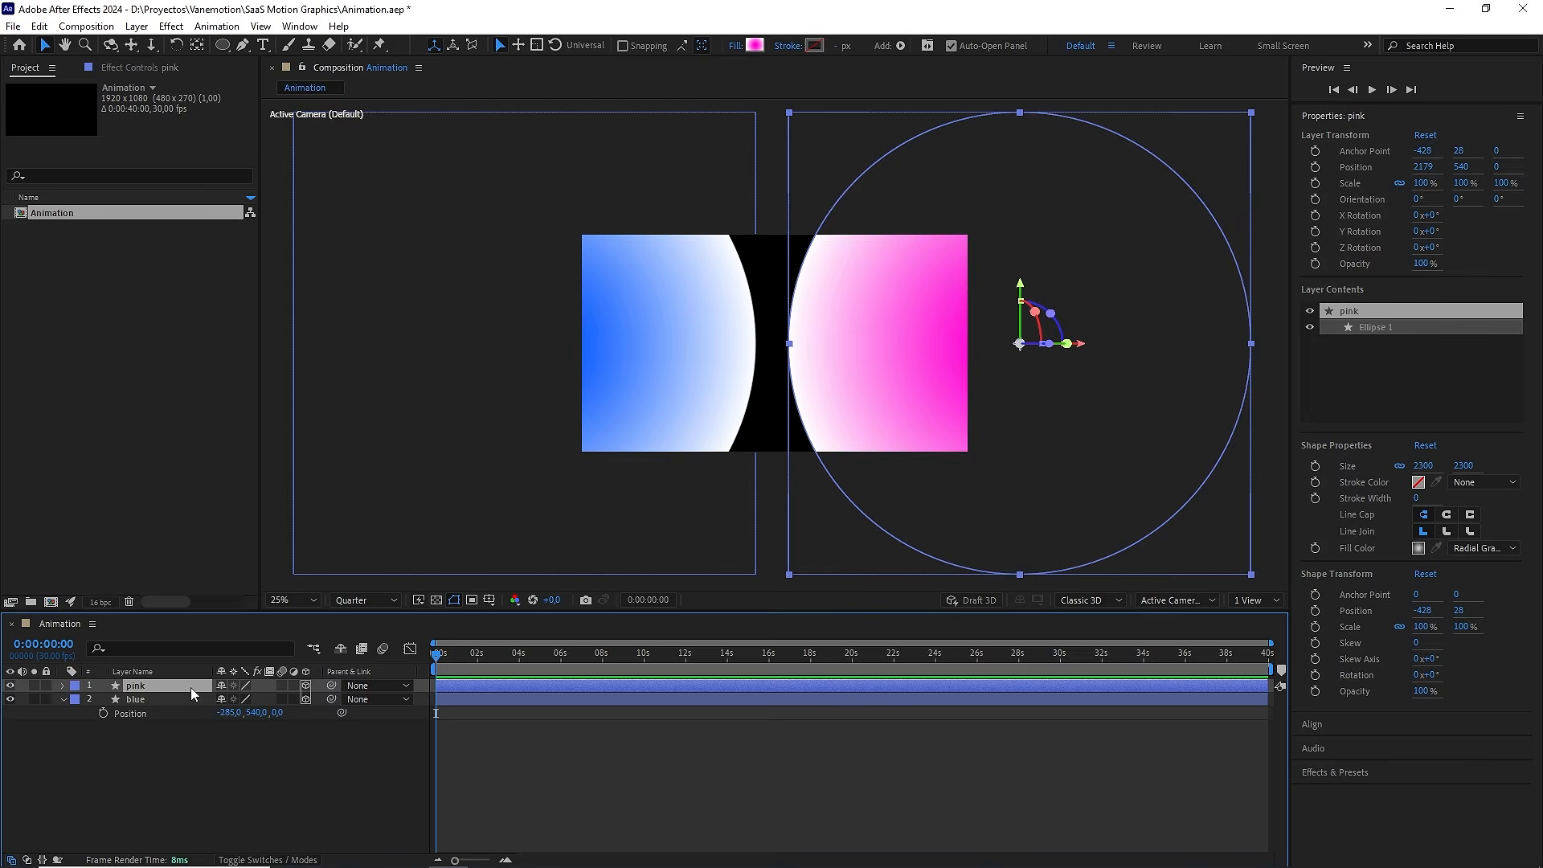
key("p")
left_click(231, 698)
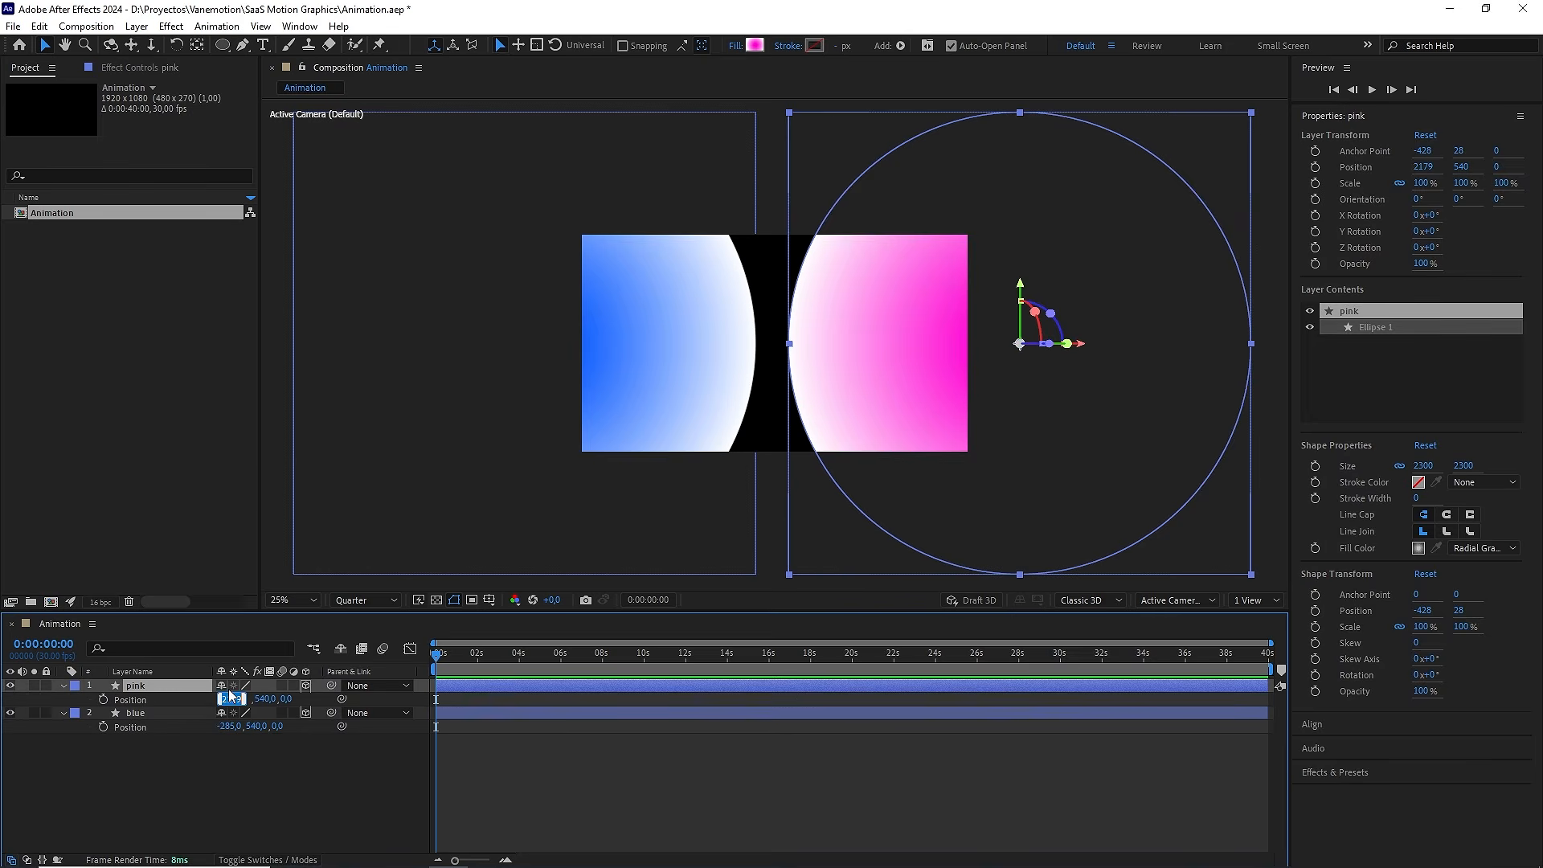
type("2205")
left_click(325, 794)
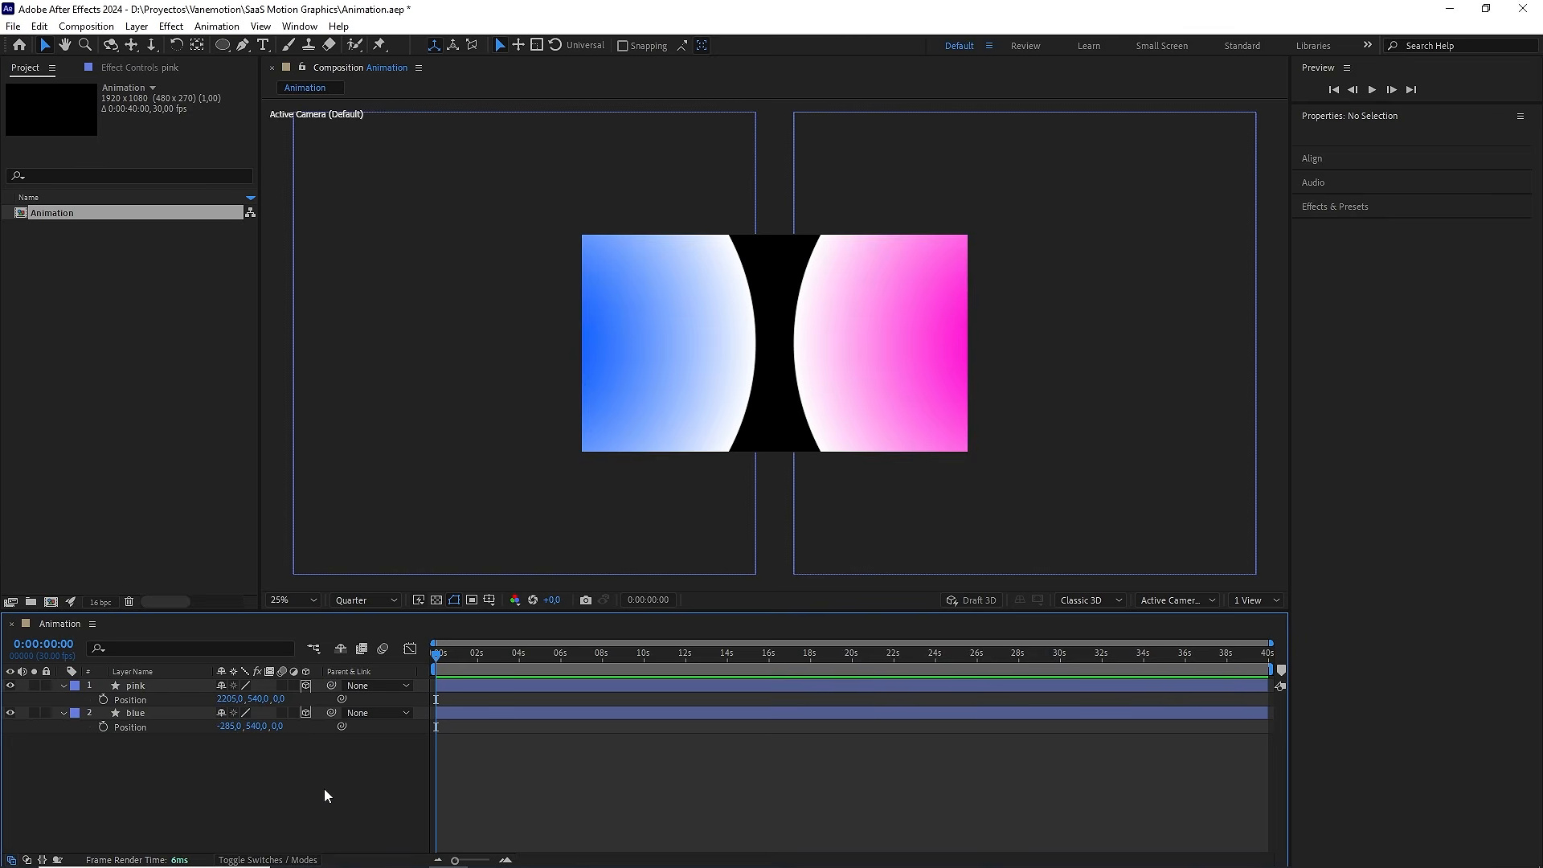
Add a one-node camera with the 35mm preset to the composition
right_click(321, 788)
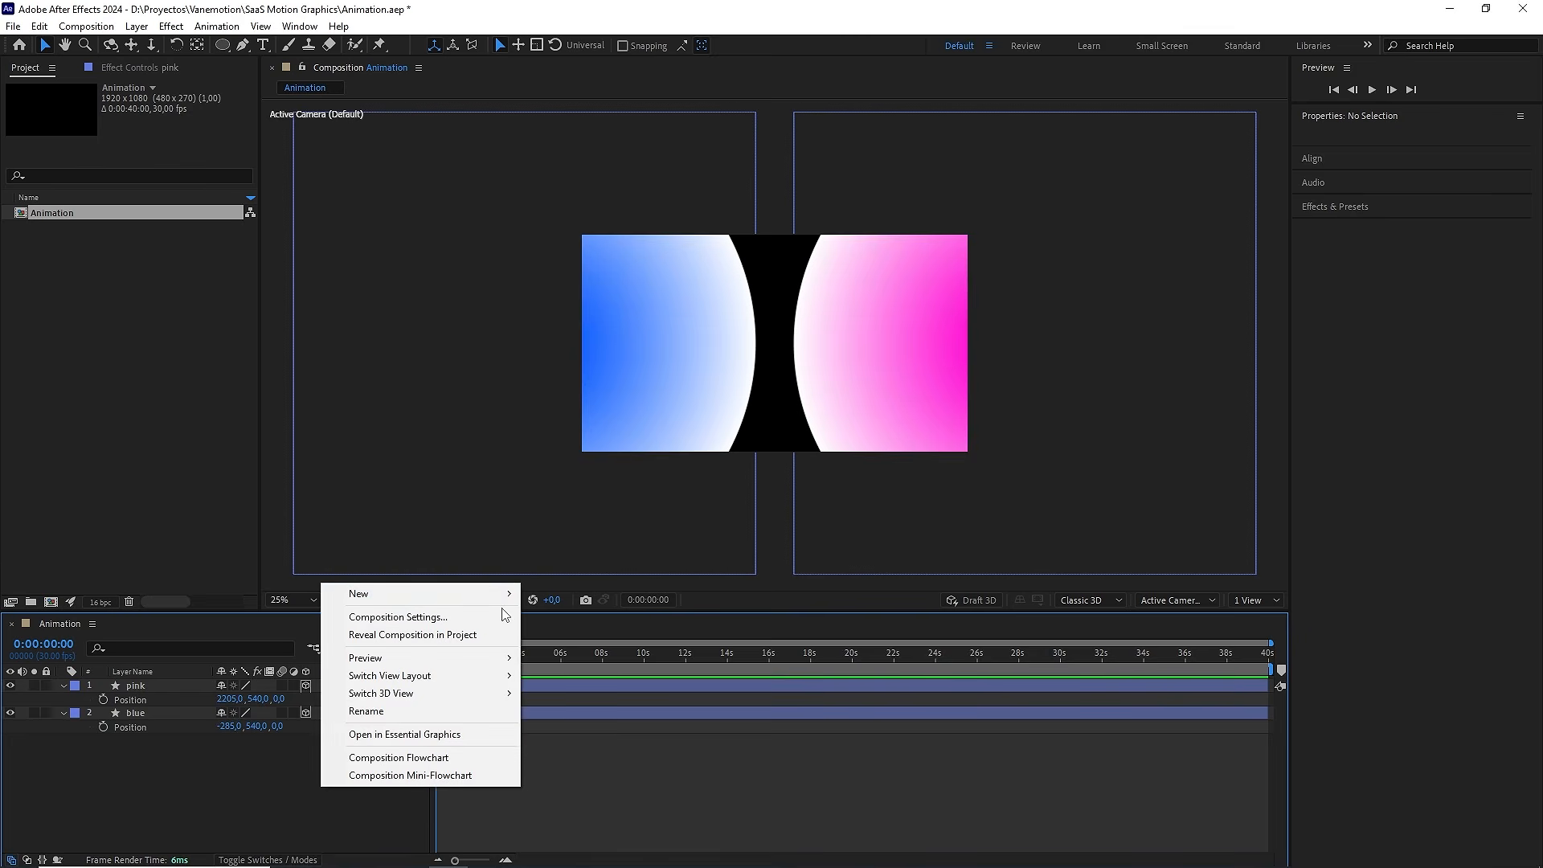
mouse_move(506, 595)
left_click(563, 674)
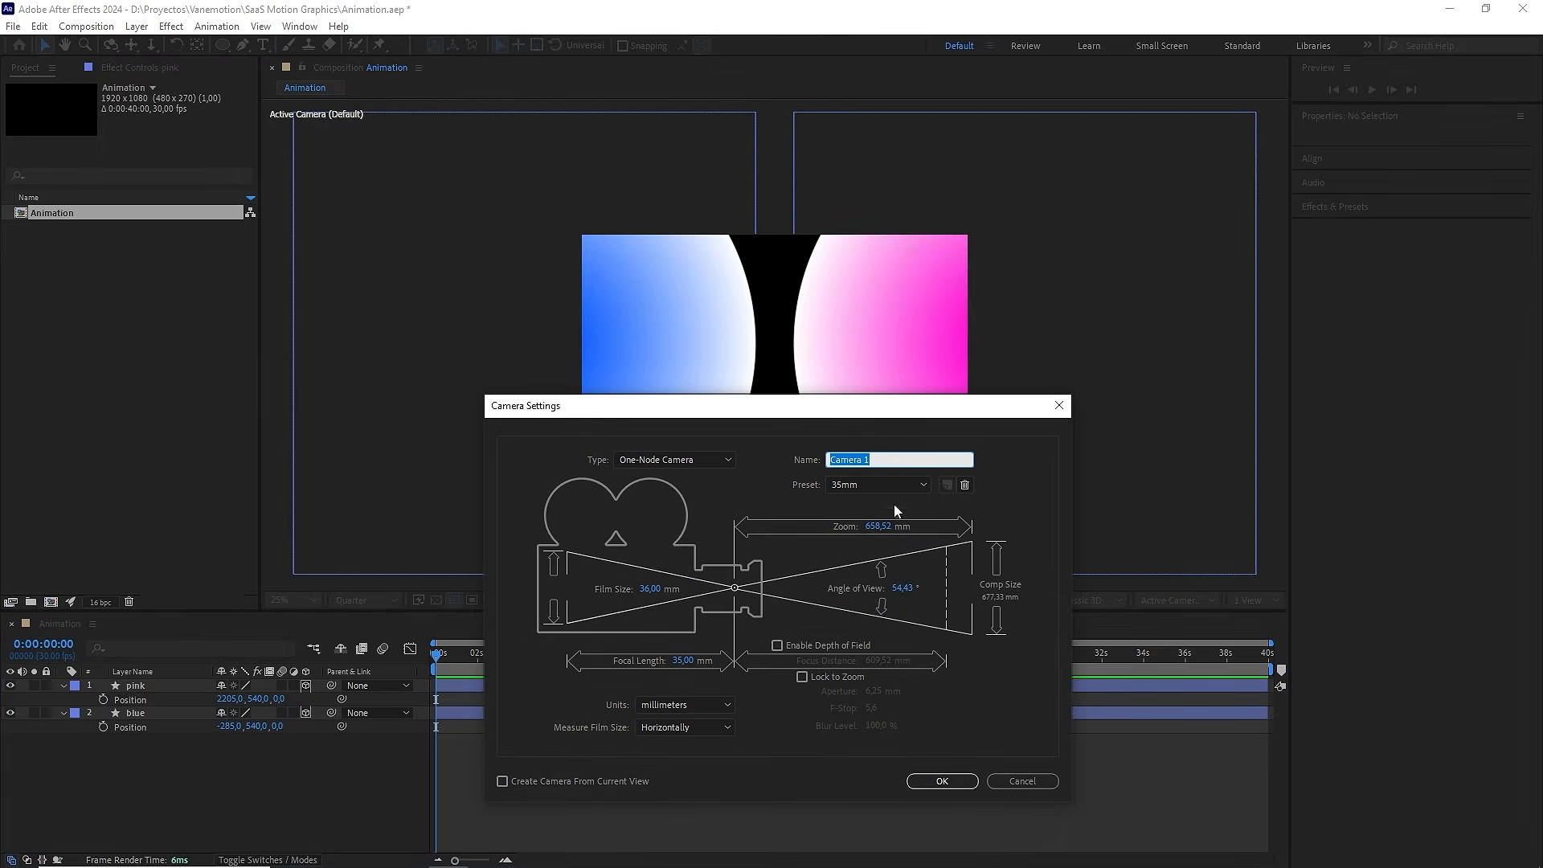
left_click(657, 459)
left_click(656, 473)
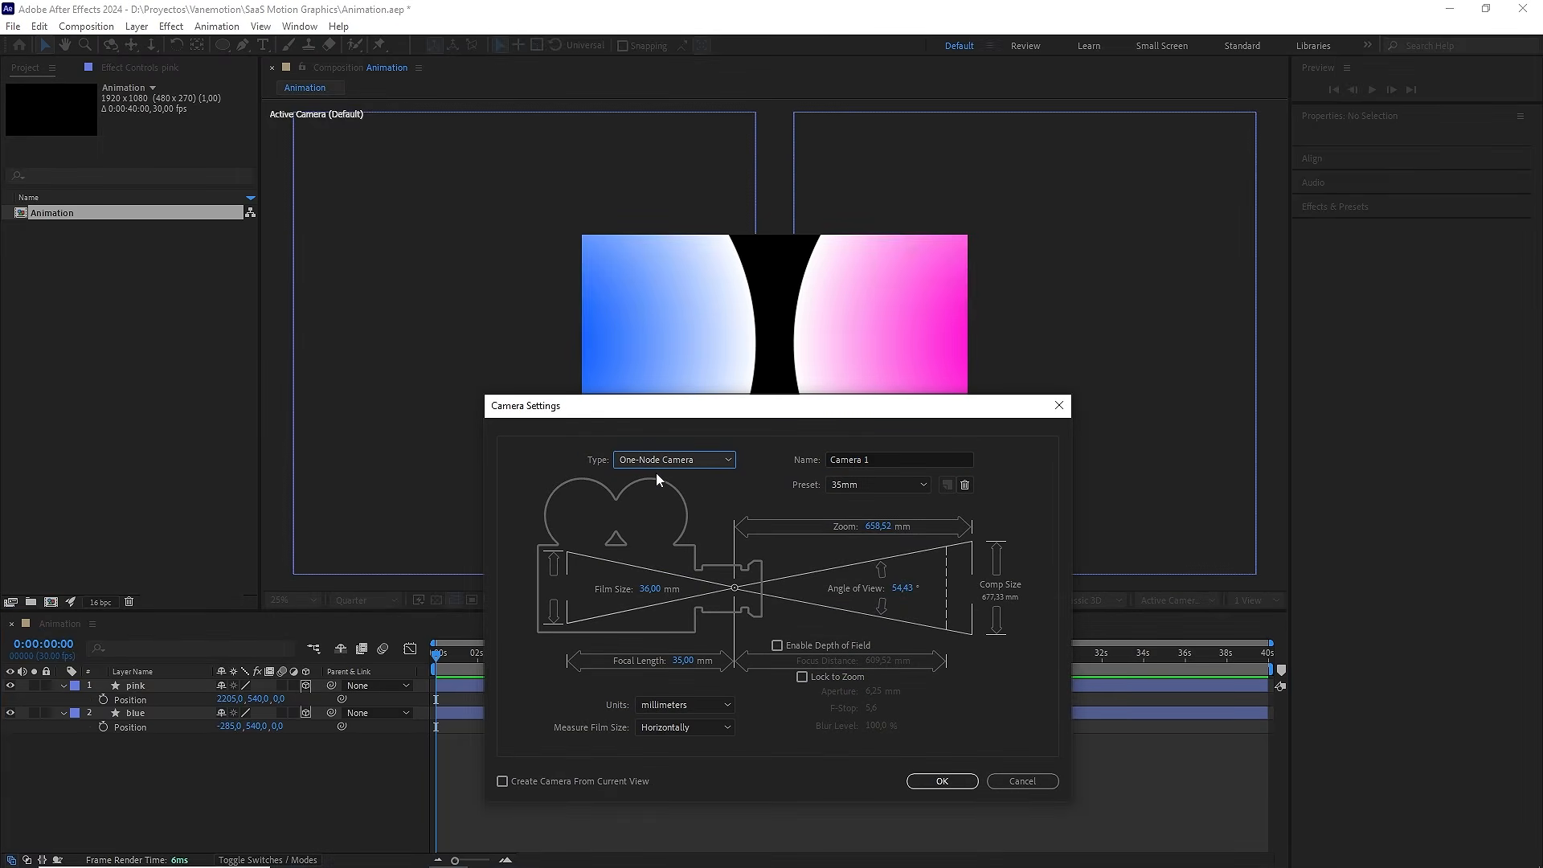
left_click(941, 781)
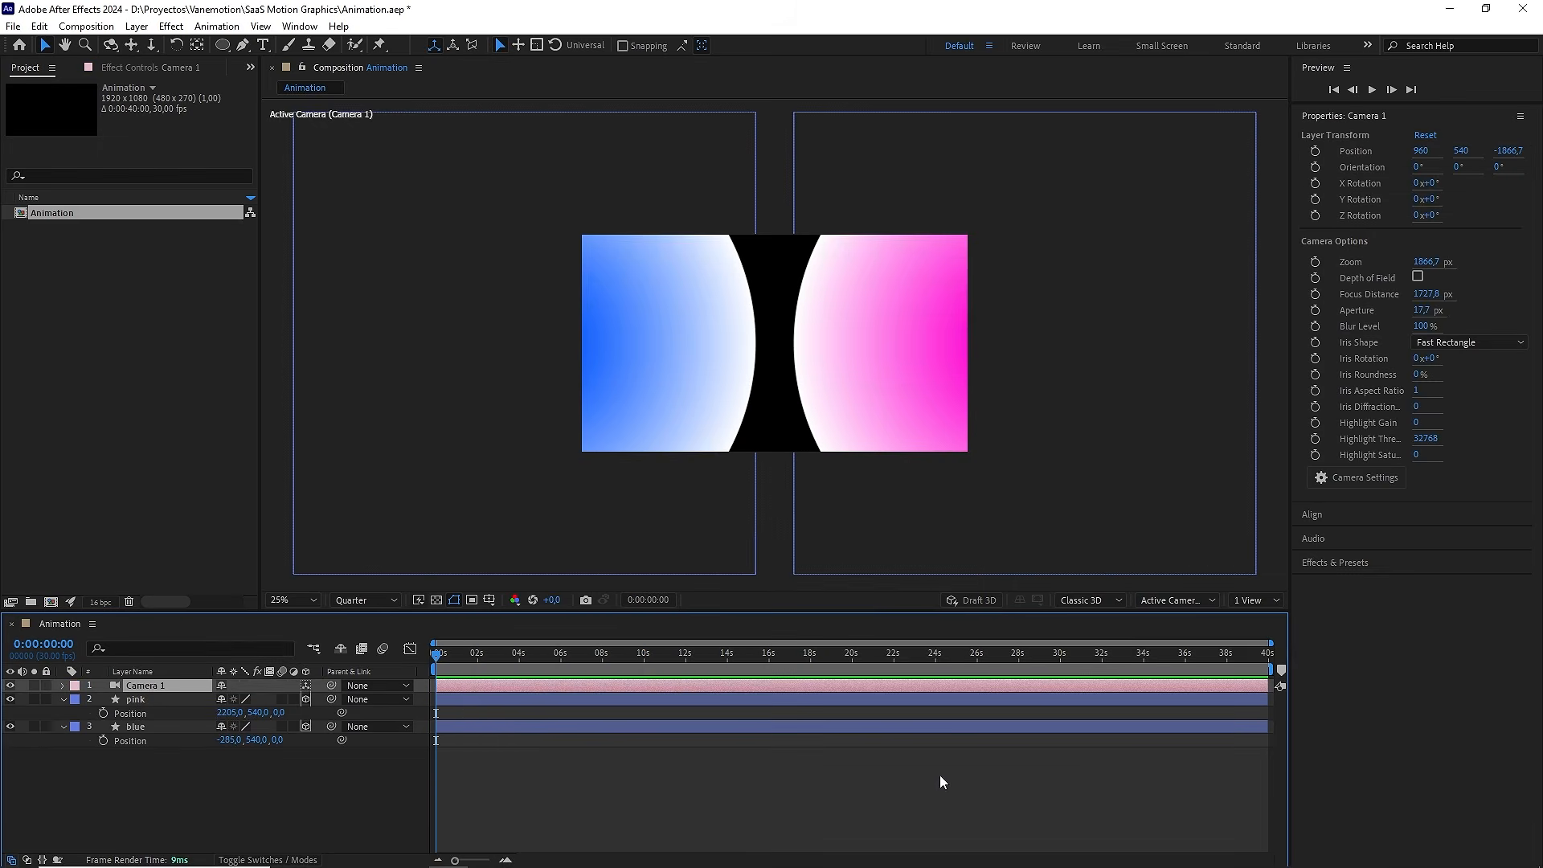
Create a 3D null object and parent the camera to it
right_click(375, 789)
mouse_move(470, 609)
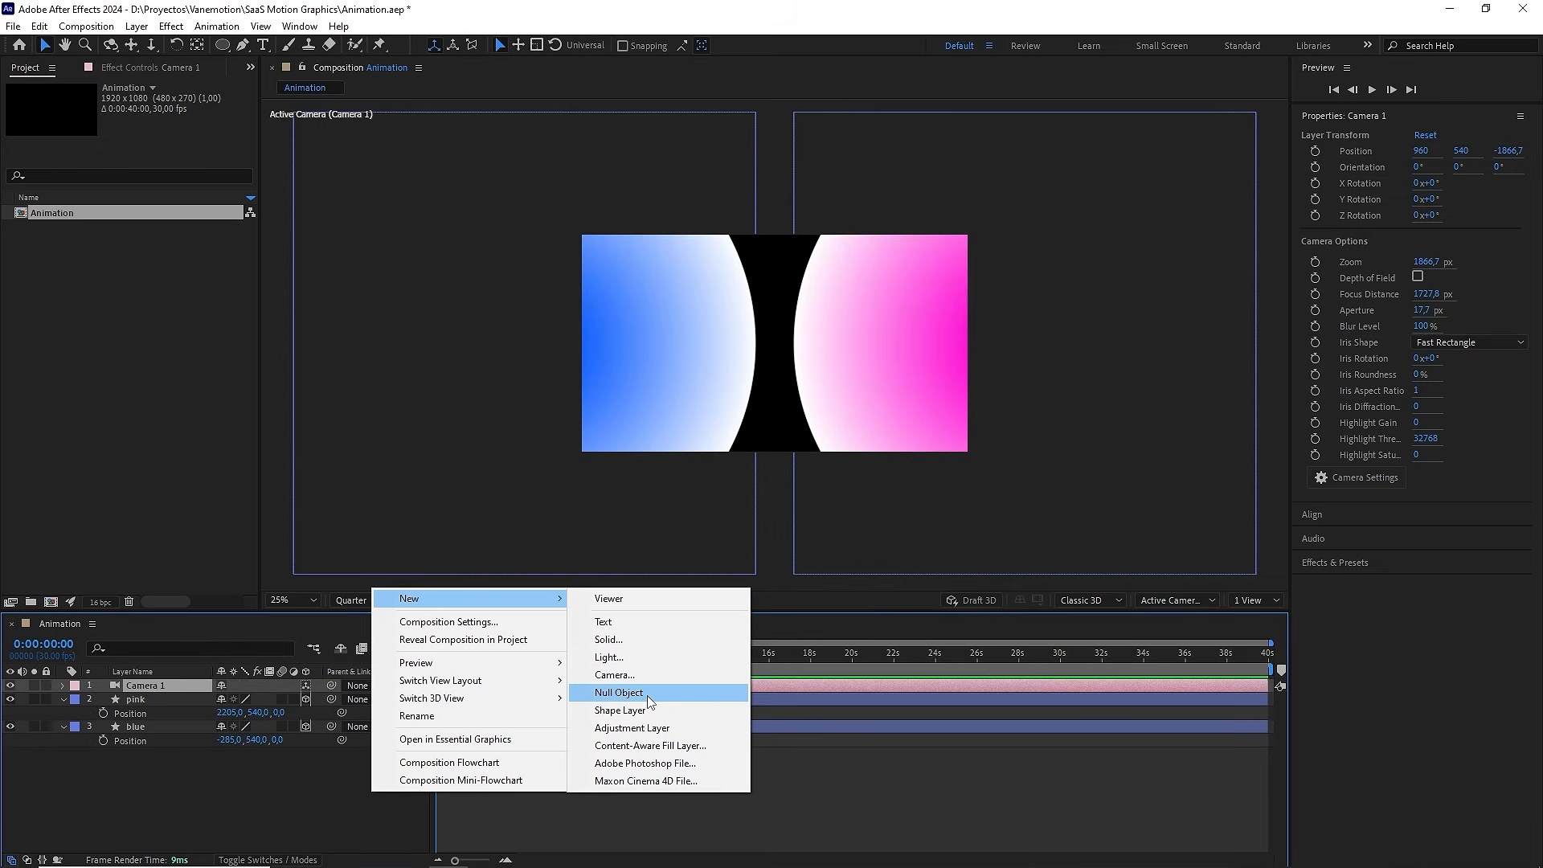
left_click(615, 687)
left_click(305, 686)
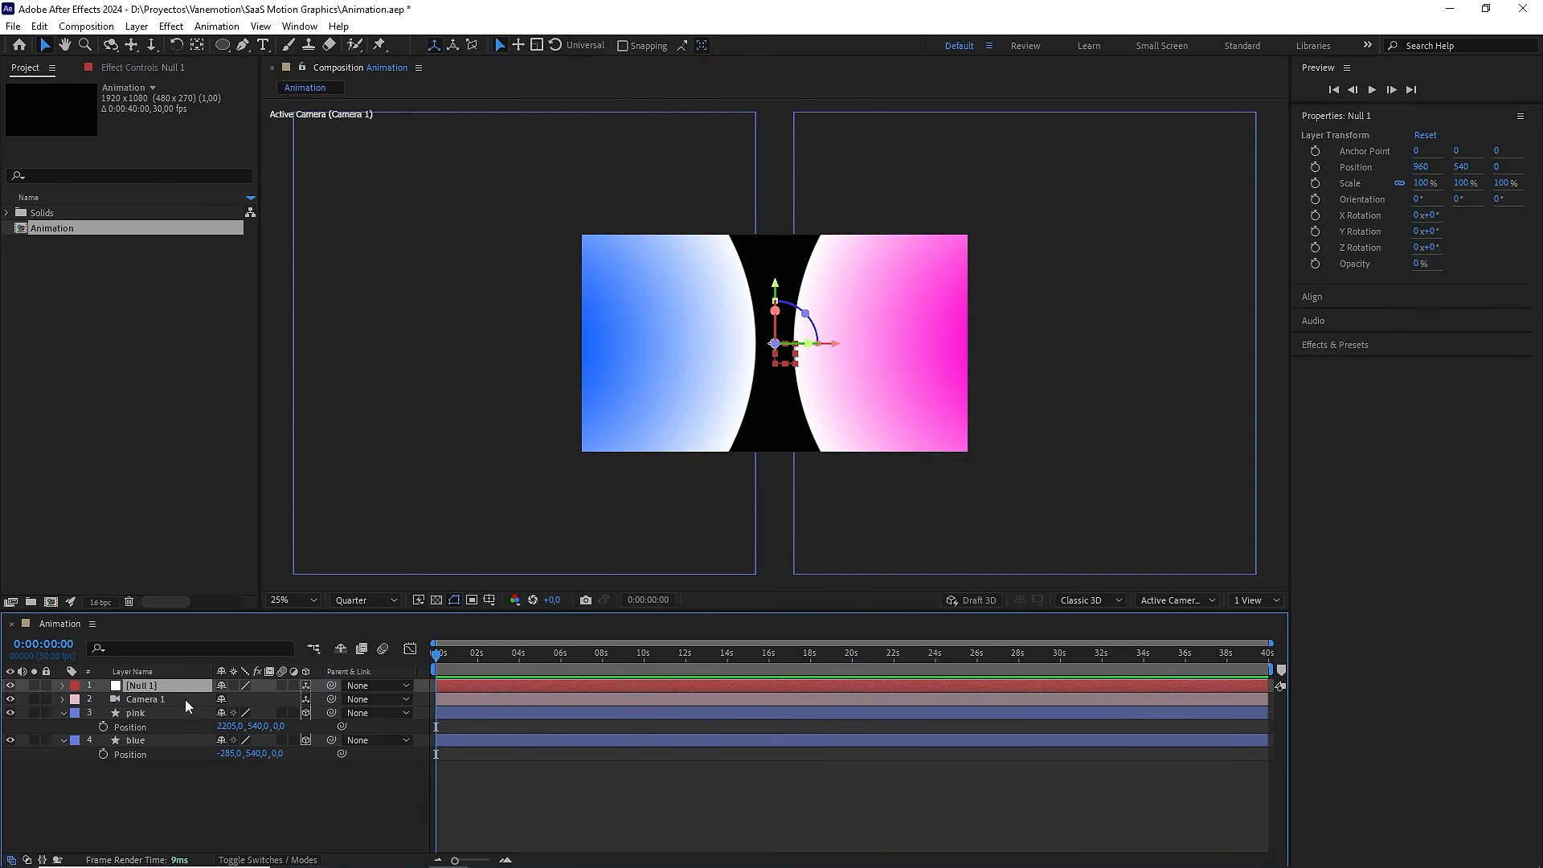
left_click(183, 699)
left_click_drag(331, 699, 193, 693)
Add Z Rotation and Position keyframes to the null at 0:00:00:00 and show only its keyframed properties
key("r")
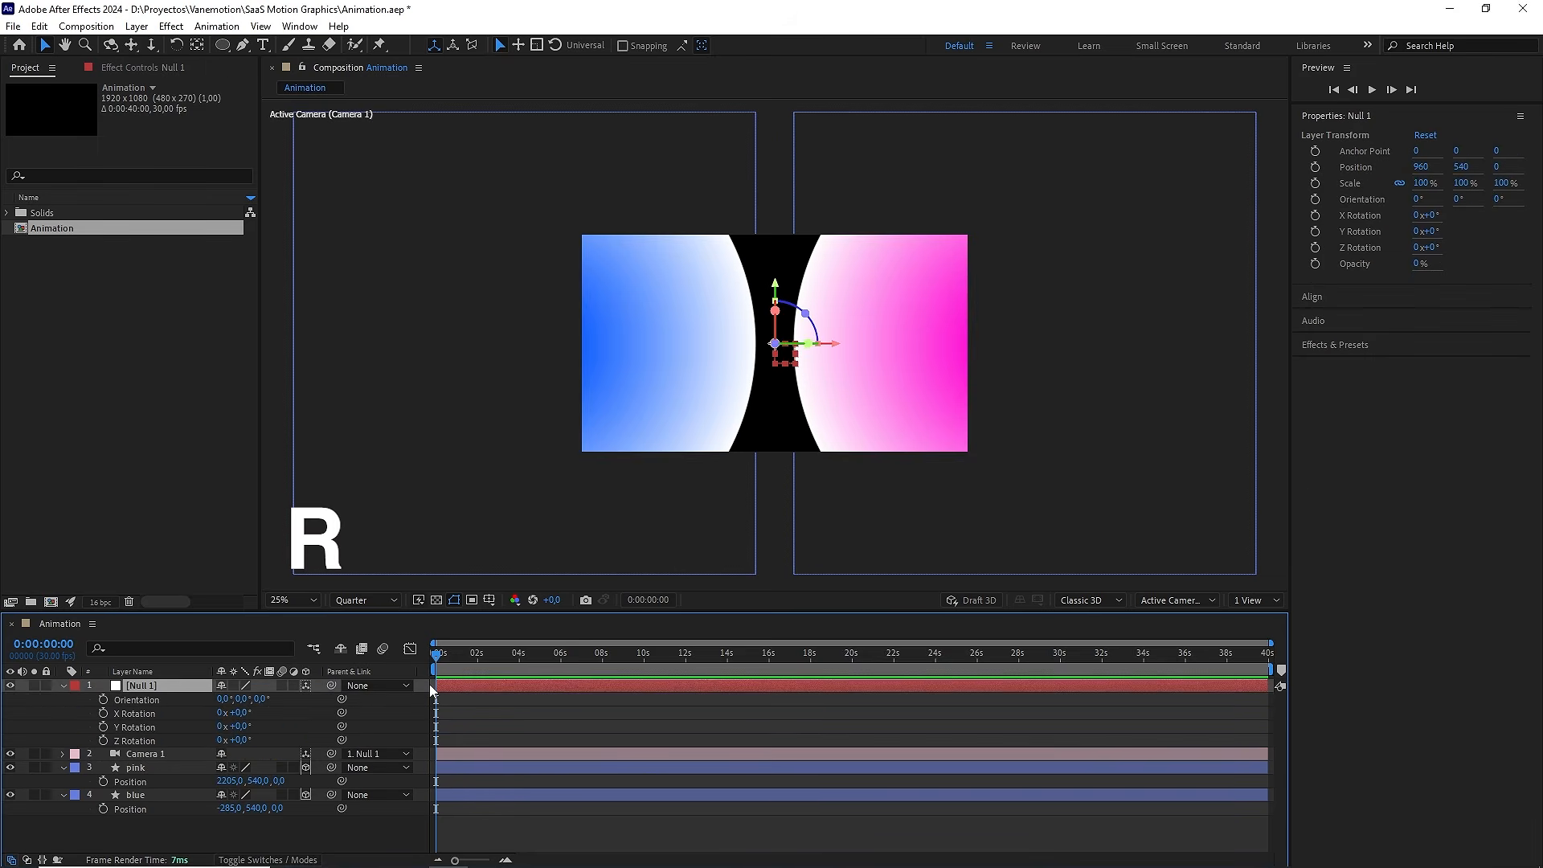
left_click(103, 740)
key("shift+p")
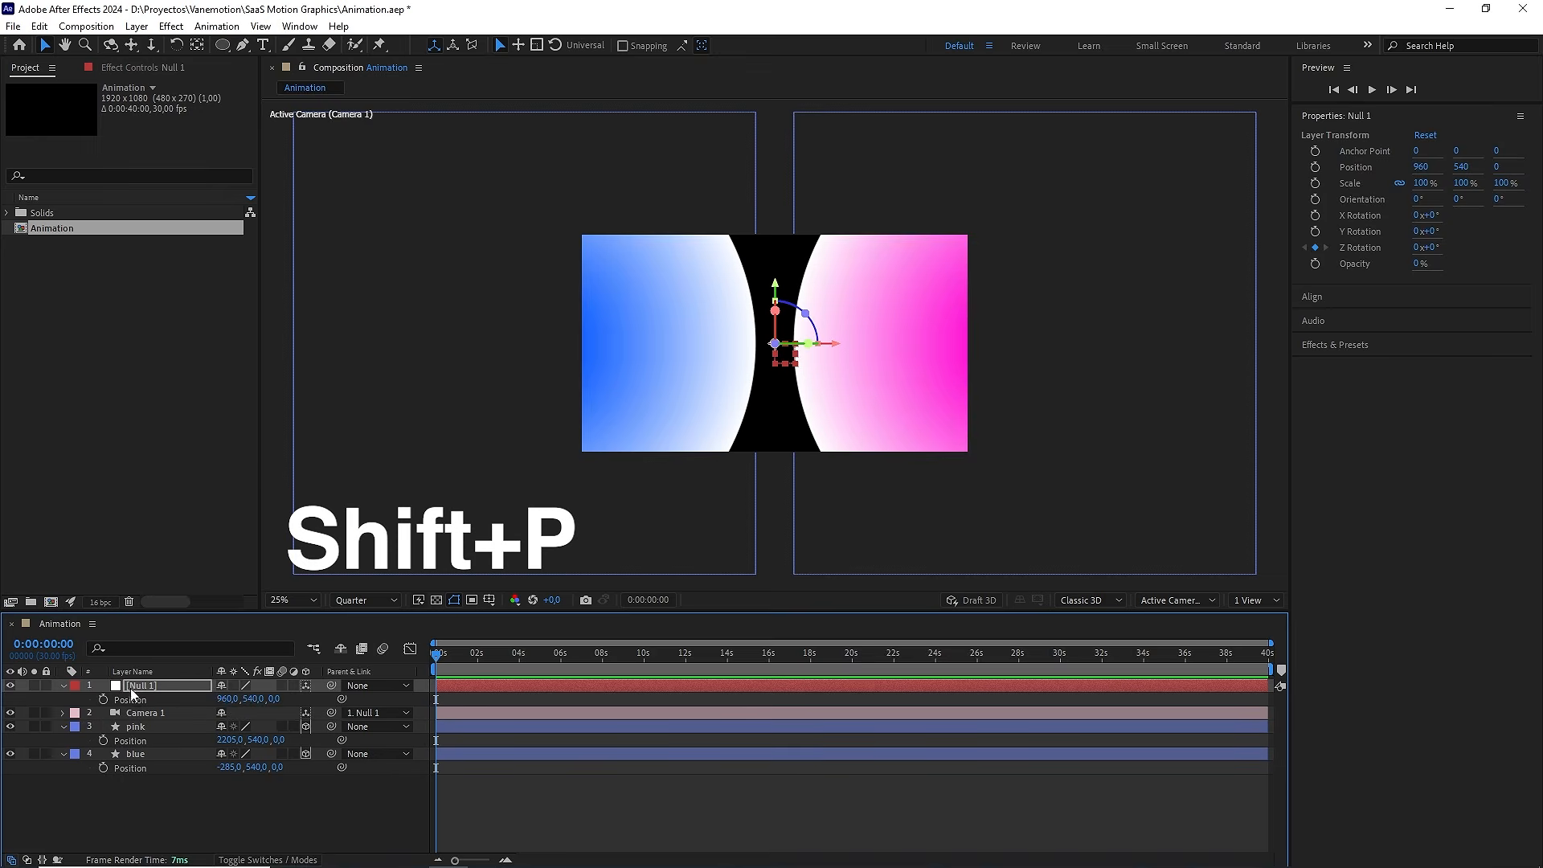
left_click(102, 699)
key("p")
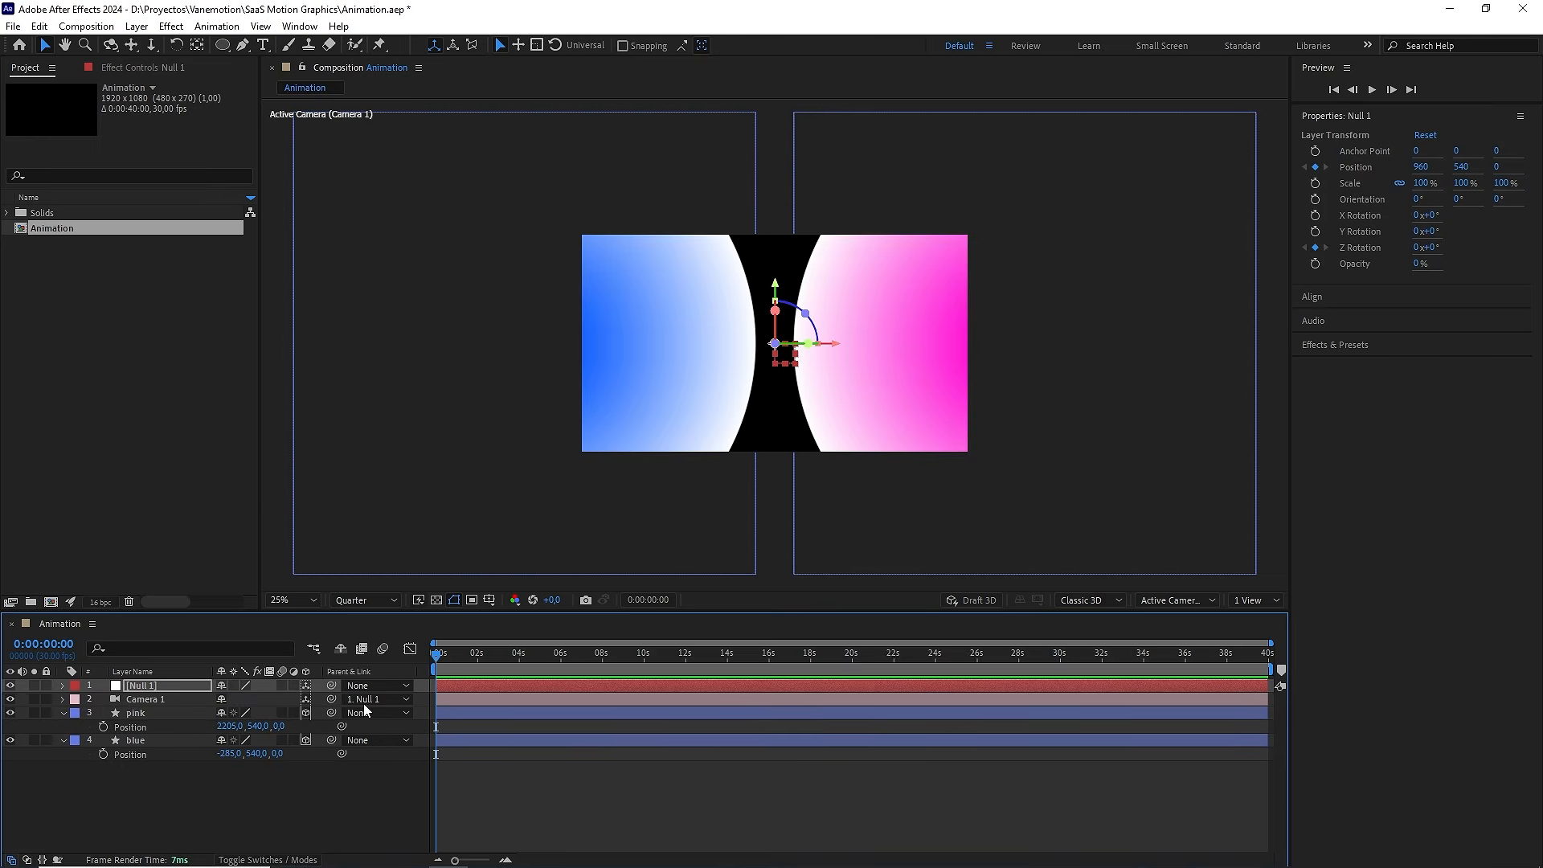
key("u")
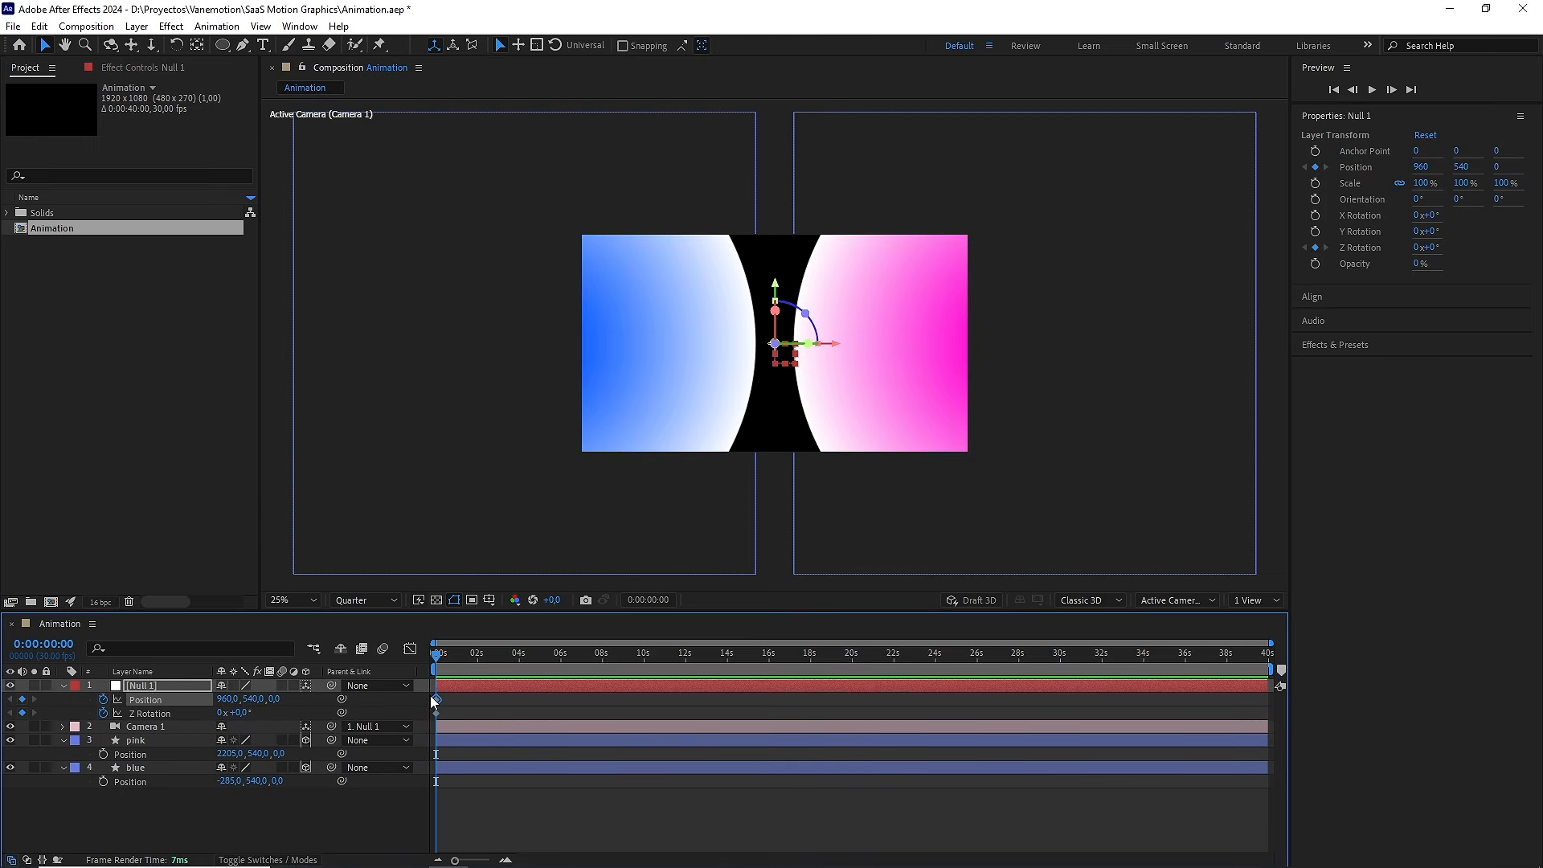
Set the null's Z Rotation to -35° at 0:00:00:00
left_click_drag(245, 712, 237, 713)
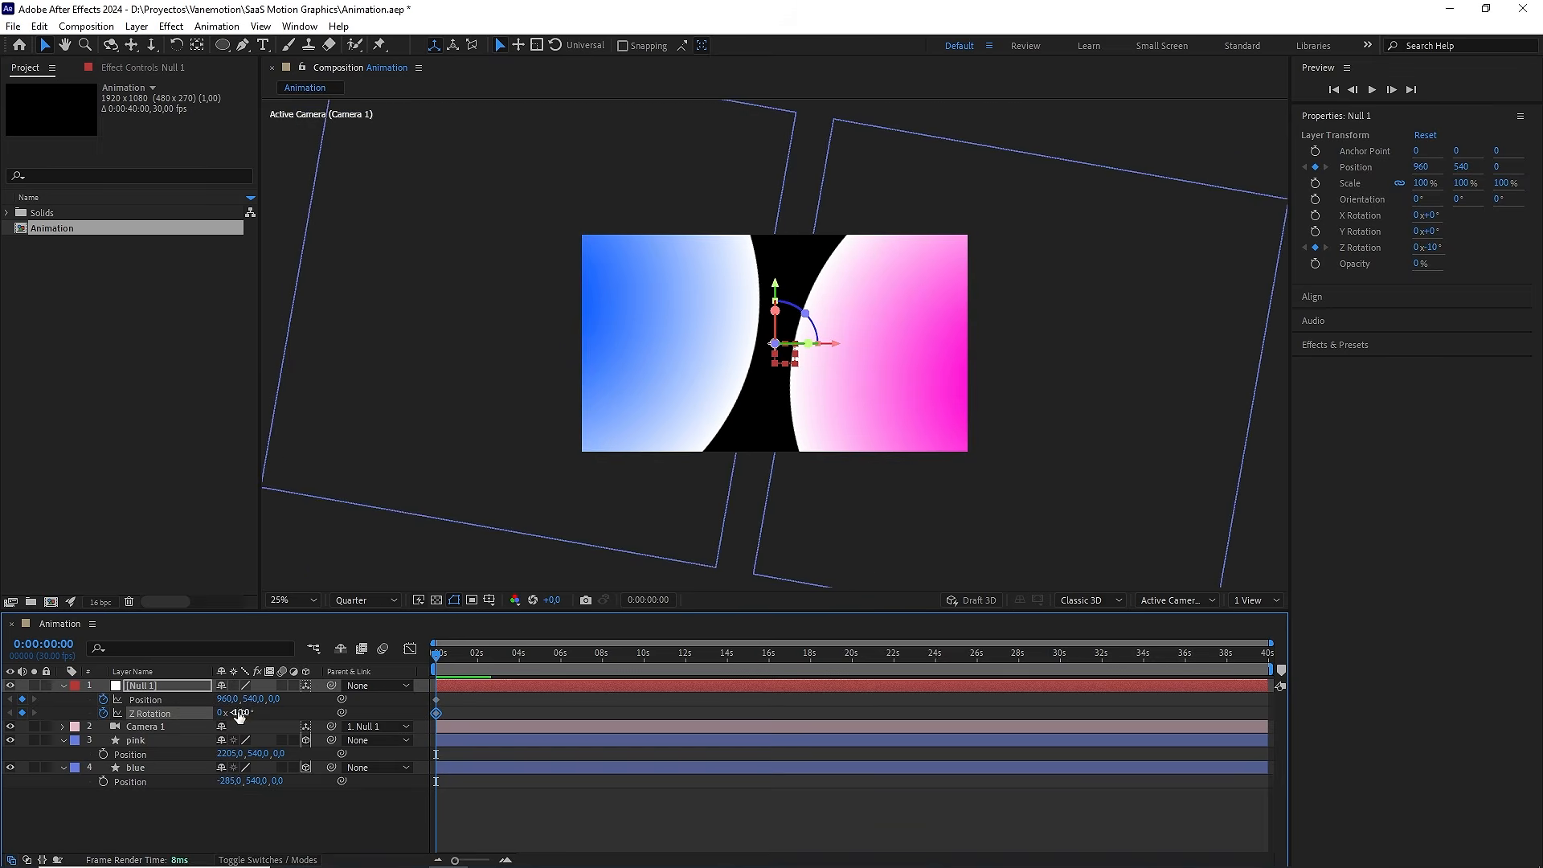
left_click(237, 712)
type("-35")
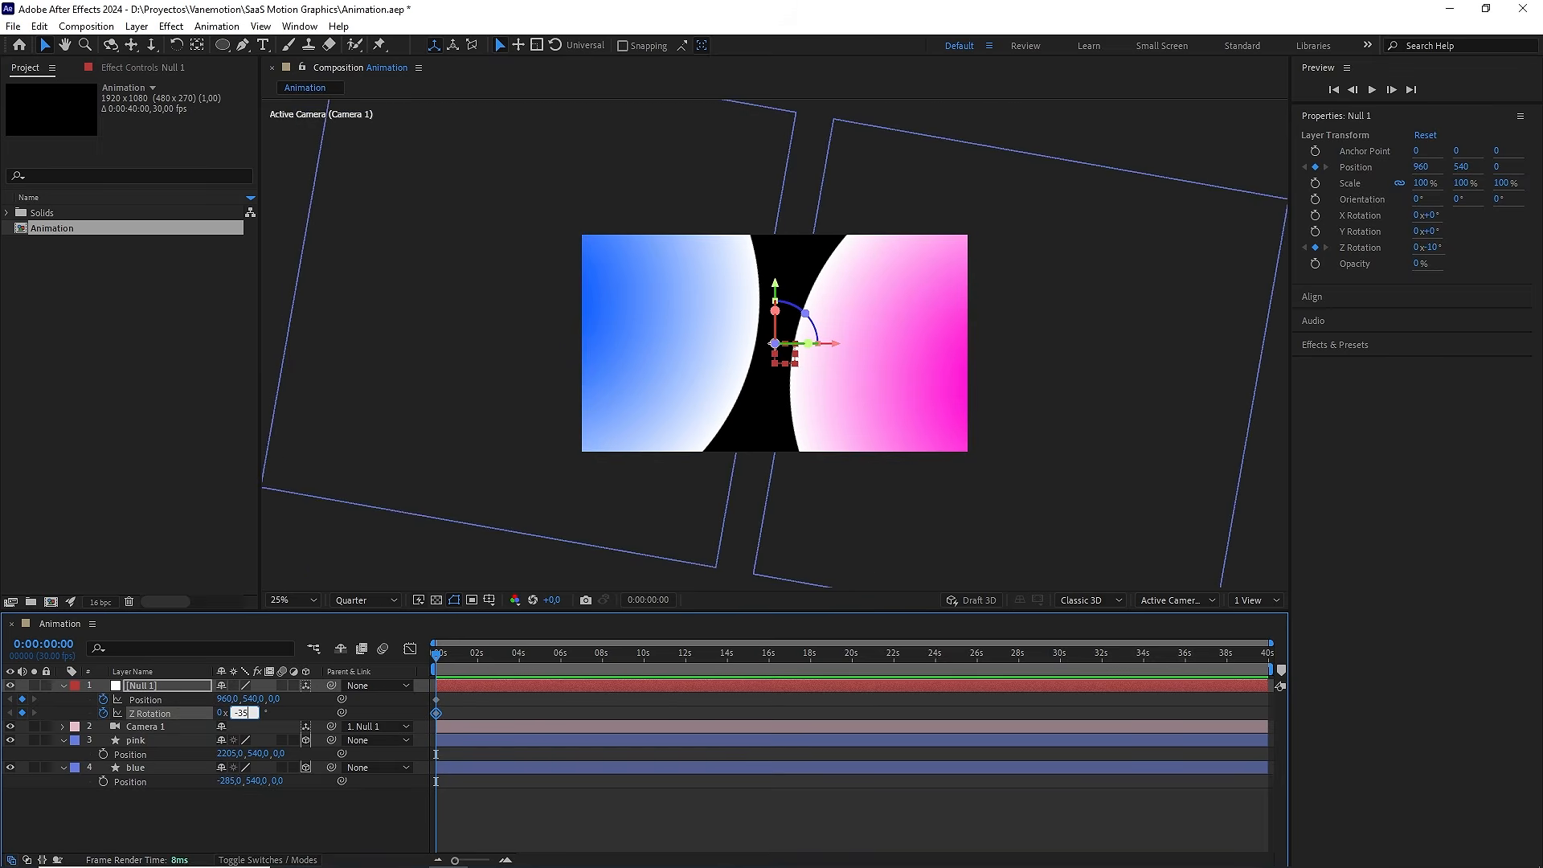
left_click(297, 702)
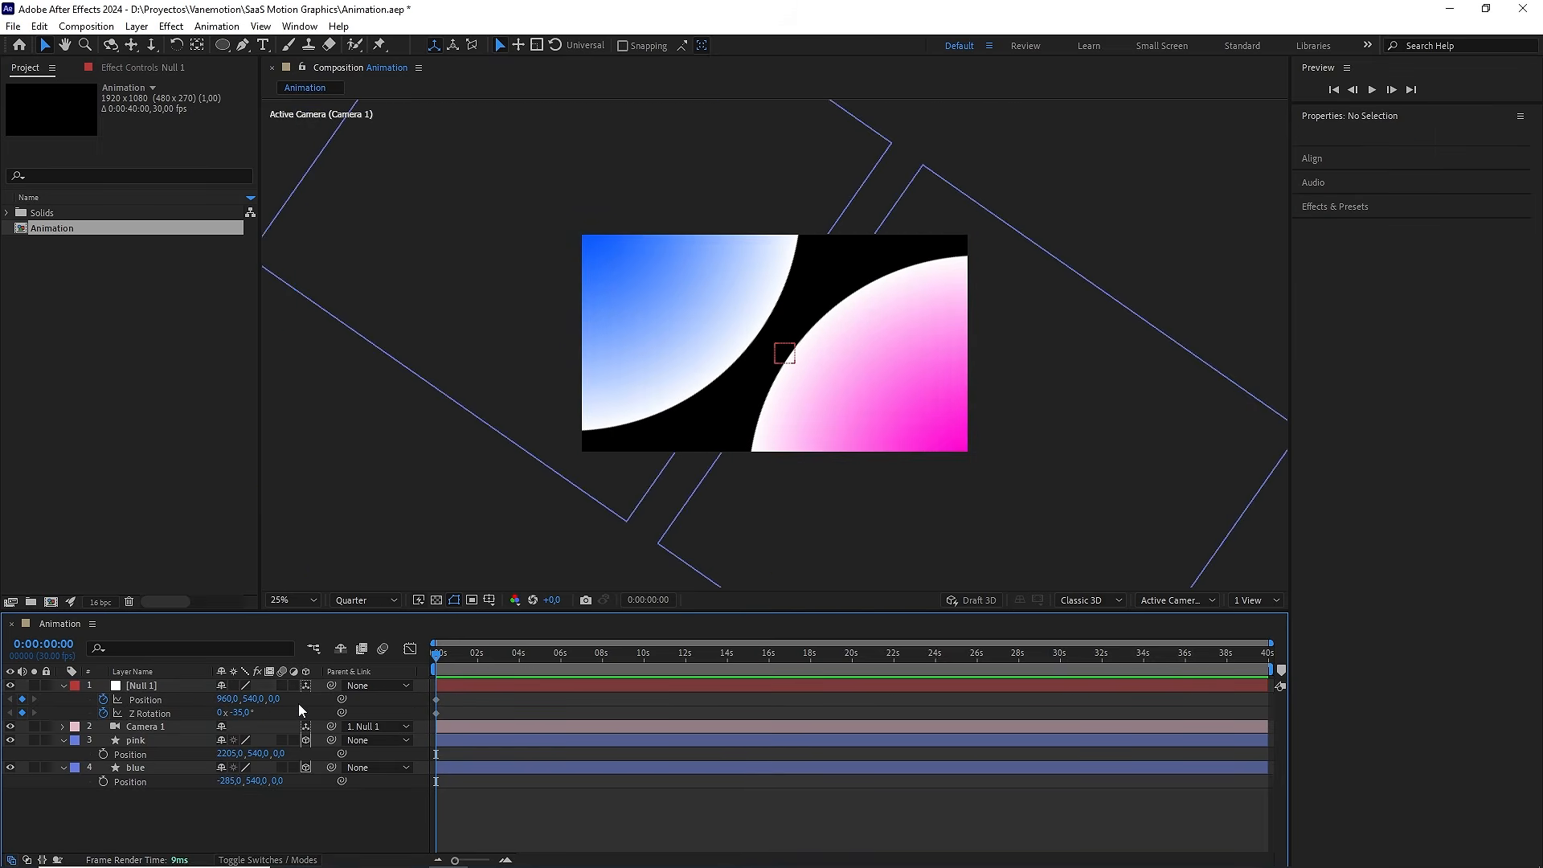
Set the null's Z Rotation to 35° at 0:00:00:25 to add a second rotation keyframe
key("space")
left_click(68, 645)
left_click(242, 712)
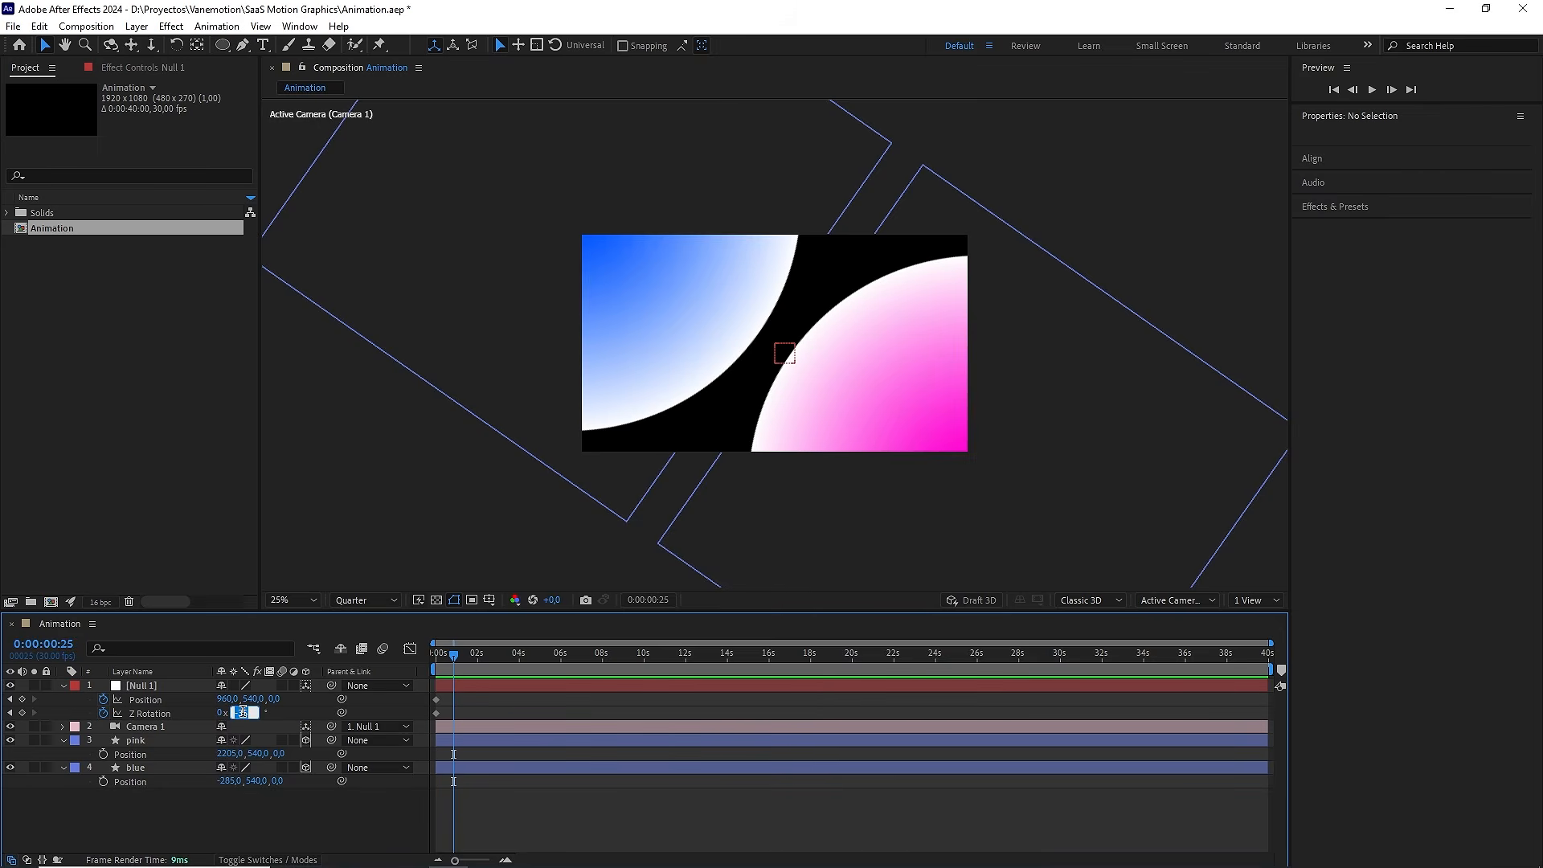
type("35")
key("Return")
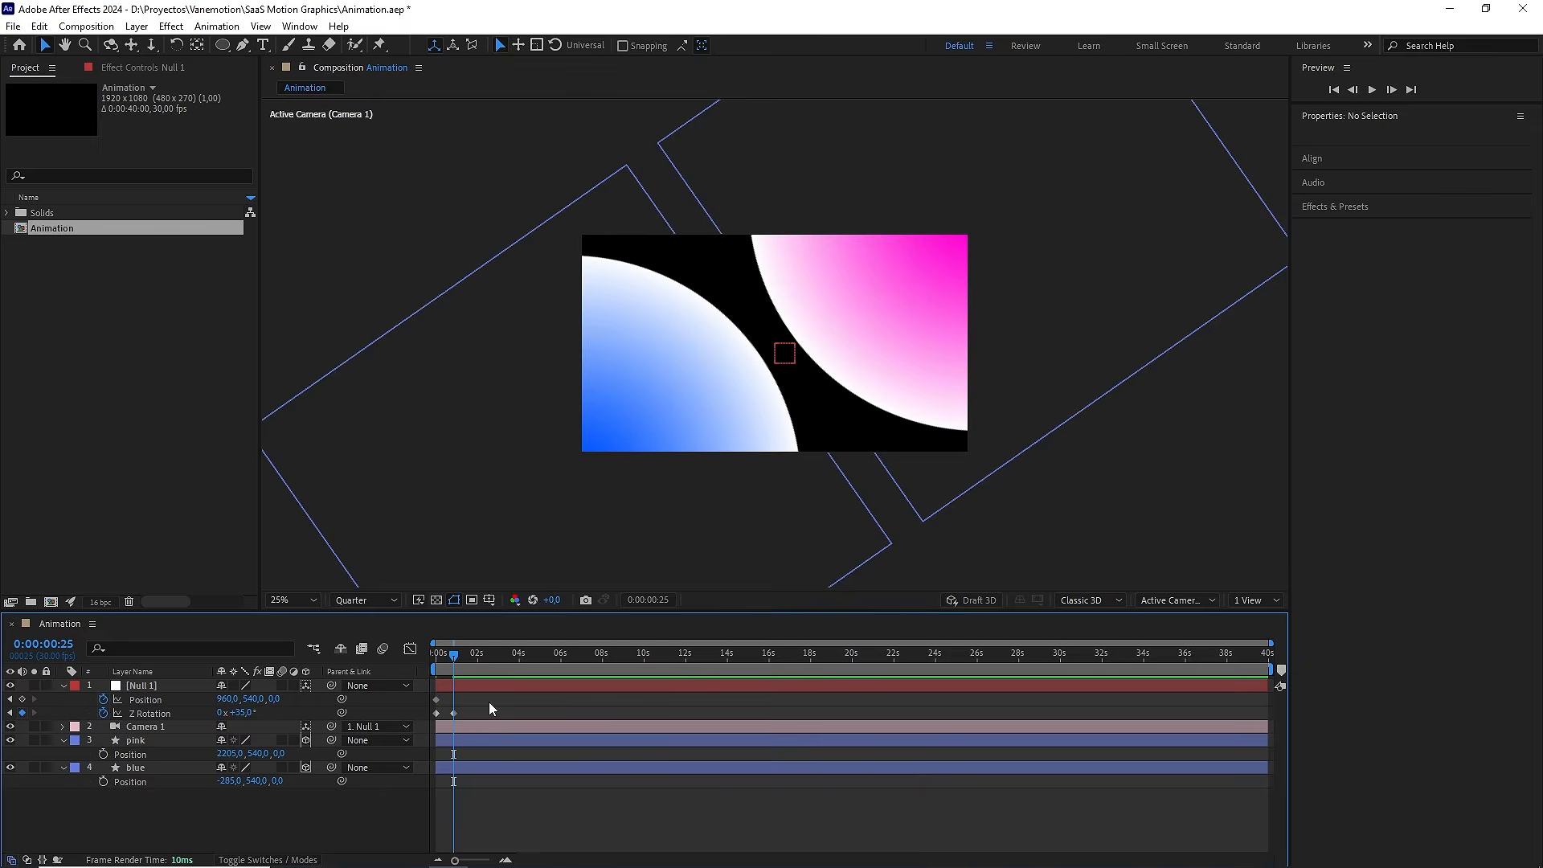
Shift the null's first Position keyframe to 0:00:00:25 and set its Z Rotation to 210° at 0:00:02:20
key("=")
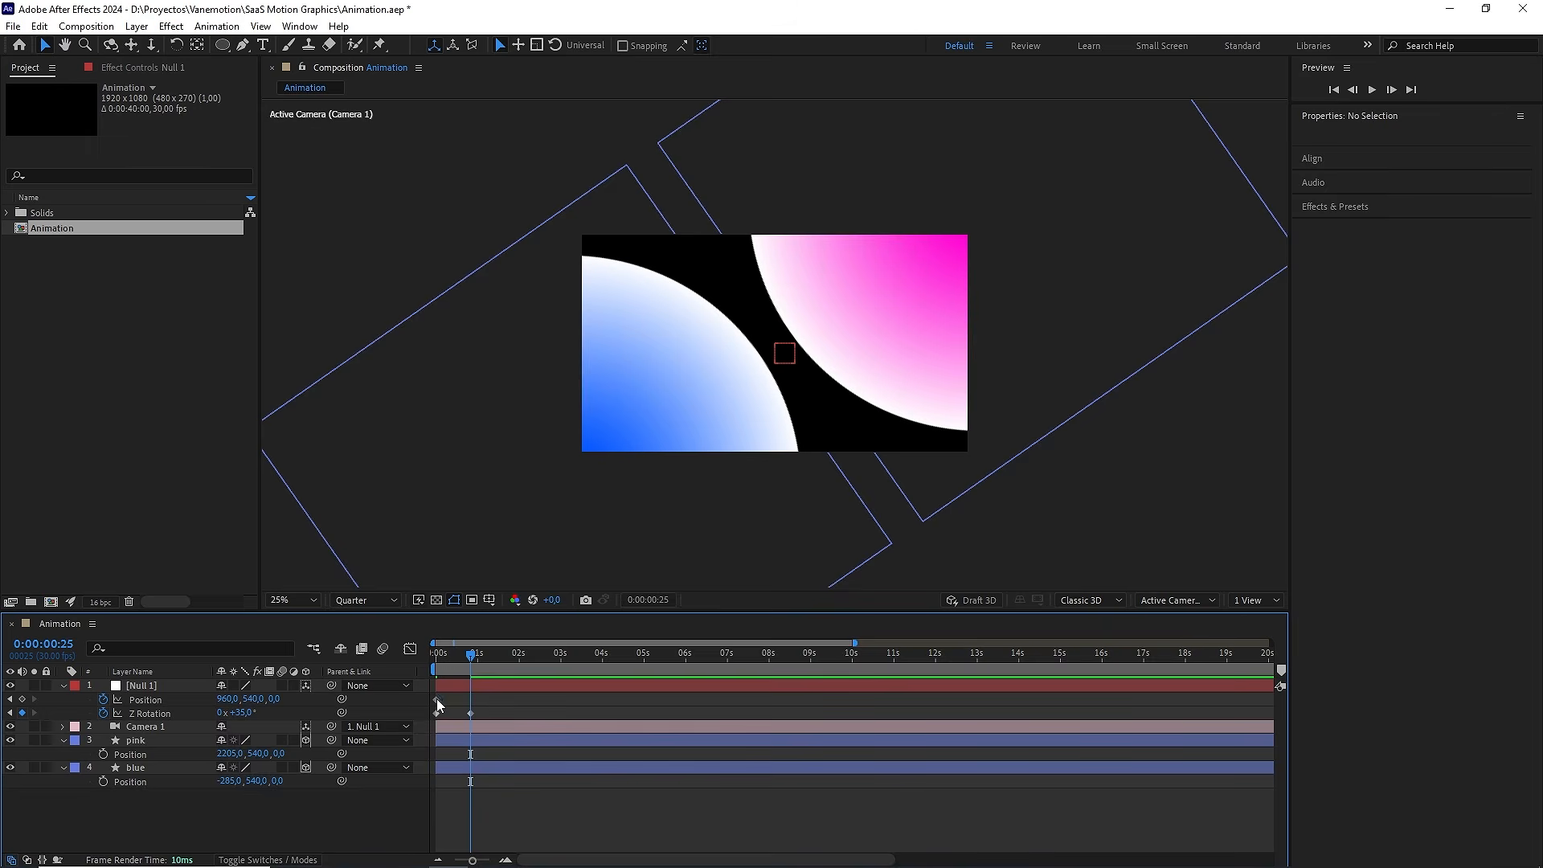
left_click_drag(437, 699, 548, 663)
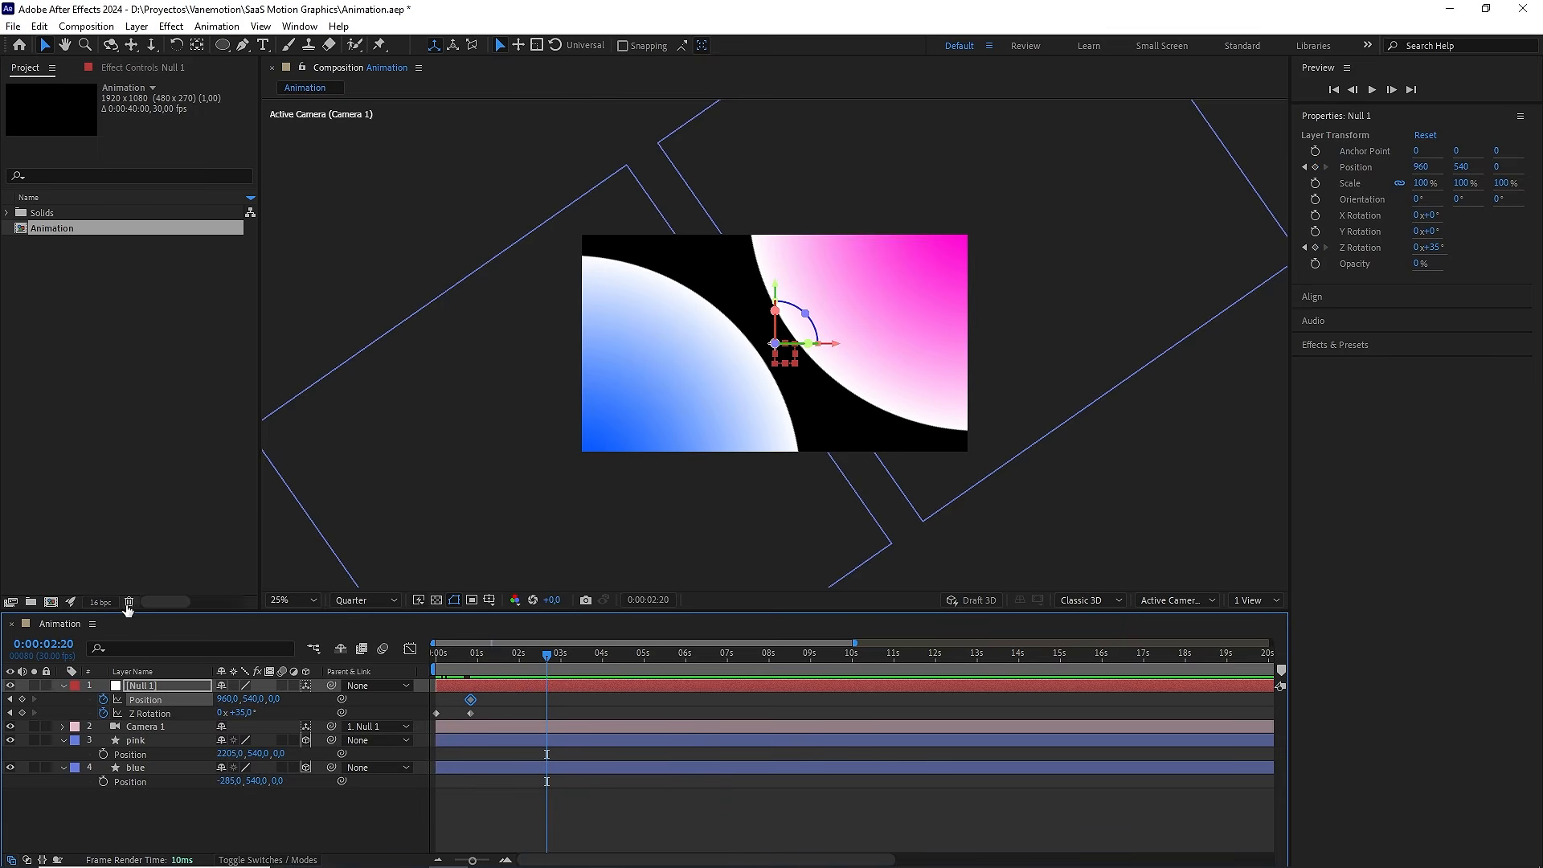
left_click(251, 714)
left_click(296, 707)
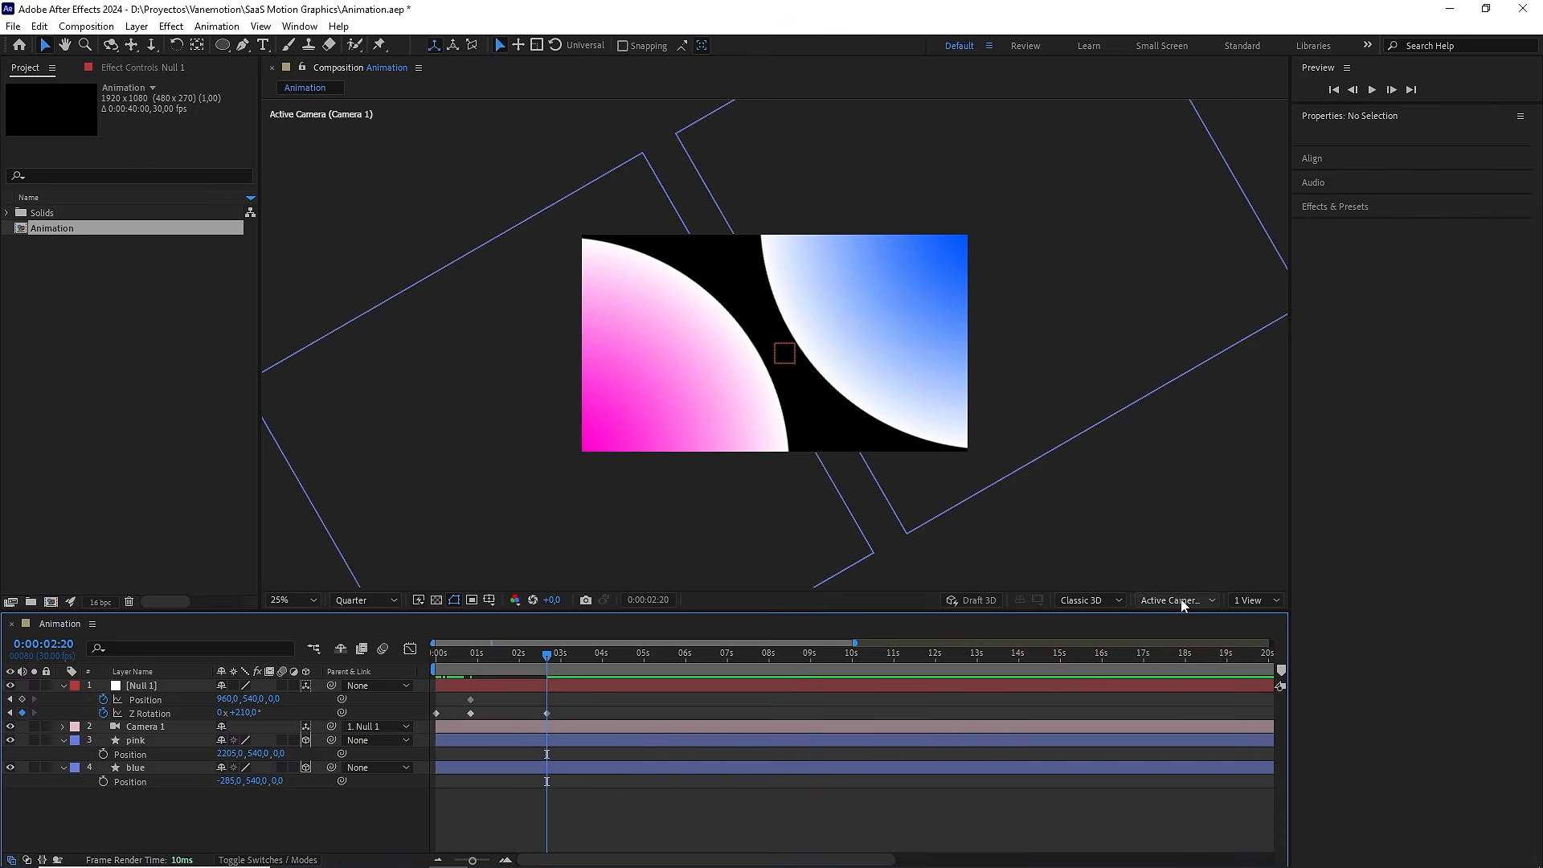
Show two views of the composition and set the null's Z position to -3700 at 0:00:02:20
left_click(1256, 601)
left_click(1254, 635)
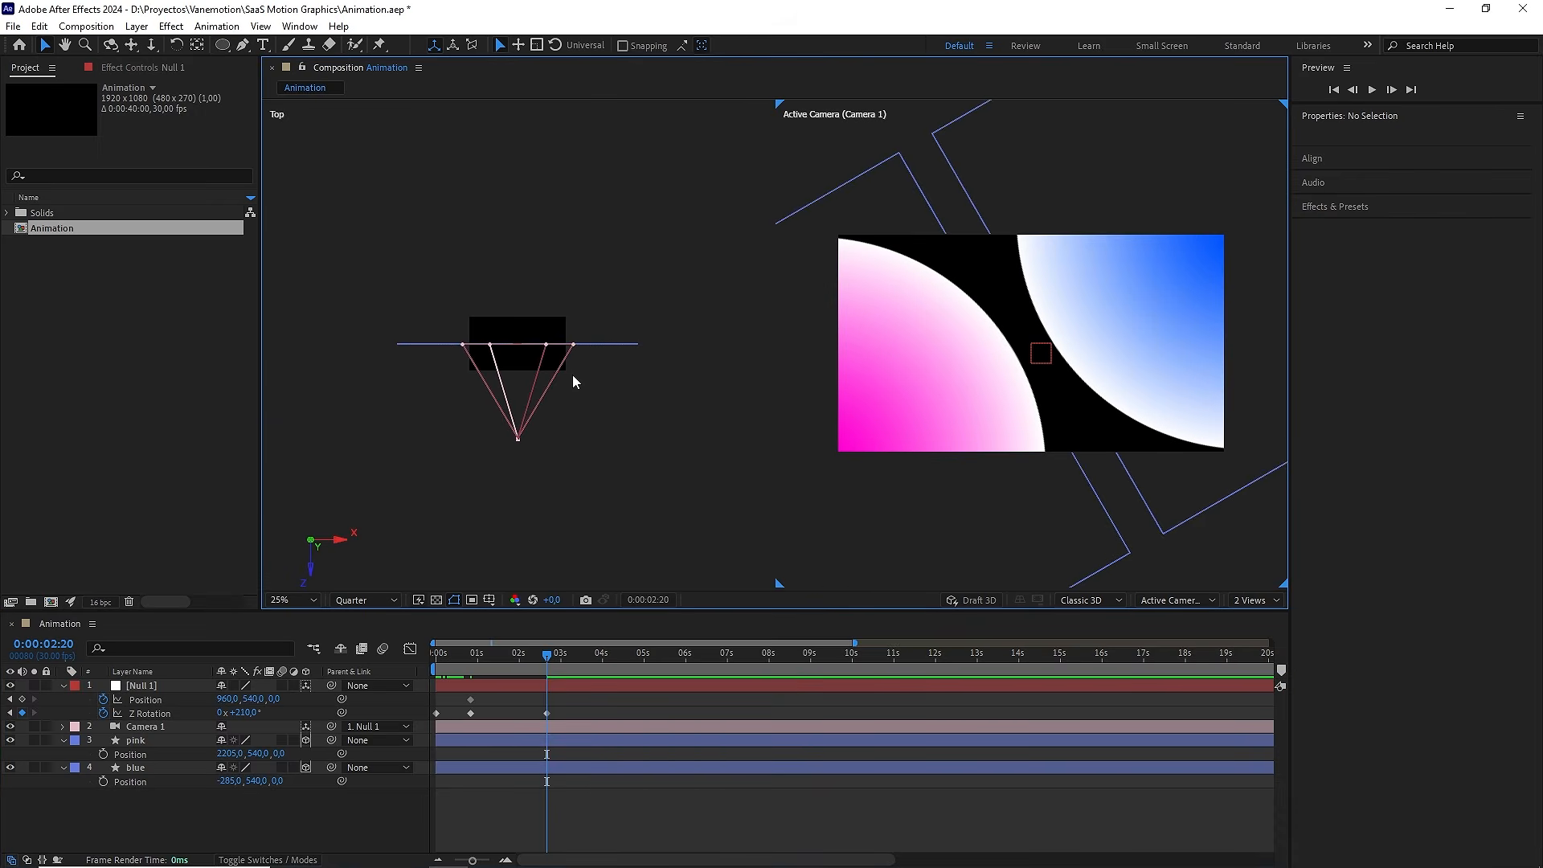
left_click_drag(274, 699, 33, 715)
left_click(280, 700)
type("-37")
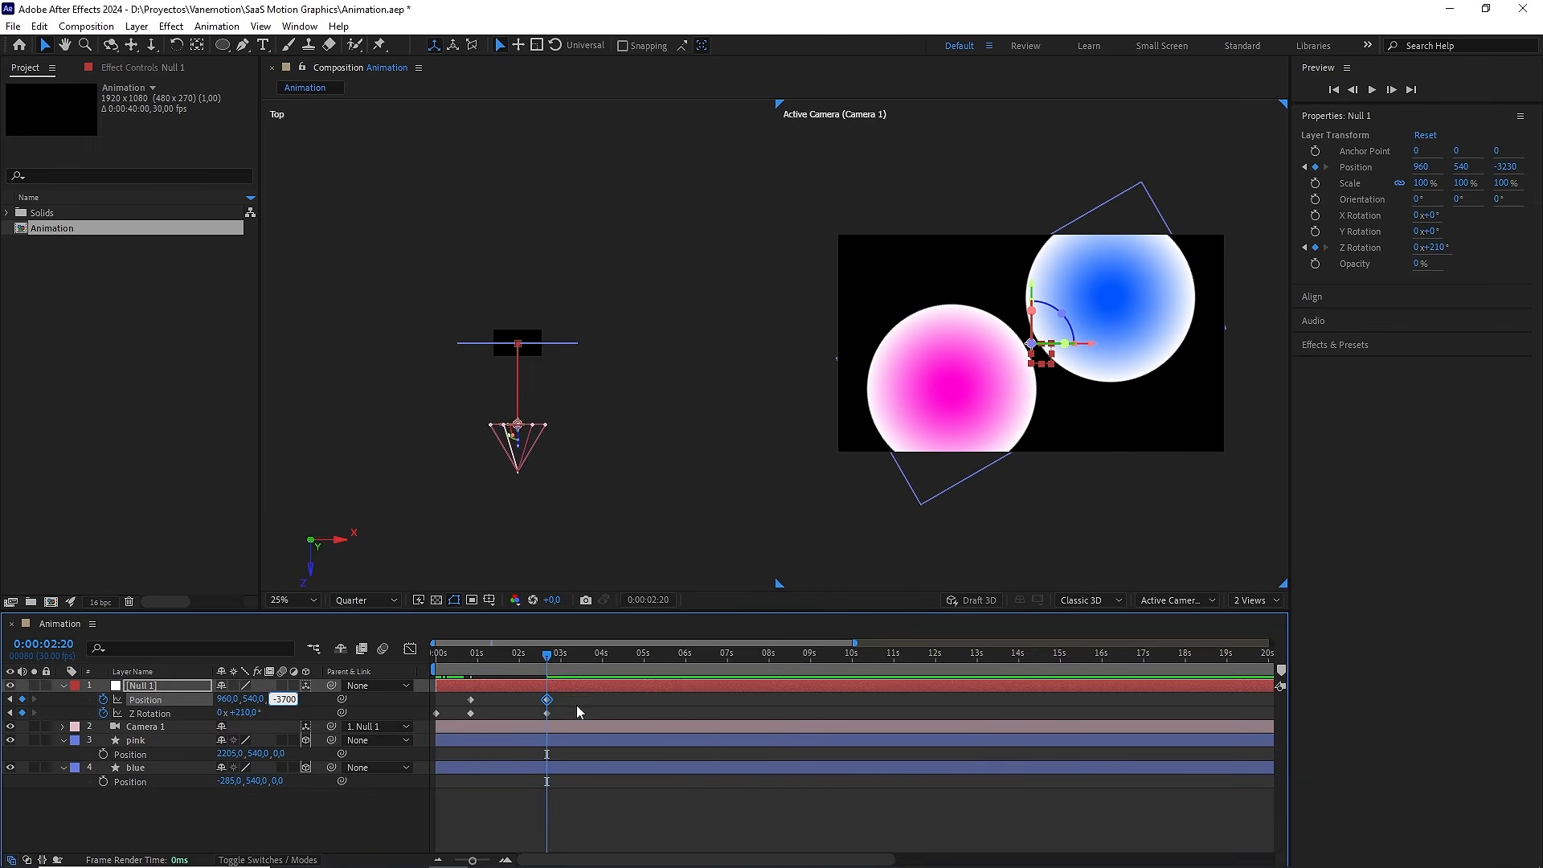
left_click(578, 705)
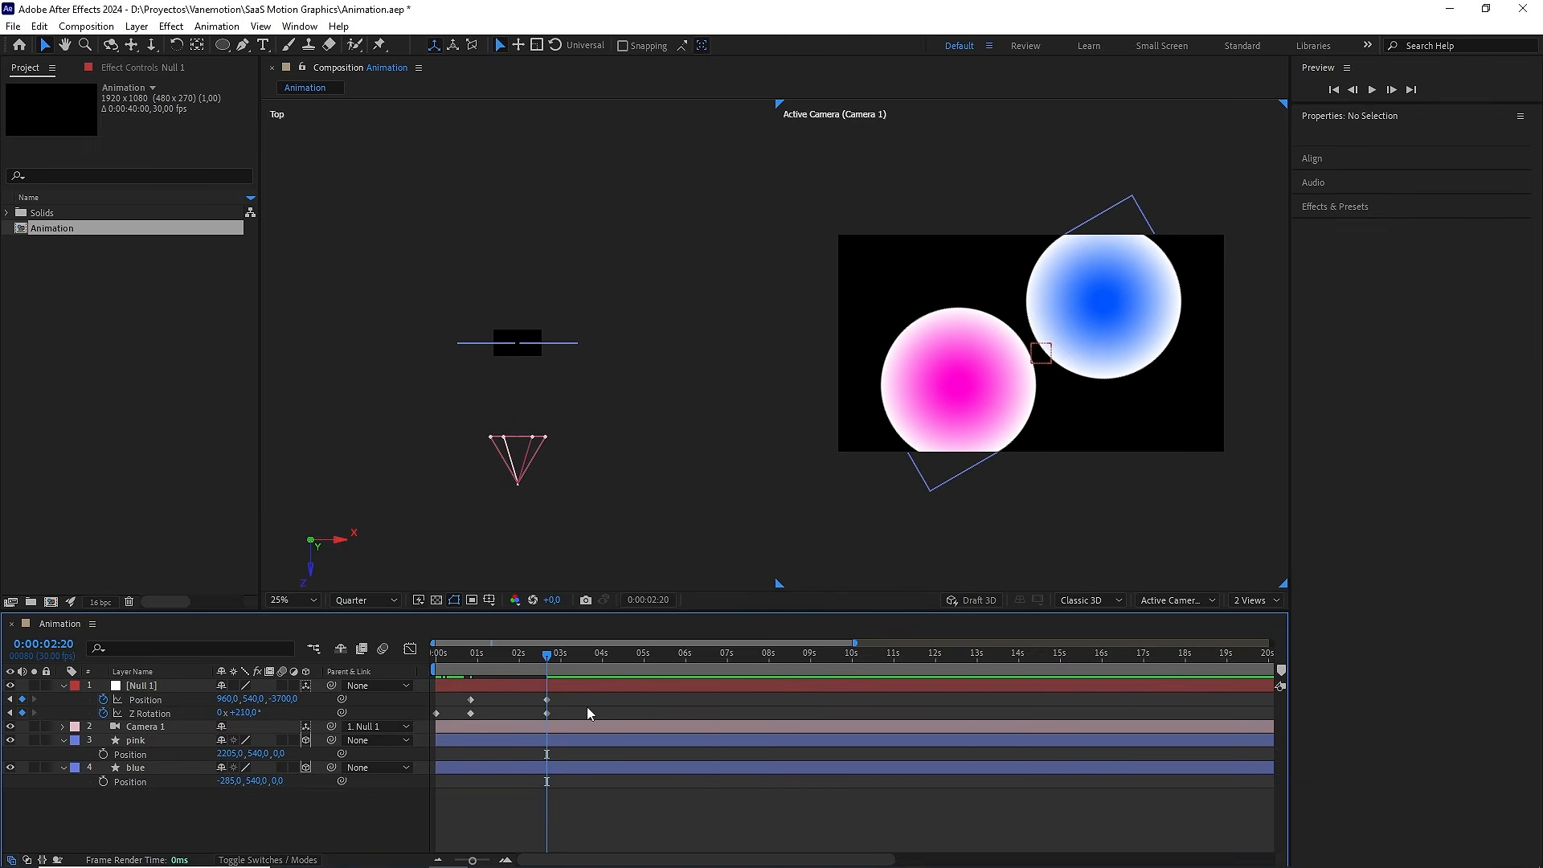
Set the null's Z Rotation to 360° at 0:00:03:20
left_click_drag(519, 653, 588, 662)
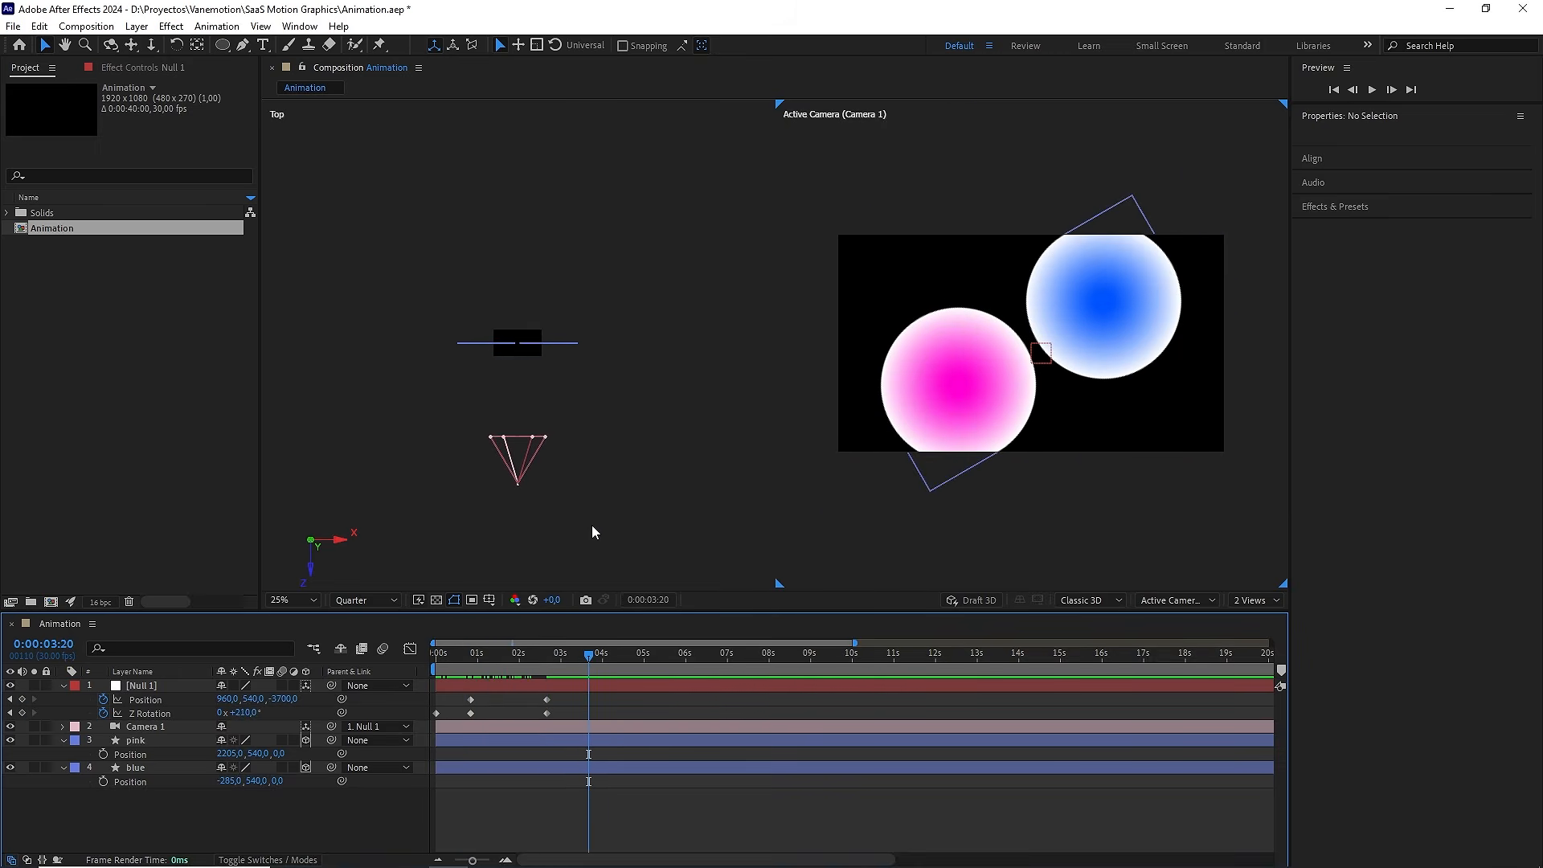
left_click(242, 712)
type("360")
key("Return")
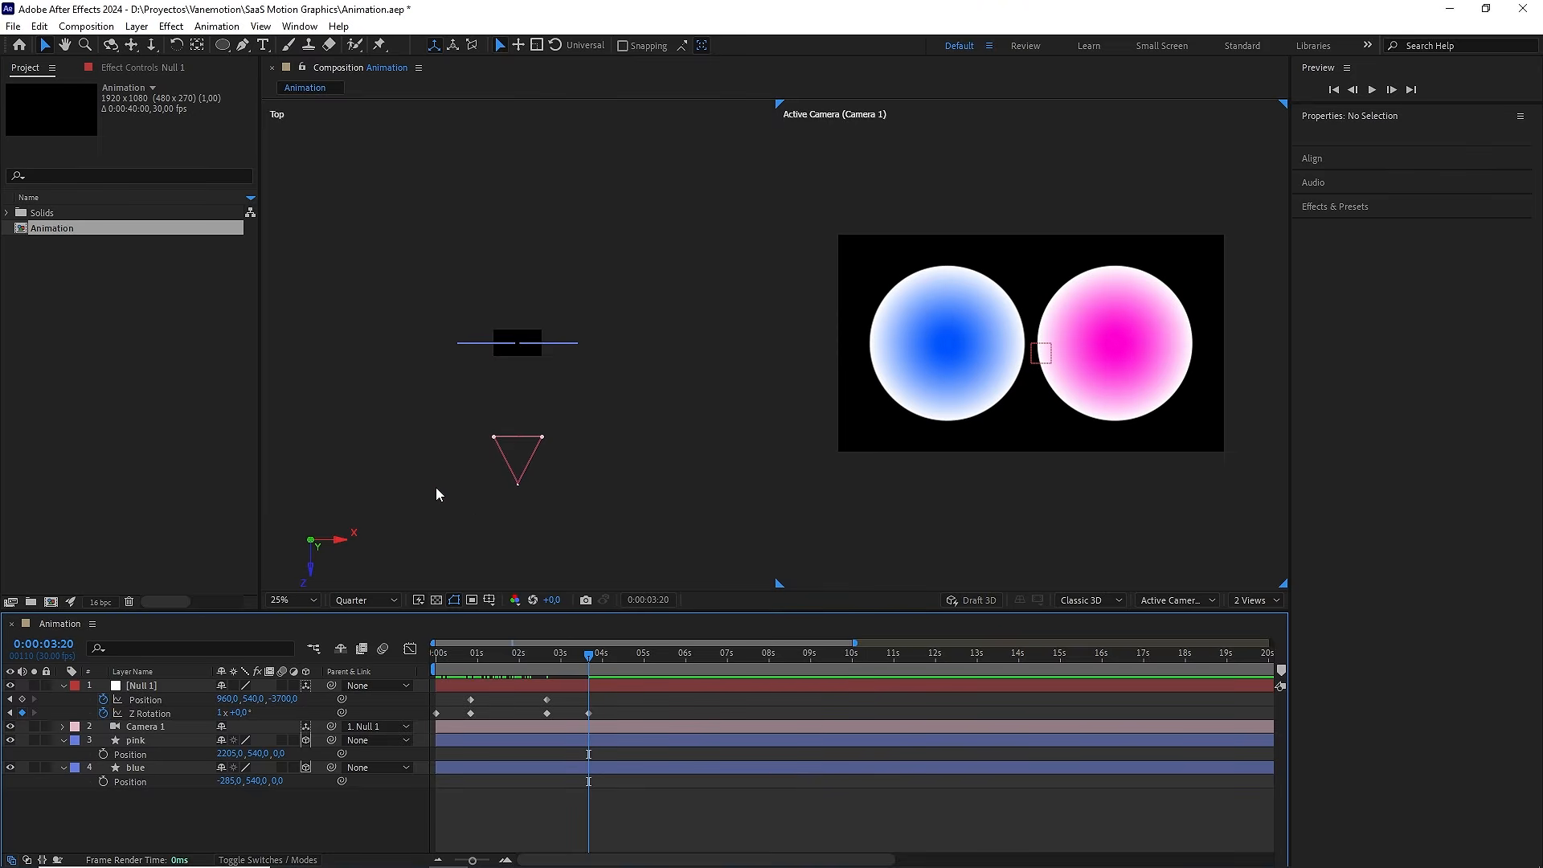
Set the null's Z position to -2130 at 0:00:03:20
left_click_drag(277, 699, 375, 663)
left_click(276, 700)
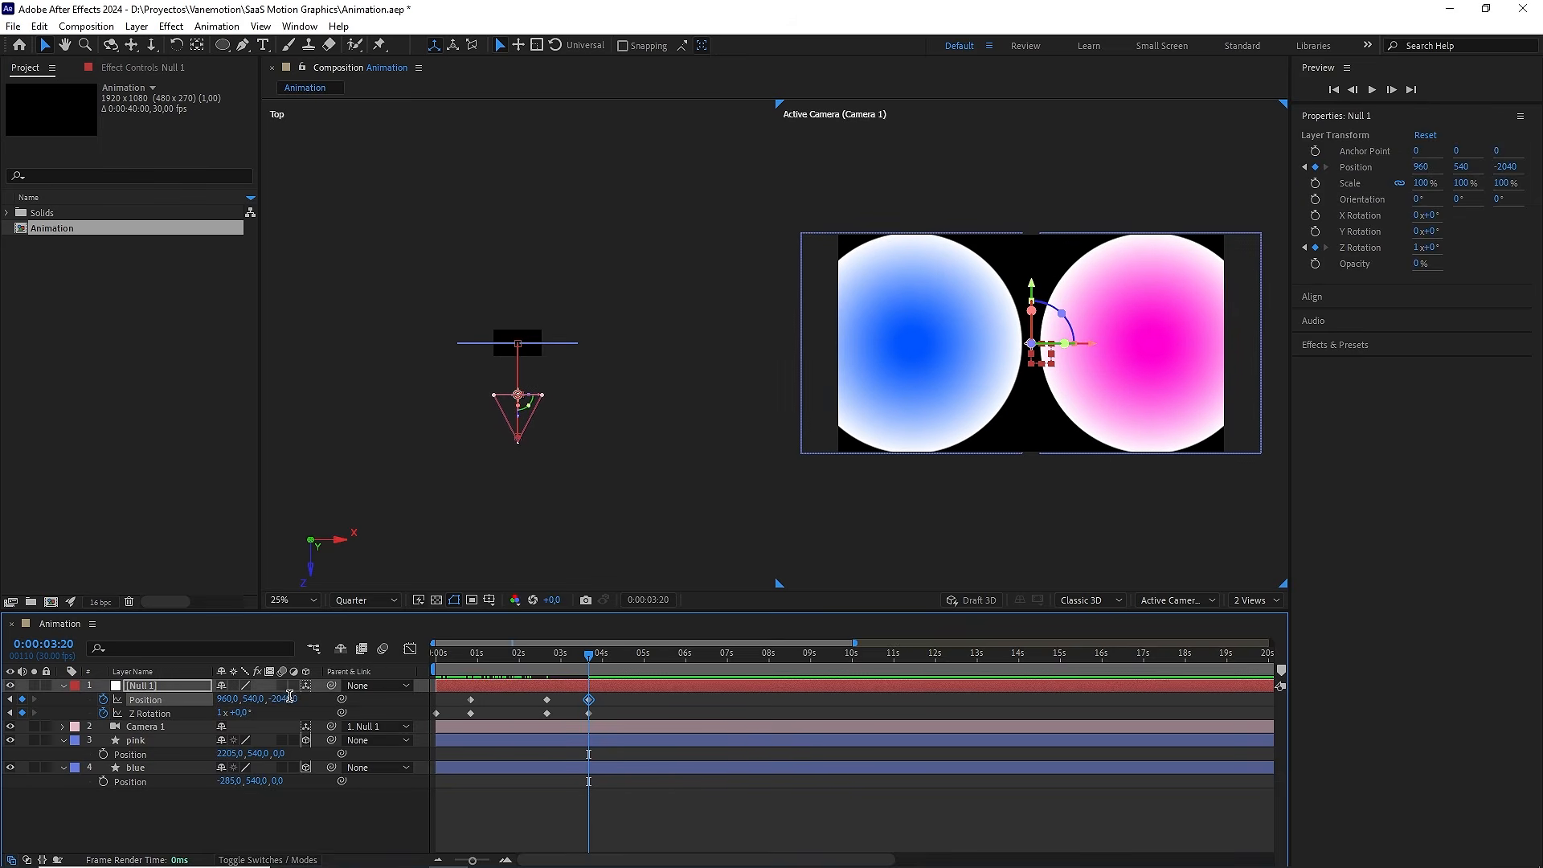
type("-2130")
left_click(649, 704)
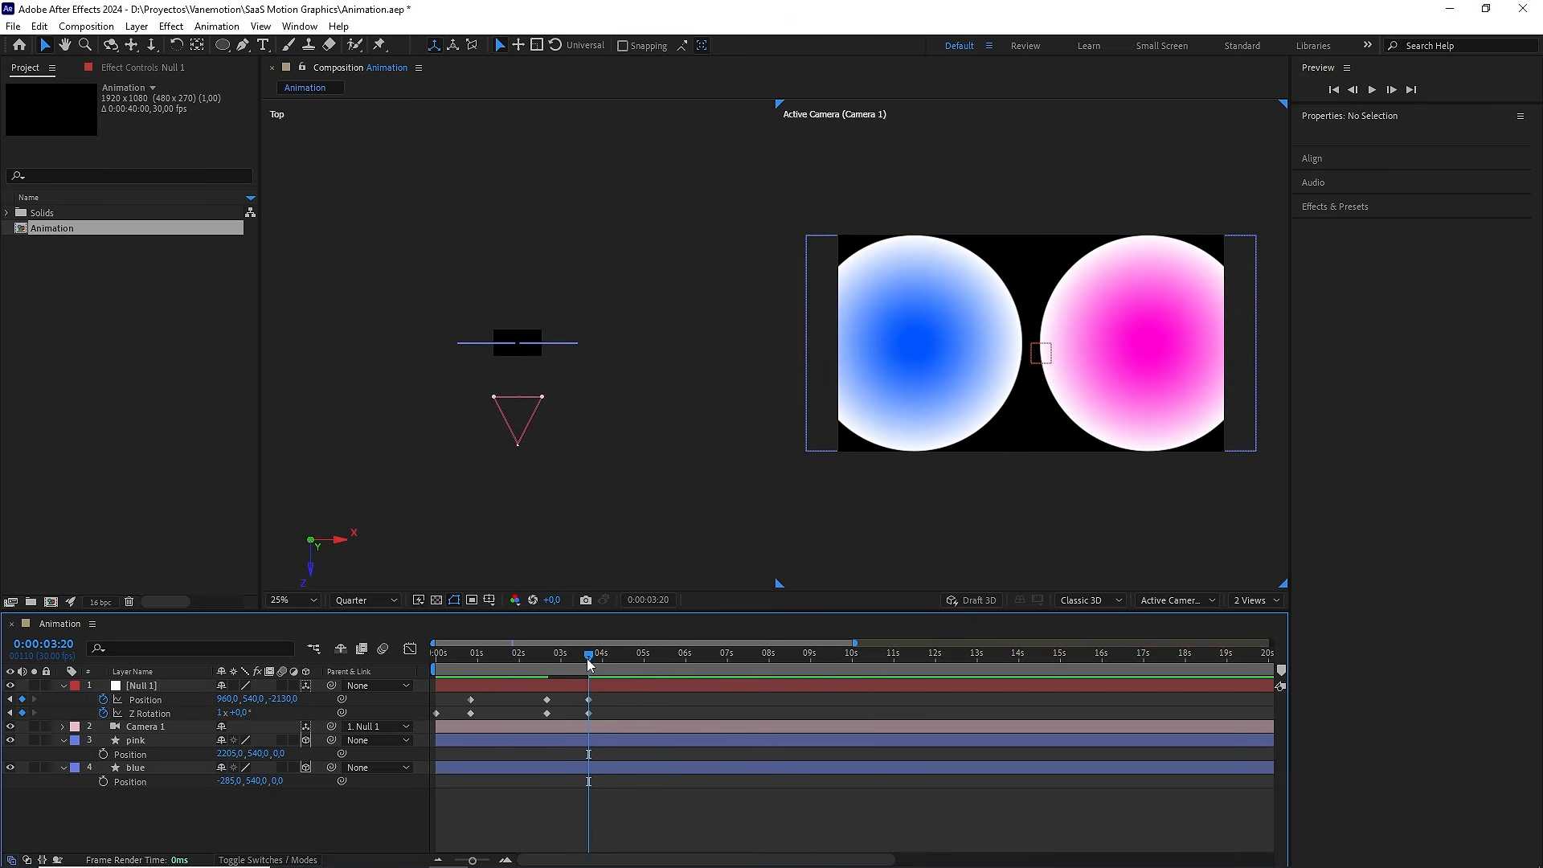
Set the null's Z Rotation to 1x+45° at 0:00:04:20
left_click_drag(587, 656, 631, 661)
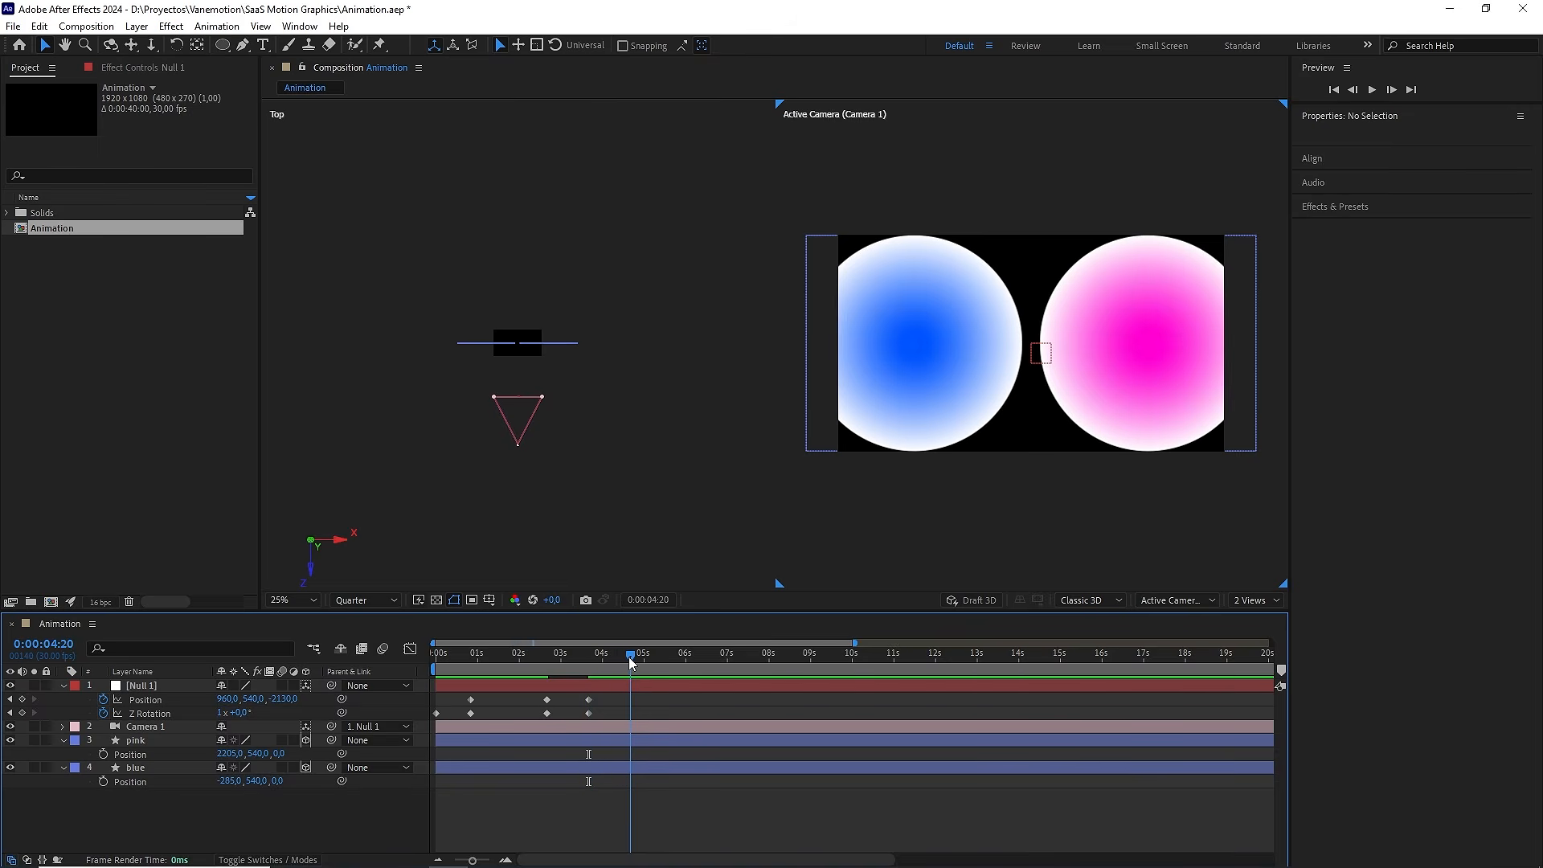
left_click_drag(248, 713, 251, 717)
left_click(247, 713)
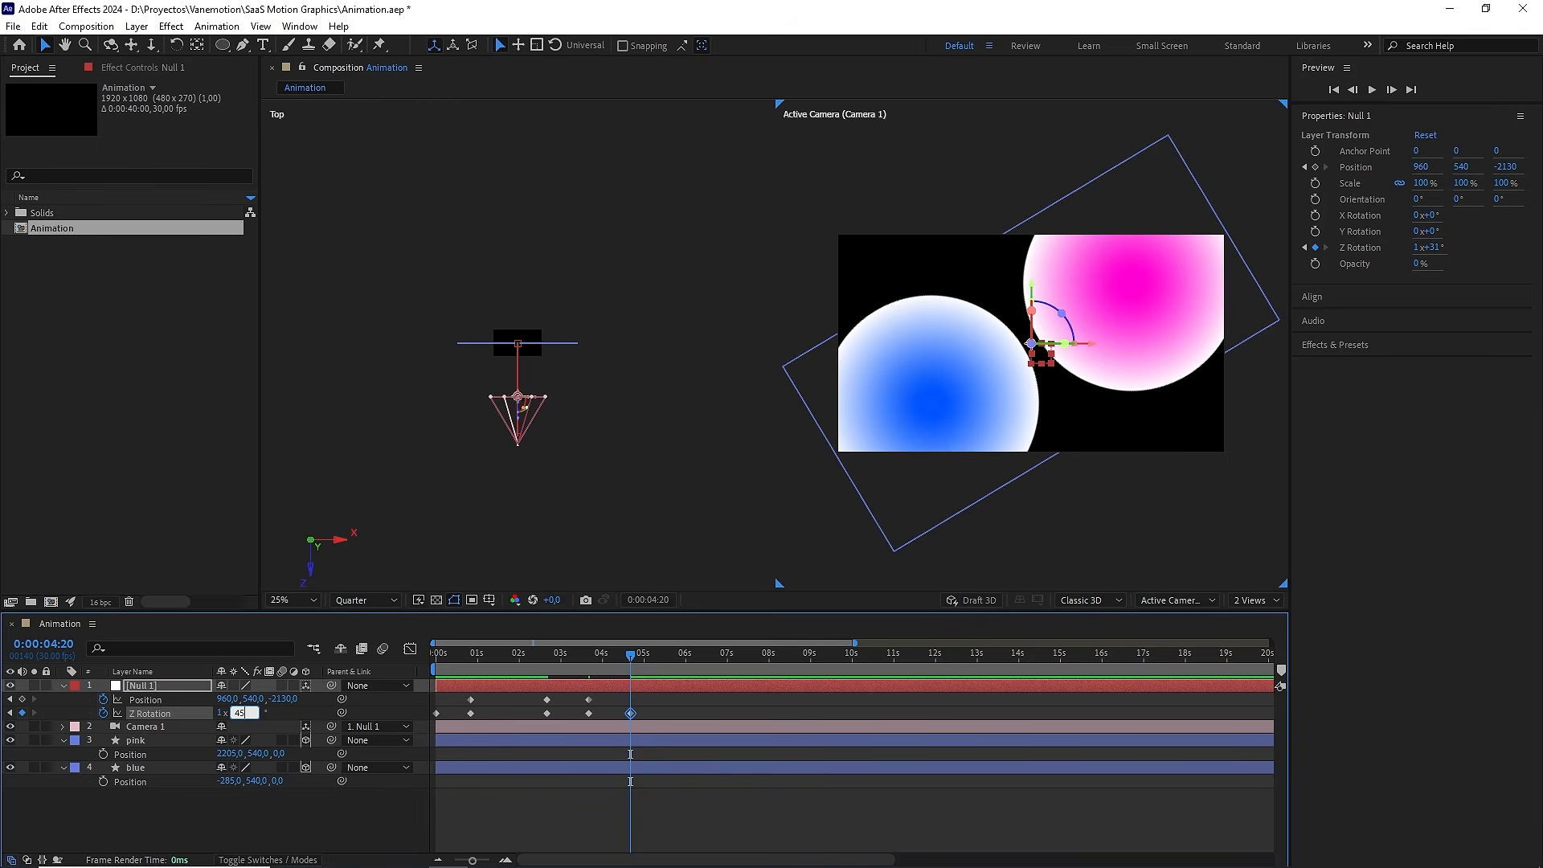
left_click(296, 712)
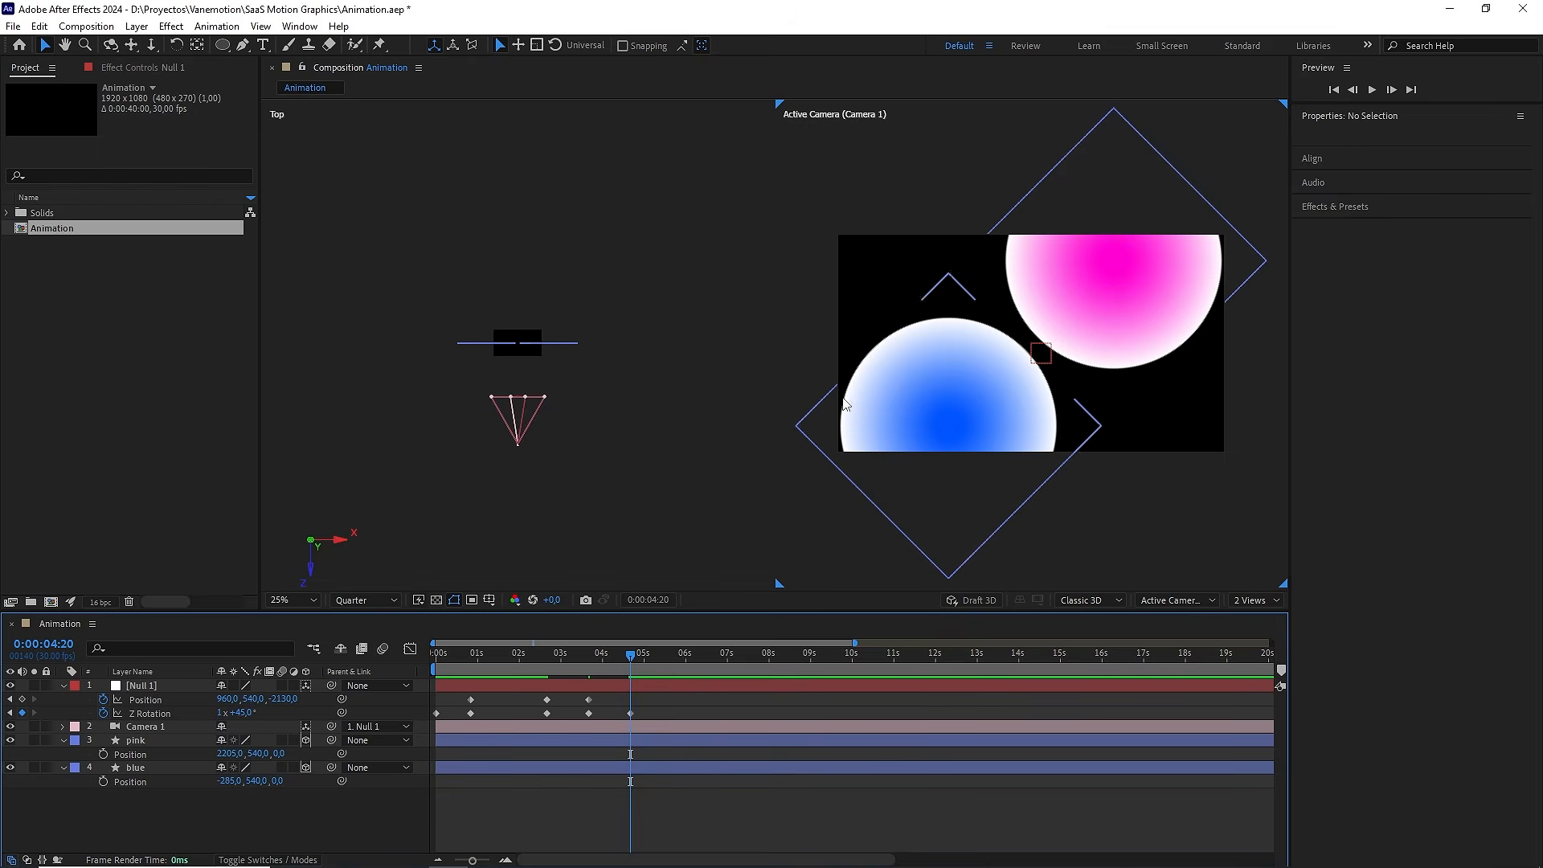
Set the null's Z position to 1230 at 0:00:04:20
left_click_drag(281, 698, 514, 644)
left_click(279, 699)
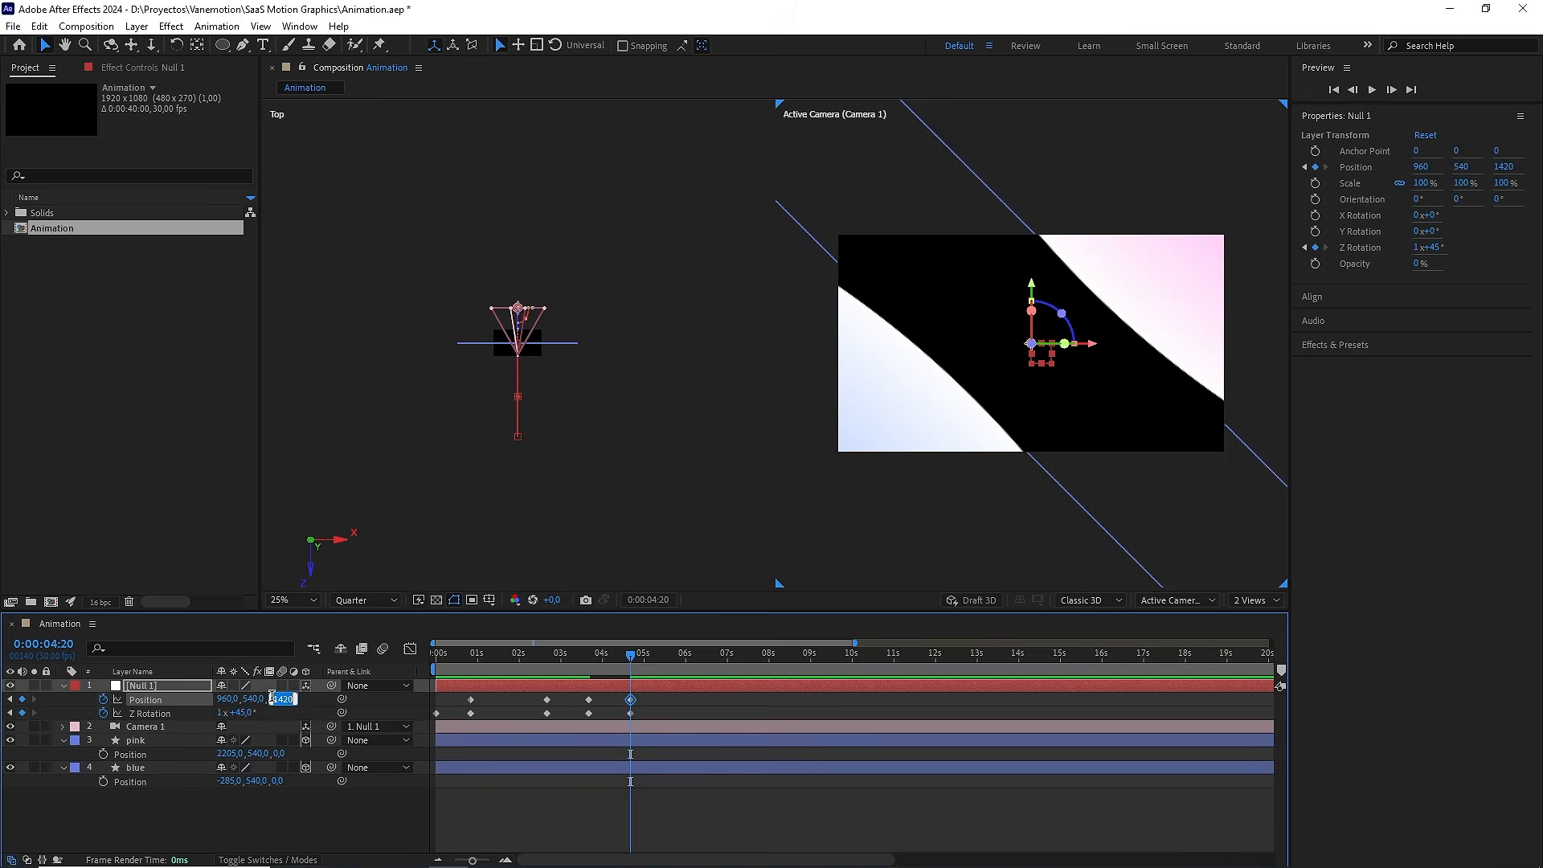
type("1")
left_click(660, 699)
Return the viewer to a single view and preview the camera animation from the start
left_click_drag(575, 656, 423, 671)
key("space")
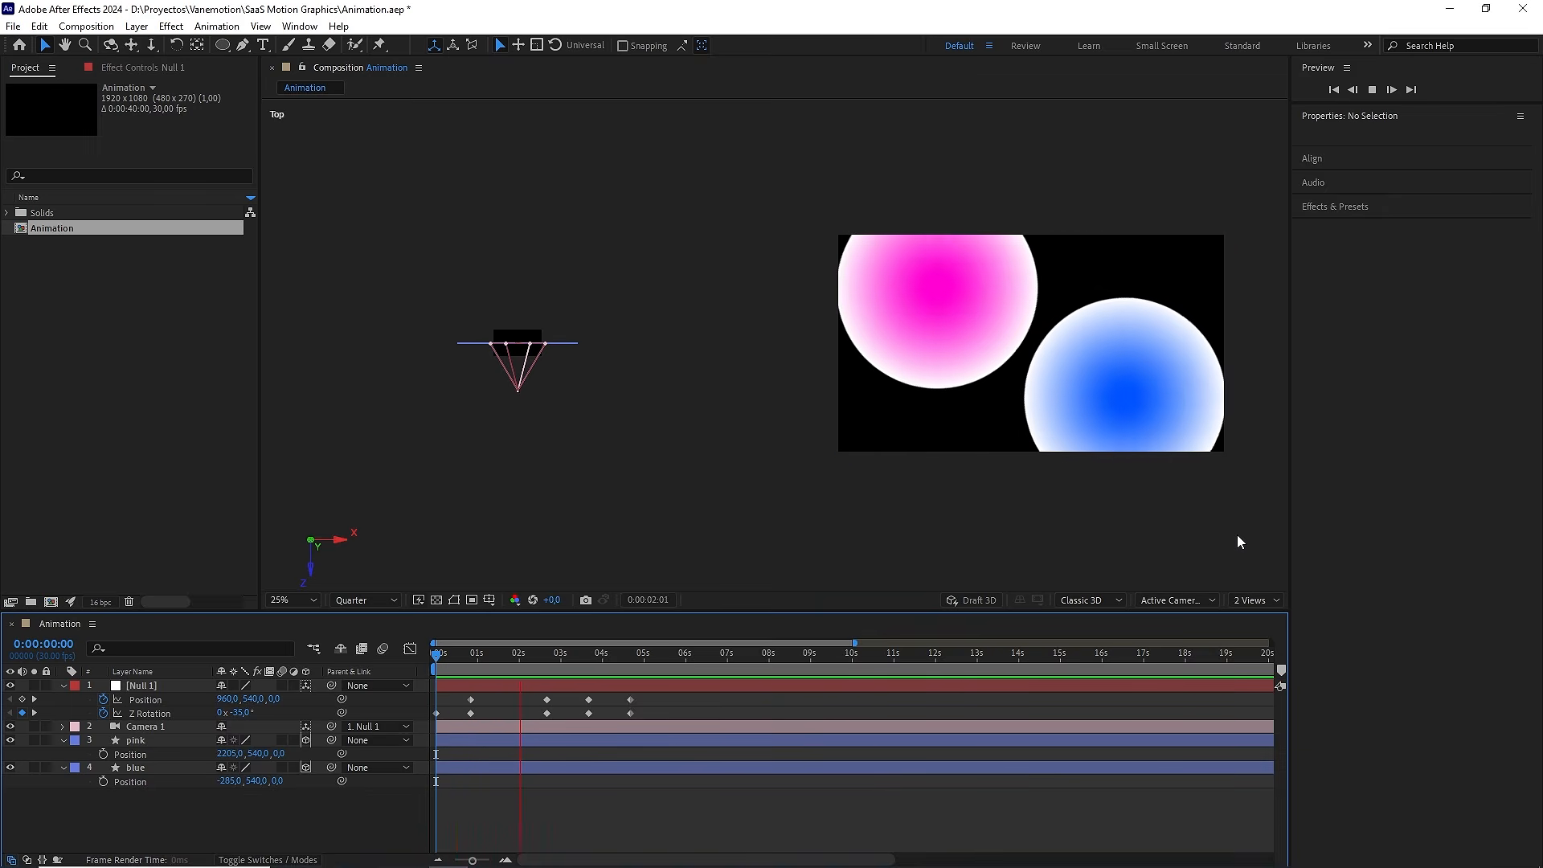
left_click(1256, 600)
left_click(1262, 623)
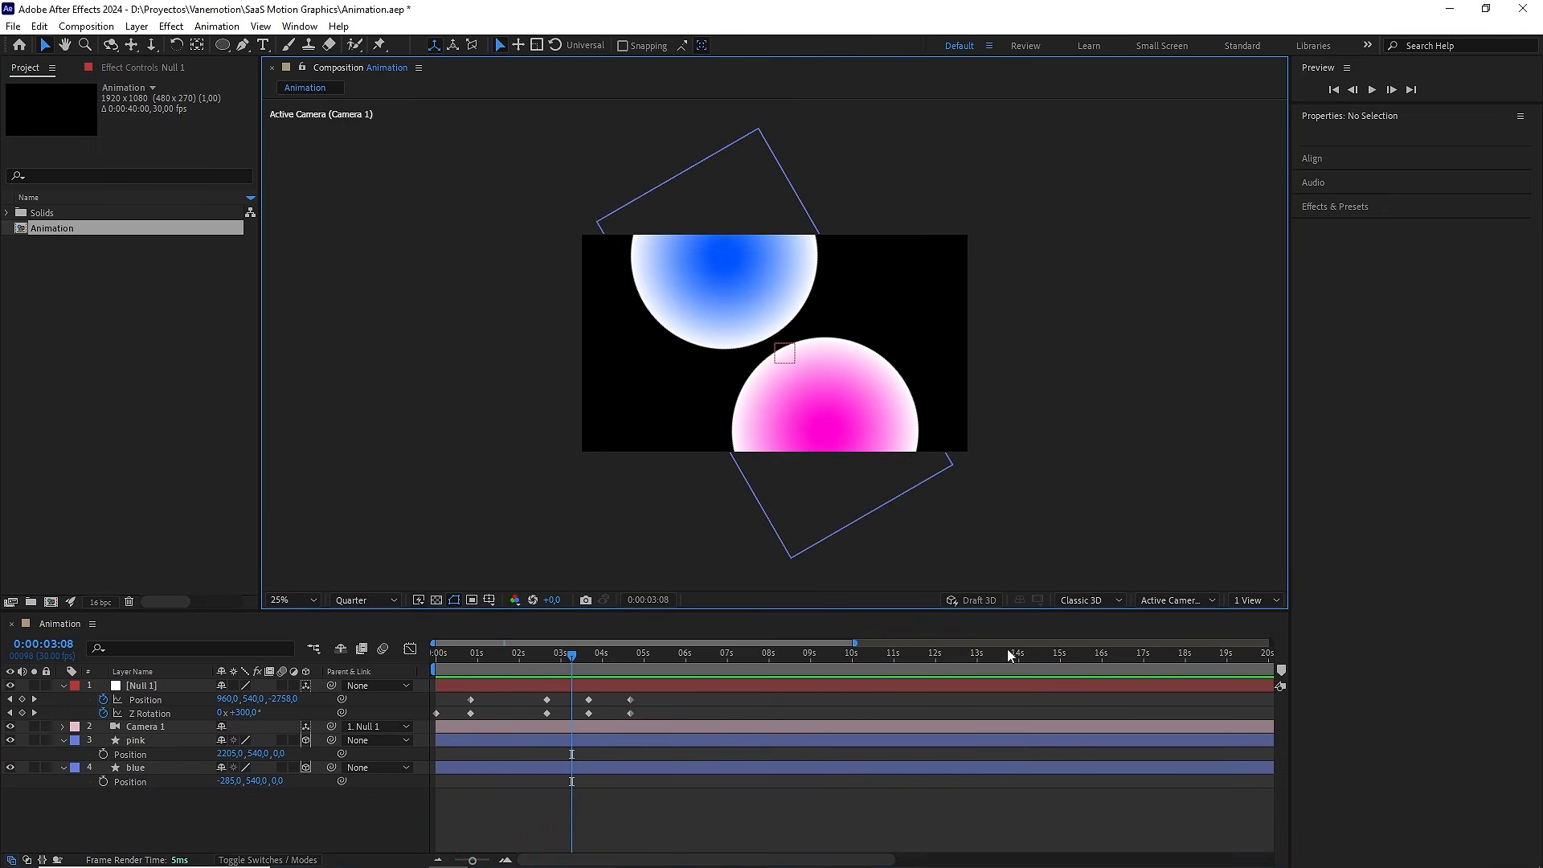
left_click_drag(630, 657, 433, 666)
key("space")
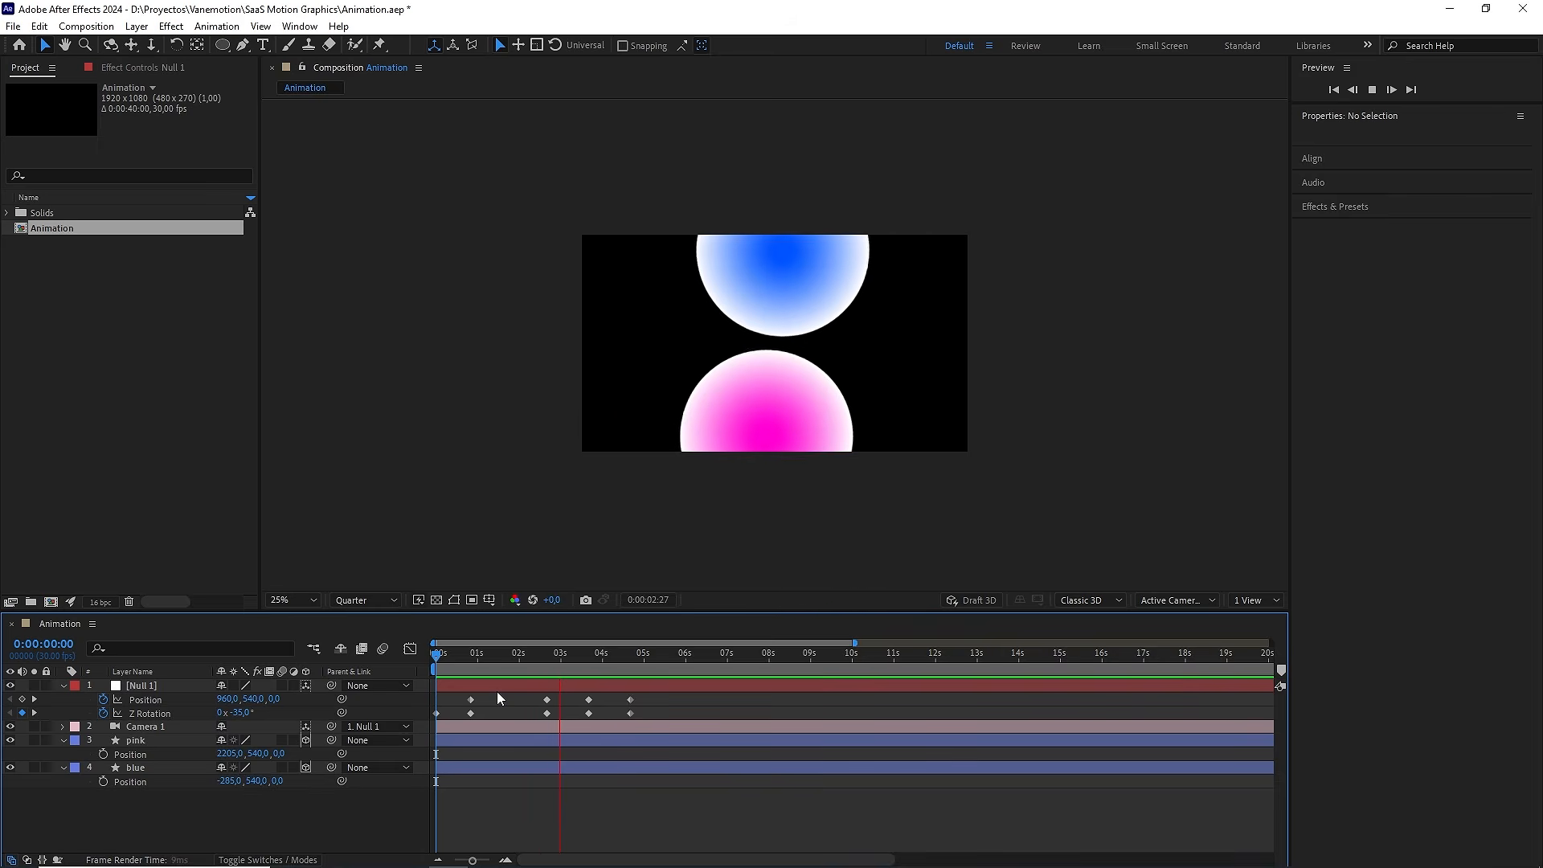
key("space")
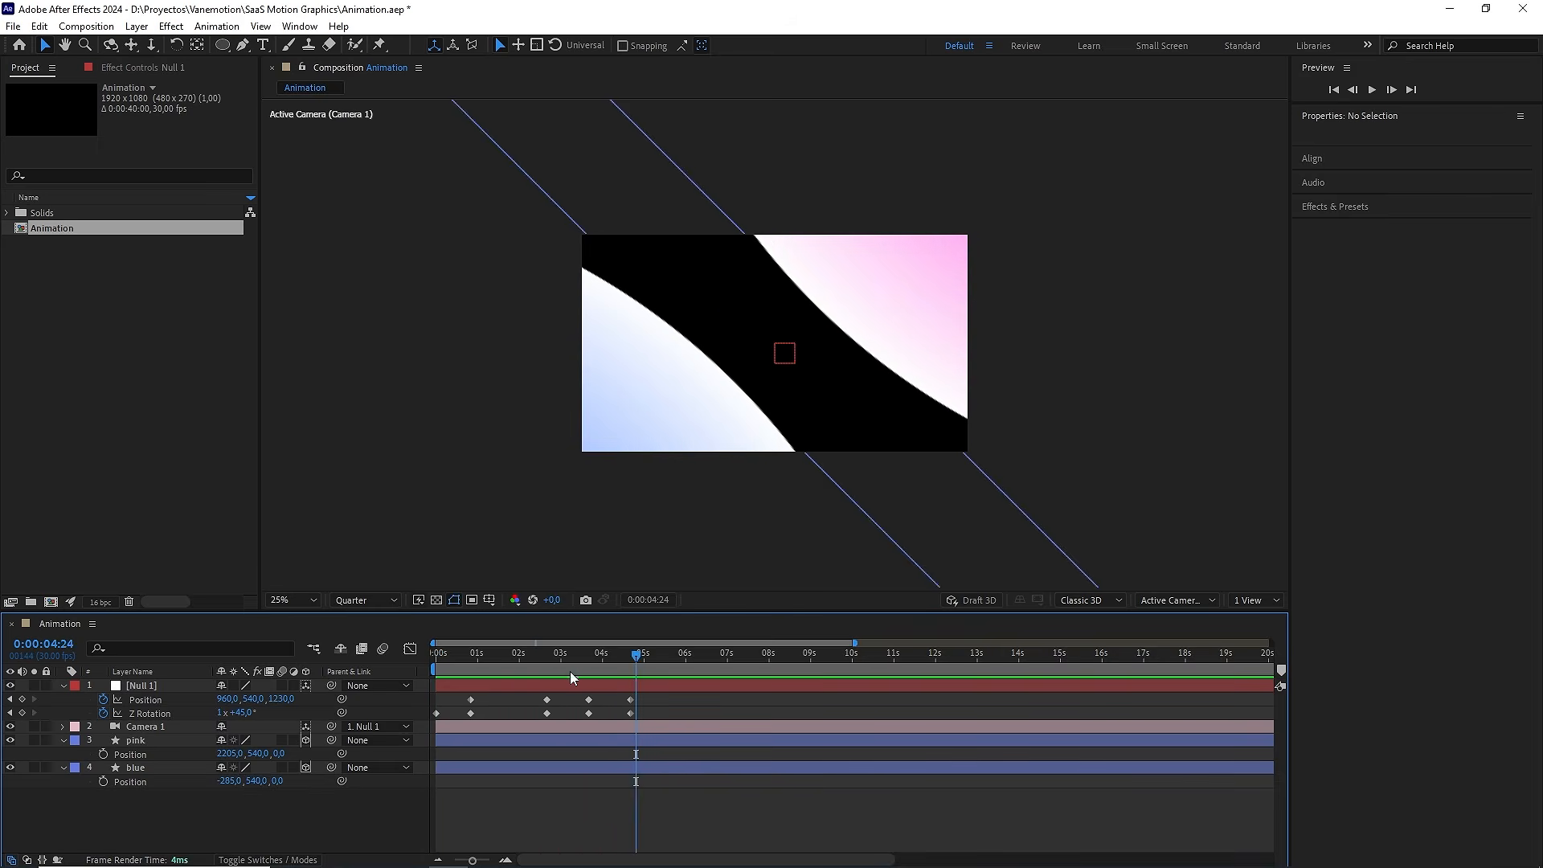
left_click(519, 655)
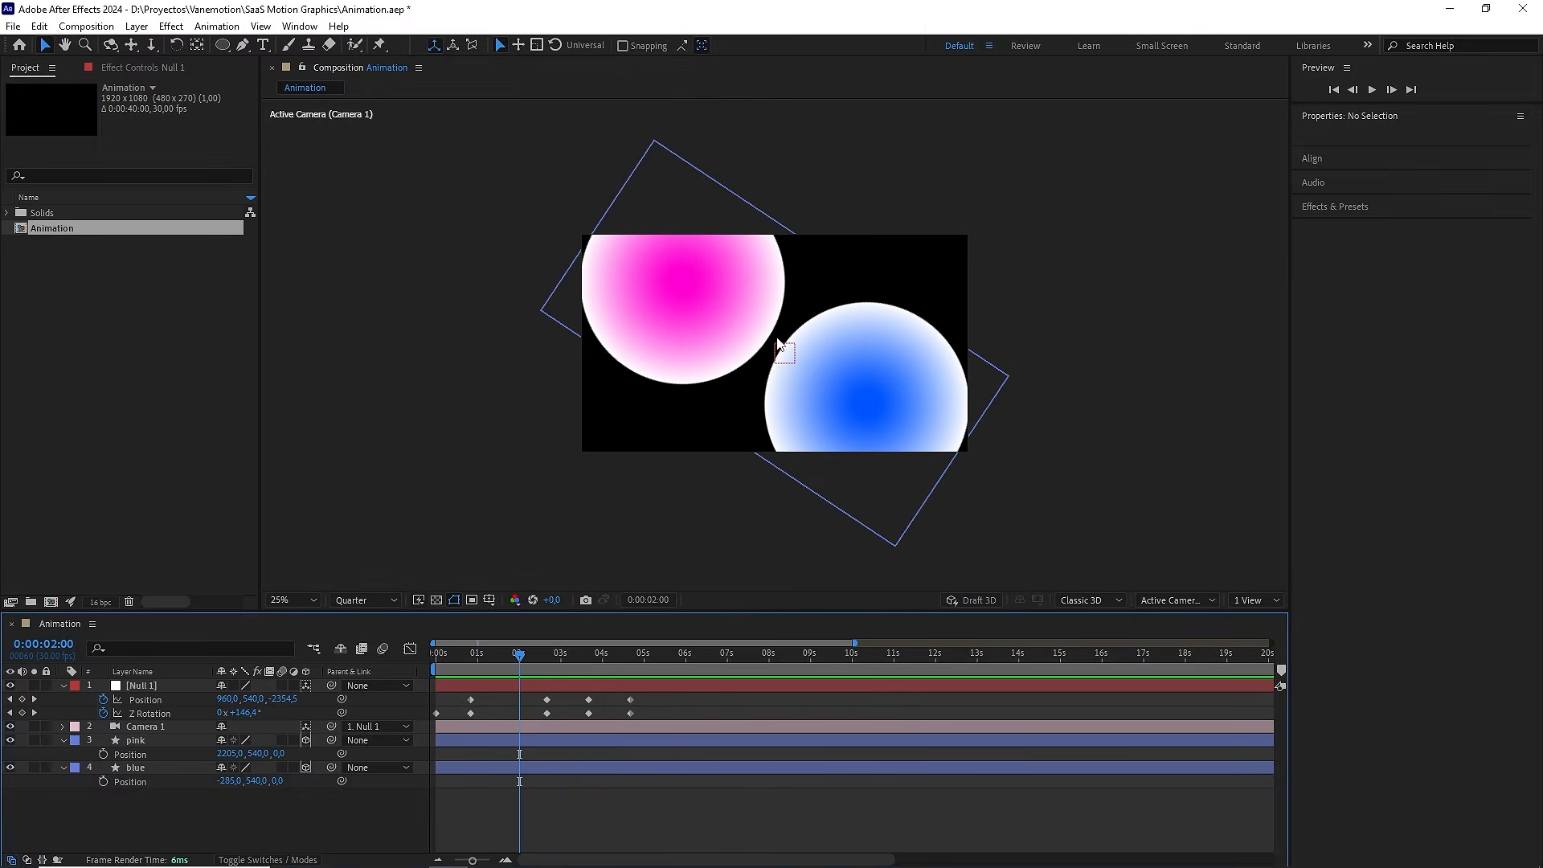
Add Position keyframes to the pink and blue layers at 0:00:00:25
left_click_drag(560, 660, 482, 664)
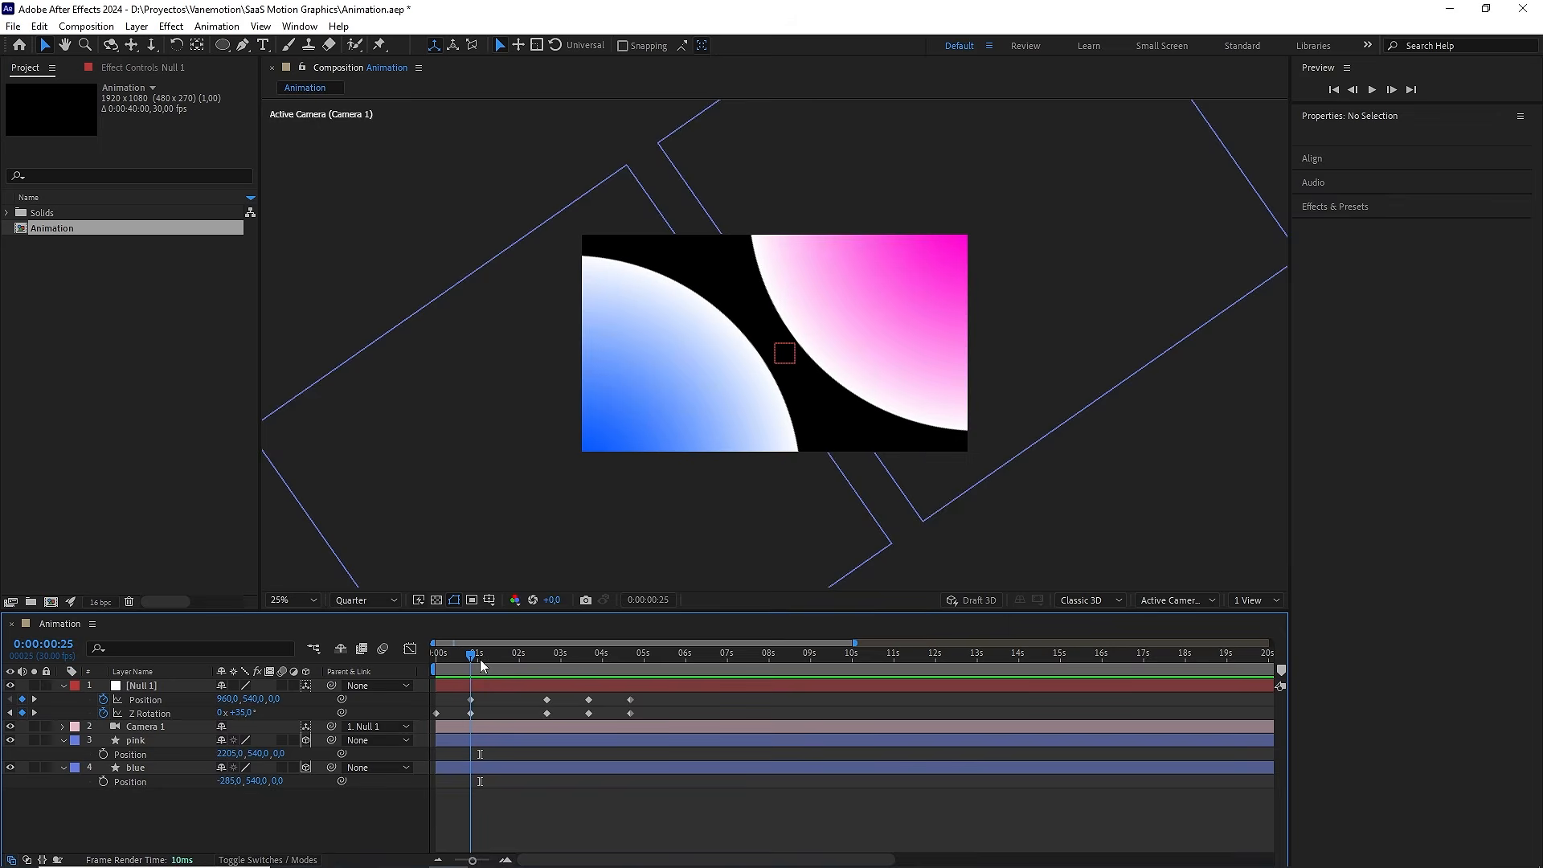
key("comma")
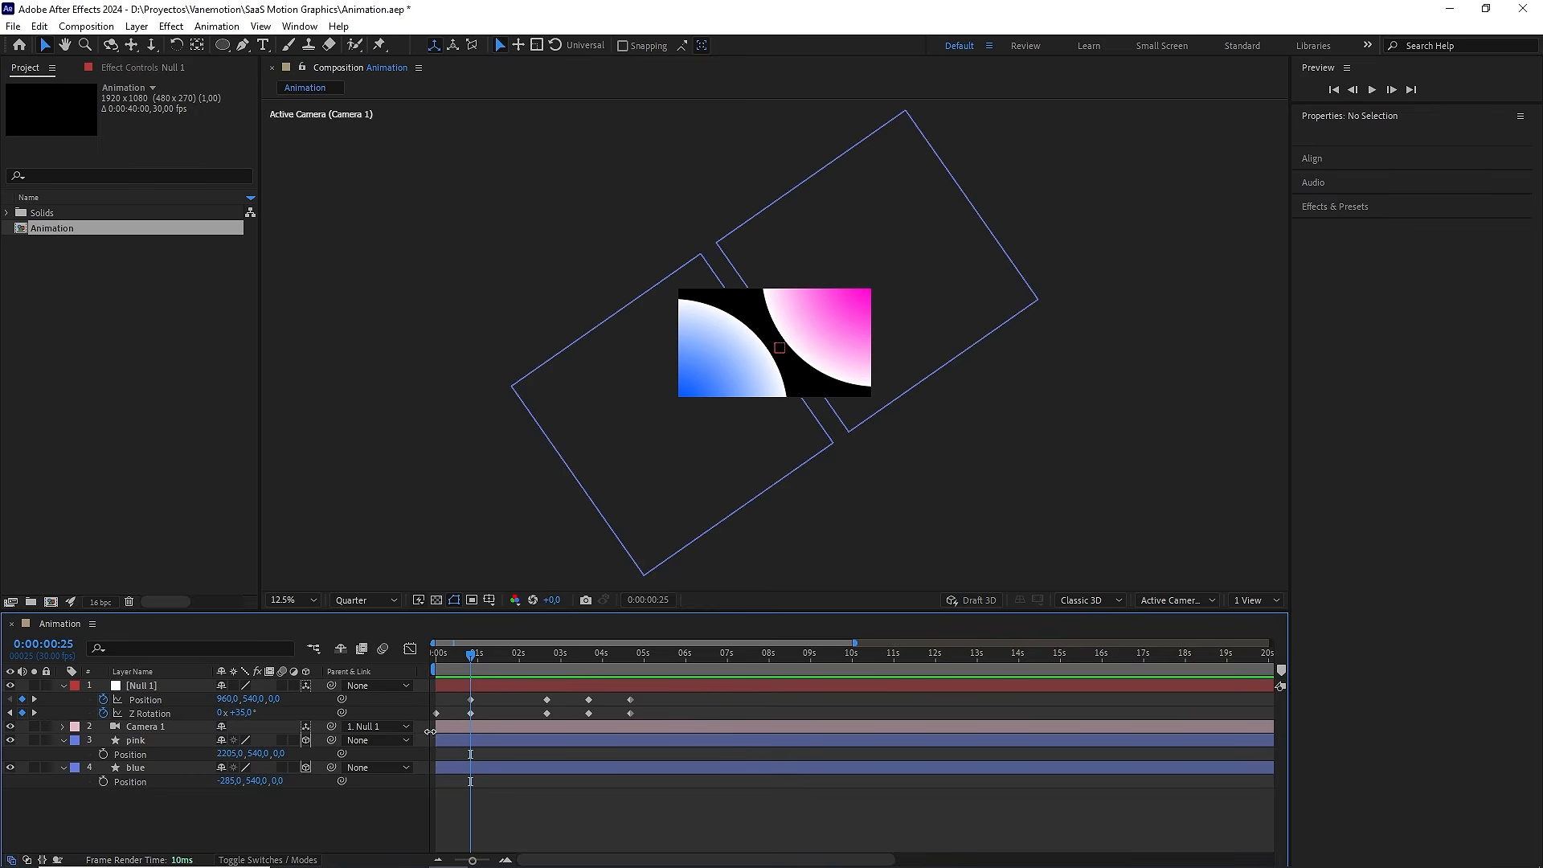
left_click(166, 741)
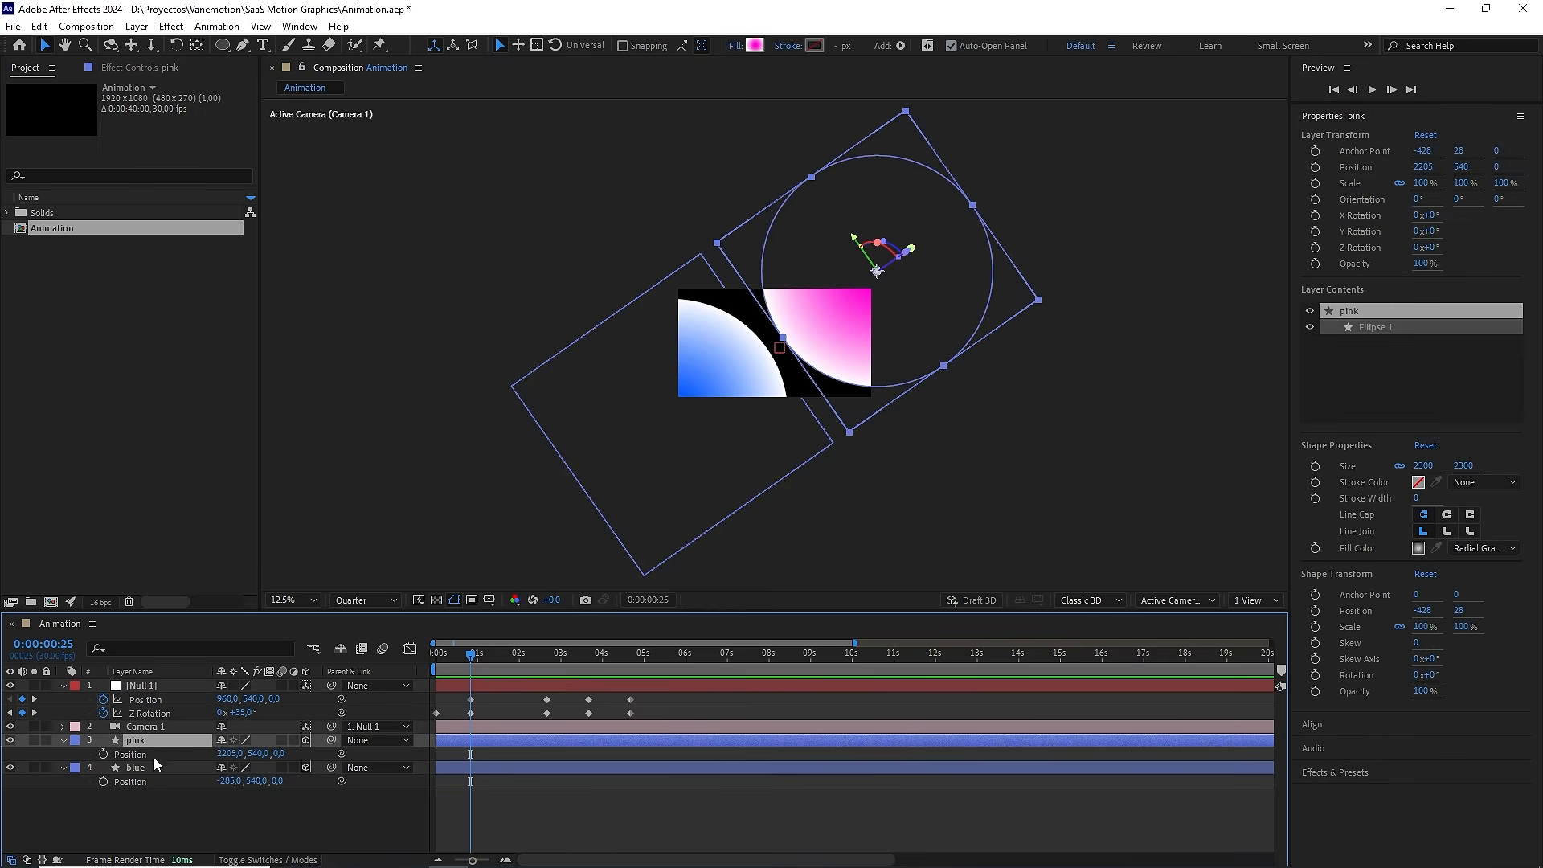
left_click(151, 768, "ctrl")
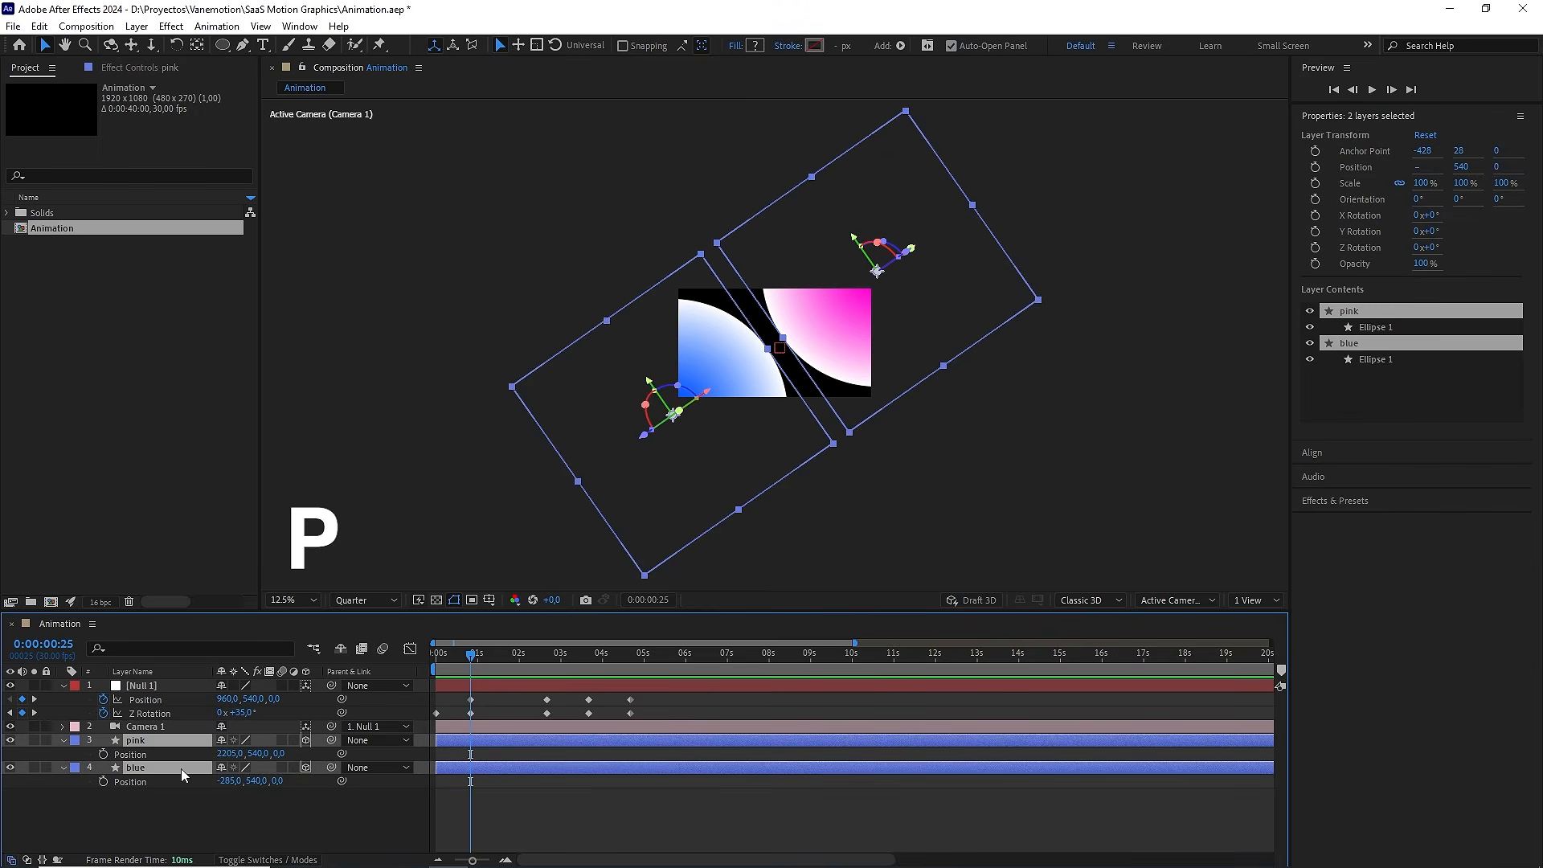
key("p")
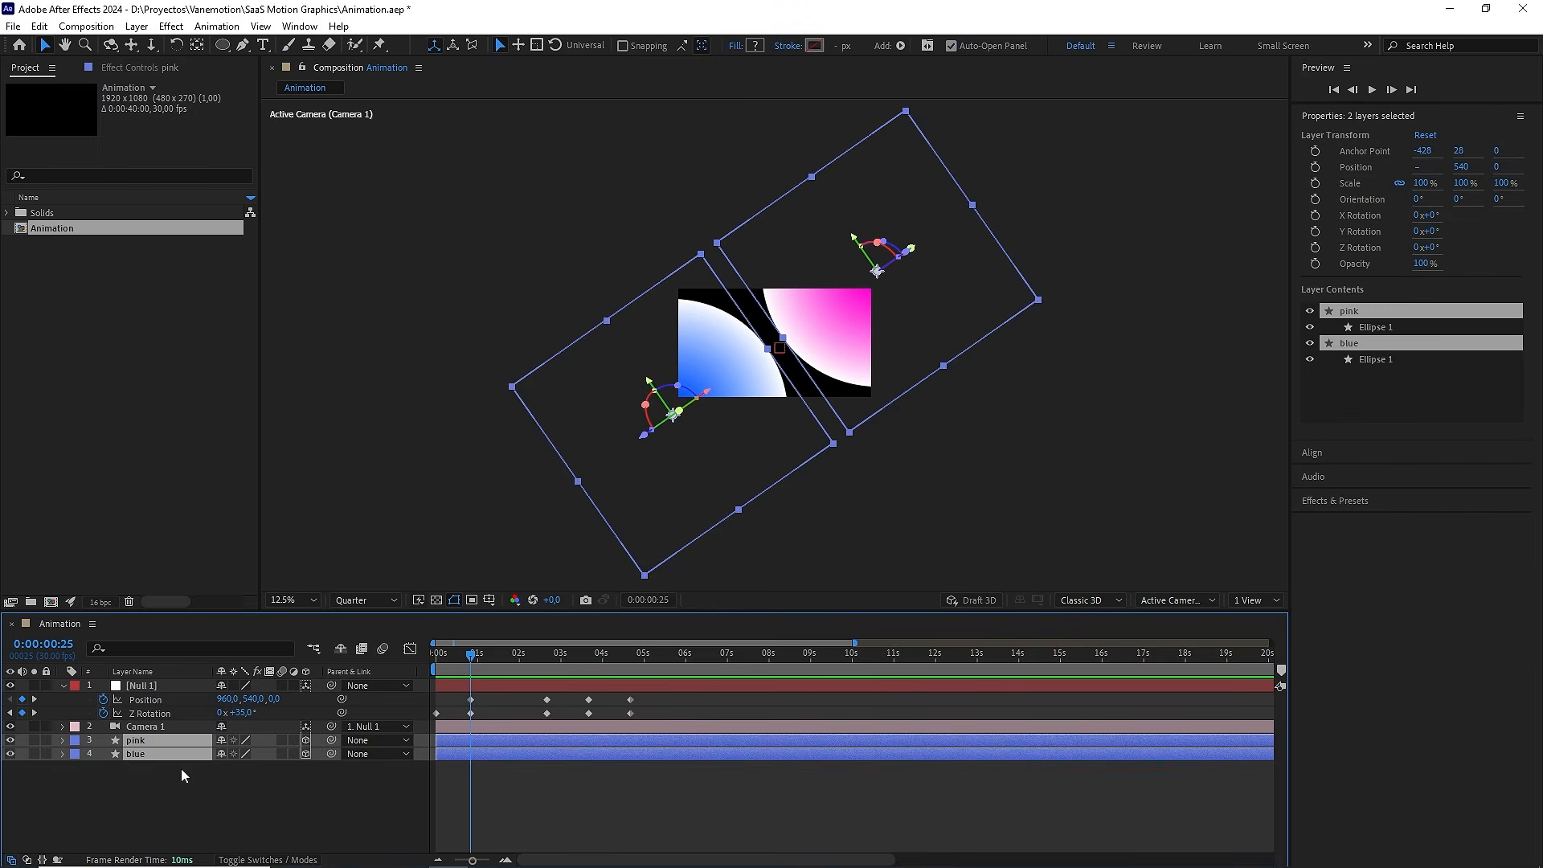
key("p")
left_click(102, 753)
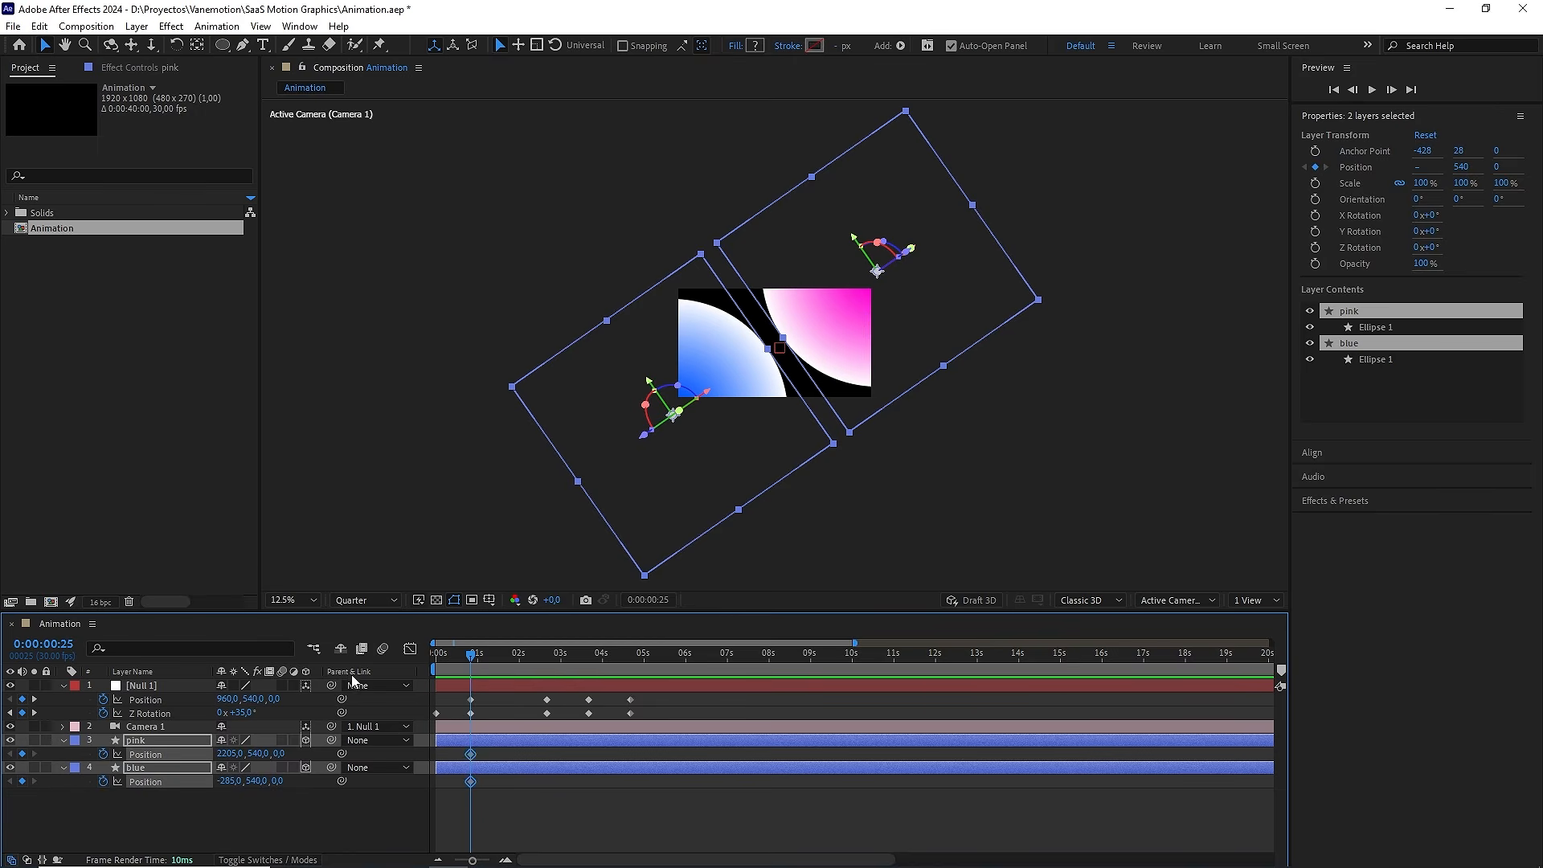
Spread the circles apart along X at 0:00:02:20, with pink at about 2572 and blue at about -646
left_click_drag(483, 653, 547, 653)
key("period")
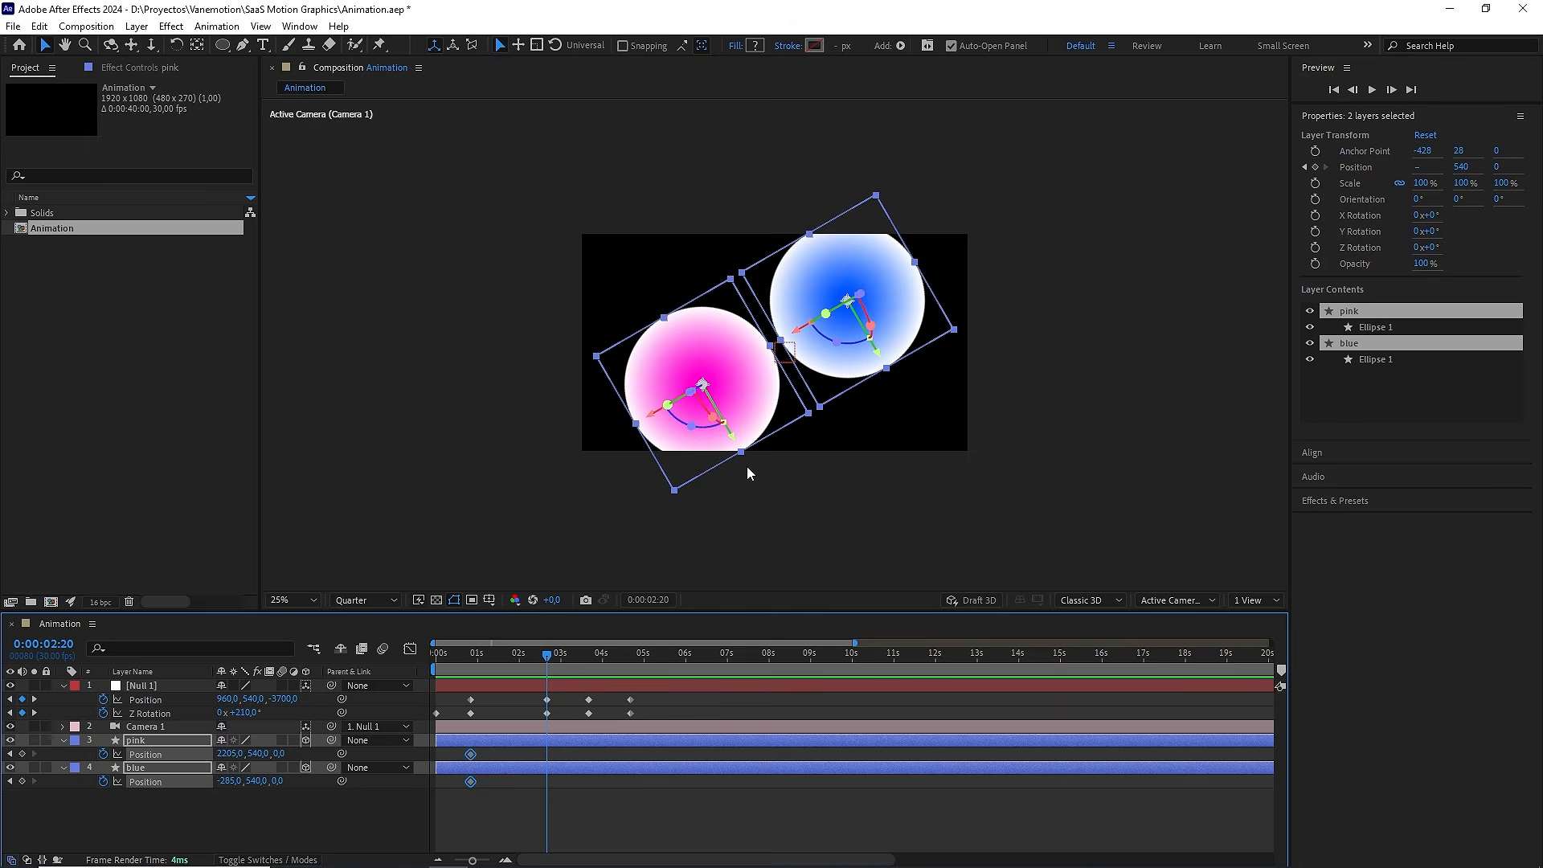
left_click(678, 737)
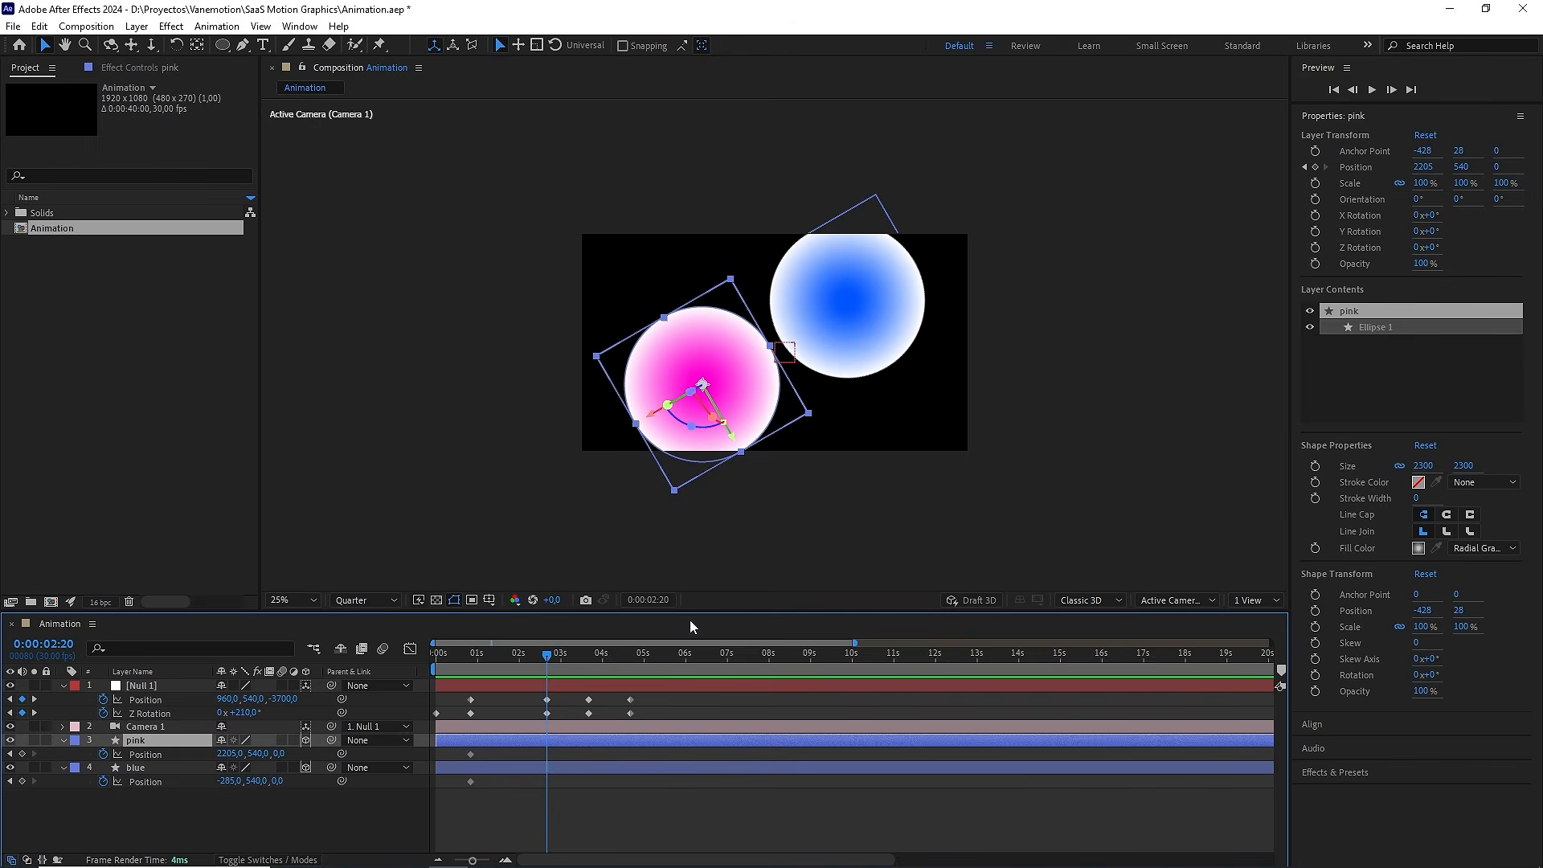
left_click_drag(649, 416, 624, 434)
left_click(794, 347)
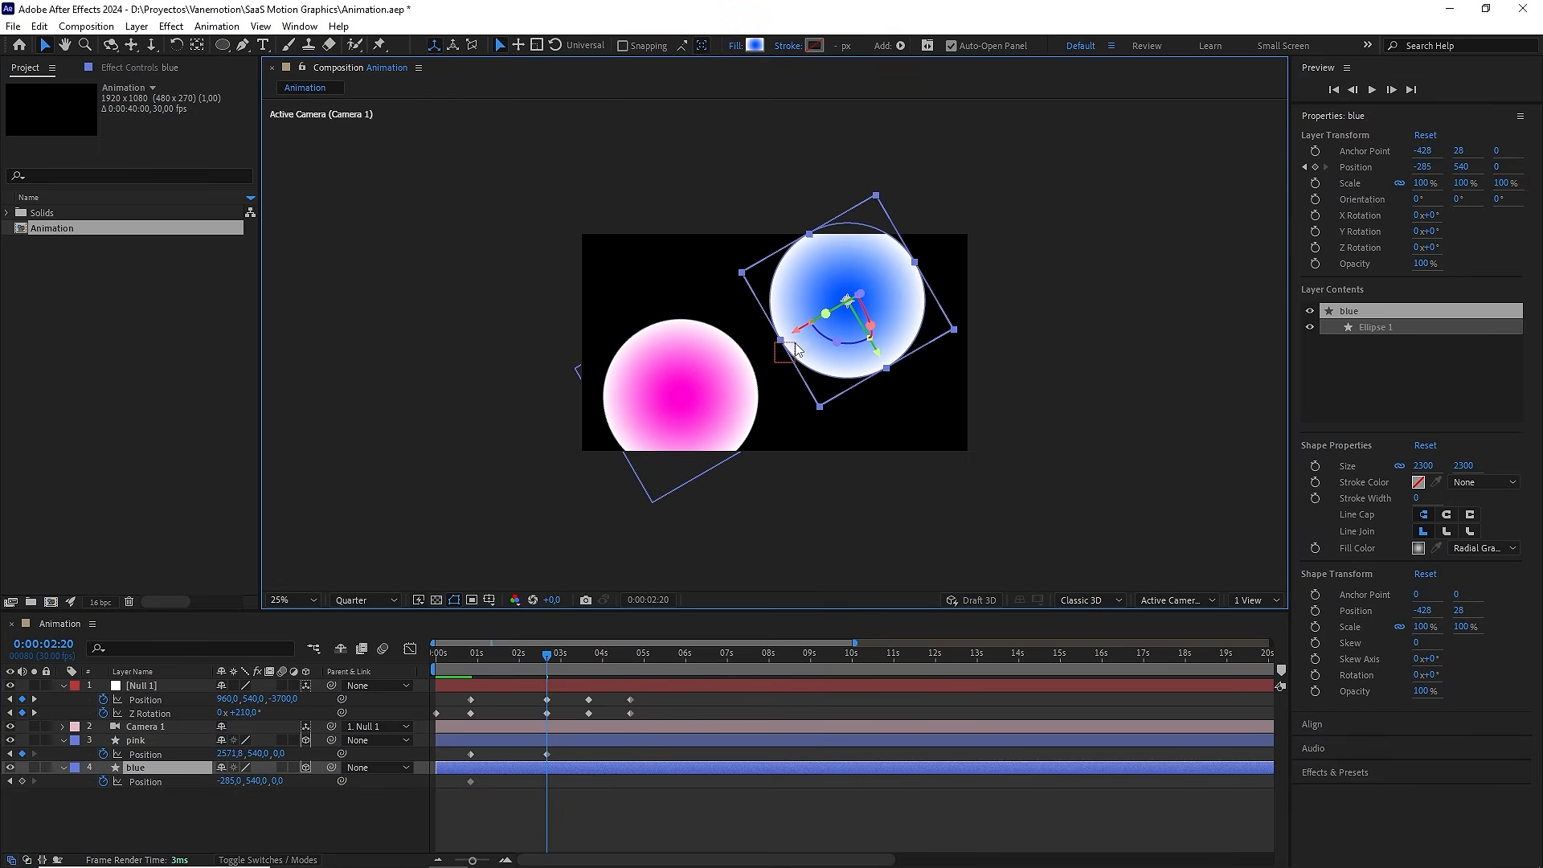
left_click_drag(796, 347, 818, 335)
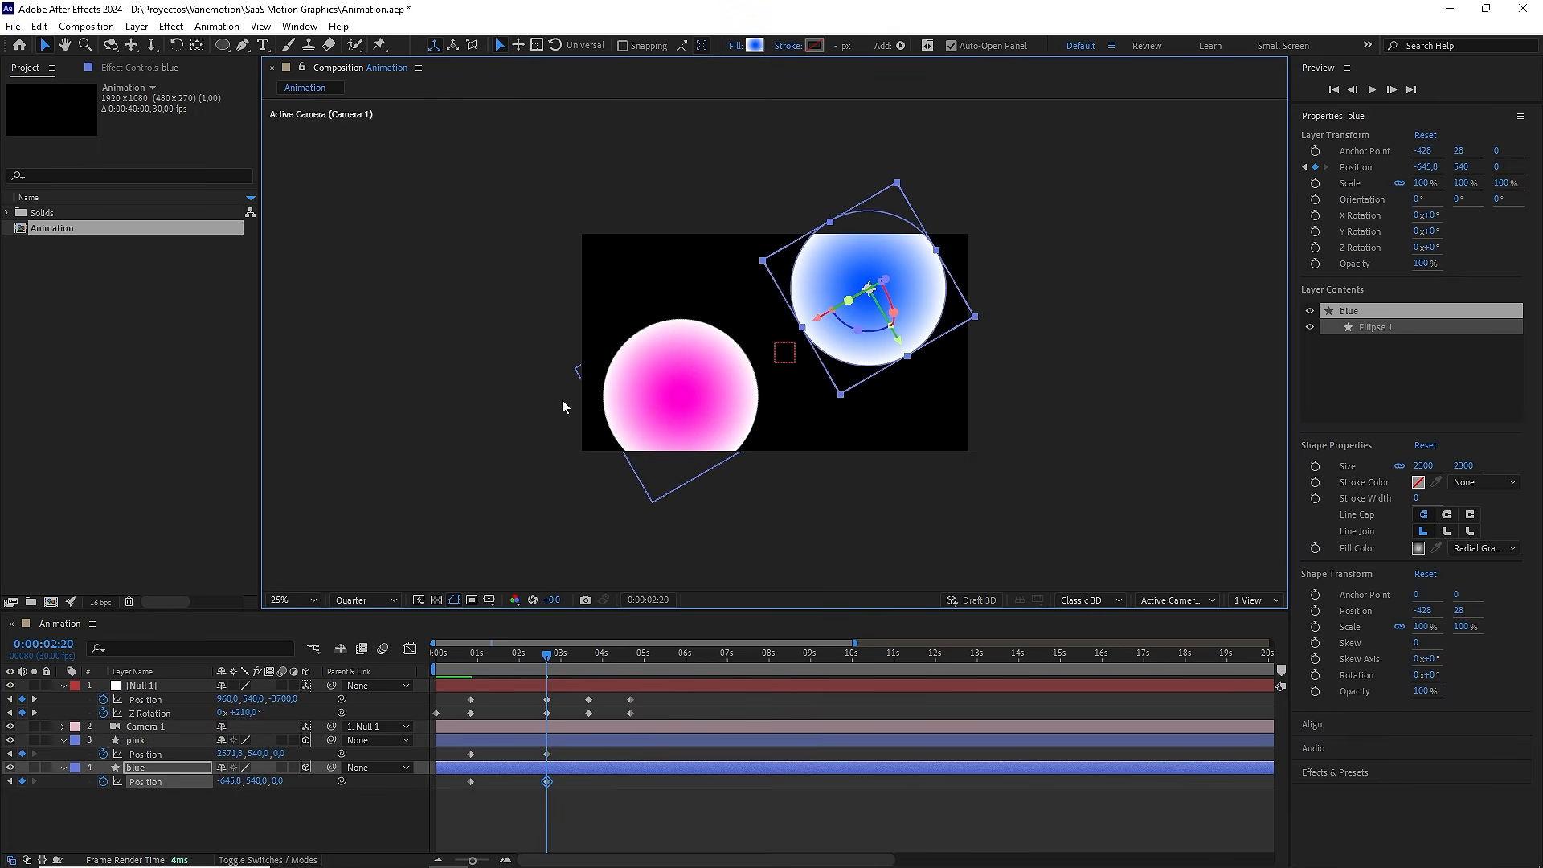
Display the title/action-safe guides over the composition
left_click(488, 601)
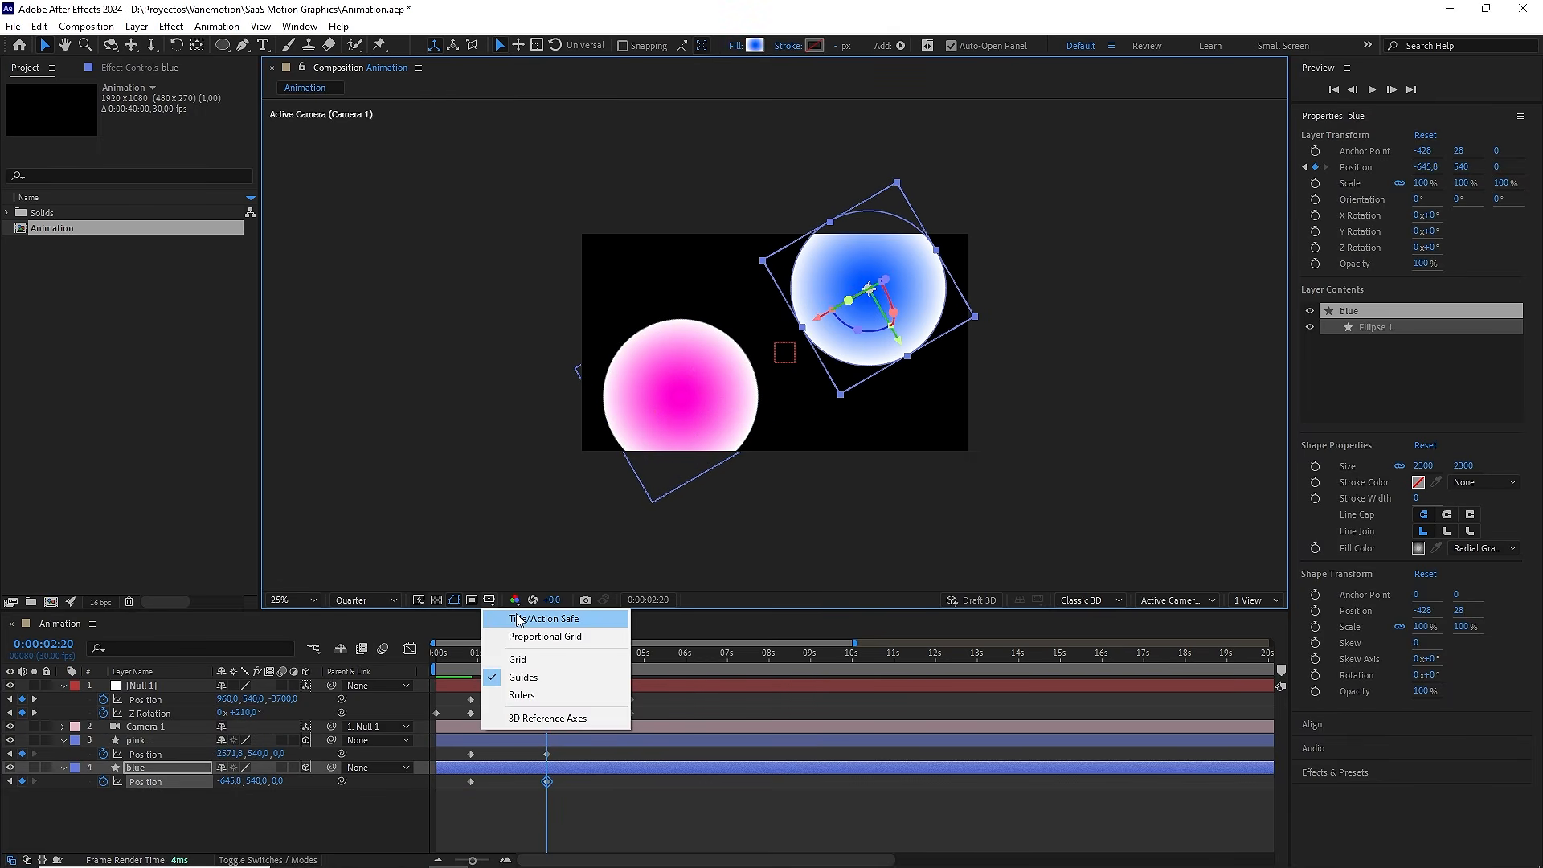
left_click(518, 620)
scroll(614, 471, "up", 2)
Nudge the circles outward along X toward the safe-area guides, pink to about 2598 and blue to about -670
left_click(598, 431)
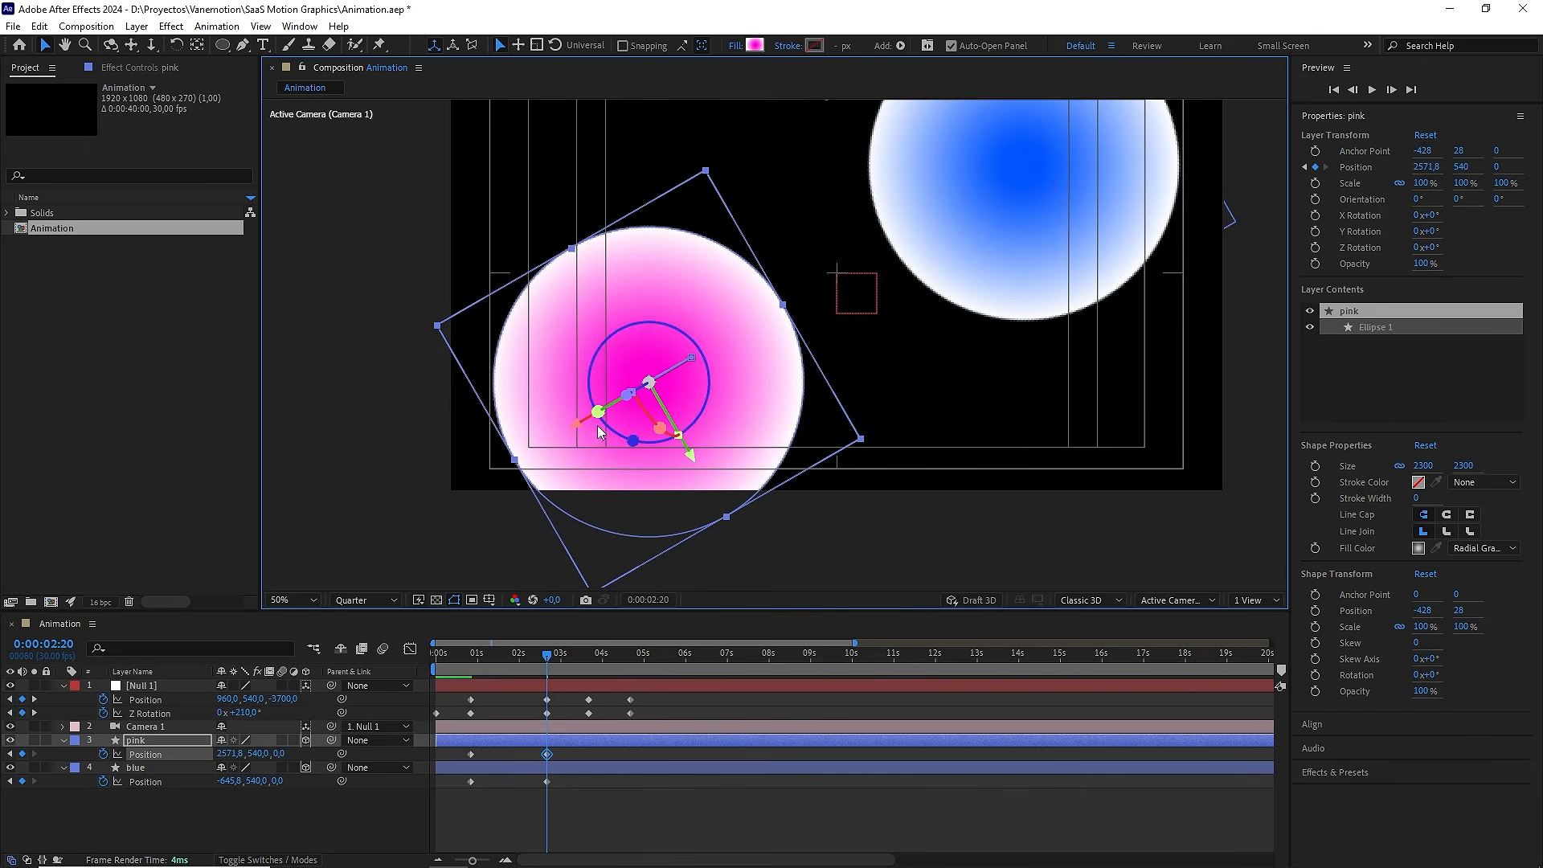
left_click_drag(577, 423, 570, 424)
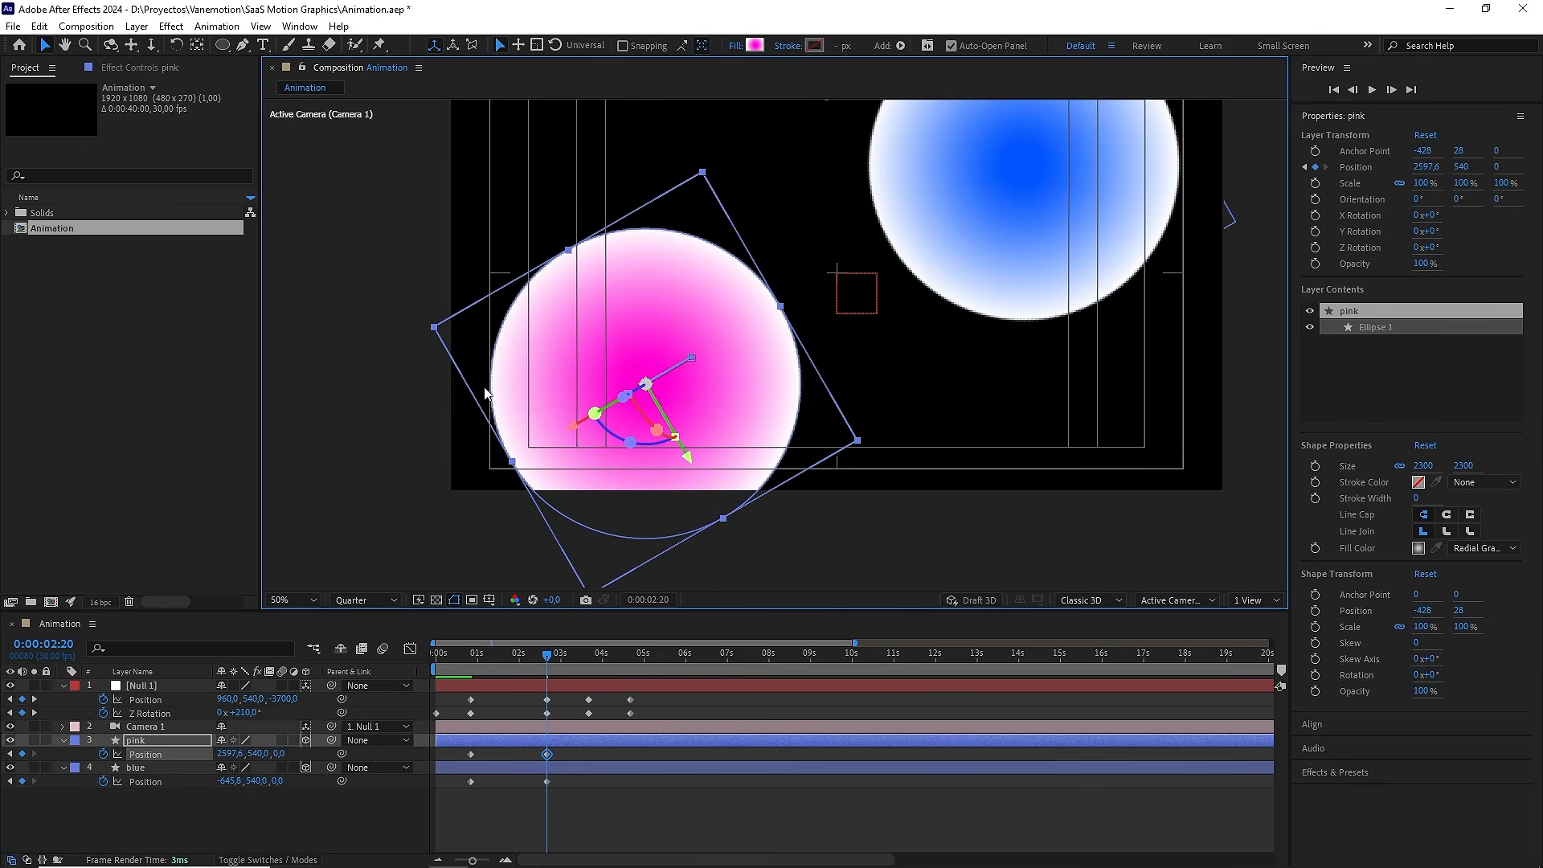
left_click_drag(779, 233, 620, 378)
left_click(842, 307)
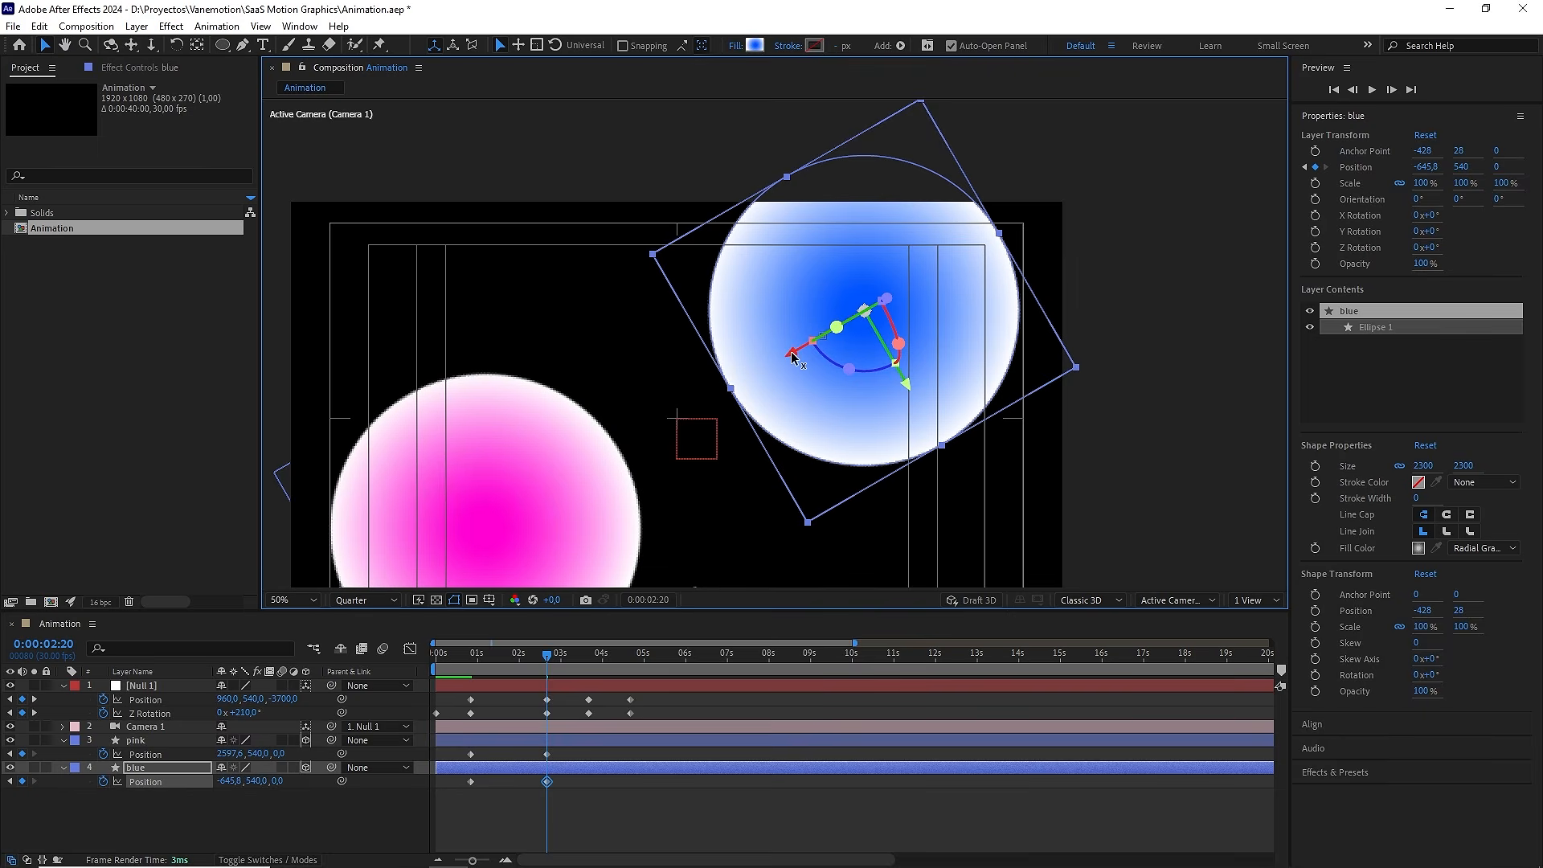
left_click_drag(791, 358, 795, 356)
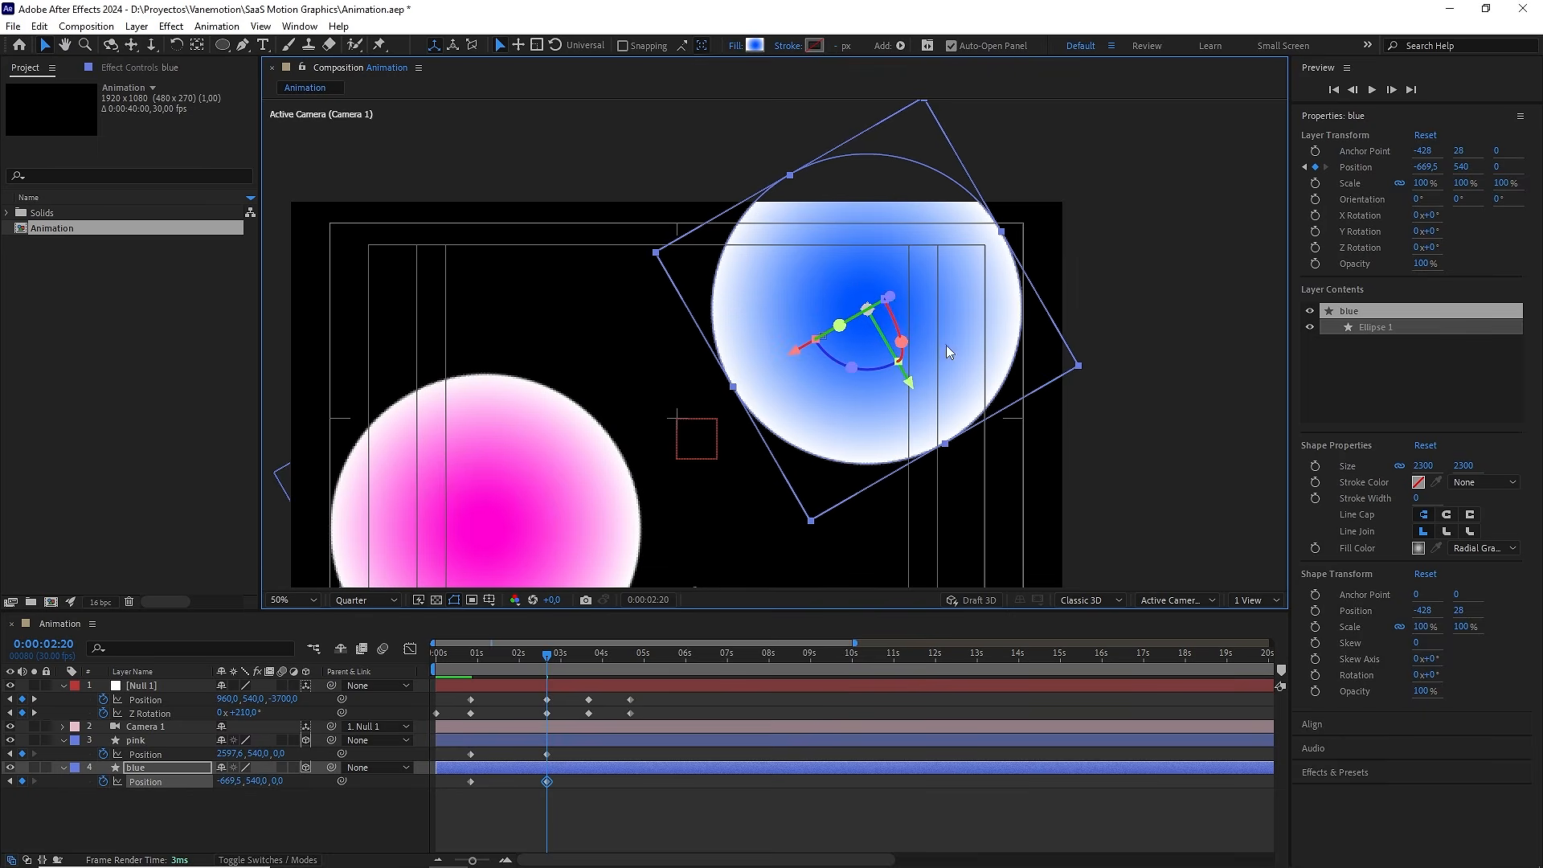
left_click_drag(649, 467, 750, 347)
Set the X position at 0:00:02:20 to -775 for the blue layer and 2685 for the pink layer
left_click(227, 782)
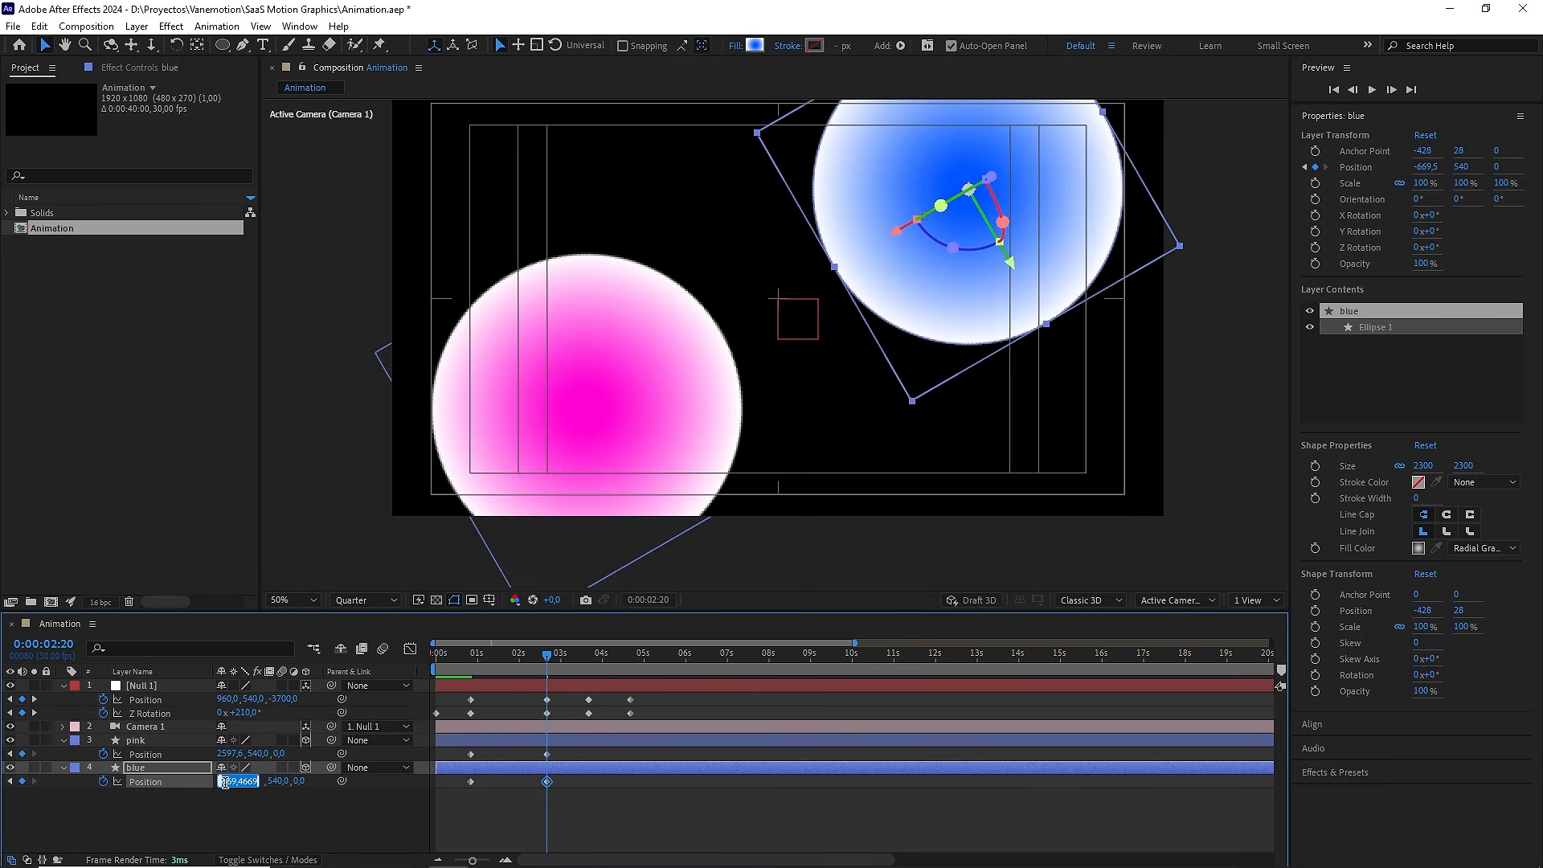
type("-775")
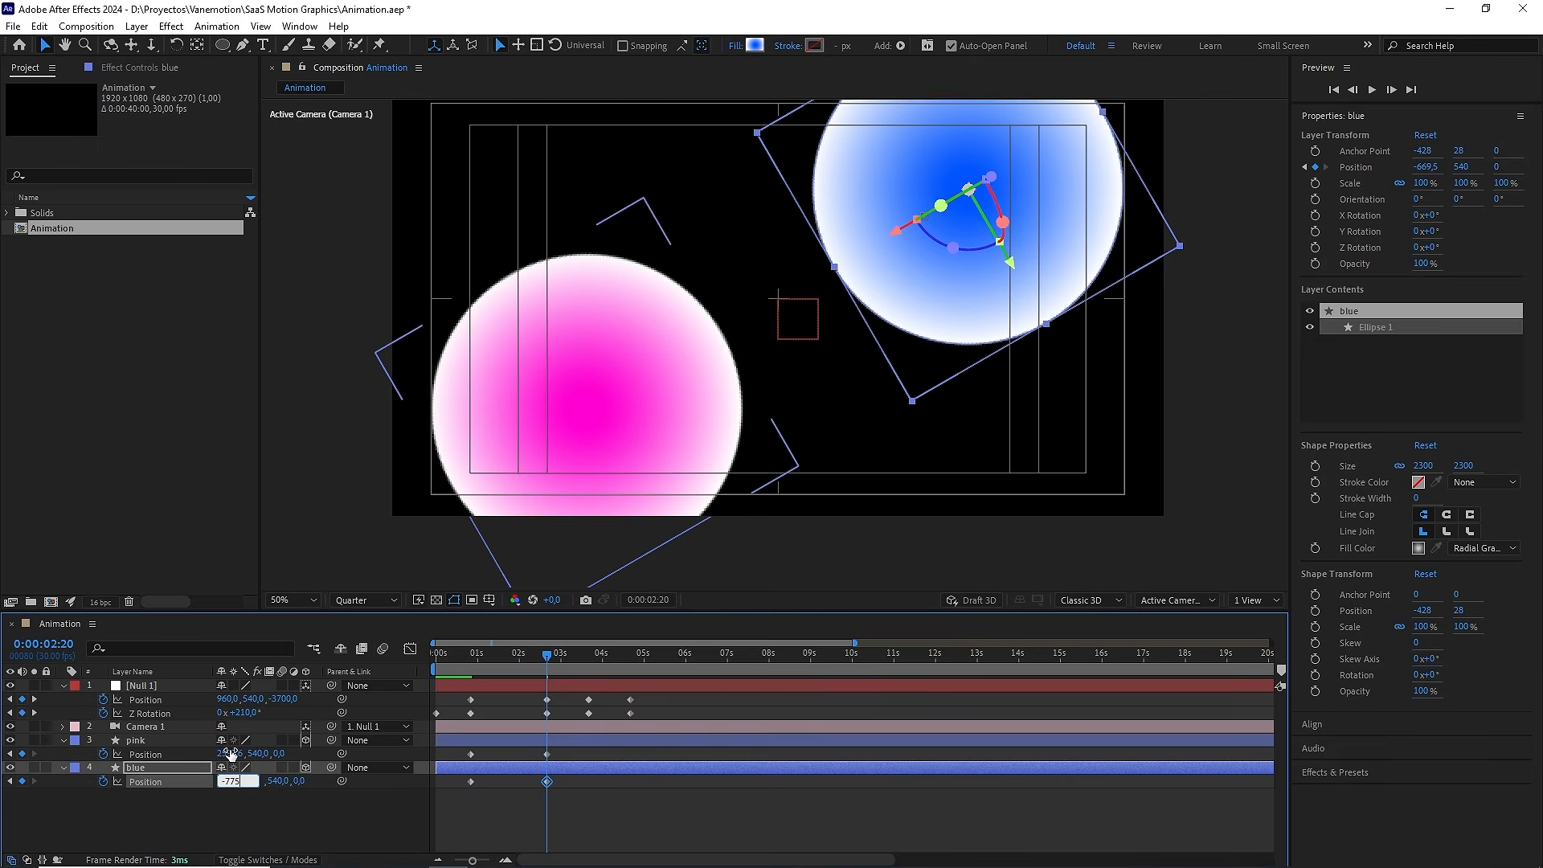
left_click(230, 754)
type("2685")
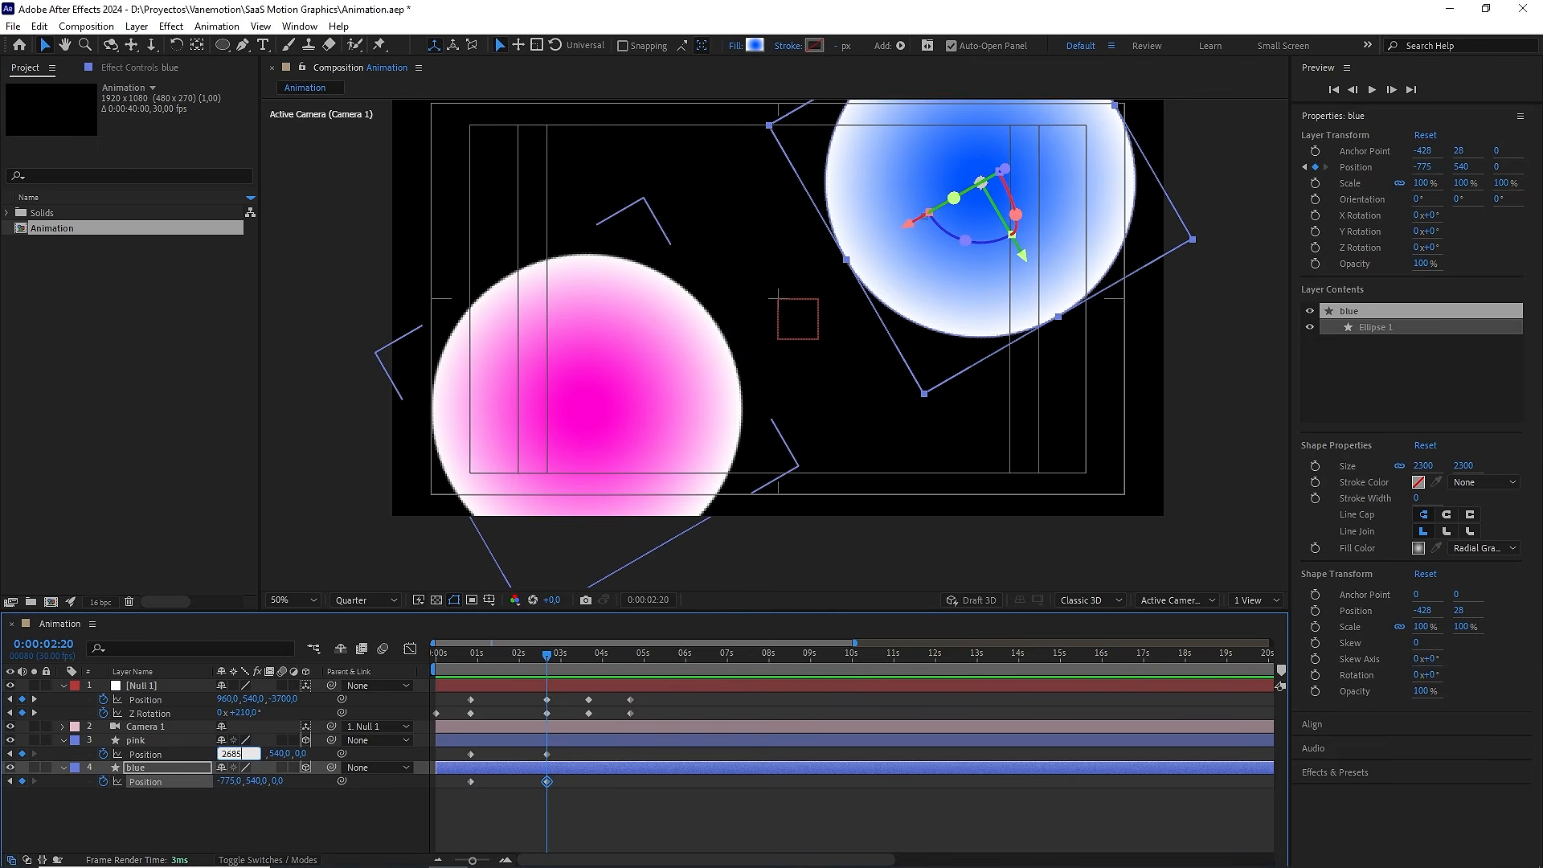
key("Return")
left_click(302, 818)
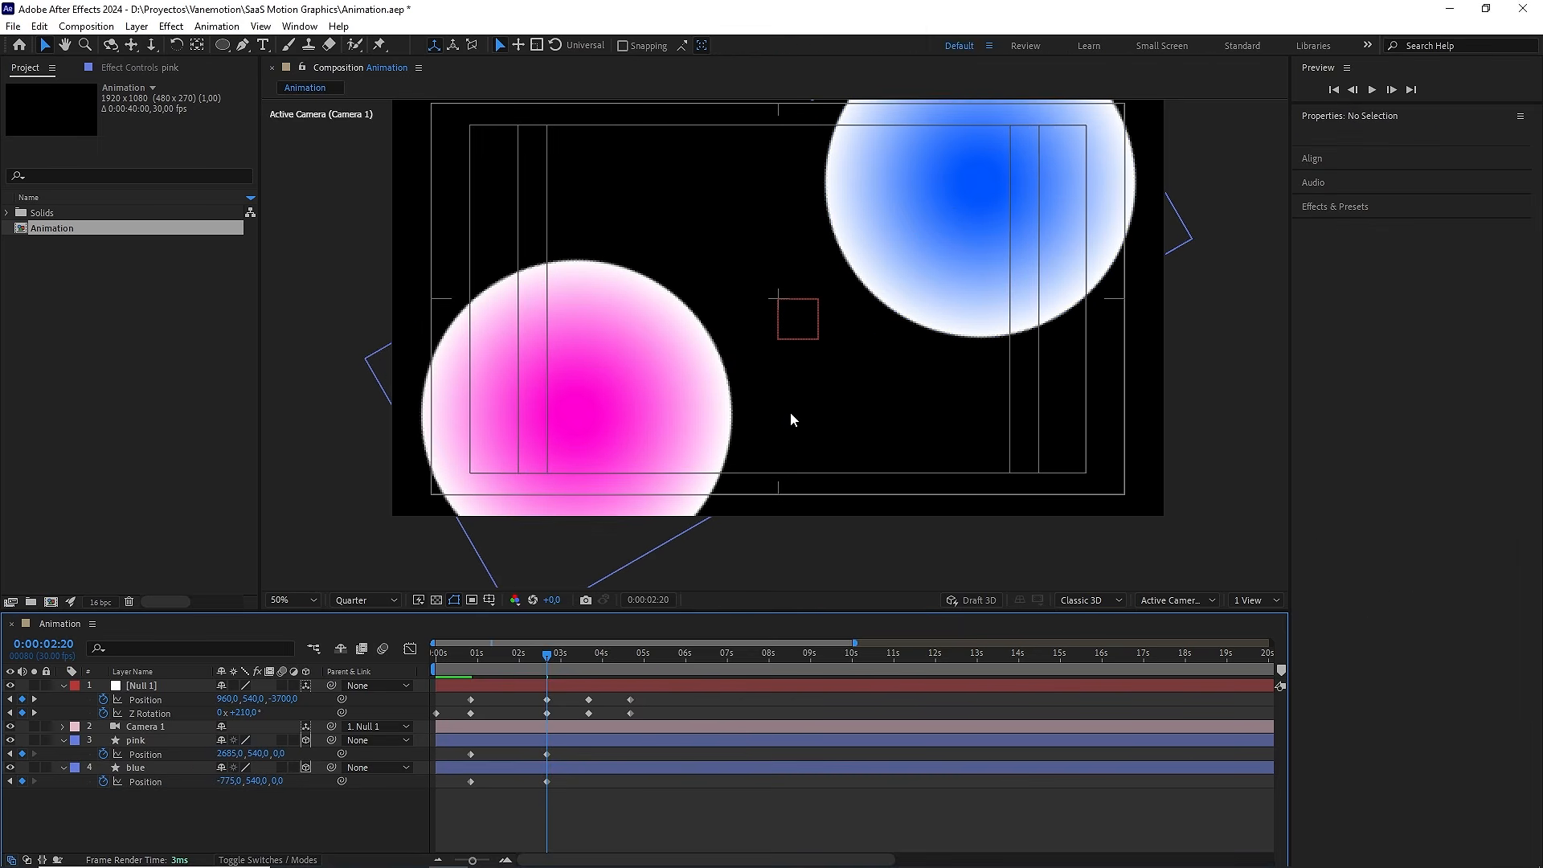
key("comma")
key("comma")
key("space")
key("space")
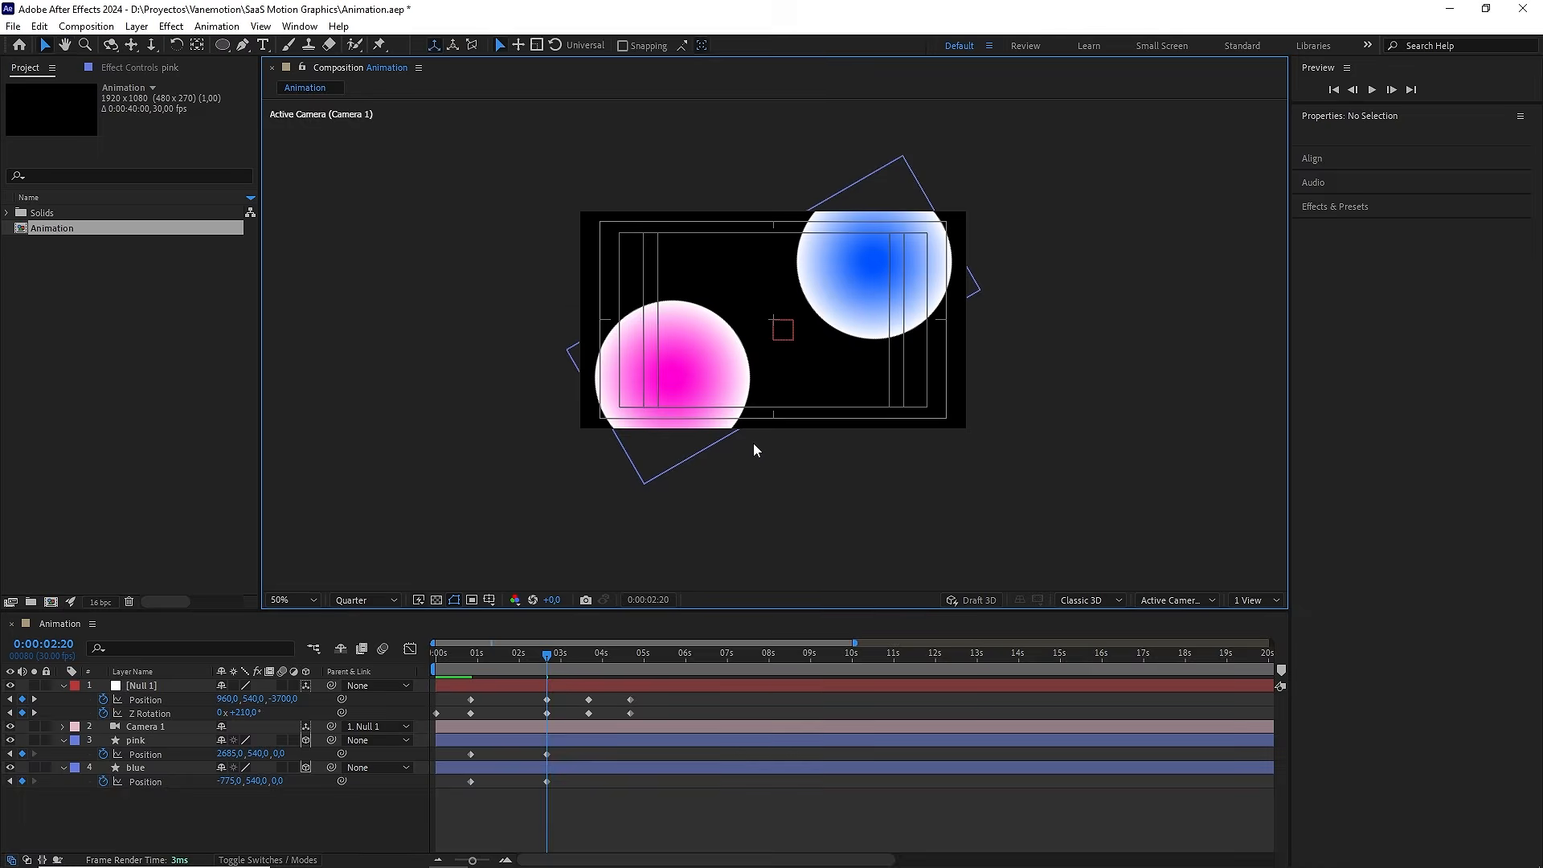
key("period")
key("period")
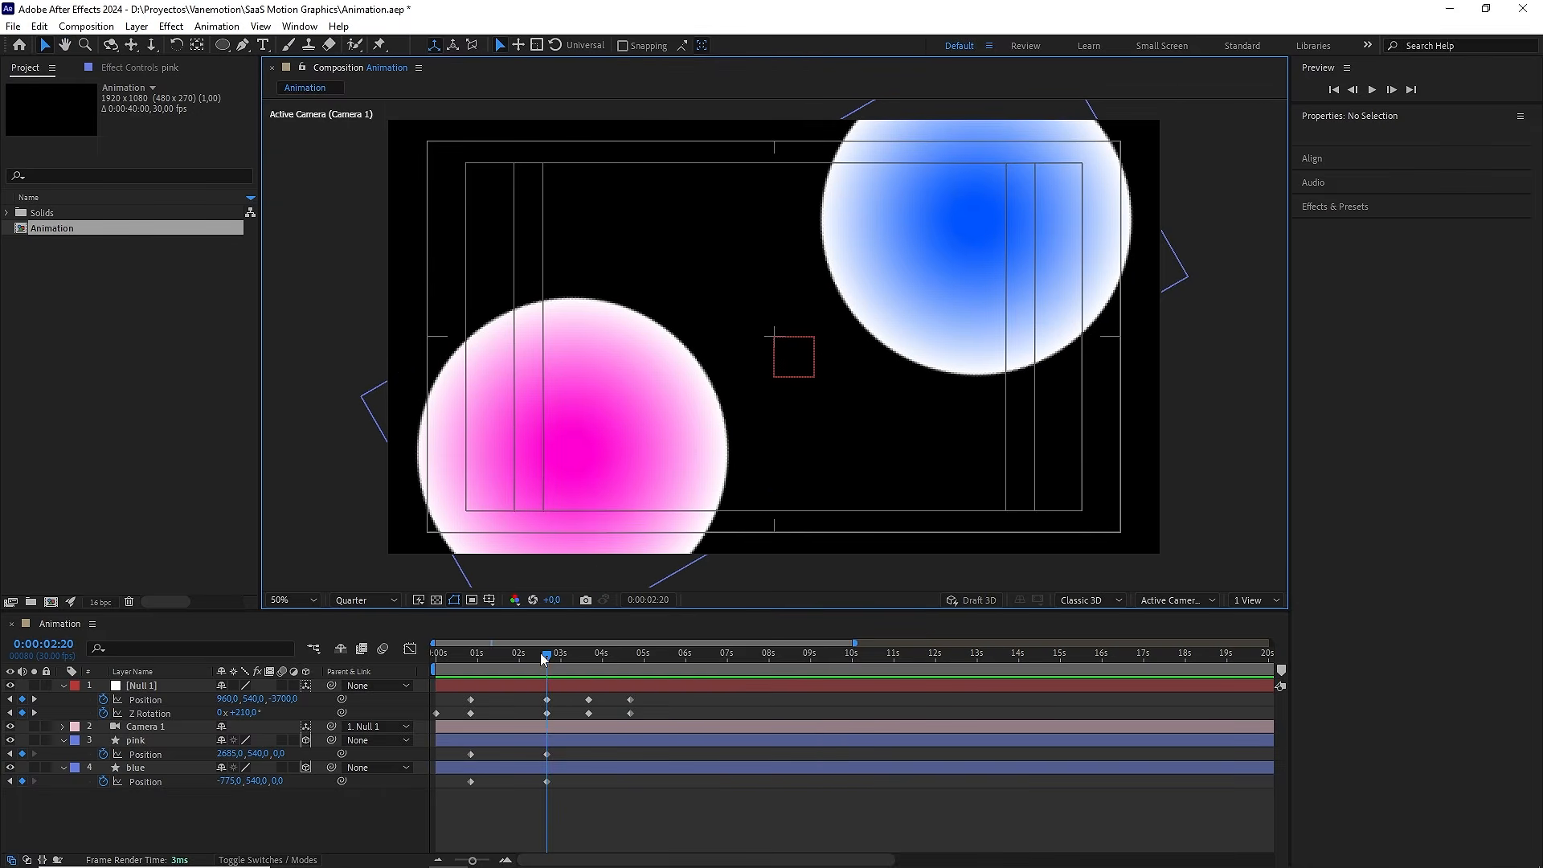
At 0:00:03:20, move the circles together along X until they overlap, blue at about 270 and pink at about 1700
left_click_drag(543, 653, 578, 658)
key("comma")
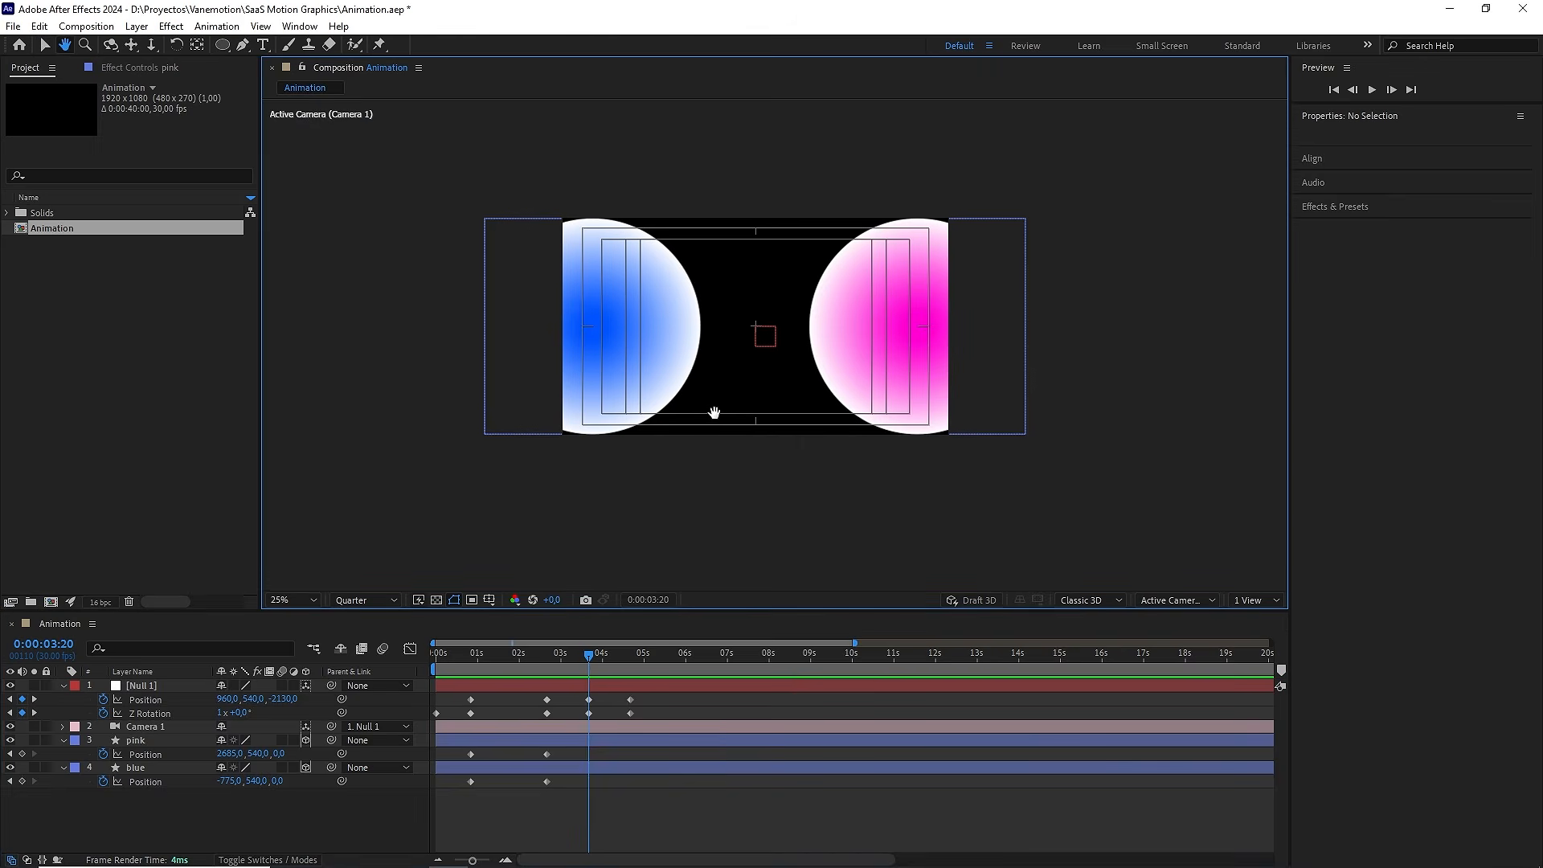
left_click(507, 281)
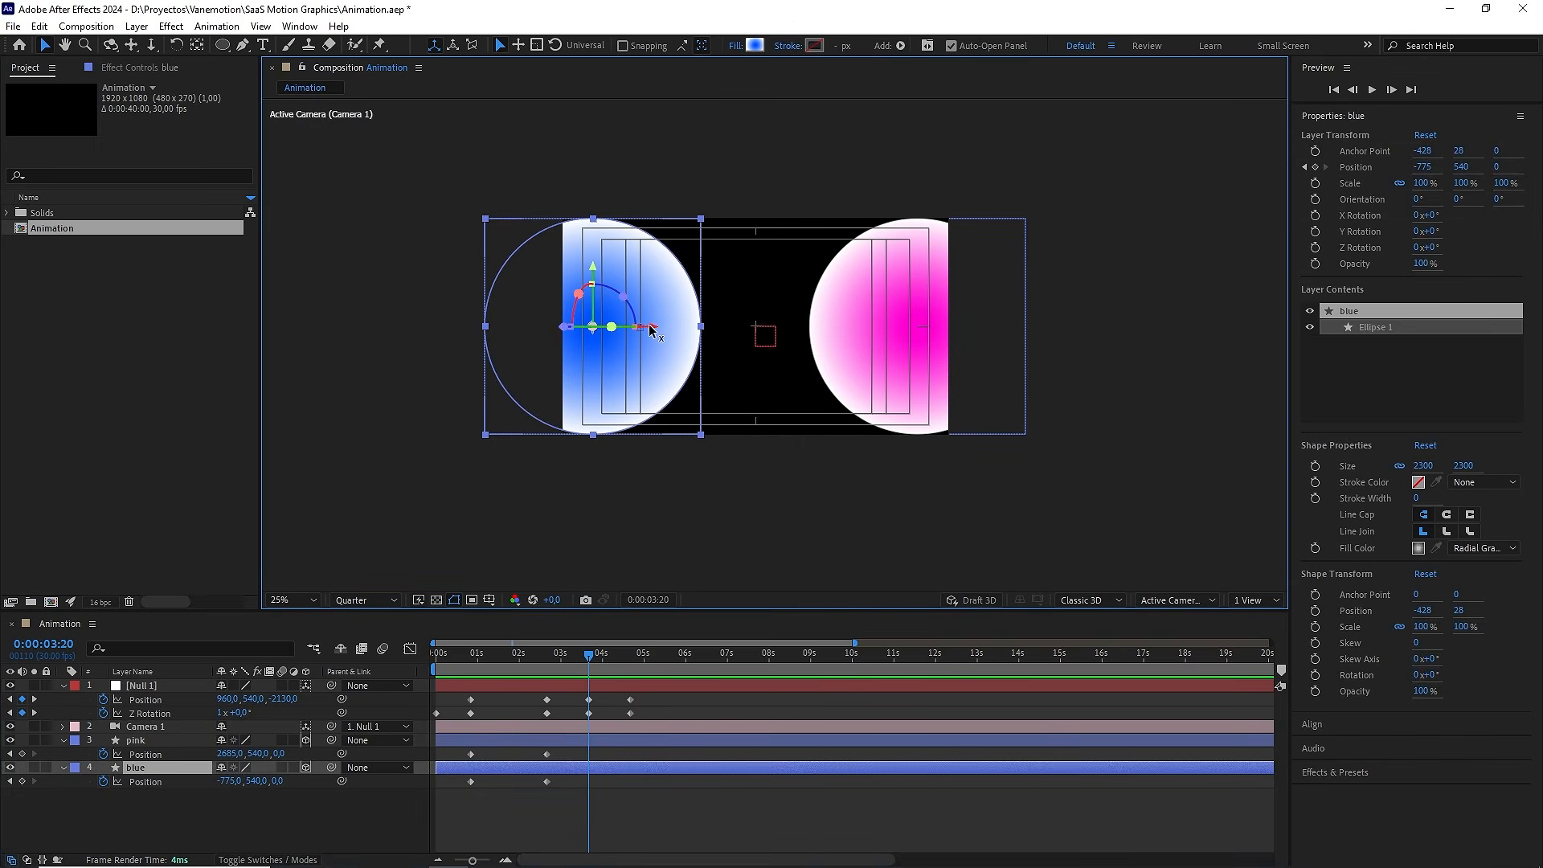
left_click_drag(597, 326, 750, 334)
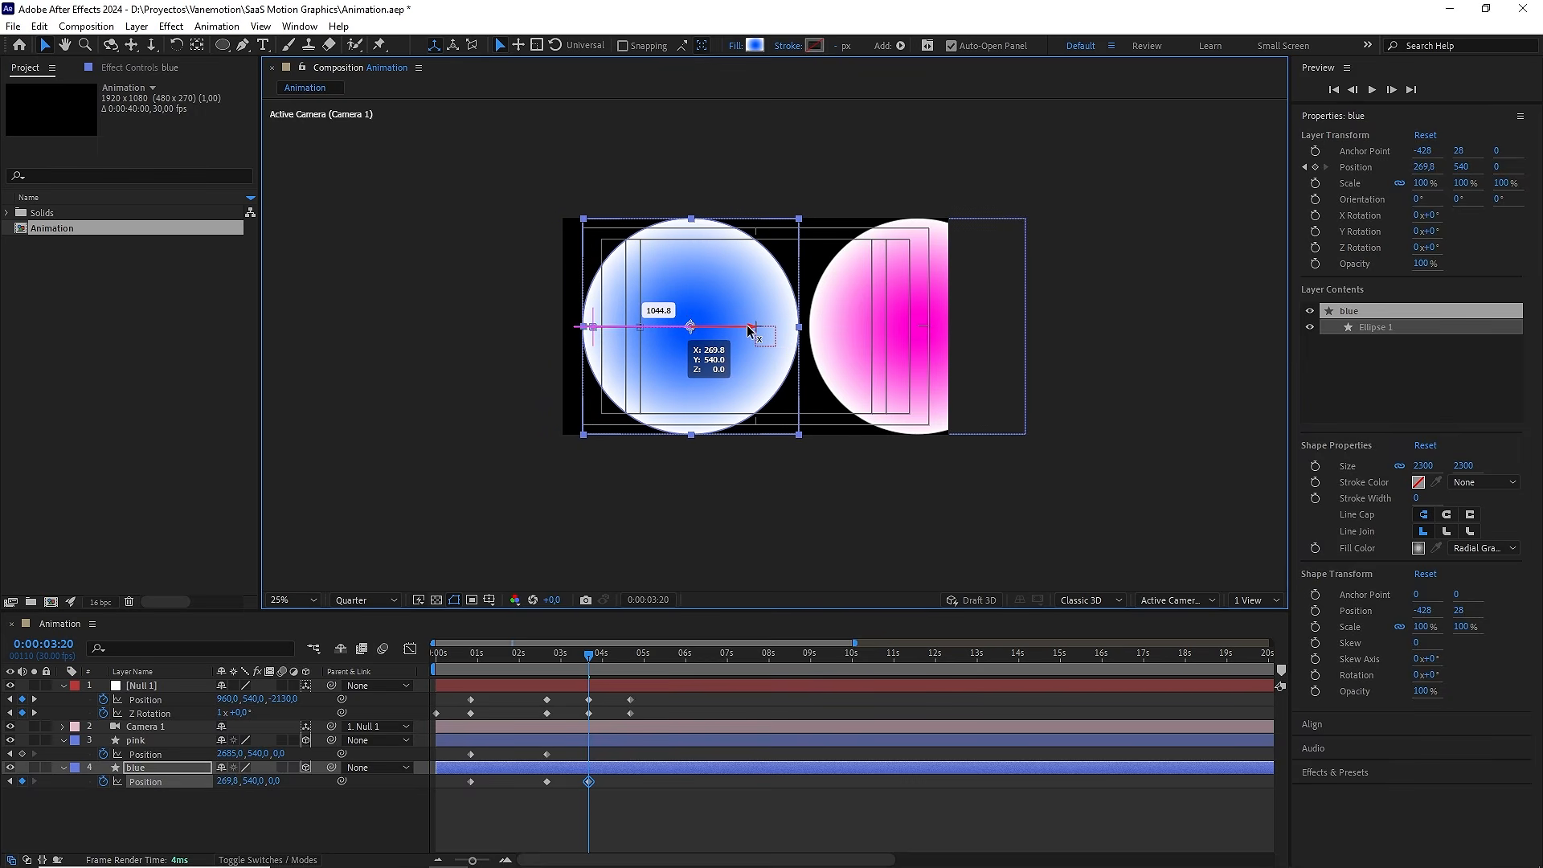
left_click(990, 331)
left_click_drag(978, 327, 882, 322)
key("period")
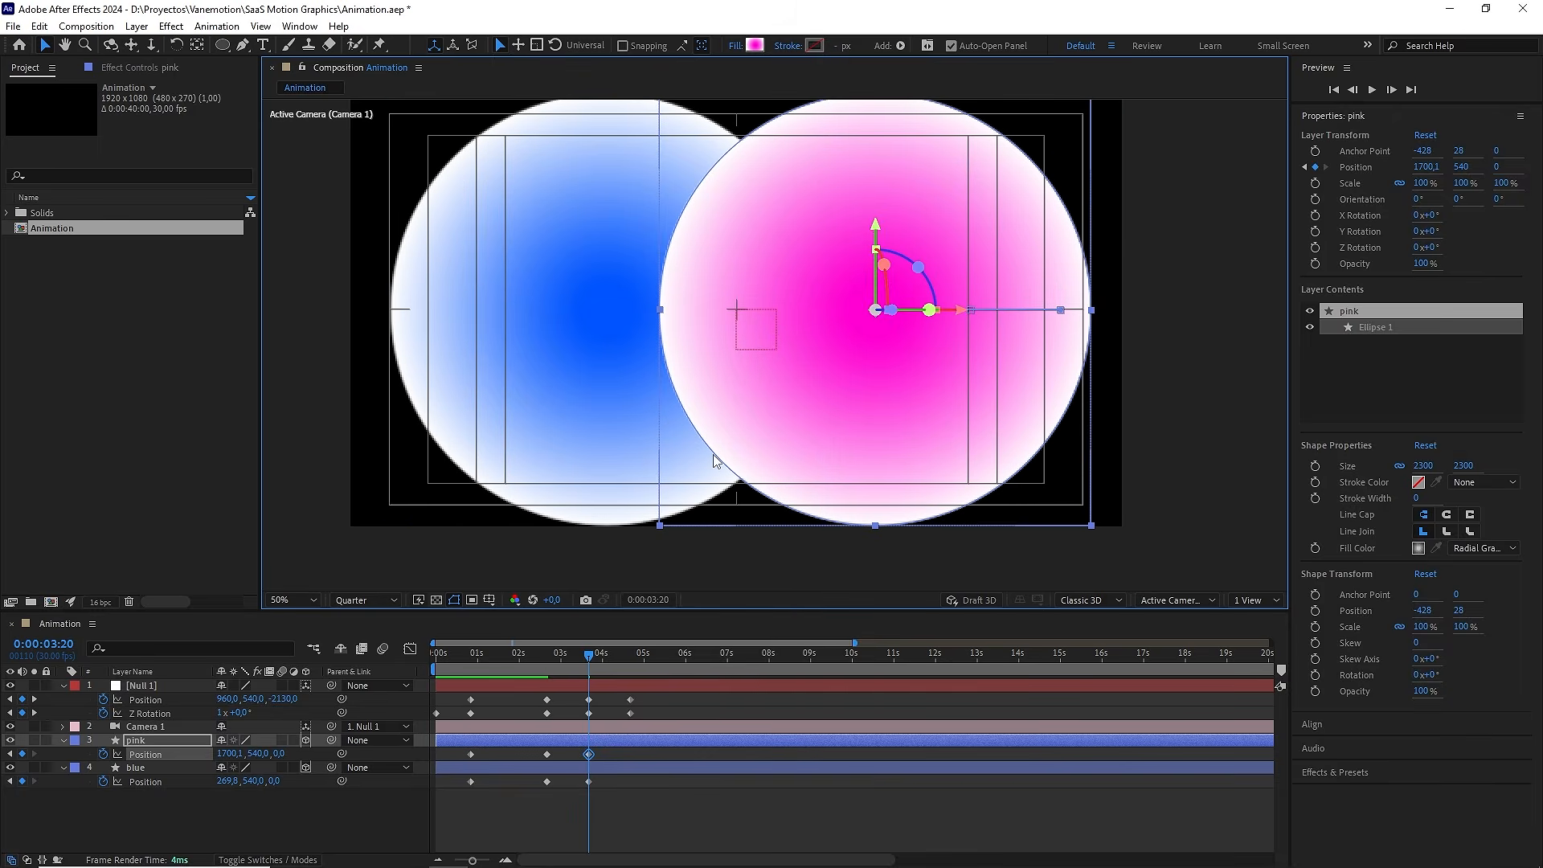
Set the X position at 0:00:03:20 to 1660 for the pink layer and 260 for the blue layer
left_click(228, 754)
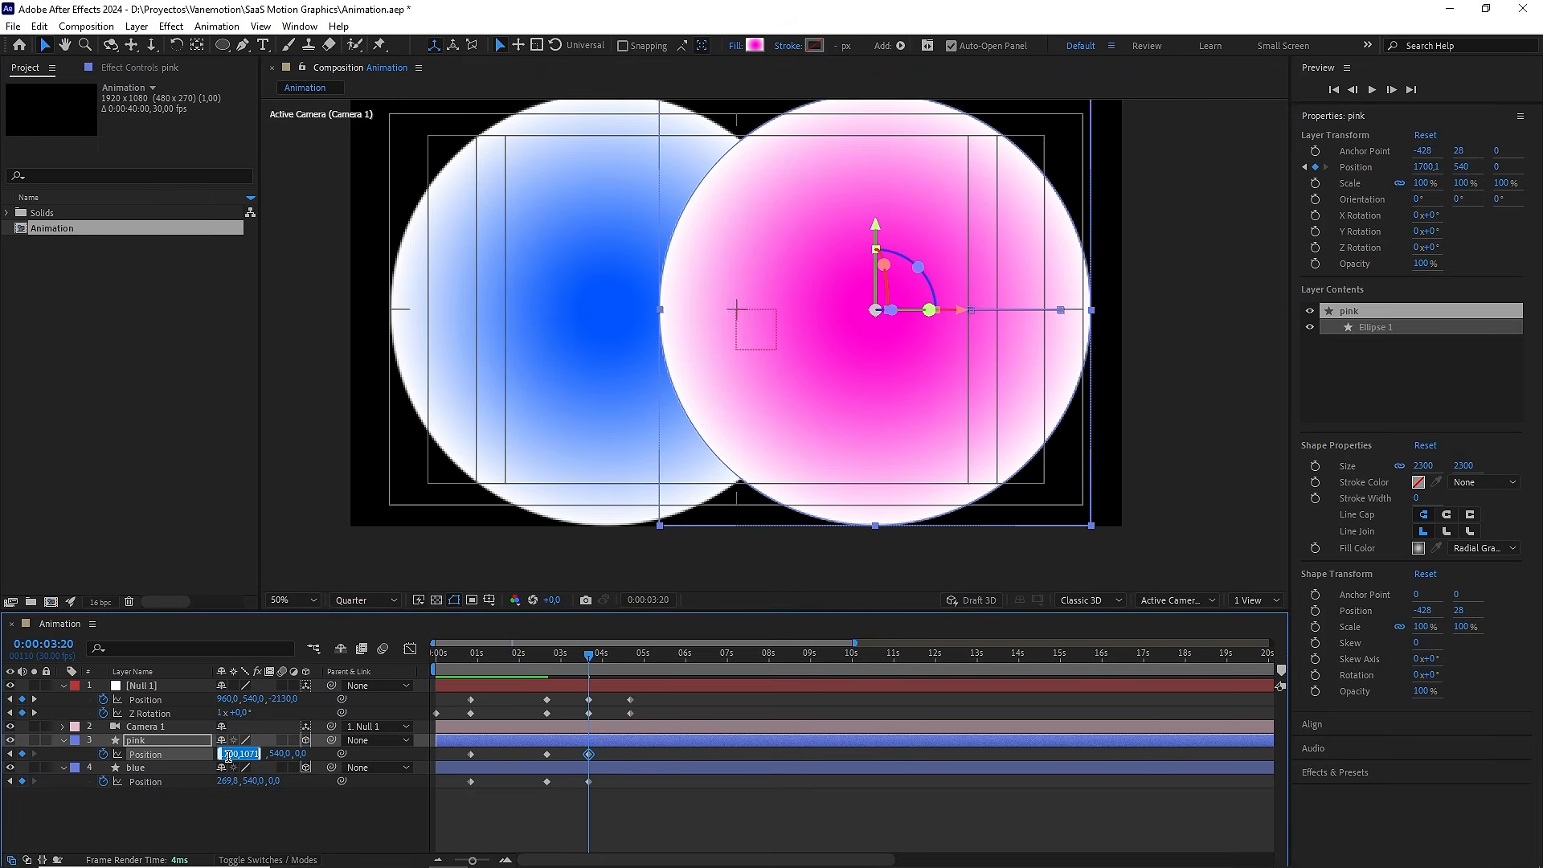
type("1660")
left_click(242, 832)
left_click(223, 781)
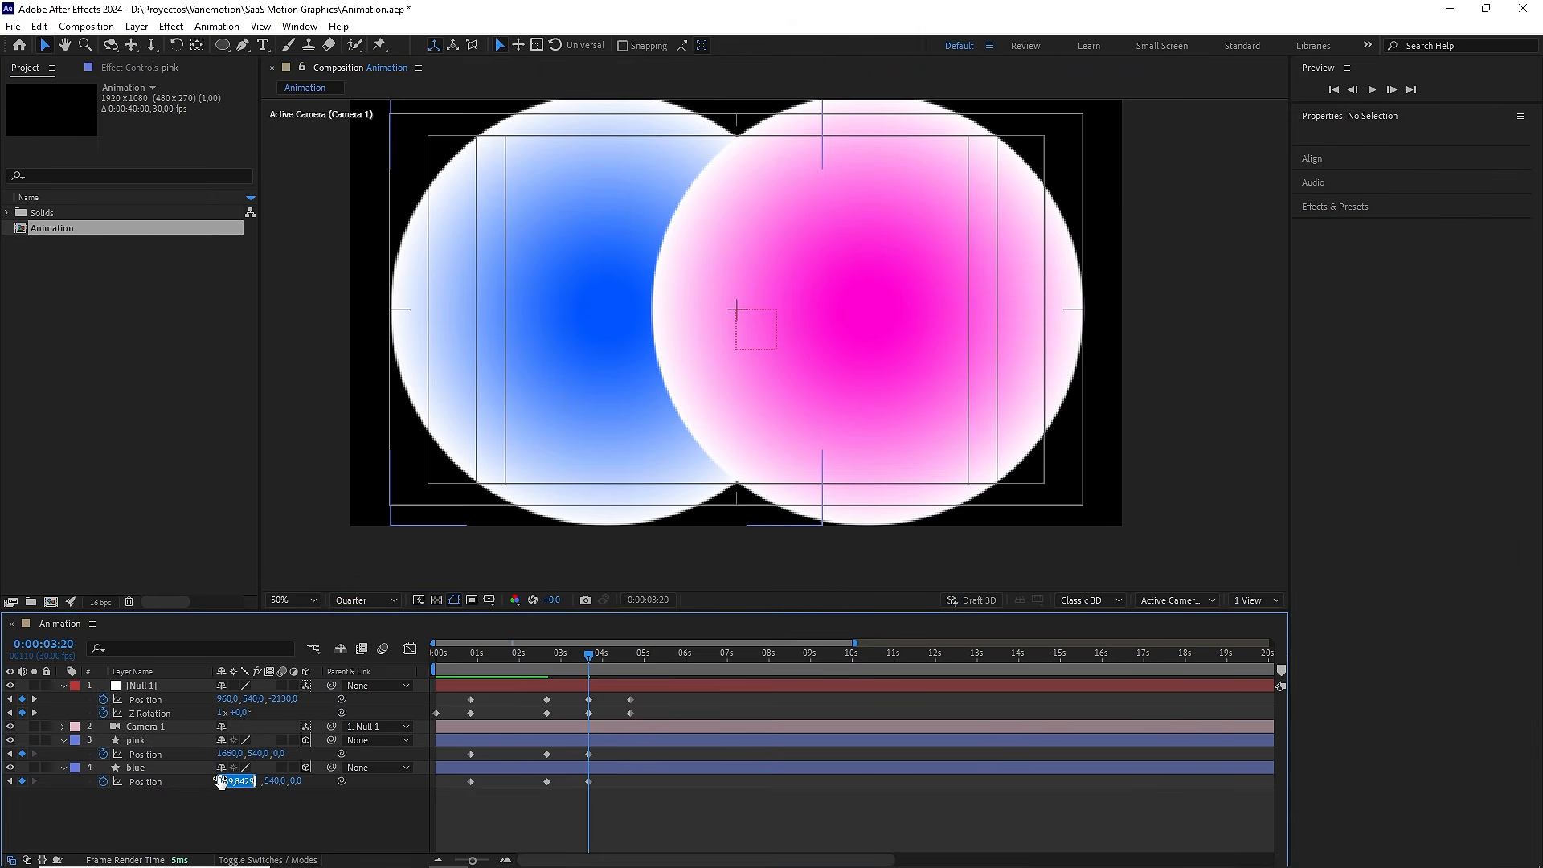
type("260")
left_click(253, 800)
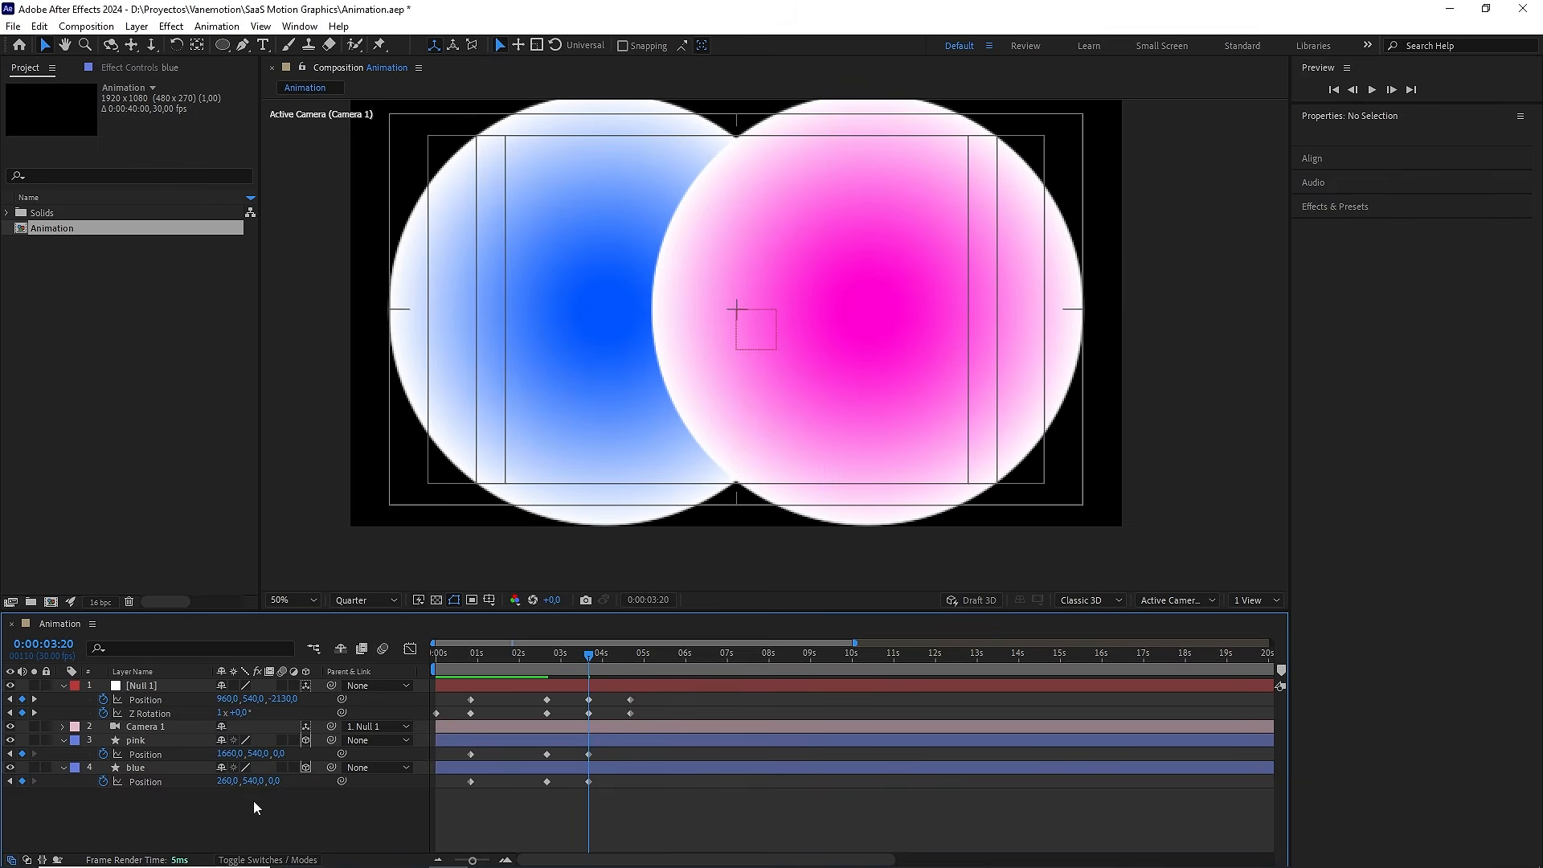
Preview the combined circle and camera animation
scroll(740, 342, "down", 2)
left_click(481, 657)
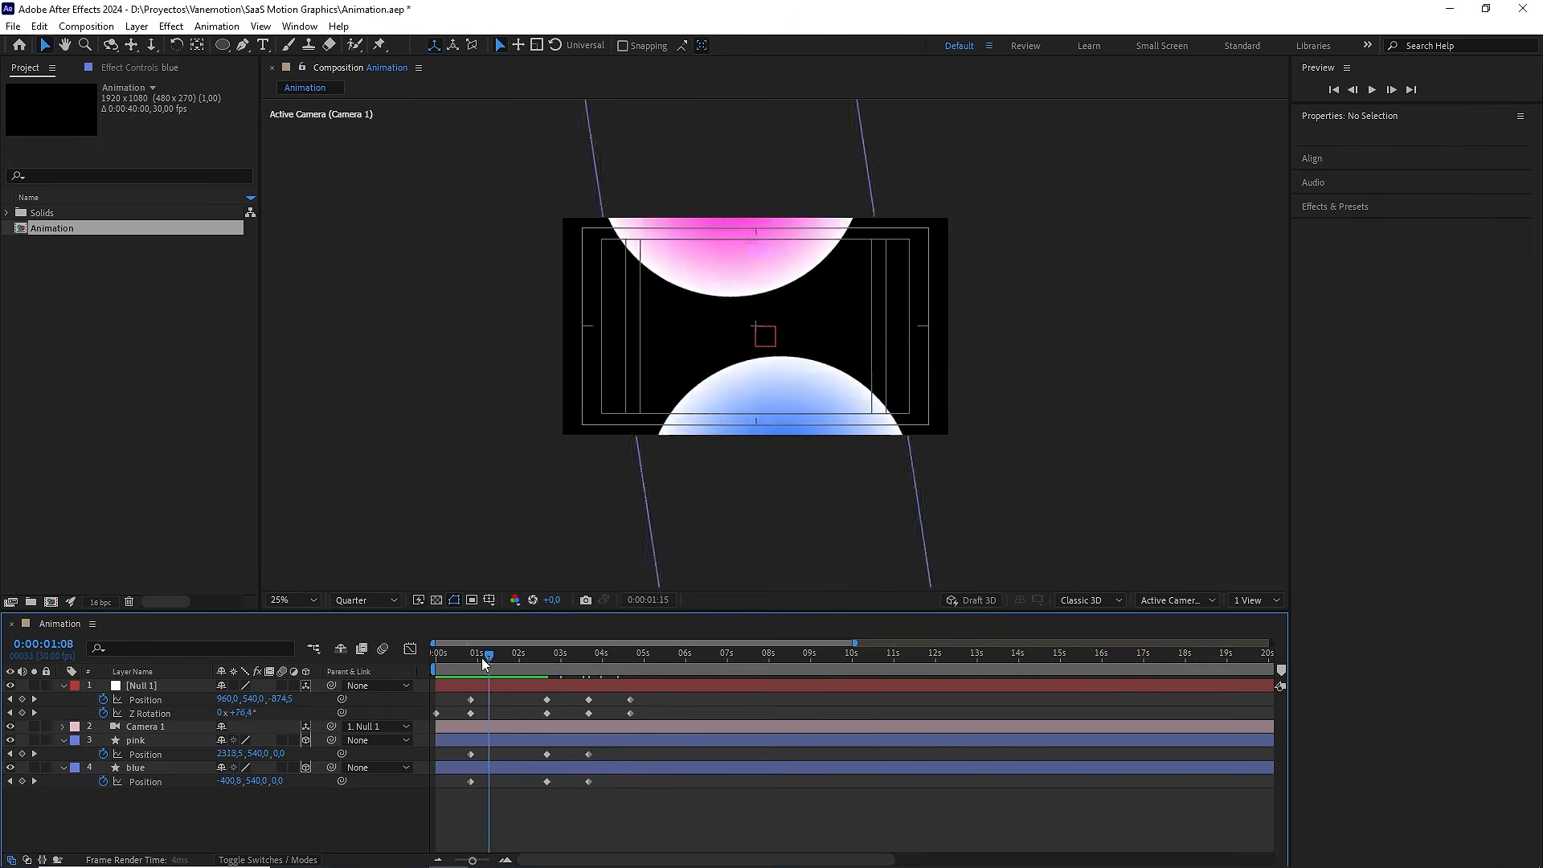
key("space")
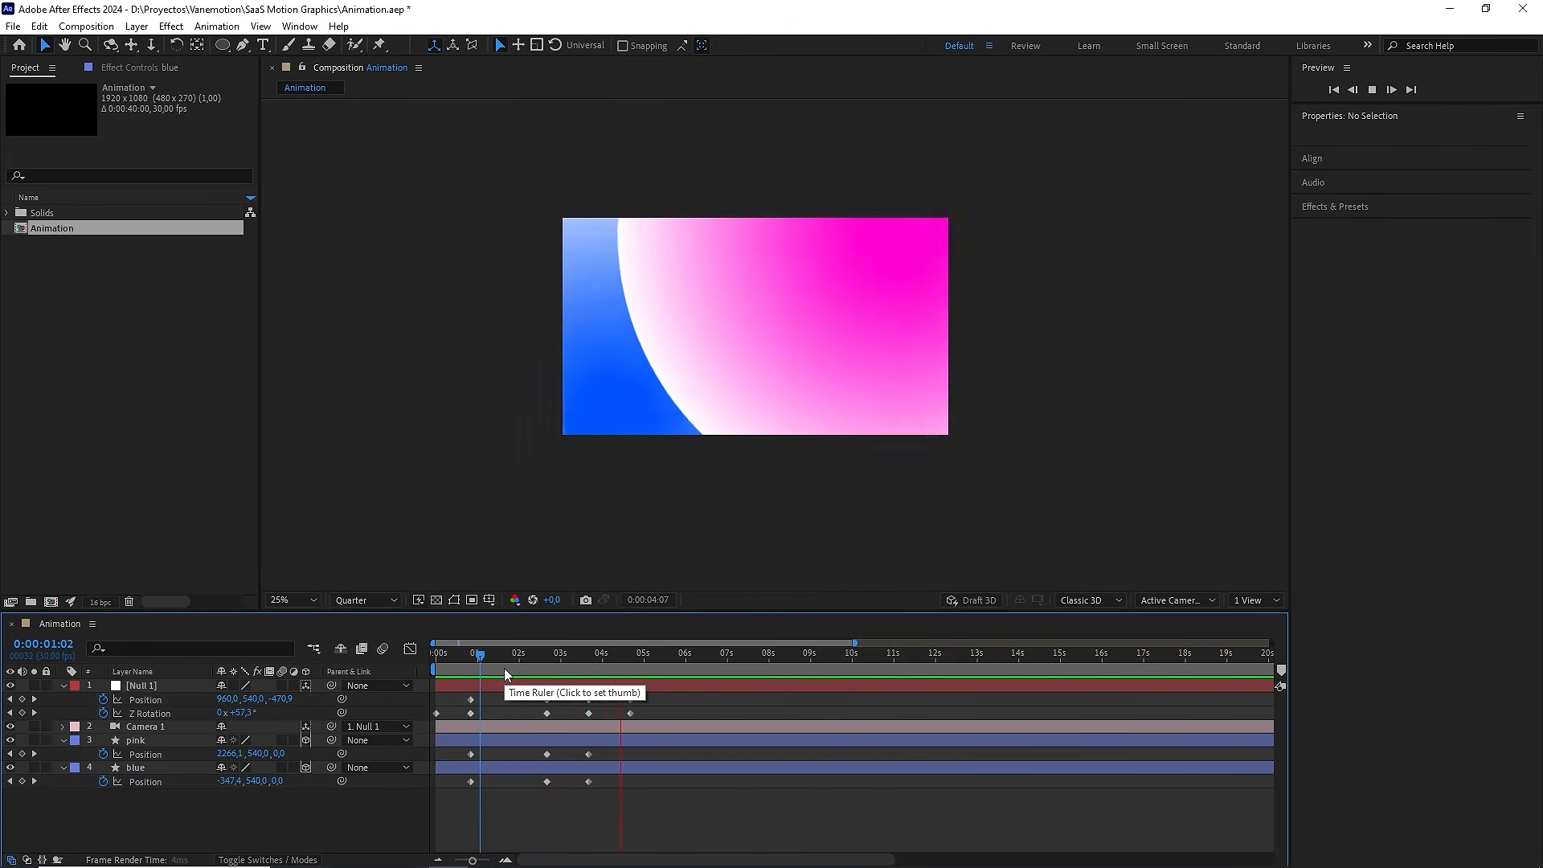
Apply Easy Ease to all keyframes of the null, pink and blue layers
left_click(609, 669)
left_click_drag(672, 692, 389, 785)
key("F9")
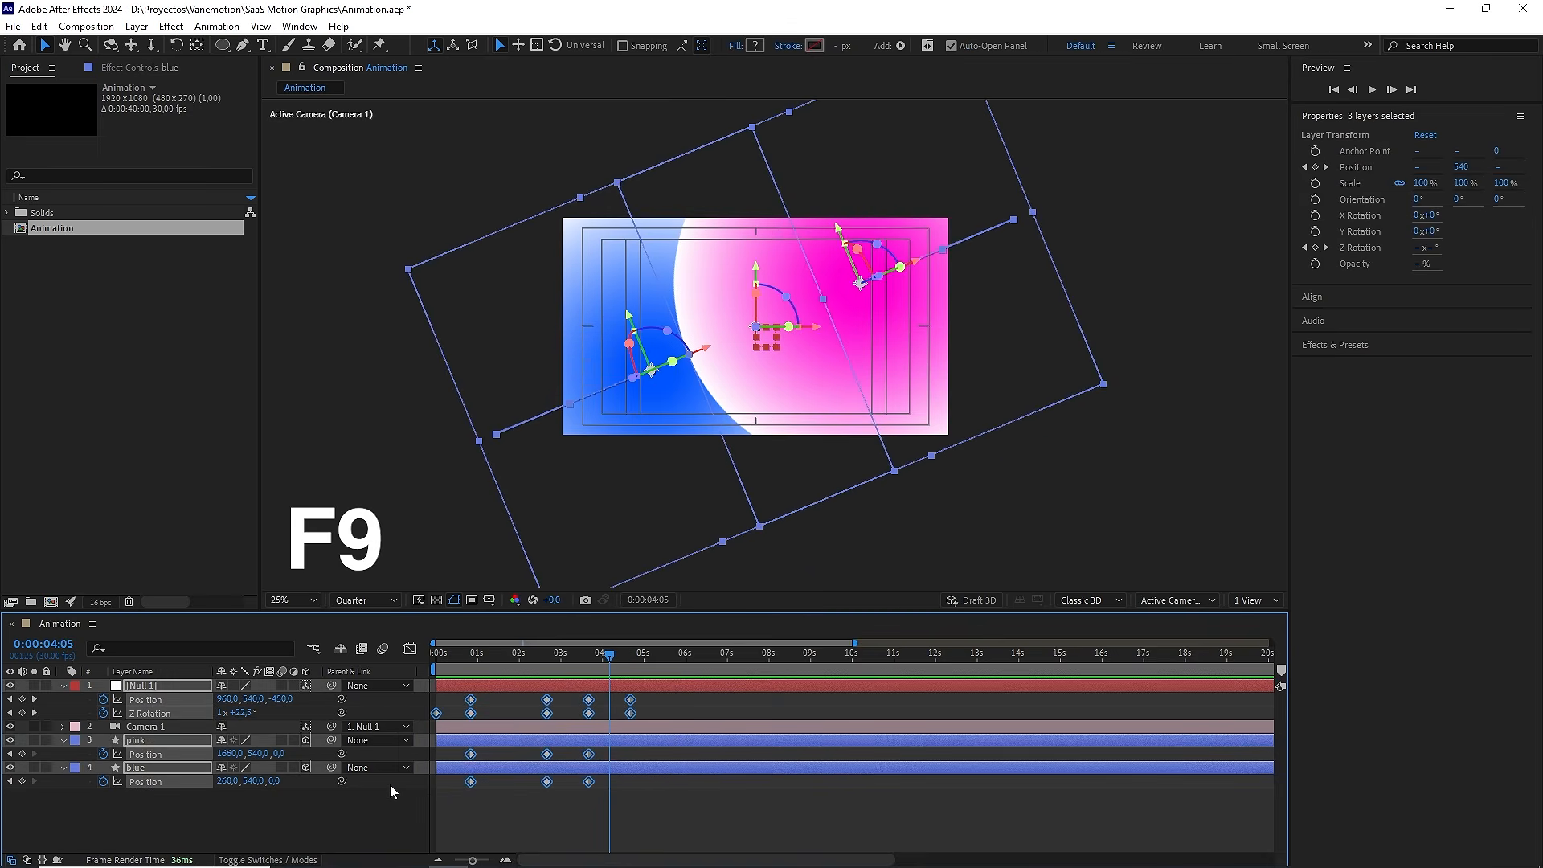
Set the incoming and outgoing velocity influence of all the null's Z Rotation keyframes to 70%
left_click_drag(656, 716, 428, 730)
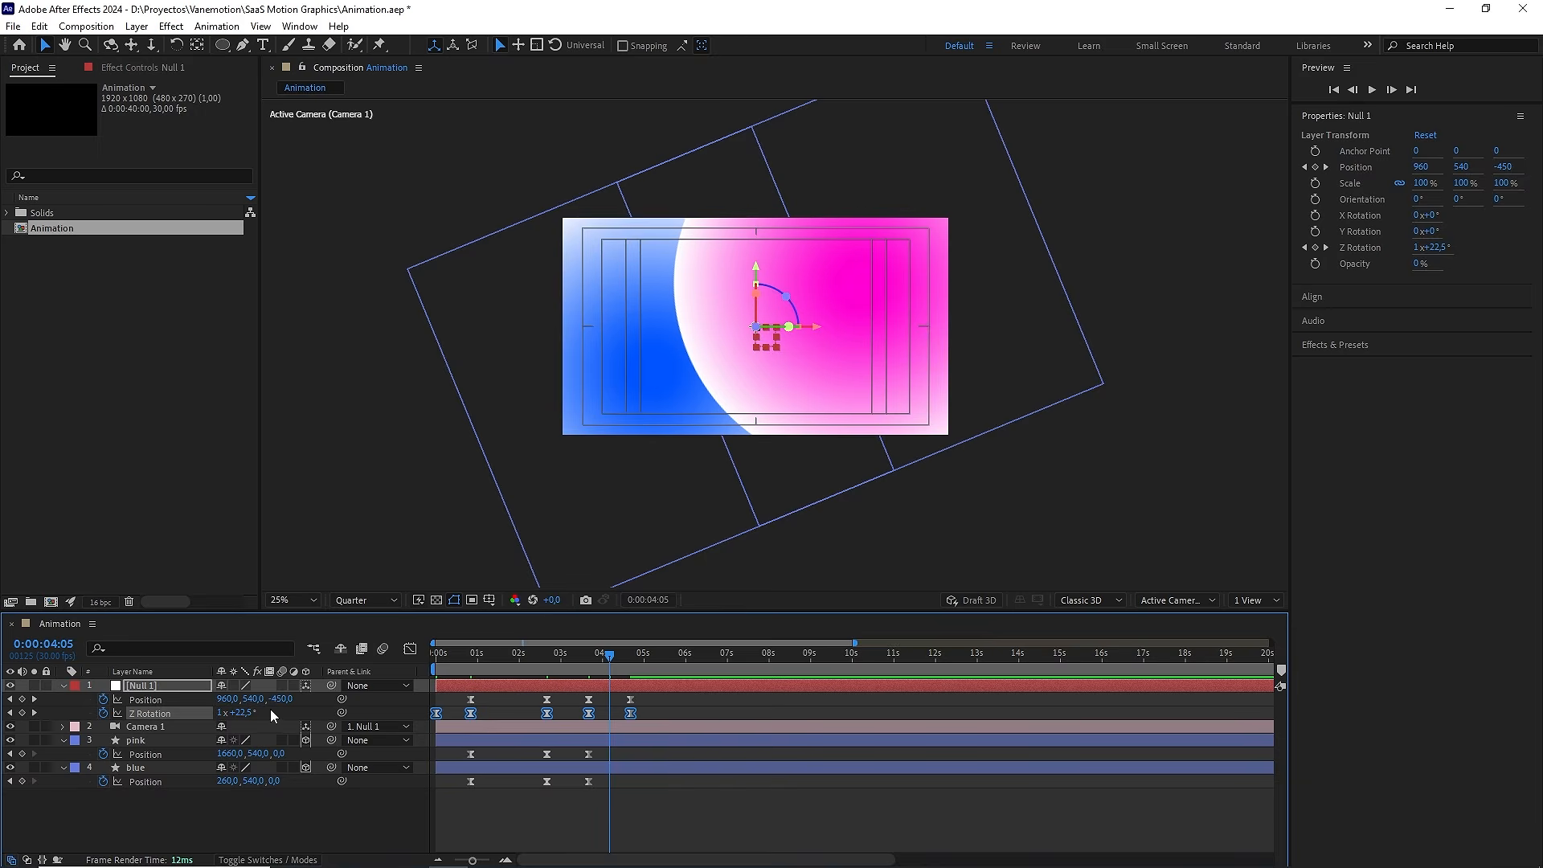
right_click(470, 712)
left_click(534, 687)
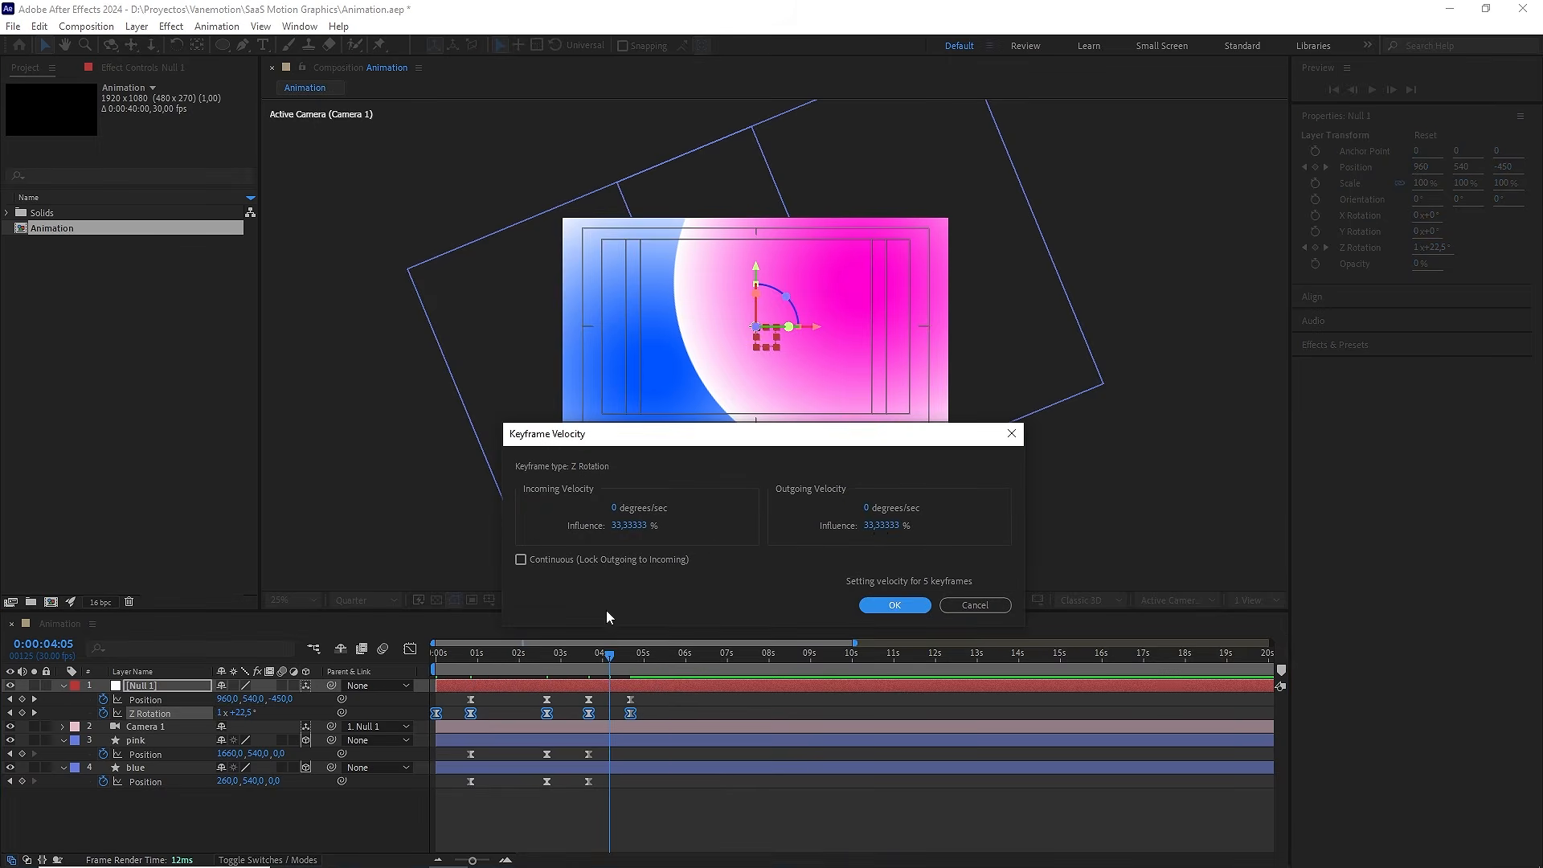
left_click(880, 533)
type("70")
left_click(673, 533)
type("7")
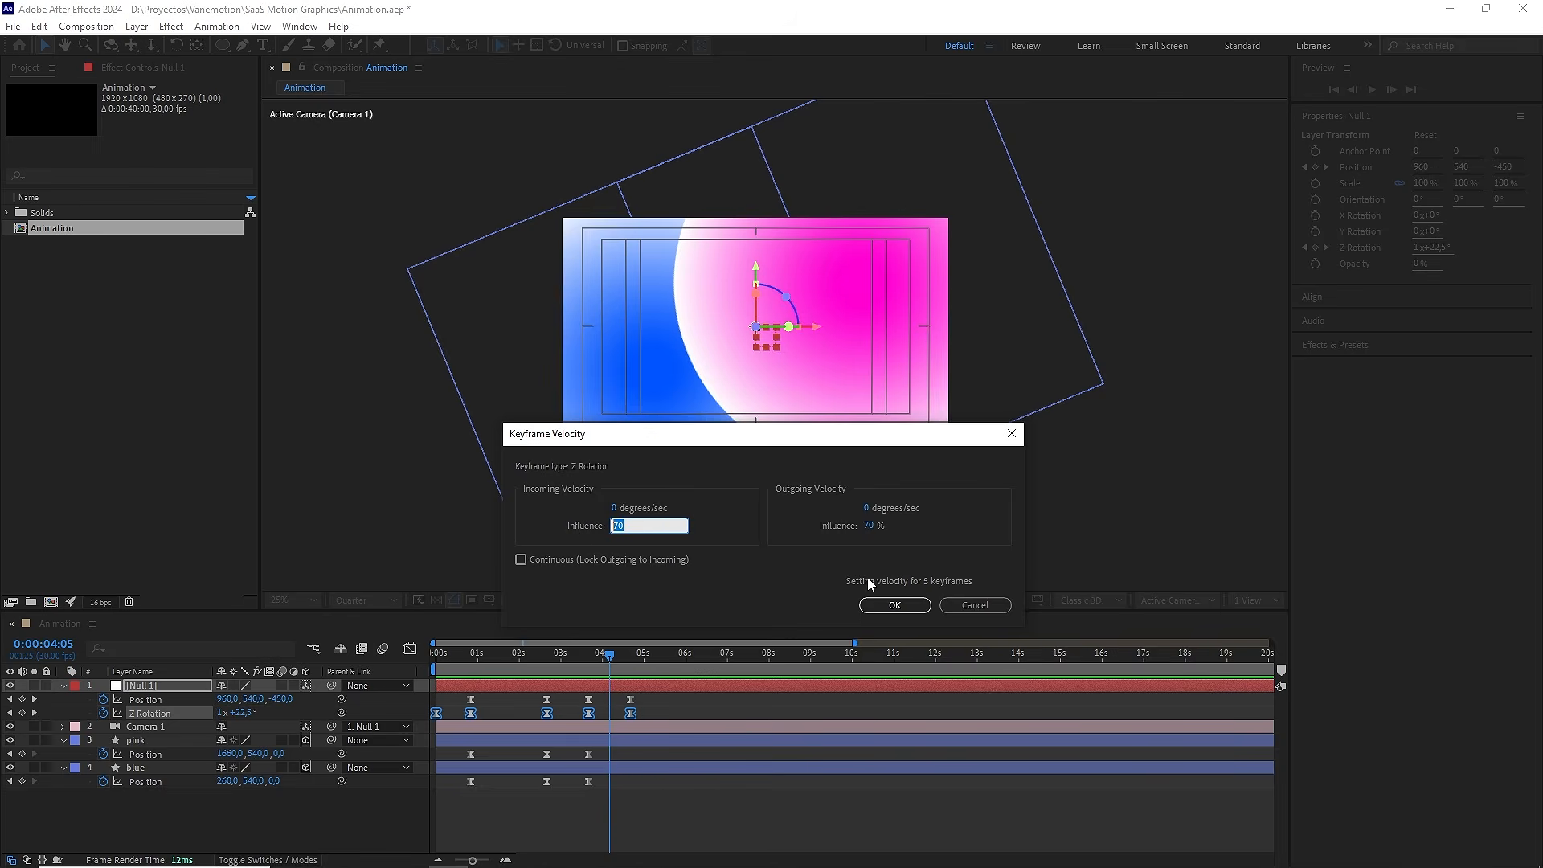
left_click(895, 604)
Set the incoming and outgoing velocity influence of all the null's Position keyframes to 70%
left_click_drag(661, 703, 452, 695)
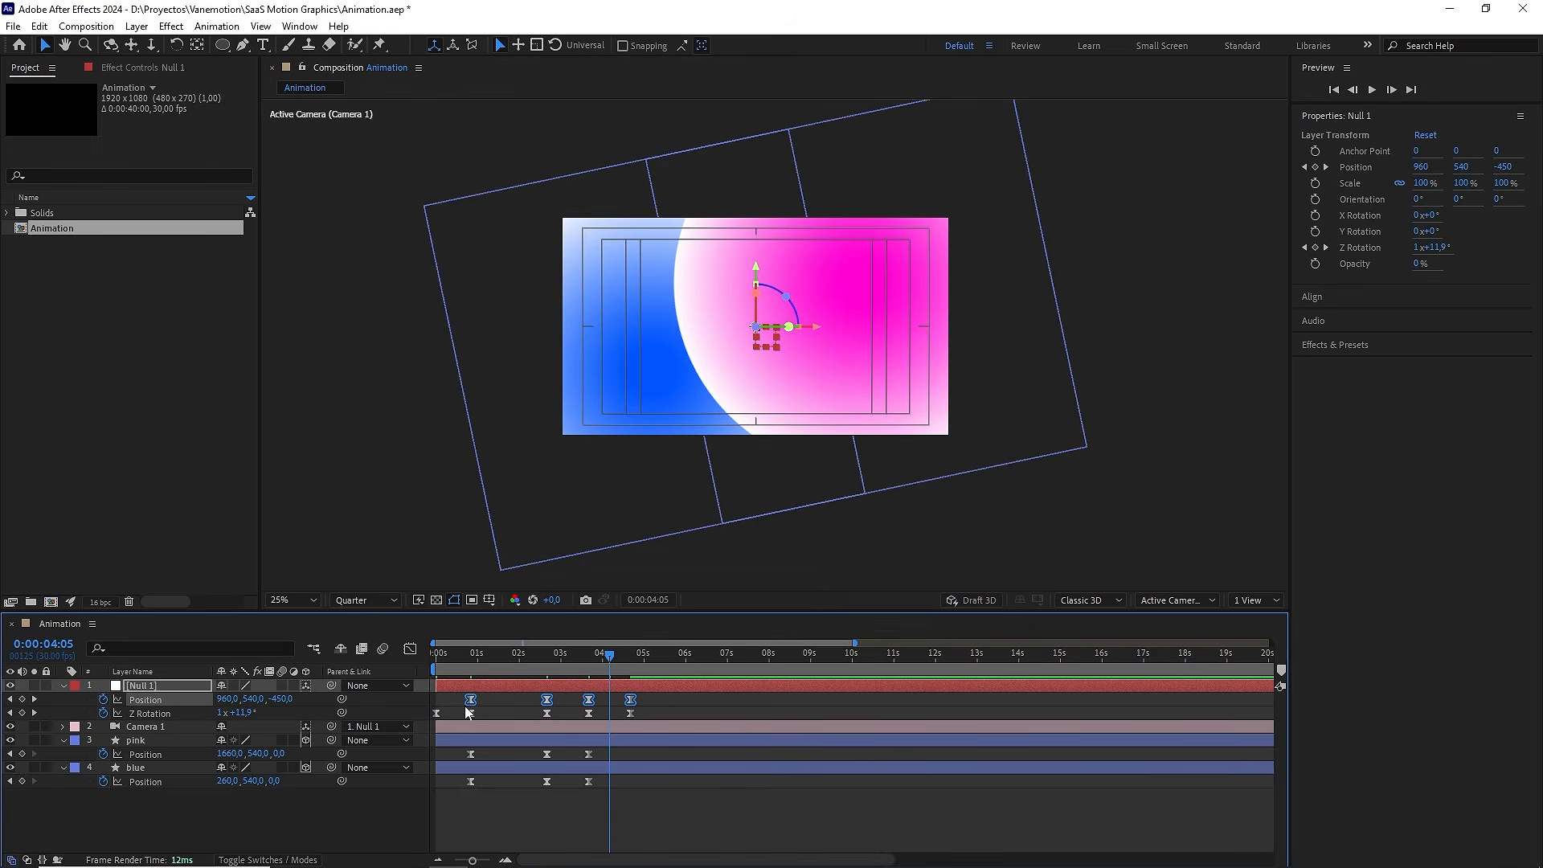
right_click(471, 704)
left_click(530, 761)
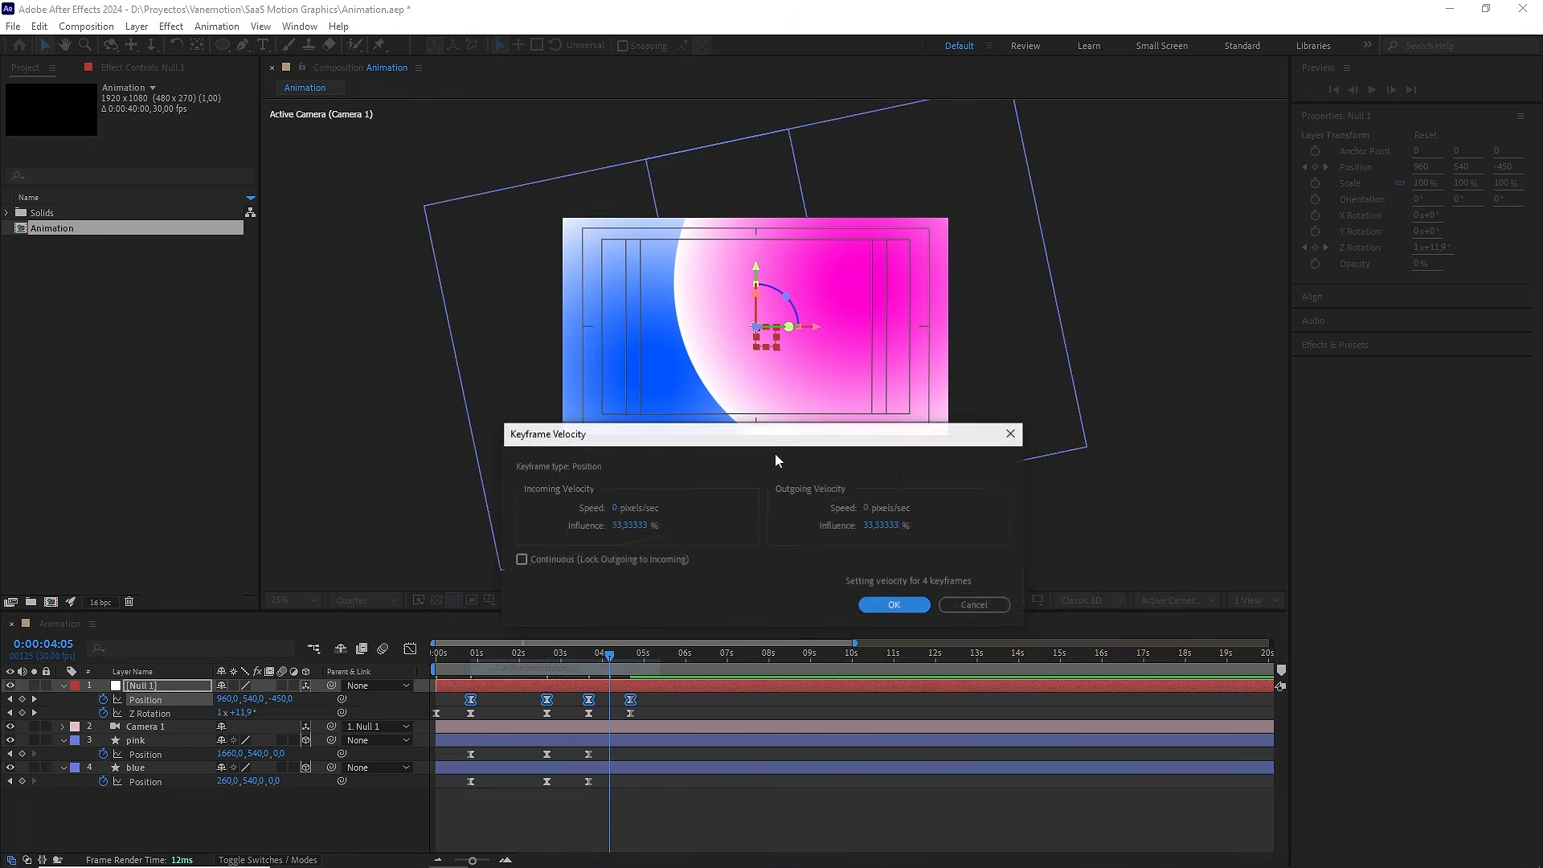
left_click(887, 525)
type("70")
left_click(629, 525)
type("70")
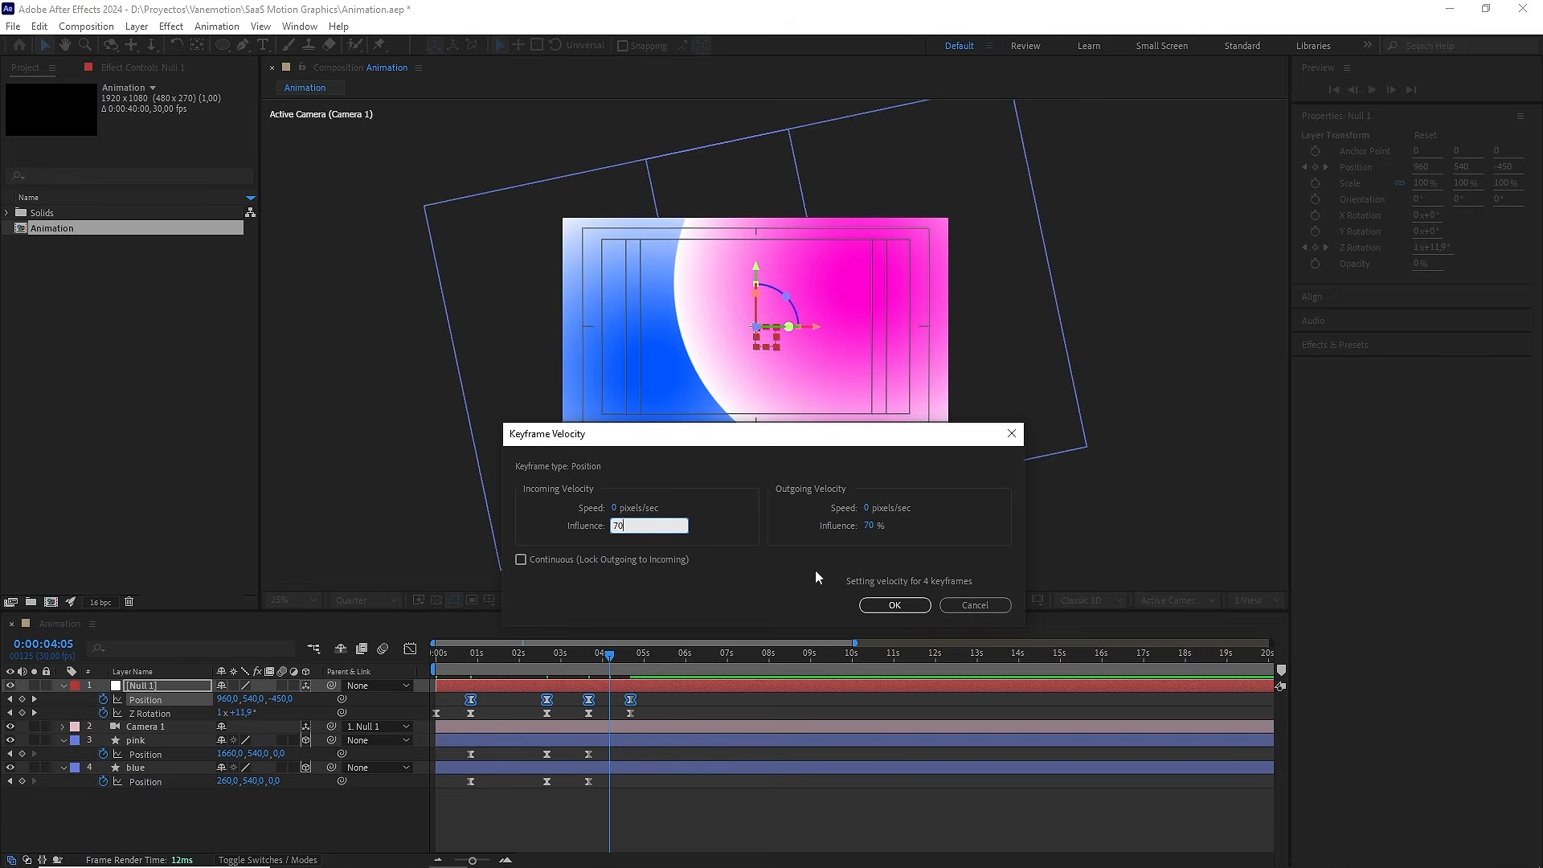
left_click(913, 609)
Set the incoming and outgoing velocity influence of the pink and blue layers' Position keyframes to 70%
left_click_drag(651, 808, 456, 752)
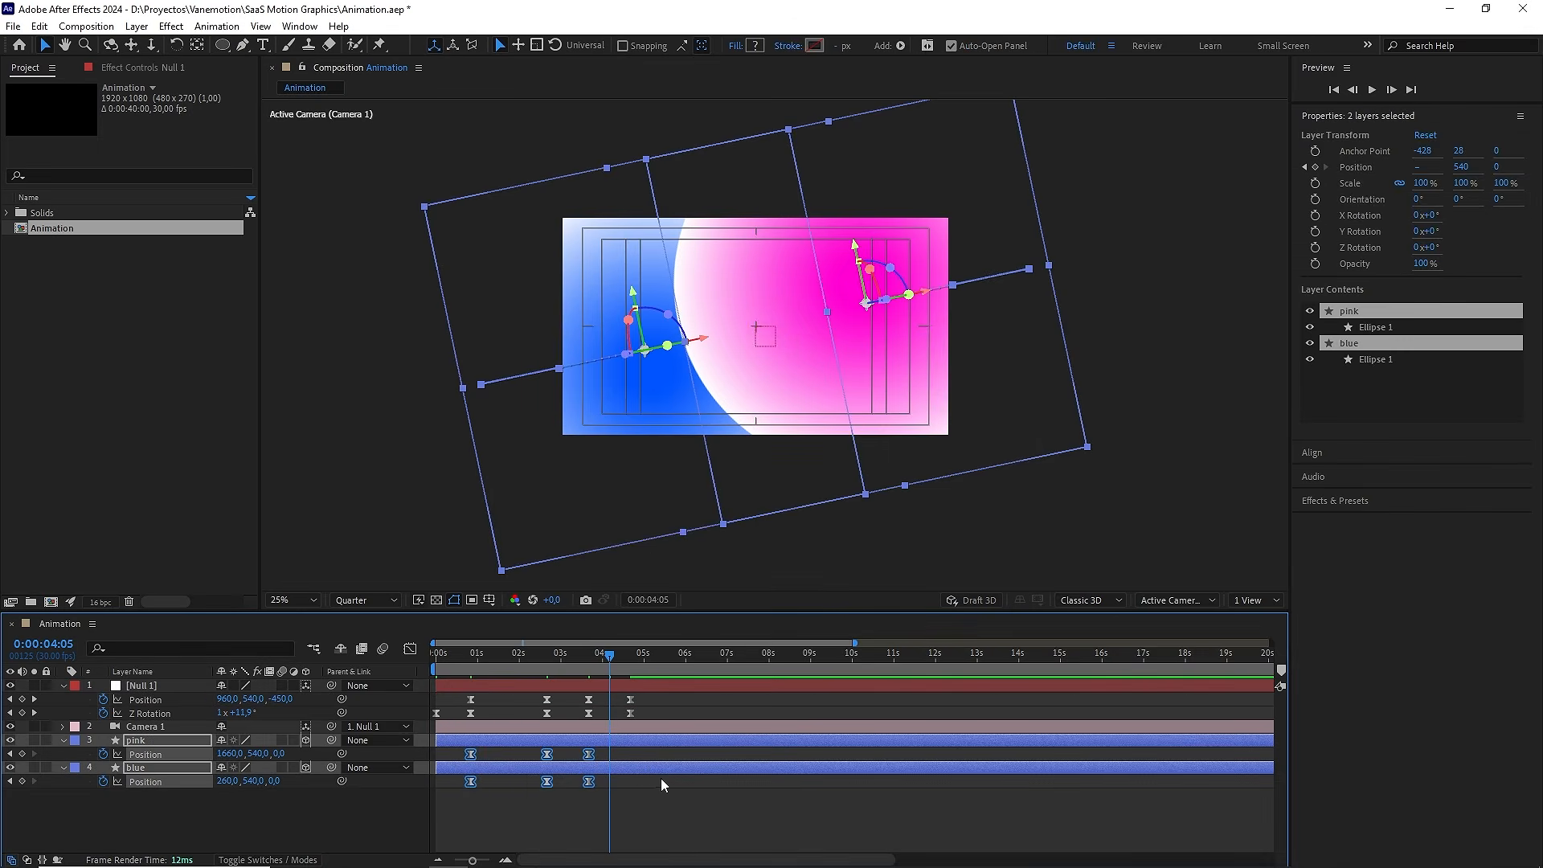
right_click(470, 755)
left_click(545, 727)
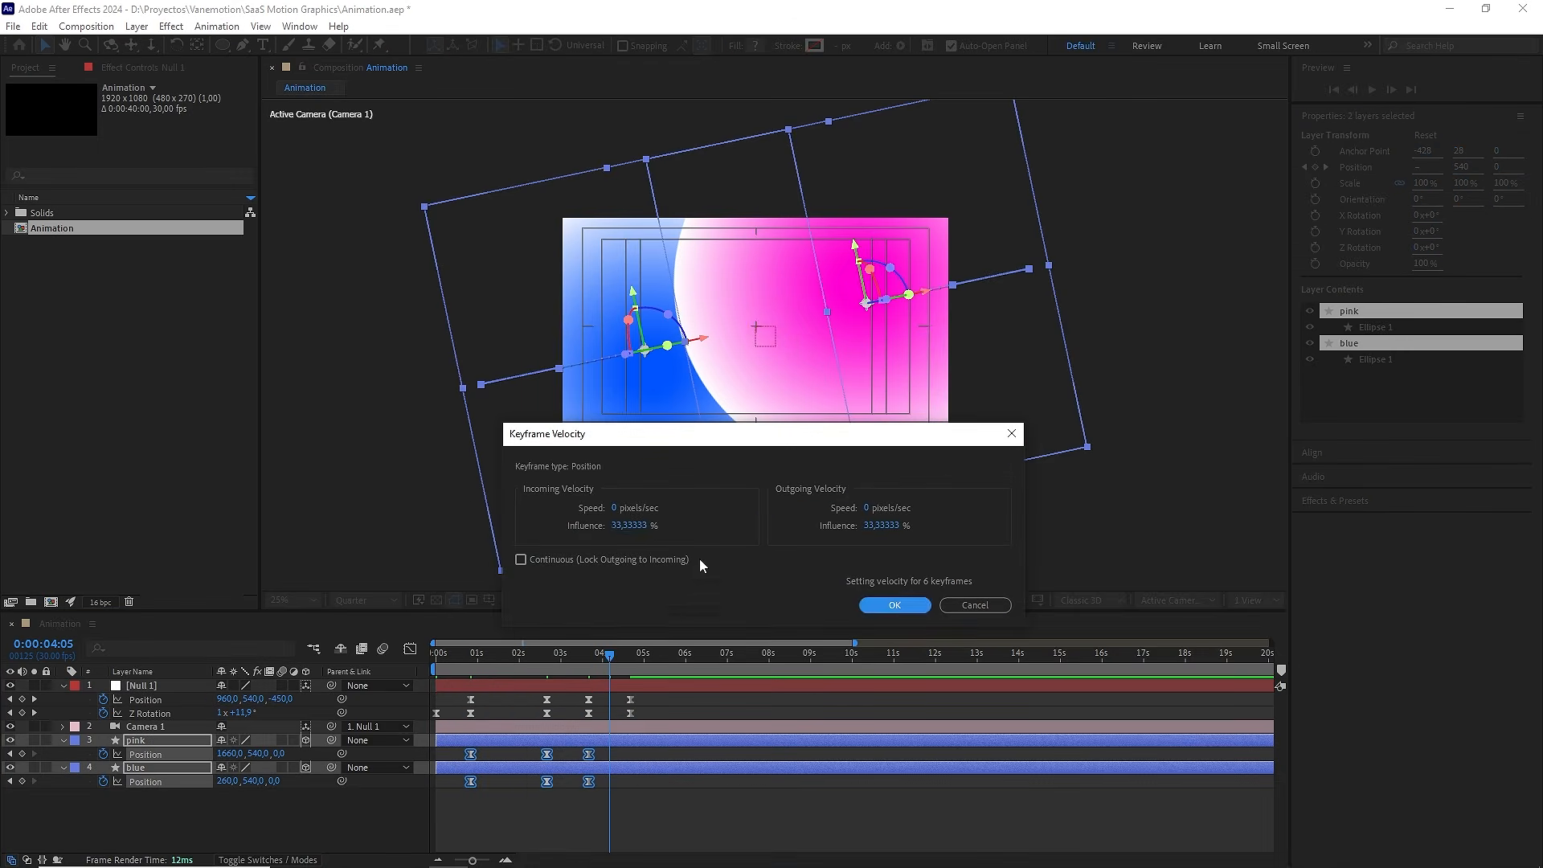
double_click(647, 526)
type("70")
left_click(884, 526)
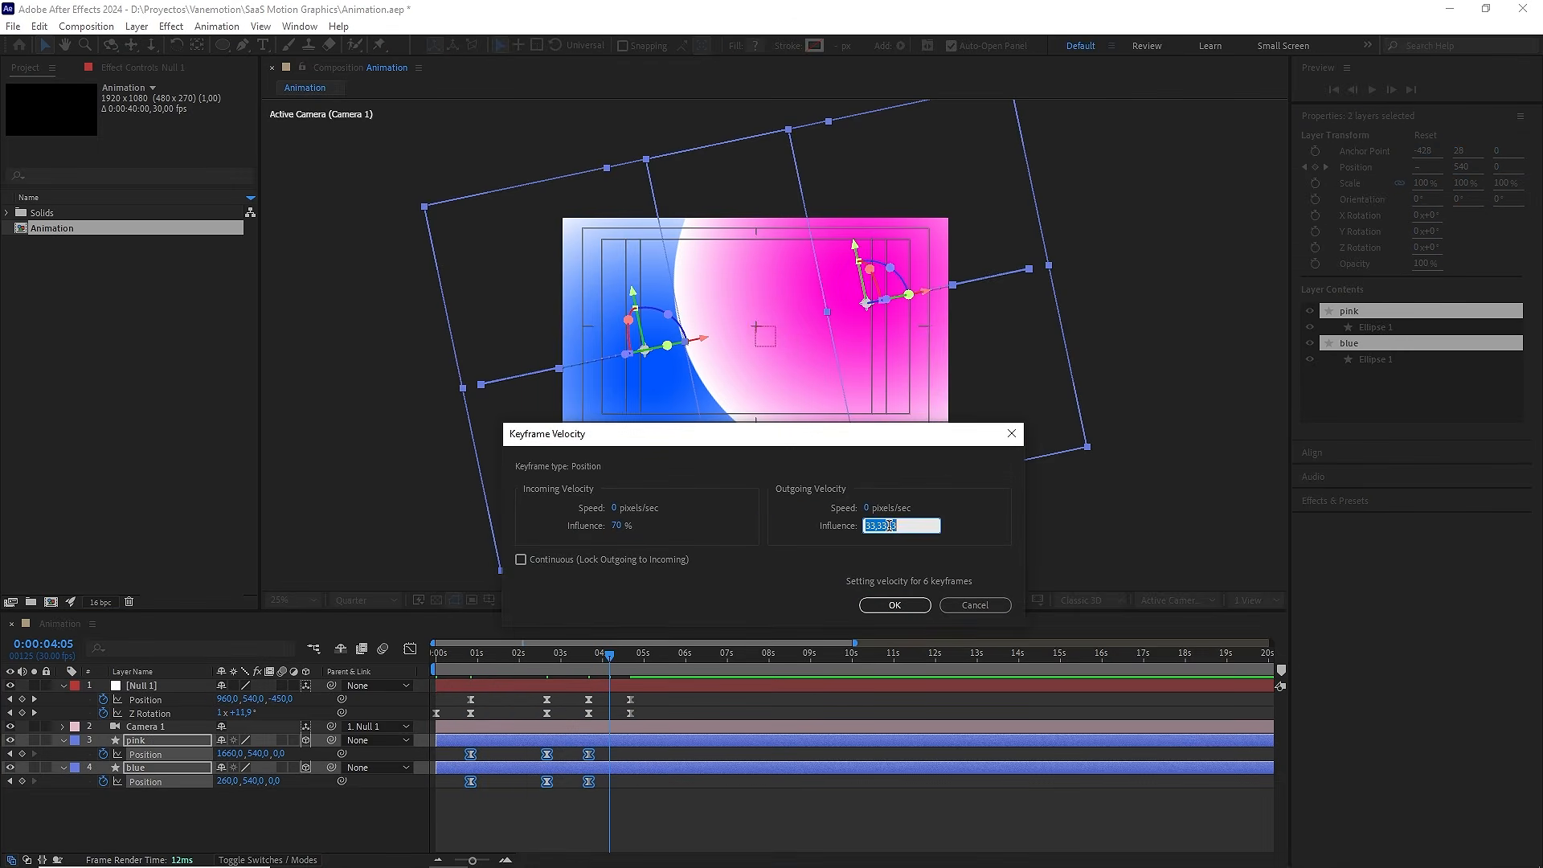
type("70")
left_click(895, 604)
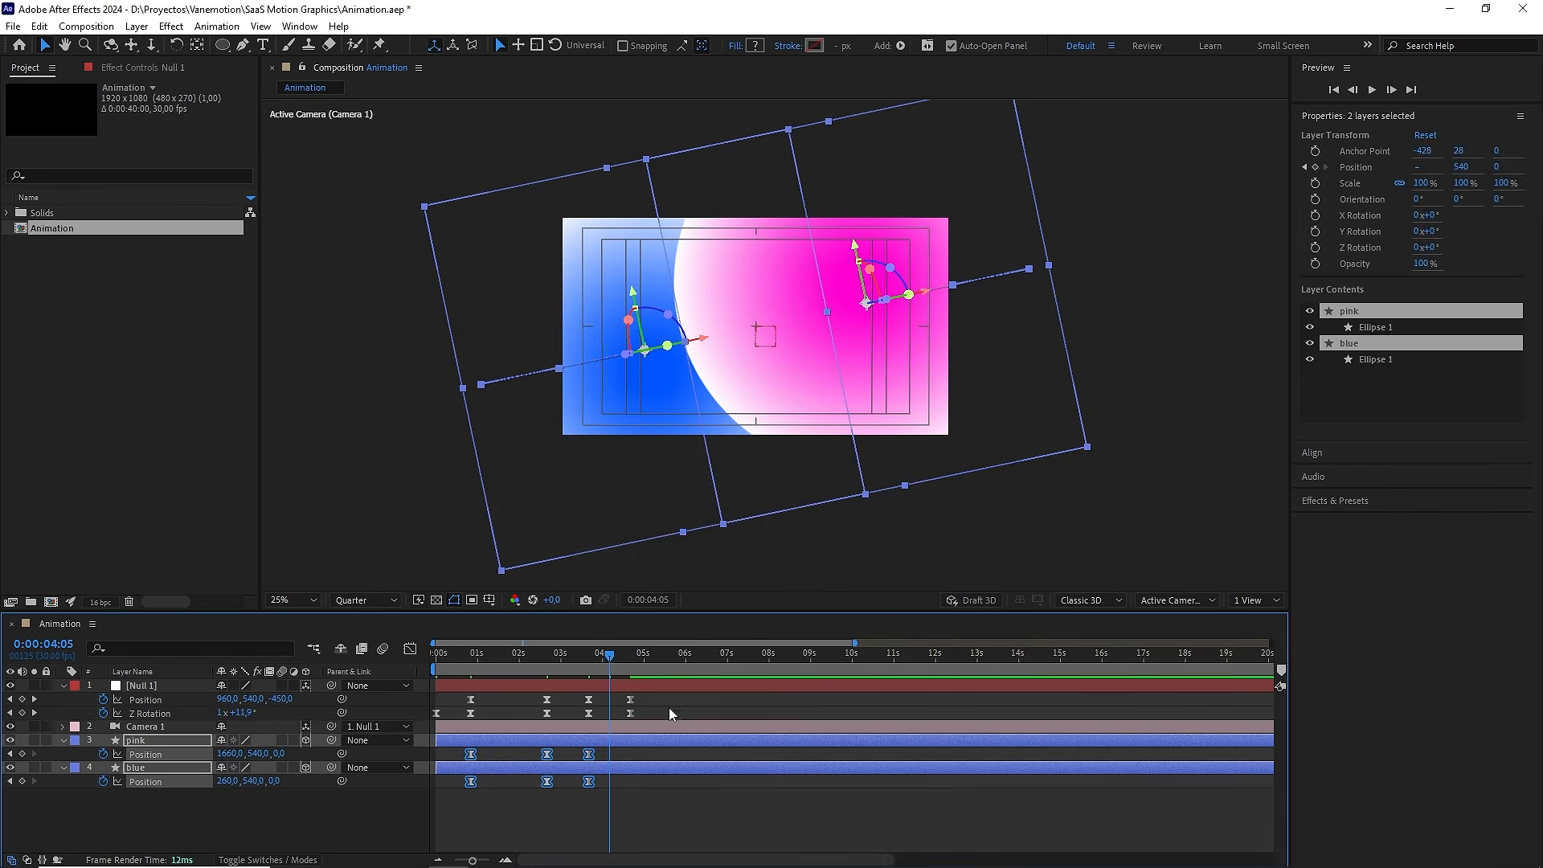
Examine the null's Z Rotation speed curve across all its keyframes in the Graph Editor and check the graph type
left_click_drag(655, 710, 417, 722)
left_click(410, 649)
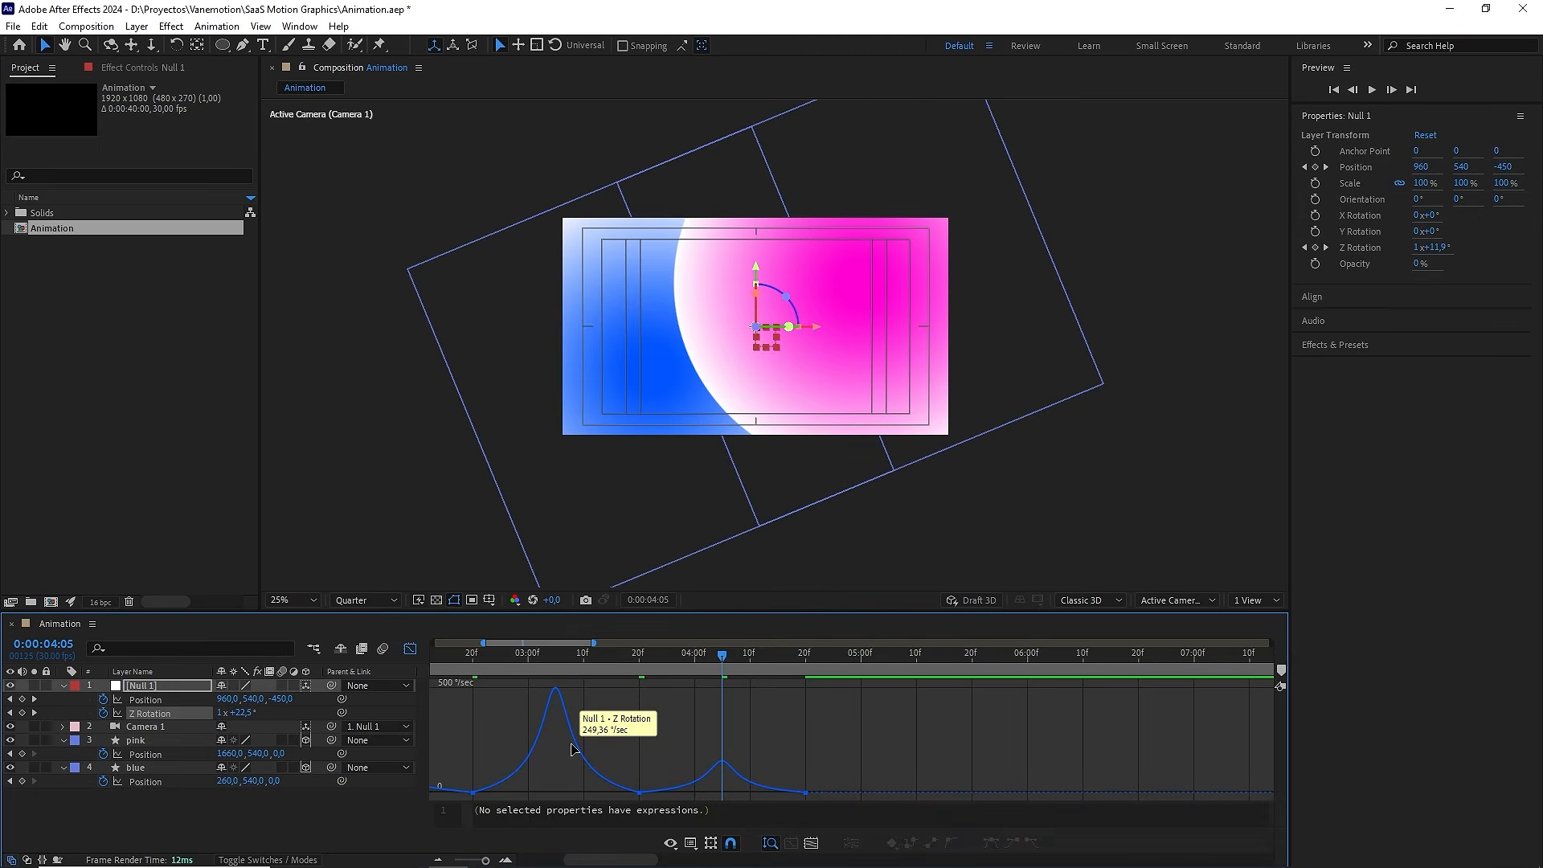
left_click_drag(801, 739, 815, 739)
key("minus")
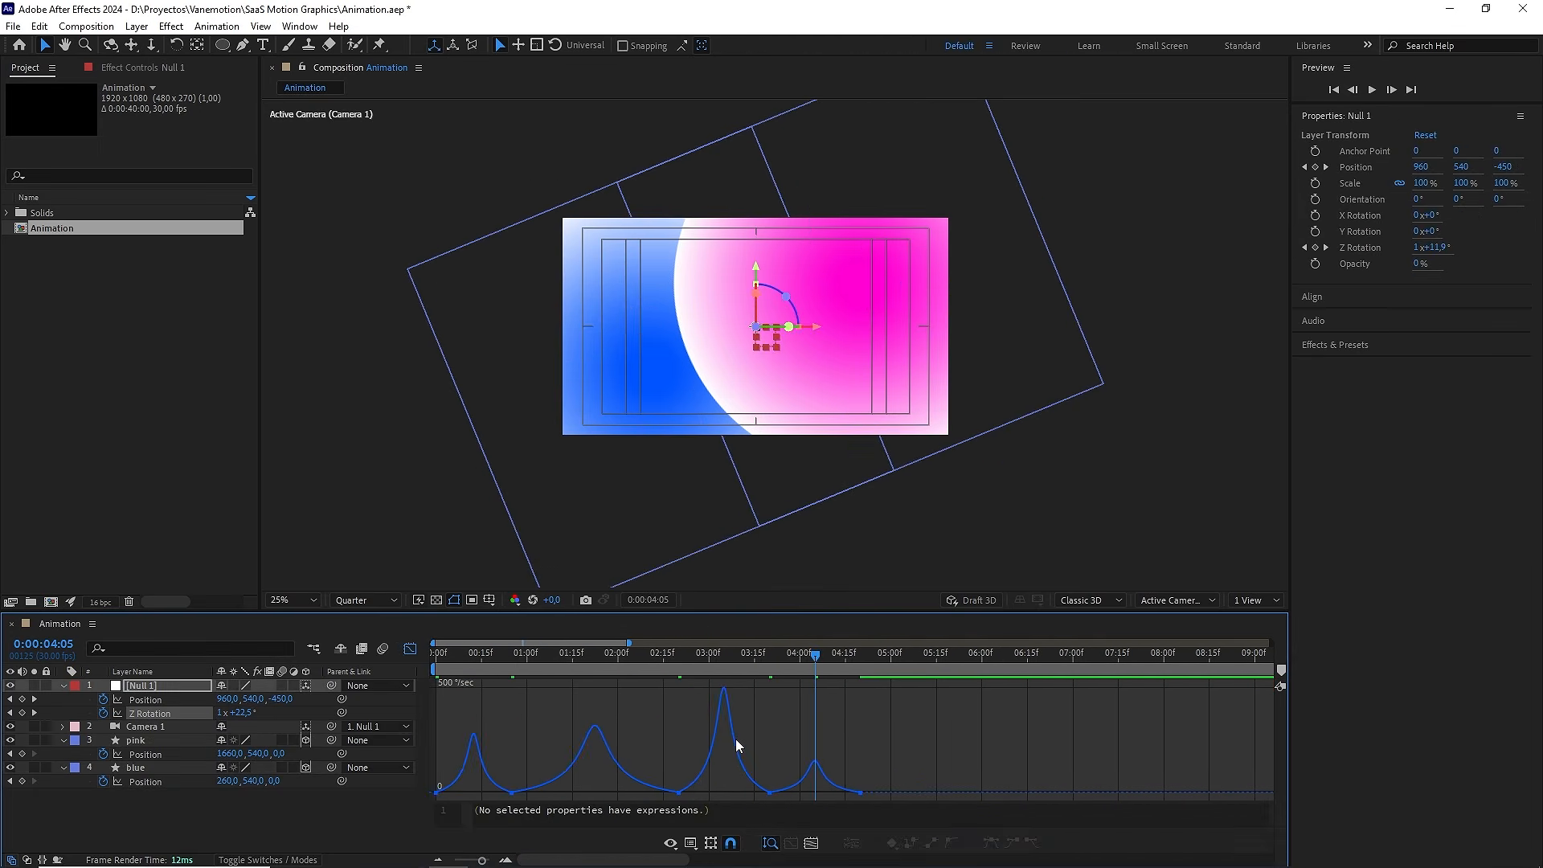
left_click(691, 844)
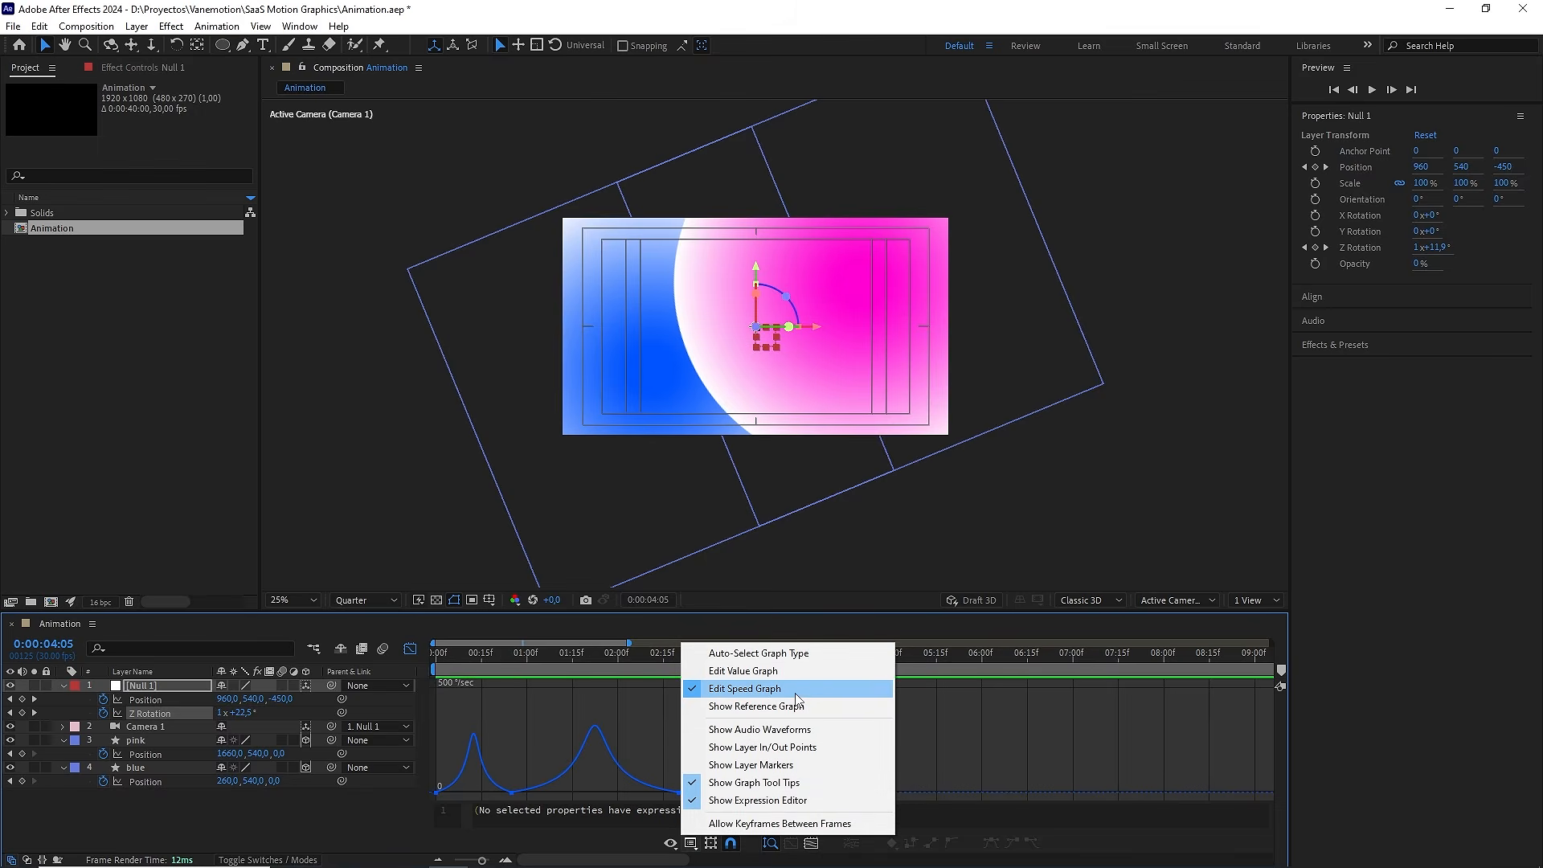
left_click(641, 705)
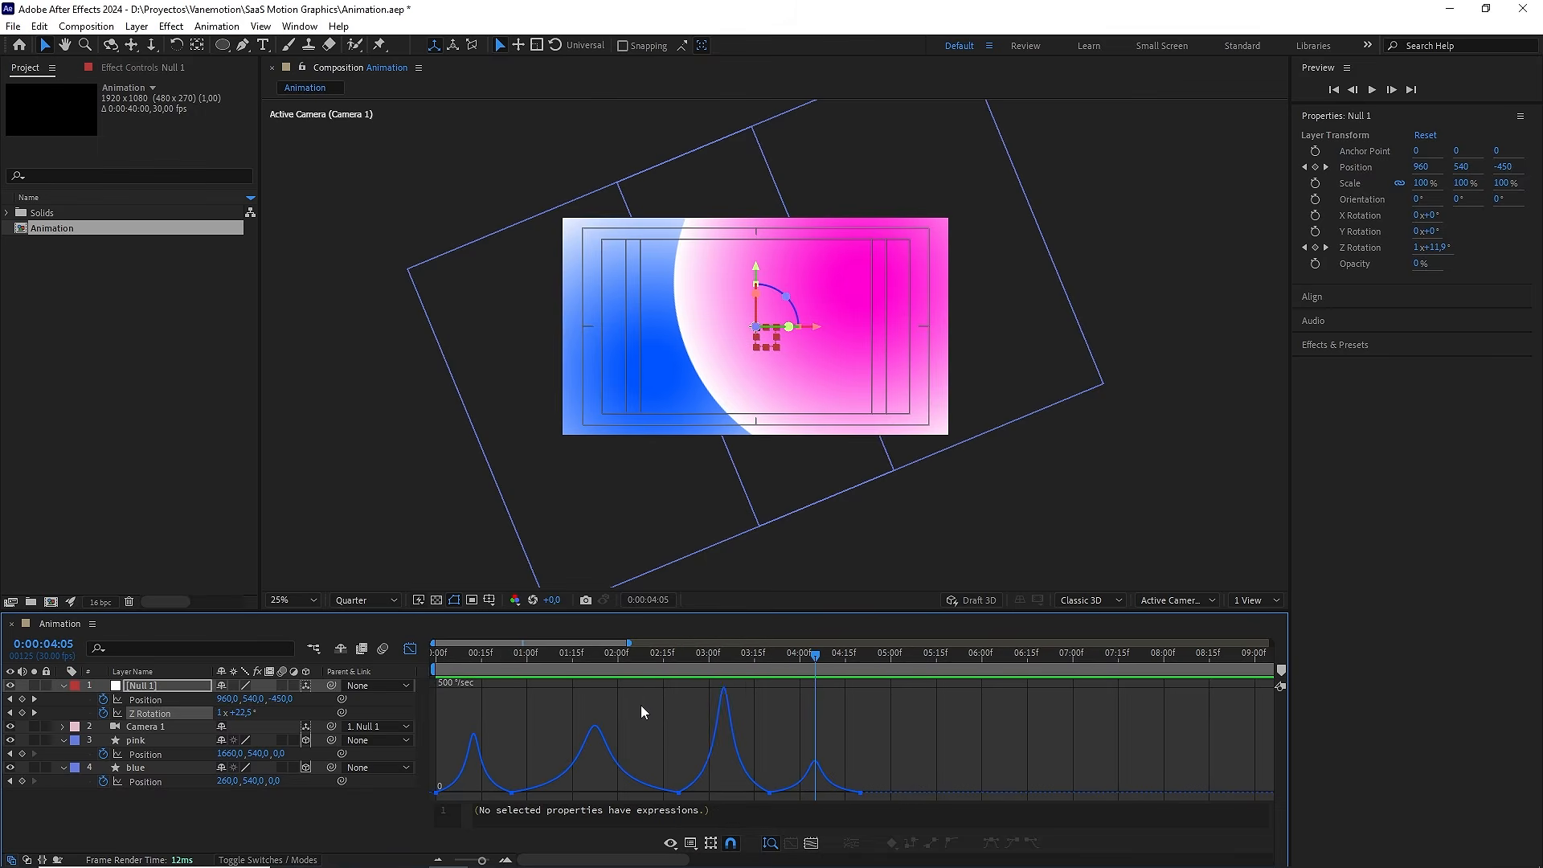
Preview the circles' motion between 0:00:00:16 and 0:00:02:25 and compare it with the low points of the null's Z Rotation speed curve
left_click_drag(606, 659, 484, 662)
key("space")
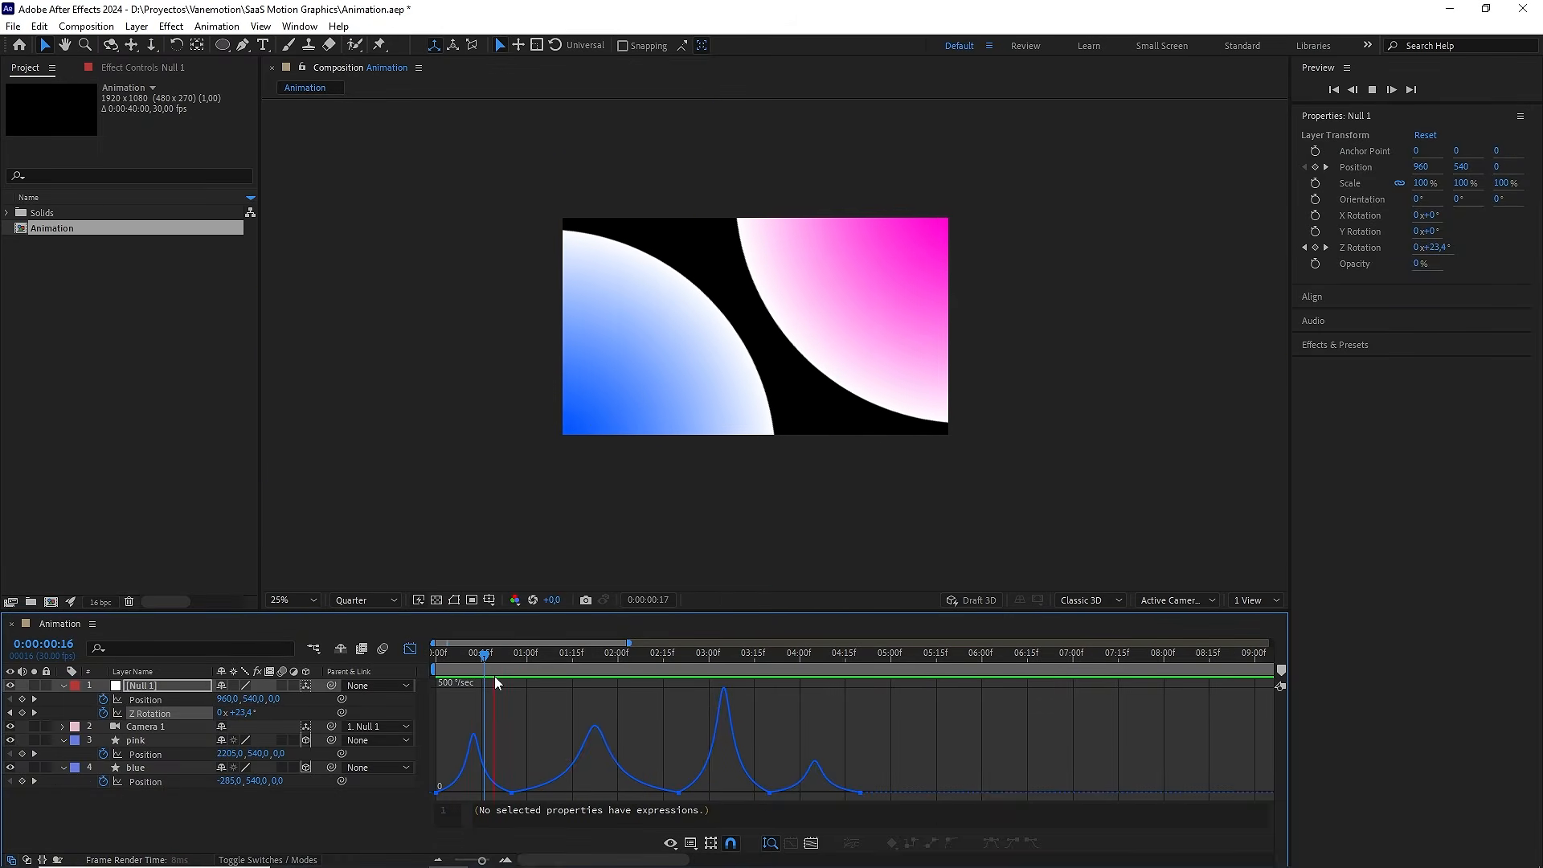
key("space")
left_click_drag(646, 667, 630, 668)
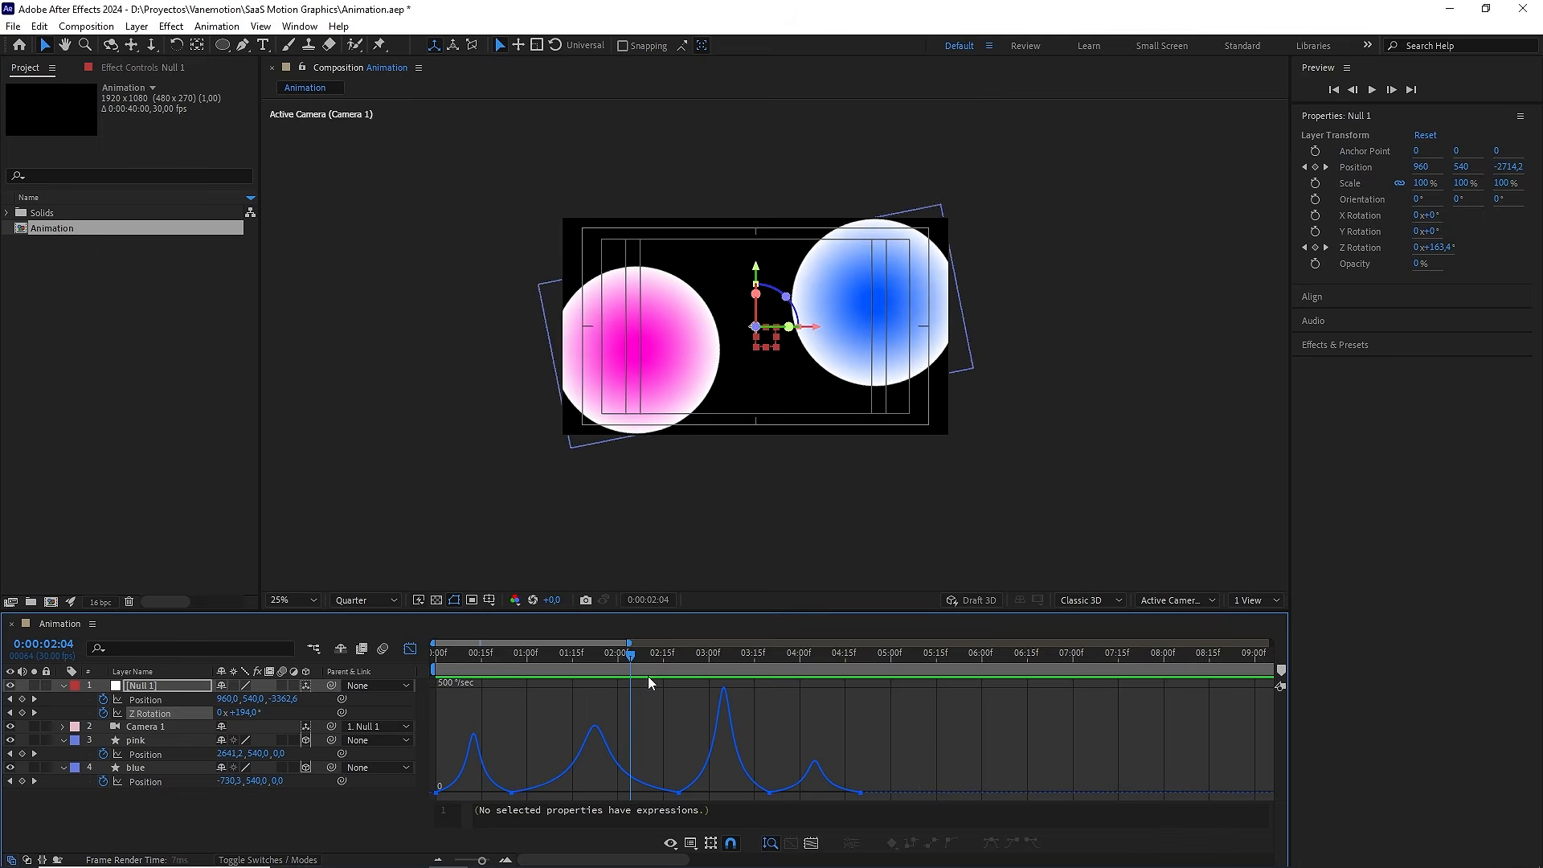
left_click(679, 792)
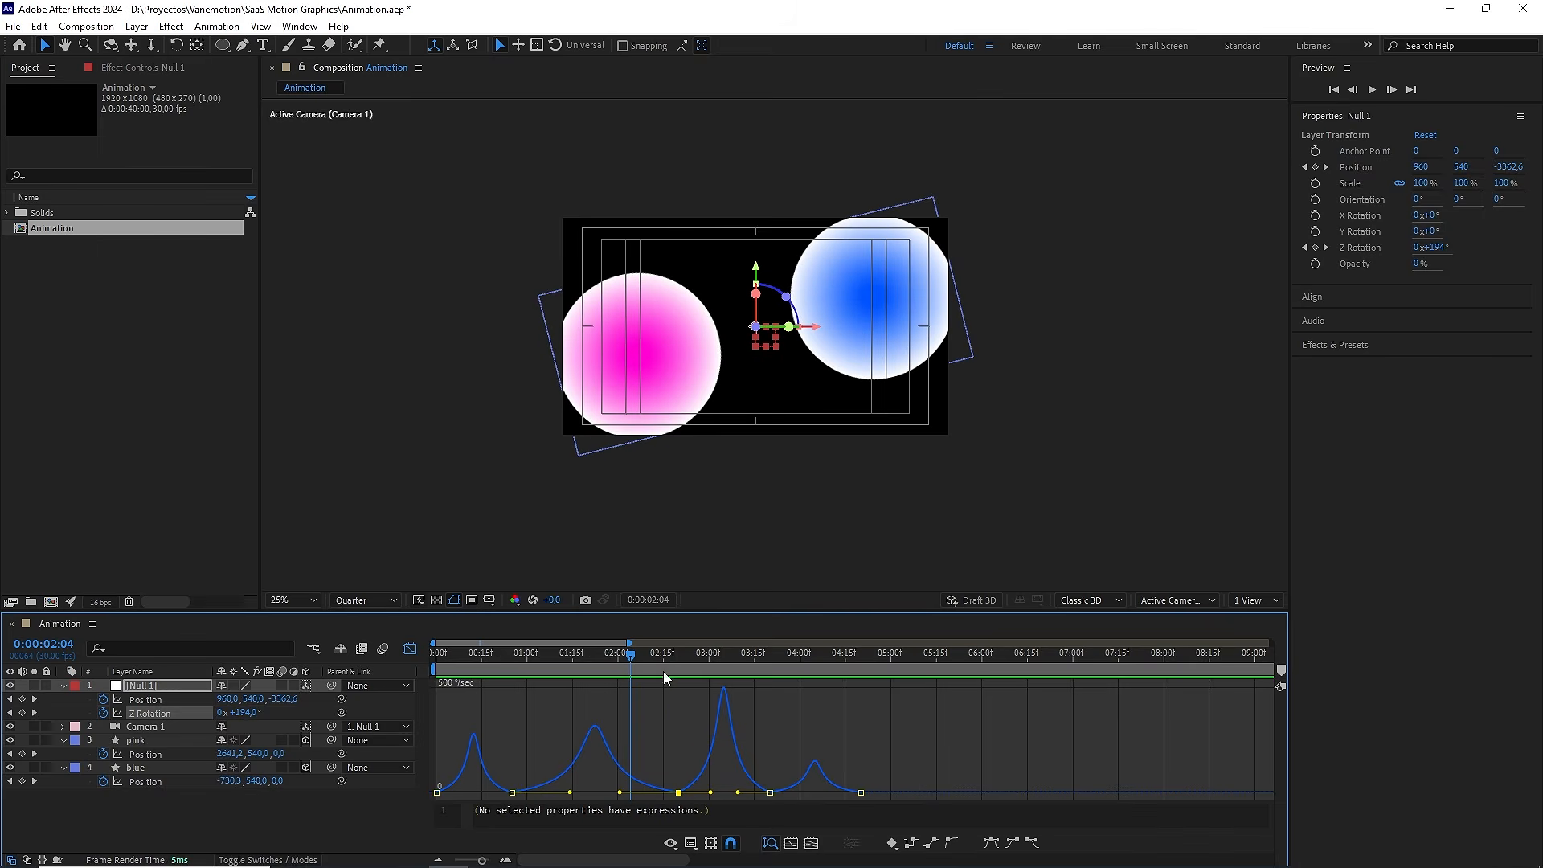
left_click(512, 793)
left_click_drag(646, 667, 616, 667)
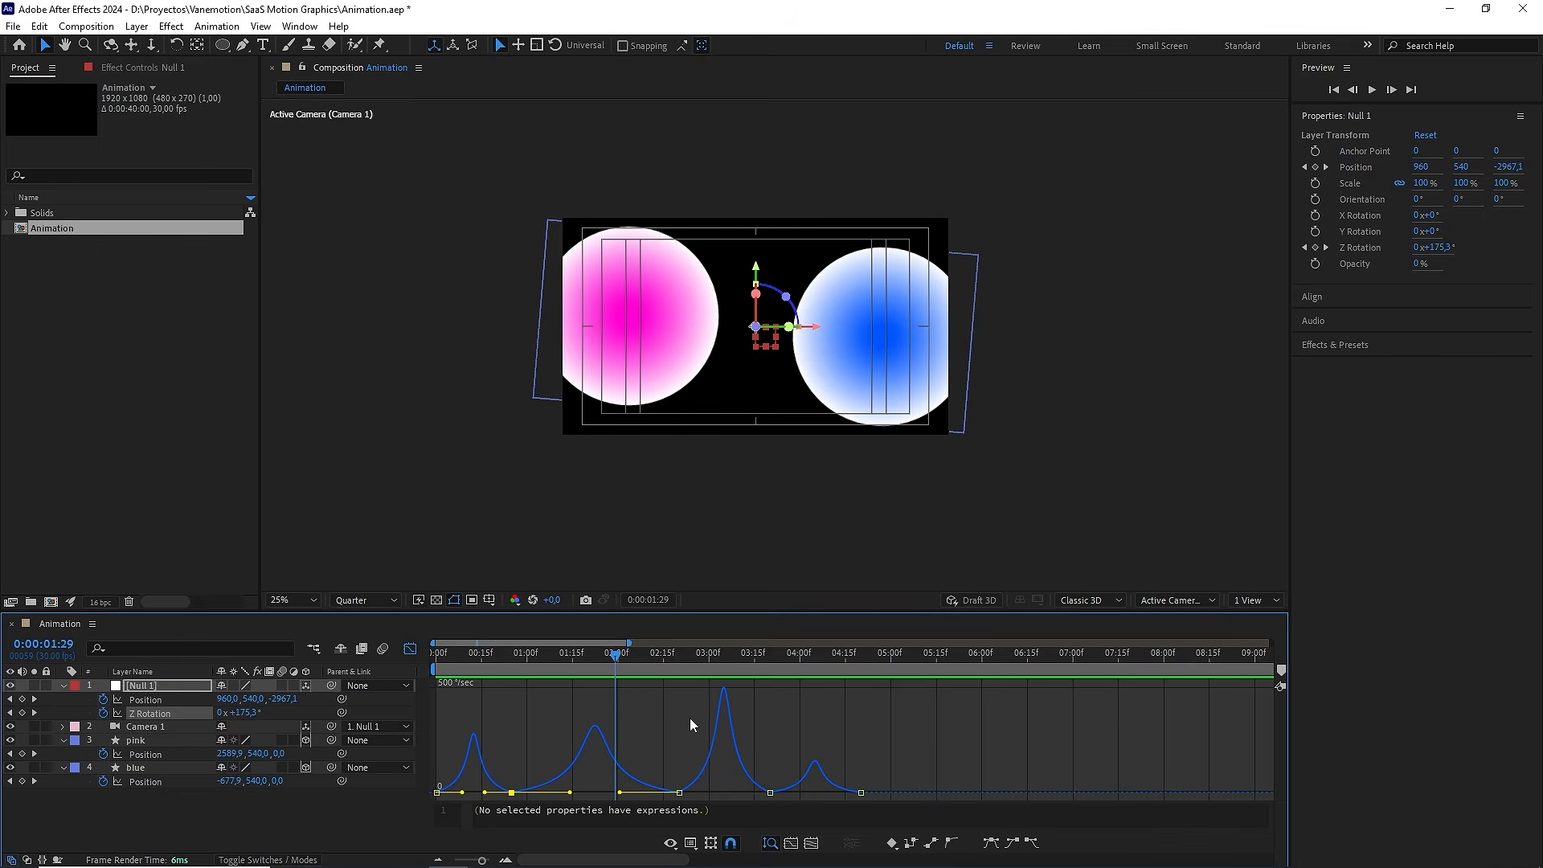
key("space")
key("space")
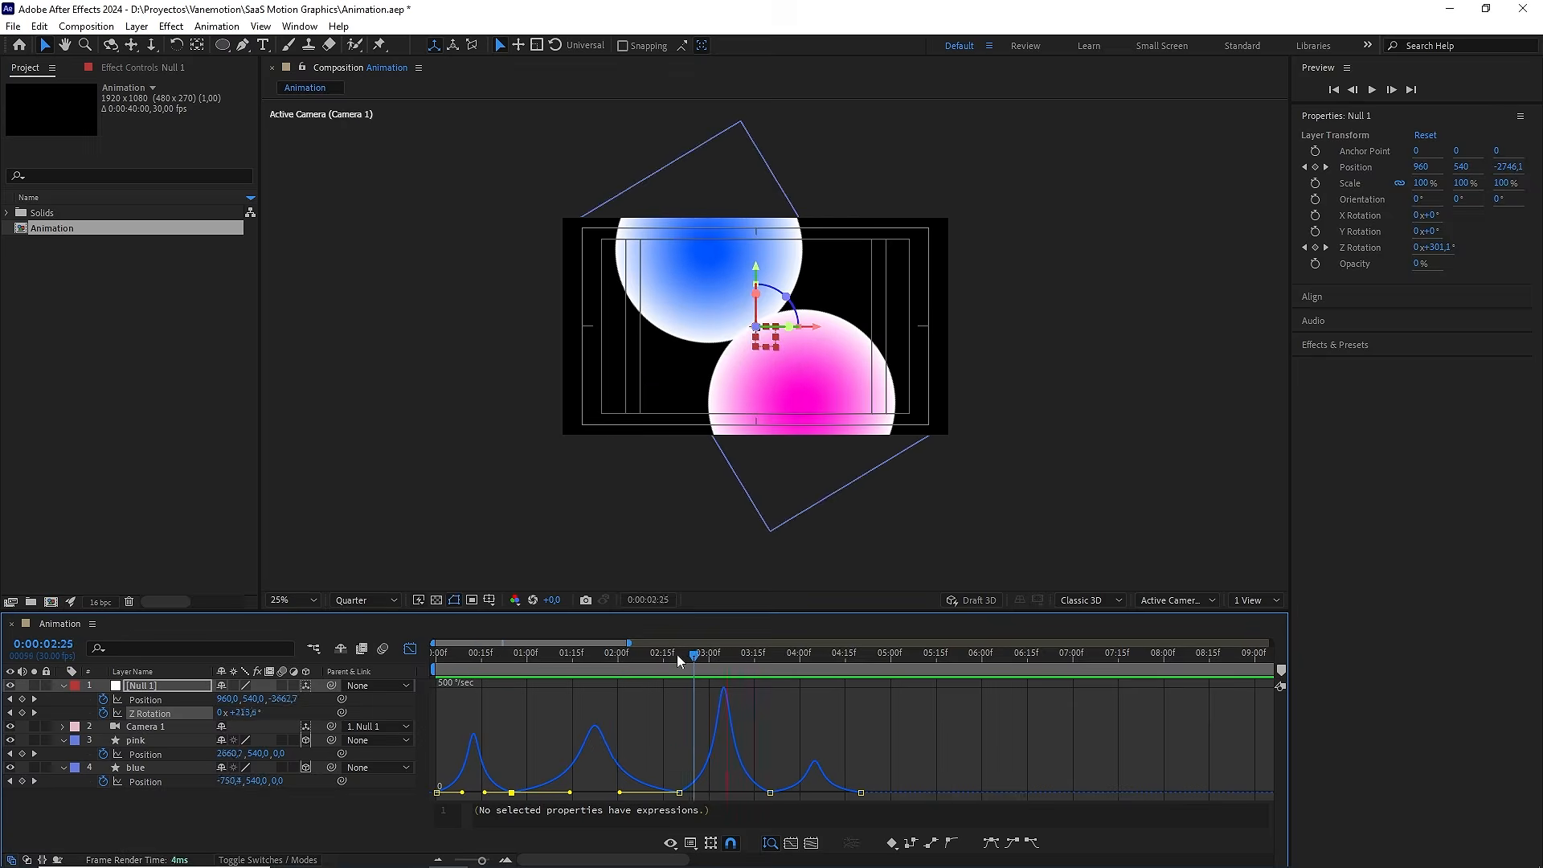
left_click(677, 654)
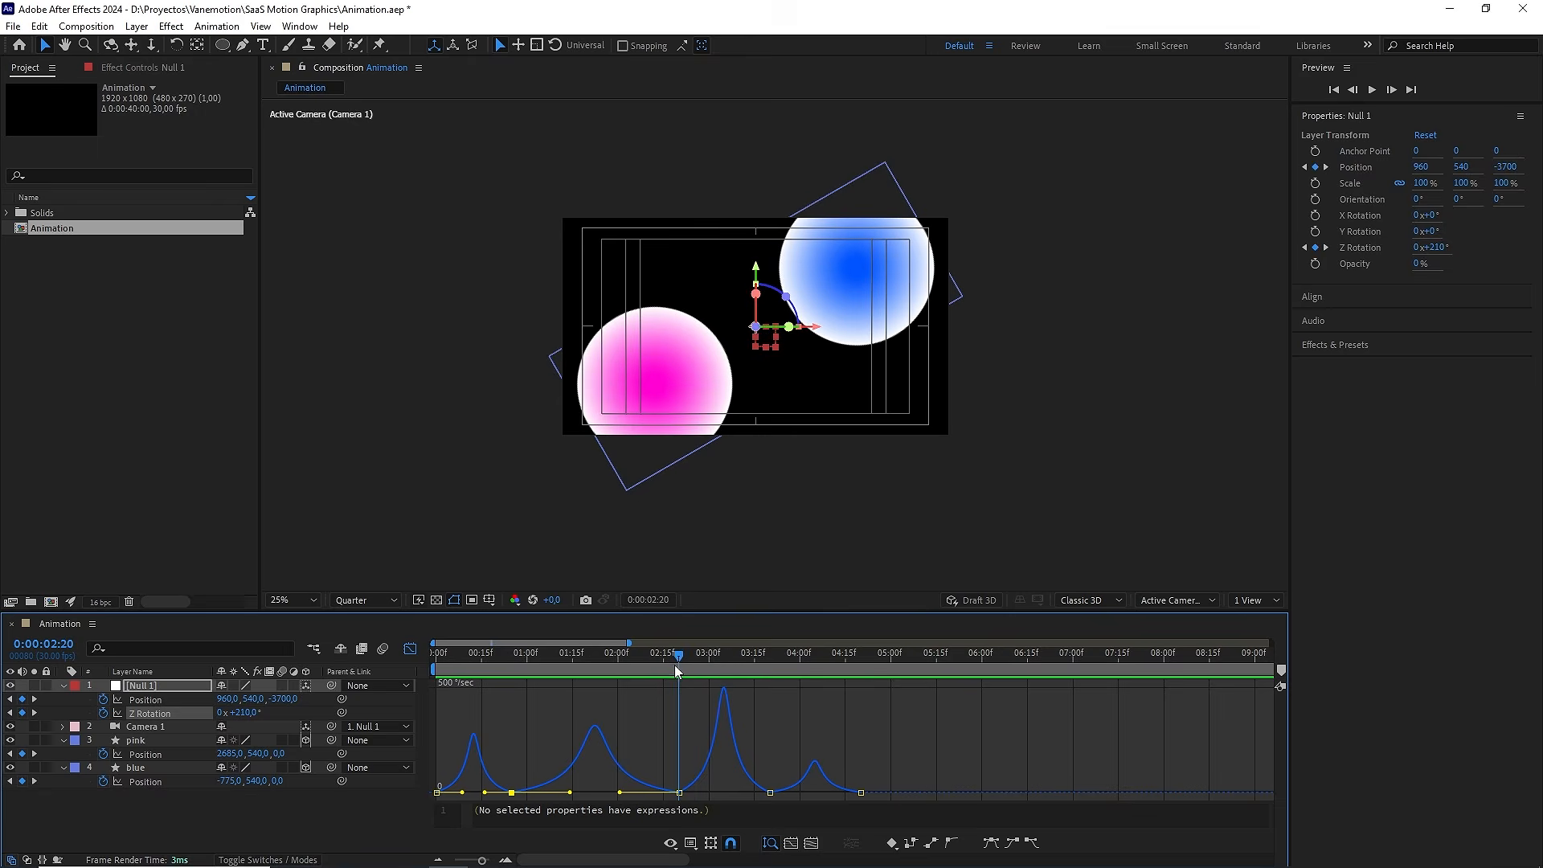
Inspect the incoming and outgoing velocity settings of the null's Z Rotation keyframe at 0:00:02:20
left_click(680, 793)
key("ctrl+shift+k")
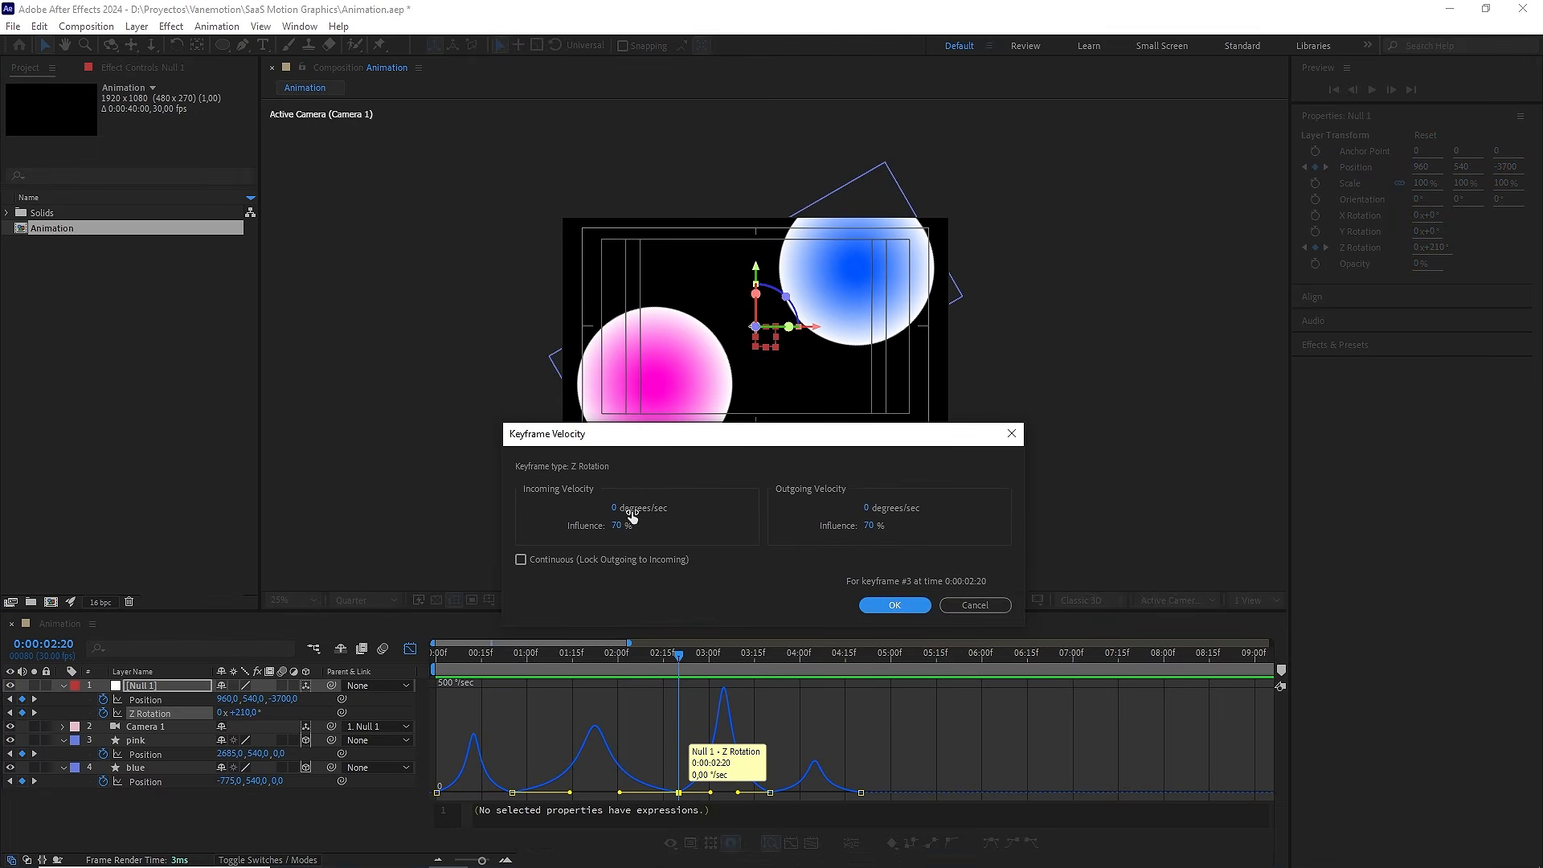
left_click(868, 509)
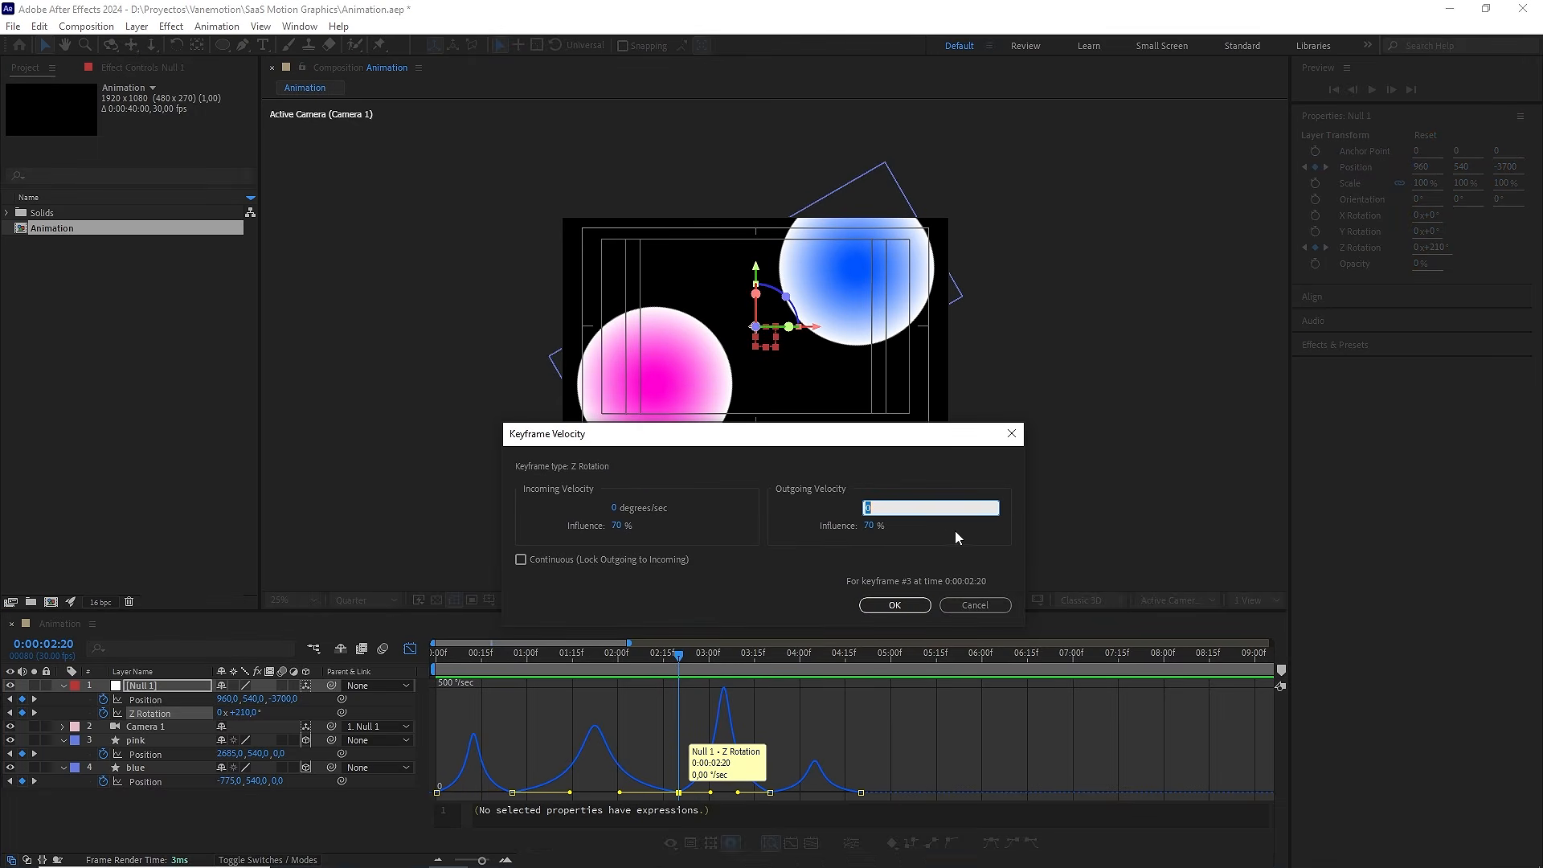
left_click(916, 607)
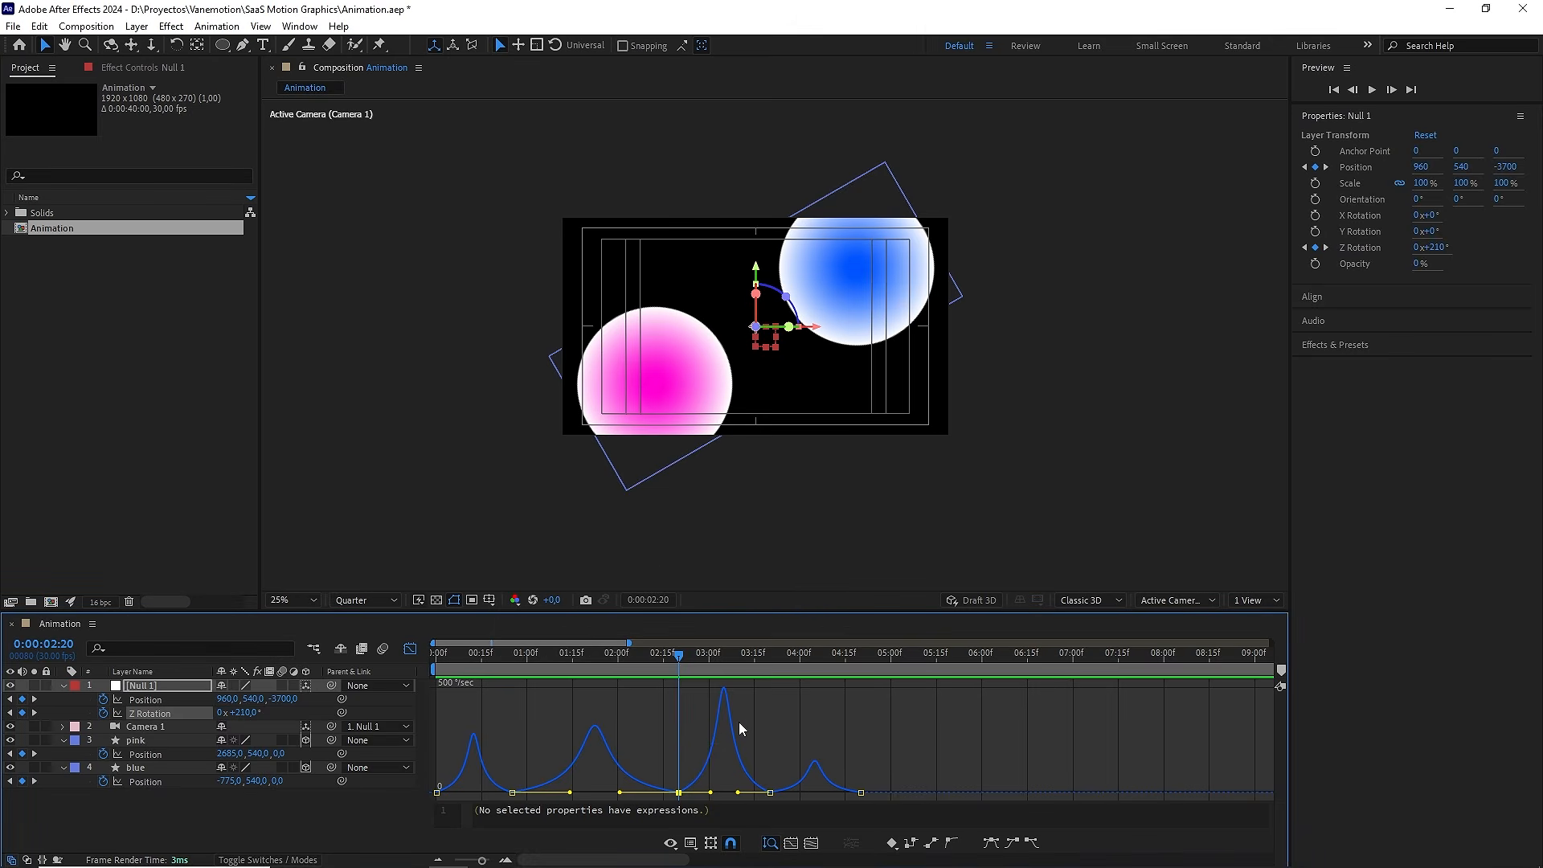
Make the velocity of all five null Z Rotation keyframes continuous, locking outgoing to incoming
left_click_drag(975, 721, 427, 797)
double_click(513, 793)
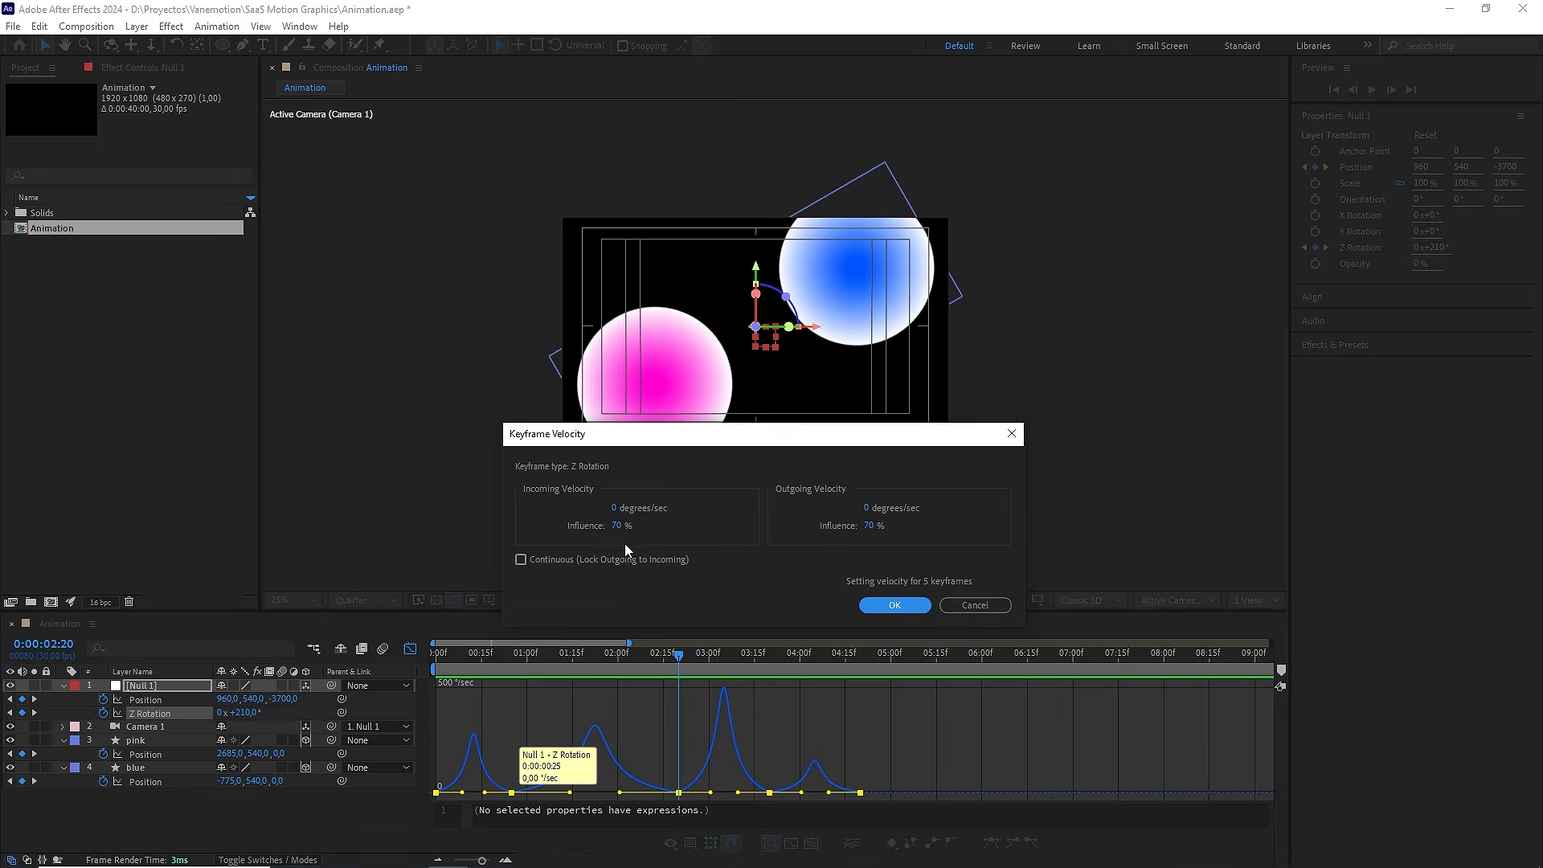
left_click(538, 560)
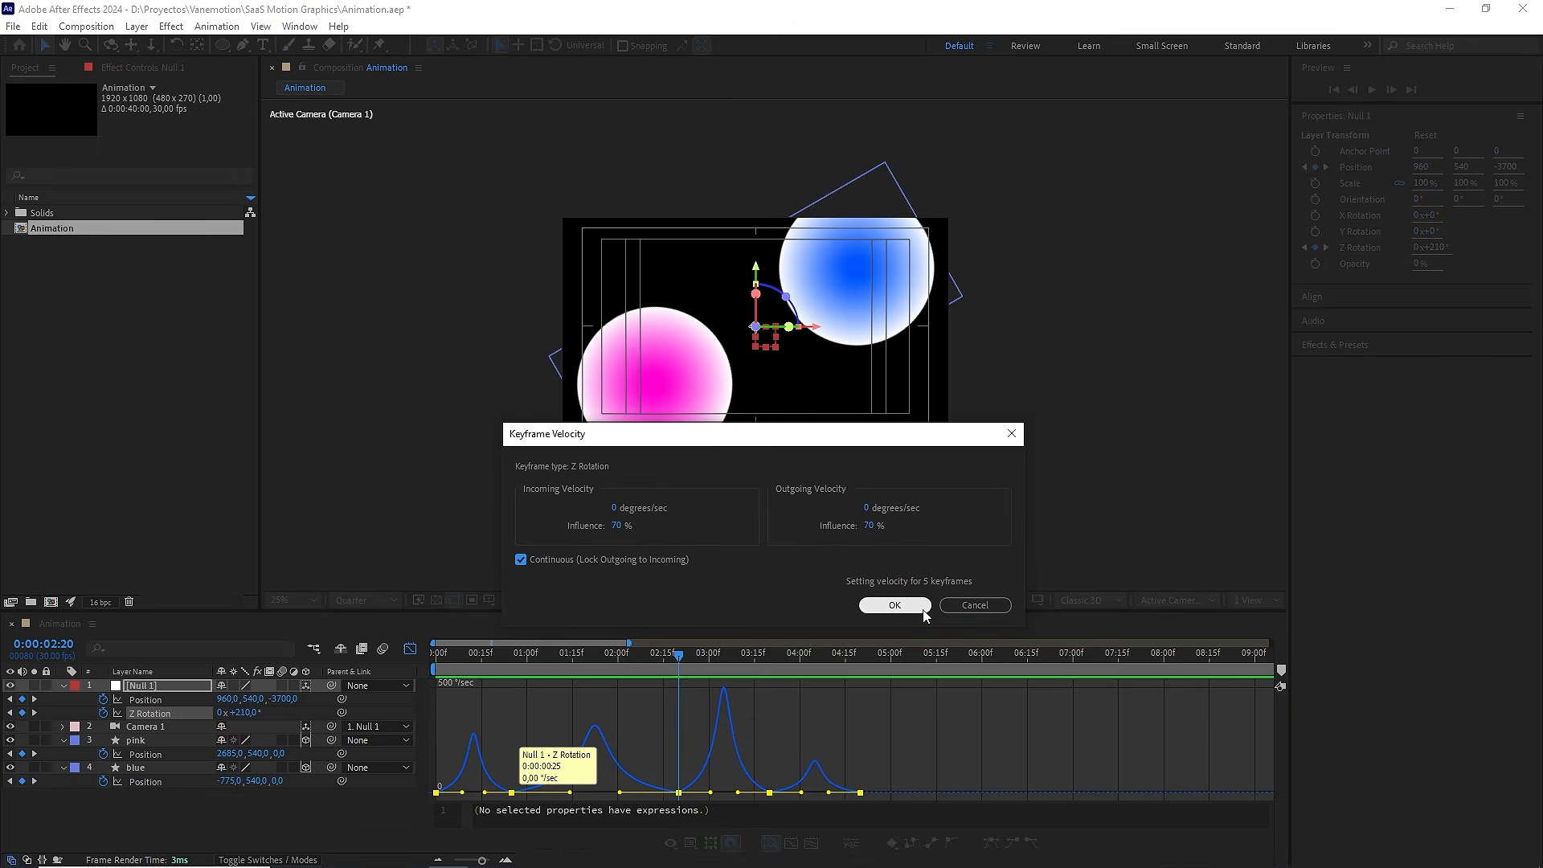
left_click(893, 604)
Try raising the speed of the null's Z Rotation keyframe at 0:00:02:20 in the Graph Editor, and undo it
left_click_drag(679, 792, 676, 773)
key("ctrl+z")
Examine the null's Z Rotation speed curve at closer and wider time scales in the Graph Editor
scroll(566, 746, "up", 2)
left_click_drag(539, 739, 912, 729)
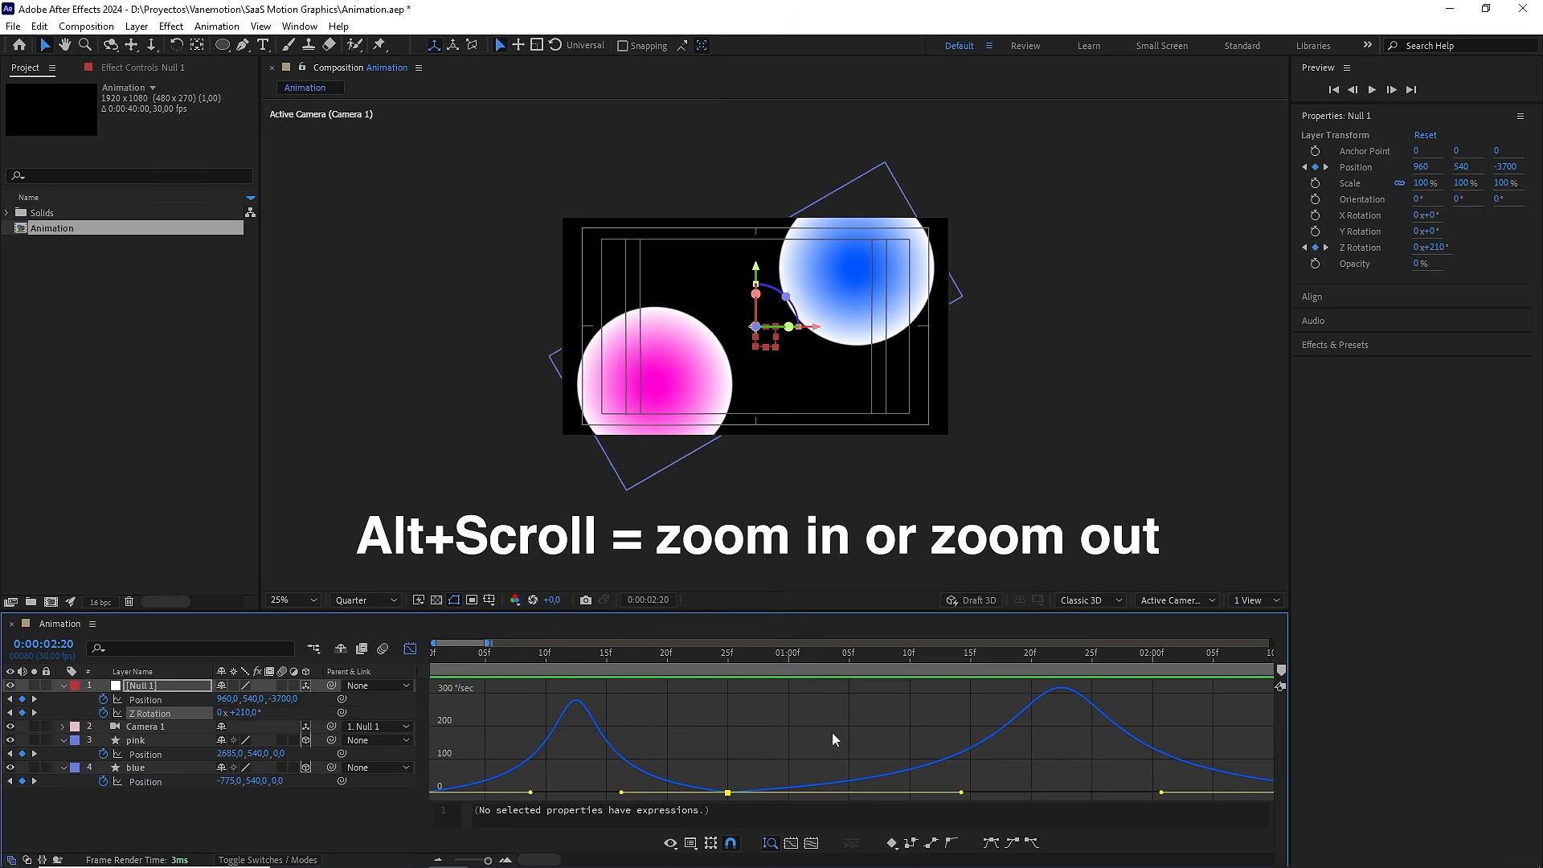
scroll(832, 732, "down", 5)
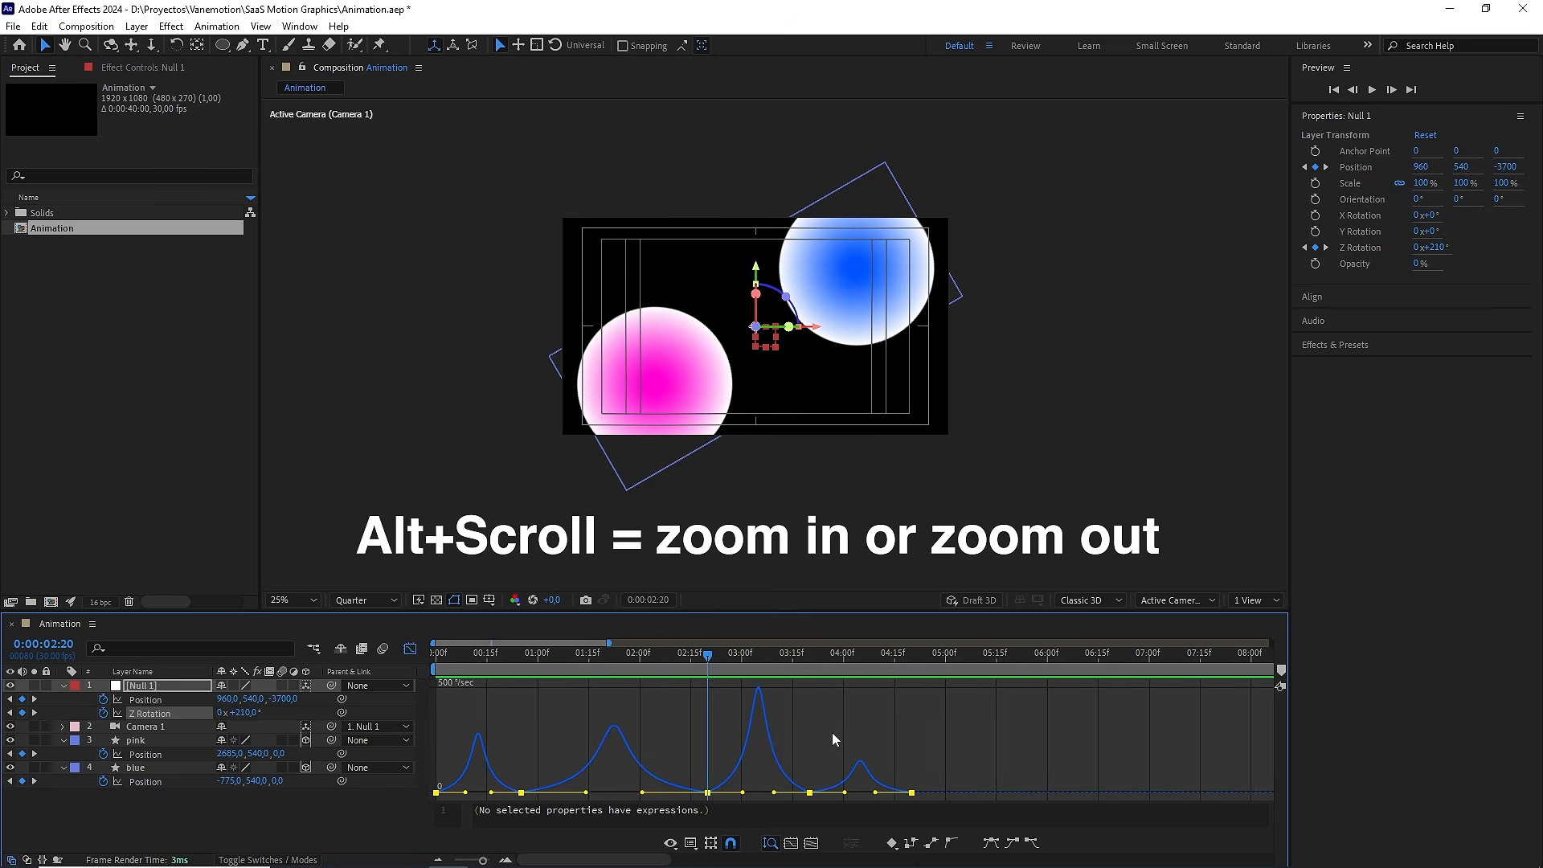
scroll(832, 731, "up", 2)
scroll(832, 732, "down", 2)
scroll(832, 731, "up", 2)
scroll(831, 731, "down", 3)
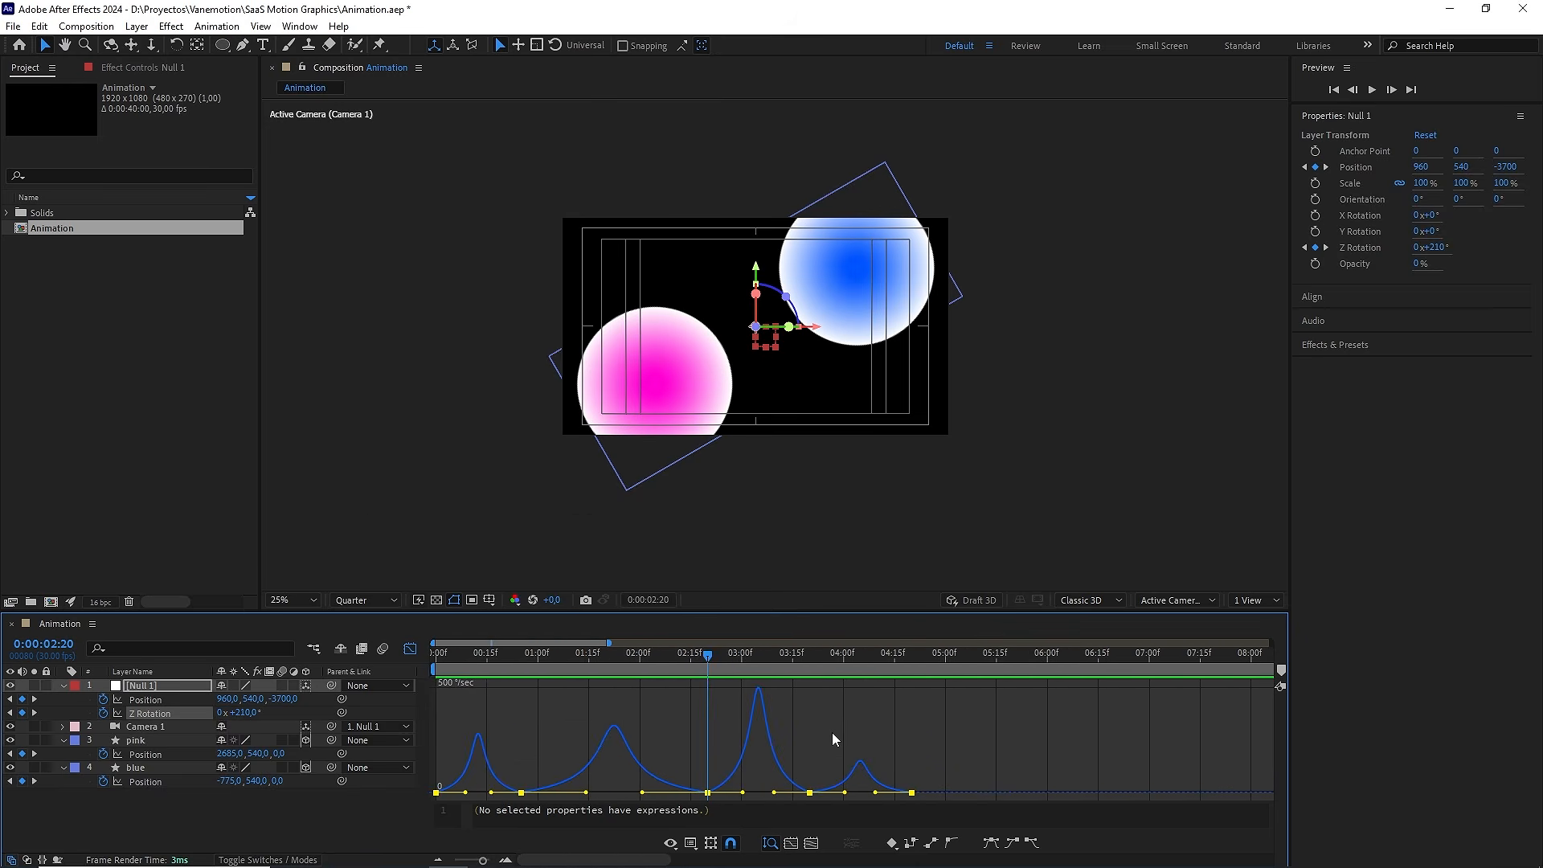
scroll(514, 730, "up", 3)
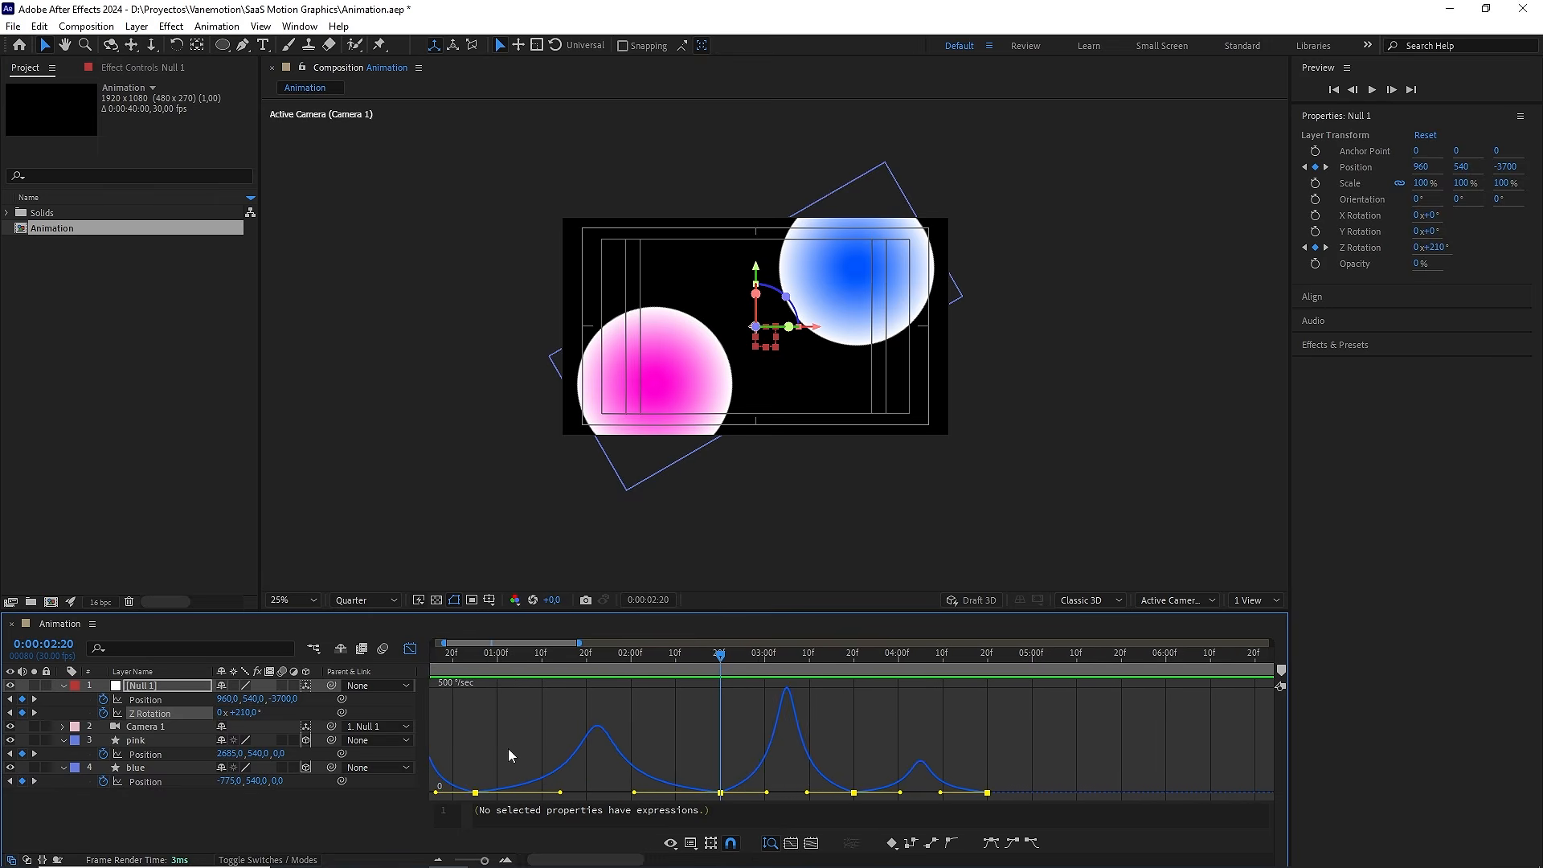
Raise the null's Z Rotation keyframe at 0:00:00:25 to about 58 degrees/sec in the speed graph and preview the motion
left_click_drag(603, 729, 551, 788)
left_click_drag(568, 657, 434, 665)
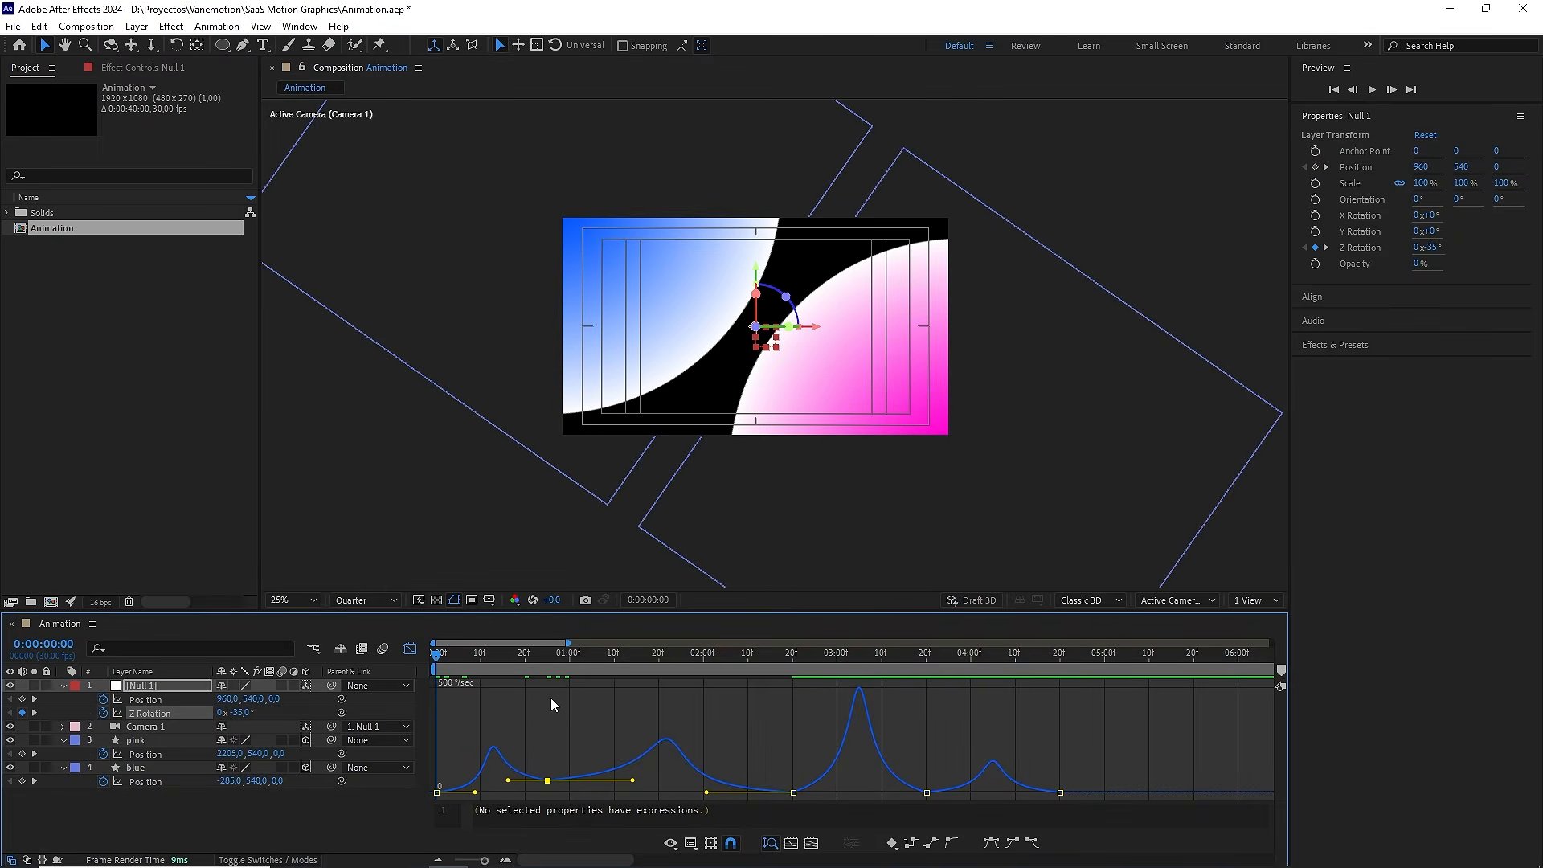
key("space")
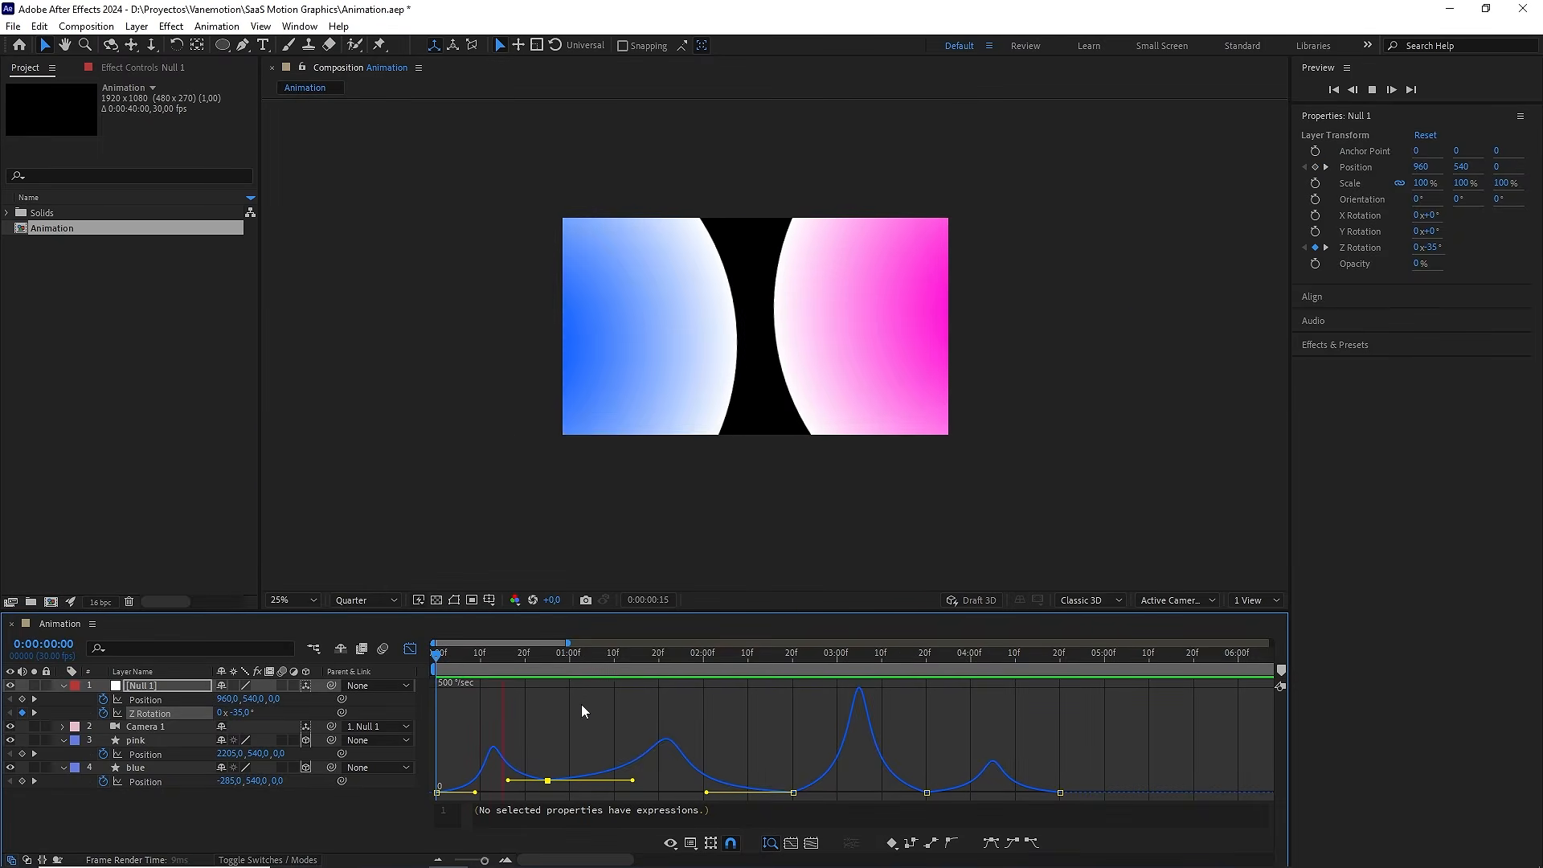
left_click(466, 665)
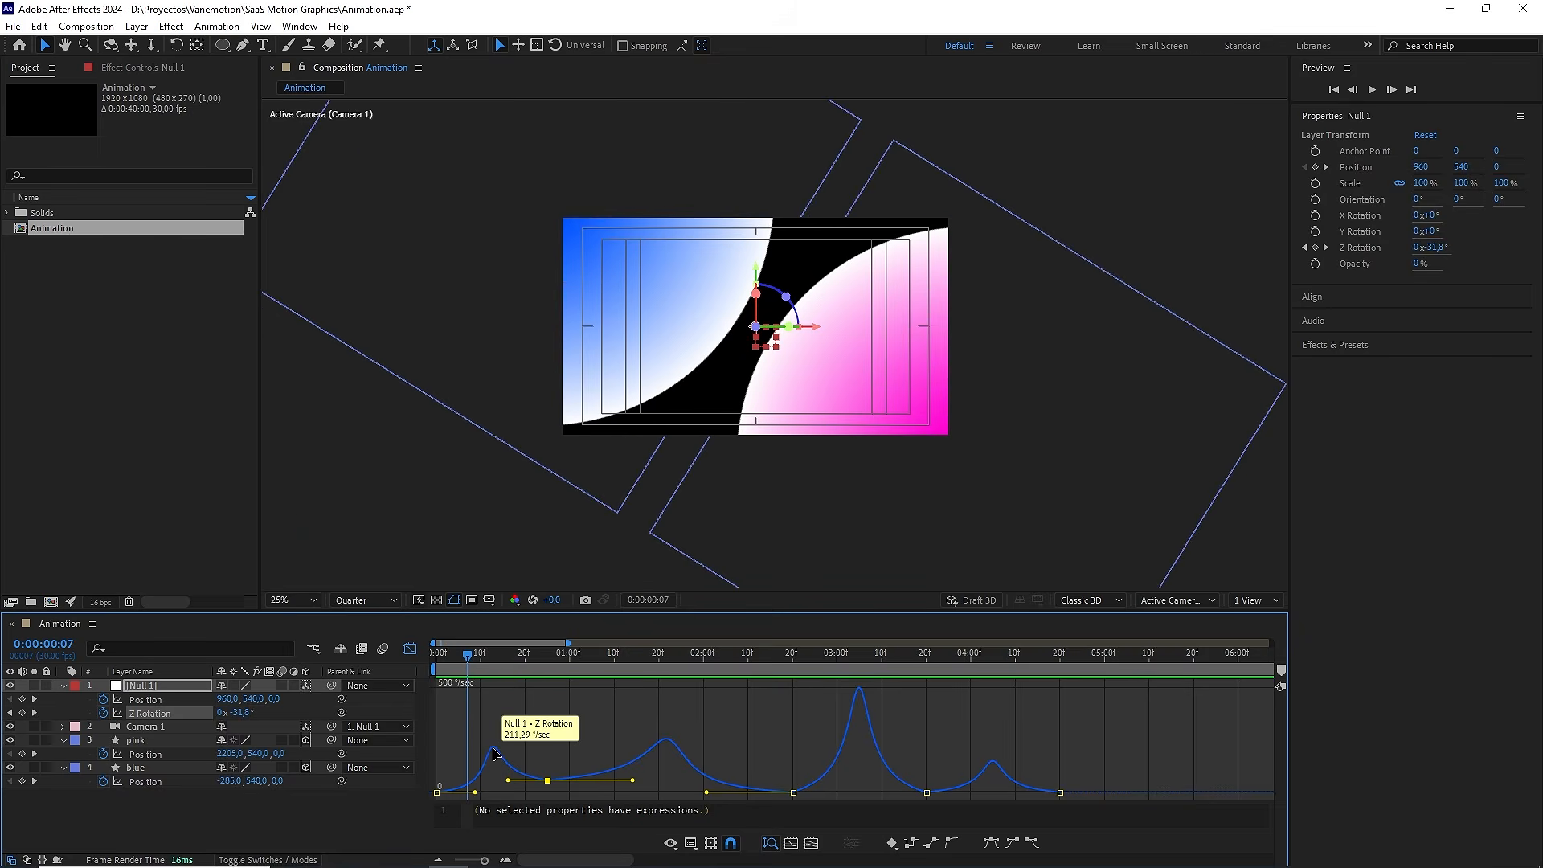
mouse_move(552, 785)
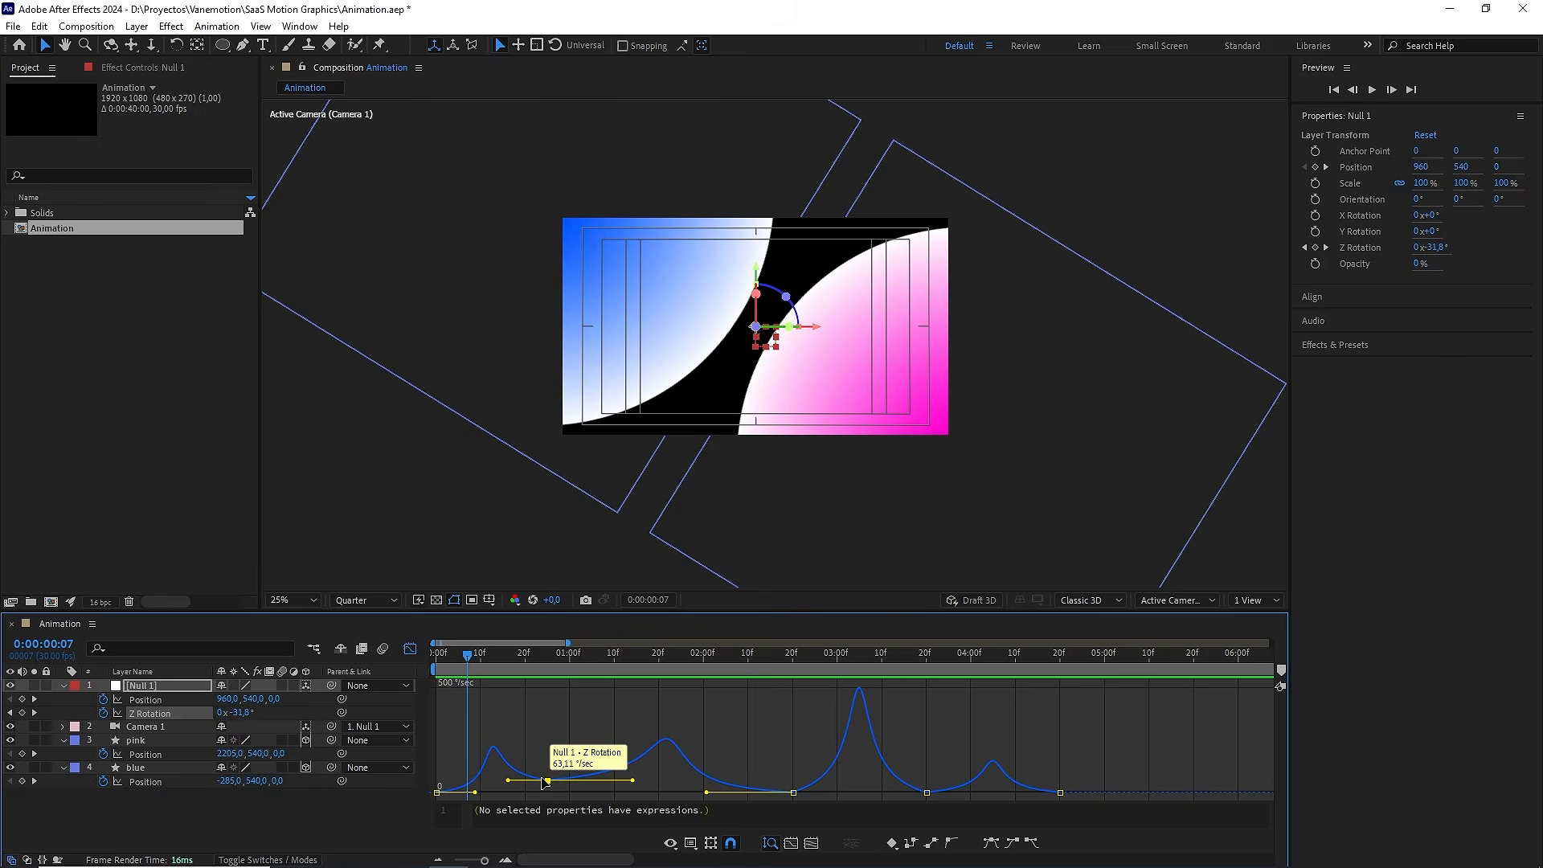
key("space")
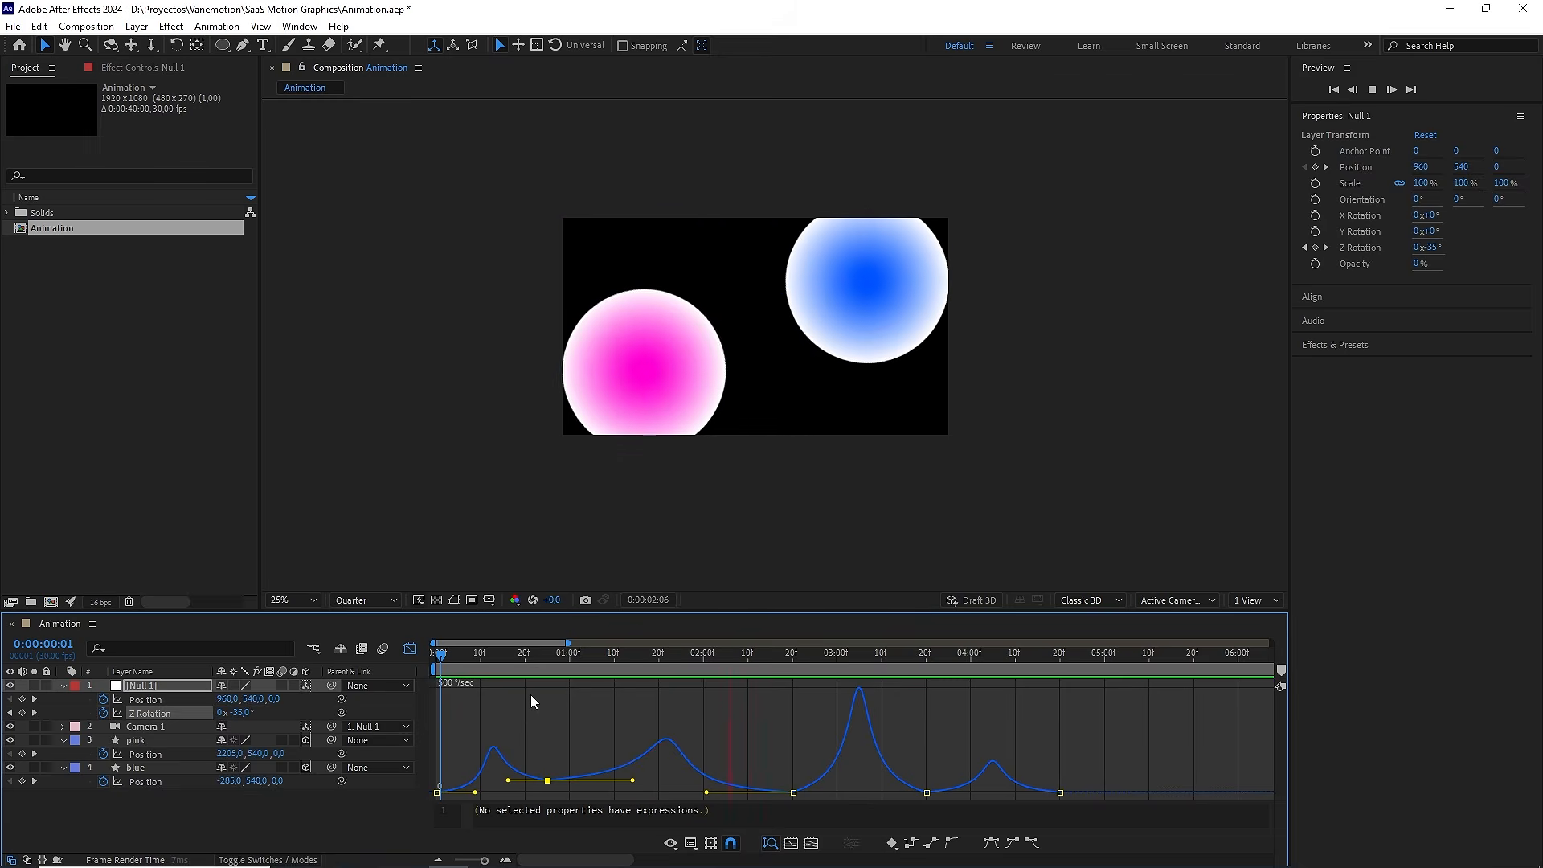
key("space")
Set the velocity of the null's Z Rotation keyframe at 0:00:00:25 to 25 degrees/sec and preview the motion
double_click(548, 782)
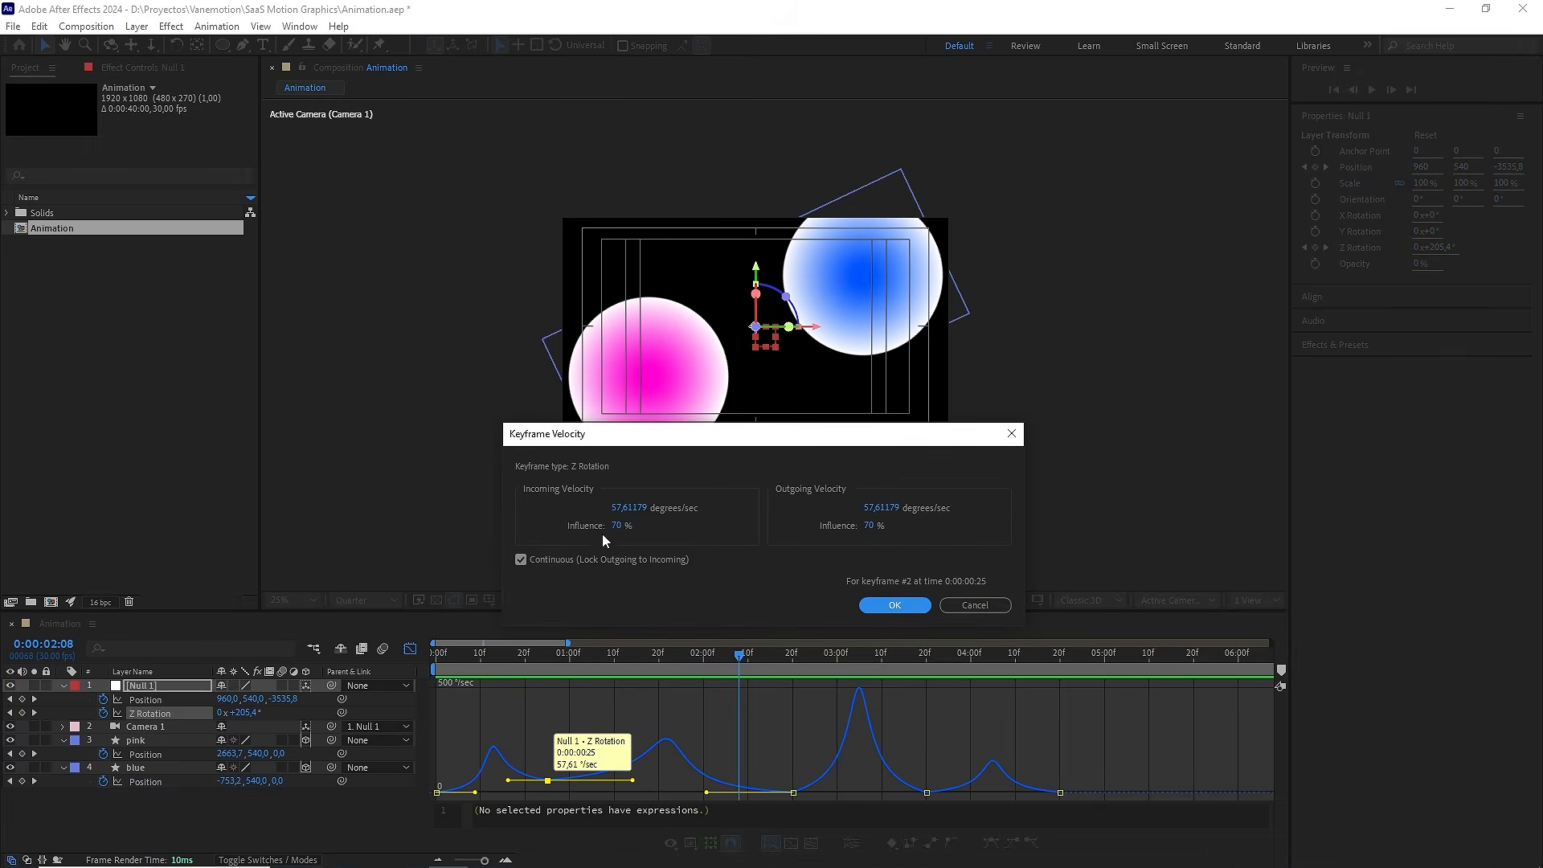
left_click(882, 508)
type("25")
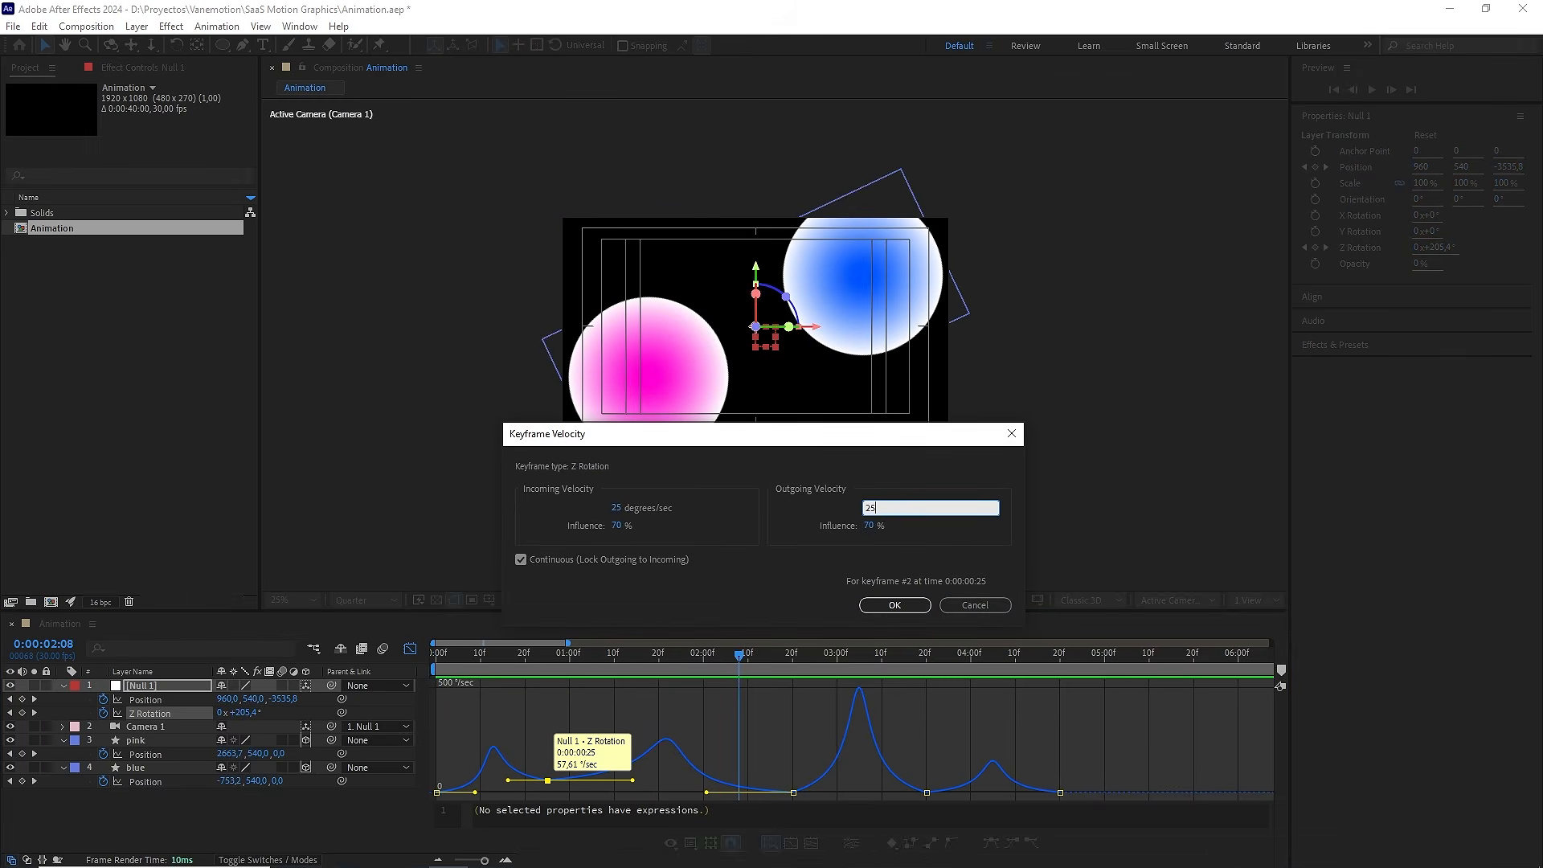
left_click(915, 601)
key("Page_Up")
key("Page_Up")
key("Page_Up")
key("Page_Up")
key("Page_Up")
key("Page_Up")
key("Page_Up")
key("Page_Up")
key("Page_Up")
key("Page_Up")
key("Page_Up")
key("Page_Up")
key("Page_Up")
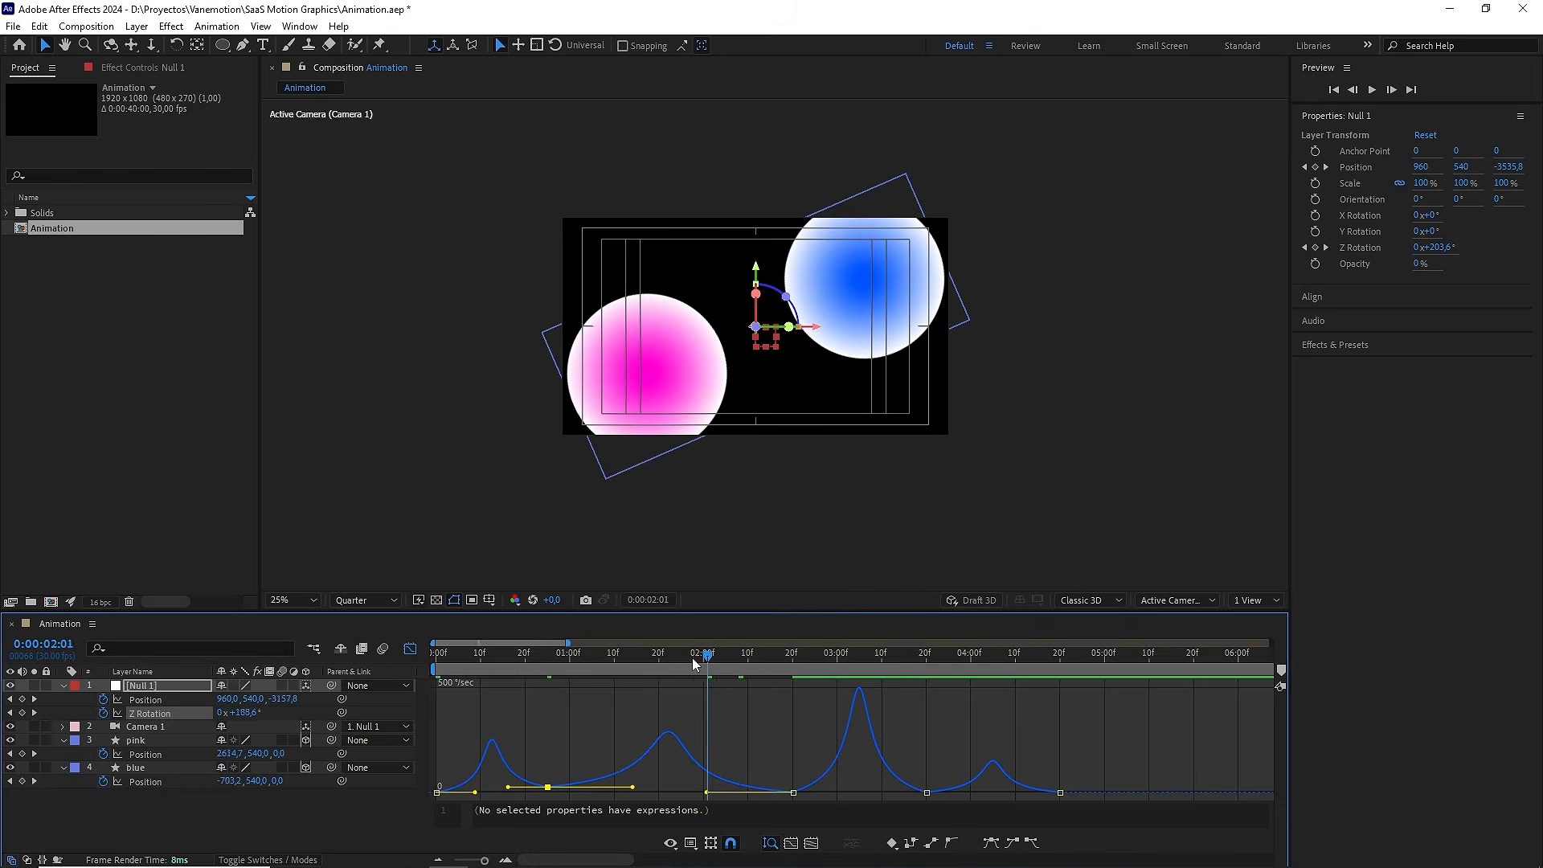
key("space")
Set the velocity of the null's Z Rotation keyframe at 0:00:02:20 to 50 degrees/sec and preview the motion
left_click(793, 793)
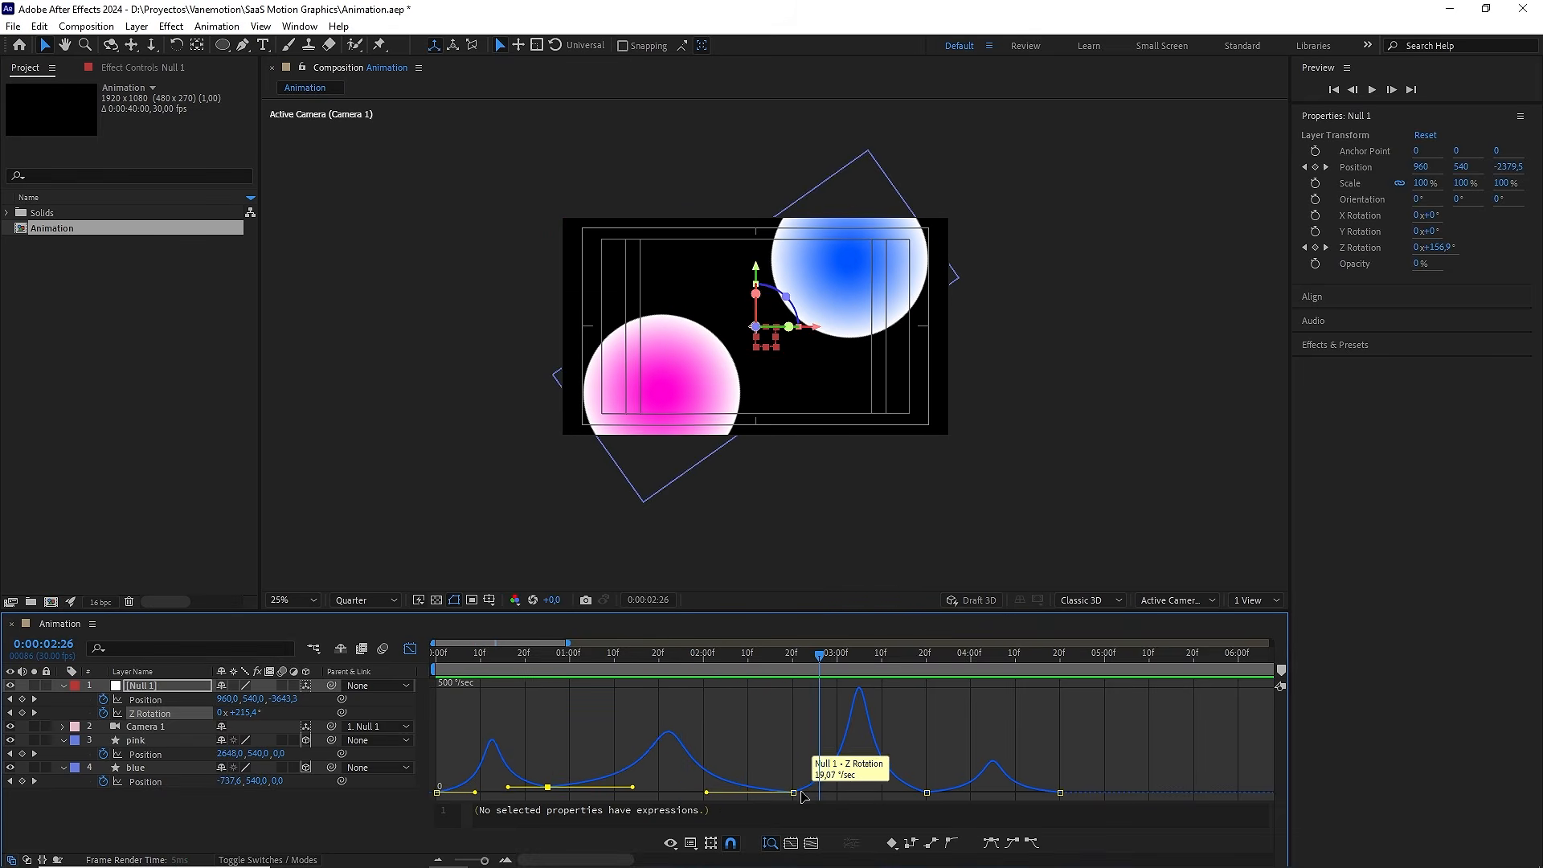
double_click(793, 792)
left_click(880, 508)
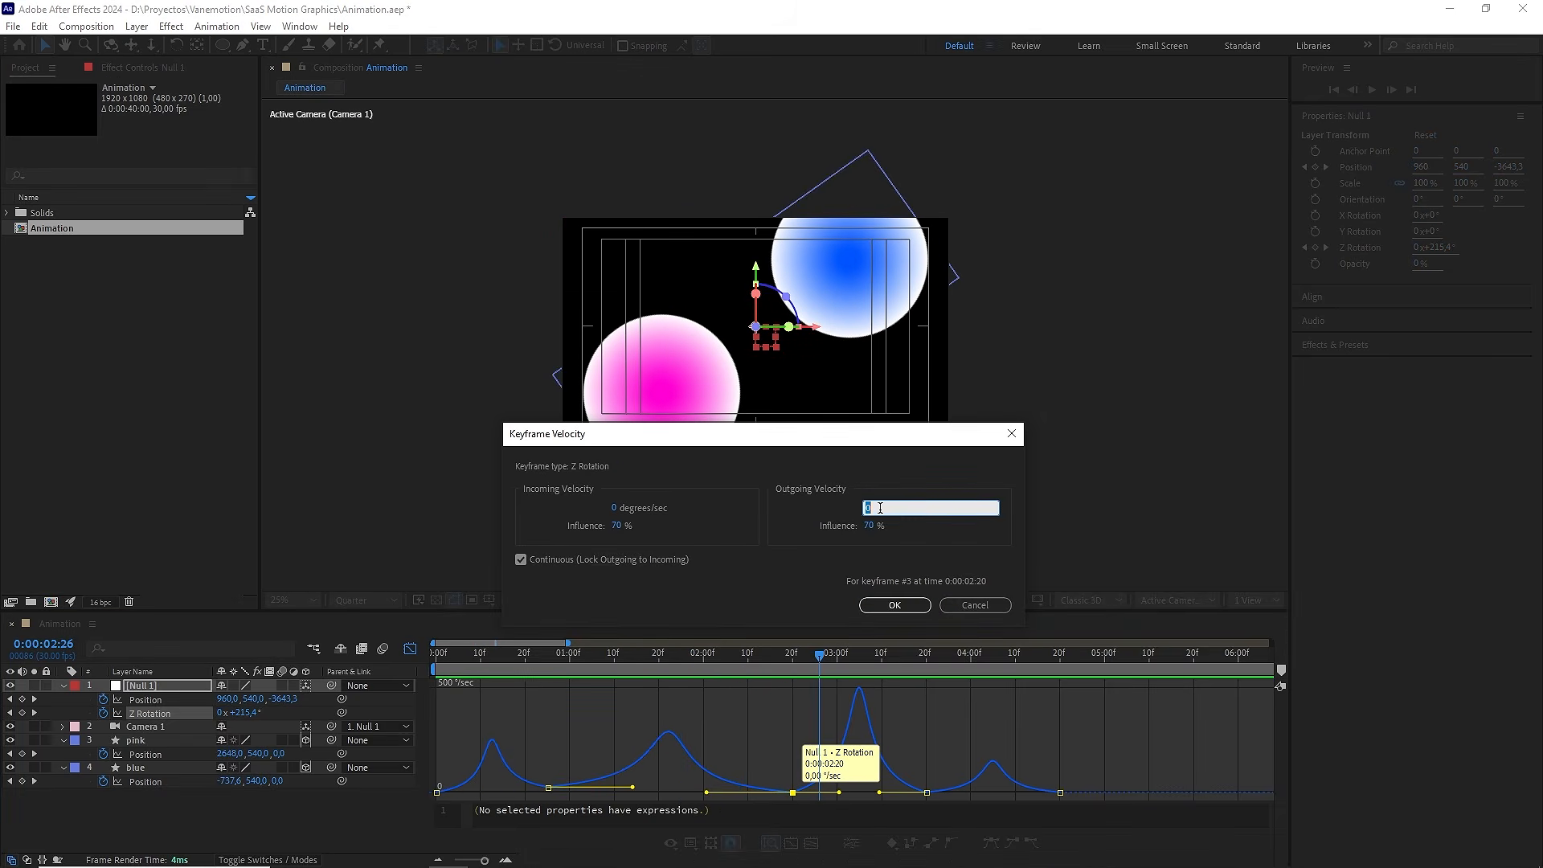
type("50")
left_click(893, 605)
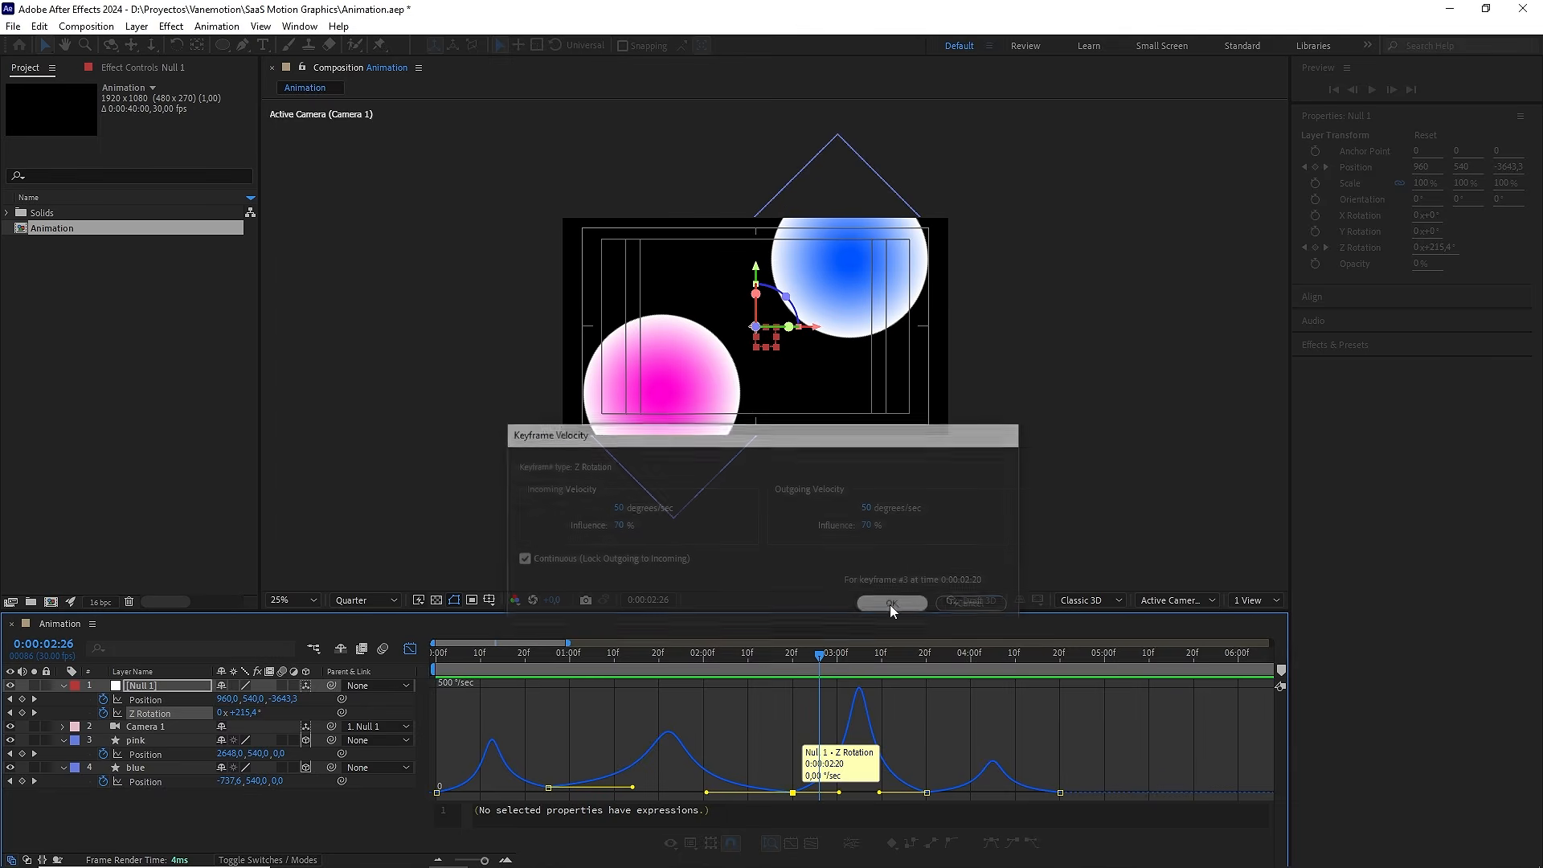
key("space")
key("space")
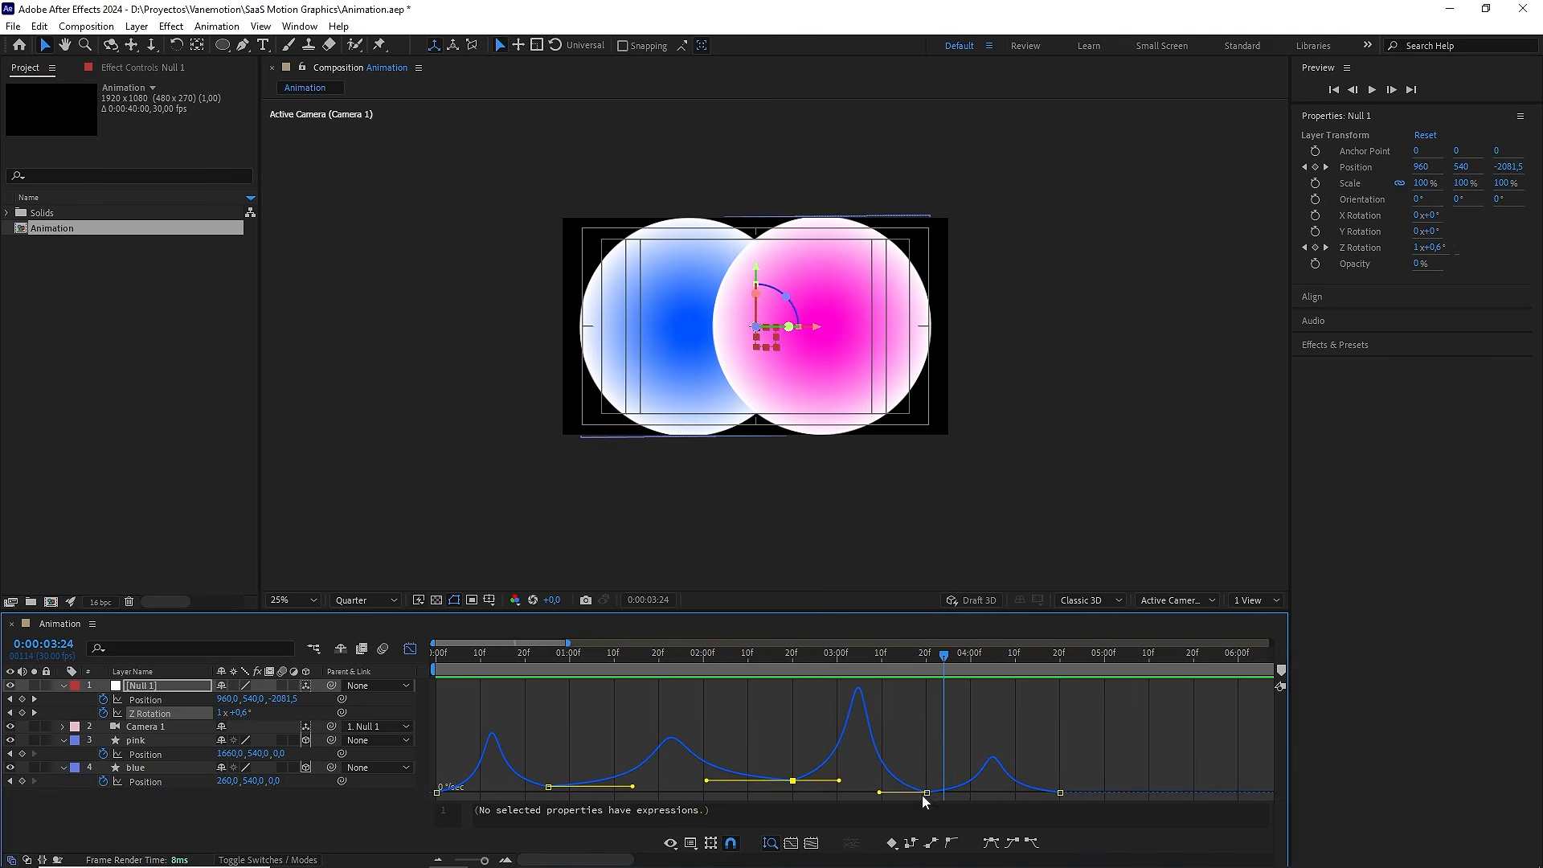
Set the velocity of the null's Z Rotation keyframe at 0:00:03:20 to 45 degrees/sec
double_click(926, 792)
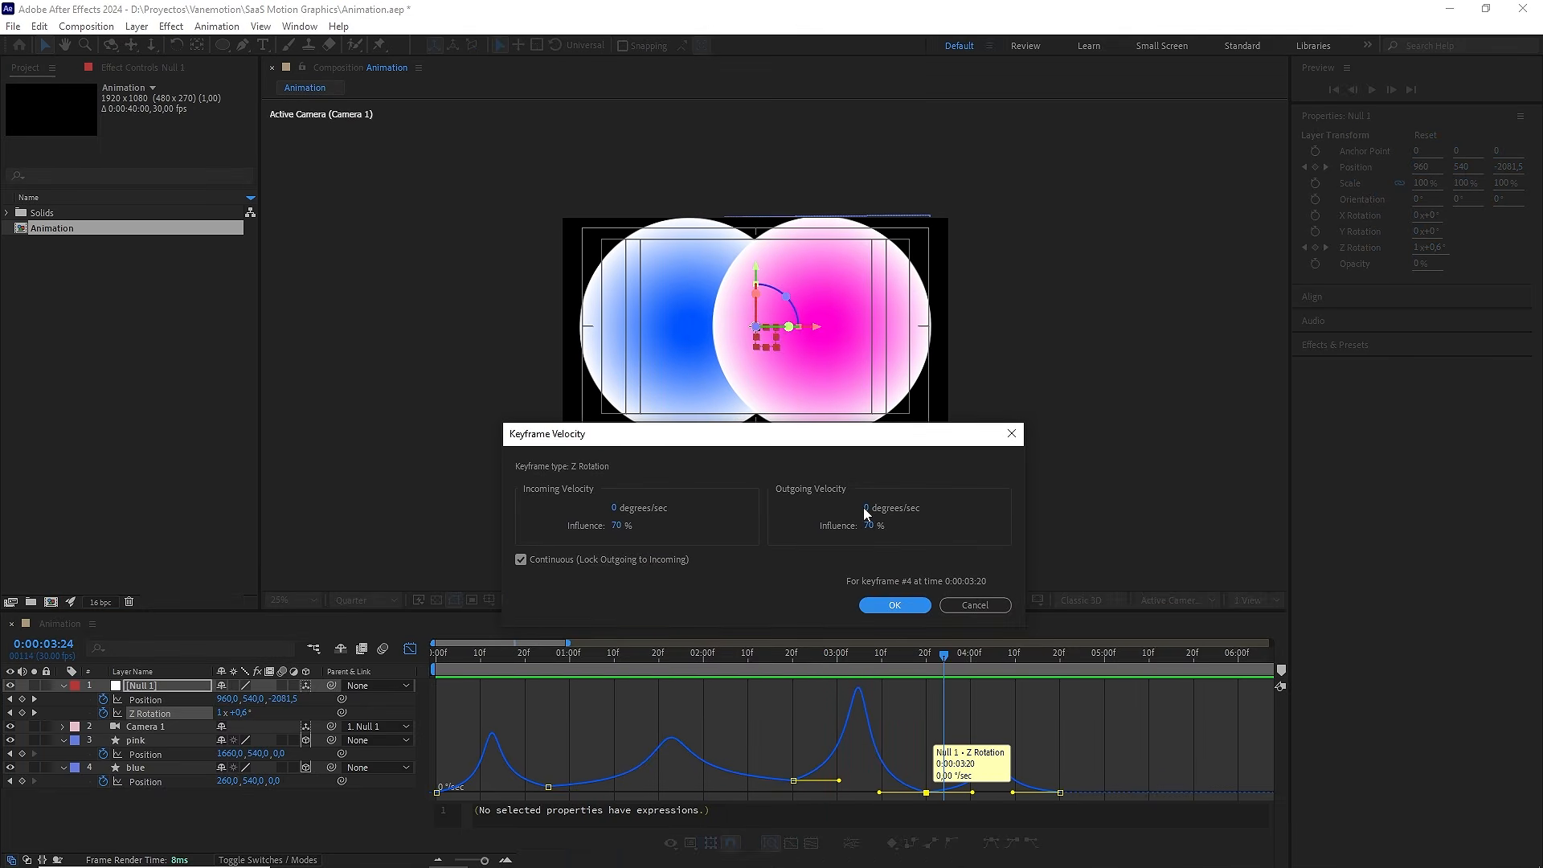
left_click(865, 508)
type("45")
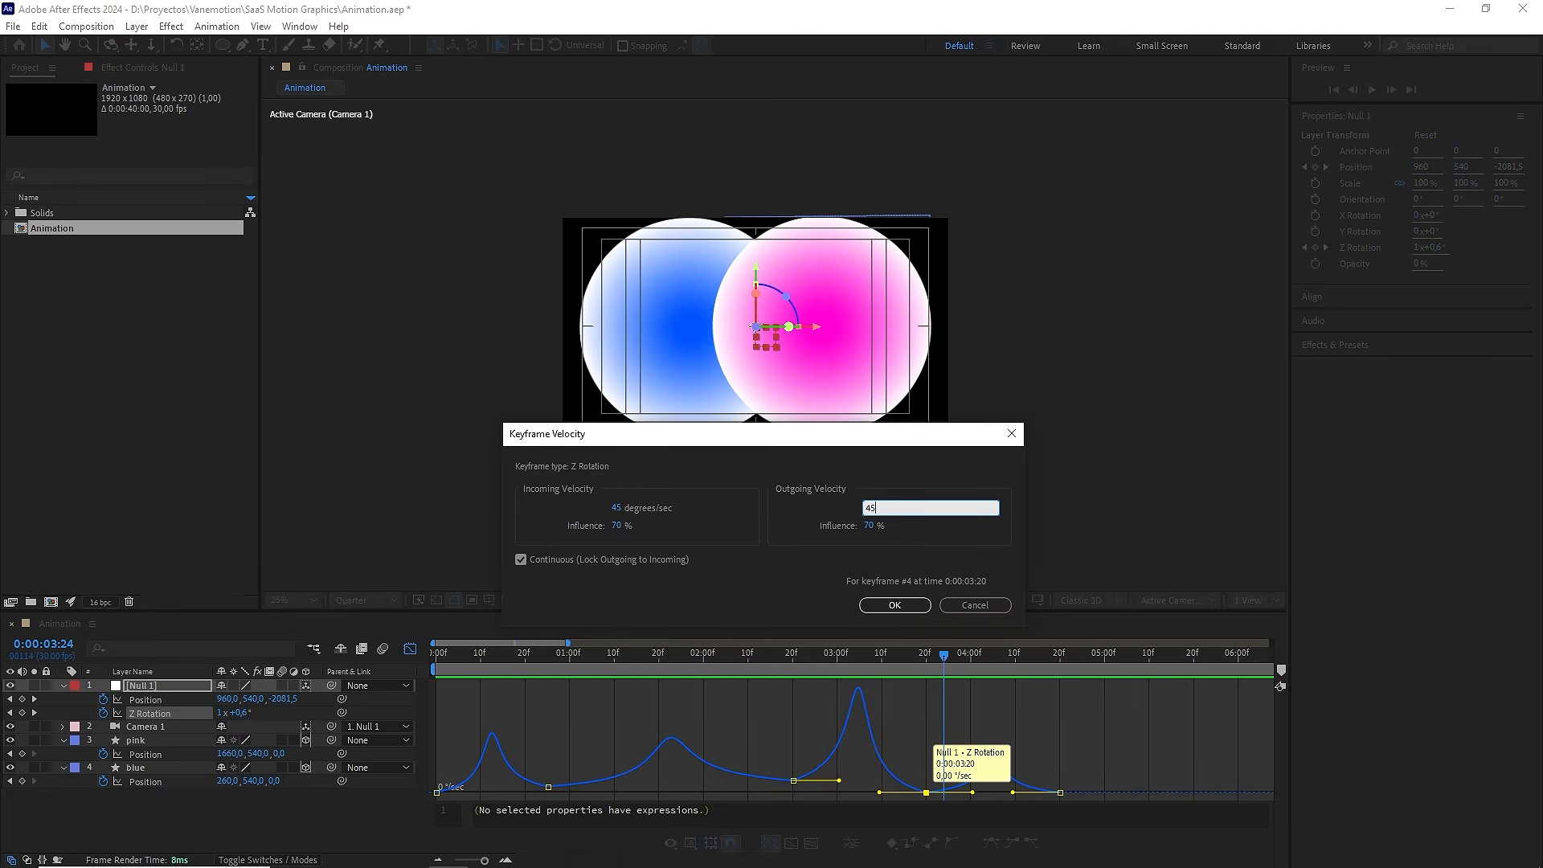
left_click(905, 603)
Preview the animation from the beginning and again from about 0:00:02:11 to check the continuous camera rotation
left_click_drag(935, 651, 617, 656)
key("Home")
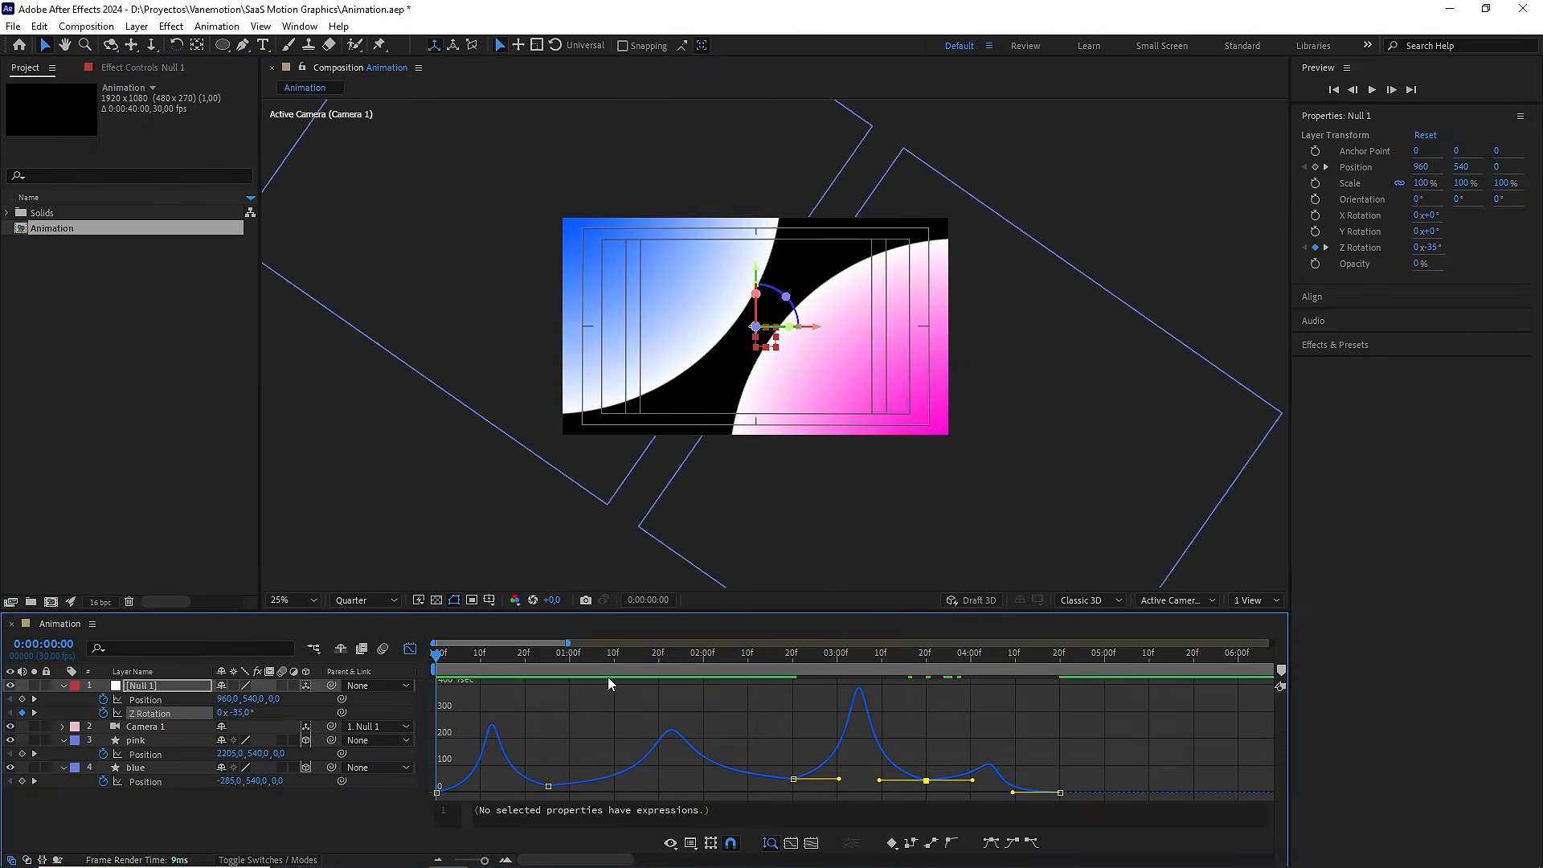
key("space")
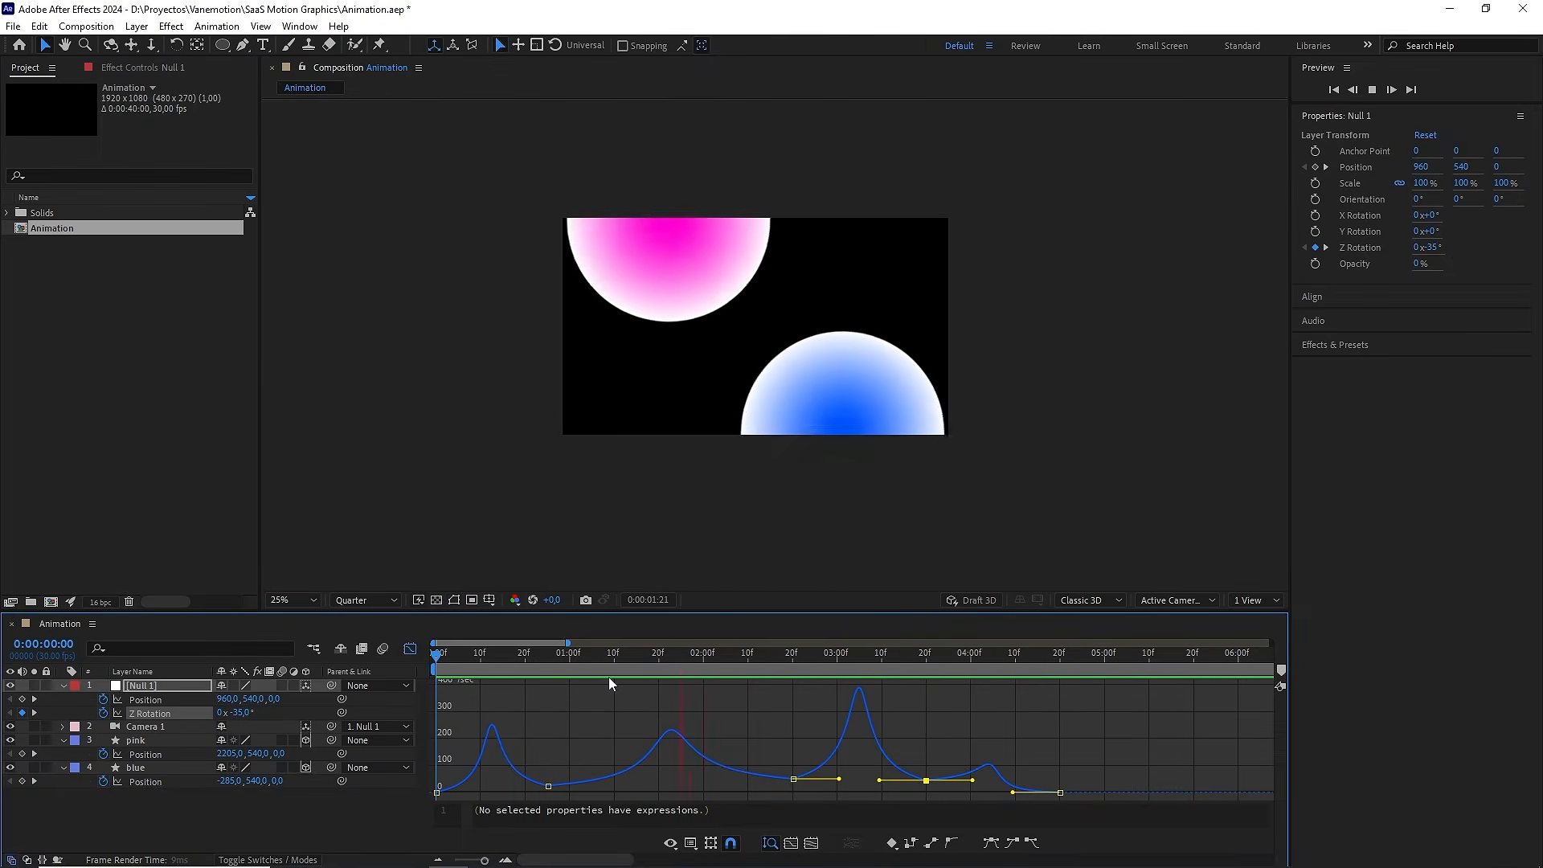
left_click(458, 654)
key("space")
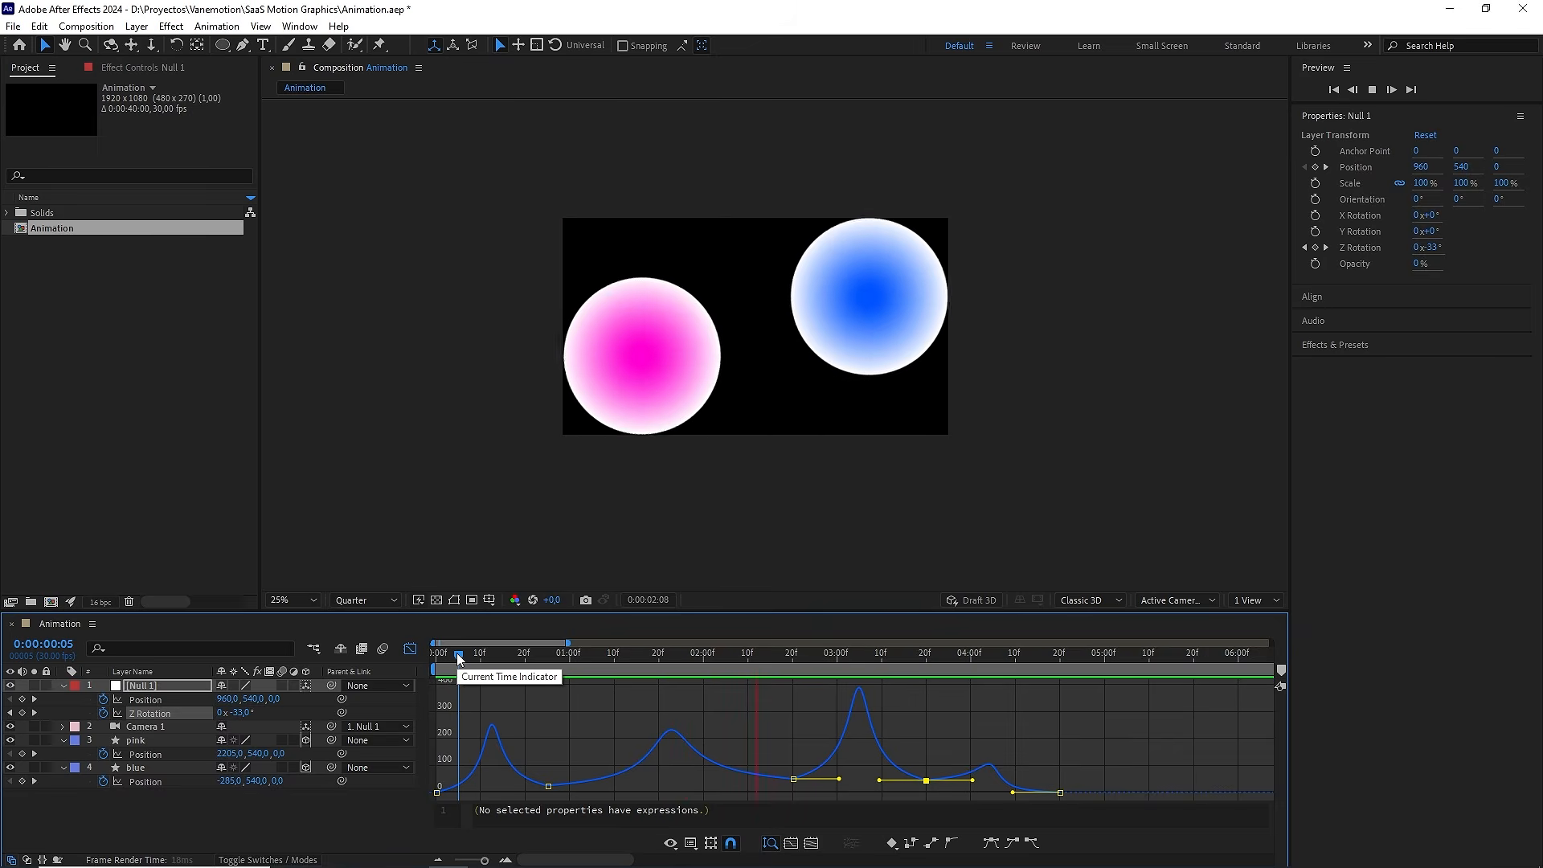
left_click_drag(459, 655, 745, 643)
key("space")
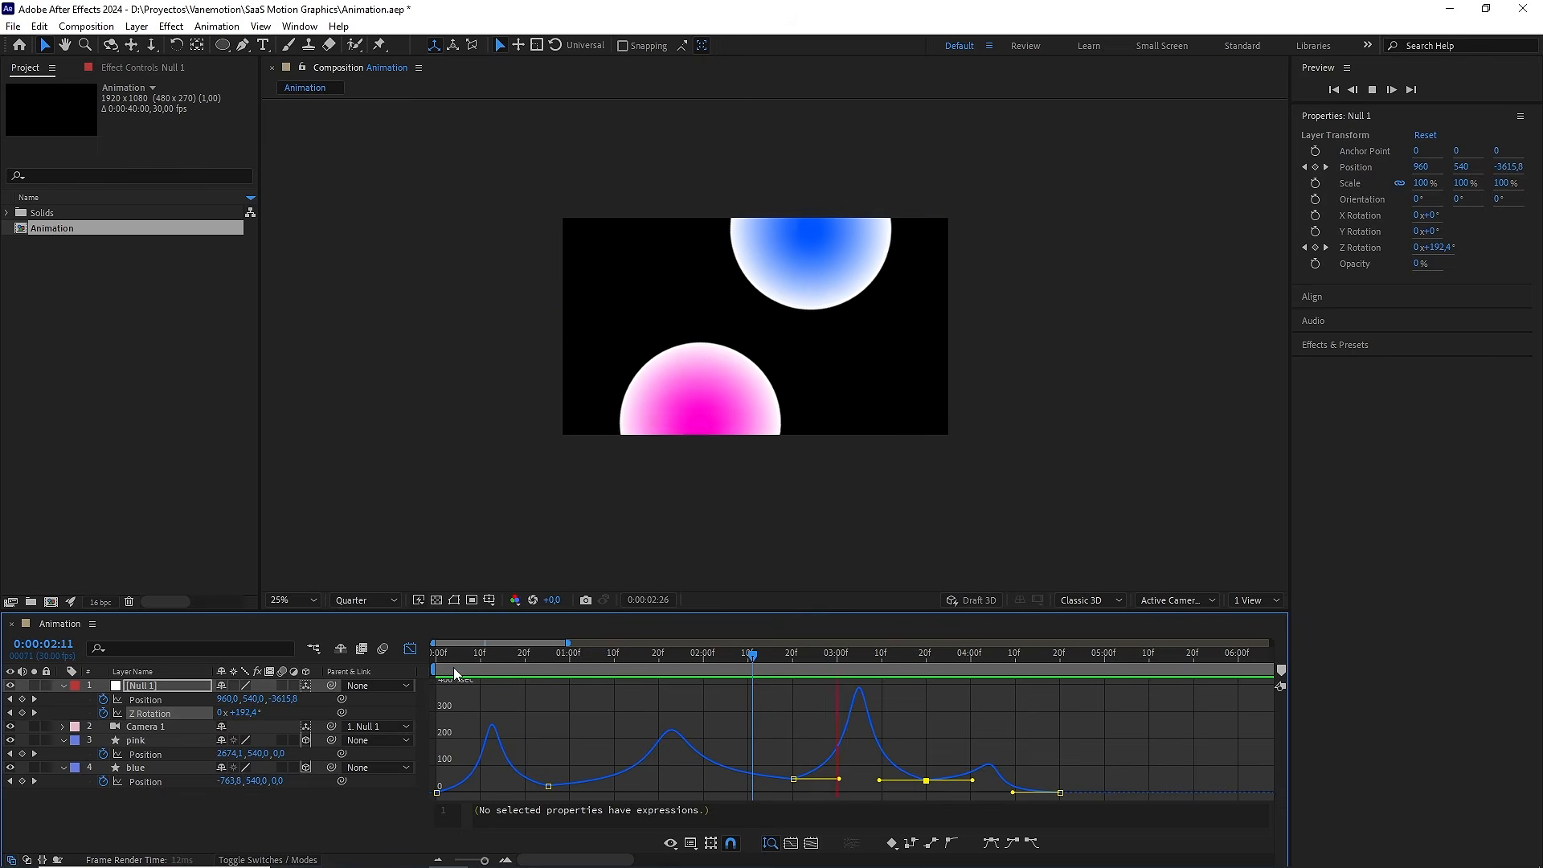
key("space")
Make the velocity of the null's Position keyframe at 0:00:03:20 continuous, locking outgoing to incoming
left_click(410, 648)
left_click_drag(864, 654, 926, 657)
left_click(951, 697)
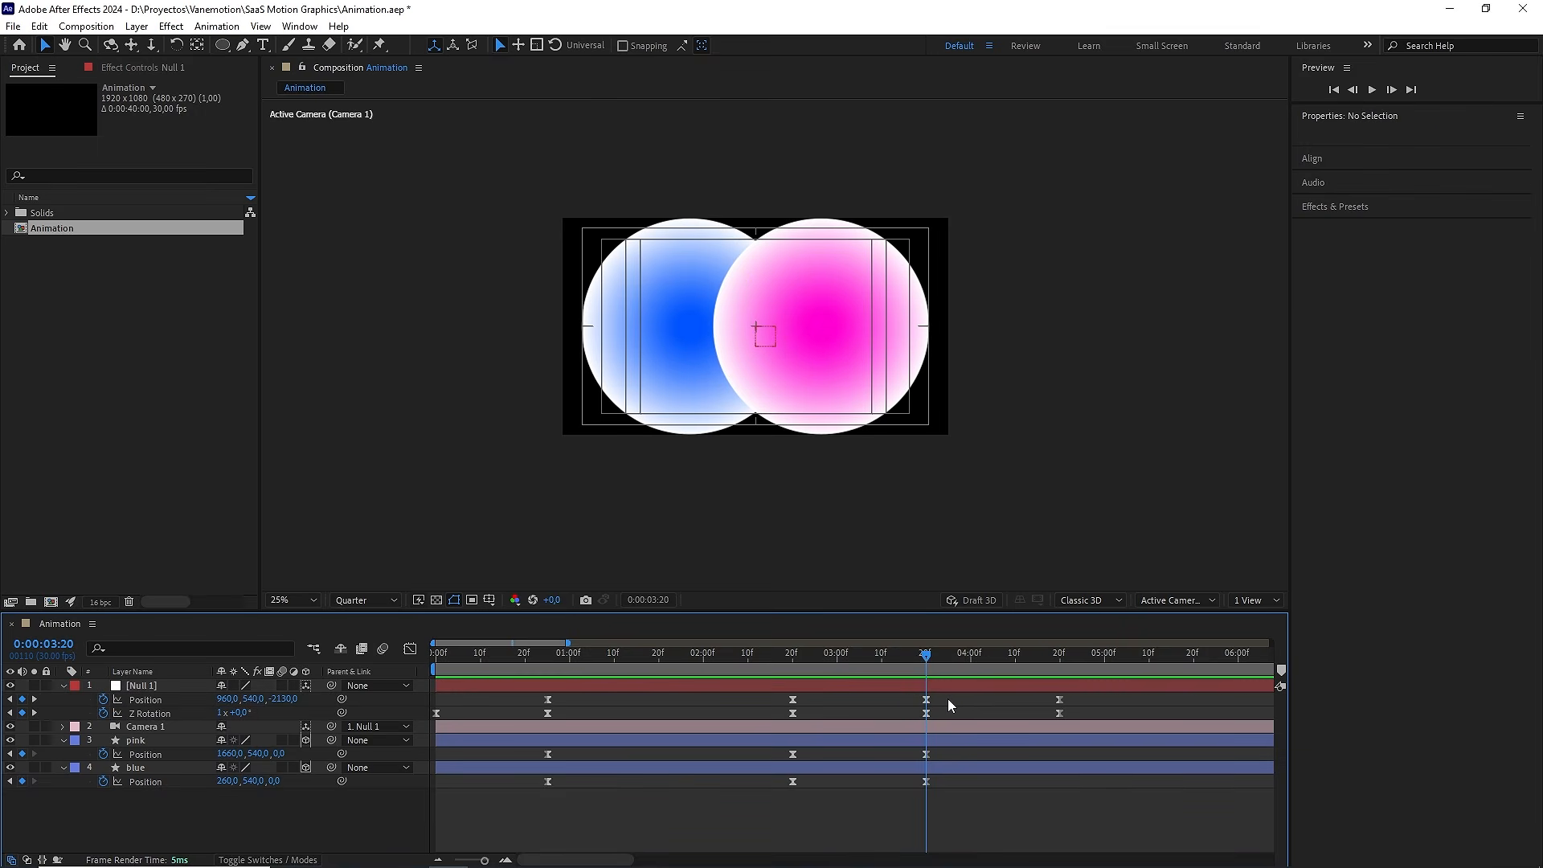
left_click(925, 699)
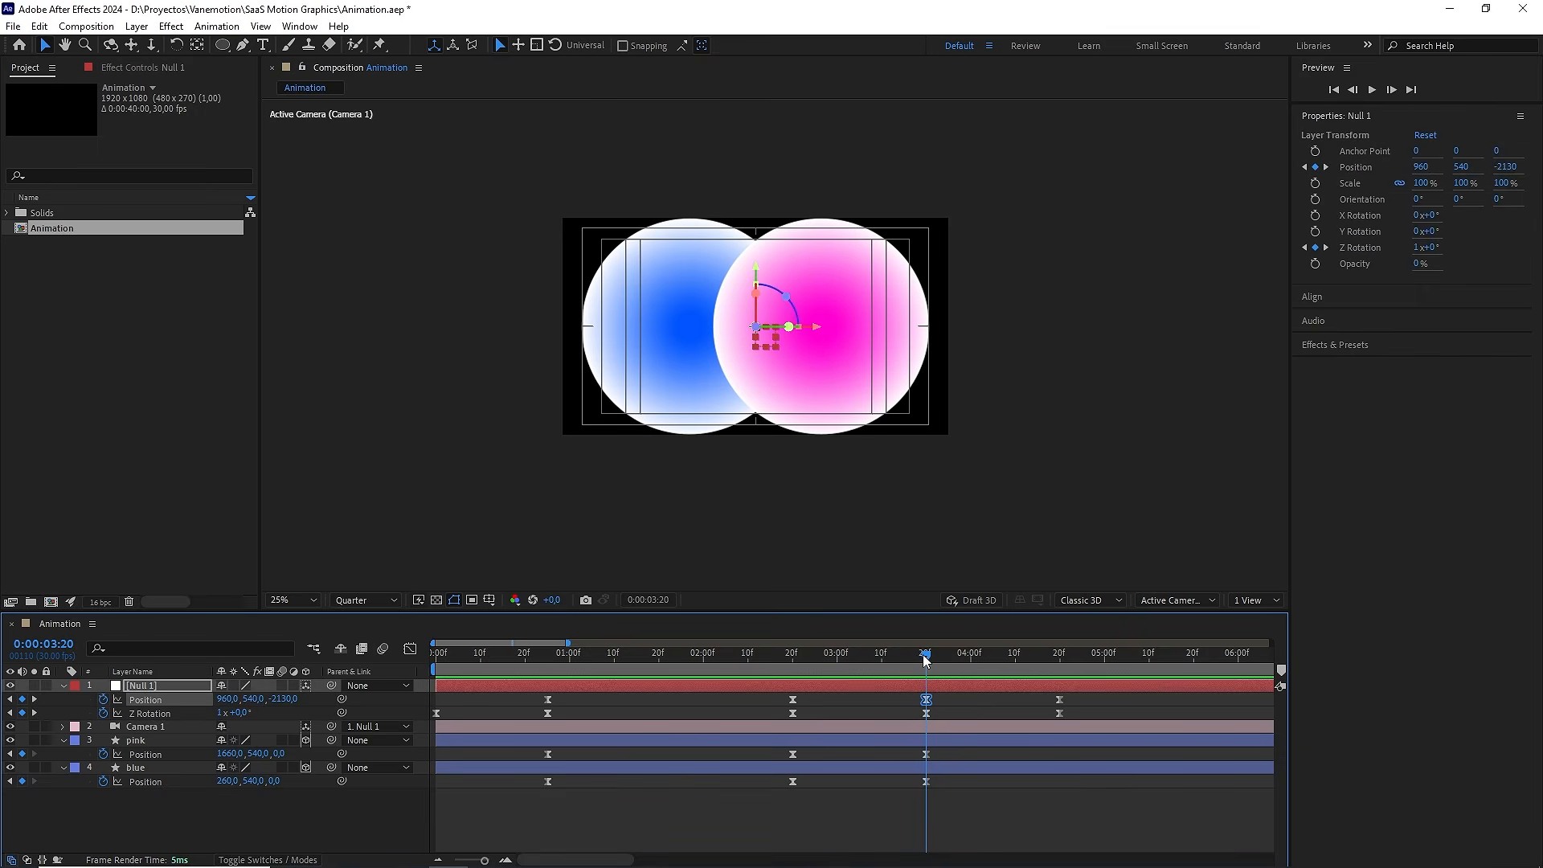
left_click_drag(925, 657, 958, 657)
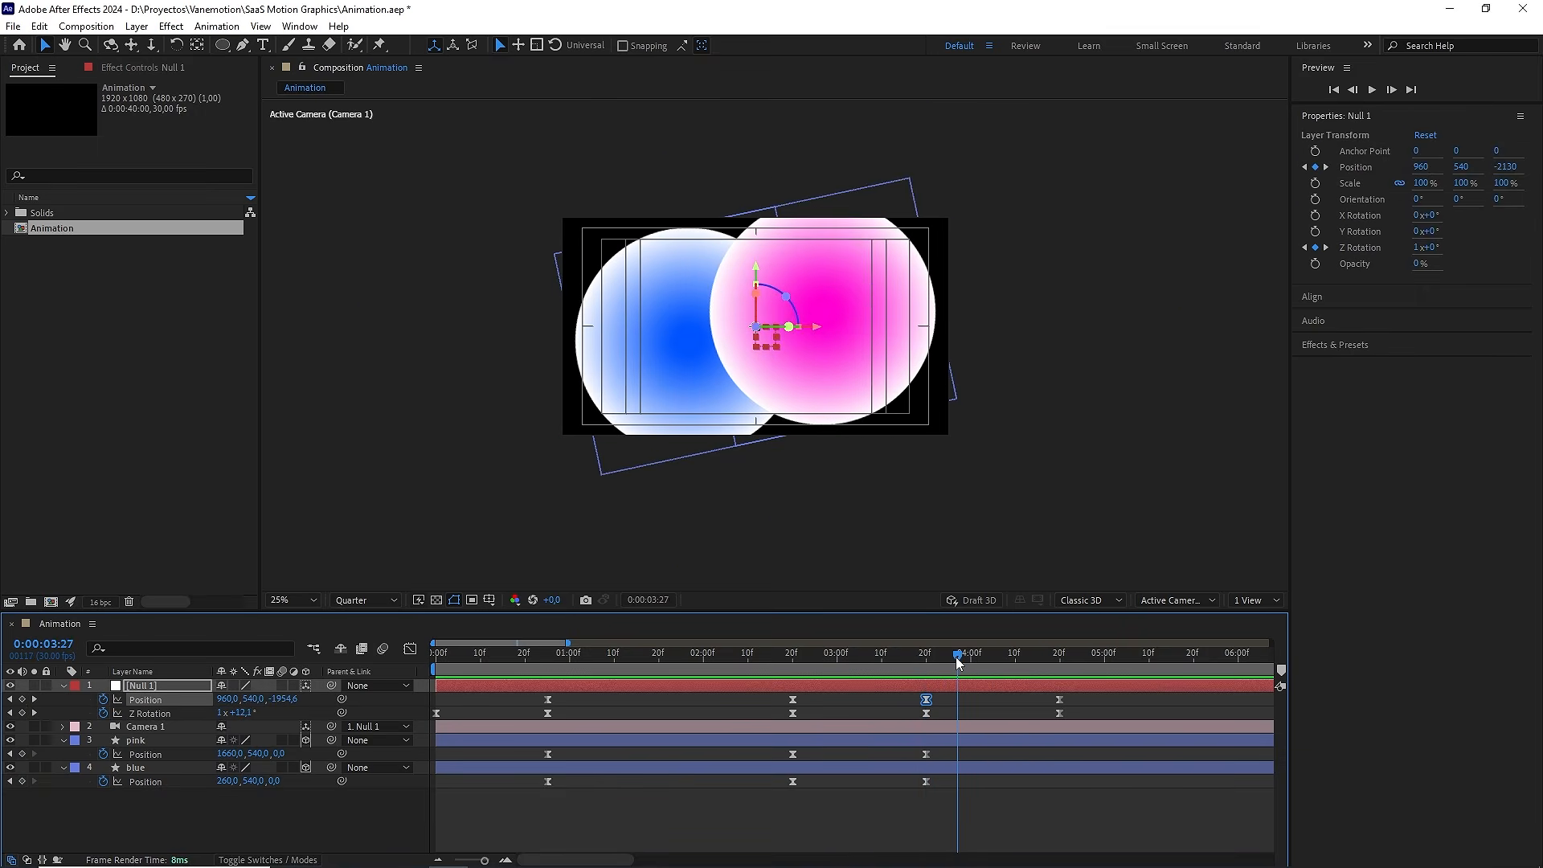
left_click(411, 648)
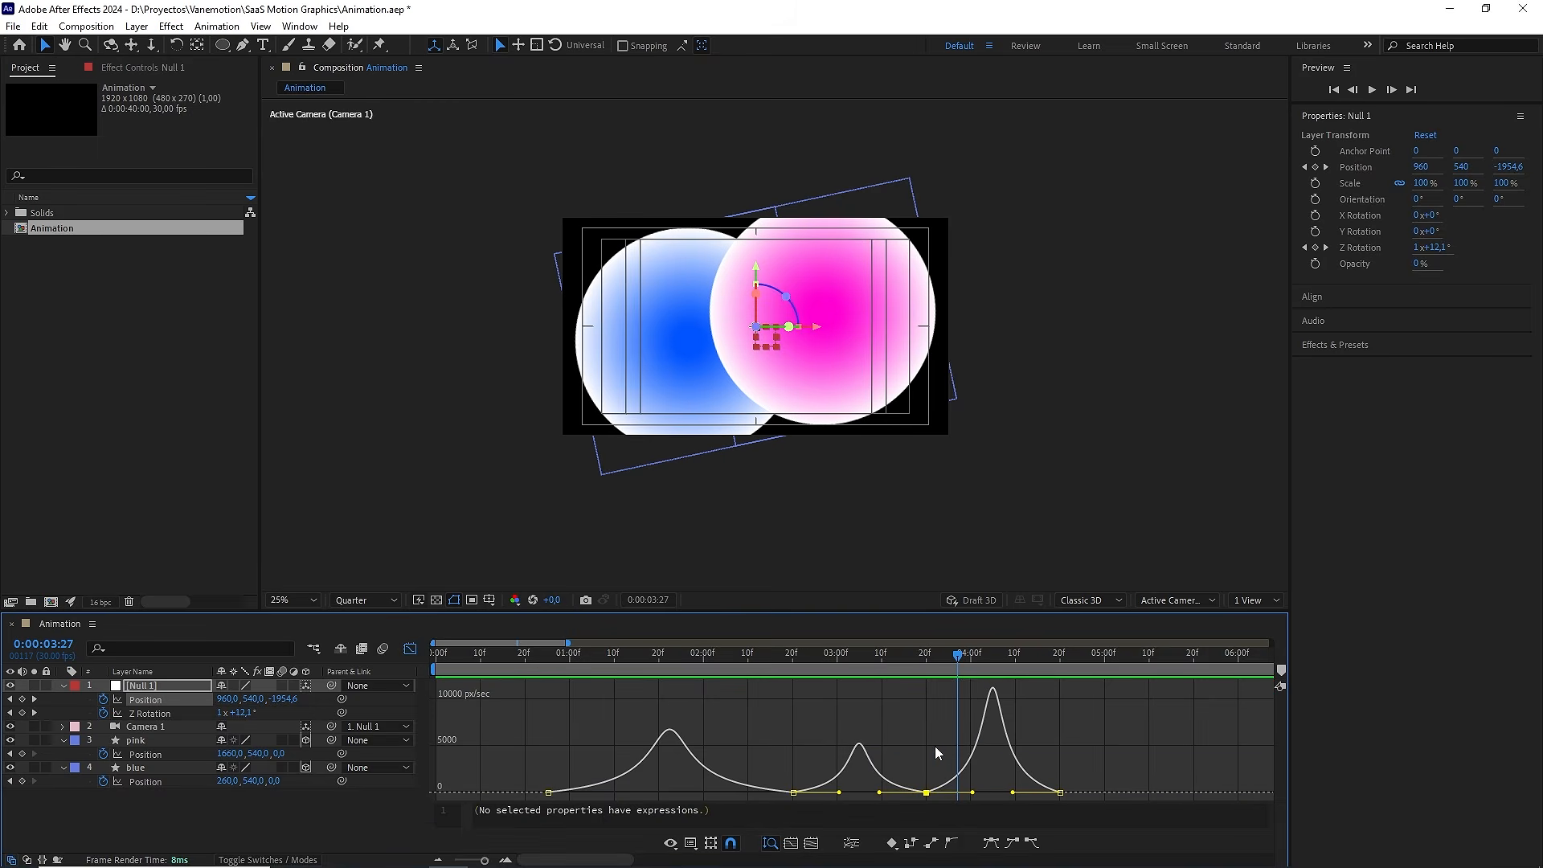
mouse_move(925, 794)
key("ctrl+shift+k")
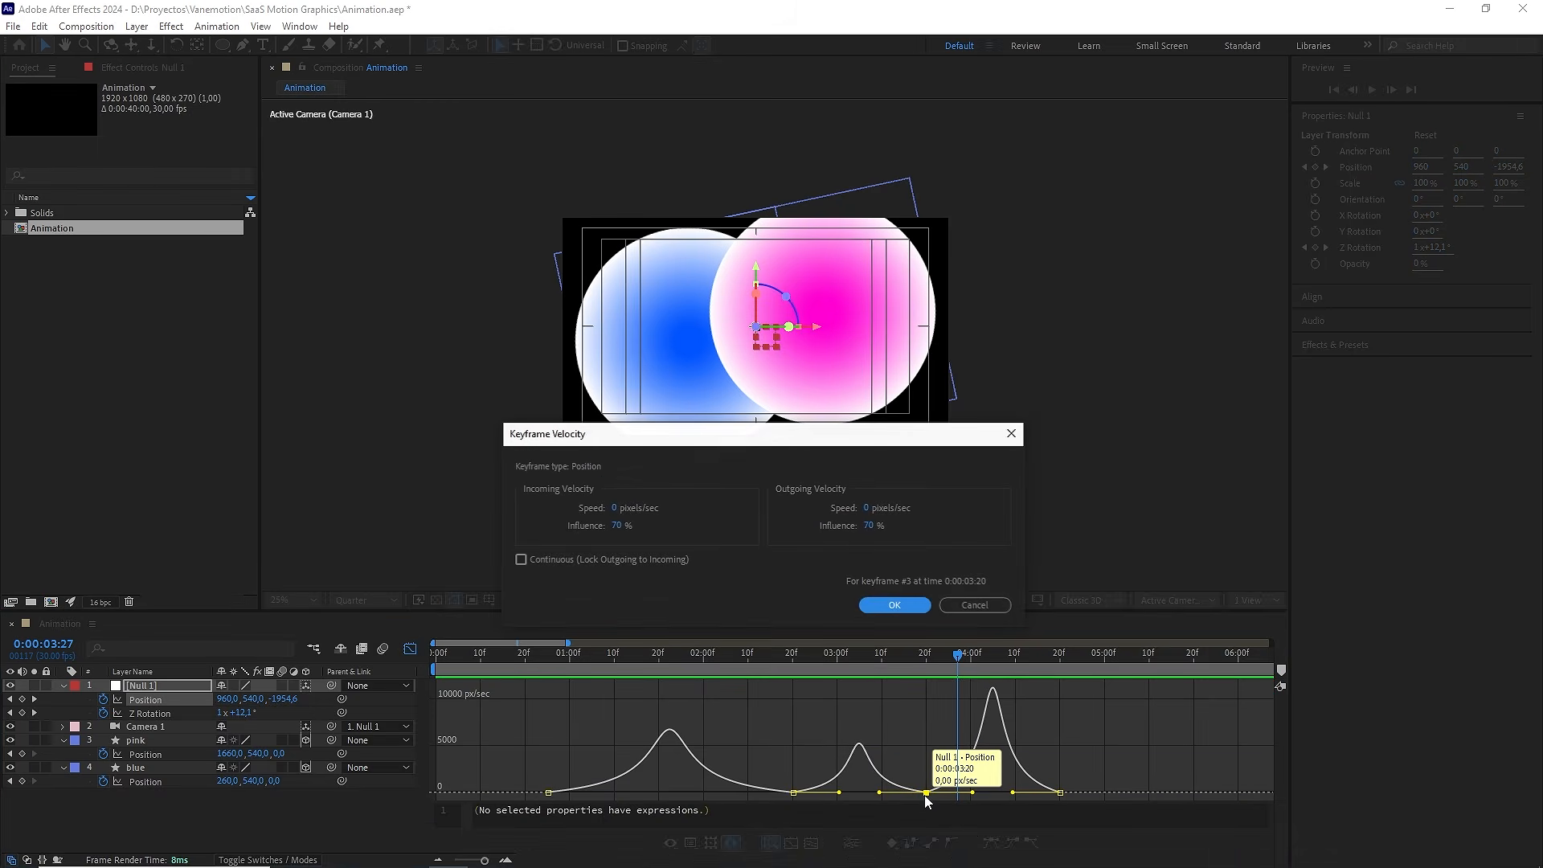
left_click(577, 561)
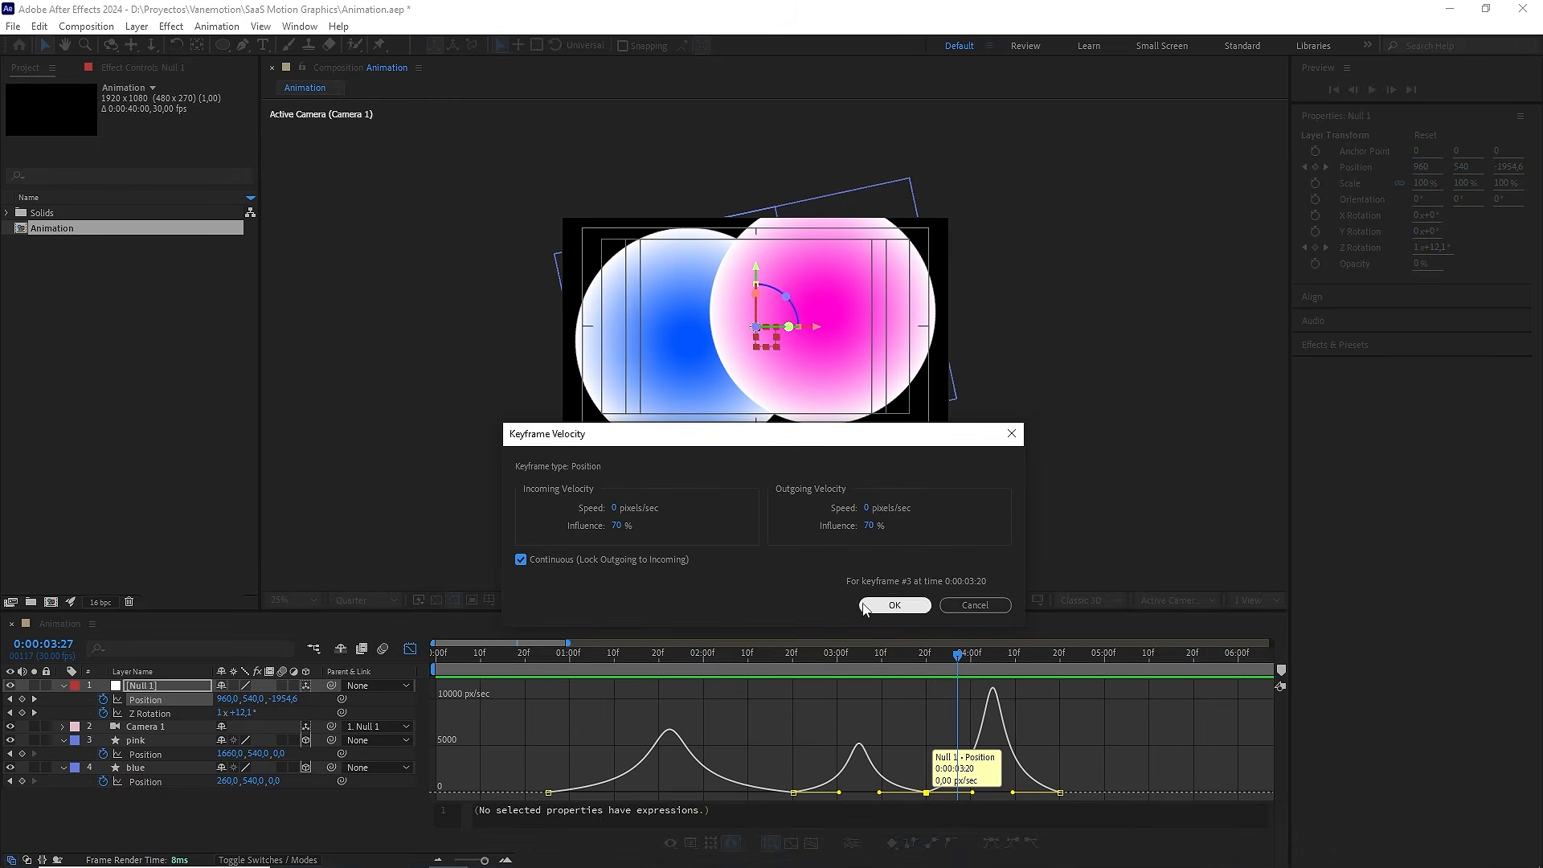
left_click(895, 604)
Raise the speed of the null's Position keyframe at 0:00:03:20 and set it to 1000 pixels/sec
left_click_drag(925, 798, 928, 790)
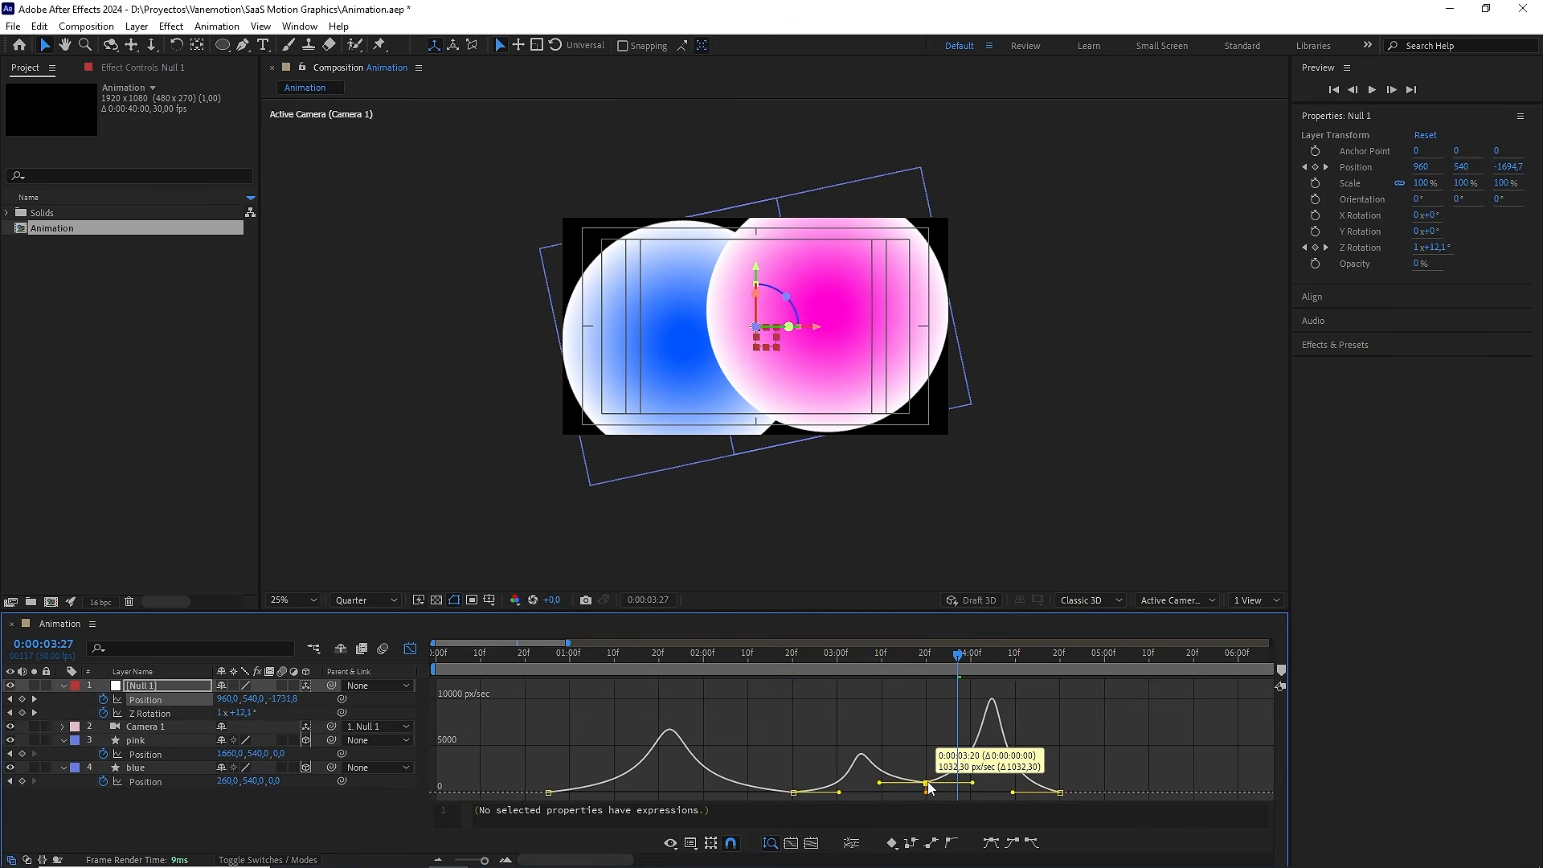
key("ctrl+shift+k")
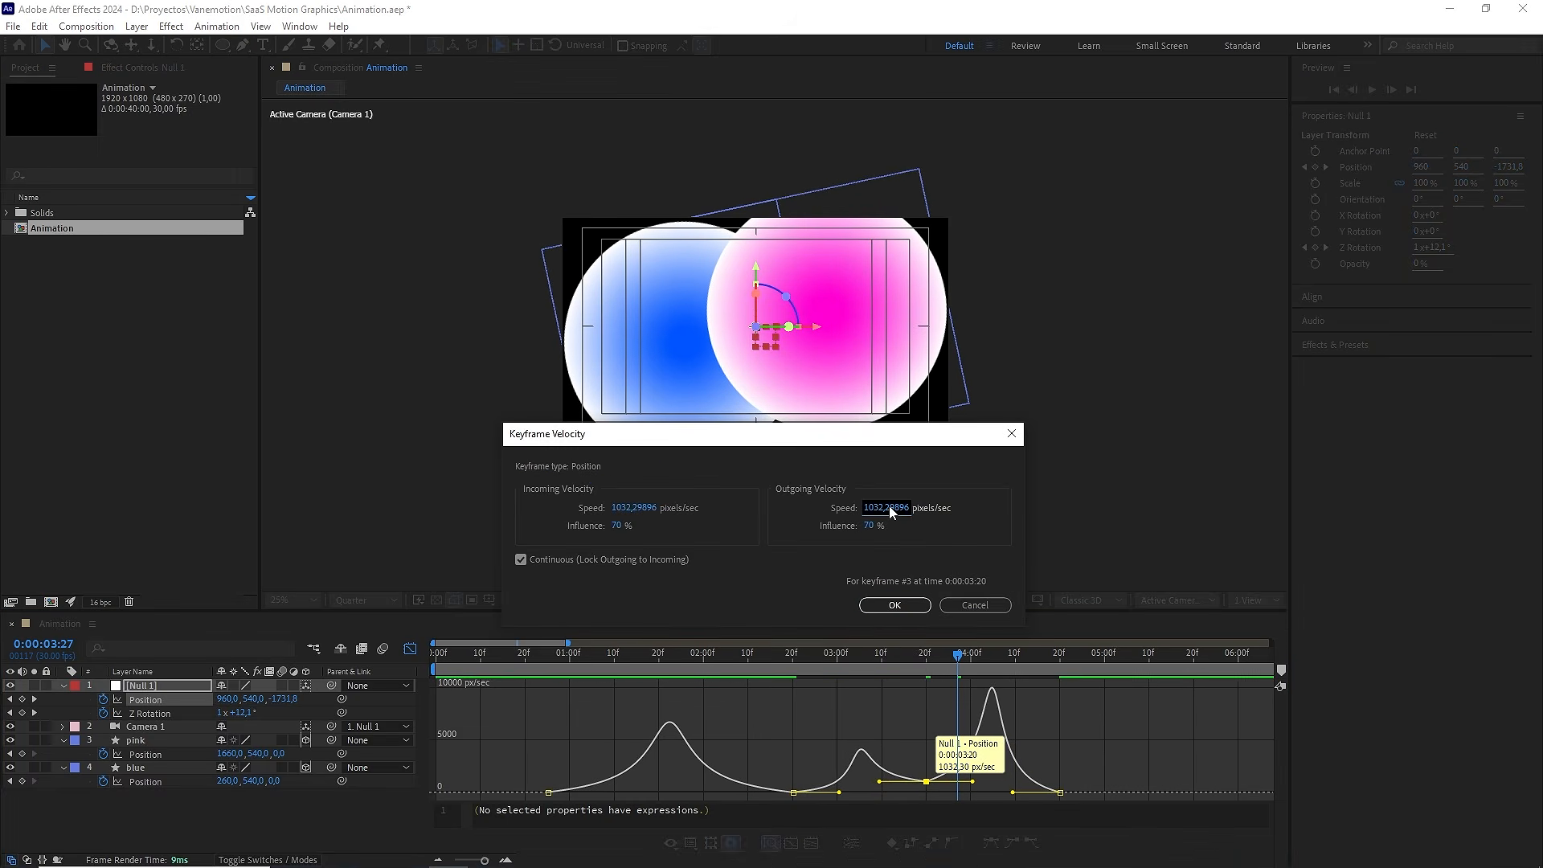
left_click(889, 506)
type("1000")
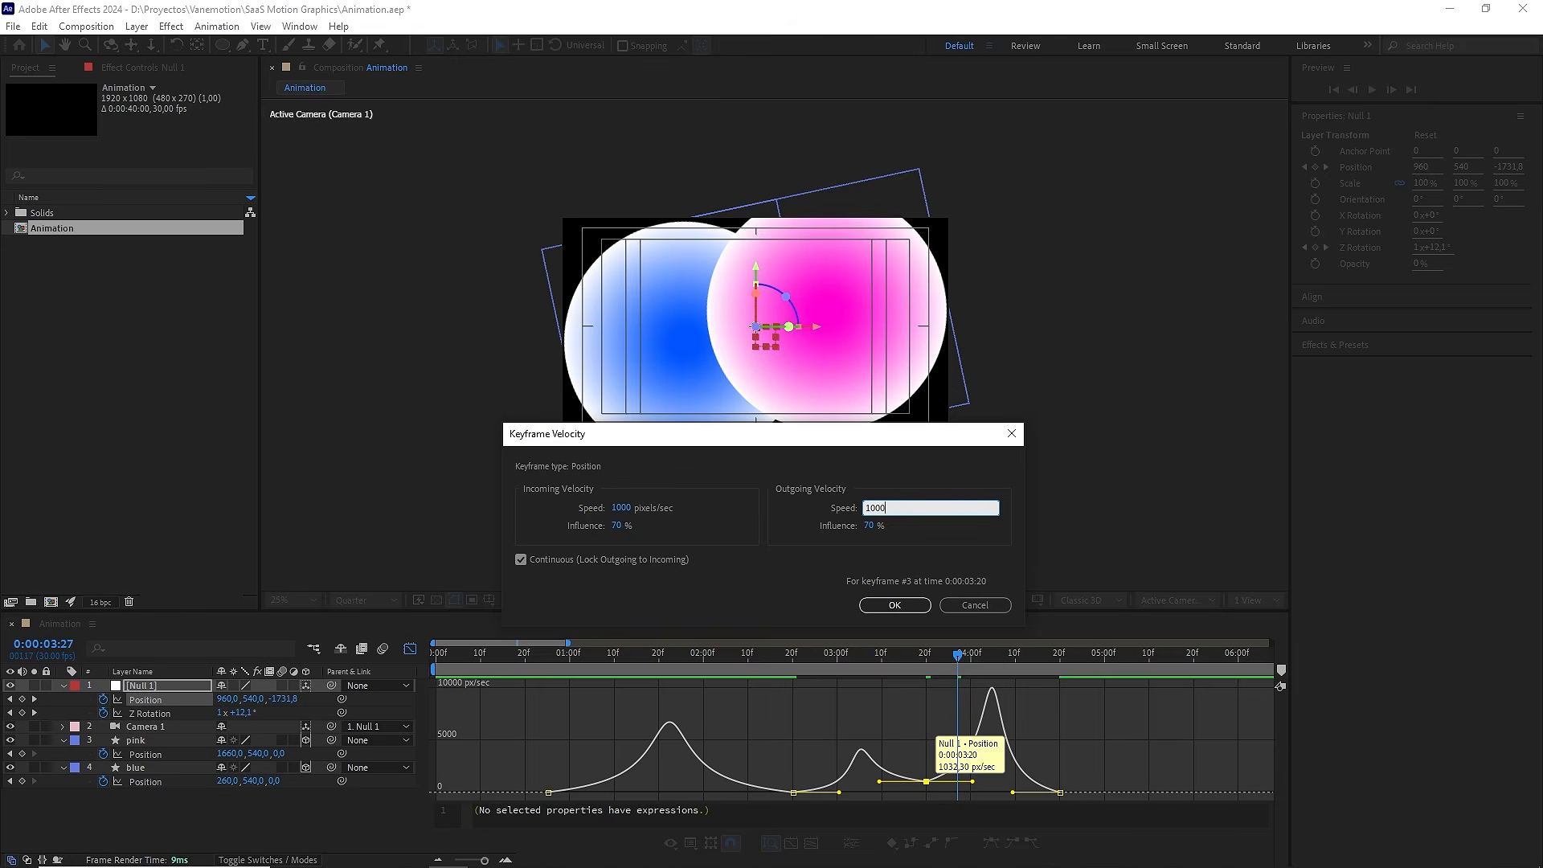
left_click(894, 604)
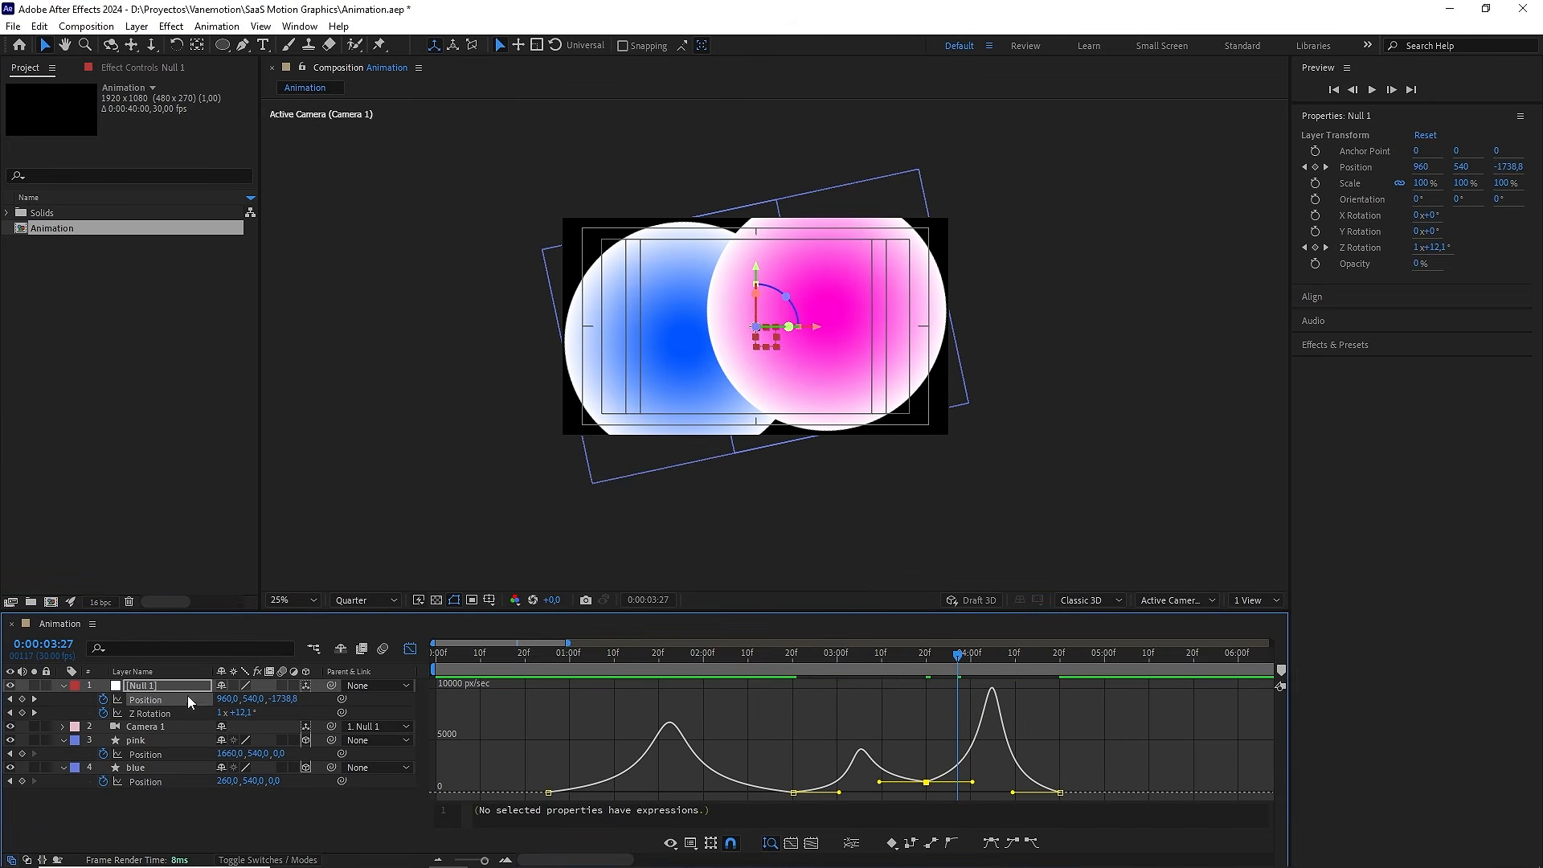
Review the velocity of the null's Z Rotation keyframe at 0:00:03:20
left_click(166, 714)
left_click(929, 781)
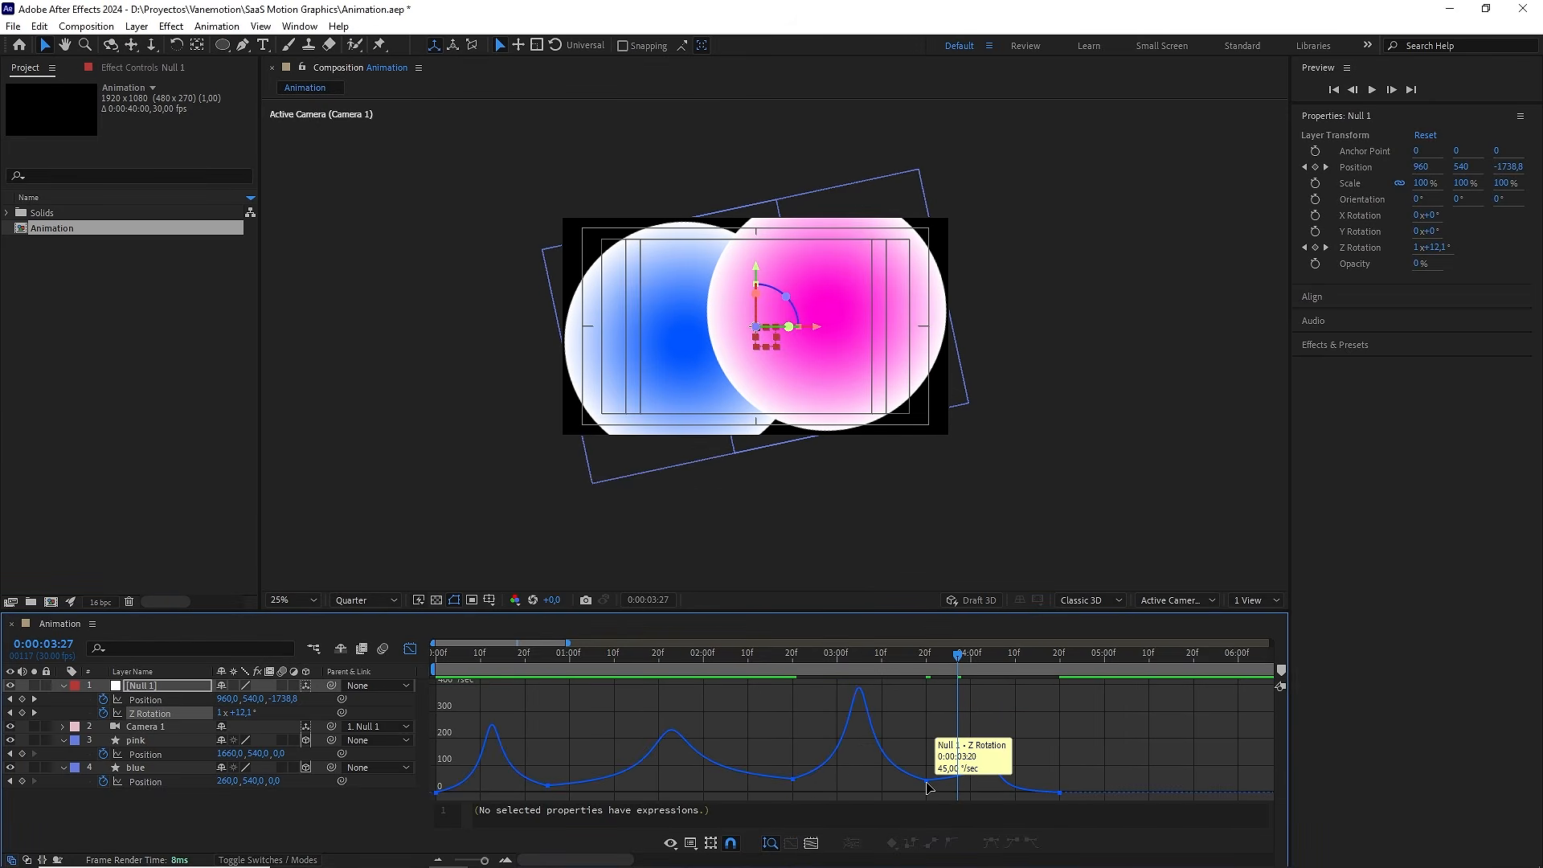
key("ctrl+shift+k")
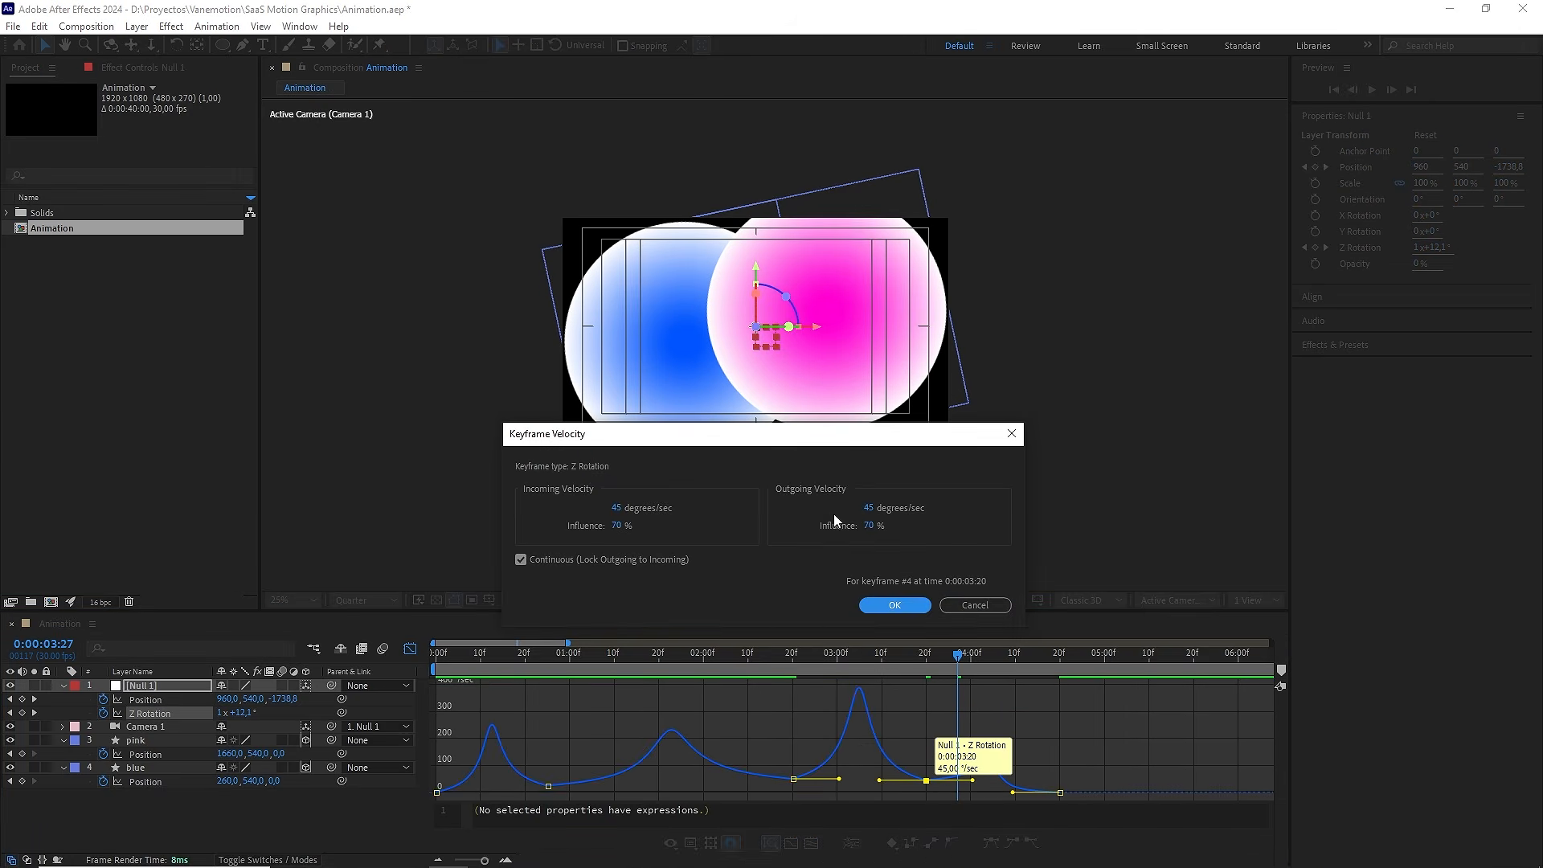
left_click(871, 508)
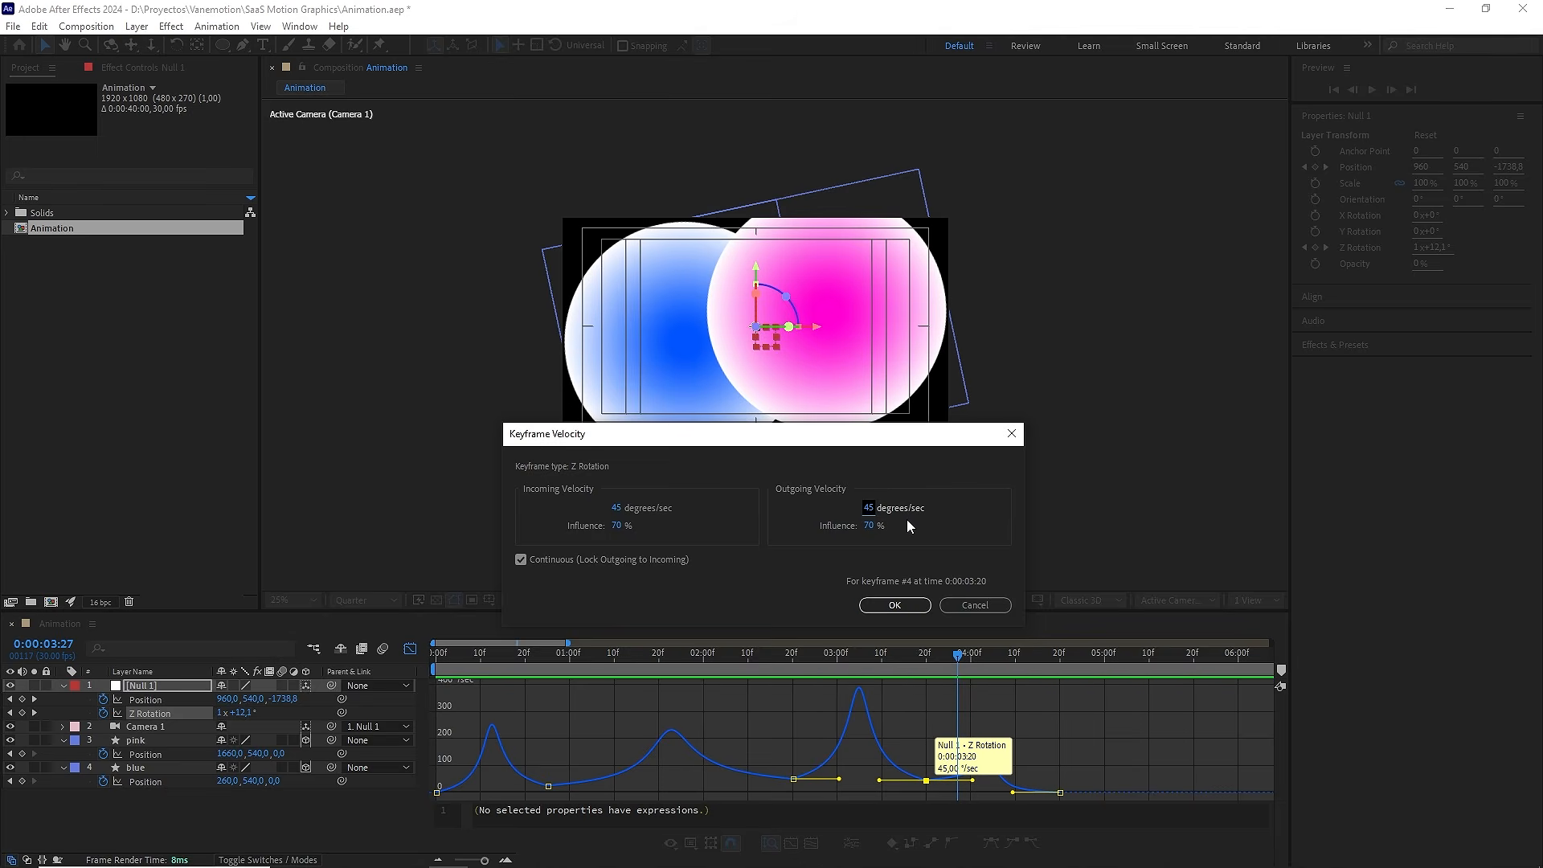
left_click(904, 612)
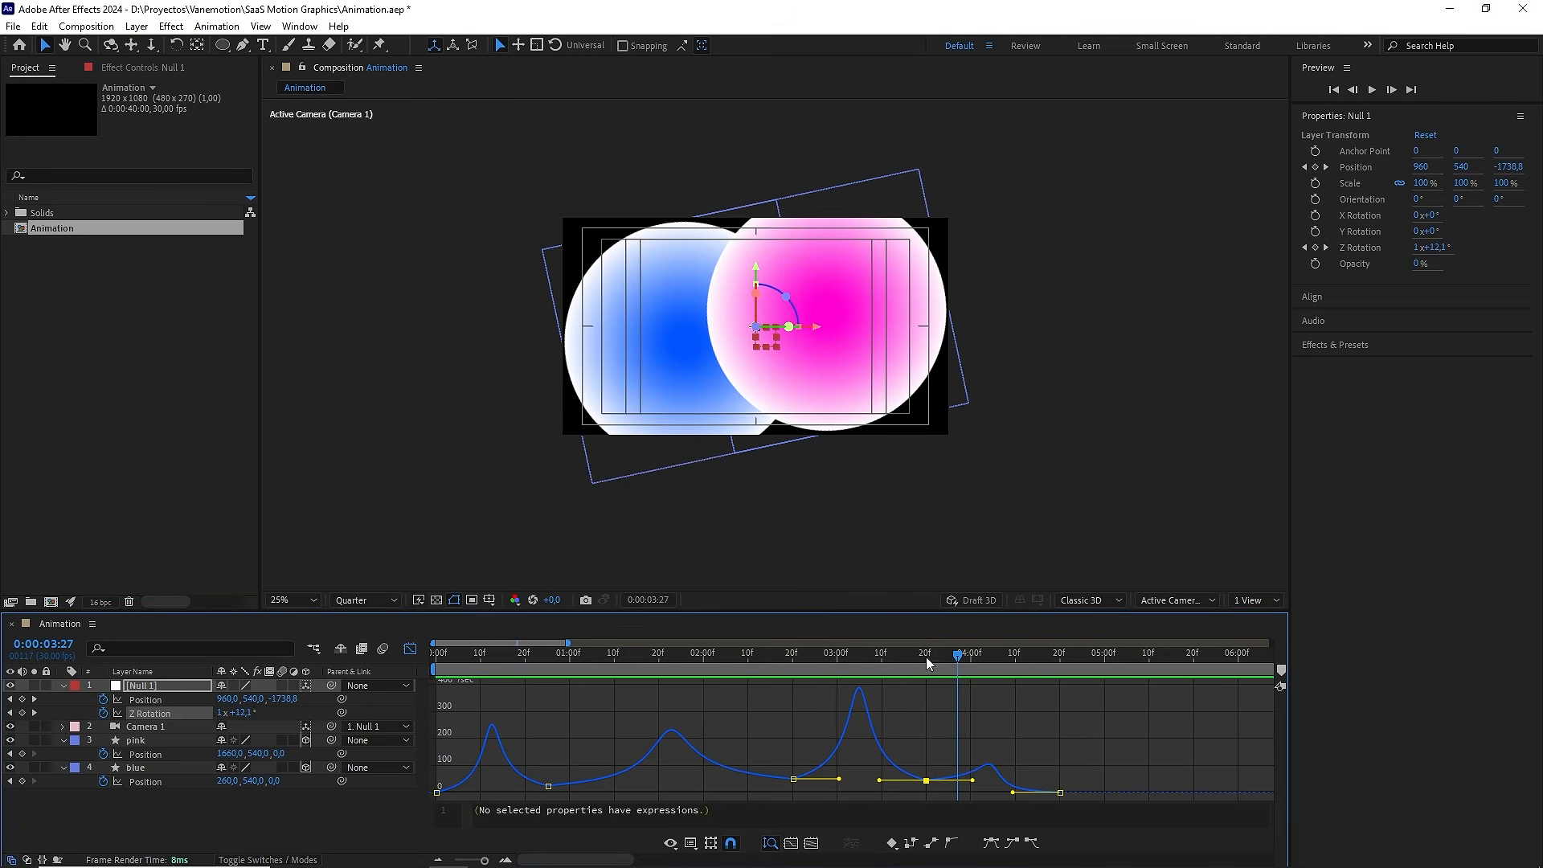
Preview the animation from about 0:00:00:22 and return to the beginning
left_click_drag(926, 658, 532, 651)
key("space")
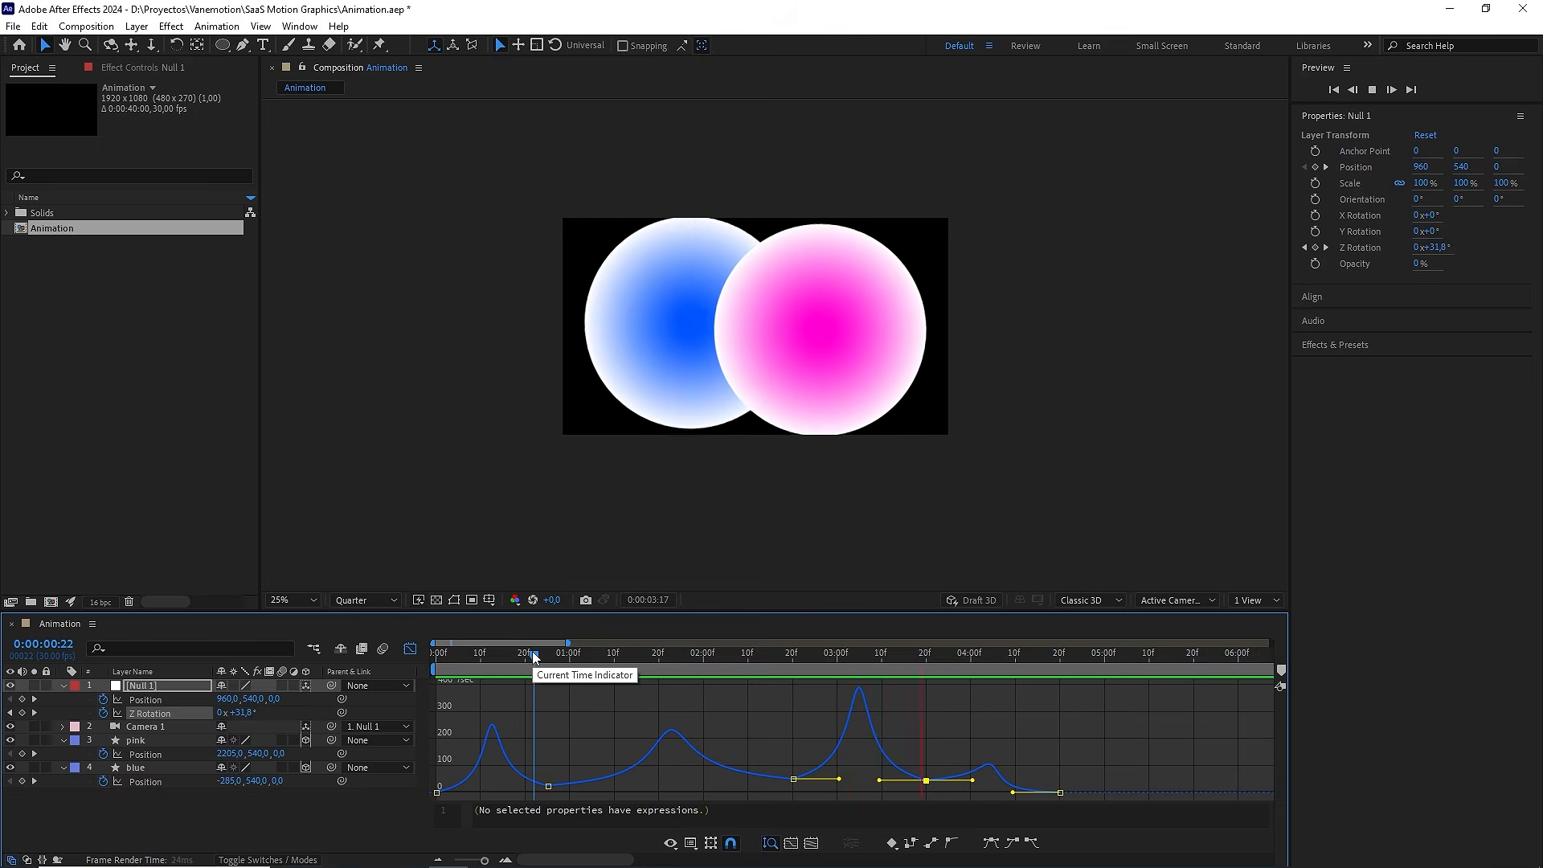
left_click_drag(530, 653, 418, 664)
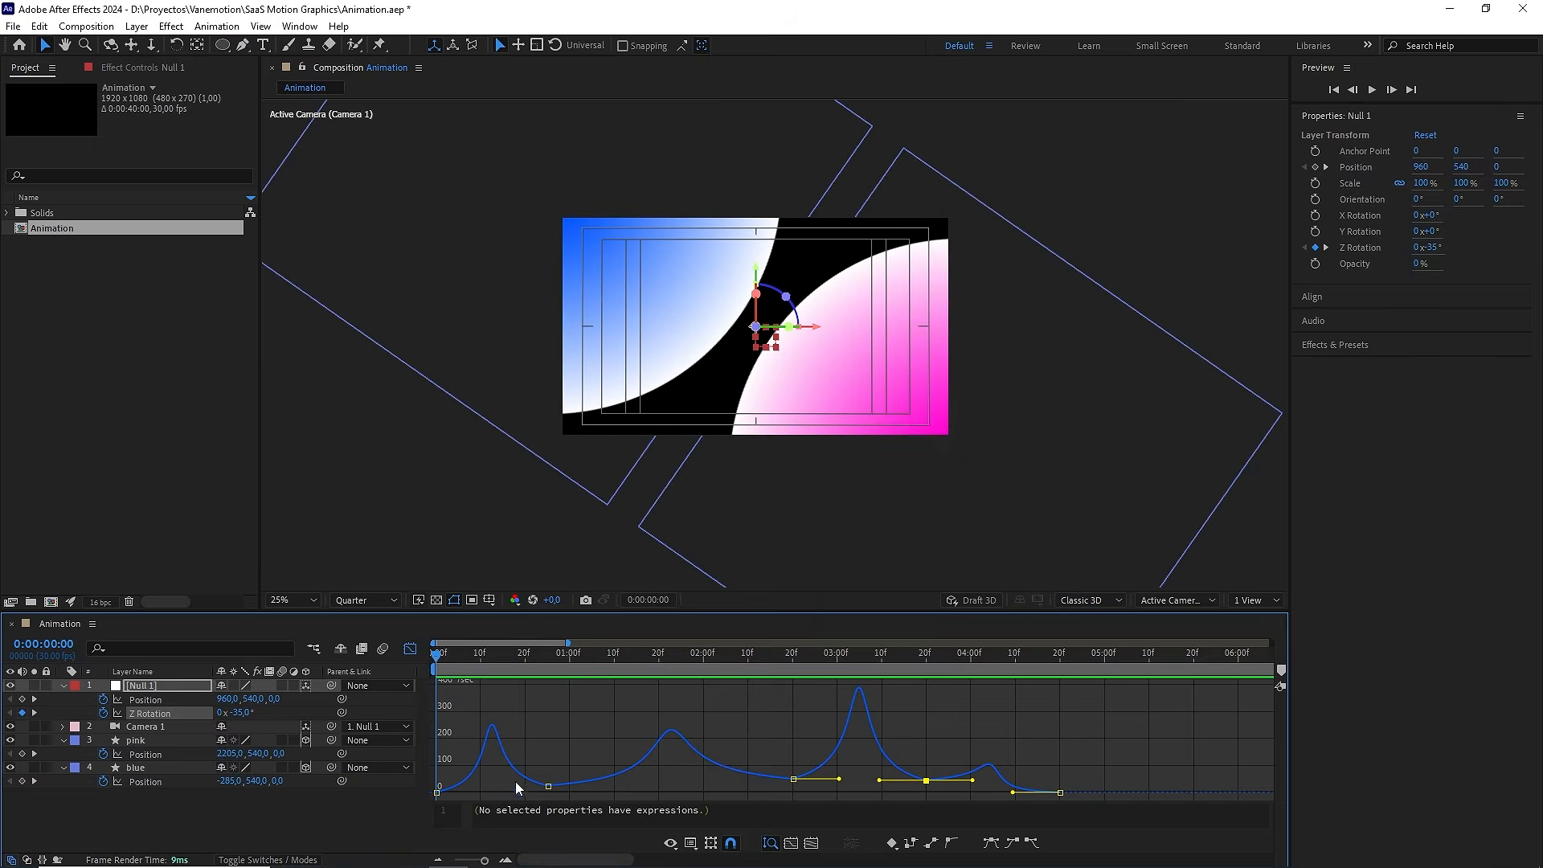
Leave the graph view, duplicate the pink circle layer and rename the copy as matte
left_click_drag(487, 859, 454, 861)
mouse_move(540, 668)
left_mouse_down()
mouse_move(465, 658)
mouse_move(519, 672)
left_mouse_up()
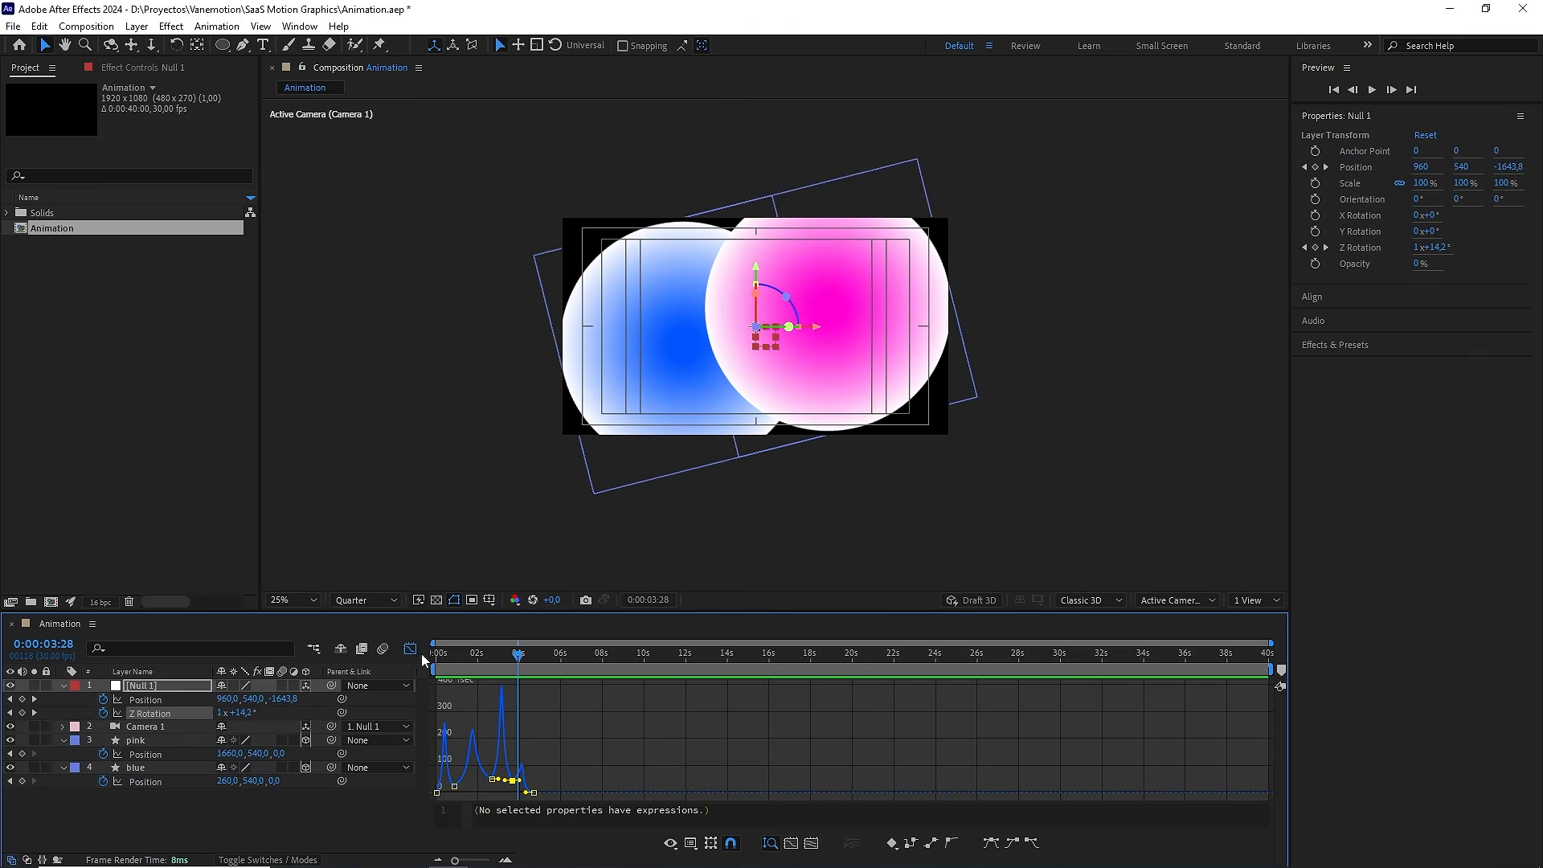
left_click(410, 648)
left_click(536, 655)
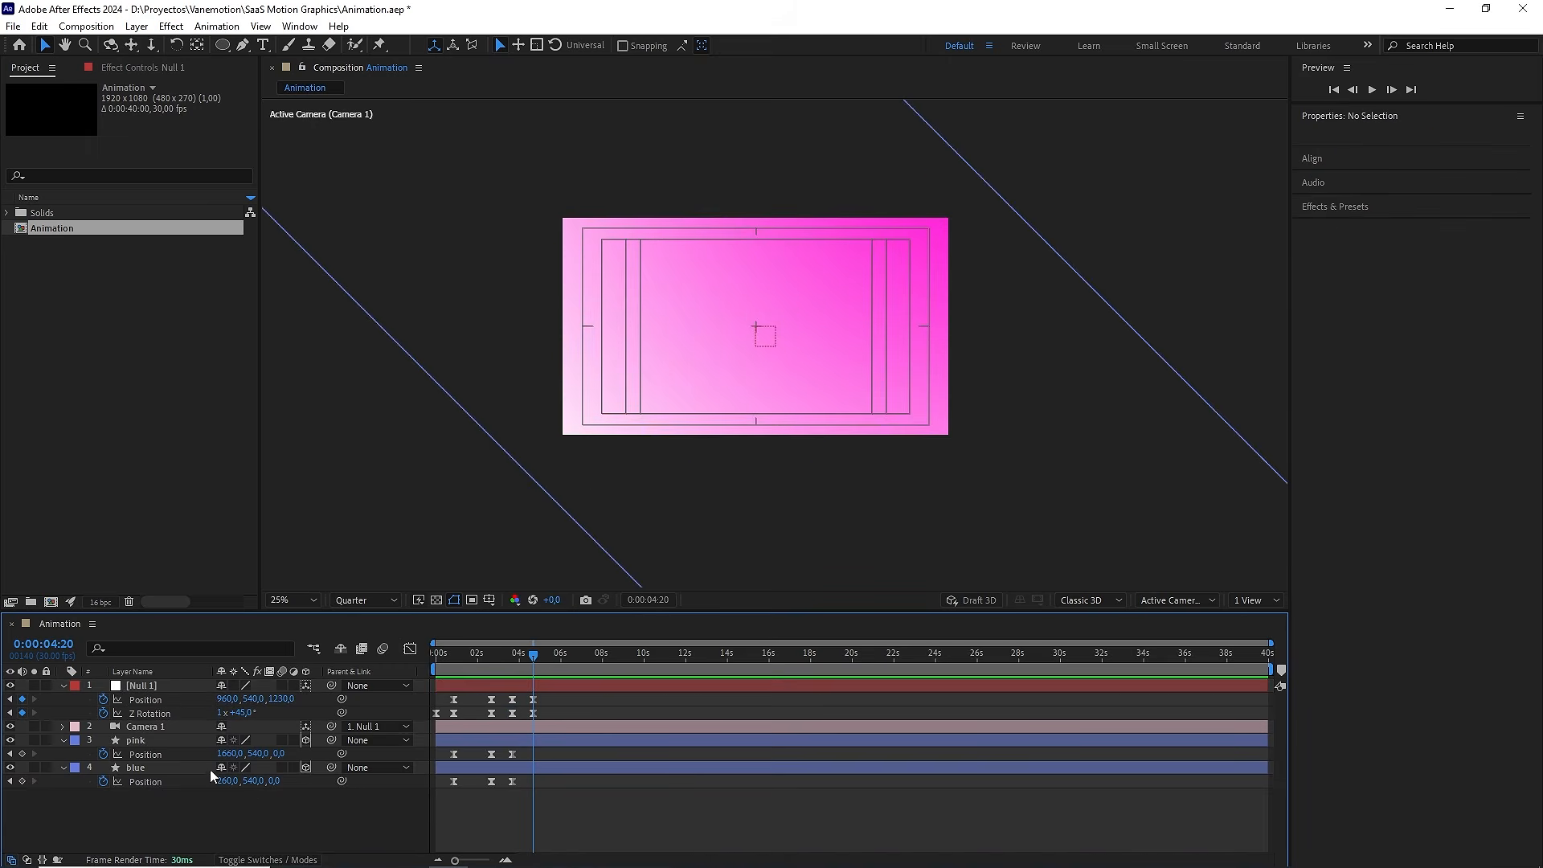
left_click(175, 743)
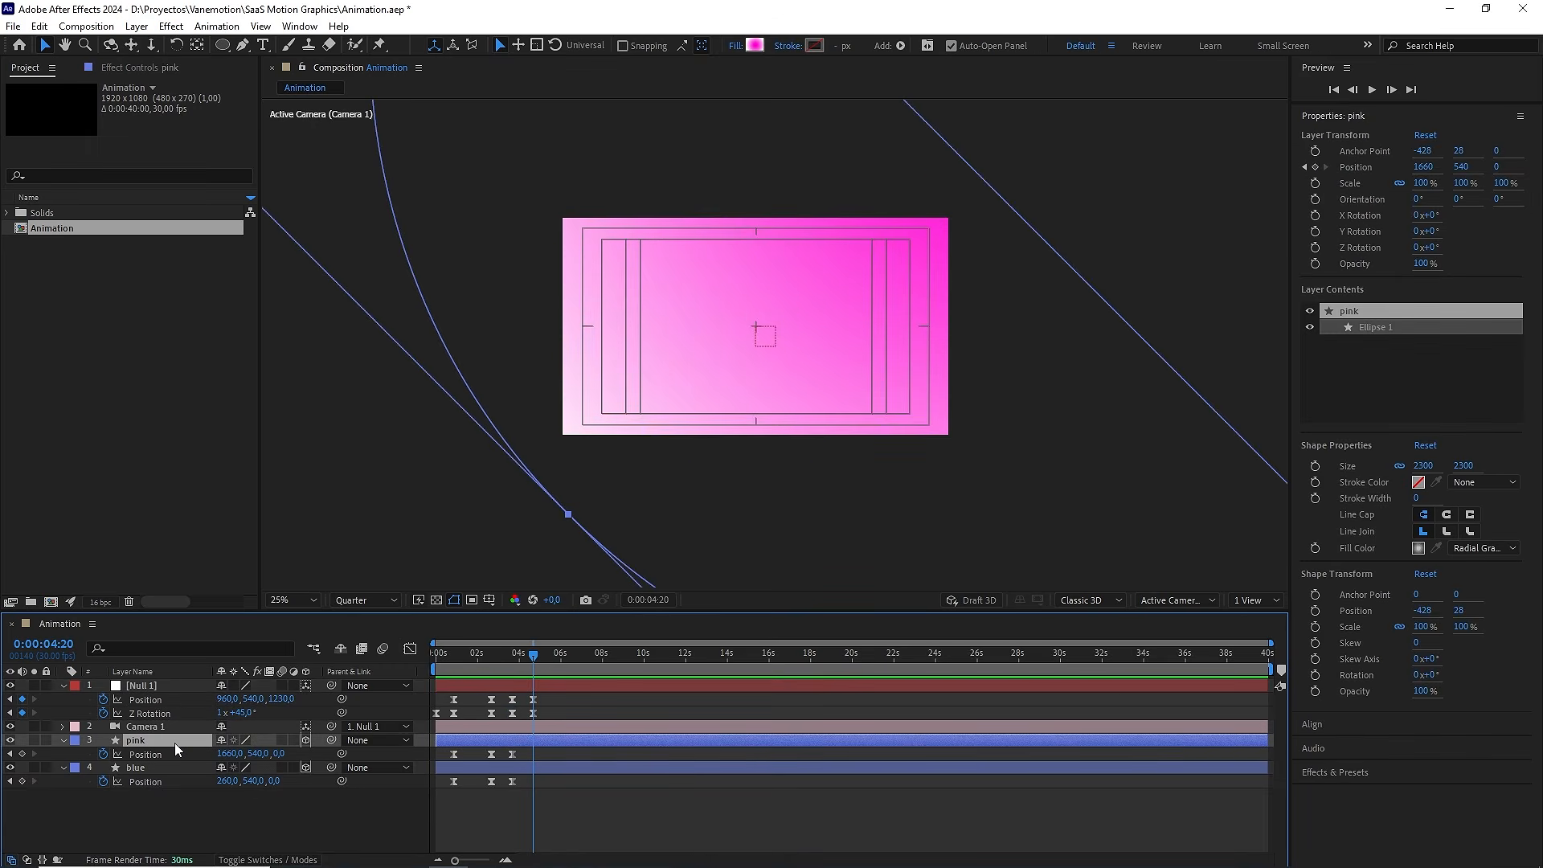
key("ctrl+d")
key("Return")
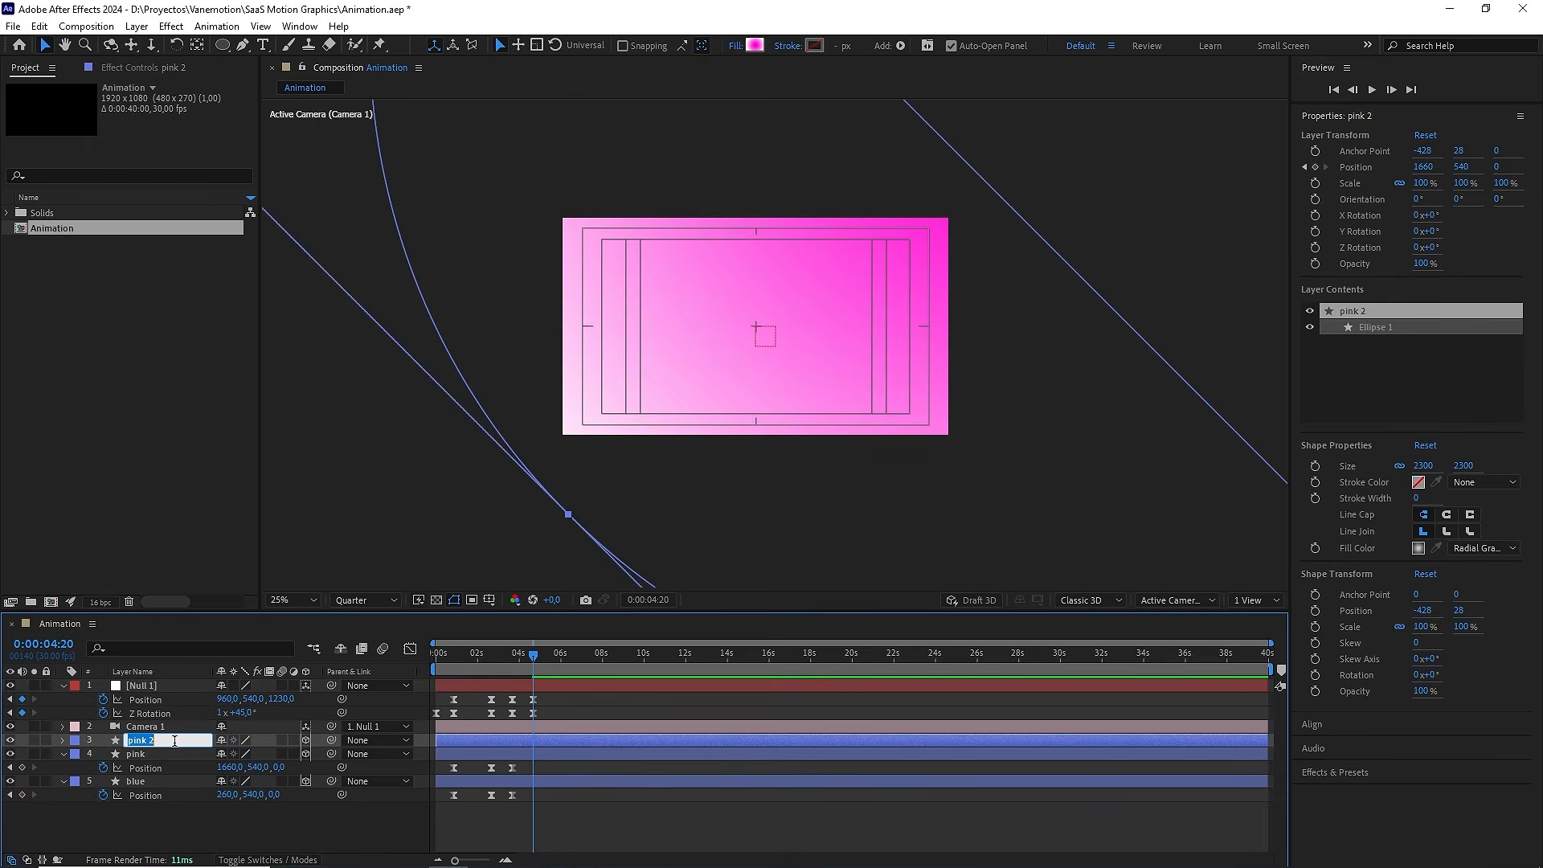
type("matte")
Change the matte circle's fill from a radial gradient to a solid, fully saturated bright red
left_click(734, 46)
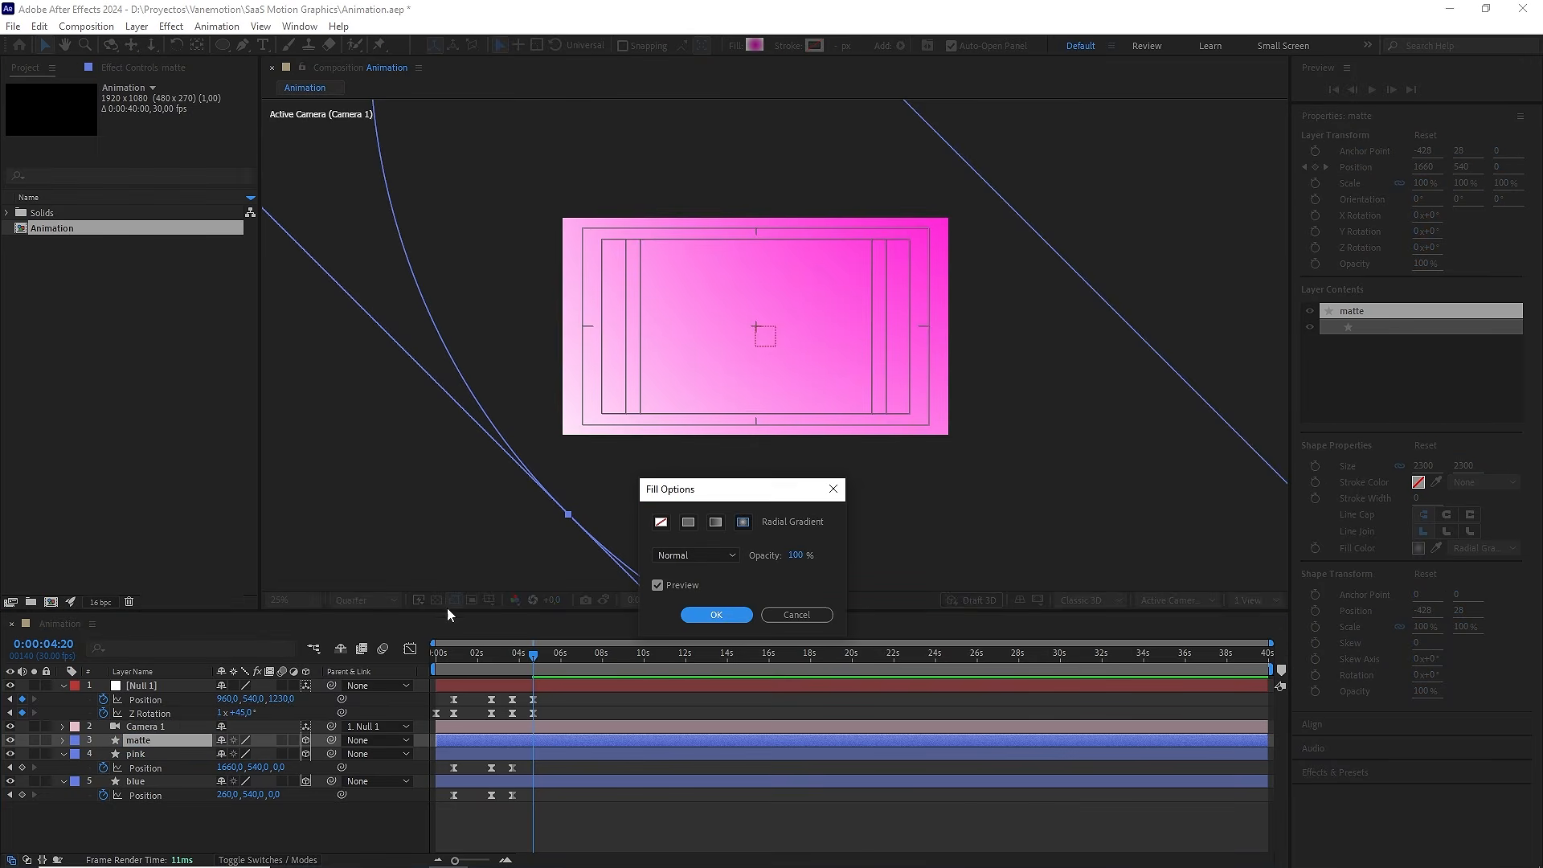
left_click(688, 523)
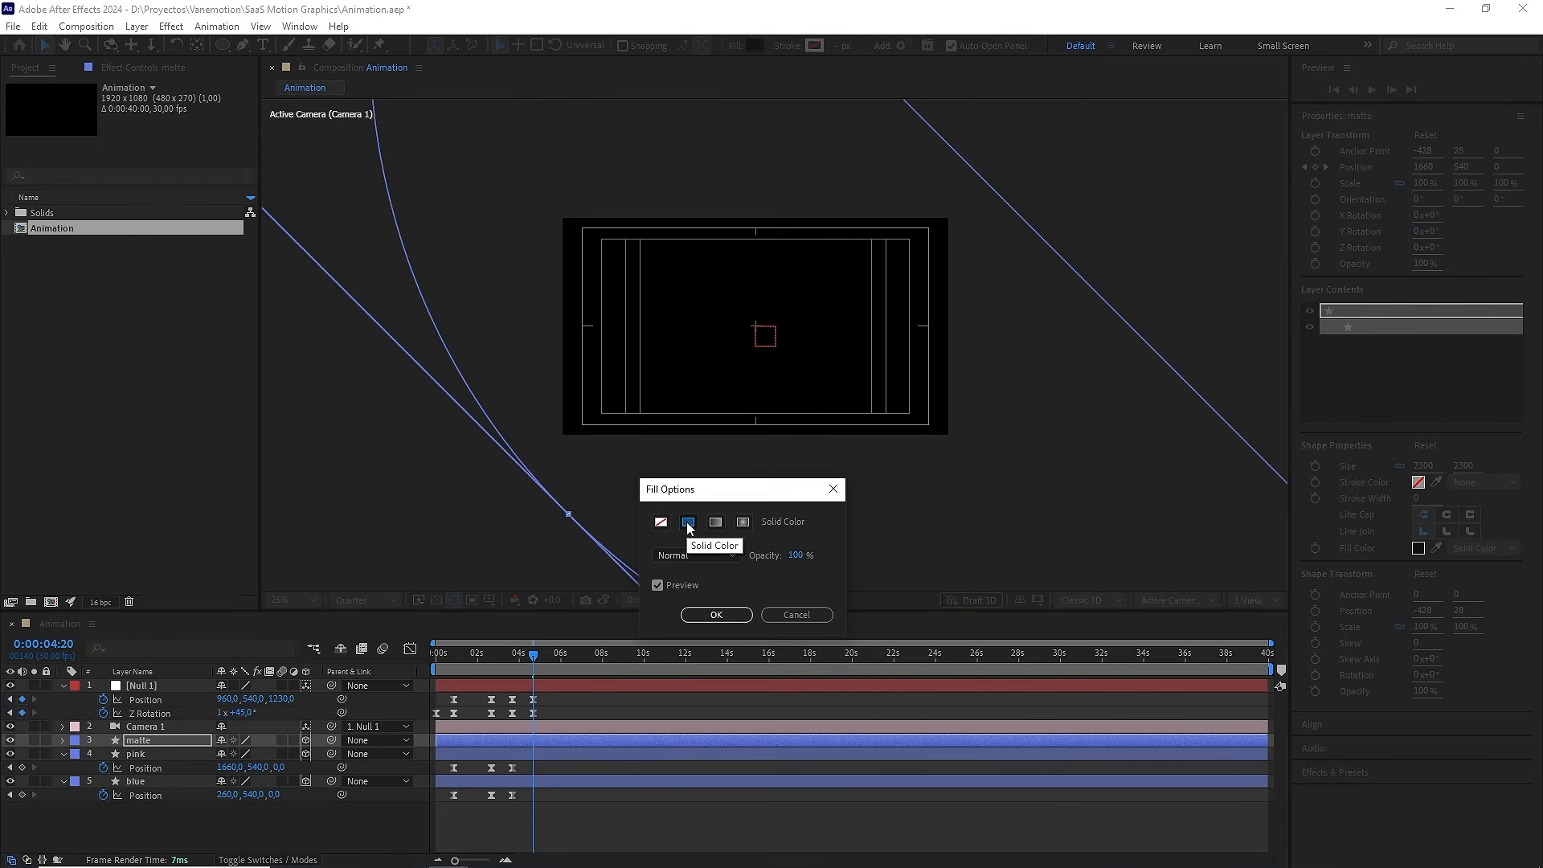
left_click(722, 614)
left_click(754, 46)
left_click(544, 317)
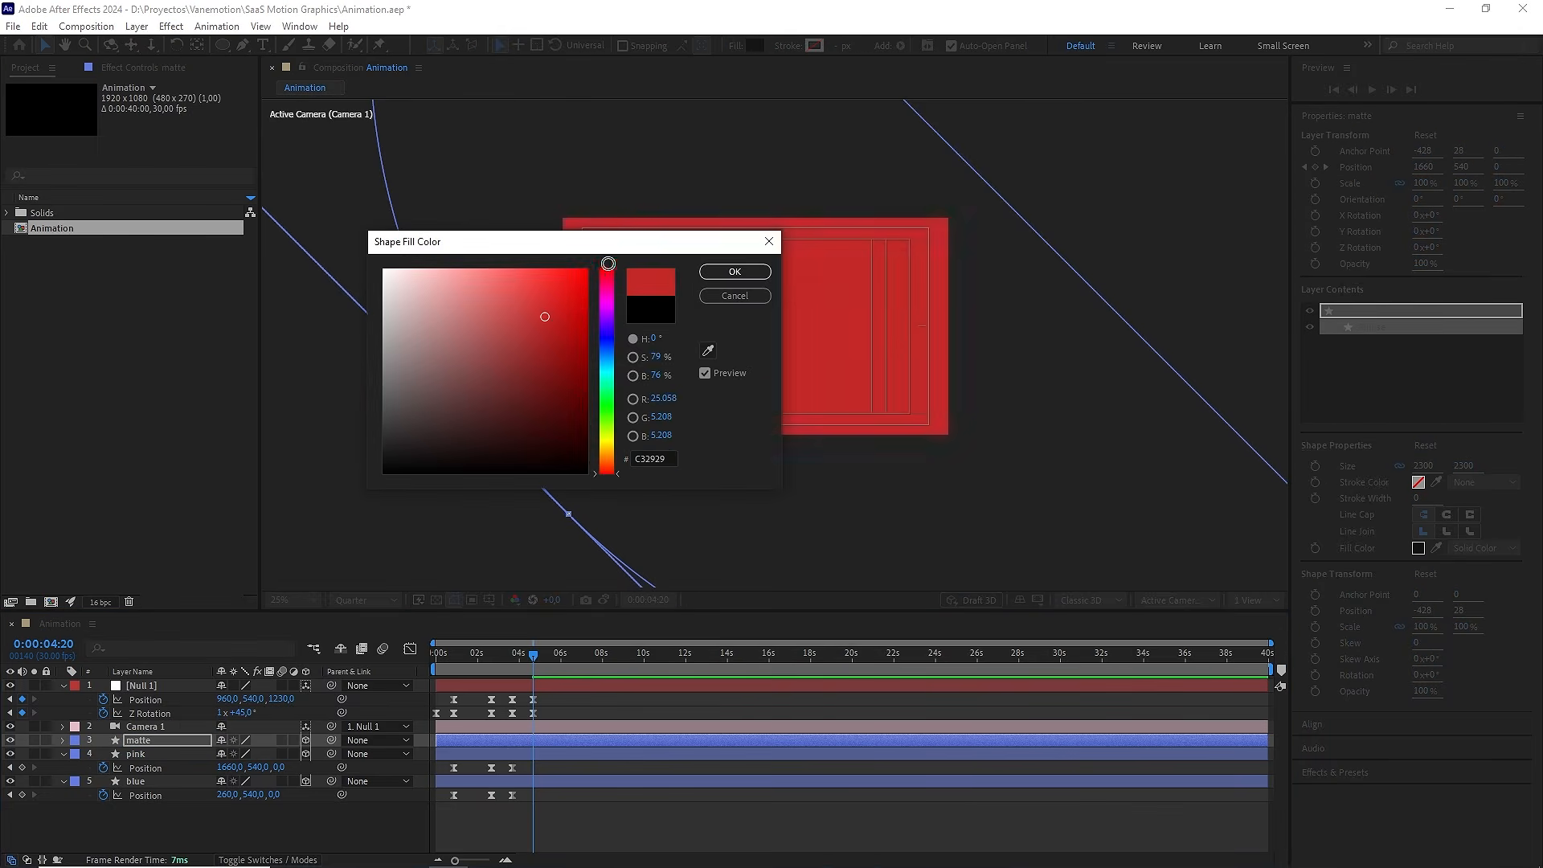
left_click_drag(545, 316, 587, 269)
left_click(735, 271)
At 0:00:03:20, remove all Position keyframes from the matte layer
left_click(528, 661)
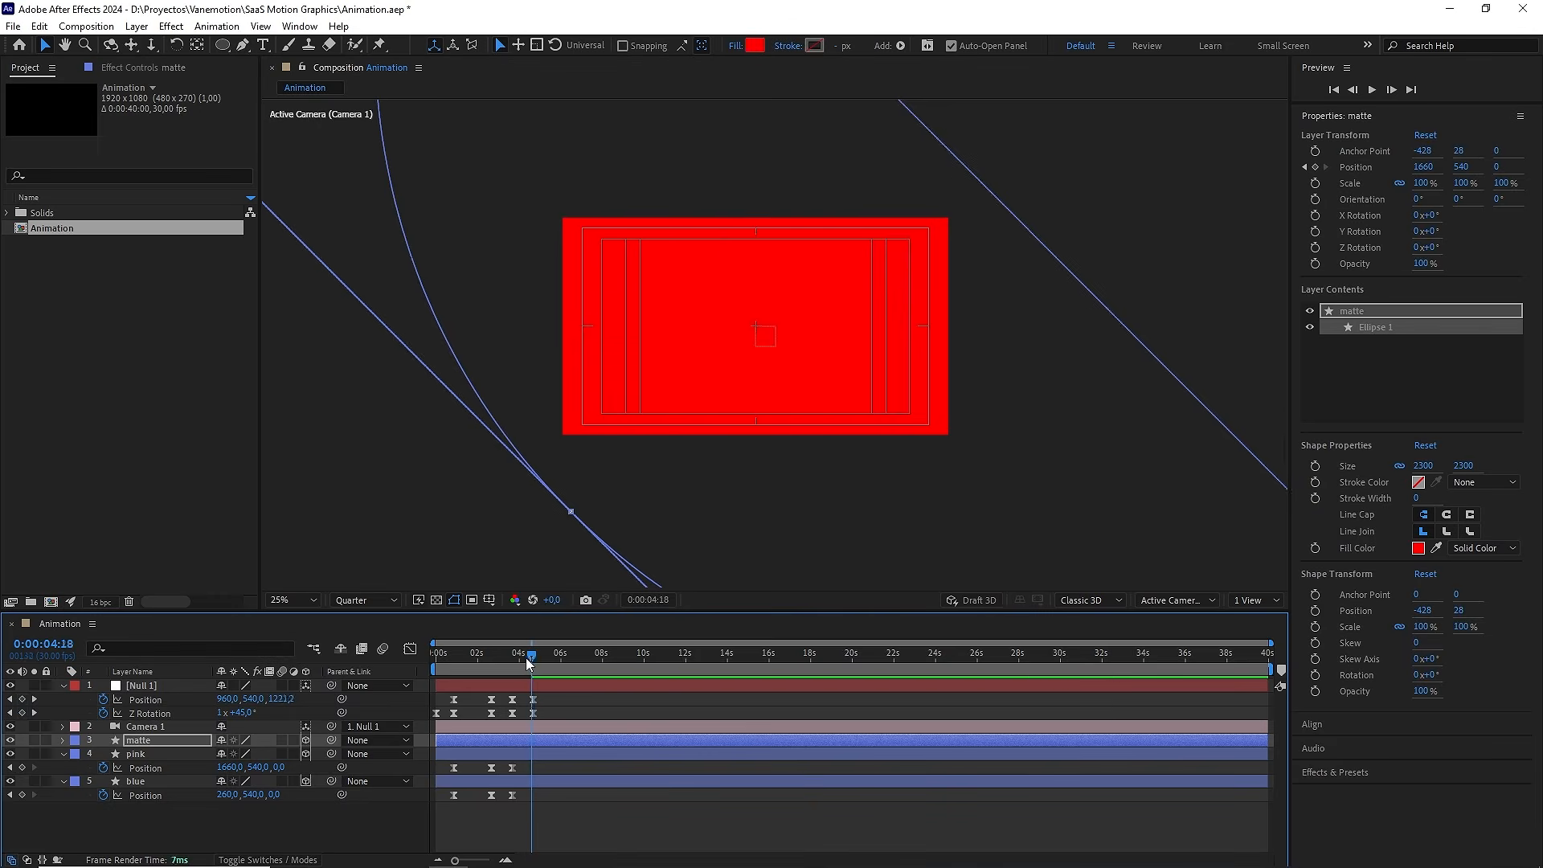
left_click_drag(528, 661, 516, 660)
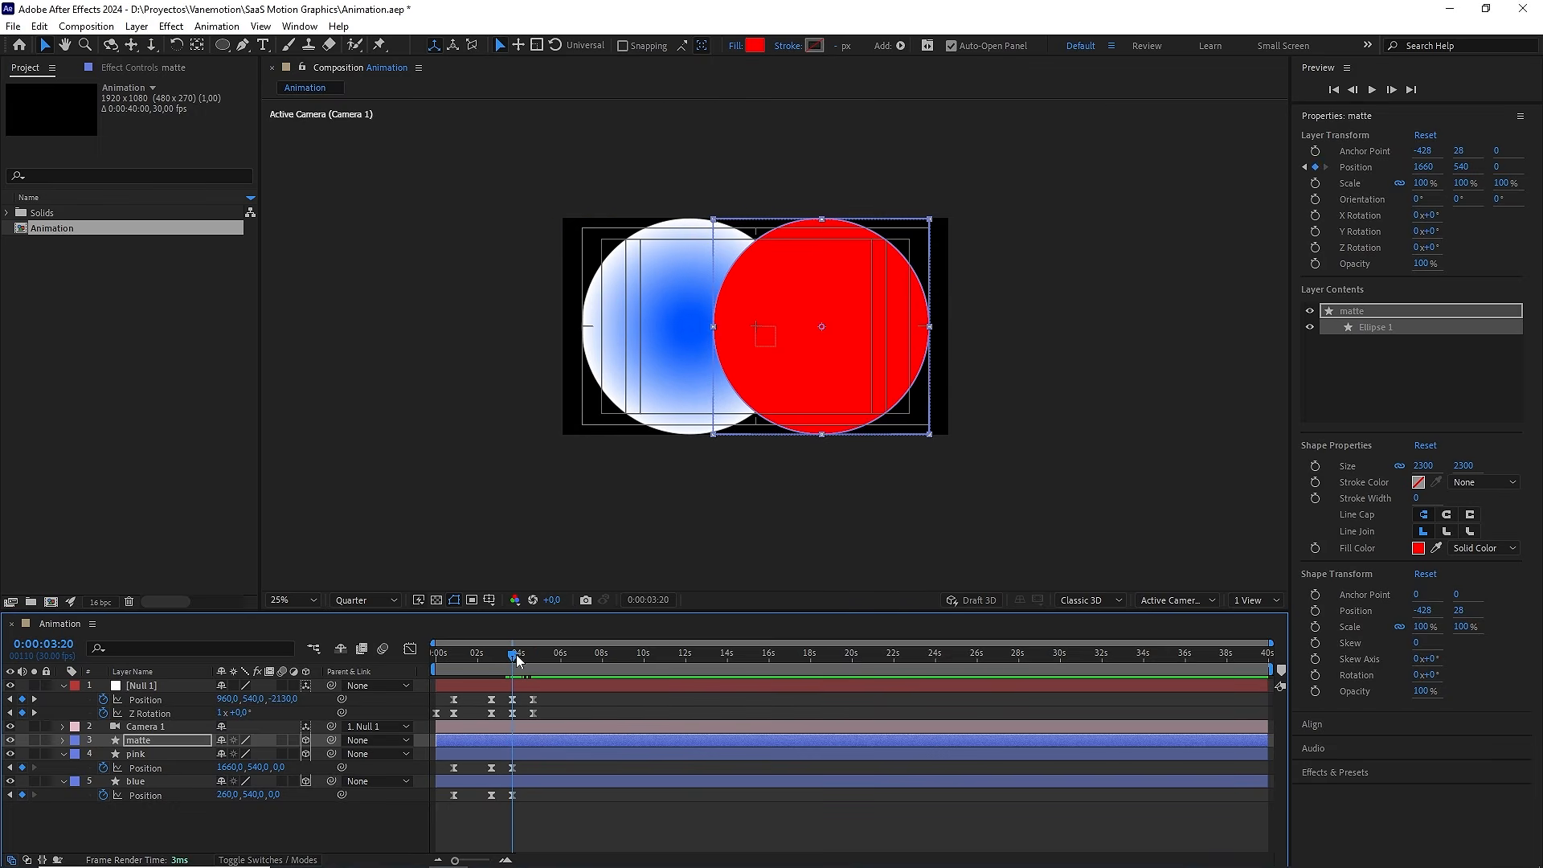
key("u")
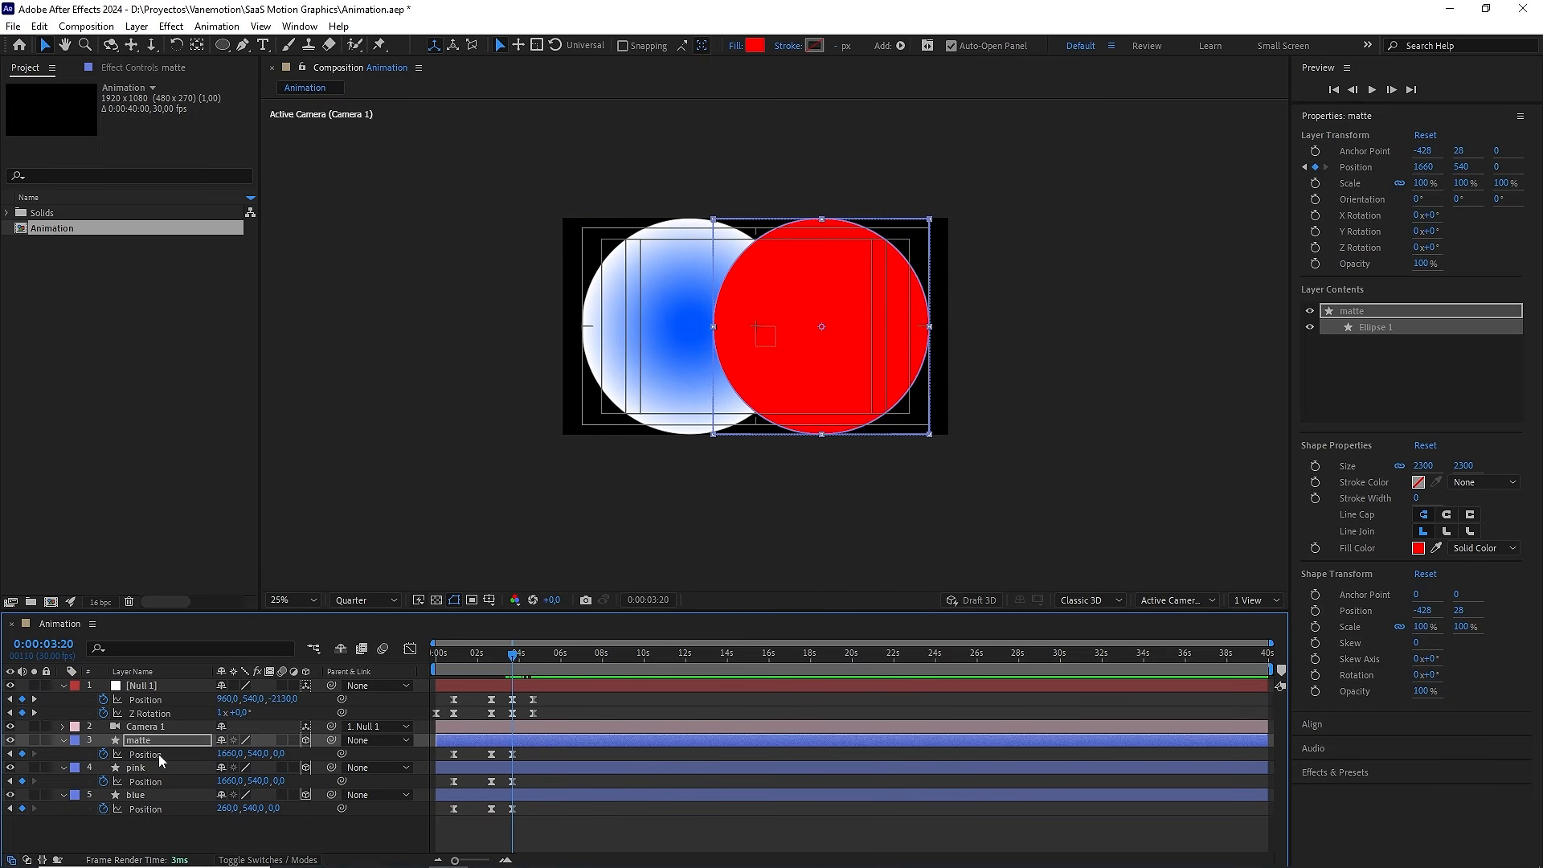
left_click(103, 754)
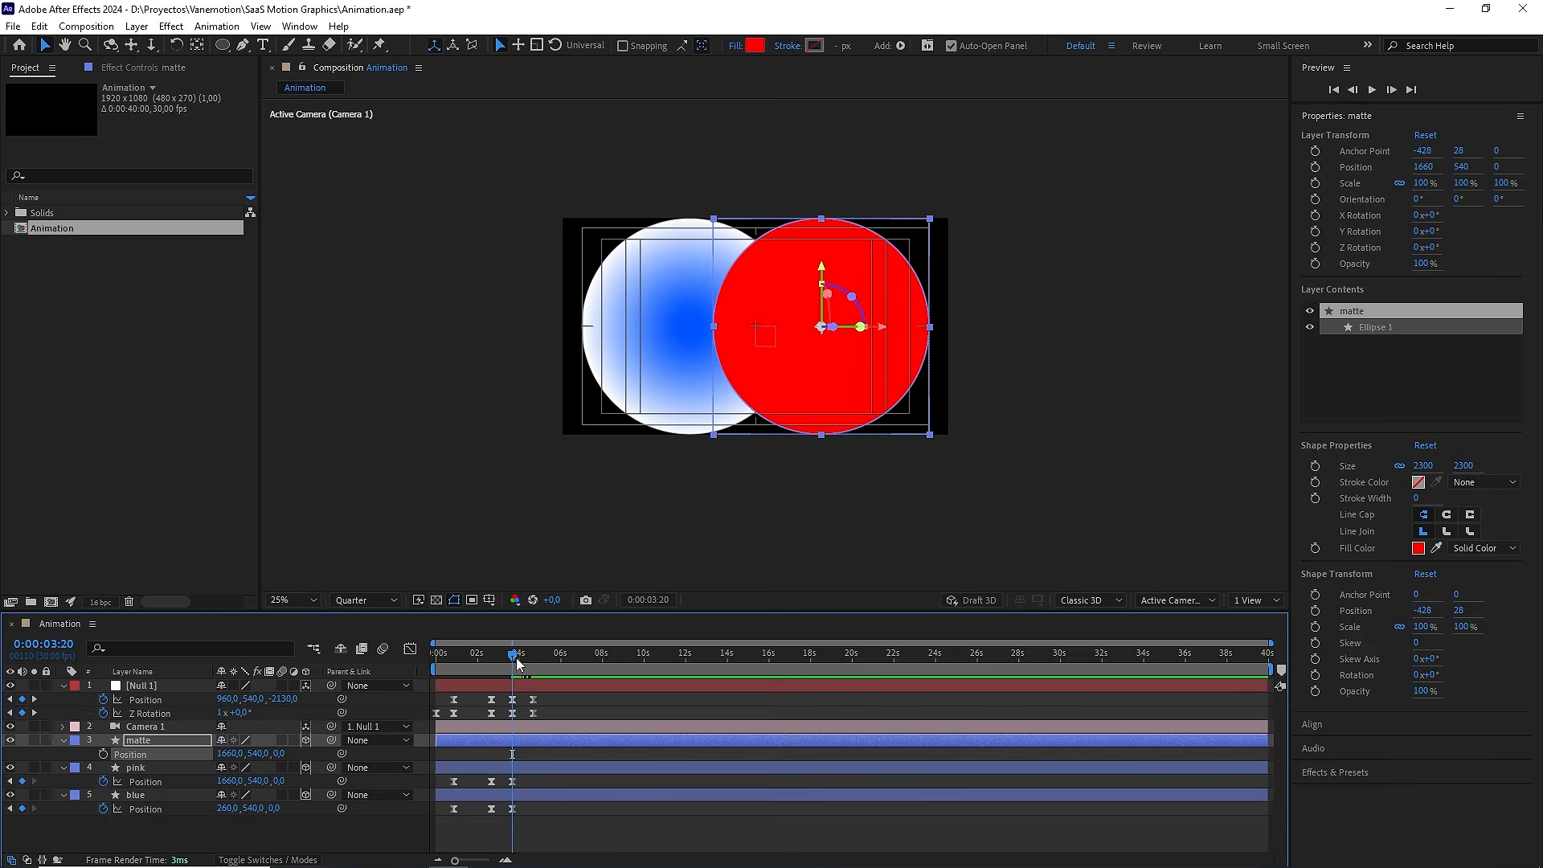
Parent the matte layer to the pink layer and scrub the timeline to check that it follows
mouse_move(522, 660)
left_mouse_down()
mouse_move(483, 661)
mouse_move(520, 661)
left_mouse_up()
left_click(142, 768)
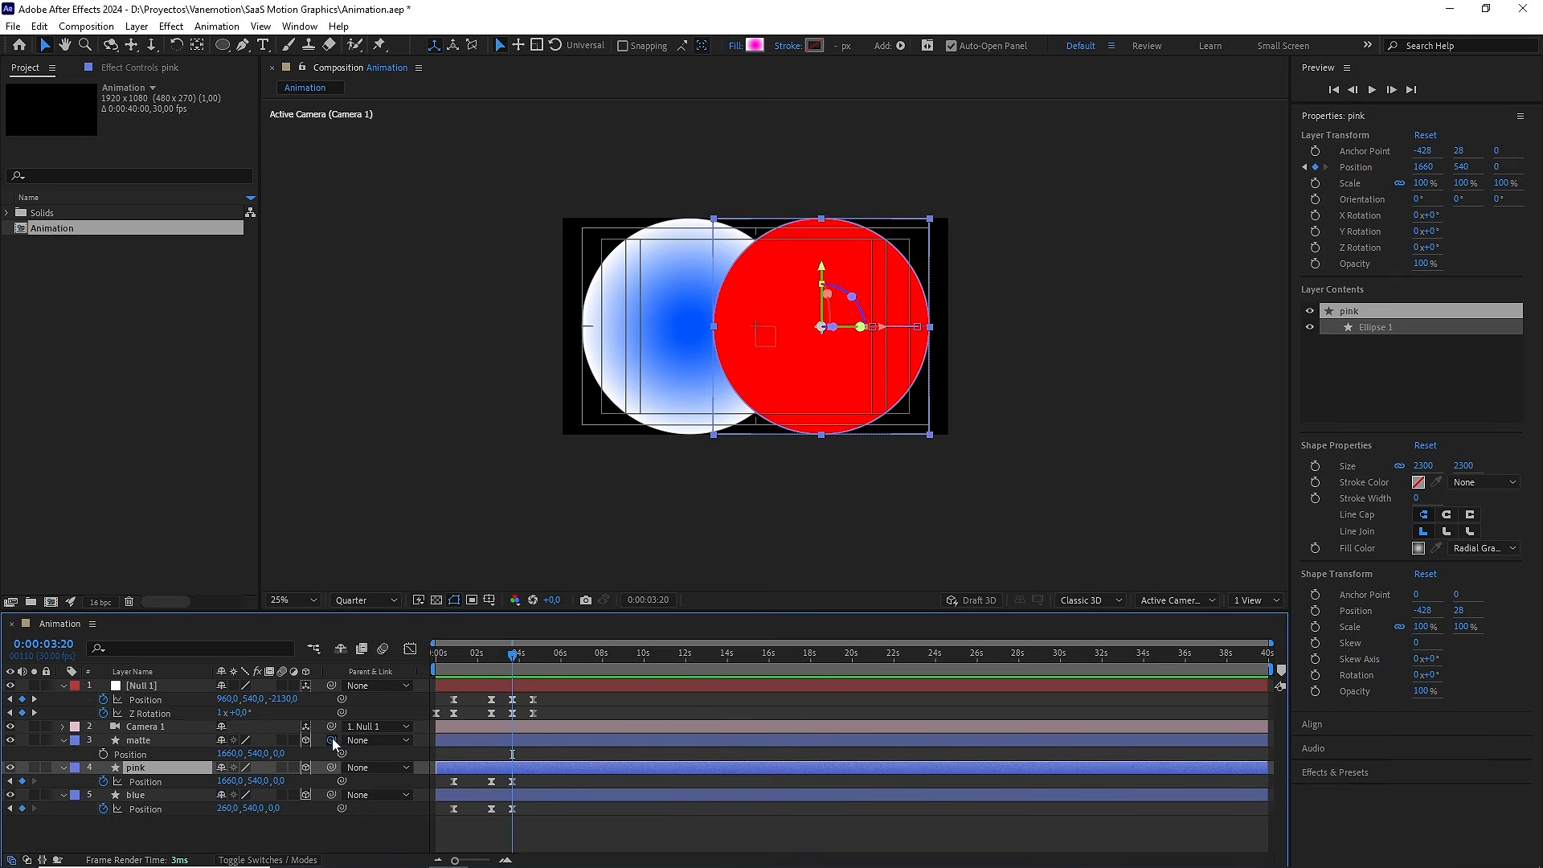
left_click_drag(331, 738, 128, 764)
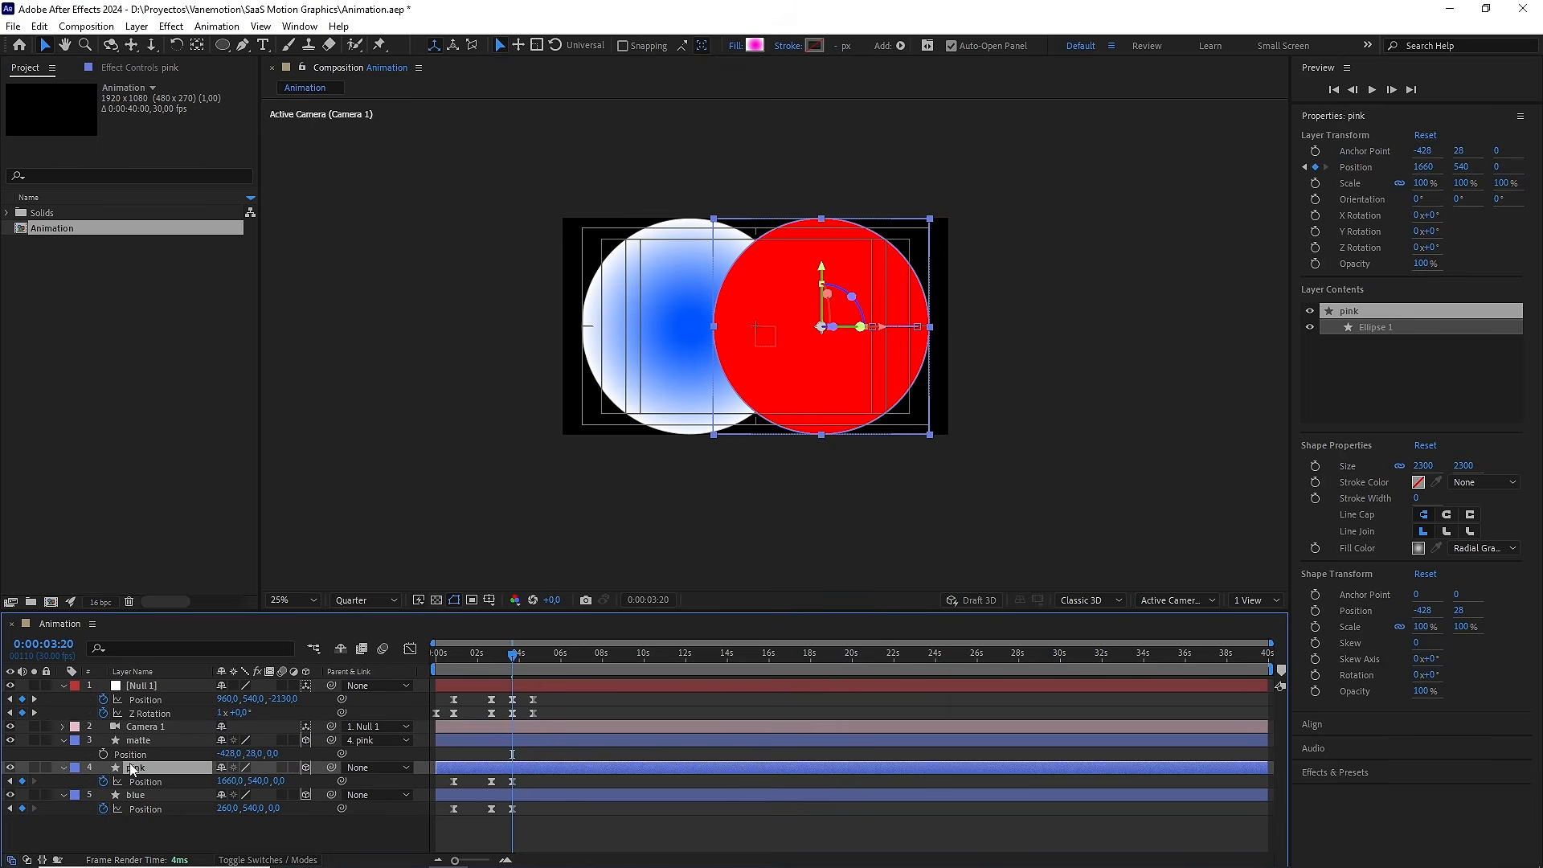
left_click_drag(482, 661, 518, 664)
Set the blue layer as the matte layer's track matte and turn the blue layer's visibility back on
left_click(162, 744)
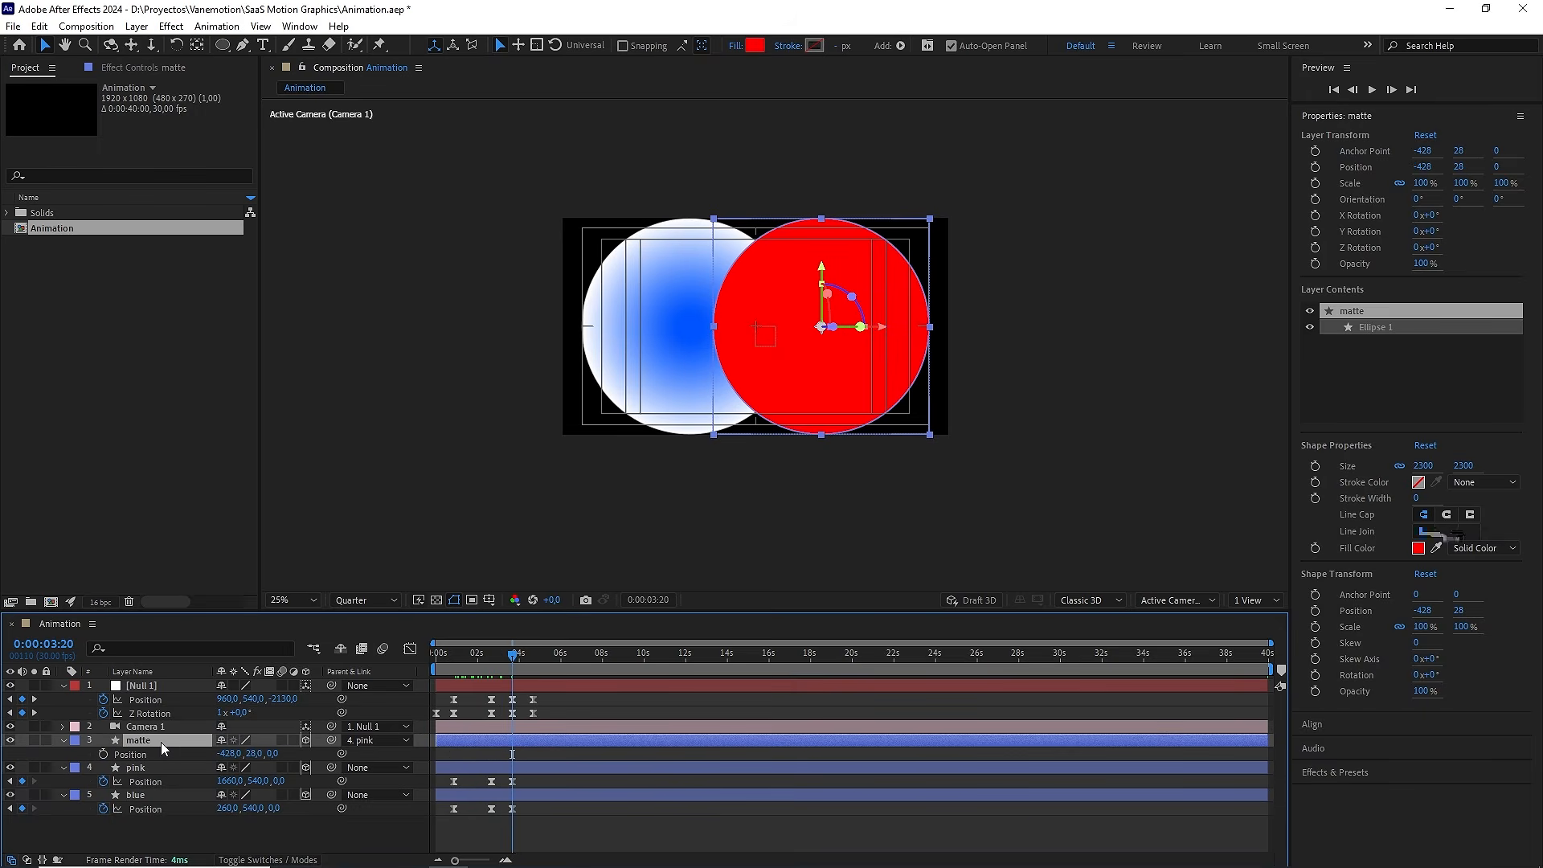
key("F4")
left_click_drag(293, 740, 148, 797)
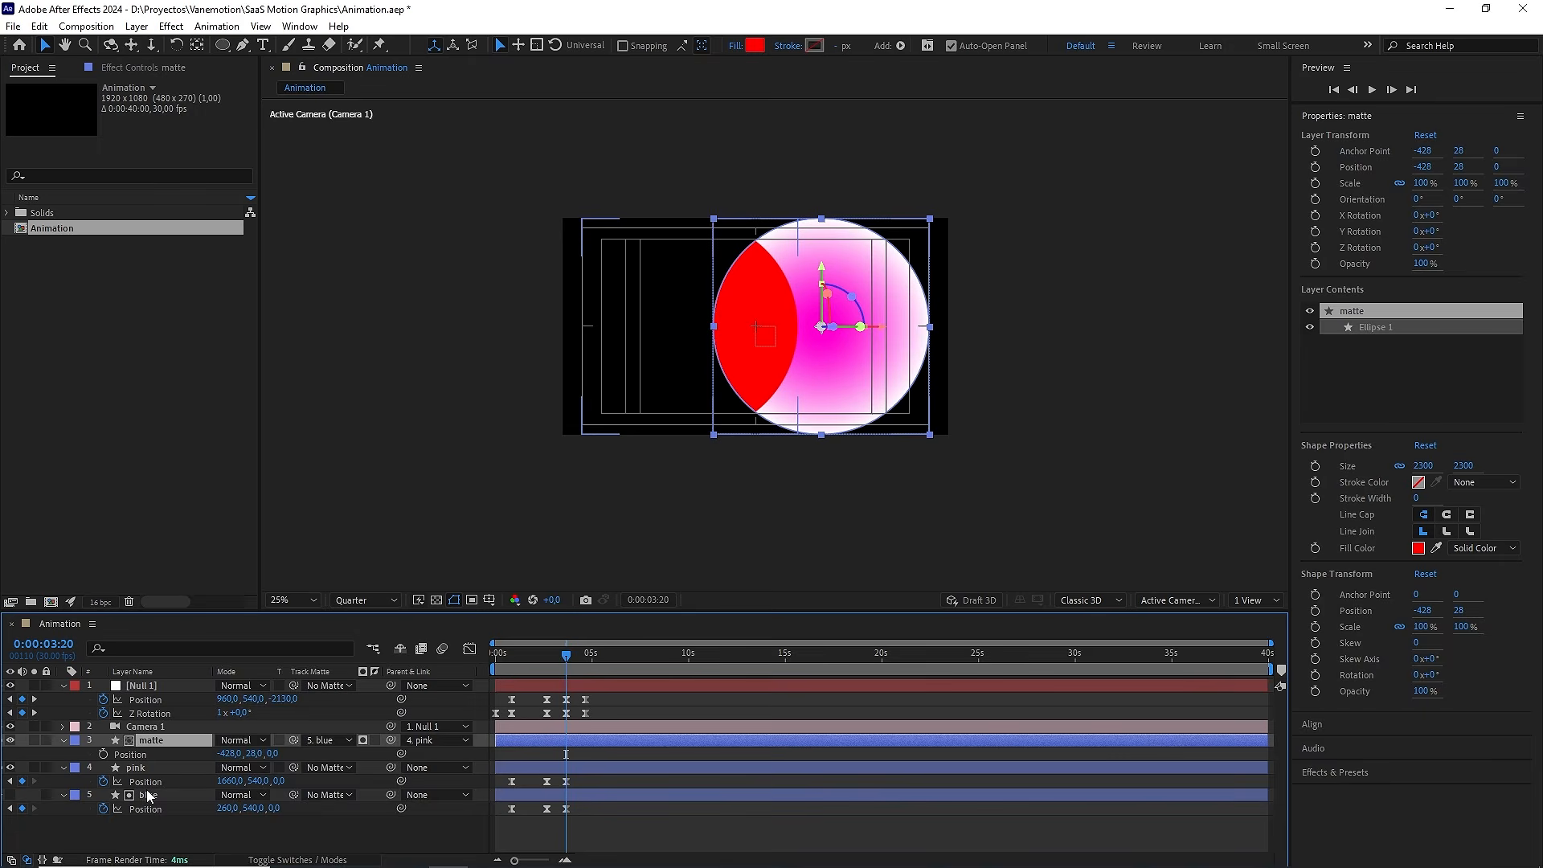
left_click(148, 796)
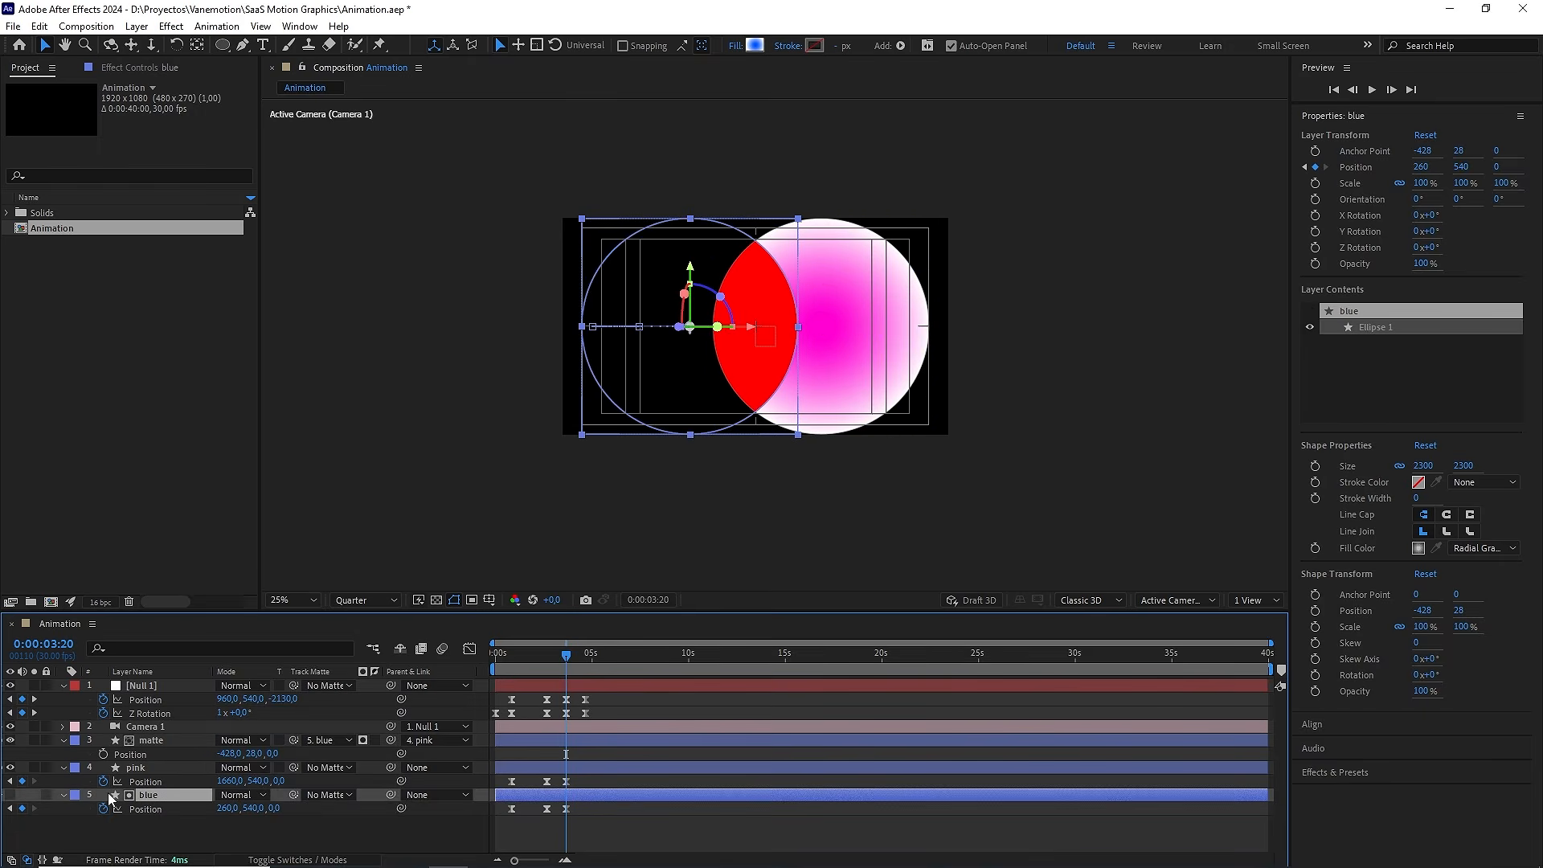
left_click(10, 794)
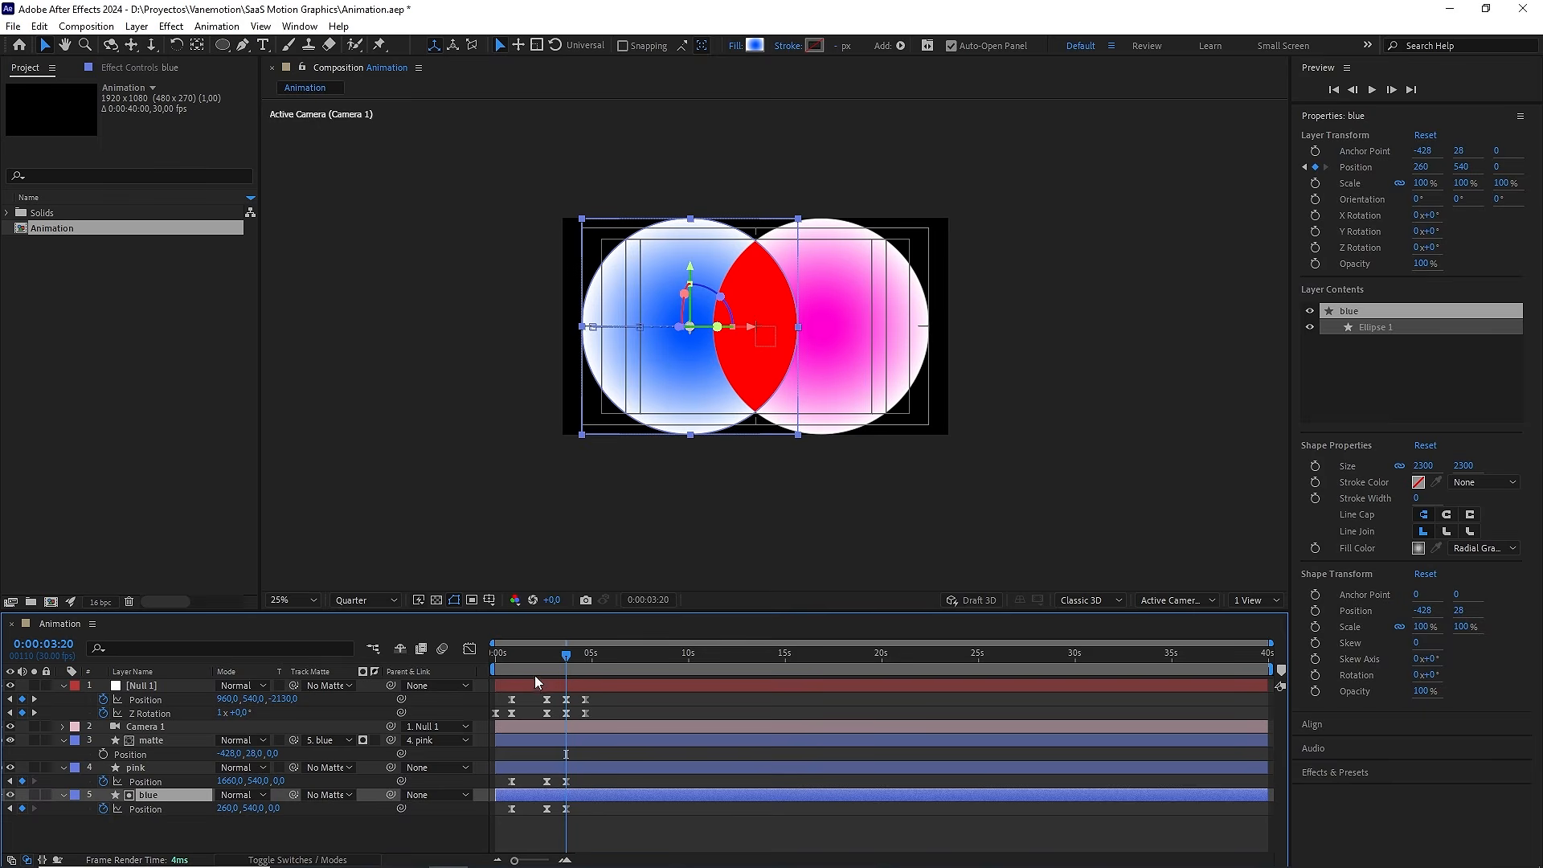
Preview the animation from 0:00:02:04 and examine the red overlap up close around 0:00:03:09
left_click_drag(533, 669, 538, 664)
key("space")
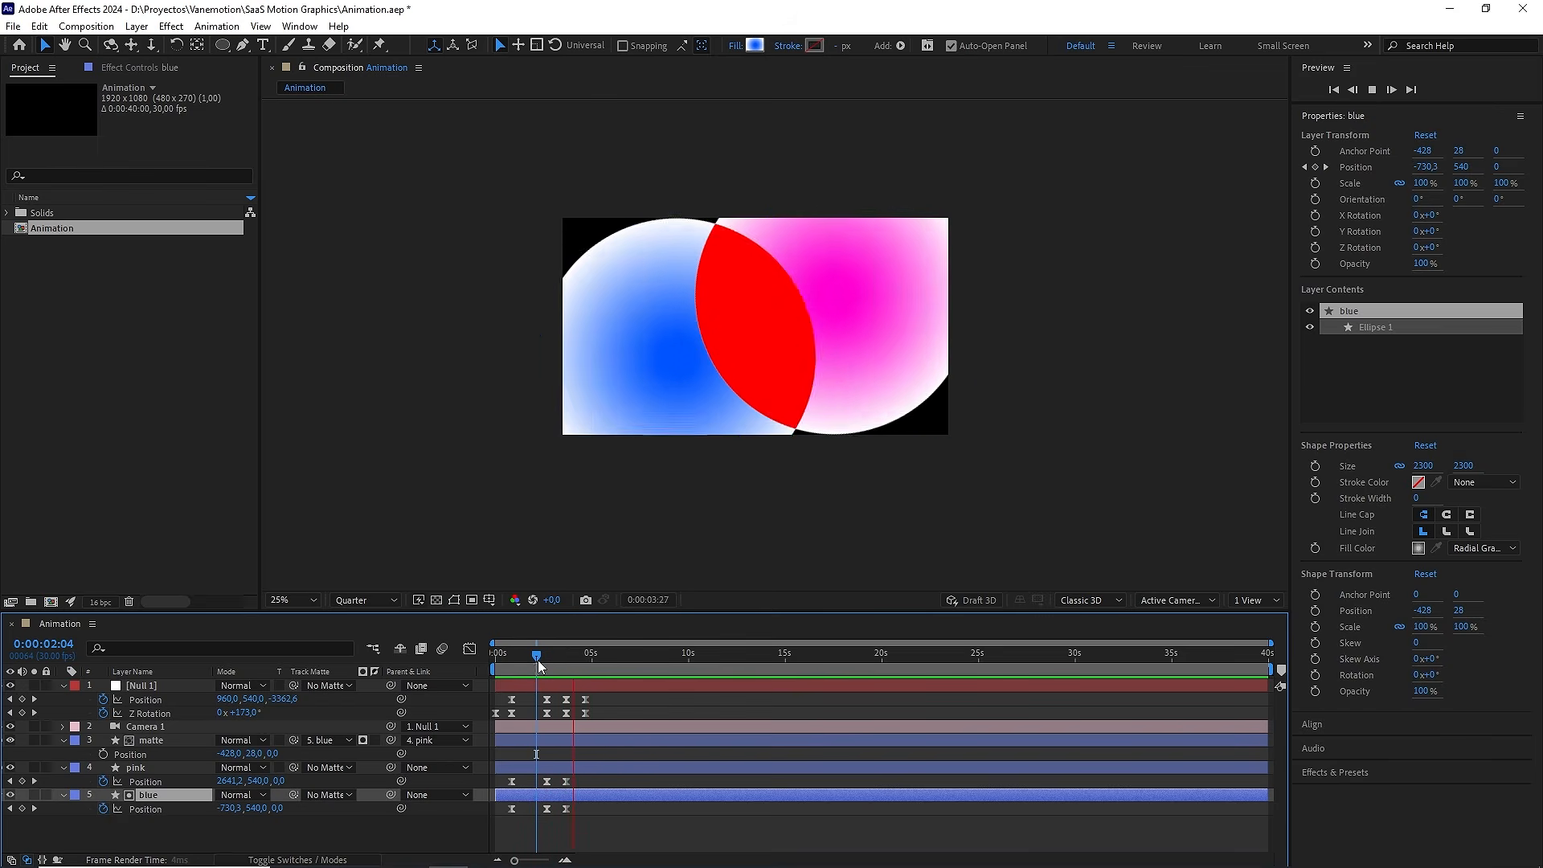
left_click(554, 656)
scroll(740, 470, "up", 2)
left_click_drag(569, 658, 559, 664)
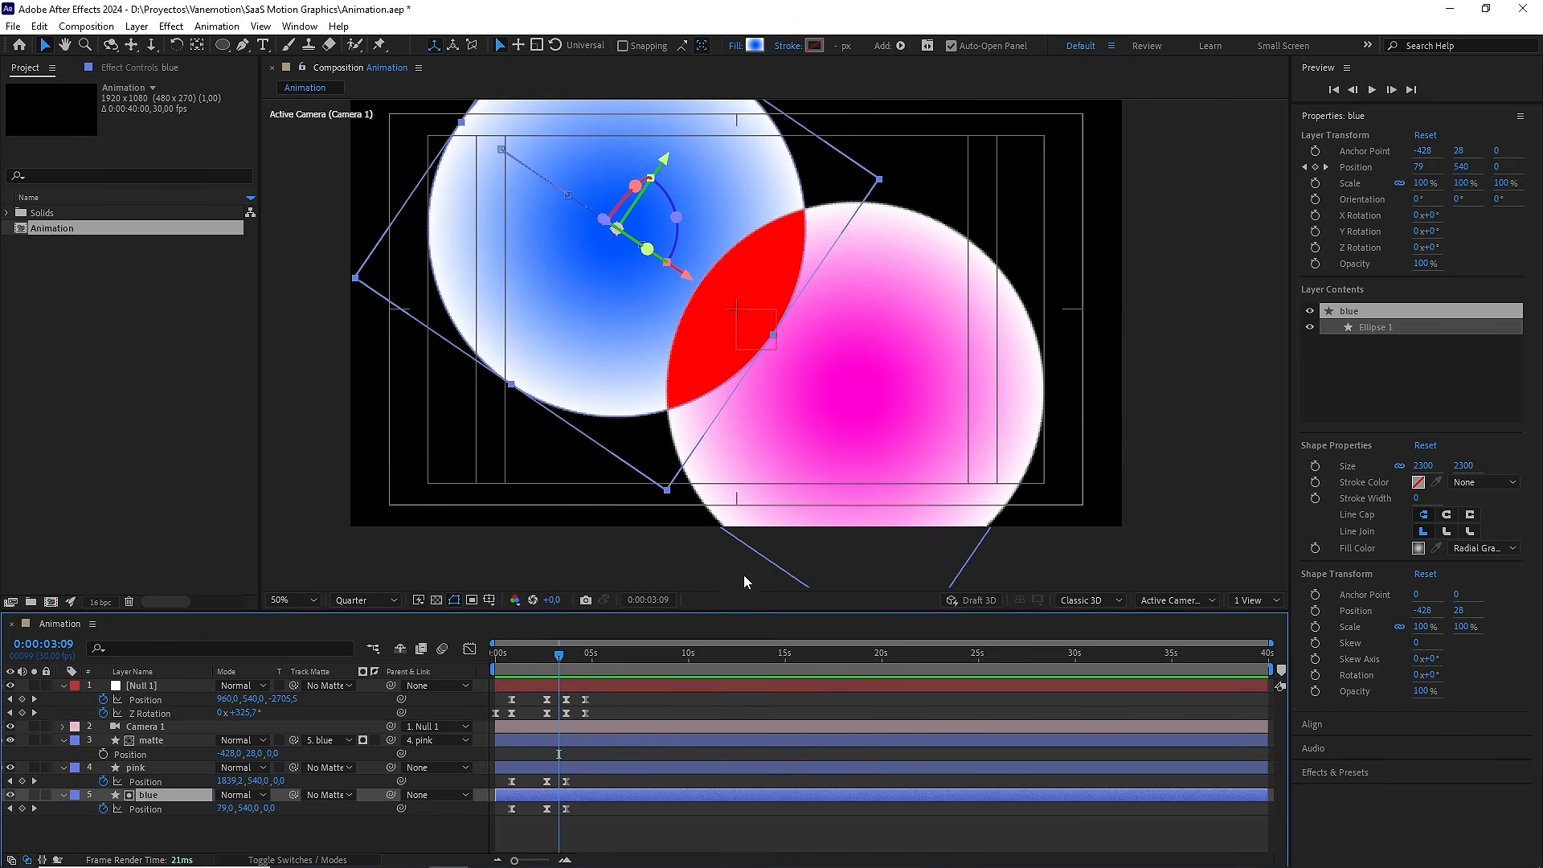
Set the matte layer's fill color to black (000000) and preview the animation from the start
left_click(157, 740)
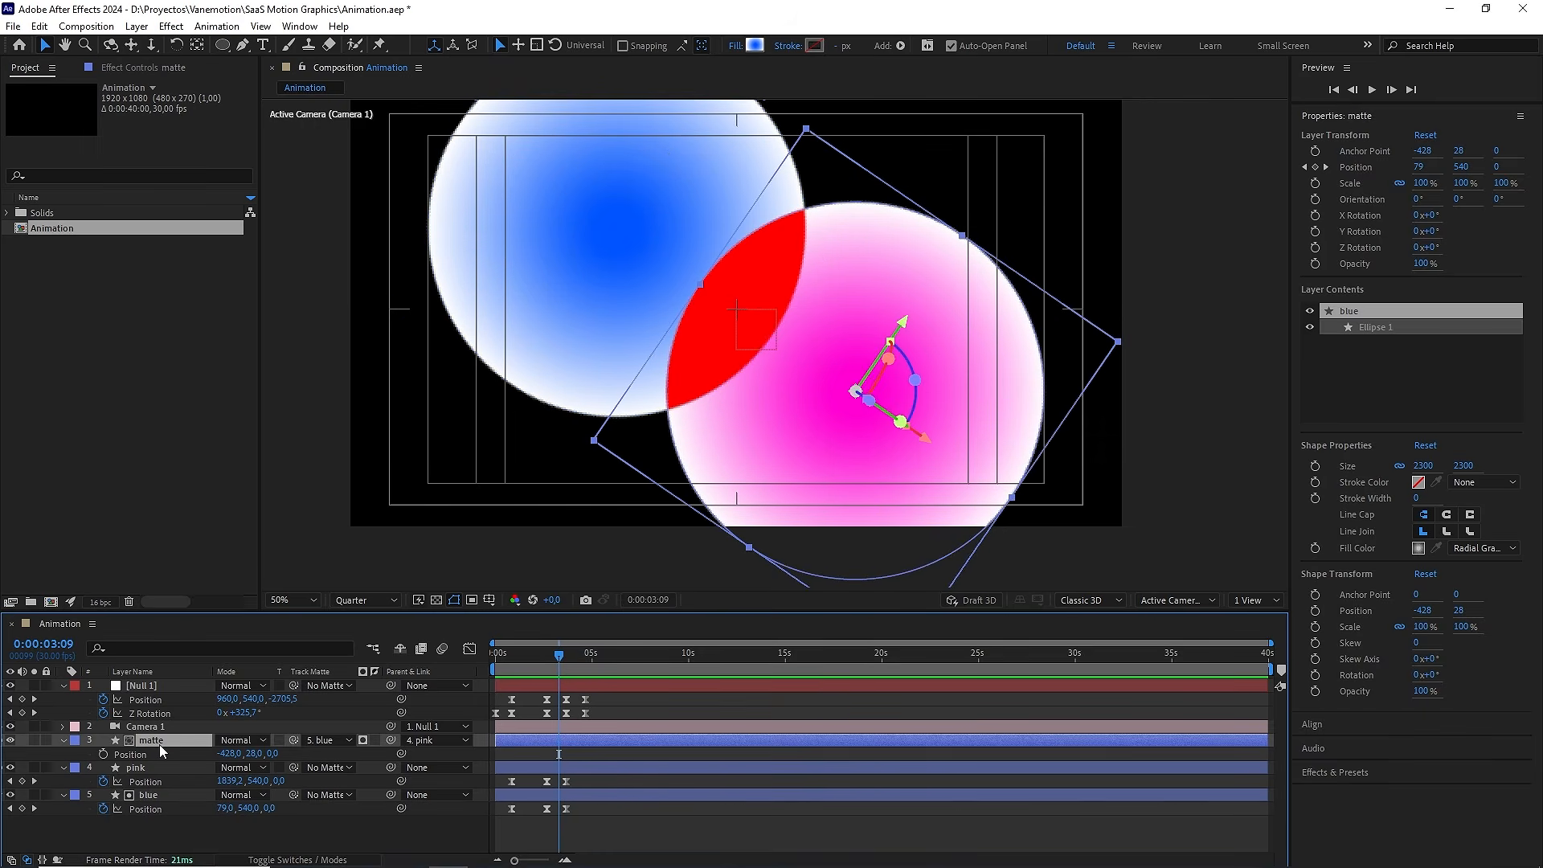
left_click(755, 45)
left_click_drag(458, 408, 327, 504)
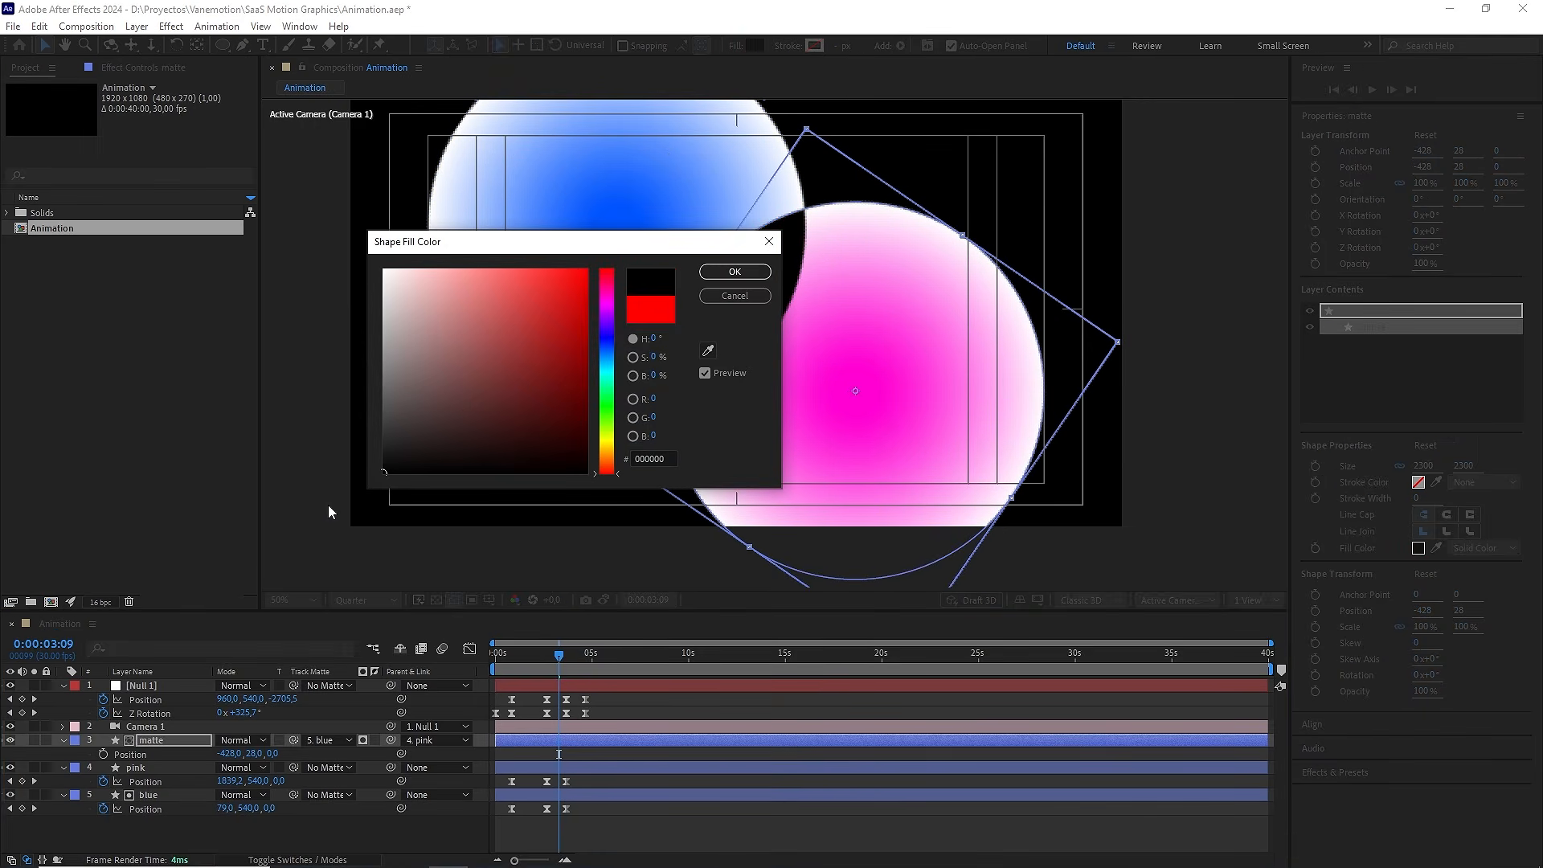
left_click(770, 271)
key("Home")
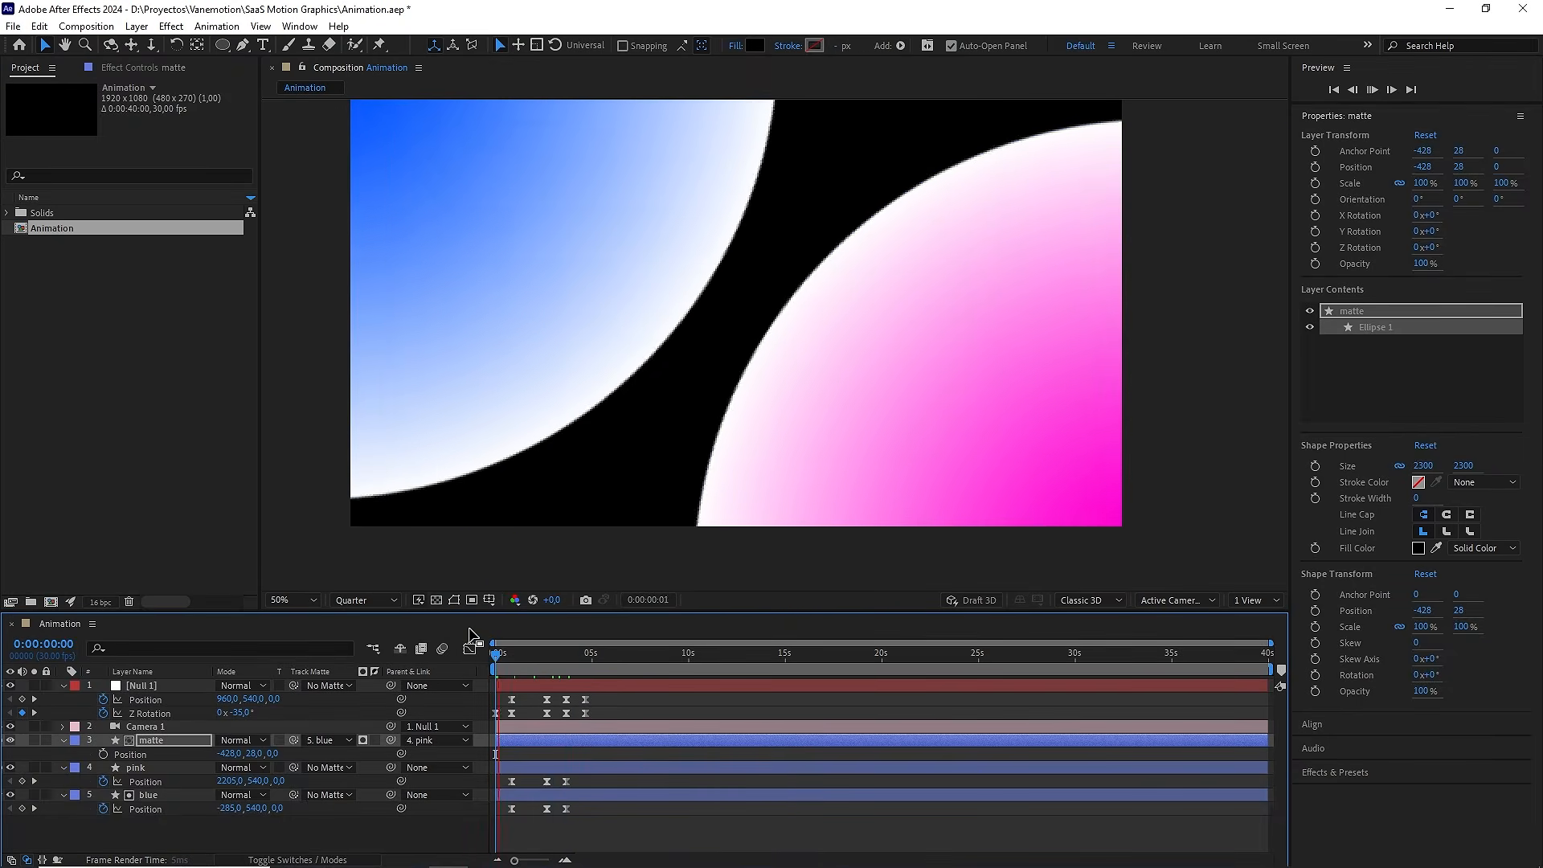
key("space")
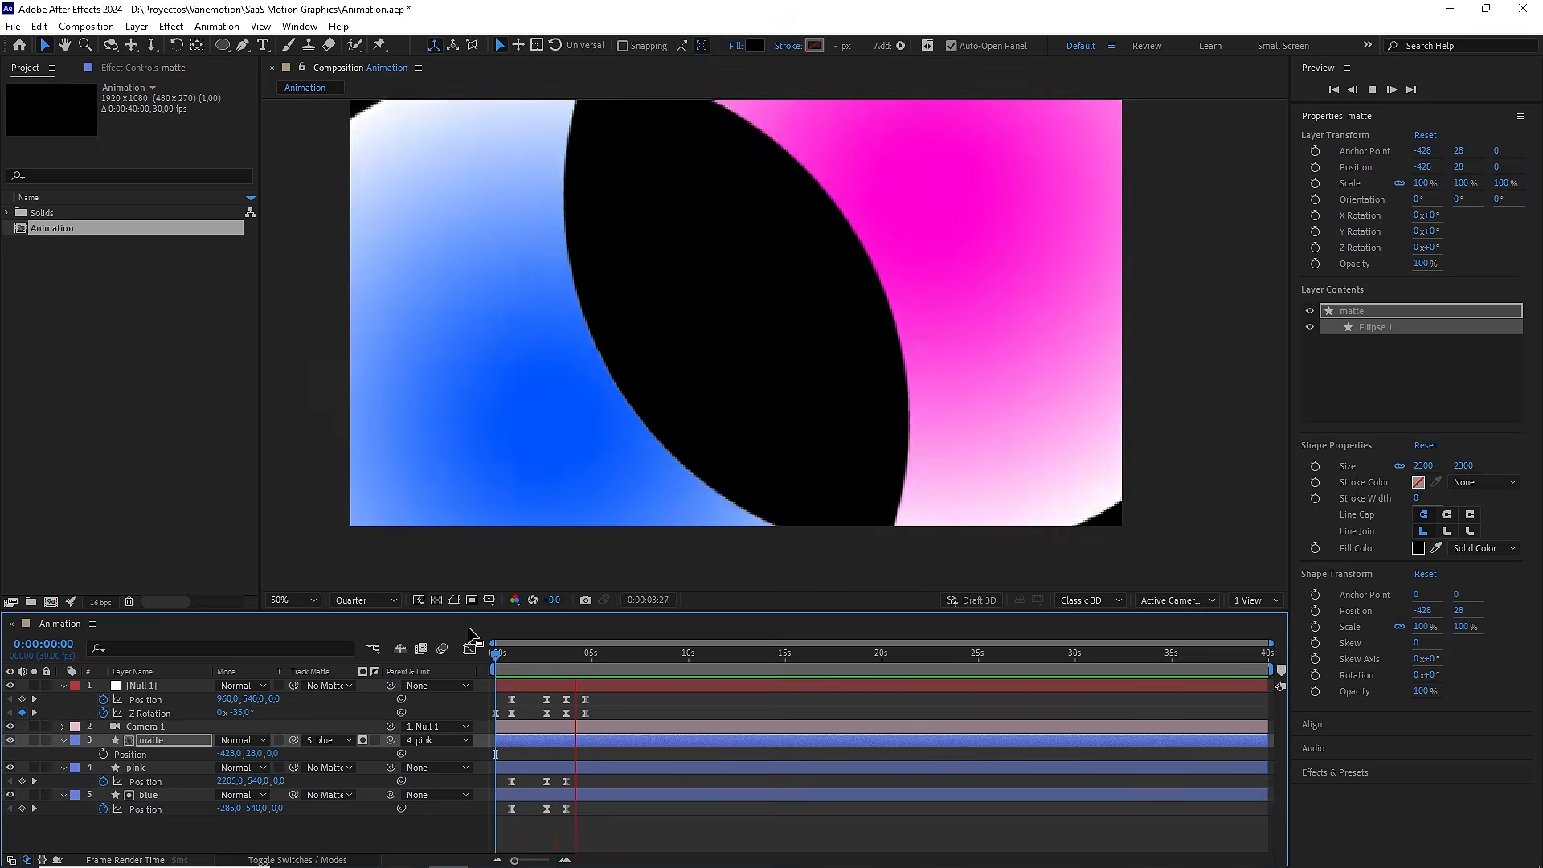
Move to 0:00:04:20 and collapse the expanded properties of all layers
left_click(586, 654)
left_click(612, 712)
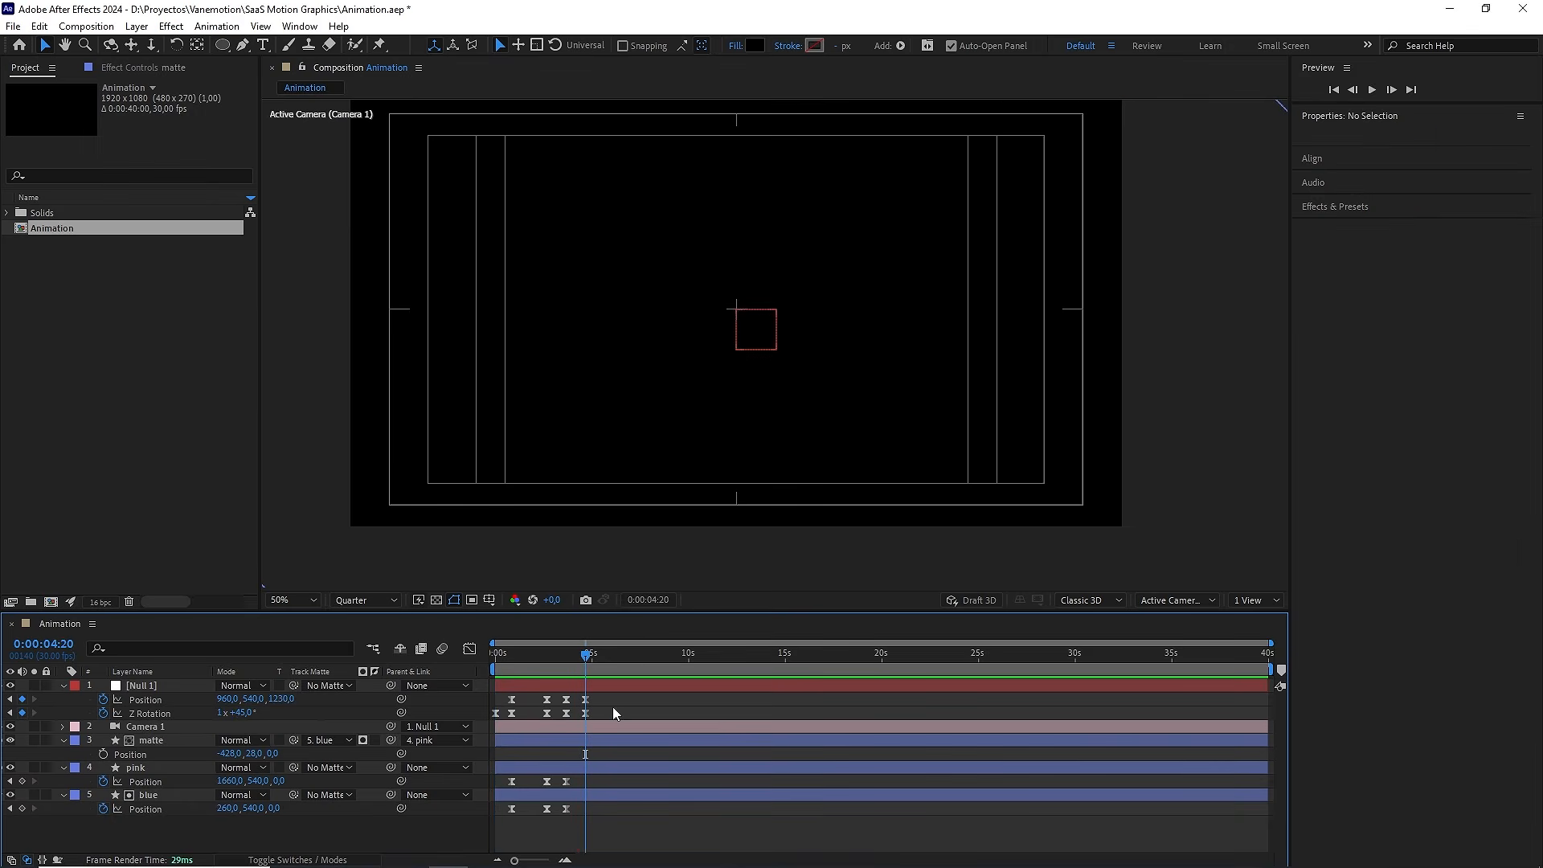
left_click(67, 317)
key("ctrl+a")
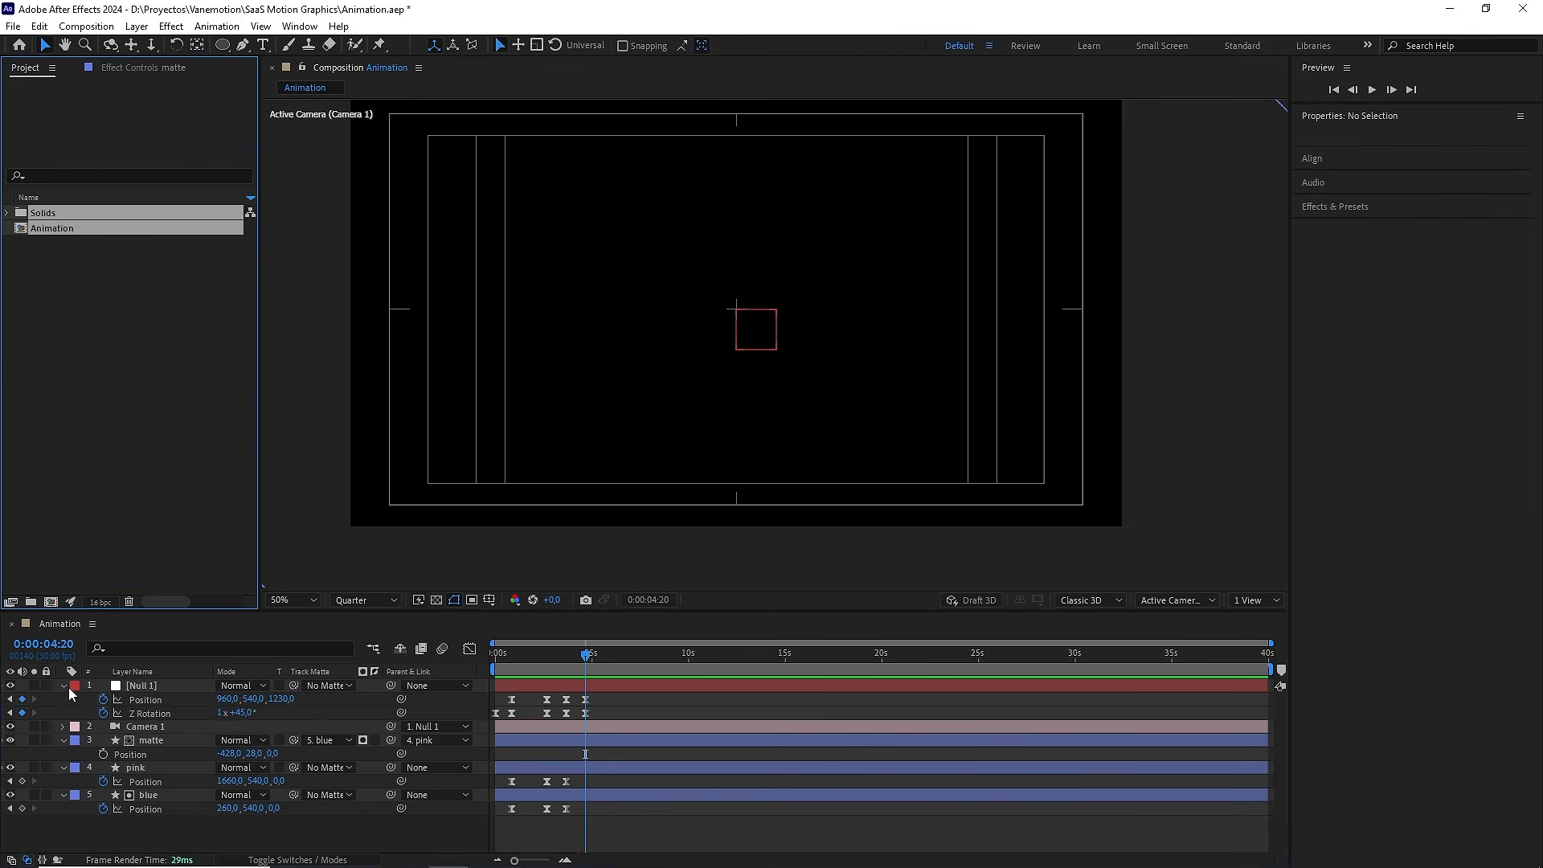
left_click(109, 569)
left_click(162, 834)
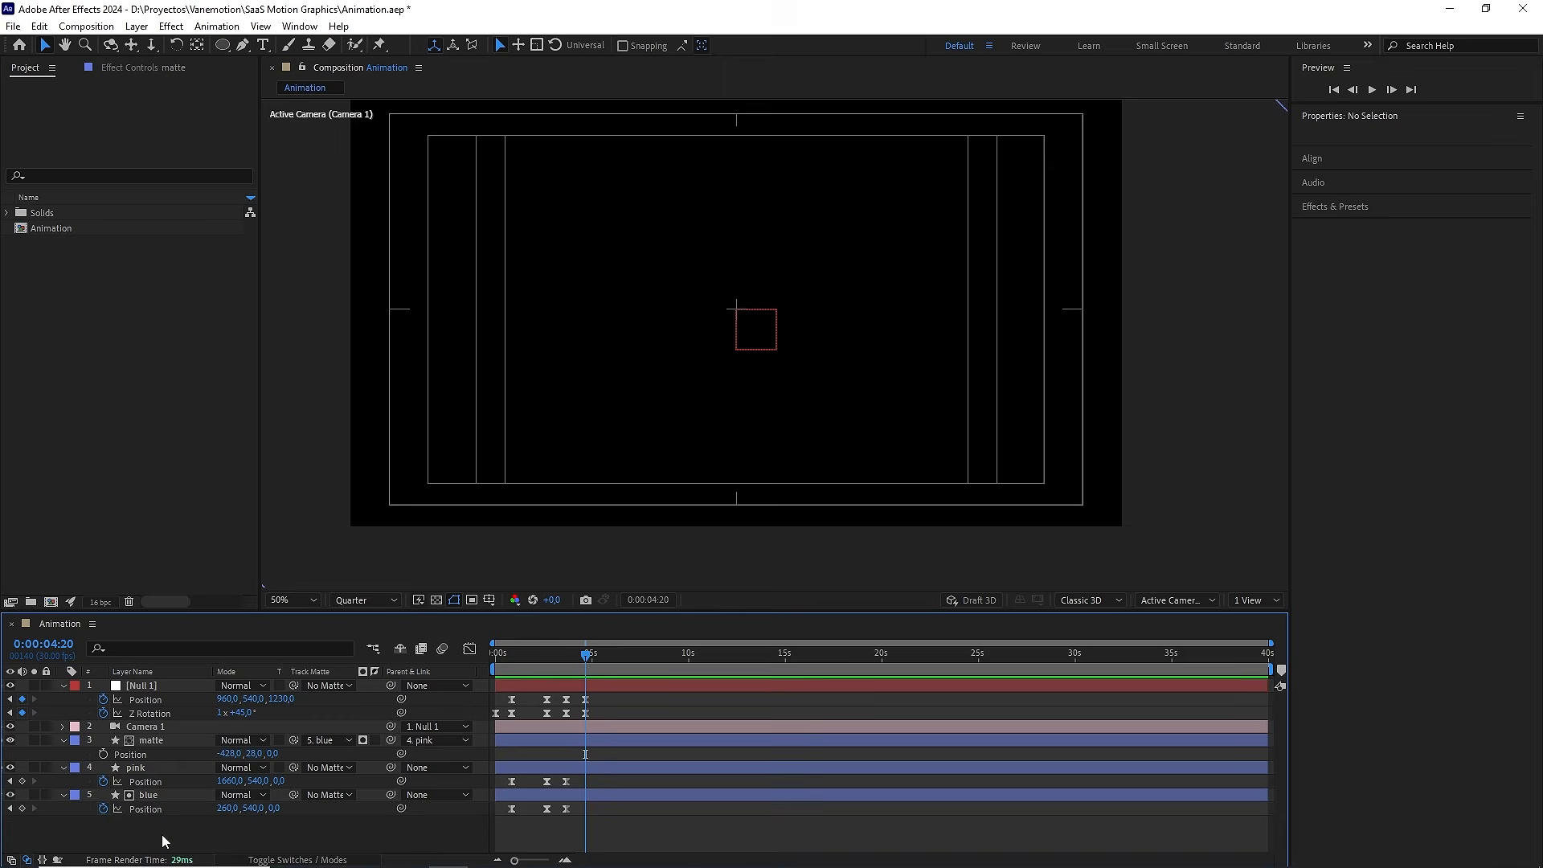
key("ctrl+a")
key("ctrl+grave")
left_click(349, 773)
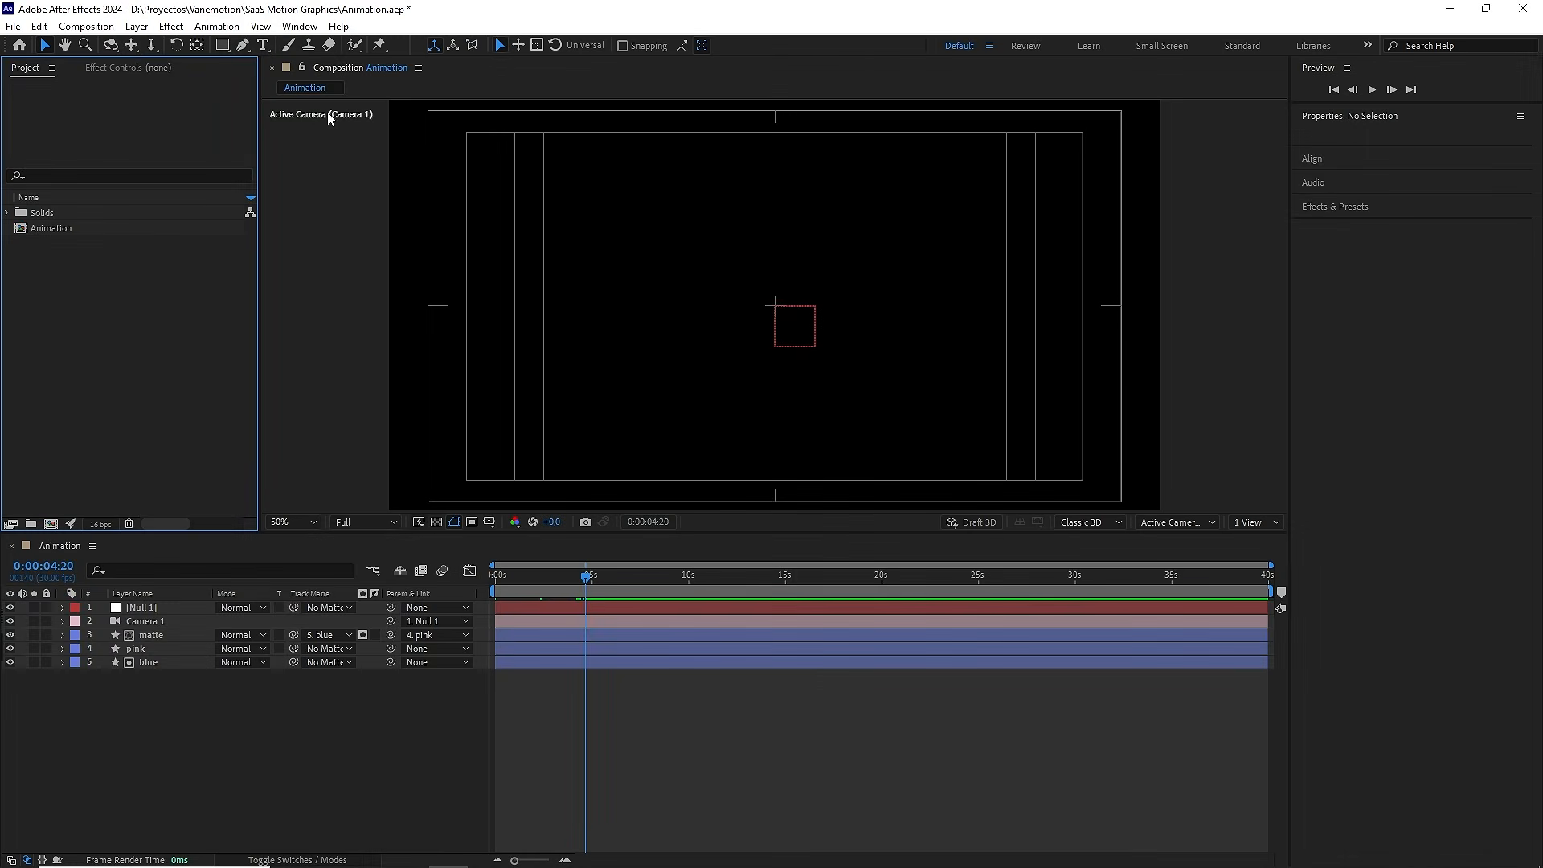
Draw a rounded rectangle of about 556 × 288 px near the center of the composition on a new shape layer
left_click(222, 45)
left_click(299, 72)
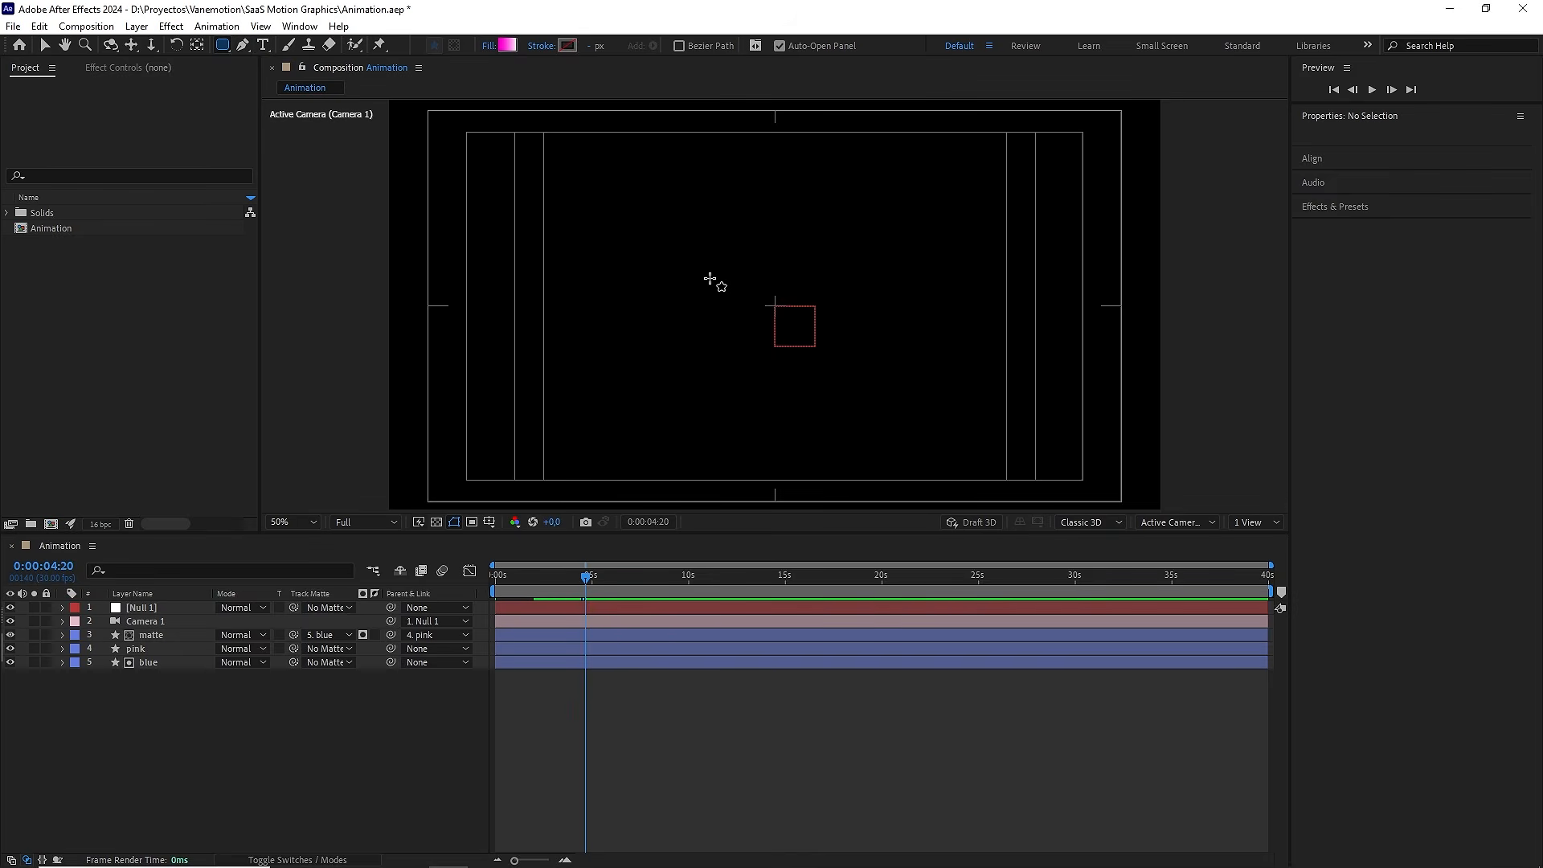
mouse_move(661, 247)
left_mouse_down()
mouse_move(768, 342)
mouse_move(884, 362)
left_mouse_up()
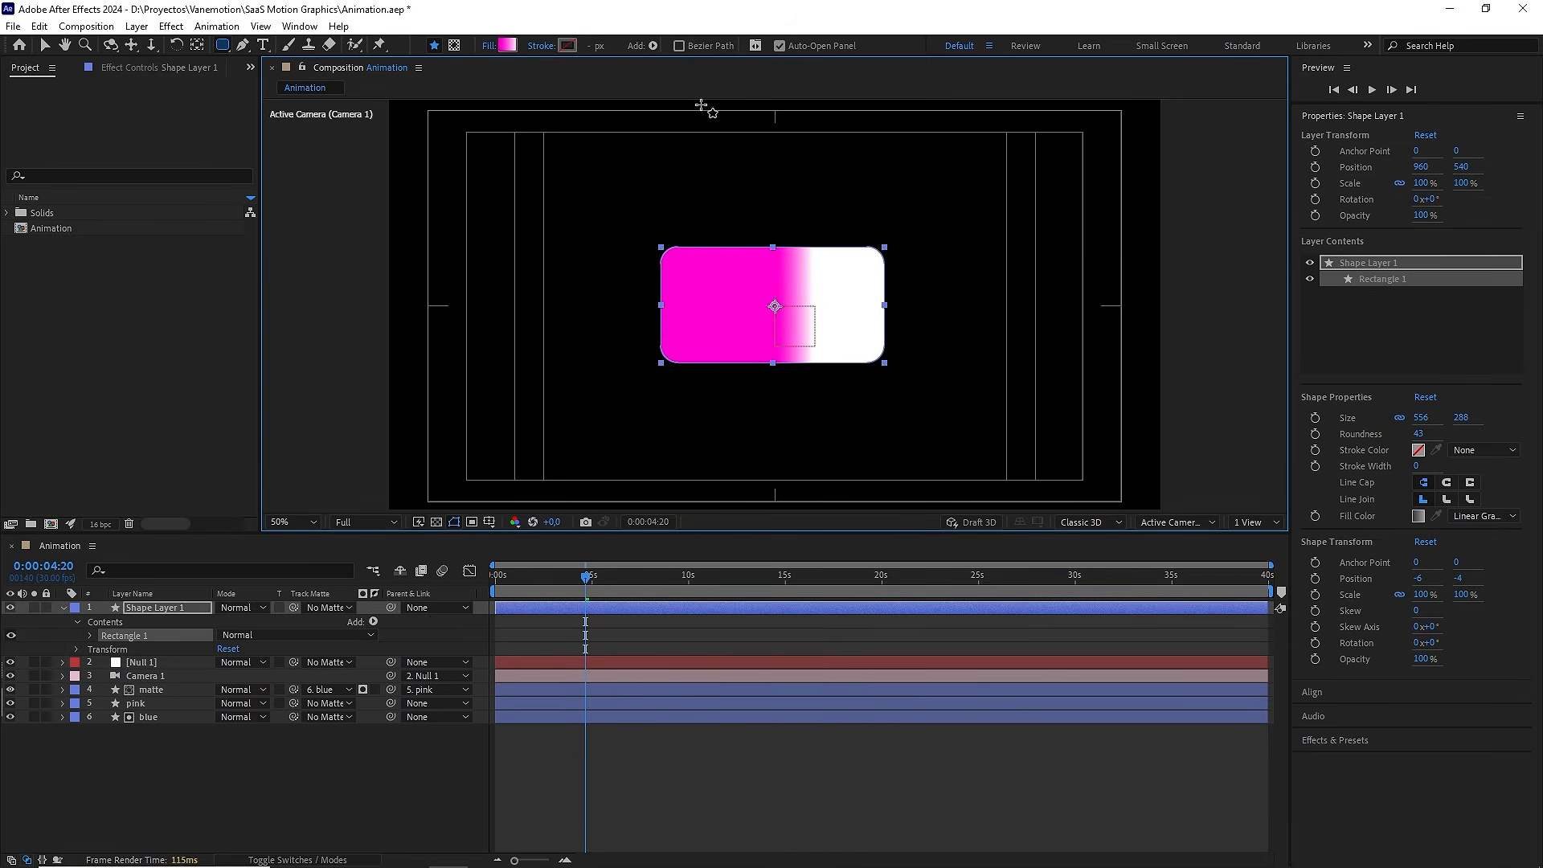
Change the rounded rectangle's fill from a linear gradient to a solid red color
left_click(490, 45)
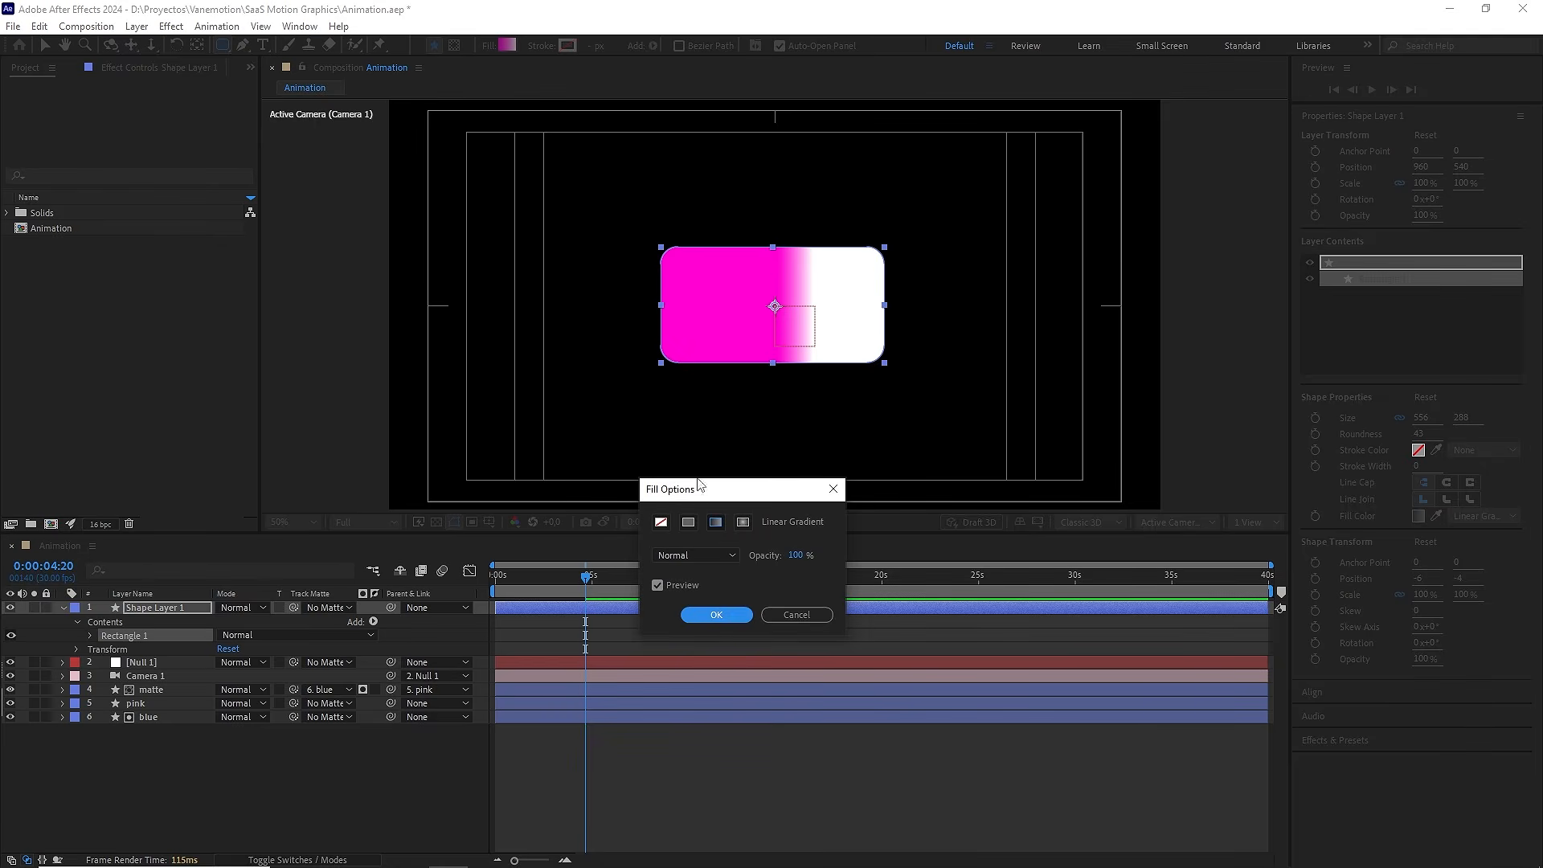
left_click(688, 523)
left_click(716, 615)
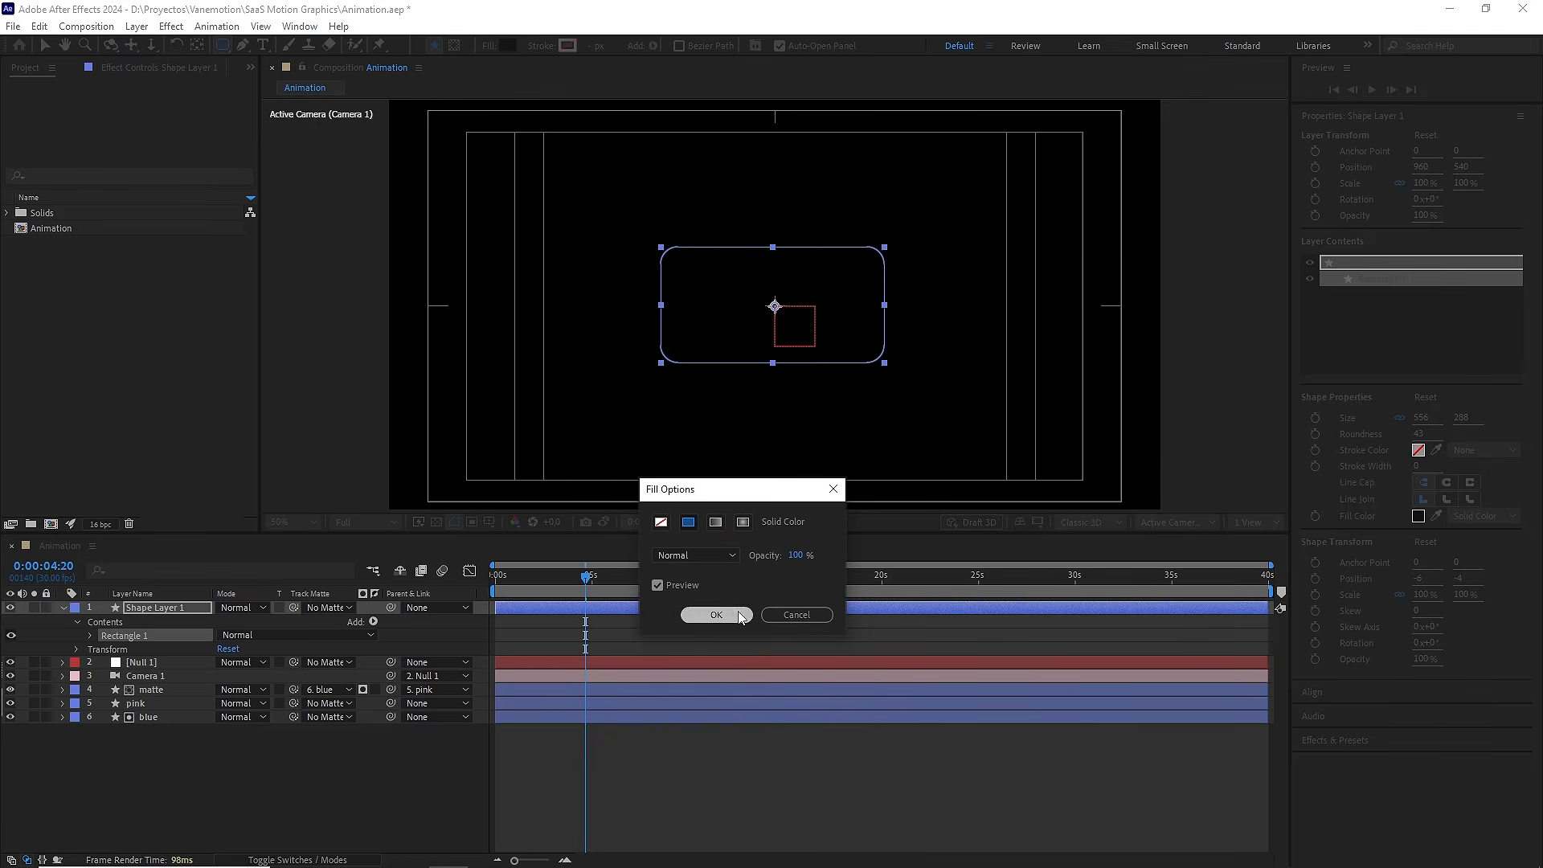
left_click(508, 45)
left_click(541, 338)
left_click(587, 270)
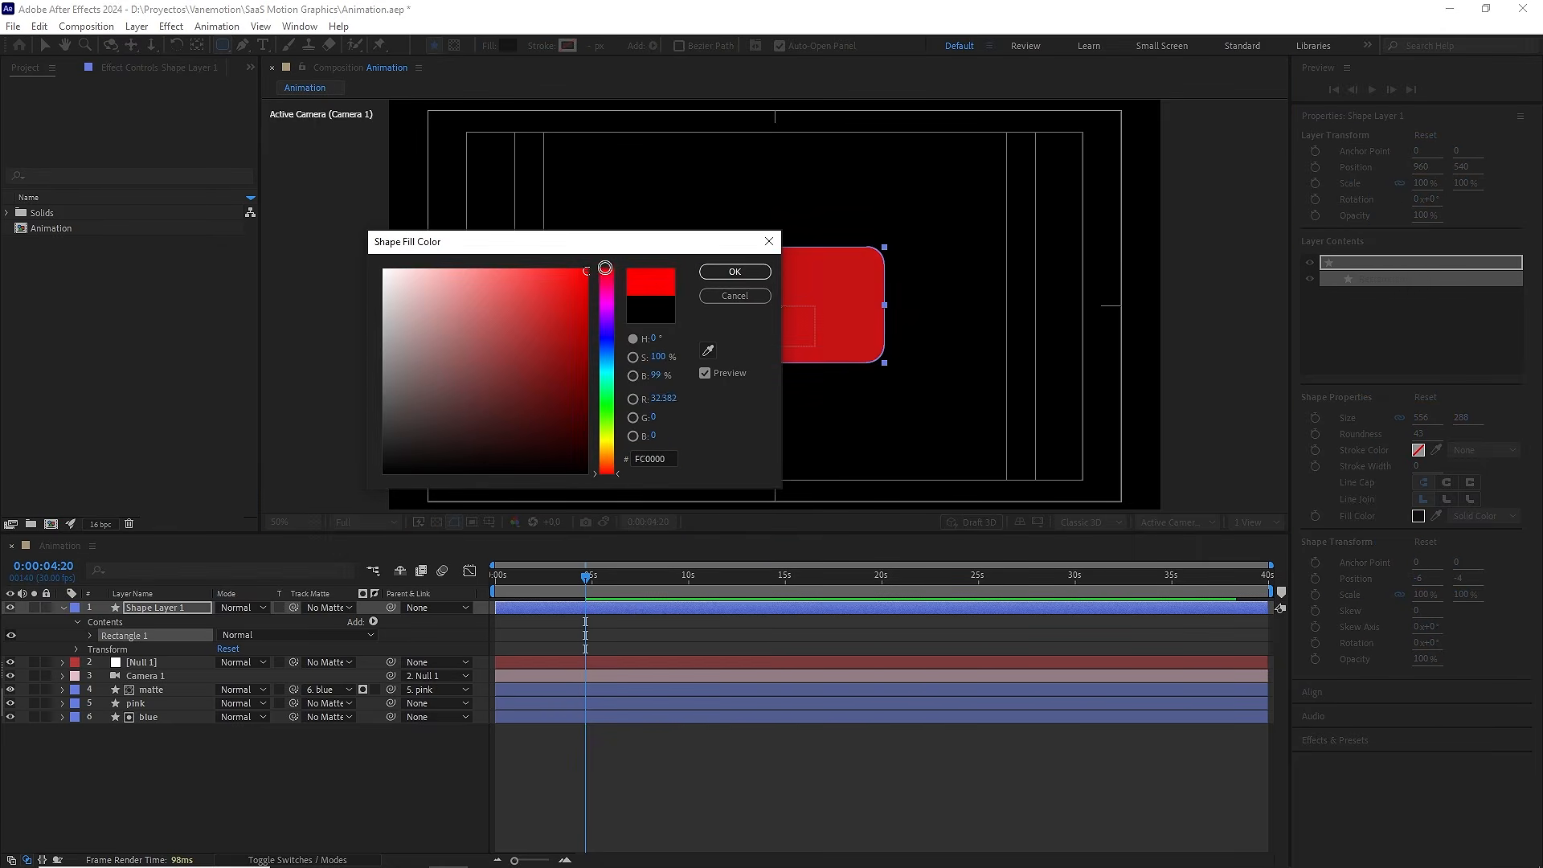
left_click(714, 273)
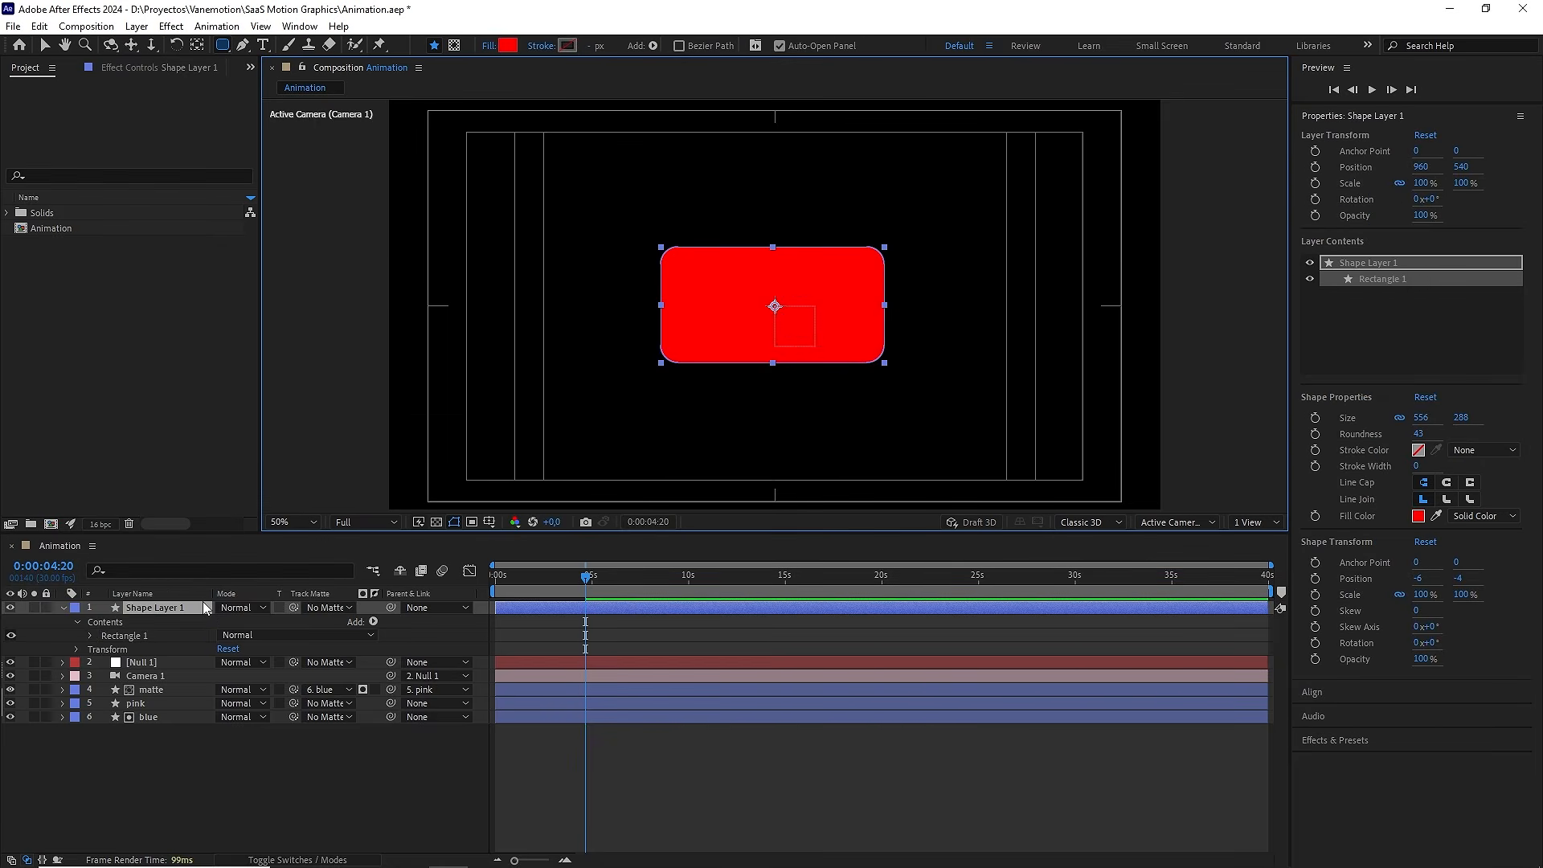
Rename the new rectangle's shape layer to "shape base"
key("Return")
type("shape")
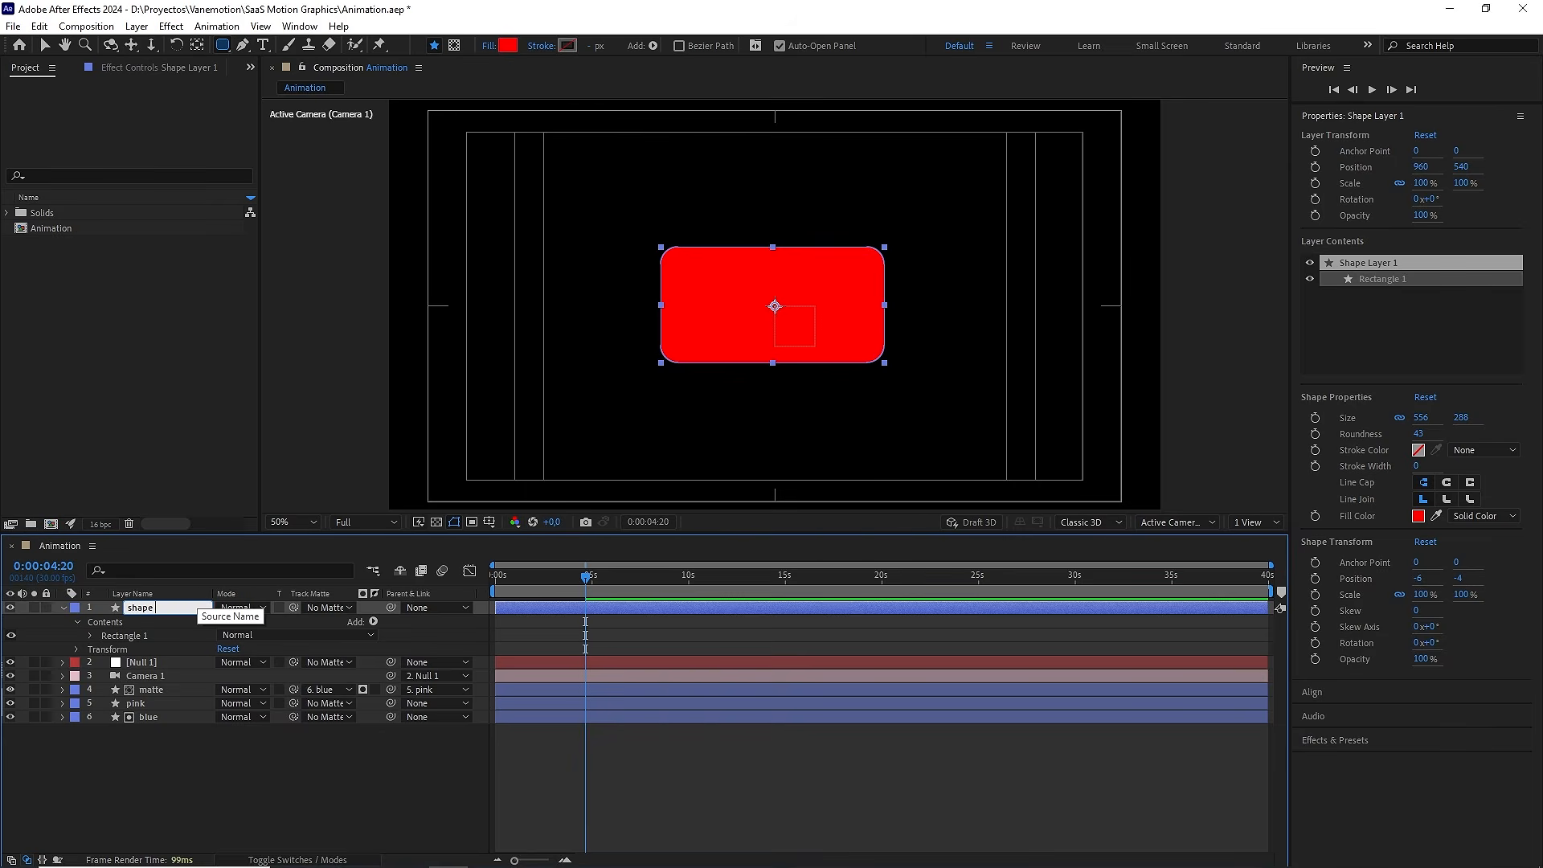
type(" base")
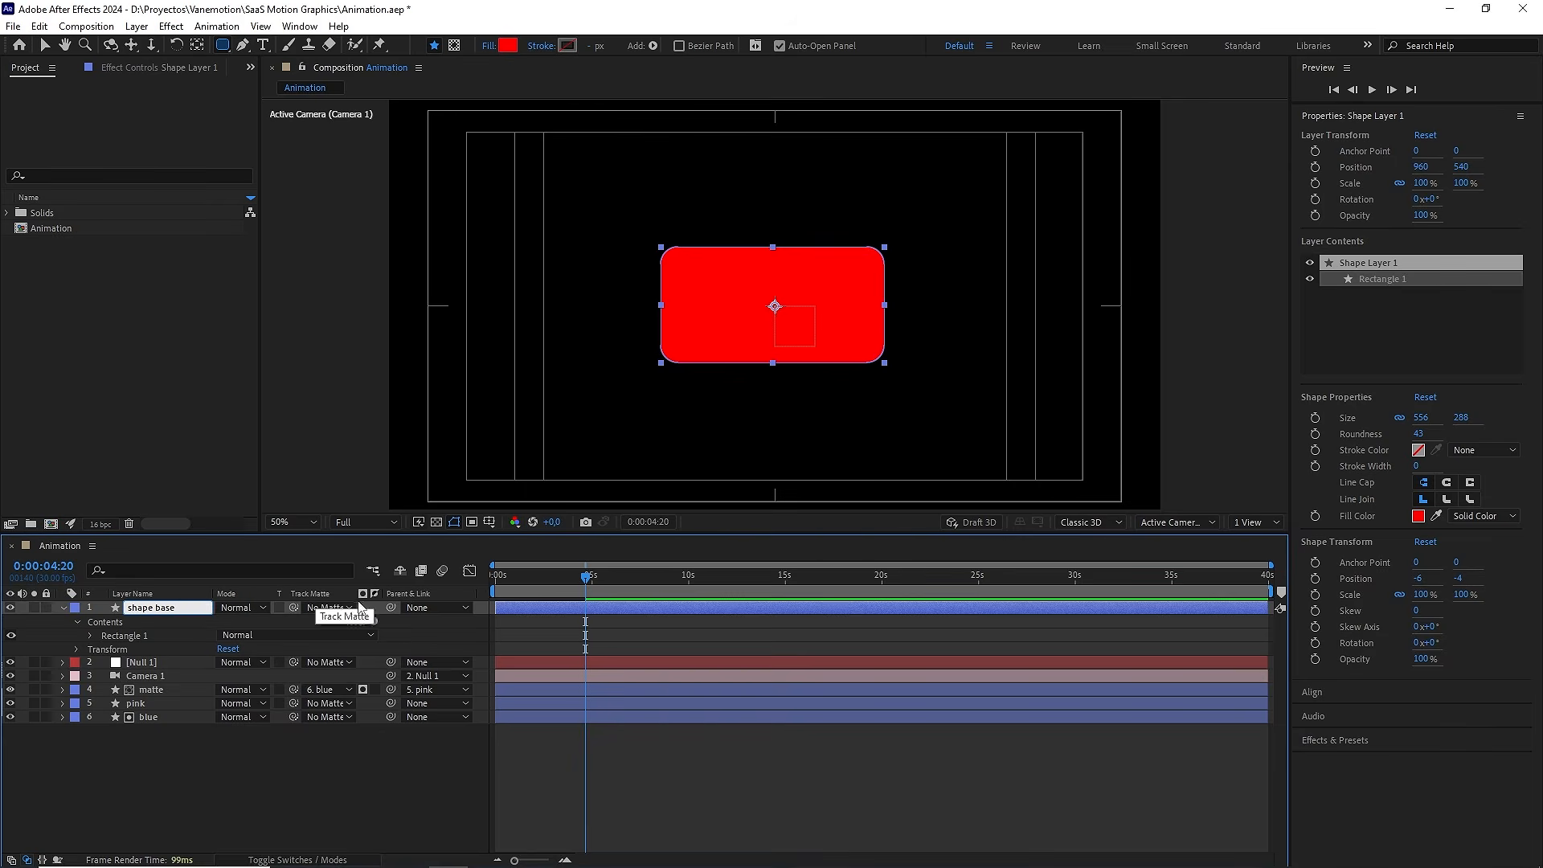
left_click(397, 625)
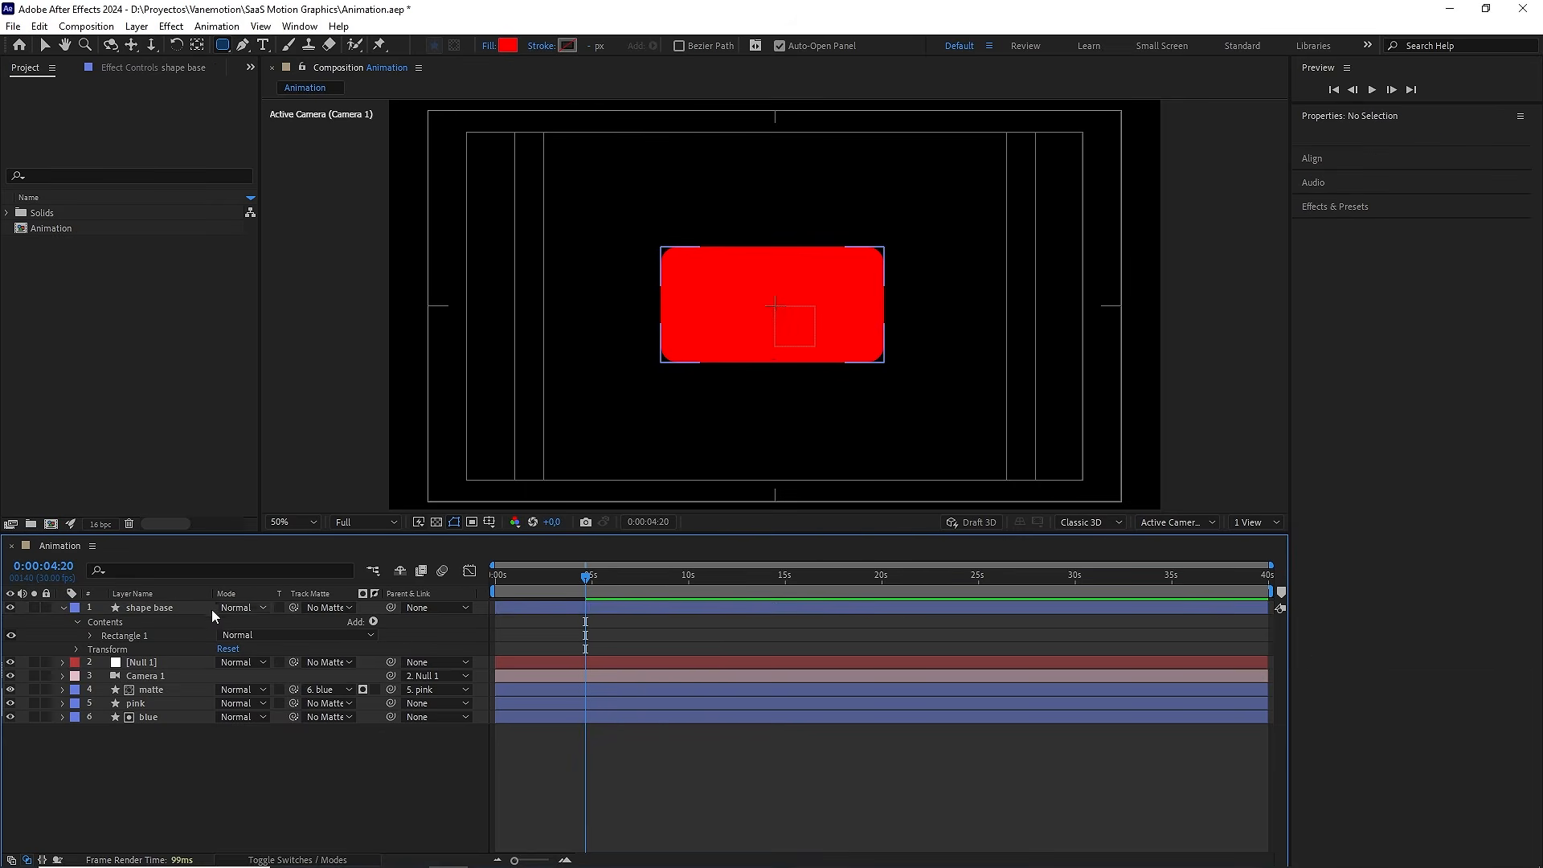
Center the shape base layer's anchor point on its rectangle and make it a 3D layer
left_click(150, 608)
key("ctrl+alt+Home")
key("F4")
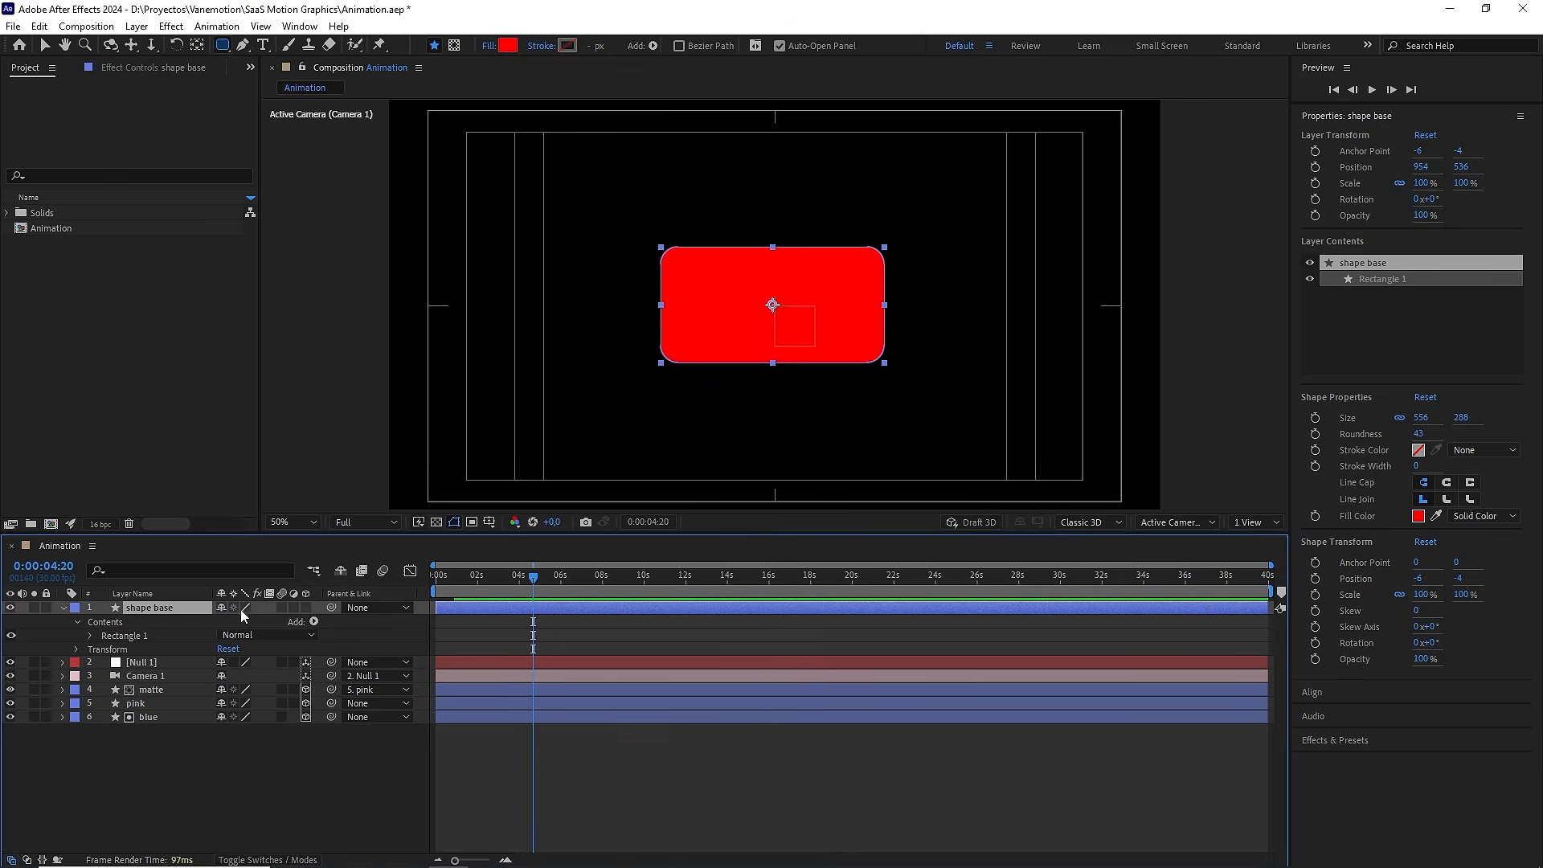
left_click(307, 609)
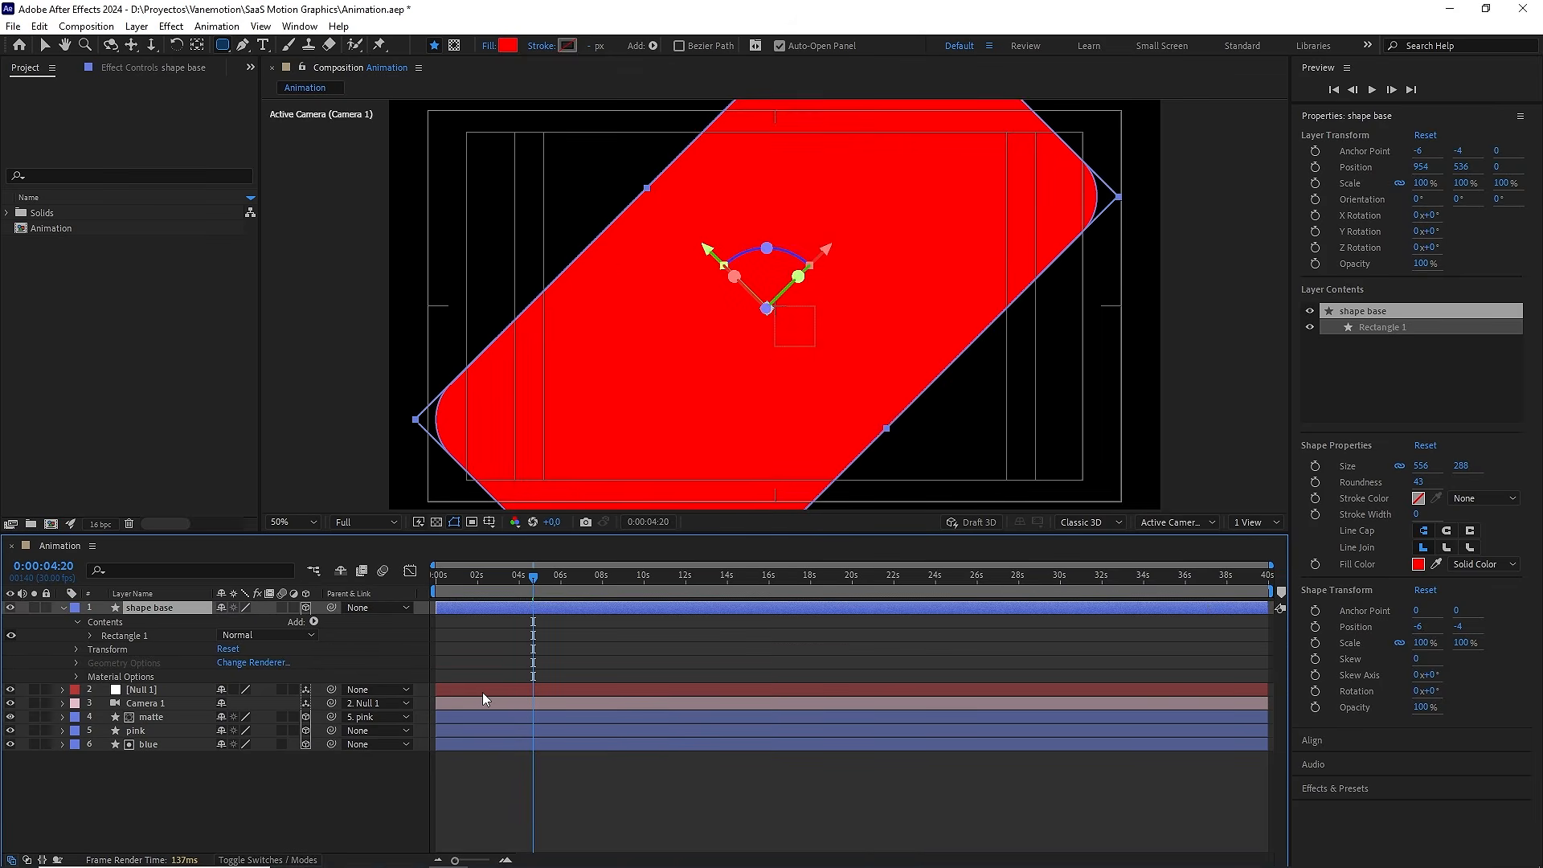
Reveal the null's keyframes and center the shape base layer in the camera view, placing it at 960, 540, 1230
left_click(482, 692)
key("u")
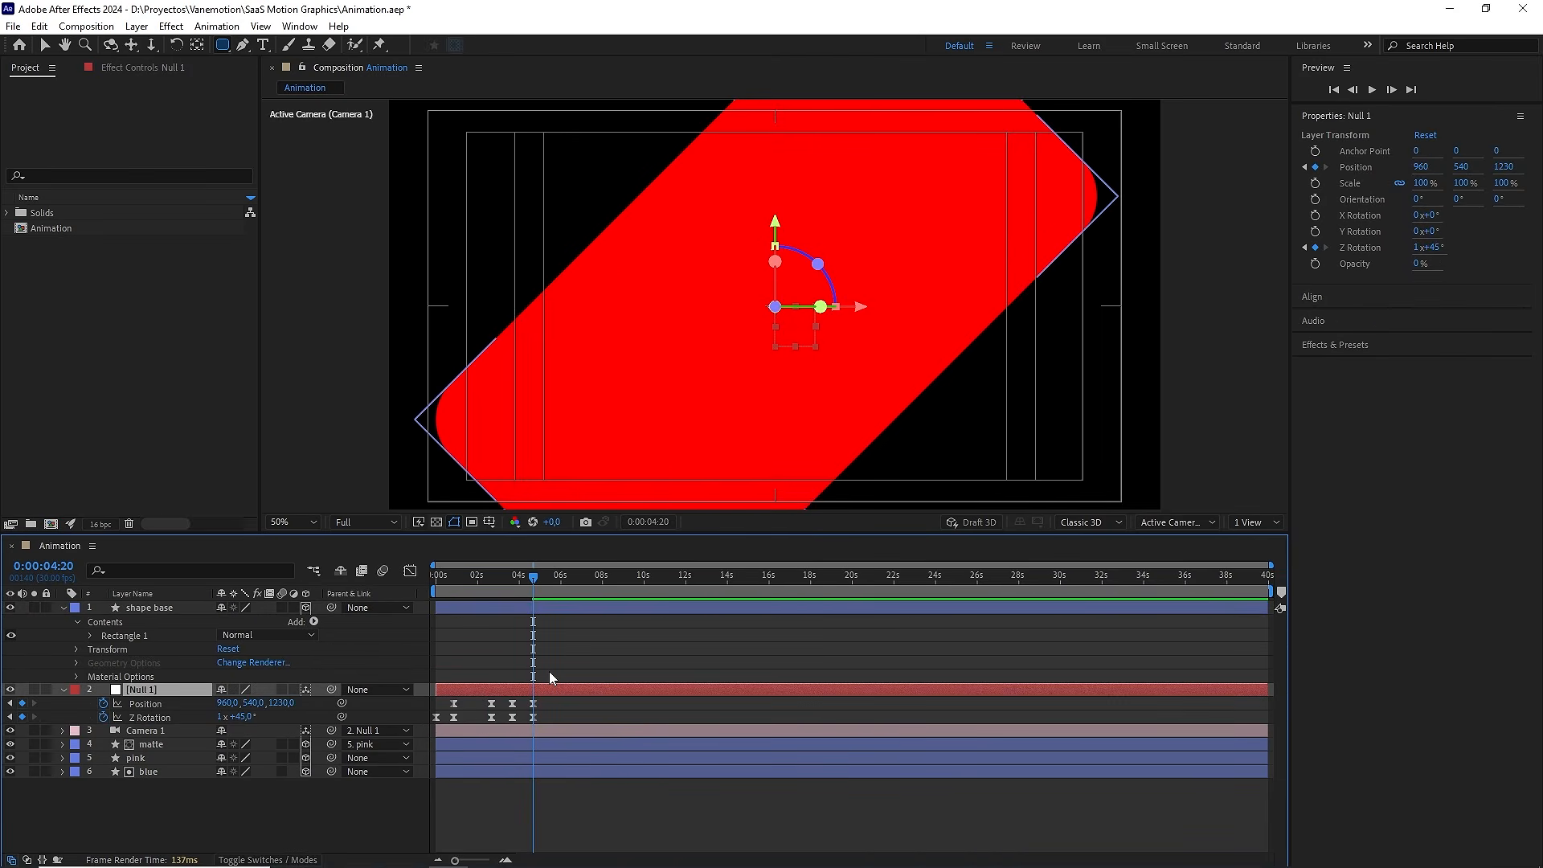
left_click(495, 609)
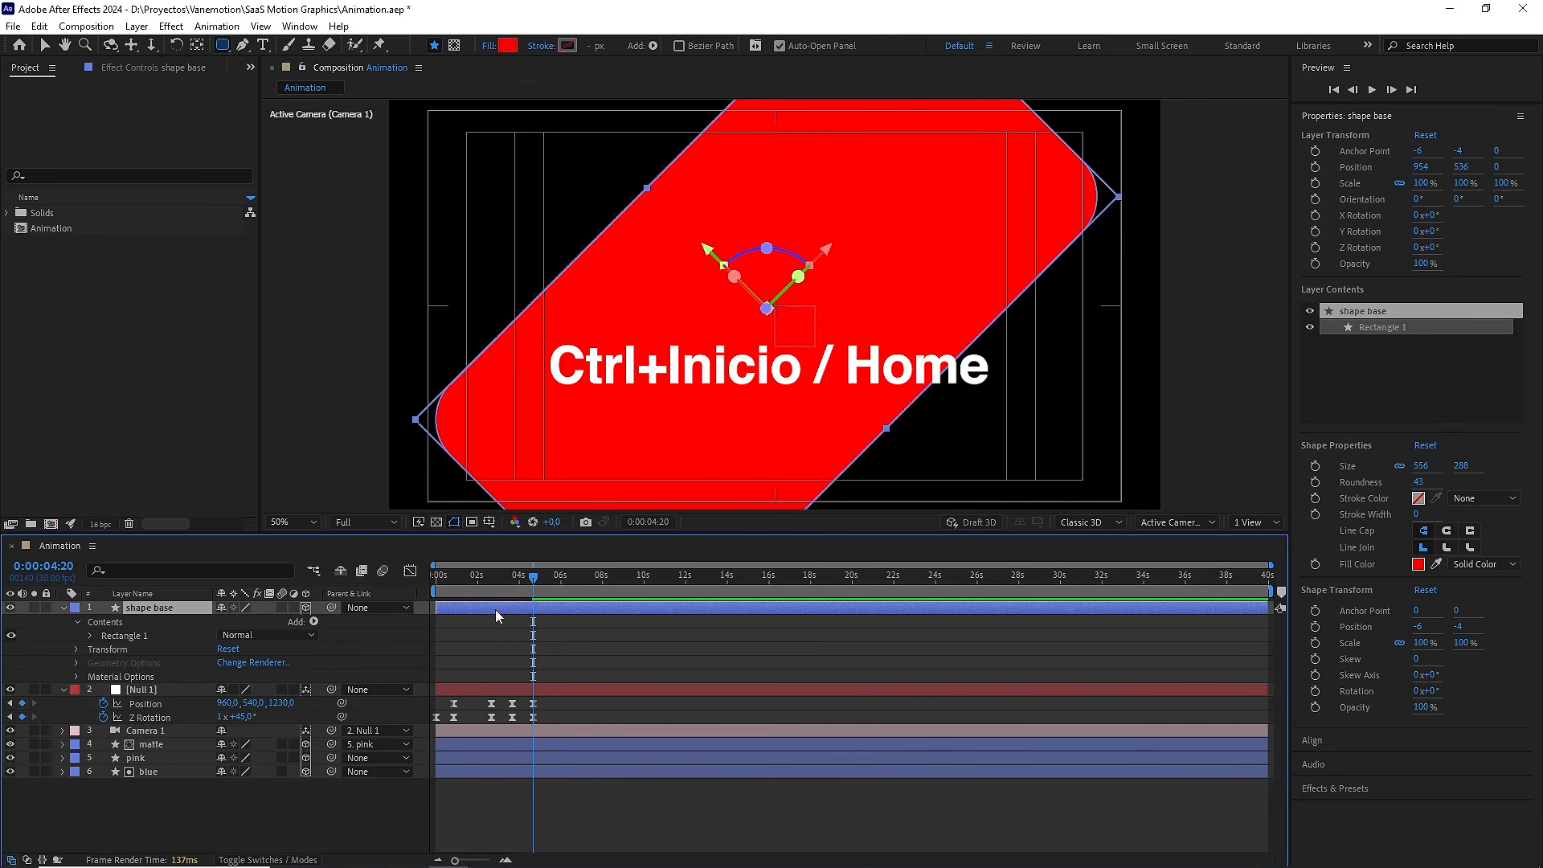
key("ctrl+Home")
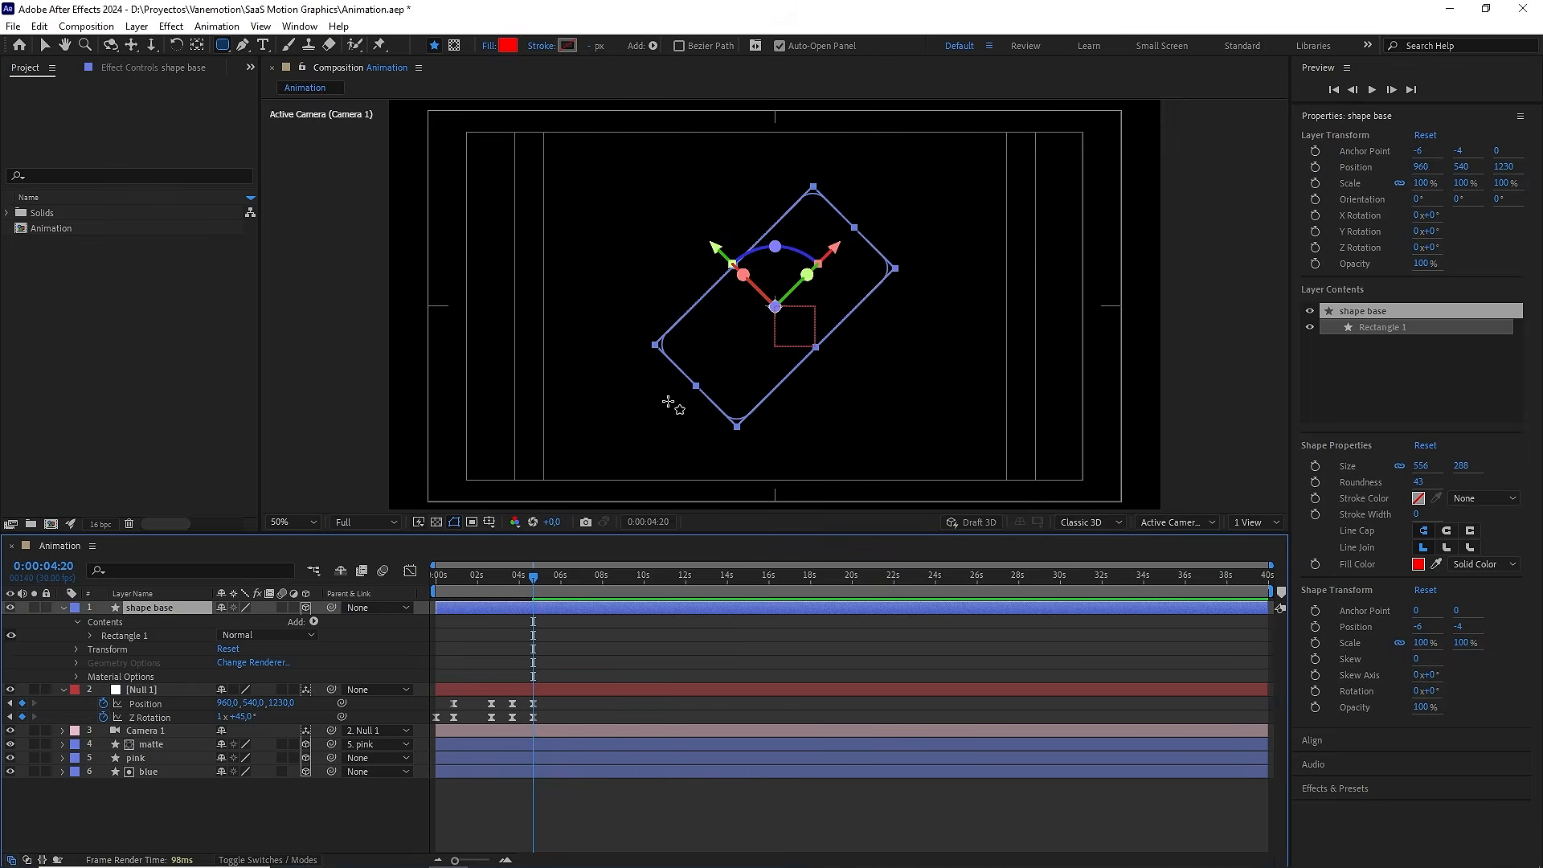
Switch to a two-view layout and examine the depth of the shape base against the circles and camera from the top
left_click(1254, 522)
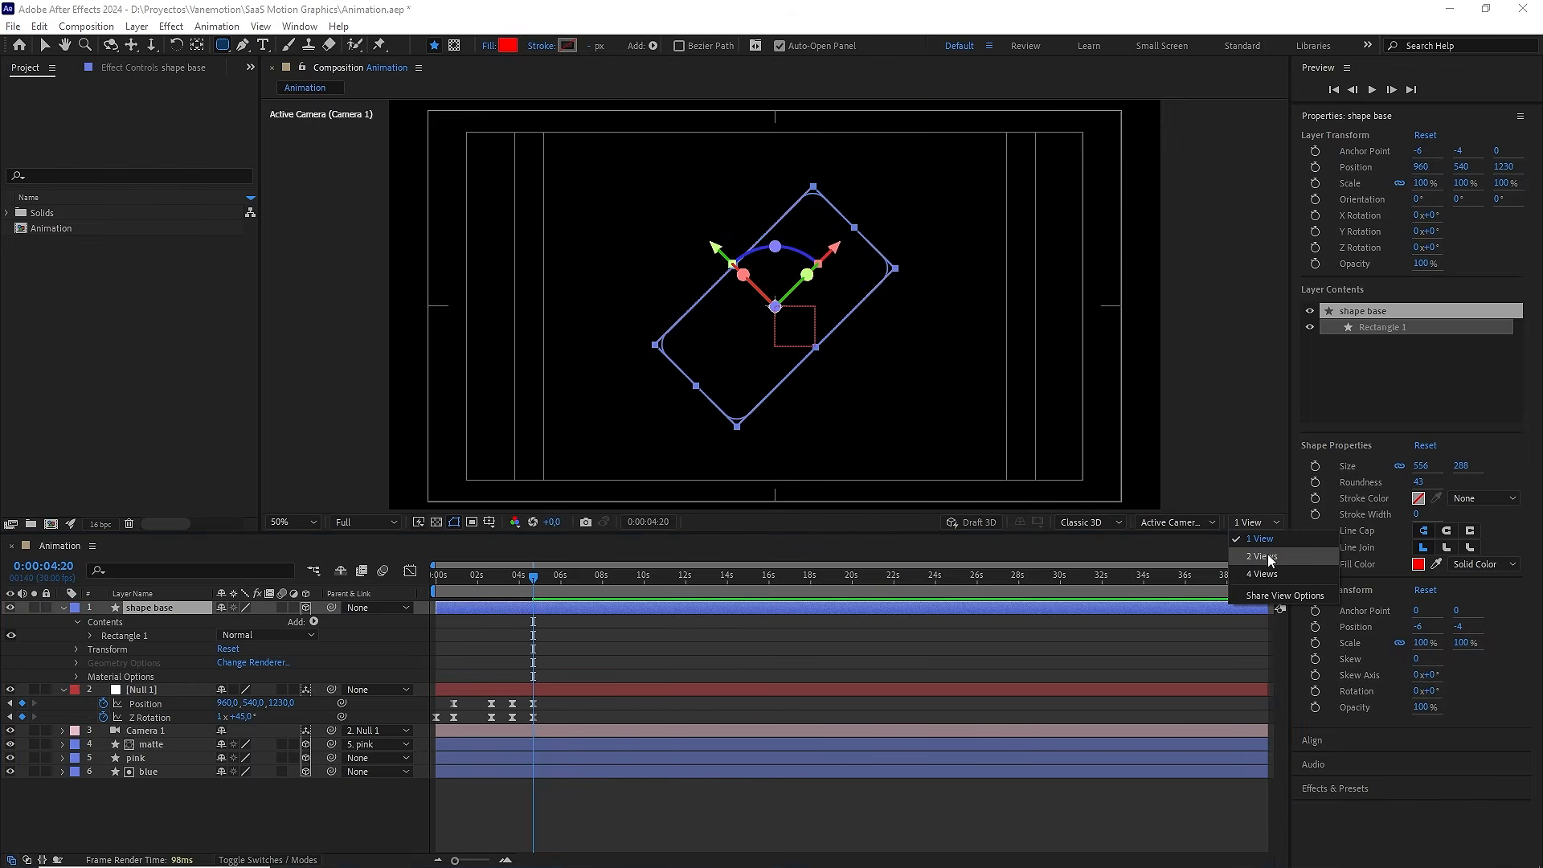
left_click(1273, 557)
scroll(606, 372, "up", 2)
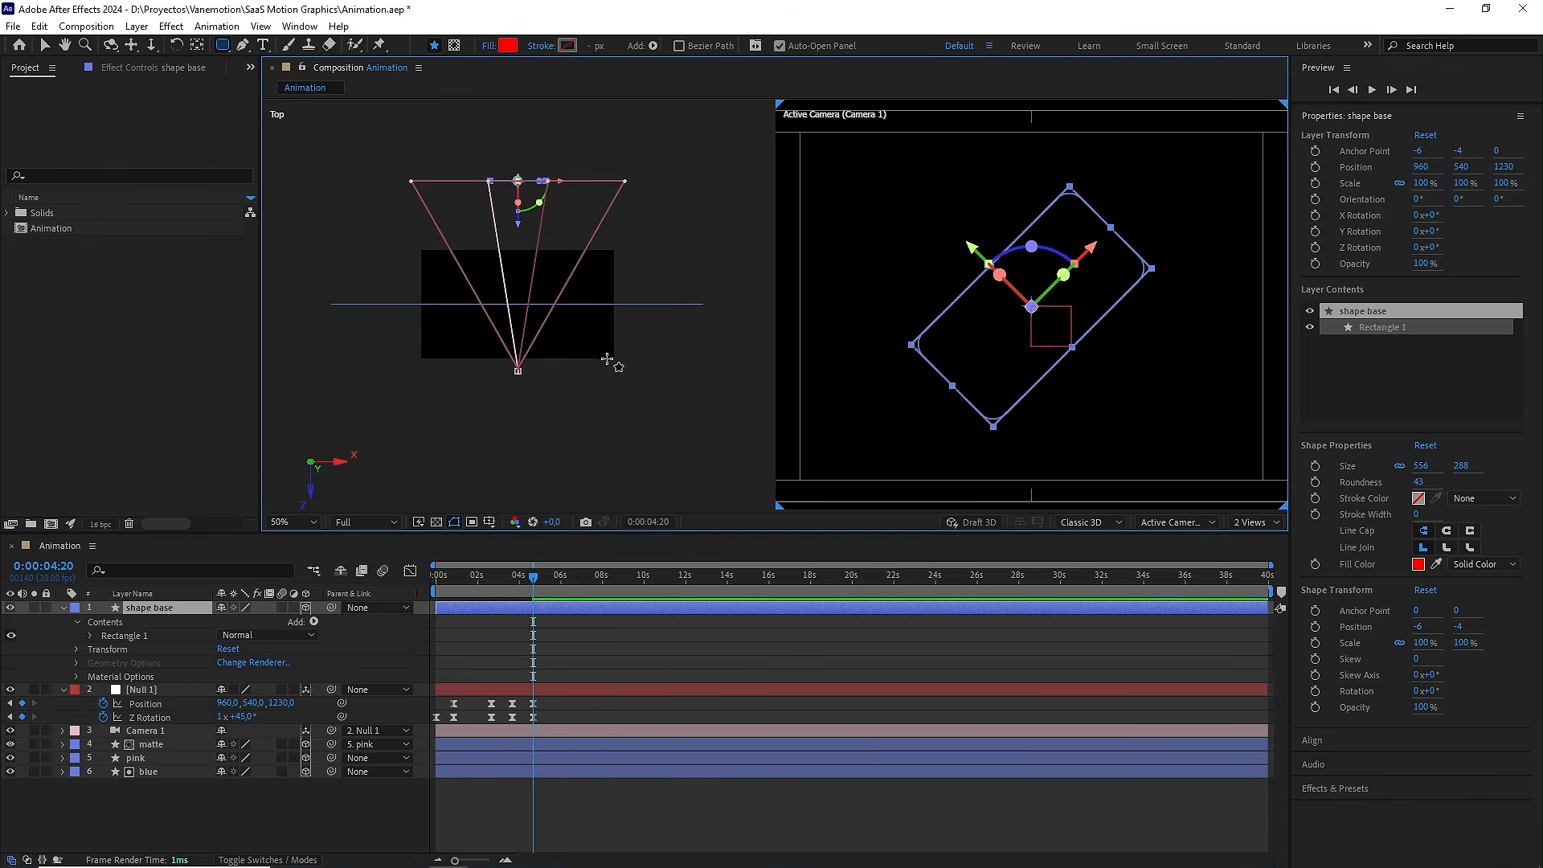
key("v")
left_click(613, 368)
left_click_drag(668, 276, 594, 350)
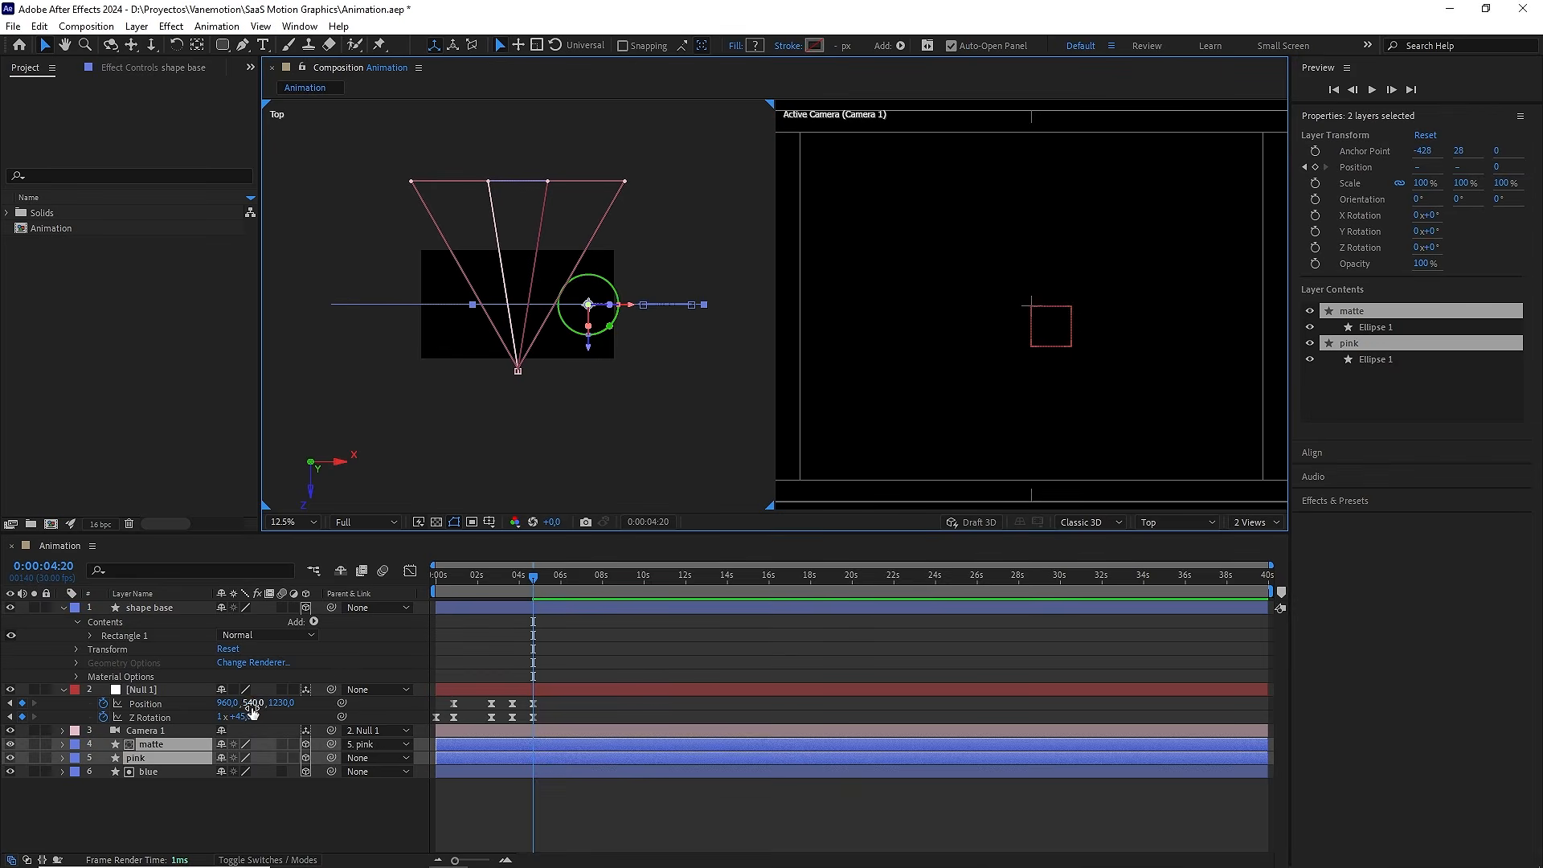
left_click(146, 609)
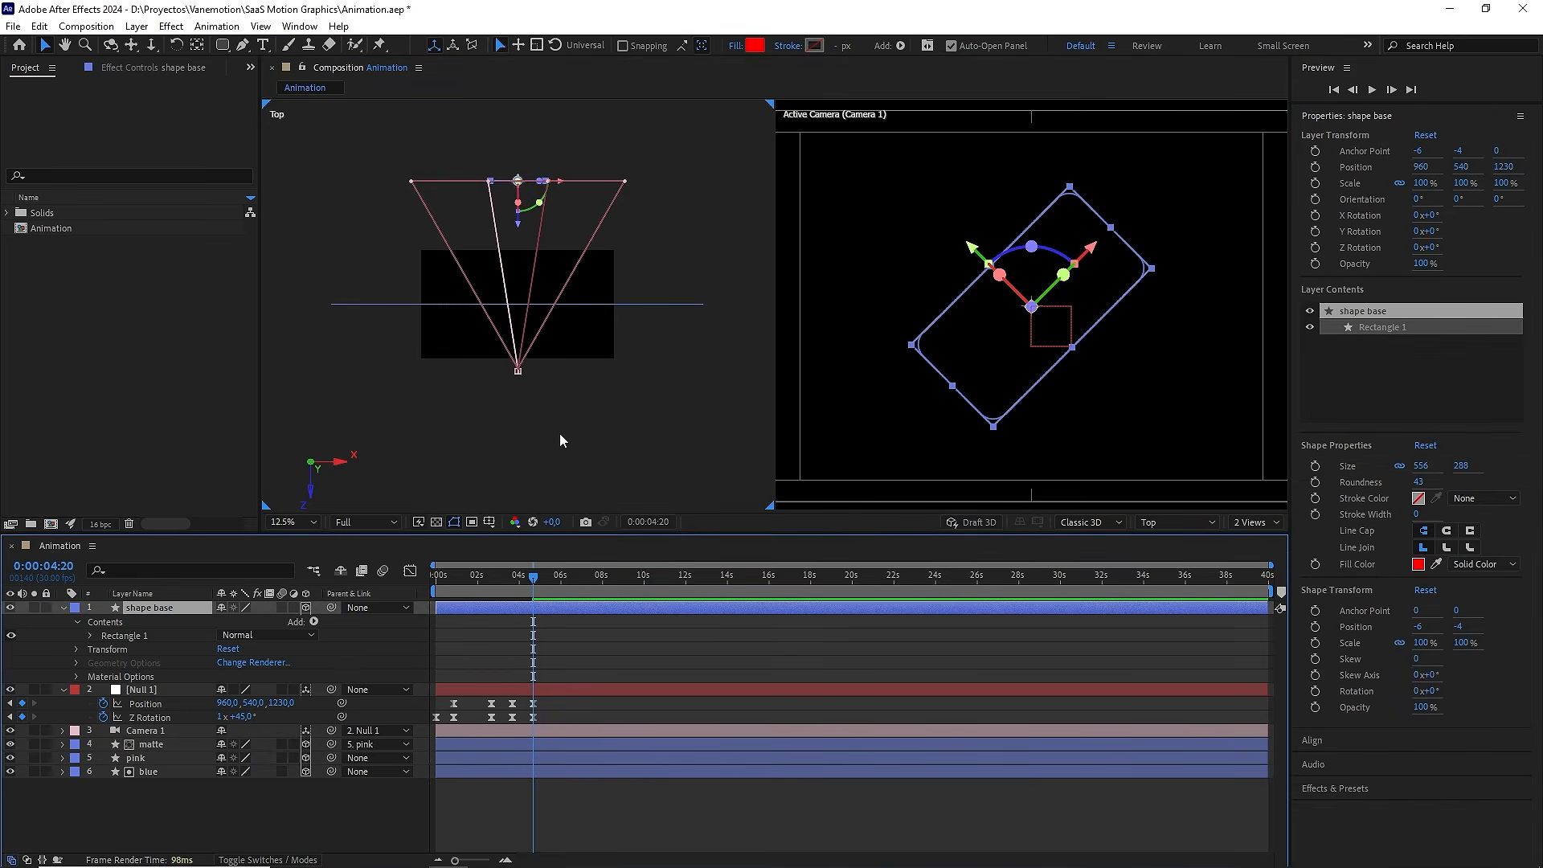
left_click_drag(559, 434, 484, 360)
left_click(659, 283)
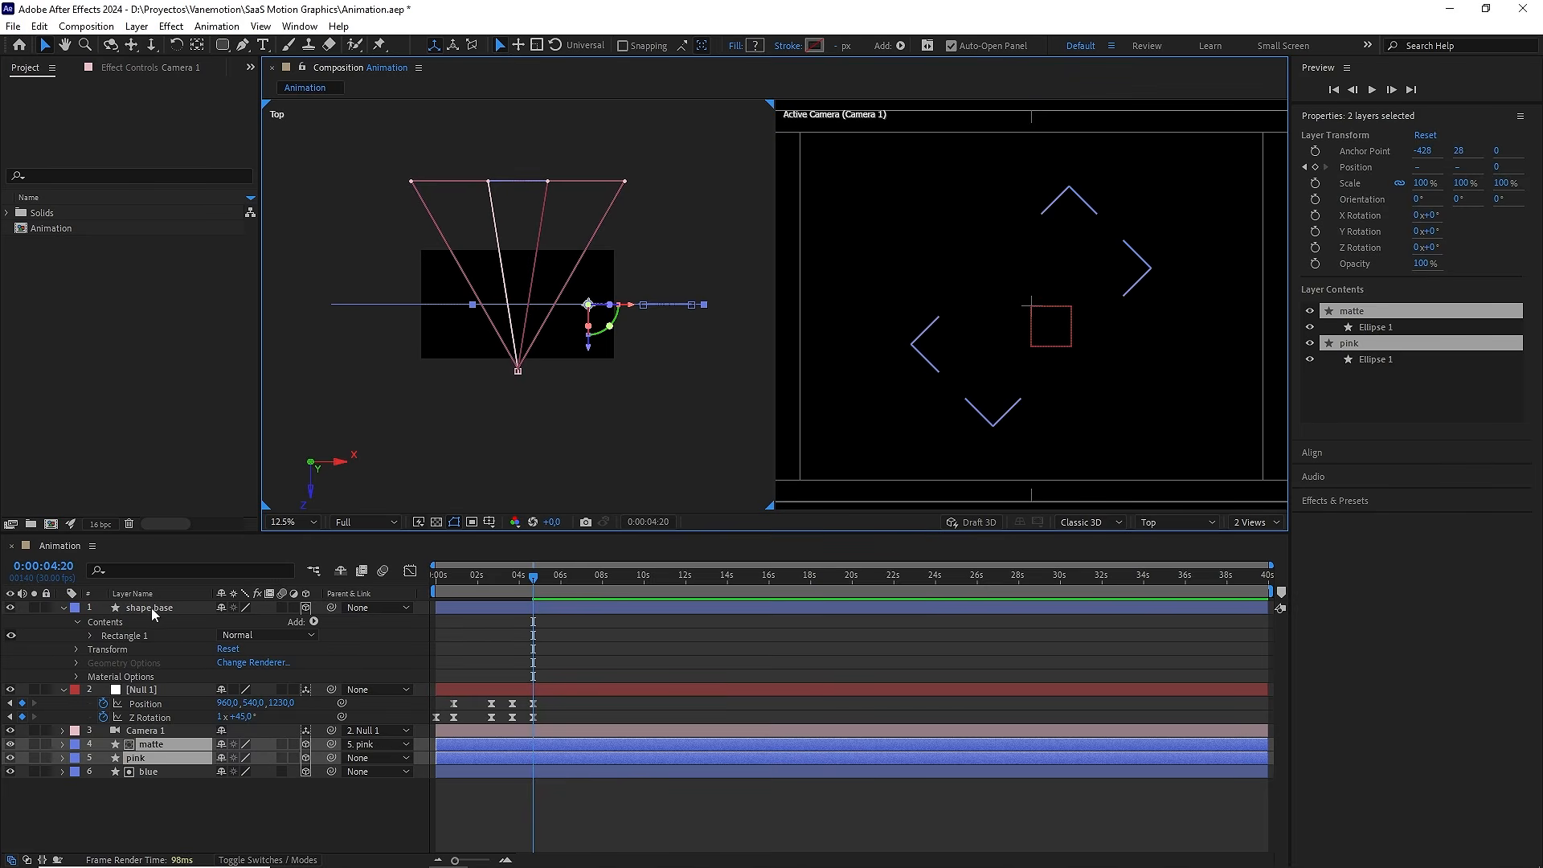
Create an adjustment layer and place it between the shape base layer and the null to separate their 3D rendering
left_click(321, 633)
key("q")
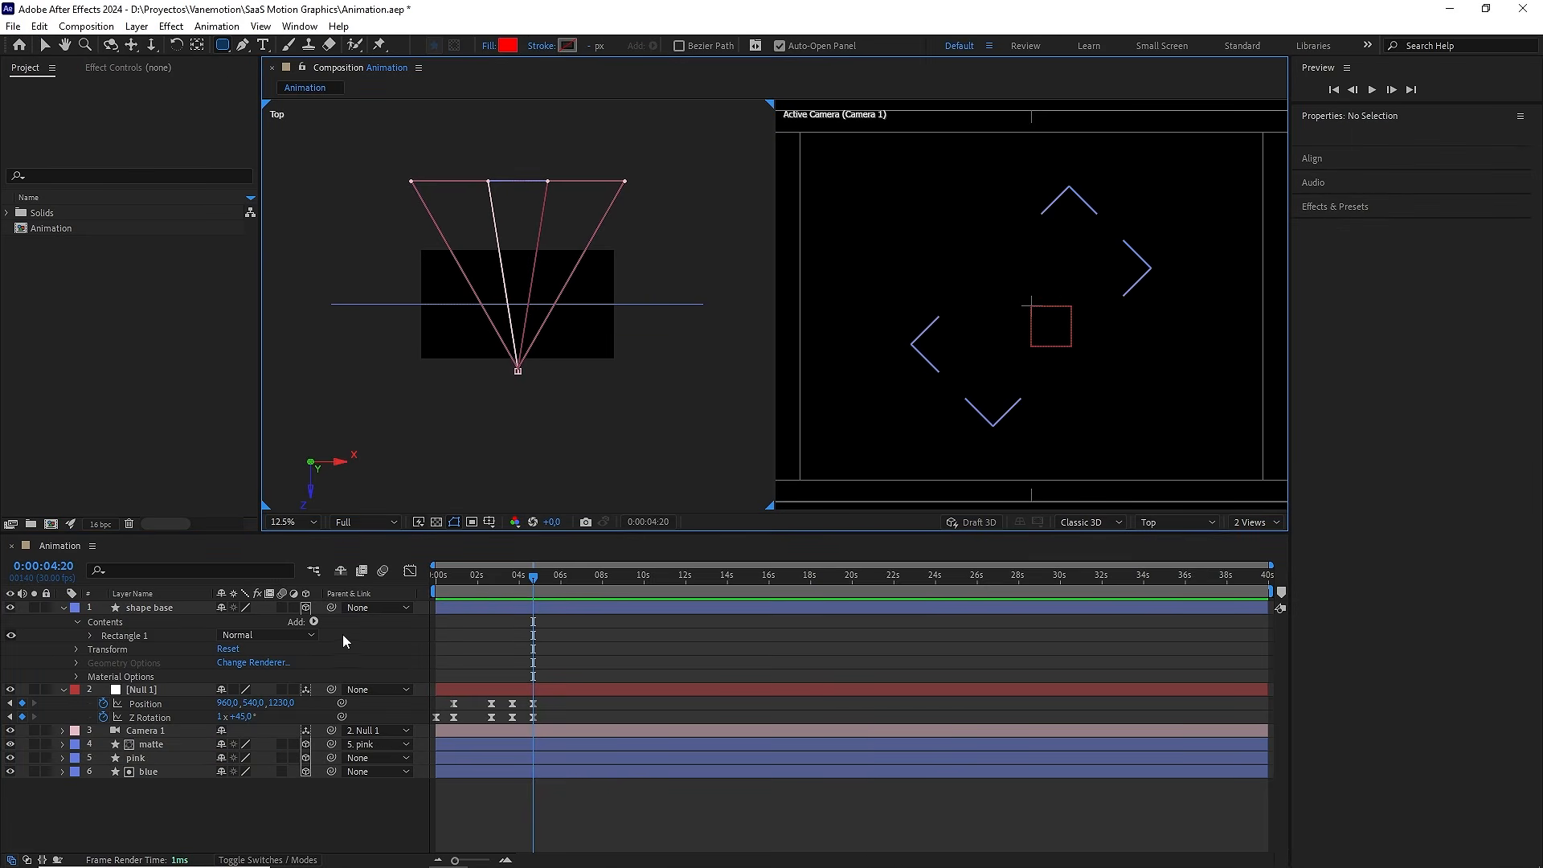
right_click(356, 630)
mouse_move(514, 633)
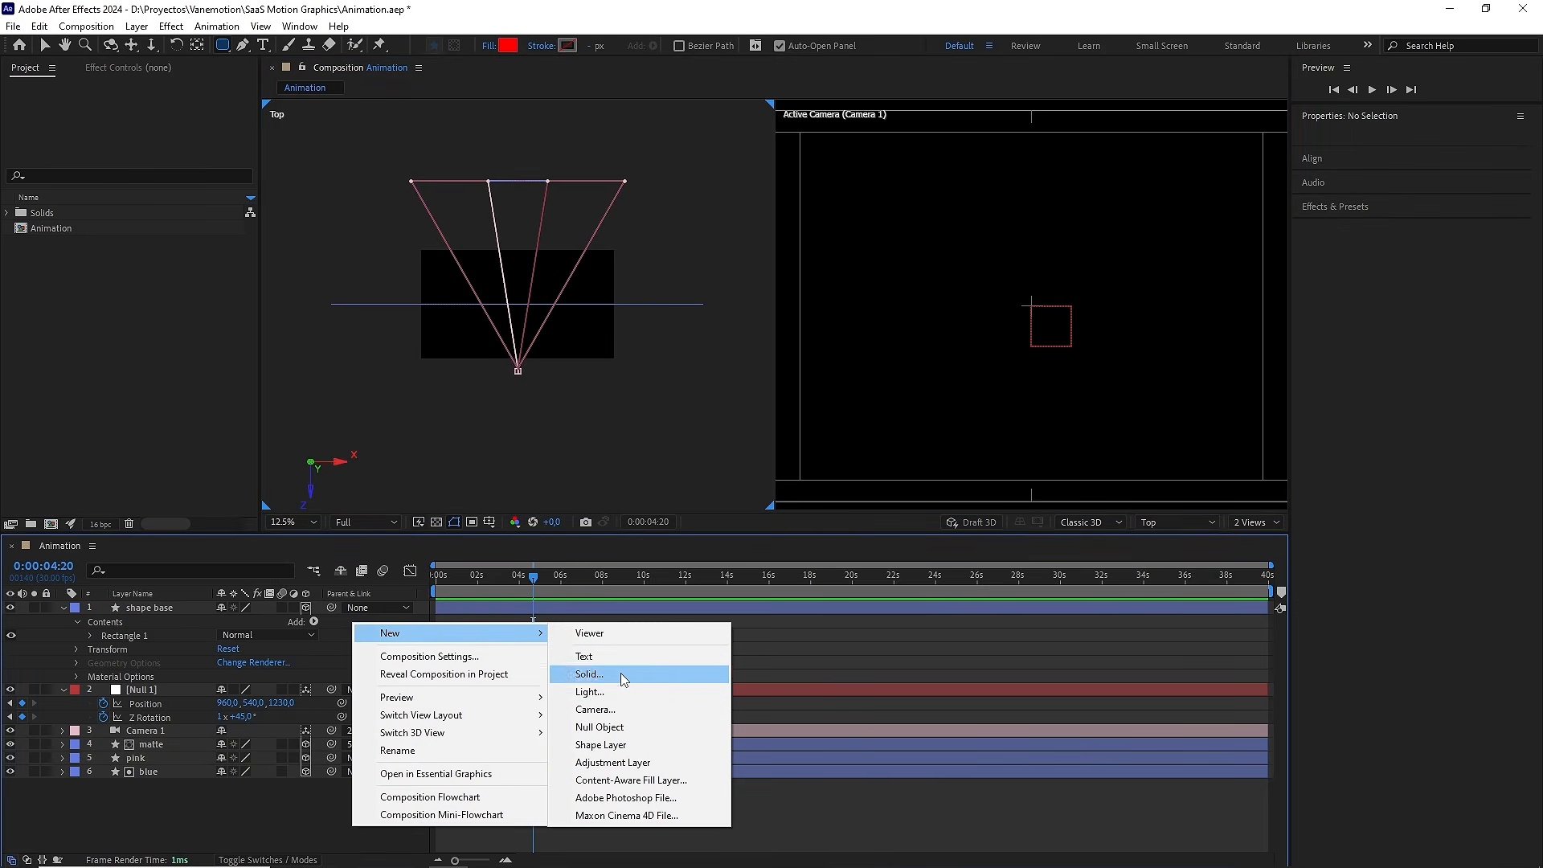
left_click(599, 758)
left_click_drag(180, 613, 195, 679)
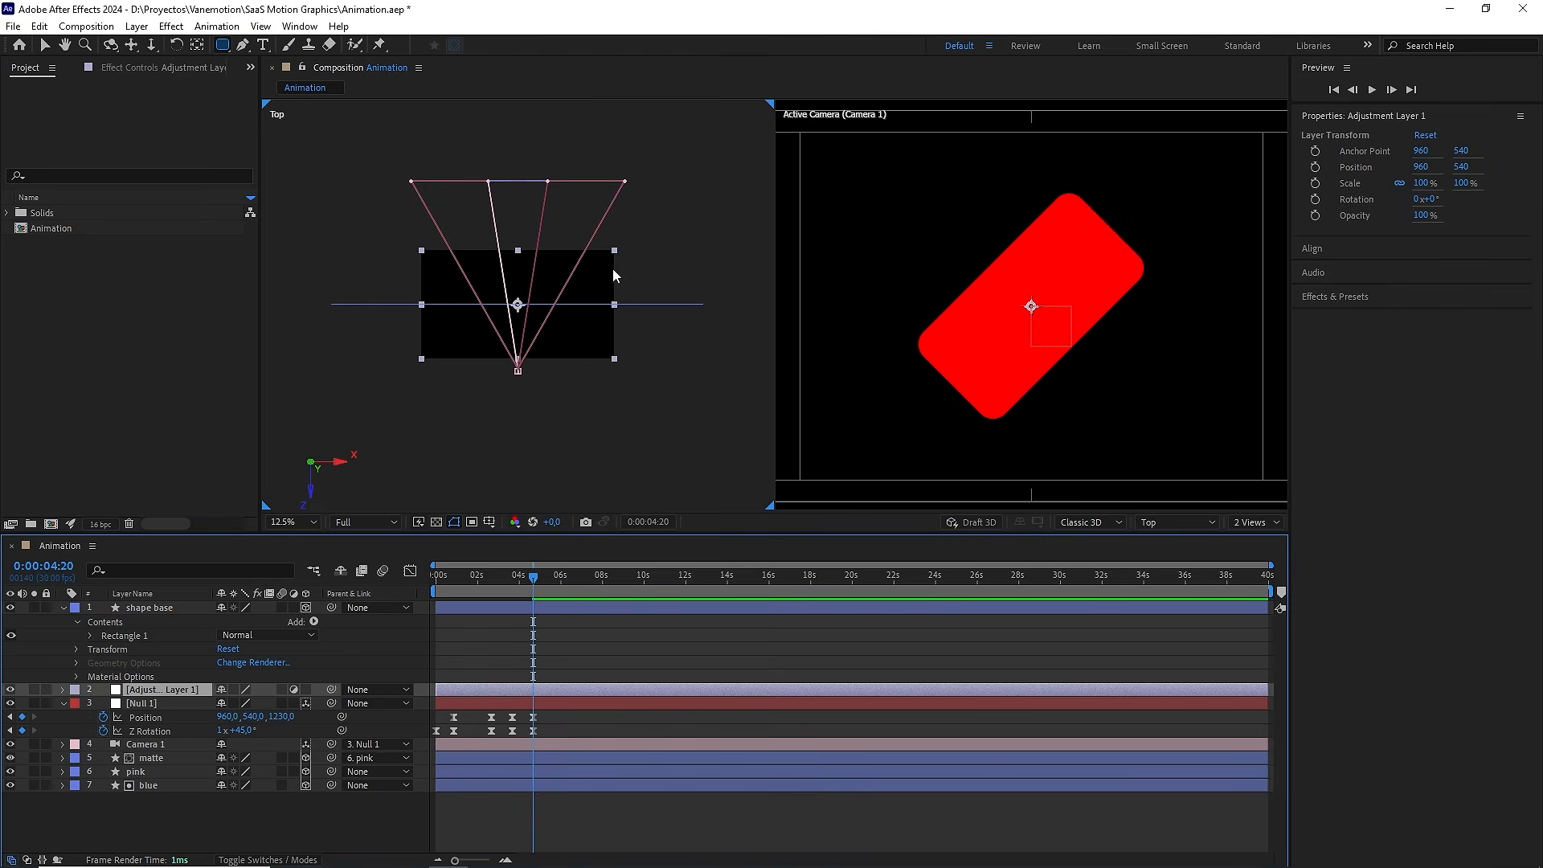
Examine the camera's approach to the shape base in the top view, scrubbing between about 0:00:04:04 and 0:00:04:20
key("v")
key("comma")
left_click_drag(649, 178, 443, 387)
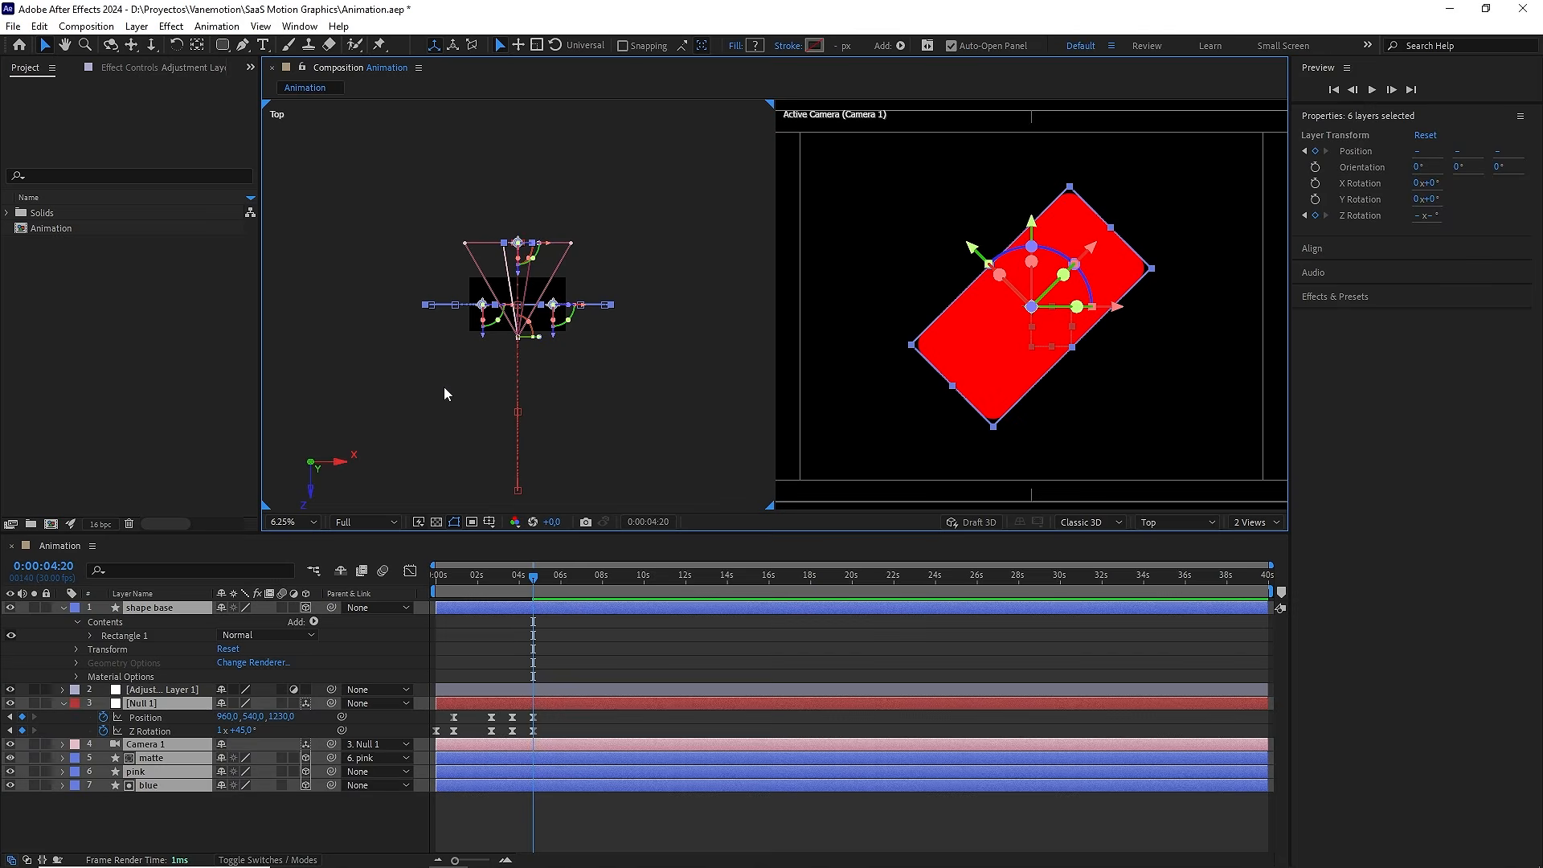
left_click(553, 627)
mouse_move(529, 577)
left_mouse_down()
mouse_move(474, 586)
mouse_move(526, 586)
left_mouse_up()
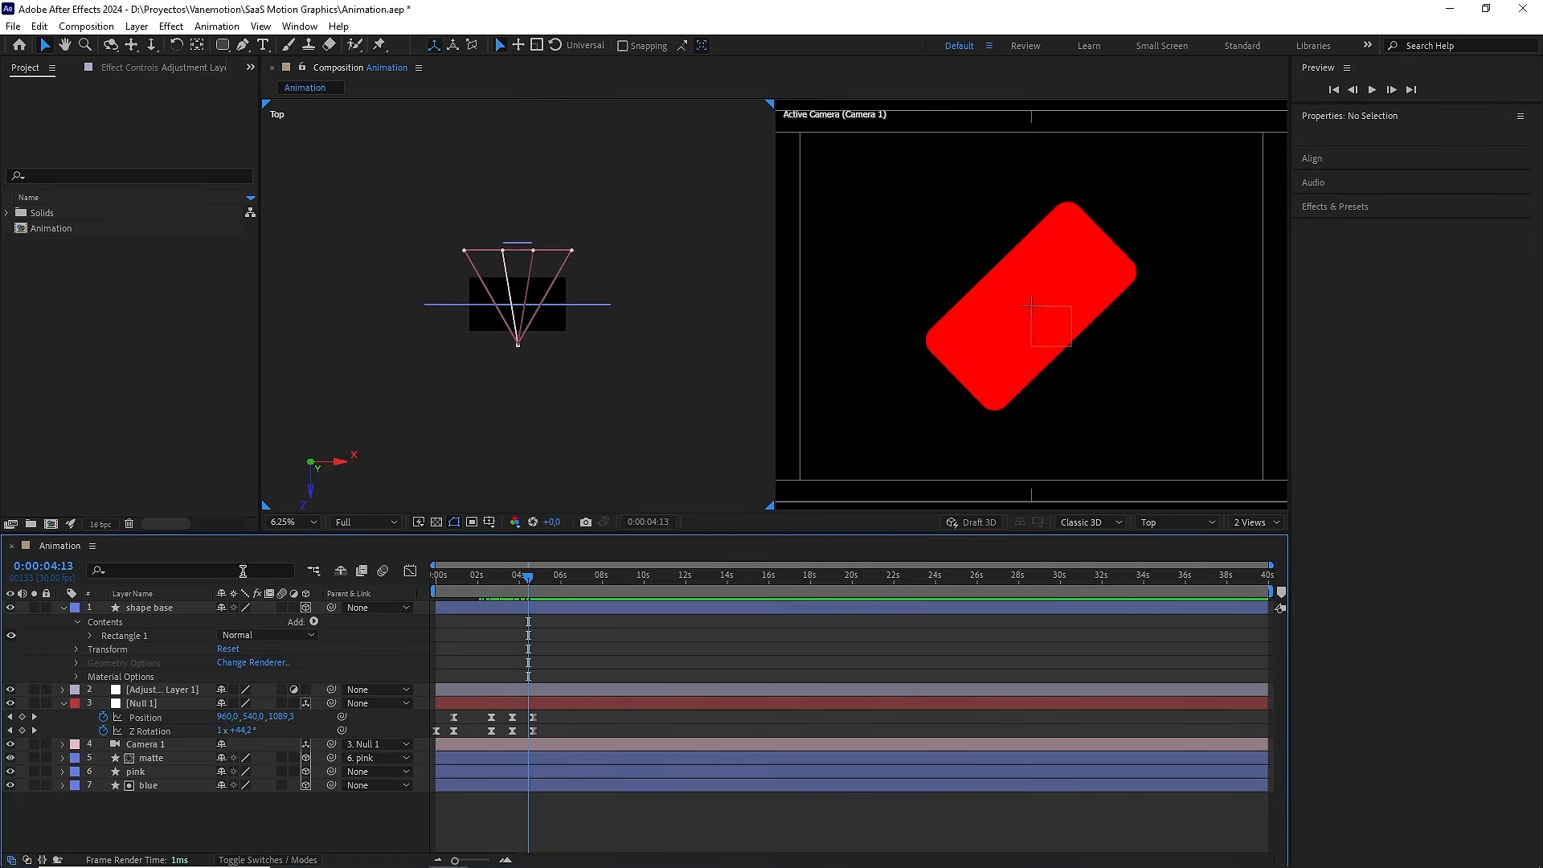
left_click(179, 607)
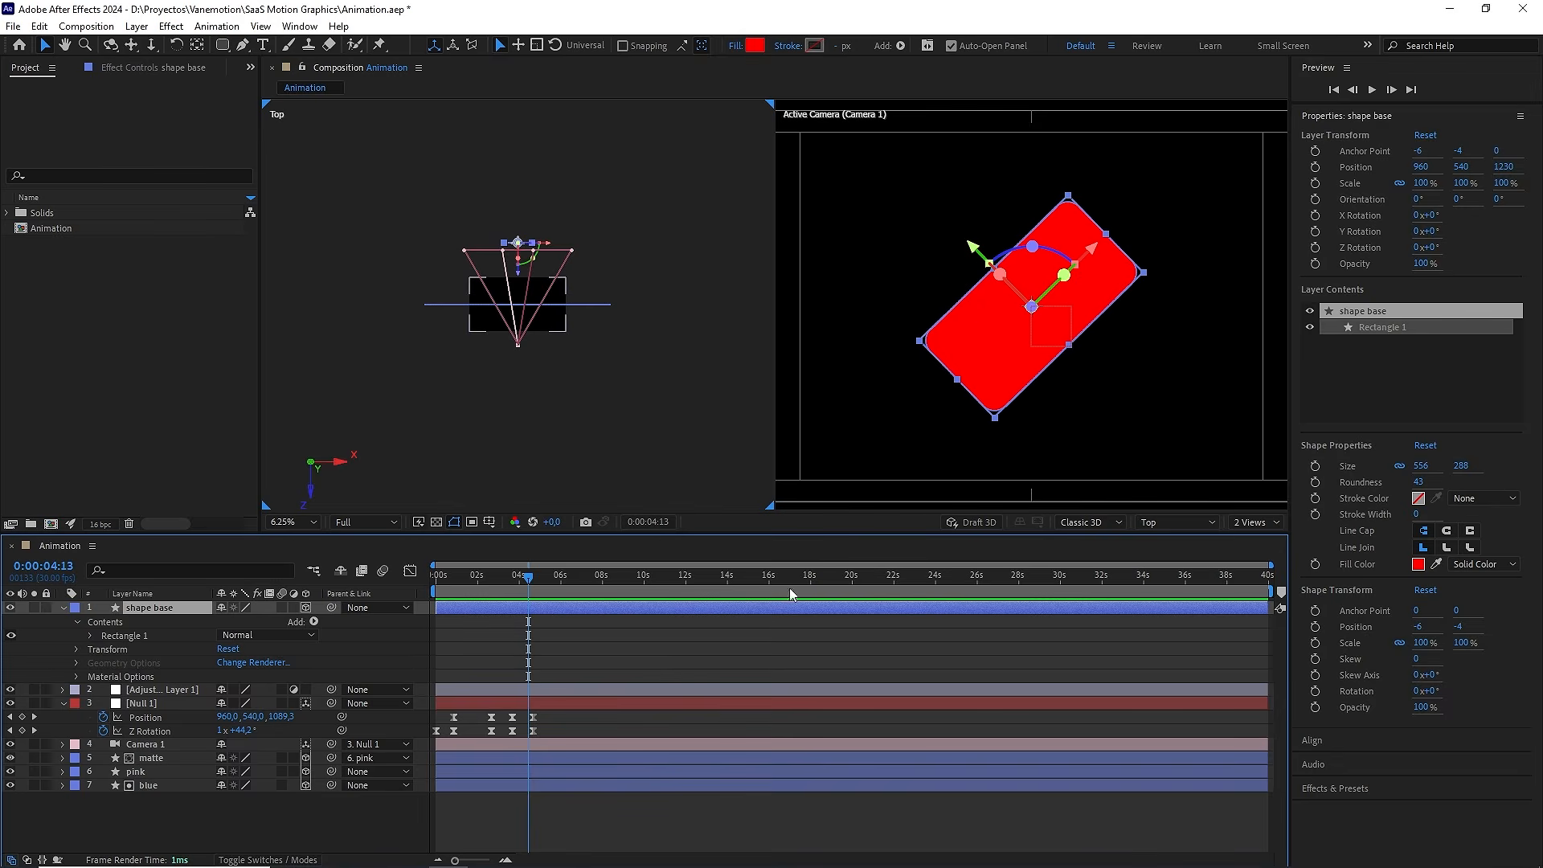
mouse_move(528, 580)
left_mouse_down()
mouse_move(515, 581)
mouse_move(529, 591)
left_mouse_up()
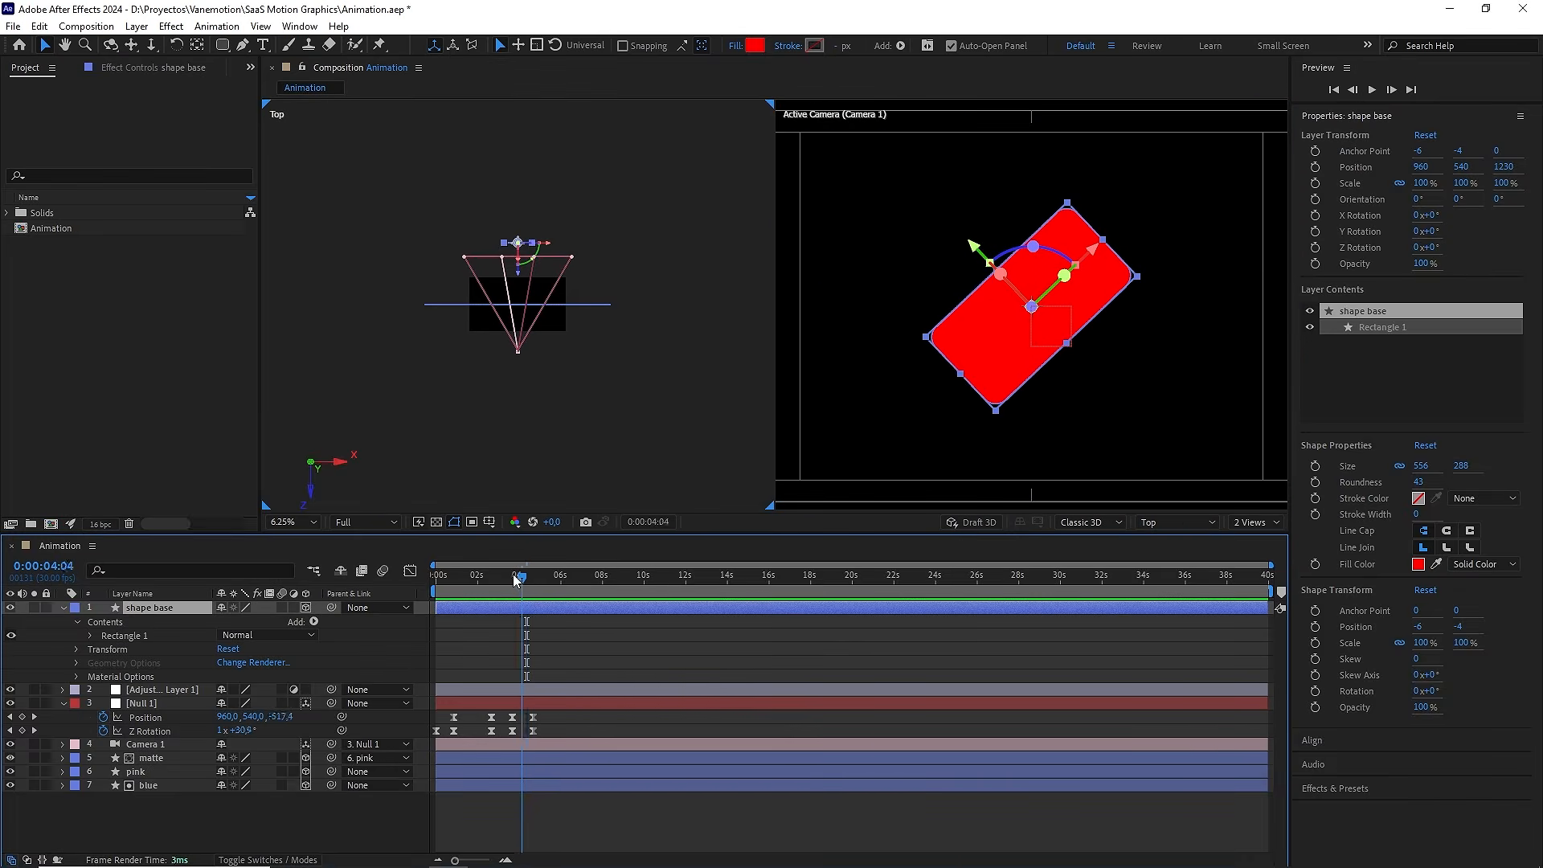
left_click_drag(514, 575, 538, 577)
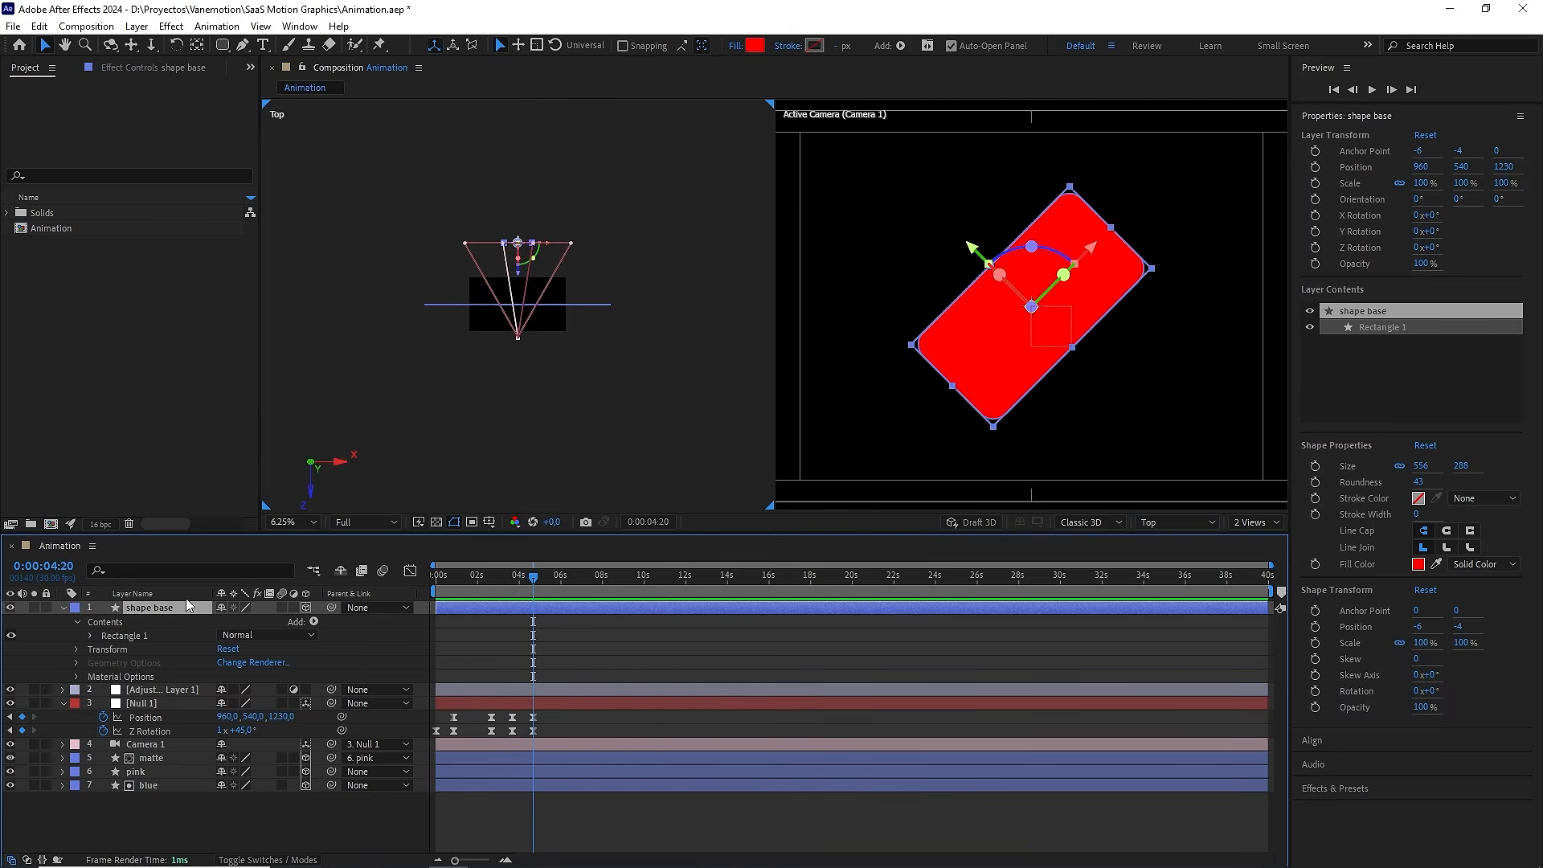
Link the shape base layer's Z Rotation to the null's Z Rotation and check its alignment between 0:00:04:05 and 0:00:04:20
key("r")
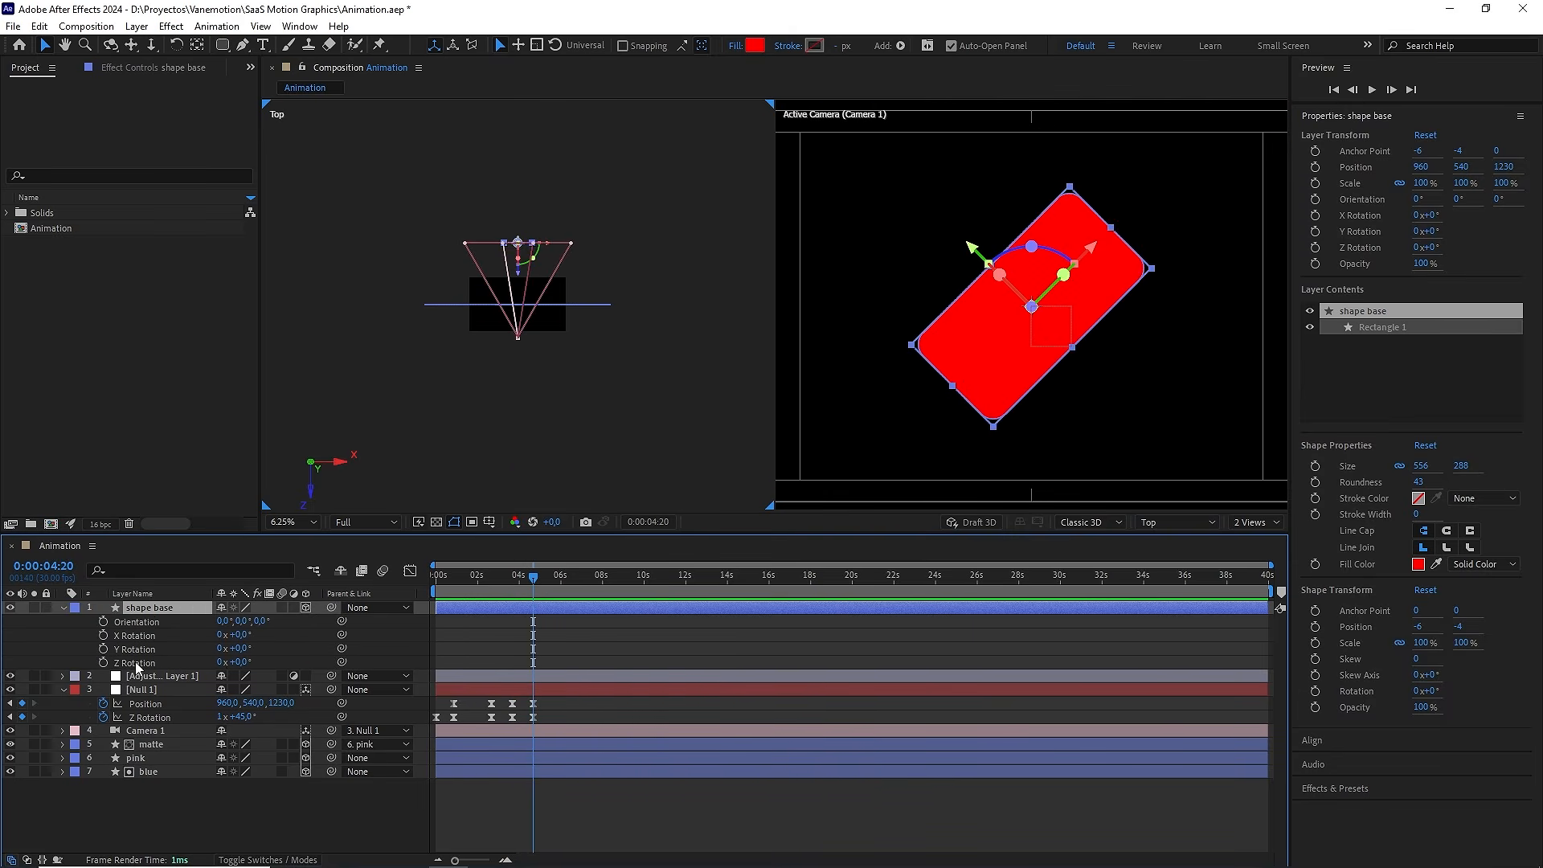
left_click_drag(341, 662, 159, 718)
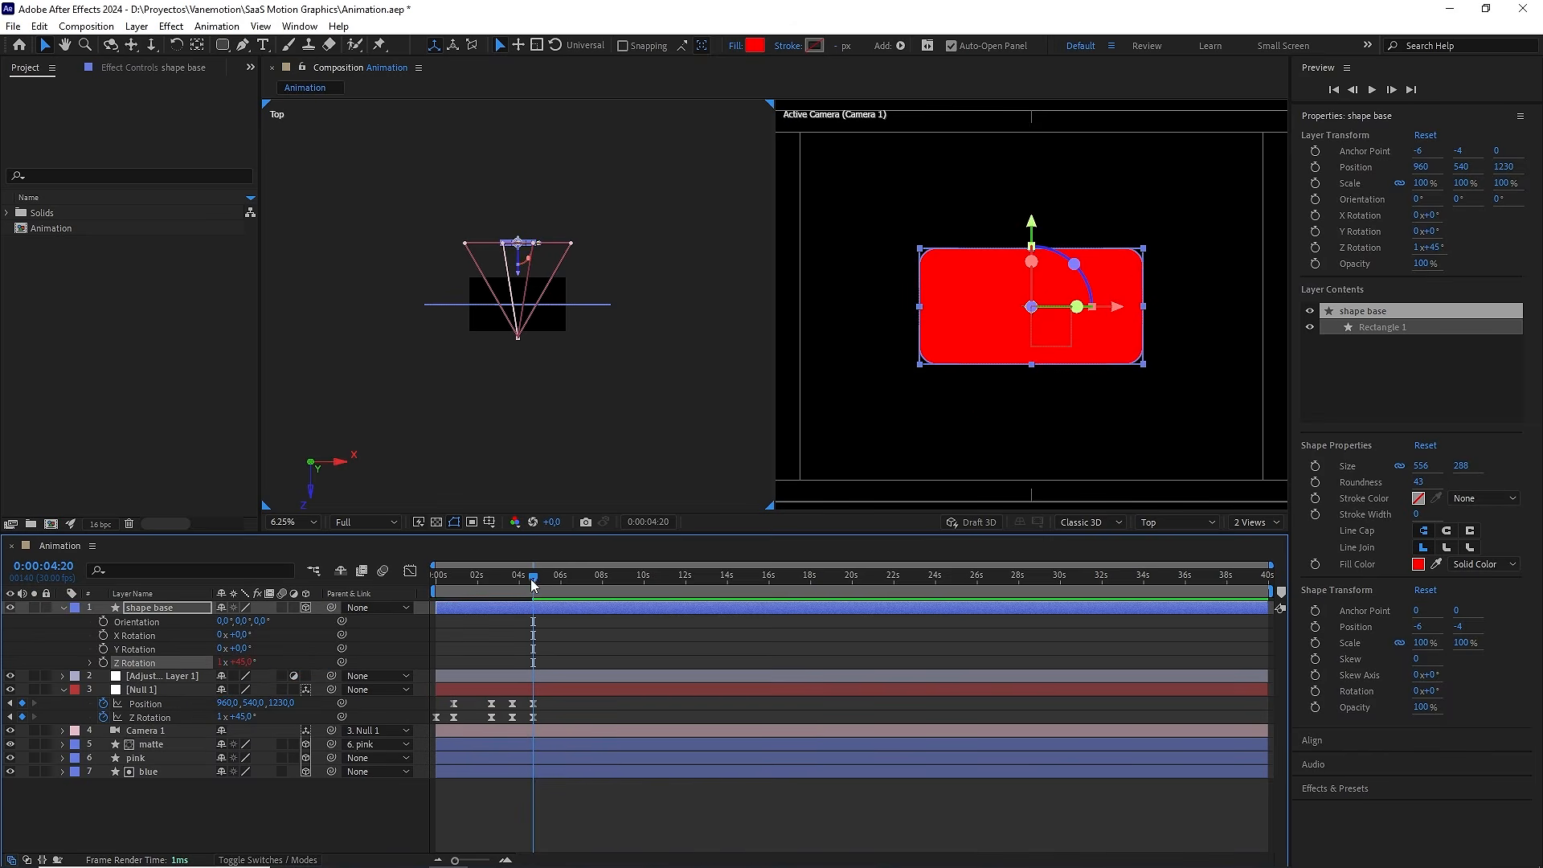
left_click_drag(532, 585, 522, 584)
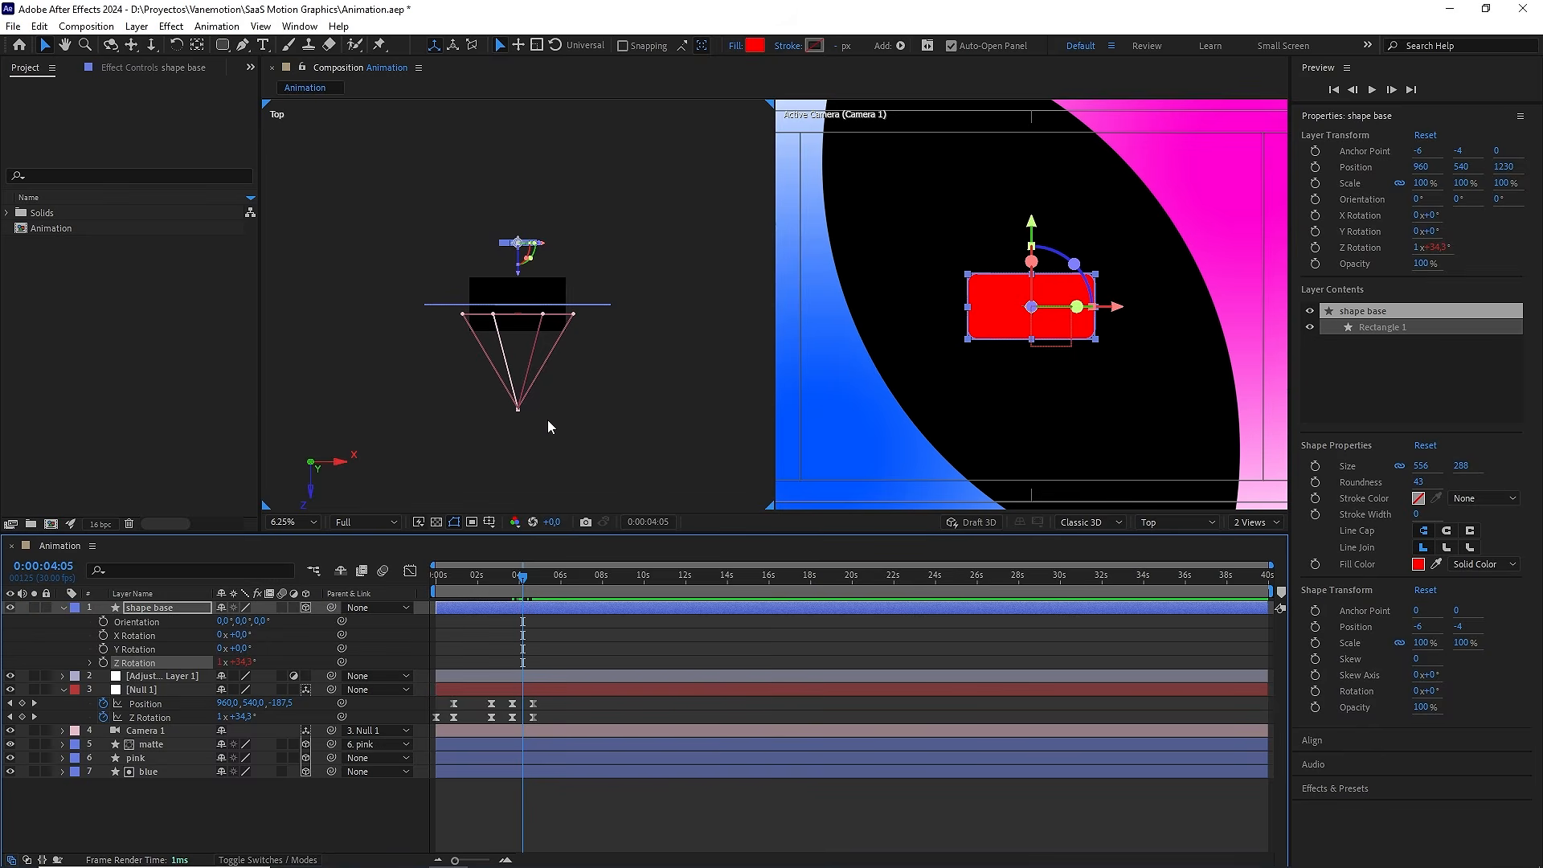
left_click_drag(528, 585, 533, 578)
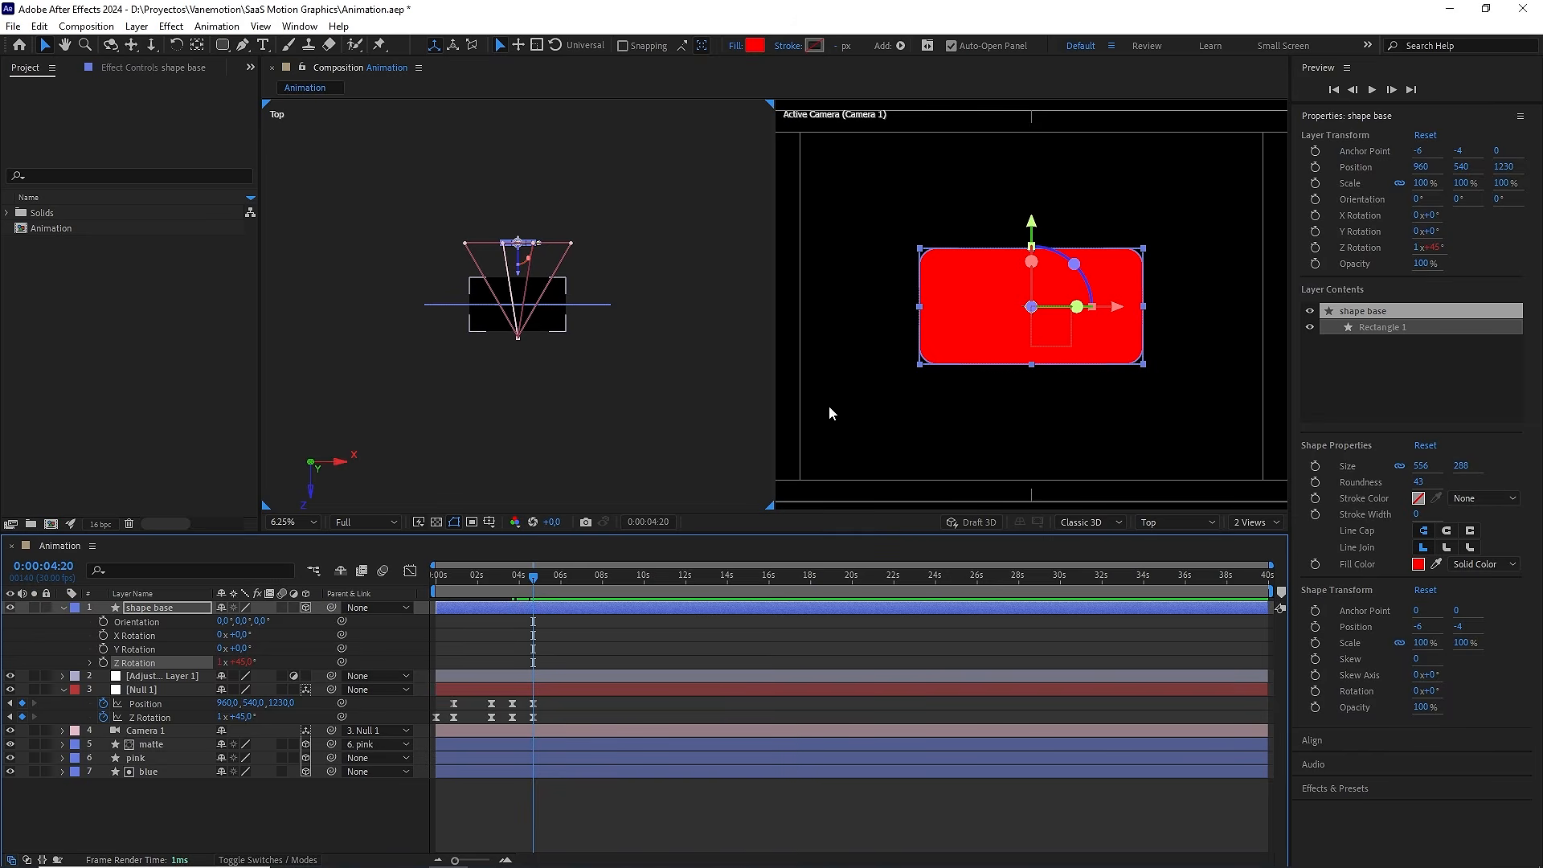
Return to a single active camera view and preview the approach to the shape base from about 0:00:03:08 to 0:00:04:20
left_click(1252, 522)
left_click(1257, 532)
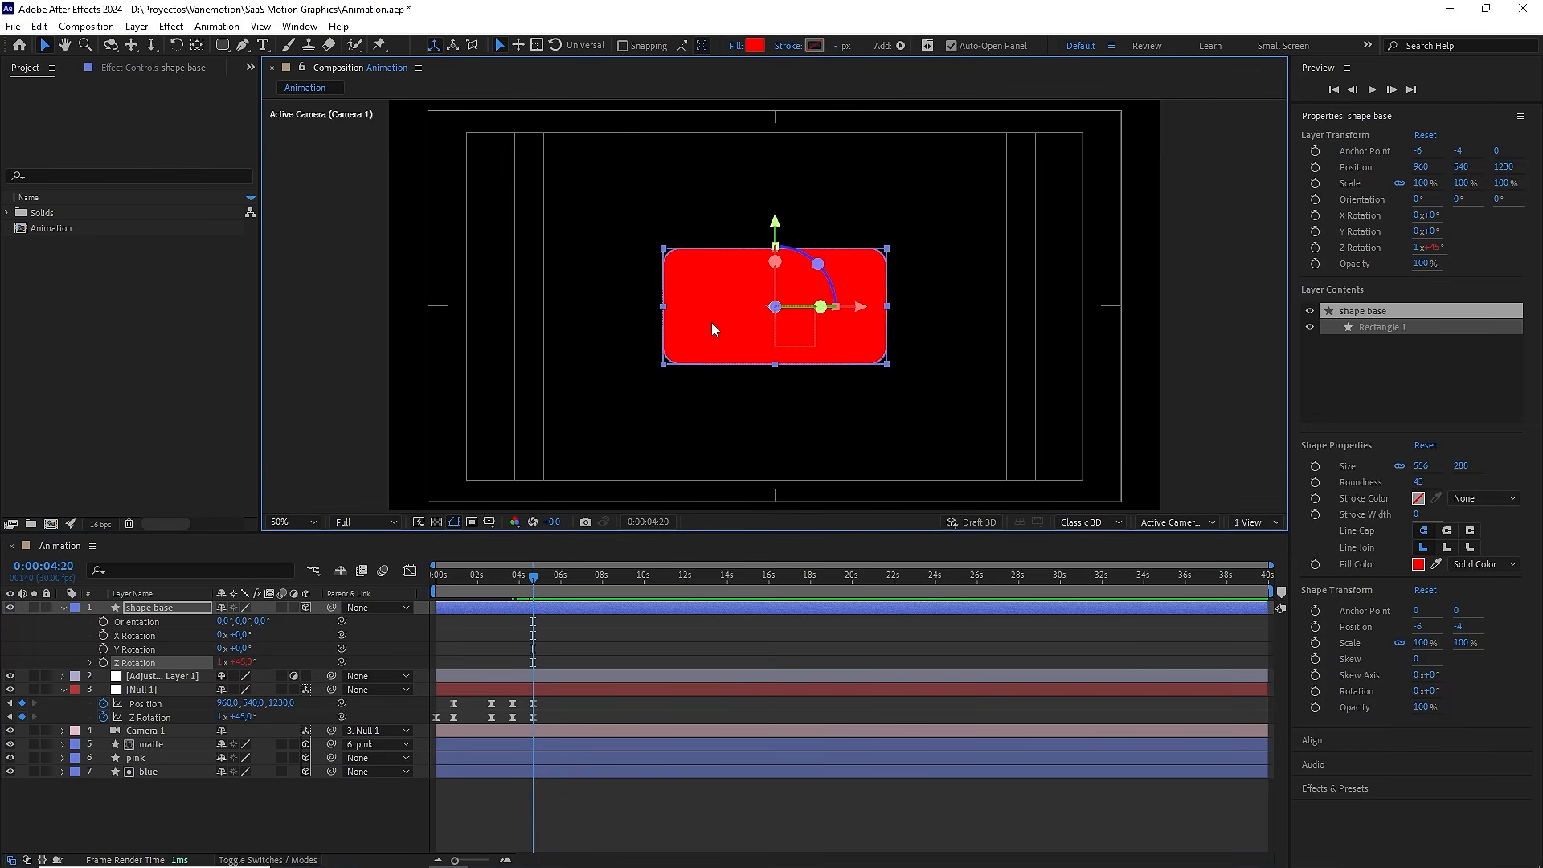
left_click(507, 565)
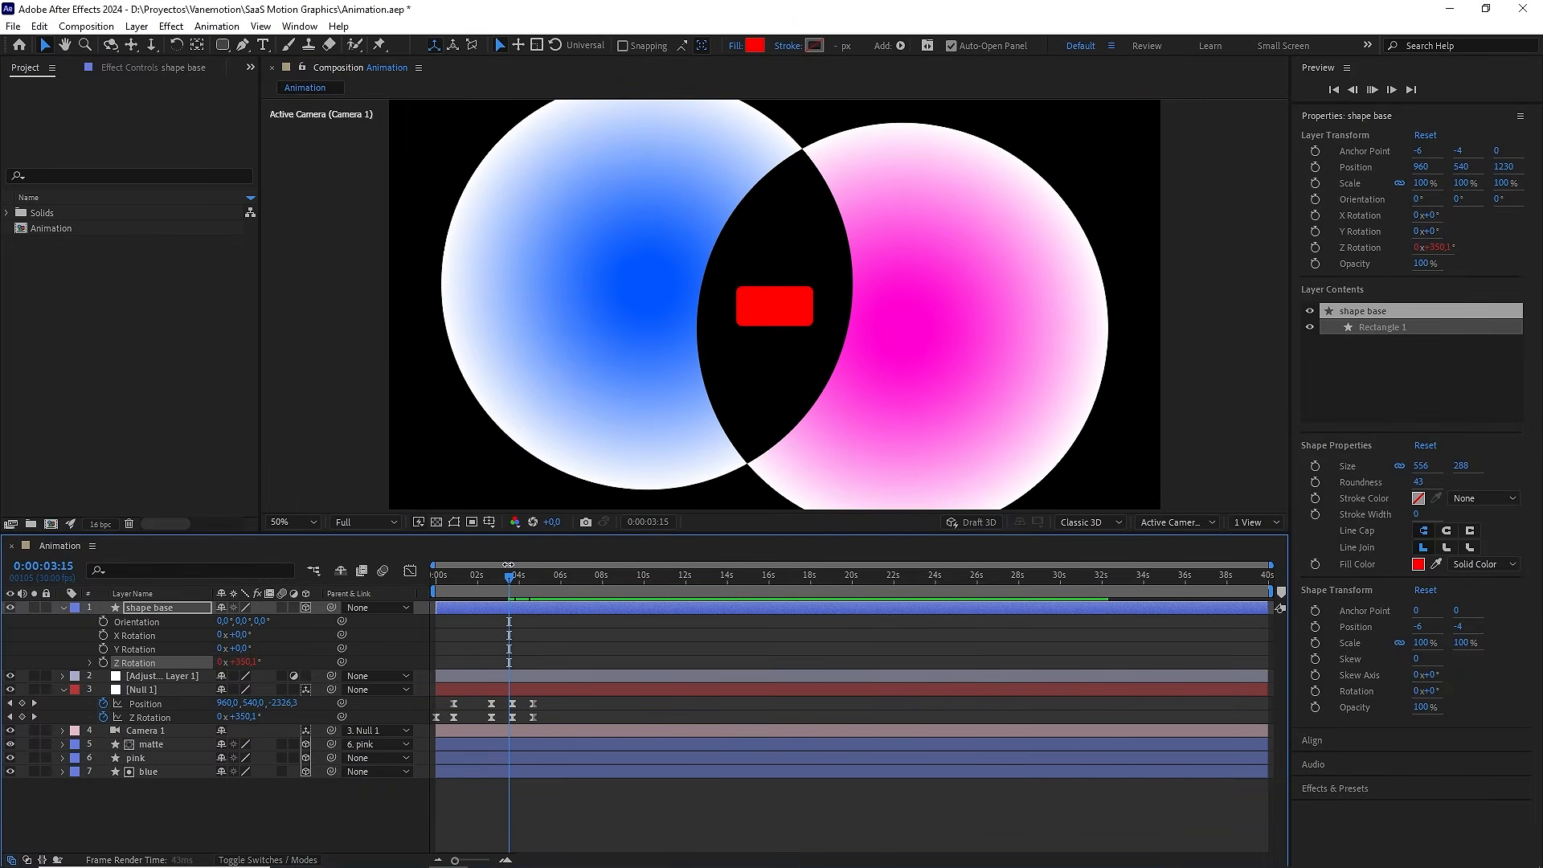
left_click(515, 578)
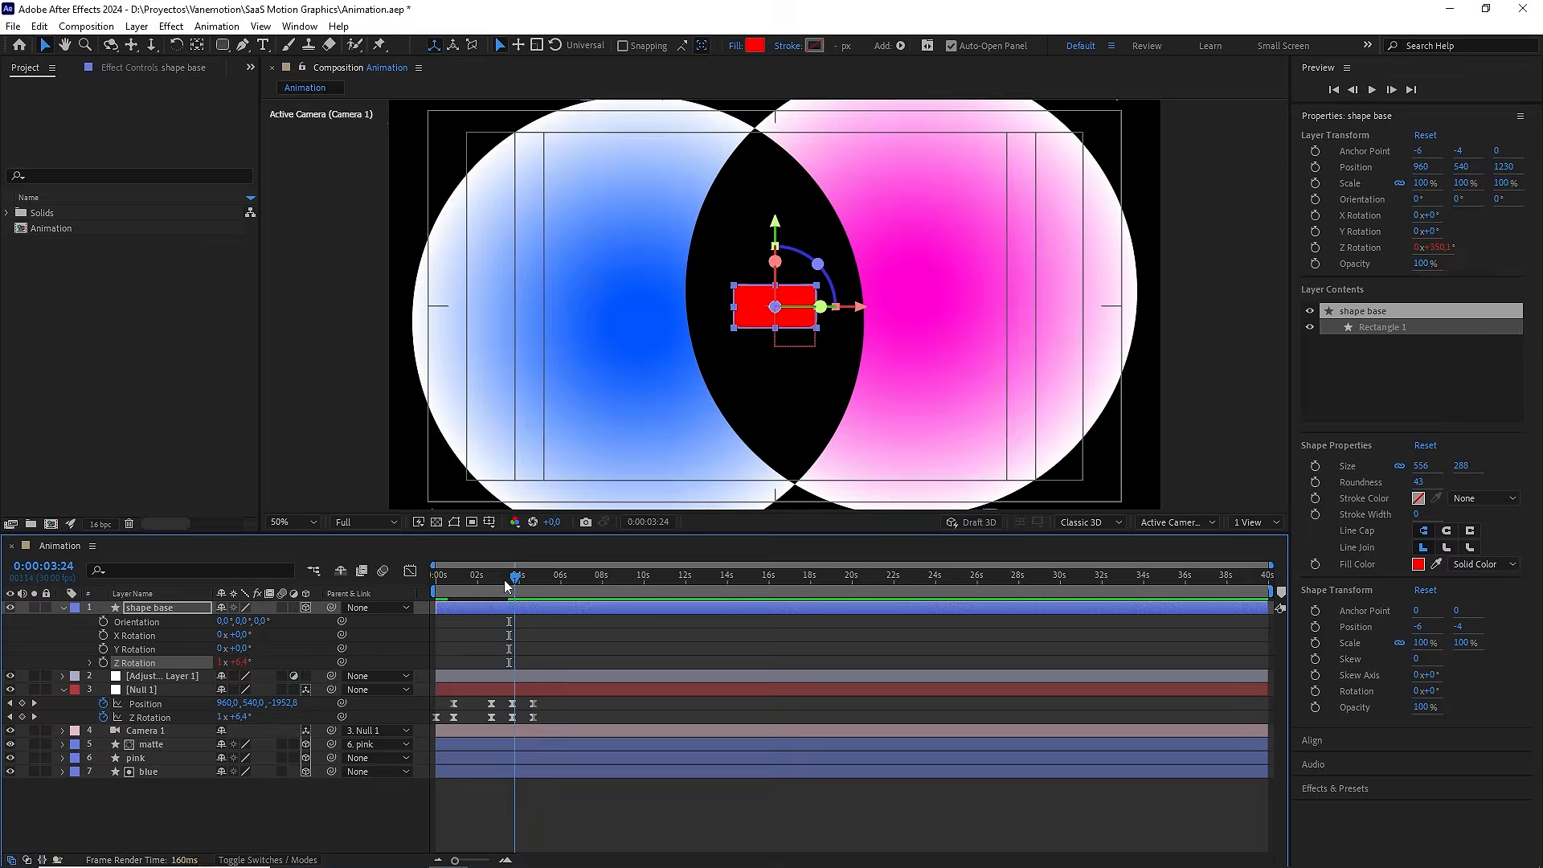
left_click(504, 577)
key("space")
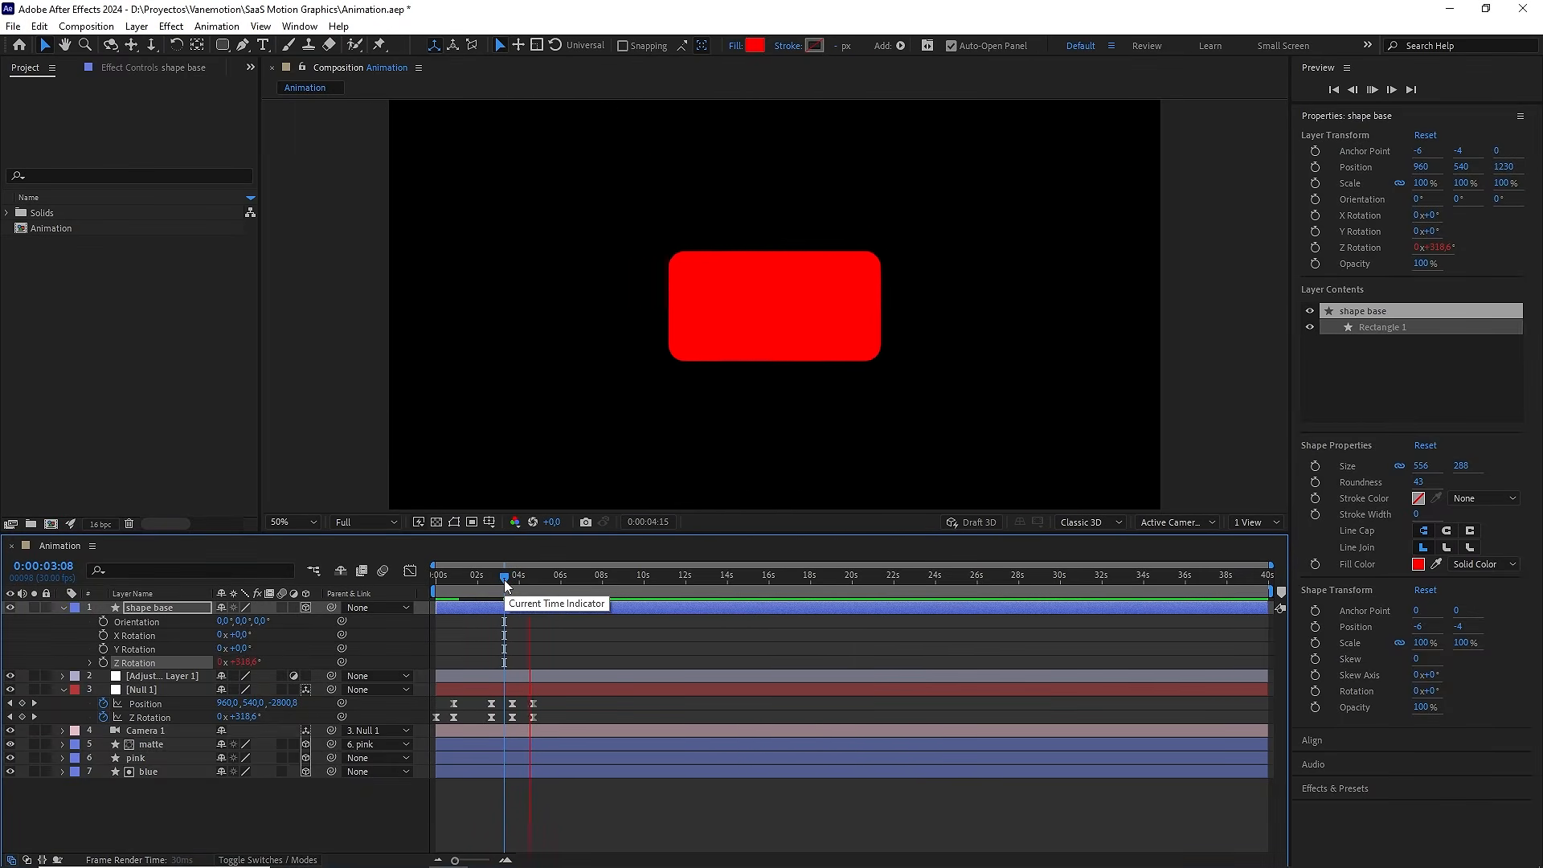
left_click_drag(504, 580, 540, 587)
left_click(575, 635)
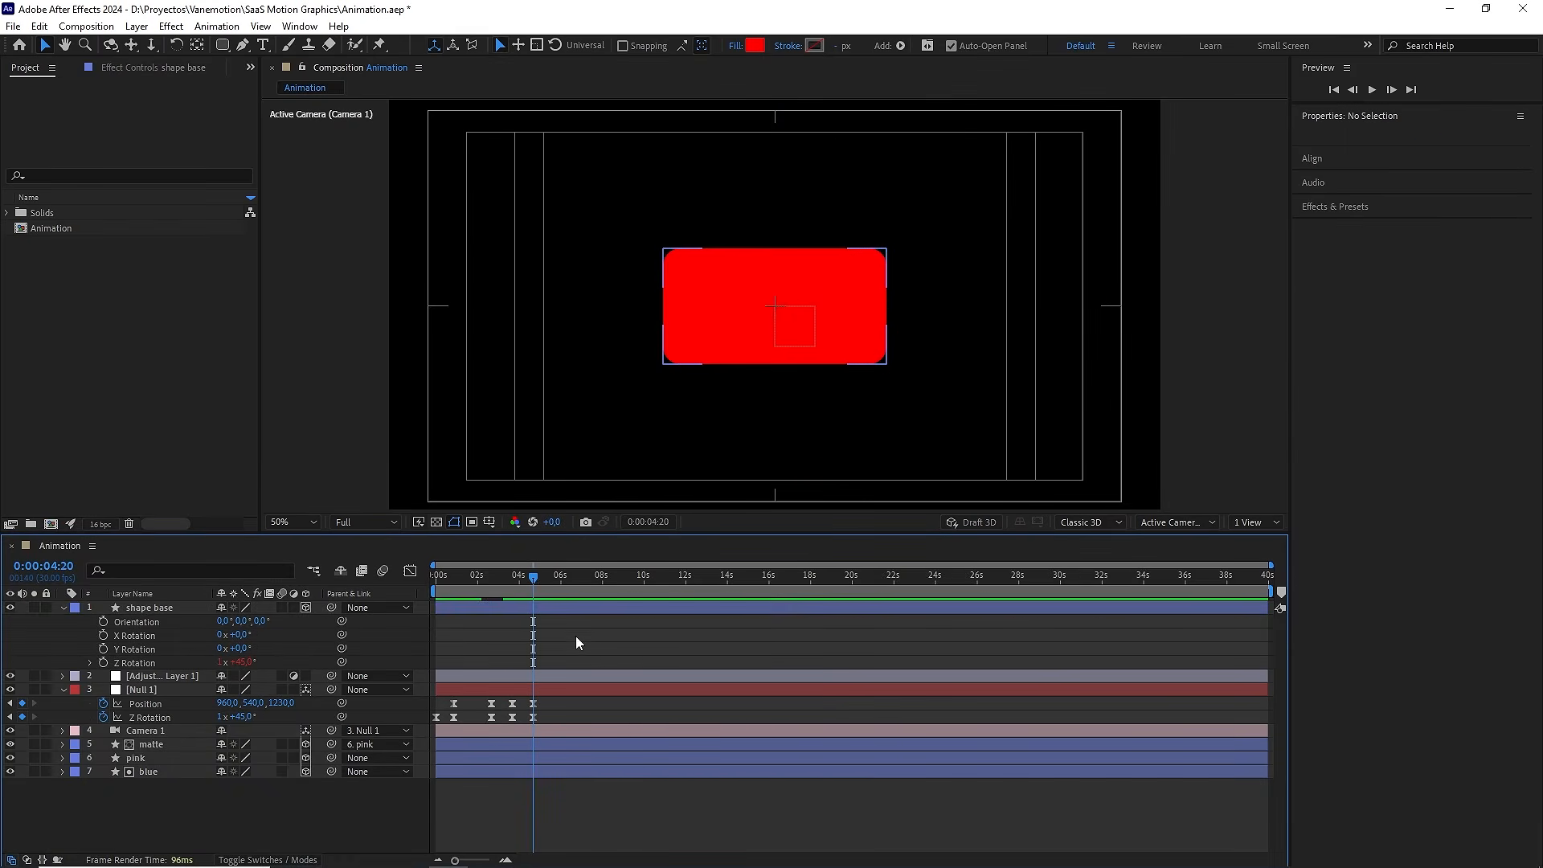
Draw a 214 by 214 circle inside the shape base layer, overlapping the rectangle's upper-right corner
left_click(170, 607)
left_click(64, 609)
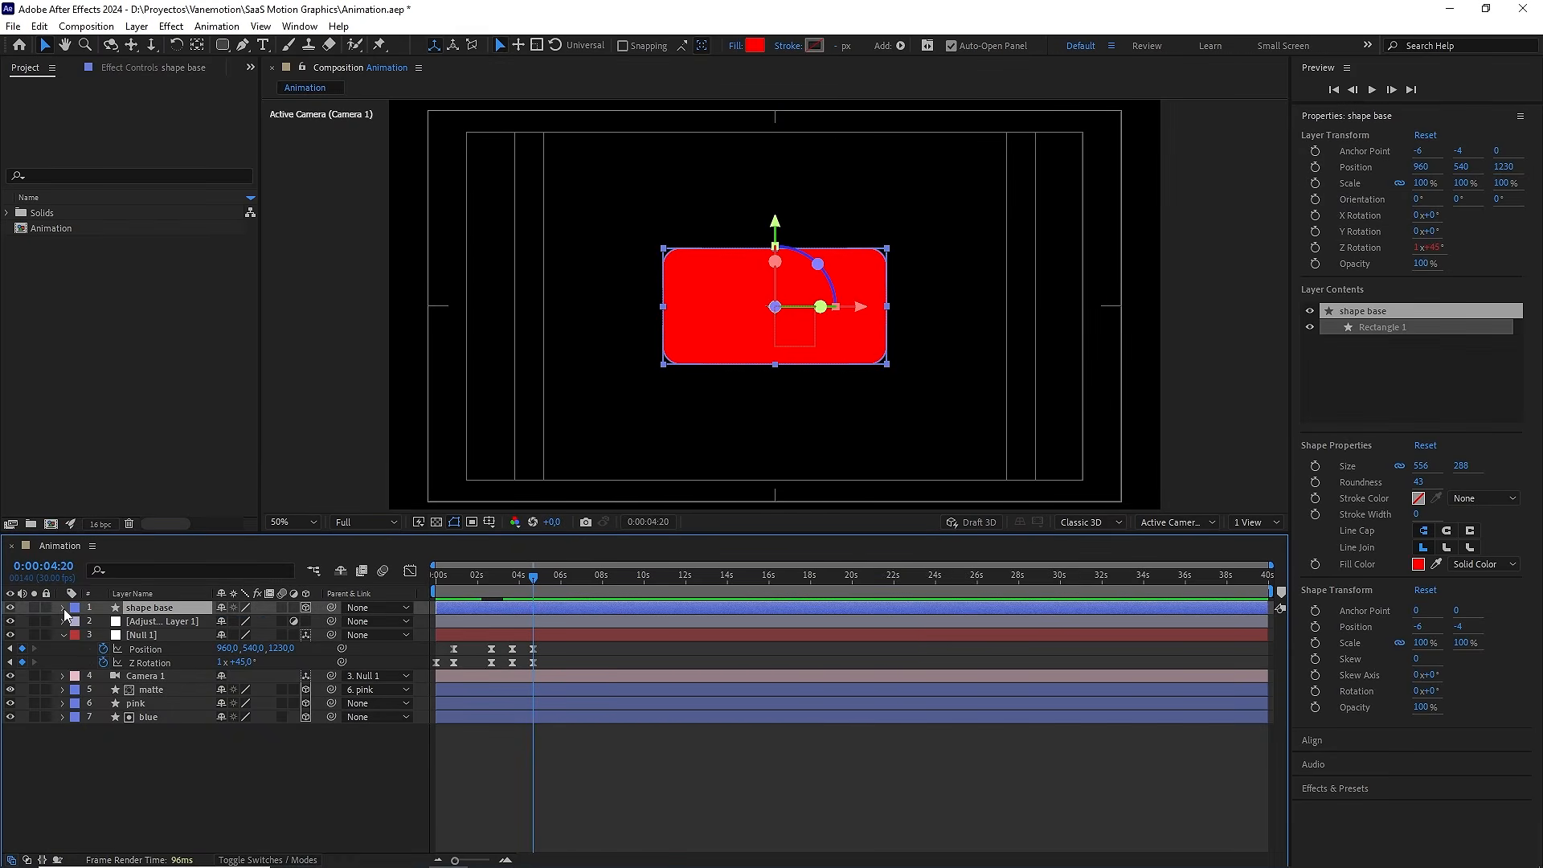
left_click(75, 635)
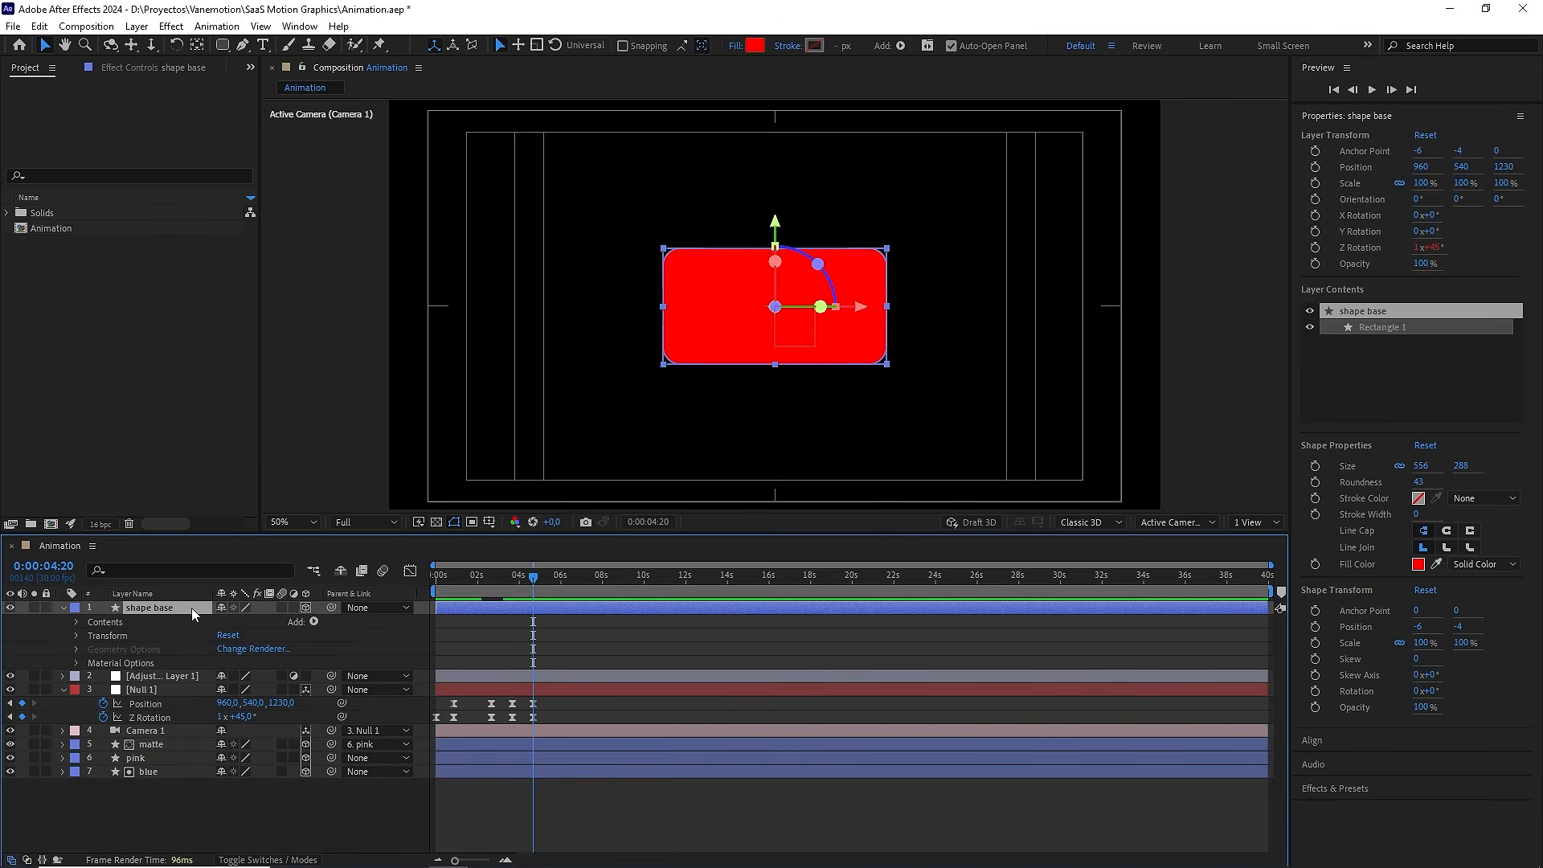
left_click(222, 45)
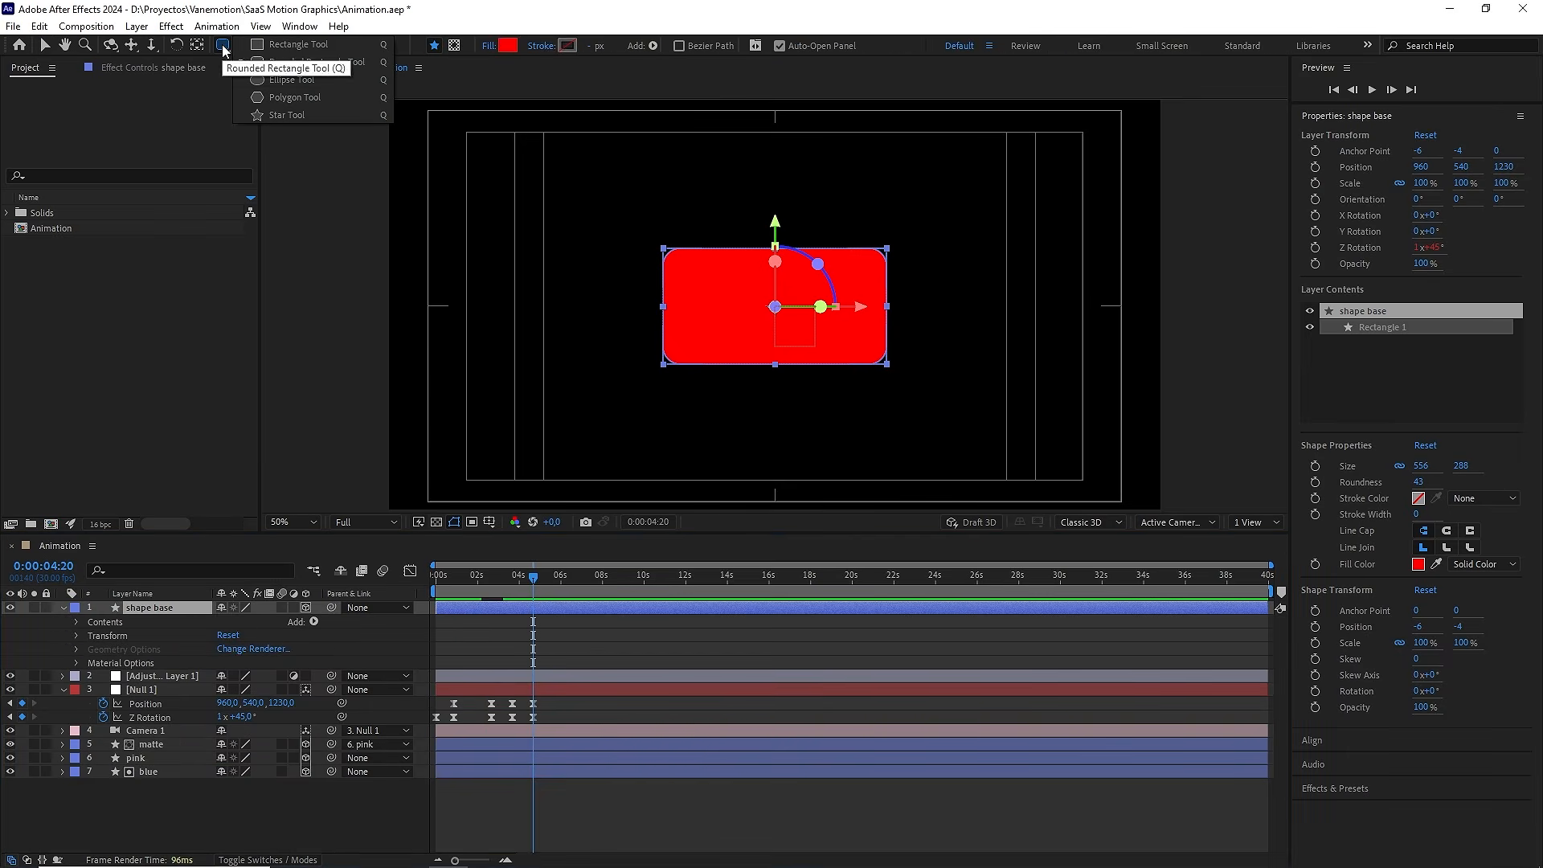
left_click(285, 80)
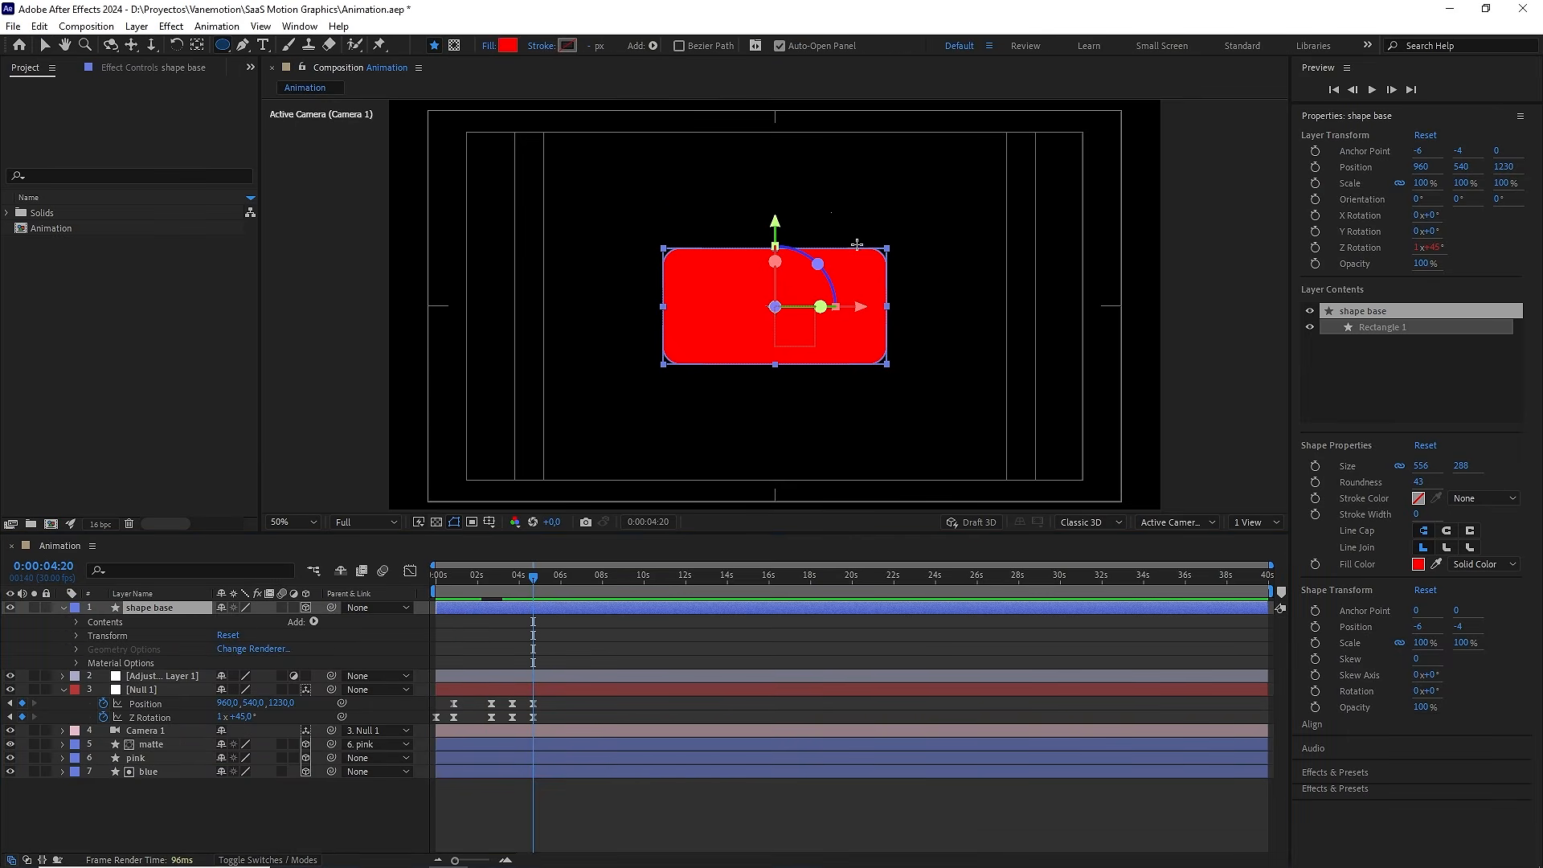
left_click_drag(830, 212, 898, 285)
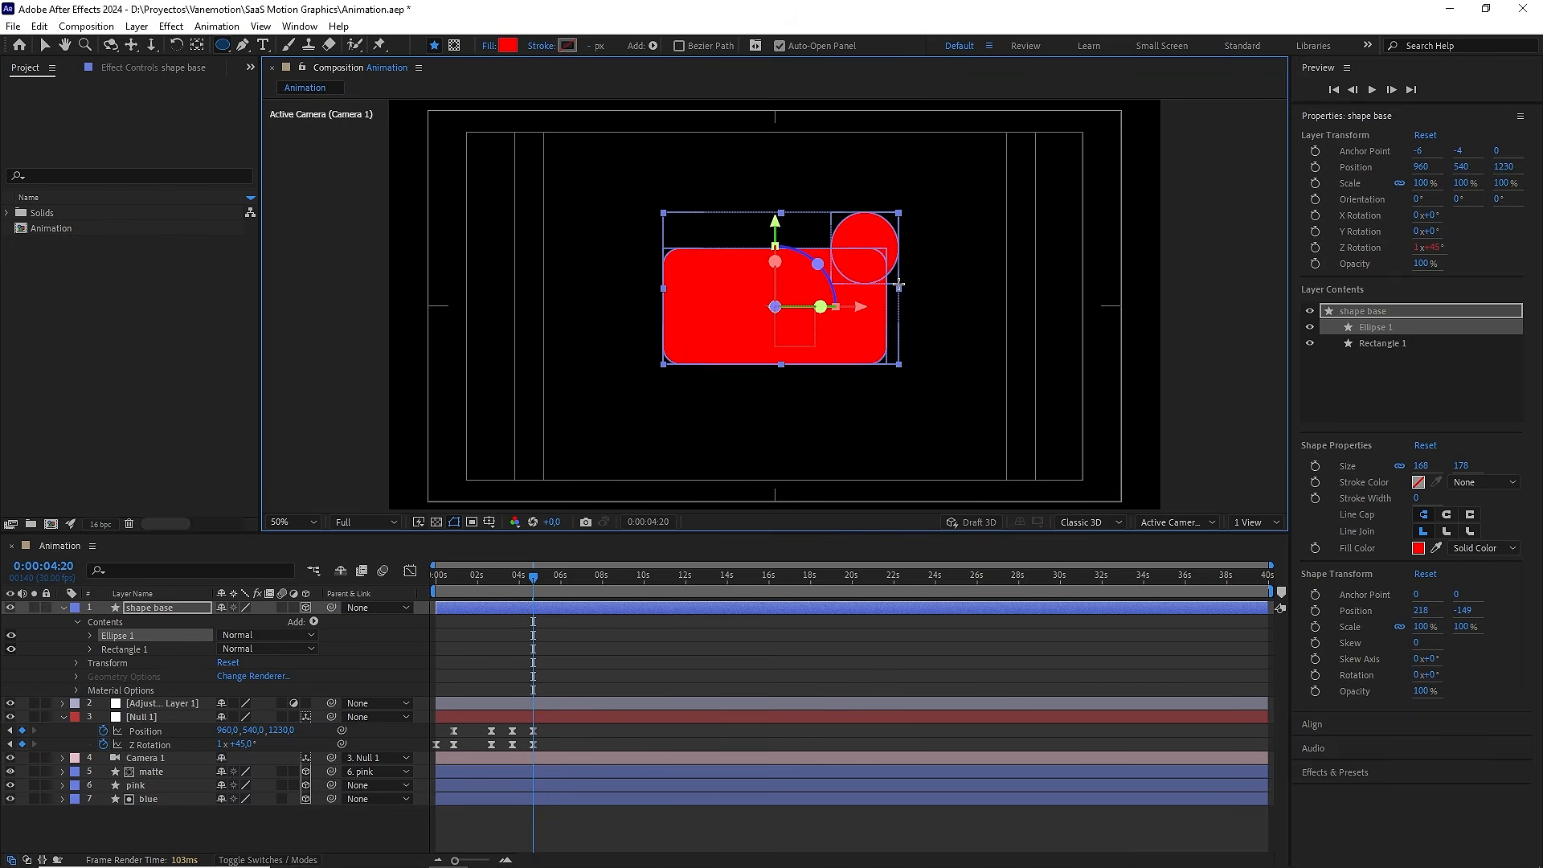
left_click_drag(899, 284, 915, 298)
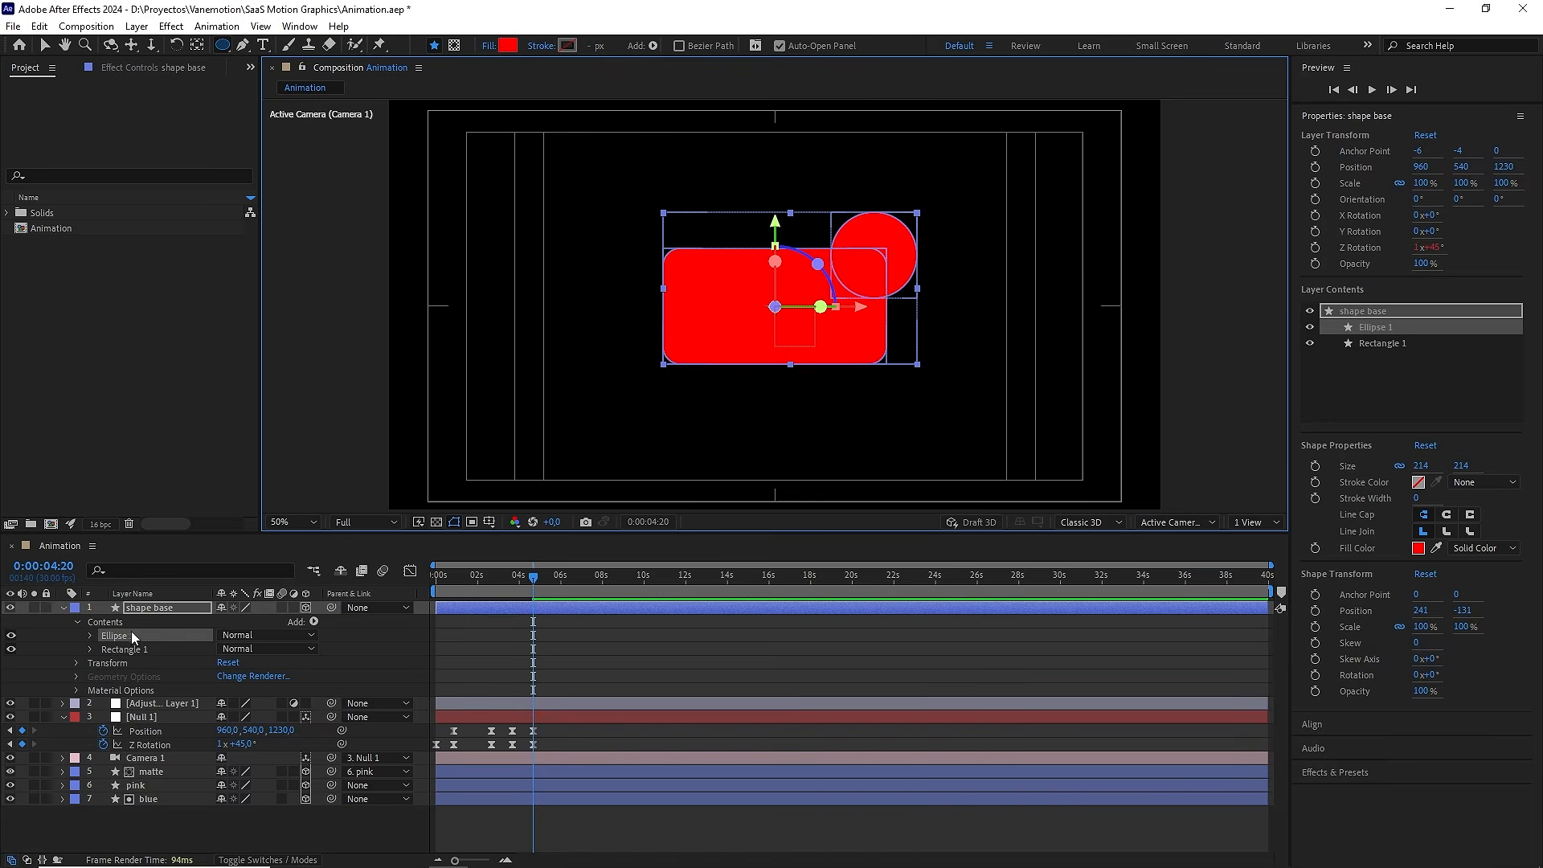
Reposition the new circle over the rectangle's corner at 225, -127
left_click(348, 638)
key("v")
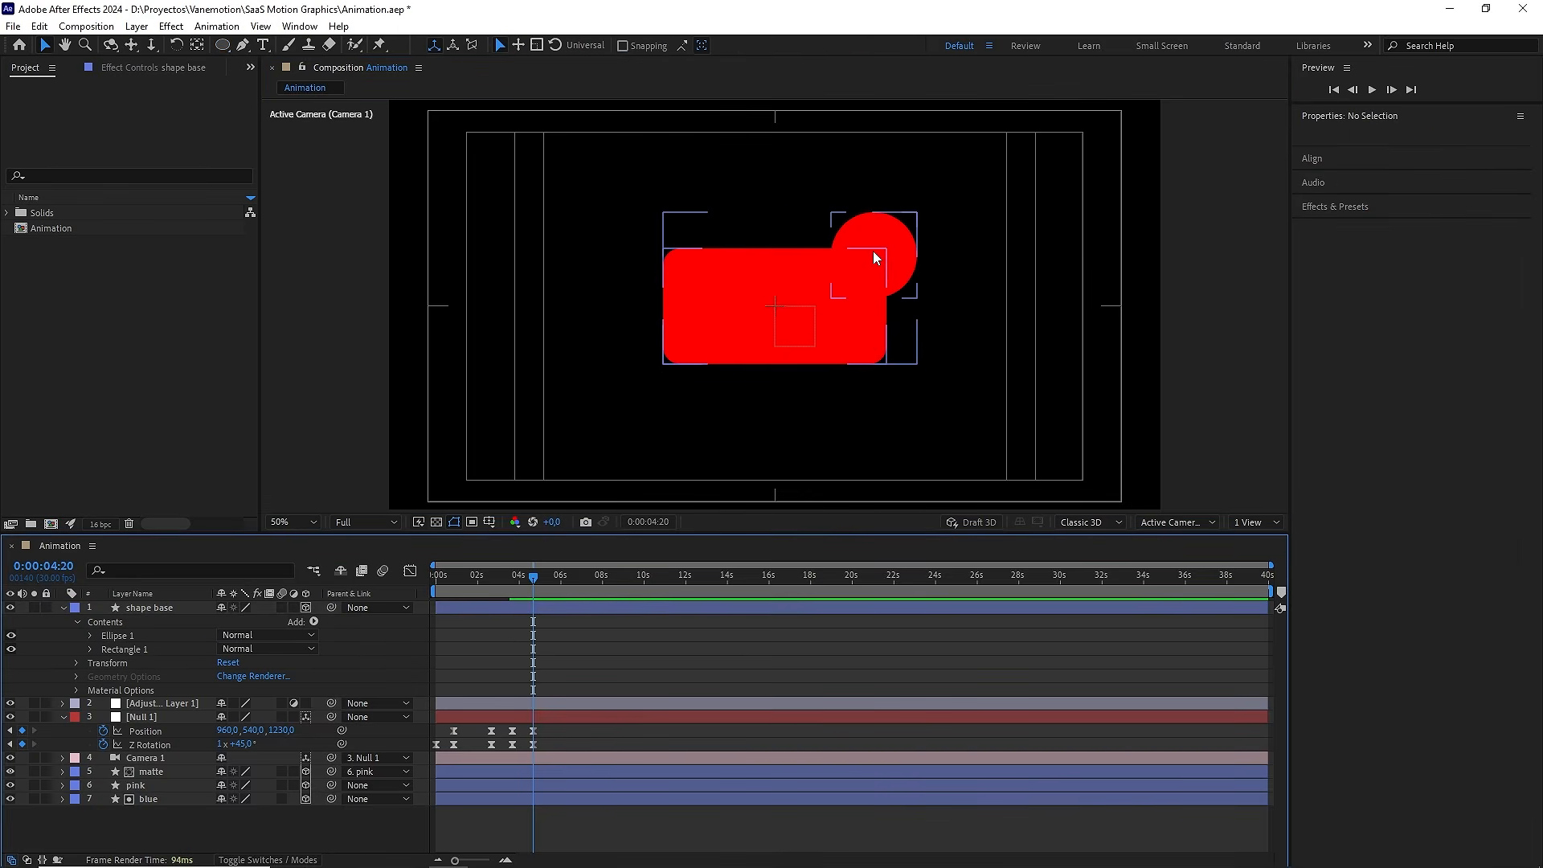
left_click(876, 257)
left_click(880, 243)
mouse_move(872, 239)
left_mouse_down()
mouse_move(785, 233)
mouse_move(812, 285)
mouse_move(887, 244)
left_mouse_up()
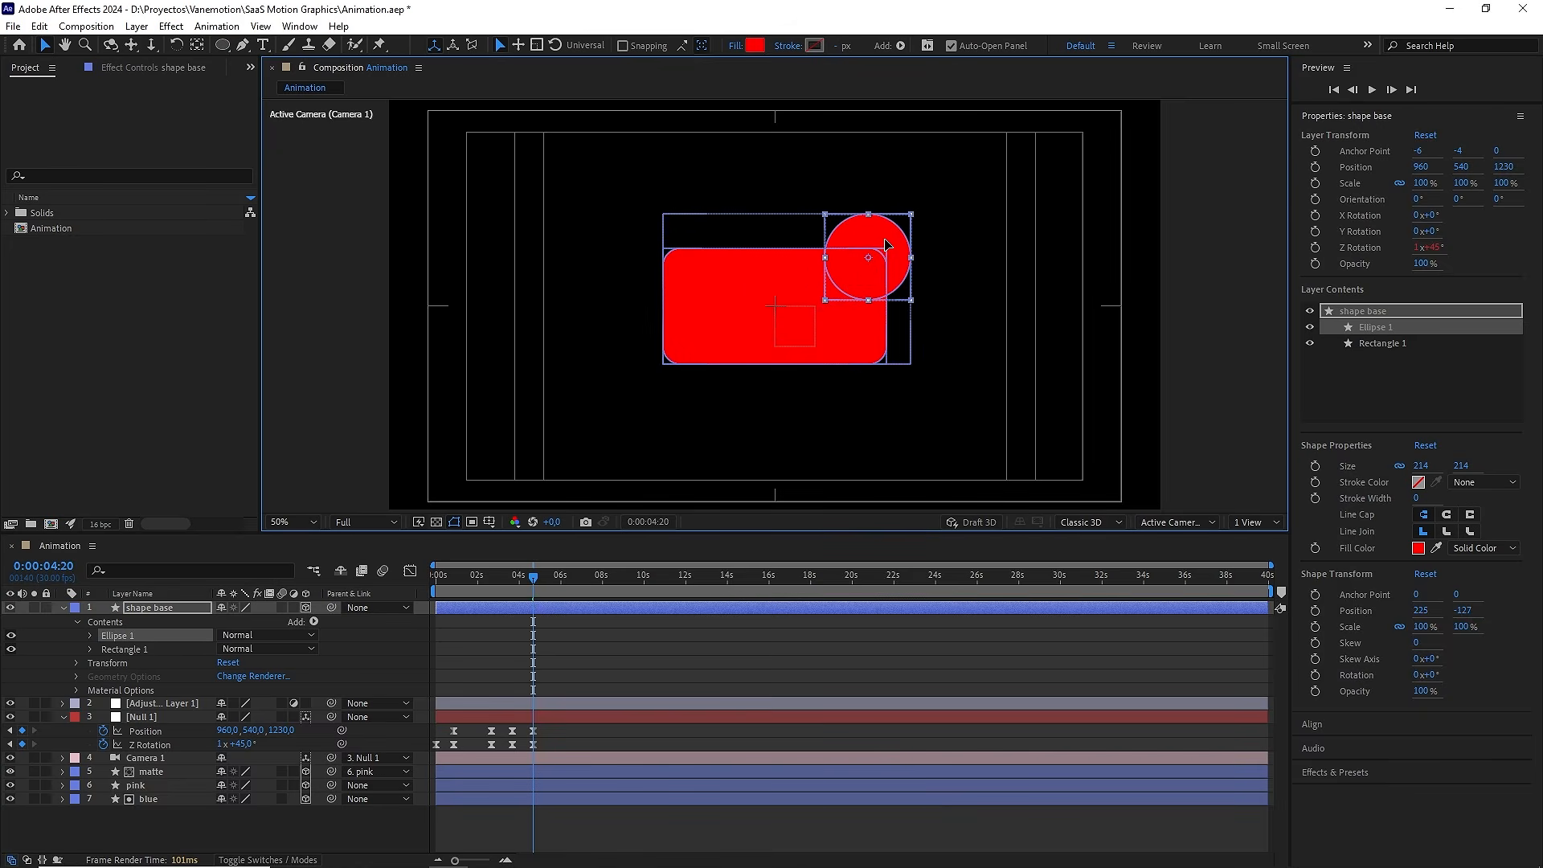
Add Merge Paths to the shape base layer's contents to unite the circle and the rectangle
left_click(351, 653)
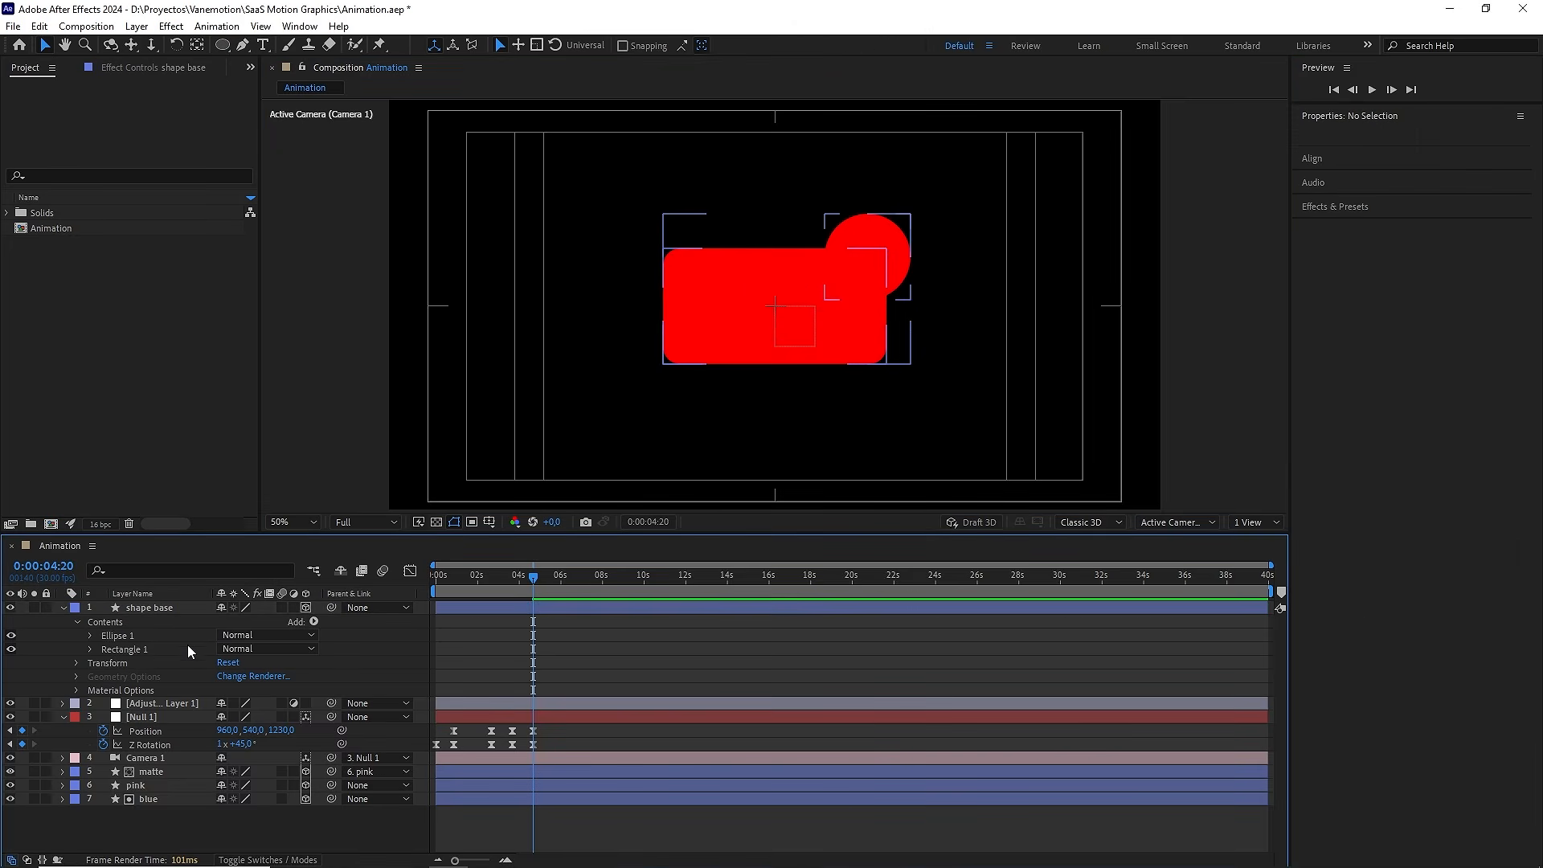
left_click(313, 621)
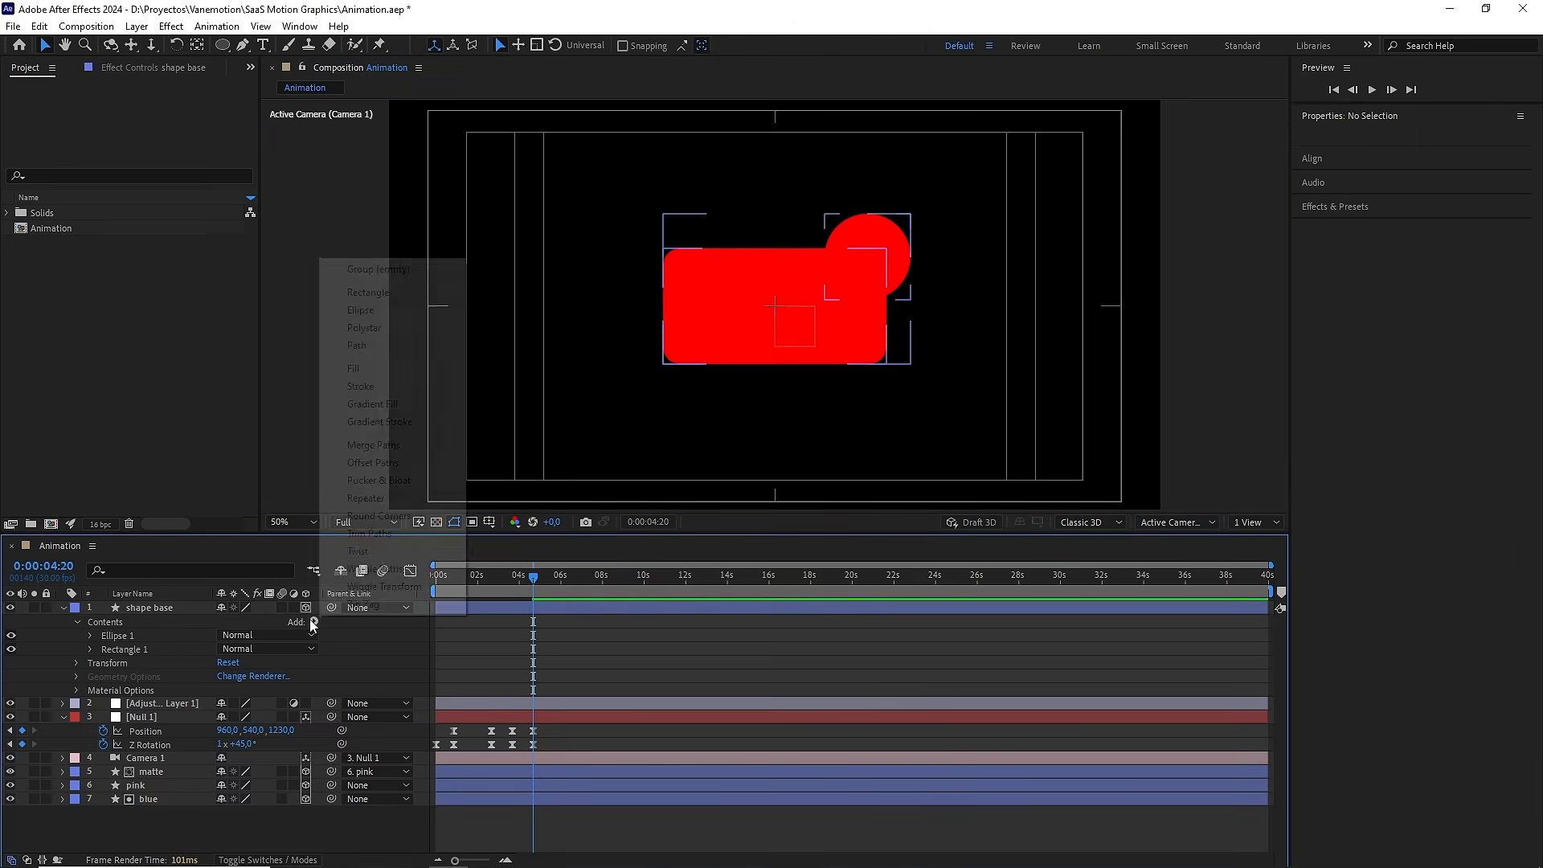
left_click(396, 446)
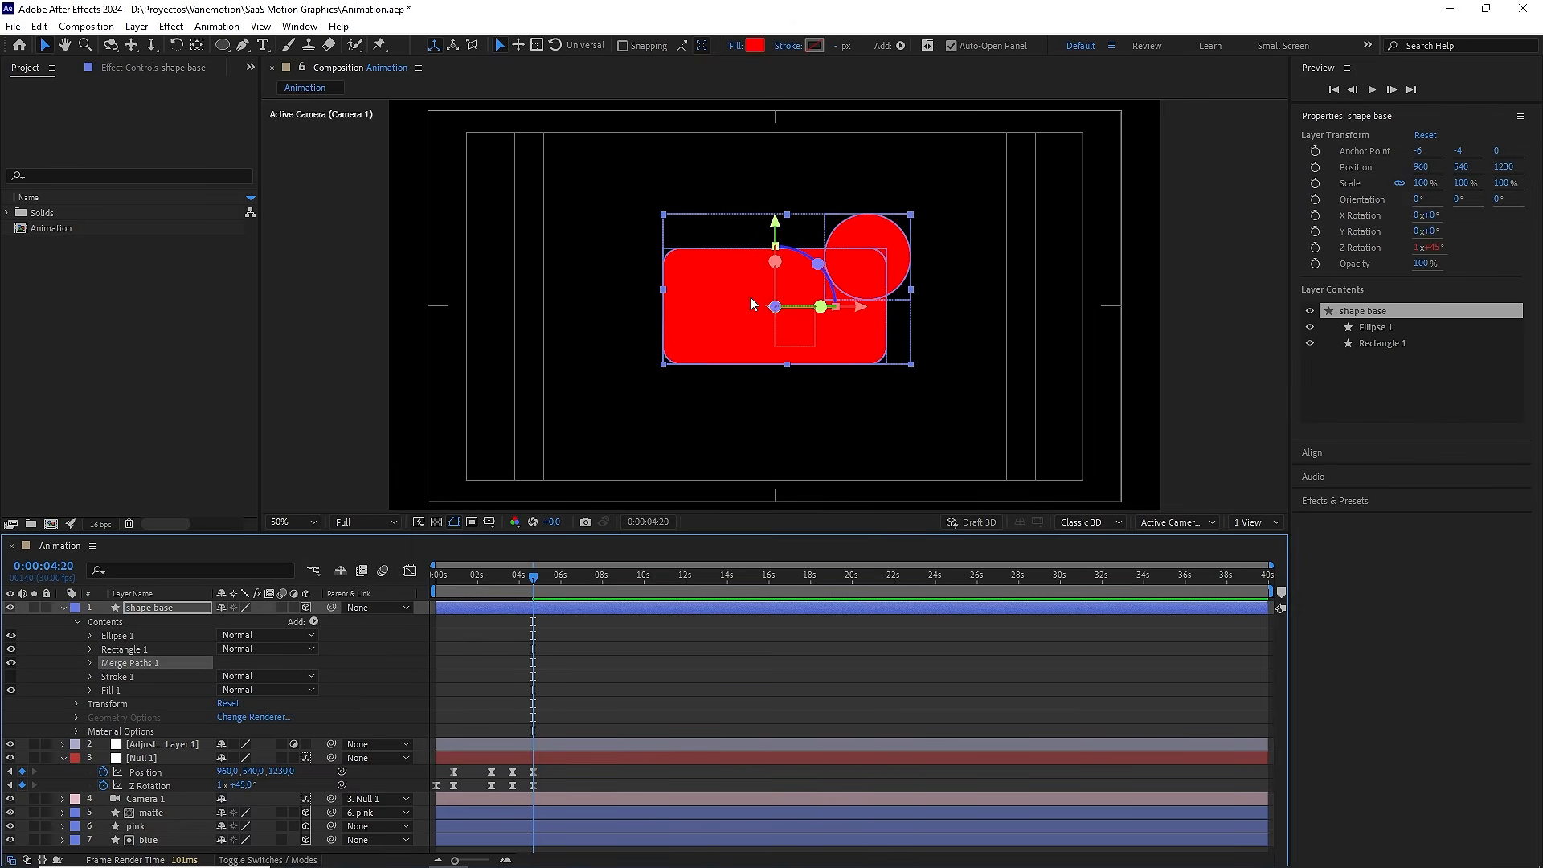
Set the width of Stroke 1 to 31 to inspect the outline of the merged shapes
left_click(120, 679)
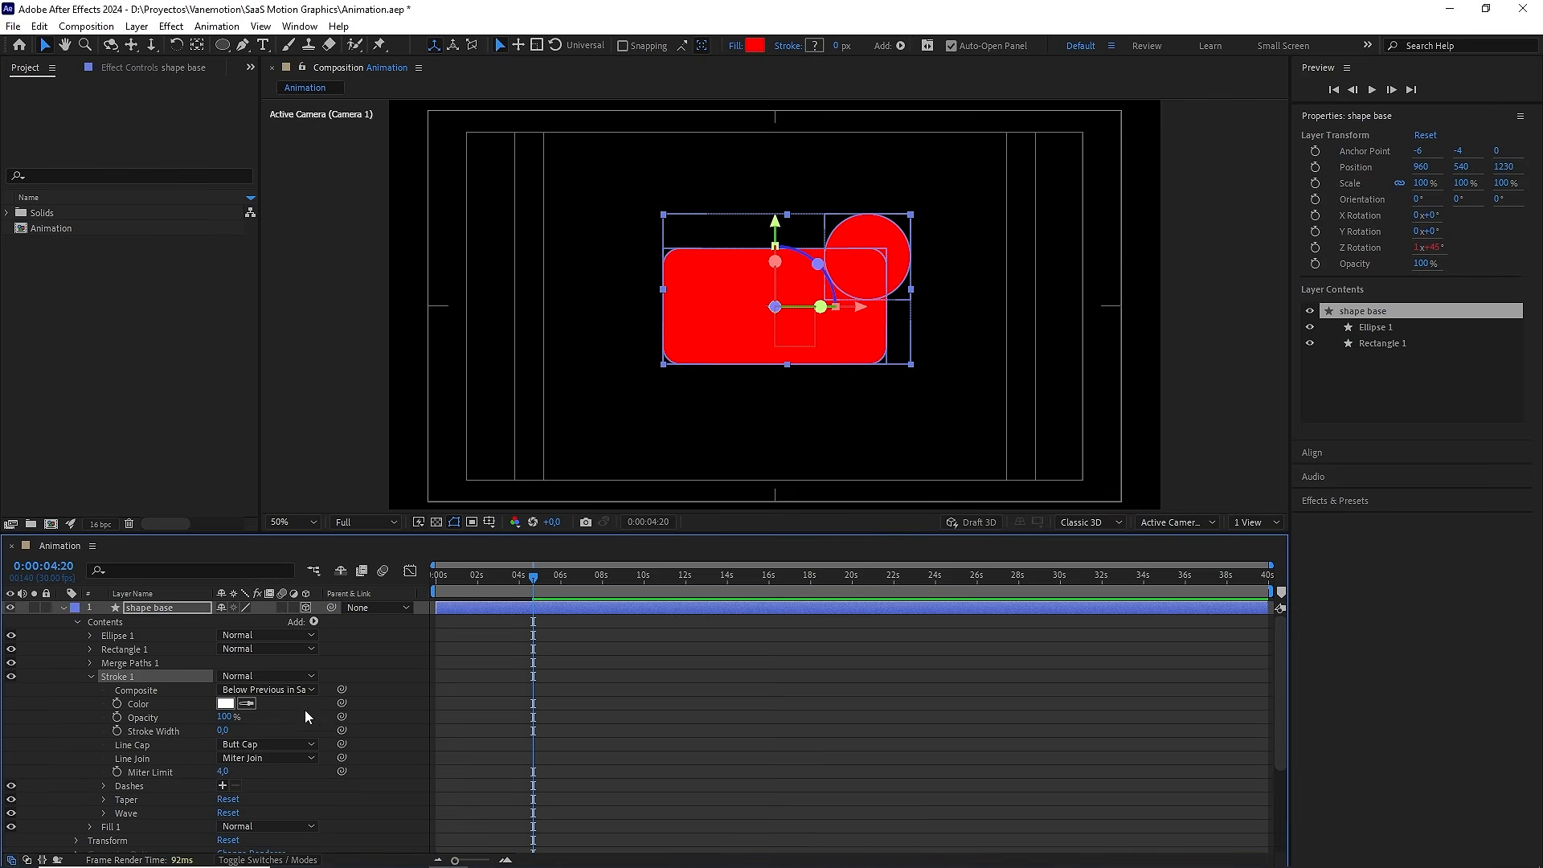
left_click_drag(224, 730, 244, 727)
scroll(788, 274, "up", 2)
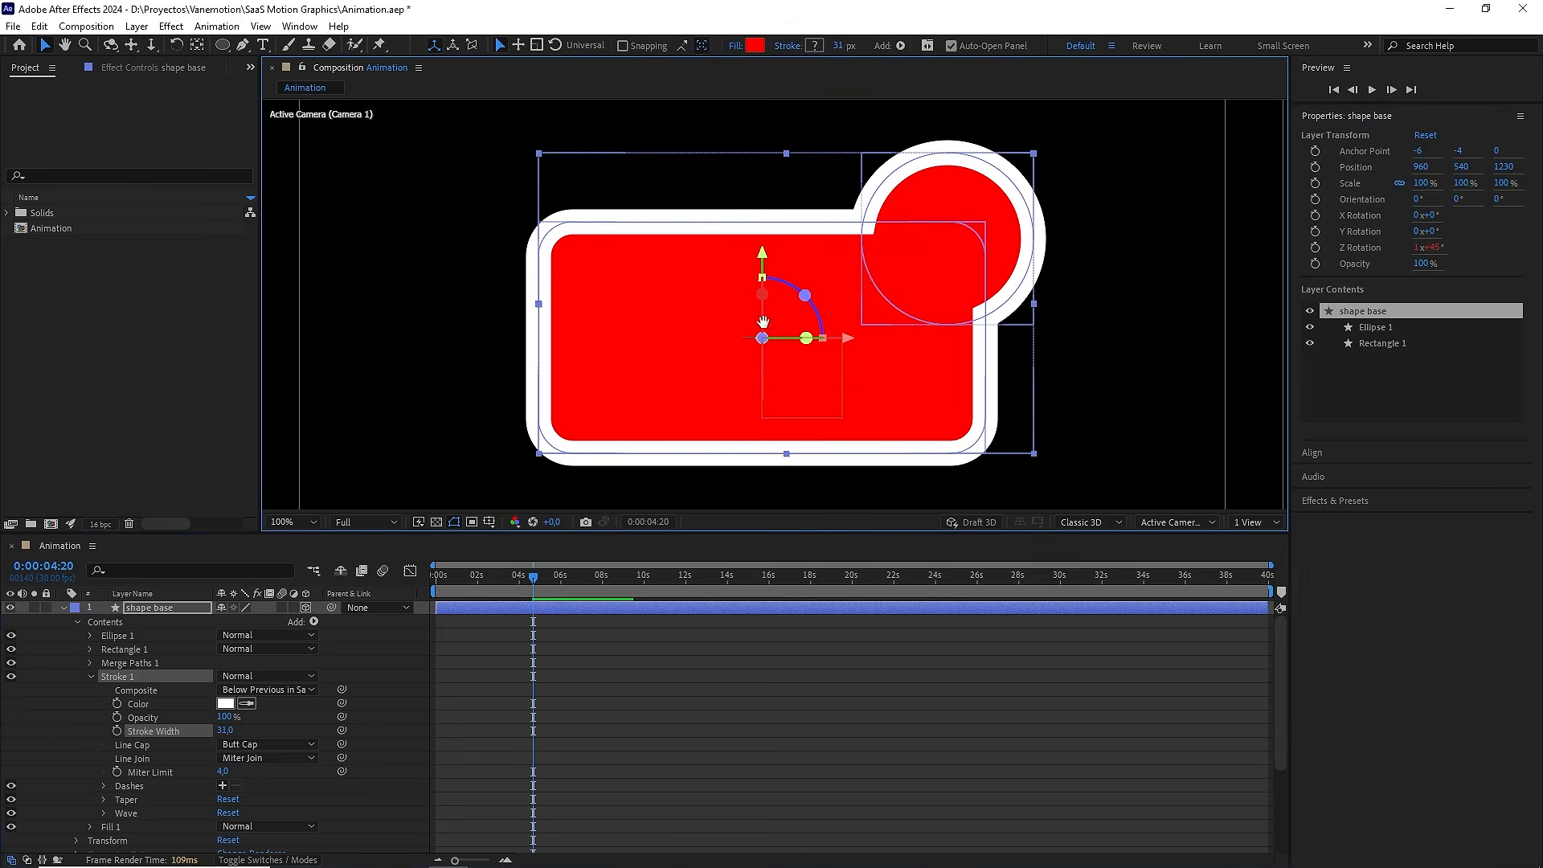
left_click_drag(762, 322, 762, 324)
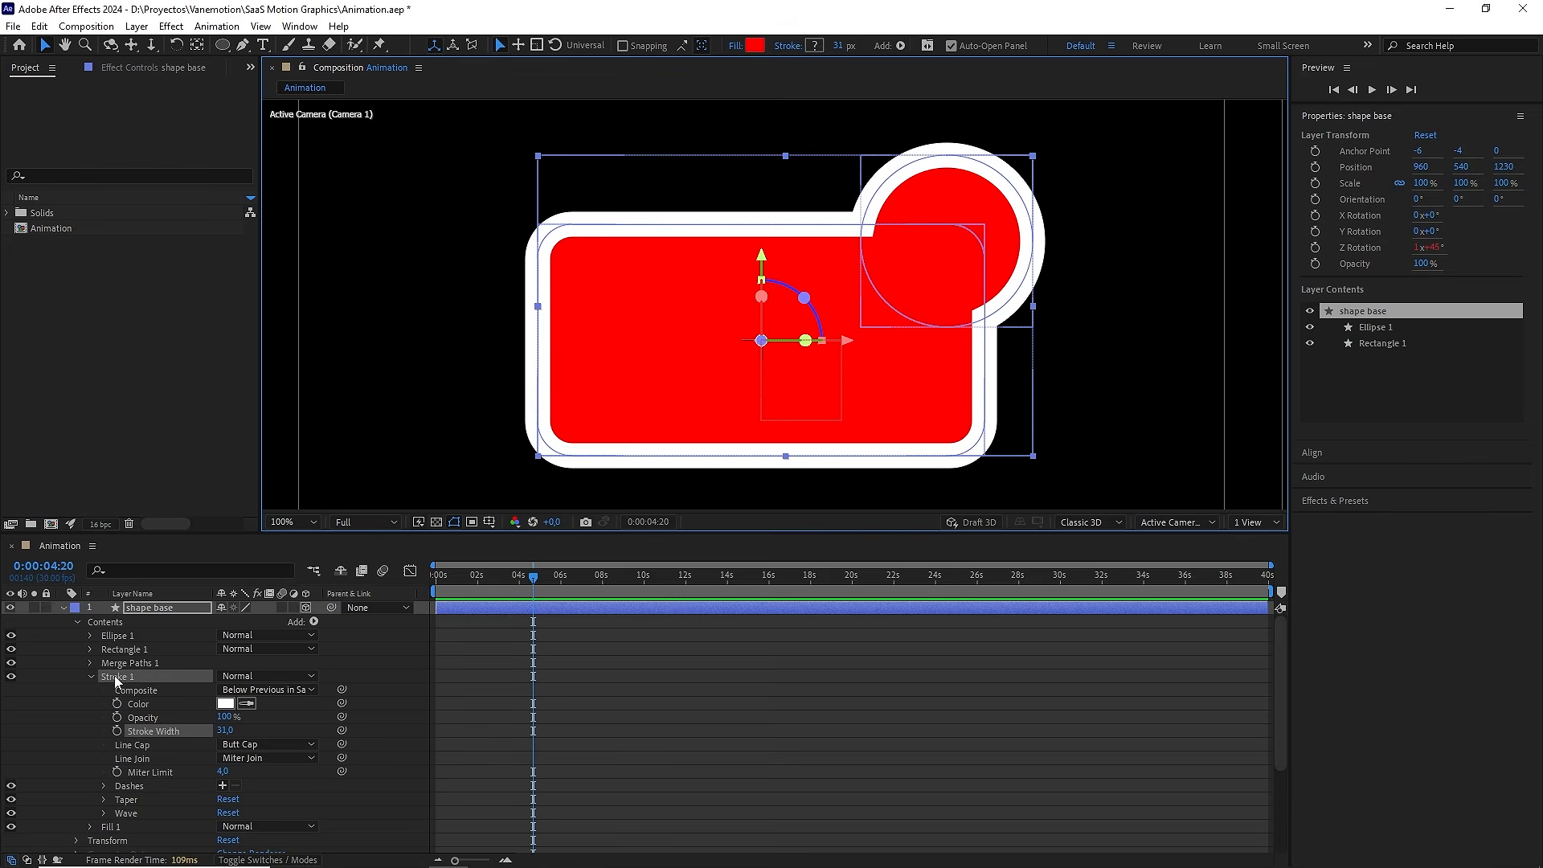
left_click(90, 676)
Rename Ellipse 1 as "big circle" and delete Stroke 1 from the shape base contents
left_click(133, 636)
key("Return")
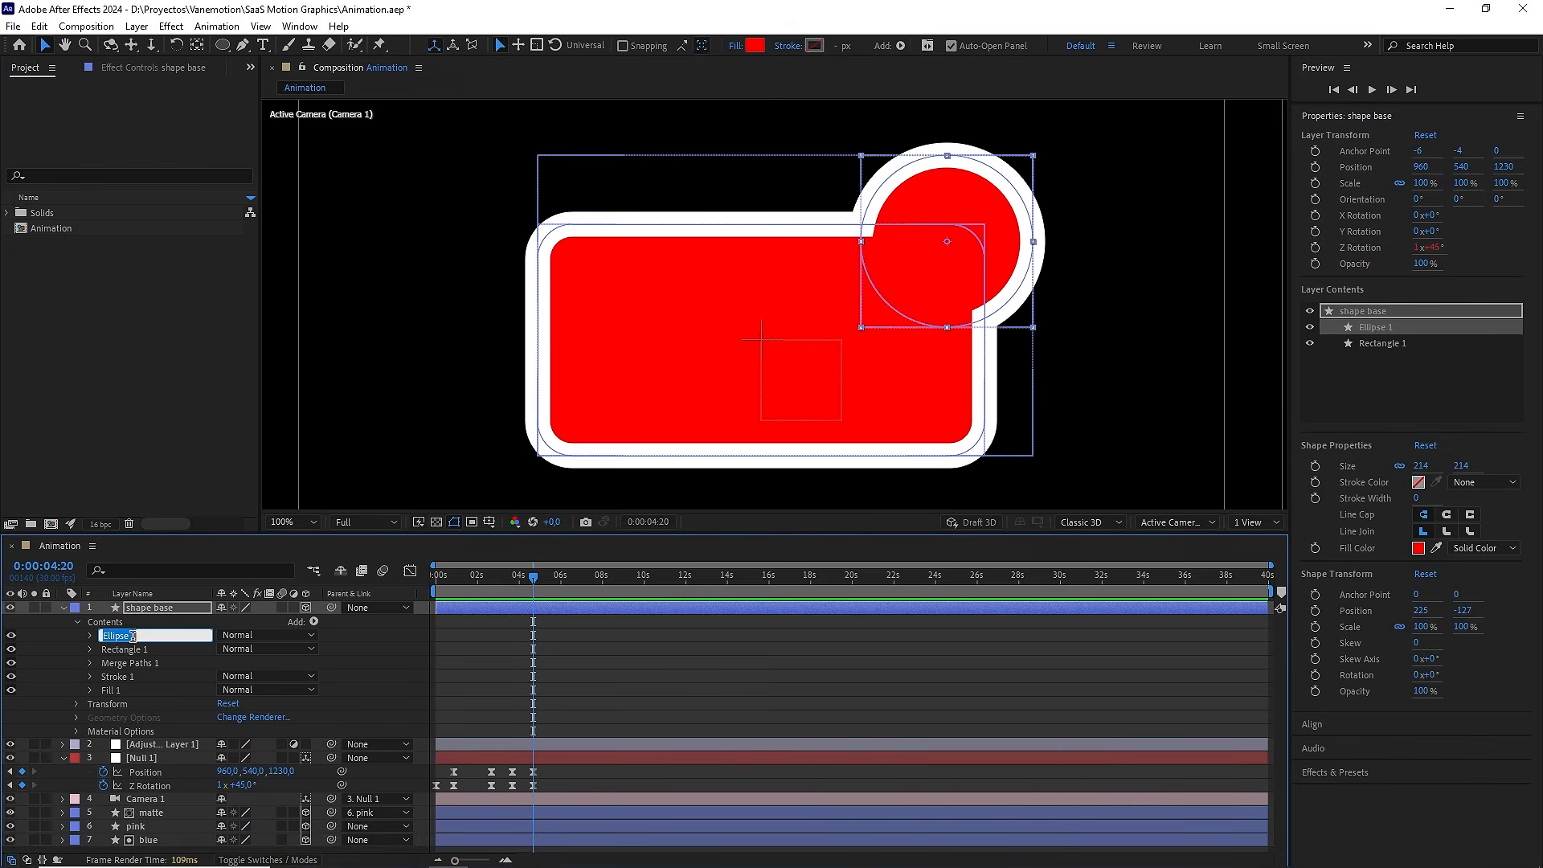
type("big circle")
left_click(113, 680)
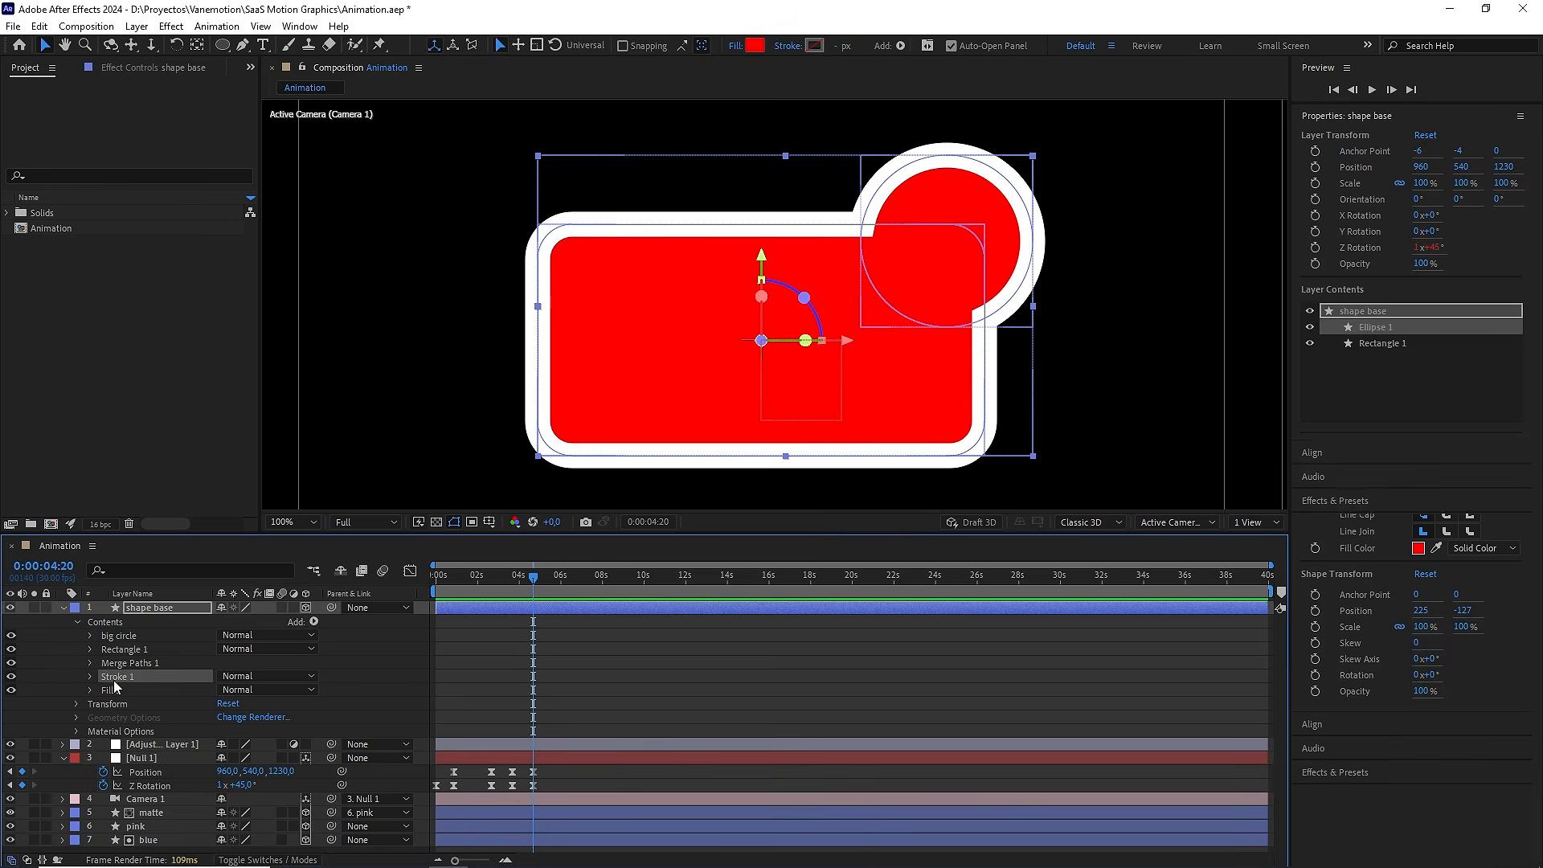
key("Delete")
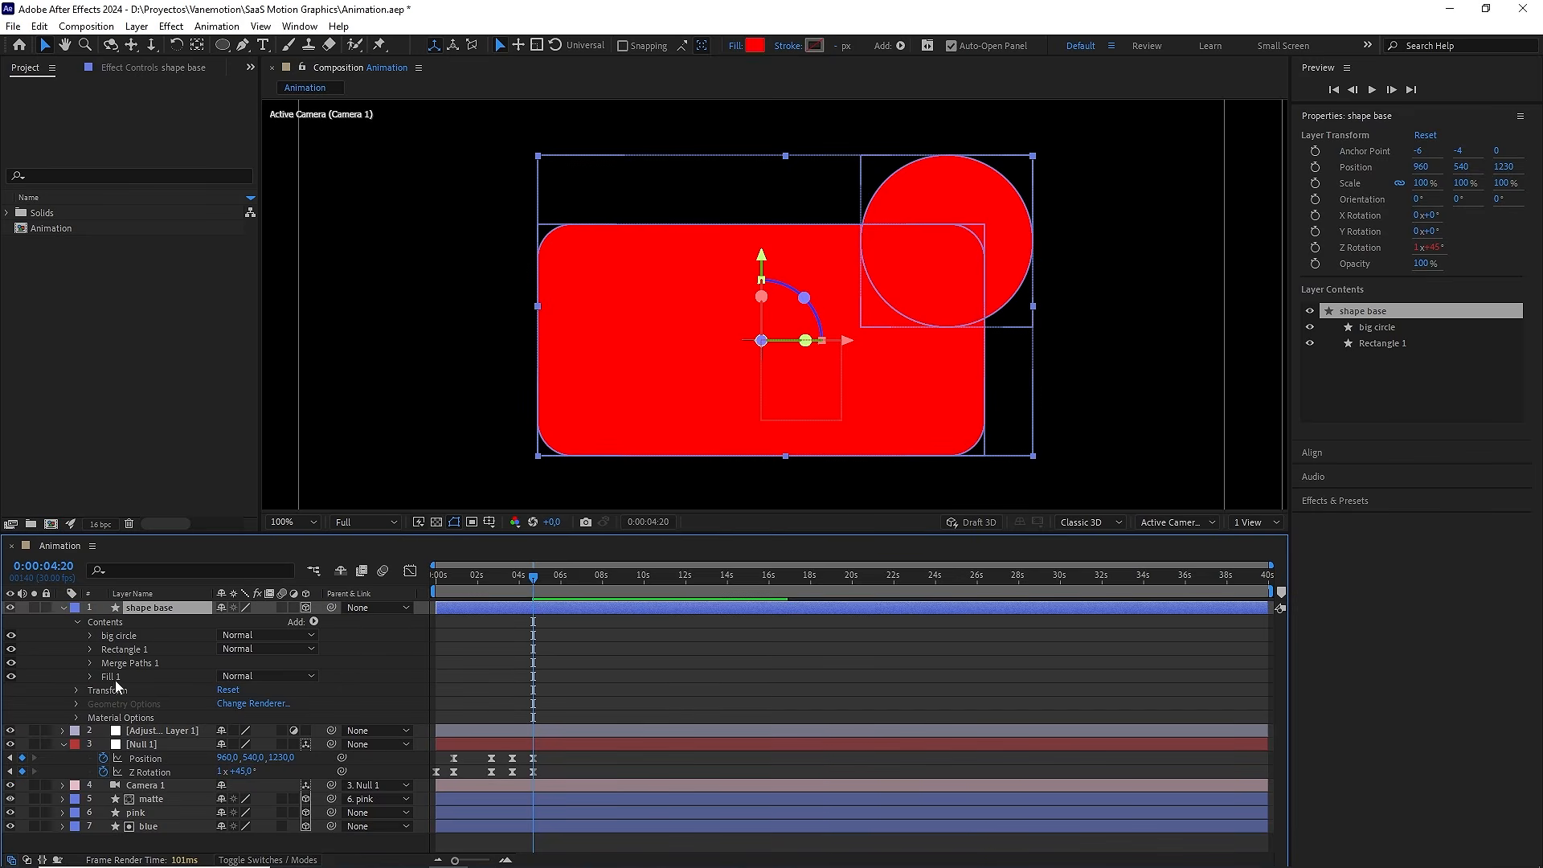
Duplicate the big circle within the shape base layer and rename the copy "small circle"
left_click(143, 638)
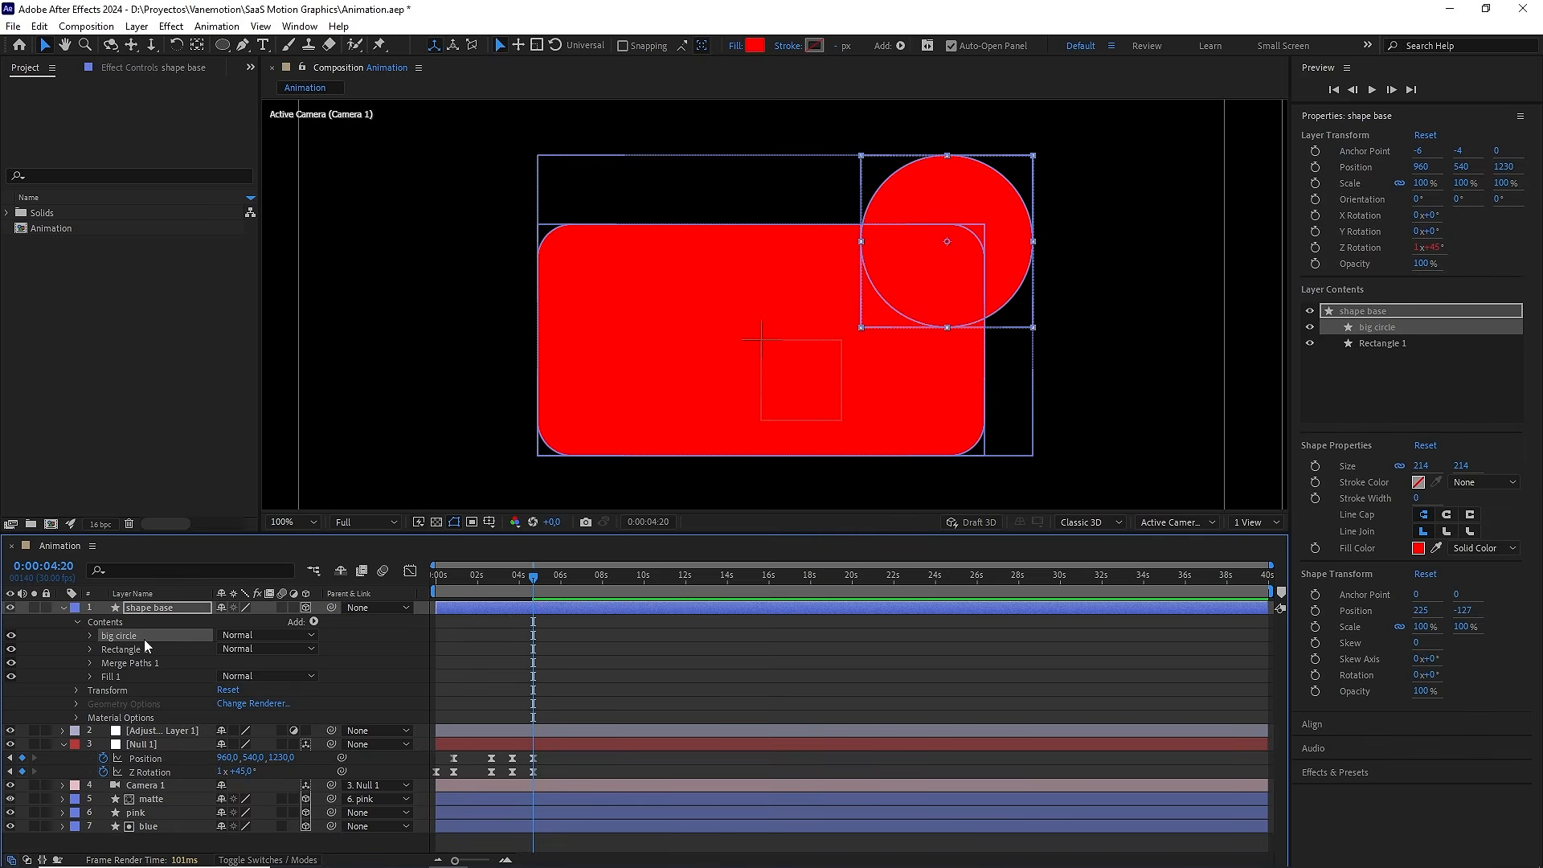
key("ctrl+d")
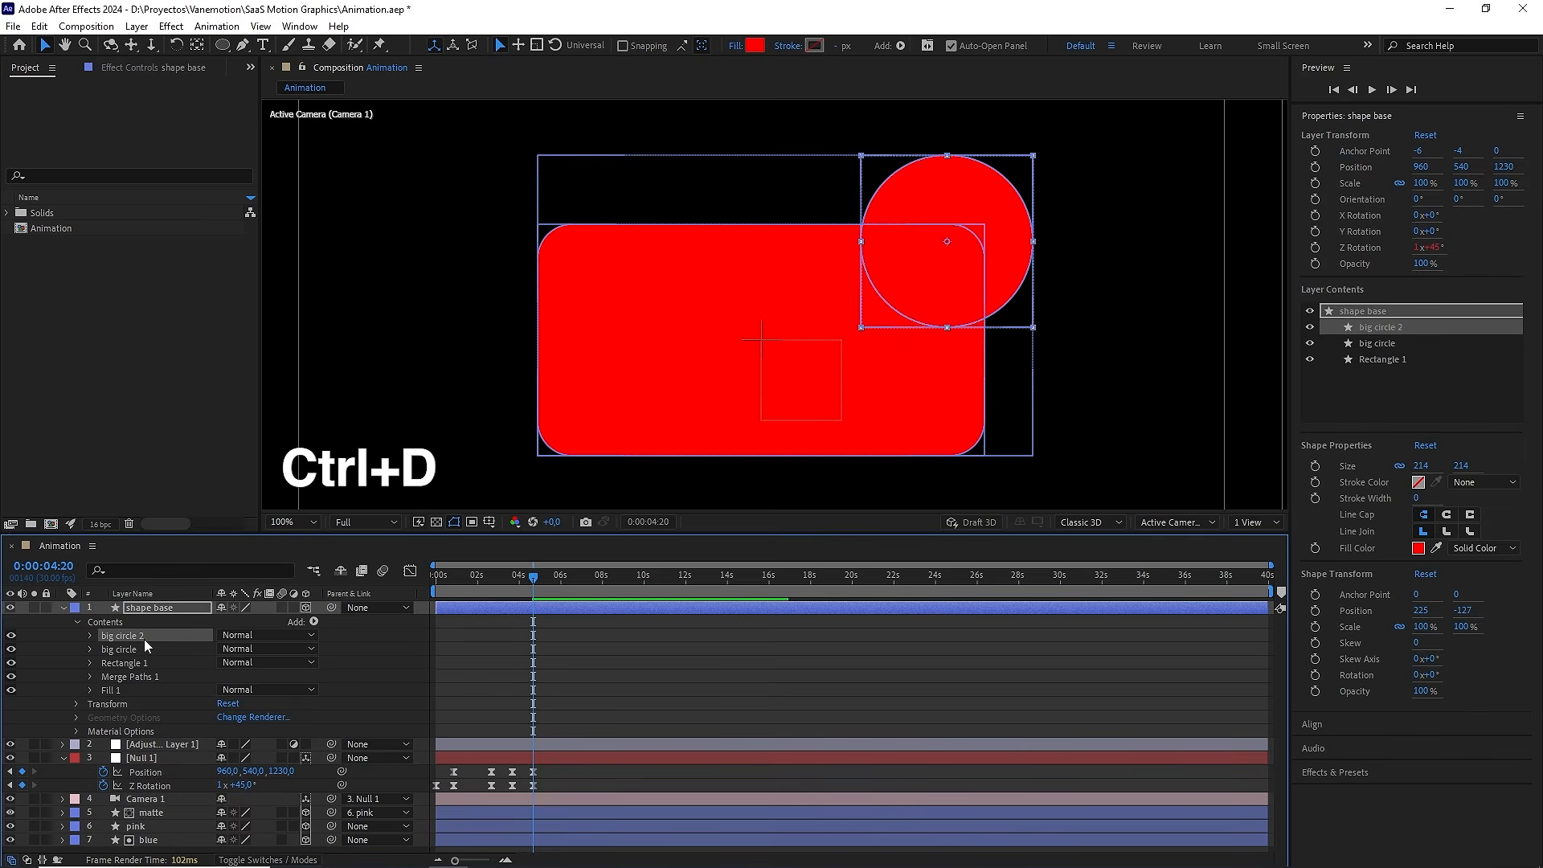
key("Return")
type("small")
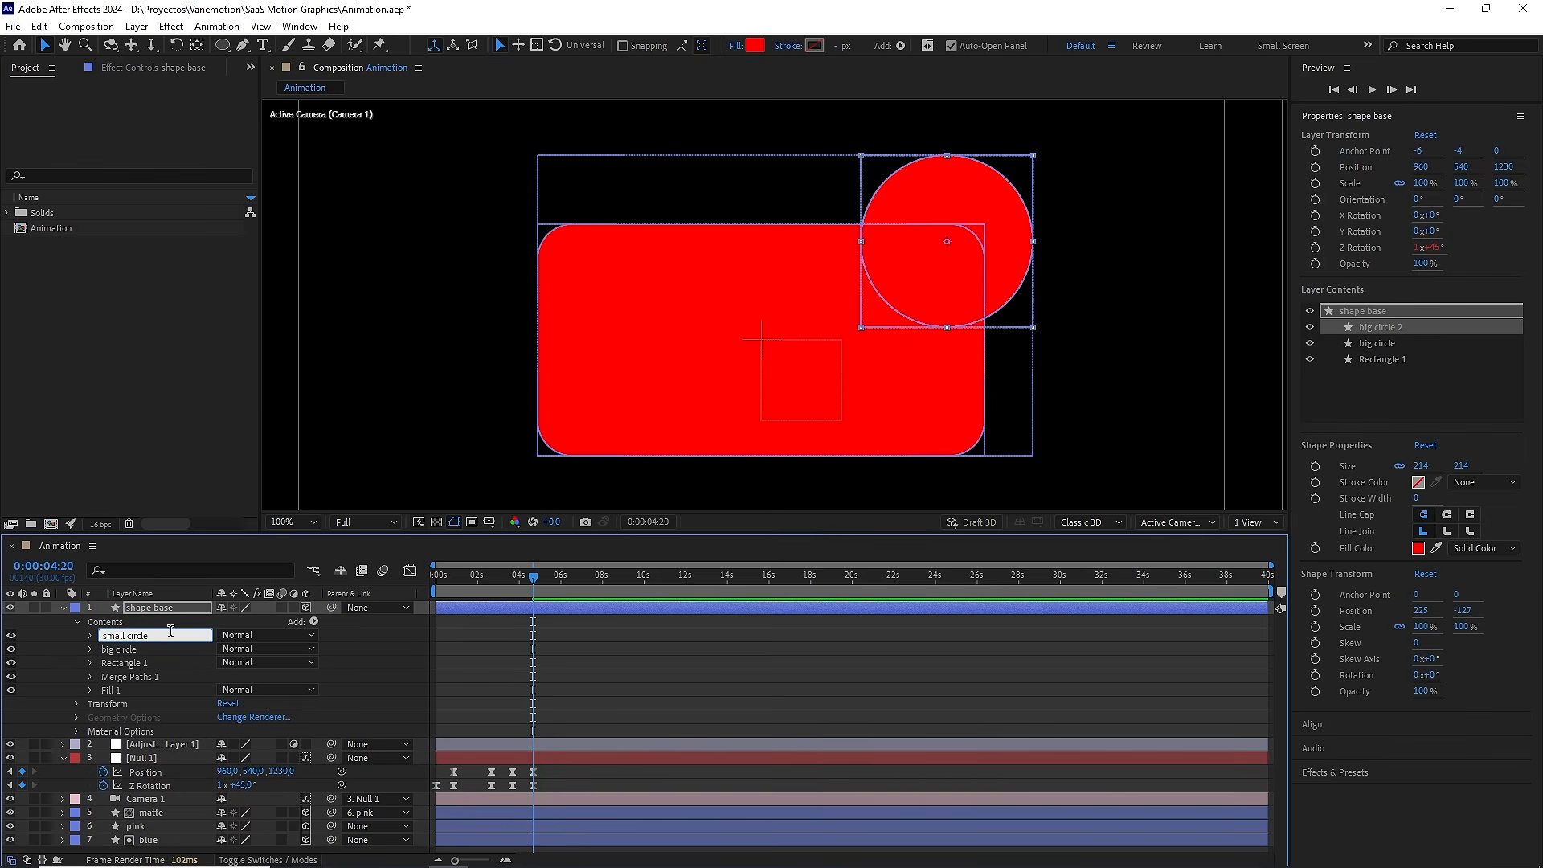
type(" circle")
key("Return")
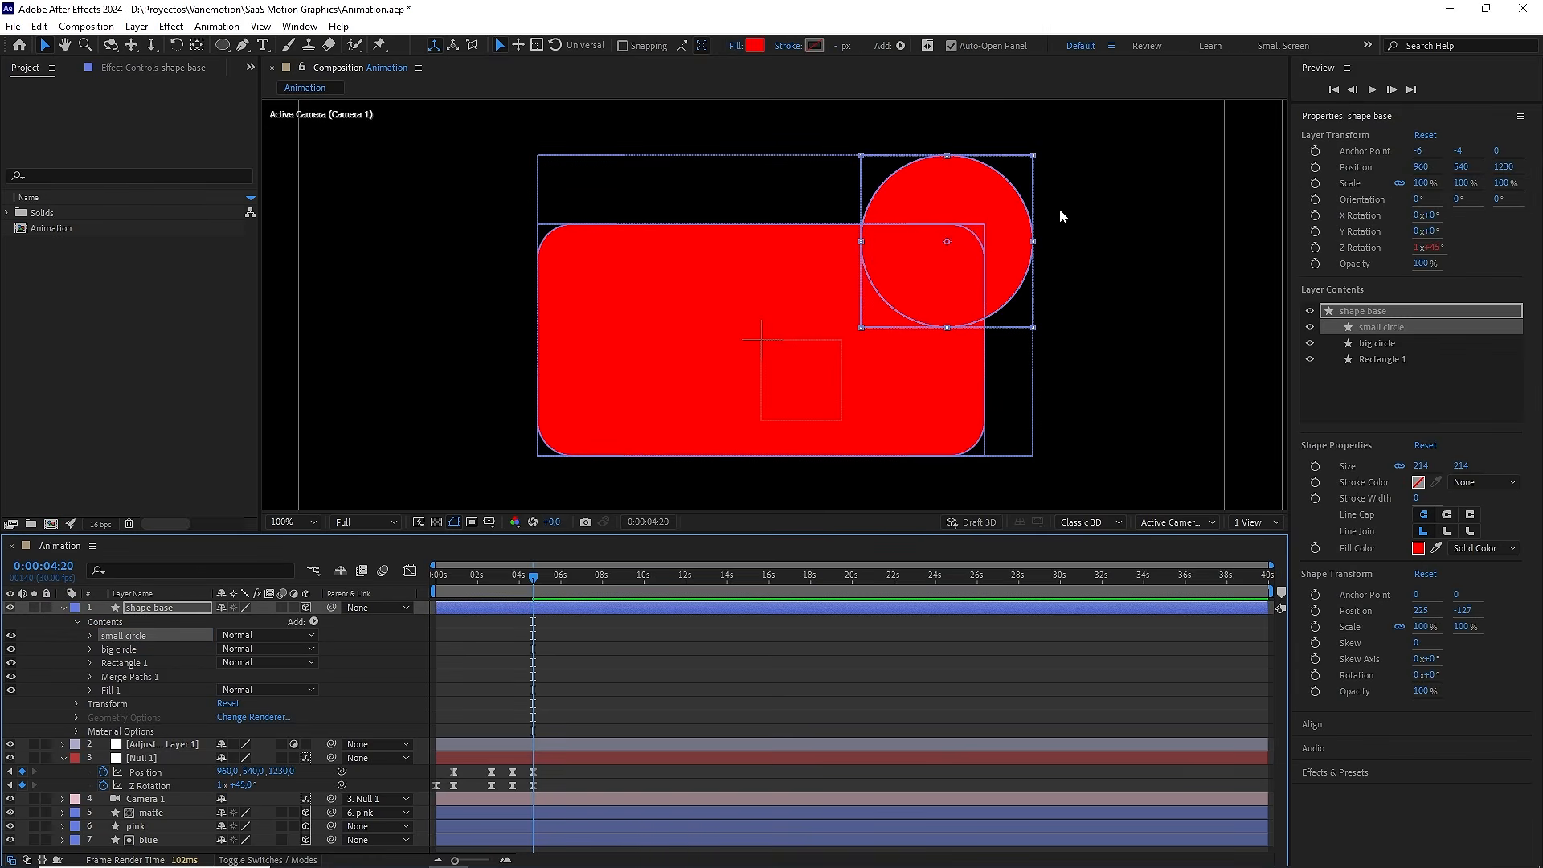
Scale the small circle to 77% about its center and set its fill color to black, 000000
left_click_drag(1032, 156, 1011, 173)
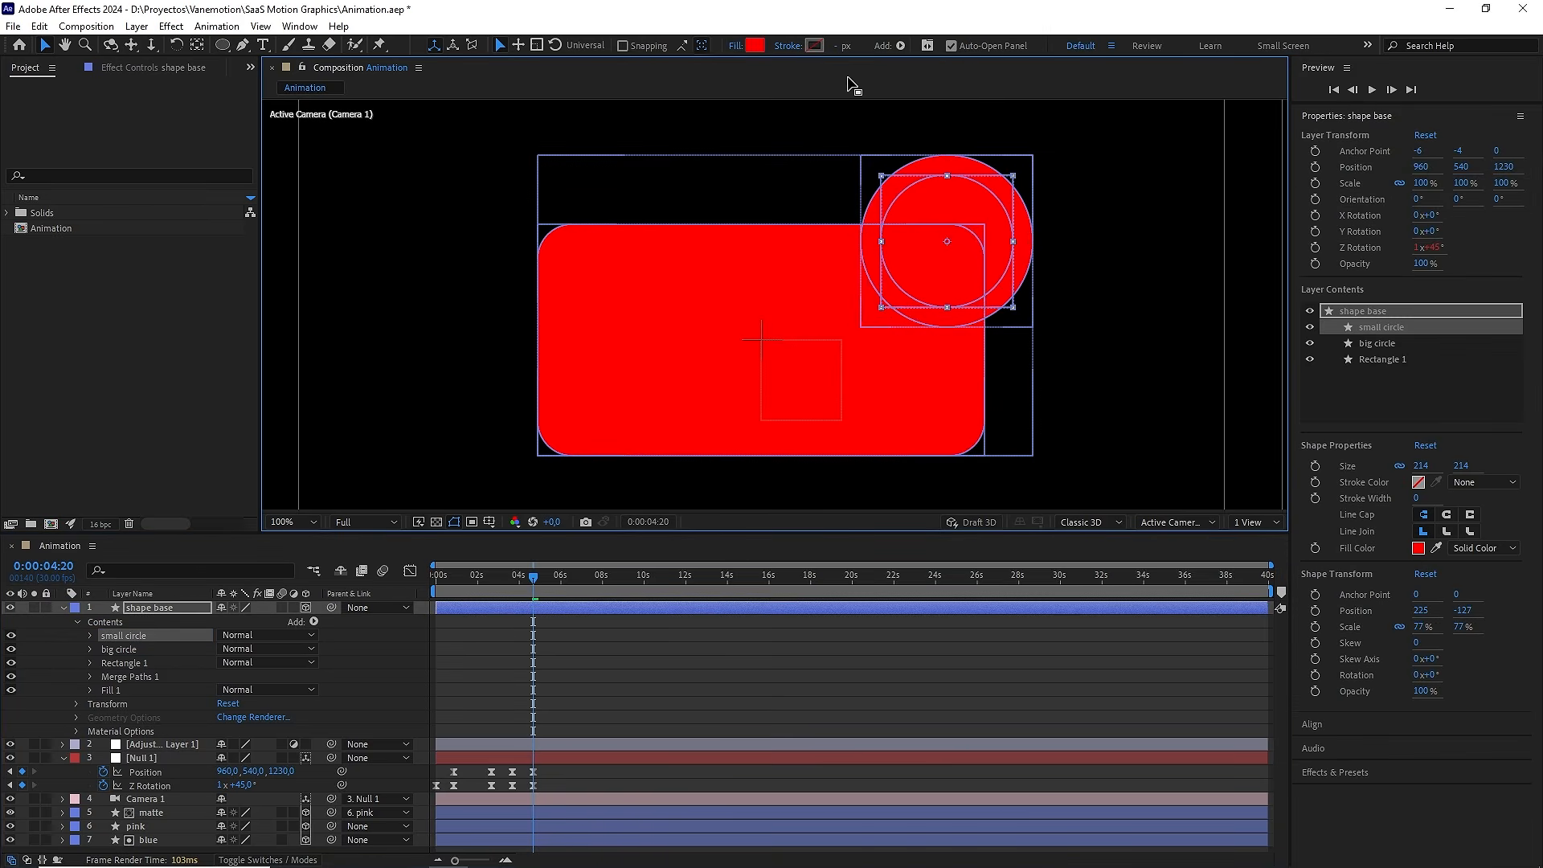
left_click(756, 45)
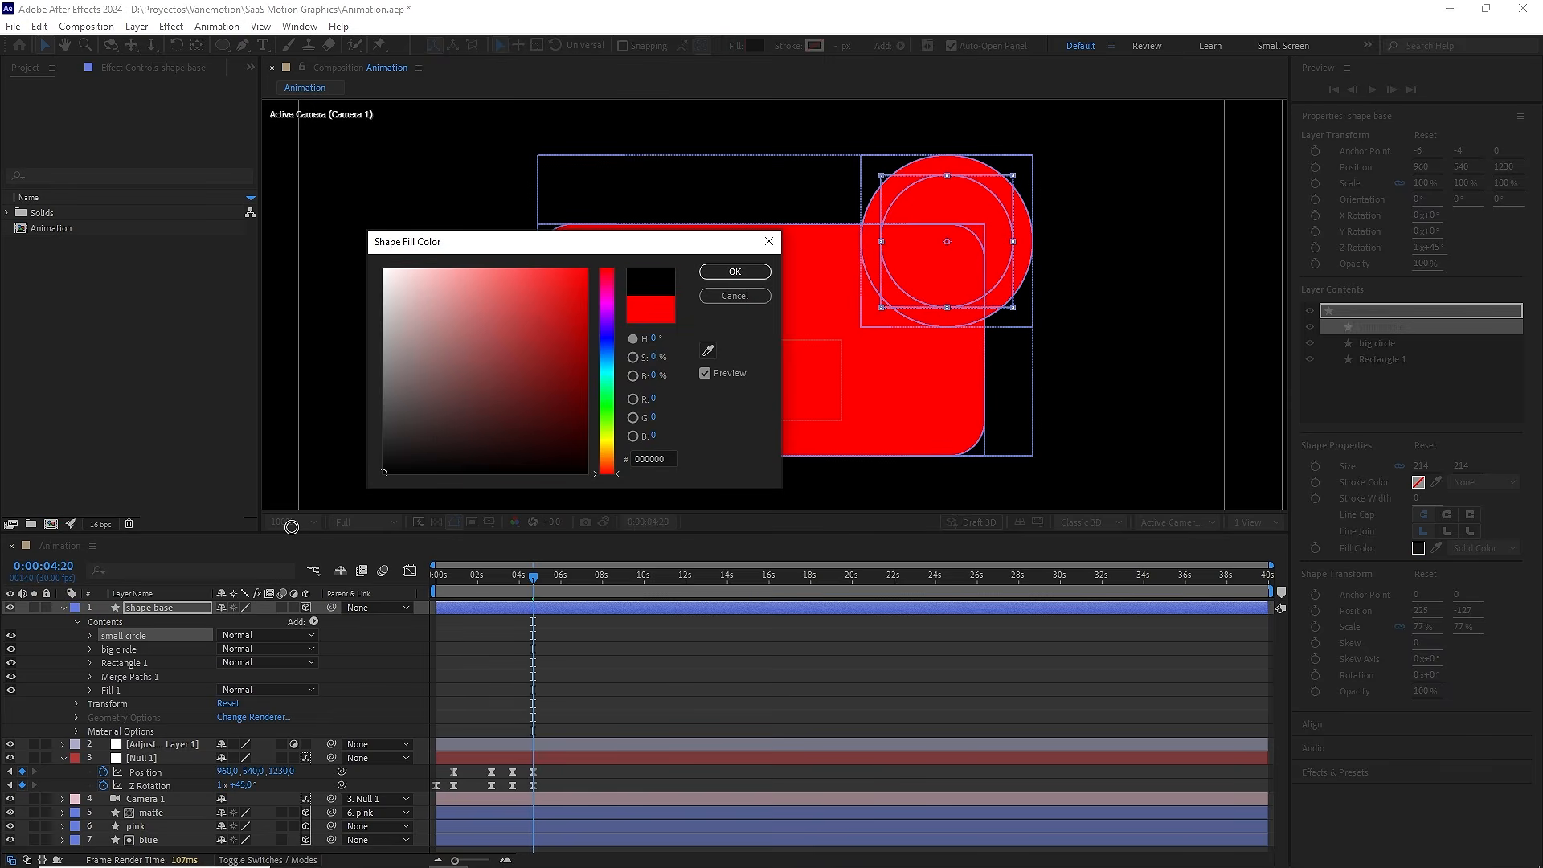
left_click(734, 272)
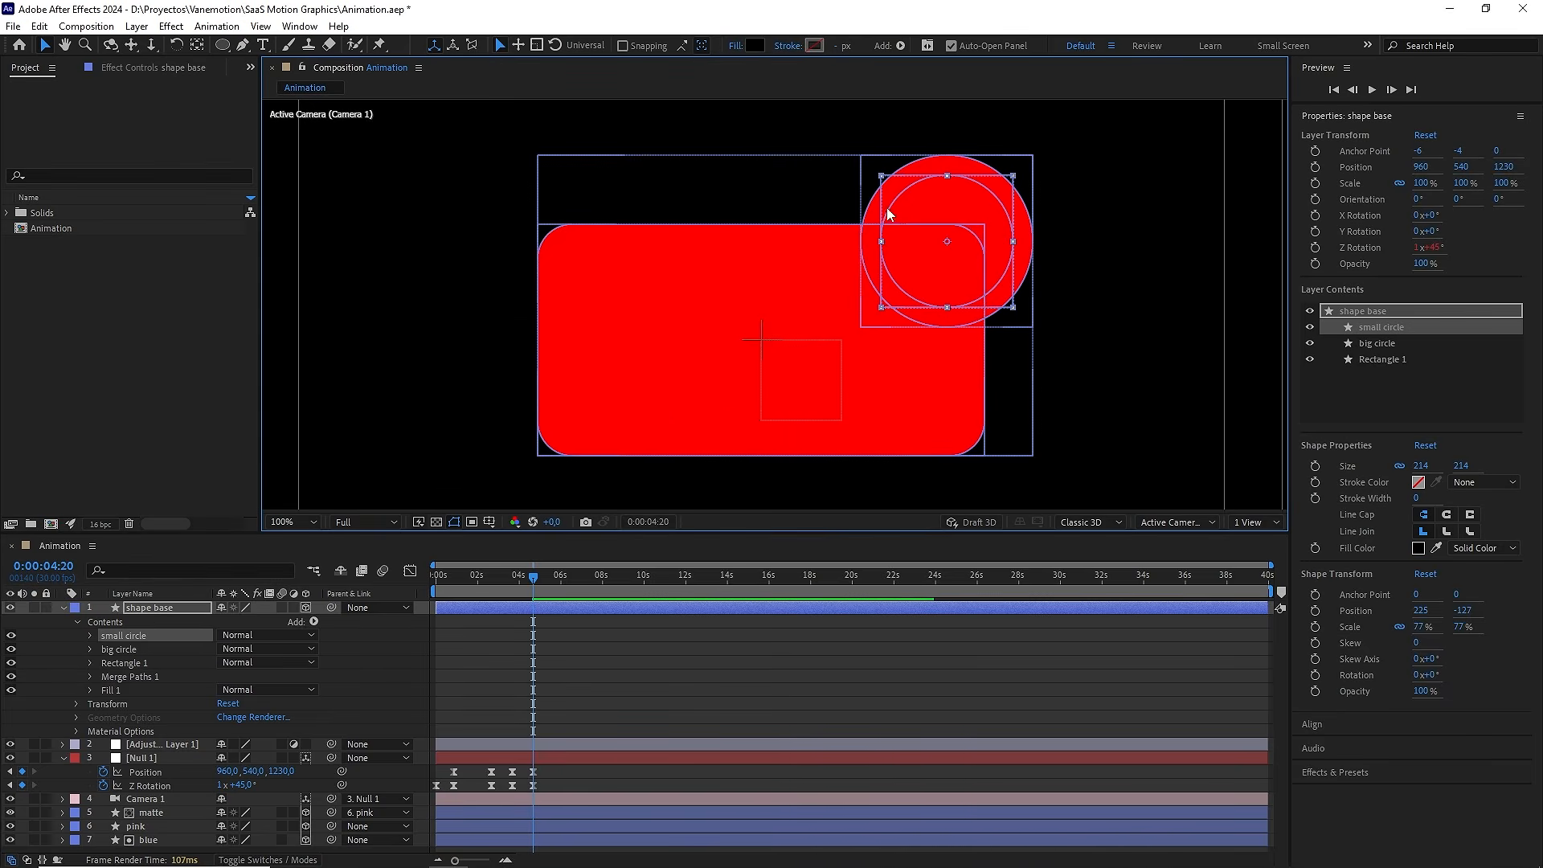
Place the small circle below Merge Paths 1, and show the shape base layer alone over the transparency grid
left_click_drag(123, 638, 123, 679)
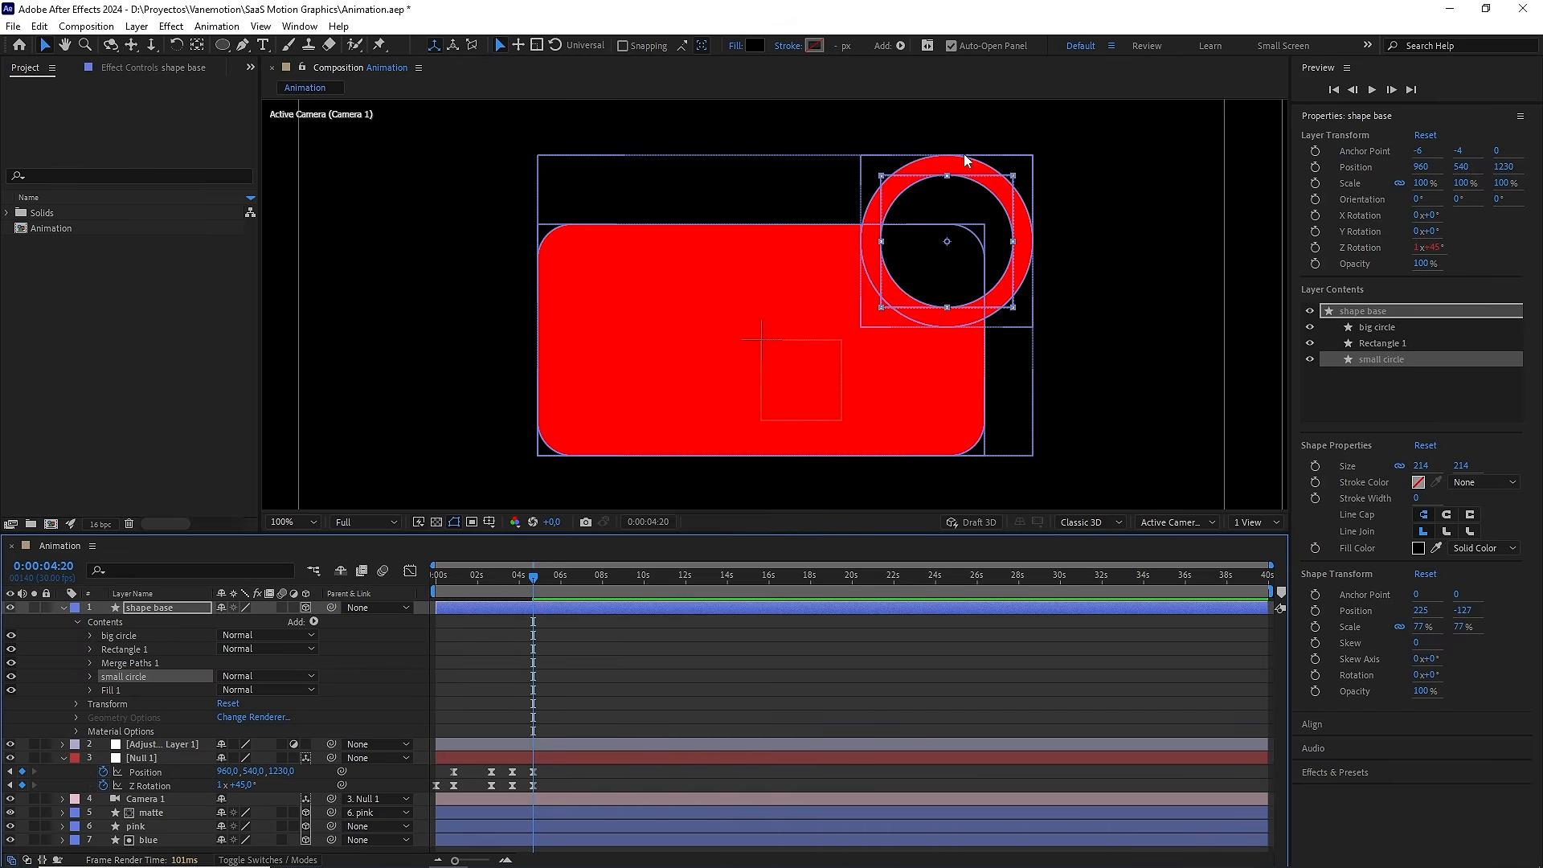
left_click(34, 608)
left_click(436, 521)
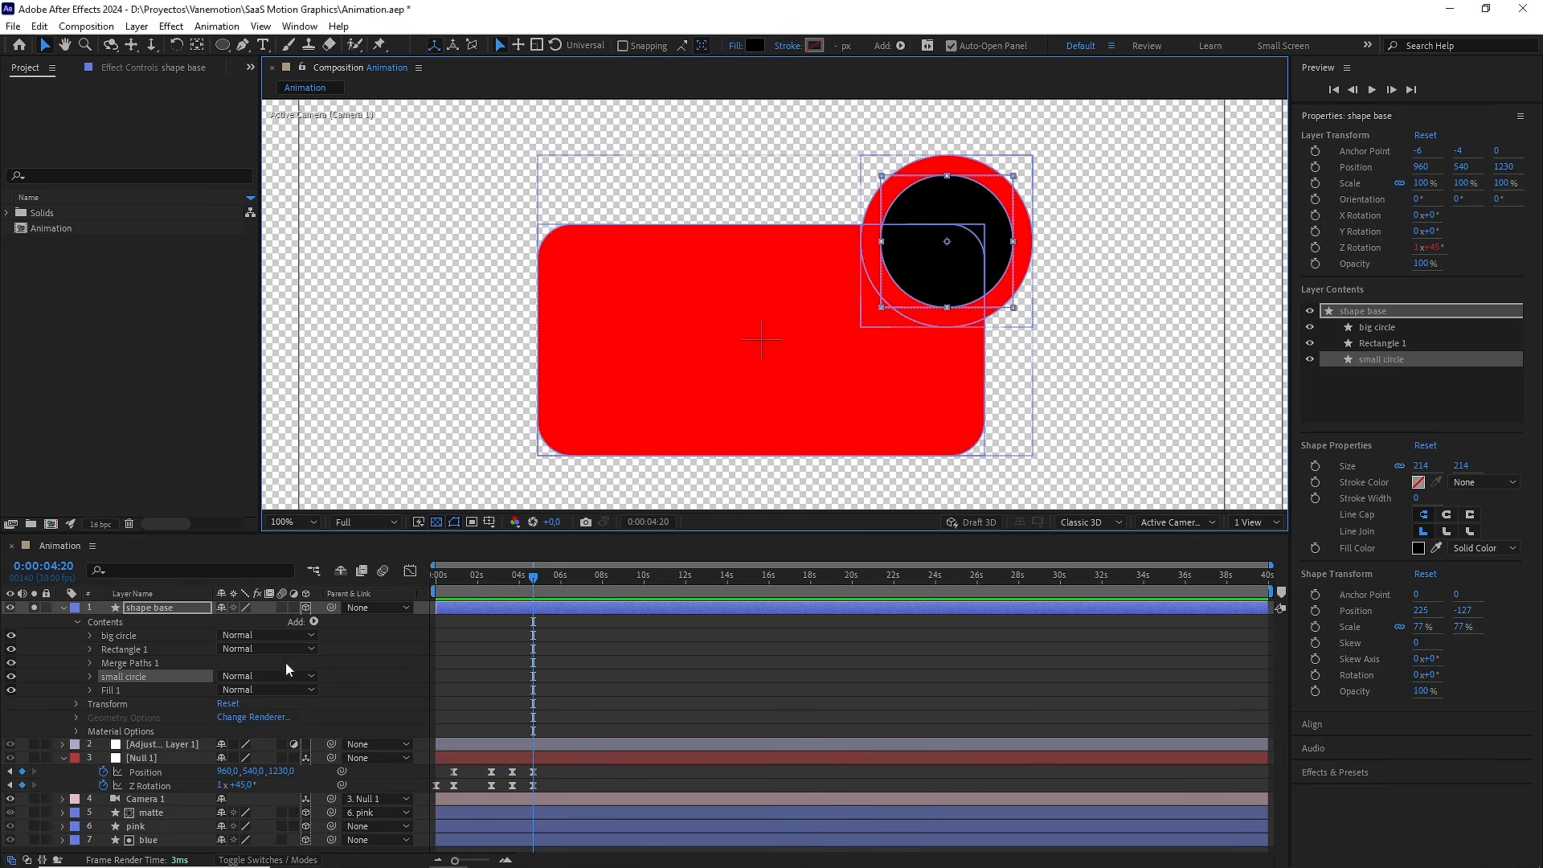
Add a second Merge Paths to the shape base contents and place it directly below the small circle
left_click(384, 658)
left_click(315, 622)
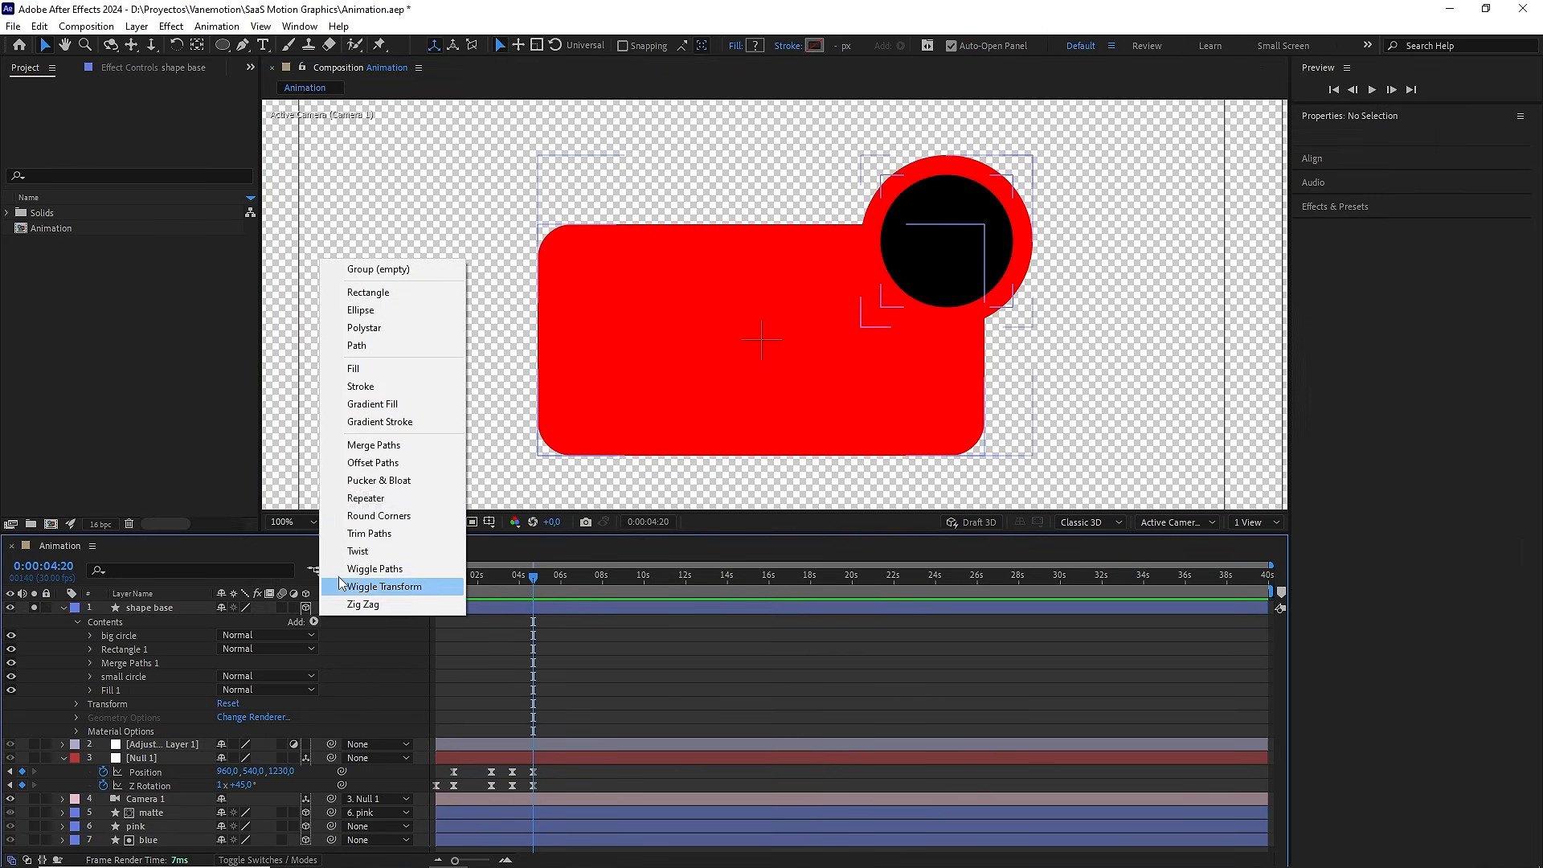
left_click(404, 453)
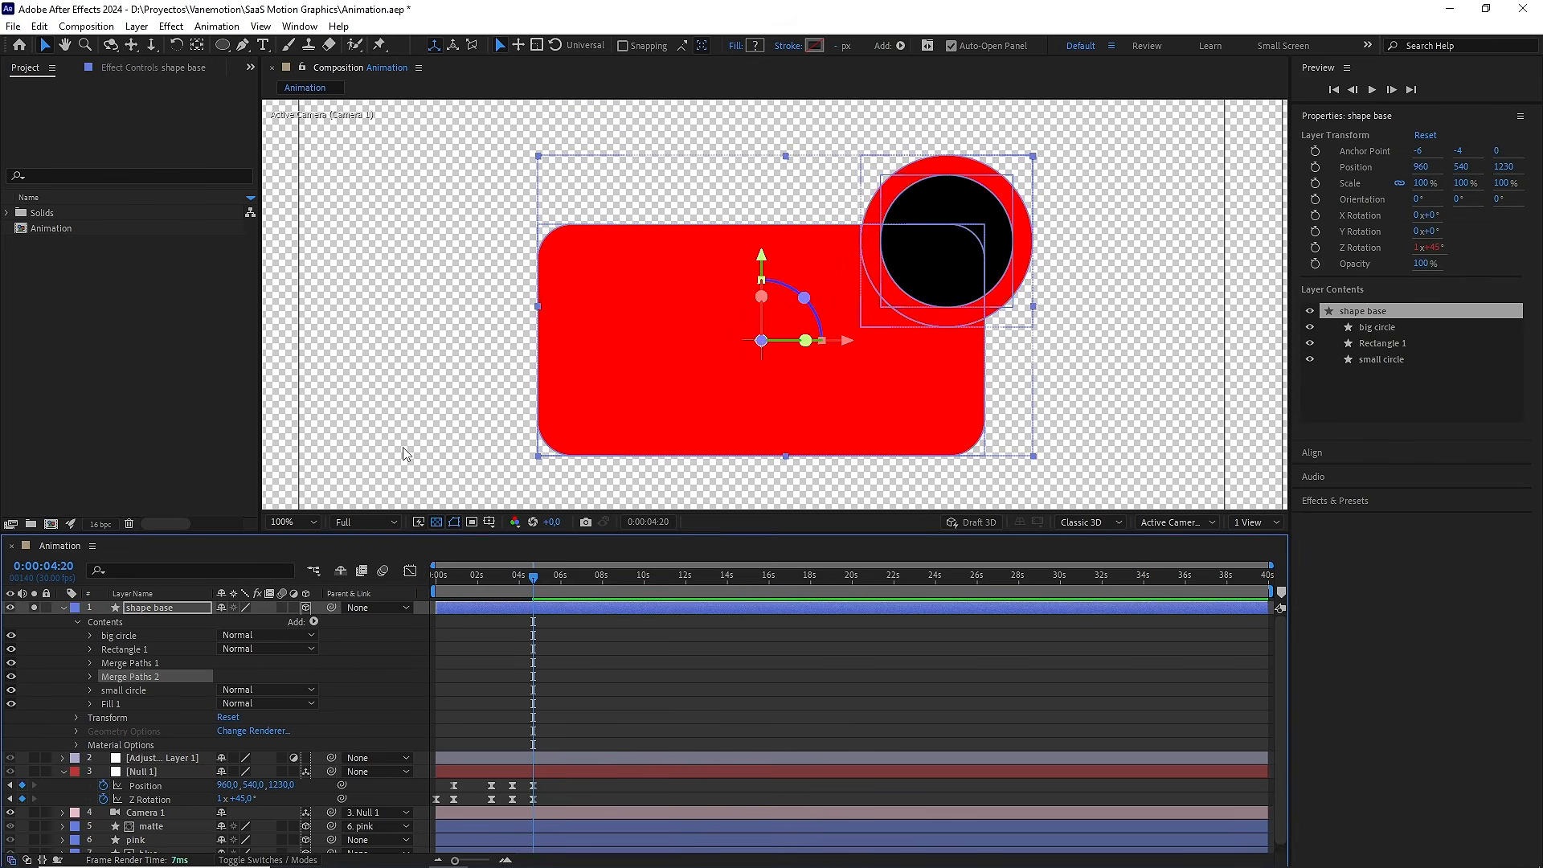
left_click_drag(143, 684, 145, 701)
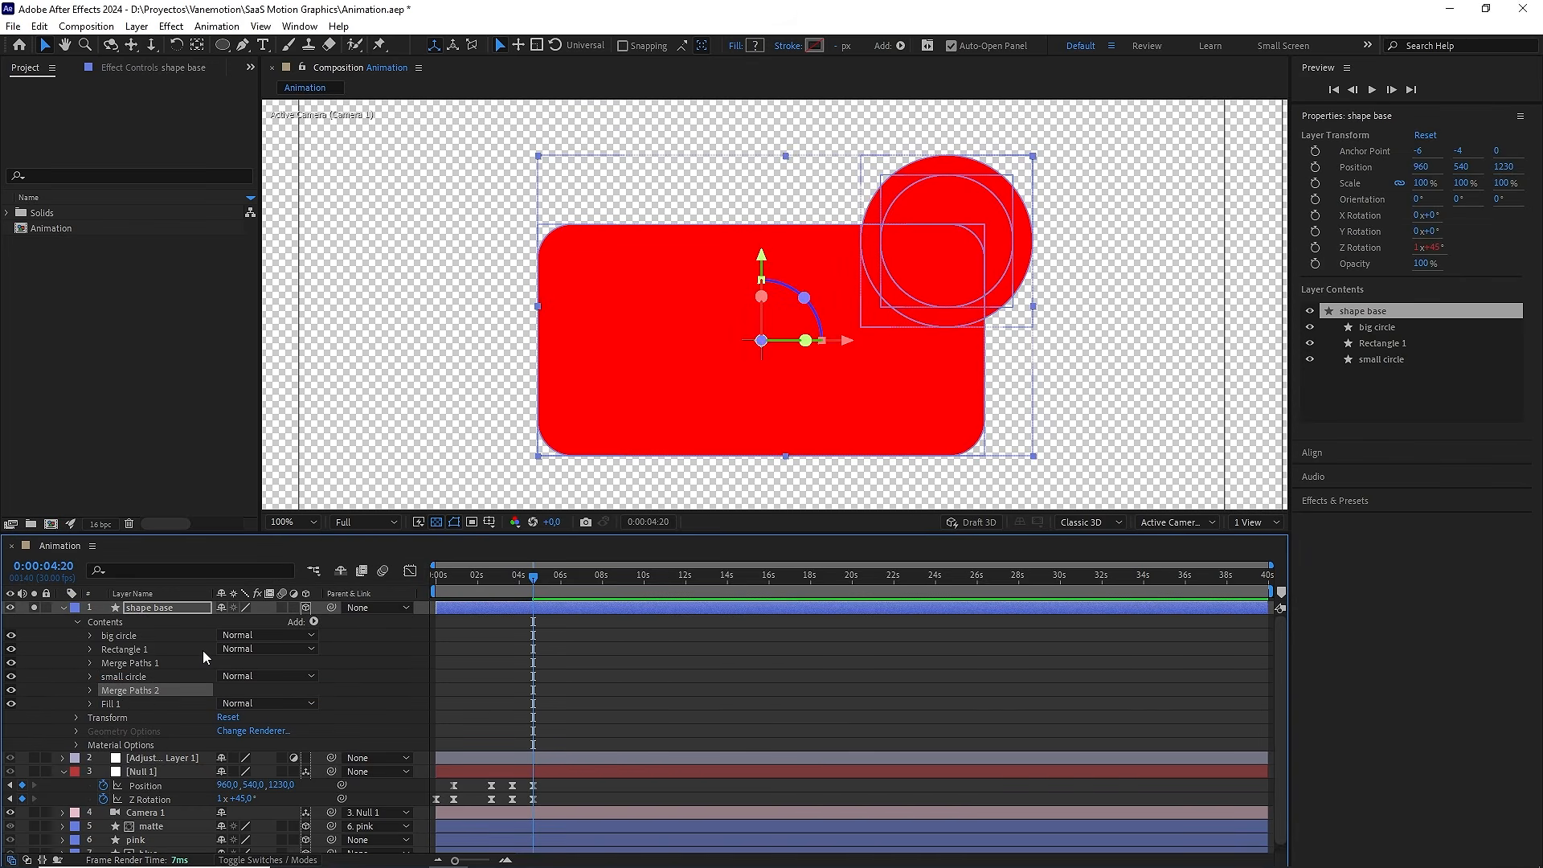
Set the mode of Merge Paths 2 to Subtract to cut the small circle out of the merged shape
left_click(138, 635)
left_click(128, 677, "shift")
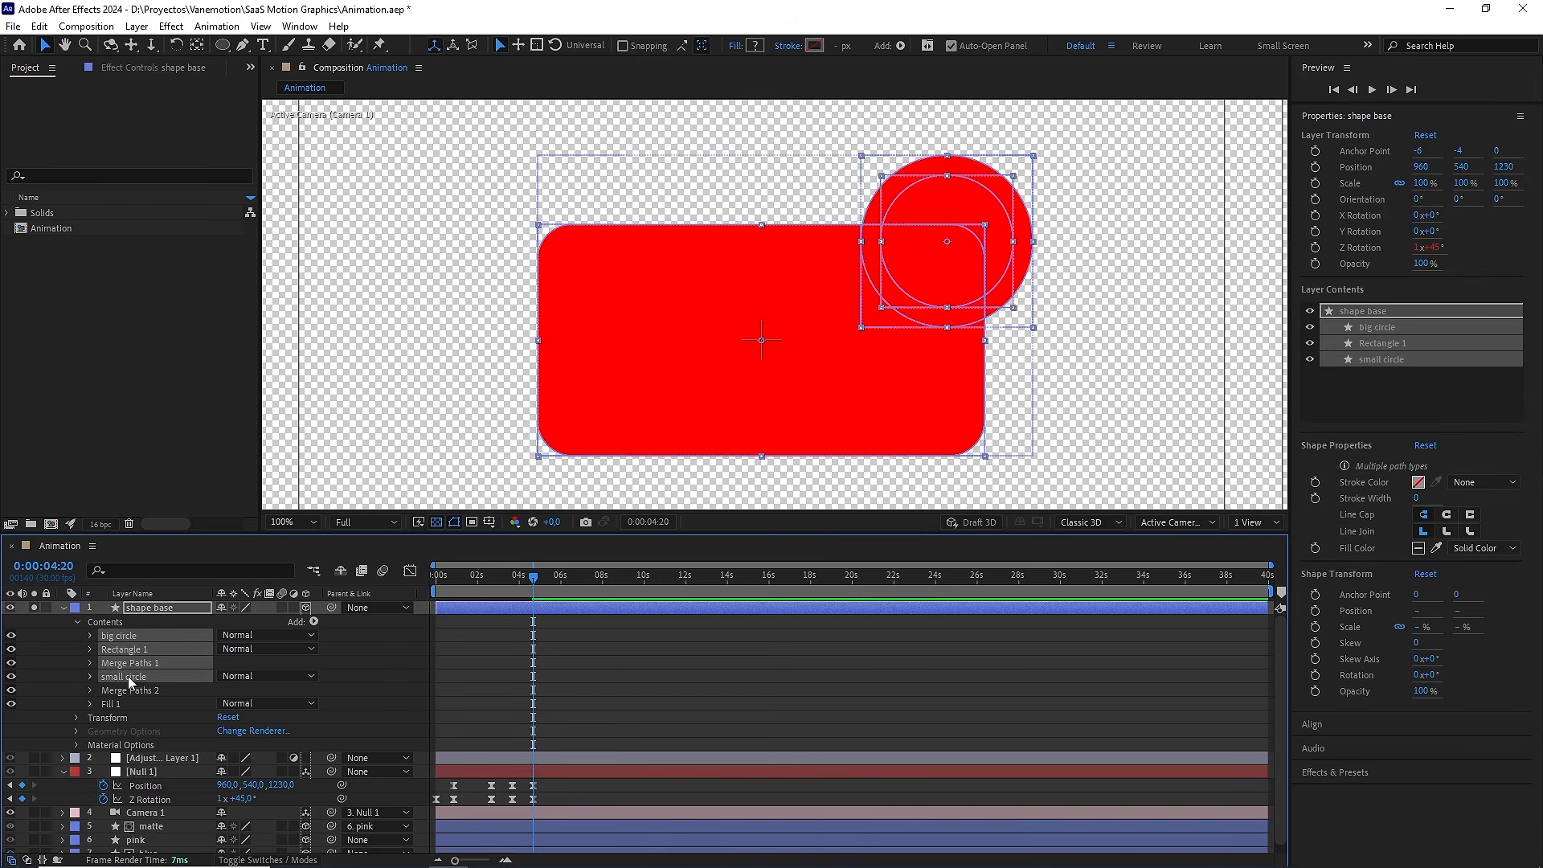
left_click(90, 691)
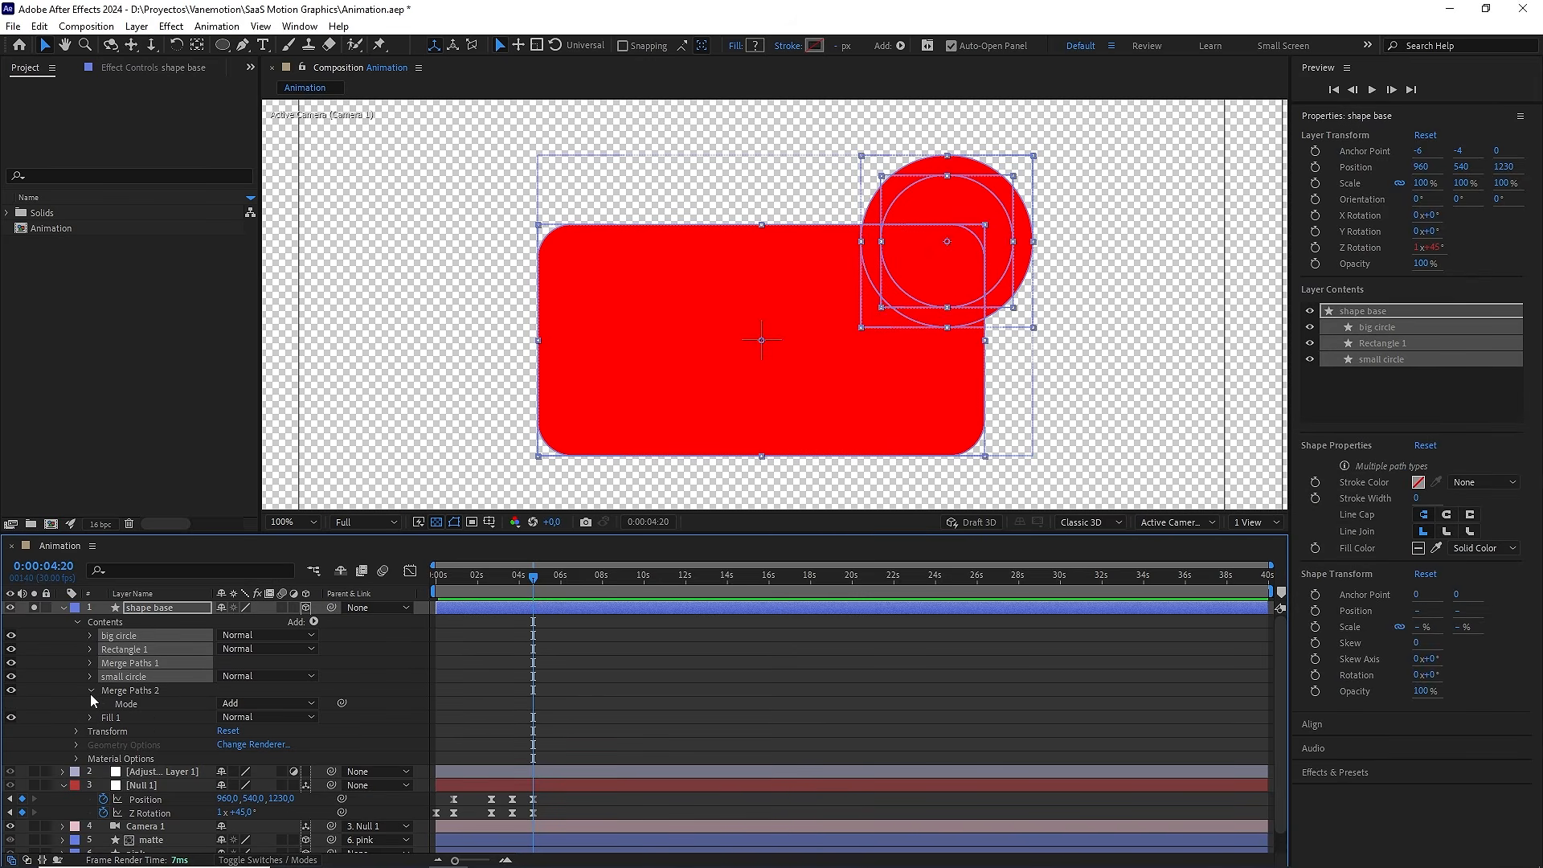
left_click(243, 704)
left_click(286, 754)
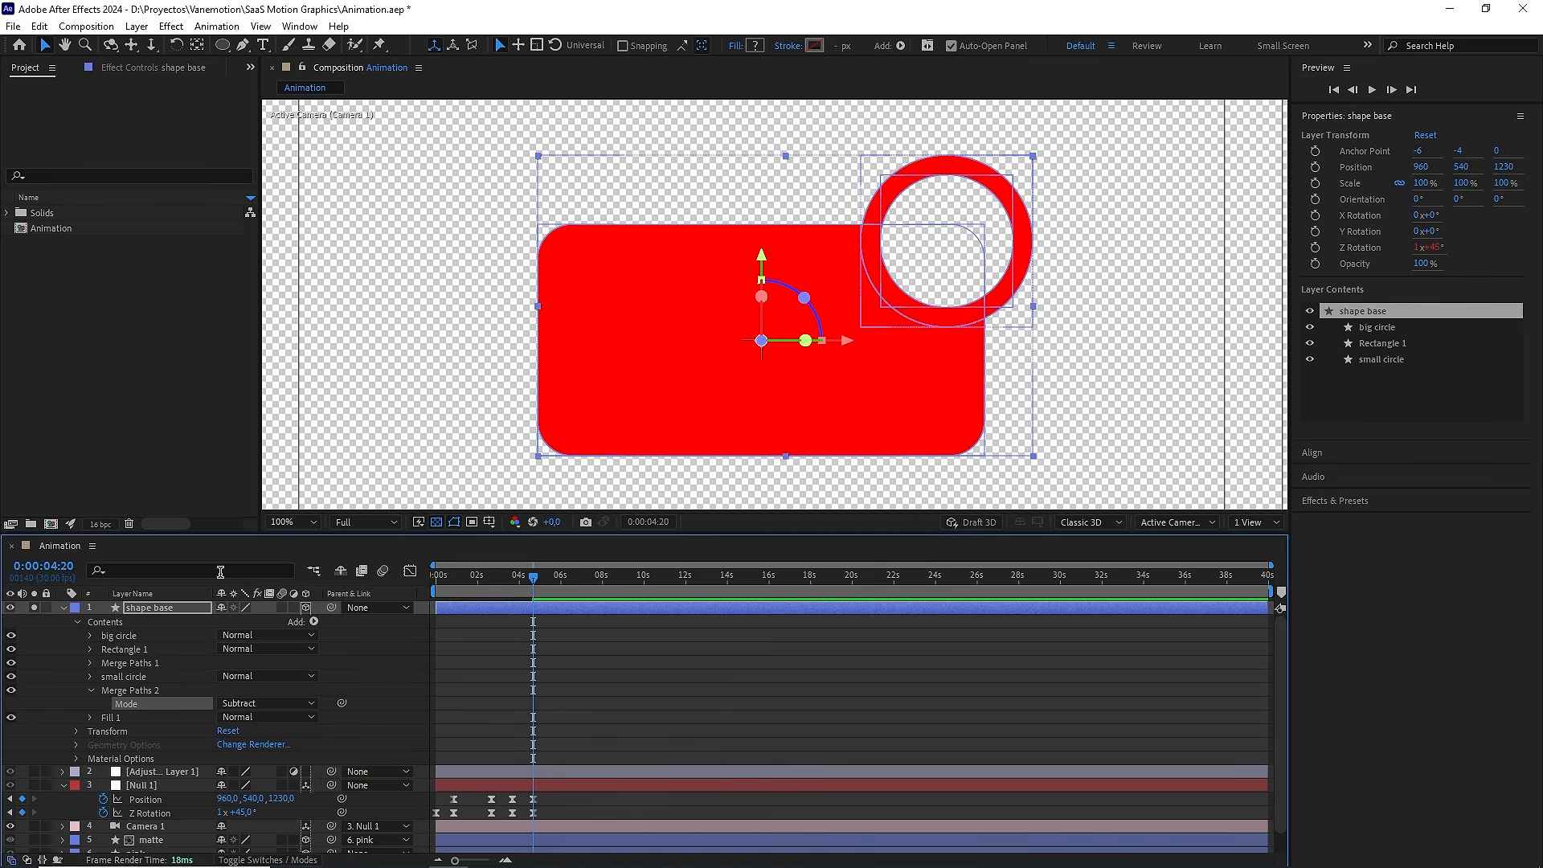
left_click(139, 691)
left_click(172, 675)
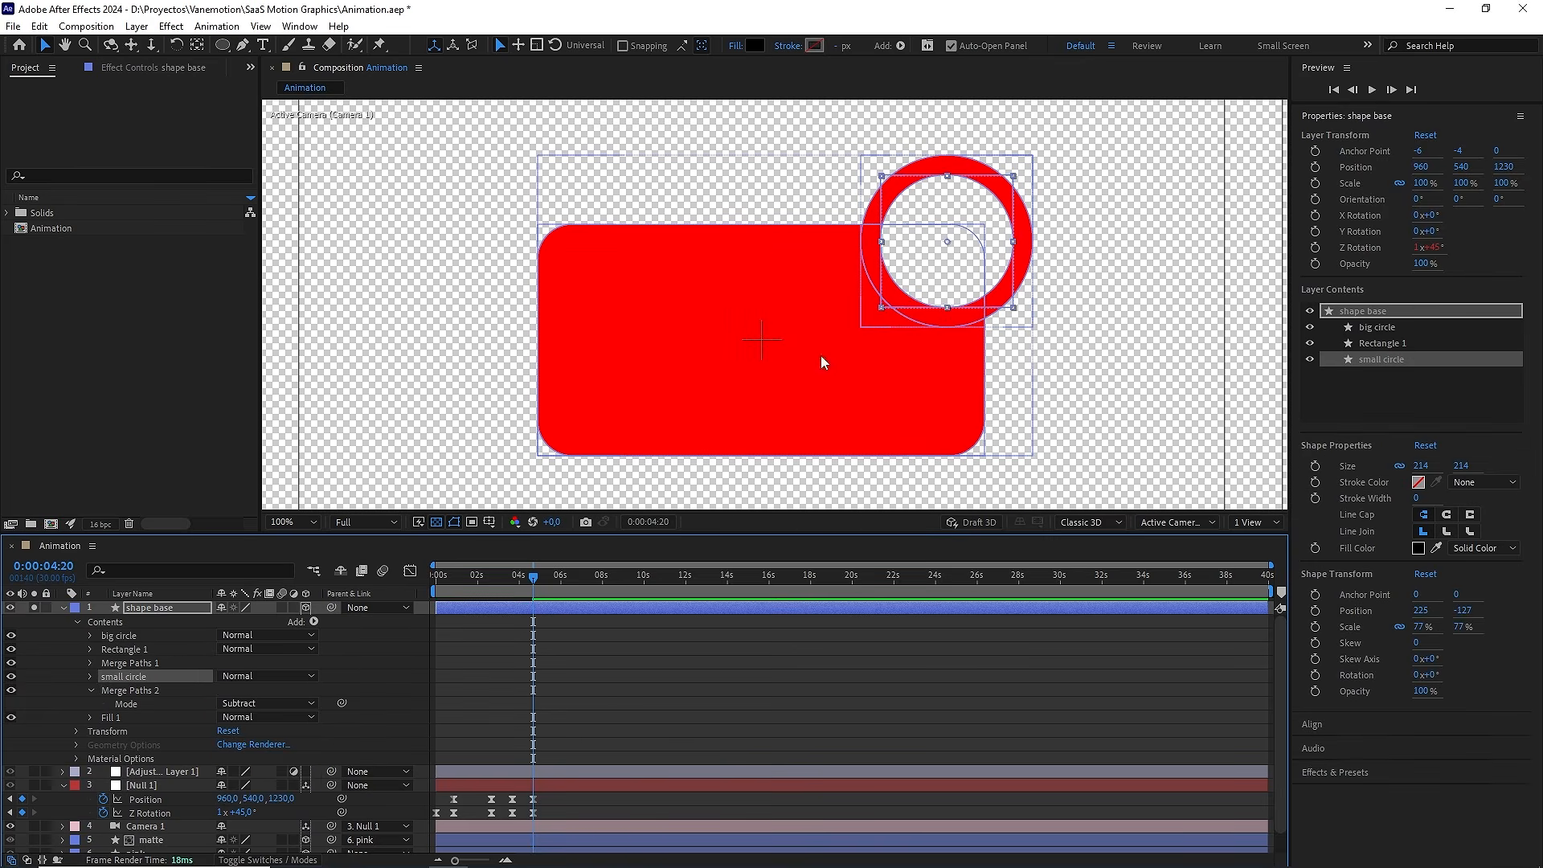
mouse_move(966, 244)
left_mouse_down()
mouse_move(904, 294)
mouse_move(747, 339)
mouse_move(484, 311)
mouse_move(656, 458)
mouse_move(971, 273)
mouse_move(966, 247)
mouse_move(944, 250)
left_mouse_up()
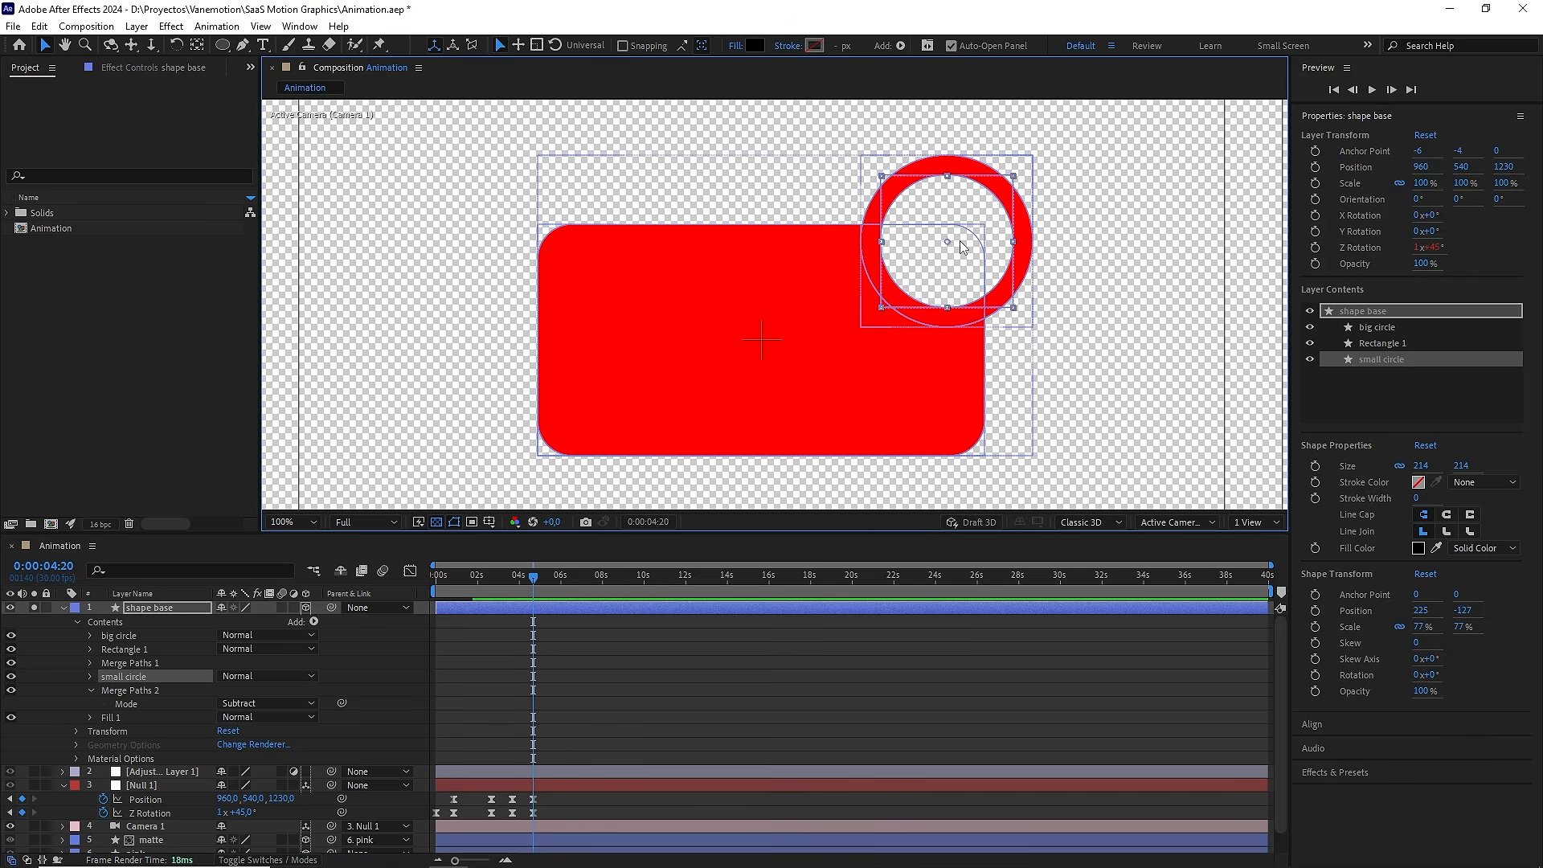
left_click(361, 668)
Replace Fill 1 in the shape base contents with a Gradient Fill
left_click(90, 691)
left_click(118, 706)
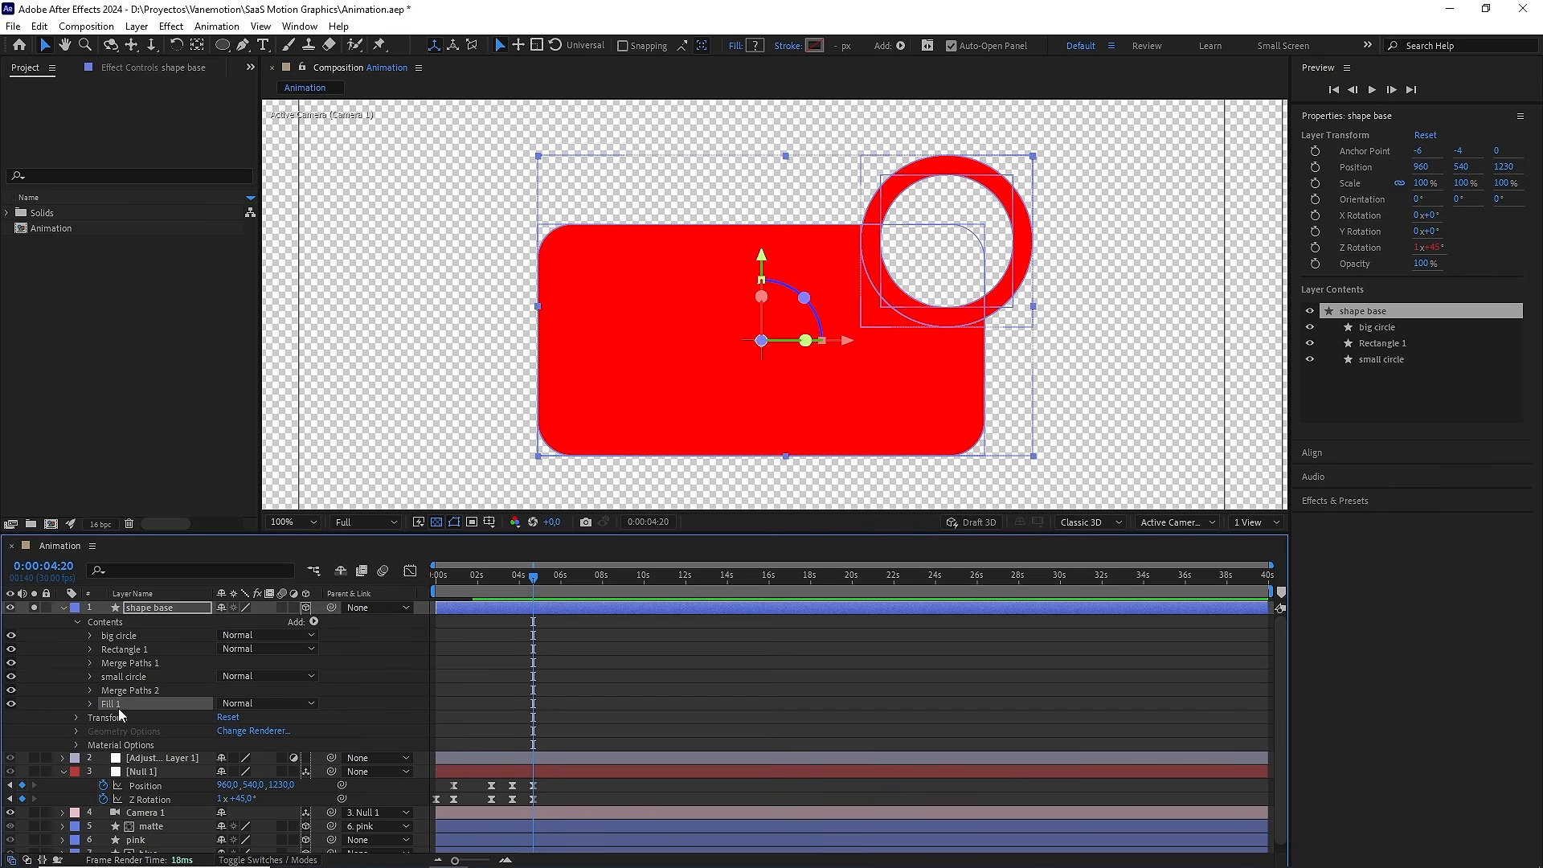
key("Delete")
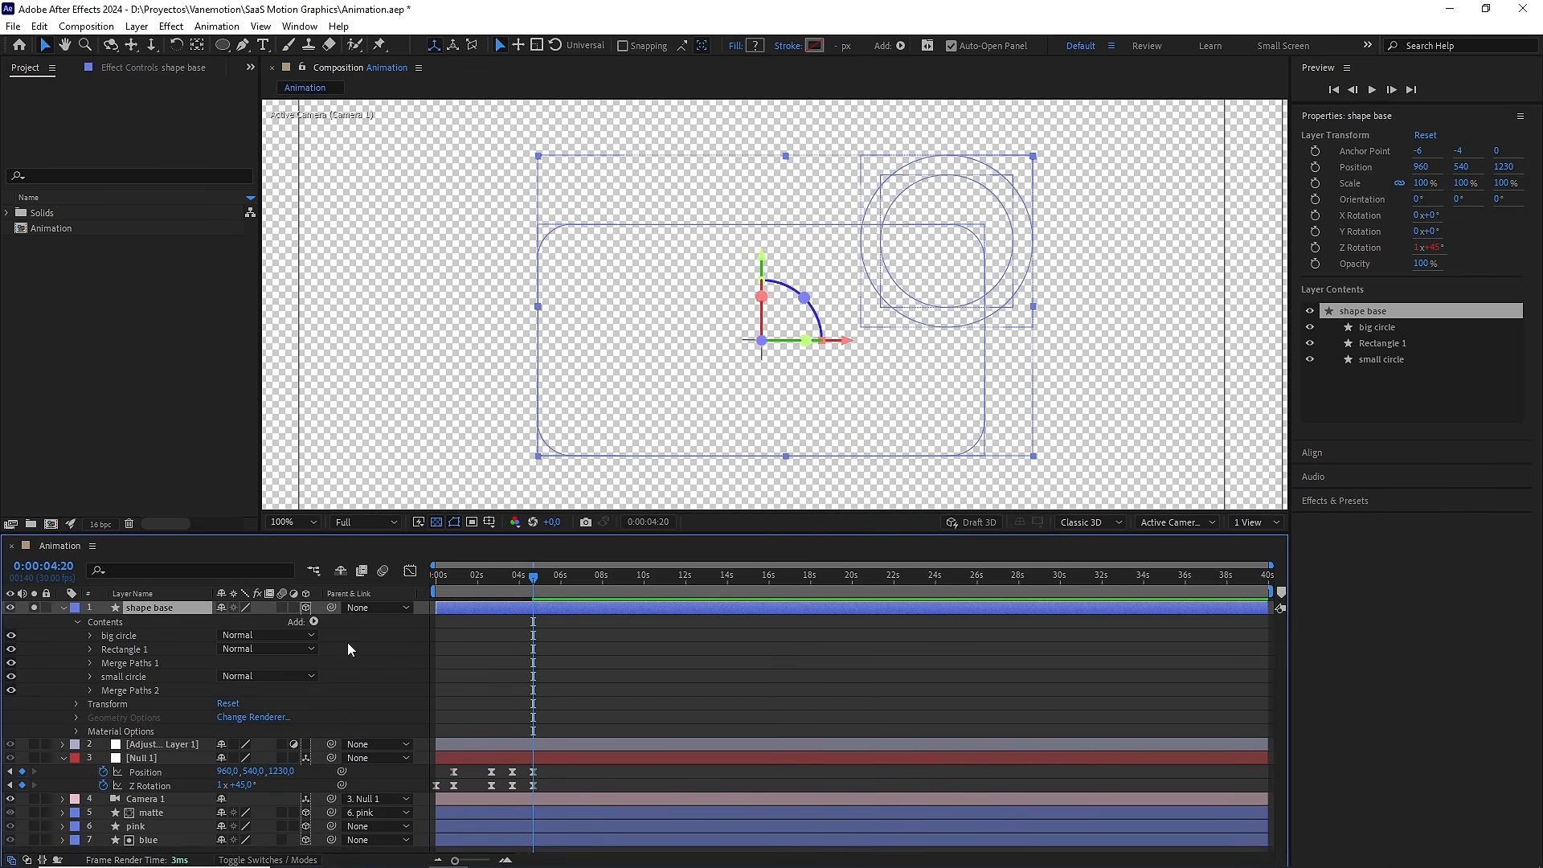
left_click(313, 622)
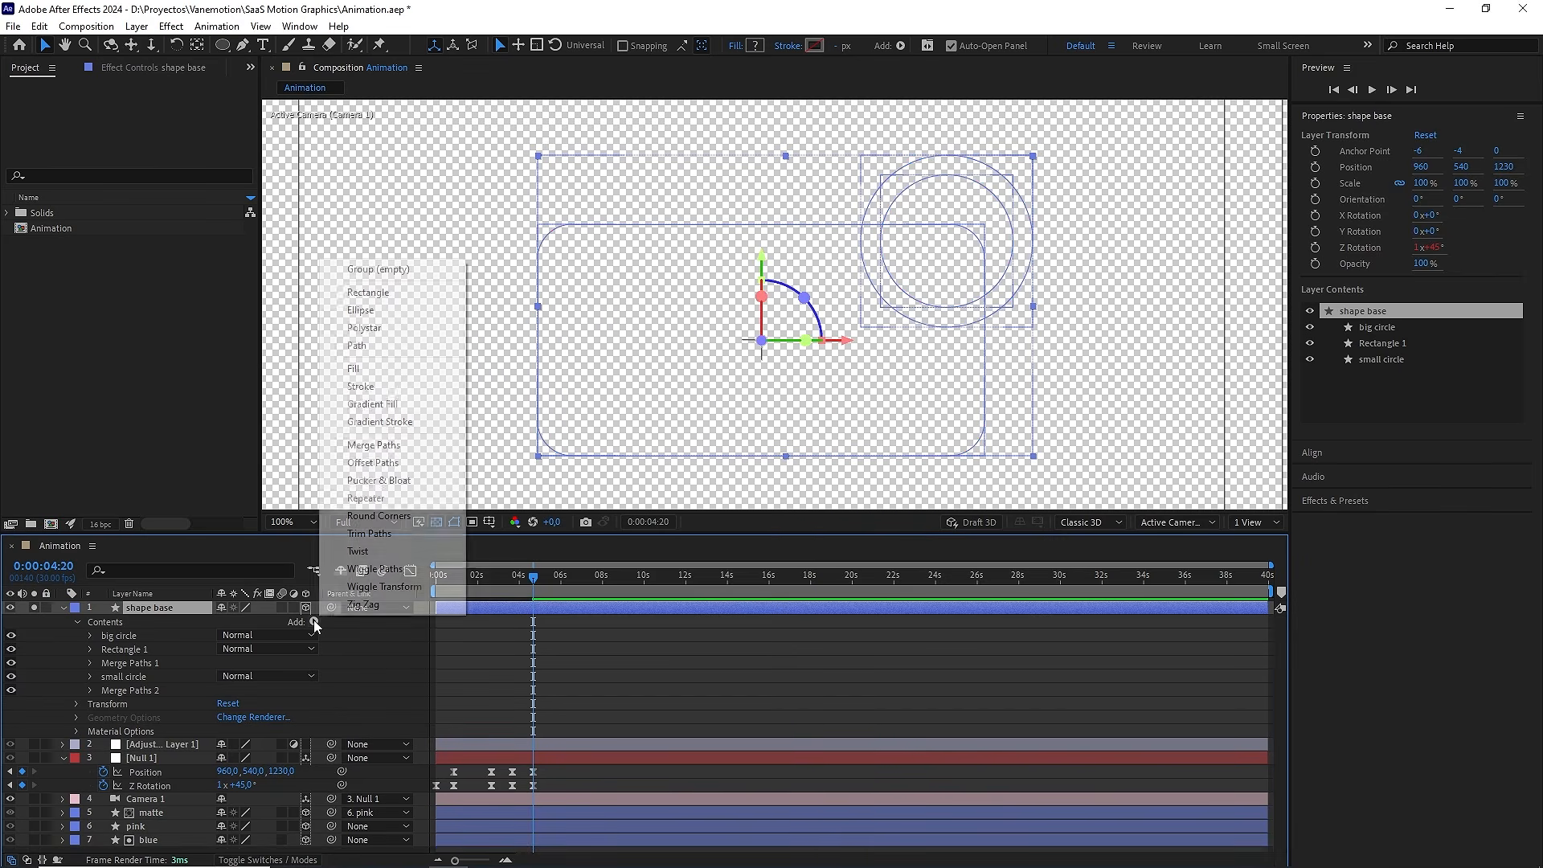
left_click(387, 404)
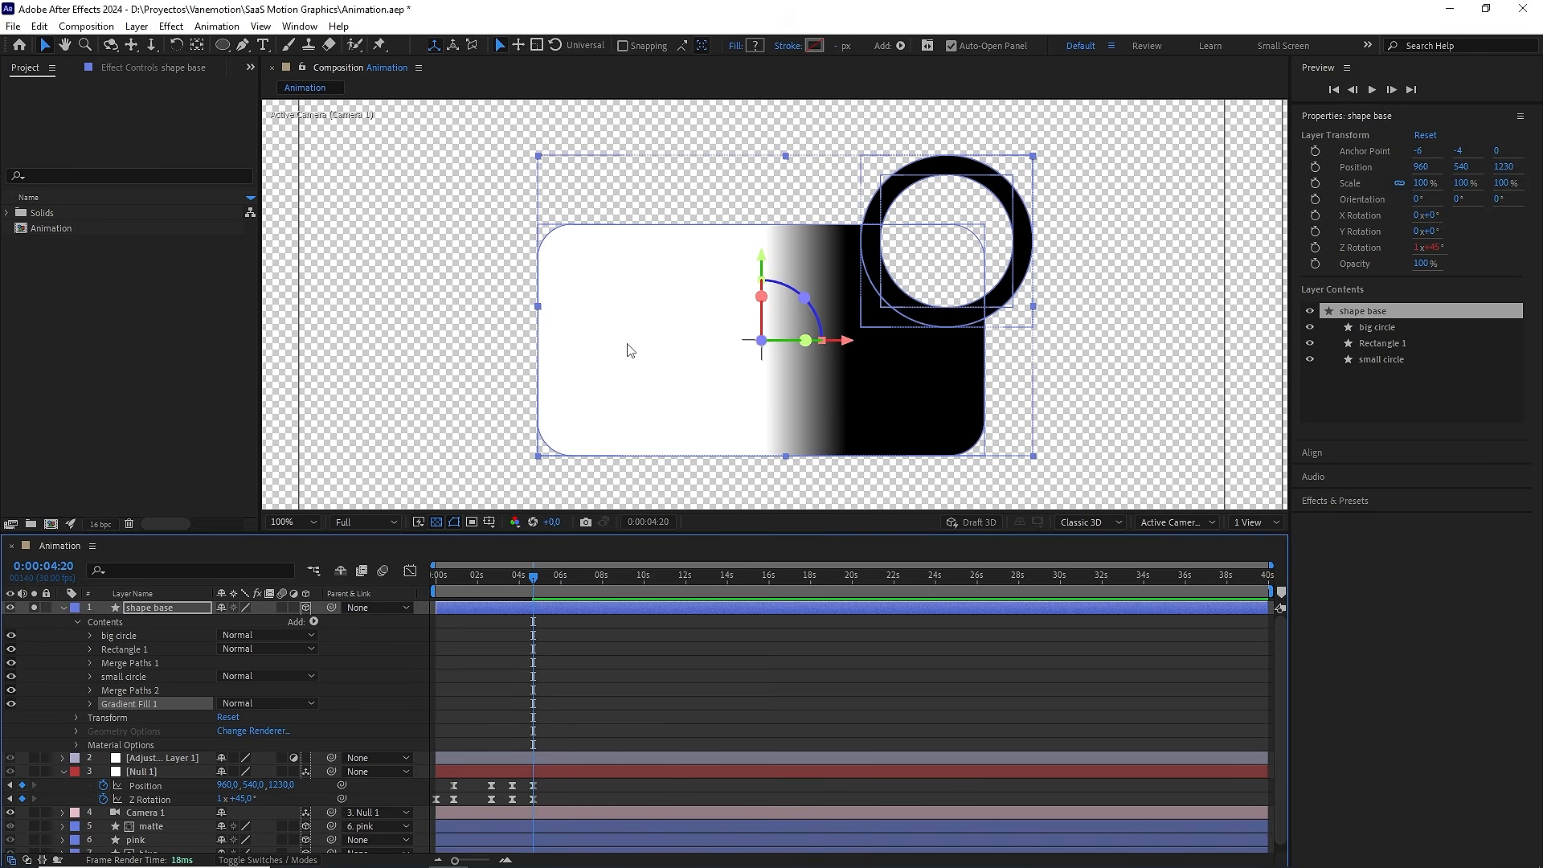
Group all shape base contents and stretch the gradient diagonally from about -275, 134 at the lower-left corner to about 311, -158 on the ring
left_click(167, 638, "shift")
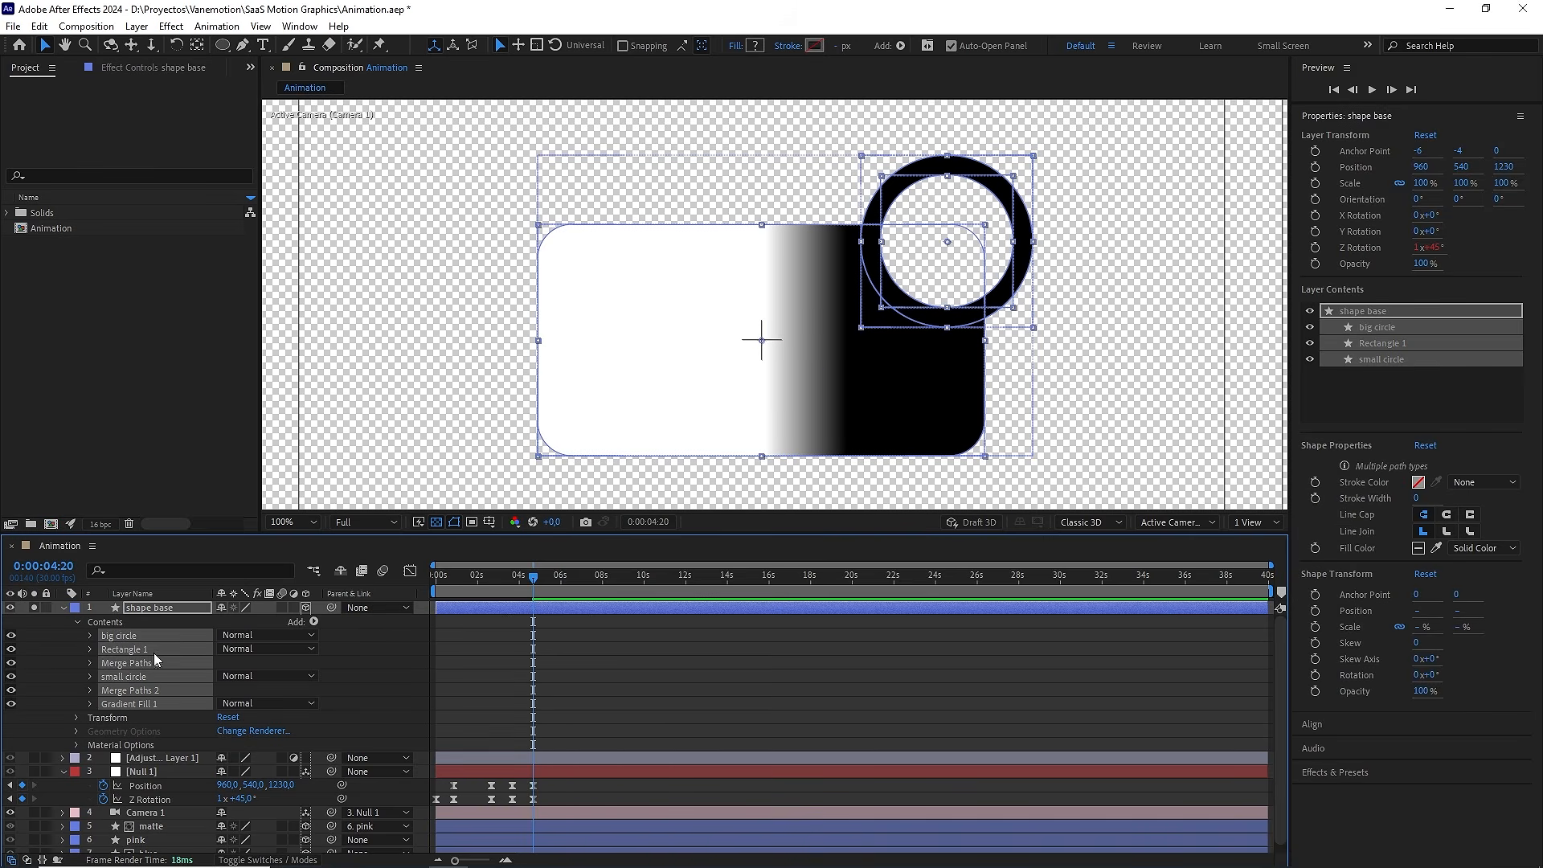
key("ctrl+g")
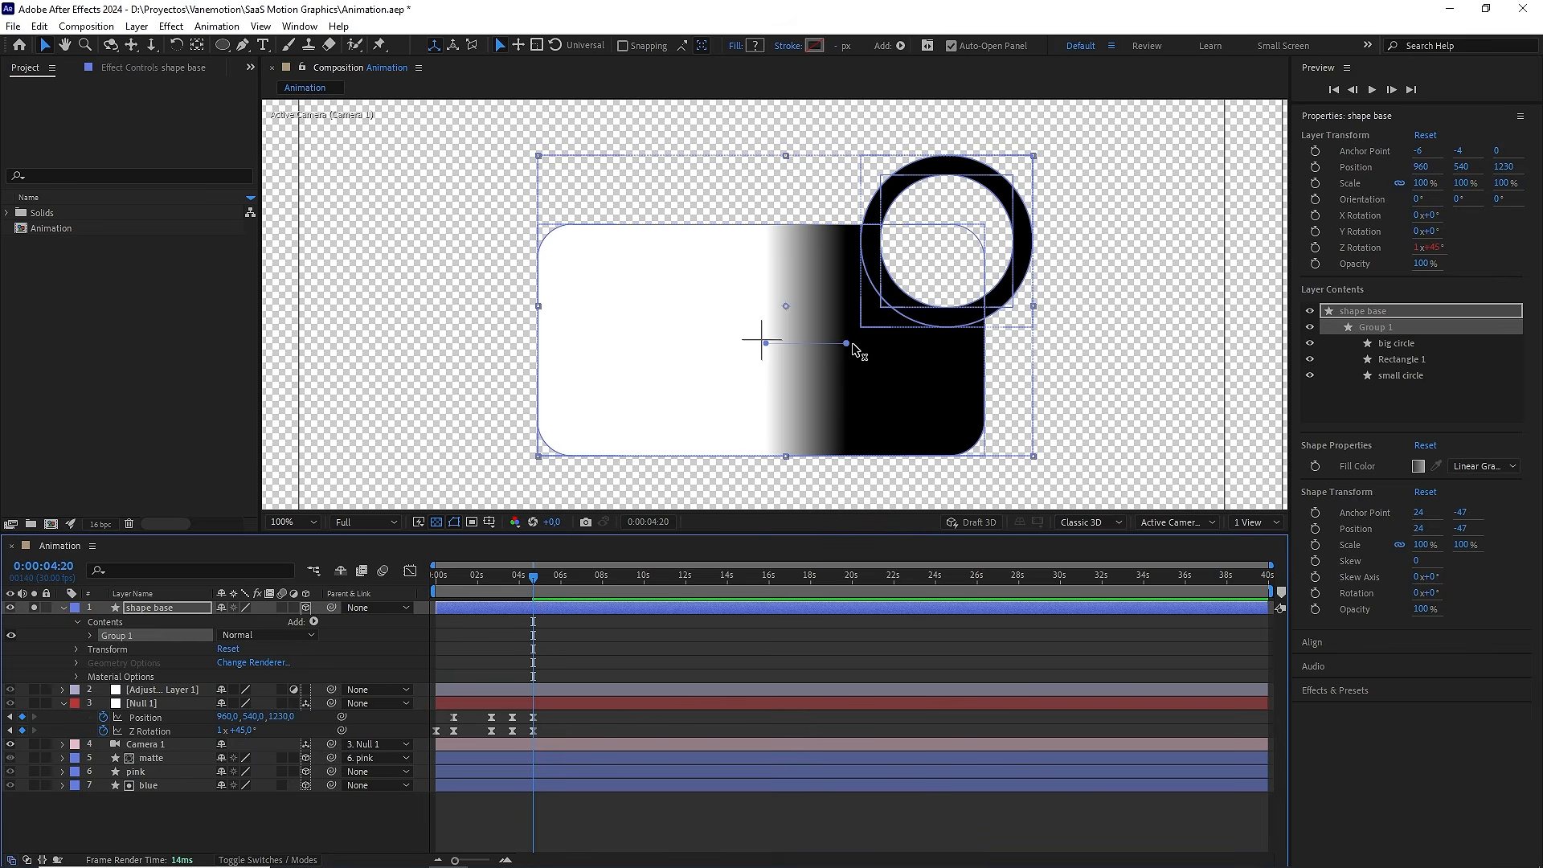
left_click_drag(848, 344, 1017, 216)
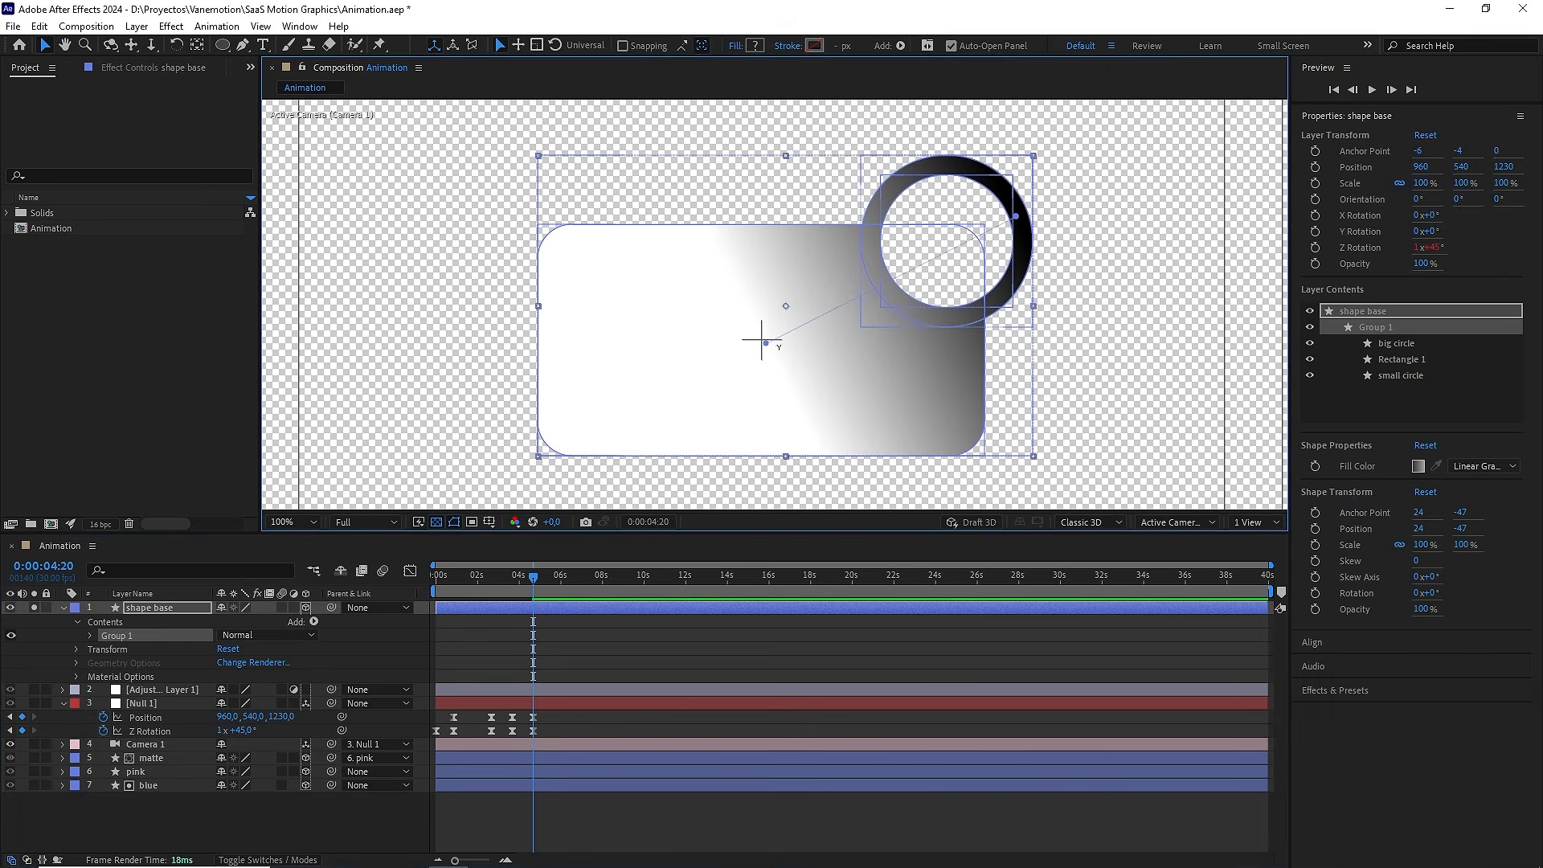
left_click_drag(766, 344, 544, 451)
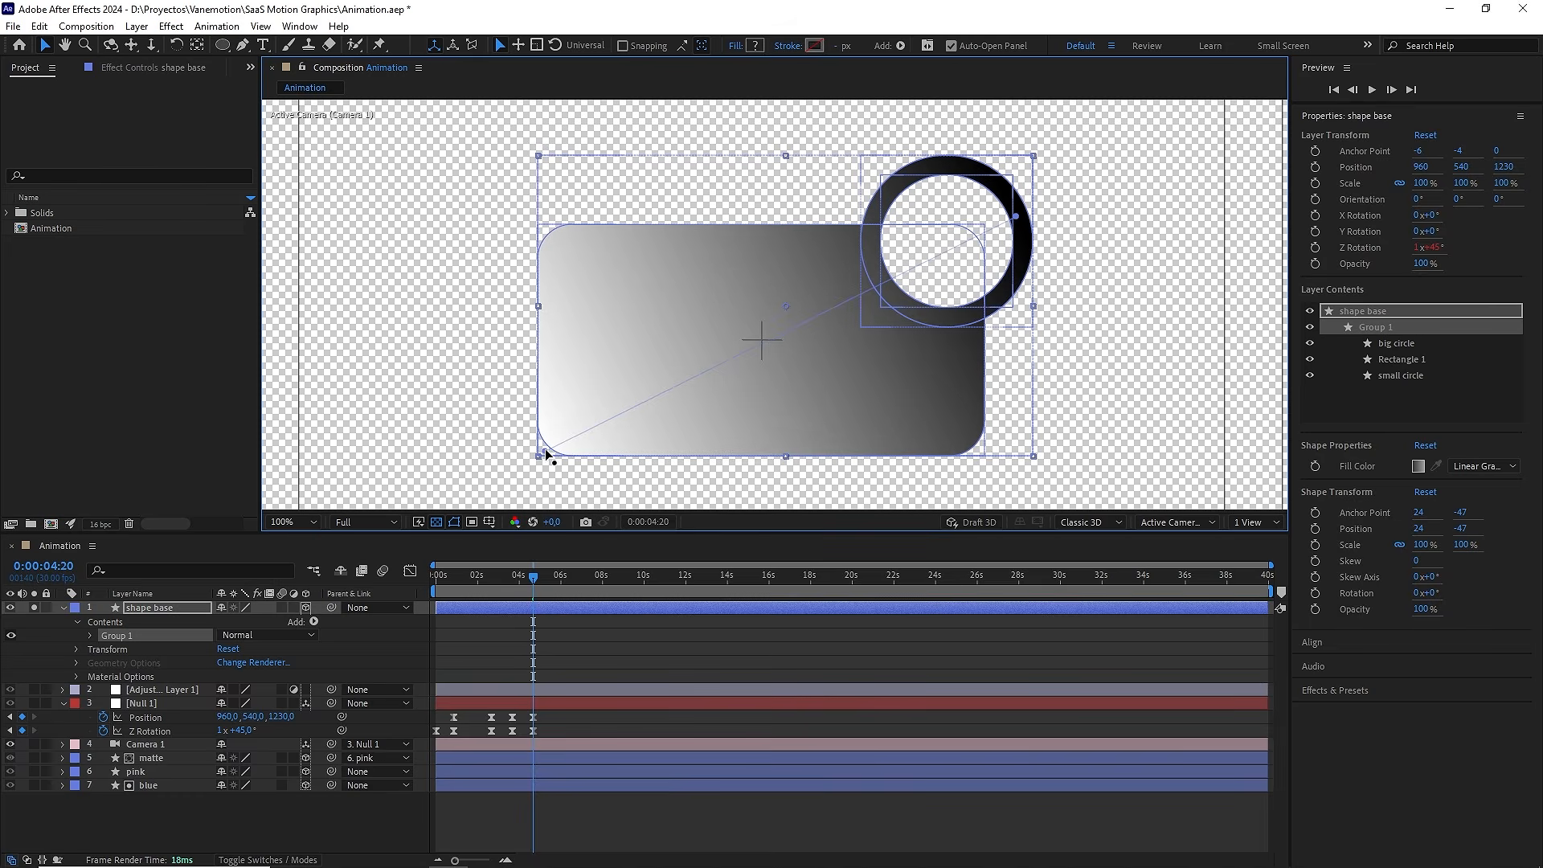
Color the shape base gradient from pinkish red at the start to blue 00A2FF at the end
left_click(90, 636)
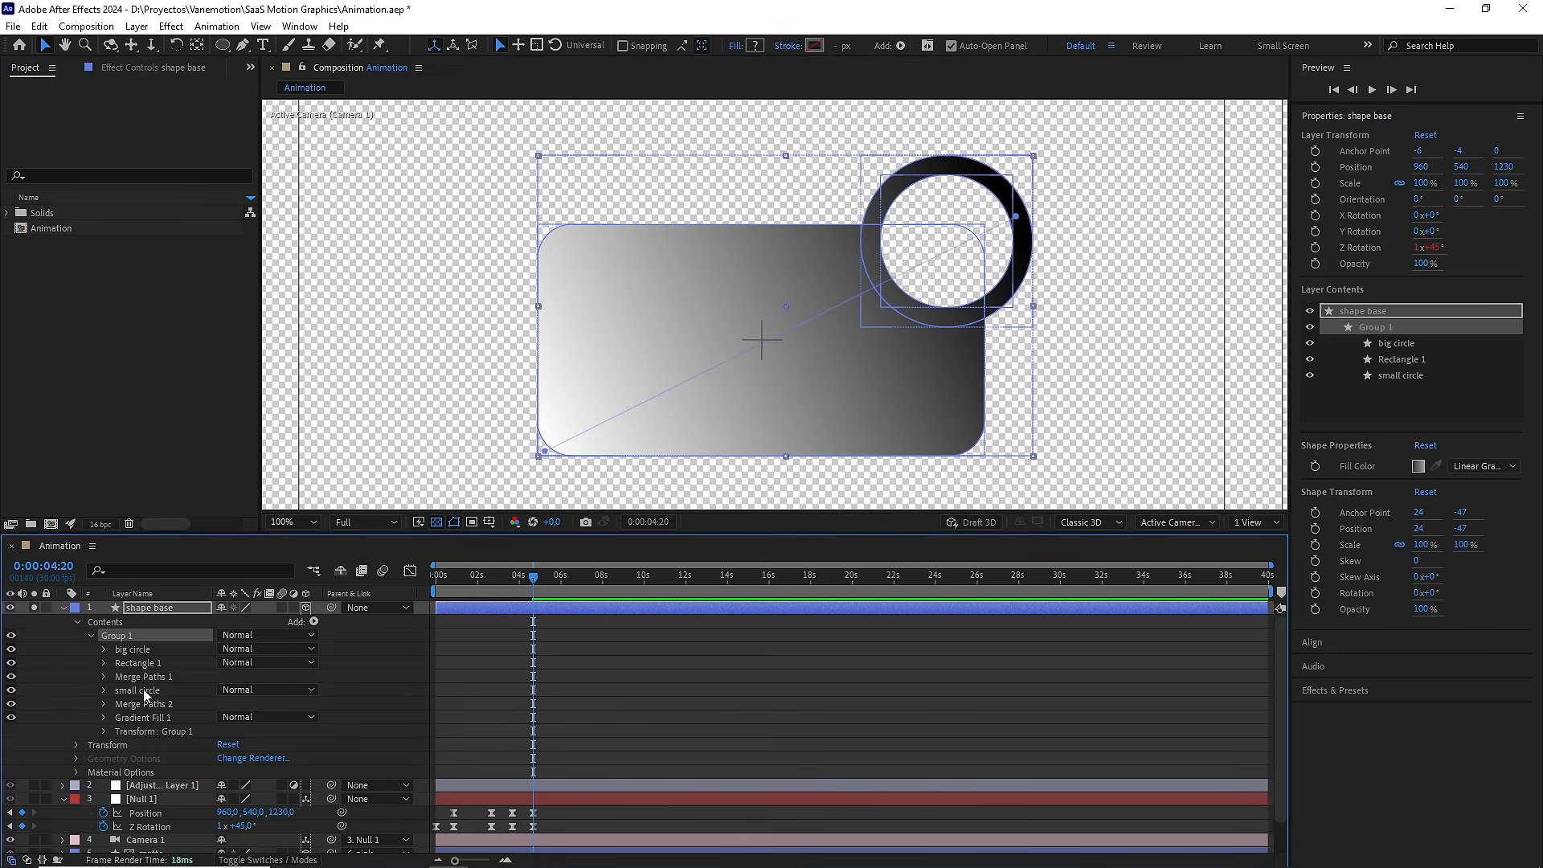
left_click(104, 718)
left_click(256, 800)
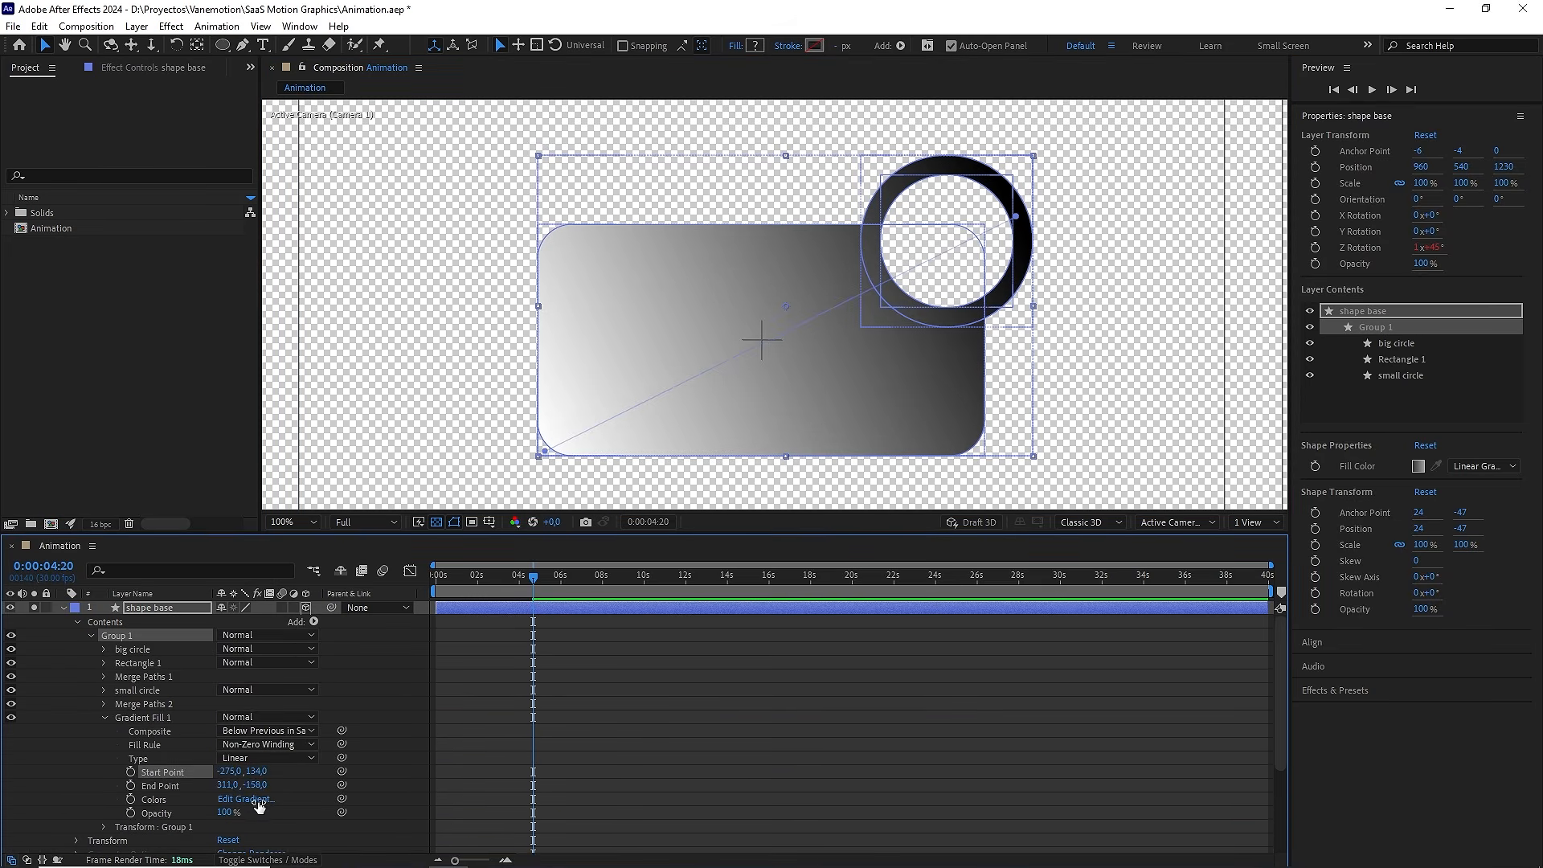
left_click(600, 546)
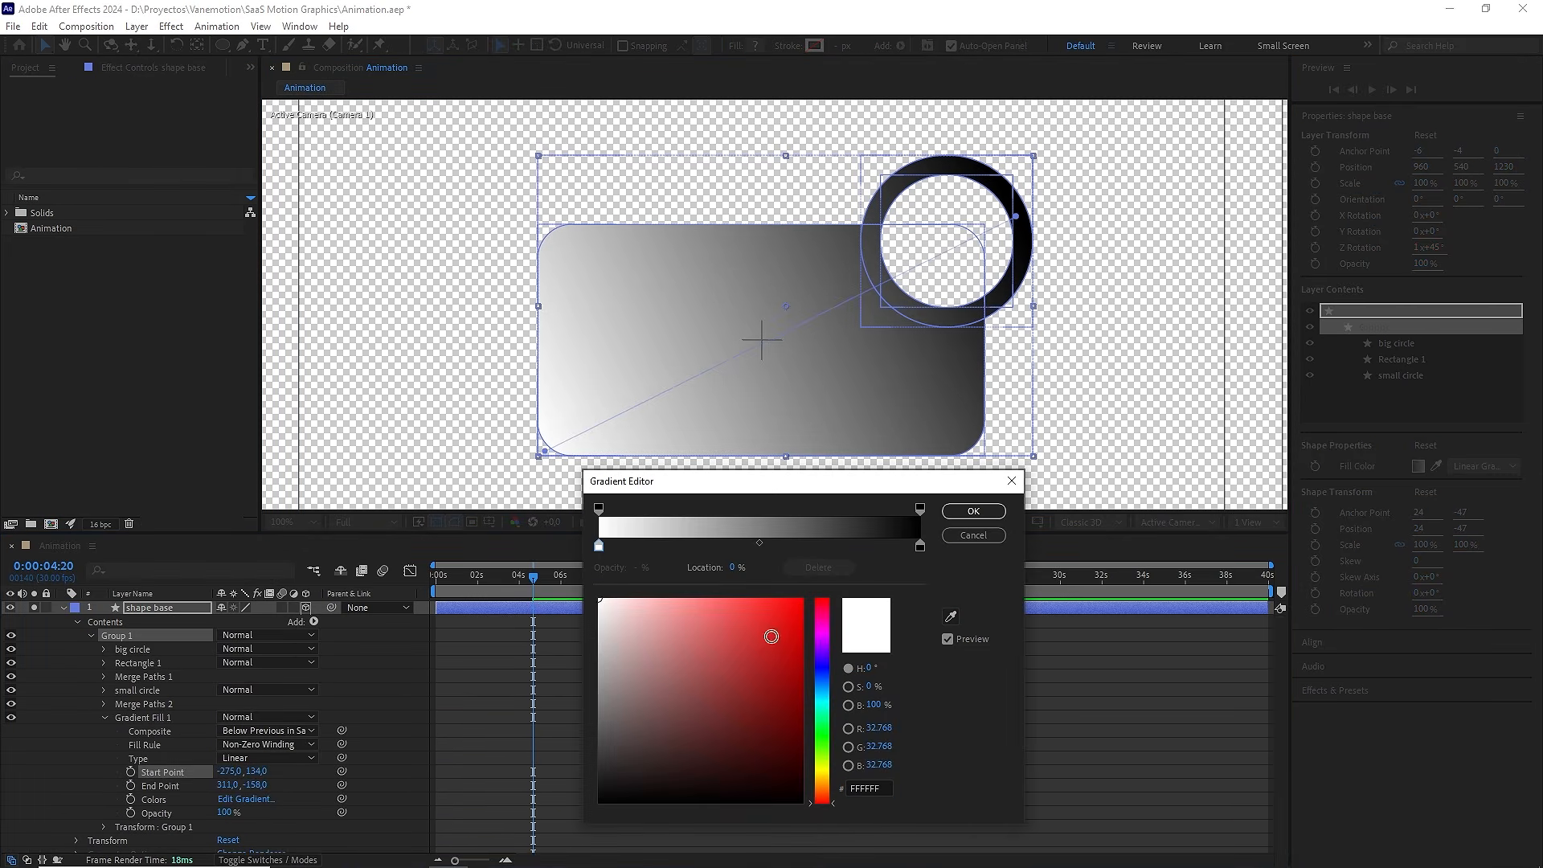
mouse_move(823, 617)
left_mouse_down()
mouse_move(803, 586)
mouse_move(816, 593)
left_mouse_up()
left_click(920, 546)
left_click(822, 691)
left_click(830, 690)
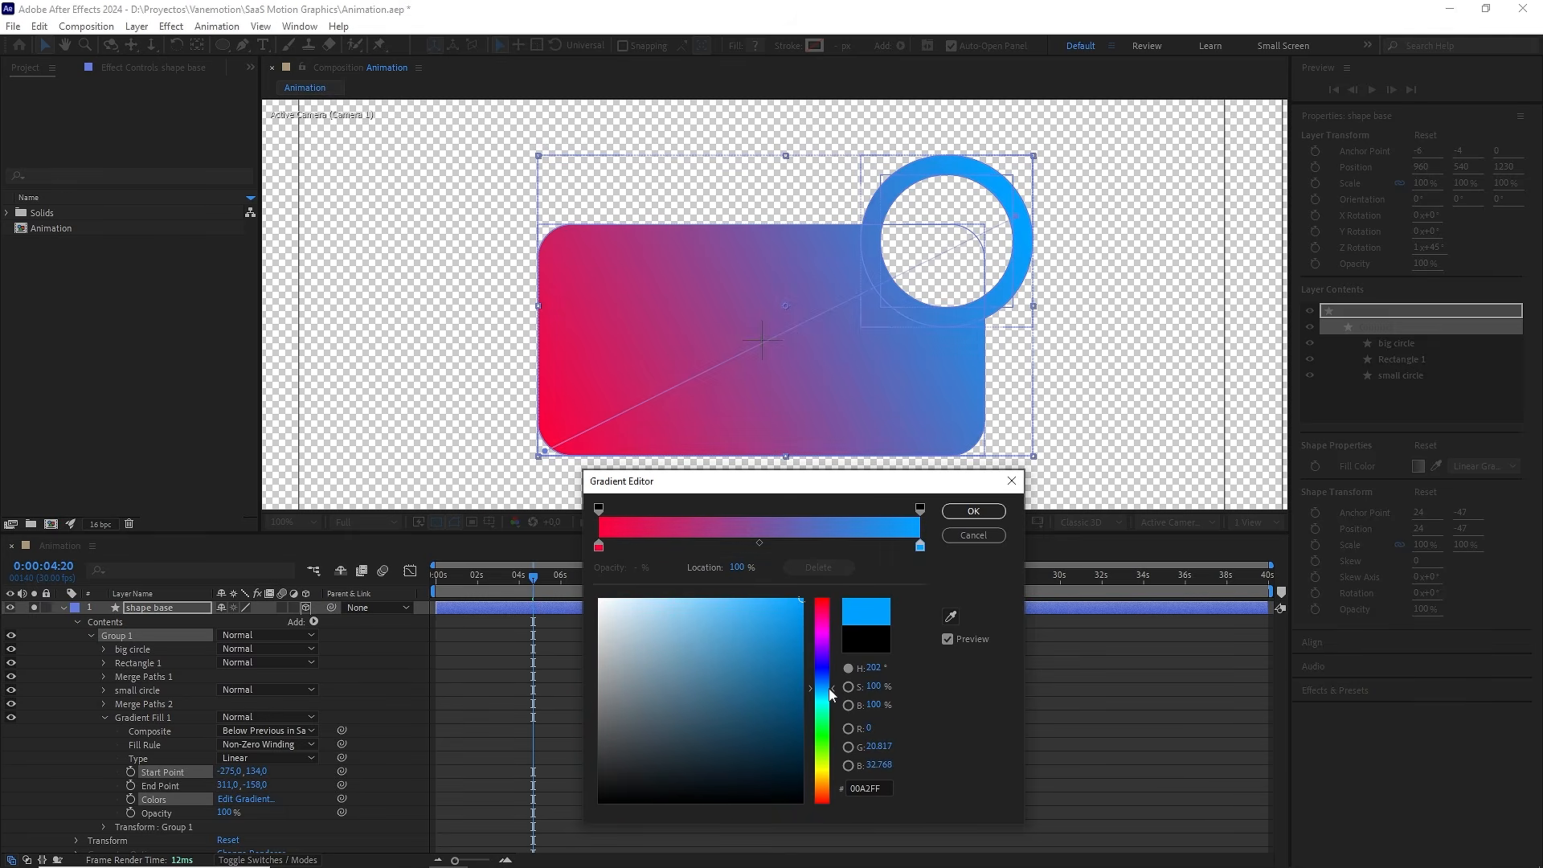
left_click(973, 511)
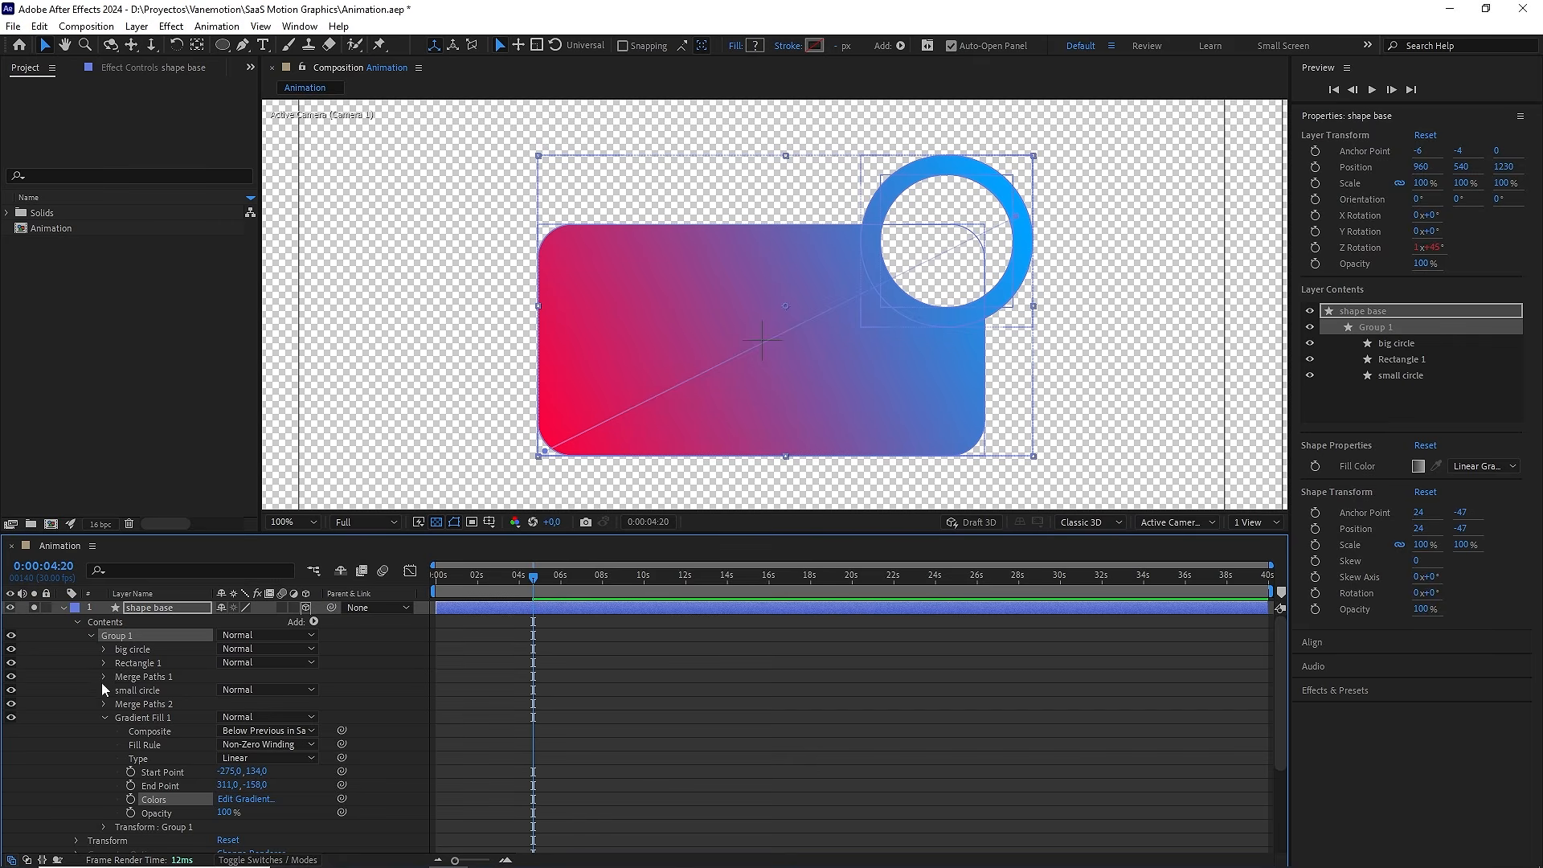
left_click(103, 718)
left_click(90, 635)
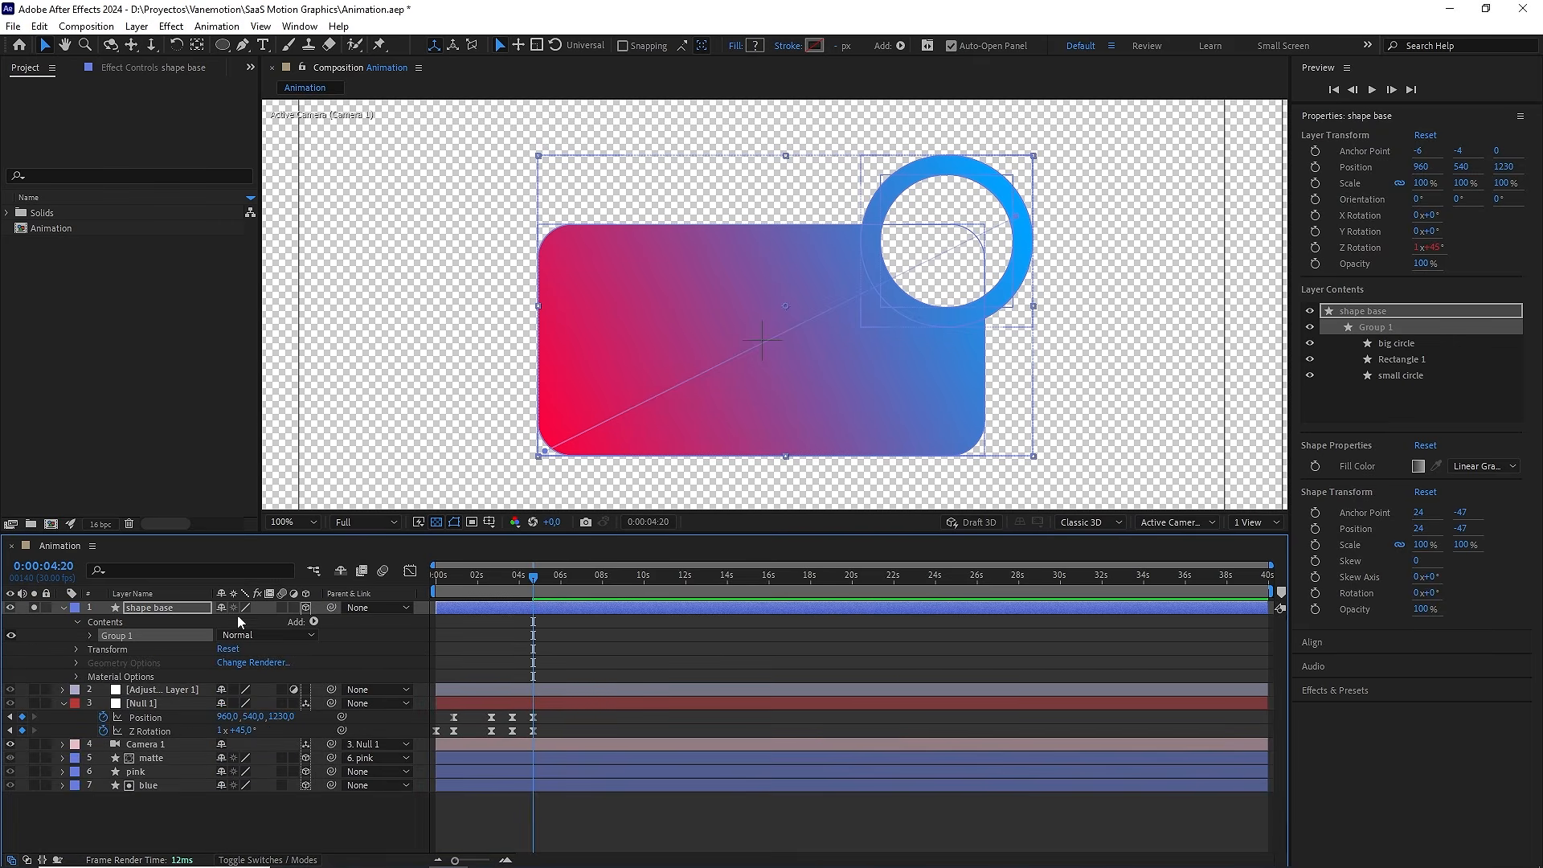
Duplicate the shape base layer and rename the copy "stroke"
left_click(175, 607)
key("ctrl+d")
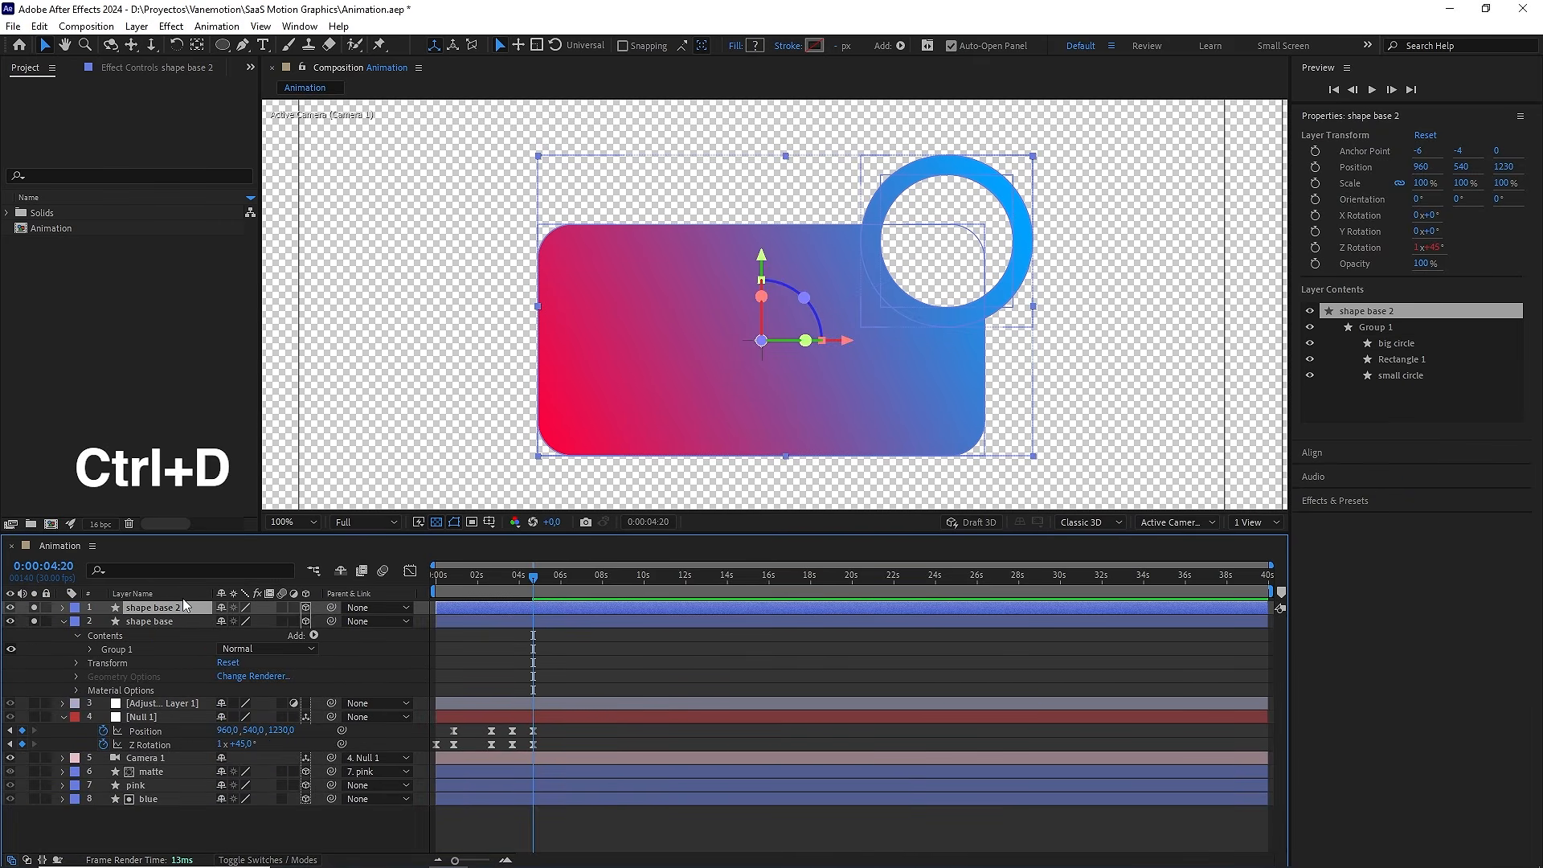
type("s")
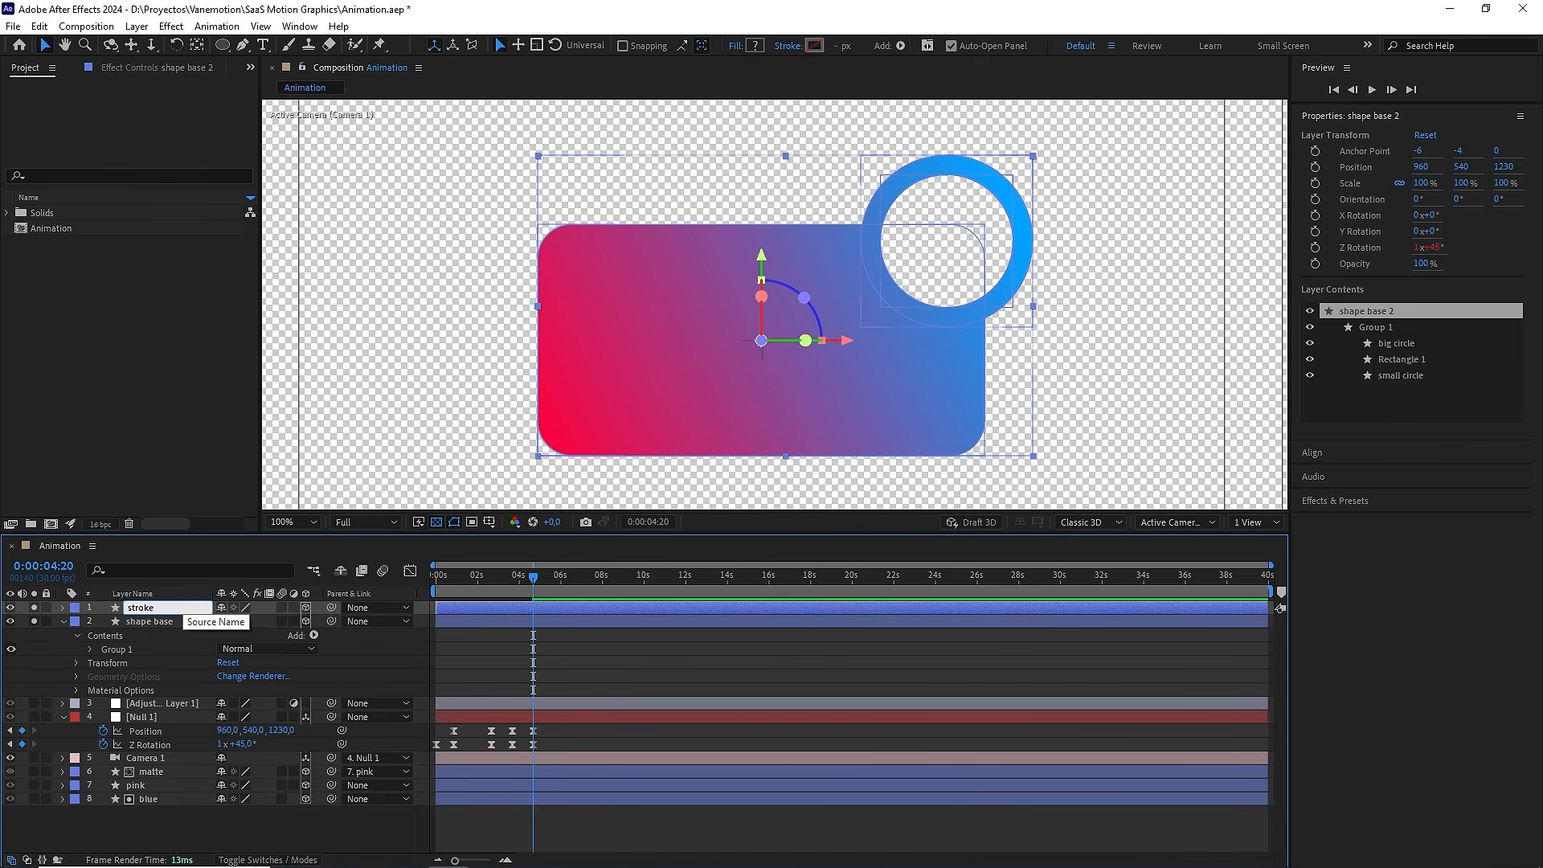
type("troke")
key("Return")
key("F2")
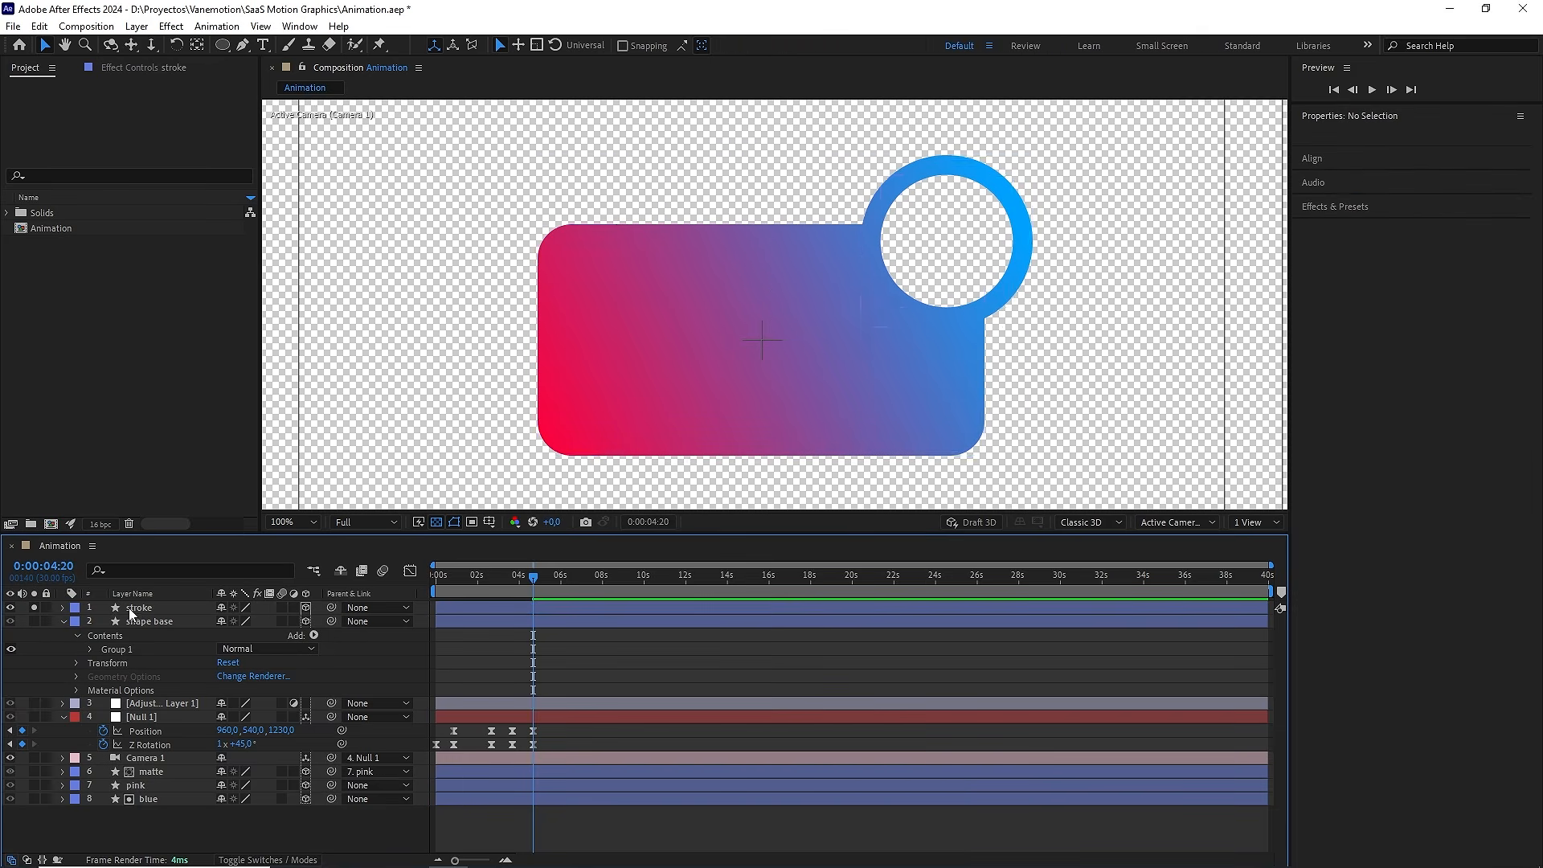
Delete Gradient Fill 1 from the stroke layer's Group 1 and add a Gradient Stroke inside that group, below Merge Paths 2
left_click(63, 609)
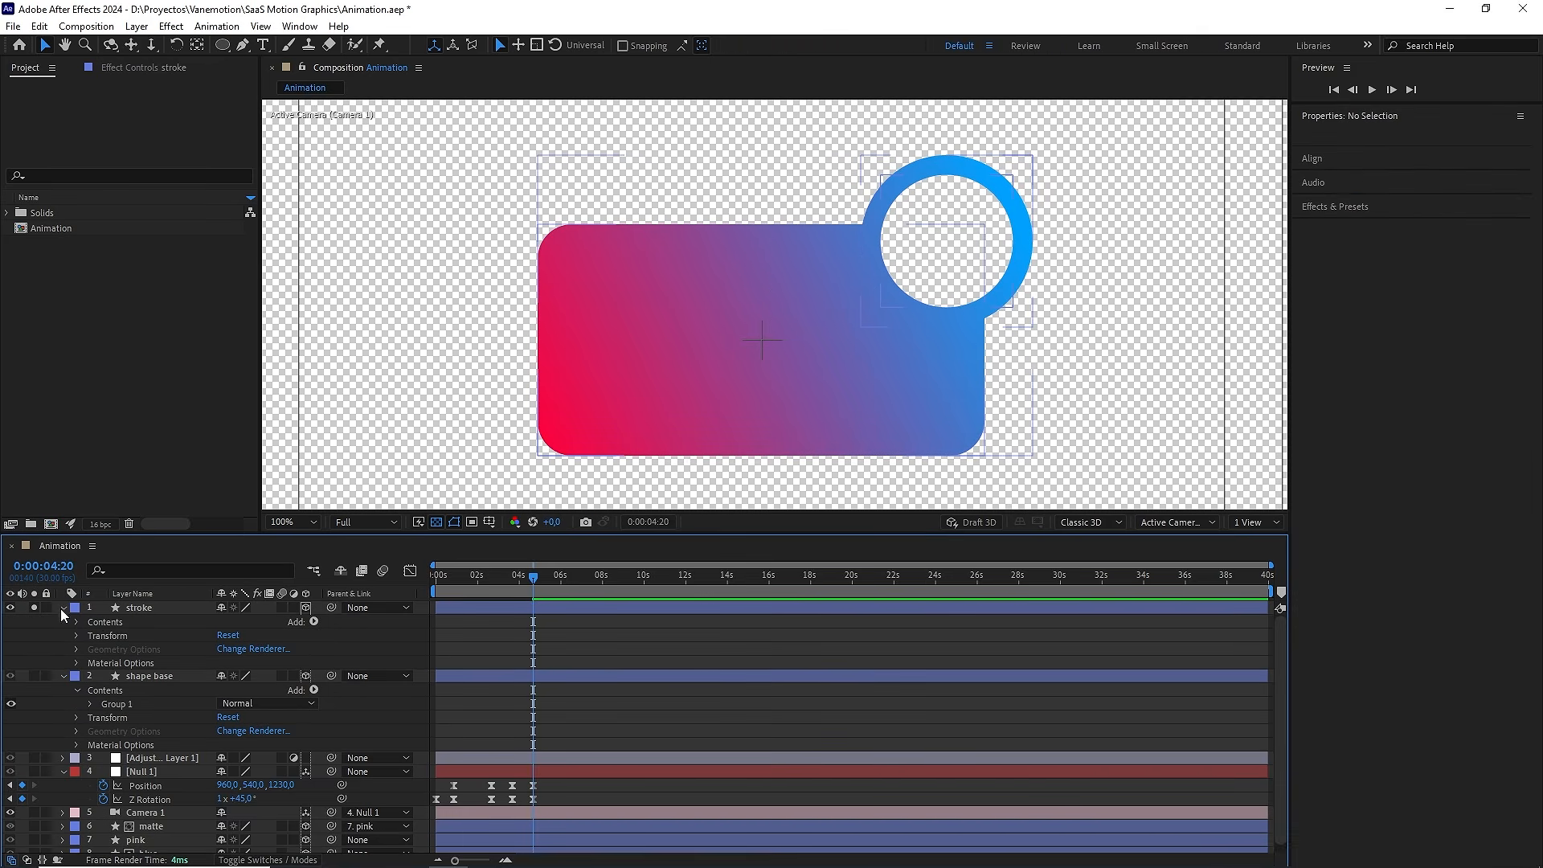
left_click(74, 622)
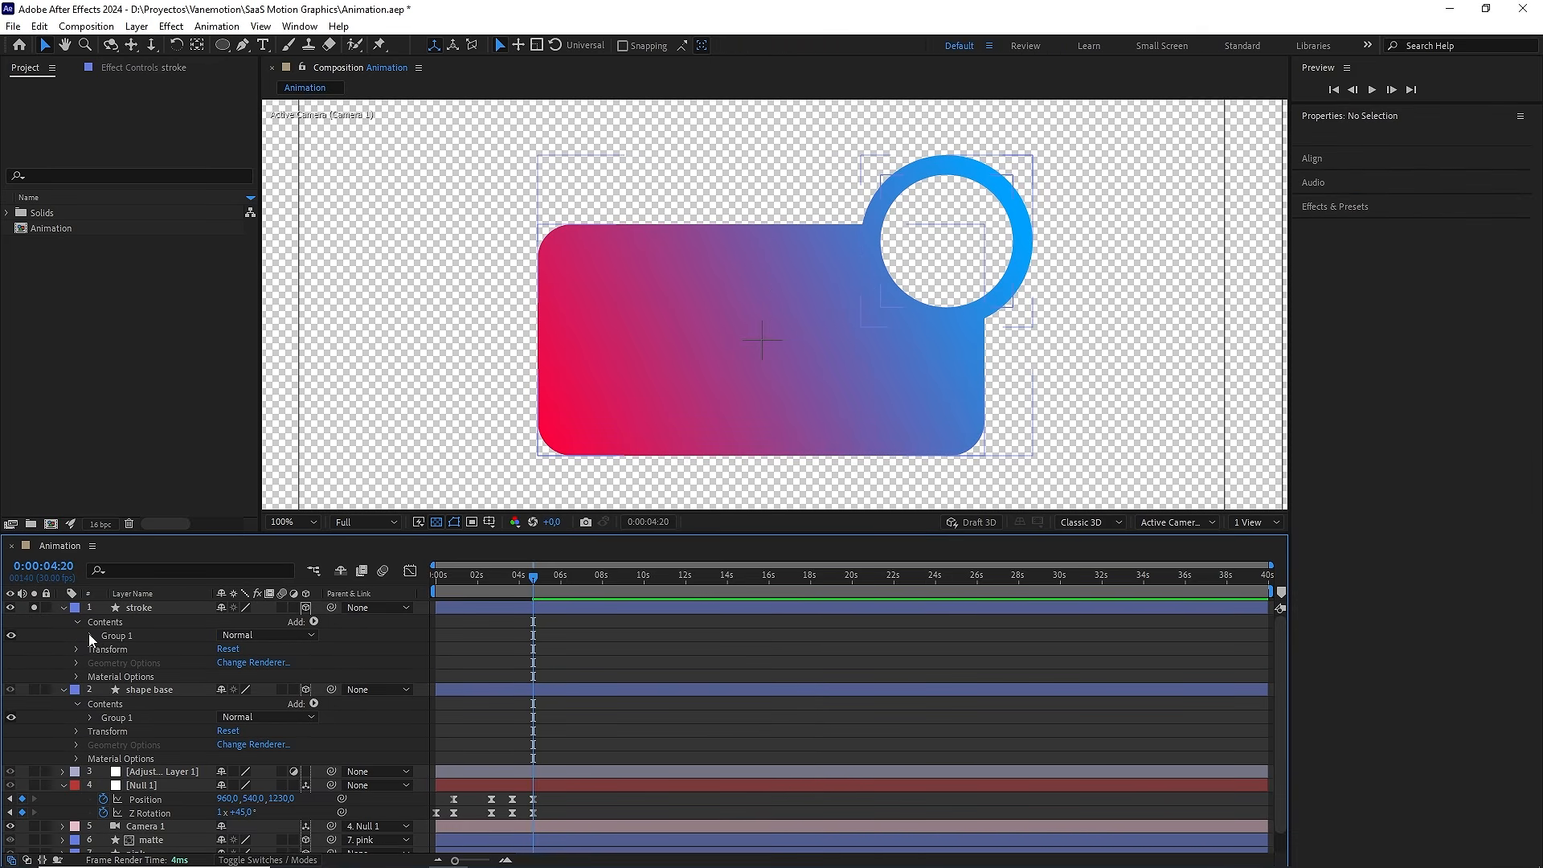
left_click(92, 636)
left_click(143, 714)
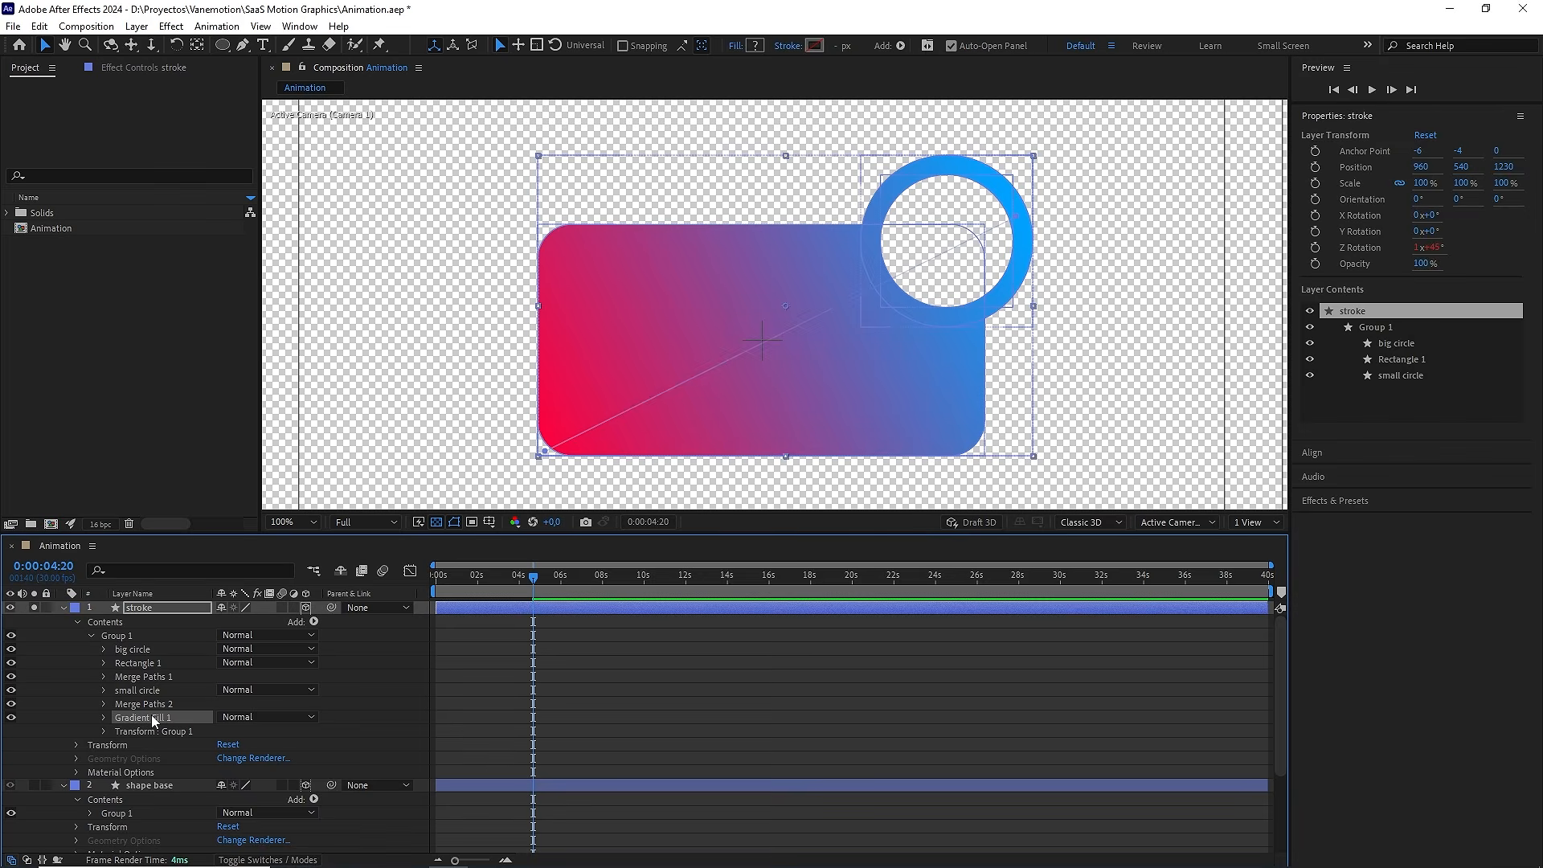
key("Delete")
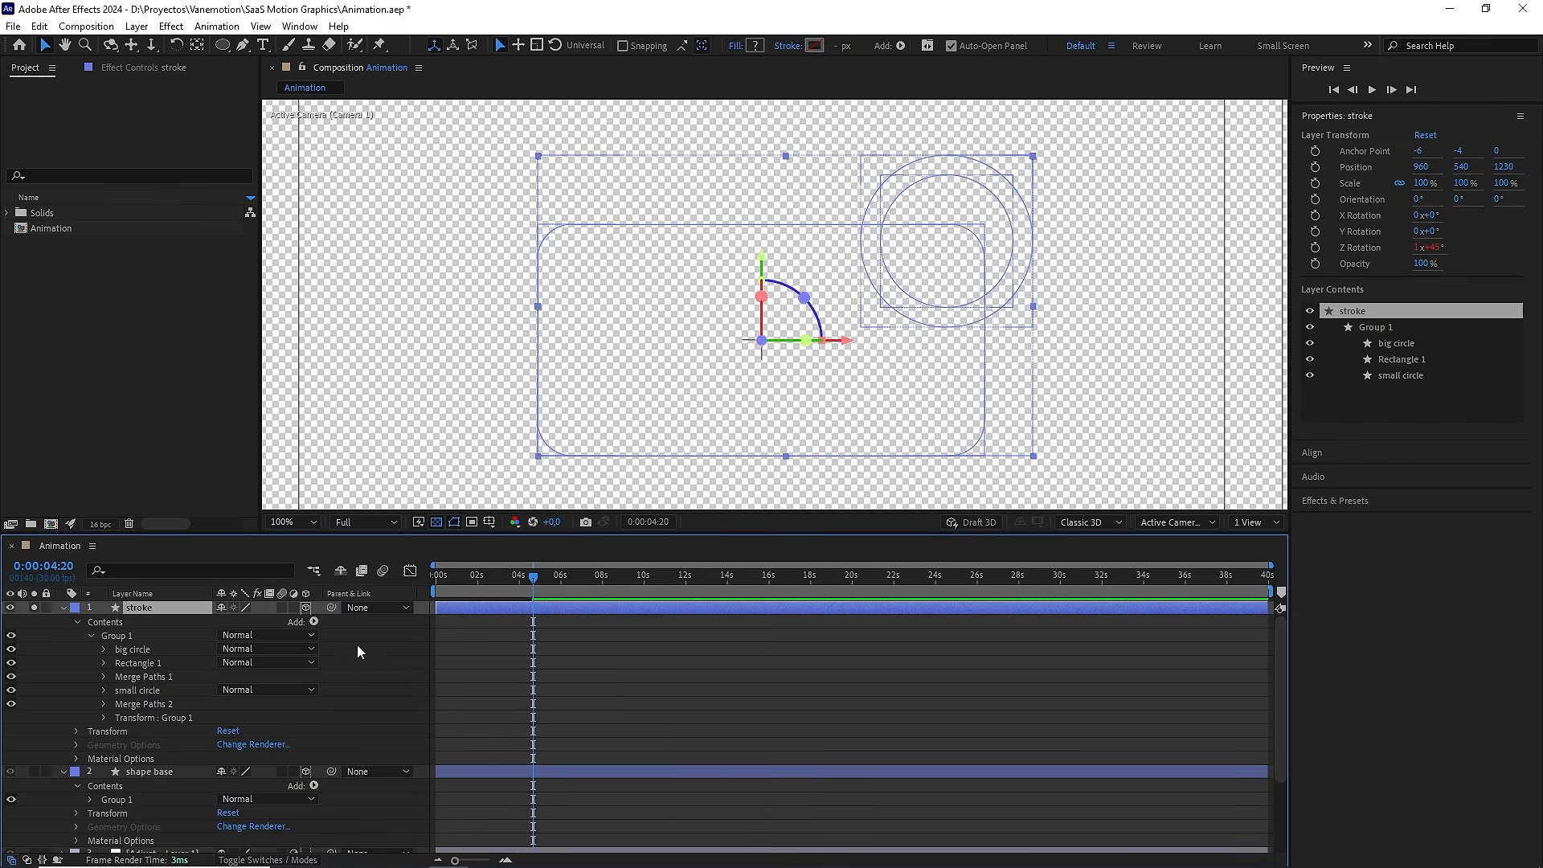
left_click(315, 623)
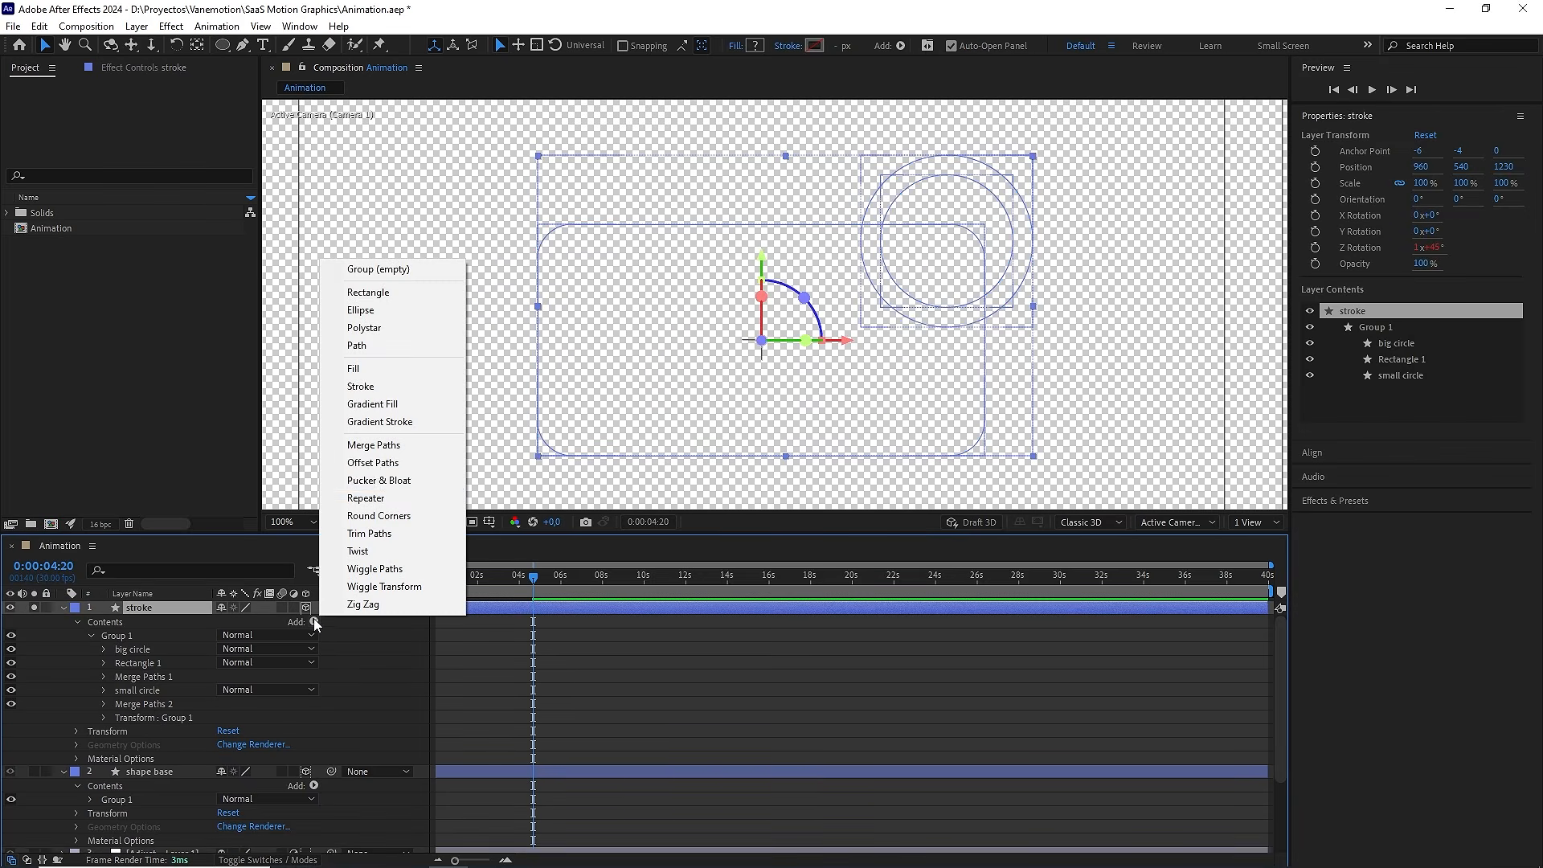
left_click(395, 424)
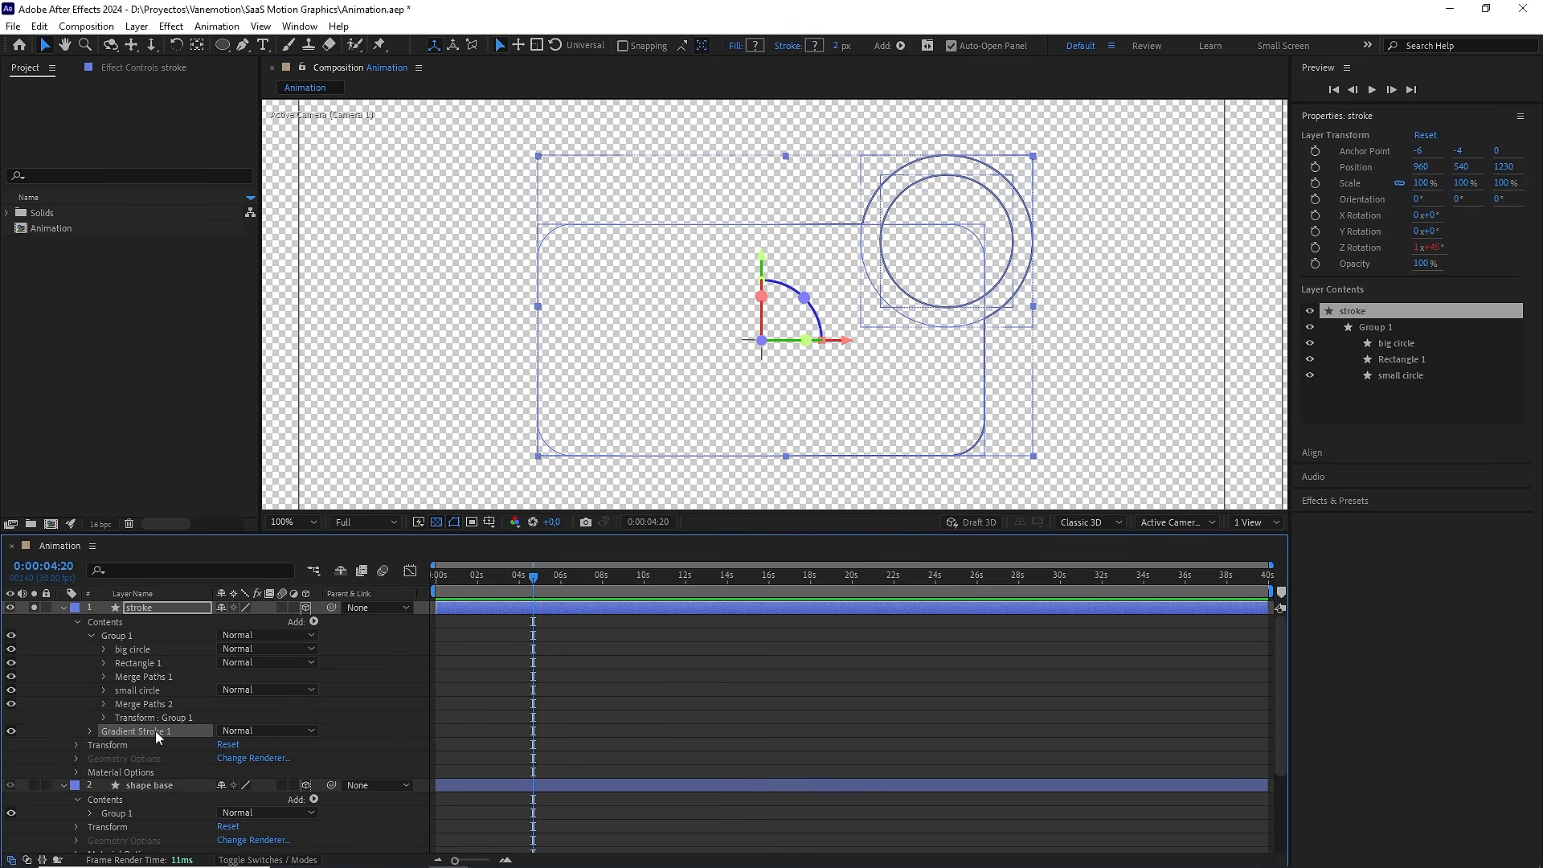
left_click_drag(156, 731, 126, 641)
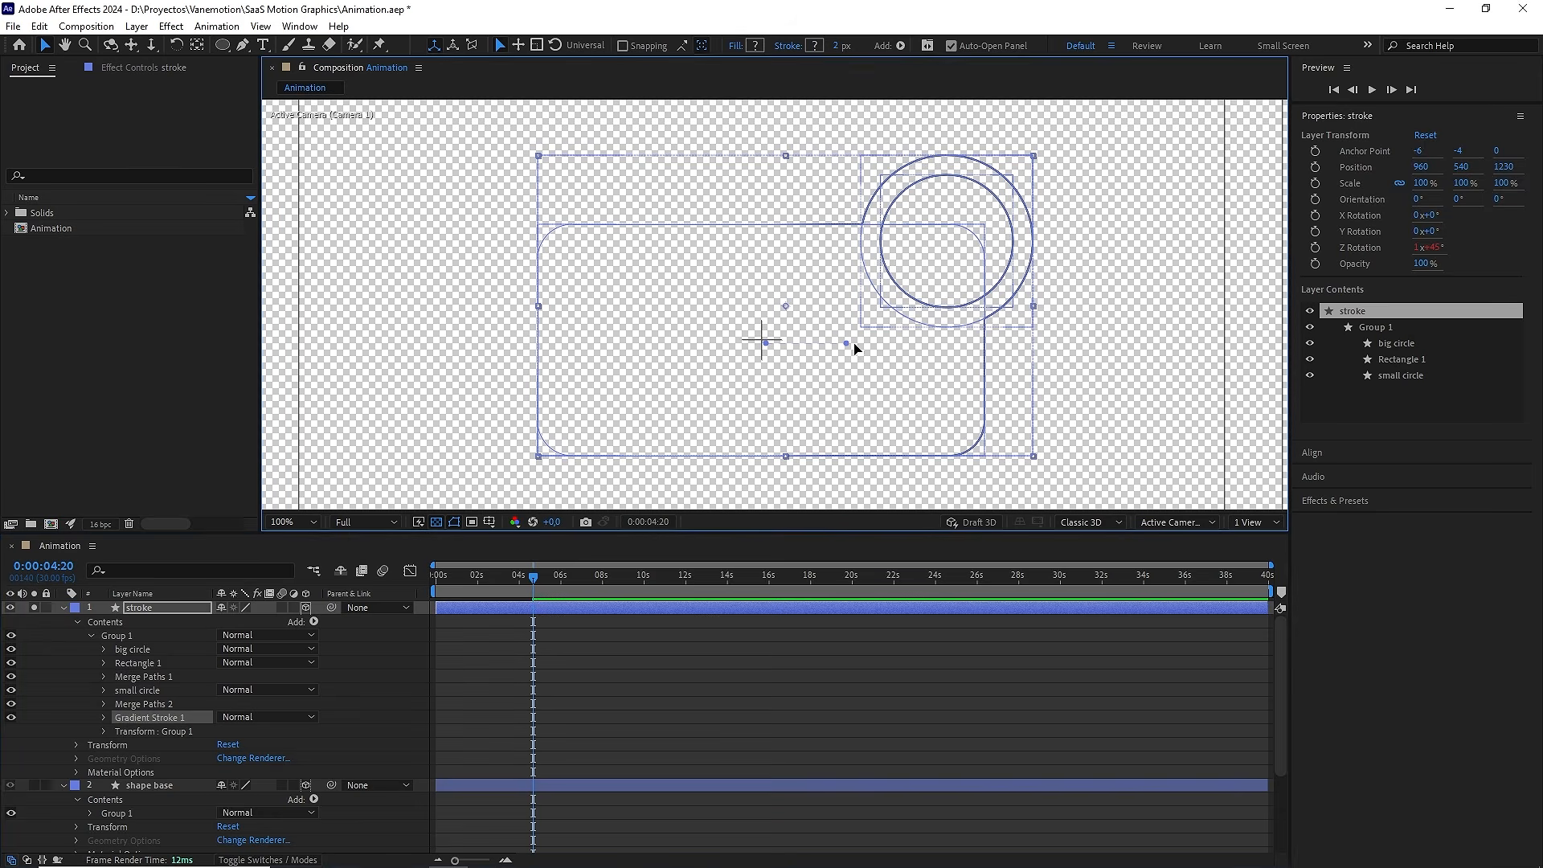
Stretch the stroke gradient diagonally from about -250, 126 to about 263, -110, and turn off the transparency grid
left_click(976, 256)
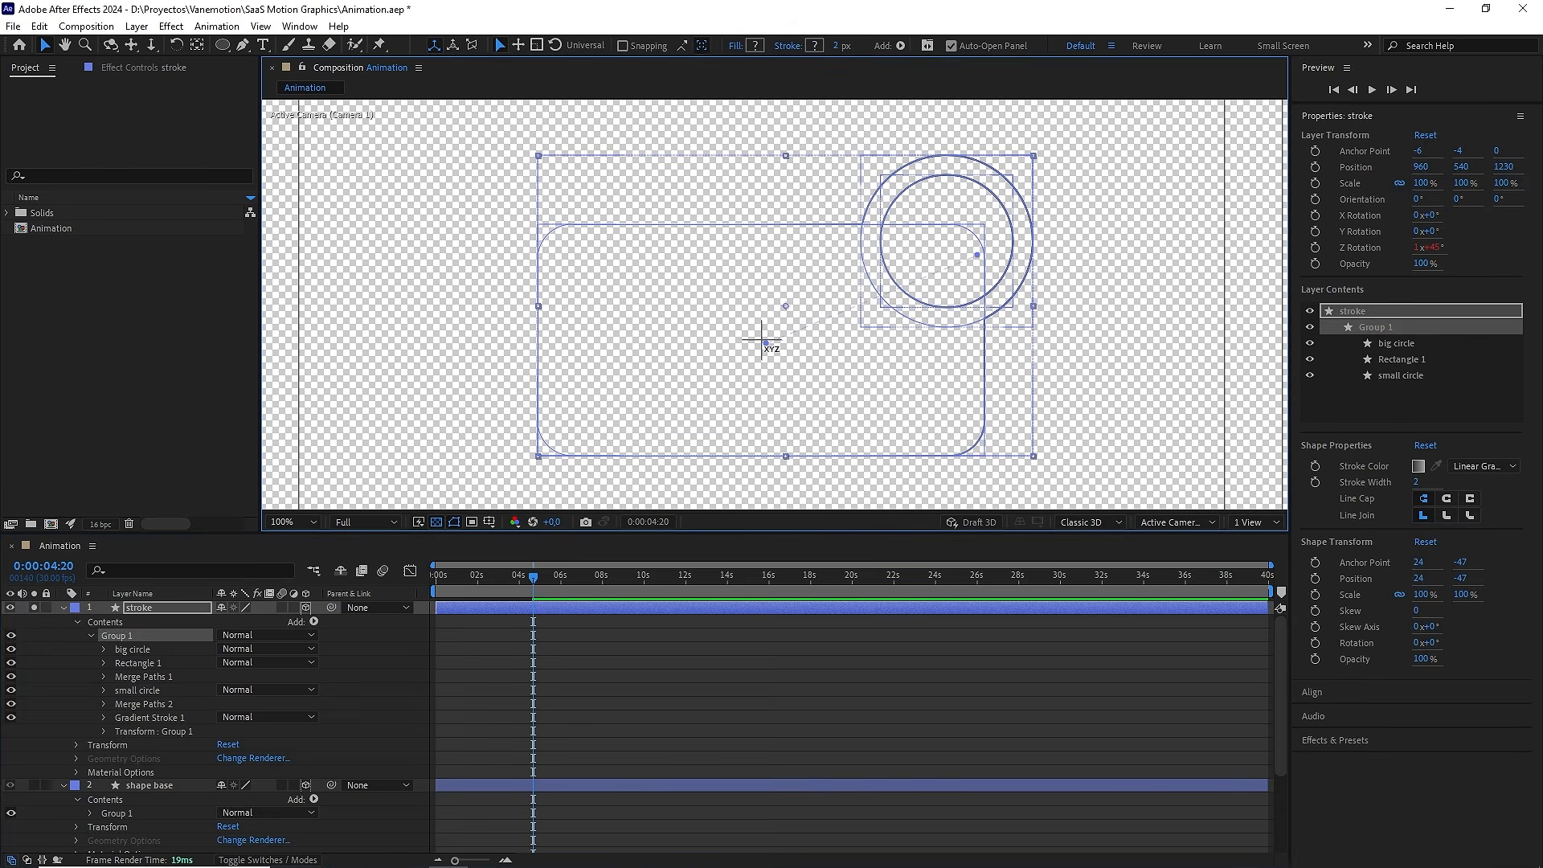
left_click_drag(765, 344, 566, 448)
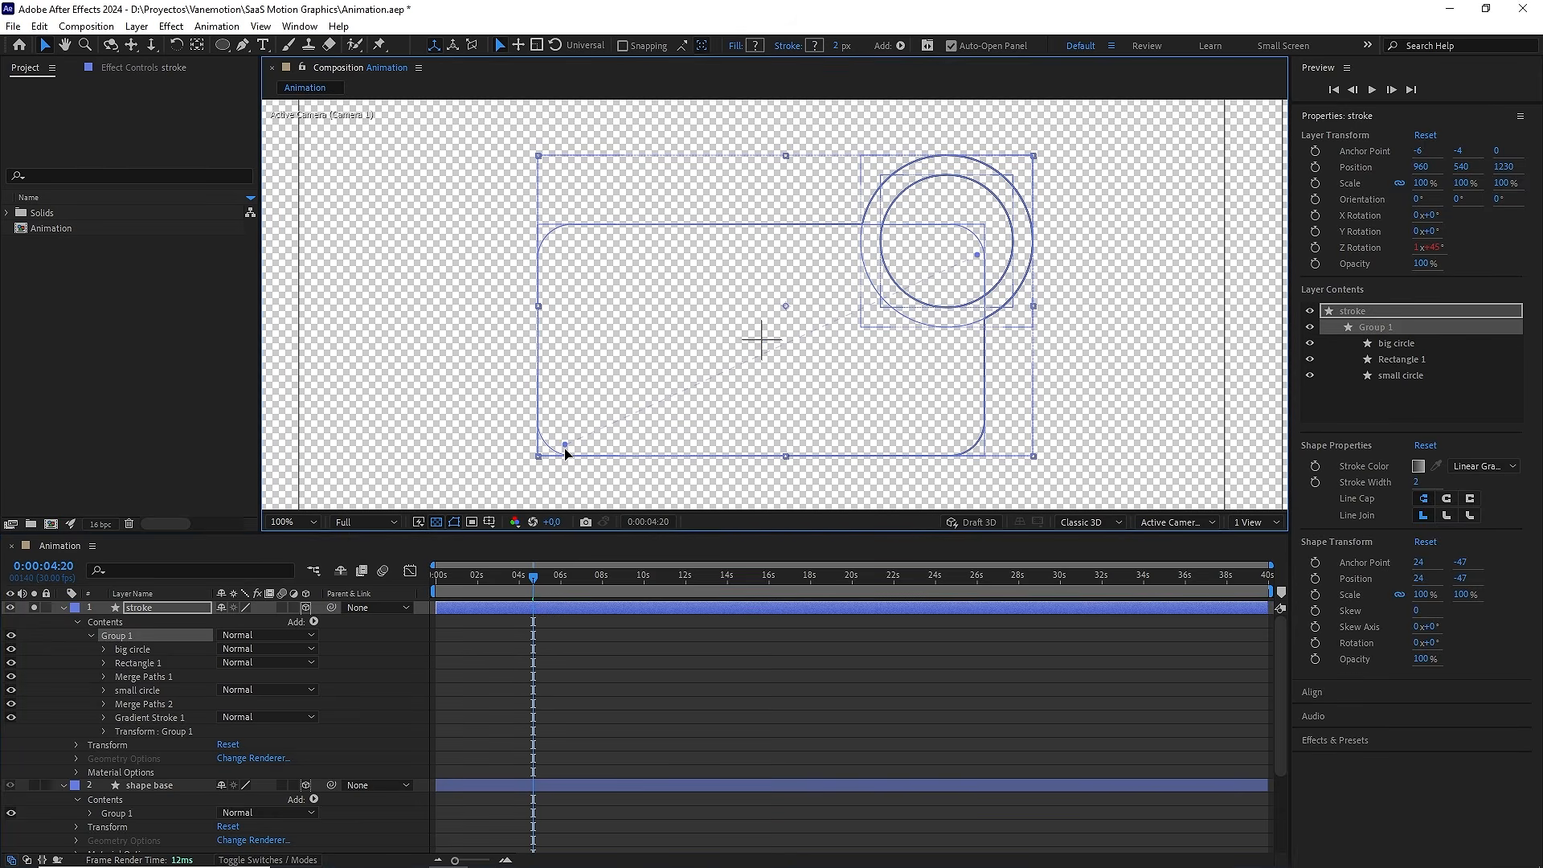
left_click(436, 523)
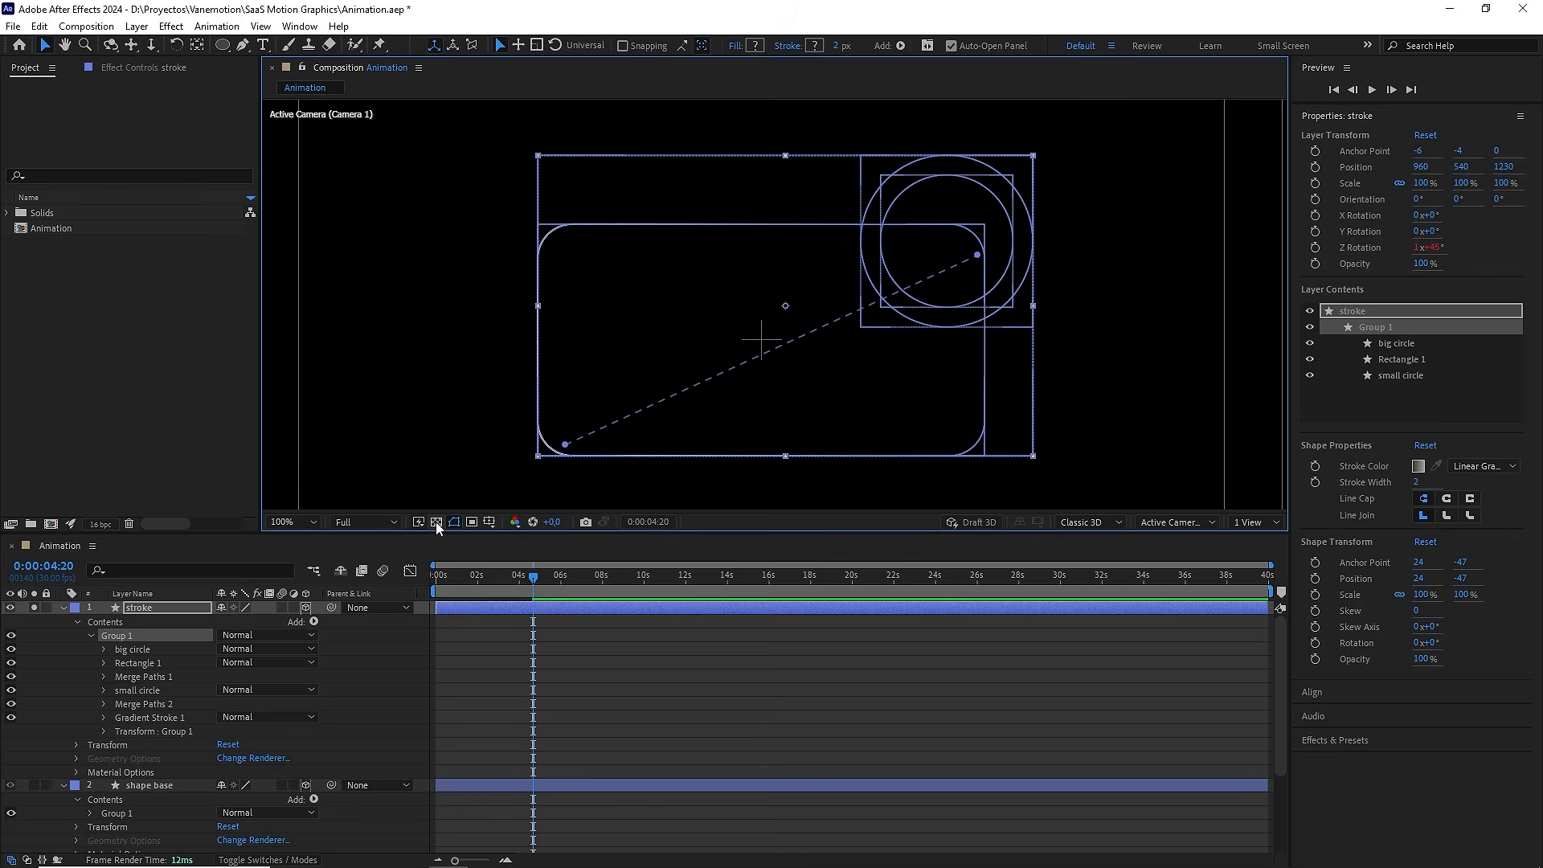
left_click(641, 616)
left_click(643, 655)
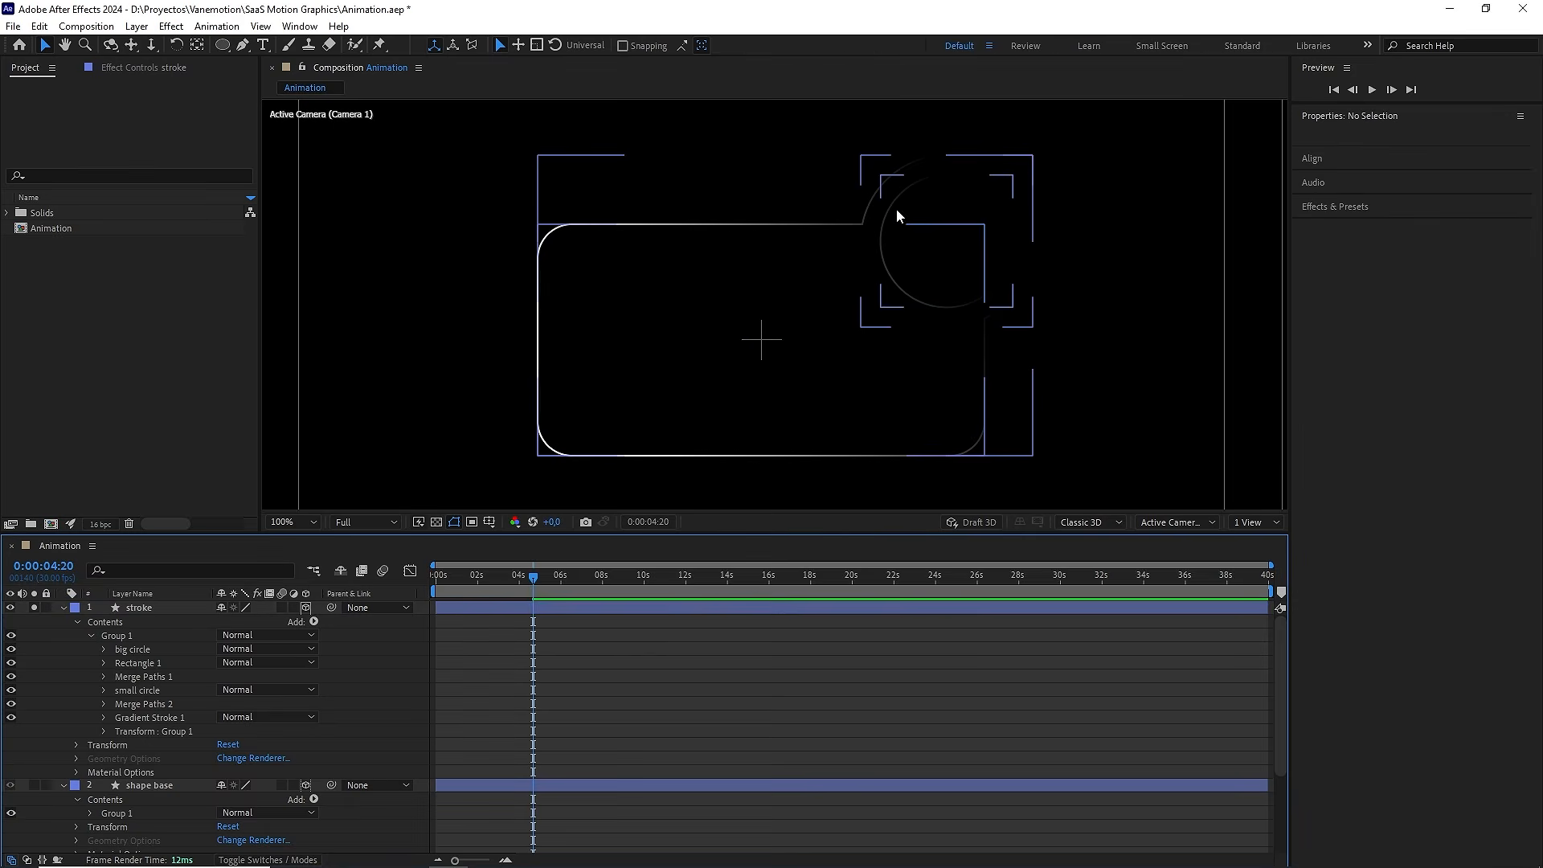
Set the stroke width of Gradient Stroke 1 to 4
left_click(103, 719)
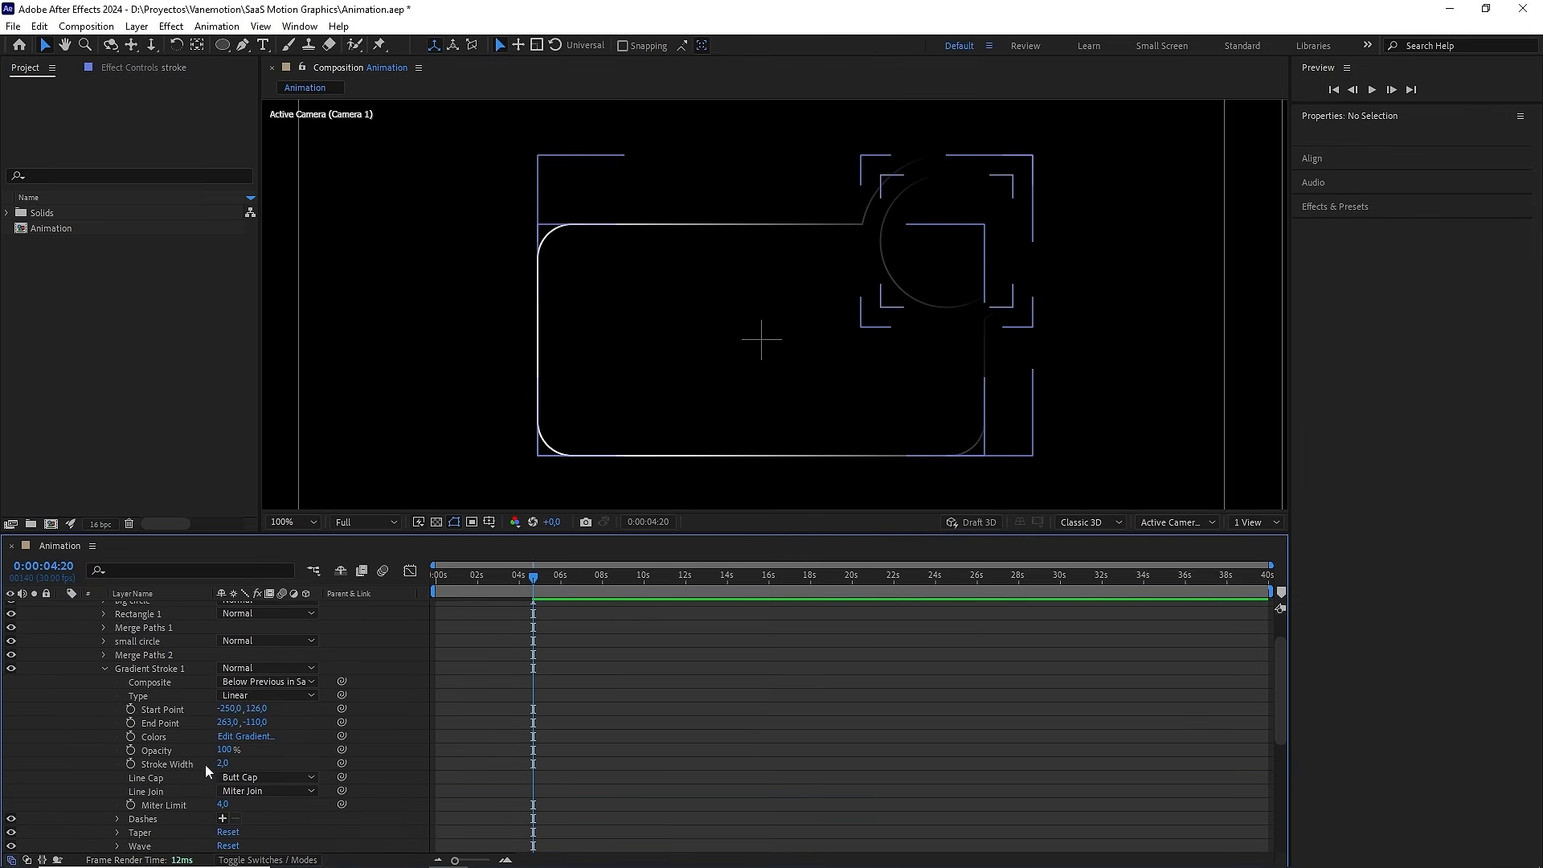
left_click_drag(223, 763, 222, 762)
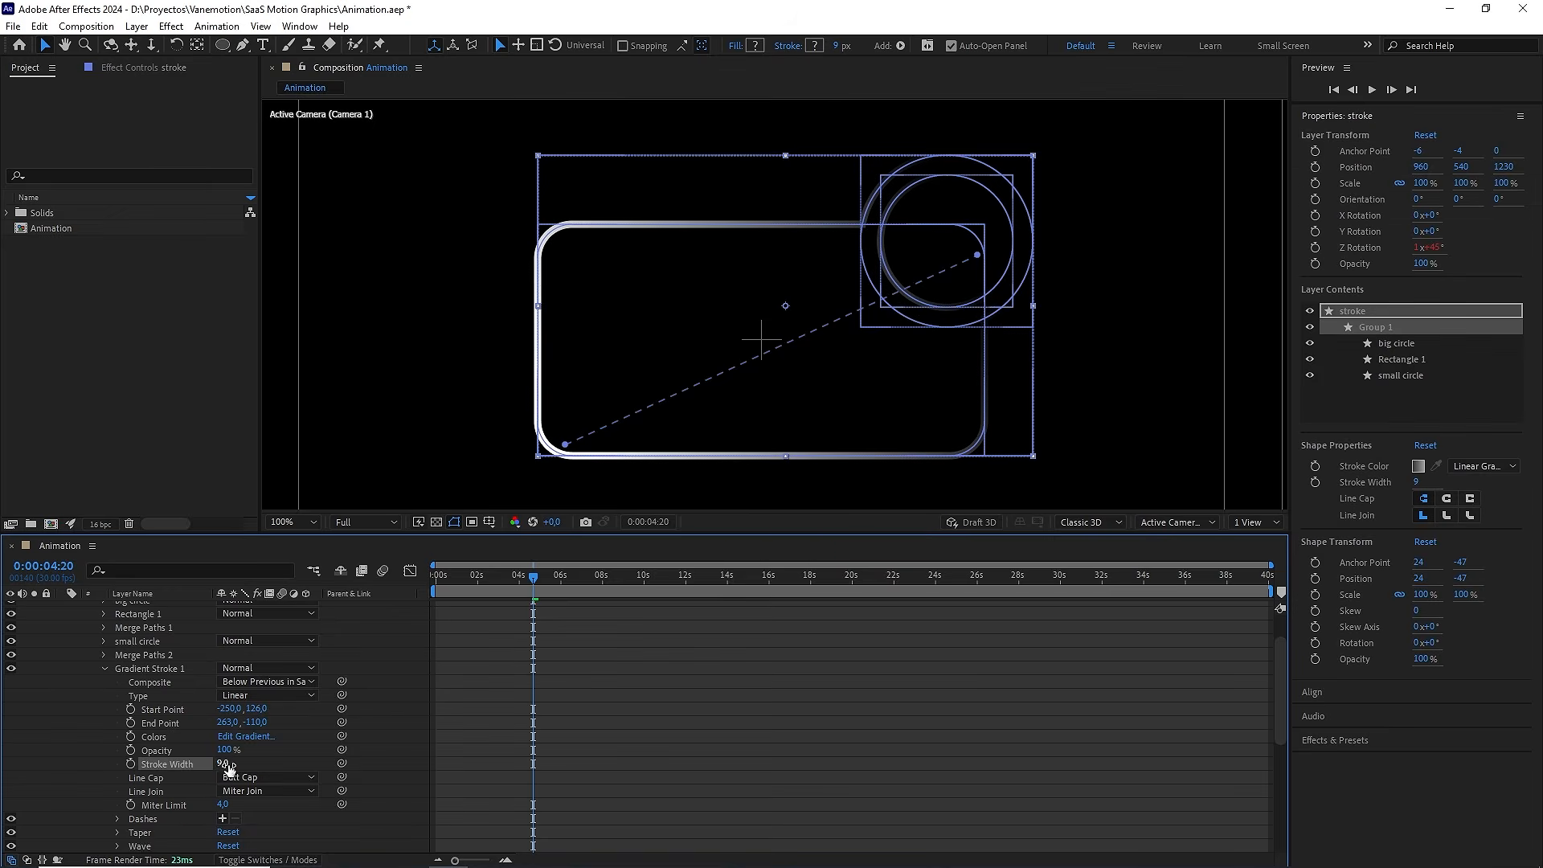
left_click(222, 763)
left_click(270, 757)
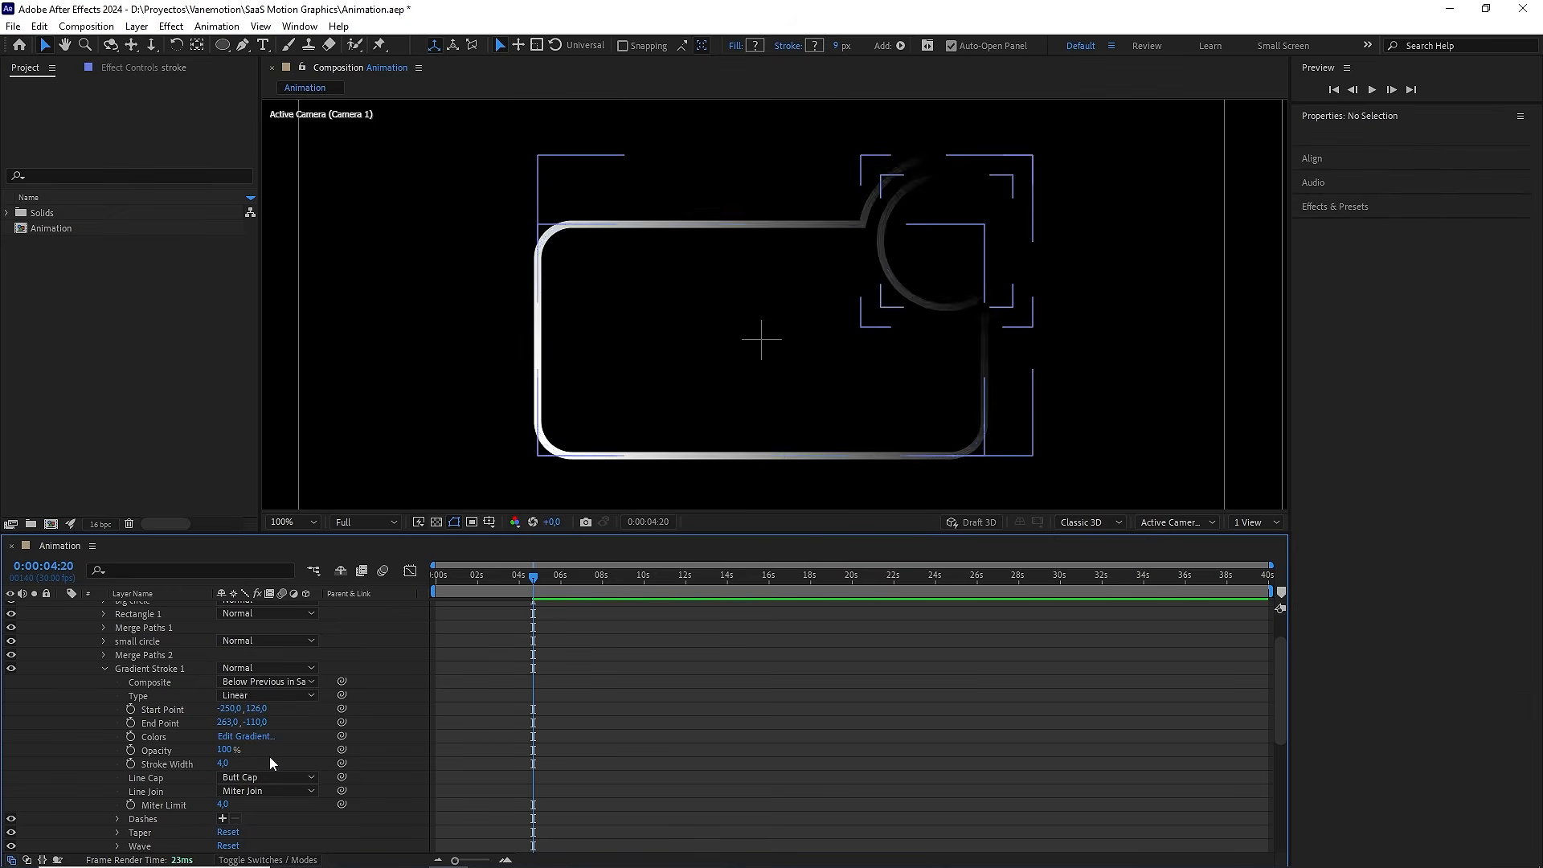
Recolor the stroke layer's Gradient Stroke 1 from cyan at the start to blue (0078FF) at the end
left_click(266, 735)
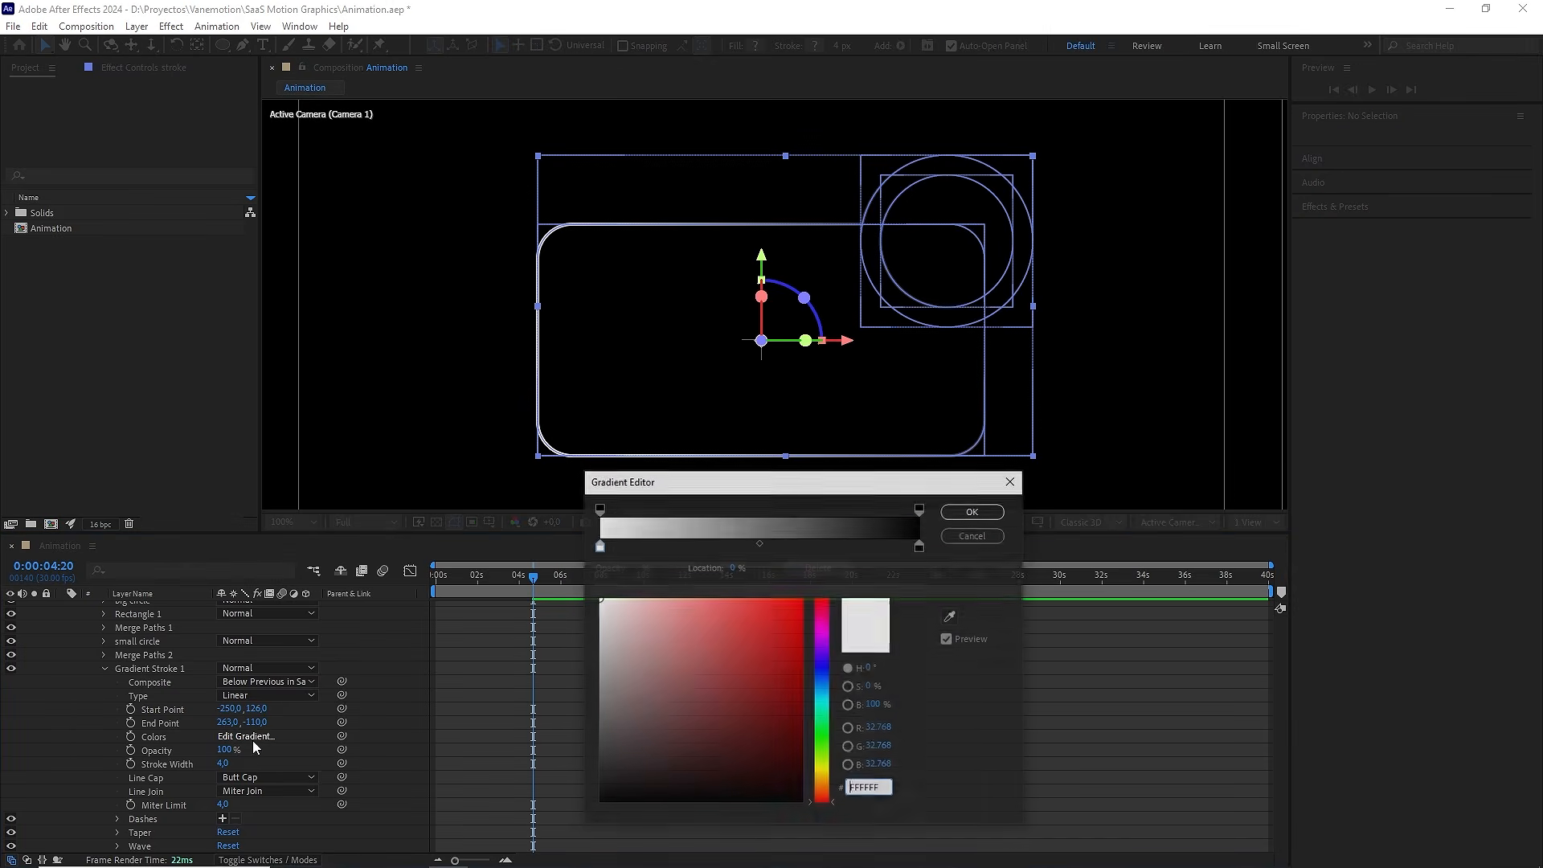
left_click(818, 697)
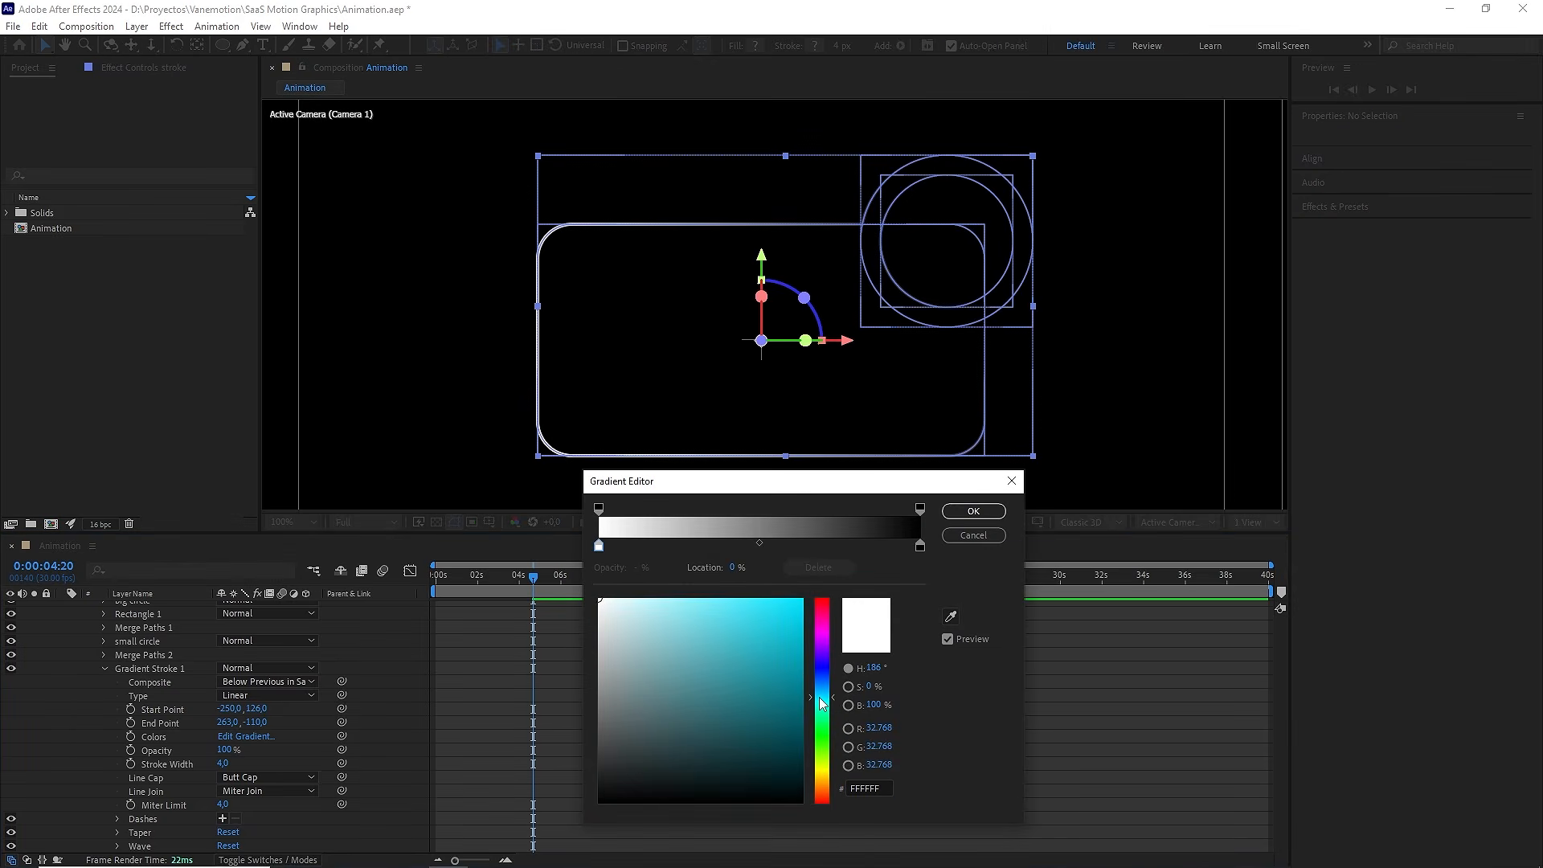
left_click_drag(770, 679, 861, 562)
left_click(920, 547)
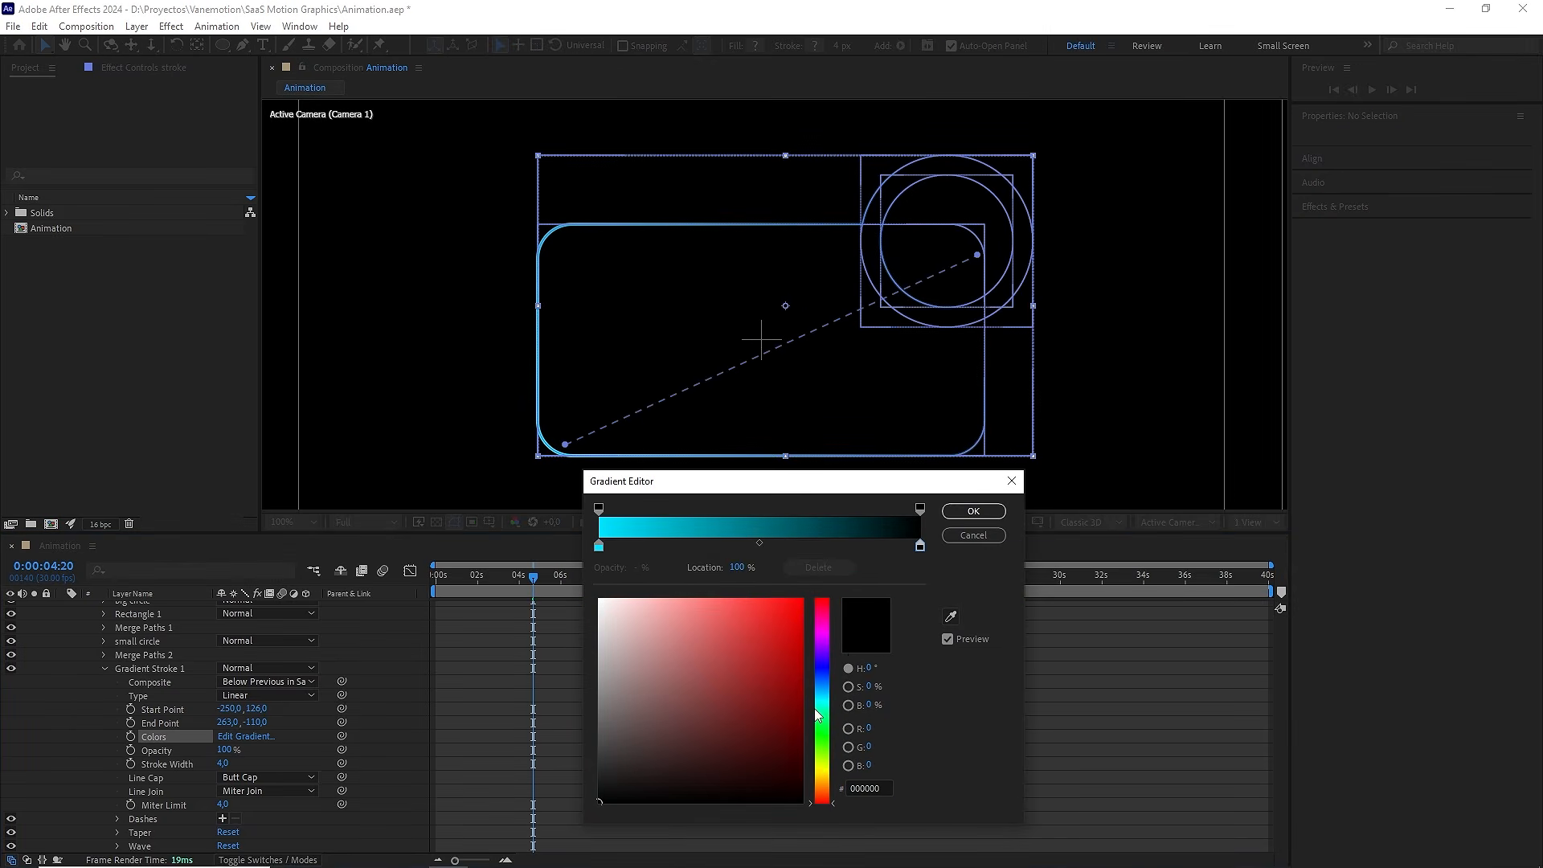
left_click_drag(817, 712, 831, 587)
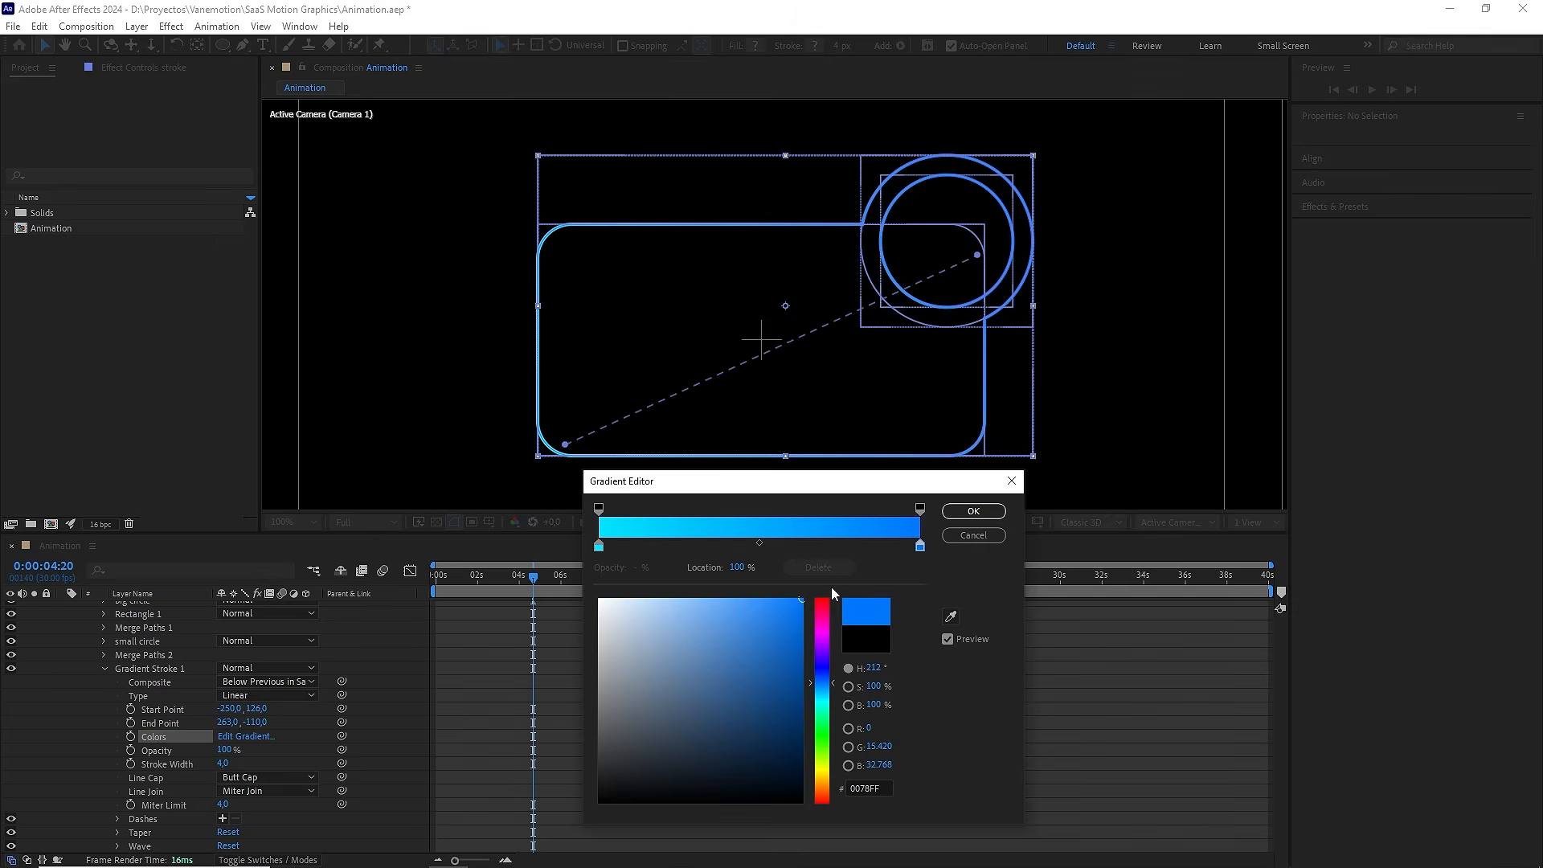
left_click(973, 511)
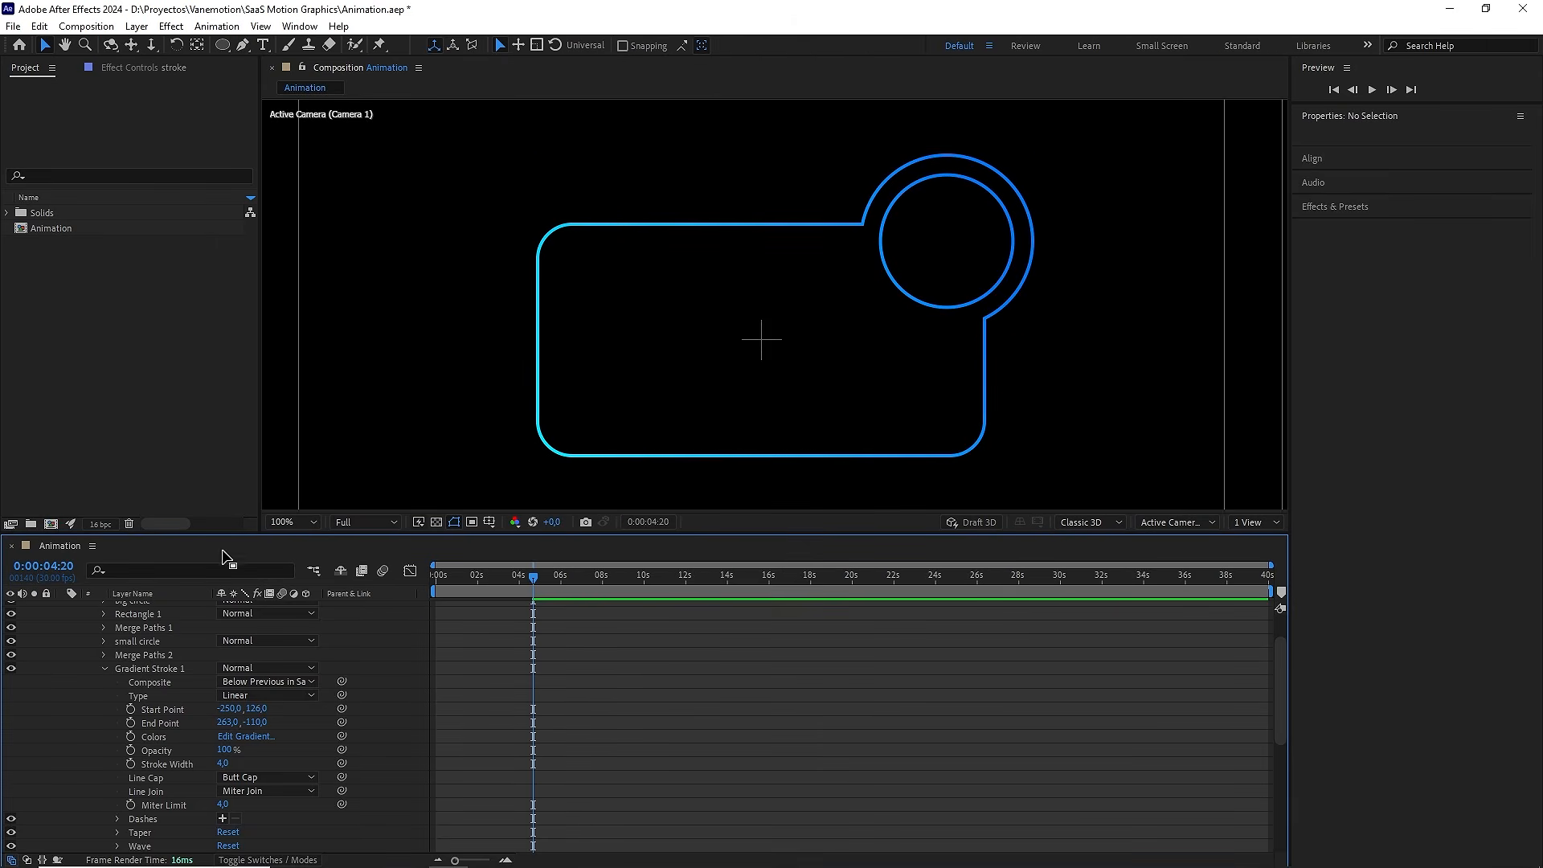
Collapse the stroke layer's properties and turn off its solo so all layers display
scroll(117, 626, "up", 2)
left_click(77, 622)
left_click(124, 607)
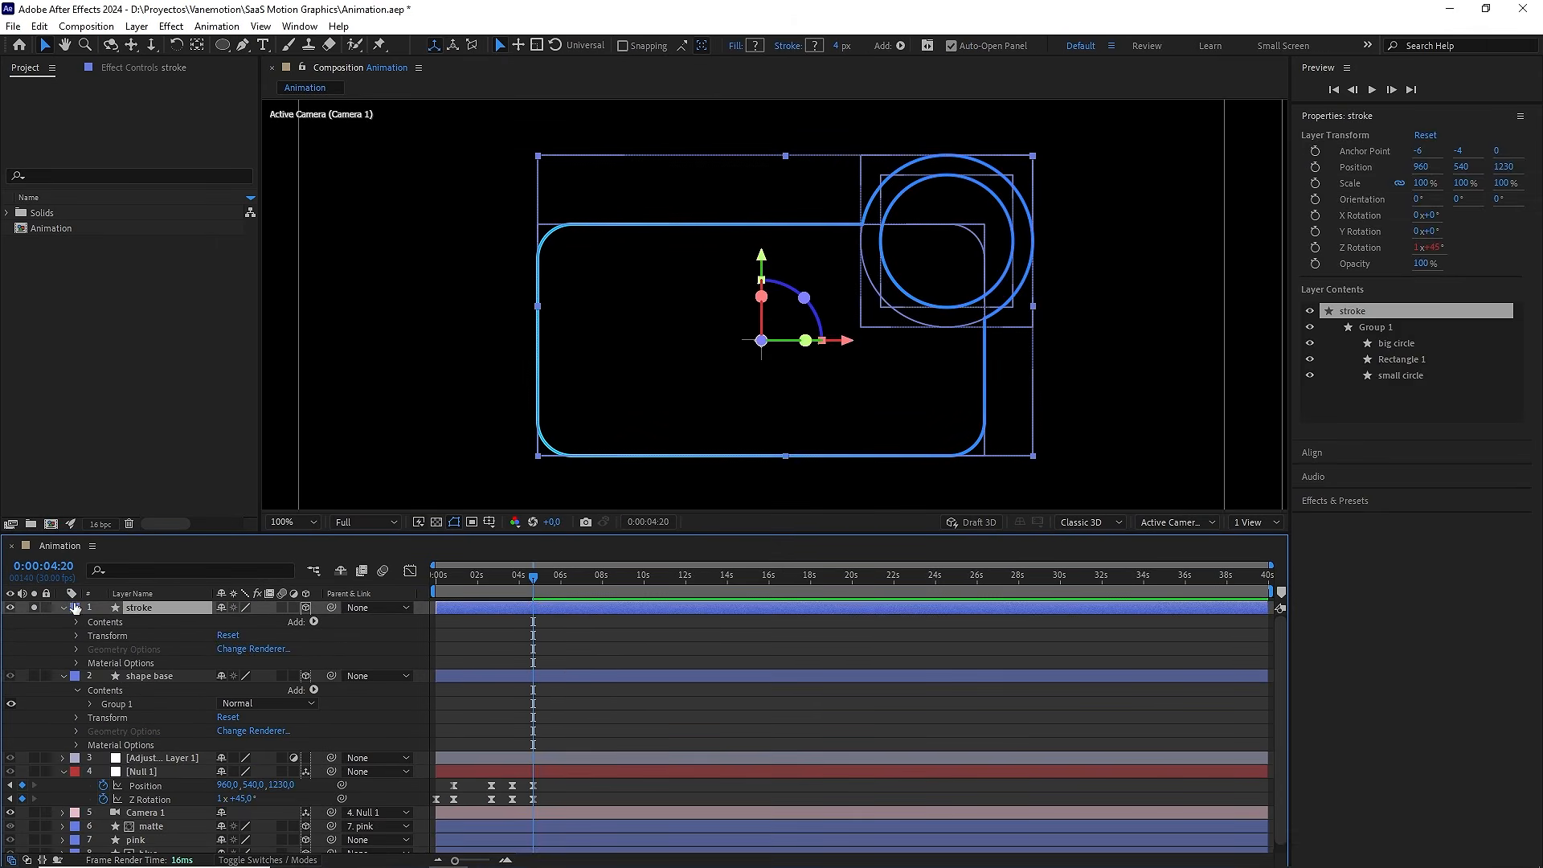
left_click(64, 607)
left_click(35, 608)
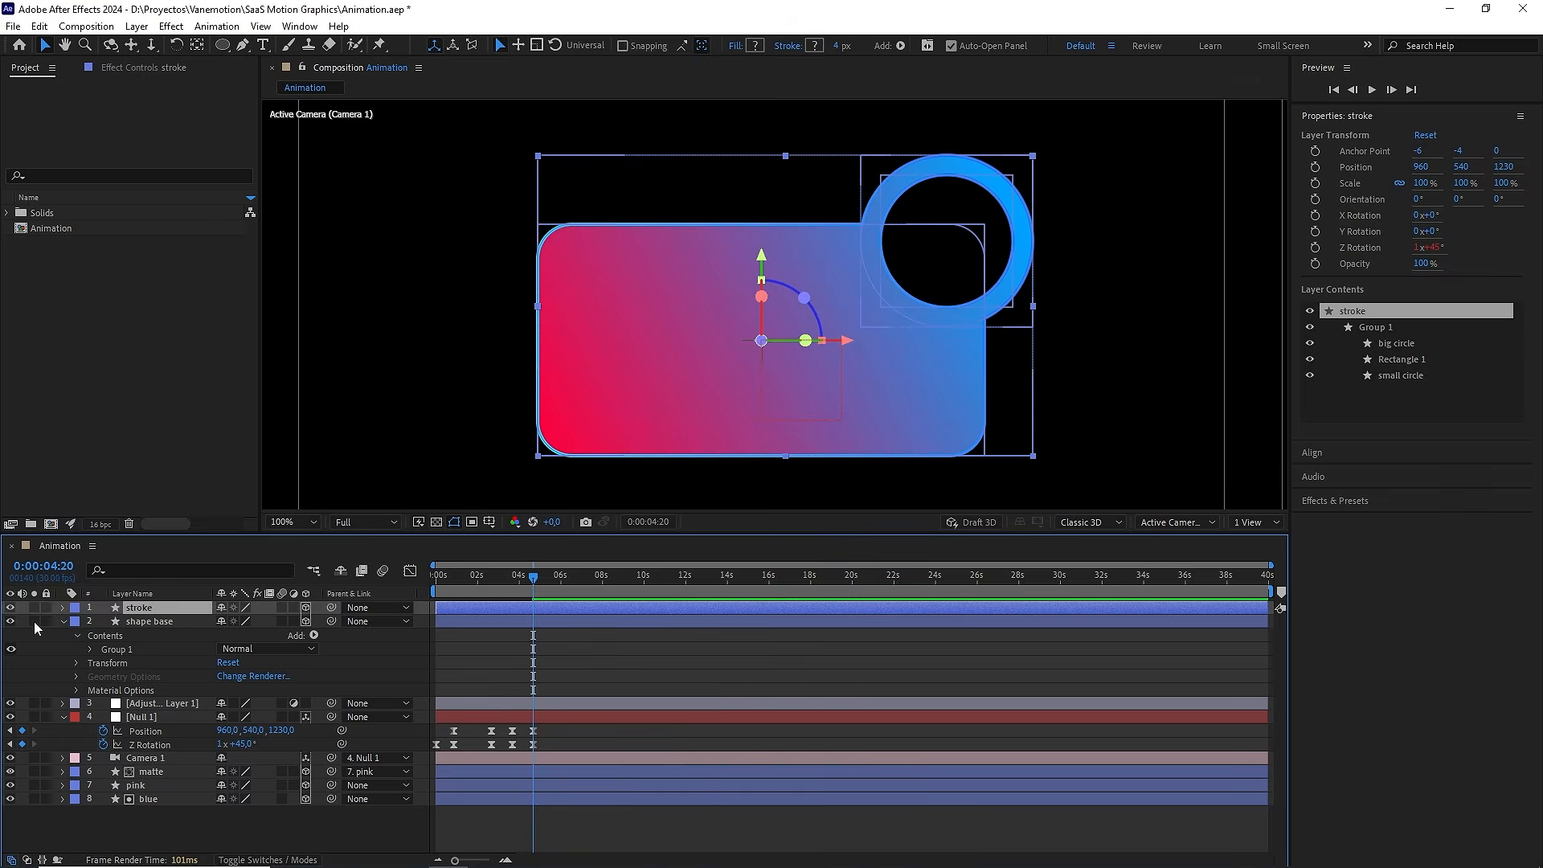
Solo the stroke and shape base layers in turn to compare them, leaving both unsoloed
left_click(33, 608)
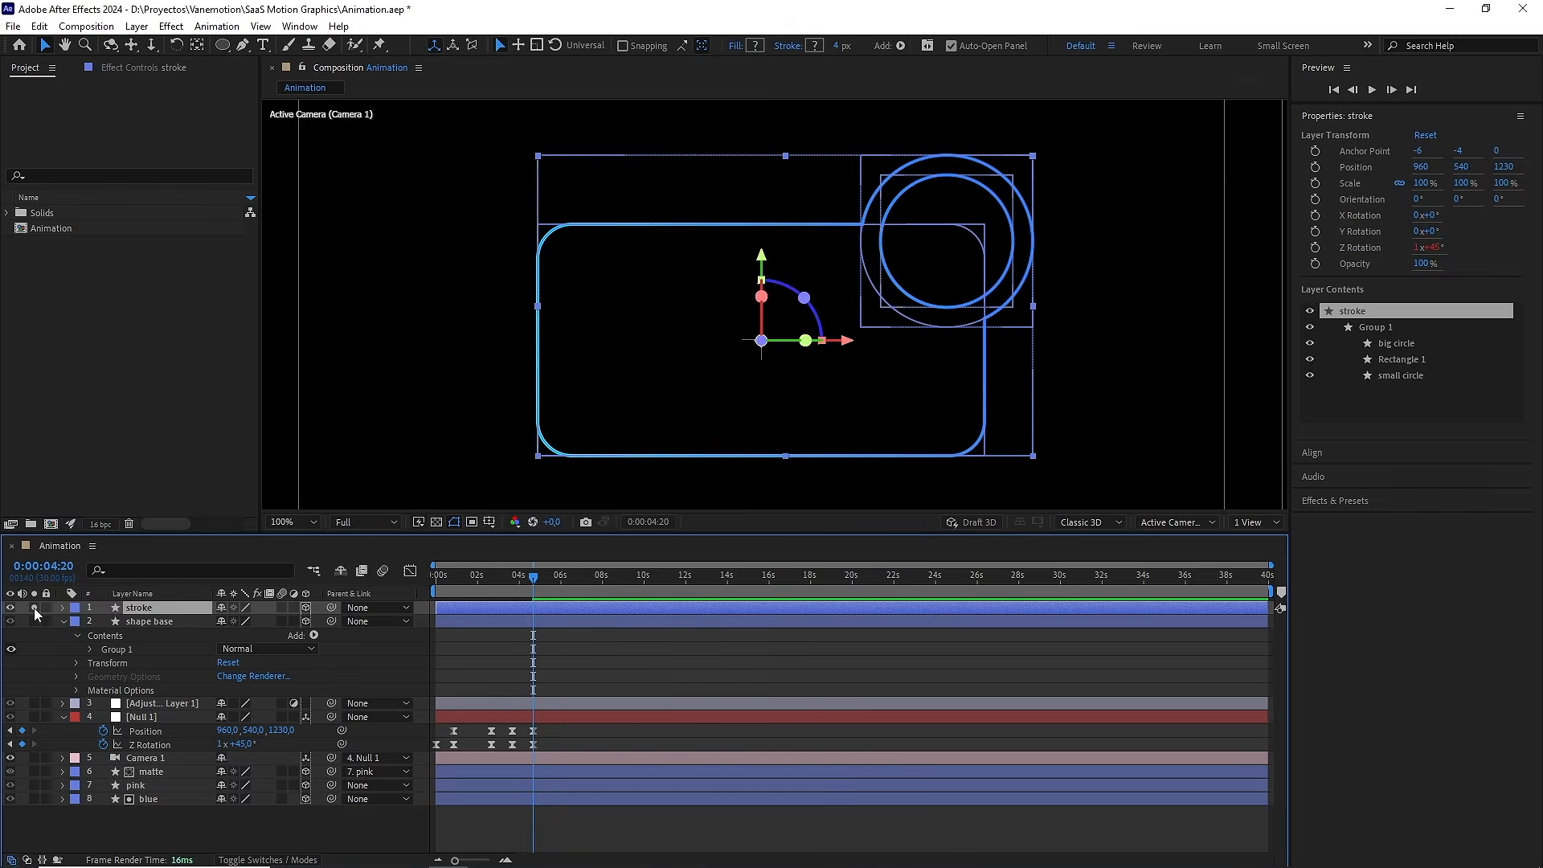
left_click(34, 607)
left_click(36, 619)
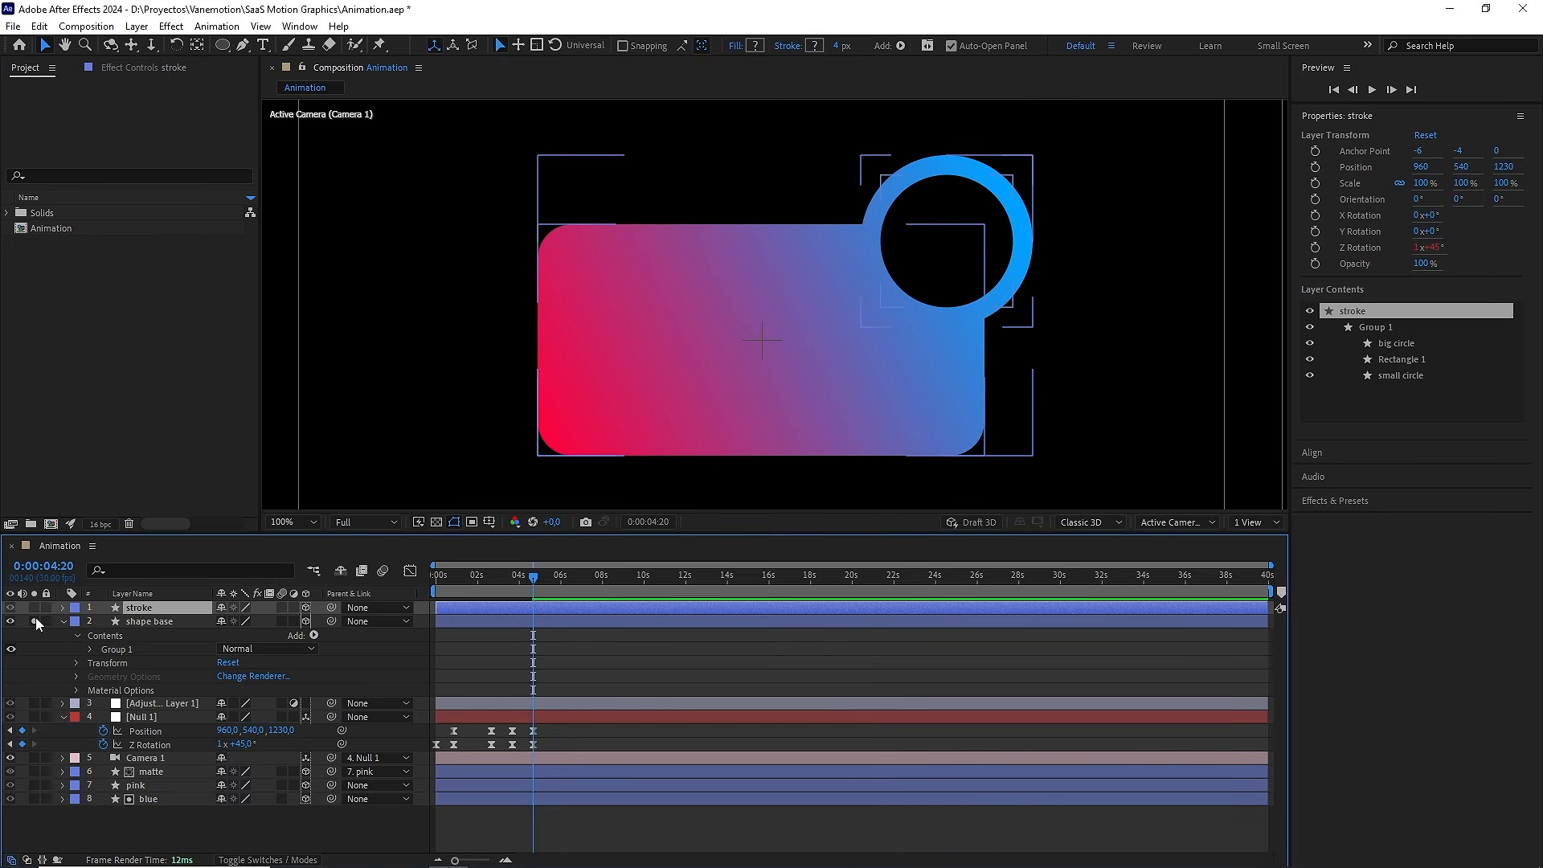
left_click(35, 618)
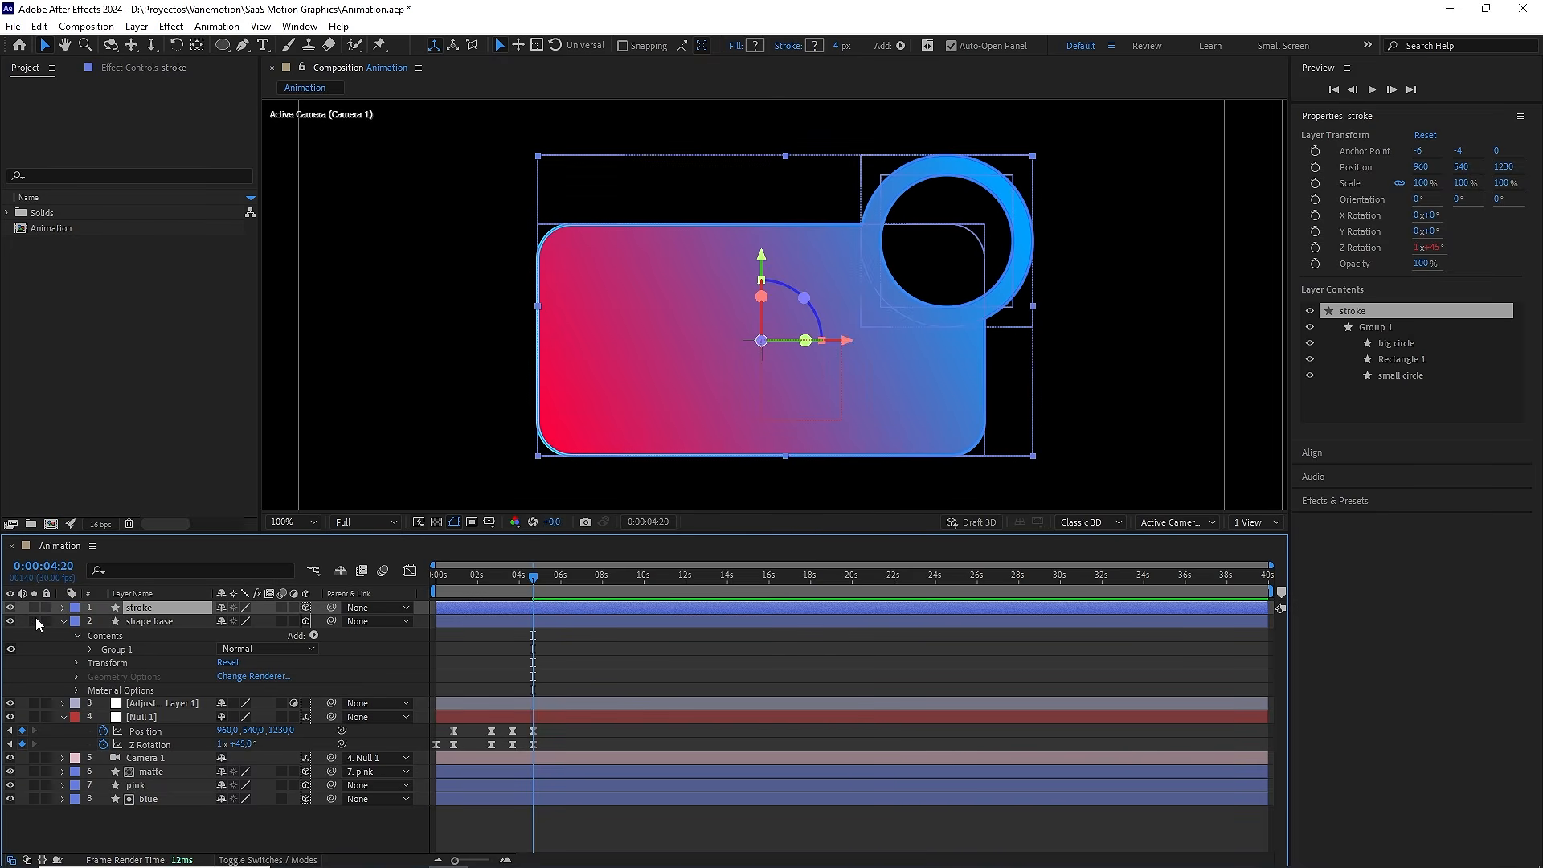
Try narrowing Rectangle 1's path in the shape base layer to a width of 320, and undo it
left_click(141, 622)
left_click(90, 649)
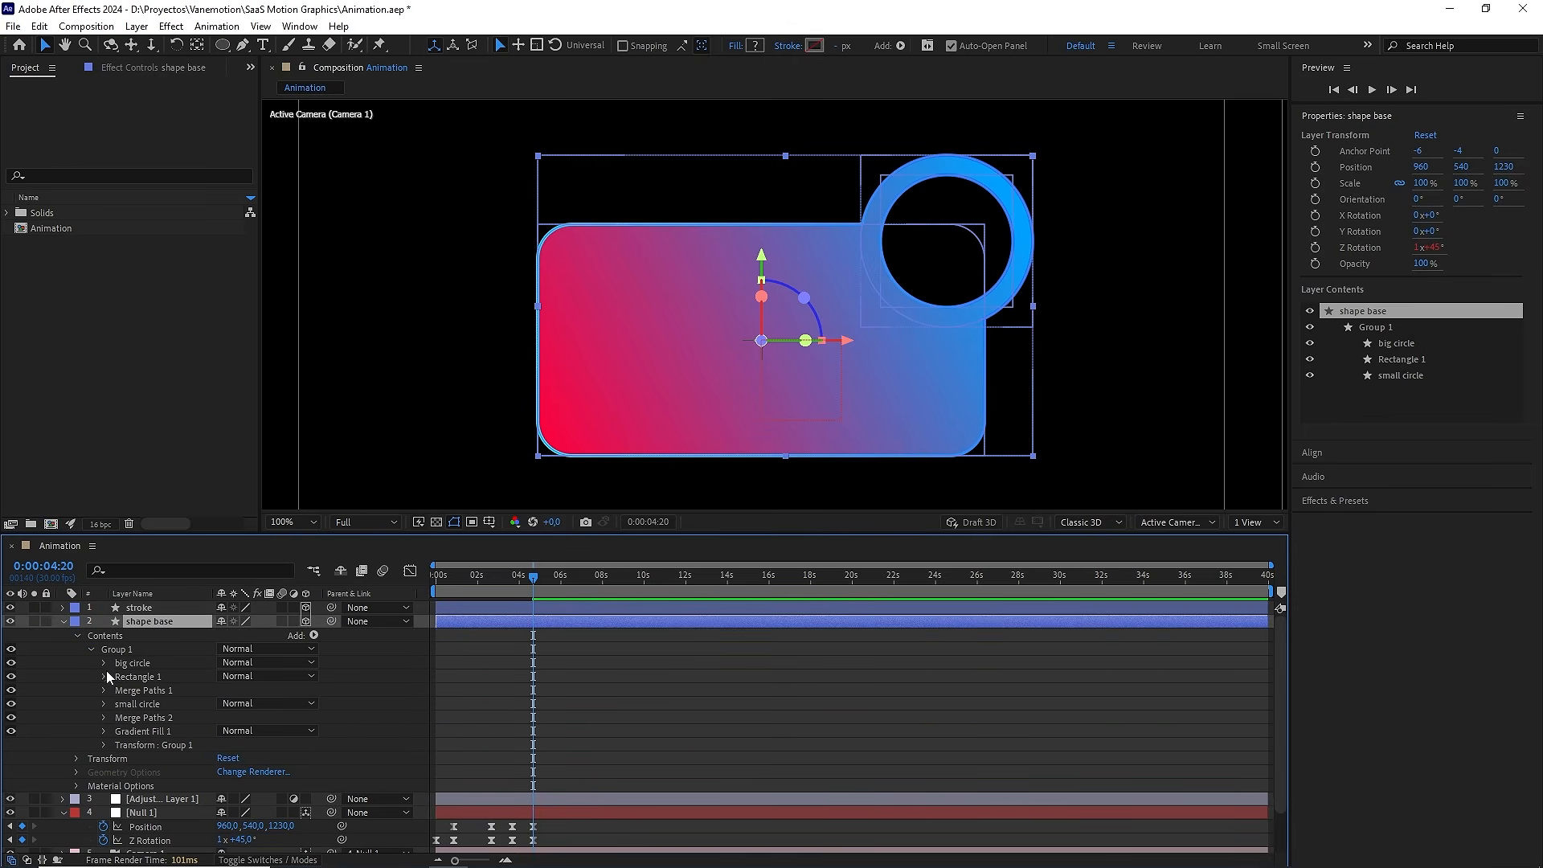
left_click(103, 676)
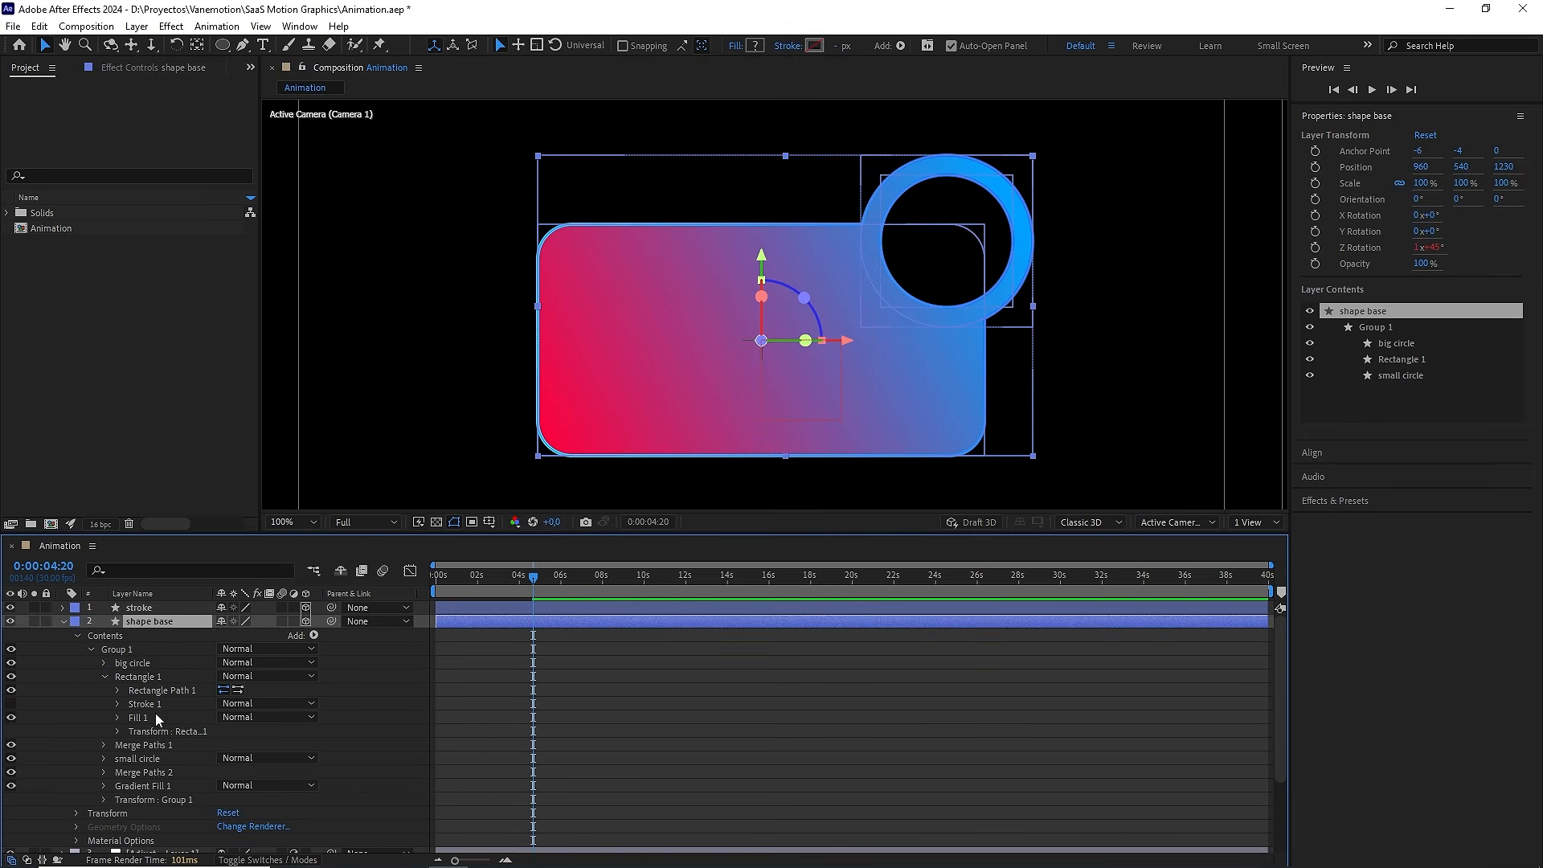
left_click(117, 691)
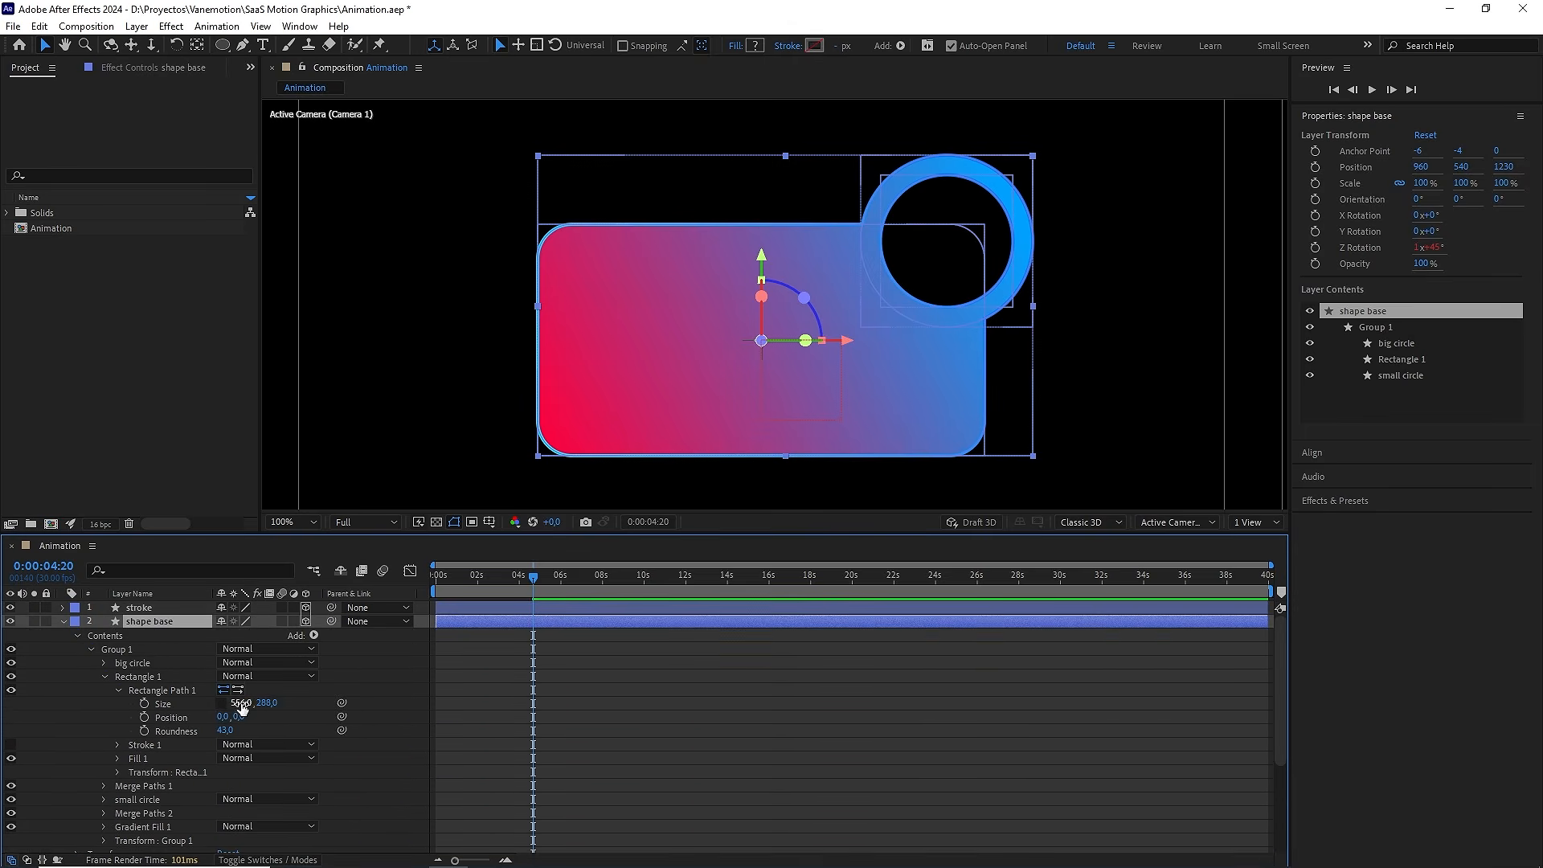
left_click_drag(237, 703, 226, 704)
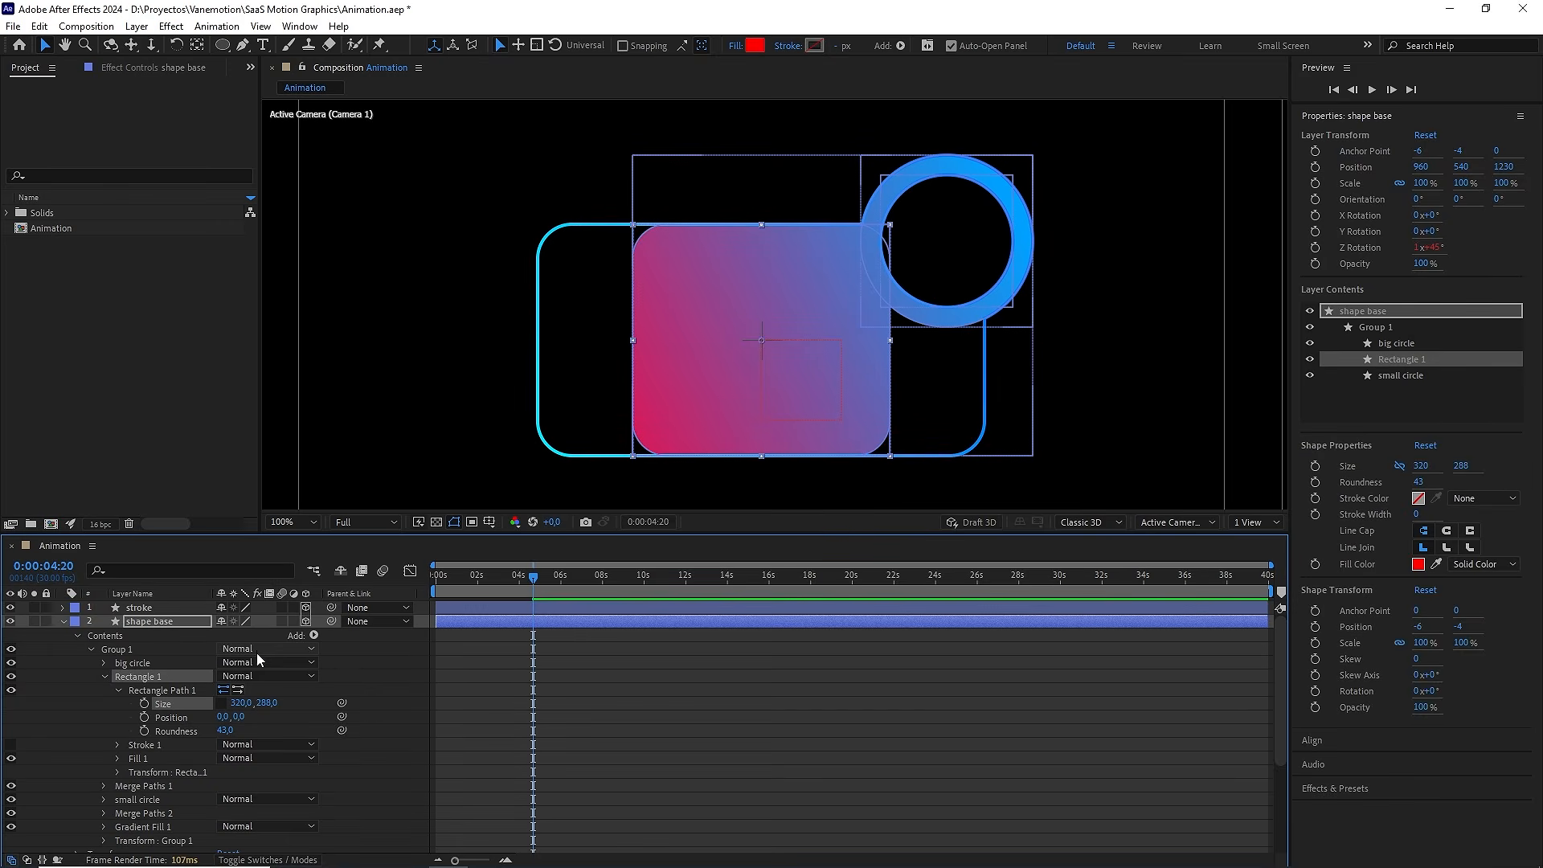
key("ctrl+z")
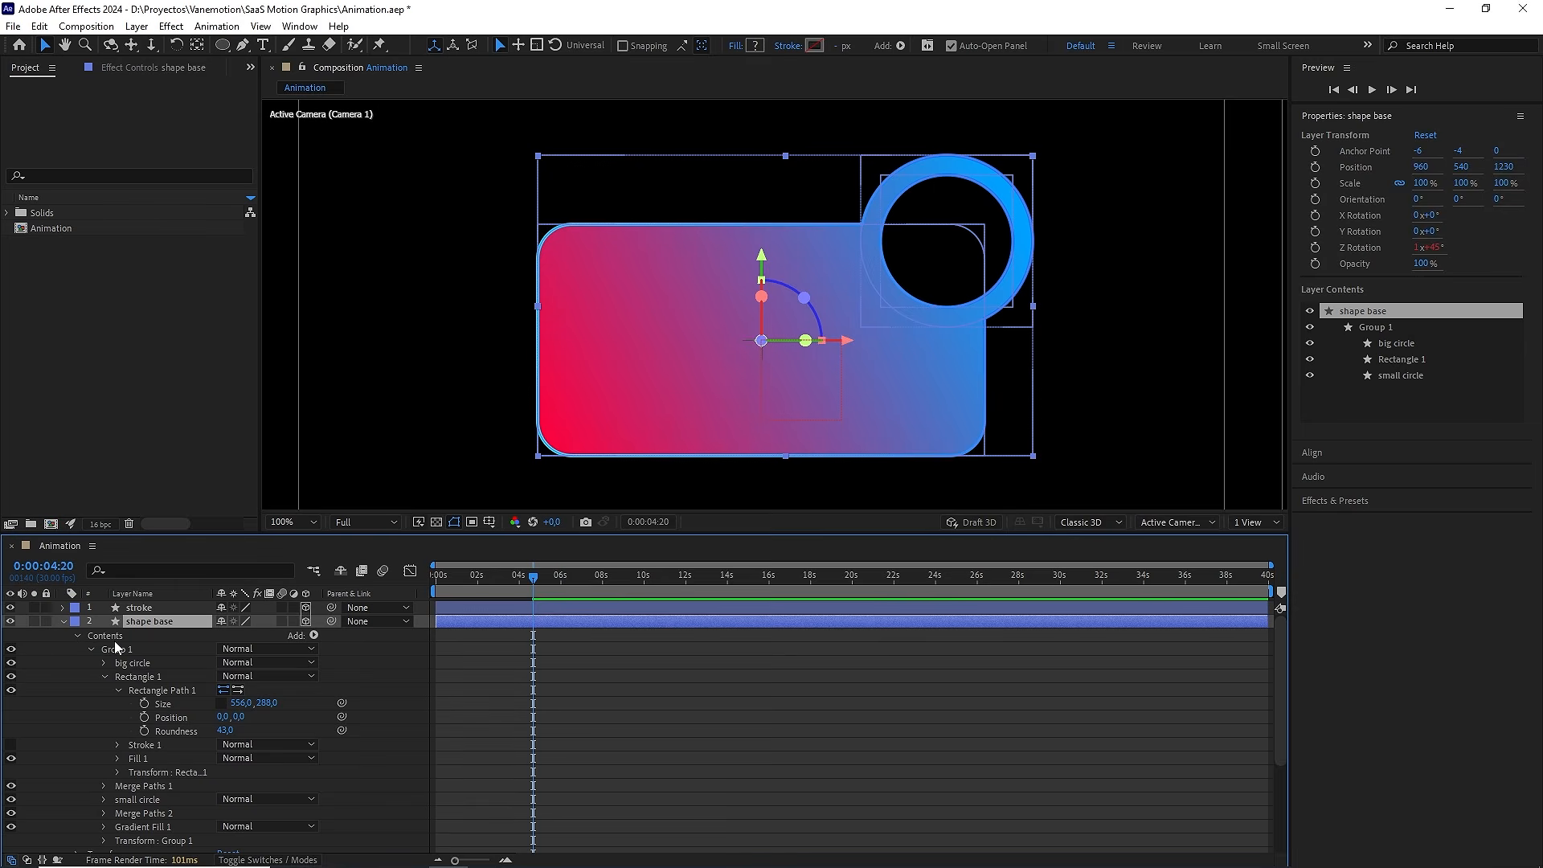
Select both the stroke and shape base layers and filter the timeline properties by "big"
left_click(63, 621)
left_click(148, 609, "shift")
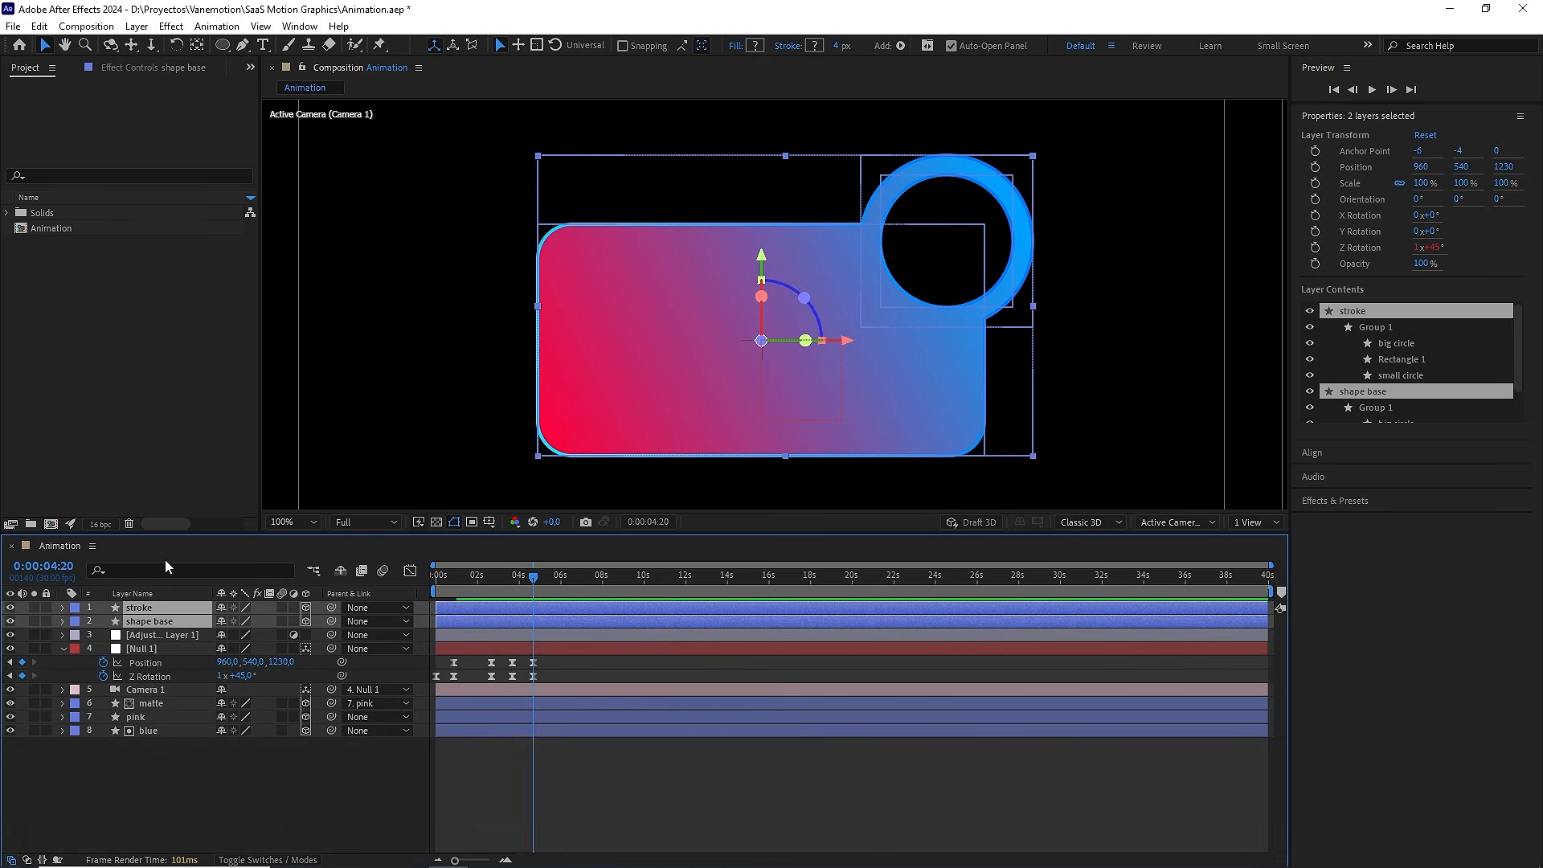
left_click(137, 566)
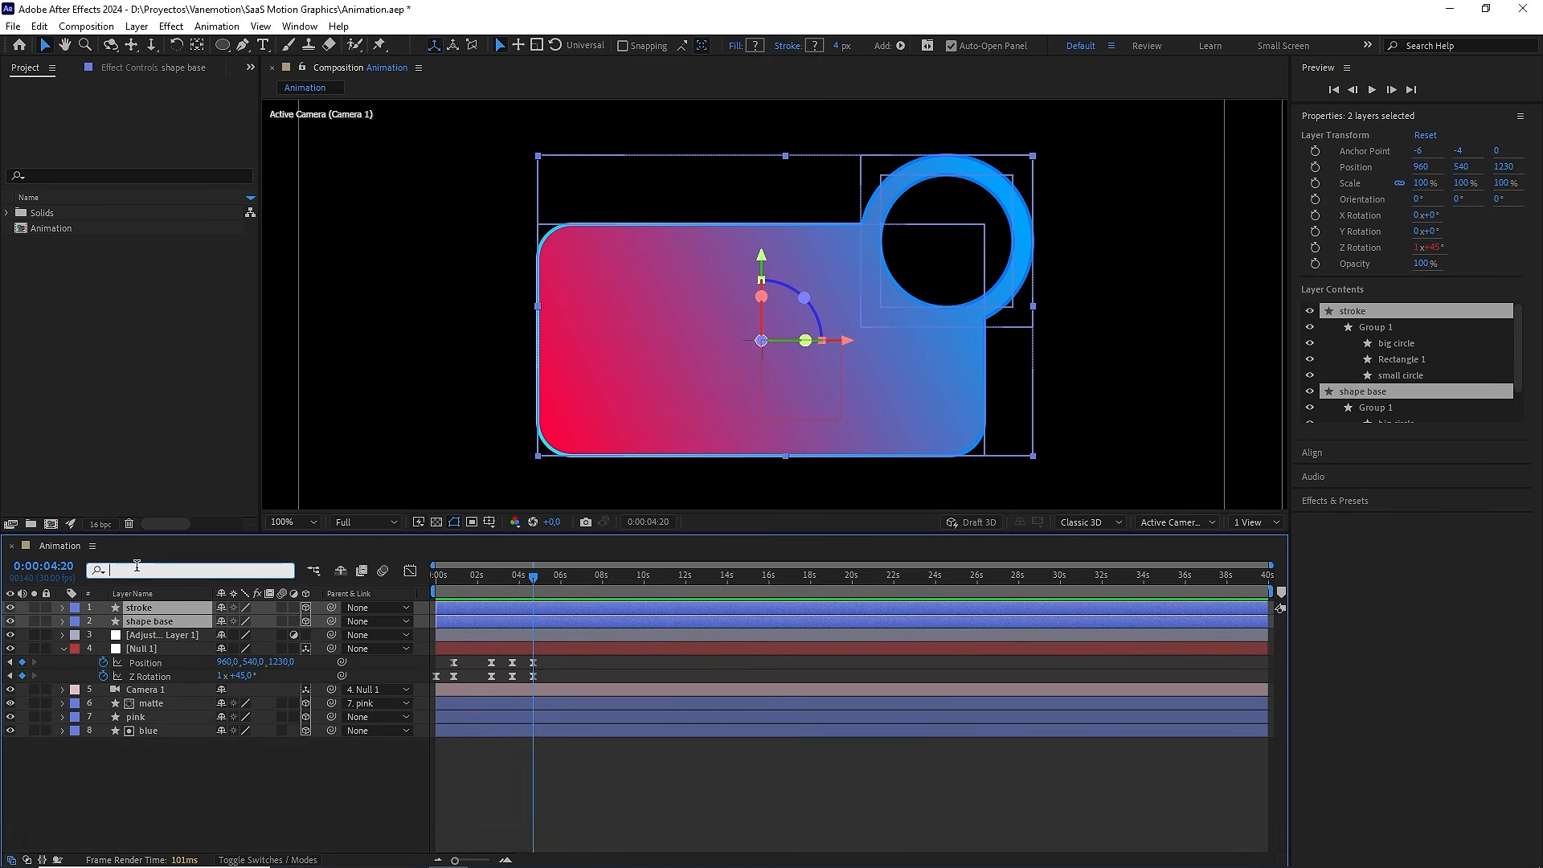
type("big")
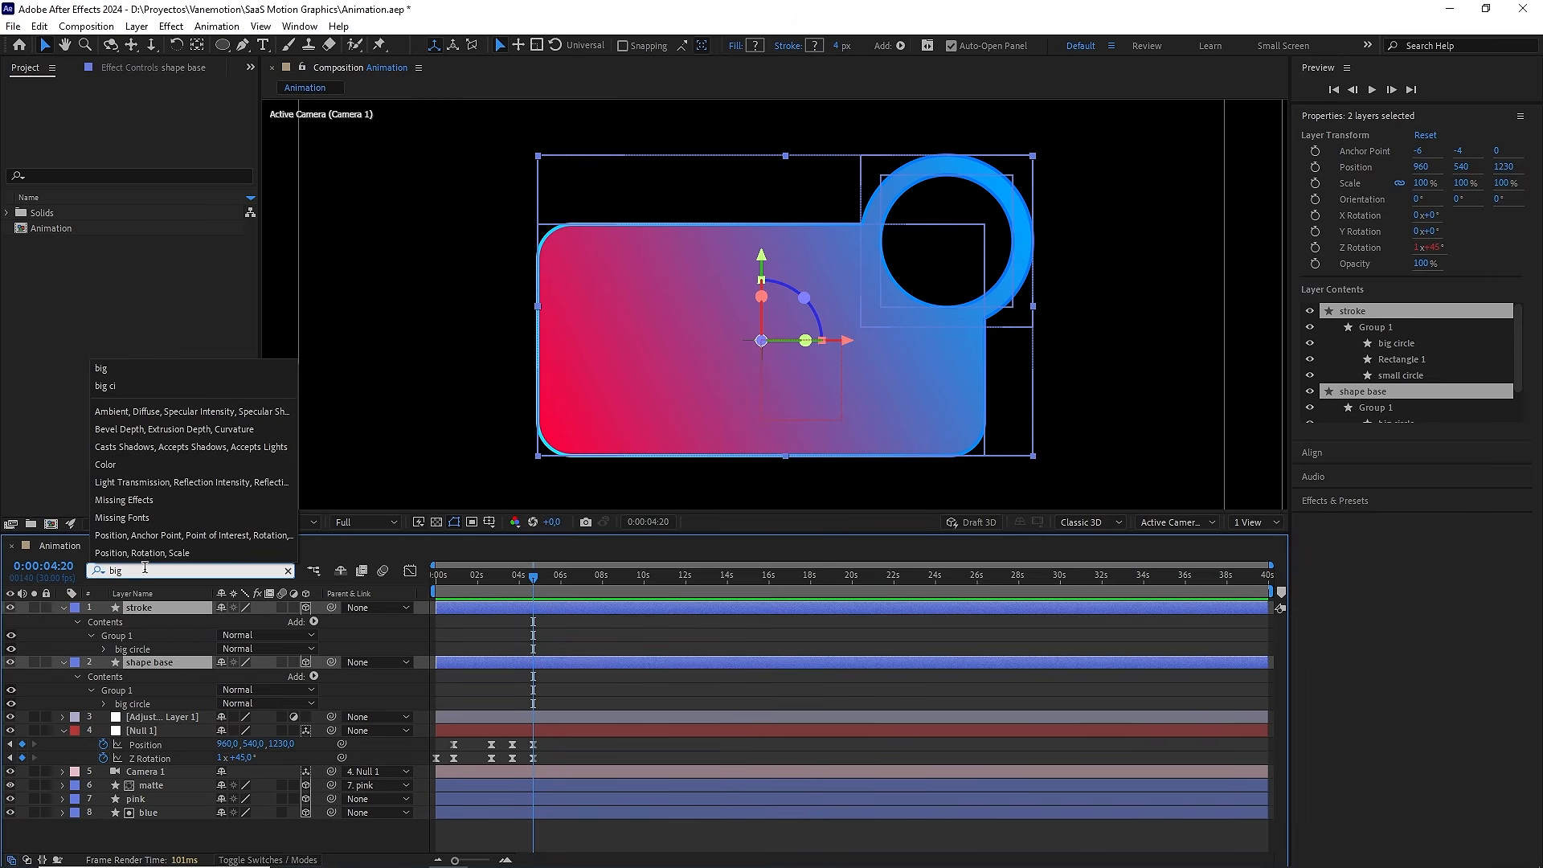
Link the stroke layer's big circle Size to the shape base layer's big circle Size, and enlarge the latter to 389 by 389
left_click(104, 648)
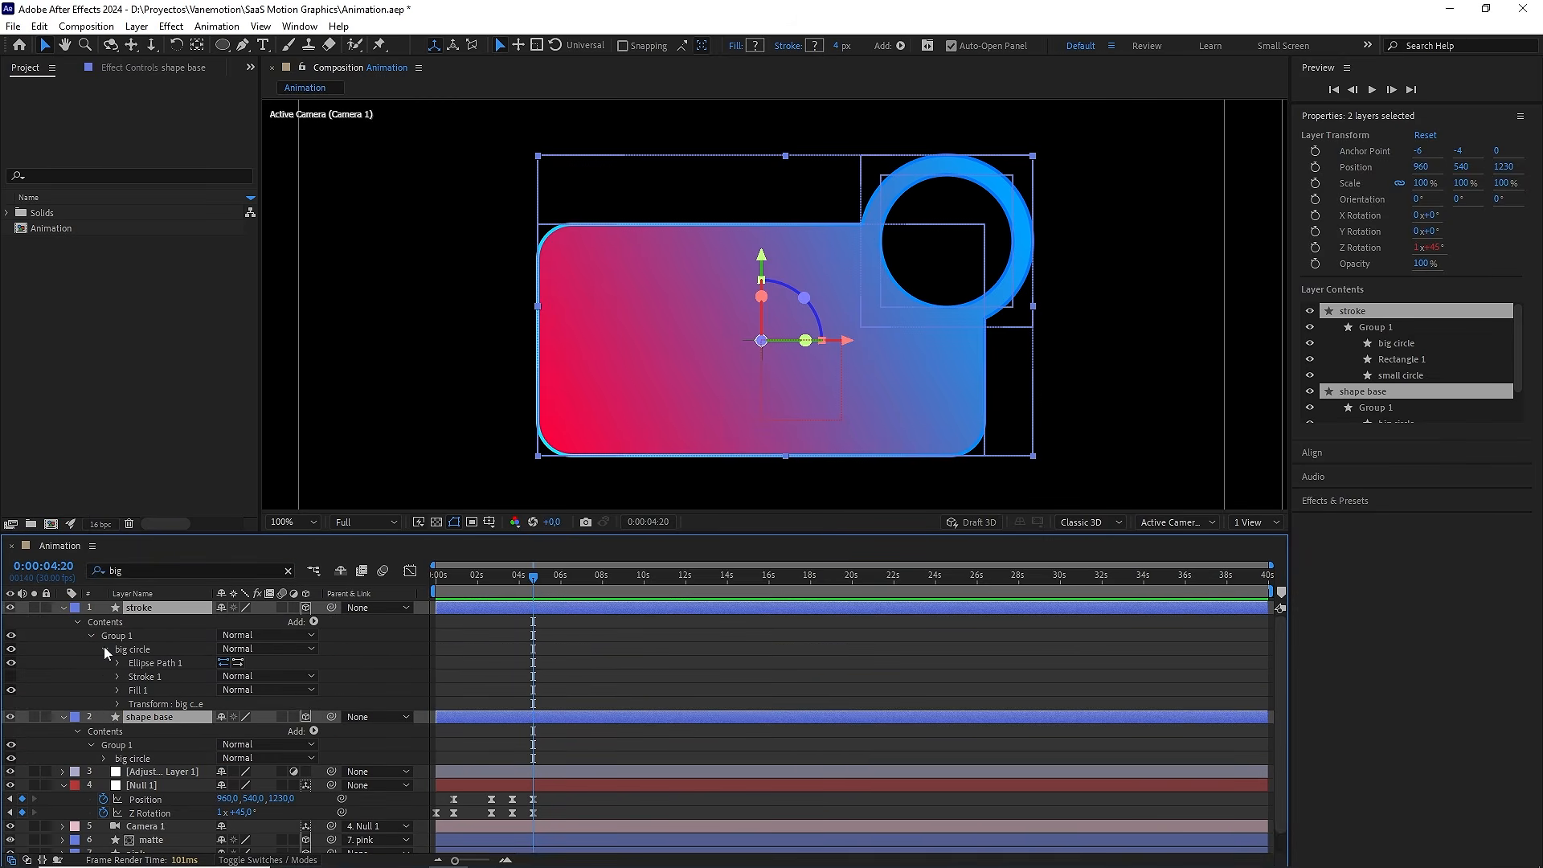
left_click(117, 663)
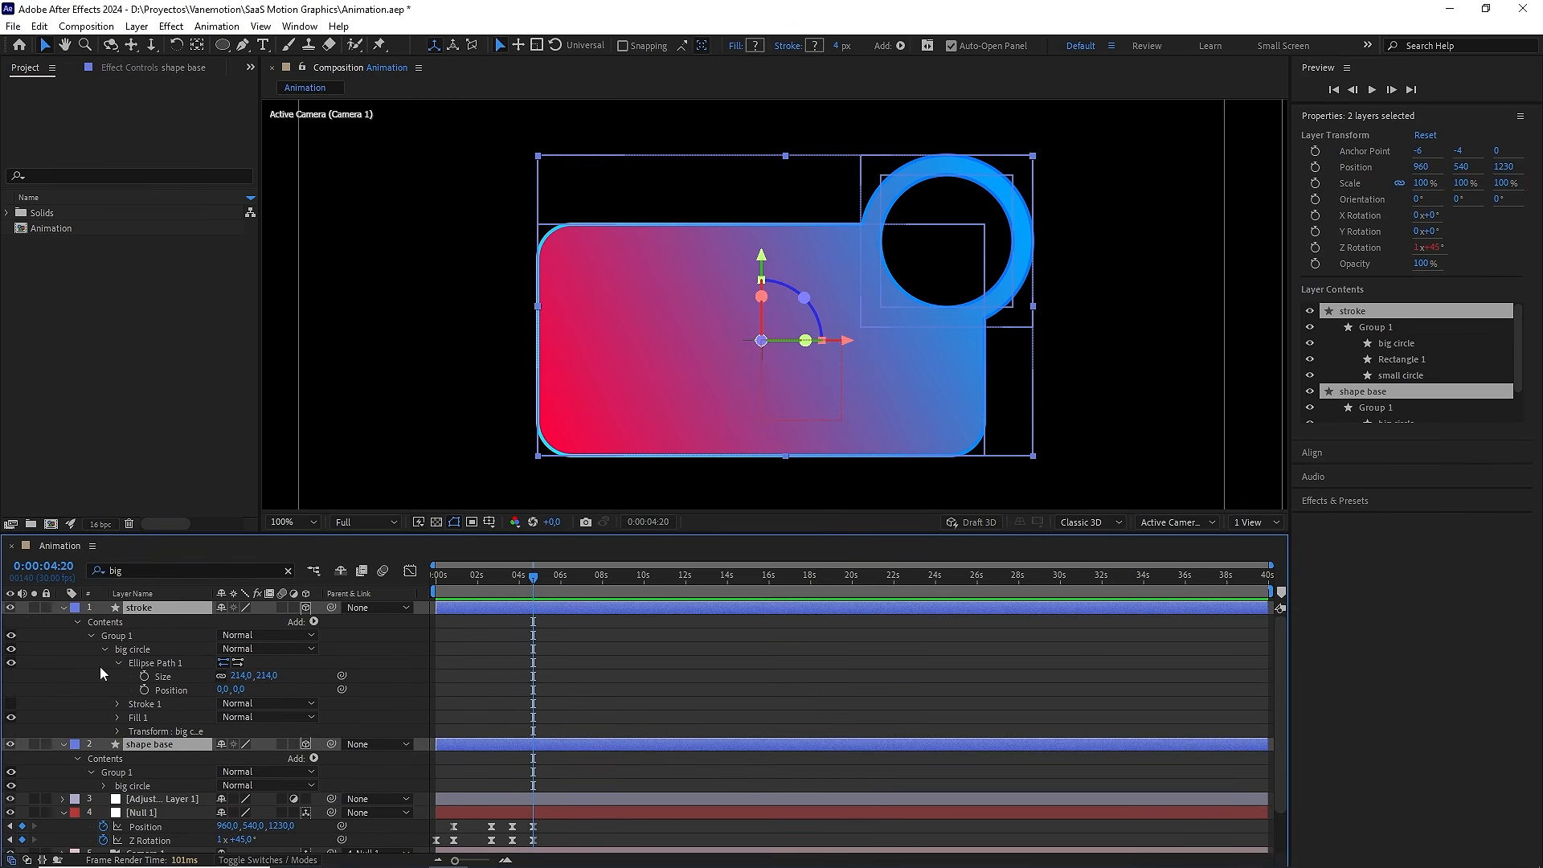
scroll(178, 699, "down", 1)
left_click(107, 745)
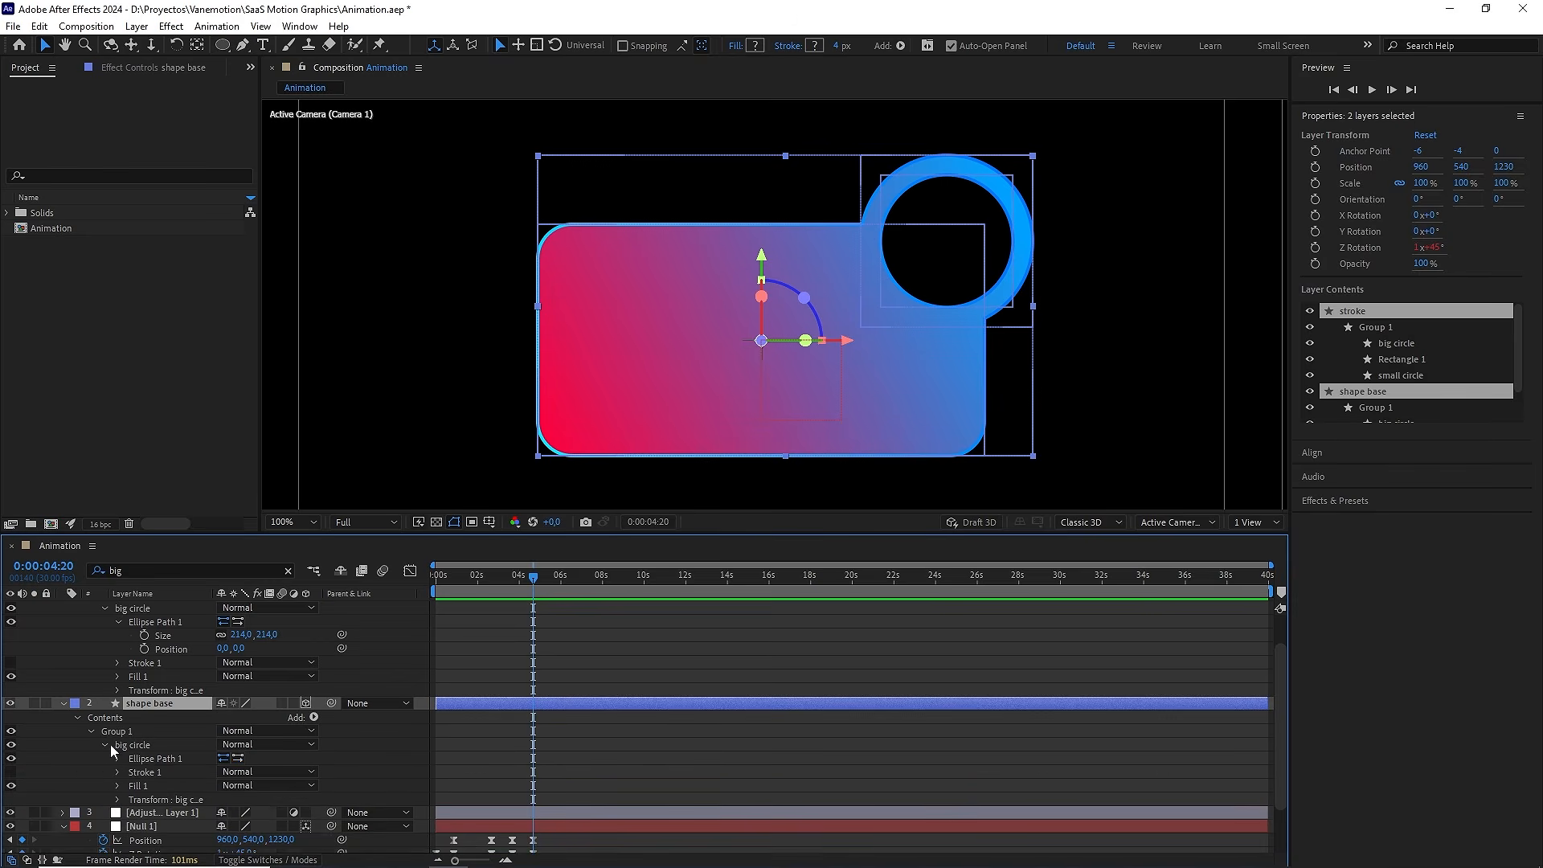
left_click(117, 759)
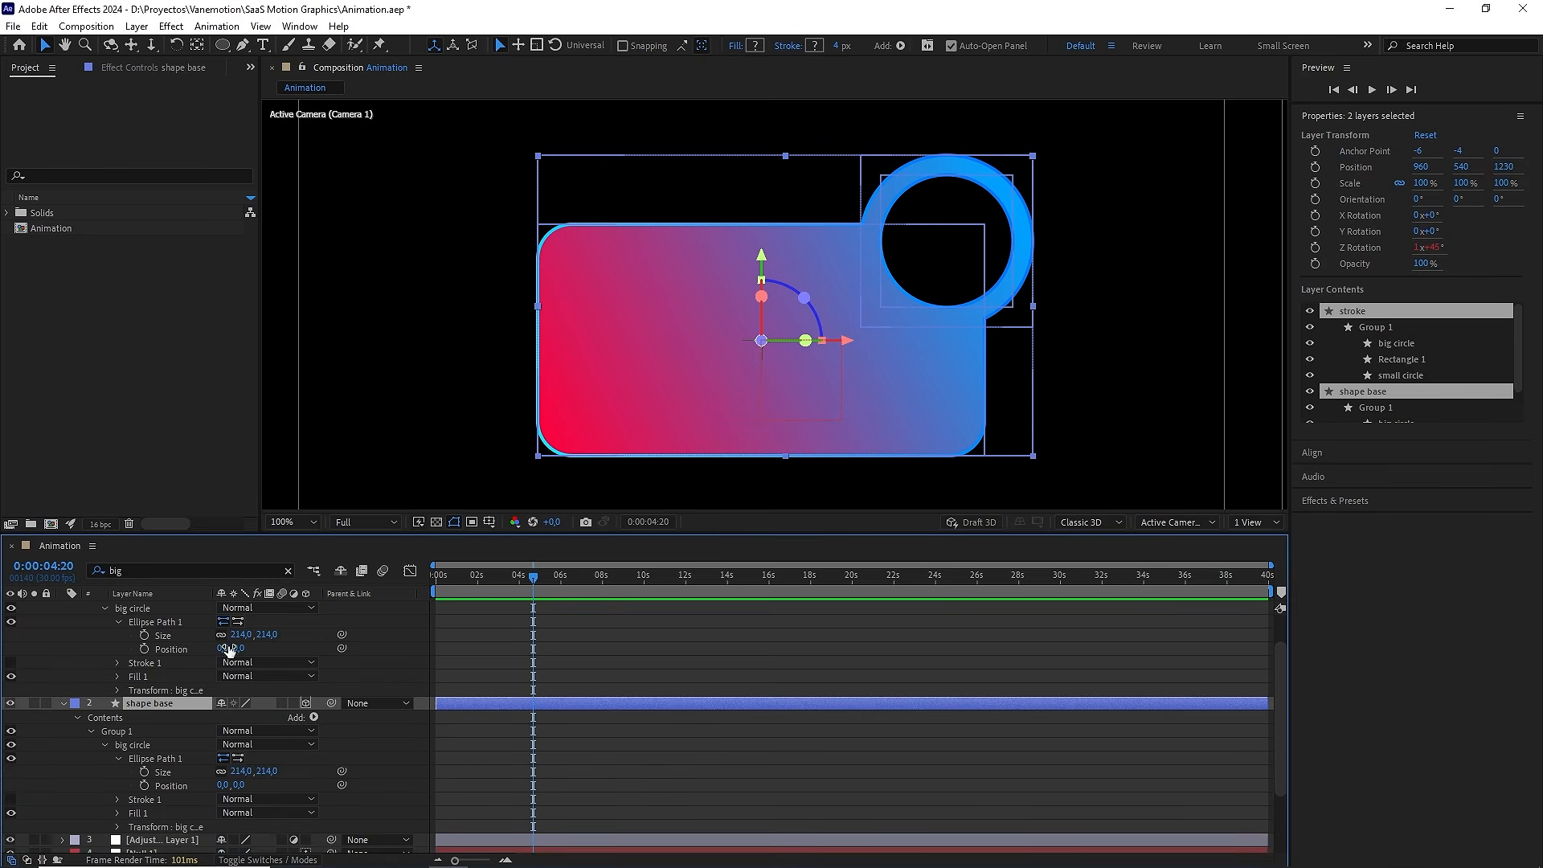
left_click_drag(342, 635, 417, 752)
left_click_drag(870, 248, 834, 302)
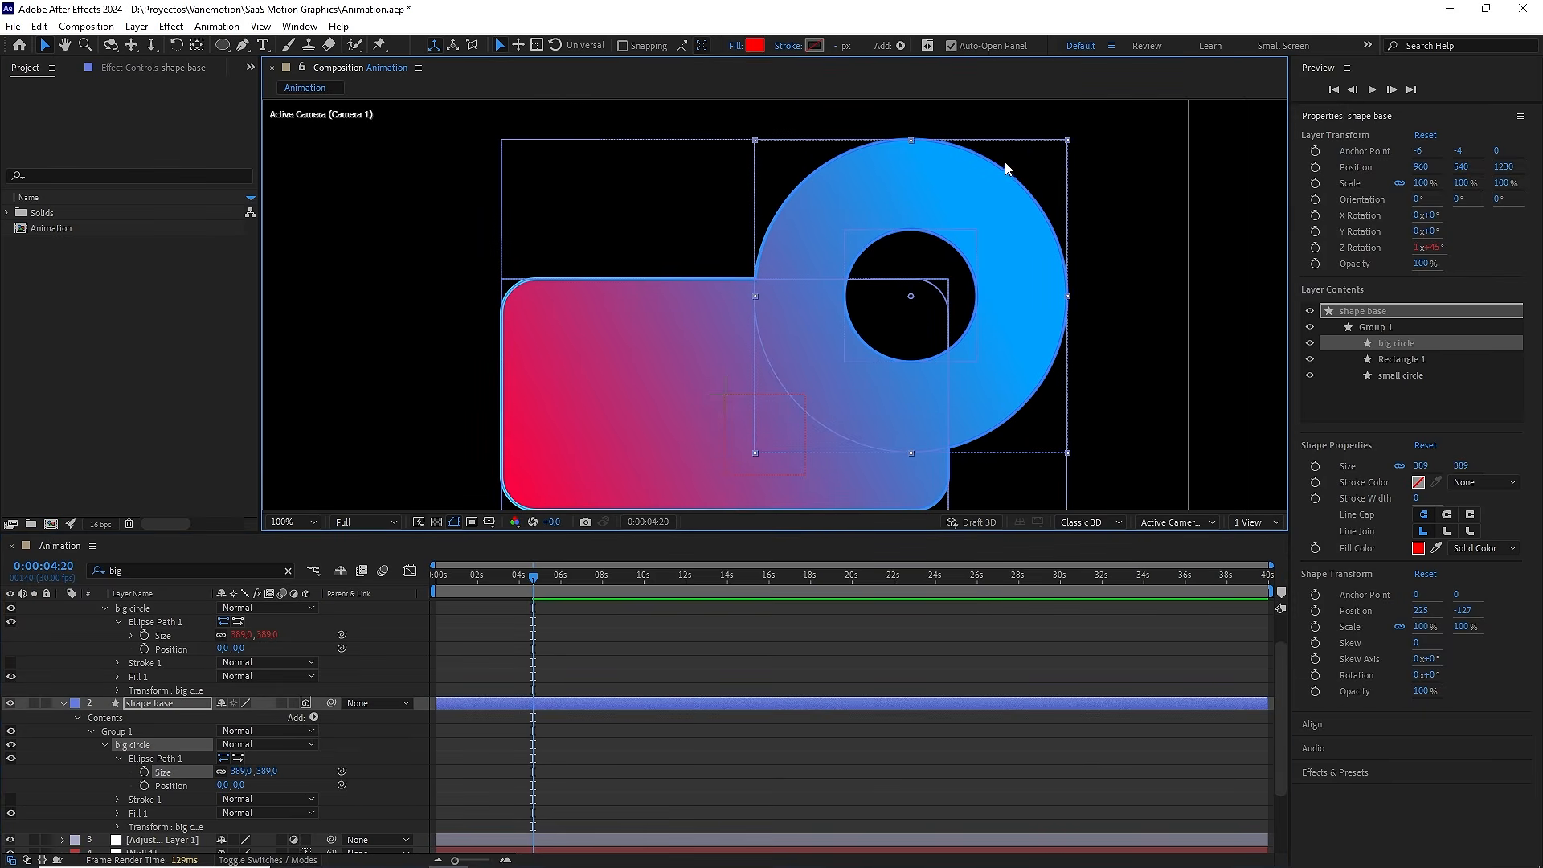
Test the linked stroke by resizing the big circle with shape base hidden, undo the resize, and show the layer again
left_click(11, 703)
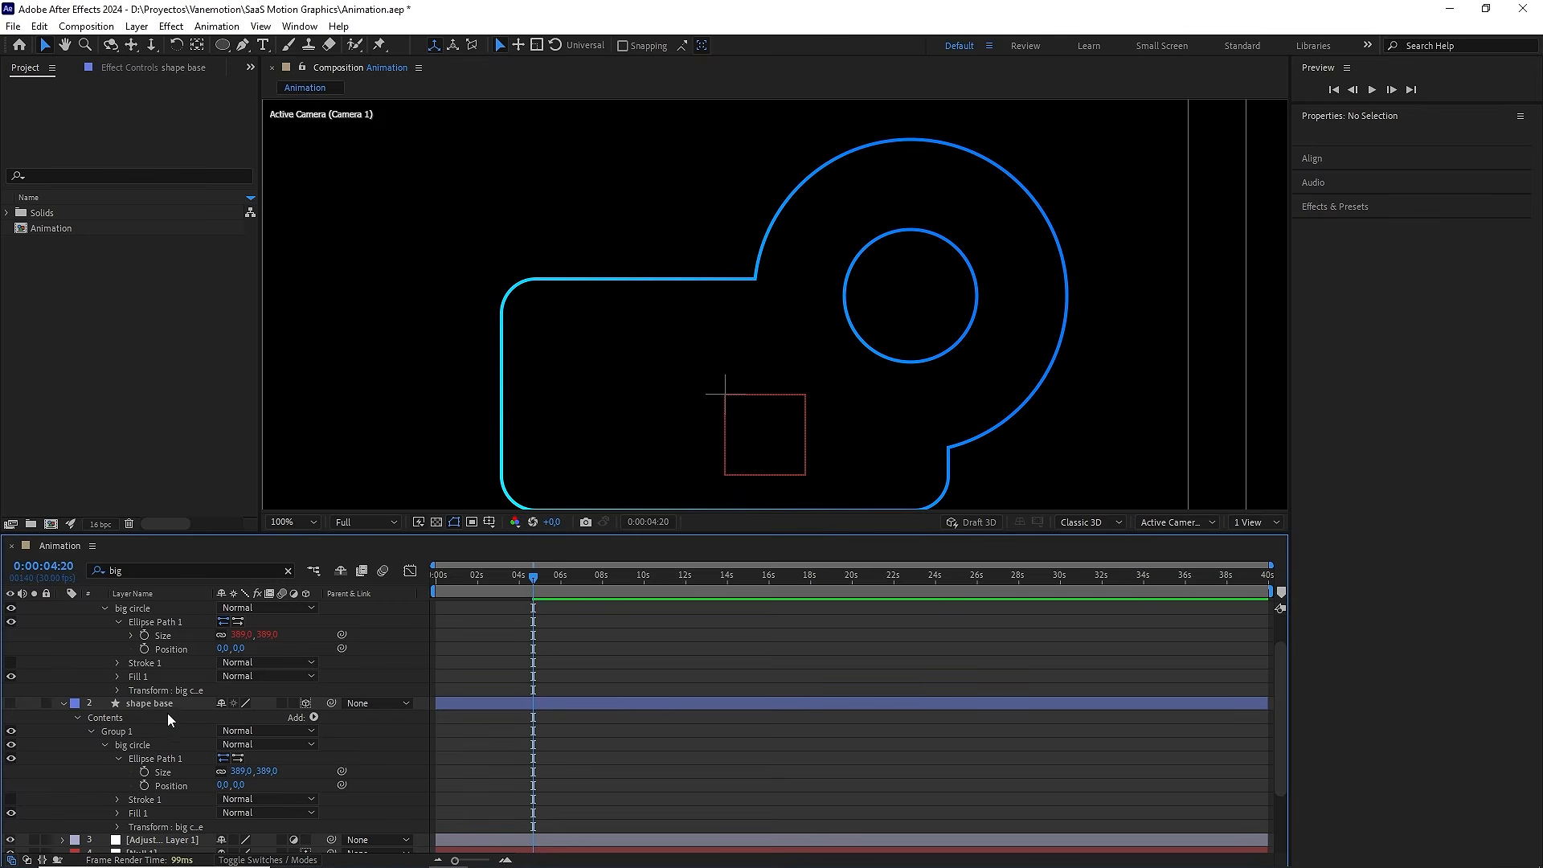
left_click_drag(258, 772, 301, 761)
key("ctrl+z")
left_click(11, 704)
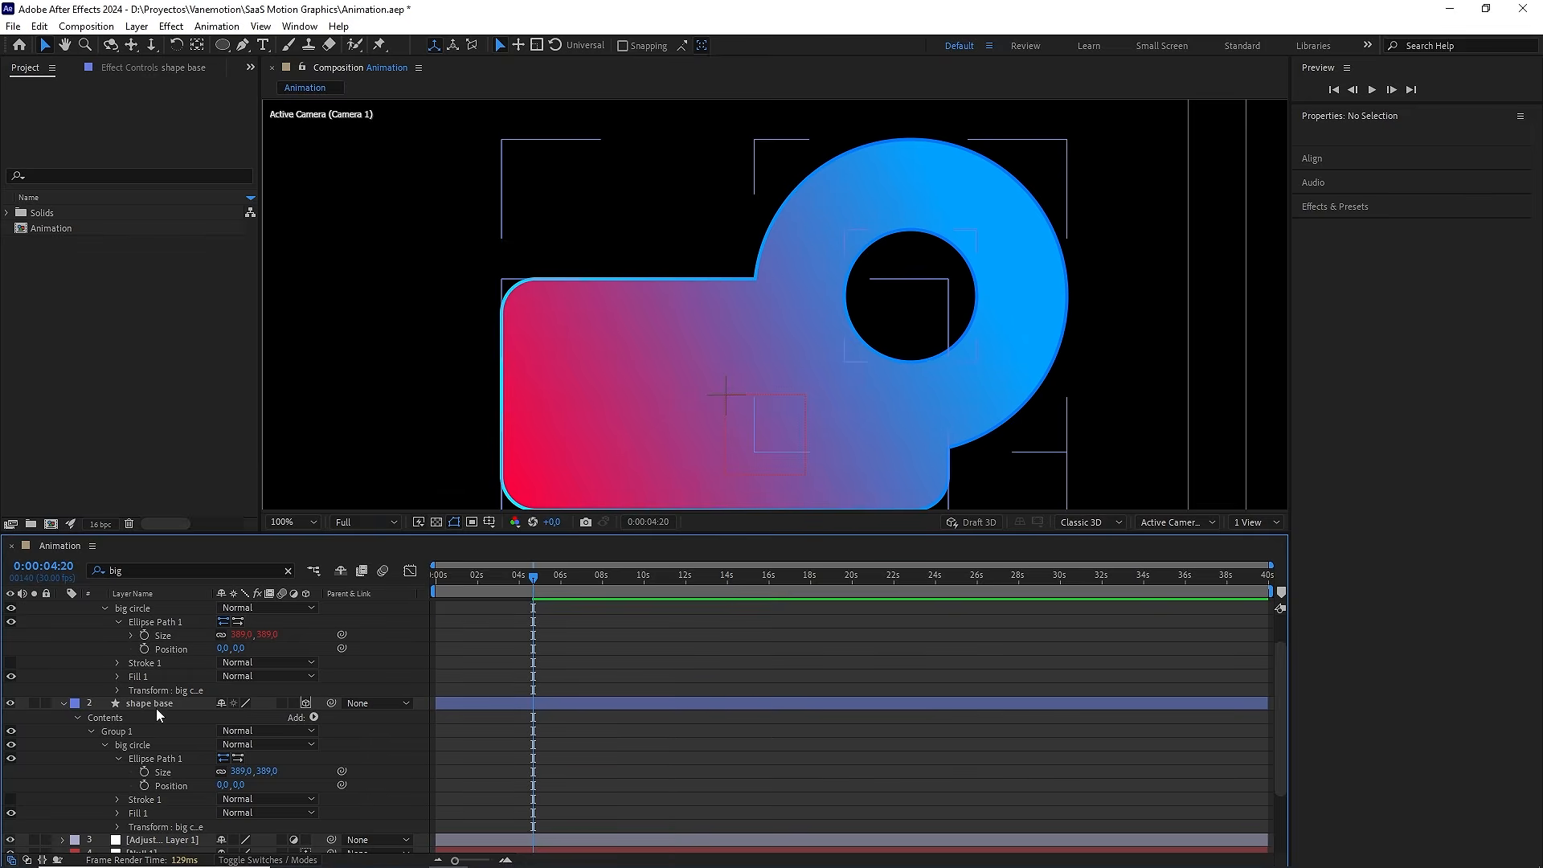
Select both the stroke and shape base layers and filter the timeline properties by "small"
scroll(156, 707, "up", 2)
left_click(62, 607)
left_click(148, 609)
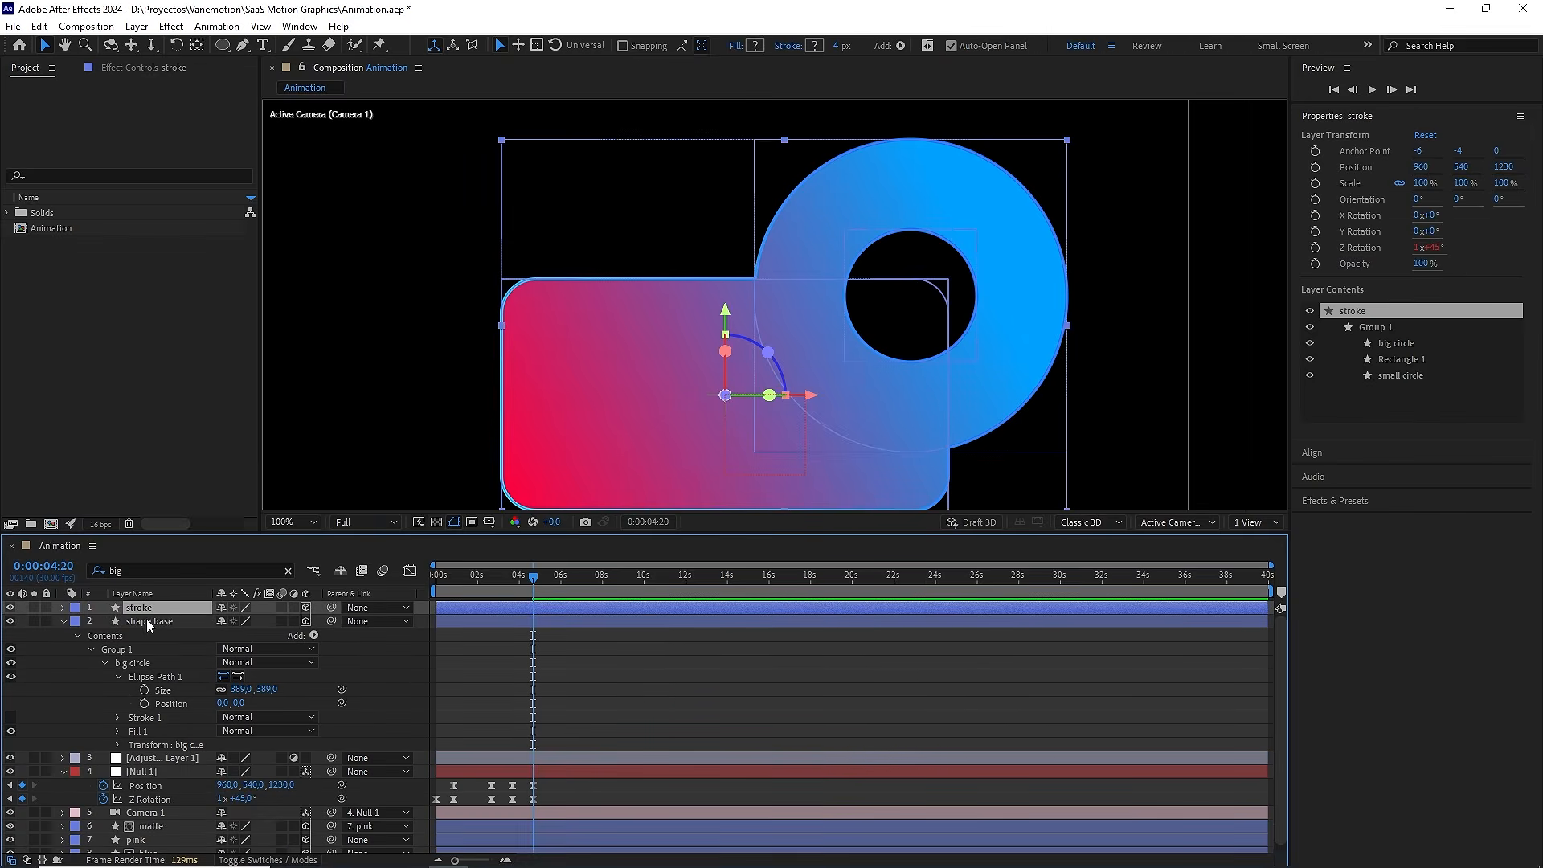
left_click(149, 621, "ctrl")
key("ctrl+f")
type("small")
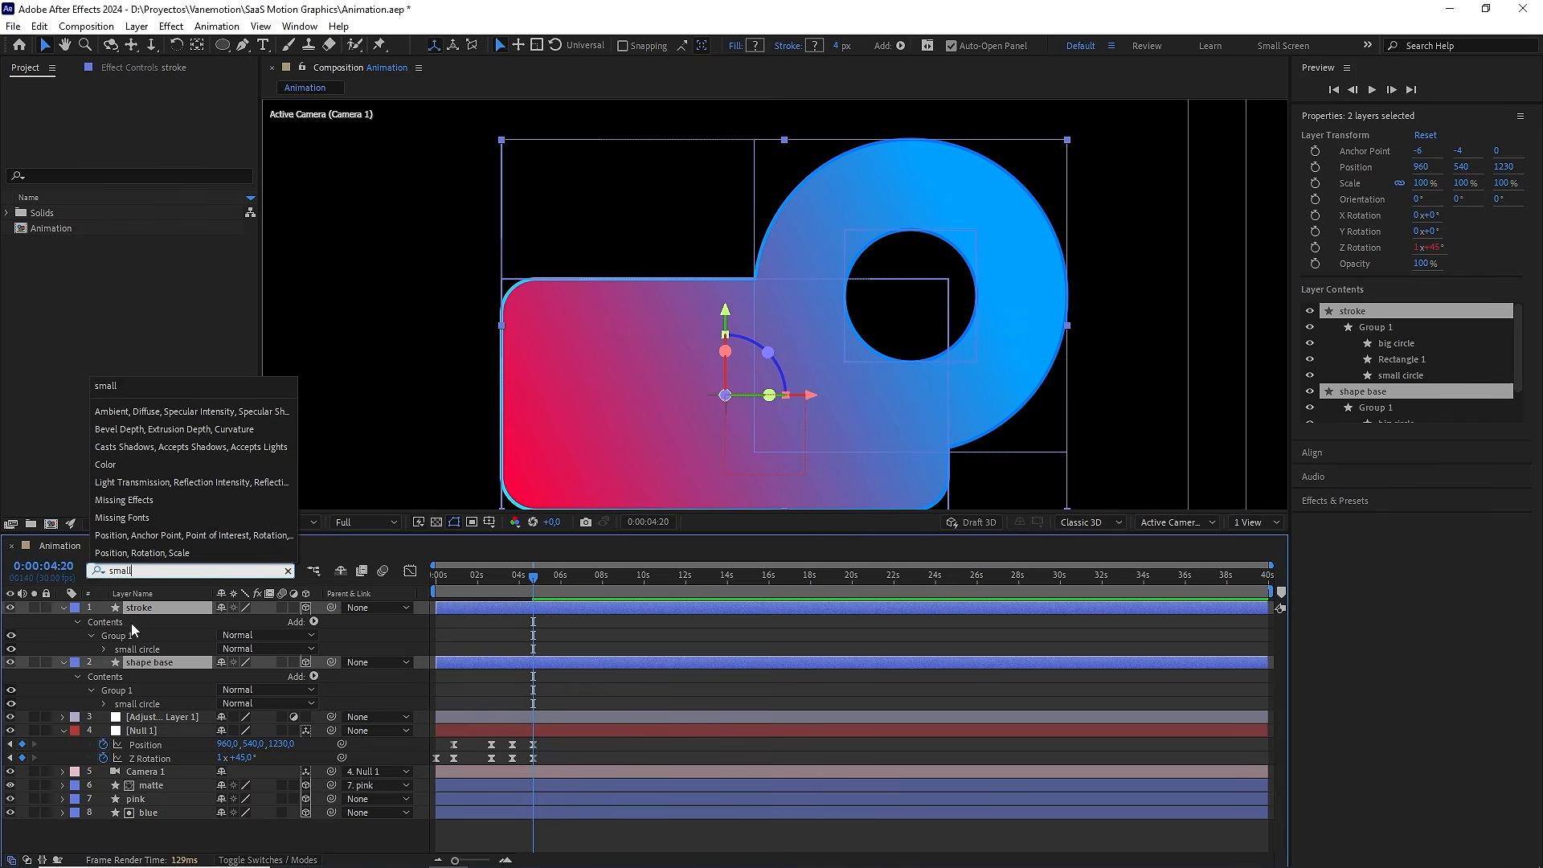
Link the stroke layer's small circle Size to the shape base layer's small circle Size, test it at 245, and undo the resize
left_click(103, 648)
left_click(119, 663)
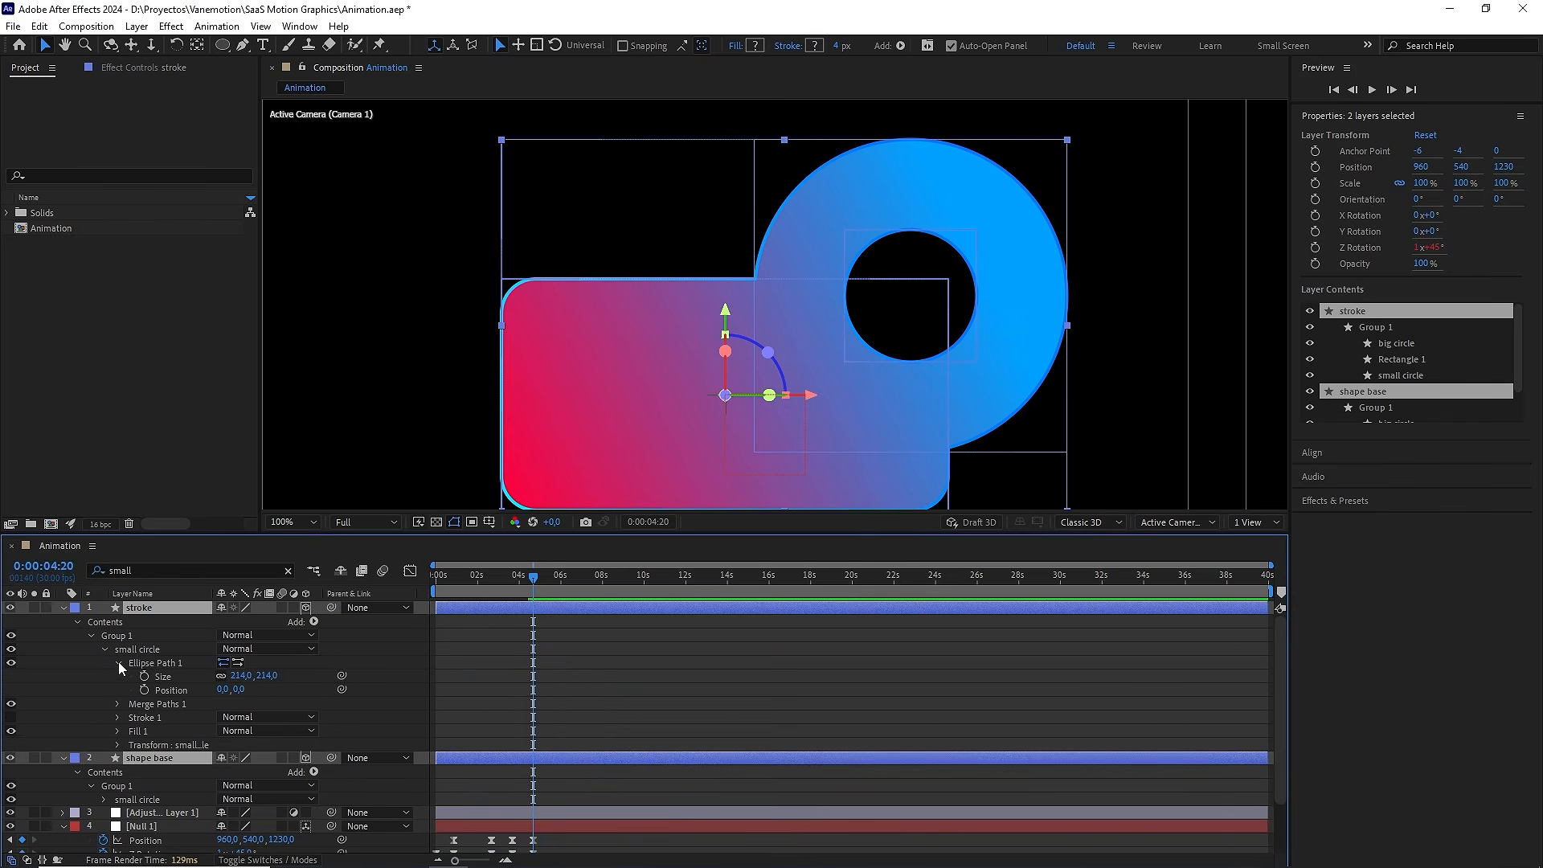
scroll(208, 699, "down", 1)
left_click(104, 758)
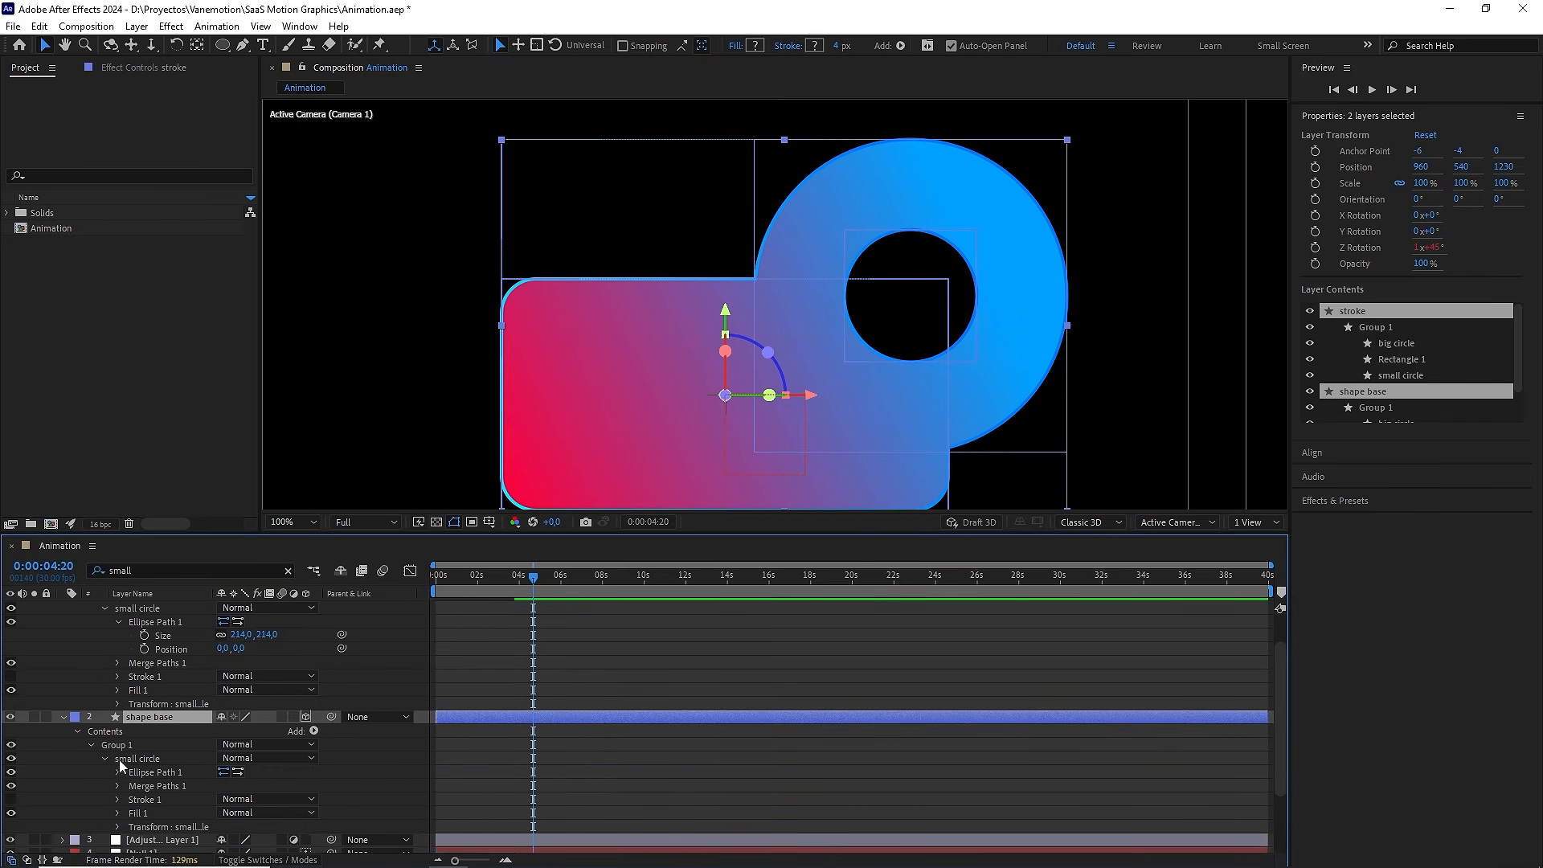
left_click(117, 771)
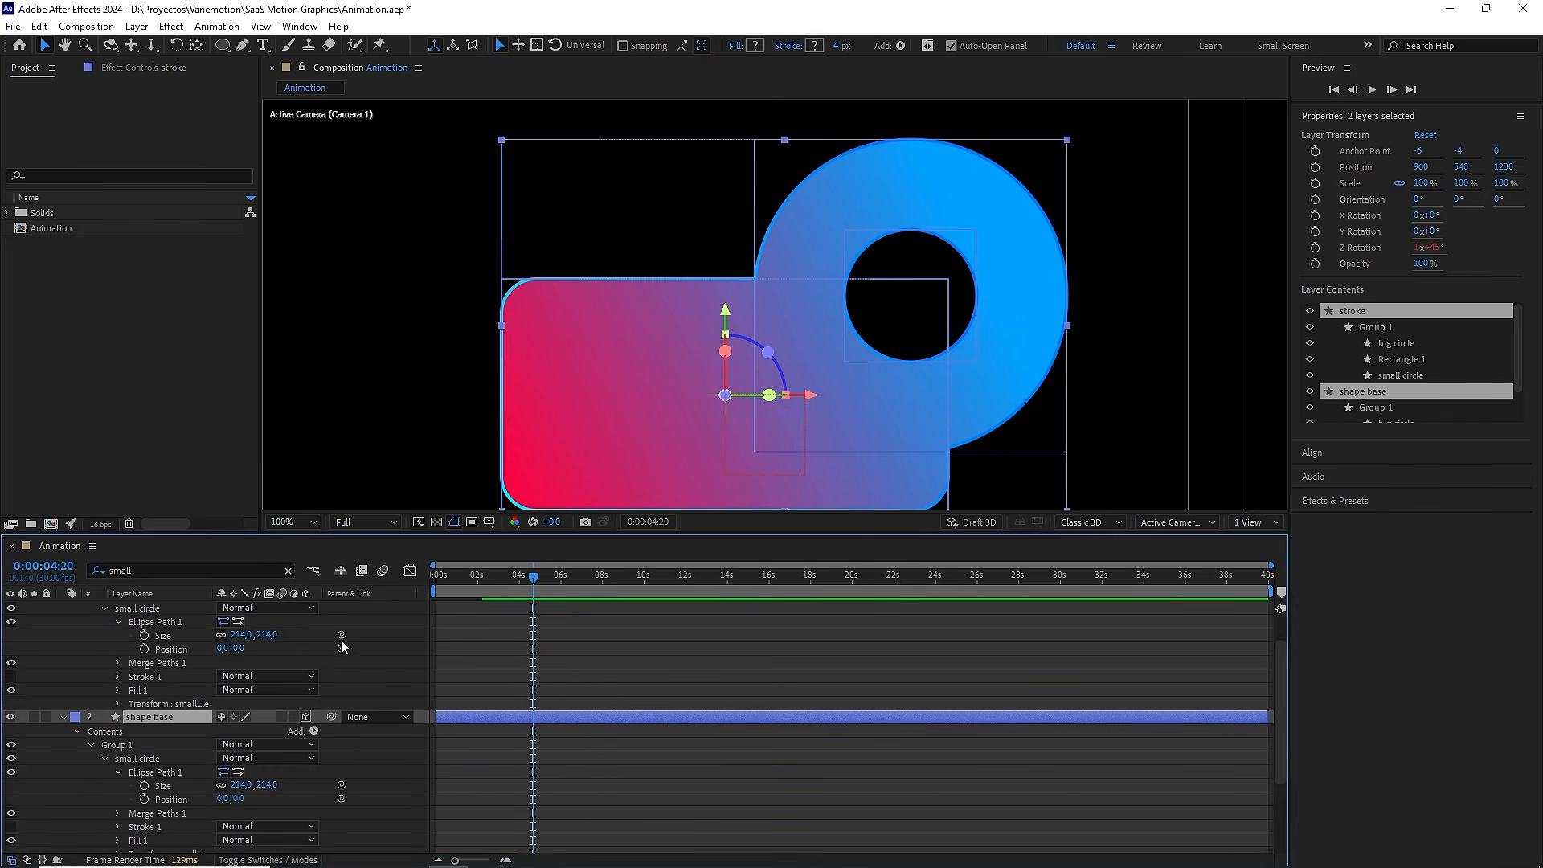
left_click_drag(341, 634, 170, 784)
mouse_move(265, 785)
left_mouse_down()
mouse_move(242, 786)
mouse_move(315, 777)
mouse_move(291, 778)
left_mouse_up()
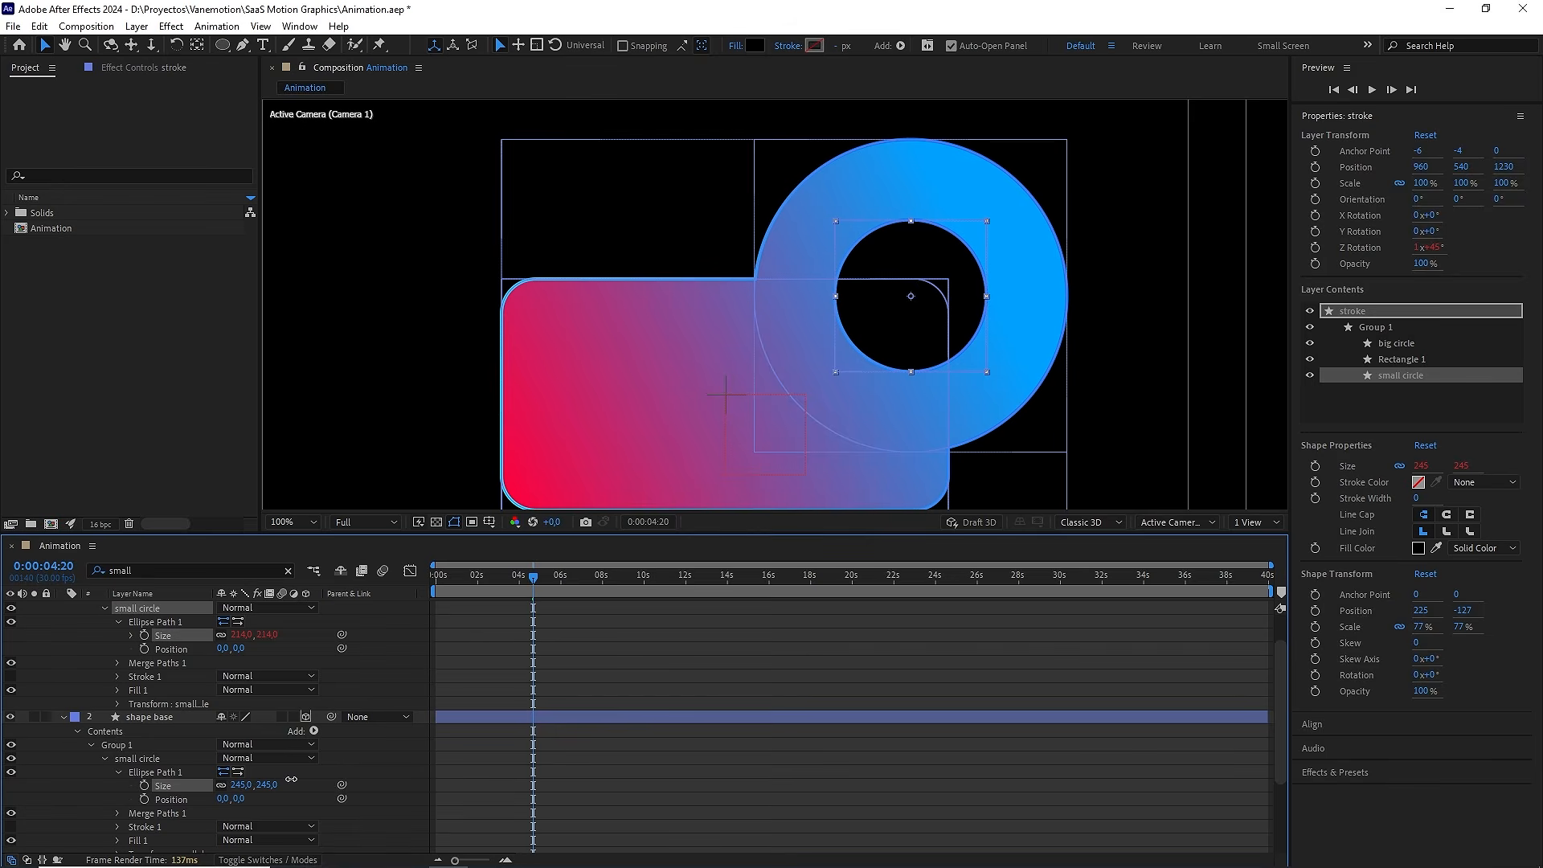
key("ctrl+z")
Lower the composition preview resolution to Quarter
left_click(369, 523)
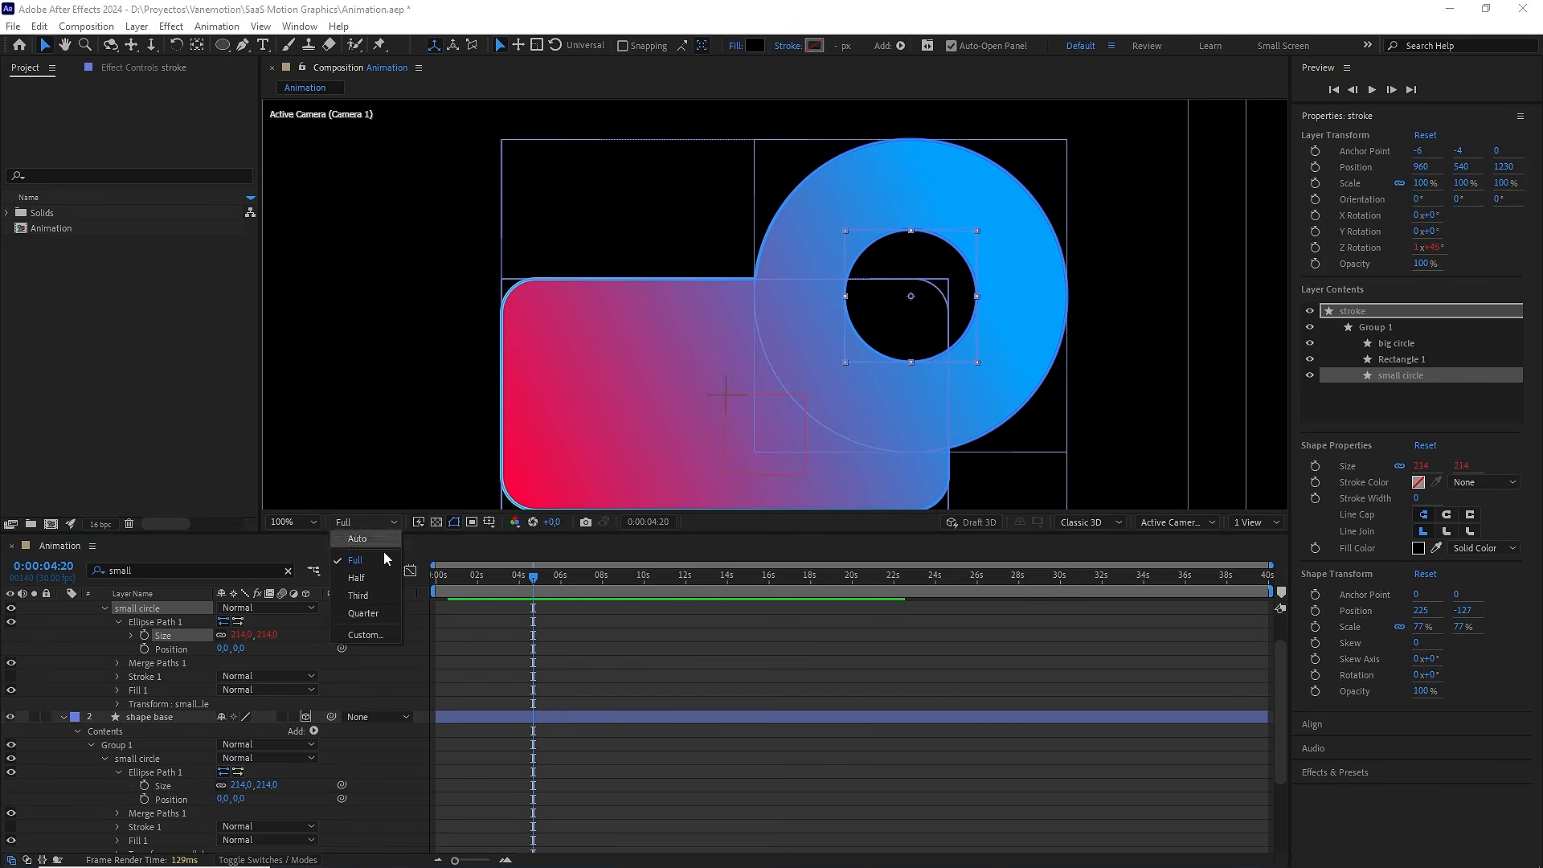
left_click(363, 614)
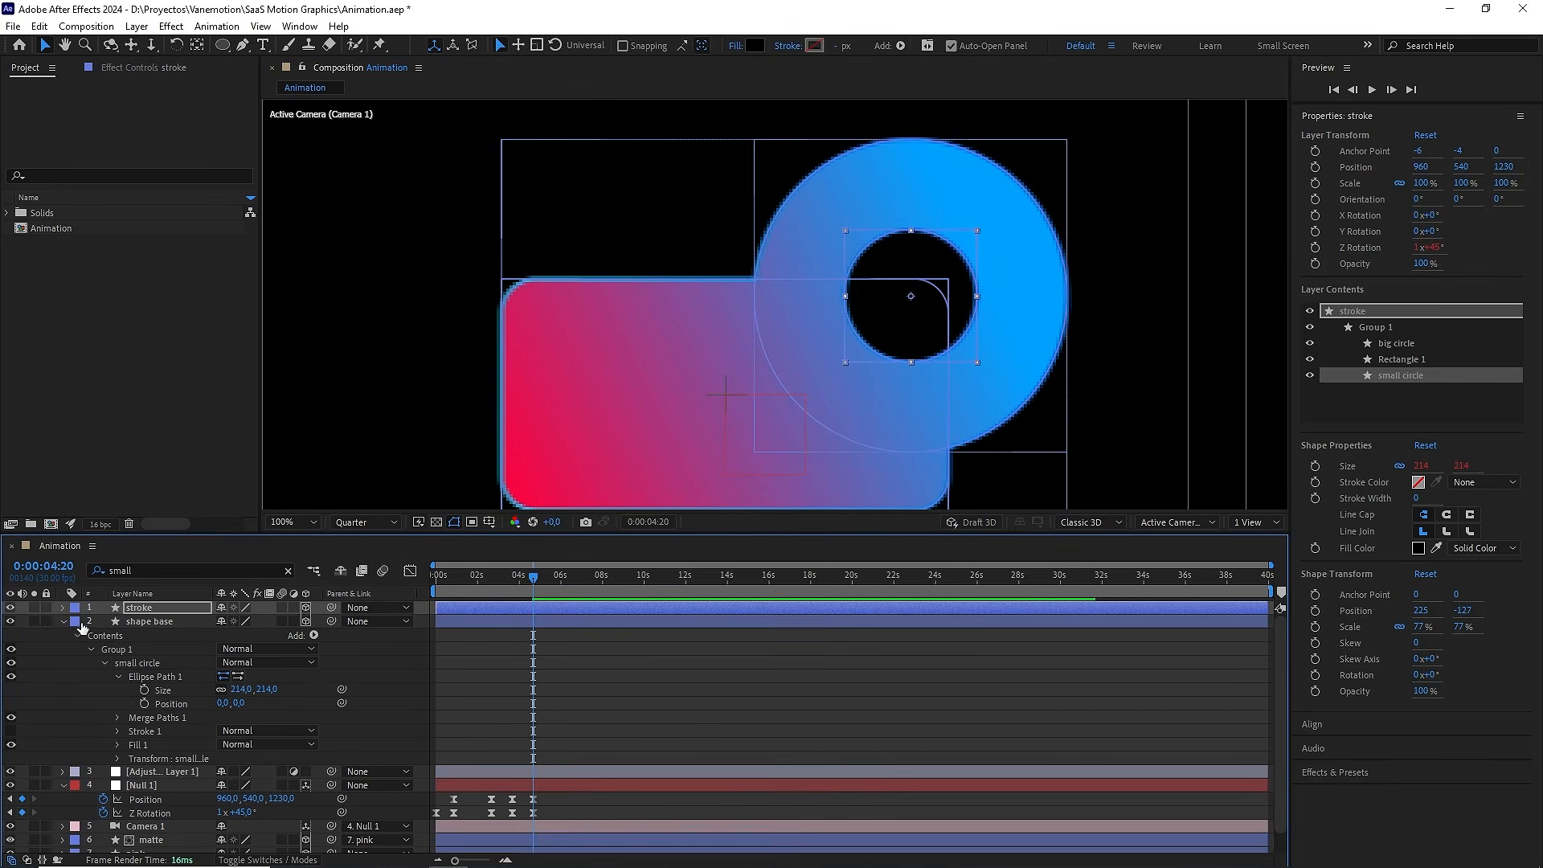
Select both the stroke and shape base layers and filter the timeline properties by "recta"
left_click(64, 621)
left_click(172, 620, "shift")
left_click(98, 571)
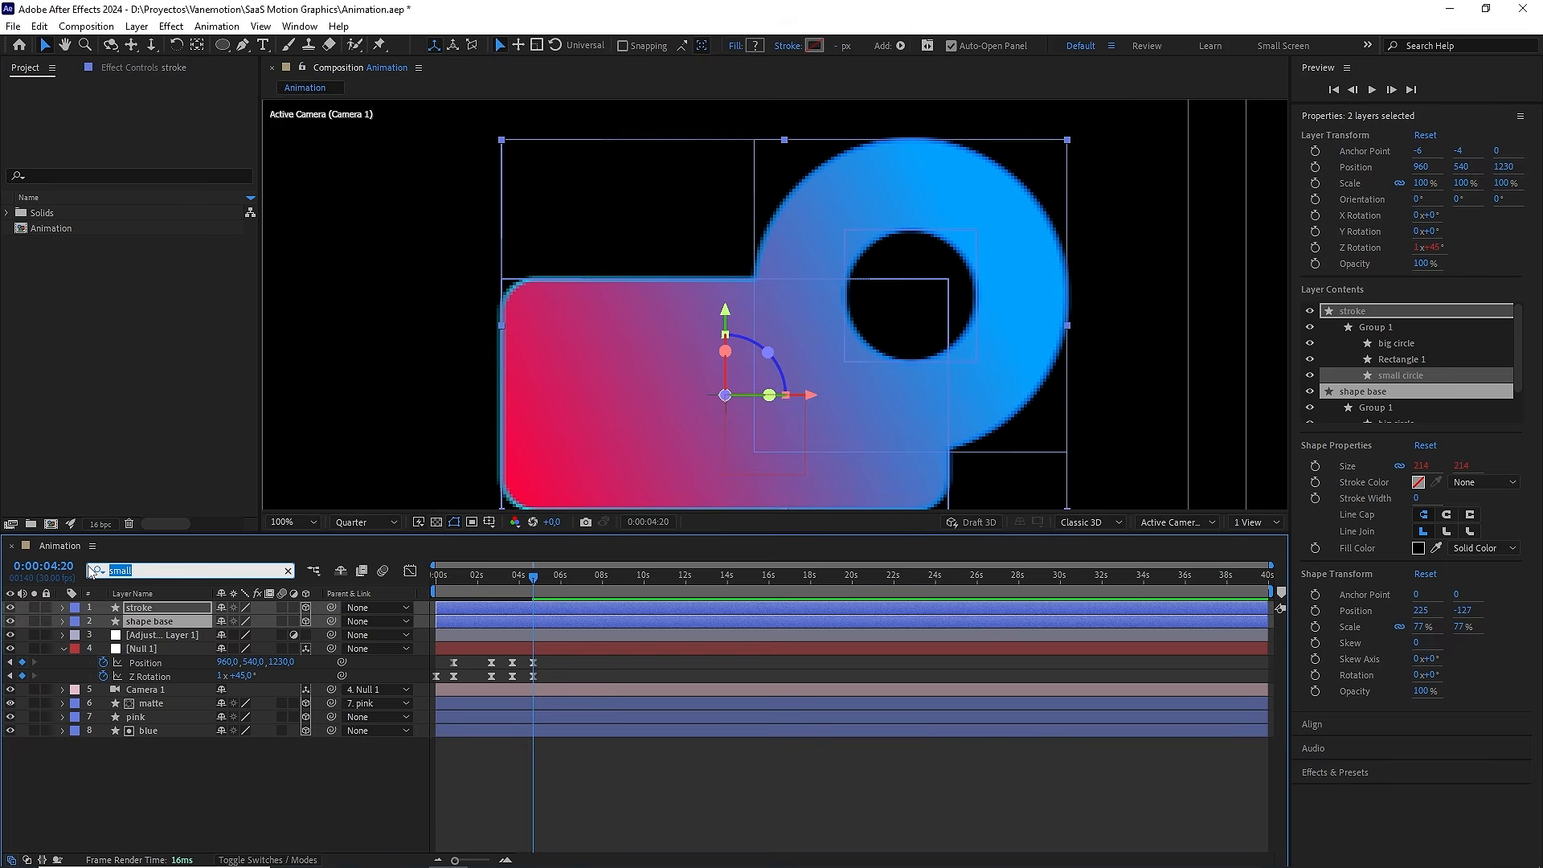
type("recta")
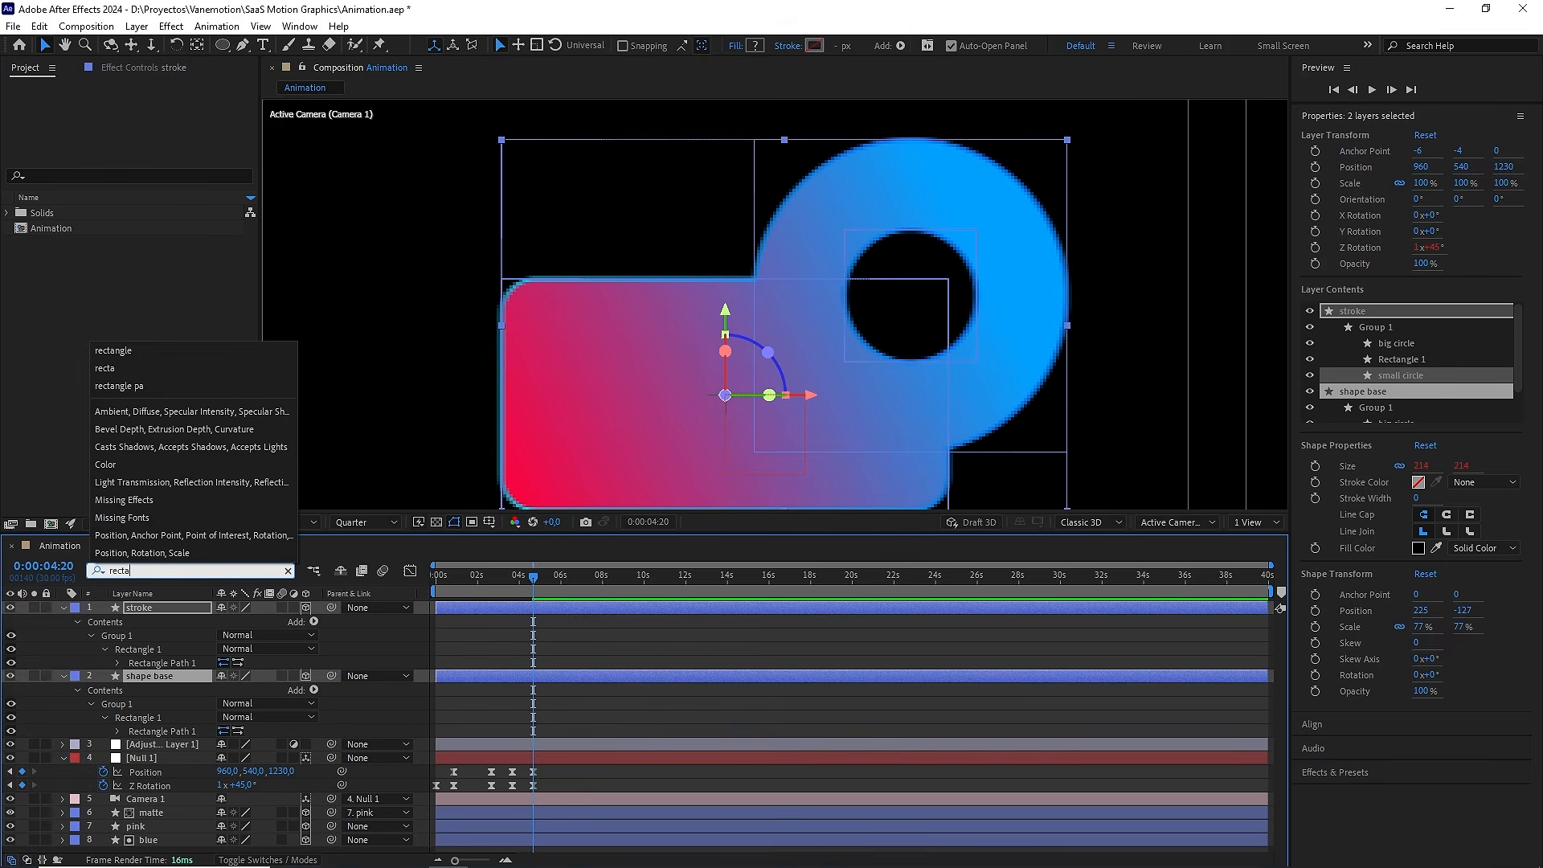
Link the stroke layer's Rectangle 1 Size to the shape base layer's Rectangle 1 Size and test the link with shape base hidden
left_click(115, 662)
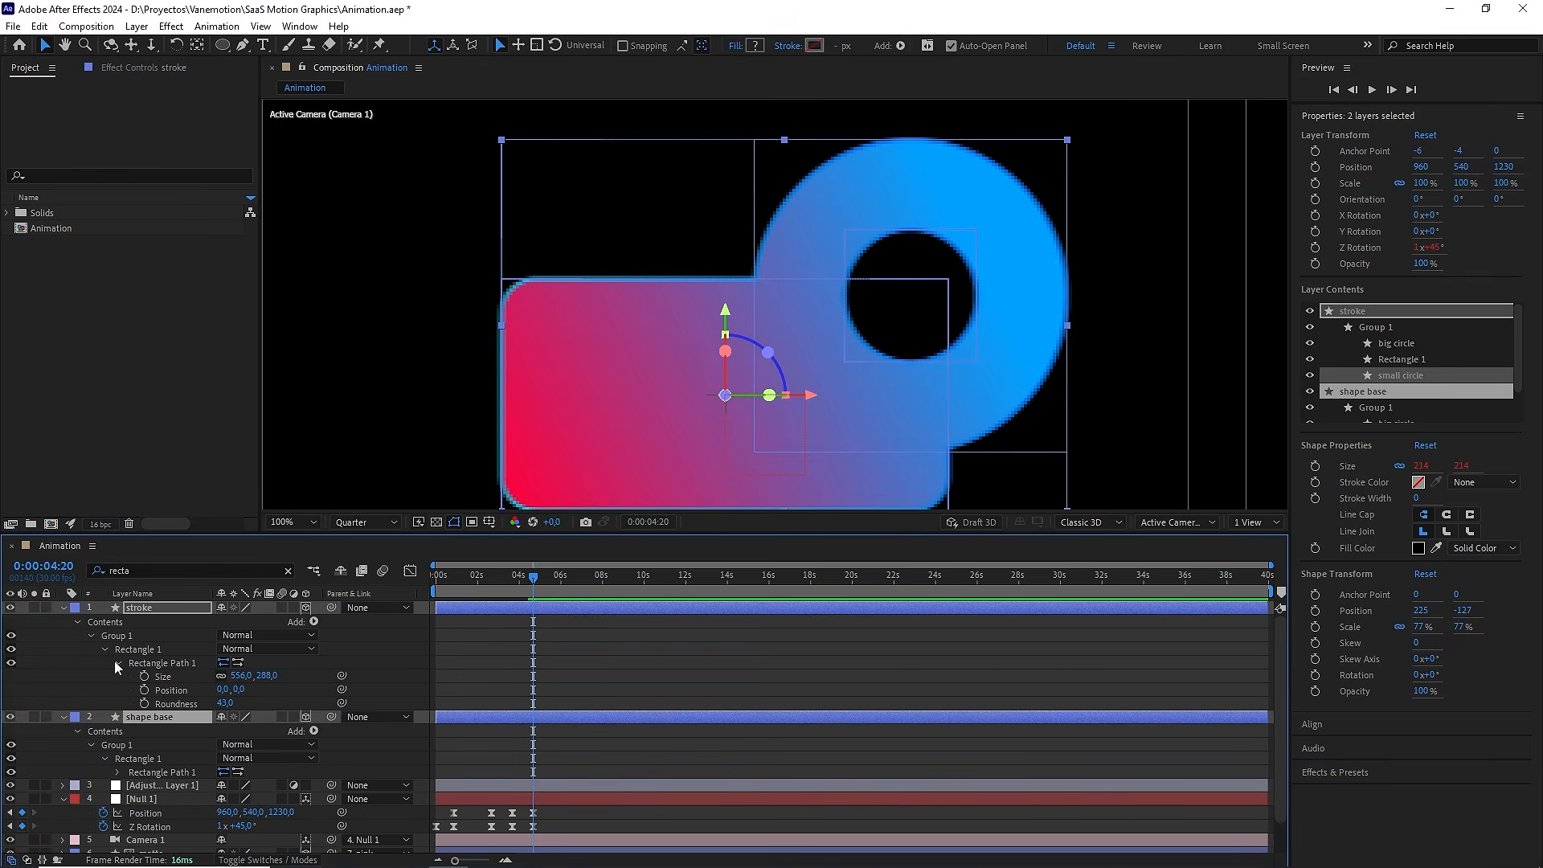
left_click(118, 773)
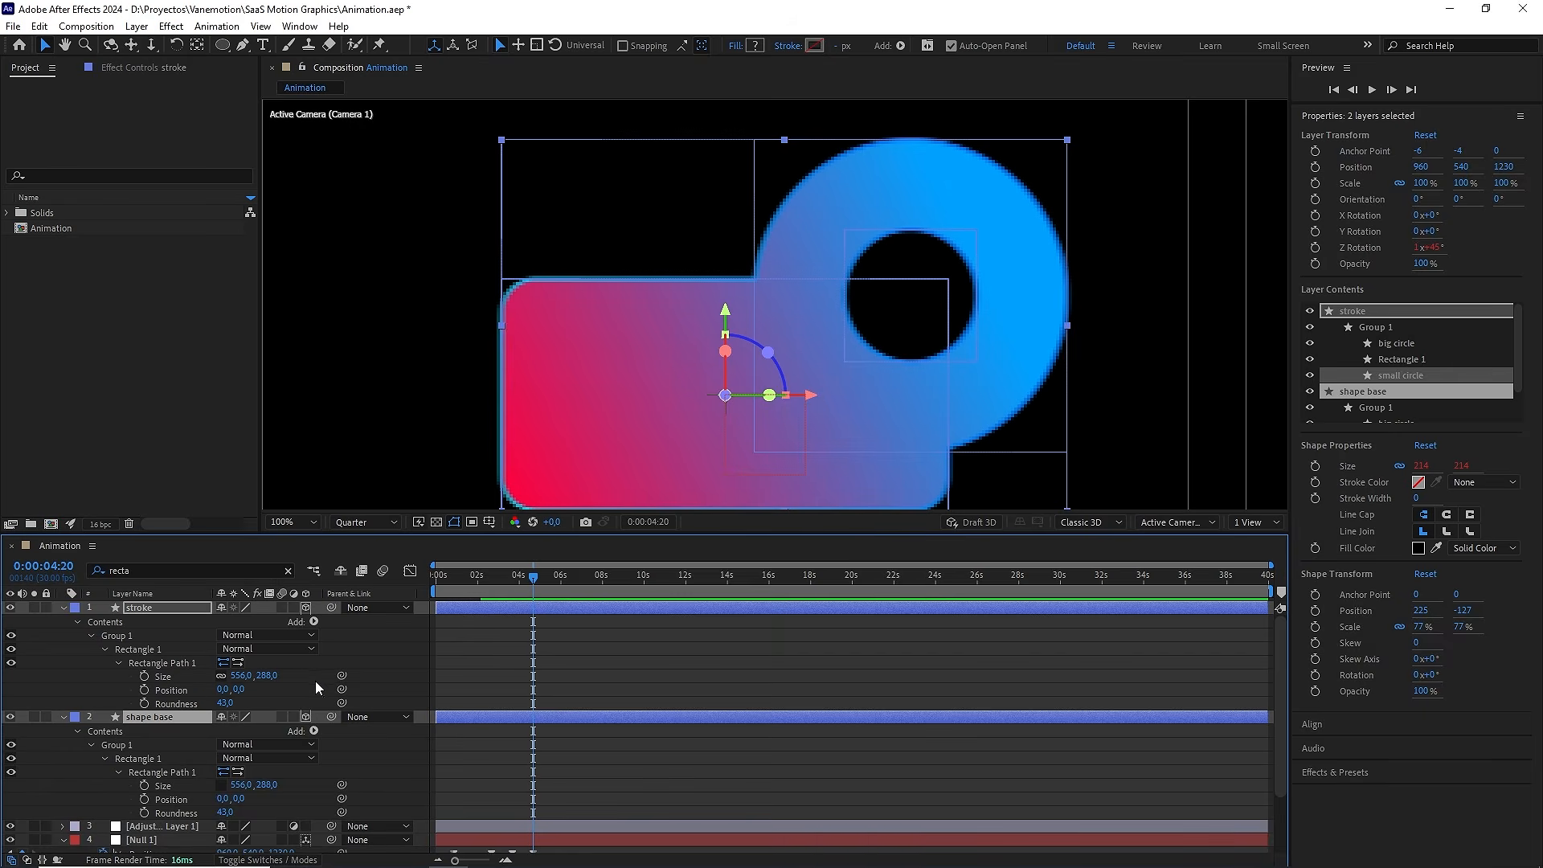
left_click_drag(342, 675, 167, 783)
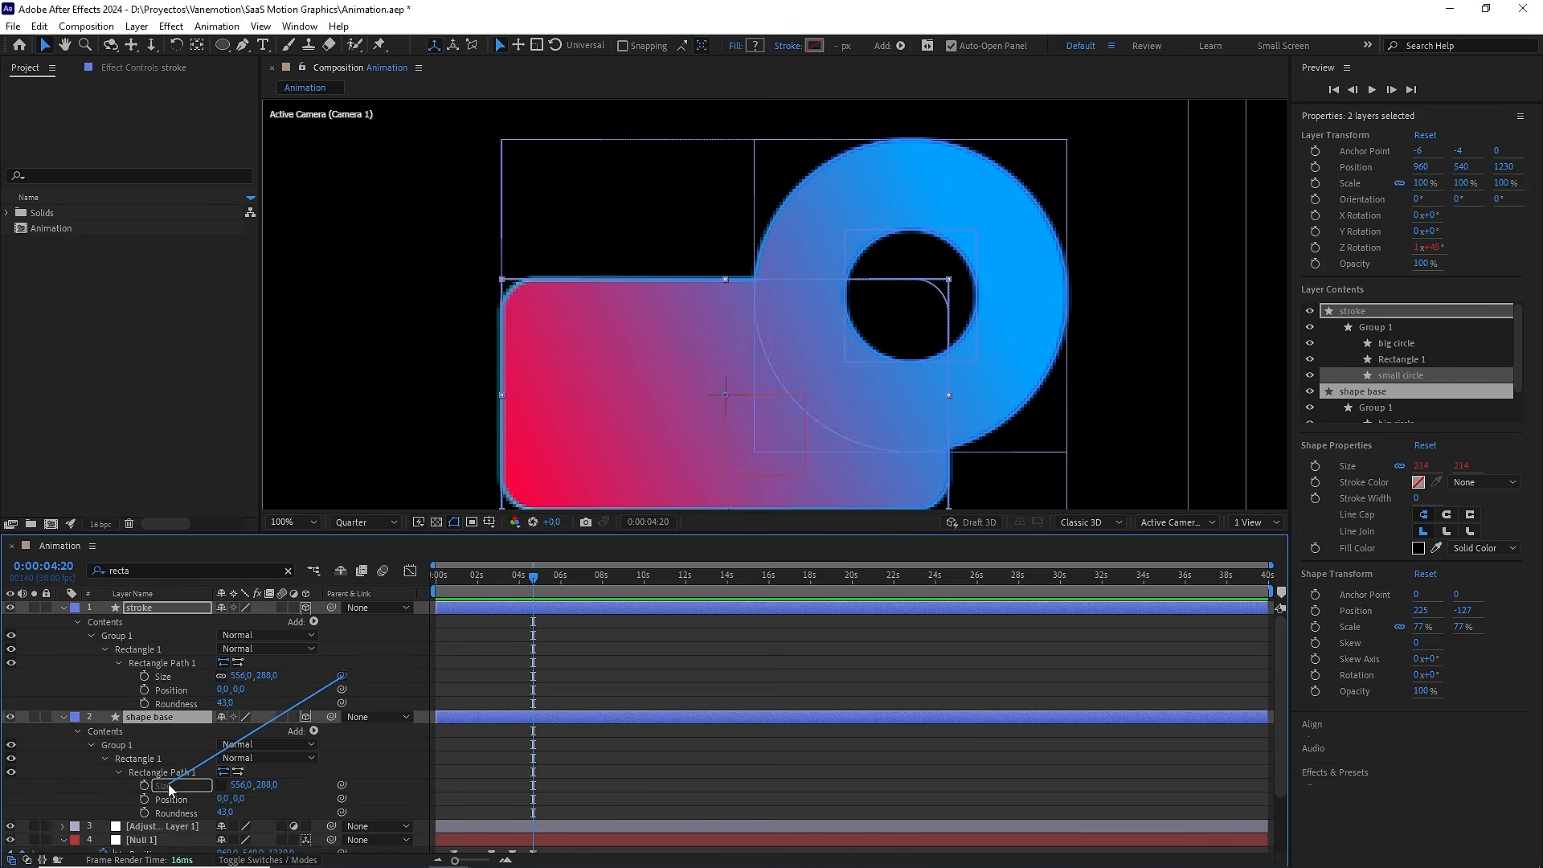
left_click(282, 785)
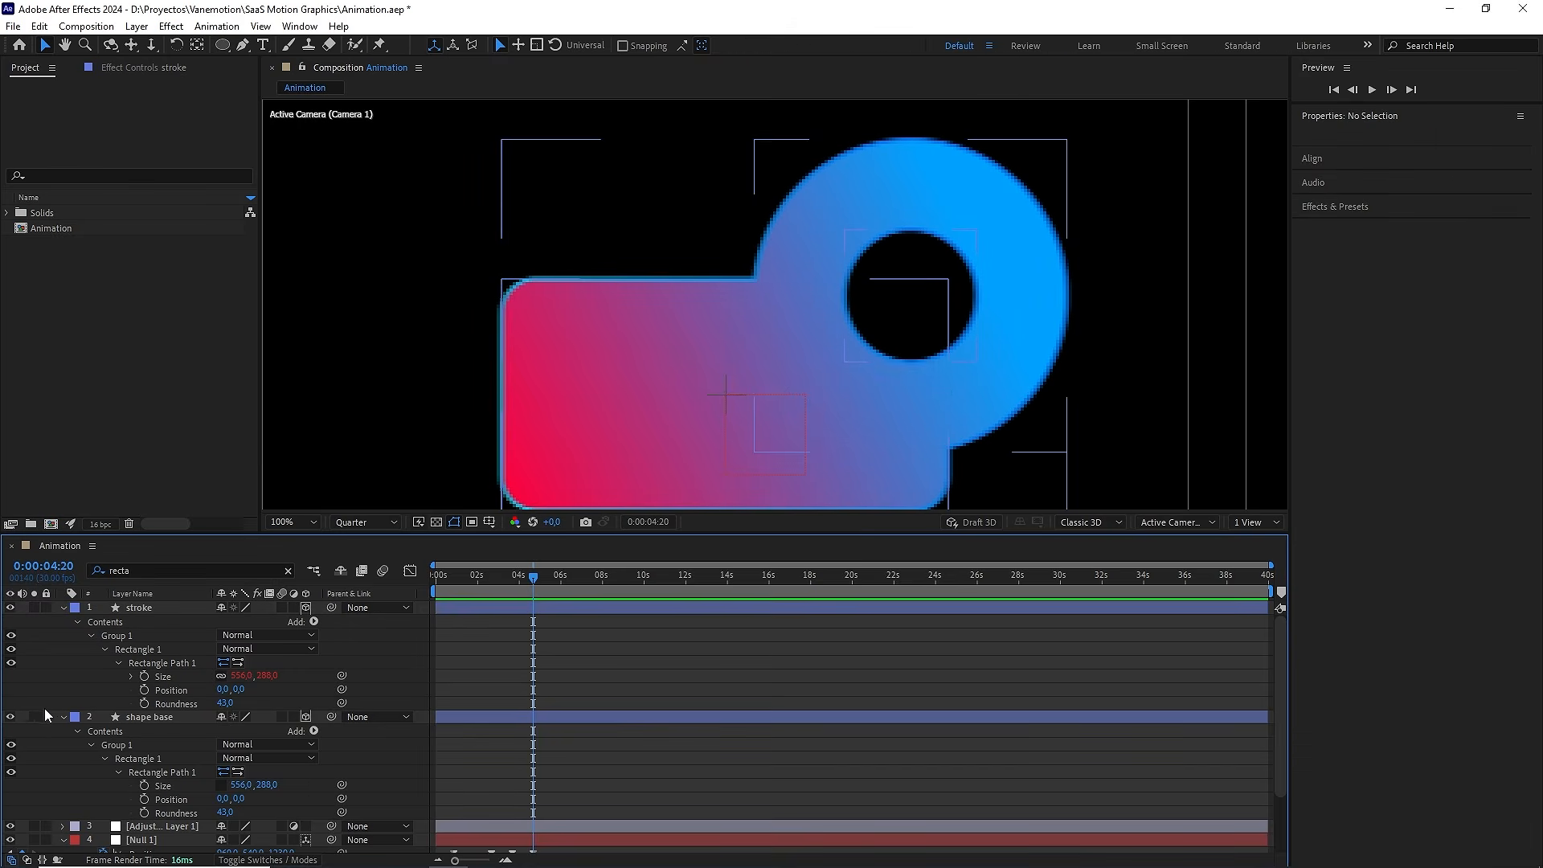
left_click(11, 717)
mouse_move(240, 786)
left_mouse_down()
mouse_move(380, 779)
mouse_move(292, 768)
left_mouse_up()
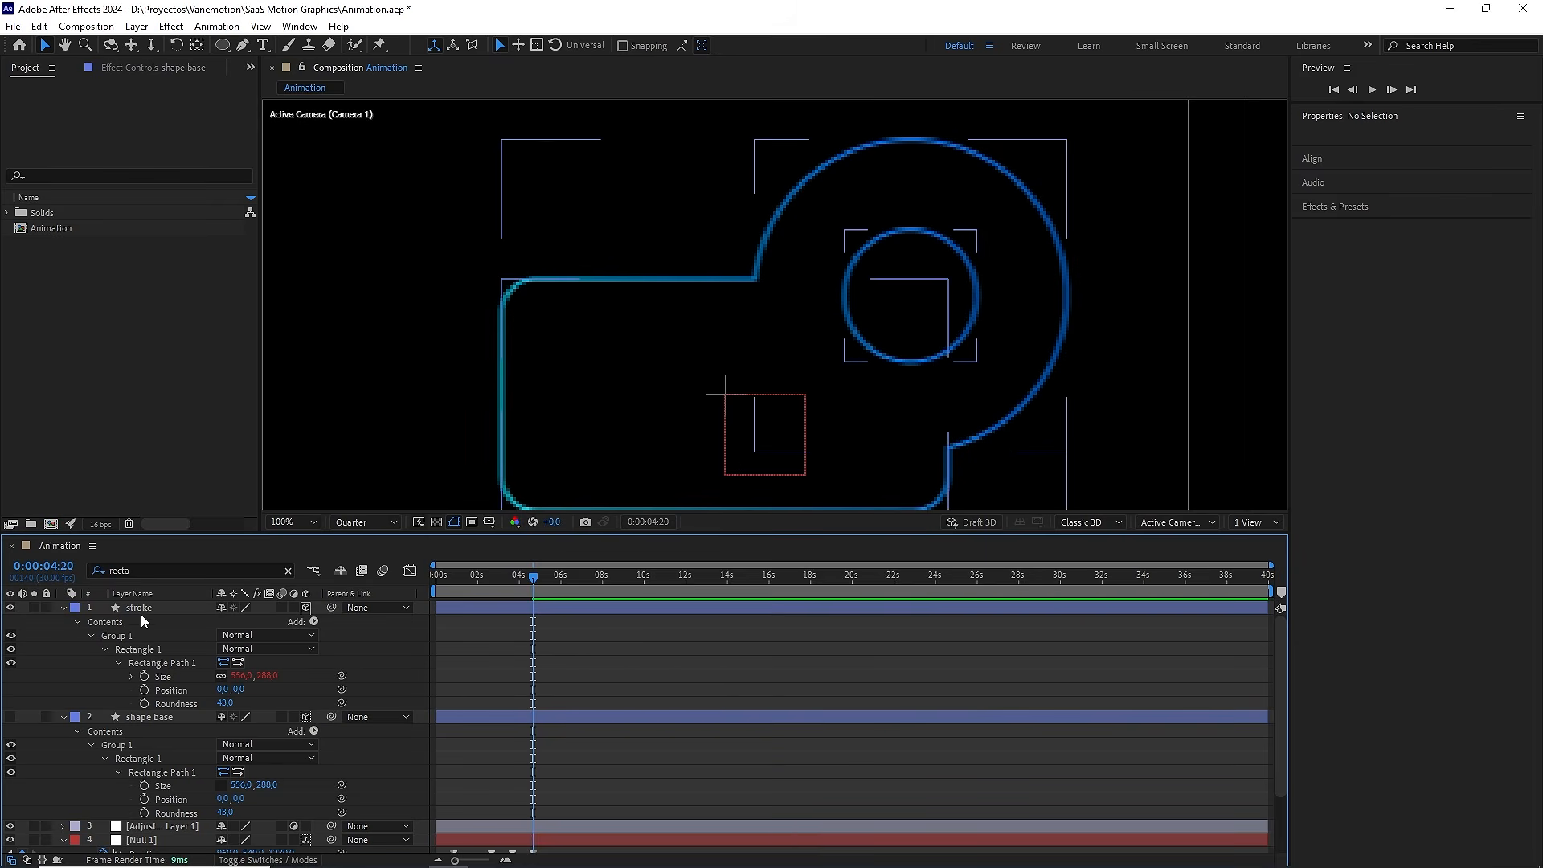
Filter the timeline properties by "big" and reduce the shape base layer's big circle Size to 209
left_click(153, 569)
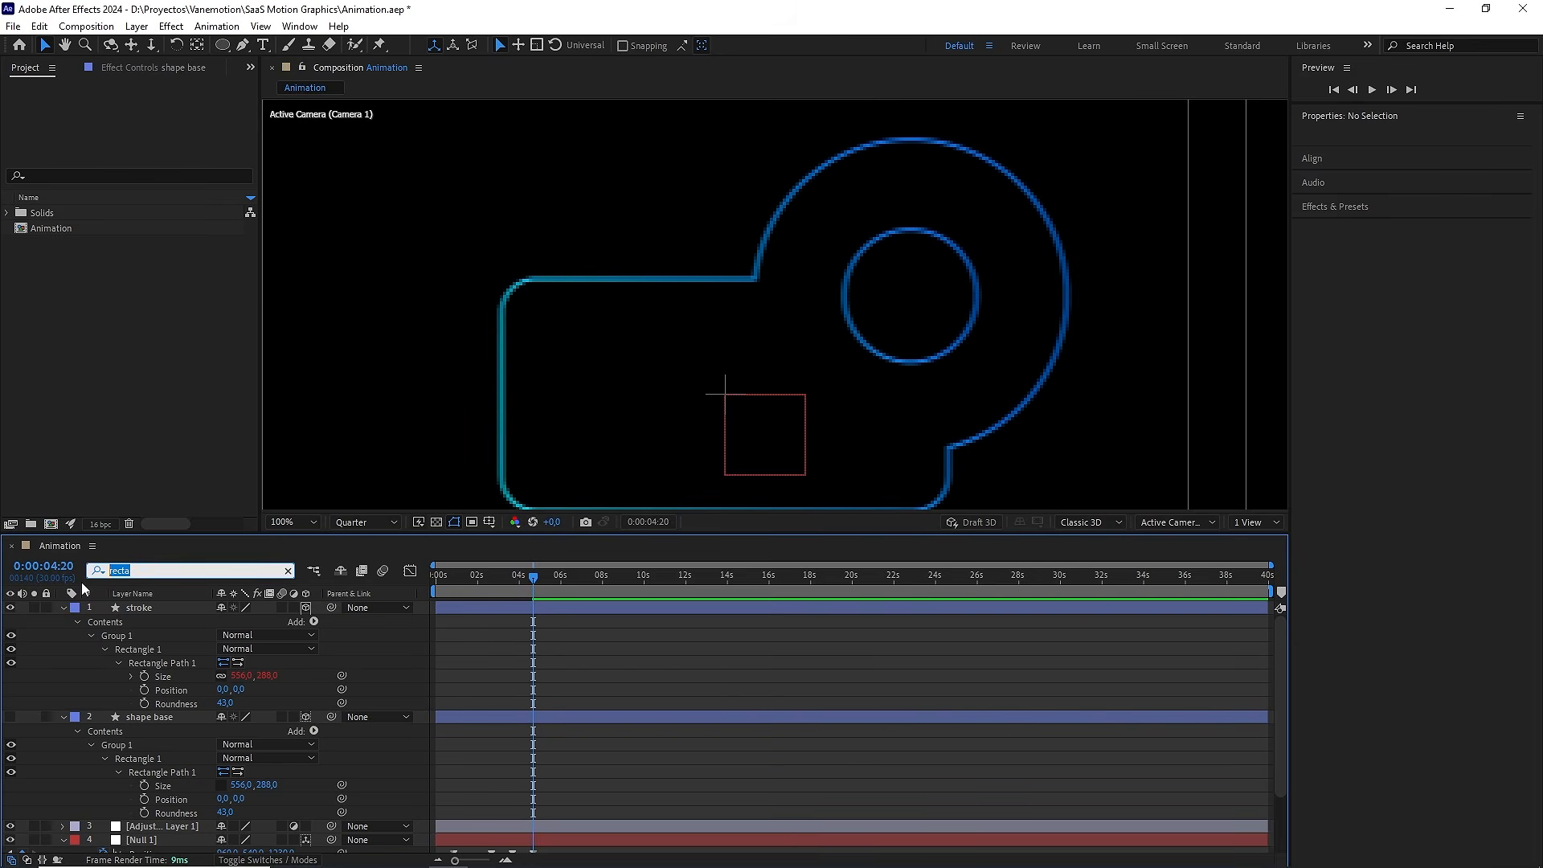
type("big")
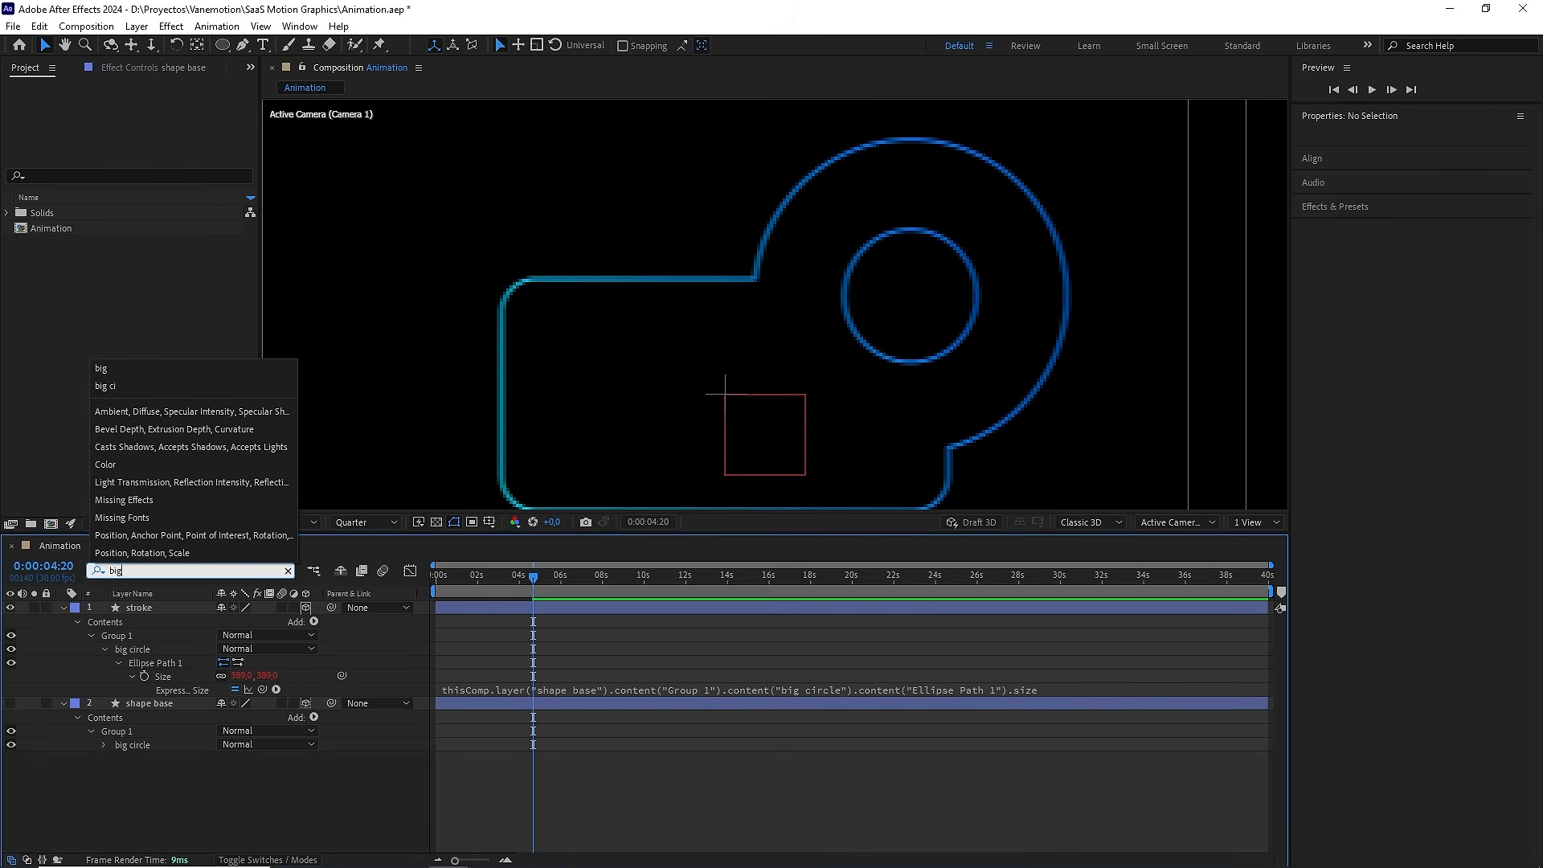
left_click(106, 745)
left_click(104, 744)
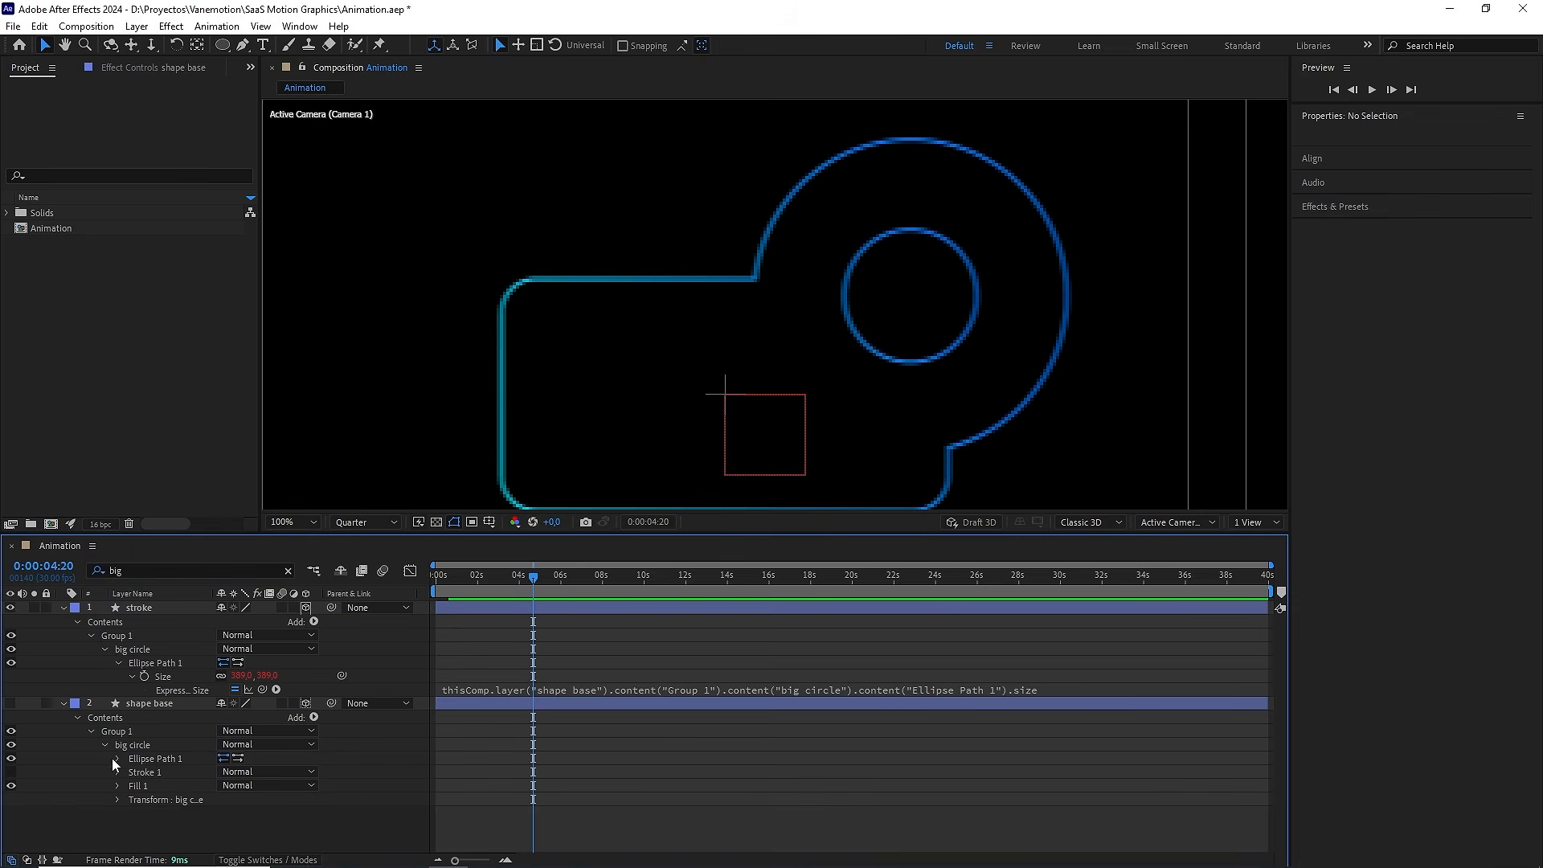
left_click(118, 759)
left_click_drag(265, 771, 127, 773)
Collapse the stroke layer's properties, clear the timeline filter, and deselect all layers
left_click(63, 608)
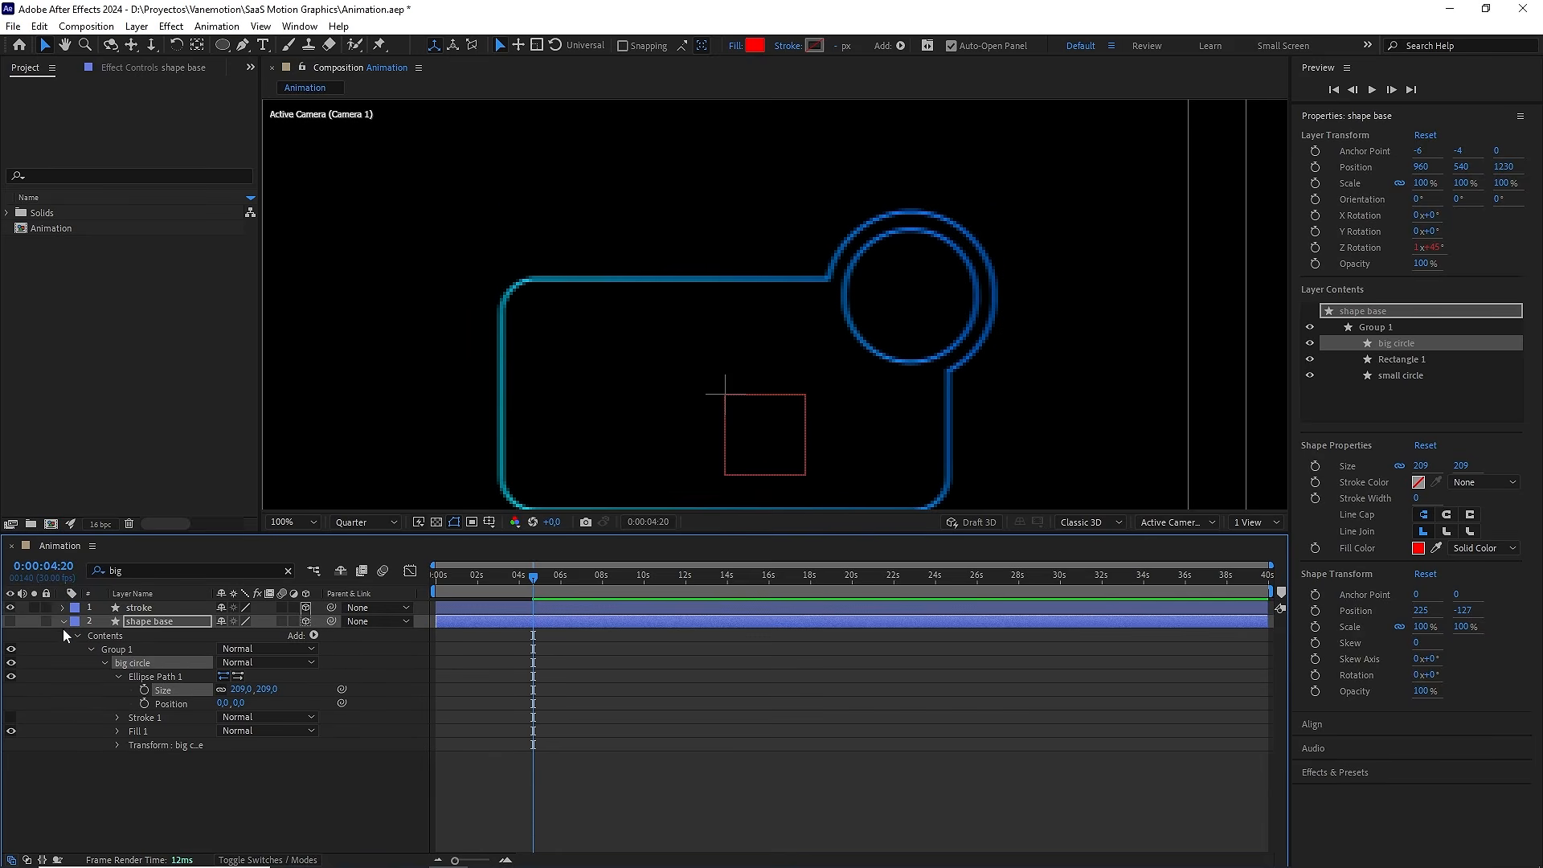
left_click(287, 570)
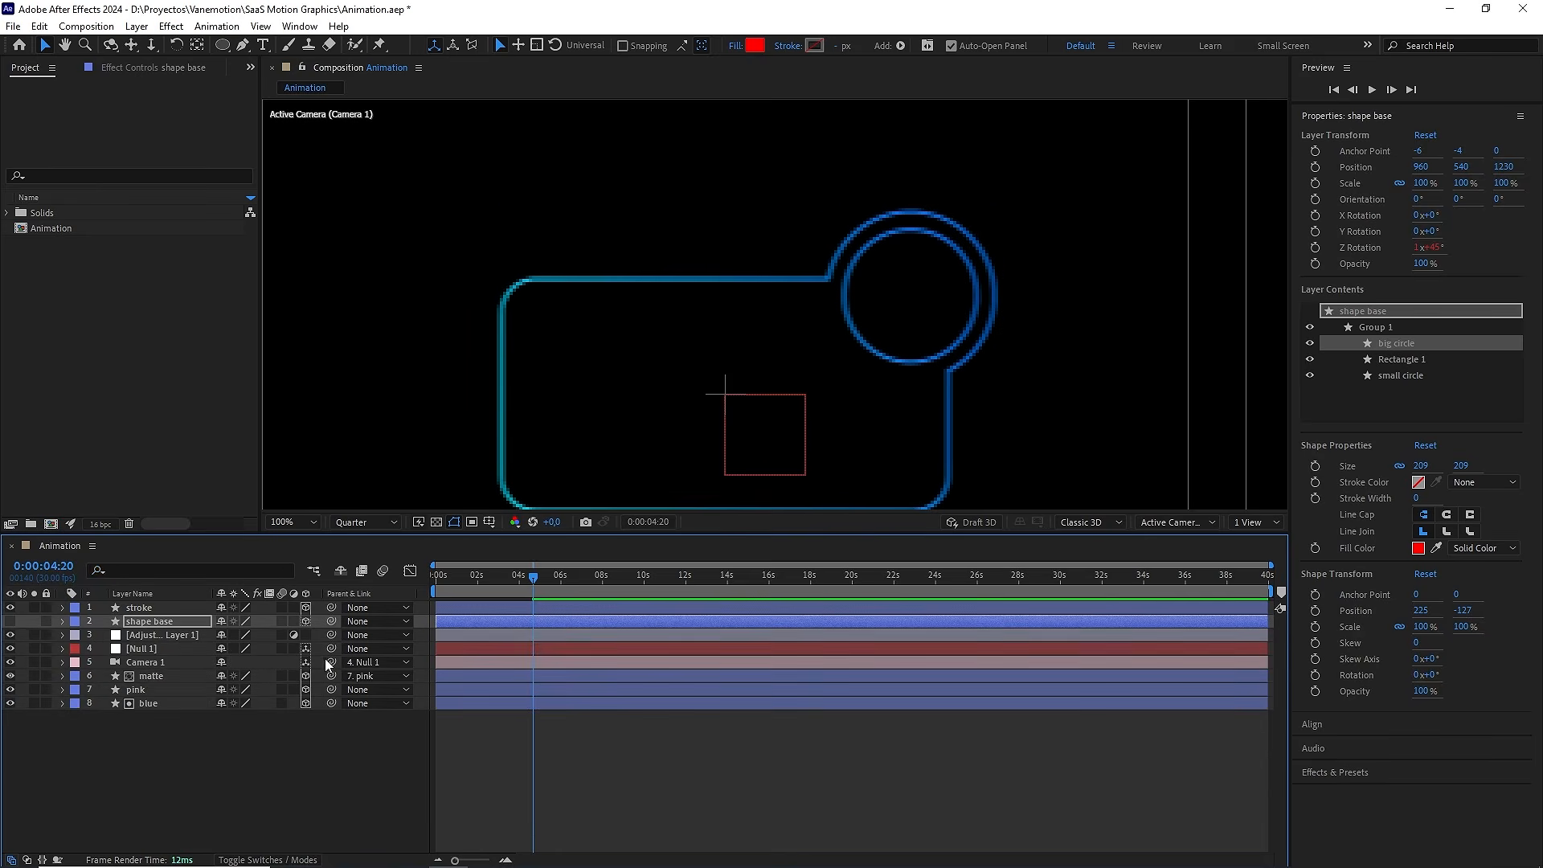
left_click(317, 760)
scroll(731, 401, "down", 2)
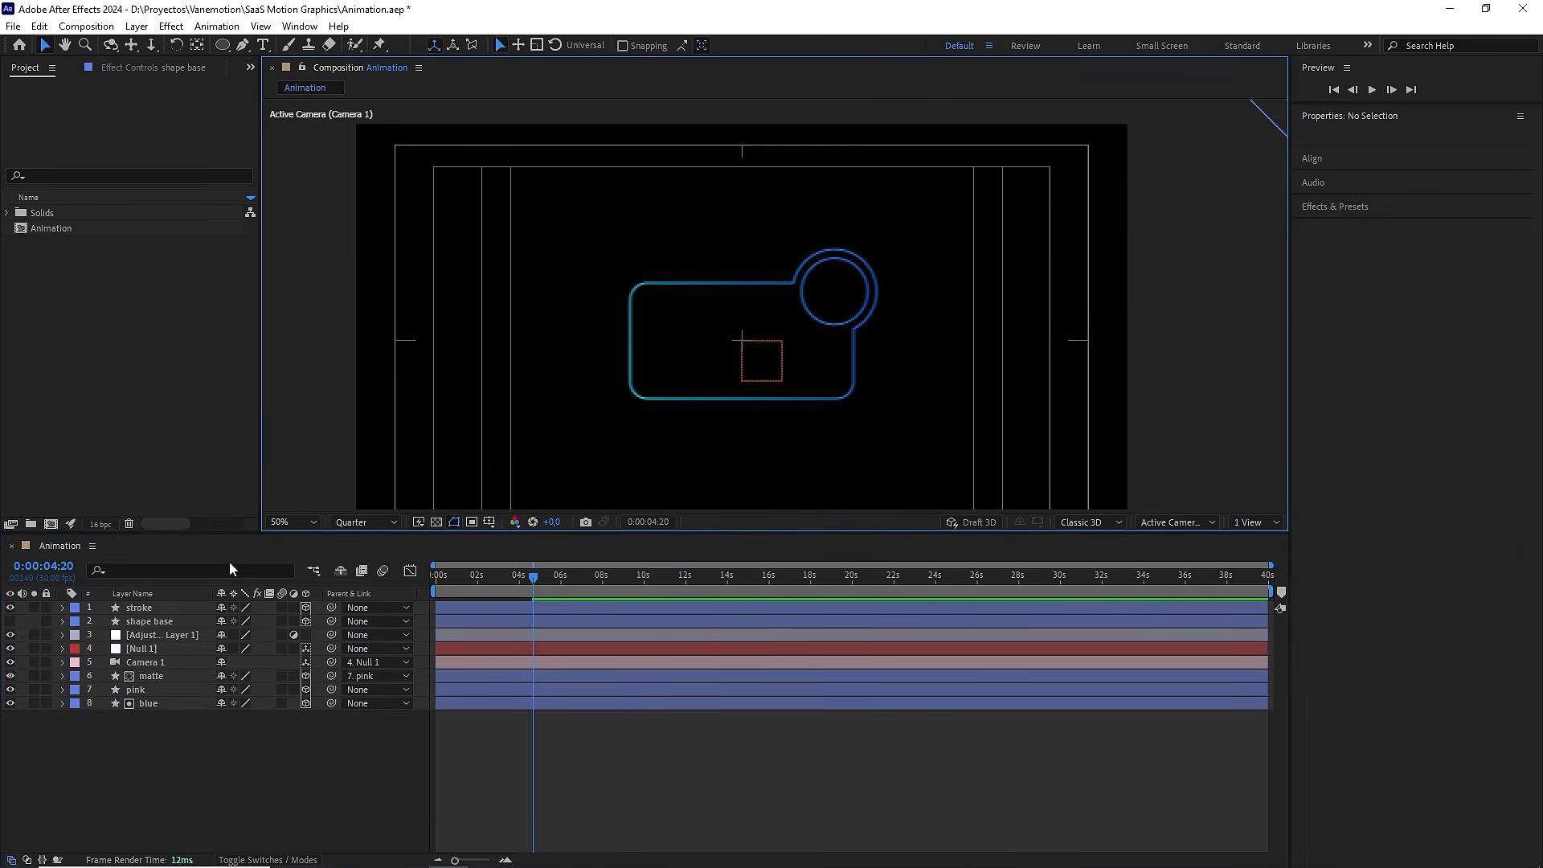
Move the current time to 0:00:03:20 and reveal the Null 1 layer's Position and Z Rotation keyframes
left_click_drag(530, 574, 512, 579)
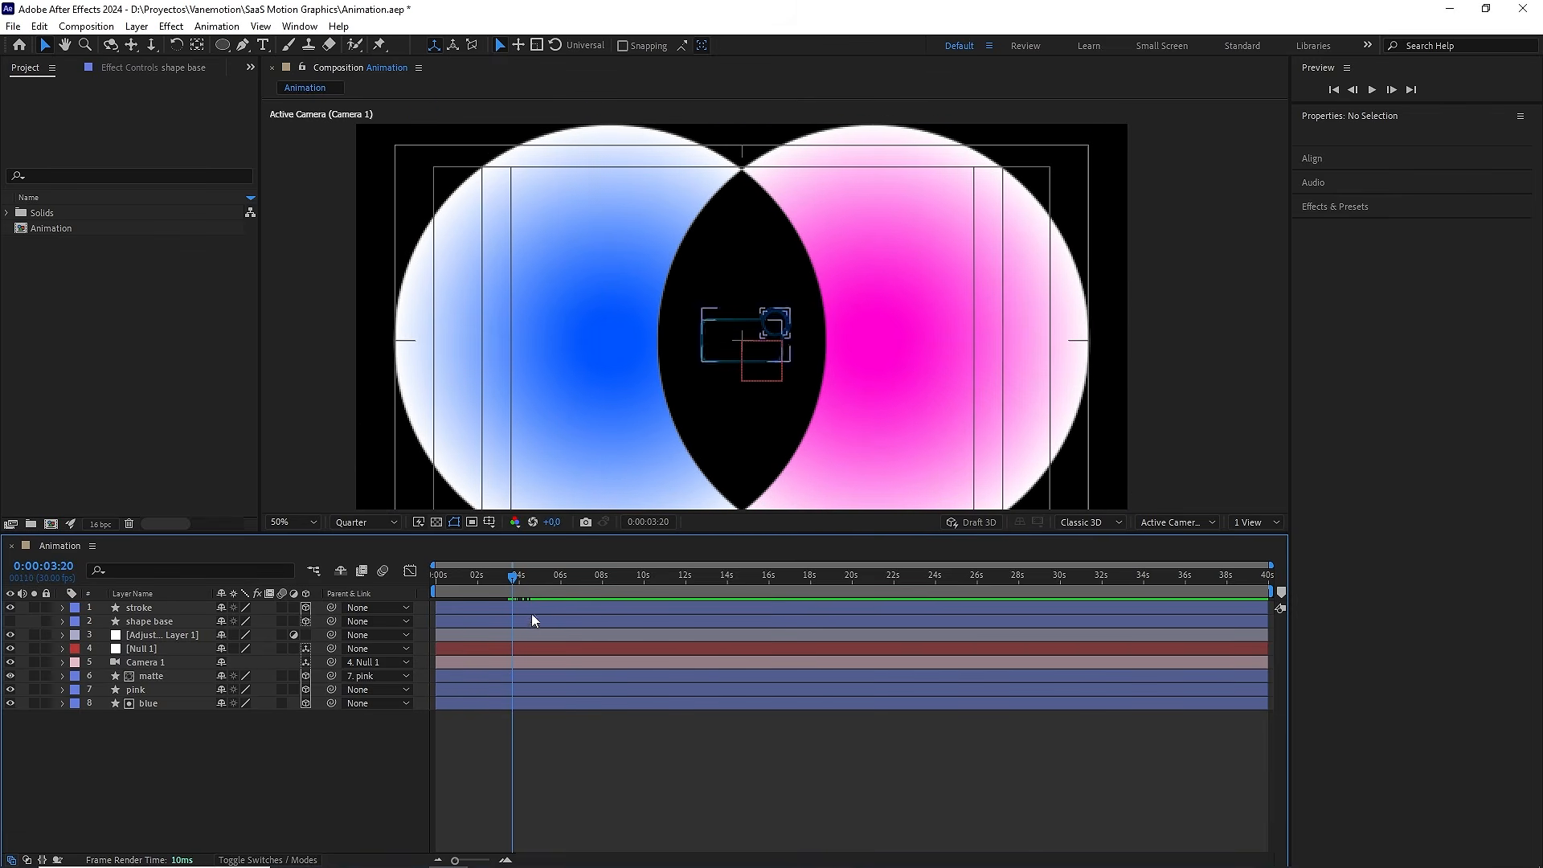
left_click(468, 647)
key("u")
scroll(523, 672, "up", 3)
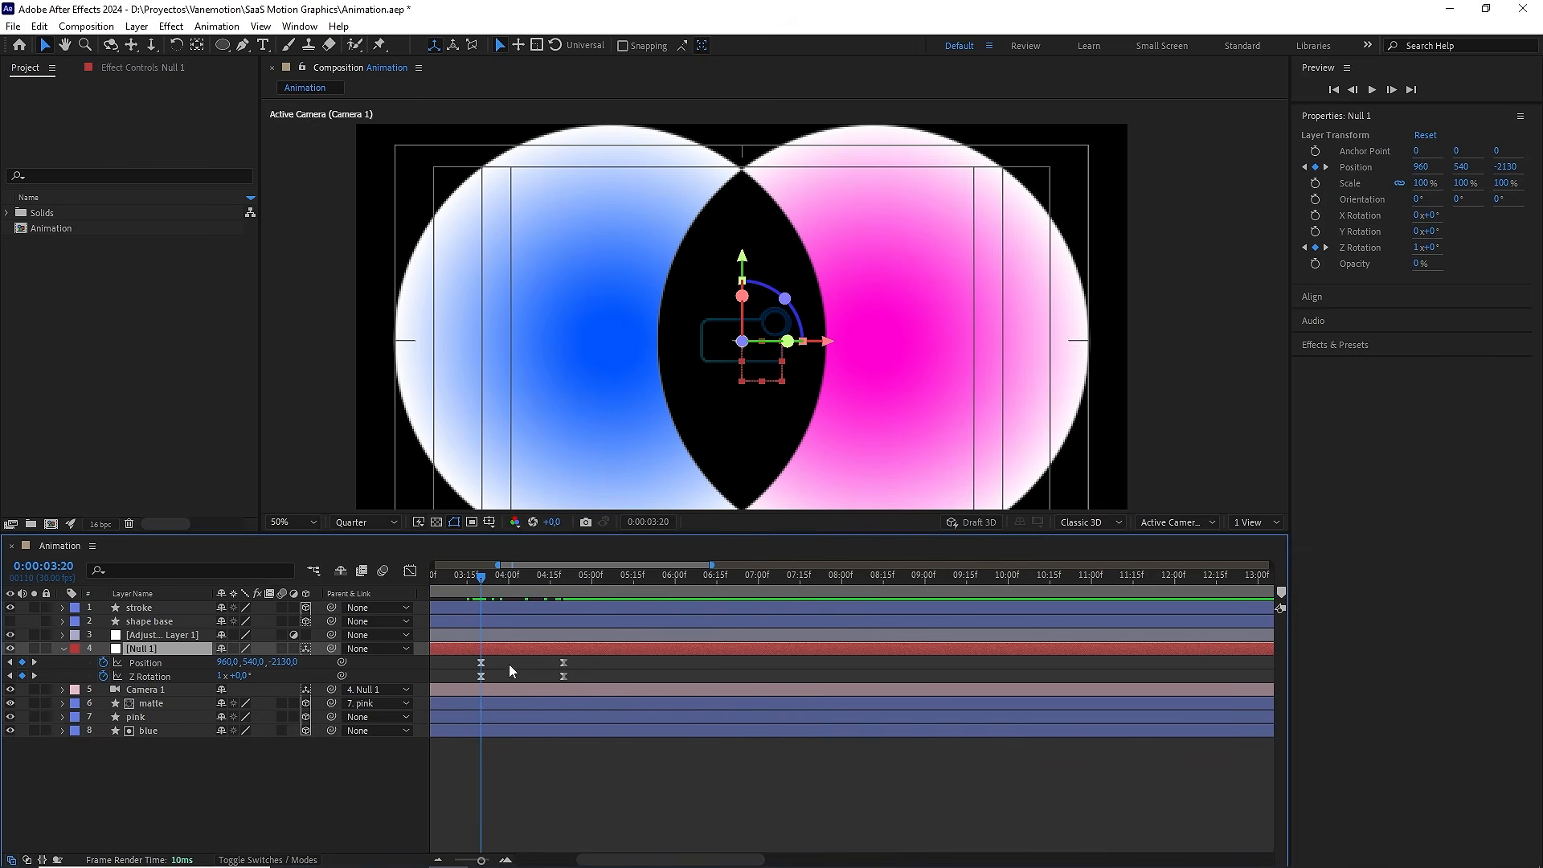
scroll(509, 663, "left", 1)
left_click_drag(668, 658, 532, 680)
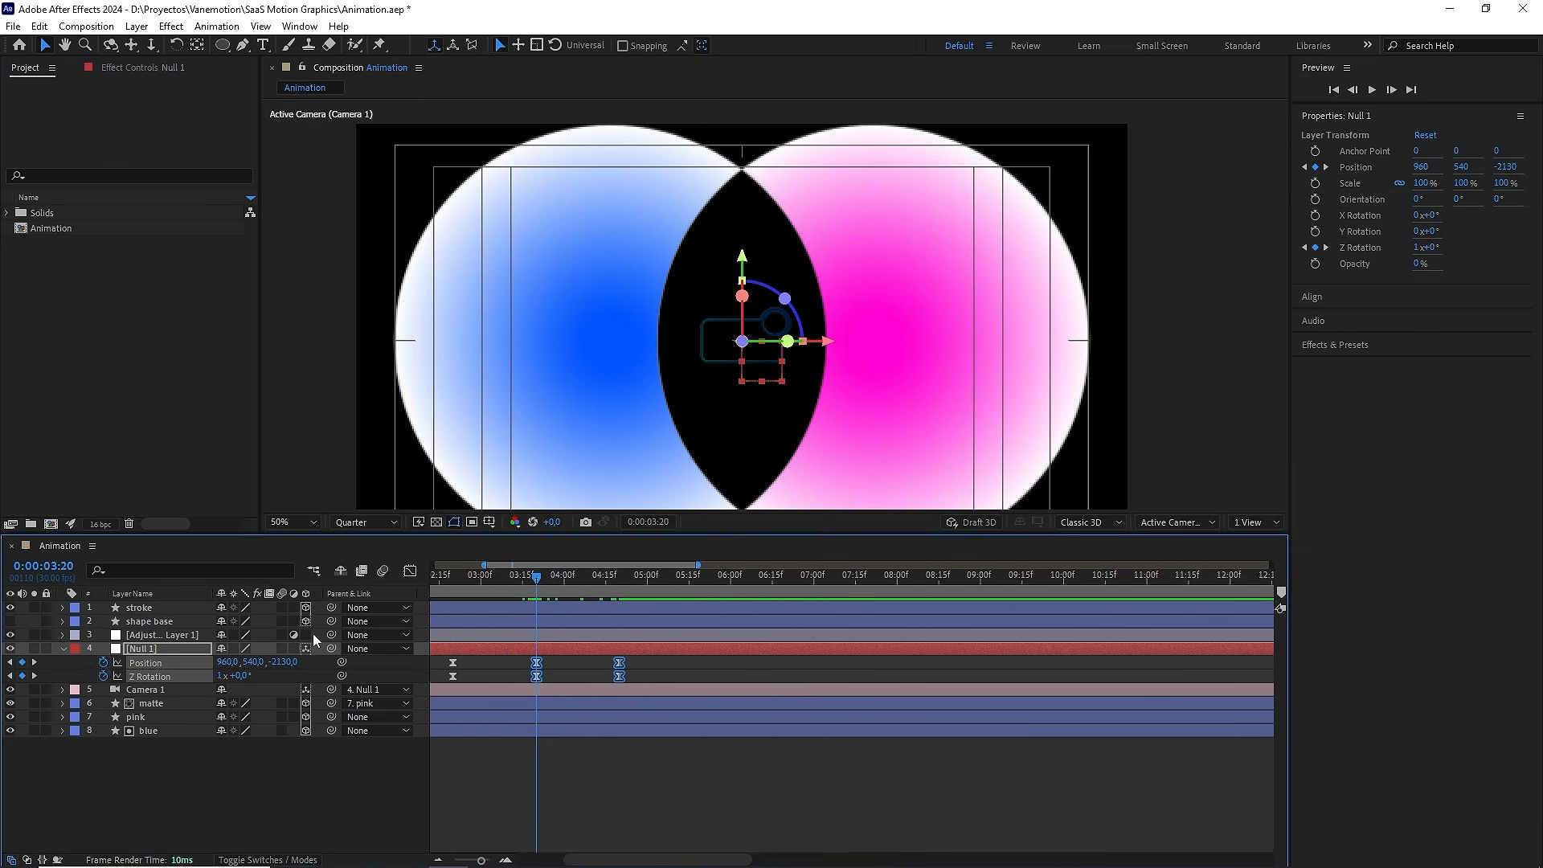
Make the shape base layer visible and expand its contents down to Rectangle 1's Rectangle Path 1 properties
left_click(74, 625)
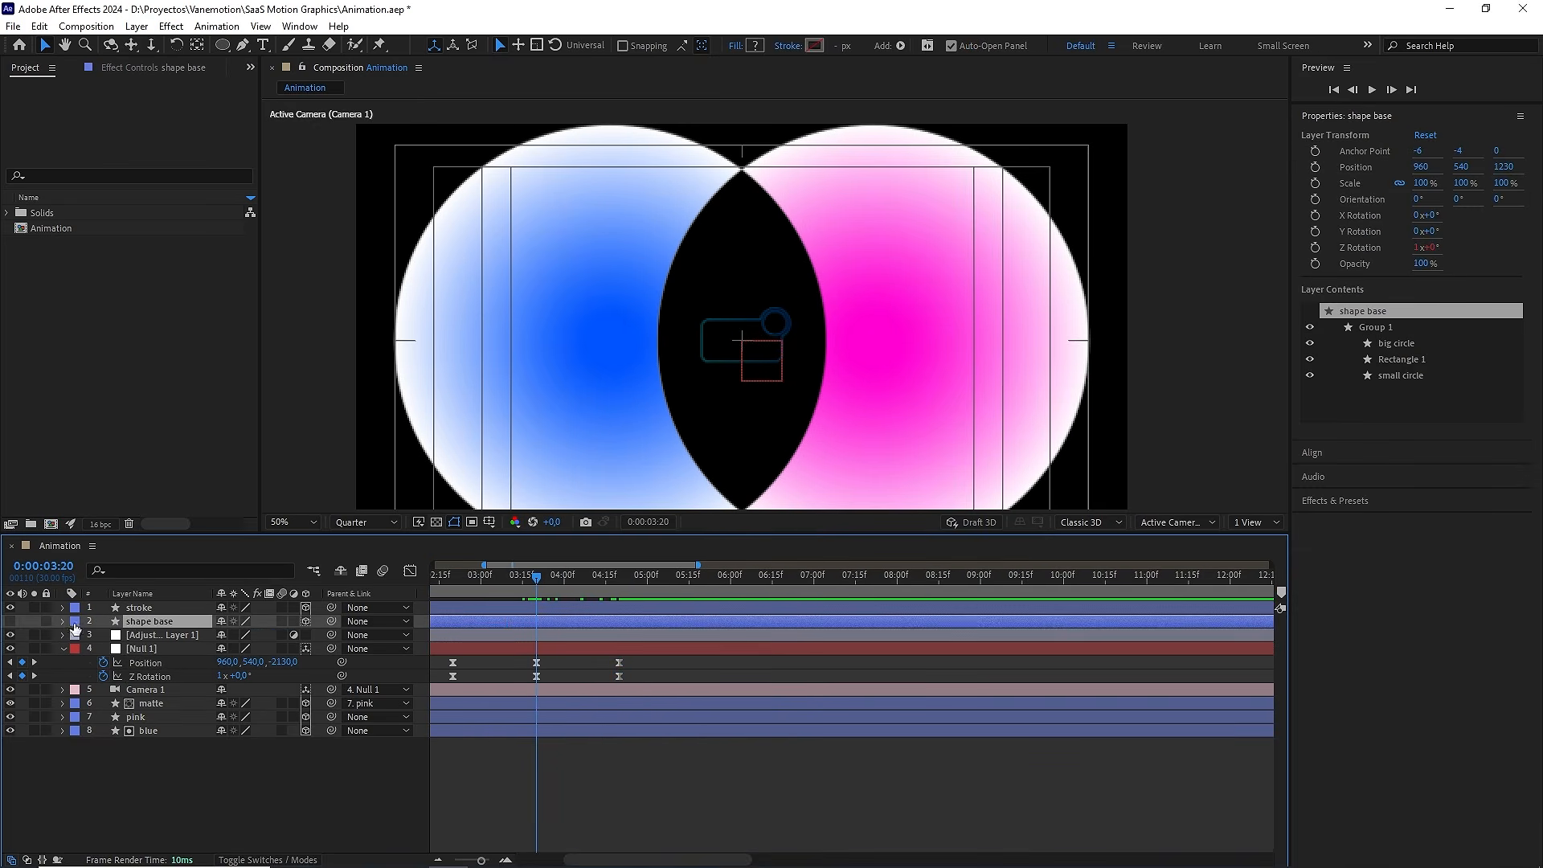
left_click(9, 621)
left_click(62, 622)
left_click(77, 636)
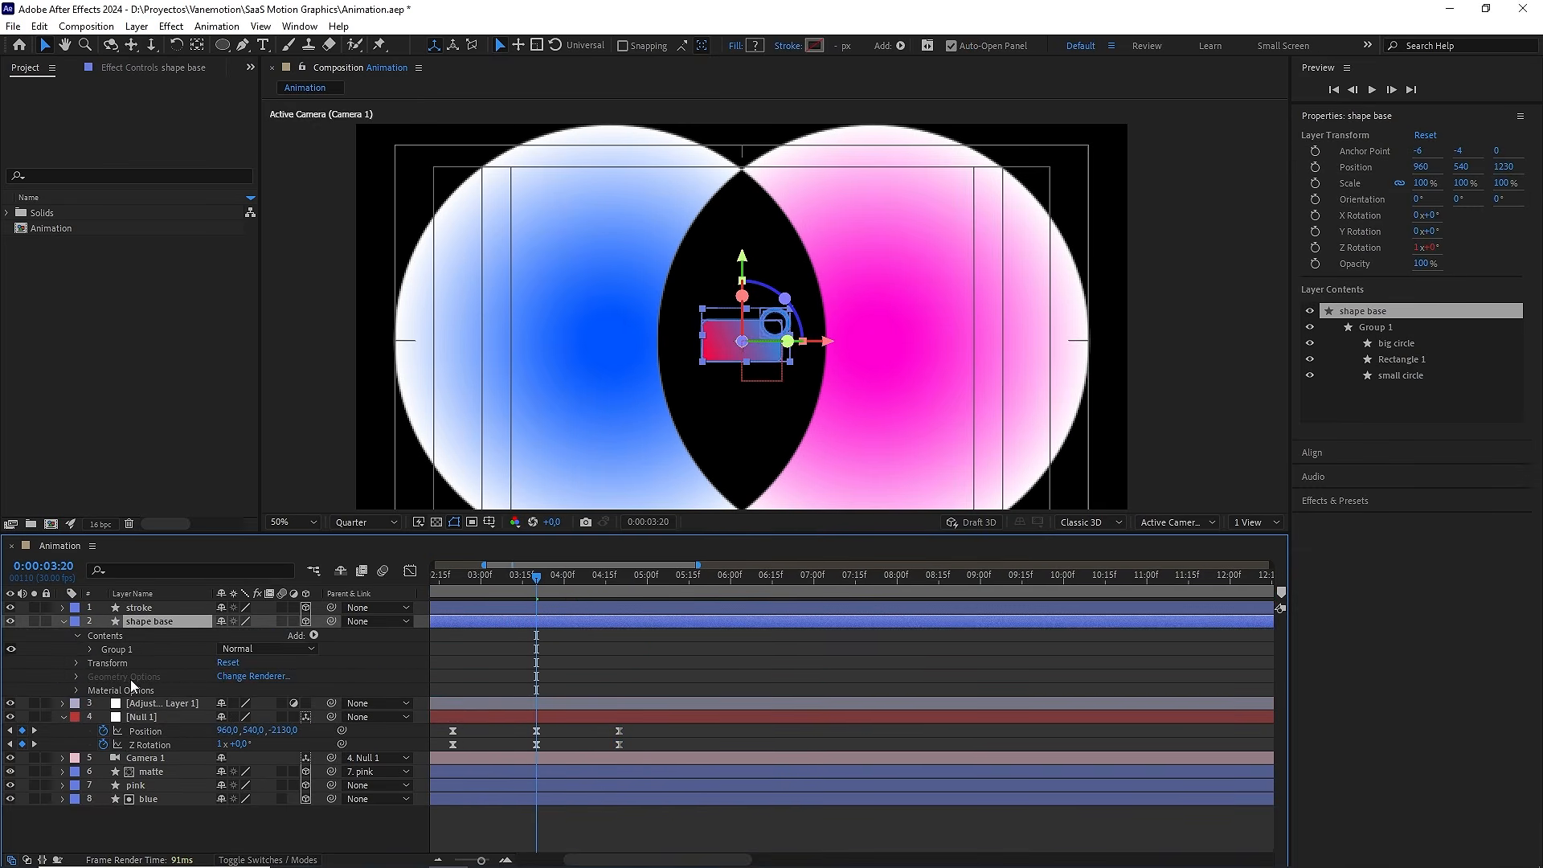
left_click(91, 649)
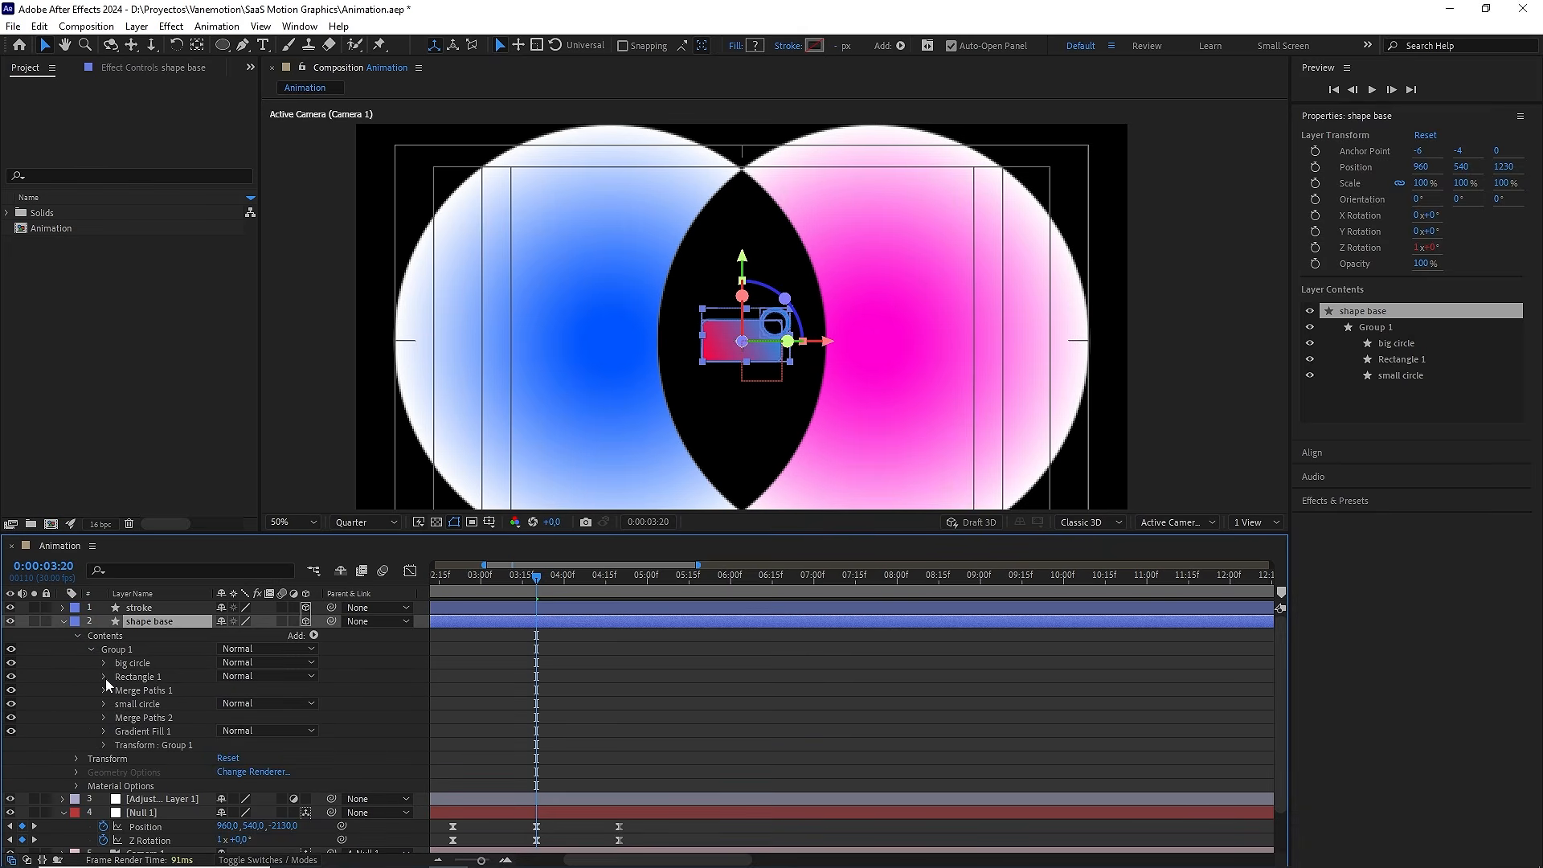
left_click(103, 677)
left_click(116, 690)
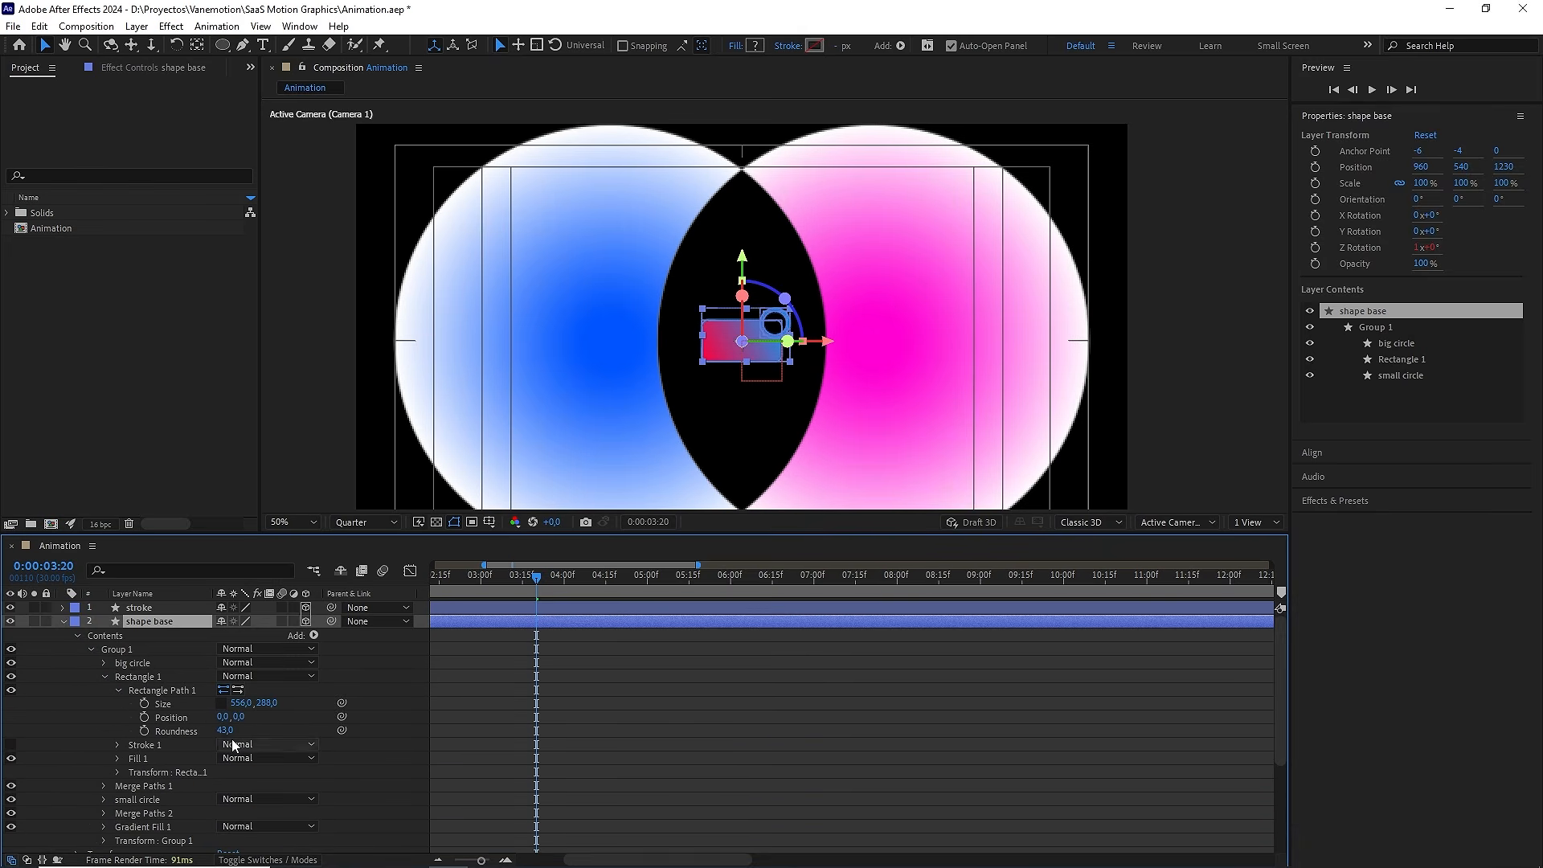
Start keyframing the shape base rectangle's Size at 0:00:03:20 with a width of 0 and a height of 340
left_click(145, 704)
left_click(268, 703)
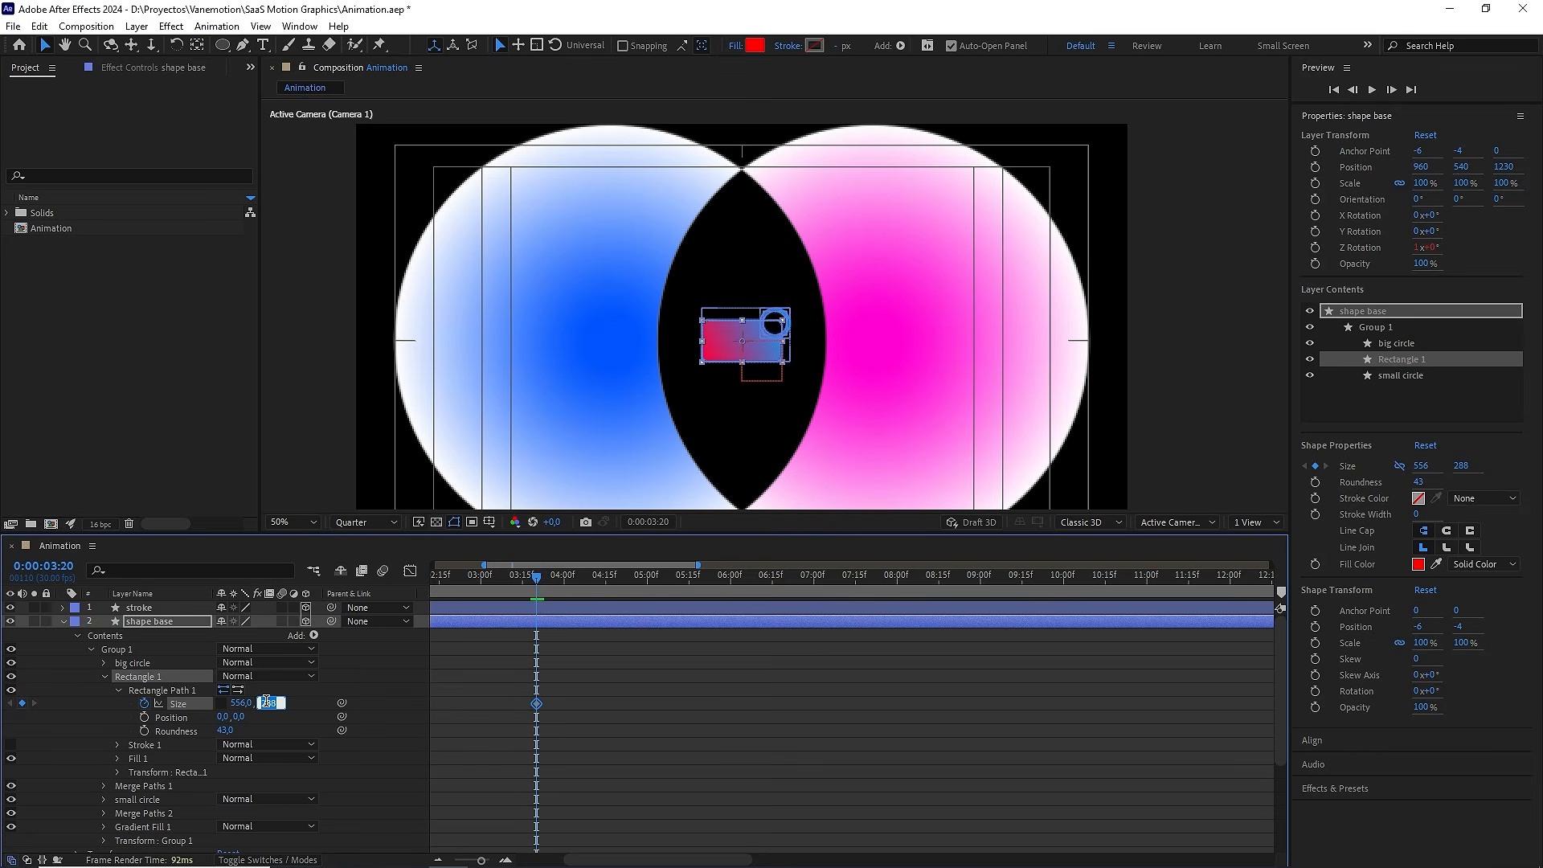
type("340")
left_click(322, 700)
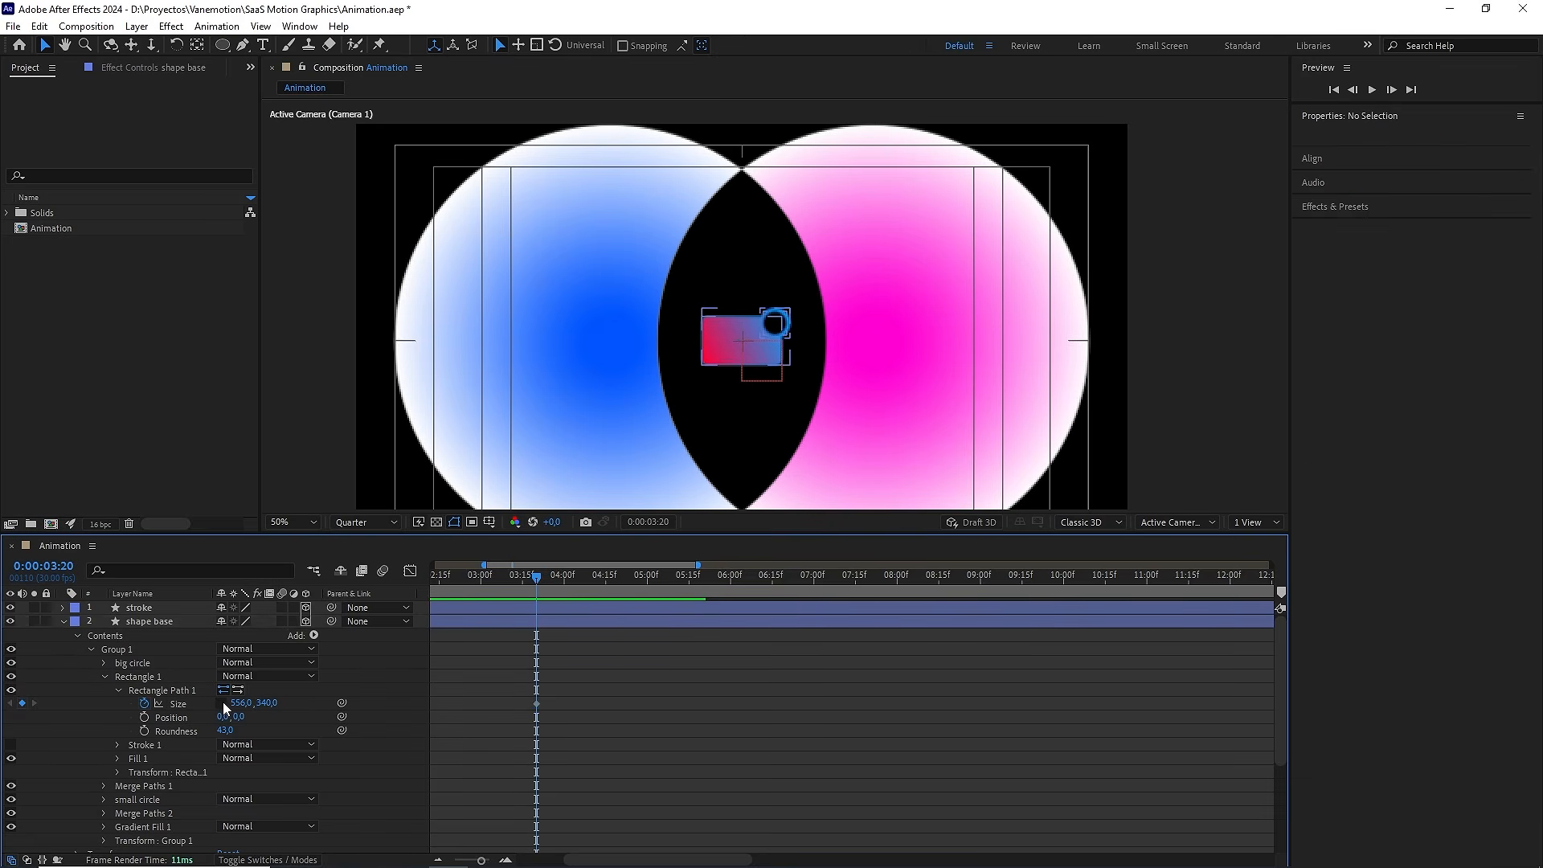
left_click(243, 703)
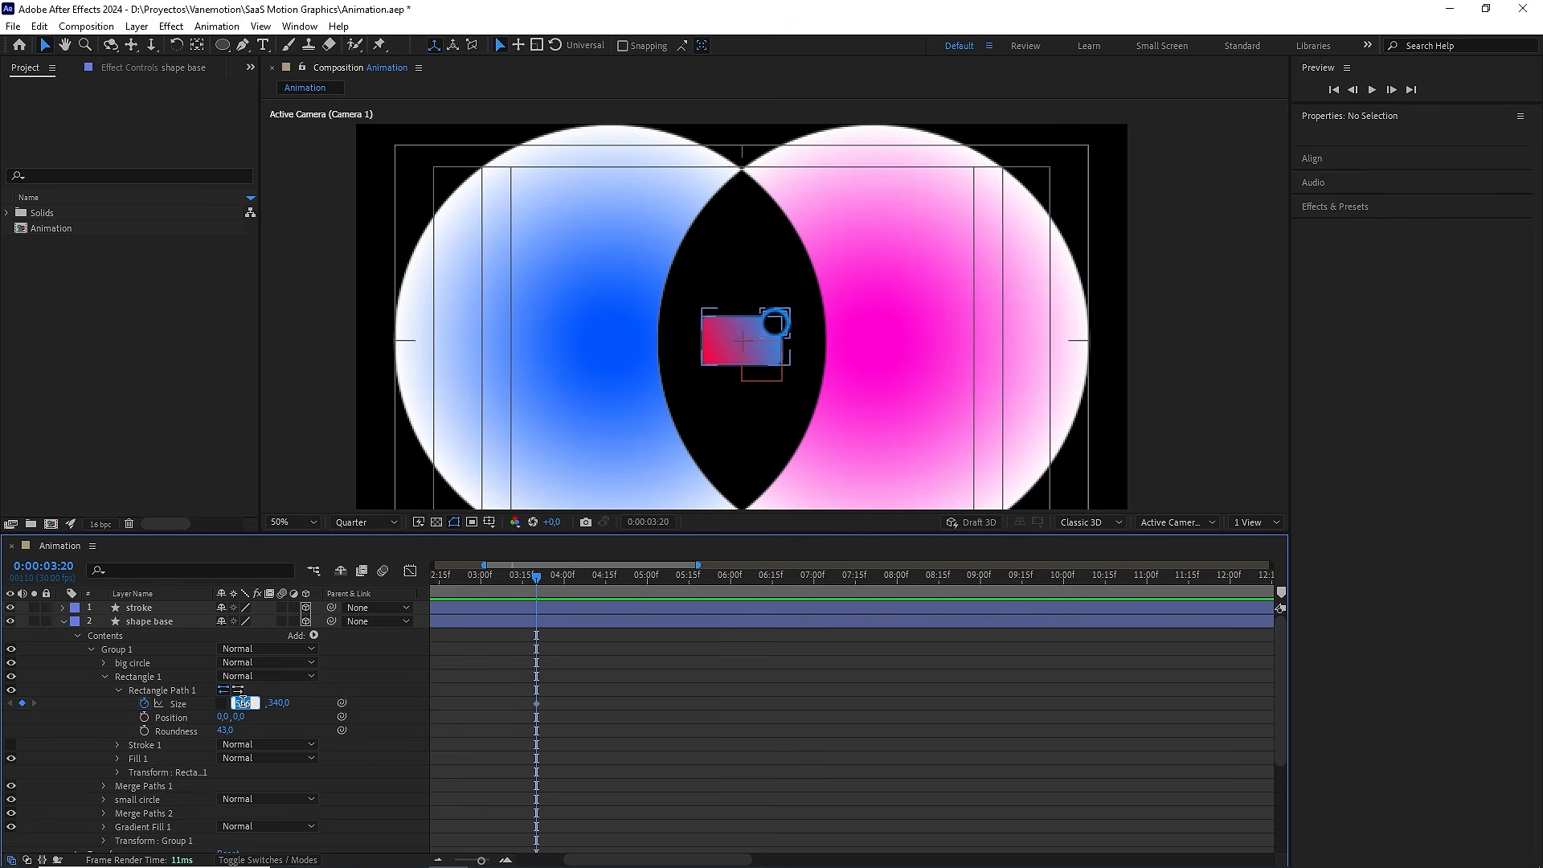
type("0")
key("Return")
Add a rectangle Size keyframe of 650 by 340 at 0:00:04:20, aligned with the null's last keyframes
scroll(579, 667, "down", 3)
key("space")
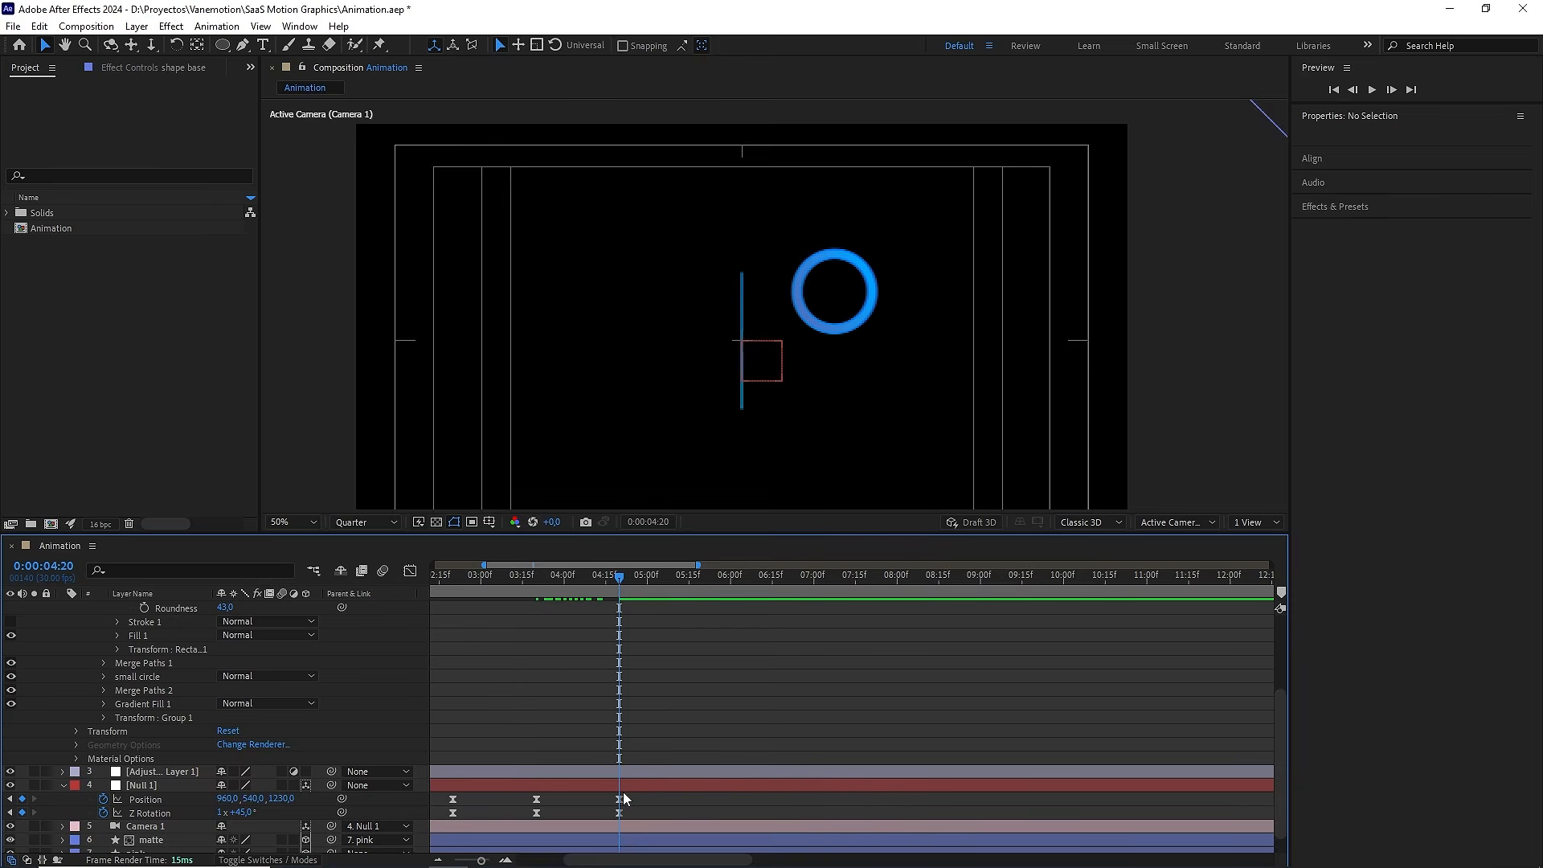
scroll(584, 648, "up", 3)
left_click(255, 702)
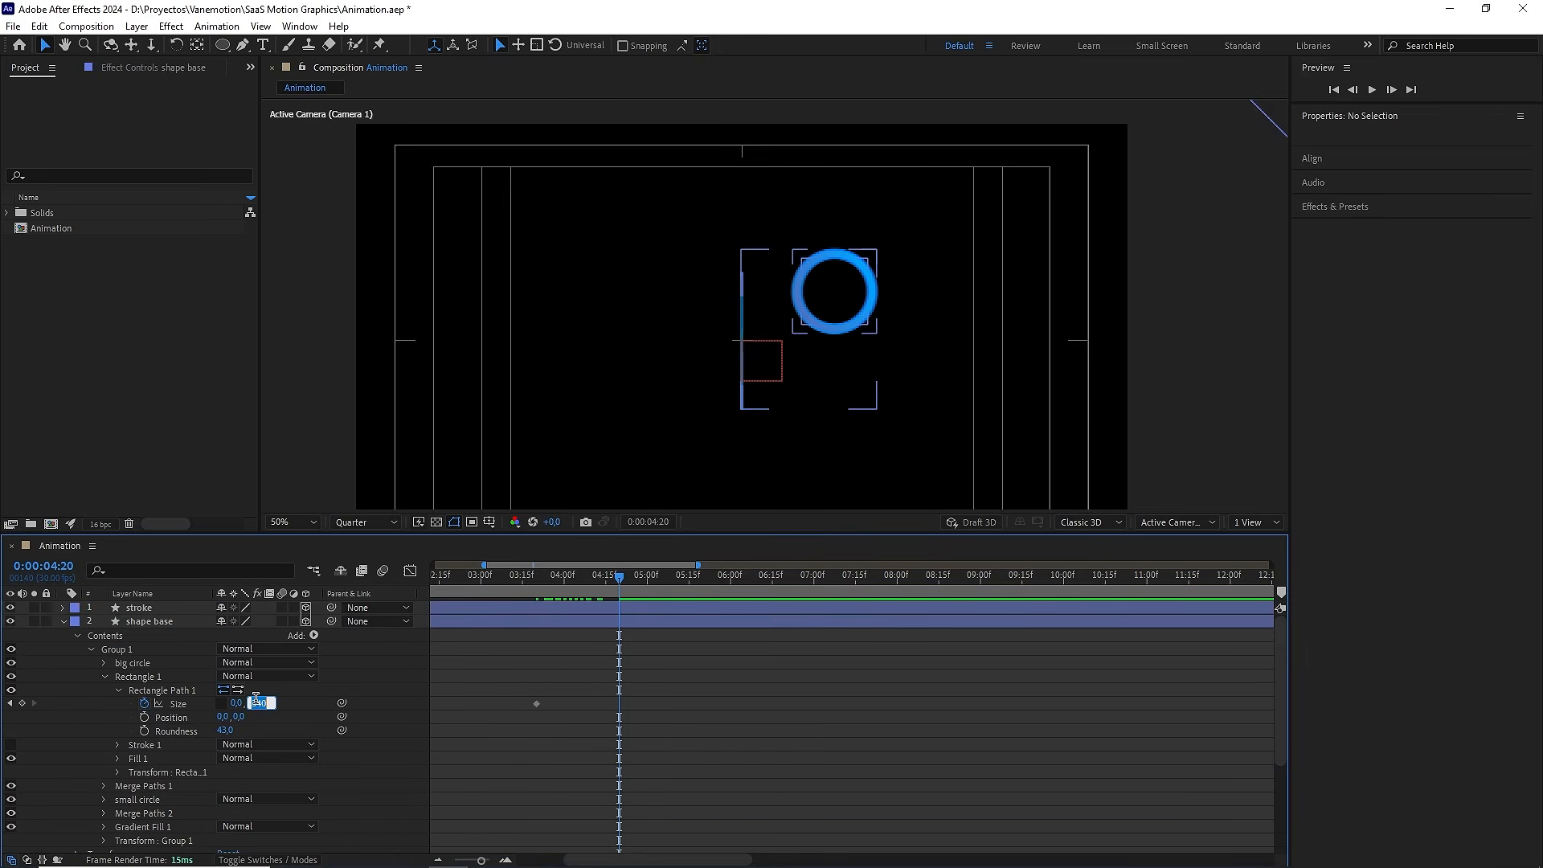
left_click(233, 704)
key("Return")
left_click_drag(704, 659, 469, 743)
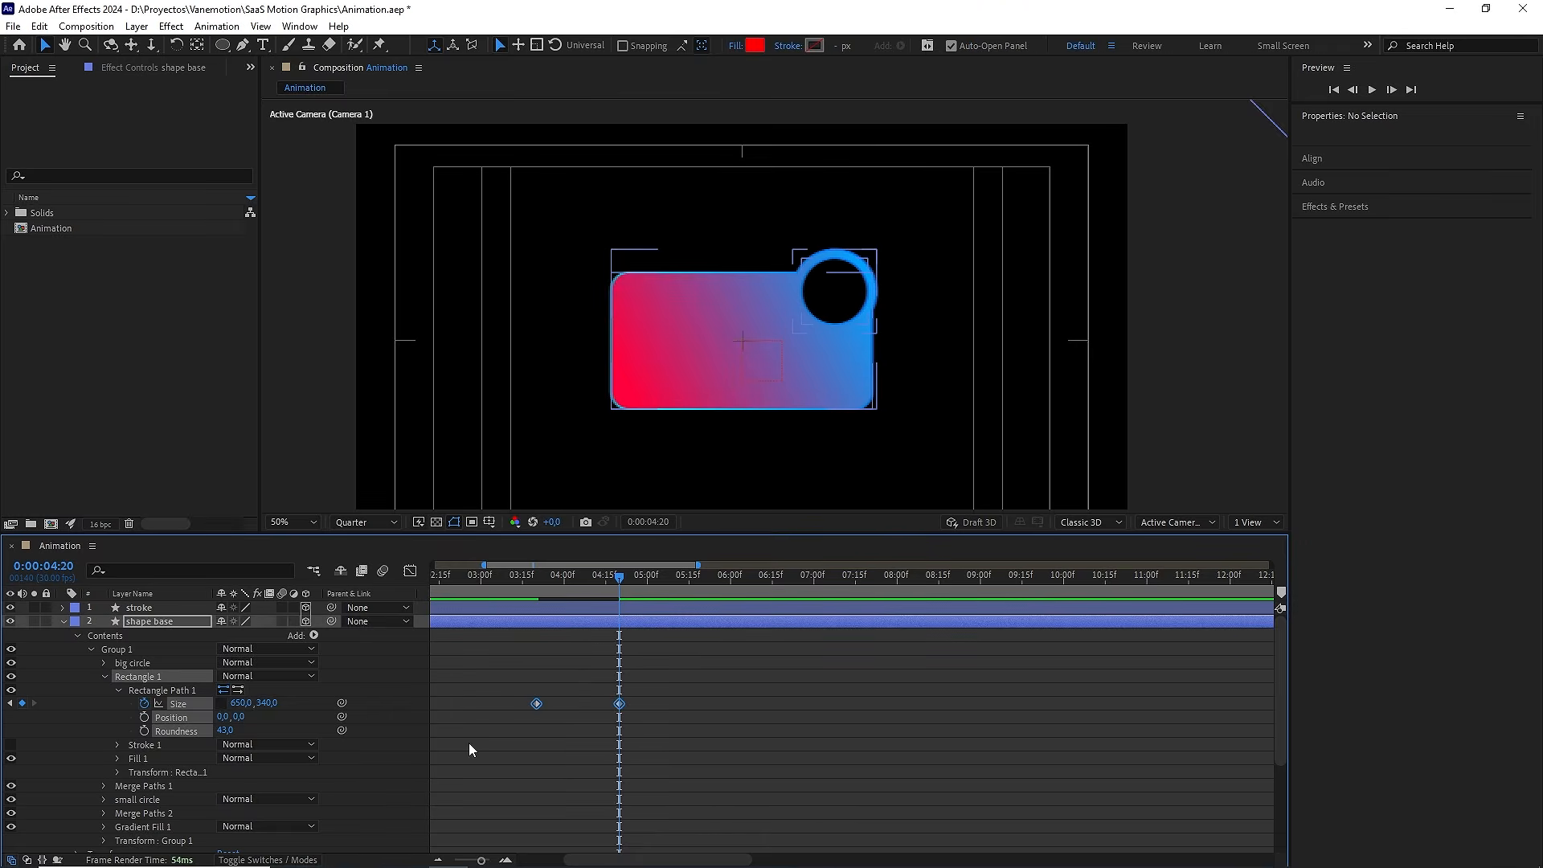
Preview the growth and add a rectangle Size keyframe of 620 by 370 at 0:00:05:15
left_click_drag(521, 591, 689, 586)
left_click(652, 691)
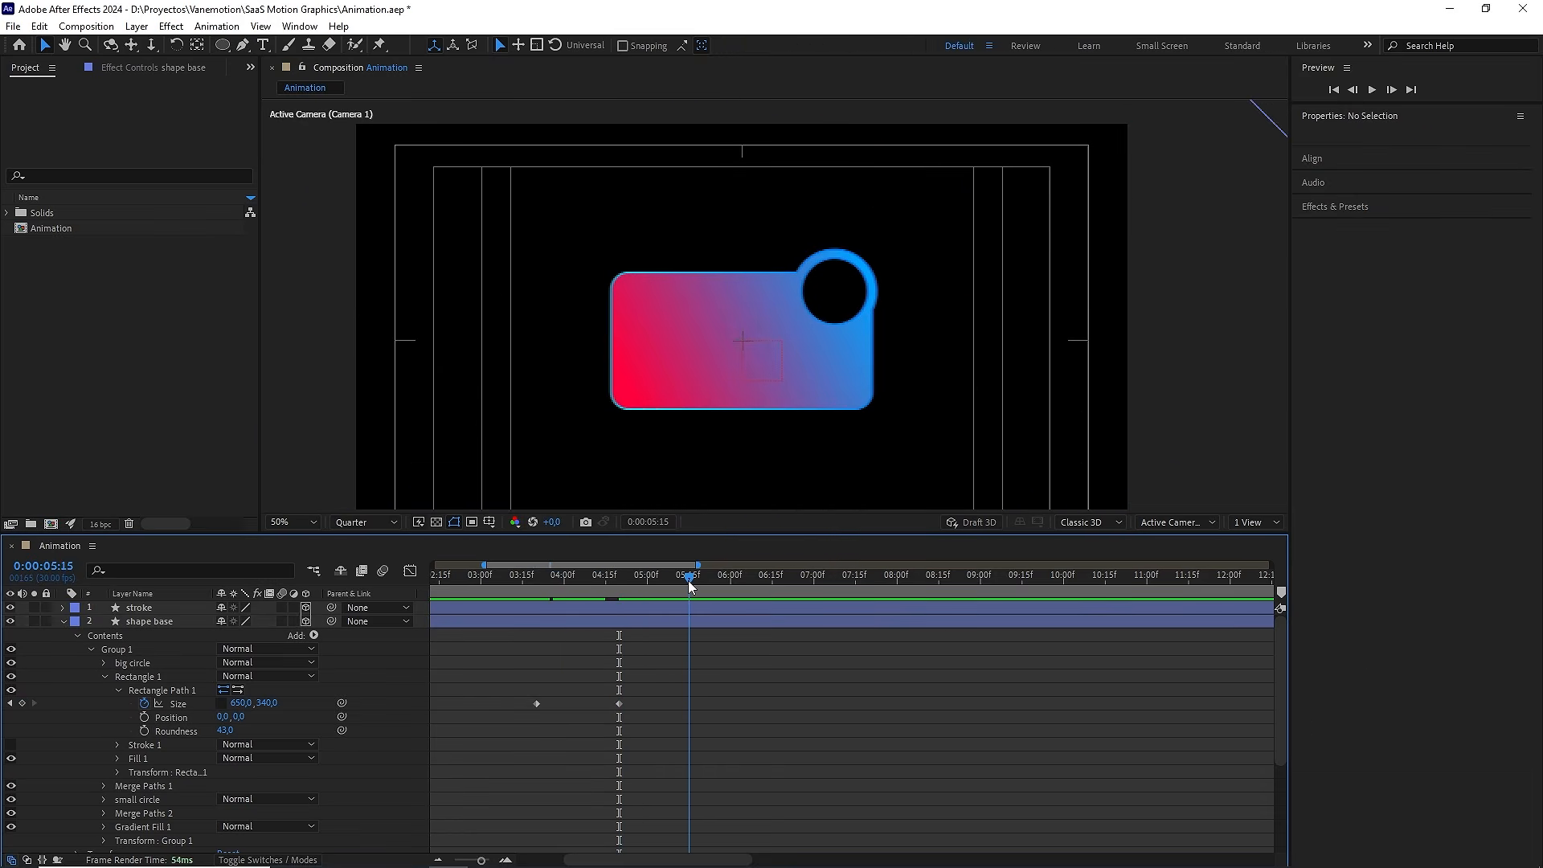
left_click(271, 702)
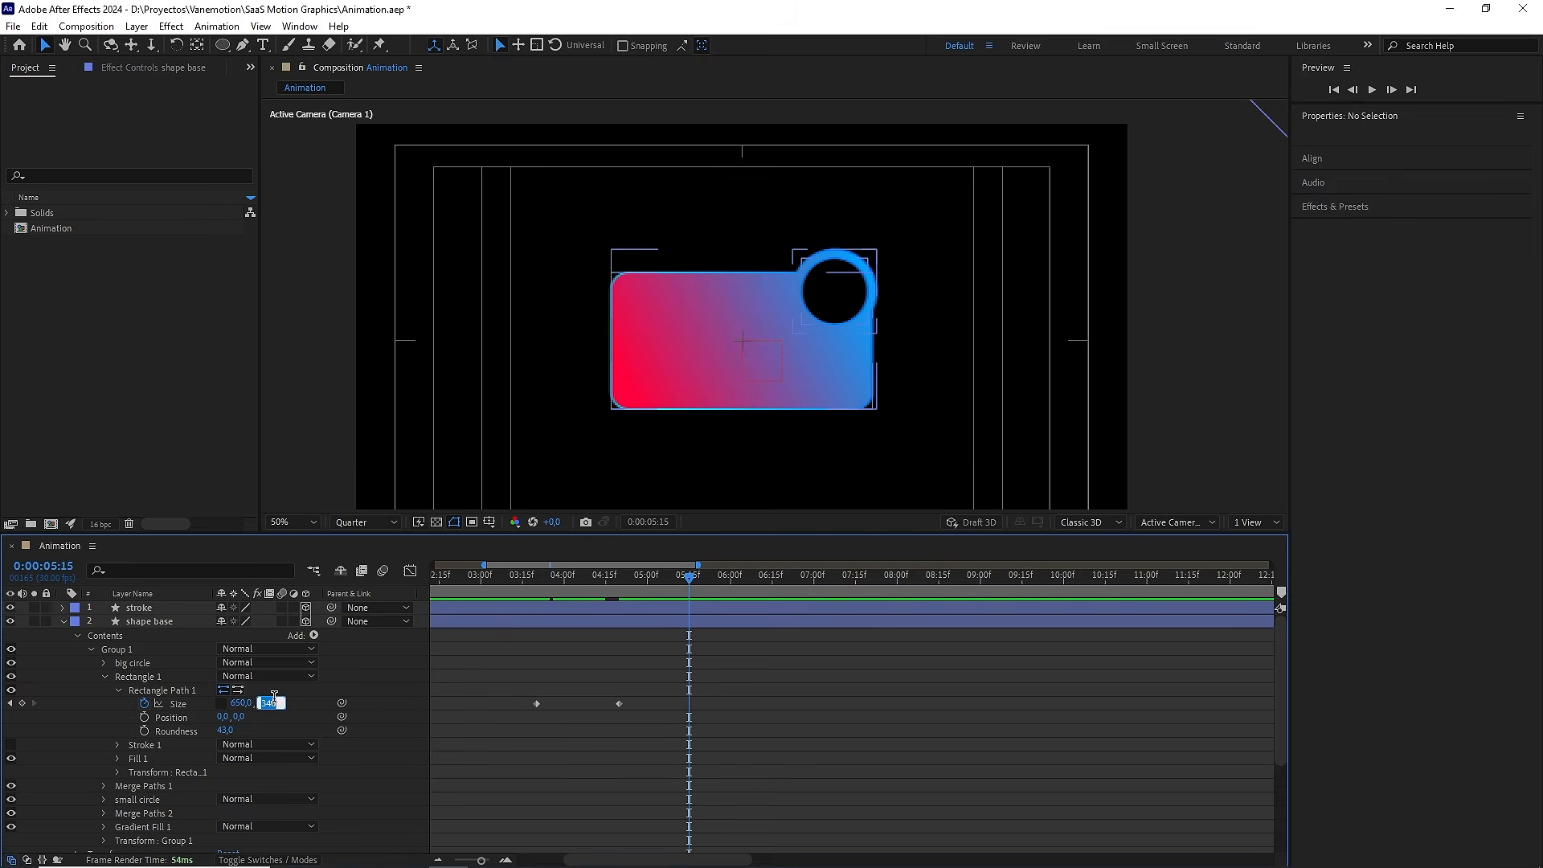
type("370")
left_click(243, 702)
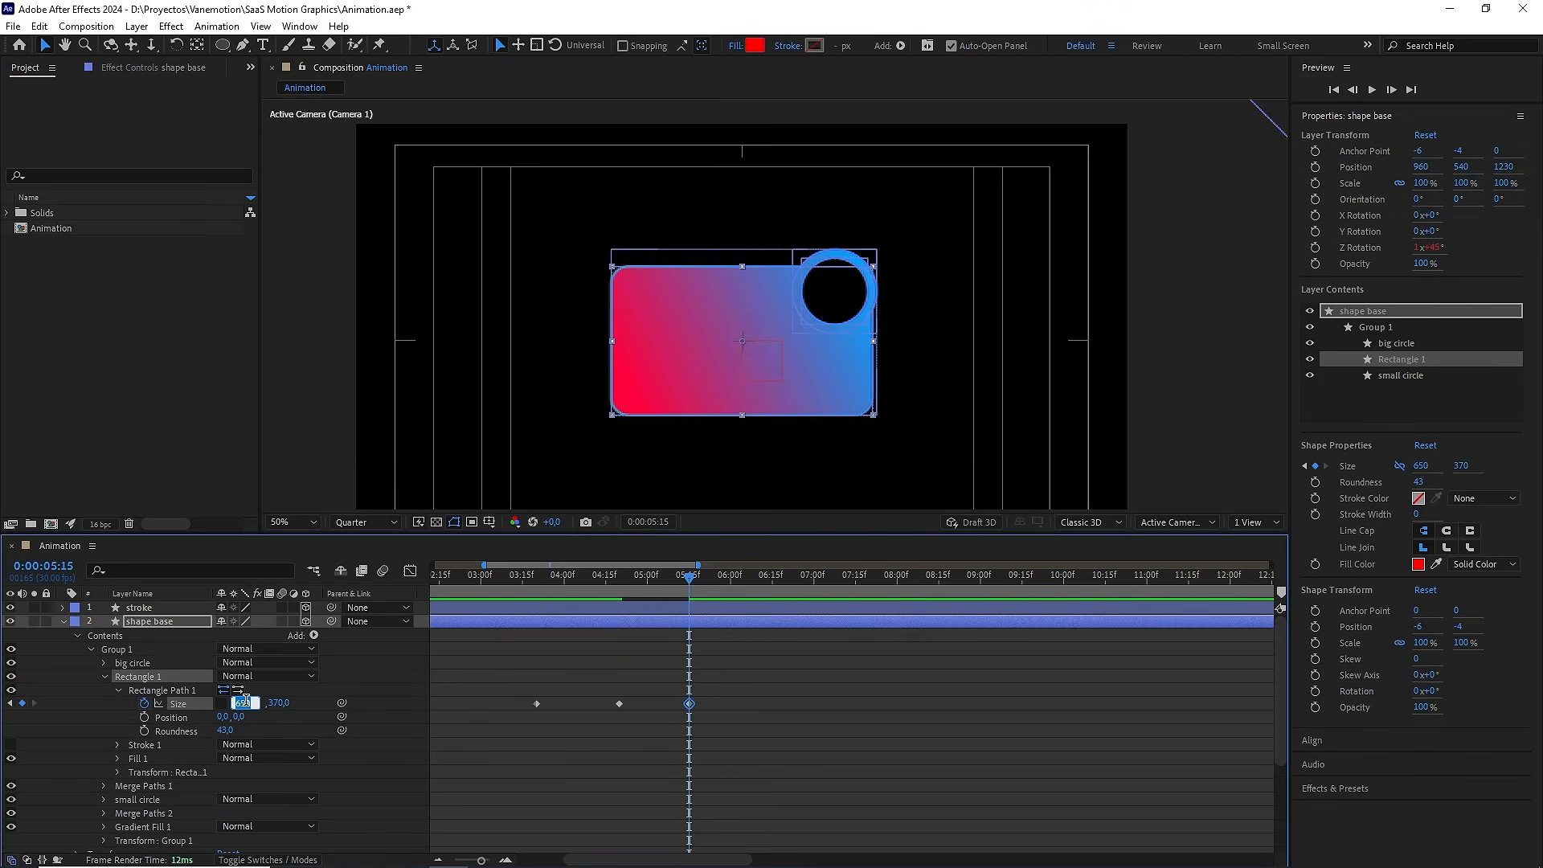
type("620")
left_click(736, 675)
Add a rectangle Size keyframe of 1250 by 340 at 0:00:05:22
mouse_move(687, 581)
left_mouse_down()
mouse_move(568, 580)
mouse_move(658, 585)
mouse_move(626, 599)
mouse_move(681, 604)
mouse_move(715, 579)
left_mouse_up()
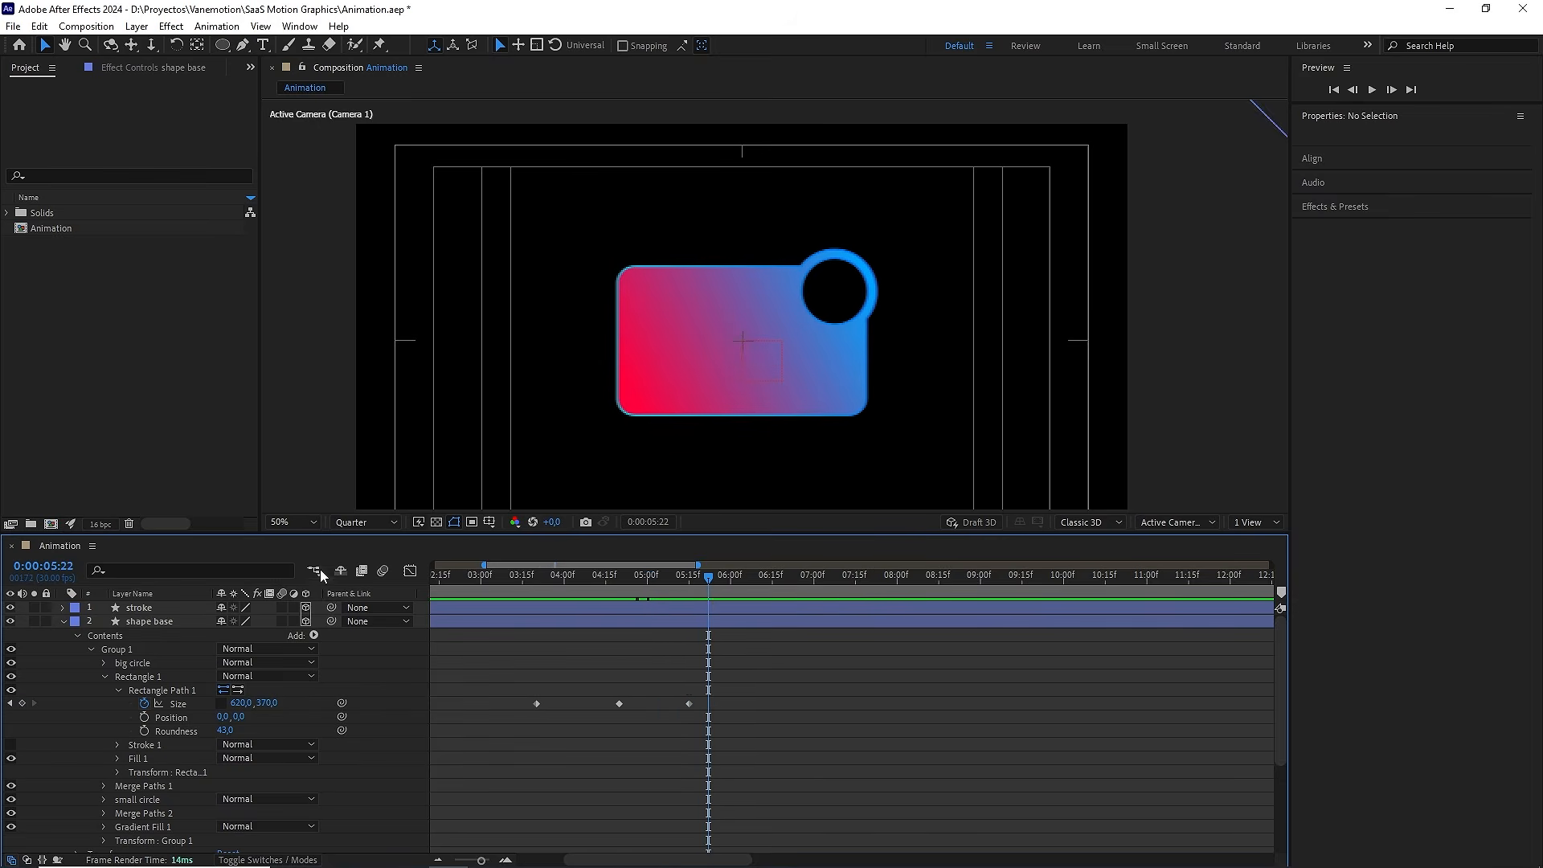
left_click(240, 704)
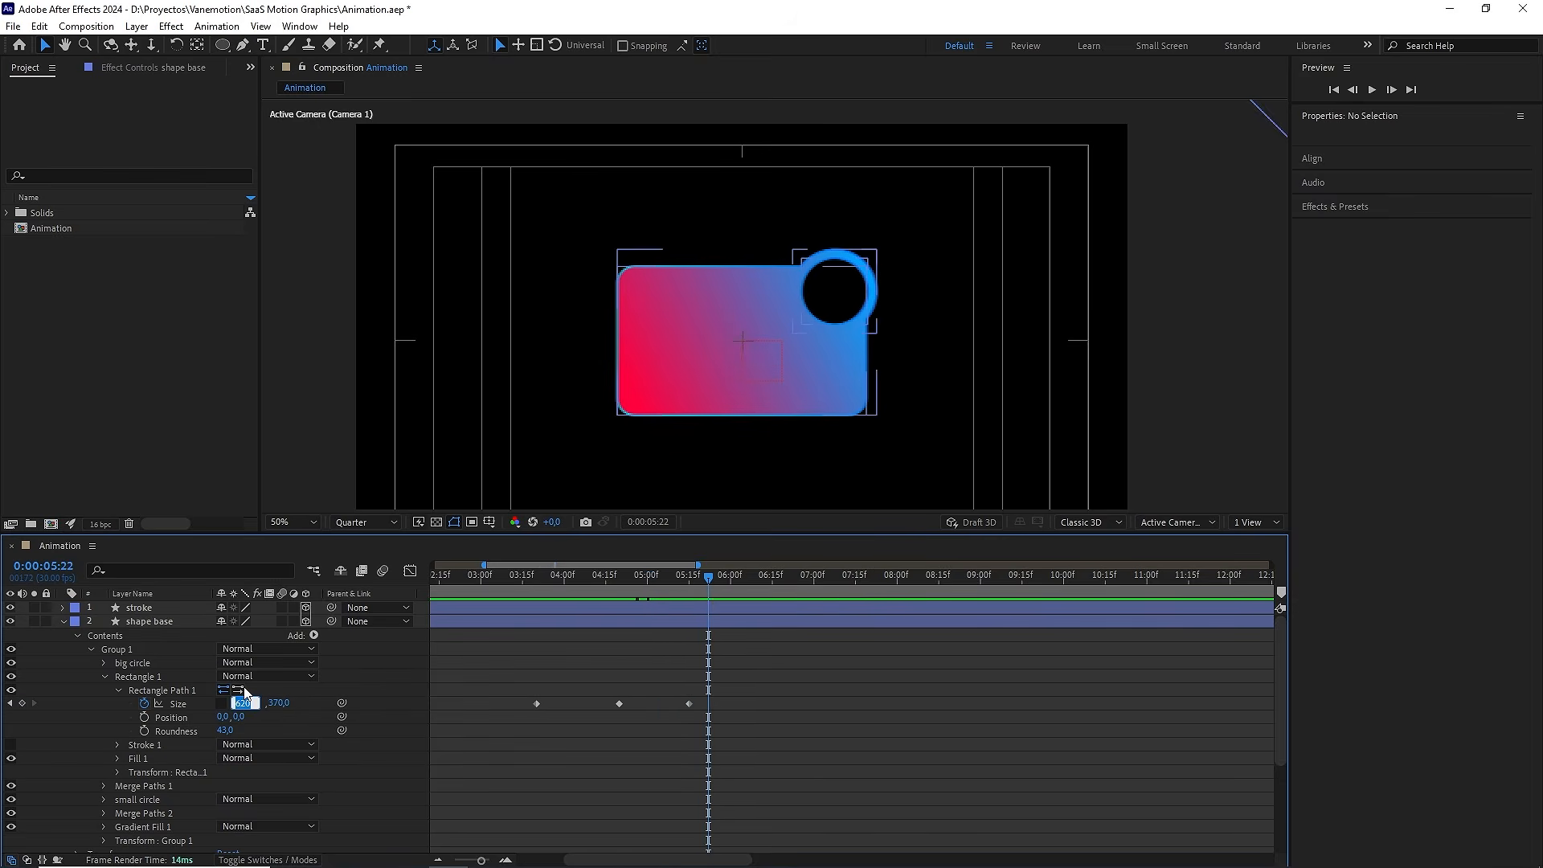
type("1250")
key("Return")
left_click(272, 705)
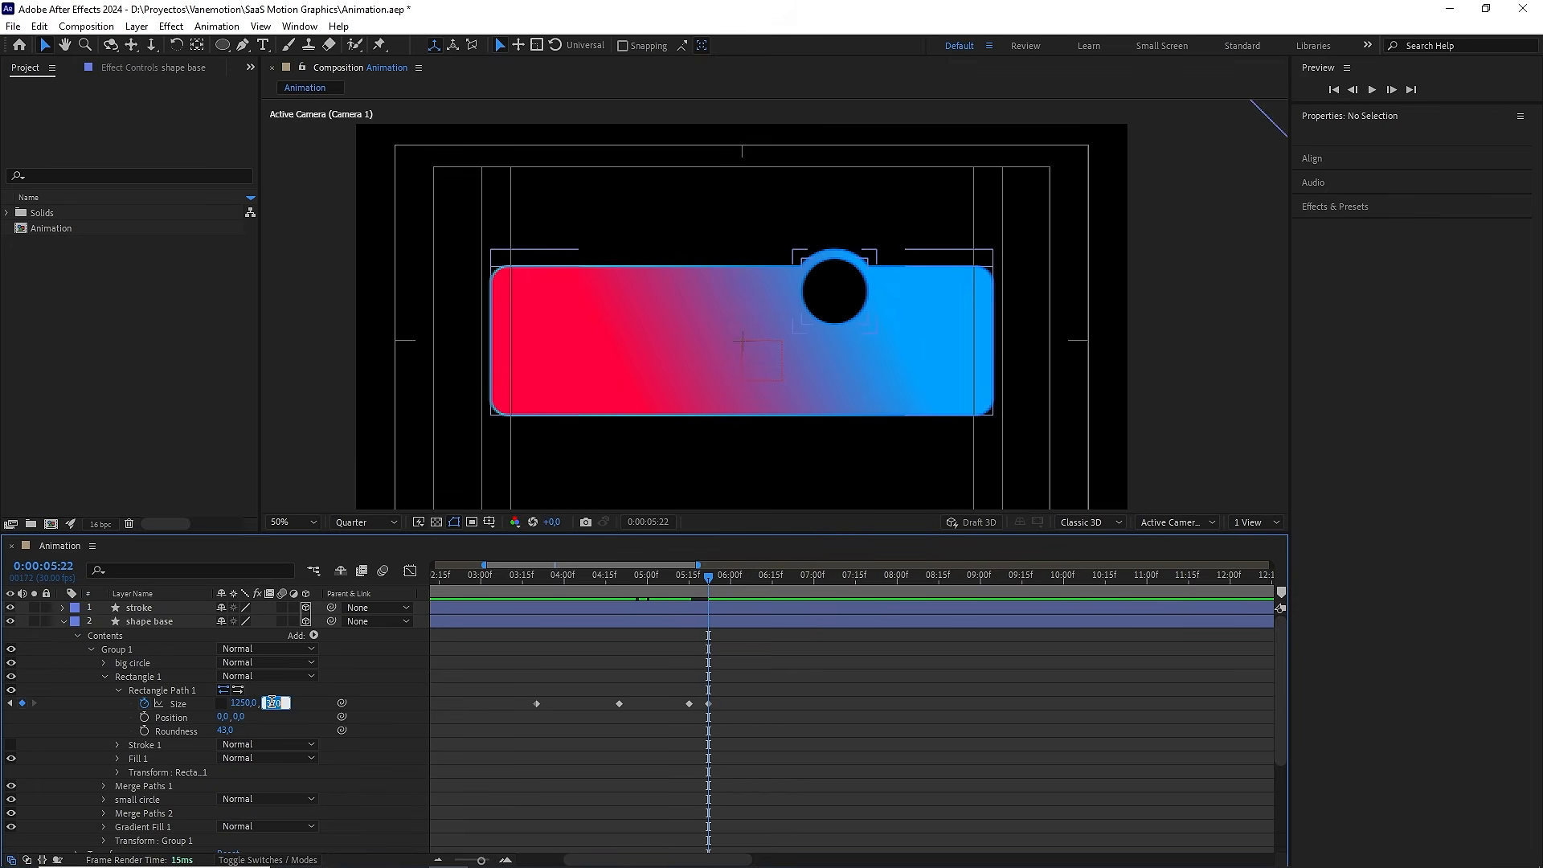
type("340")
key("Return")
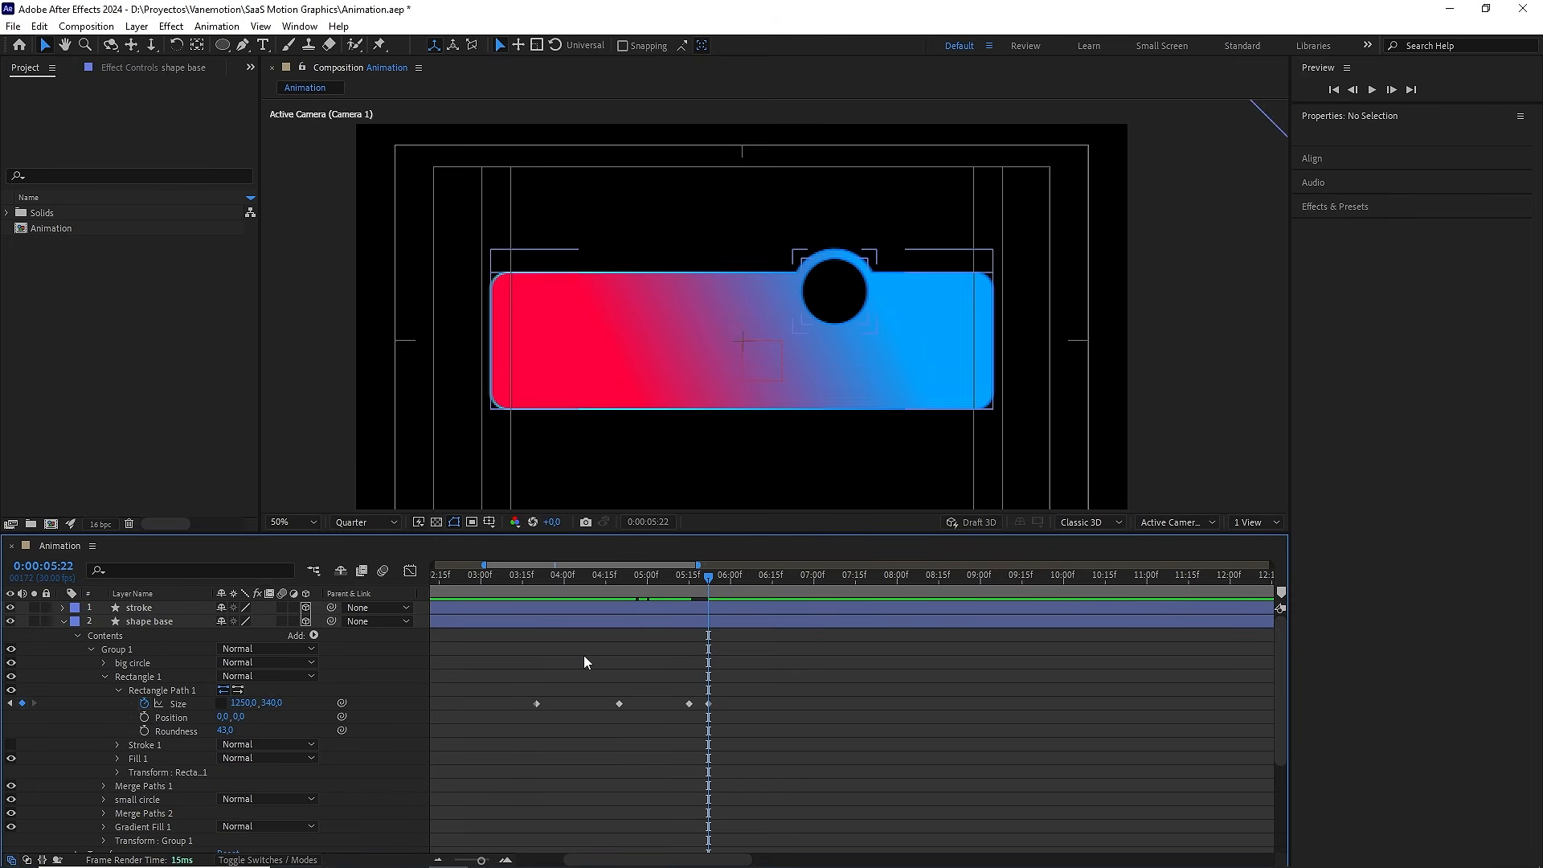
Add a rectangle Size keyframe at 0:00:07:00 that holds the current dimensions
left_click_drag(708, 583, 814, 586)
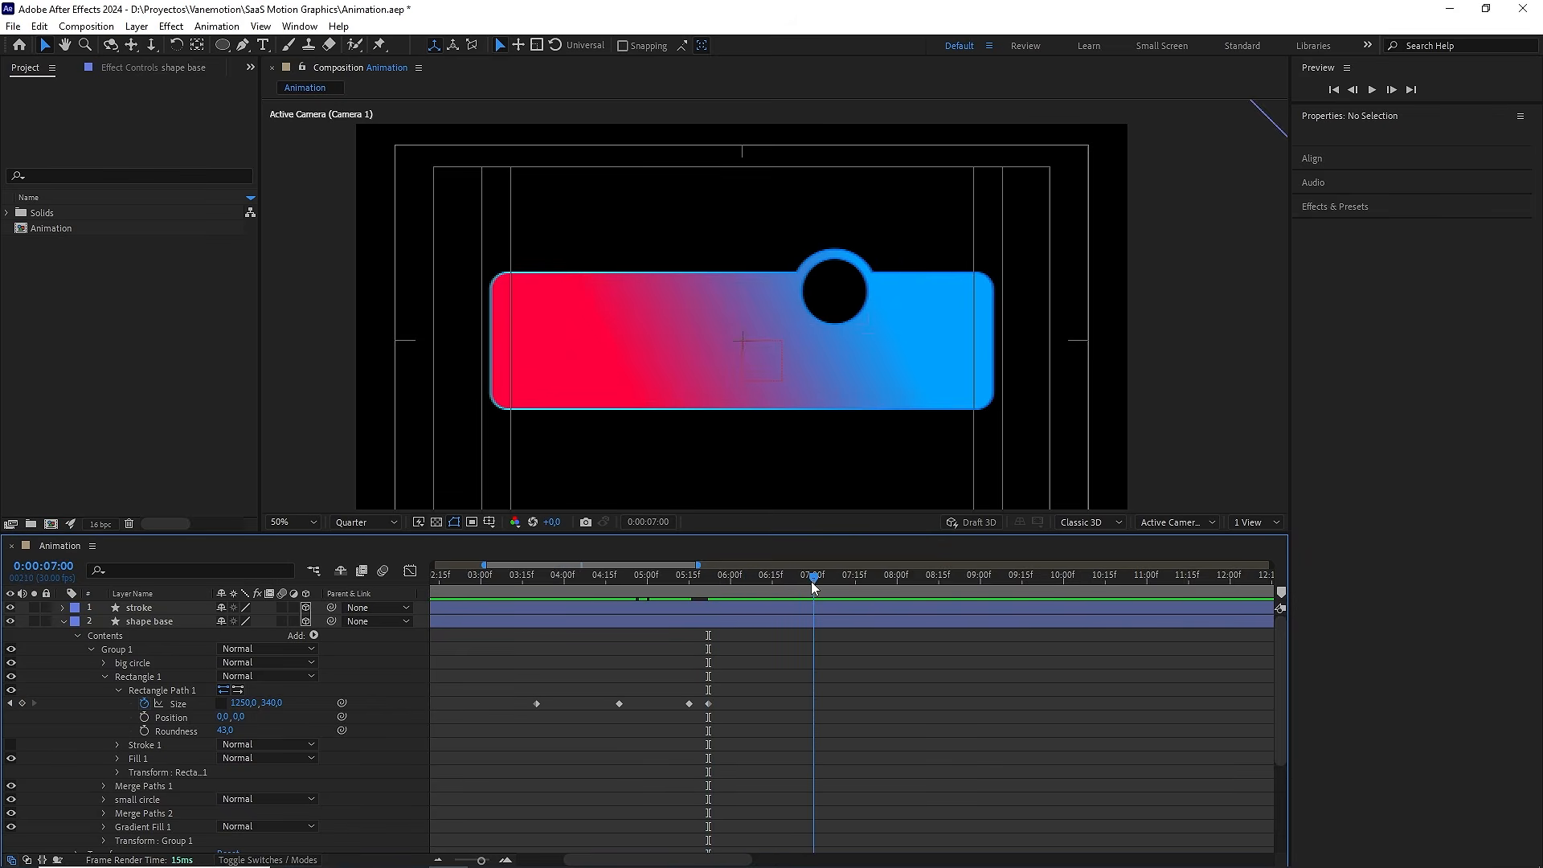
left_click(592, 620)
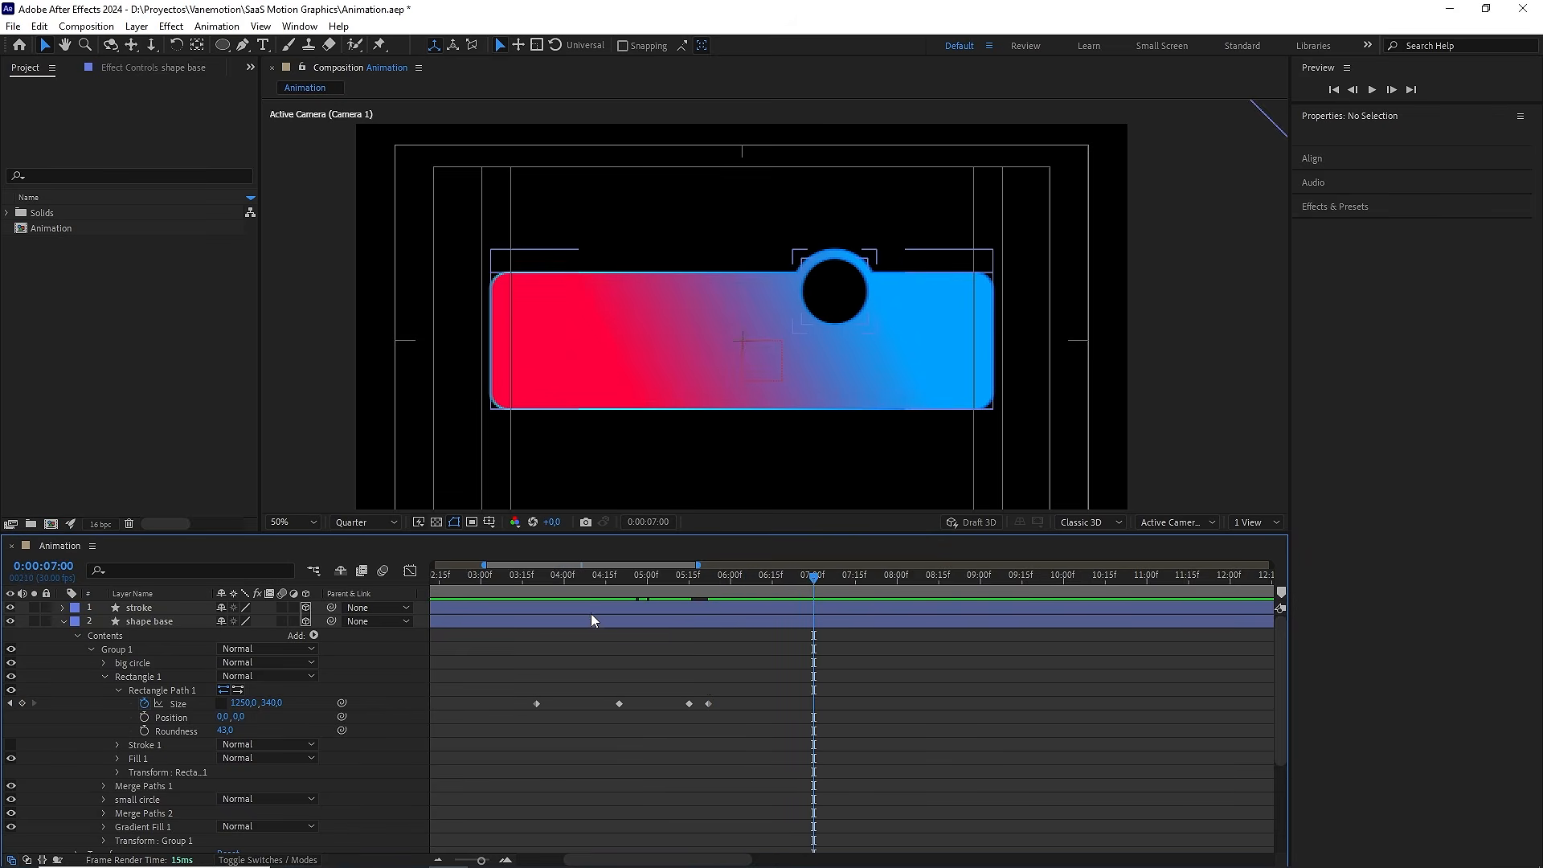
left_click(22, 704)
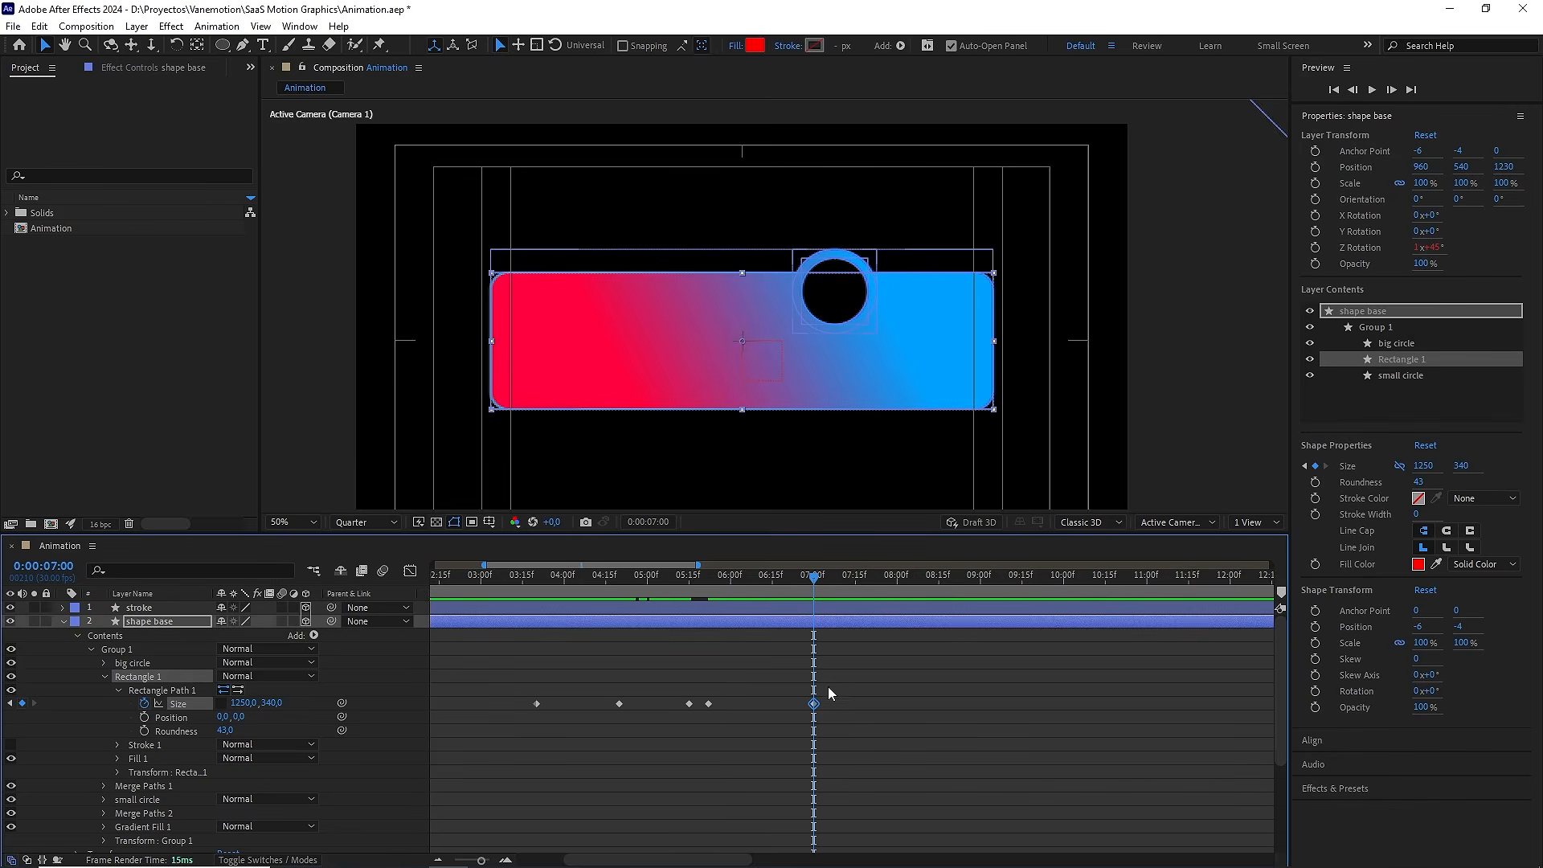
scroll(852, 465, "down", 2)
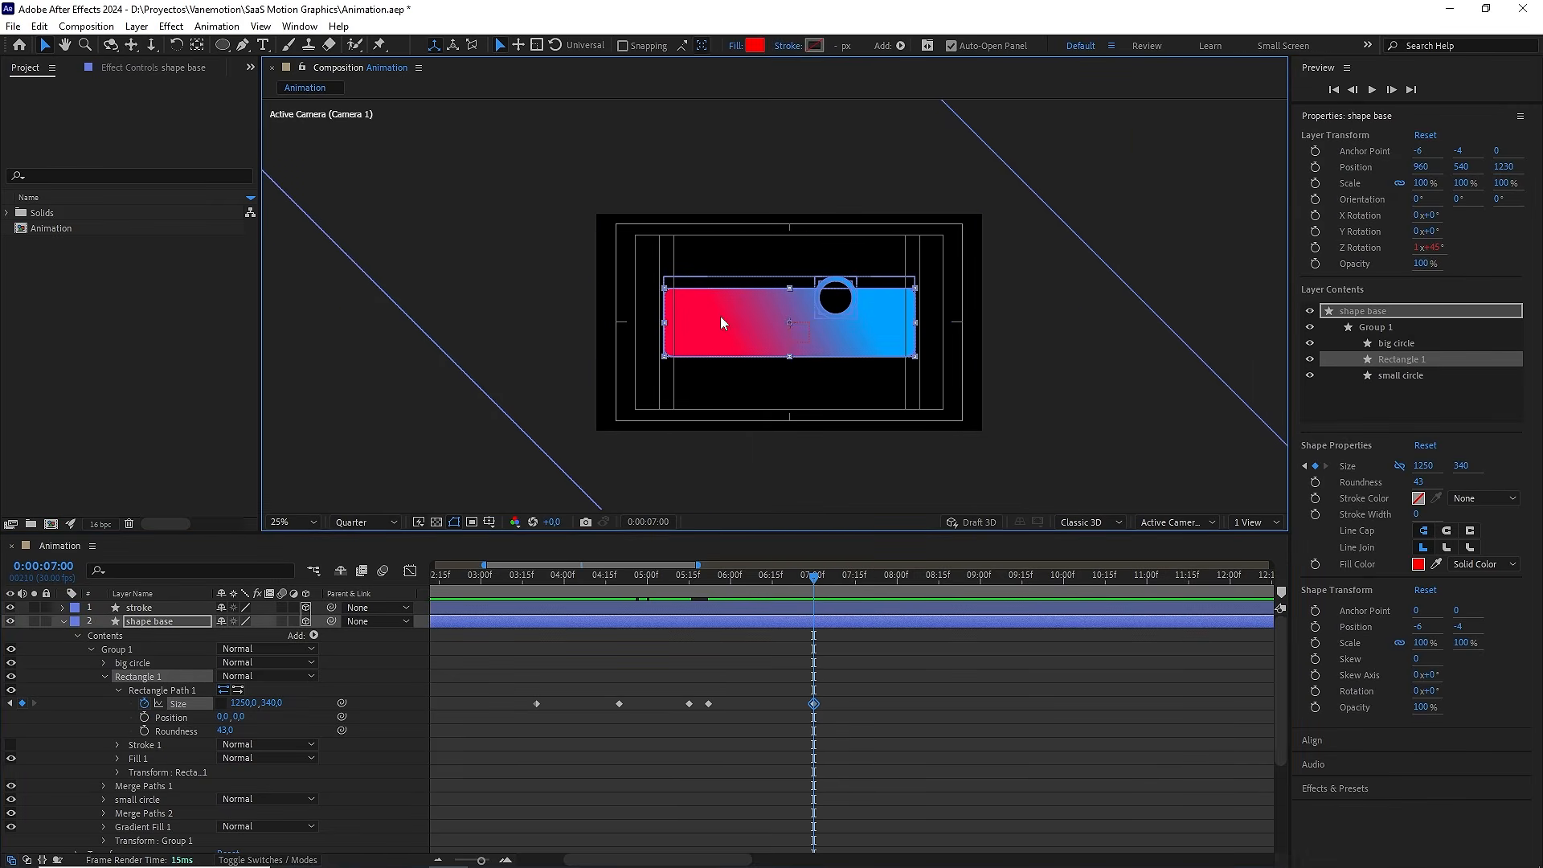
Apply Easy Ease to all of the rectangle's Size keyframes on the shape base layer
scroll(896, 689, "down", 1)
scroll(879, 704, "up", 1)
left_click_drag(881, 685, 464, 733)
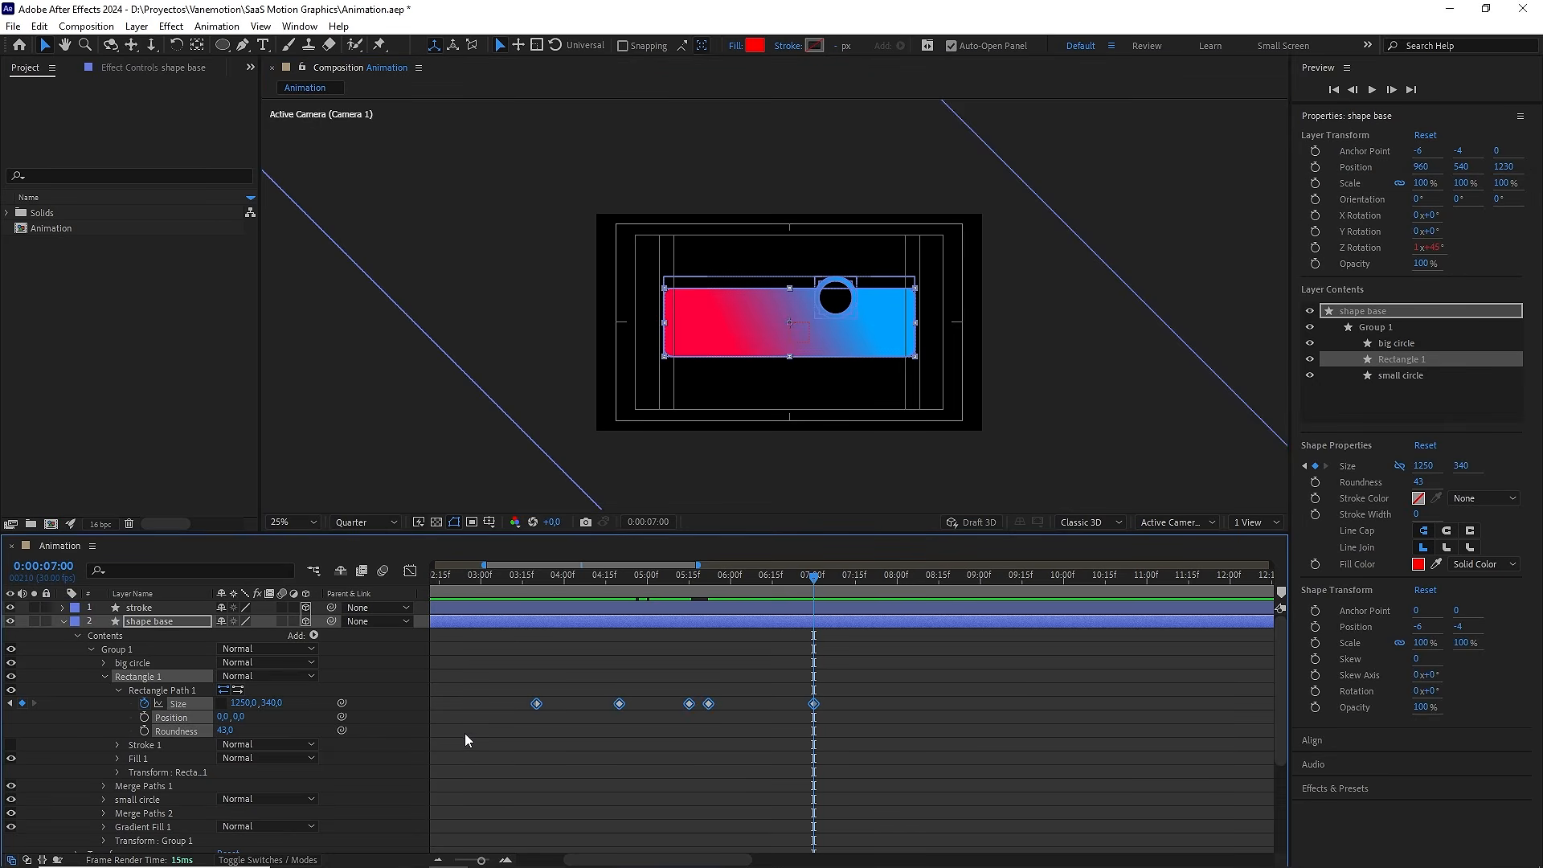
key("F9")
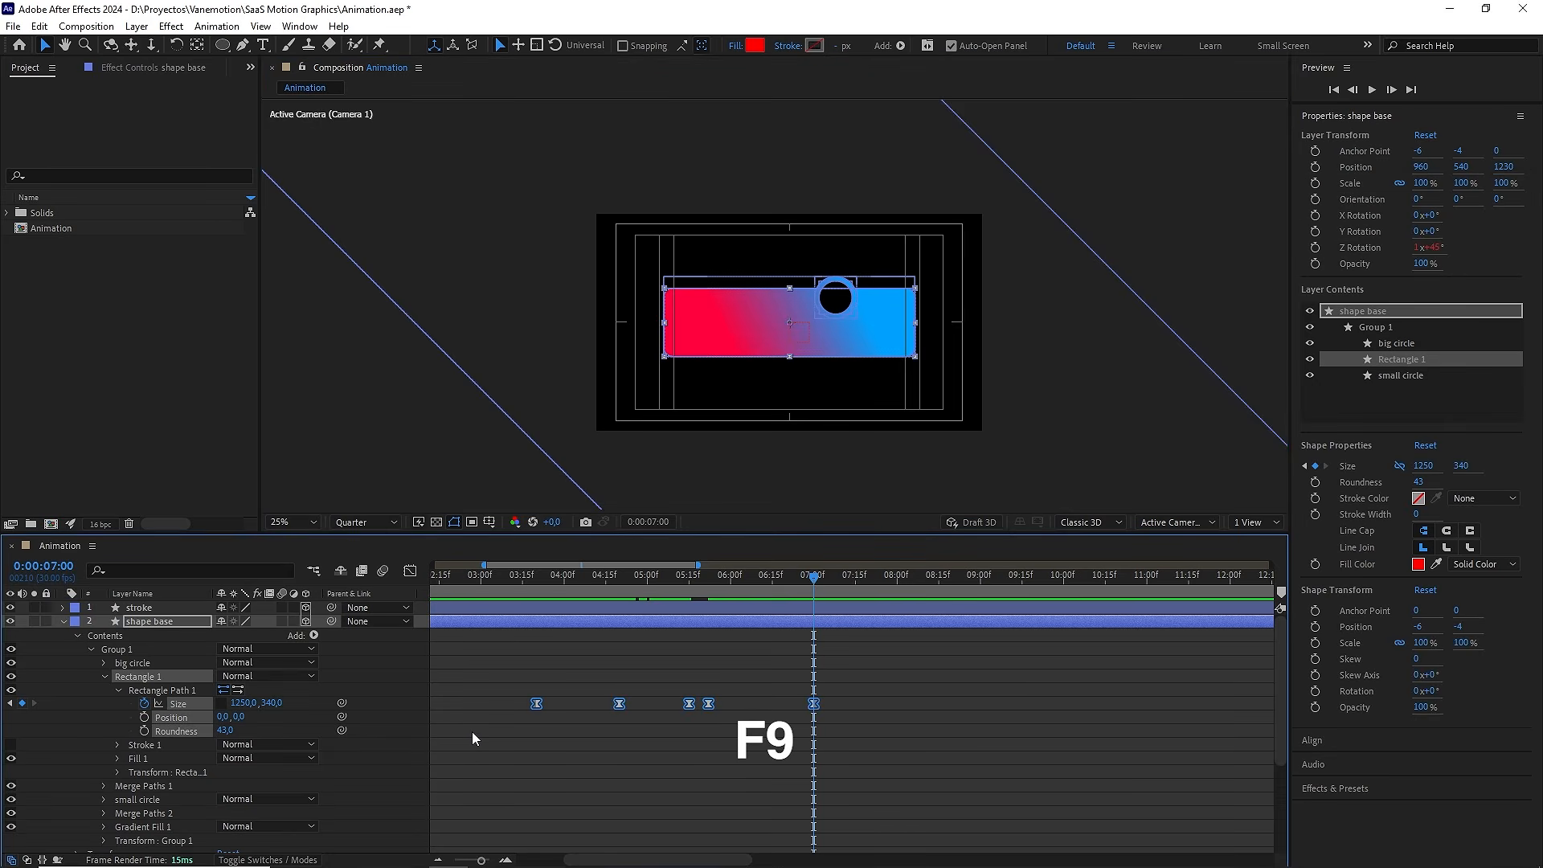
Set the first two rectangle Size keyframes' incoming and outgoing velocity influence to 70% and check their speed graph
left_click_drag(659, 678, 528, 711)
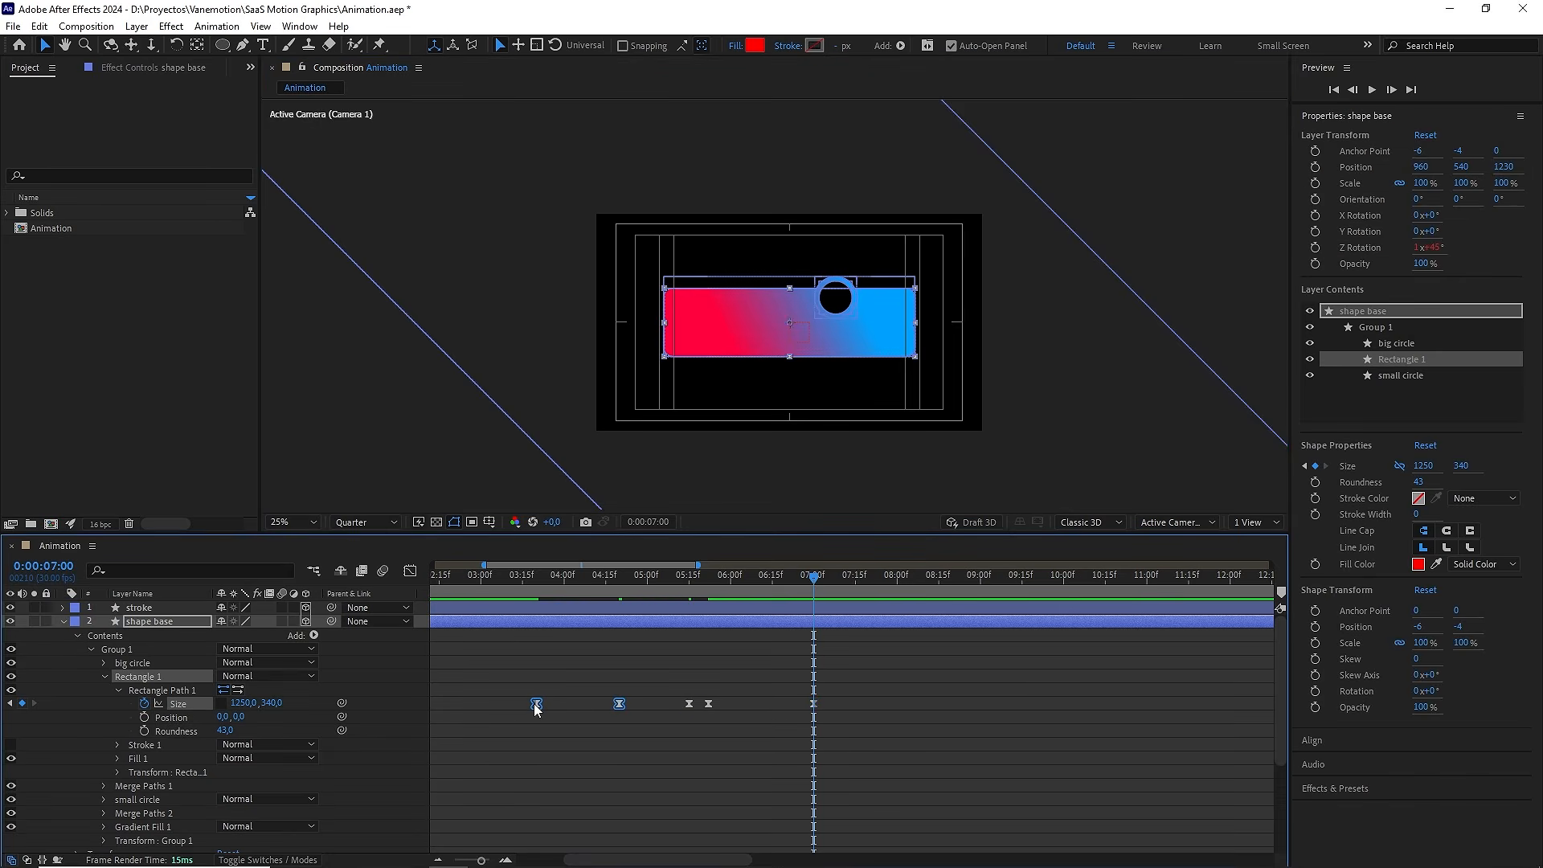
right_click(534, 702)
left_click(603, 674)
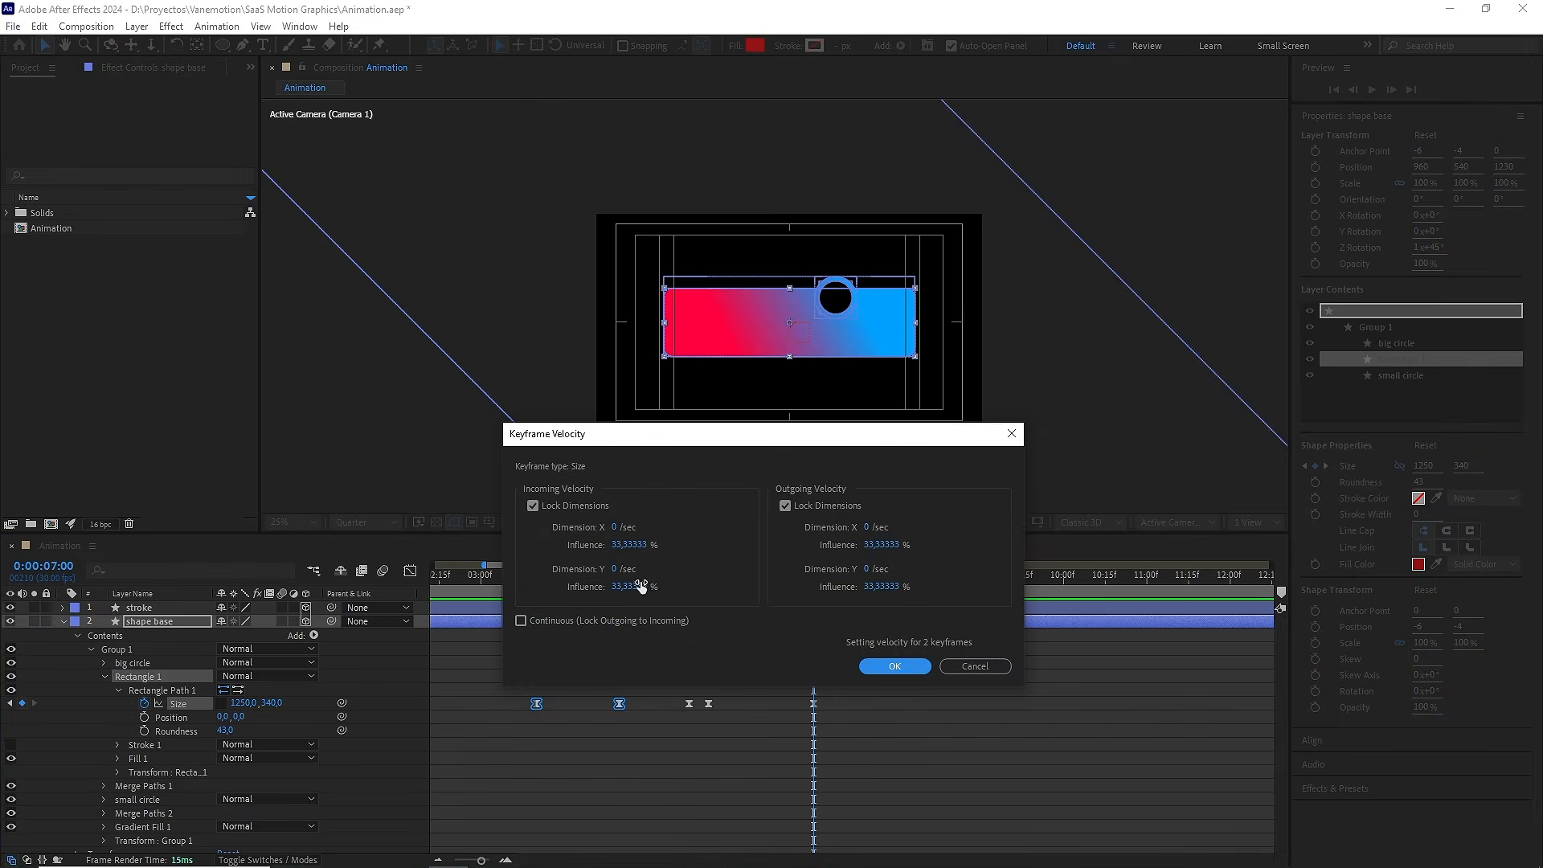
left_click(635, 587)
type("70")
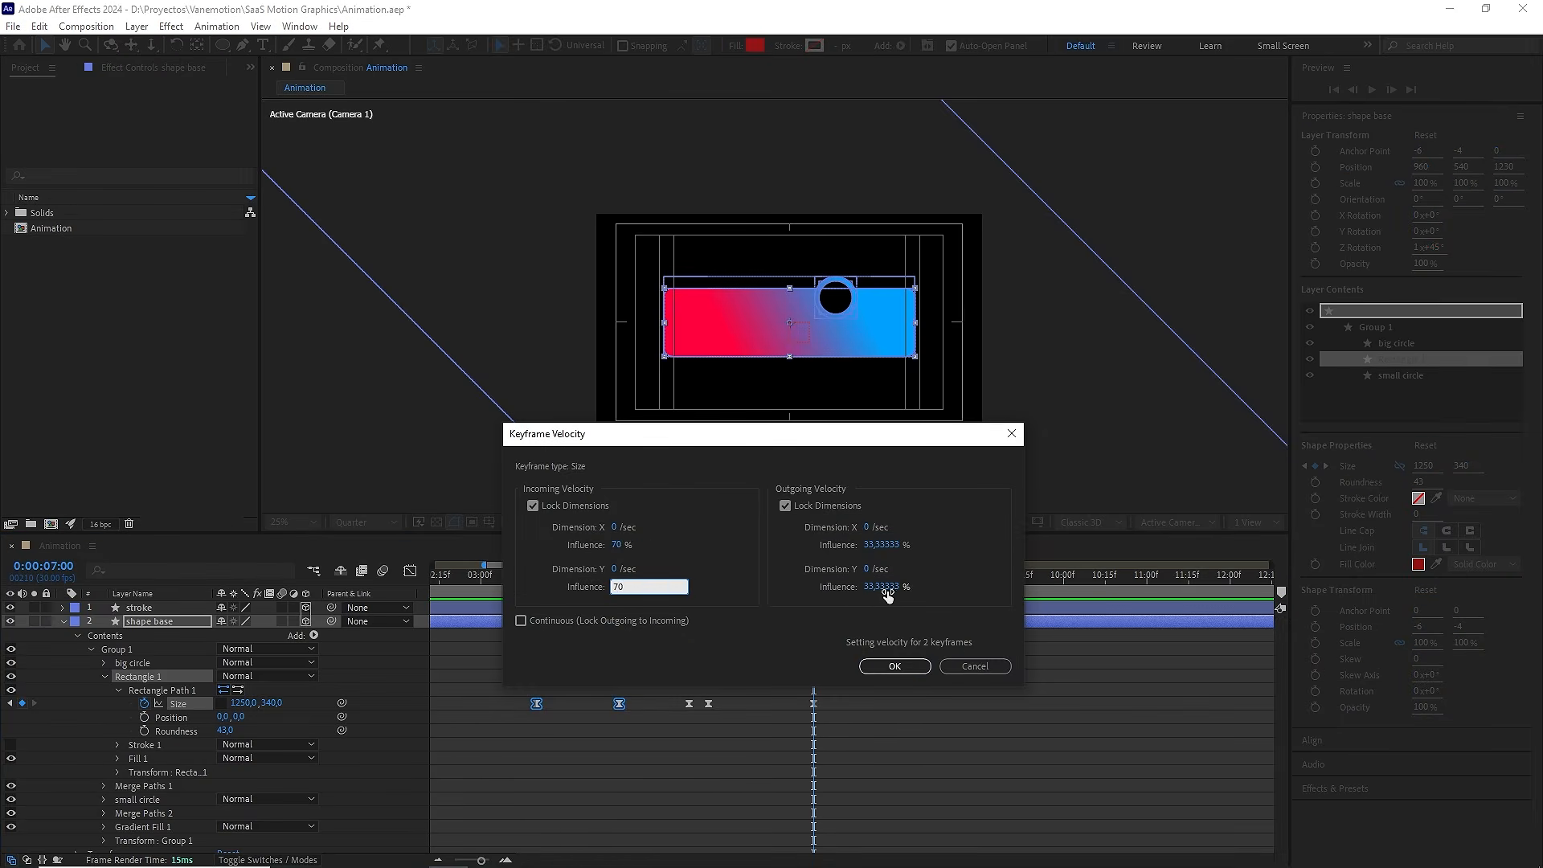
left_click(887, 587)
type("70")
left_click(894, 666)
left_click(410, 570)
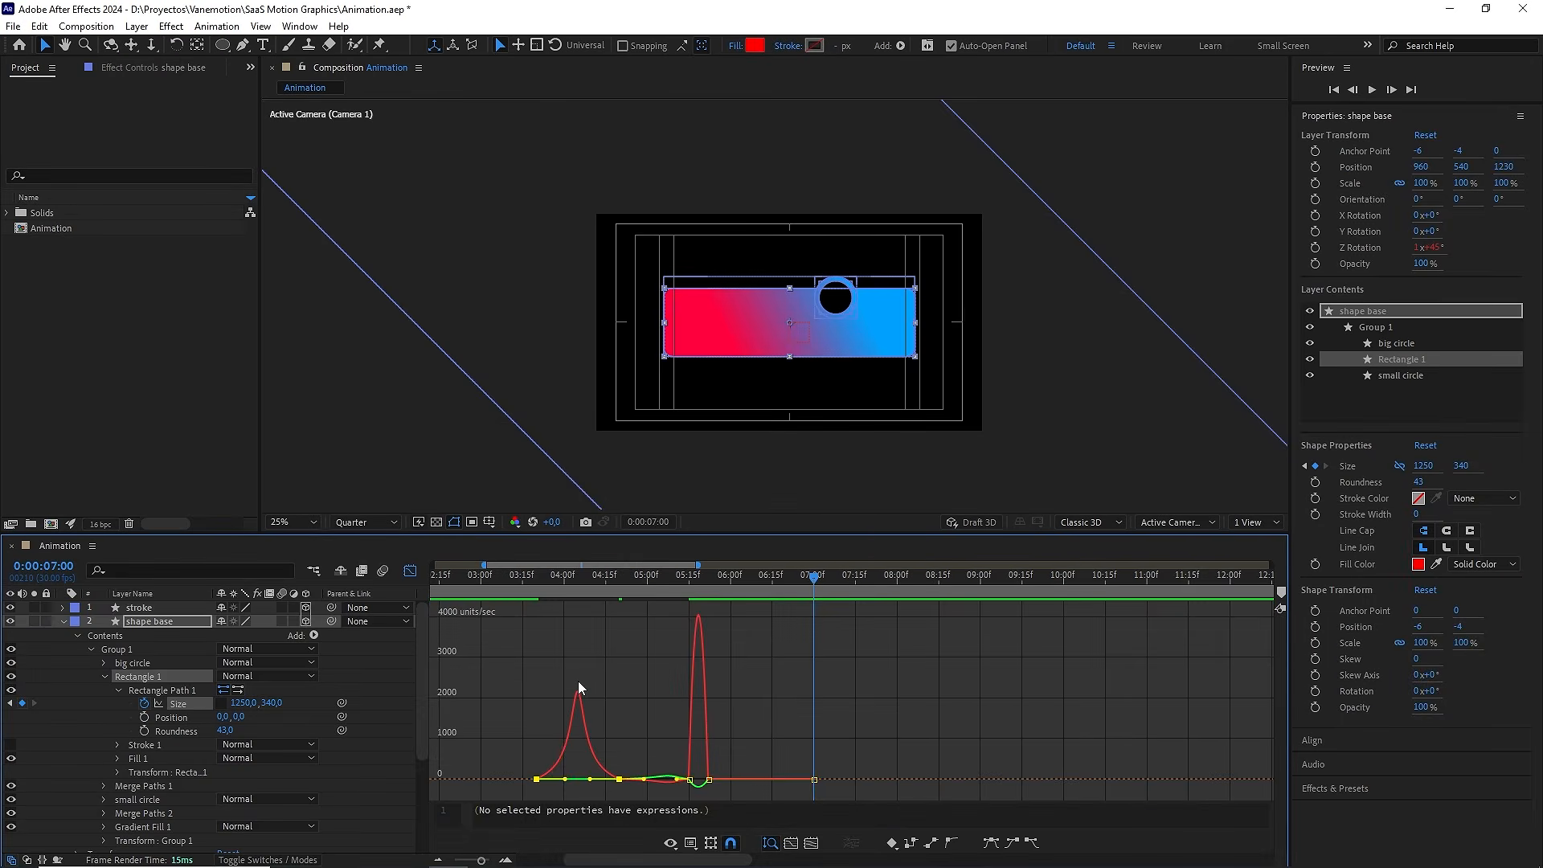
scroll(577, 682, "down", 3, "alt")
left_click(409, 570)
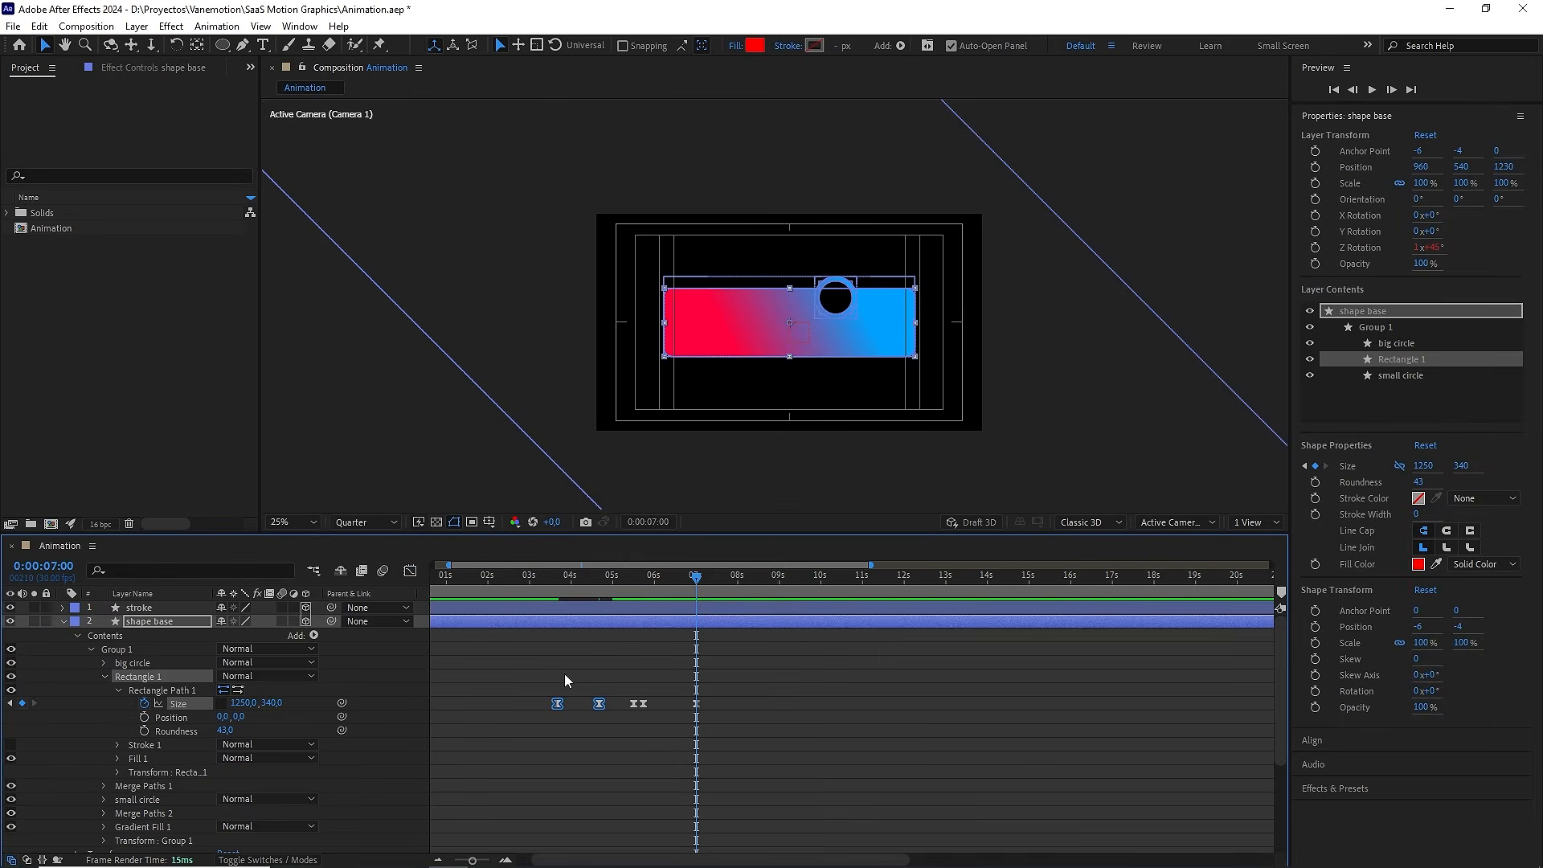
Reveal the layers' keyframes and compare the null's last two Position keyframes with the rectangle's growth up to 0:00:04:28
left_click(540, 624)
key("u")
left_click_drag(599, 679, 543, 668)
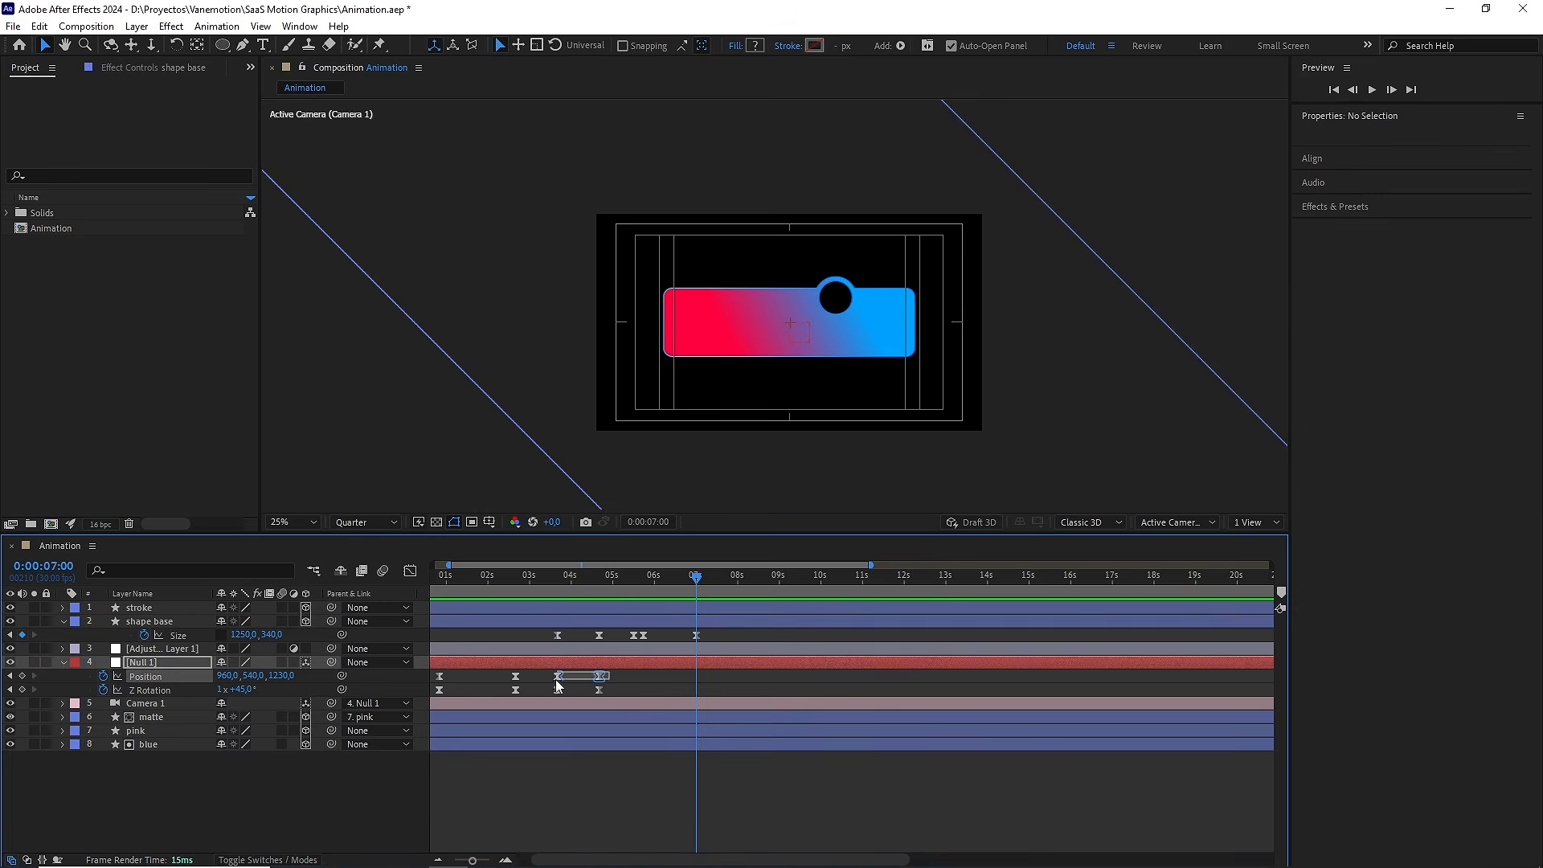
left_click(566, 578)
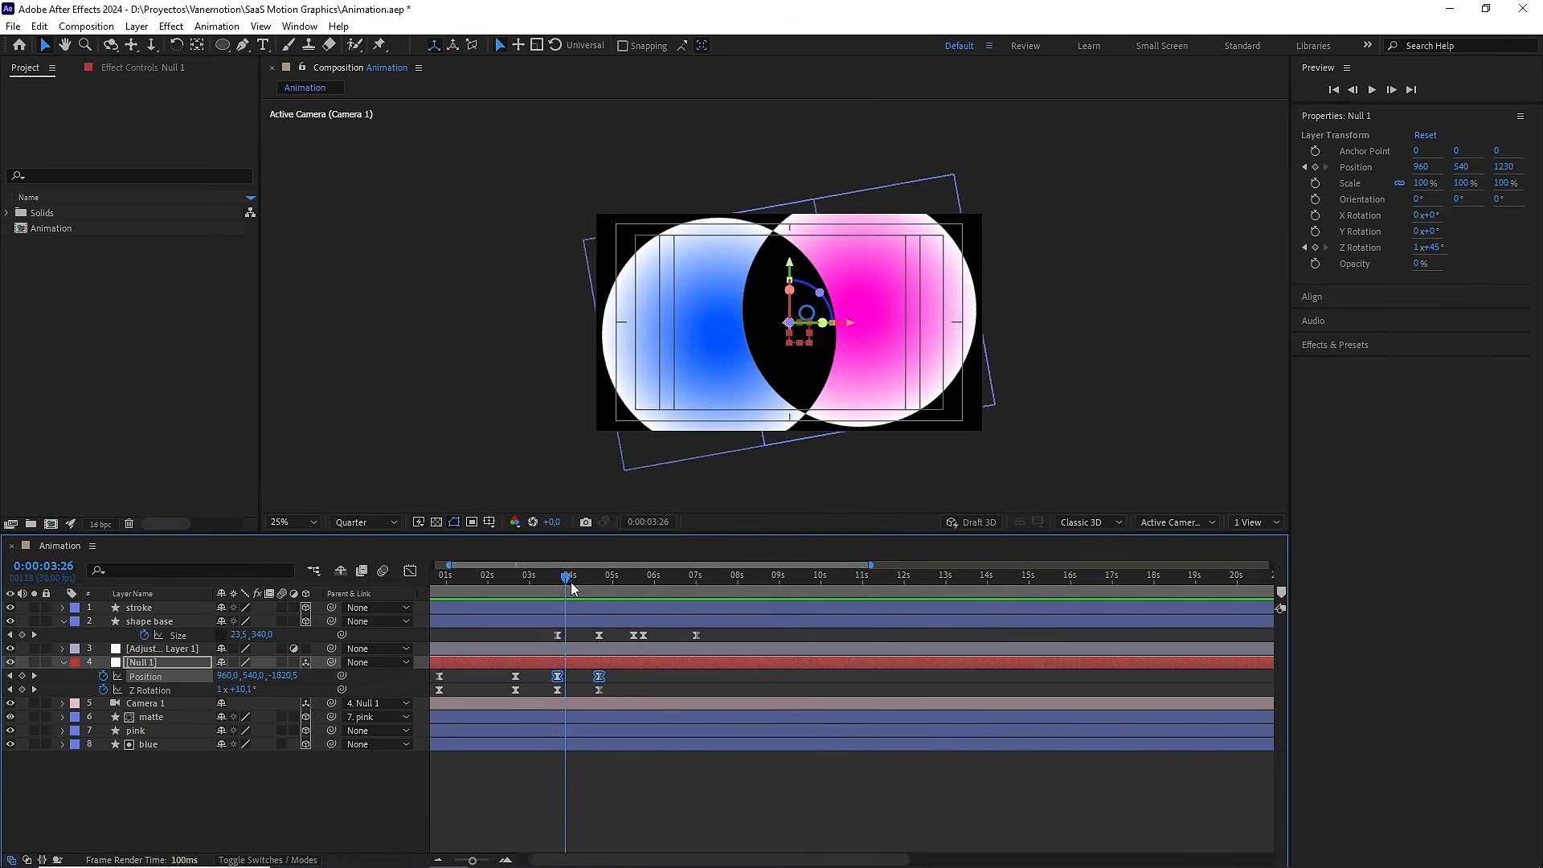
left_click_drag(566, 584, 610, 584)
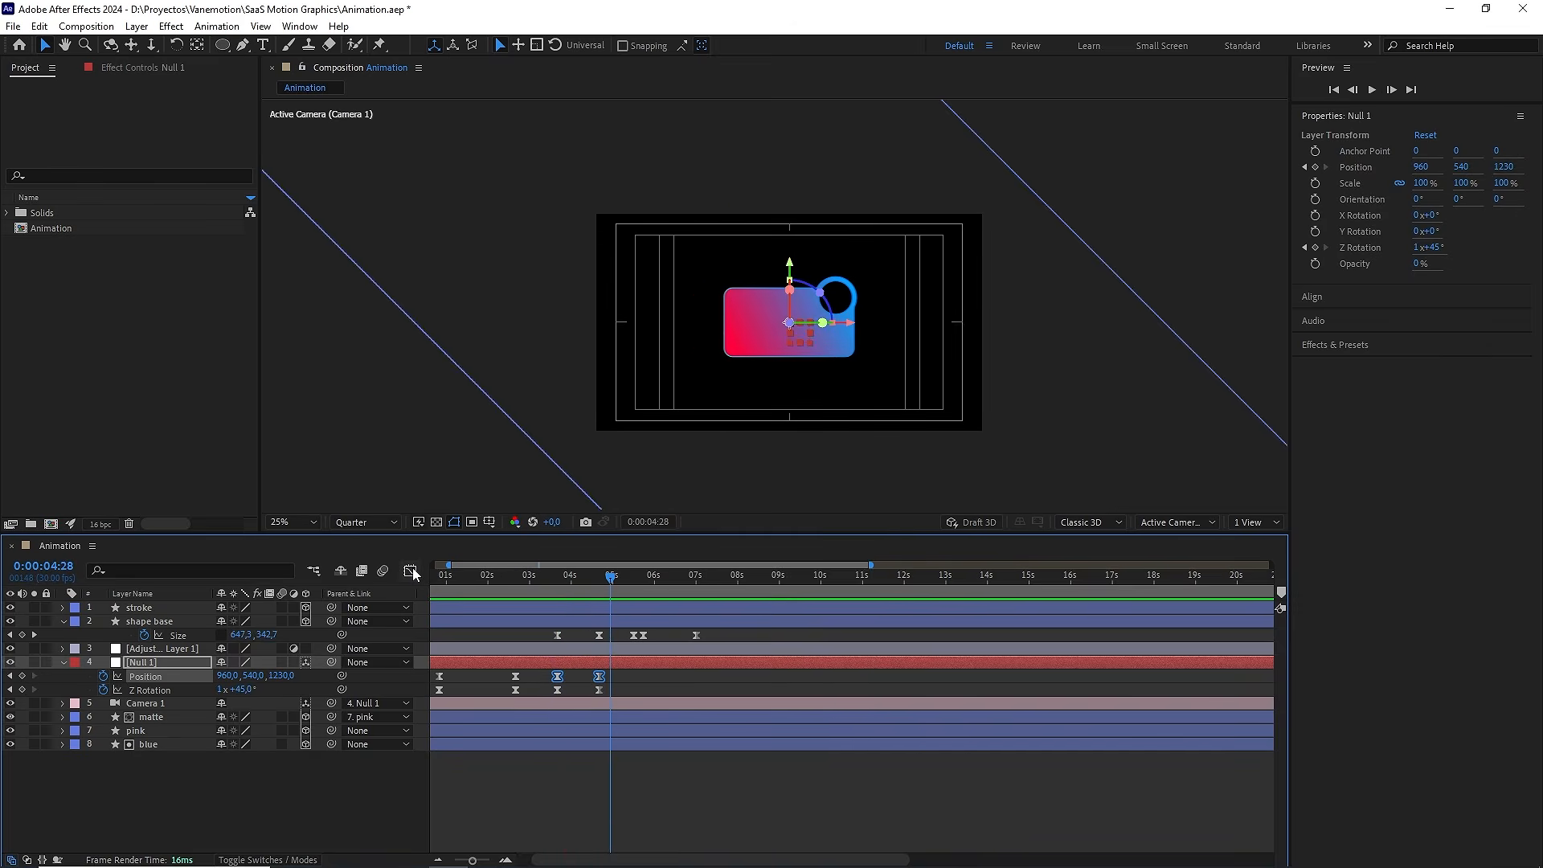
Preview the rectangle morph from just before 0:00:04:20 to examine the transition between its Size keyframes
scroll(672, 638, "up", 2, "alt")
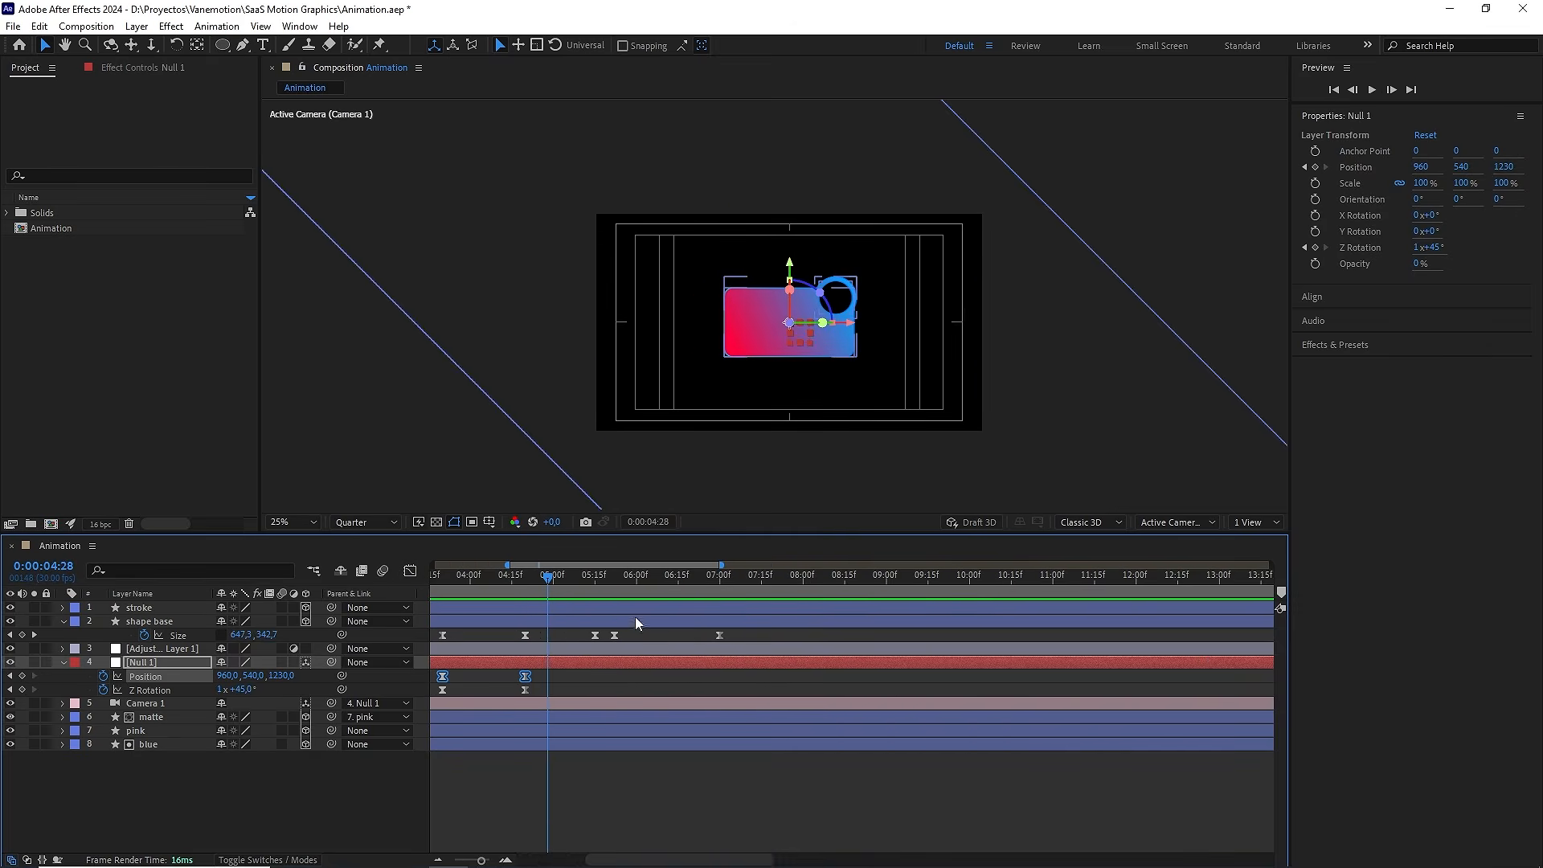
mouse_move(589, 582)
left_mouse_down()
mouse_move(632, 582)
mouse_move(603, 583)
left_mouse_up()
key("space")
scroll(615, 621, "down", 2, "alt")
left_click(558, 581)
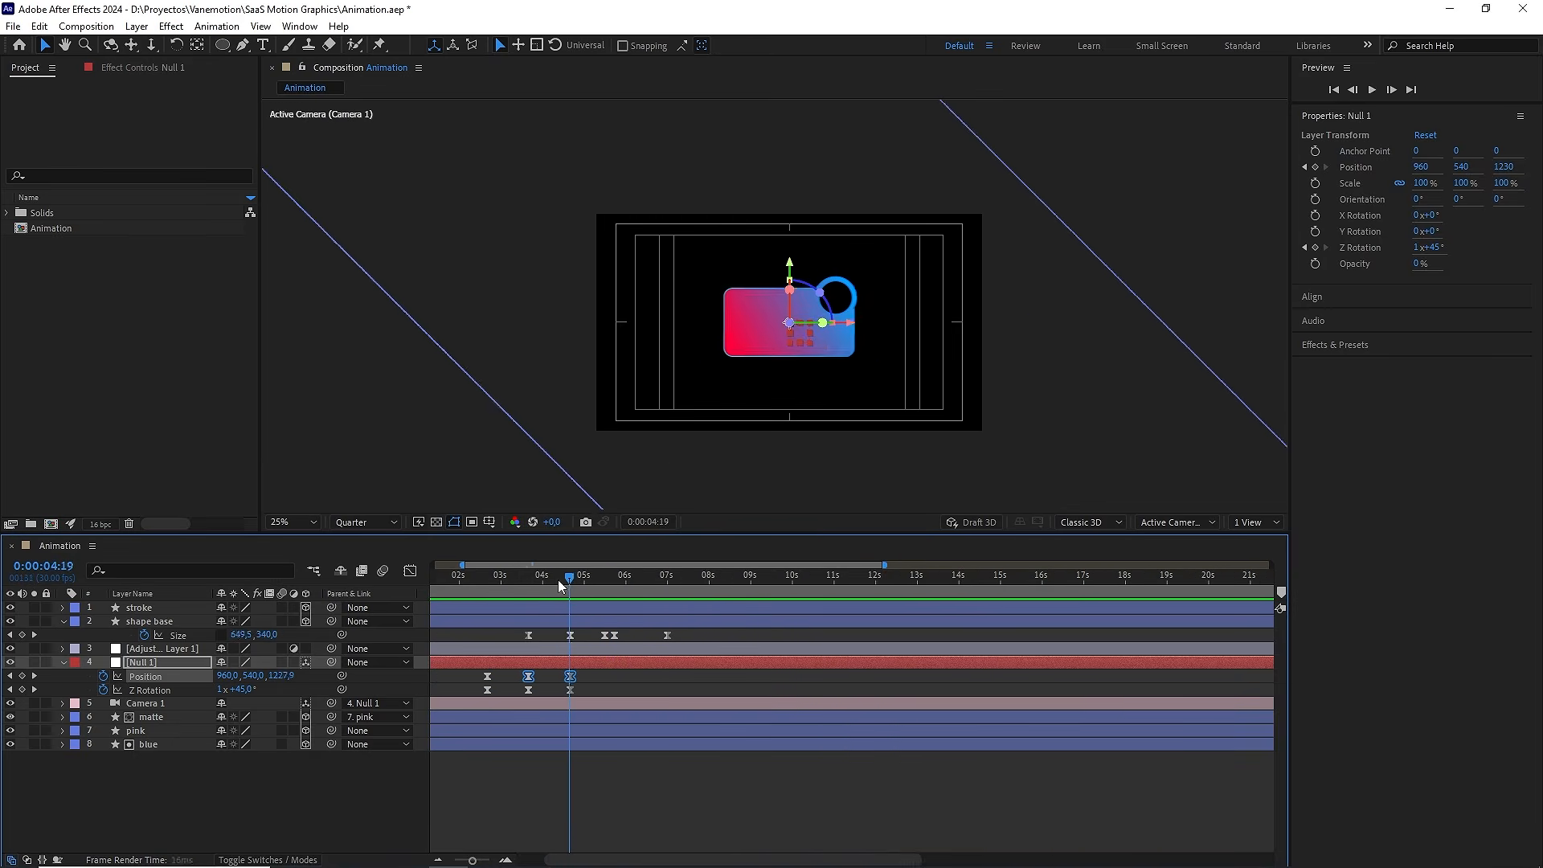
scroll(776, 421, "up", 2)
key("space")
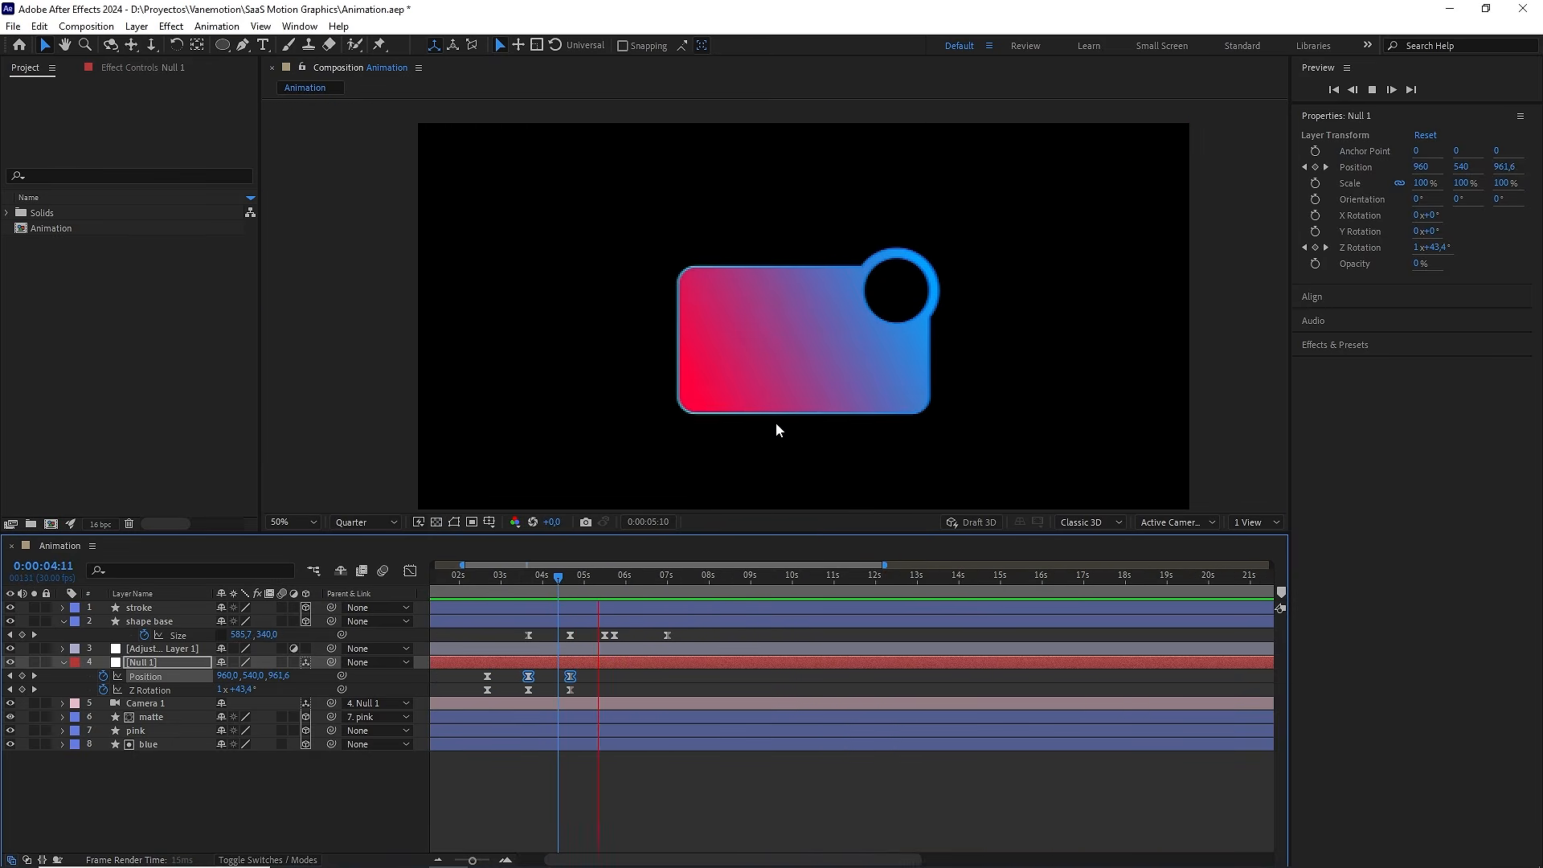
left_click(568, 578)
key("space")
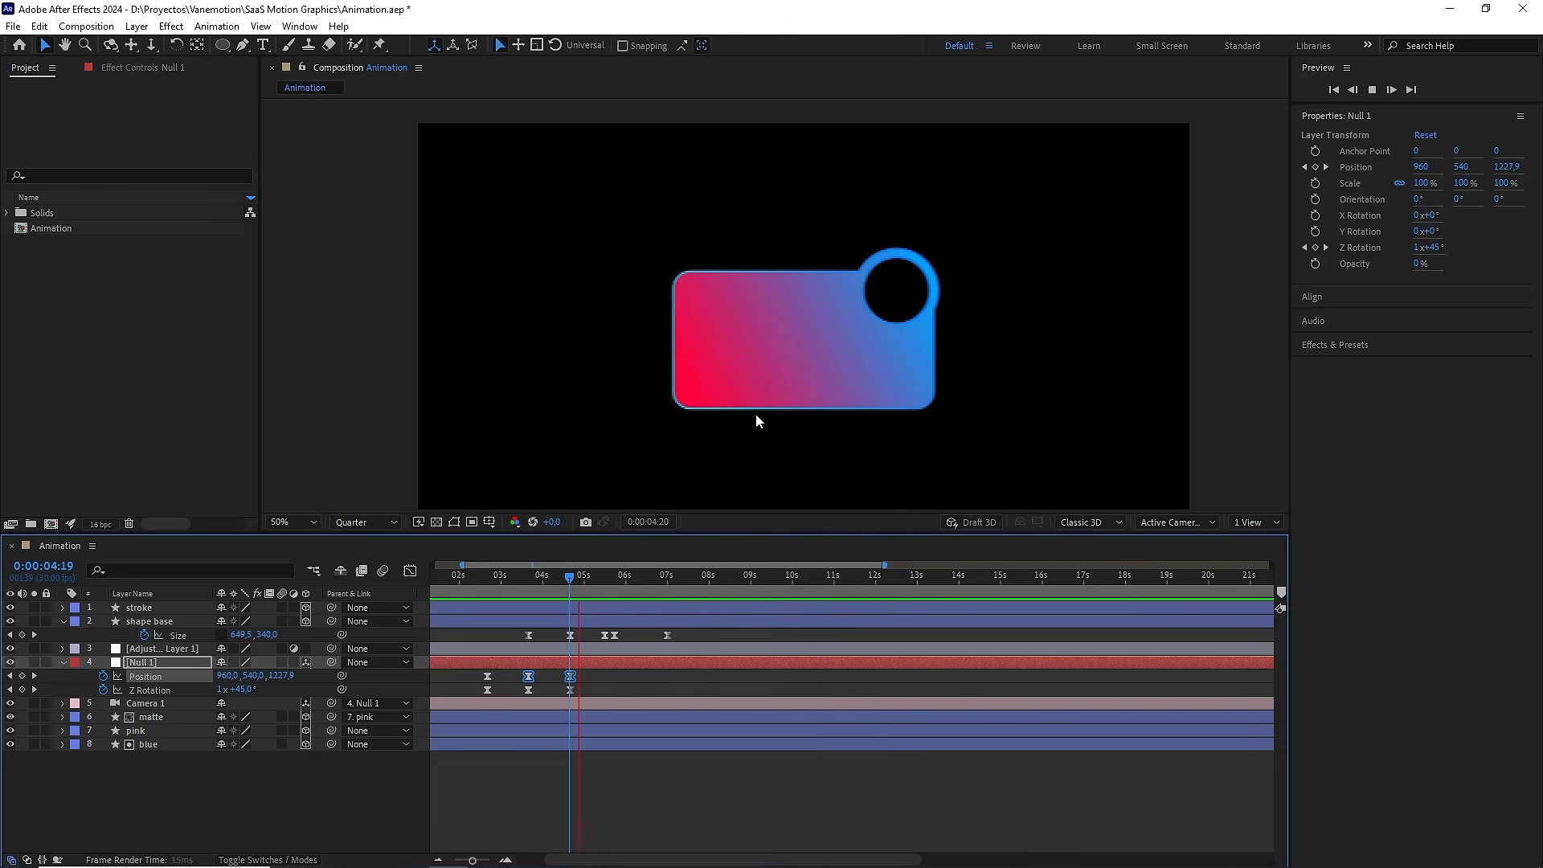
key("space")
Show the speed graph of the rectangle's Size around its keyframe at 0:00:04:20
left_click(570, 635)
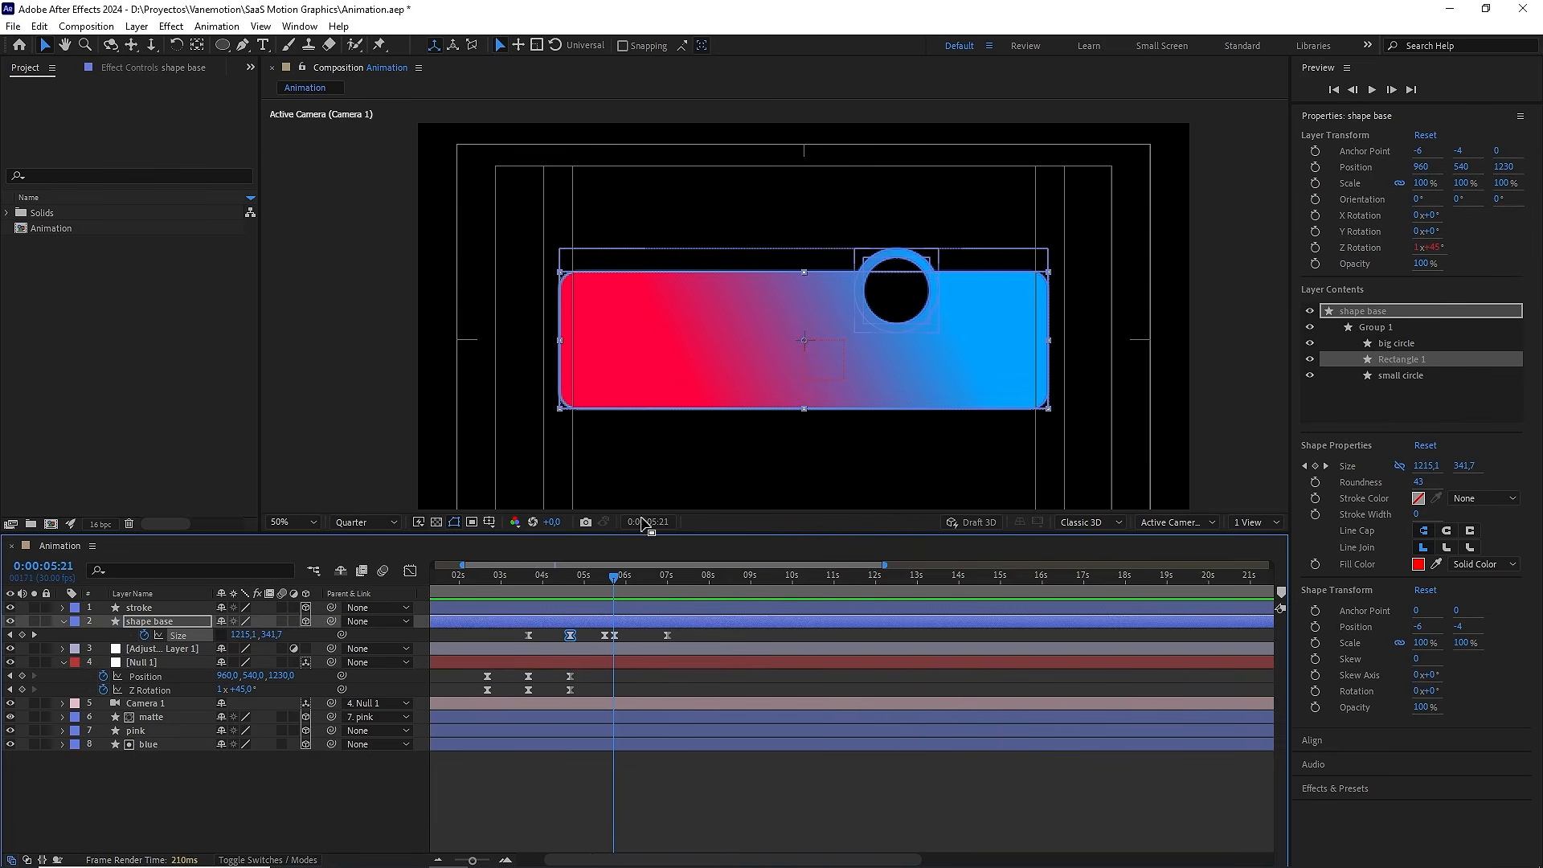
left_click_drag(613, 577, 585, 574)
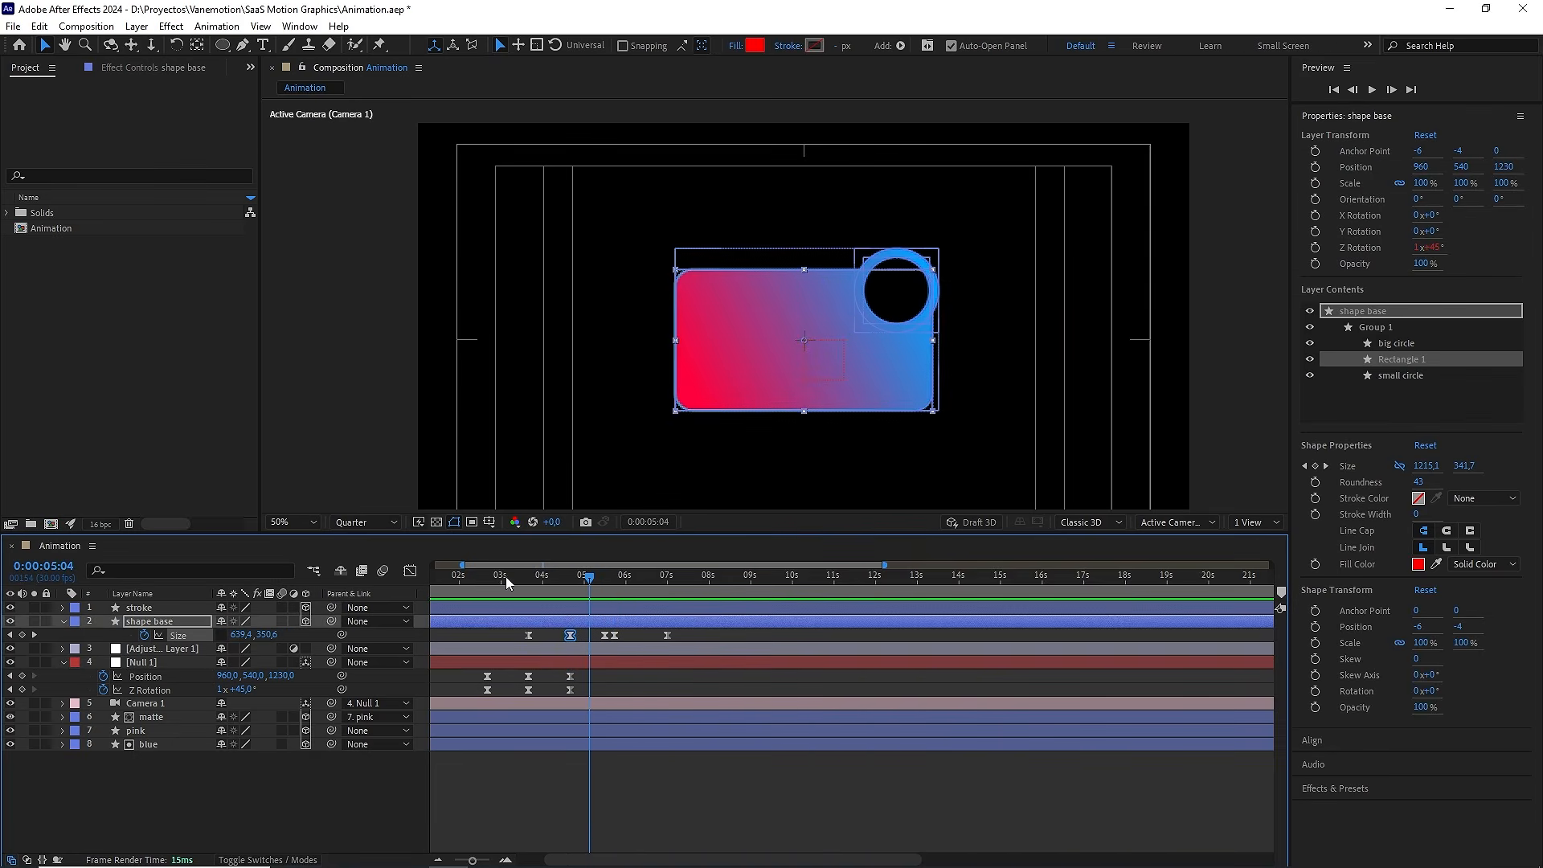
left_click(409, 570)
key("equal")
scroll(594, 765, "up", 1)
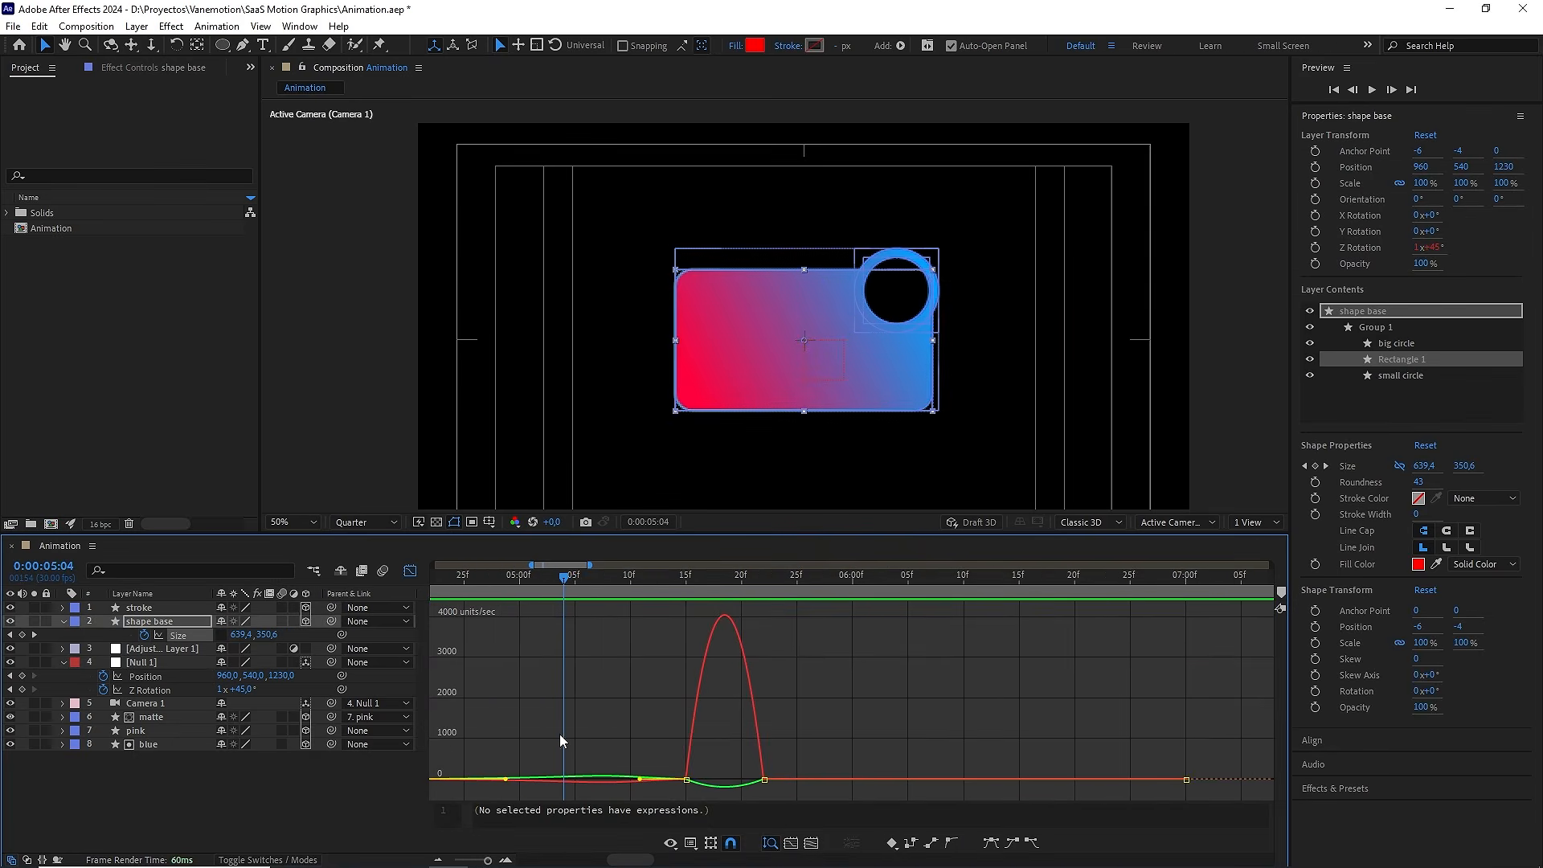
left_click_drag(543, 735, 727, 716)
scroll(598, 770, "up", 2)
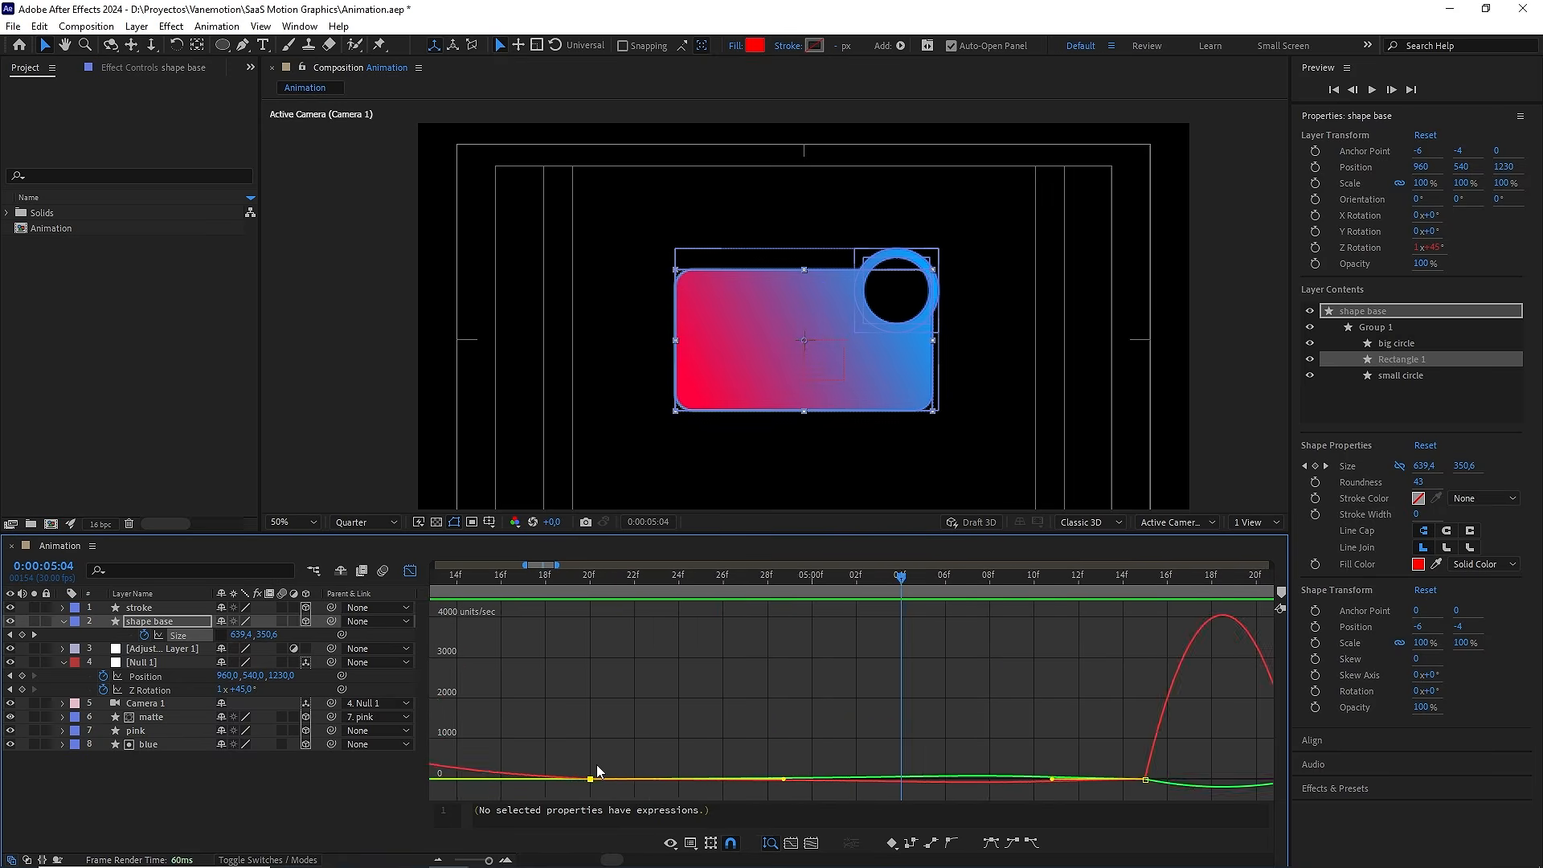
left_click(674, 669)
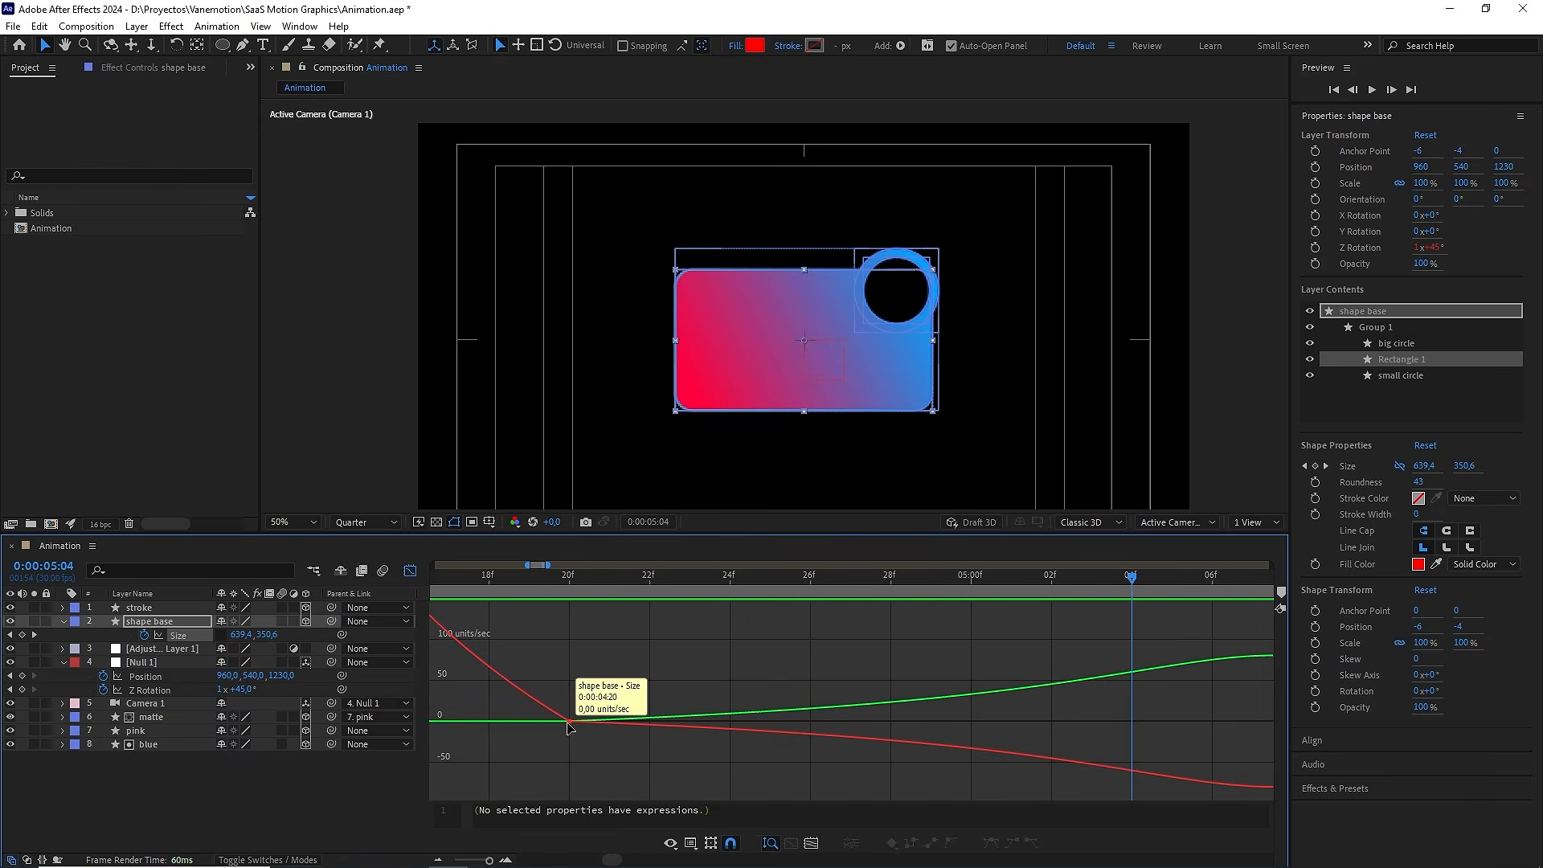
left_click_drag(568, 727, 575, 696)
key("ctrl+z")
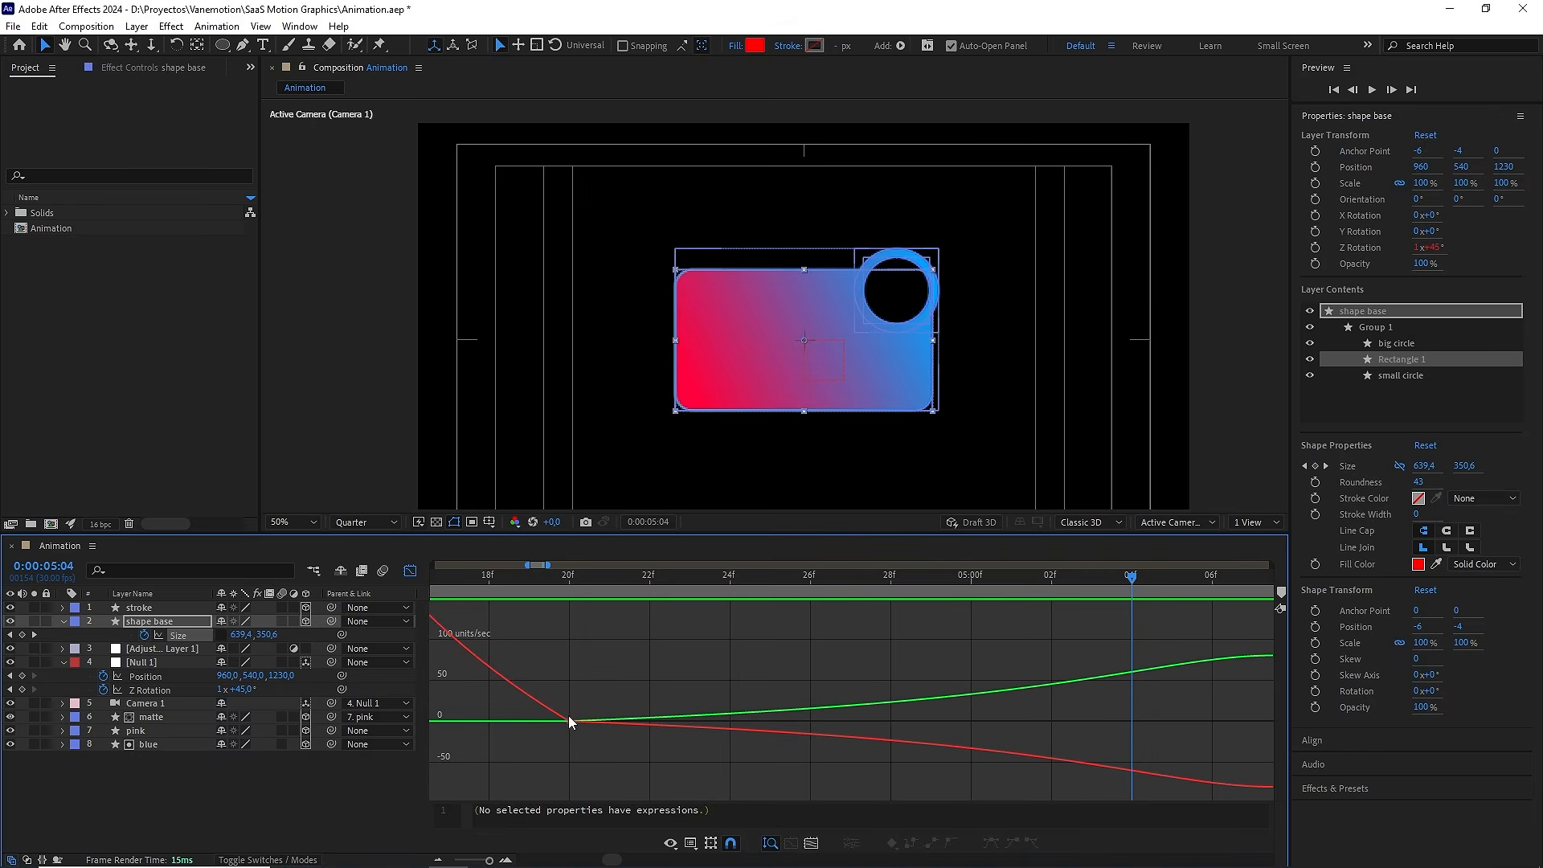
Make the 0:00:04:20 Size keyframe's velocity continuous and raise its X speed to about 78/sec with about 32% outgoing influence
double_click(569, 721)
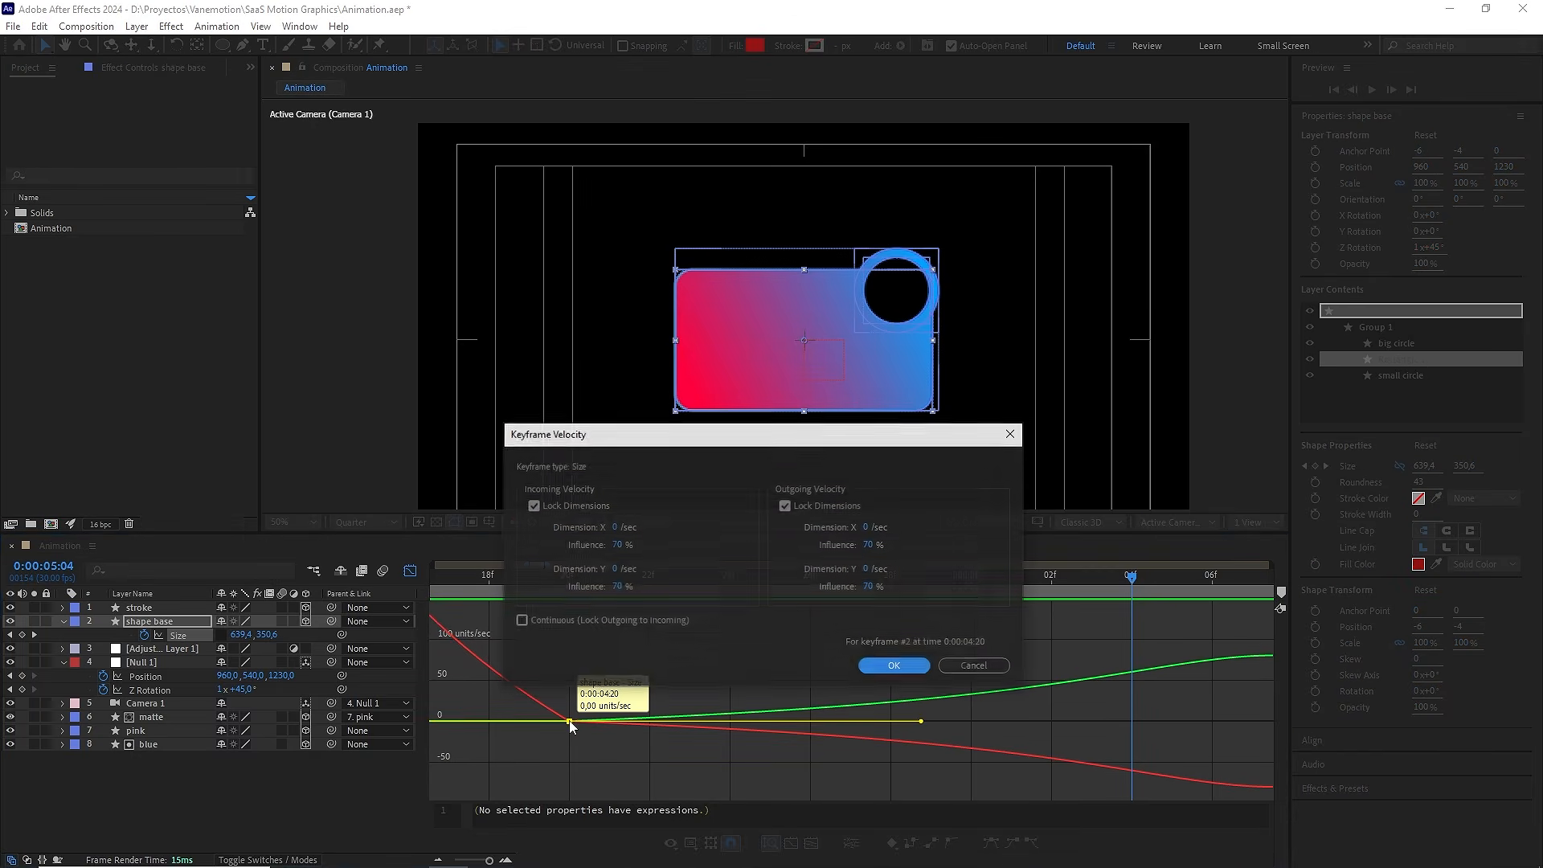
left_click(545, 620)
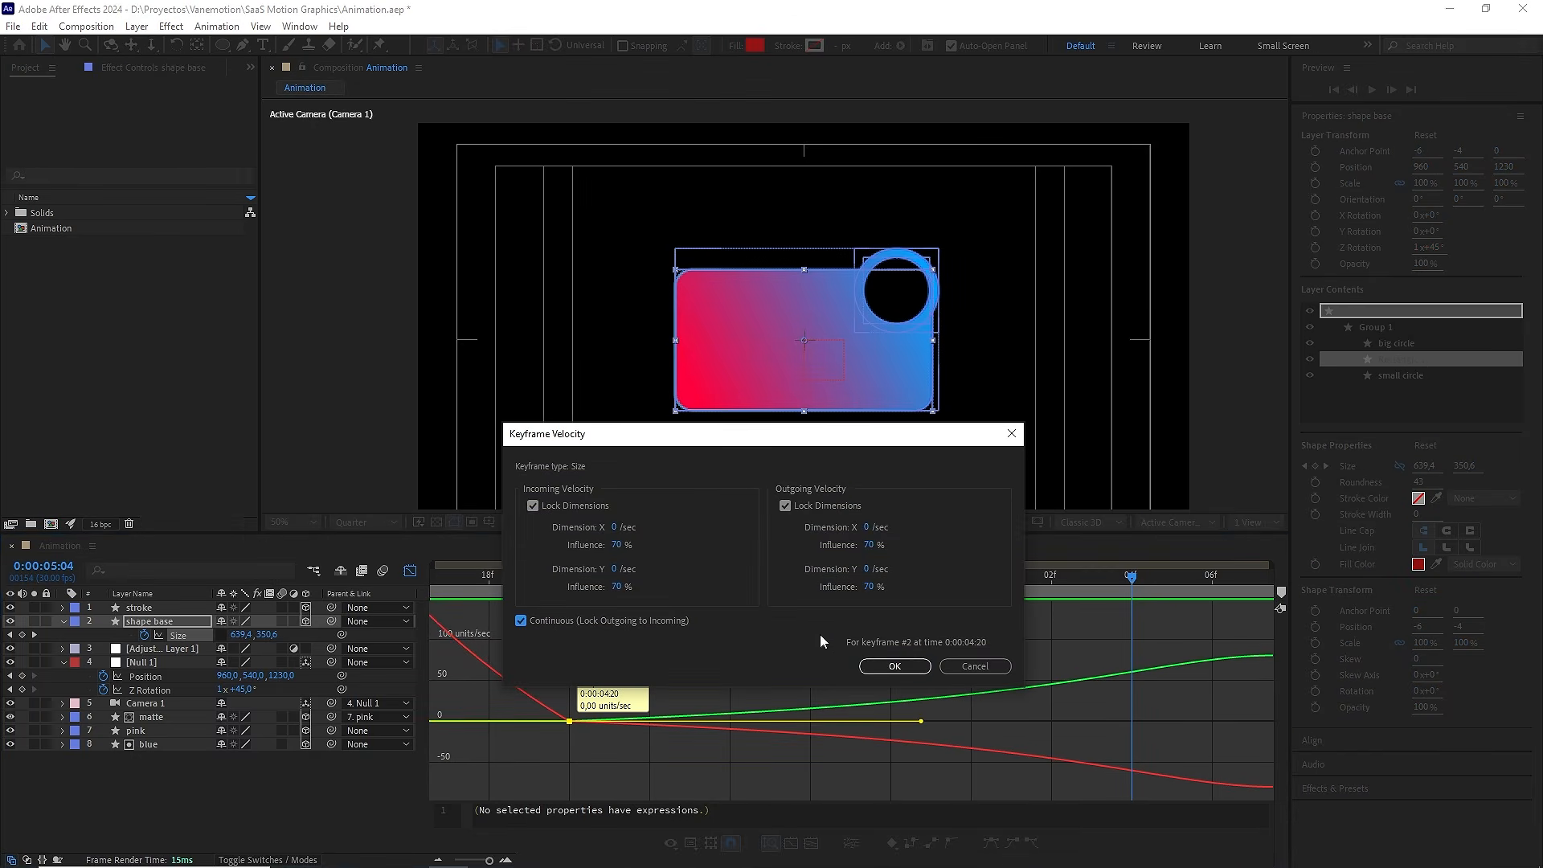
left_click(895, 666)
left_click_drag(921, 720, 731, 663)
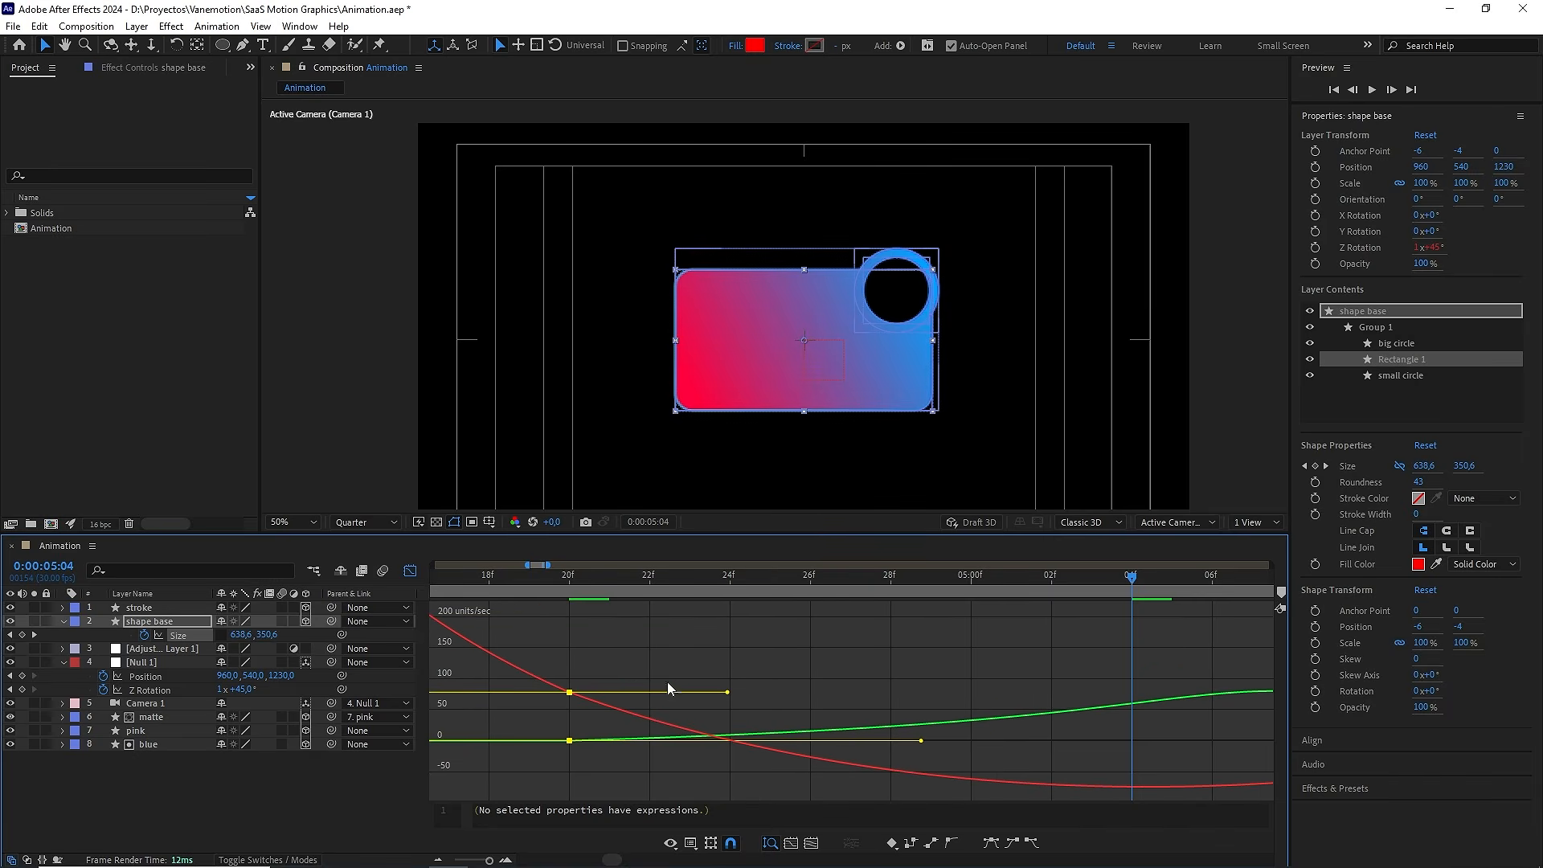
Raise the Y speed of the Size keyframe at 0:00:04:20 above zero and slightly shorten its outgoing handle
double_click(569, 740)
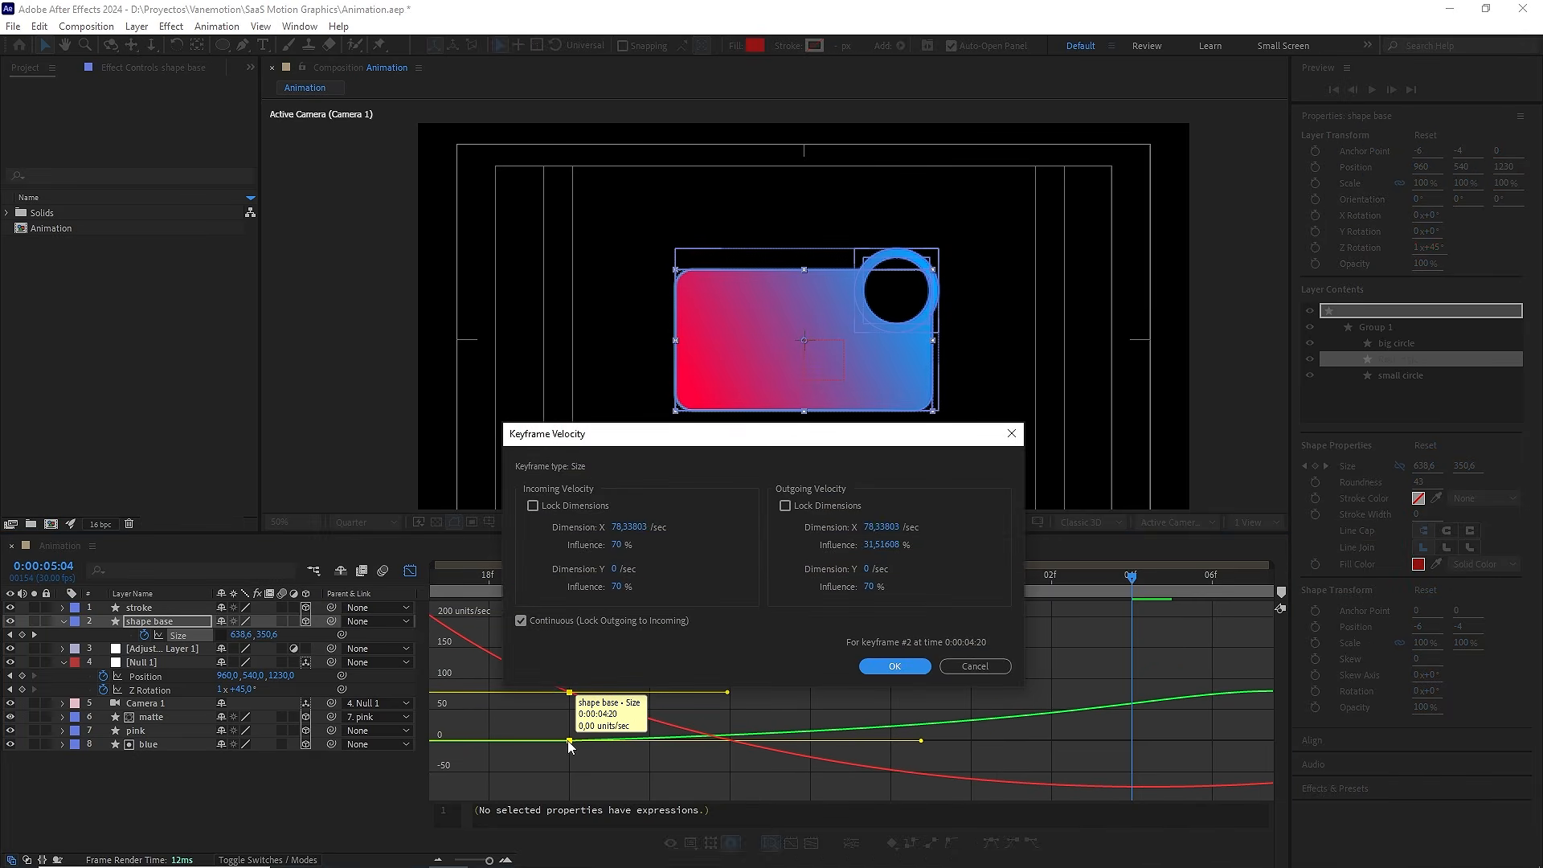
left_click(894, 667)
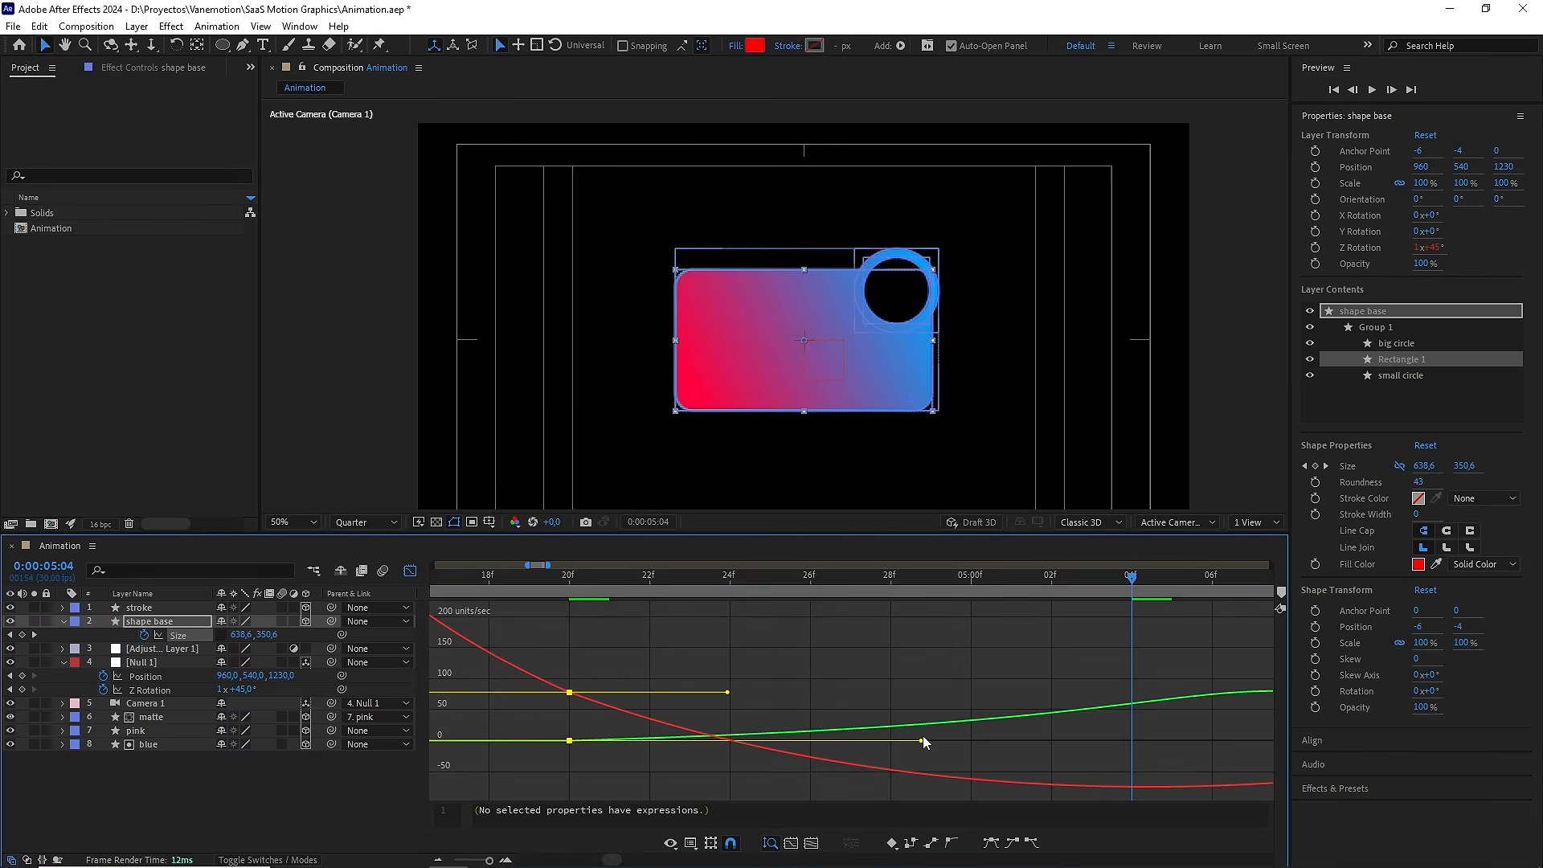
left_click_drag(920, 733, 879, 692)
key("minus")
left_click(908, 707)
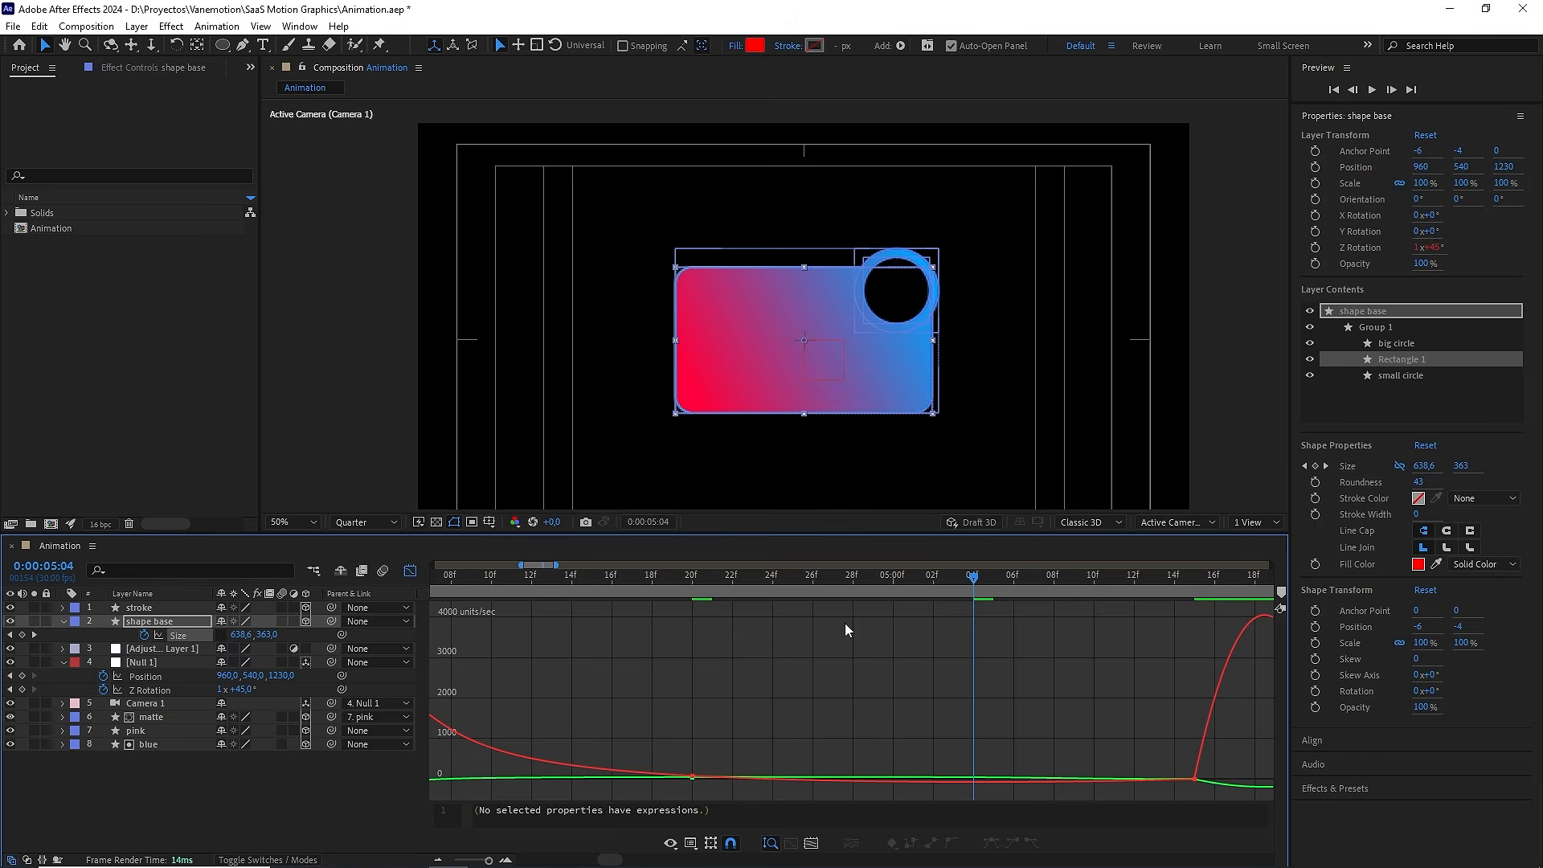
Preview the smoothed Size animation from 0:00:04:13, close the graph view, and replay the morph from 0:00:03:25
left_click_drag(794, 589, 547, 586)
key("space")
key("space")
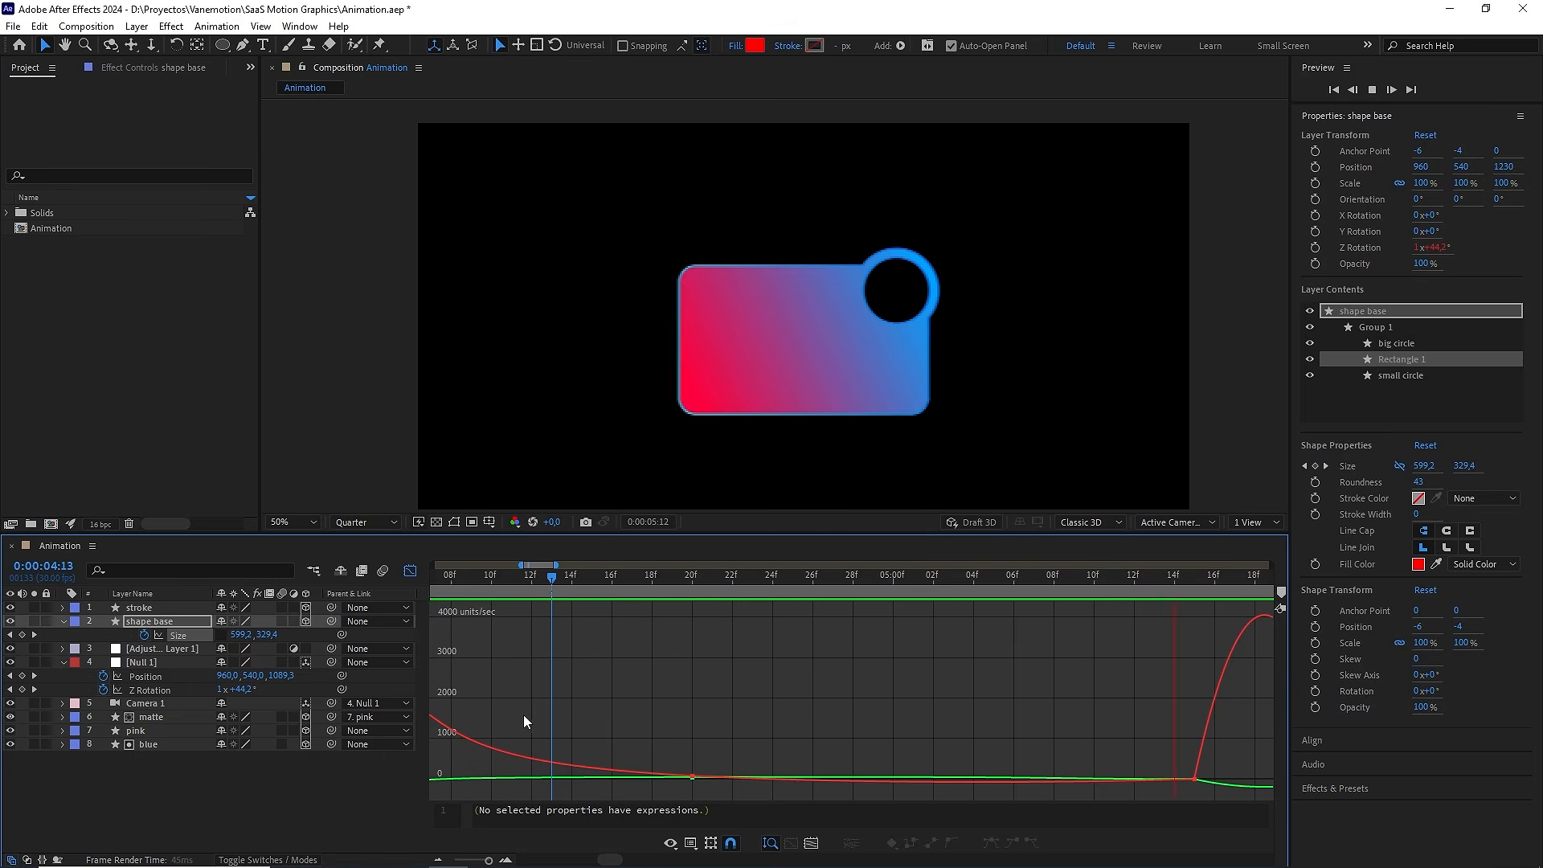
key("space")
left_click_drag(490, 859, 466, 859)
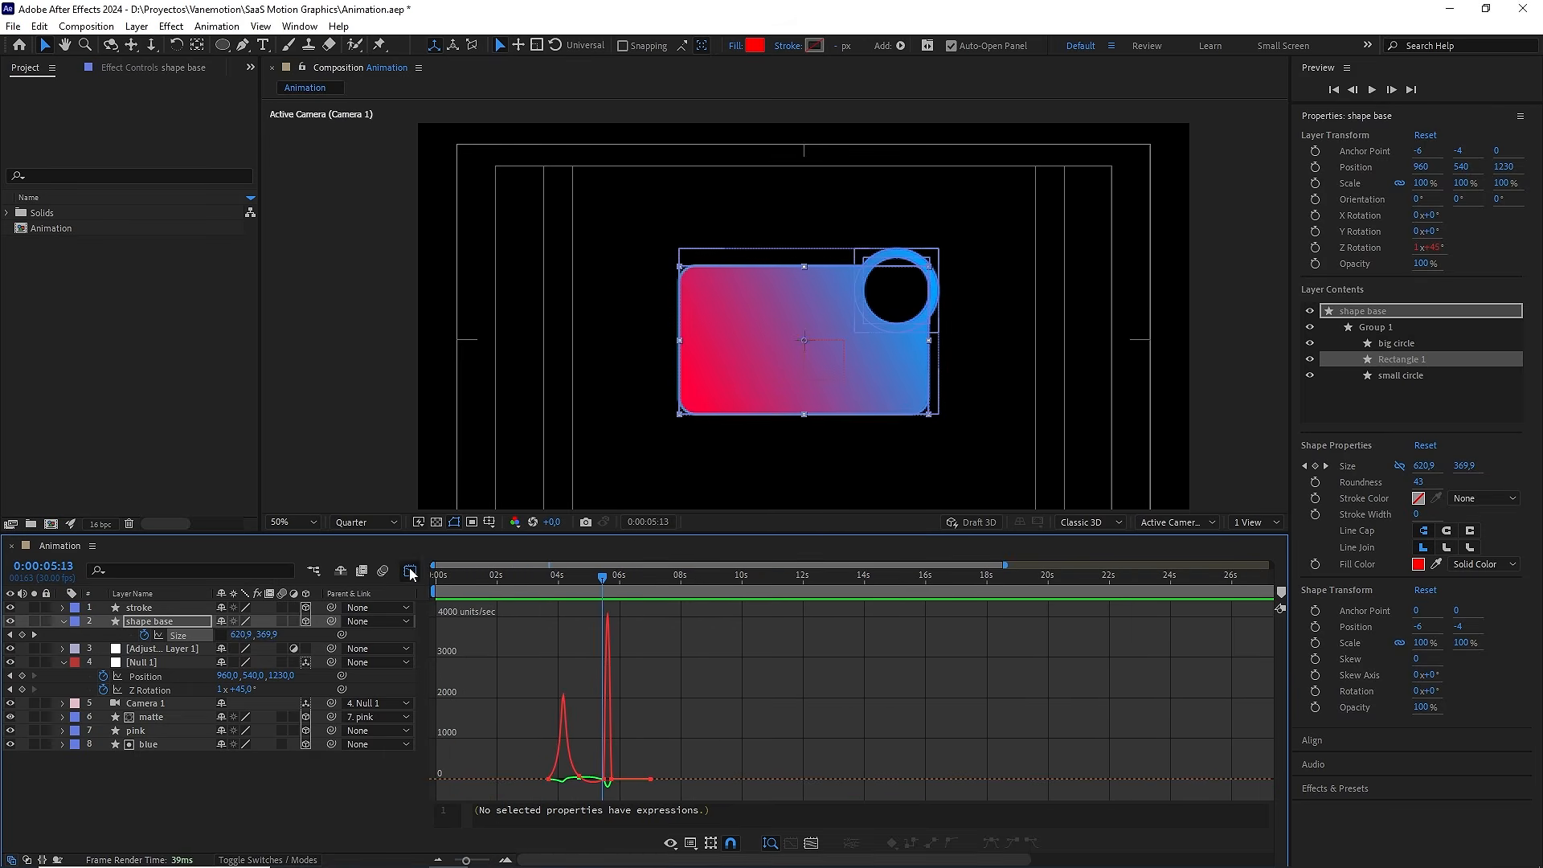
left_click(410, 573)
left_click_drag(602, 575, 553, 584)
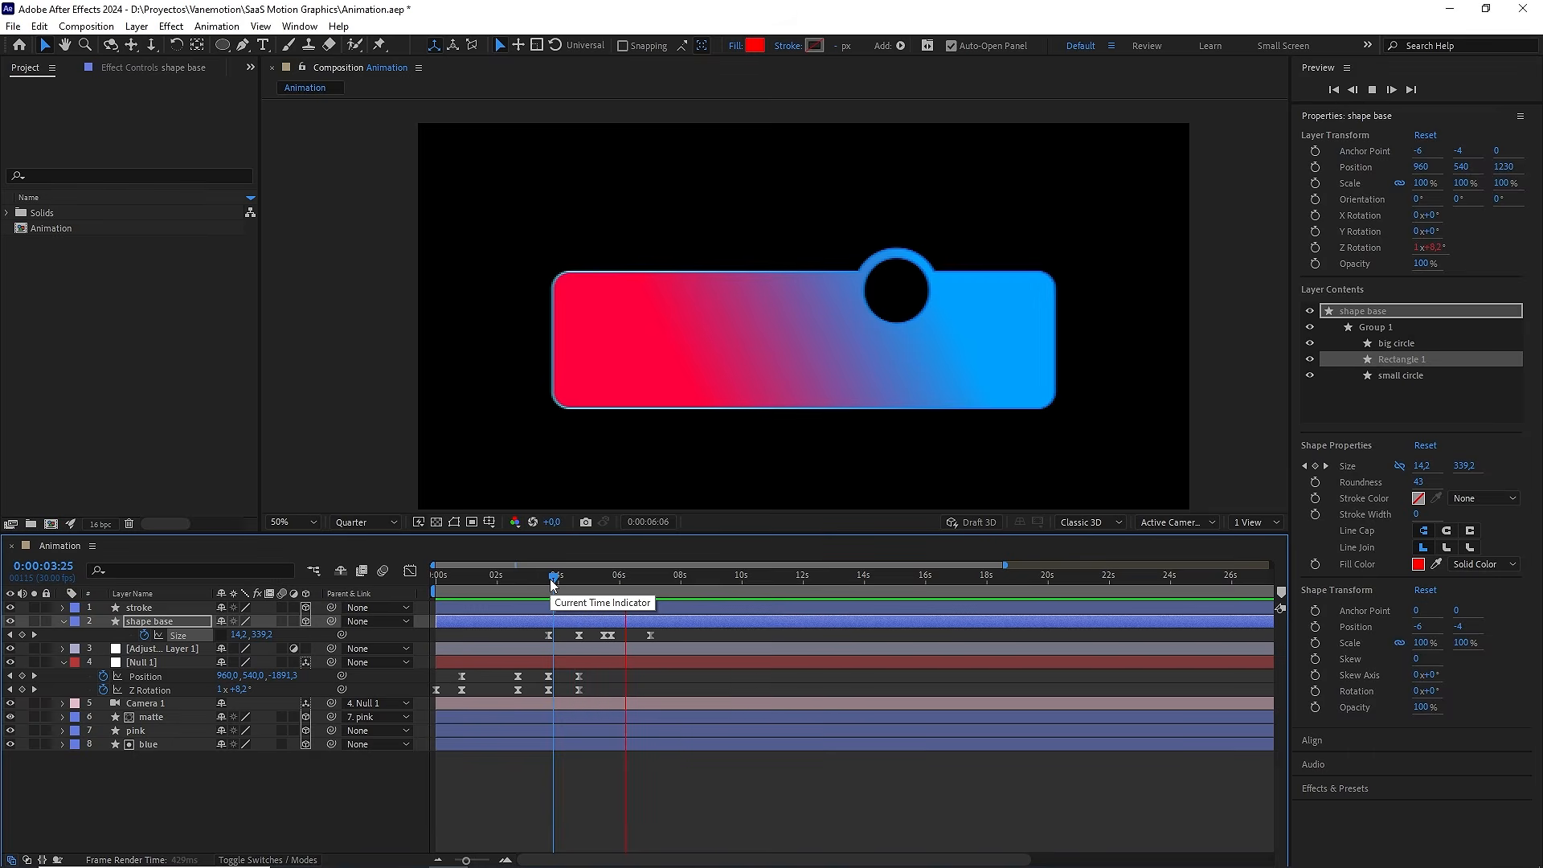
Add a Size keyframe of 209 by 209 to the big circle's ellipse path at 0:00:04:04
left_click_drag(553, 584, 566, 586)
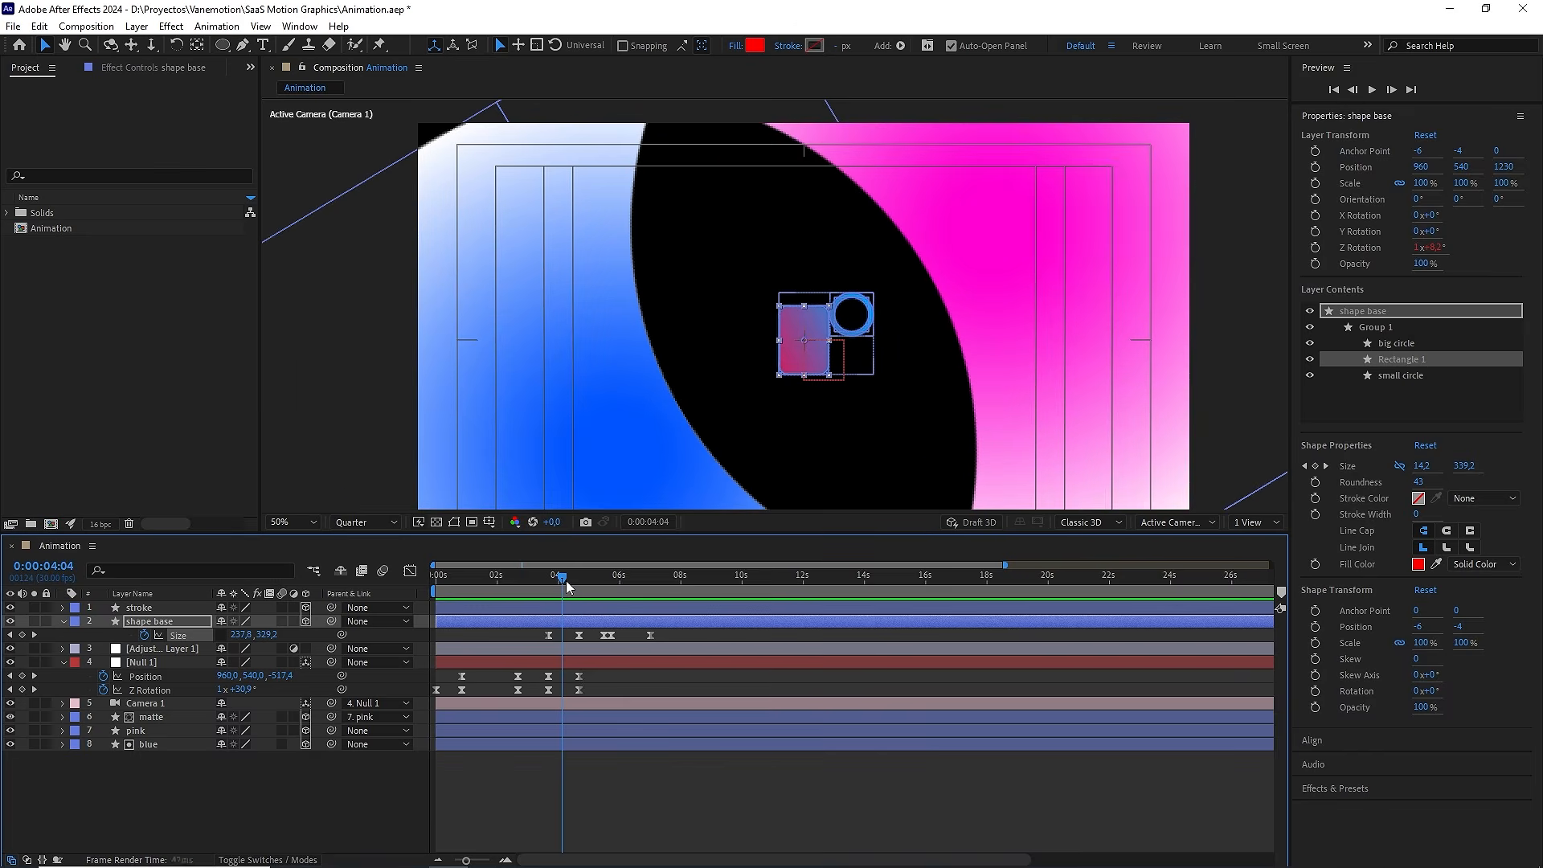
left_click(64, 622)
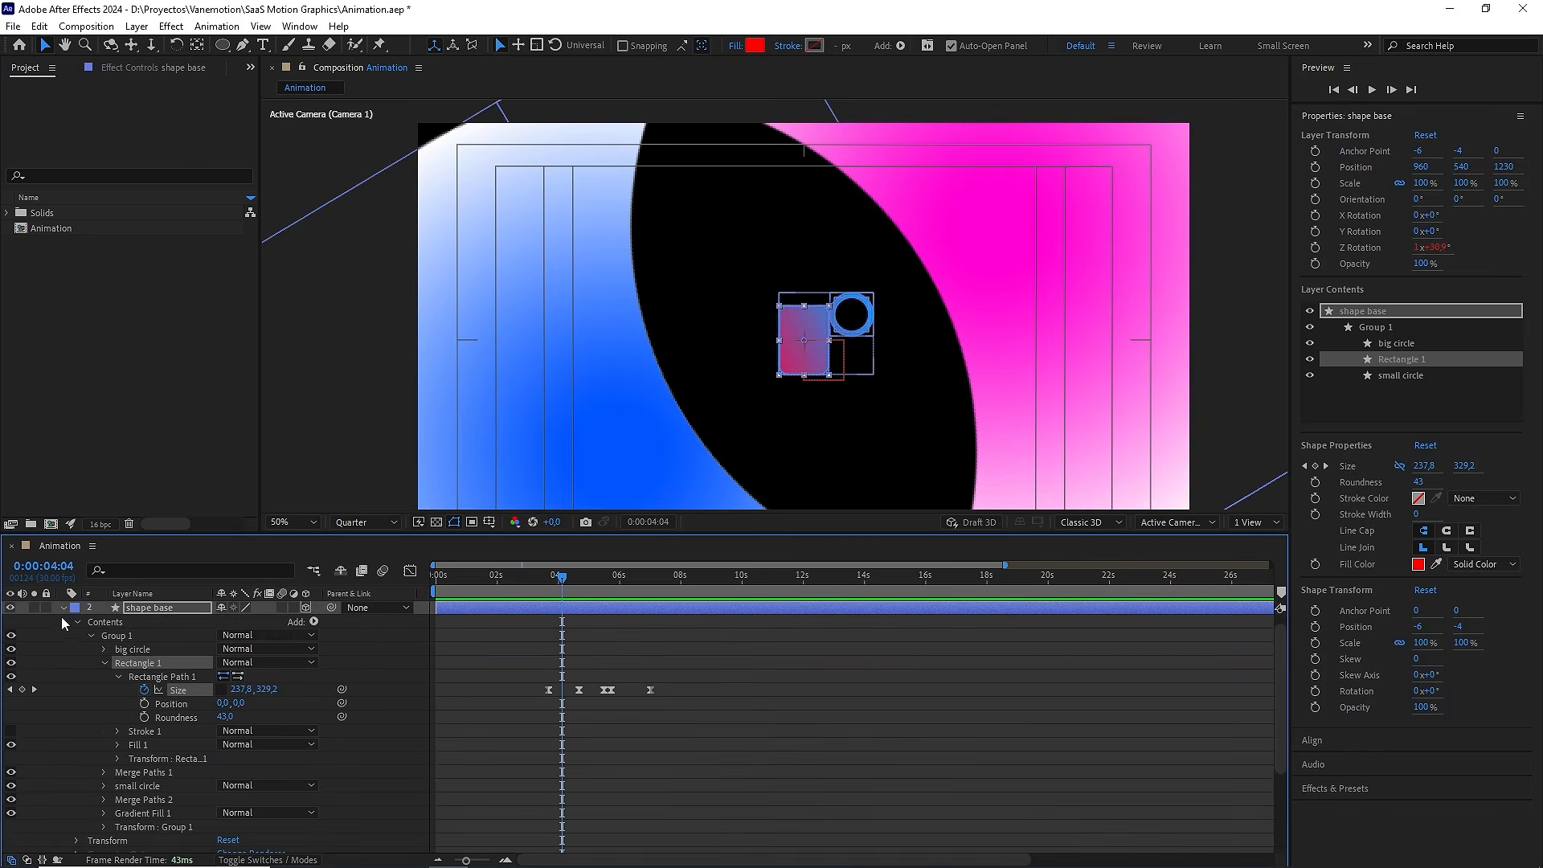
left_click(104, 662)
left_click(103, 649)
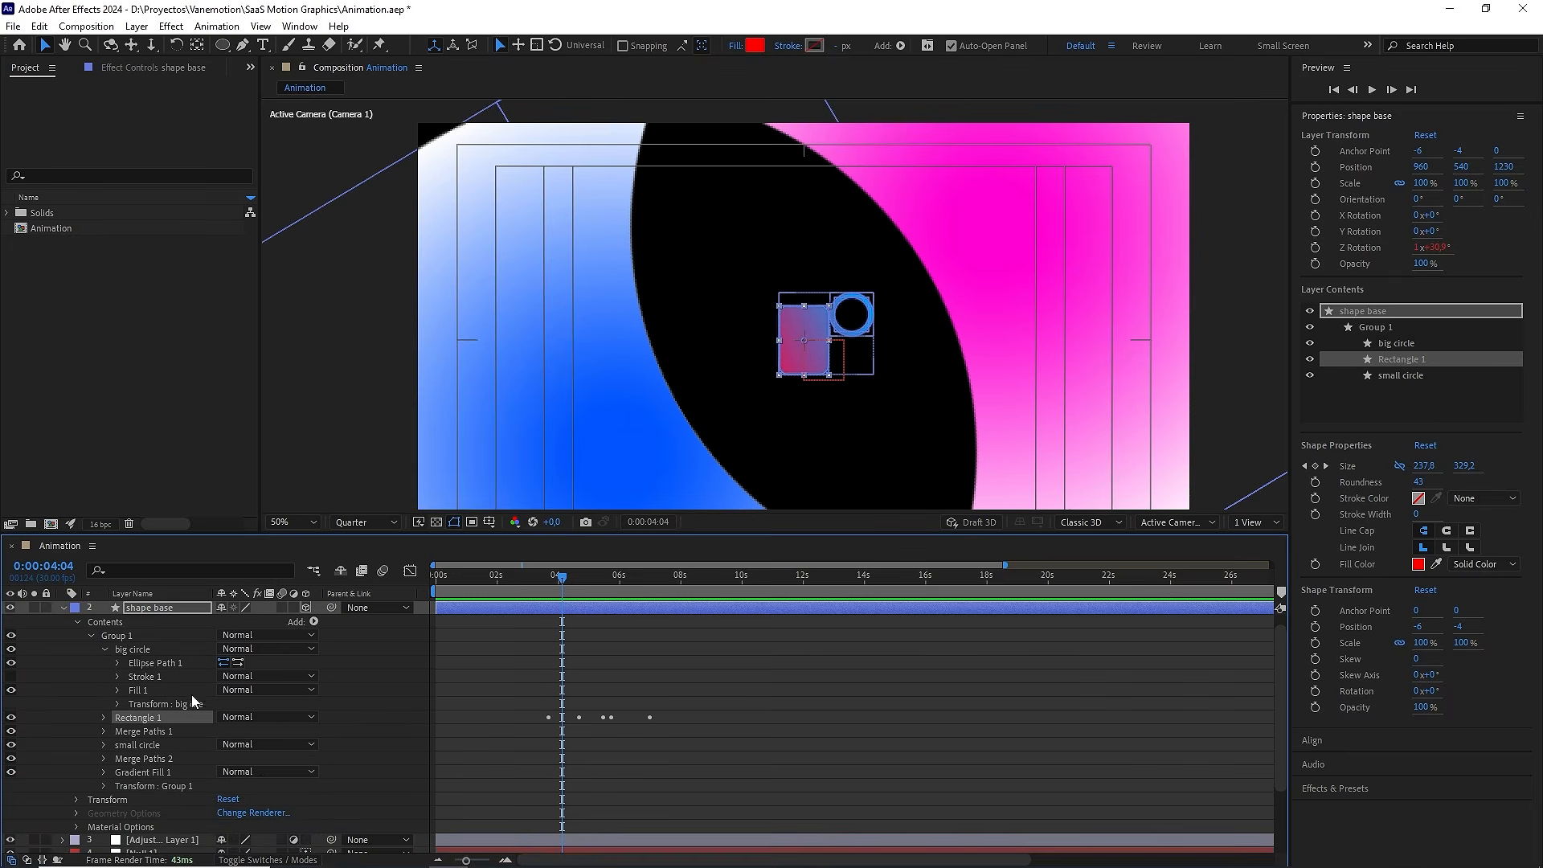
left_click(119, 663)
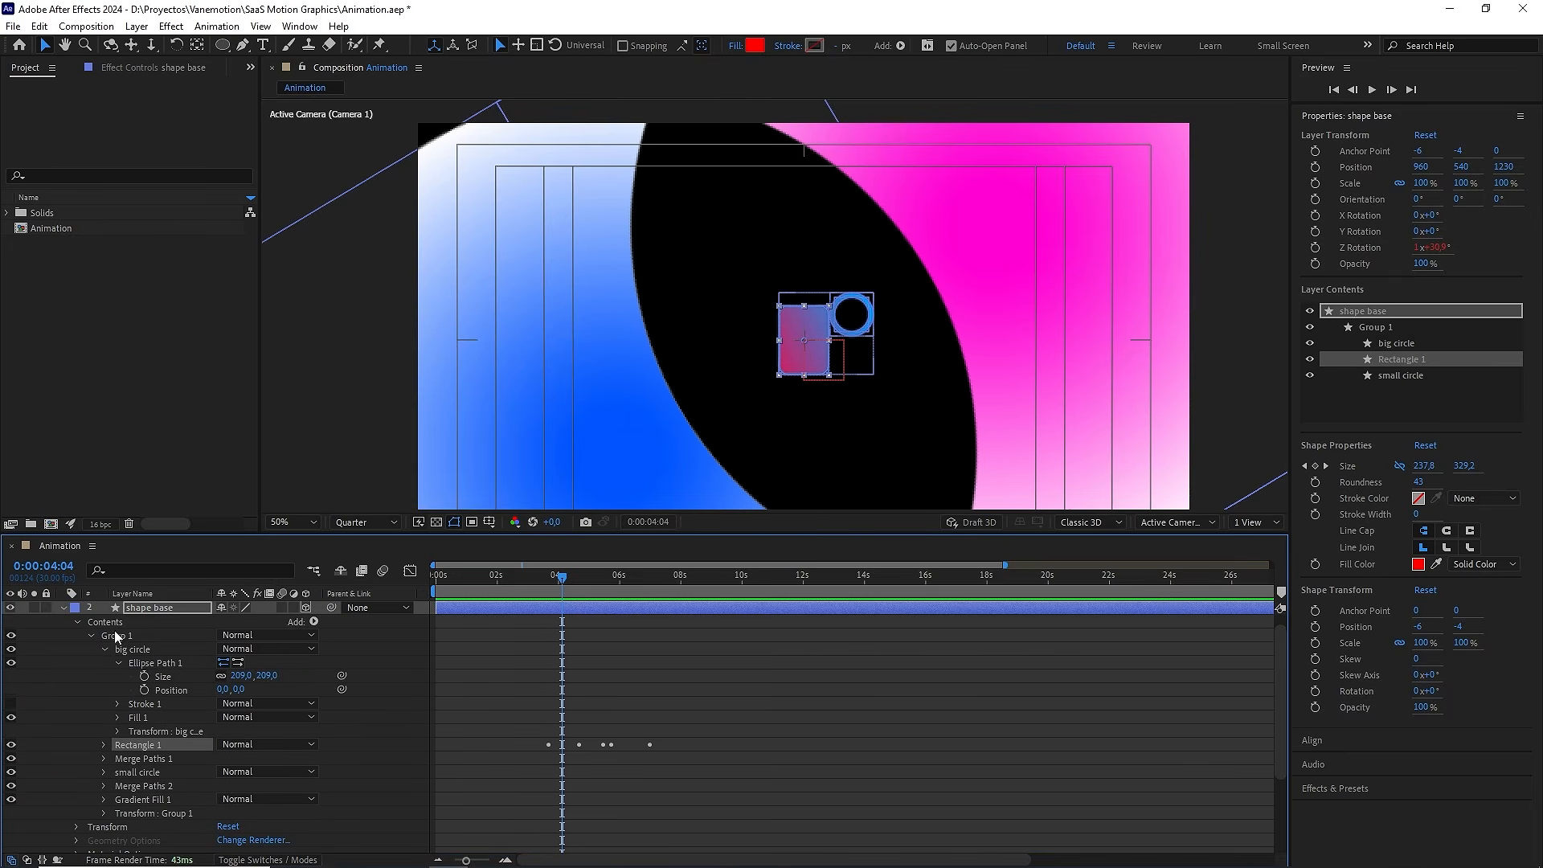
left_click(146, 675)
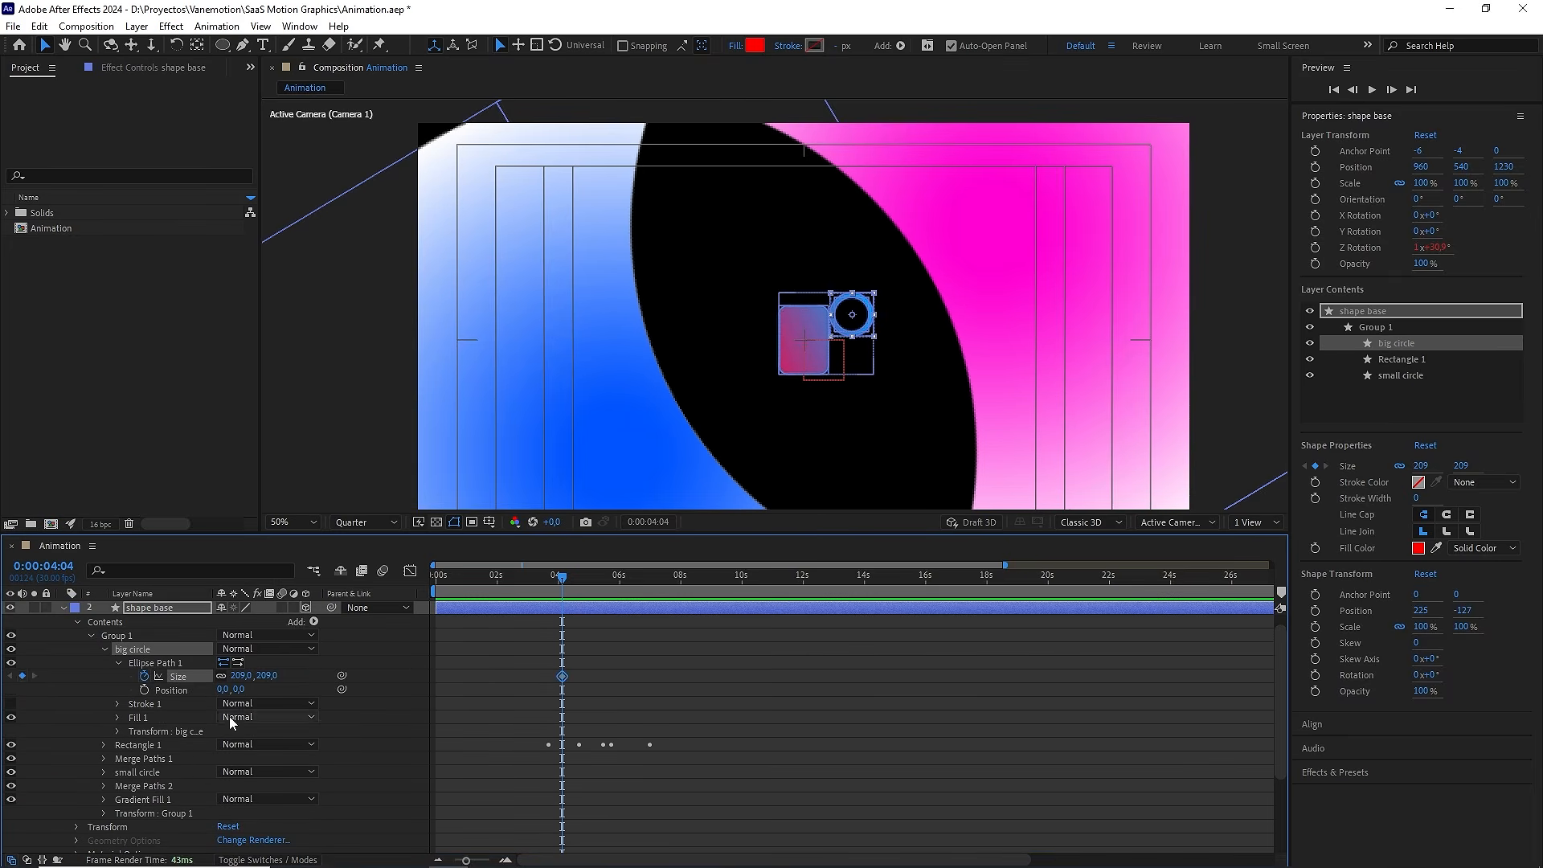
Add a Size keyframe of 214 by 214 to the small circle's ellipse path at 0:00:04:04 and show only the layer's keyframed properties
left_click(103, 771)
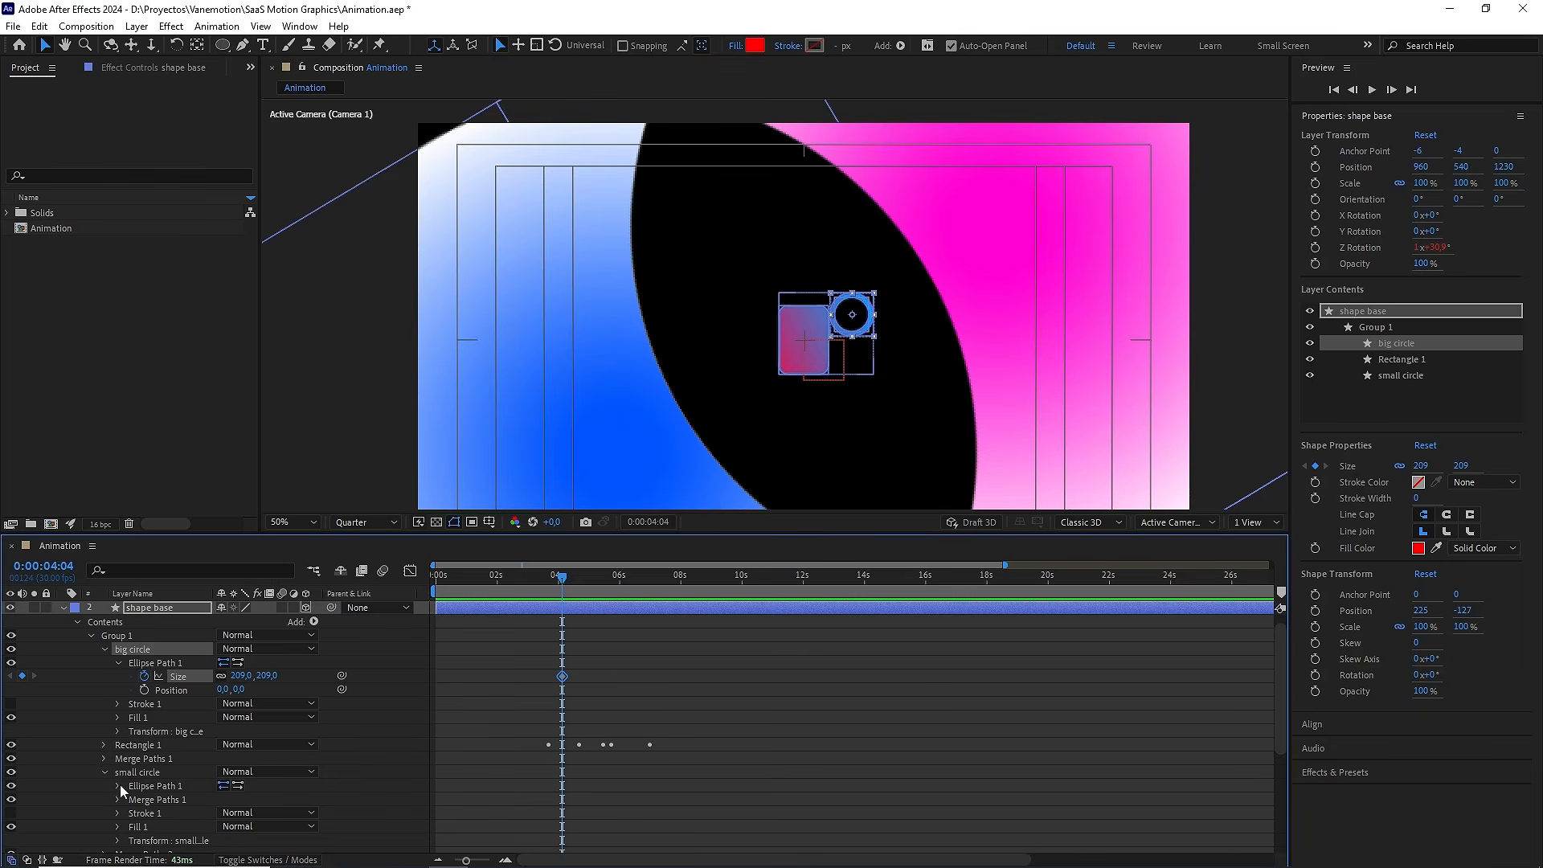
left_click(118, 785)
left_click(146, 798)
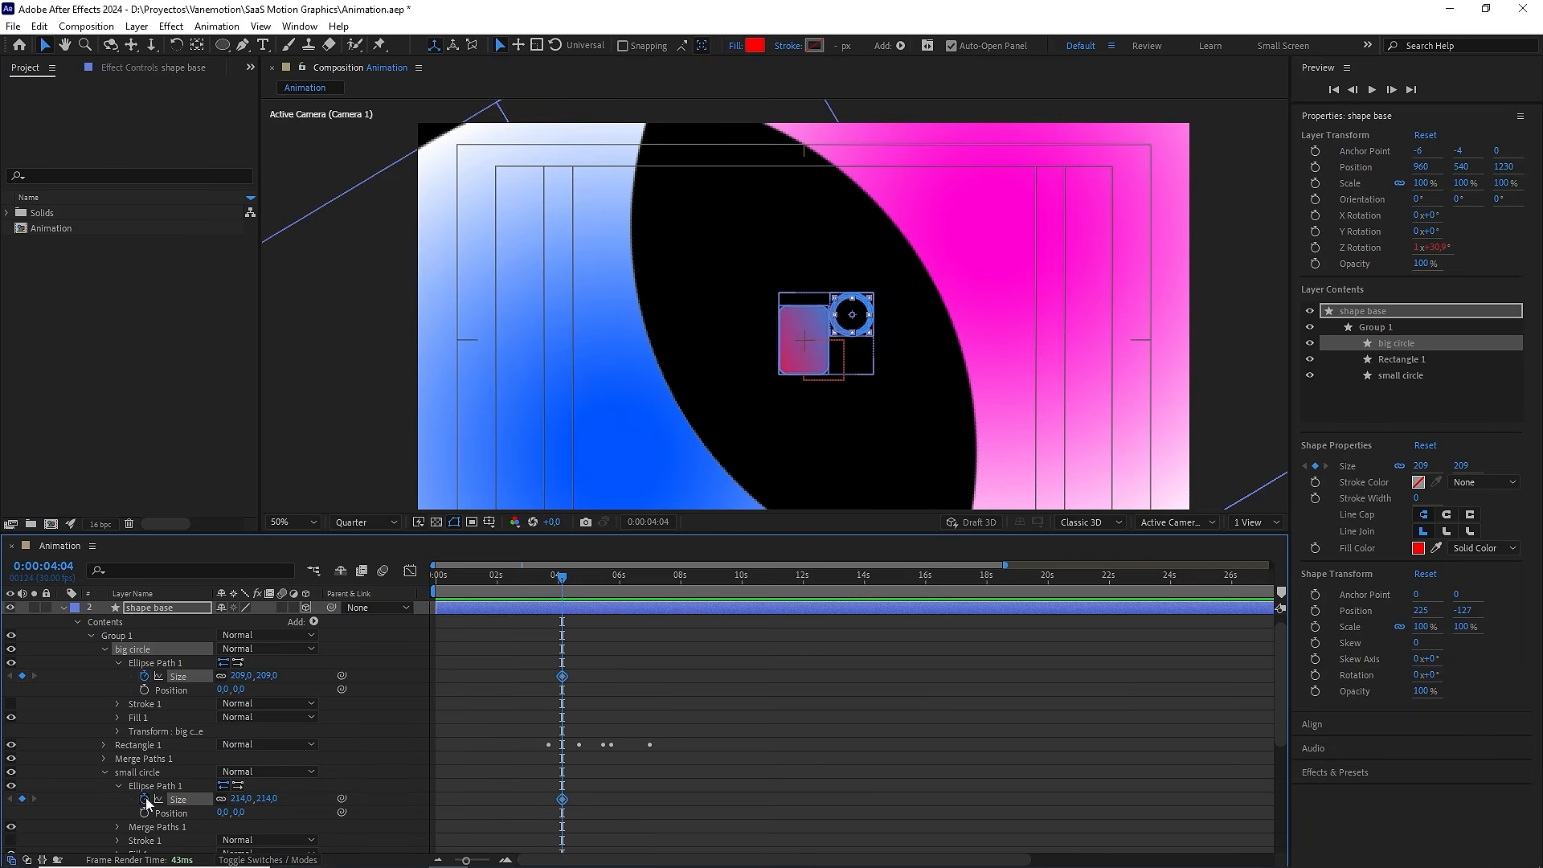
left_click(600, 617)
key("u")
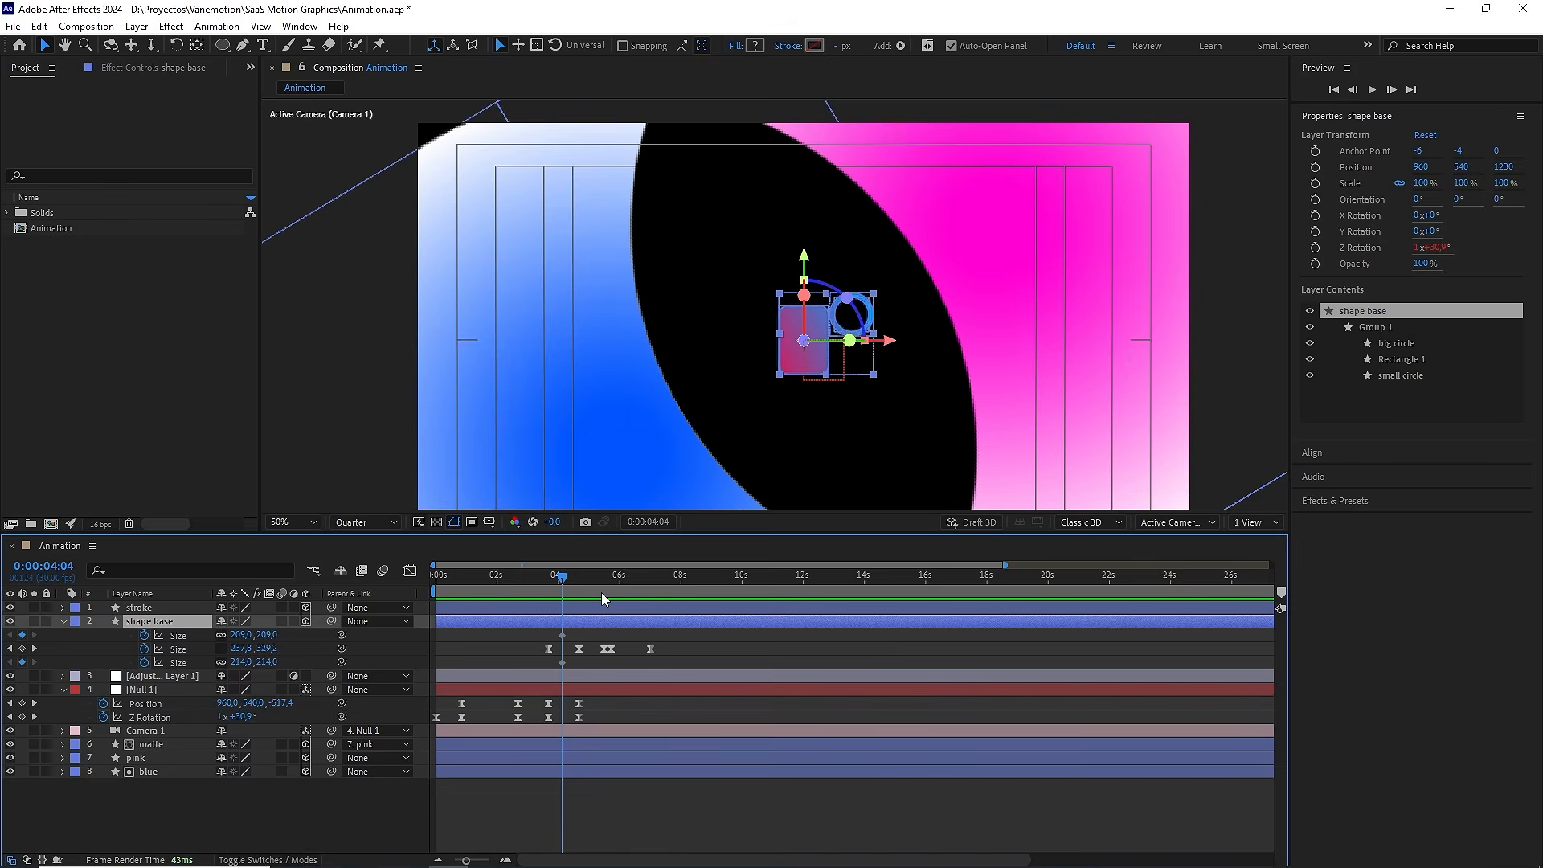
Move the big and small circles' Size keyframes to 0:00:04:25
left_click_drag(561, 576, 583, 576)
left_click(563, 635)
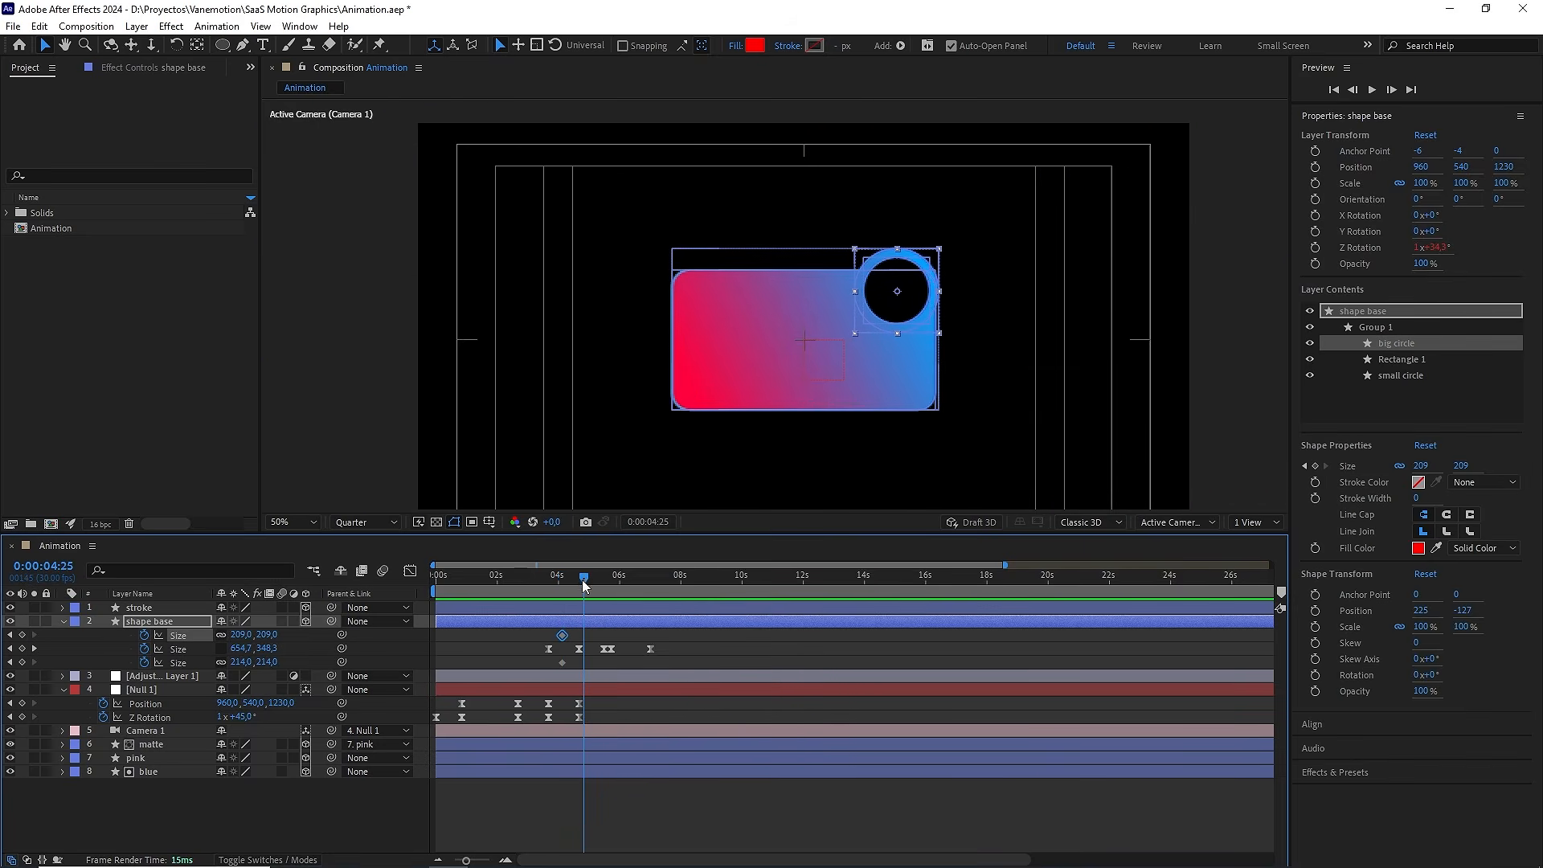
mouse_move(568, 631)
left_mouse_down()
mouse_move(557, 669)
mouse_move(584, 638)
left_mouse_up()
Set the big and small circles' Size to 0 by 0 at 0:00:04:05
left_click_drag(584, 581, 564, 576)
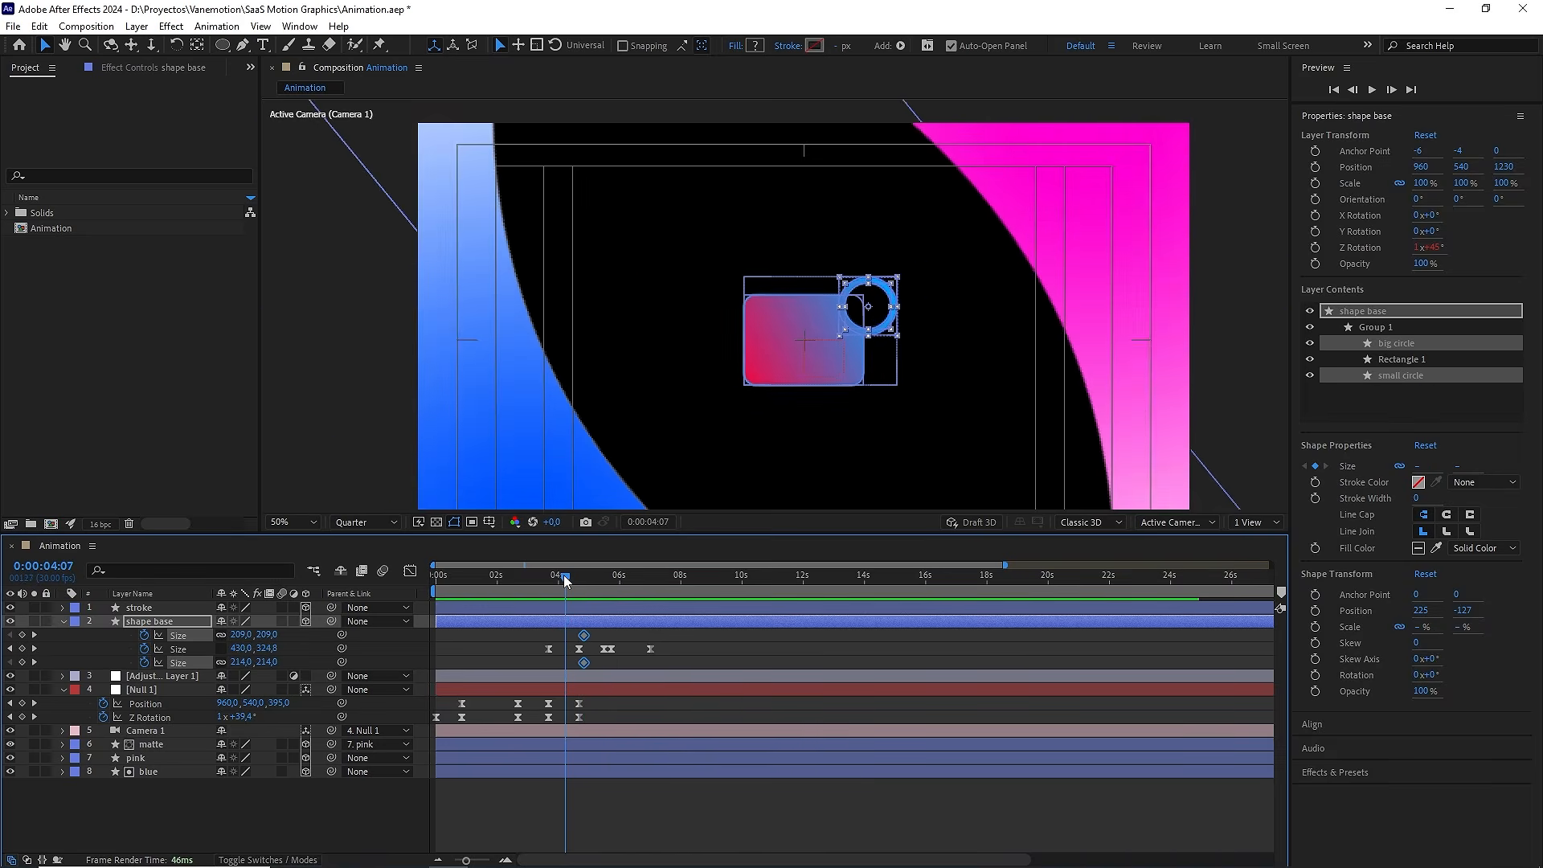
left_click(317, 639)
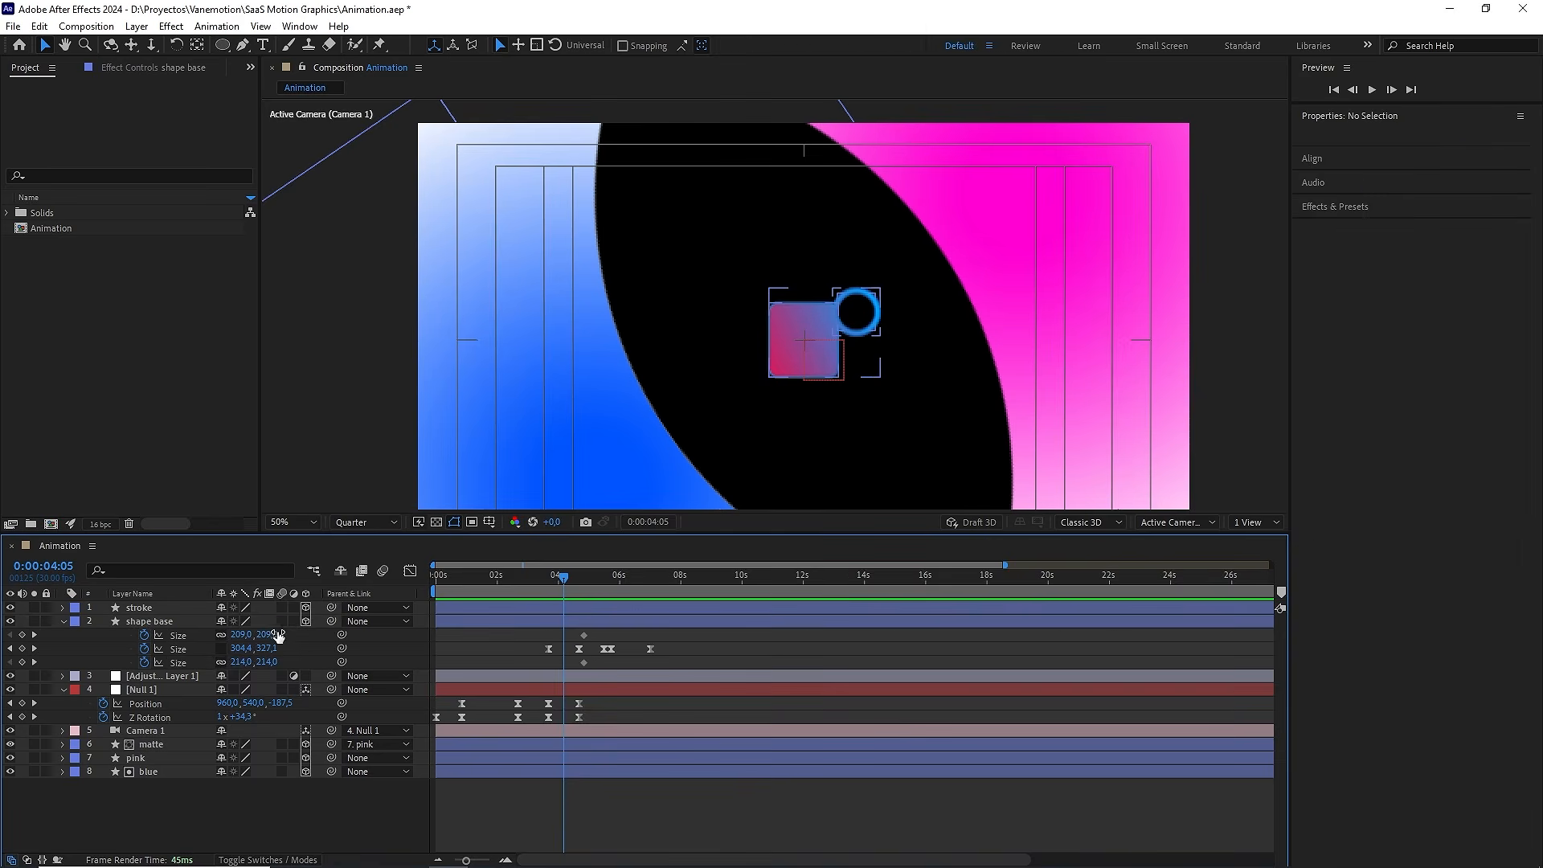
left_click(268, 634)
type("0")
left_click(322, 649)
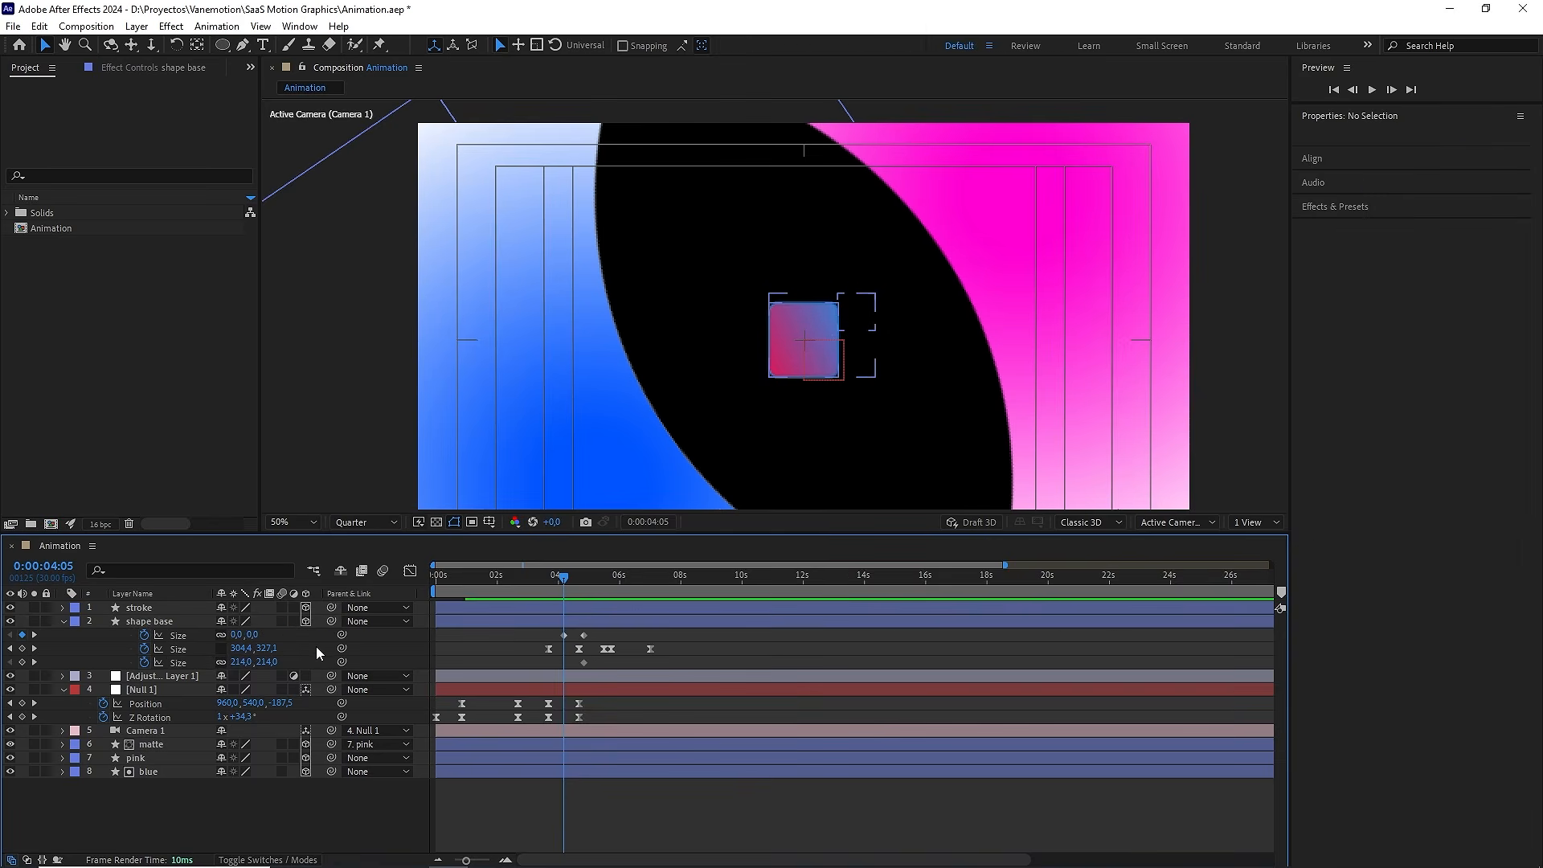
left_click(267, 662)
type("0")
left_click(320, 638)
Duplicate both circles' full-size keyframes from 0:00:04:25 to 0:00:05:08
left_click_drag(567, 577, 600, 582)
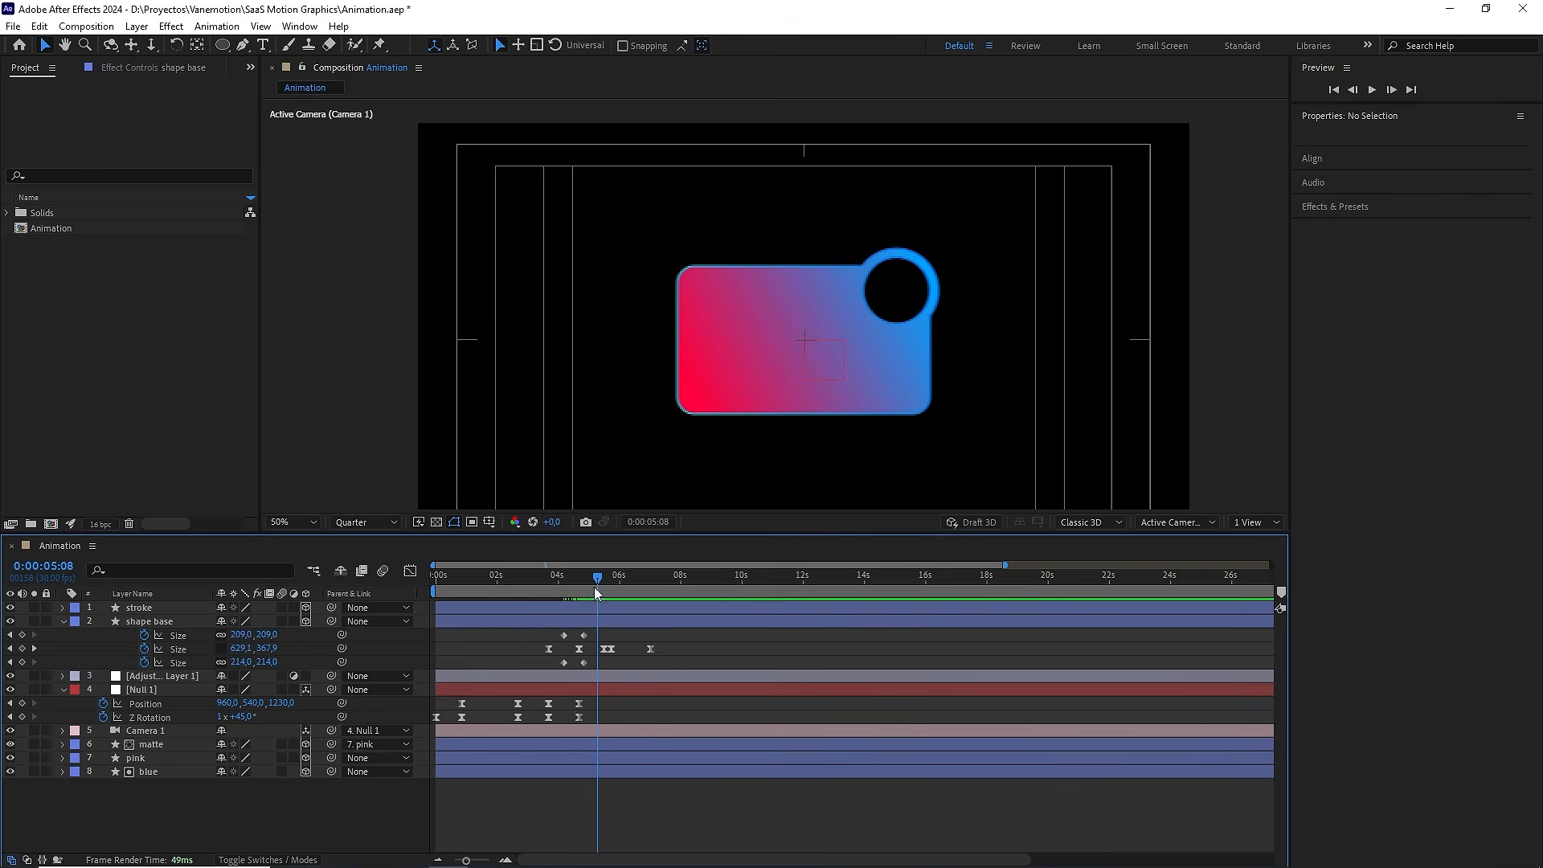
scroll(604, 653, "up", 1)
left_click_drag(592, 636, 588, 668)
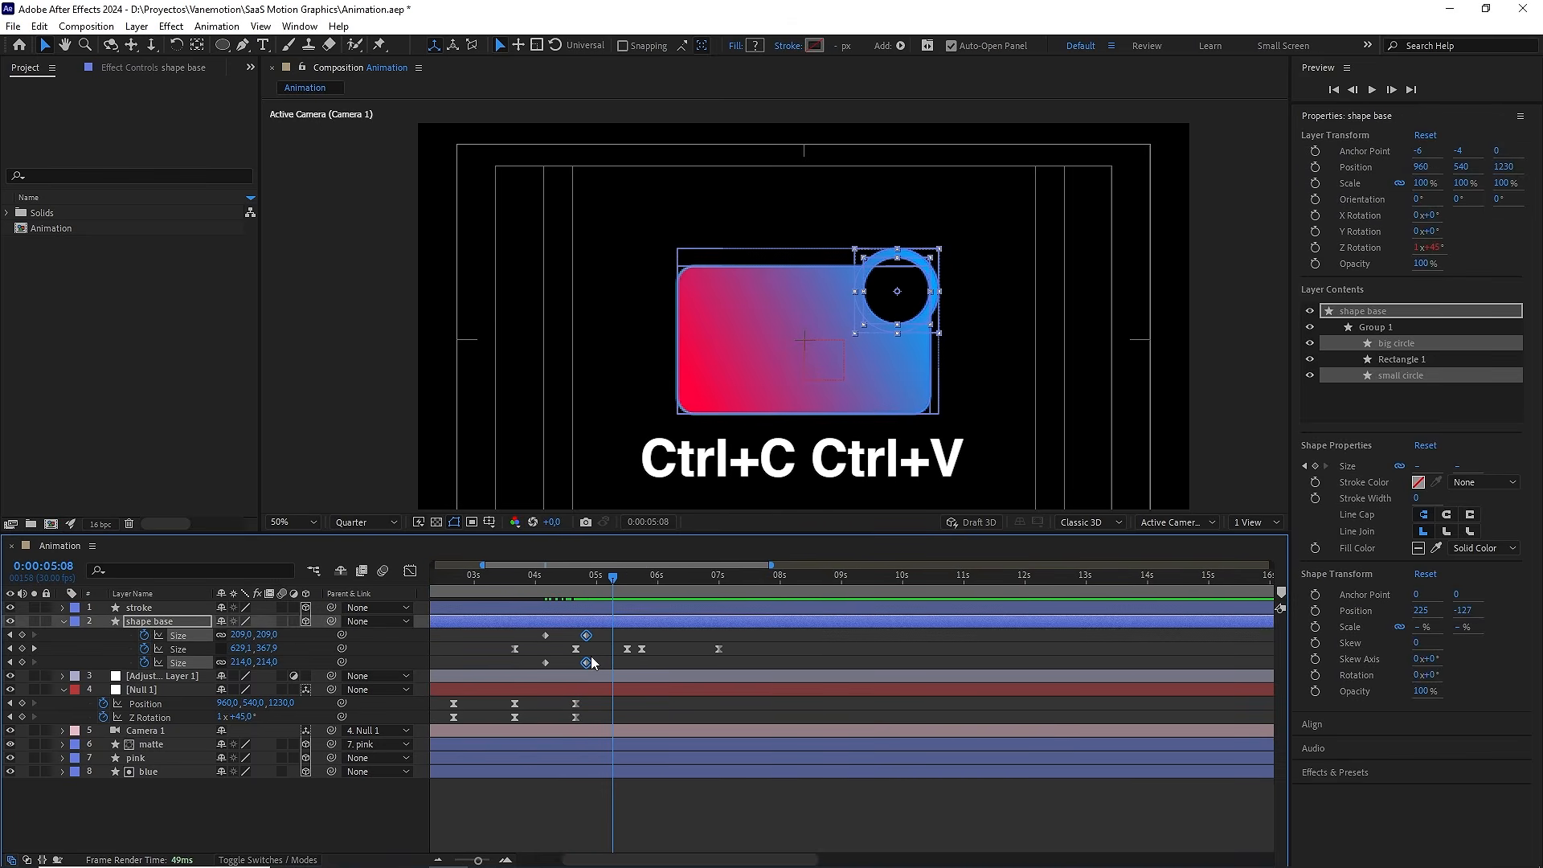
key("ctrl+v")
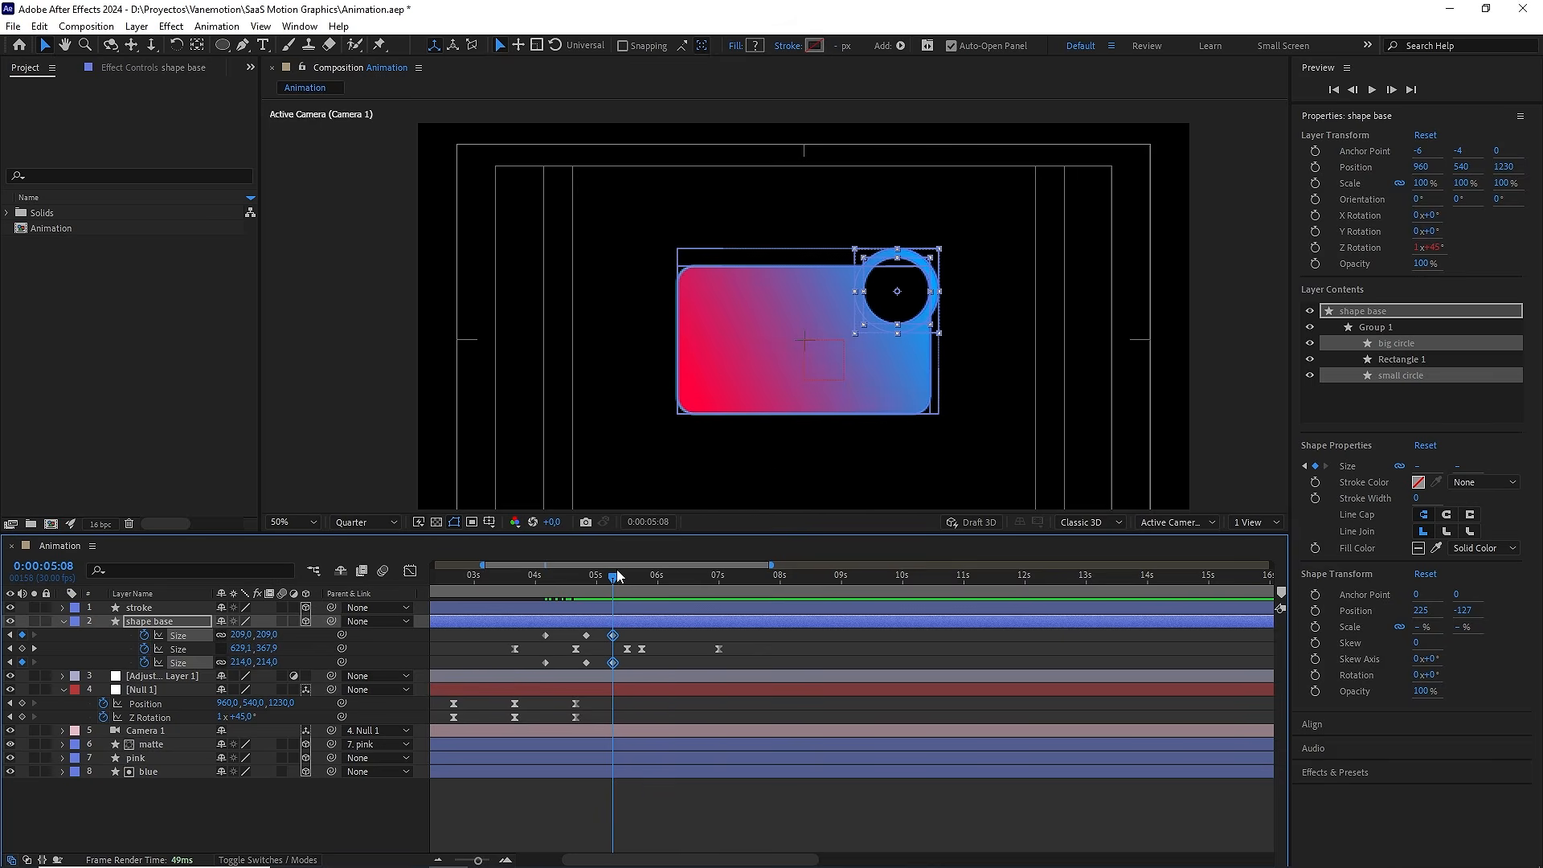
Duplicate both circles' zero-size keyframes from 0:00:04:05 to 0:00:05:25
left_click_drag(613, 577, 649, 585)
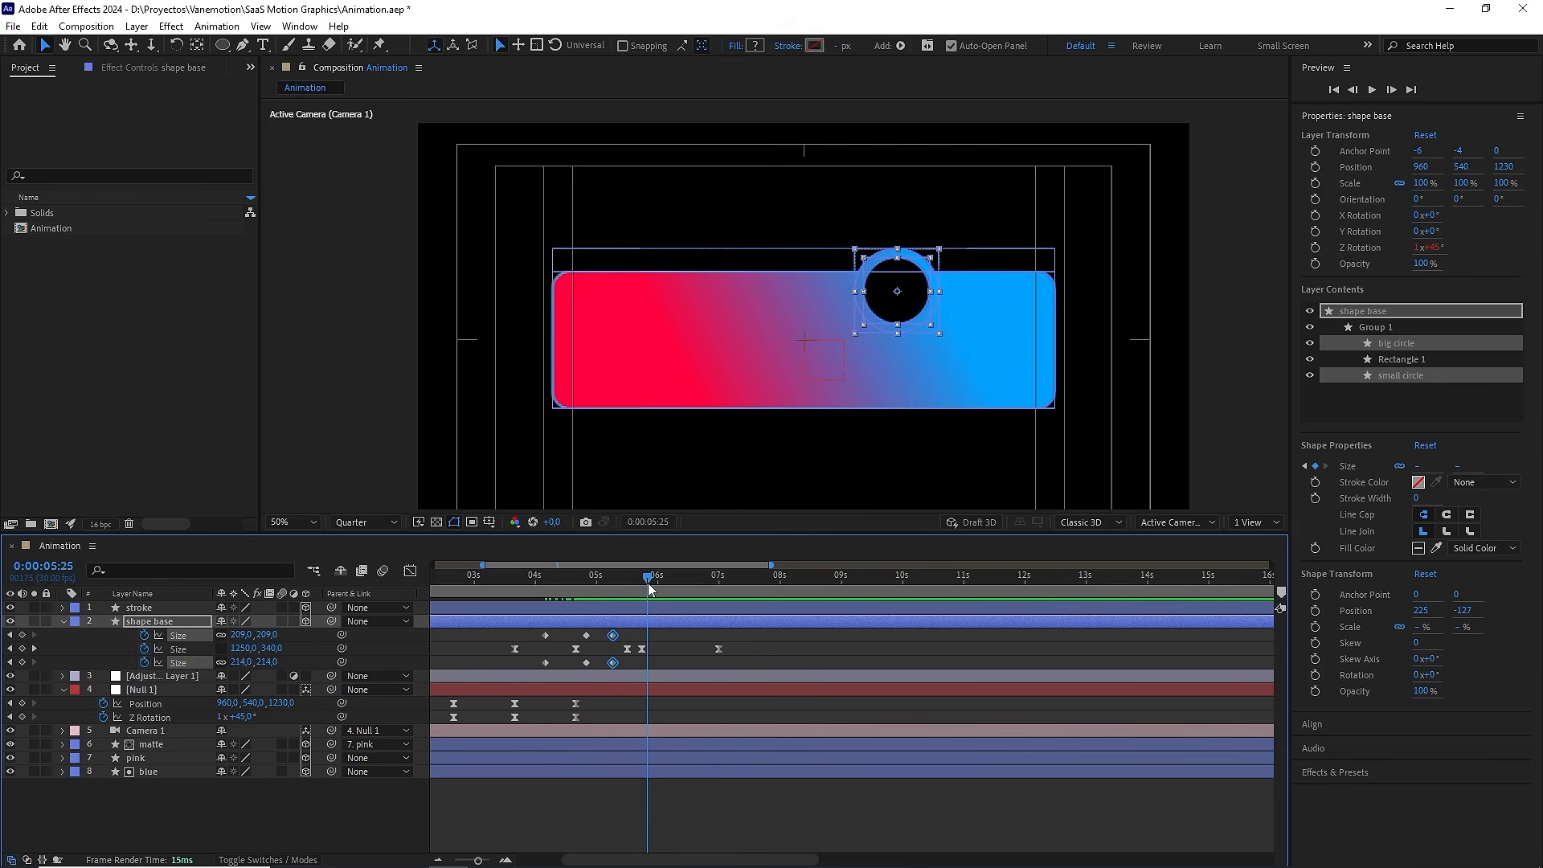
left_click_drag(564, 635, 534, 667)
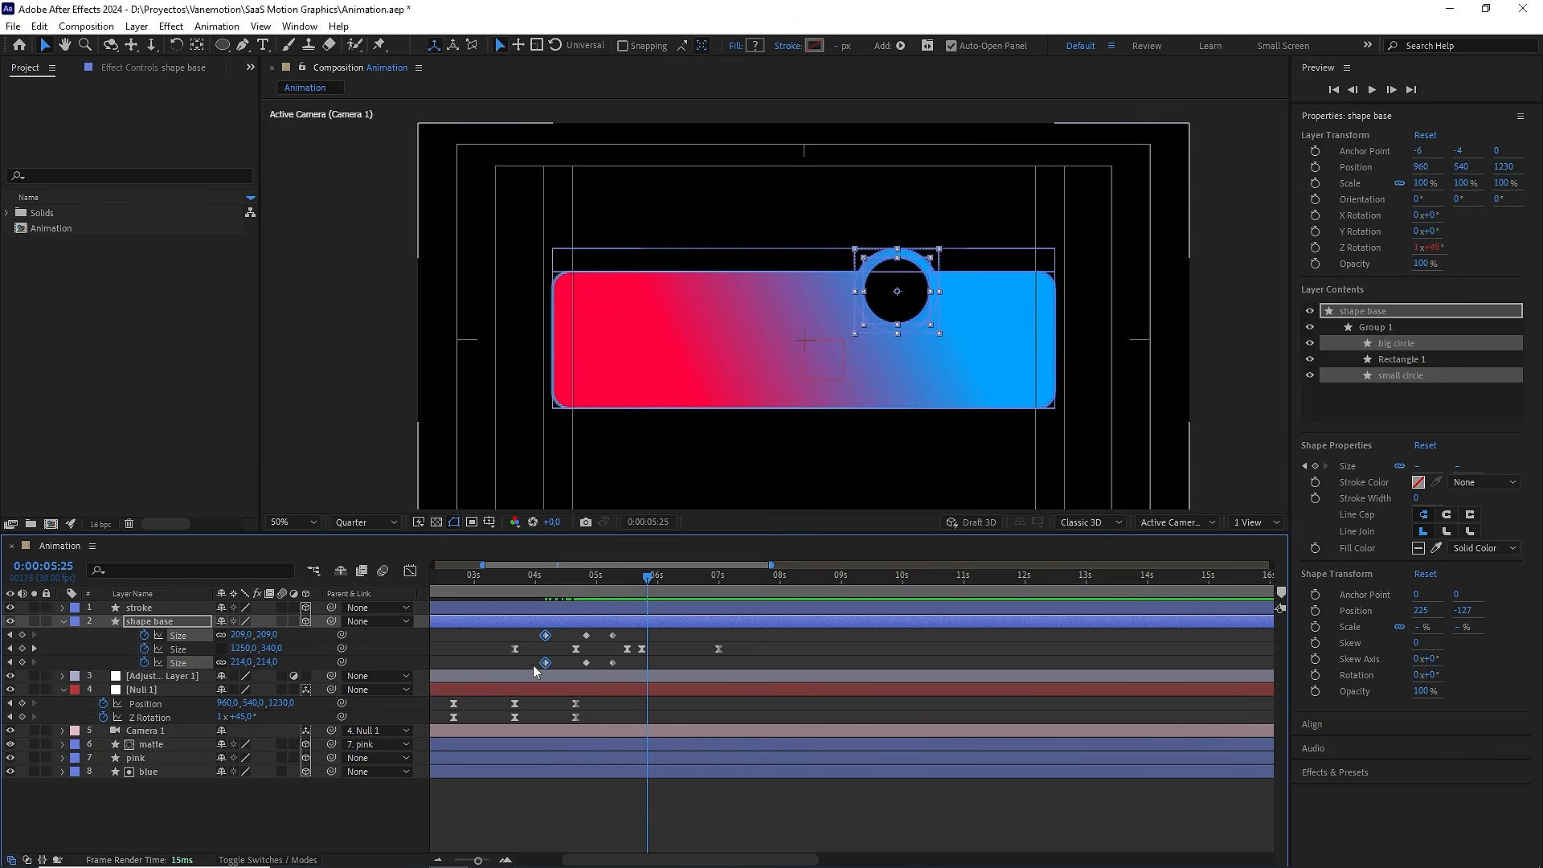
key("ctrl+c")
key("ctrl+v")
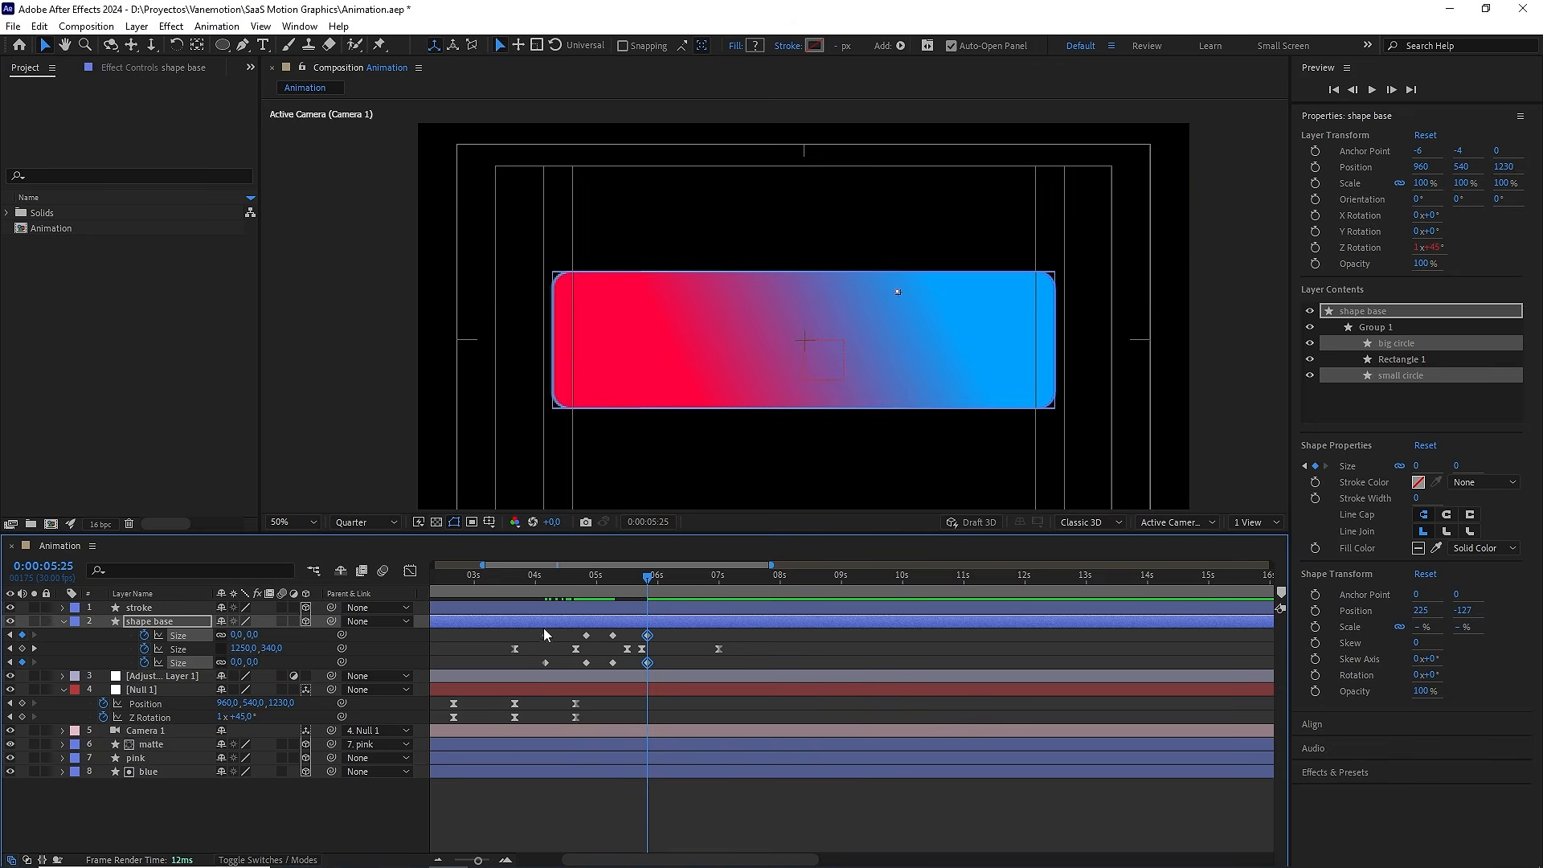
Apply Easy Ease to all Size keyframes of the big and small circles
left_click_drag(684, 633, 531, 641)
left_click_drag(668, 661, 542, 671)
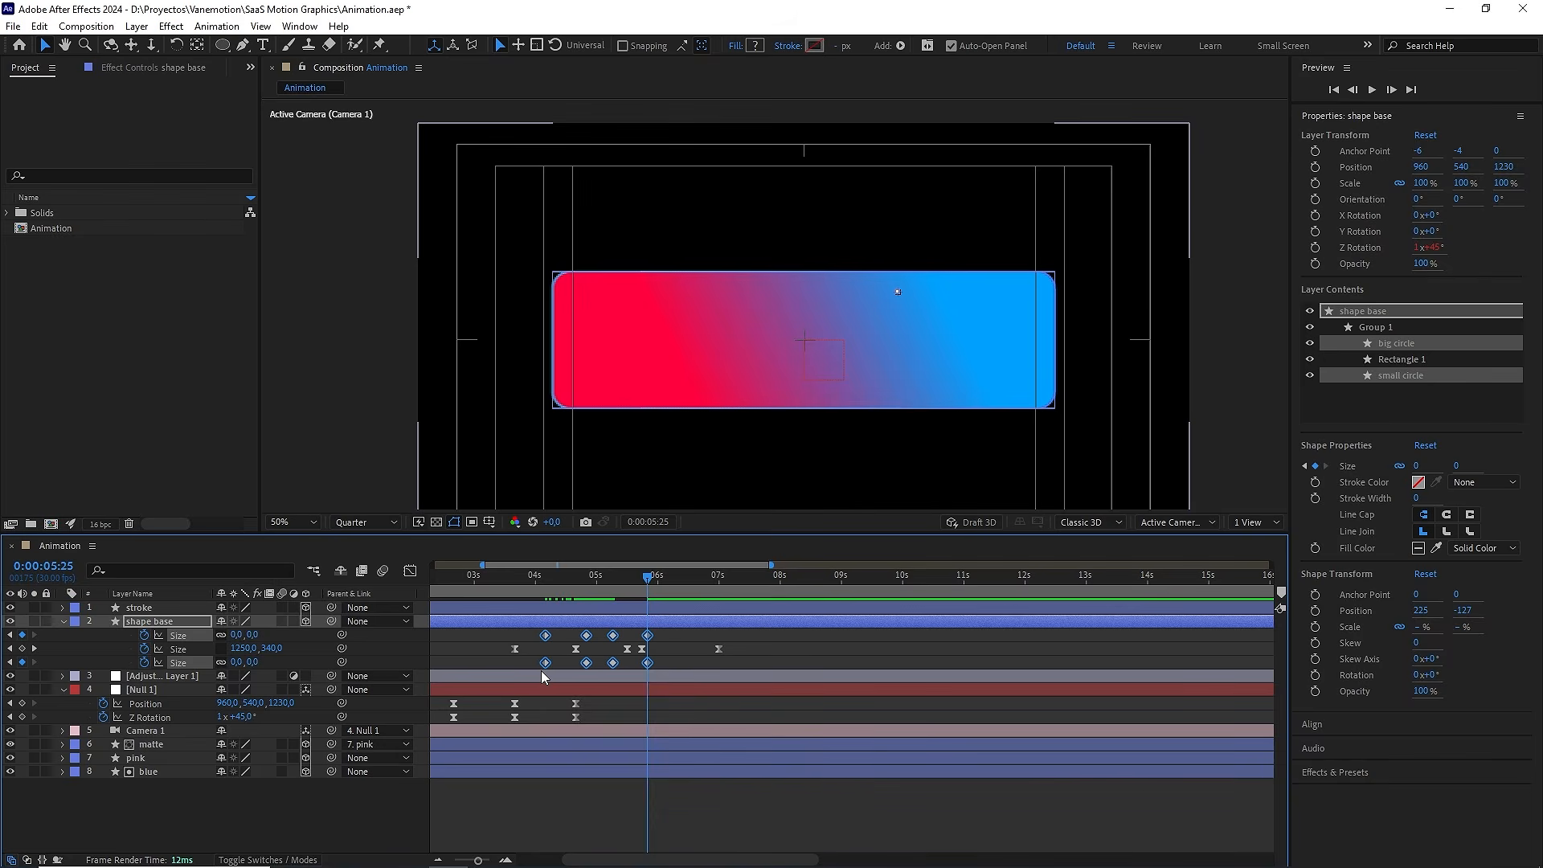
key("F9")
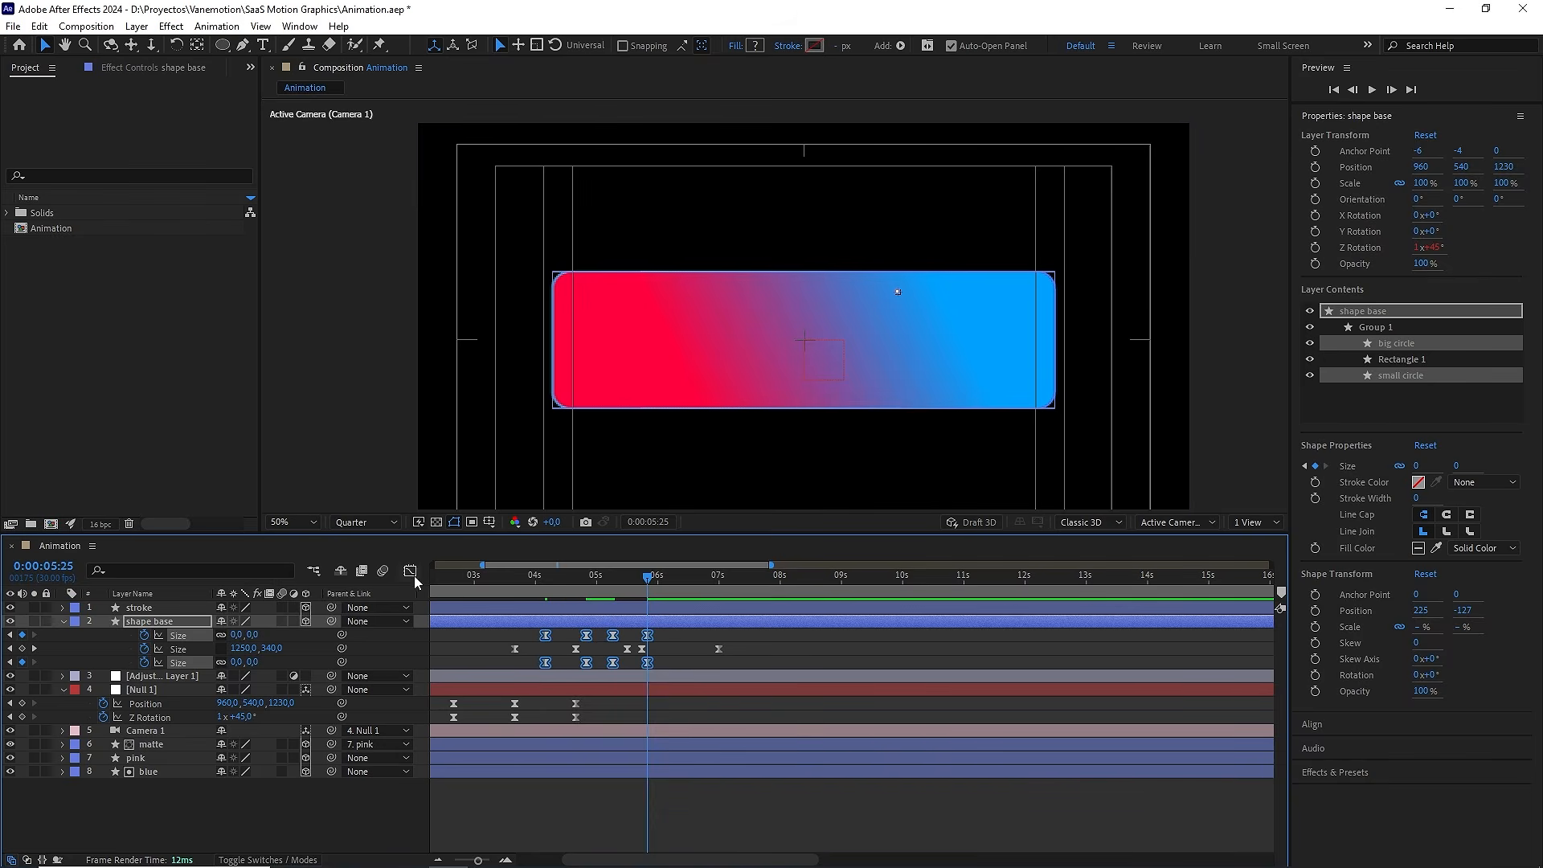
Reshape the circles' Size speed graph to peak shortly after 0:00:04:05 when growing and just before 0:00:05:25 when shrinking
left_click(410, 571)
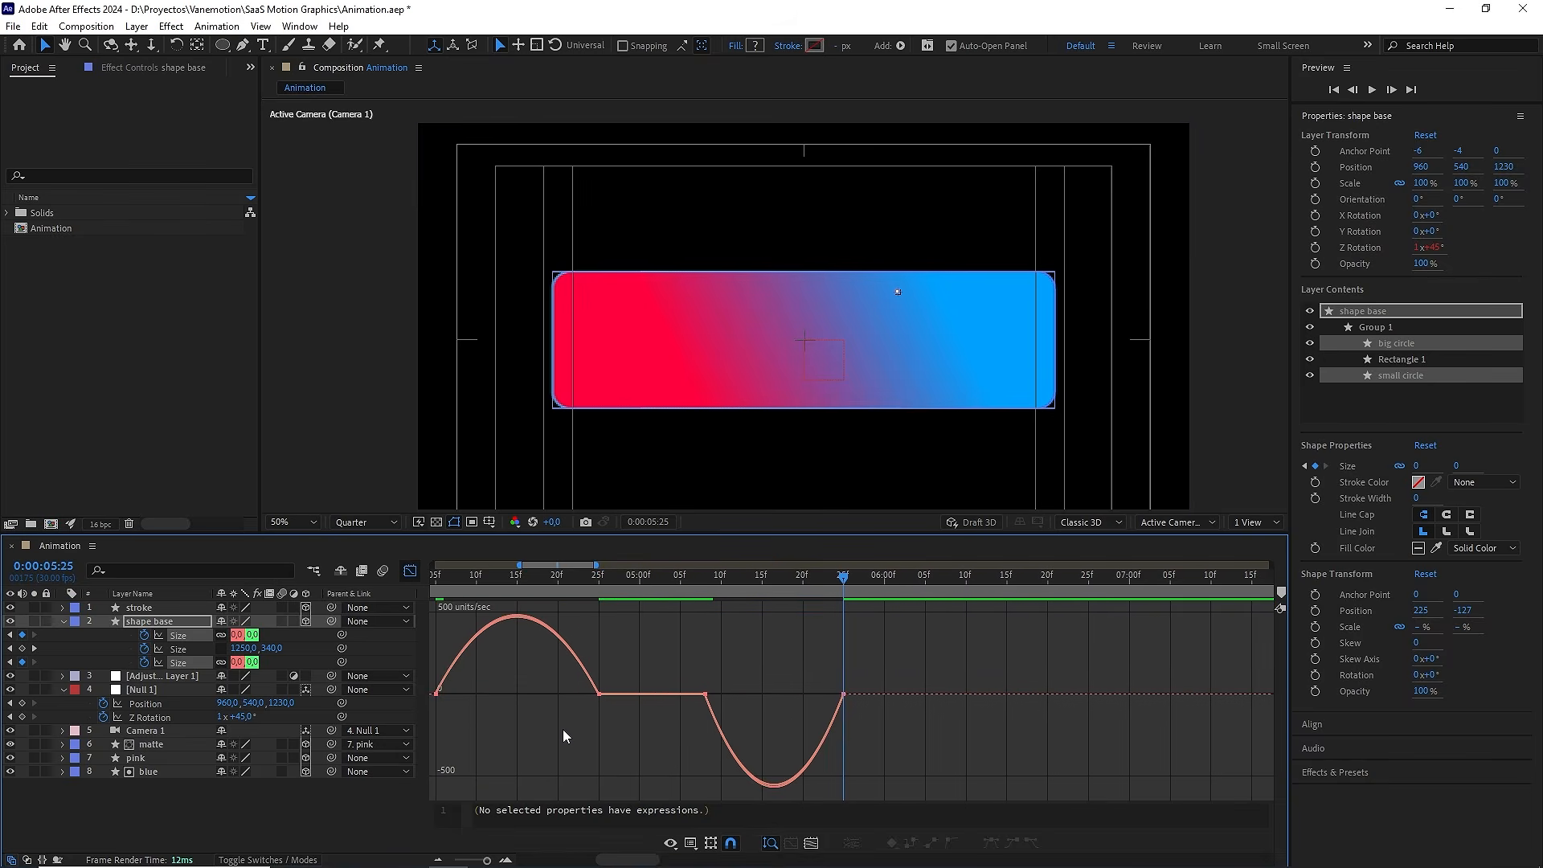
scroll(563, 730, "left", 3)
left_click_drag(774, 672, 587, 693)
left_click(840, 736)
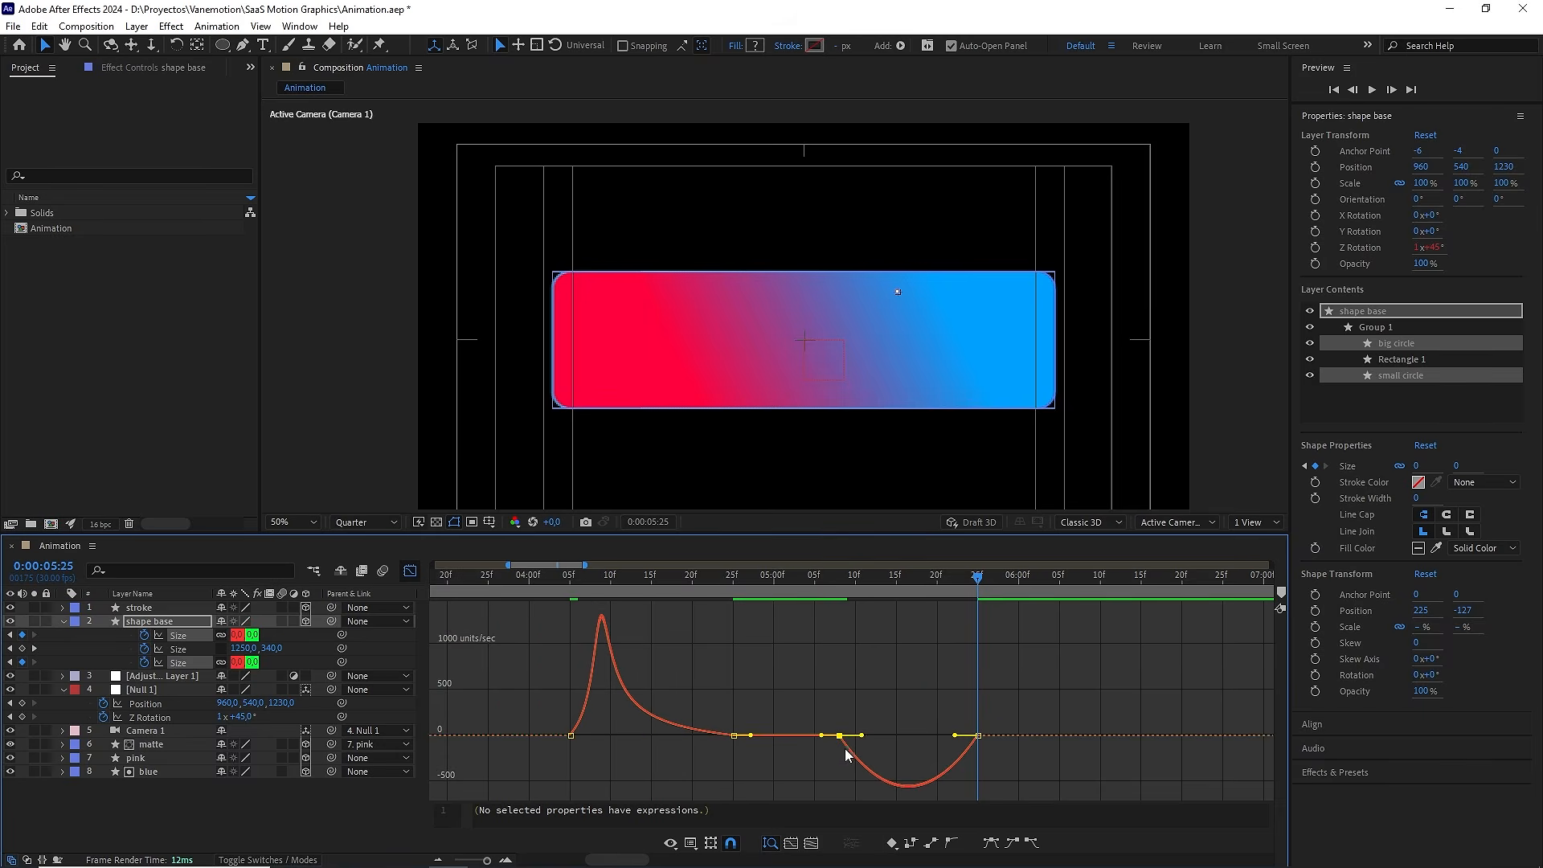
left_click_drag(864, 735, 566, 575)
Preview the circles' size animation from 0:00:04:04, then return from the graph view to the keyframe view
scroll(982, 736, "up", 2)
scroll(990, 643, "down", 1)
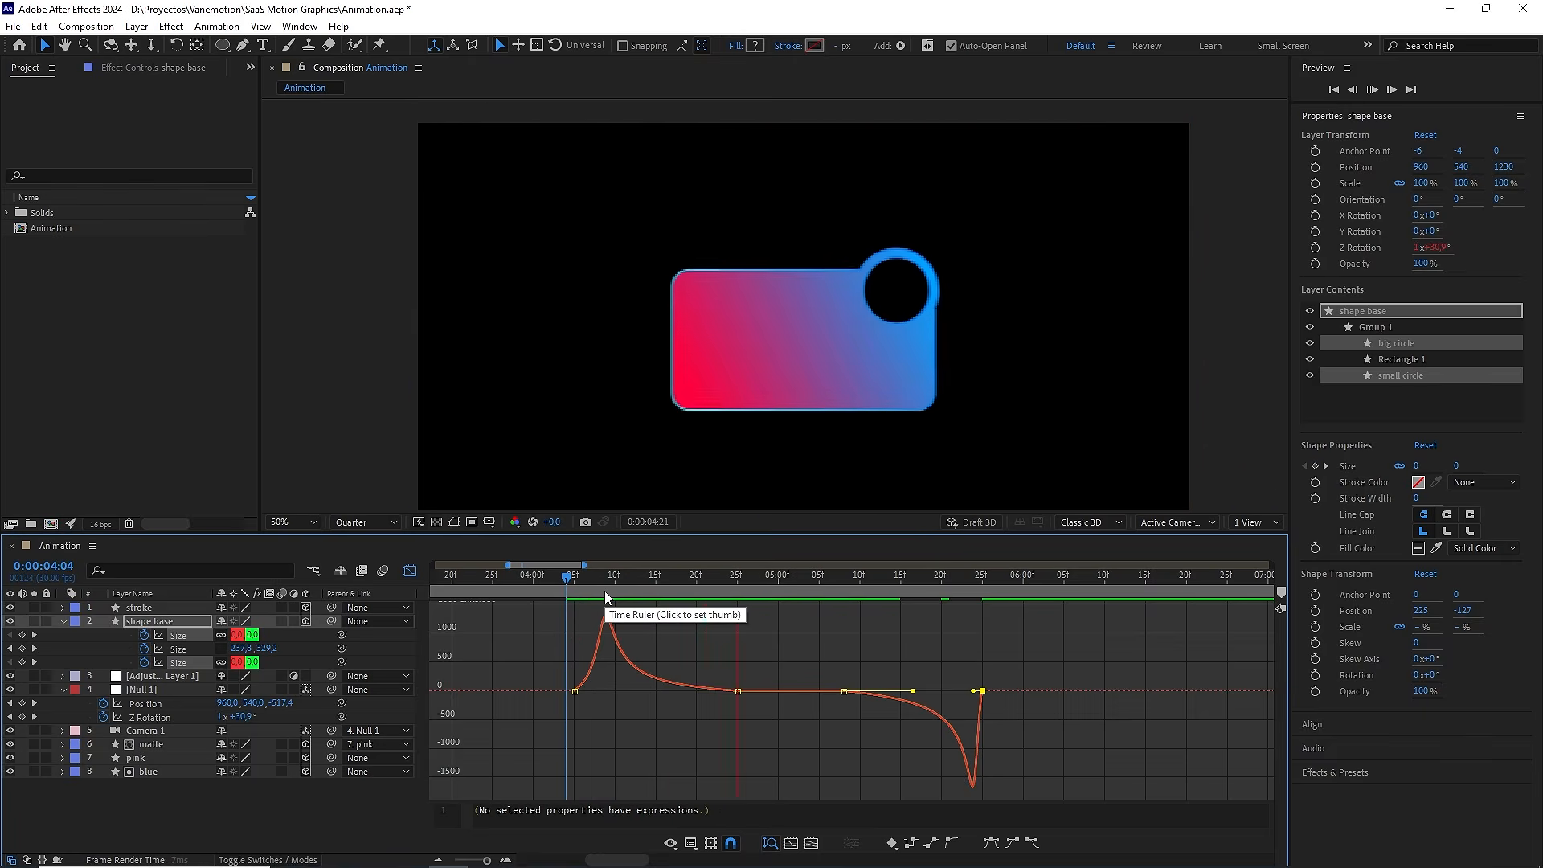
left_click_drag(729, 577, 672, 585)
left_click(649, 591)
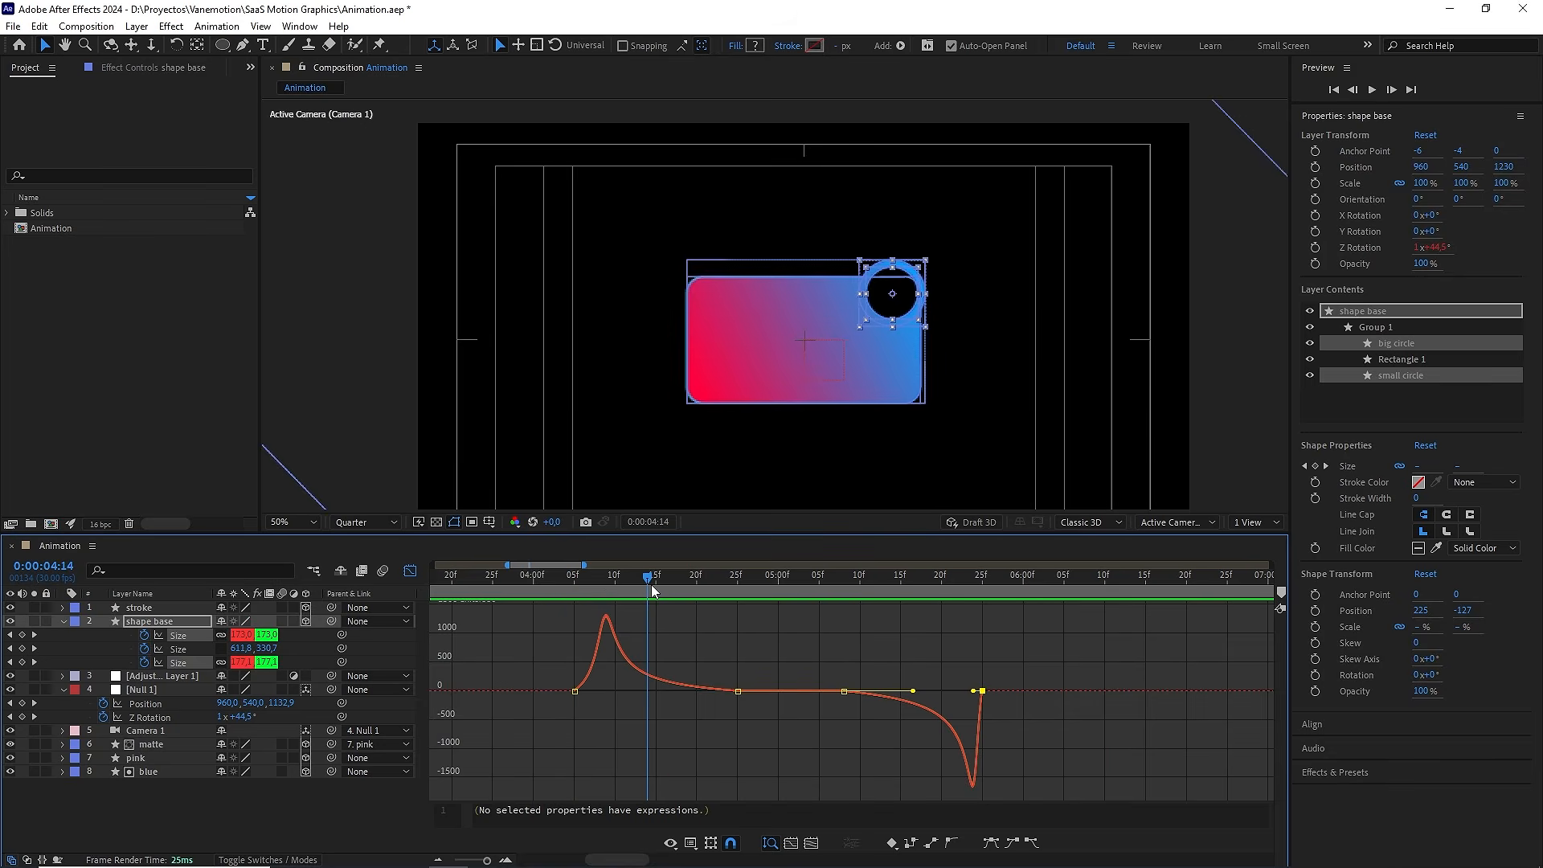
key("space")
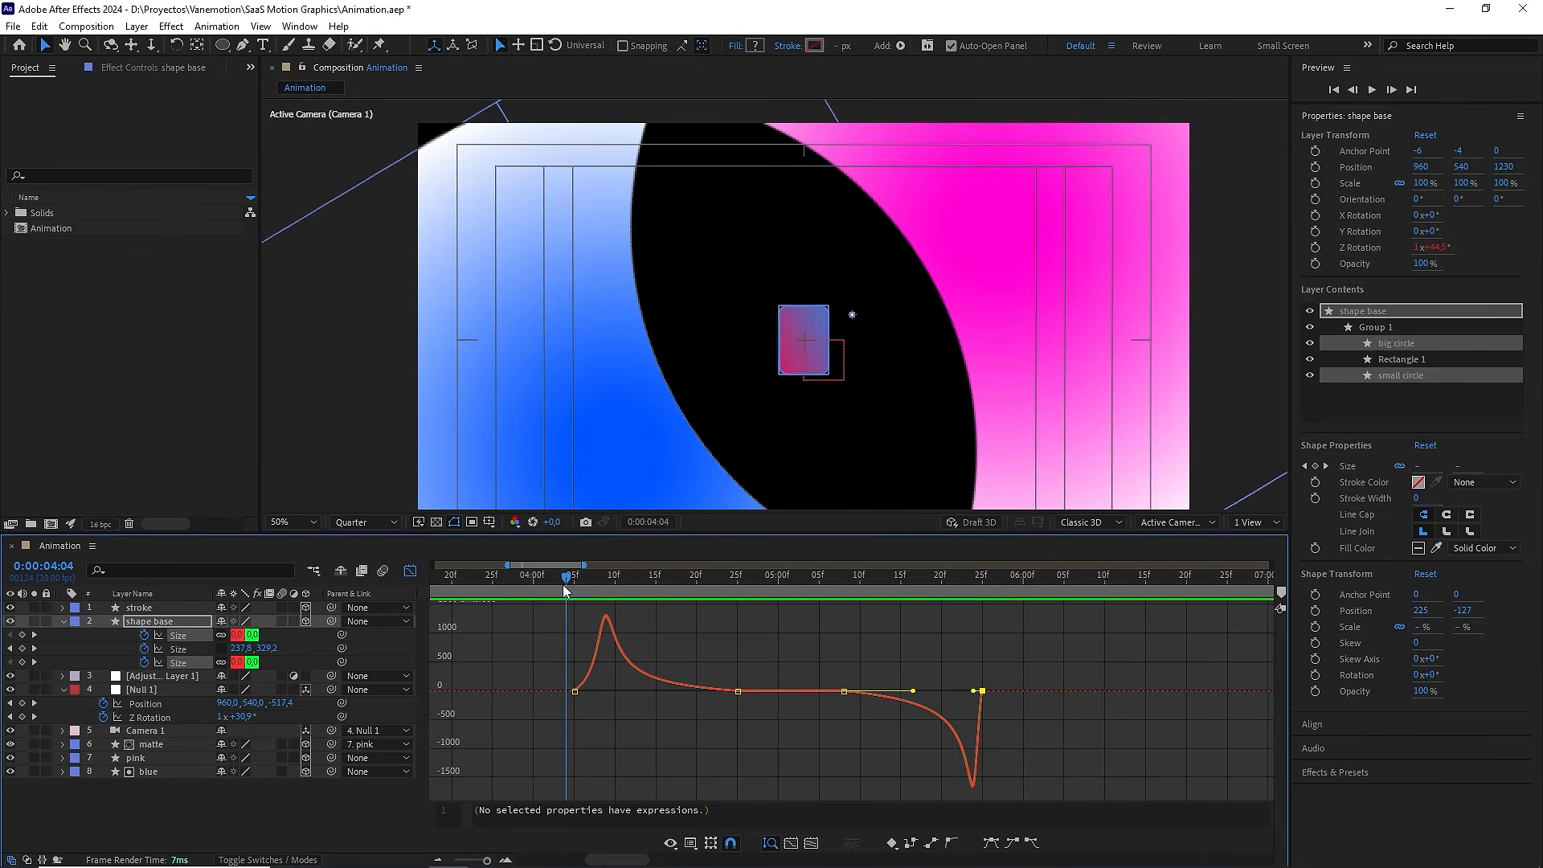
left_click(567, 591)
key("space")
key("space")
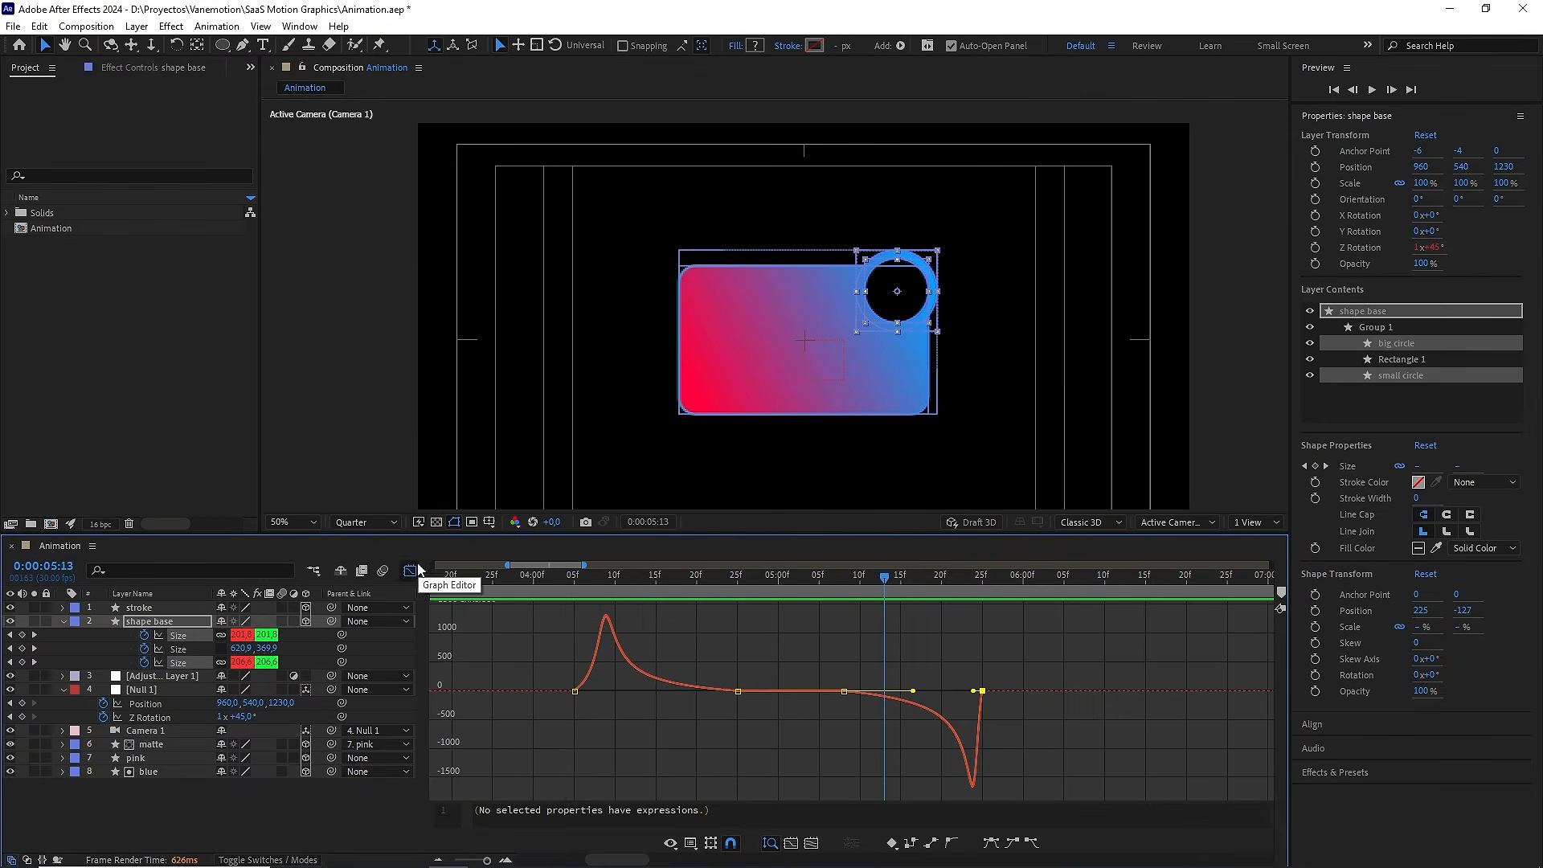
key("shift+F3")
key("minus")
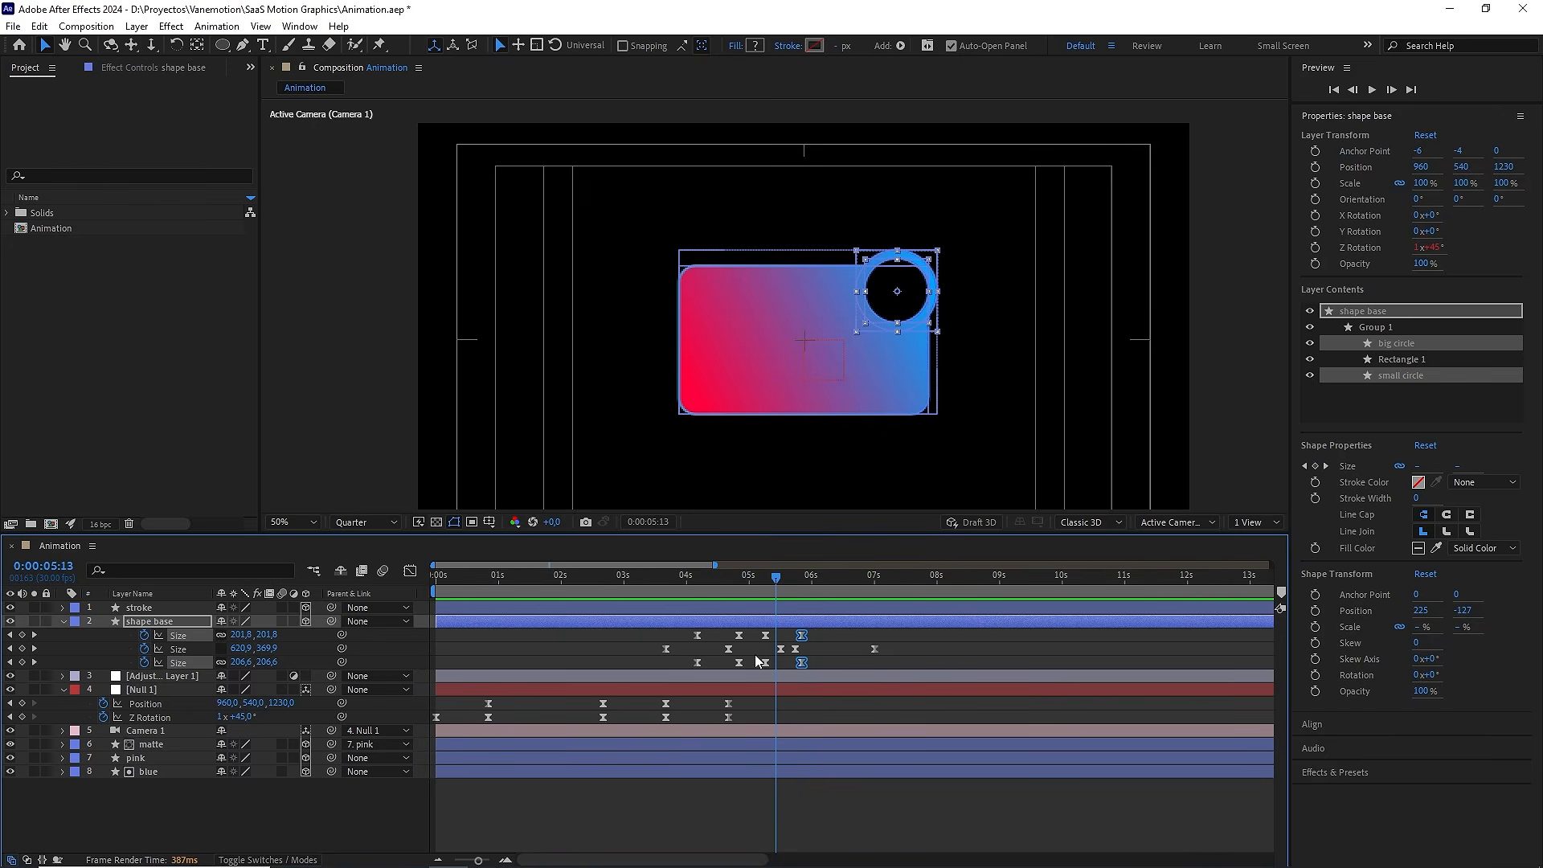
left_click(828, 648)
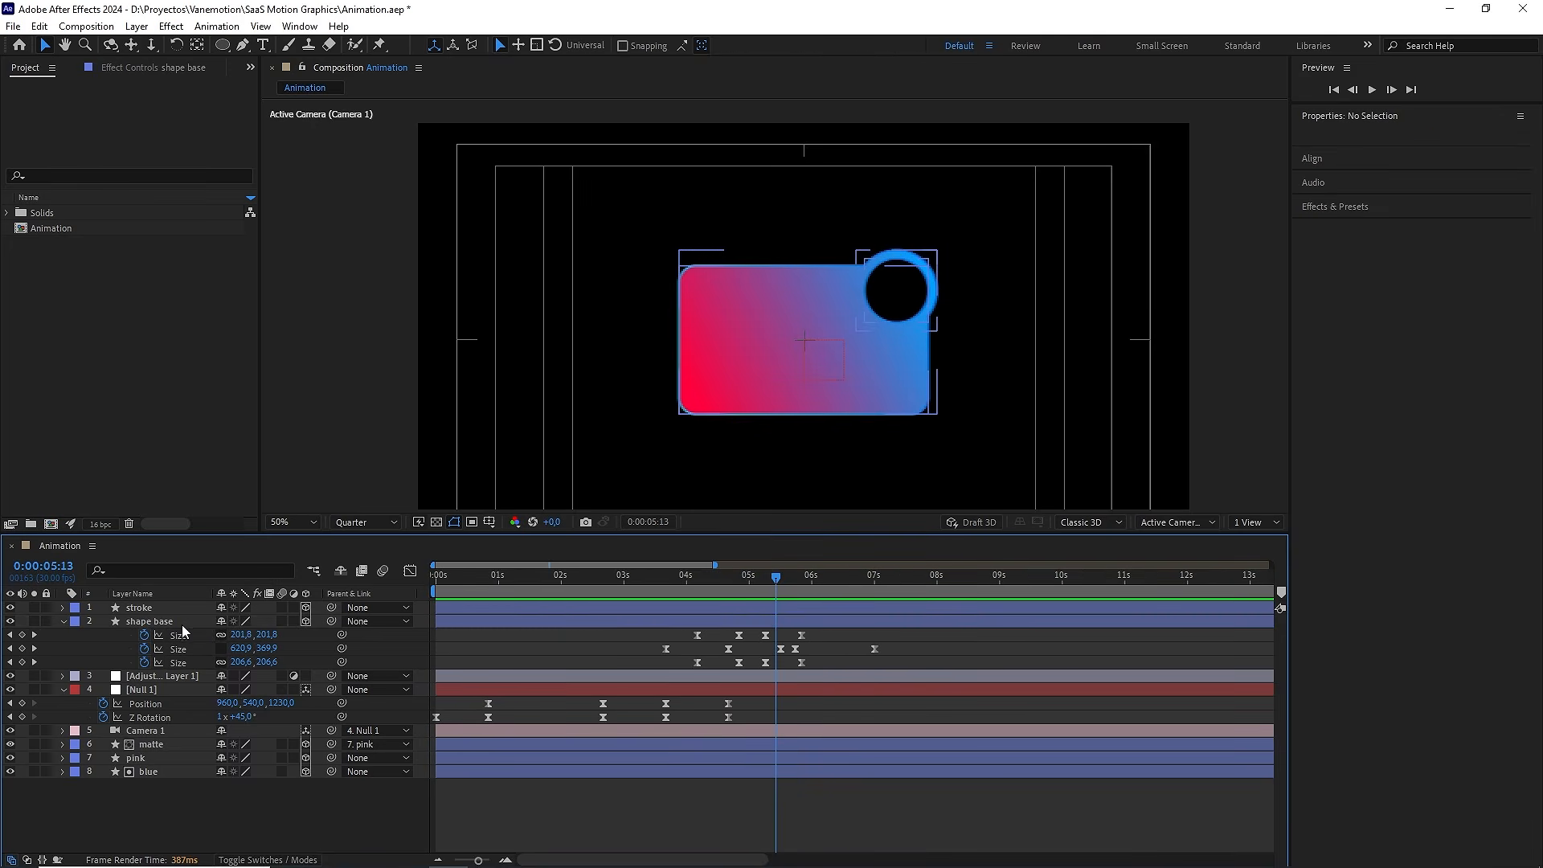
Add a 100% Scale keyframe to the shape base layer and place it at 0:00:05:08
left_click(161, 621)
key("s")
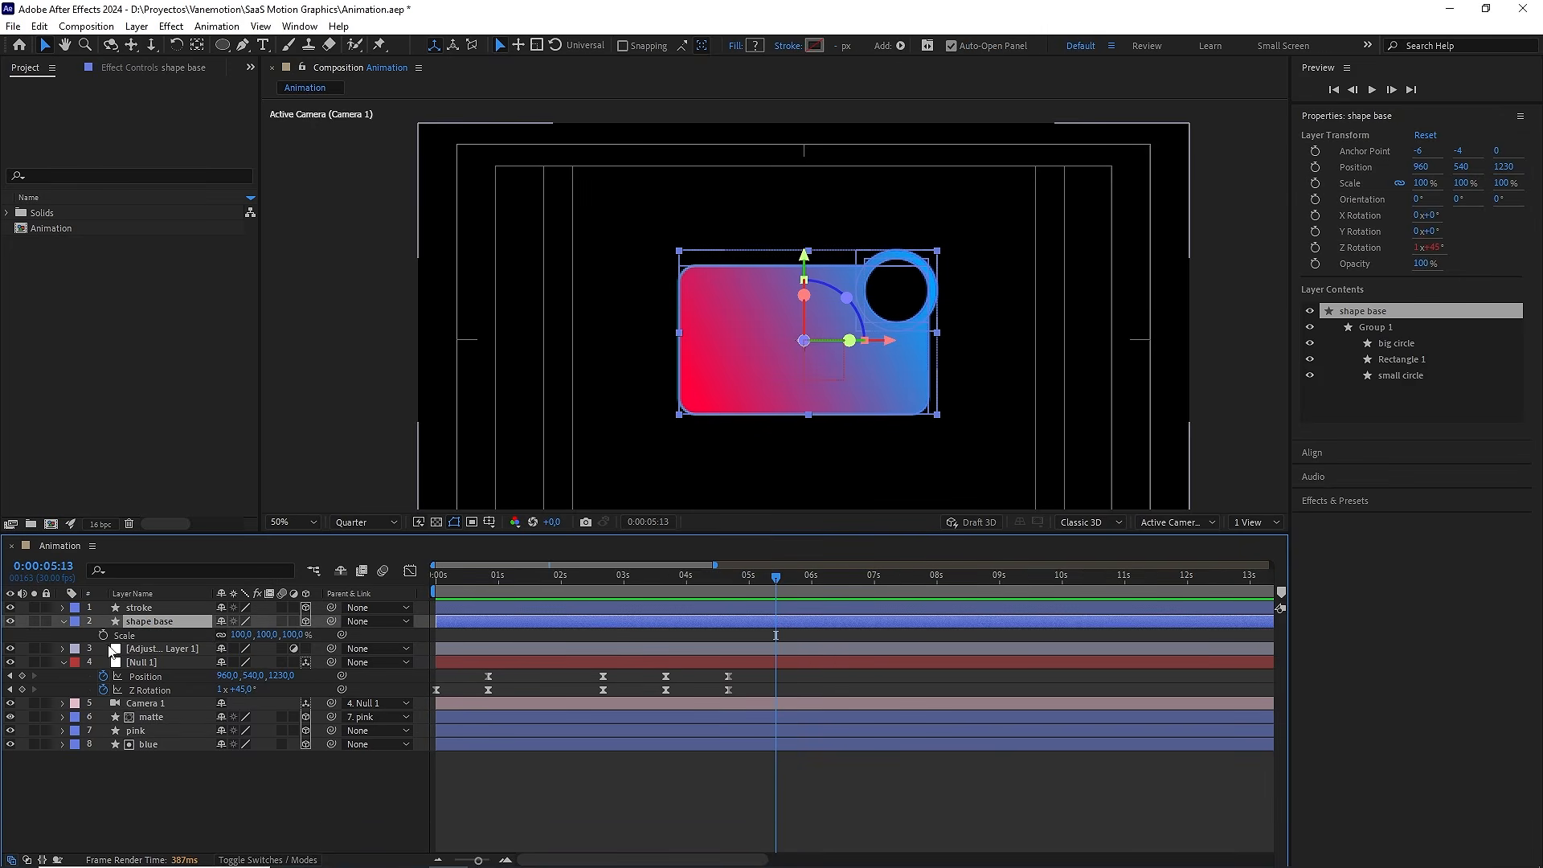
left_click(103, 634)
key("u")
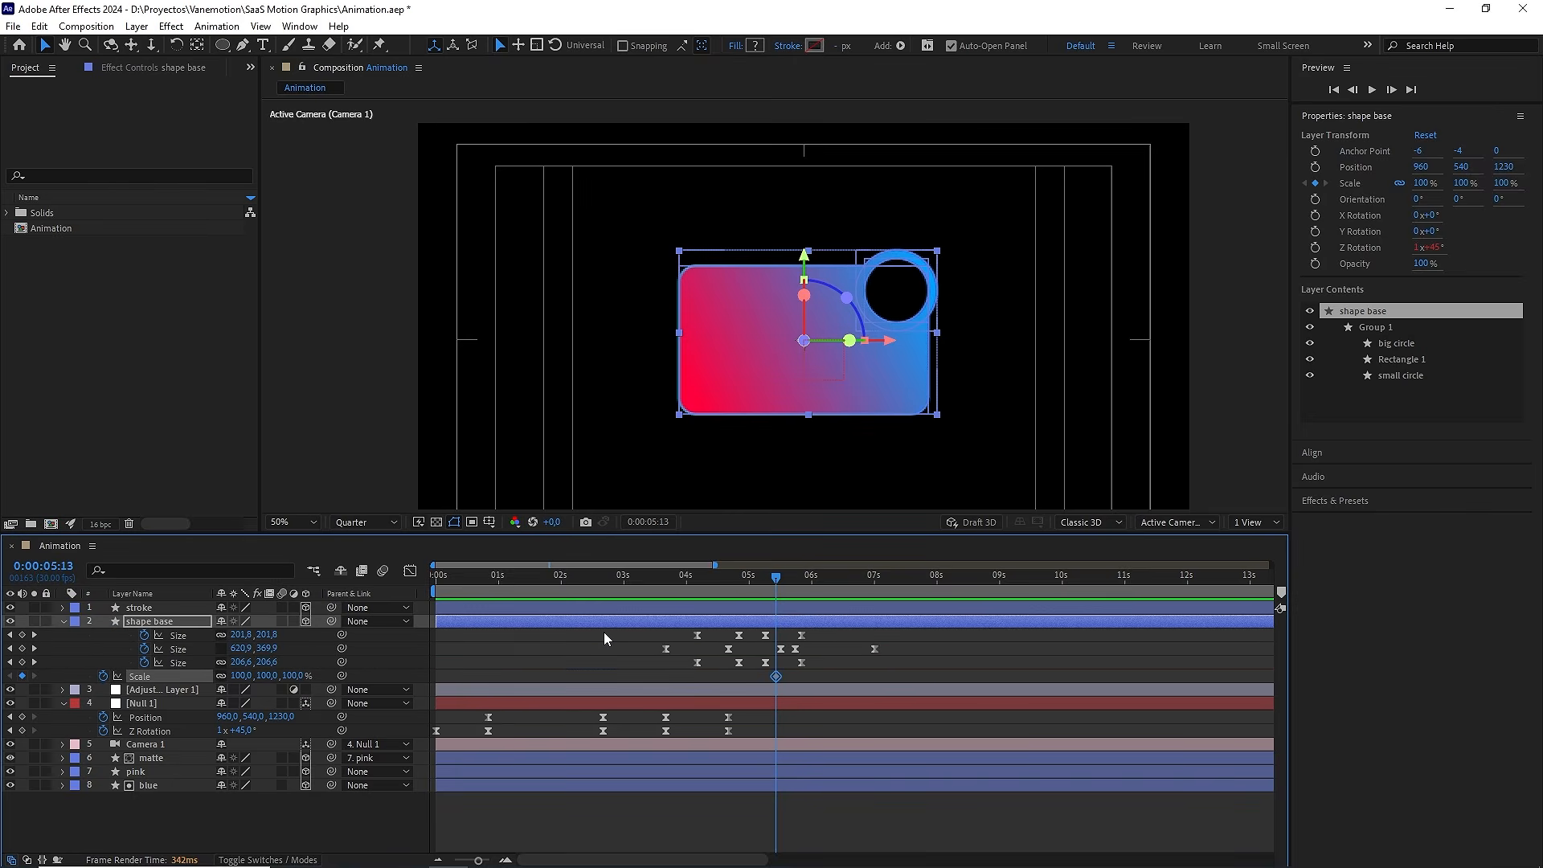
left_click(774, 577)
left_click_drag(775, 575, 768, 580)
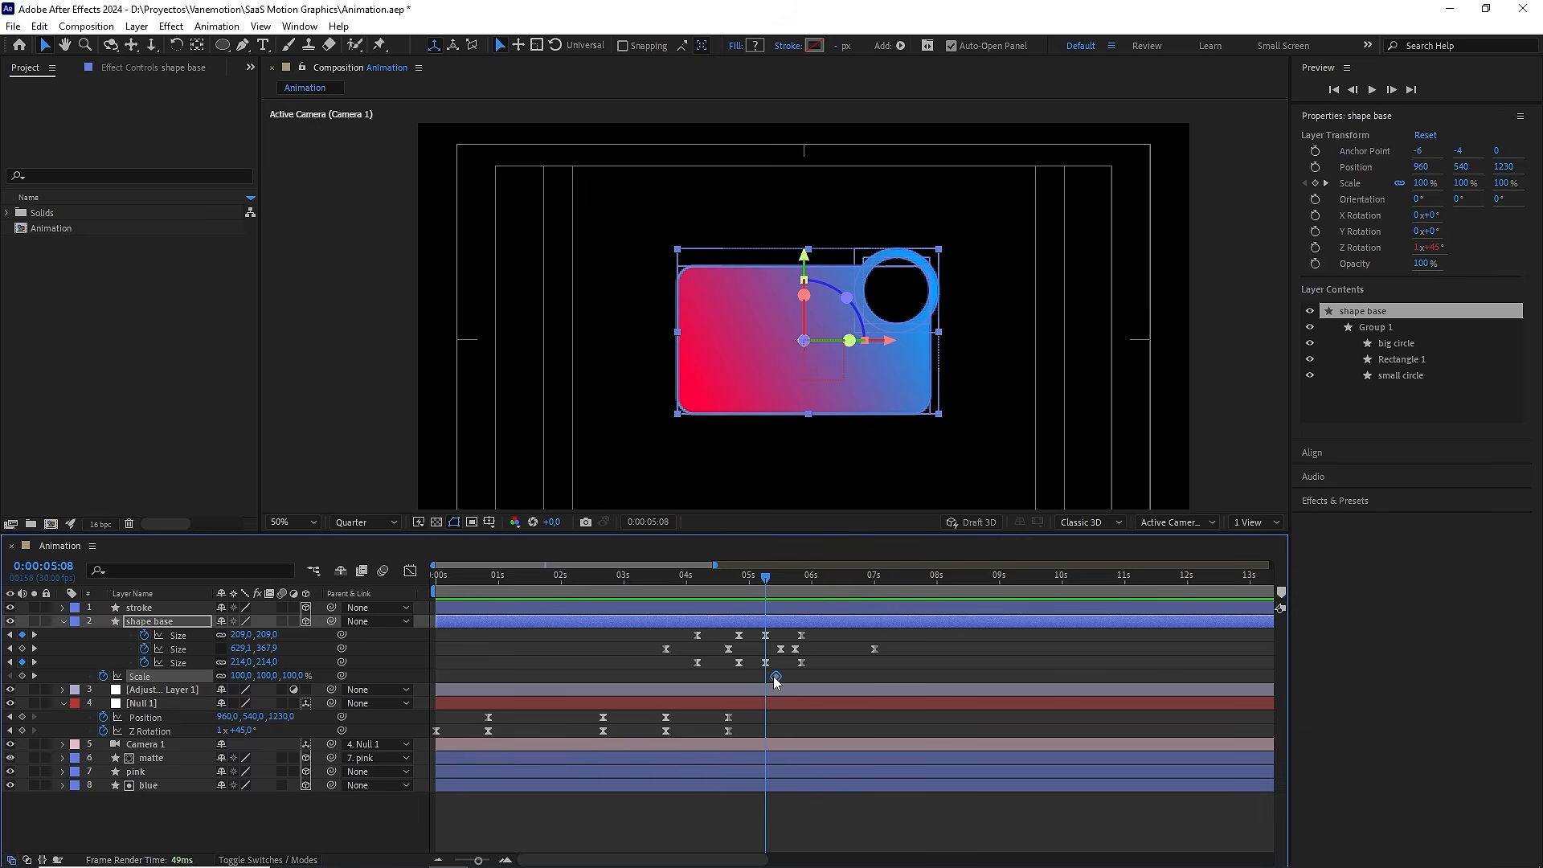
left_click_drag(776, 677, 766, 678)
Set the shape base's Scale to 90% at 0:00:05:16 and apply Easy Ease to both Scale keyframes
left_click(769, 577)
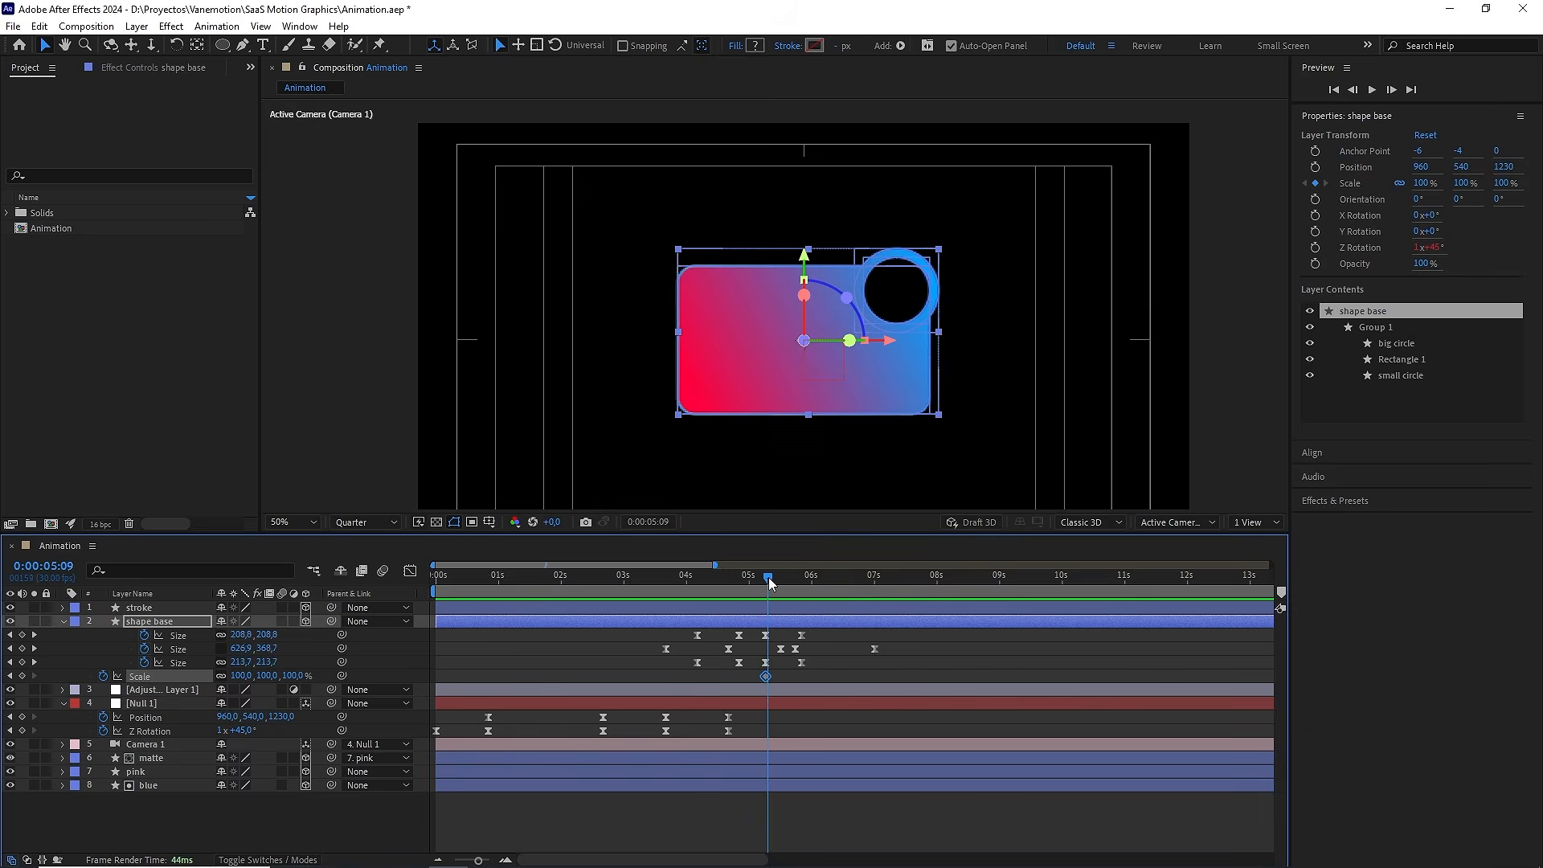
left_click_drag(768, 577, 781, 577)
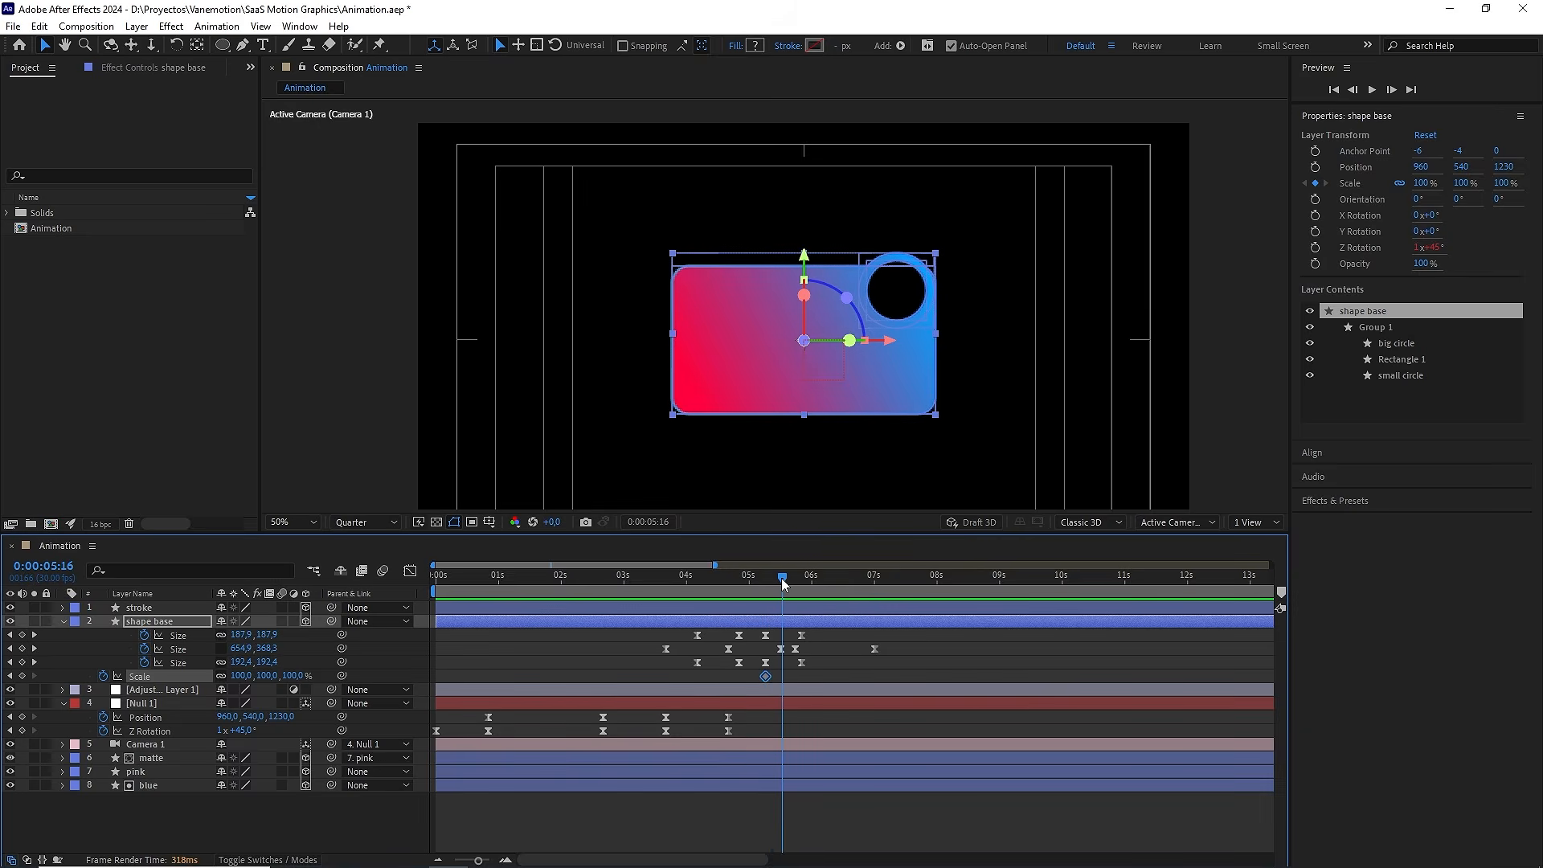
left_click(292, 676)
key("Return")
key("F9")
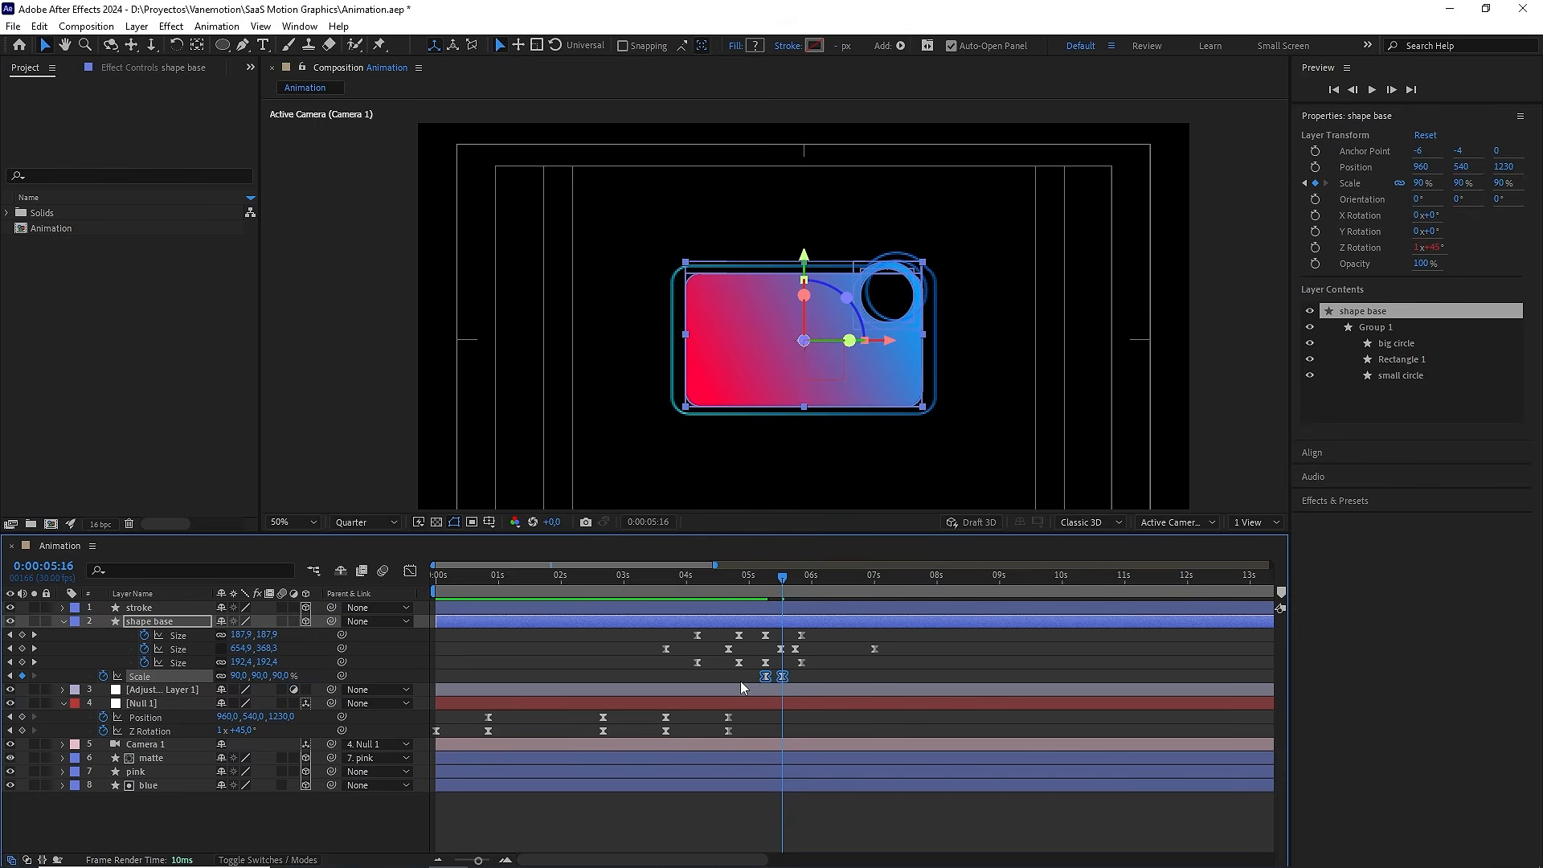
left_click(852, 663)
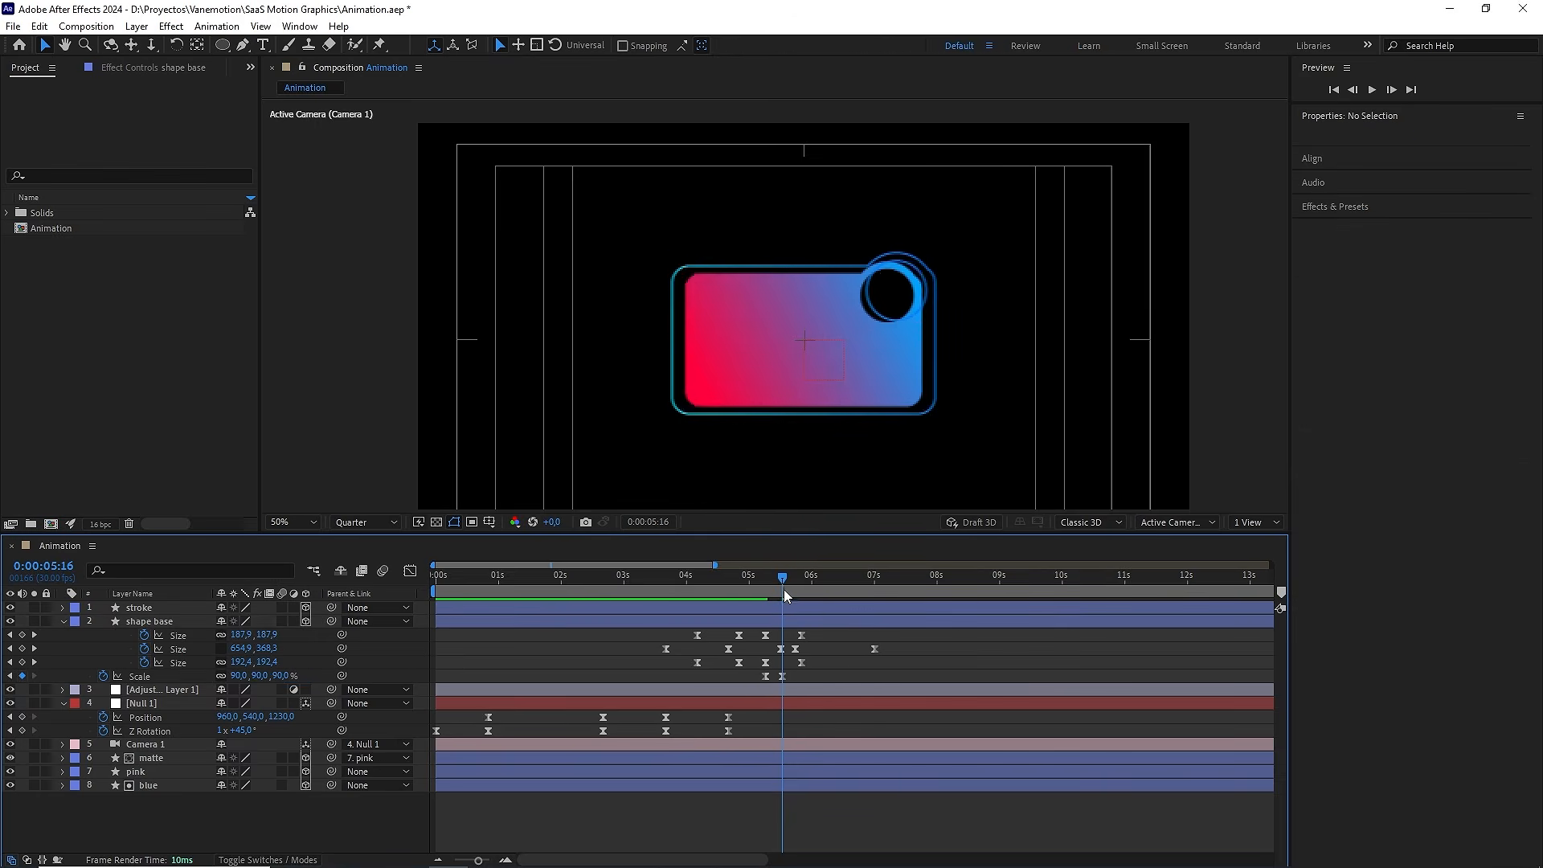
Parent the stroke layer to shape base at 0:00:05:08 and check the stroke's alignment around 0:00:03:26
mouse_move(784, 590)
left_mouse_down()
mouse_move(739, 581)
mouse_move(778, 579)
left_mouse_up()
left_click_drag(787, 576, 770, 575)
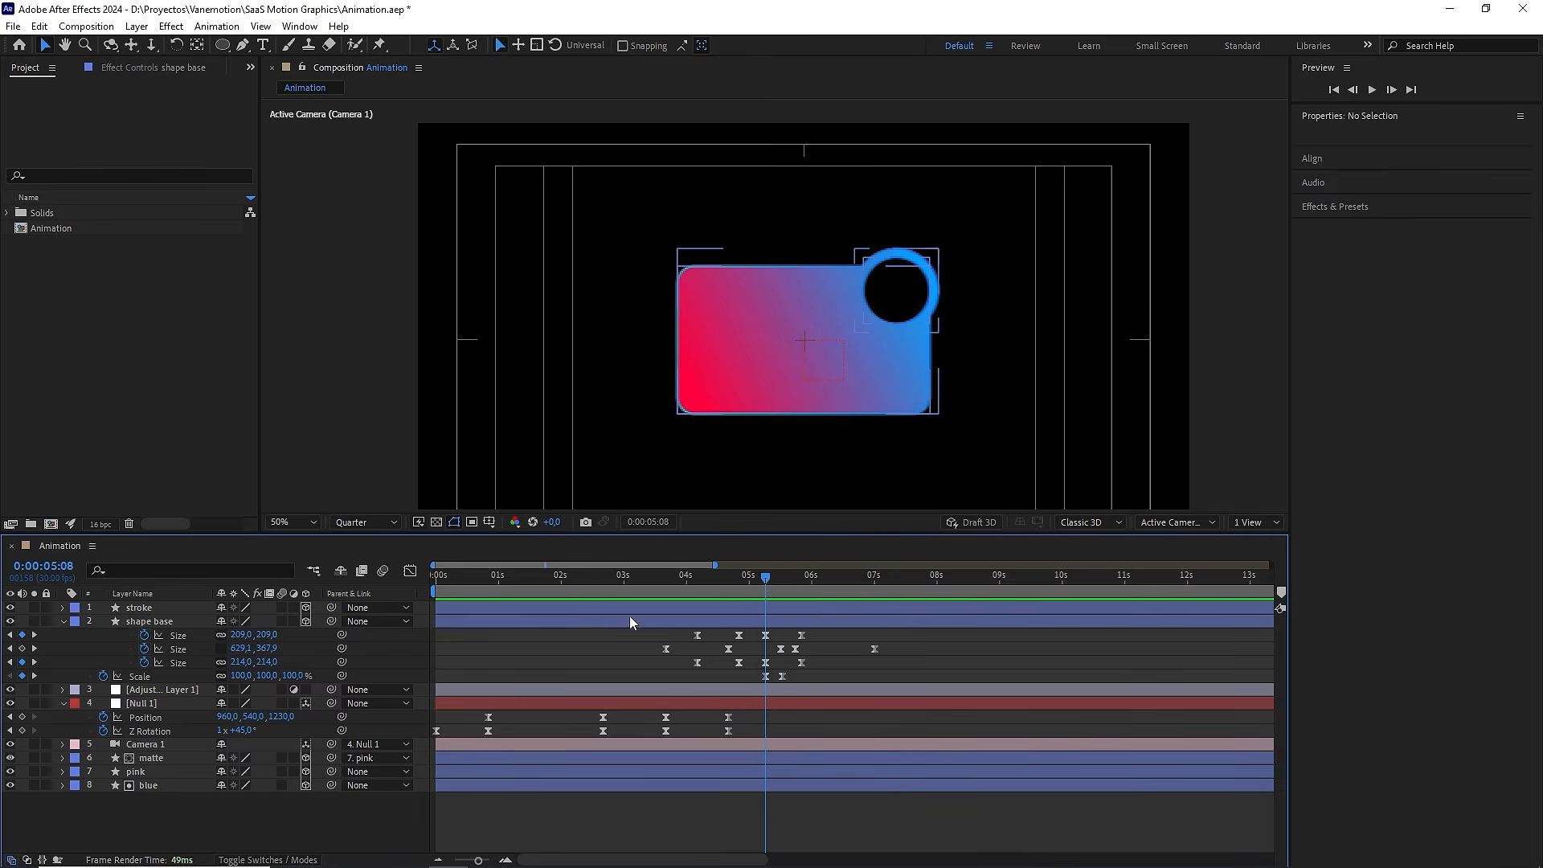
left_click_drag(331, 607, 129, 622)
left_click_drag(776, 585, 678, 592)
scroll(836, 392, "up", 3)
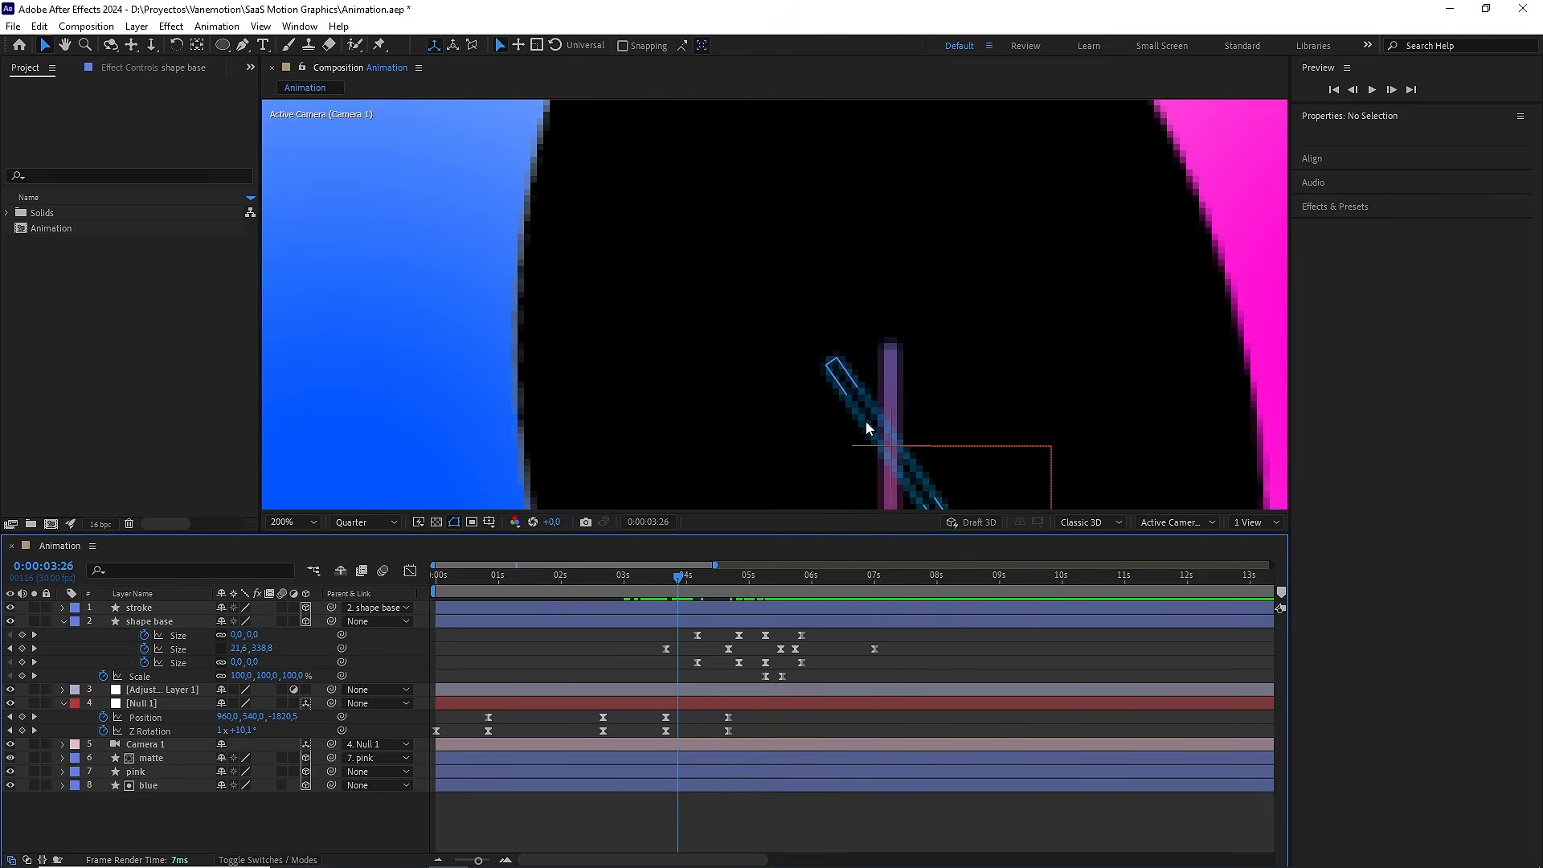
left_click_drag(678, 578, 770, 590)
scroll(802, 437, "down", 4)
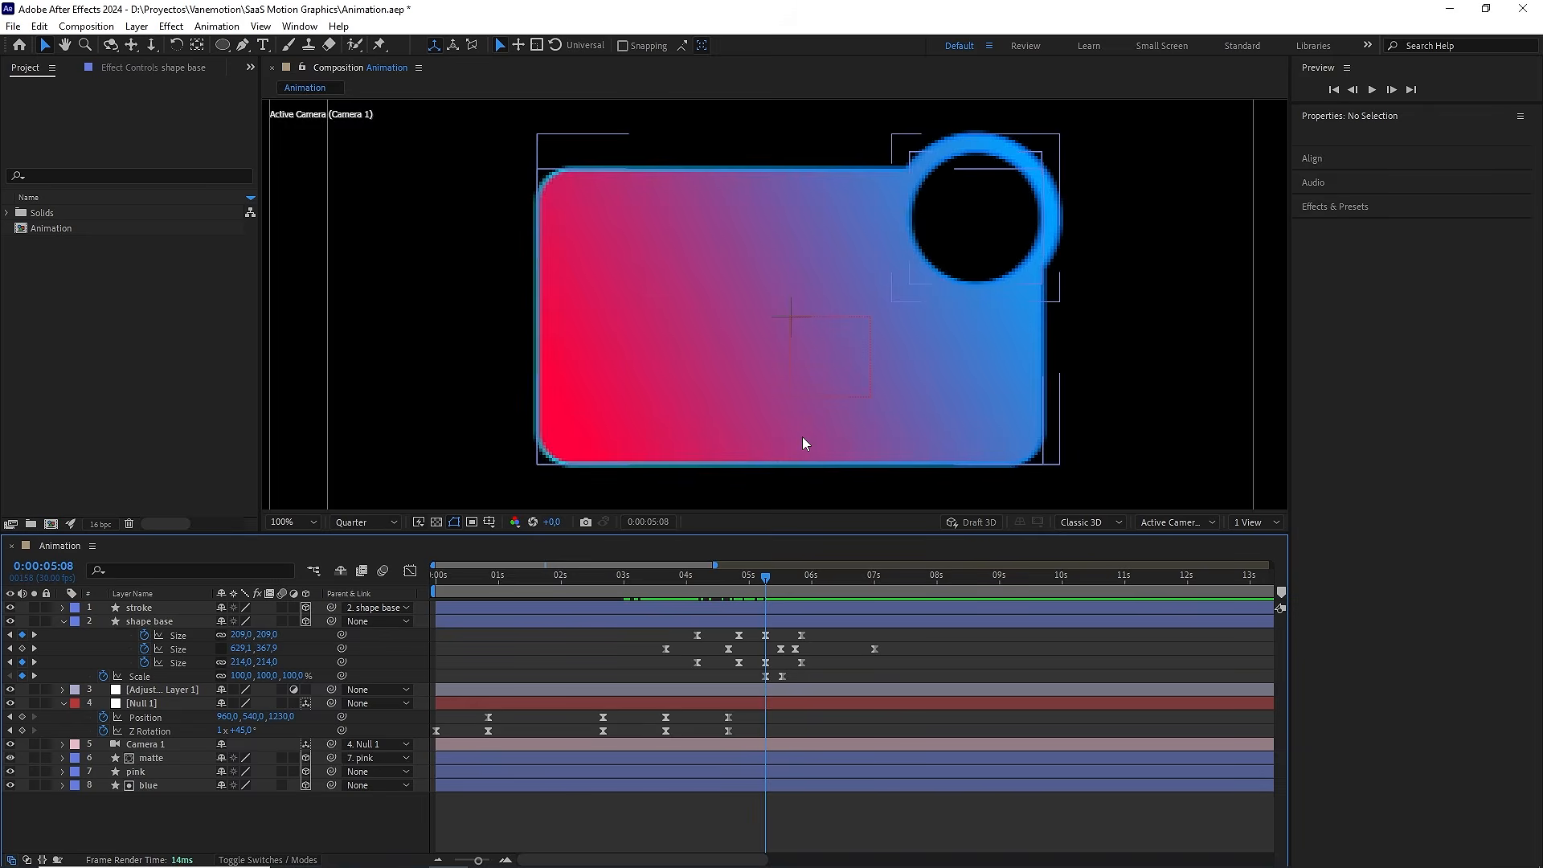
Reveal the expressions applied to the stroke layer
left_click(175, 606)
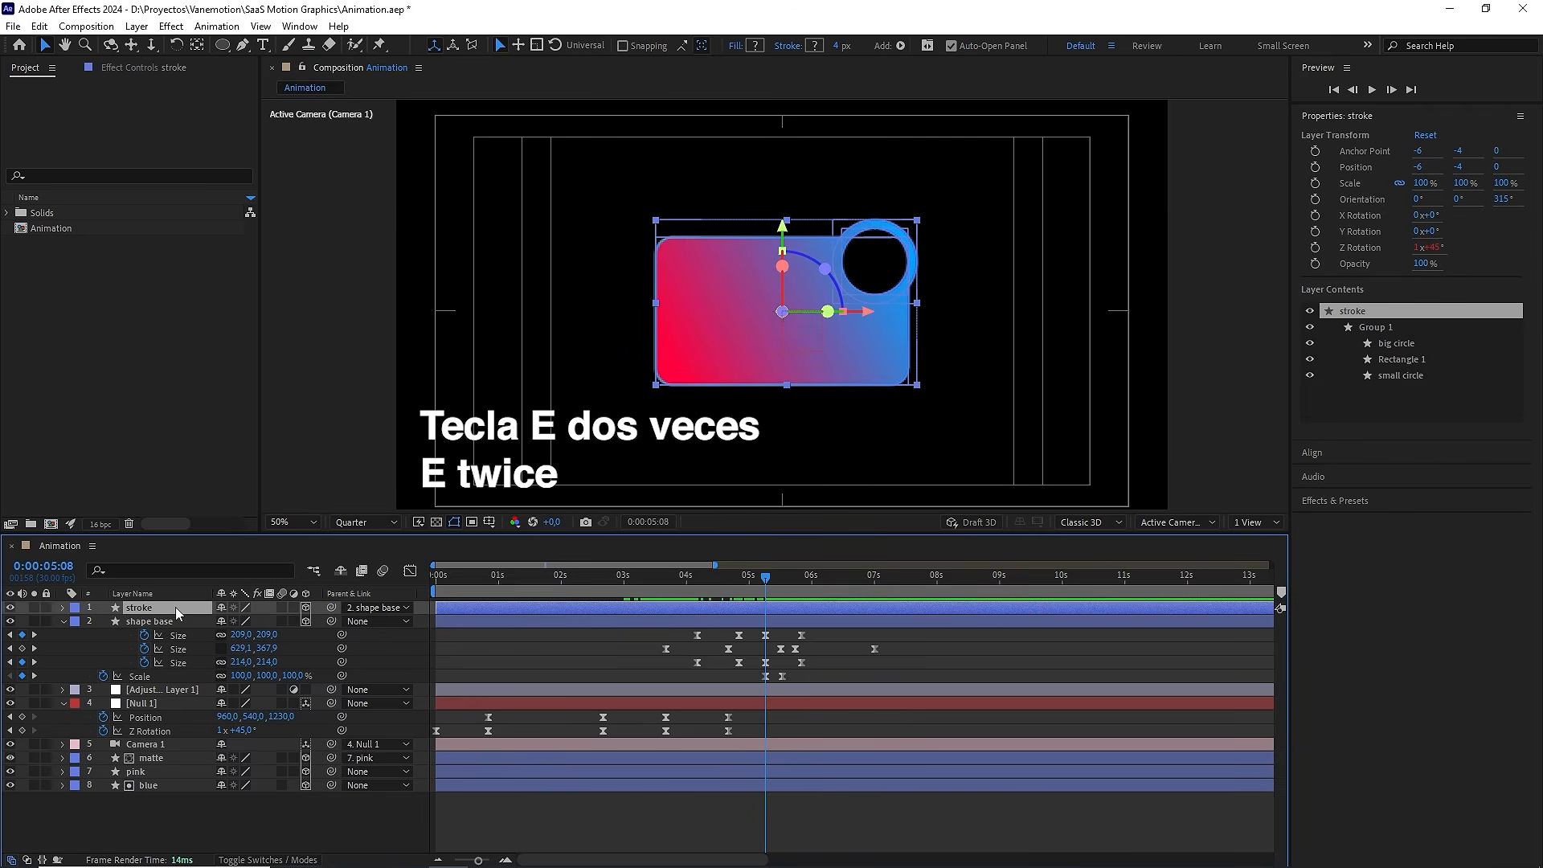
key("e")
key("e")
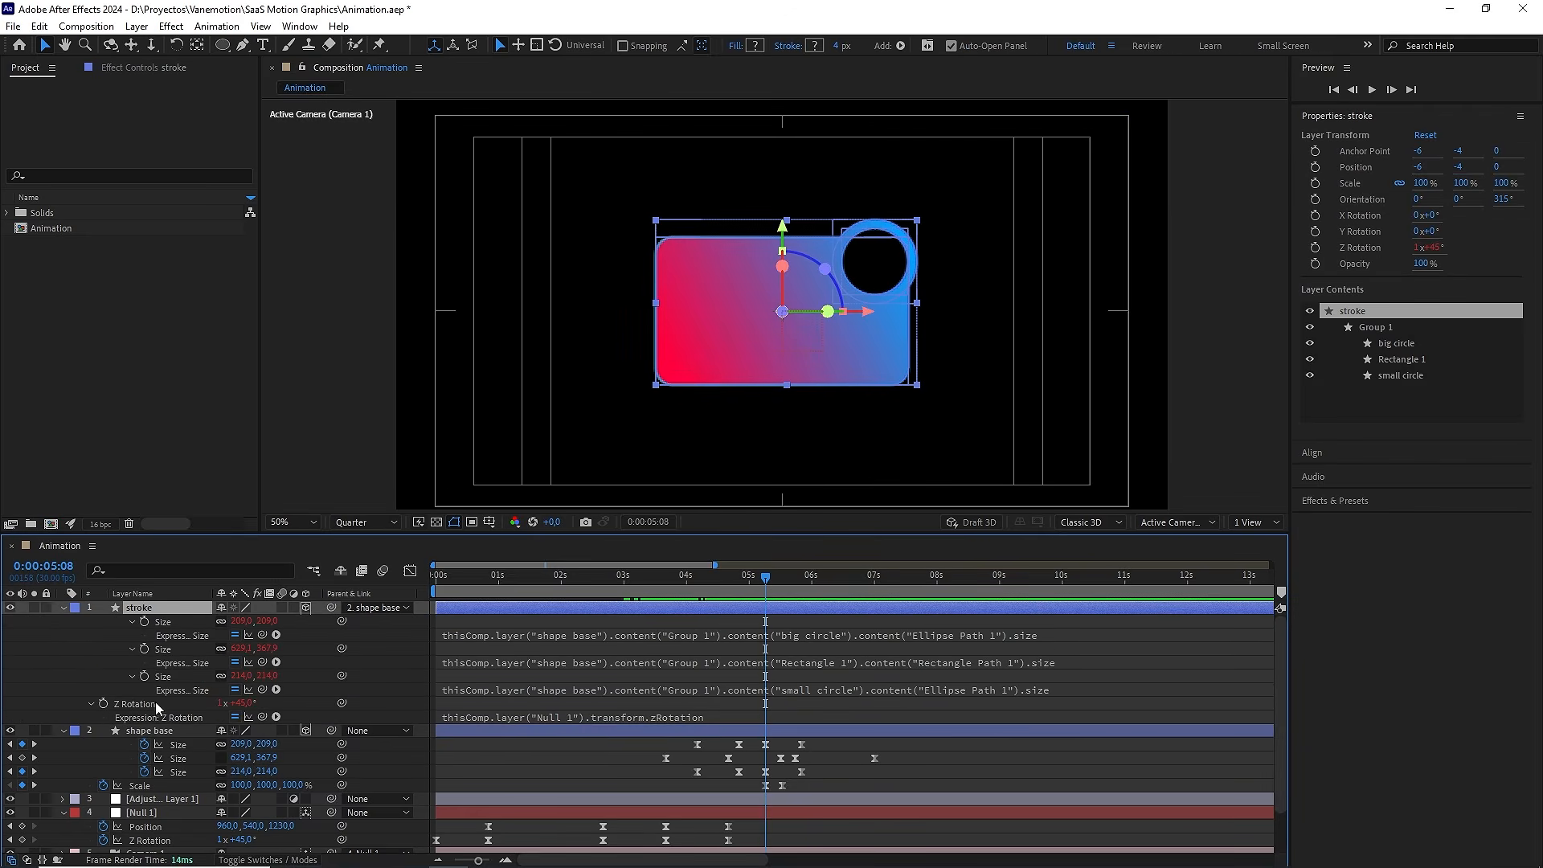
Remove the Z Rotation expression from the stroke layer, set its Z Rotation to 45°, and collapse its expression properties
left_click(104, 704, "alt")
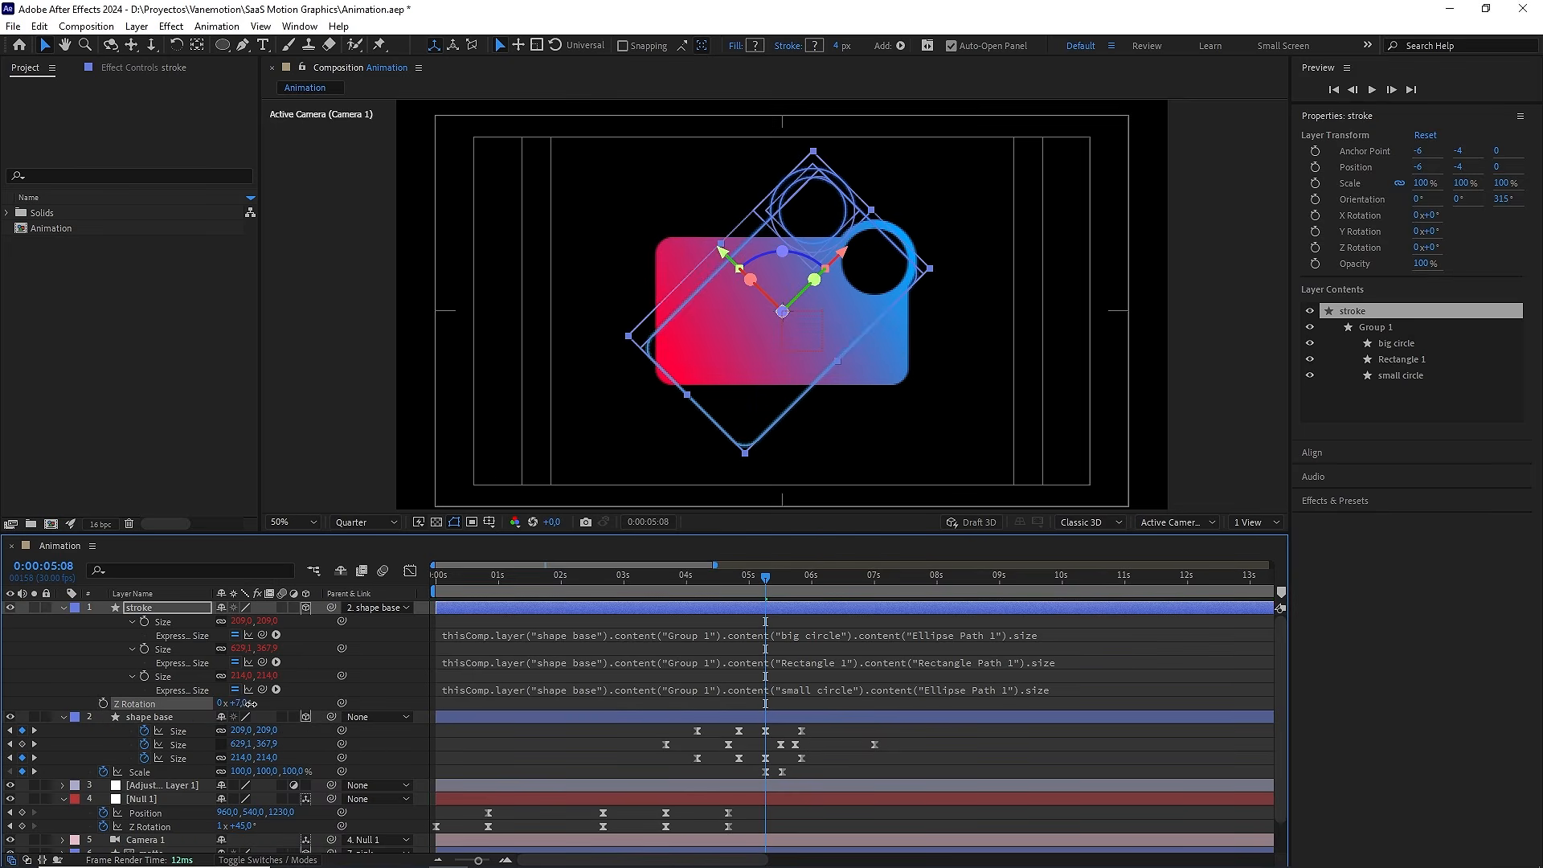
left_click_drag(251, 703, 262, 702)
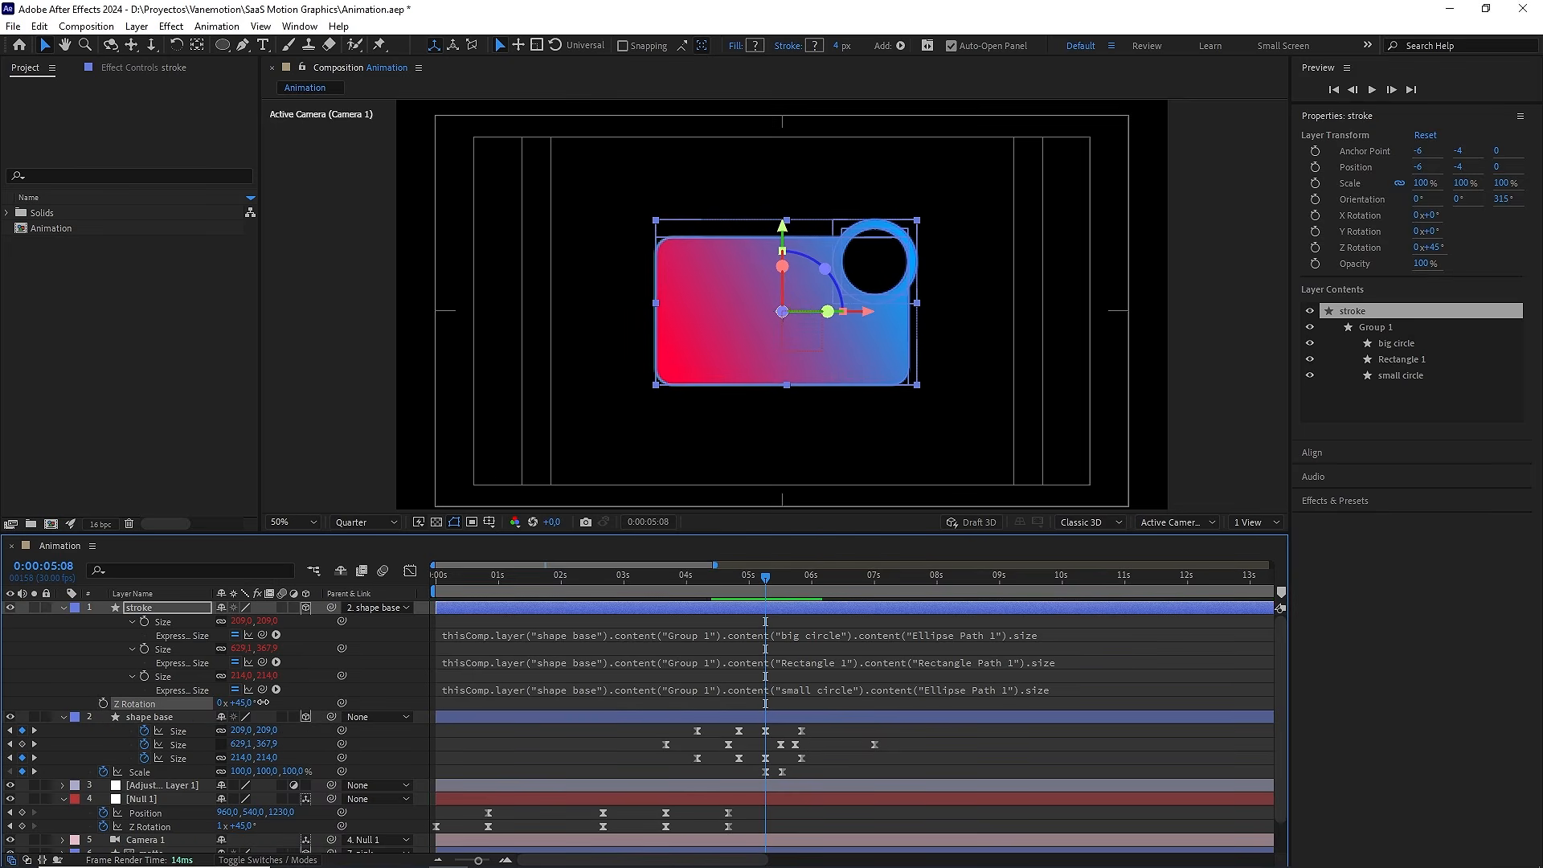
key("u")
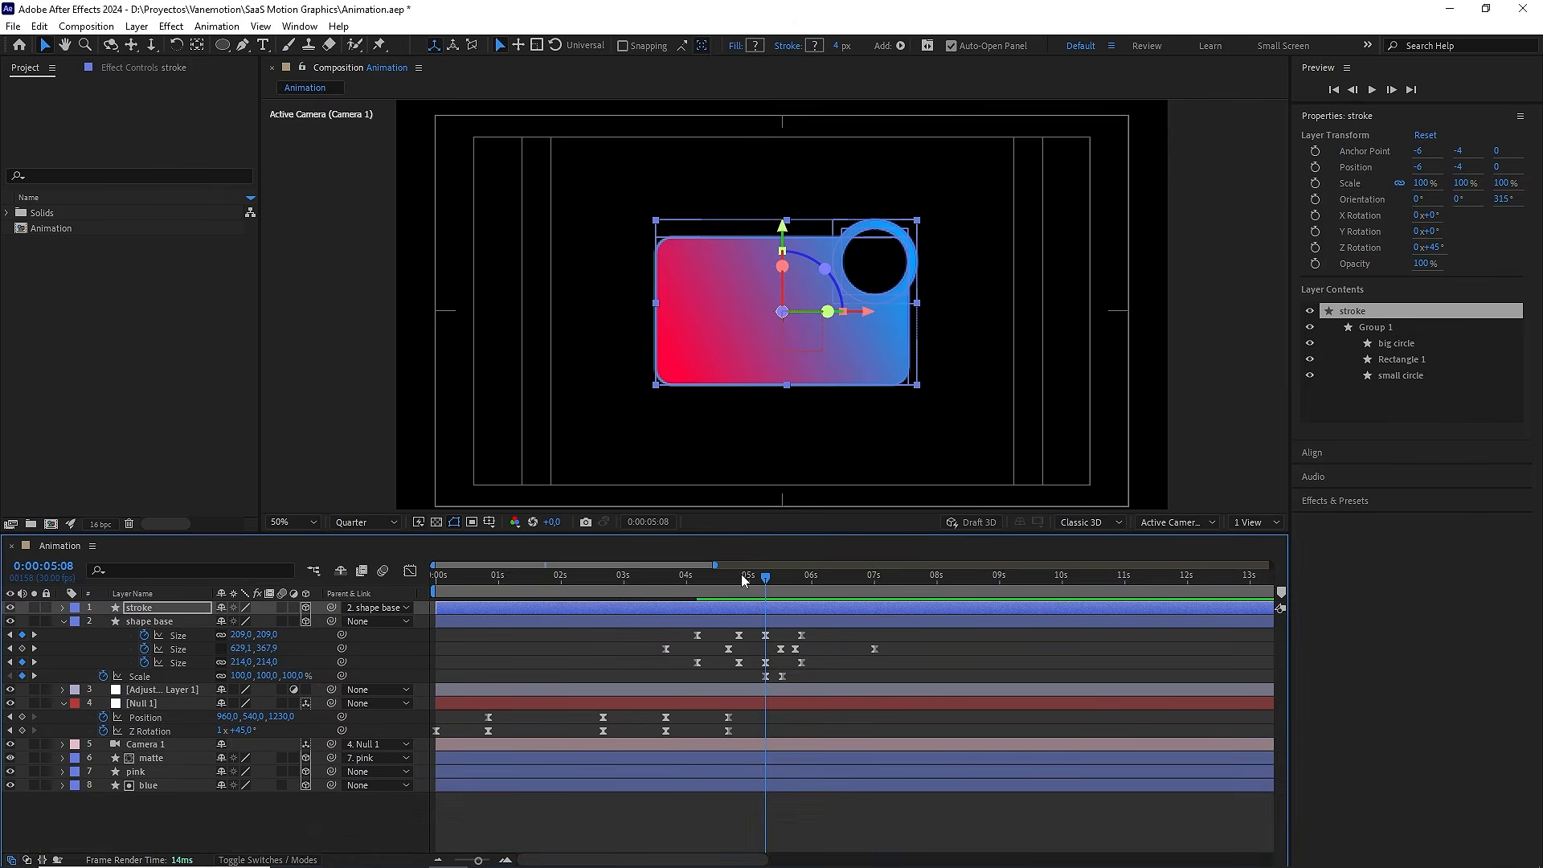
Preview the morph animation from 0:00:03:14 and again from 0:00:04:14 to check that the stroke follows the shape
left_click_drag(762, 575, 654, 575)
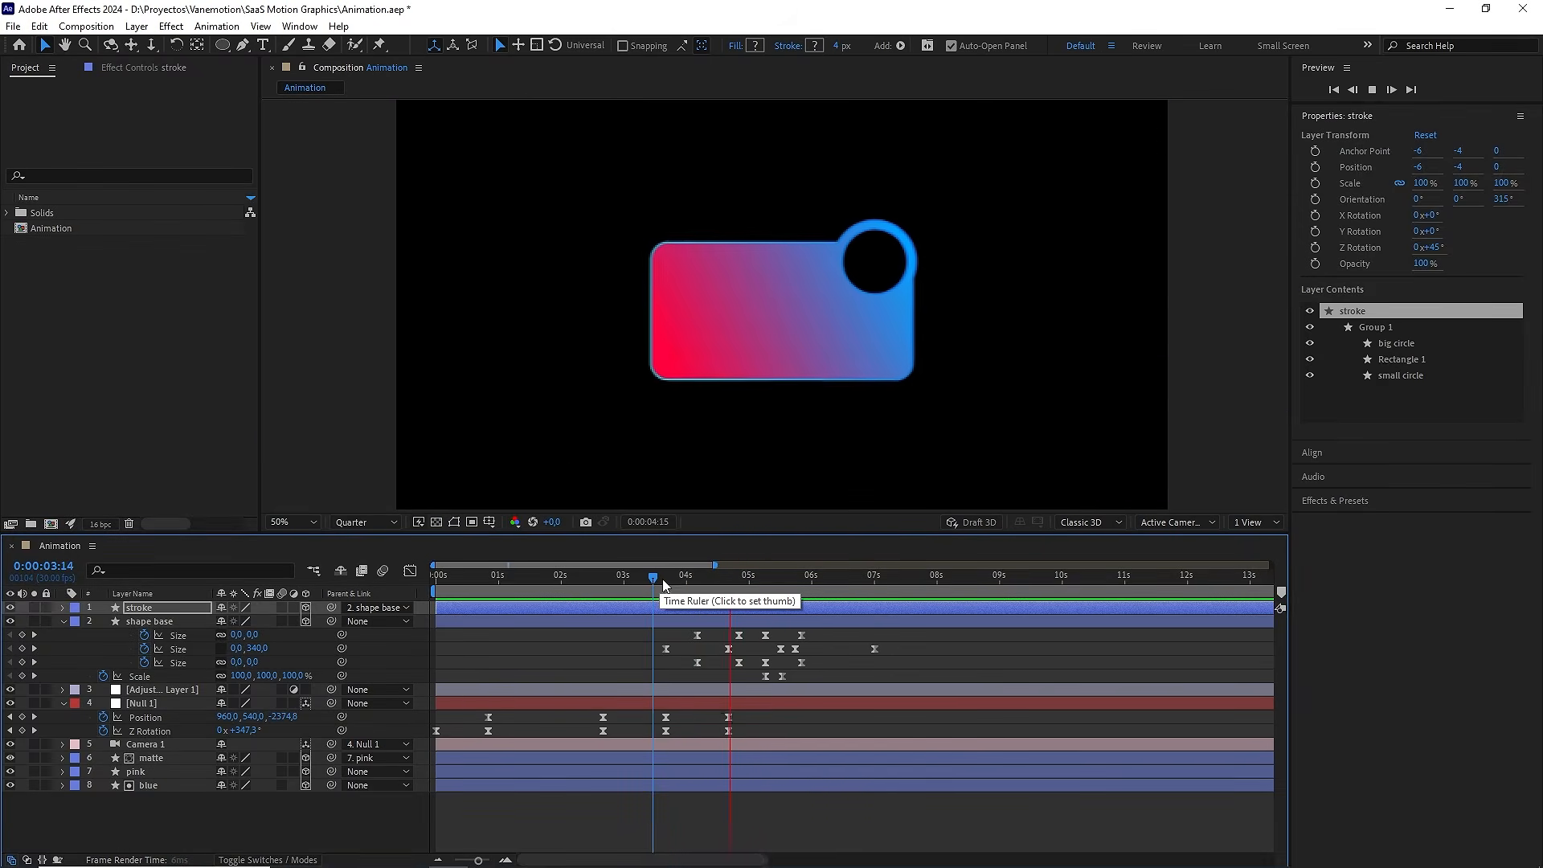
left_click(717, 585)
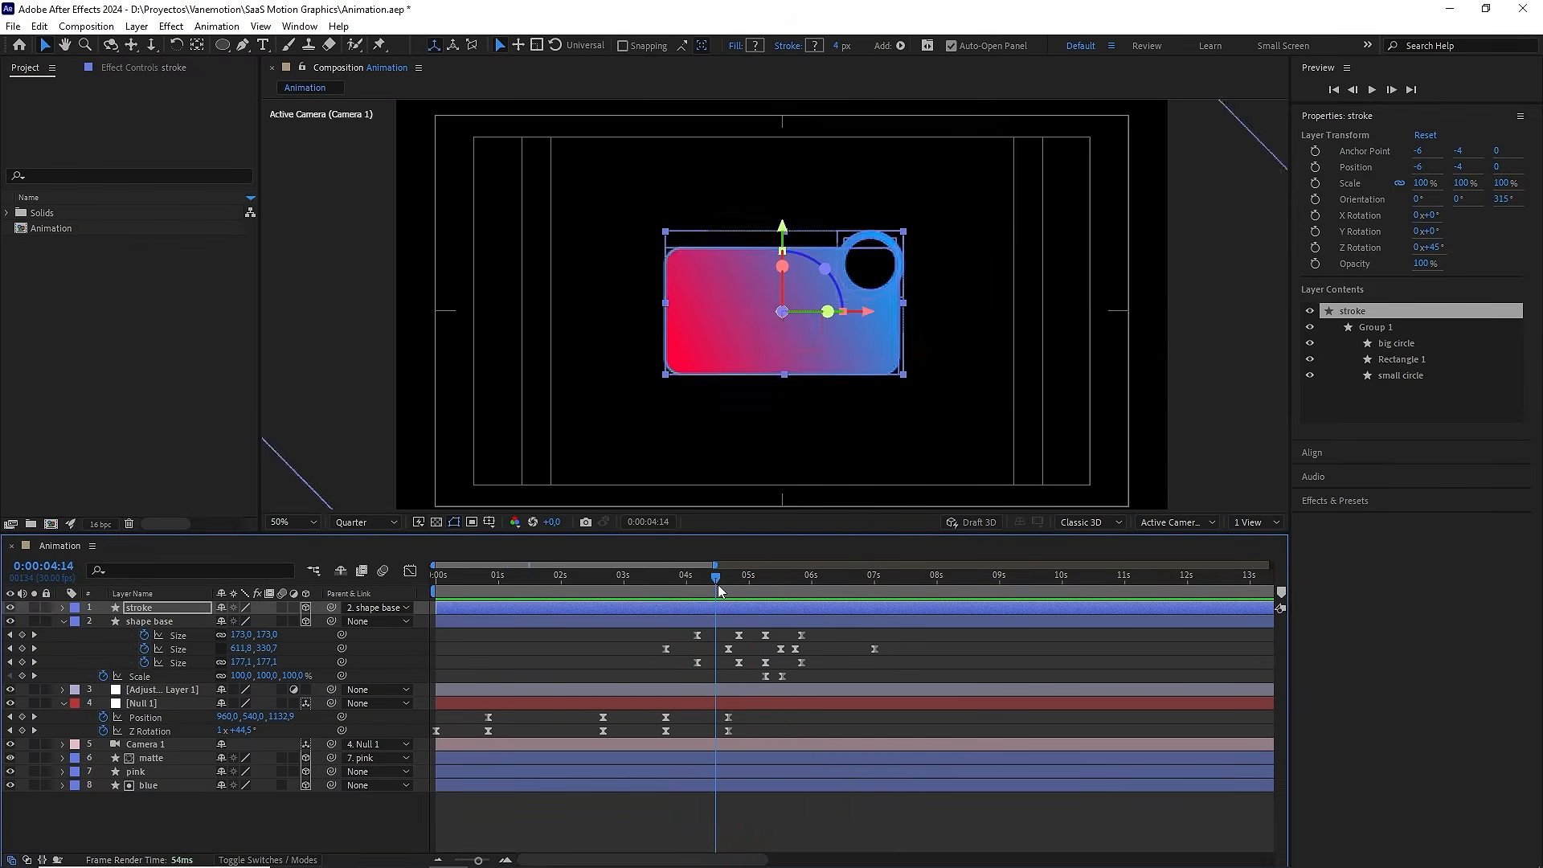
key("space")
key("space")
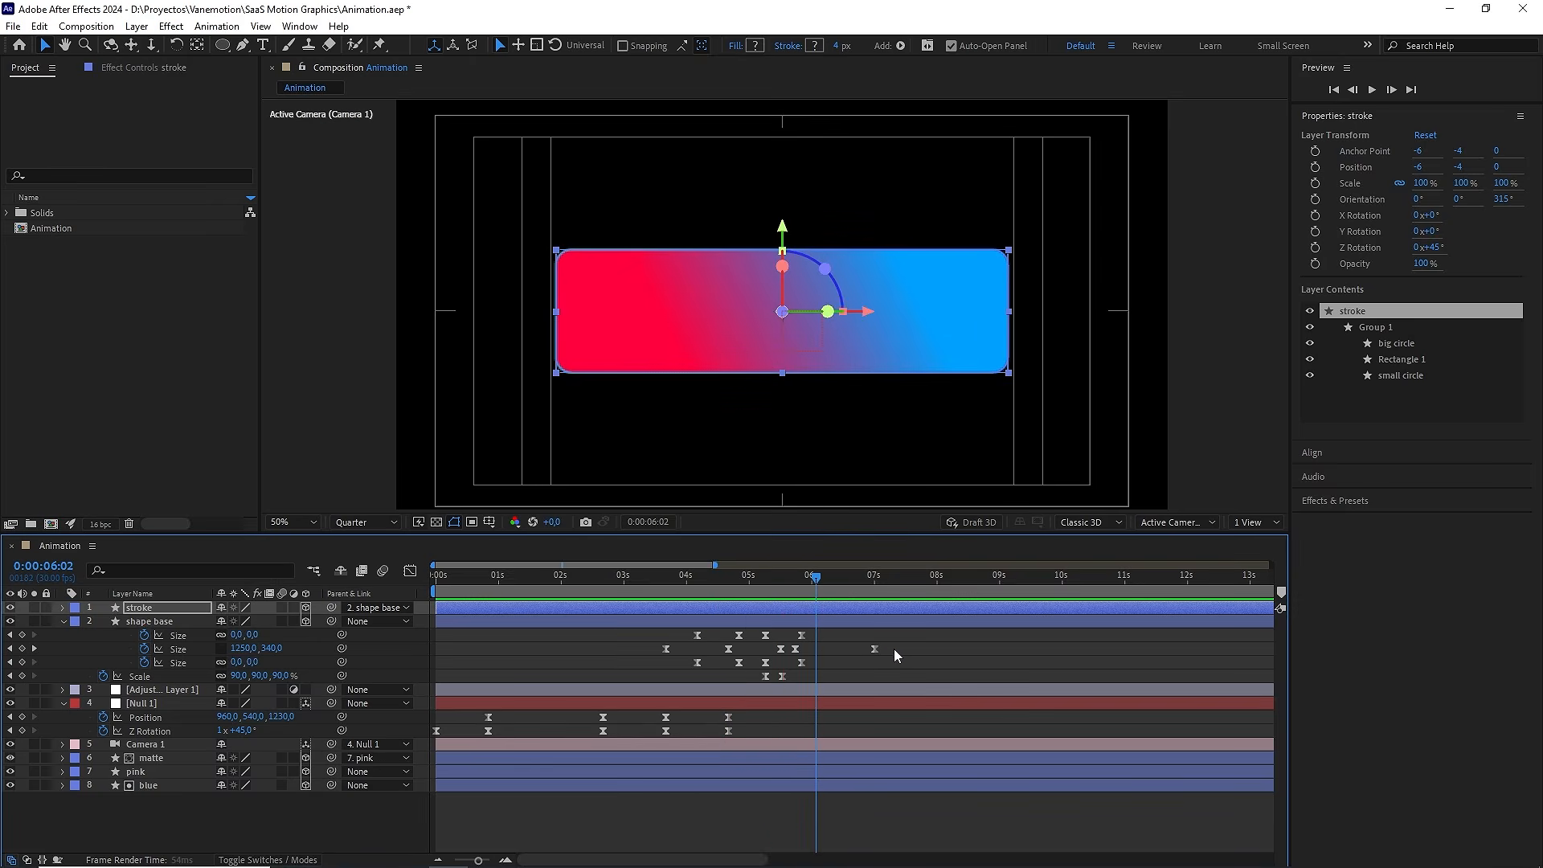
Label all of the big circle's and small circle's Size keyframes on the shape base layer Orange
mouse_move(832, 637)
left_mouse_down()
mouse_move(675, 619)
mouse_move(682, 666)
left_mouse_up()
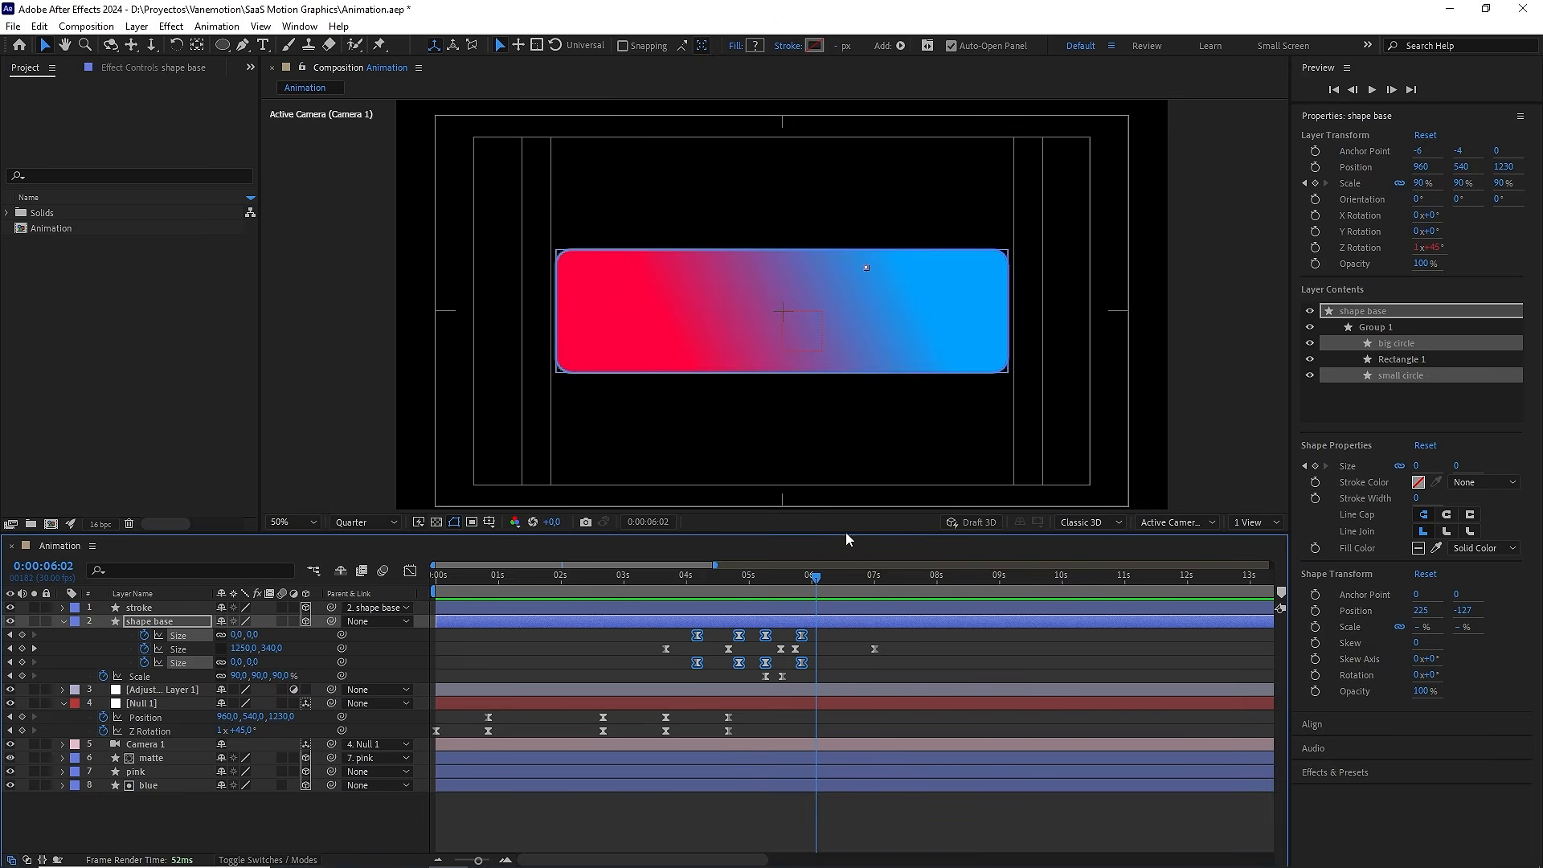
right_click(740, 639)
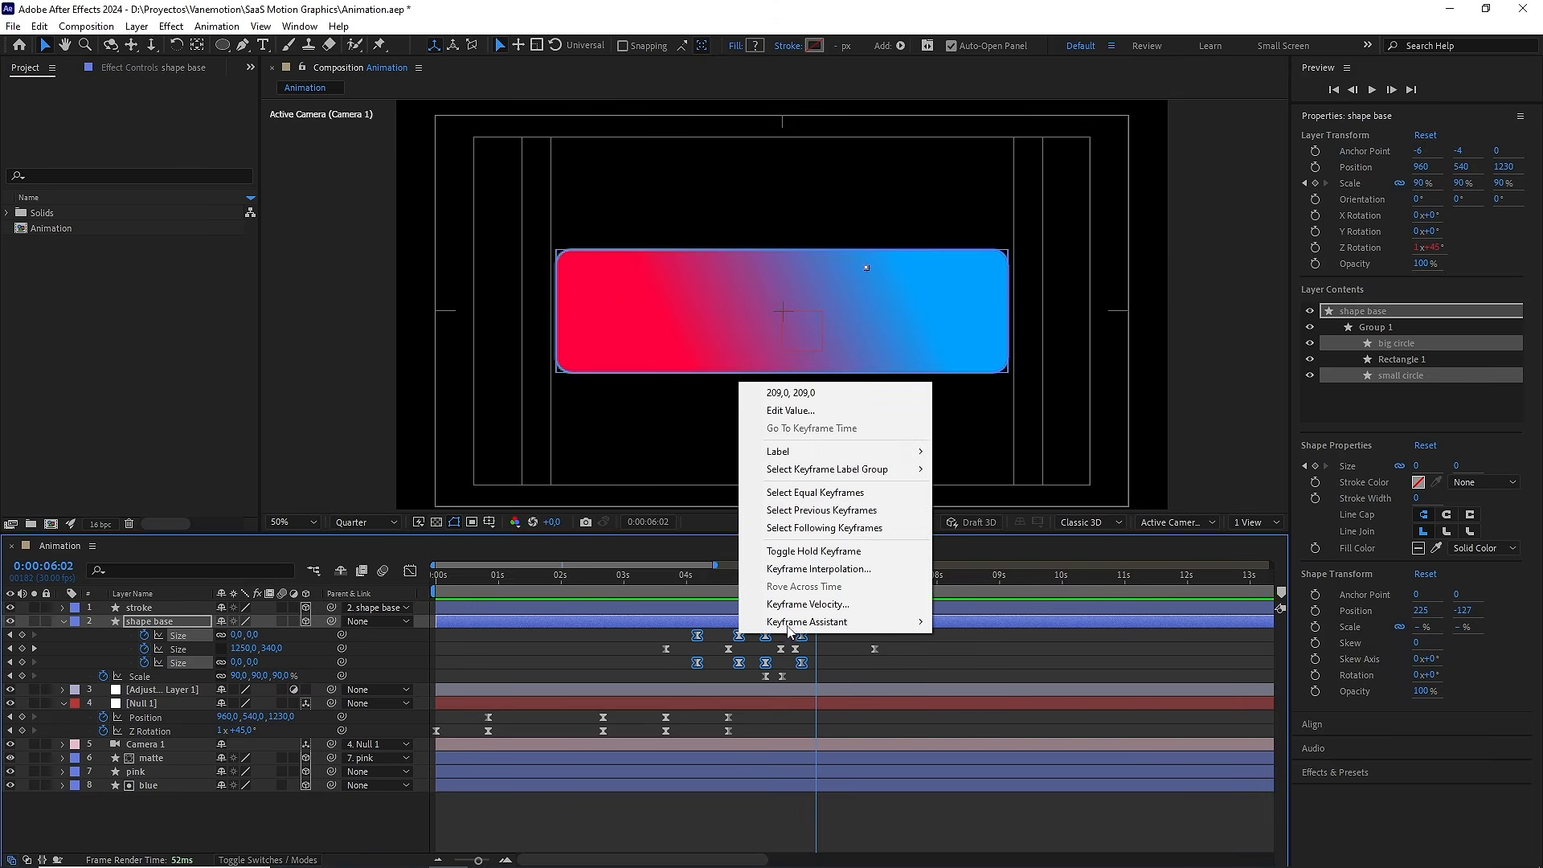
mouse_move(866, 460)
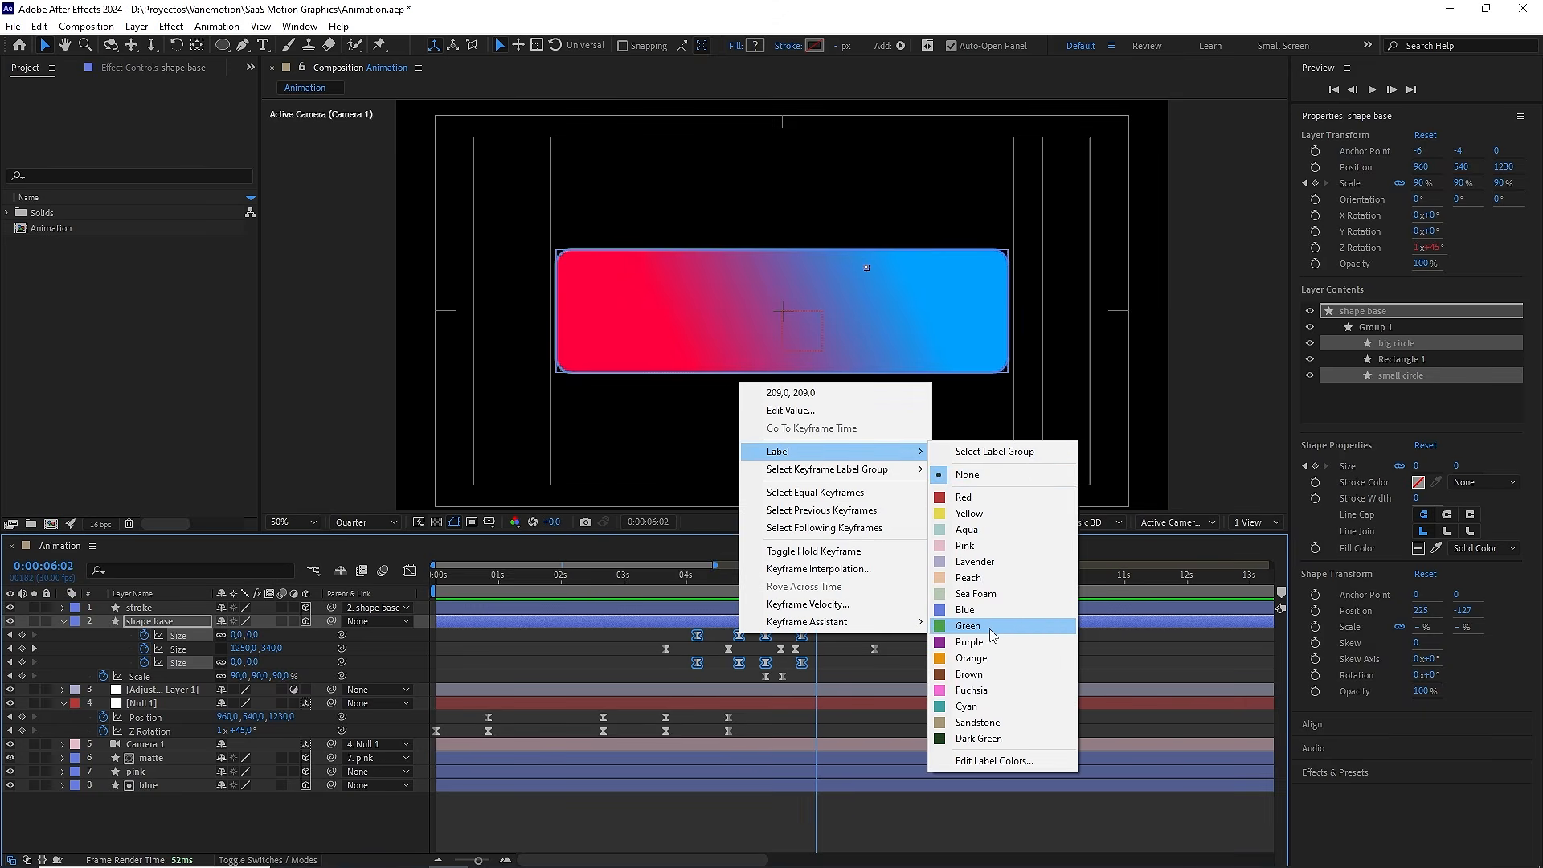
left_click(987, 657)
left_click(942, 651)
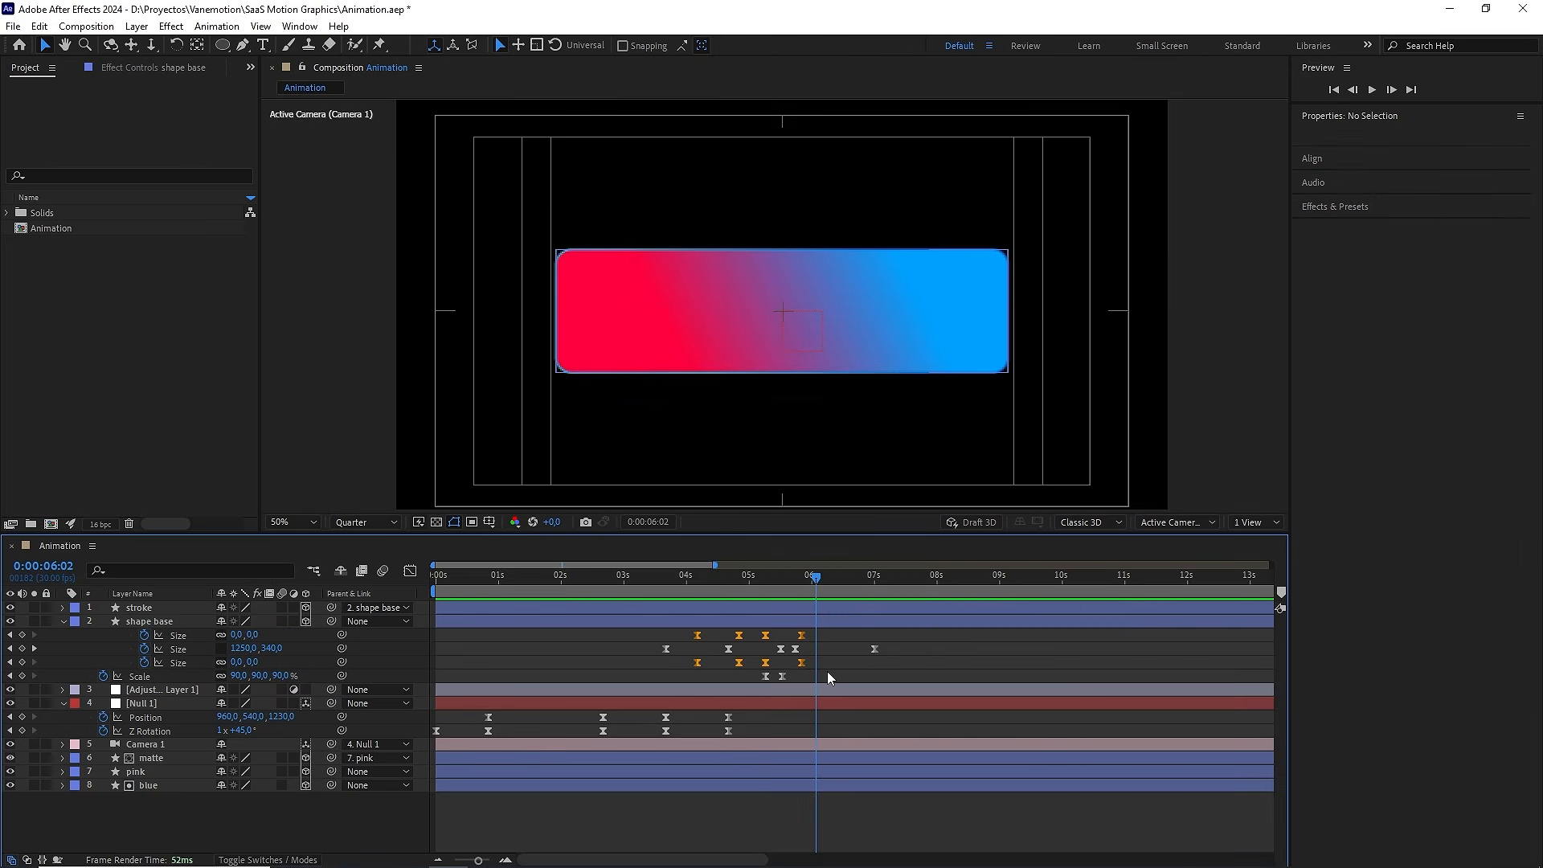
Label the shape base layer's two Scale keyframes Green
left_click_drag(827, 672, 774, 687)
right_click(784, 677)
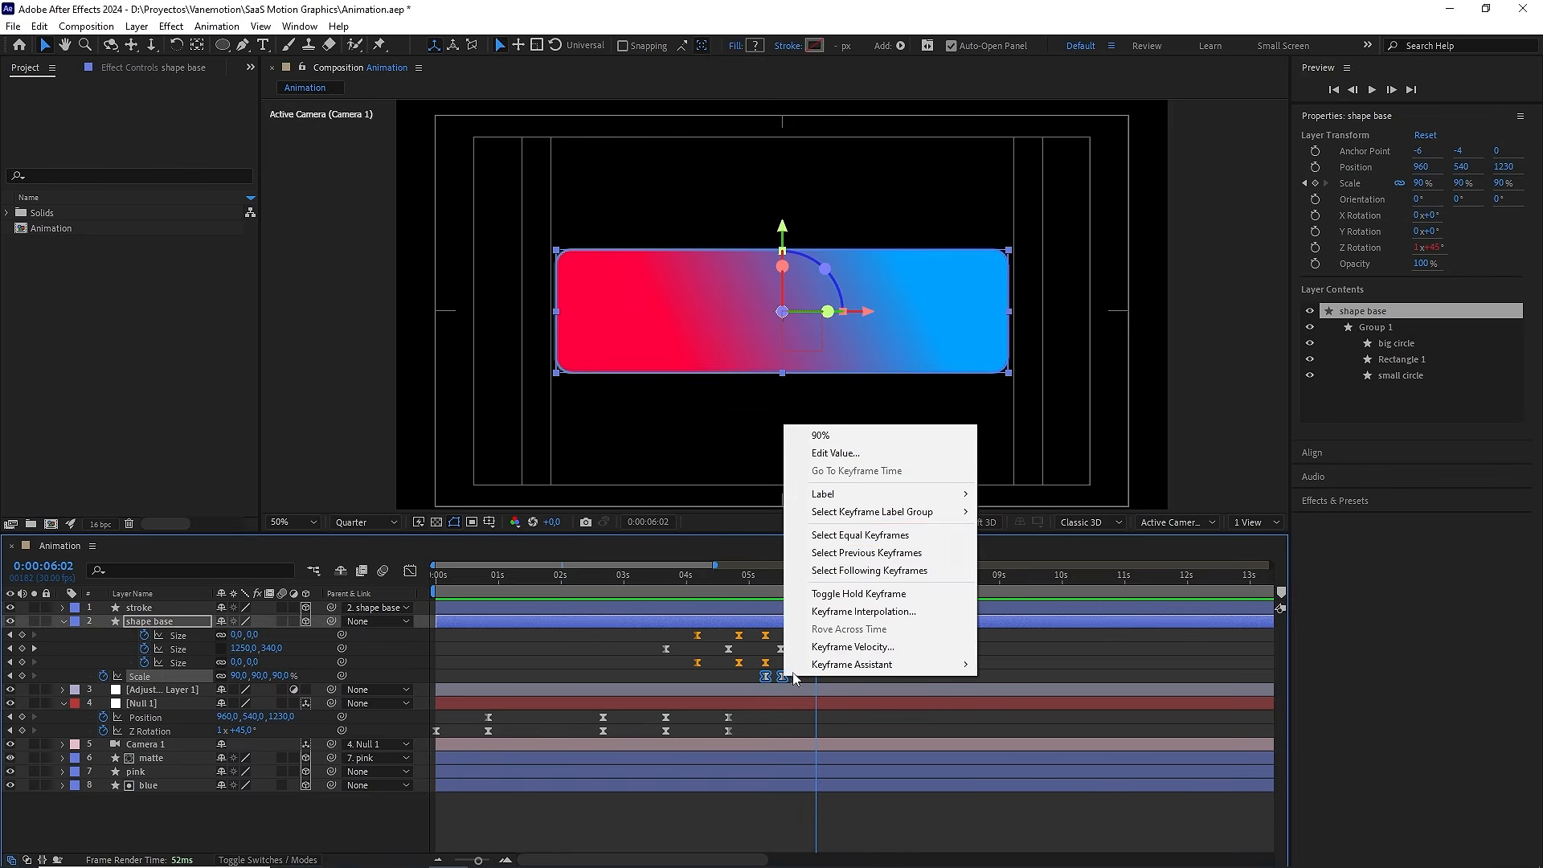
mouse_move(933, 498)
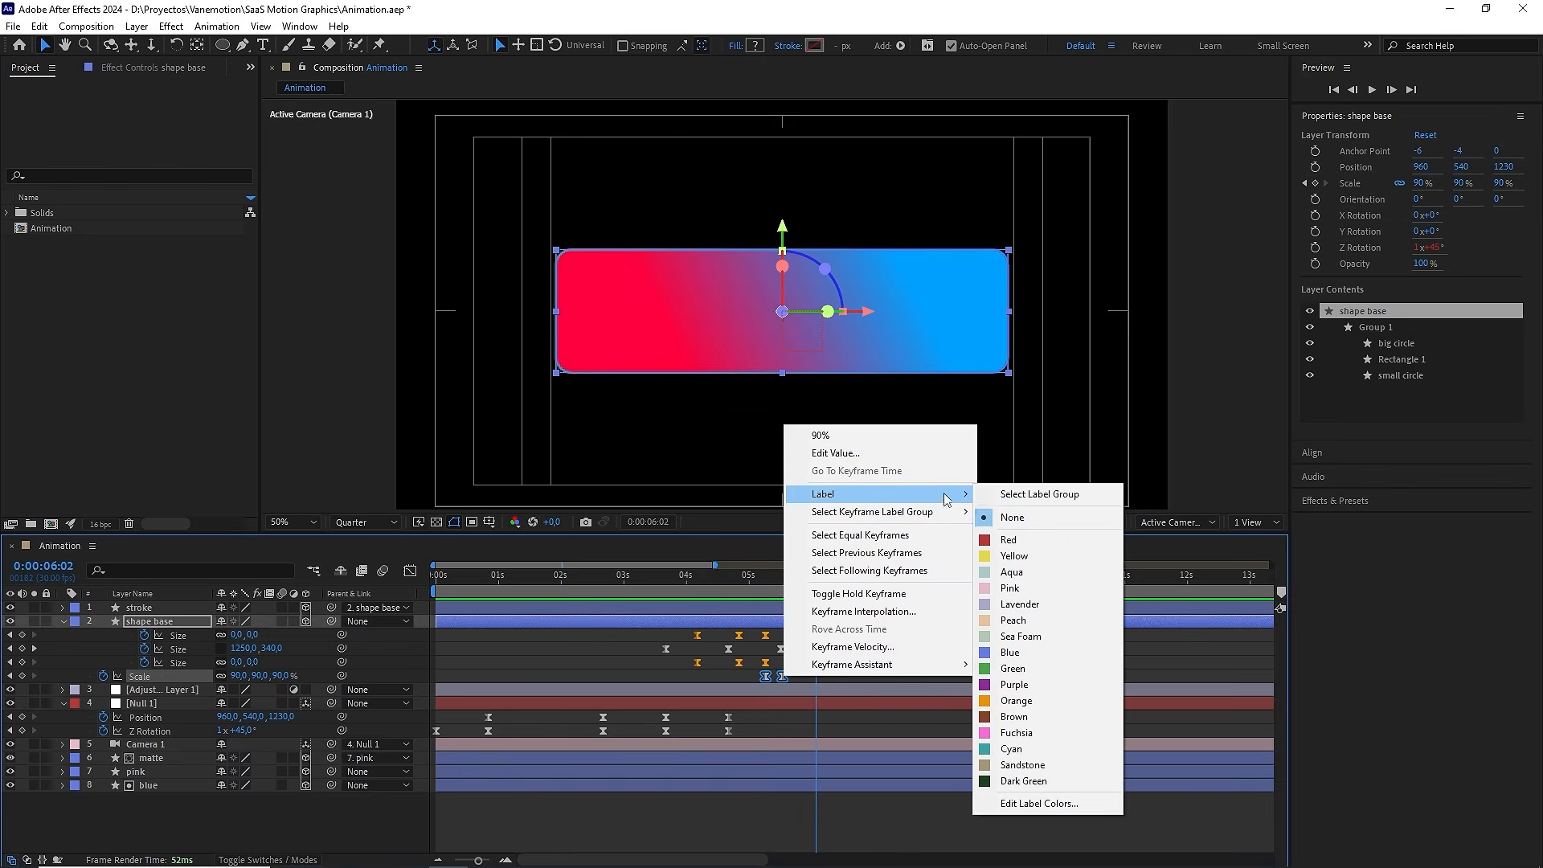
left_click(1019, 668)
left_click(1003, 653)
Play back the animation from 0:00:02:29 through the shape's morph
left_click(620, 577)
key("space")
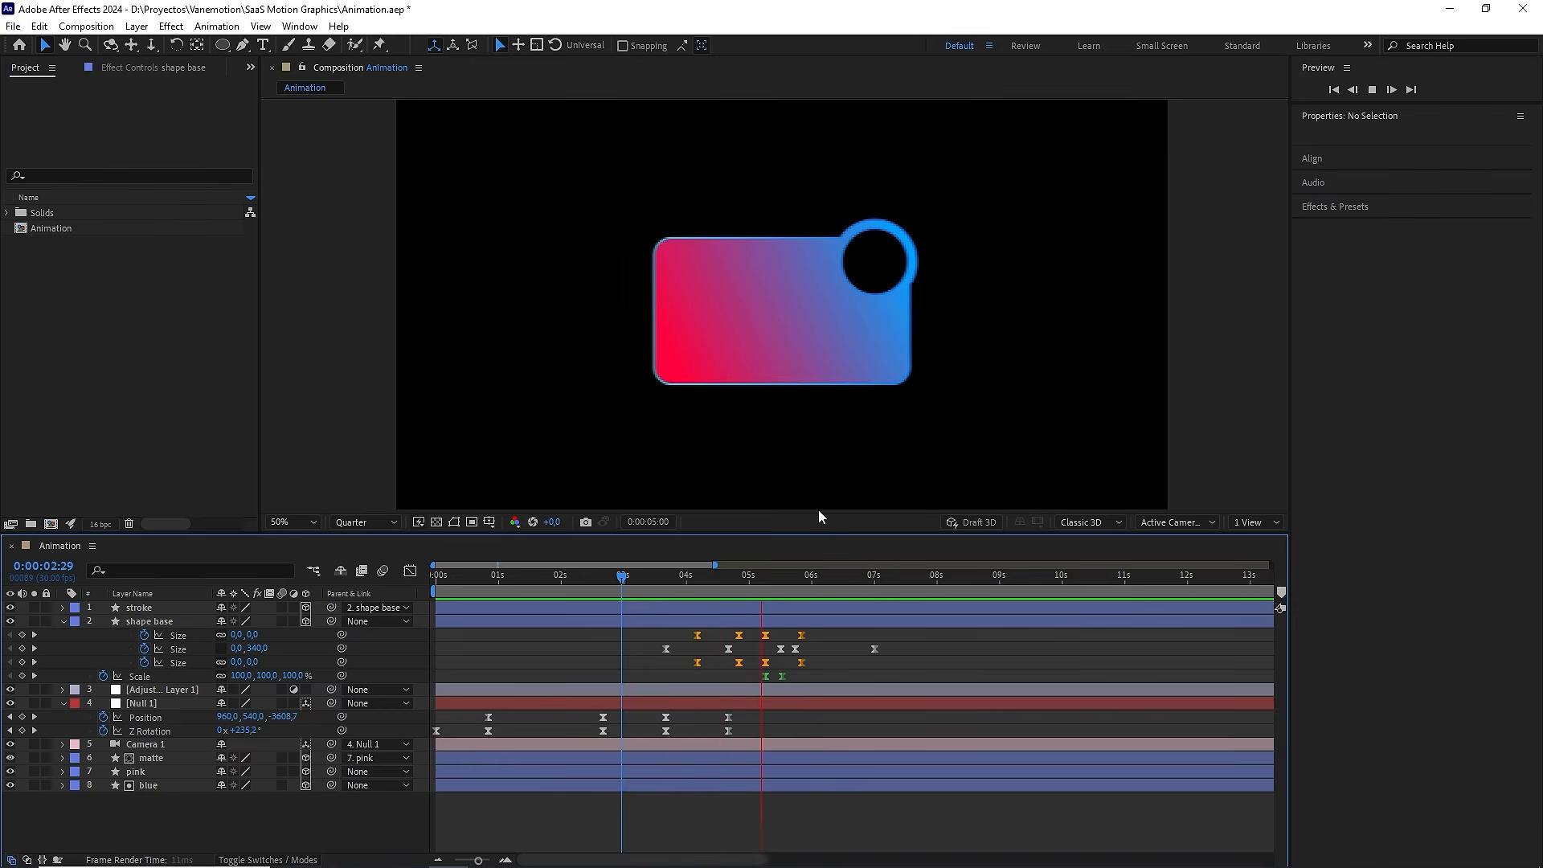
left_click(751, 582)
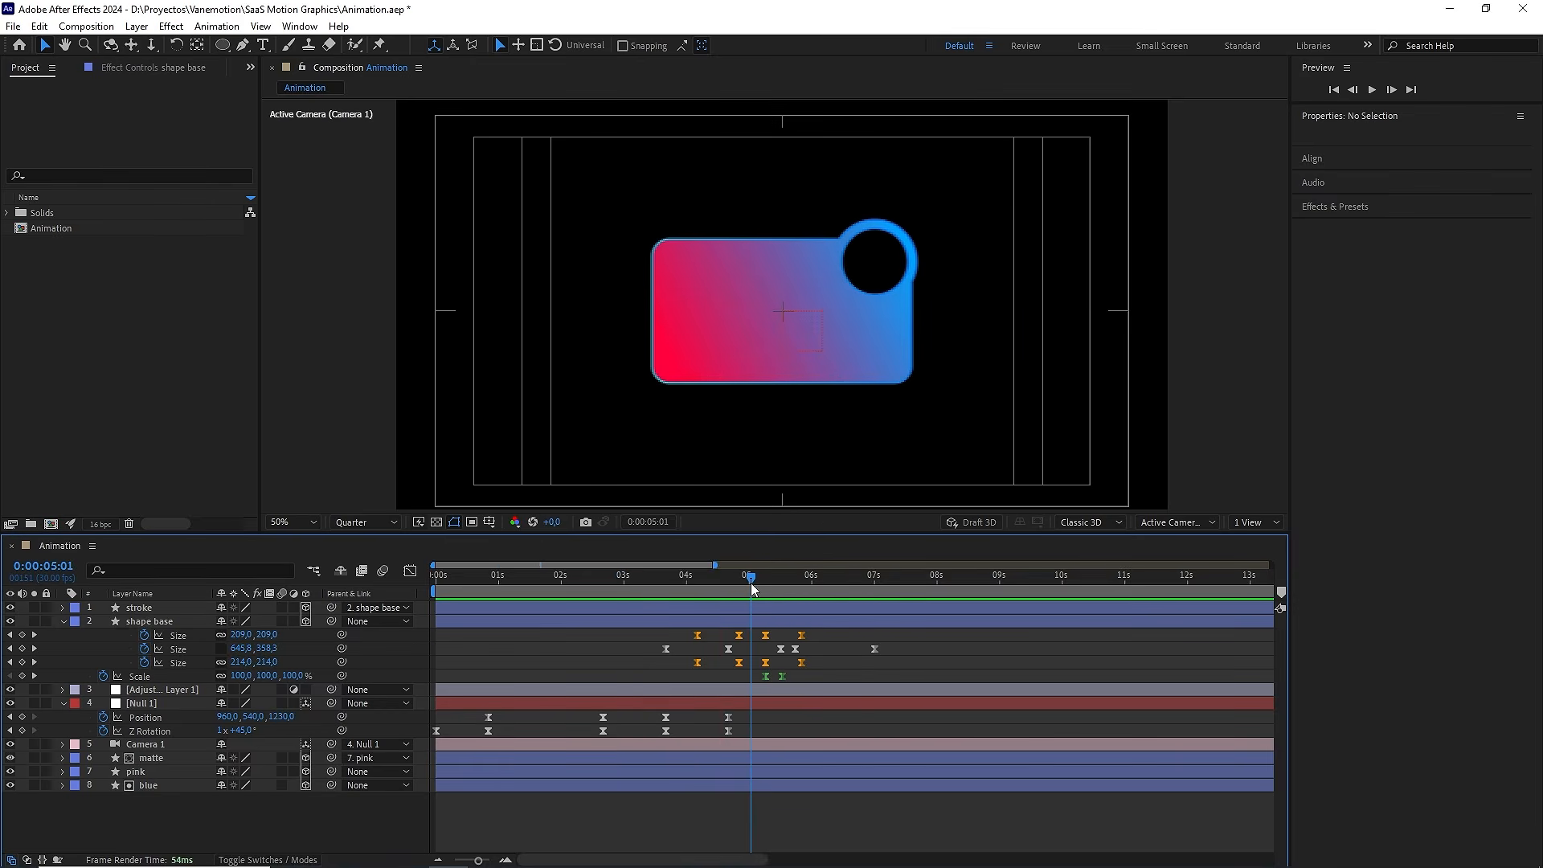
Keyframe Null 1's Position at 0:00:07:00 with a Z value of 430
left_click_drag(749, 580, 828, 585)
left_click(809, 704)
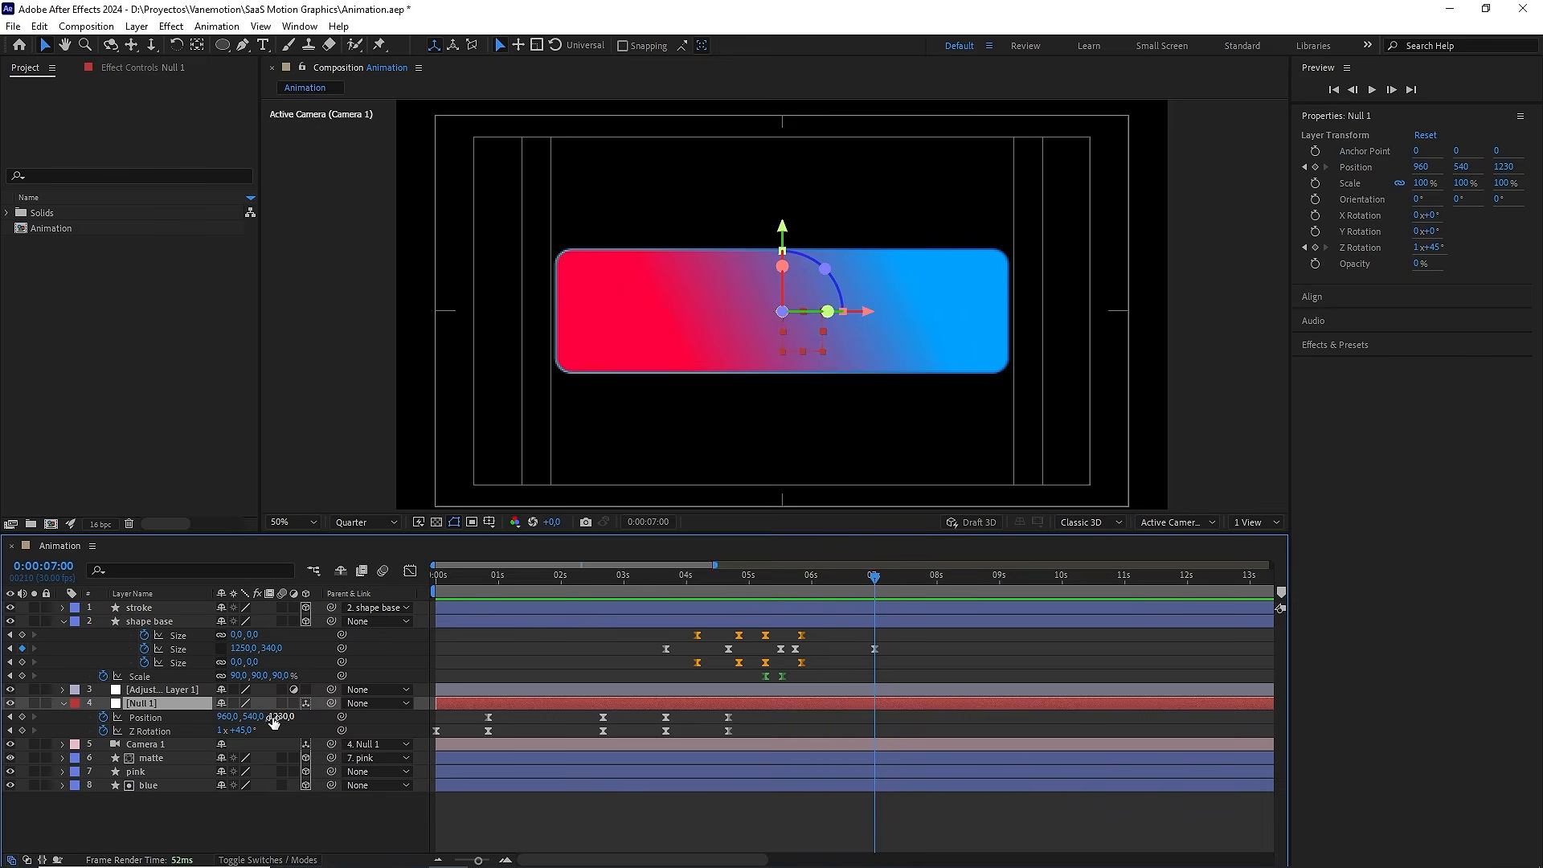
left_click_drag(271, 716, 206, 720)
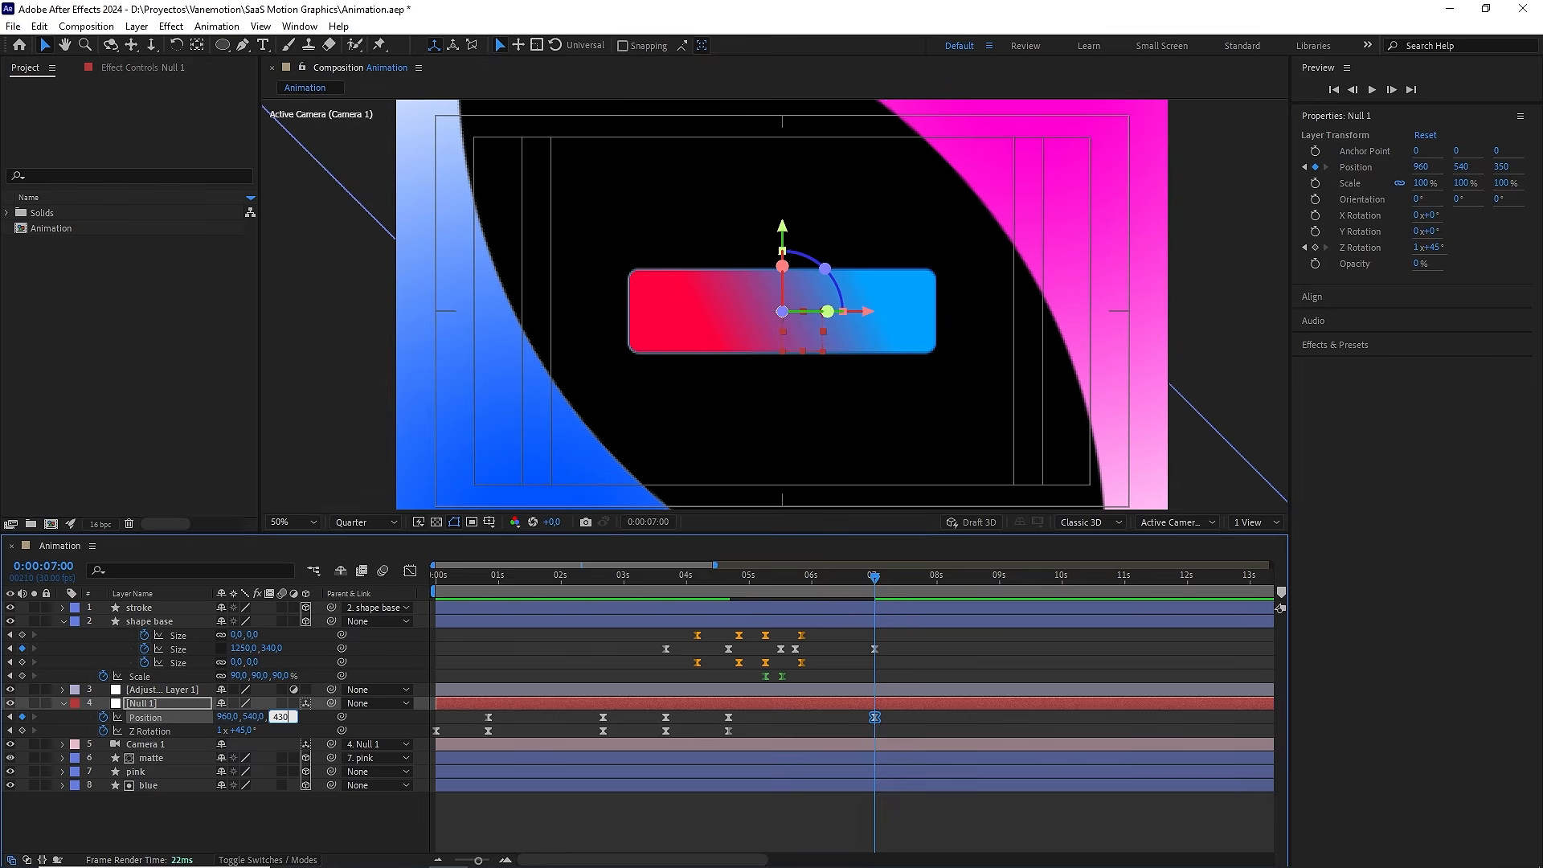
left_click(564, 717)
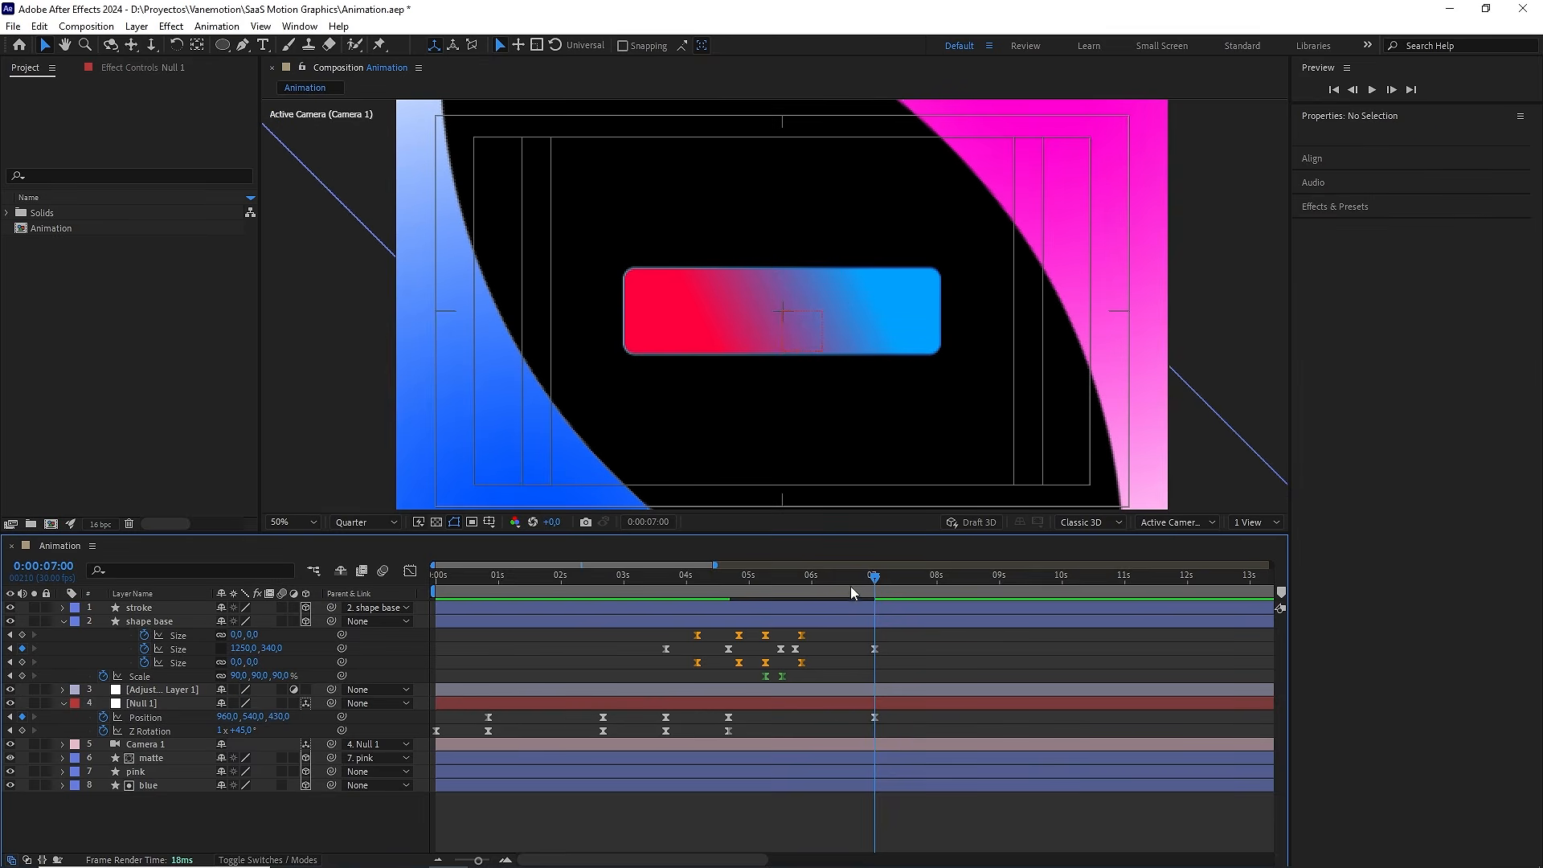
Preview the camera pull-back from 0:00:05:07
left_click_drag(850, 592, 765, 594)
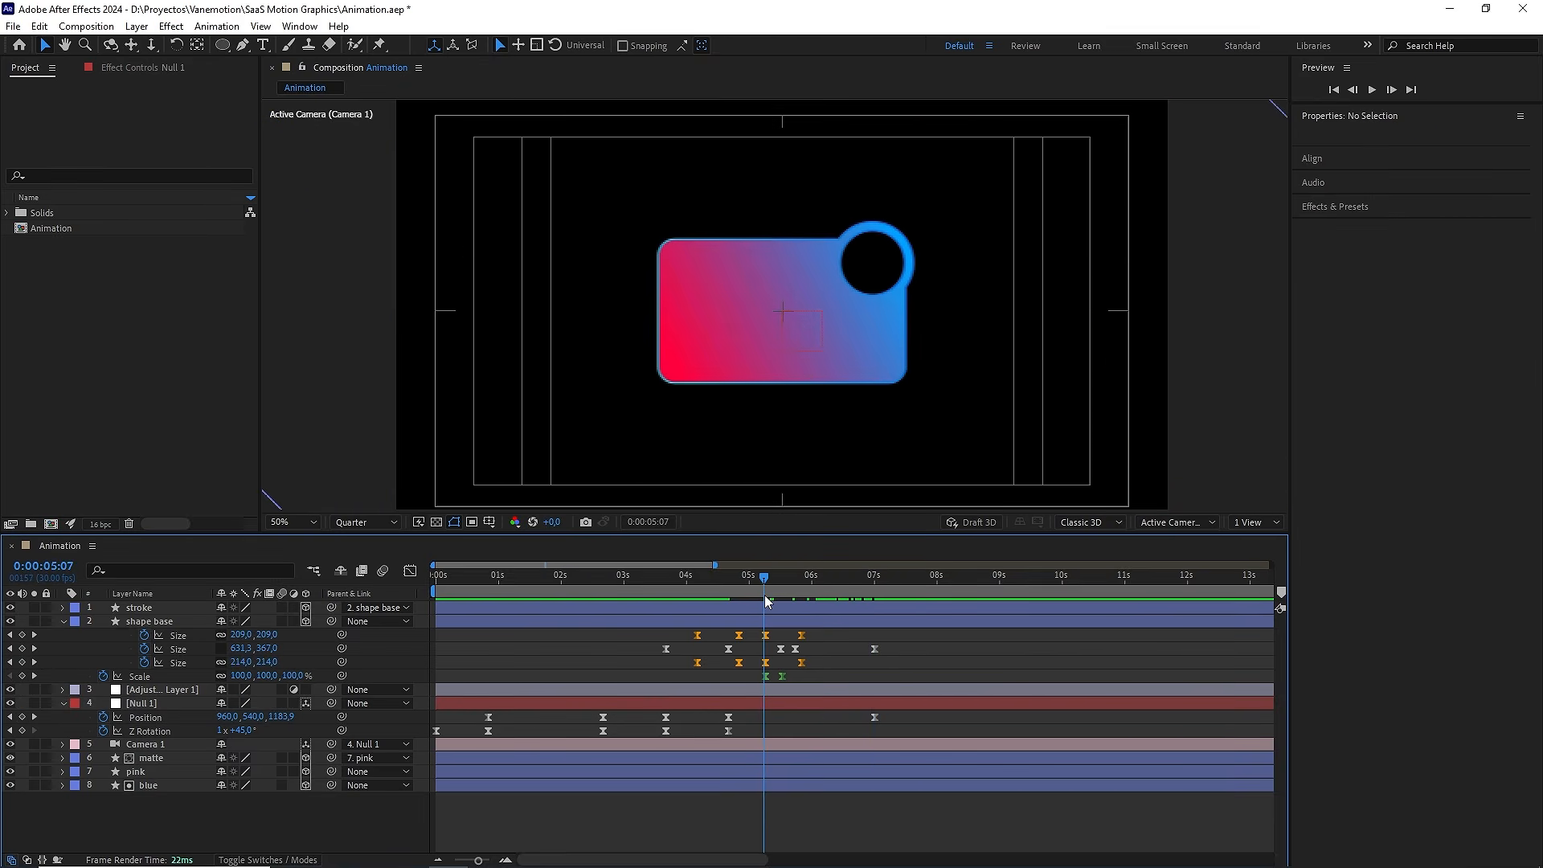
key("space")
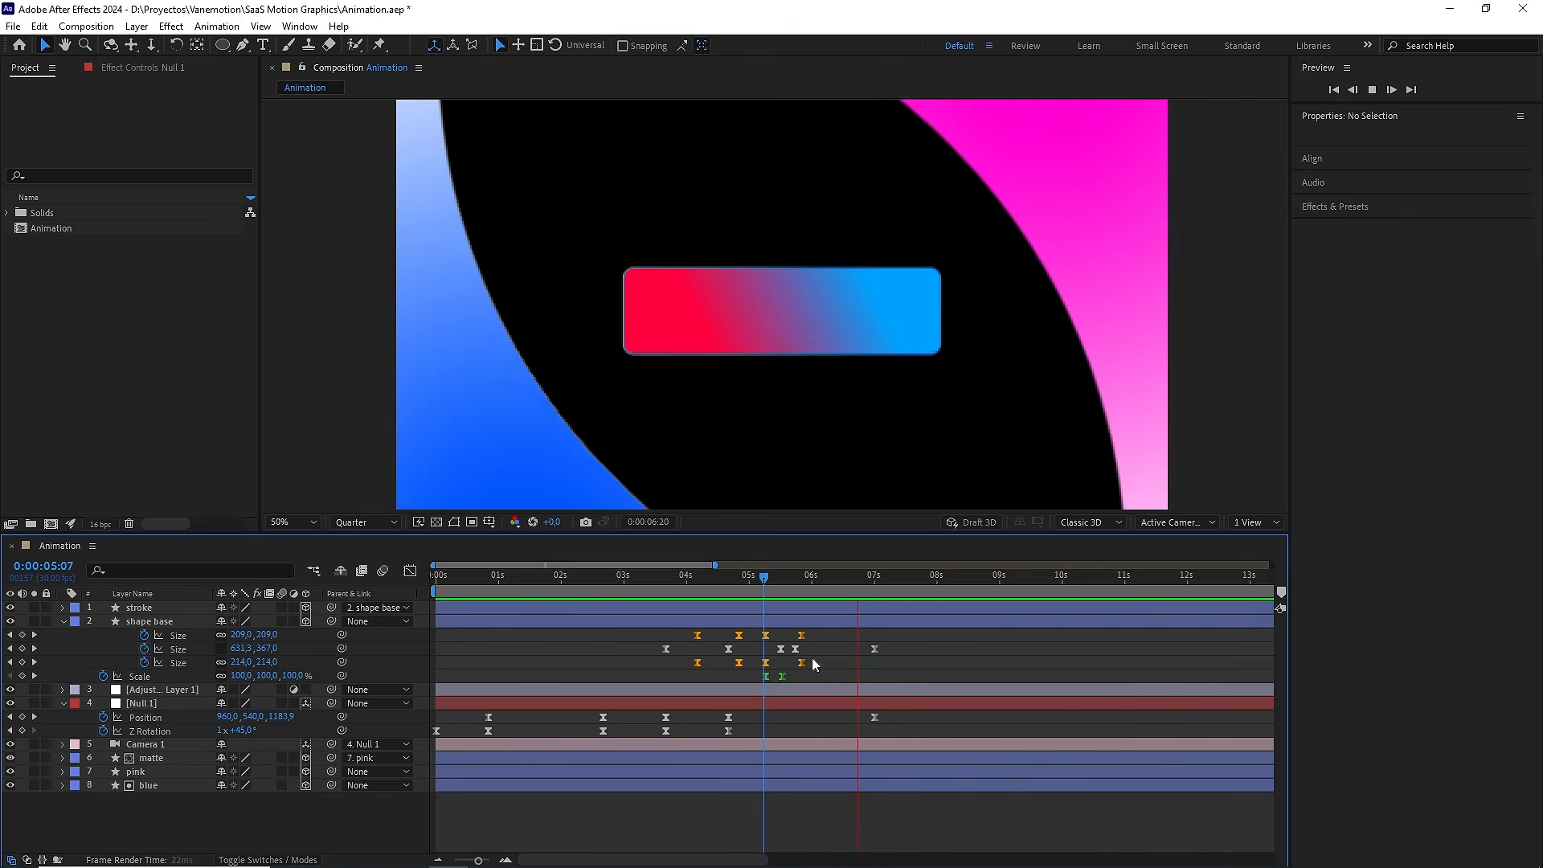
key("space")
Inspect the speed graph and the incoming velocity influence of Null 1's Position keyframe at 0:00:07:00
left_click(874, 716)
left_click(410, 570)
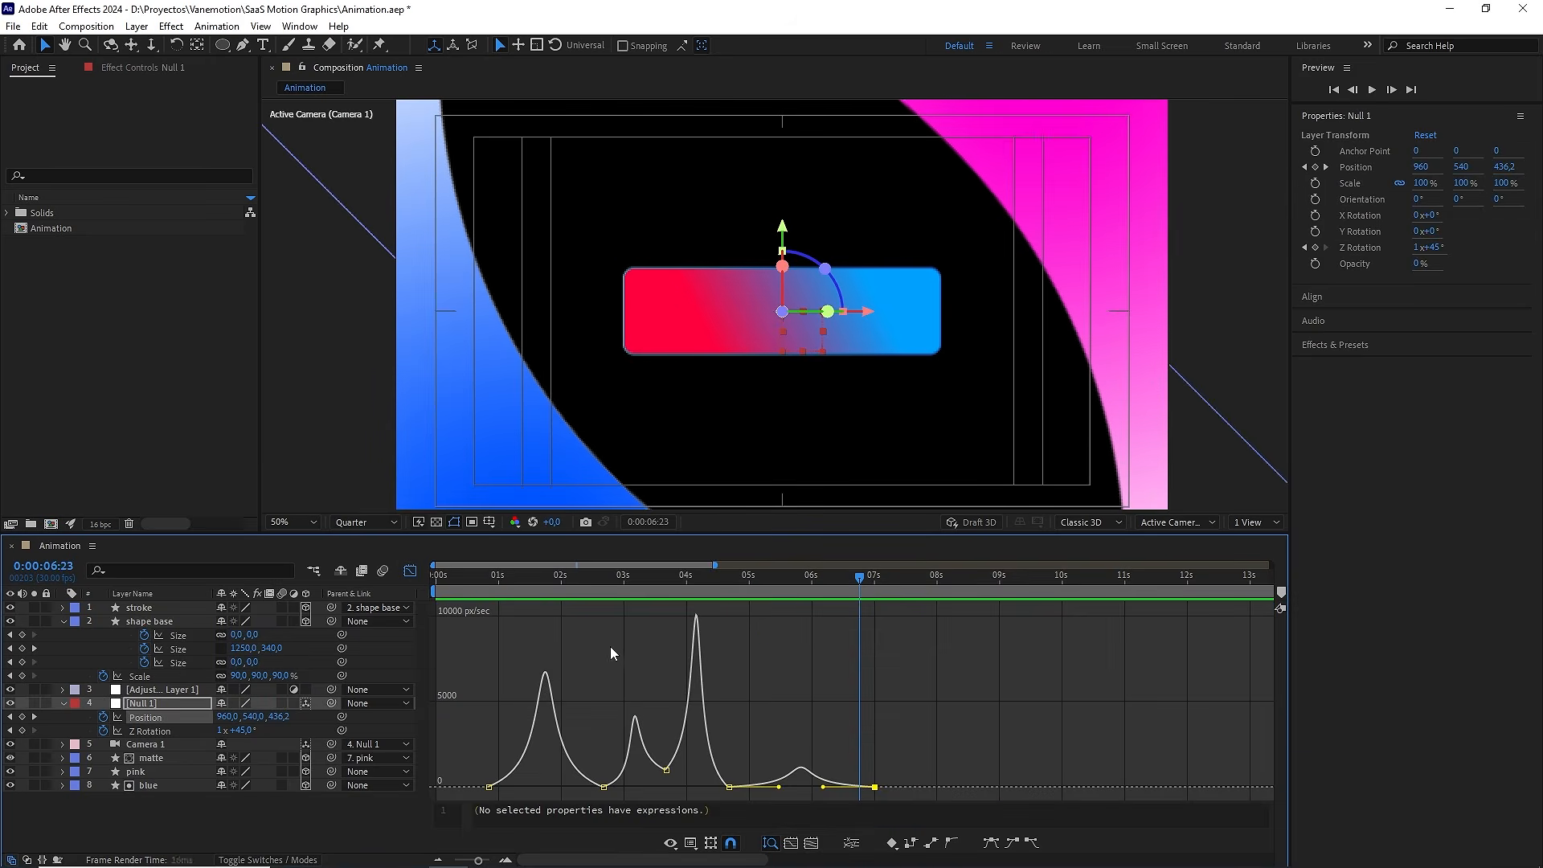
scroll(828, 725, "up", 2)
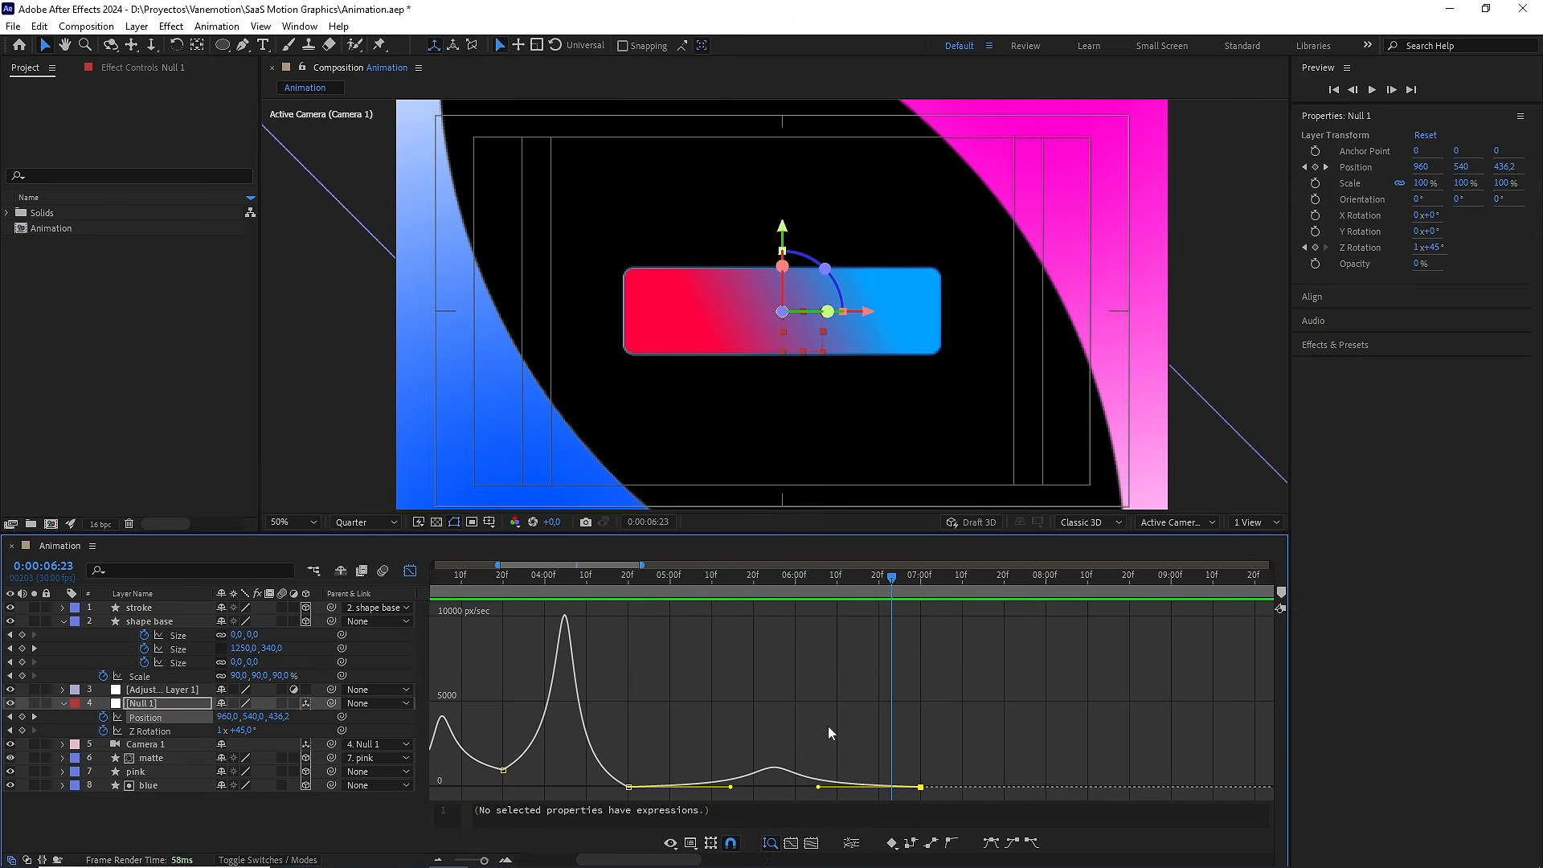
double_click(920, 787)
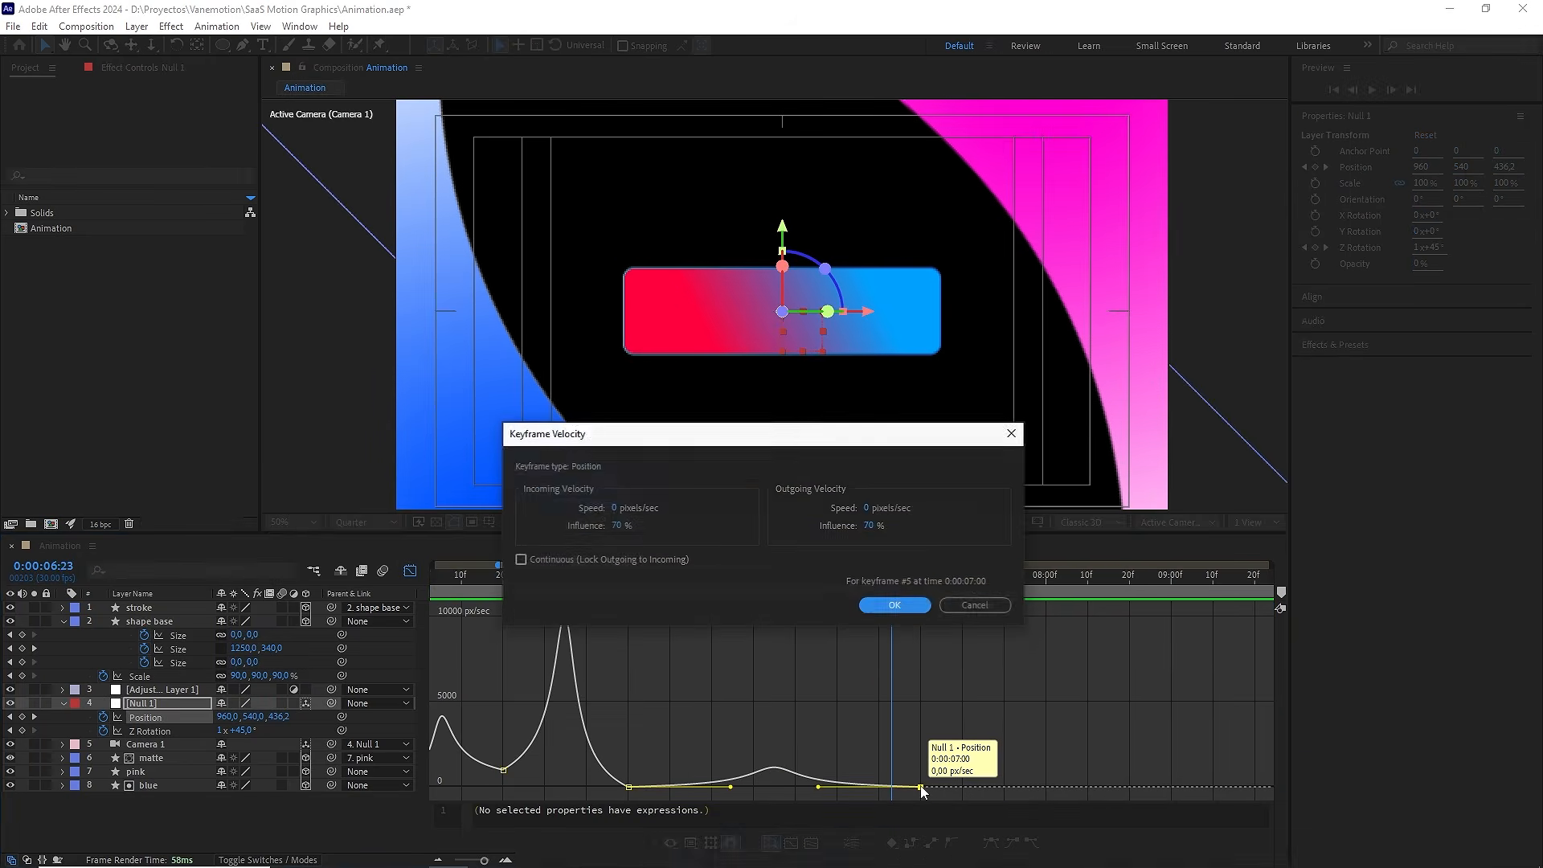
left_click(615, 526)
left_click(894, 605)
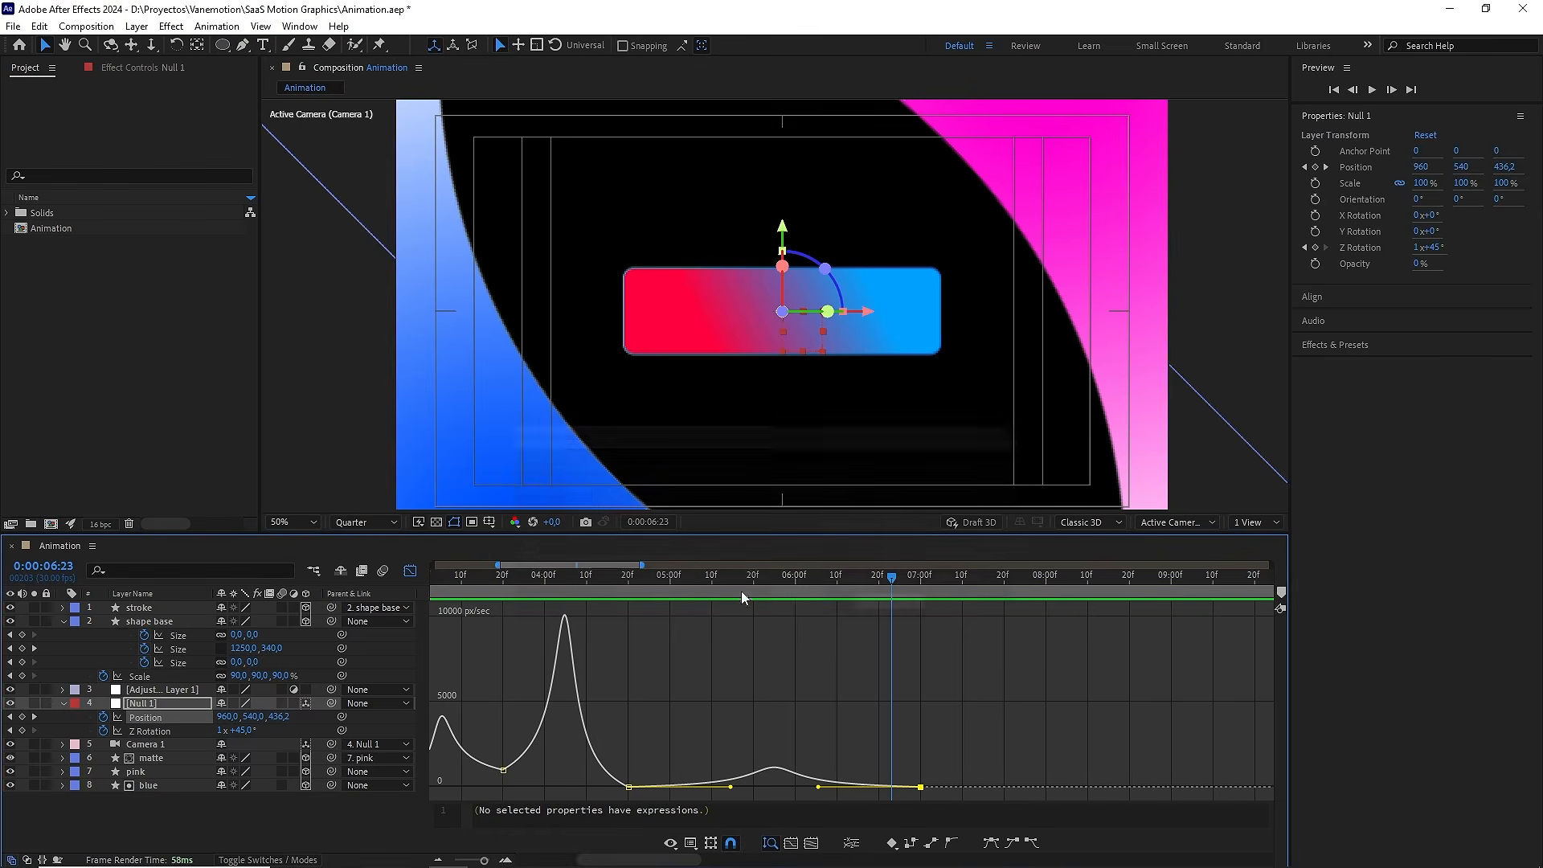
left_click(410, 570)
Keyframe Null 1's Position at 0:00:08:20 with a Z value of 2630
scroll(881, 699, "down", 3)
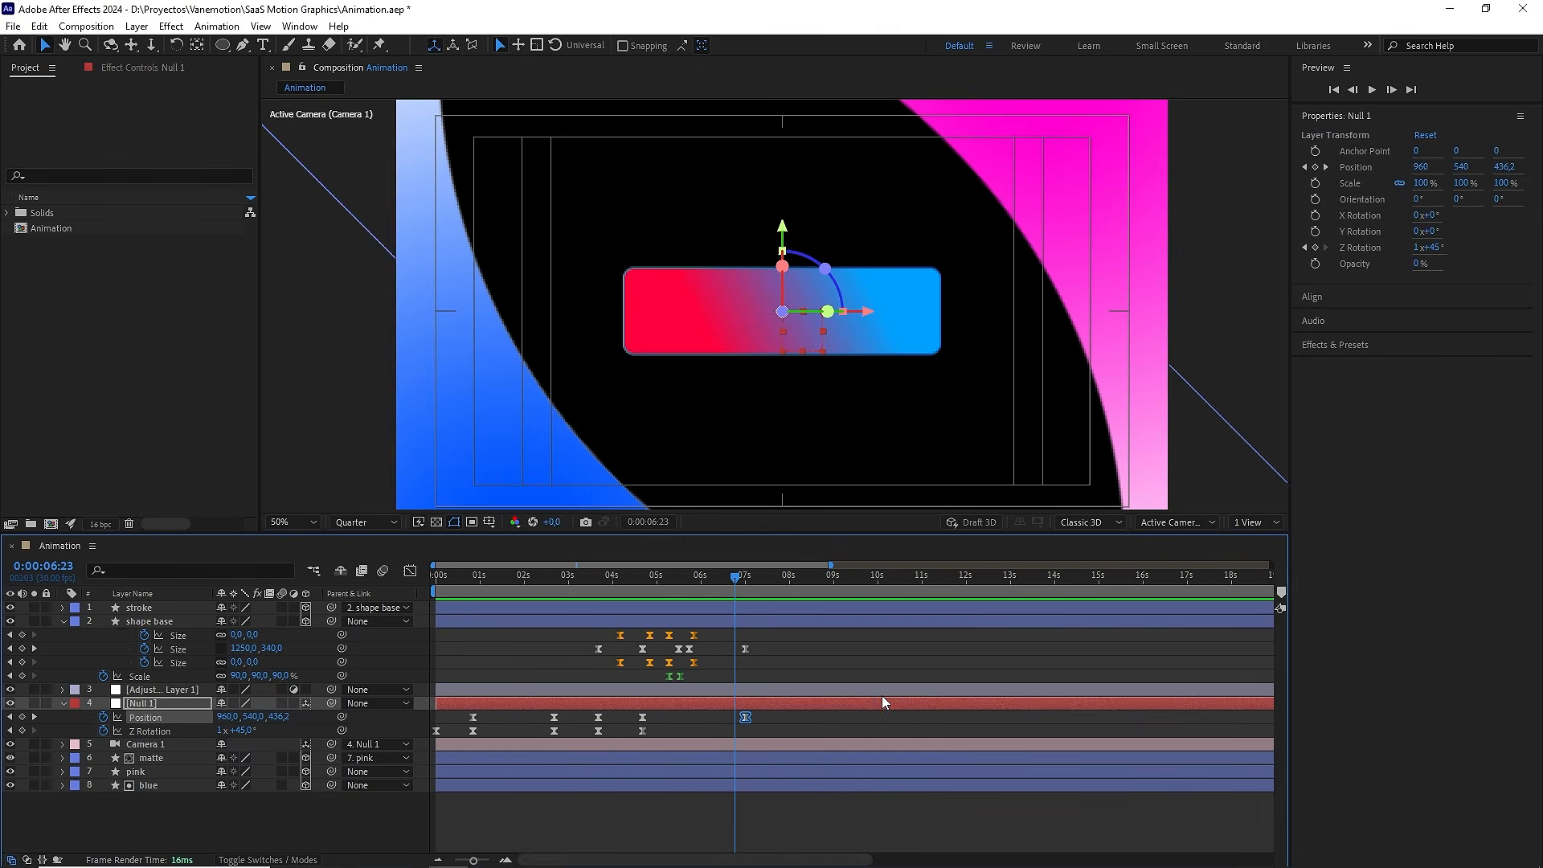
left_click_drag(734, 581, 821, 597)
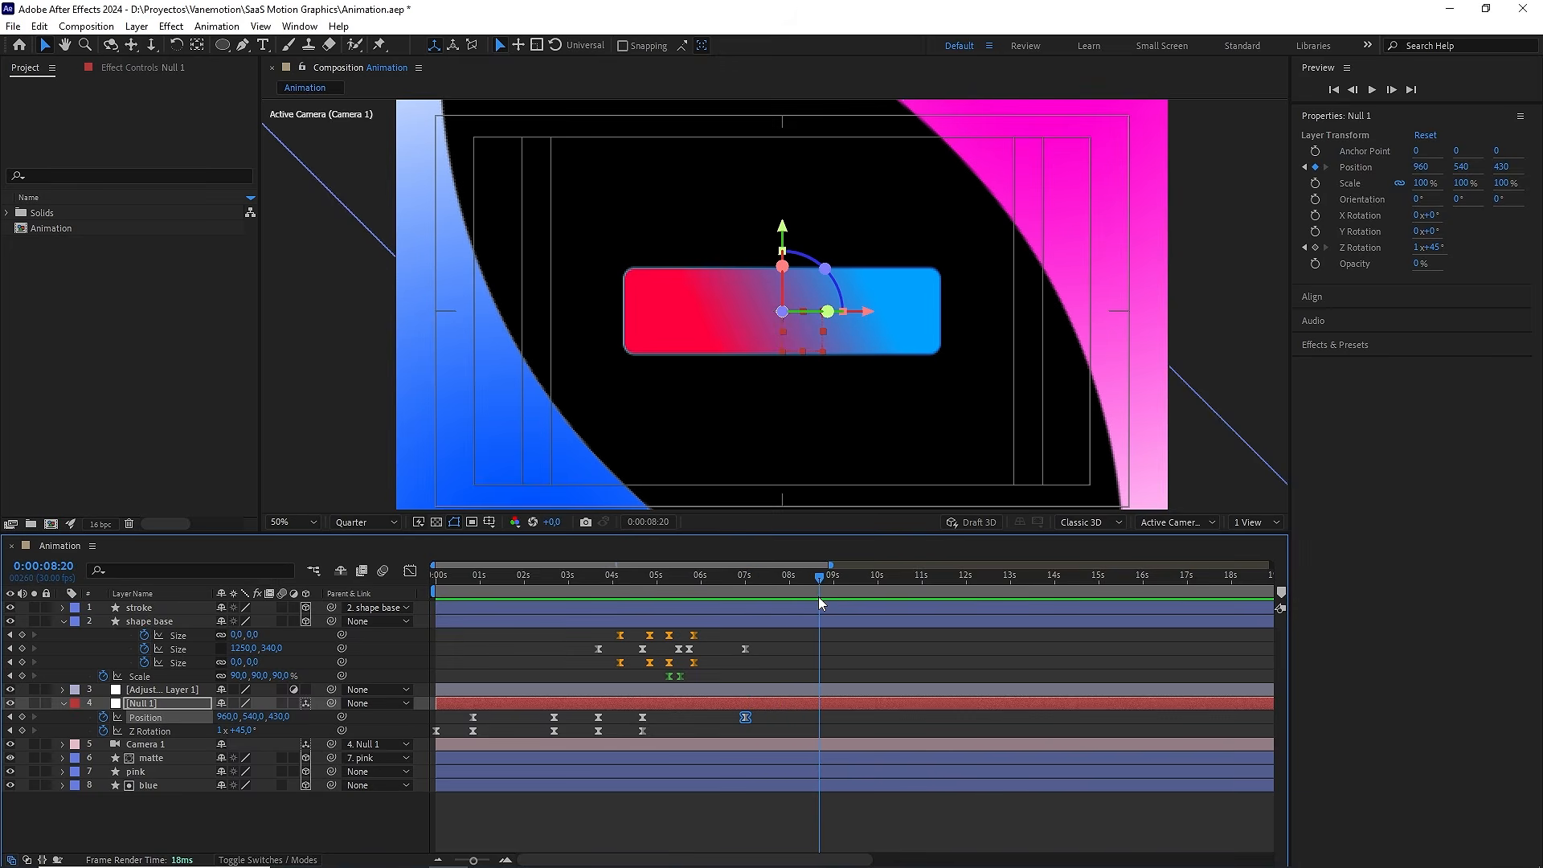
left_click_drag(279, 721, 362, 713)
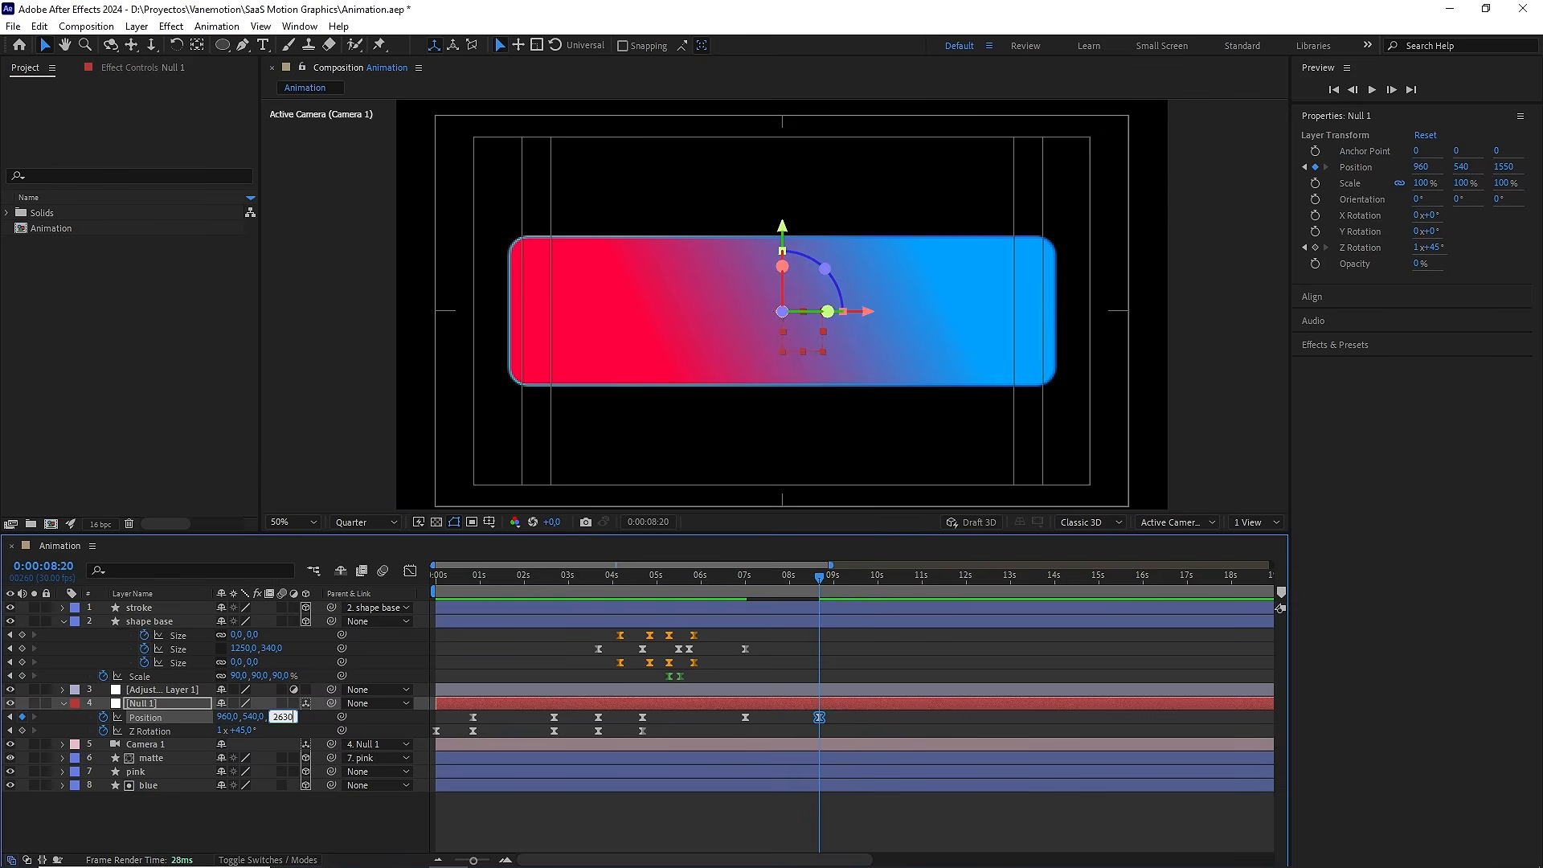
key("Return")
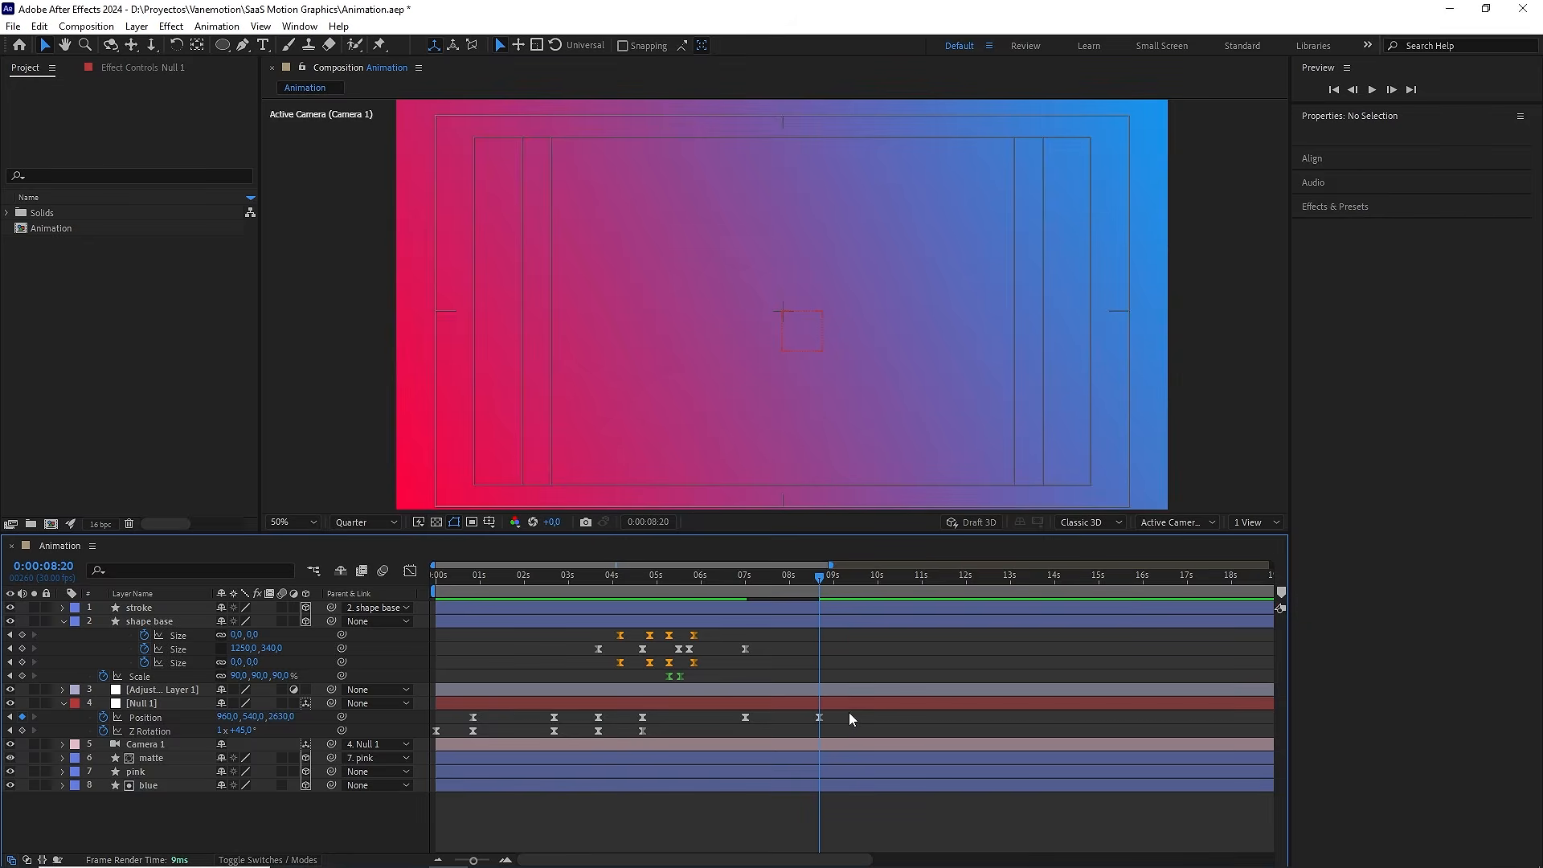
Increase the incoming velocity influence of Null 1's Position keyframe at 0:00:08:20 in the speed graph
left_click(409, 572)
scroll(822, 728, "up", 5)
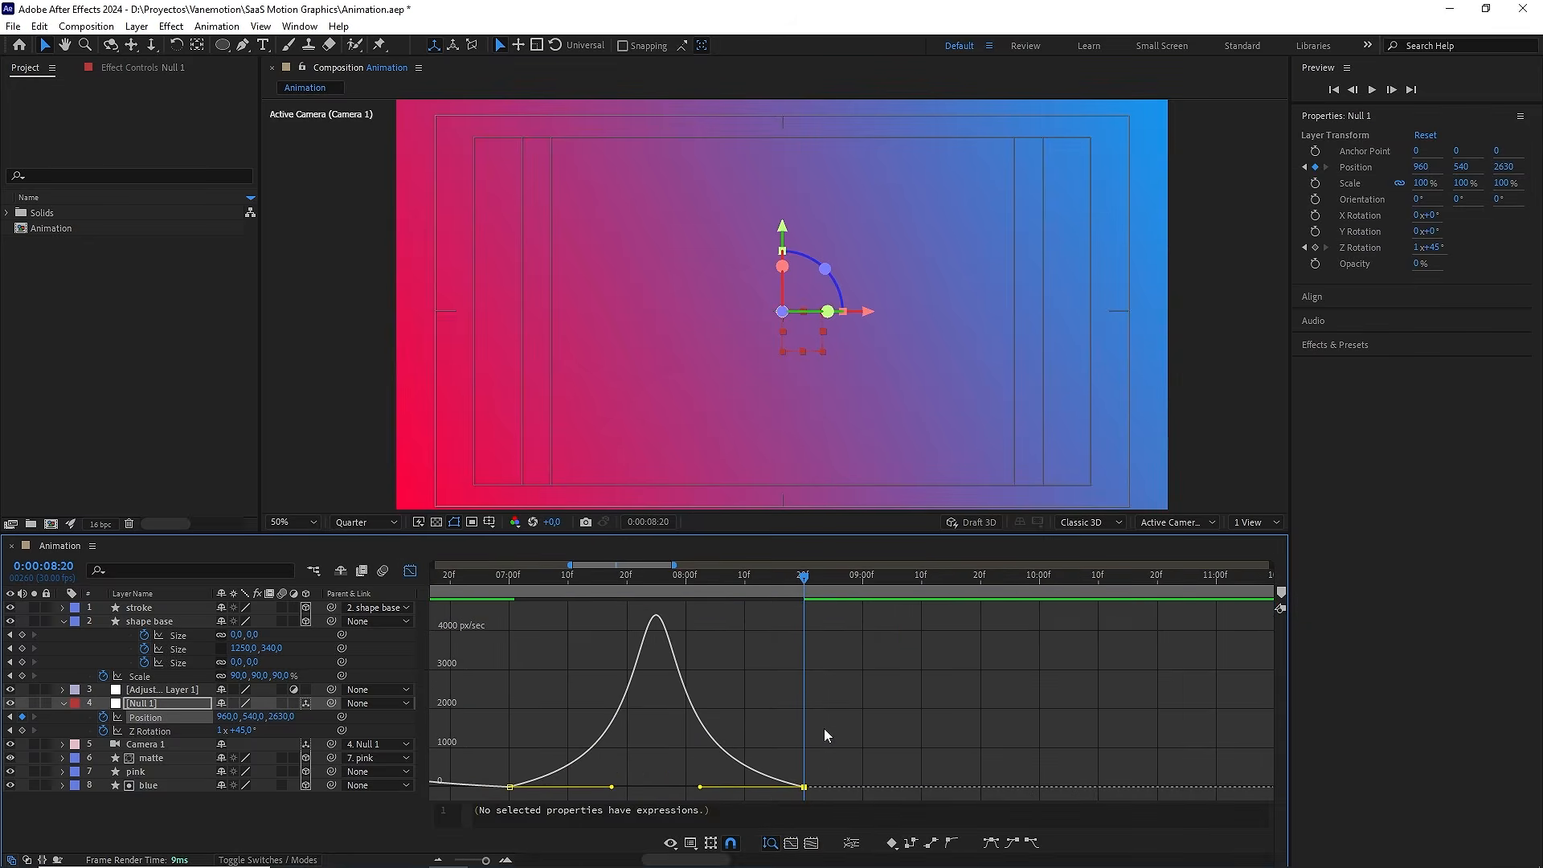
scroll(823, 729, "left", 3)
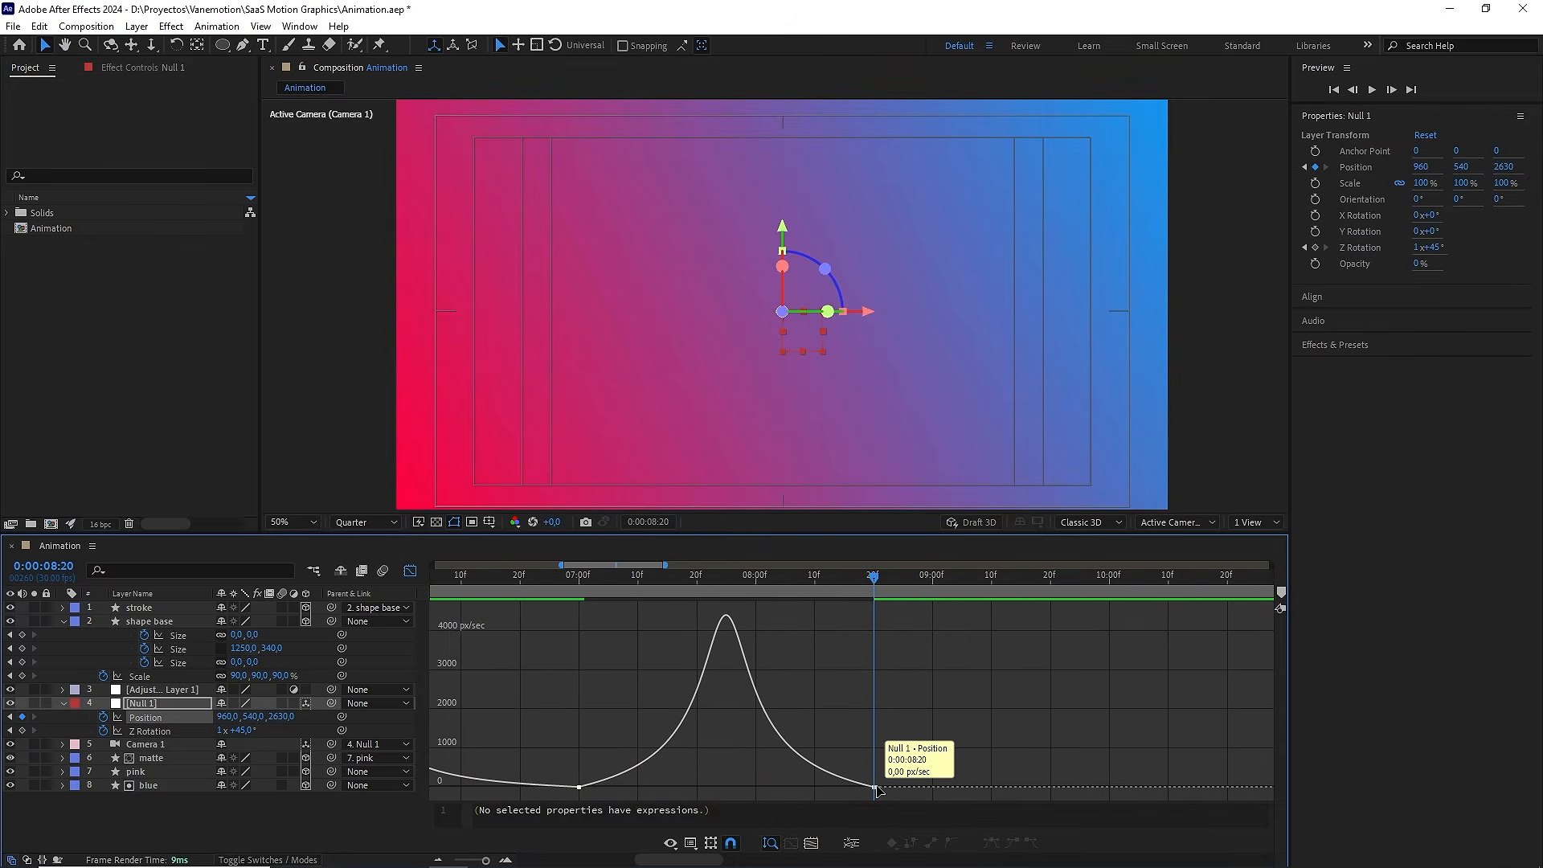
double_click(875, 787)
left_click(617, 525)
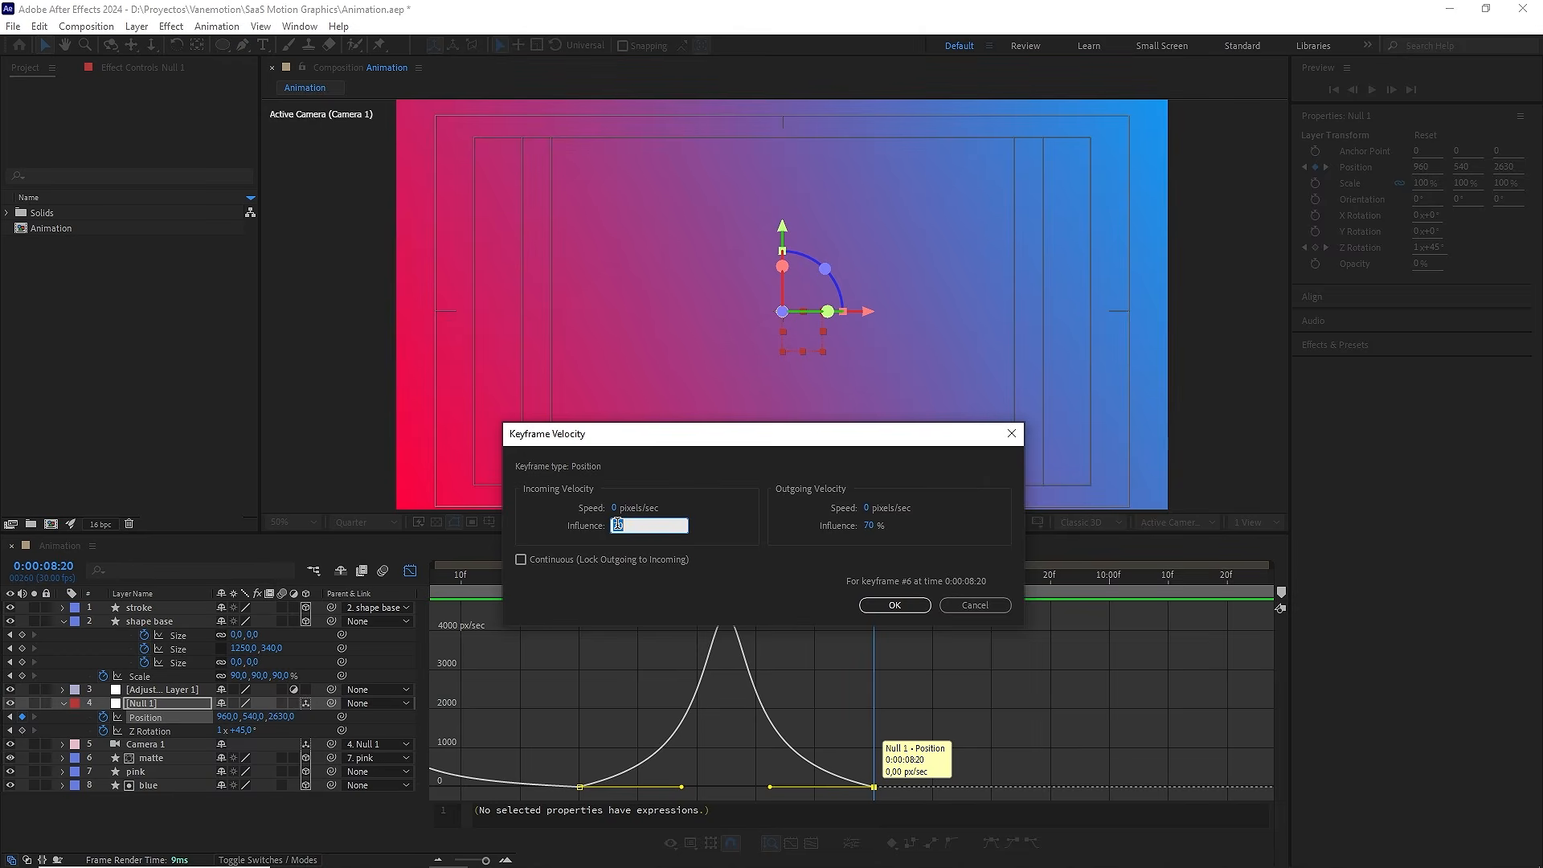
left_click(892, 606)
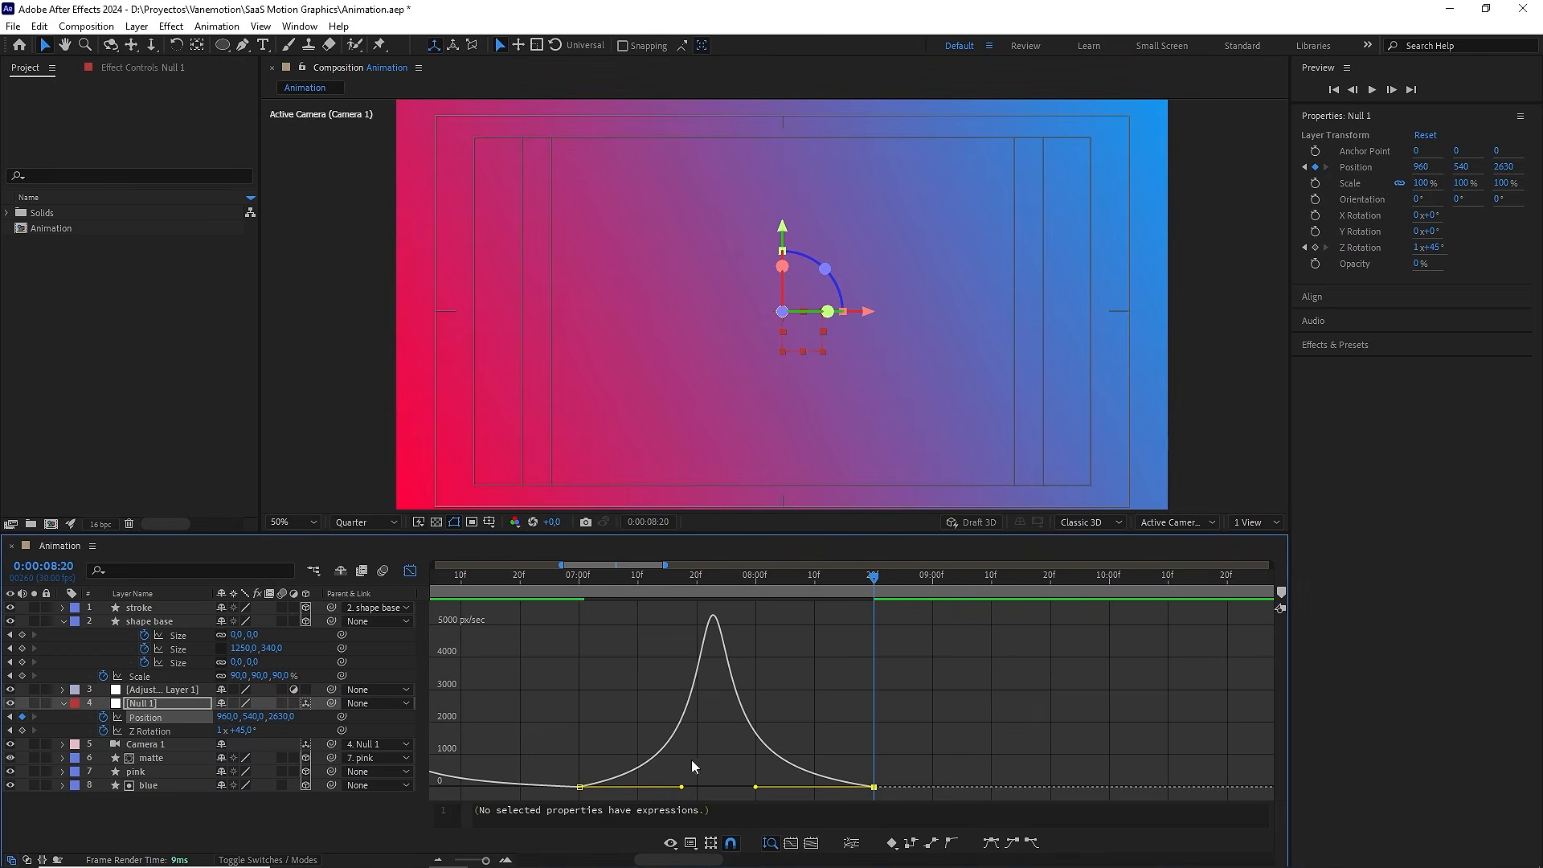
Set the outgoing velocity influence of Null 1's Position keyframe at 0:00:07:00 to 80% and view the frame at 0:00:07:26
left_click_drag(580, 794, 572, 797)
left_click_drag(682, 788, 693, 787)
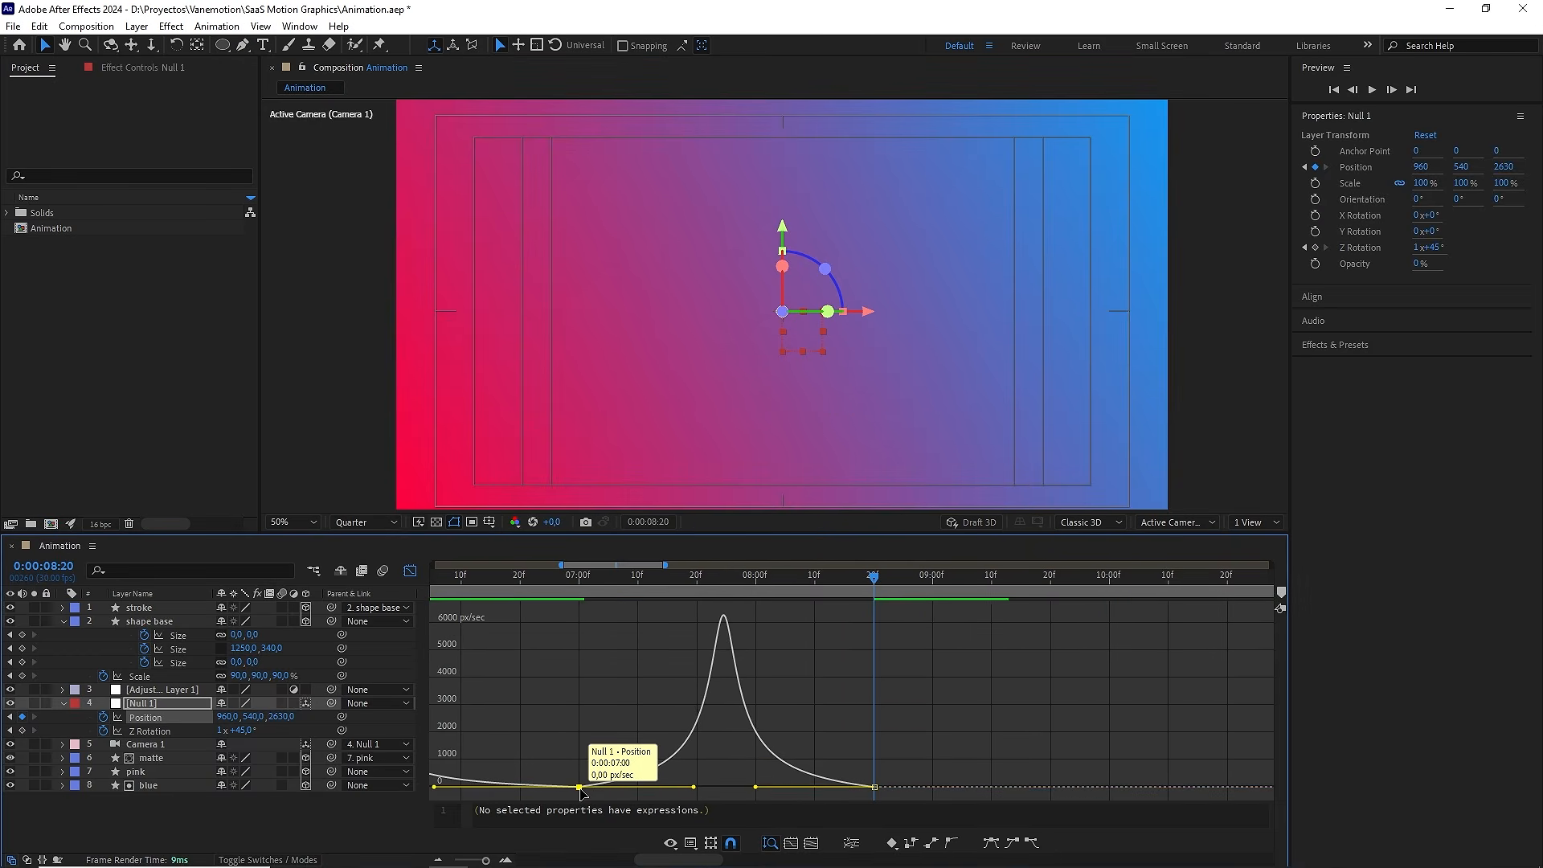
double_click(580, 787)
left_click(883, 526)
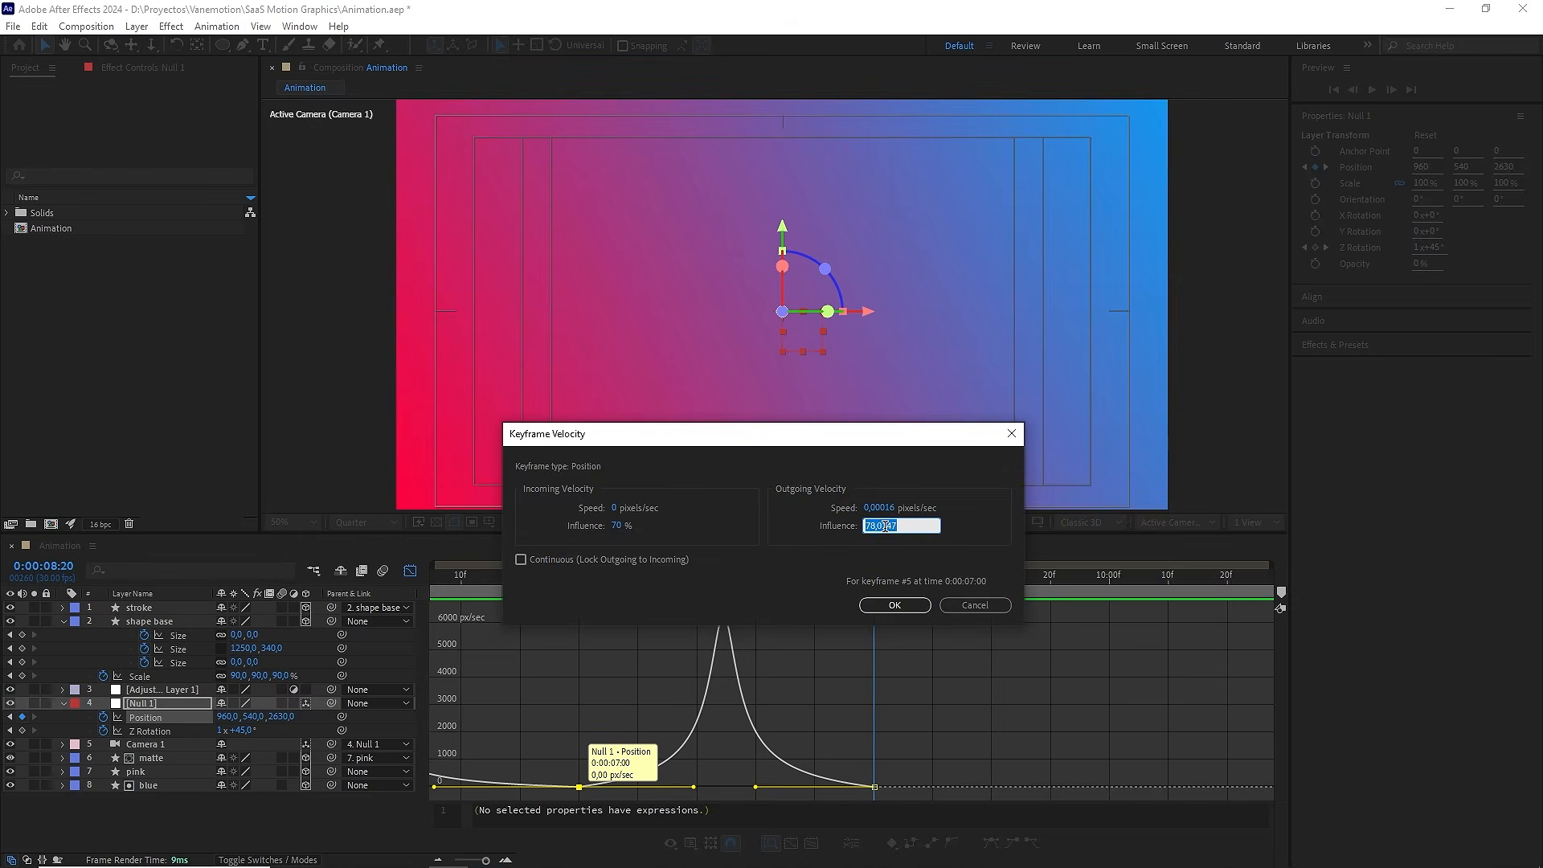
type("80")
left_click(911, 607)
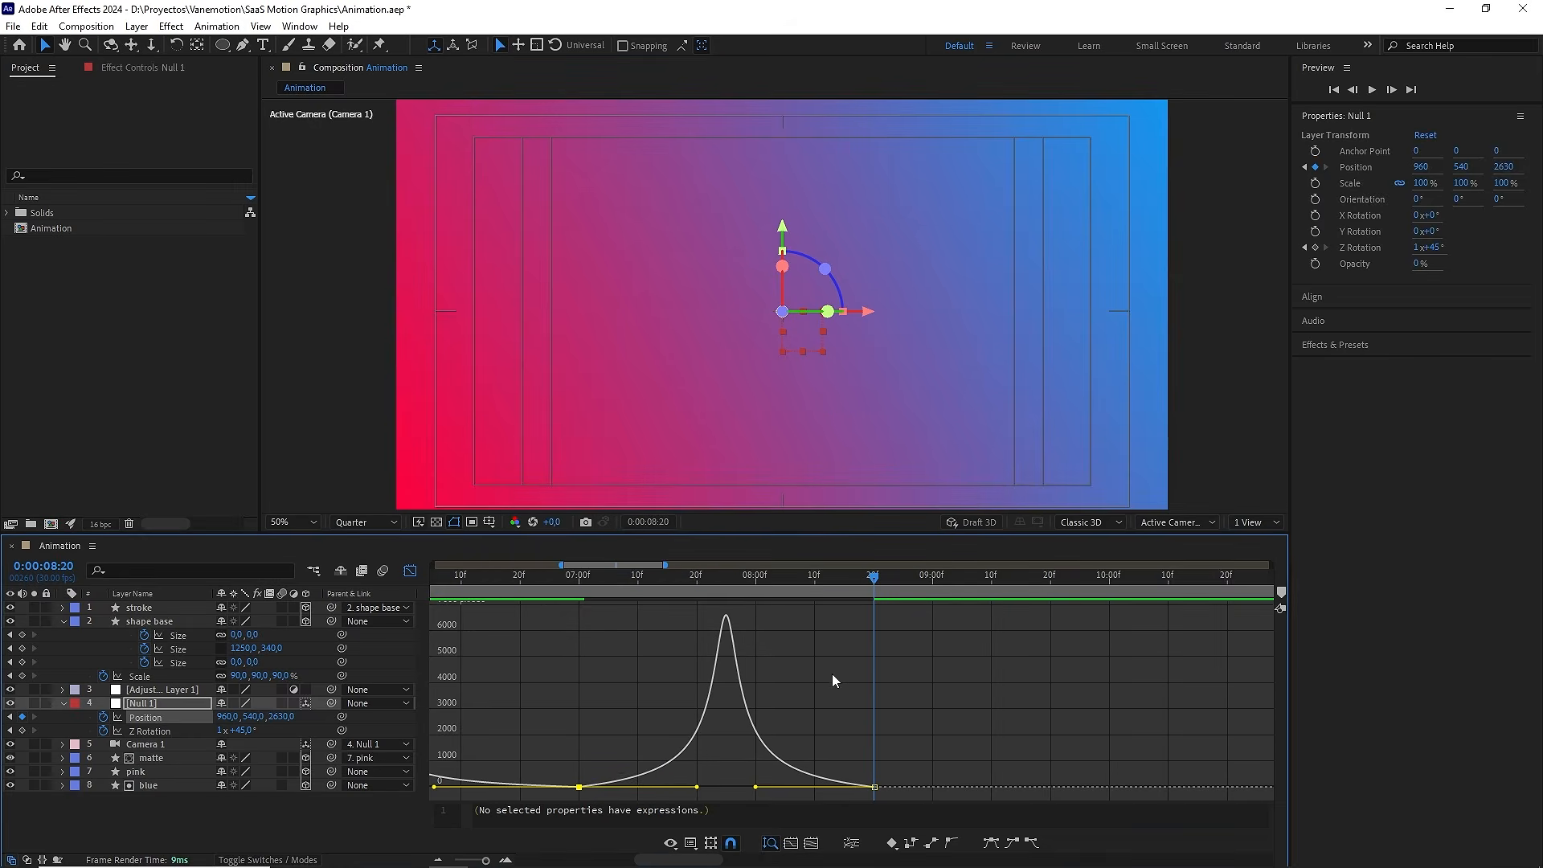
left_click(732, 585)
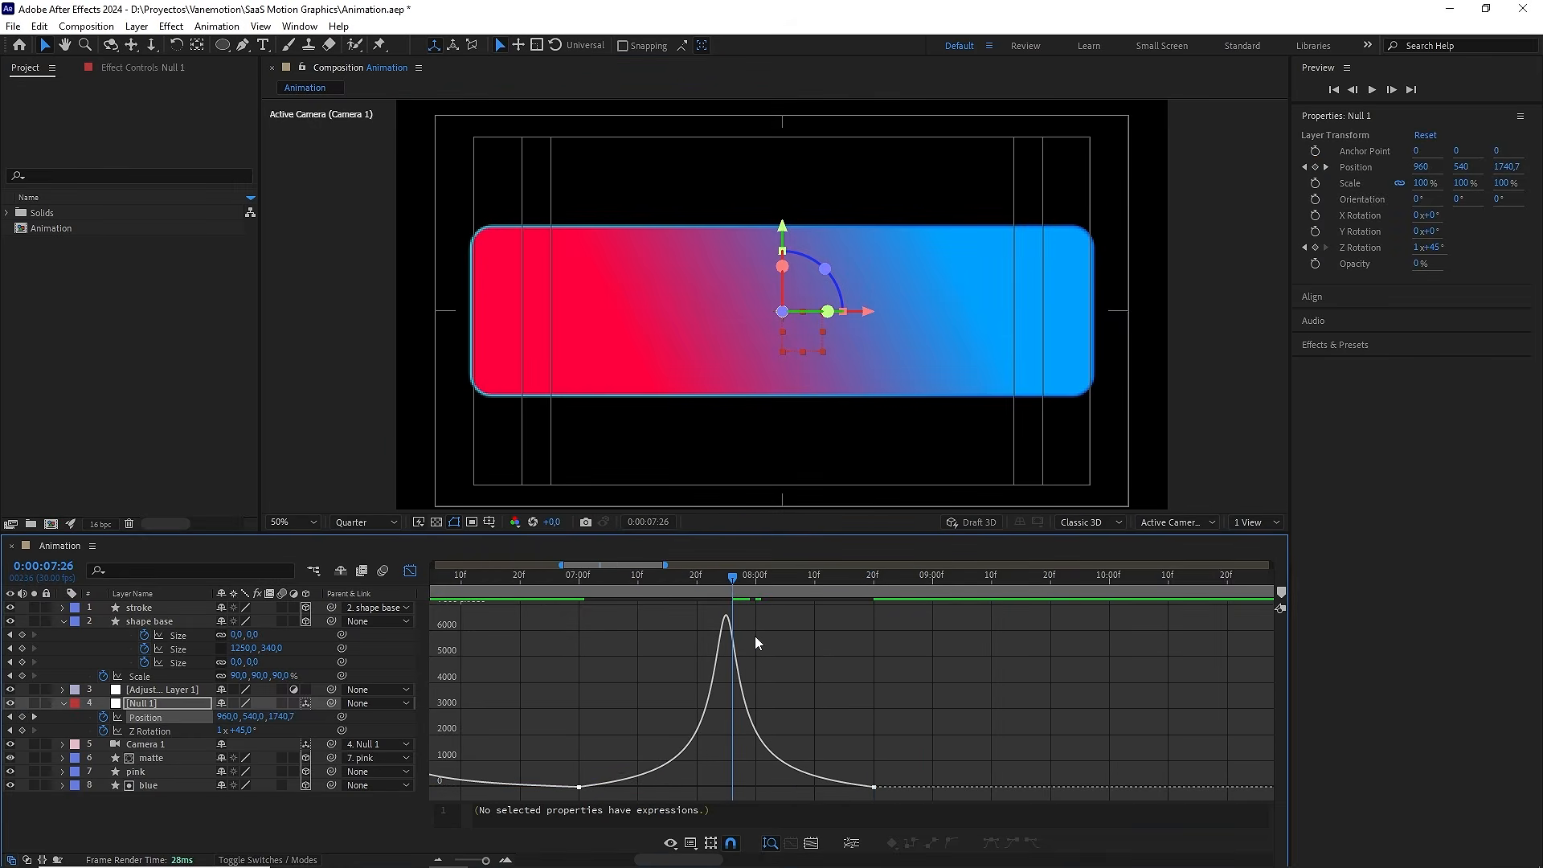
Leave the graph editor and end the work area at 0:00:10:02
scroll(754, 635, "up", 3)
left_click_drag(659, 577, 643, 577)
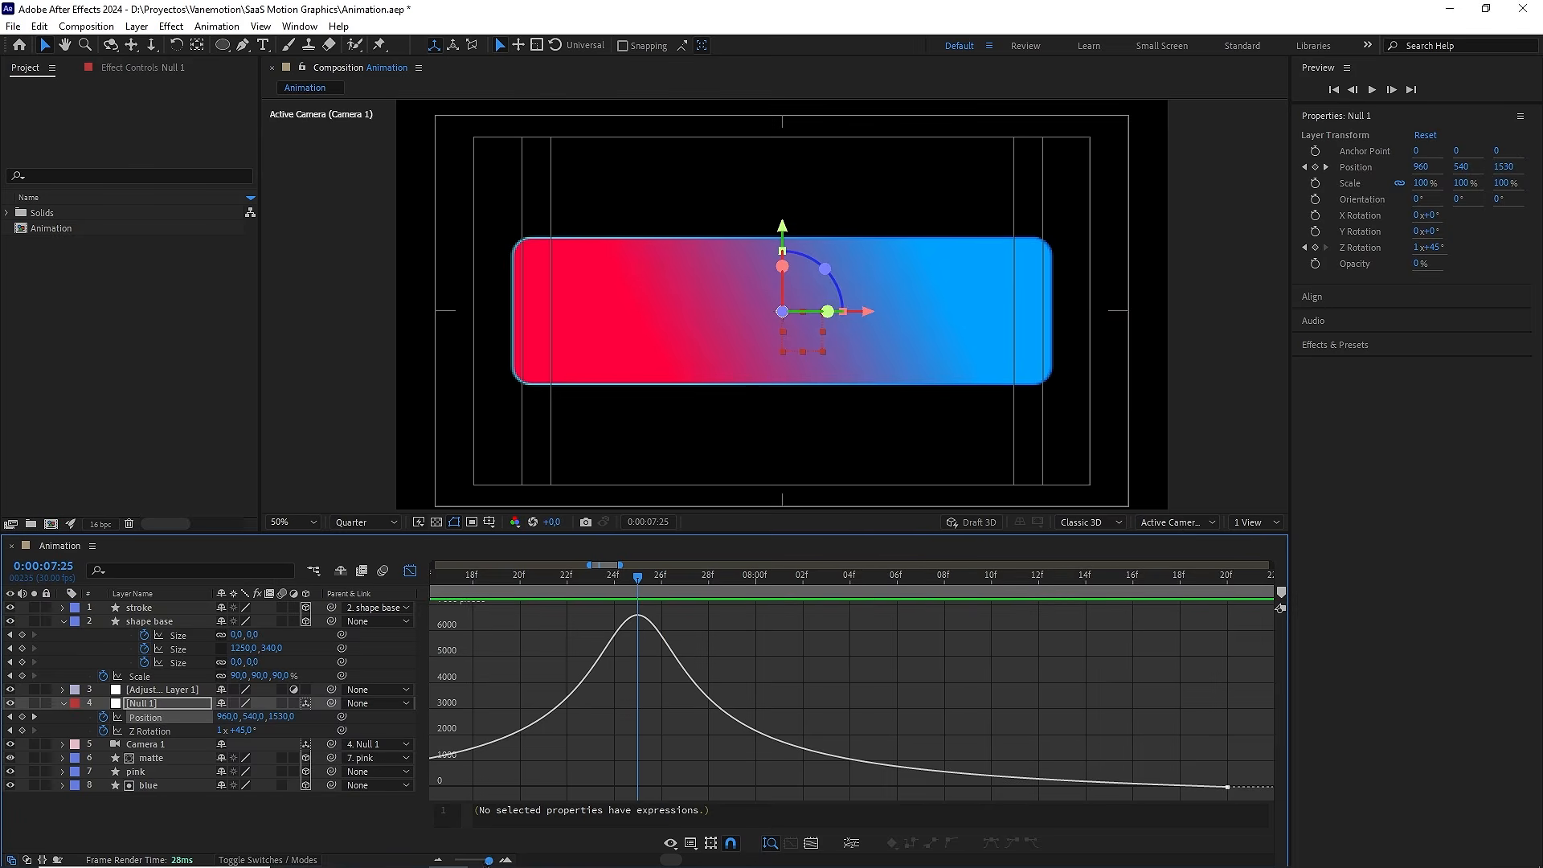
scroll(437, 691, "down", 10)
left_click(410, 571)
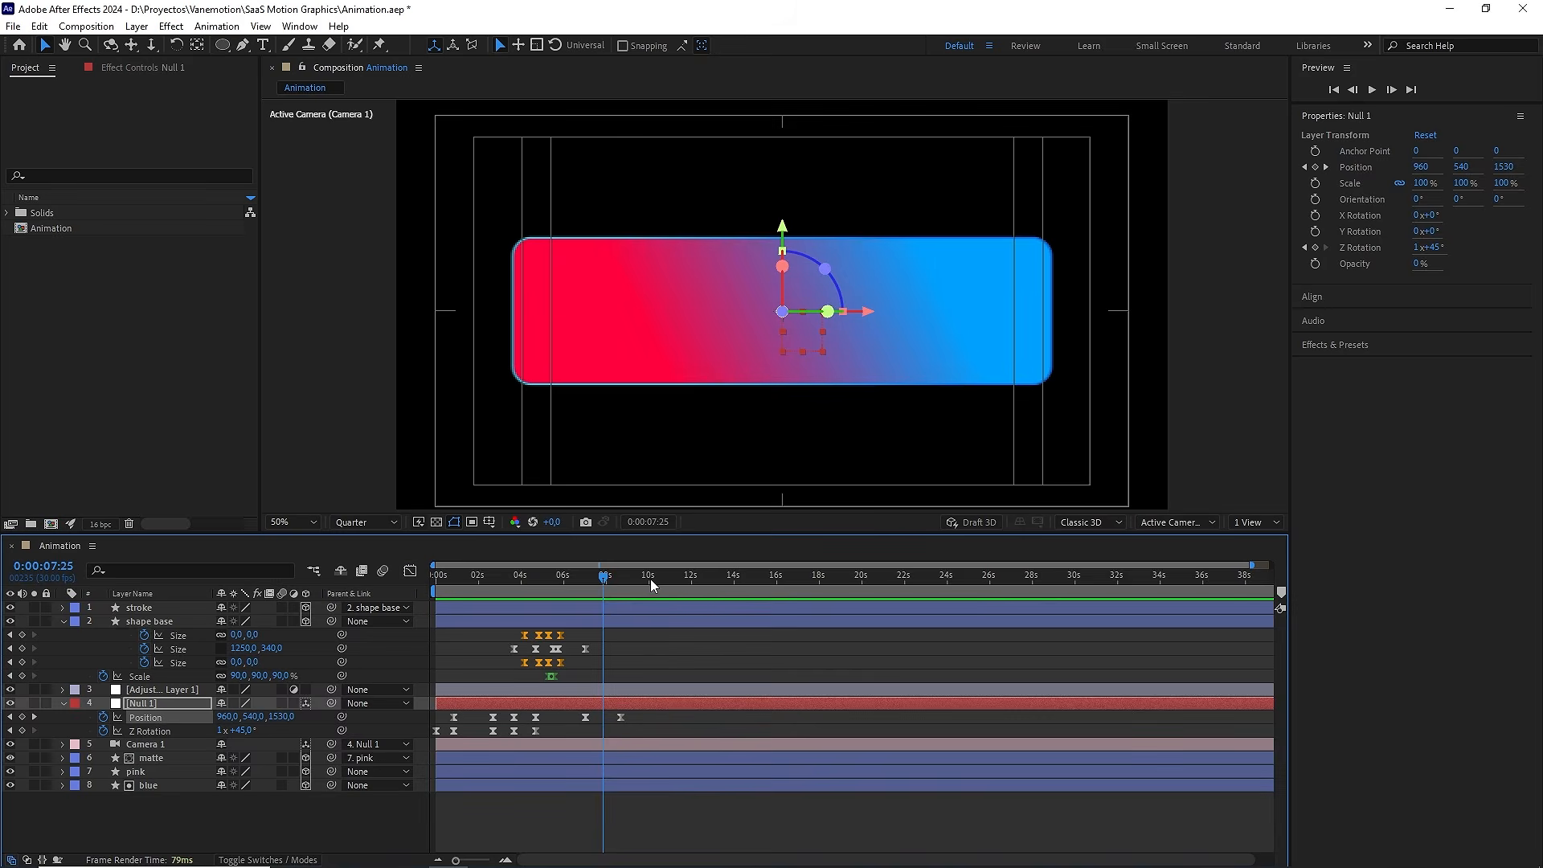
left_click_drag(624, 574, 649, 586)
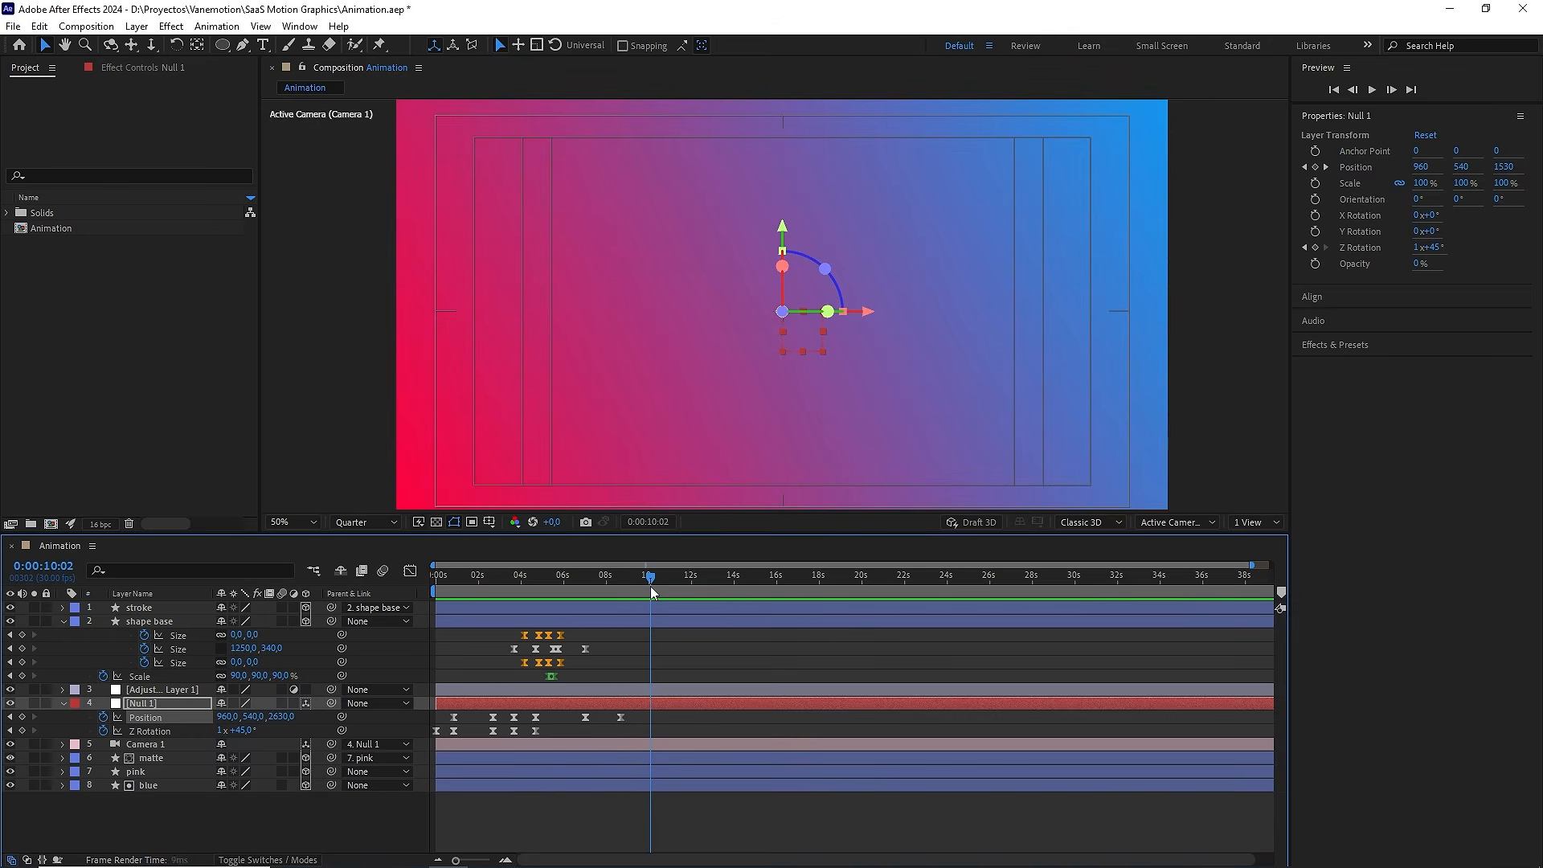
key("n")
Return to the start of the composition and collapse the keyframed properties of all layers
key("Home")
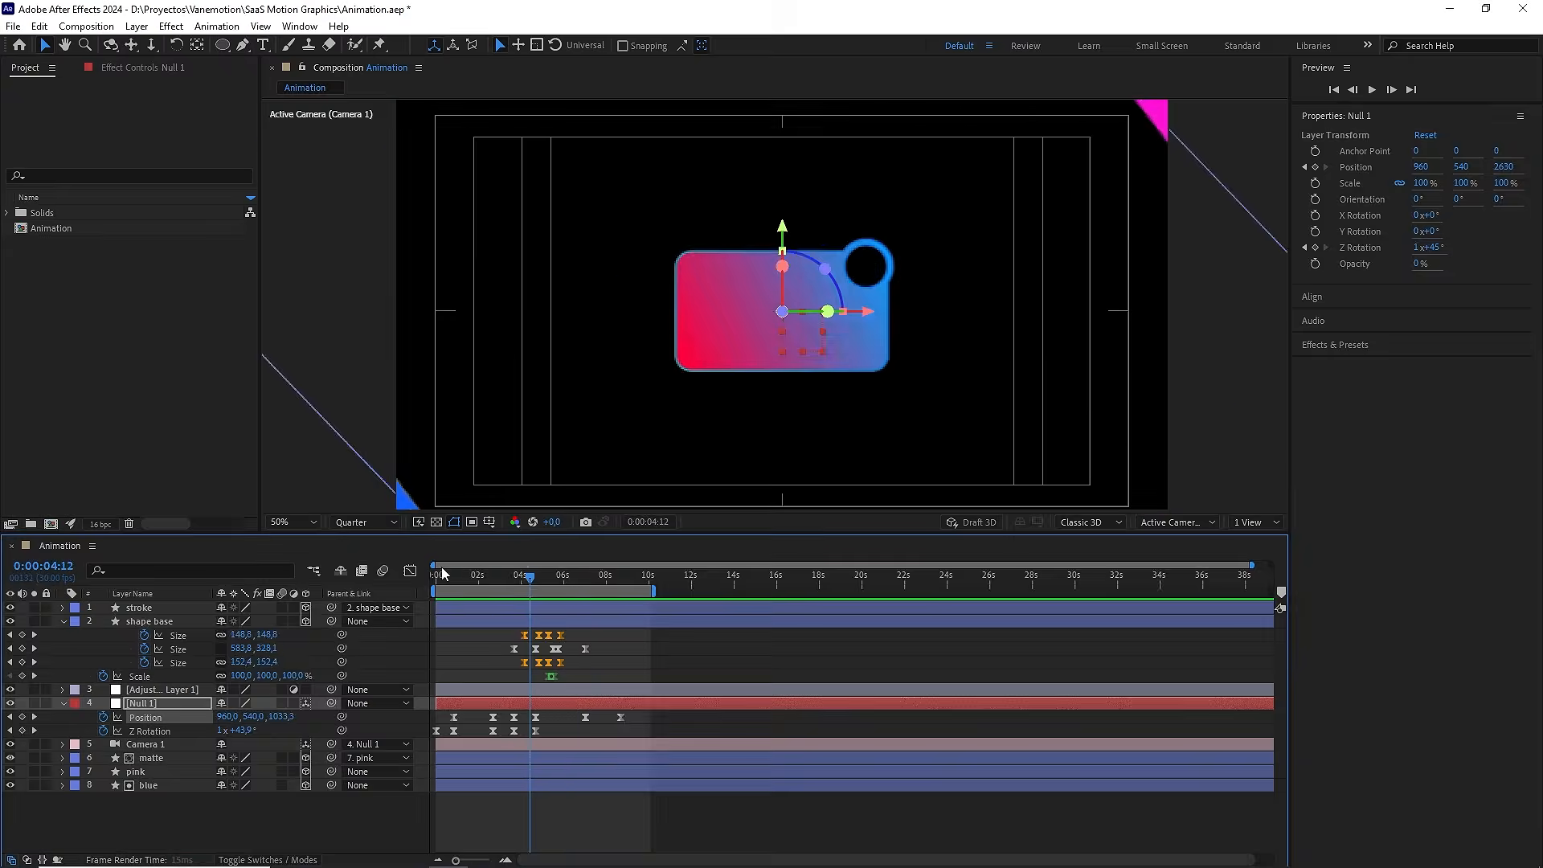
key("ctrl+a")
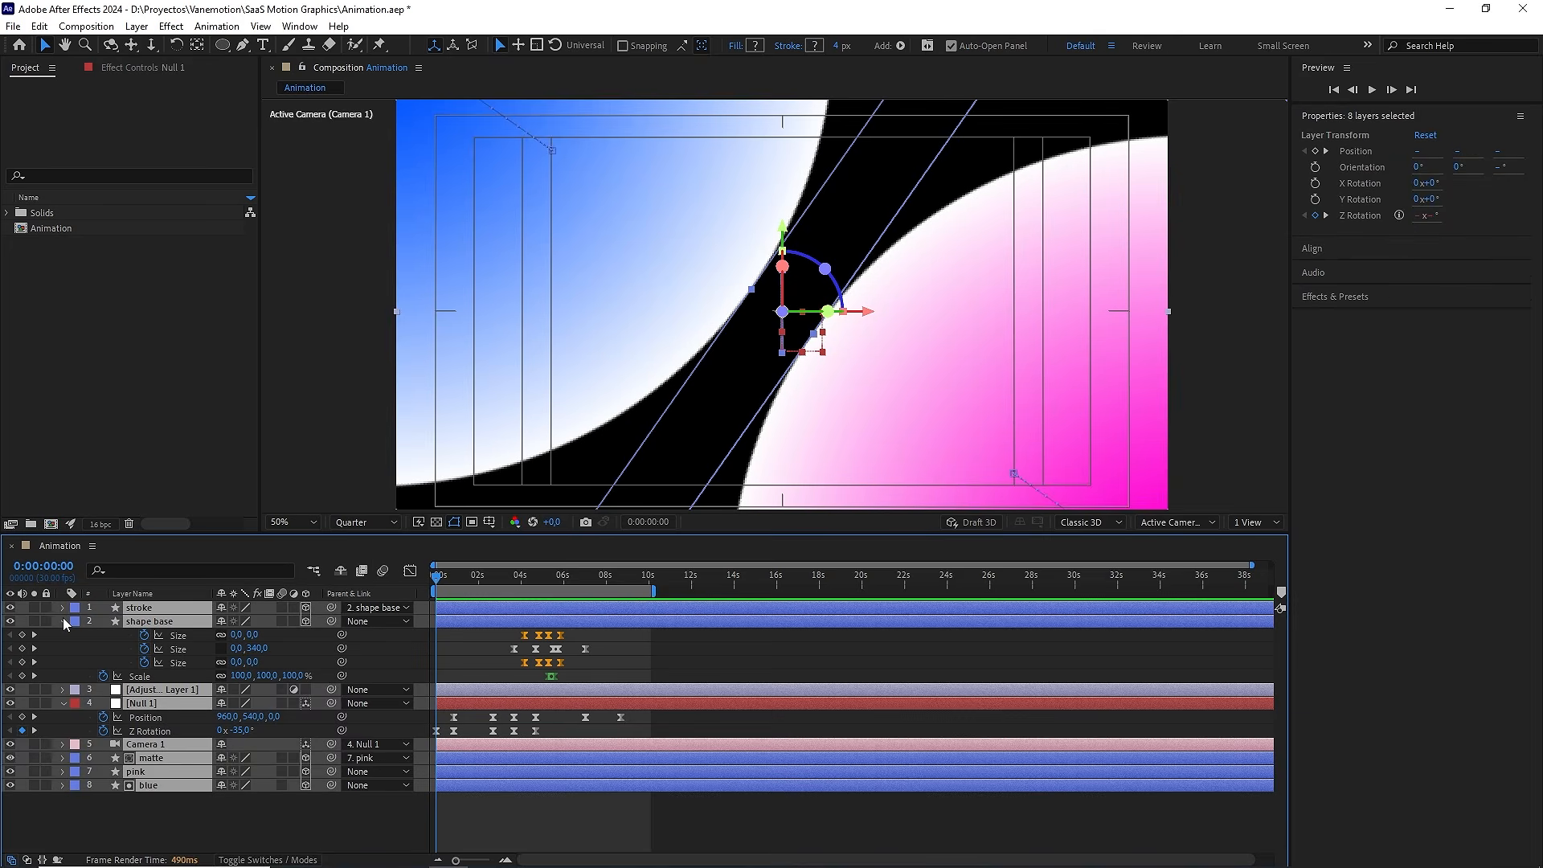
key("u")
left_click(572, 754)
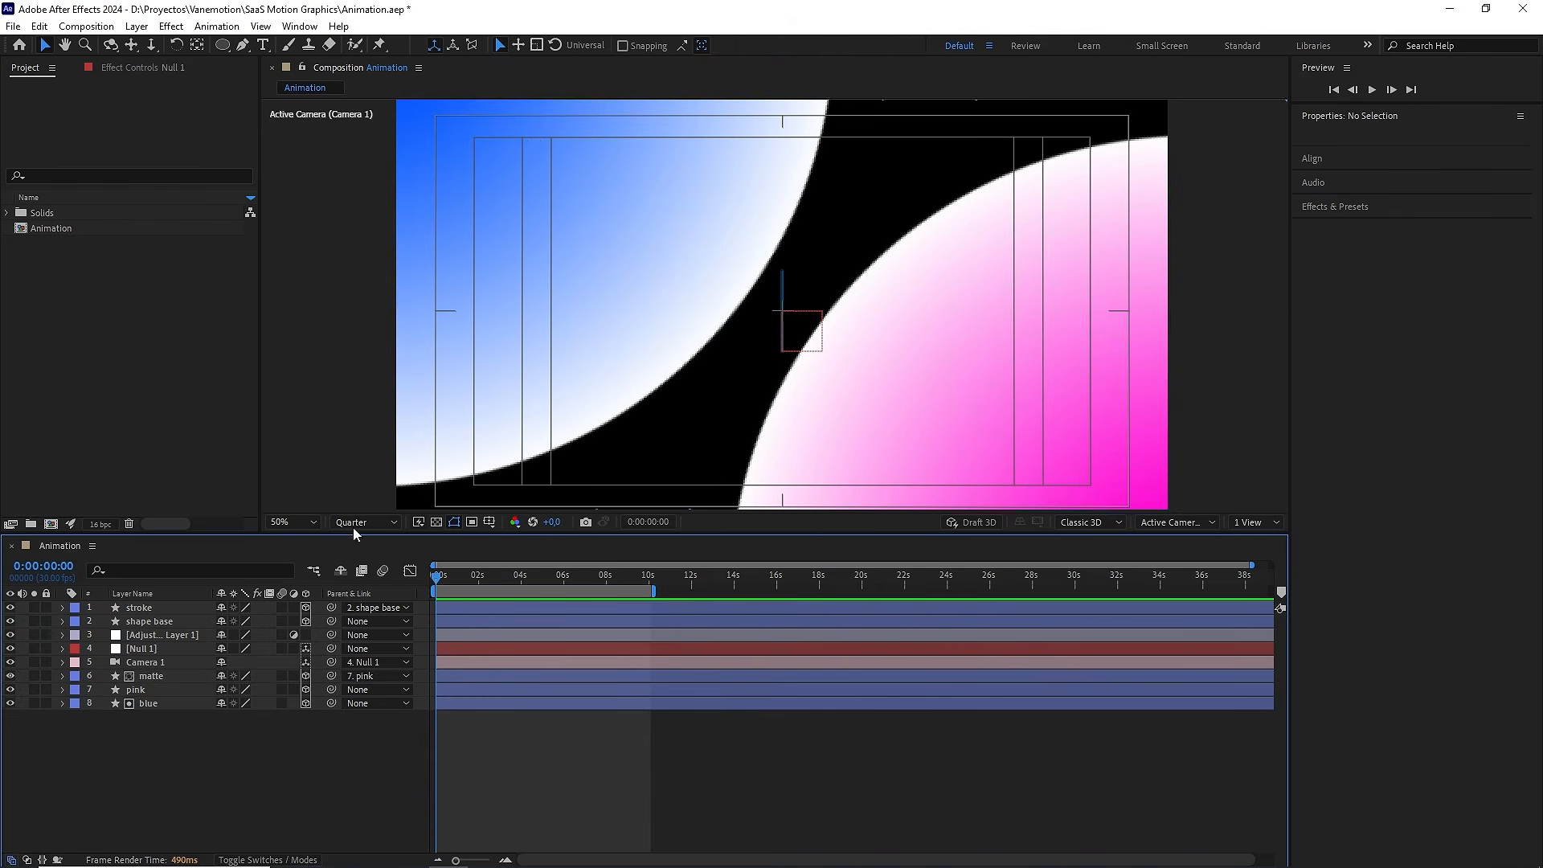
Enlarge the composition viewer with the frame fitted to it, and hide the title/action safe guides
left_click(296, 522)
left_click(294, 542)
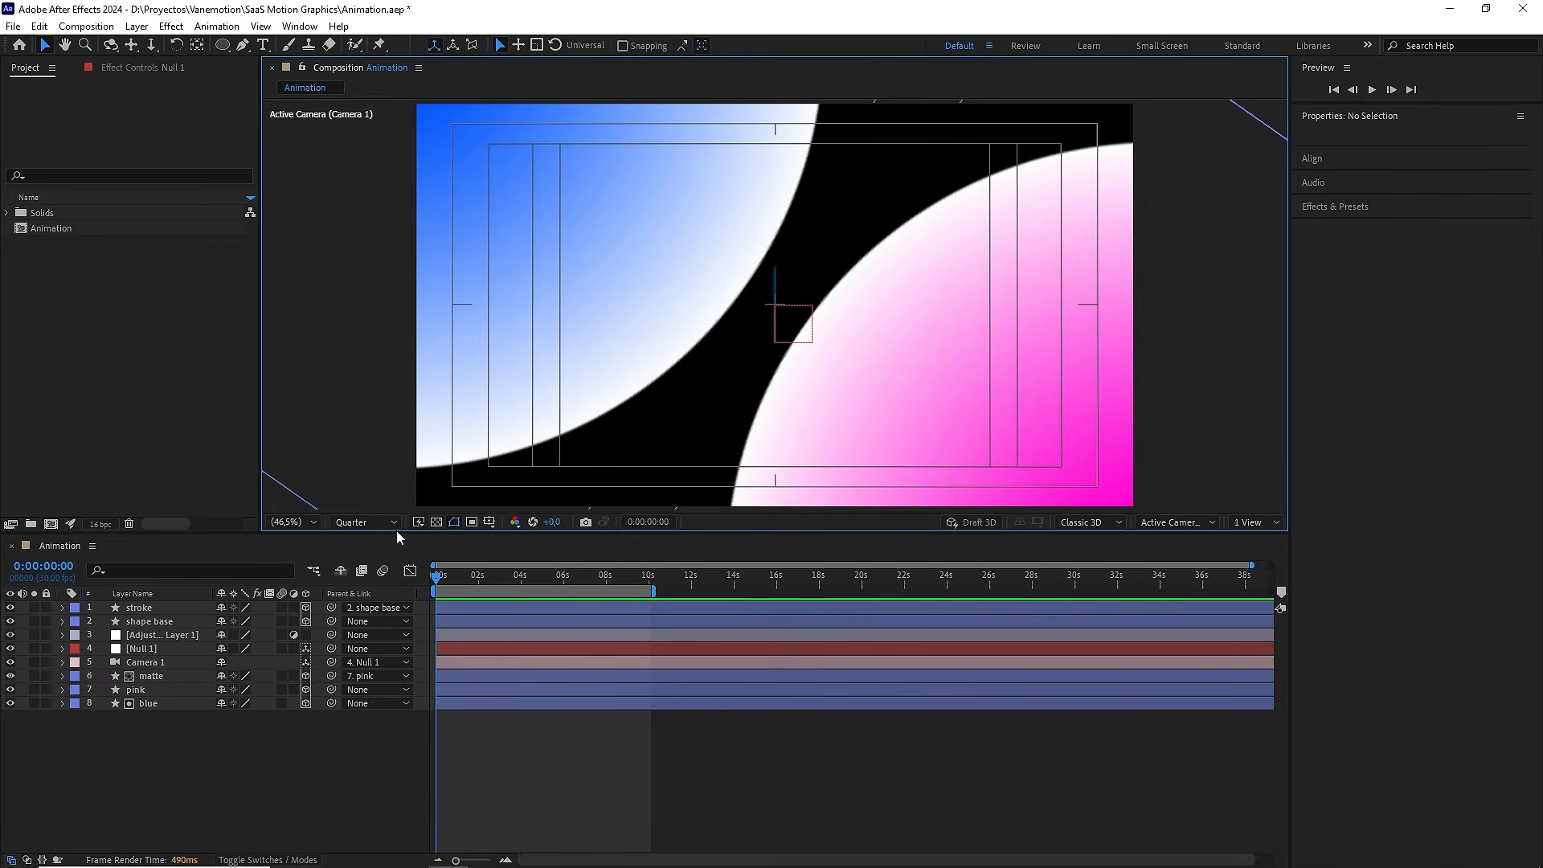
left_click_drag(389, 534, 388, 605)
left_click(490, 594)
left_click(530, 608)
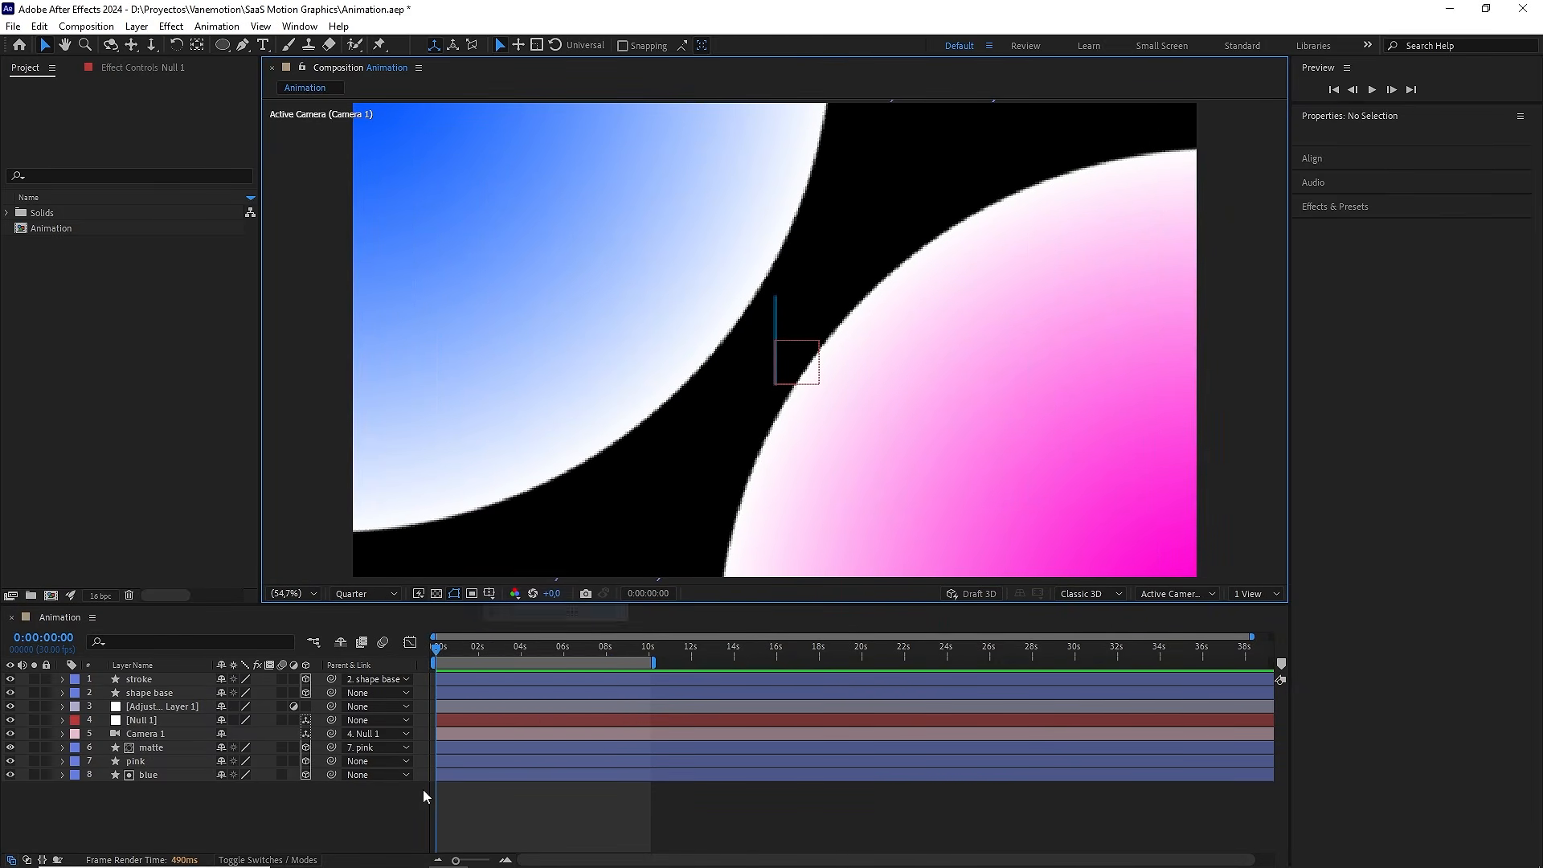
Preview the animation from the start, first at Quarter and then at Full resolution
key("space")
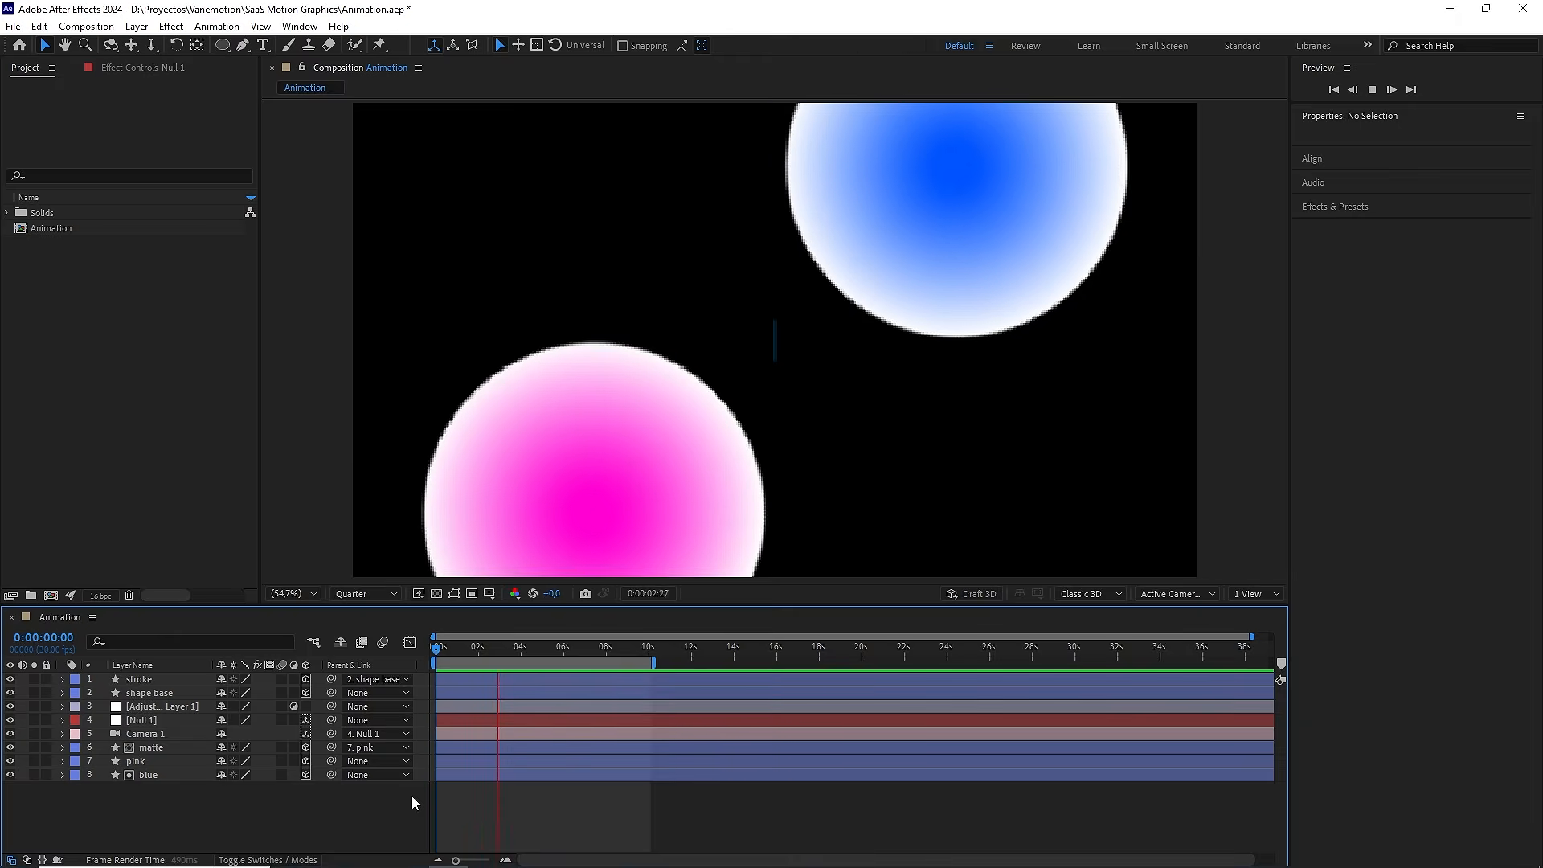
key("space")
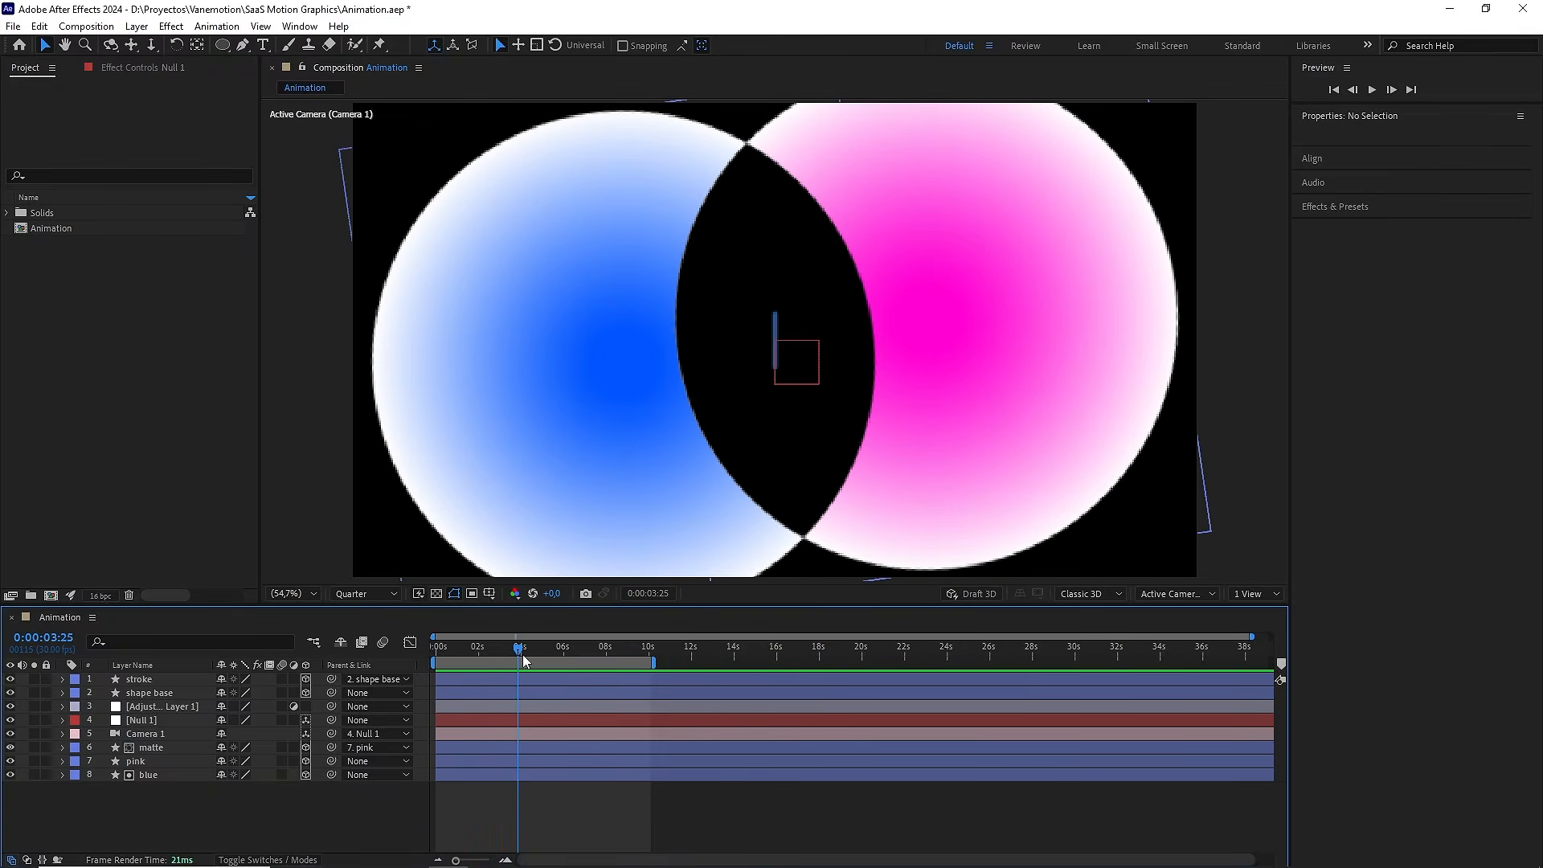
left_click_drag(521, 652, 321, 637)
left_click(358, 596)
left_click(358, 633)
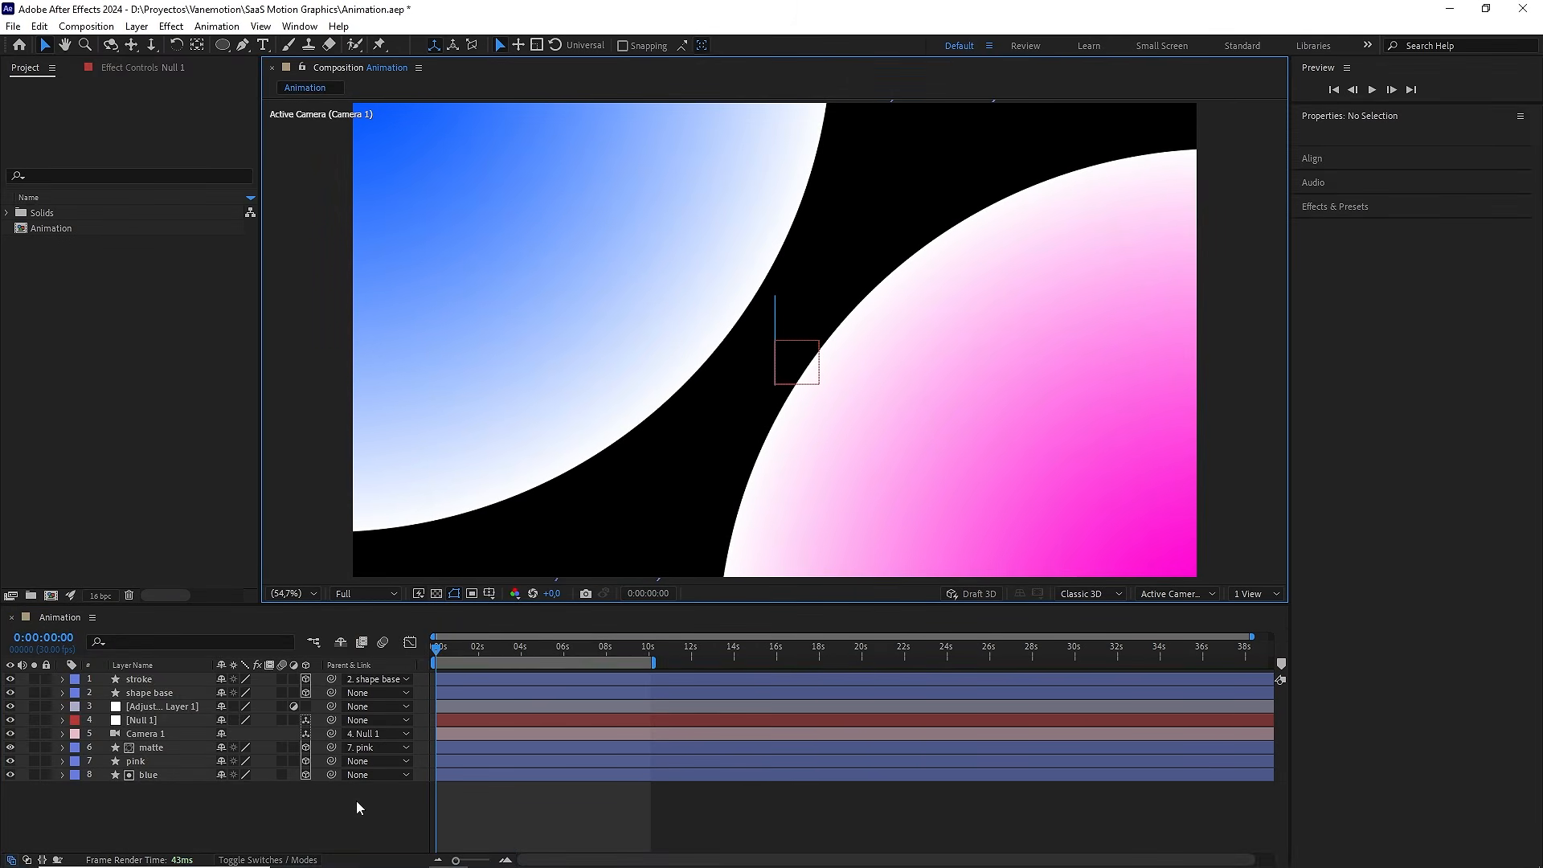
key("space")
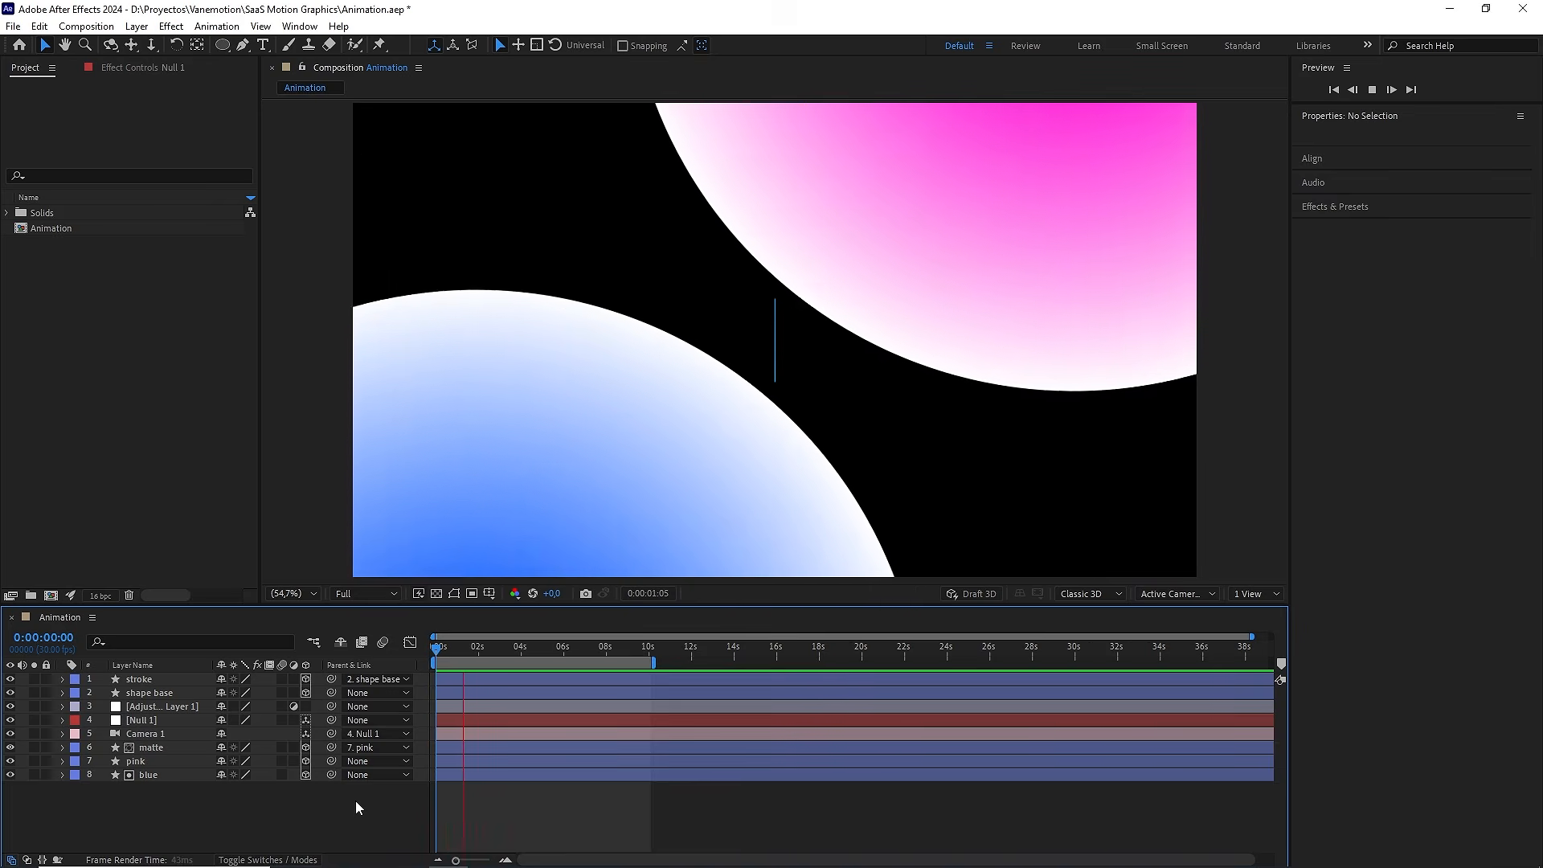
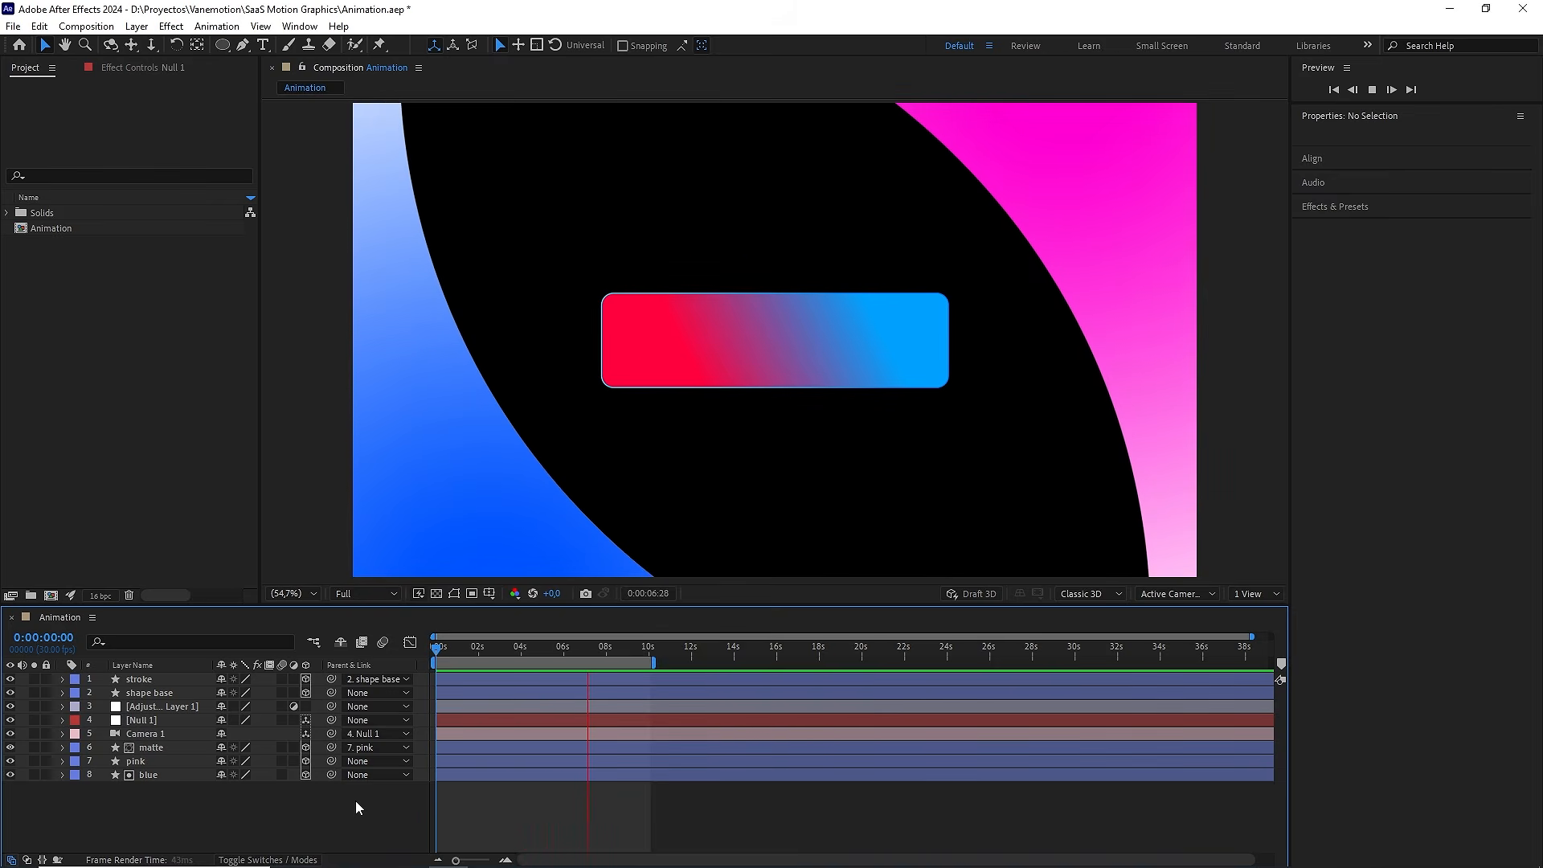
key("space")
left_click_drag(586, 648, 270, 518)
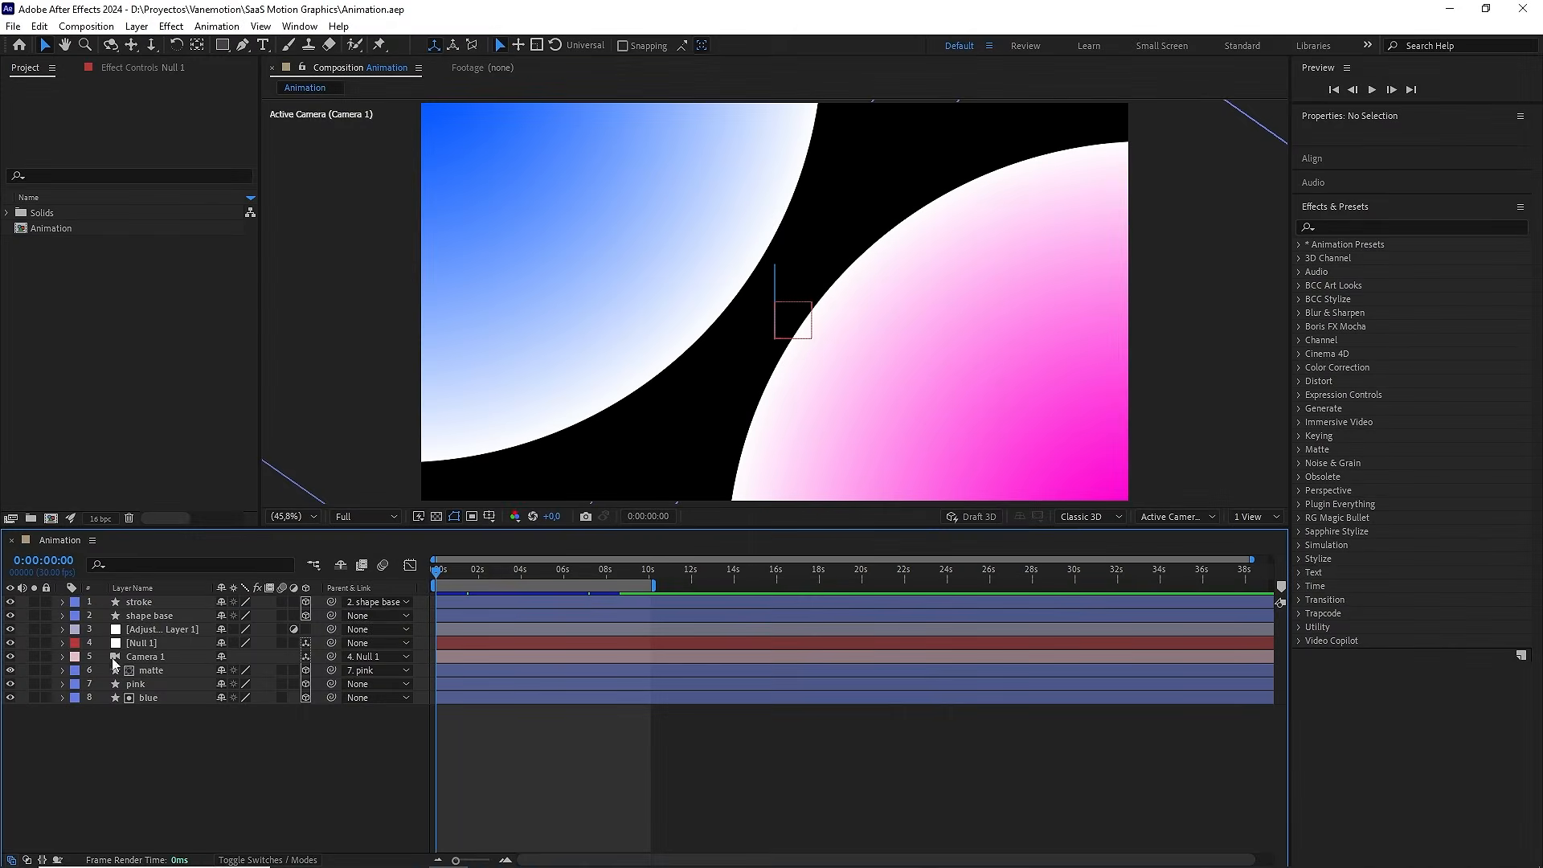
Show Null 1's keyframed properties and go to its last Position keyframe at 0:00:08:20
left_click(151, 641)
key("u")
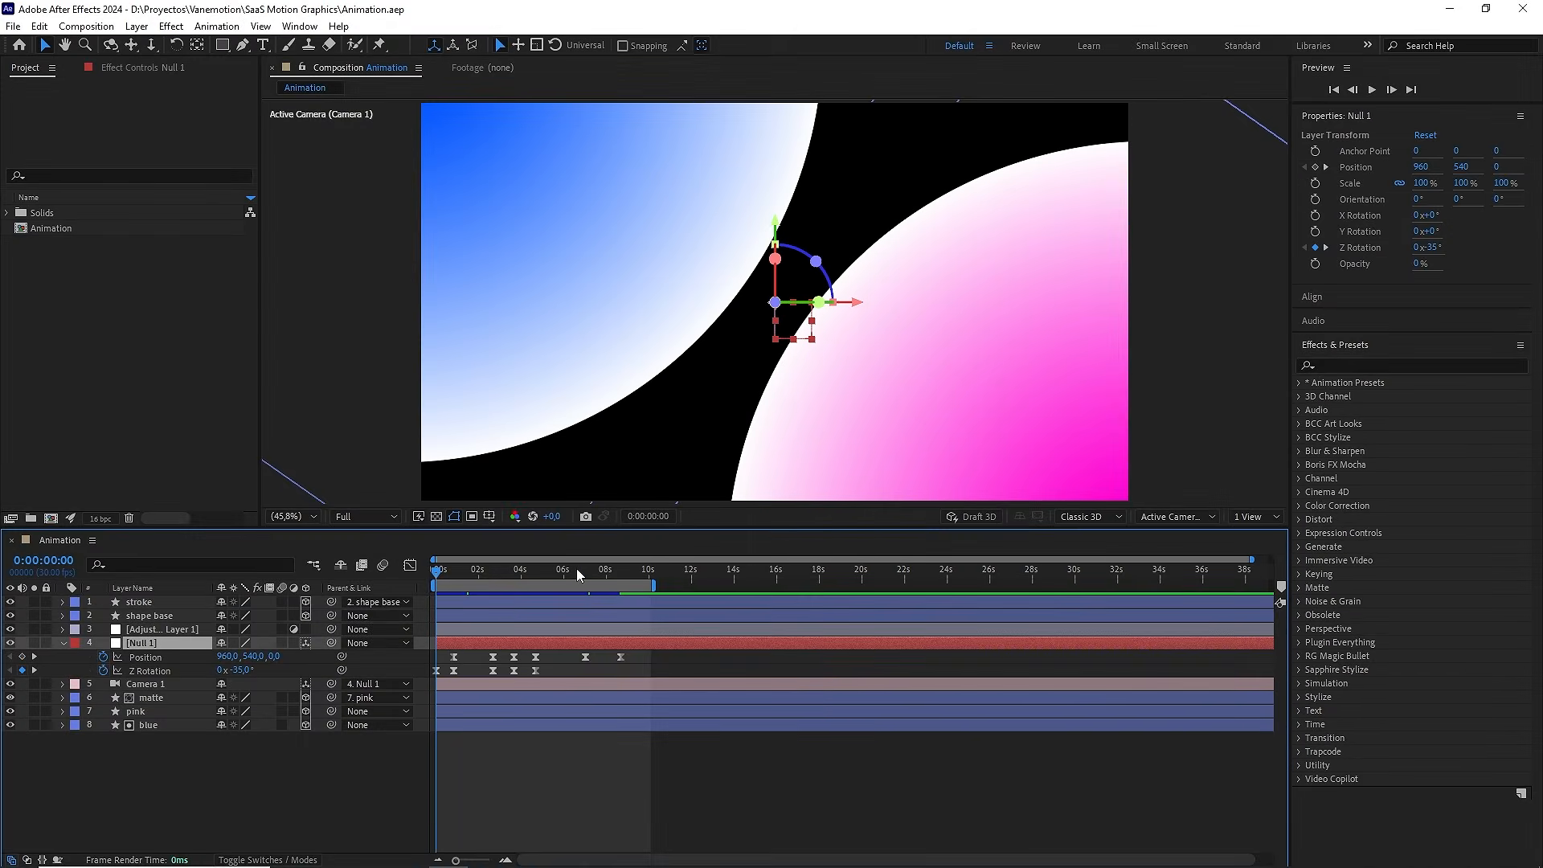
left_click(618, 572)
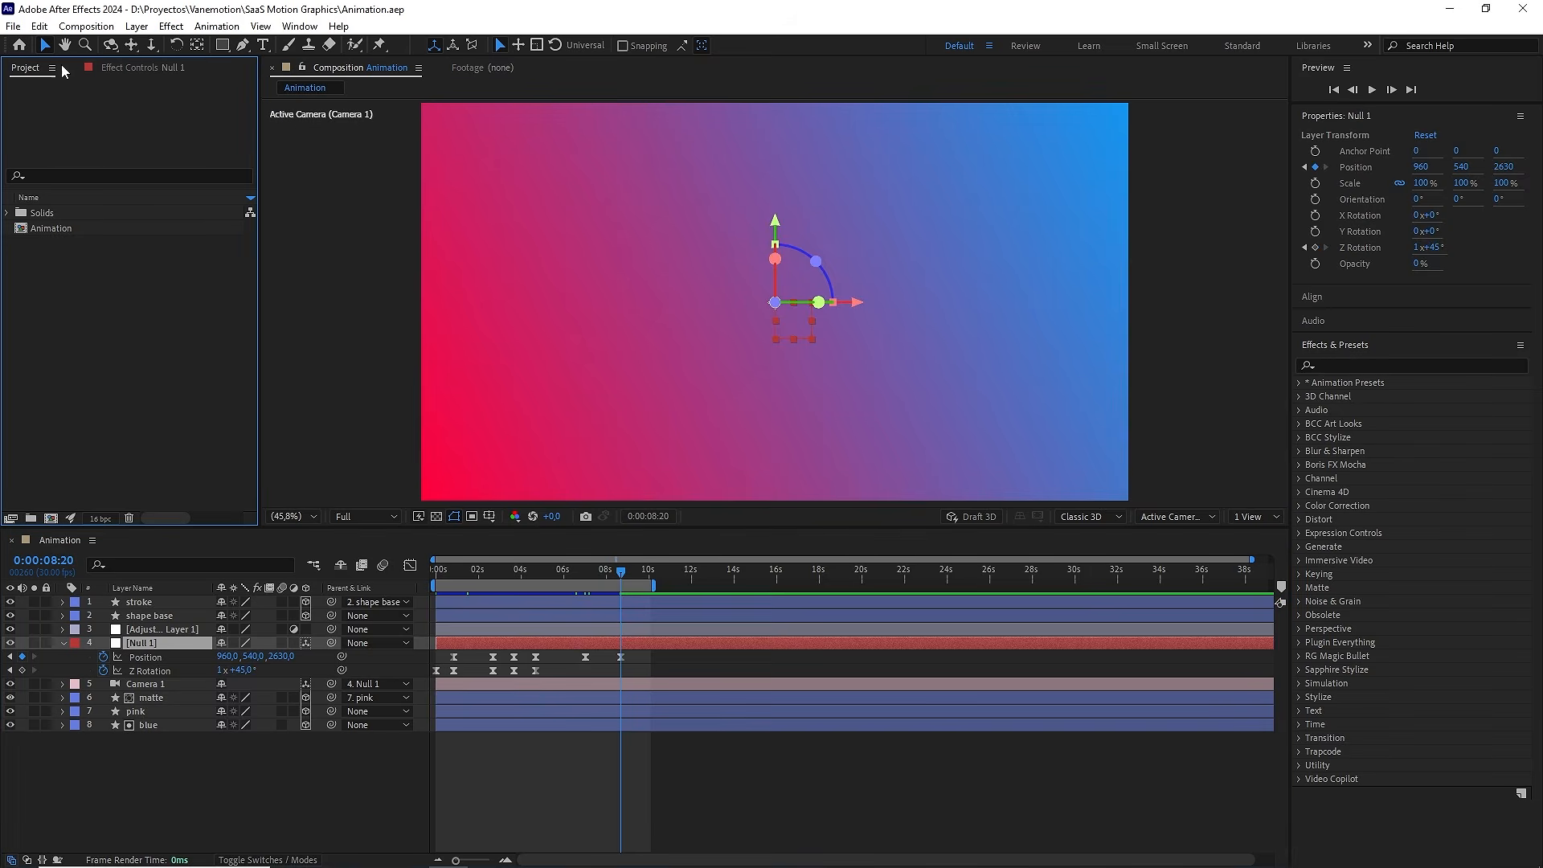
Import Padlock.ai from the Assets folder as a Composition with Layer Size footage dimensions
left_click(13, 26)
mouse_move(201, 251)
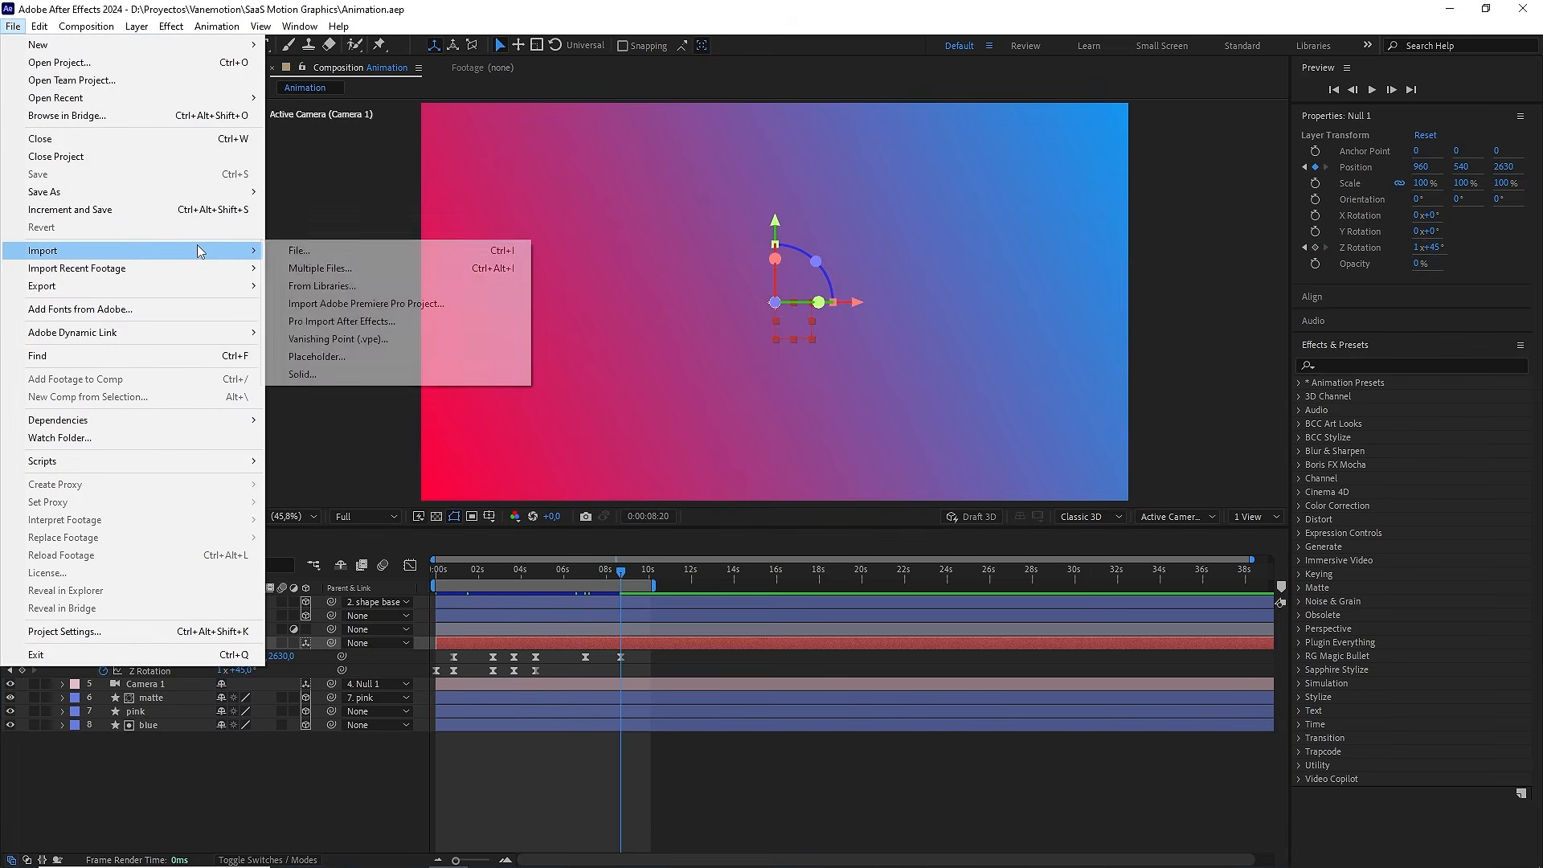
left_click(281, 254)
left_click(227, 199)
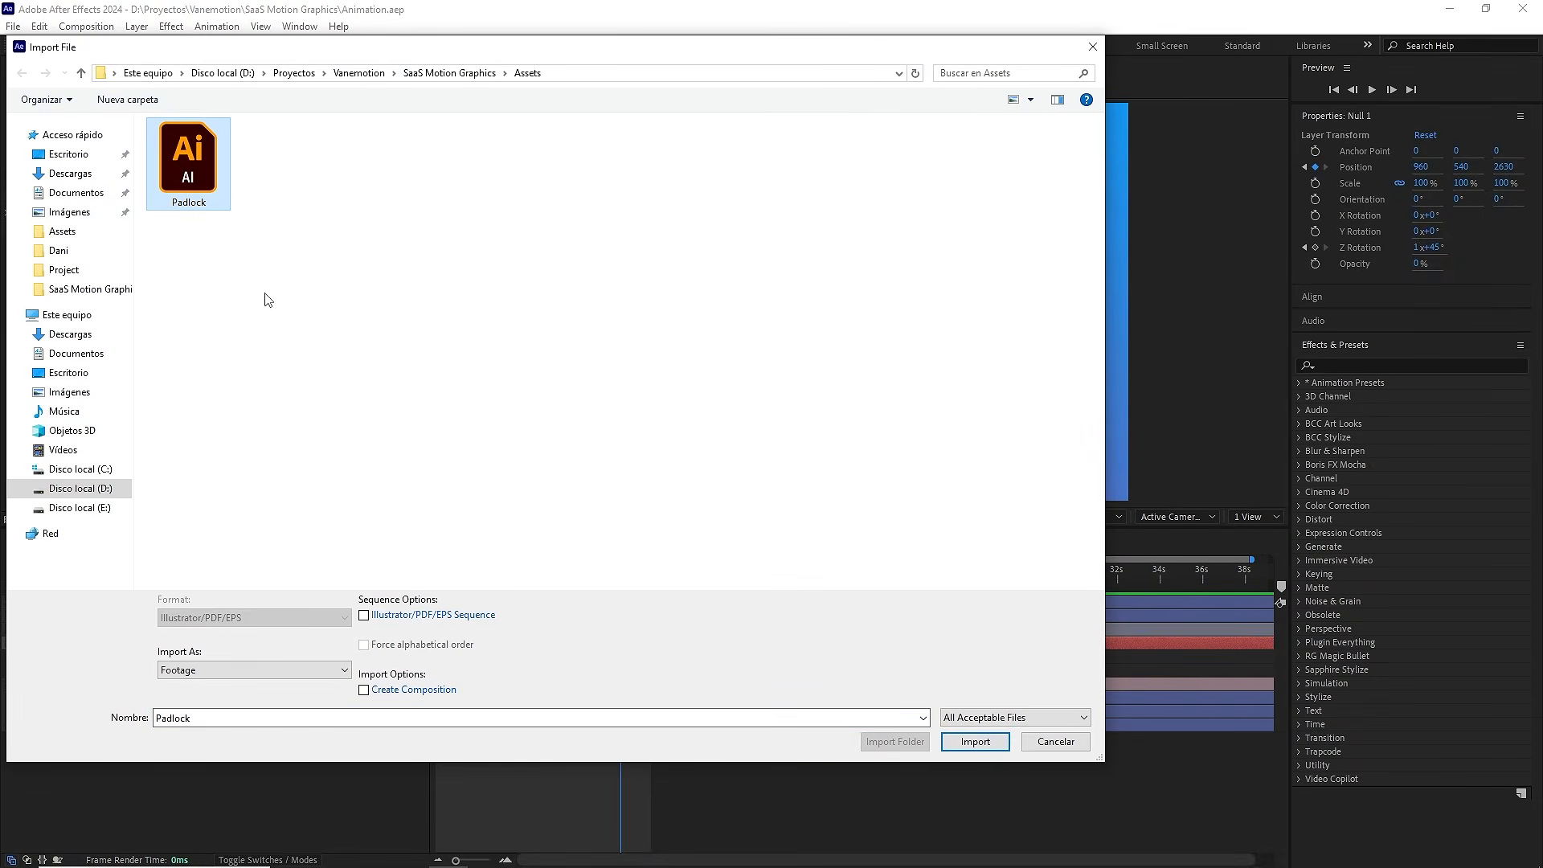
left_click(975, 741)
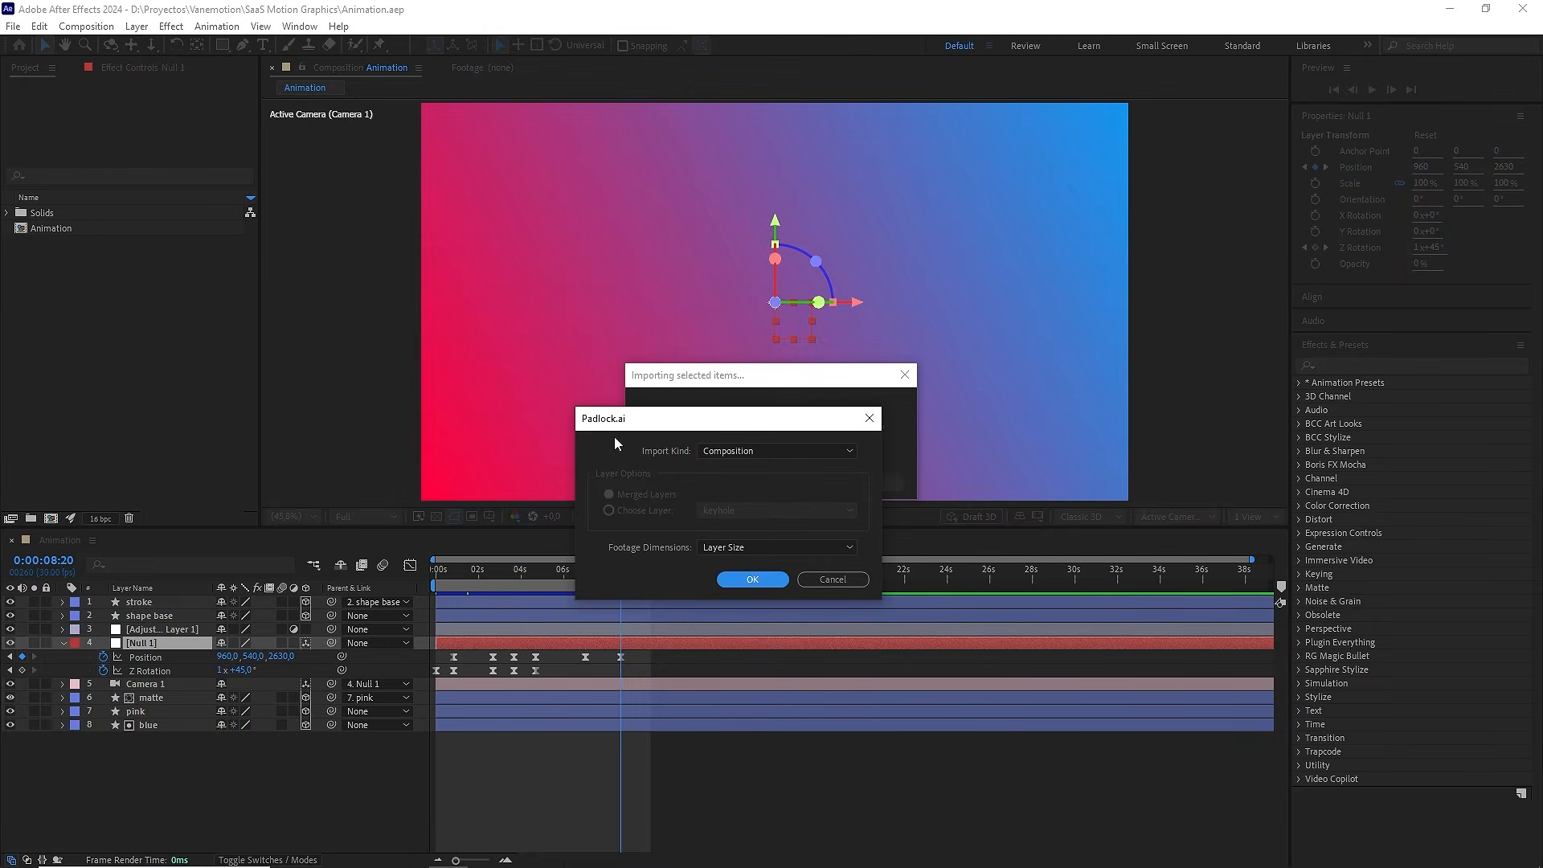
left_click(723, 452)
left_click(723, 484)
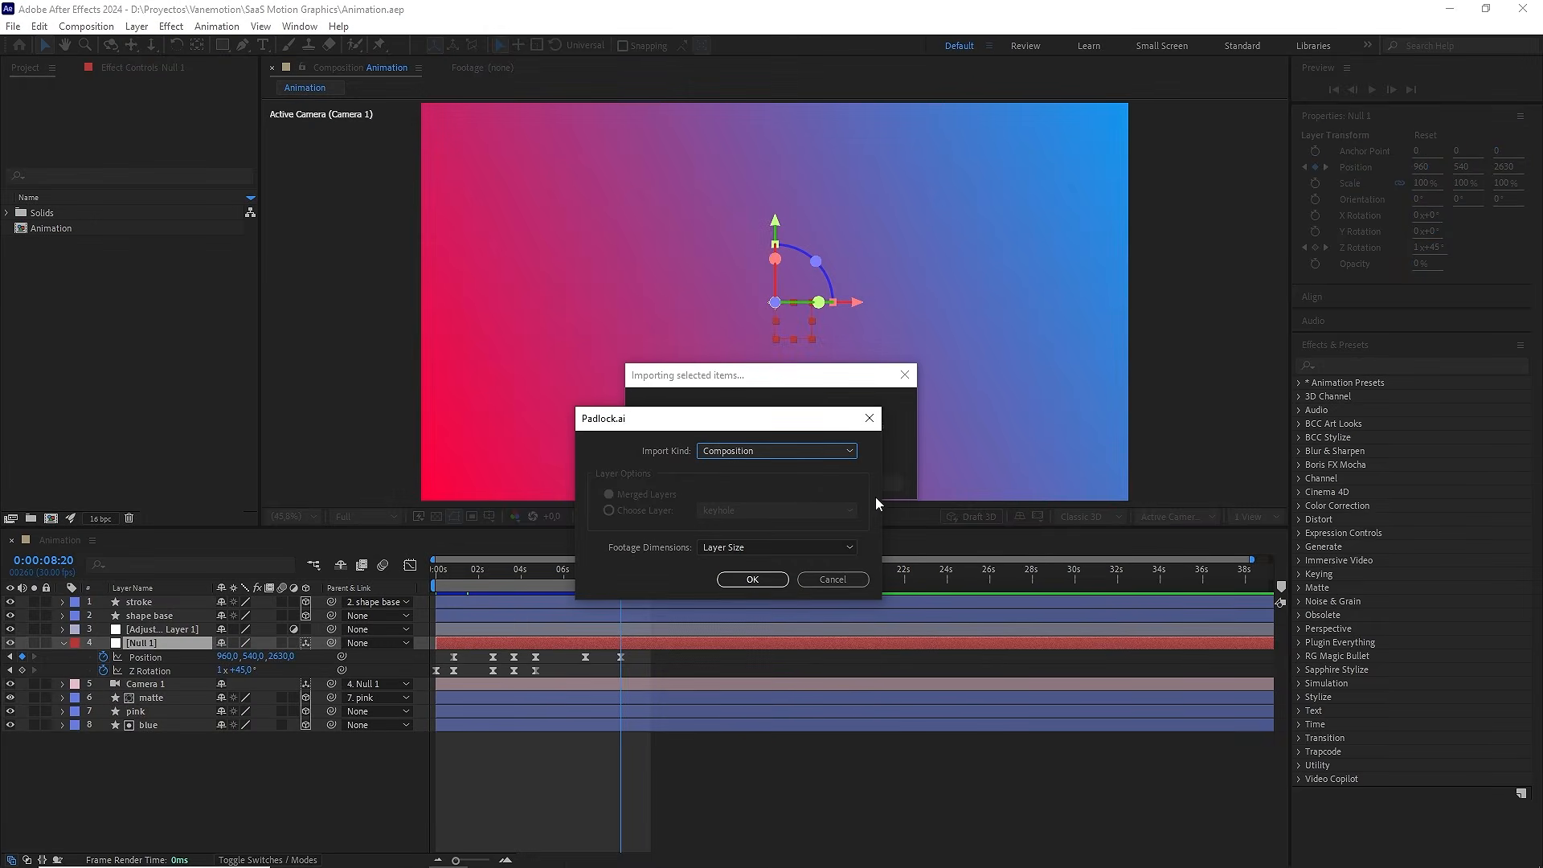
left_click(752, 579)
Open the Padlock composition and create shape layers from its keyhole, hook and body vector layers
double_click(63, 243)
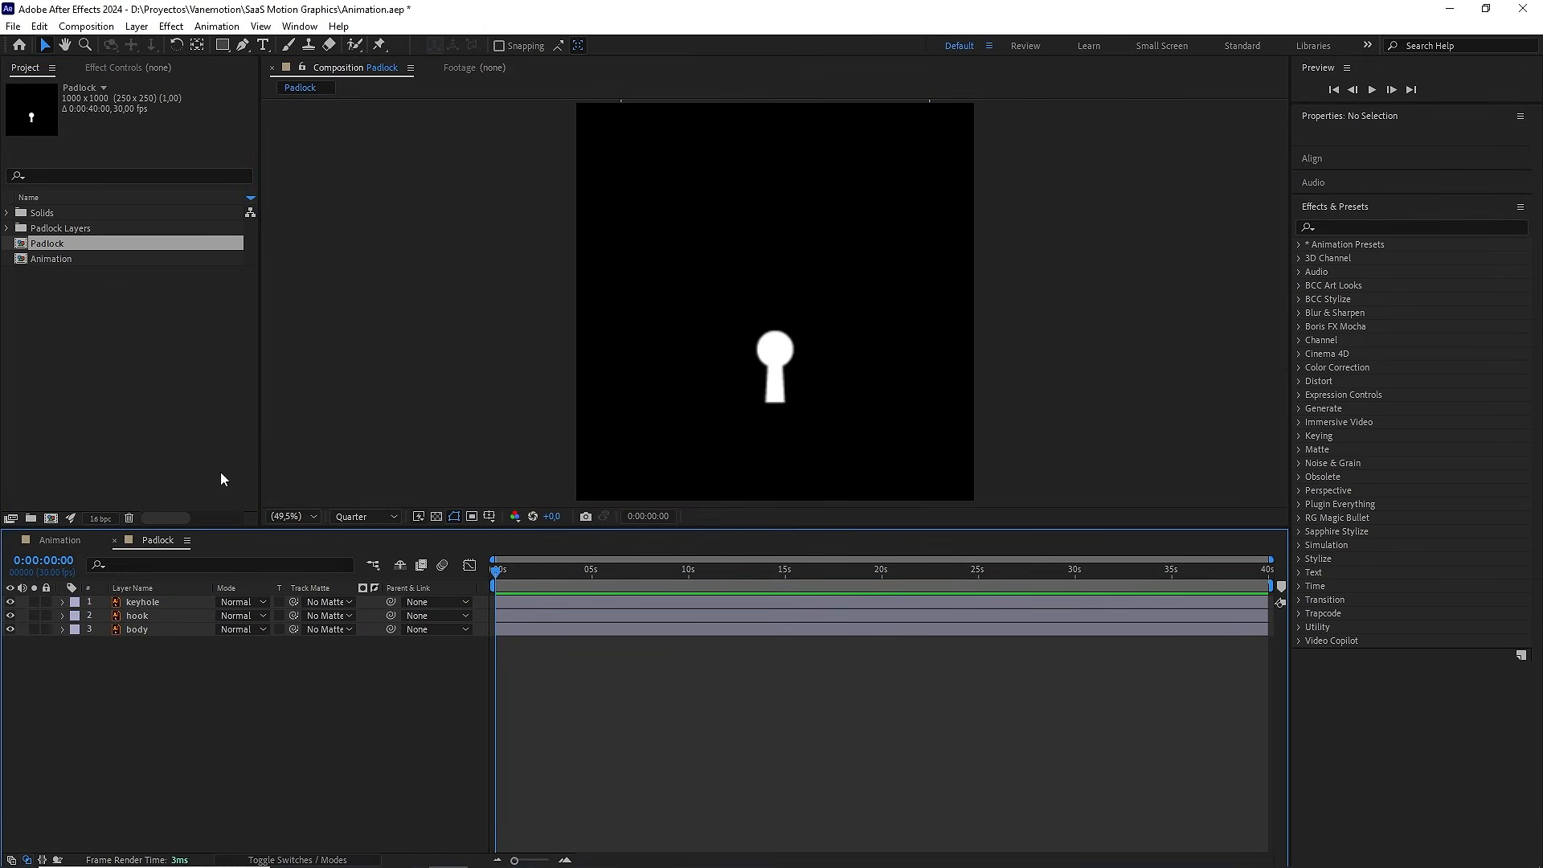
left_click_drag(286, 687, 102, 593)
right_click(163, 613)
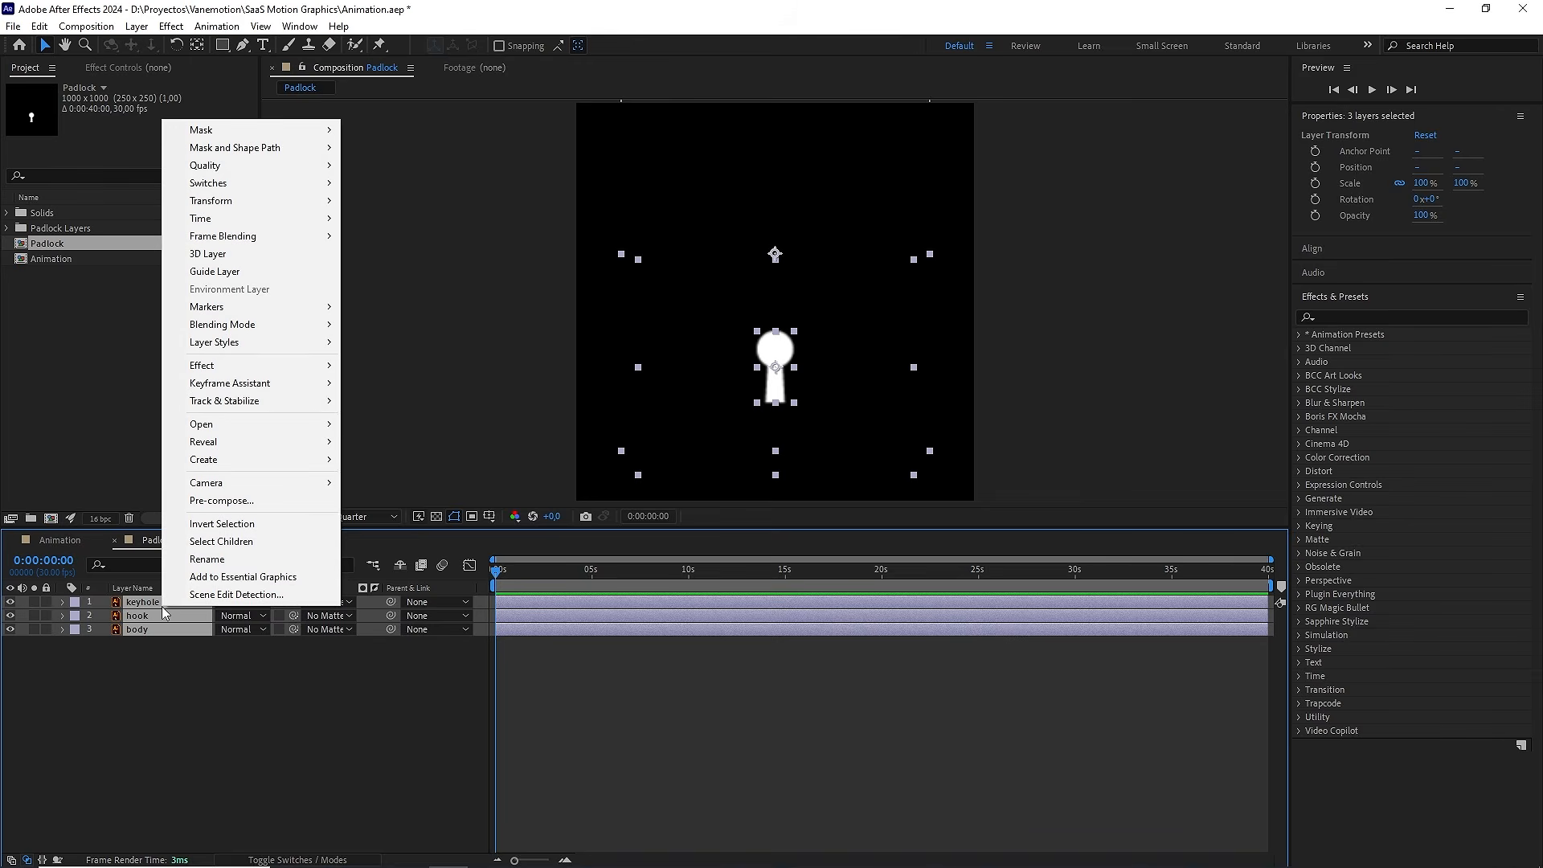
mouse_move(323, 448)
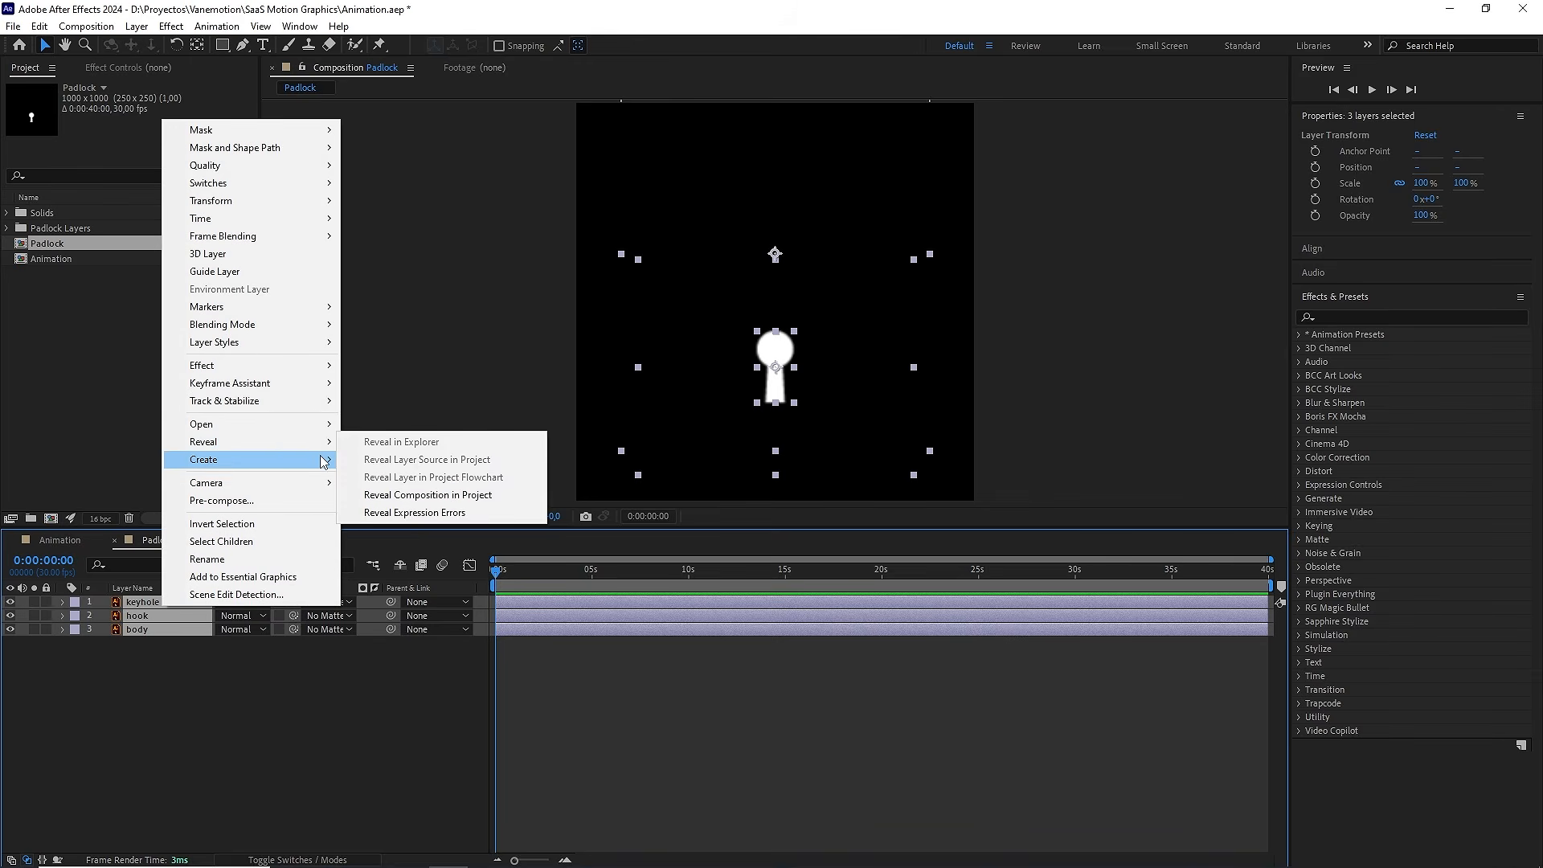
left_click(413, 506)
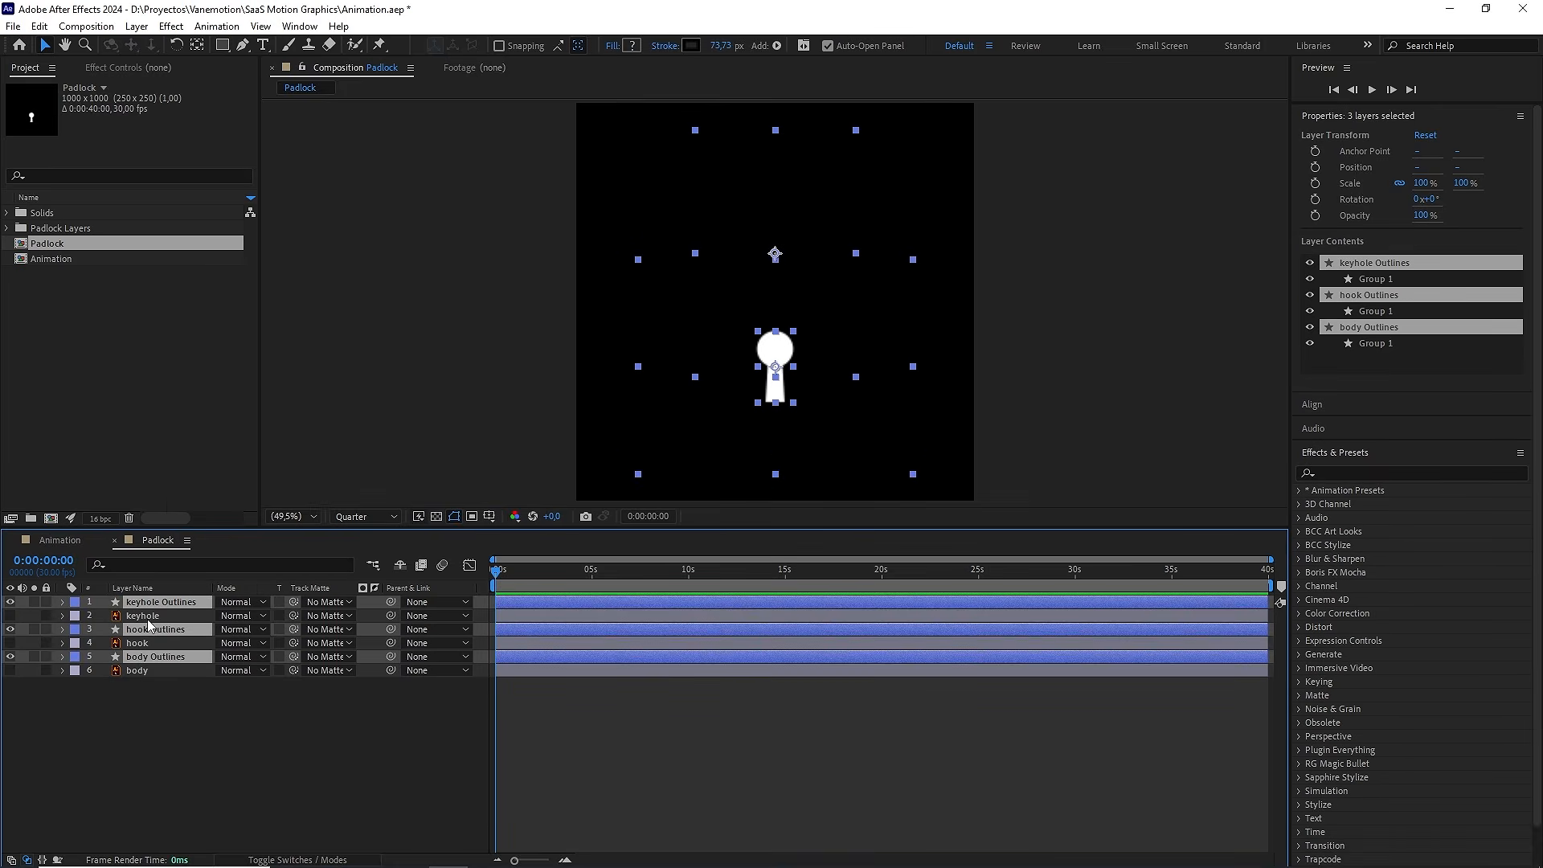
Copy the keyhole, hook and body outline layers into the Animation composition and label them Orange
key("ctrl+c")
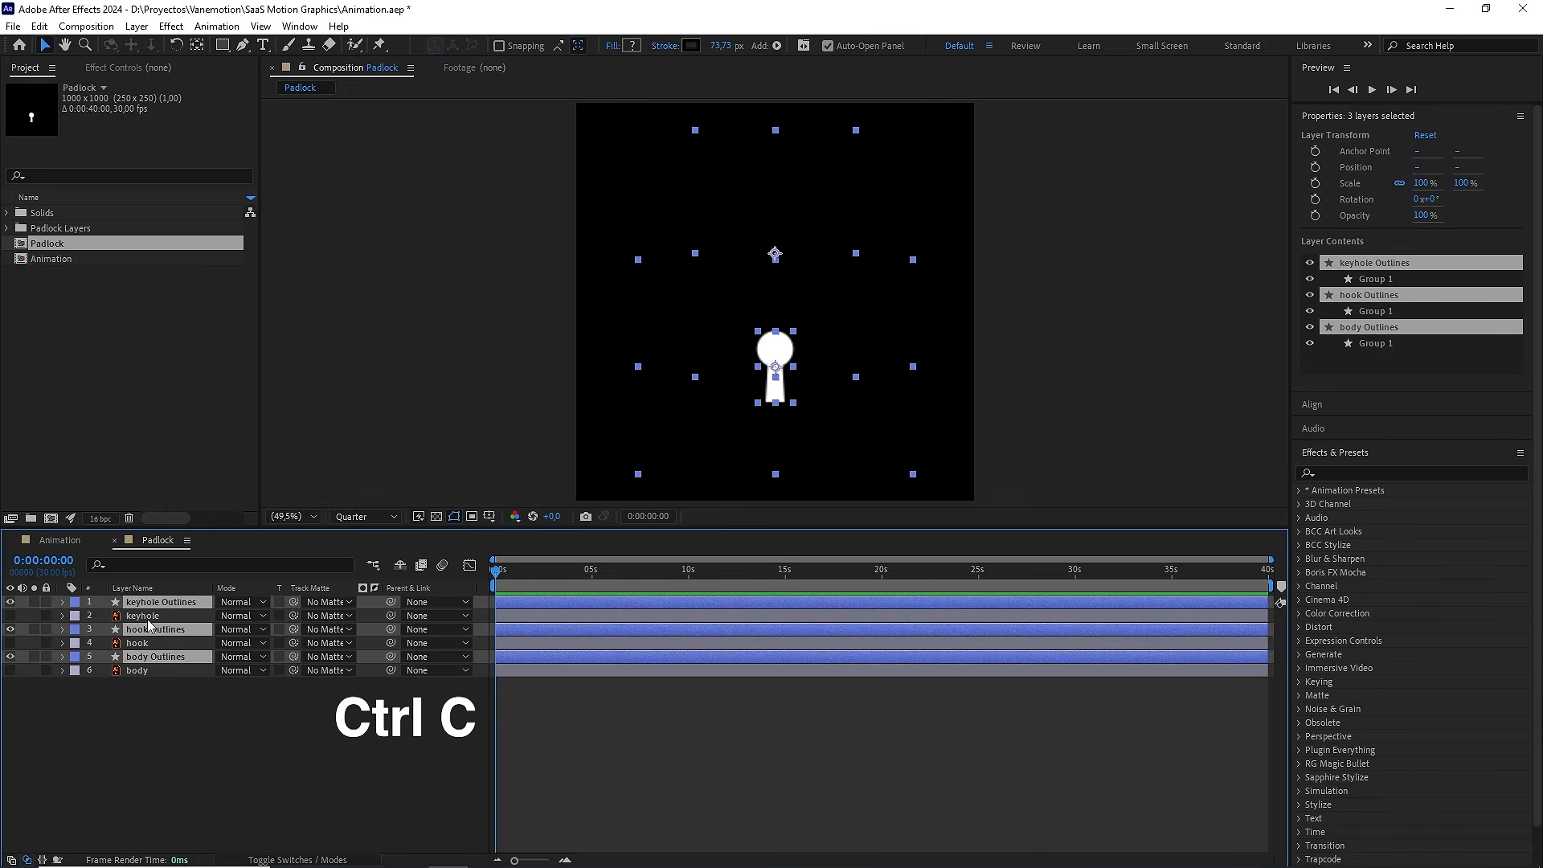
left_click(105, 547)
left_click(205, 759)
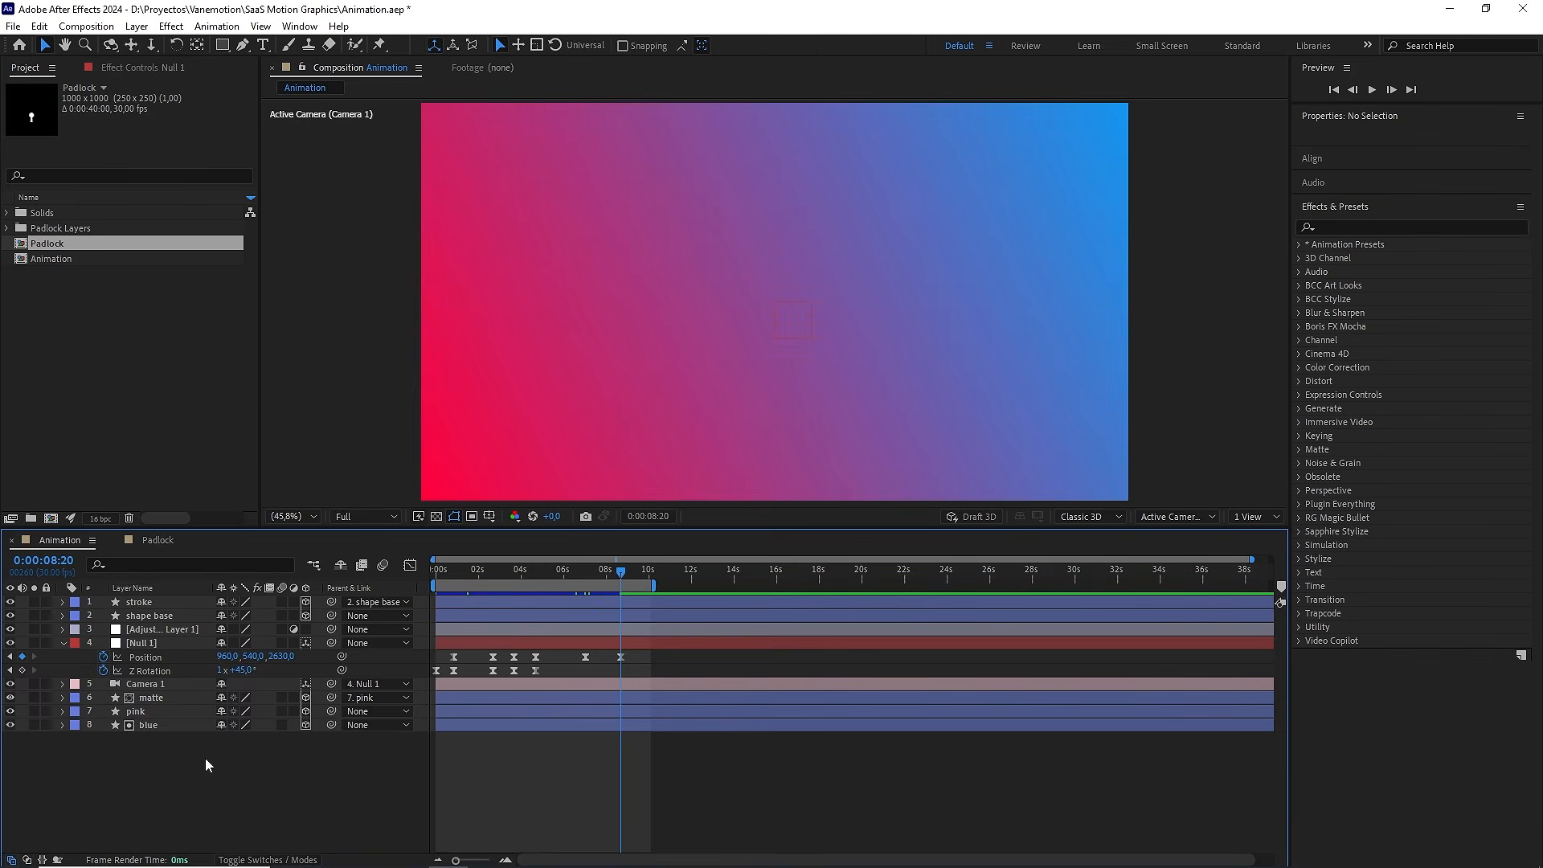
key("ctrl+v")
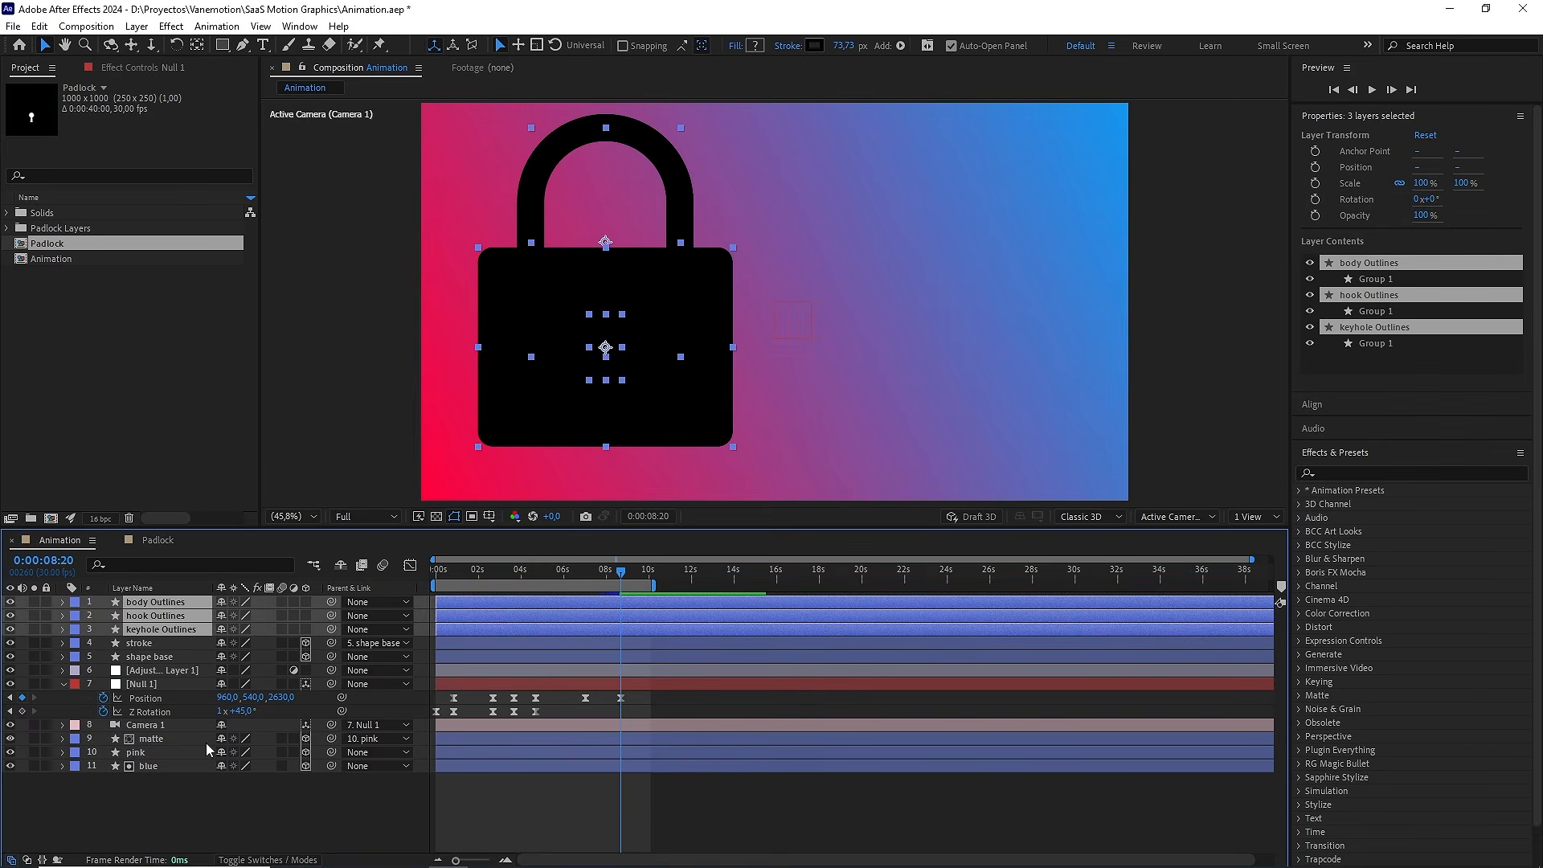
left_click(74, 608)
left_click(120, 495)
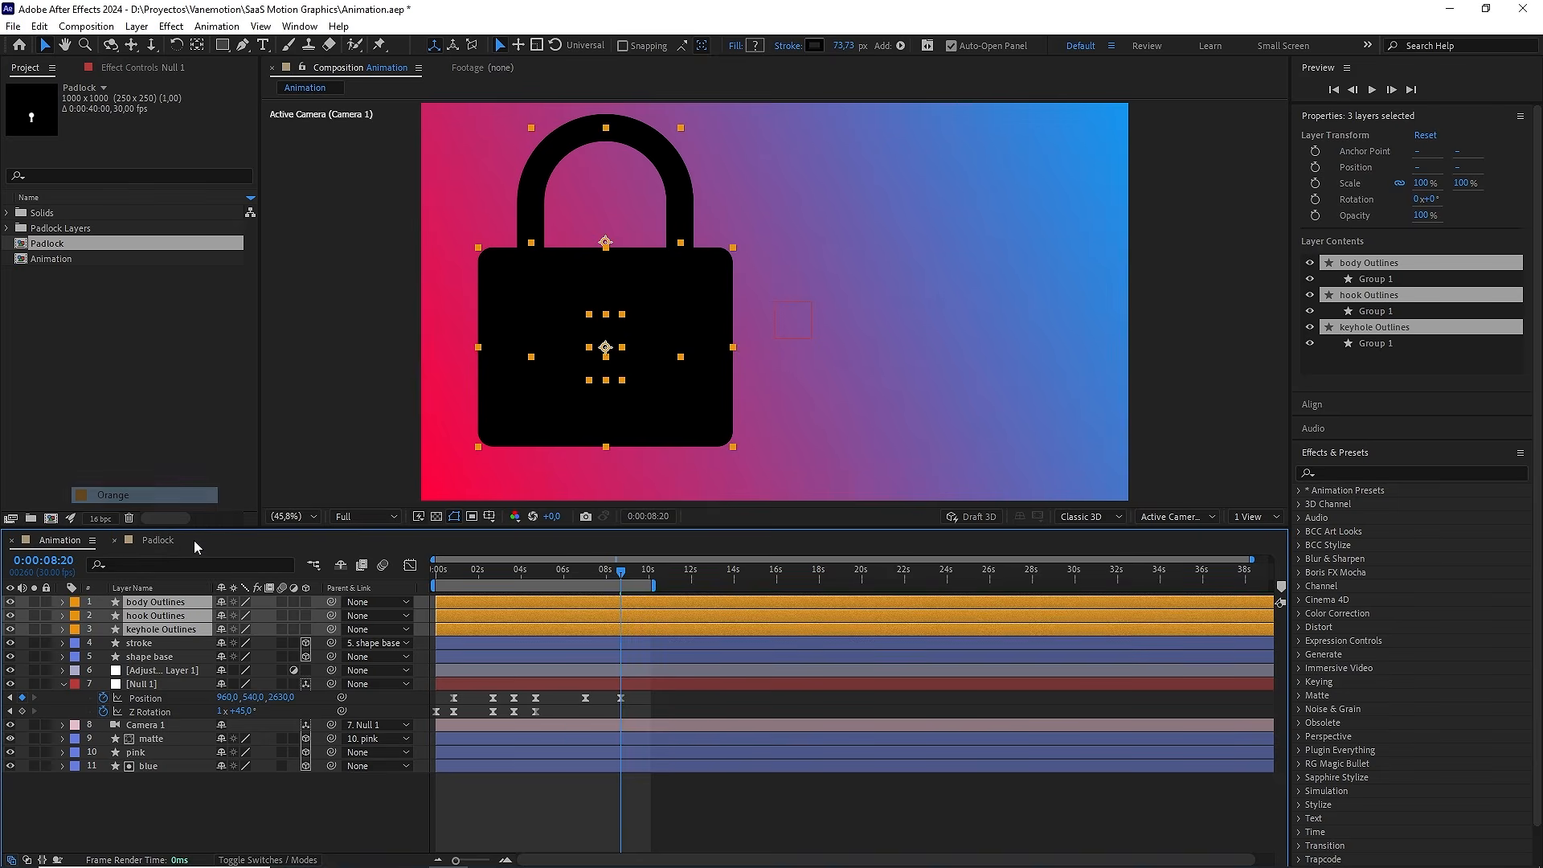
Move keyhole Outlines to the top of the layer stack and parent it and hook Outlines to body Outlines
left_click(158, 643)
left_click(160, 629)
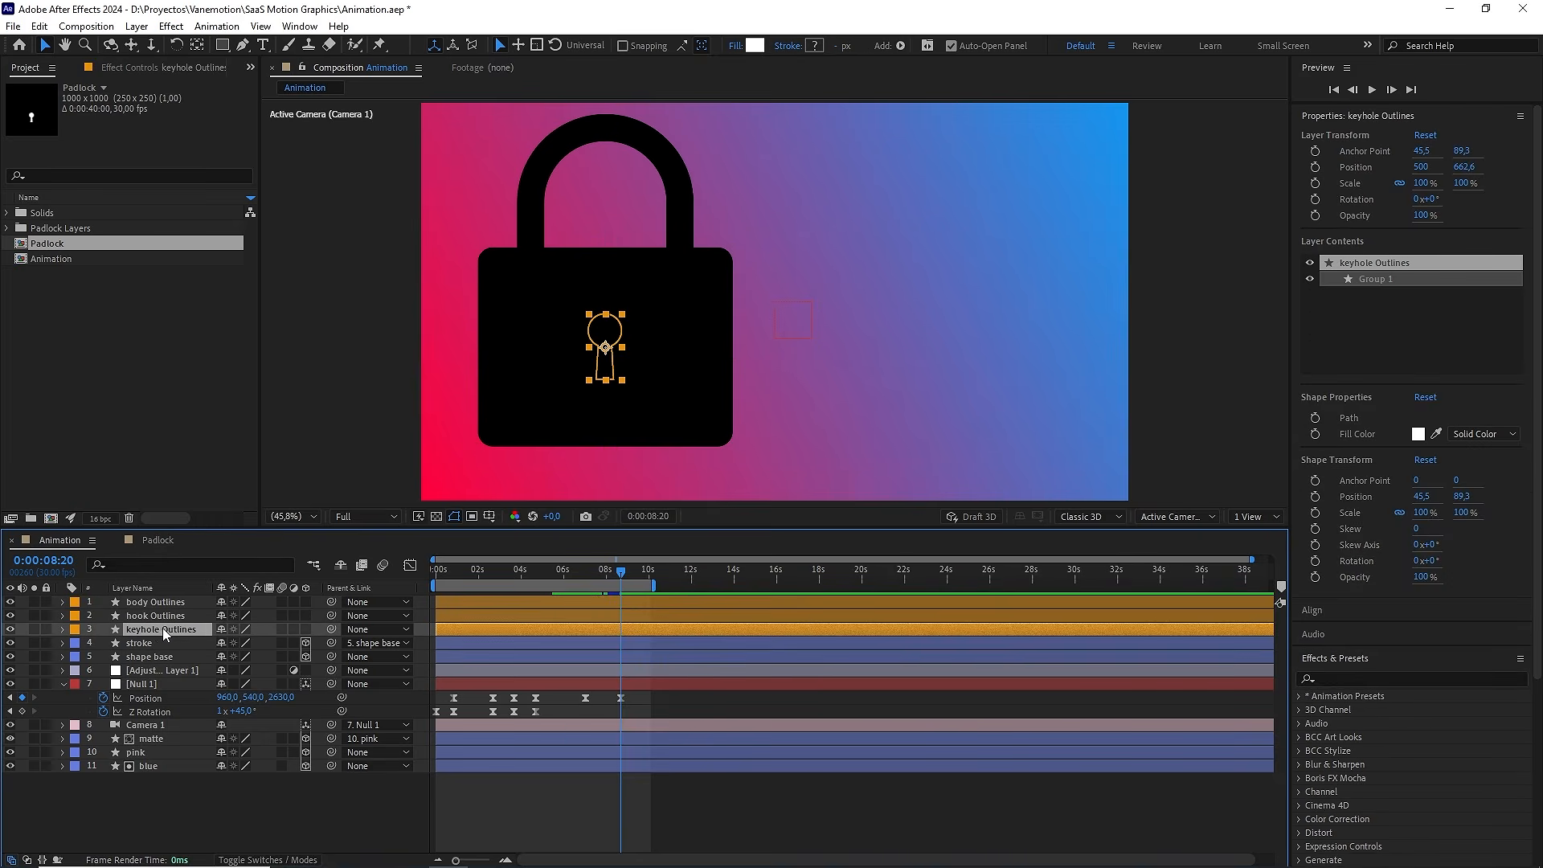
left_click_drag(156, 628, 158, 598)
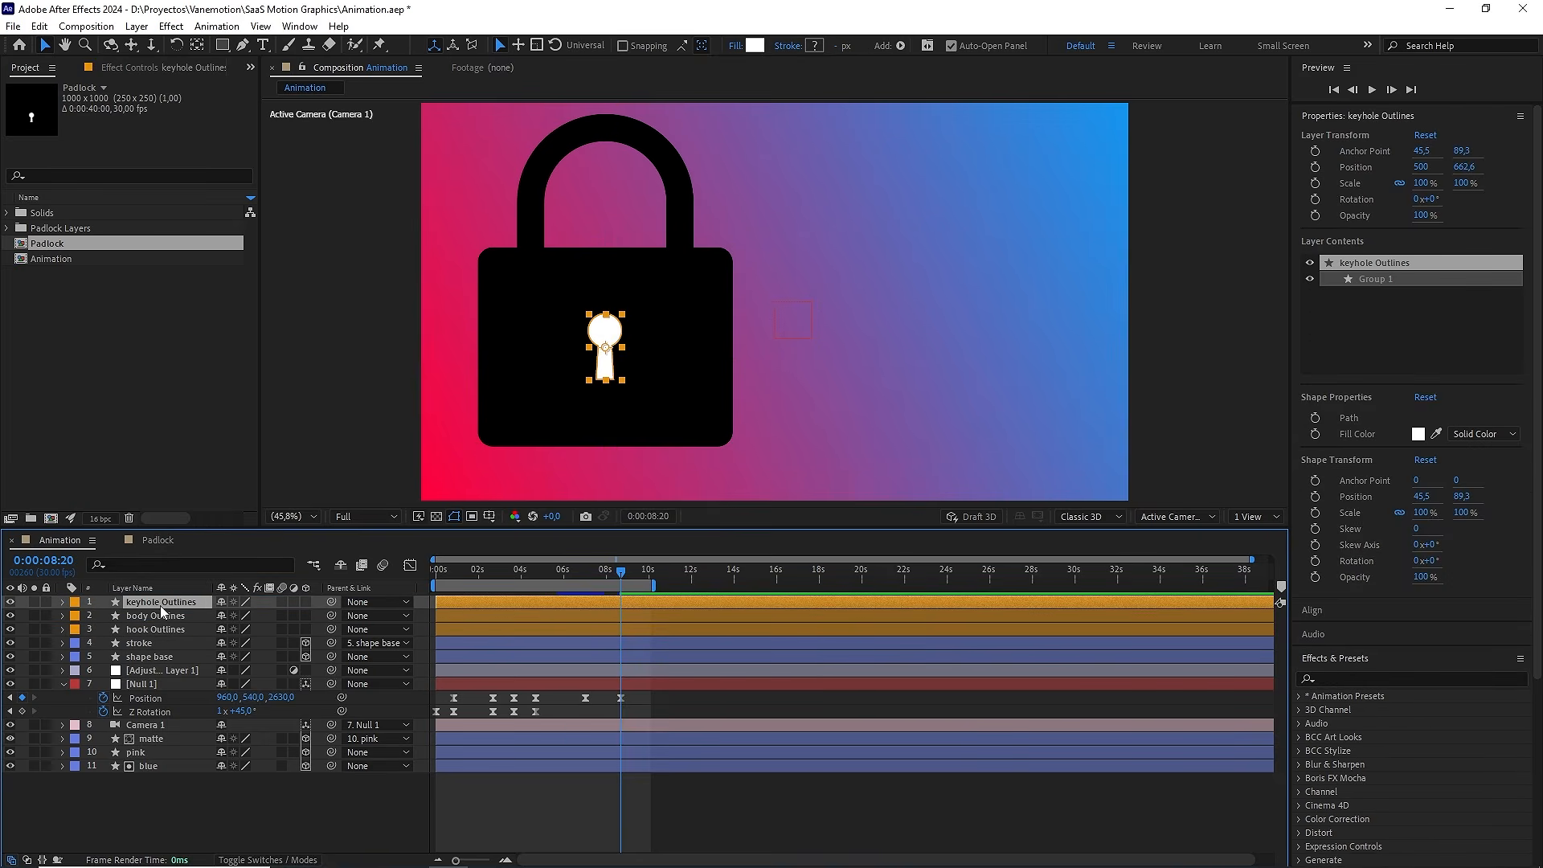
left_click(161, 631, "ctrl")
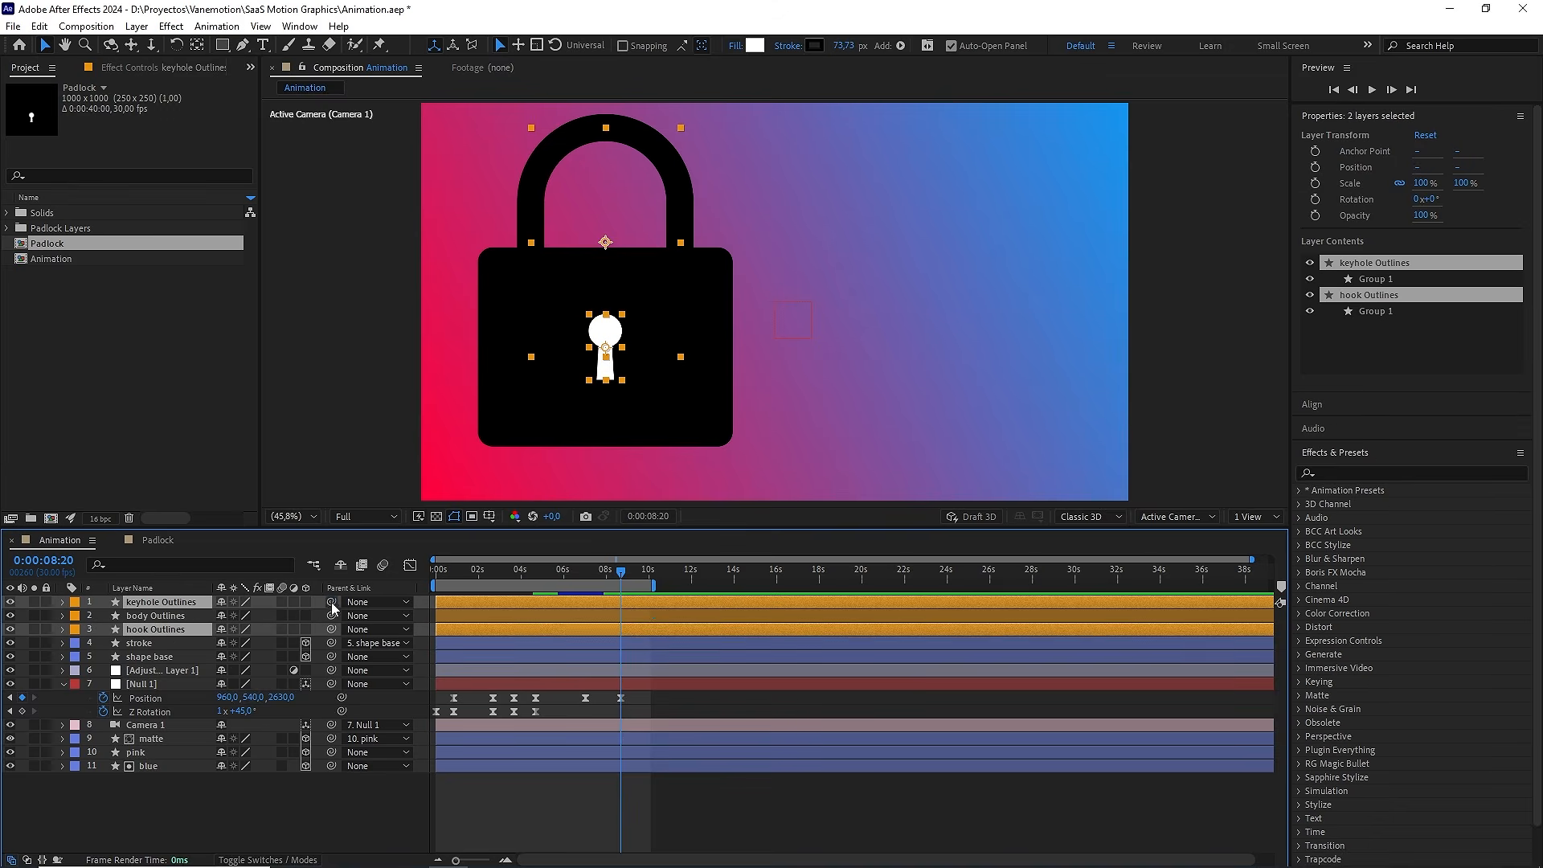
left_click_drag(331, 601, 161, 617)
Make the three padlock outline layers 3D and center body Outlines in the camera view
left_click(154, 616)
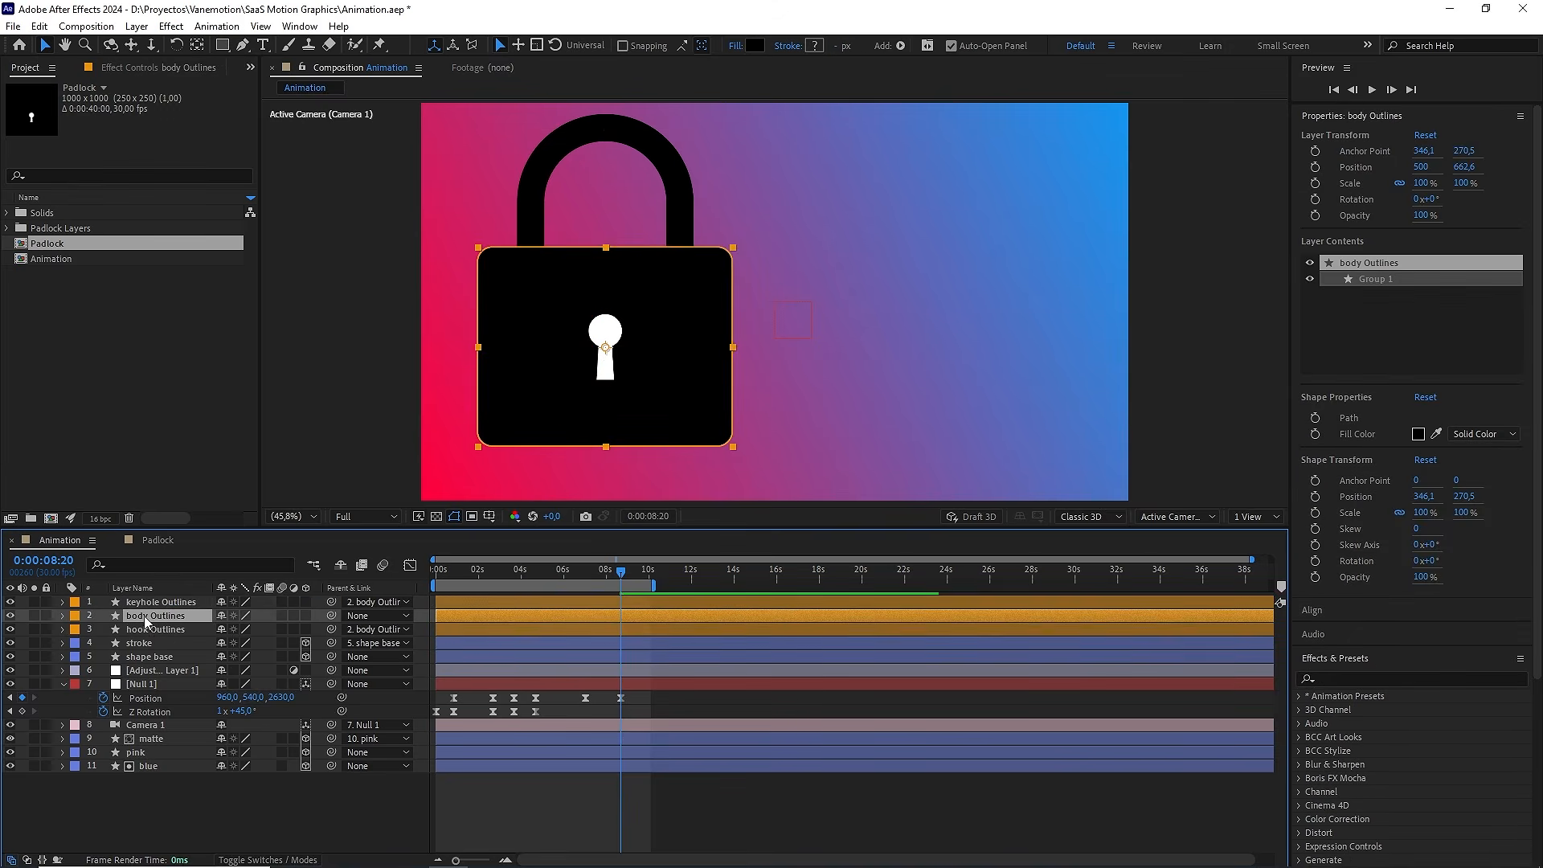
left_click_drag(308, 601, 306, 629)
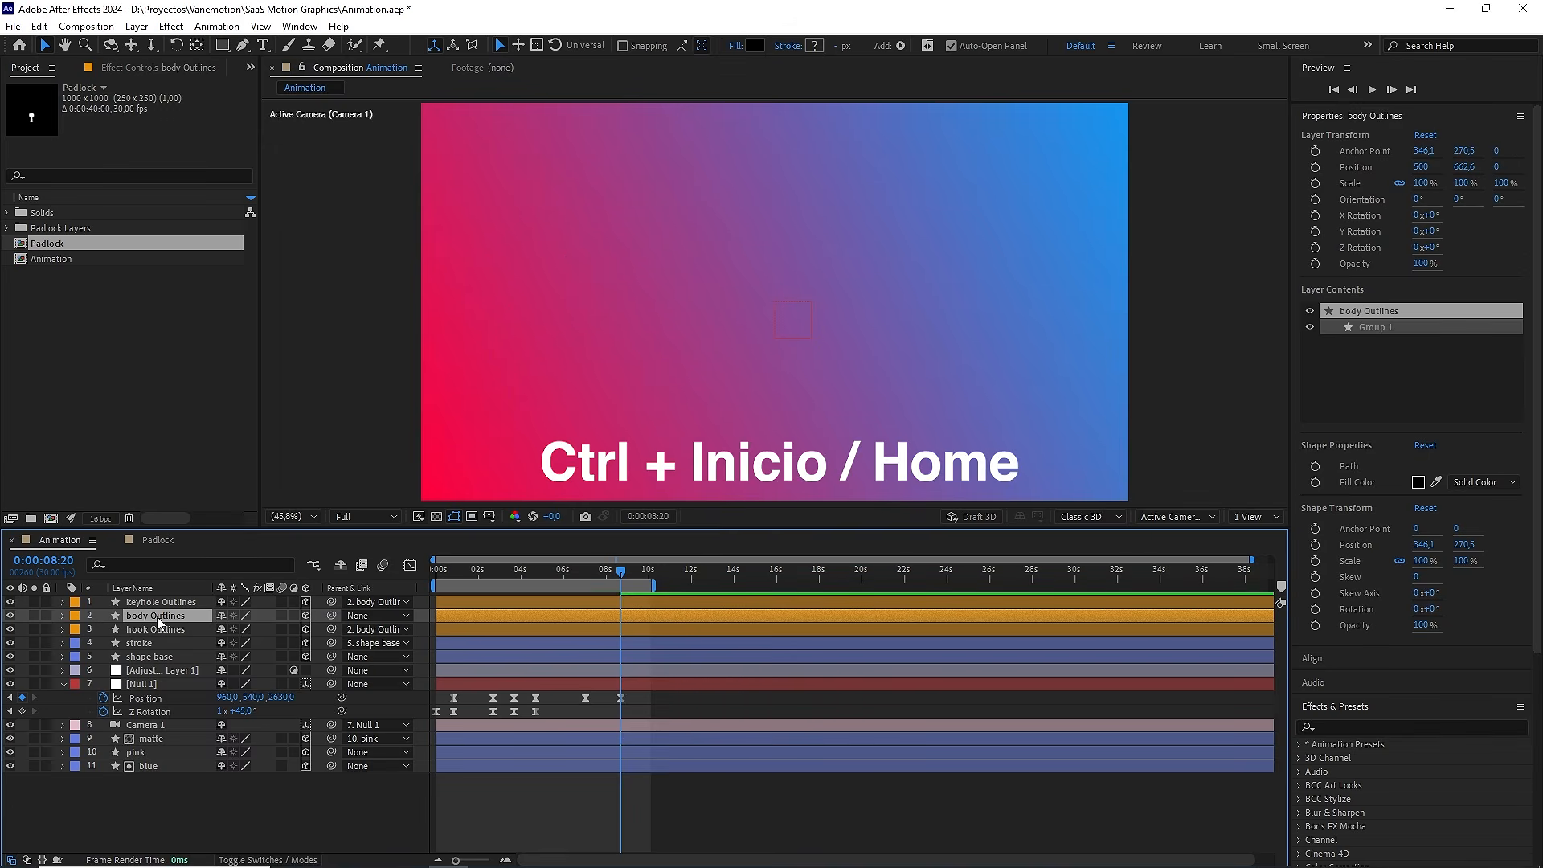
key("ctrl+Home")
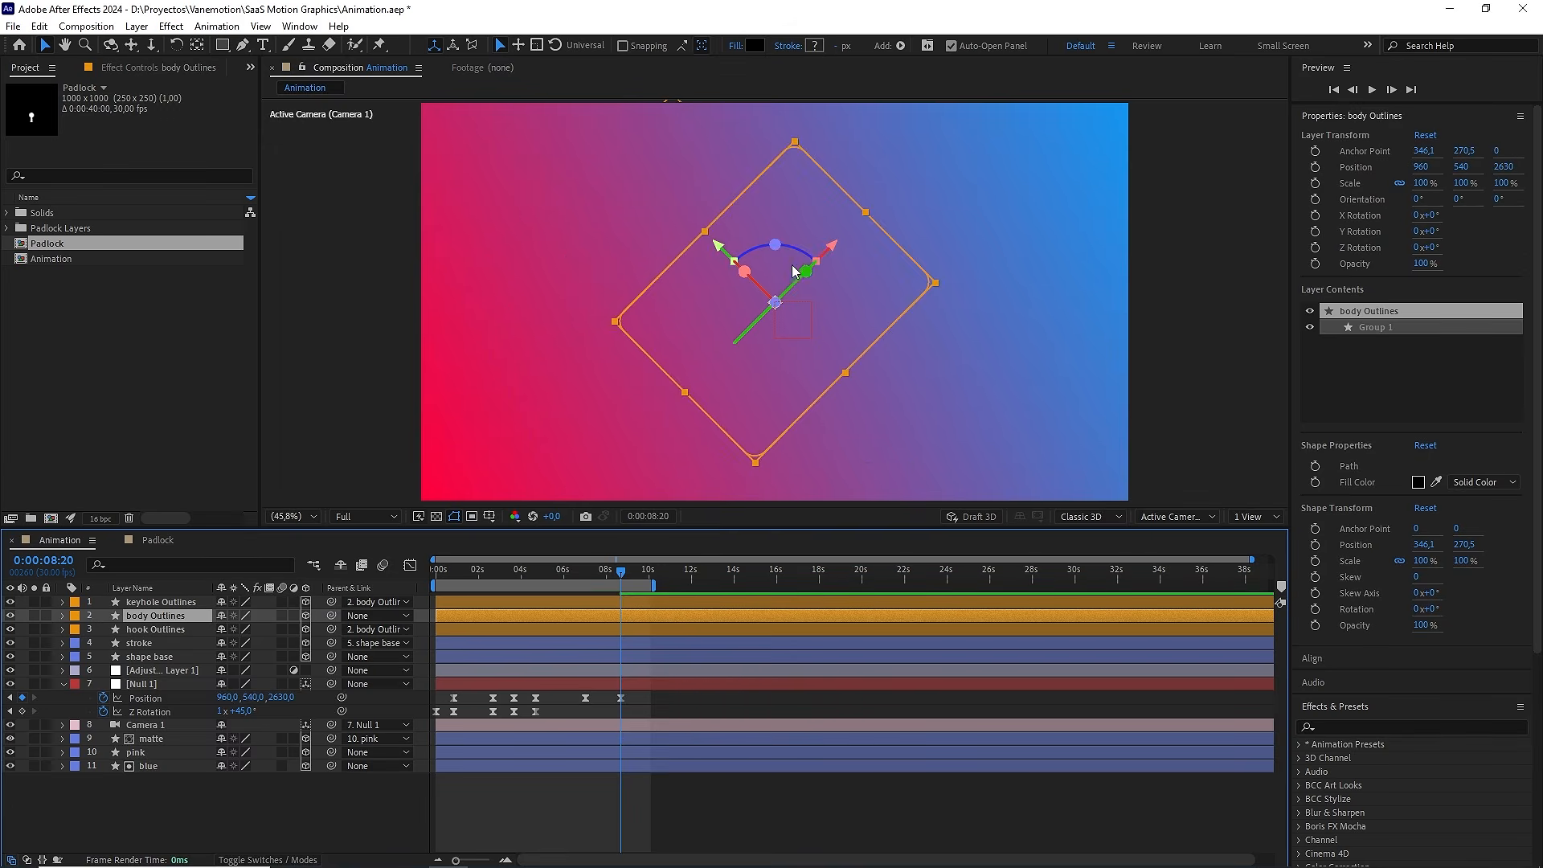
Set the Z Rotation of body Outlines to 45° so the padlock matches the rotated camera
key("r")
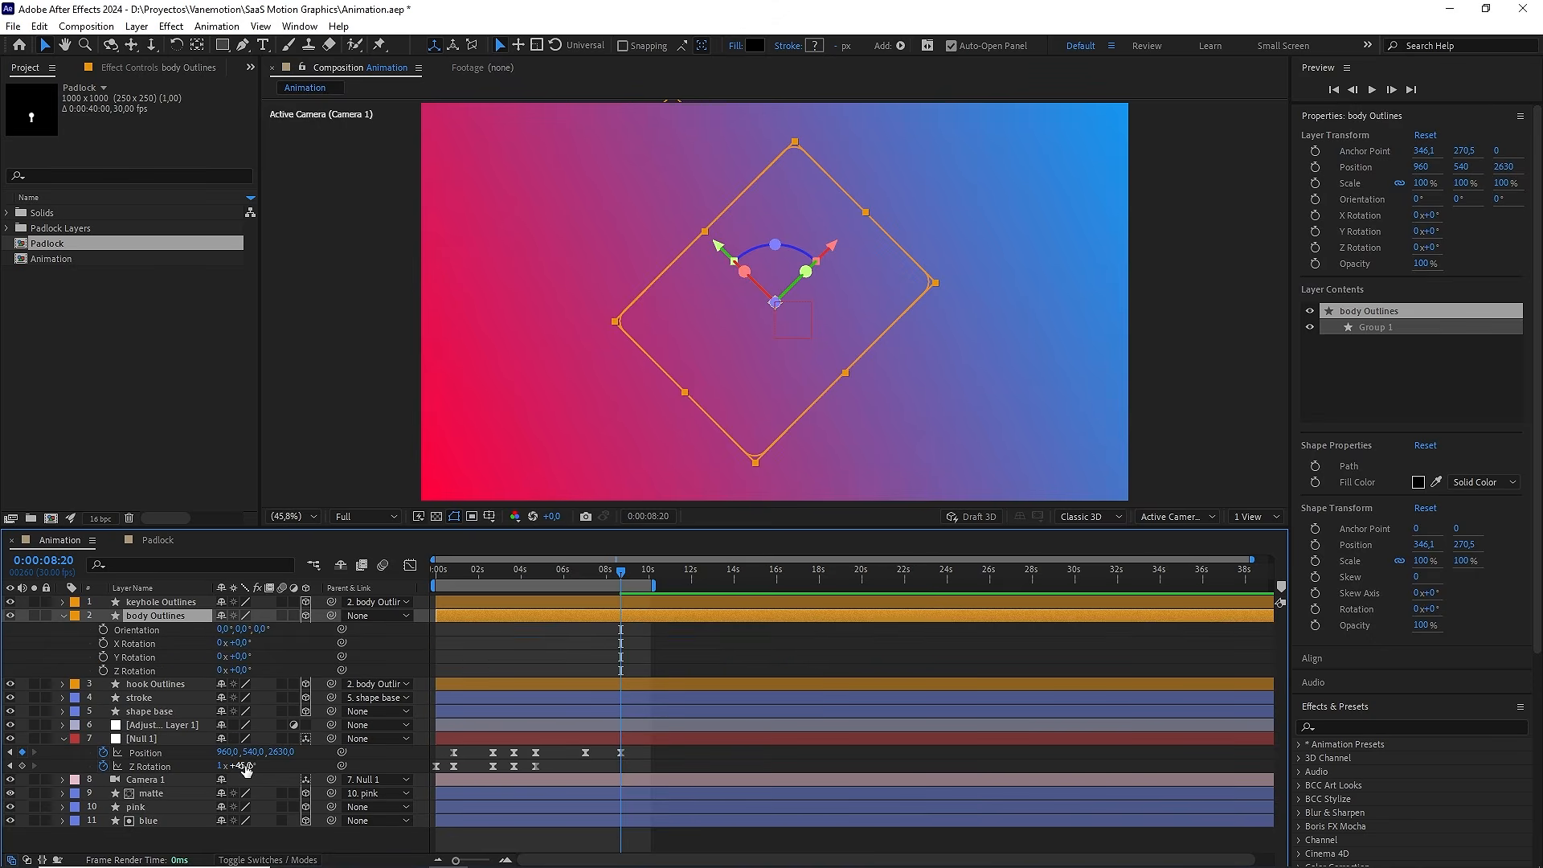
left_click_drag(241, 670, 276, 673)
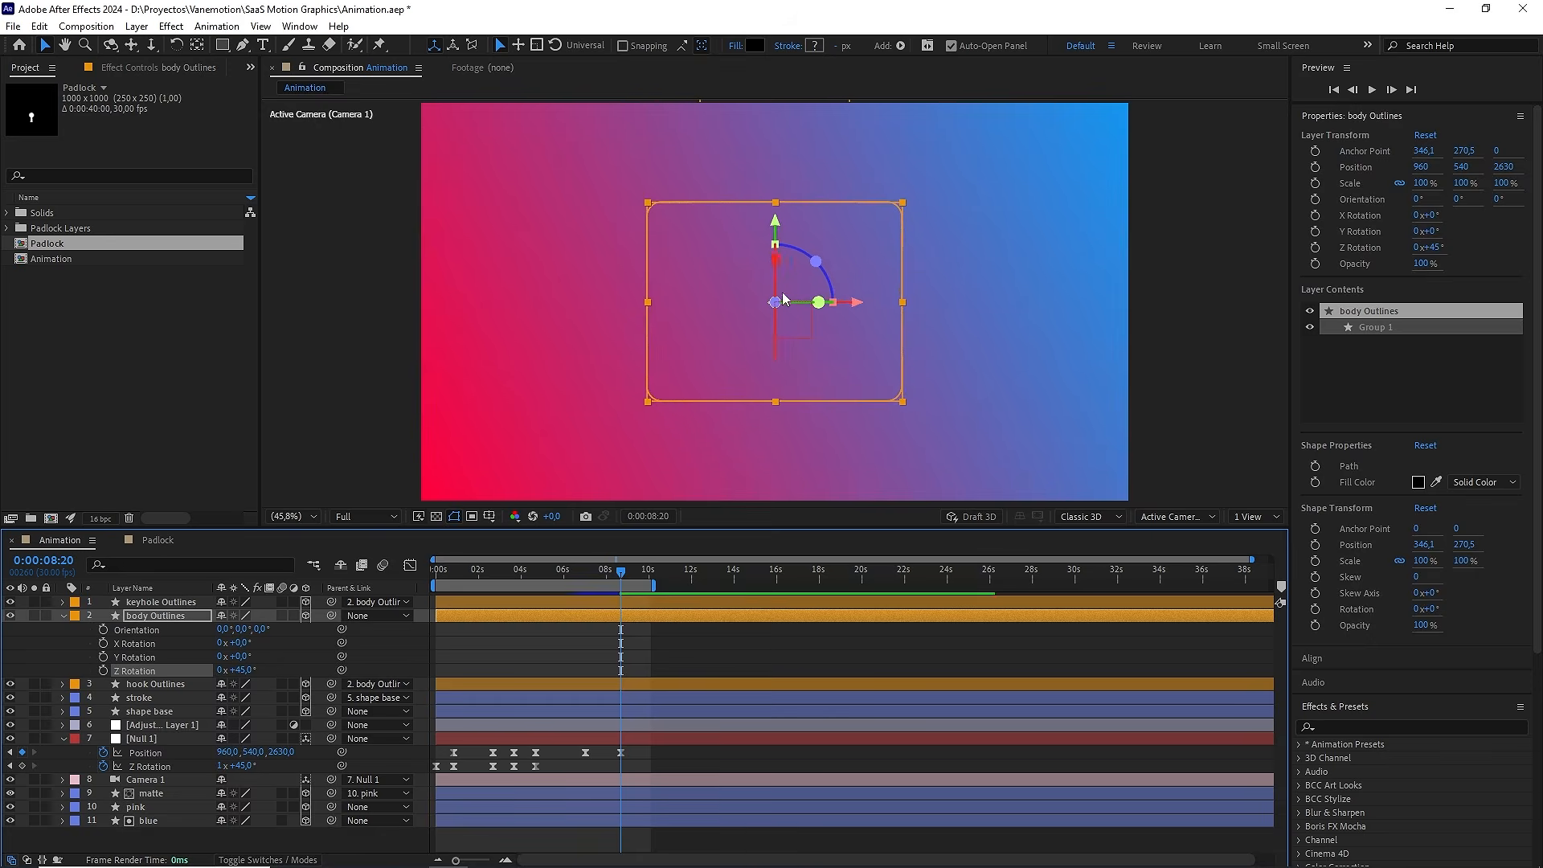
Compare the depth of the padlock layers, the button shape and the camera in a two-view layout with a Top view, and return to one view
left_click(1253, 516)
left_click(1258, 548)
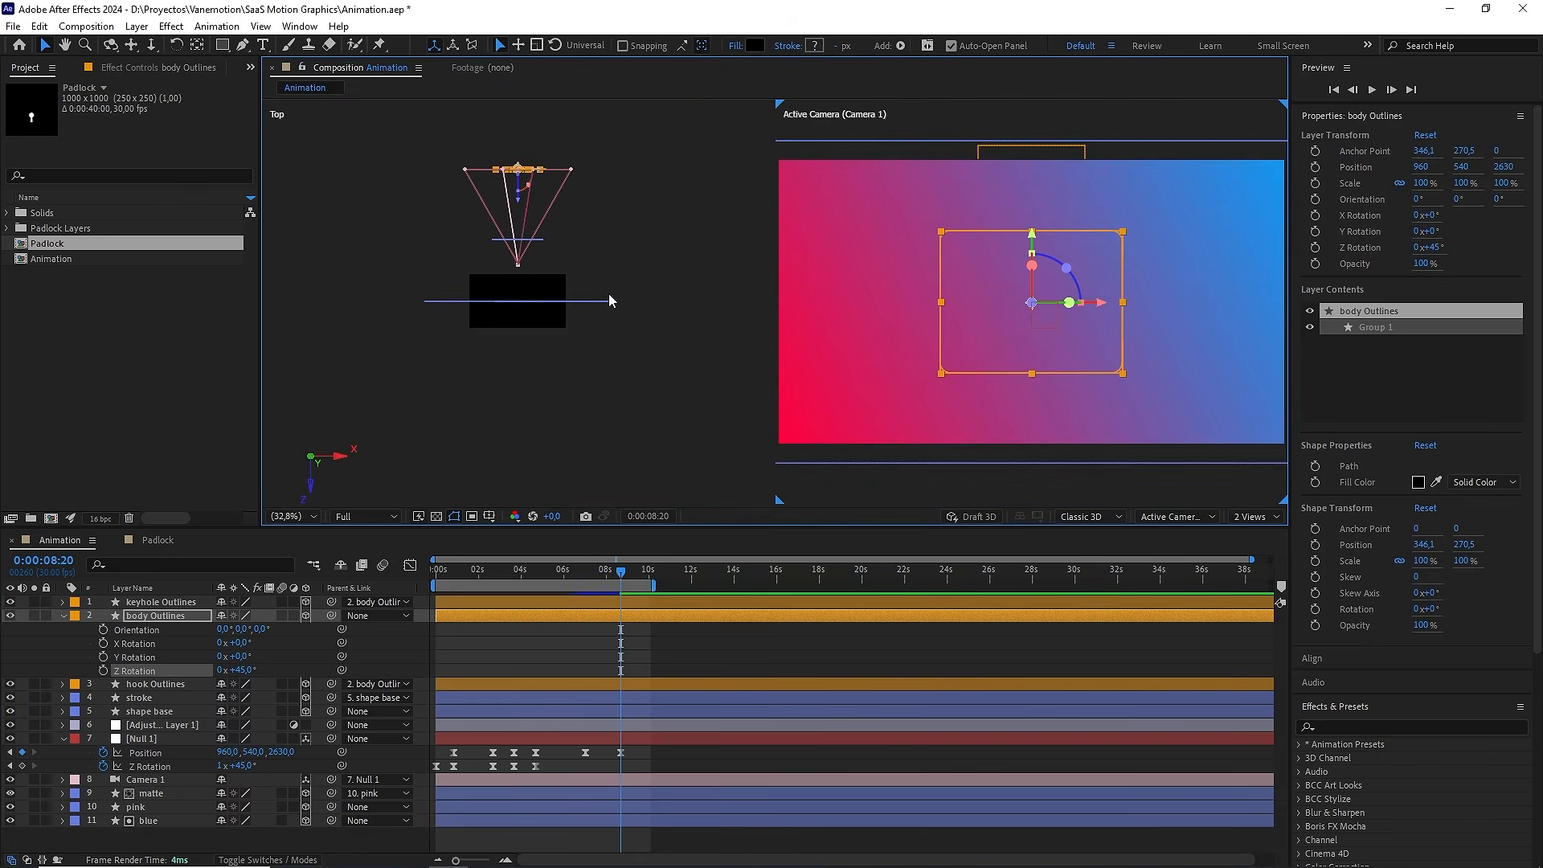
scroll(605, 296, "up", 1)
mouse_move(488, 268)
left_mouse_down()
mouse_move(568, 350)
mouse_move(564, 420)
mouse_move(455, 397)
left_mouse_up()
left_click(638, 398)
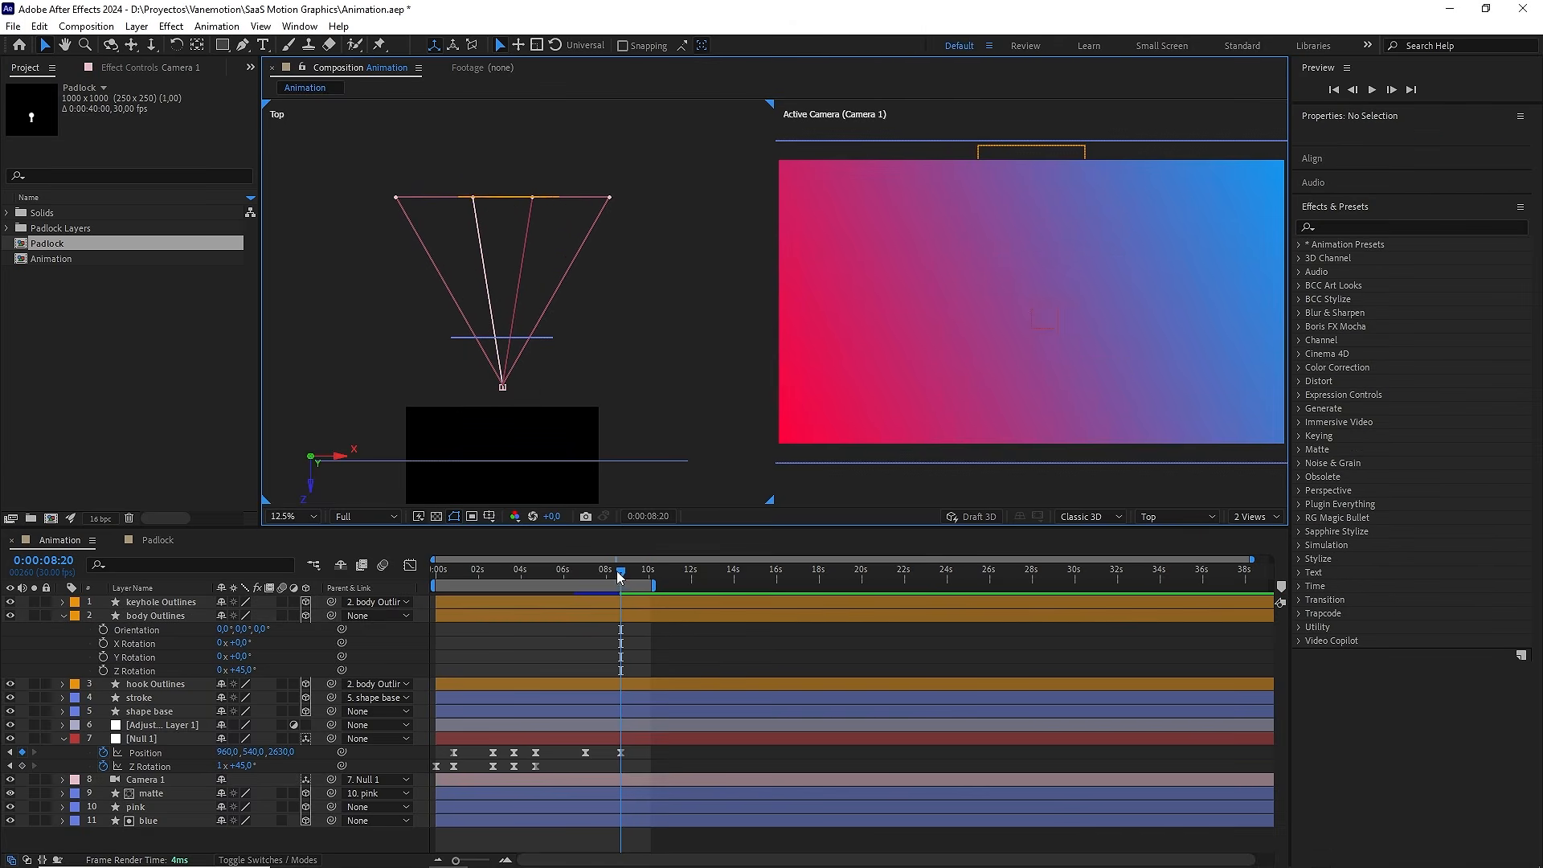
left_click_drag(620, 574, 600, 572)
left_click_drag(607, 167, 428, 219)
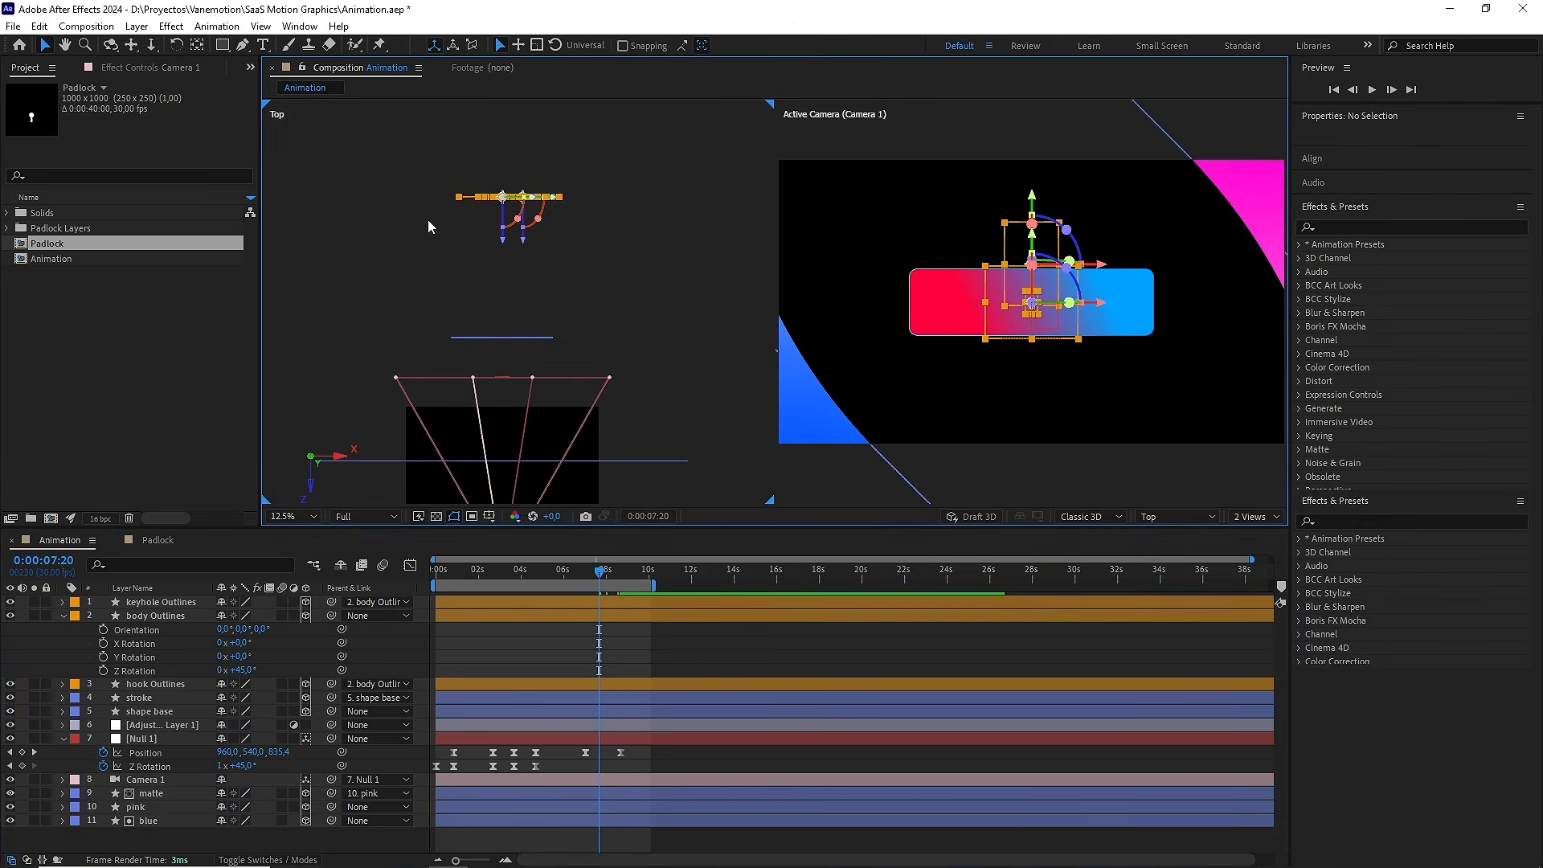
left_click(558, 276)
left_click_drag(611, 302, 432, 356)
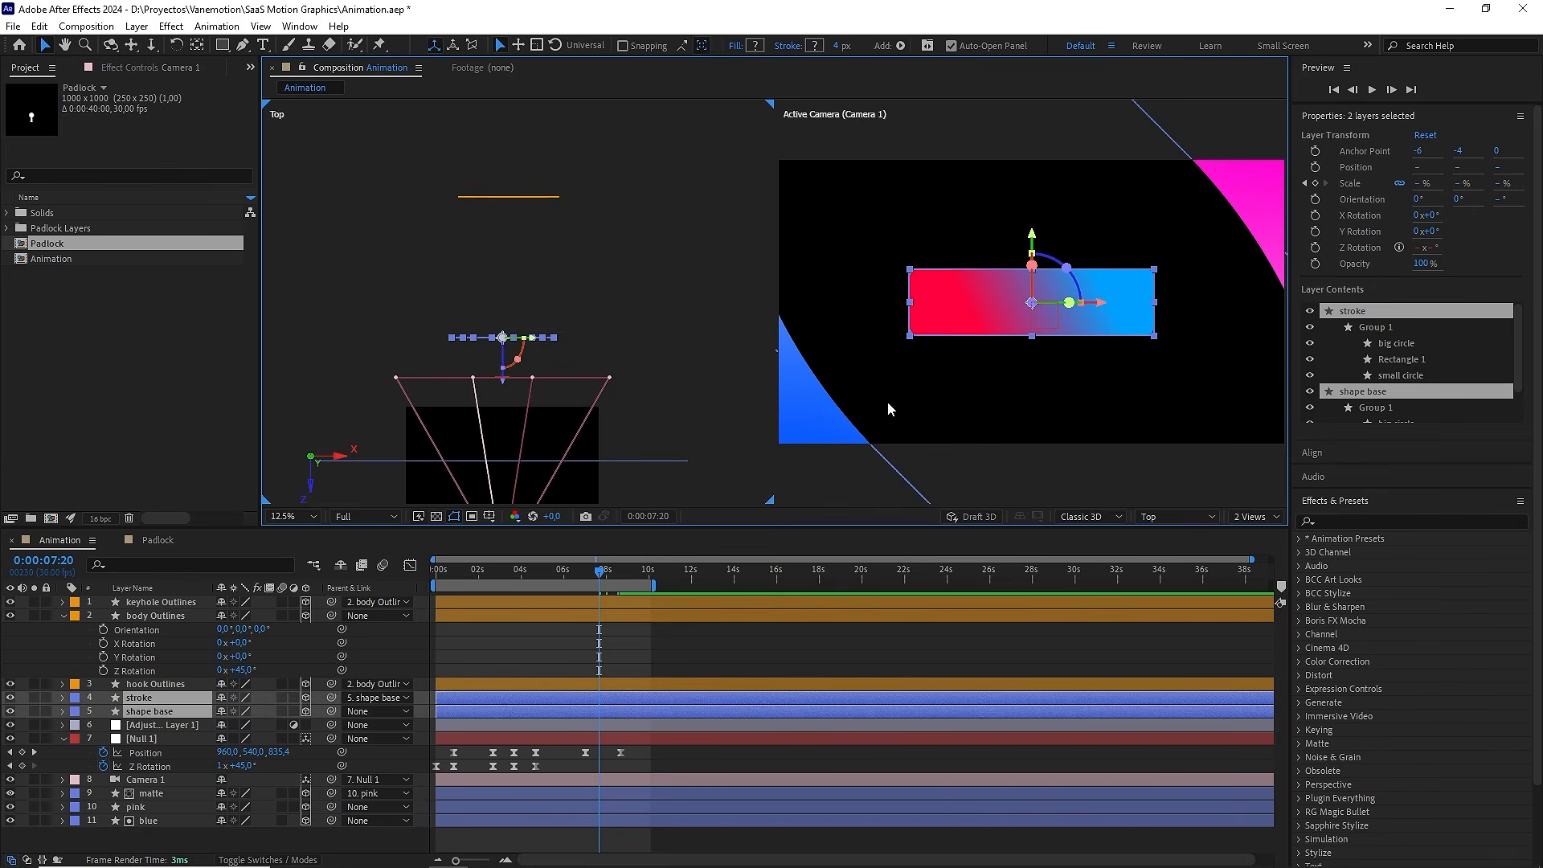
left_click(614, 572)
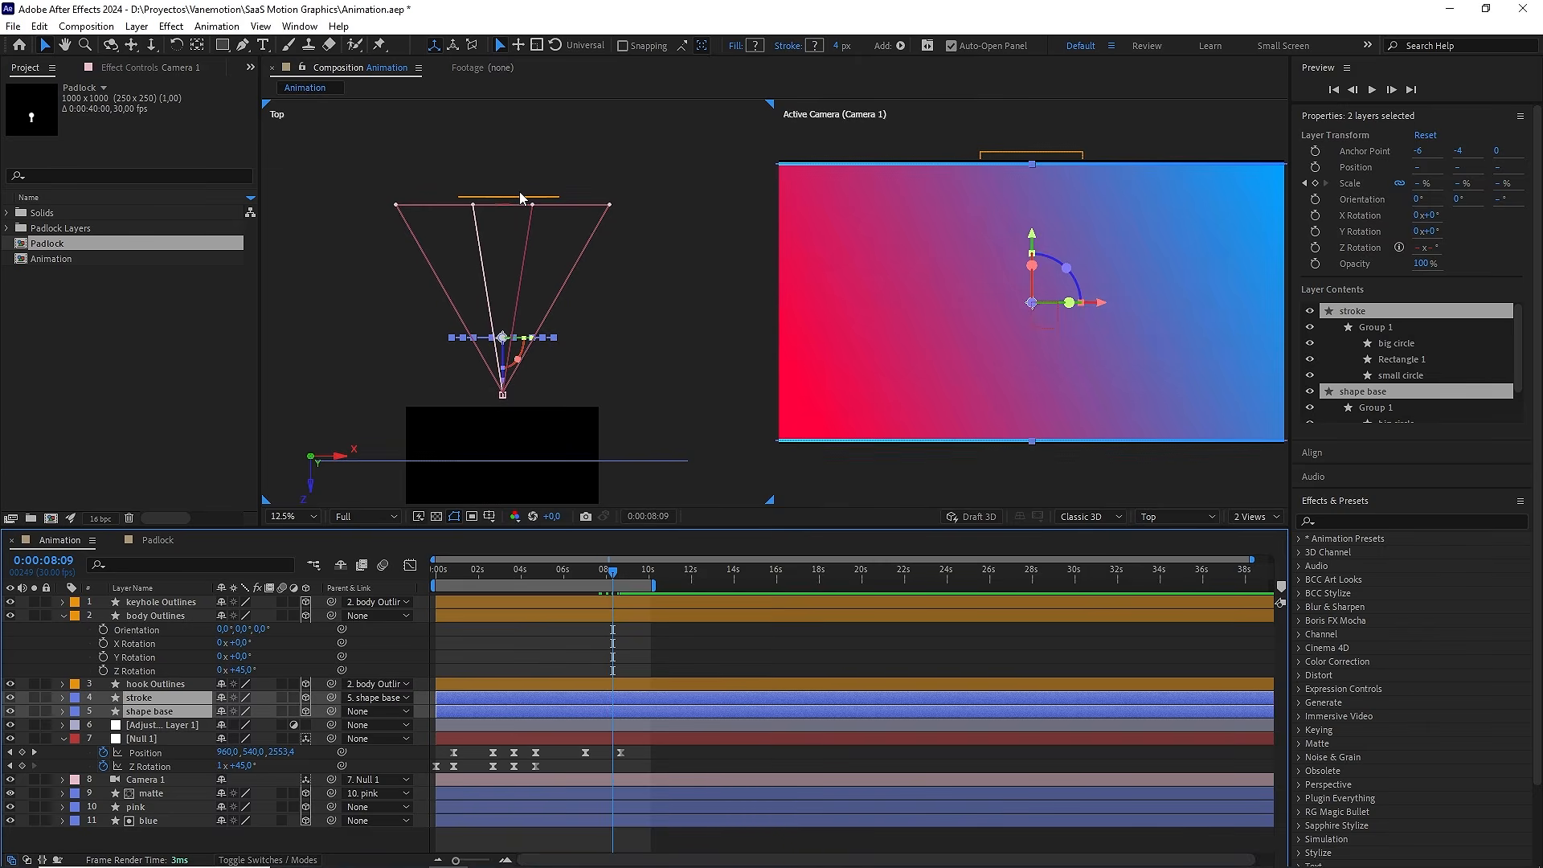
left_click(1253, 516)
left_click(1277, 534)
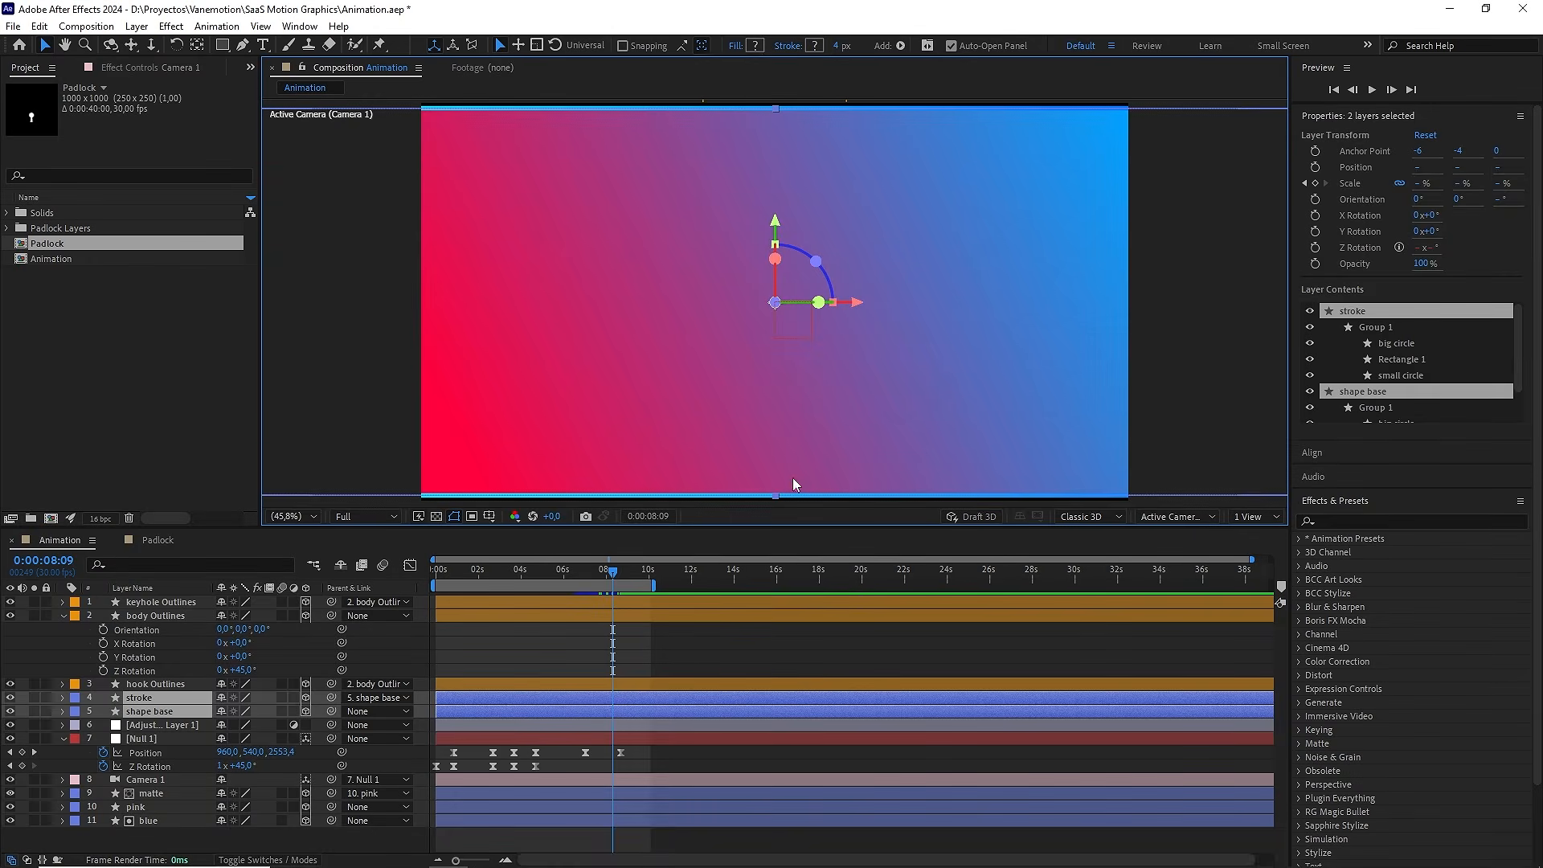
Create a black 1920 x 1080 solid named bg transition and place it directly below hook Outlines in the layer stack
left_click(308, 644)
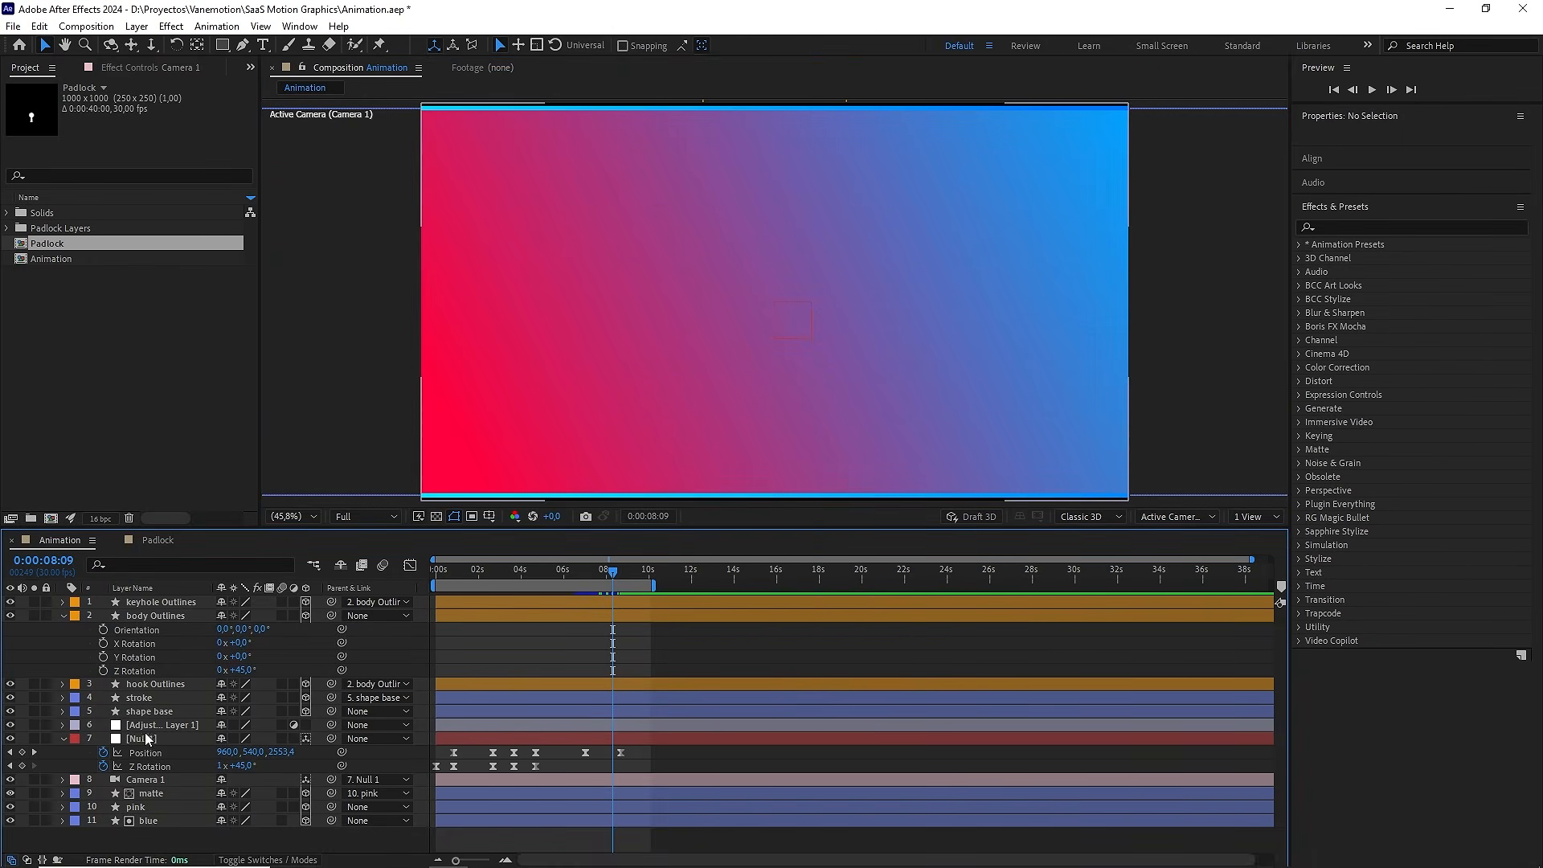
left_click(64, 614)
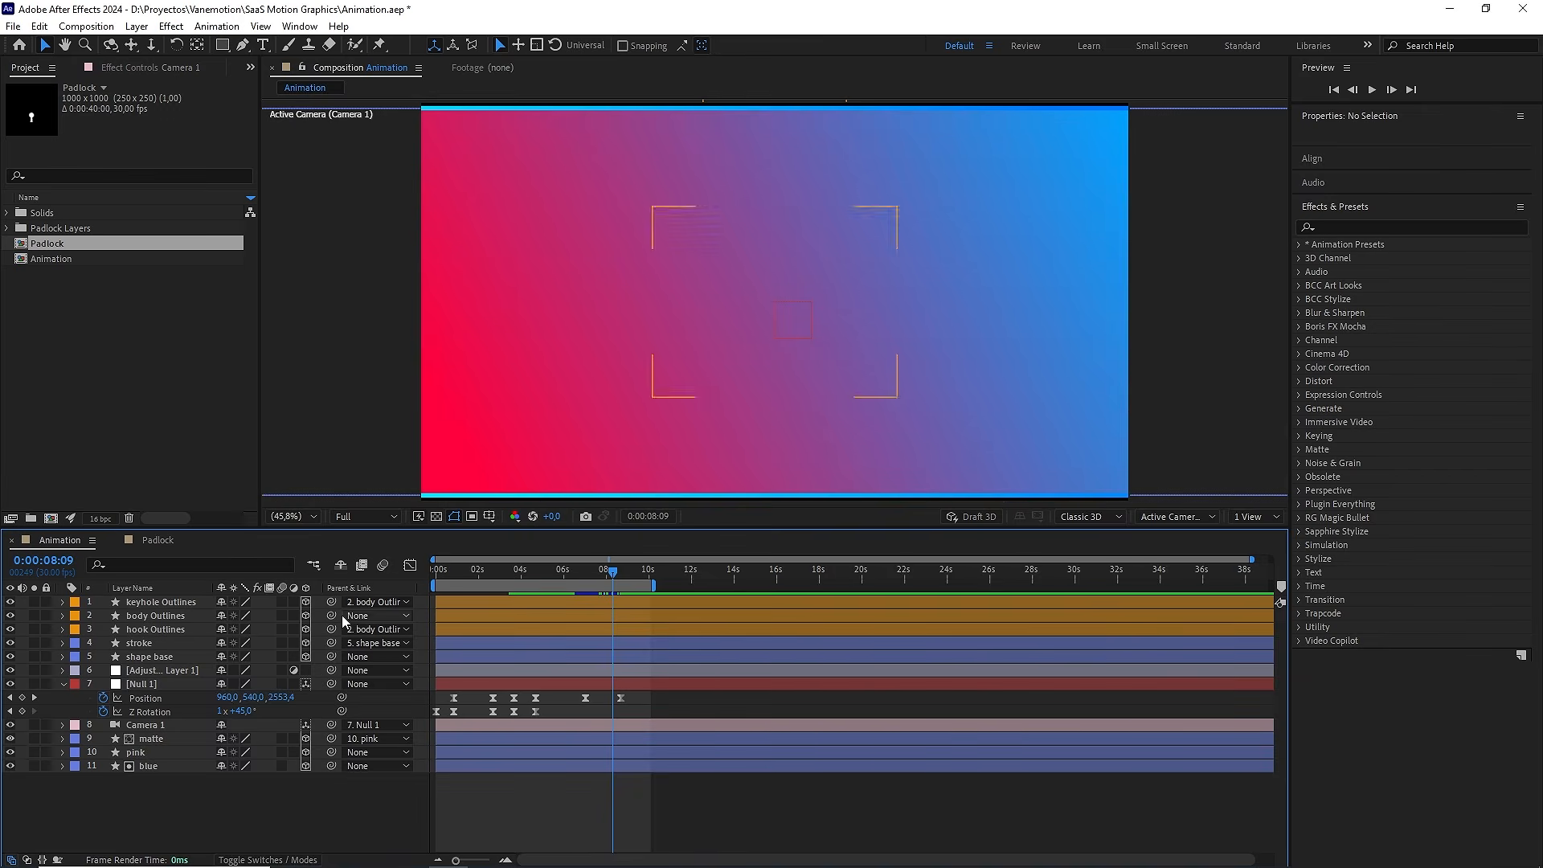
right_click(321, 638)
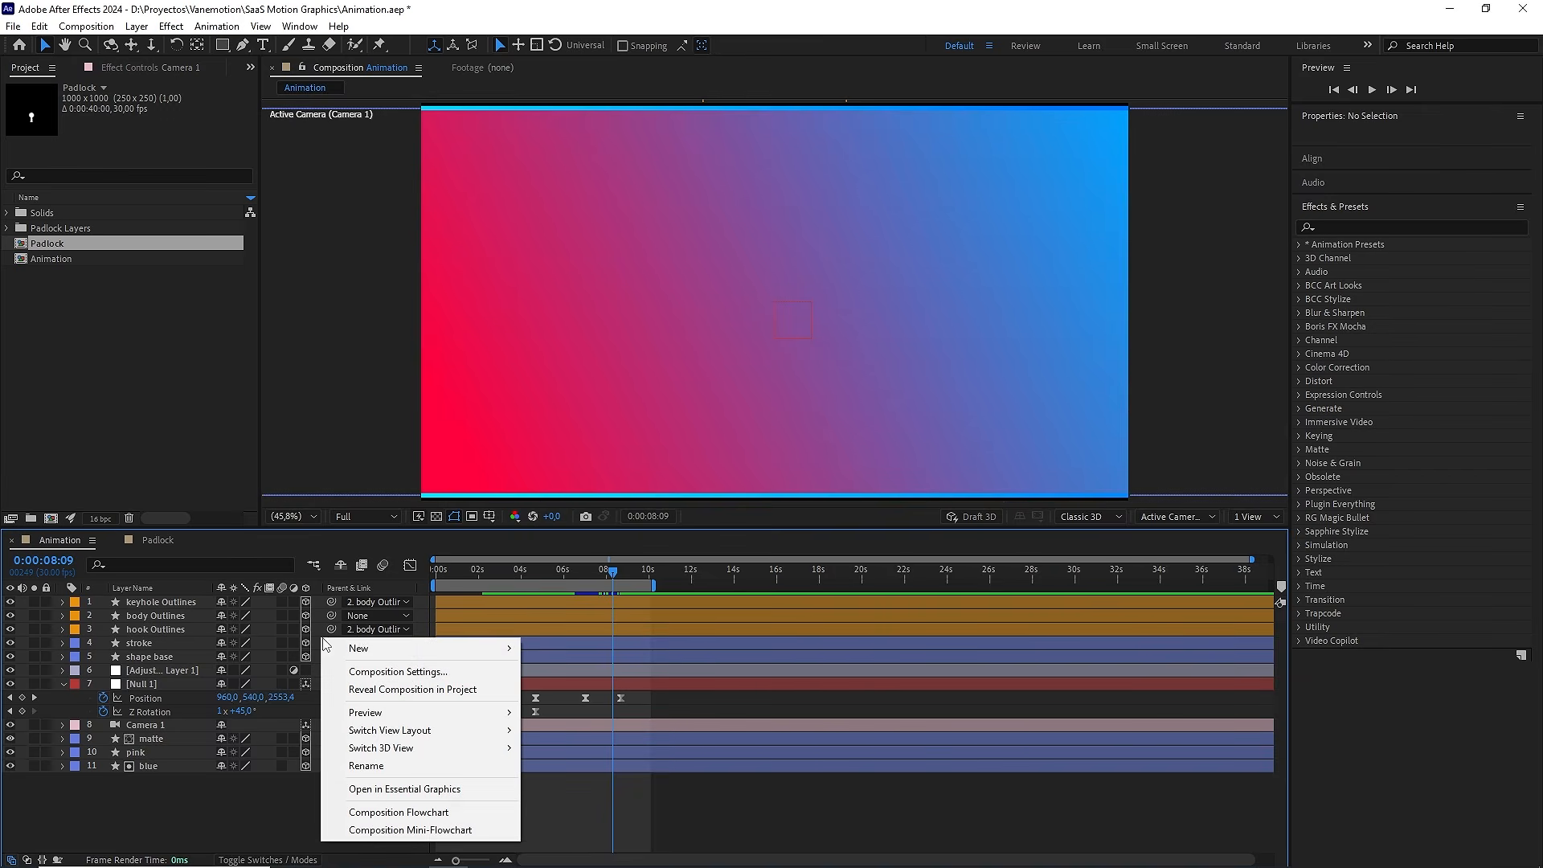
mouse_move(438, 649)
left_click(560, 688)
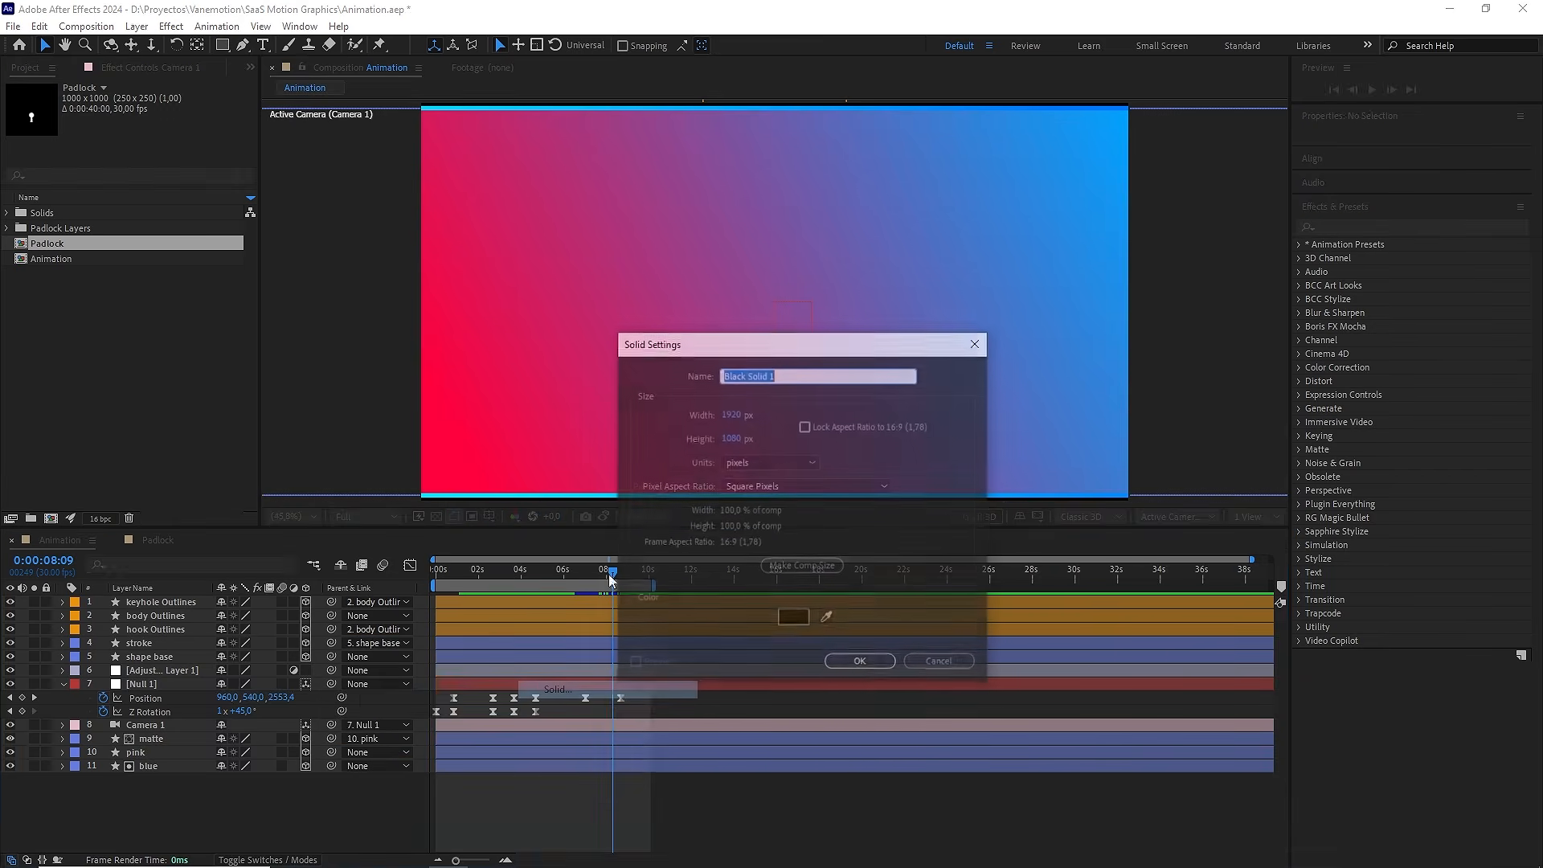
type("bg transition")
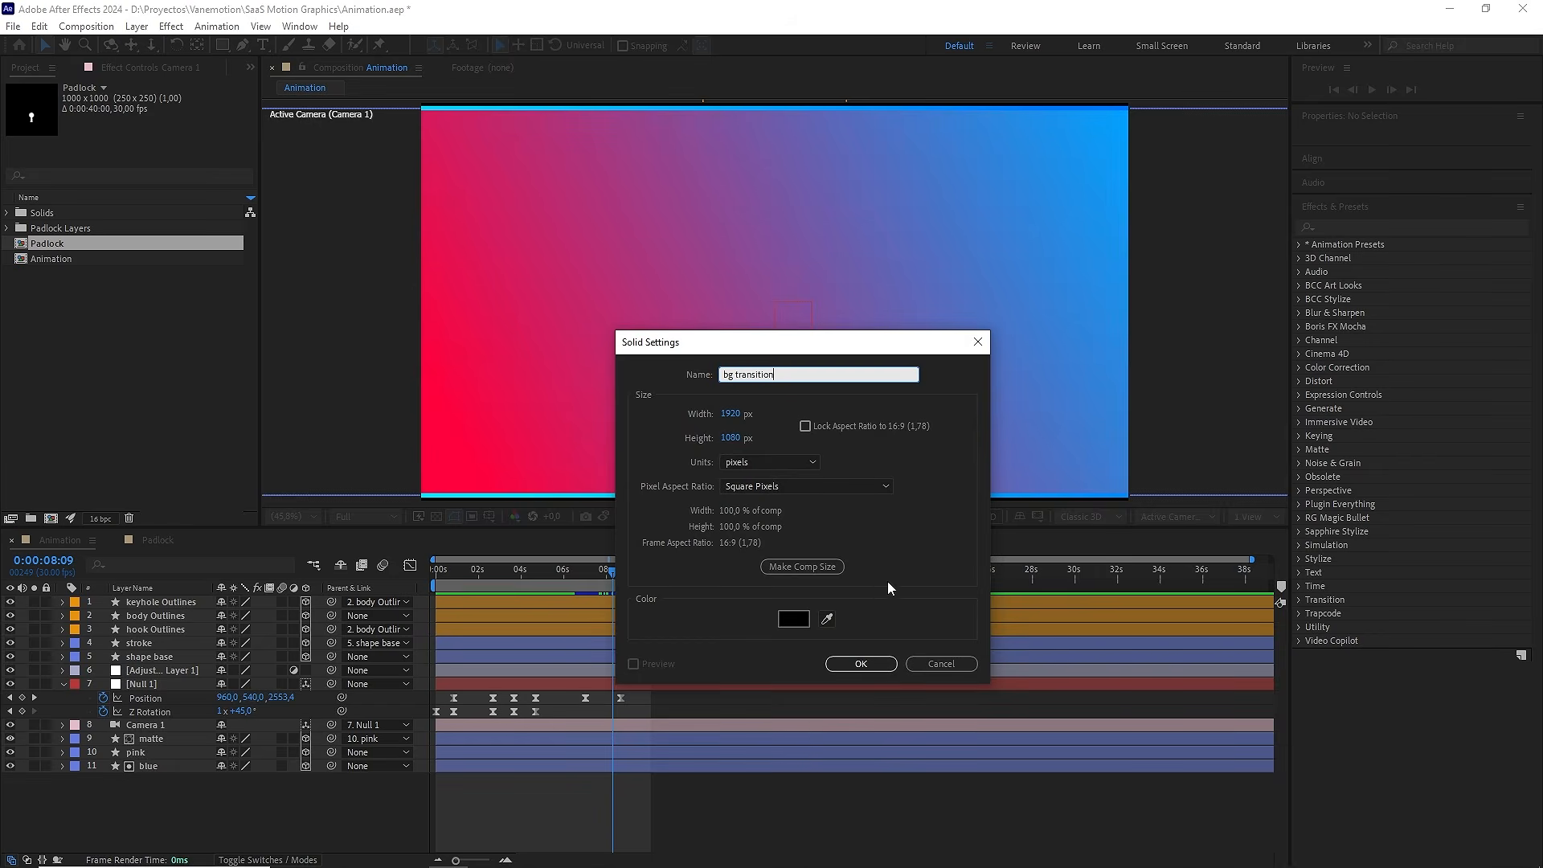
left_click(794, 618)
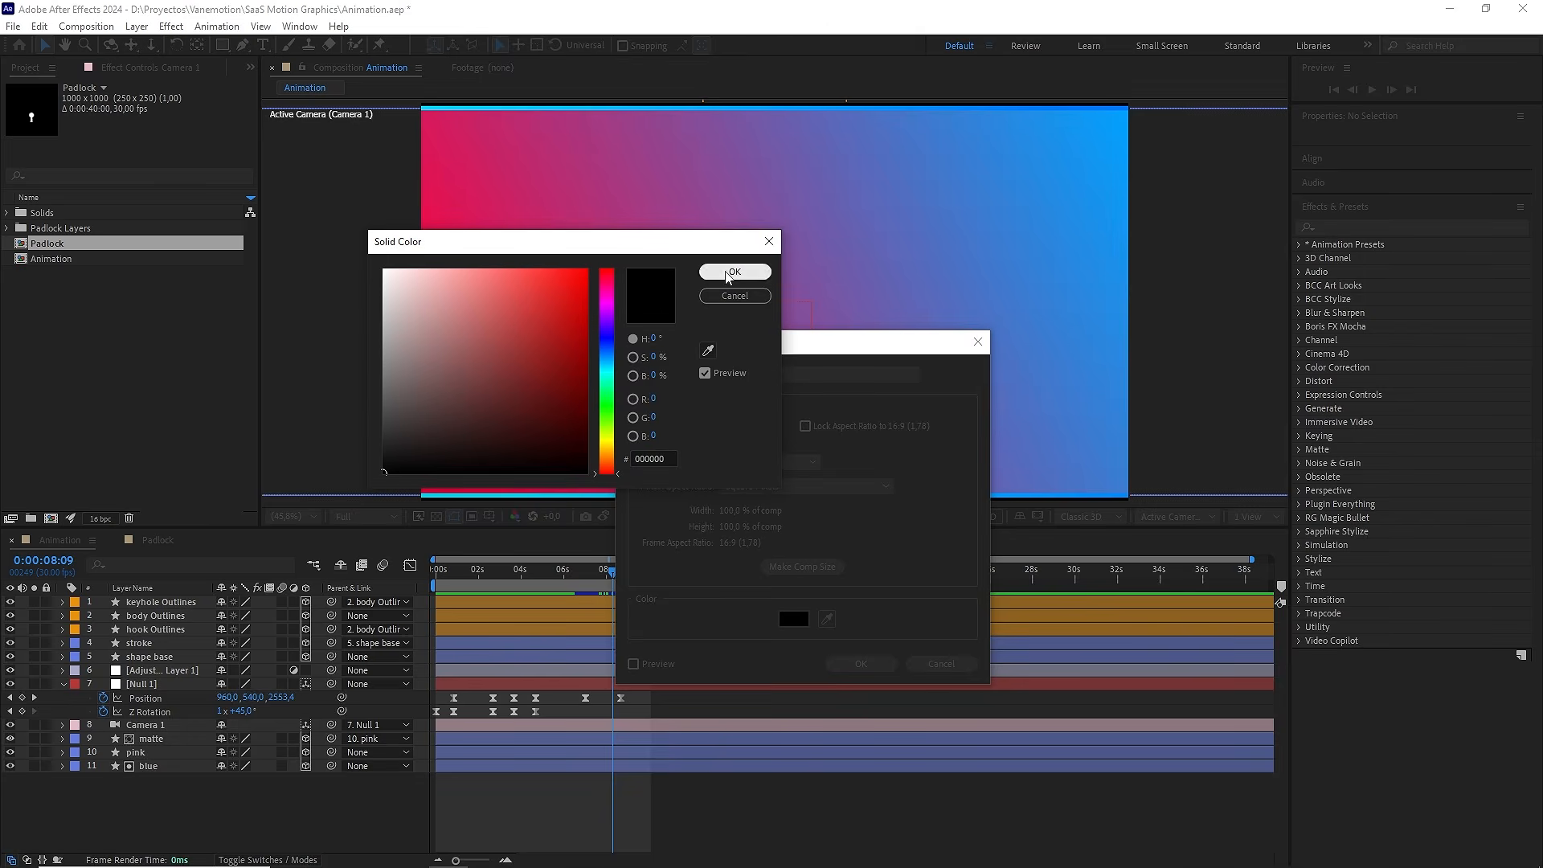
left_click(731, 272)
left_click(857, 661)
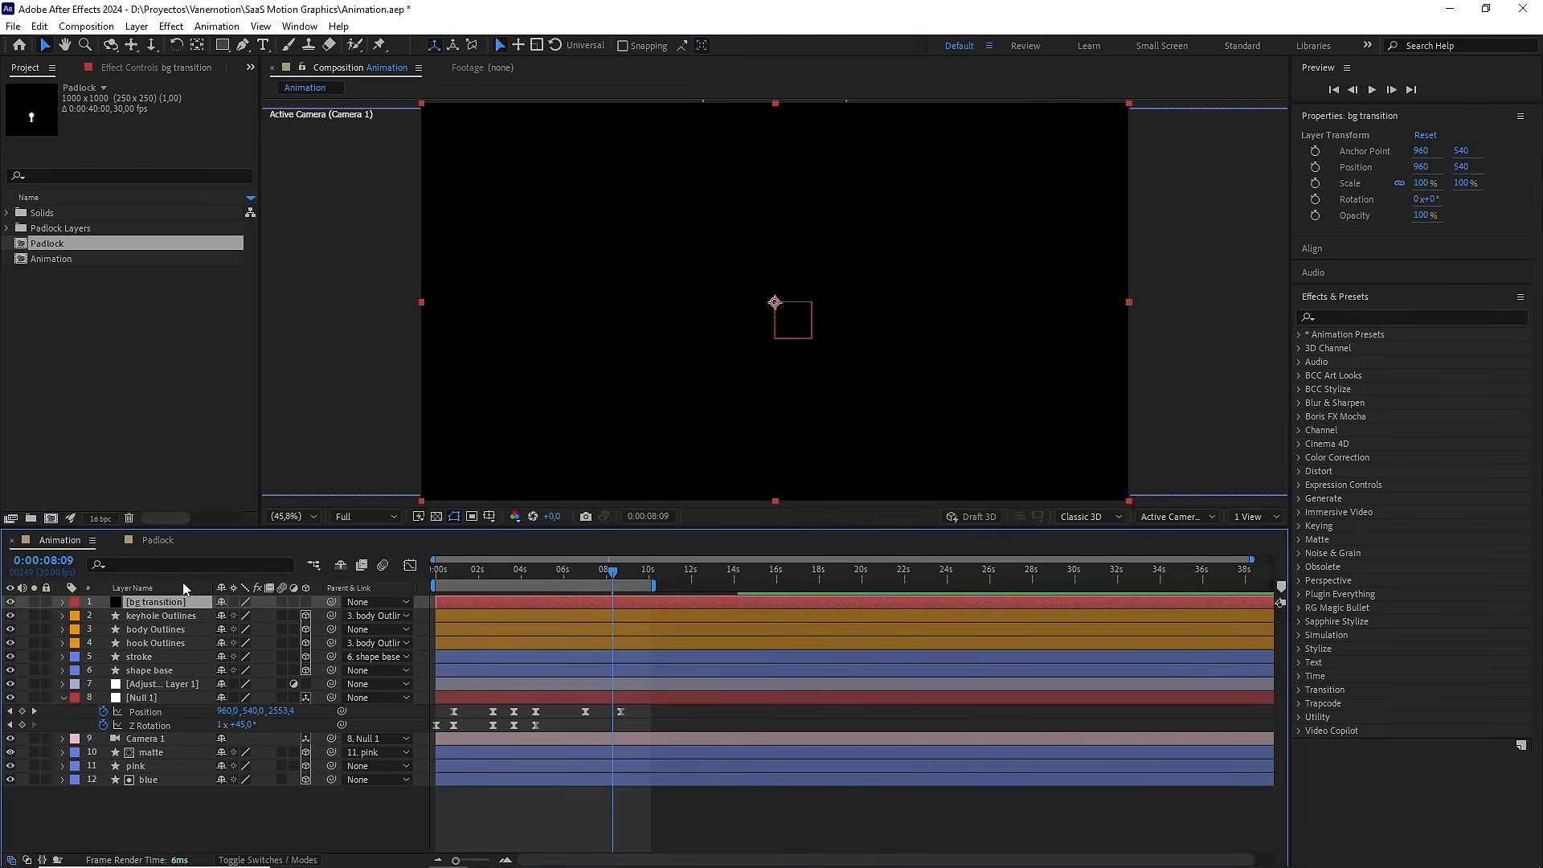
mouse_move(167, 602)
left_mouse_down()
mouse_move(134, 649)
mouse_move(172, 654)
left_mouse_up()
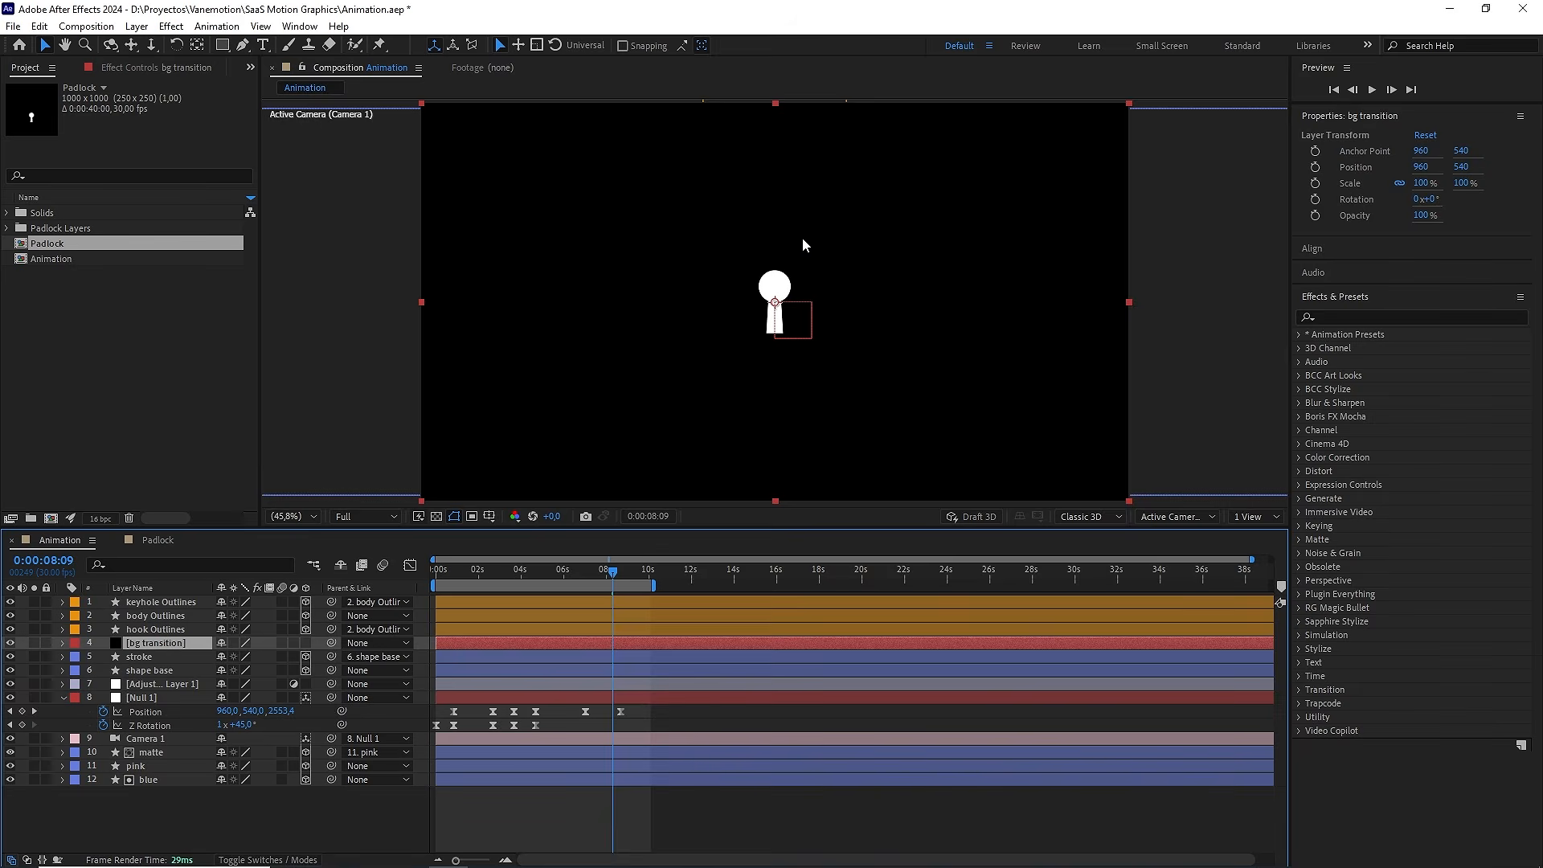
Change the fill of body Outlines and the stroke of hook Outlines to pure red
left_click(178, 616)
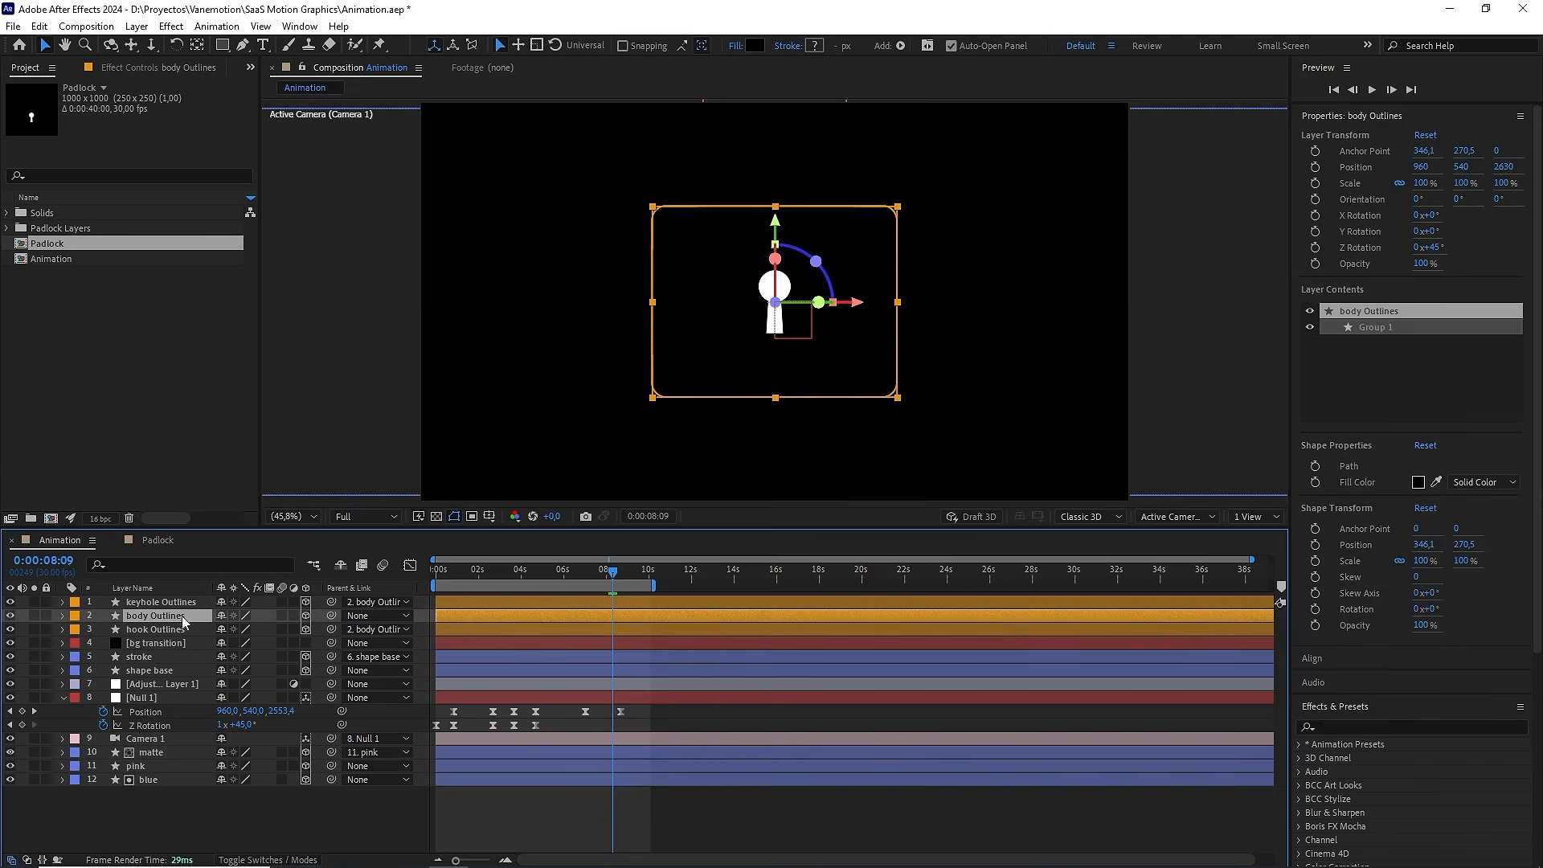
left_click(758, 46)
left_click_drag(545, 329, 651, 253)
left_click(734, 272)
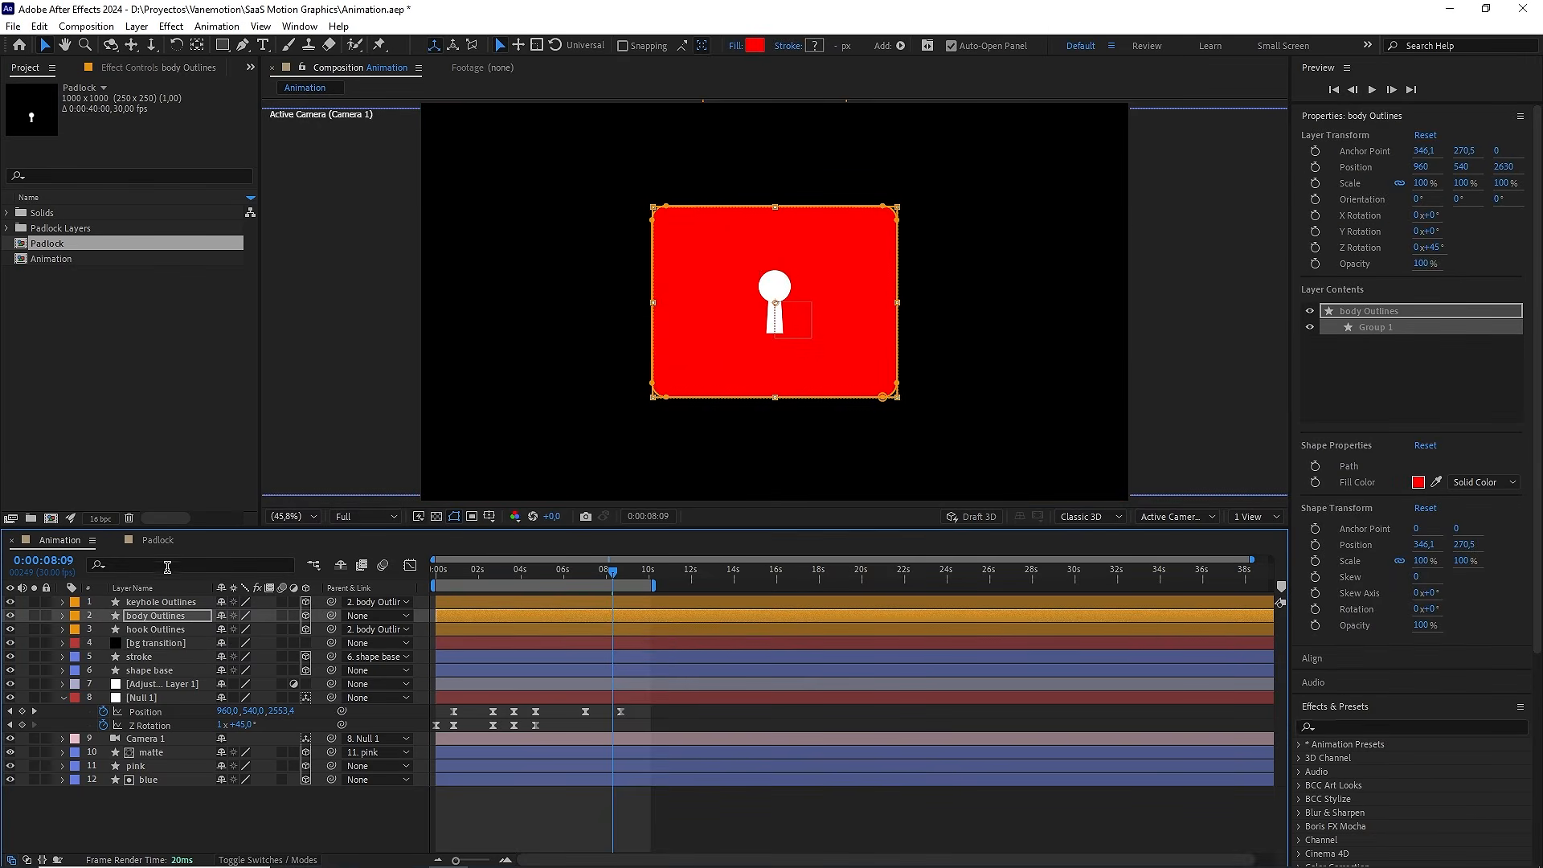
left_click(153, 629)
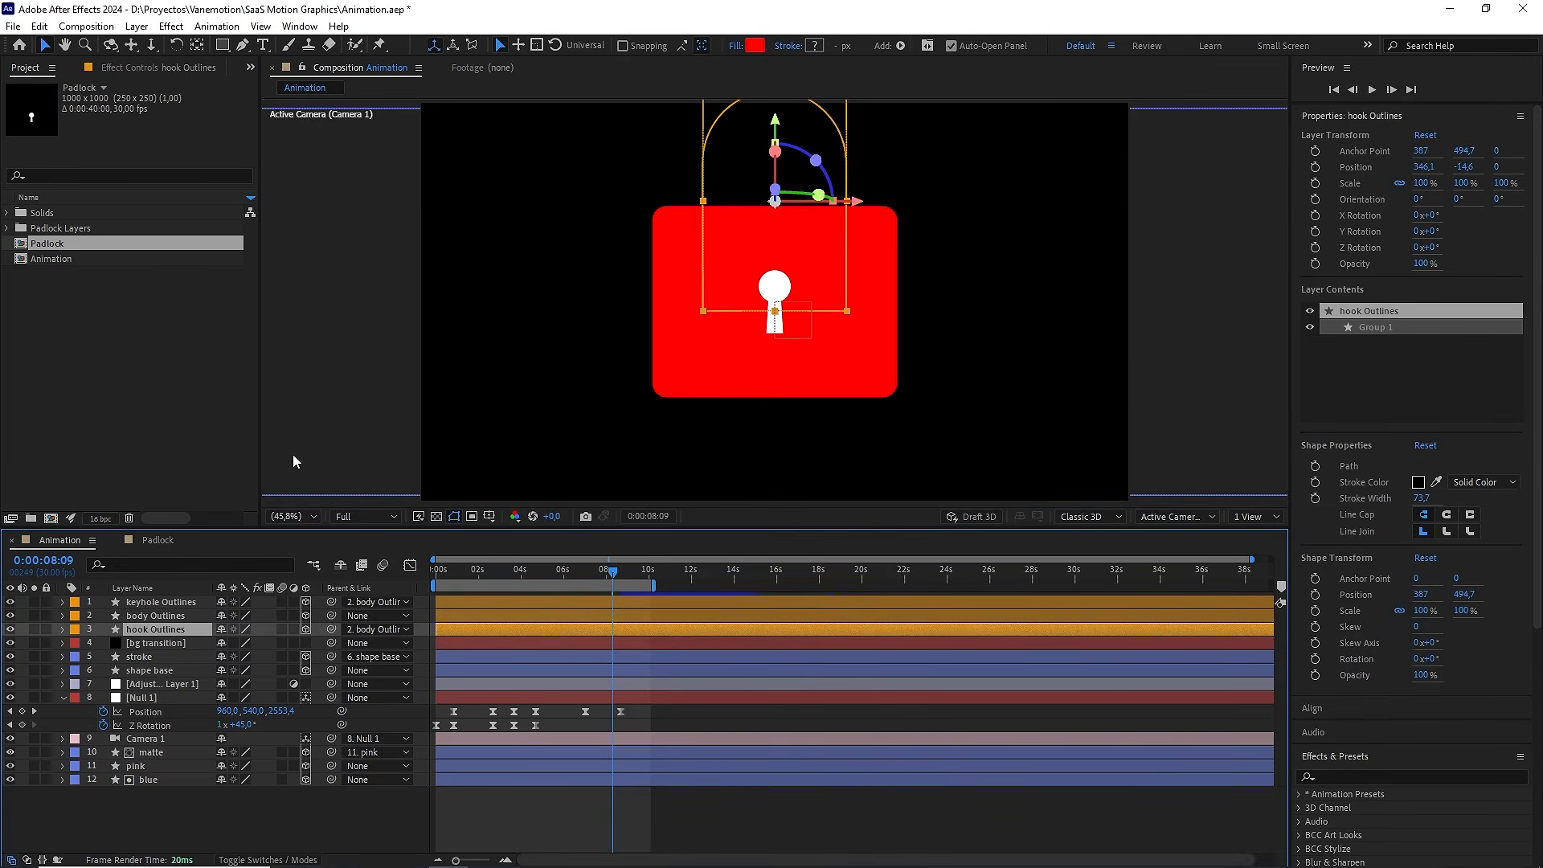
left_click(814, 46)
left_click_drag(547, 325, 643, 254)
left_click(732, 270)
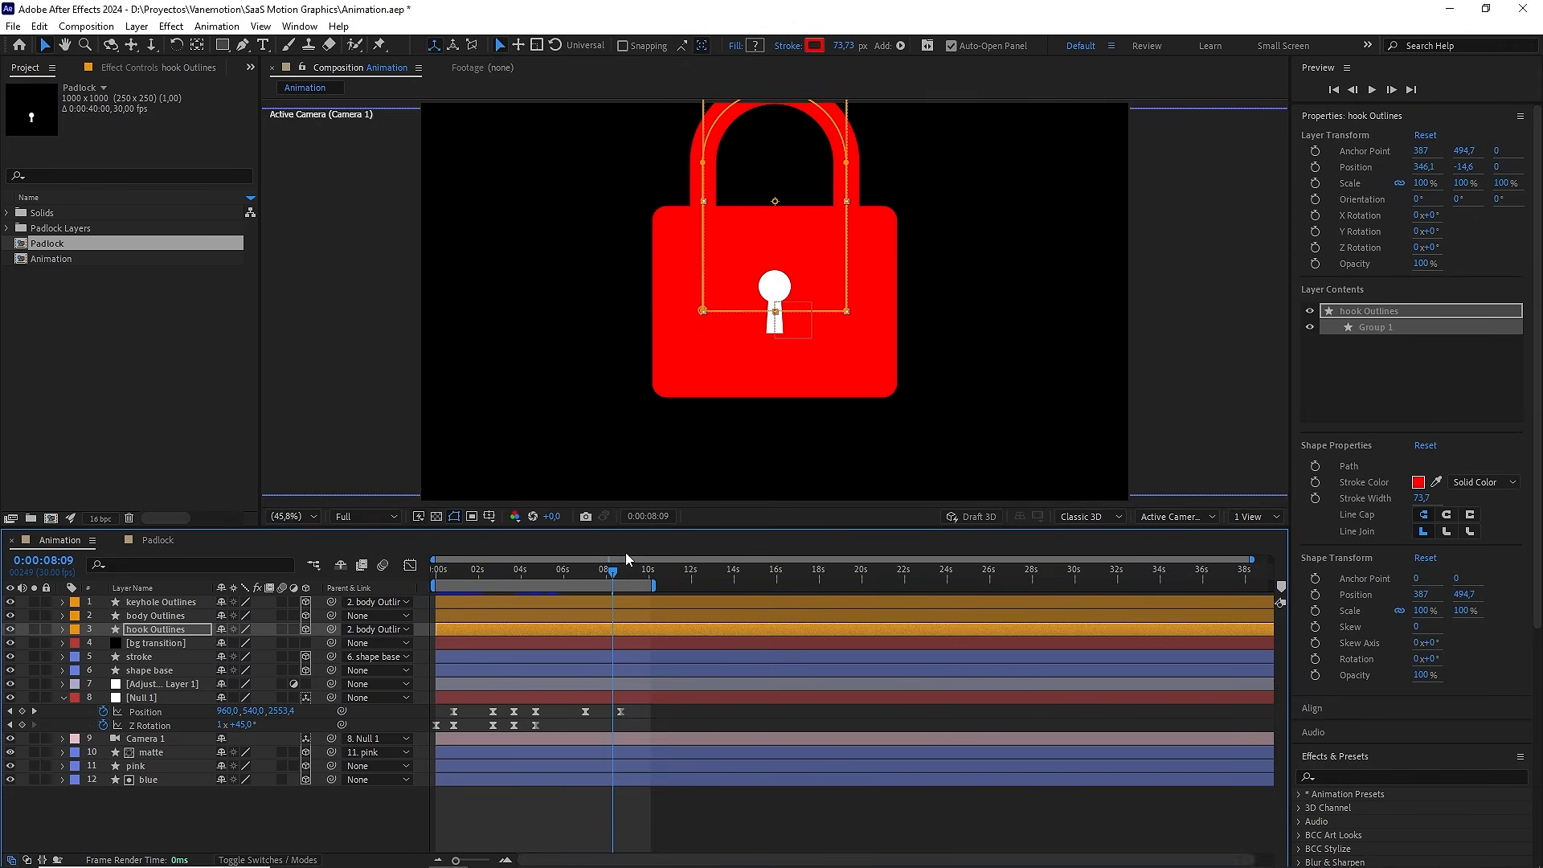
Preview the padlock zoom, and scale body Outlines to 67% at 0:00:08:20
left_click_drag(612, 571, 562, 571)
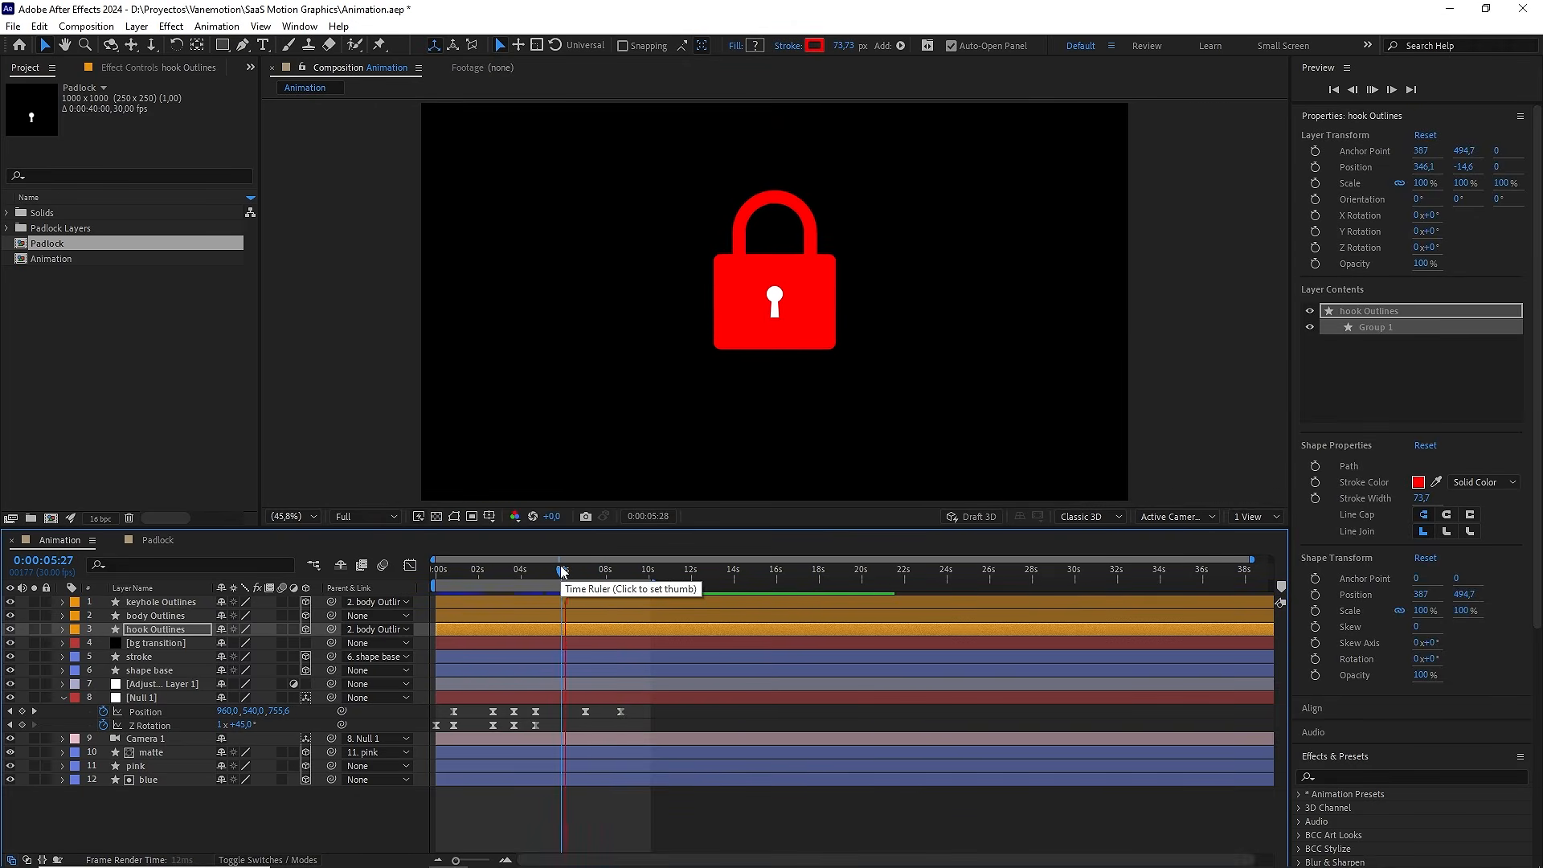
key("space")
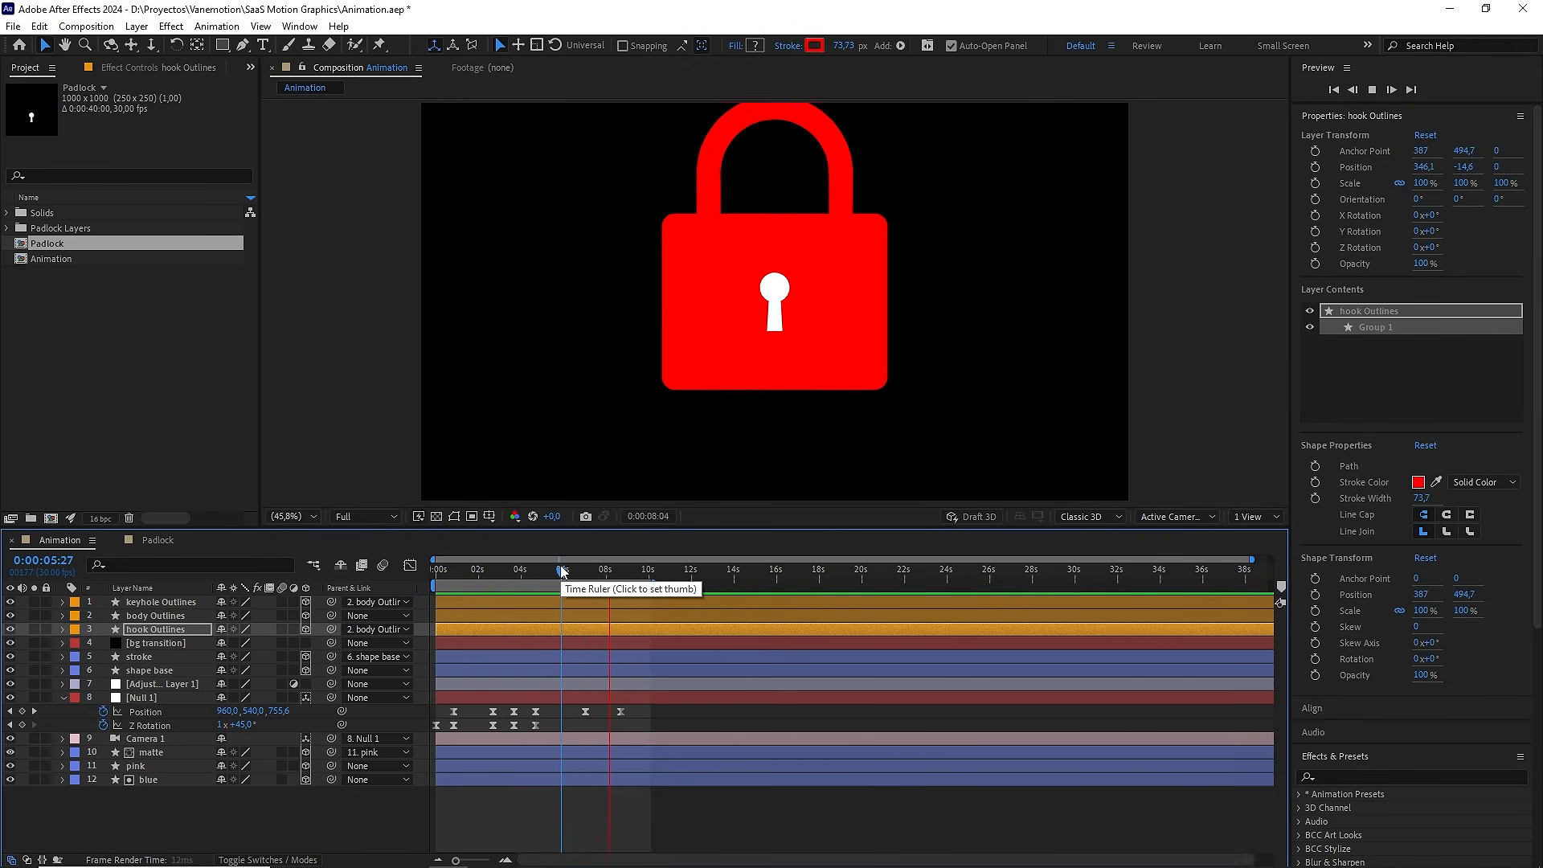
left_click(621, 572)
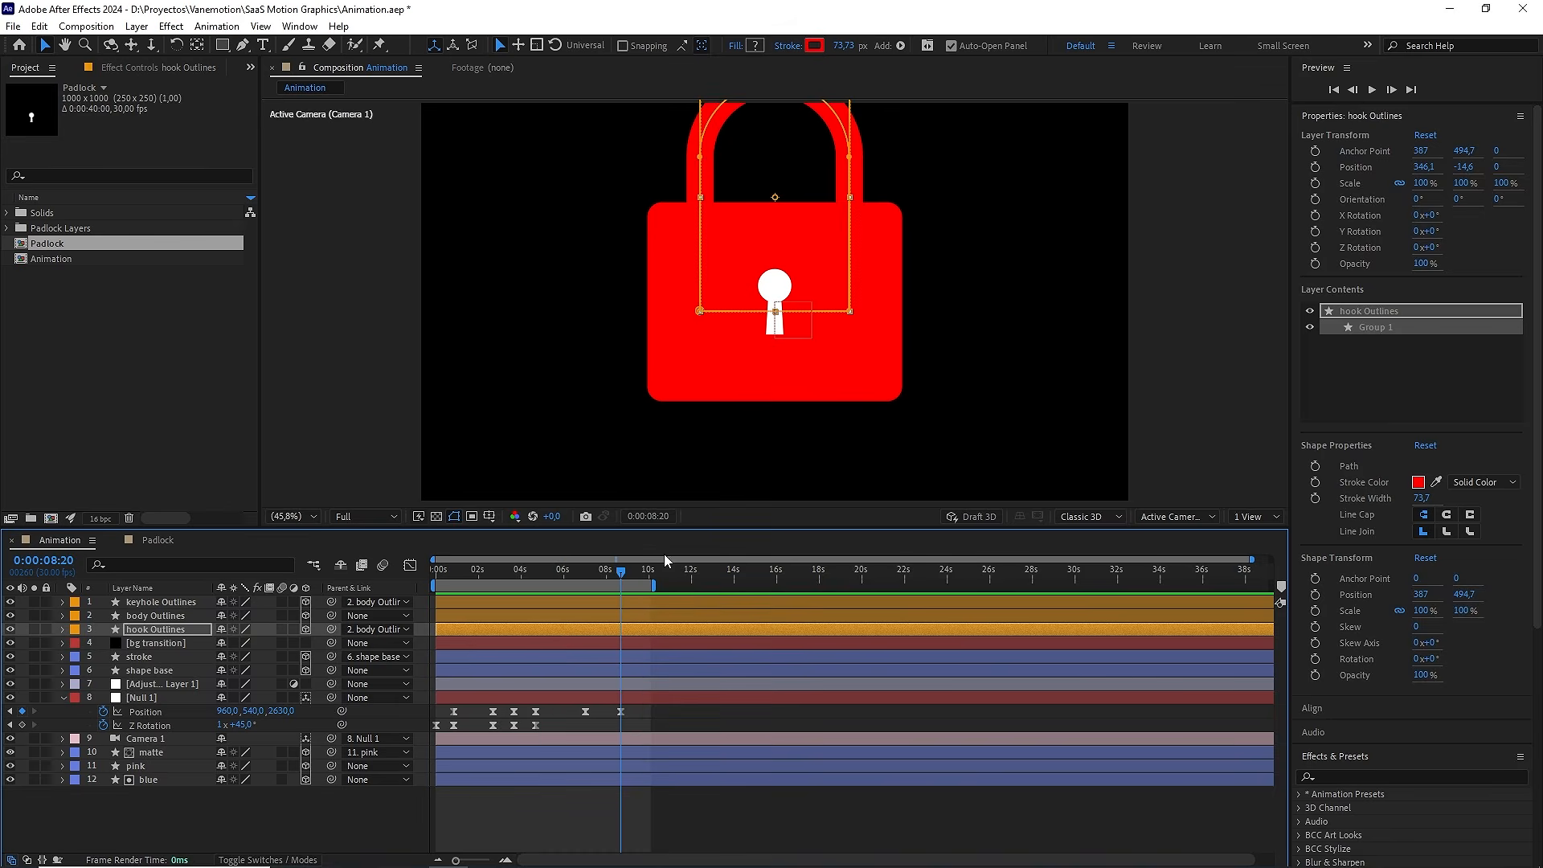
left_click(165, 616)
key("s")
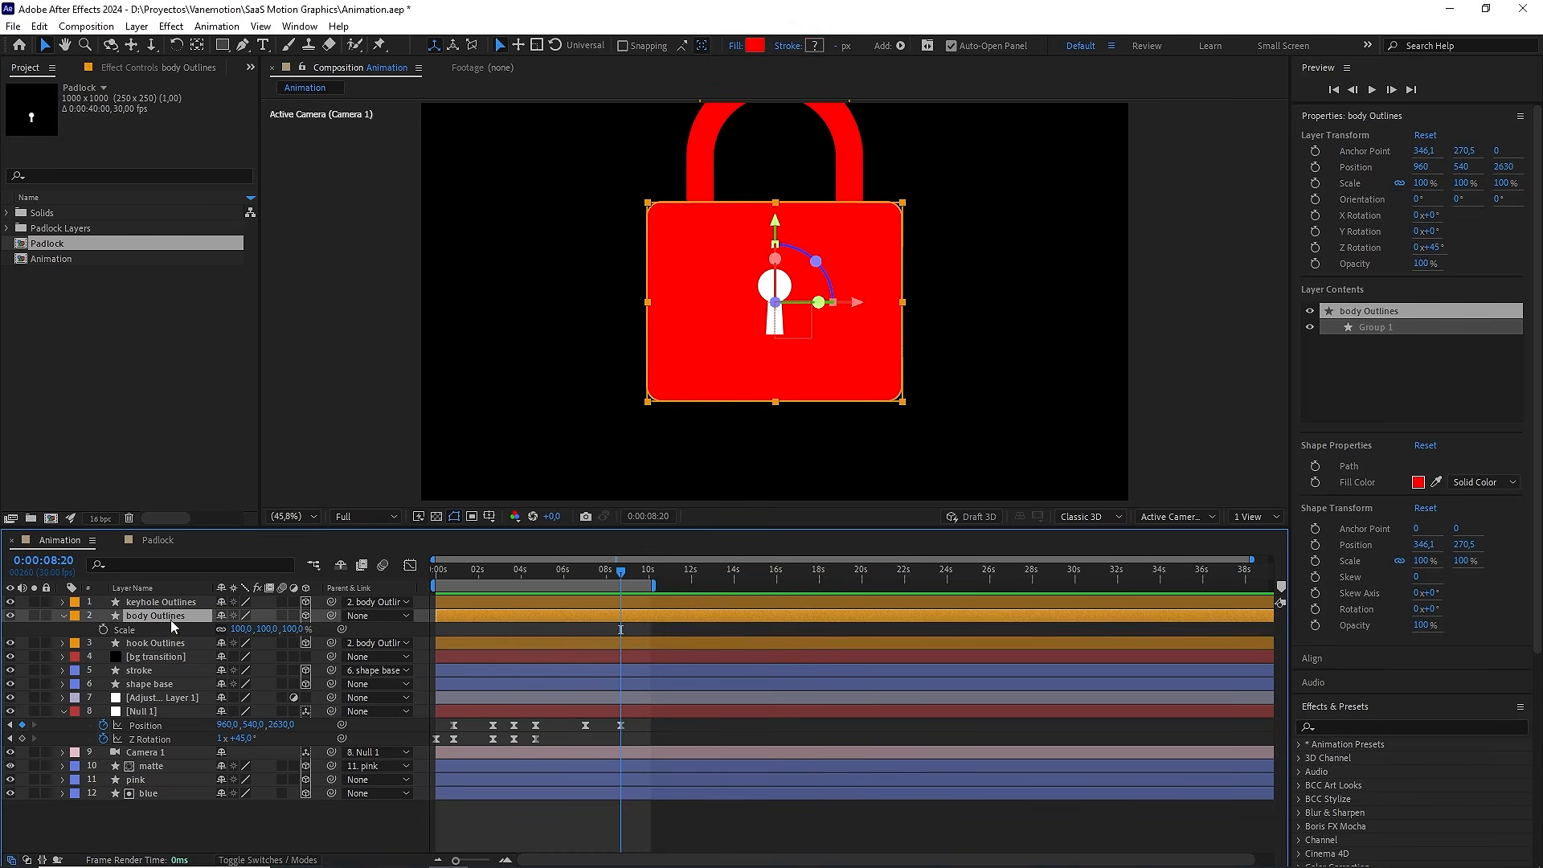
left_click_drag(291, 630, 269, 637)
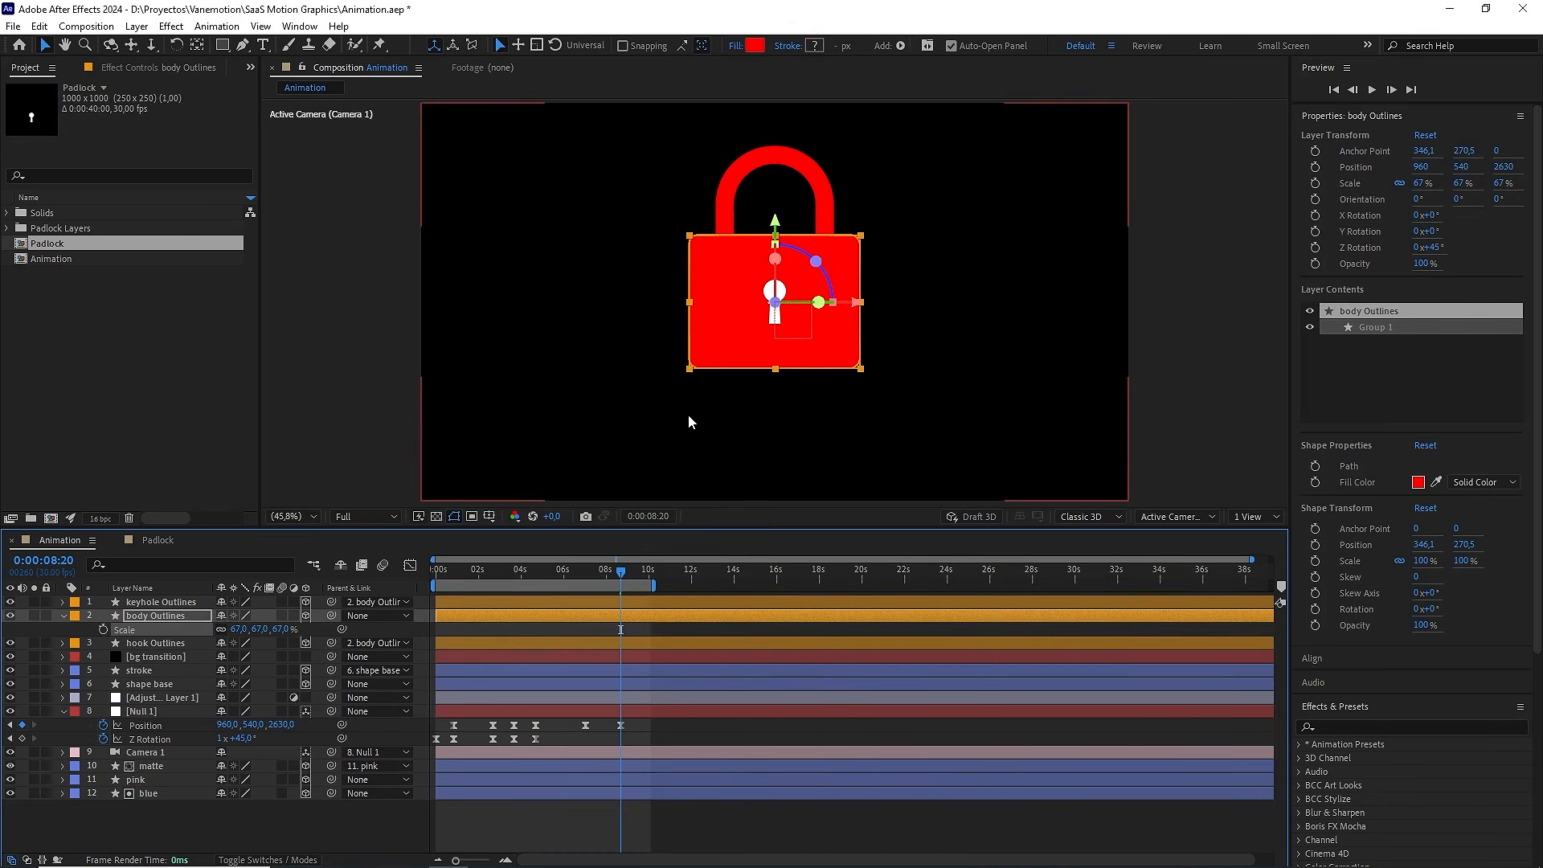
Using the Proportional Grid, lower body Outlines to about 914, 586, 2630 and raise hook Outlines to a Y position of about -113
left_click(490, 517)
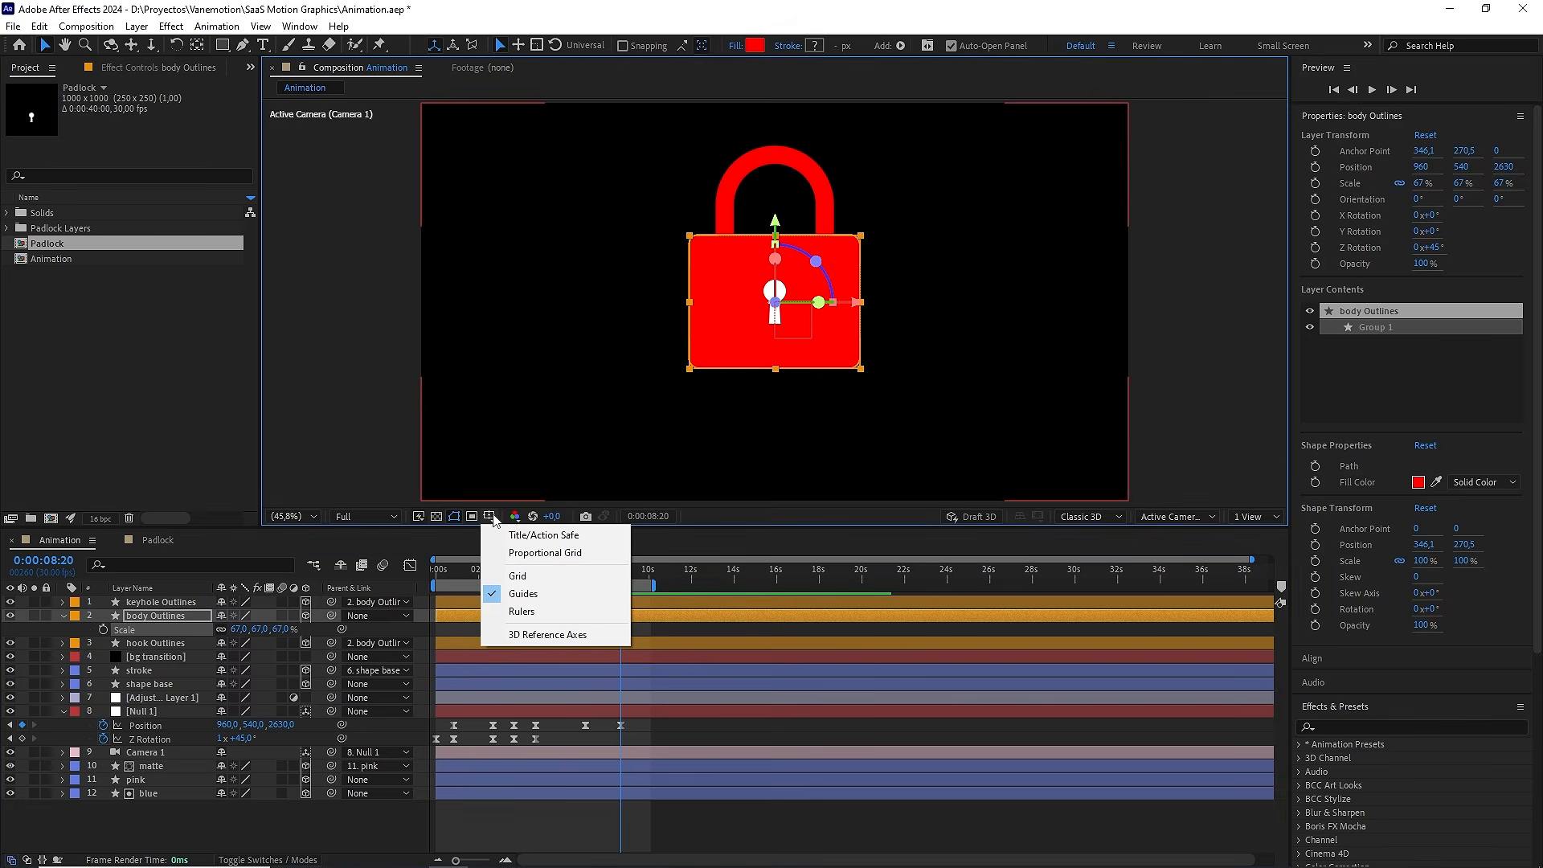
left_click(530, 553)
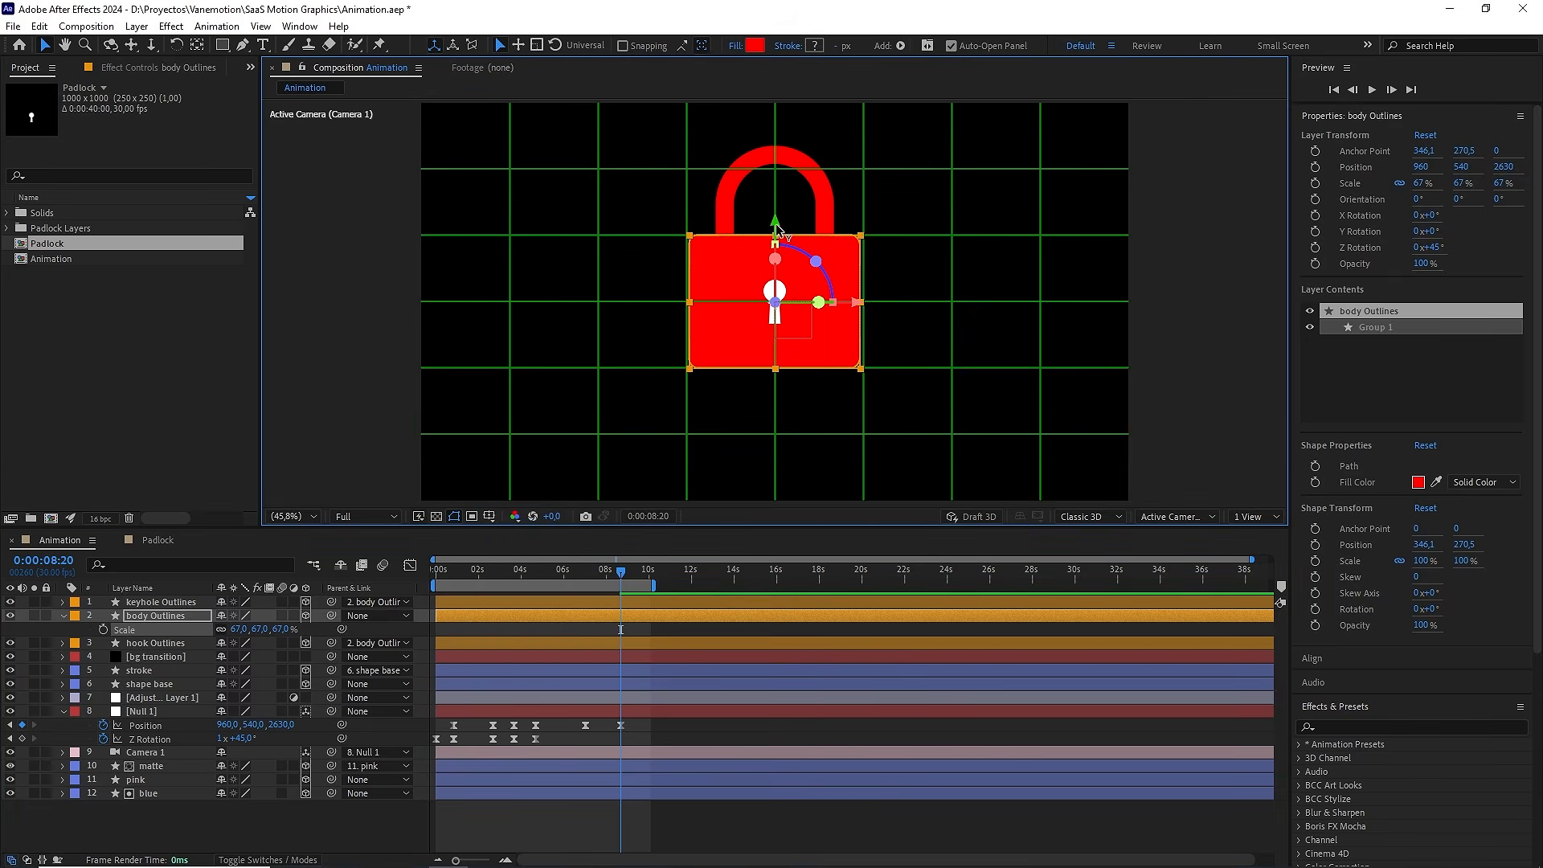
left_click_drag(777, 233, 785, 256)
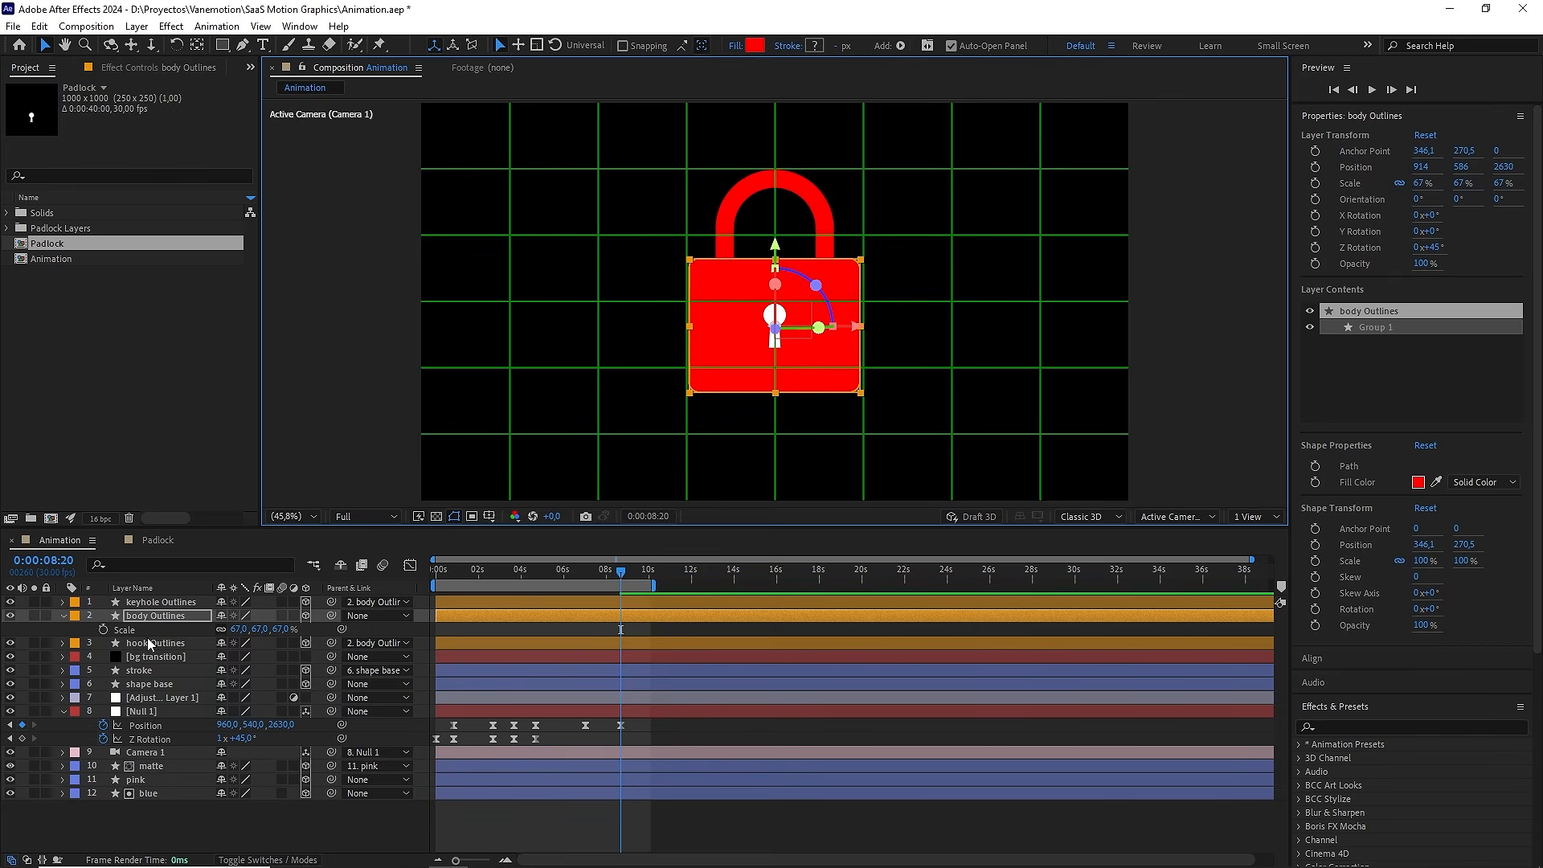
left_click(778, 185)
left_click_drag(778, 178, 799, 152)
Preview the camera zoom with the repositioned padlock from 0:00:06:24
left_click_drag(616, 581, 580, 577)
key("space")
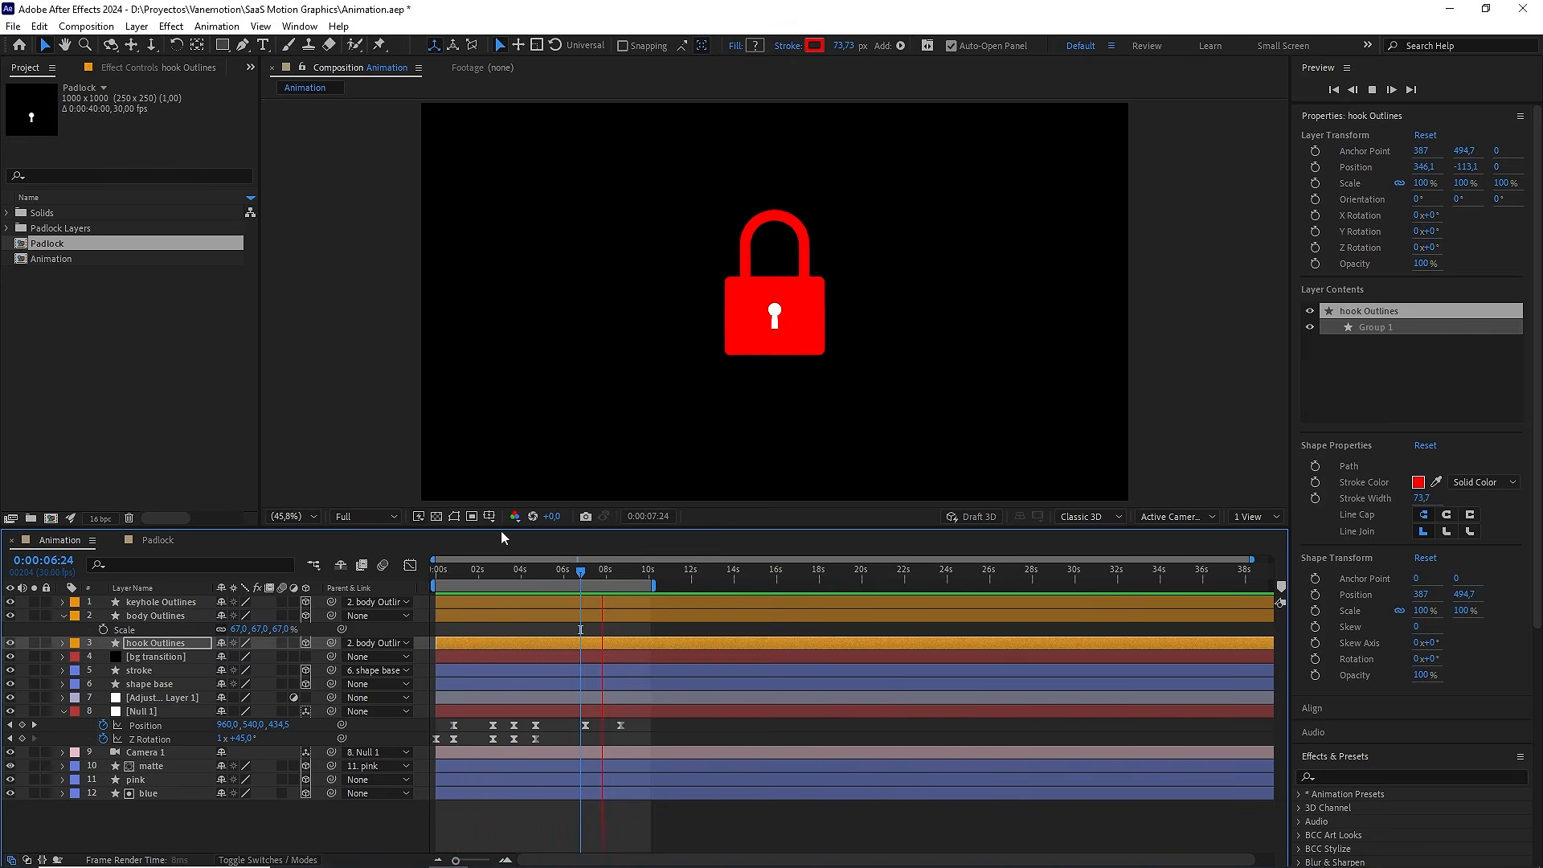
key("space")
Add composition markers 1 and 2 at Null 1's last two Position keyframes, 0:00:07:00 and 0:00:08:20
left_click_drag(635, 571, 604, 579)
scroll(639, 665, "up", 4)
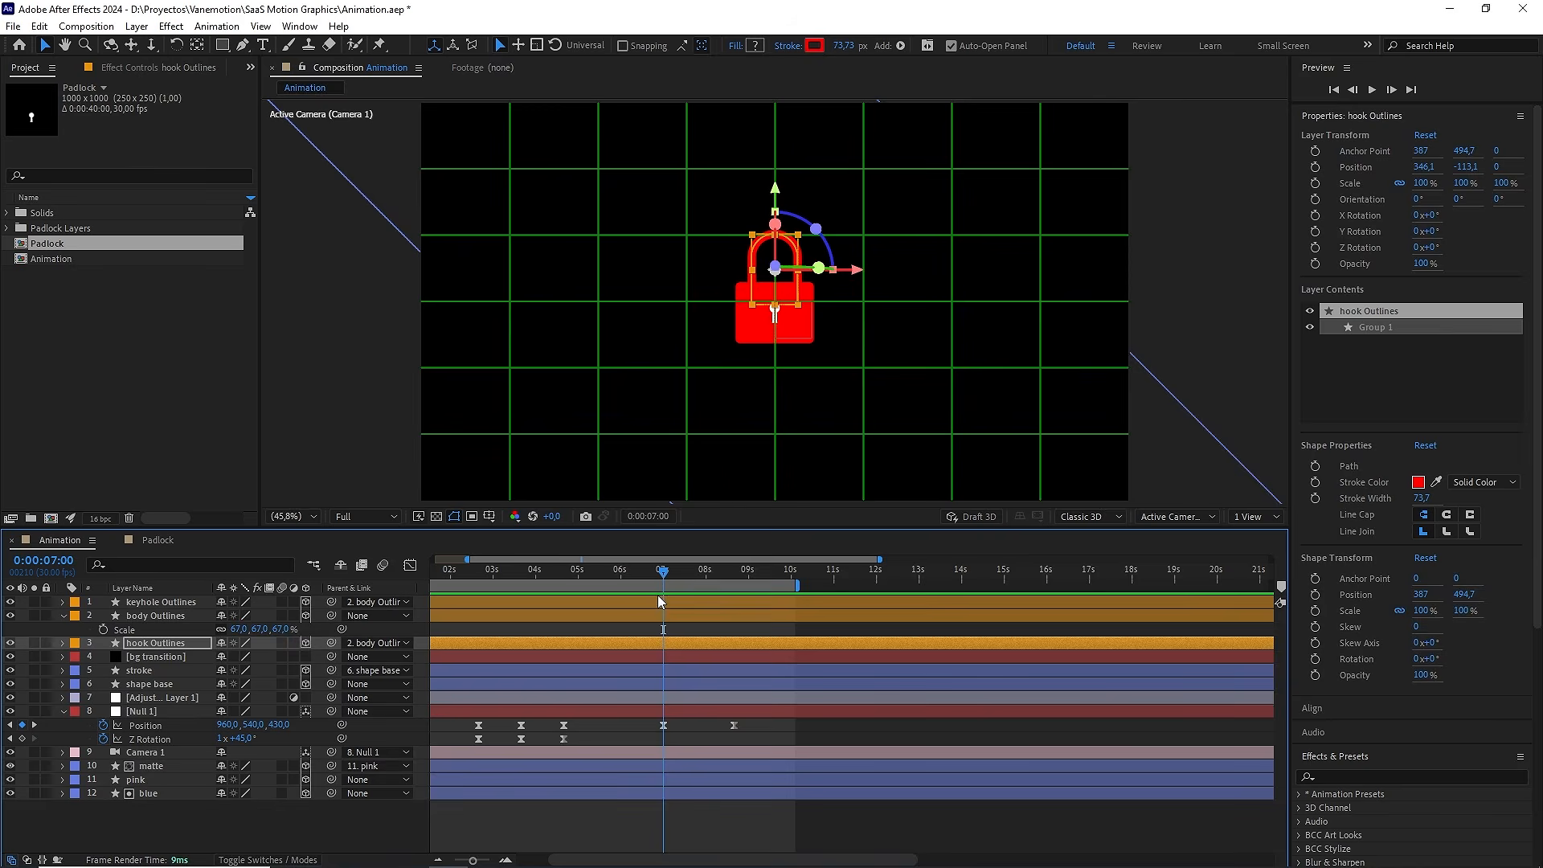
left_click_drag(735, 723, 609, 731)
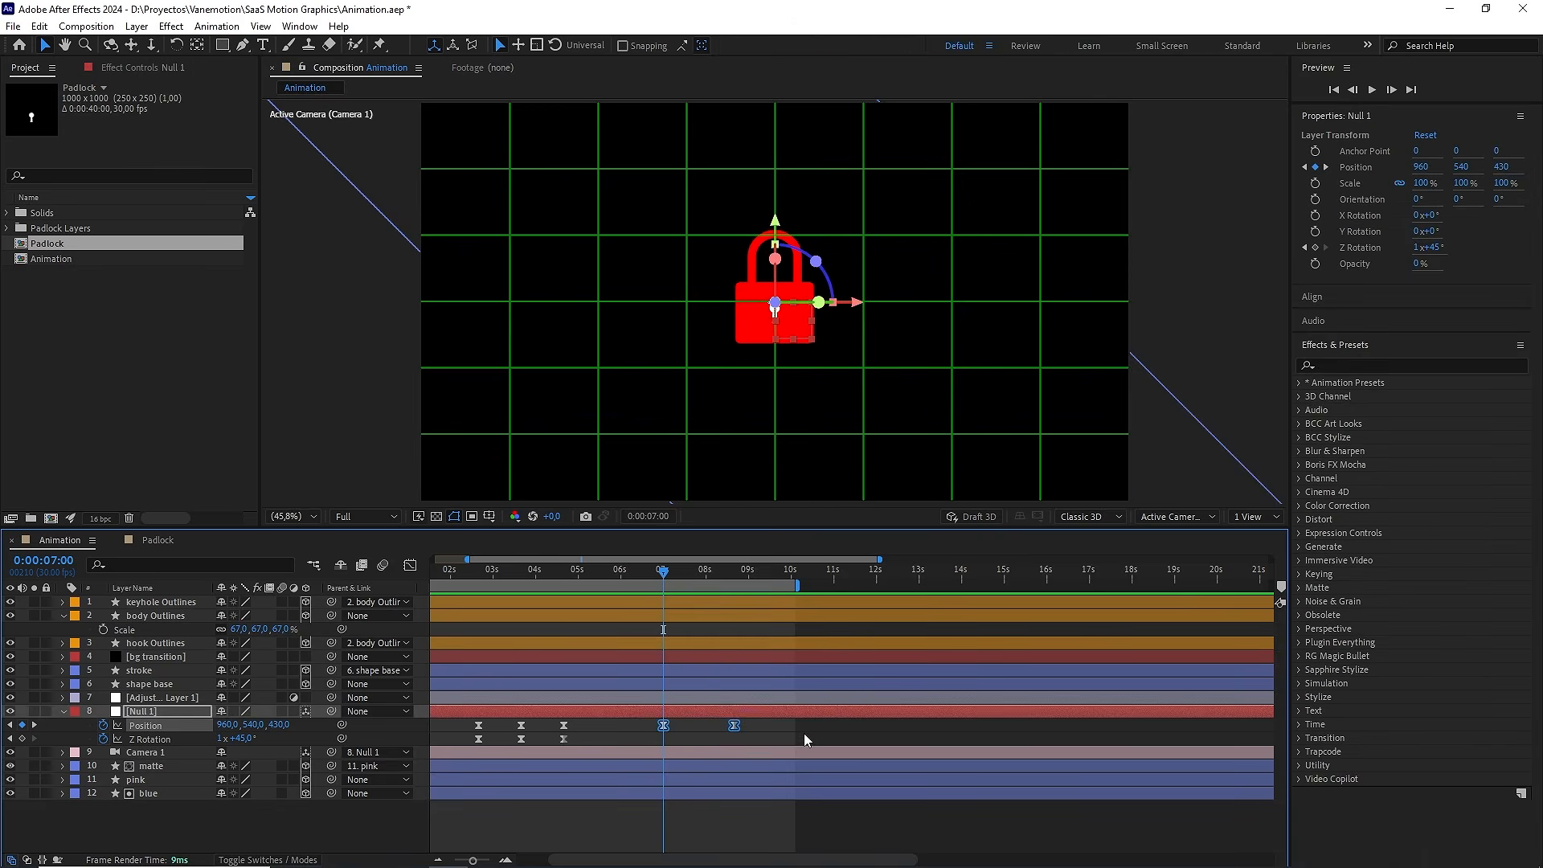
left_click_drag(787, 734, 643, 723)
left_click(696, 629)
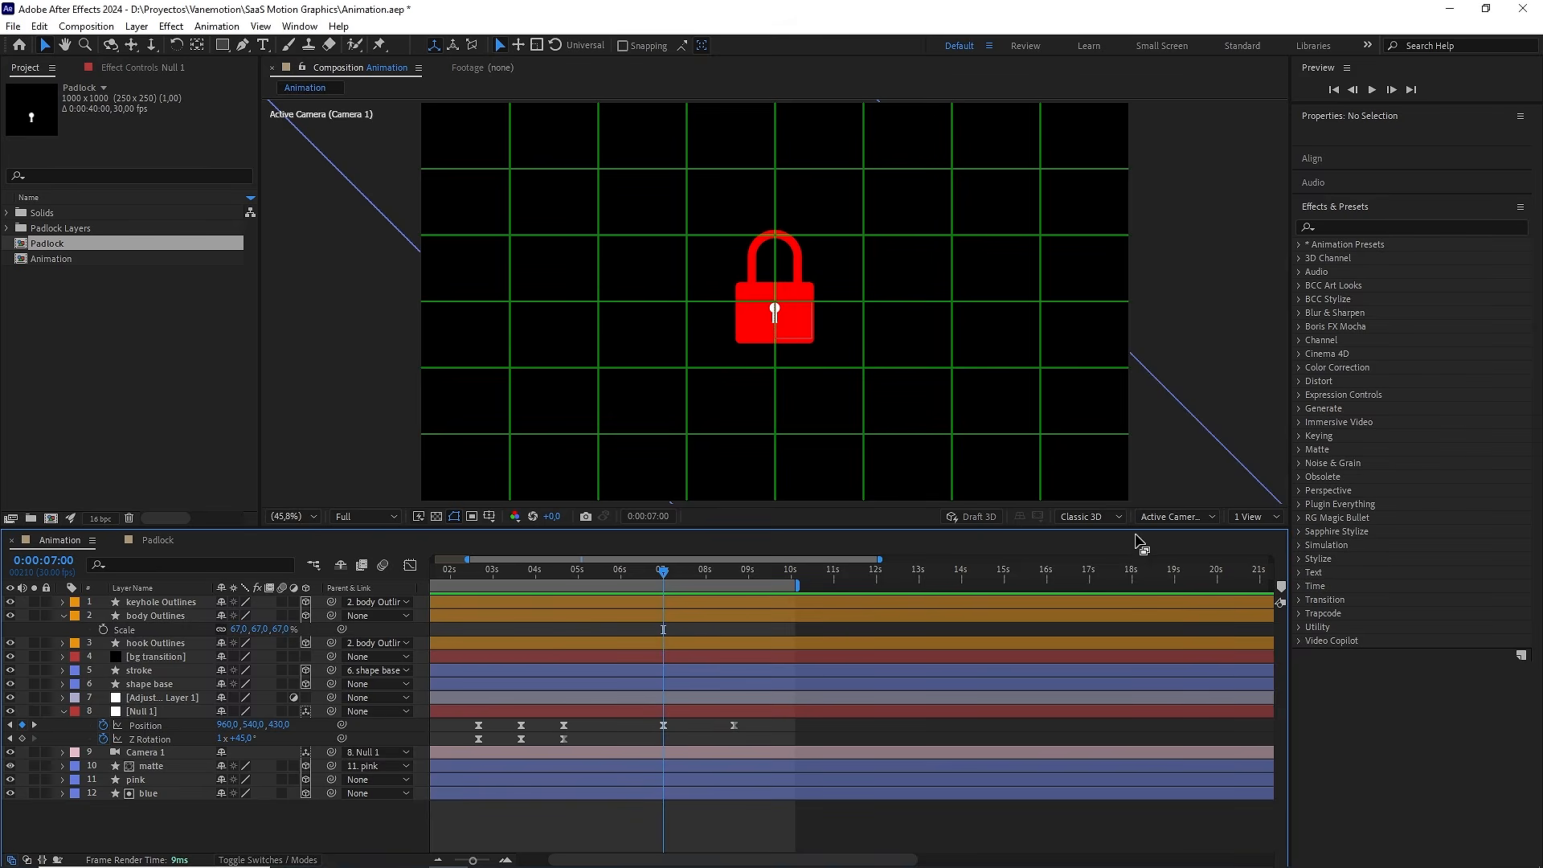
key("k")
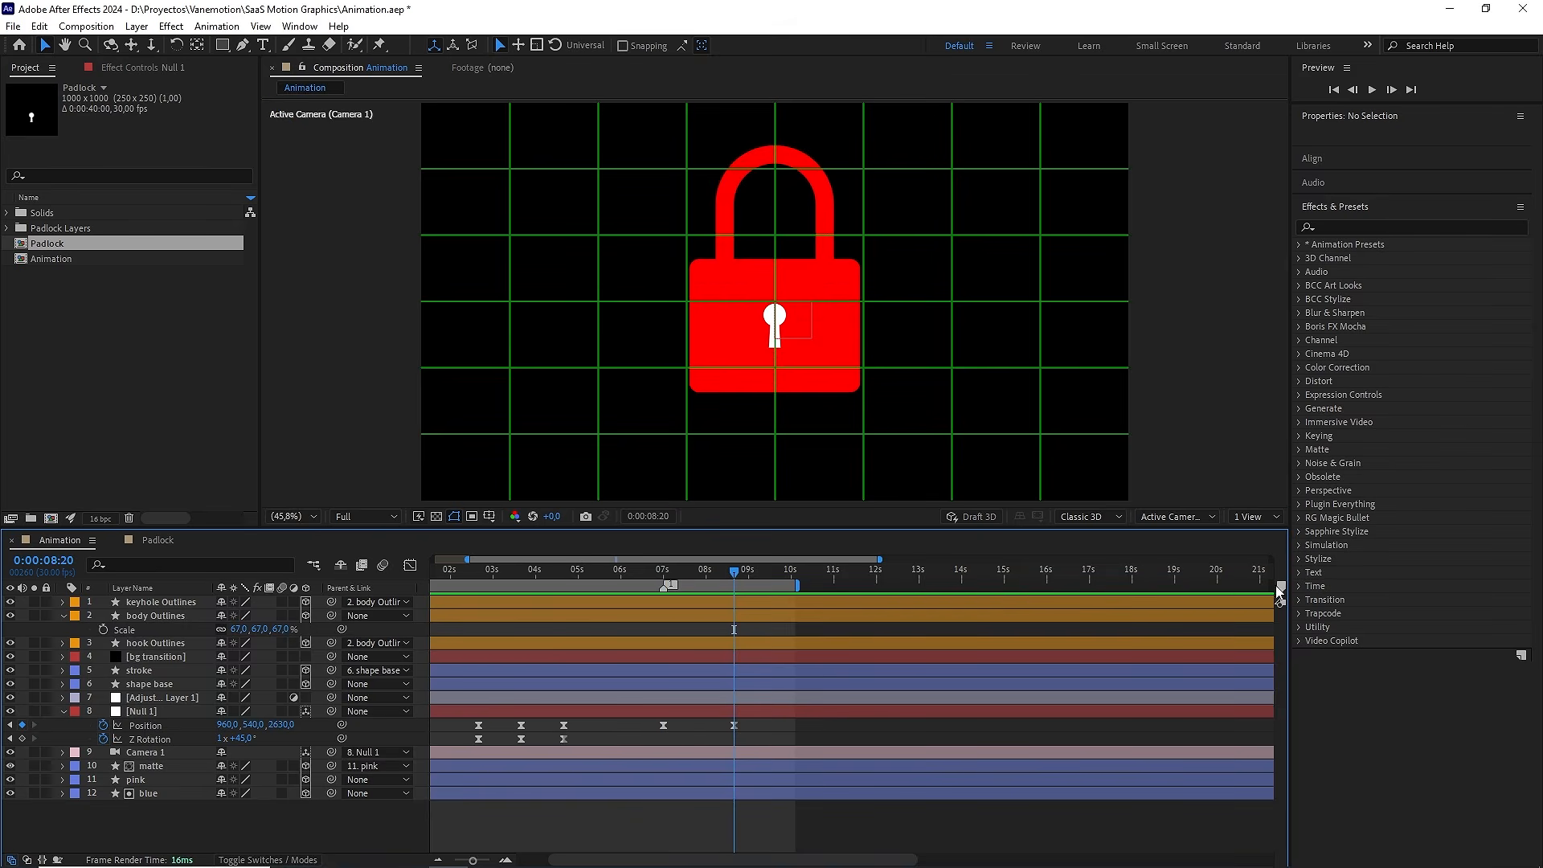
Add a yellow-labelled composition marker commented "cut transition" at 0:00:07:25, the peak of Null 1's Position speed graph between its last two keyframes
left_click_drag(755, 721, 632, 748)
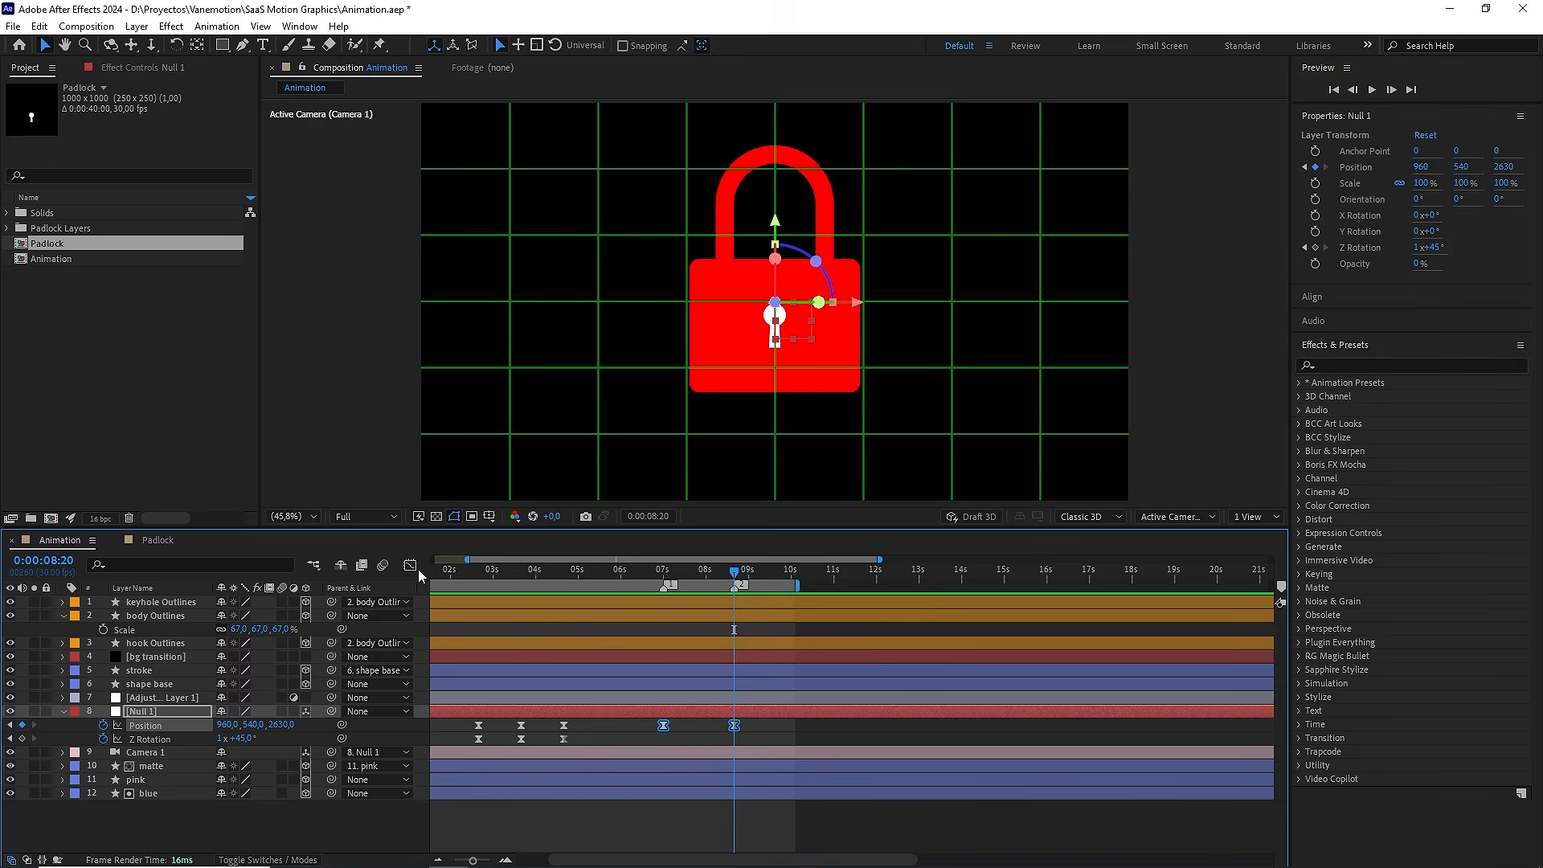
left_click(410, 566)
scroll(714, 707, "up", 2)
left_click_drag(715, 707, 816, 690)
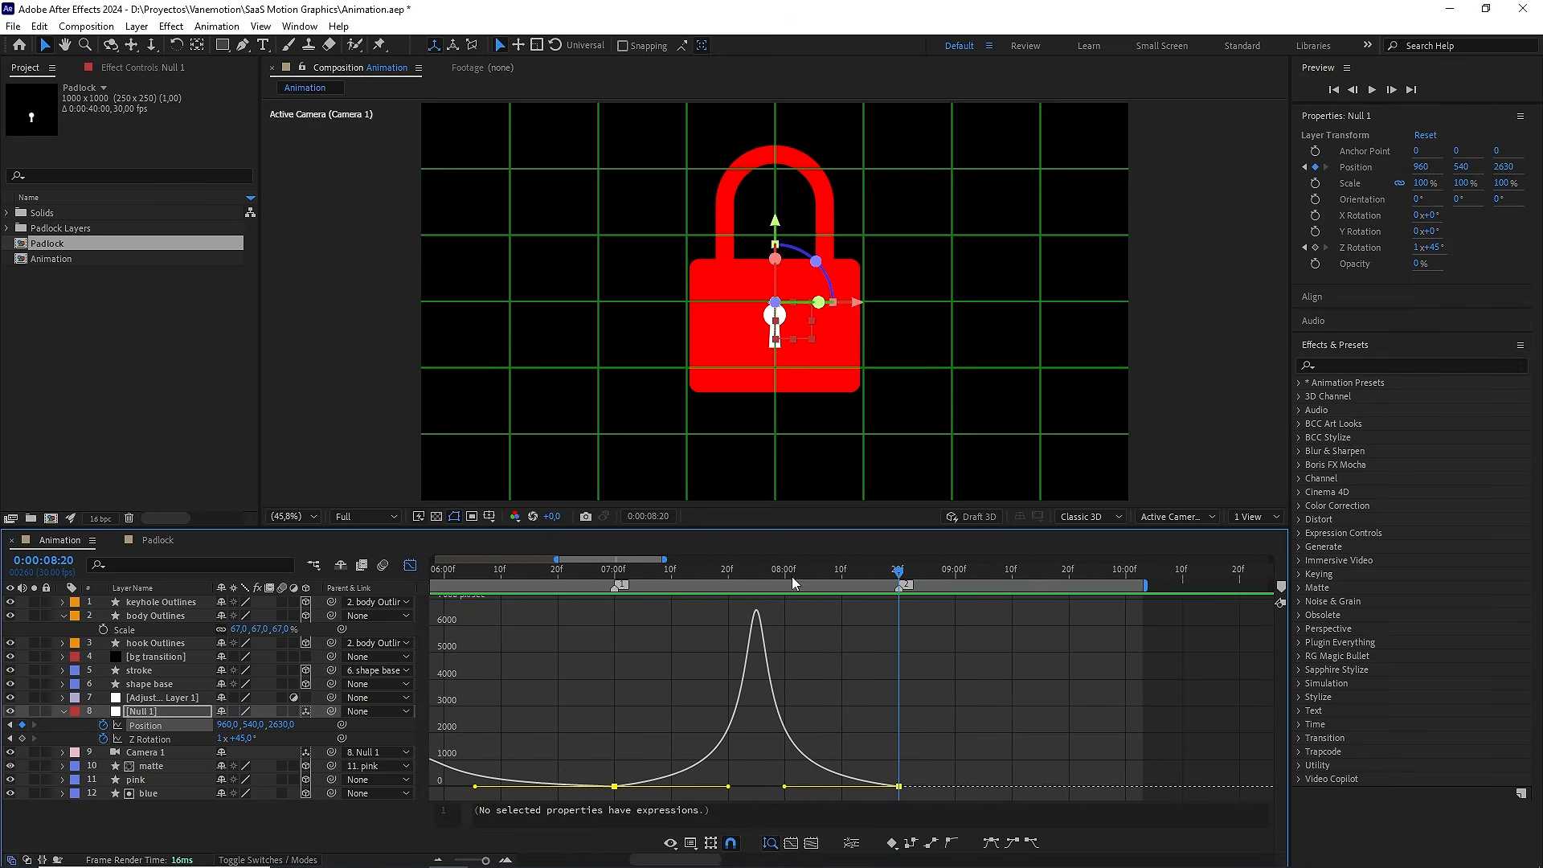
left_click_drag(792, 576, 758, 576)
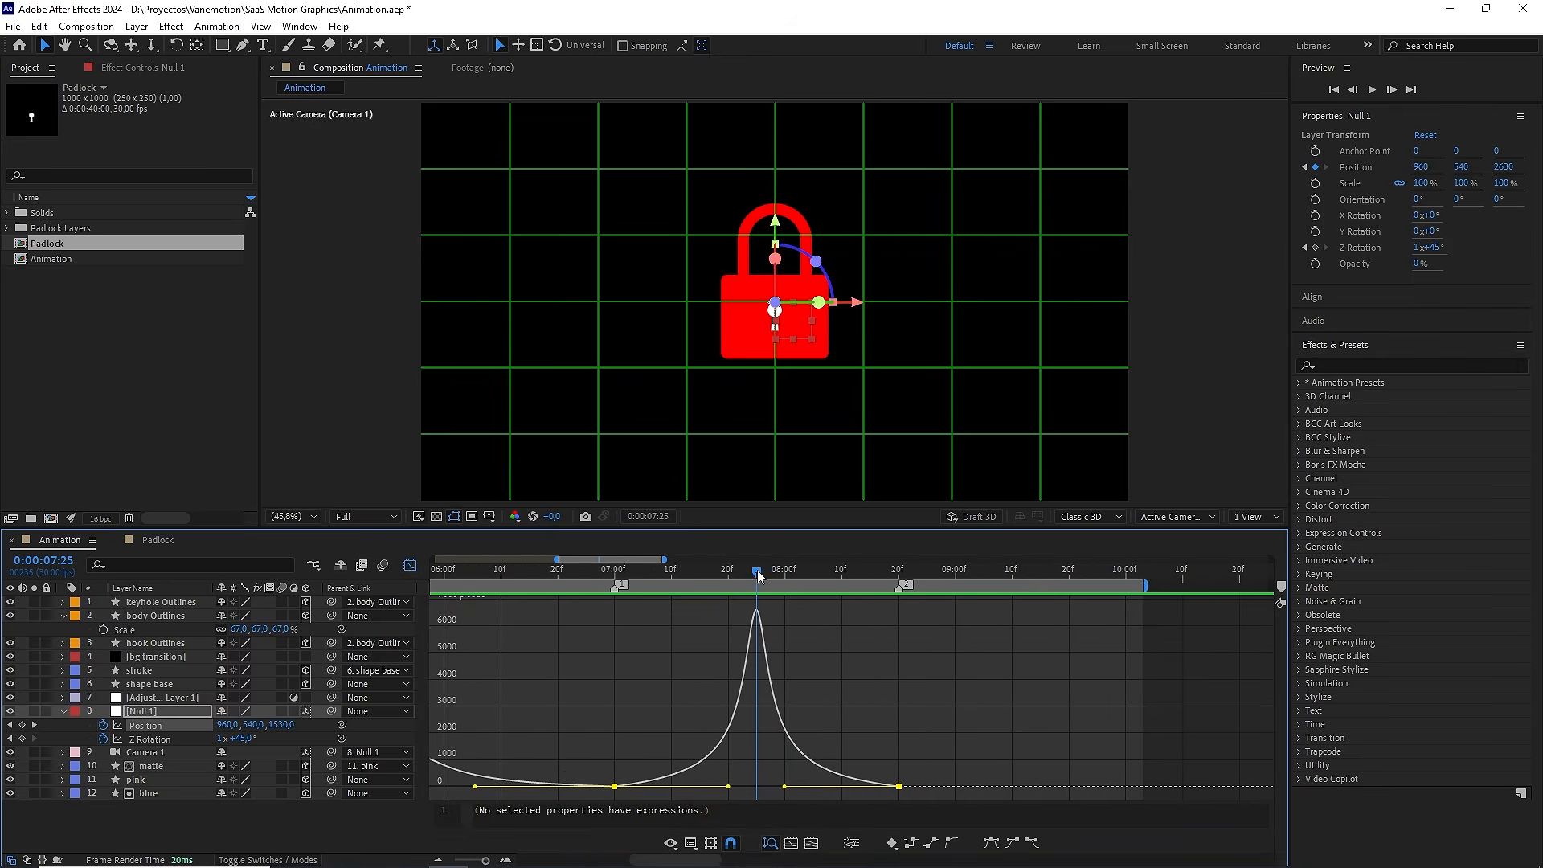
mouse_move(759, 617)
double_click(764, 585)
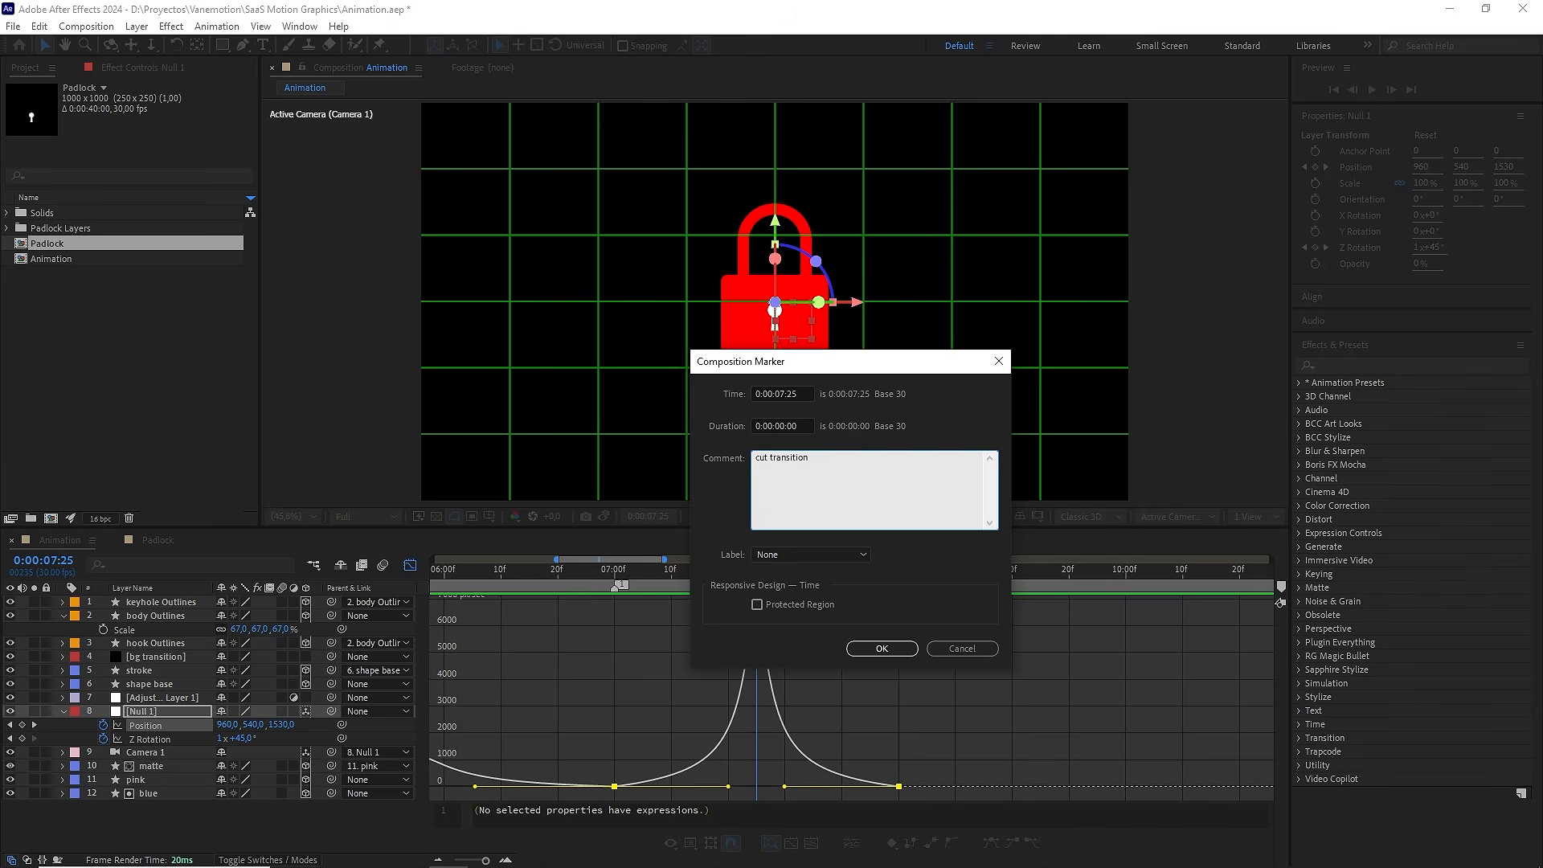
left_click(827, 554)
left_click(807, 608)
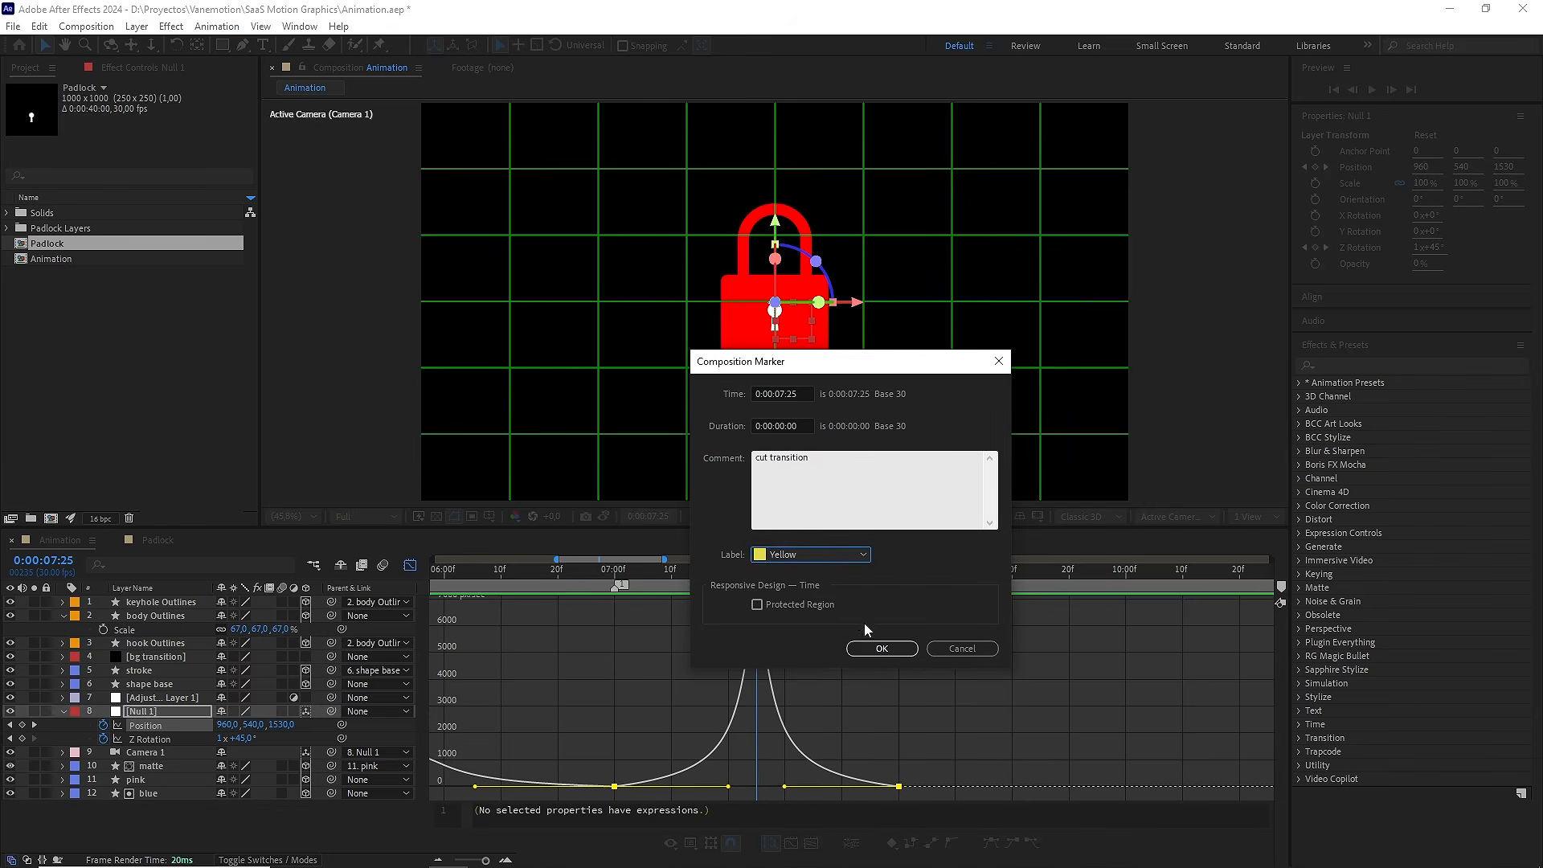
left_click(881, 647)
left_click(828, 732)
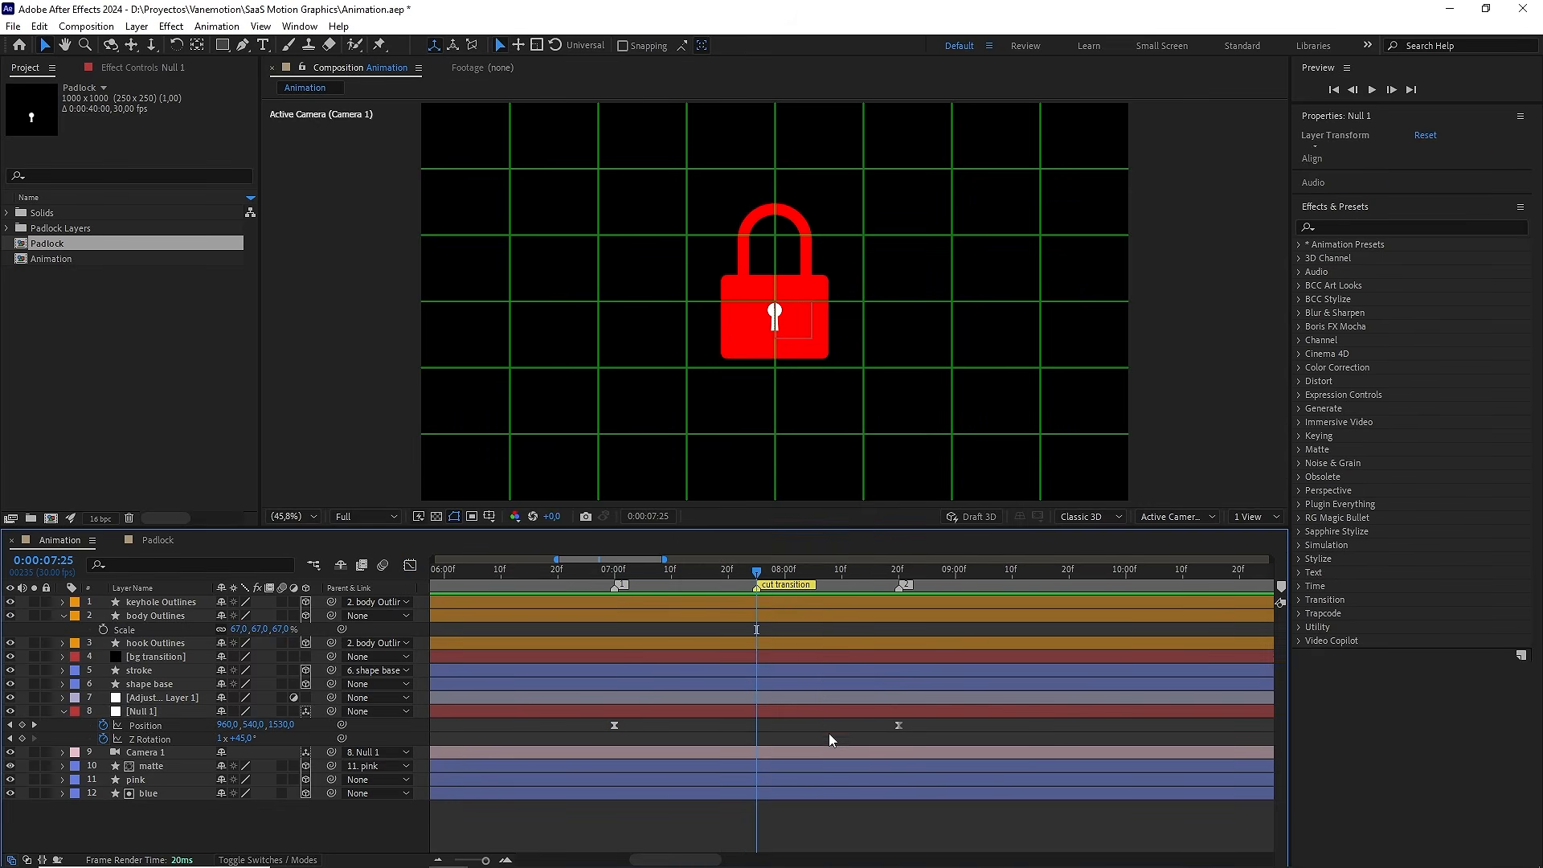
Trim the start of keyhole Outlines, body Outlines, hook Outlines and bg transition to 0:00:07:00
scroll(830, 712, "down", 1)
left_click_drag(791, 570, 722, 573)
key("space")
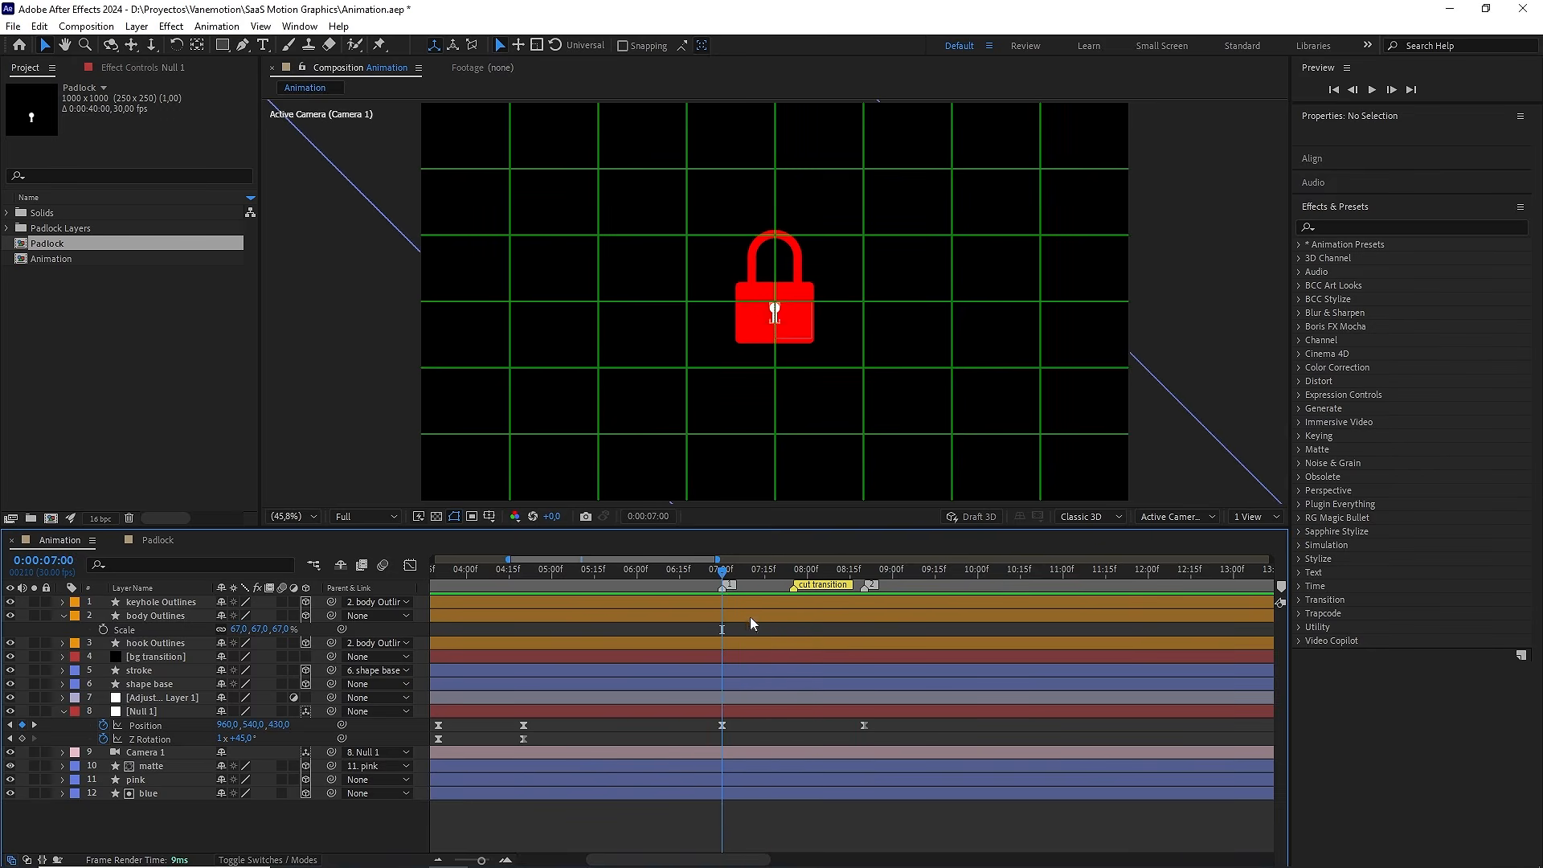
left_click_drag(482, 859, 468, 859)
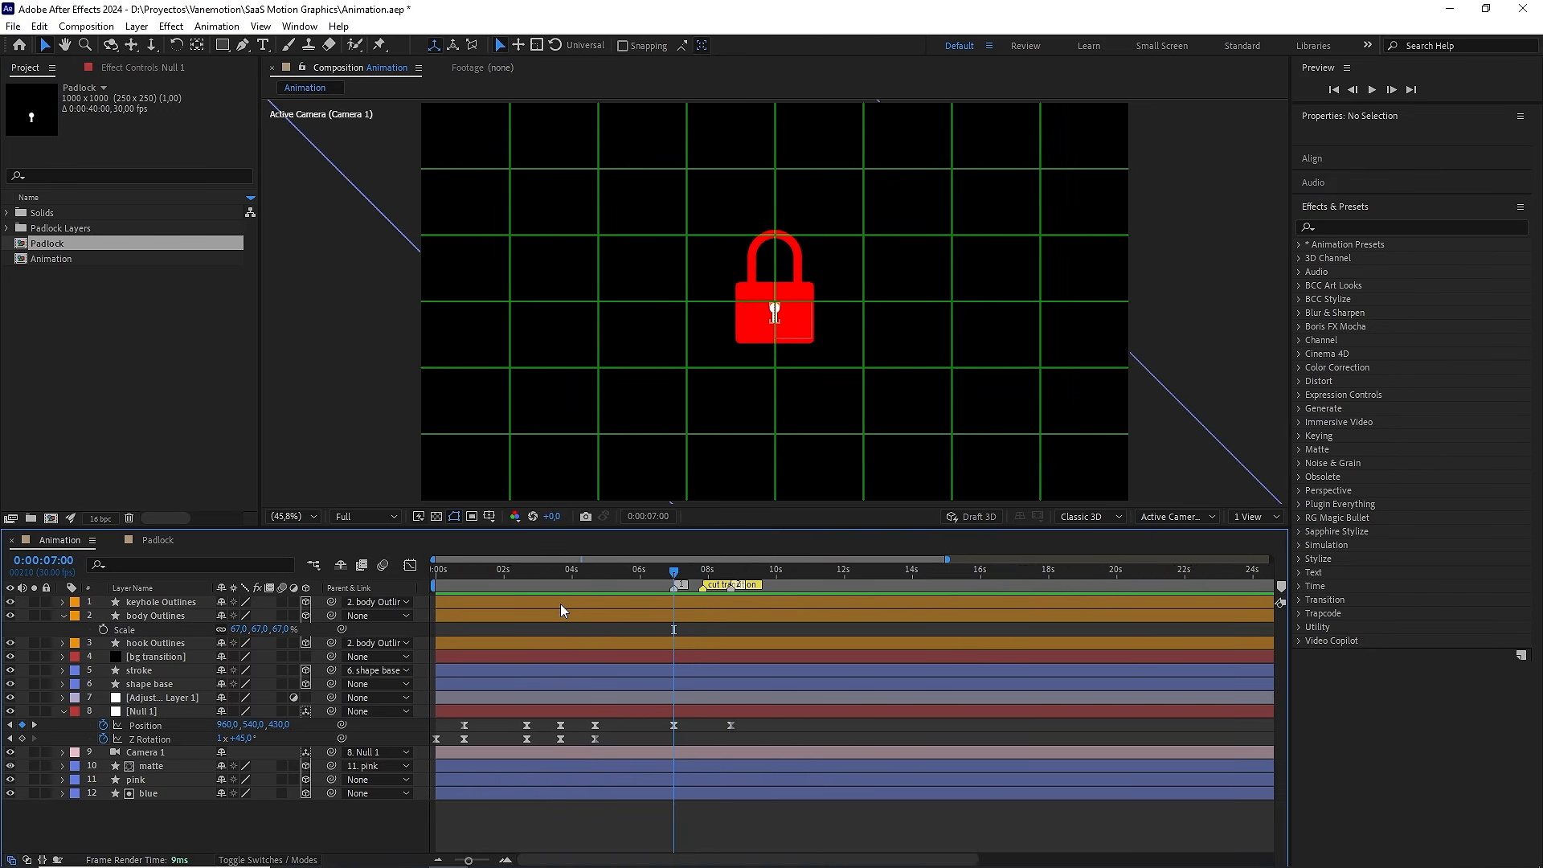
left_click(561, 603)
left_click(537, 648, "shift")
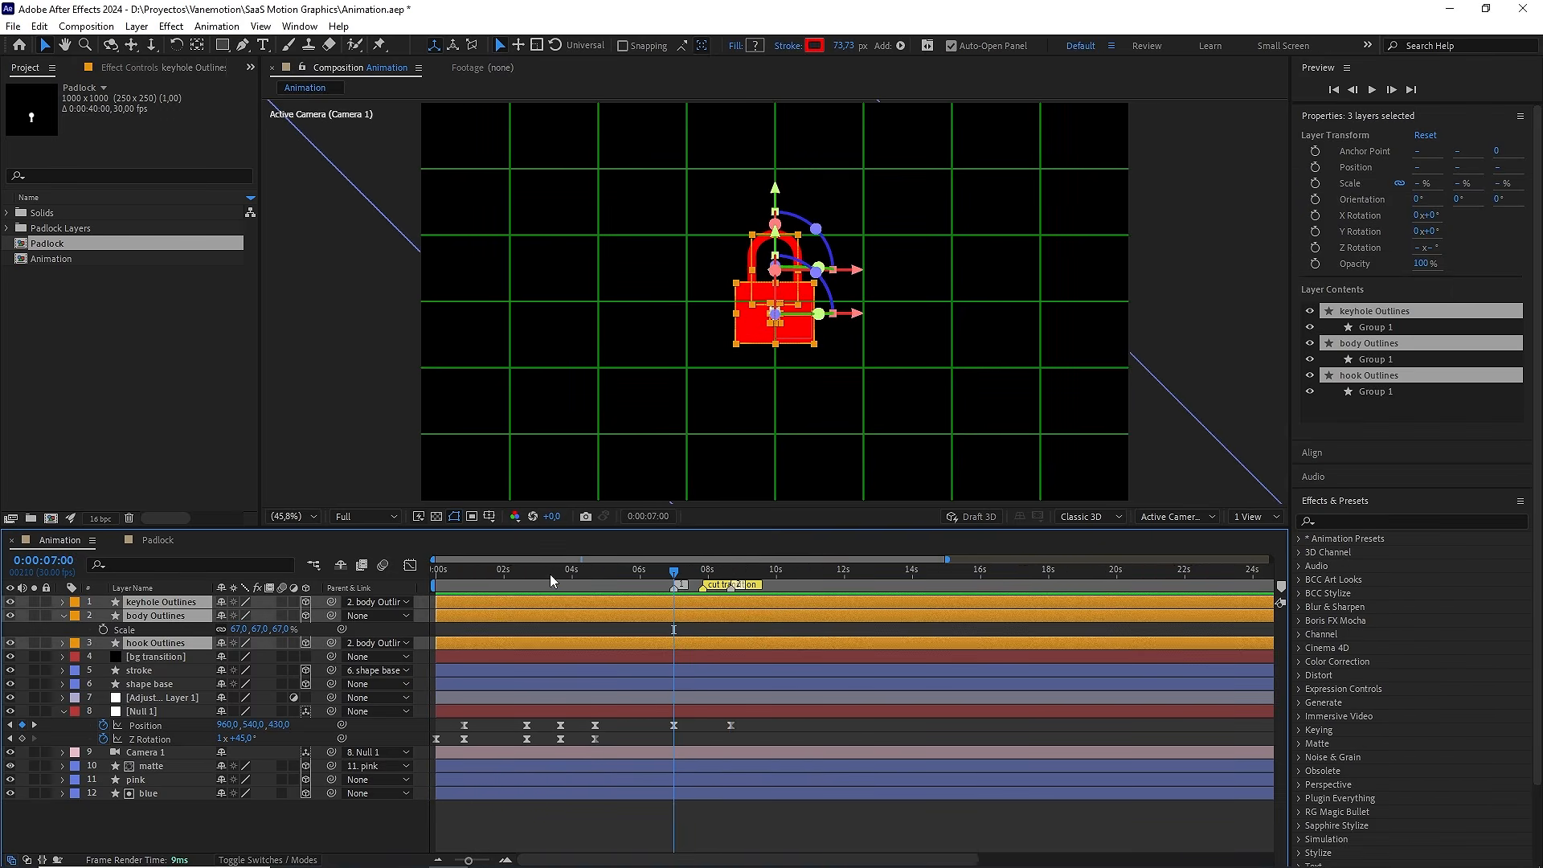
left_click(458, 659, "shift")
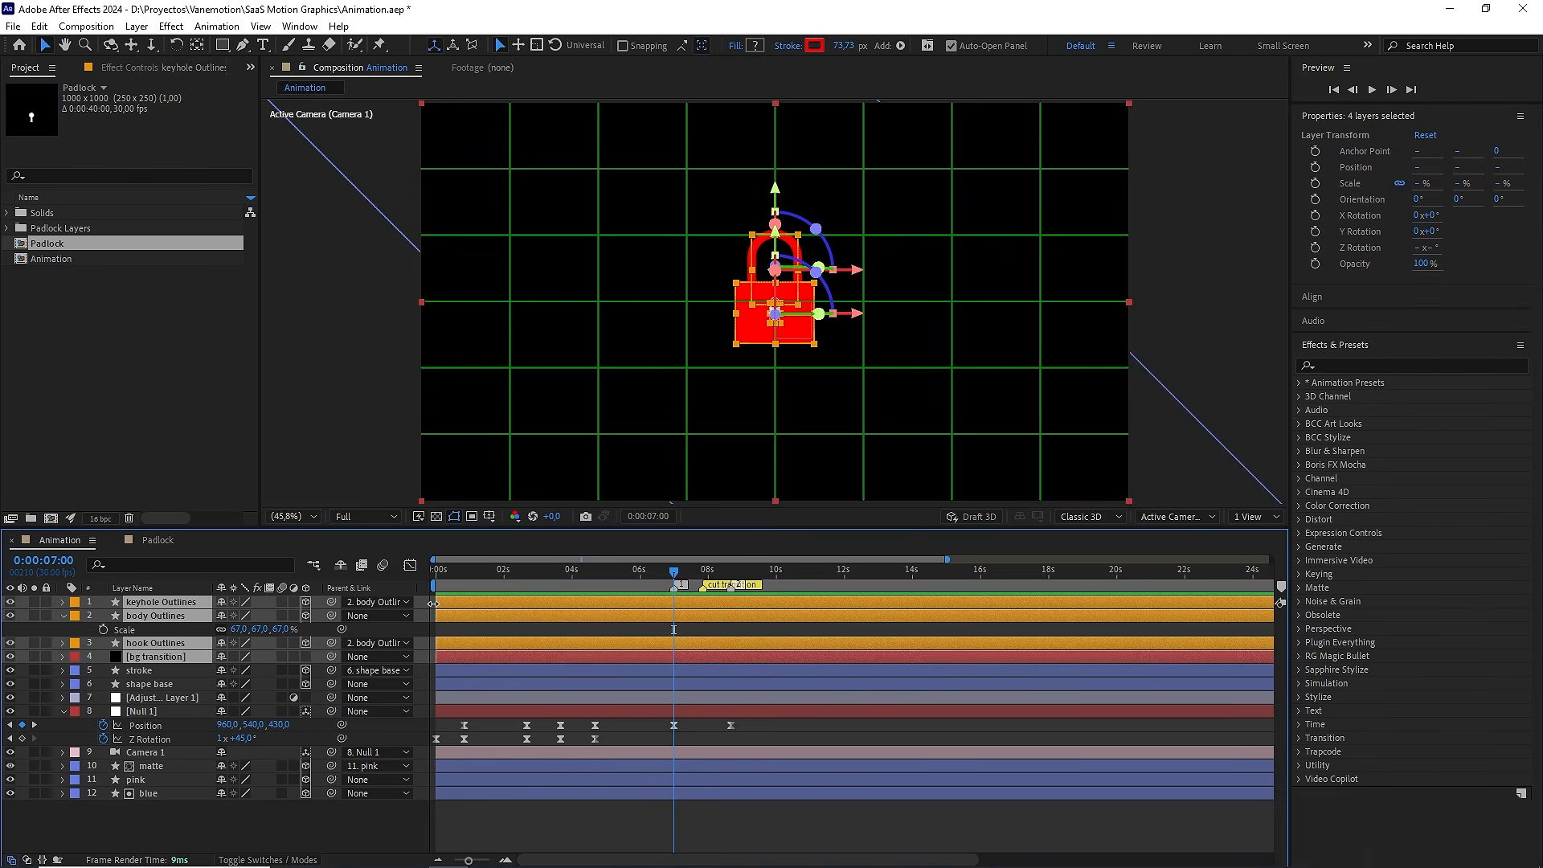
left_click_drag(433, 602, 507, 605)
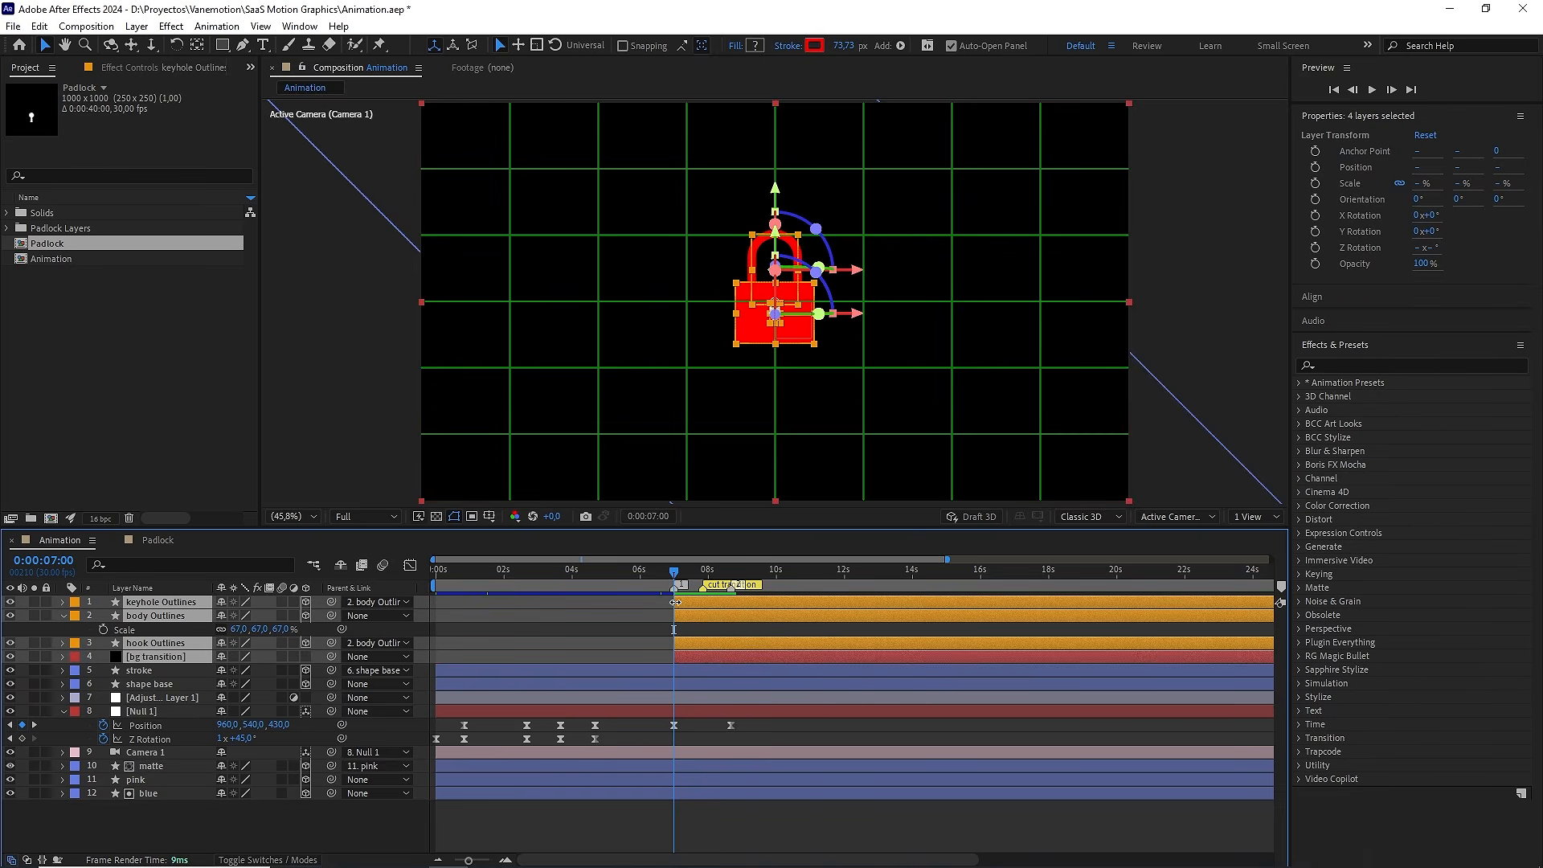
left_click(615, 640)
Keyframe bg transition's Opacity from 0% at 0:00:07:00 to 100% at 0:00:07:25, and apply Easy Ease to both keyframes
left_click(704, 657)
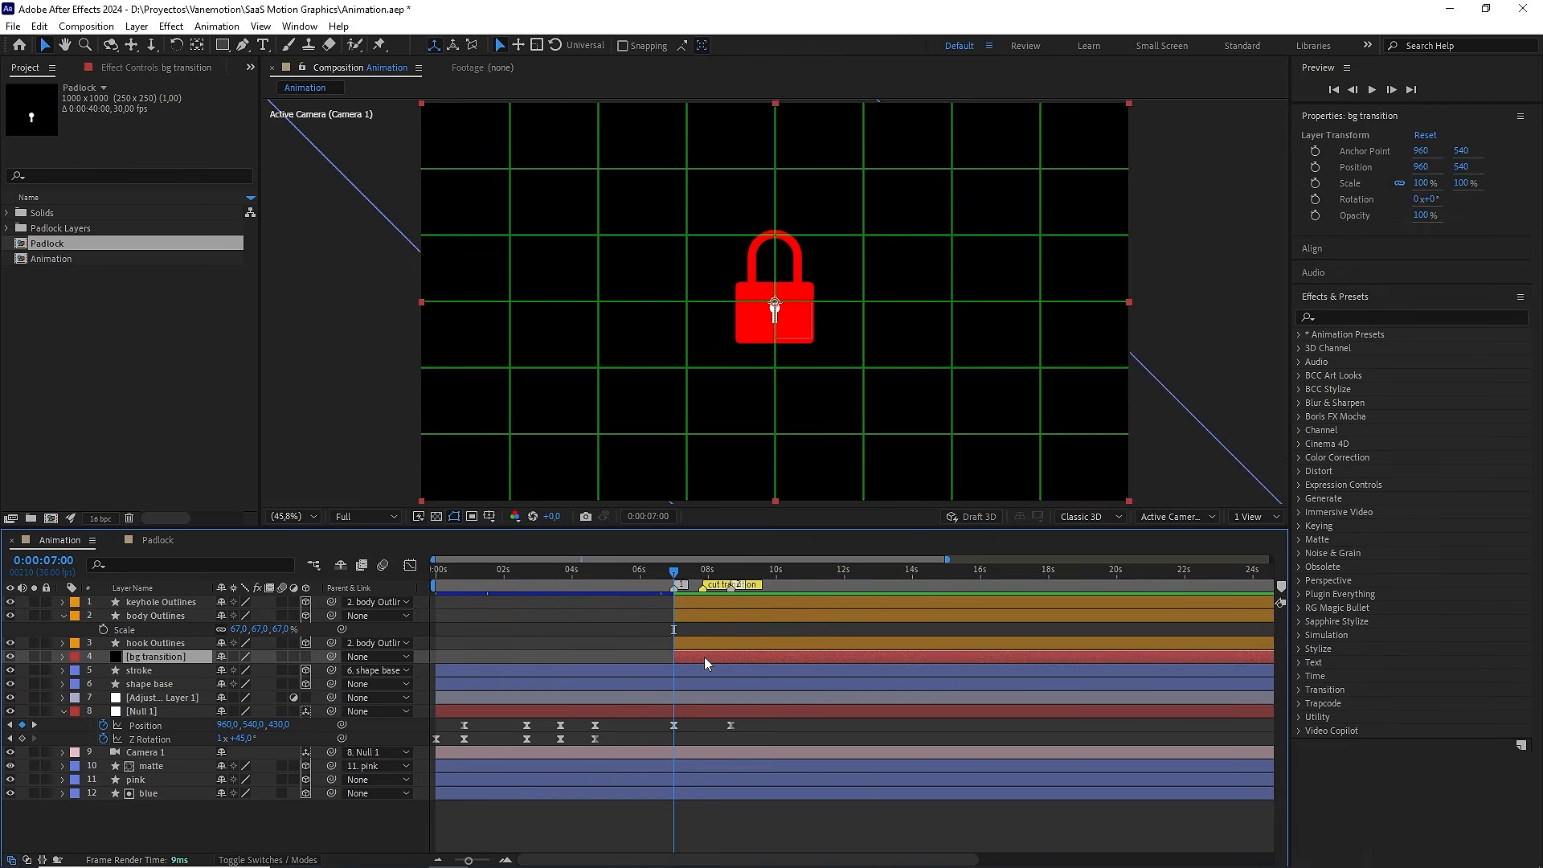
key("t")
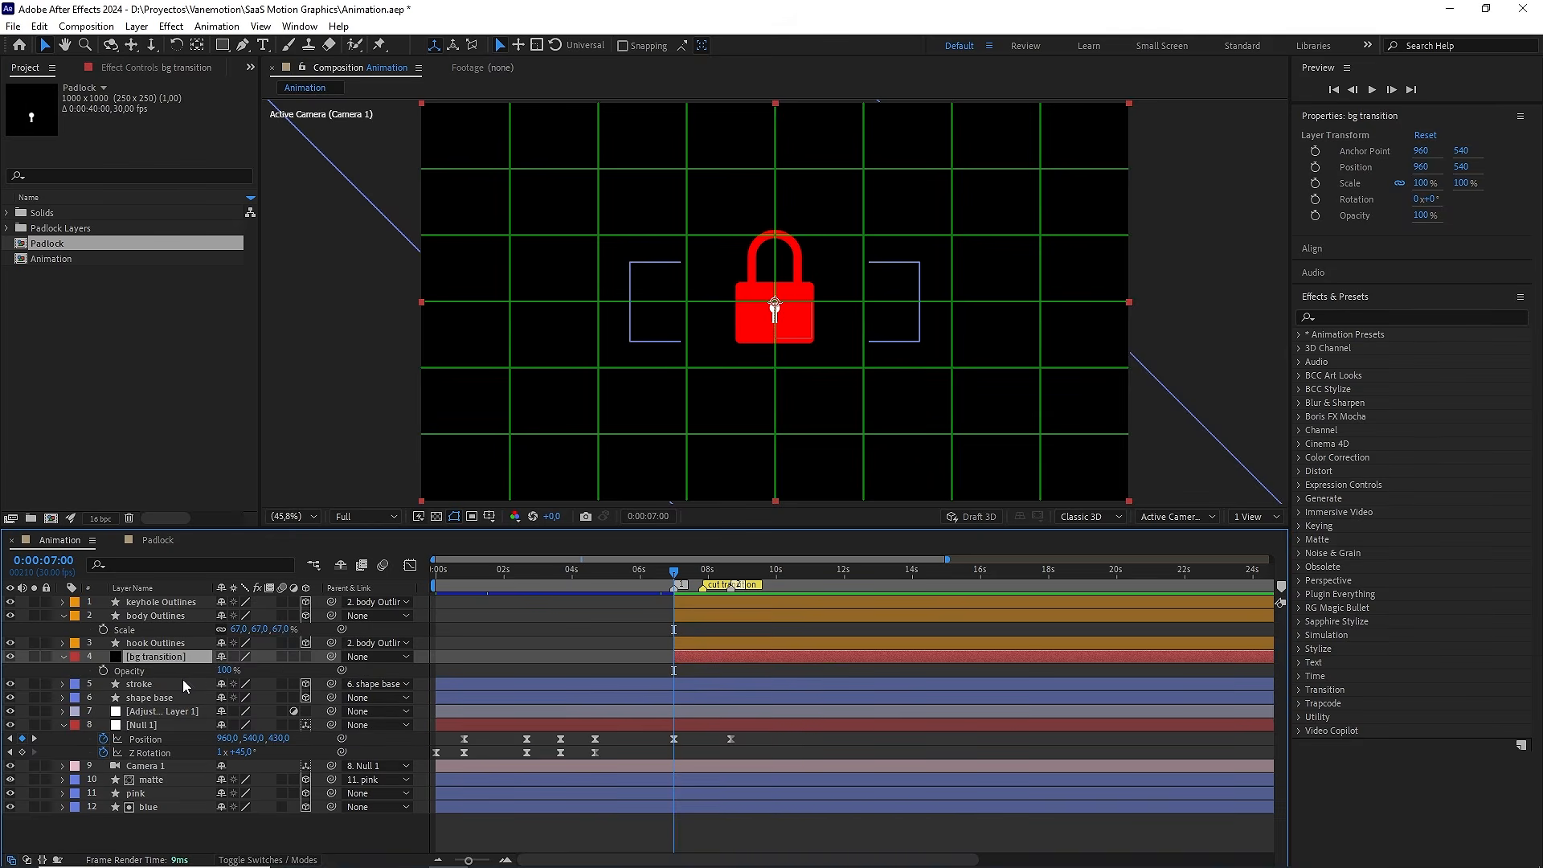
left_click(103, 670)
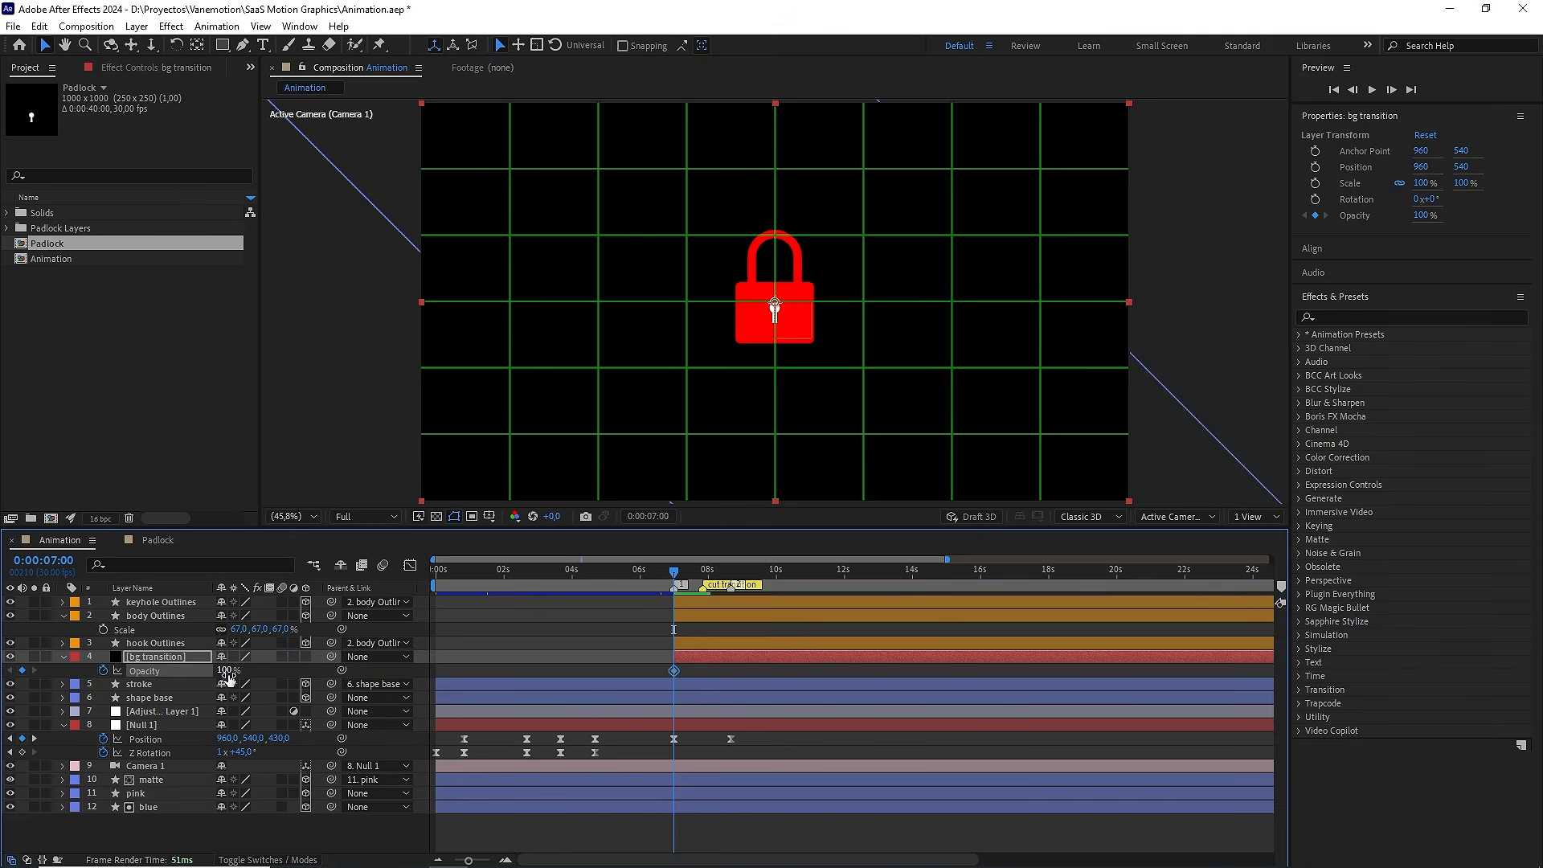
left_click_drag(224, 670, 27, 679)
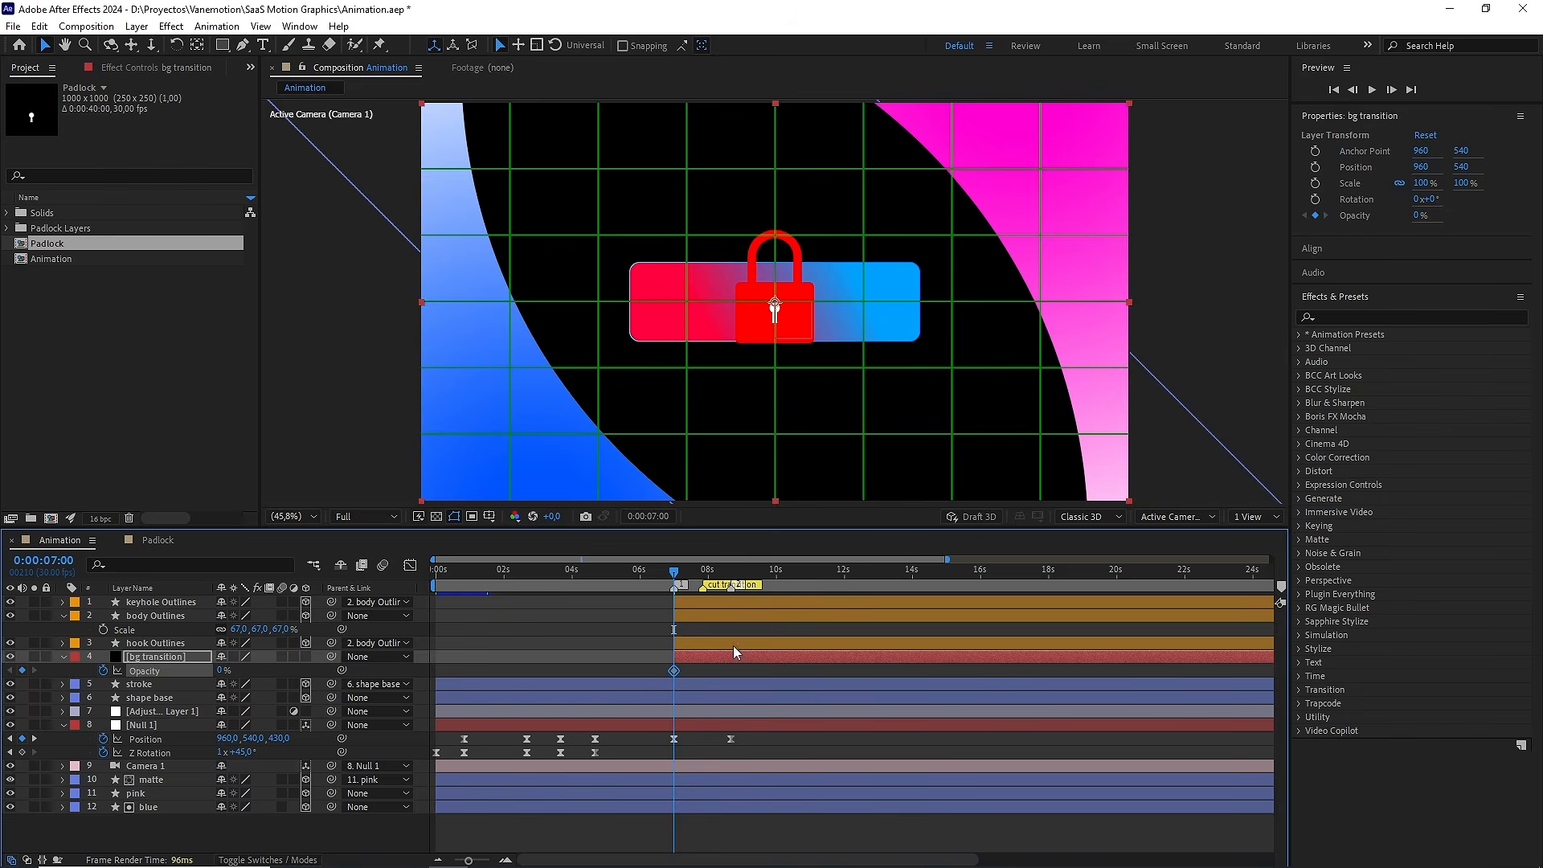
left_click_drag(686, 577, 702, 614)
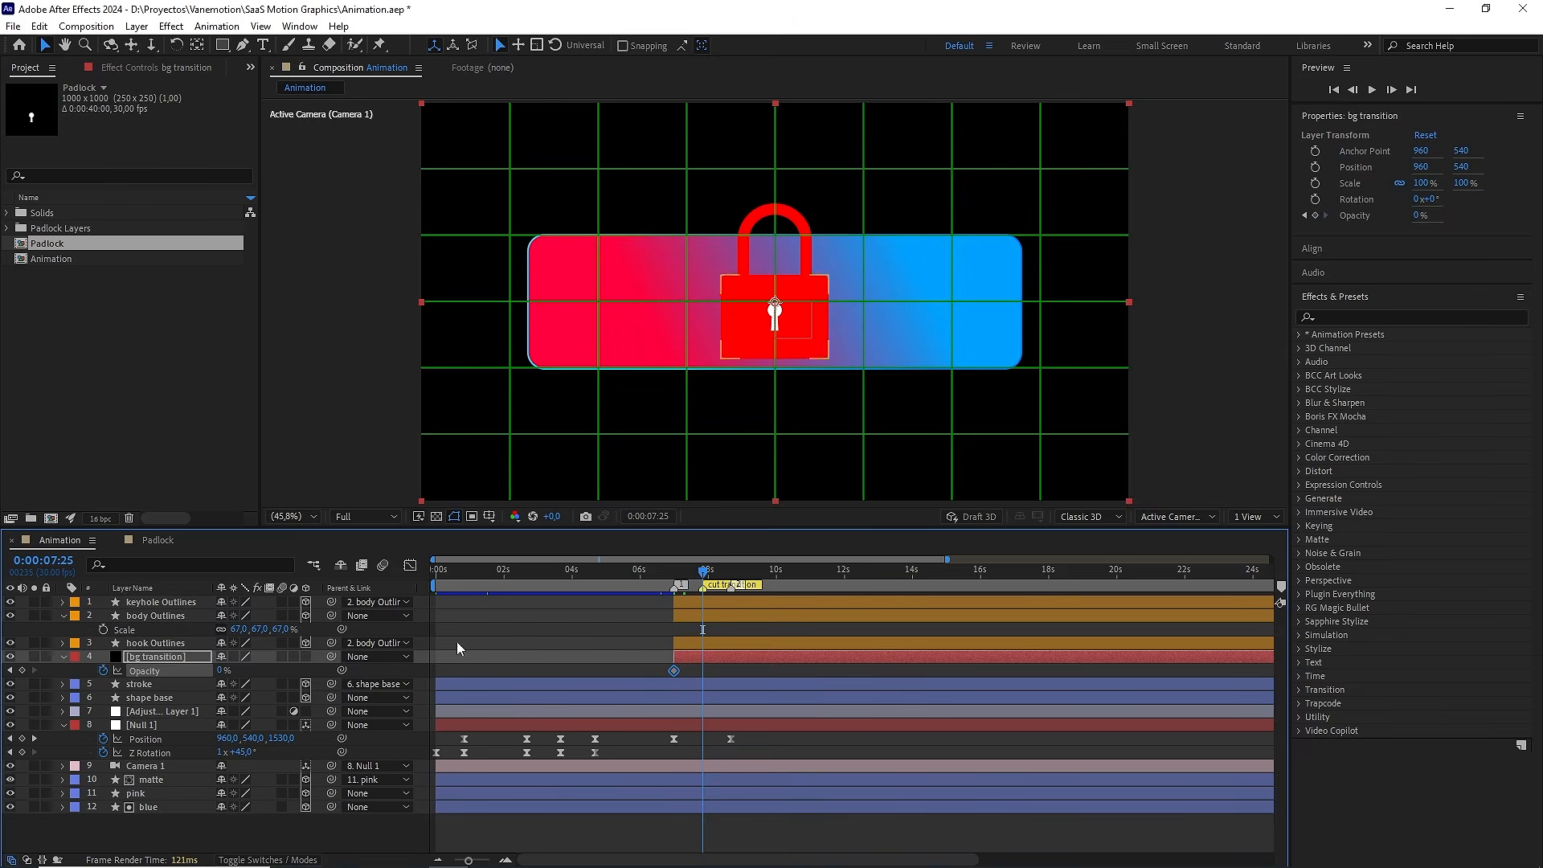
left_click_drag(223, 670, 505, 661)
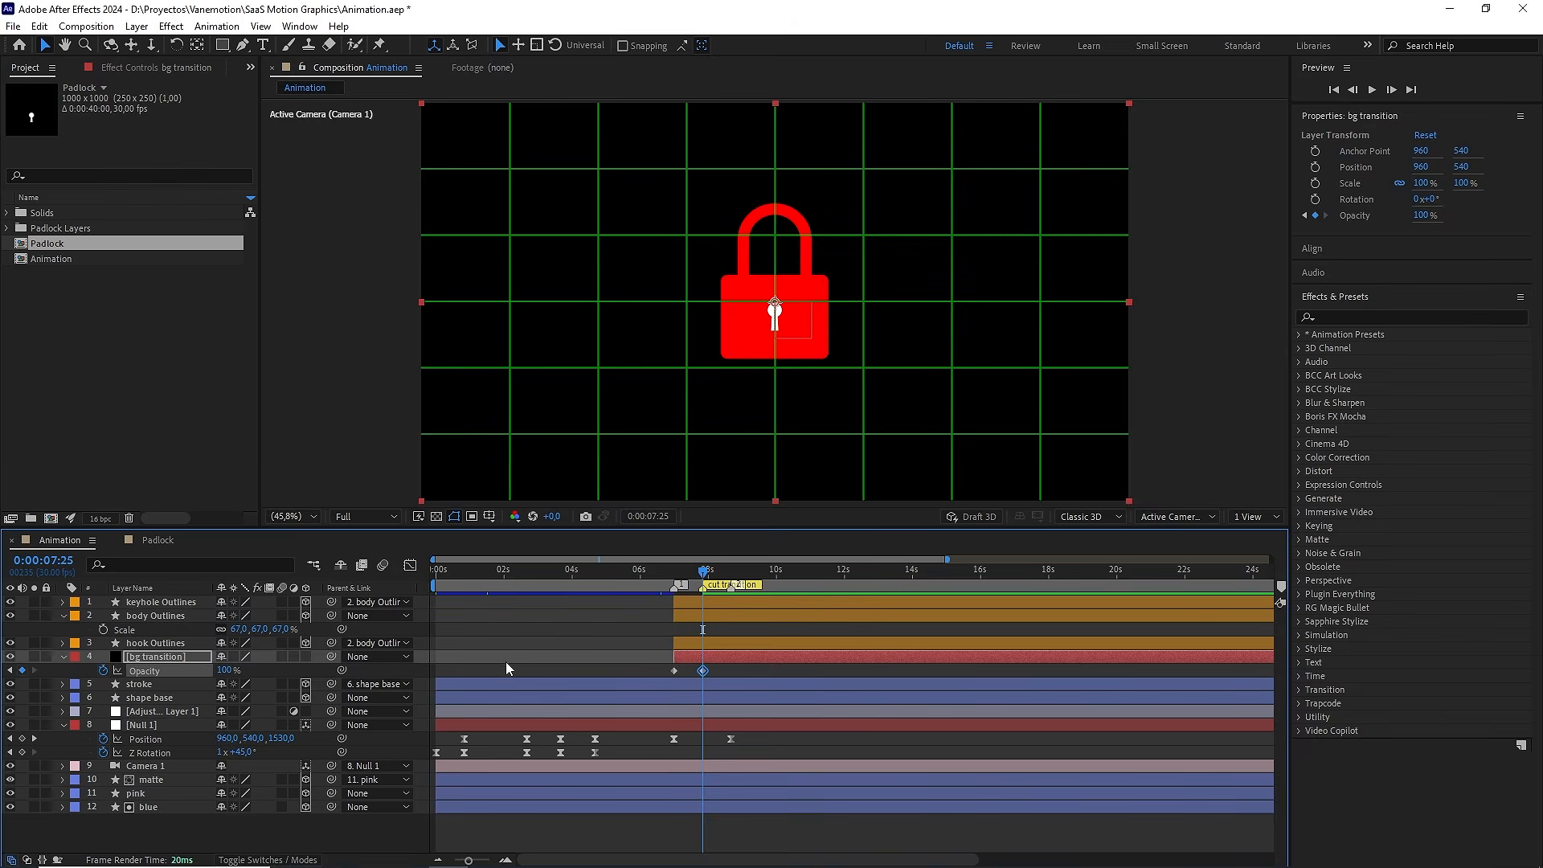
left_click(674, 670, "shift")
key("F9")
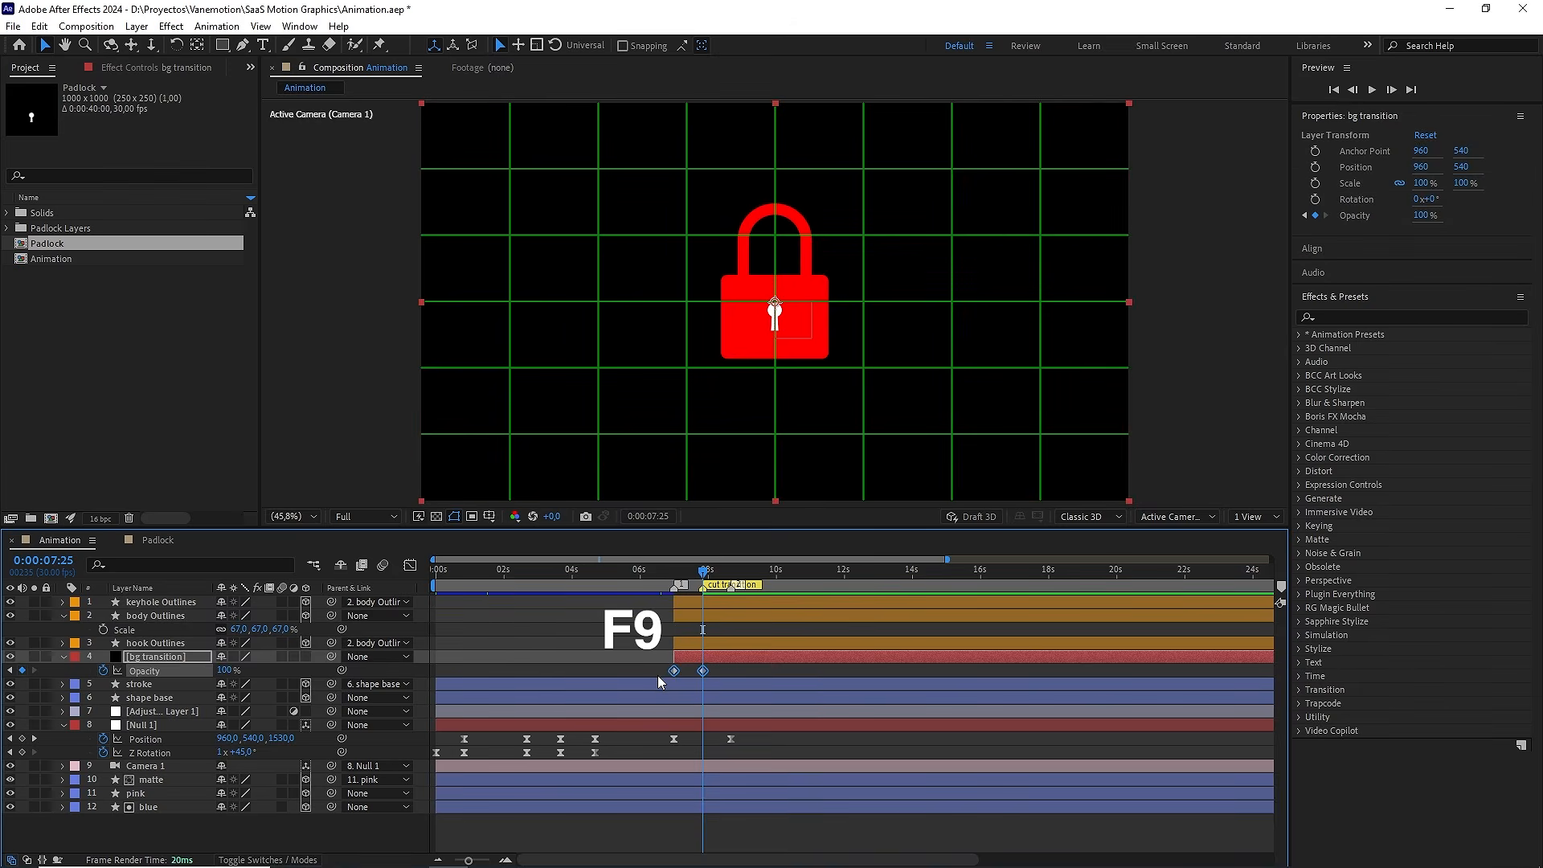
Reshape bg transition's Opacity speed curve to start slowly and peak sharply at the 0:00:07:25 keyframe
scroll(662, 676, "up", 4)
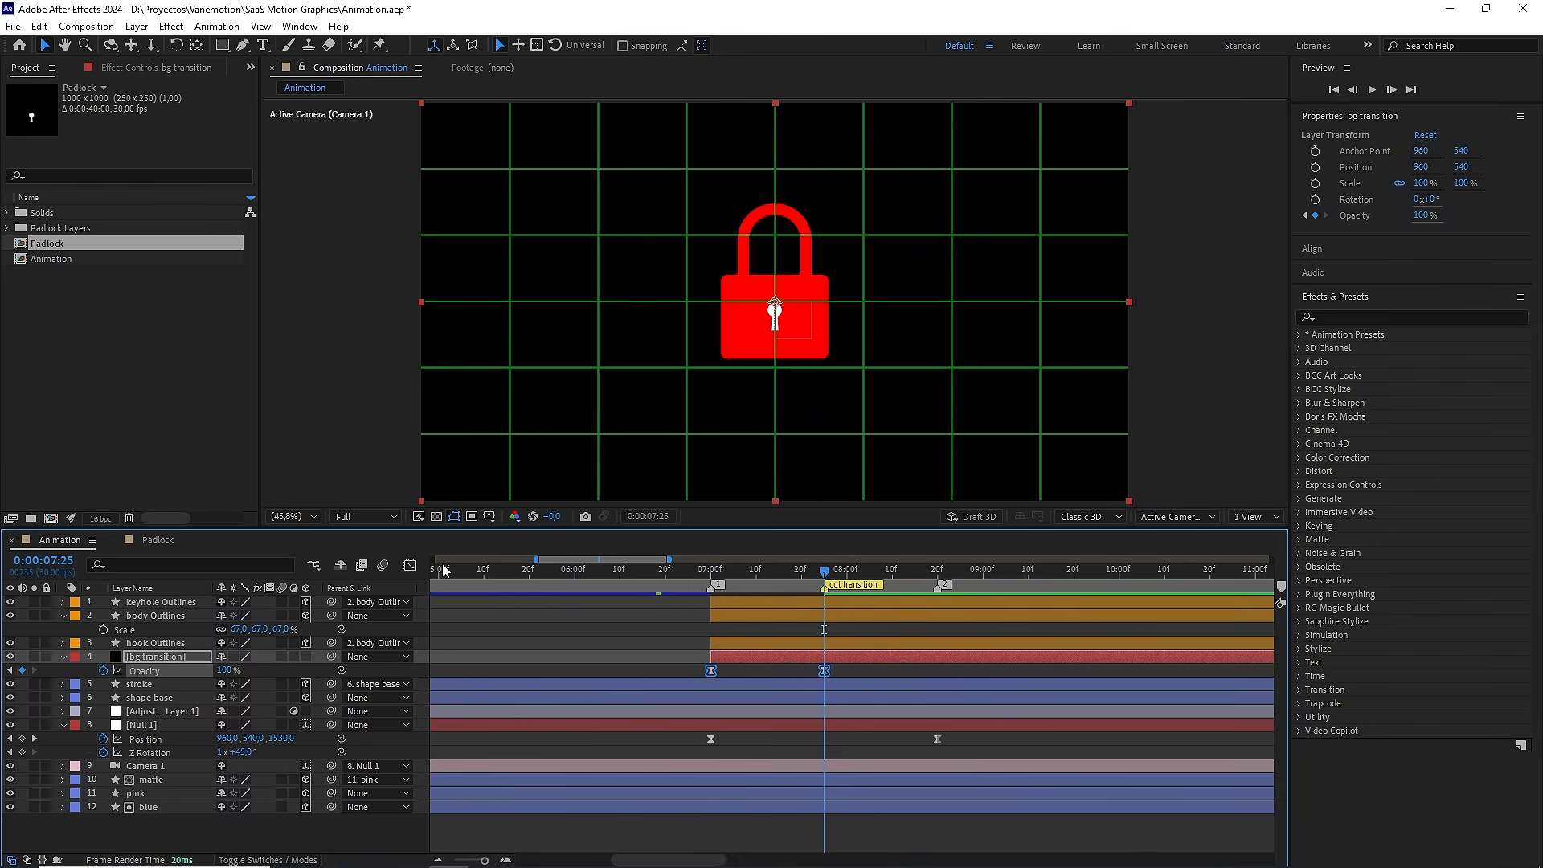
left_click(410, 569)
left_click_drag(758, 737, 846, 785)
left_click(857, 767)
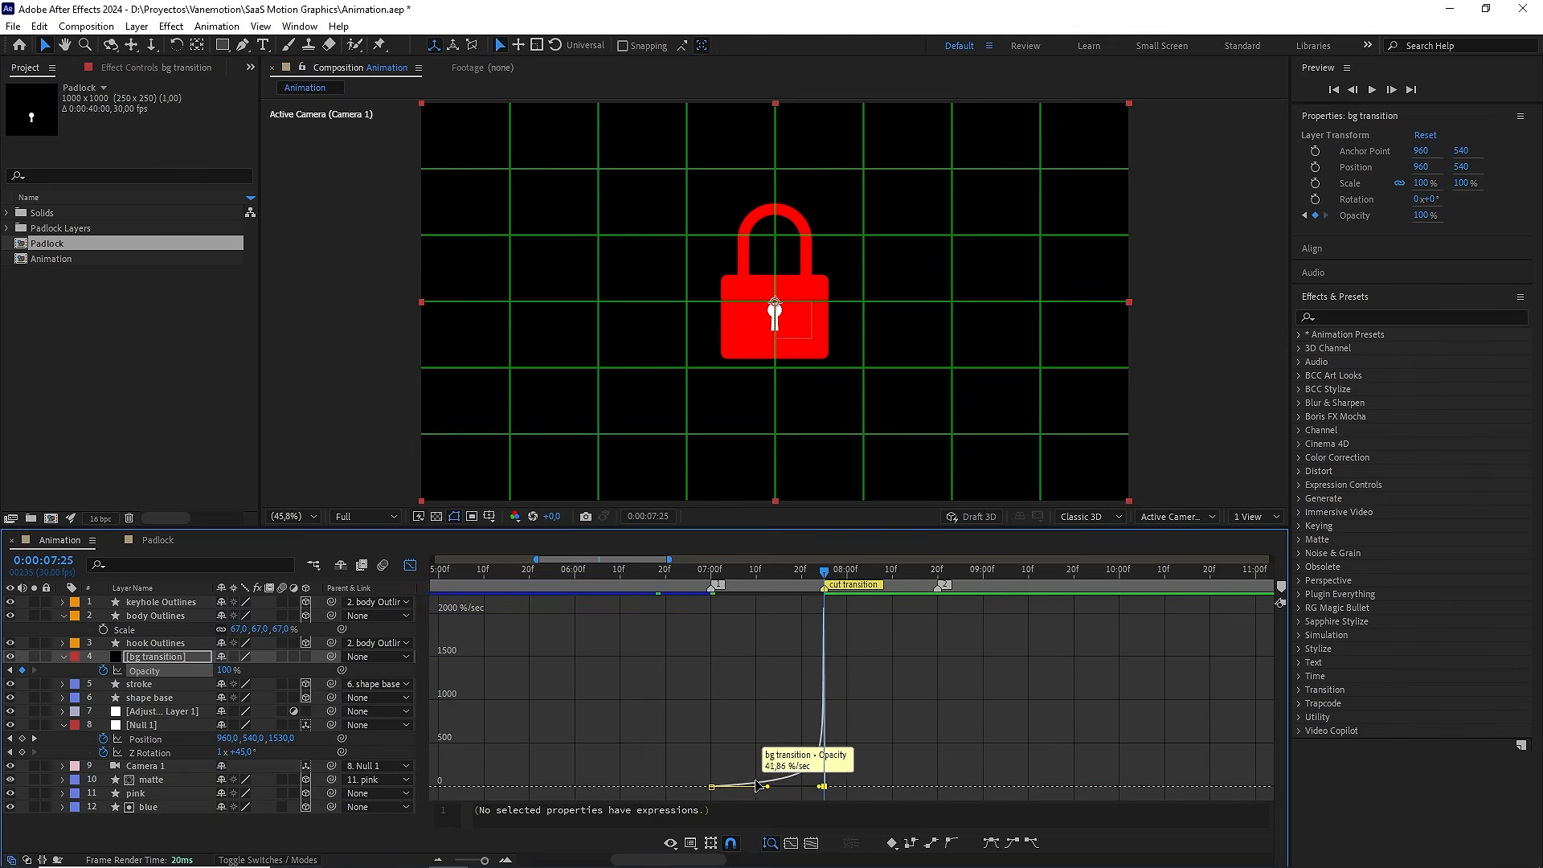
left_click(412, 566)
scroll(761, 668, "down", 2)
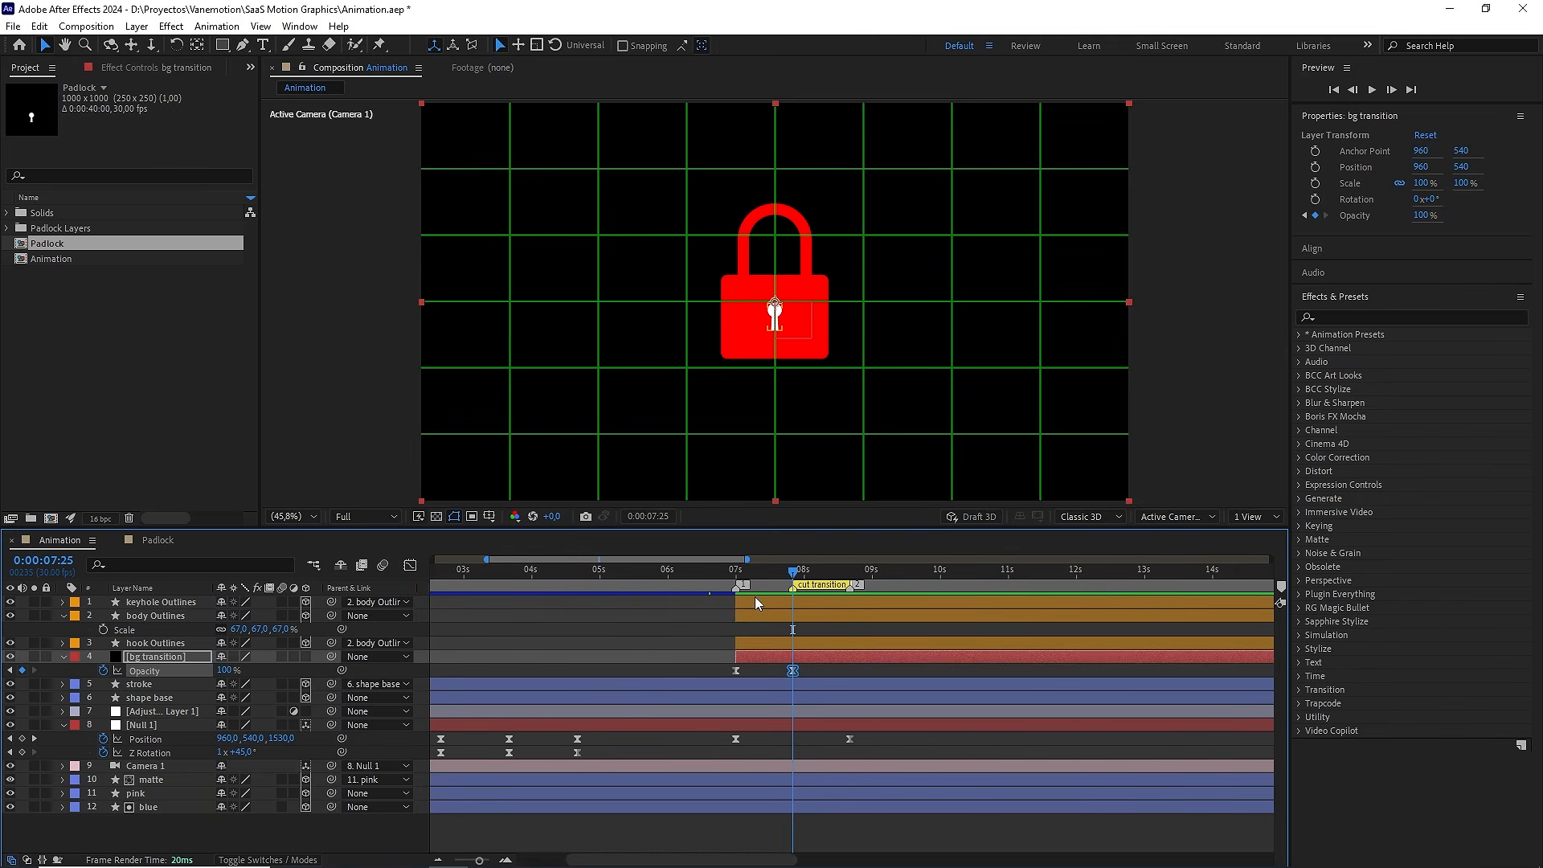
Trim the keyhole, body and hook Outlines layers to start at 0:00:07:25, and preview the cut to the padlock
left_click_drag(754, 596, 793, 614)
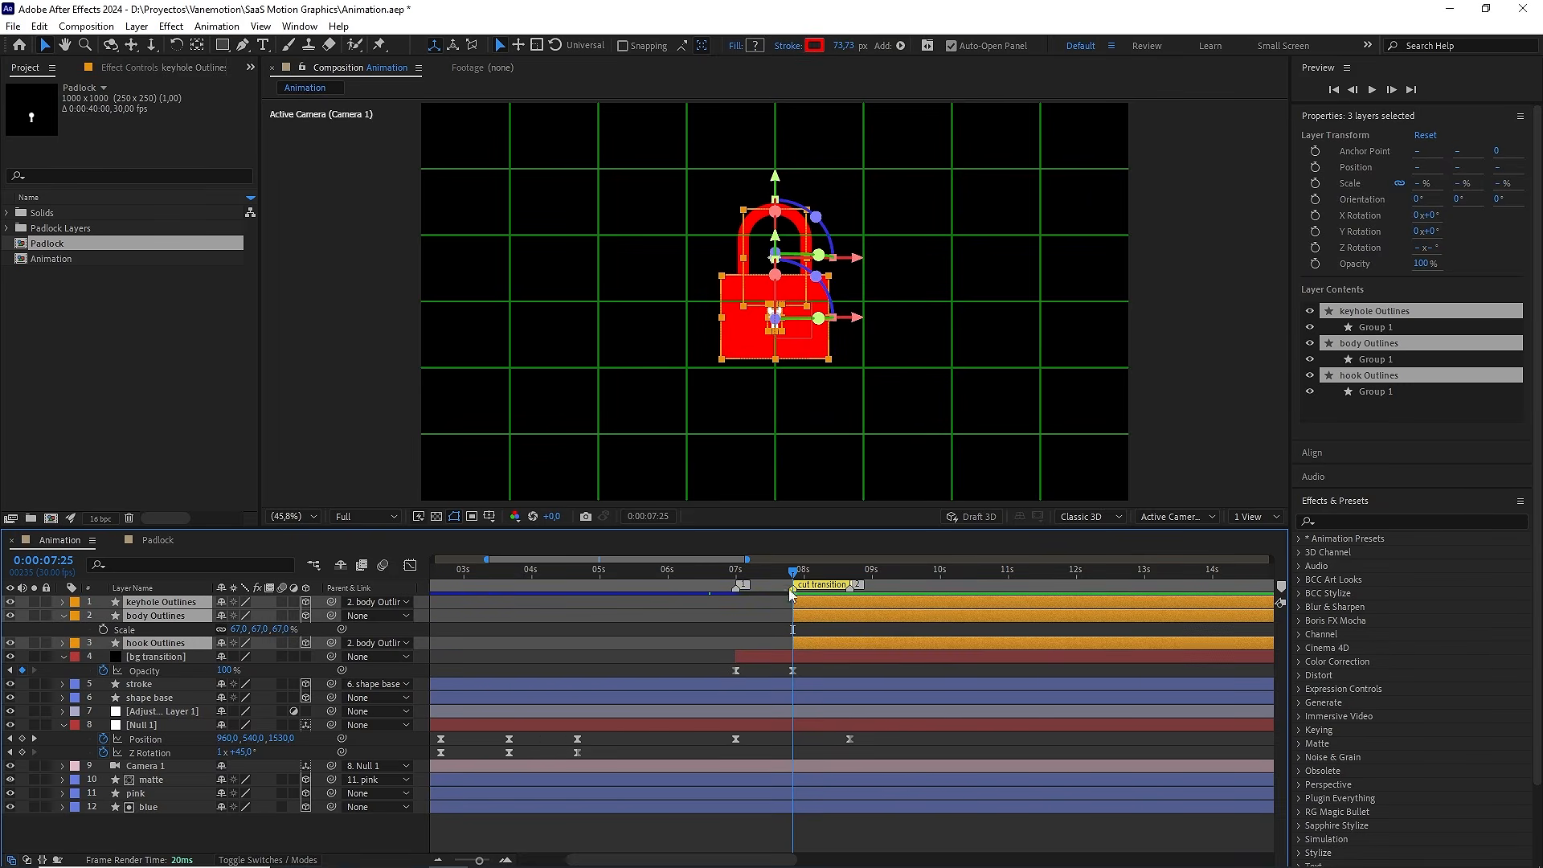
left_click_drag(789, 580, 705, 572)
key("ctrl+z")
key("space")
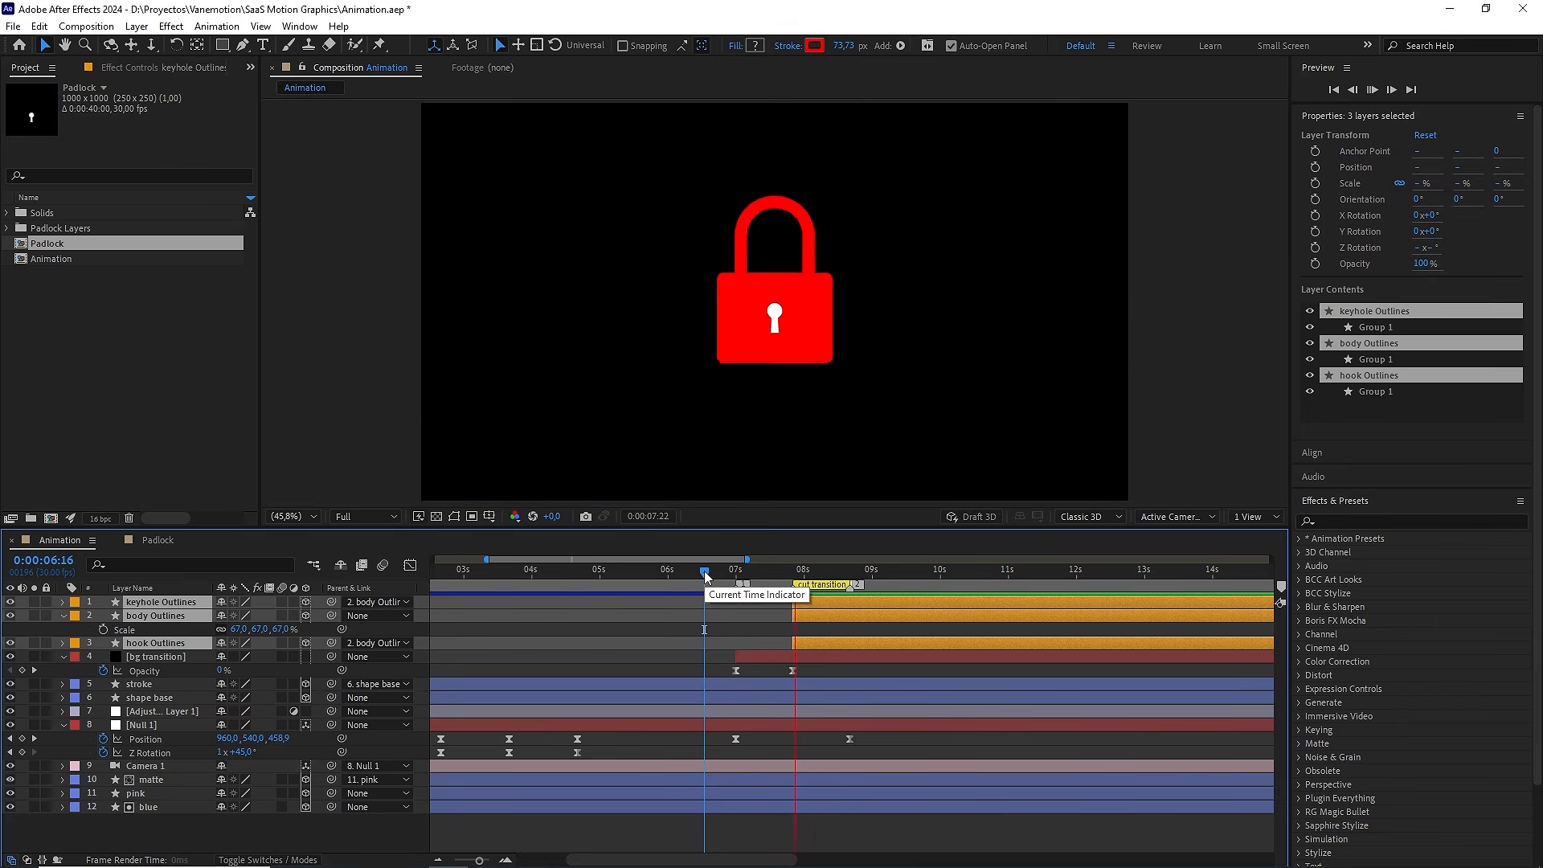
key("space")
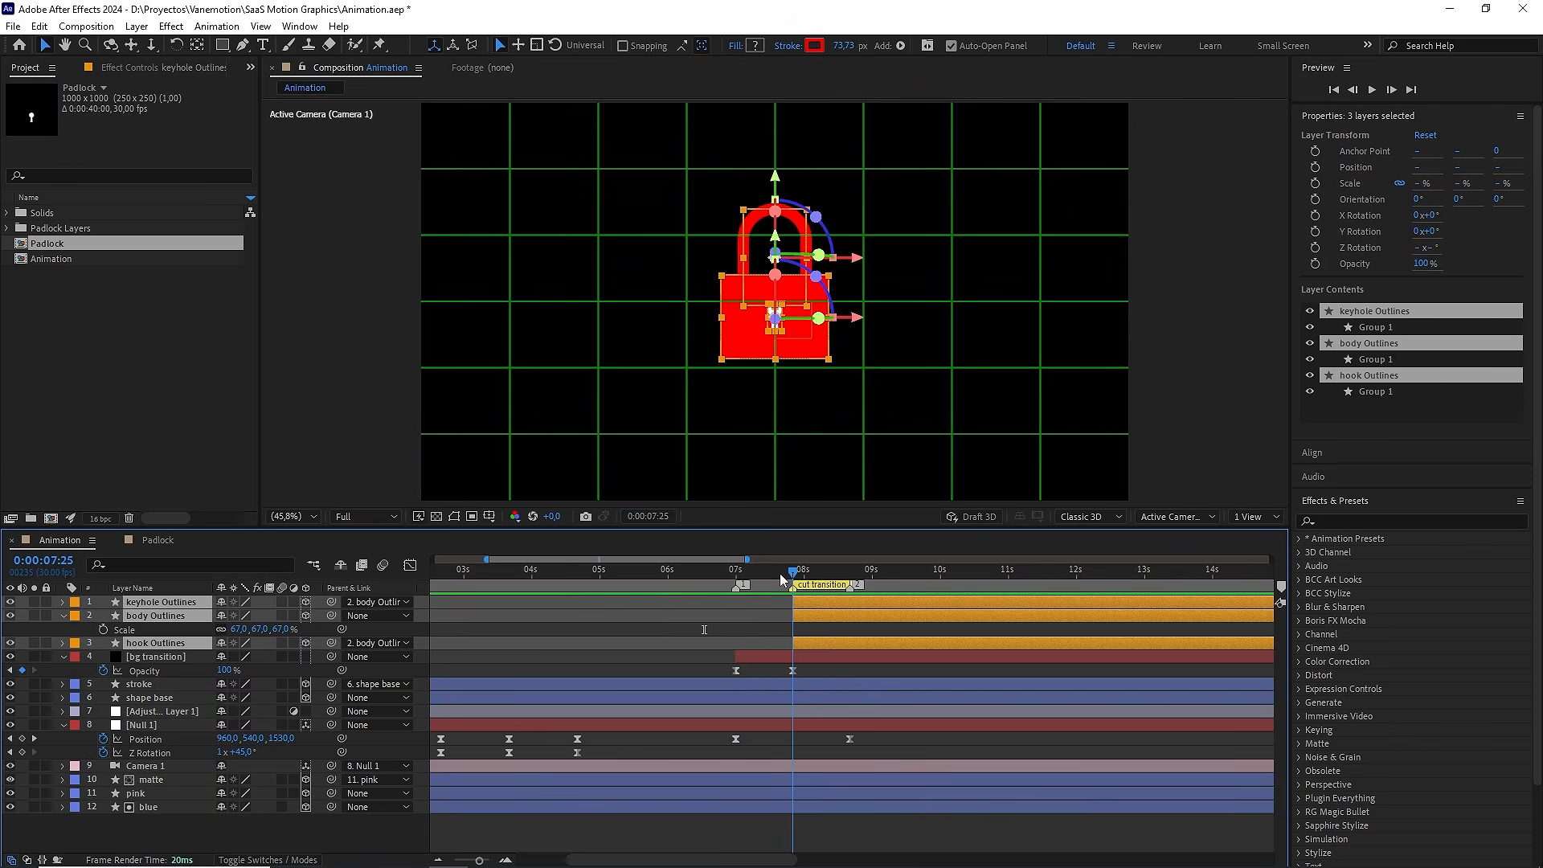
key("space")
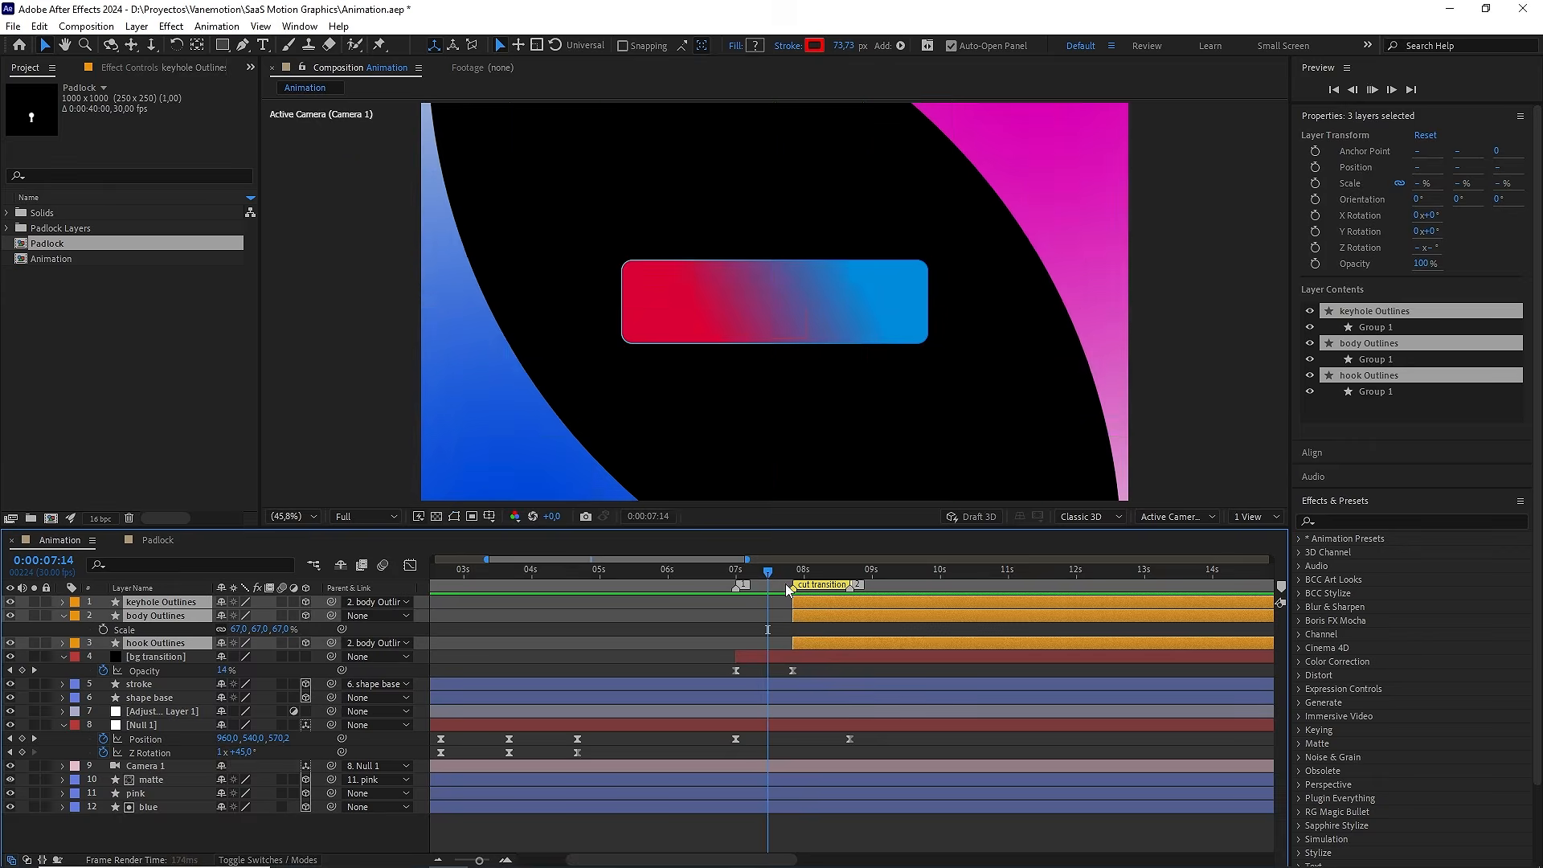
key("space")
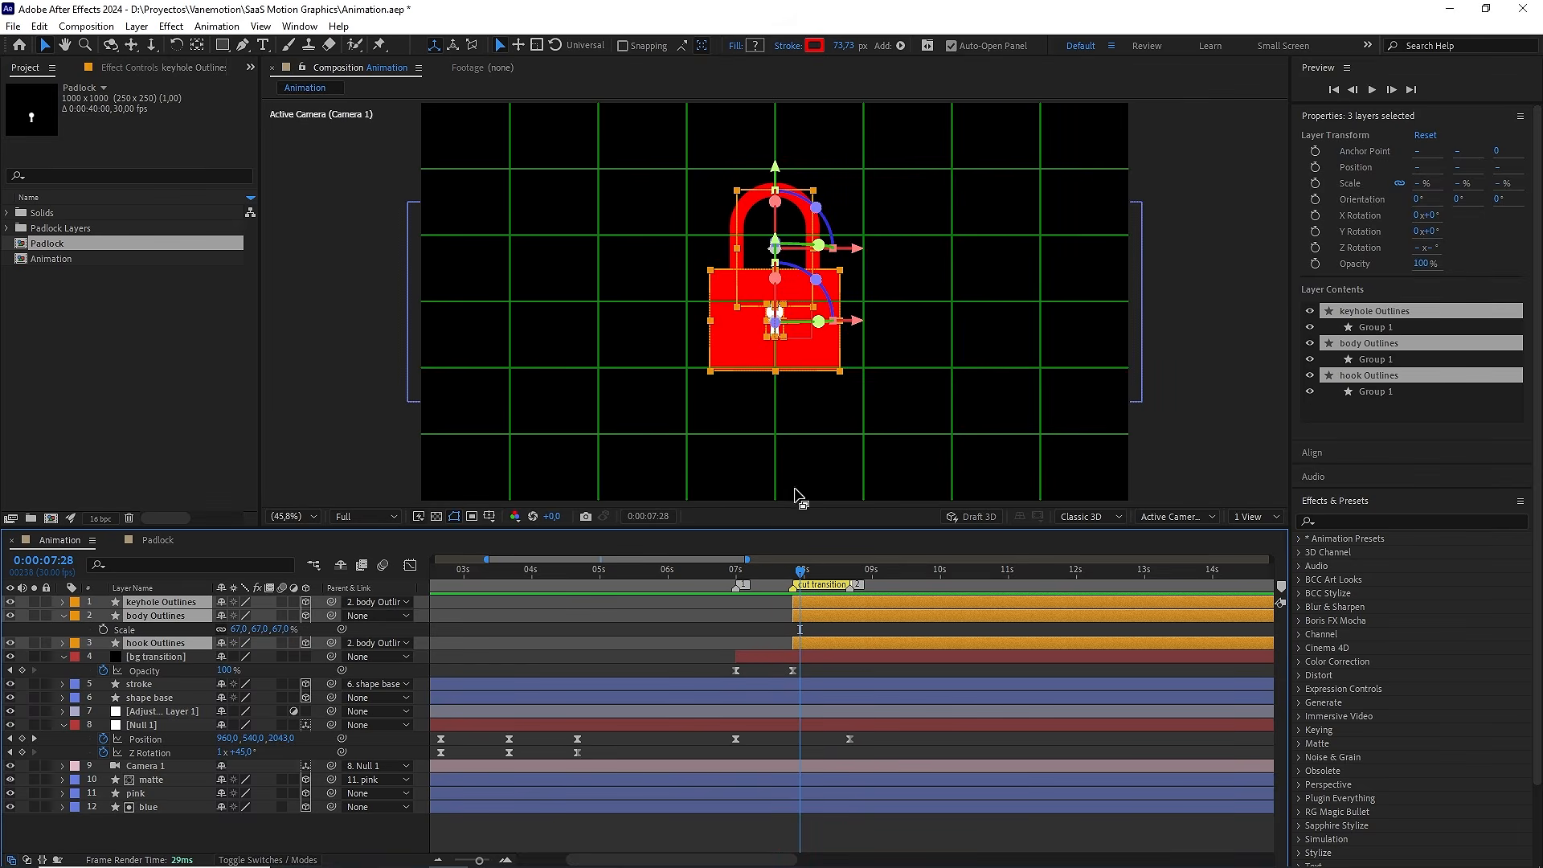
Hide the Proportional Grid and preview the animation through the cut transition from an earlier point
left_click(809, 572)
key("j")
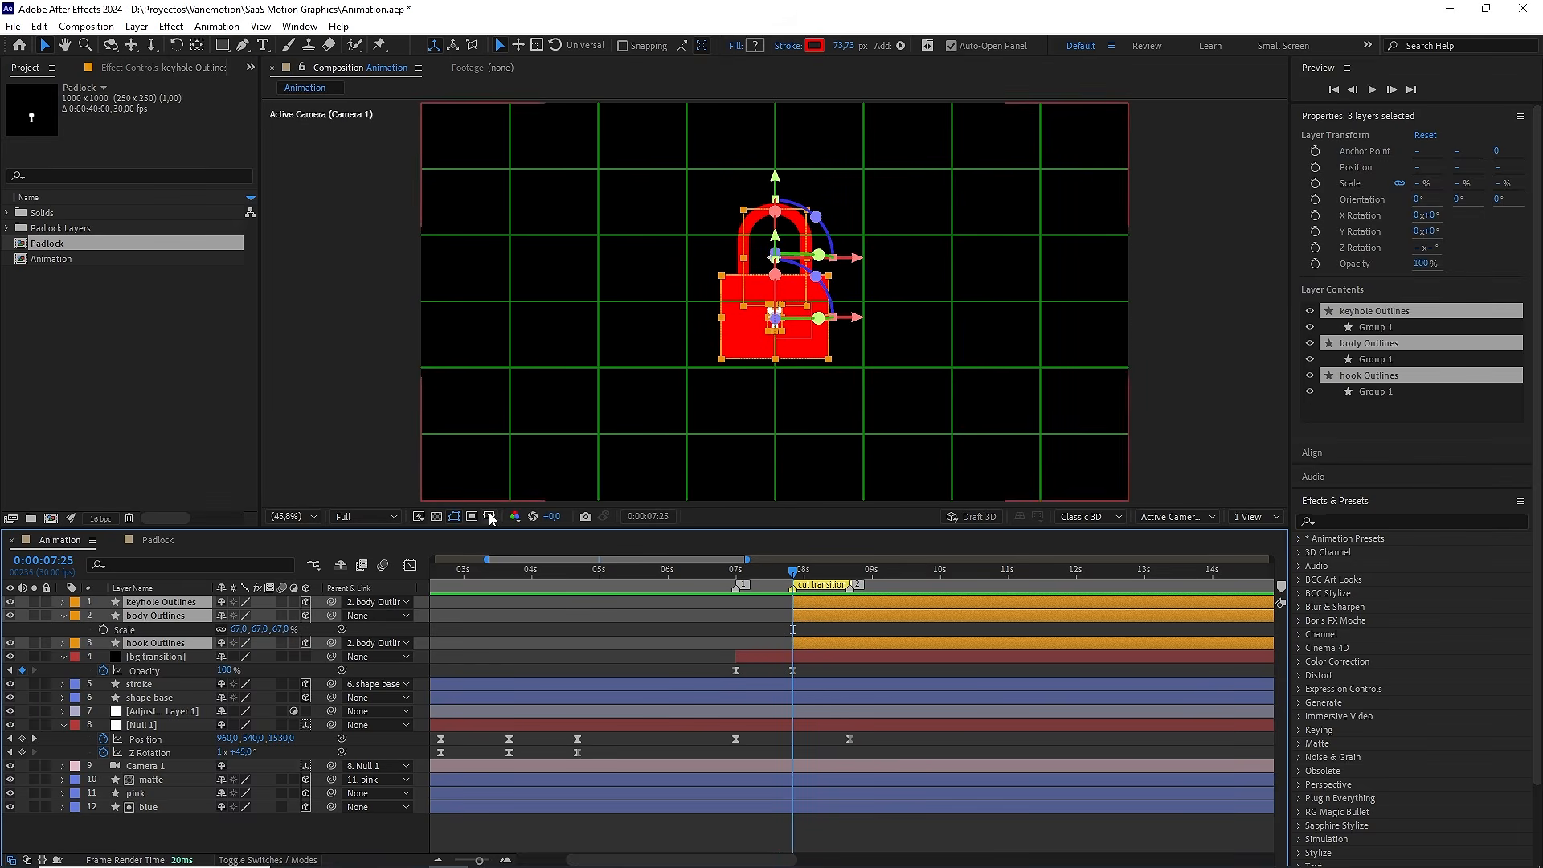
left_click(490, 516)
left_click(531, 557)
left_click(668, 610)
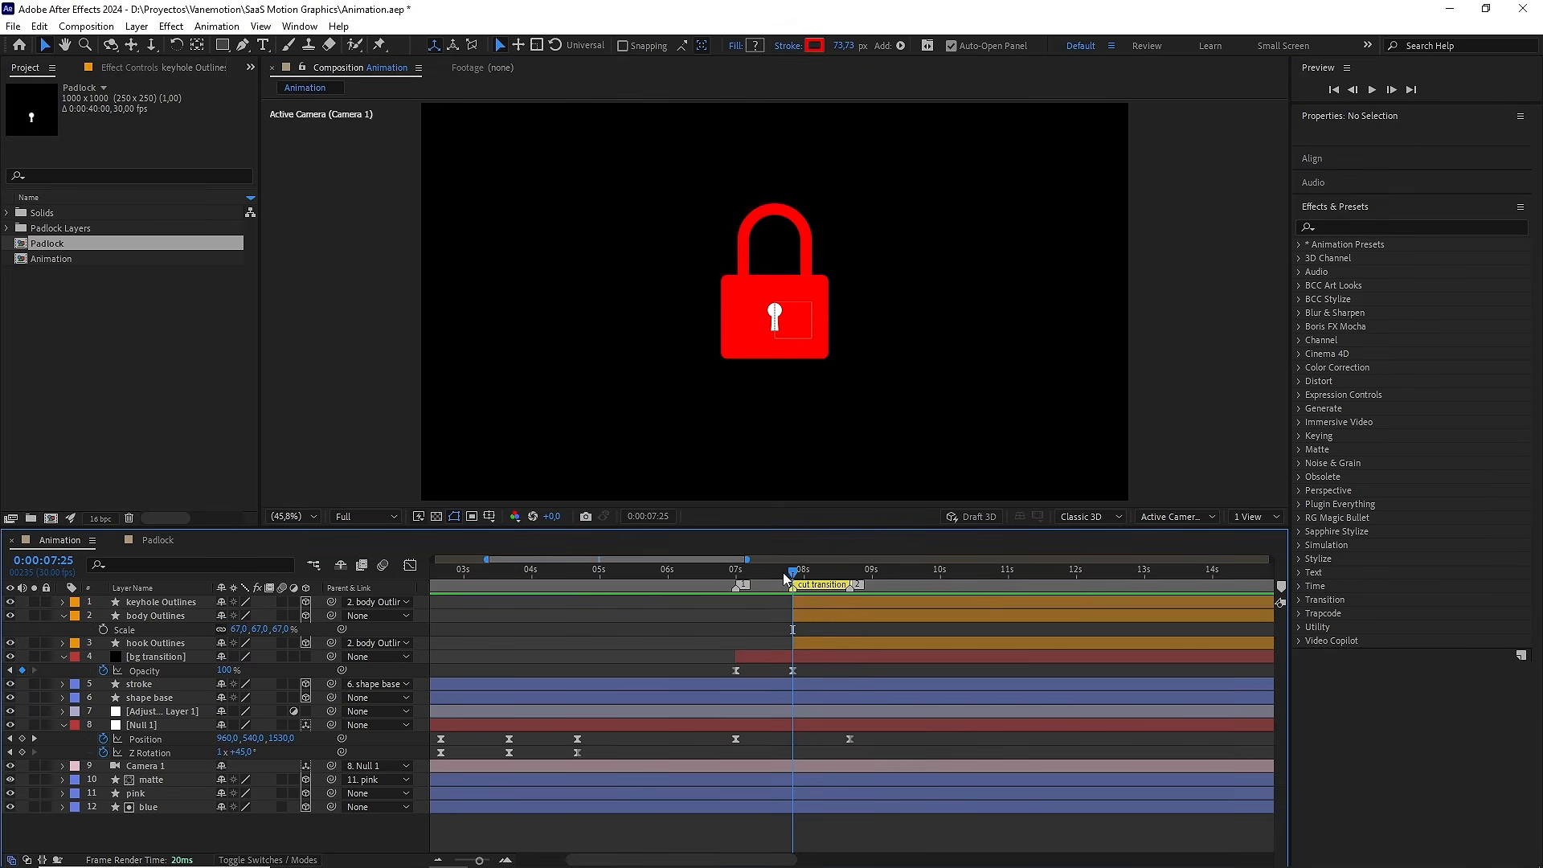
left_click_drag(791, 572, 530, 577)
key("space")
Split the matte, pink and blue layers at 0:00:04:20 and delete the split-off later parts
scroll(653, 636, "down", 3)
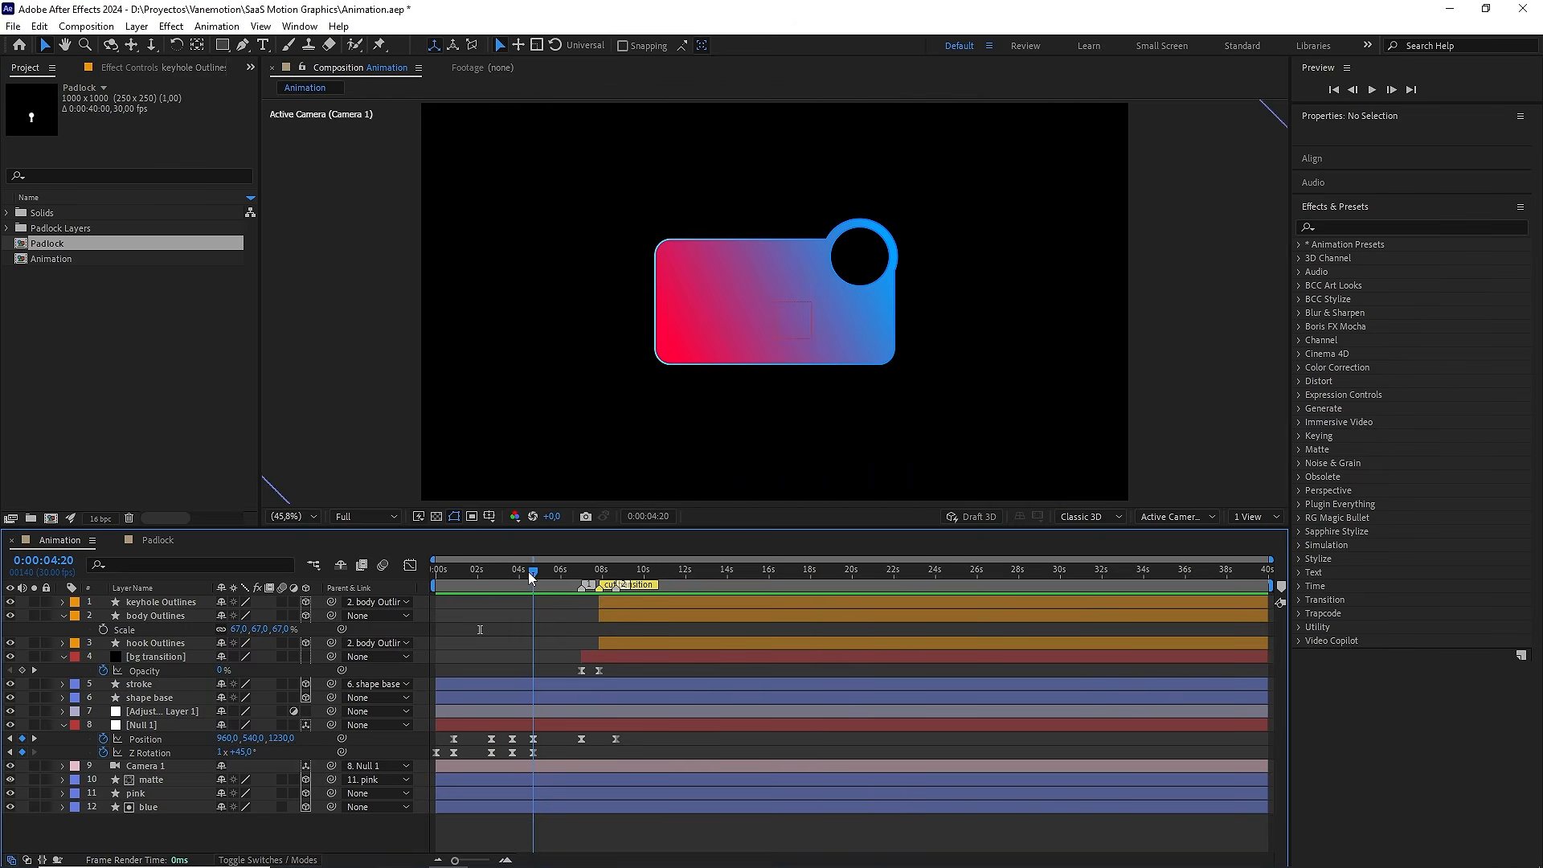
left_click(552, 779)
left_click(548, 804, "shift")
key("ctrl+shift+d")
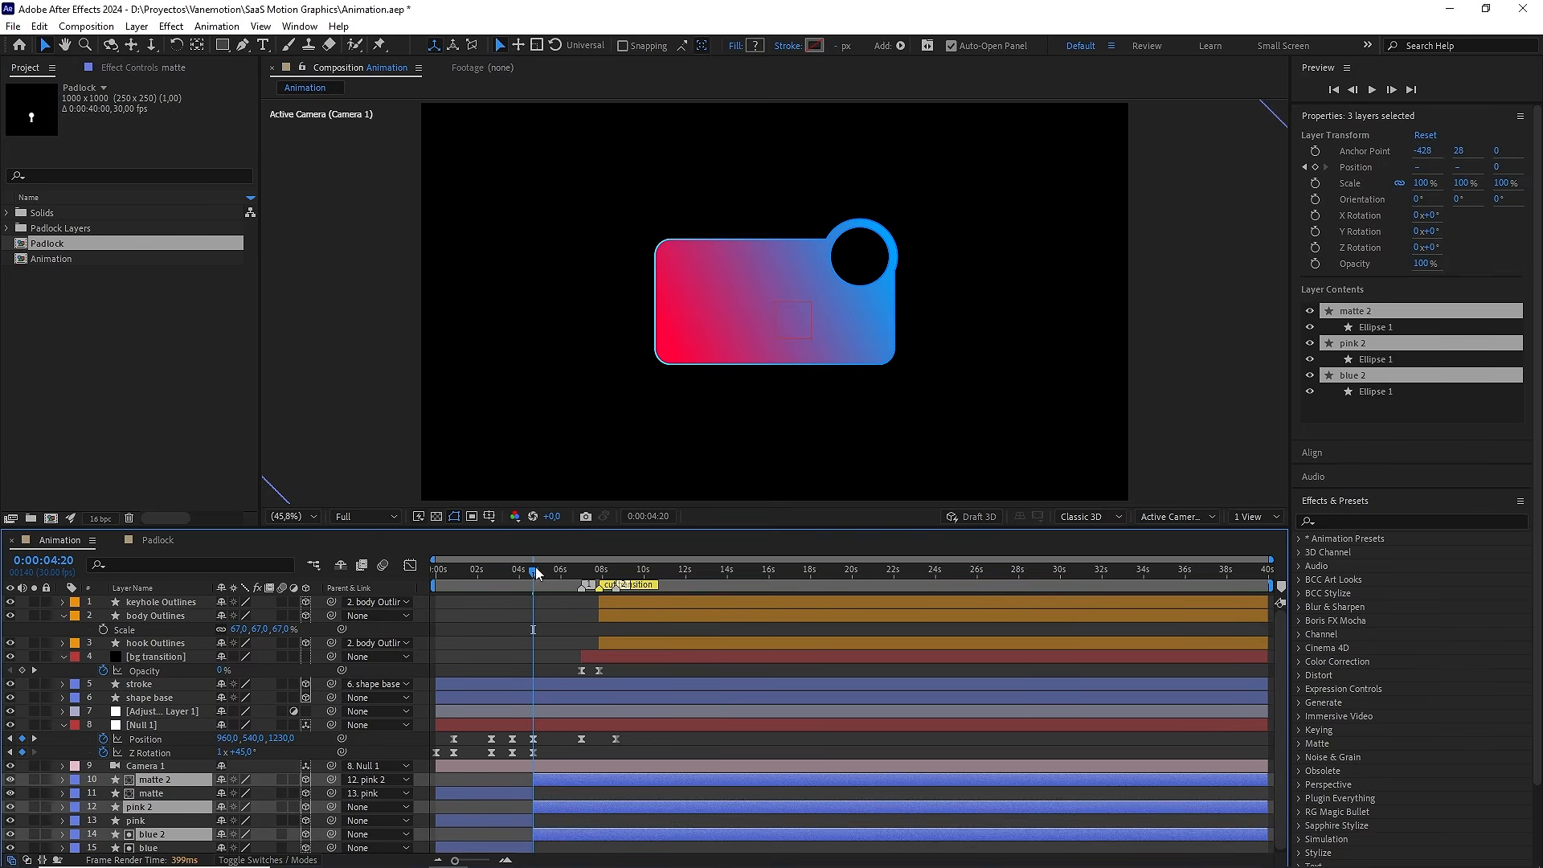
left_click_drag(537, 572, 587, 577)
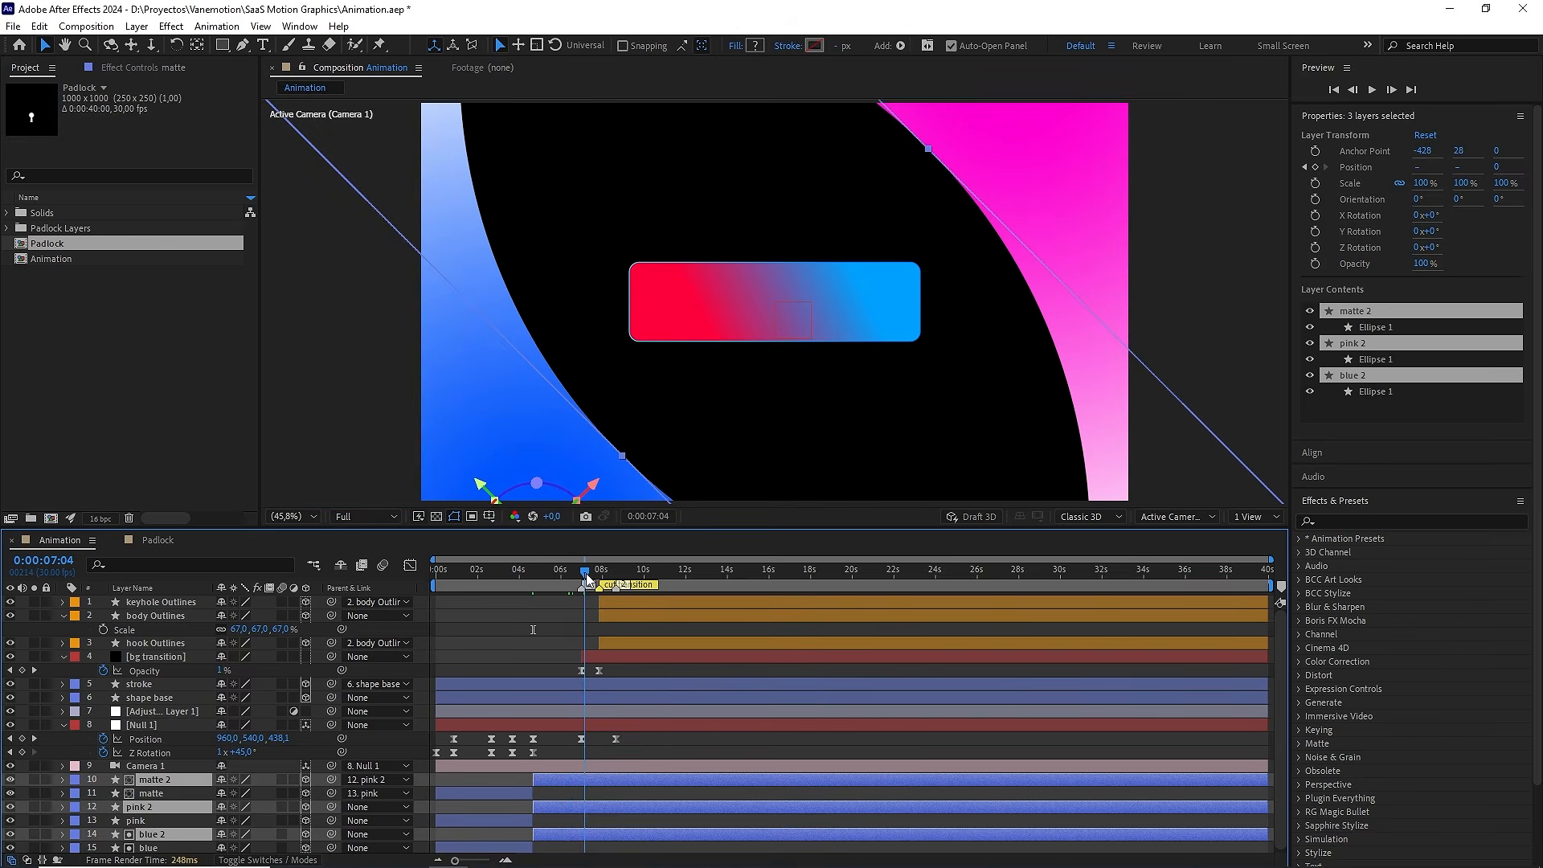
key("Delete")
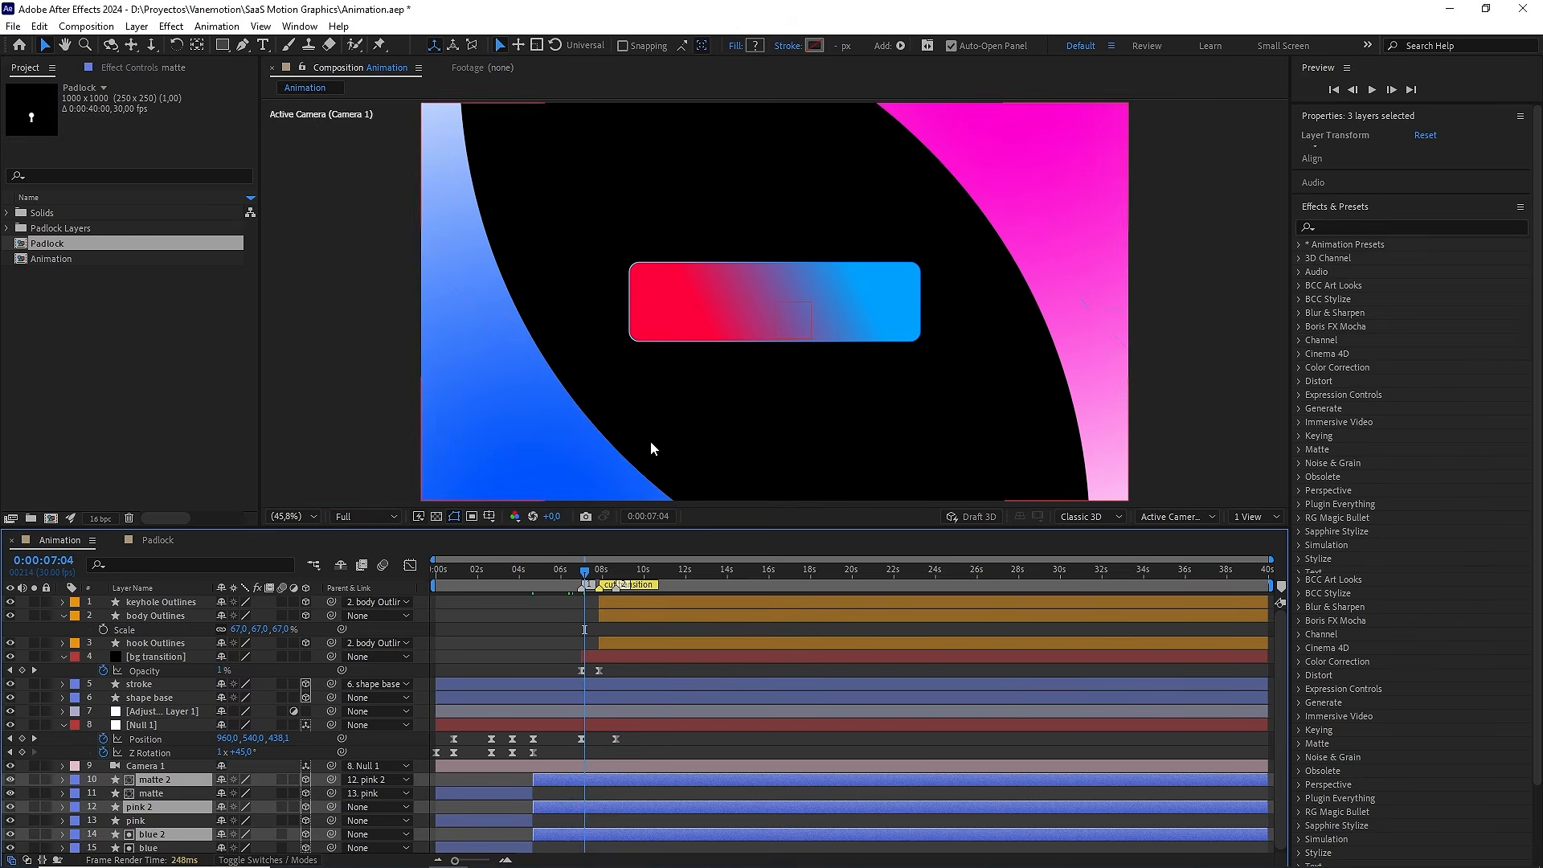
Create a light grey (DBDBDB) 1920 x 1080 px solid named bg and place it beneath all other layers
left_click(538, 572)
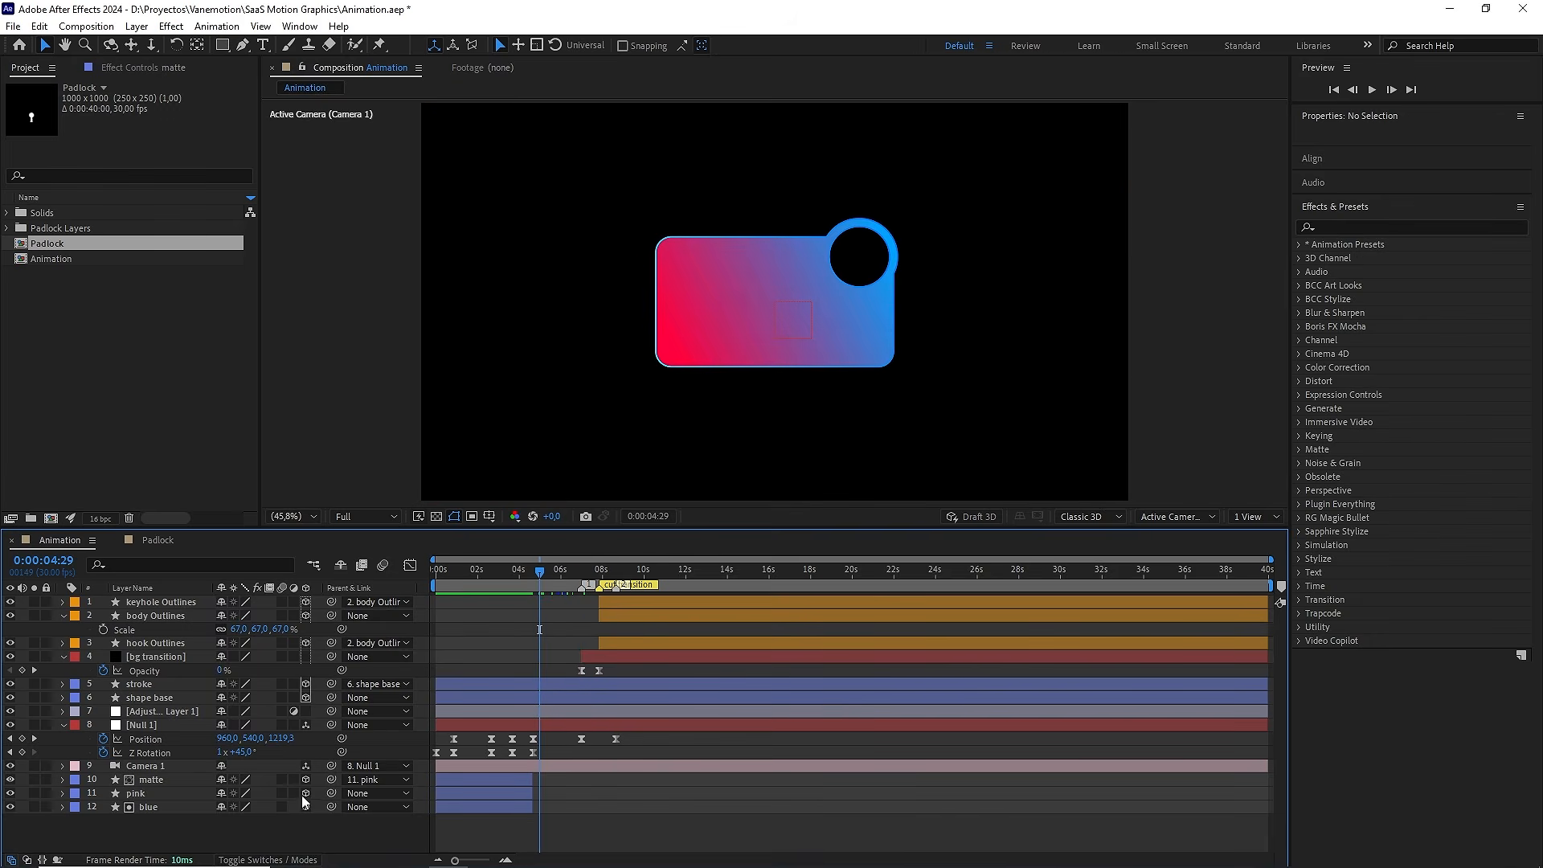
right_click(296, 831)
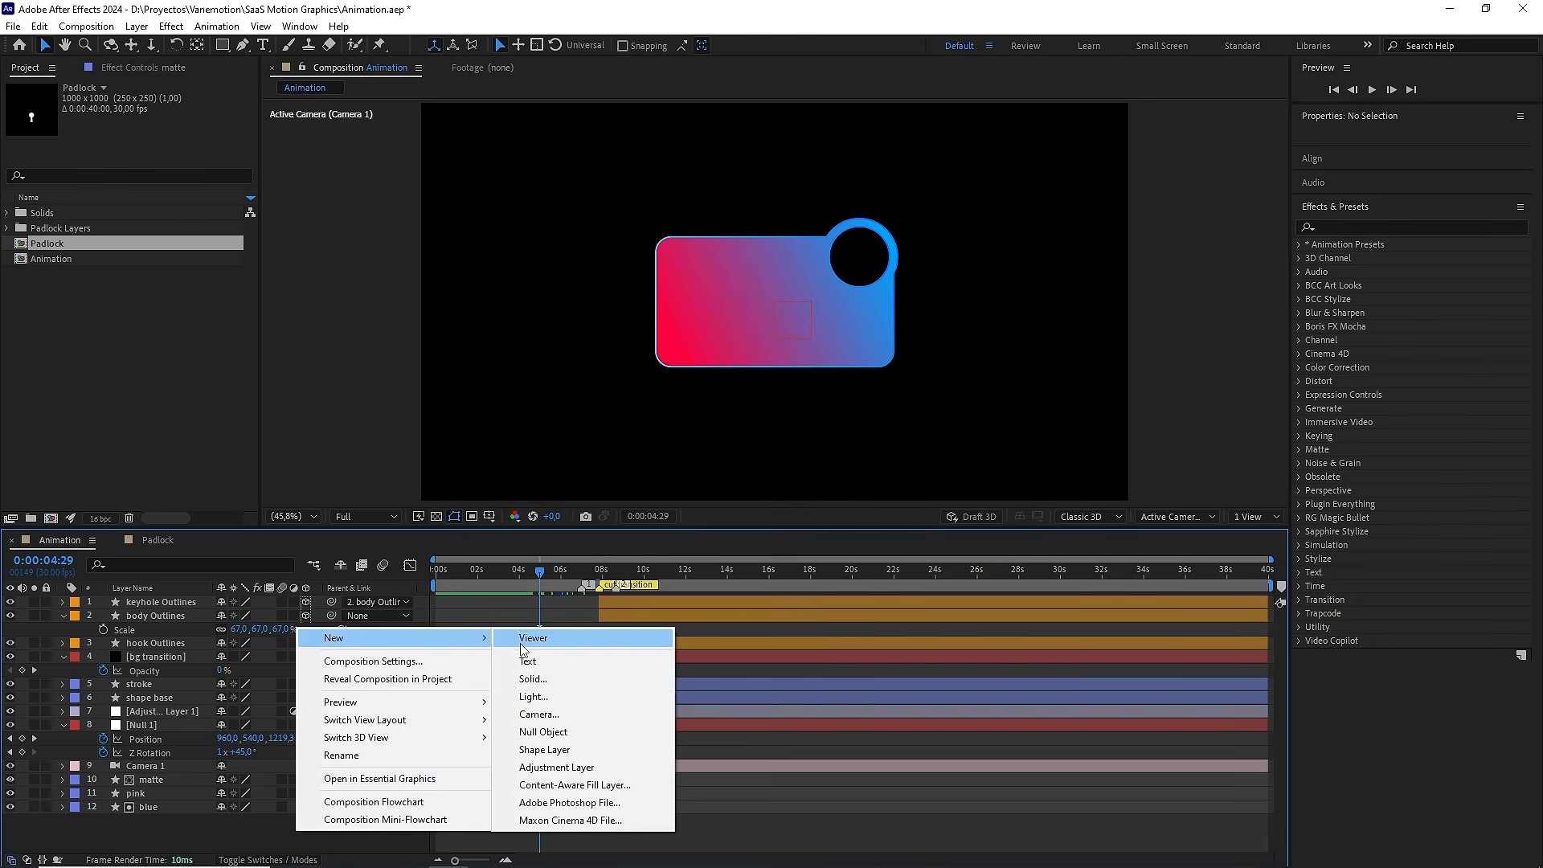
left_click(531, 656)
type("bg")
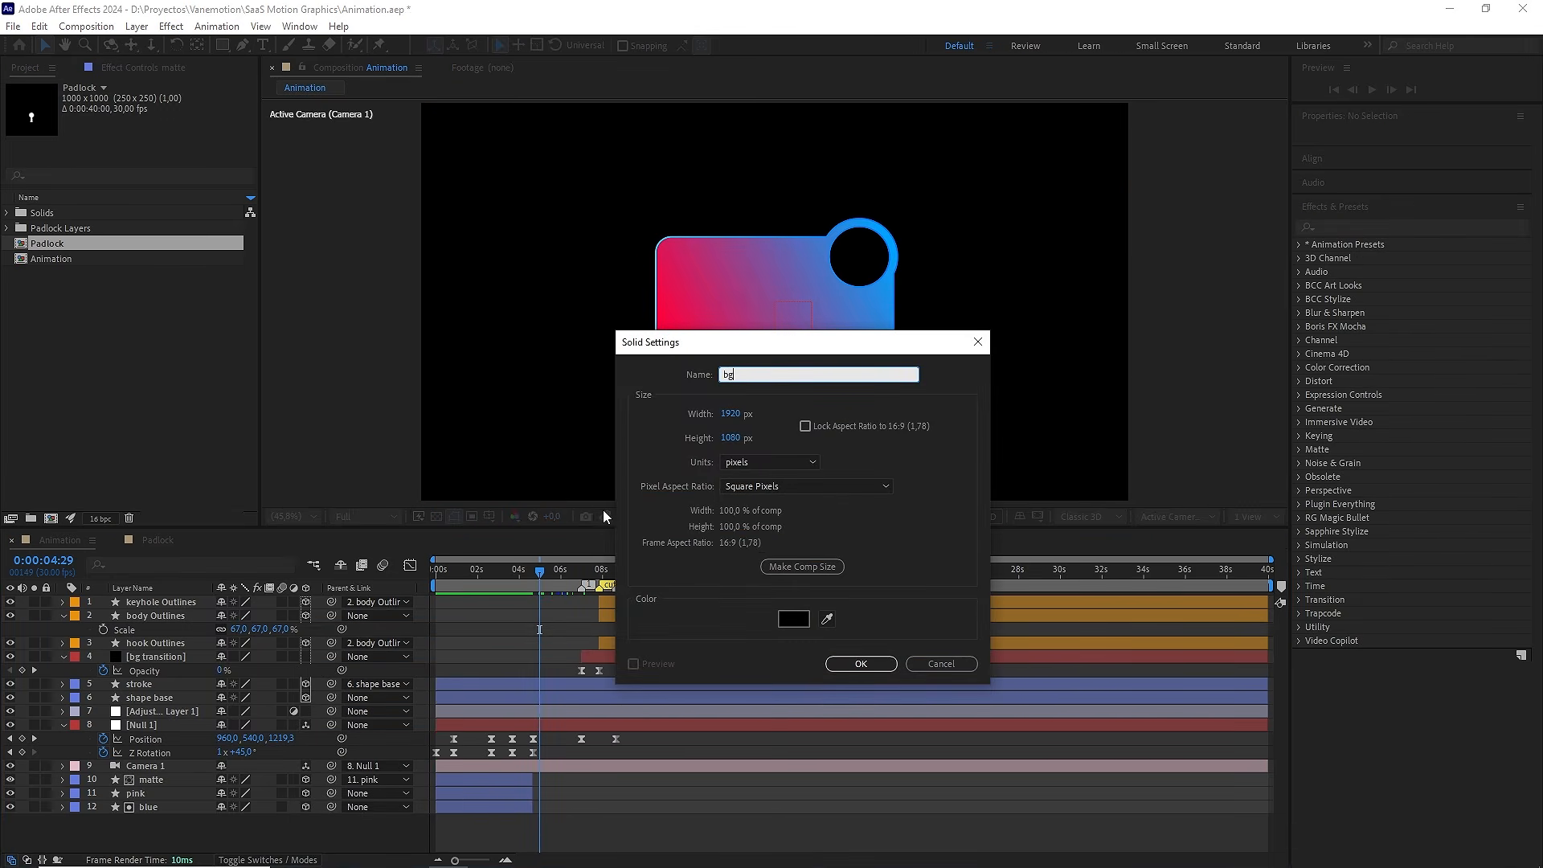
left_click(793, 618)
left_click(378, 278)
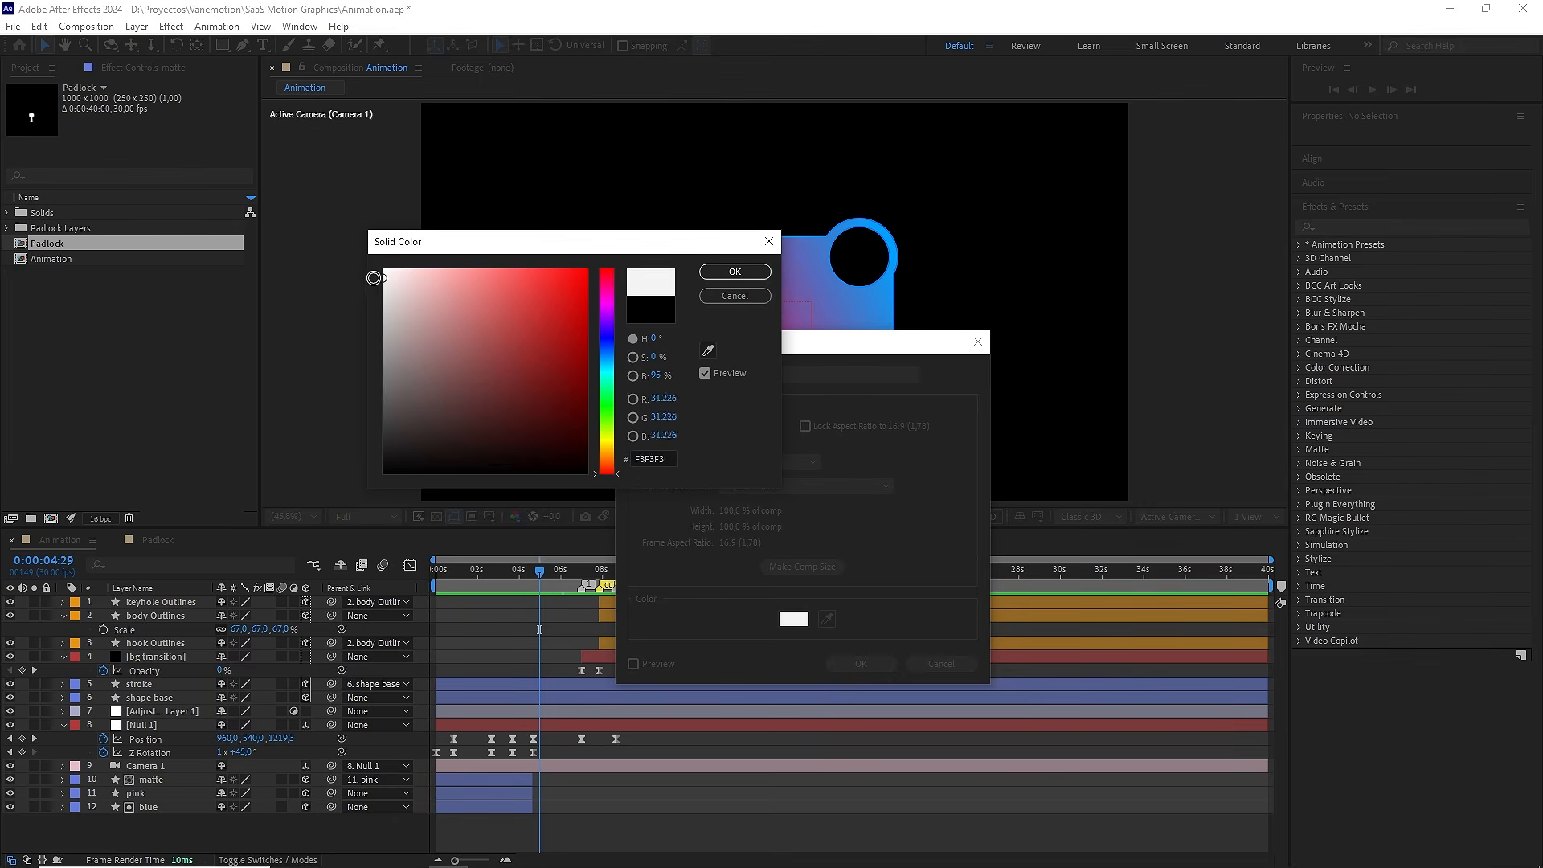
left_click_drag(374, 278, 341, 298)
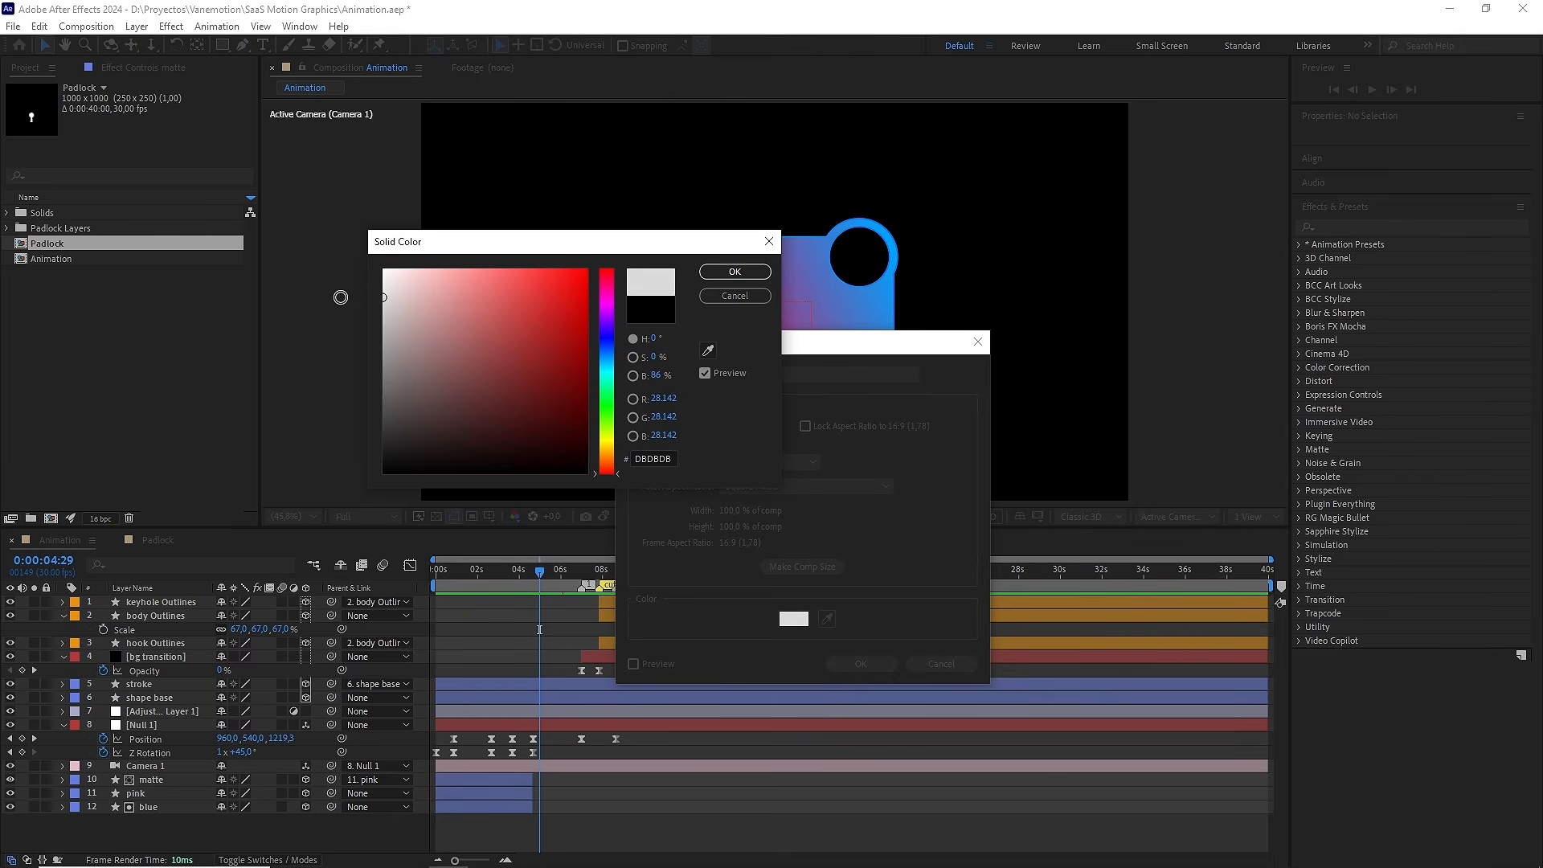
left_click(735, 272)
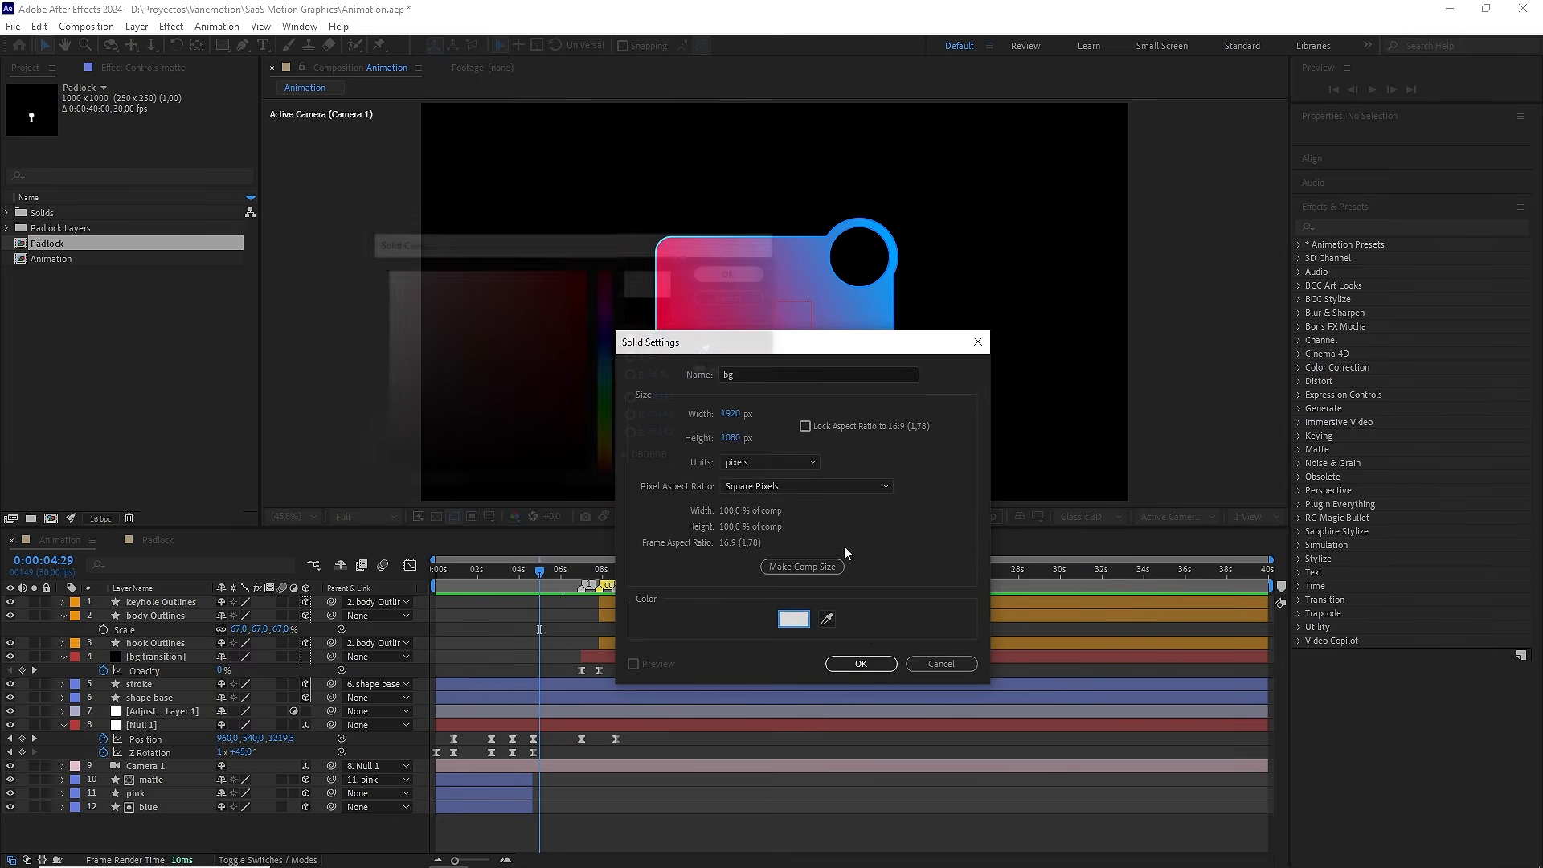
left_click(862, 663)
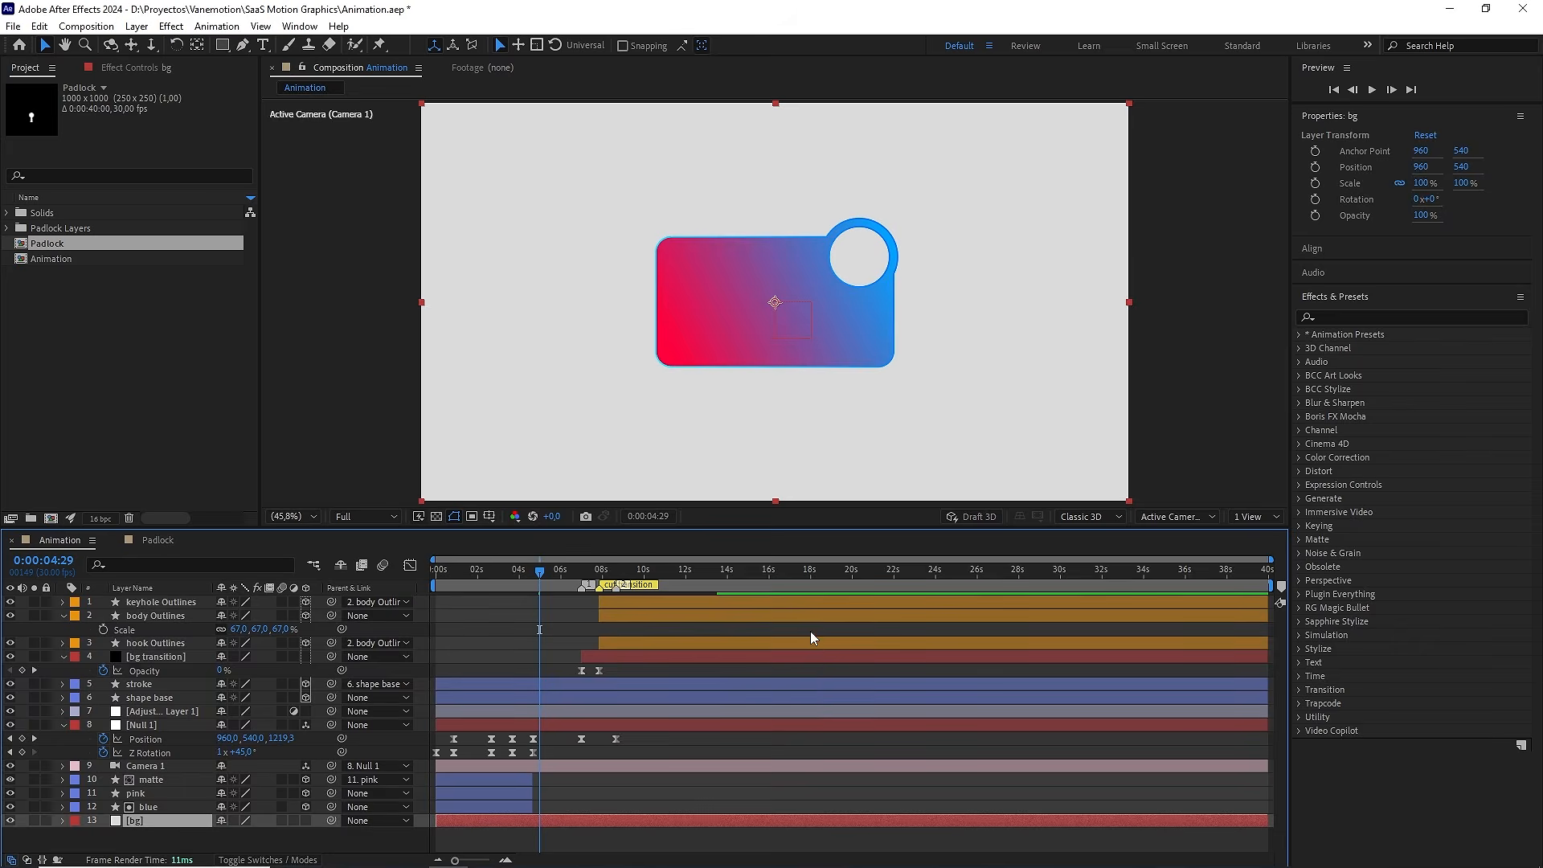
Preview the animation against the light grey background from 0:00:01:29
left_click_drag(511, 572, 476, 572)
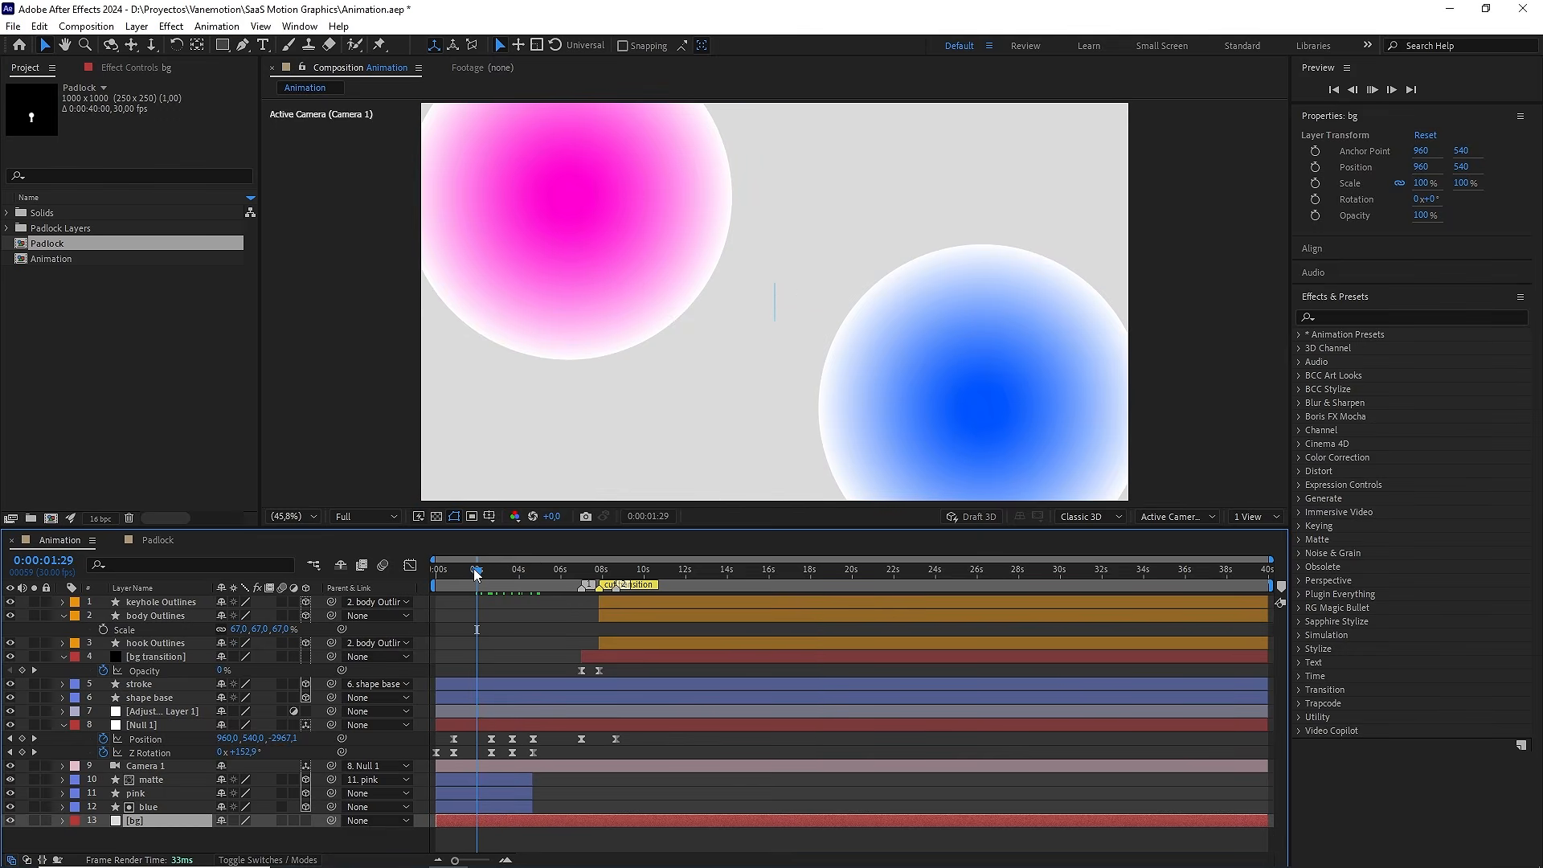
key("space")
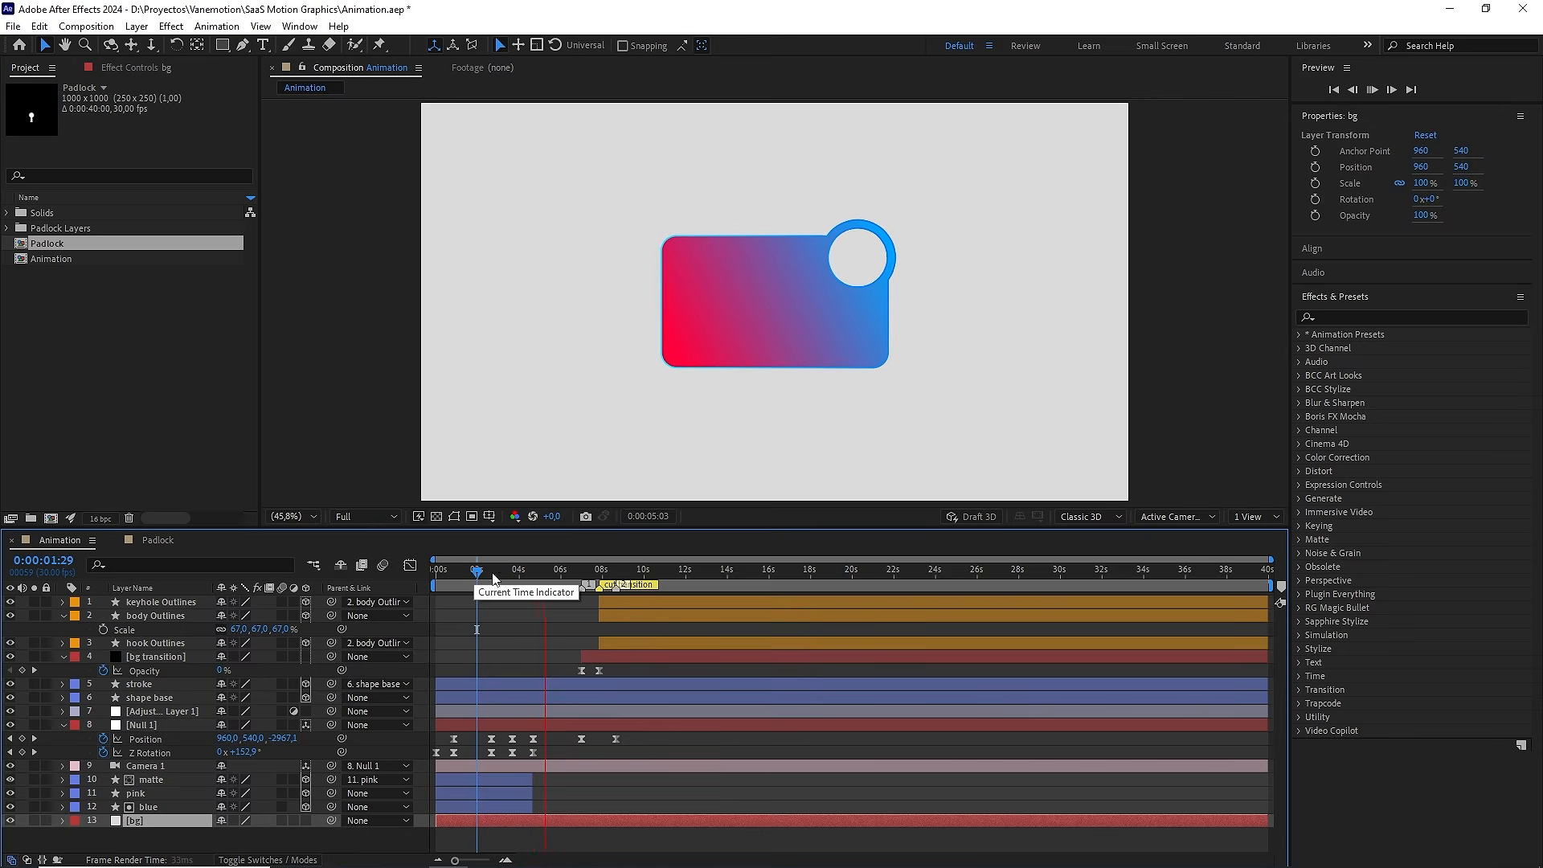
key("space")
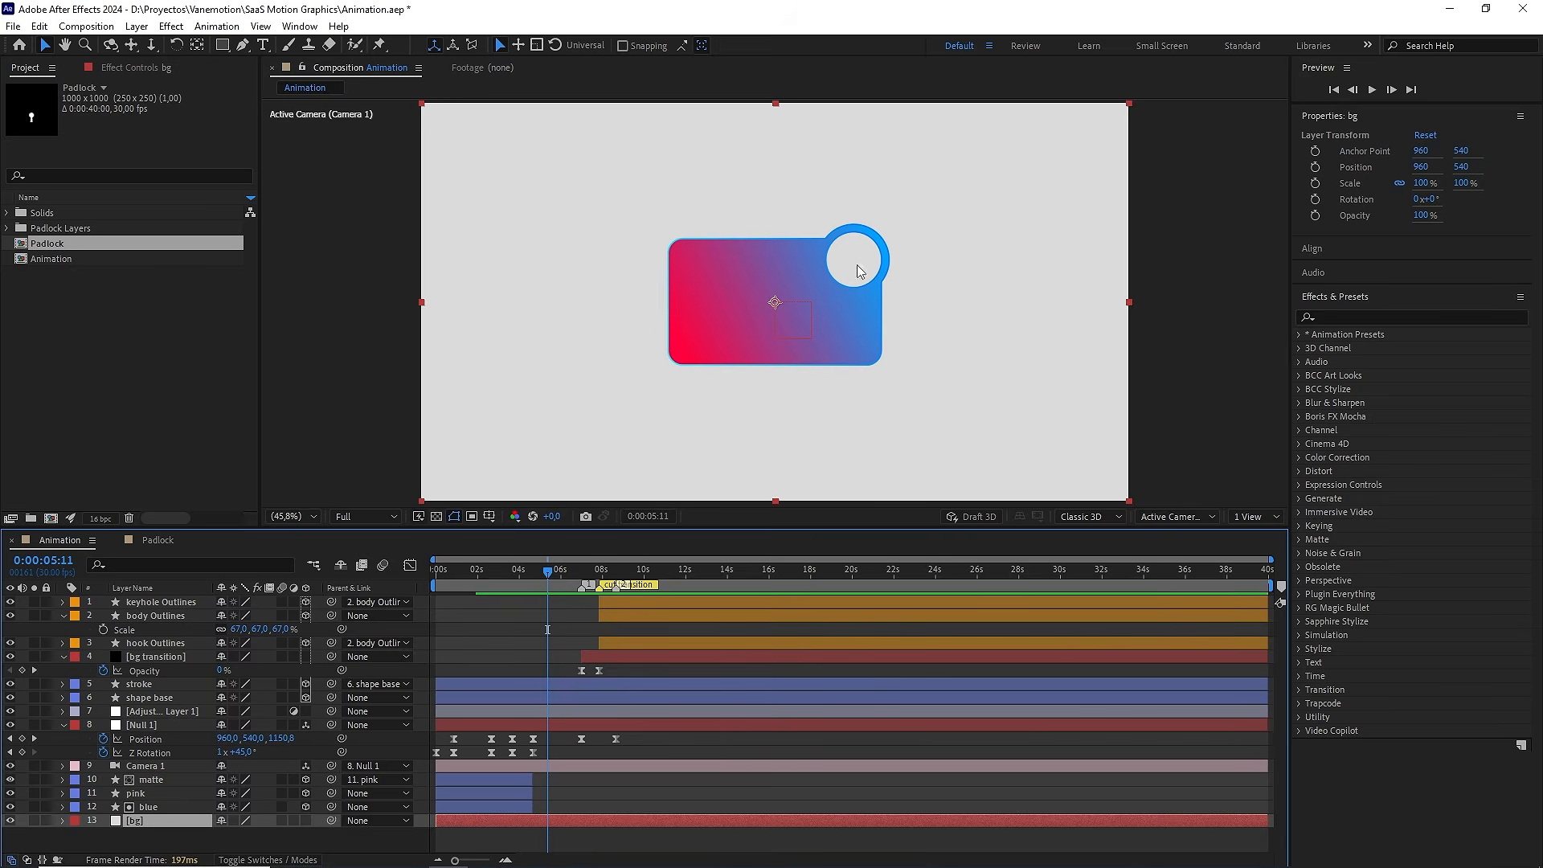
Split the bg layer at 0:00:04:20, where the matte, pink and blue layers end
left_click_drag(549, 576, 534, 577)
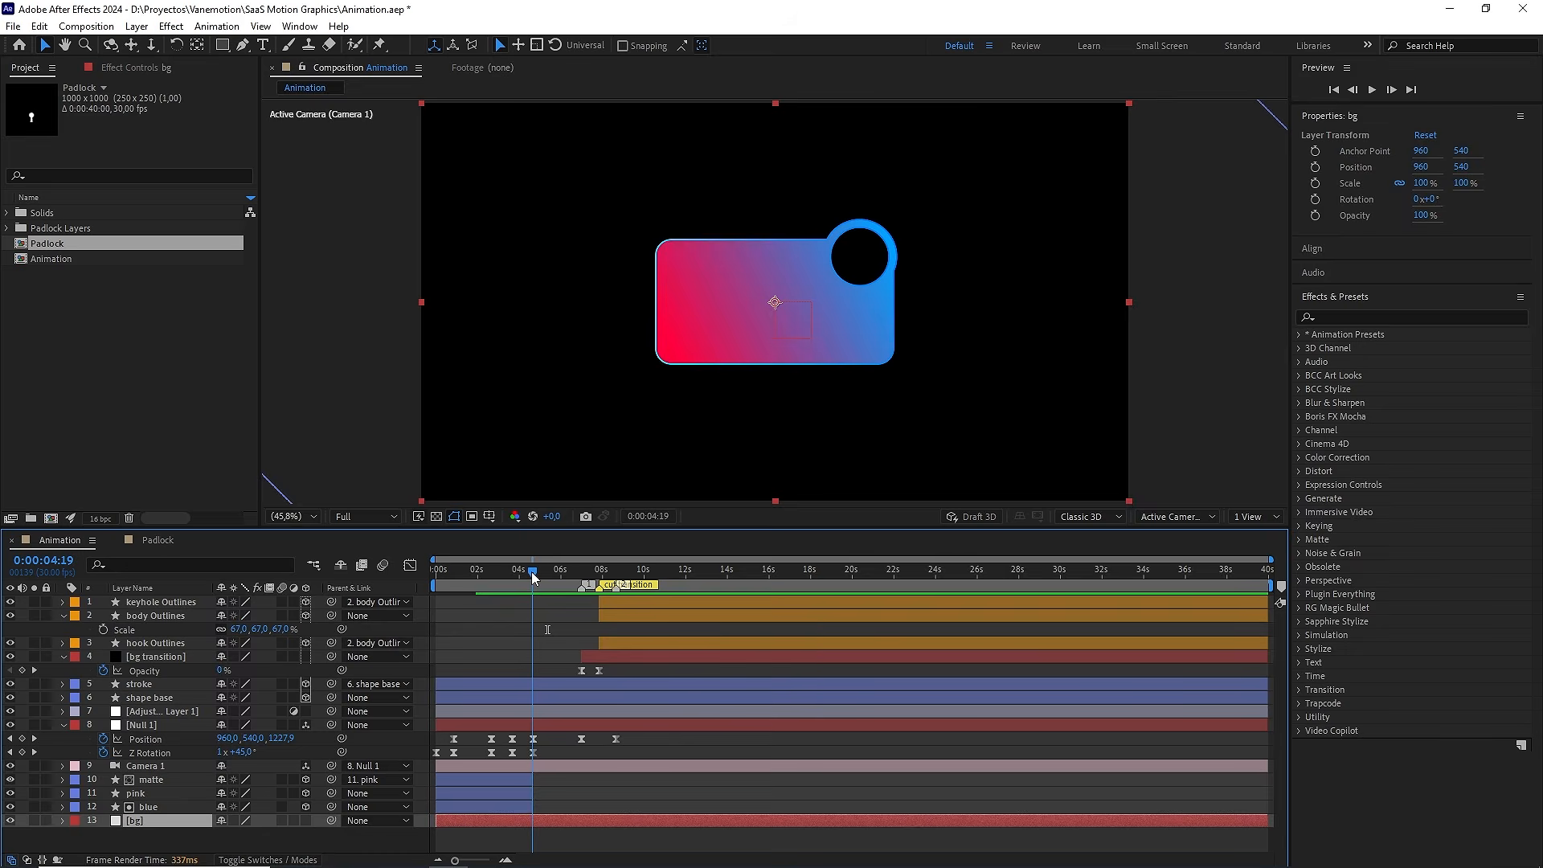
scroll(545, 652, "up", 3, "alt")
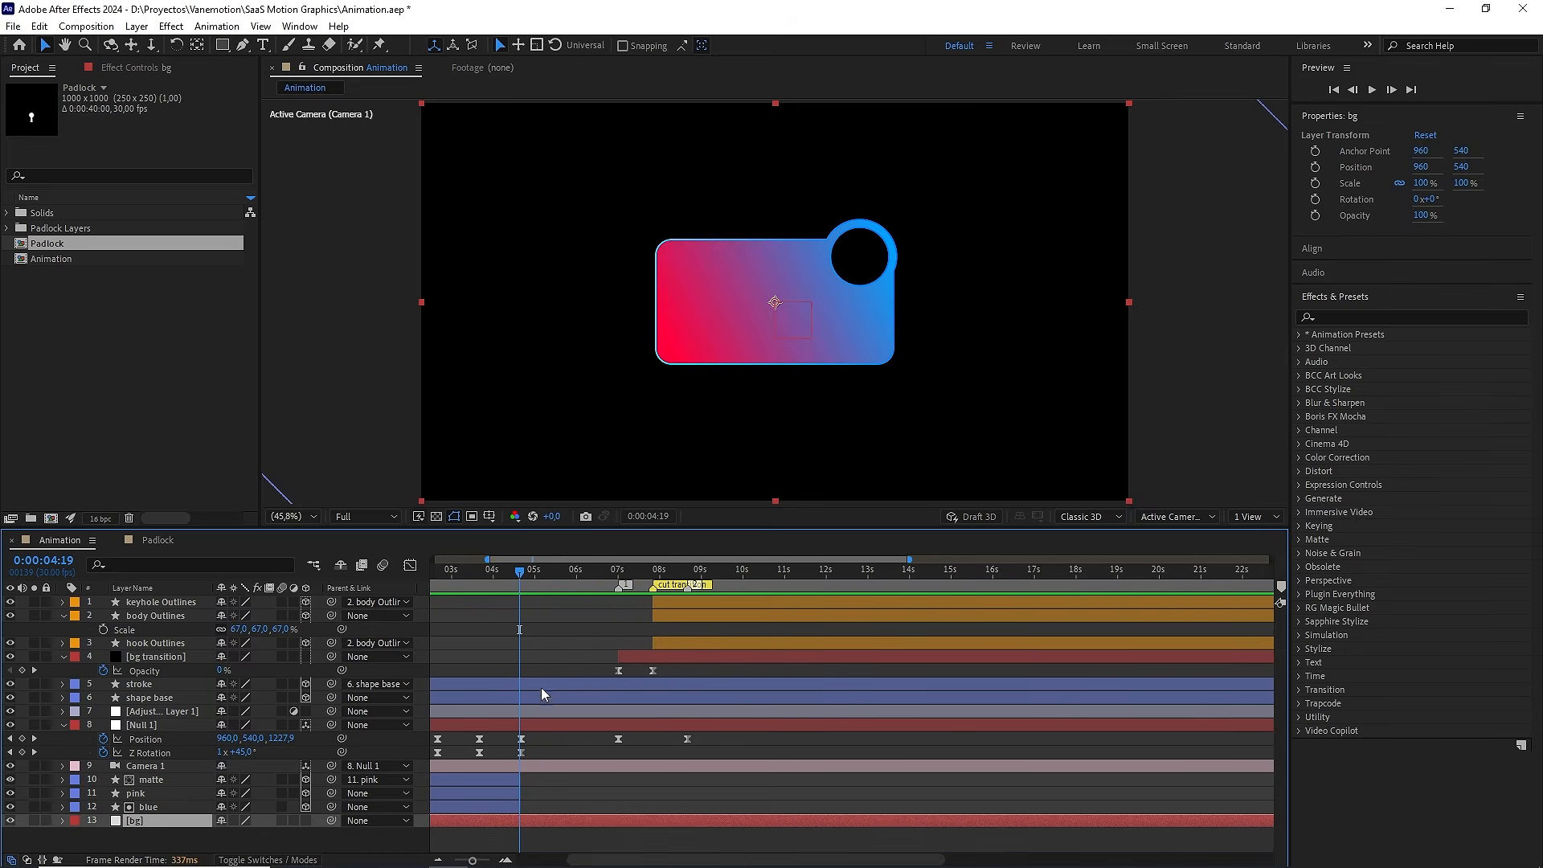
left_click_drag(521, 576, 522, 576)
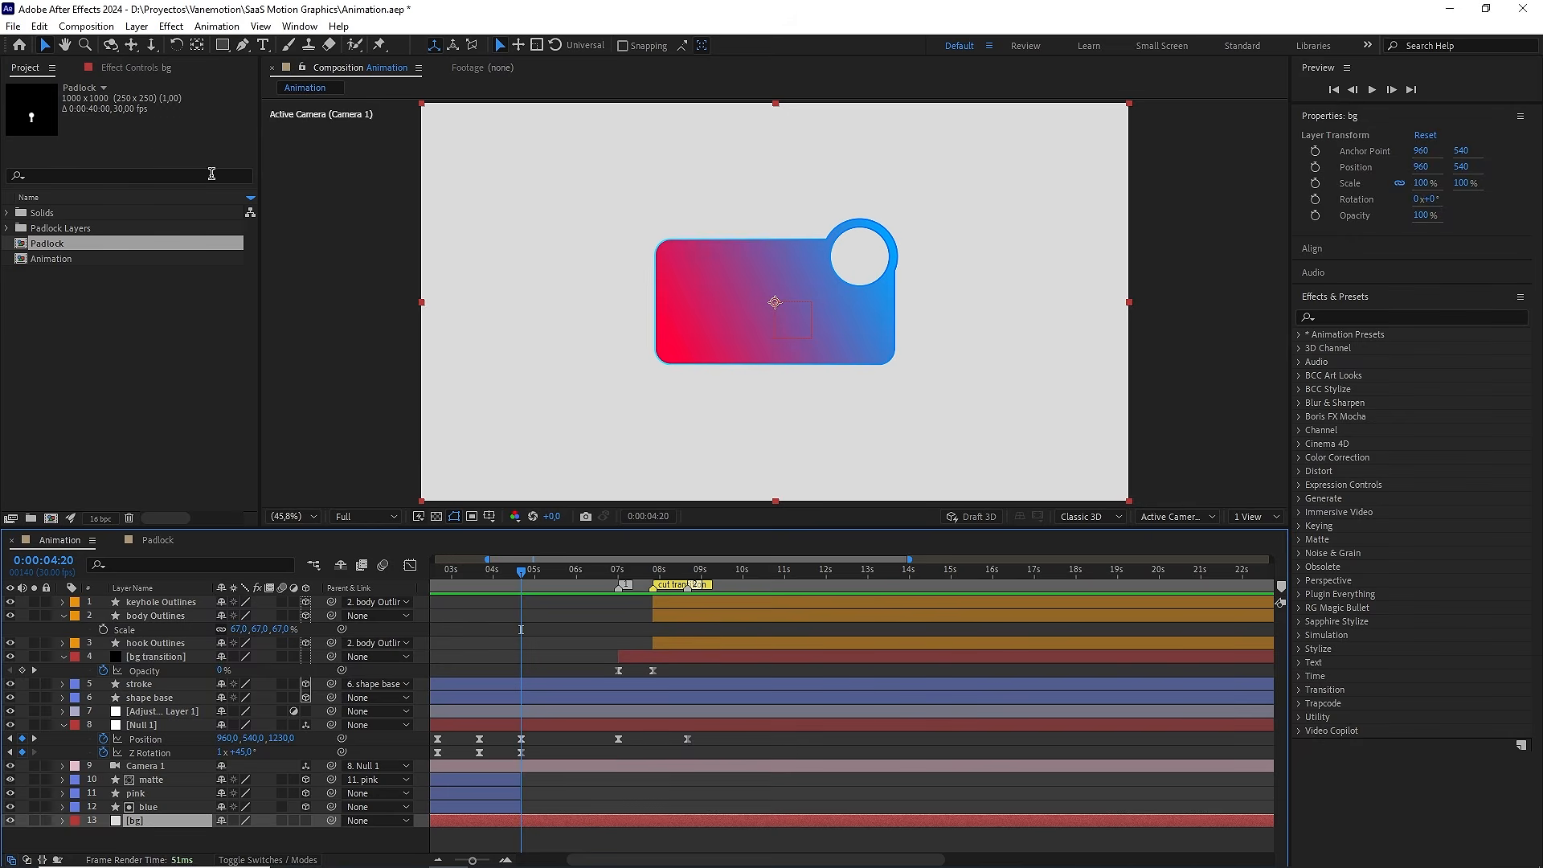
left_click(38, 26)
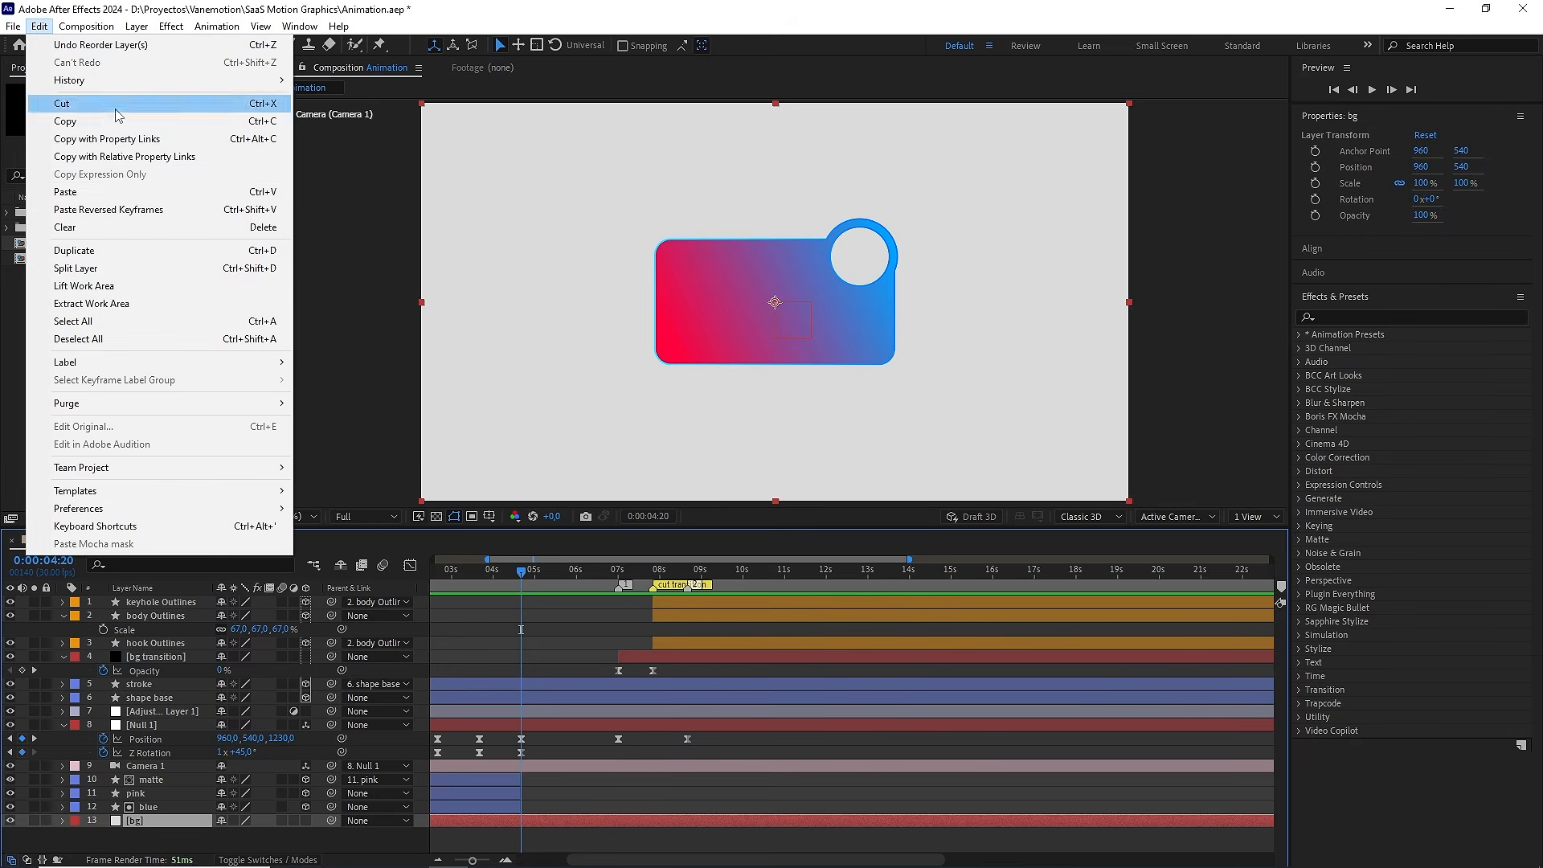
left_click(250, 278)
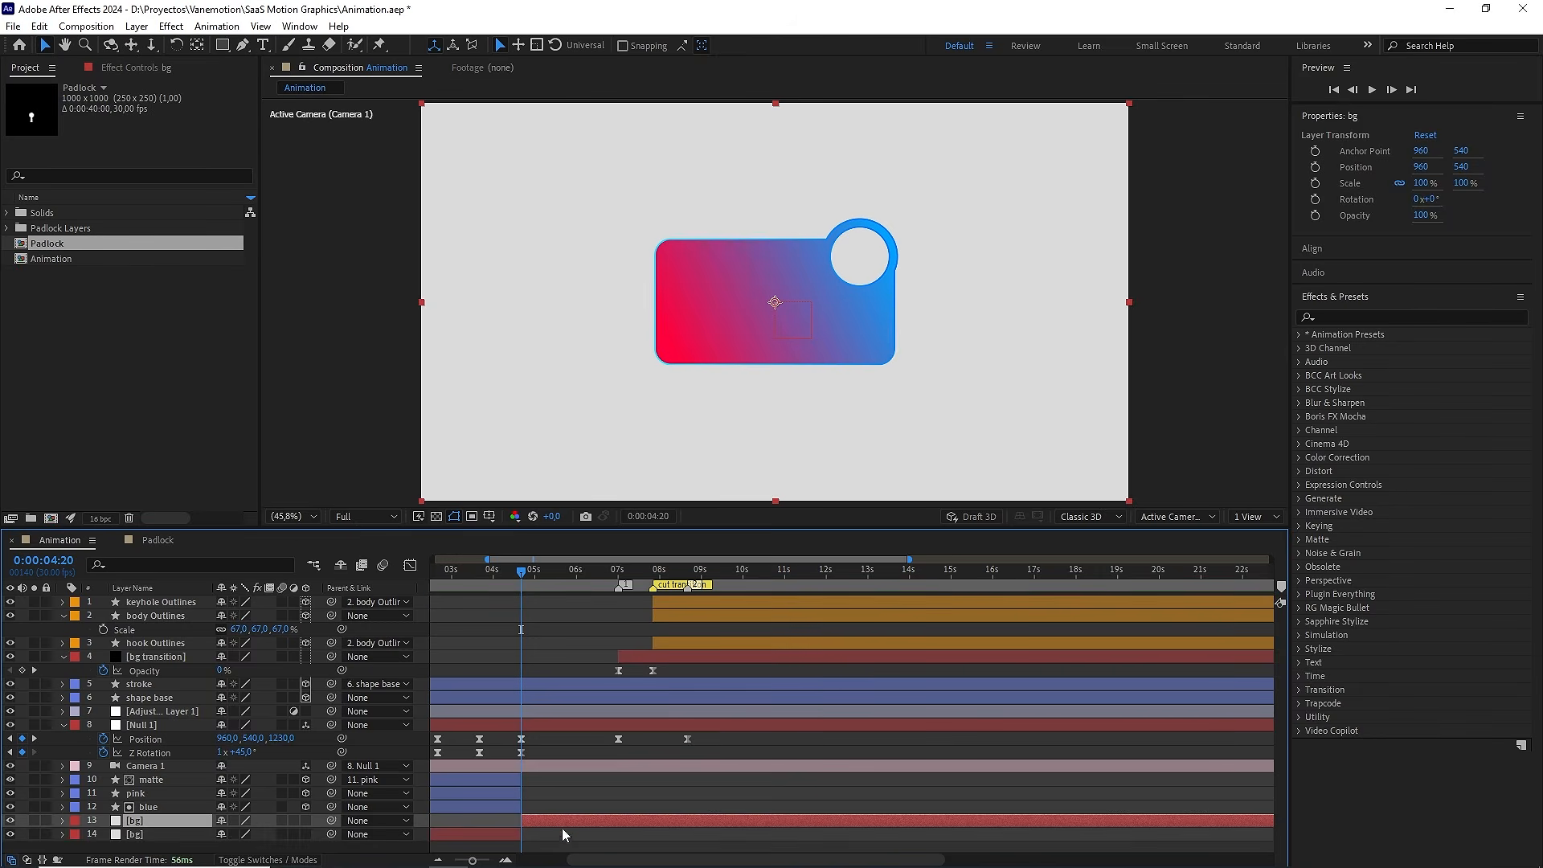
Change the later bg segment's solid color to black, creating it as a new solid named bg 2
left_click(136, 26)
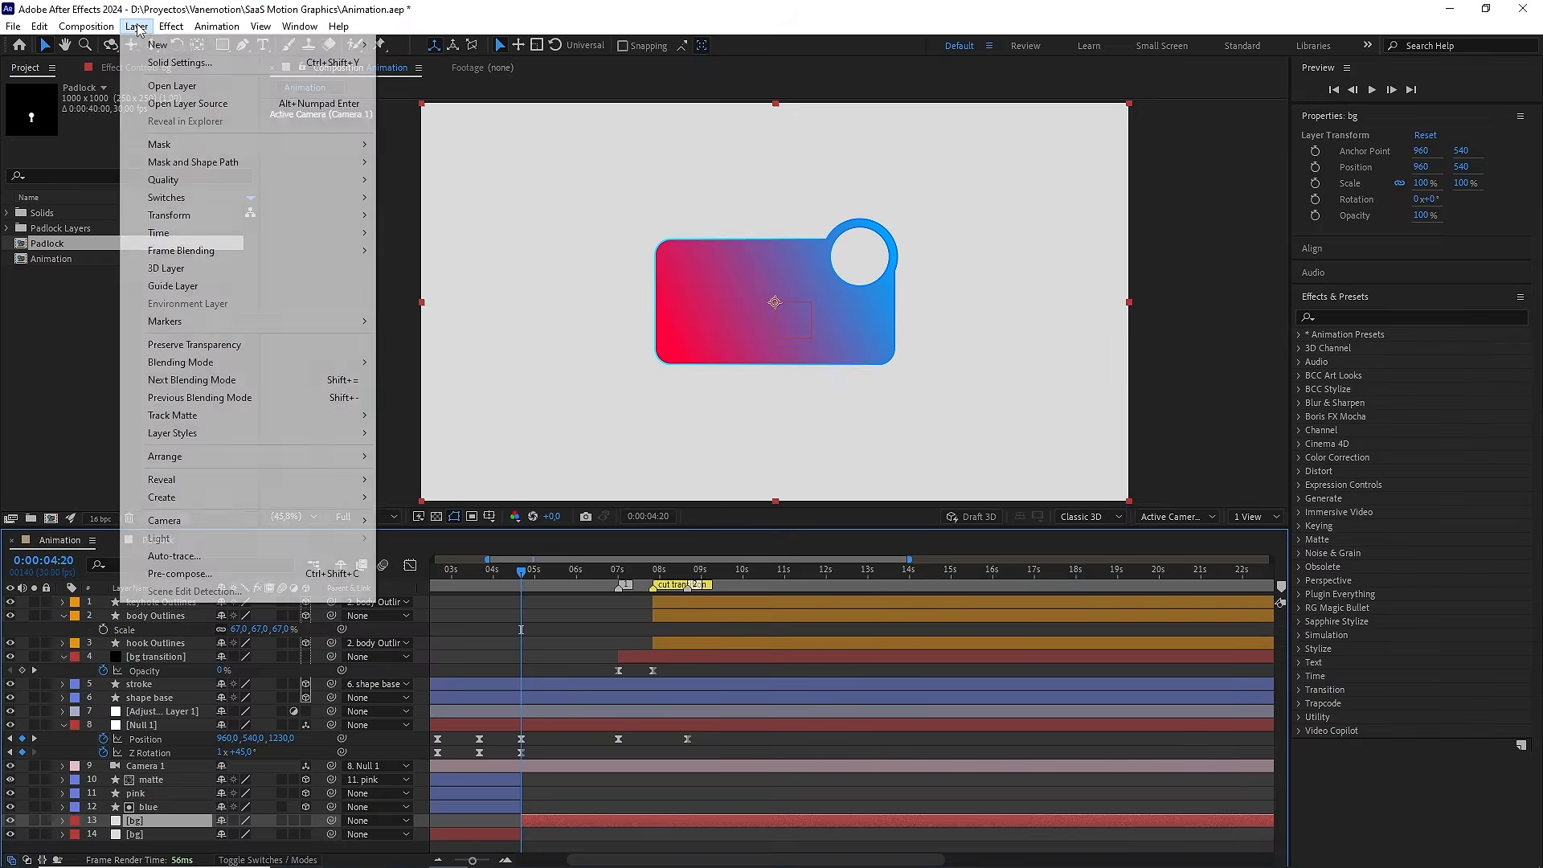
left_click(161, 57)
left_click(397, 602)
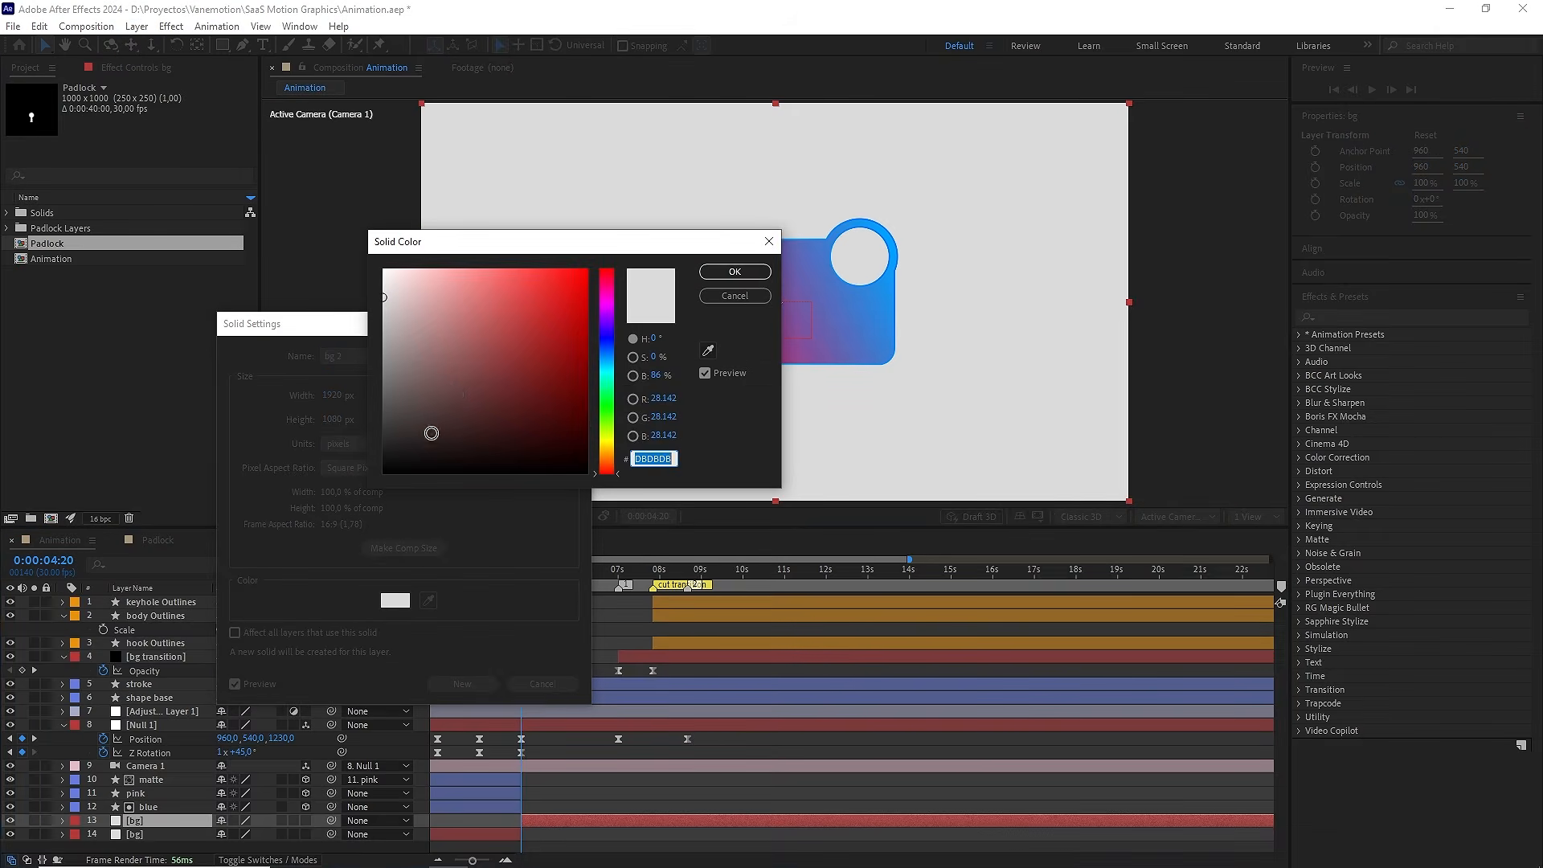
left_click_drag(431, 434, 321, 537)
left_click(734, 272)
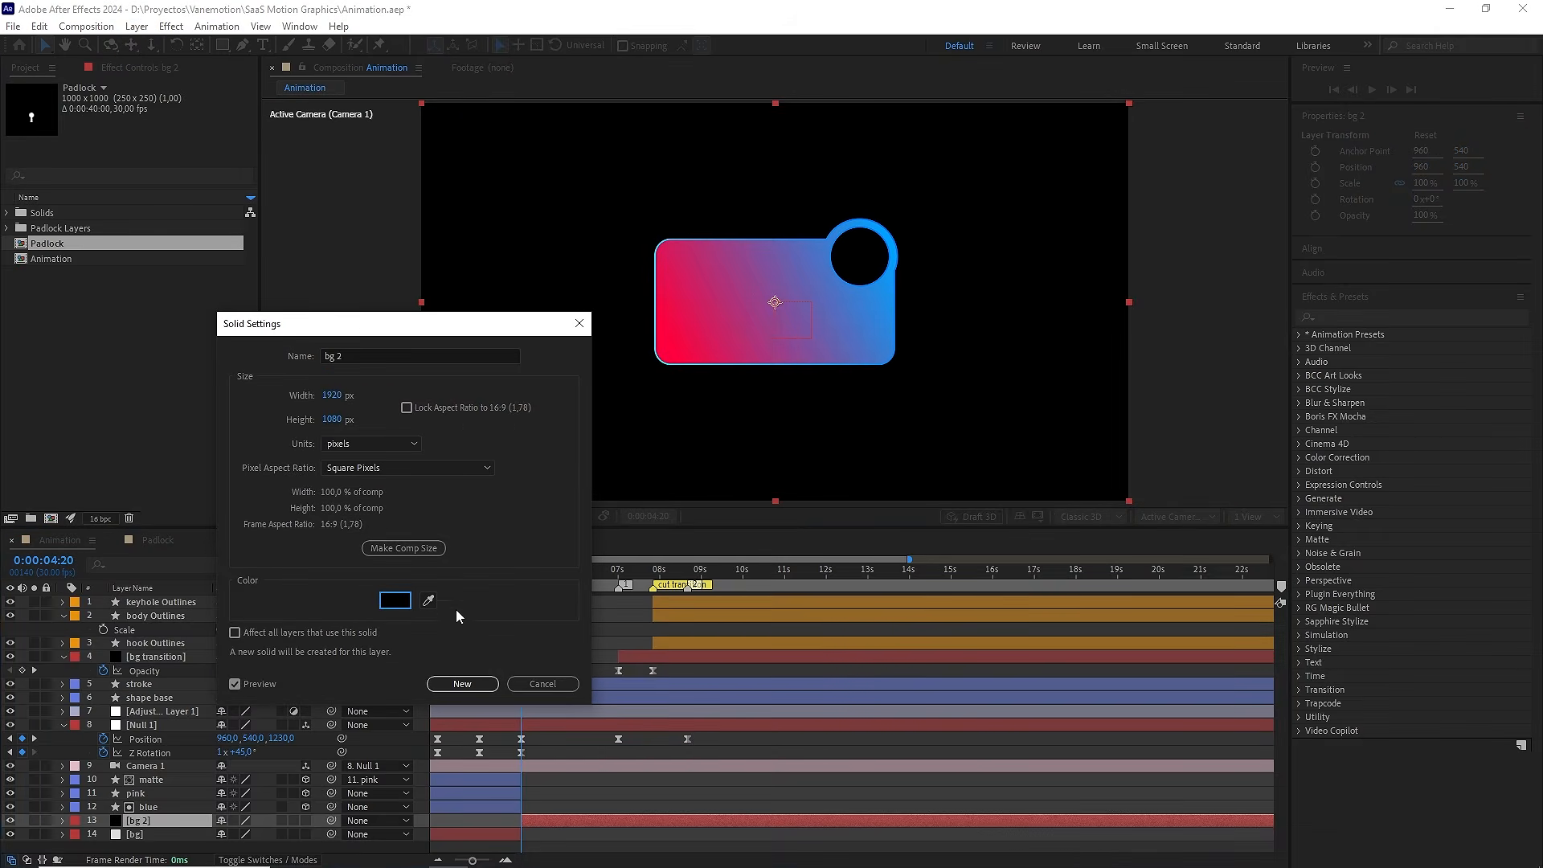
left_click(463, 684)
Shorten the work area to end at about 10.5 seconds and preview the whole animation from the start
left_click_drag(748, 572, 500, 630)
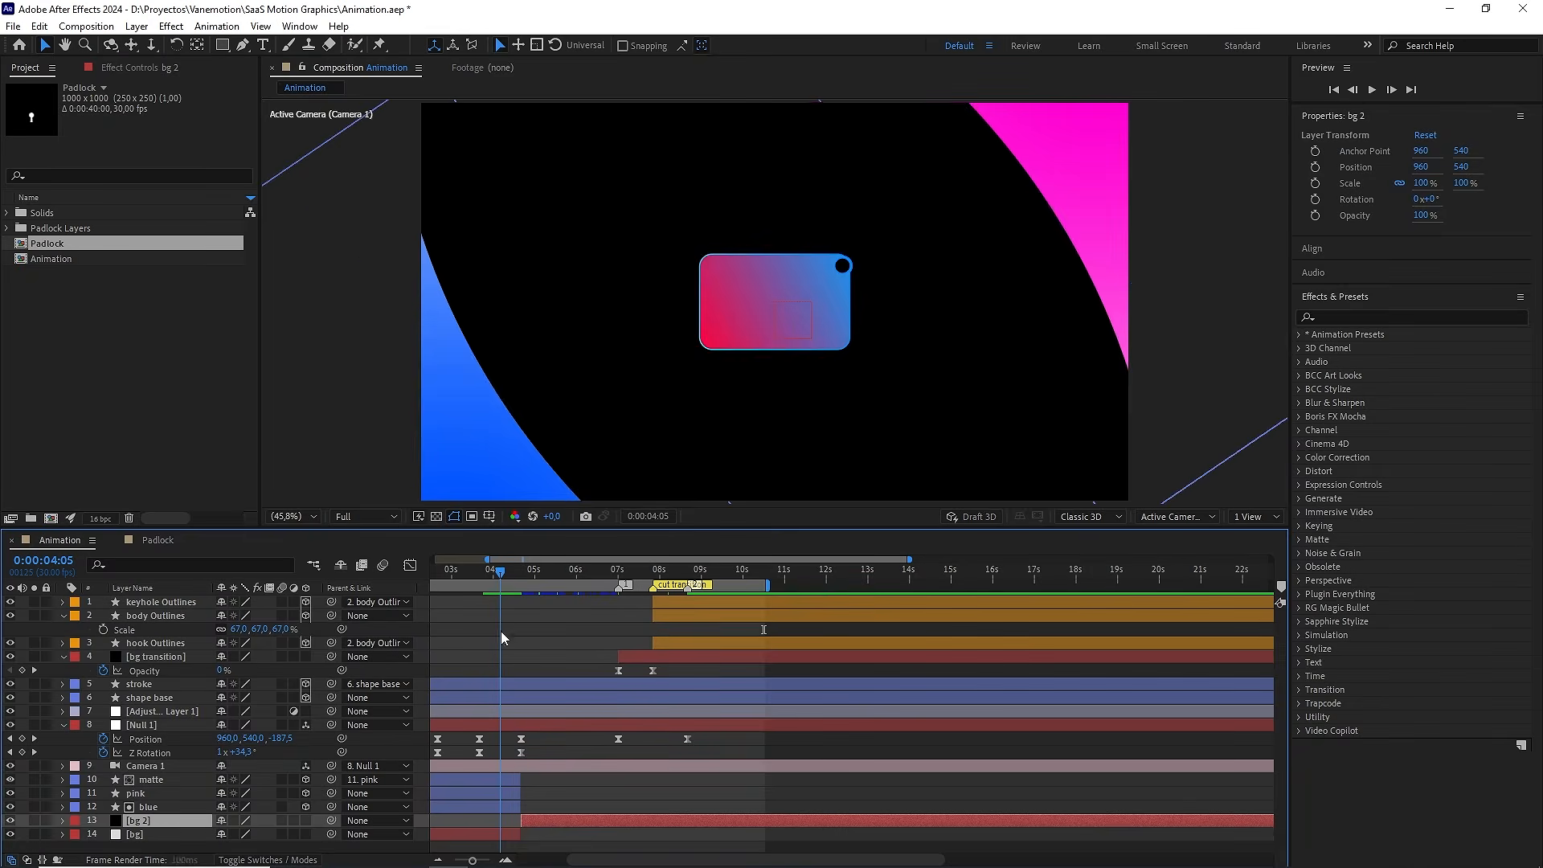
left_click_drag(472, 861, 455, 861)
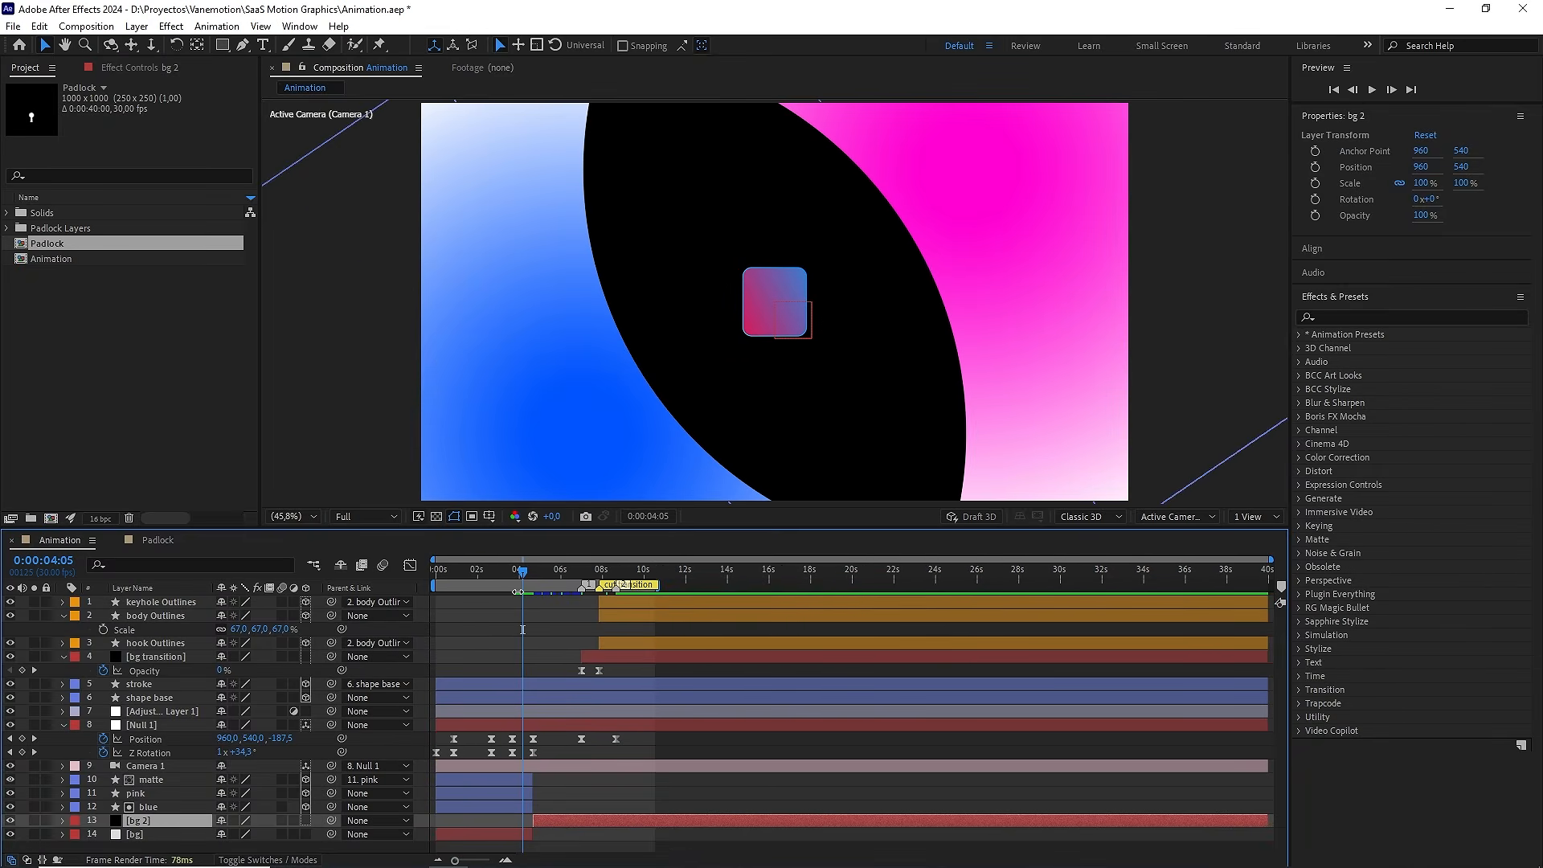
left_click_drag(530, 571, 436, 571)
left_click(469, 630)
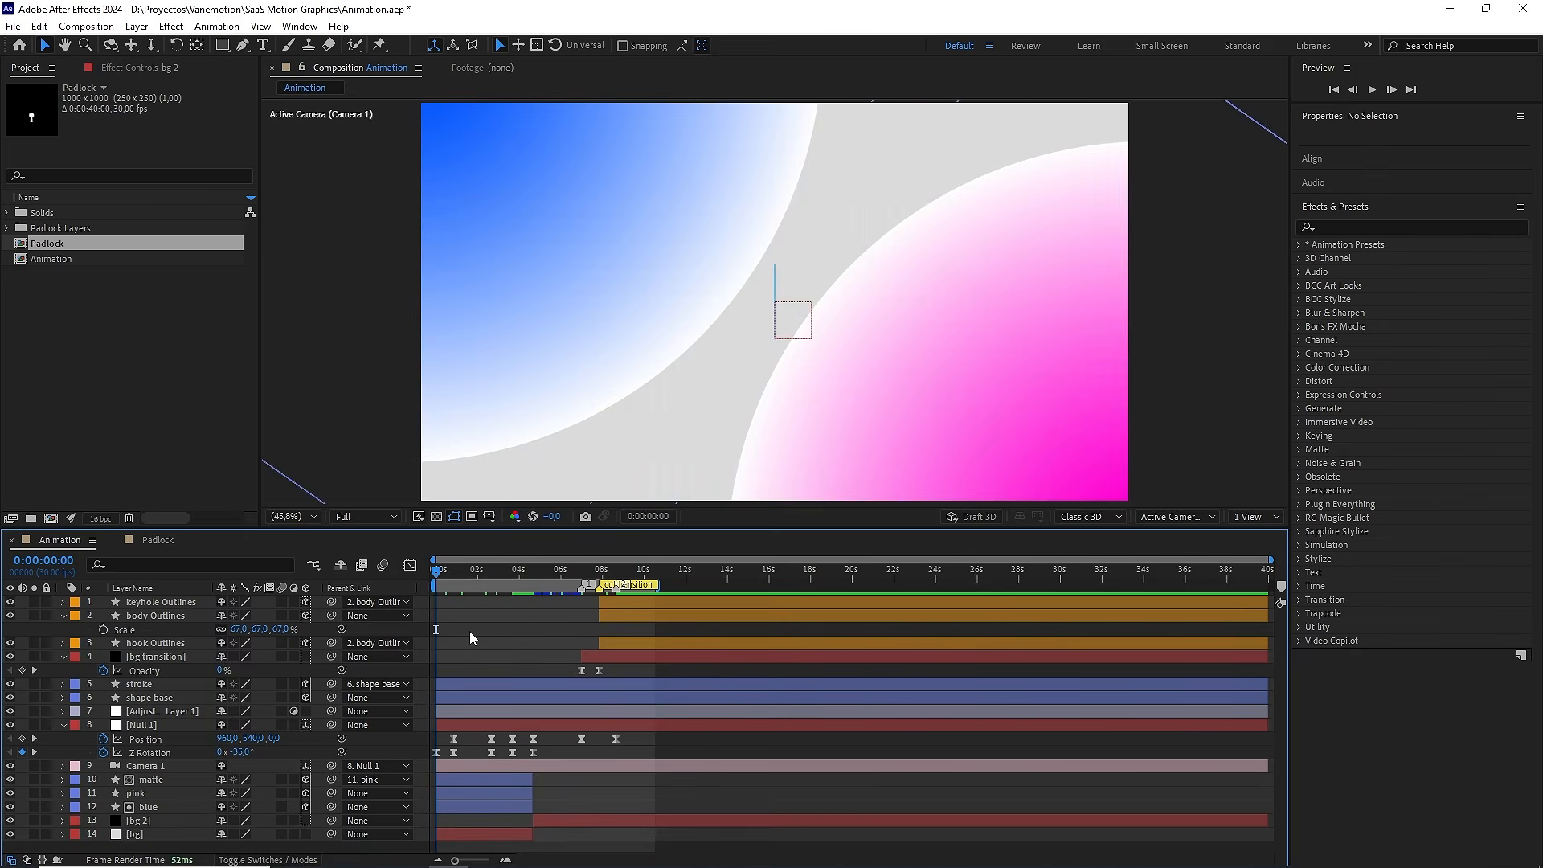
key("space")
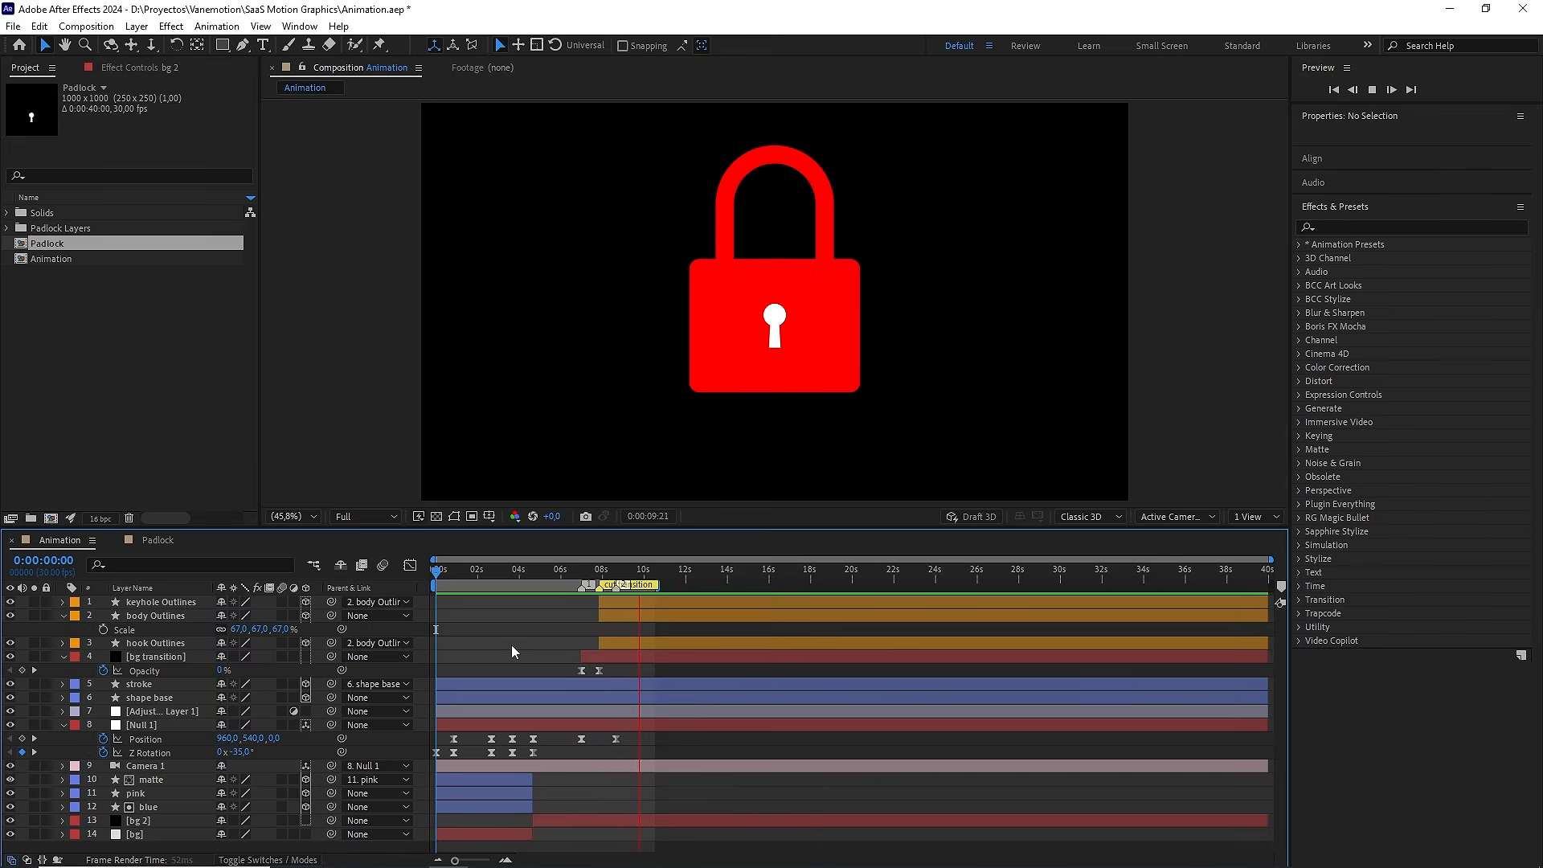
Add a new shape layer at 0:00:05:25 and give its contents an ellipse path and a fill
left_click(557, 569)
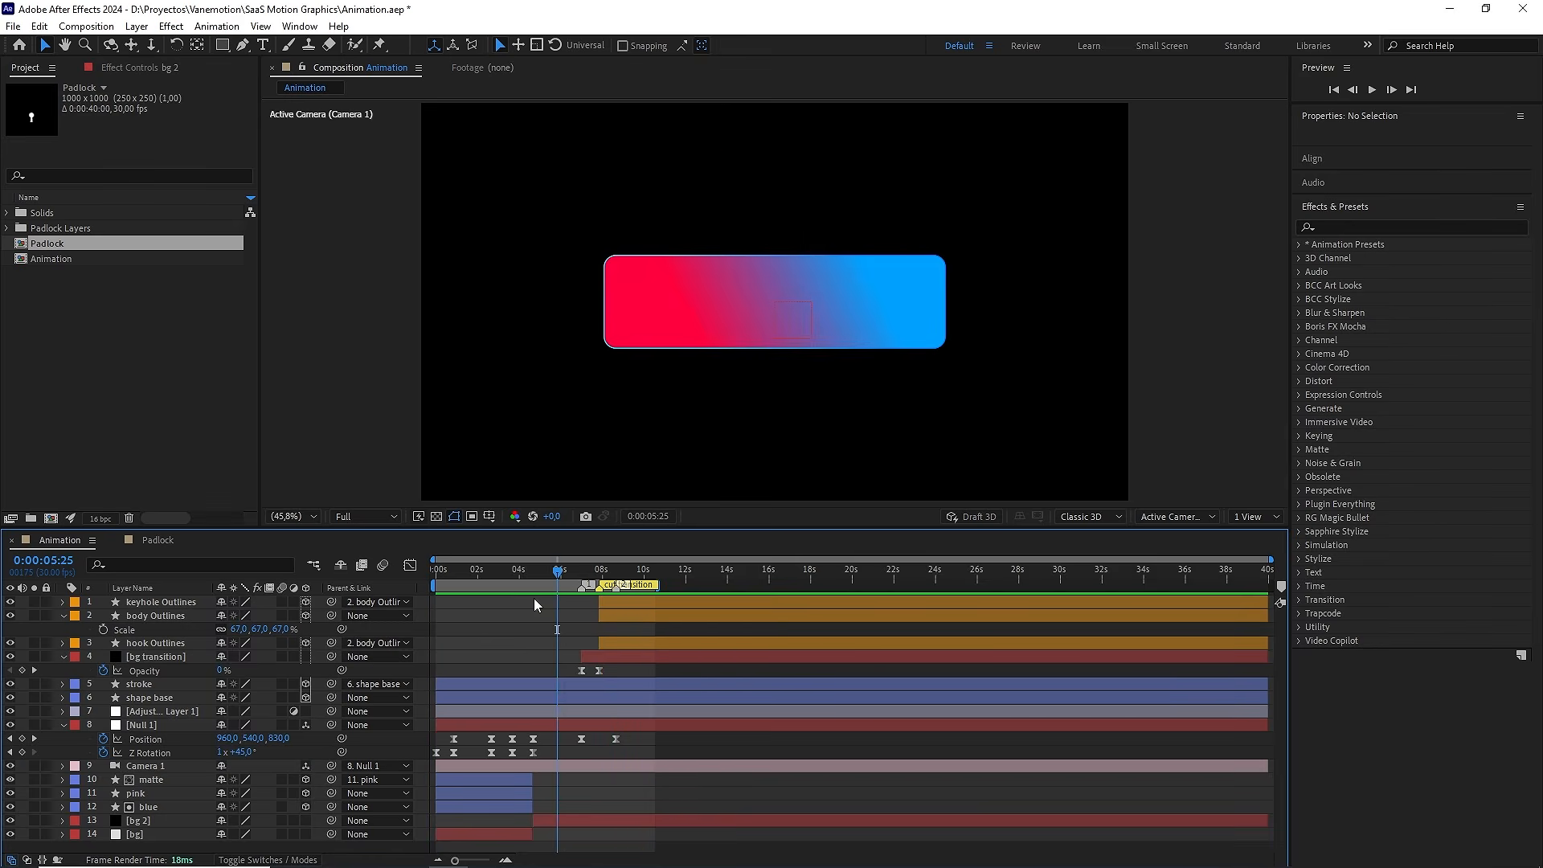
right_click(315, 625)
mouse_move(362, 635)
left_click(623, 748)
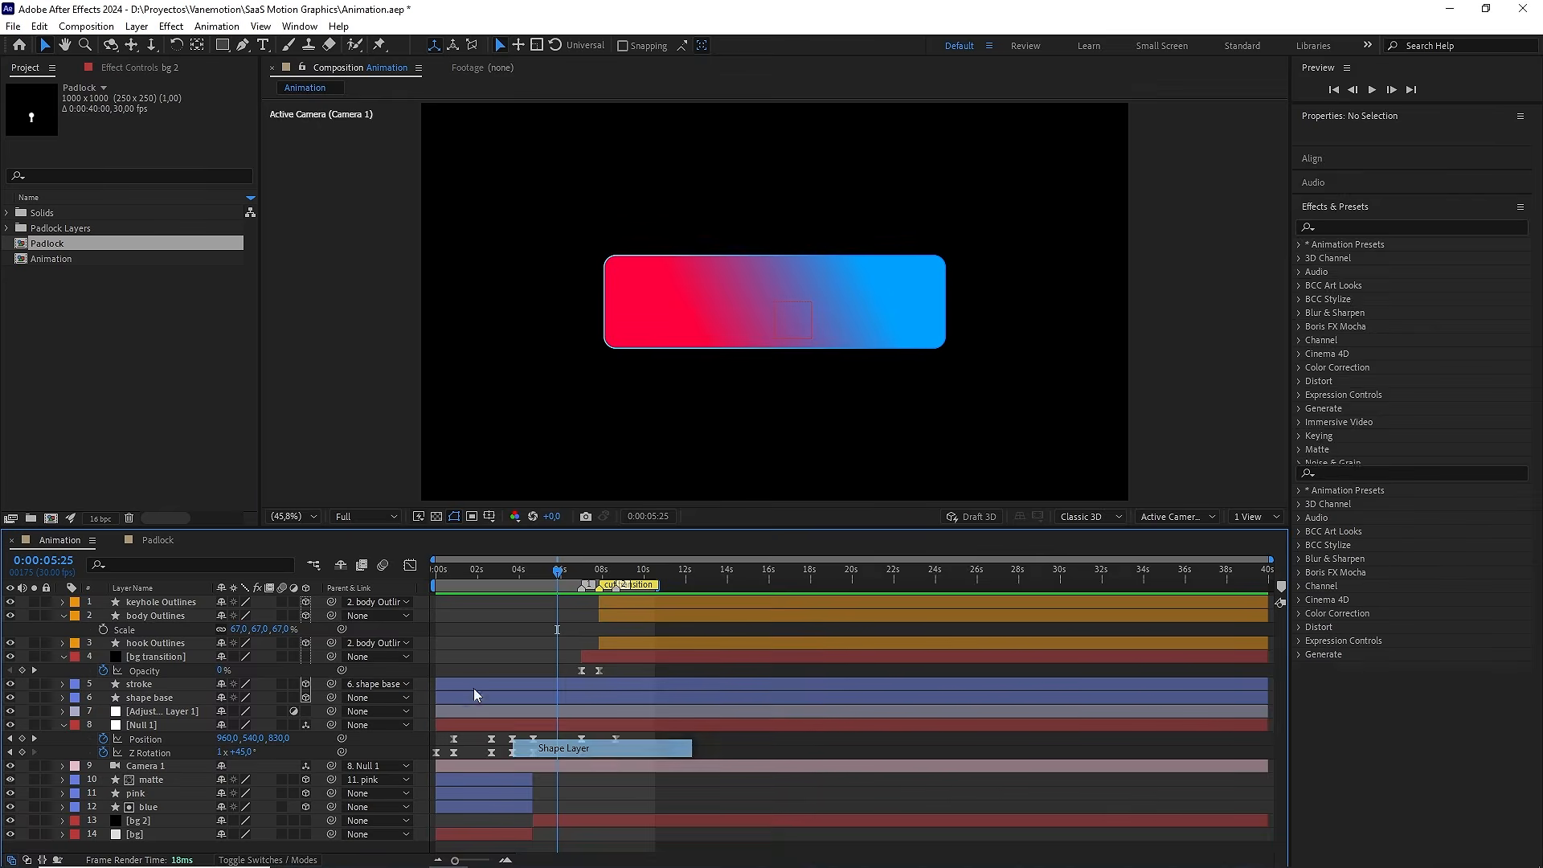
left_click(62, 602)
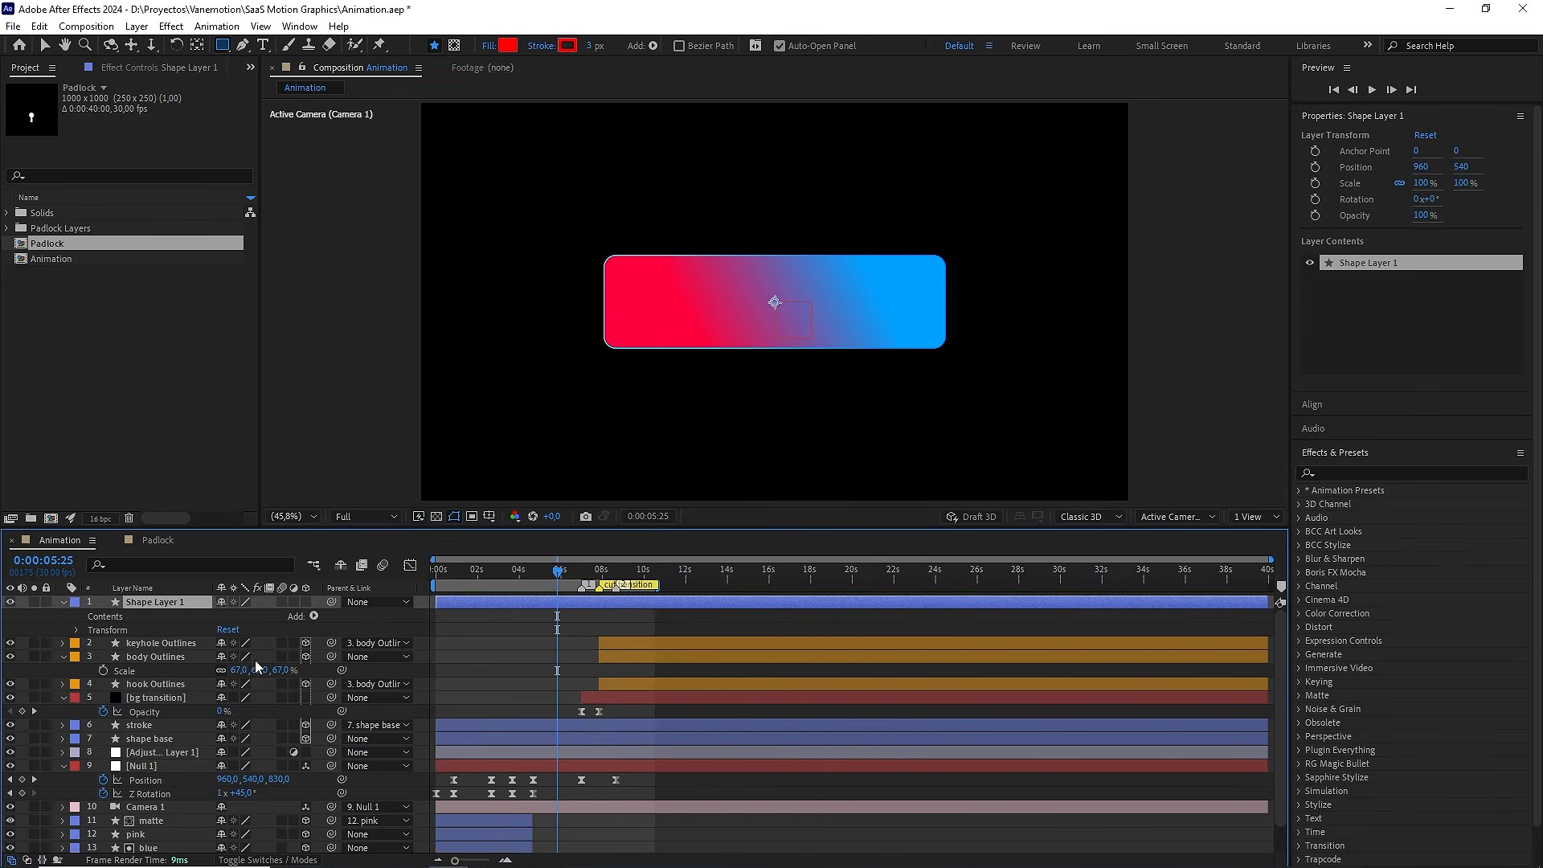
left_click(316, 616)
left_click(360, 304)
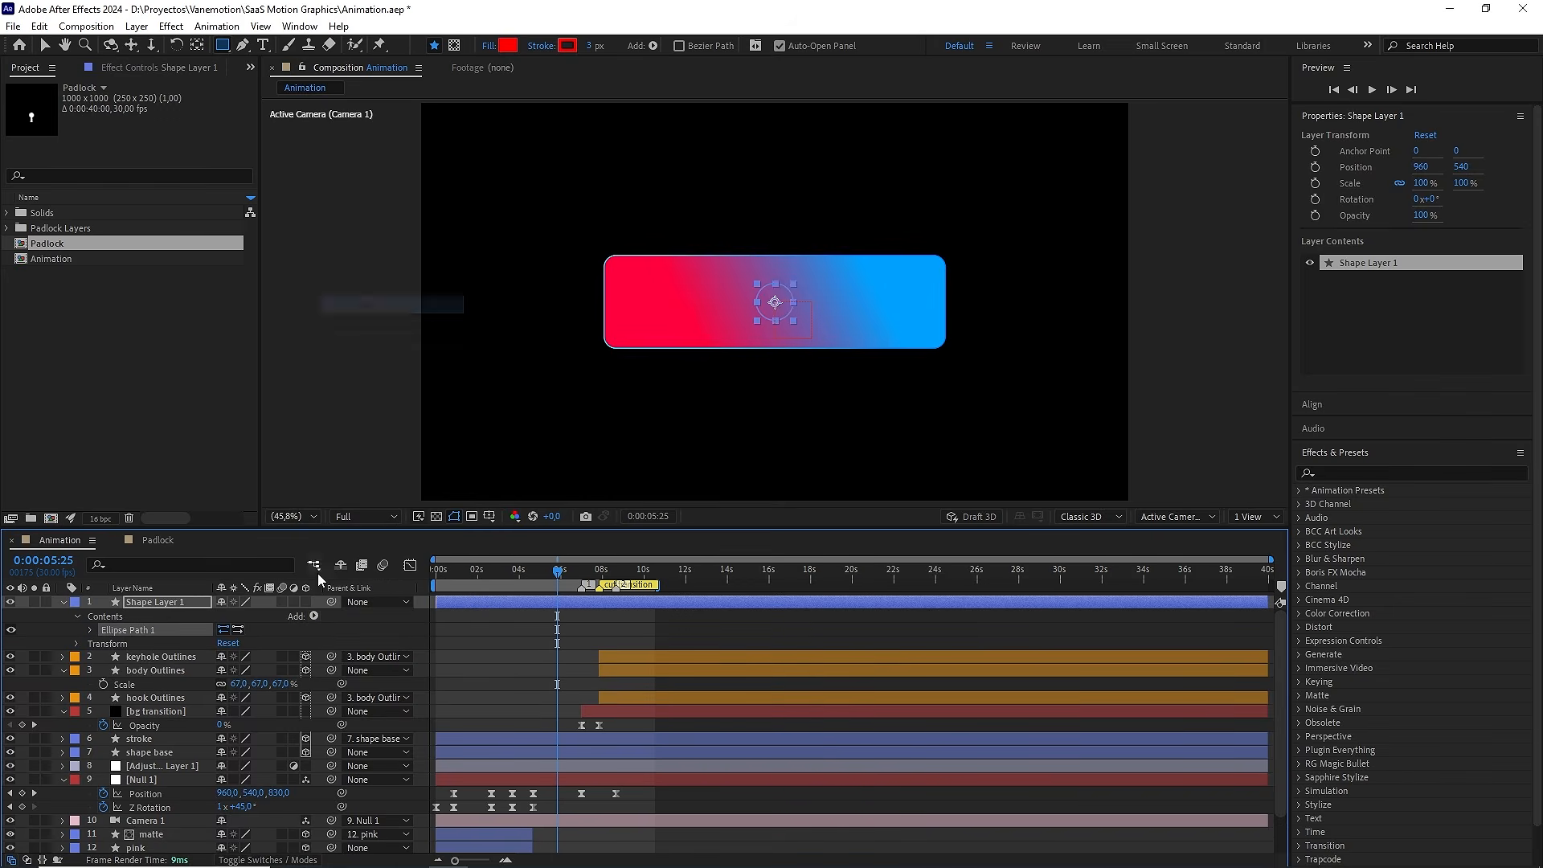
left_click(315, 615)
left_click(368, 362)
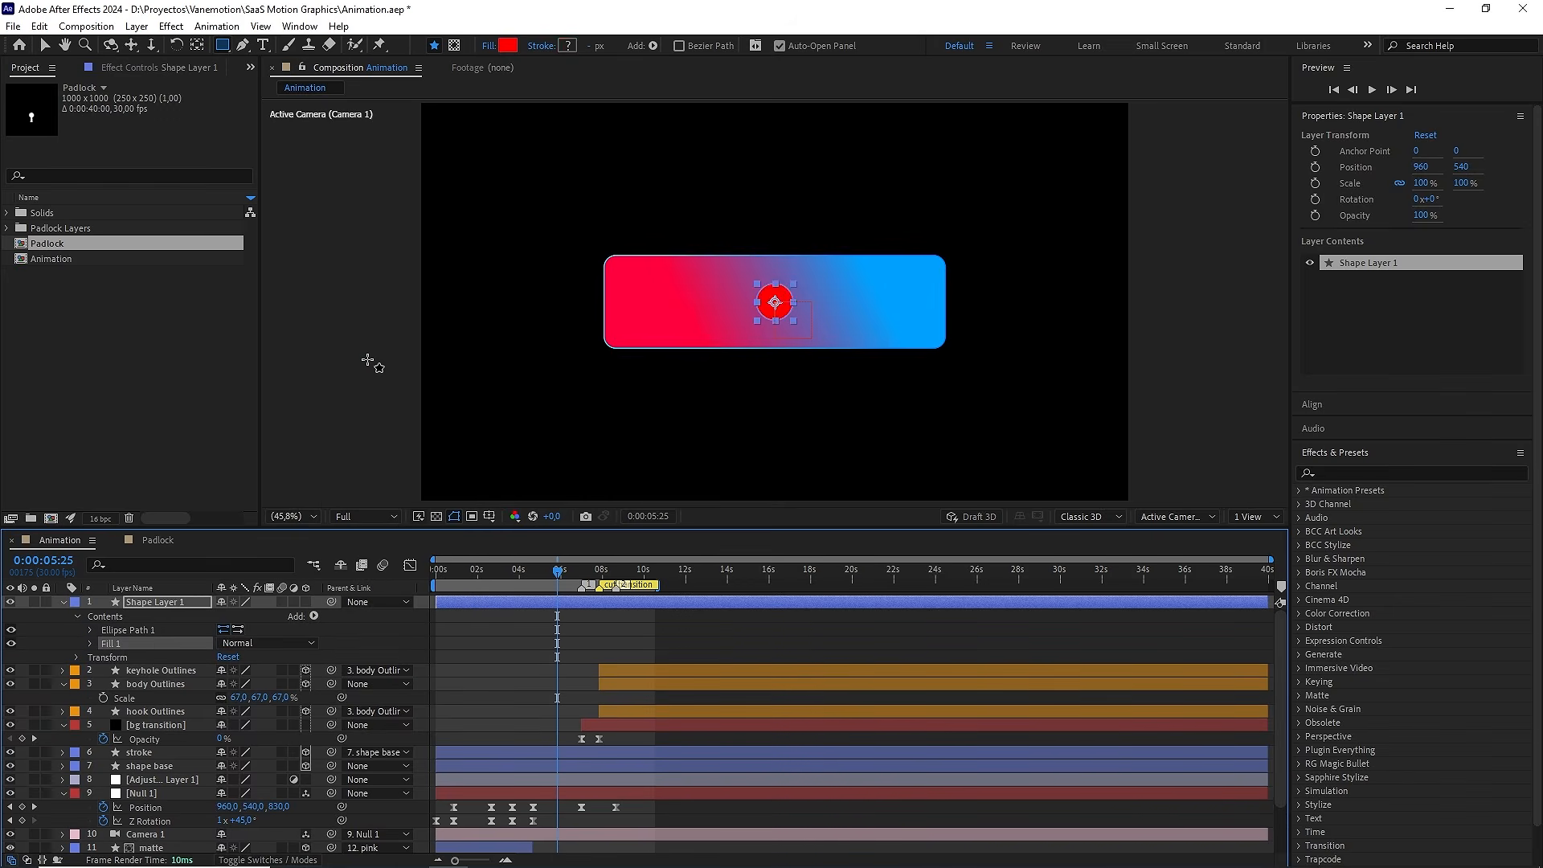
Set the ellipse's fill to white (FFFFFF) and its size to 530 x 530
left_click(506, 47)
left_click_drag(467, 386, 333, 199)
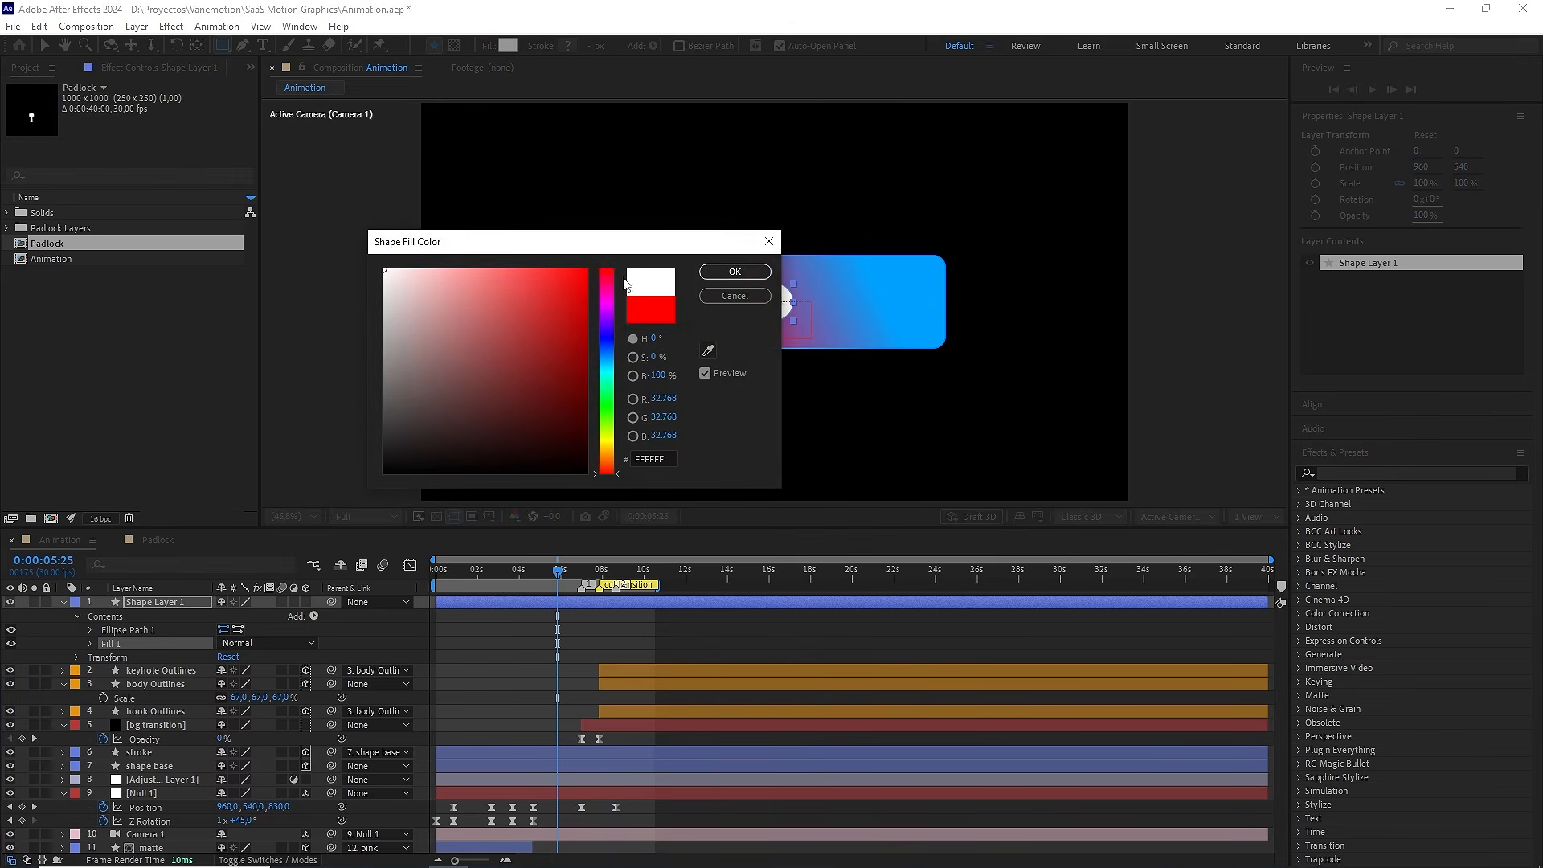
left_click(731, 277)
left_click(91, 630)
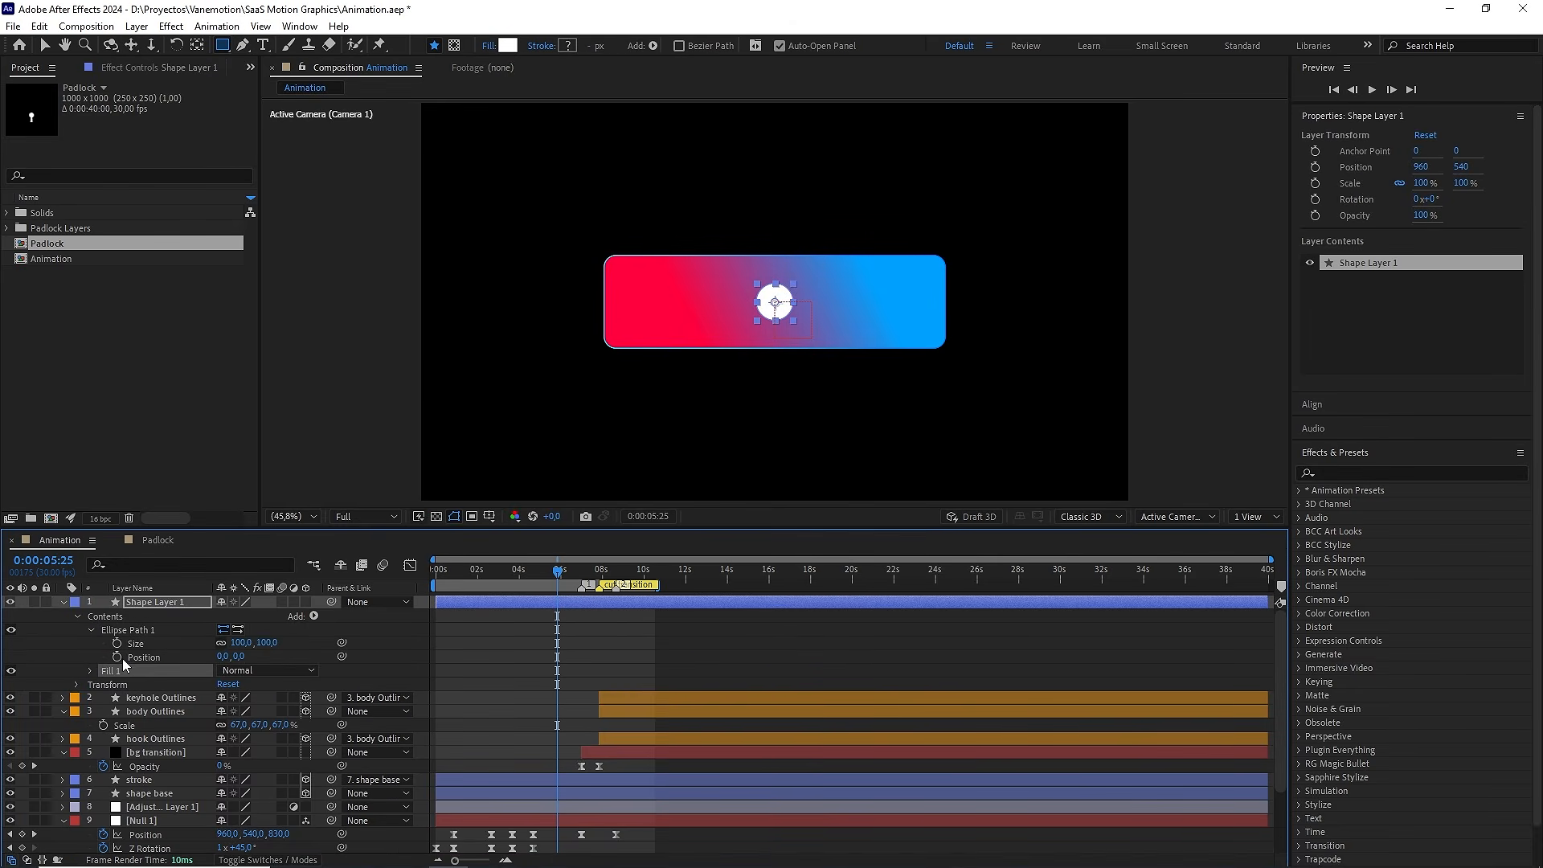
left_click(265, 642)
left_click(340, 620)
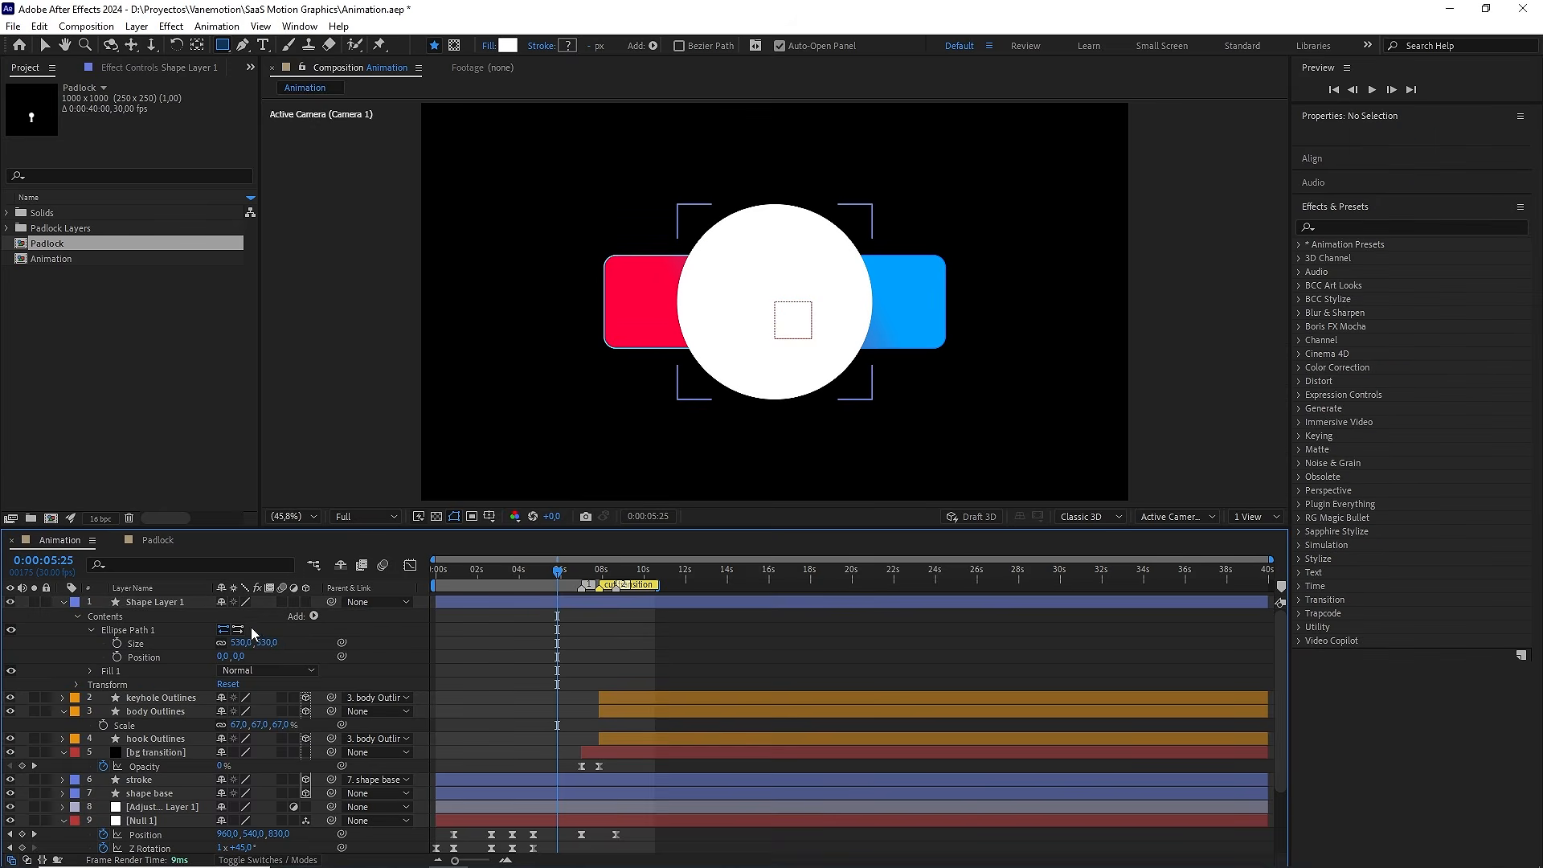
Apply Fast Box Blur to the white circle's shape layer and set its Blur Radius to 100
left_click(176, 605)
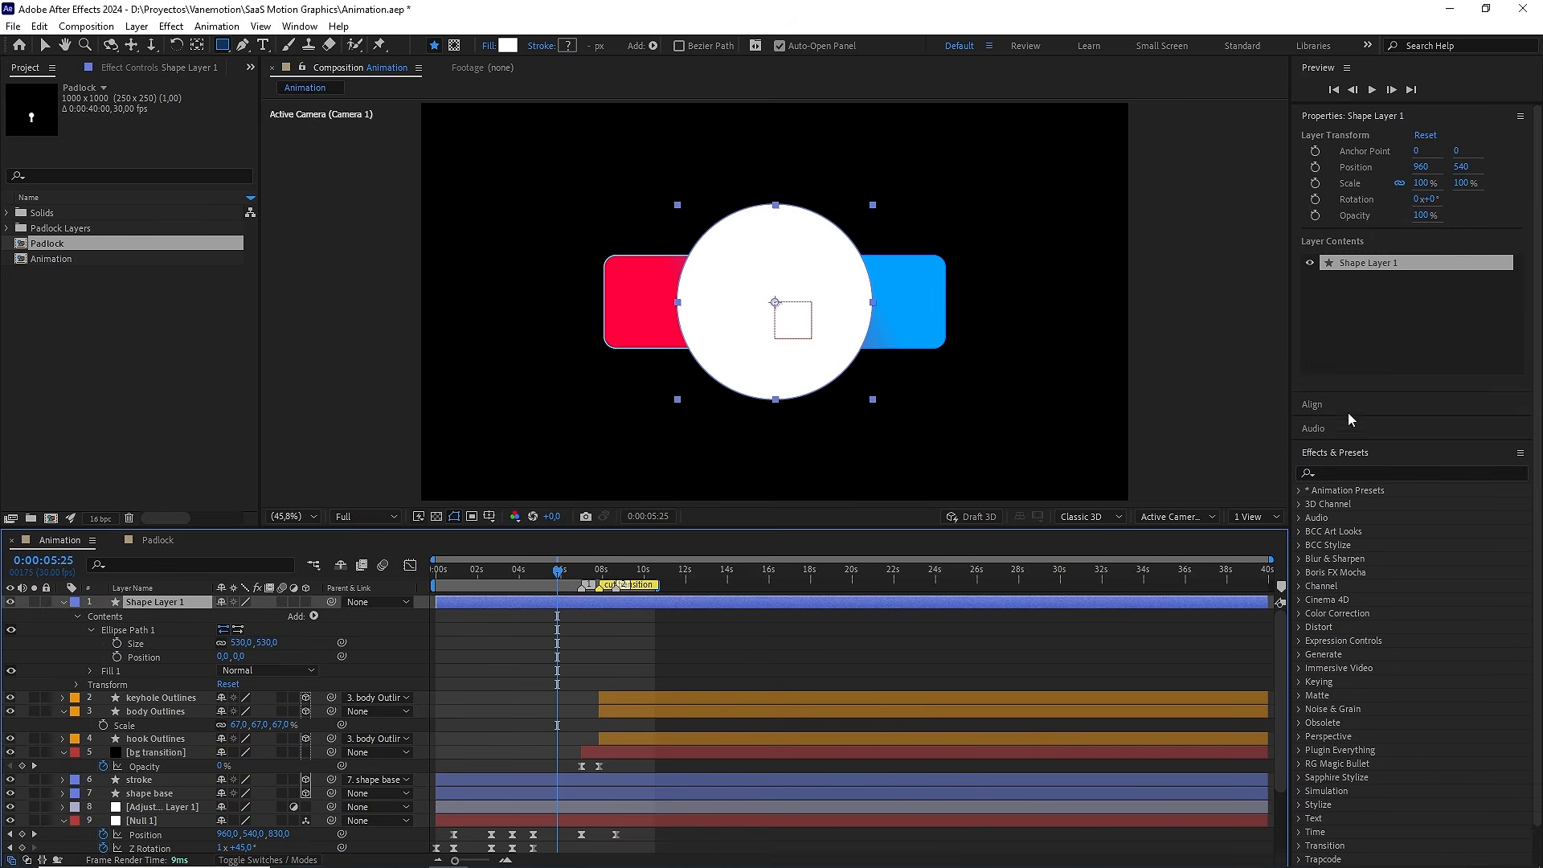
left_click(1379, 473)
type("fast")
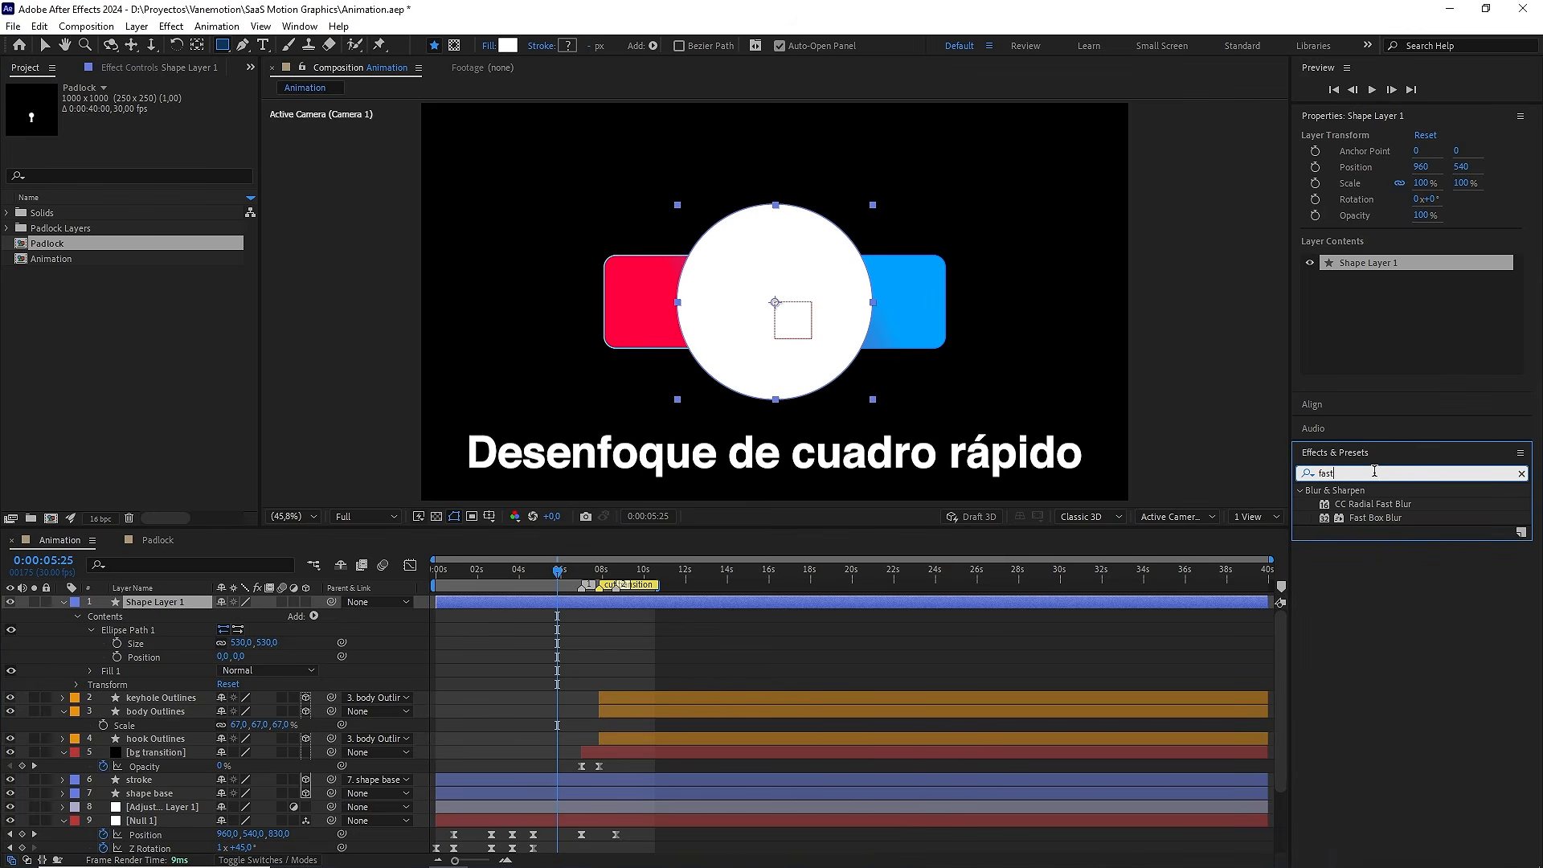
double_click(1375, 518)
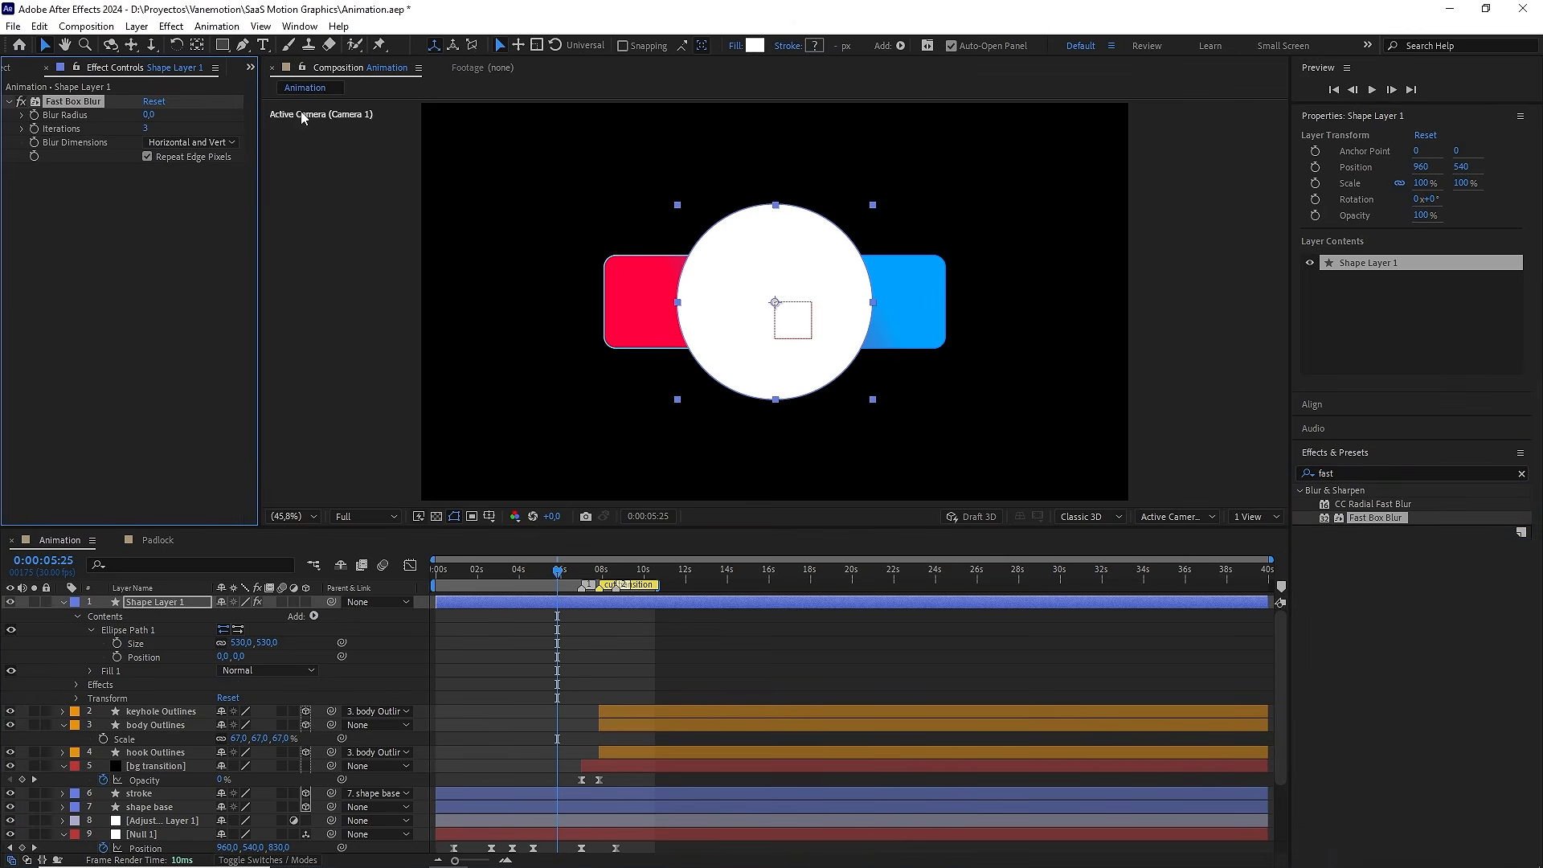
left_click_drag(145, 120, 148, 107)
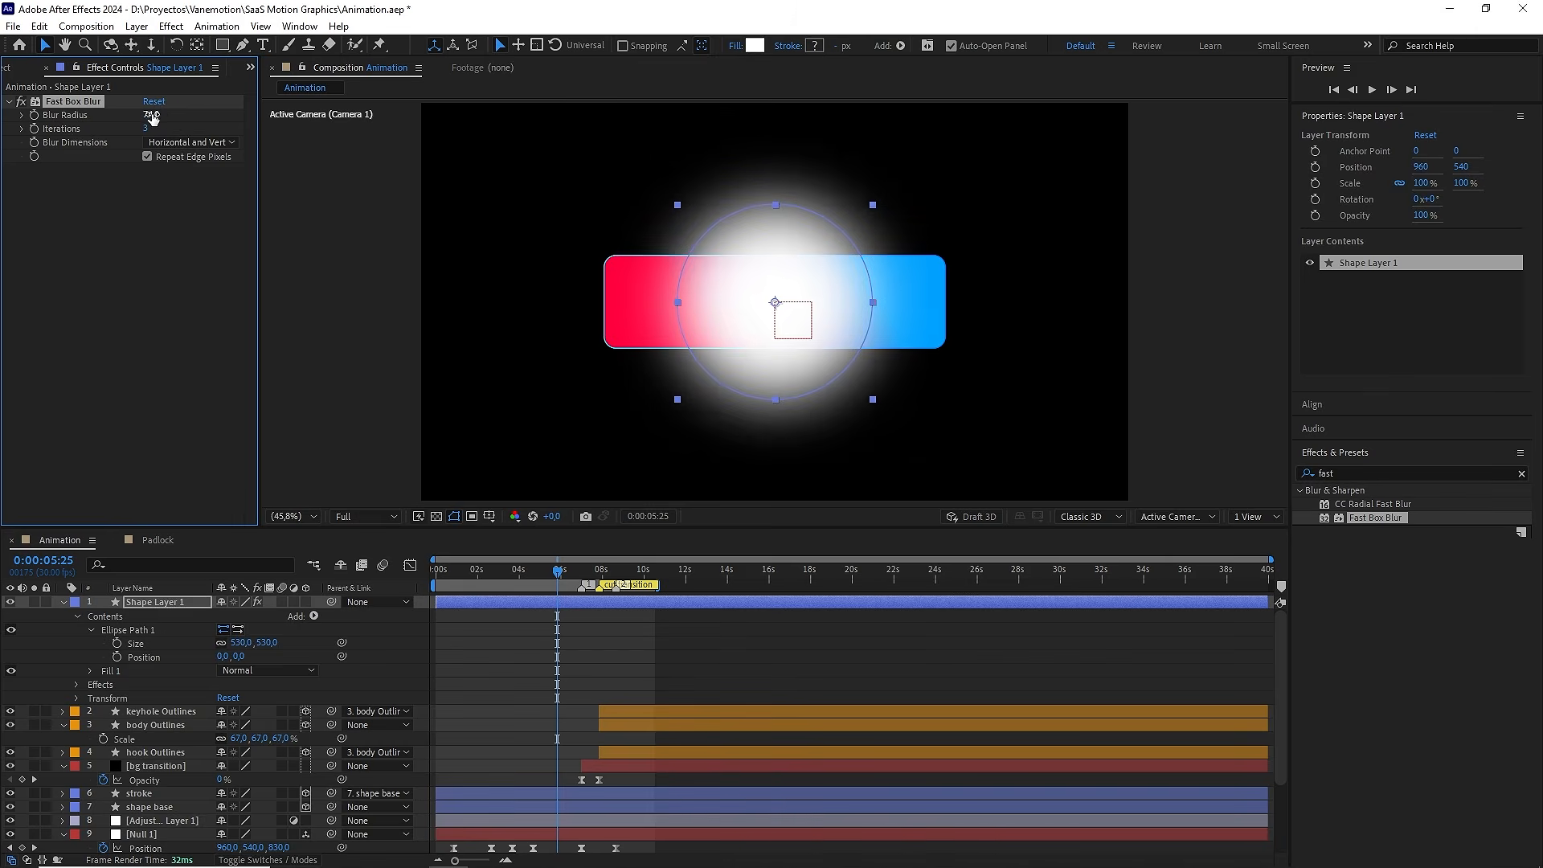
left_click(149, 115)
key("Return")
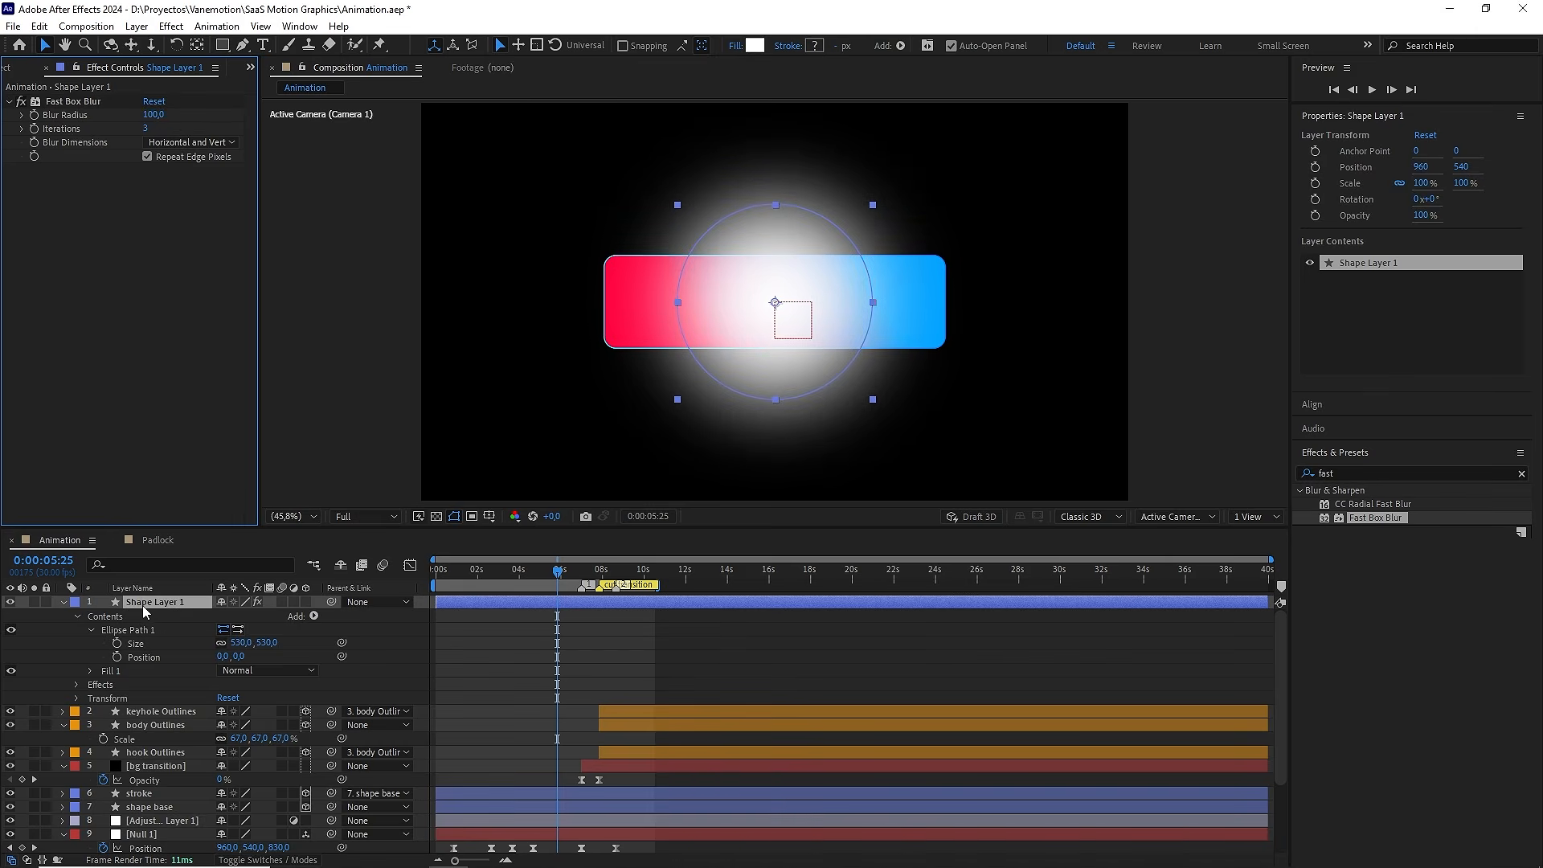
Keyframe the white glow layer's Scale from 0% at 0:00:07:00 to 100% at 0:00:08:20
scroll(576, 659, "up", 5)
left_click_drag(604, 649, 683, 639)
left_click(676, 571)
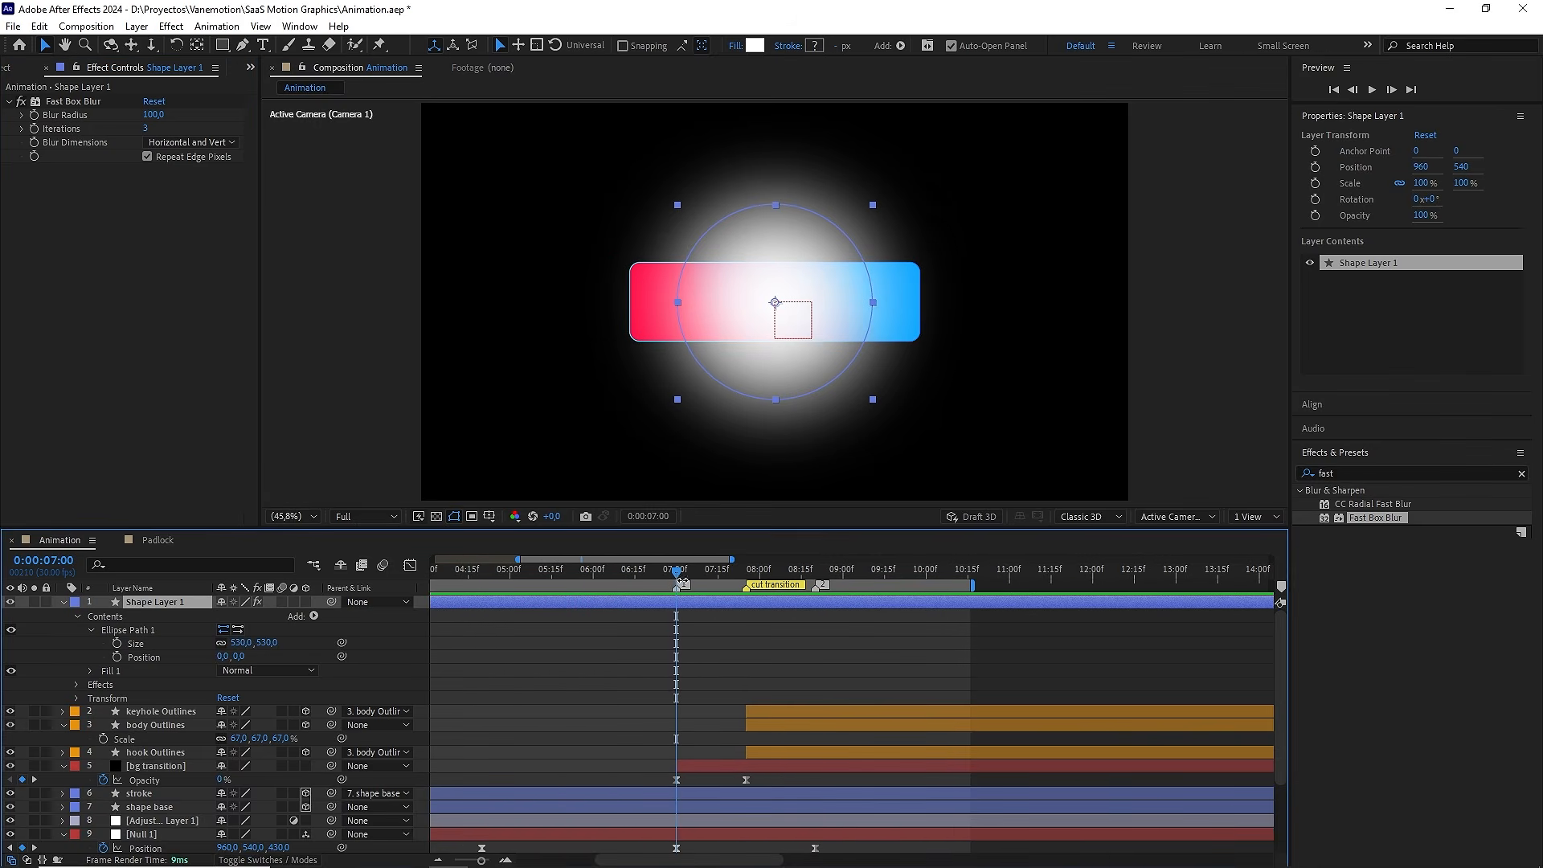
key("s")
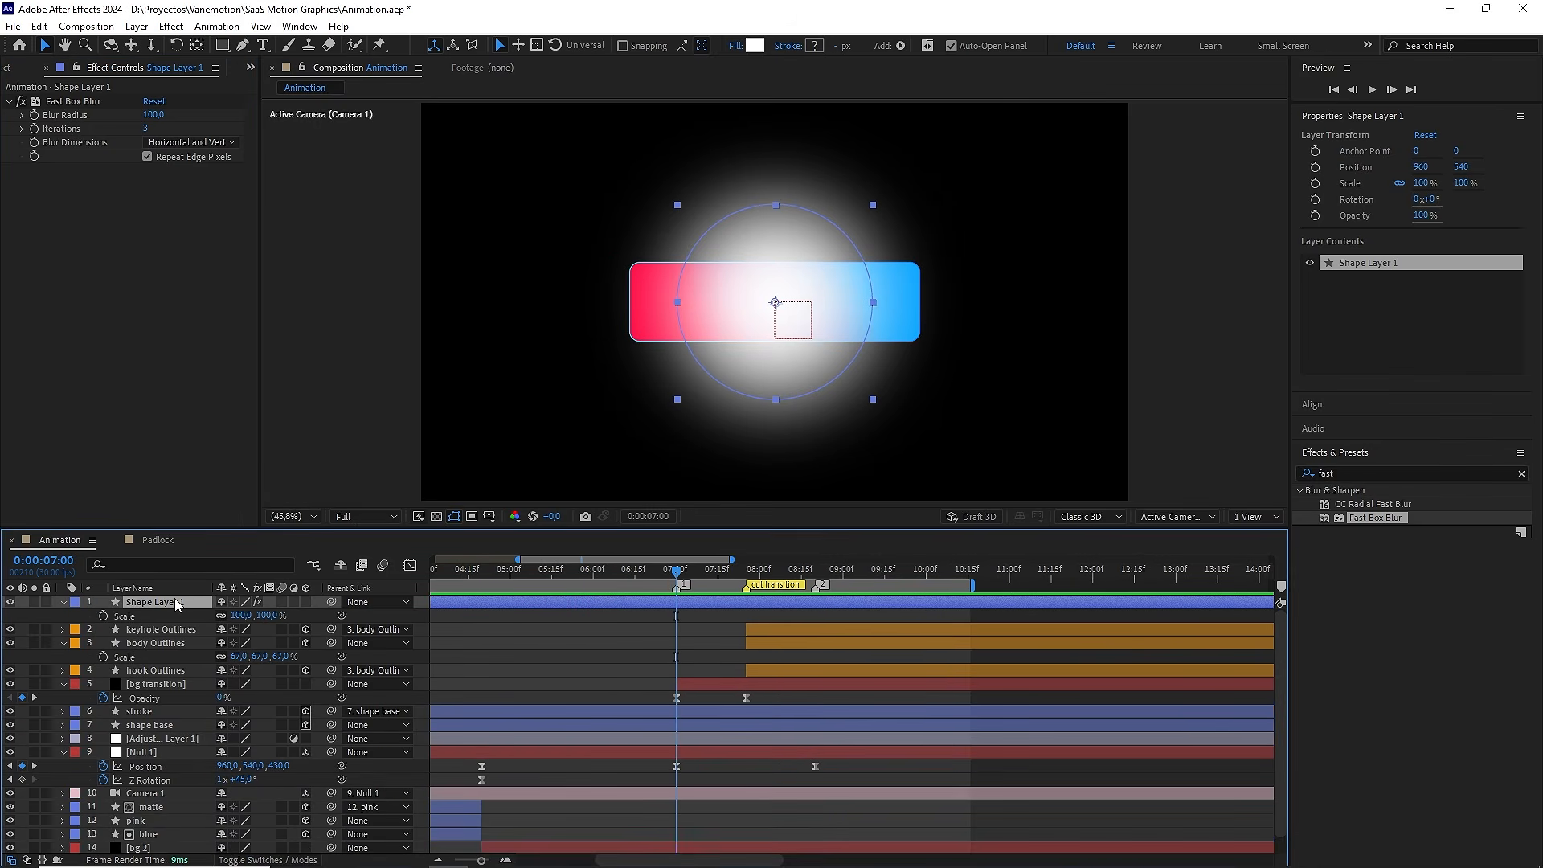
left_click(103, 616)
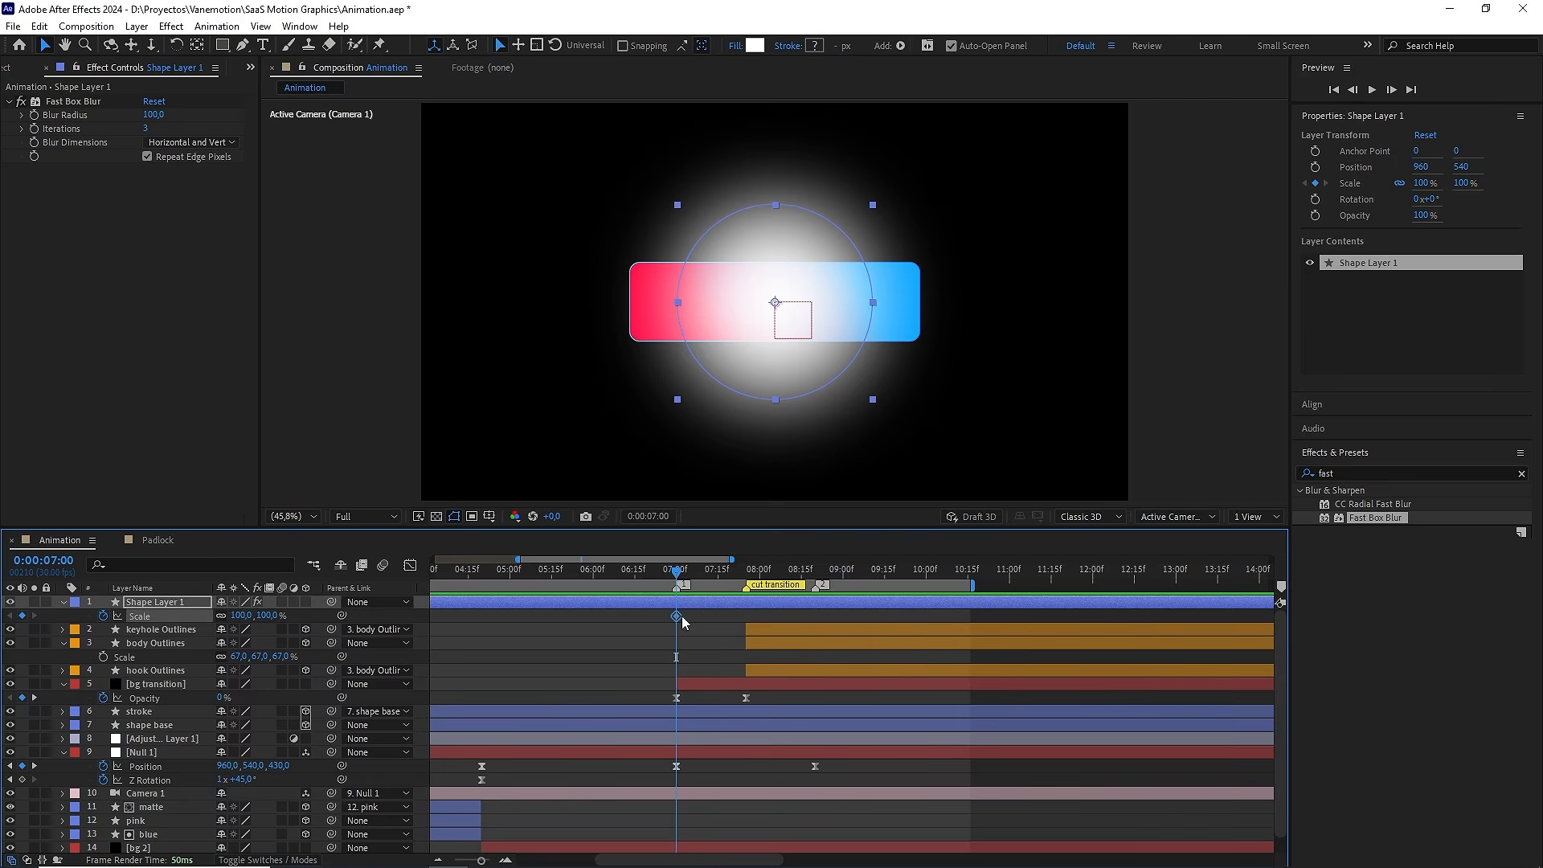
left_click_drag(681, 616, 808, 628)
left_click(268, 616)
type("0")
key("Return")
Easy ease both glow Scale keyframes and set their incoming and outgoing velocity influence to 80%
key("F9")
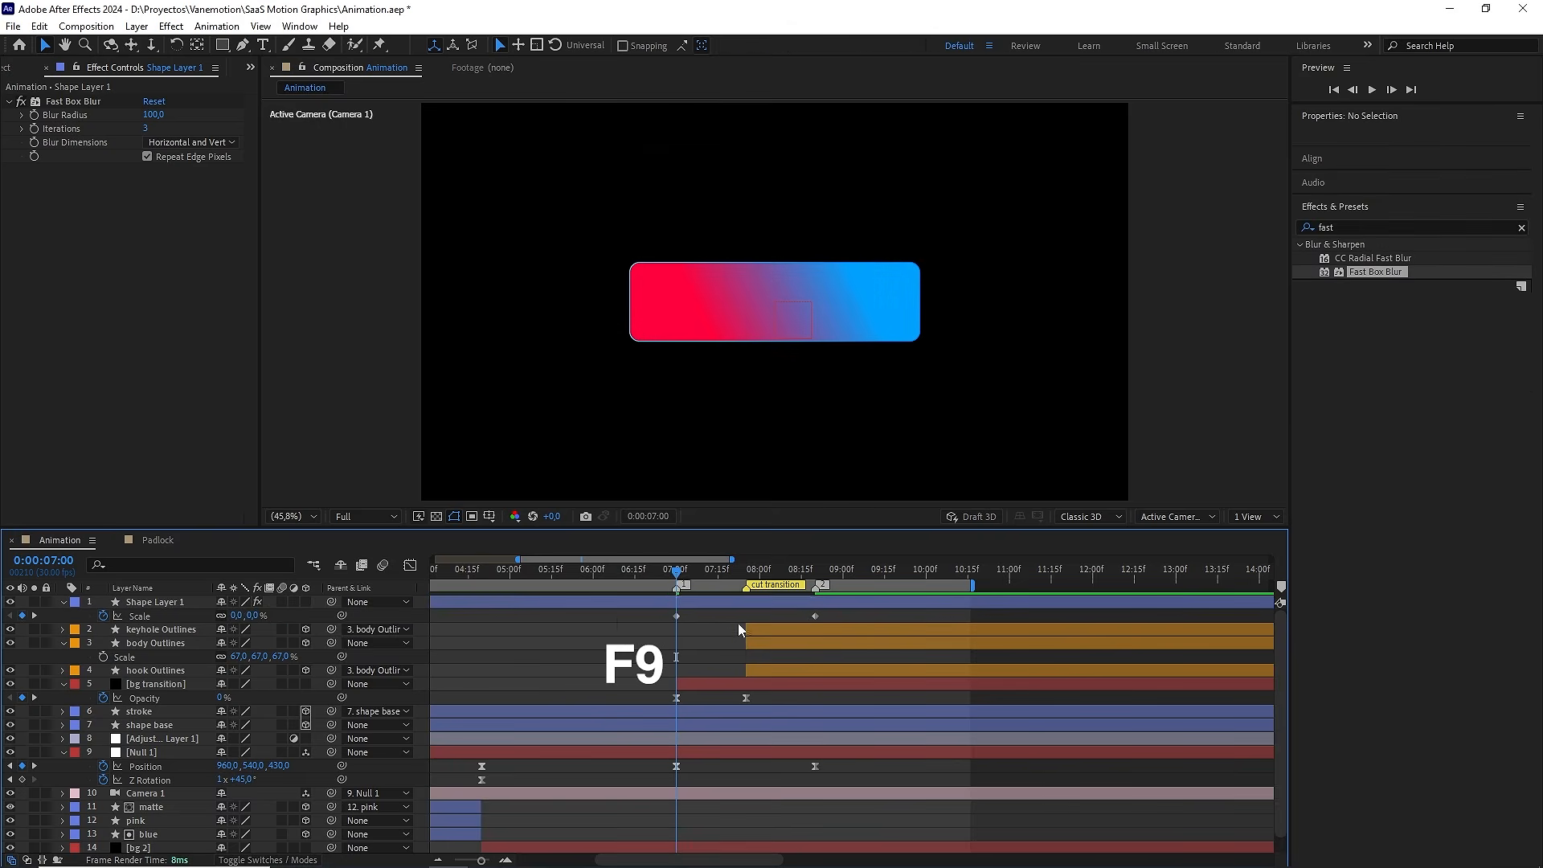
right_click(672, 619)
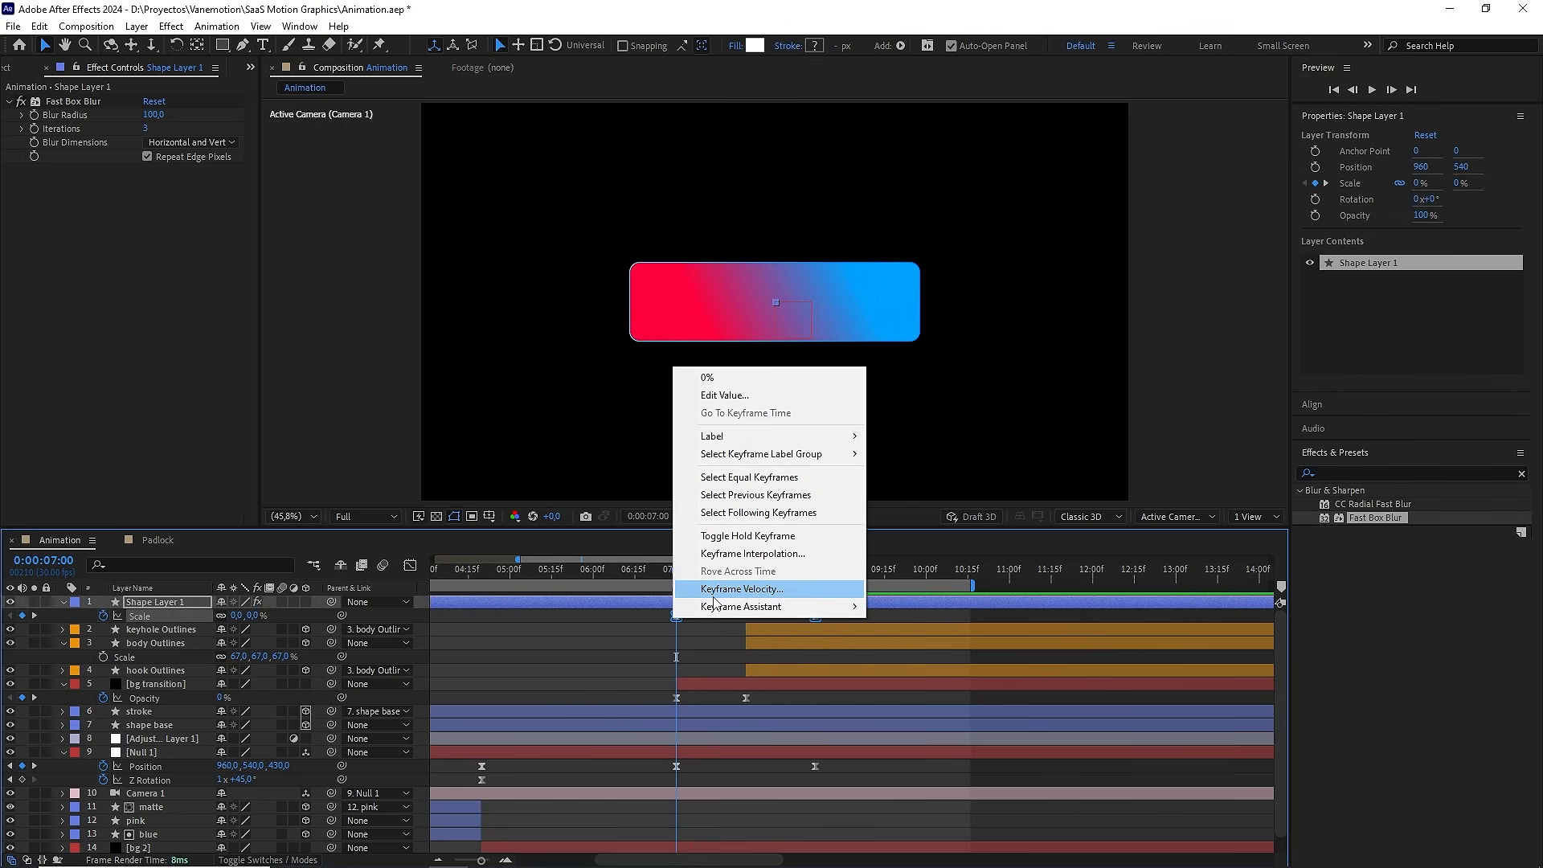
left_click(755, 588)
left_click(883, 587)
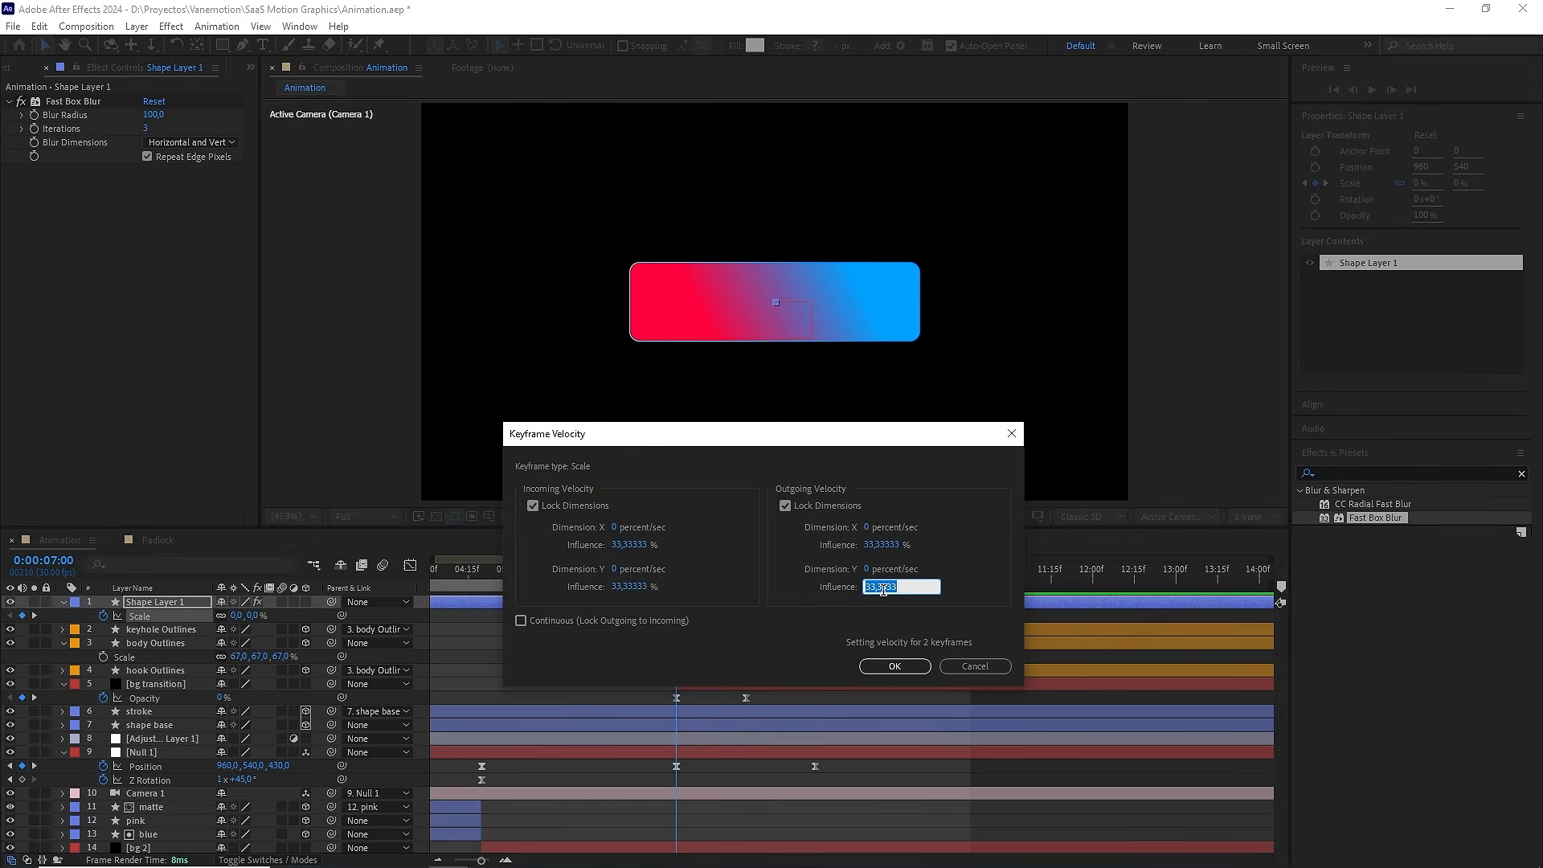
type("80")
left_click(635, 586)
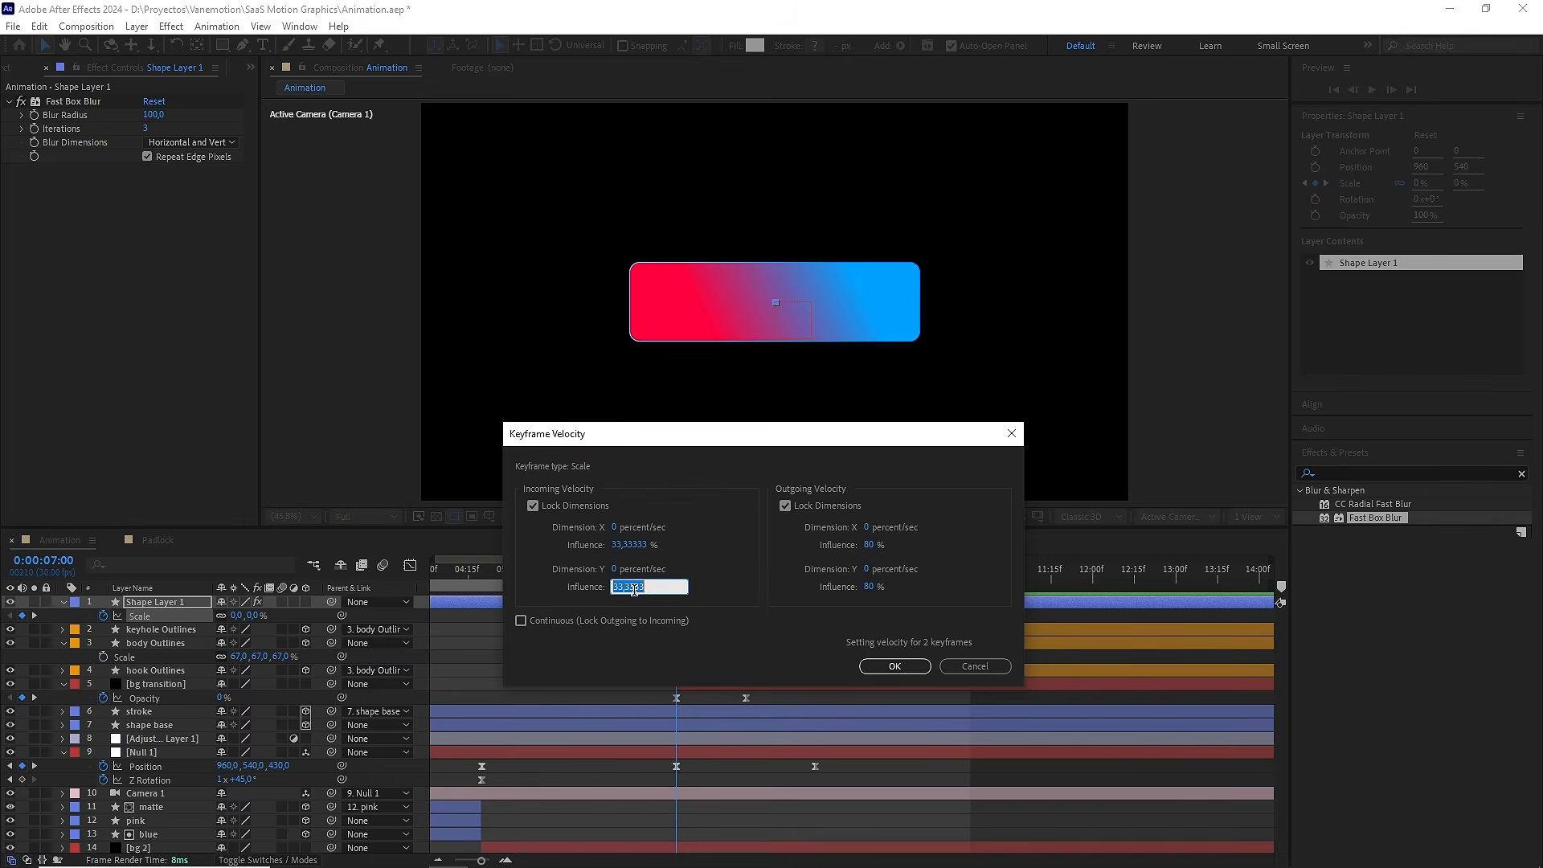
type("80")
left_click(894, 666)
Inspect the speed graph of Null 1's last two Position keyframes and preview the cut transition
left_click_drag(850, 765, 644, 769)
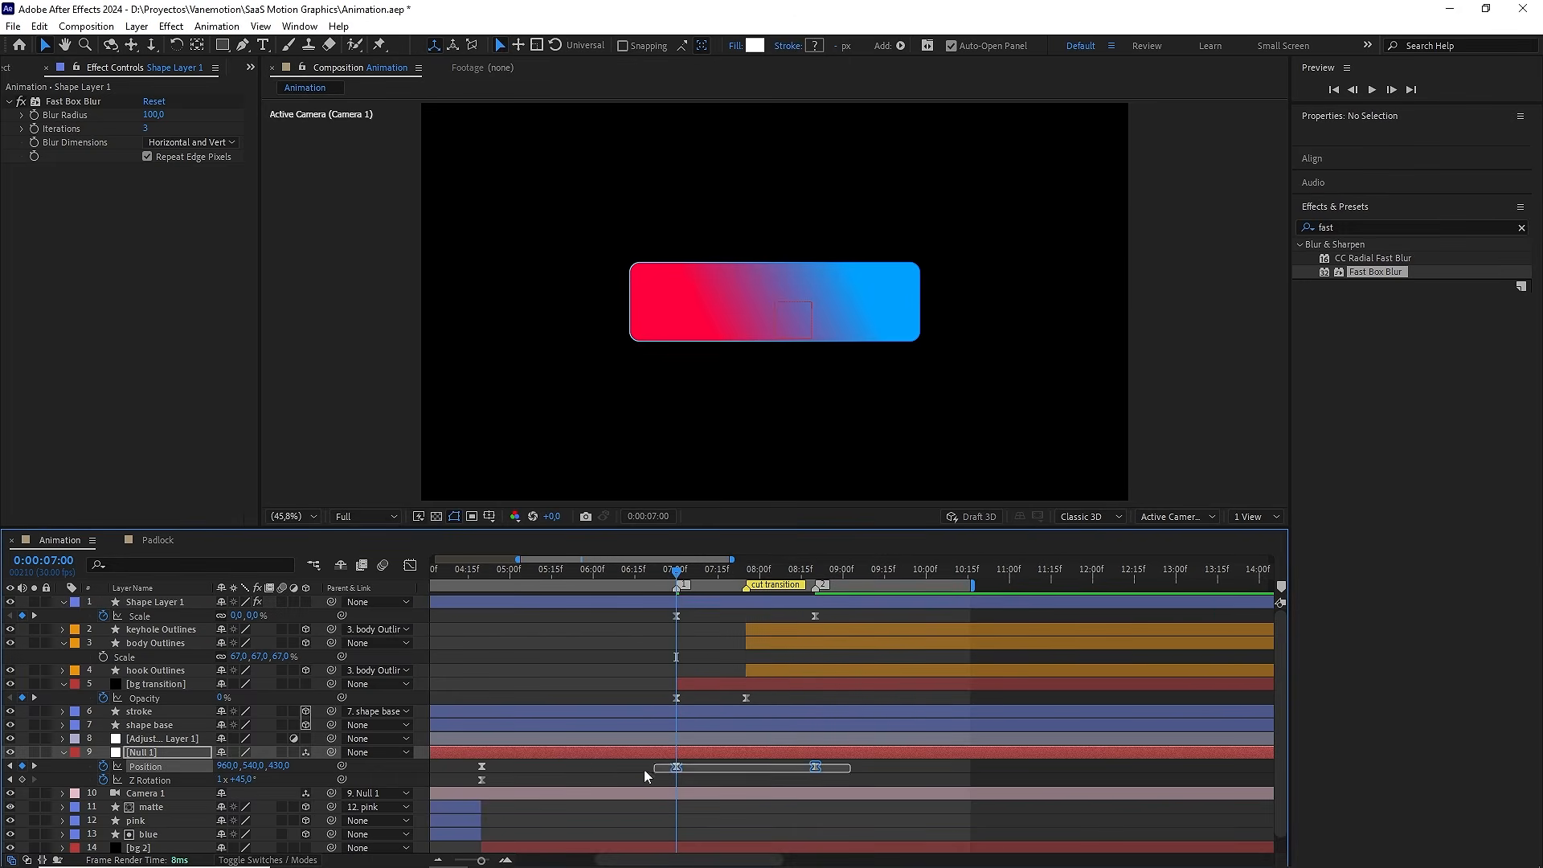
left_click(412, 567)
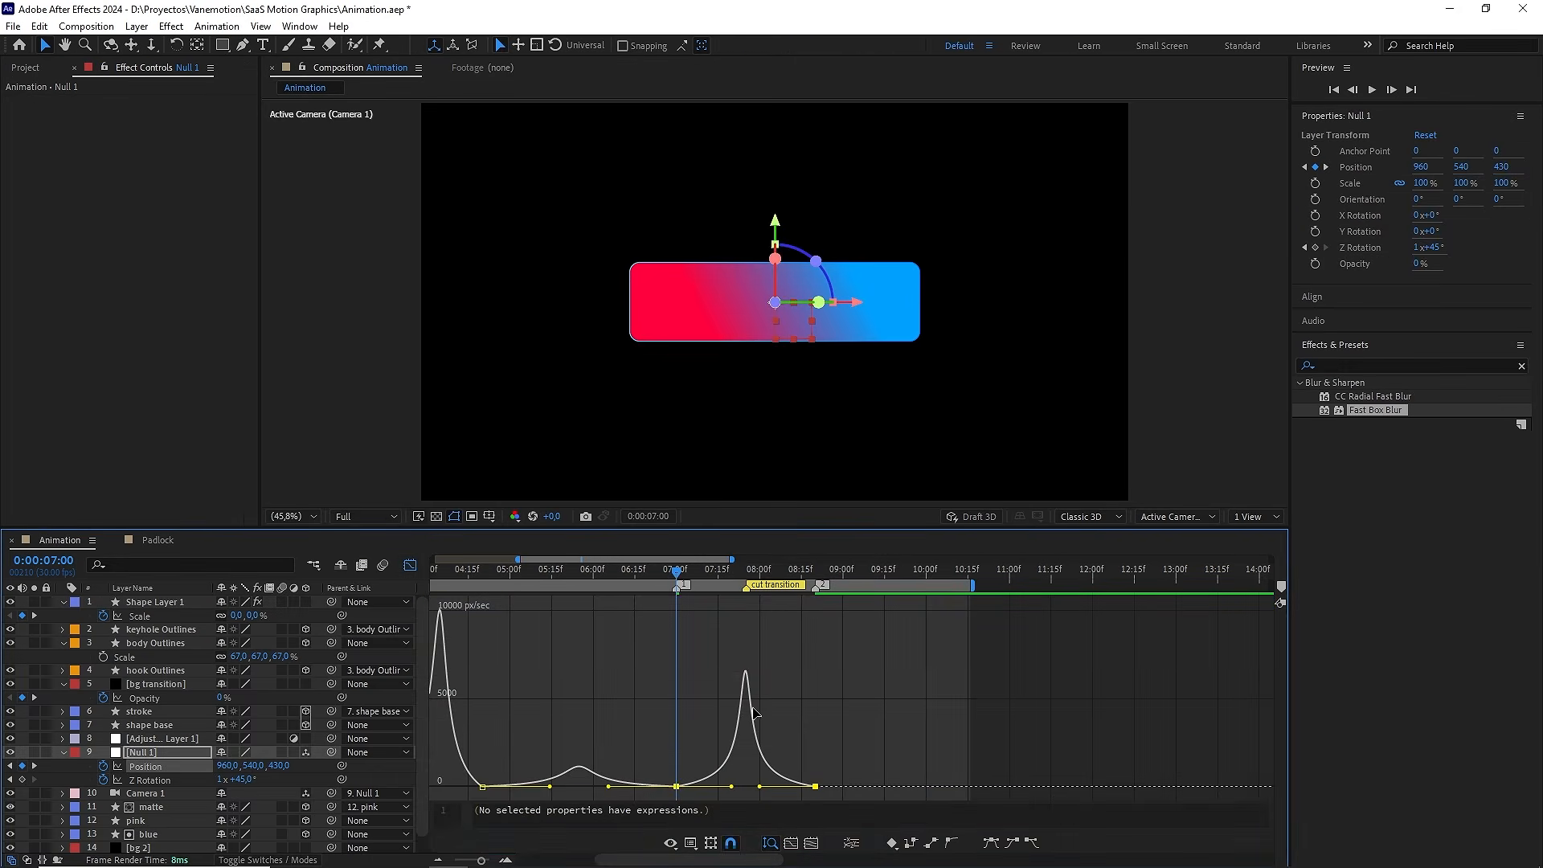
left_click_drag(678, 574, 726, 580)
left_click(410, 566)
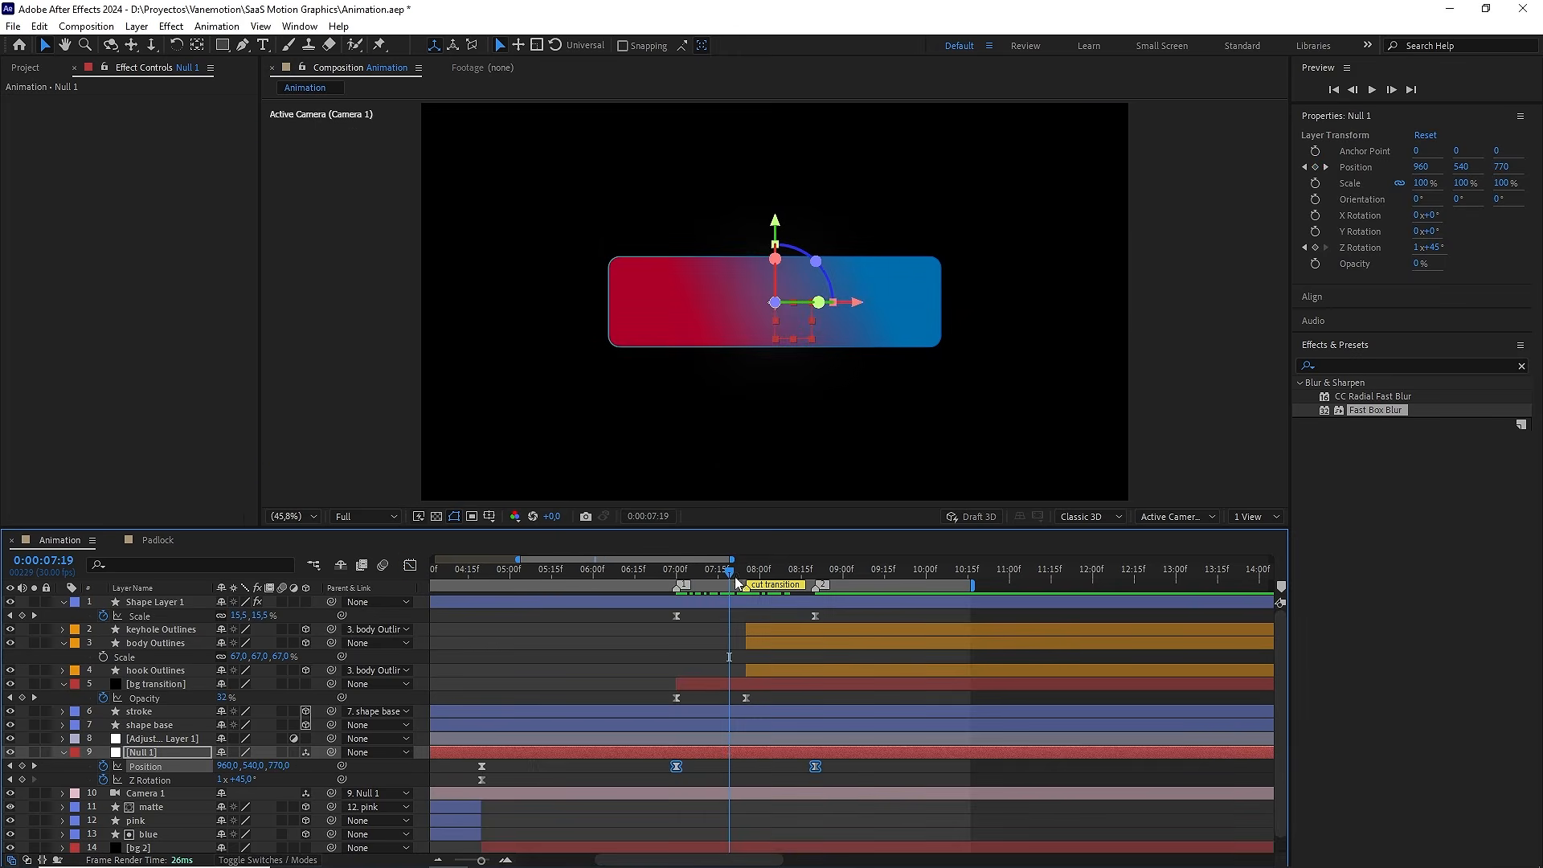
left_click(682, 573)
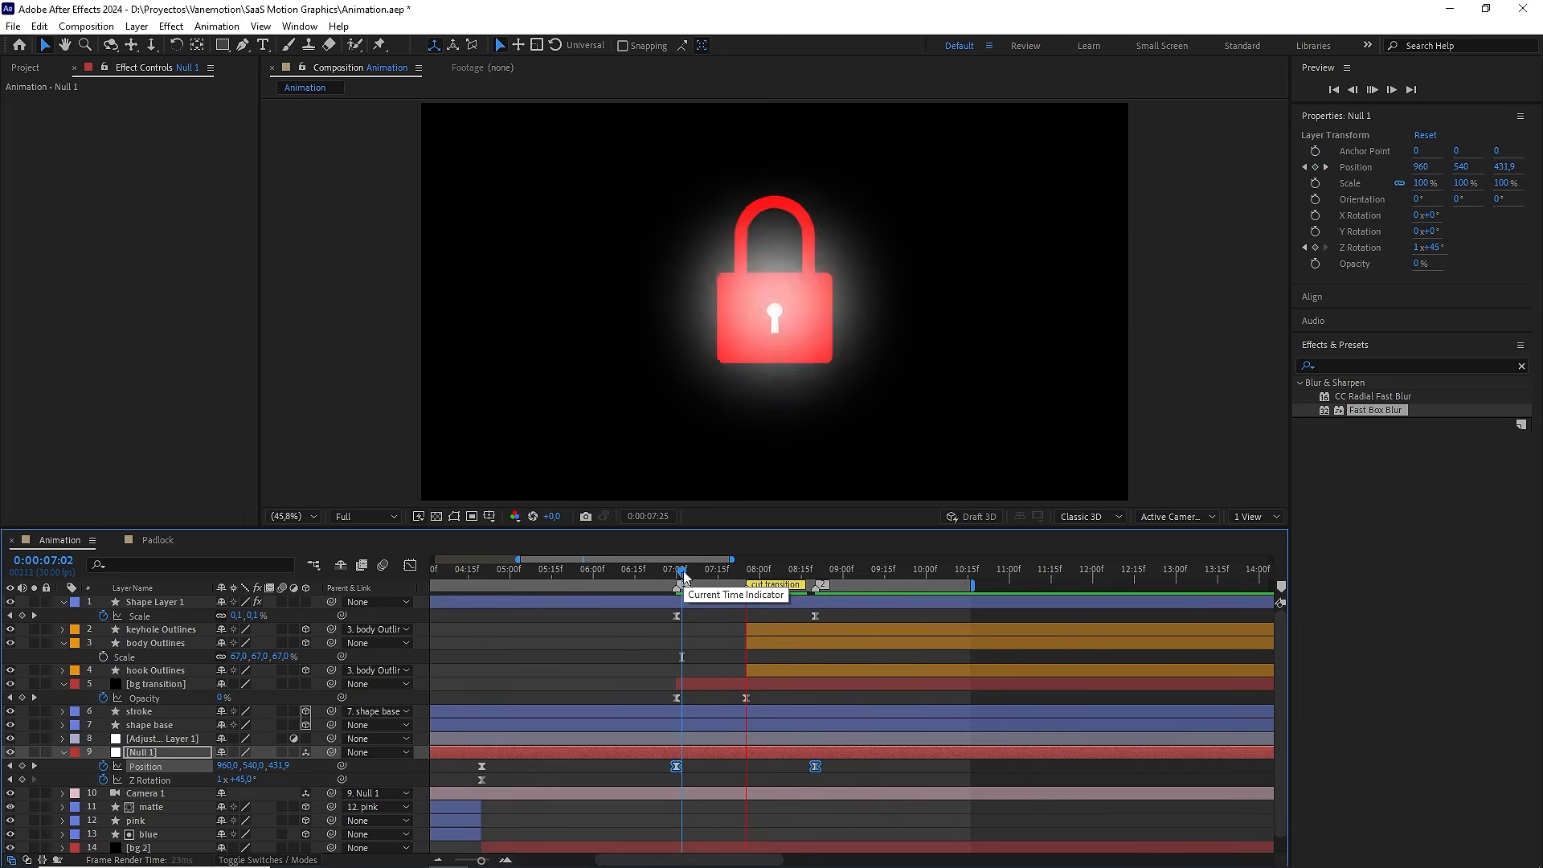
left_click_drag(682, 573, 812, 577)
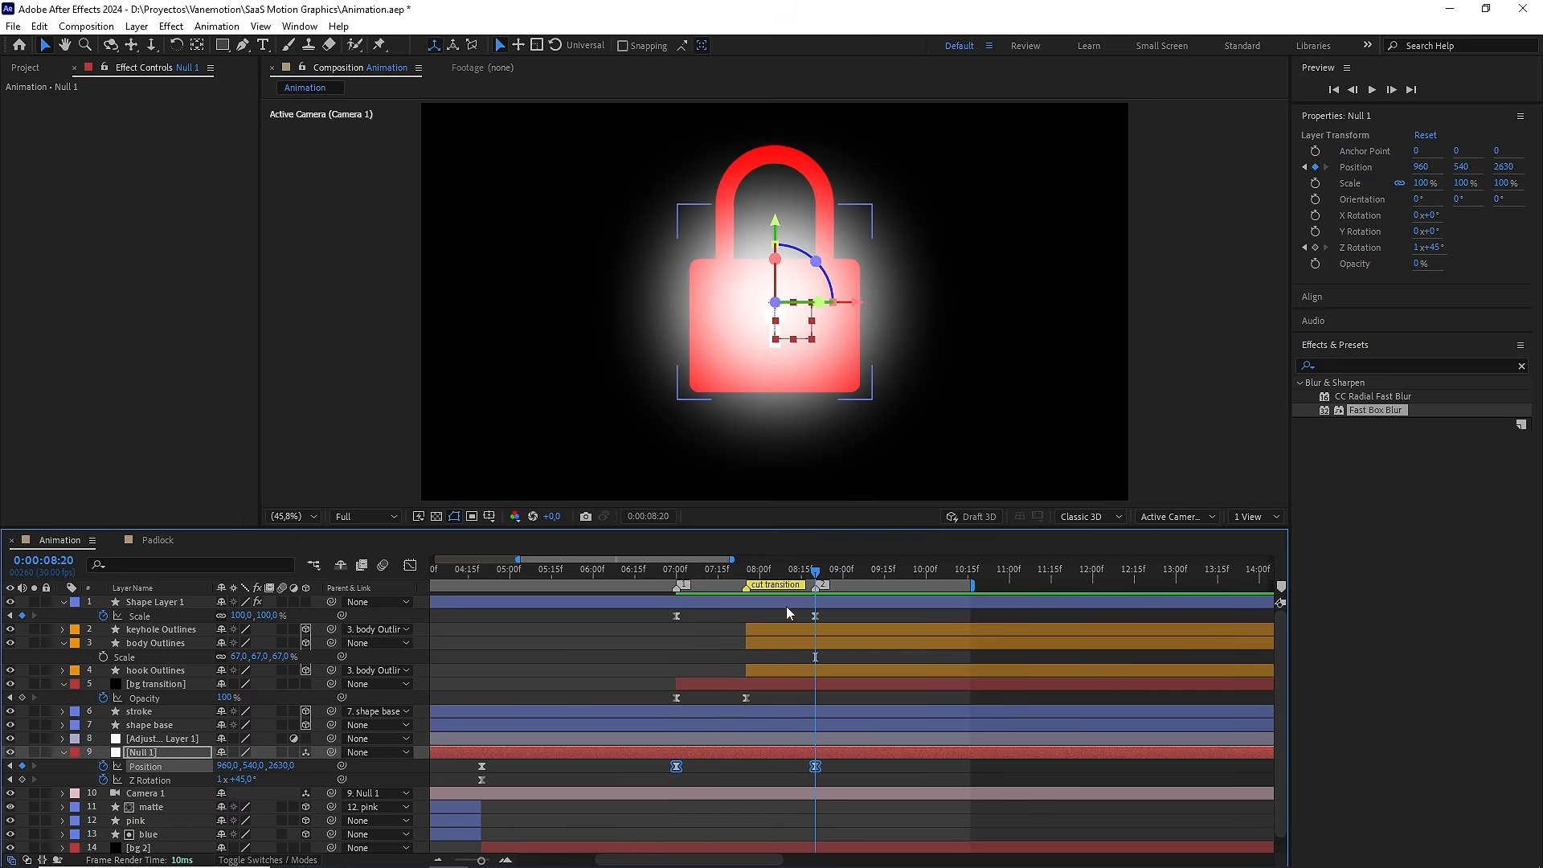
Duplicate the white glow layer and set the copy's ellipse size to 870 x 870
left_click(786, 606)
key("ctrl+d")
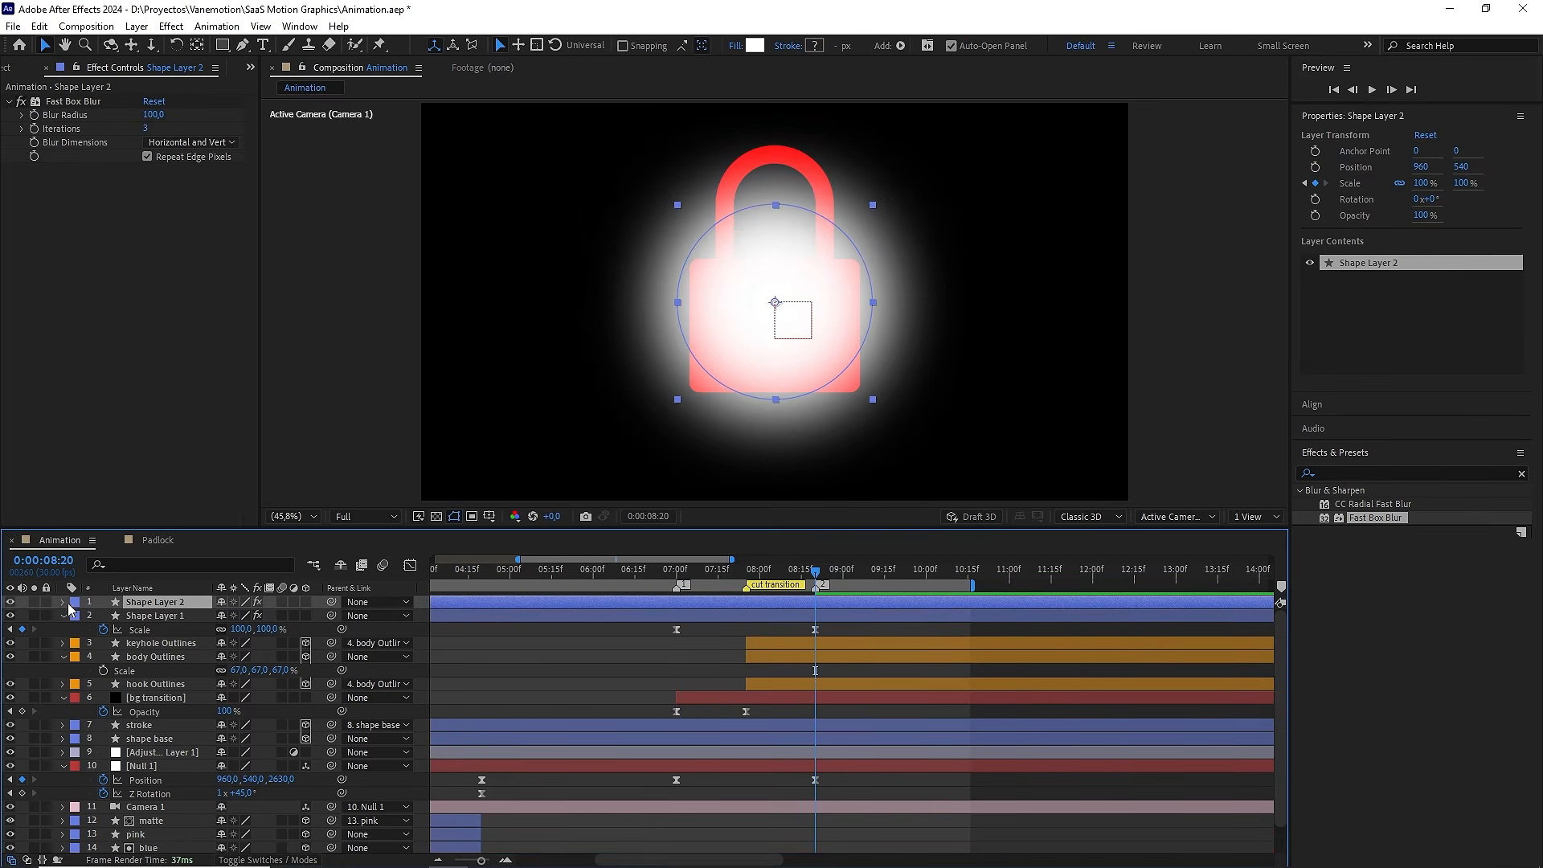
left_click(63, 602)
left_click(75, 616)
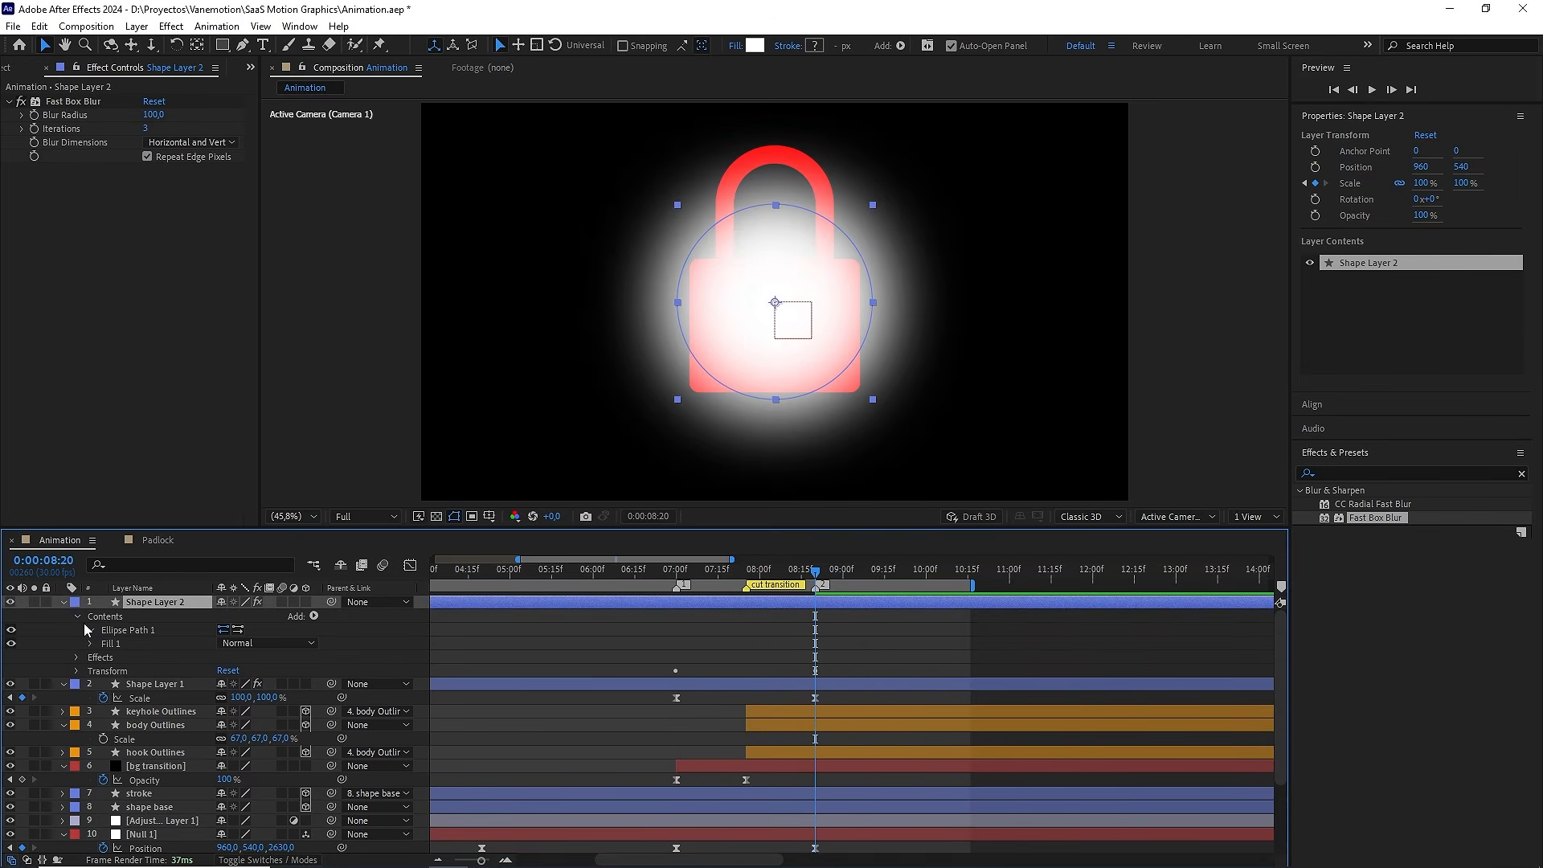
left_click(90, 630)
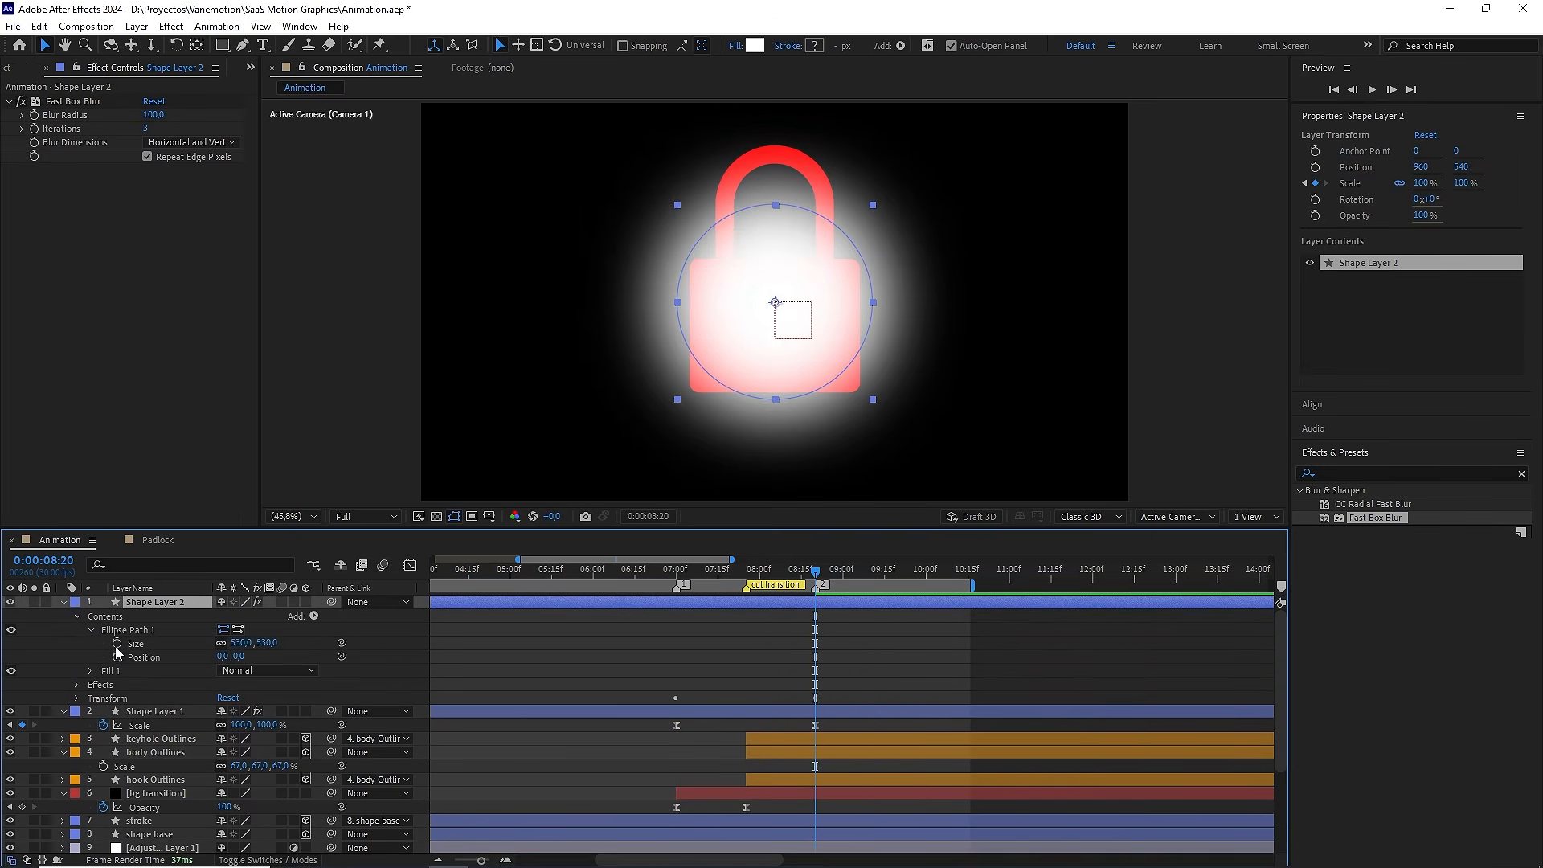
left_click(269, 643)
left_click(323, 640)
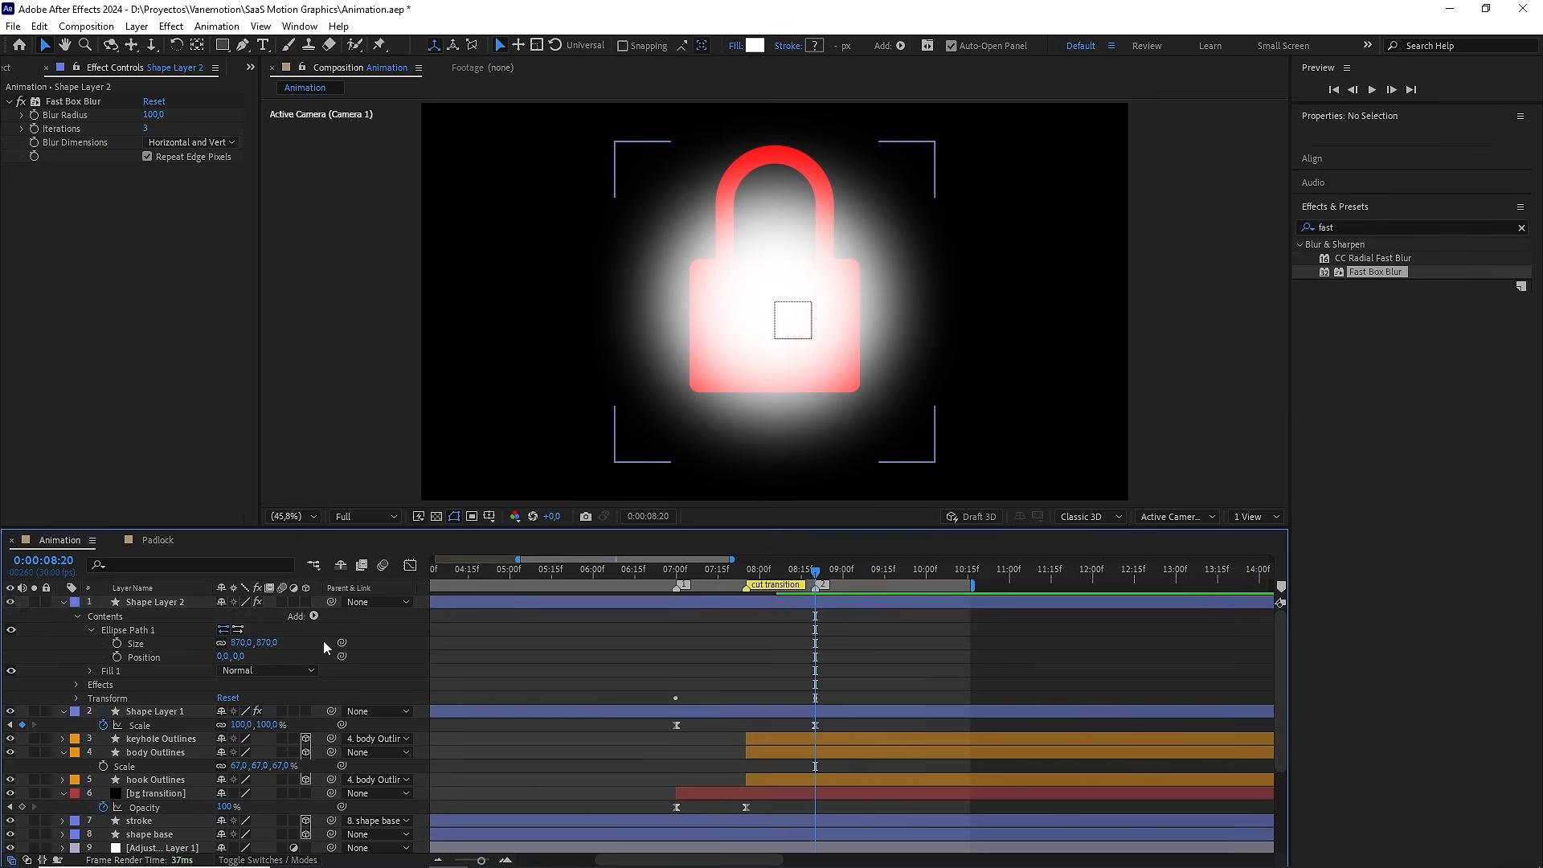
Set the Fast Box Blur radius of the larger glow, Shape Layer 2, to 200
left_click(175, 602)
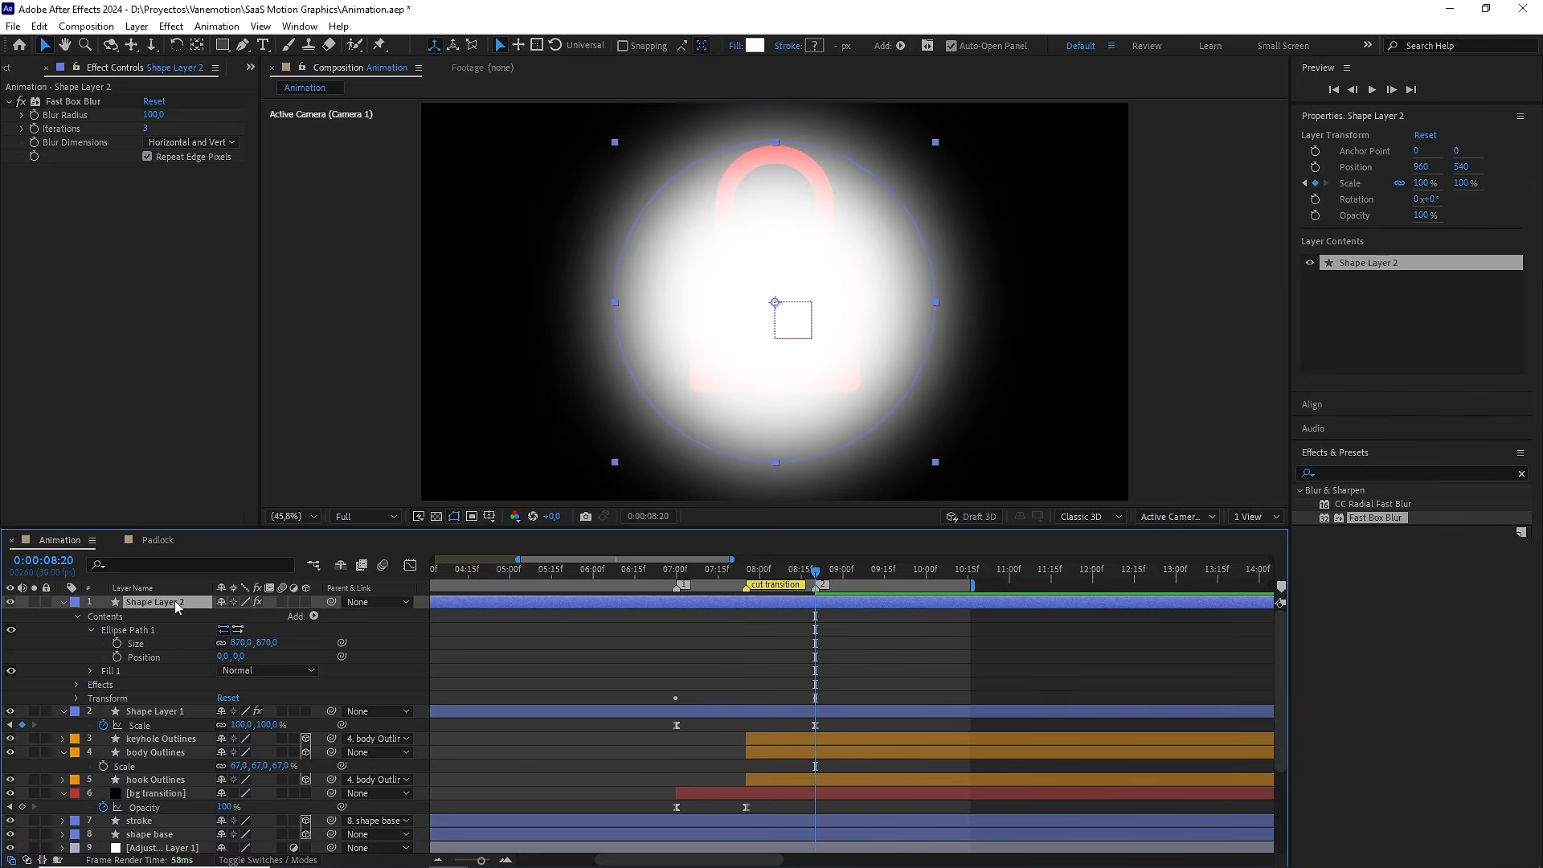
left_click(154, 115)
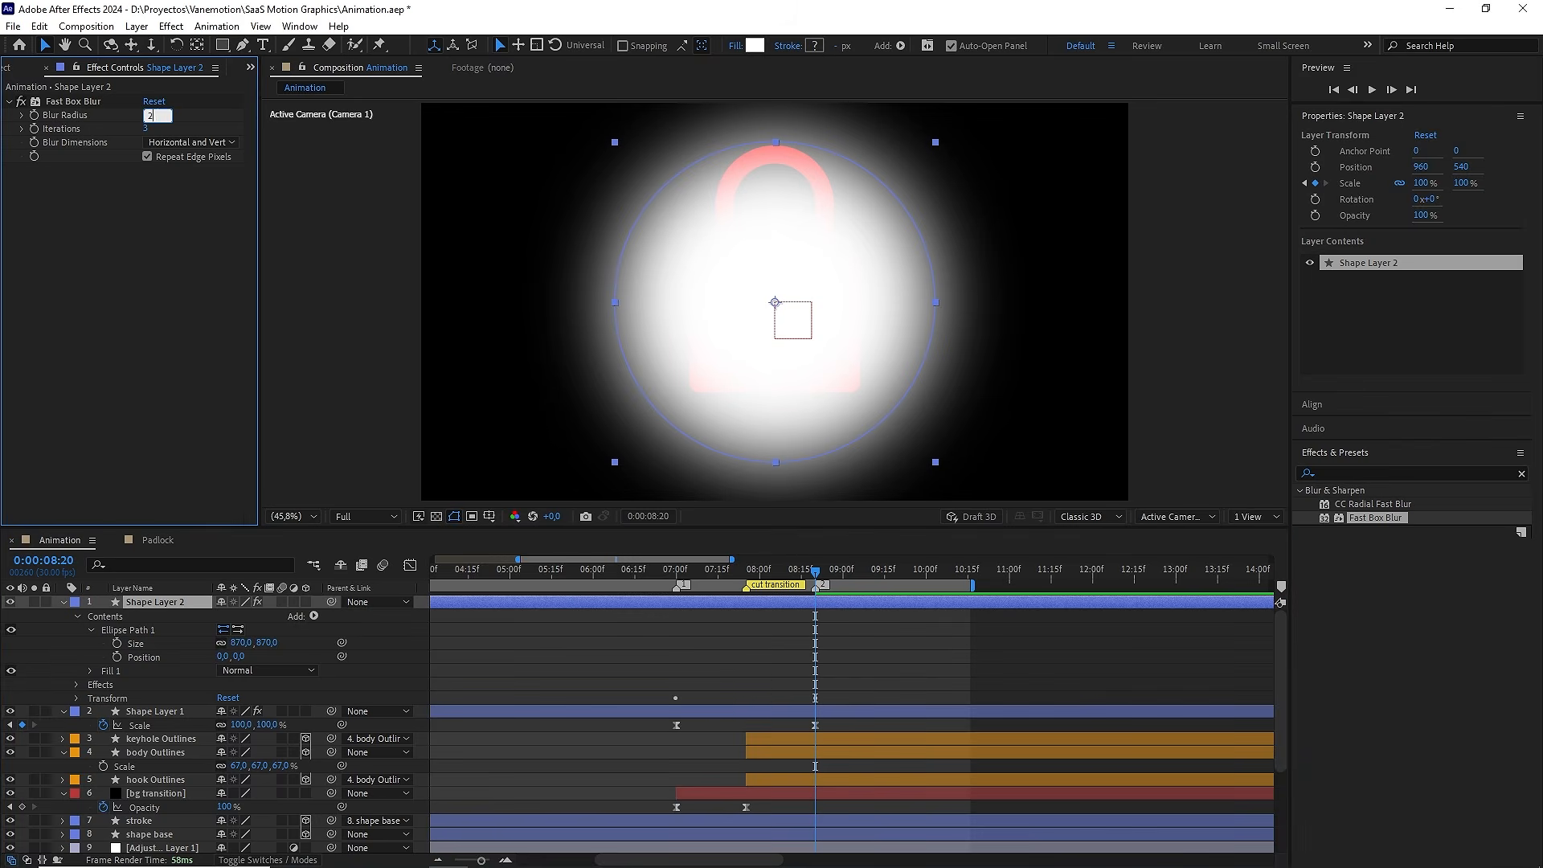
type("200")
left_click(145, 270)
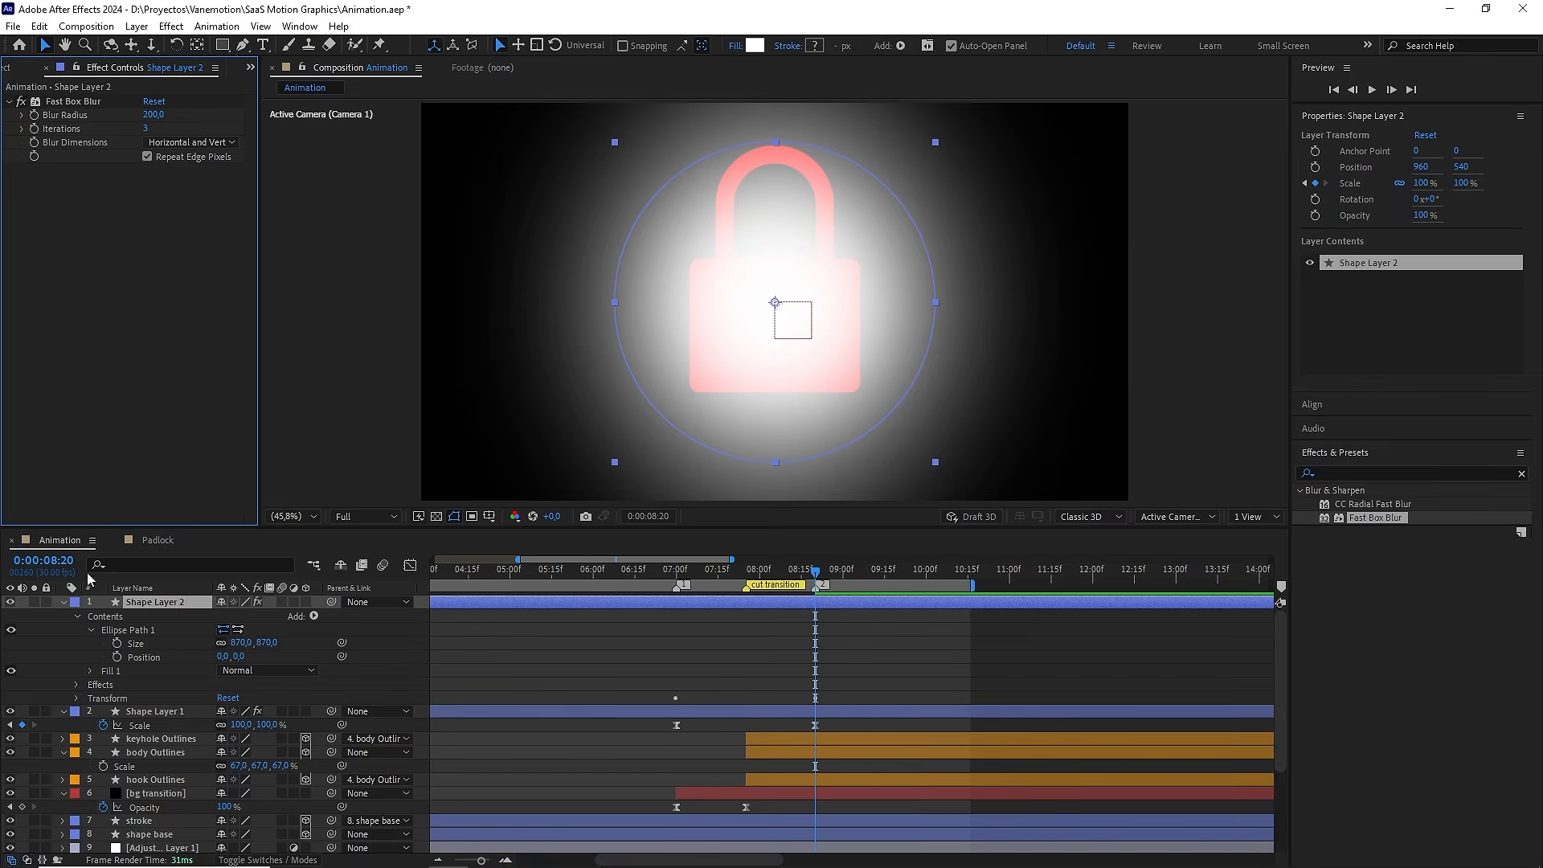
Move both glow layers below the padlock's hook Outlines layer and trim their starts to 0:00:07:00
left_click(63, 602)
left_click(157, 616, "shift")
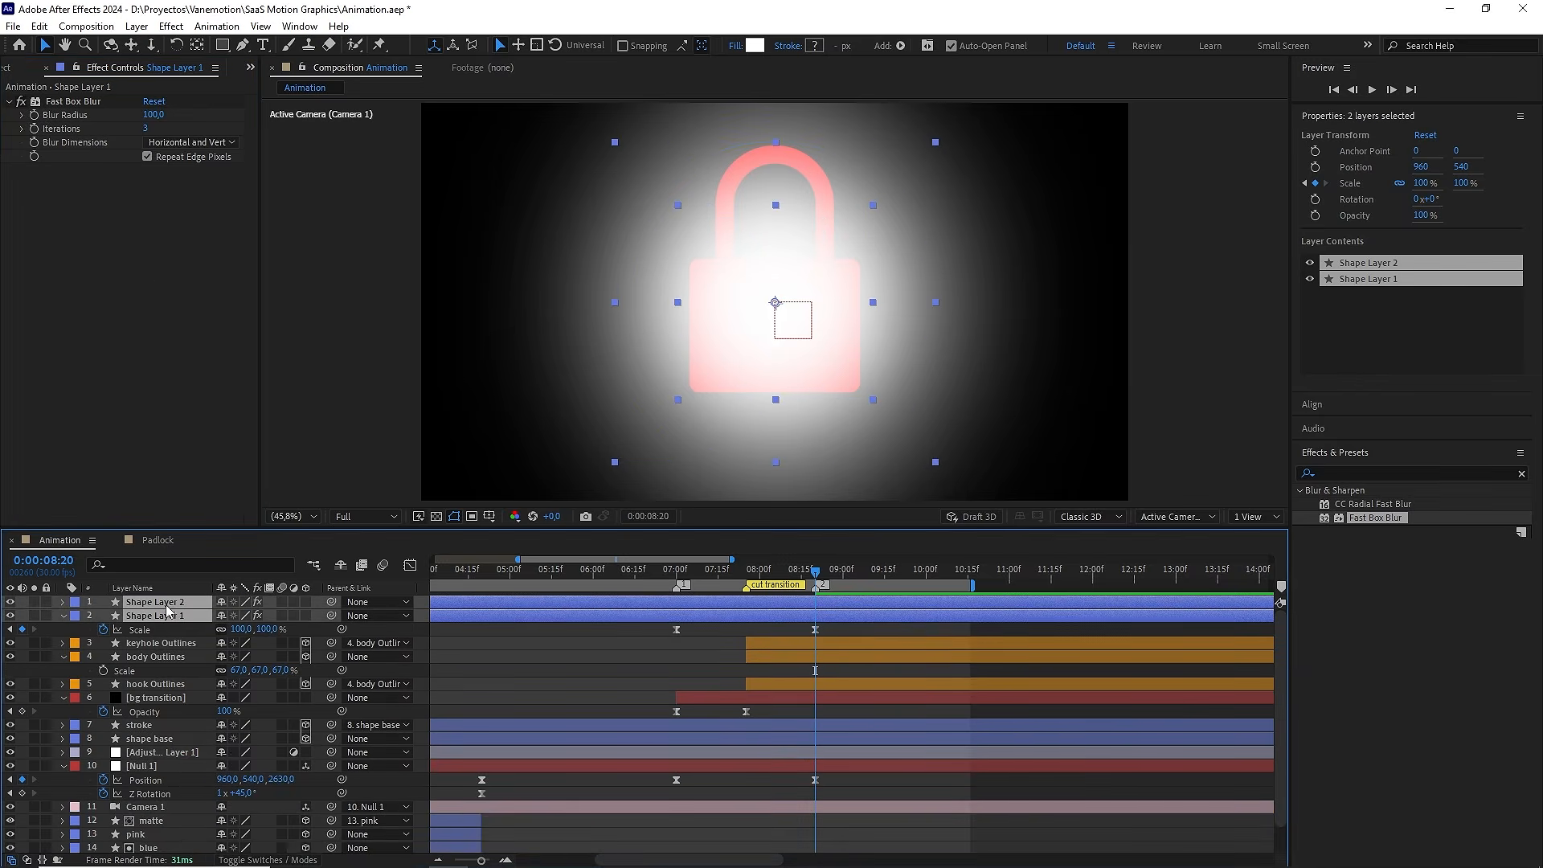
left_click_drag(163, 625, 157, 701)
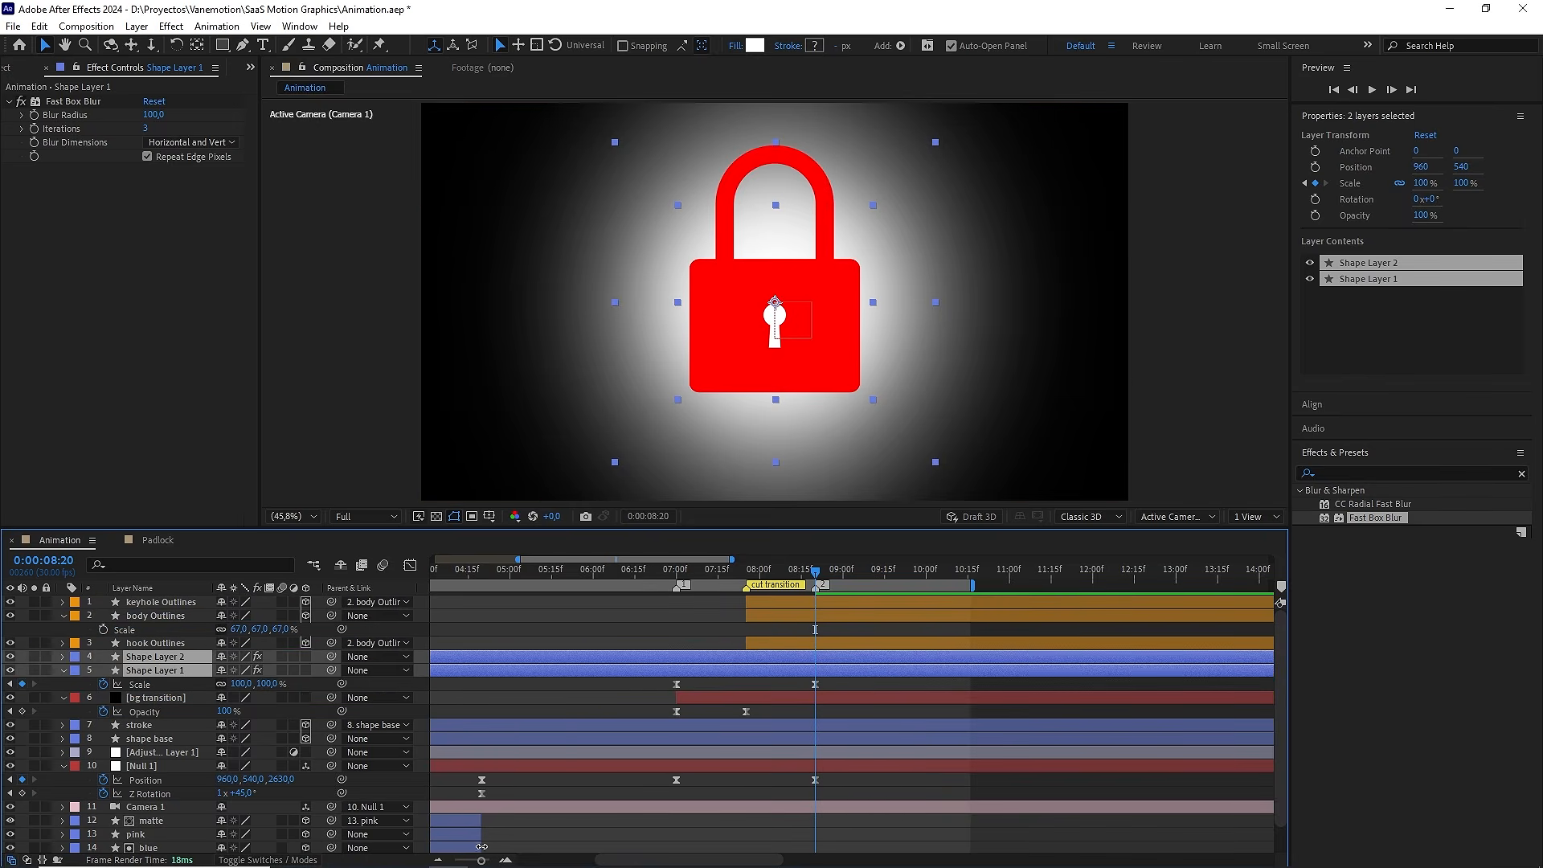
left_click_drag(481, 859, 469, 862)
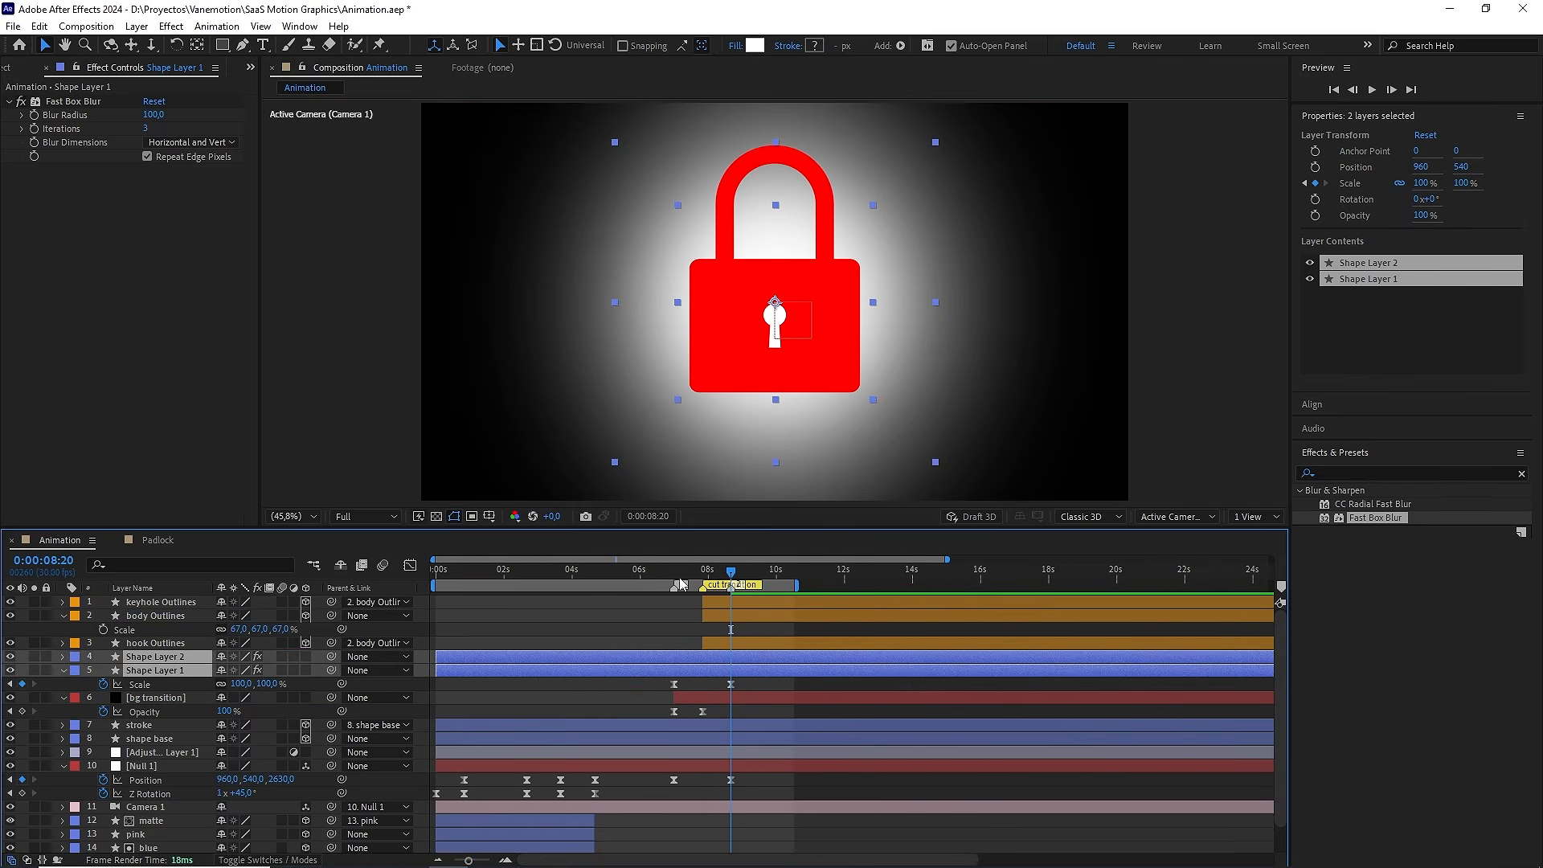
left_click_drag(696, 571, 674, 571)
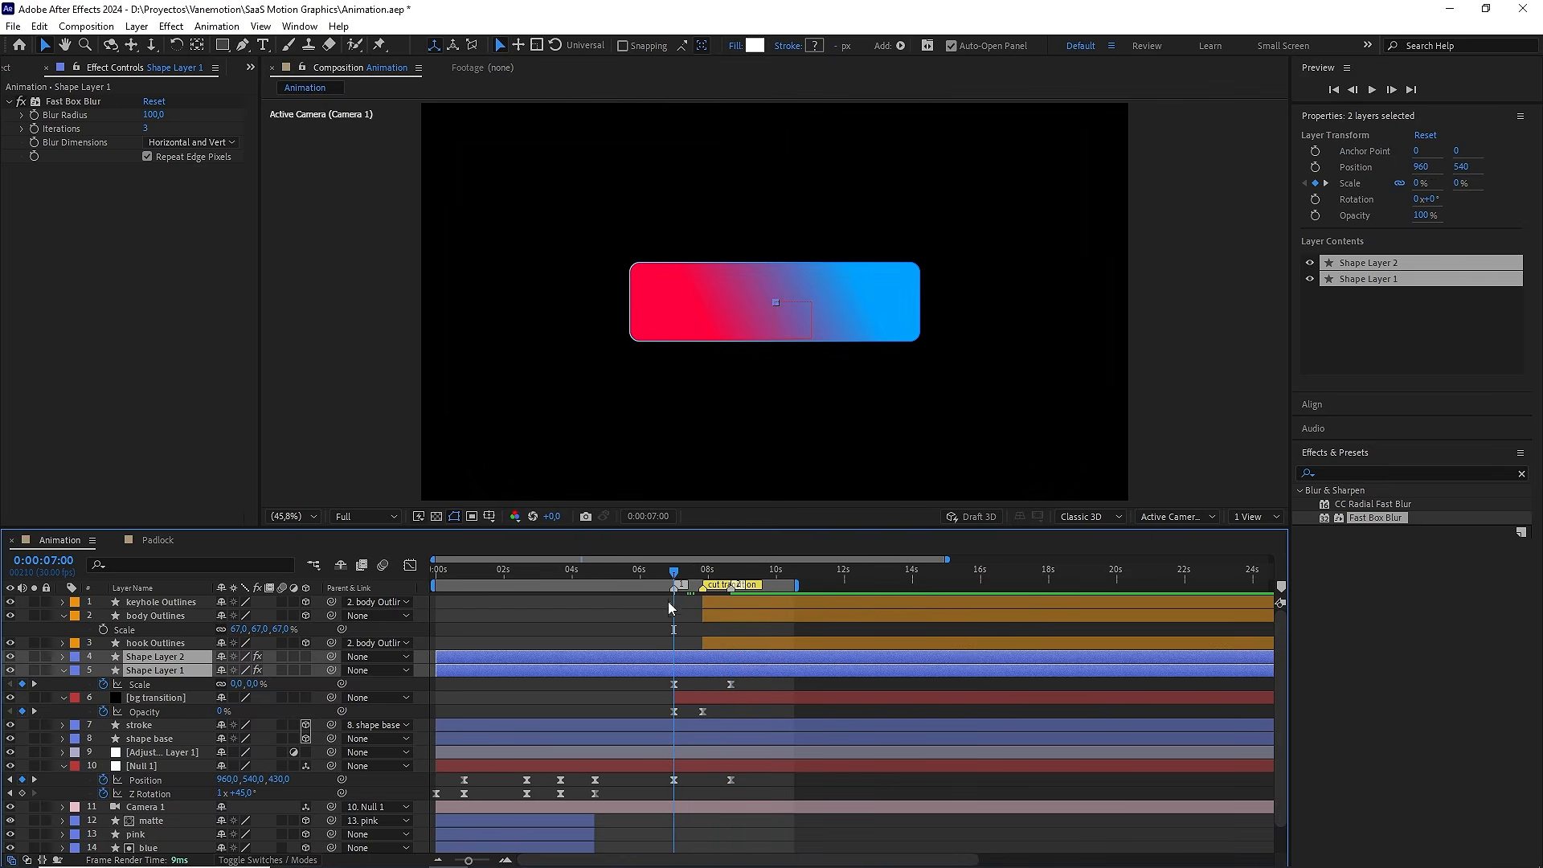
left_click_drag(436, 666, 673, 667)
Preview the transition from about 0:00:05:28 to check the glow behind the padlock
left_click_drag(656, 572, 643, 576)
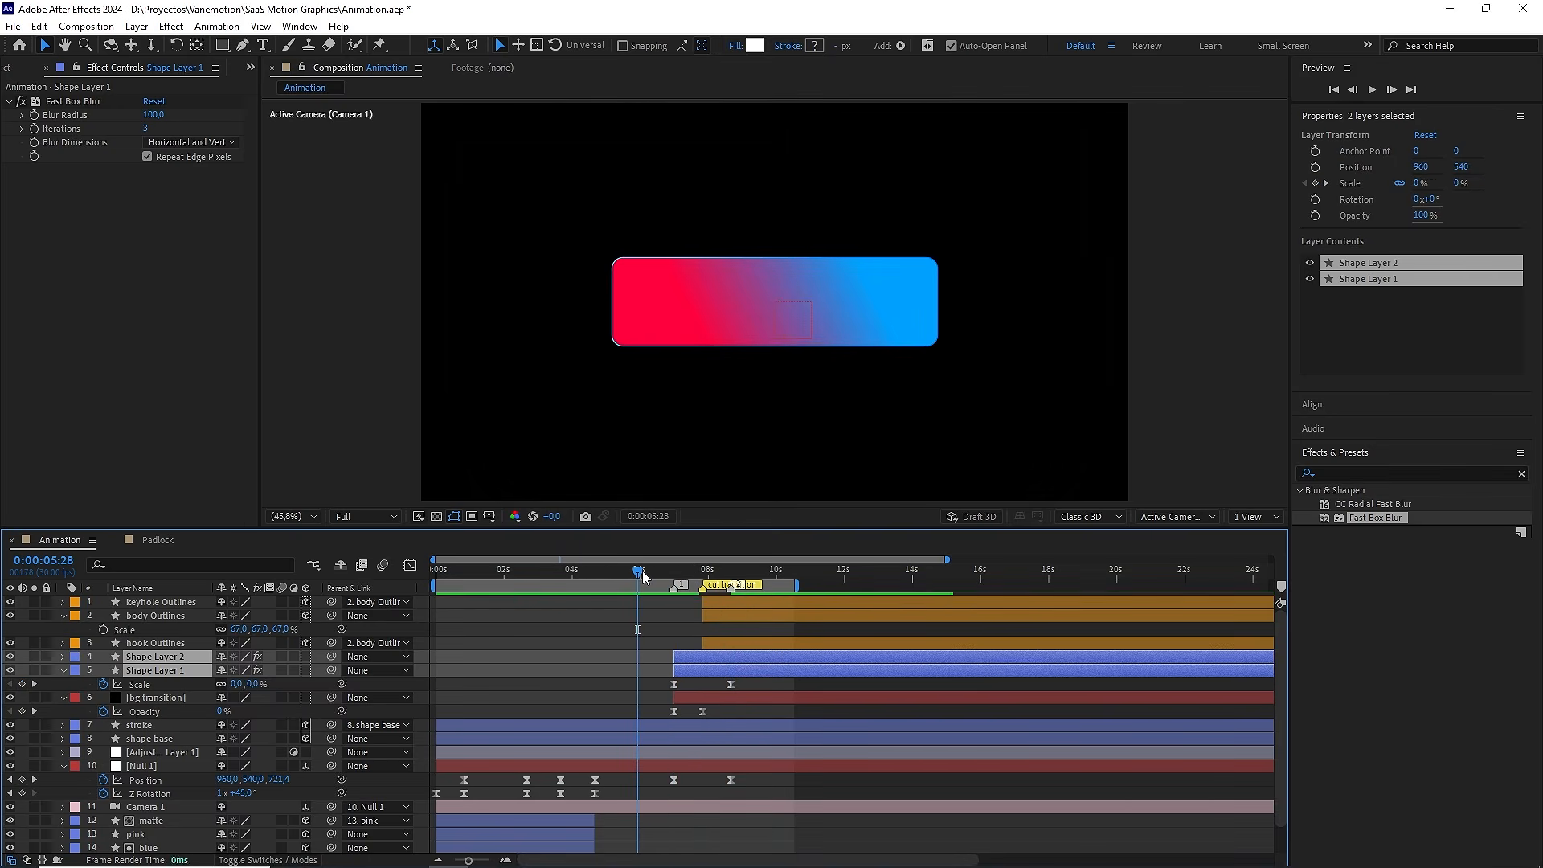
key("space")
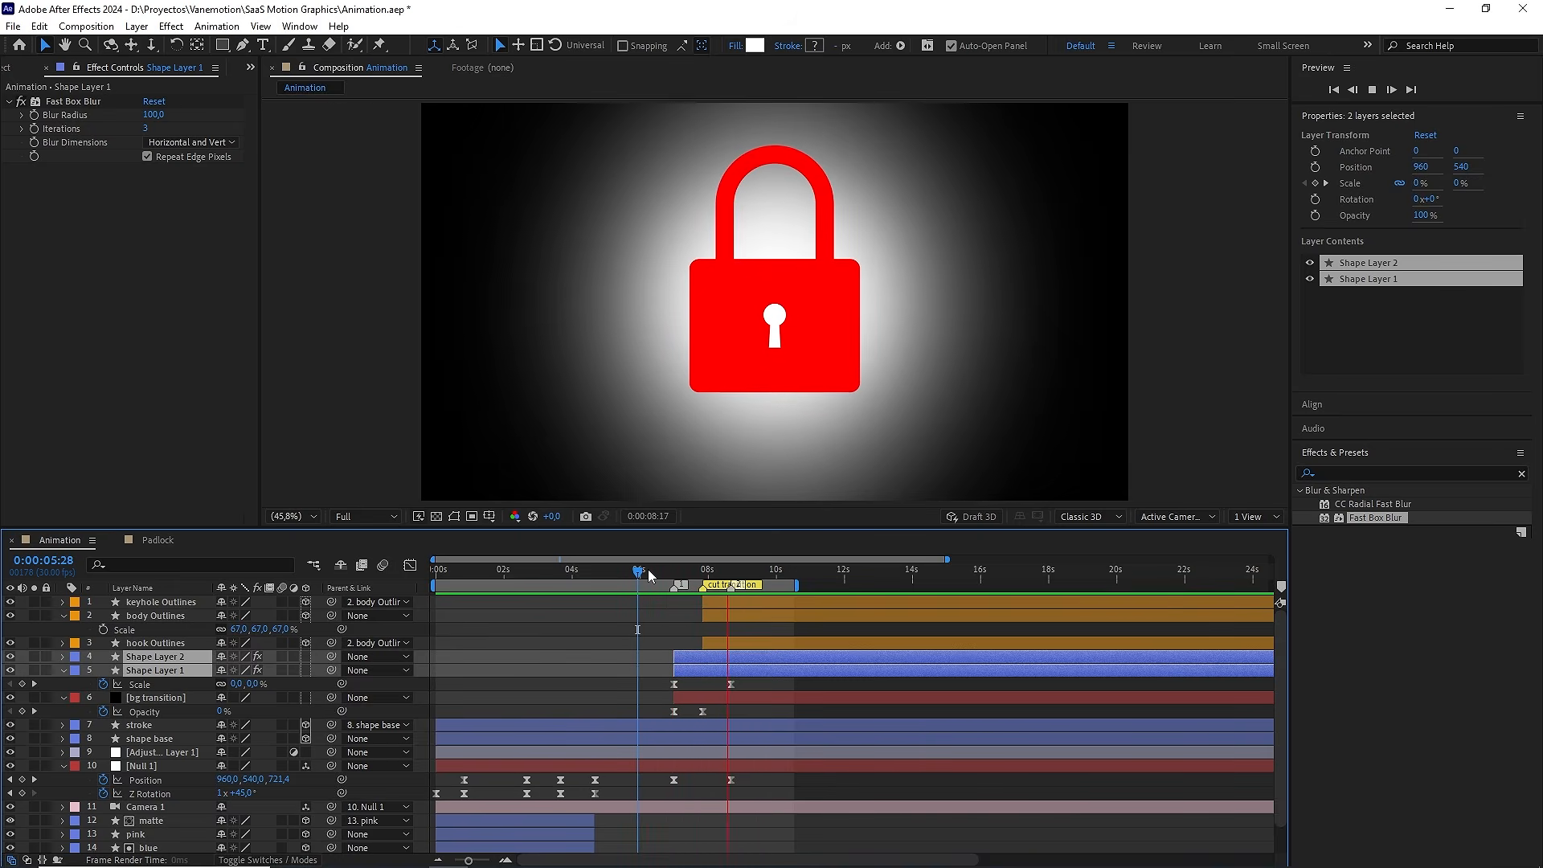
left_click_drag(649, 574, 635, 572)
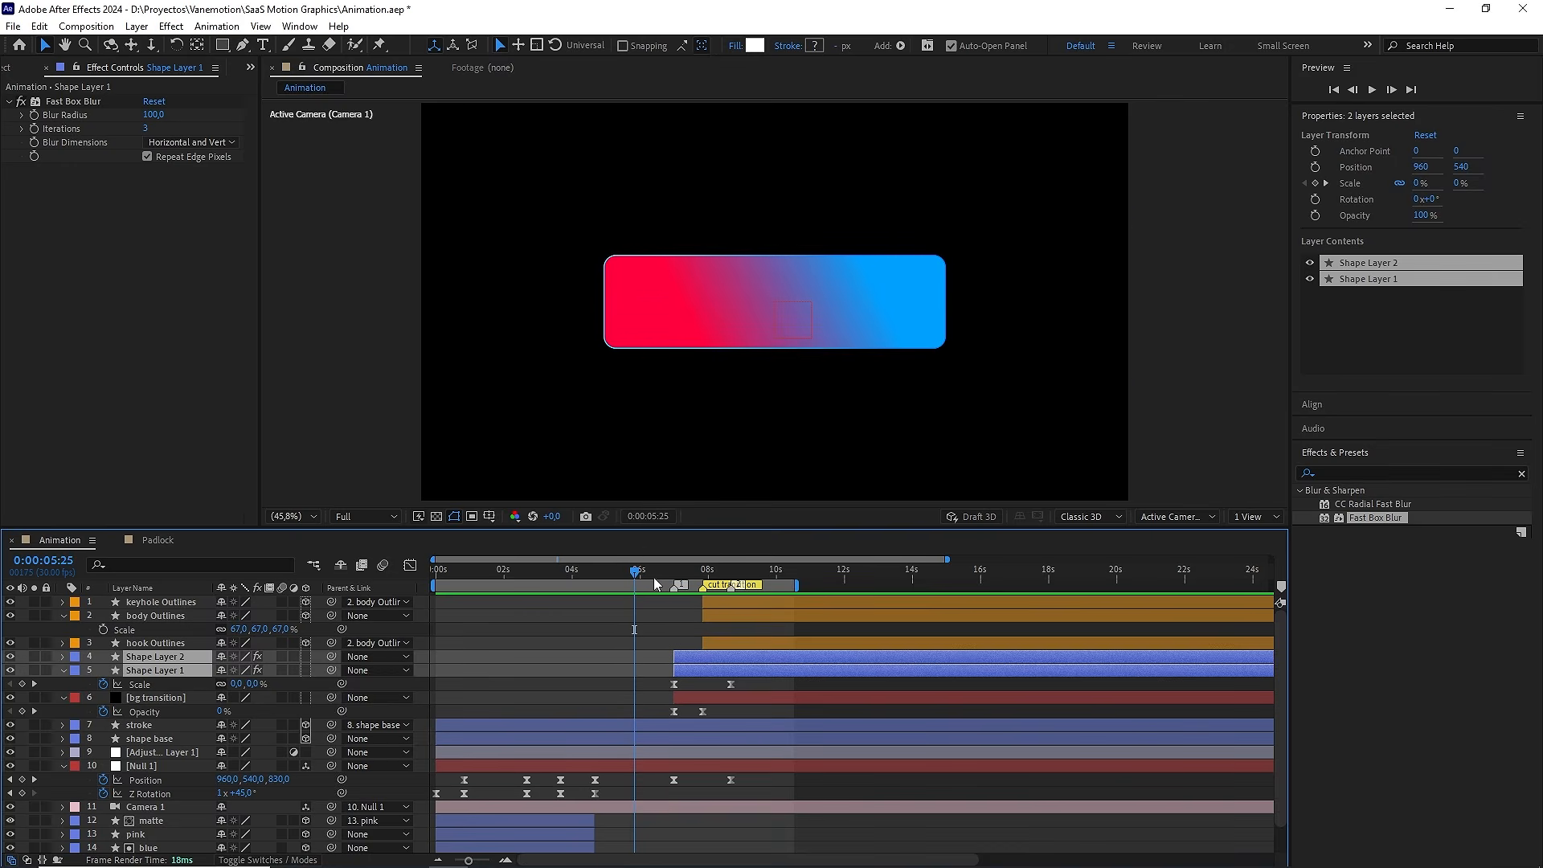
Solo the shape base layer, reveal its animated properties and add a Scale keyframe at 0:00:07:00
left_click_drag(654, 577, 662, 573)
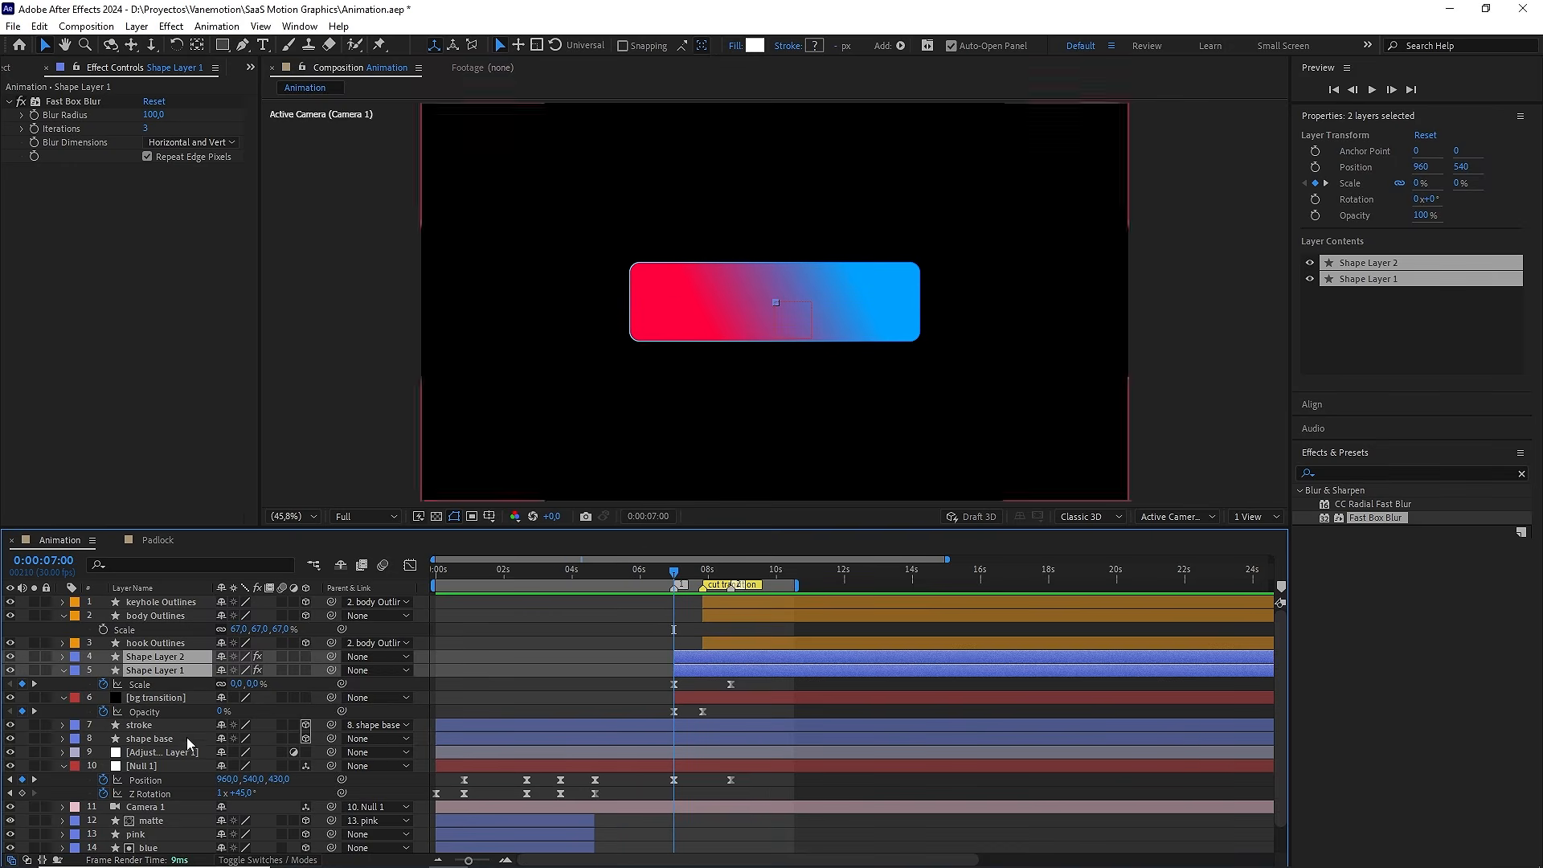
scroll(186, 736, "down", 2)
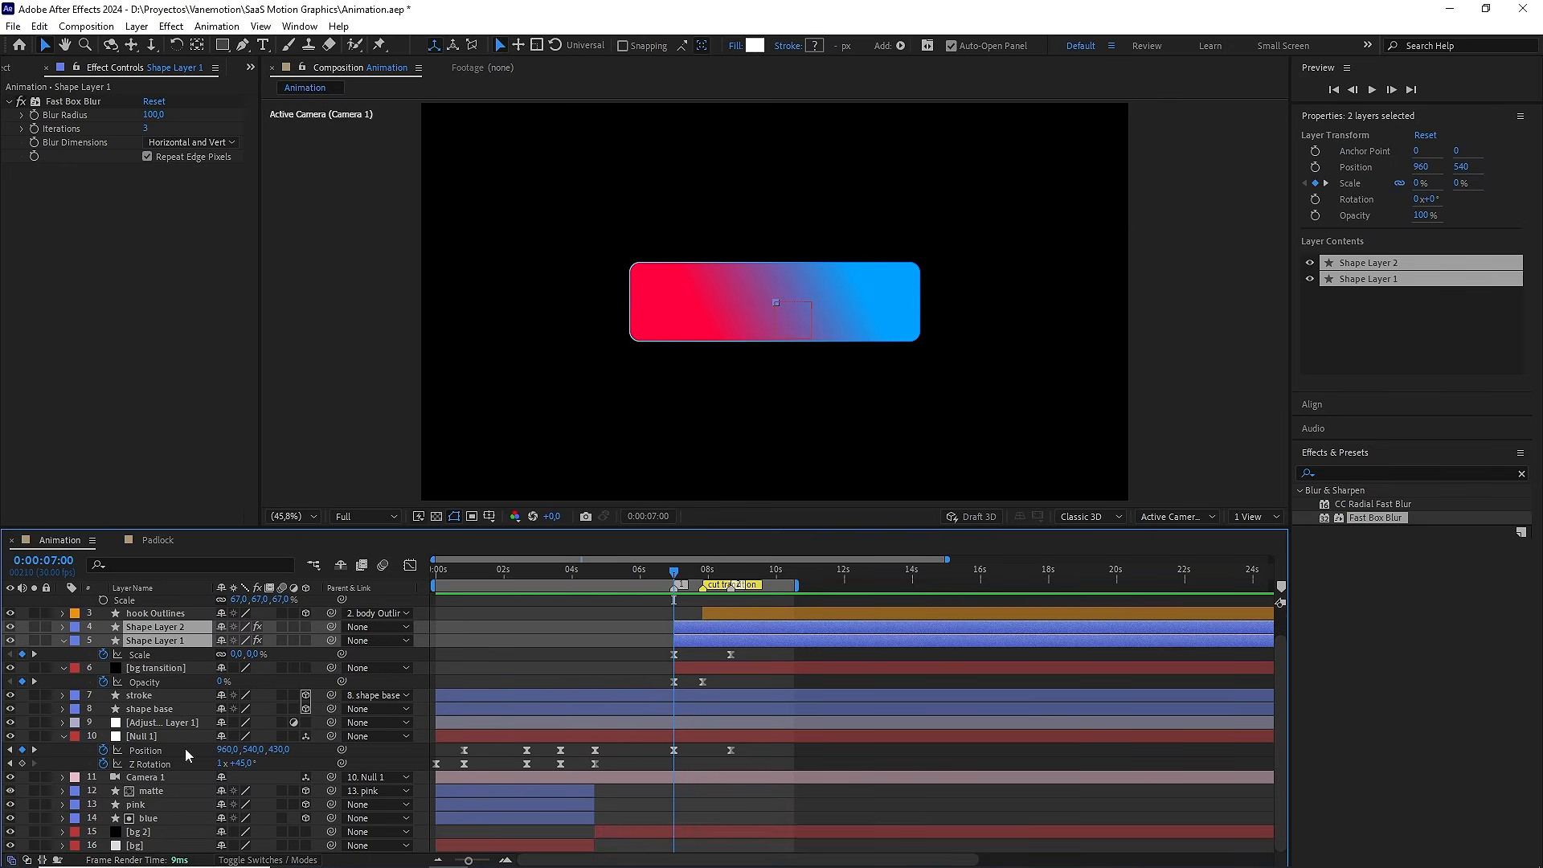
left_click(153, 708)
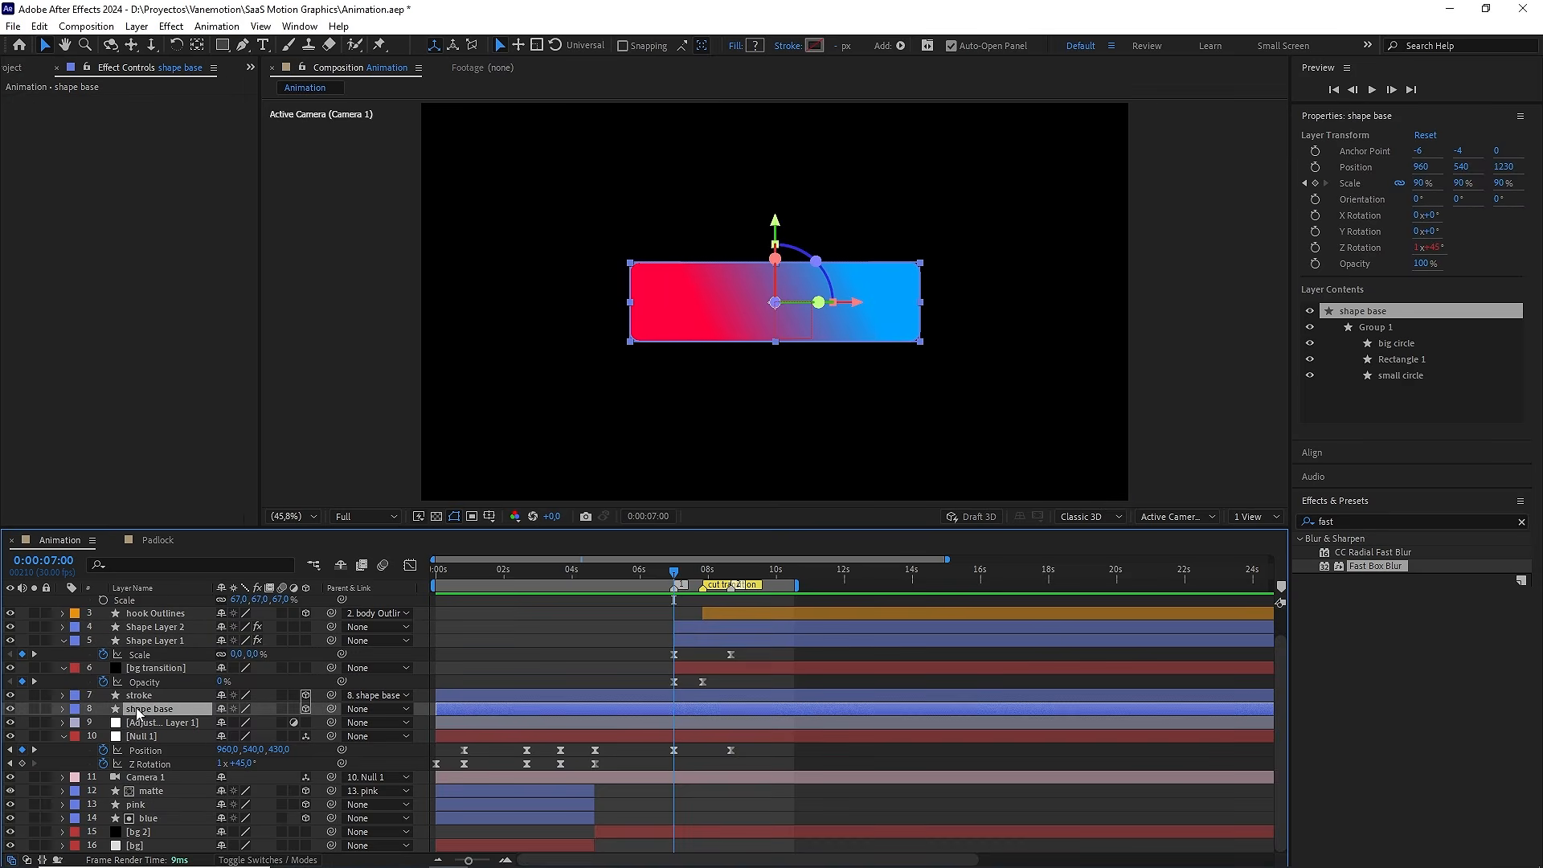
left_click(34, 709)
key("u")
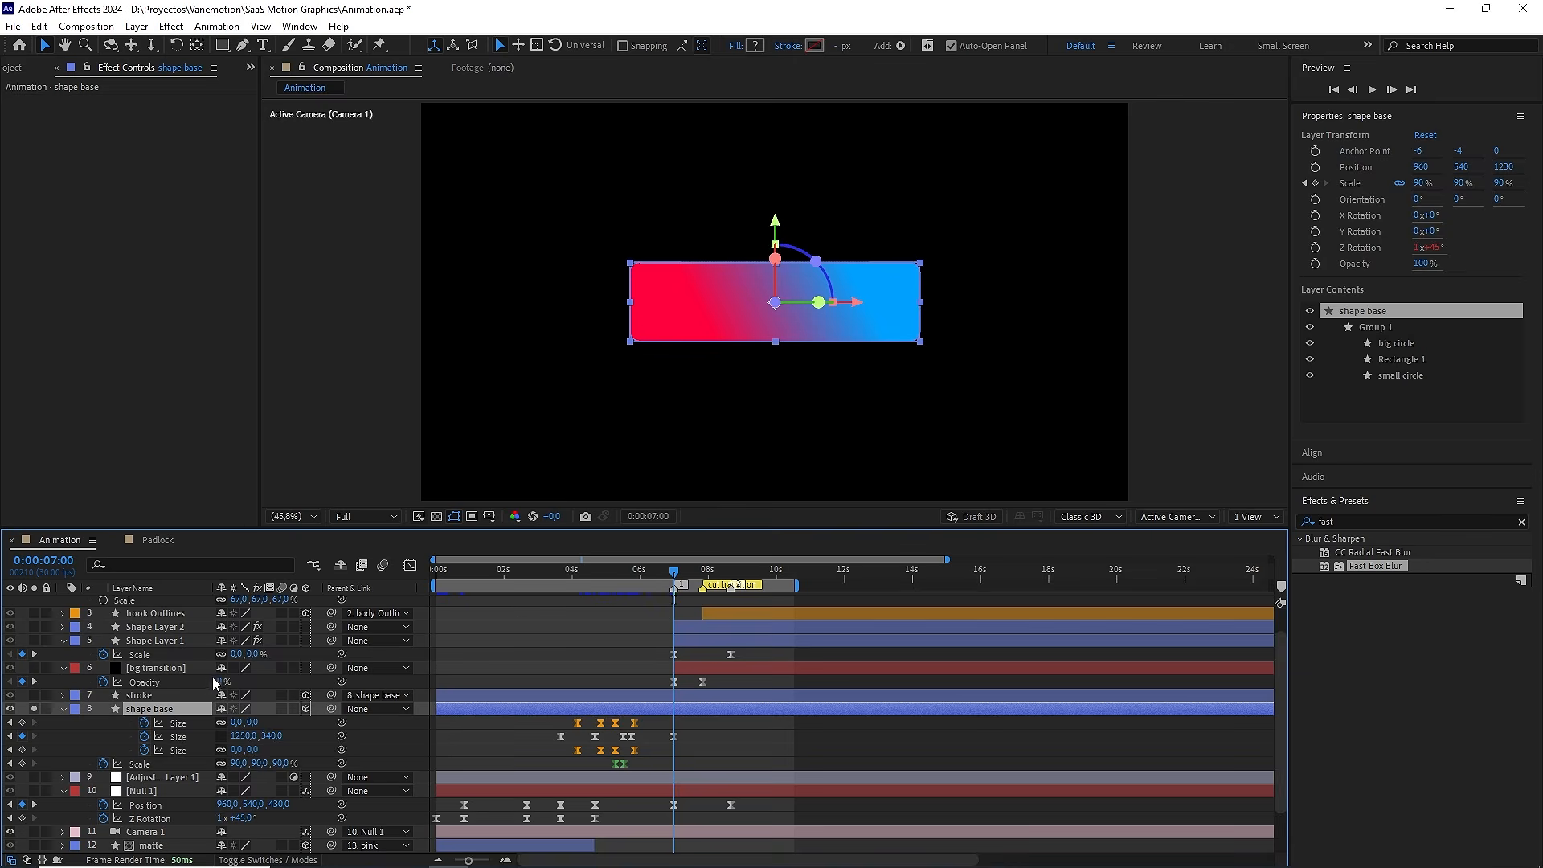
left_click(23, 763)
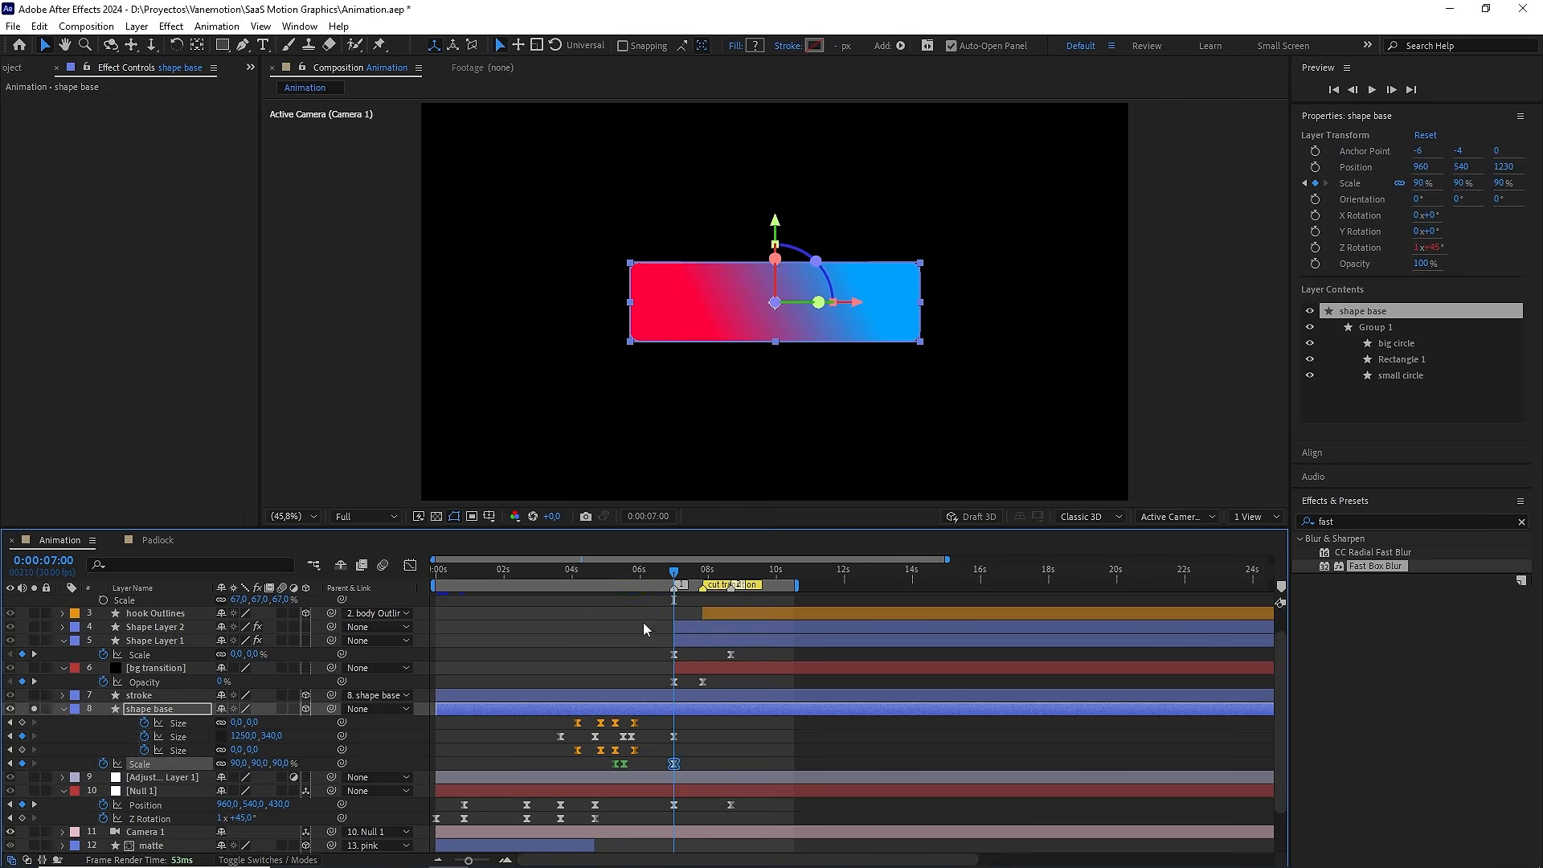
At 0:00:08:20, keyframe the shape base's Scale at 50% and its rectangle Size at 488 x 340
left_click(692, 572)
left_click_drag(706, 577, 731, 577)
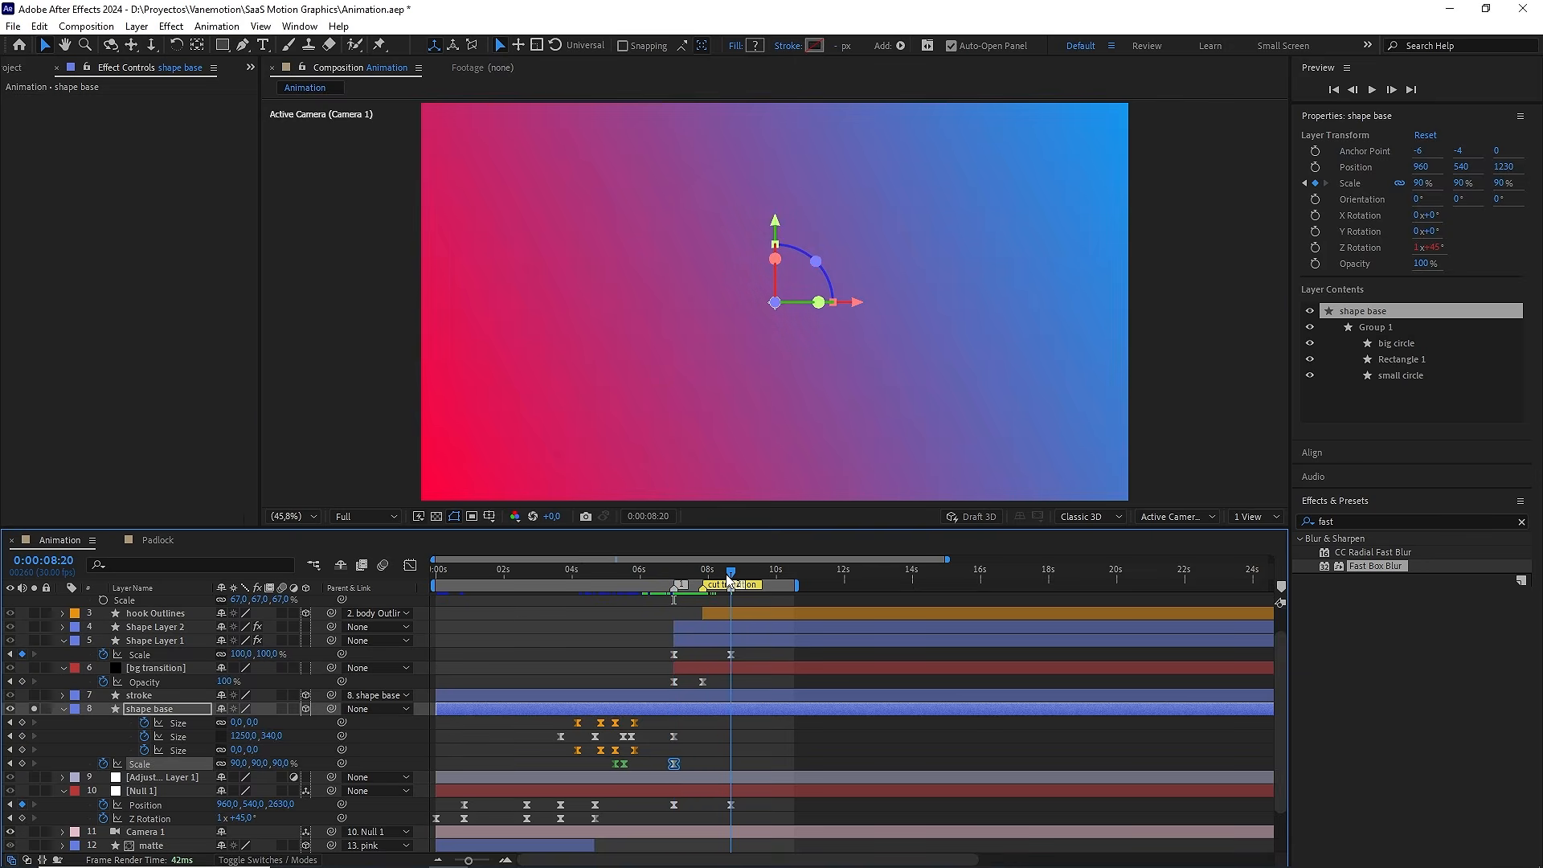
left_click_drag(287, 762, 250, 763)
left_click(274, 765)
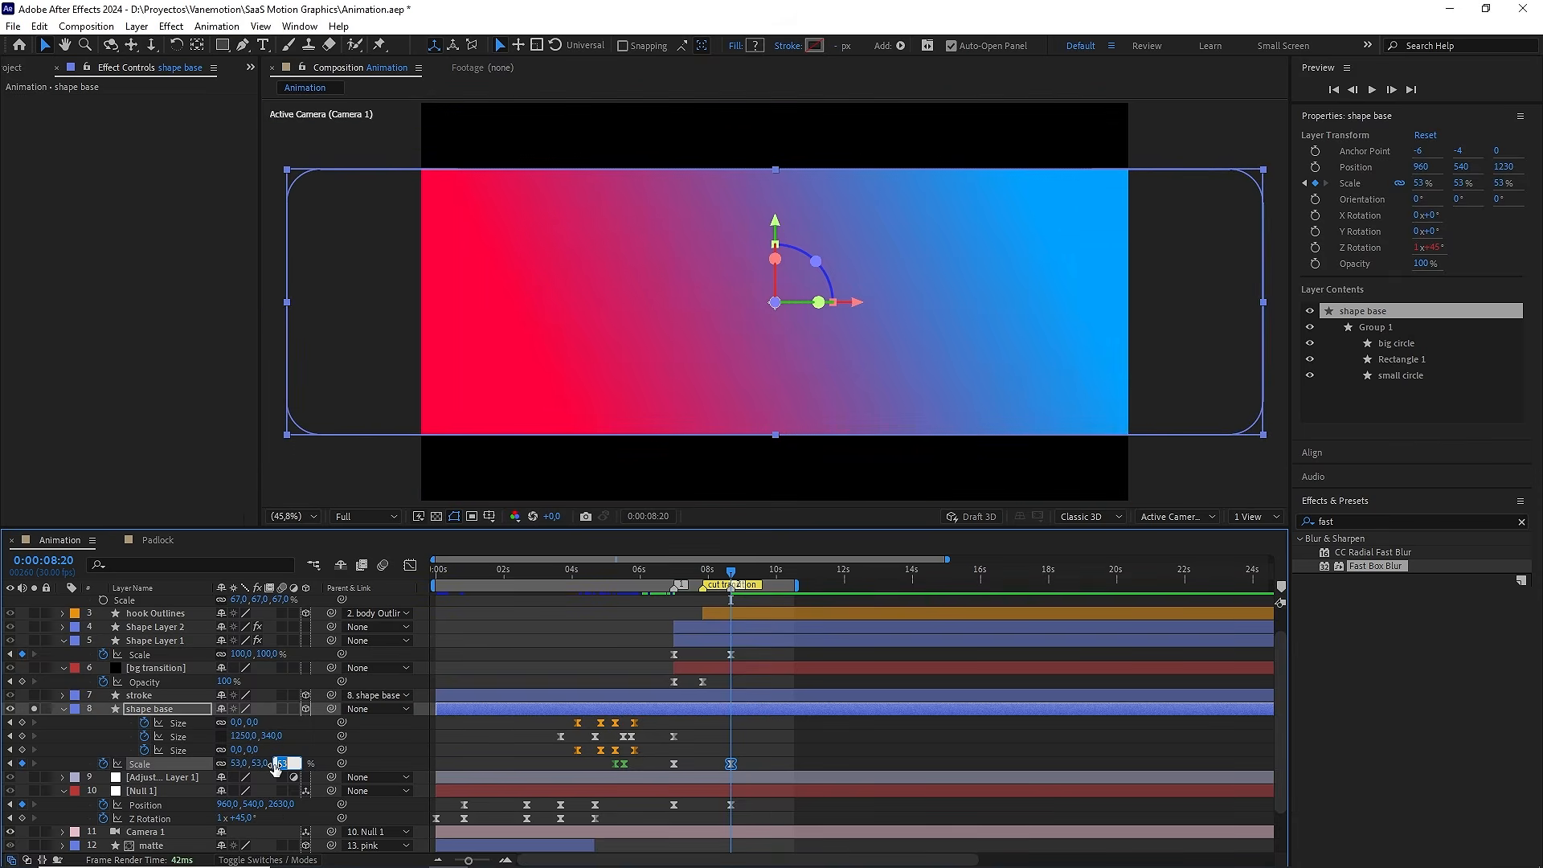
left_click(313, 737)
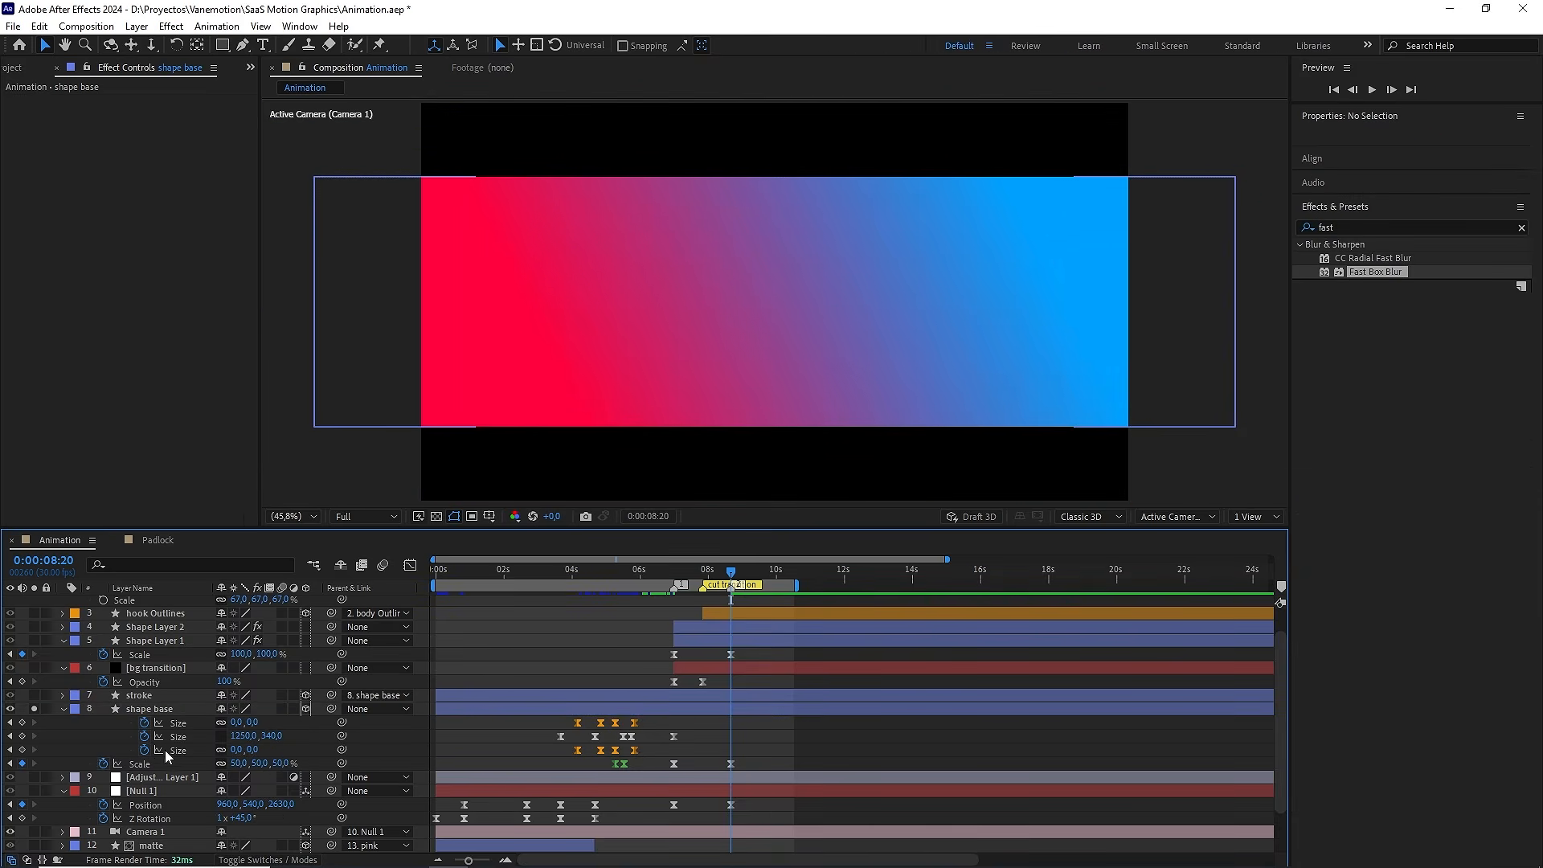
left_click_drag(245, 736, 53, 741)
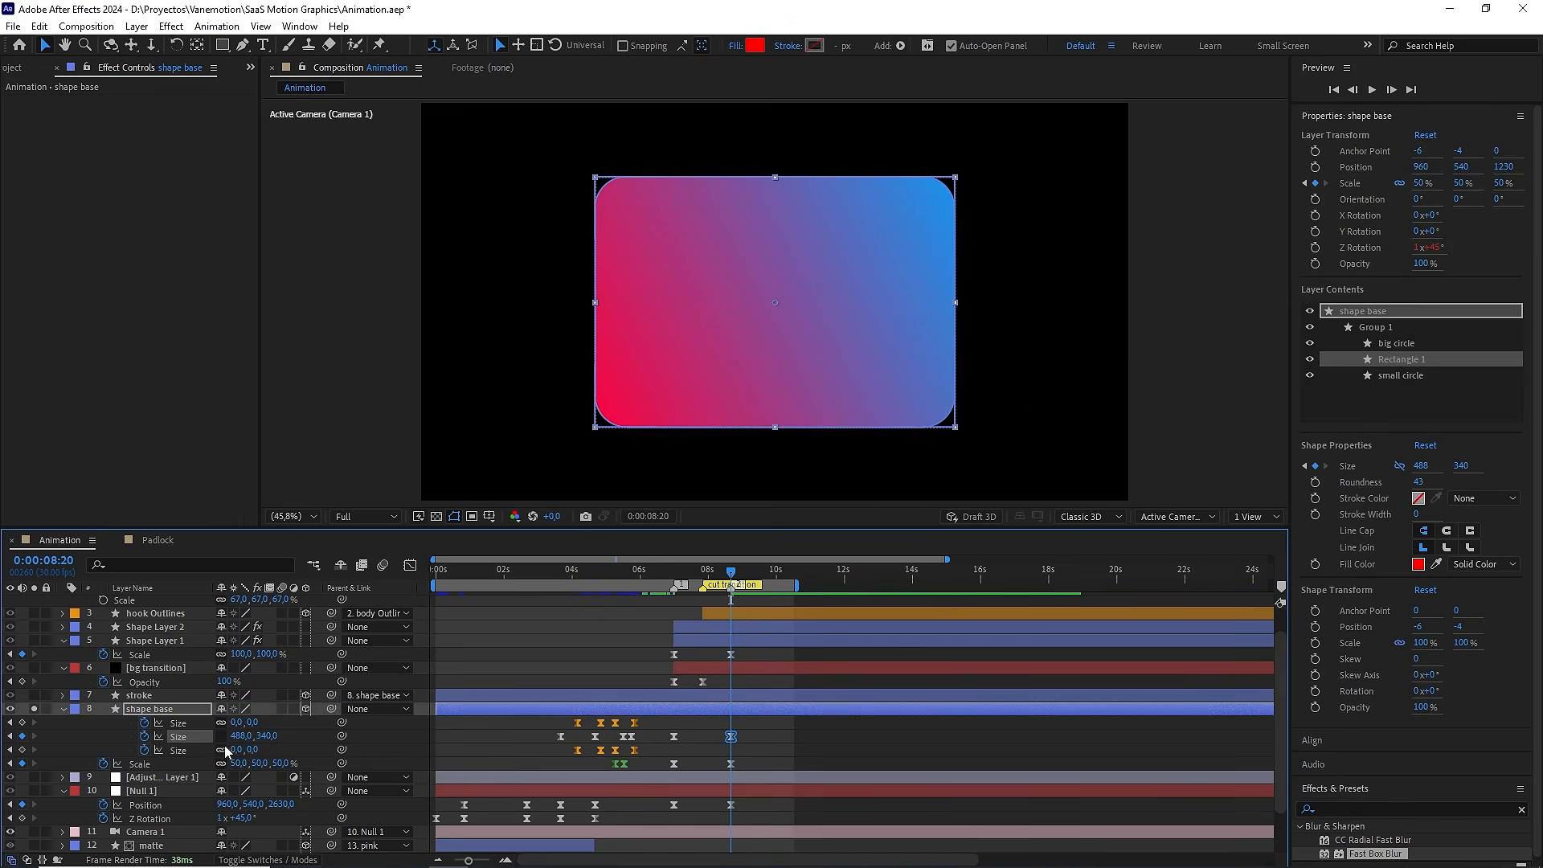
Set the width of the shape base's rectangle Size to 0 at 0:00:08:20, keeping the height at 340
left_click(242, 735)
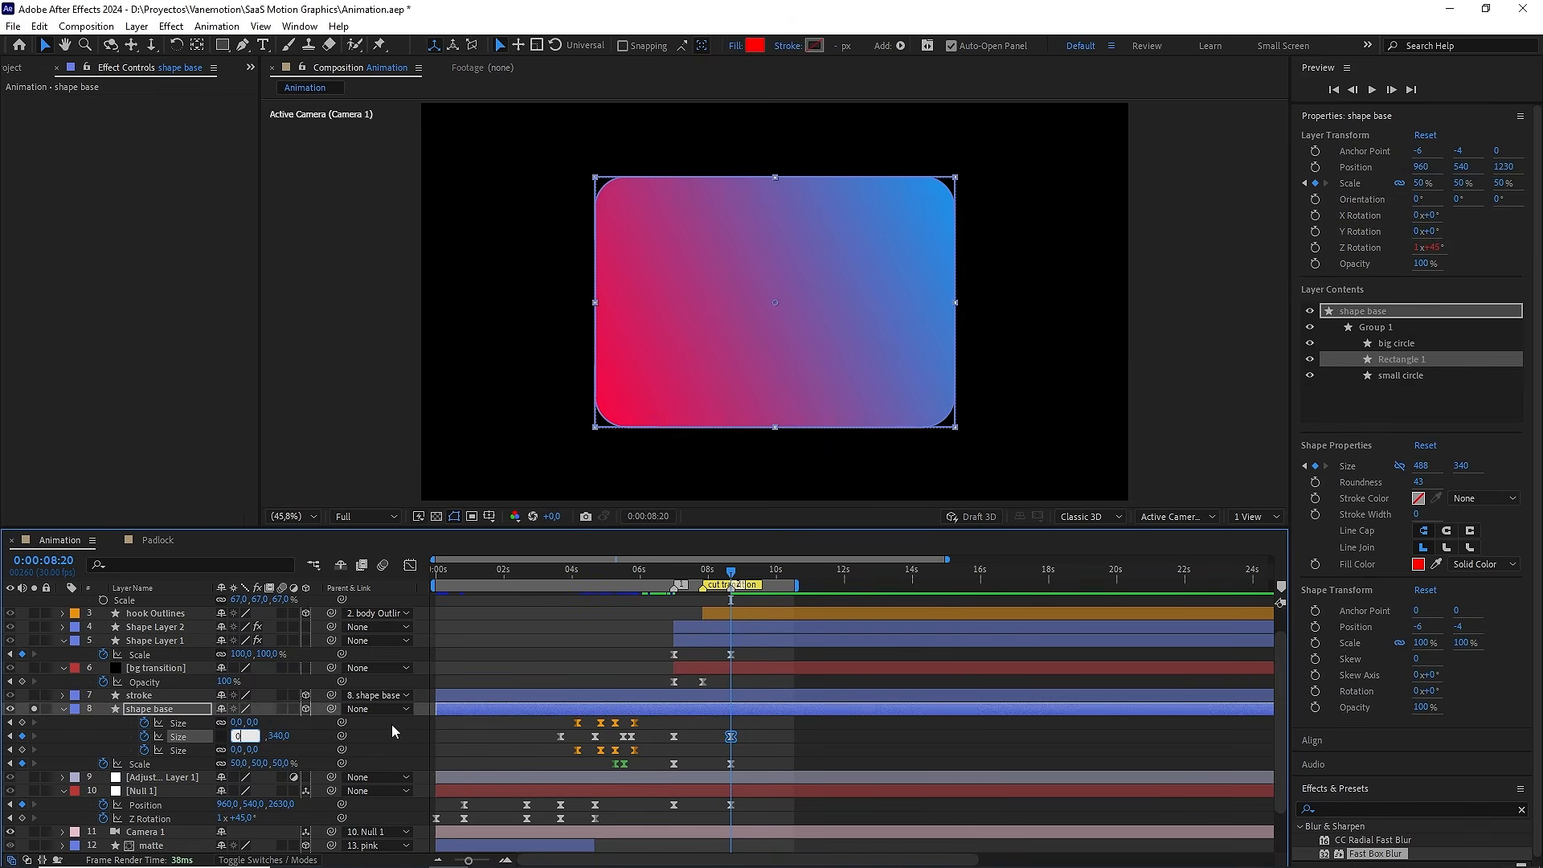
type("0")
left_click(631, 749)
Reshape the speed curves of the shape base's last two rectangle Size and Scale keyframes so the shrink starts slowly and accelerates toward its end
left_click_drag(755, 735, 658, 775)
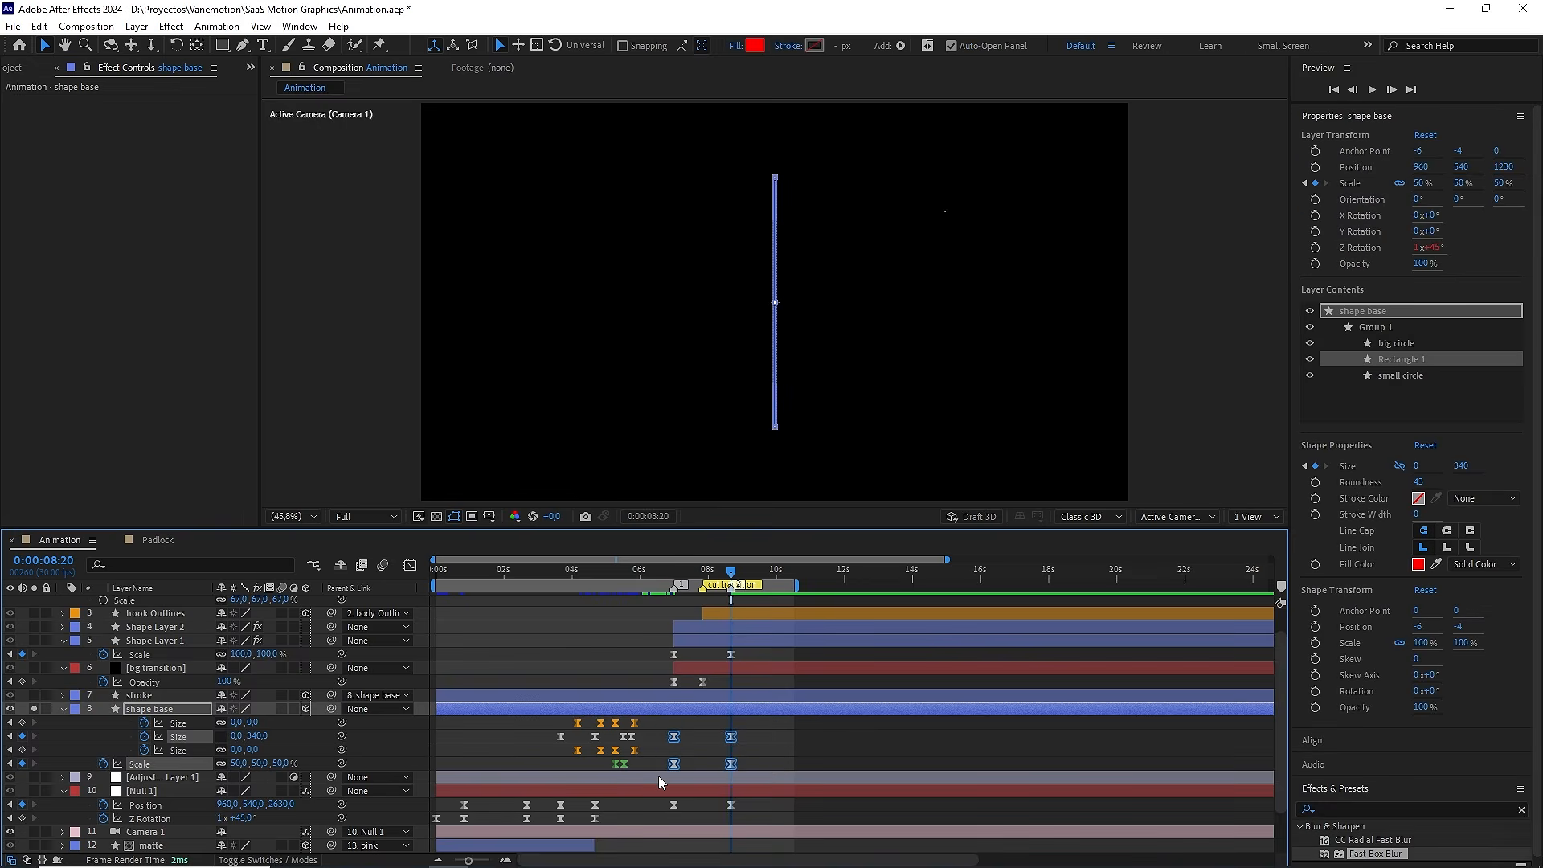
left_click(410, 565)
left_click_drag(698, 718, 723, 756)
left_click_drag(824, 697, 761, 713)
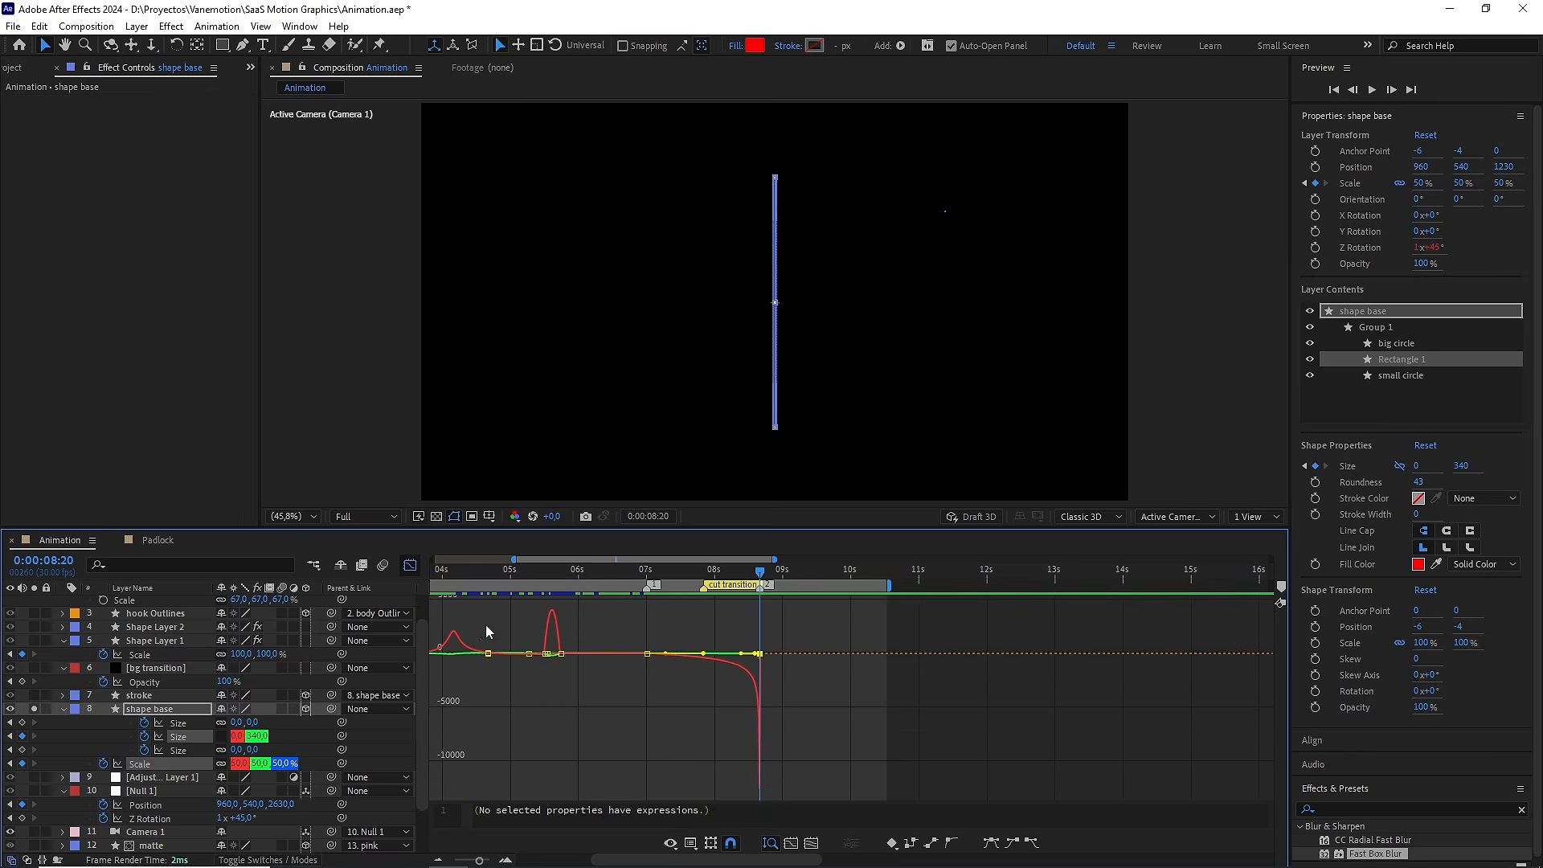
left_click(410, 567)
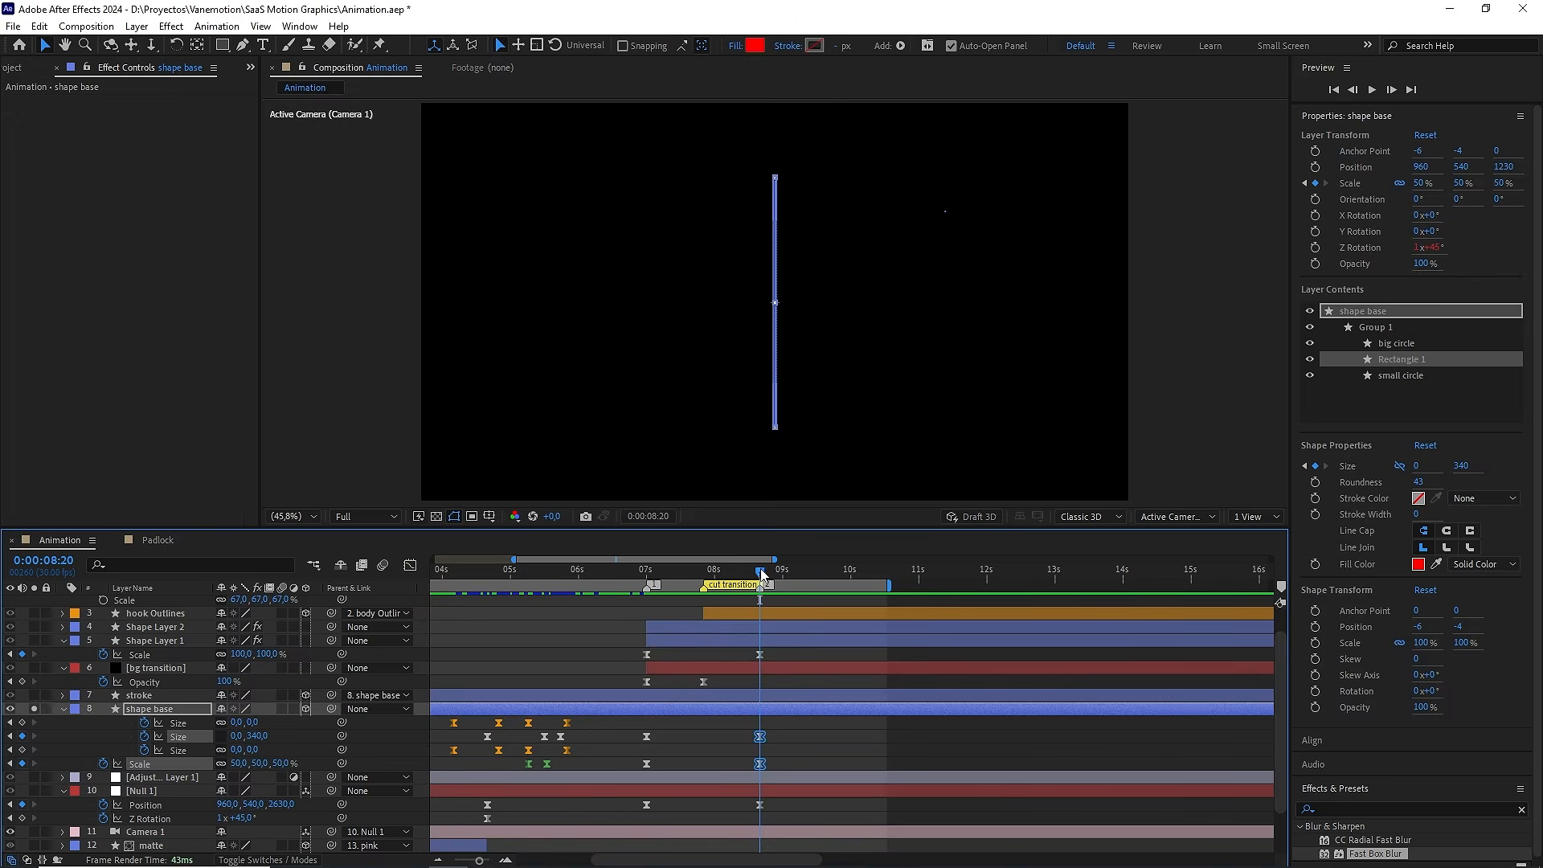
Preview the shape base's shrinking animation from 0:00:07:04
left_click_drag(761, 573, 655, 585)
key("space")
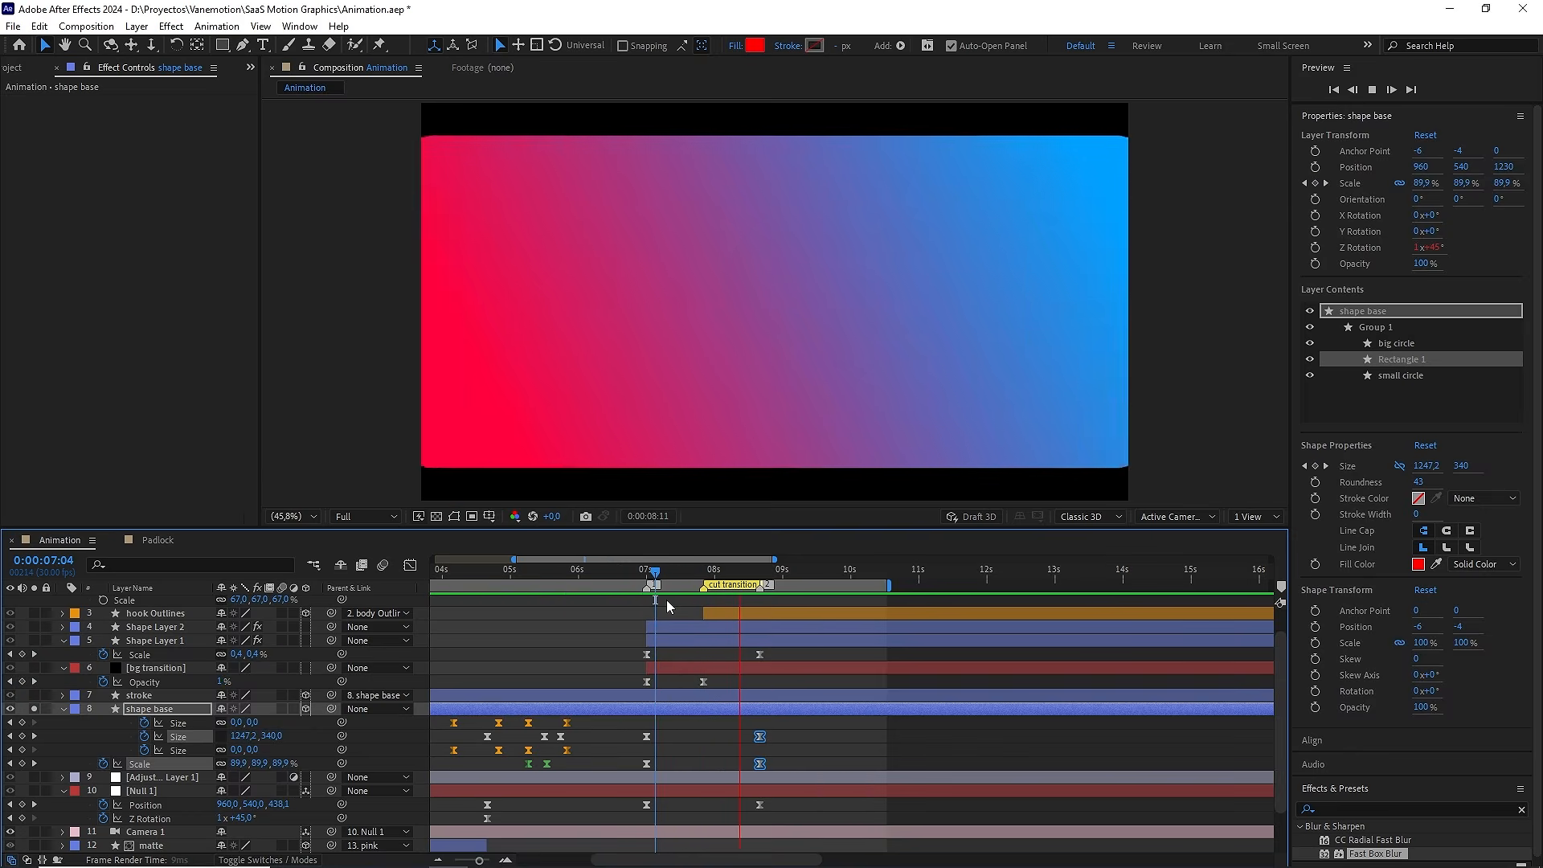
key("space")
Move the shape base's final rectangle Size and Scale keyframes to 0:00:07:25 and return the playhead to 0:00:06:27
mouse_move(687, 577)
left_mouse_down()
mouse_move(652, 576)
mouse_move(727, 578)
mouse_move(704, 577)
left_mouse_up()
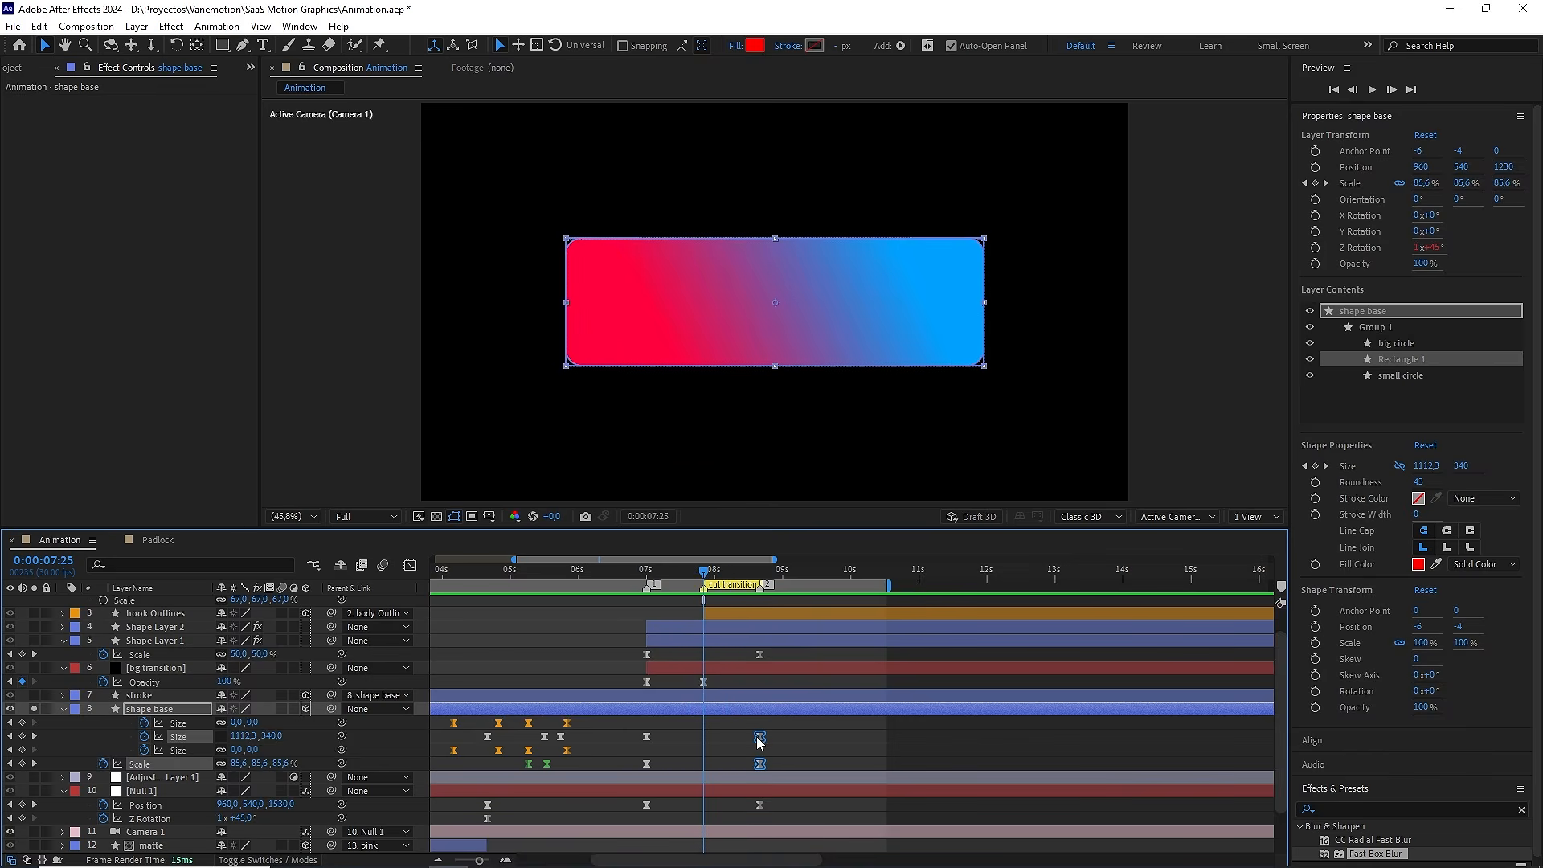
left_click_drag(760, 738, 704, 737)
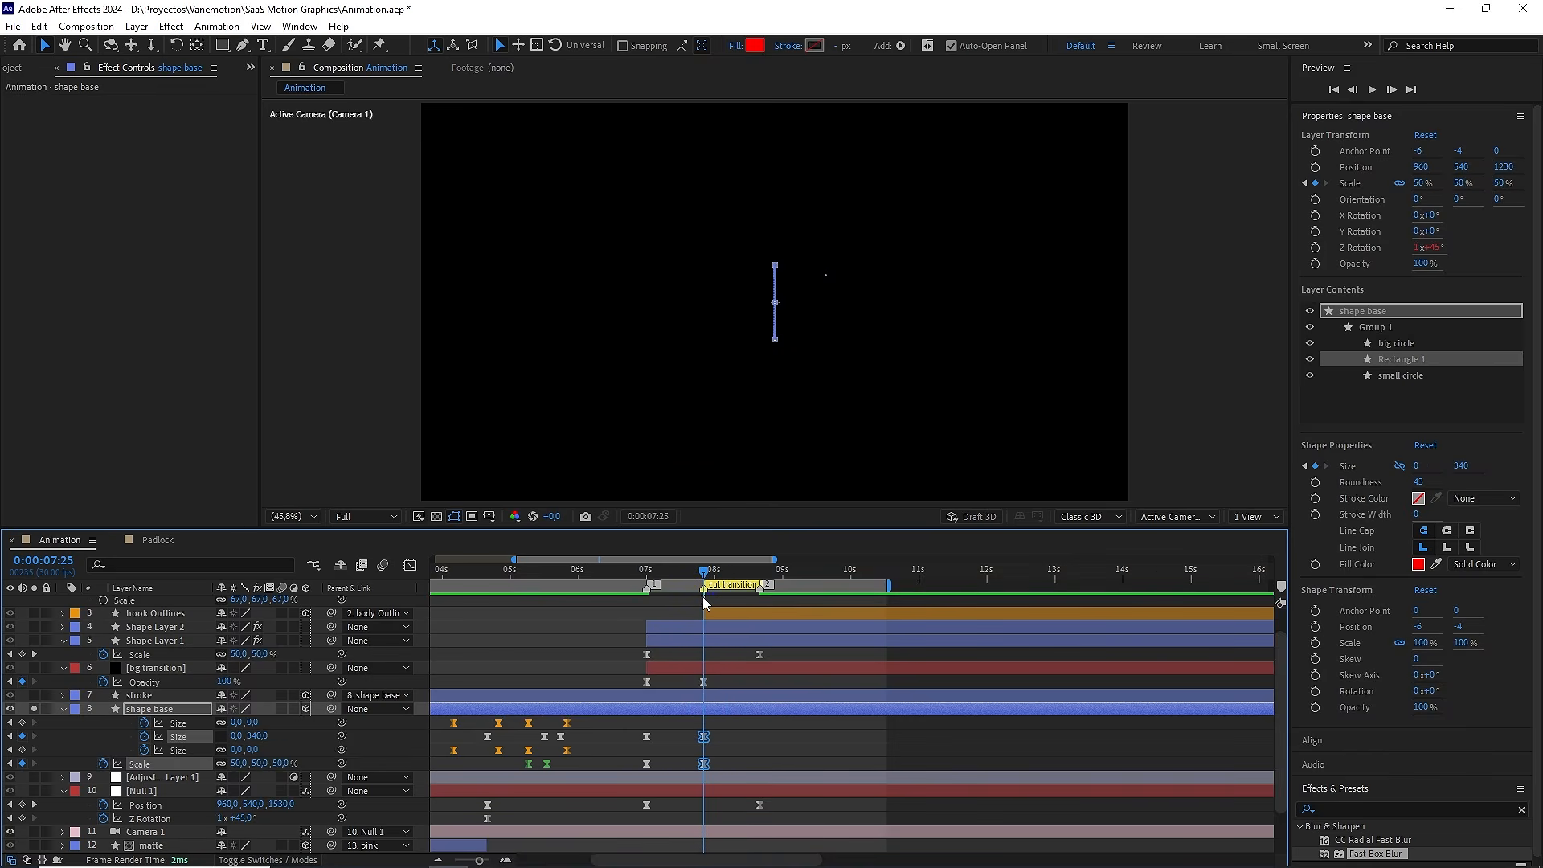
left_click_drag(704, 571, 642, 573)
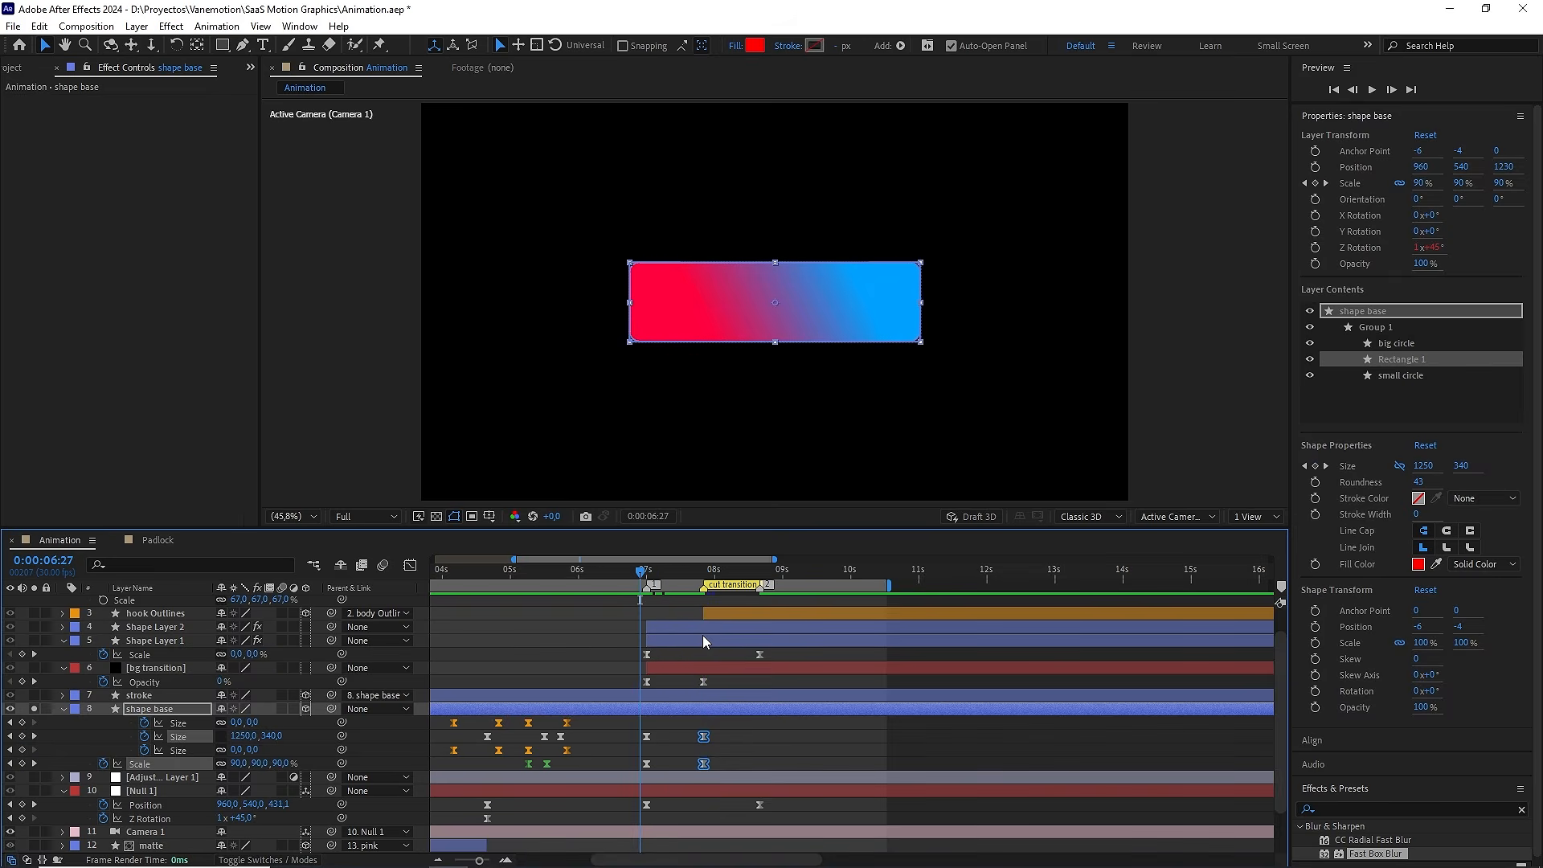
Play back the soloed shape base layer's shrinking animation and turn off the layer's solo
key("space")
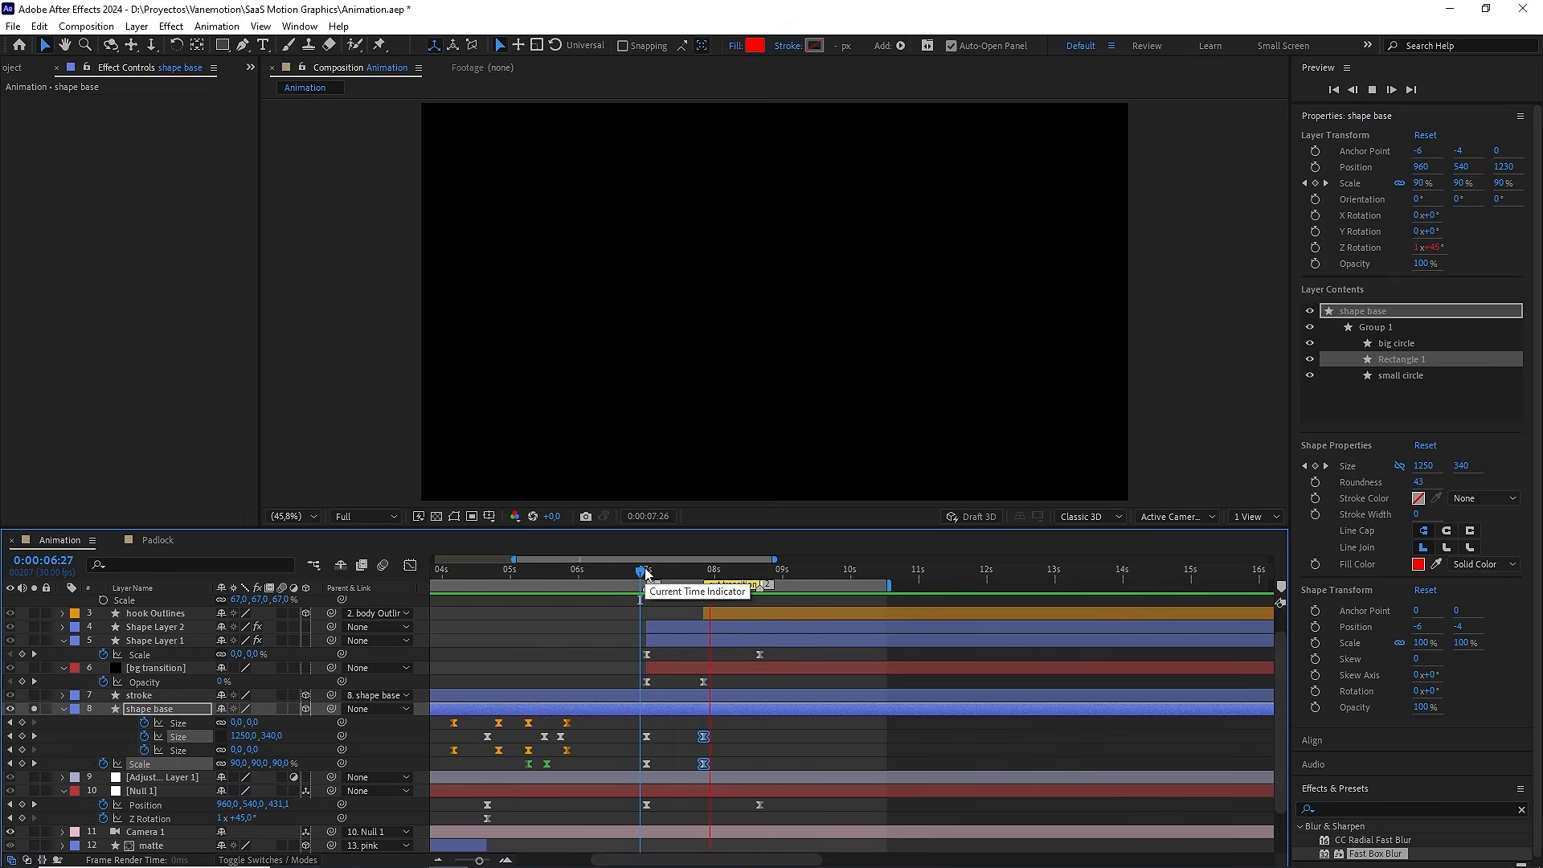
key("space")
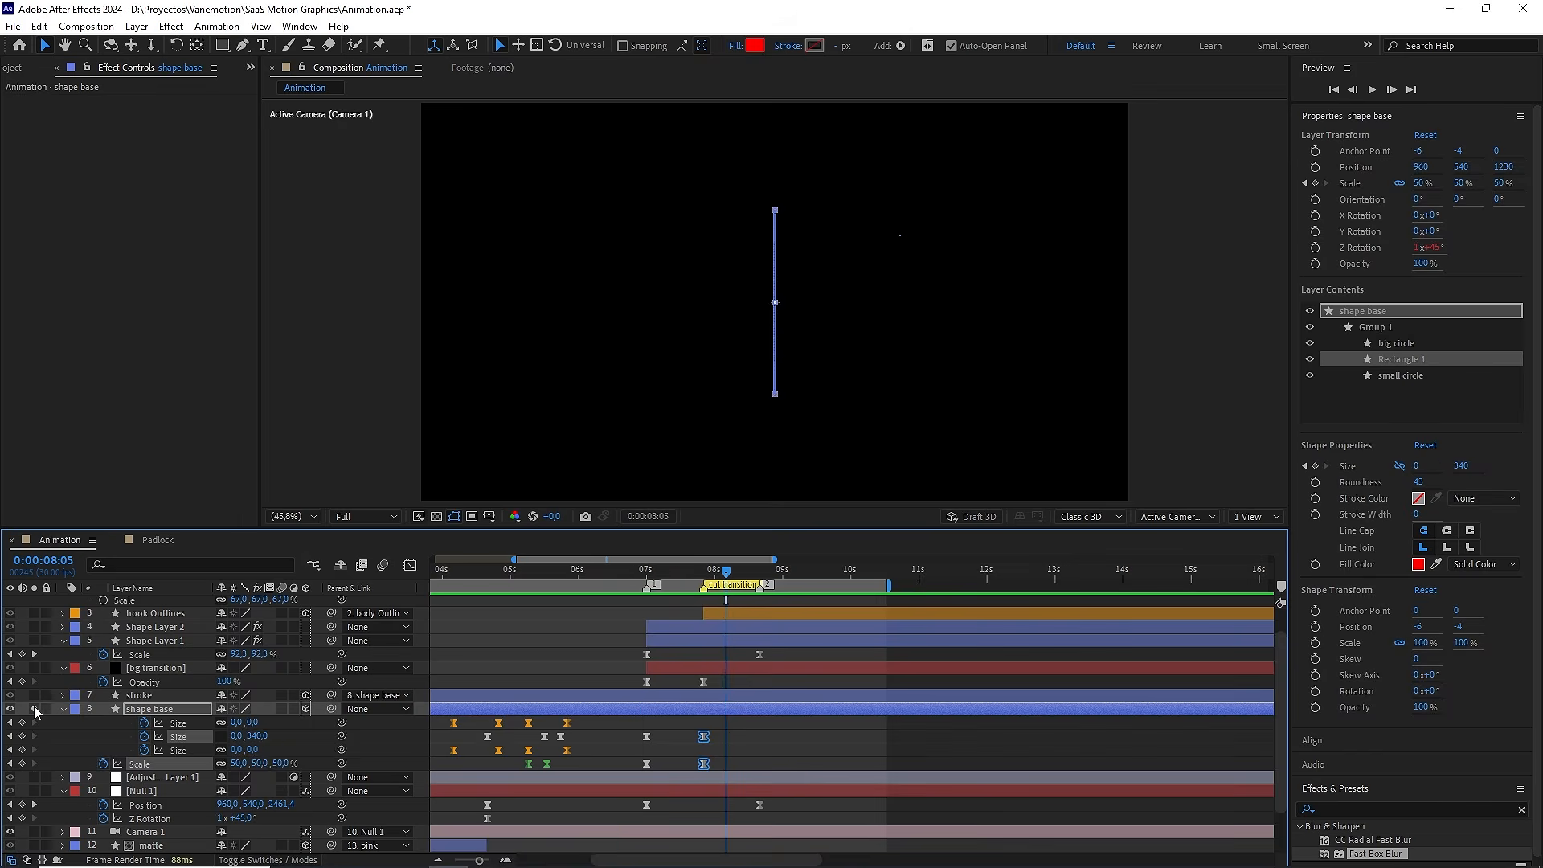
left_click(34, 708)
Preview the cut transition with all layers shown, starting from about 0:00:06:24
left_click_drag(722, 572, 632, 573)
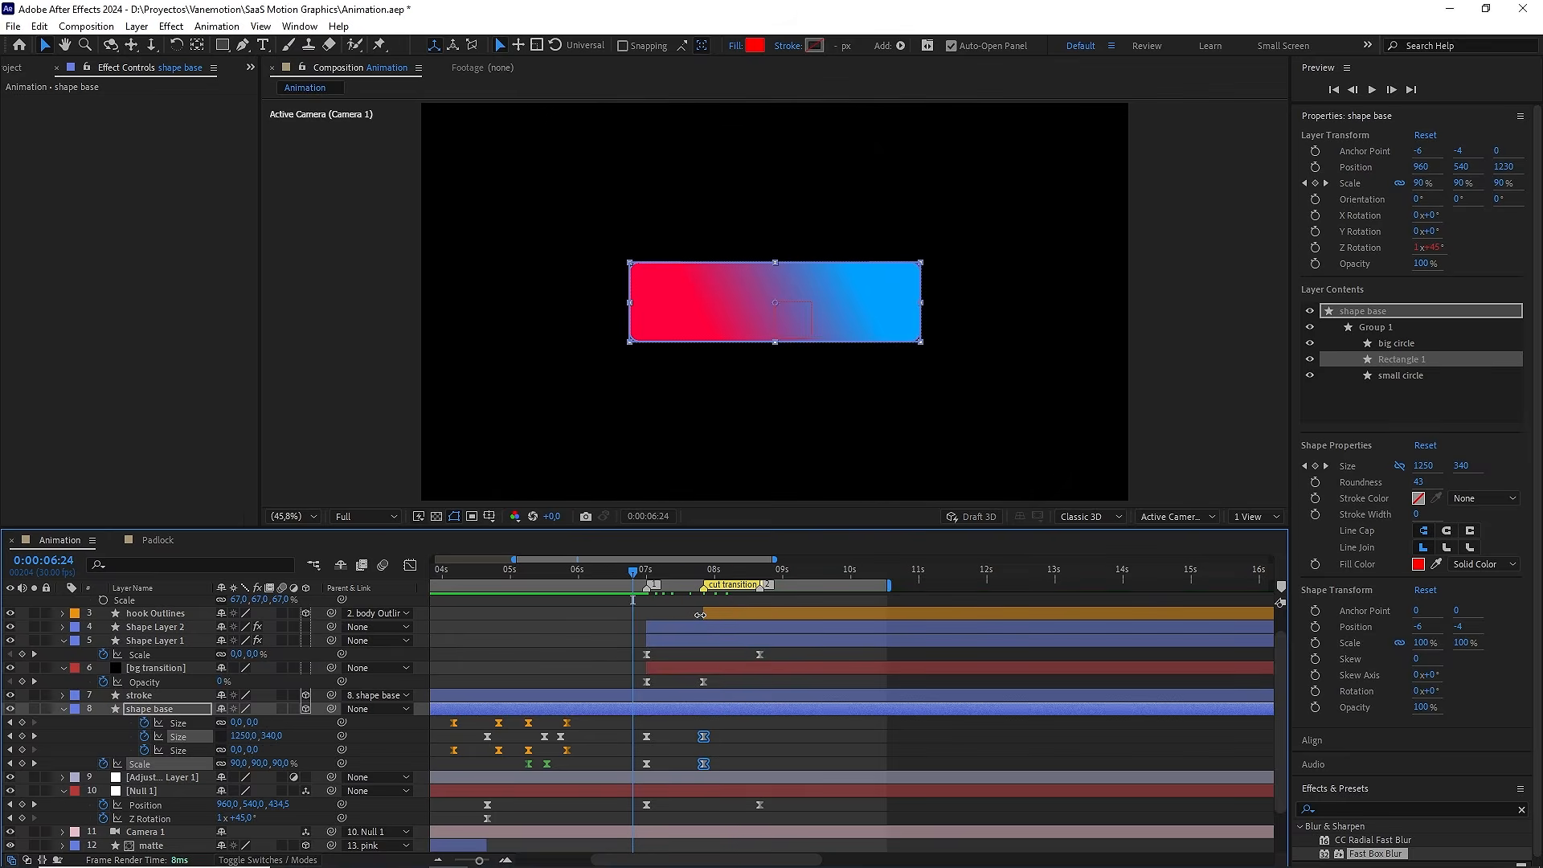
key("space")
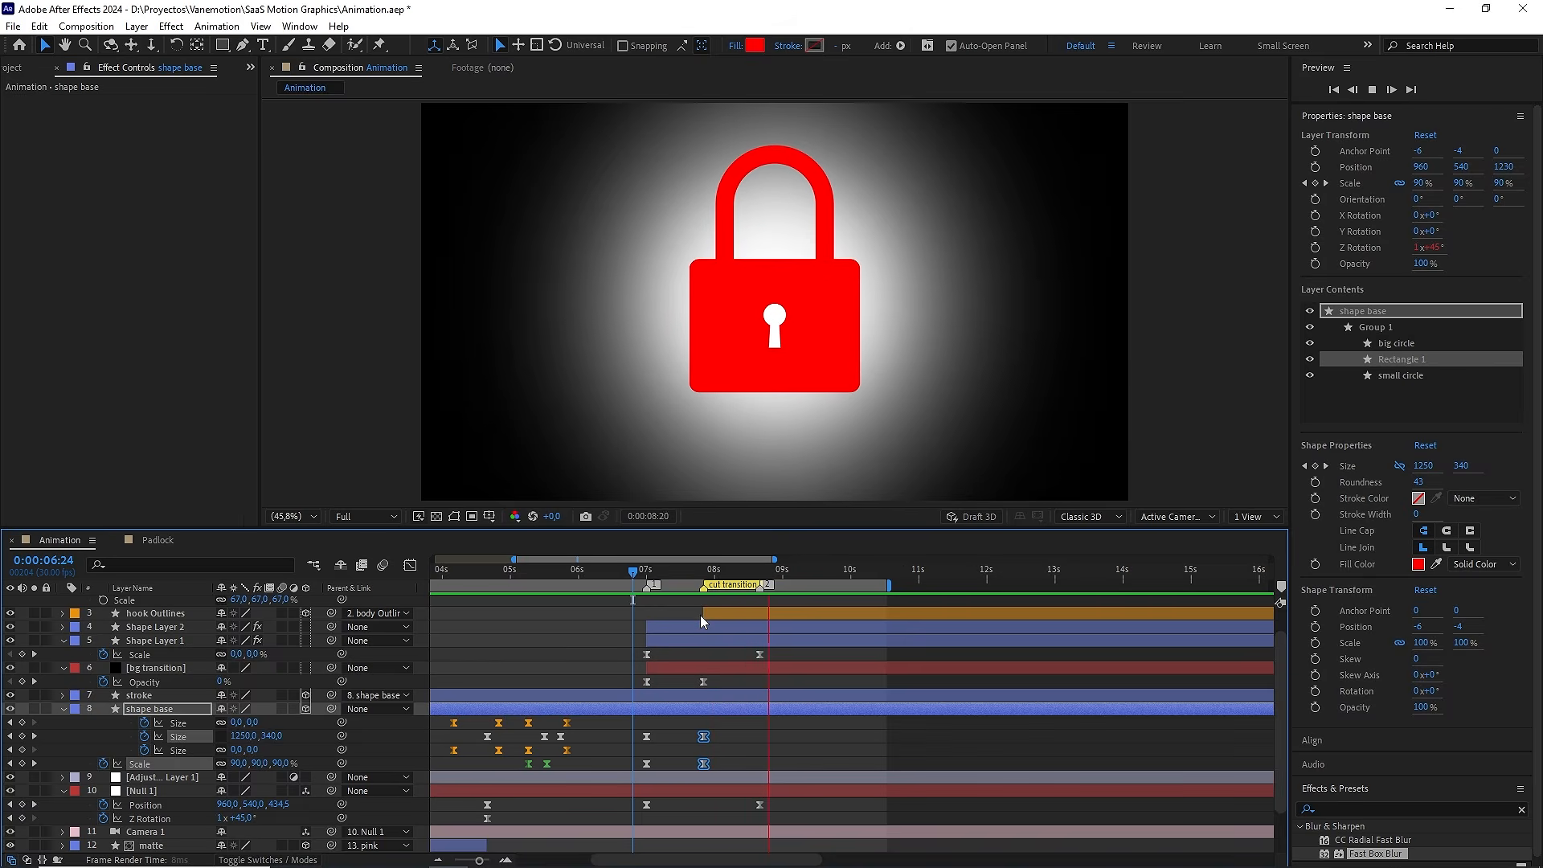
left_click(646, 573)
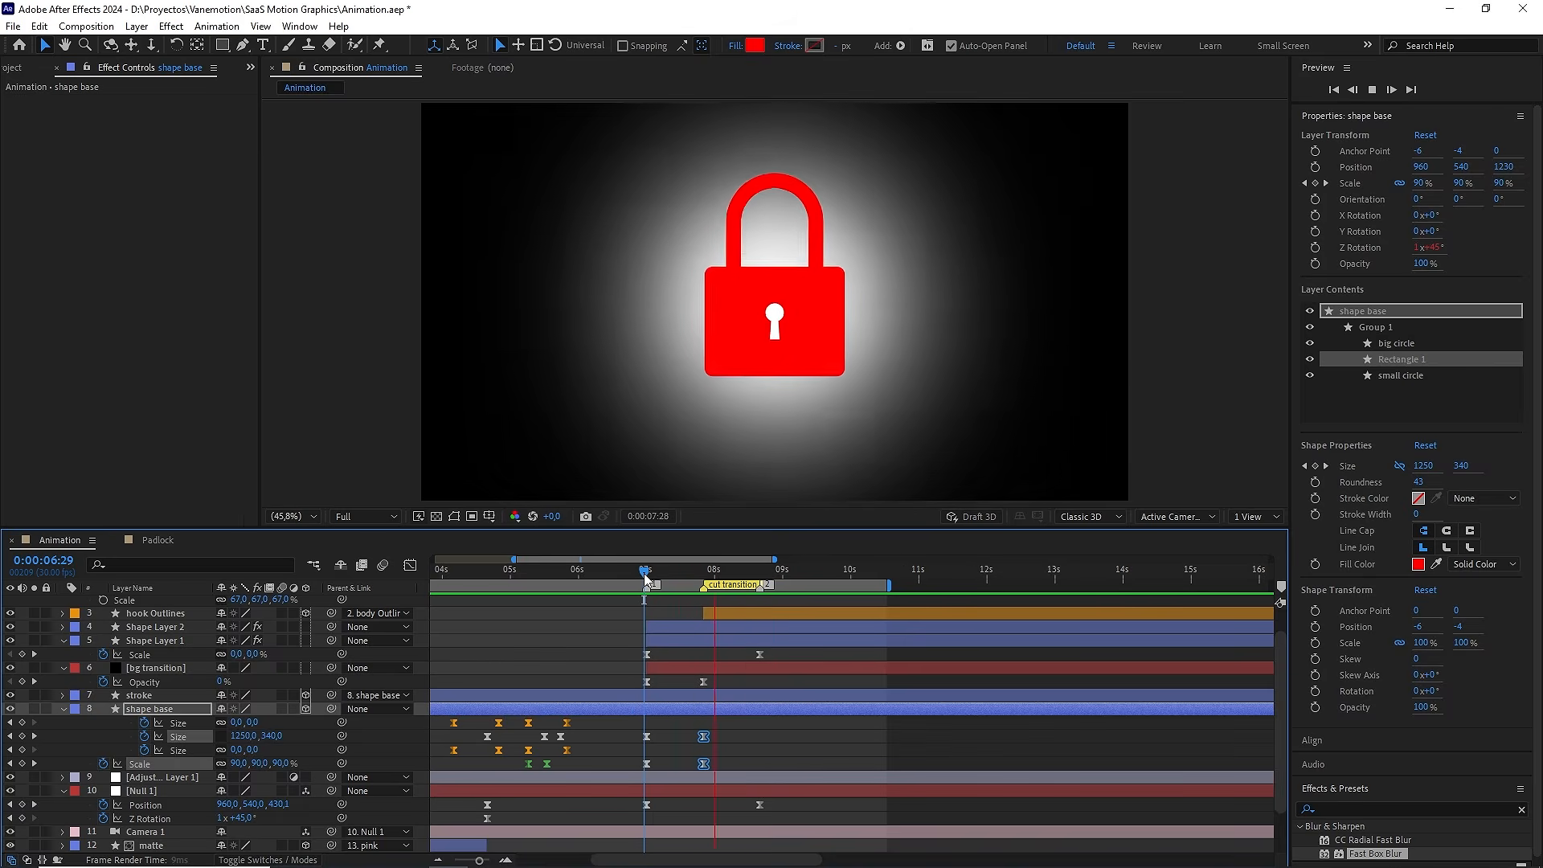
key("space")
left_click(649, 572)
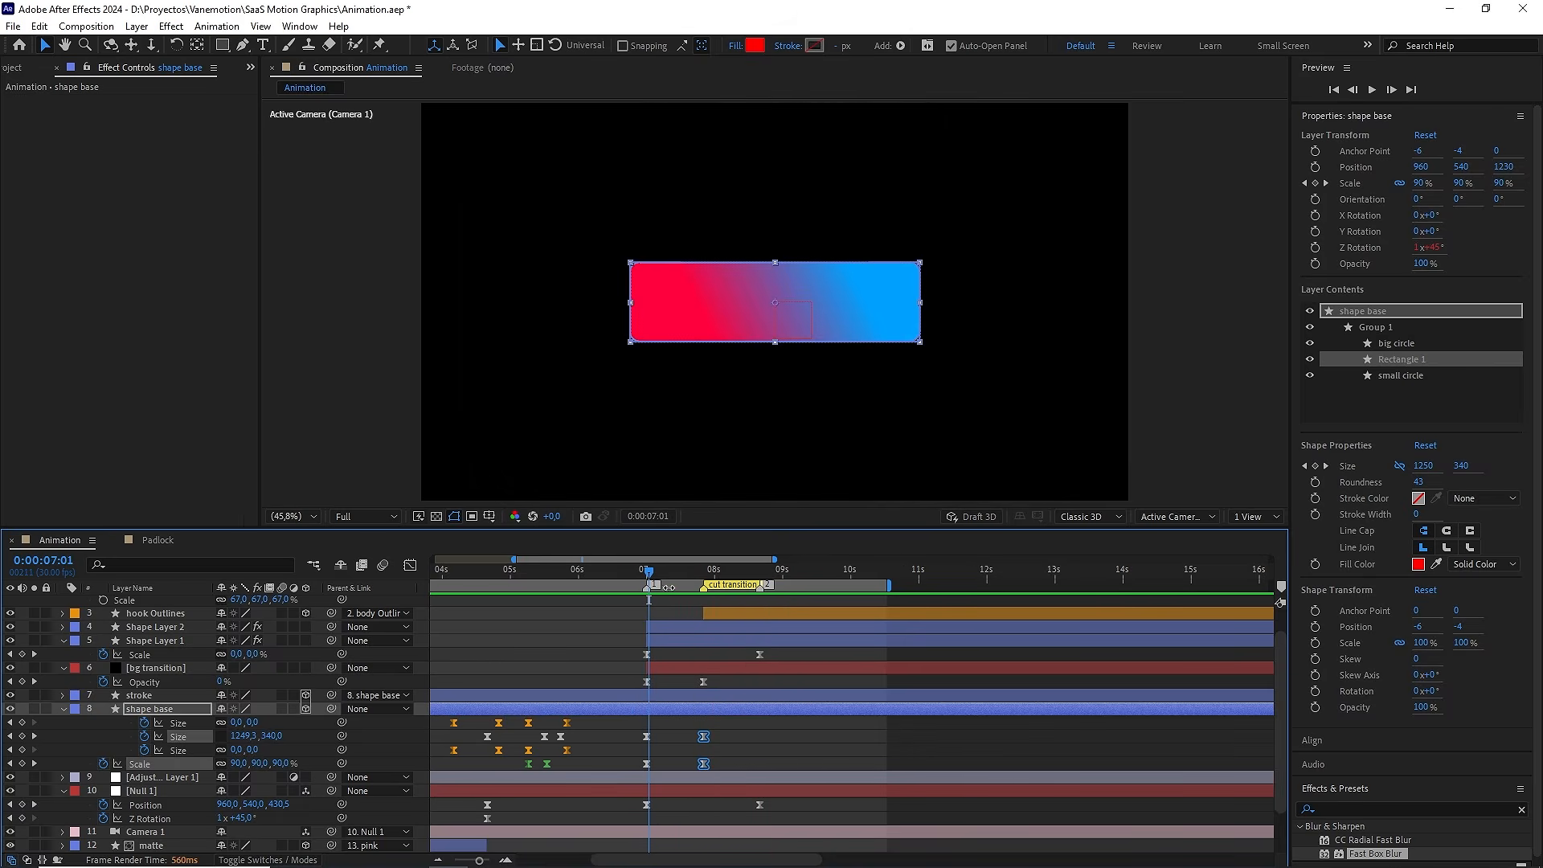
Add Trim Paths to the hook Outlines layer and expand its settings at 0:00:08:04
scroll(701, 614, "up", 2)
left_click_drag(672, 570, 723, 571)
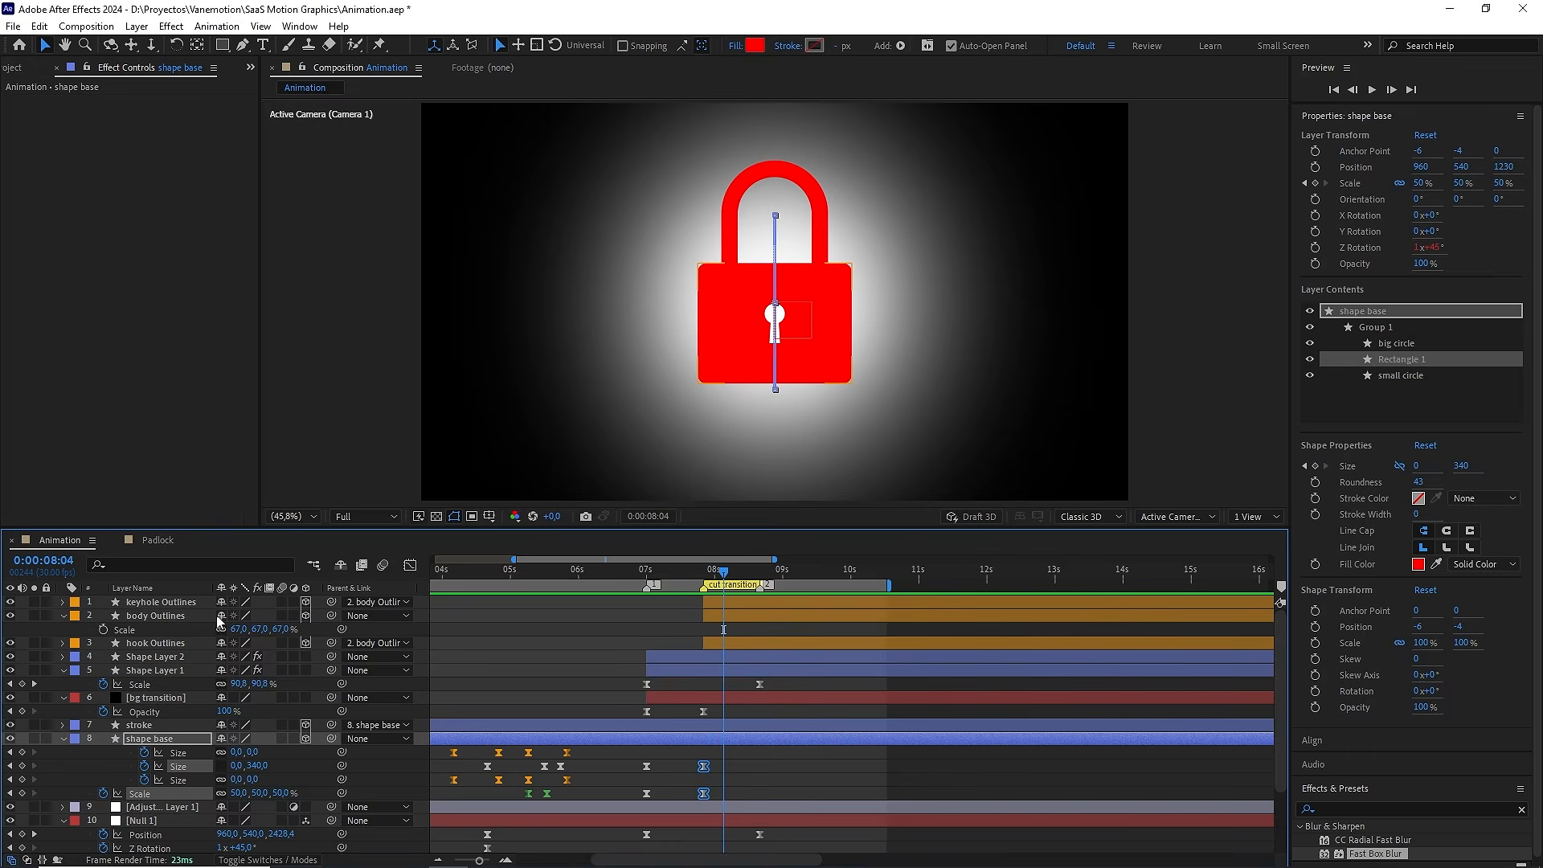
left_click(167, 601)
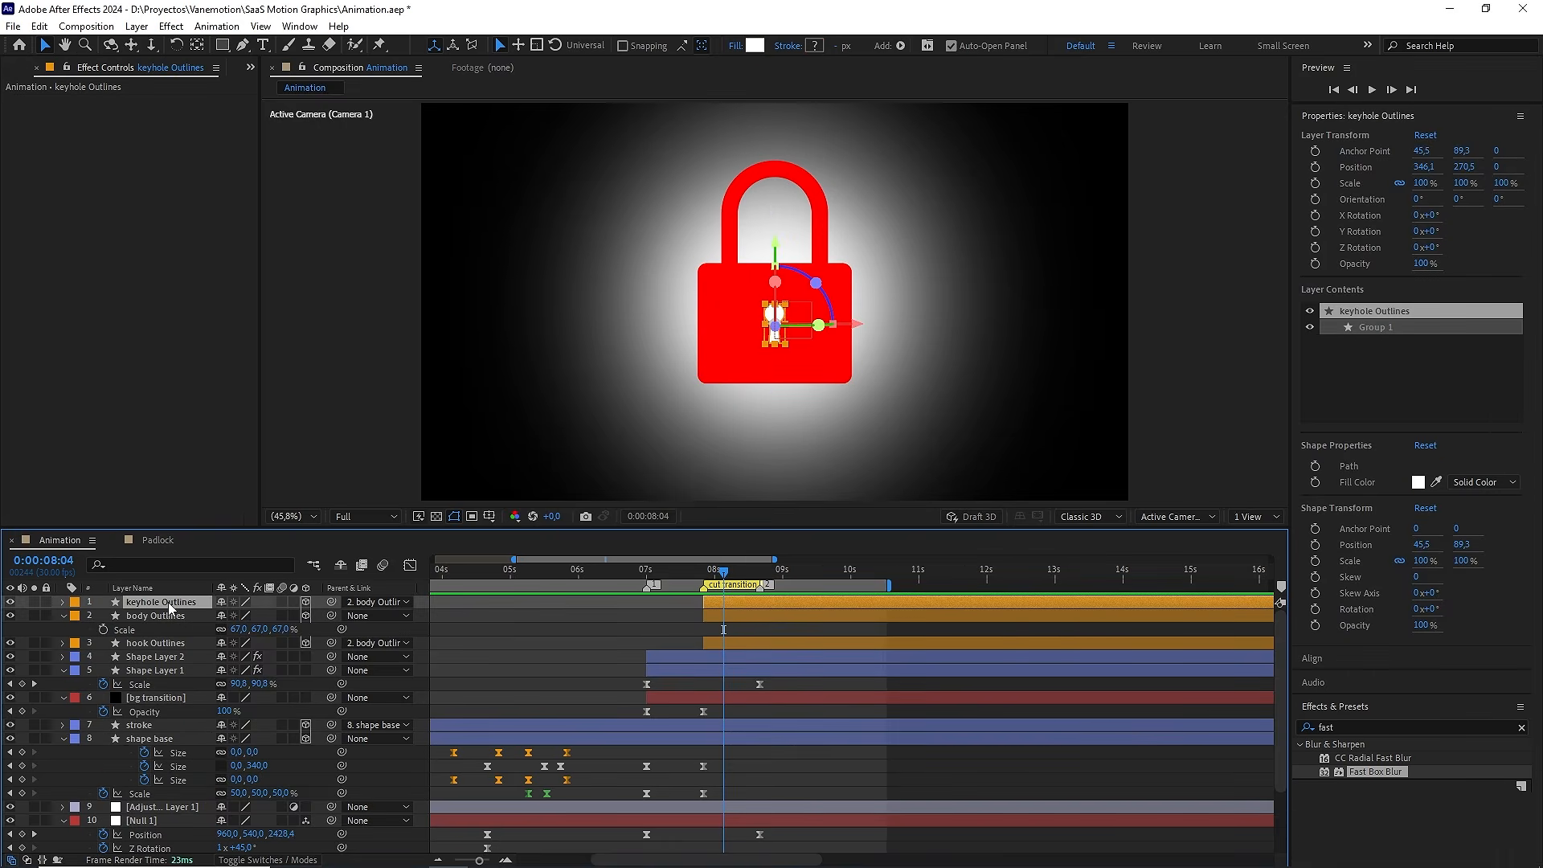
left_click(152, 644)
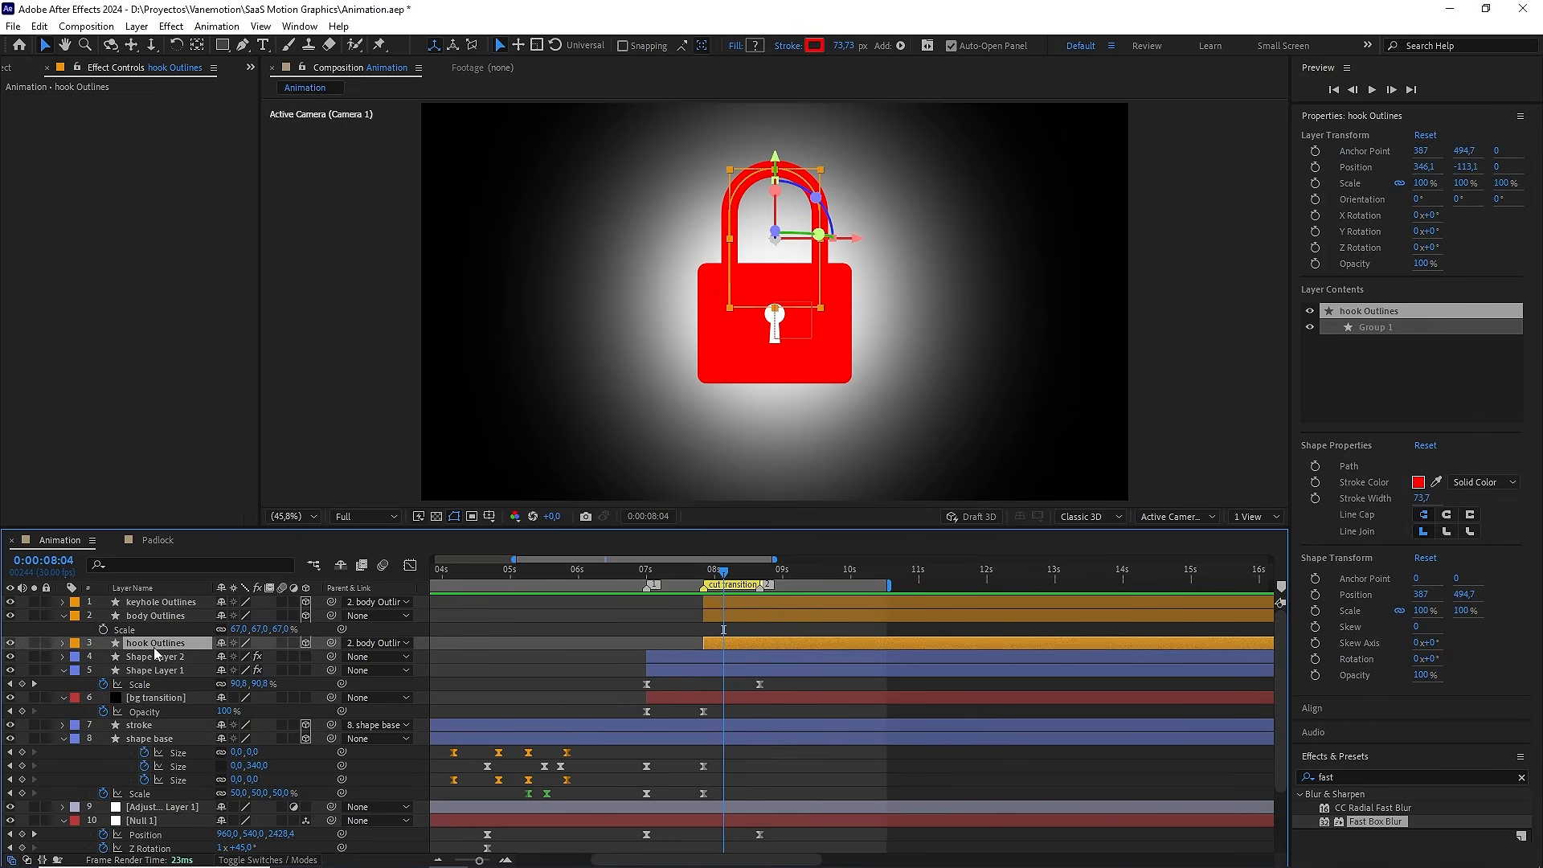
left_click(64, 643)
left_click(314, 658)
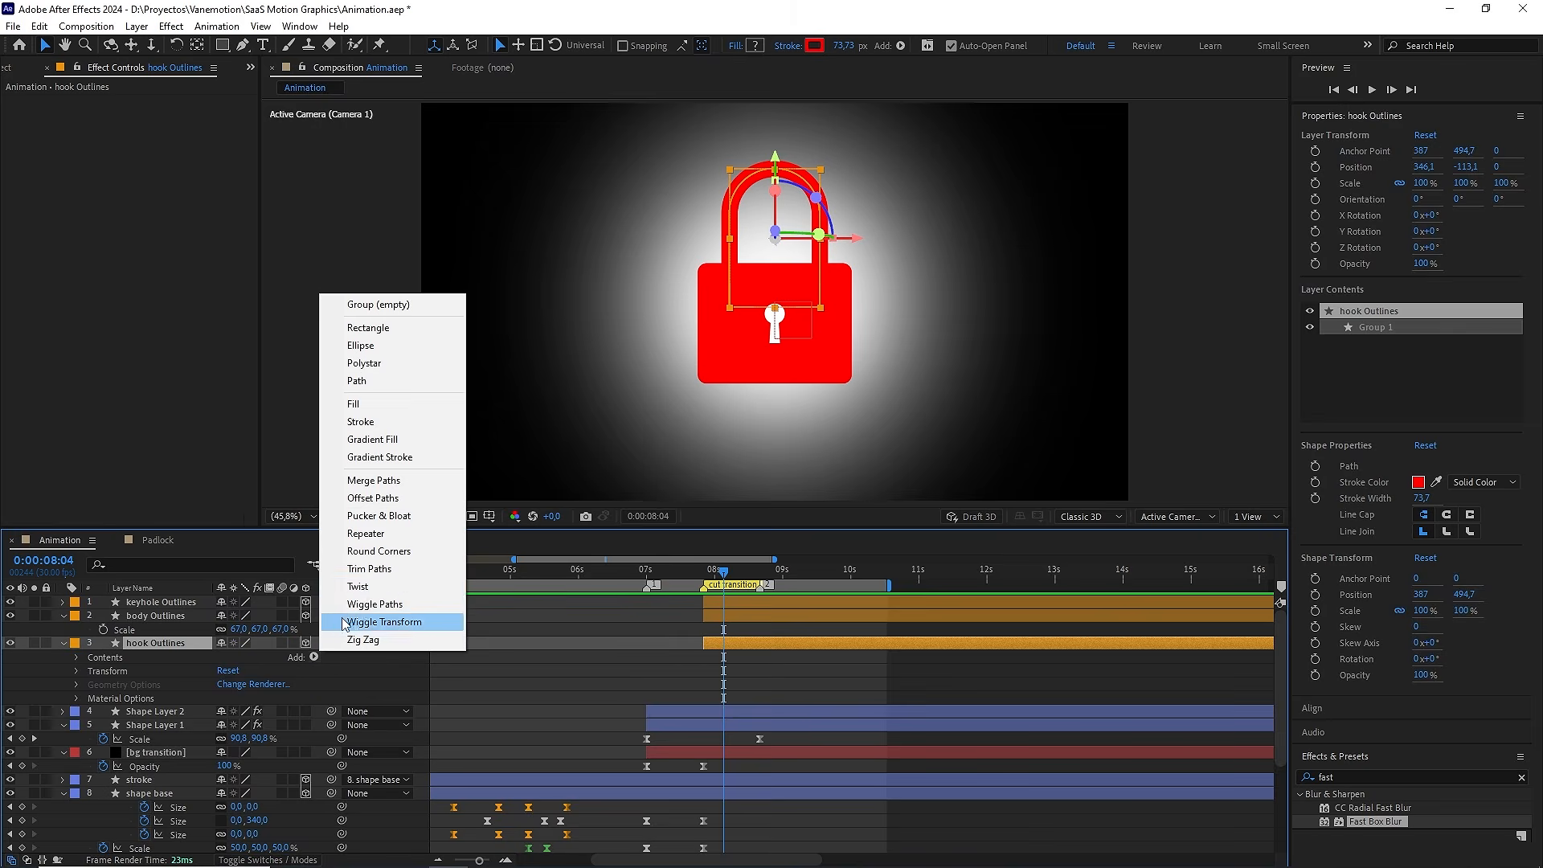
left_click(372, 569)
left_click(90, 685)
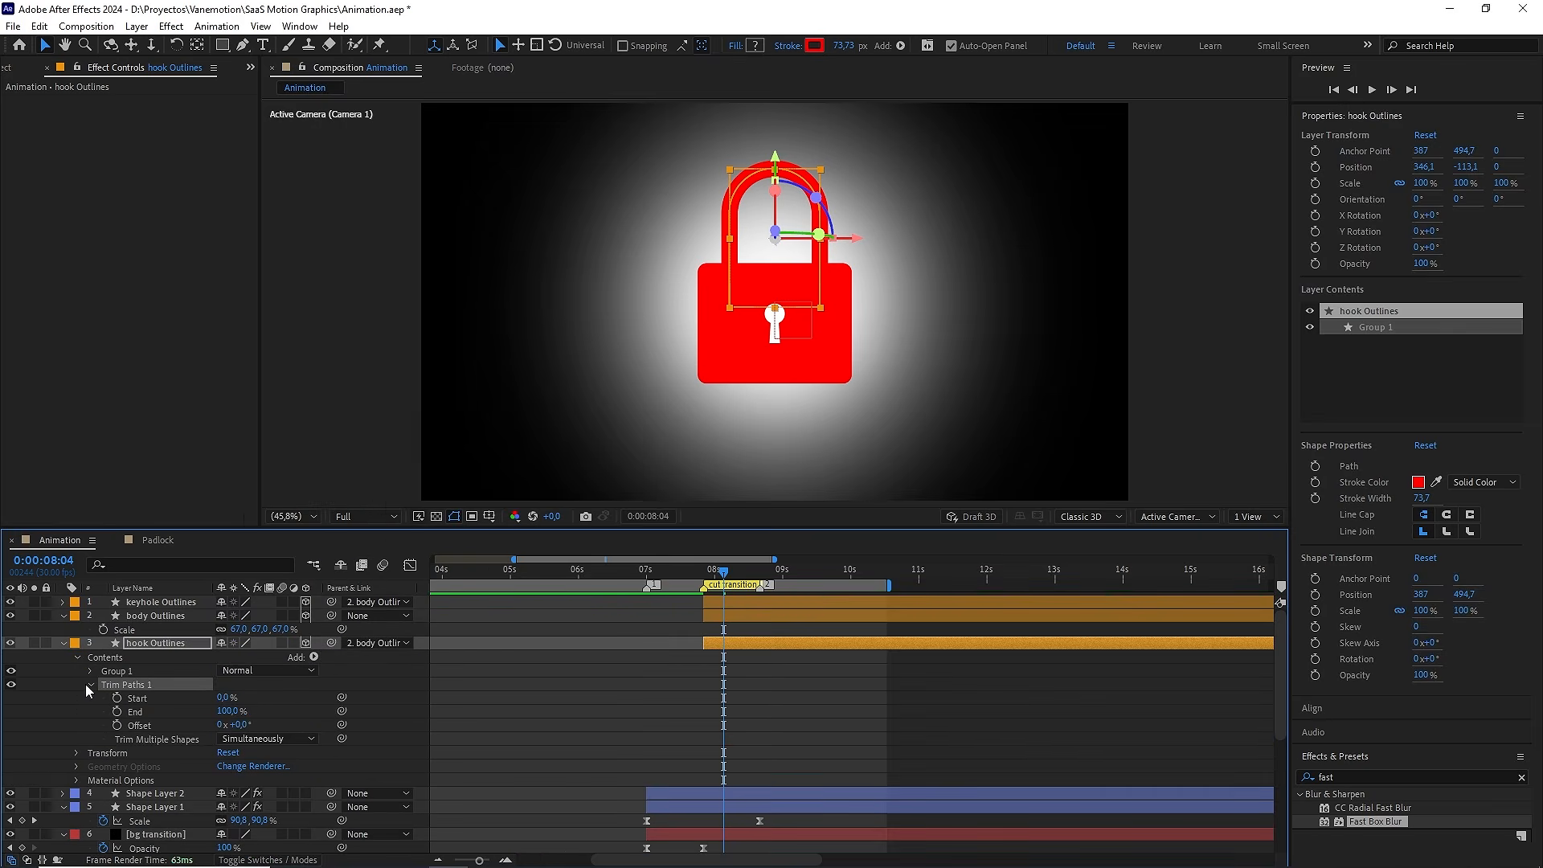
Animate the hook's Trim Paths End from 0% at 0:00:07:00 to 65% at 0:00:08:20
left_click_drag(228, 713, 73, 714)
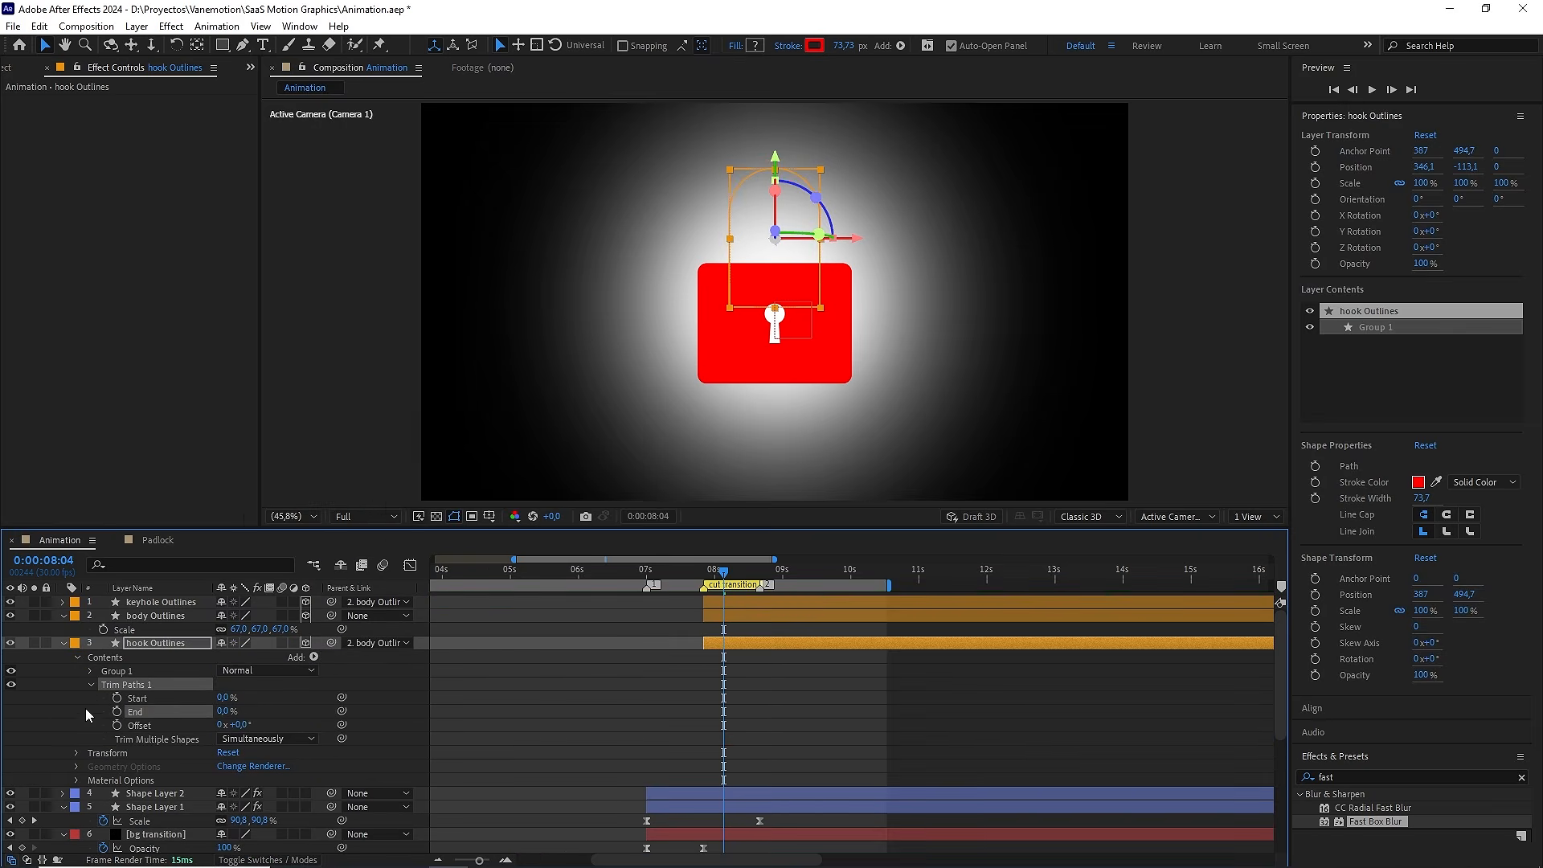
left_click(117, 711)
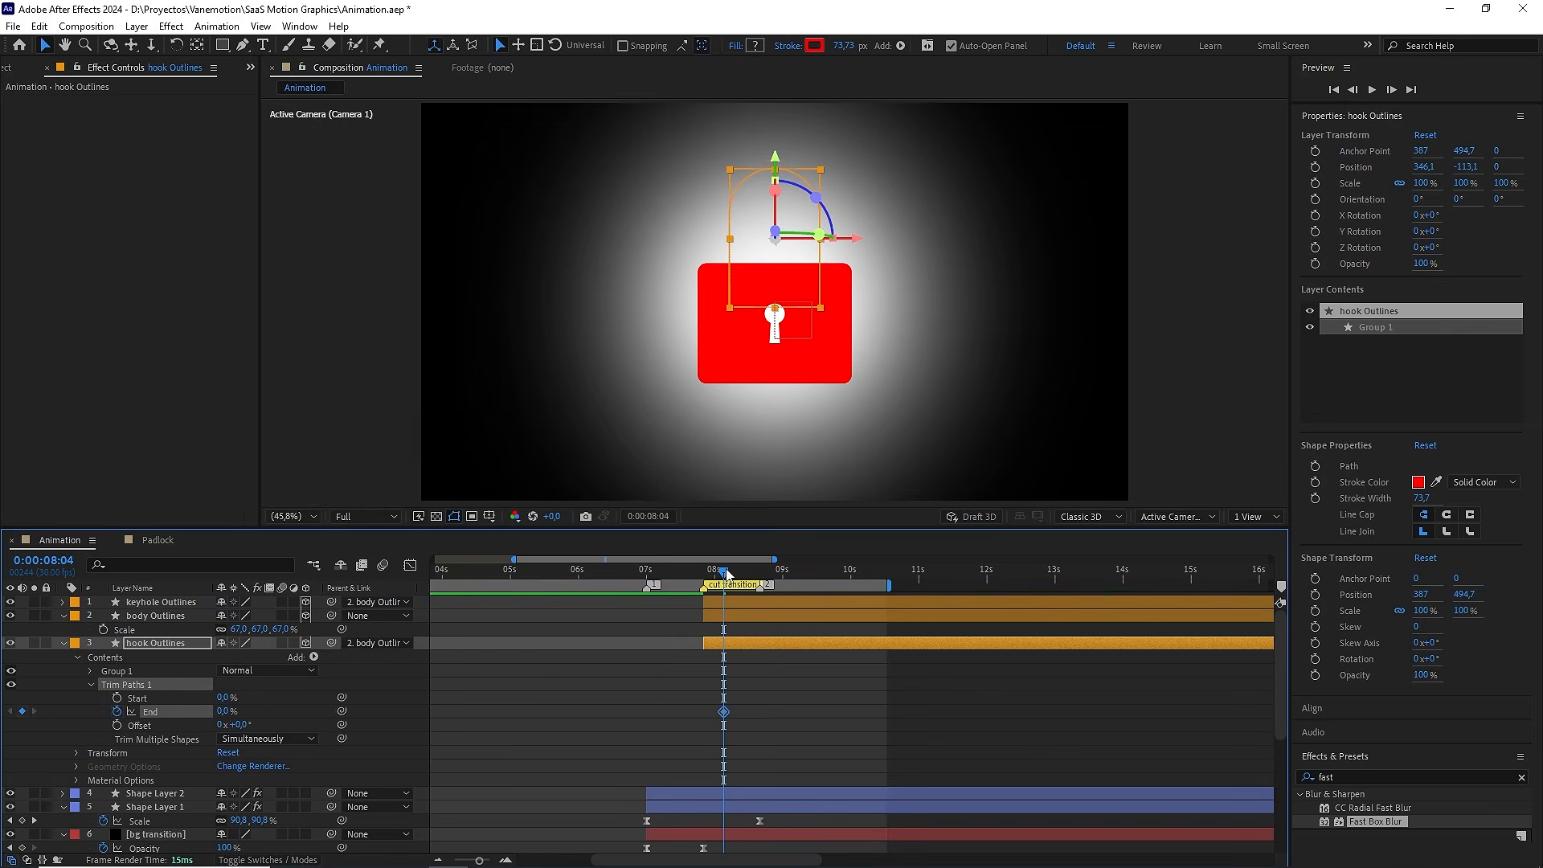
left_click_drag(733, 574, 760, 574)
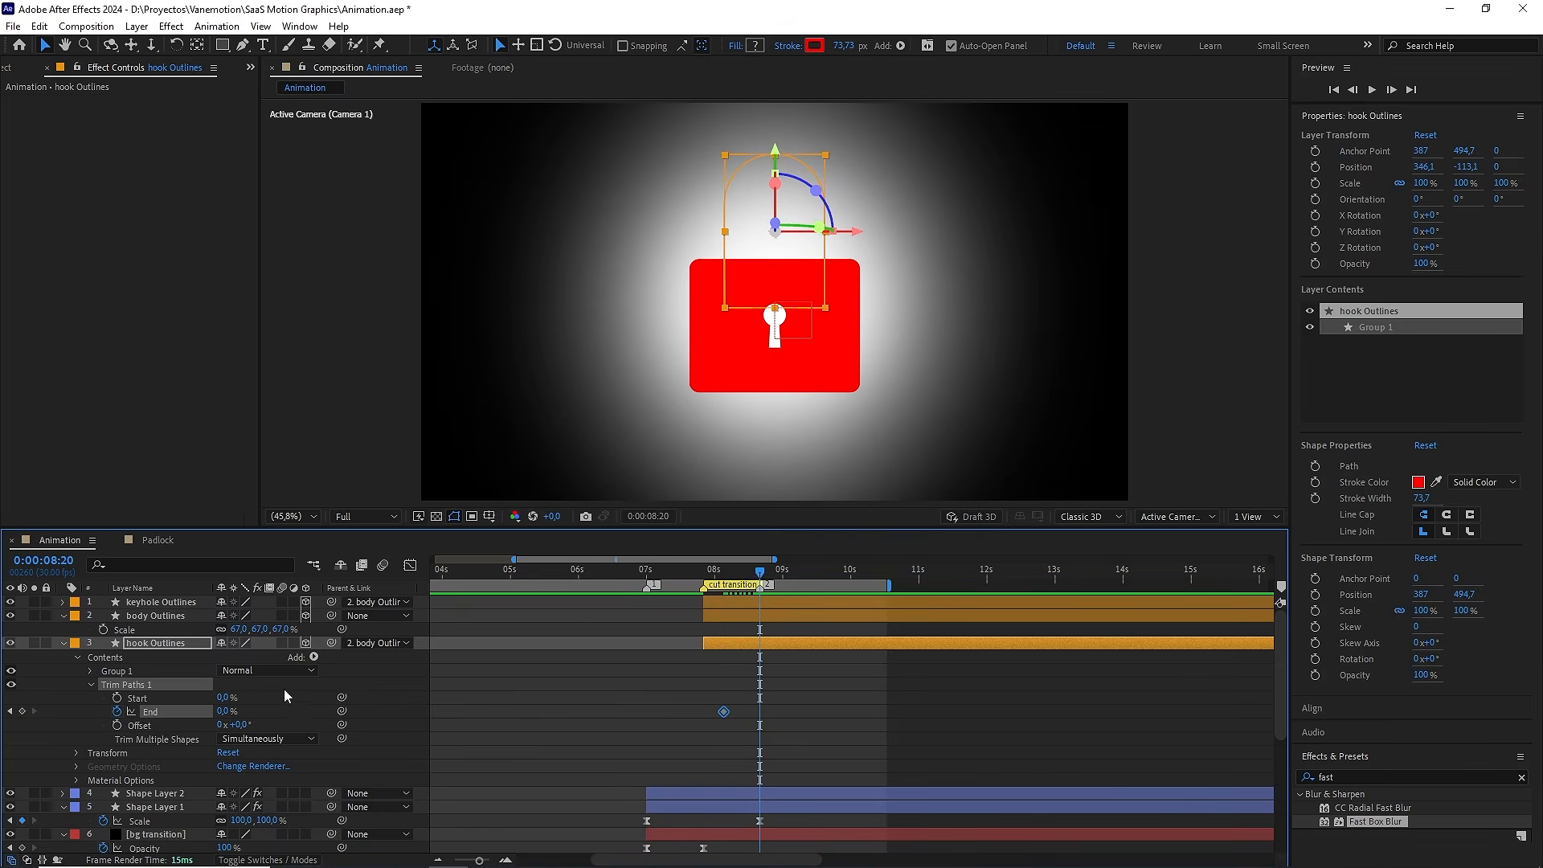
left_click_drag(218, 711, 269, 710)
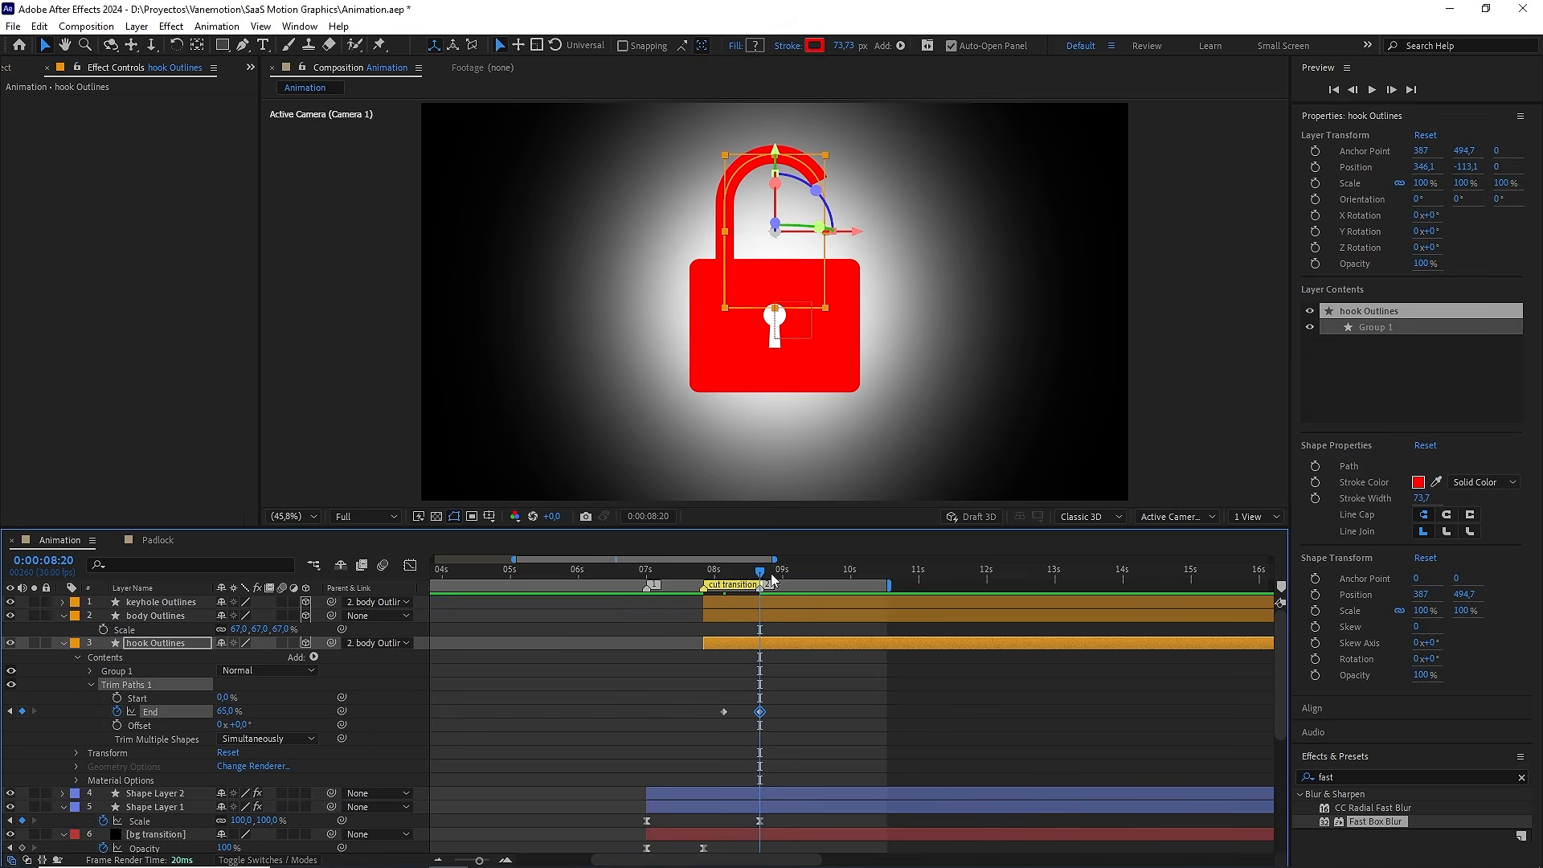
left_click_drag(725, 712, 647, 712)
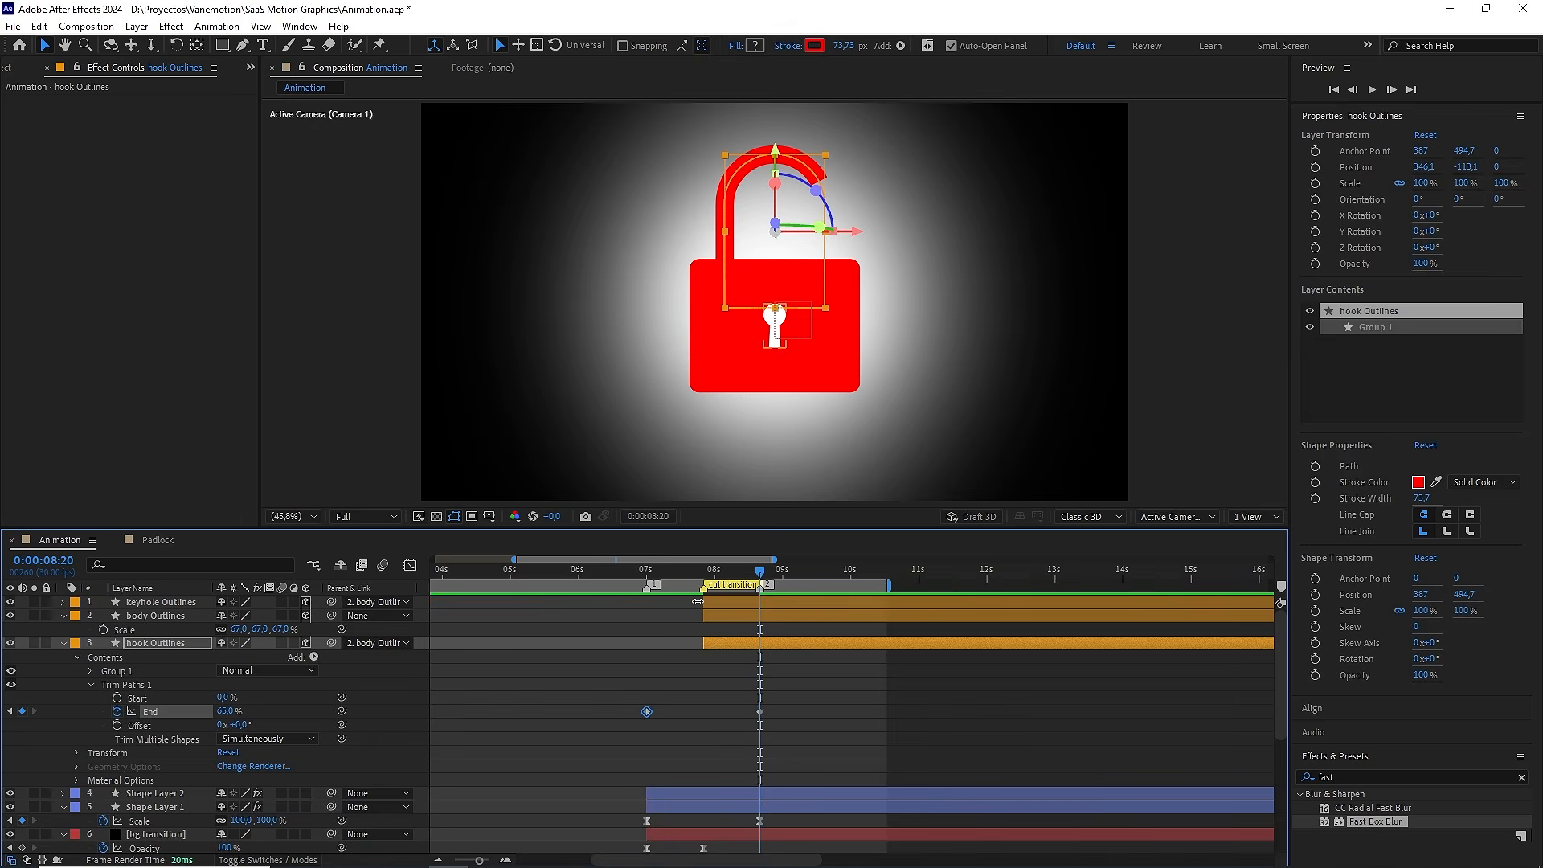
Apply Easy Ease to both Trim Paths End keyframes and set their incoming and outgoing velocity influence to 80%
left_click_drag(876, 699, 605, 720)
key("F9")
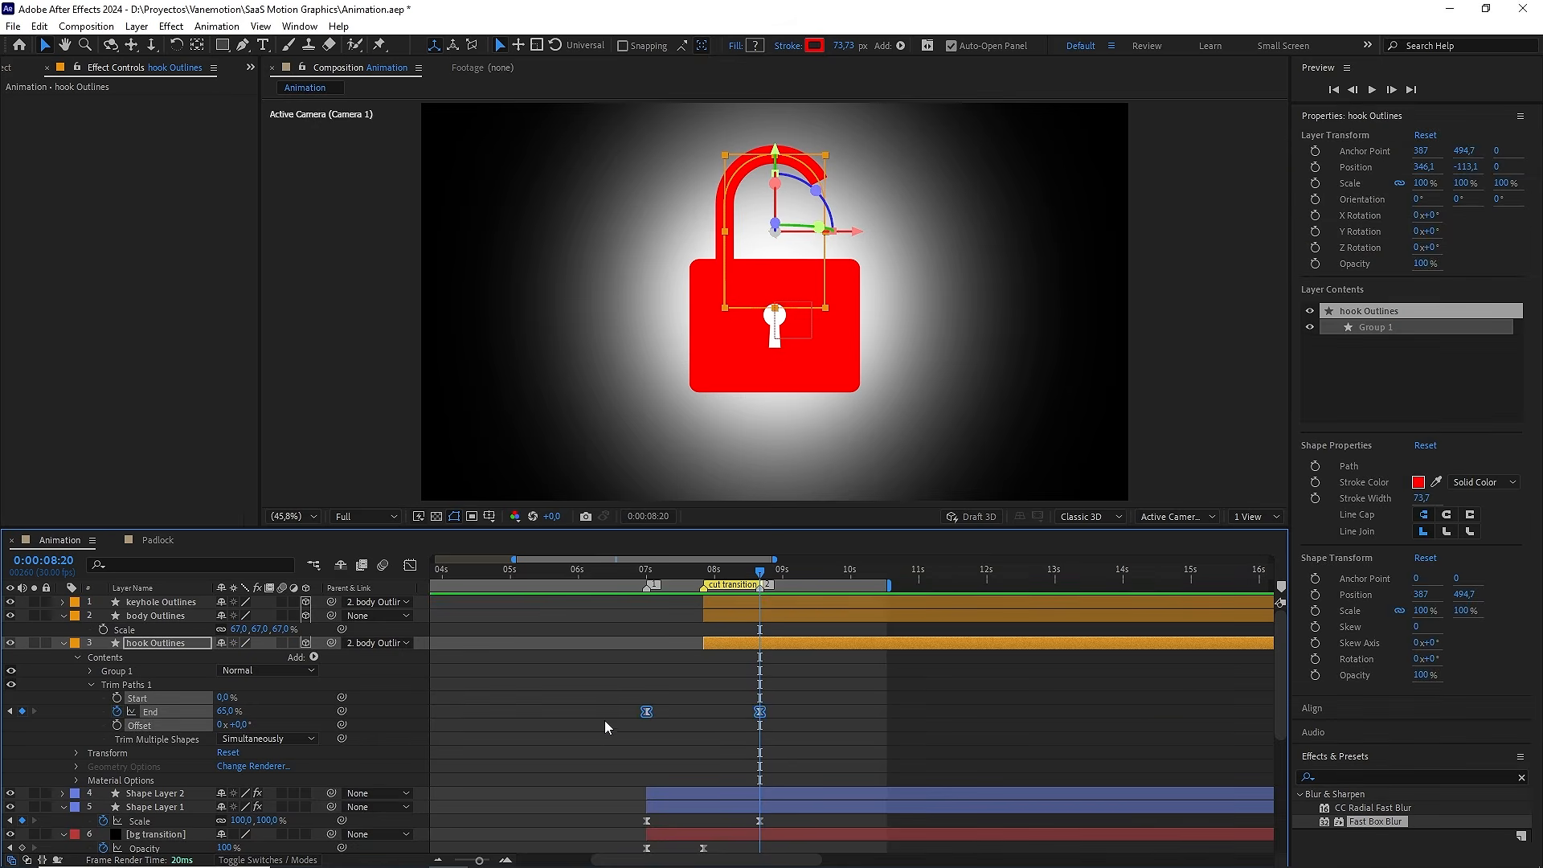
right_click(644, 712)
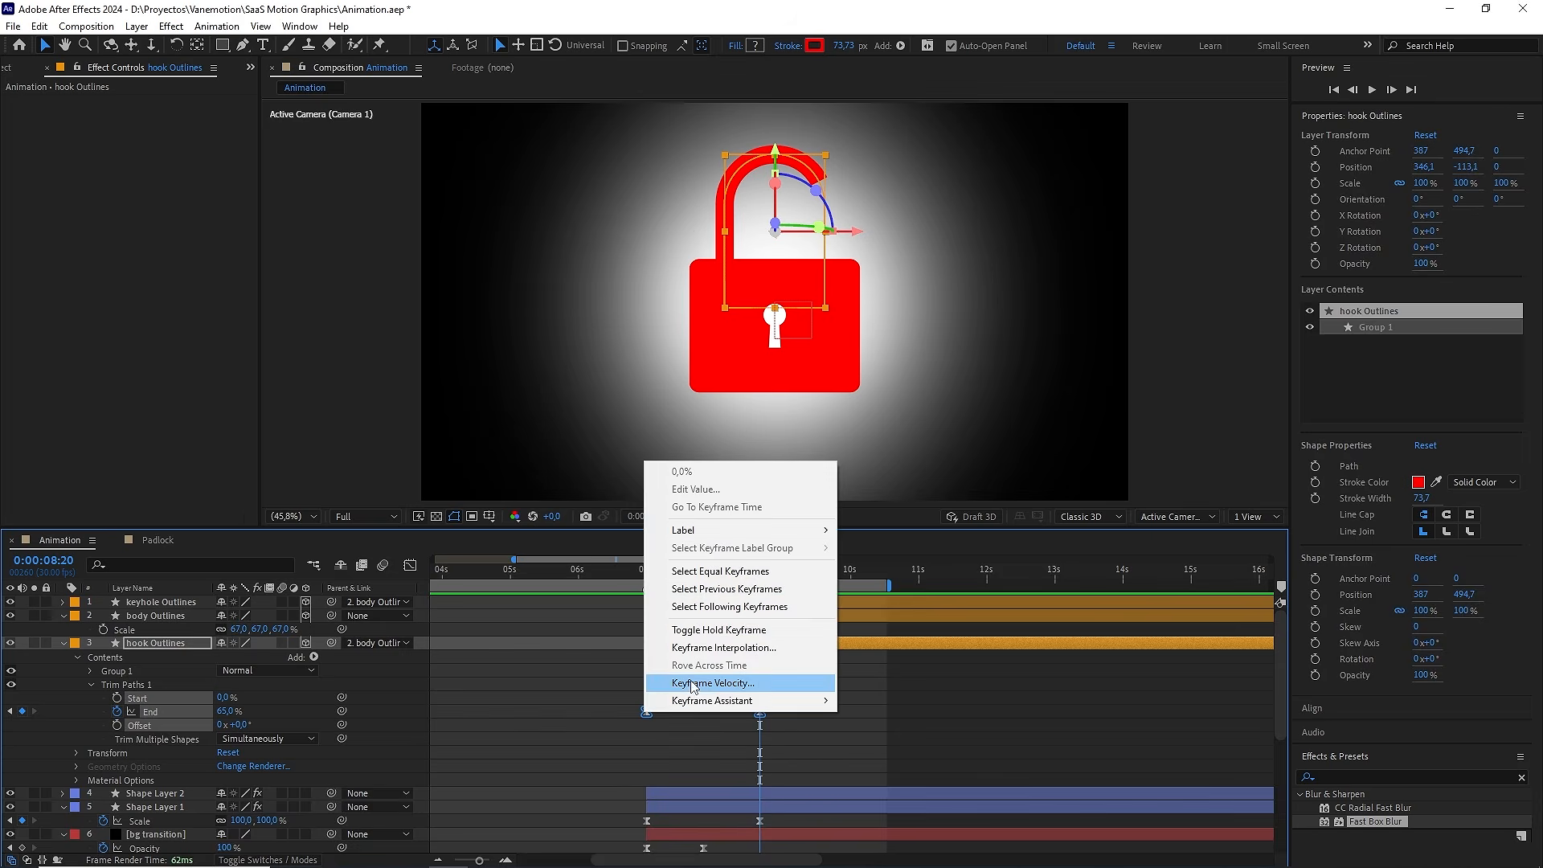
left_click(691, 685)
left_click(899, 525)
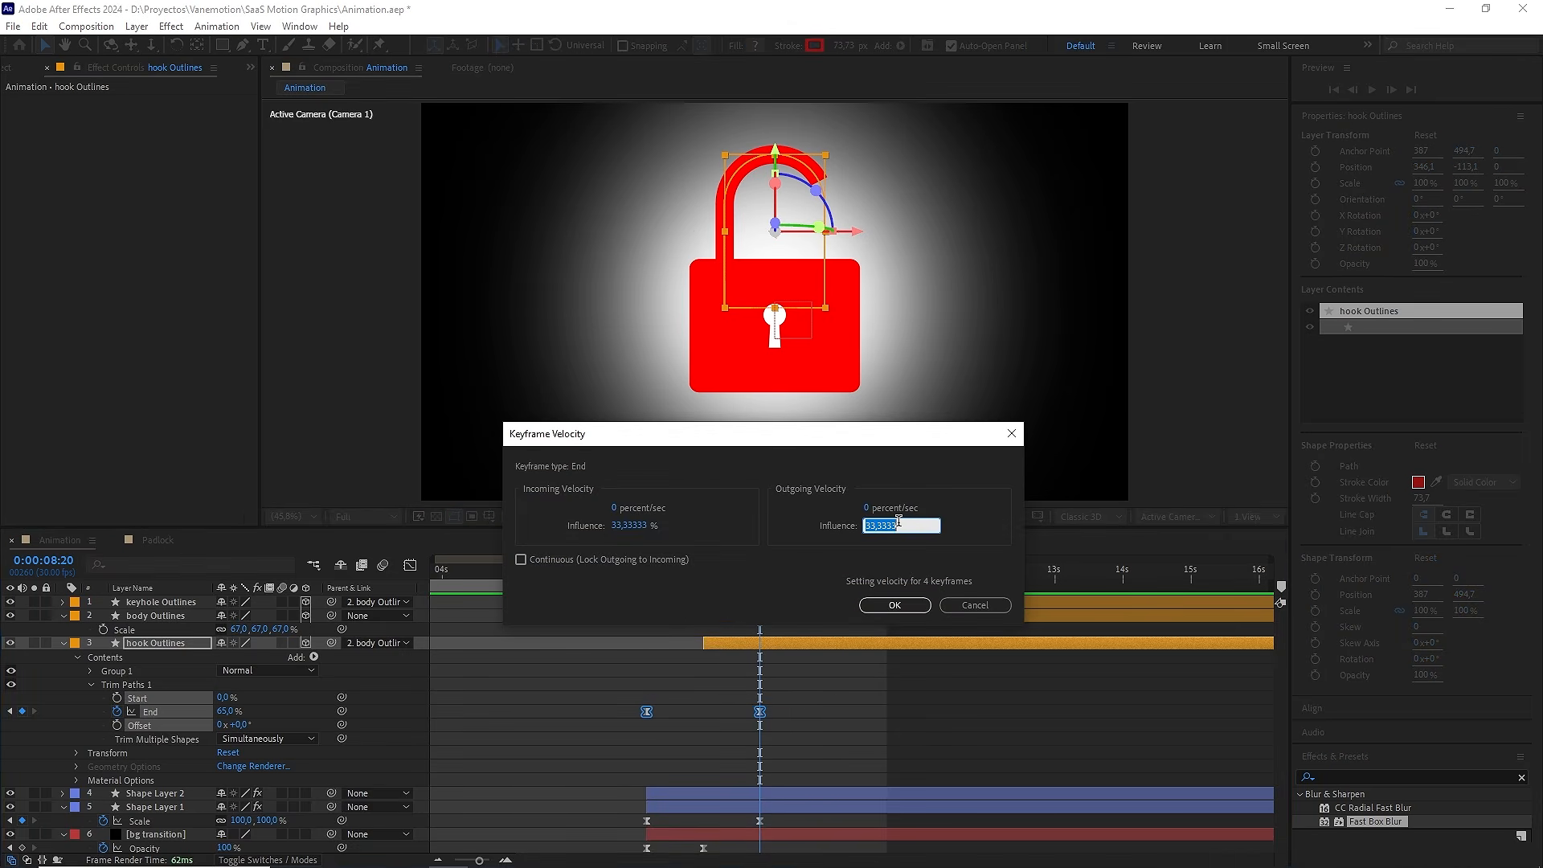
left_click(643, 528)
type("80")
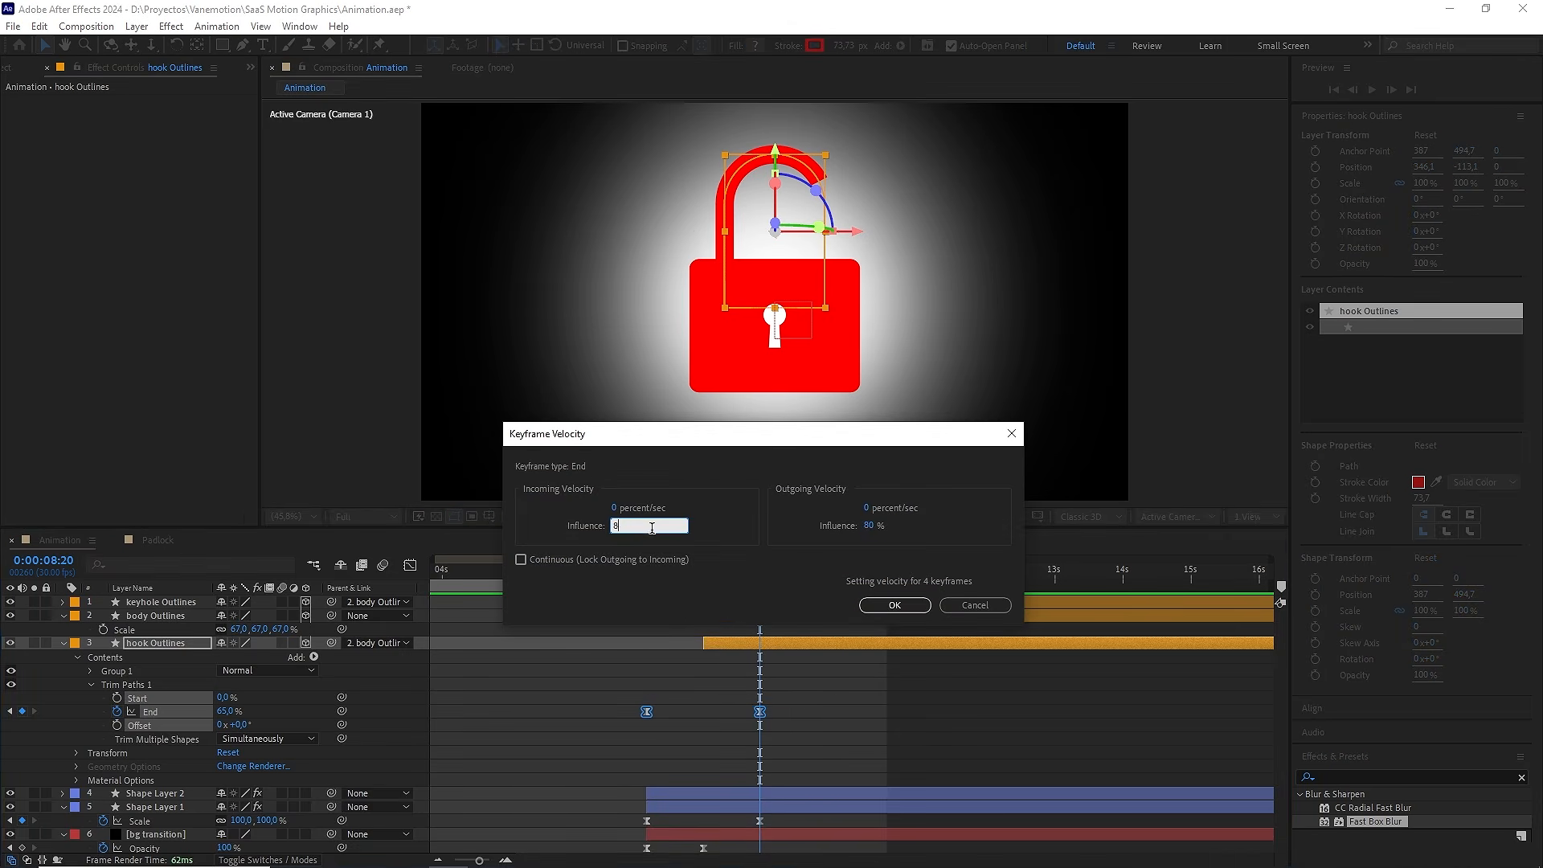
left_click(892, 606)
Preview the hook drawing on during the transition from about 0:00:07:09
left_click_drag(759, 572, 692, 619)
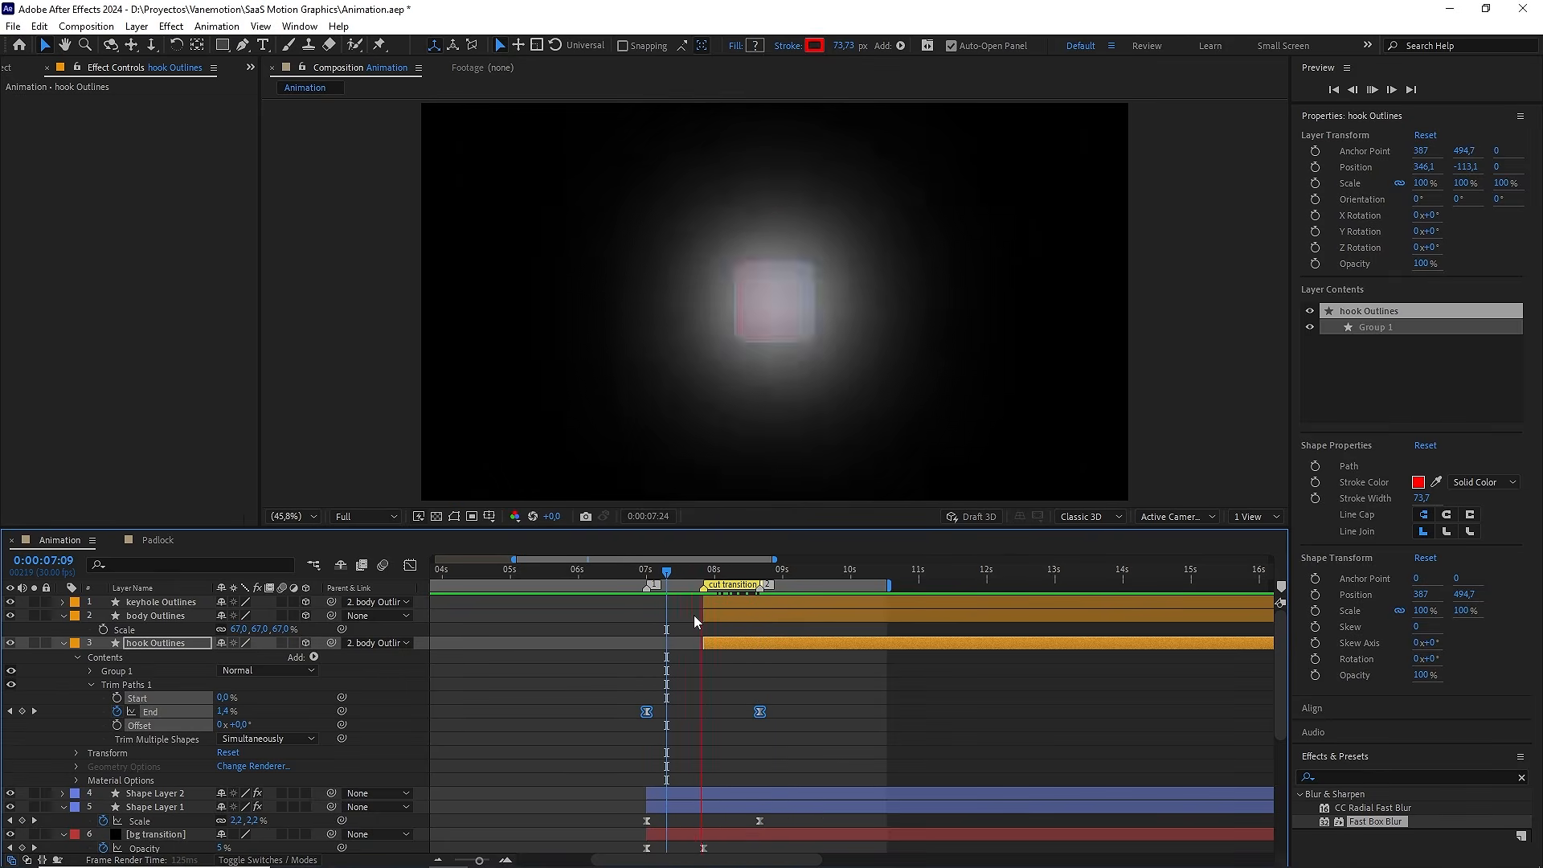
left_click(675, 574)
key("space")
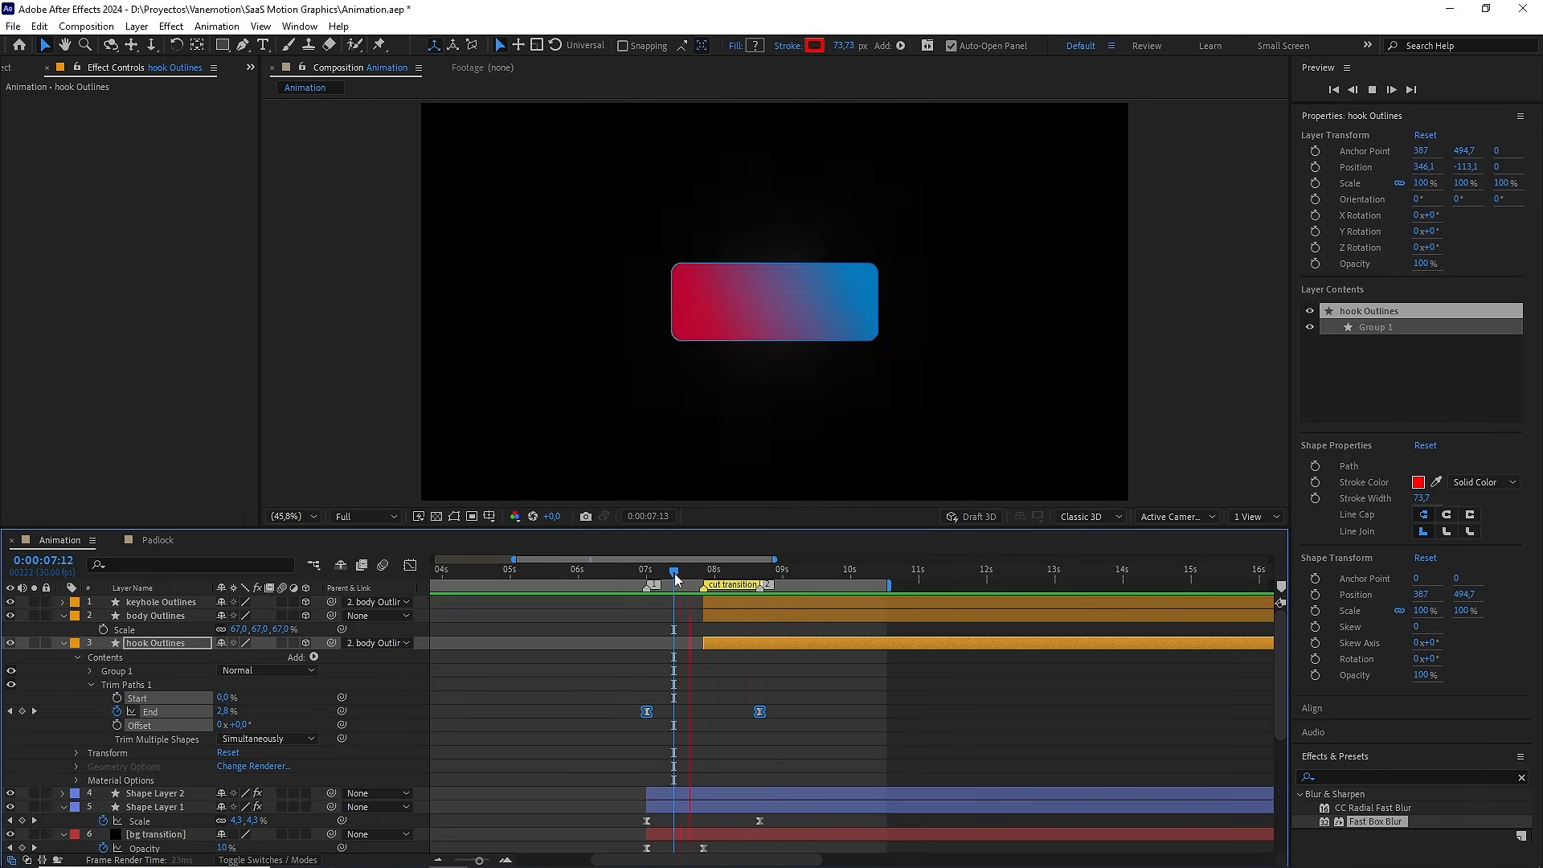
key("space")
Shift both Trim Paths End keyframes about 5 frames later and preview the padlock transition
left_click(761, 572)
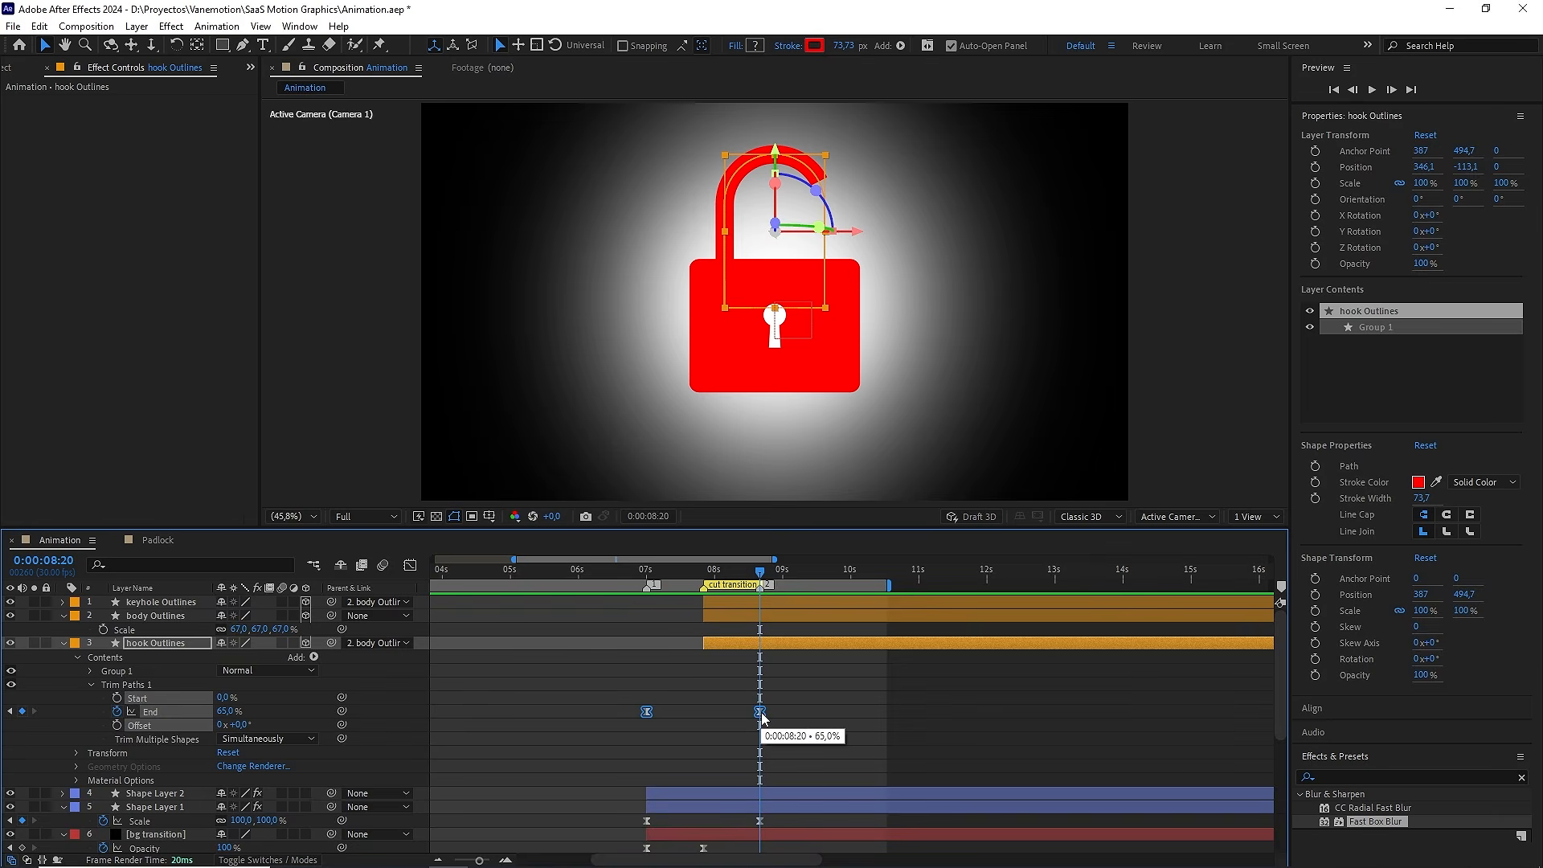
left_click_drag(762, 718, 772, 719)
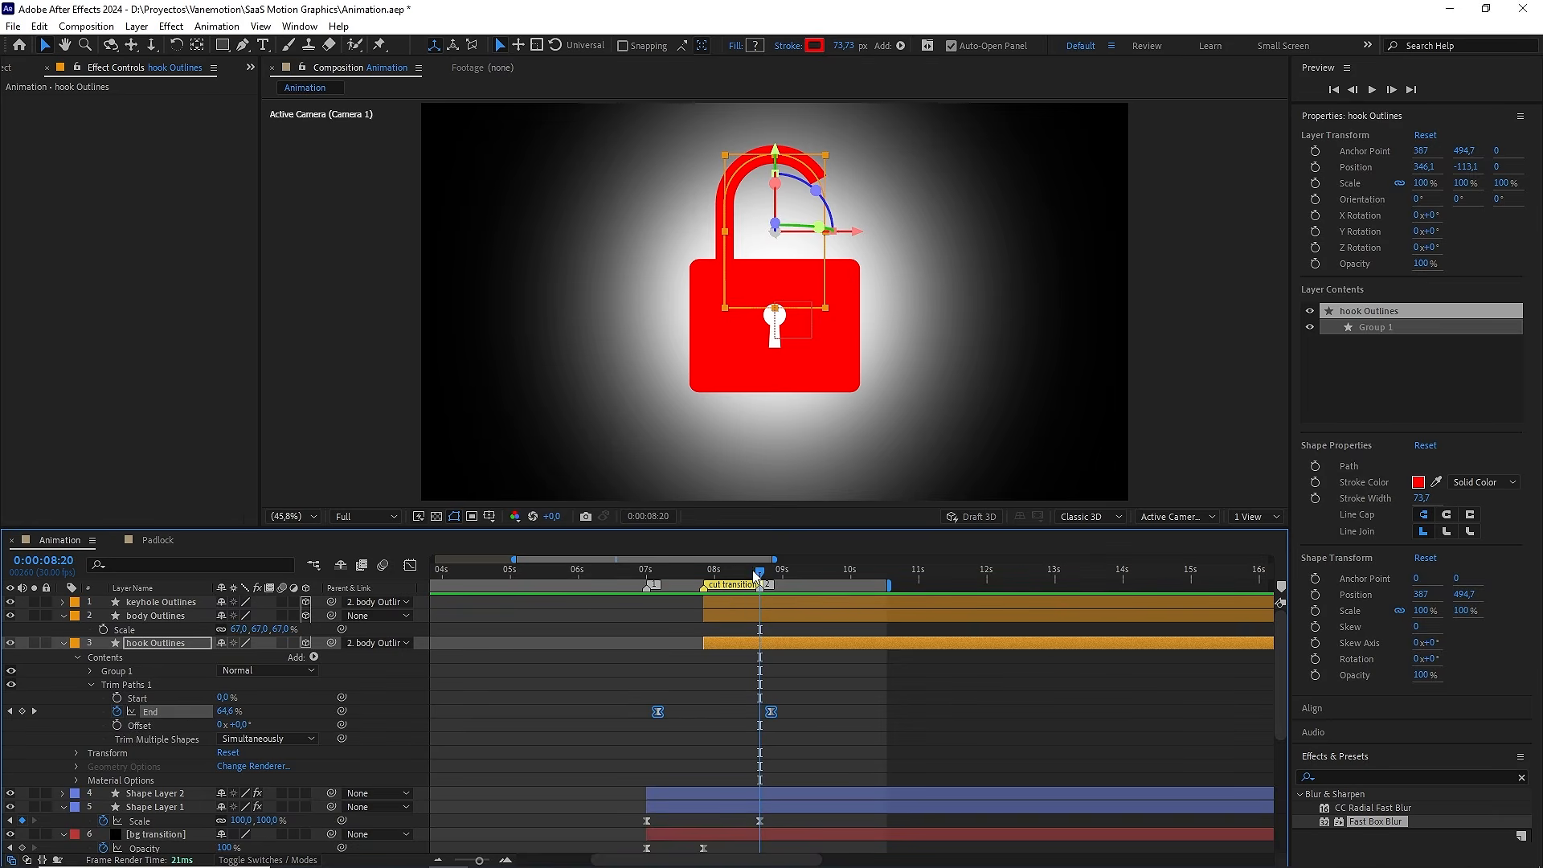
left_click_drag(757, 573, 660, 573)
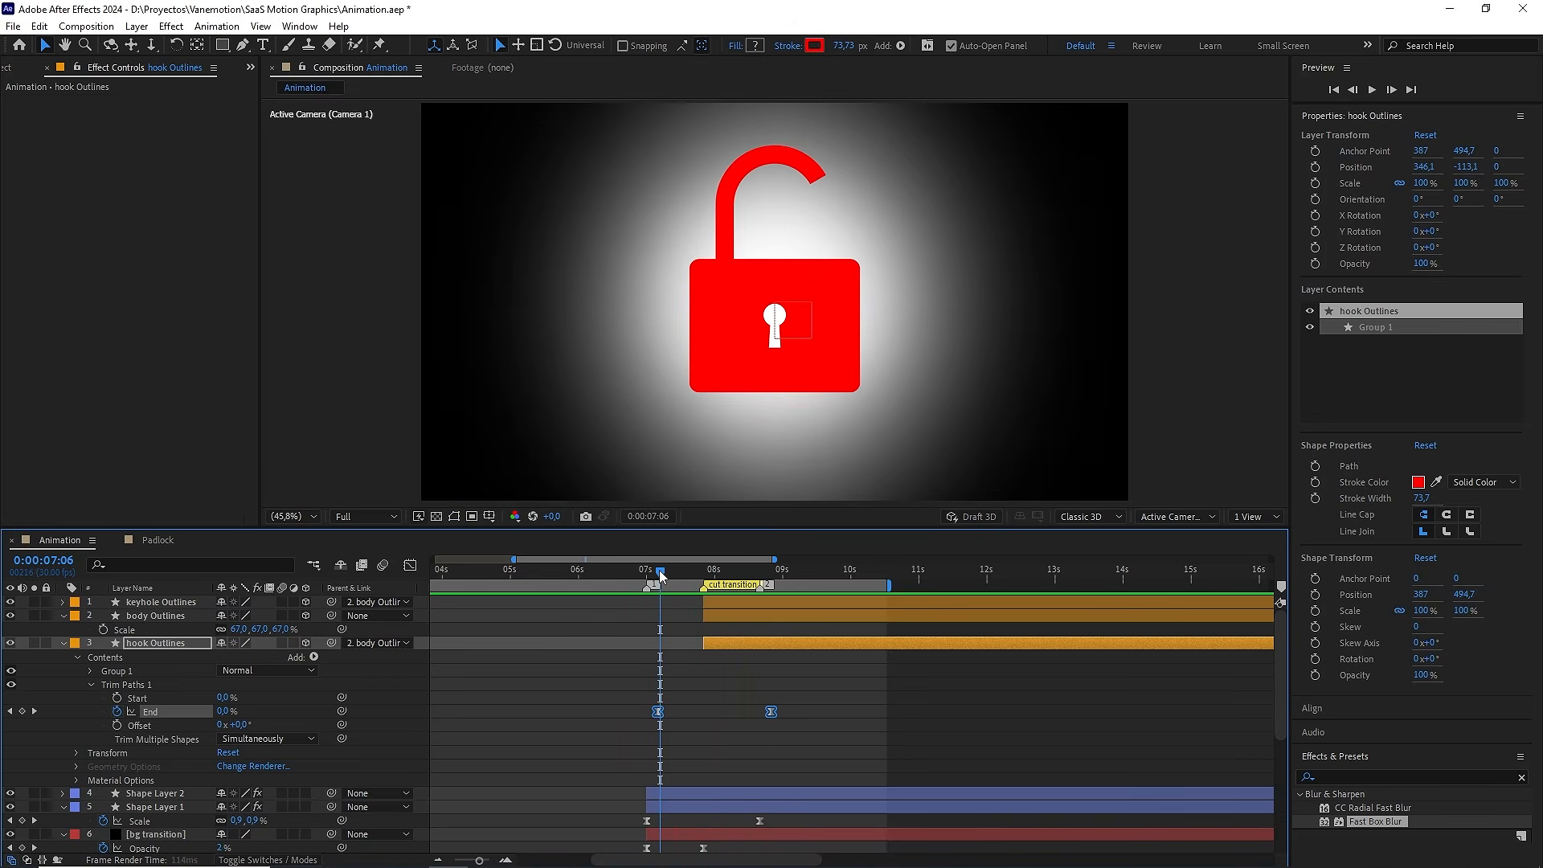
key("space")
key("space")
Set the fill color of the body Outlines layer to black, 000000
left_click(617, 722)
left_click(153, 616)
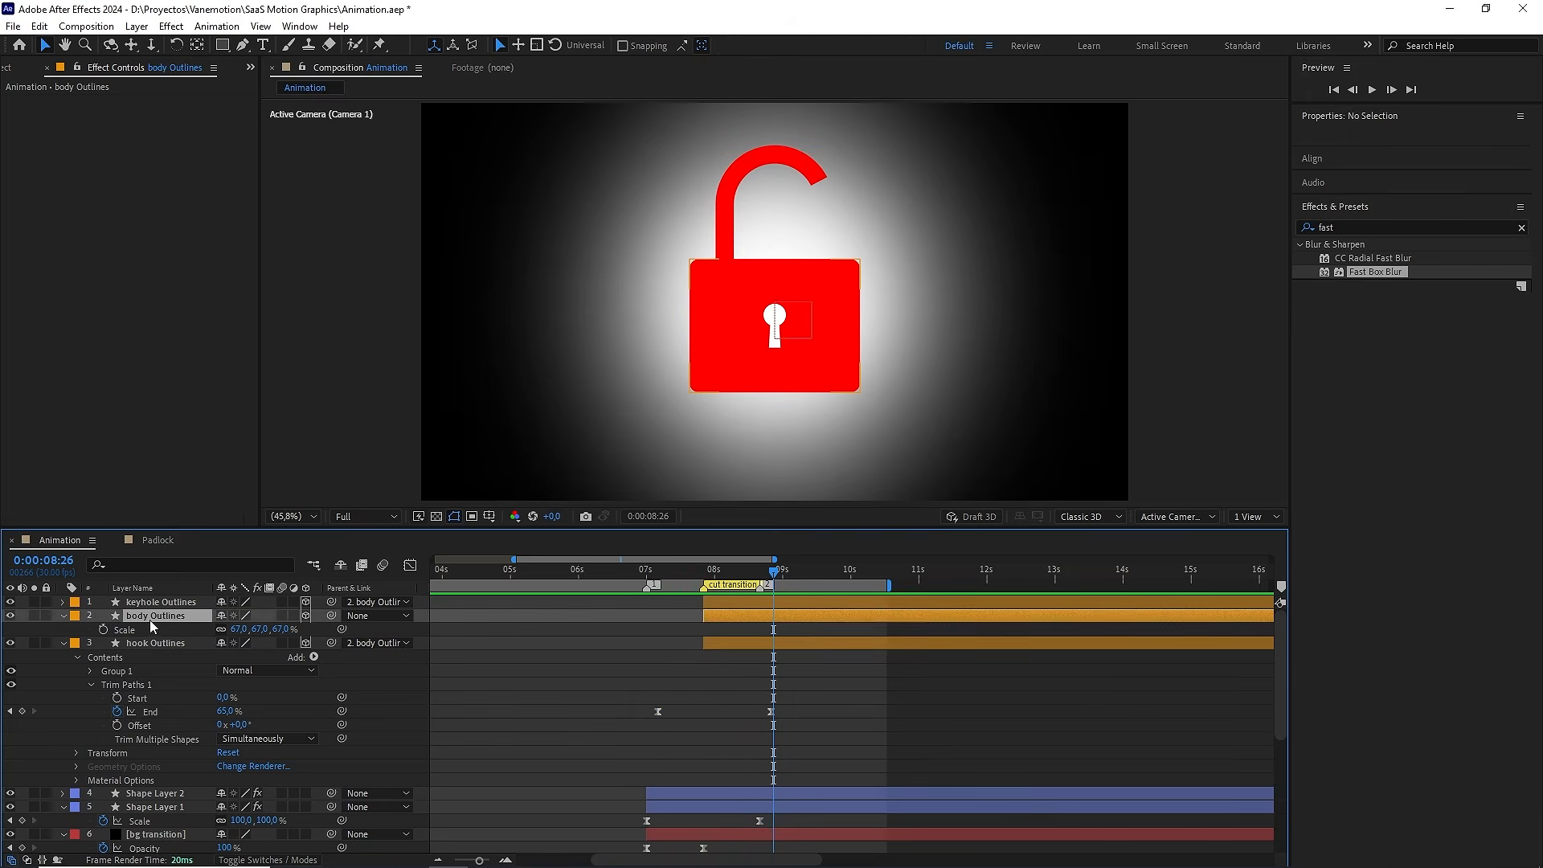
type("000000")
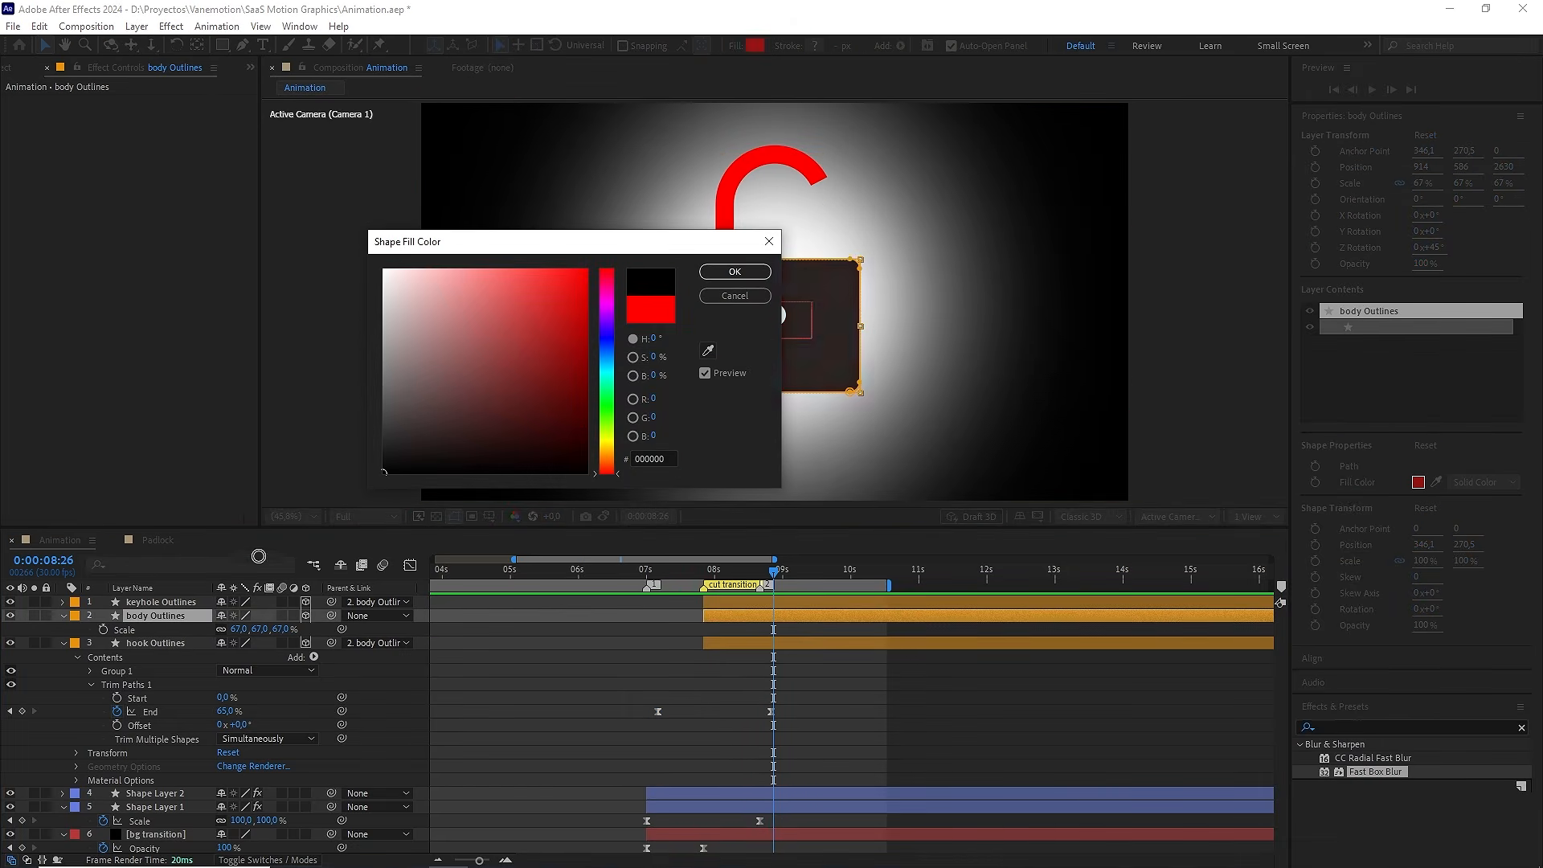
left_click(734, 272)
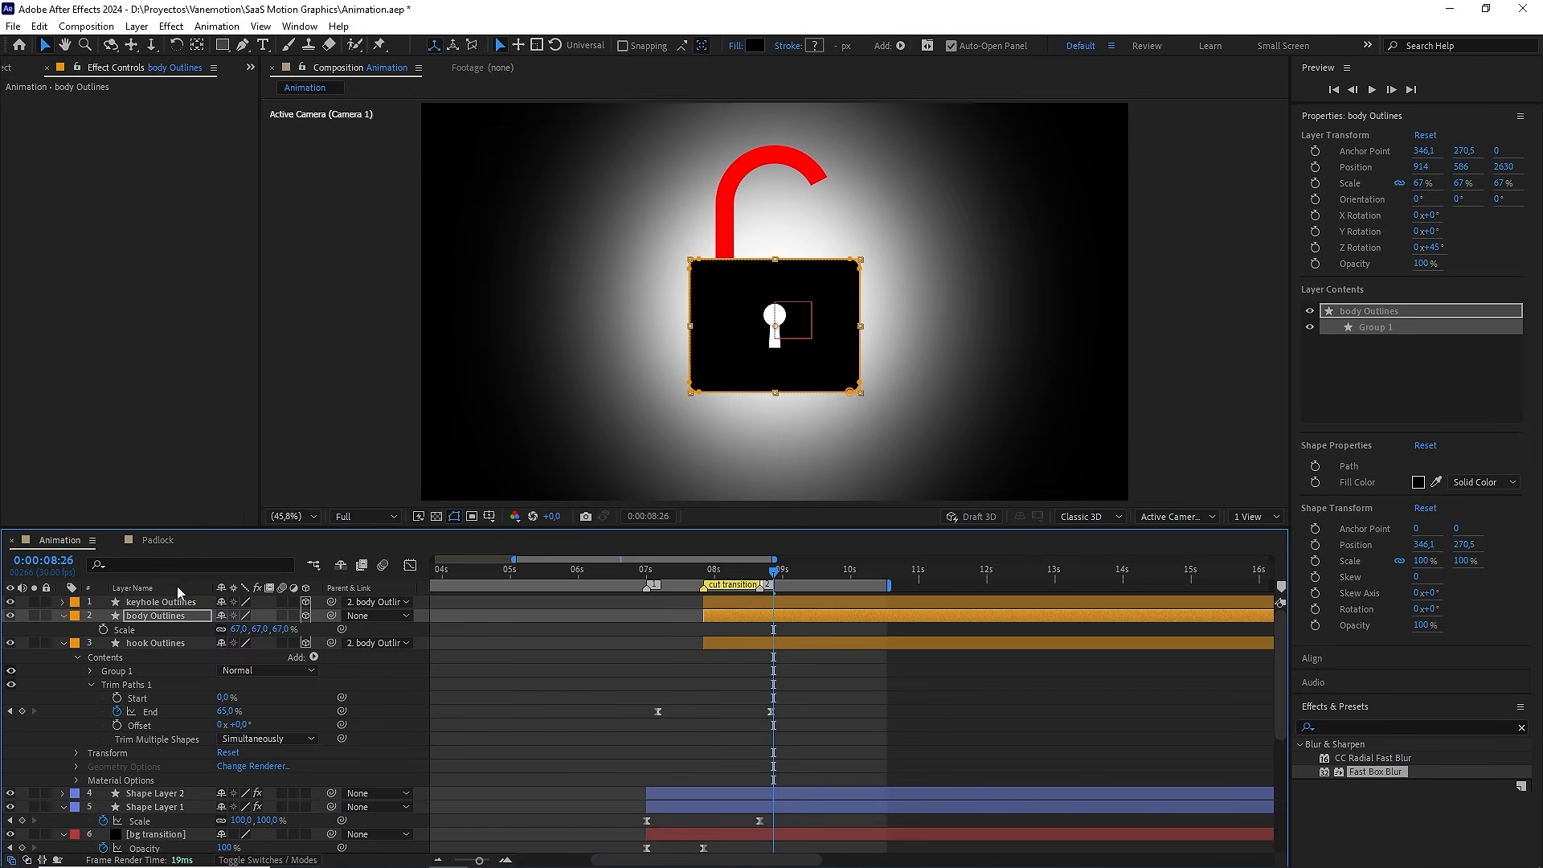
Set the stroke color of the hook Outlines layer to black, 000000
left_click(155, 643)
left_click(815, 48)
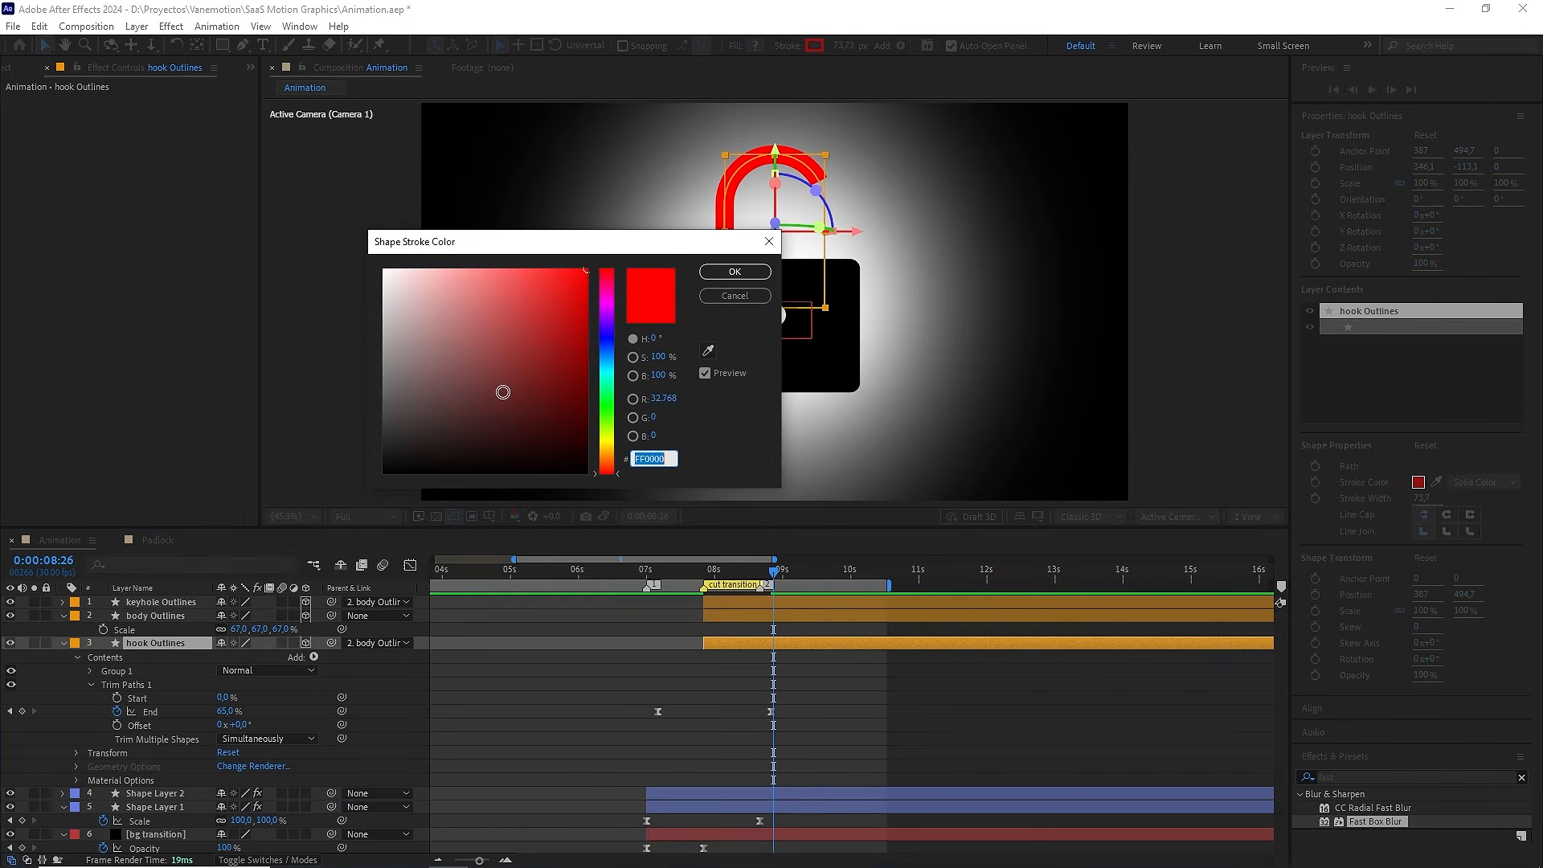
type("000000")
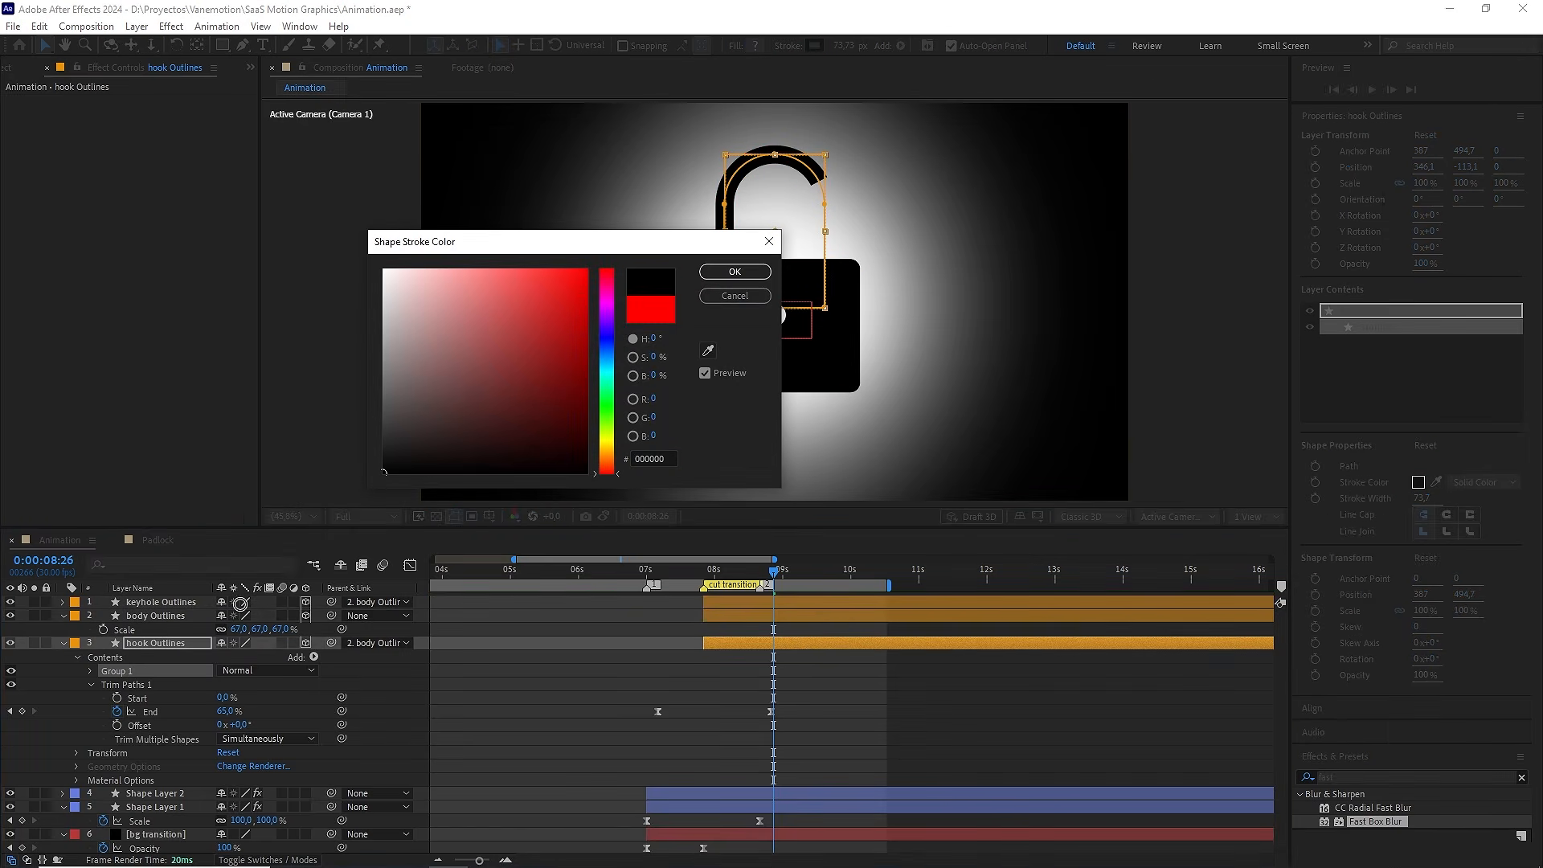
left_click(734, 272)
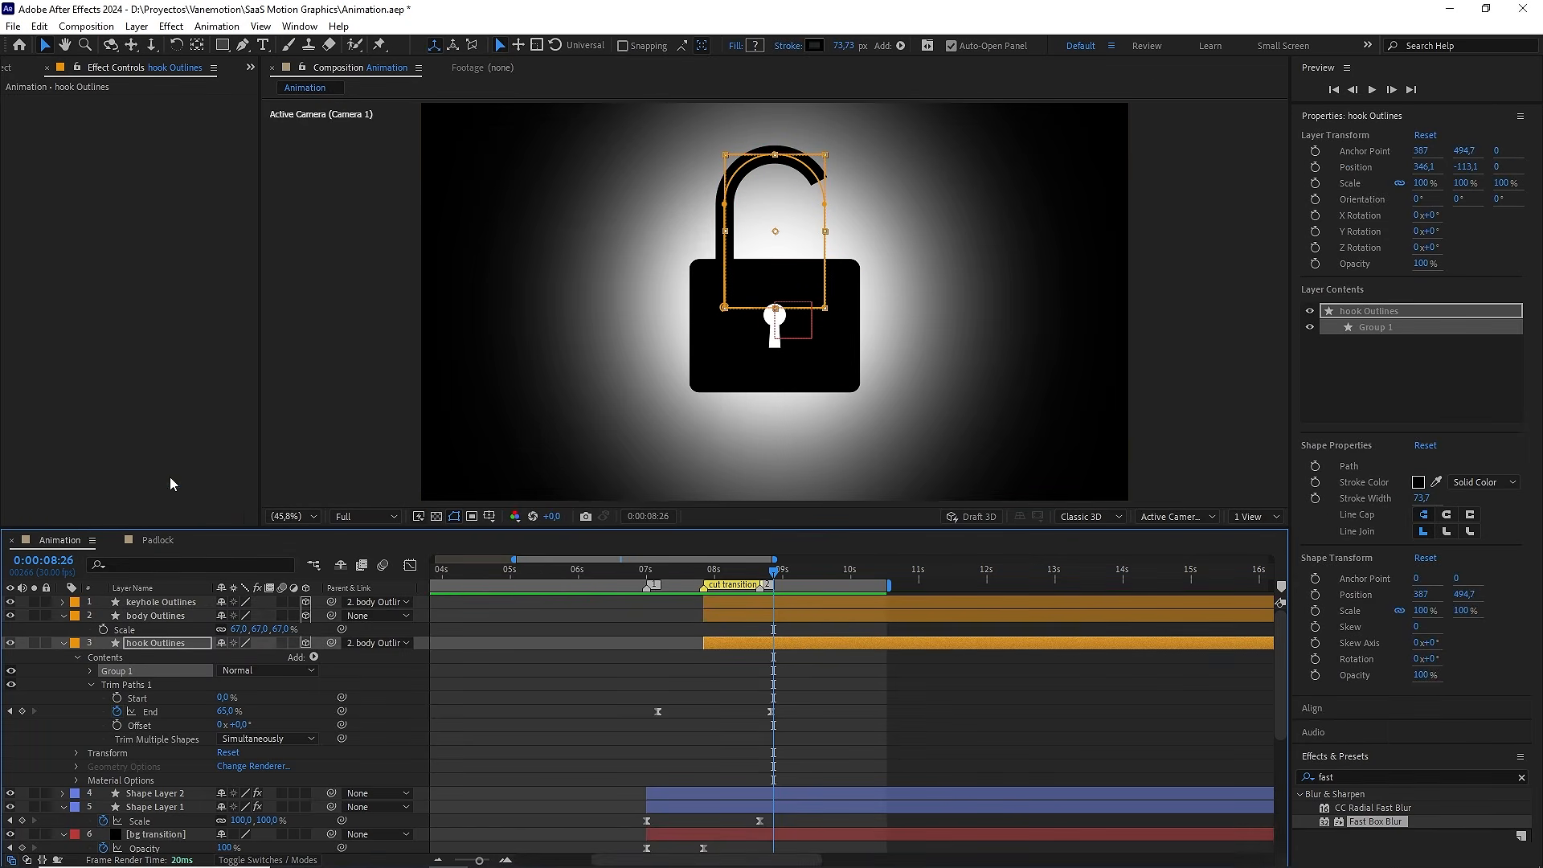
Collapse the hook Outlines and body Outlines properties and play back the recolored padlock transition
left_click(64, 642)
left_click(62, 615)
left_click(561, 625)
left_click_drag(765, 571, 640, 571)
key("space")
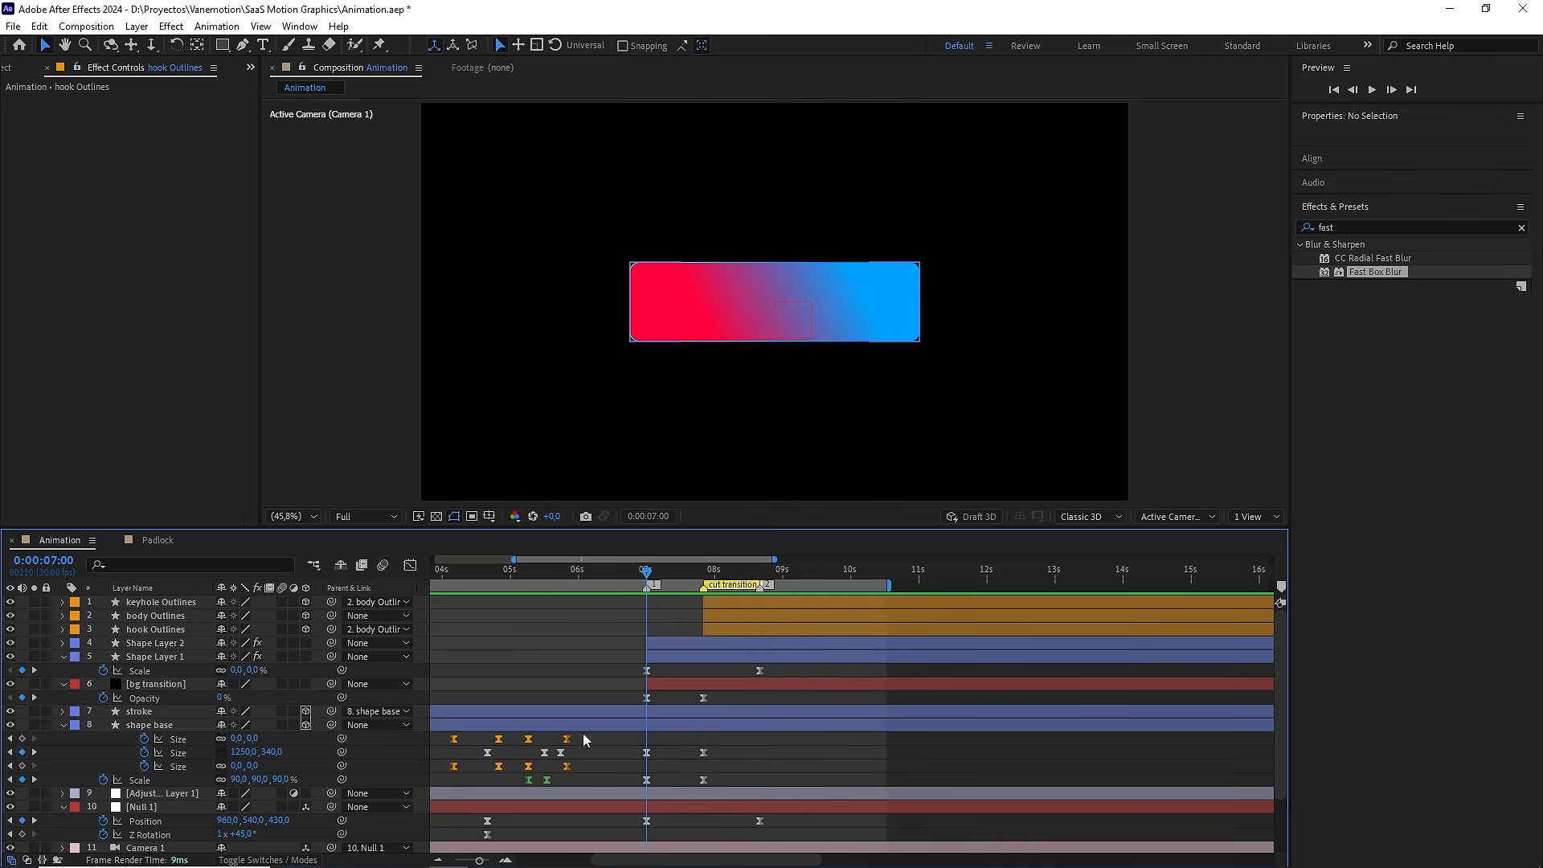
Show the rulers around the composition view with the playhead at 0:00:07:00
left_click_drag(479, 860, 454, 860)
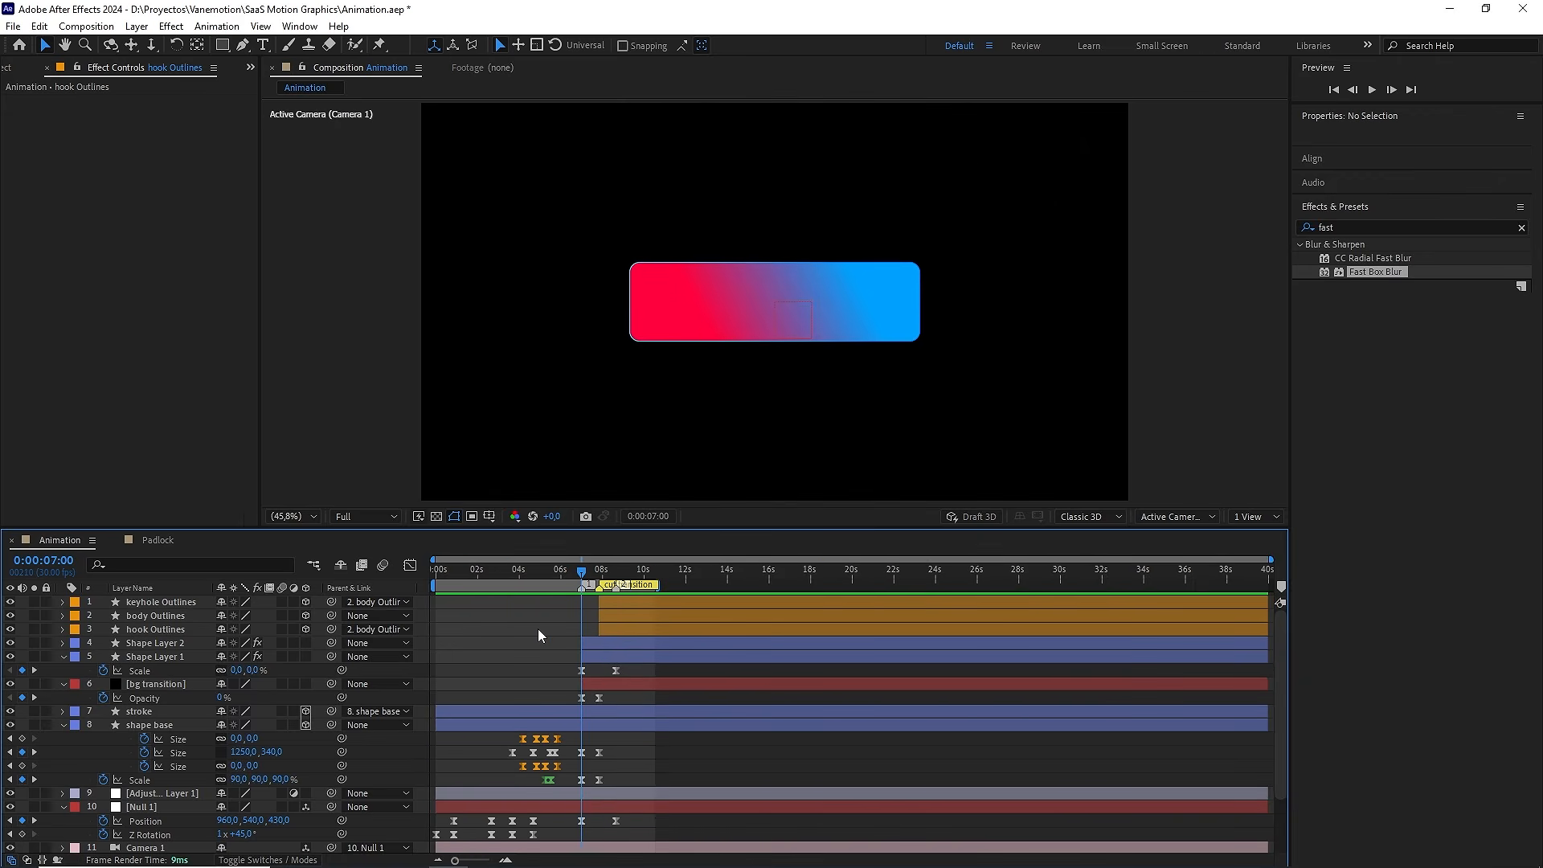
scroll(538, 628, "up", 5)
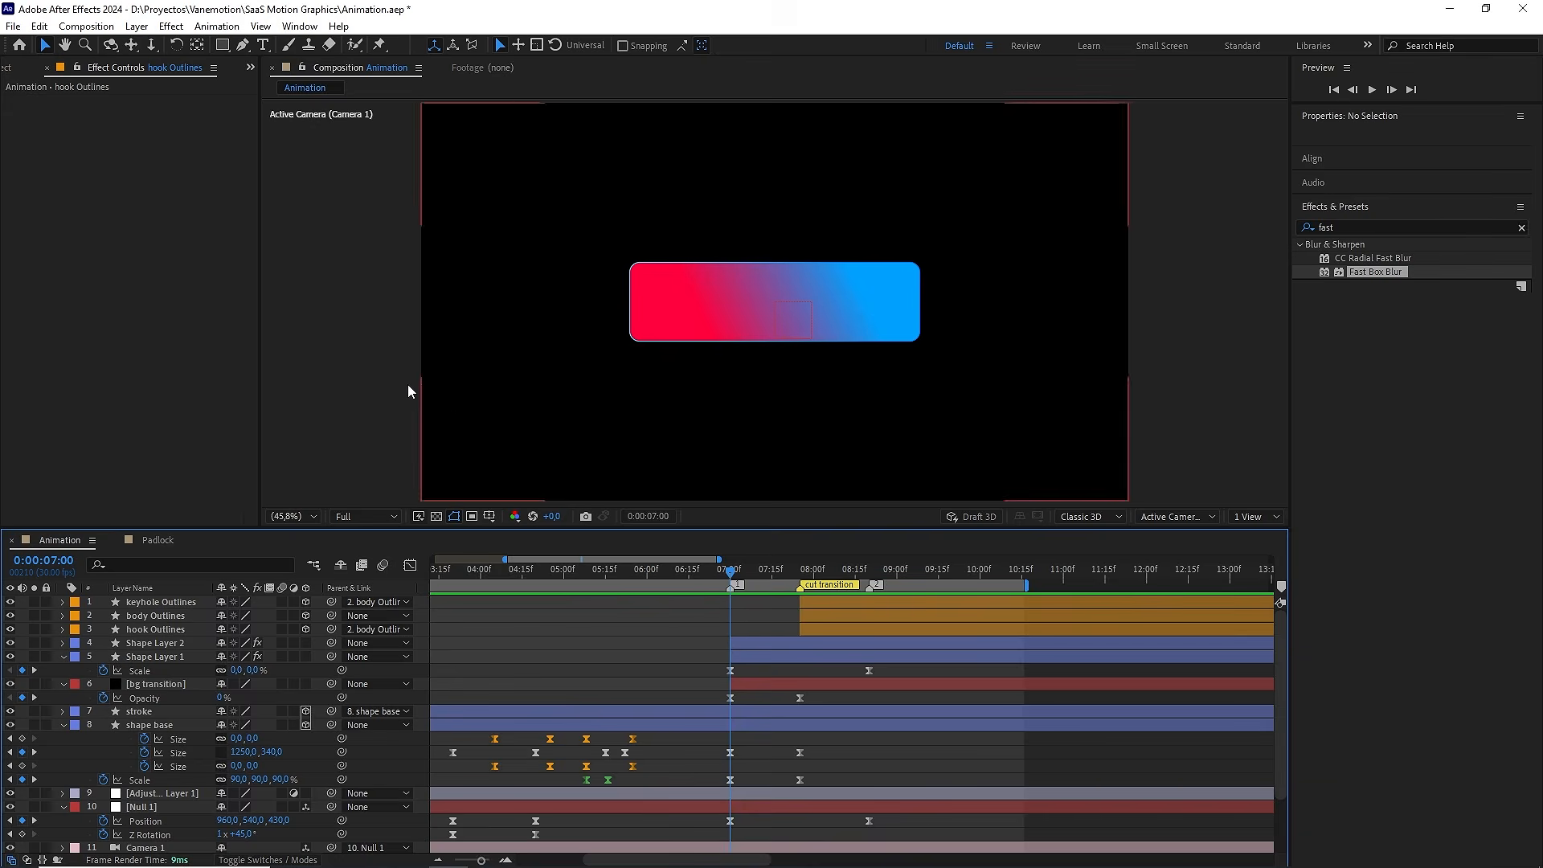
key("ctrl+r")
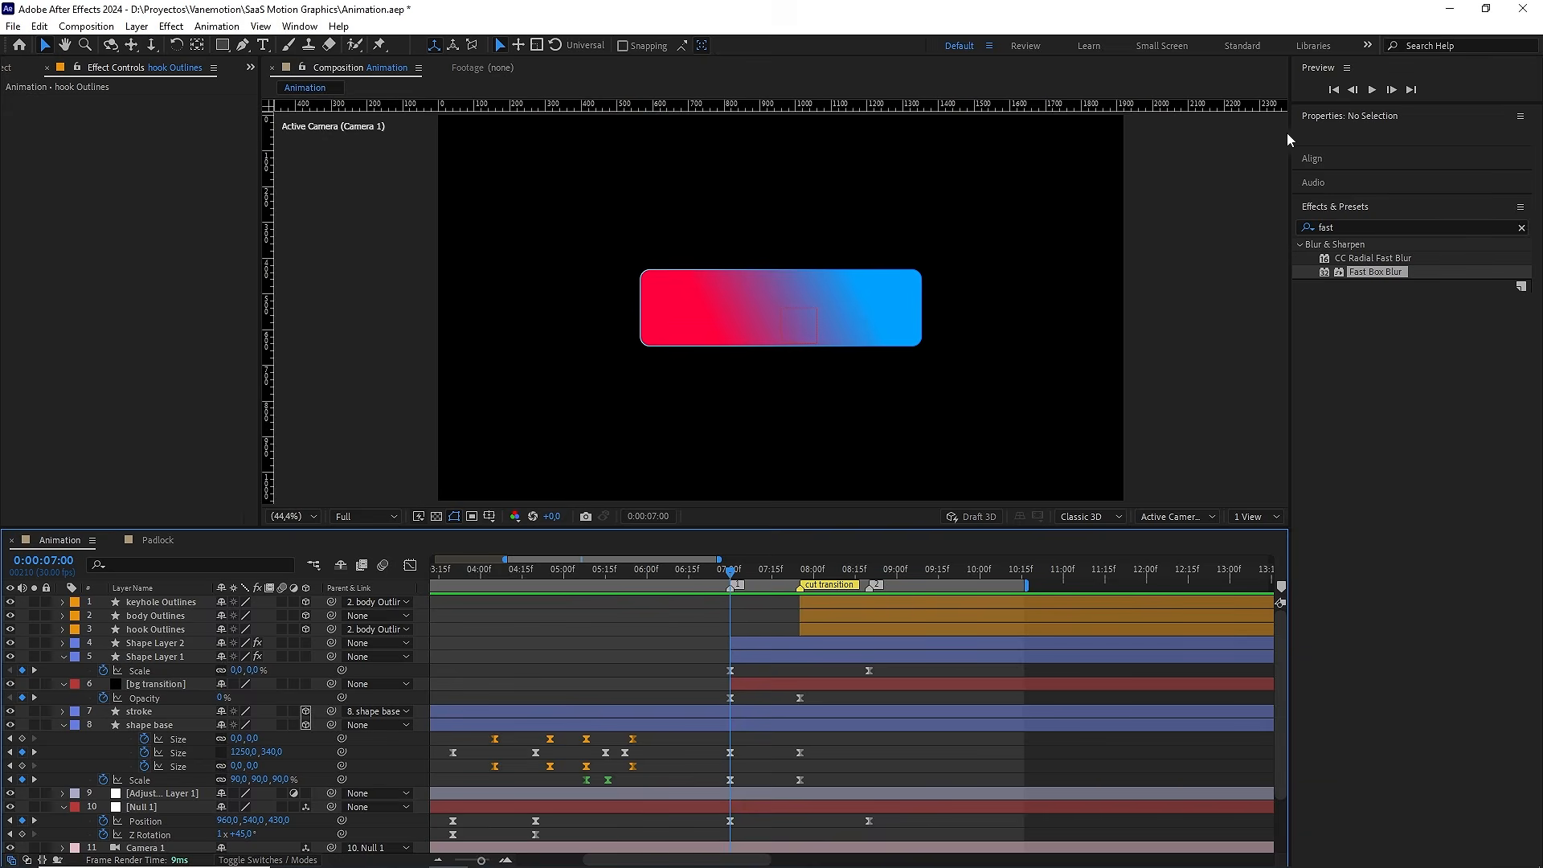
Place four guides along the upper, lower, left and right edges of the gradient rectangle
left_click_drag(739, 105, 768, 269)
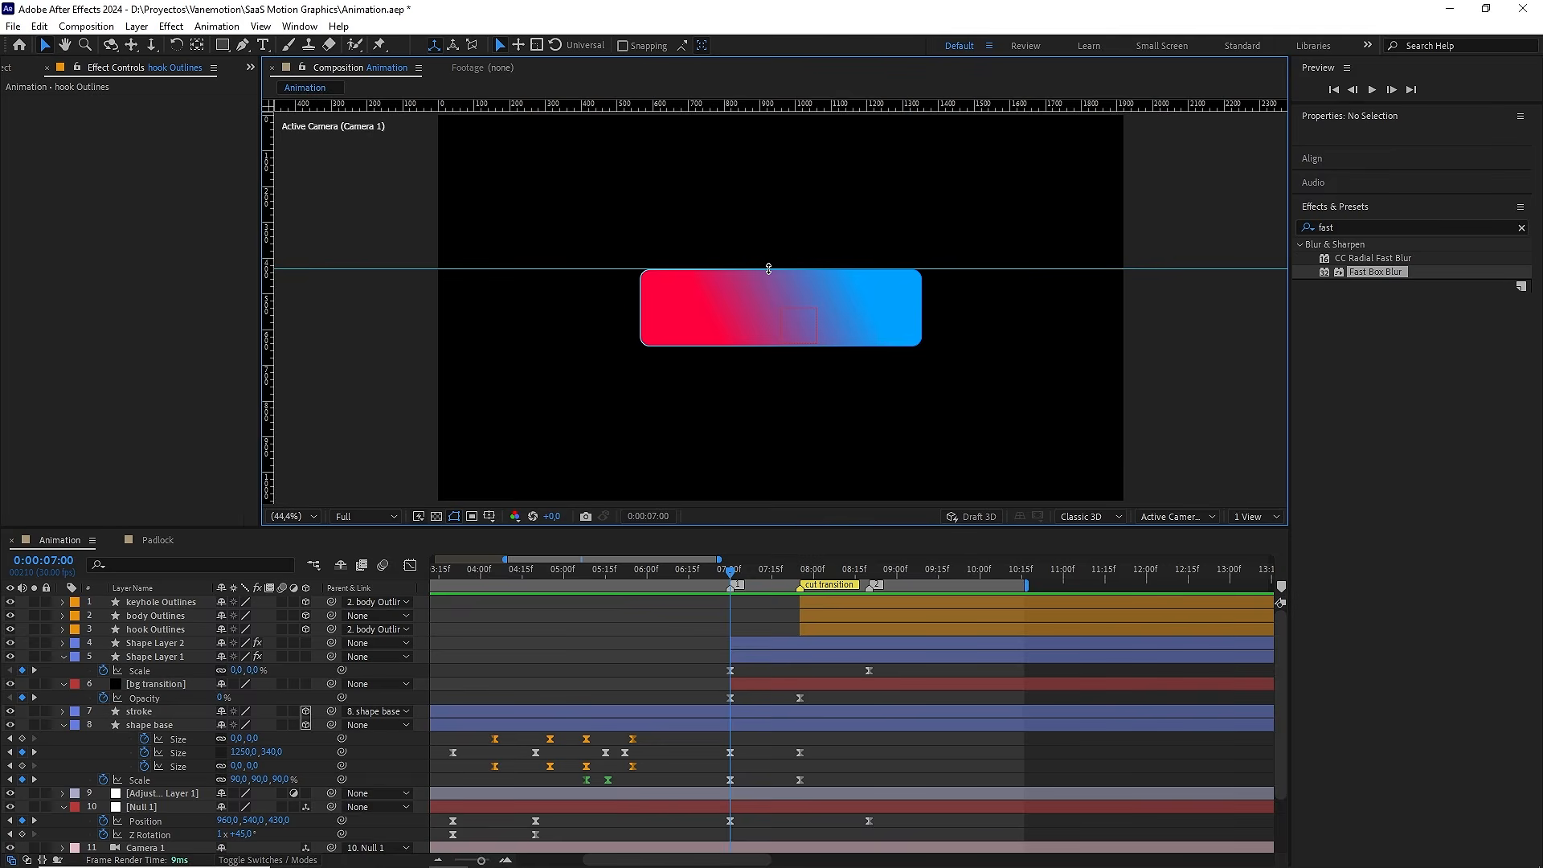
left_click_drag(840, 104, 806, 345)
left_click_drag(270, 303, 639, 324)
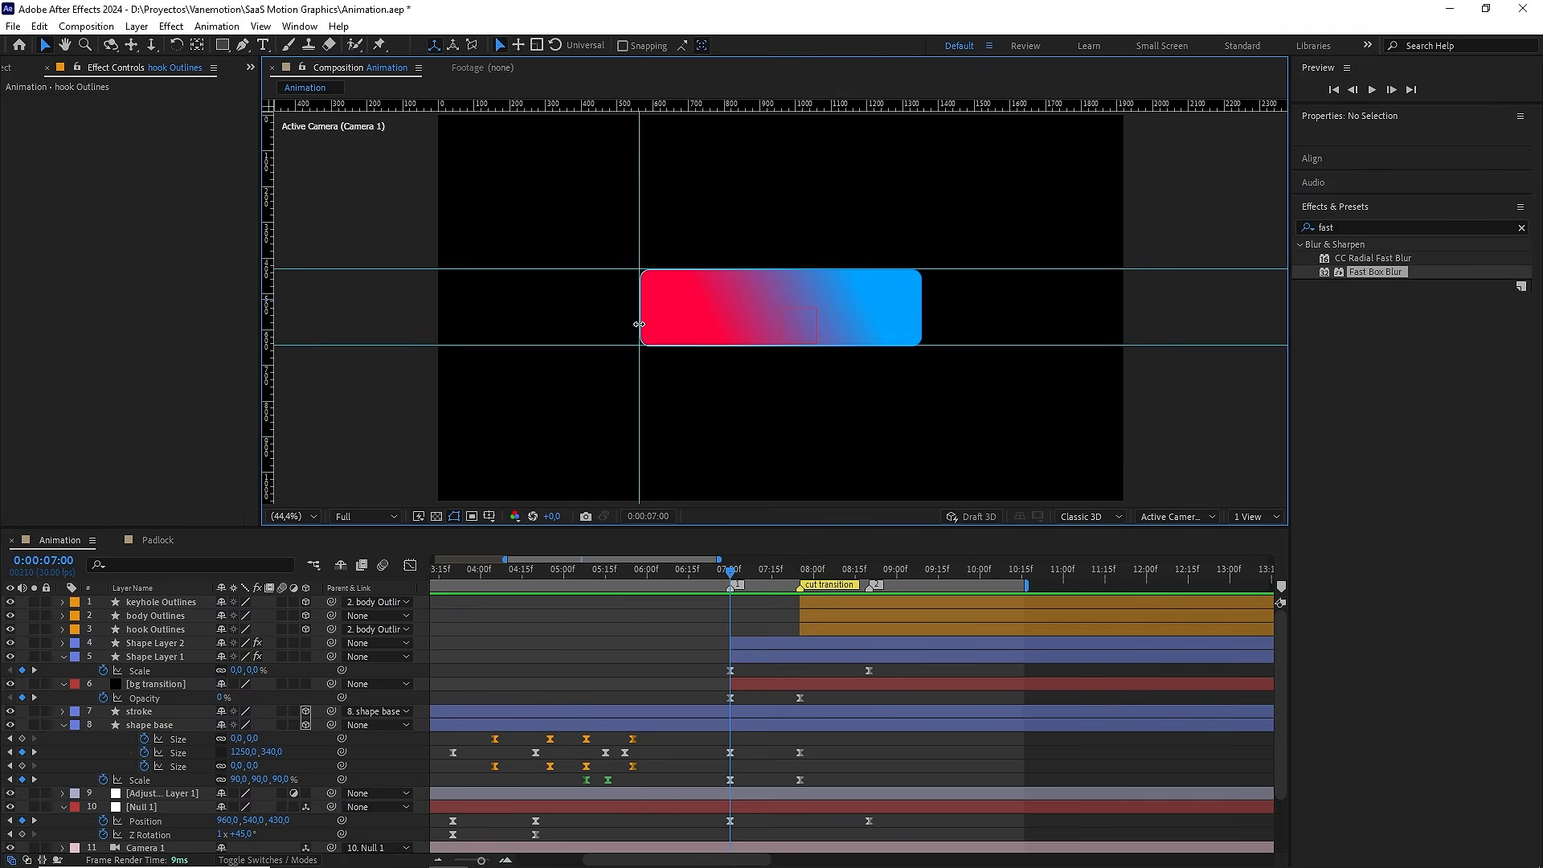
left_click_drag(272, 319, 920, 315)
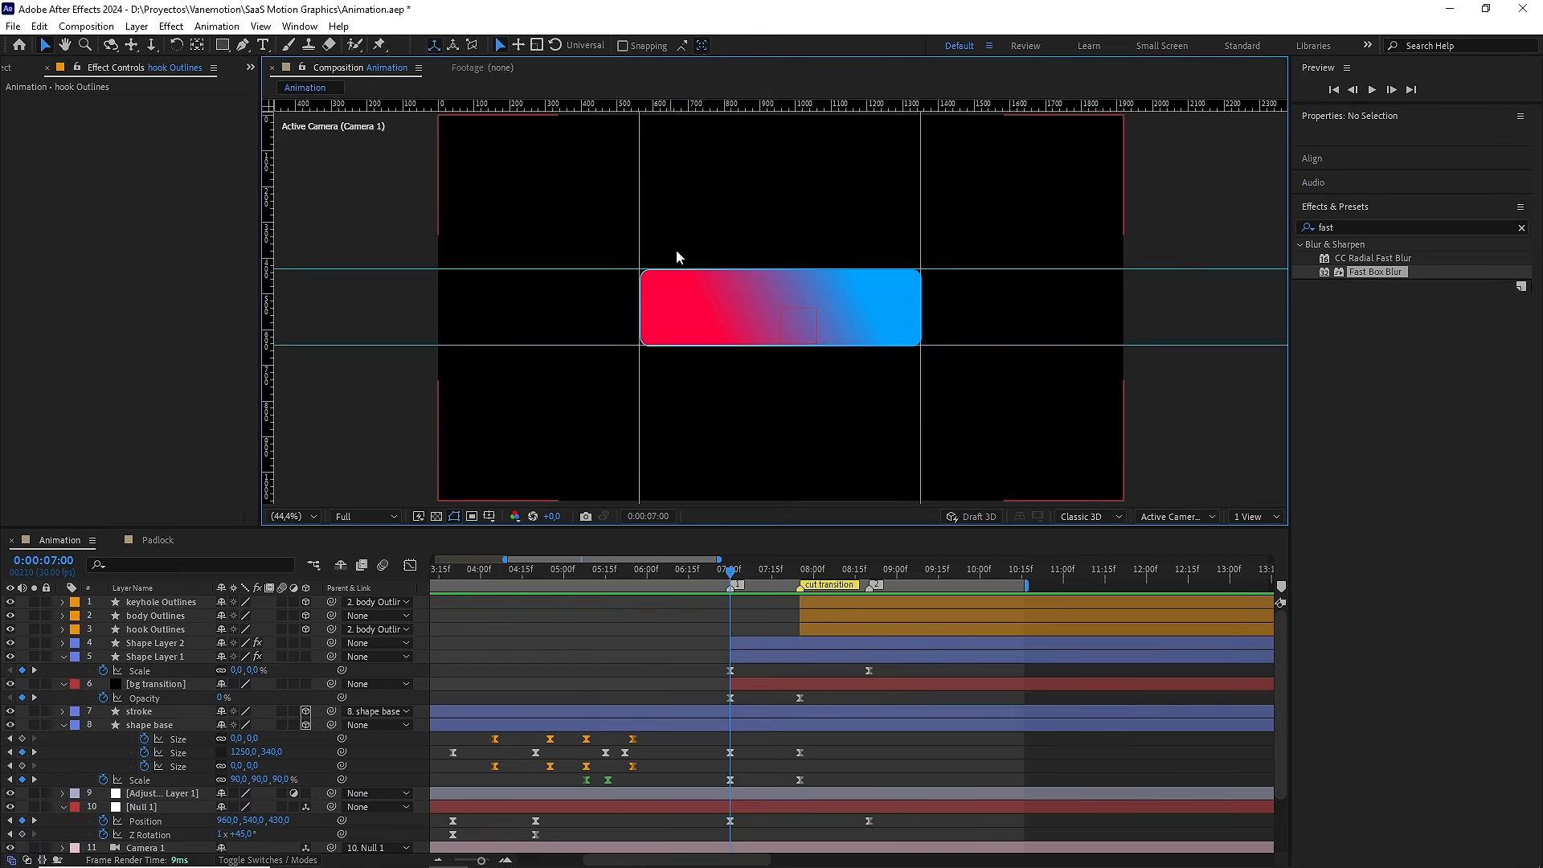
Add a second set of guides slightly outside the gradient rectangle's four edges and choose the Rounded Rectangle tool
left_click_drag(777, 106, 787, 251)
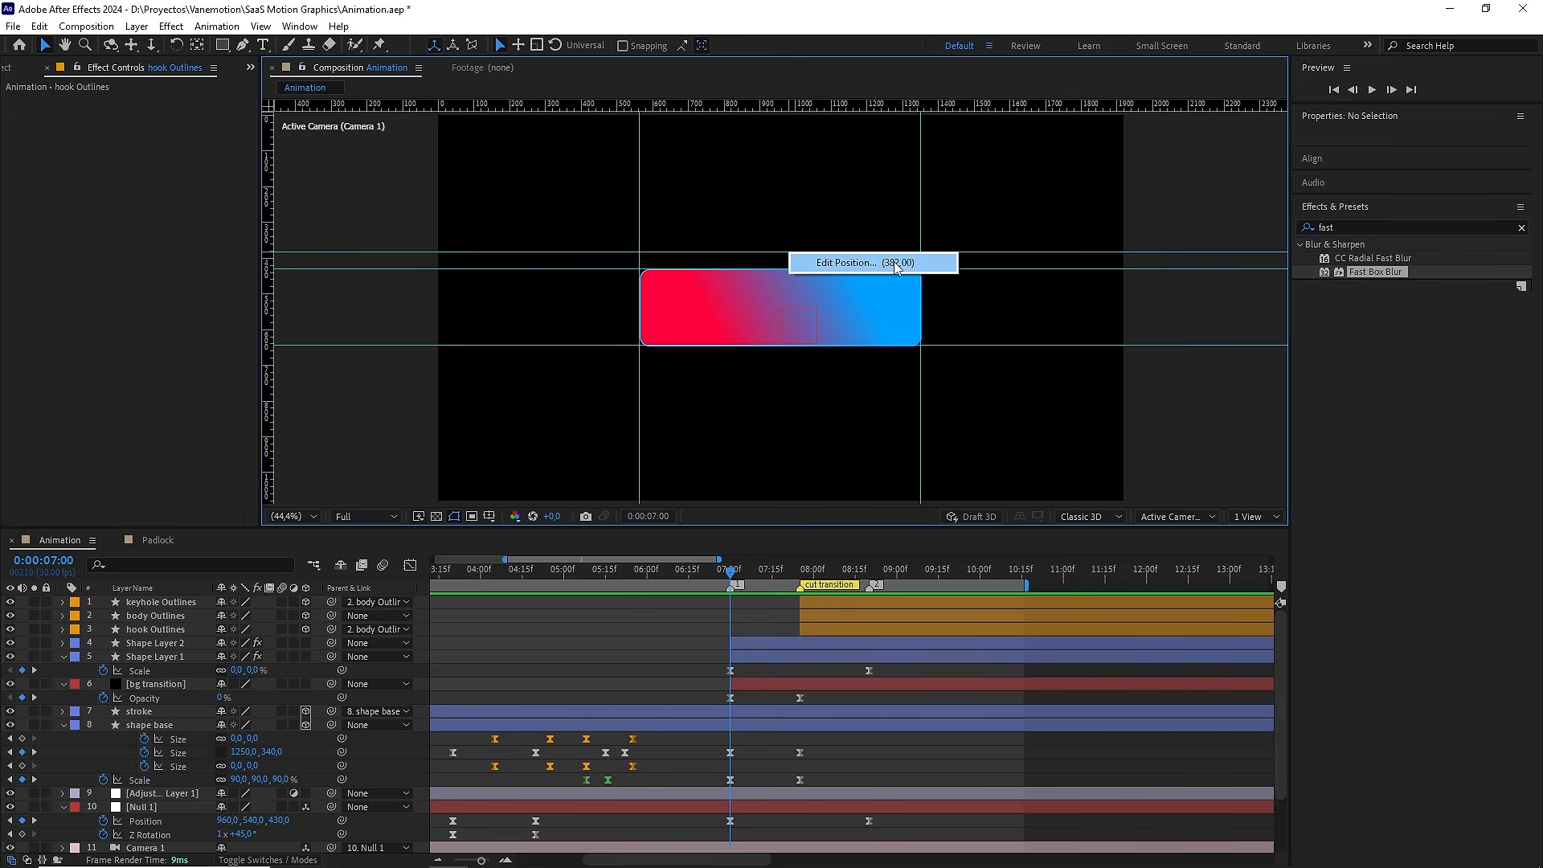
double_click(893, 262)
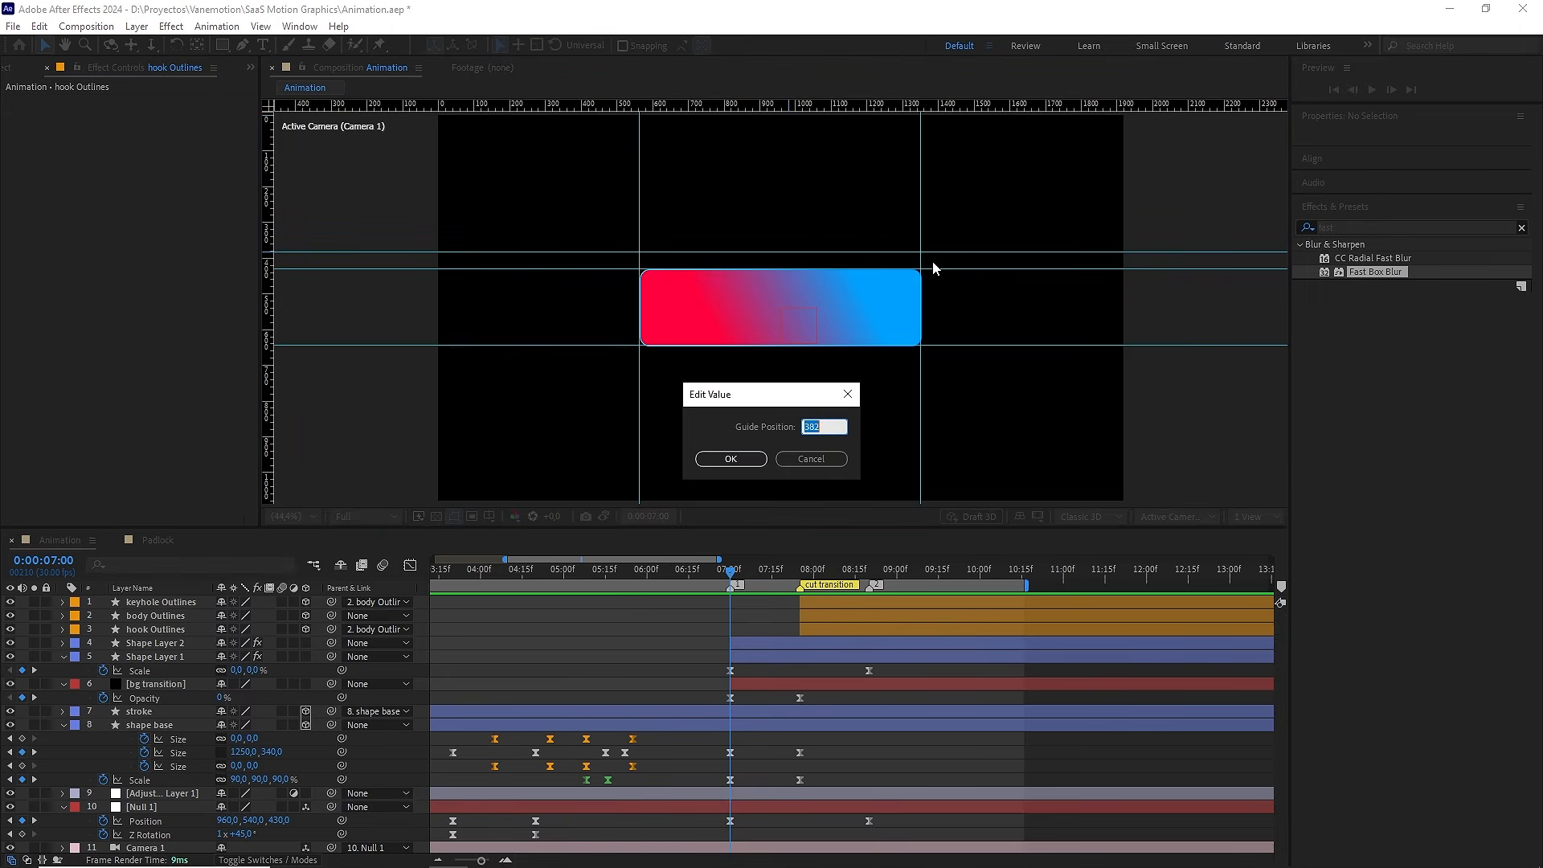
left_click(811, 459)
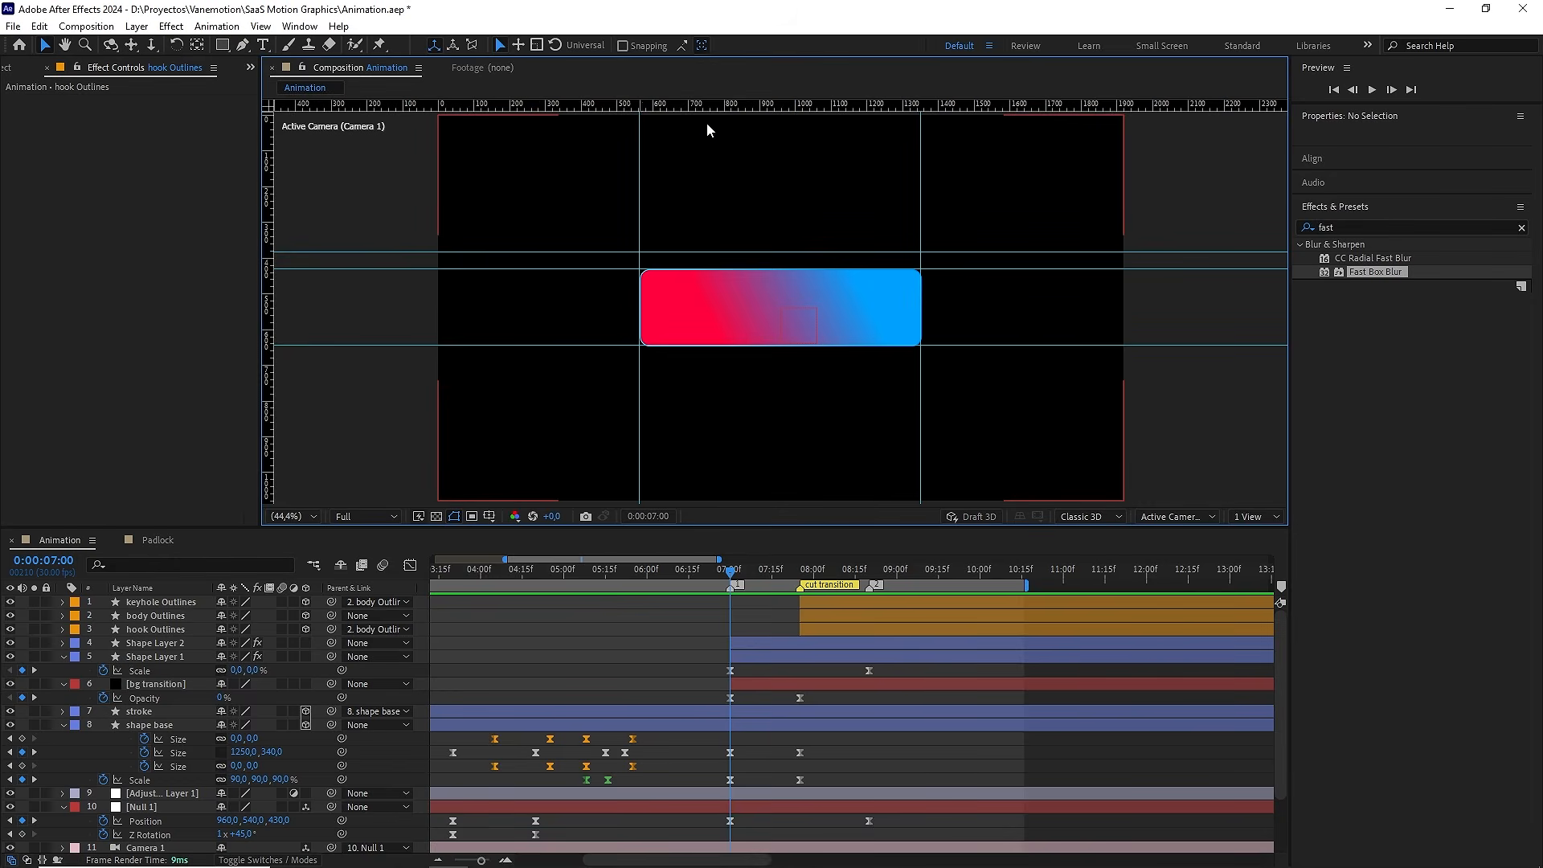
left_click_drag(806, 109, 823, 361)
left_click_drag(270, 291, 936, 297)
key("comma")
key("comma")
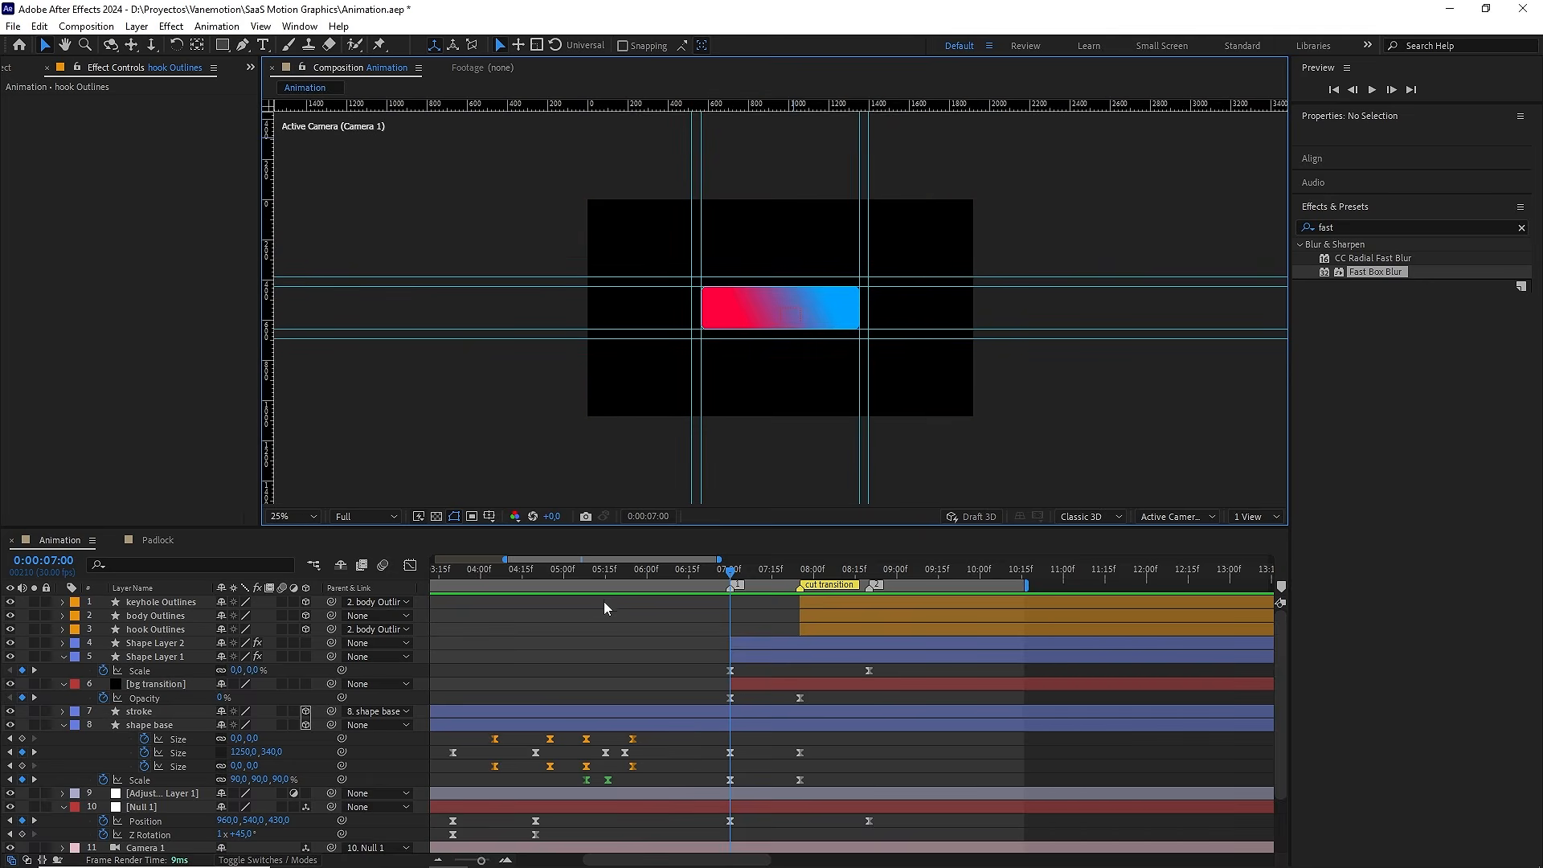
mouse_move(230, 46)
left_mouse_down()
mouse_move(322, 85)
mouse_move(328, 102)
left_mouse_up()
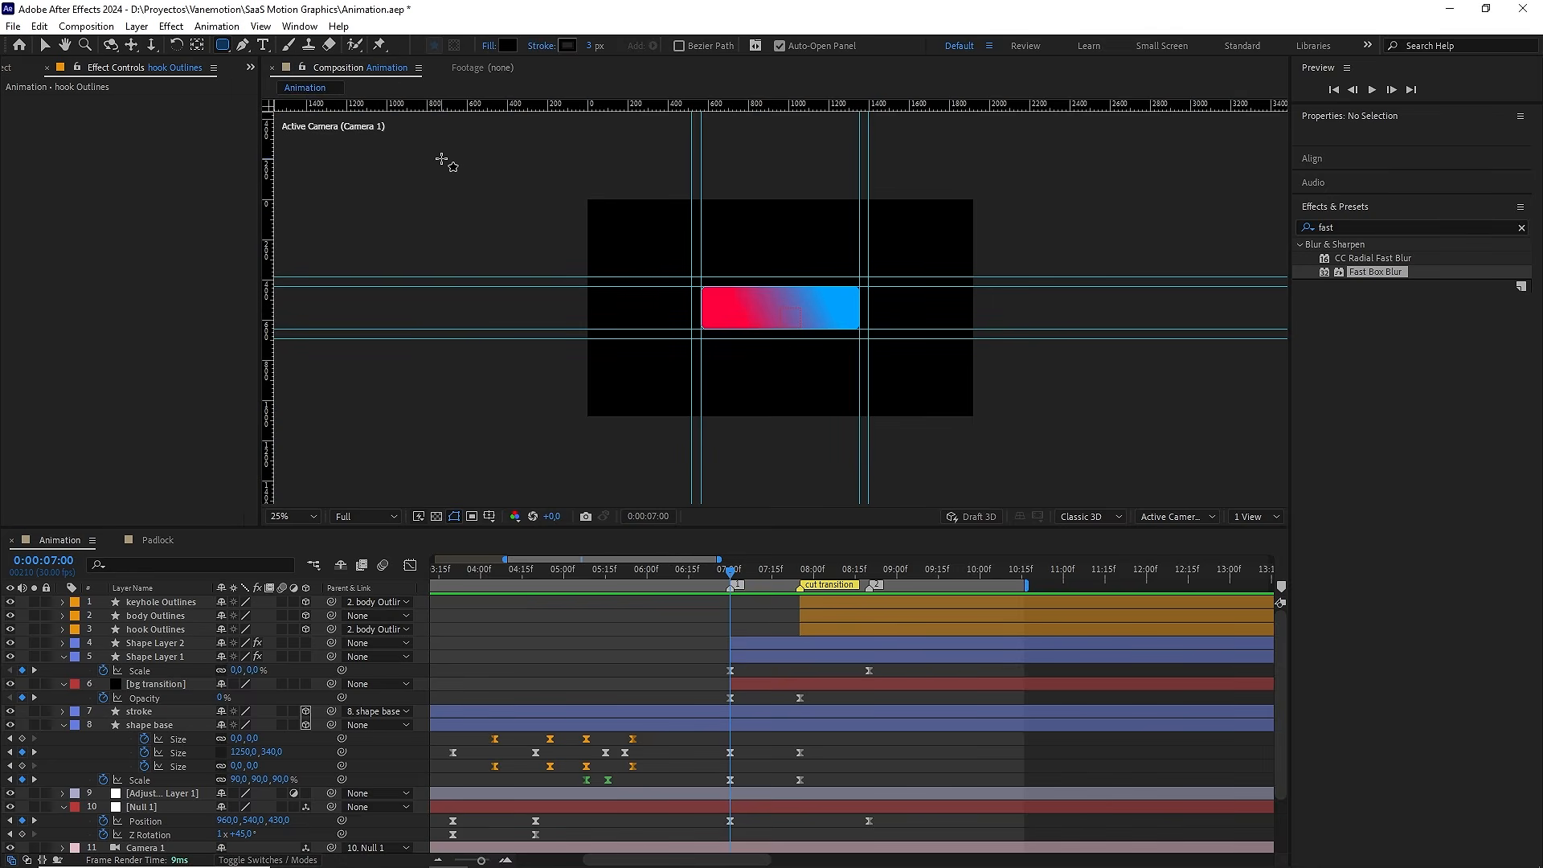
left_click(260, 26)
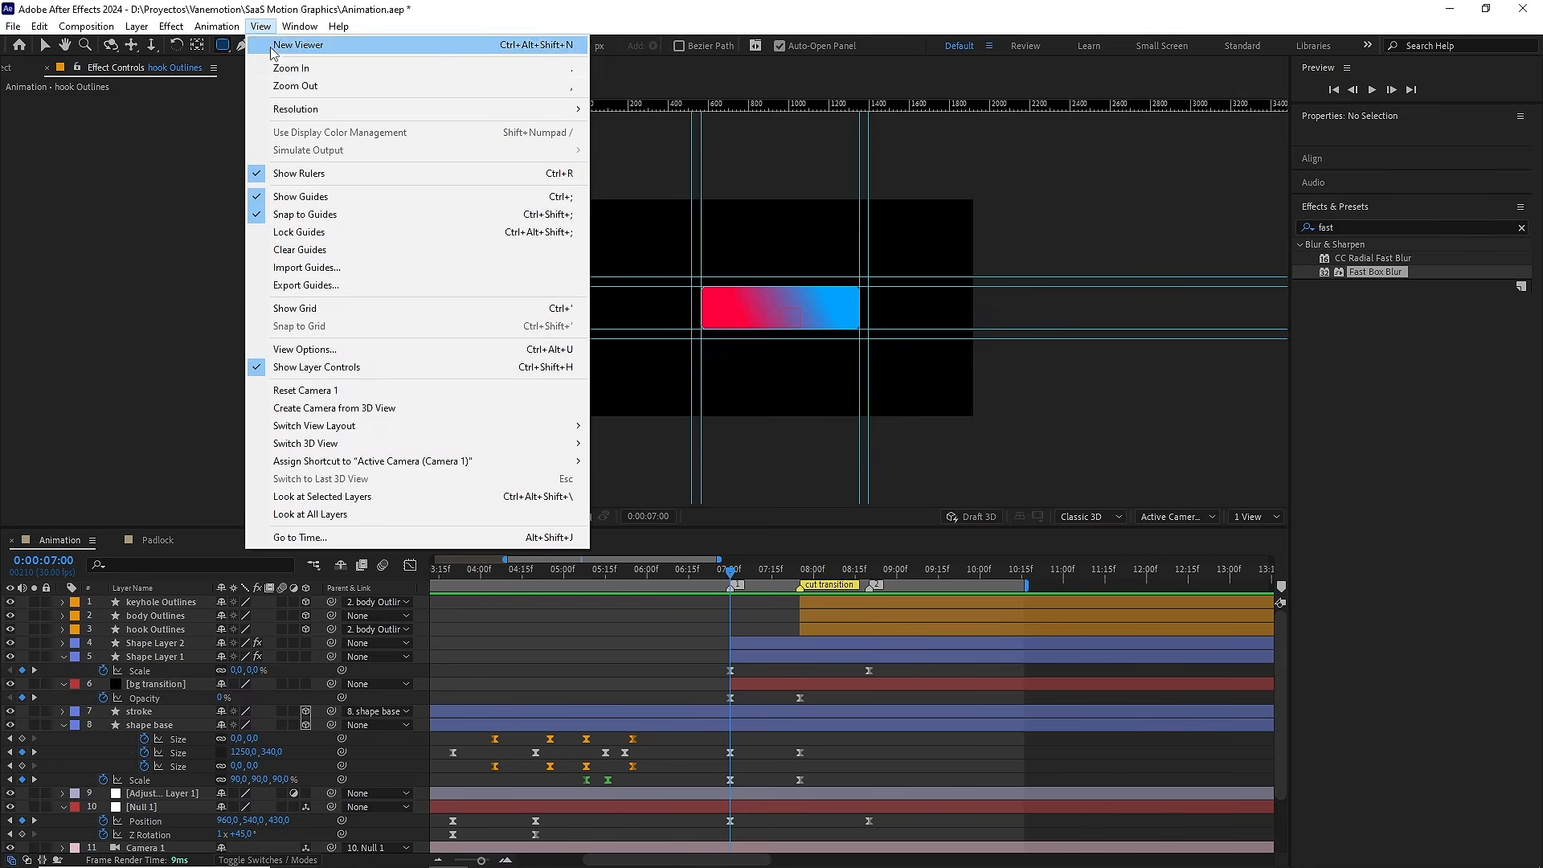
left_click(306, 217)
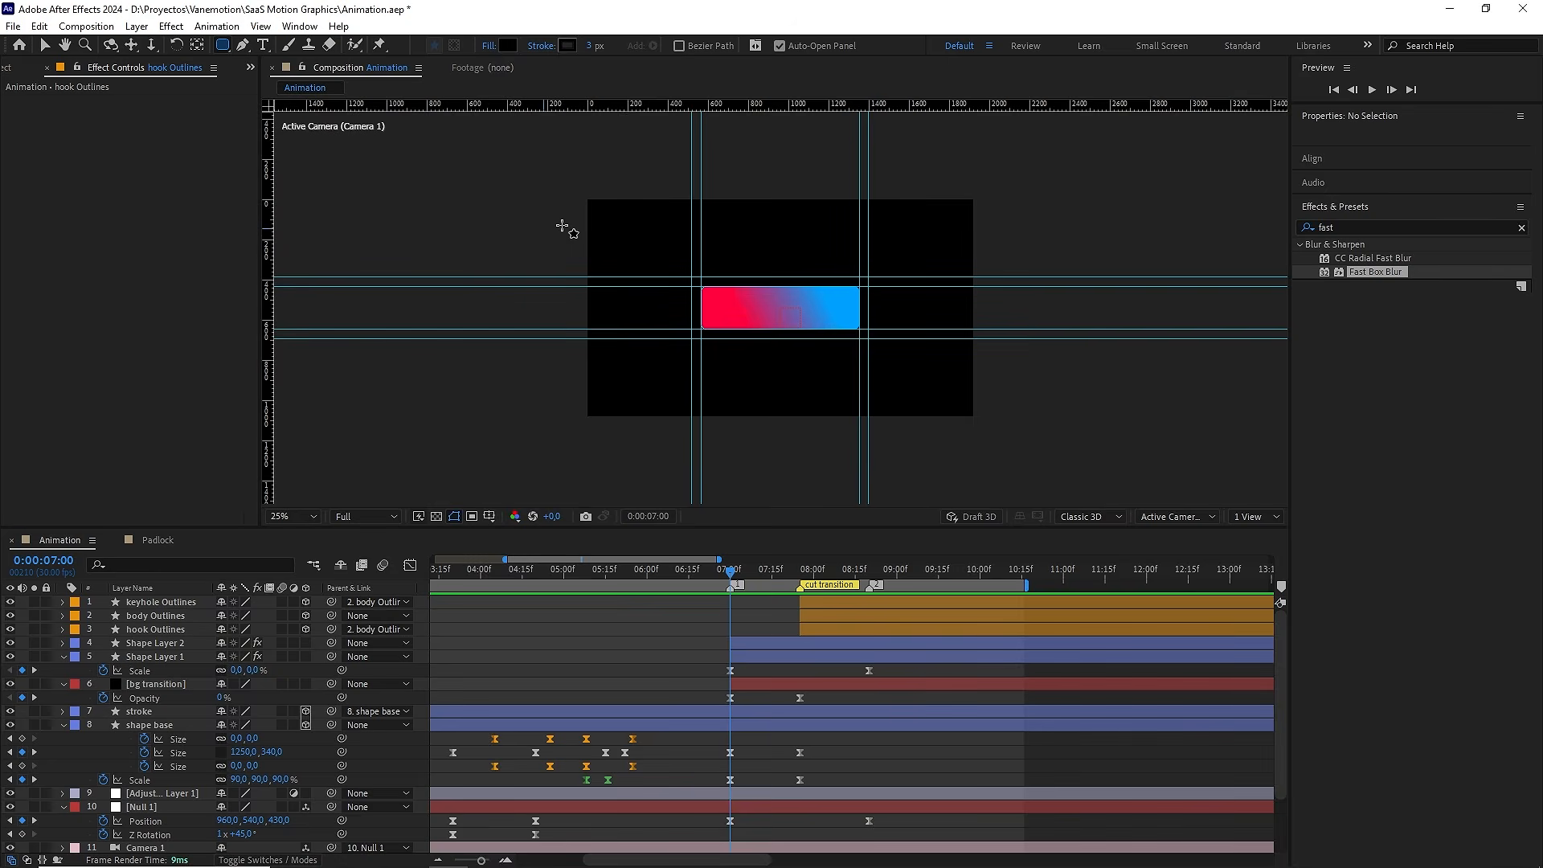
scroll(632, 225, "up", 2)
key("space")
left_click_drag(669, 170, 668, 314)
key("q")
mouse_move(610, 201)
left_mouse_down()
mouse_move(630, 286)
mouse_move(660, 294)
left_mouse_up()
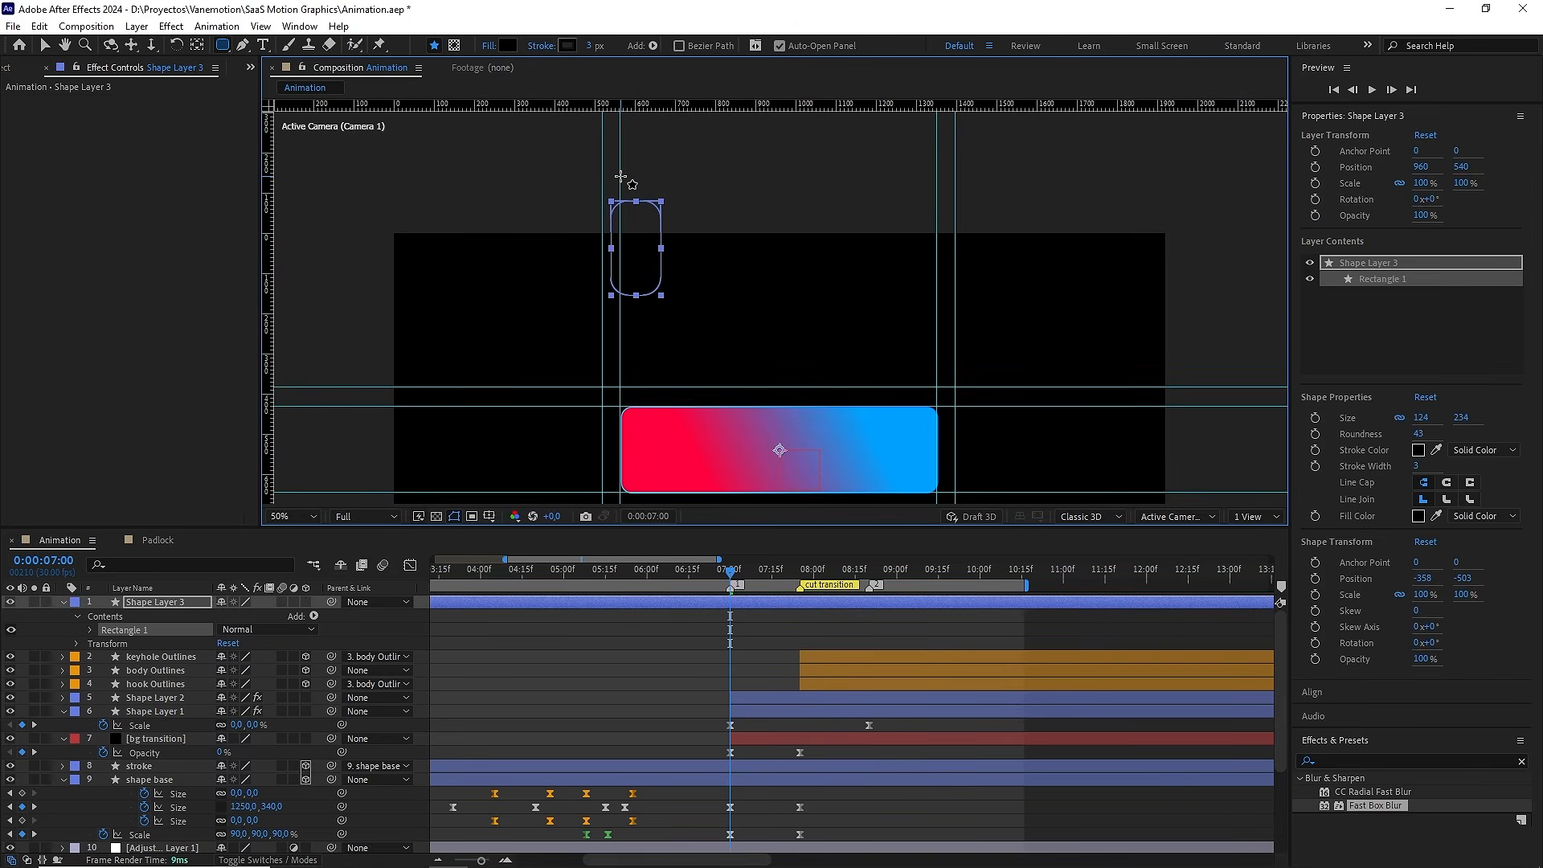
key("ctrl+z")
left_click(261, 26)
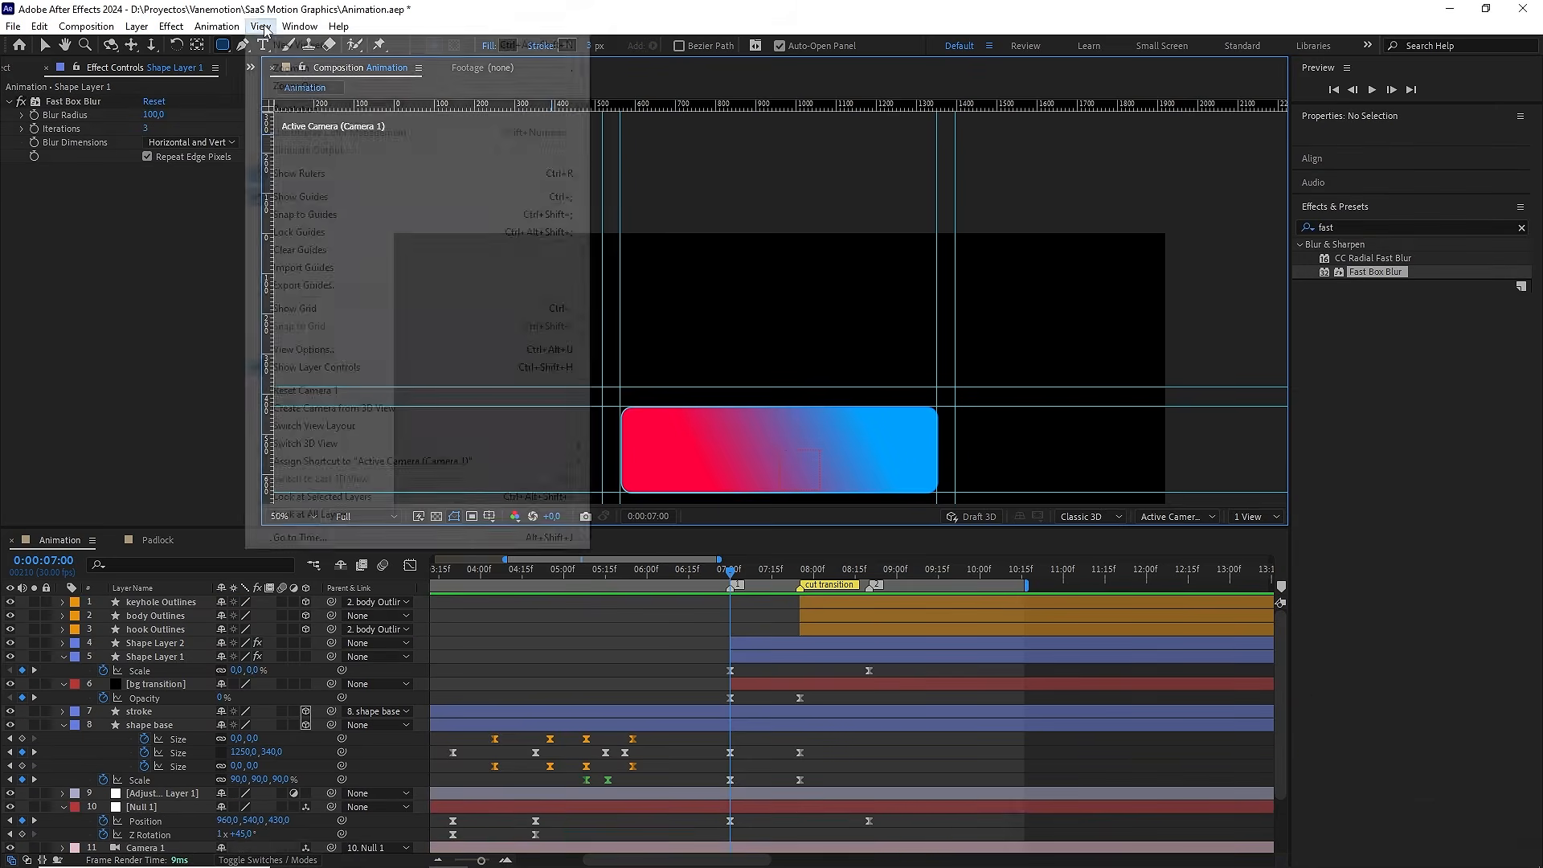
left_click(313, 215)
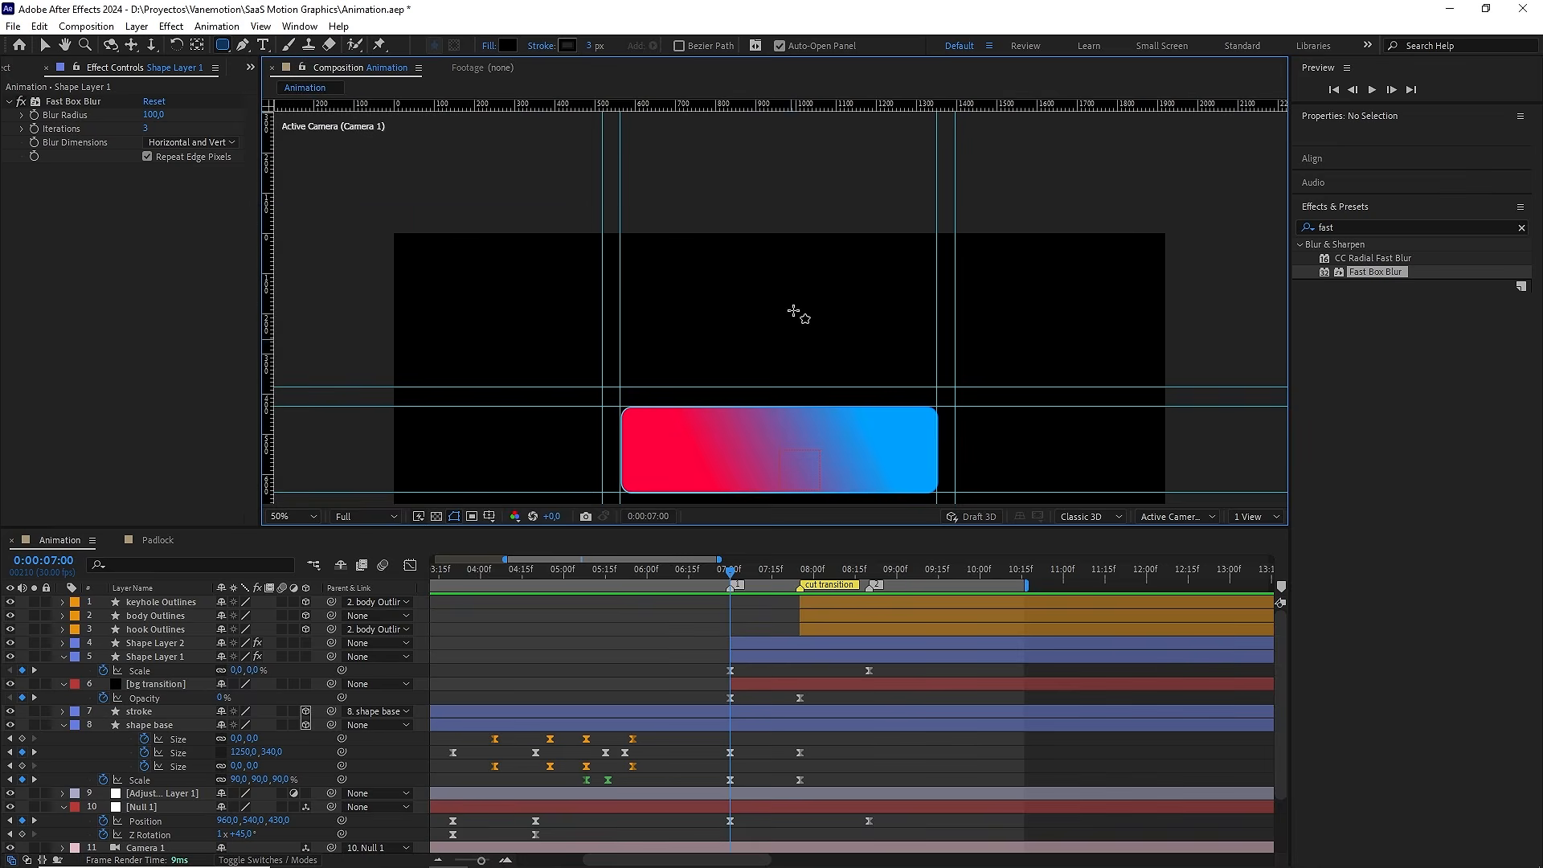
Draw a rounded rectangle of about 788 by 566 px above the gradient shape, snapped to the guides, and set its fill to None
left_click_drag(619, 168, 929, 384)
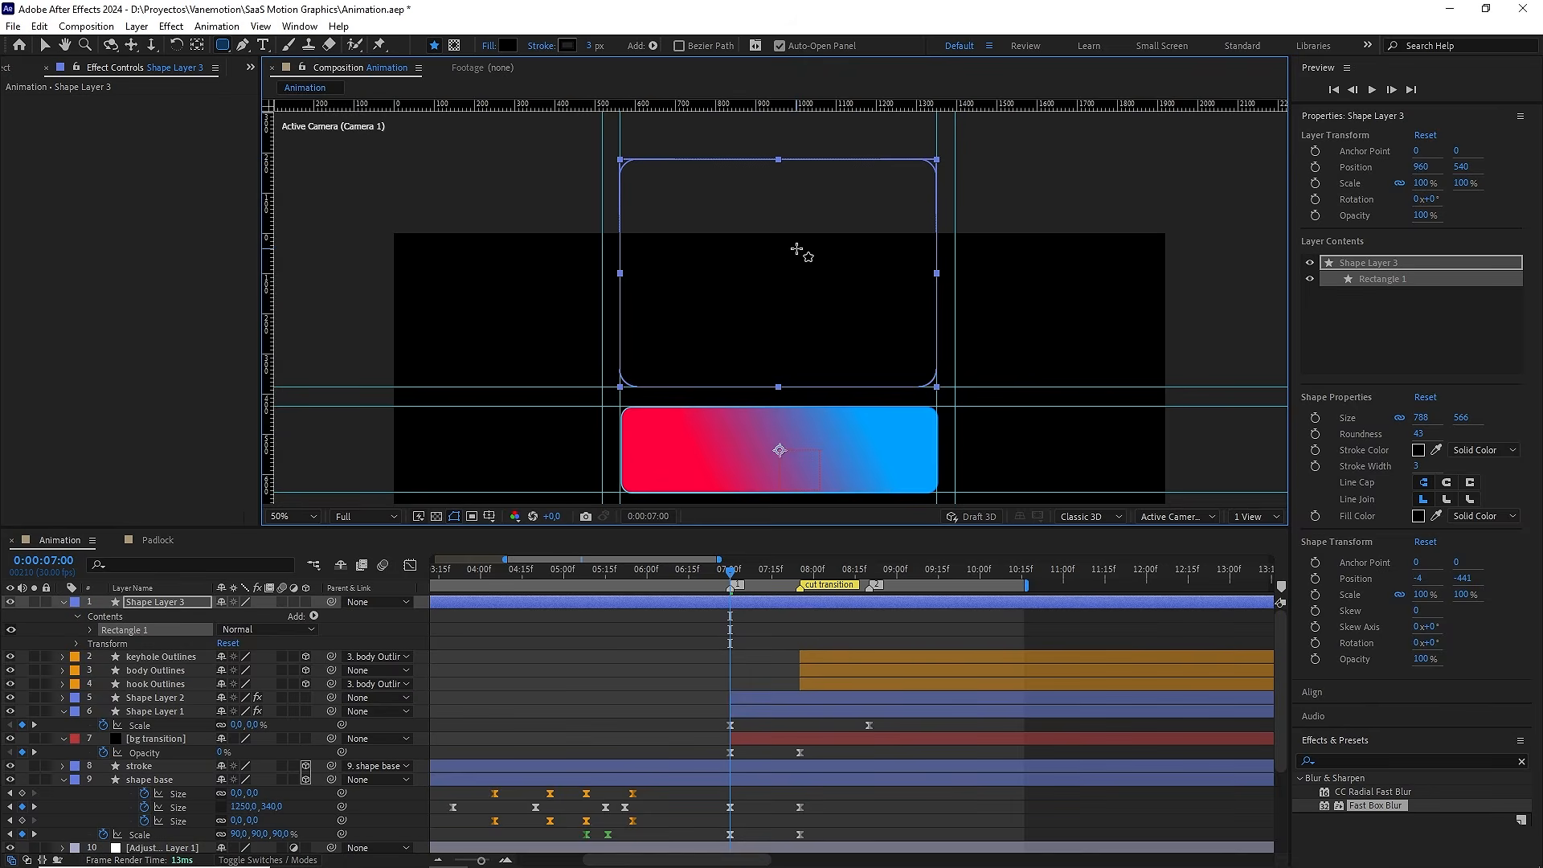
left_click(487, 48)
left_click(655, 524)
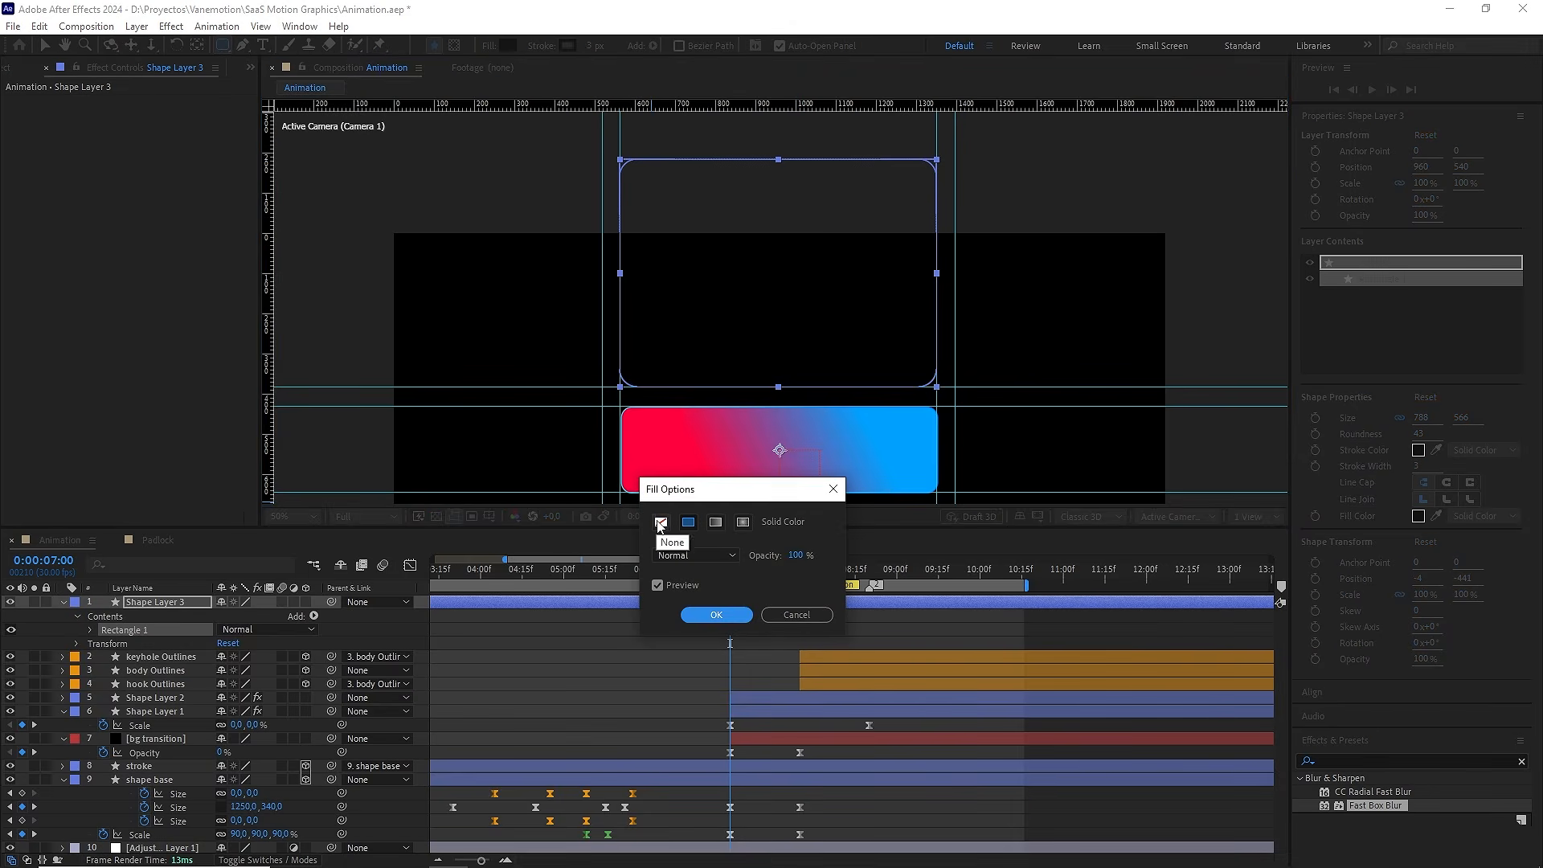
left_click(714, 615)
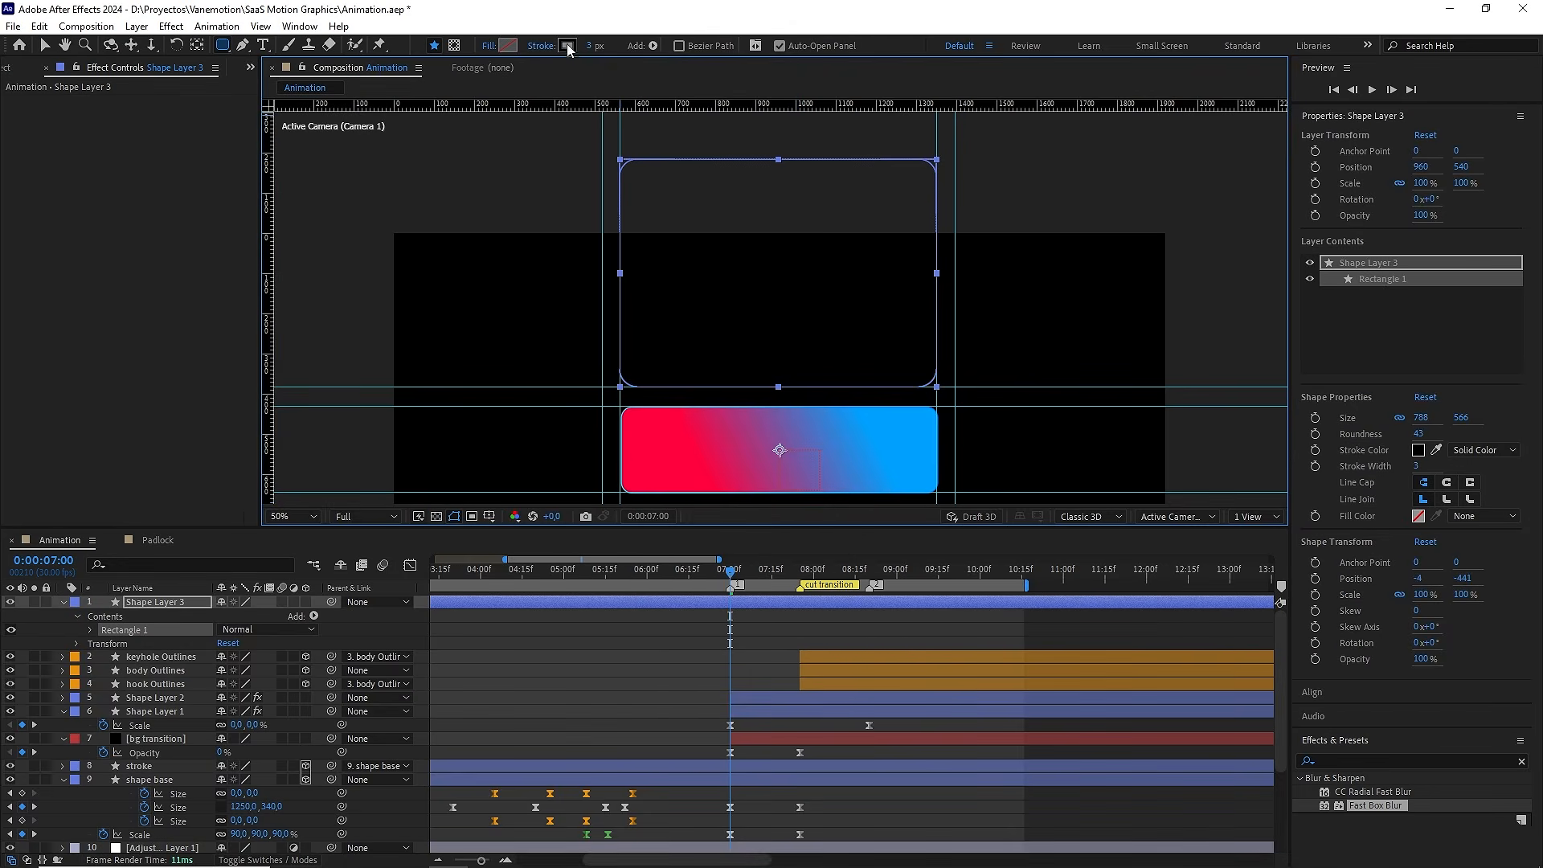
Set the new rectangle's stroke color to dark gray 3F3F3F and its stroke width to 5 px, and deselect its layer
left_click(568, 48)
left_click_drag(466, 353, 357, 423)
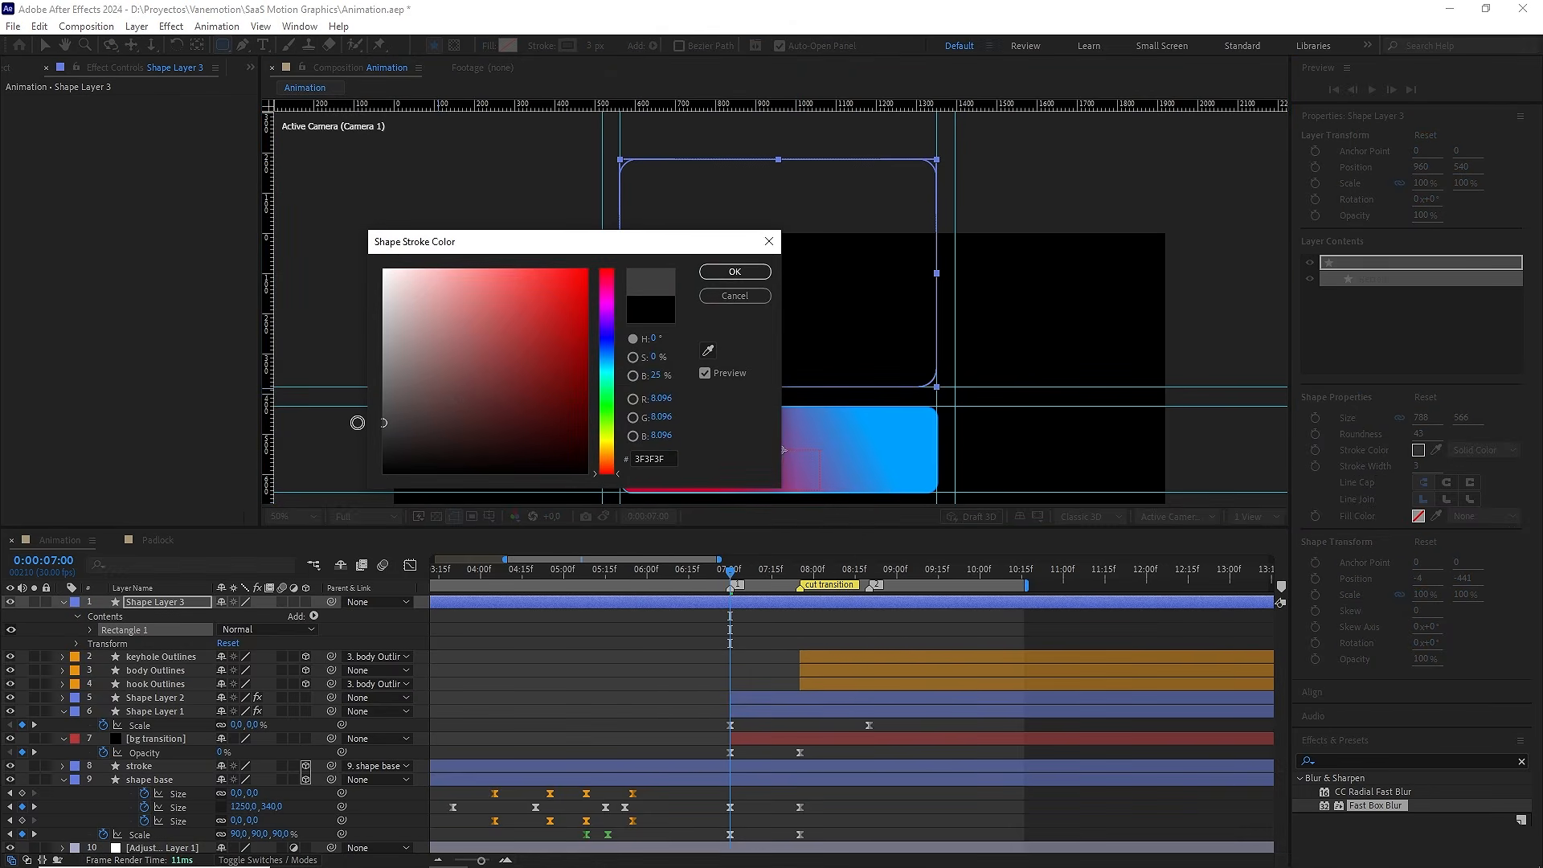
left_click(733, 271)
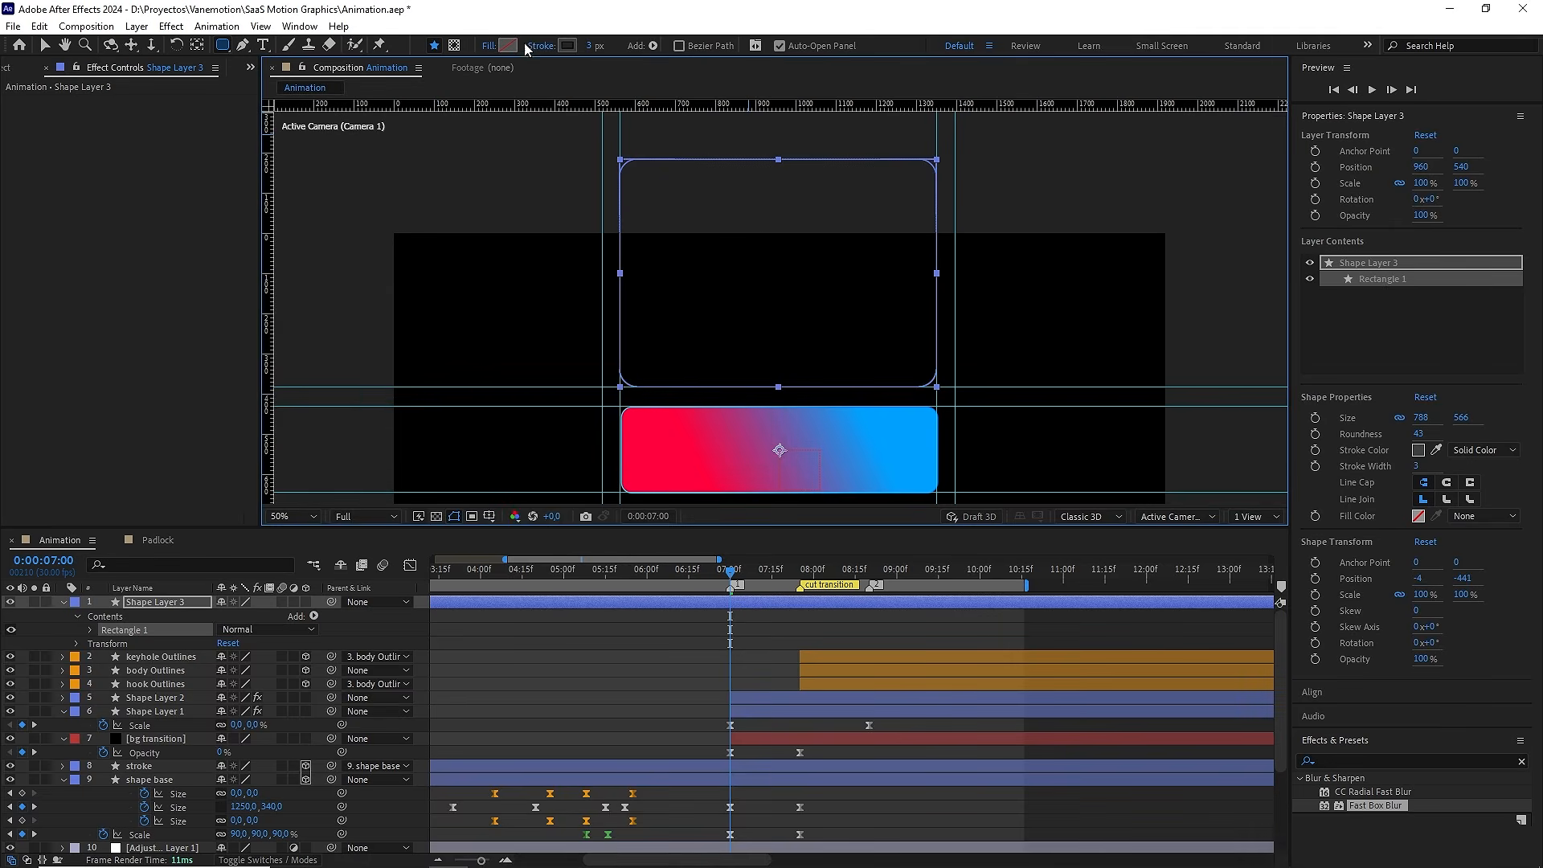
left_click(592, 45)
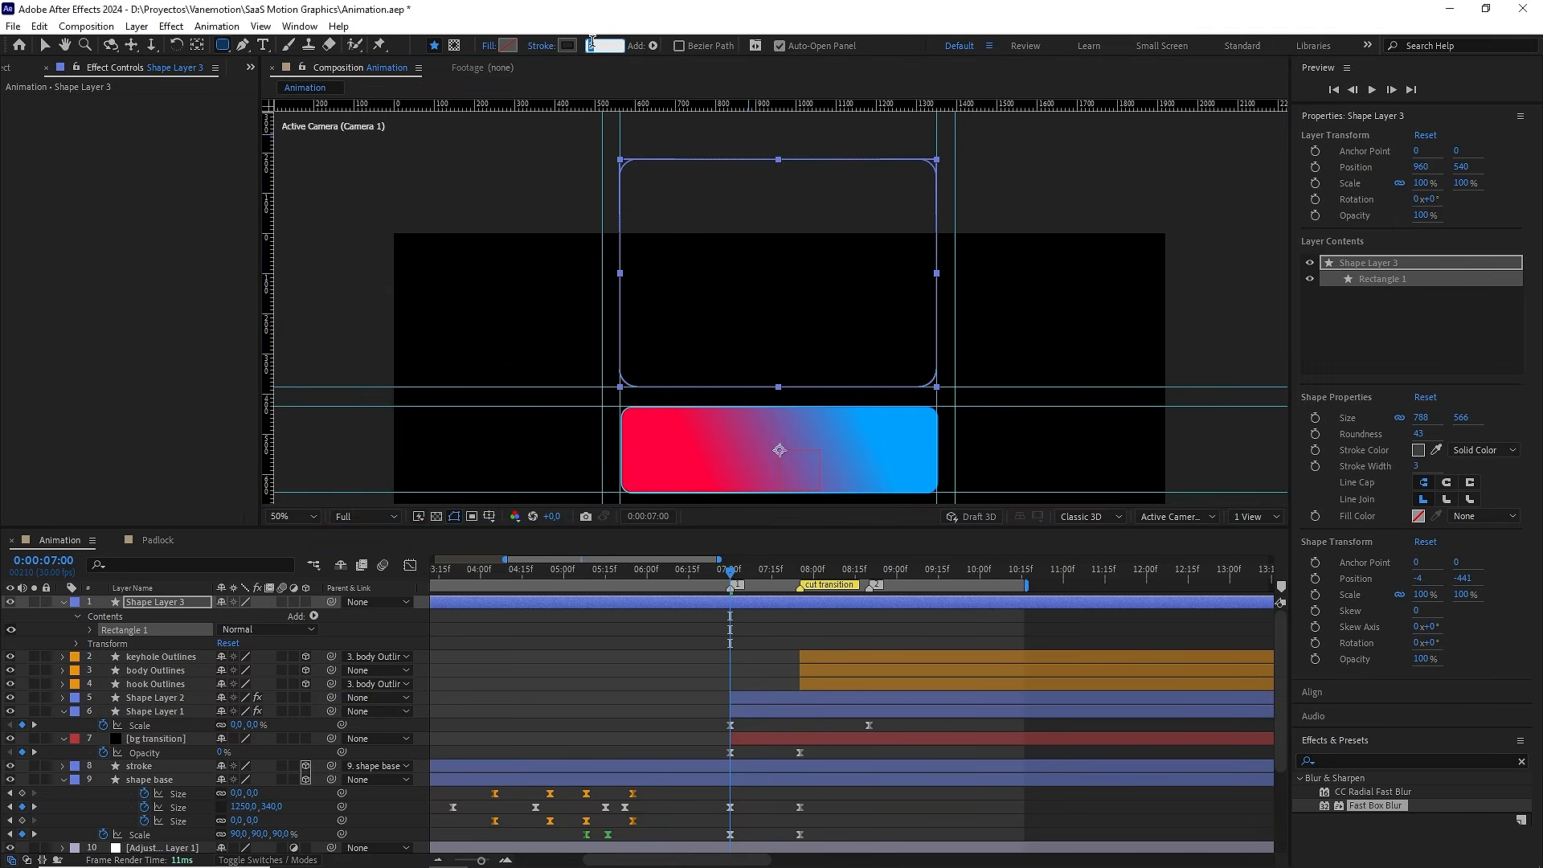
type("5")
left_click(45, 45)
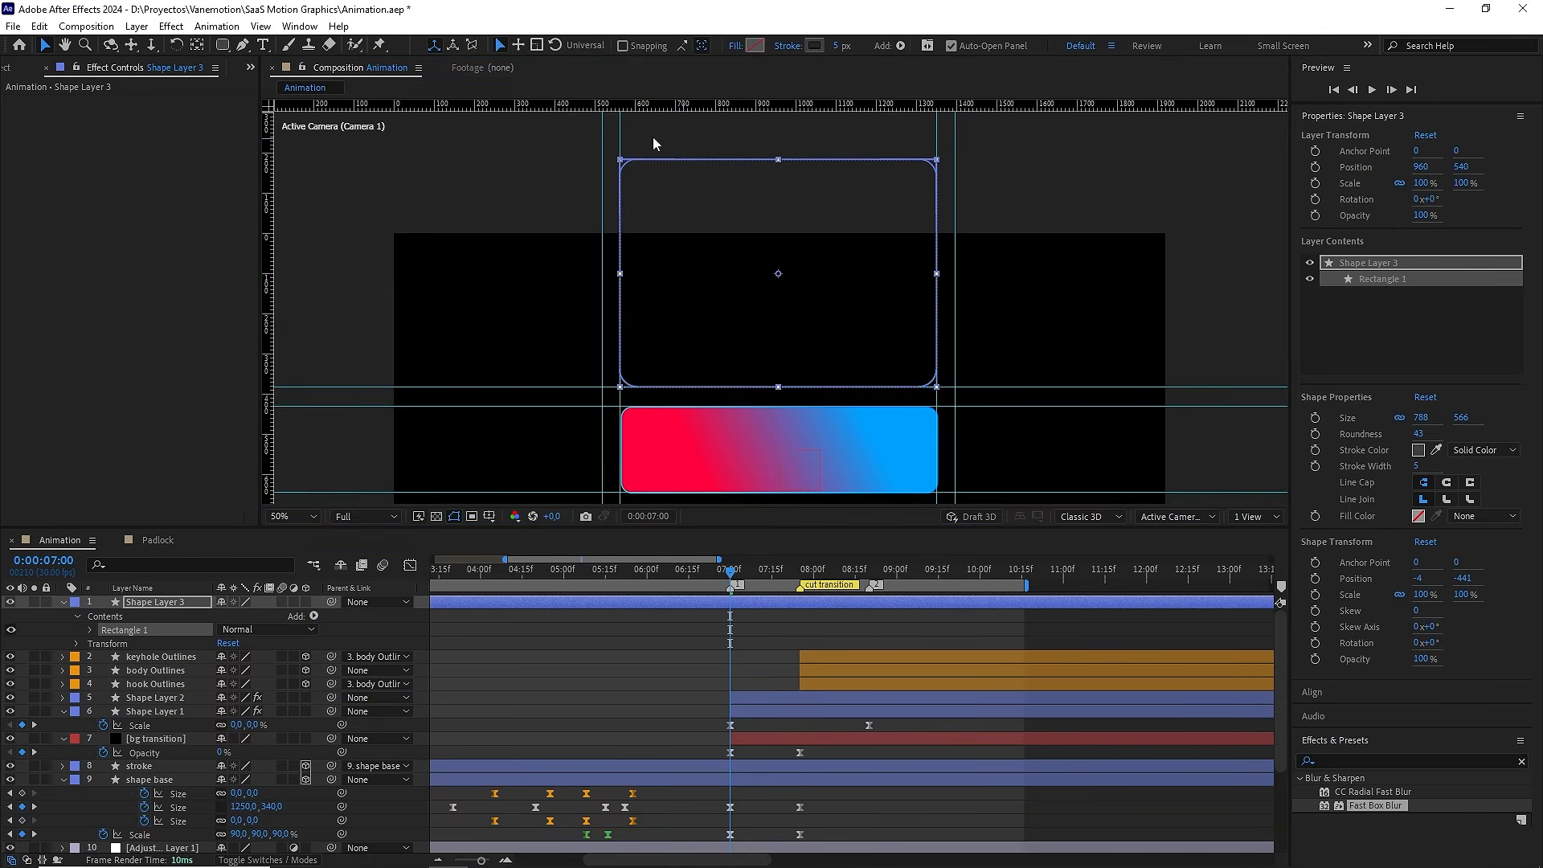
left_click(166, 605)
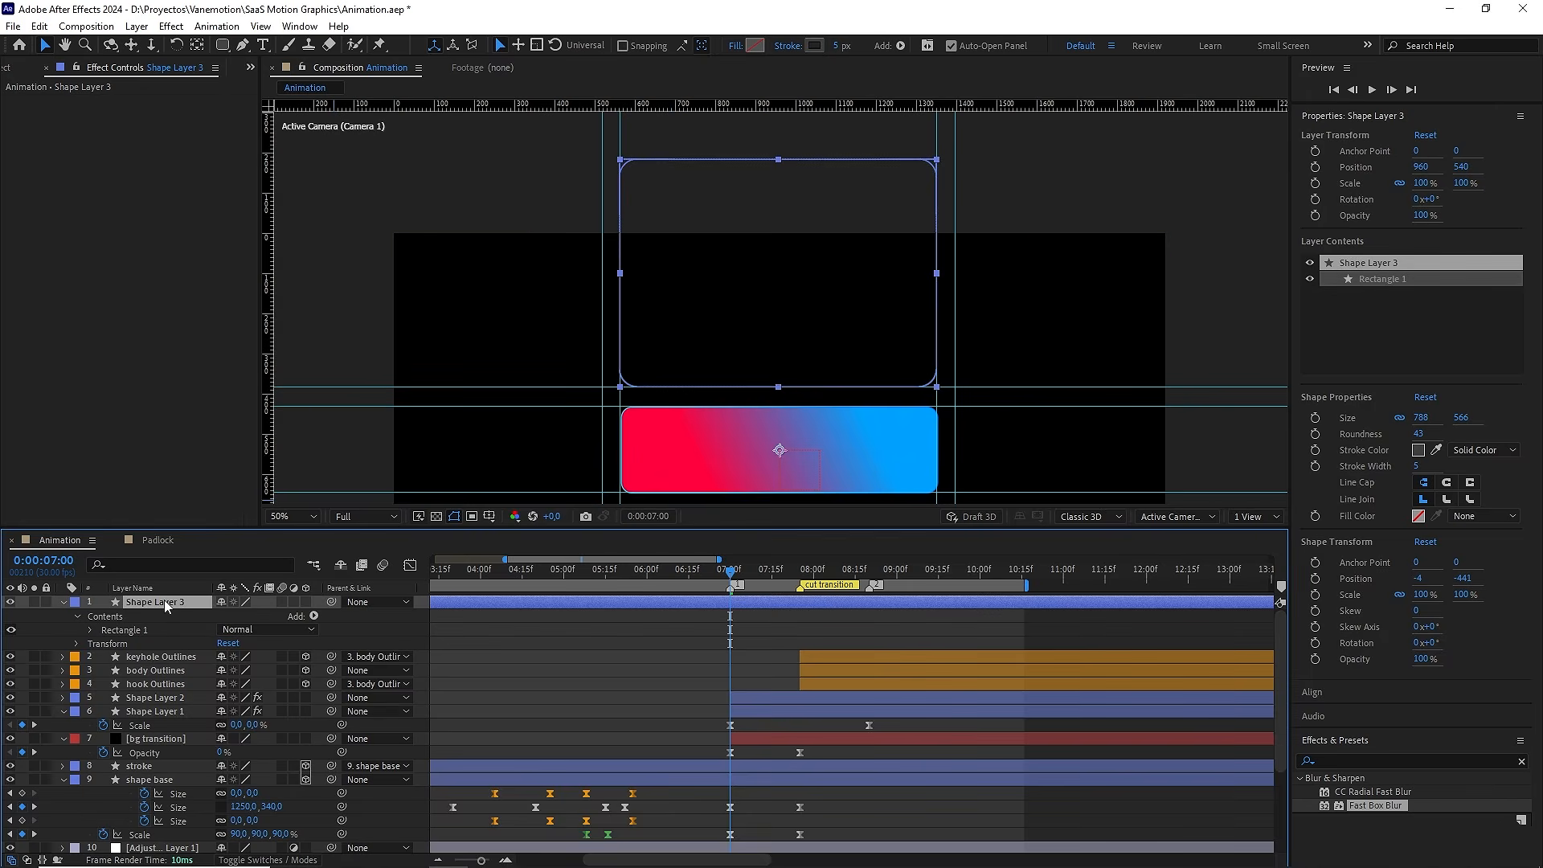
left_click(224, 46)
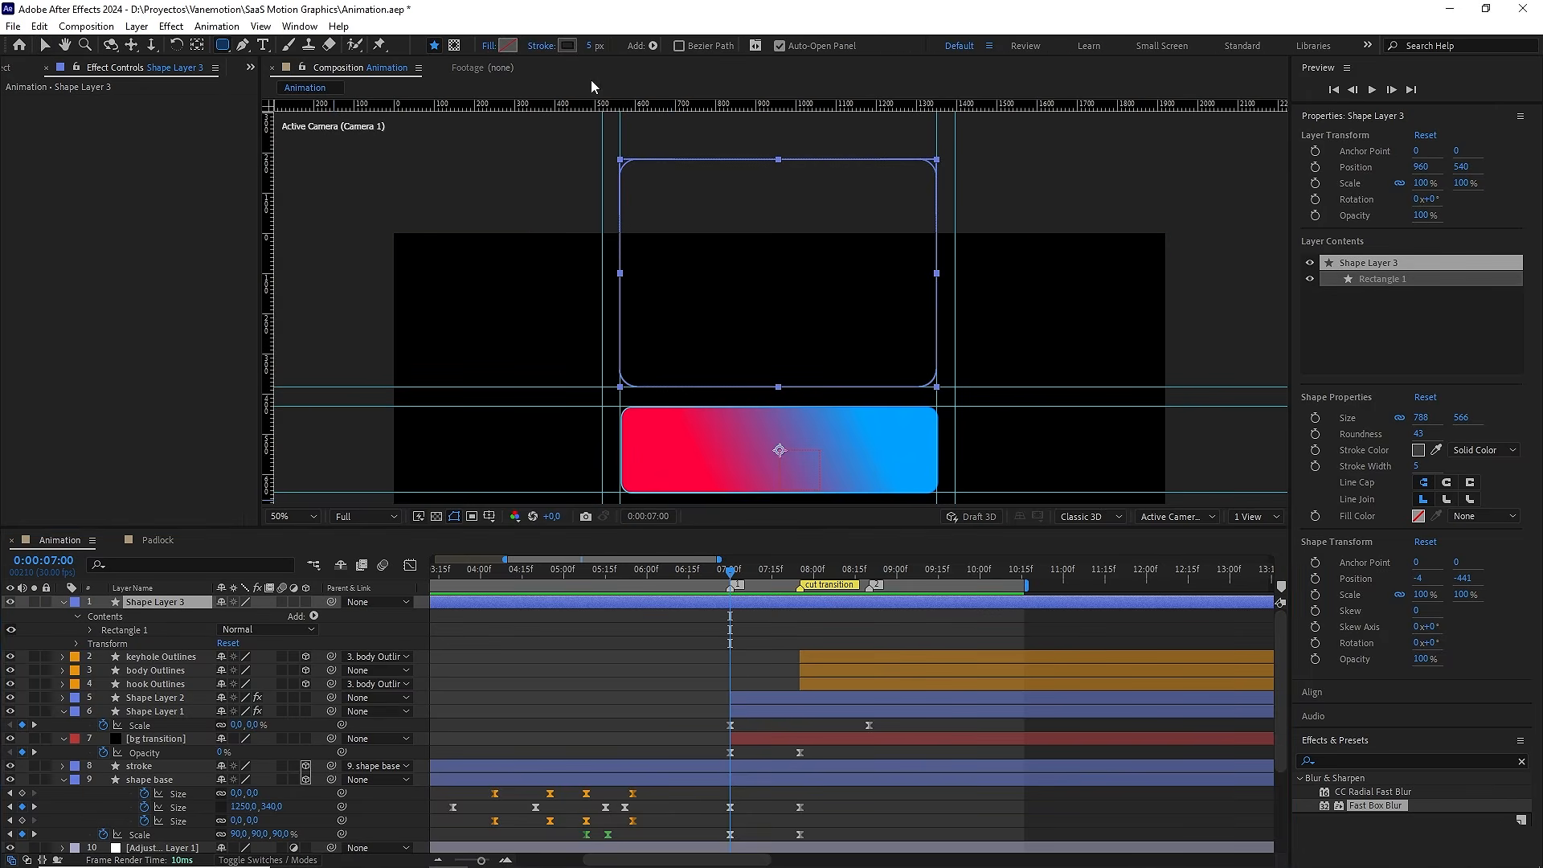
left_click(891, 615)
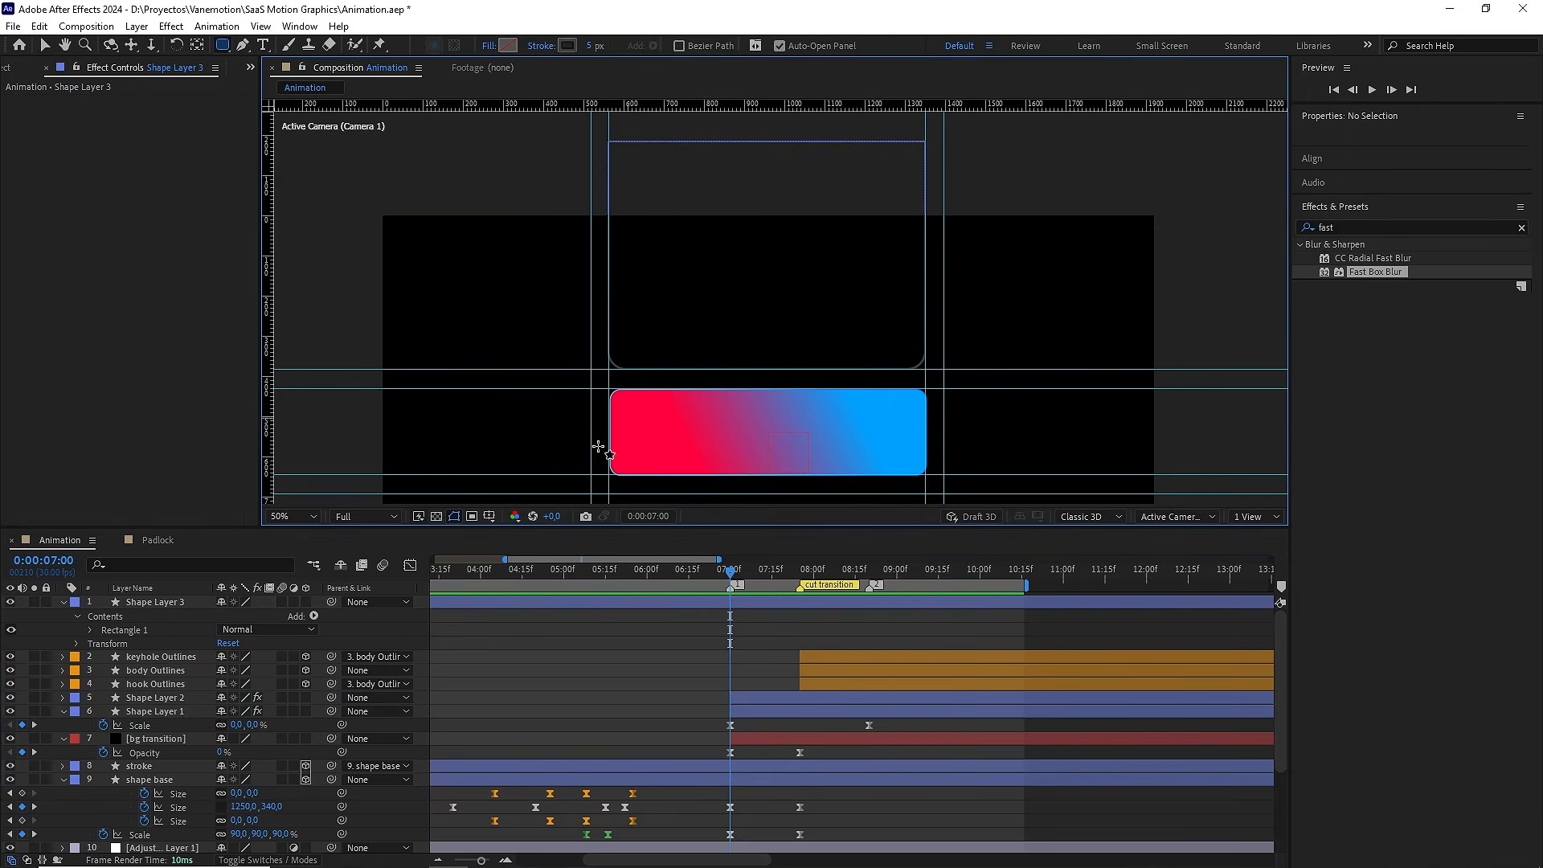
Hide the guides to examine the outlined rectangle's spacing, and show them again
left_click(489, 516)
left_click(526, 592)
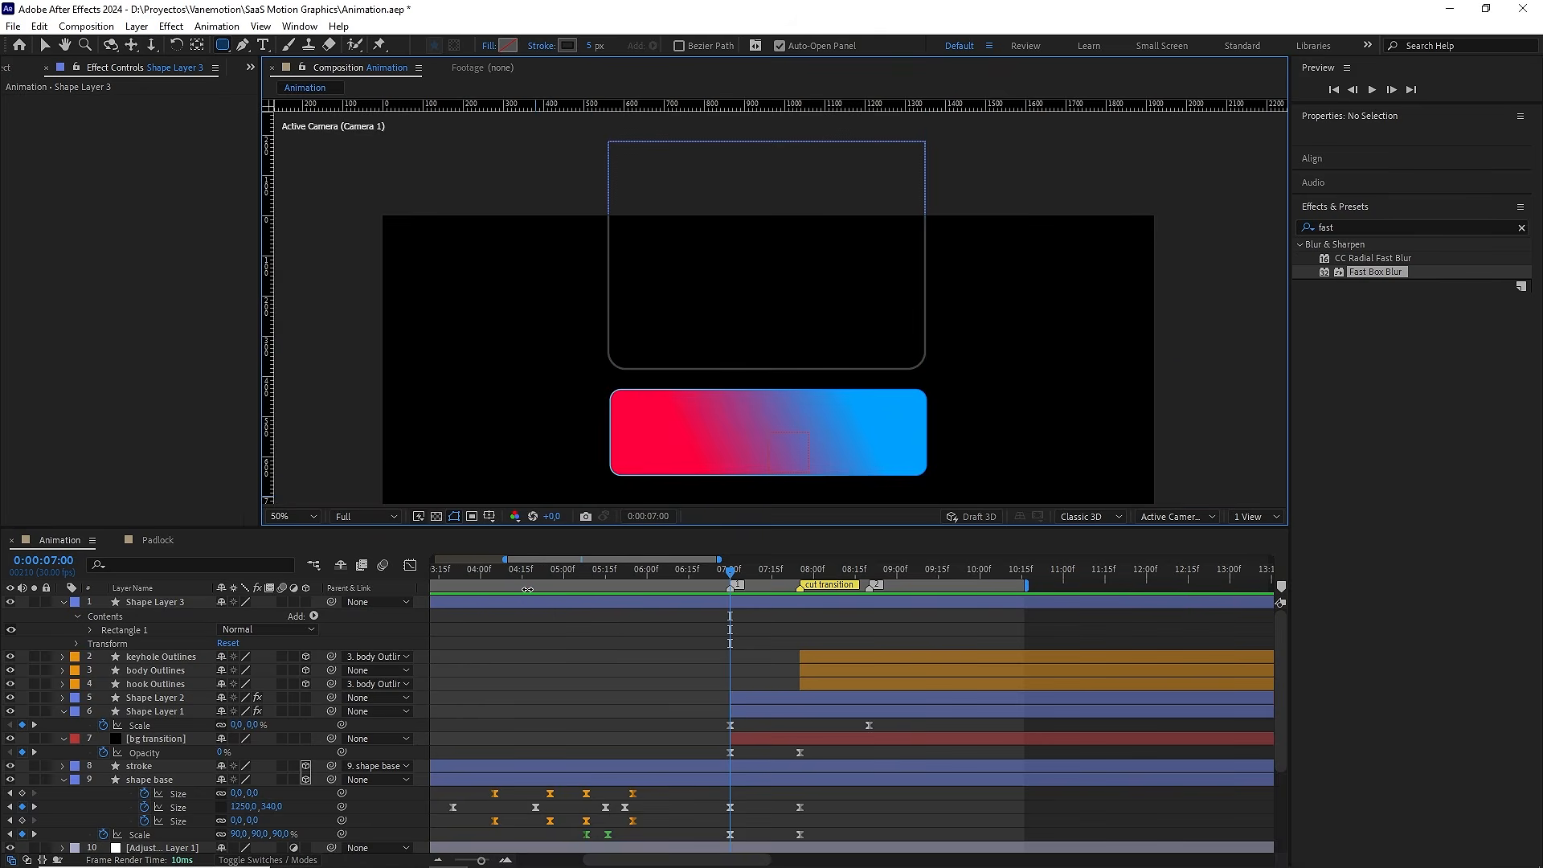
left_click(489, 517)
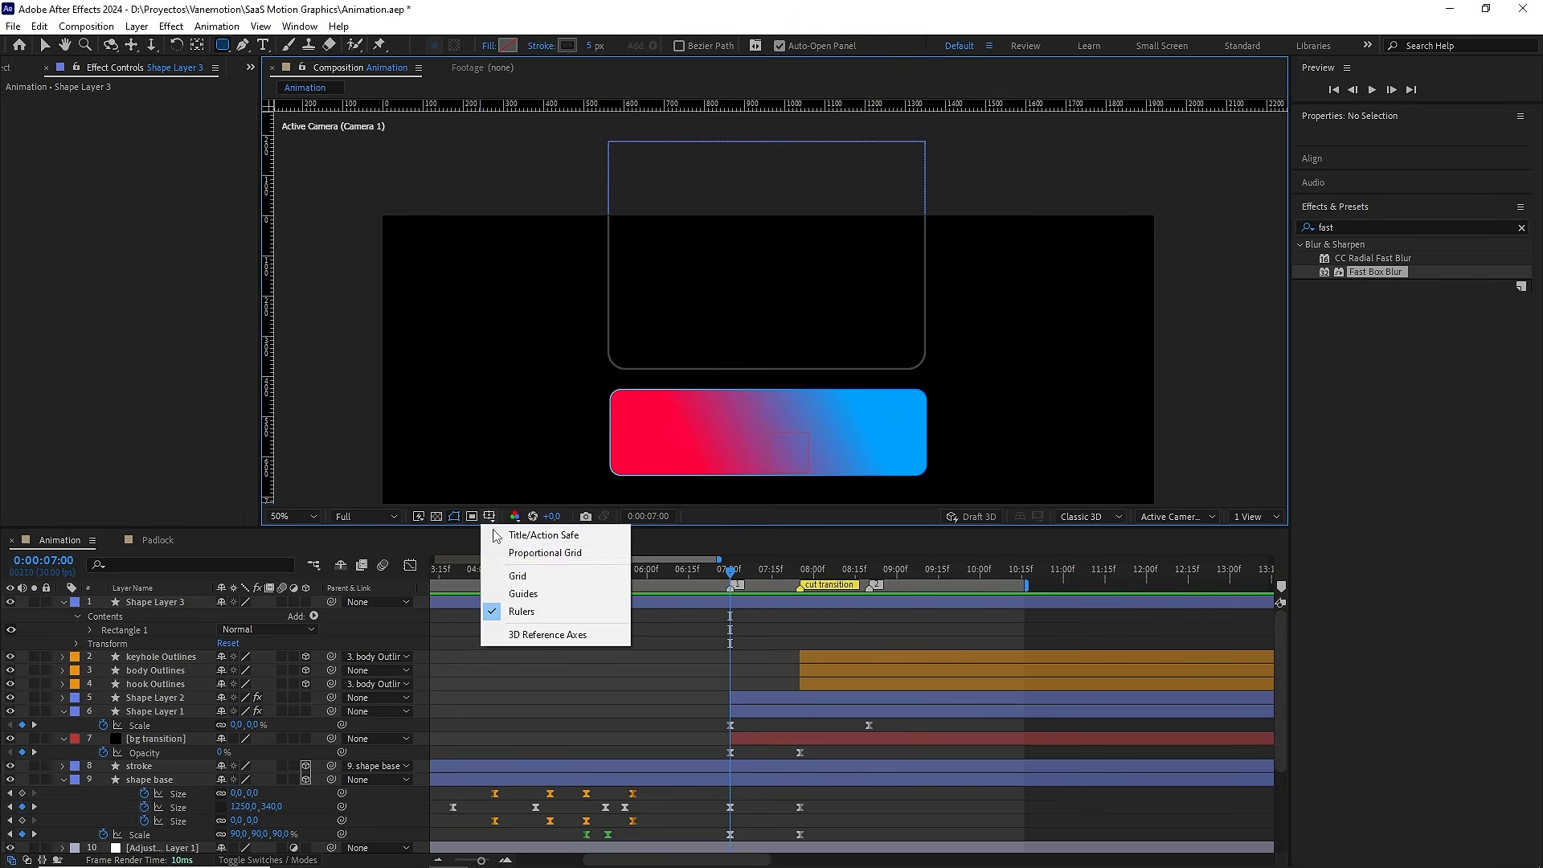
left_click(512, 593)
Draw an outlined rounded rectangle of about 675 by 213 px beside the gradient shape, on its right, at matching height
left_click_drag(957, 358, 857, 220)
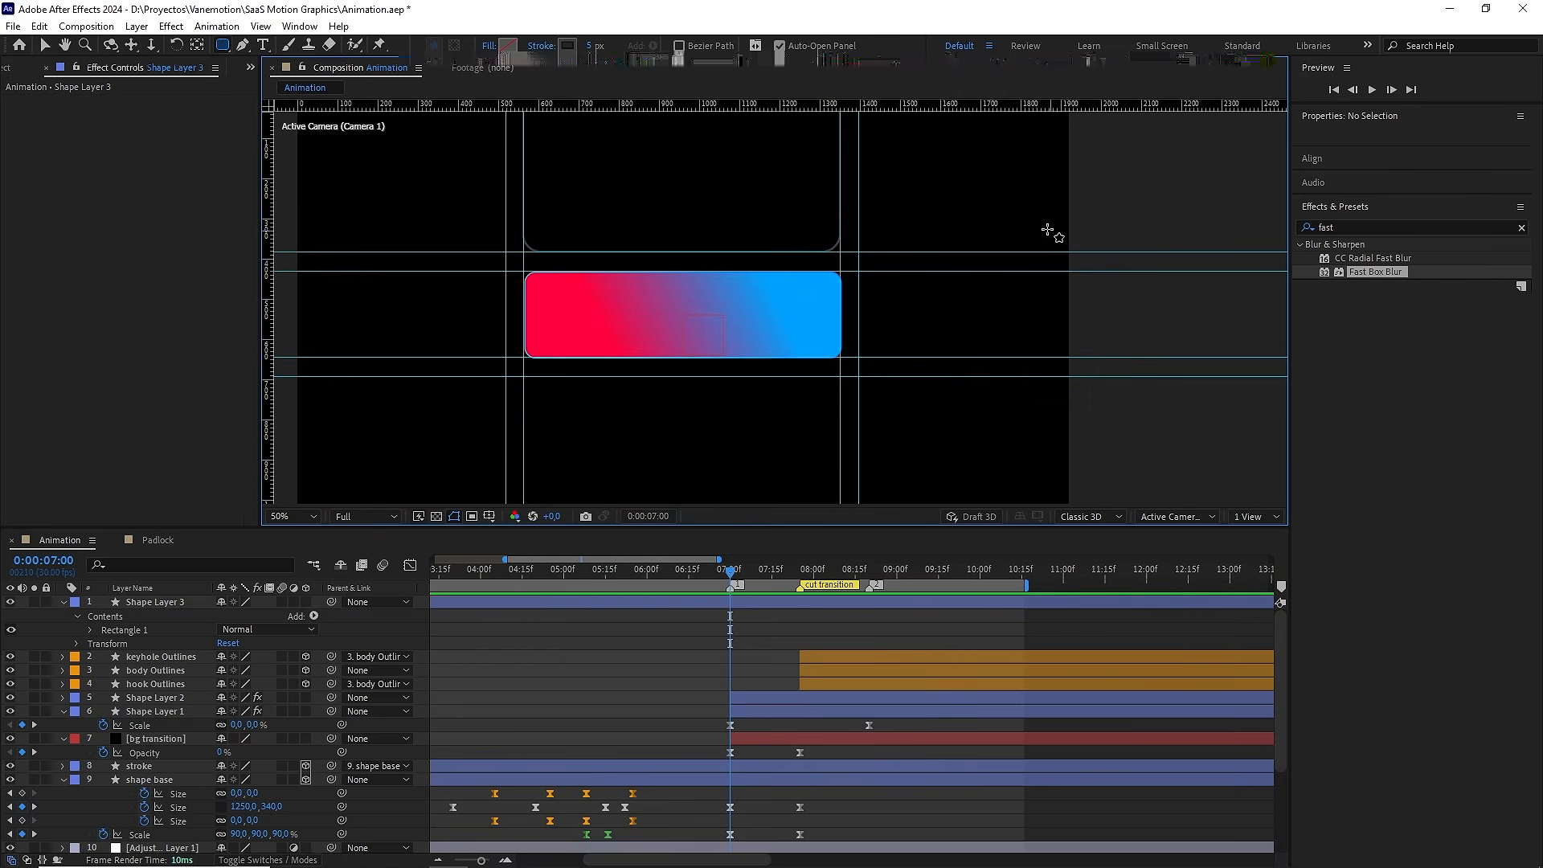
left_click_drag(1129, 272, 866, 355)
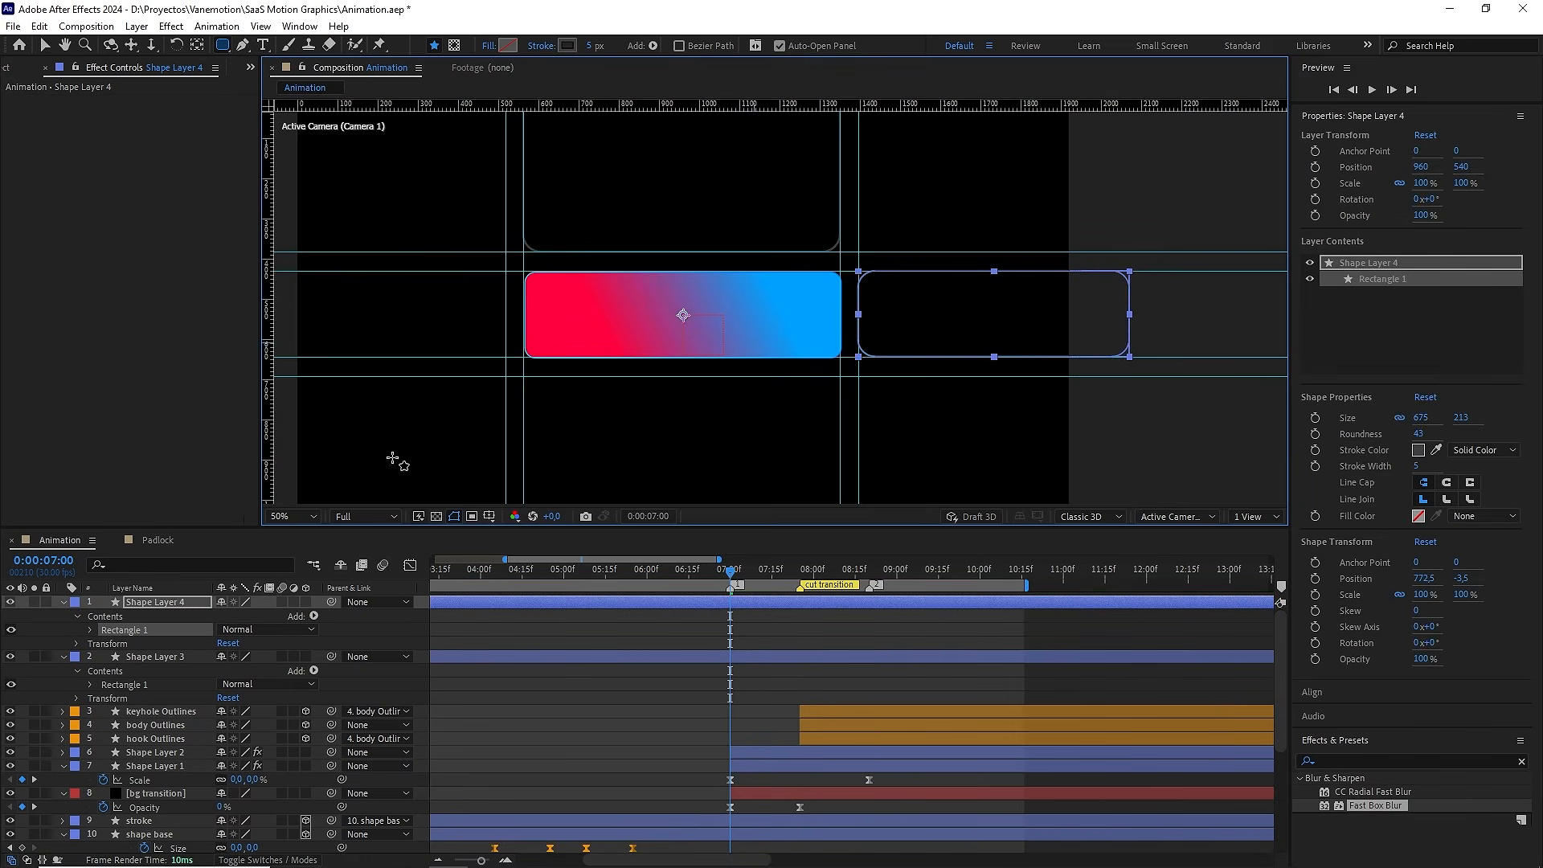
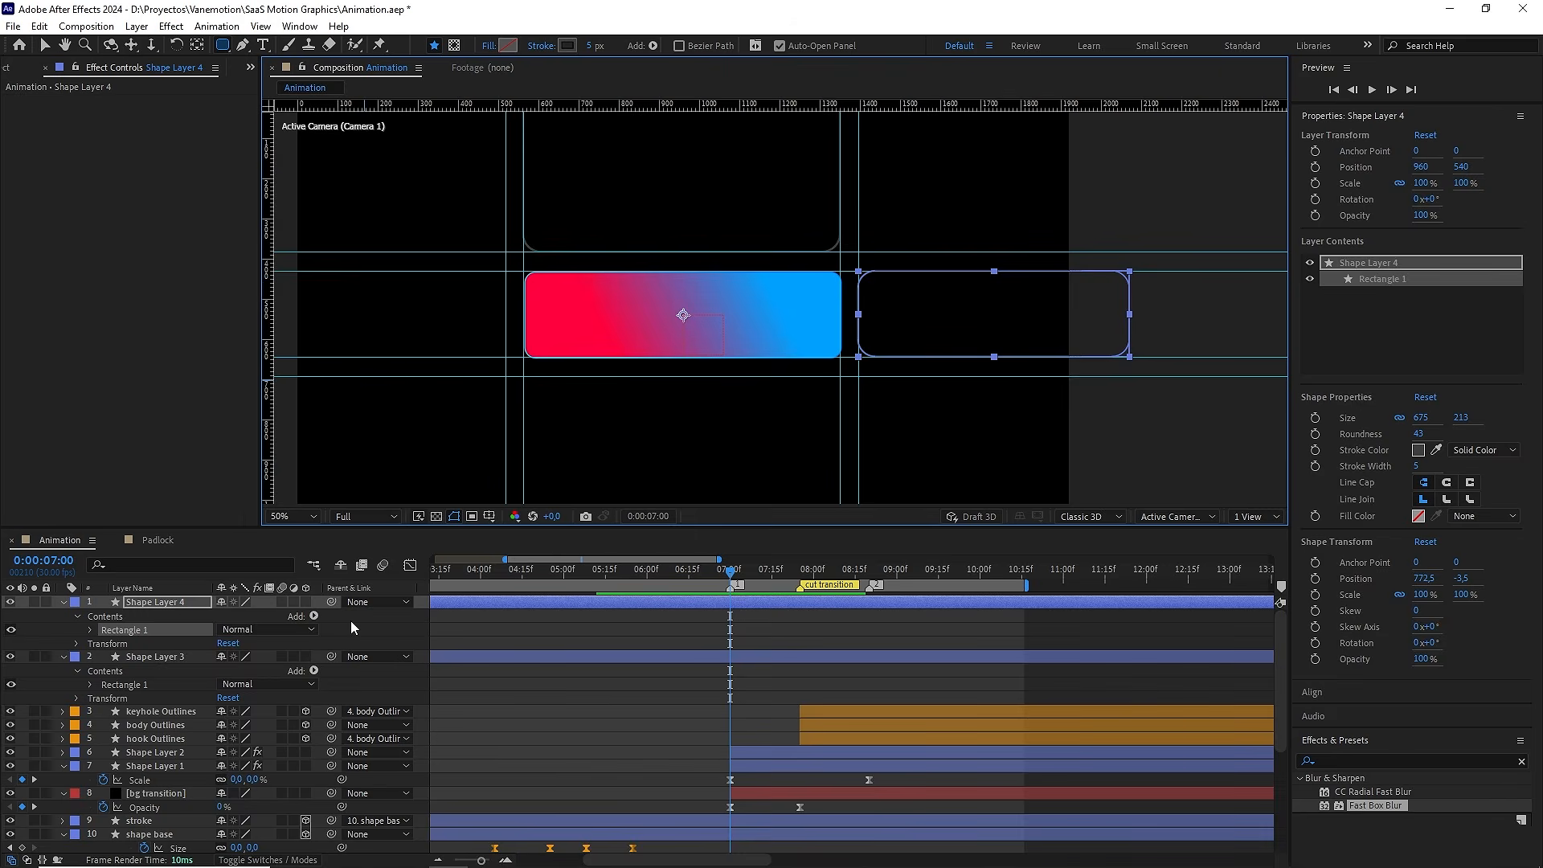
left_click_drag(840, 376, 1132, 478)
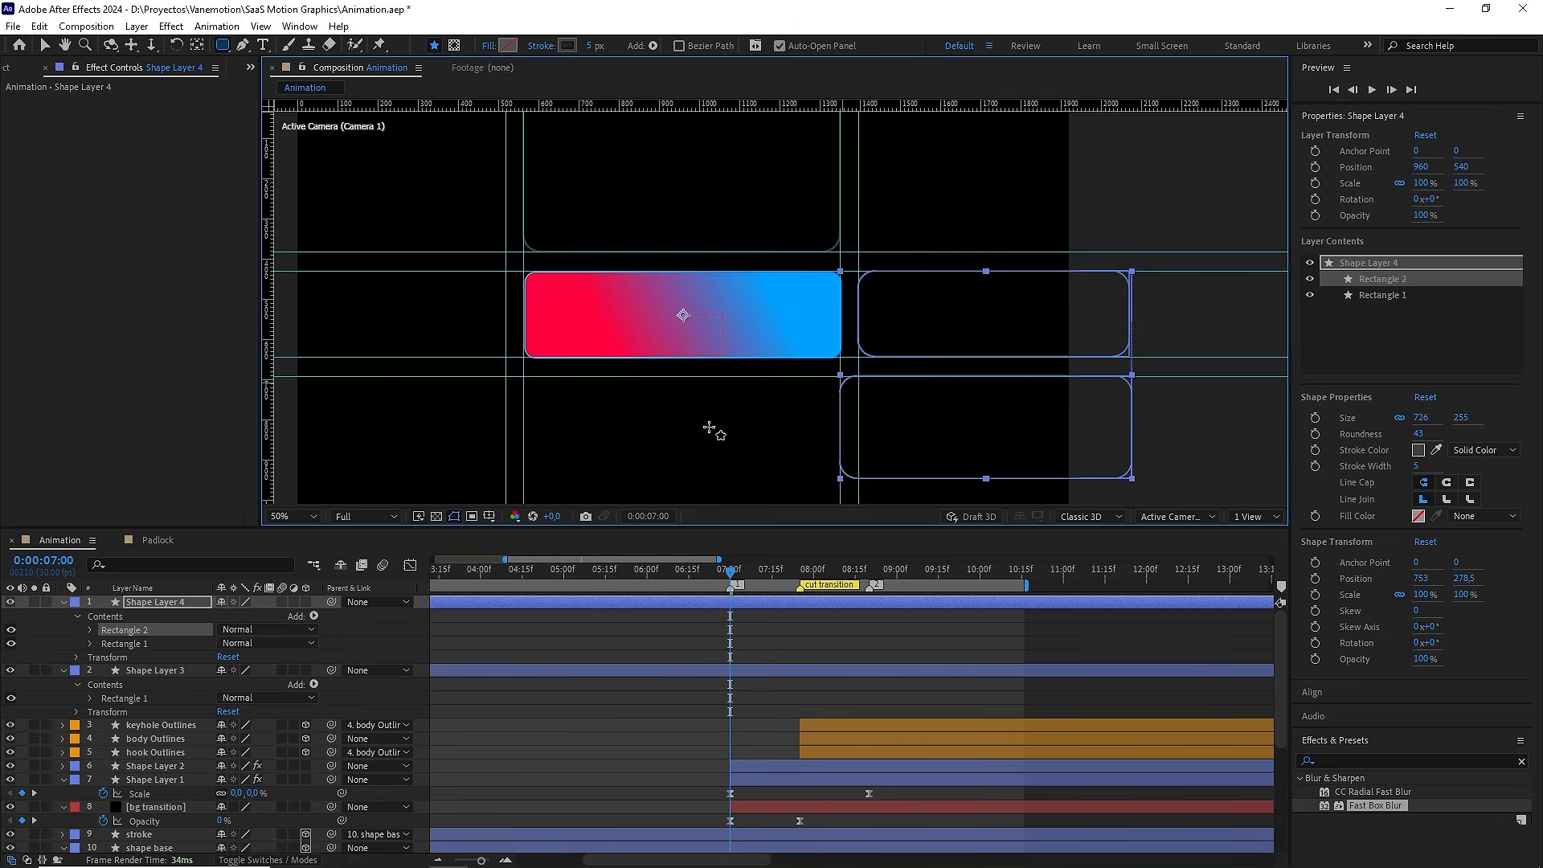
key("Delete")
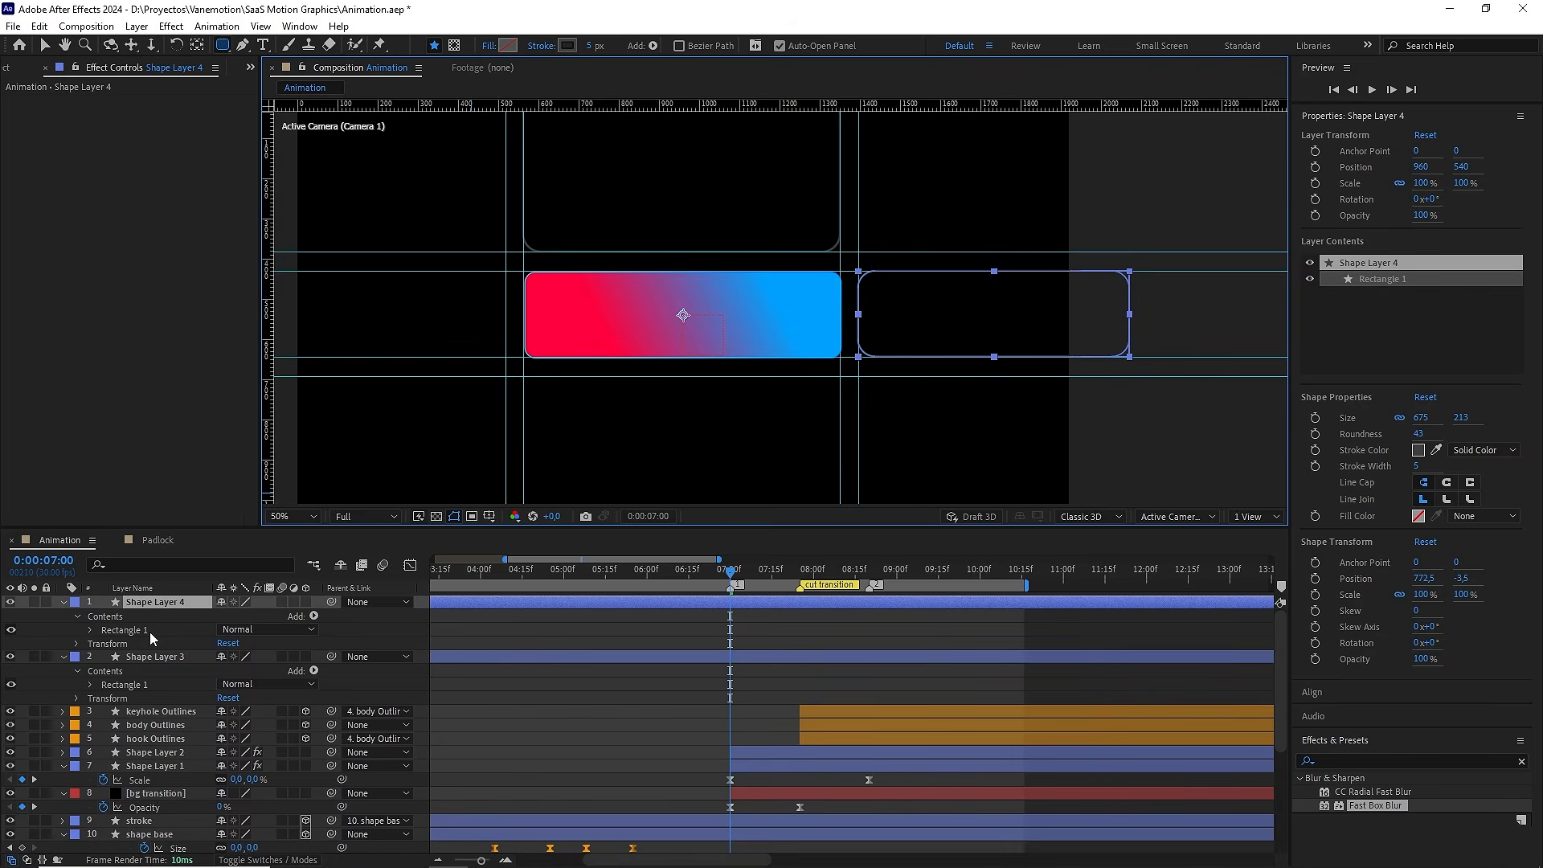
Draw two outlined rounded rectangles on separate layers: one about 725 by 655 px at the grid's lower right, one directly below the gradient shape
left_click(455, 621)
left_click_drag(699, 416, 700, 262)
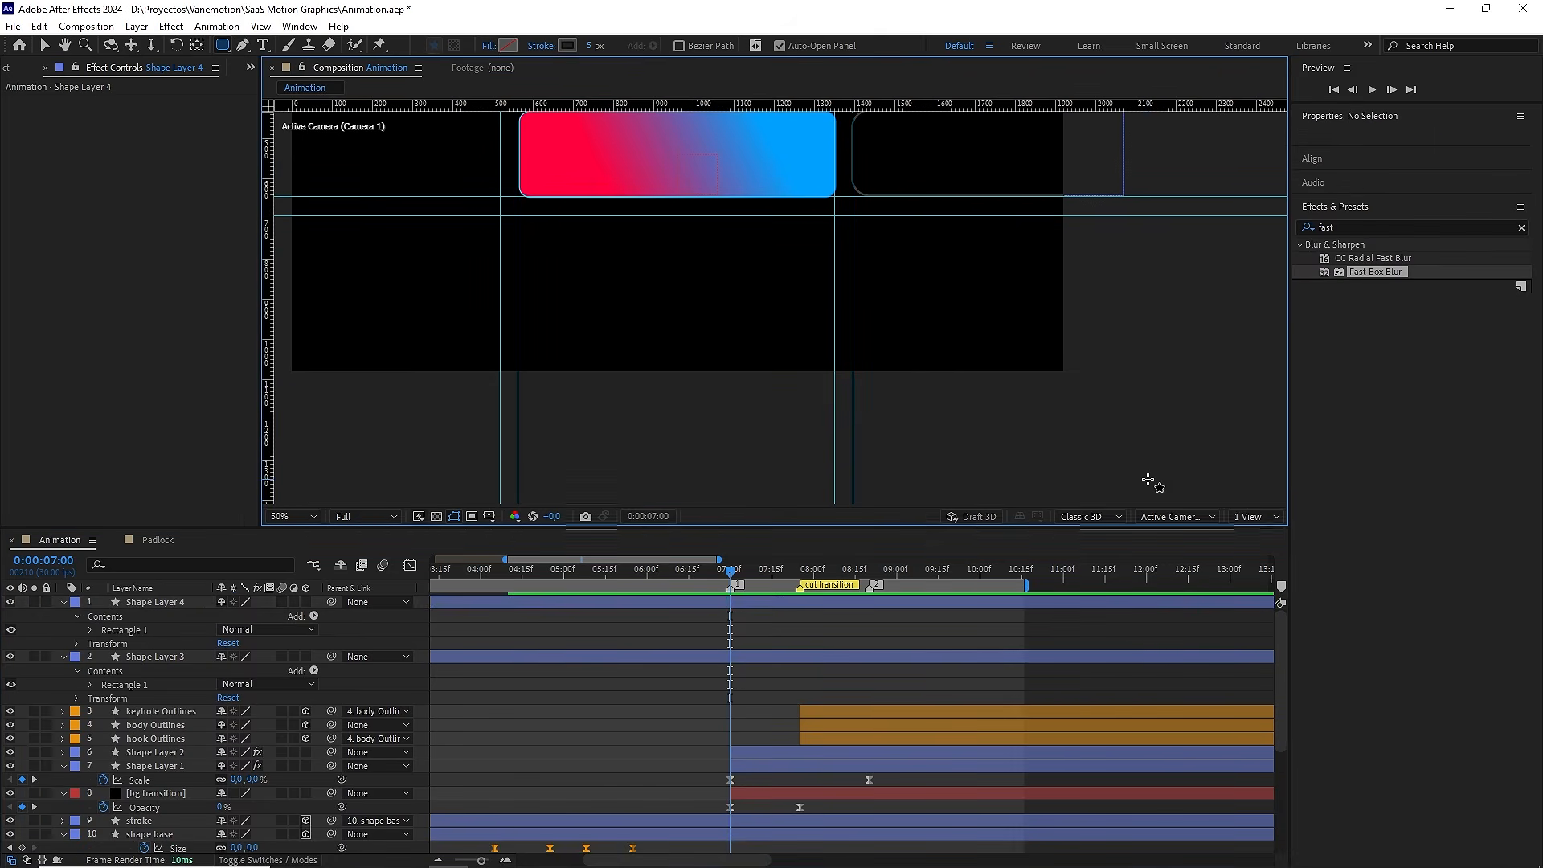
mouse_move(1147, 480)
left_mouse_down()
mouse_move(923, 313)
mouse_move(852, 216)
left_mouse_up()
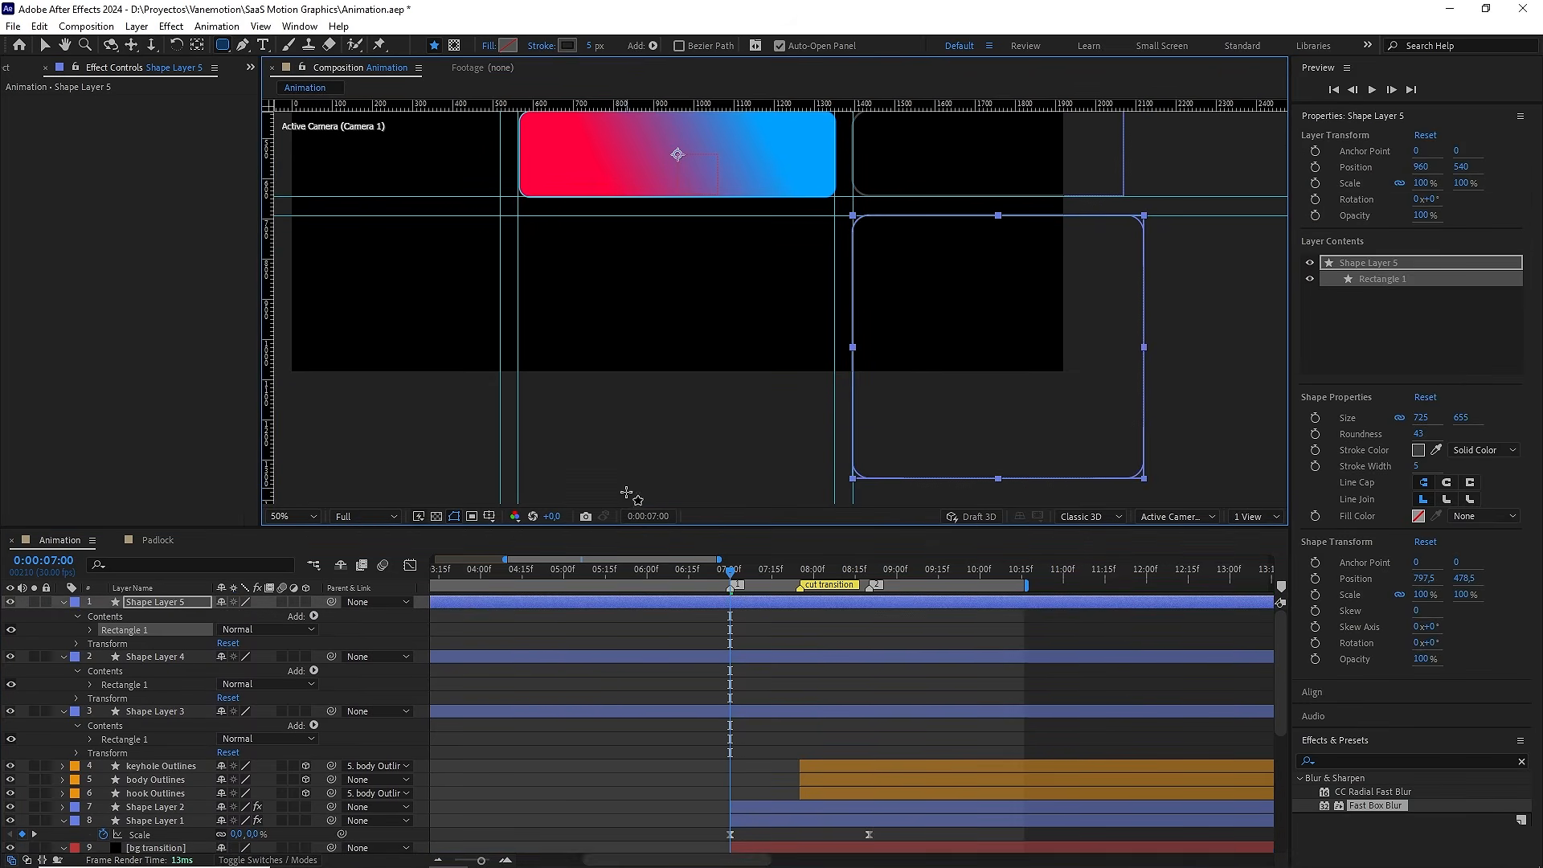
left_click(626, 621)
left_click_drag(550, 264, 592, 327)
left_click_drag(561, 277, 876, 413)
Draw two outlined rounded rectangles on separate layers, one diagonally below left of the gradient shape and one directly left of it
left_click(662, 654)
left_click(664, 643)
left_click_drag(647, 395, 844, 406)
mouse_move(472, 486)
left_mouse_down()
mouse_move(628, 413)
mouse_move(740, 291)
left_mouse_up()
left_click(736, 623)
left_click_drag(524, 231, 586, 362)
mouse_move(519, 315)
left_mouse_down()
mouse_move(676, 383)
mouse_move(802, 401)
left_mouse_up()
Complete the grid with outlined rounded rectangles diagonally above left and above right of the gradient shape, each on its own layer
left_click(731, 634)
left_click_drag(710, 254, 689, 358)
left_click_drag(502, 171, 783, 399)
scroll(785, 400, "down", 2)
left_click_drag(971, 451, 830, 354)
left_click(868, 635)
mouse_move(1000, 166)
left_mouse_down()
mouse_move(914, 269)
mouse_move(826, 303)
left_mouse_up()
left_click(770, 639)
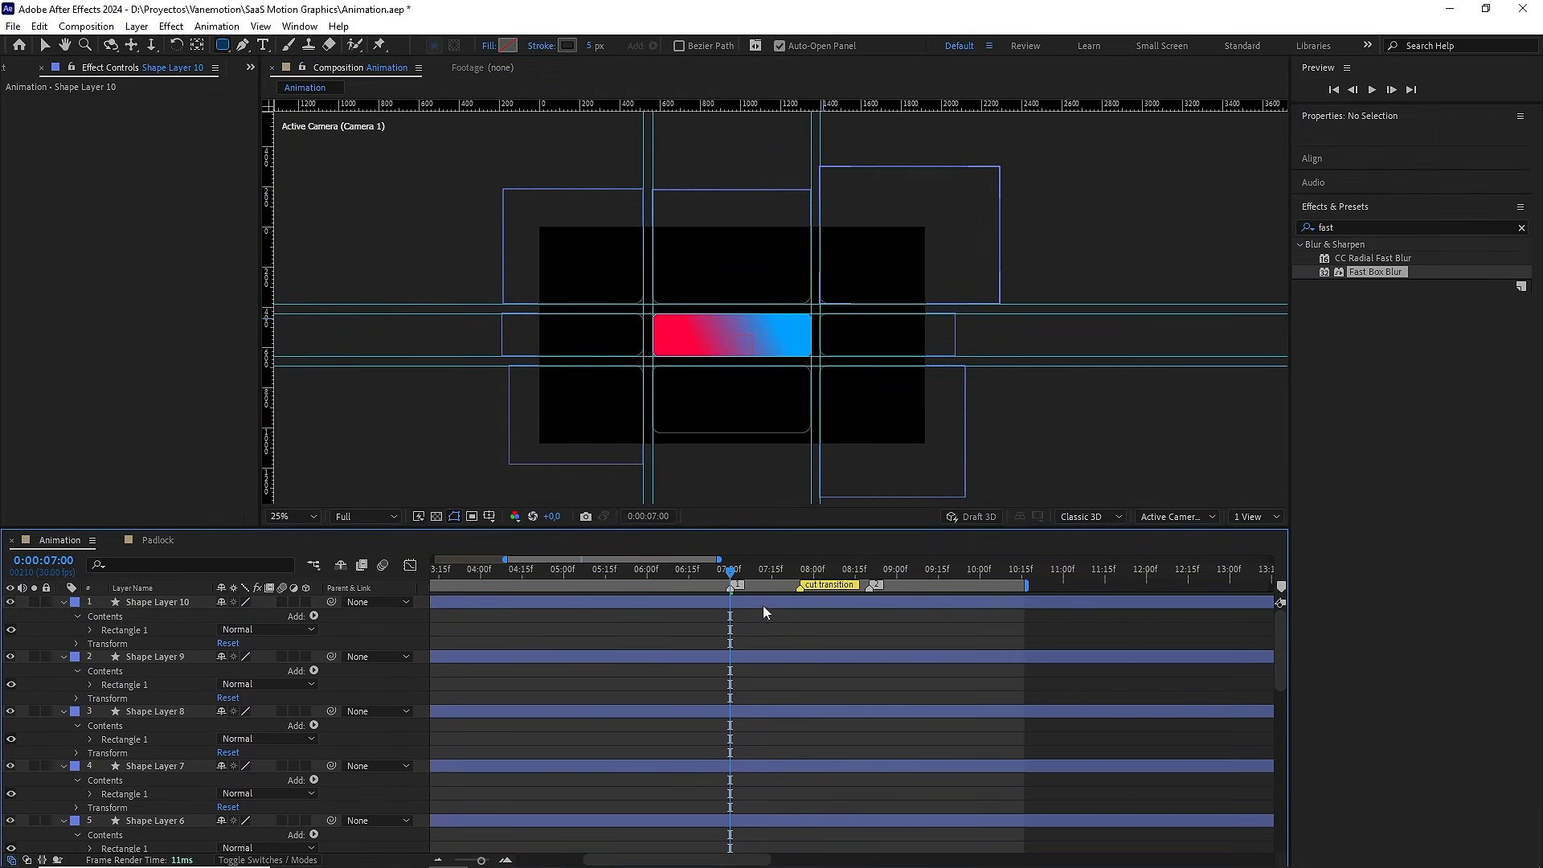
Hide the guides over the finished grid of outlined rectangles and inspect it at 50% magnification
left_click(490, 516)
left_click(536, 601)
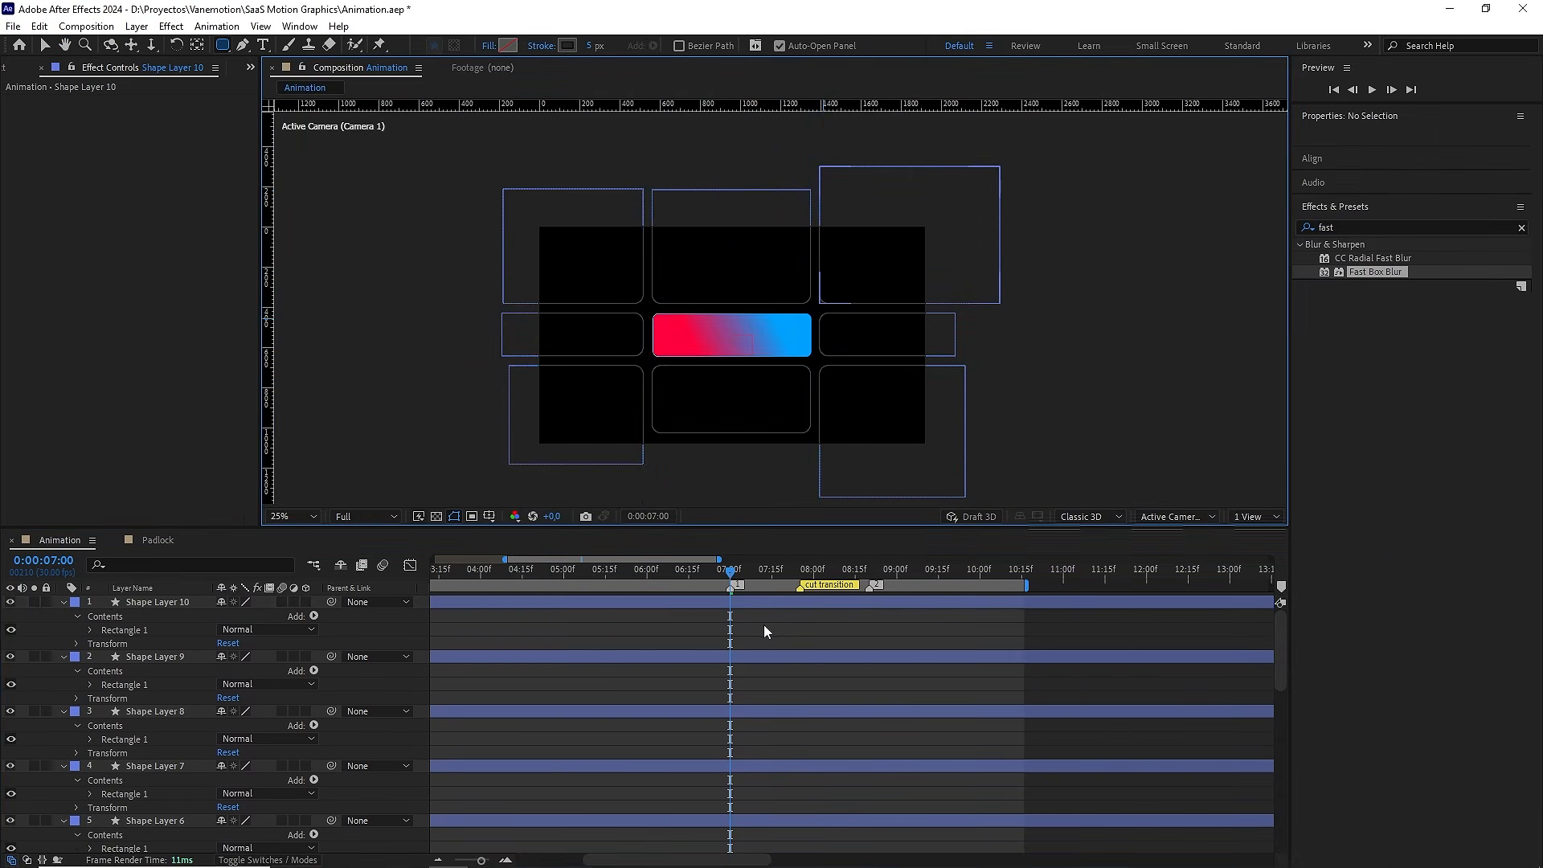
key(".")
left_click_drag(788, 412, 830, 346)
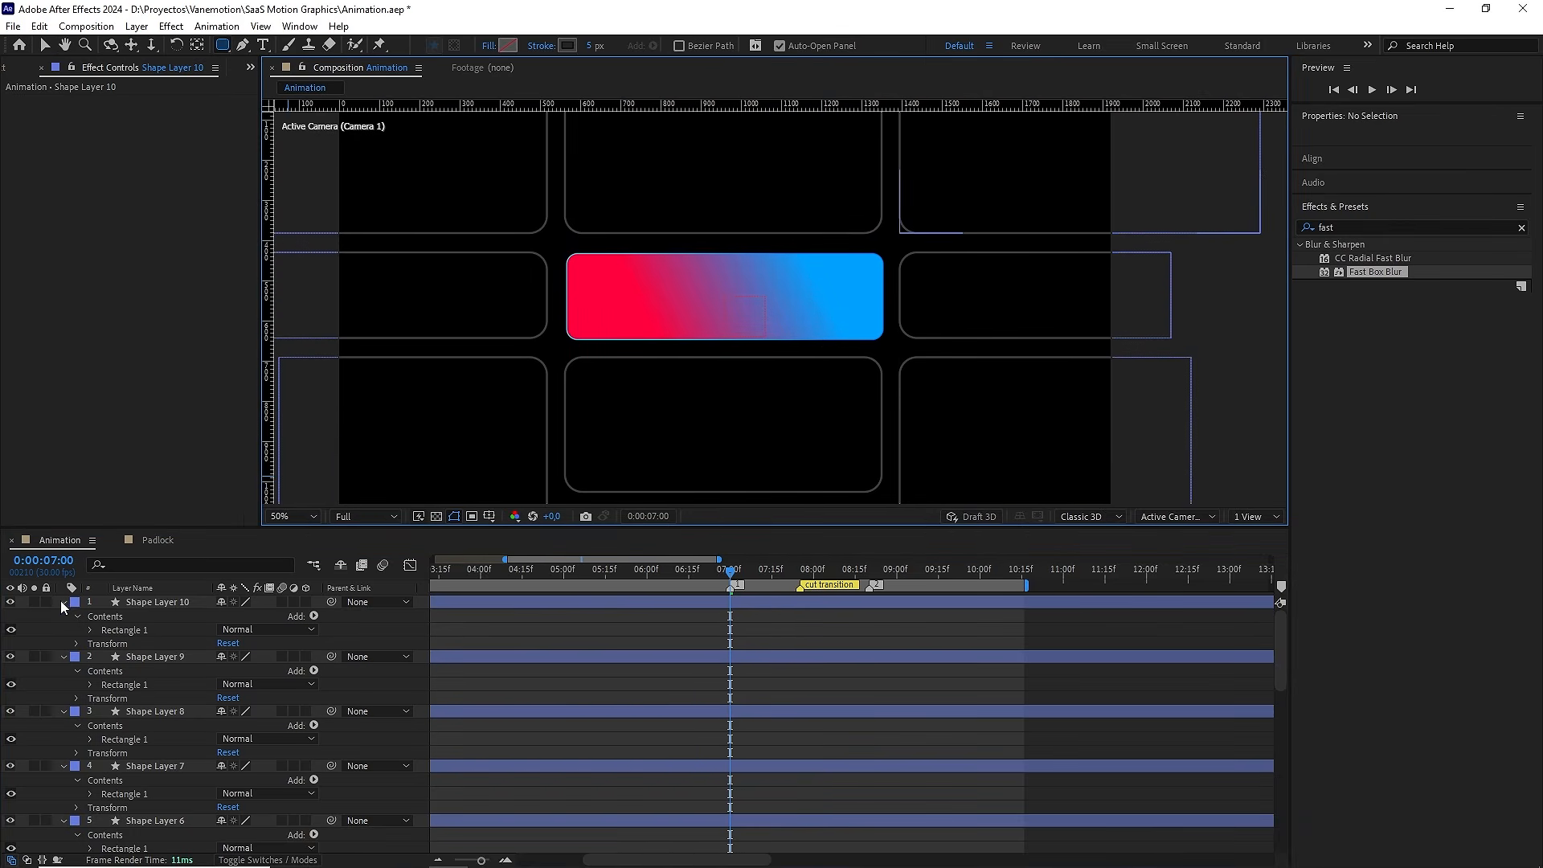
Collapse the properties of the eight outlined rectangle layers in the timeline
left_click(63, 602)
left_click(64, 615)
left_click(63, 629)
left_click(64, 656)
left_click(63, 670)
left_click(63, 684)
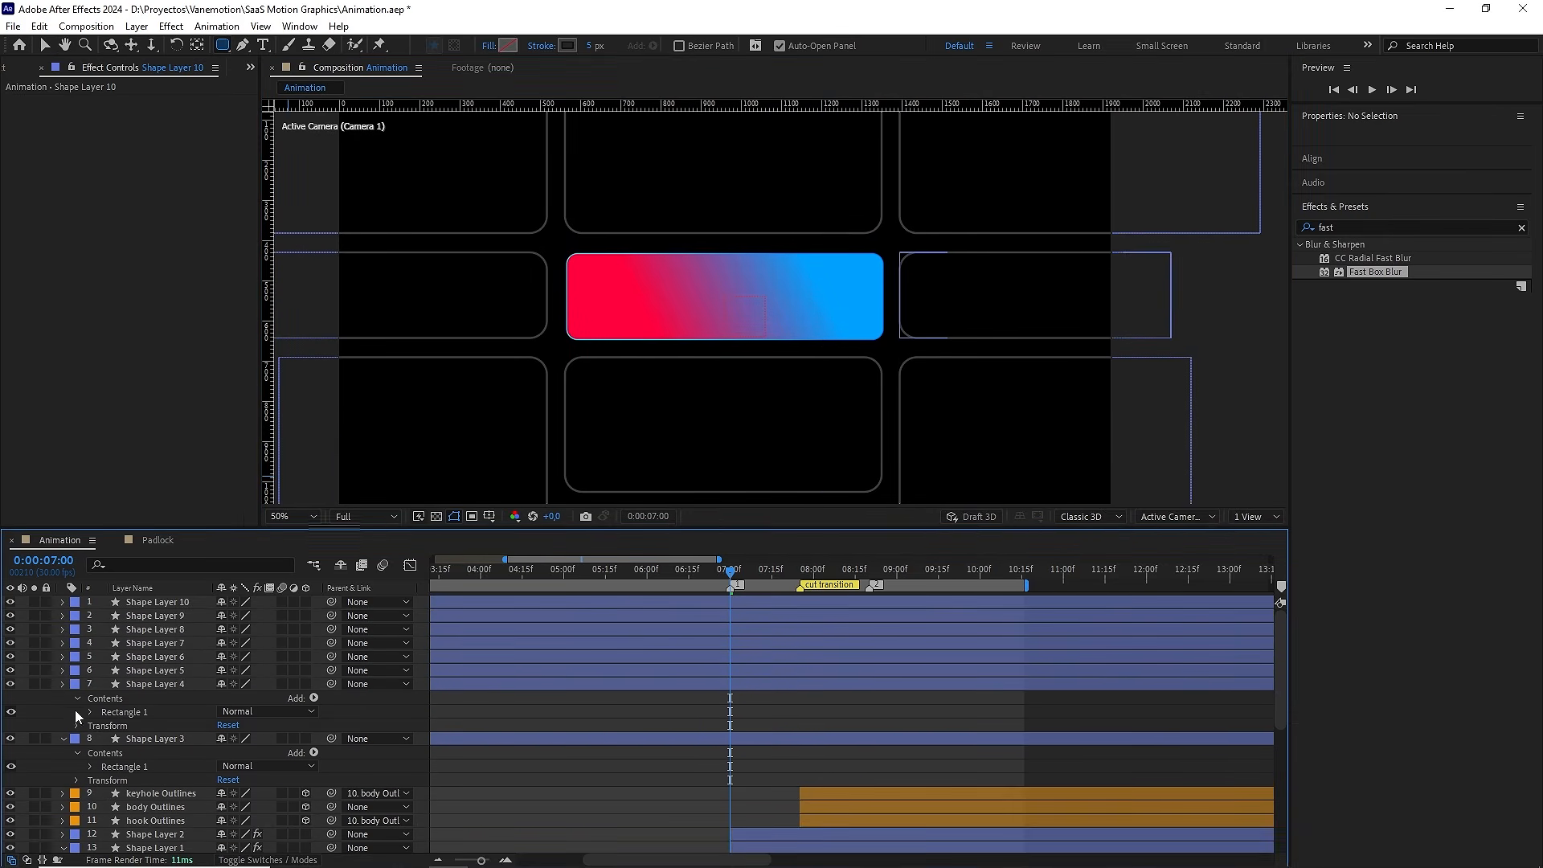
left_click(63, 697)
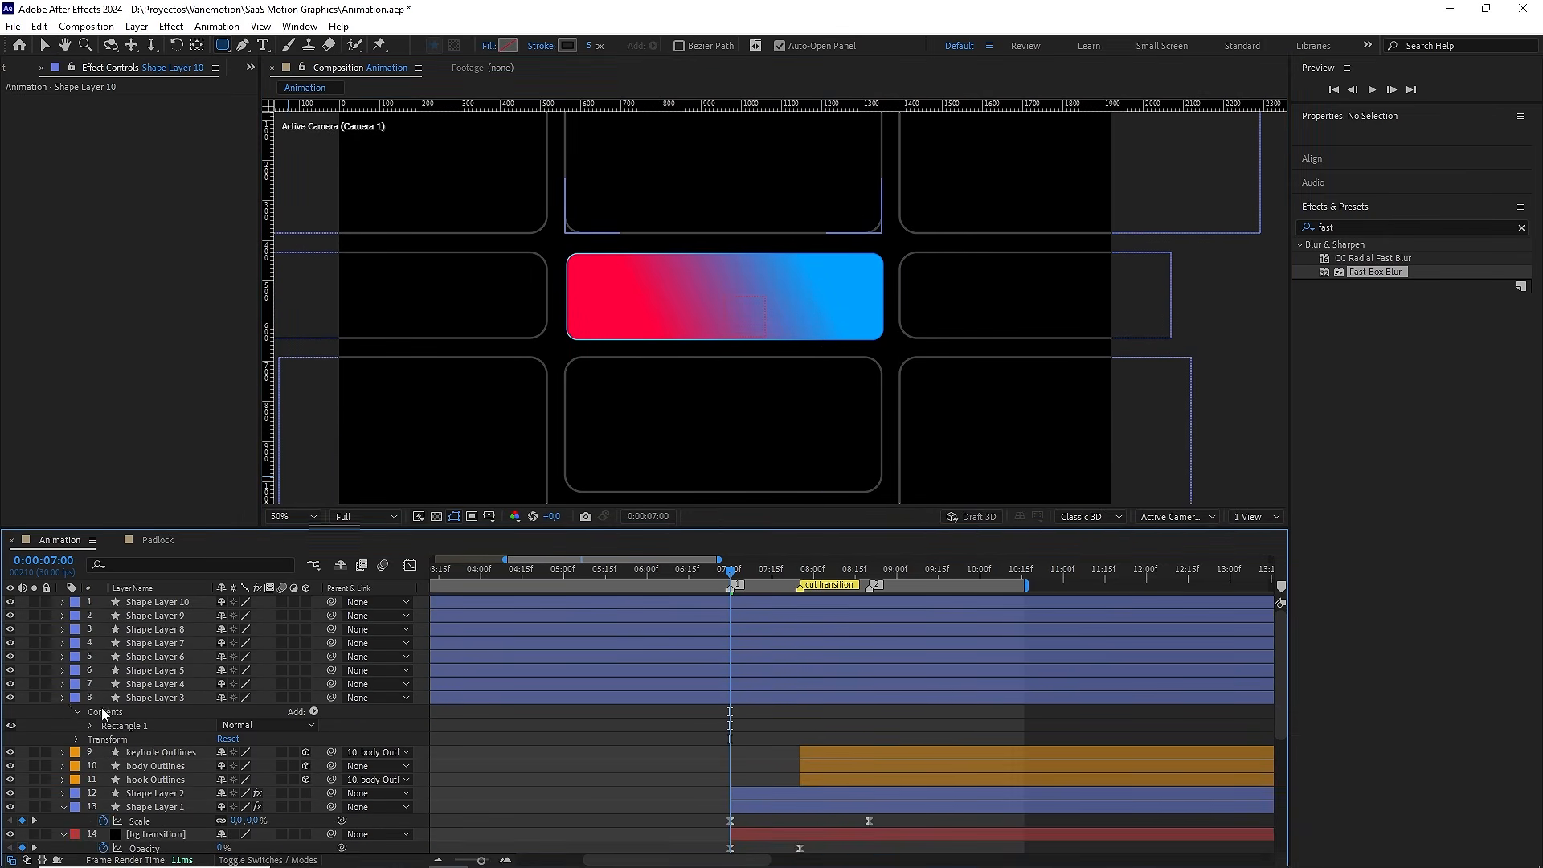
Create a null object and parent the eight outlined rectangle layers to it
right_click(323, 664)
mouse_move(392, 679)
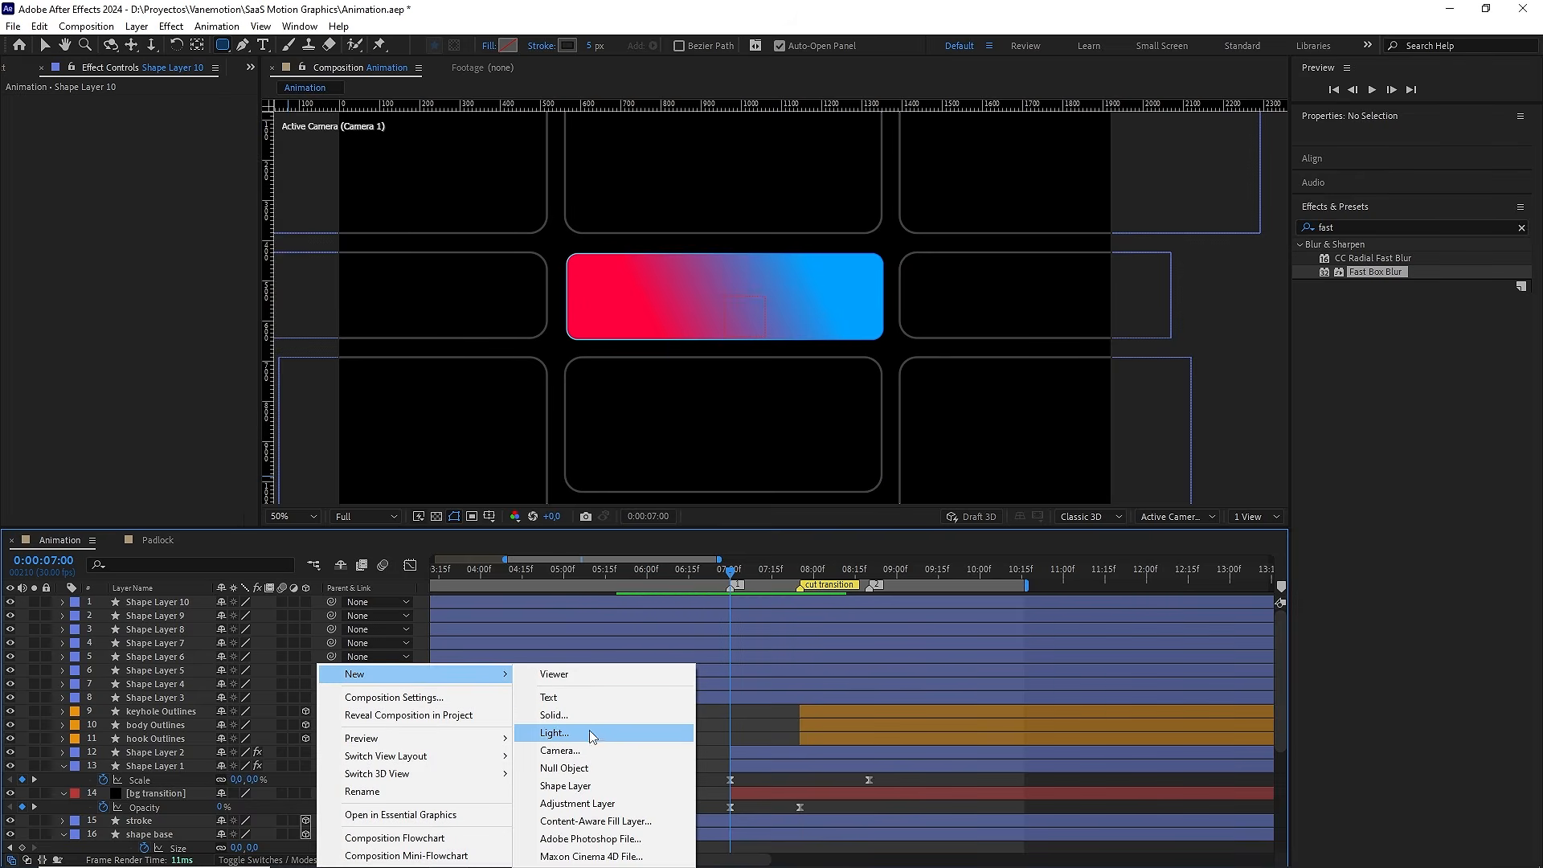
left_click(586, 767)
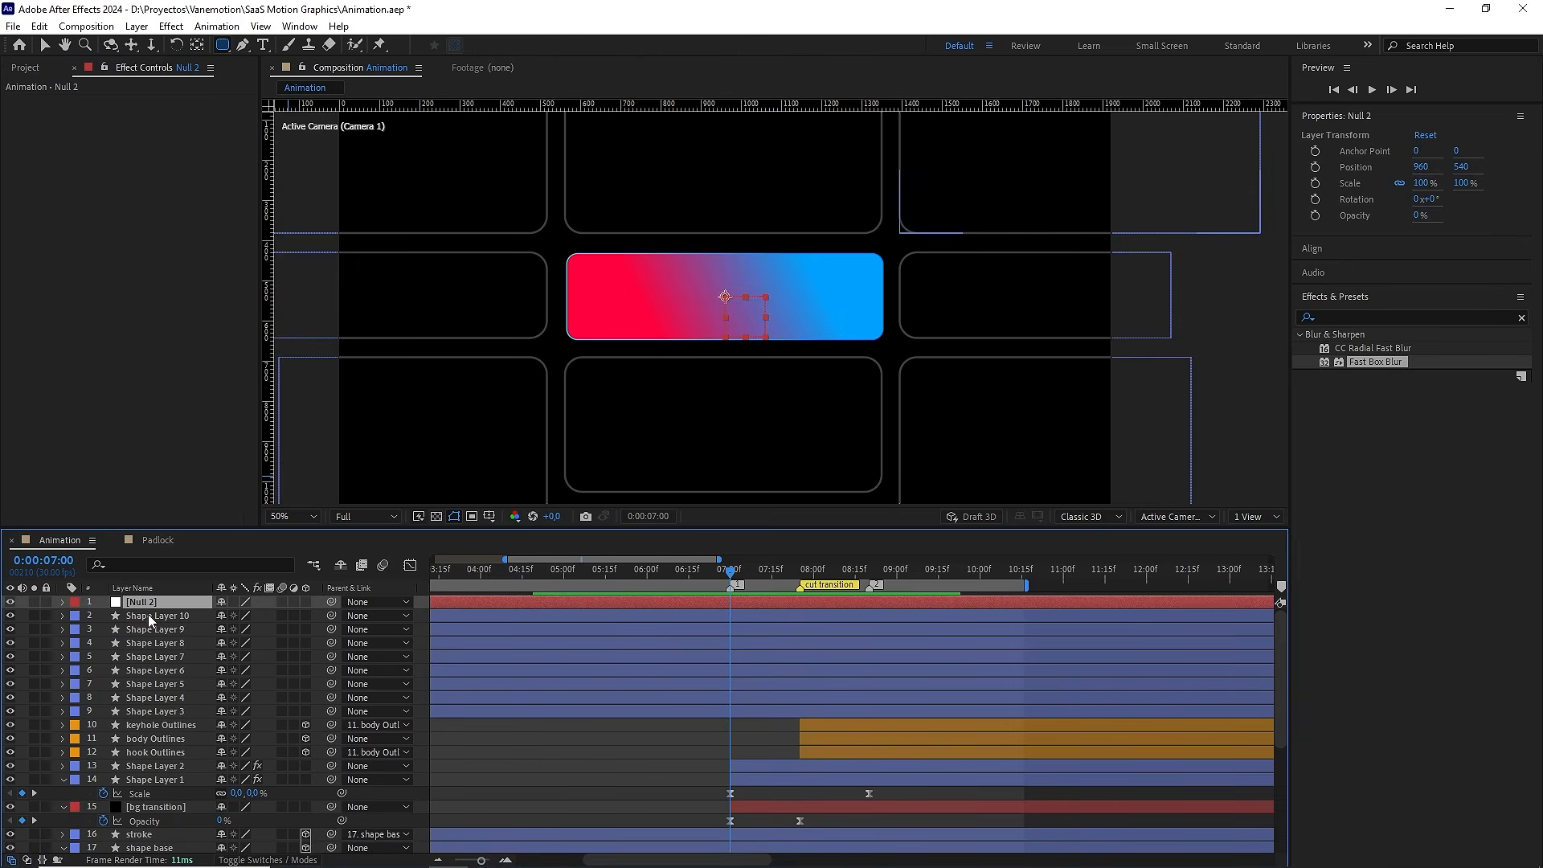
left_click(148, 614)
left_click(155, 712, "shift")
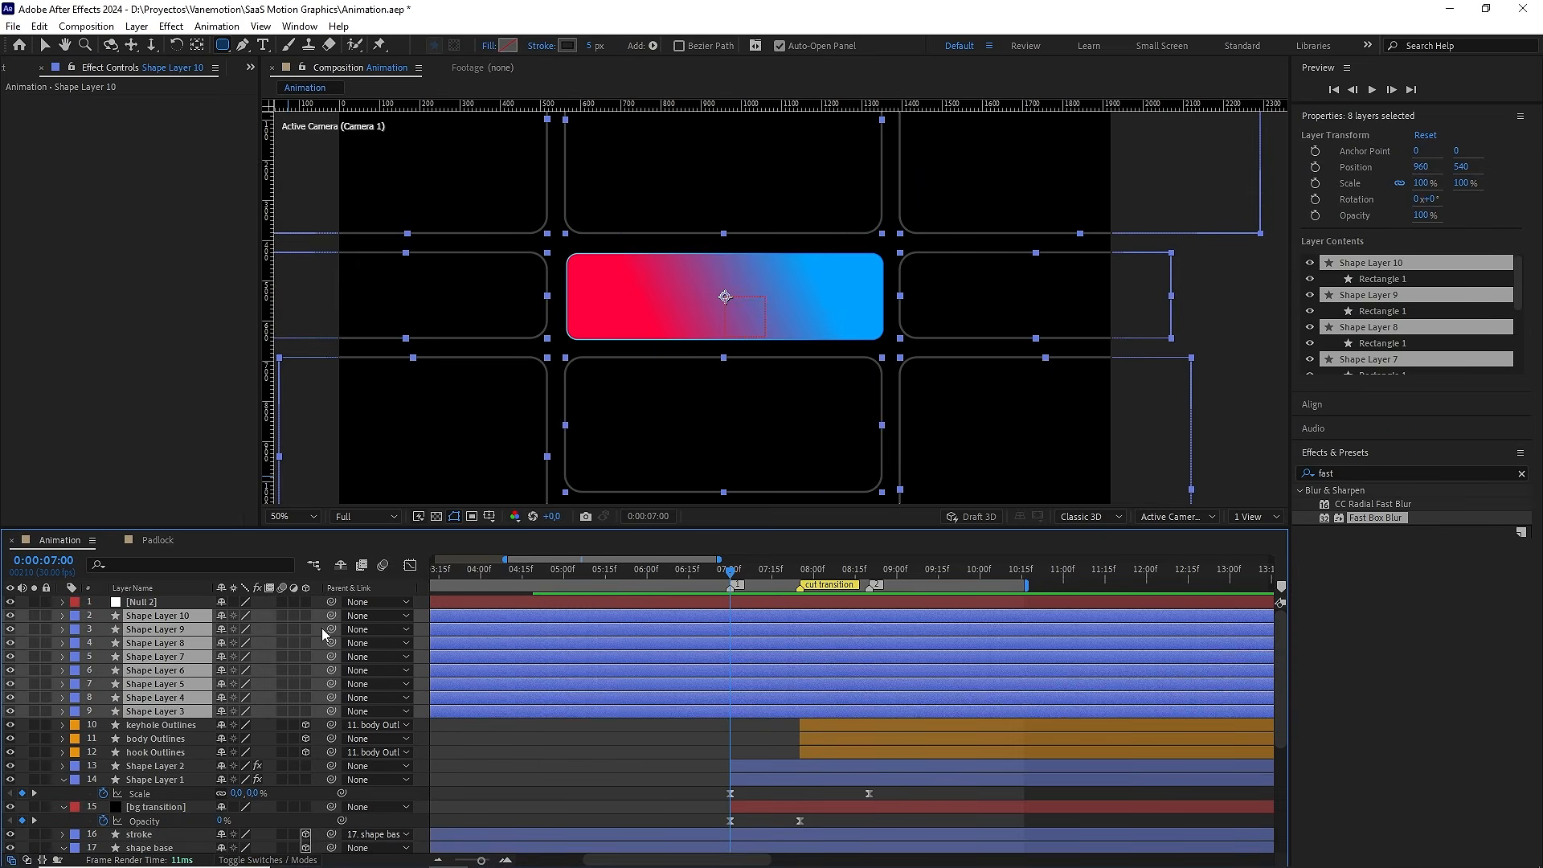
left_click_drag(331, 615, 181, 601)
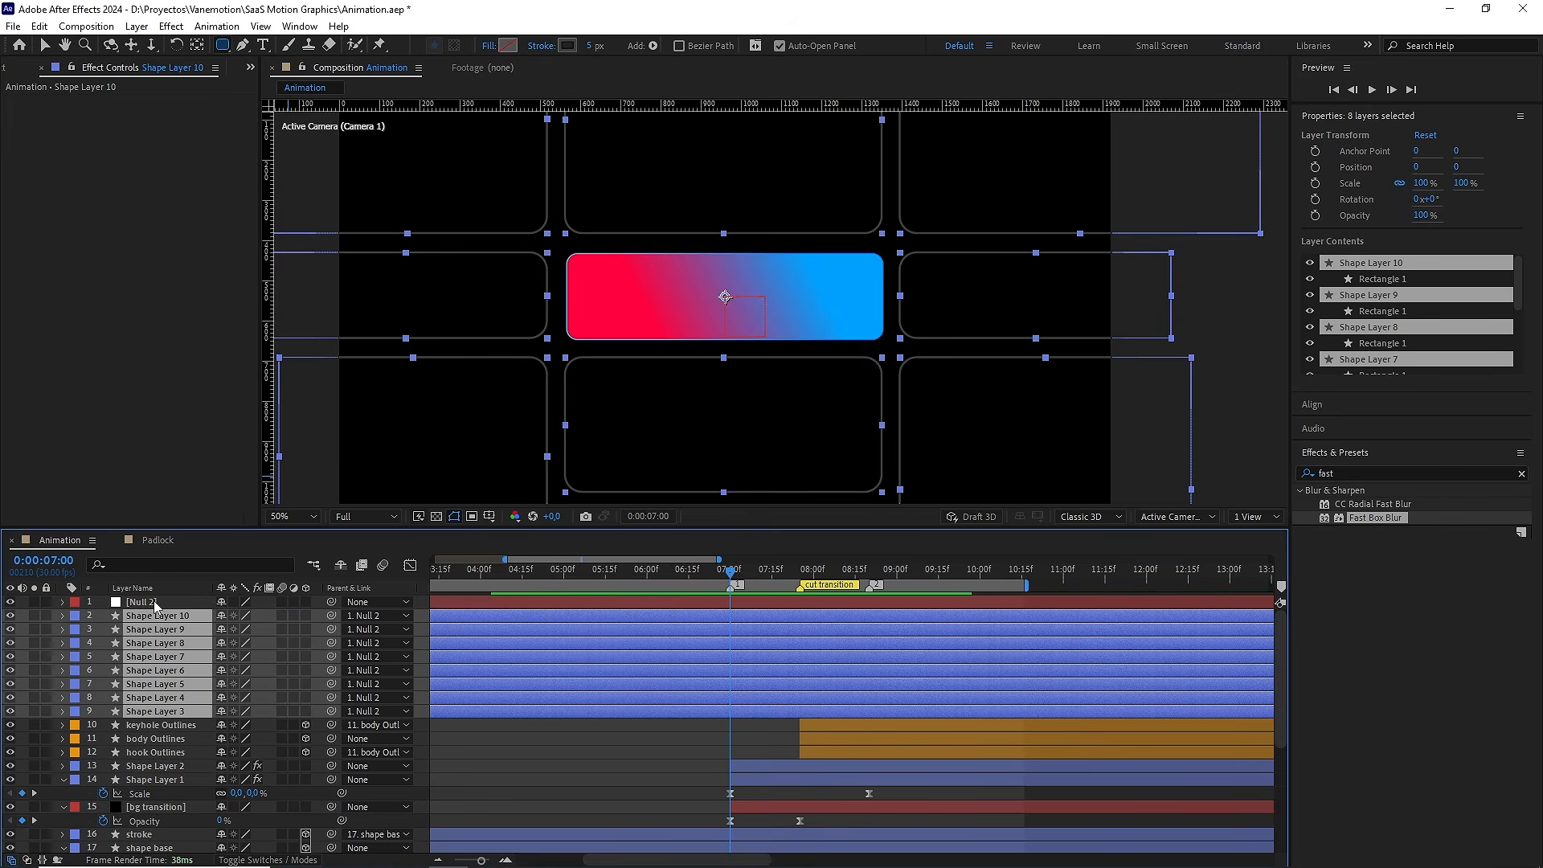
Make the new null and the rectangle layers 3D, then match Null 1 with a Z position of 430 and a Z rotation of 45°
left_click(155, 603, "ctrl")
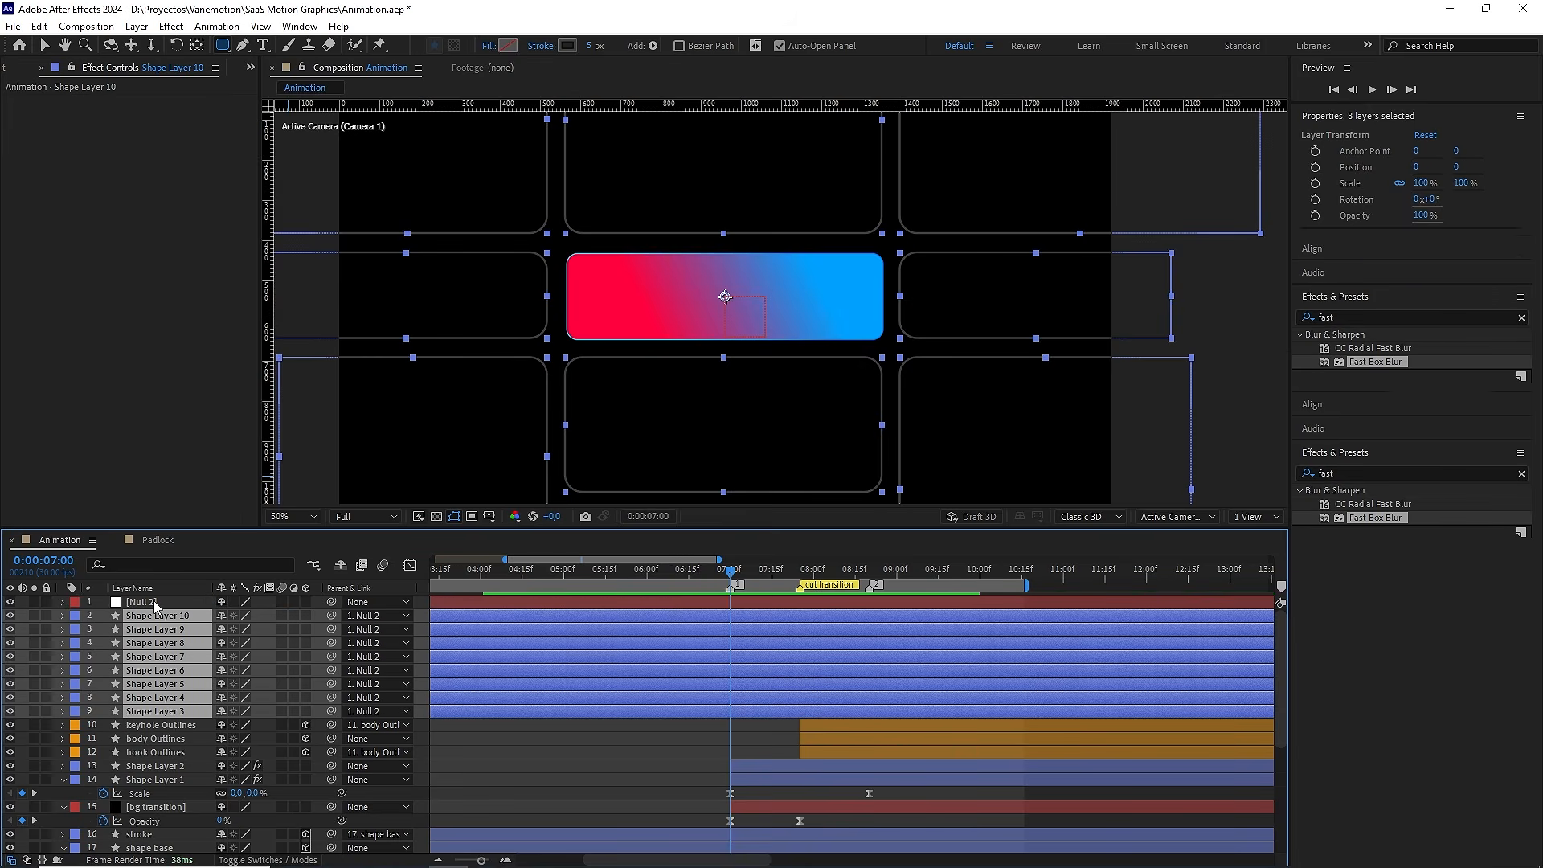
left_click(307, 601)
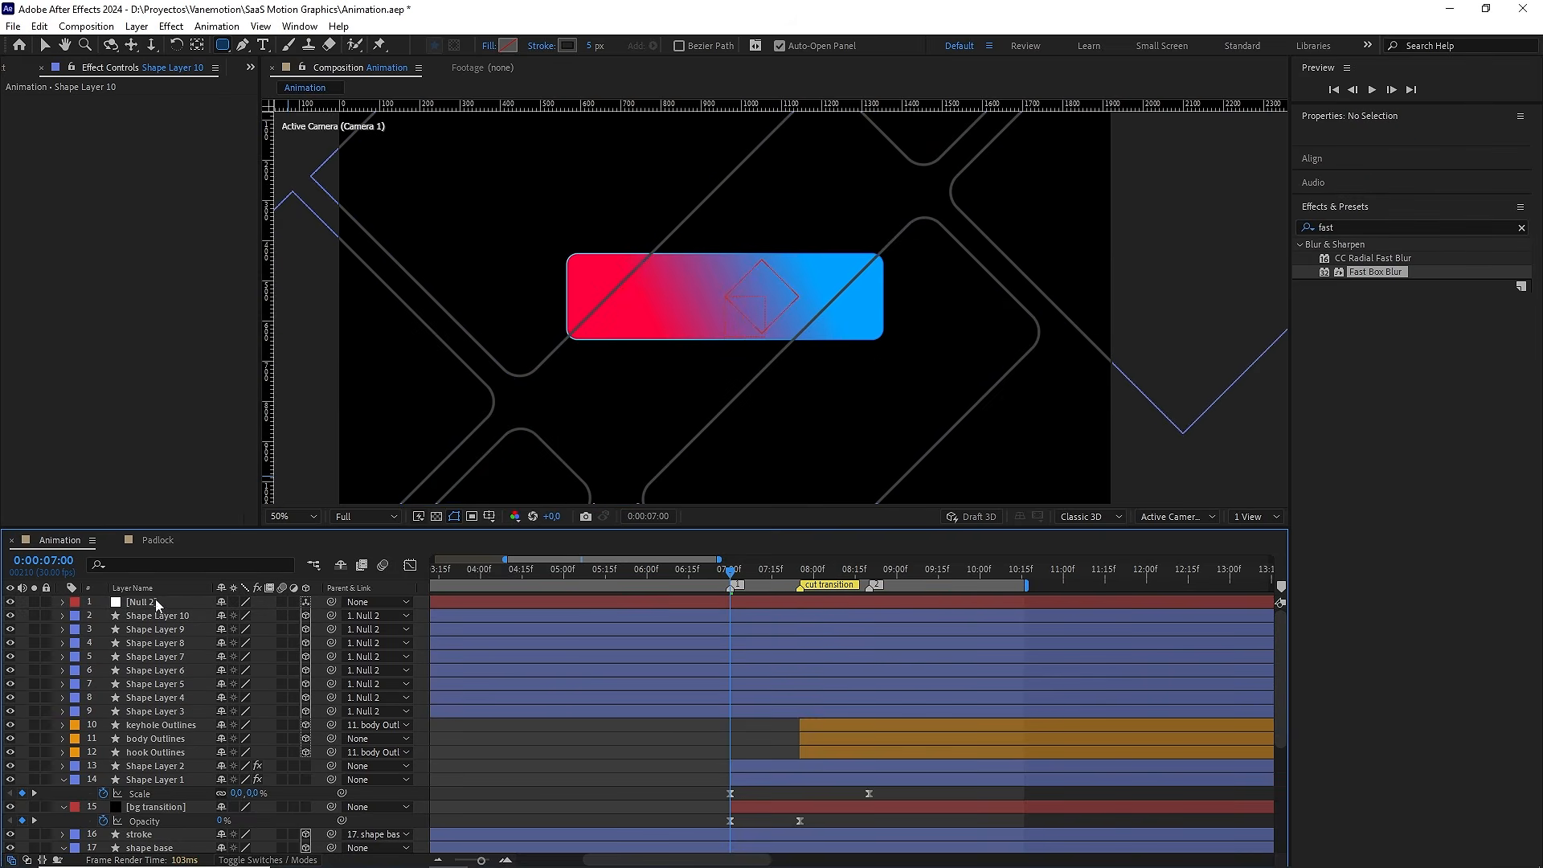
left_click(155, 601)
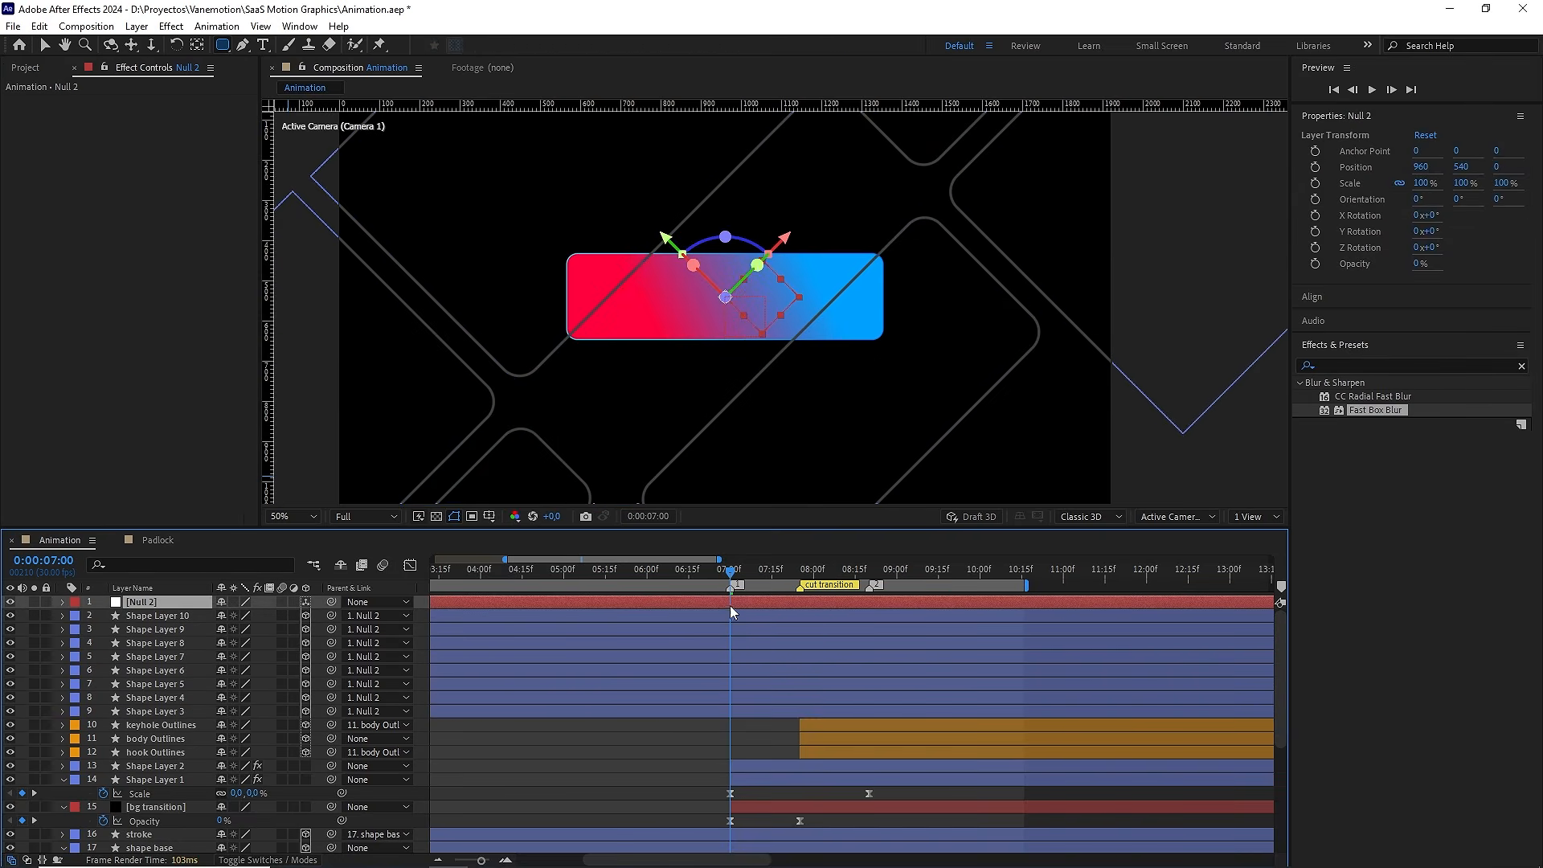
key("ctrl+Home")
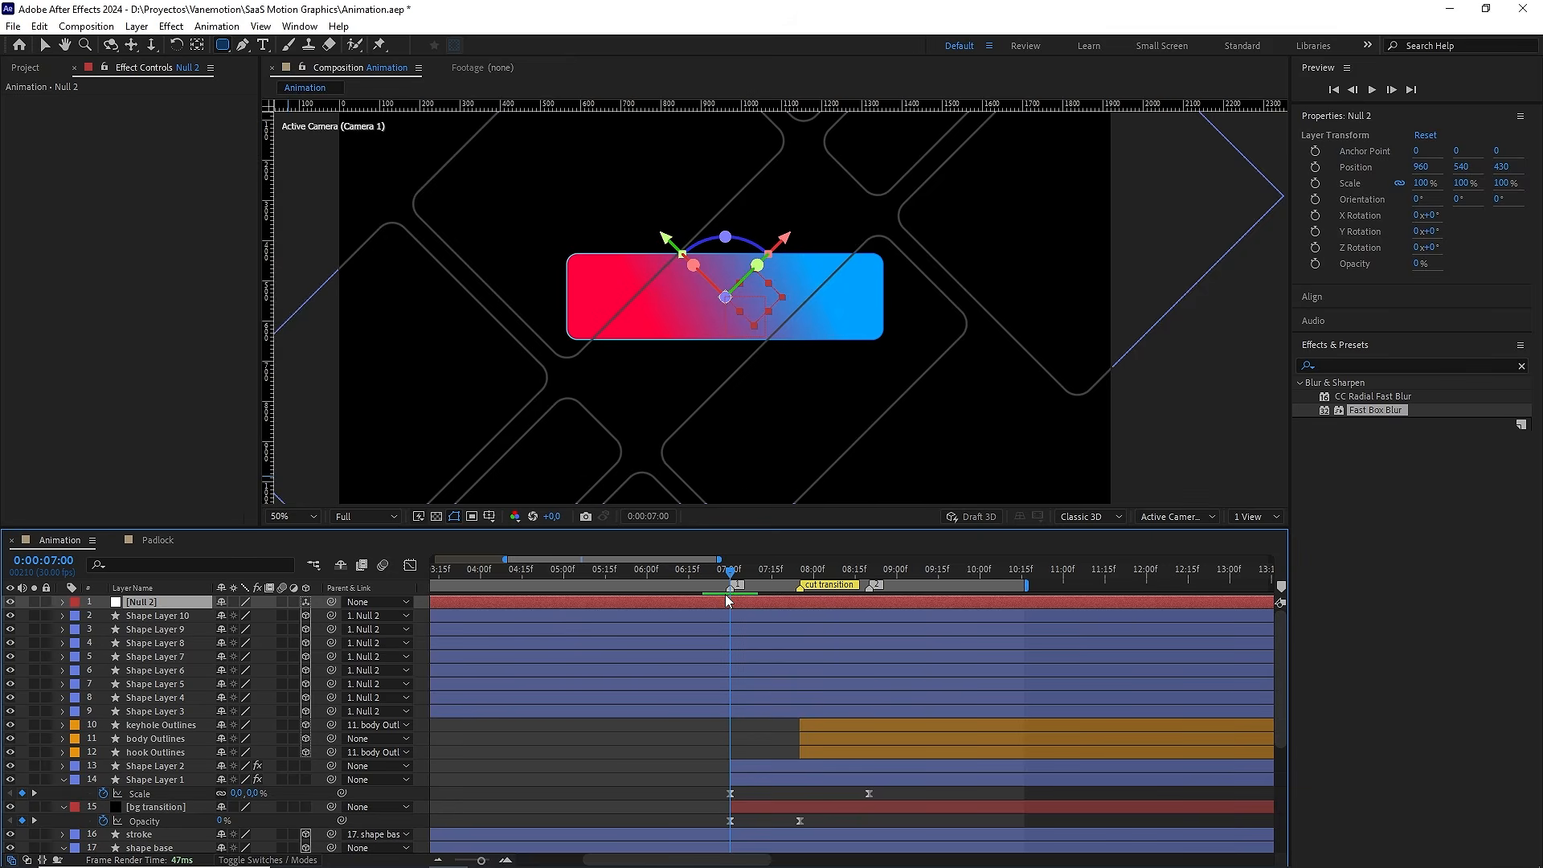
key("r")
left_click_drag(240, 657, 277, 657)
scroll(183, 804, "down", 3)
scroll(183, 804, "down", 3)
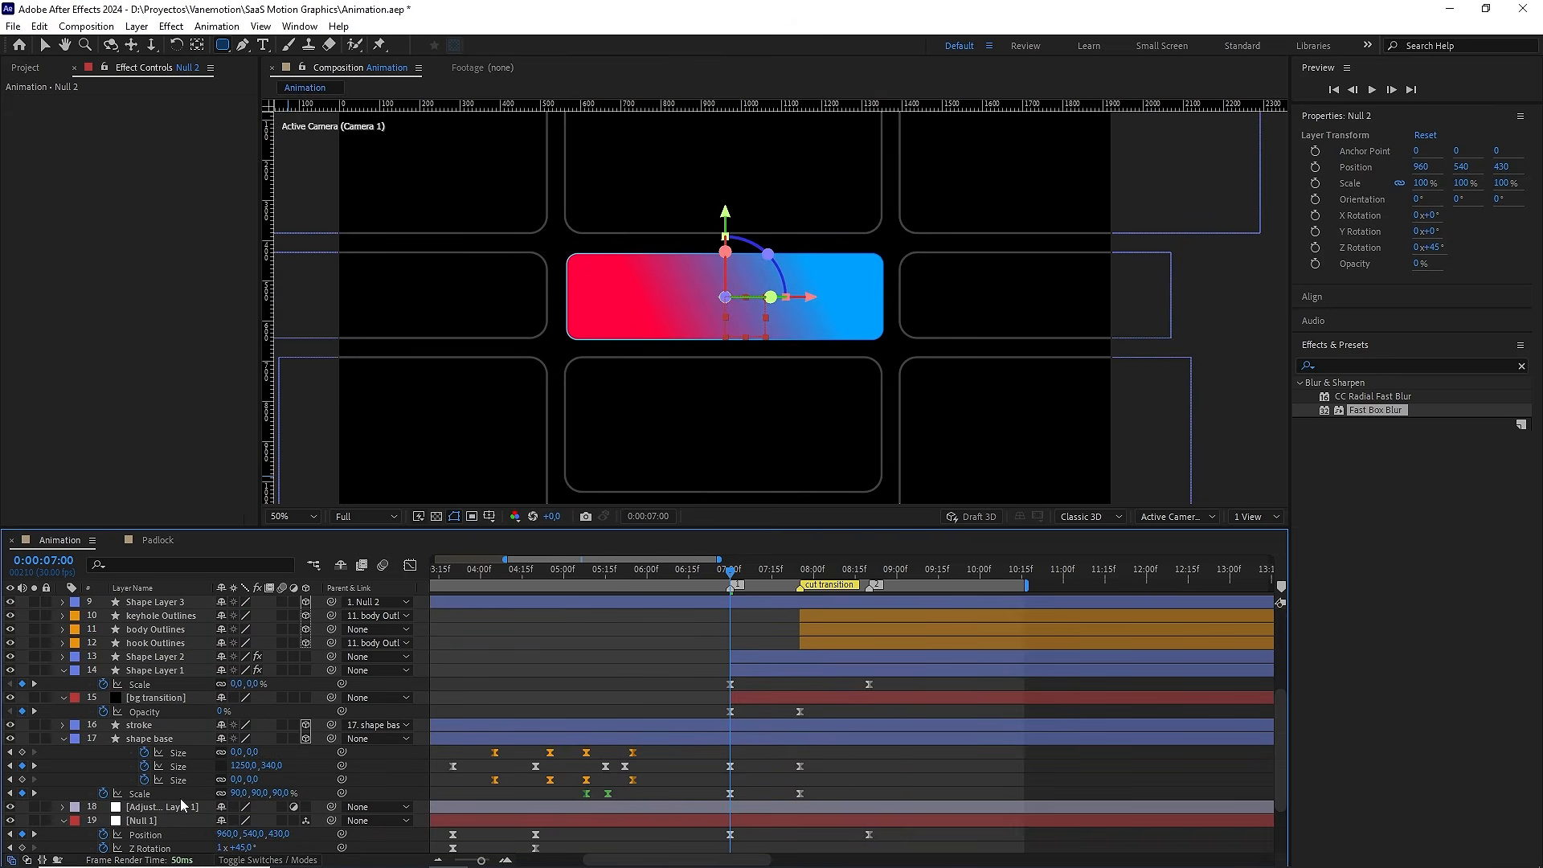
left_click(244, 807)
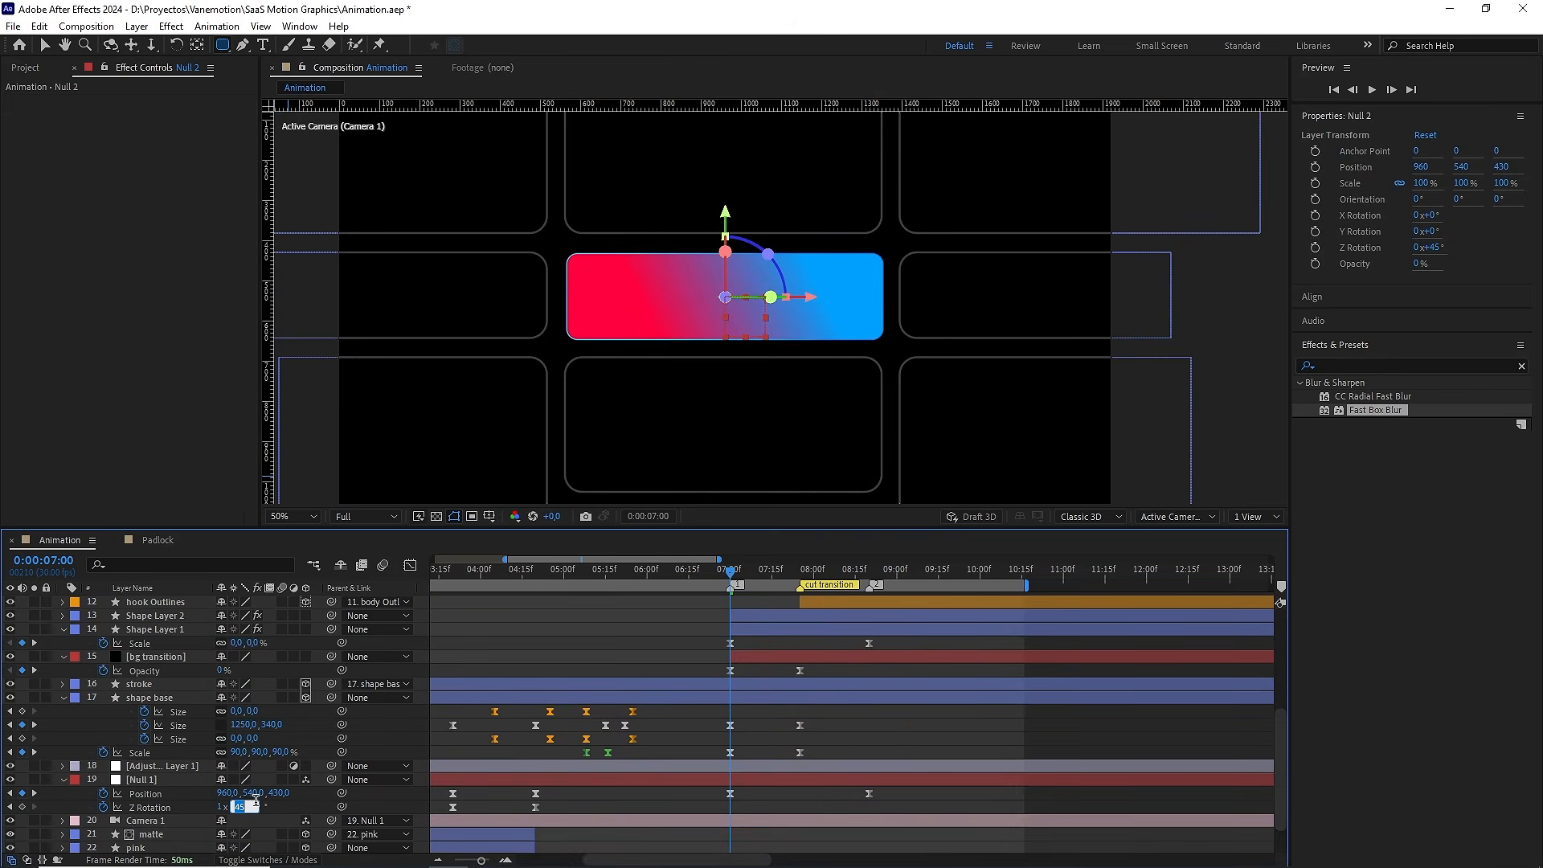
left_click(286, 799)
scroll(562, 667, "up", 6)
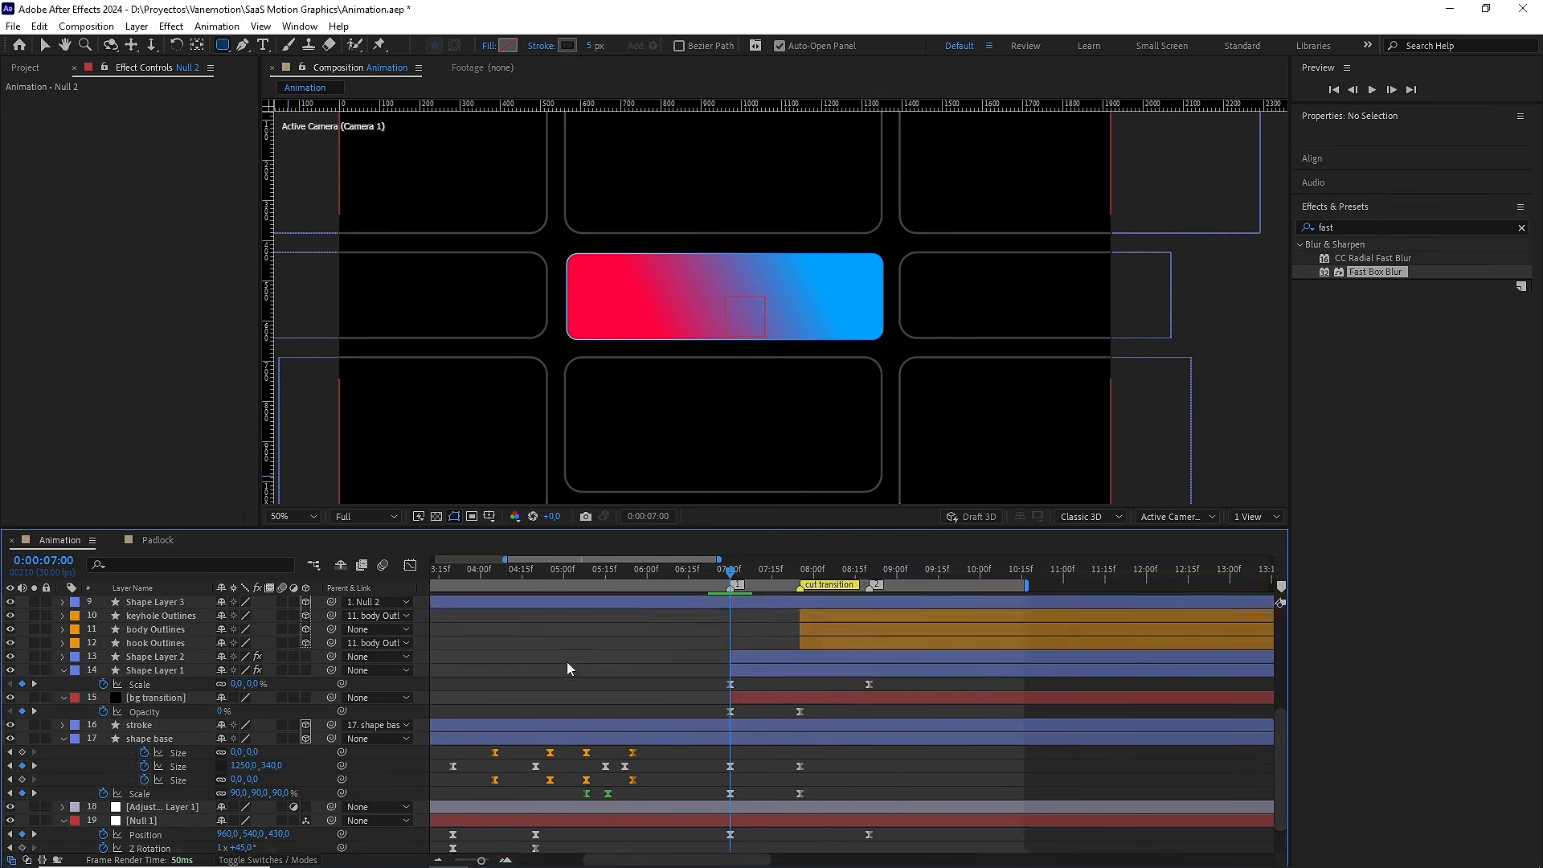
scroll(566, 667, "up", 2)
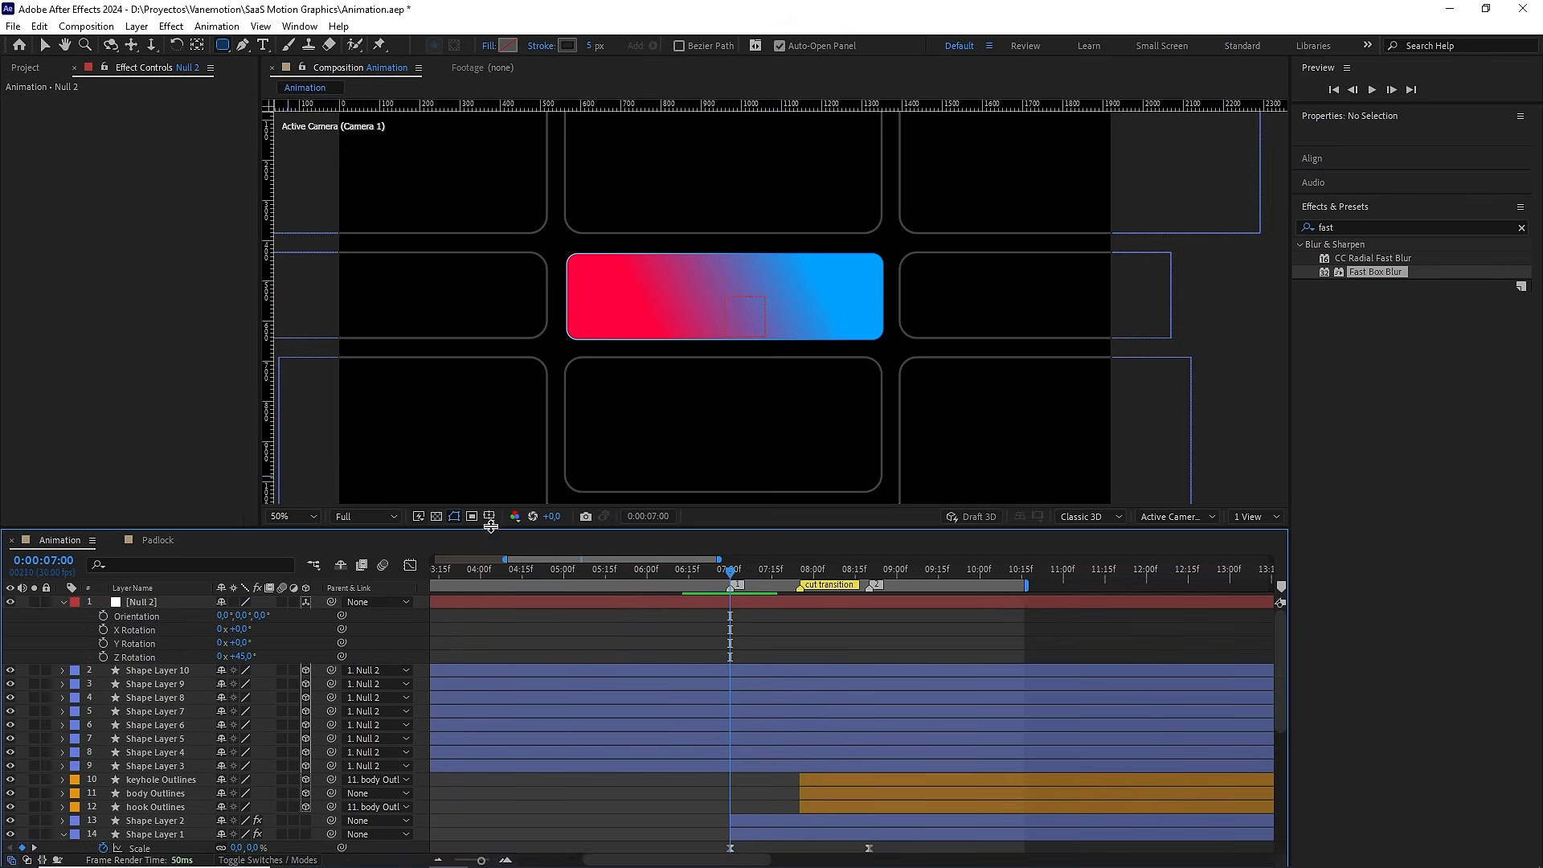
Show the guides and scrub back from 0:00:07:00 to check the grid's alignment around the gradient shape
left_click(489, 516)
left_click(522, 593)
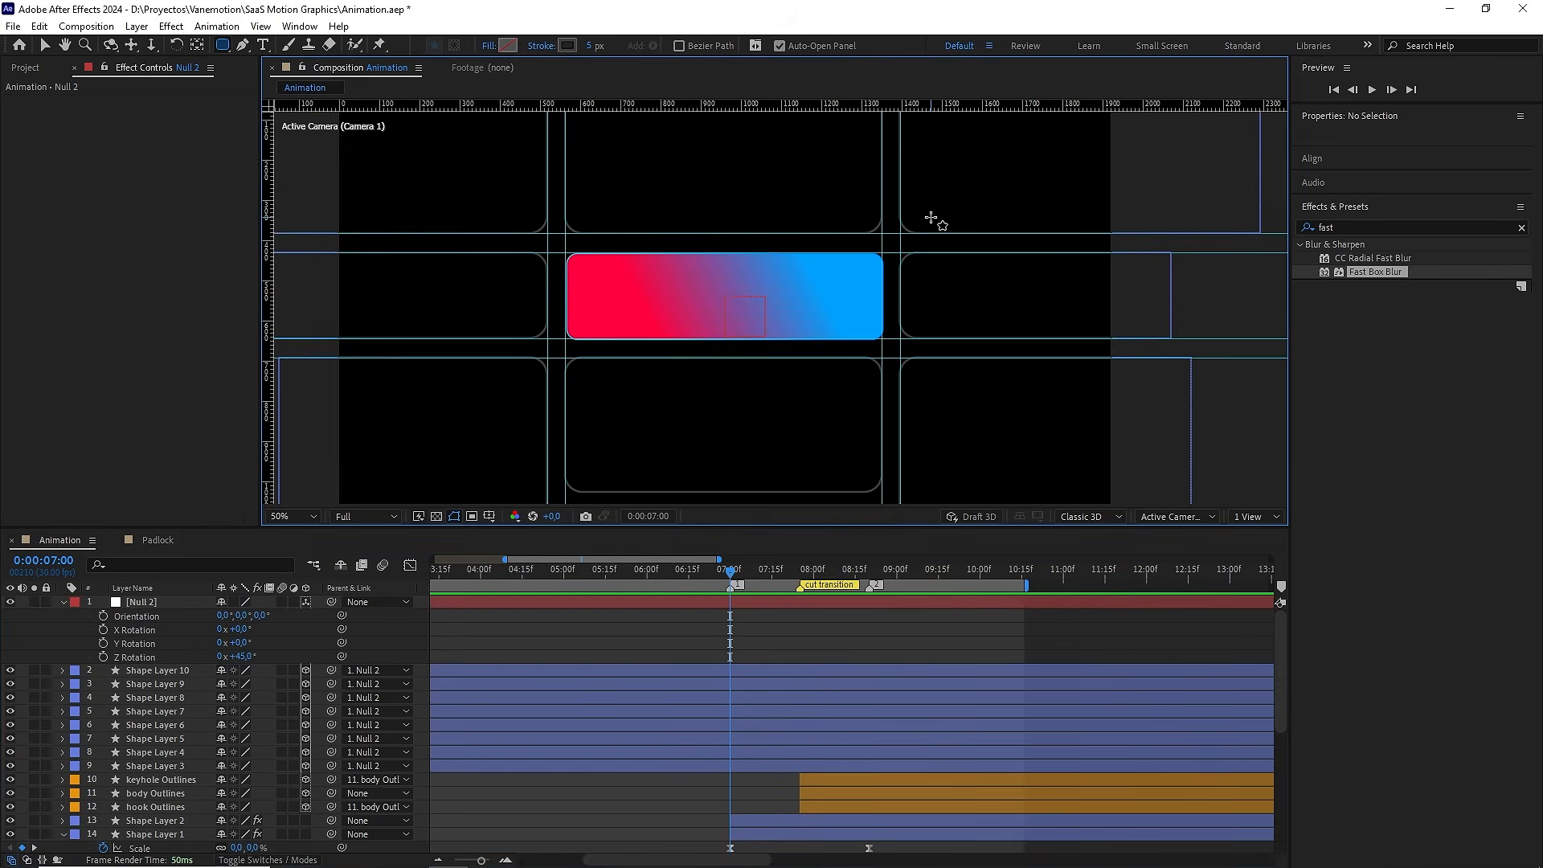
left_click_drag(735, 573, 606, 571)
left_click_drag(657, 570, 735, 574)
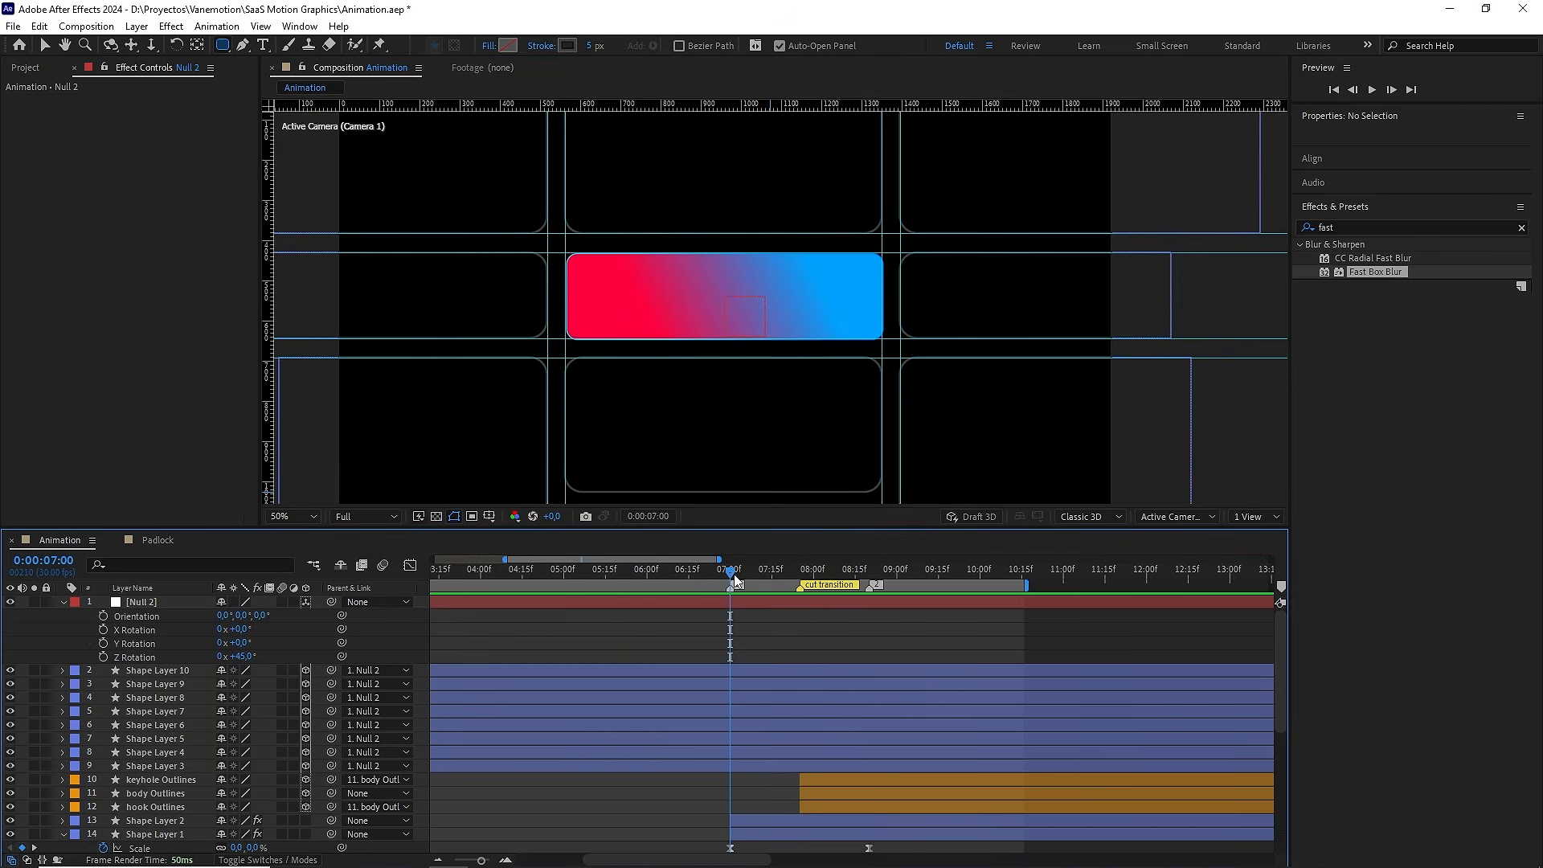
Delete the Null 2 layer and give the eight outlined rectangle layers a cyan label
left_click(170, 601)
key("Delete")
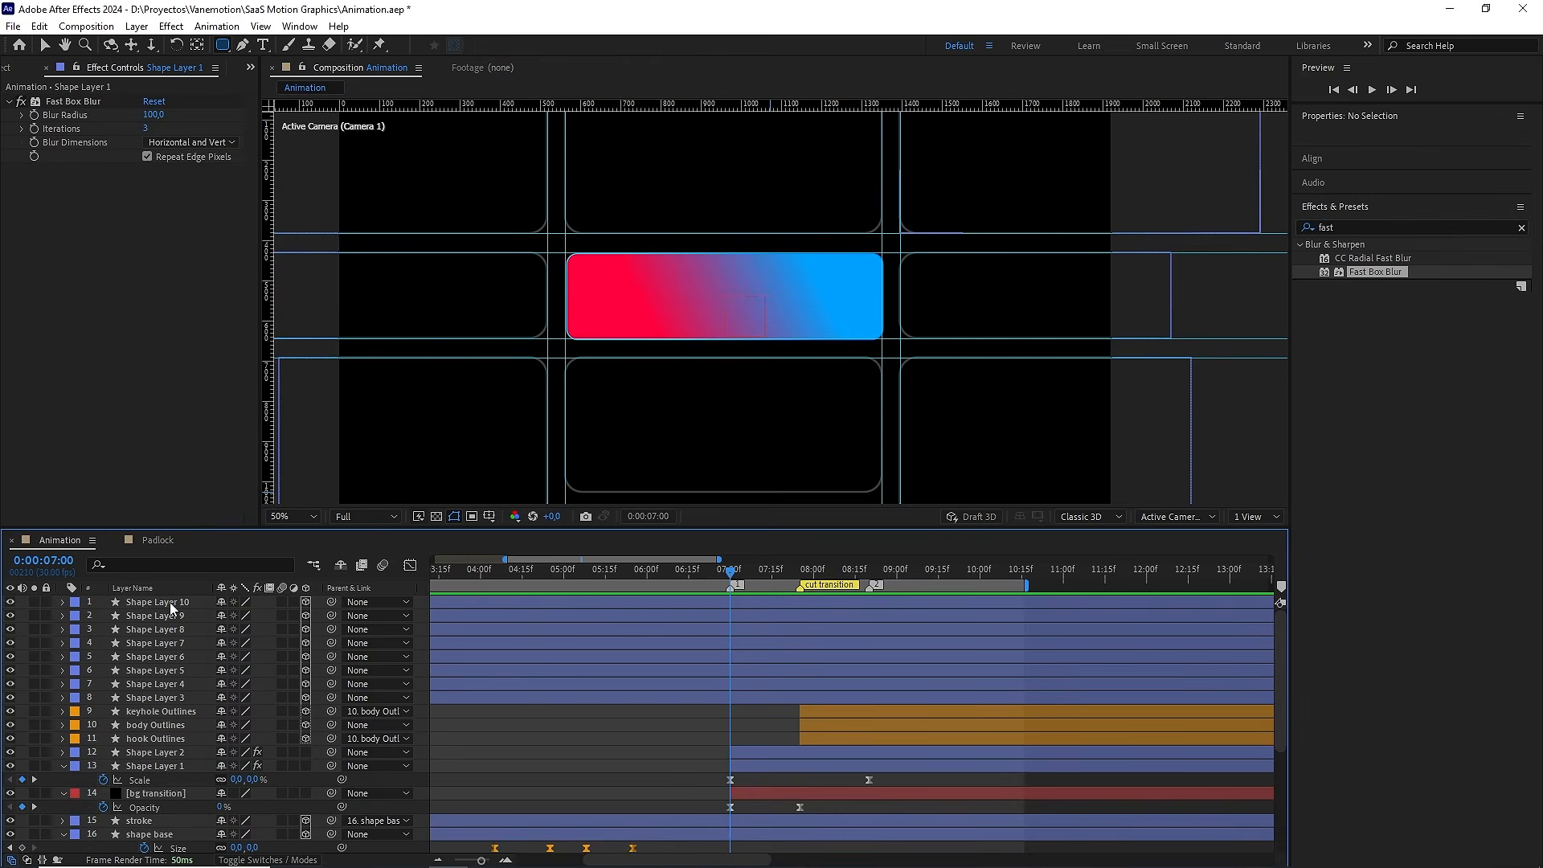
left_click(156, 601)
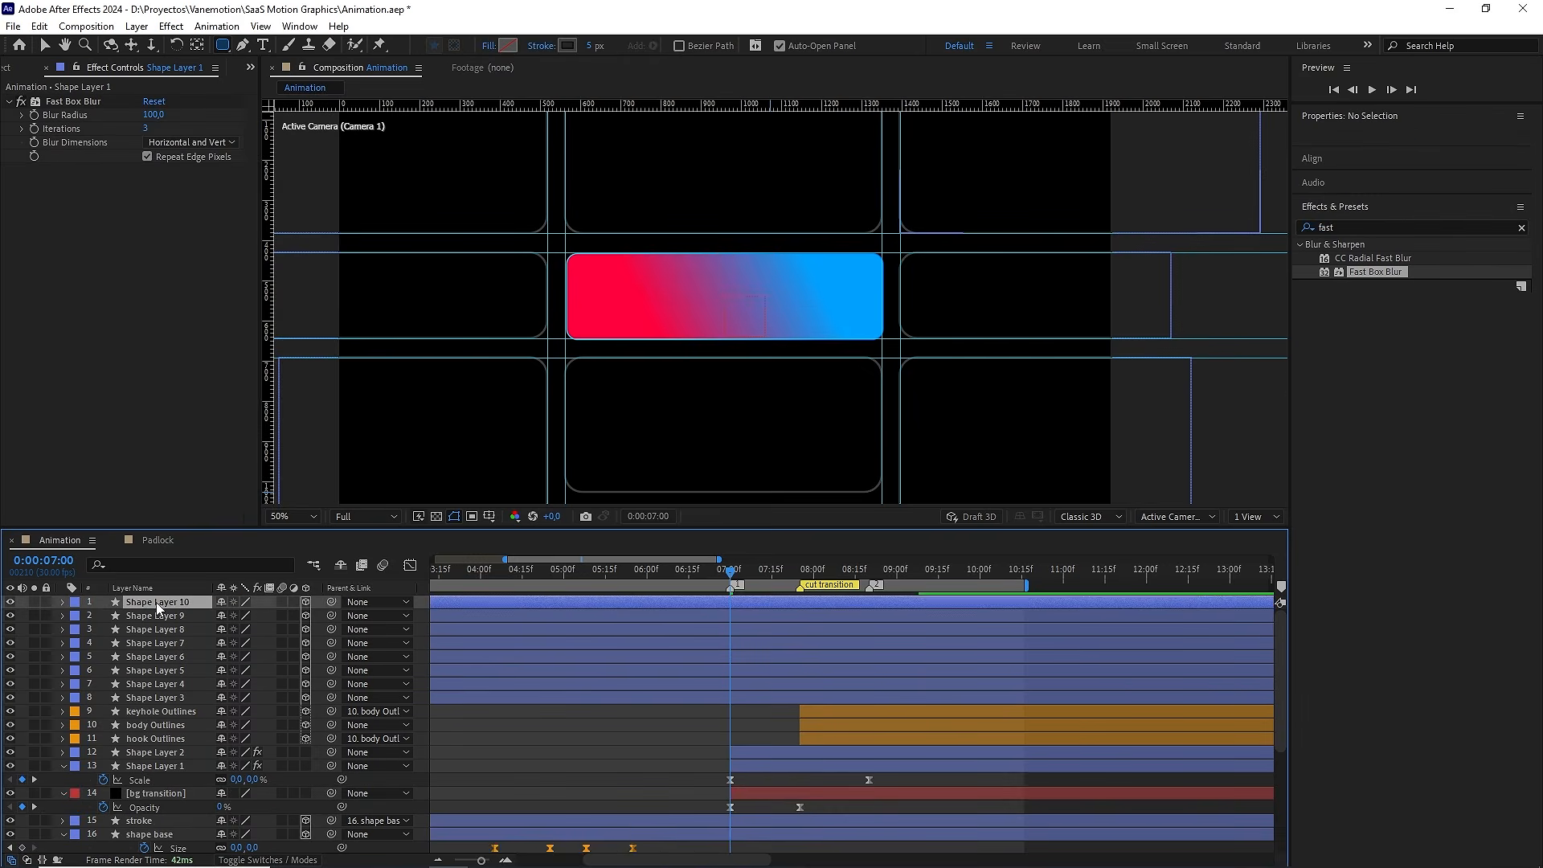
left_click(148, 696, "shift")
left_click(75, 608)
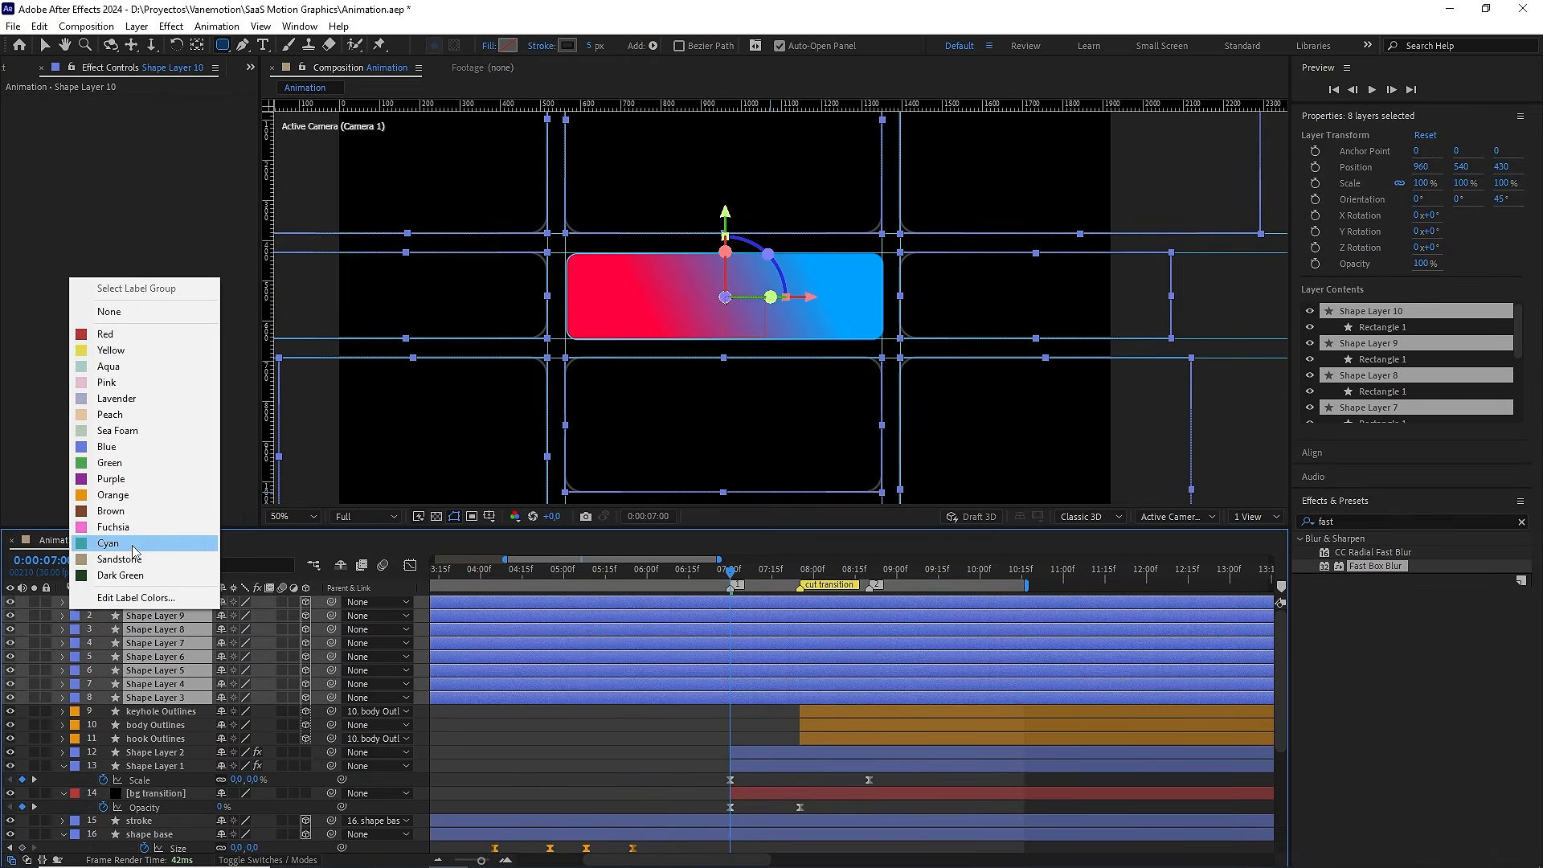
left_click(127, 543)
left_click_drag(481, 860, 458, 860)
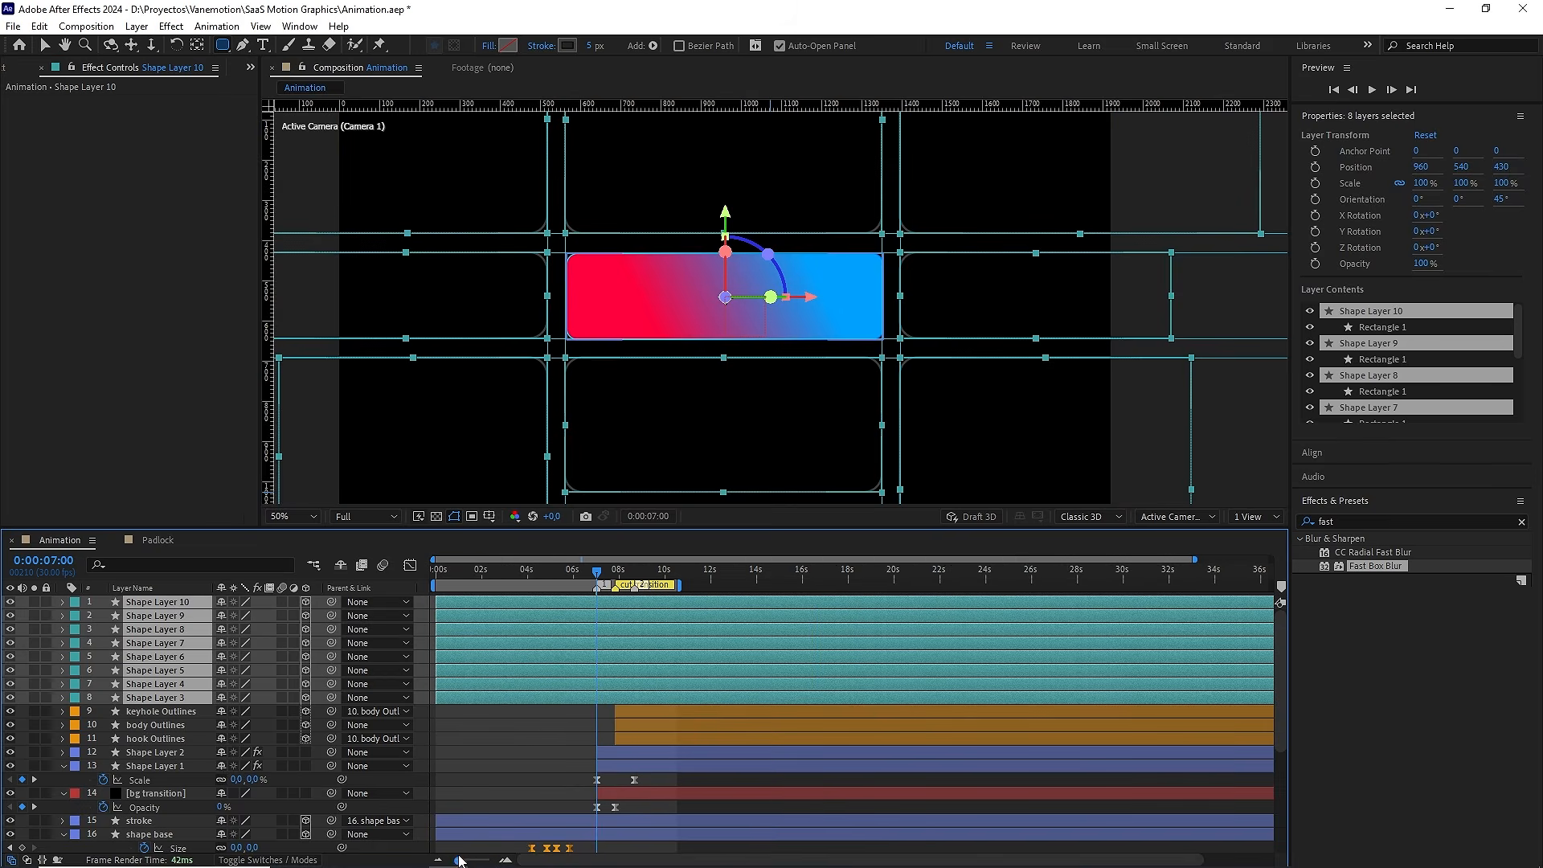
left_click(567, 712)
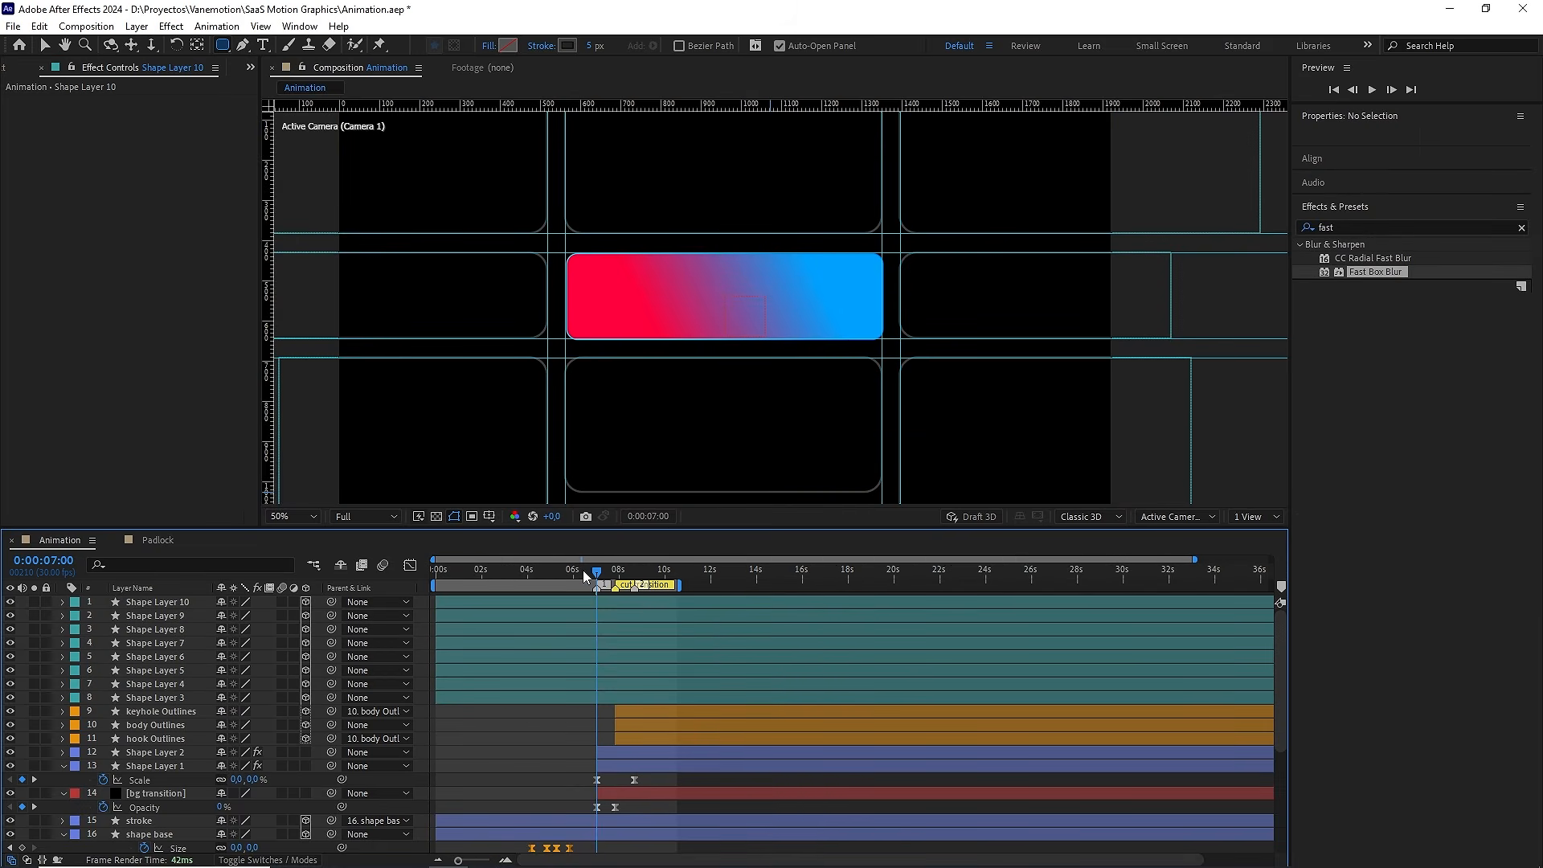
Hide the guides and make the eight cyan rectangle layers start at 0:00:05:15
left_click_drag(584, 575, 565, 576)
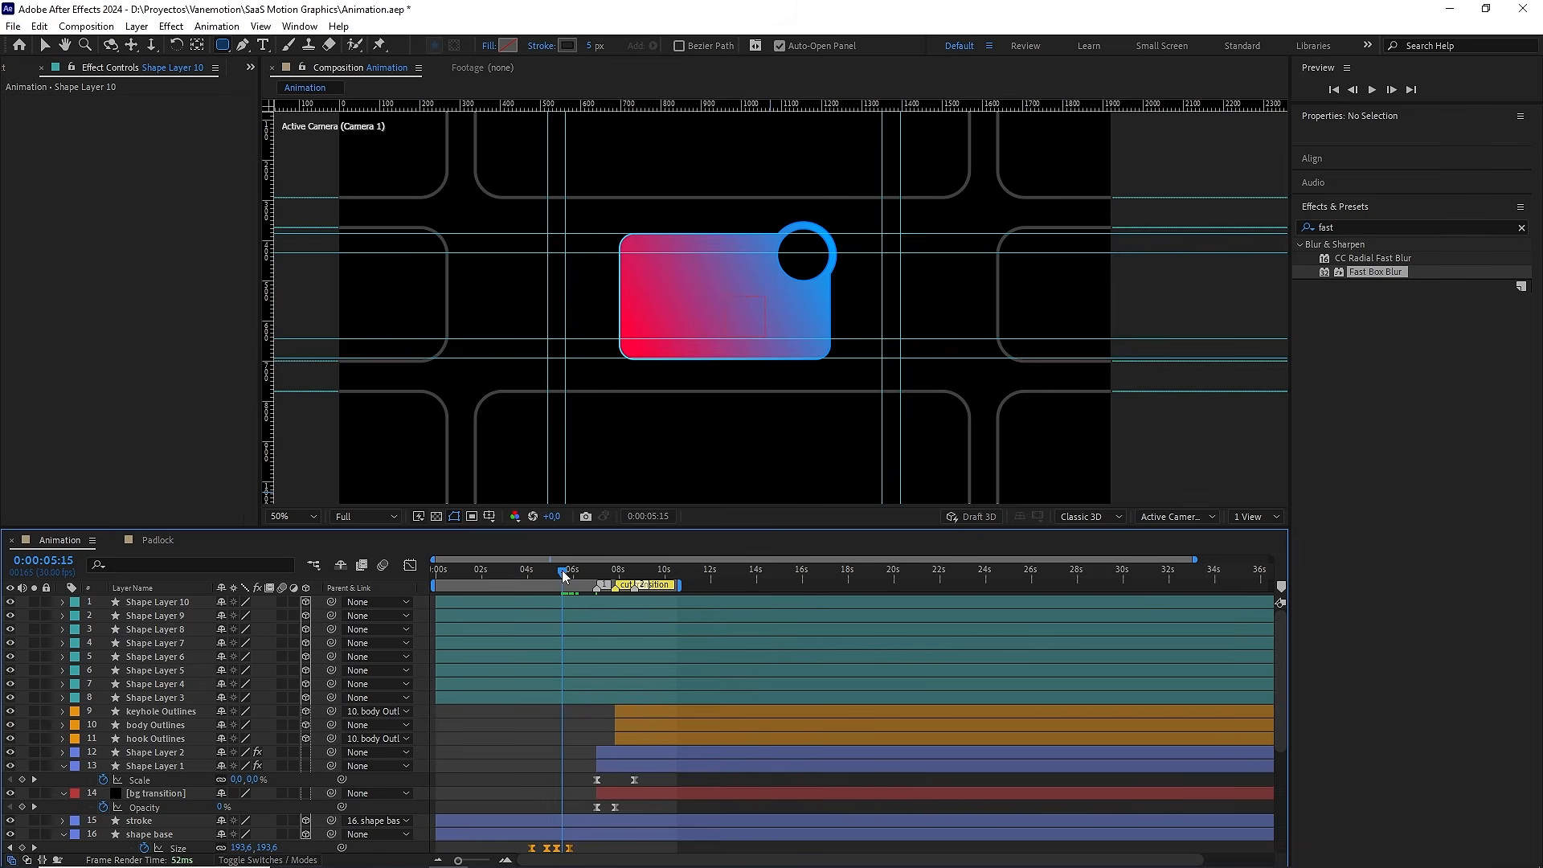
left_click_drag(565, 573, 564, 574)
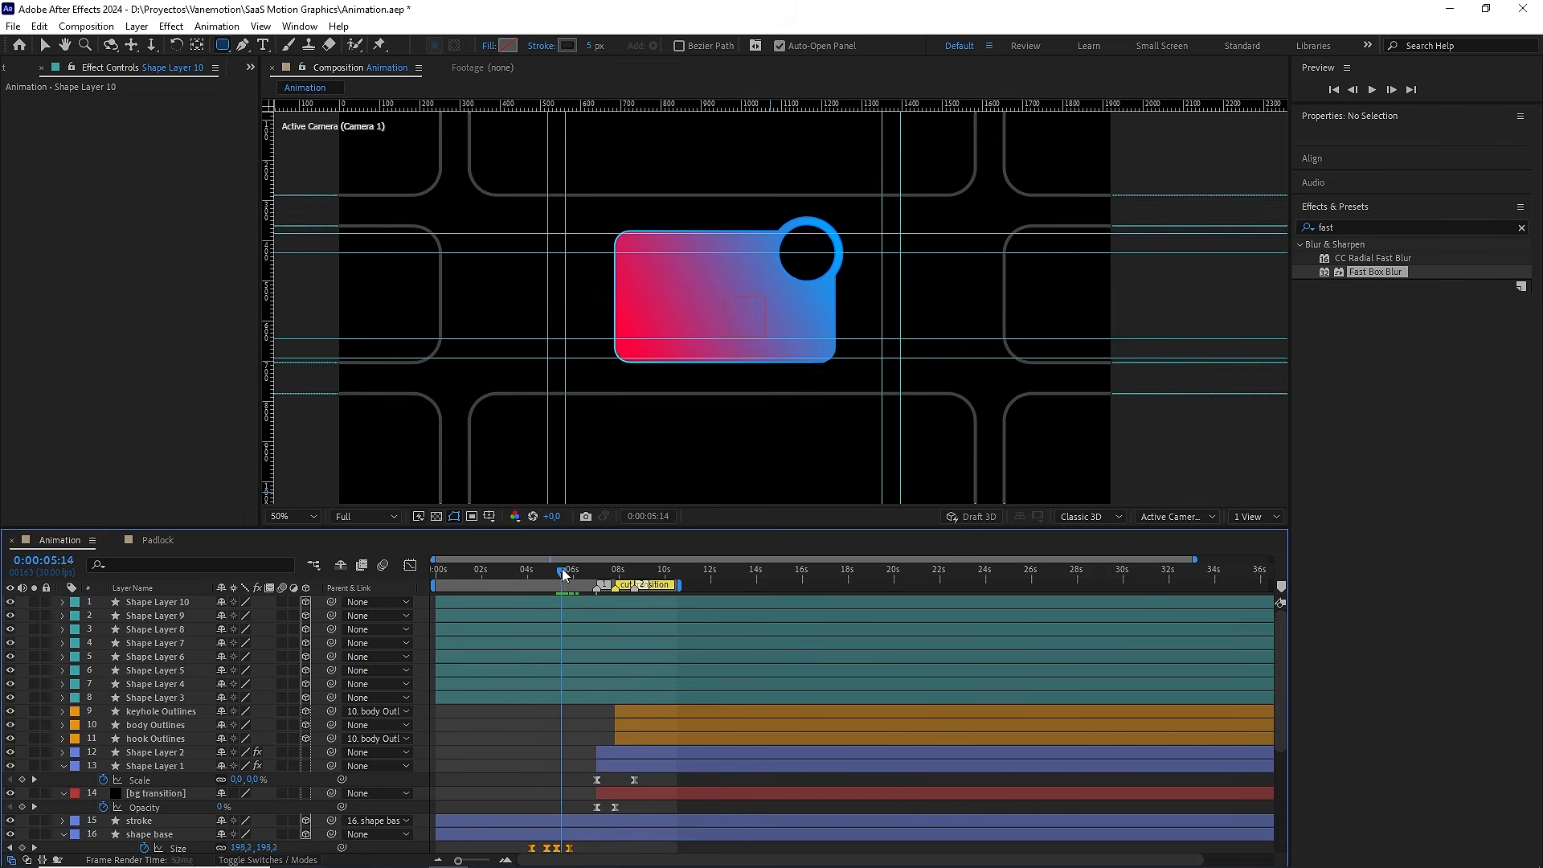
left_click(491, 519)
left_click(523, 594)
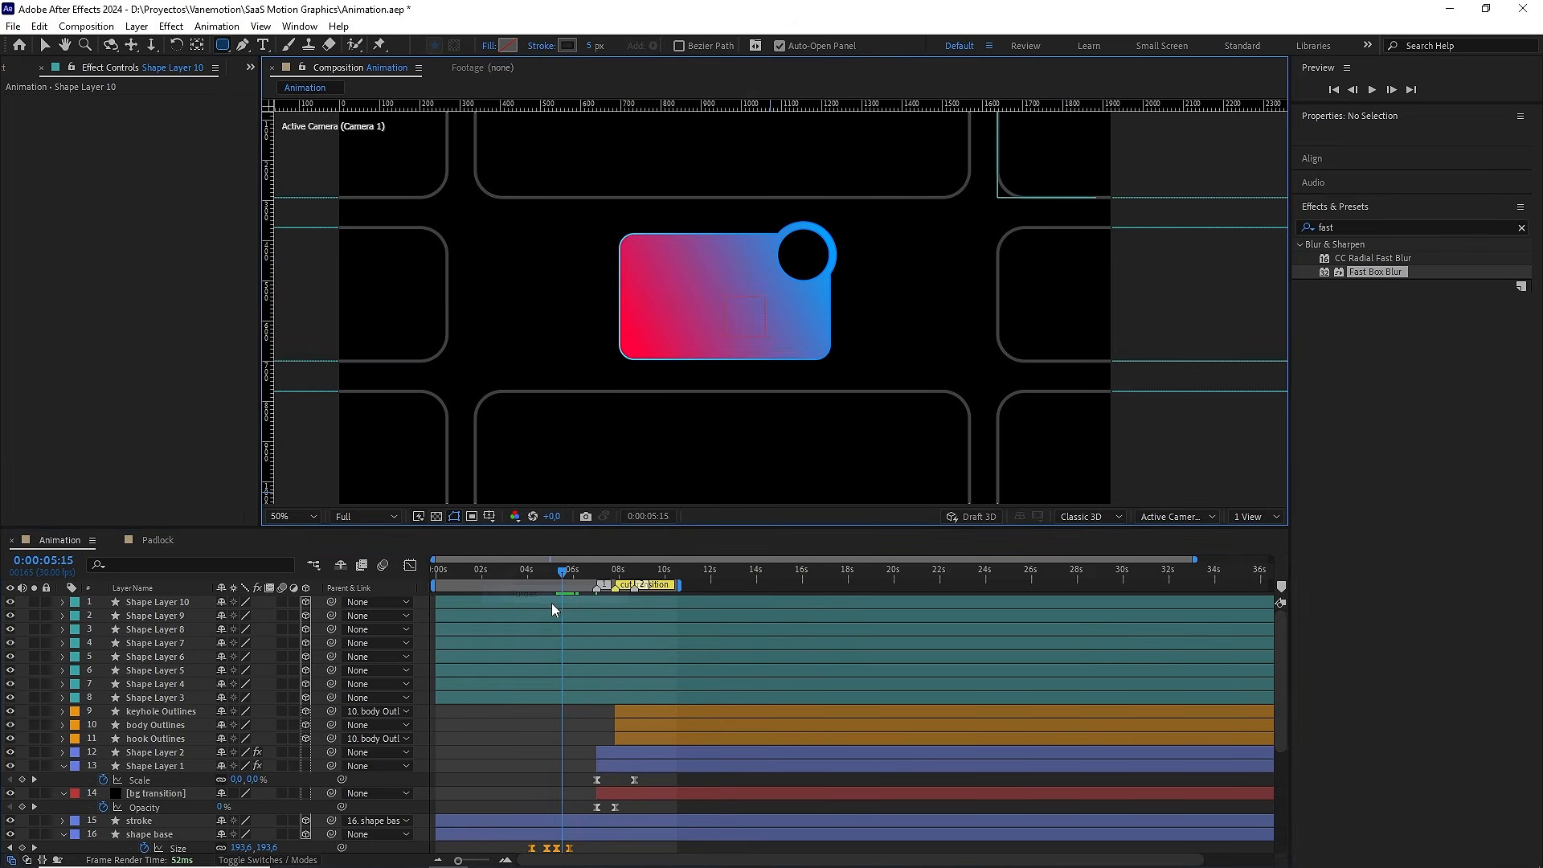
left_click(524, 604)
left_click(468, 698, "shift")
left_click_drag(453, 700, 581, 697)
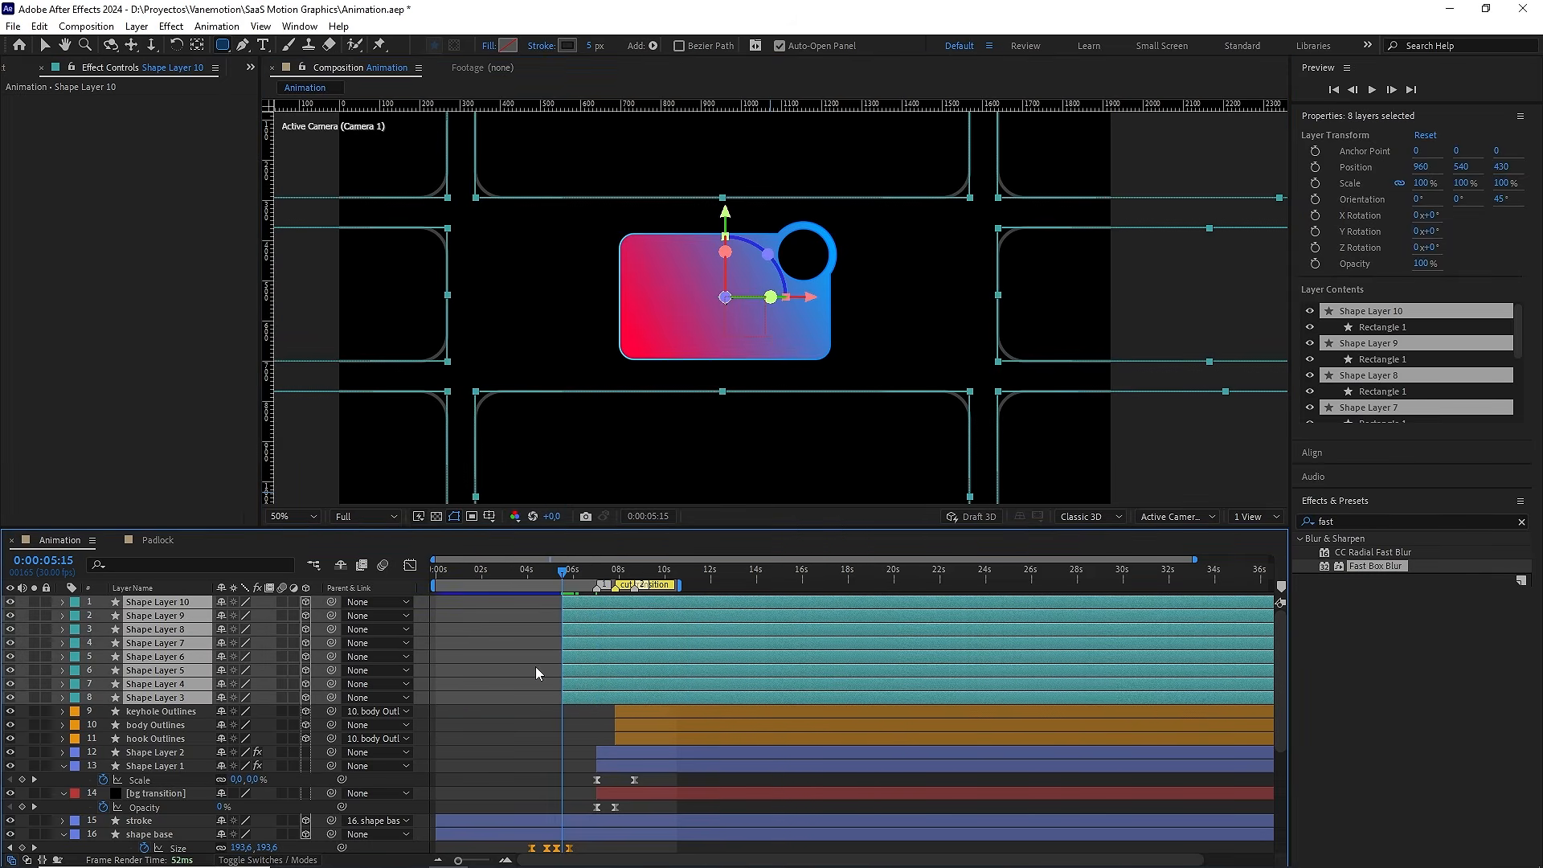
Set Position keyframes on all eight rectangle layers at 0:00:05:15 and 30 frames after that, at 0:00:06:15
key("p")
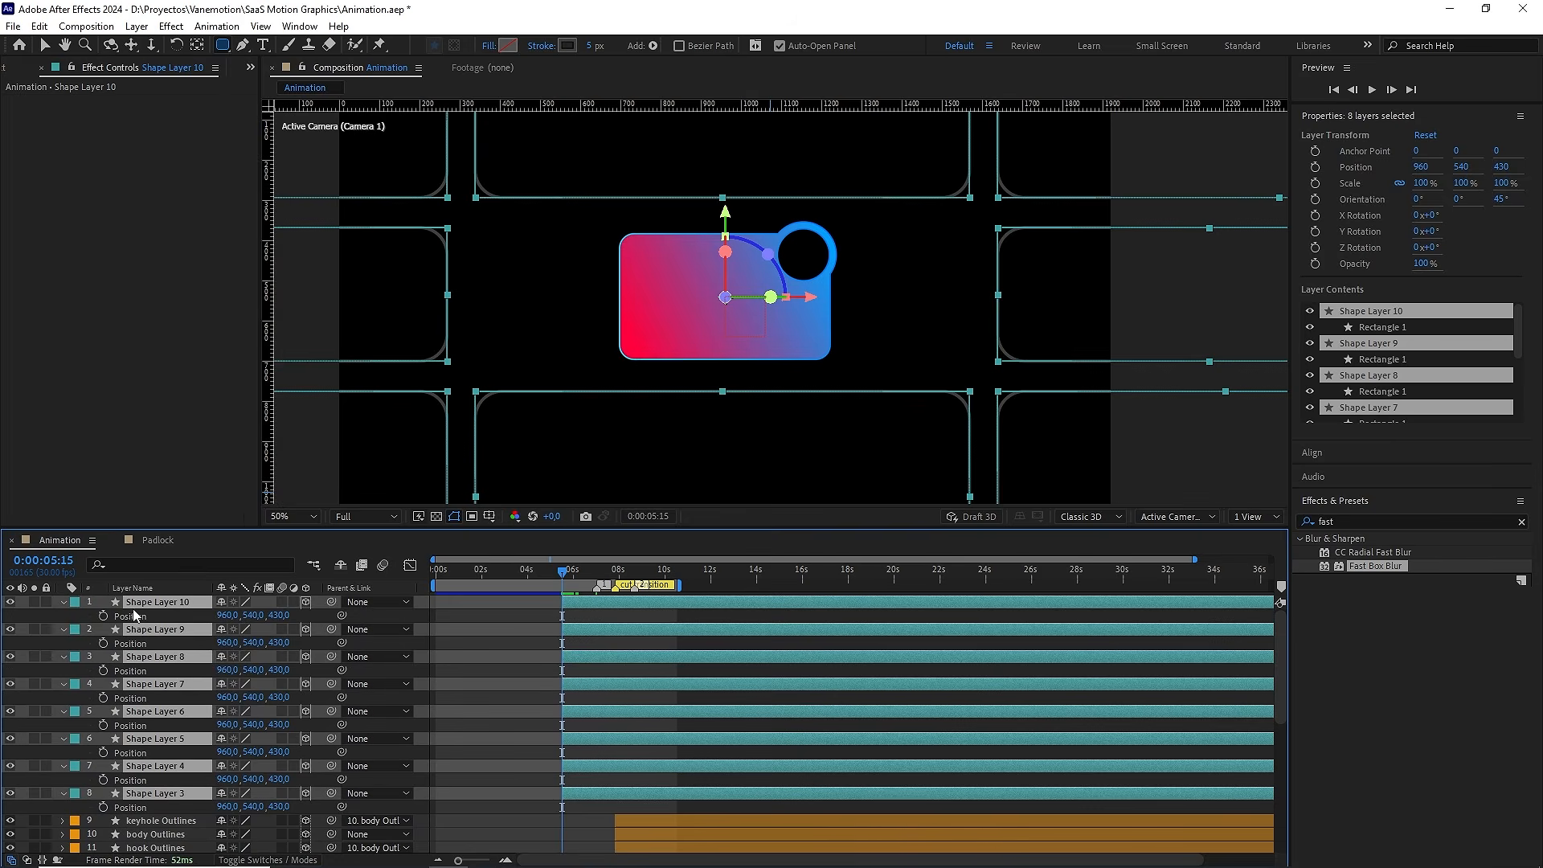
left_click(102, 616)
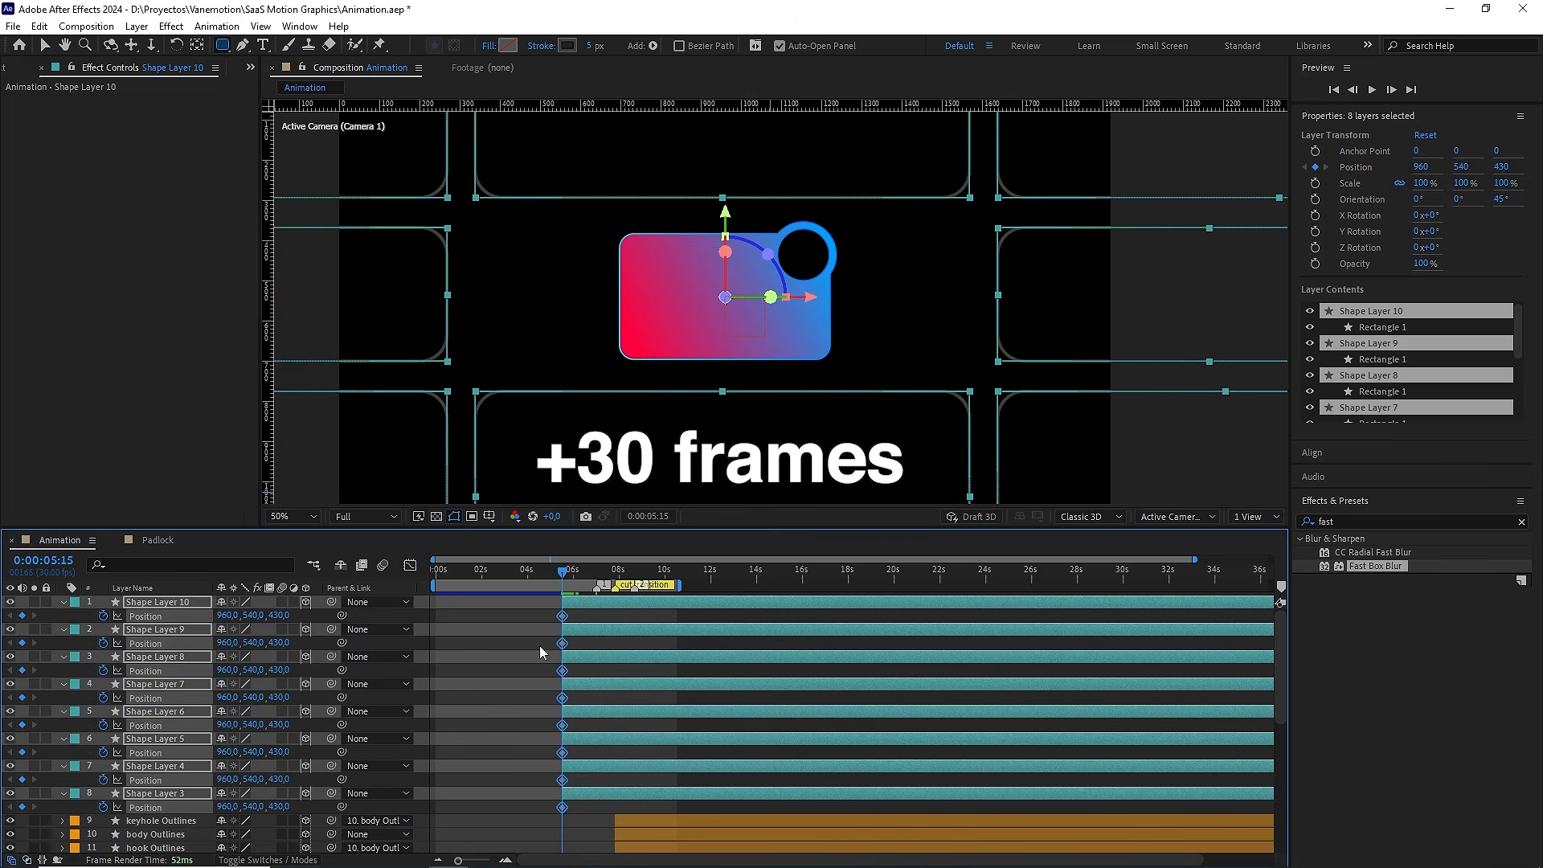
key("shift+Page_Down")
key("shift+Page_Down")
key("shift+Page_Down")
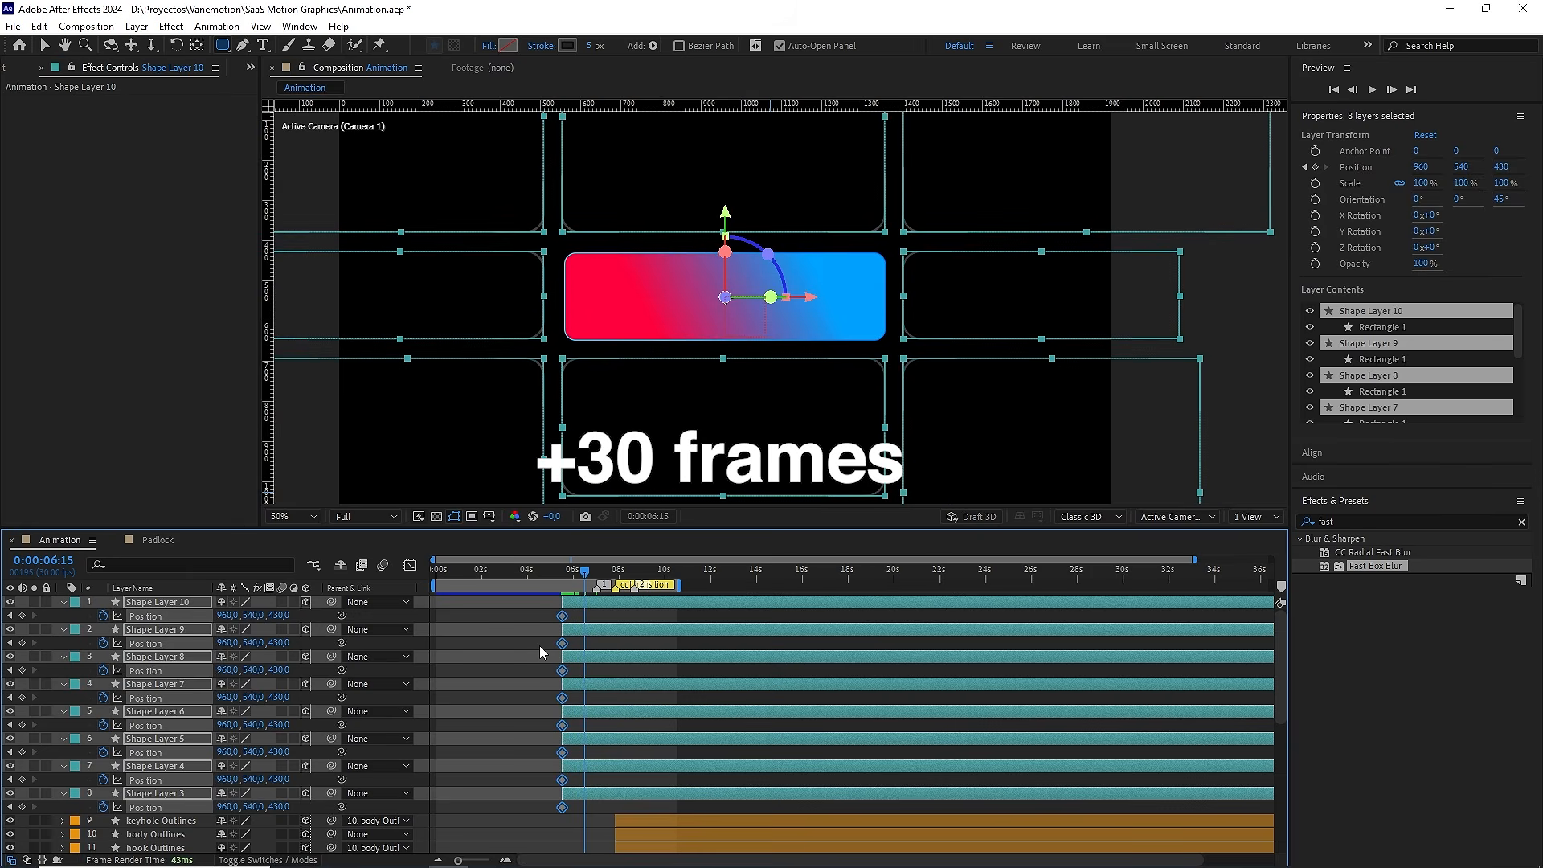
left_click(22, 616)
At 0:00:05:15, move the lower-middle rectangle downward and the lower-left and lower-right rectangles outward, away from the composition frame
left_click_drag(585, 573, 566, 573)
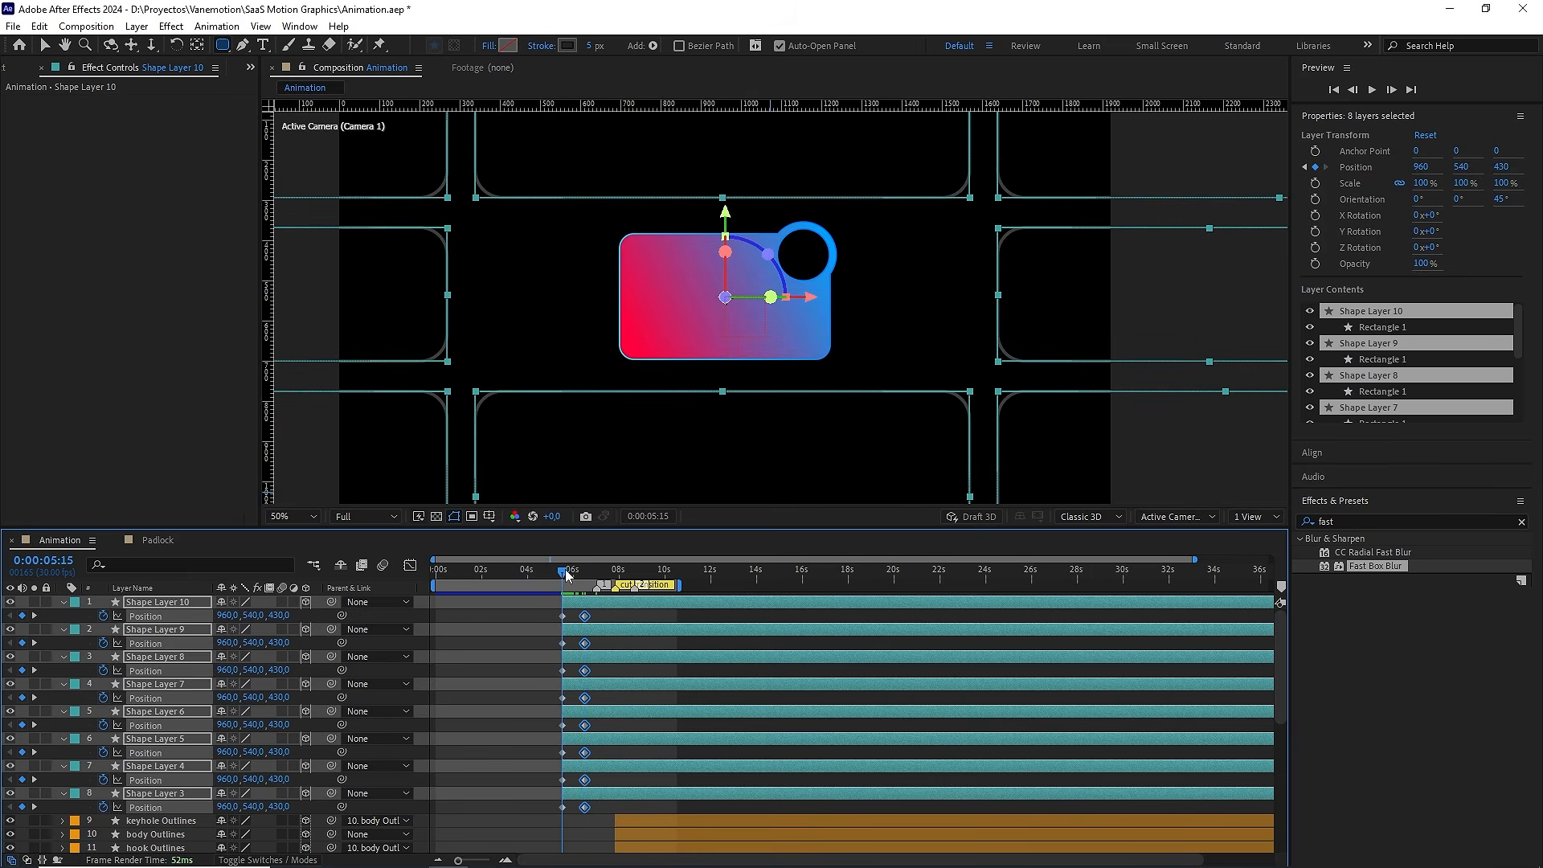
scroll(777, 315, "down", 2)
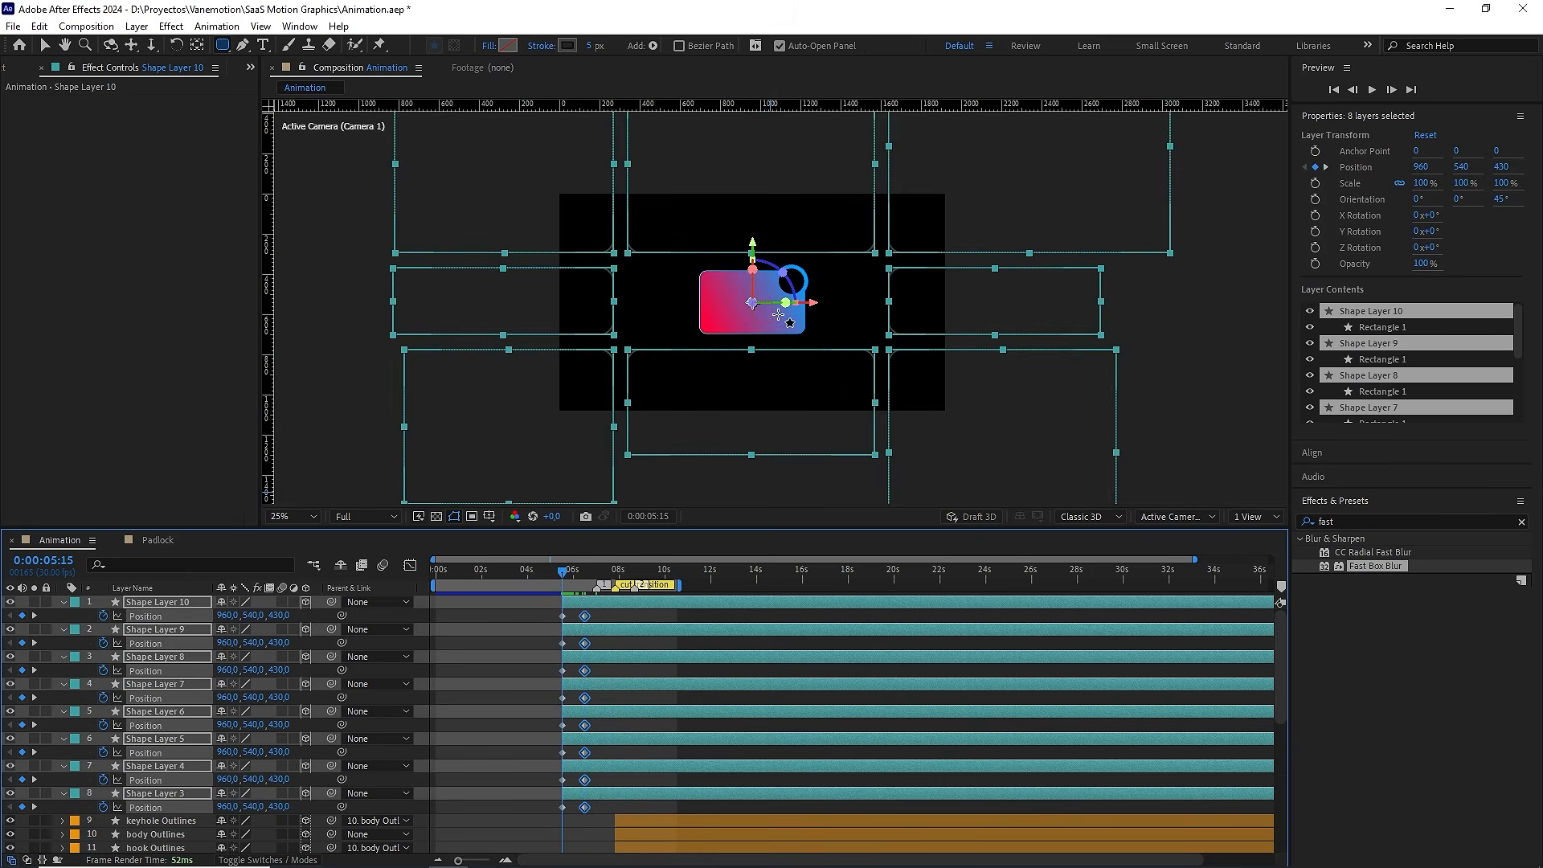
left_click(718, 620)
scroll(755, 310, "down", 2)
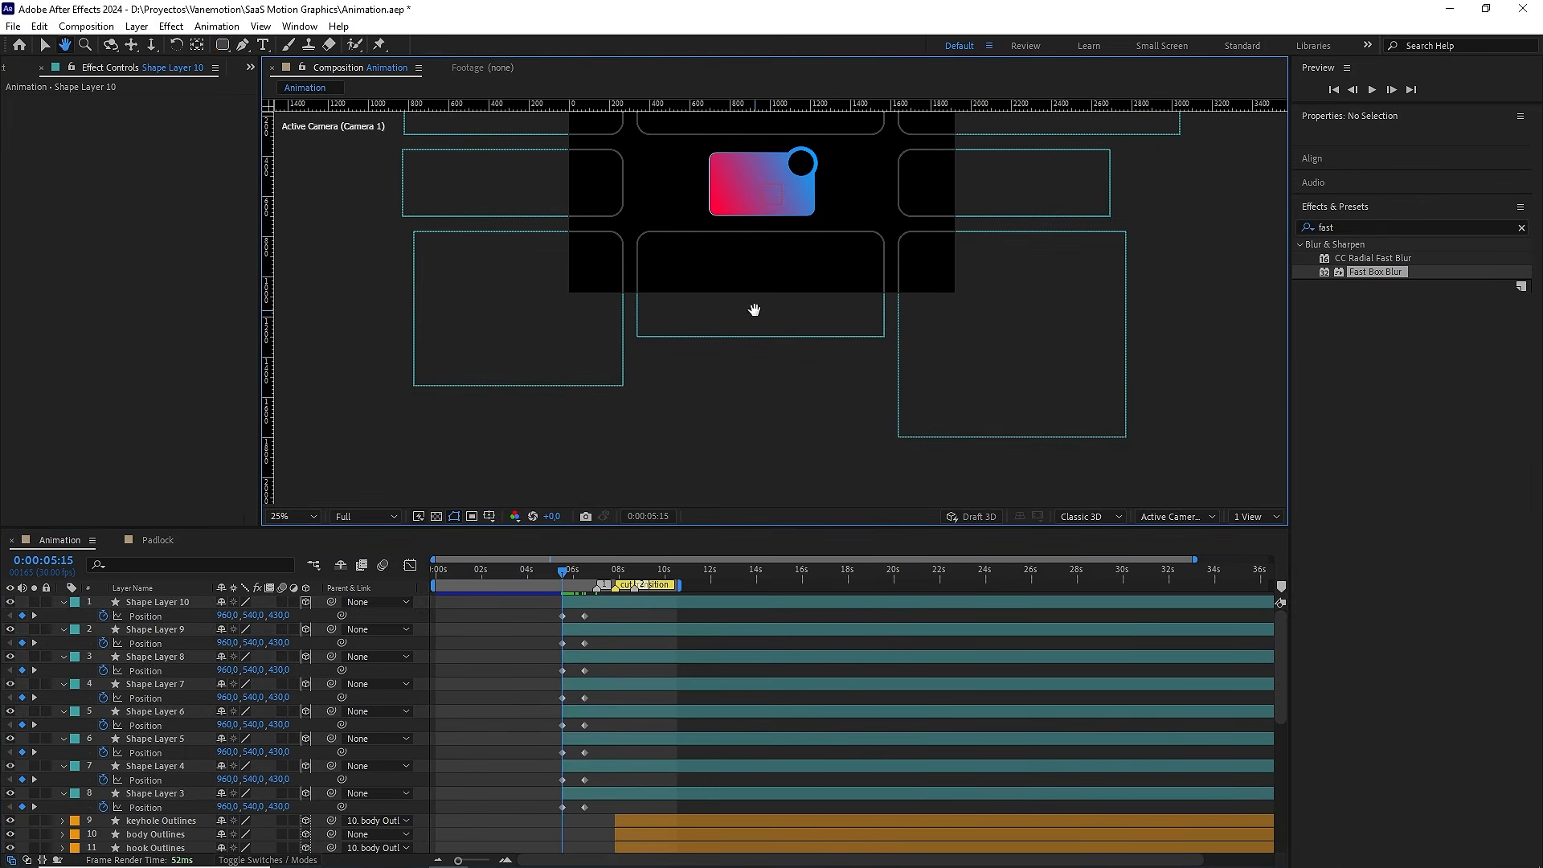
key("v")
left_click_drag(760, 282, 757, 393)
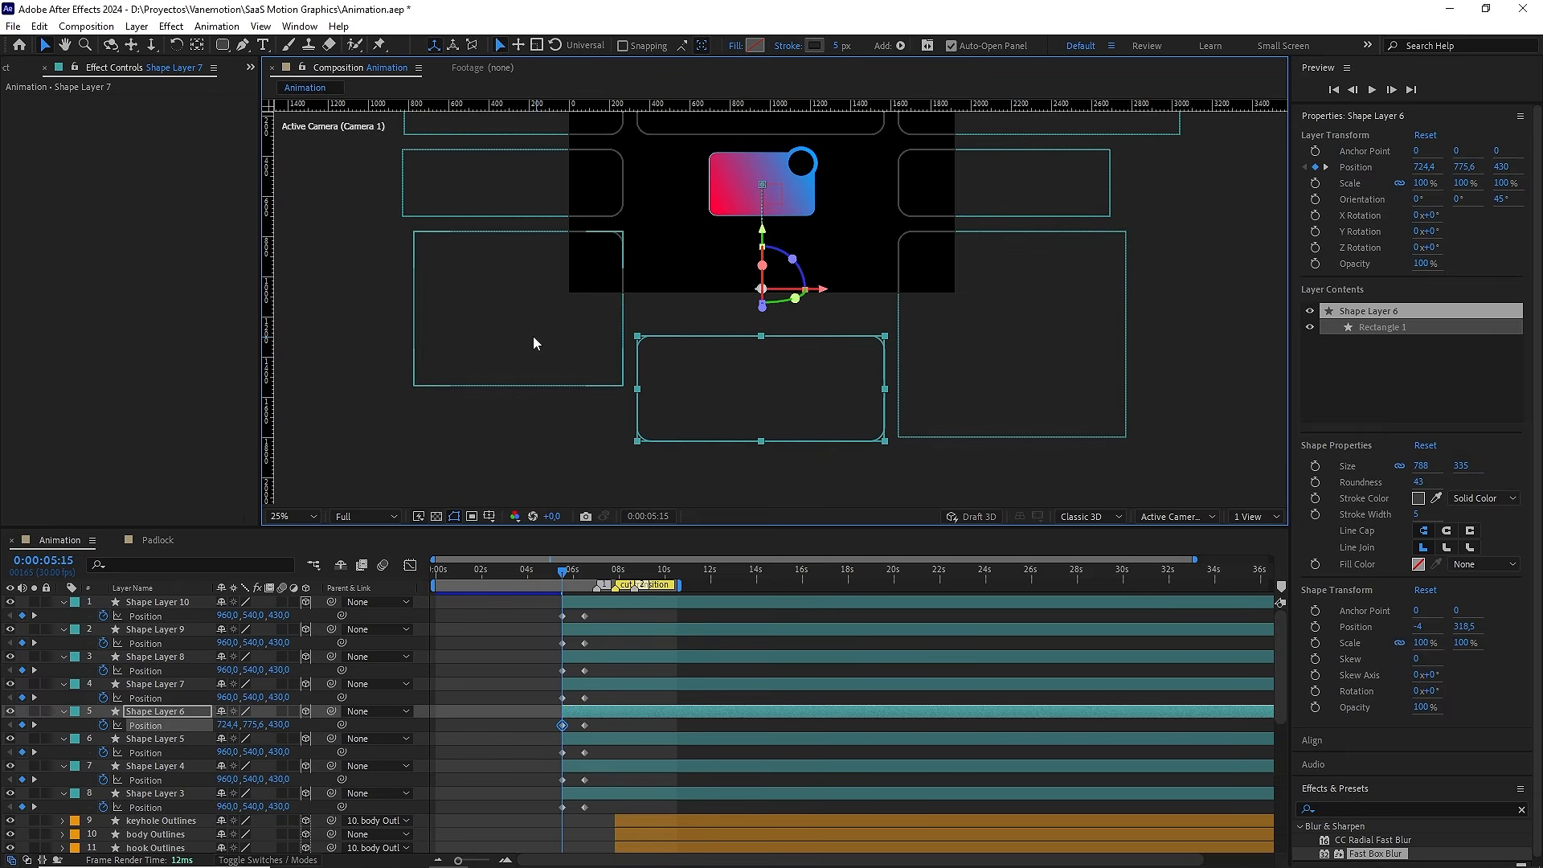
left_click_drag(533, 337, 414, 328)
left_click_drag(800, 286, 763, 366)
left_click_drag(992, 400, 1098, 399)
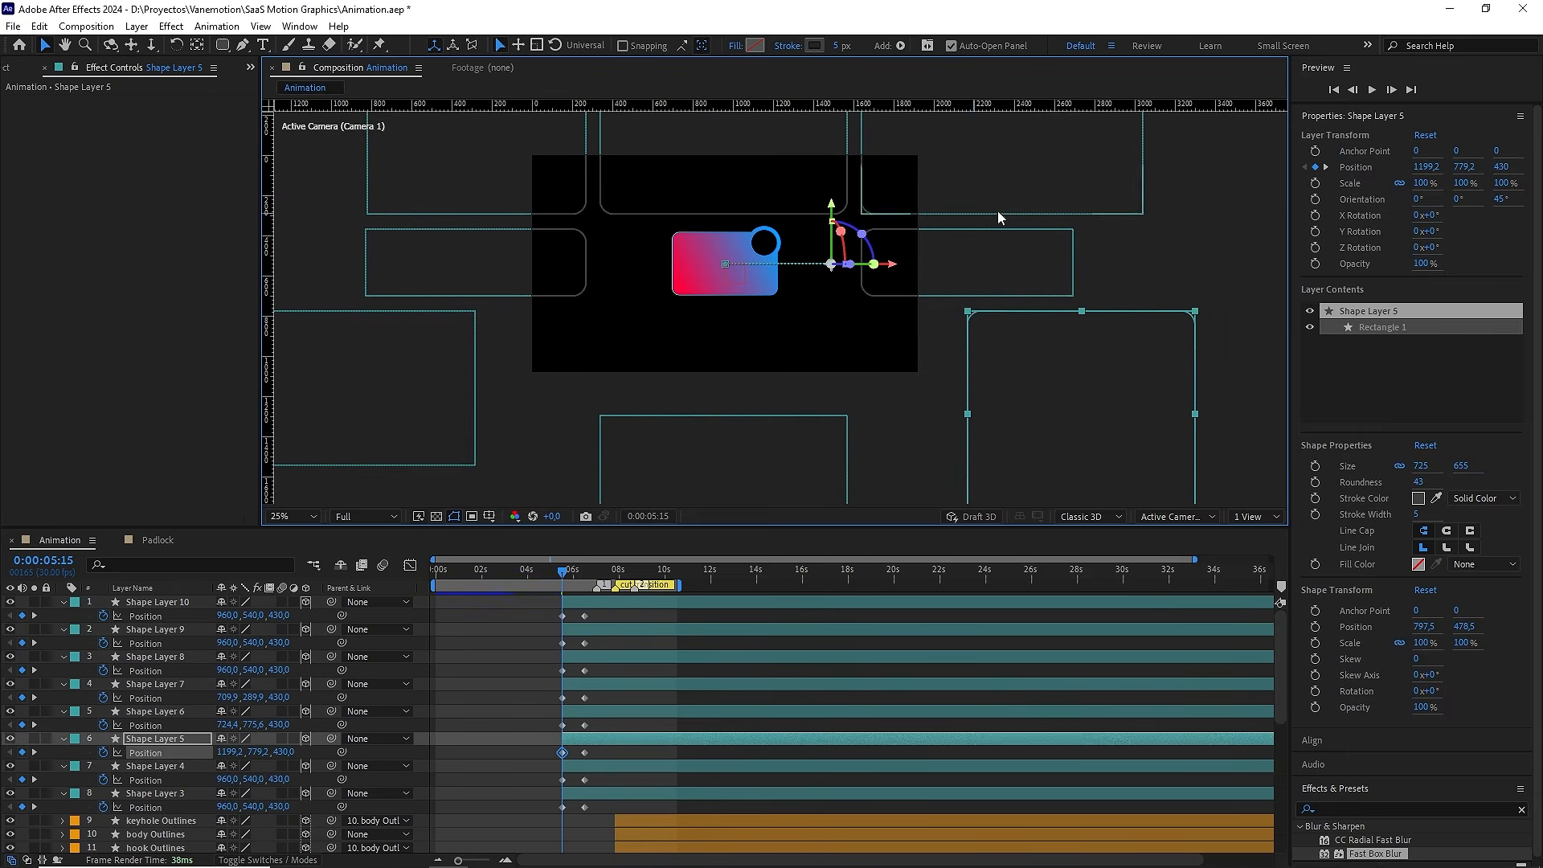
At 0:00:05:15, move the right-hand rectangle outward and the upper-right and upper-middle rectangles upward, clear of the frame
left_click_drag(964, 262, 1126, 262)
left_click_drag(1027, 252, 1021, 354)
left_click_drag(1006, 237, 1010, 132)
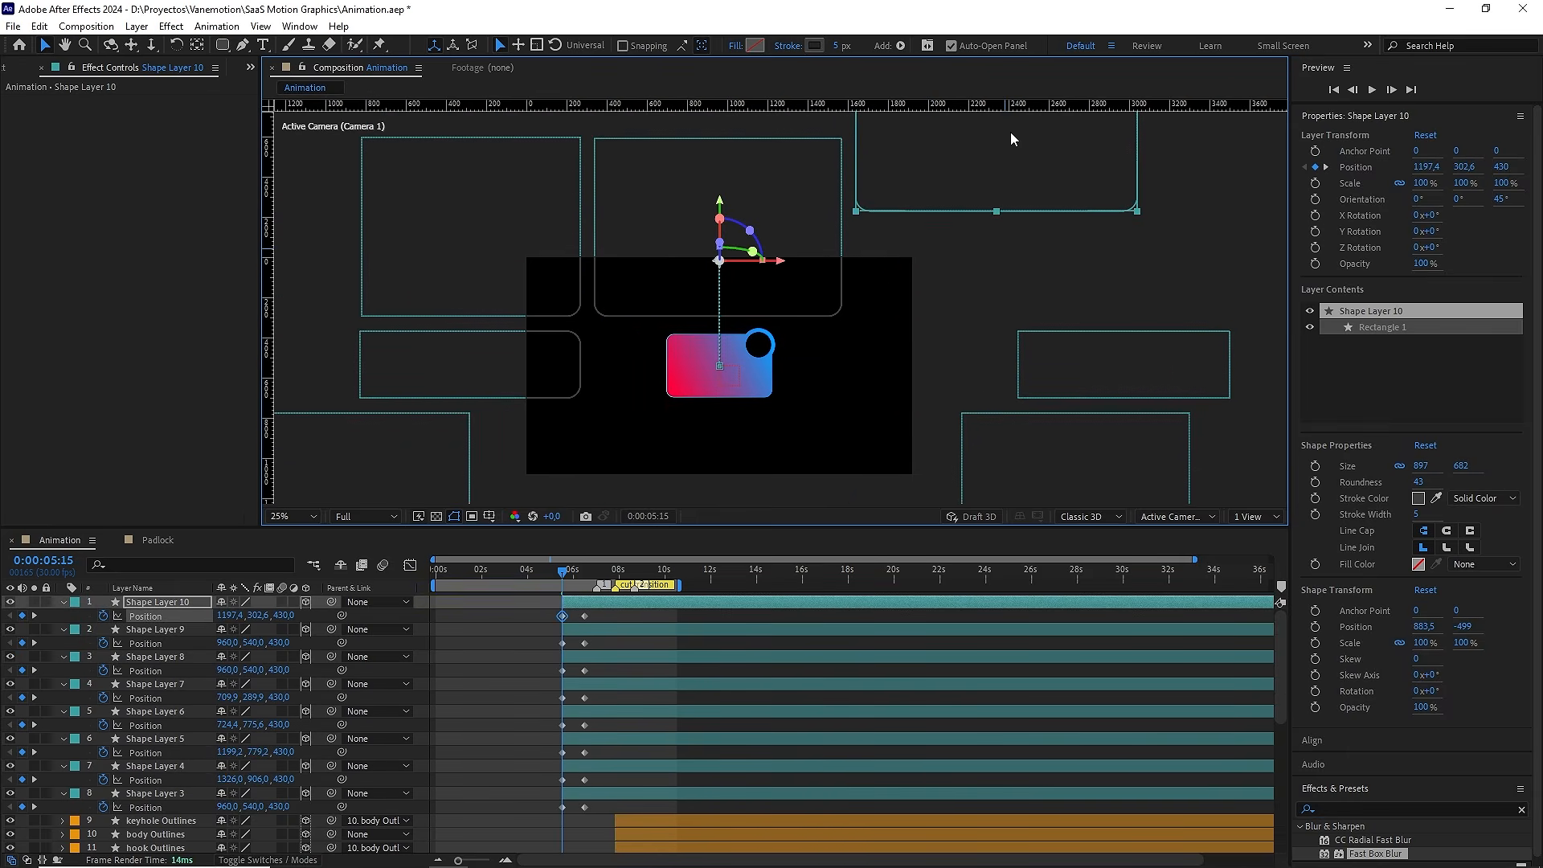
left_click_drag(882, 334, 935, 332)
left_click_drag(726, 256, 750, 137)
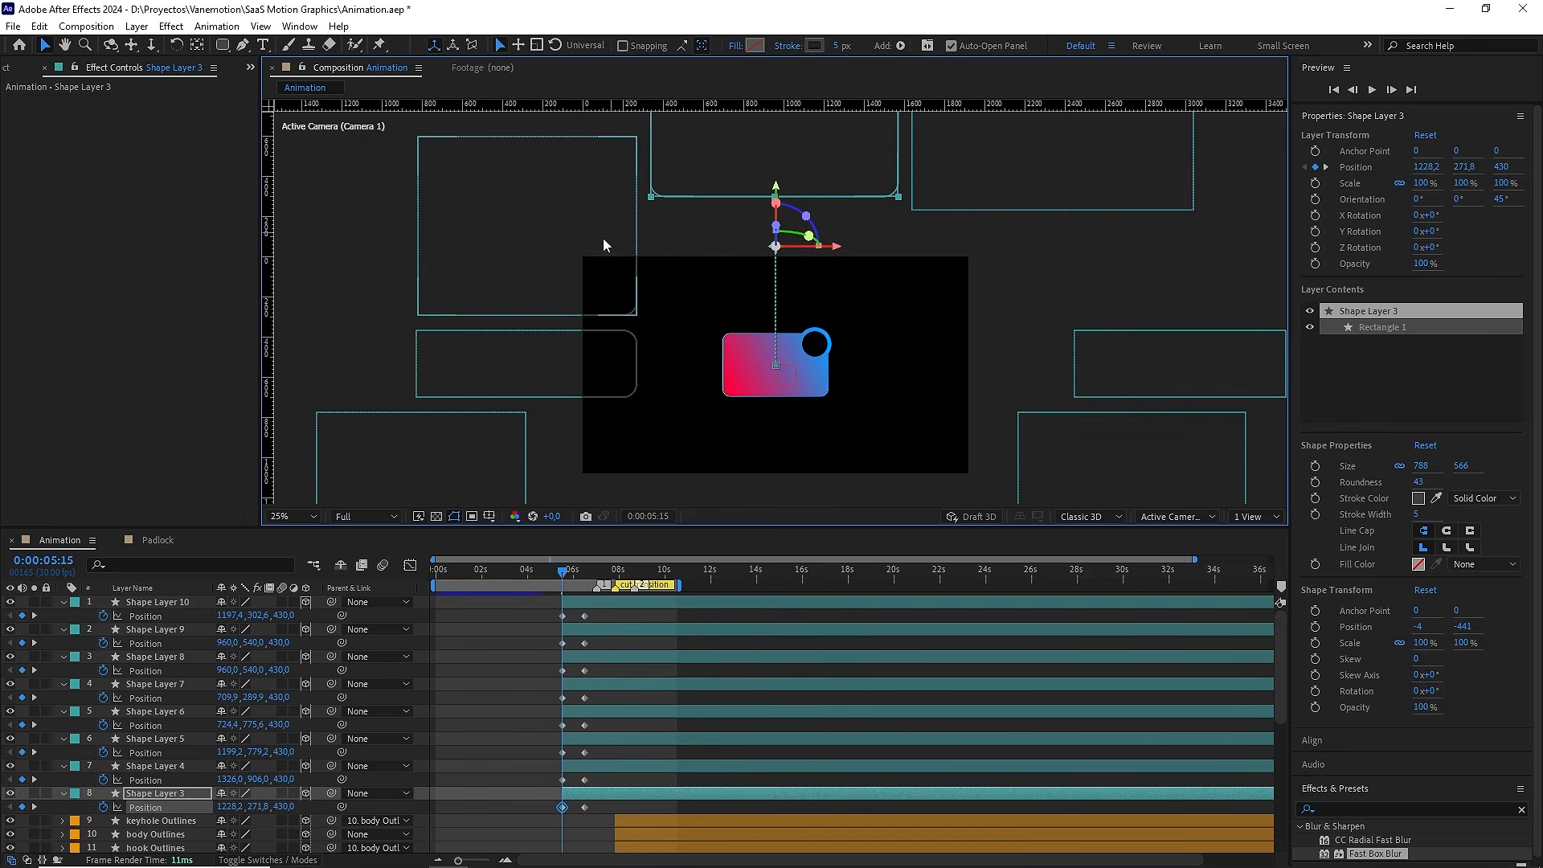
At 0:00:05:15, move the upper-left rectangle upward and the left-hand rectangle outward, clear of the composition frame
left_click_drag(601, 253, 604, 143)
left_click_drag(613, 341, 517, 339)
scroll(764, 350, "down", 2)
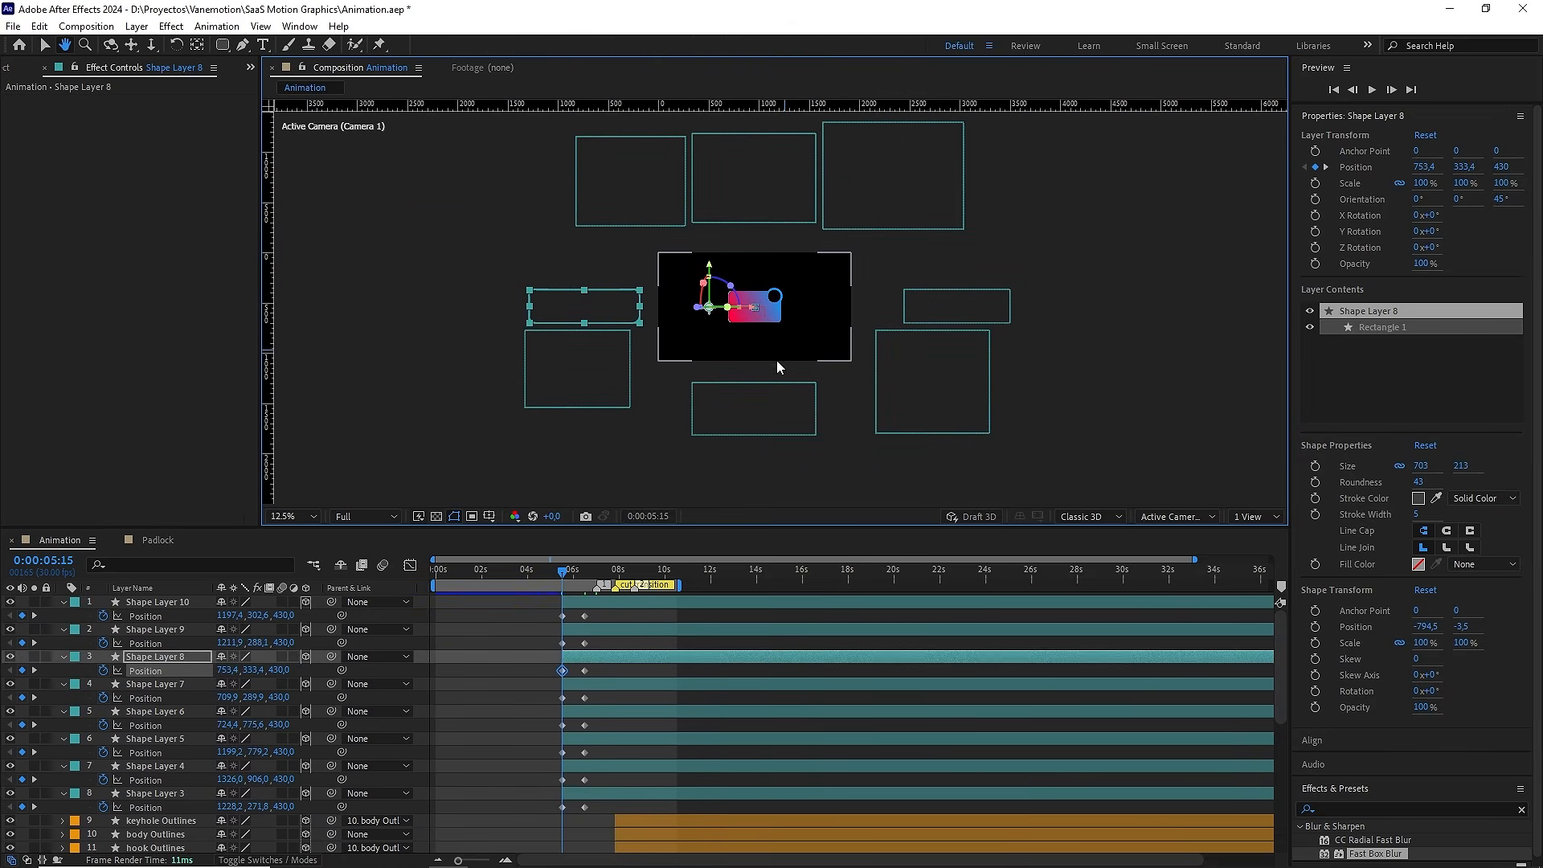
Apply Easy Ease to all Position keyframes of the eight rectangle layers
left_click(561, 576)
left_click_drag(562, 579, 535, 806)
key("F9")
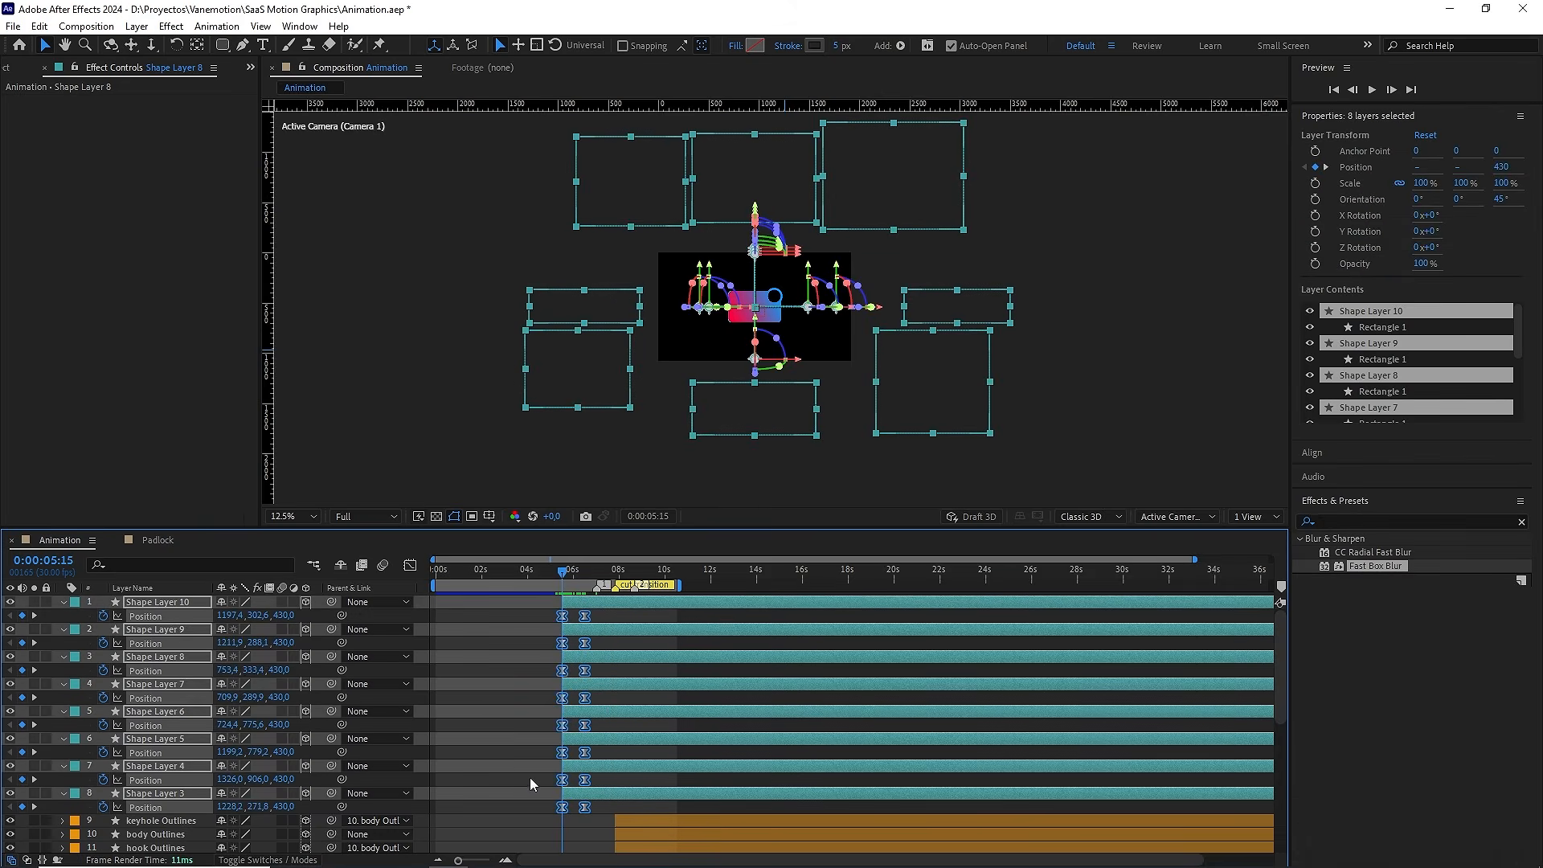
Reshape the rectangles' Position speed graphs to start at peak speed on the first keyframes and decelerate gradually into the last ones
left_click(410, 565)
scroll(614, 745, "up", 4)
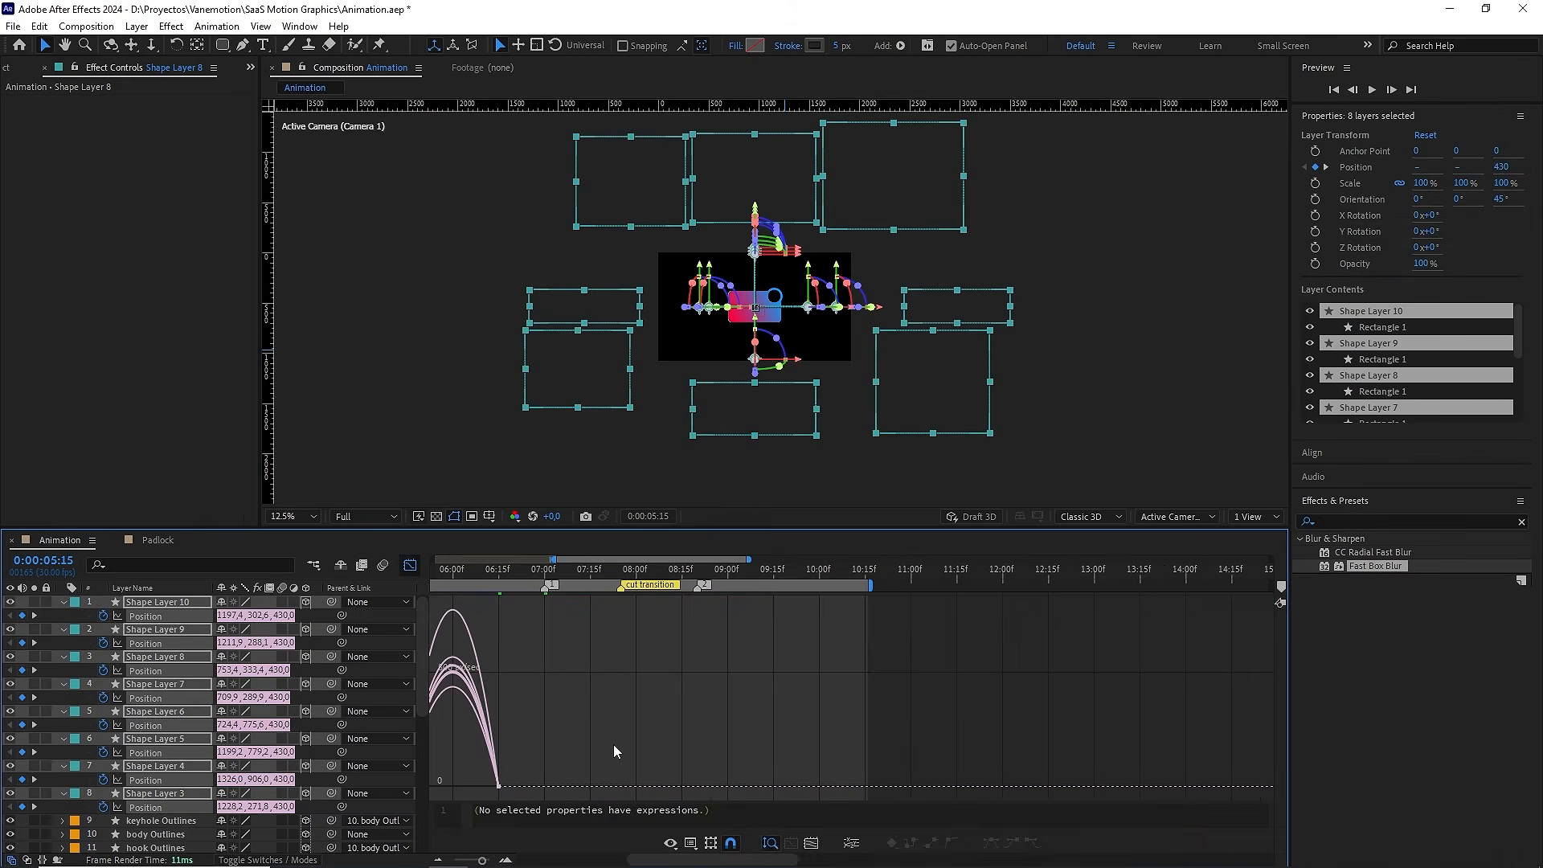
left_click_drag(561, 736, 816, 742)
left_click(756, 786)
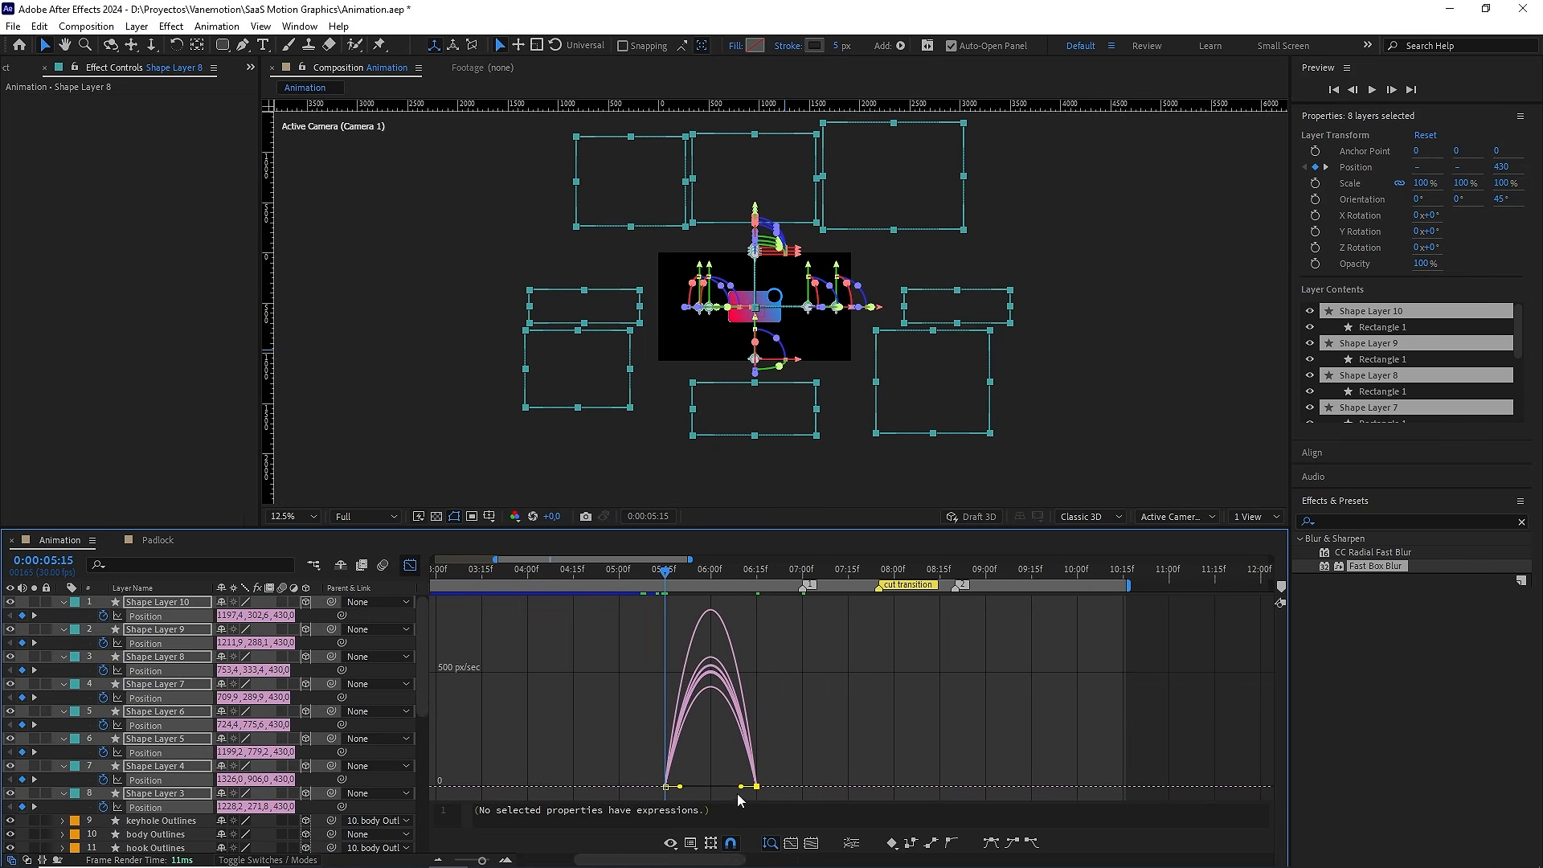
left_click(666, 786)
left_click_drag(681, 787, 645, 793)
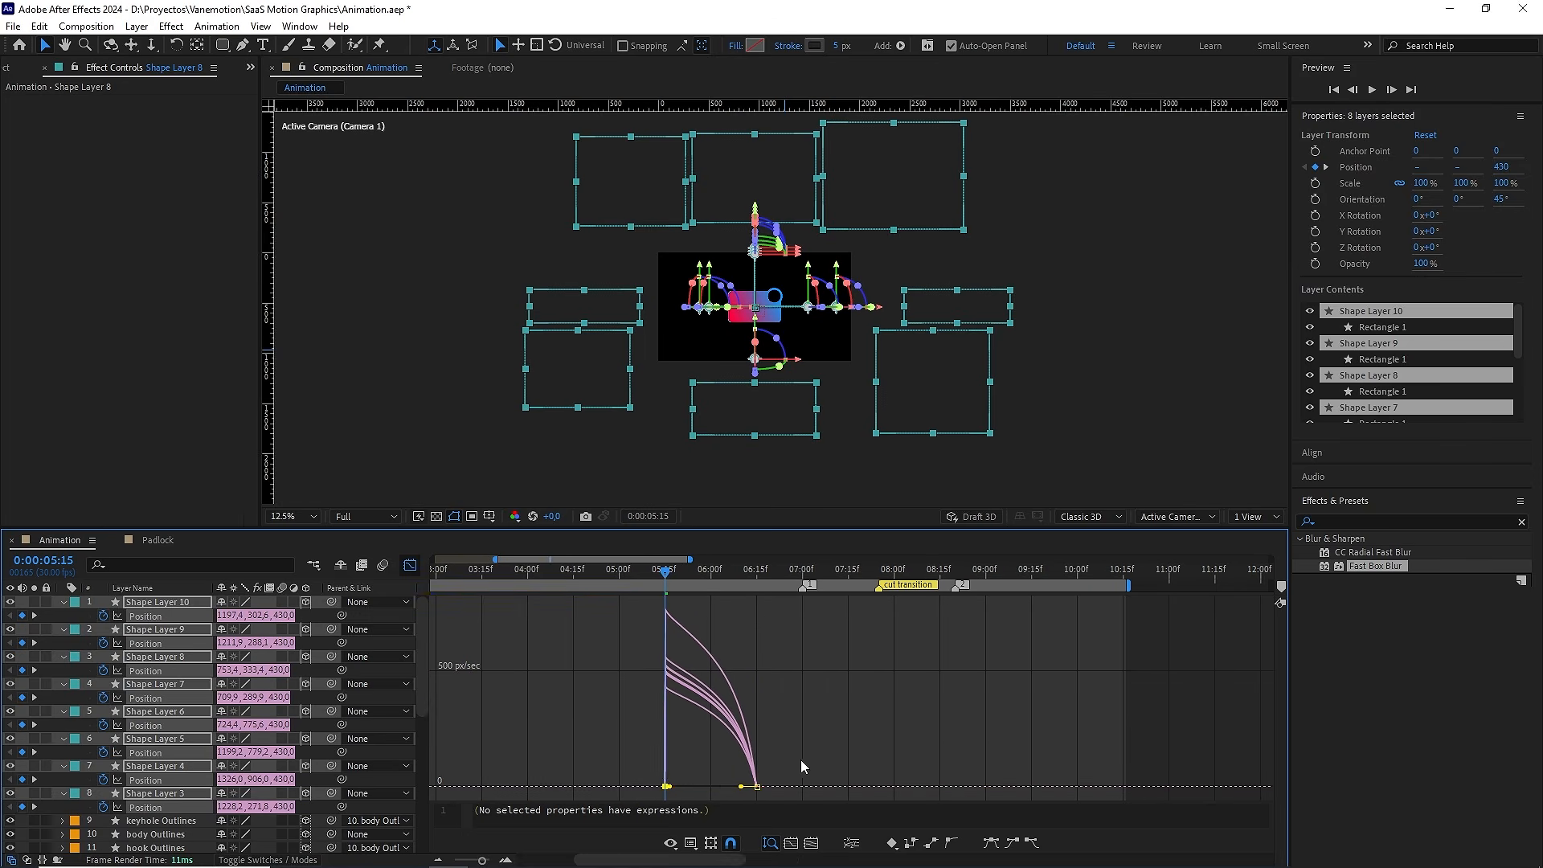
left_click_drag(800, 759, 711, 787)
left_click(731, 791)
left_click(755, 789)
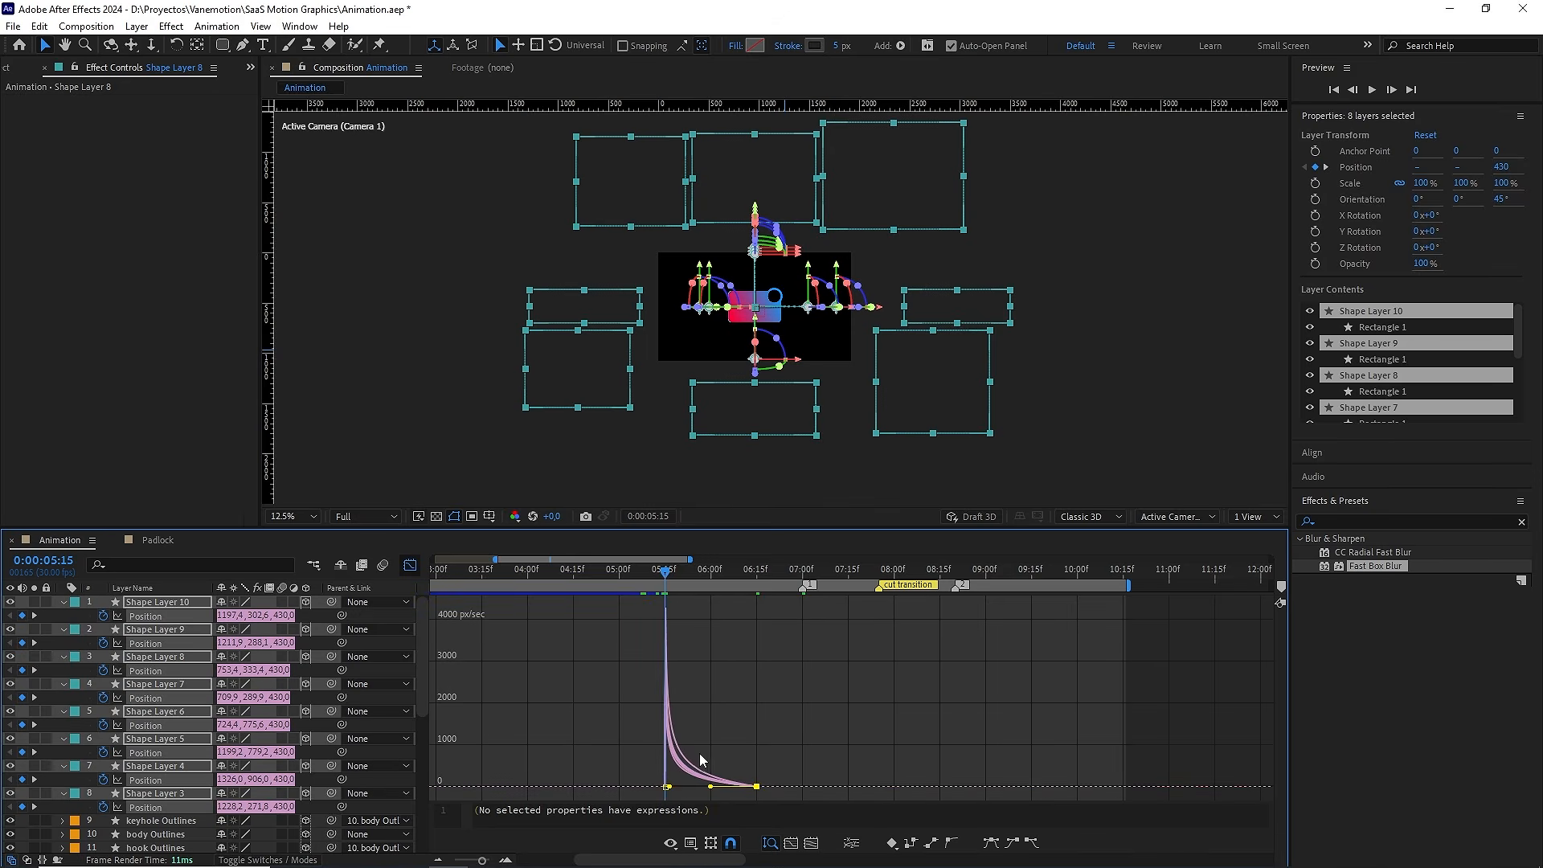
left_click(409, 566)
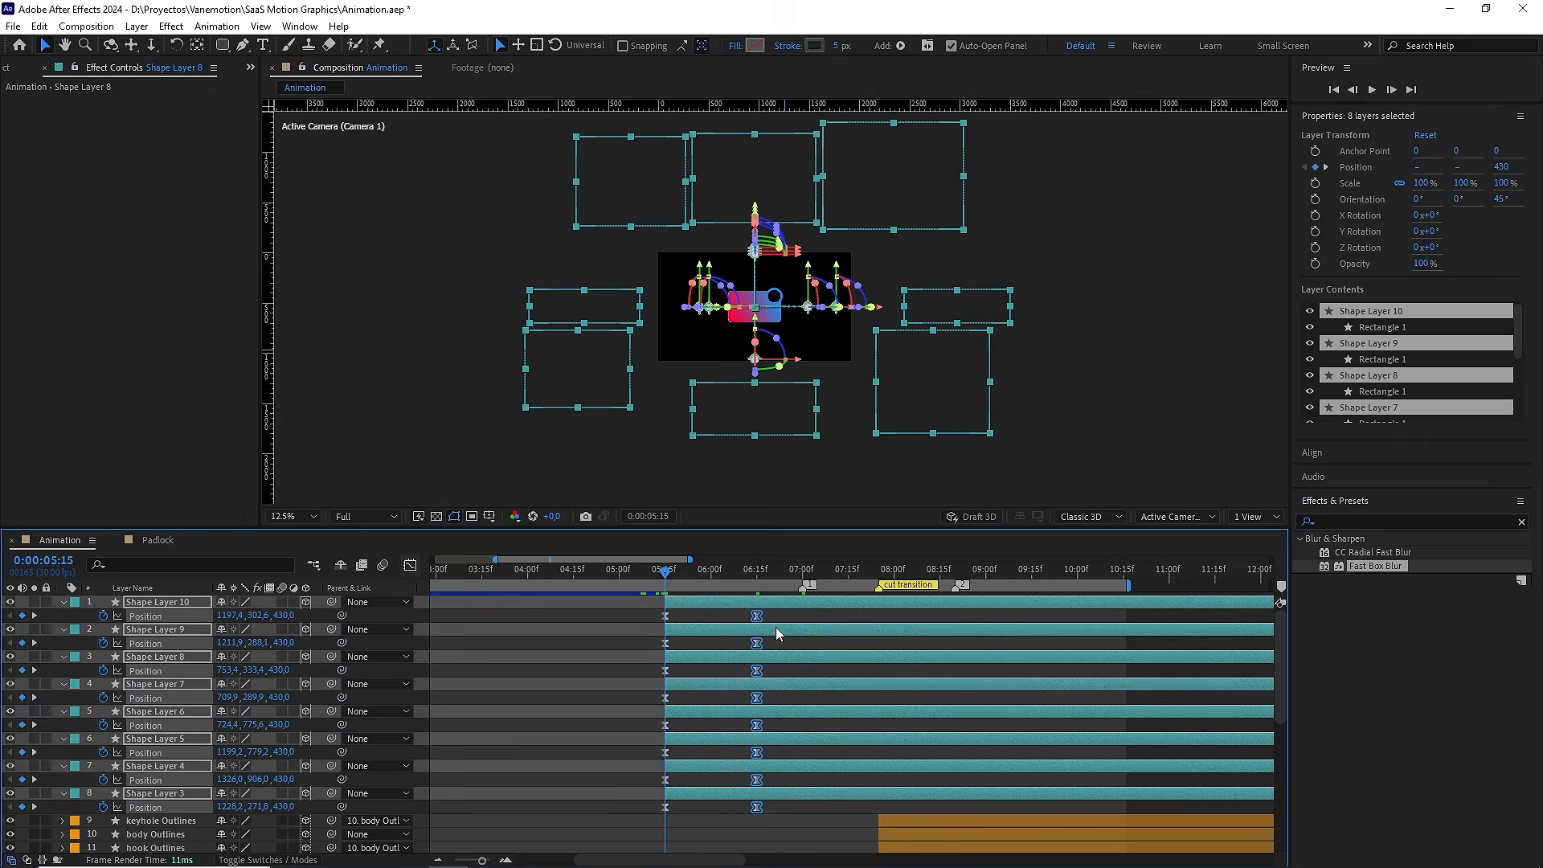
Preview the eight rectangles sliding in around the gradient shape from 0:00:05:15
left_click(750, 618)
scroll(812, 433, "up", 1)
key("space")
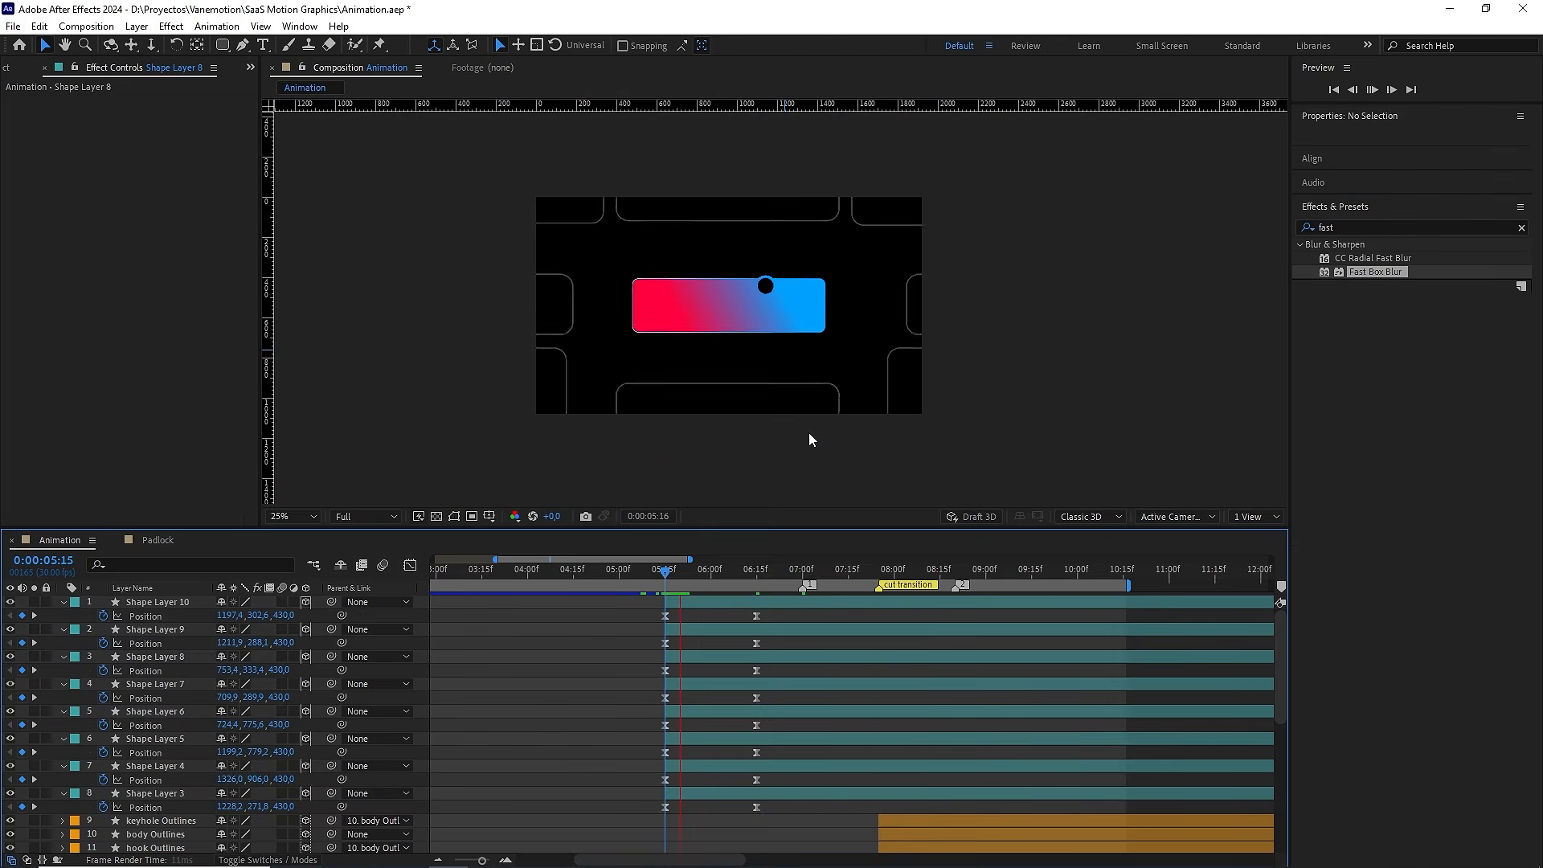
left_click(668, 568)
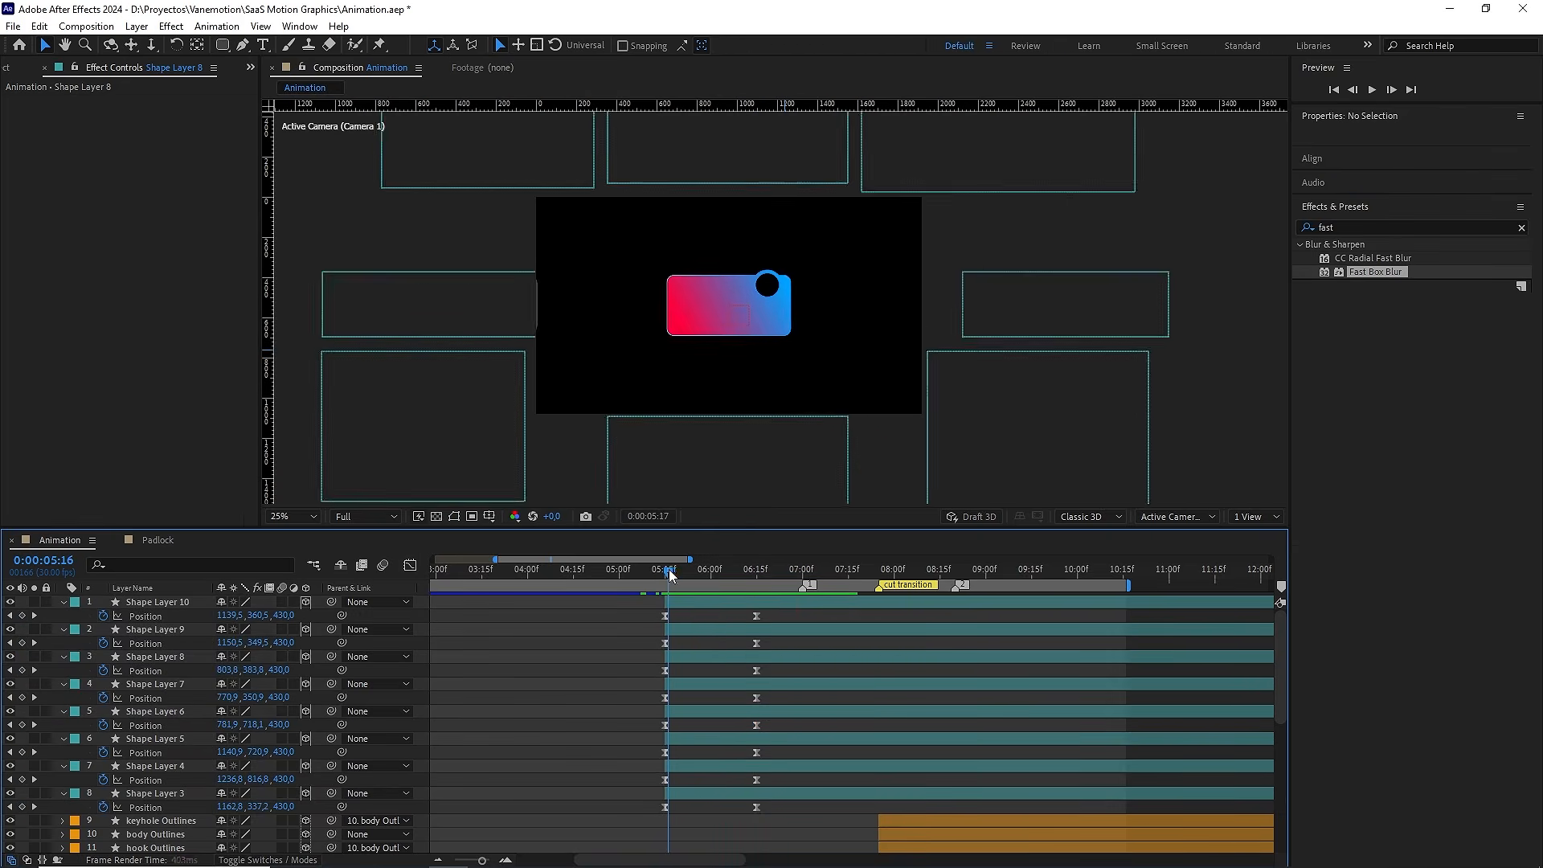
key("space")
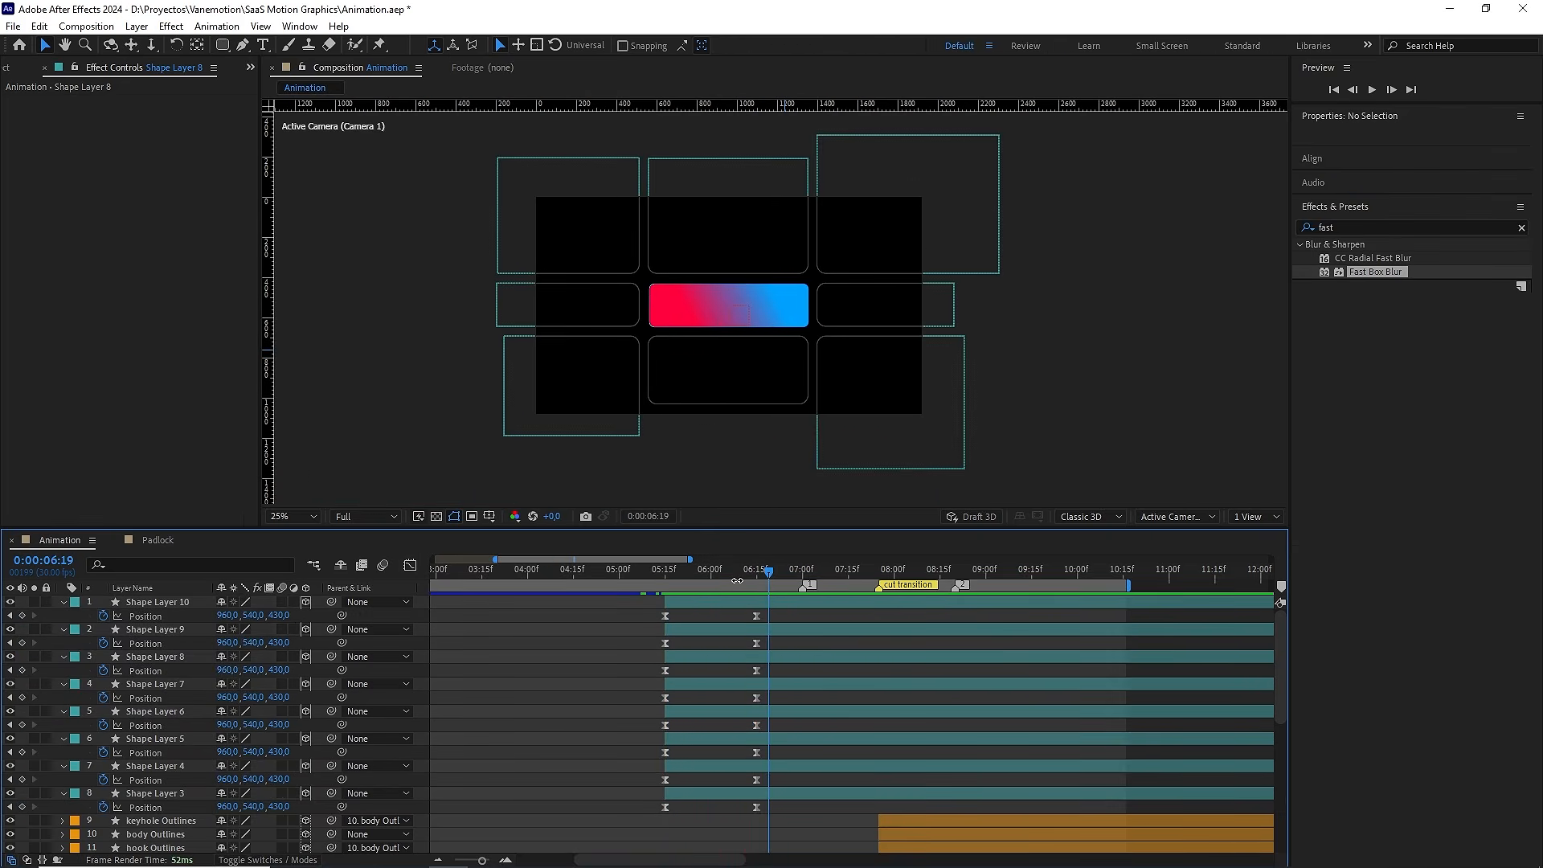
left_click(665, 569)
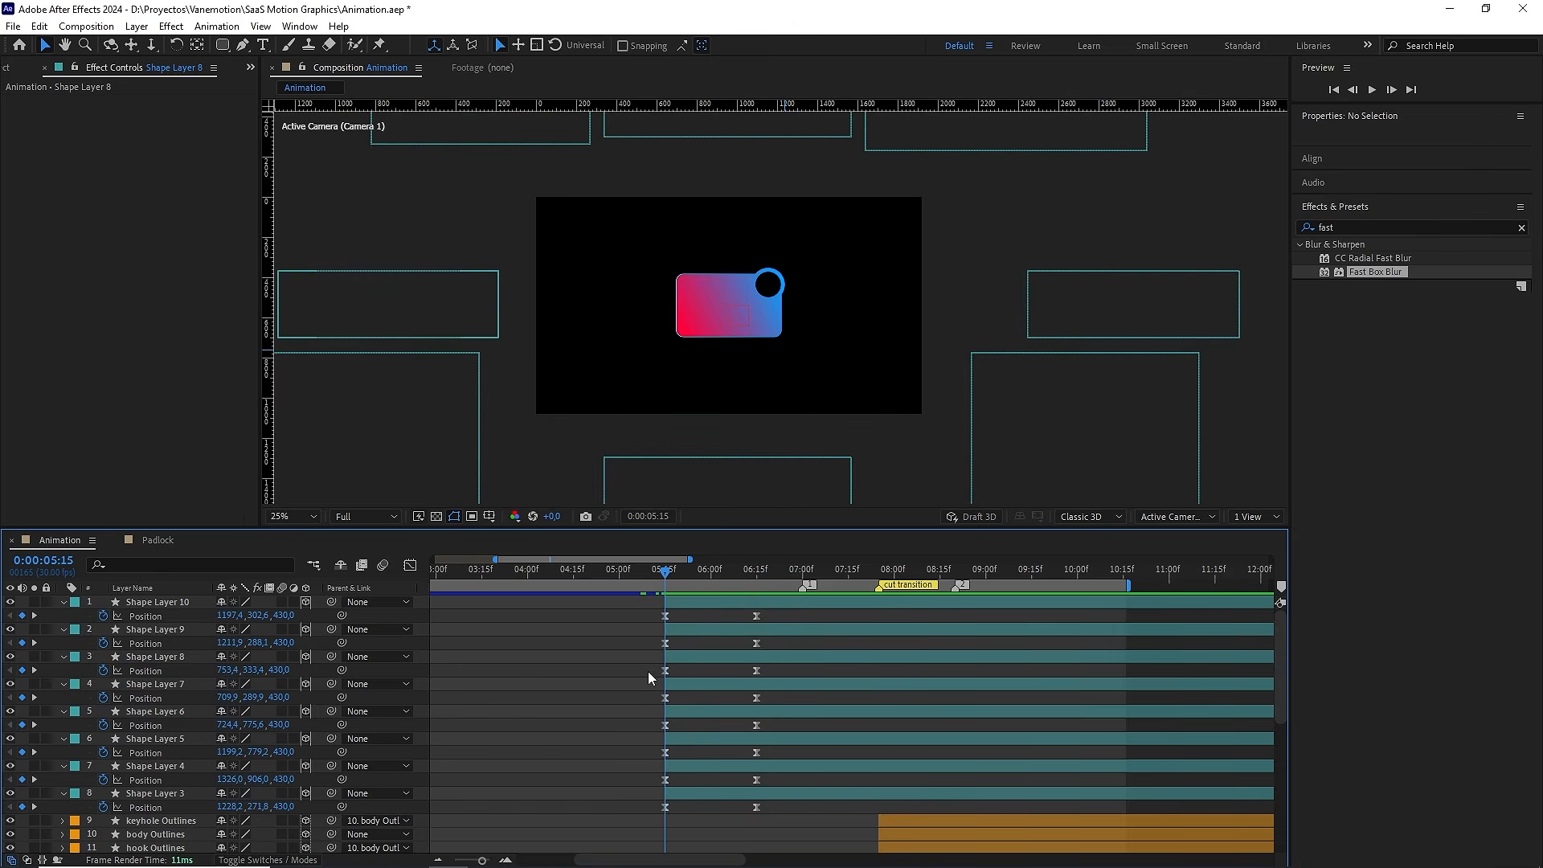
Shift Shape Layers 9 through 3 two frames later in the timeline than Shape Layer 10
left_click(696, 602)
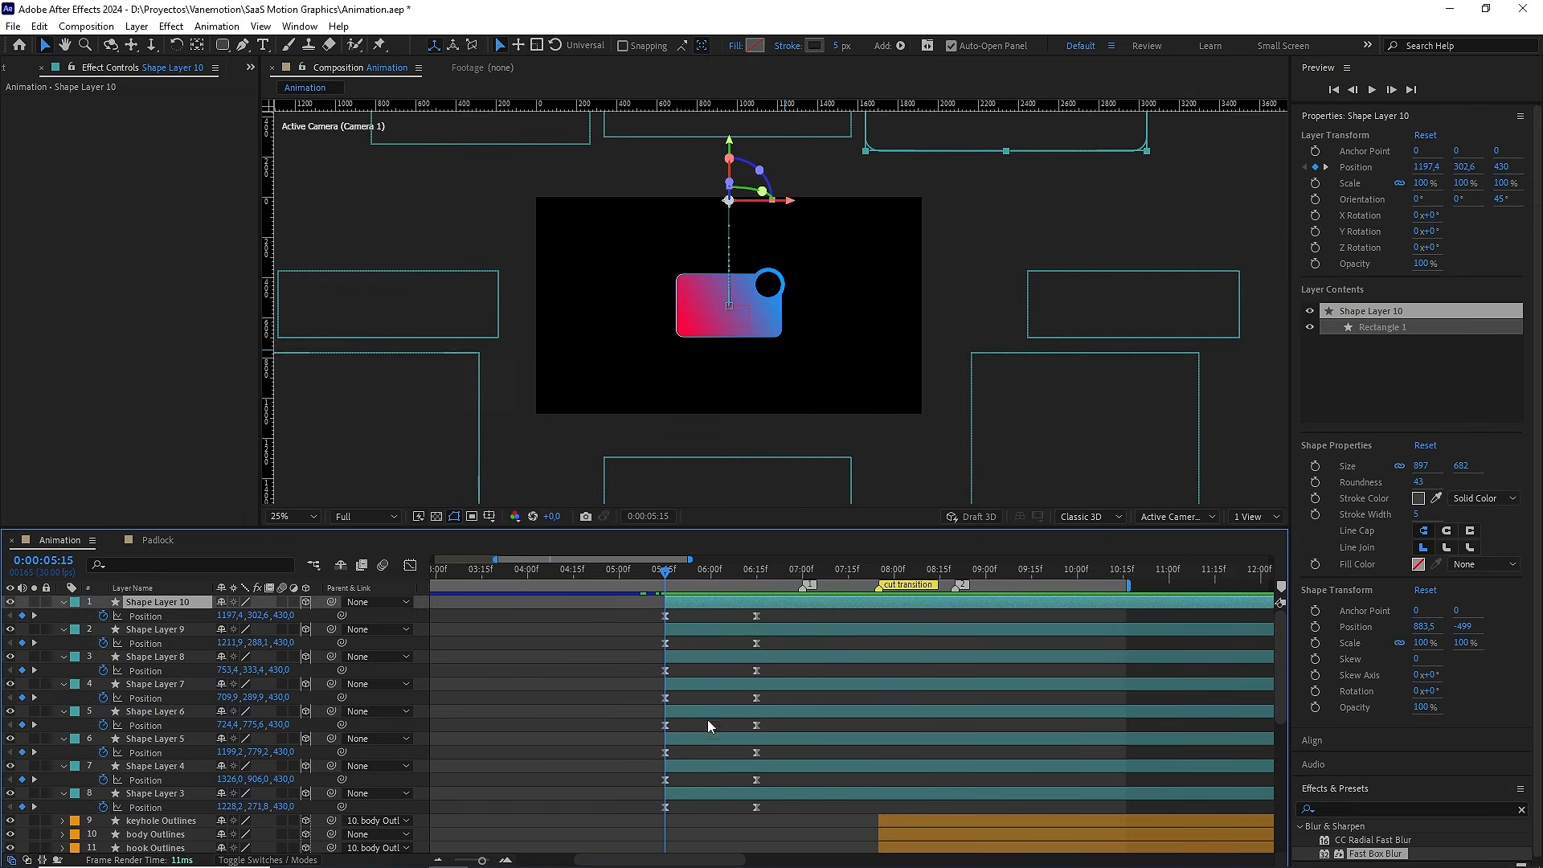
left_click(691, 792, "shift")
left_click(705, 607, "ctrl")
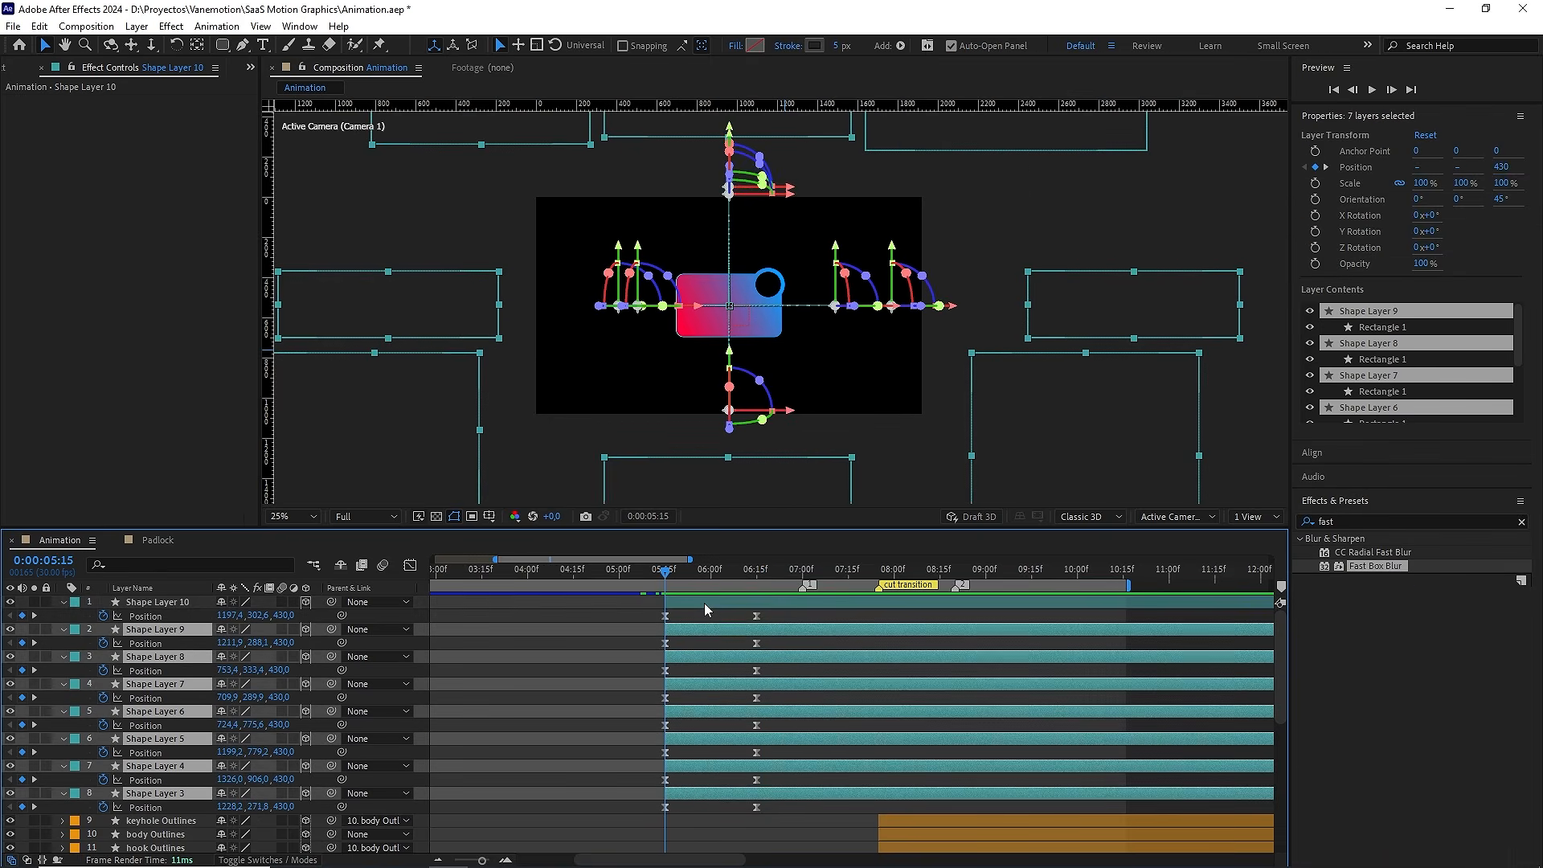
scroll(680, 663, "up", 5, "alt")
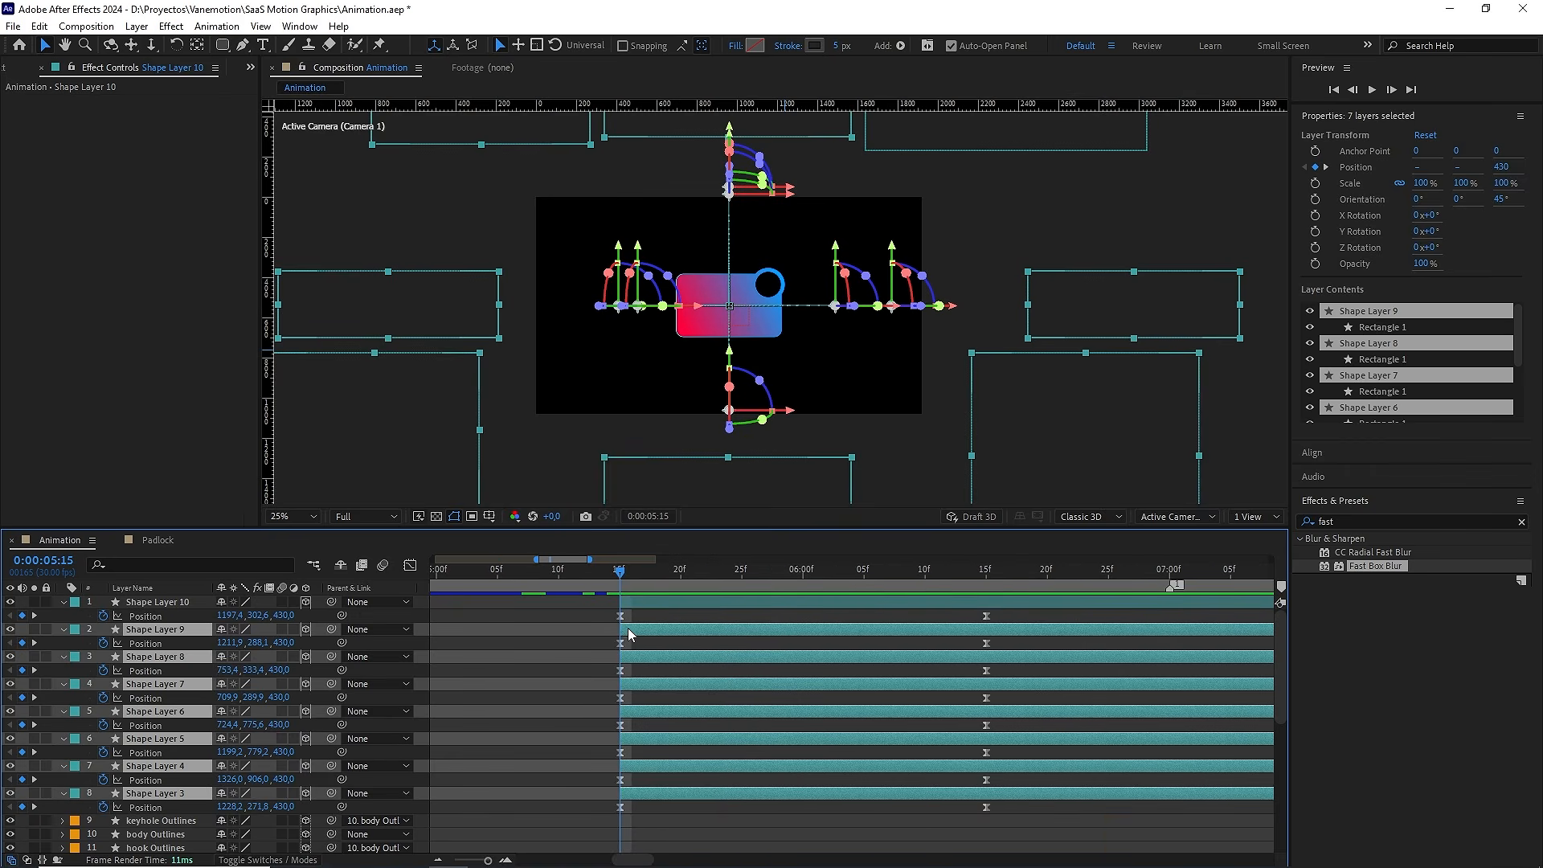
left_click_drag(628, 628, 651, 635)
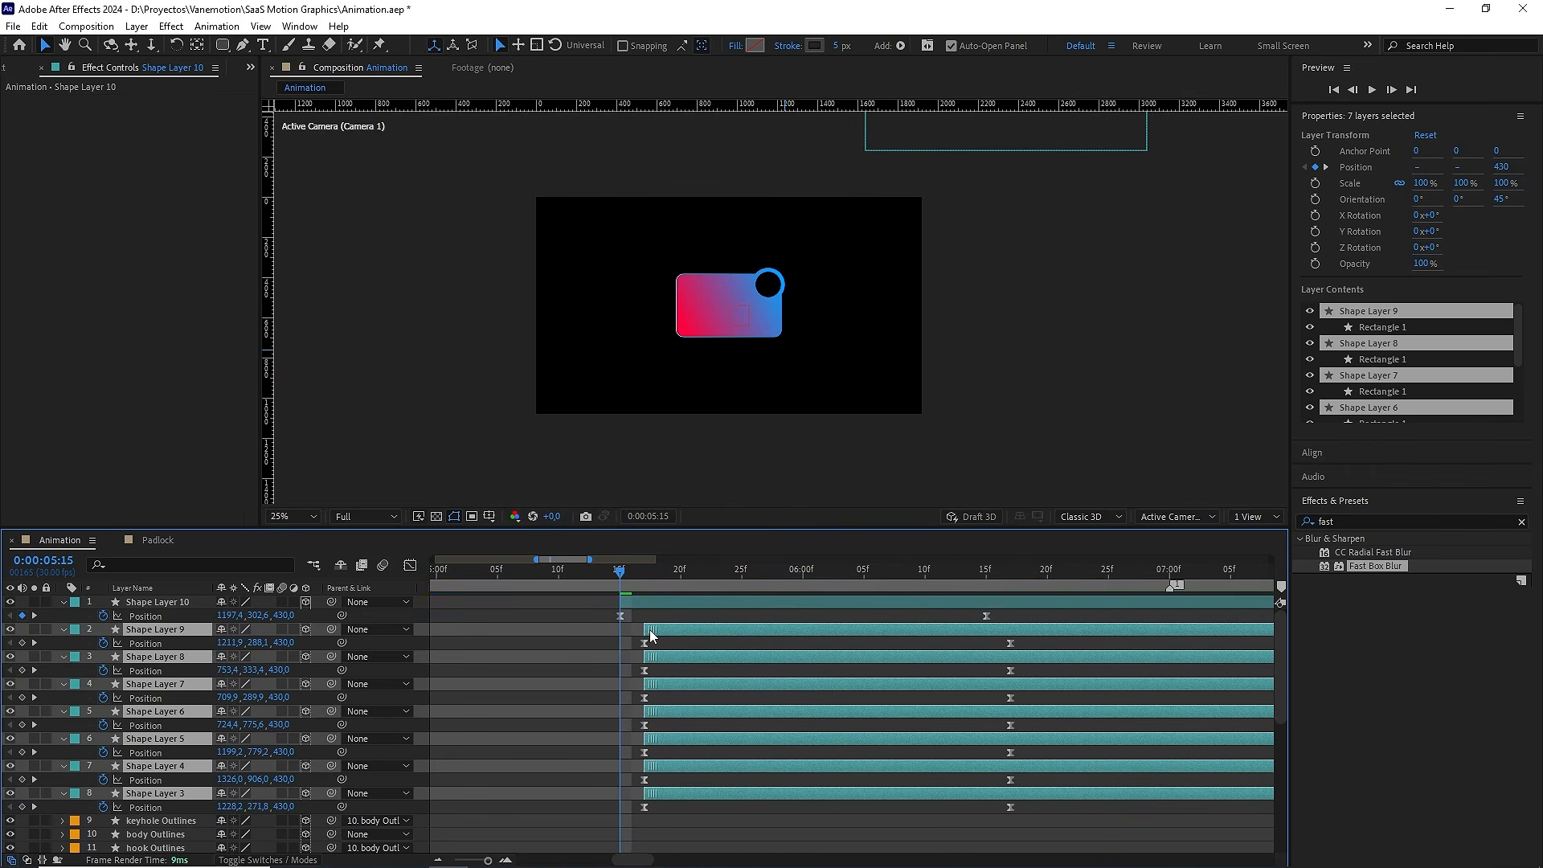
Stagger Shape Layers 8, 7 and 6 two frames apart, moving all layers below them along at each offset
left_click(654, 629, "ctrl")
key("alt+Page_Down")
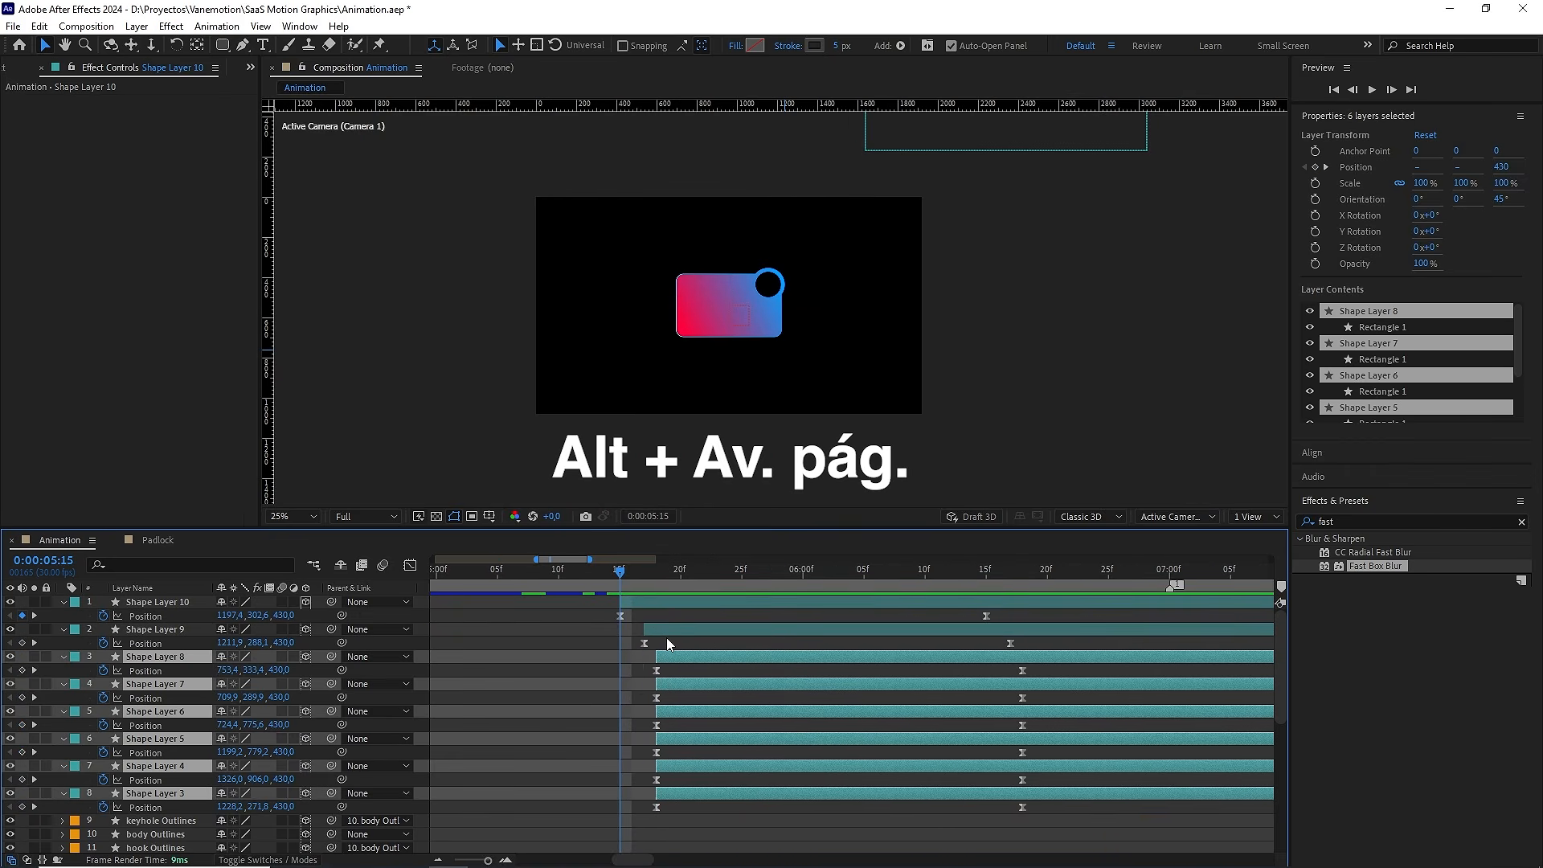
key("alt+Page_Down")
left_click(697, 654, "ctrl")
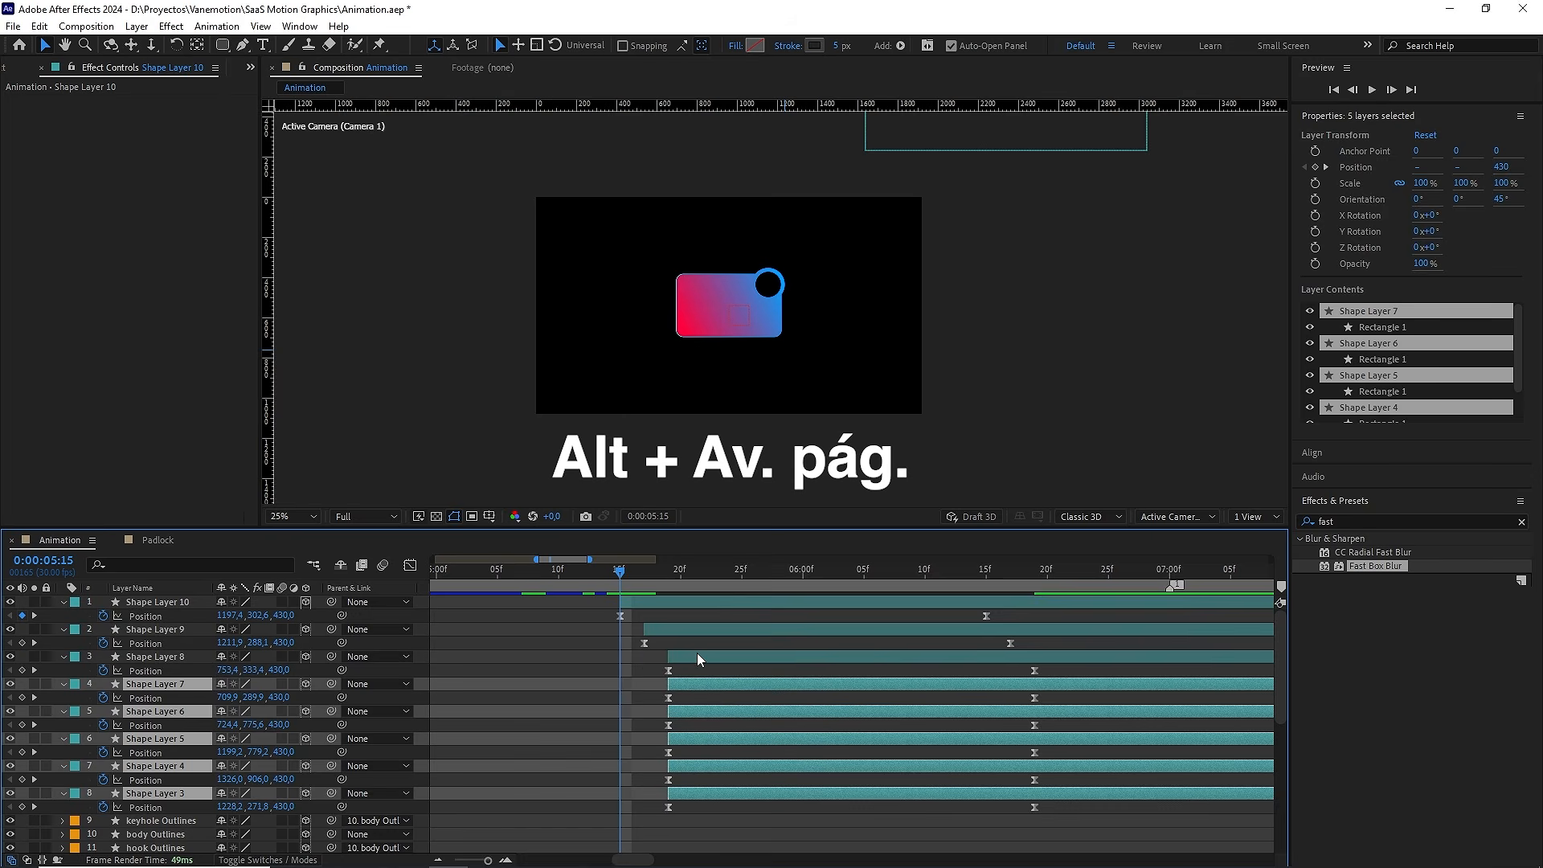
key("alt+Page_Down")
key("alt+Page_Down")
left_click(718, 682, "ctrl")
key("alt+Page_Down")
key("alt+Page_Down")
Continue the two-frame stagger through Shape Layers 5, 4 and 3
left_click(752, 709, "ctrl")
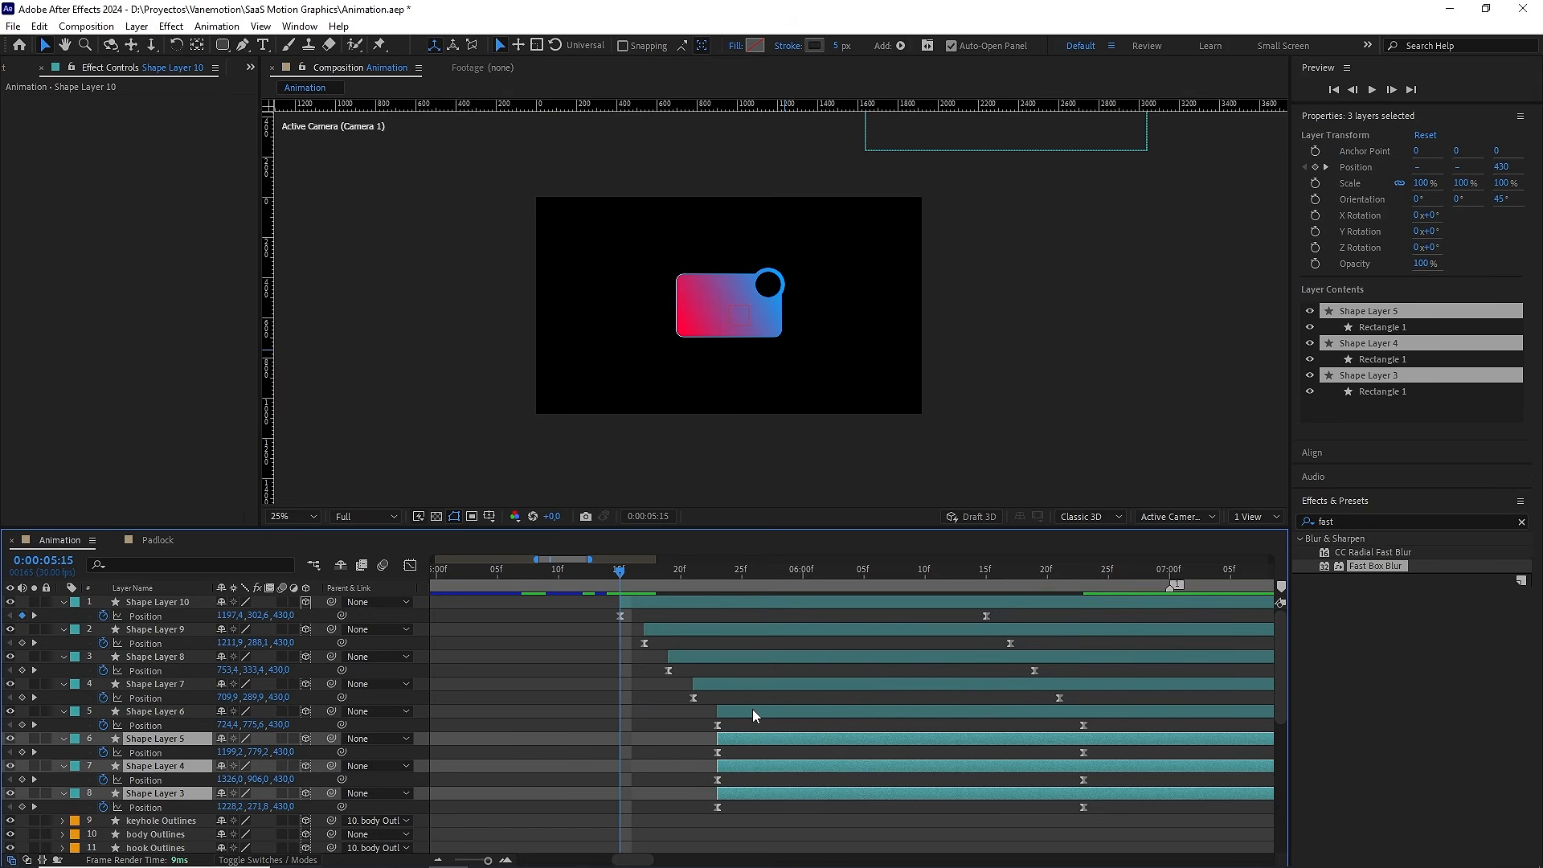
key("alt+Page_Down")
key("alt+Page_Down")
left_click(765, 740, "ctrl")
key("alt+Page_Down")
key("alt+Page_Down")
left_click(797, 764, "ctrl")
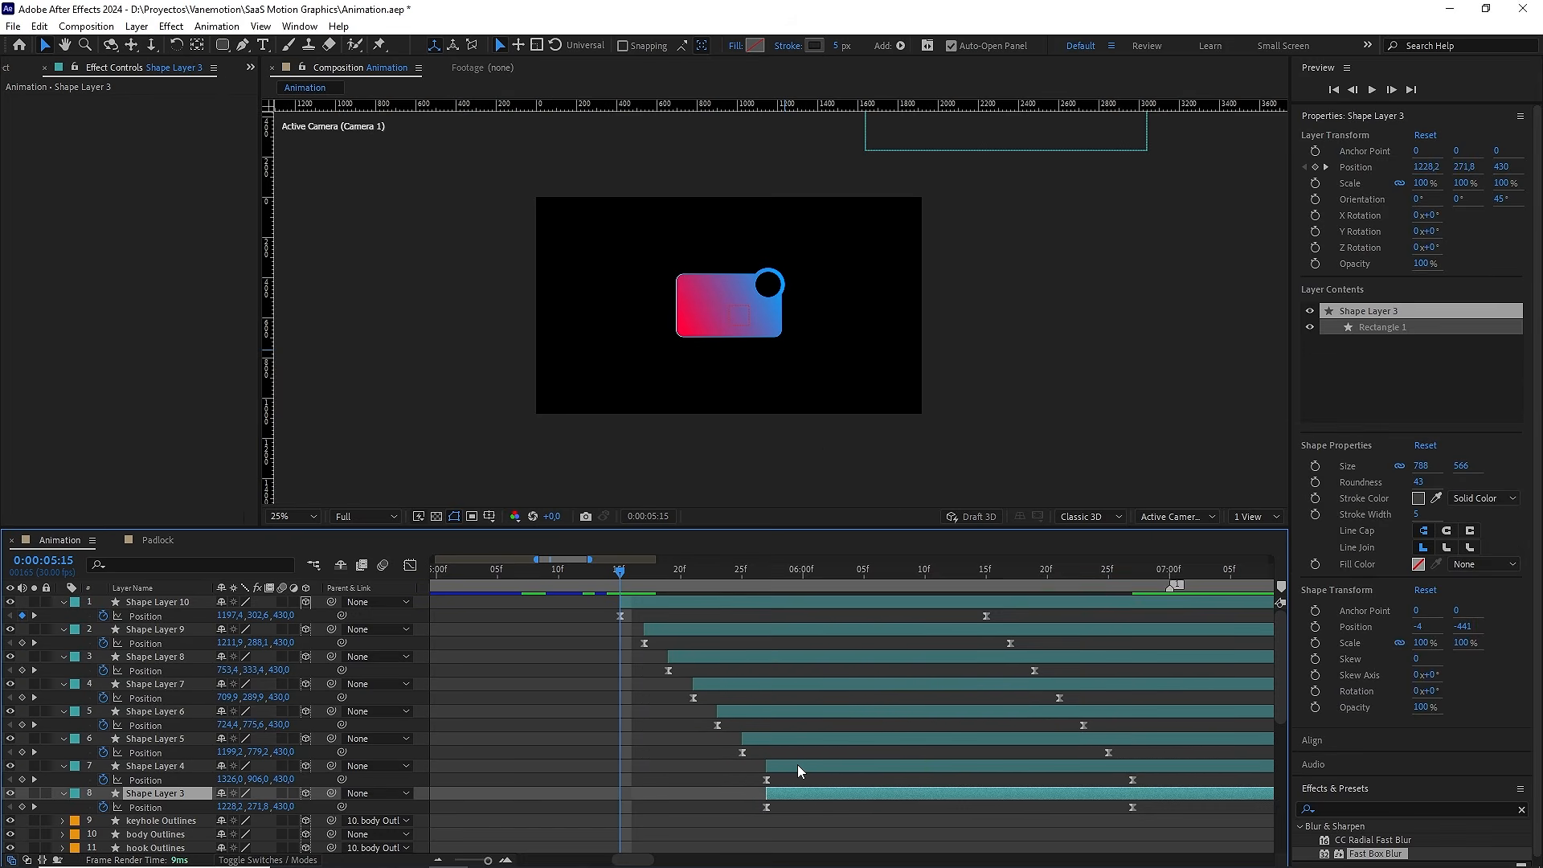
Preview the staggered rectangle entrance several times, starting from around 0:00:05:10 to 0:00:05:15
key("minus")
key("minus")
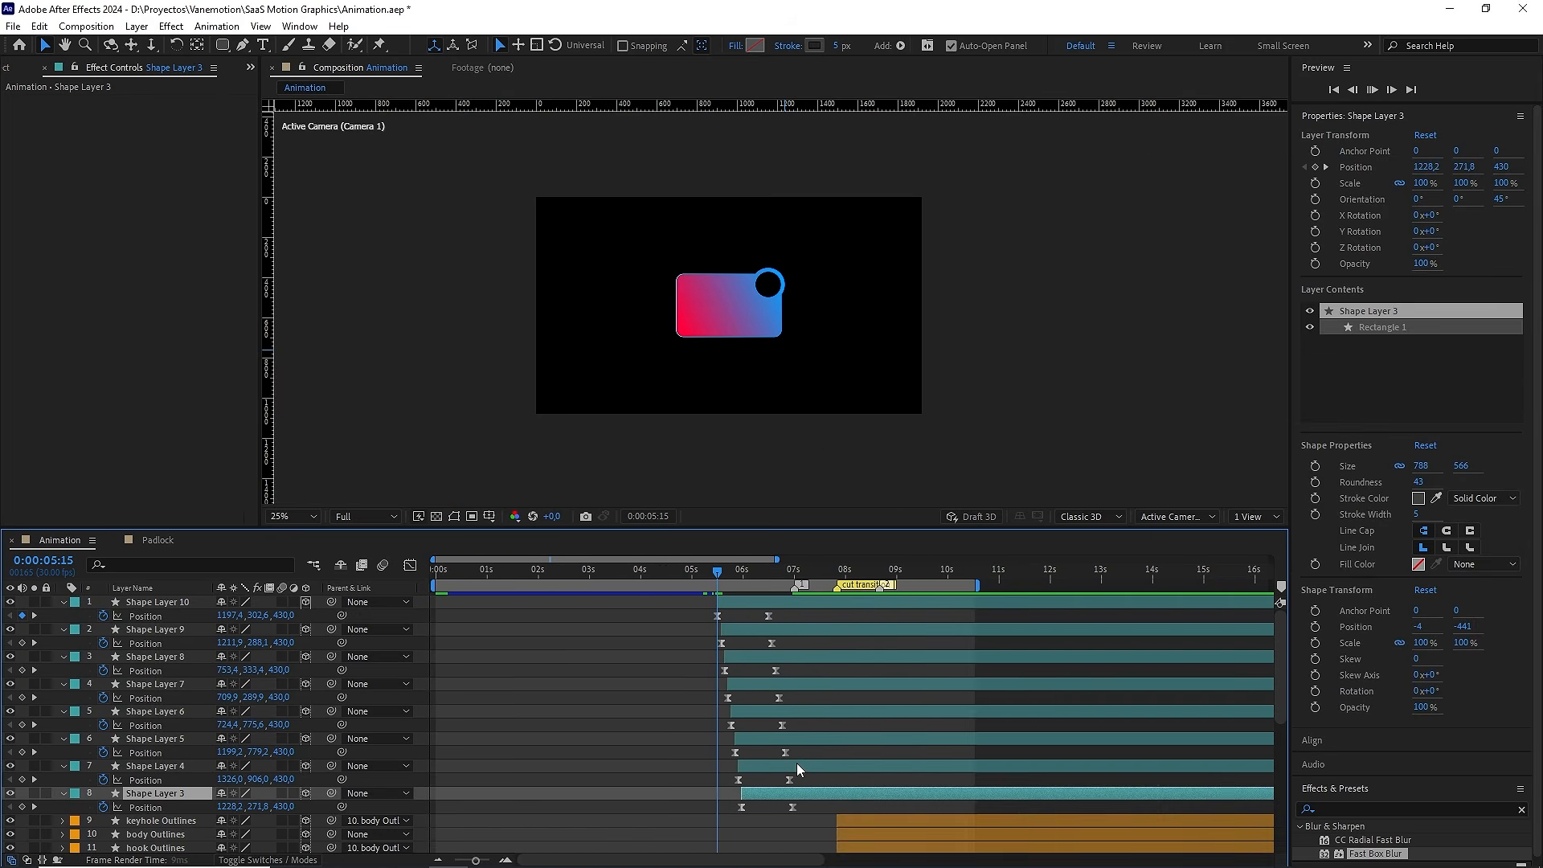
key("space")
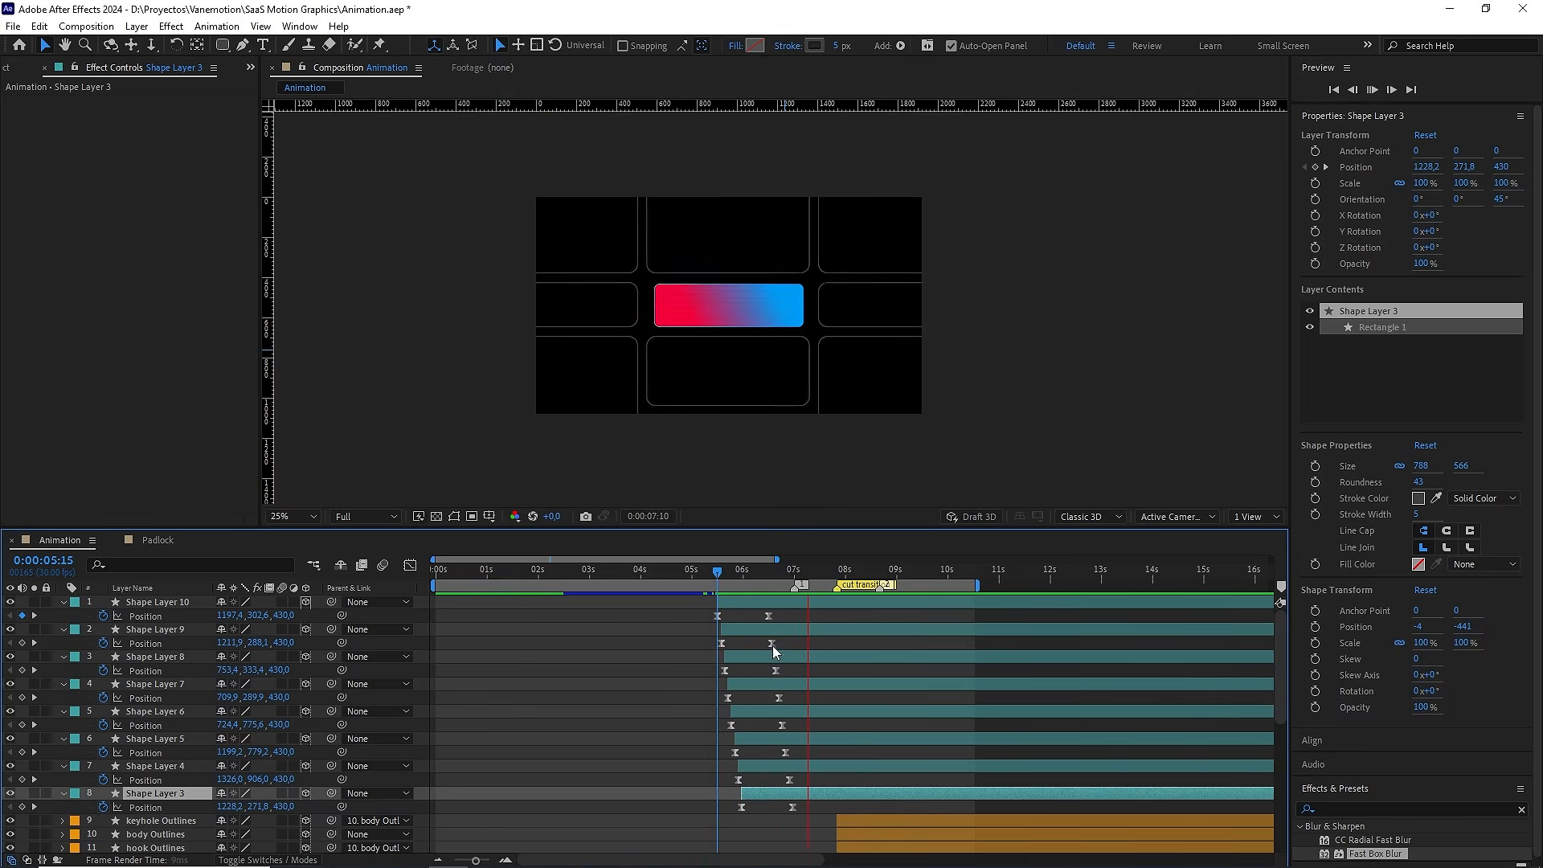
left_click_drag(791, 573, 718, 572)
scroll(818, 423, "up", 2)
key("space")
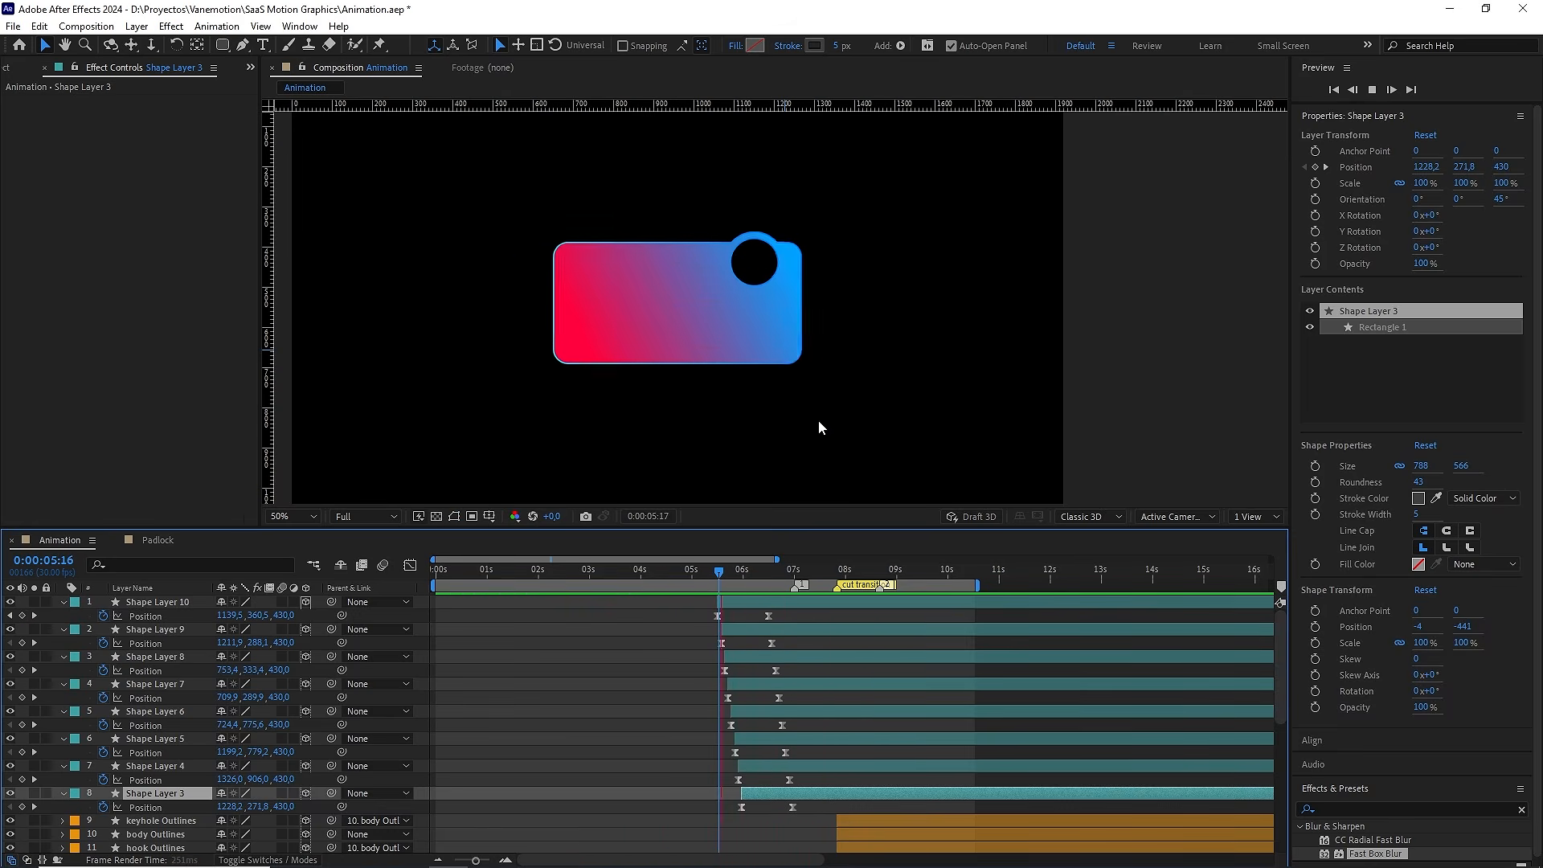
key("space")
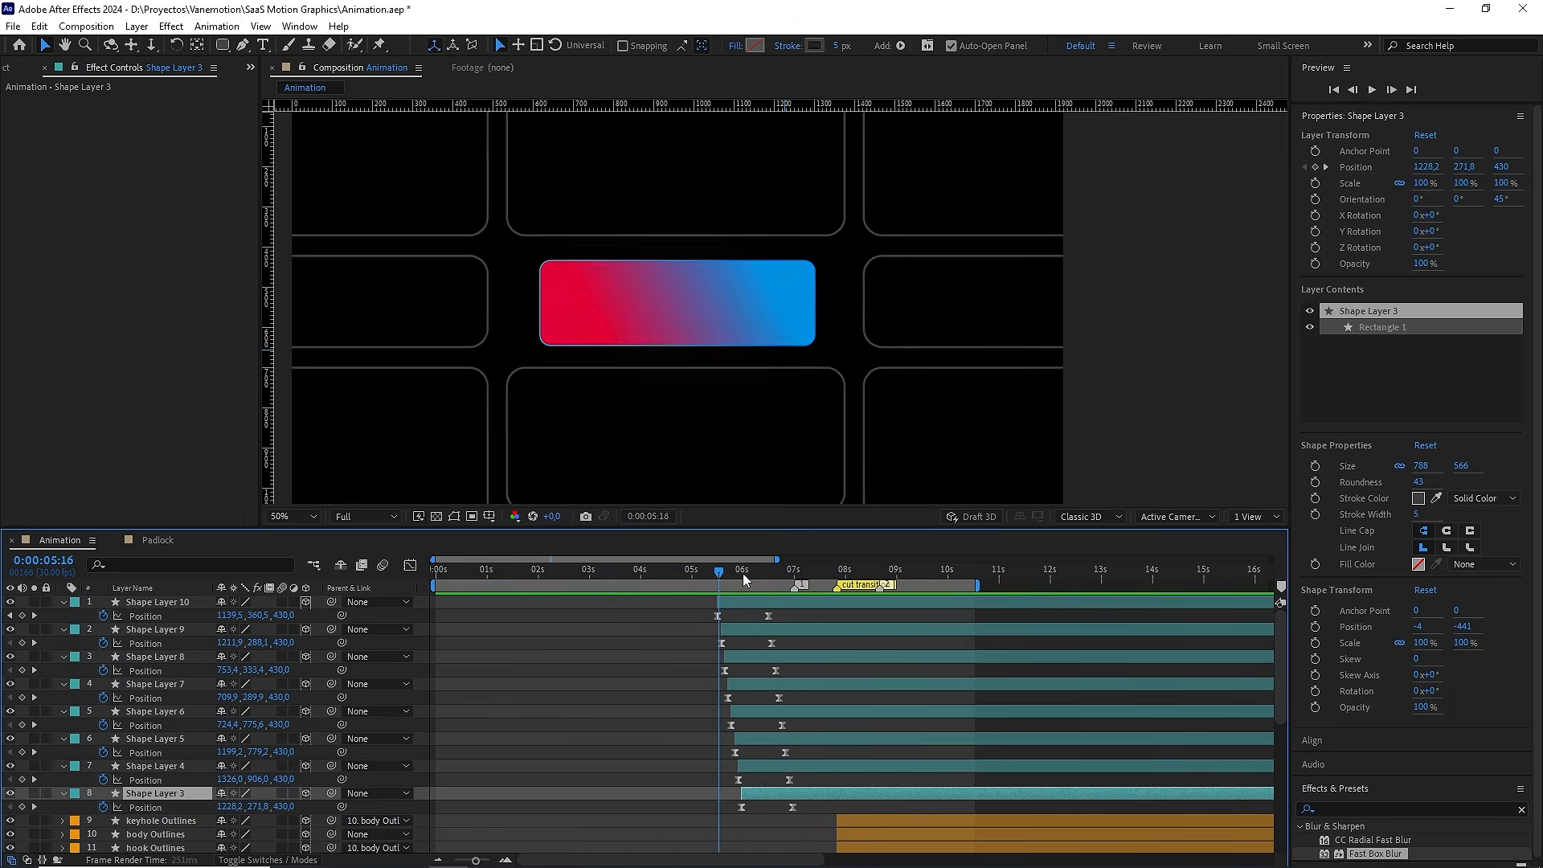
key("space")
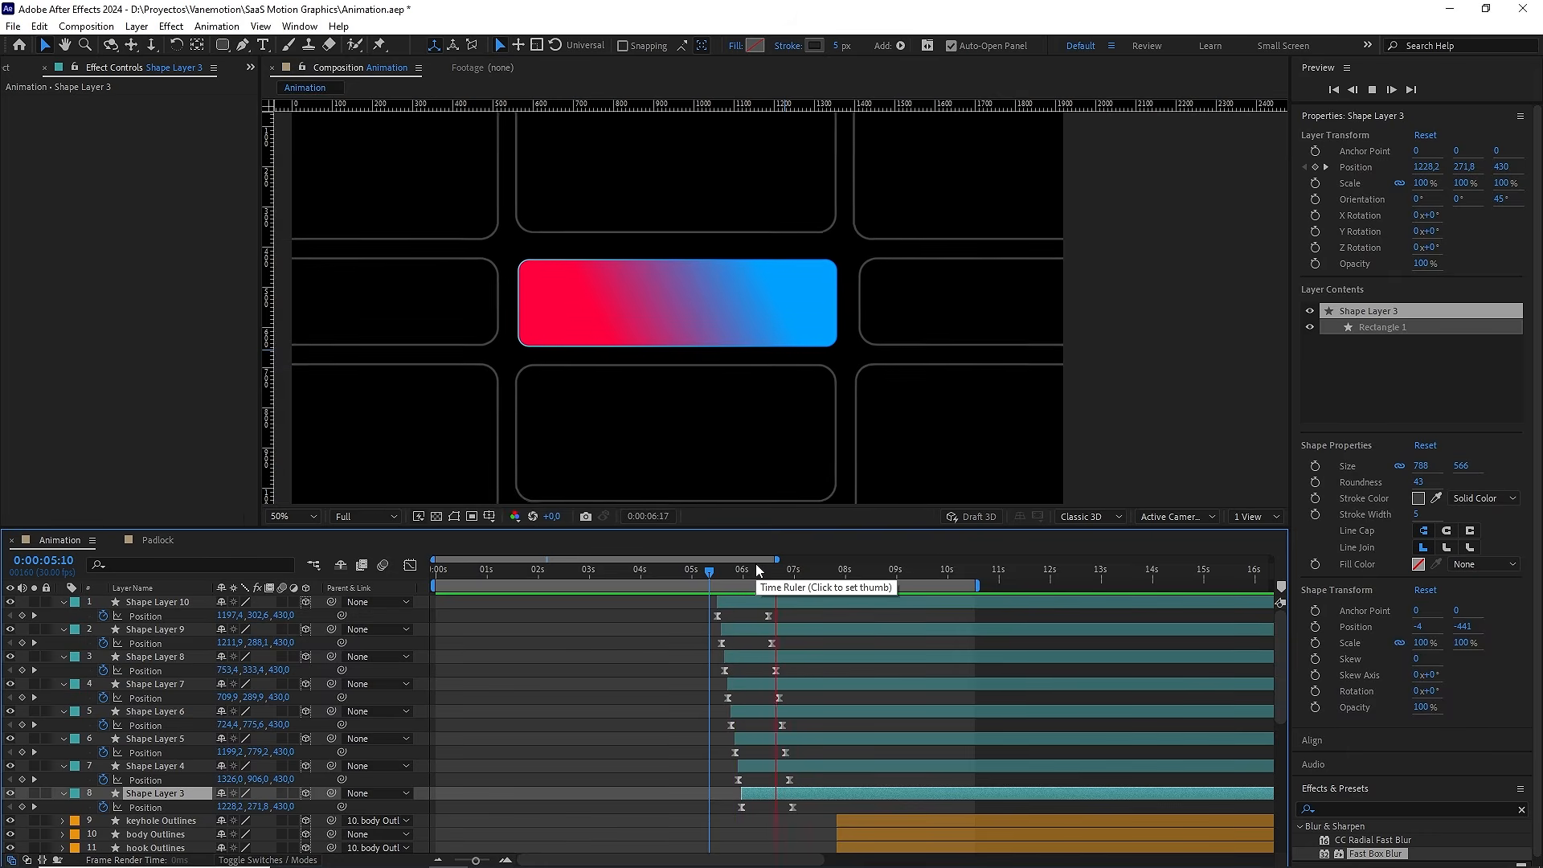
left_click(712, 571)
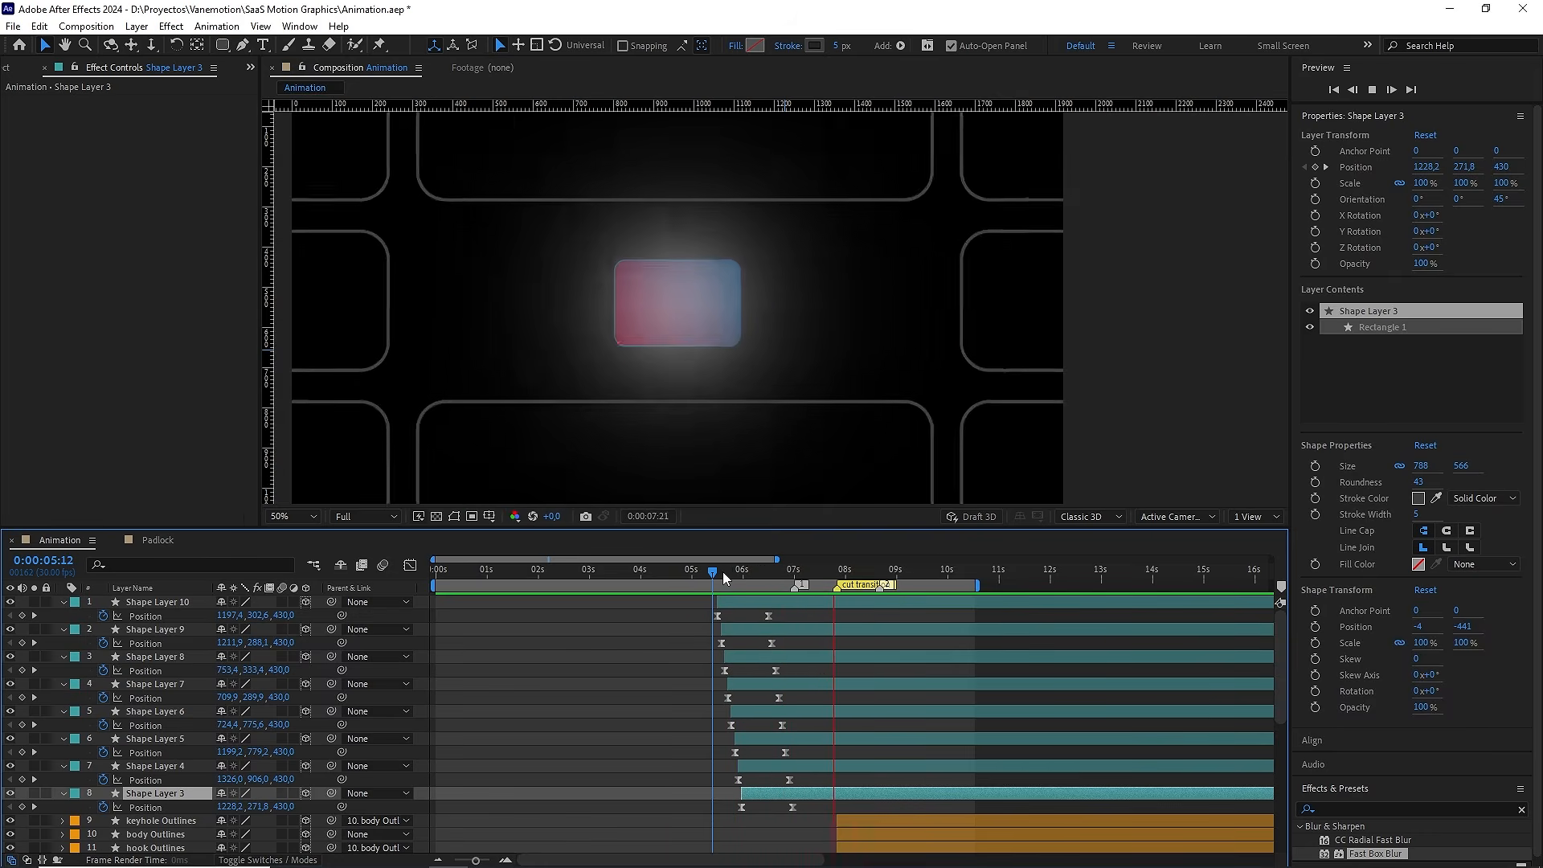
At 0:00:07:00, duplicate the lower-middle rectangle layer, Shape Layer 6, and name the copy stroke
left_click_drag(723, 572, 801, 570)
scroll(804, 409, "down", 2)
left_click_drag(796, 369, 796, 403)
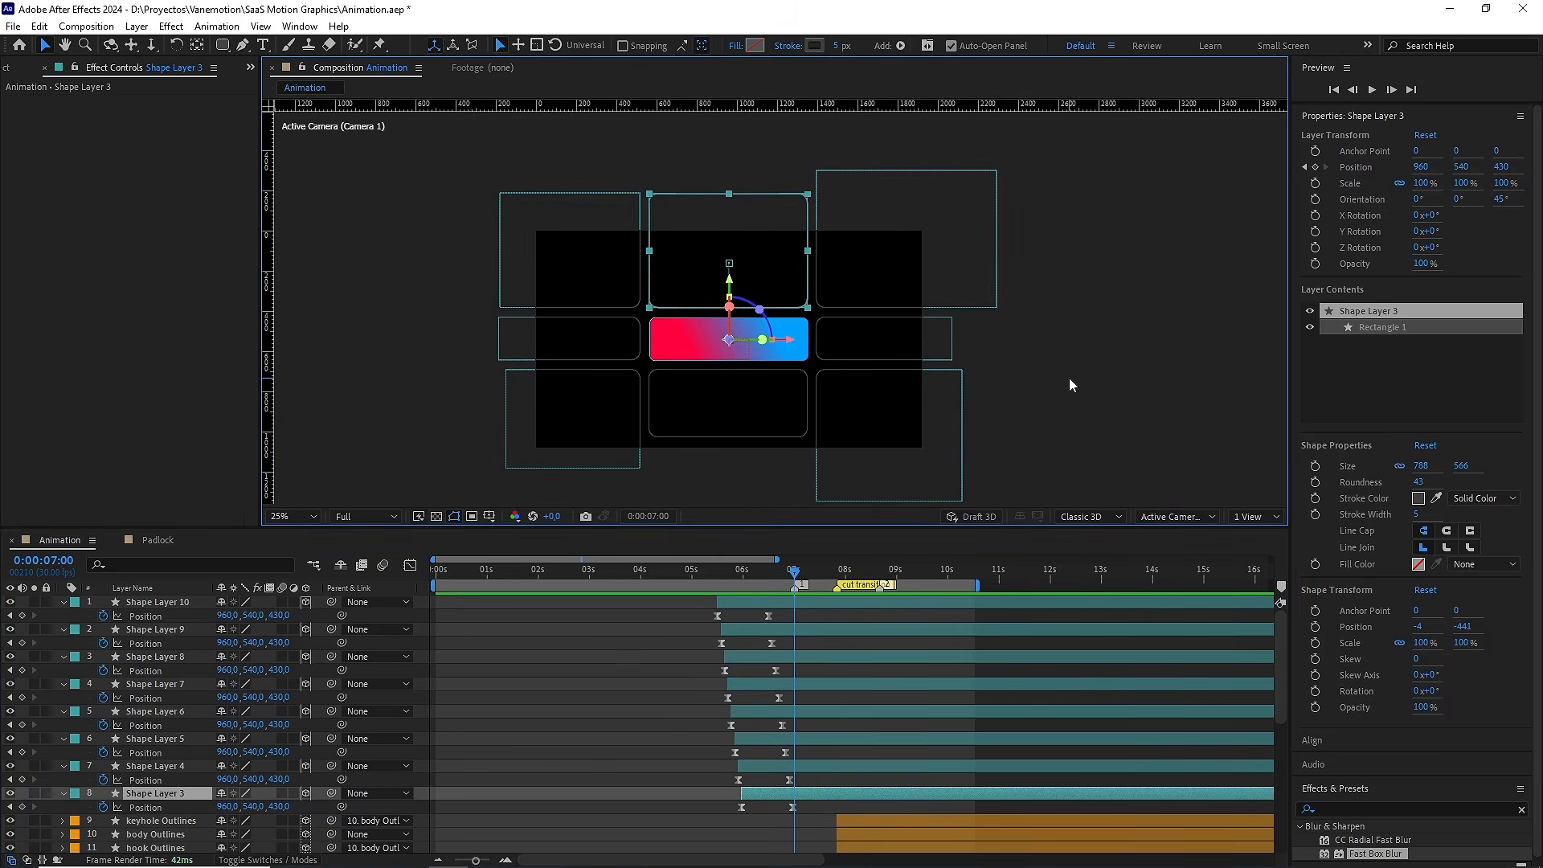
left_click(1065, 384)
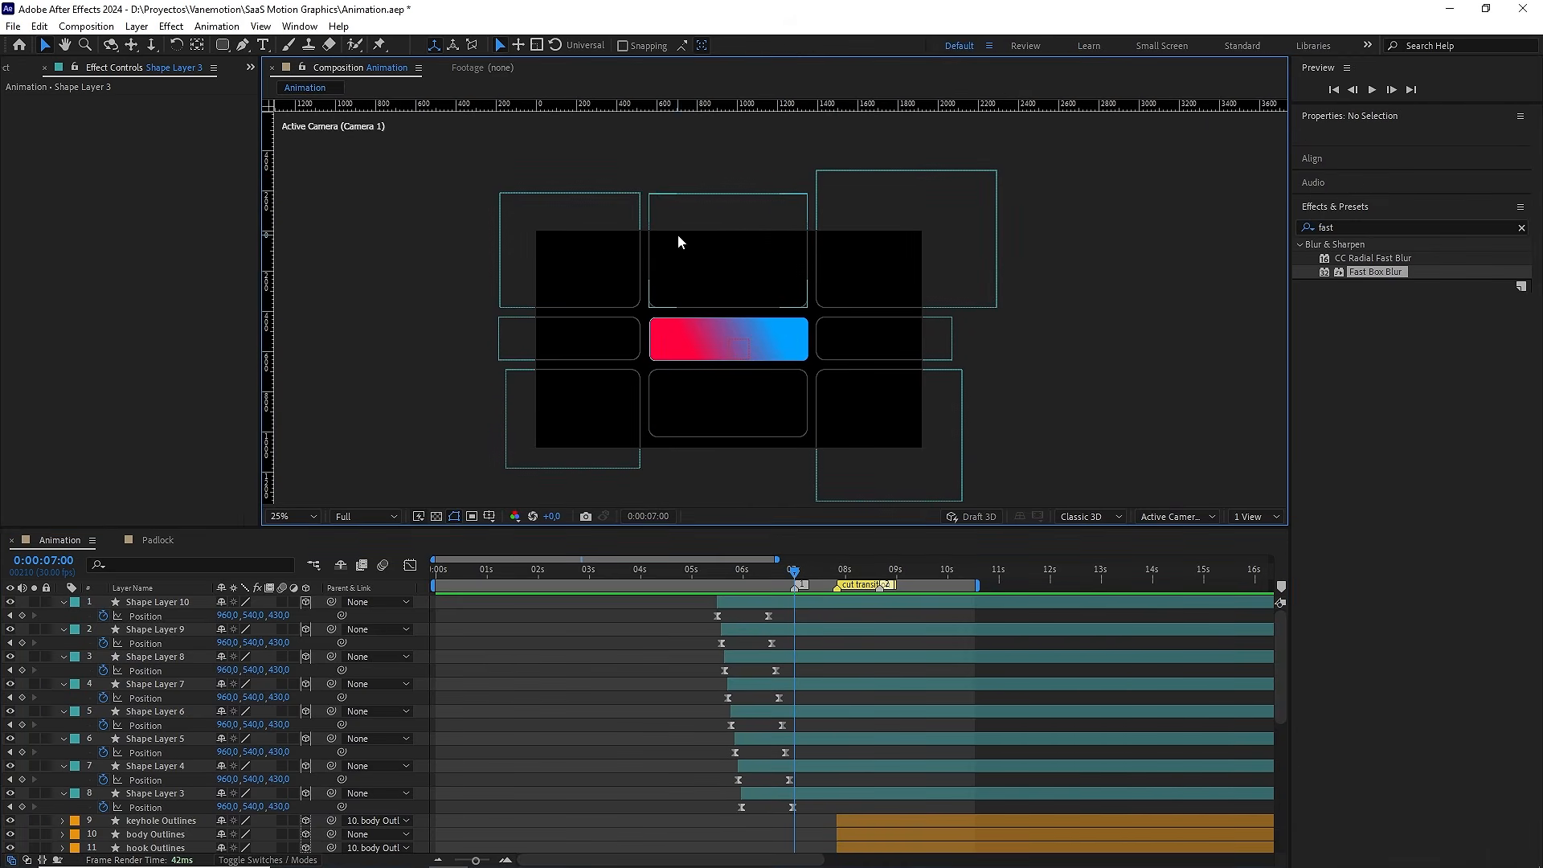
scroll(754, 251, "up", 2)
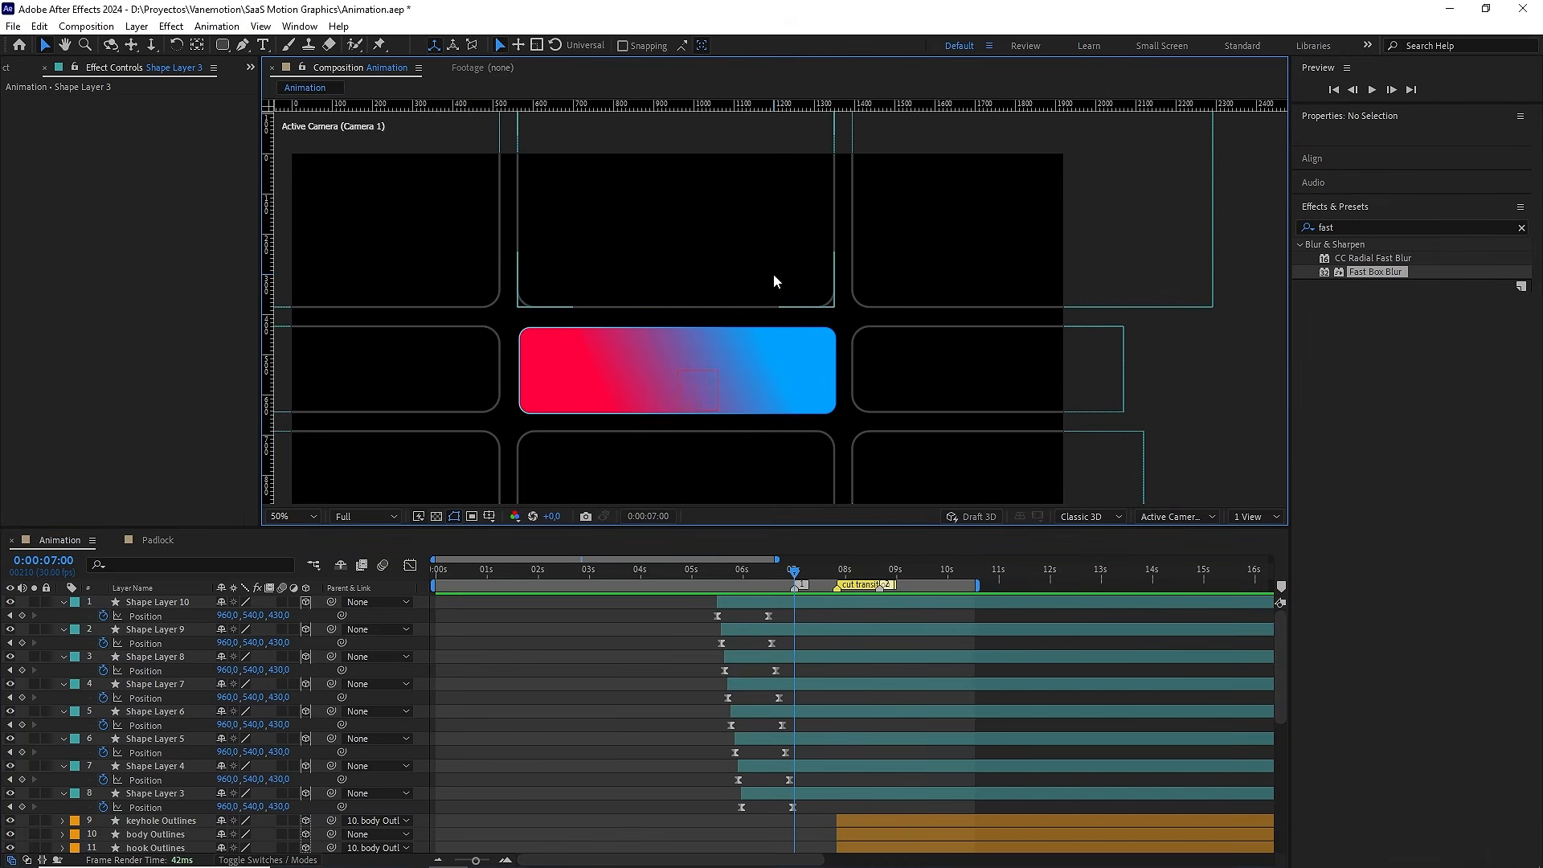
scroll(779, 265, "down", 2)
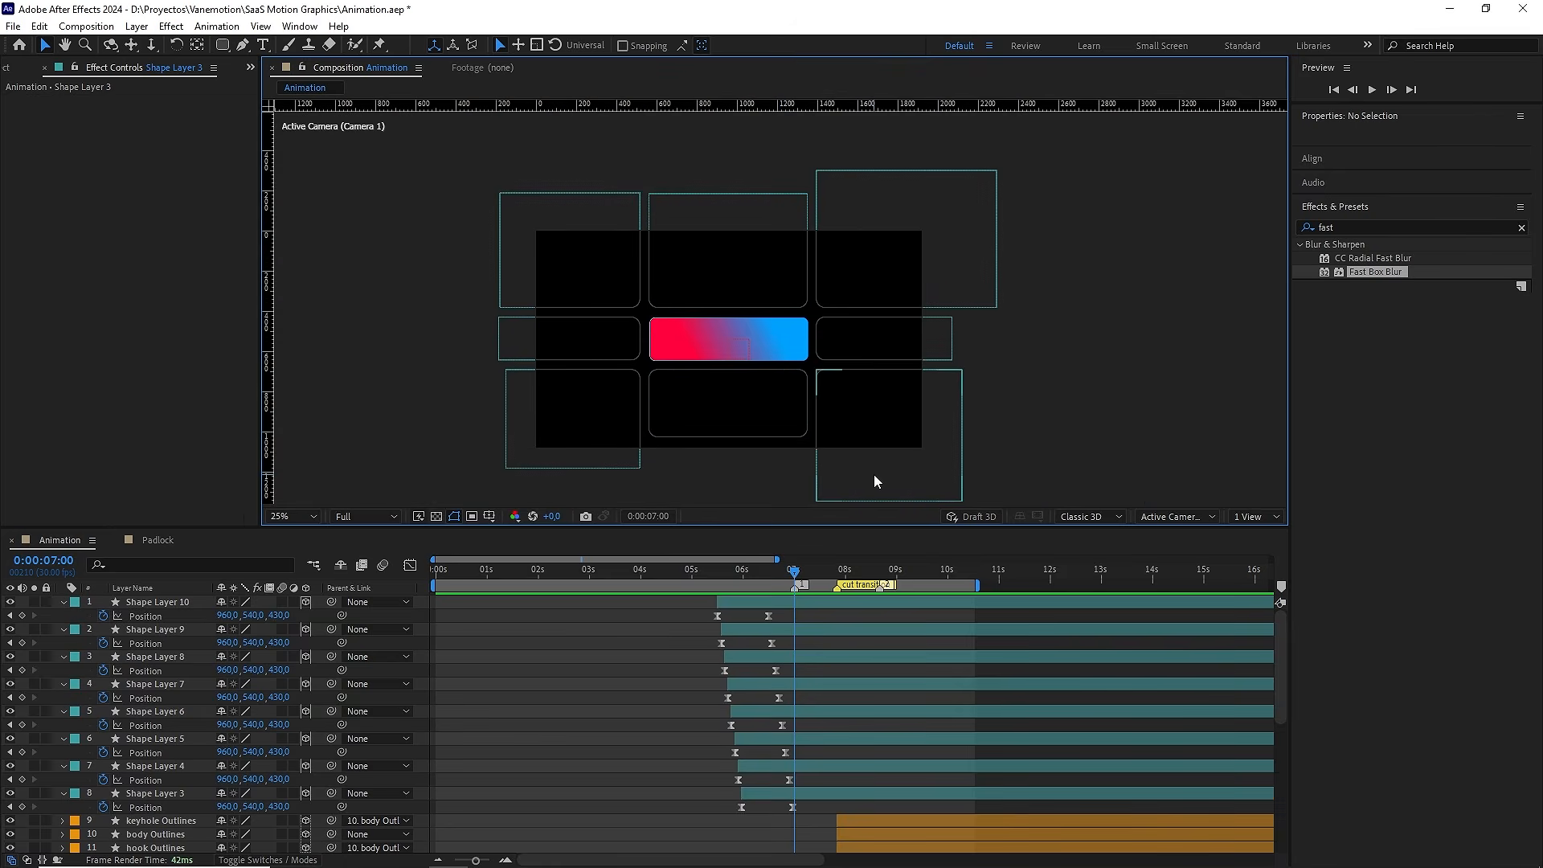
left_click(681, 408)
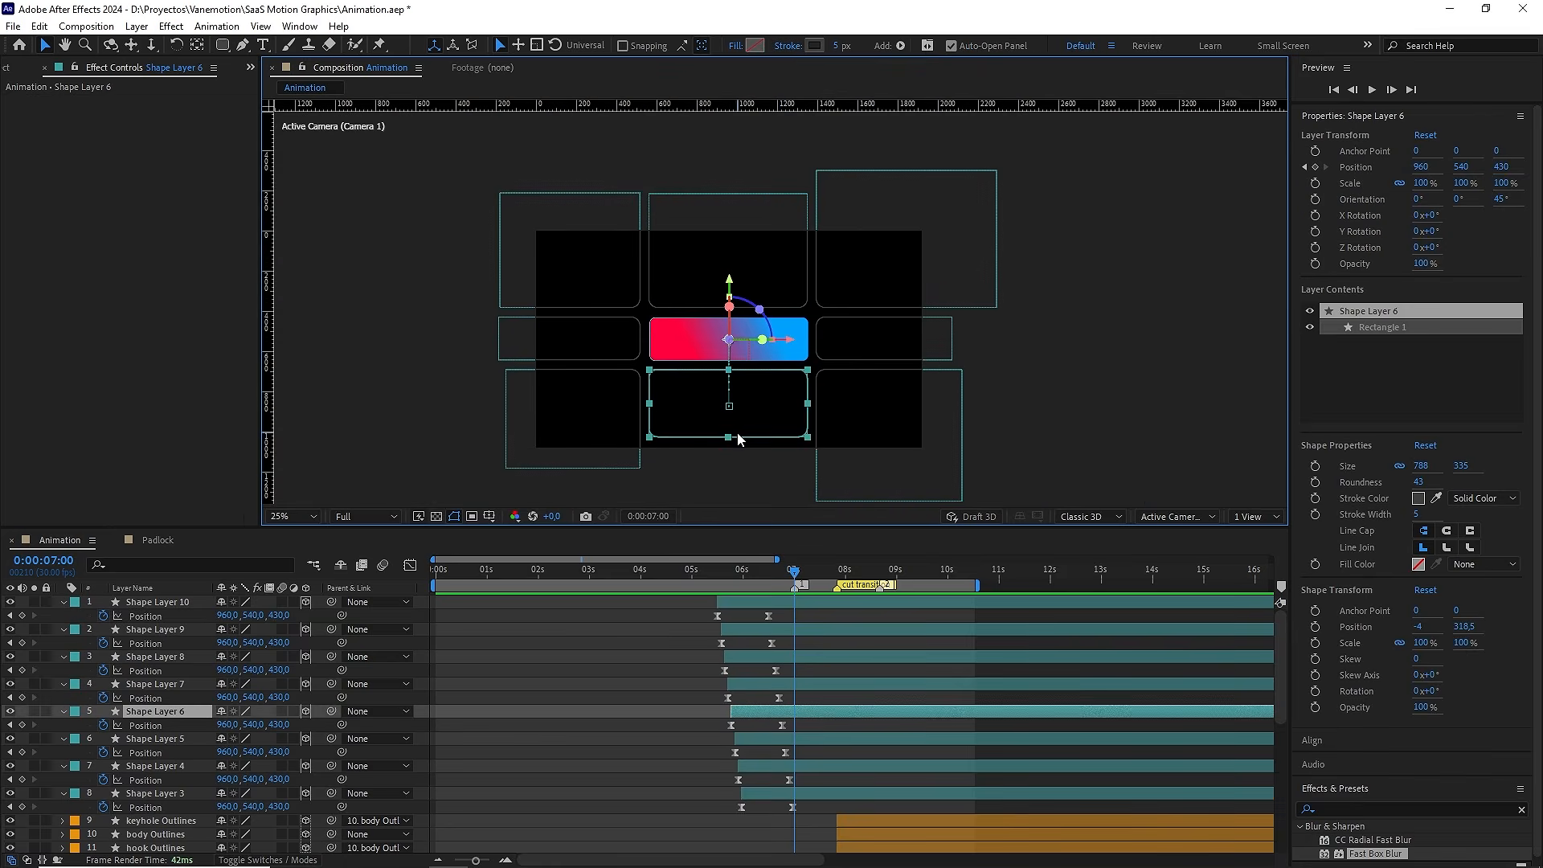
left_click(204, 711)
key("ctrl+d")
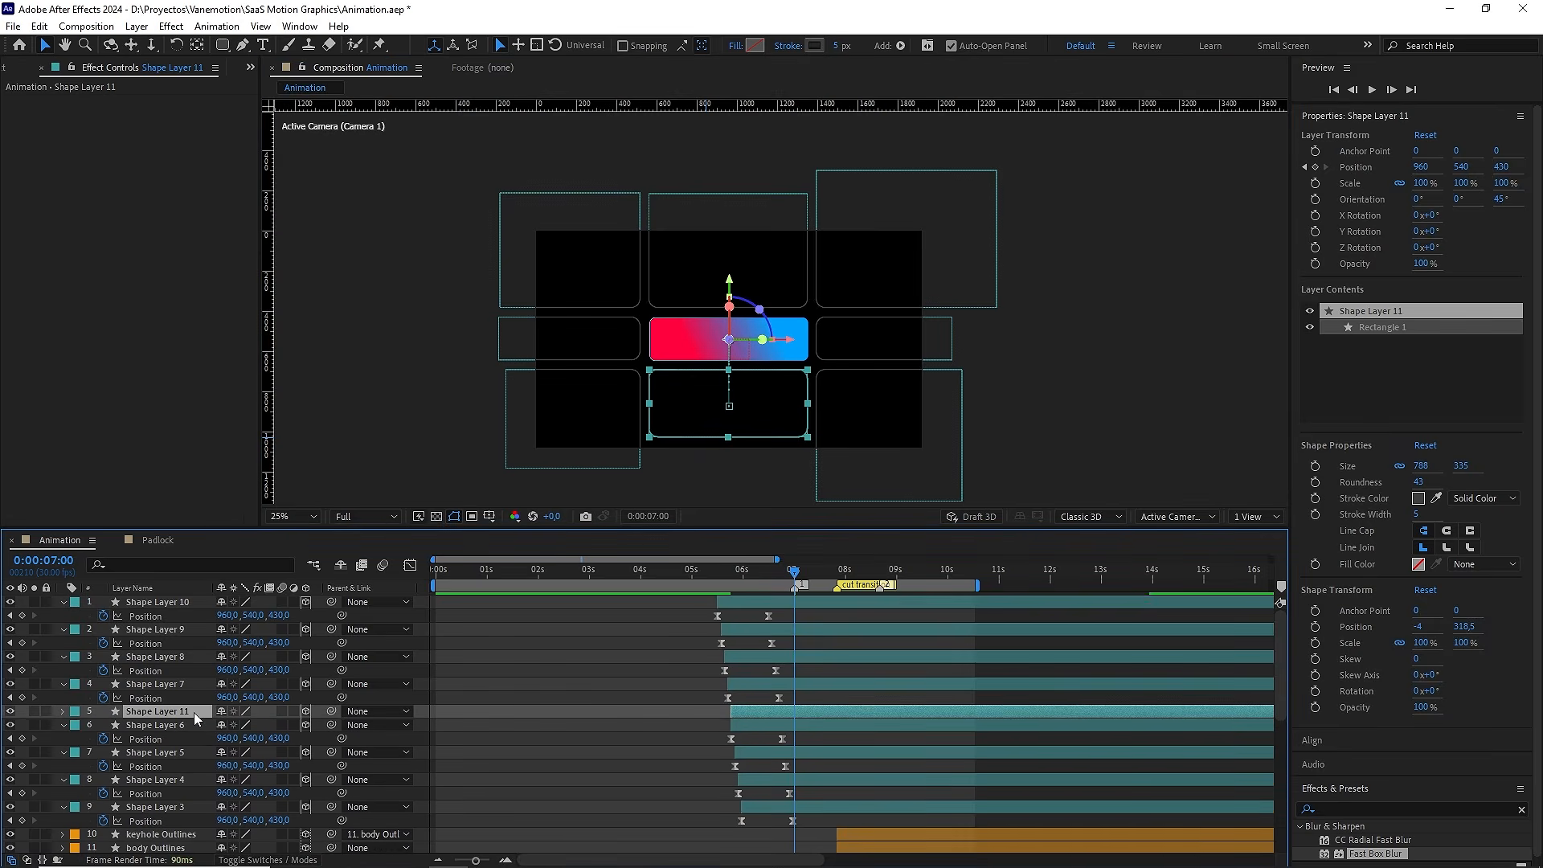
key("Return")
type("stroke")
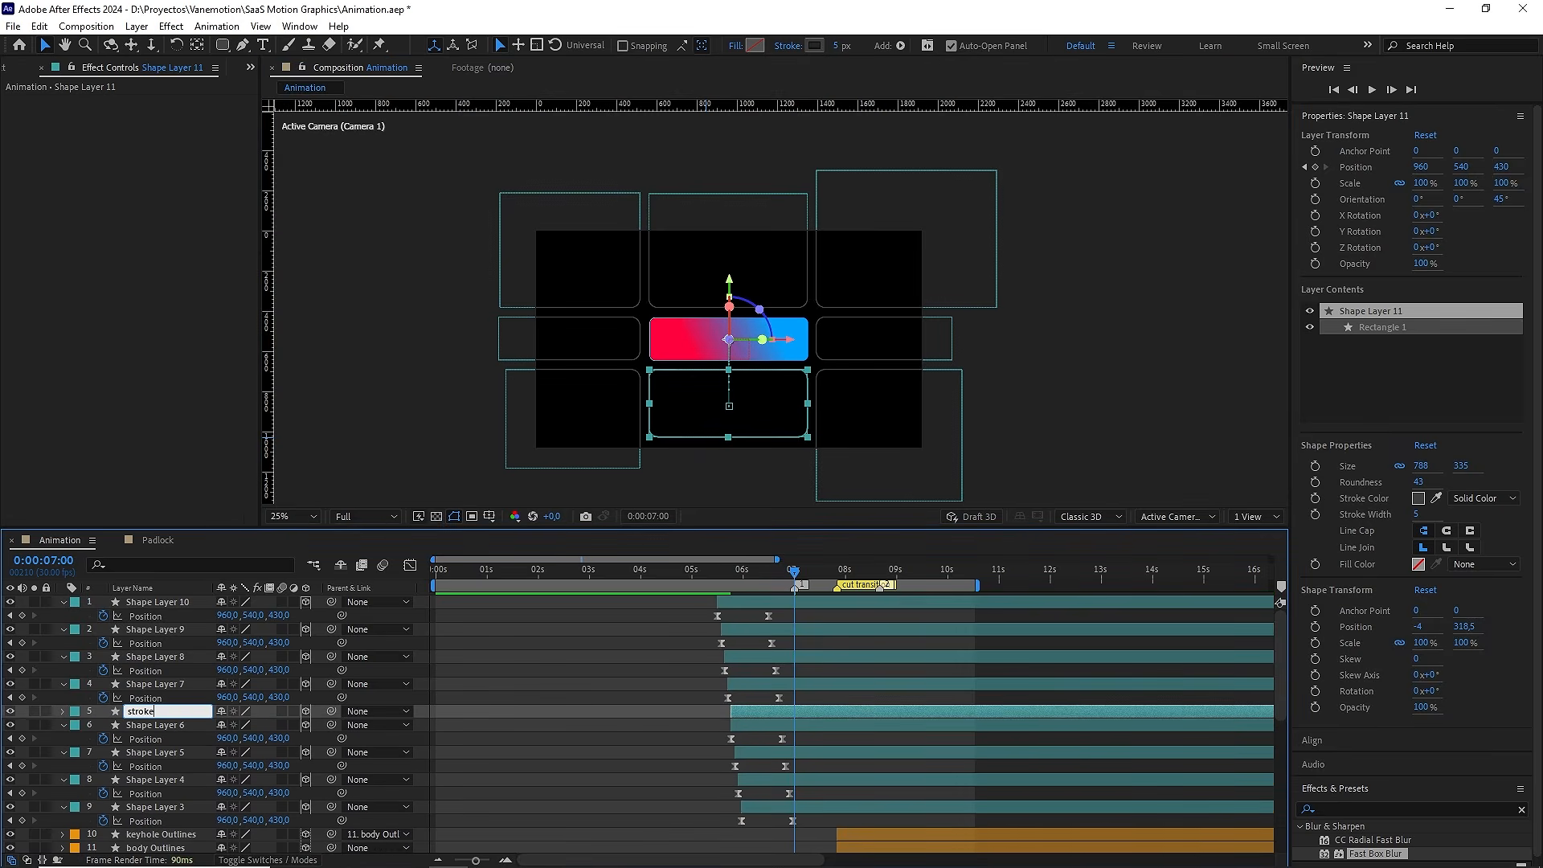
Give the stroke layer an orange label and remove all of its Position keyframes at 0:00:07:00
left_click(74, 711)
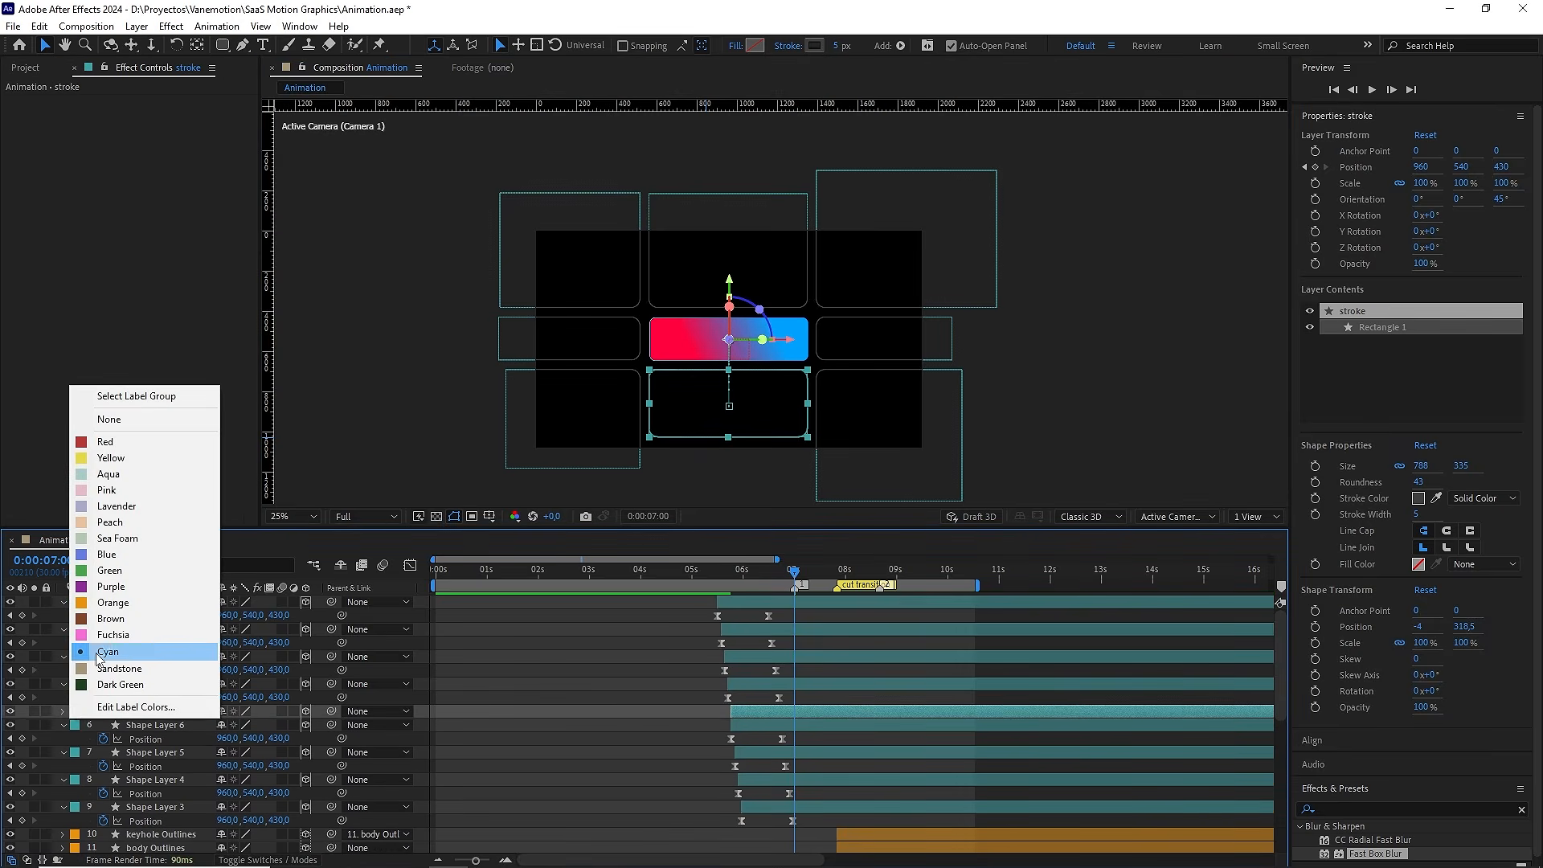
left_click(121, 598)
key("u")
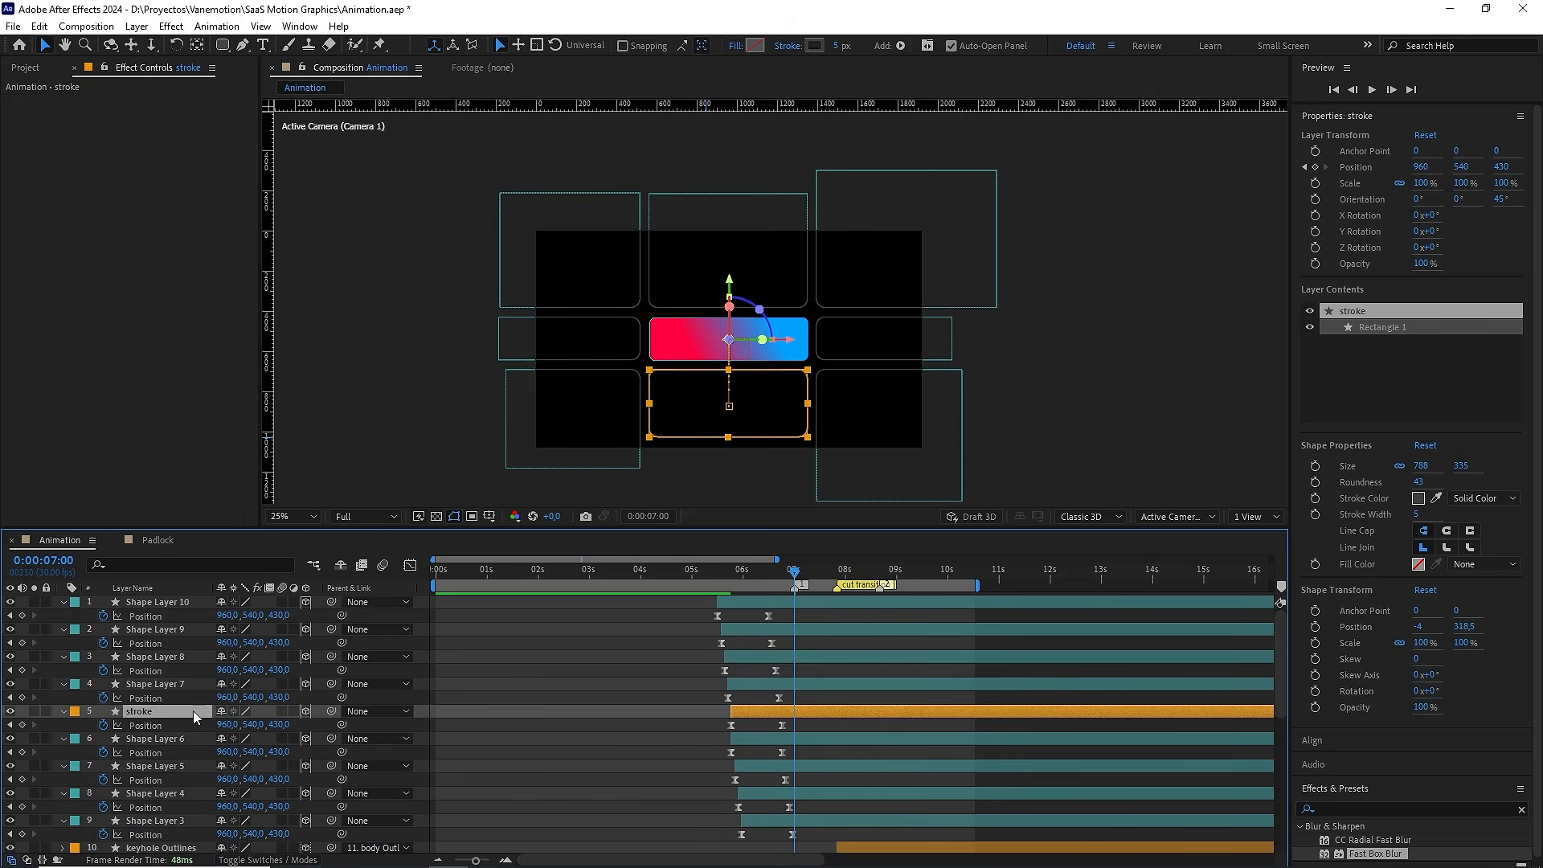
left_click(102, 725)
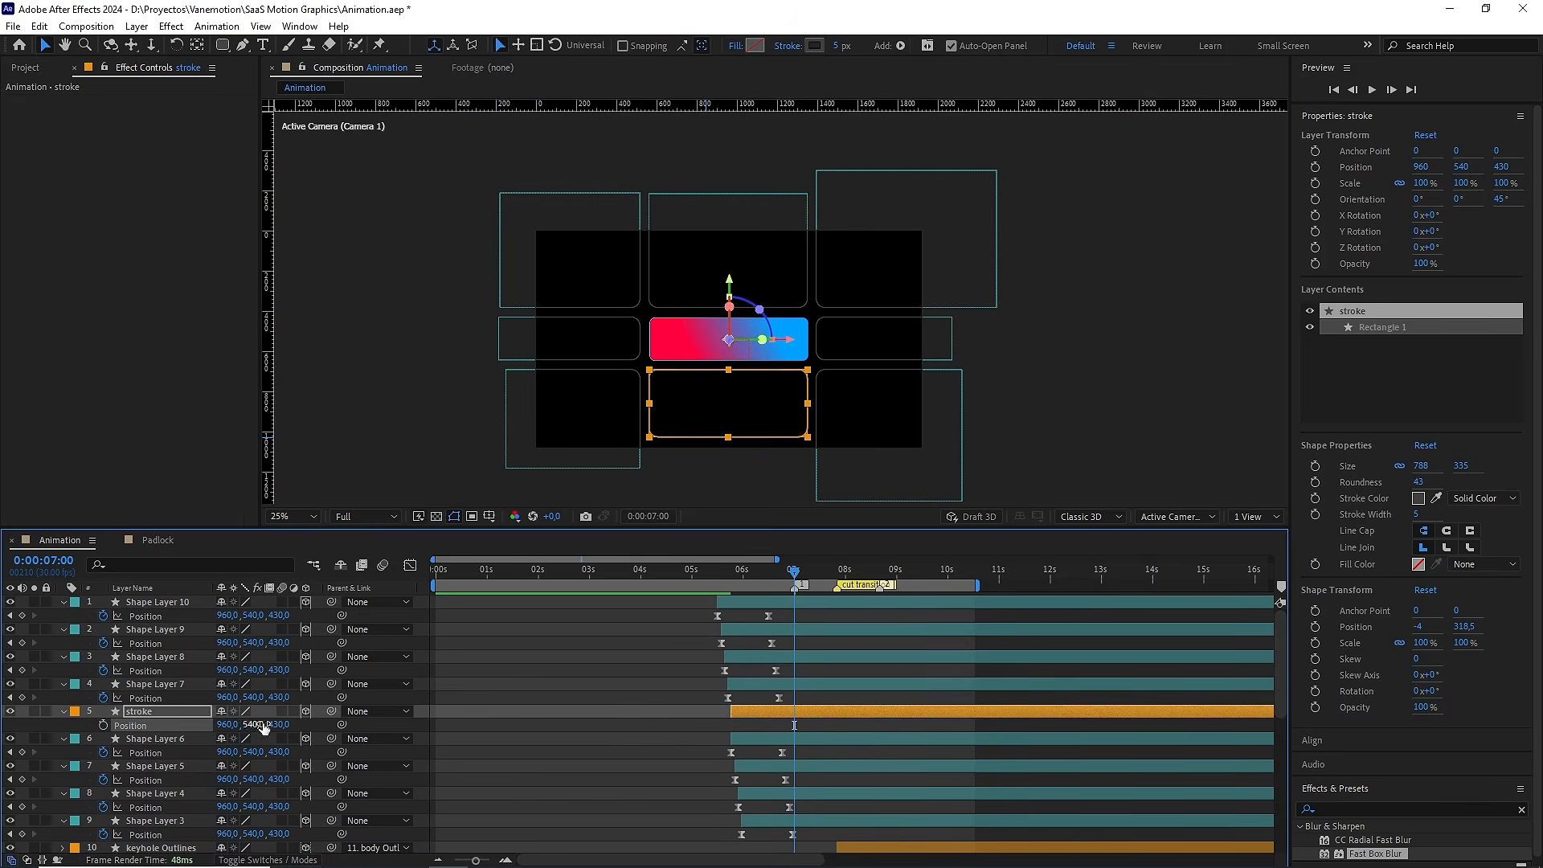
Parent the stroke layer to Shape Layer 6 and preview the rectangle entrance from 0:00:05:20
left_click_drag(333, 713, 145, 744)
left_click(145, 743)
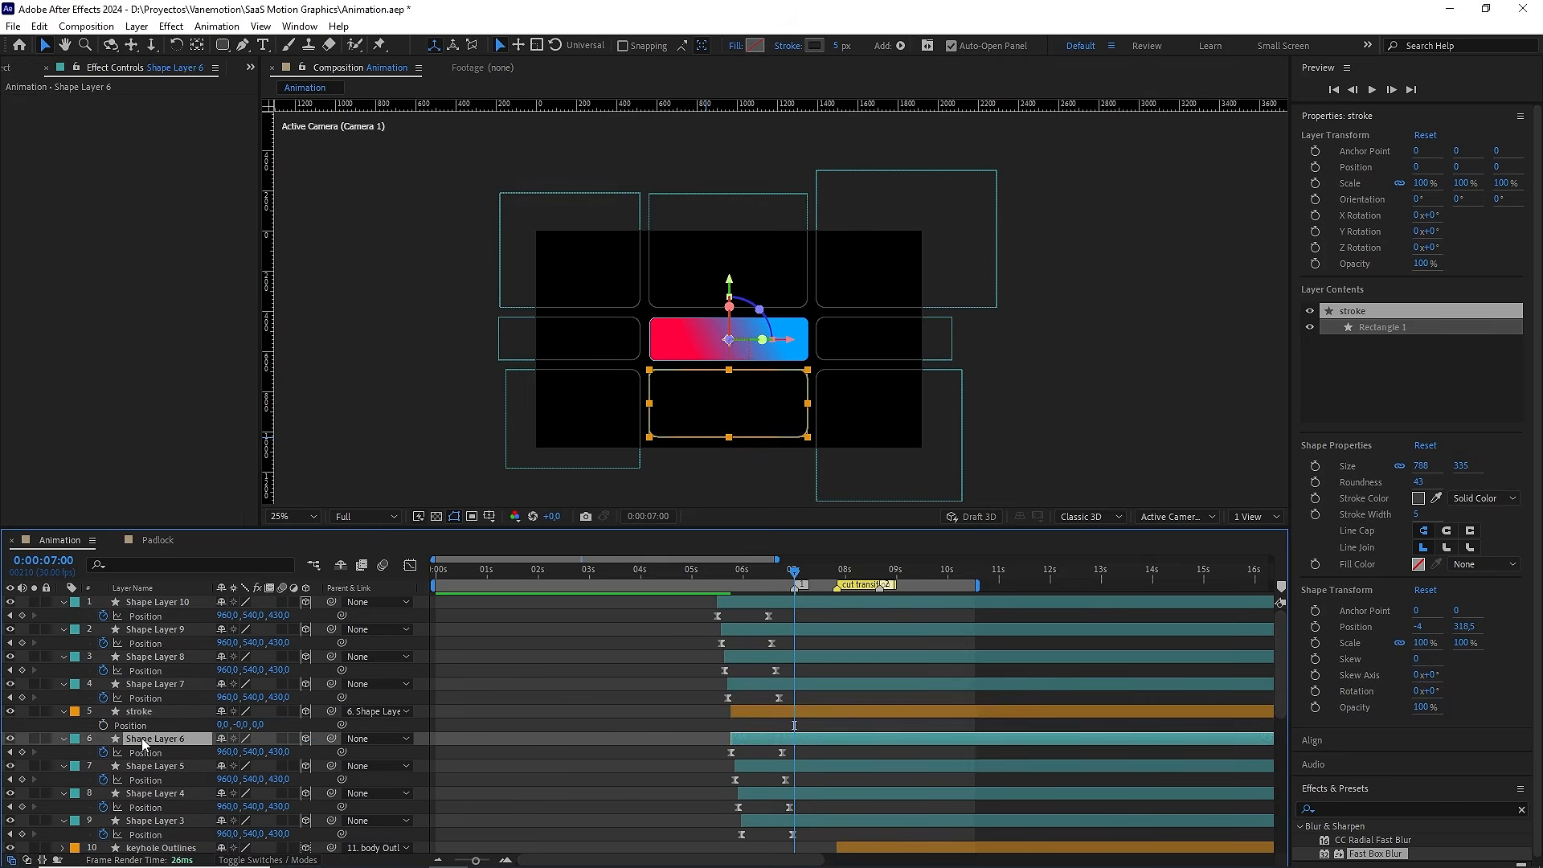
left_click_drag(794, 571, 727, 573)
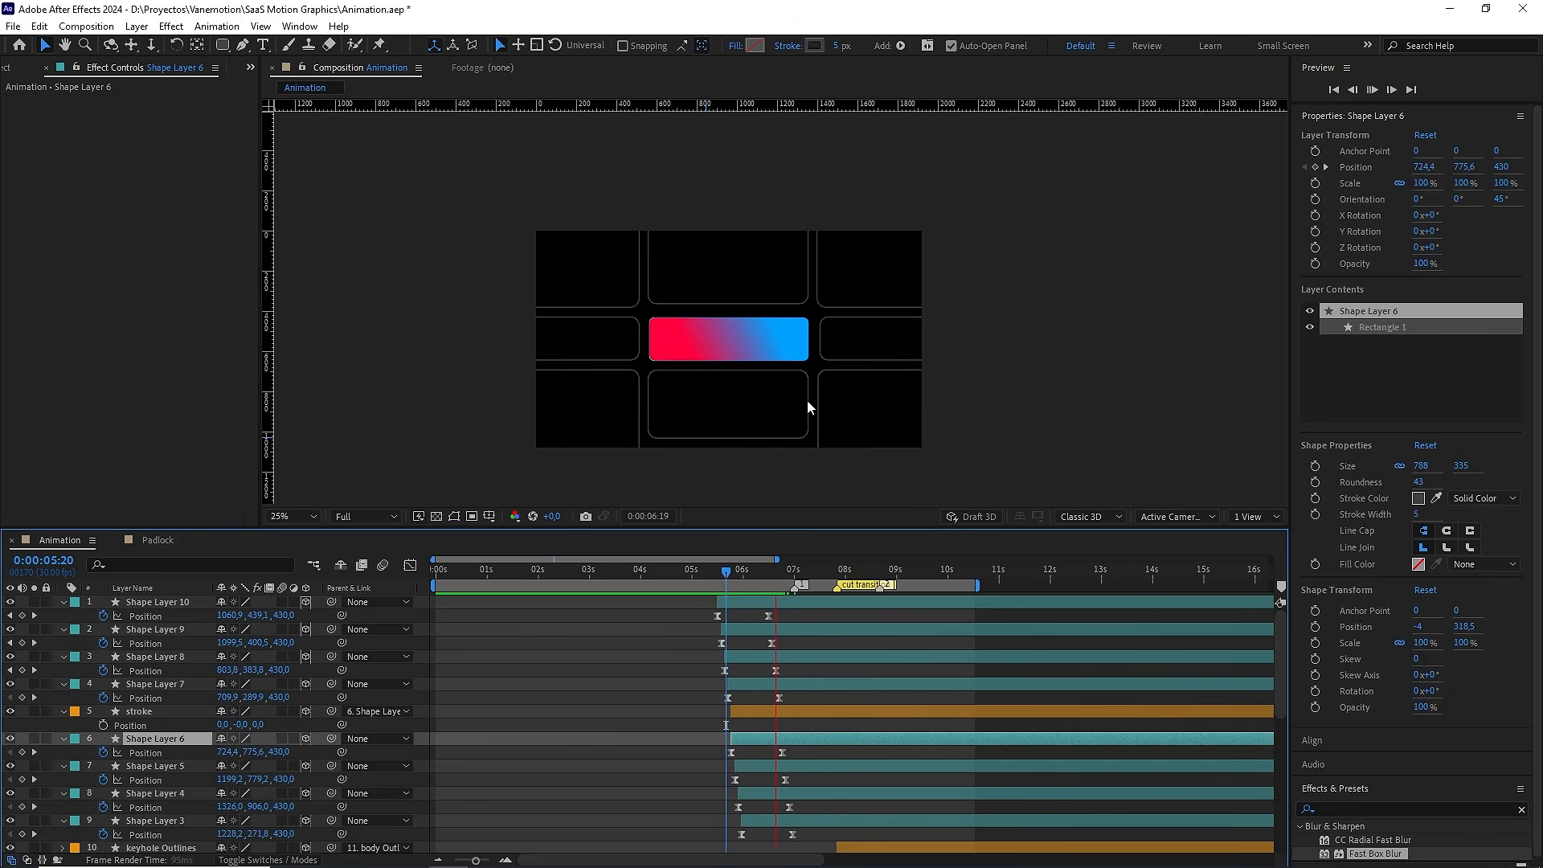
key("space")
scroll(807, 408, "up", 2)
left_click_drag(778, 430, 854, 261)
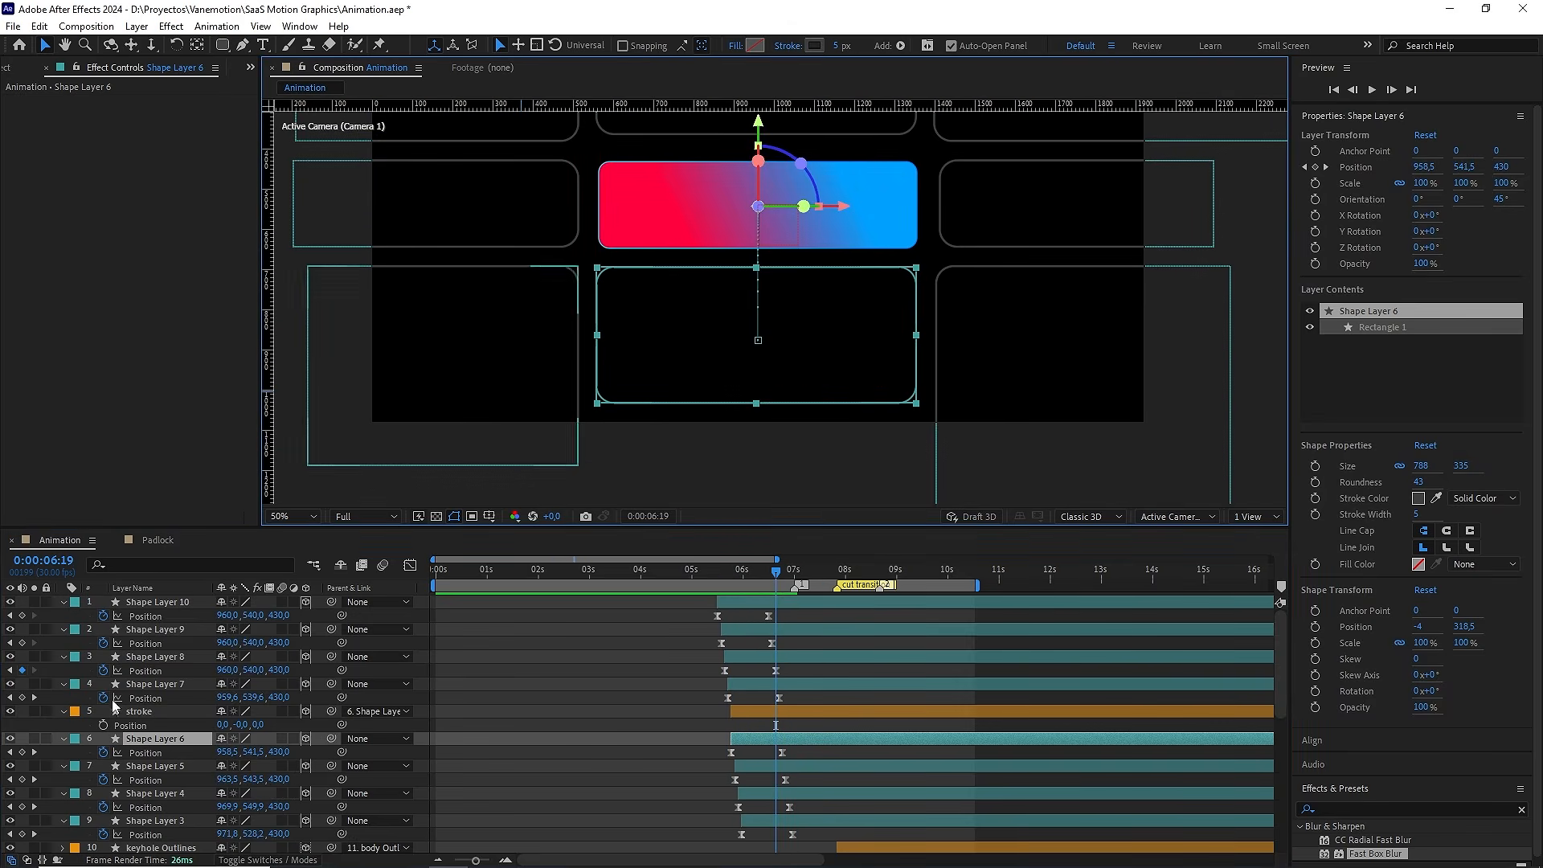
Solo the stroke layer and change its stroke from a solid colour to a linear gradient
left_click(35, 711)
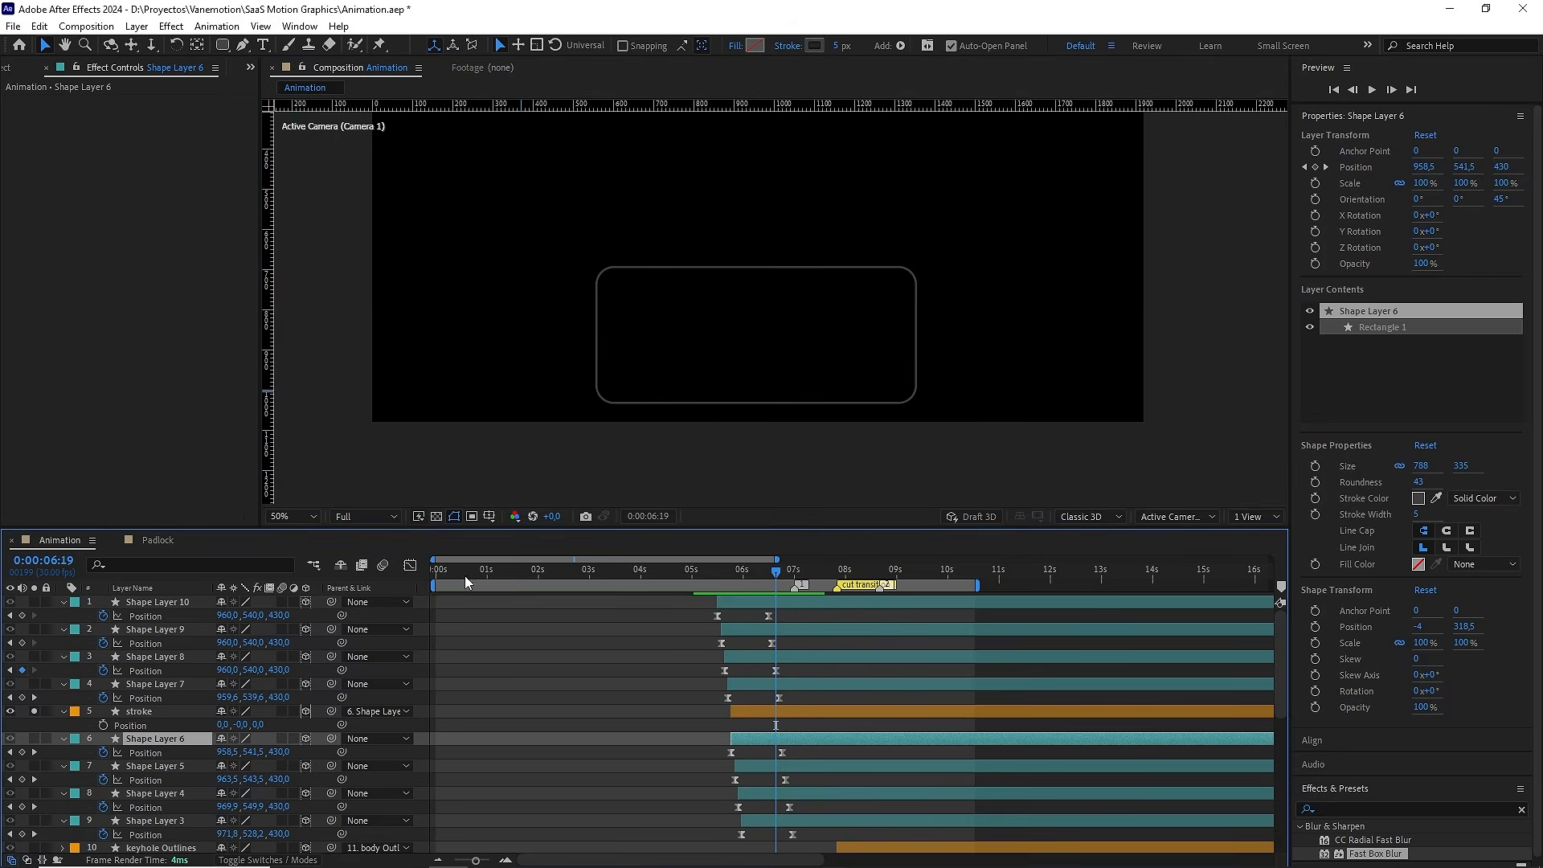
left_click(148, 712)
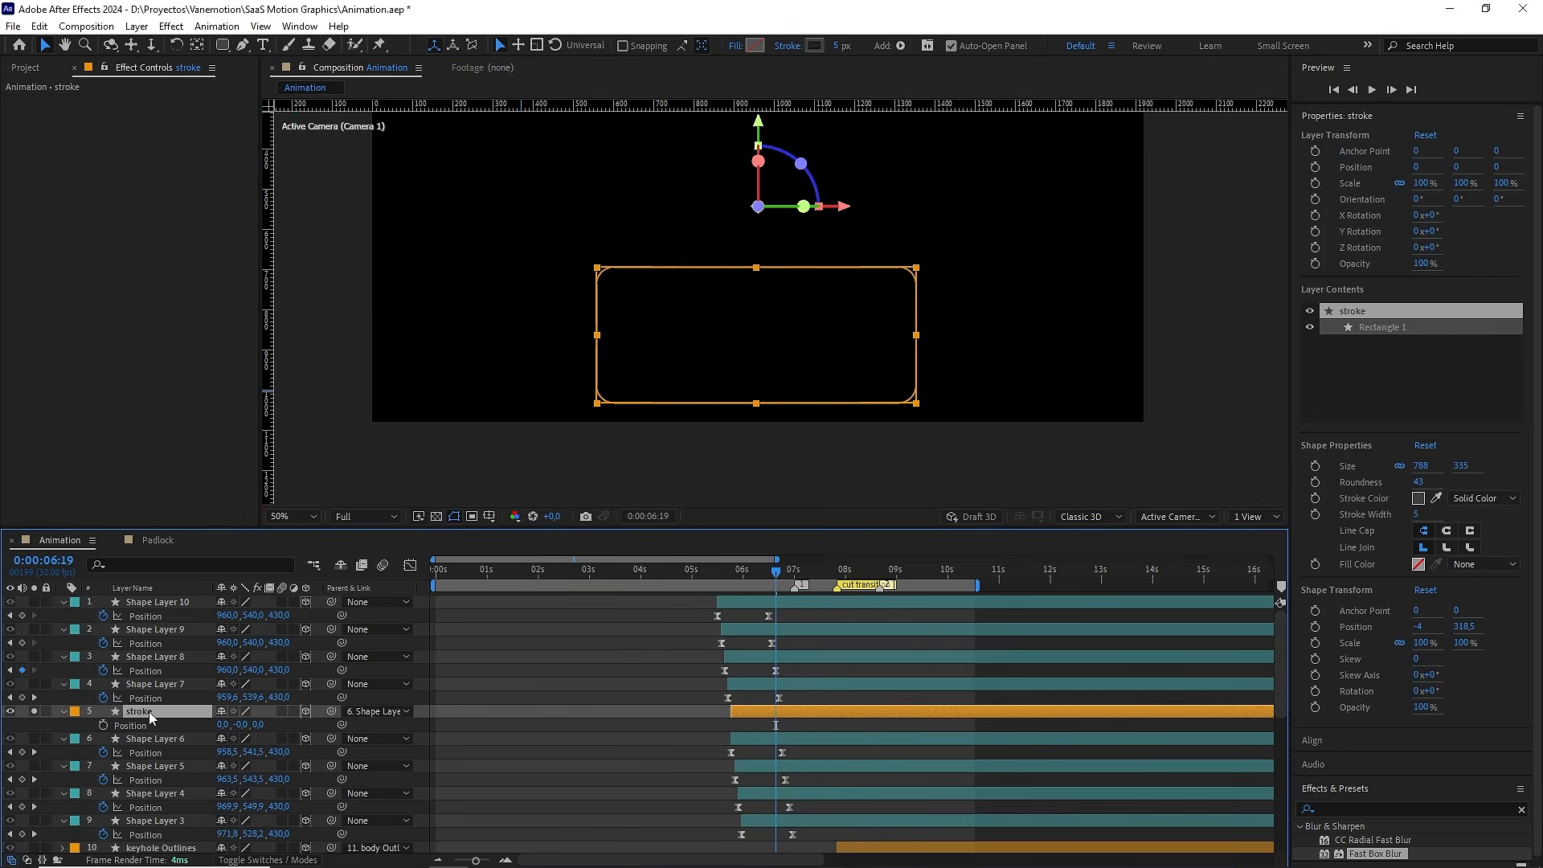
left_click(789, 47)
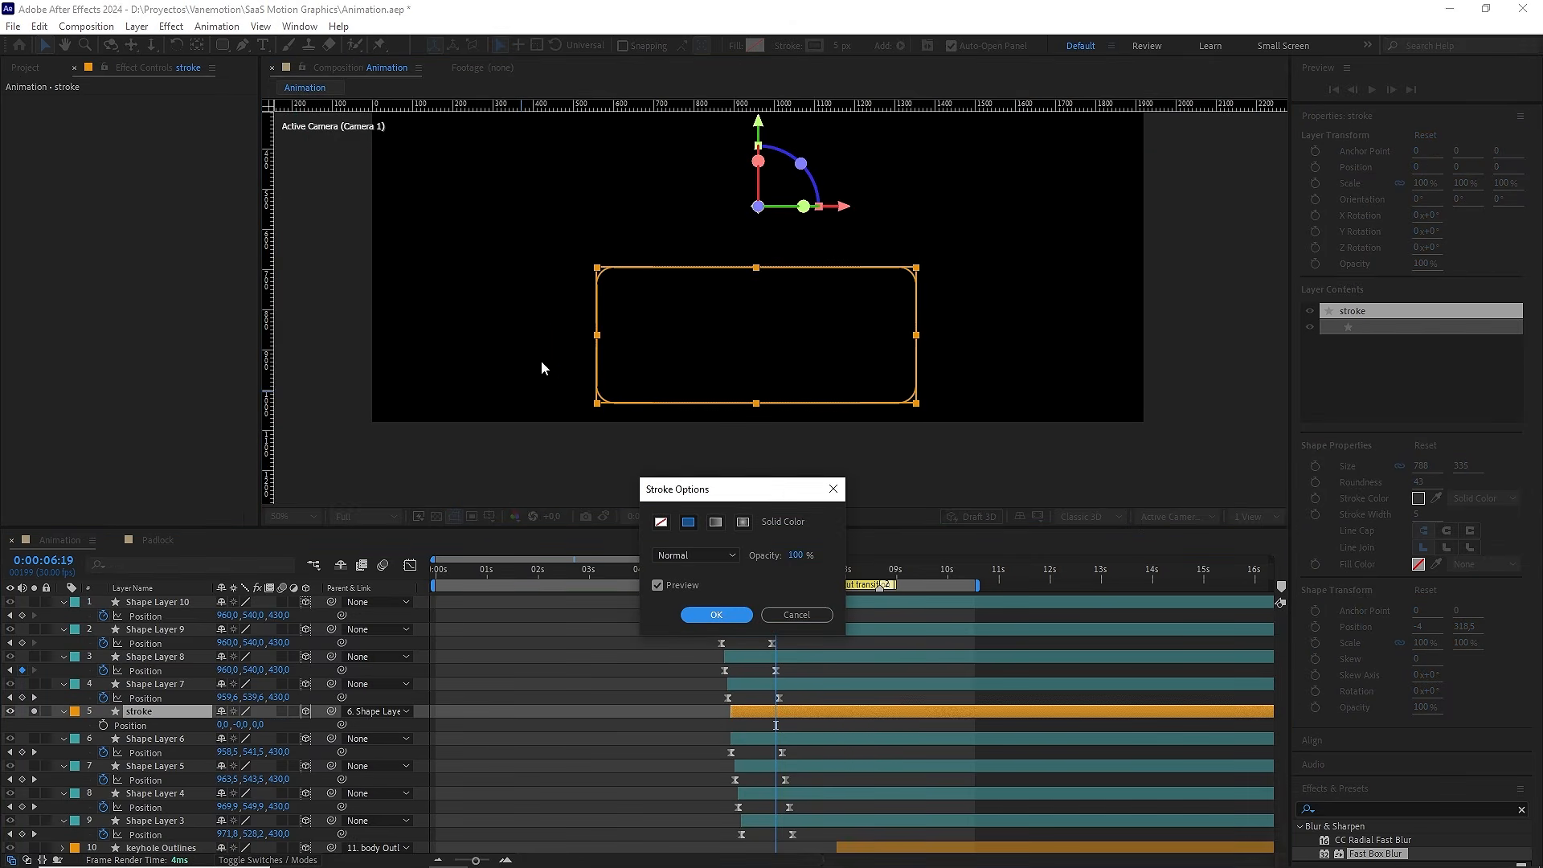
left_click(720, 523)
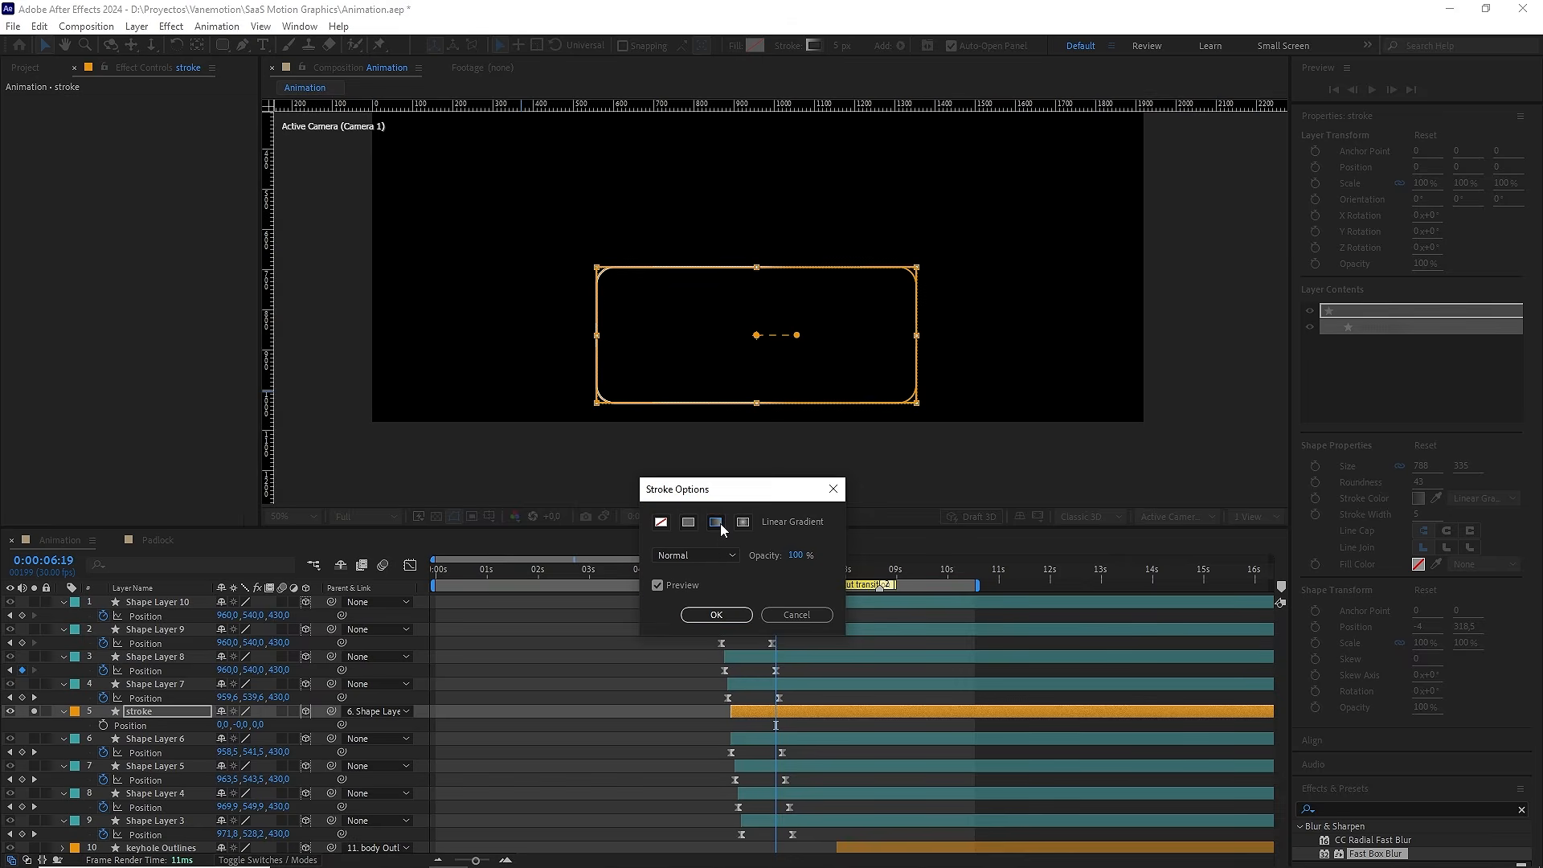
left_click(715, 614)
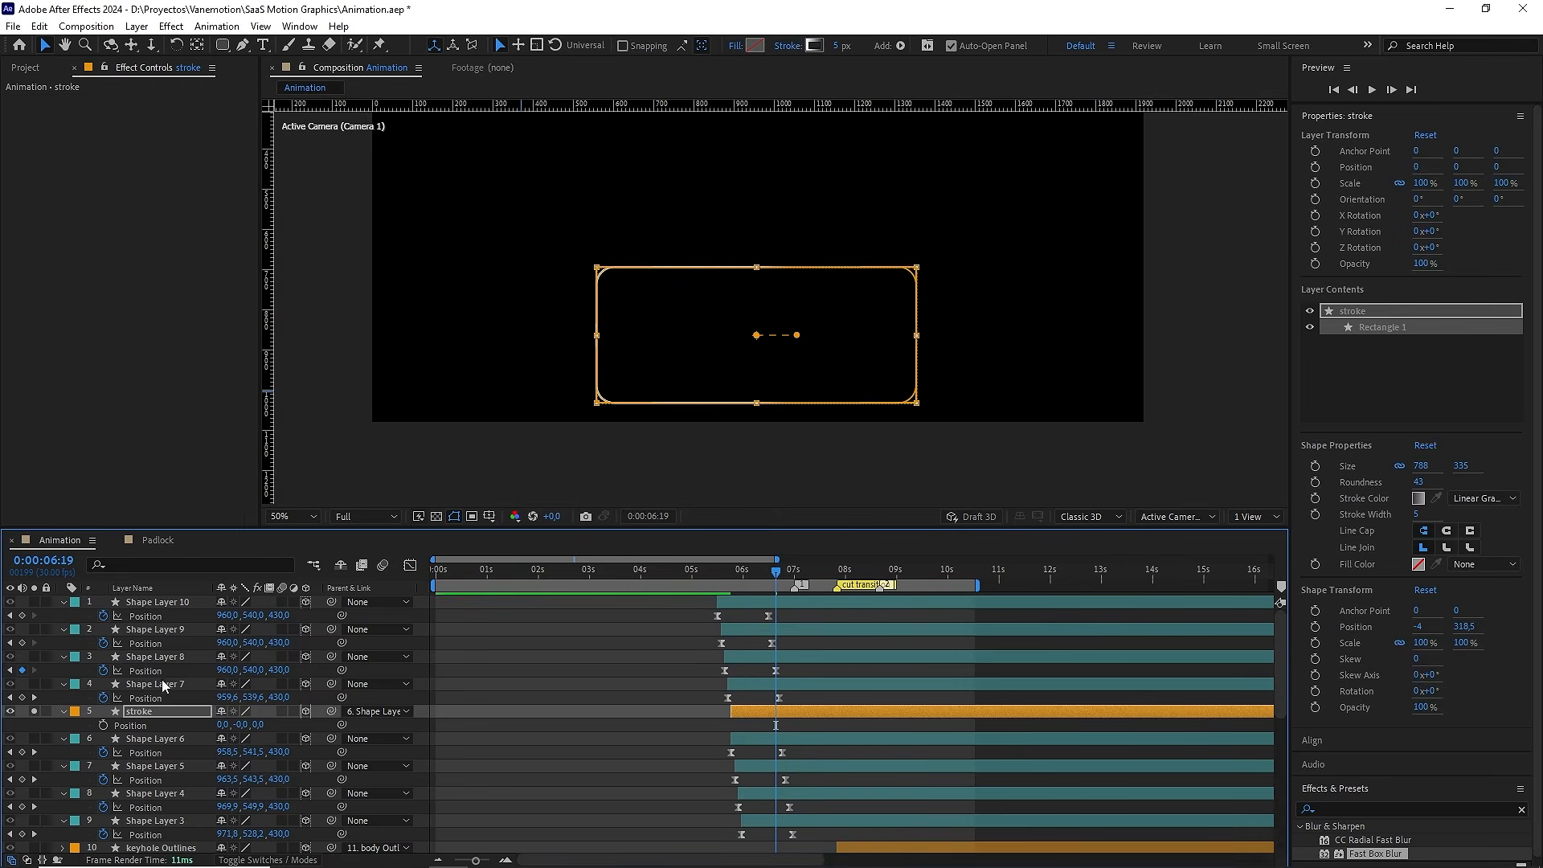
Set the colours of the stroke layer's gradient to bright blue at the start and pinkish red FF0048 at the end
left_click(63, 711)
left_click(63, 712)
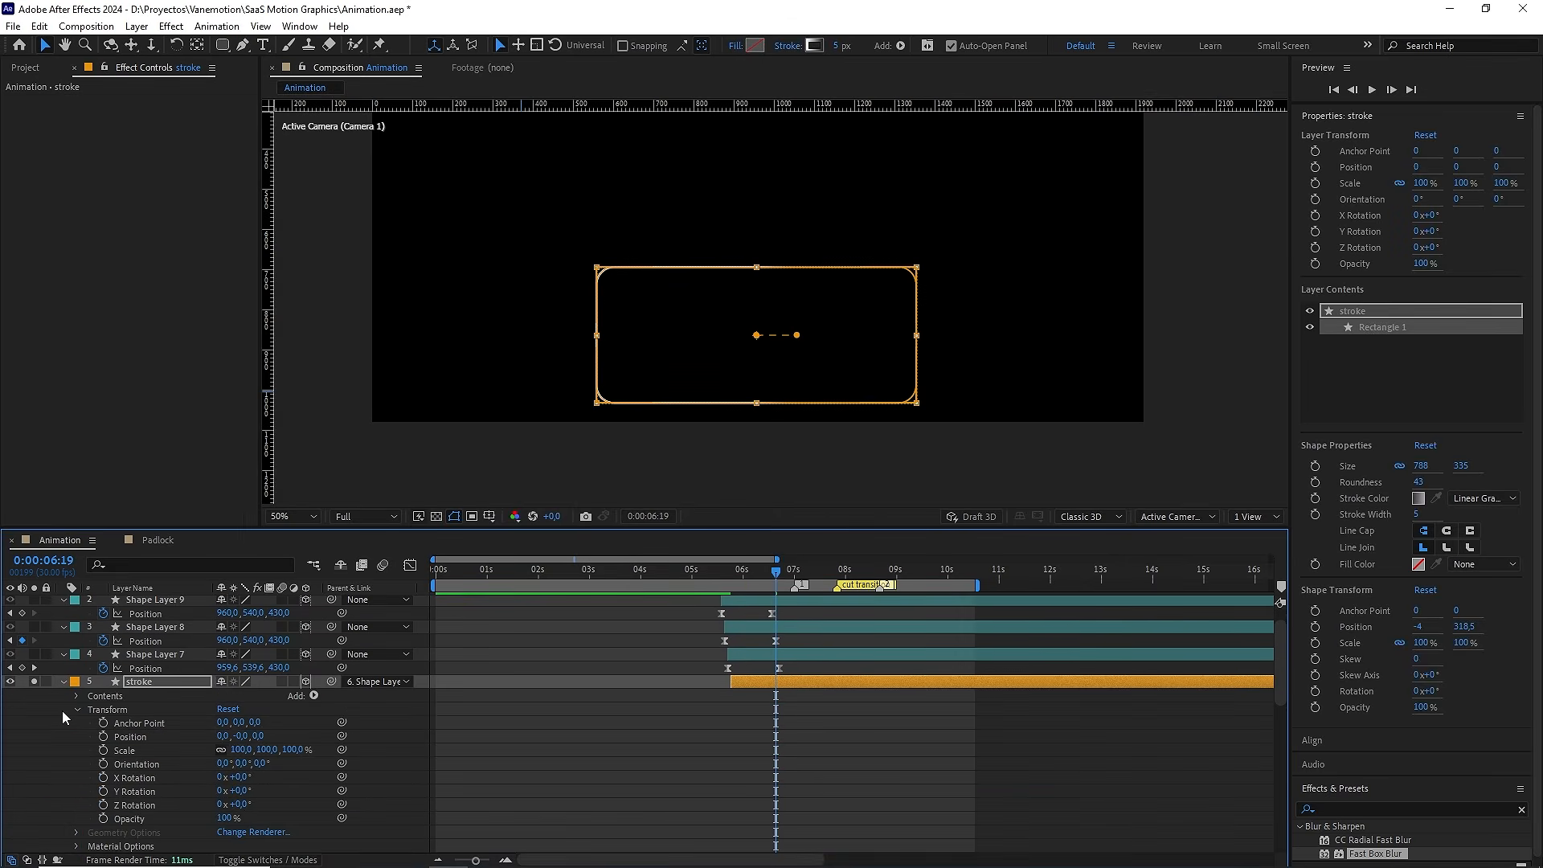
left_click(90, 710)
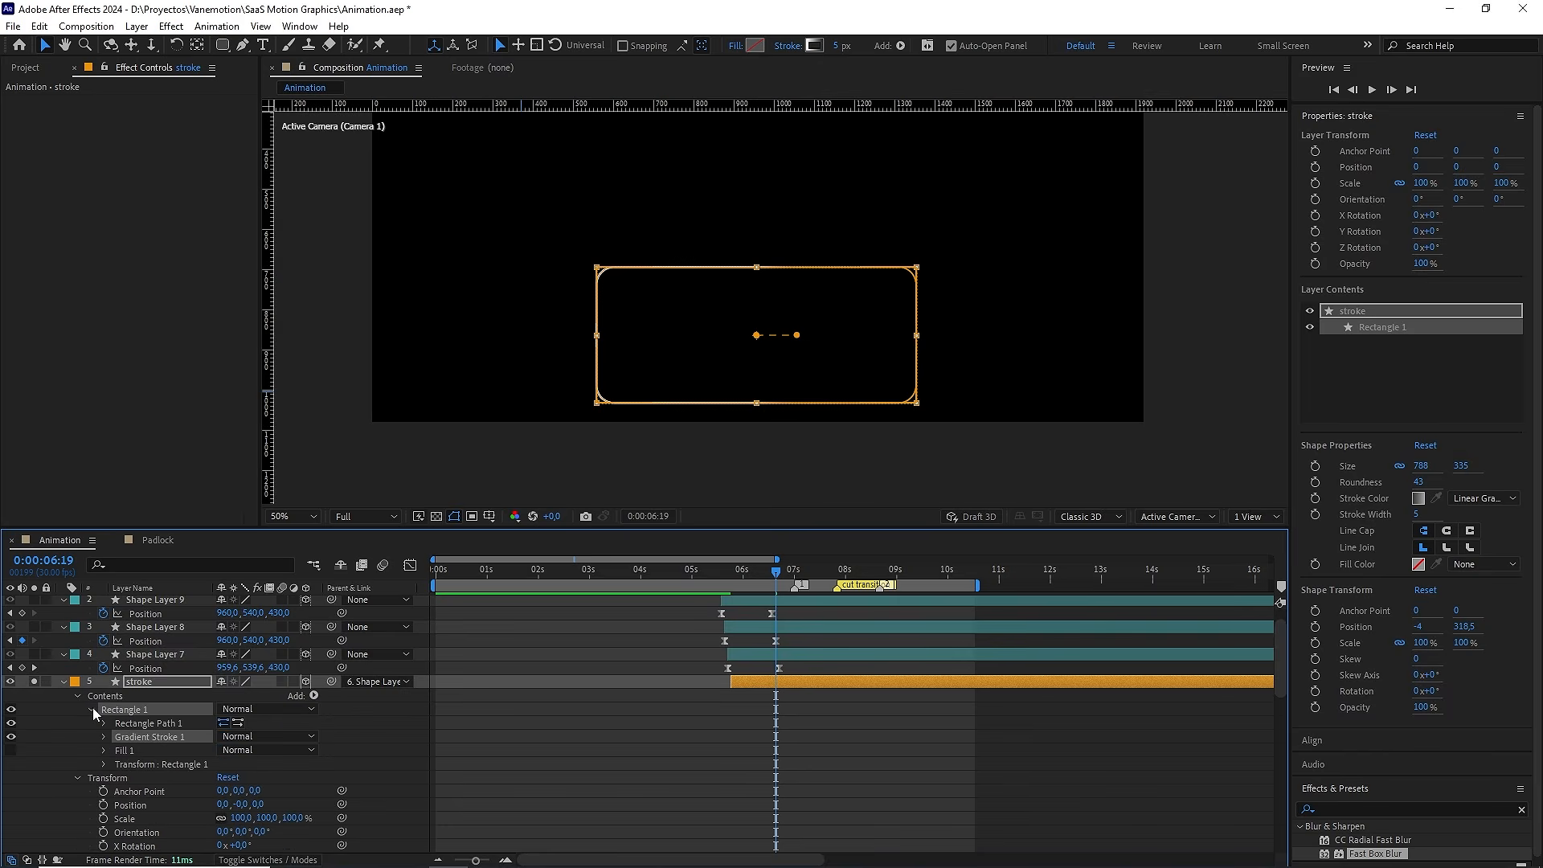
left_click(99, 738)
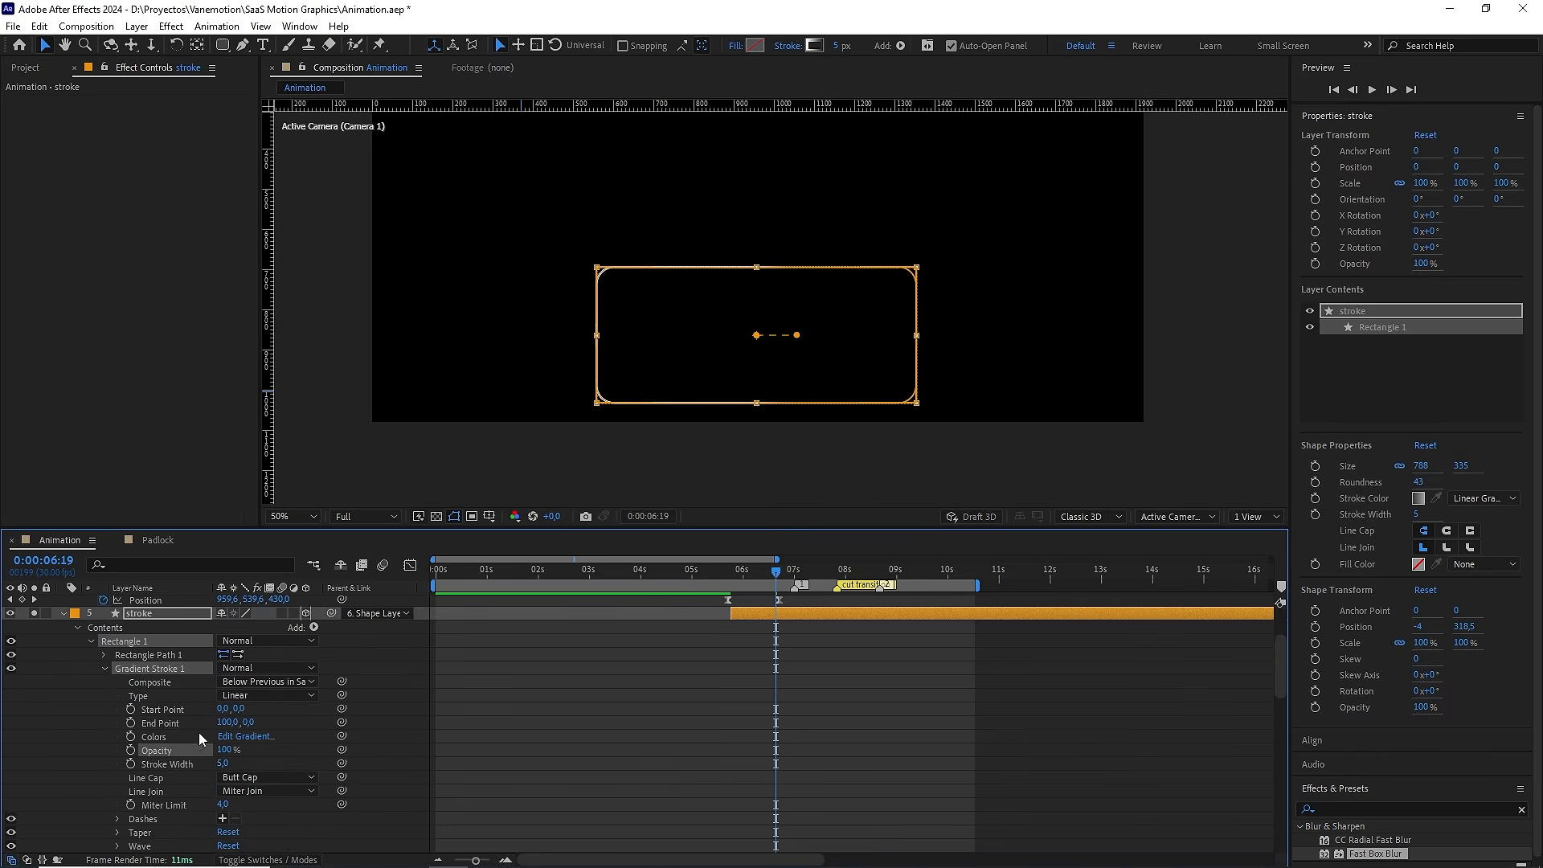
left_click(257, 738)
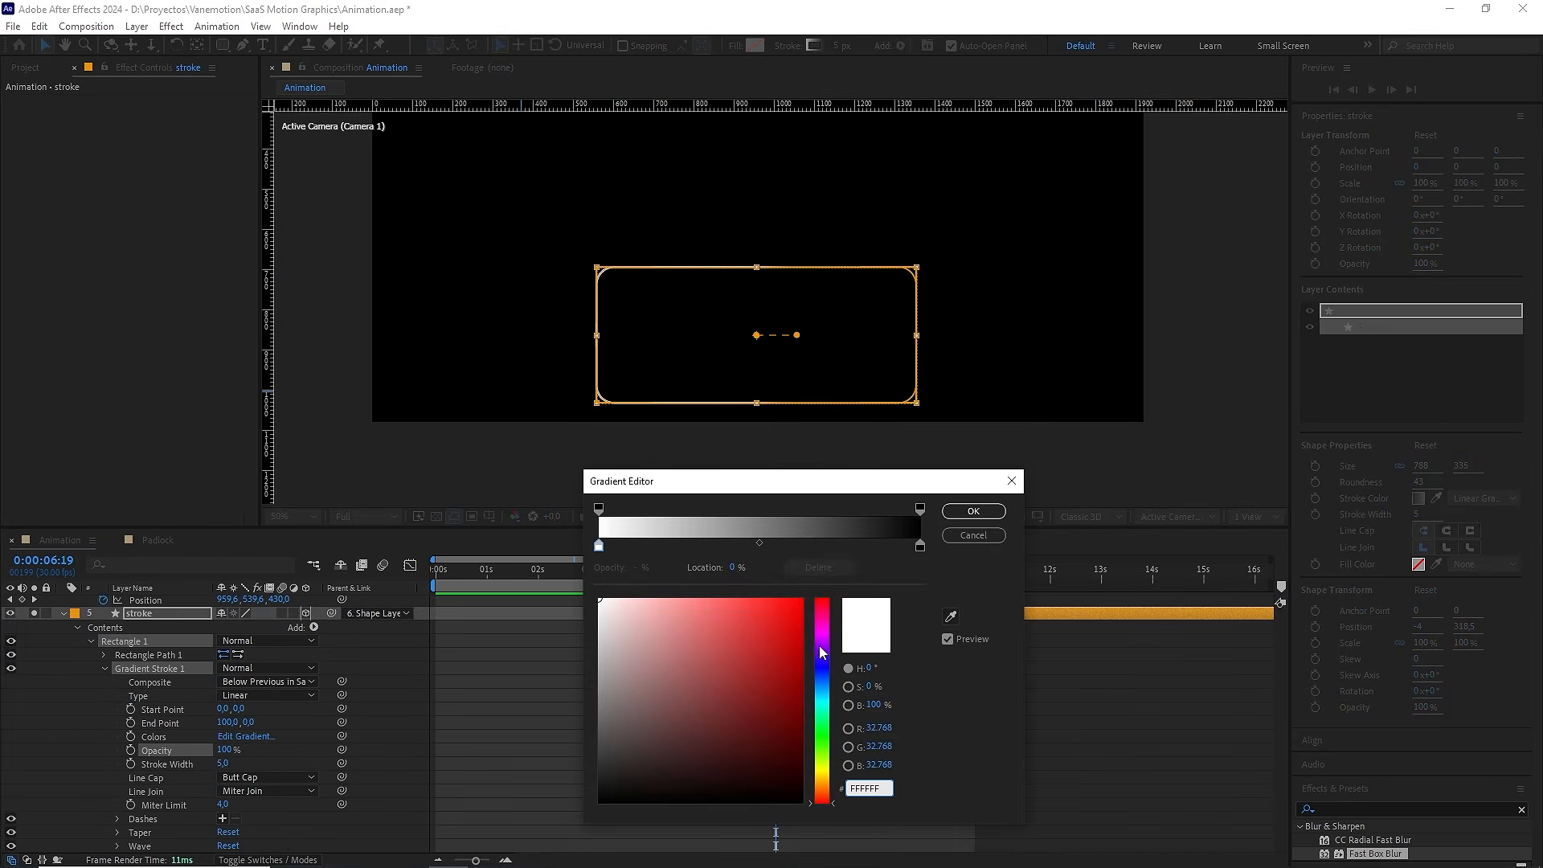
left_click(822, 690)
left_click_drag(765, 654, 815, 582)
left_click(920, 547)
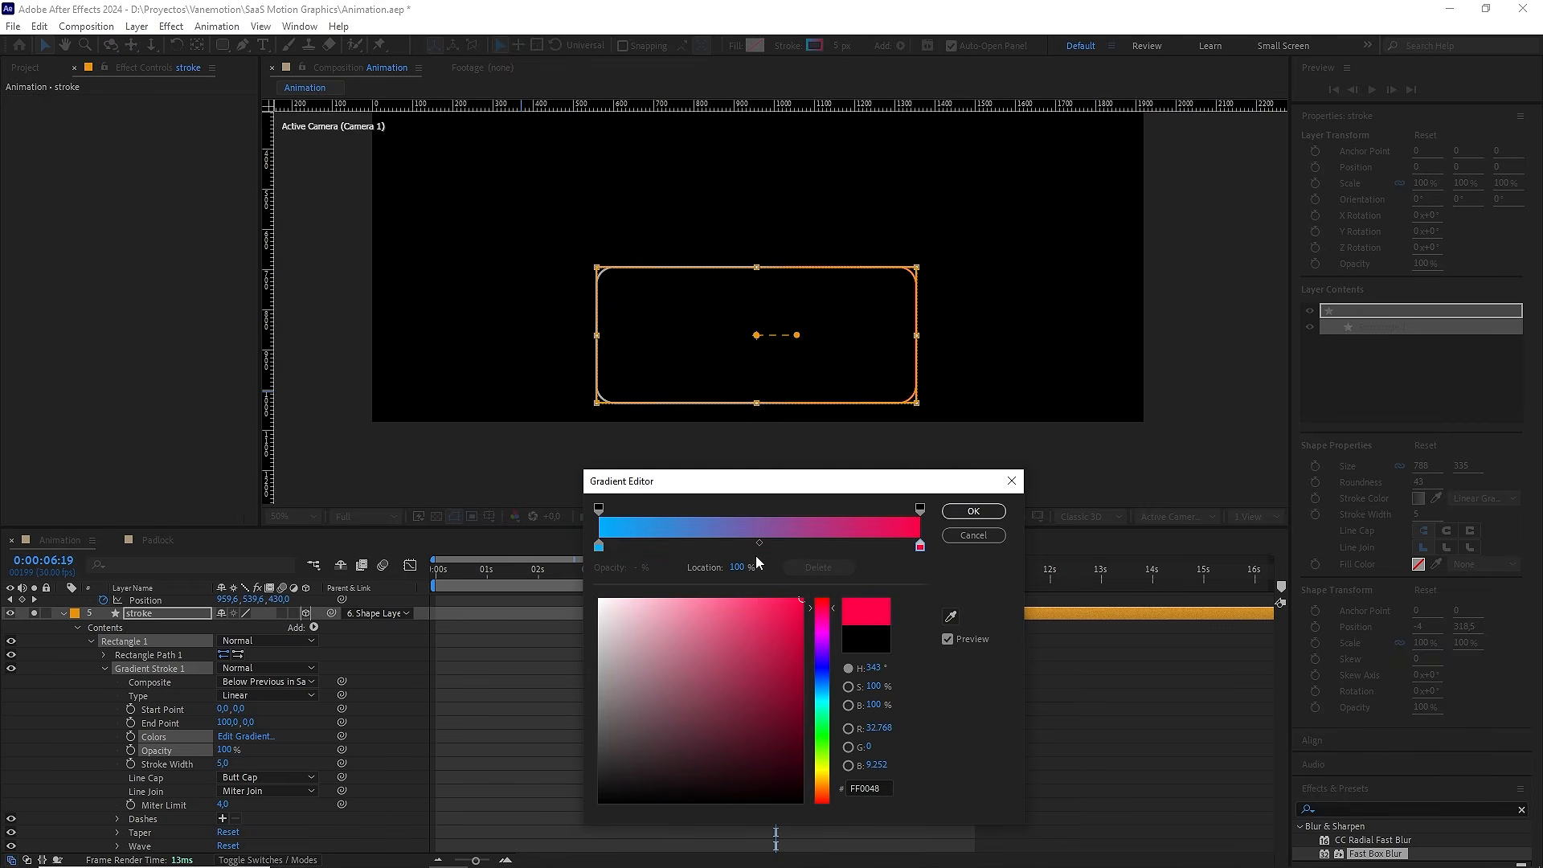
left_click(973, 511)
key("slash")
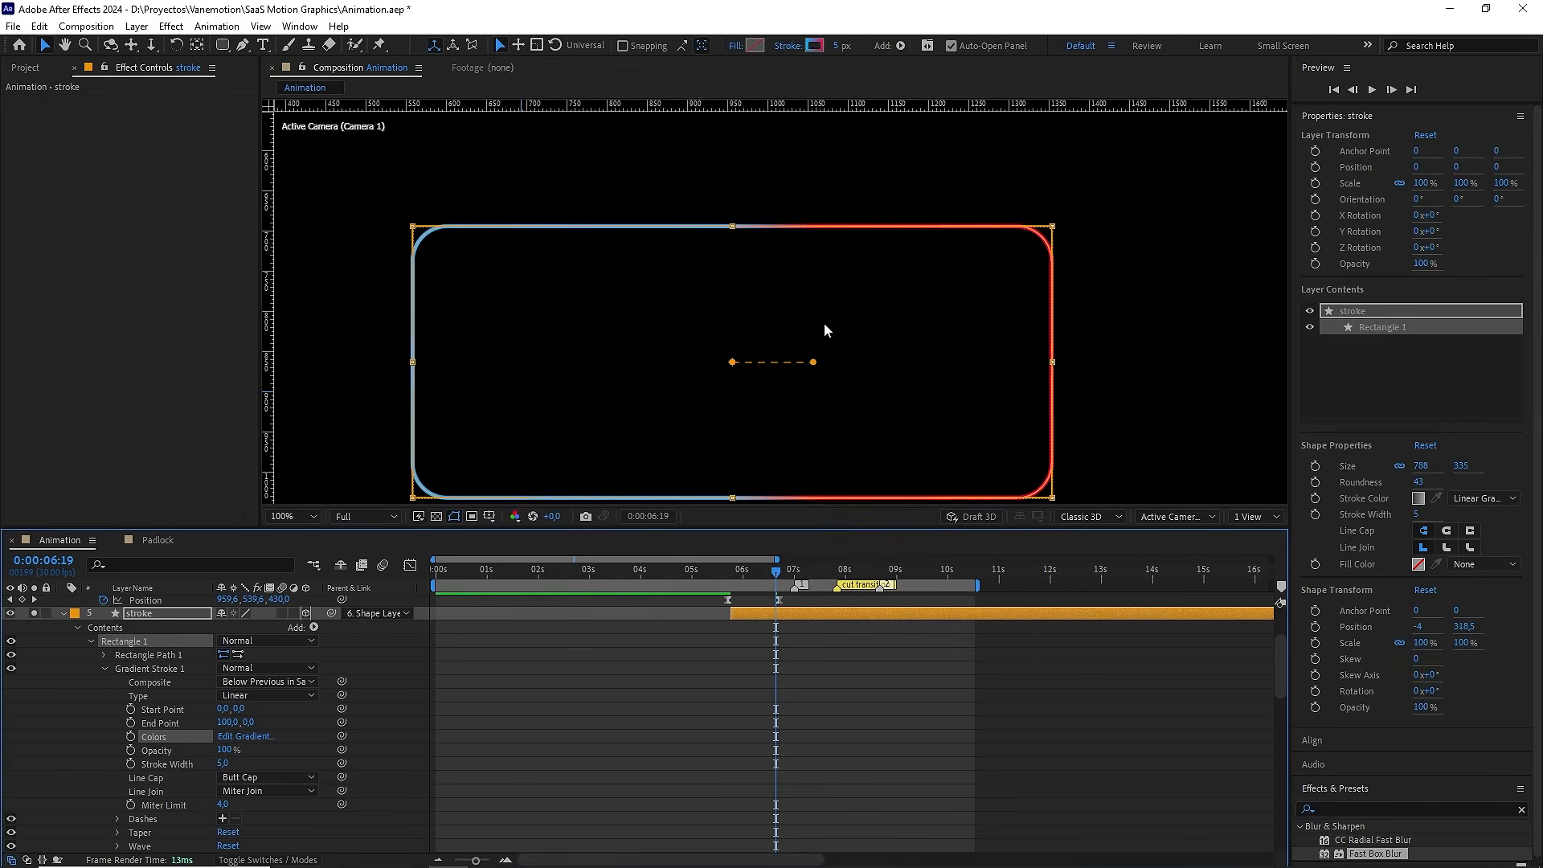
left_click(882, 311)
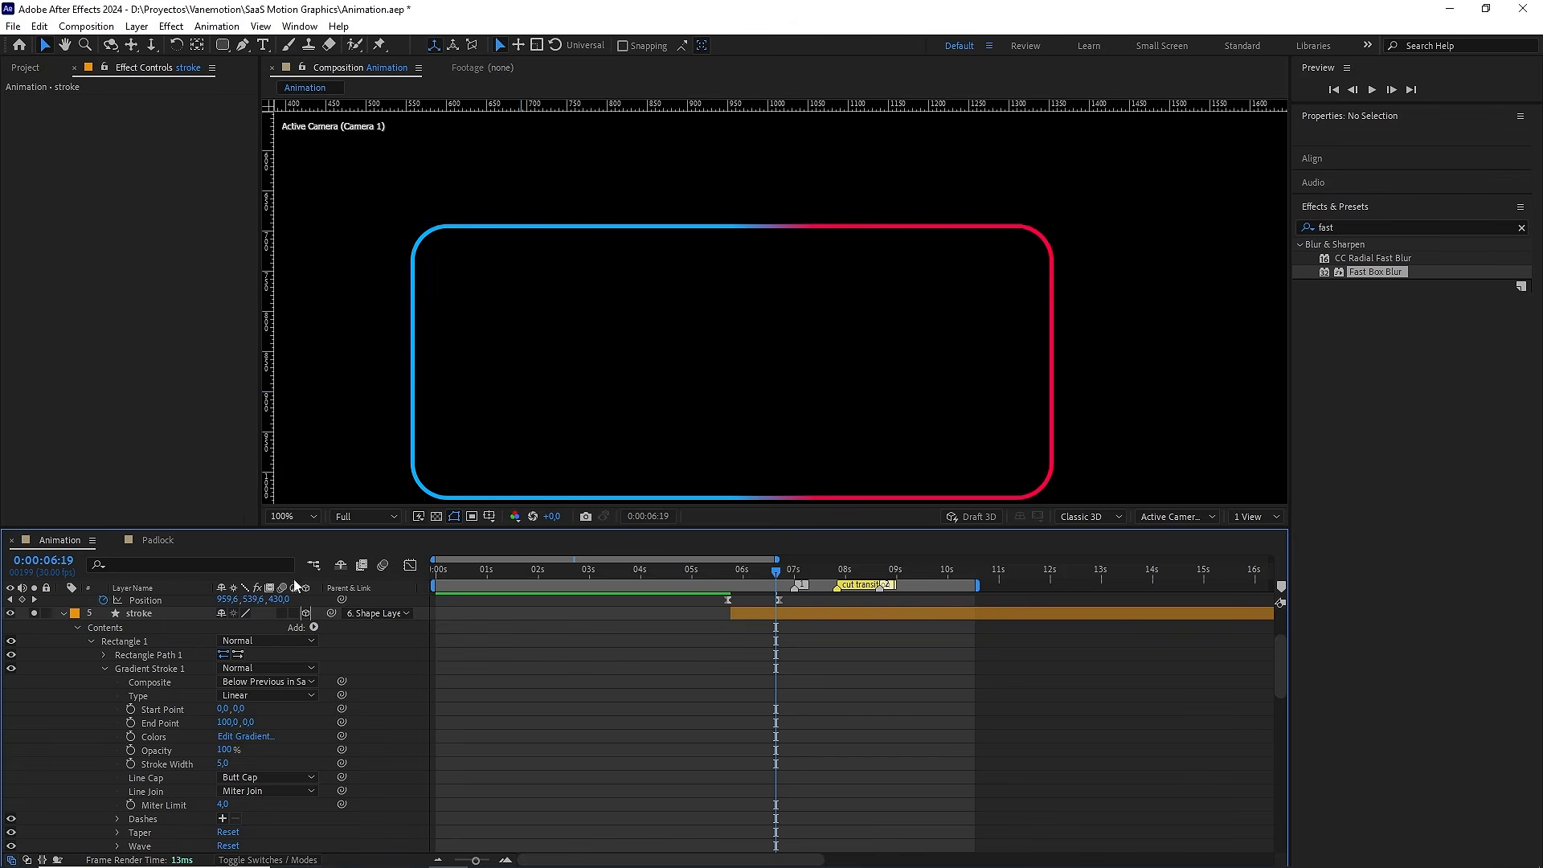
Stretch the stroke gradient diagonally across the rectangle, with its start point near -372.7, -151.6 and its end point near 369.6, 153.6
left_click(151, 669)
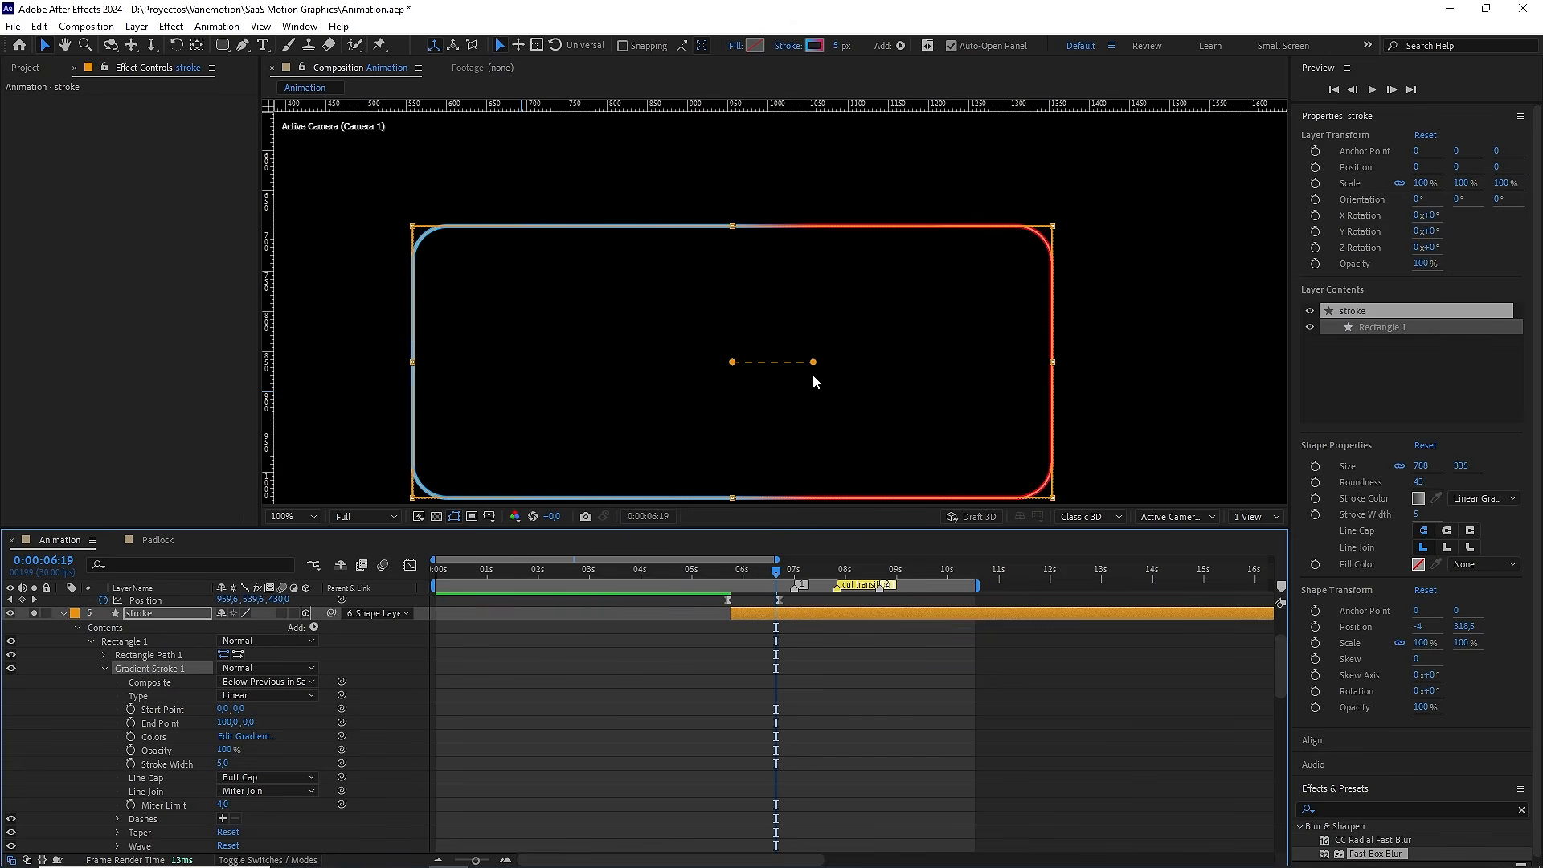
left_click_drag(812, 375, 984, 465)
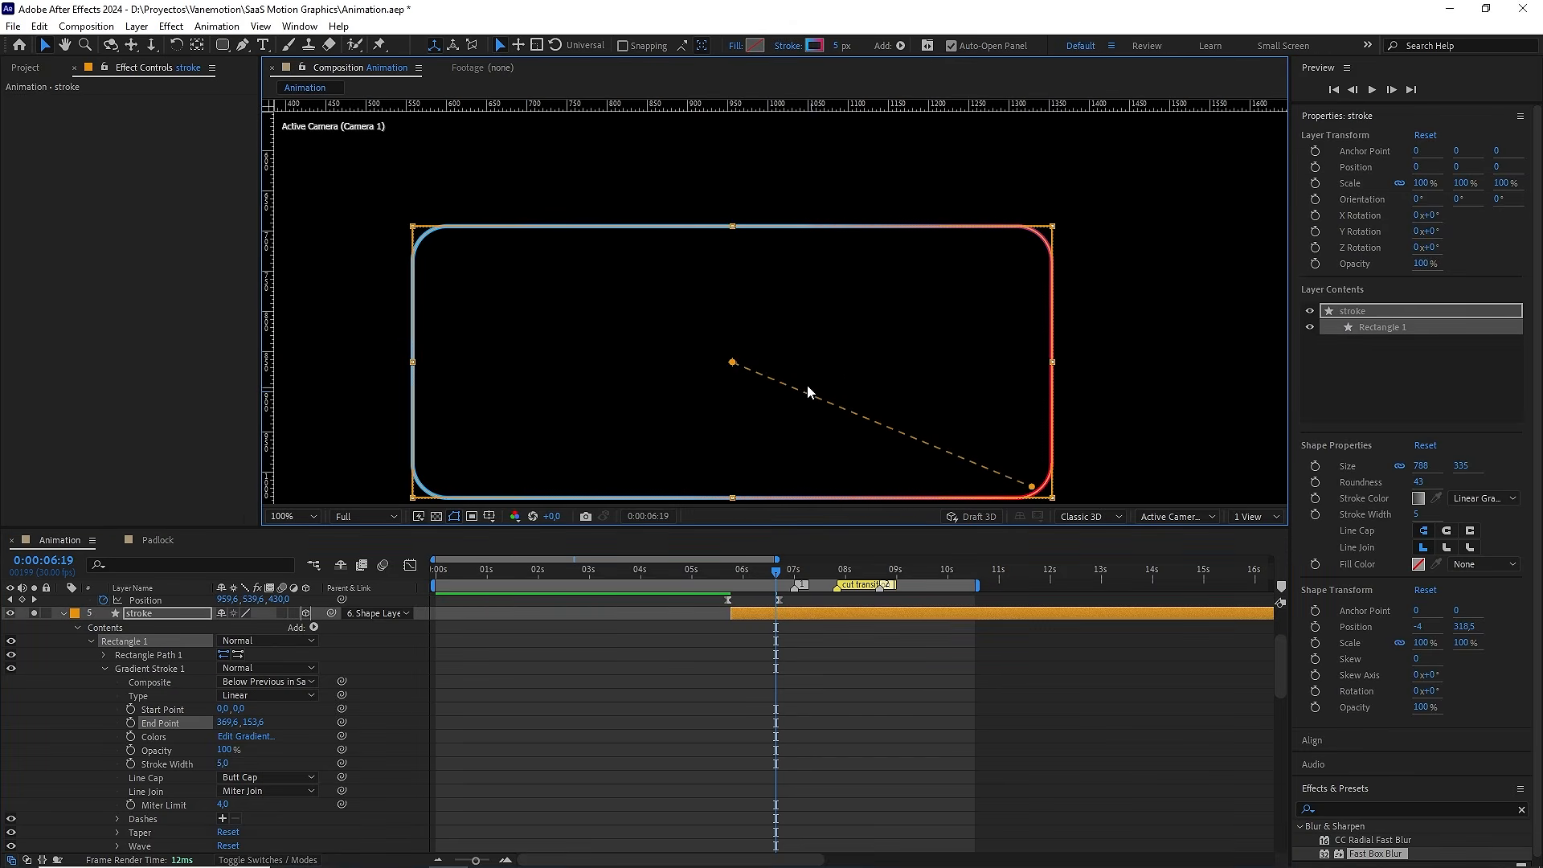
left_click_drag(684, 349, 431, 239)
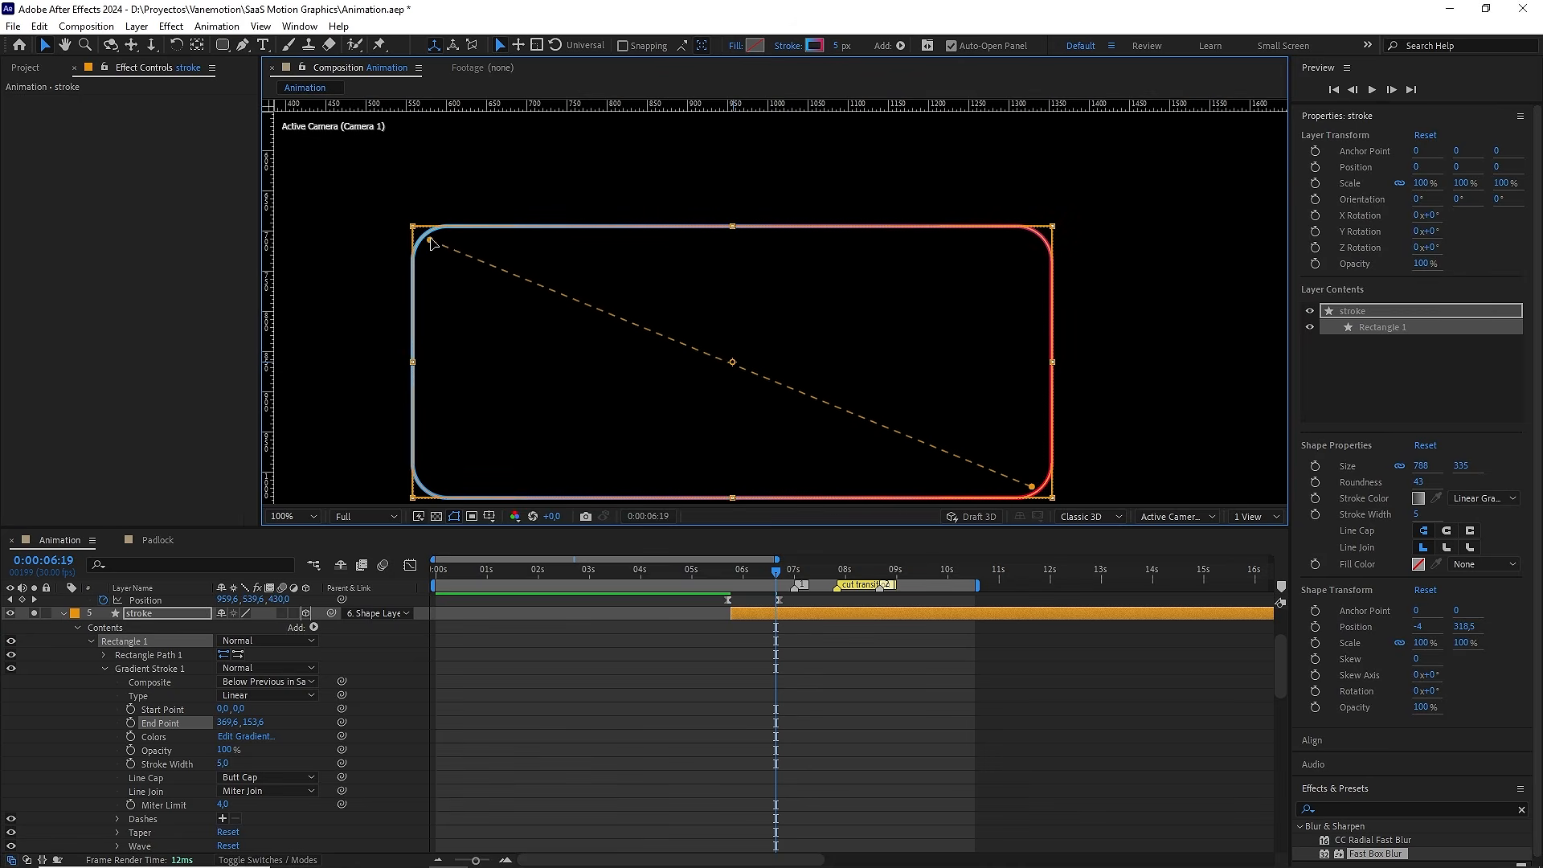
key("F2")
scroll(908, 447, "down", 1)
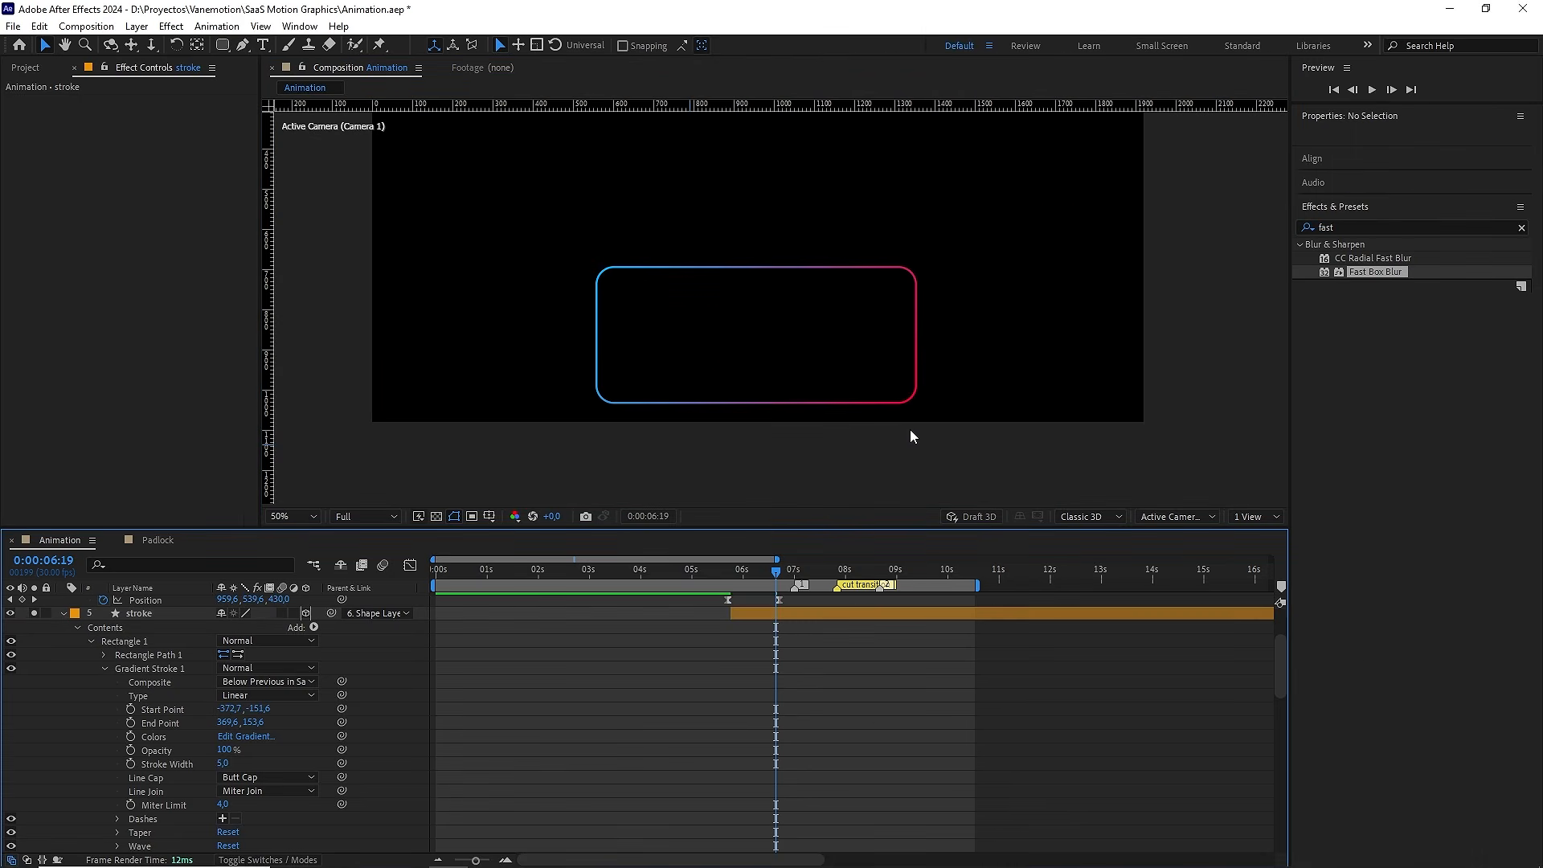
Preview the movement of the gradient outline from 0:00:06:19, and move the current time to 0:00:06:16
key("space")
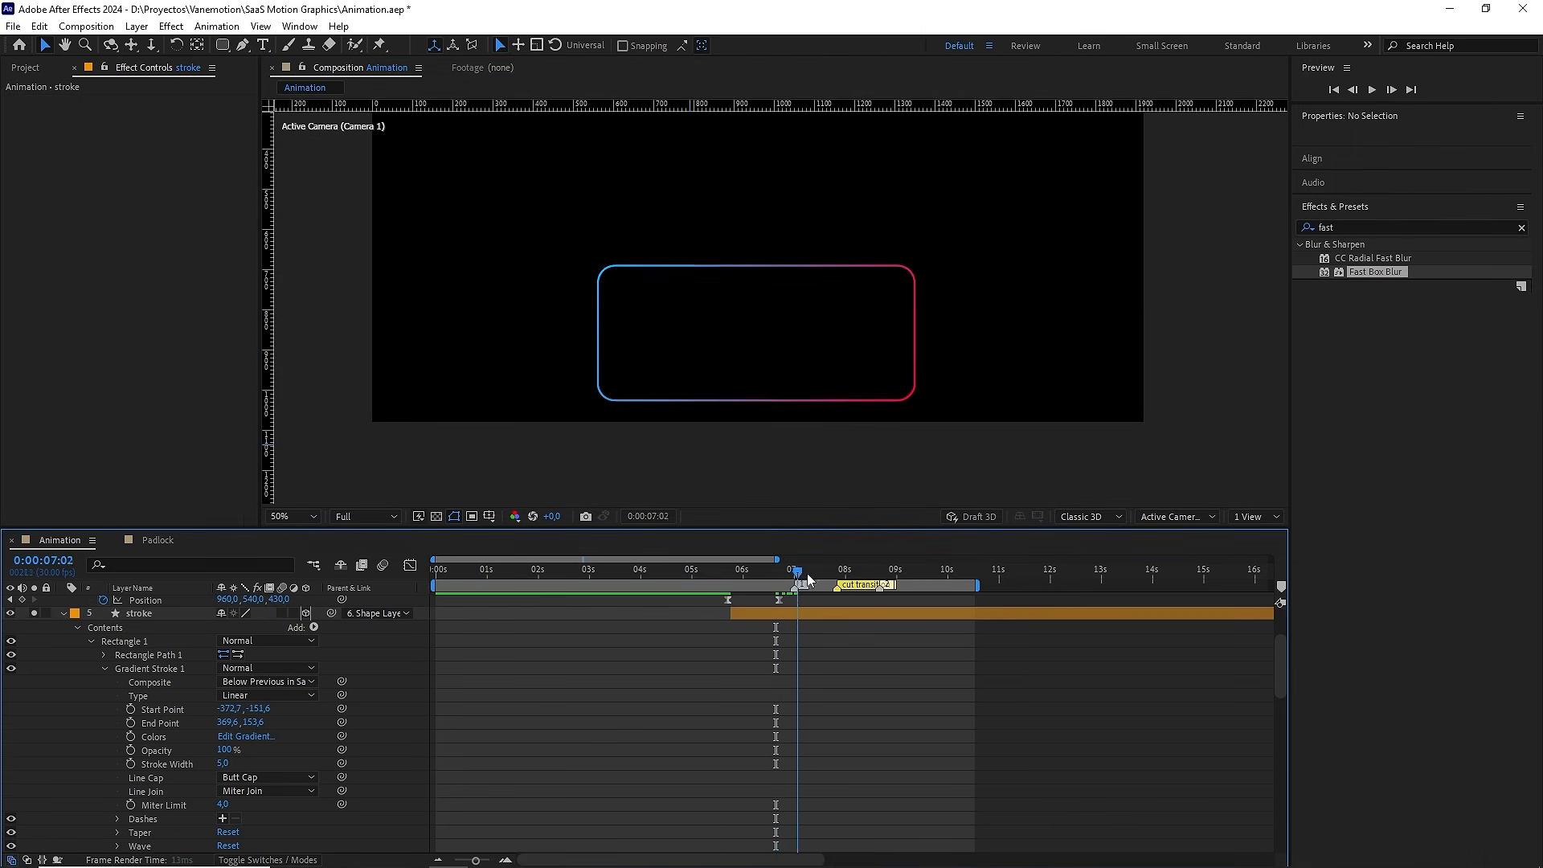
key("space")
mouse_move(773, 576)
left_mouse_down()
mouse_move(738, 571)
mouse_move(770, 571)
left_mouse_up()
scroll(206, 636, "up", 2)
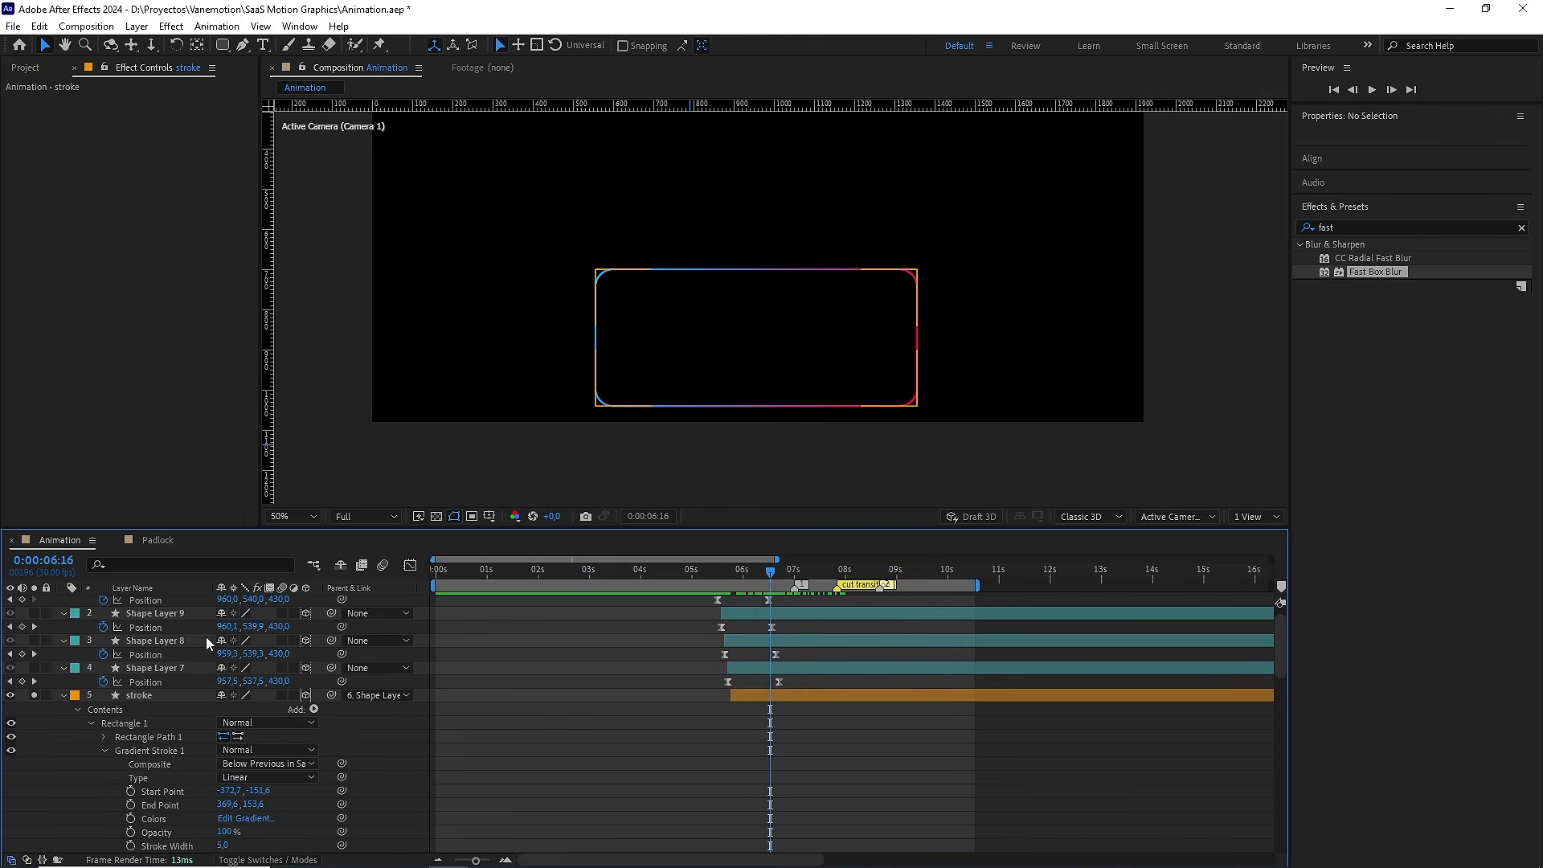
Draw a wide rectangular mask on the stroke layer across the upper part of the composition, above the outlined rectangle
left_click(148, 697)
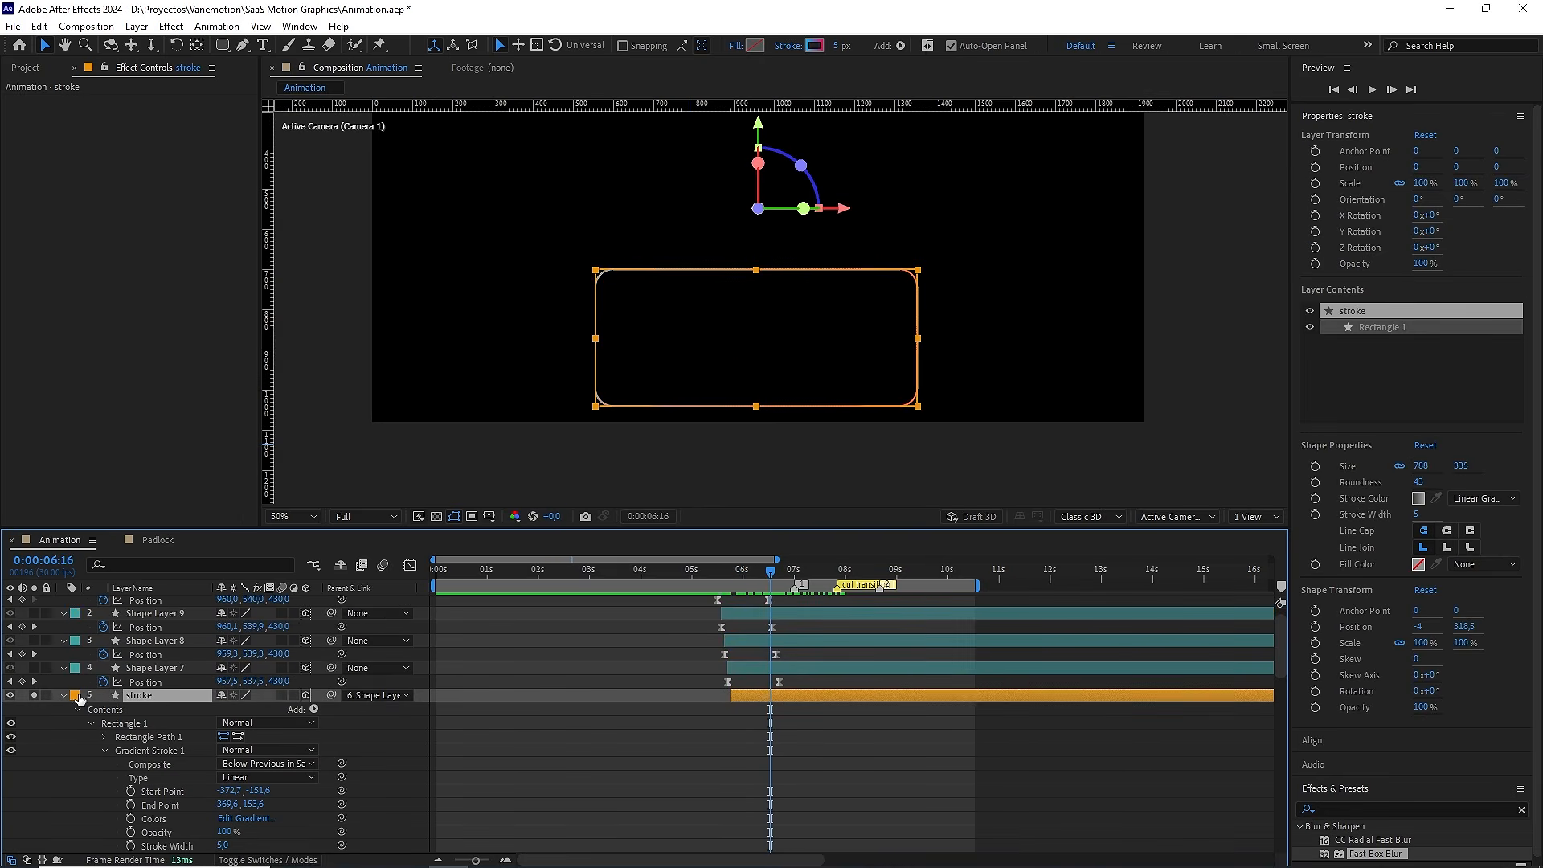
left_click(65, 694)
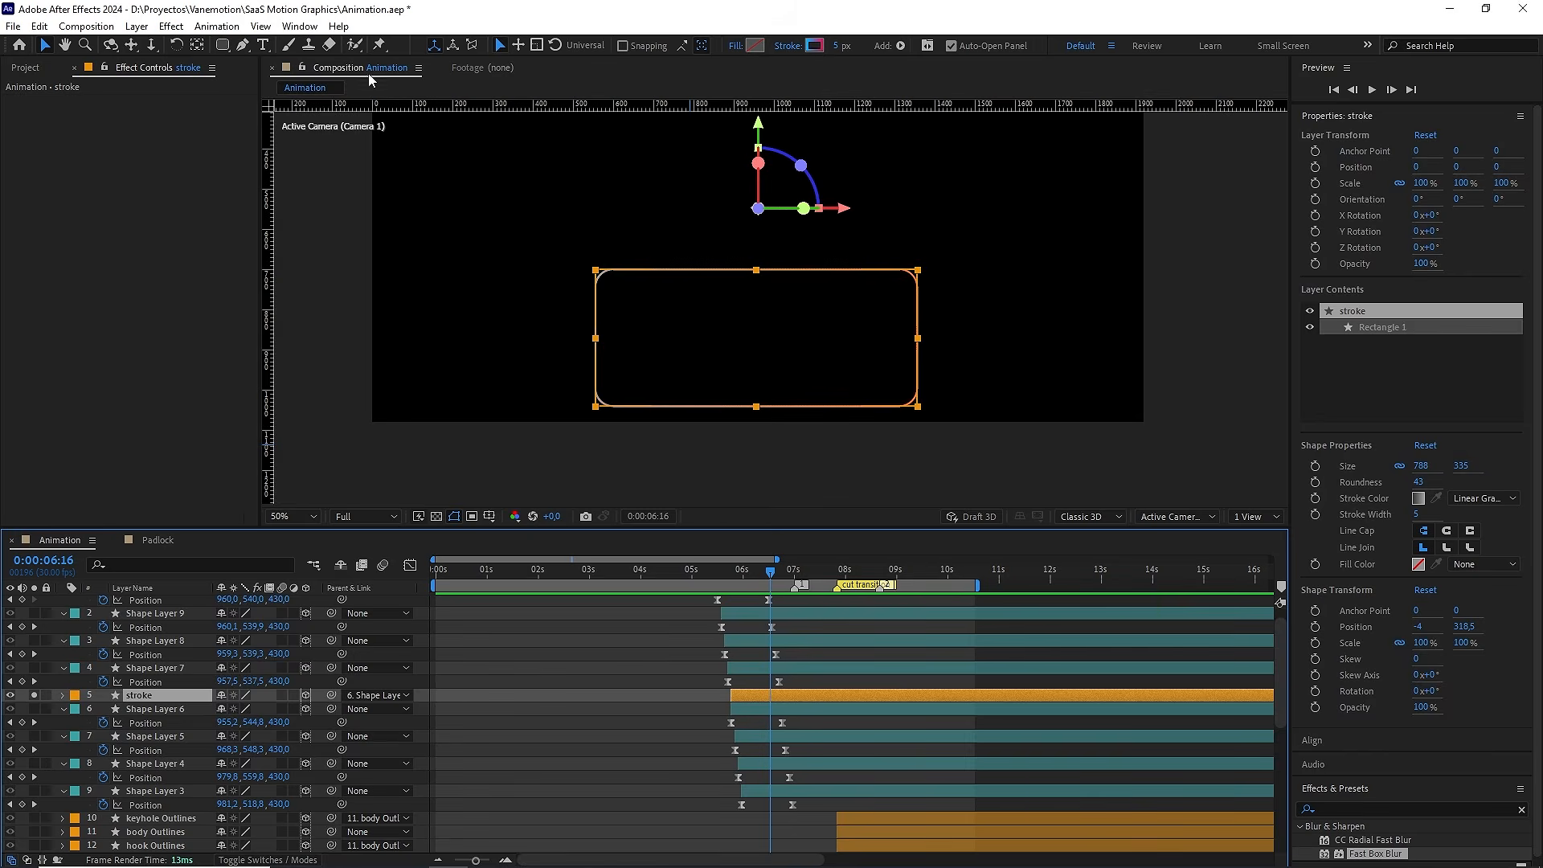
left_click(226, 49)
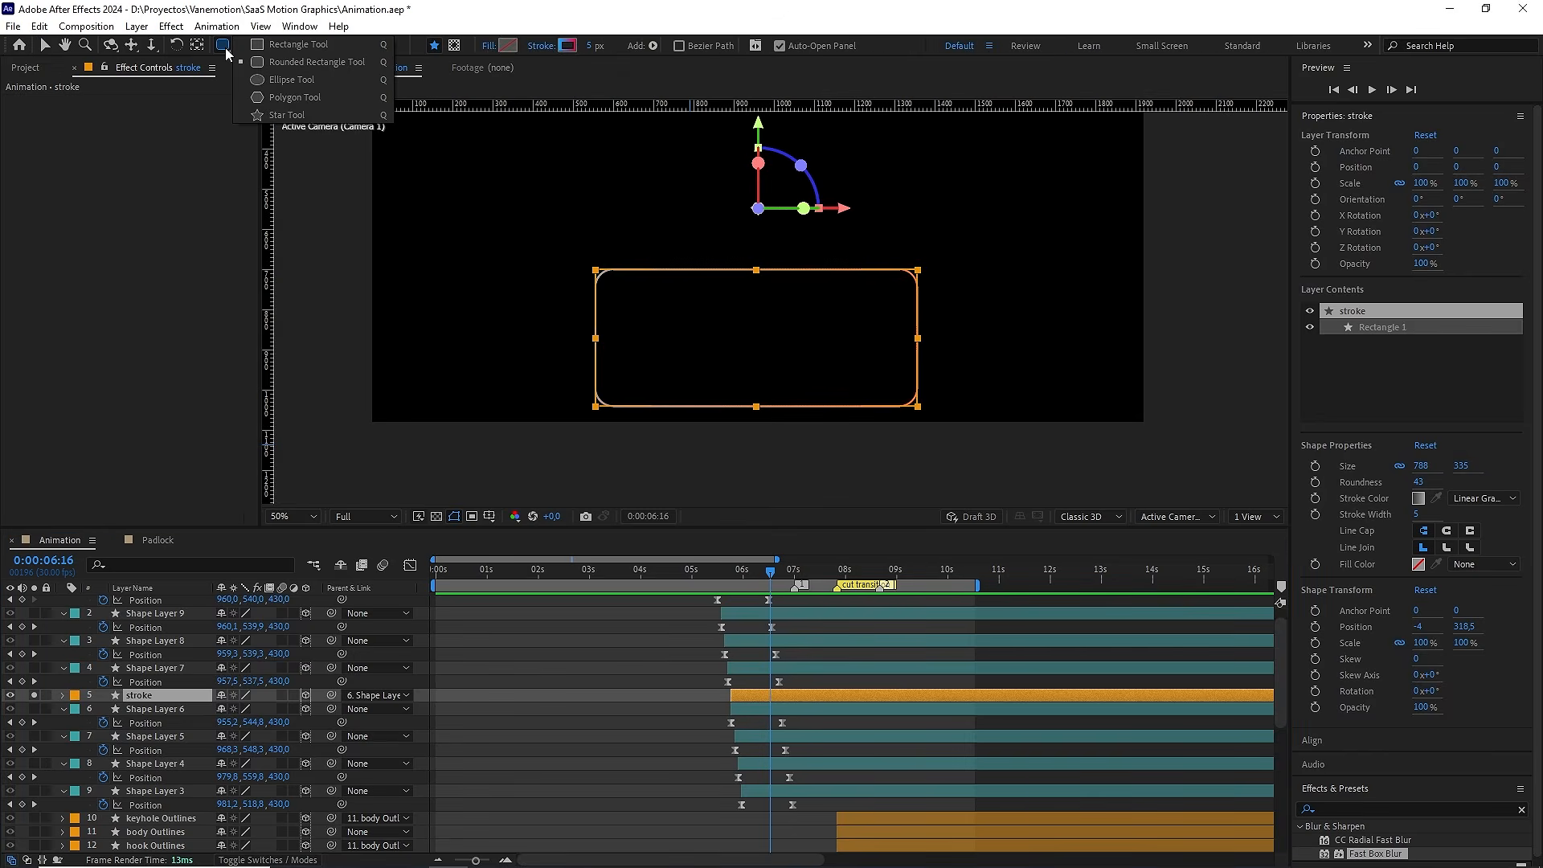
left_click(269, 46)
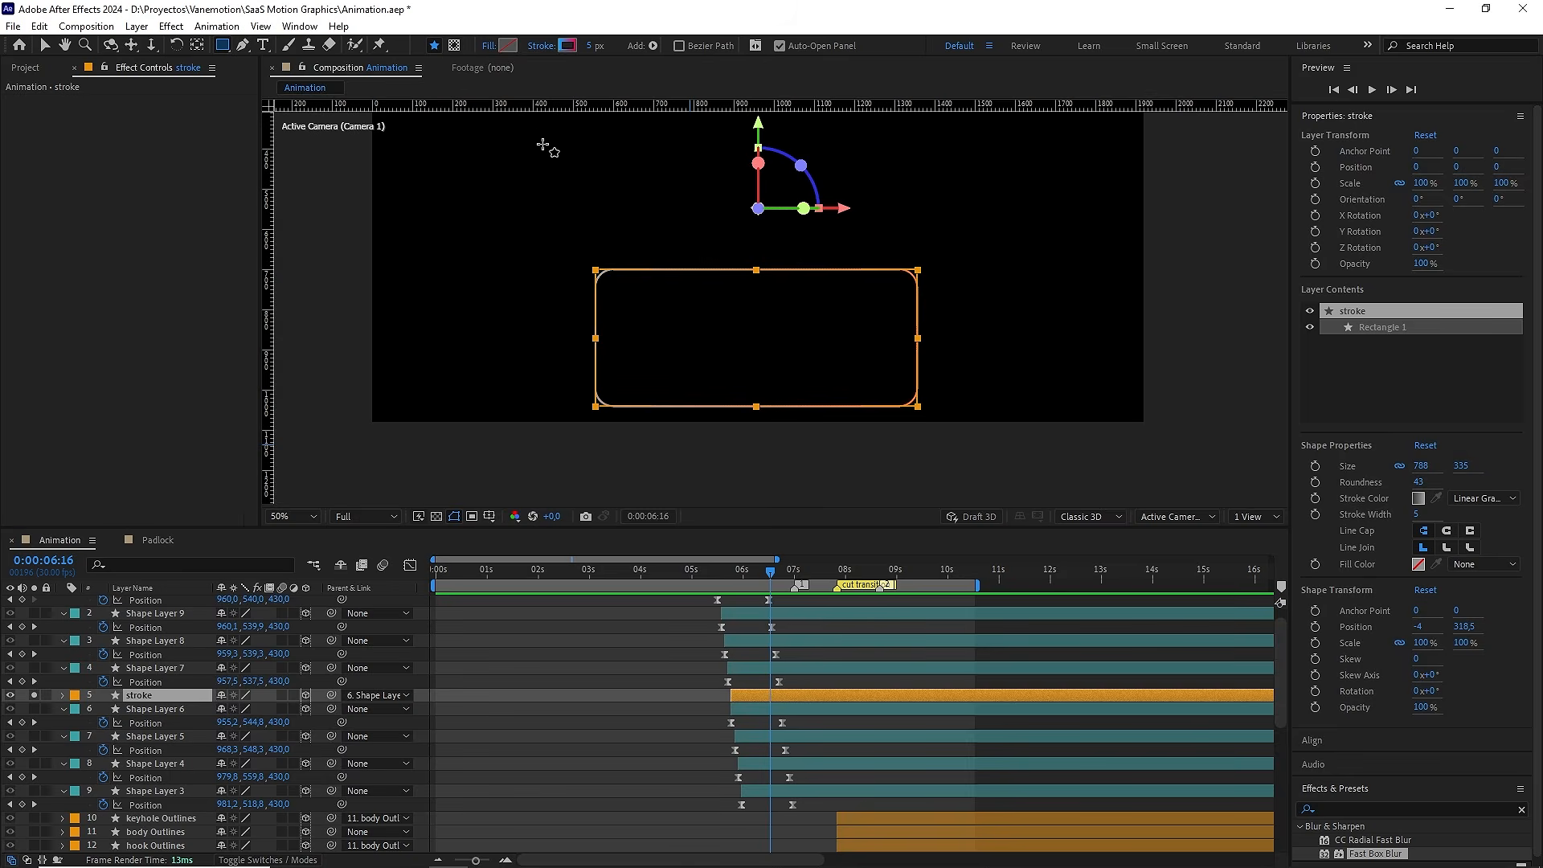
left_click_drag(549, 177, 856, 339)
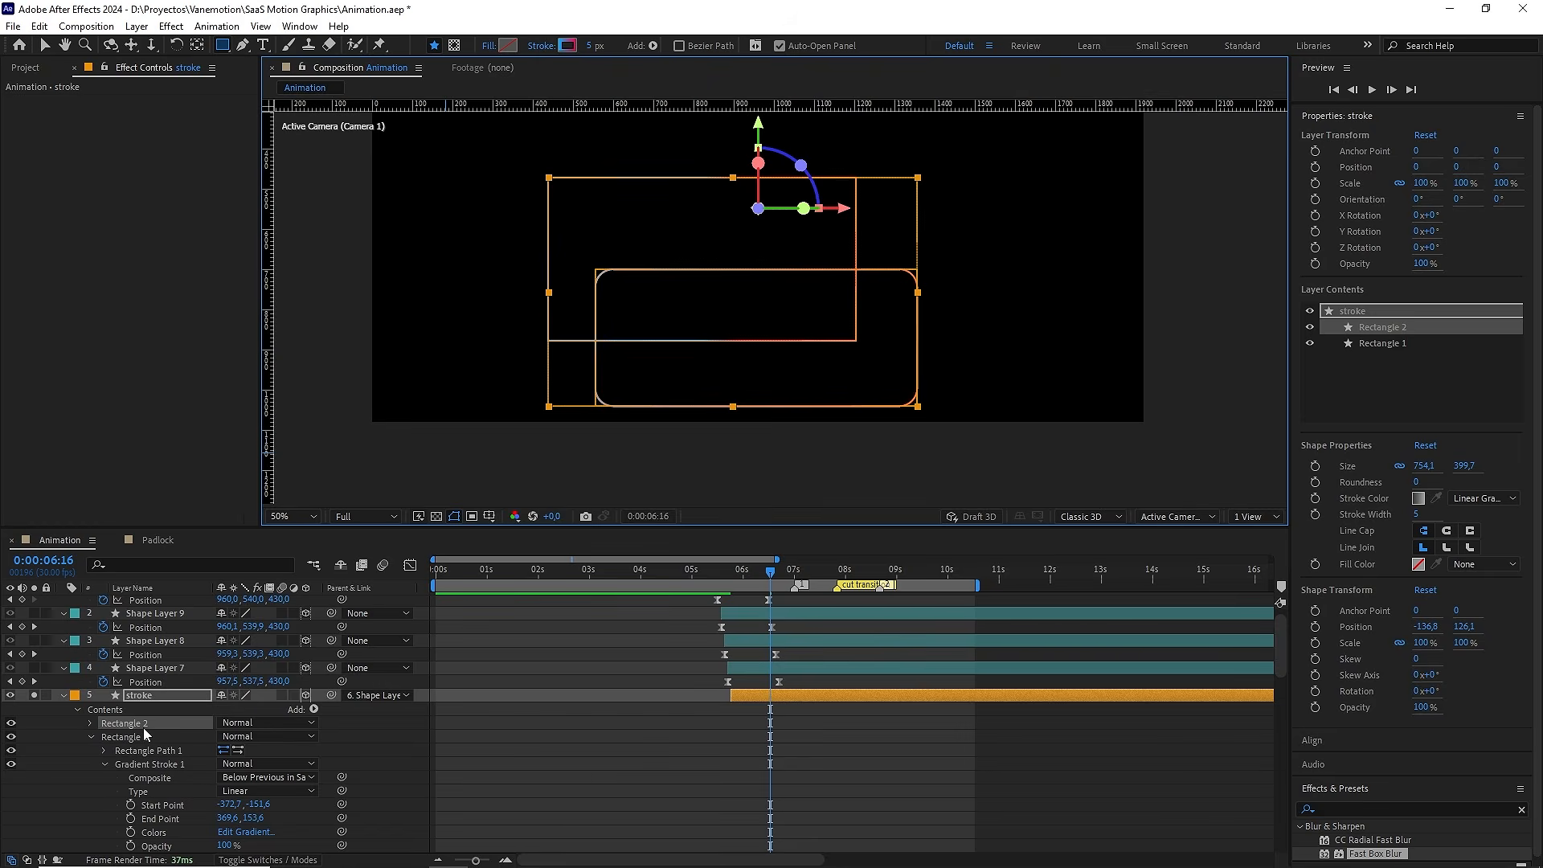
key("Delete")
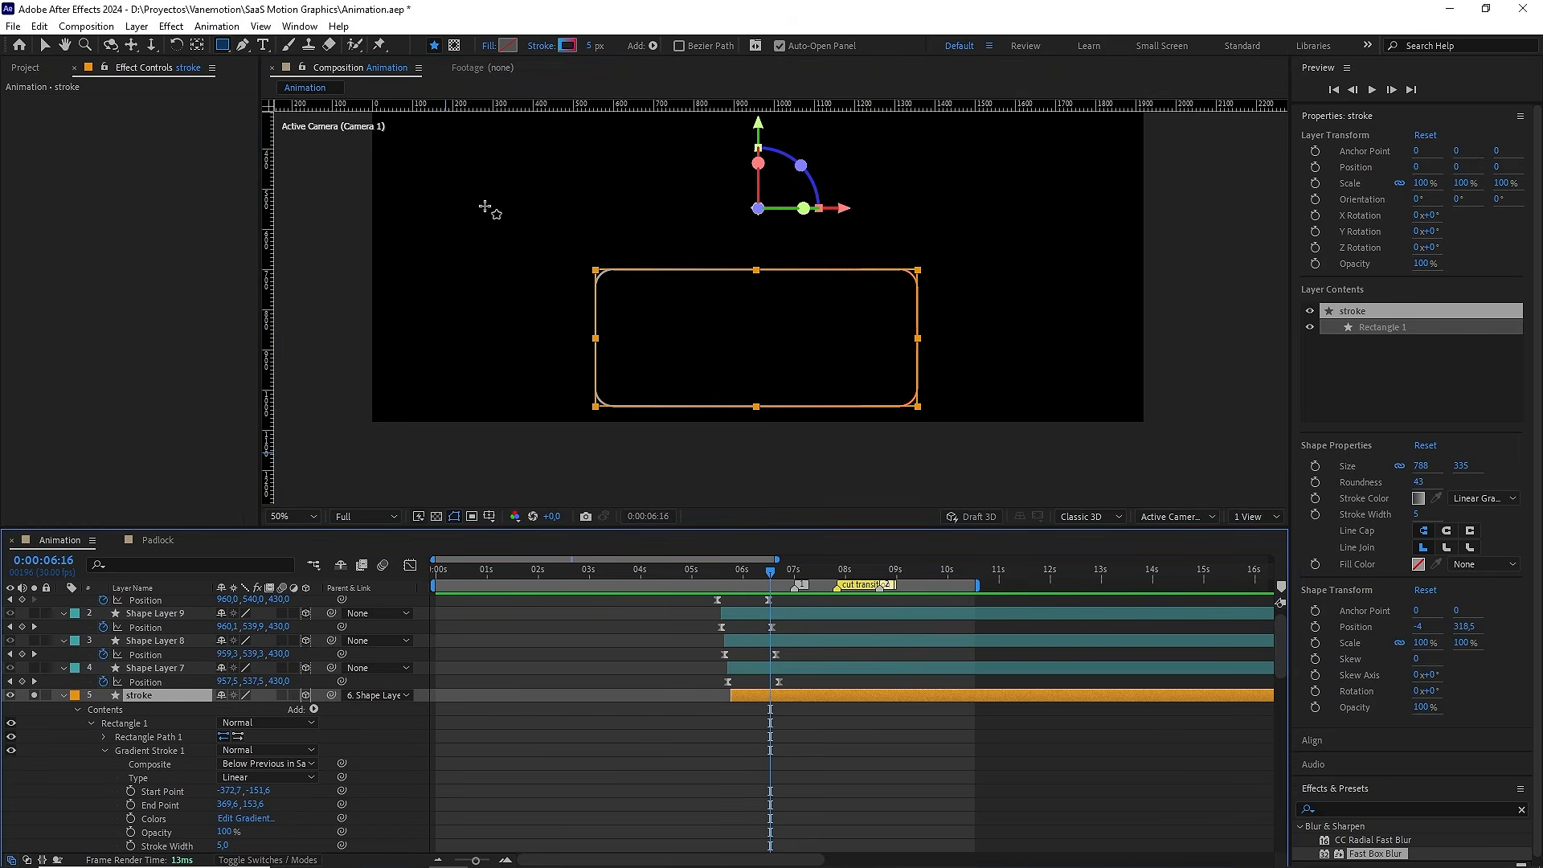
left_click(454, 45)
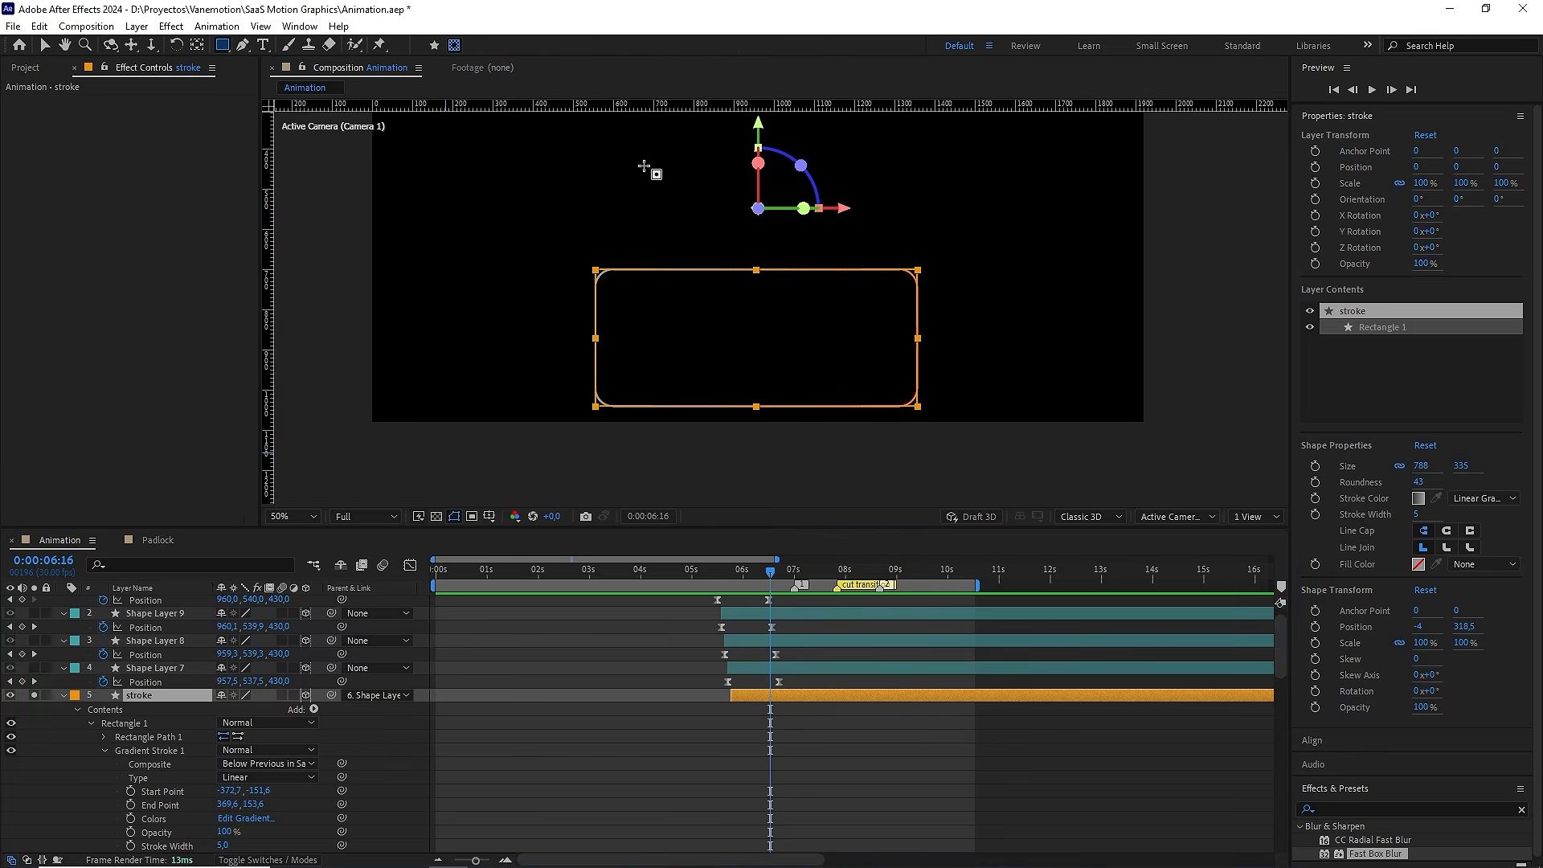
scroll(648, 165, "down", 1)
left_click_drag(665, 236, 991, 333)
key("ctrl+z")
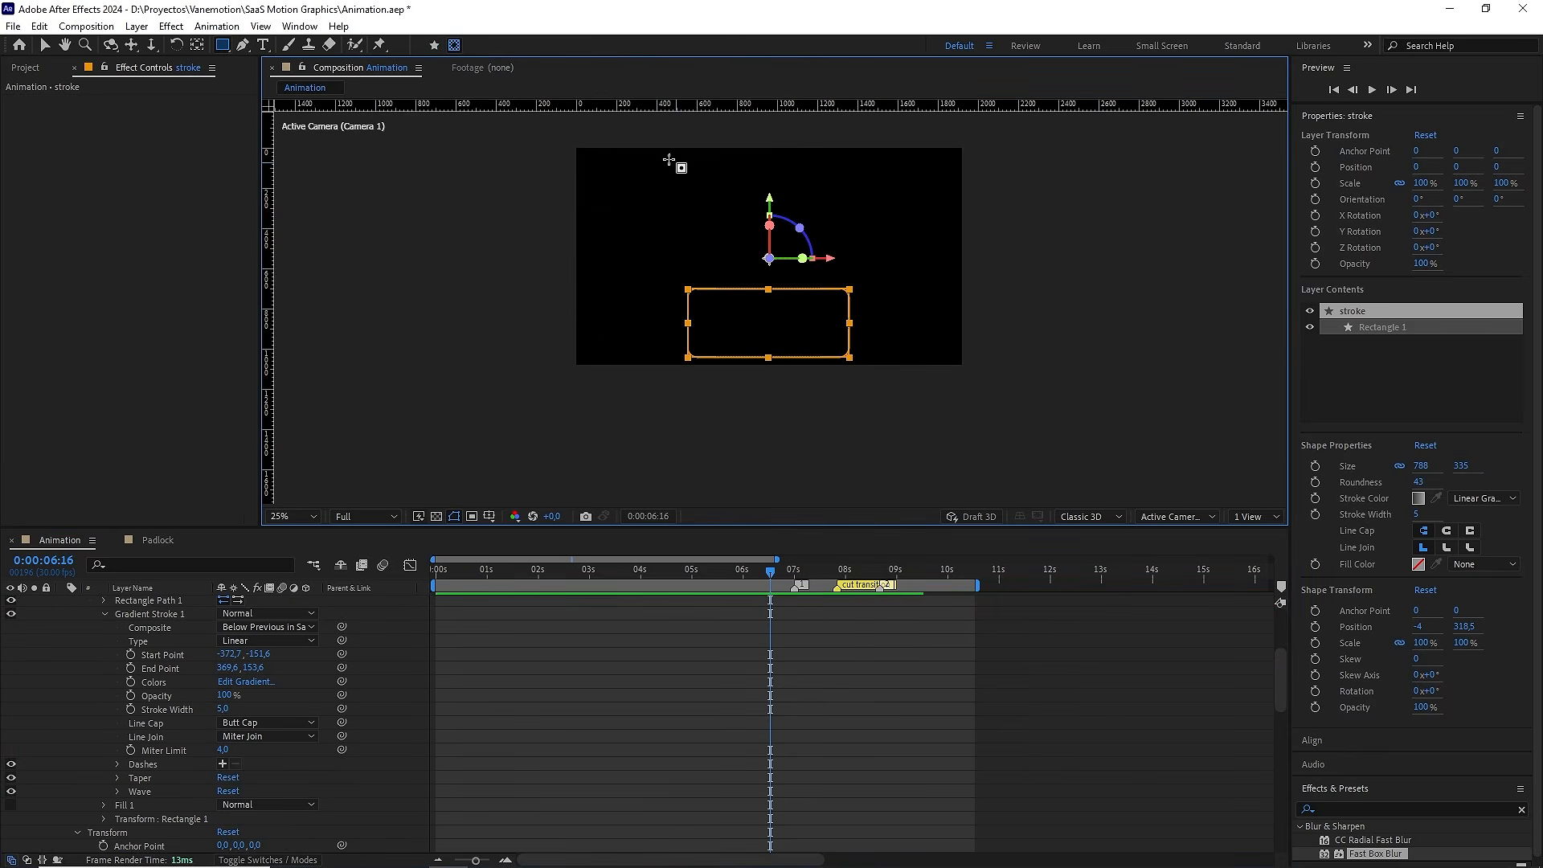
left_click_drag(639, 152, 902, 229)
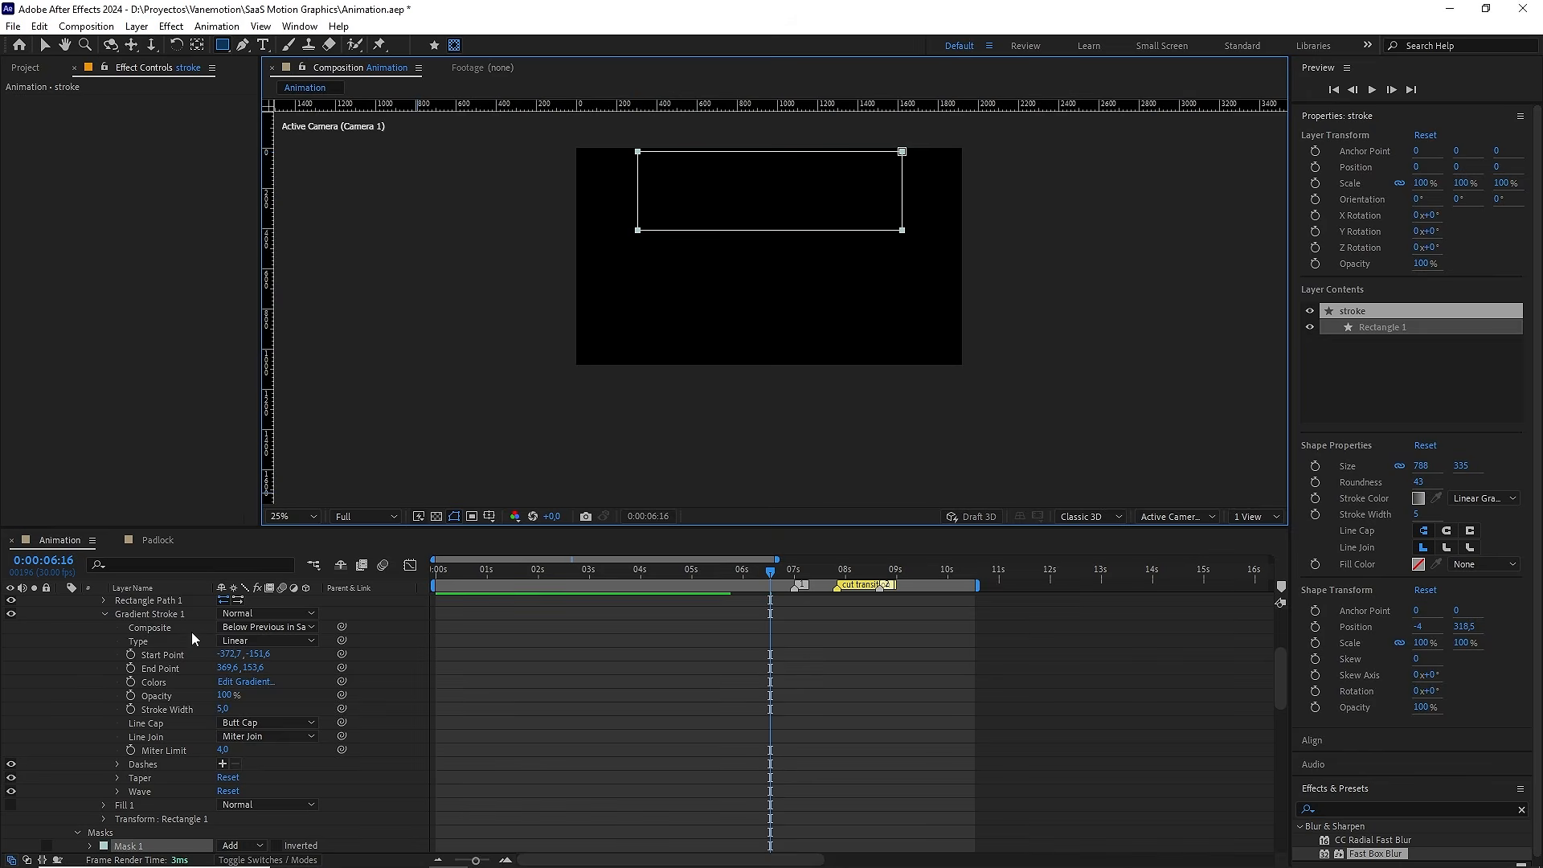
Tilt the stroke layer's mask counter-clockwise and shift it left to the composition's left edge
scroll(193, 637, "up", 2)
key("v")
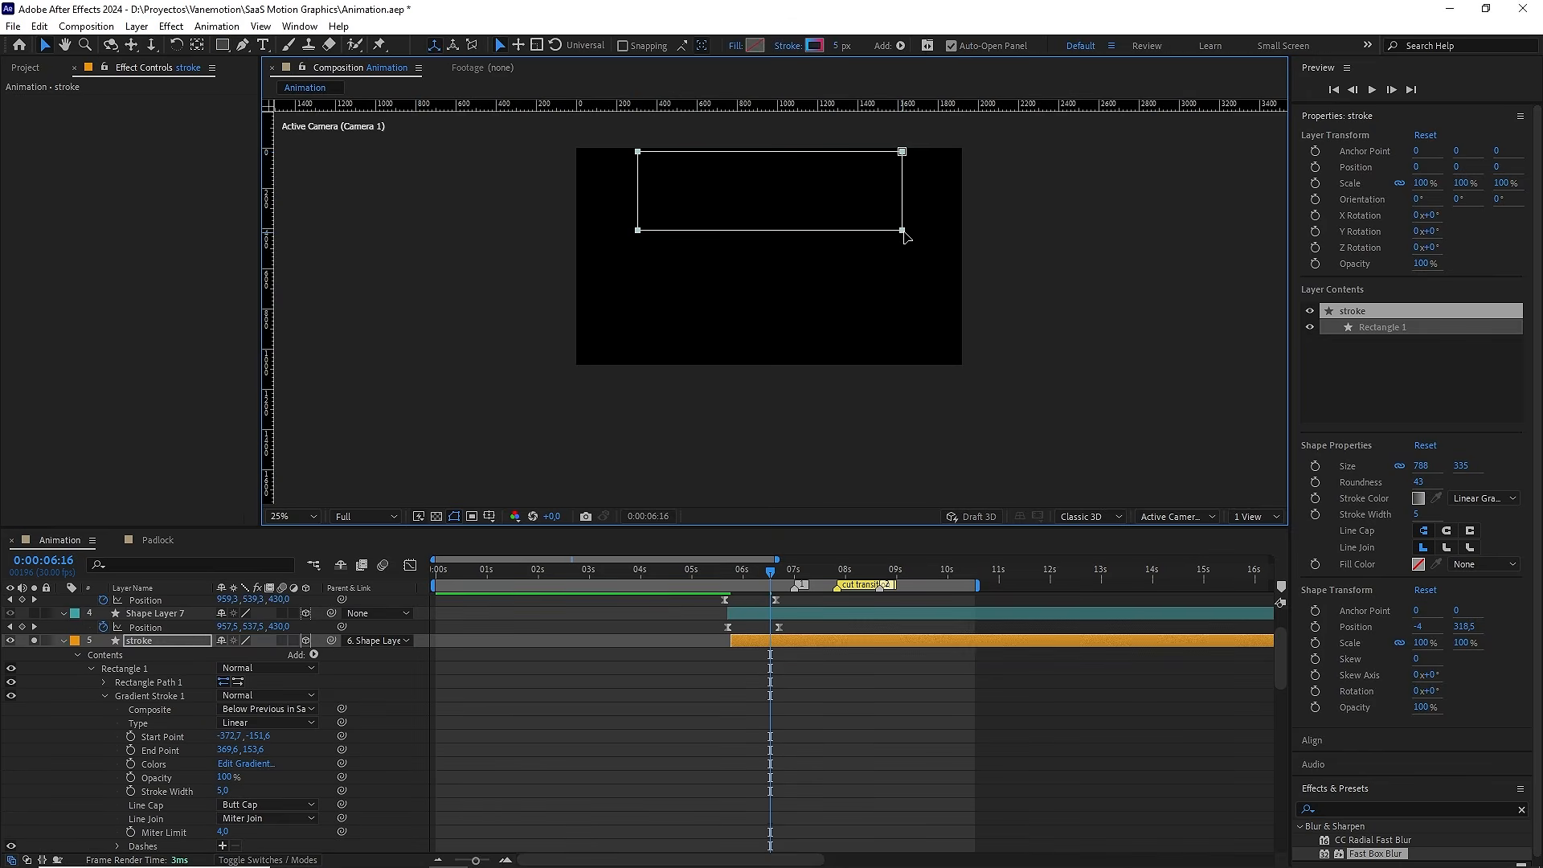
mouse_move(911, 237)
left_mouse_down()
mouse_move(953, 175)
mouse_move(958, 196)
left_mouse_up()
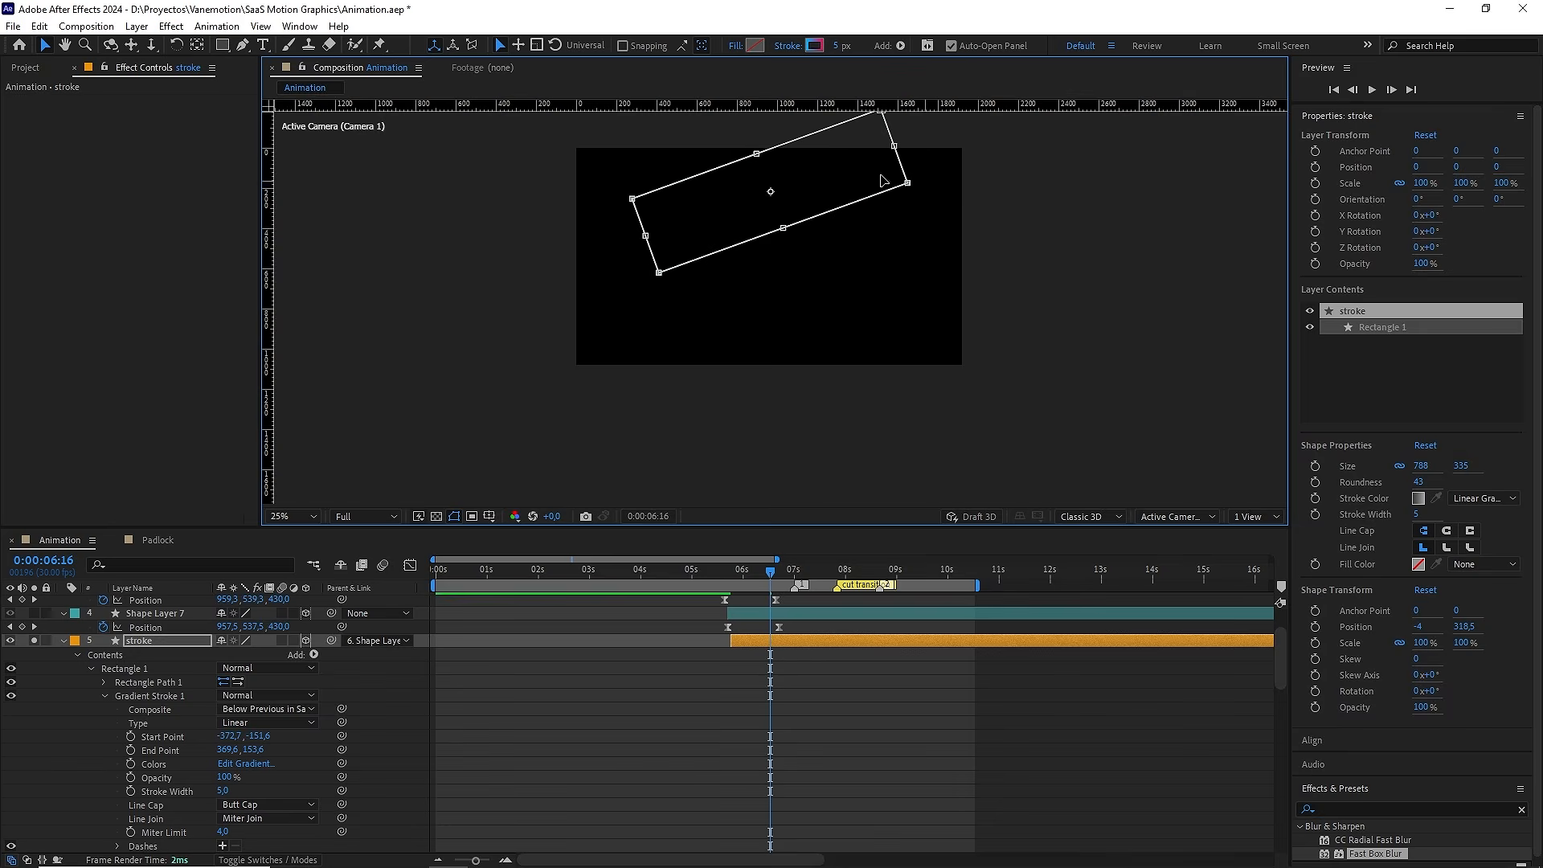
left_click_drag(838, 181, 782, 177)
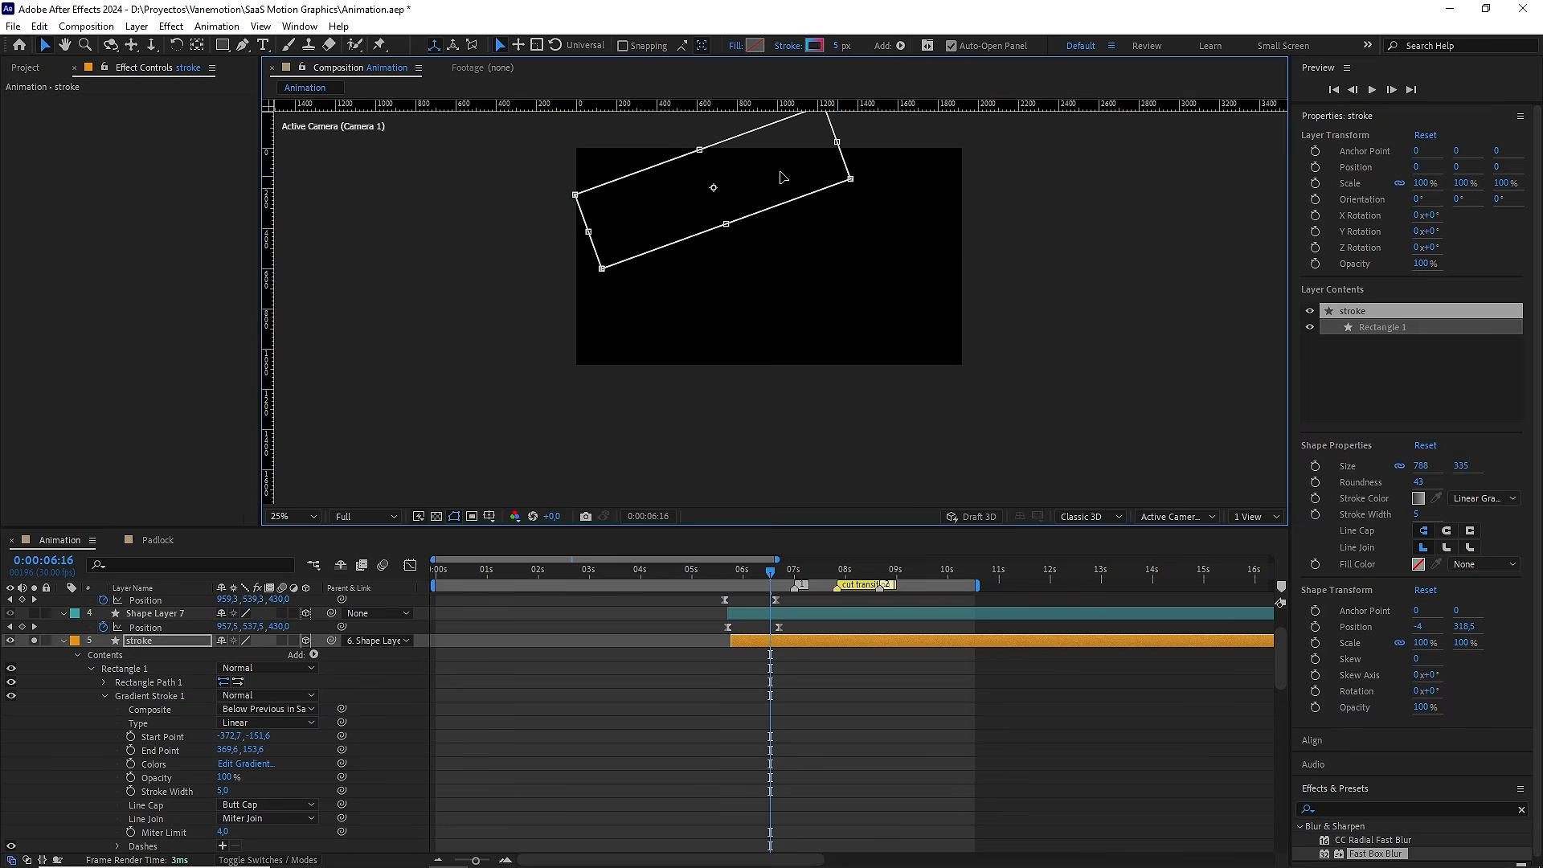
Keyframe the stroke layer's mask path at 0:00:06:16, and move the mask diagonally down across and past the outlined rectangle at 0:00:07:16
scroll(187, 697, "down", 5)
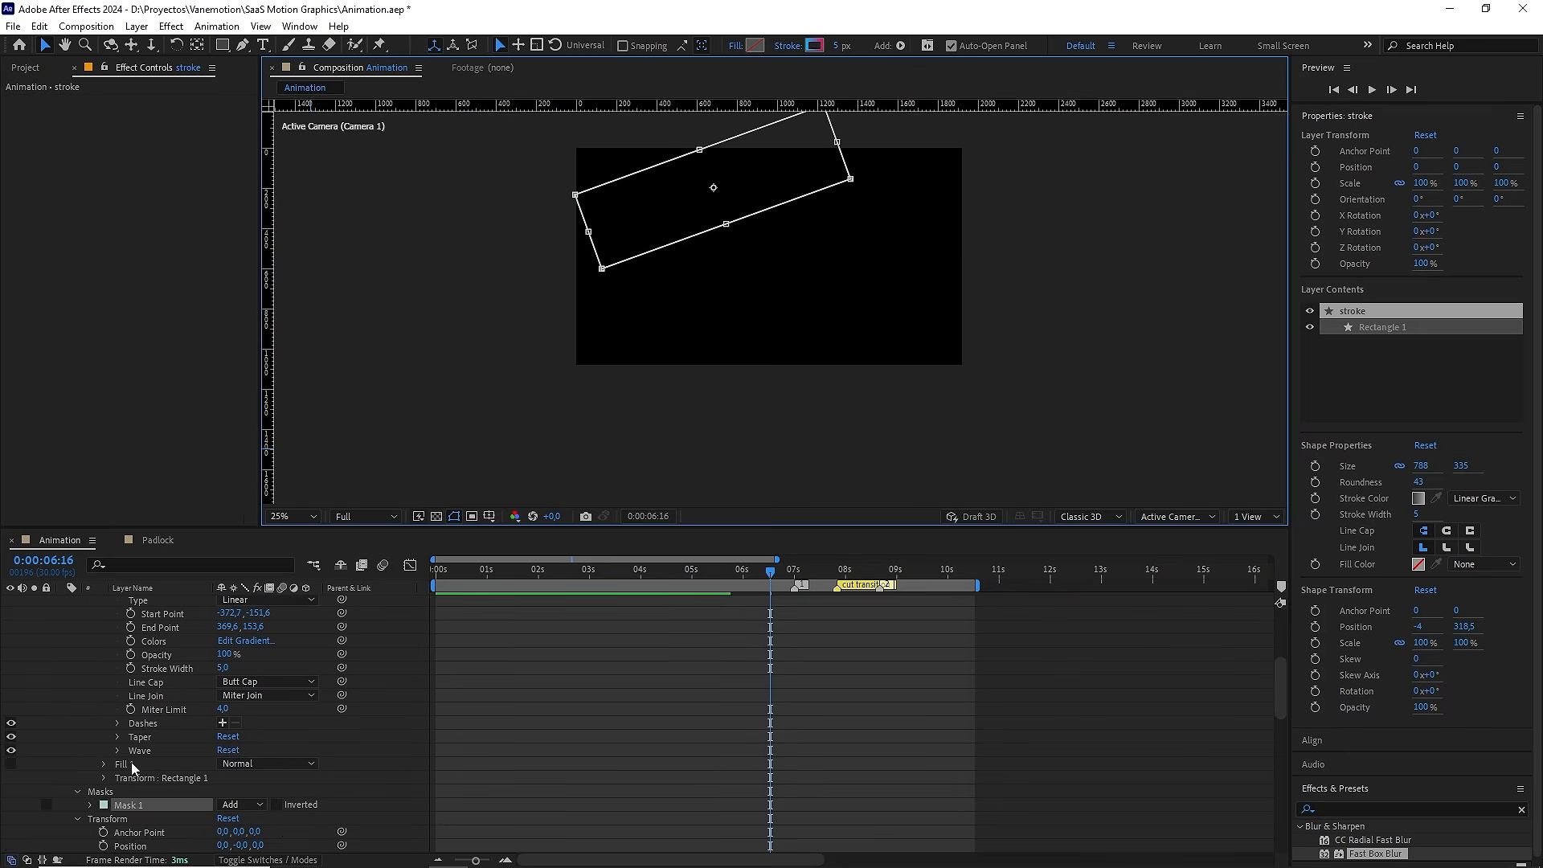
left_click(90, 805)
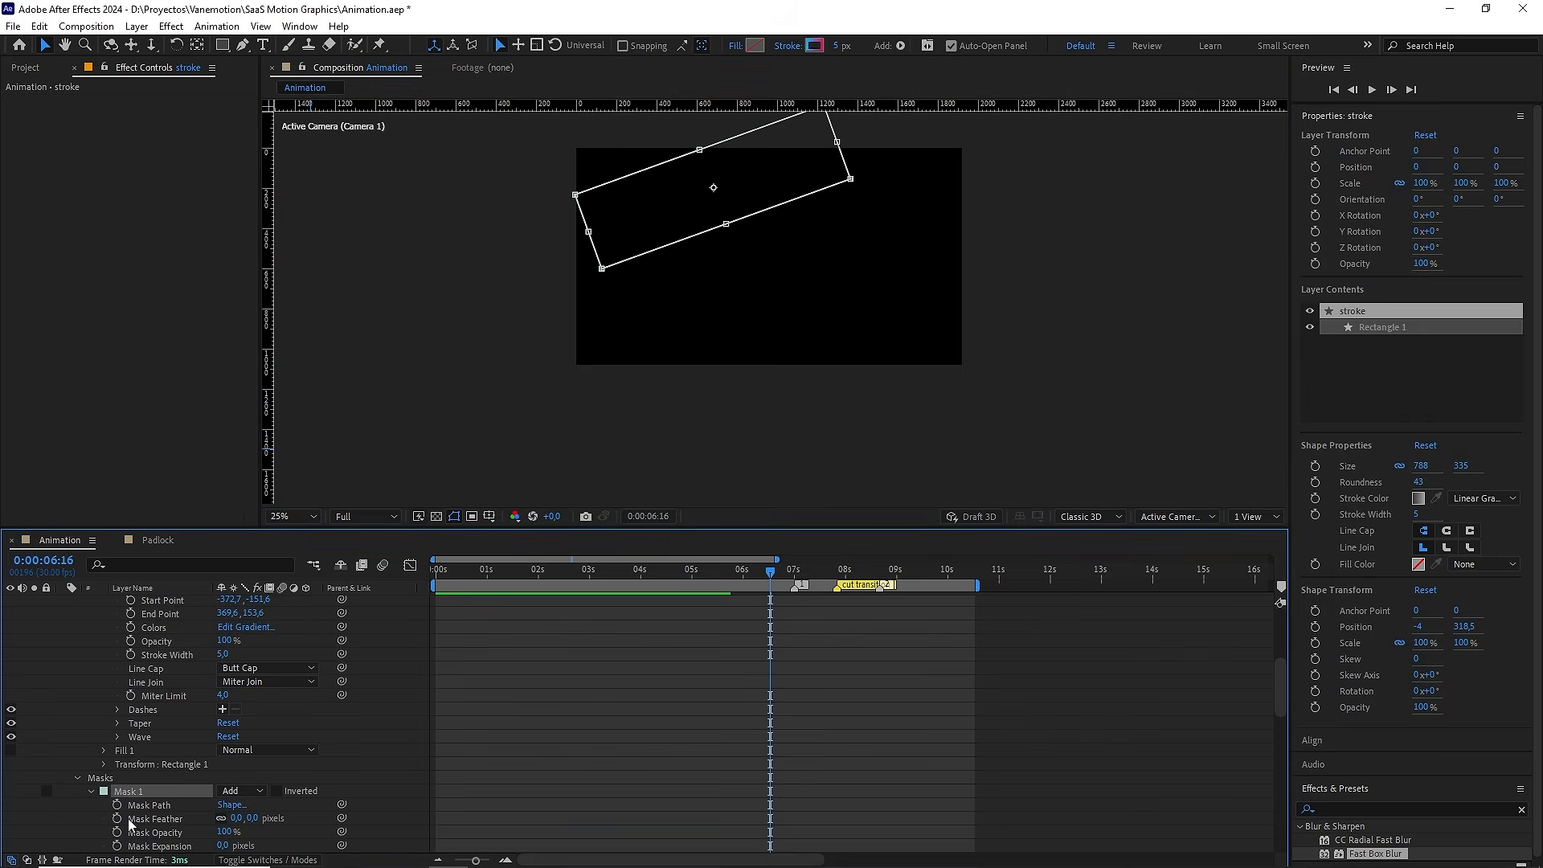
left_click(117, 805)
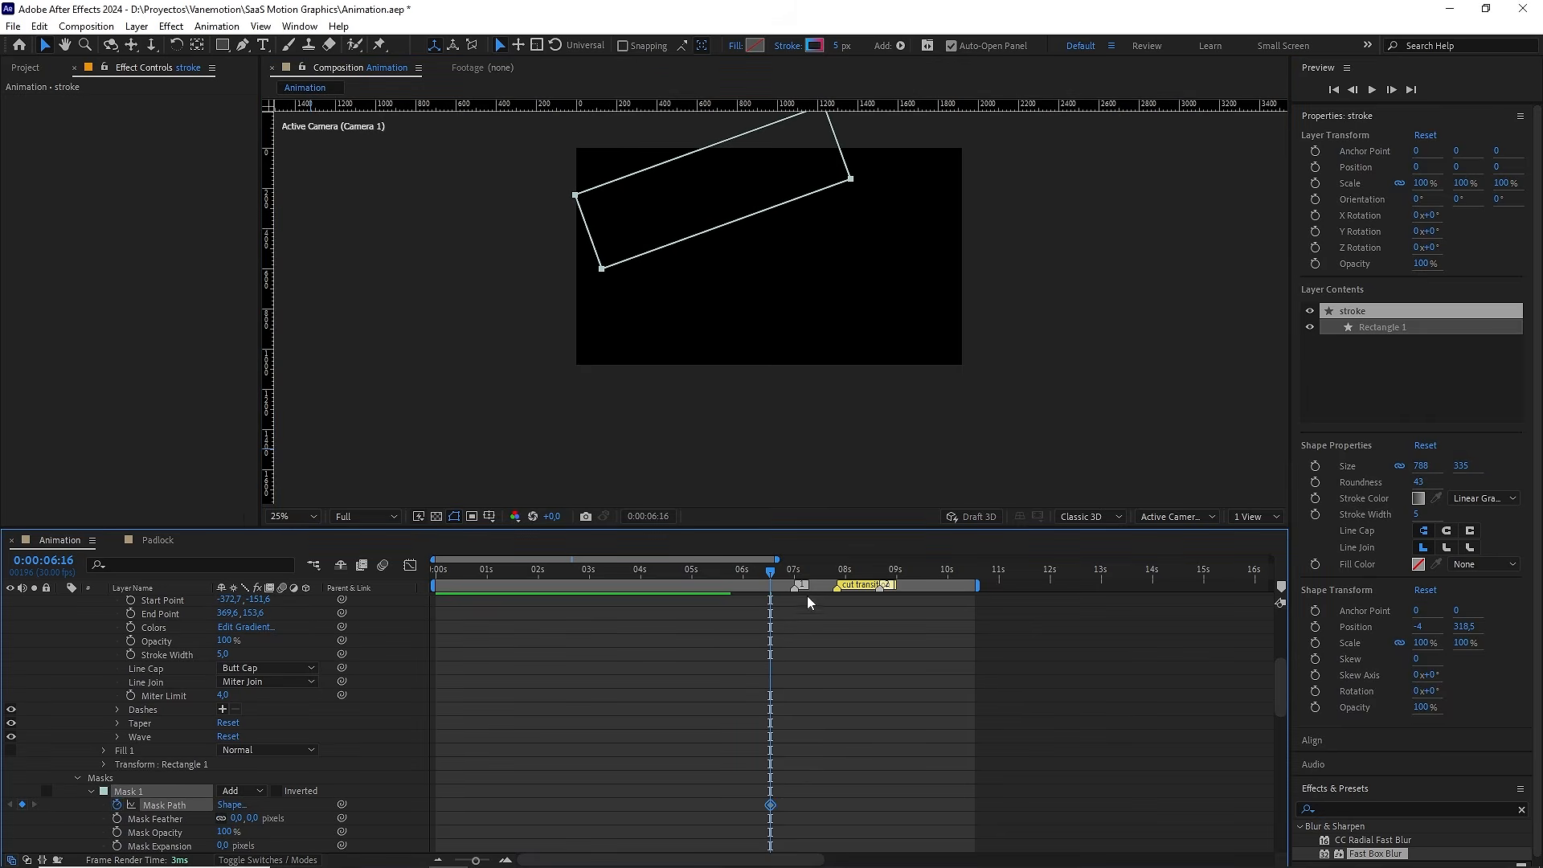
left_click_drag(776, 572, 821, 573)
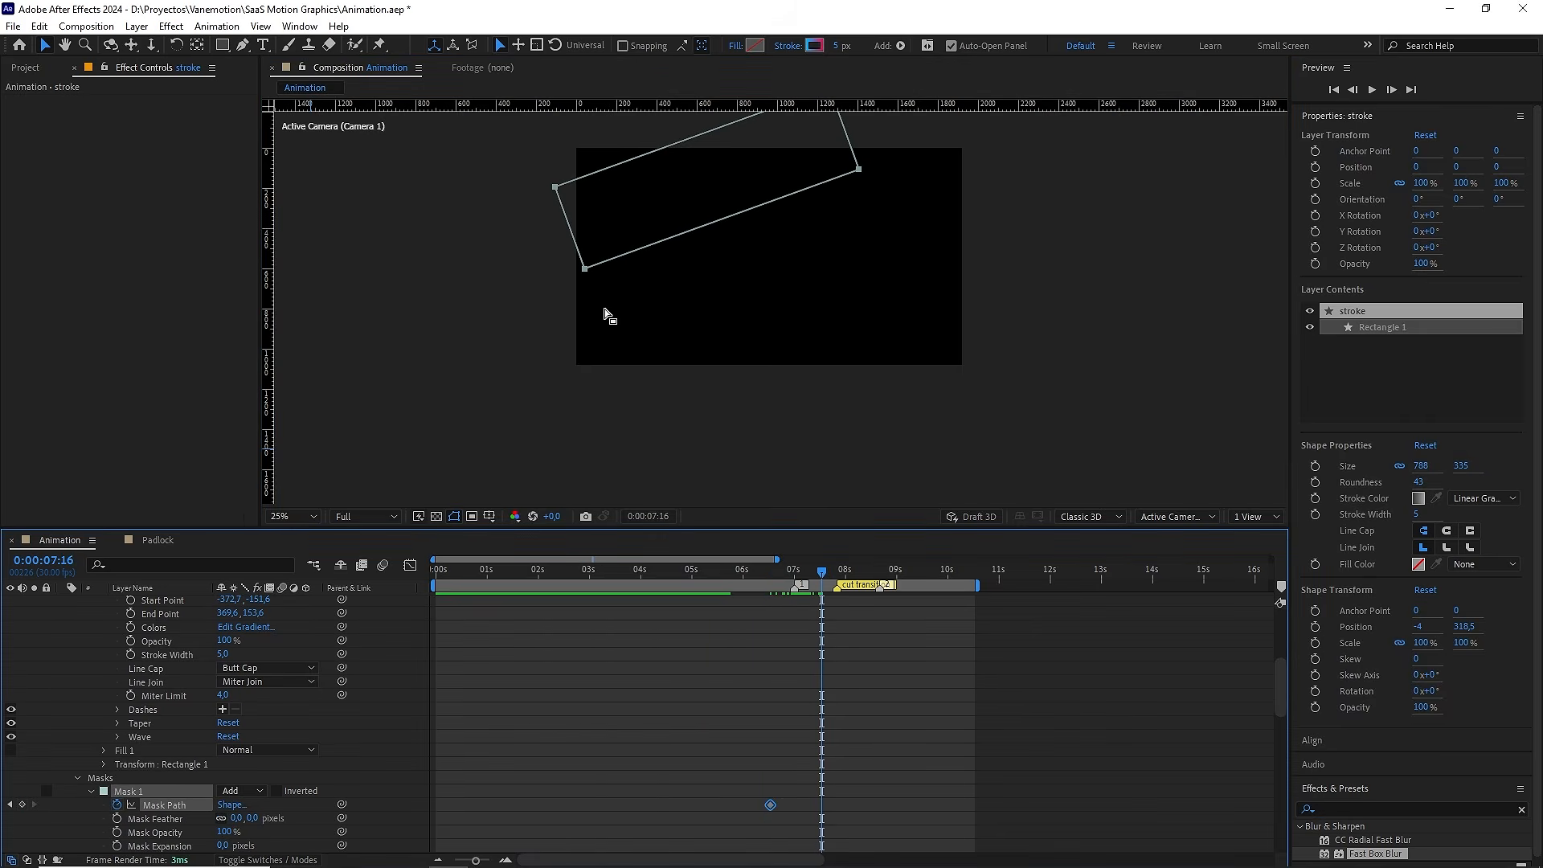
double_click(587, 270)
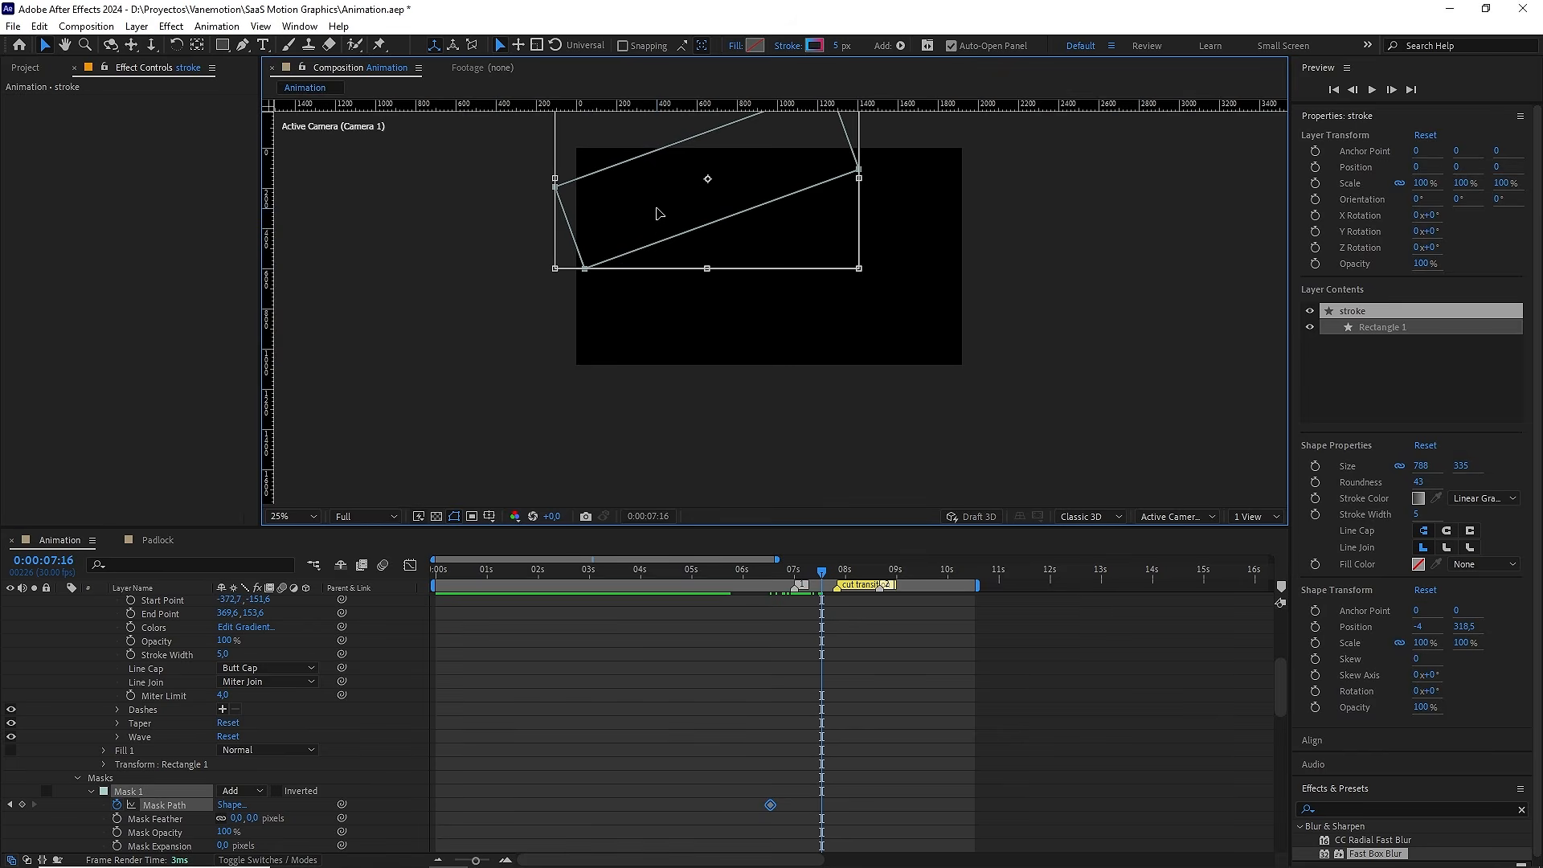
left_click_drag(658, 213, 843, 461)
Feather the stroke layer's mask by 200 pixels and inspect the softened outline around 0:00:07:01
mouse_move(821, 577)
left_mouse_down()
mouse_move(789, 576)
mouse_move(820, 583)
mouse_move(788, 577)
mouse_move(800, 584)
left_mouse_up()
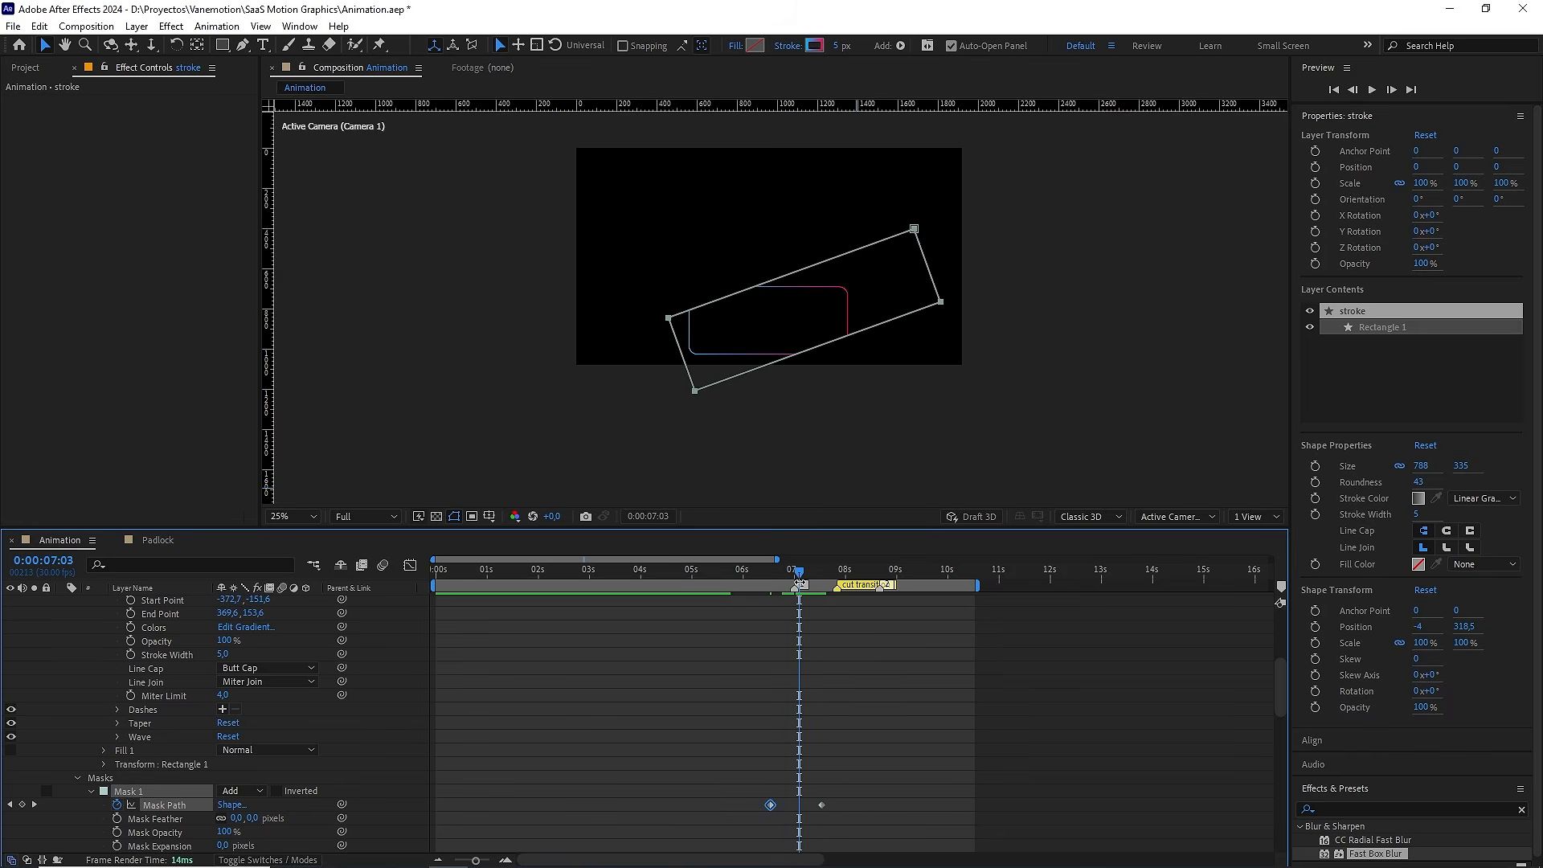
left_click(256, 817)
left_click(338, 765)
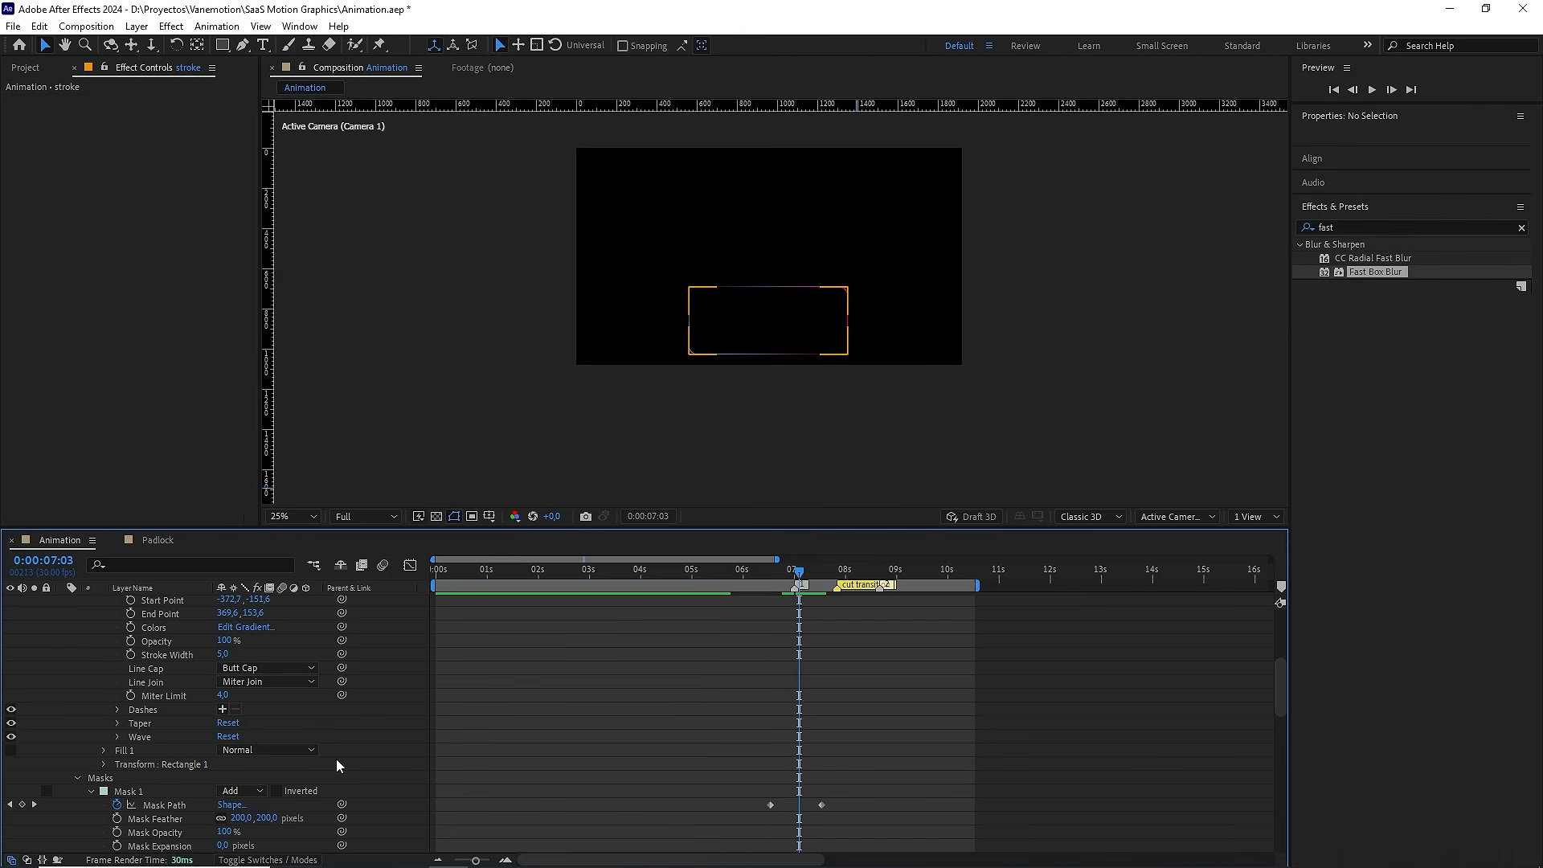
mouse_move(804, 582)
left_mouse_down()
mouse_move(785, 582)
mouse_move(829, 584)
mouse_move(762, 583)
mouse_move(796, 596)
left_mouse_up()
scroll(782, 310, "up", 2)
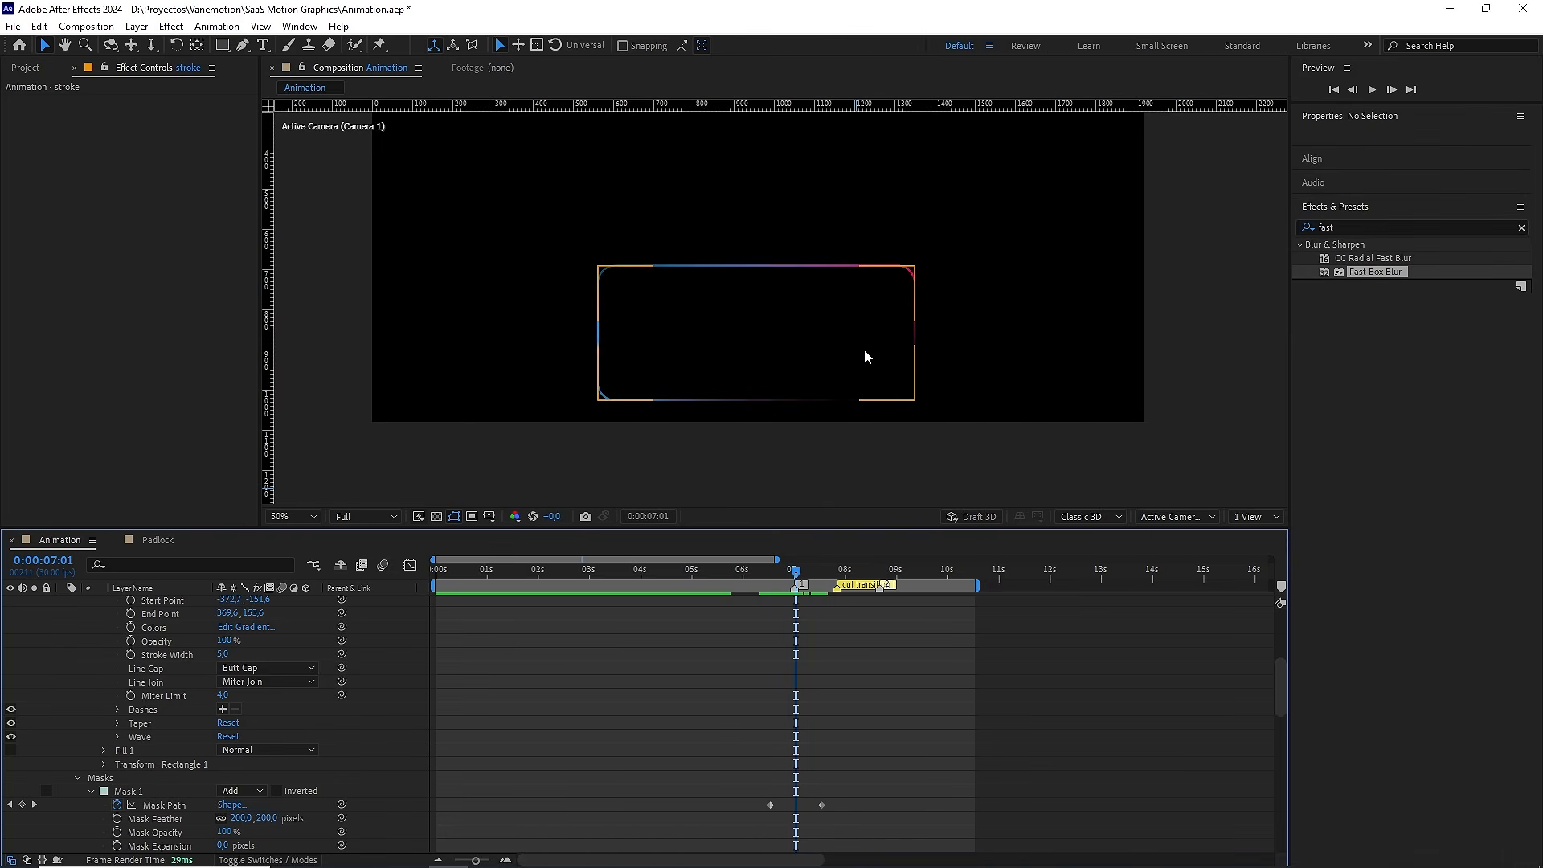
left_click_drag(826, 361, 842, 335)
key("v")
Apply the Deep Glow effect to the stroke layer and set its exposure to 0.20
scroll(278, 681, "up", 3)
scroll(165, 676, "up", 2)
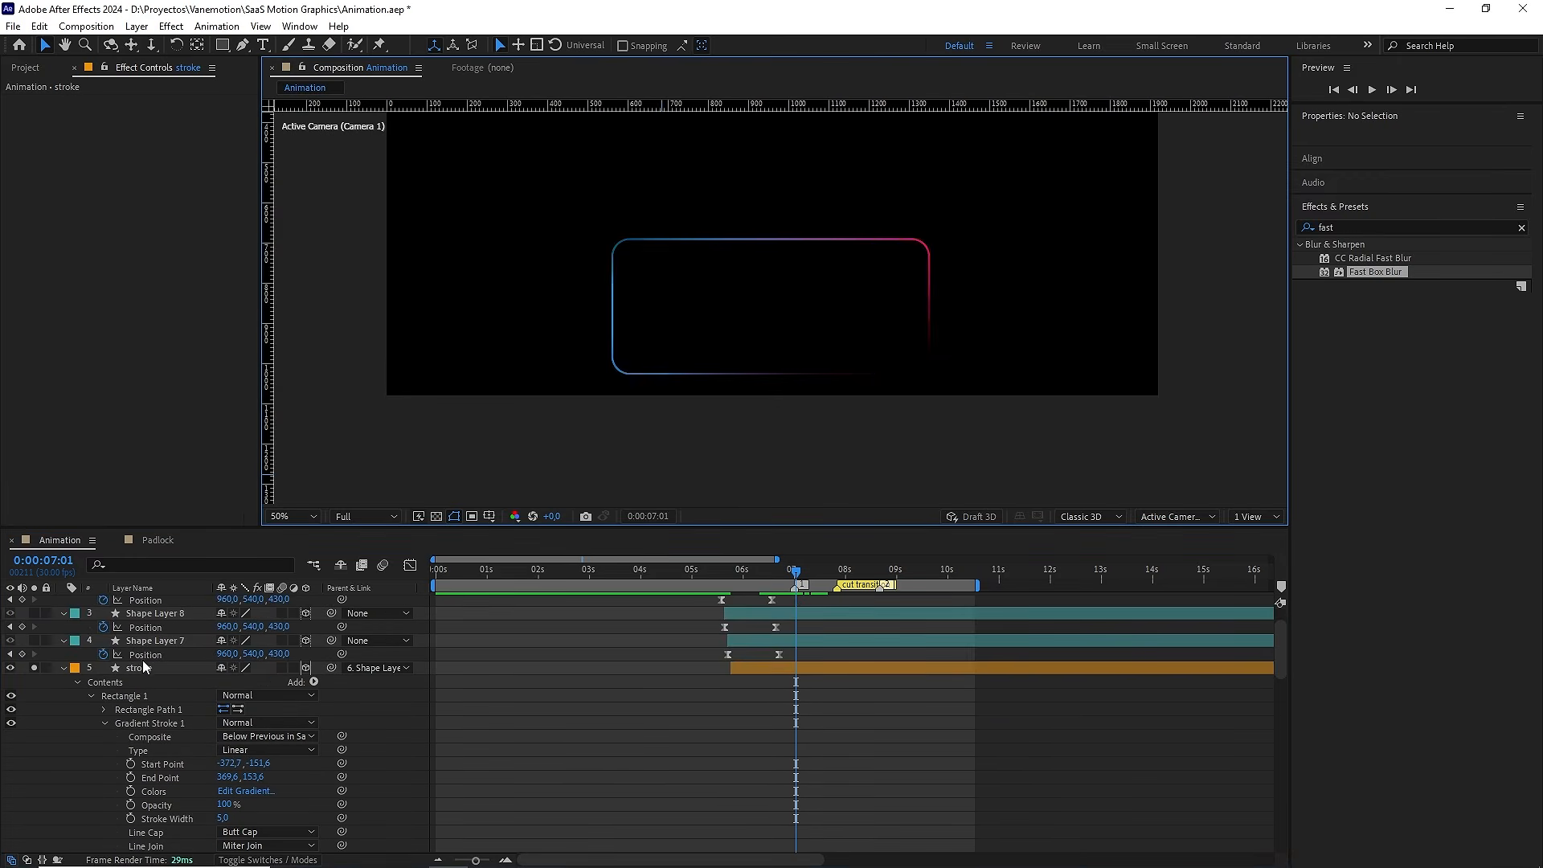
left_click(143, 668)
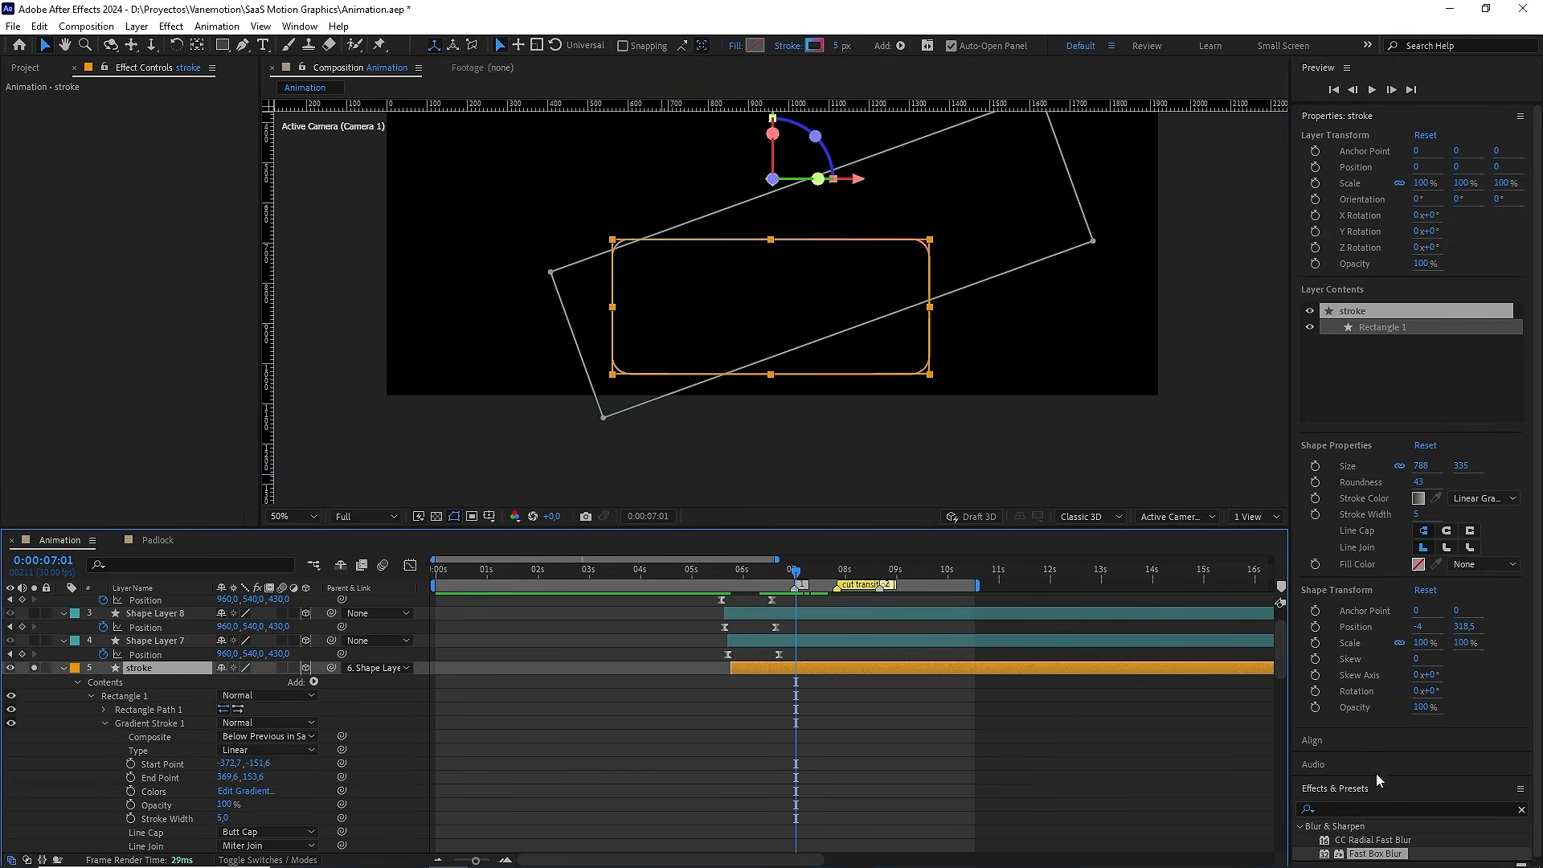
left_click(1521, 809)
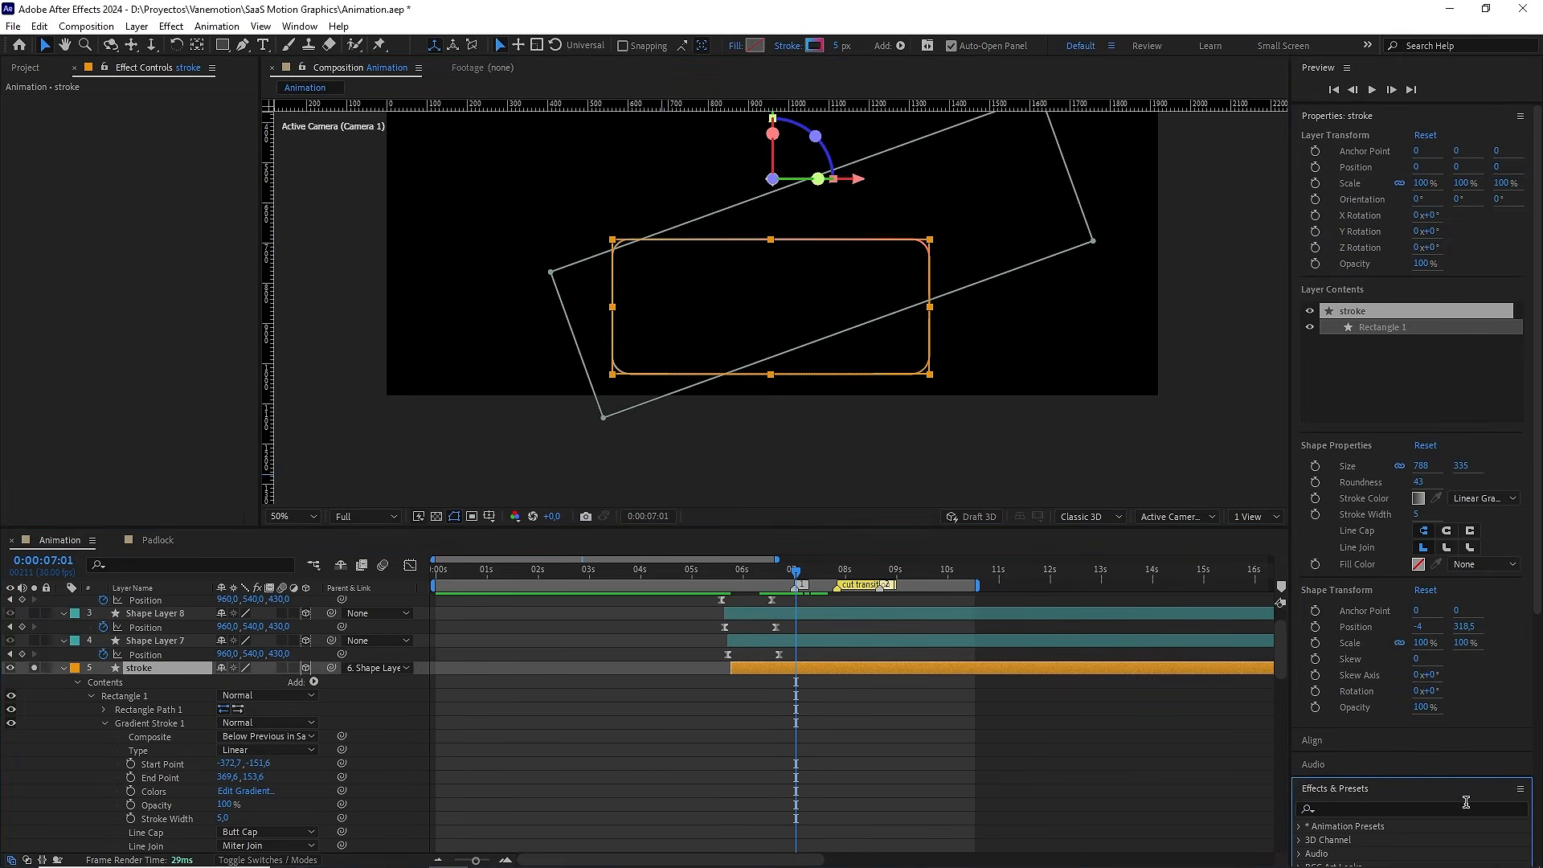
left_click(1381, 811)
type("dee")
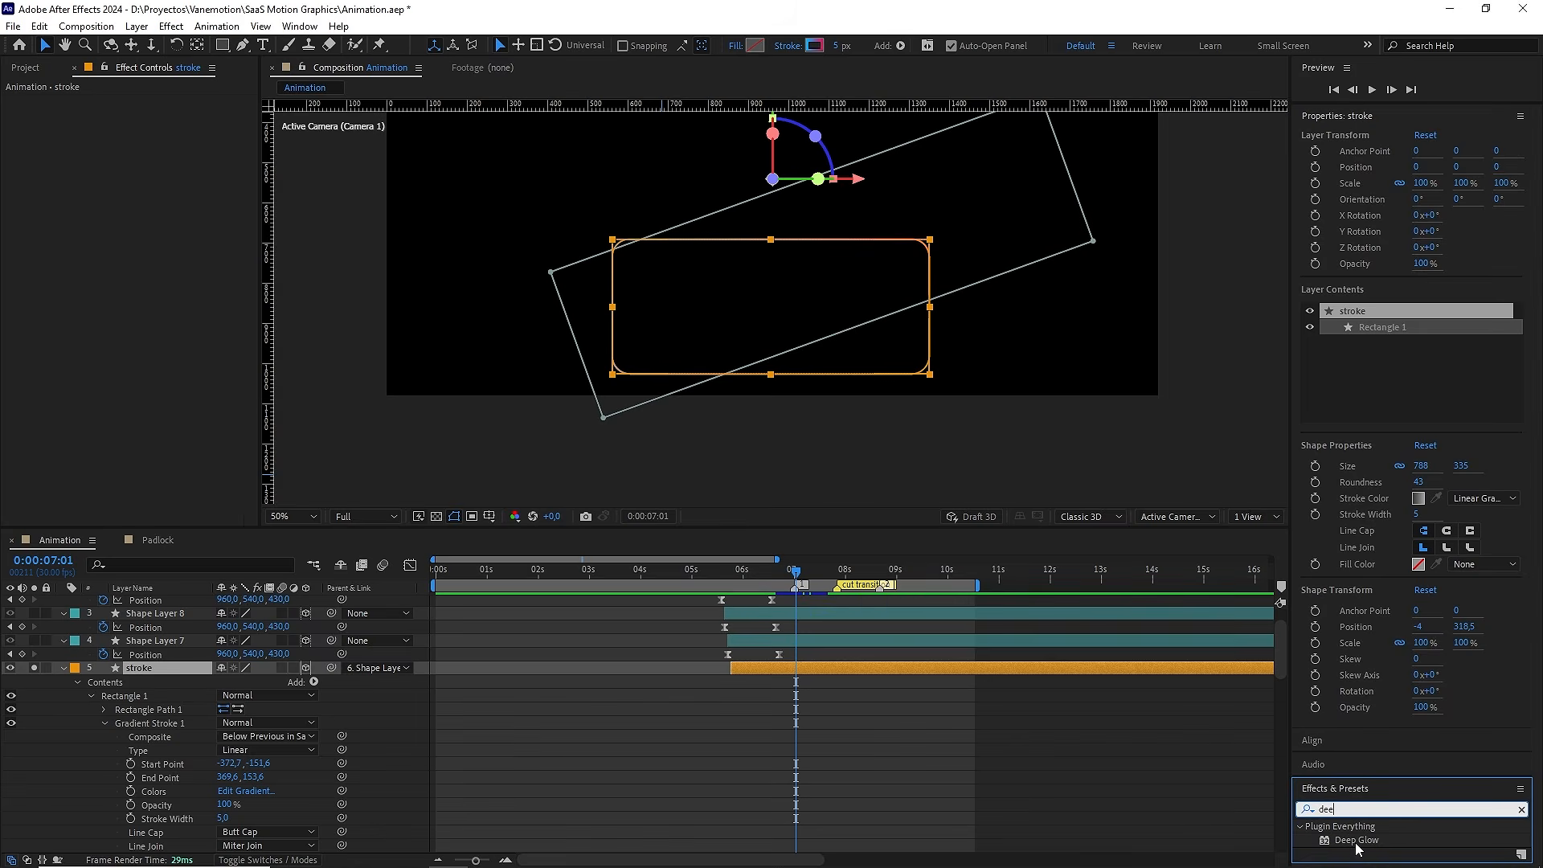
left_click_drag(1357, 848, 162, 674)
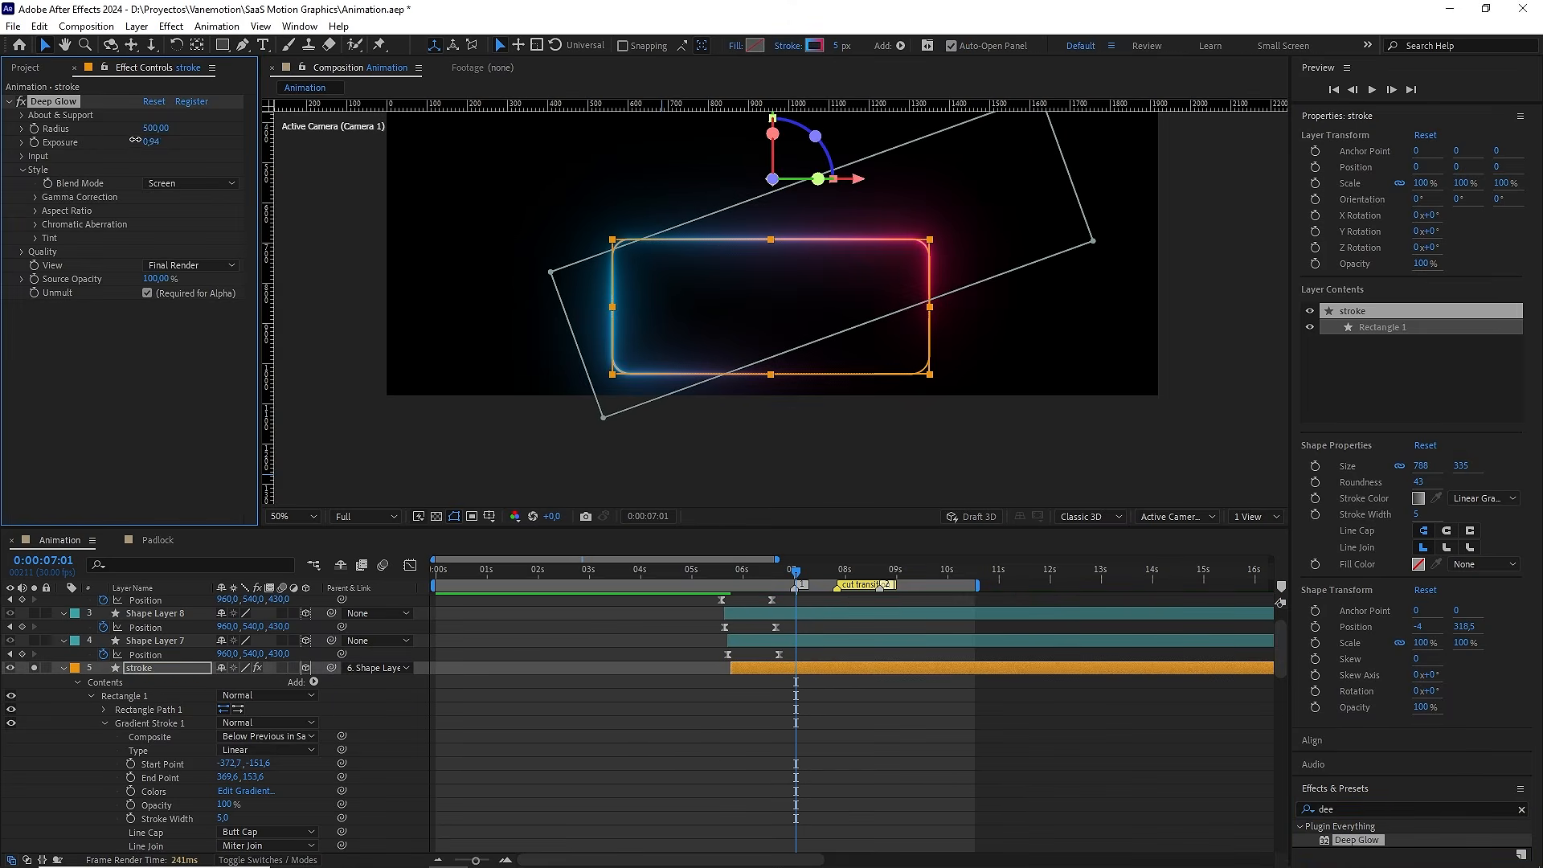
left_click_drag(135, 140, 93, 147)
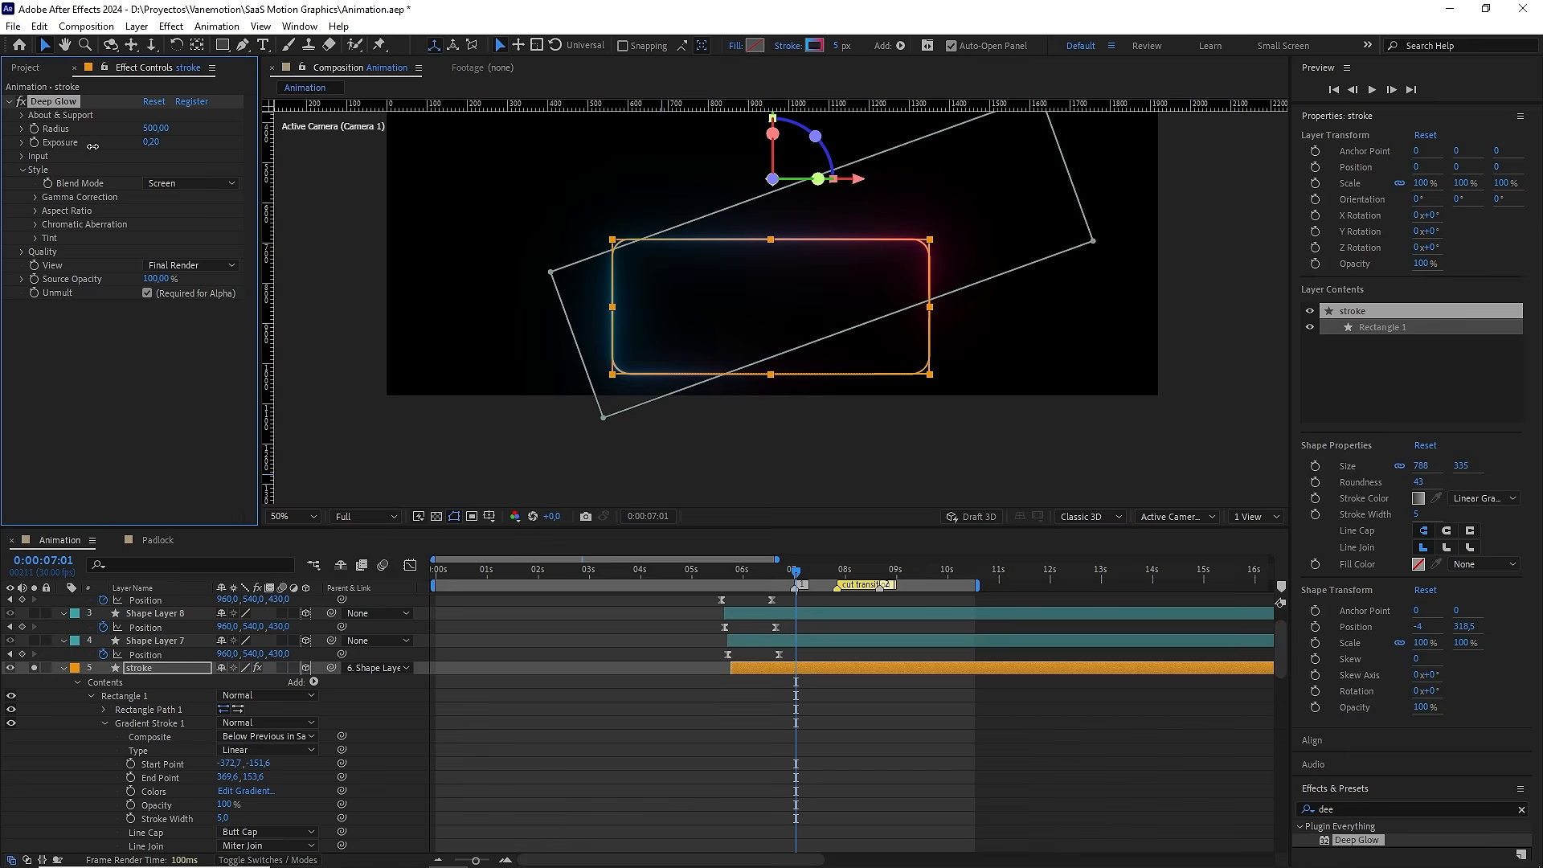
Collapse the stroke layer, turn off its solo, and set its blending mode to Screen
left_click(64, 668)
left_click(34, 668)
left_click(130, 668)
key("F4")
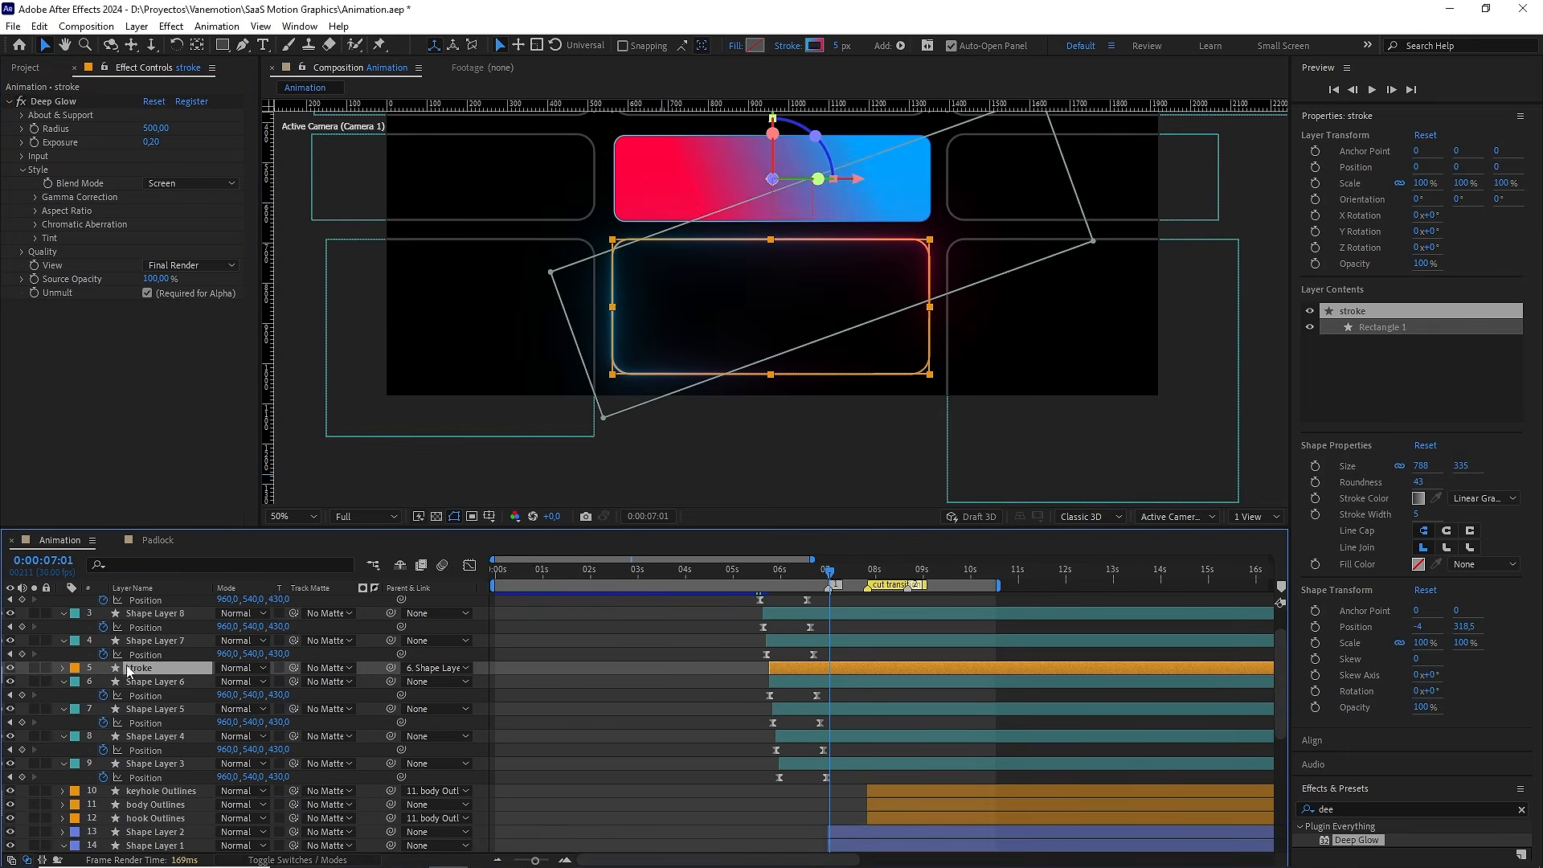
left_click(252, 670)
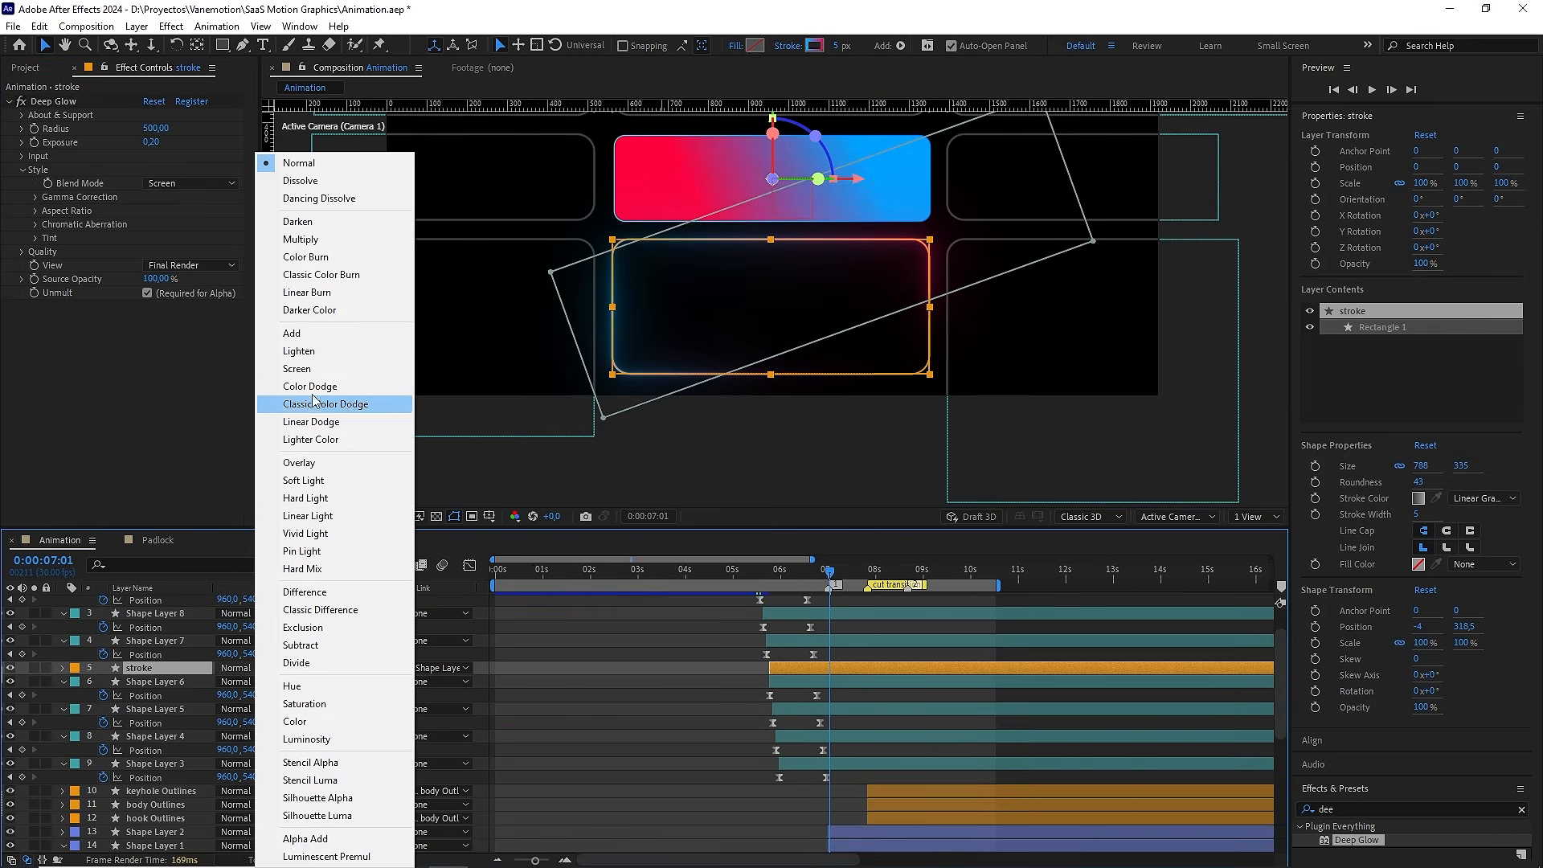
left_click(320, 371)
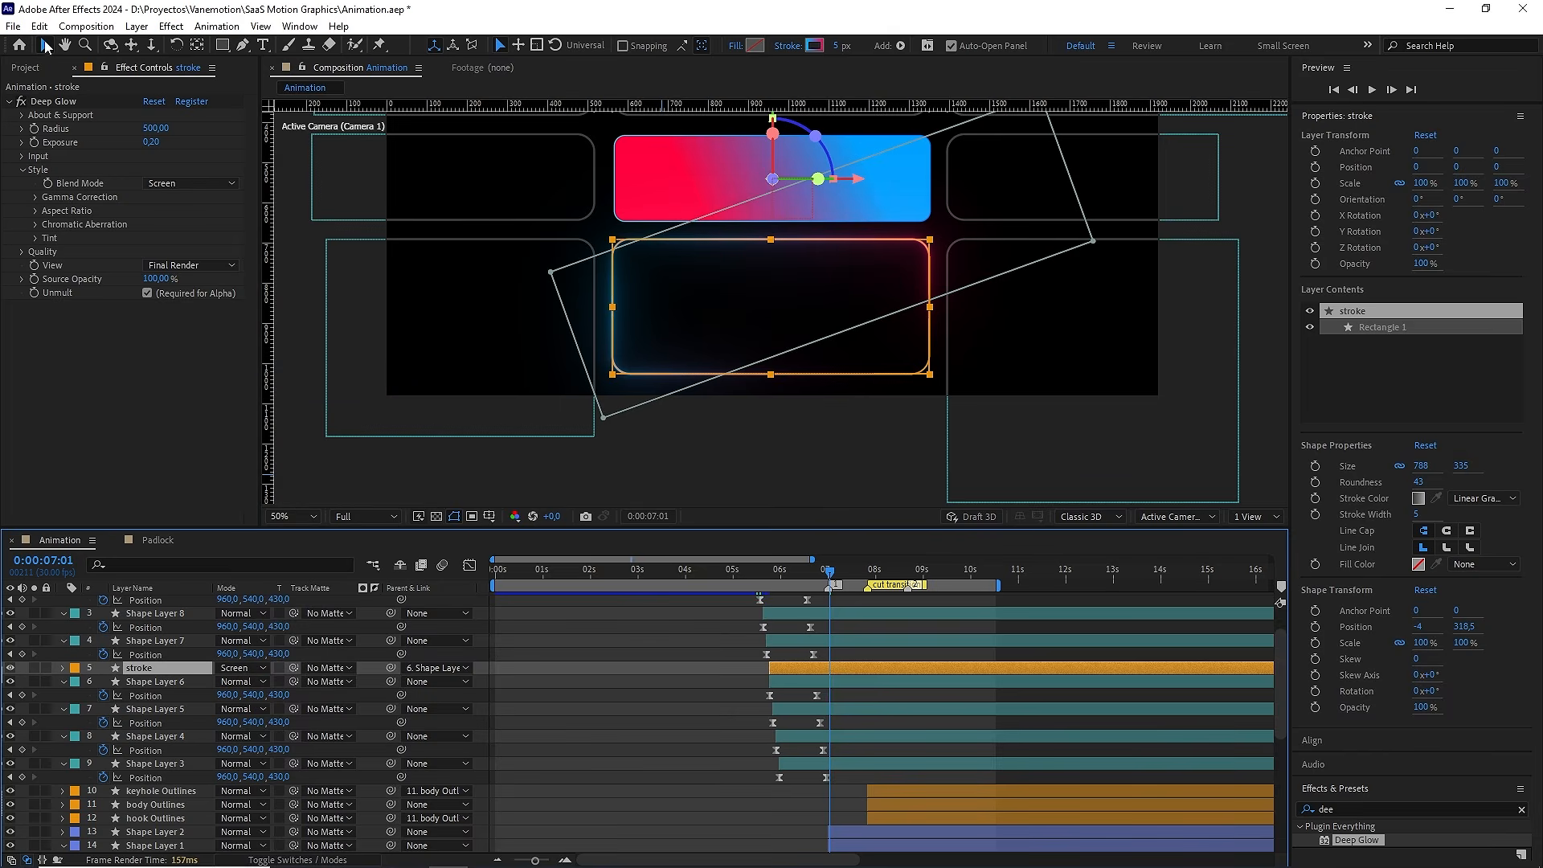
Preview the glowing outline from 0:00:06:03, and shift both mask path keyframes of the stroke layer earlier, the first to about 0:00:06:03
left_click(833, 601)
left_click_drag(833, 574, 786, 570)
key("space")
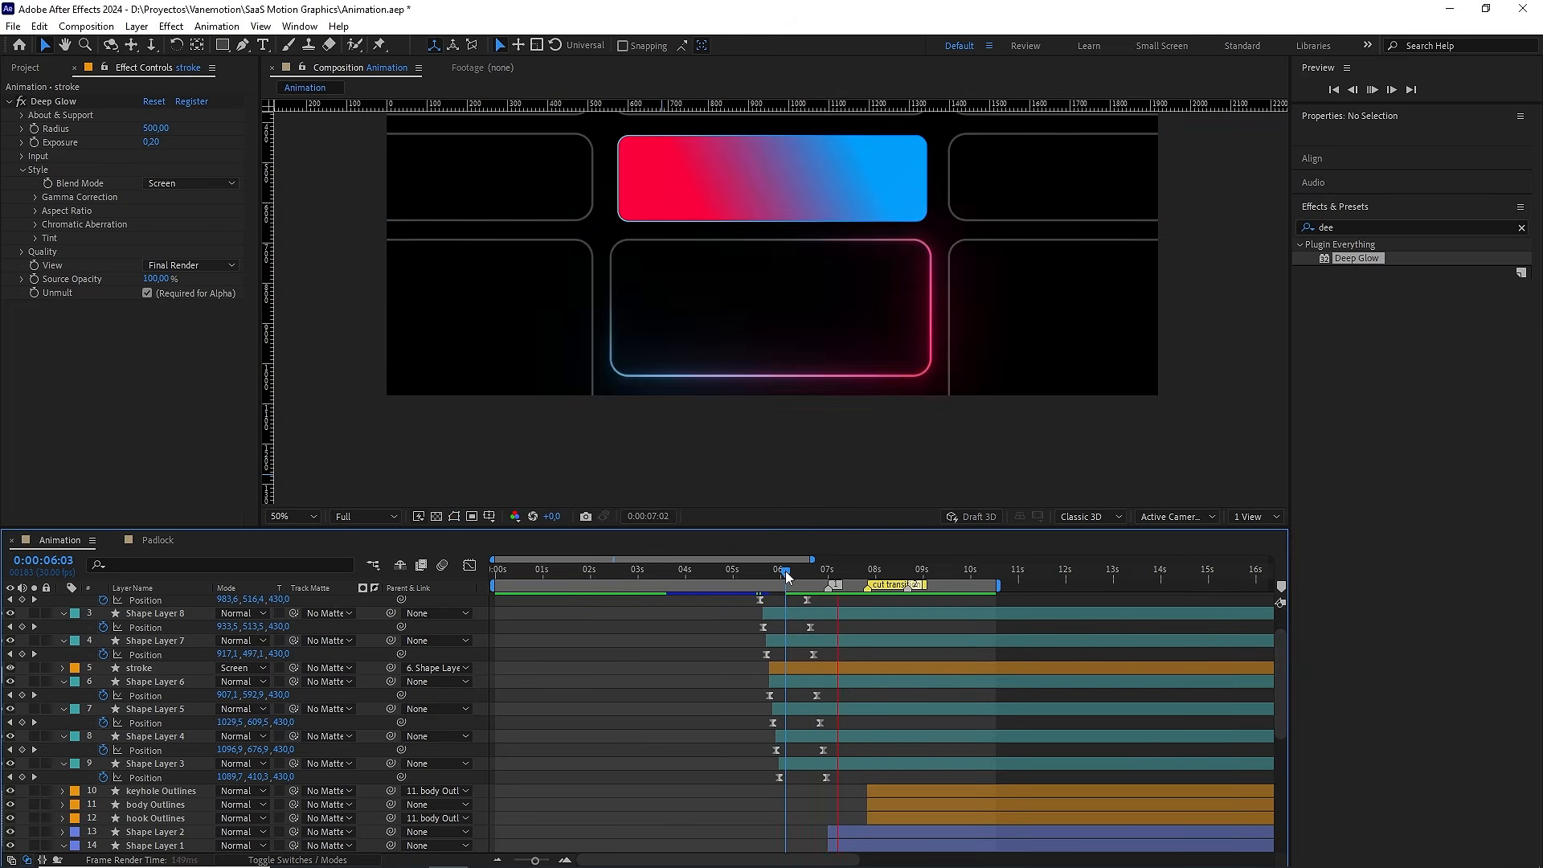
key("space")
left_click(819, 670)
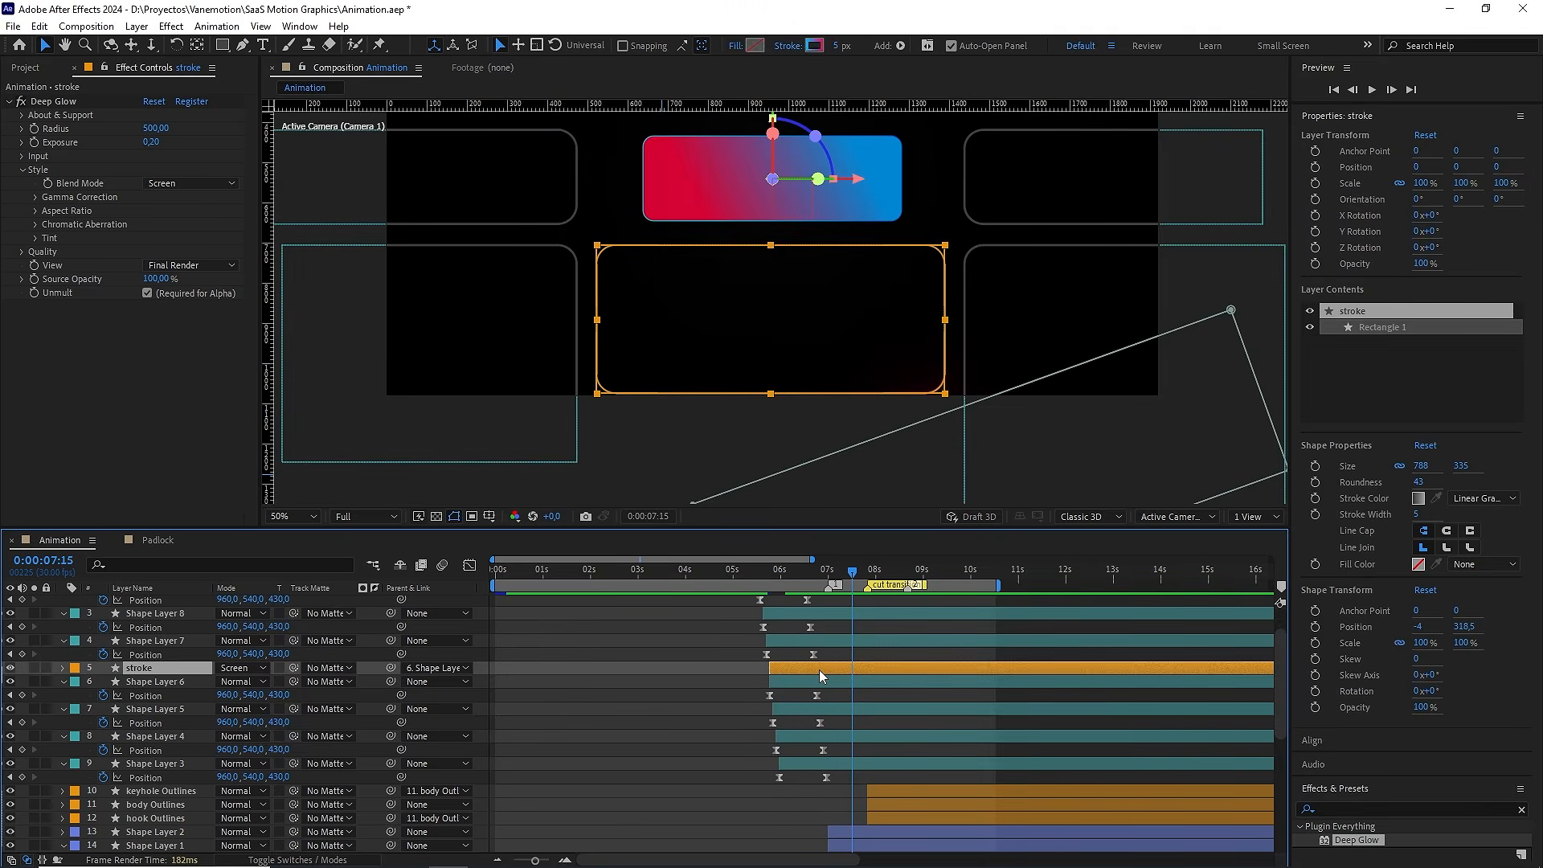
key("m")
mouse_move(807, 572)
left_mouse_down()
mouse_move(773, 572)
mouse_move(792, 576)
left_mouse_up()
mouse_move(884, 691)
left_mouse_down()
mouse_move(785, 697)
mouse_move(844, 696)
left_mouse_up()
left_click(806, 694)
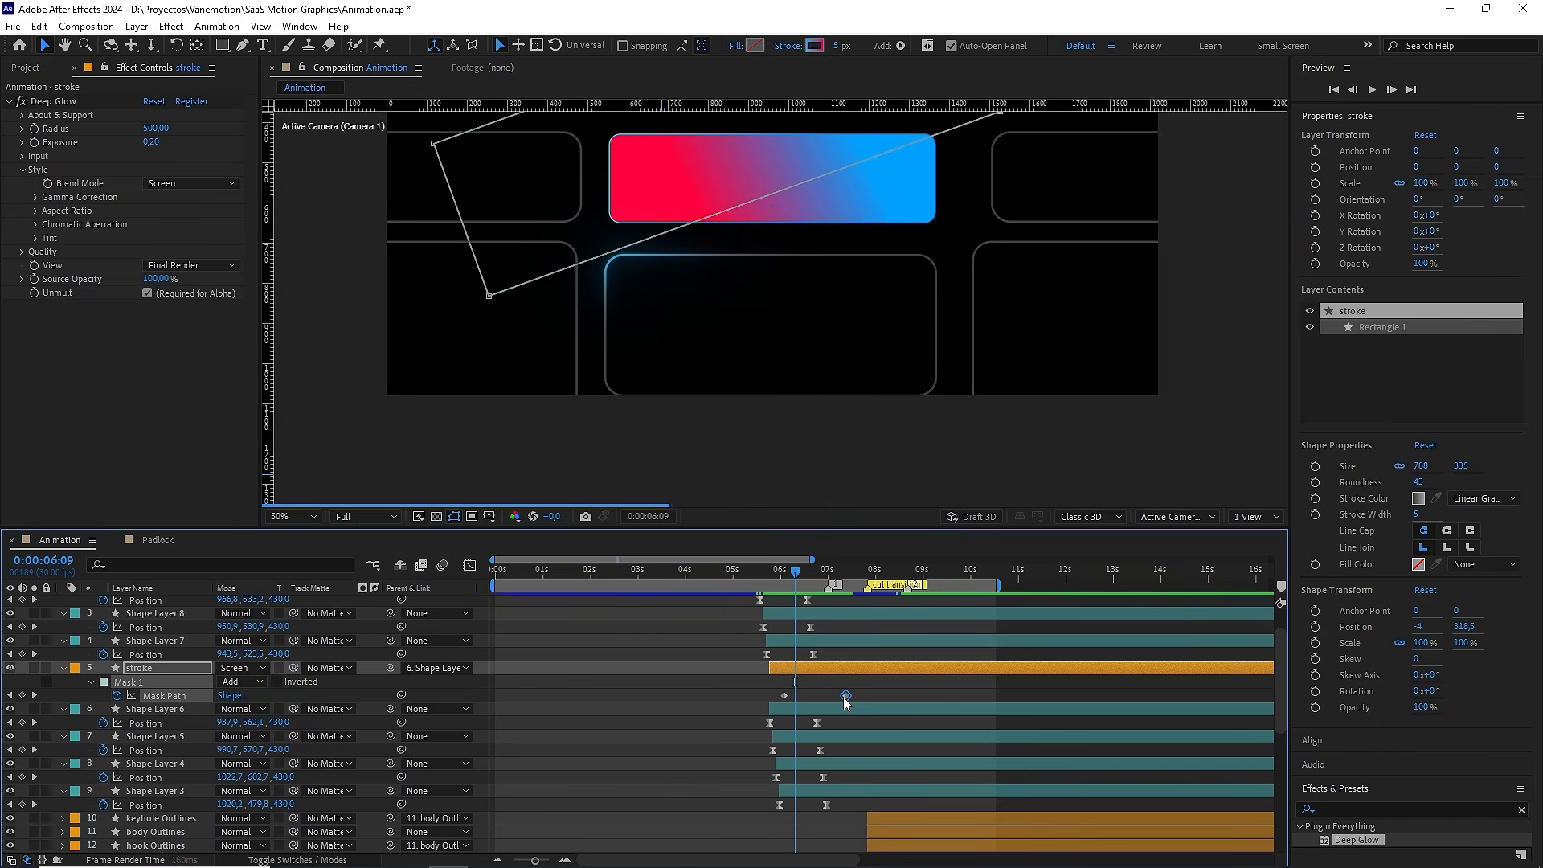
Play back the retimed outline sweep from around 0:00:06:00 and examine the glow against the surrounding grey rectangles at 0:00:06:17
left_click(785, 571)
key("space")
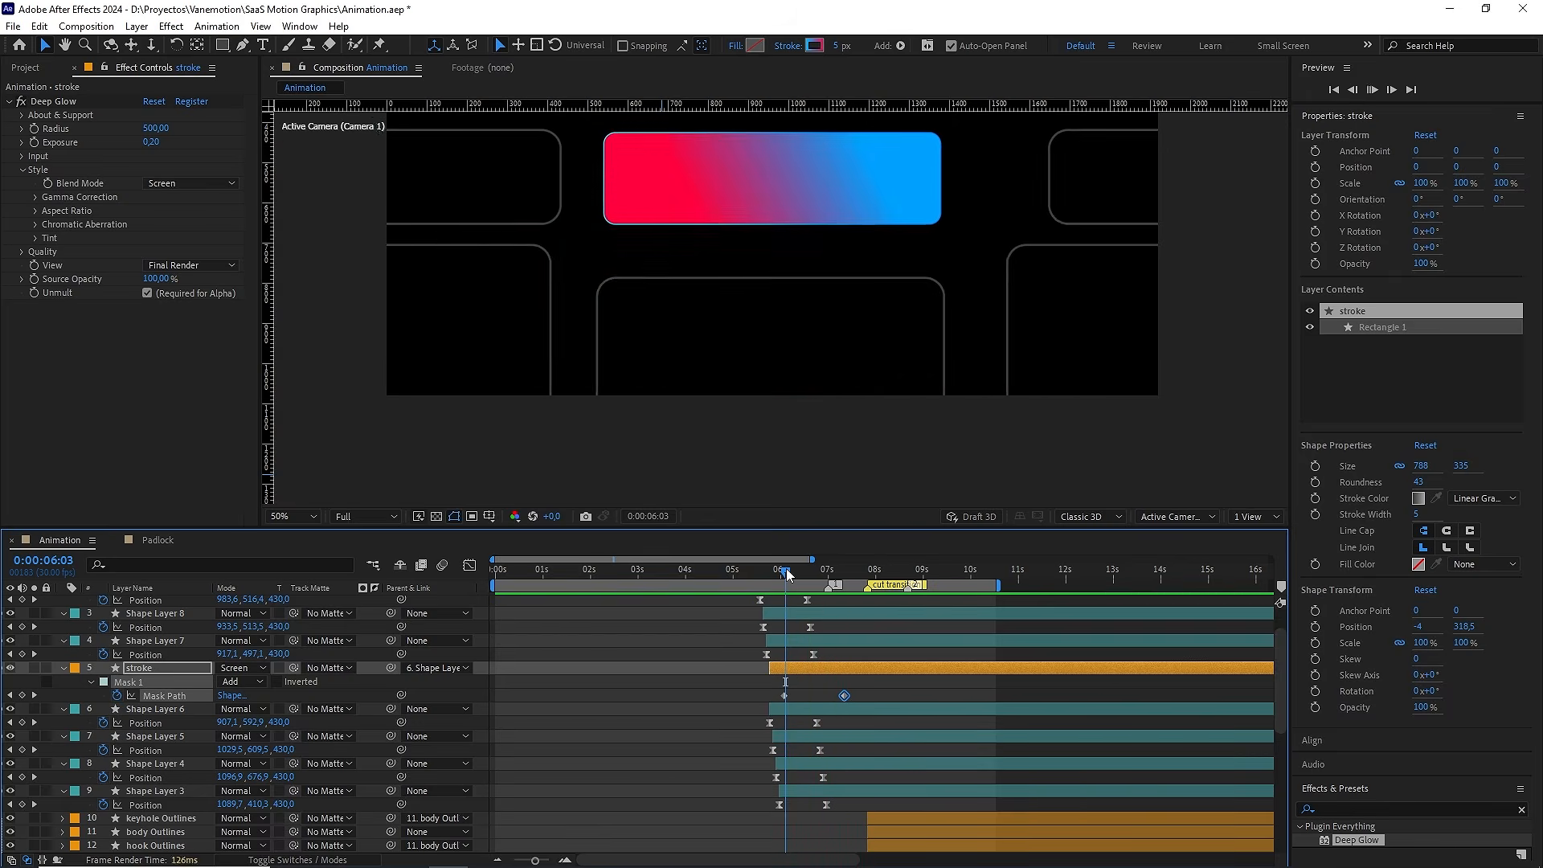
left_click_drag(786, 568, 778, 568)
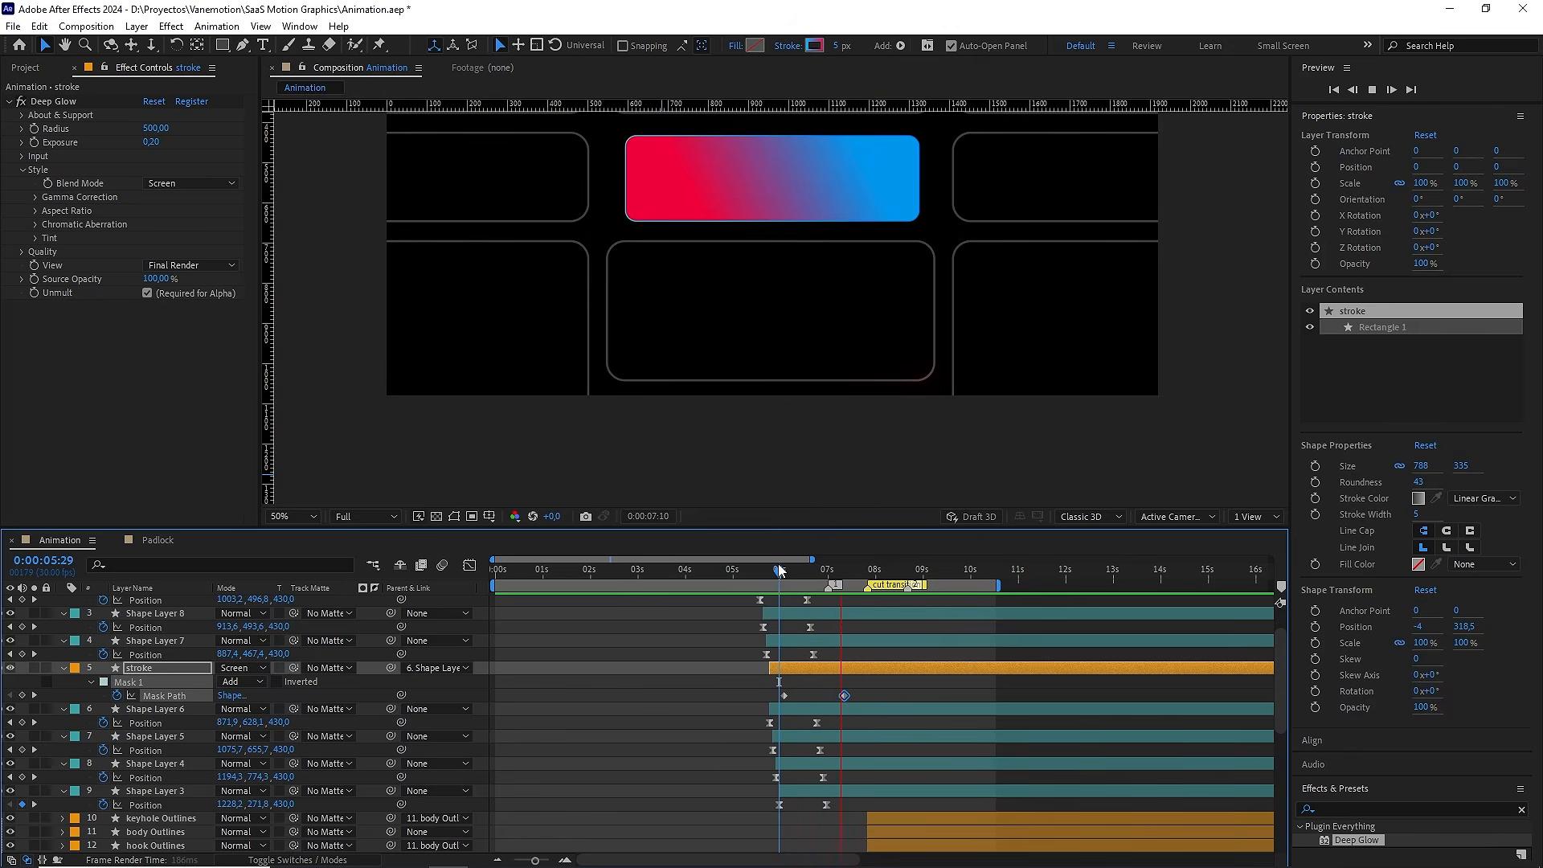
key("space")
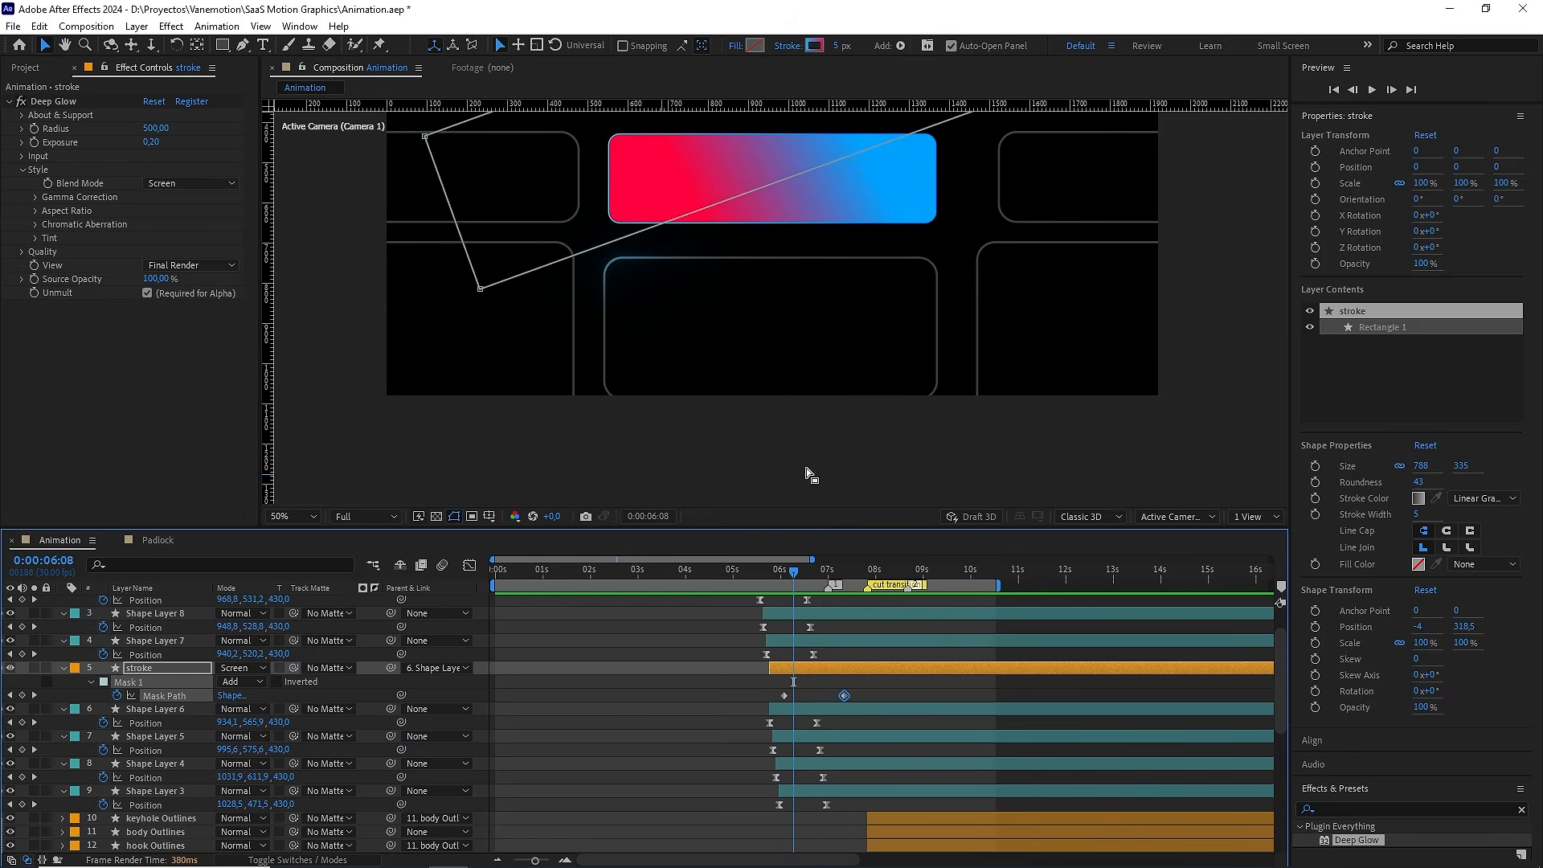
left_click(774, 571)
key("space")
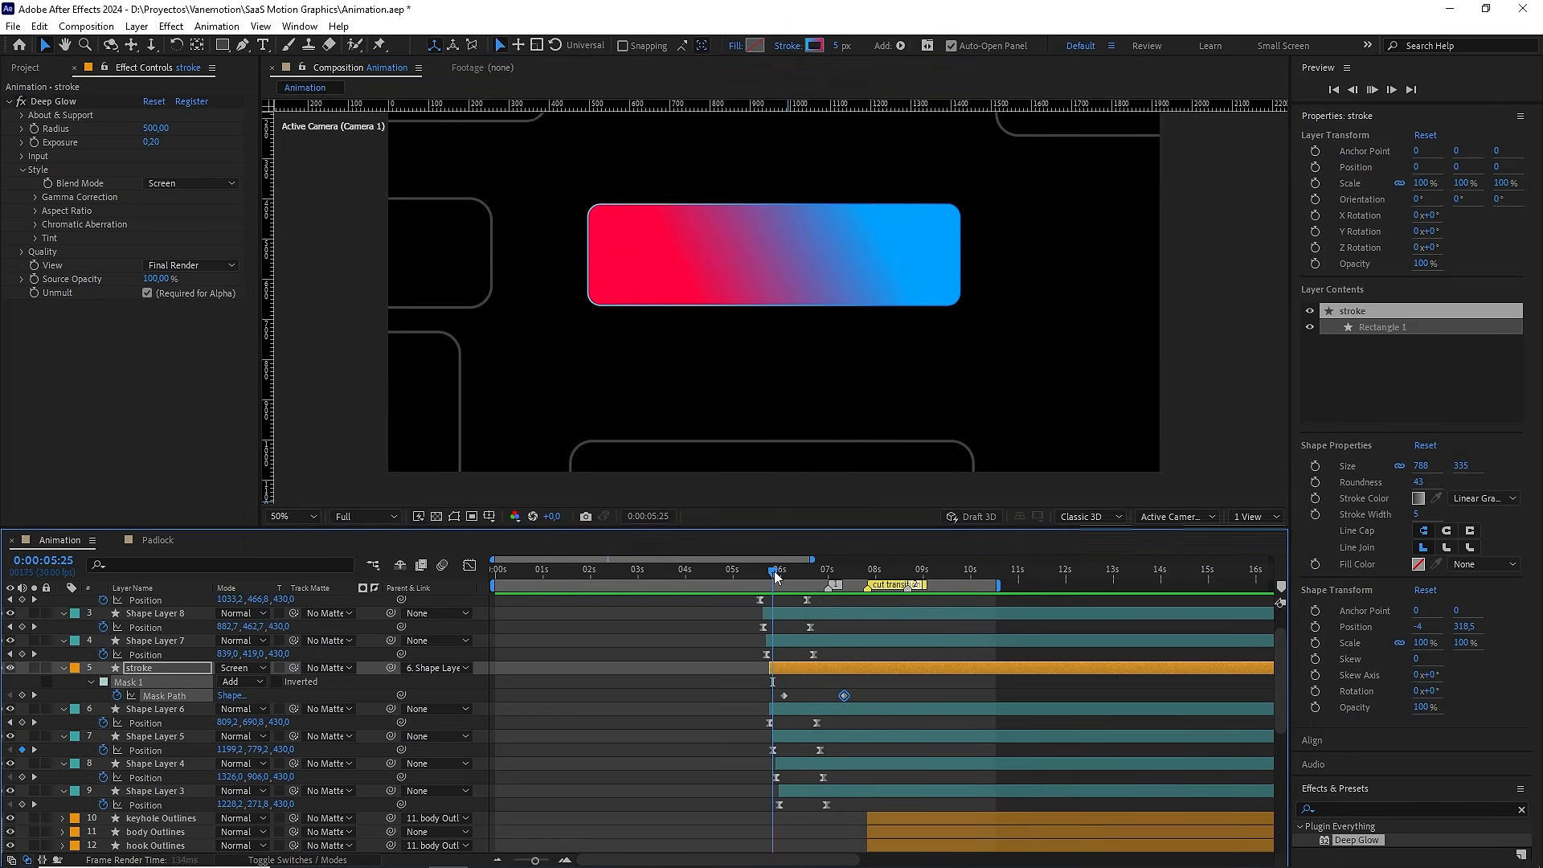
left_click_drag(774, 570, 808, 572)
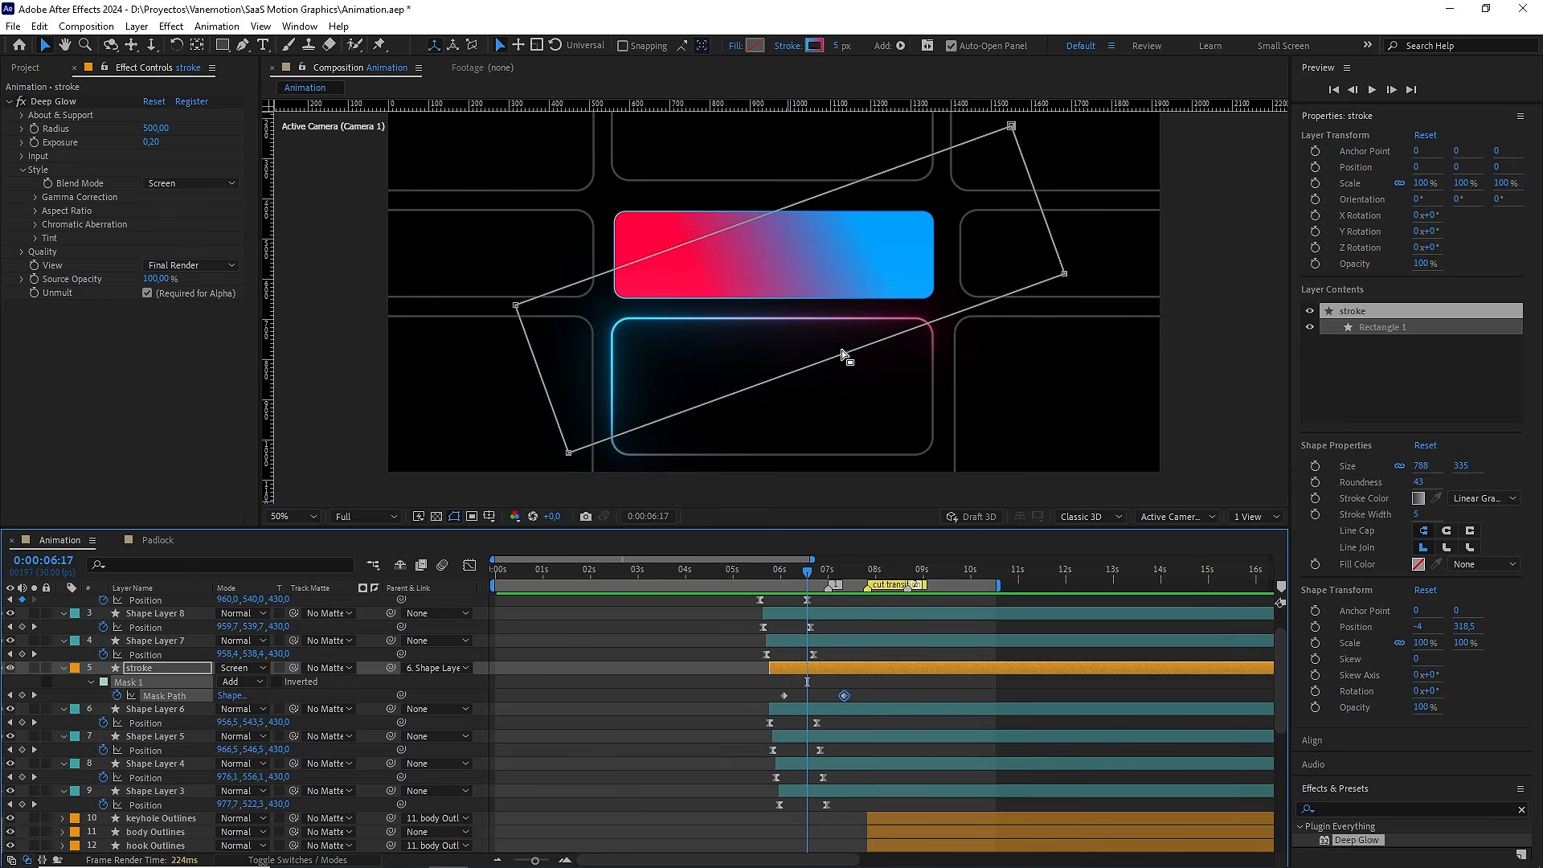
left_click_drag(764, 268, 802, 360)
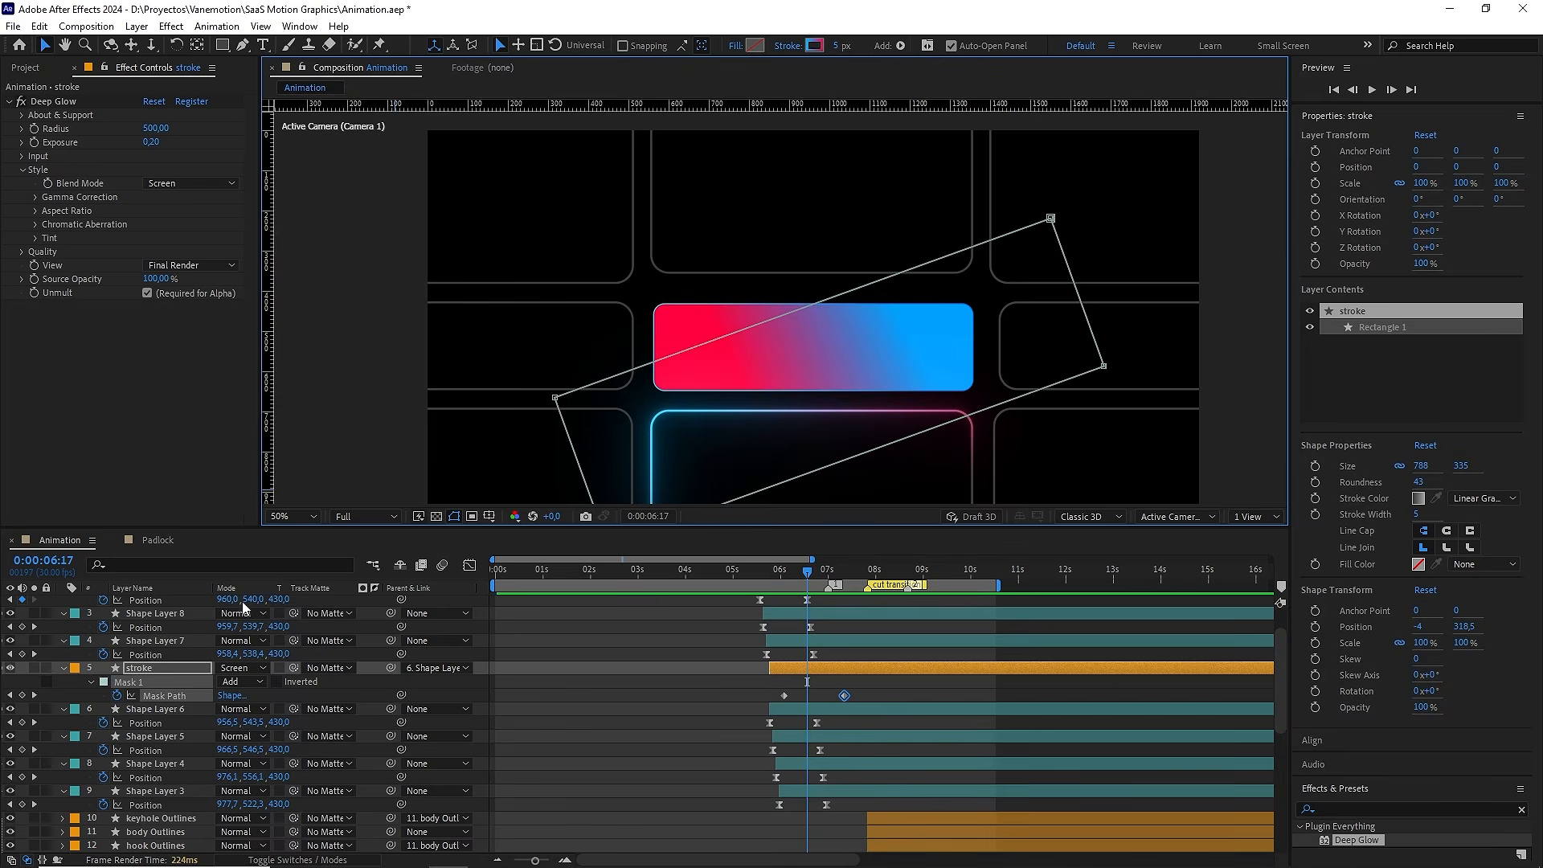
left_click(167, 613)
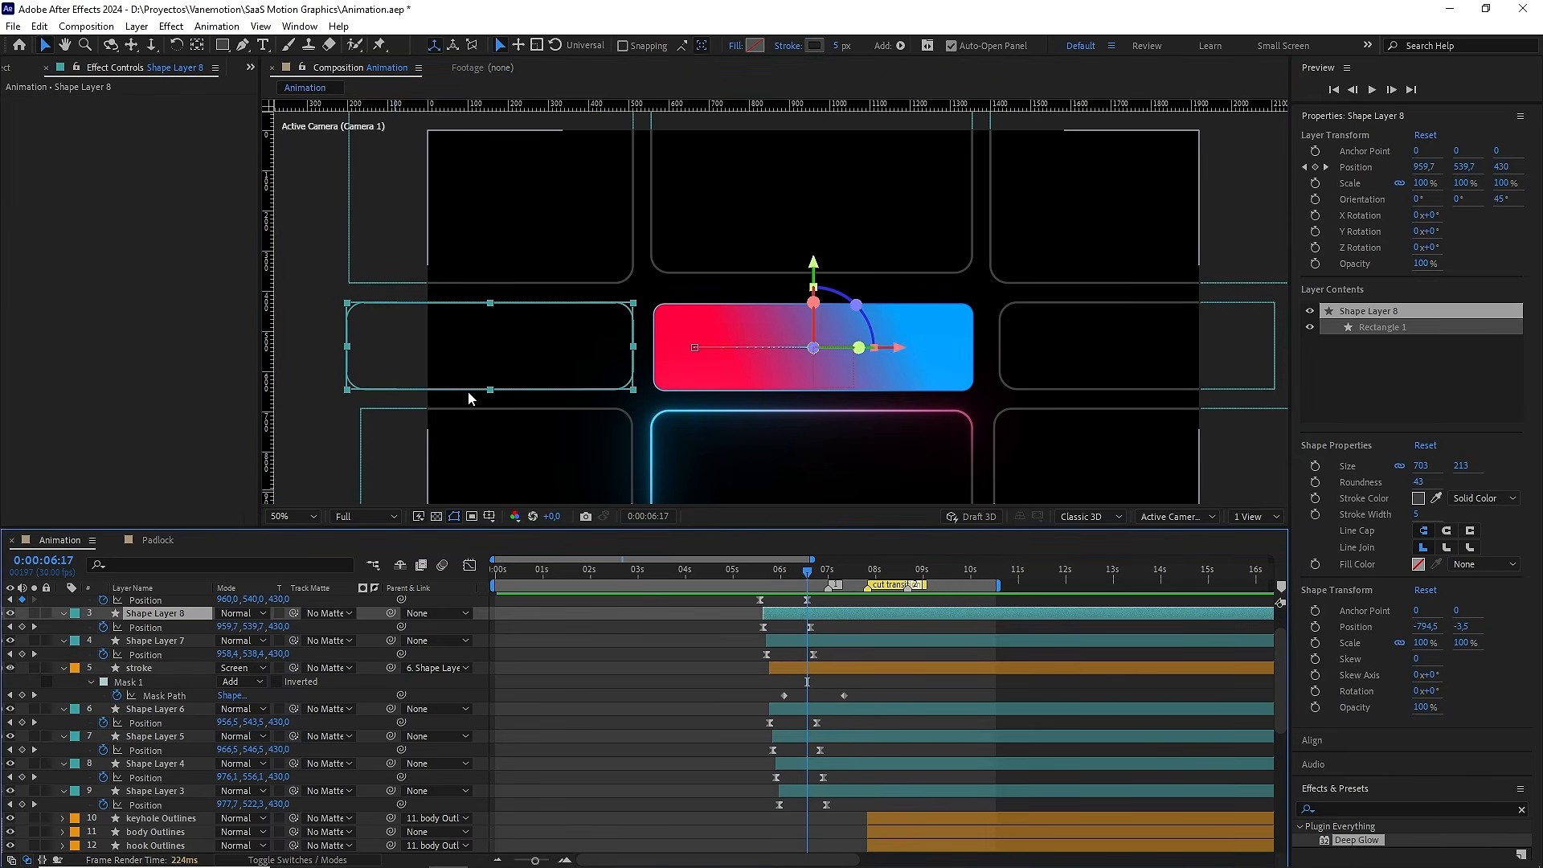
left_click_drag(807, 573, 776, 581)
key("space")
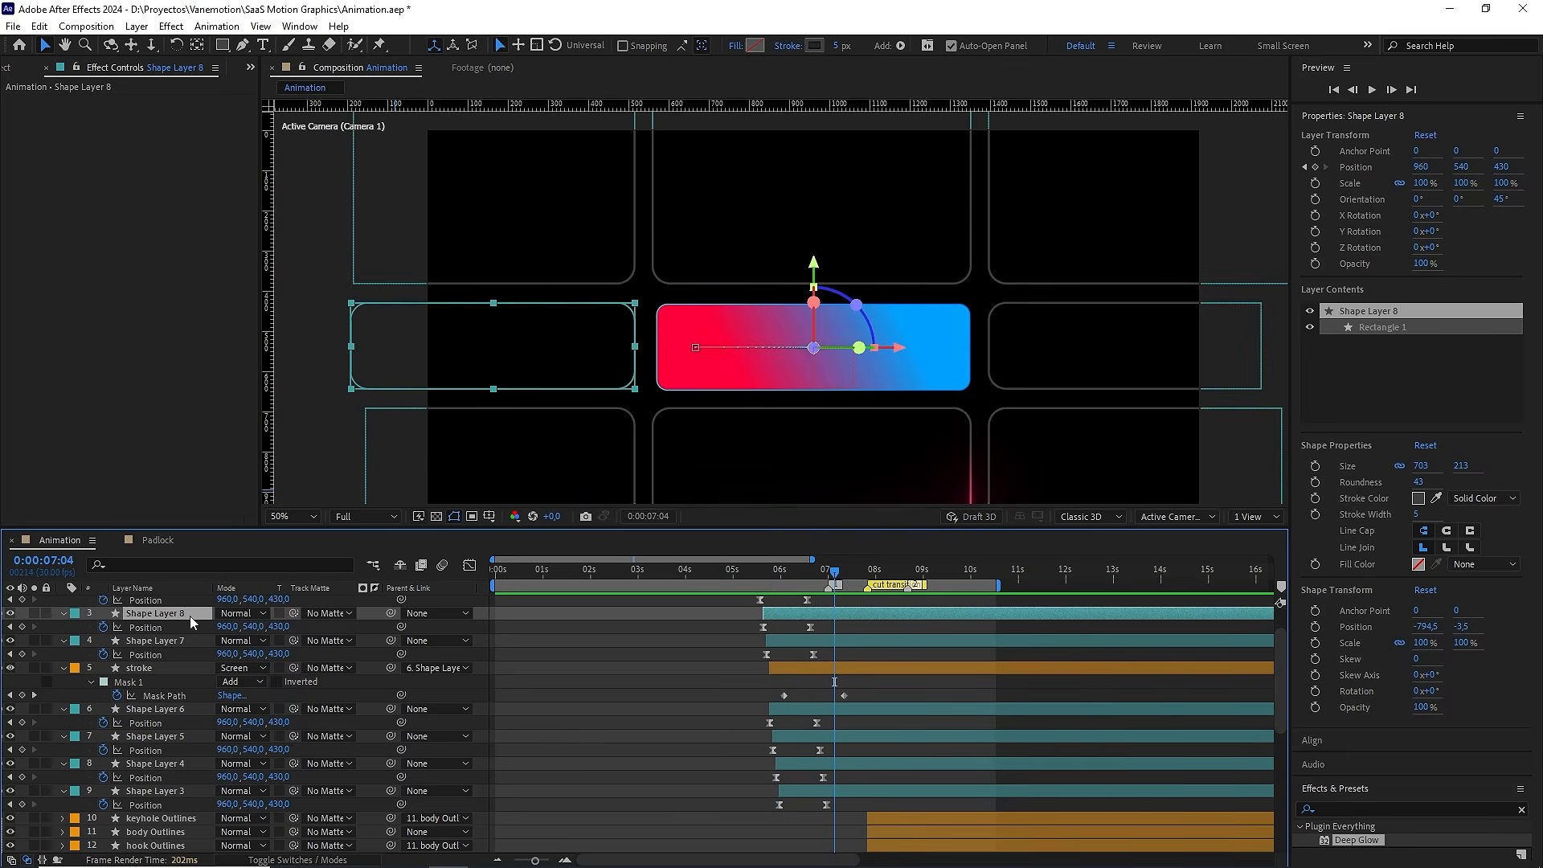
Collapse the properties of all layers in the Animation composition and clear the layer selection
key("ctrl+a")
left_click(64, 613)
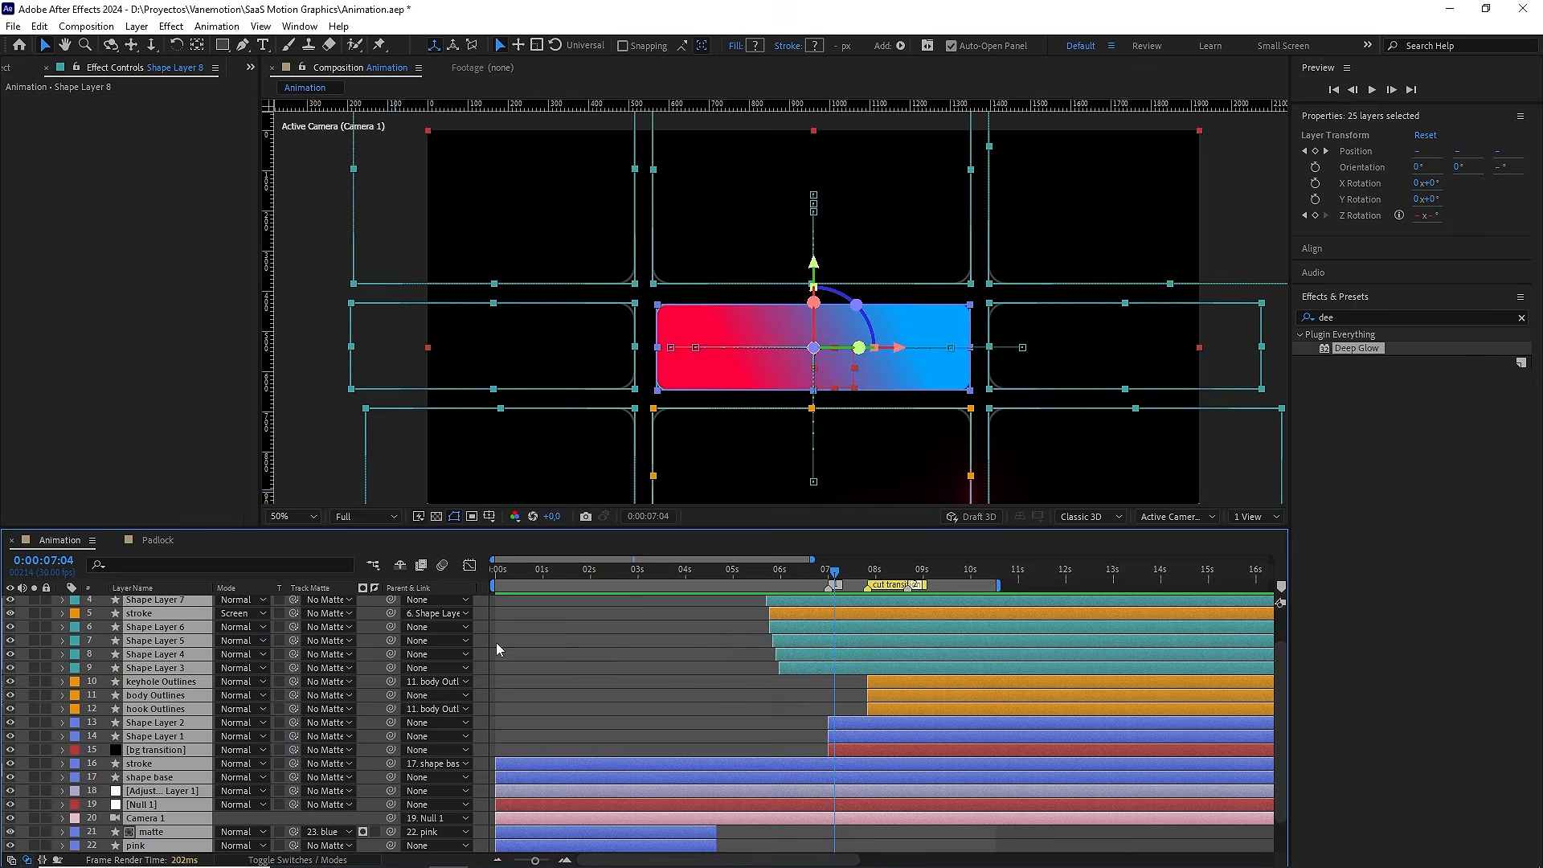
left_click(609, 664)
scroll(677, 662, "up", 2)
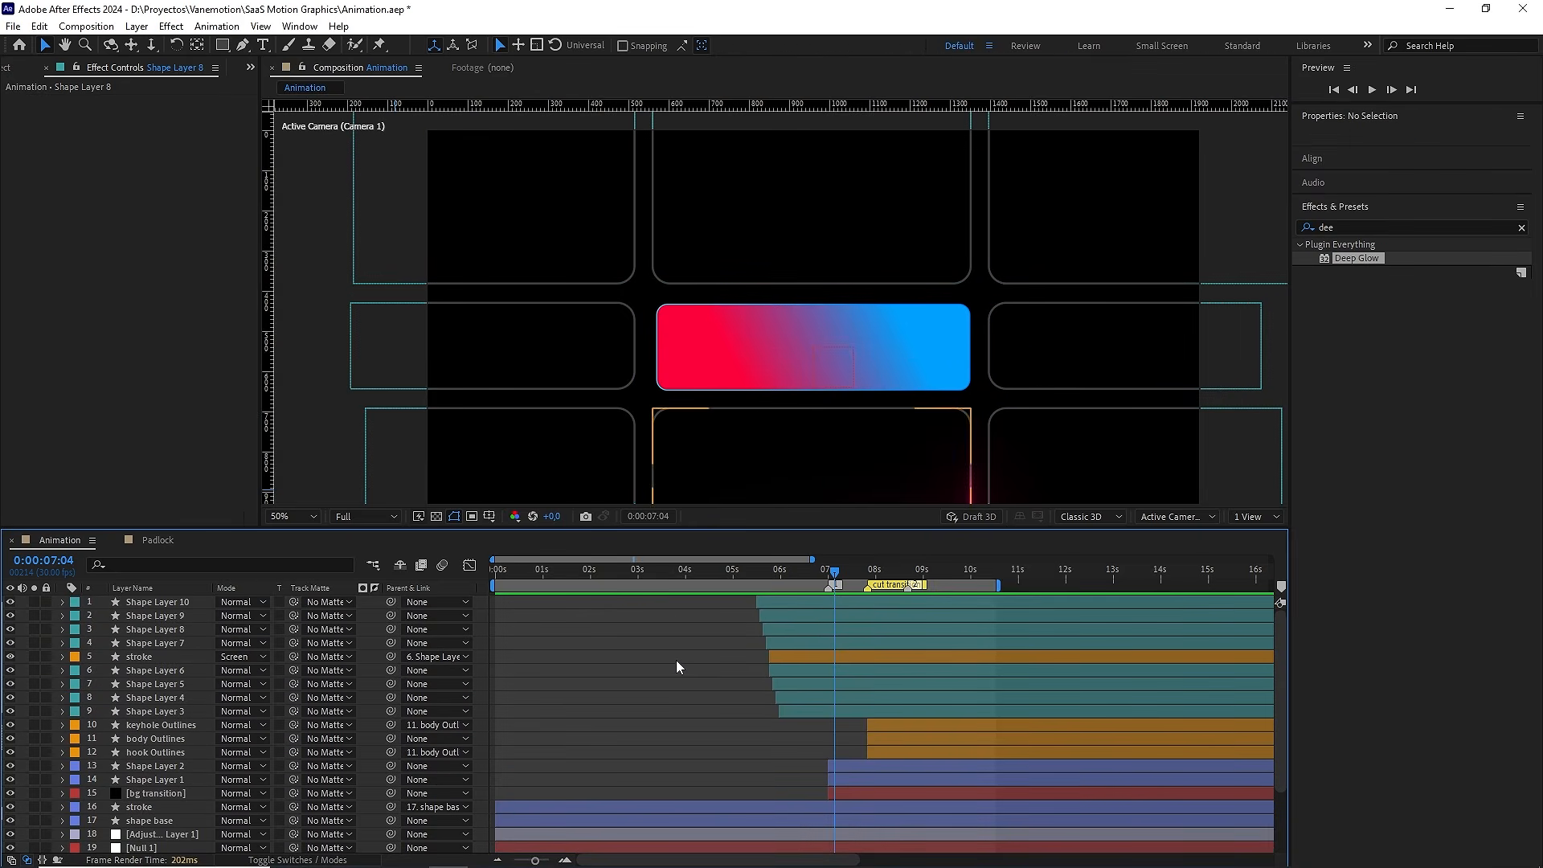
Set the outlines of Shape Layers 3 to 10, excluding the stroke layer, to colour 212121 and a width of 3 px
left_click(160, 602)
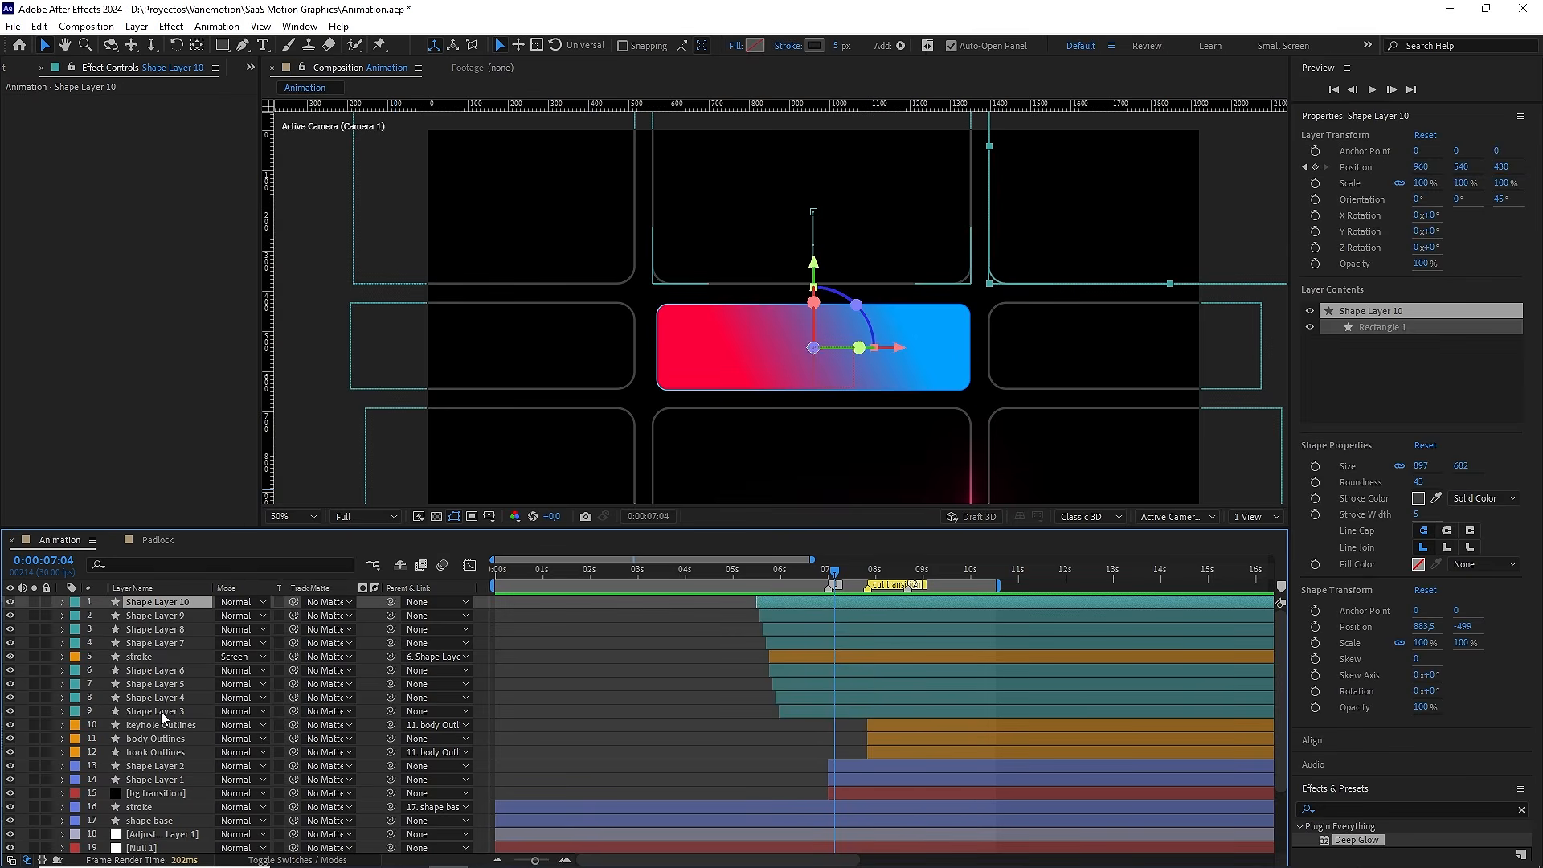
left_click(161, 711, "shift")
left_click(138, 657, "ctrl")
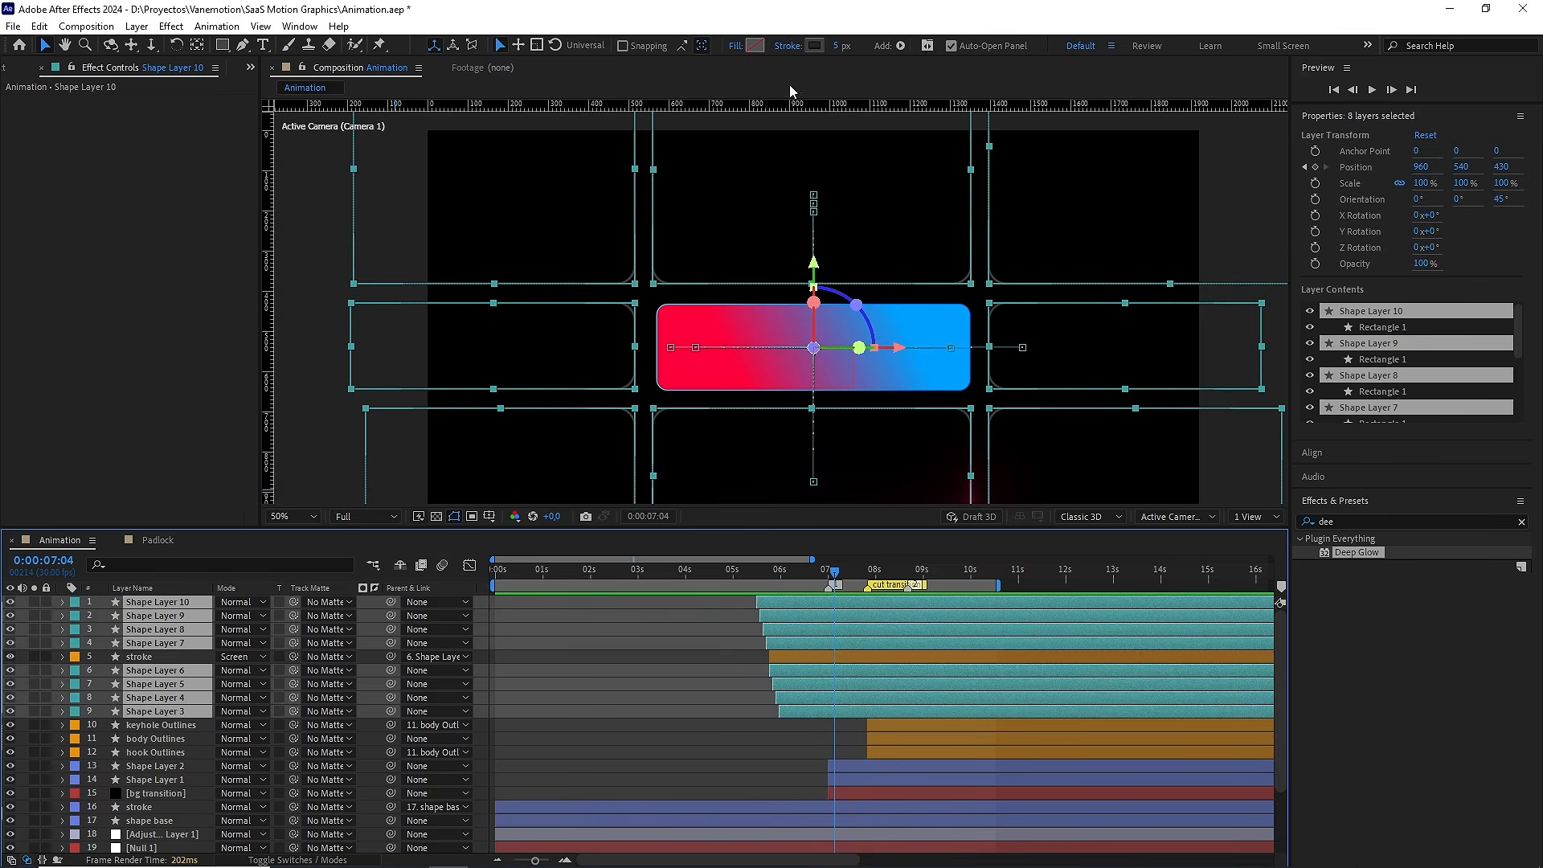
left_click(814, 45)
left_click_drag(442, 410, 349, 447)
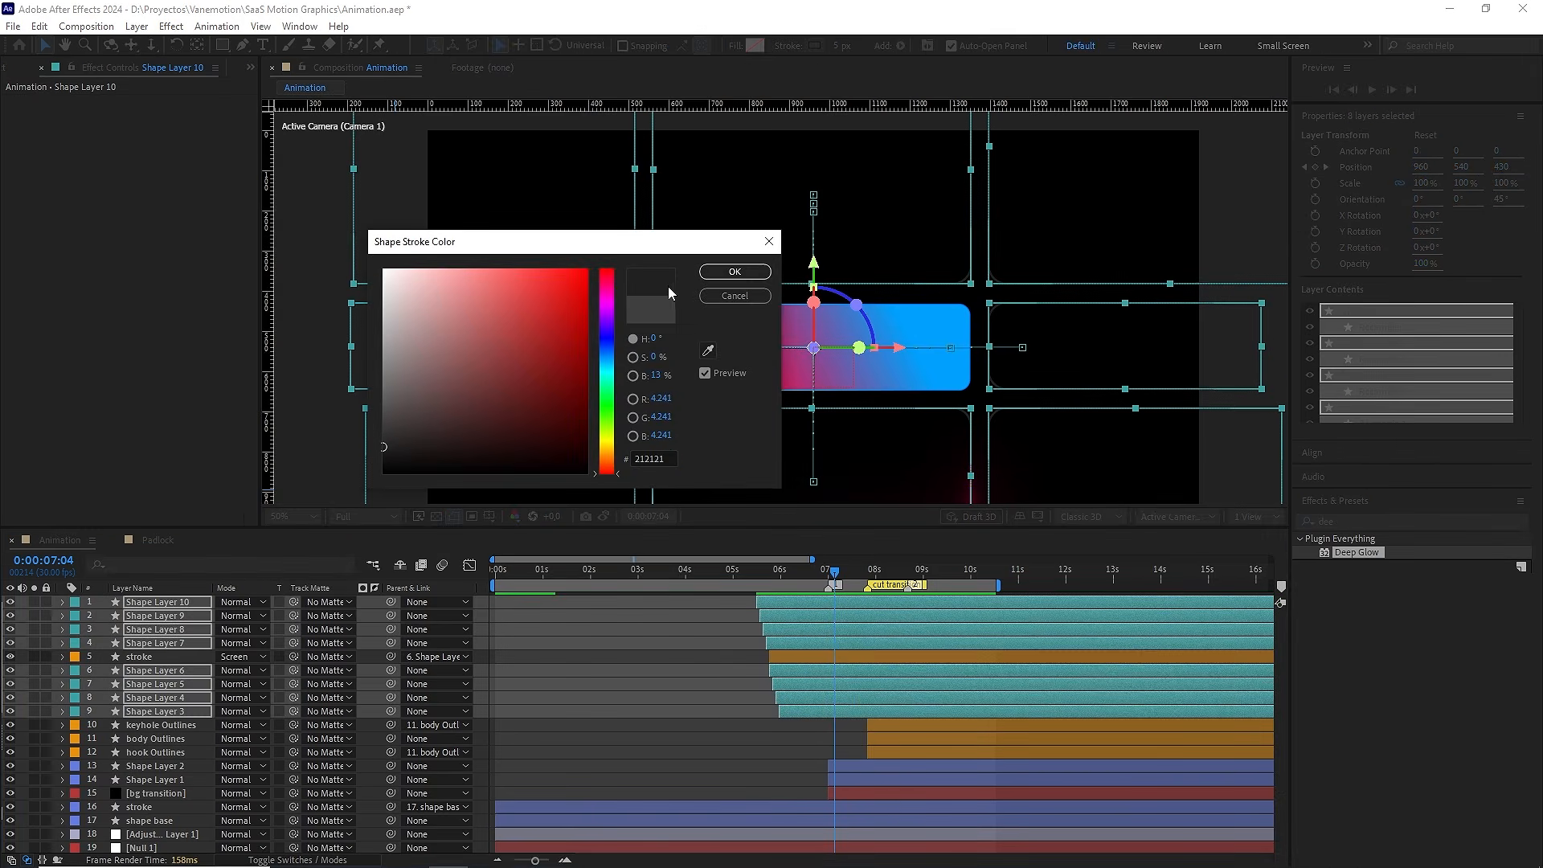
left_click(735, 271)
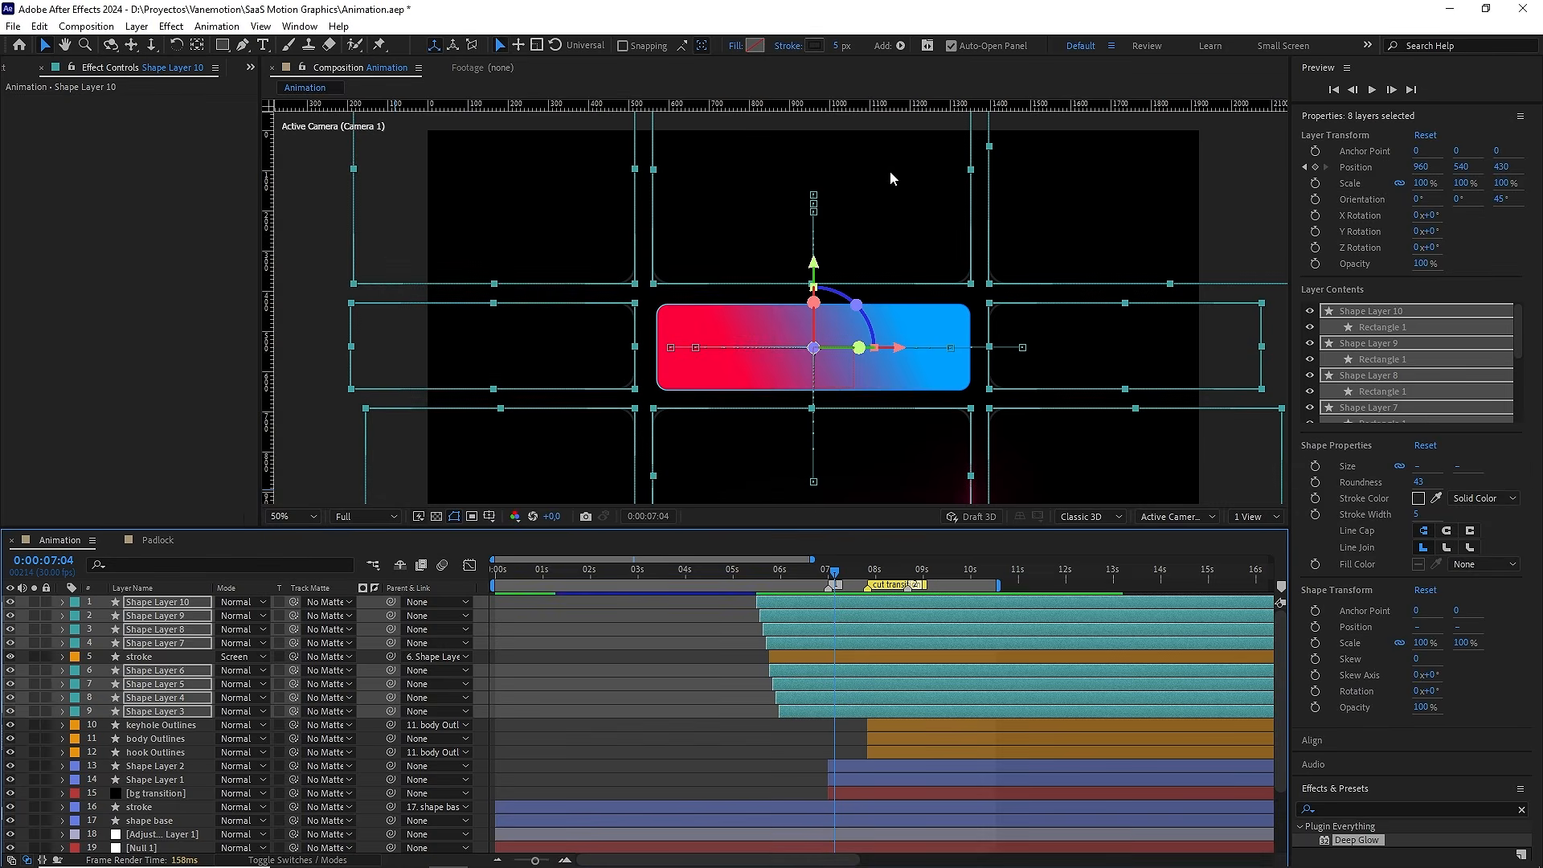
left_click(837, 47)
key("Return")
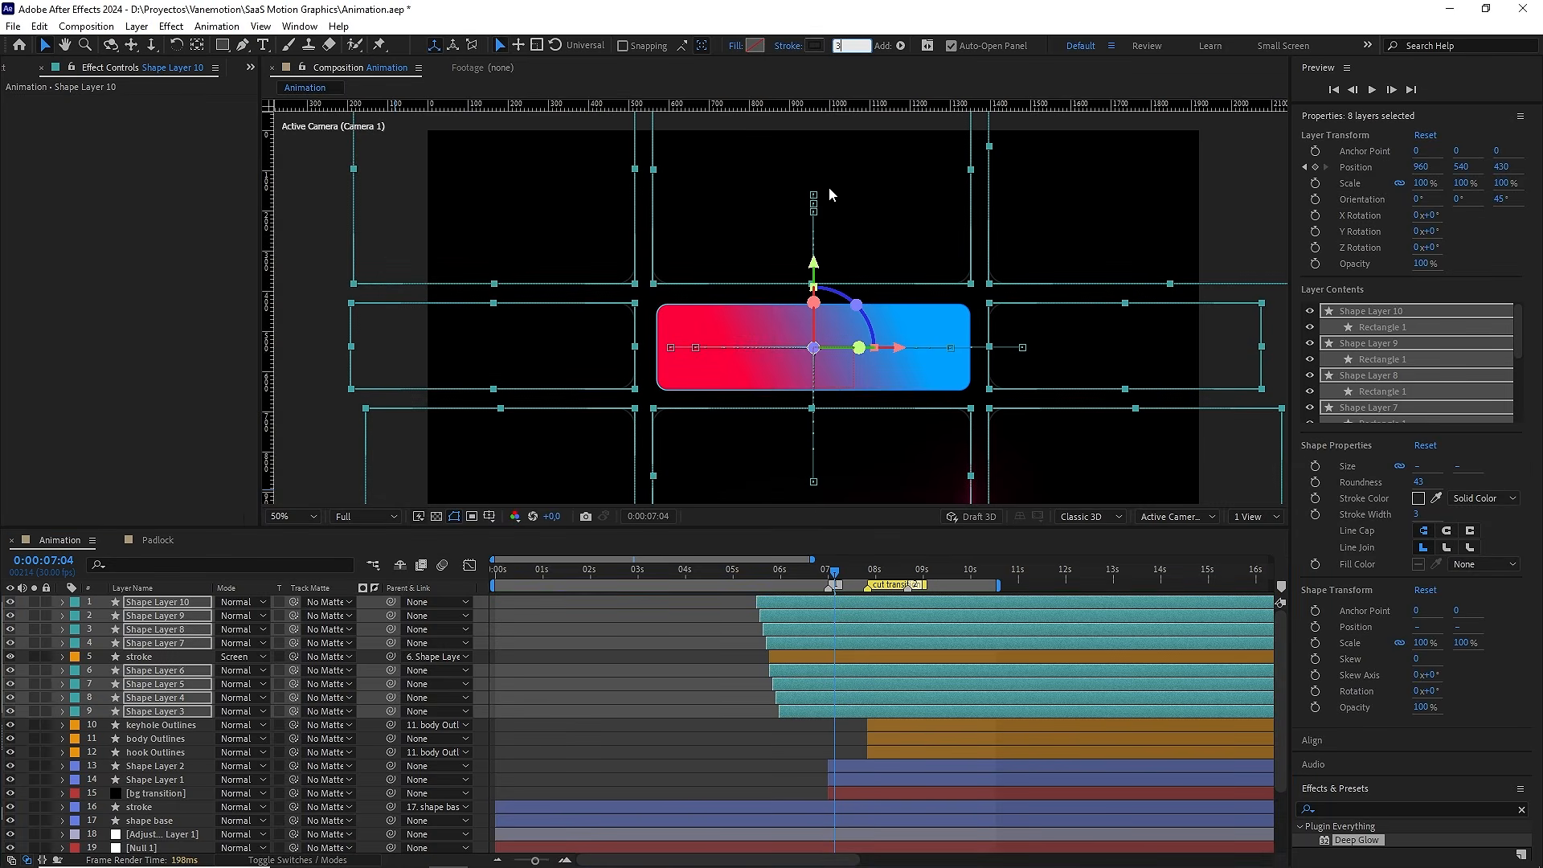
At 0:00:06:22, set the outline colour of Shape Layers 3 to 10, excluding the stroke layer, to 414141
left_click(701, 660)
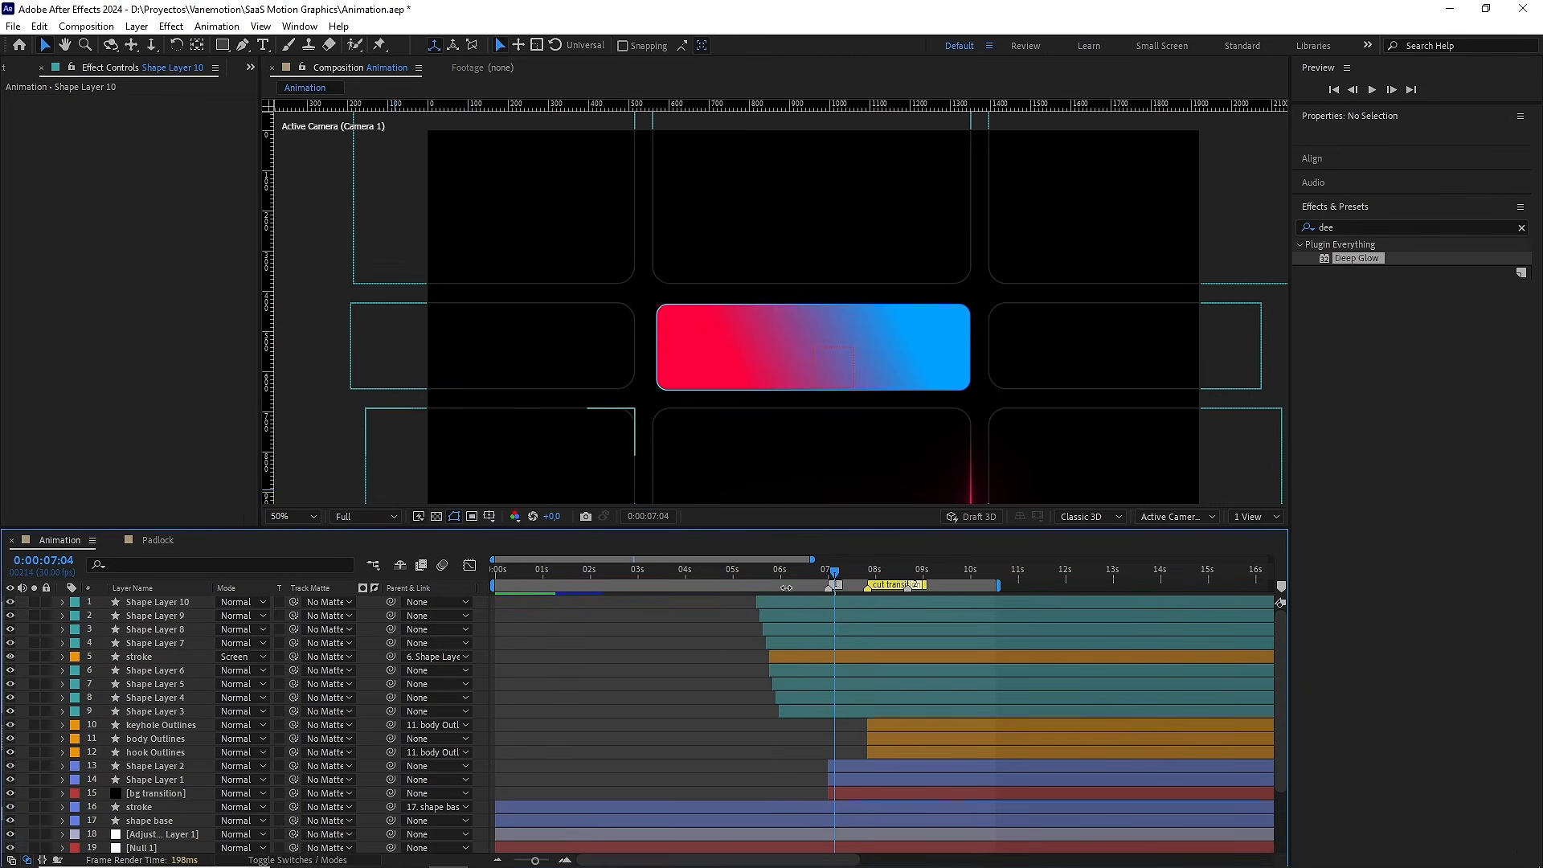
key("period")
key("comma")
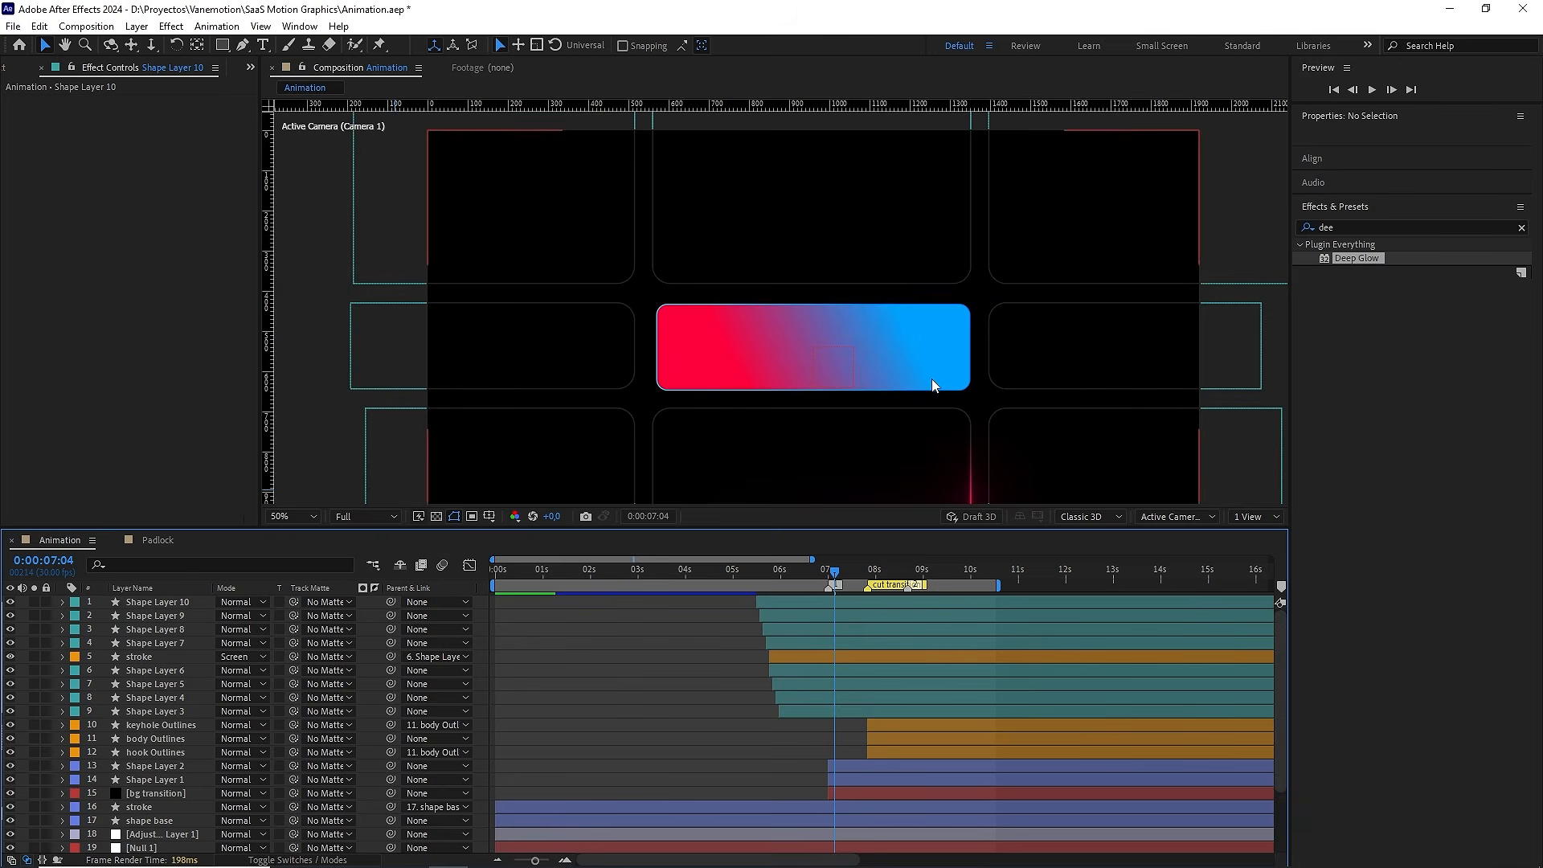
mouse_move(842, 572)
left_mouse_down()
mouse_move(805, 573)
mouse_move(824, 574)
left_mouse_up()
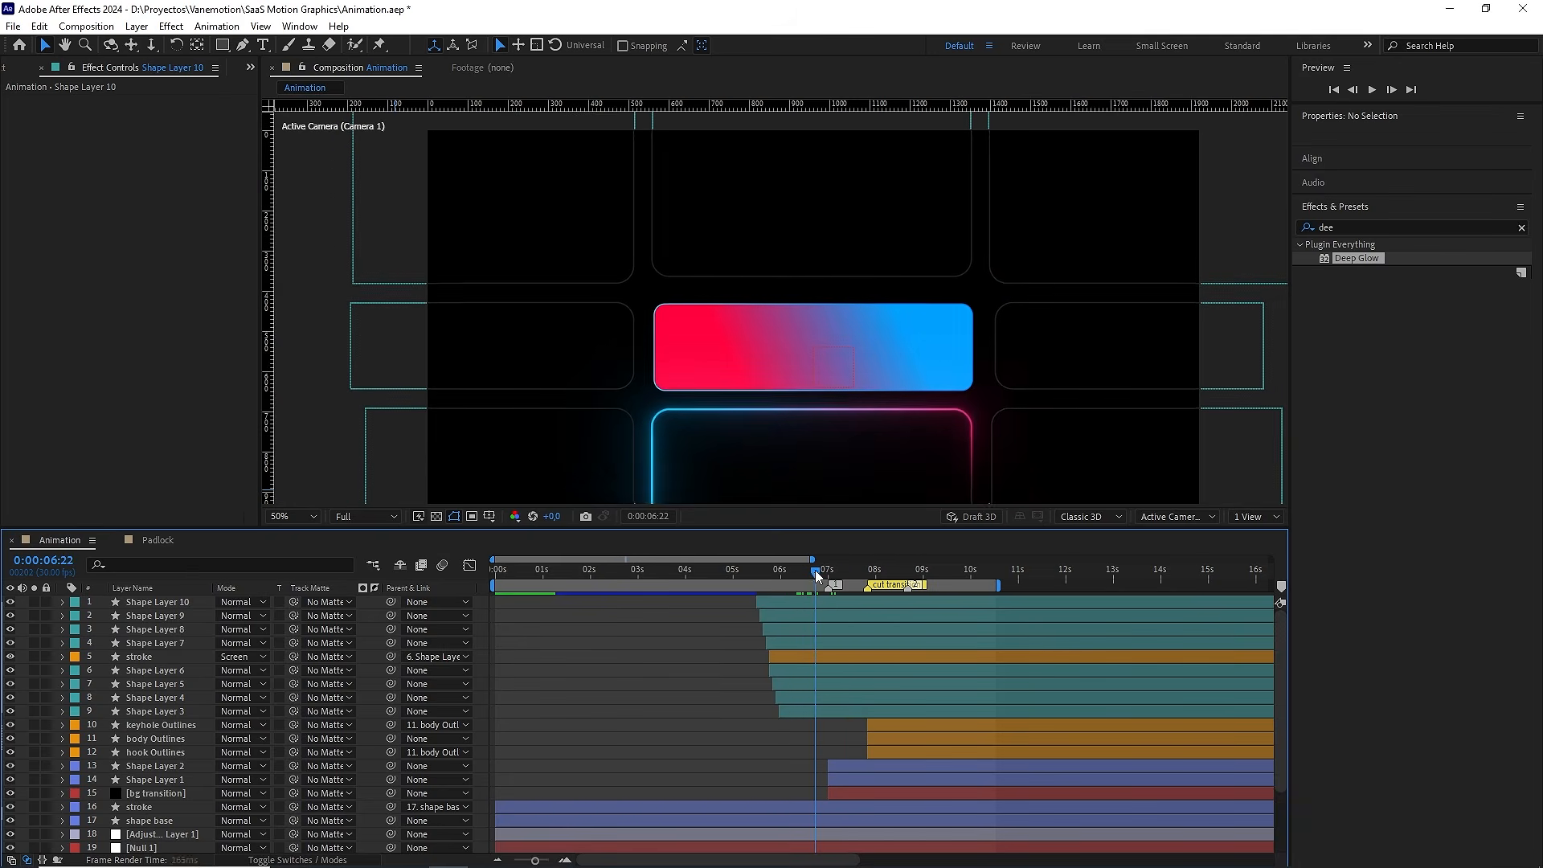
left_click(153, 711)
left_click(157, 602, "shift")
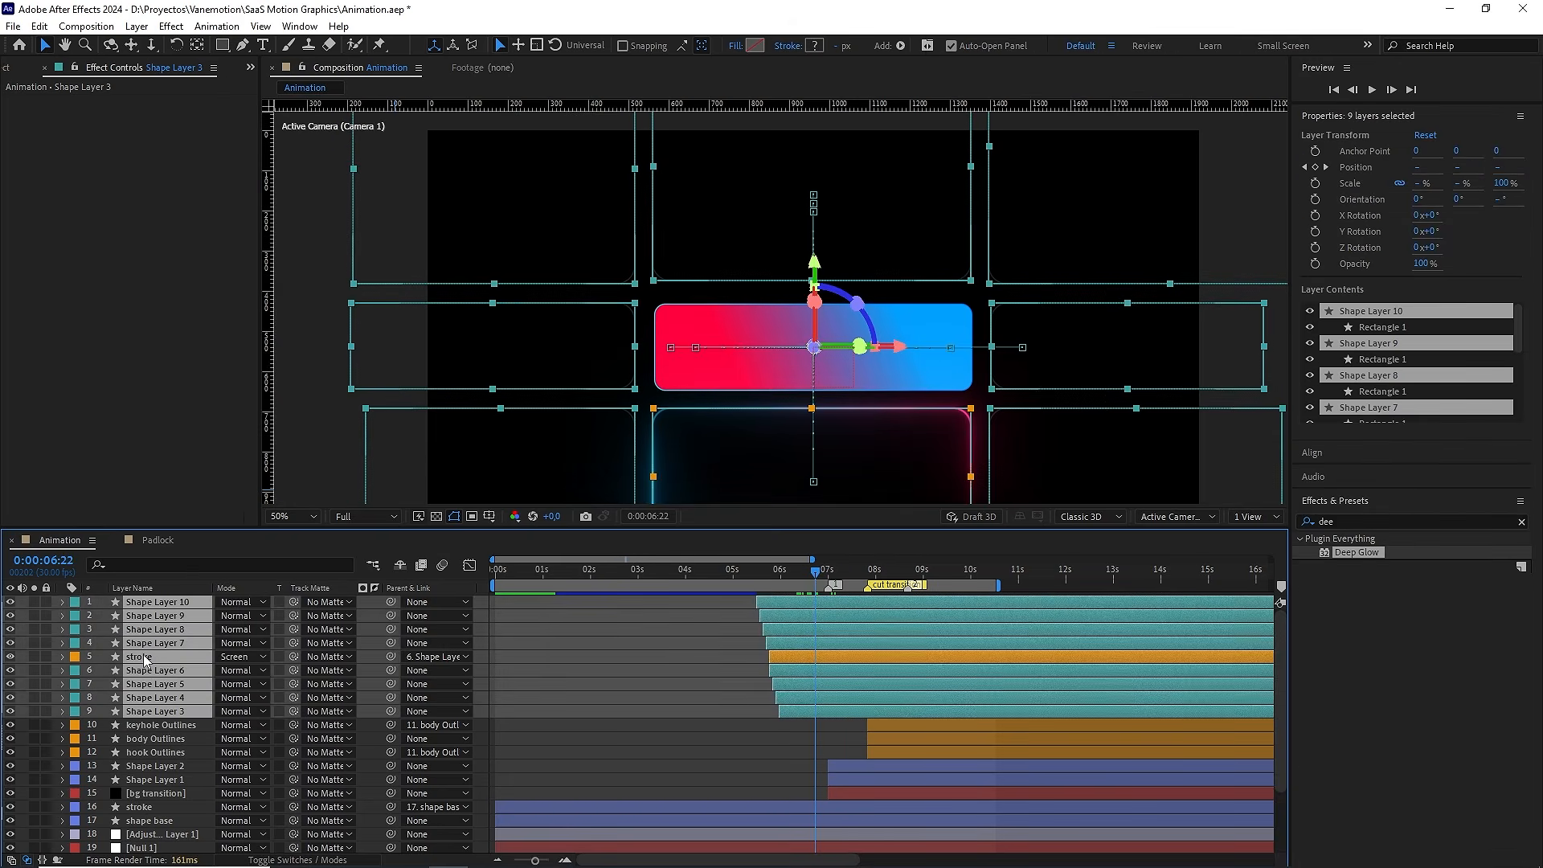
left_click(140, 657, "ctrl")
left_click(813, 46)
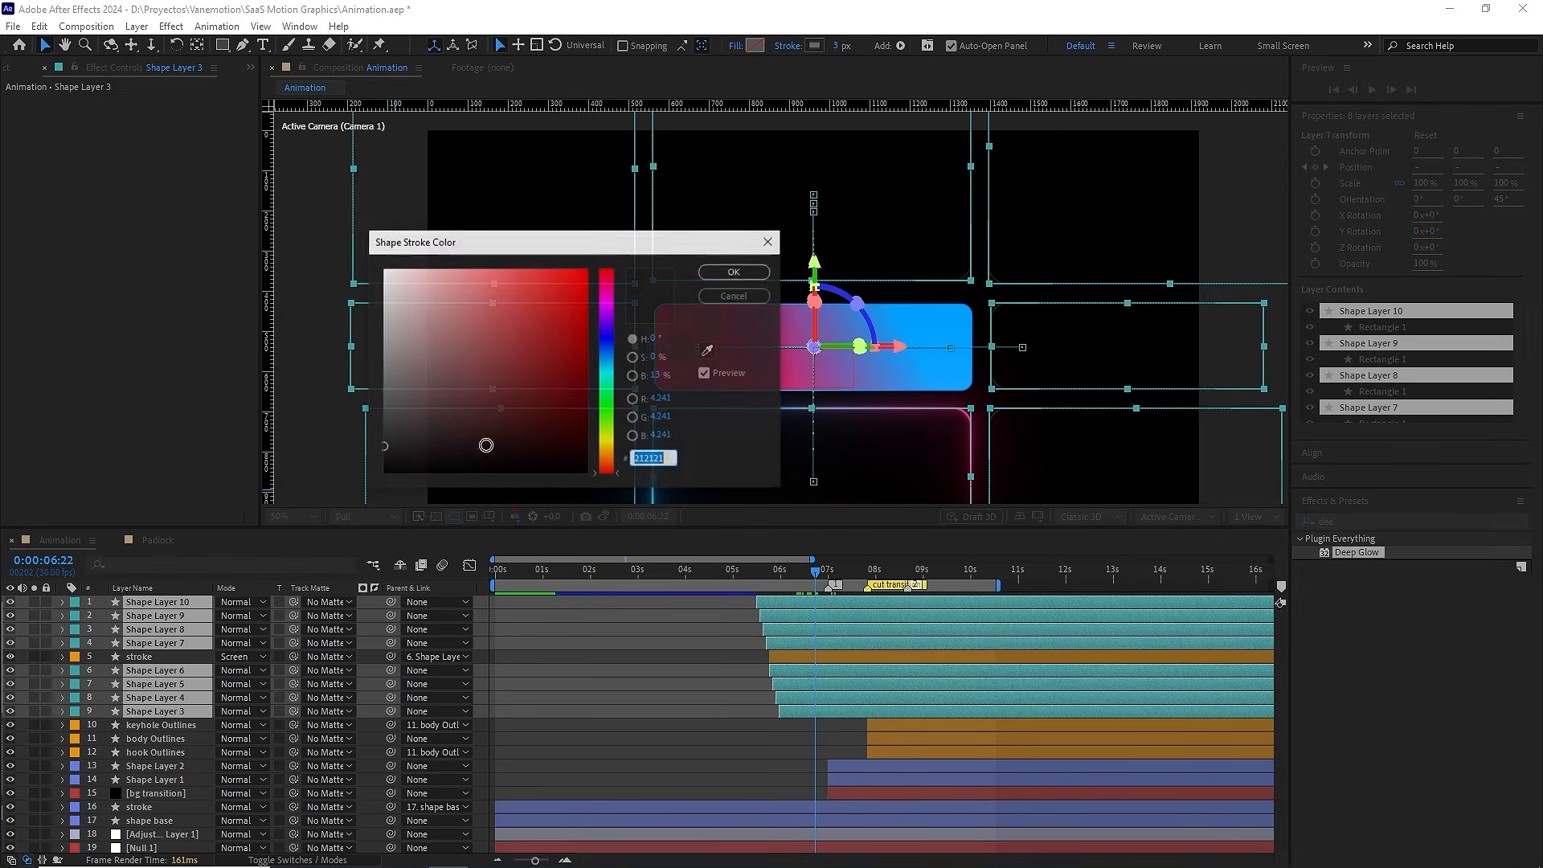
left_click(381, 428)
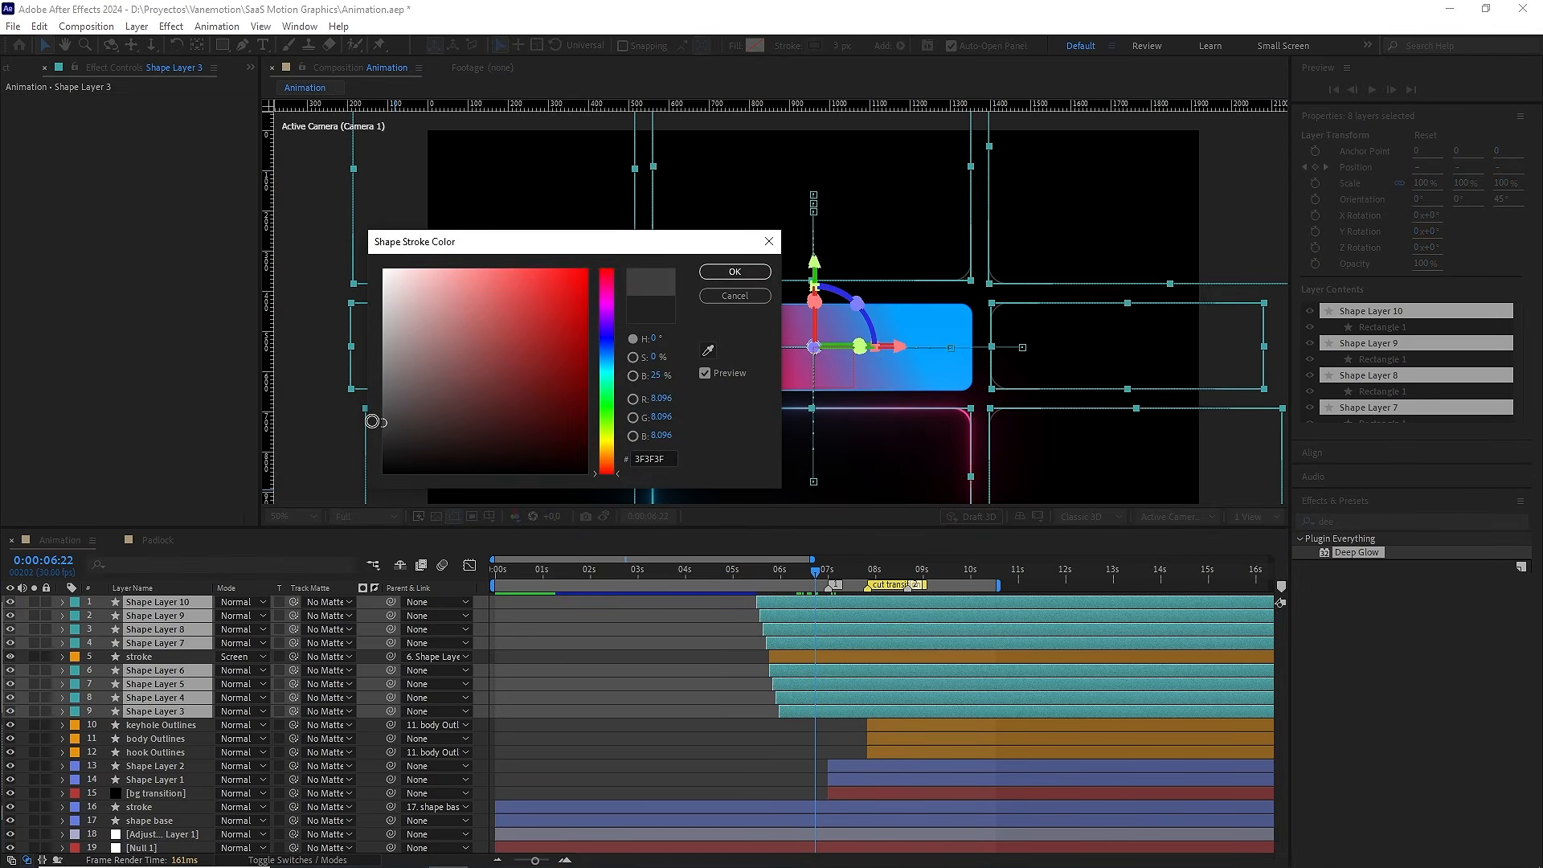
left_click_drag(372, 422, 372, 420)
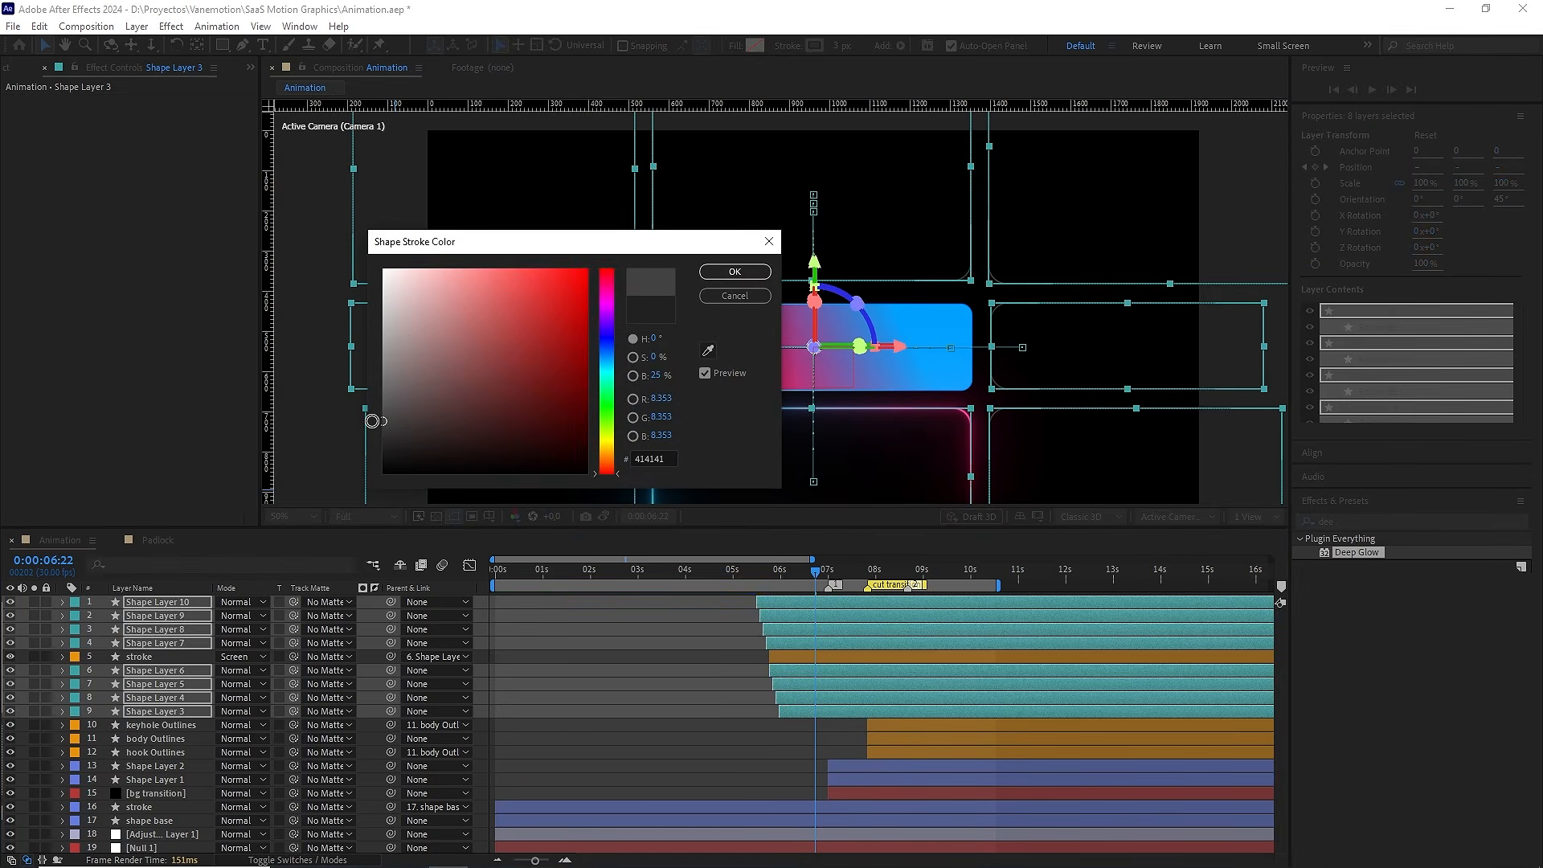
left_click(733, 271)
left_click(672, 657)
Play back the recoloured outlines from about 0:00:04:26 and 0:00:05:09, and the animation from its beginning
left_click_drag(966, 379, 954, 336)
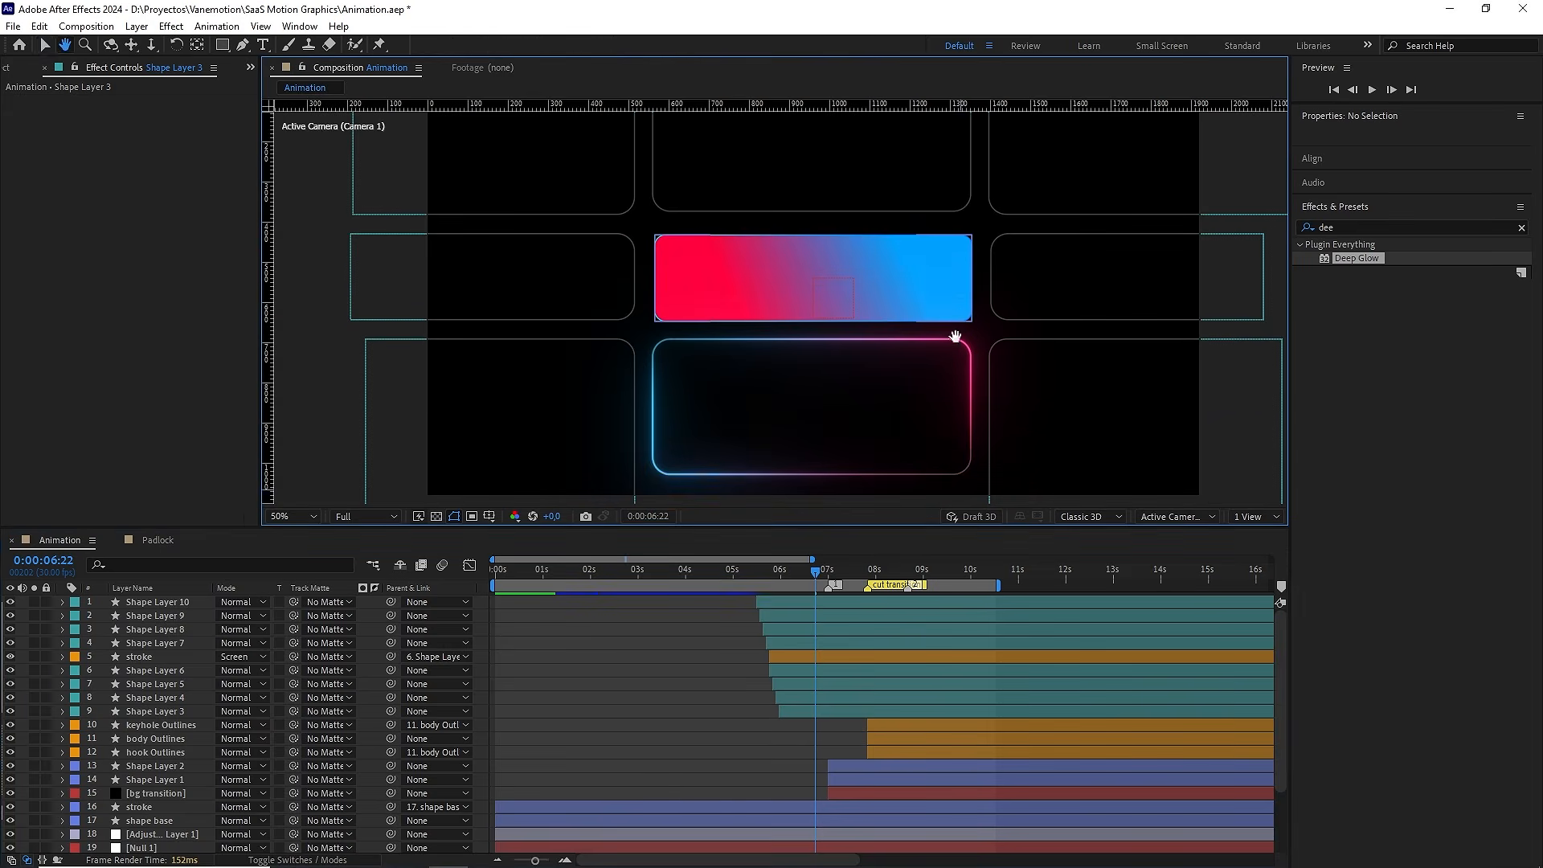
key("v")
key("space")
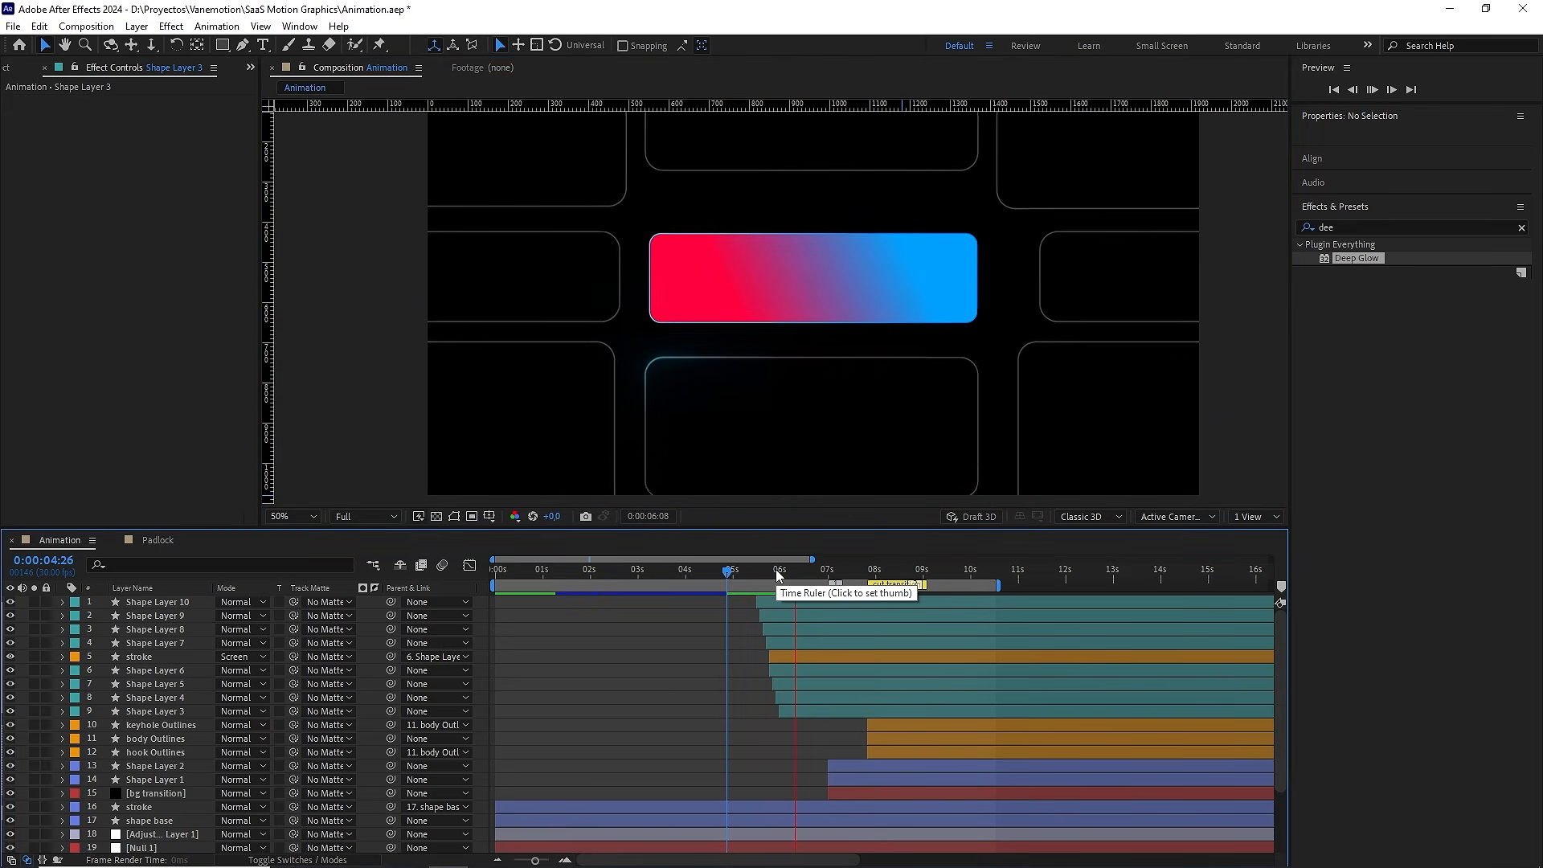
left_click(747, 571)
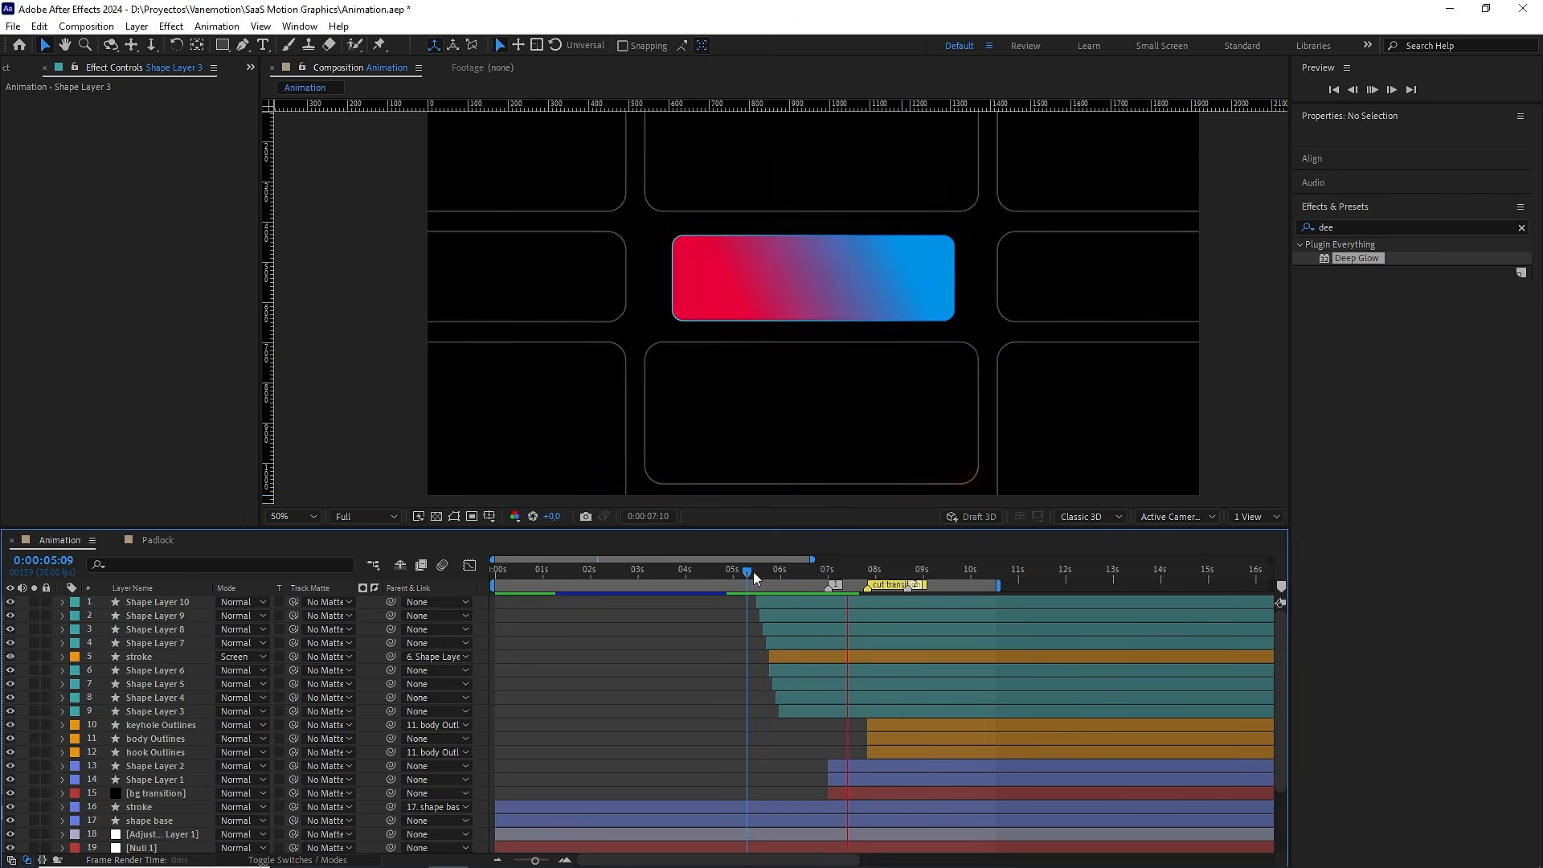
left_click_drag(754, 571, 492, 571)
key("space")
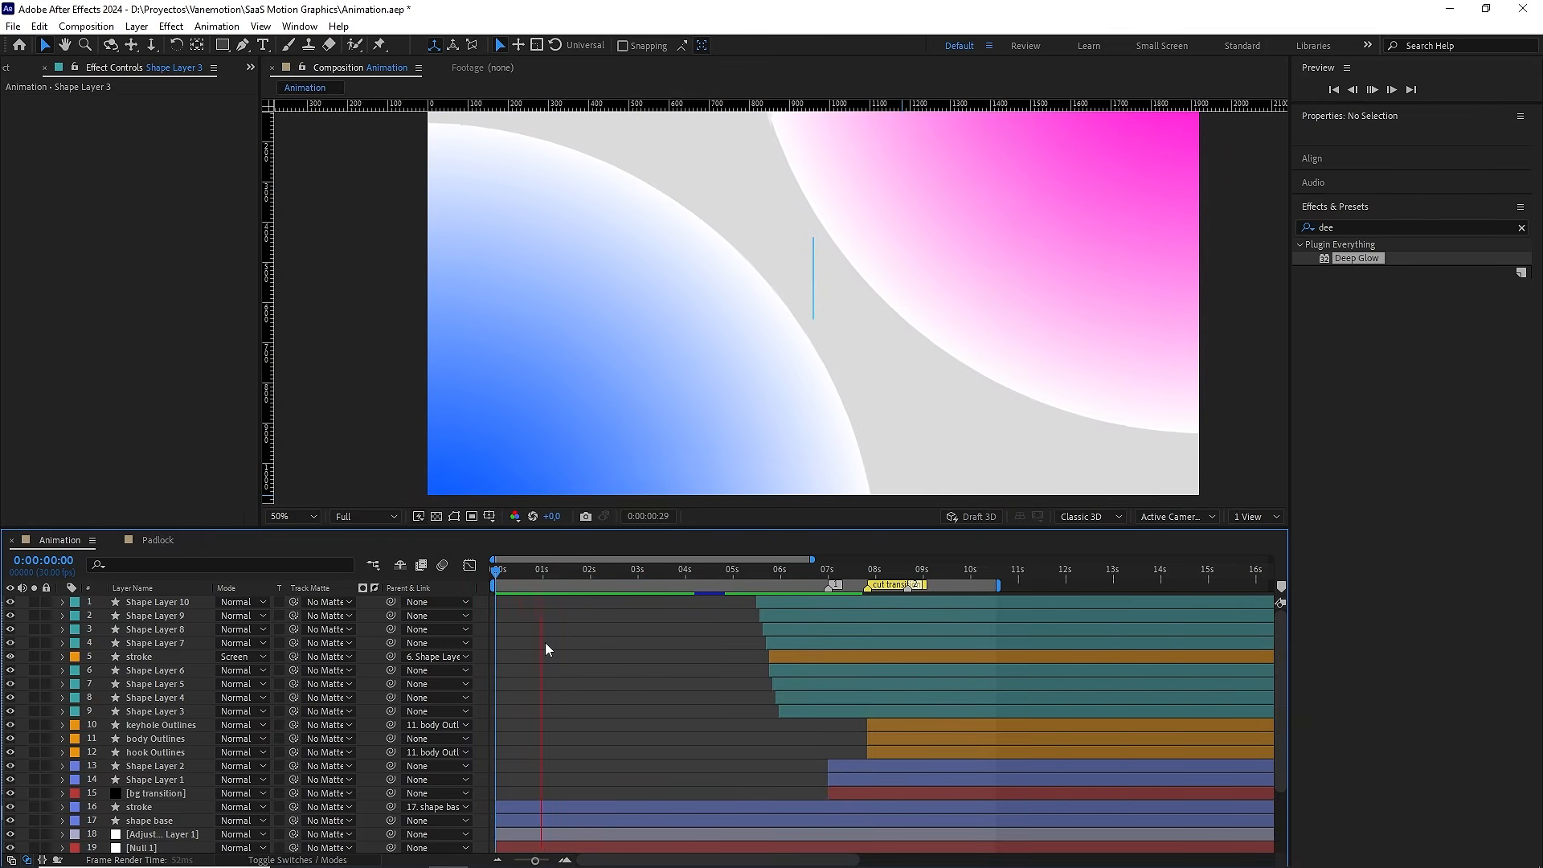
key("space")
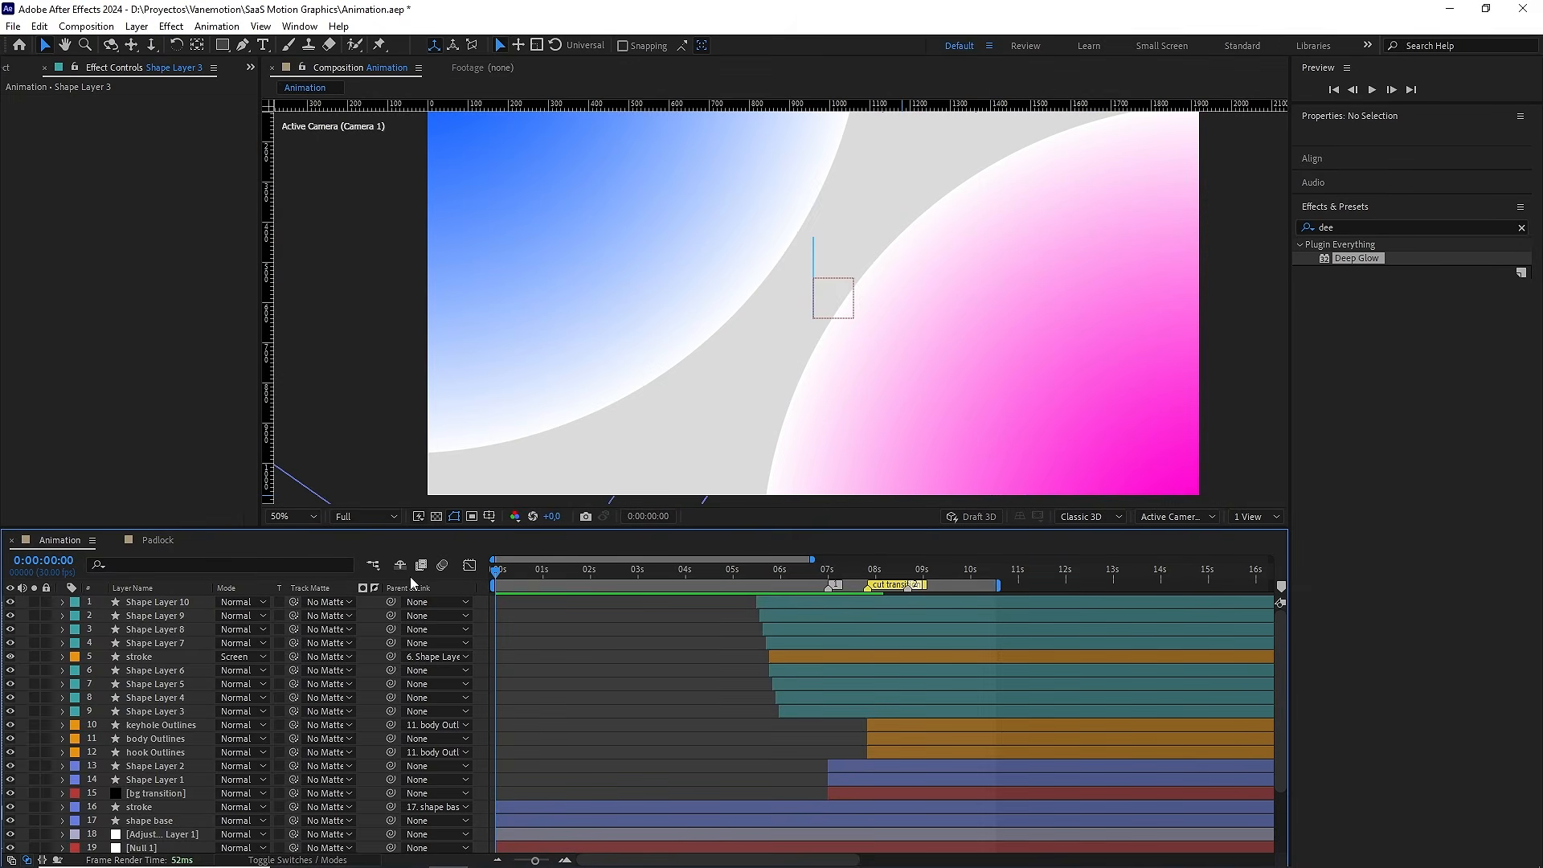
Clear the effects search and show the project's list of compositions and folders with nothing selected
left_click(1522, 229)
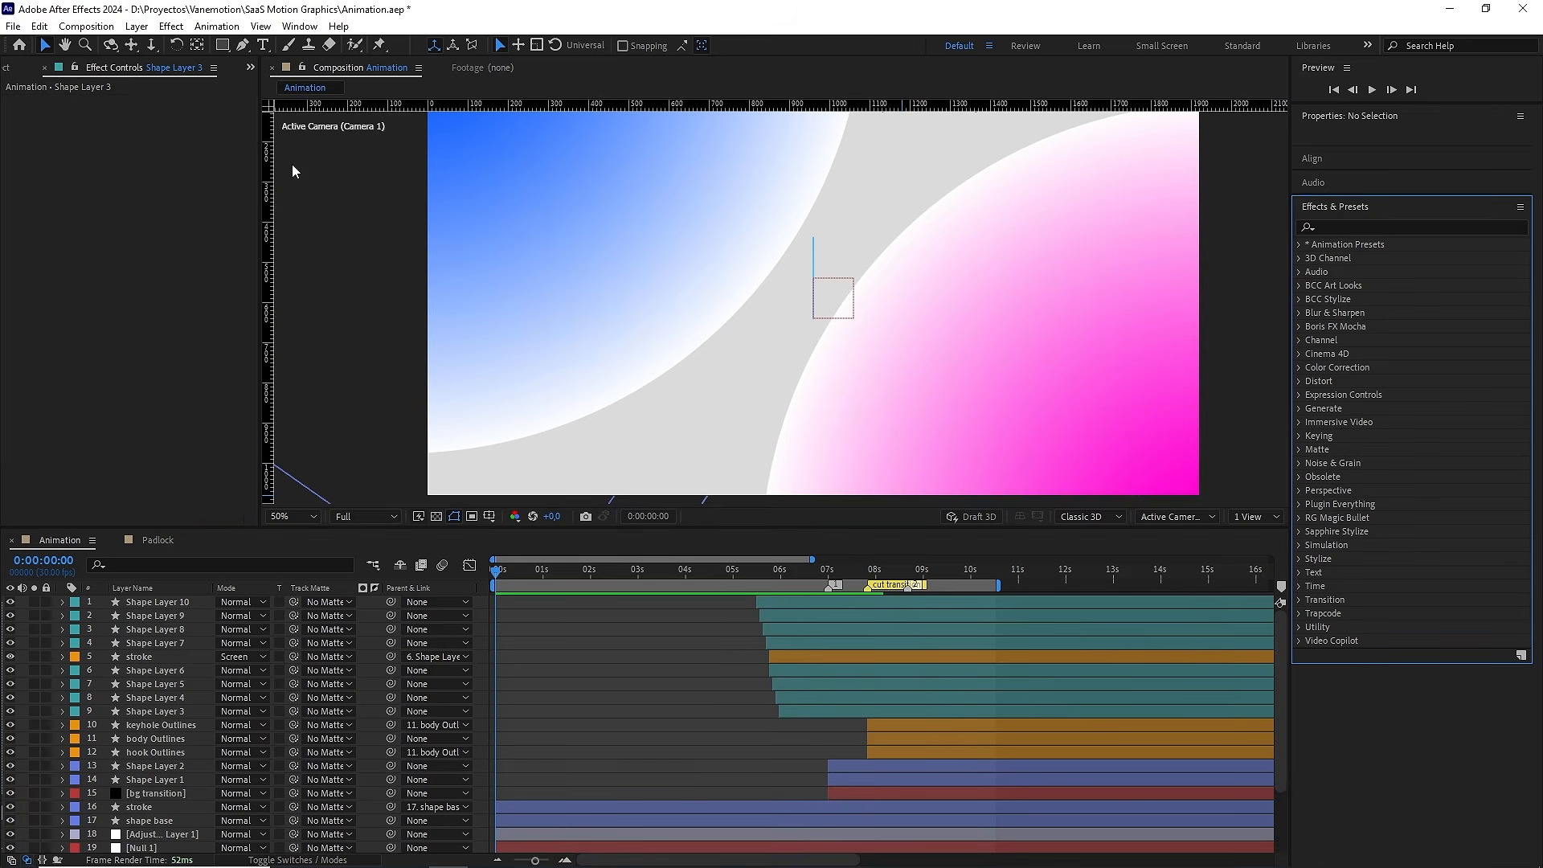
left_click(73, 149)
left_click(19, 72)
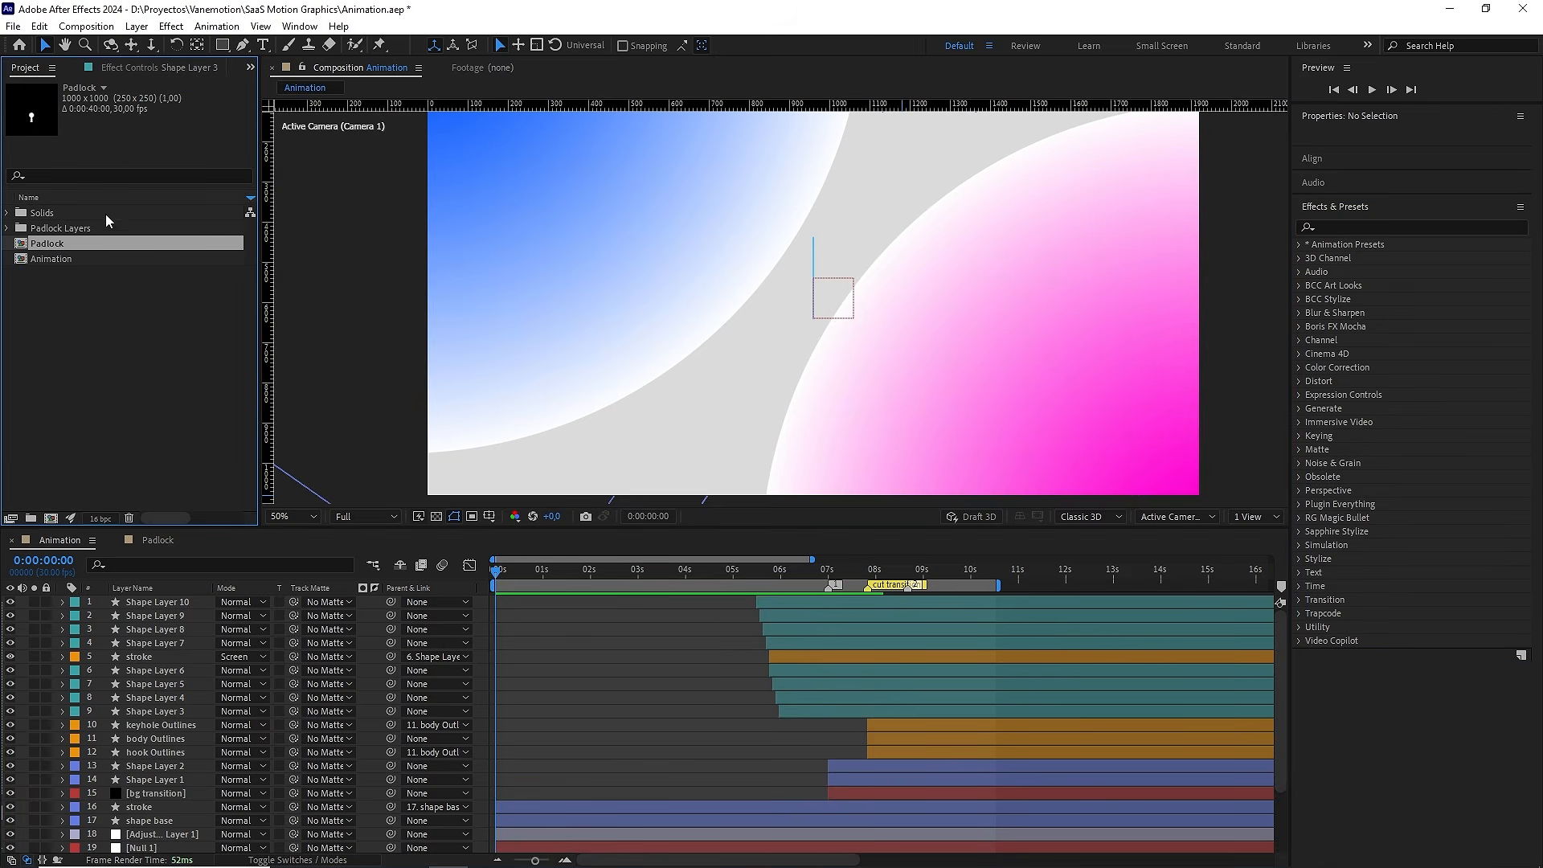
left_click(126, 319)
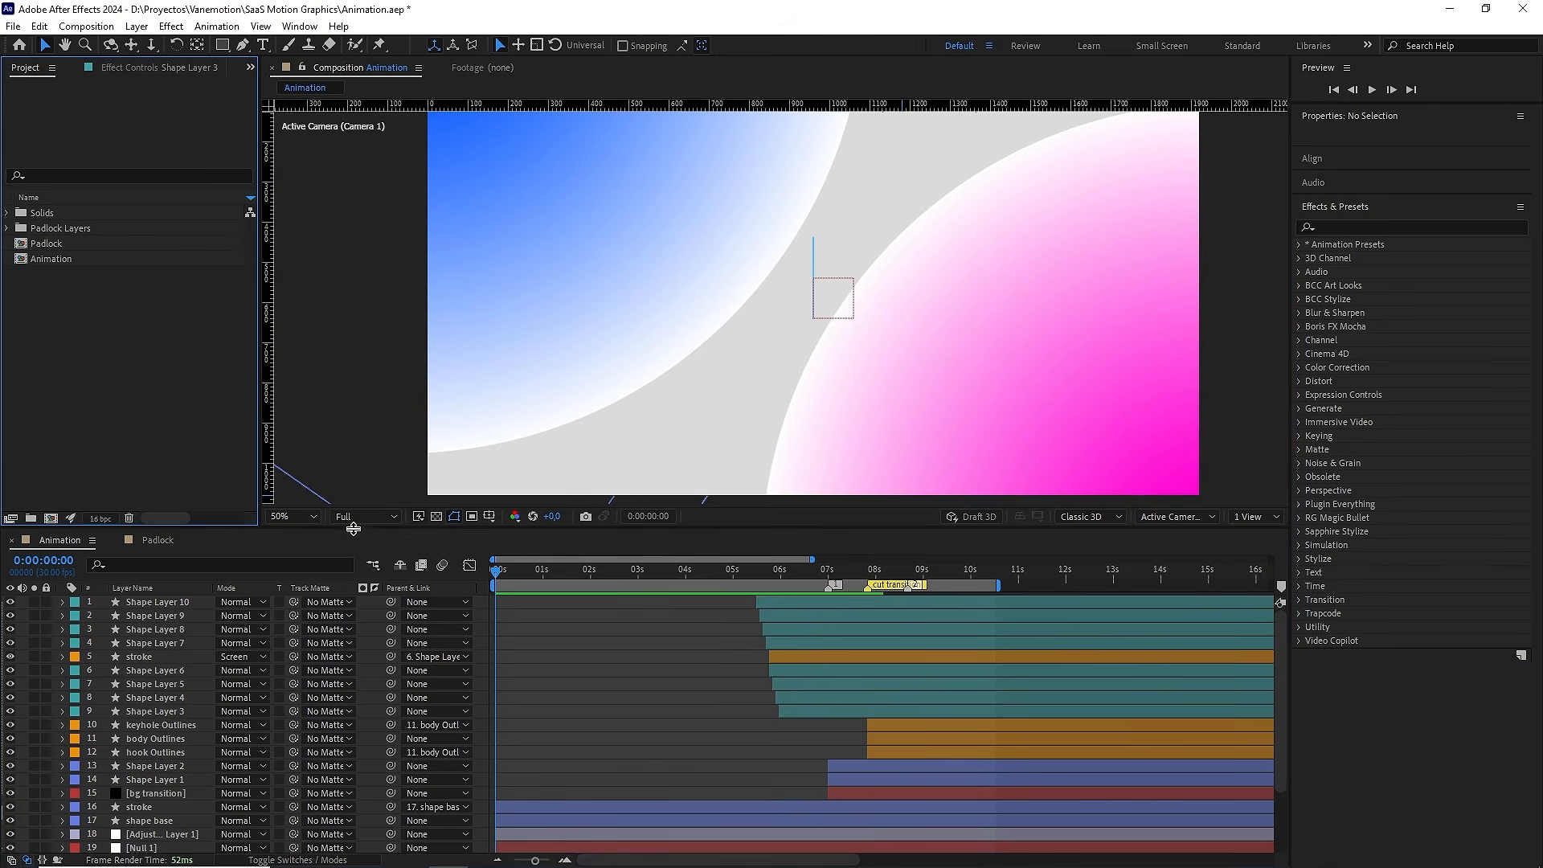
Set the composition view's magnification to fit its area and enlarge the timeline to show more layers
left_click_drag(345, 528, 354, 630)
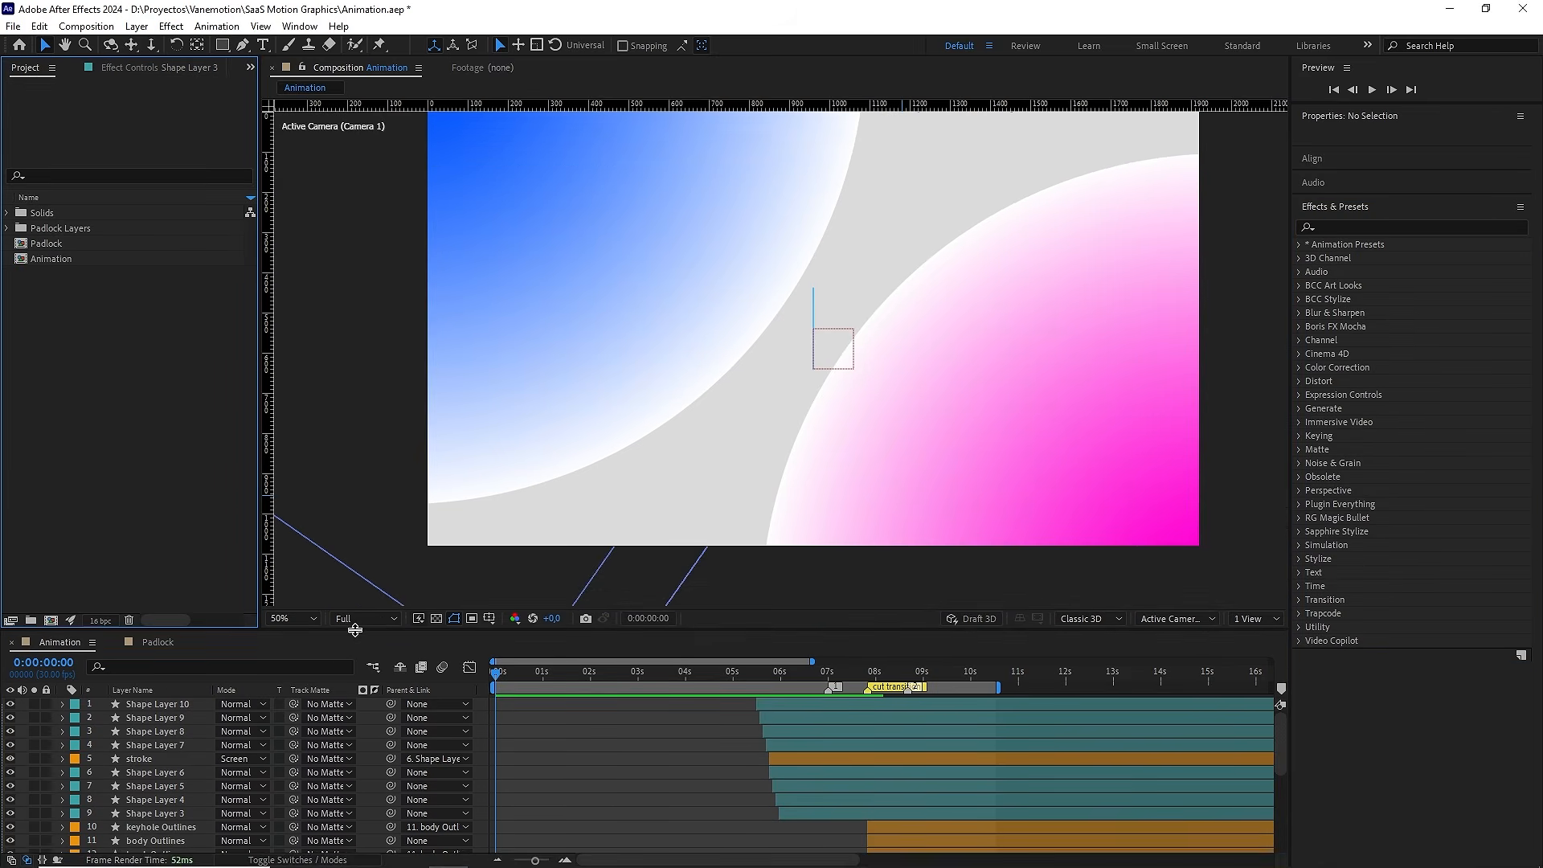
left_click(312, 619)
left_click(300, 340)
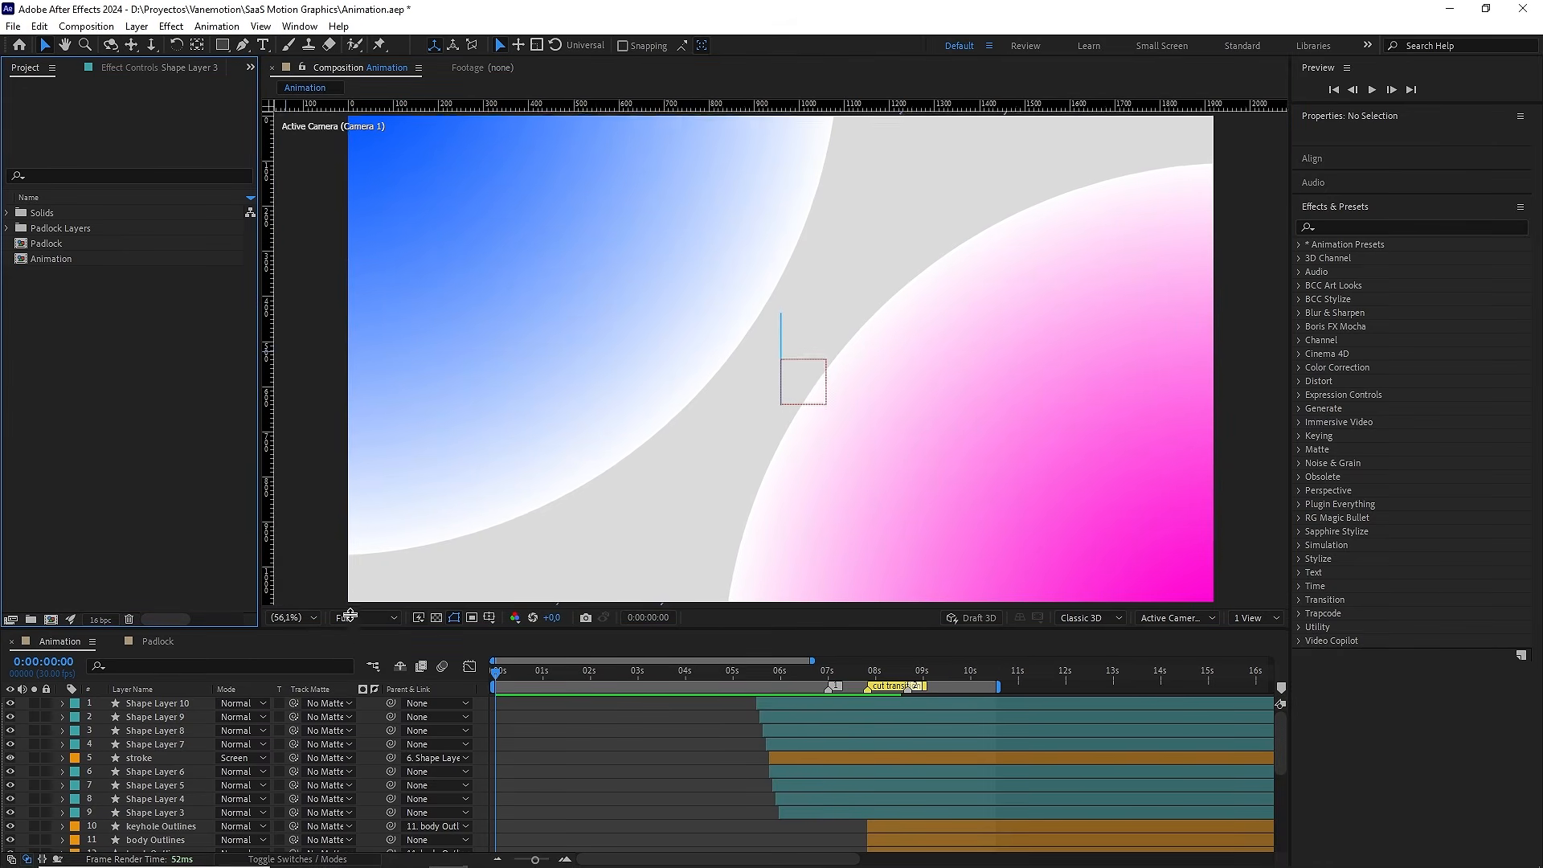
left_click_drag(353, 630, 357, 477)
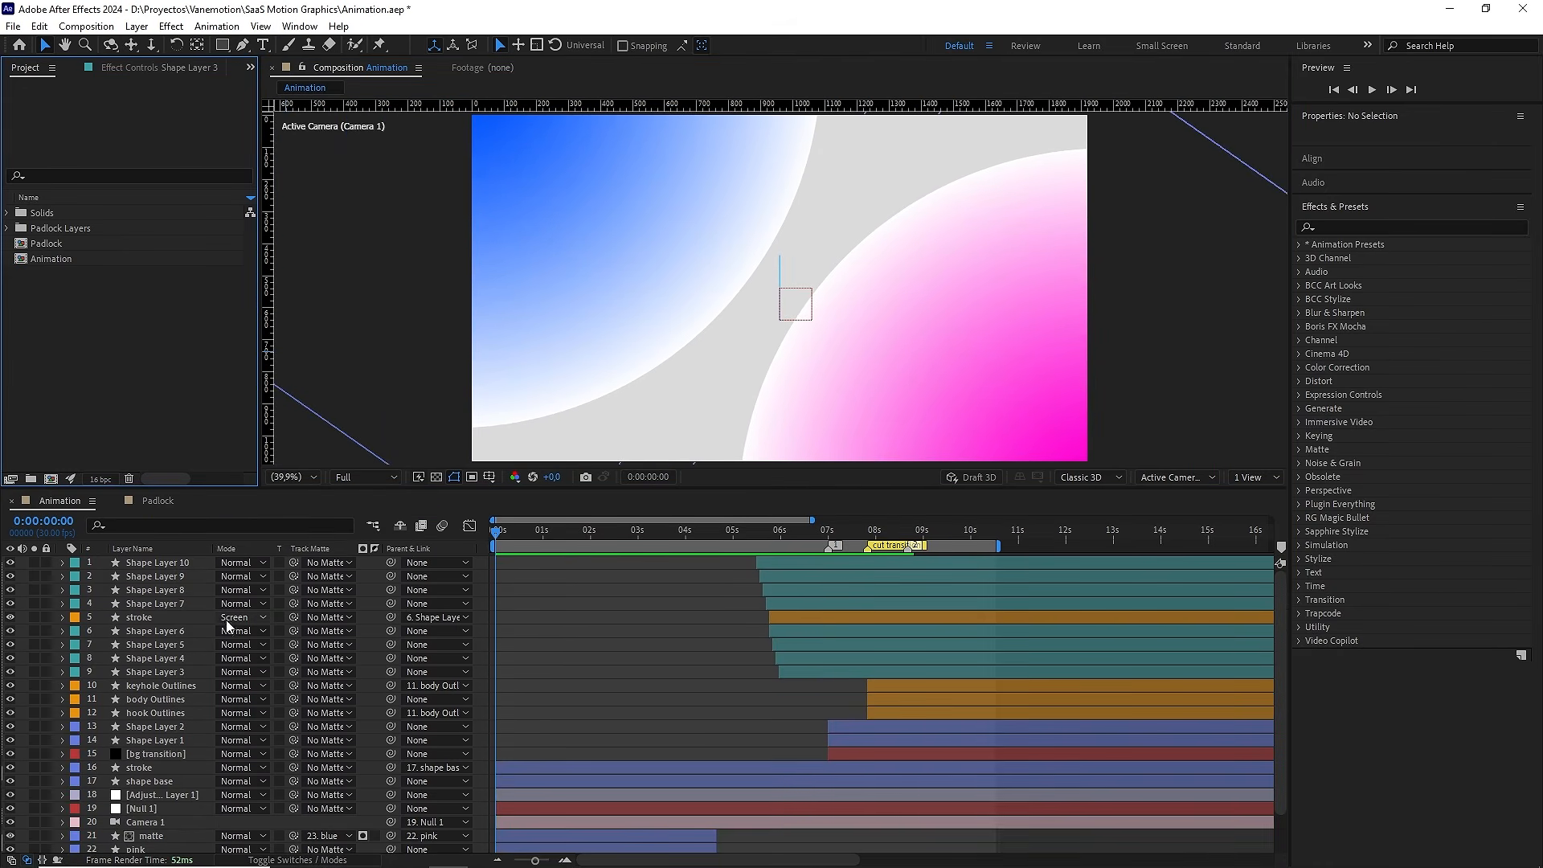
Move Shape Layers 3 to 10 together with their stroke layer below the bg transition layer
left_click(146, 672)
left_click(153, 562, "shift")
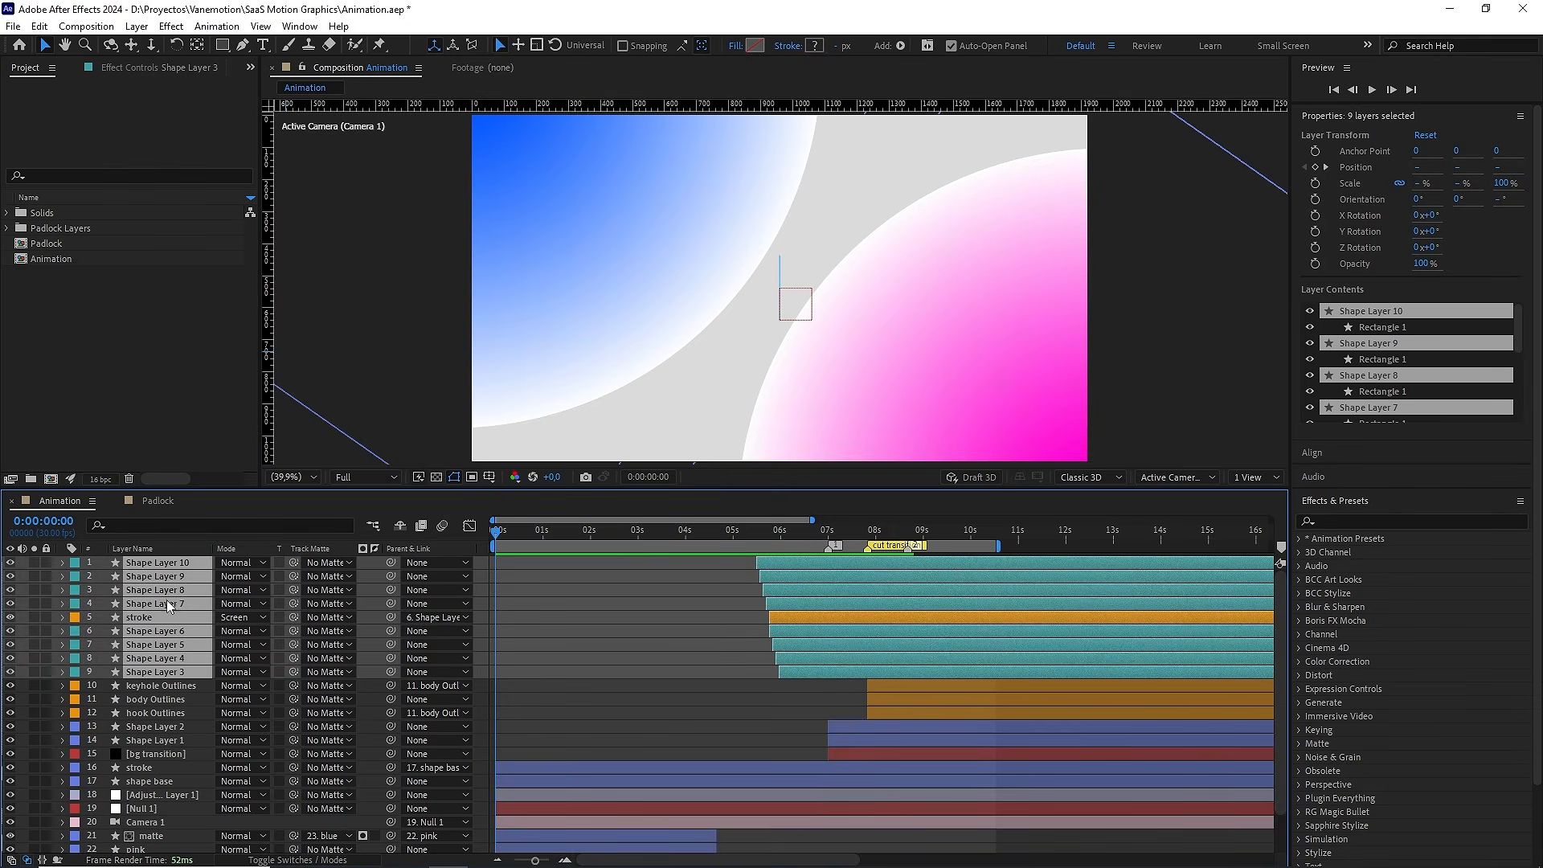
left_click_drag(148, 678, 143, 761)
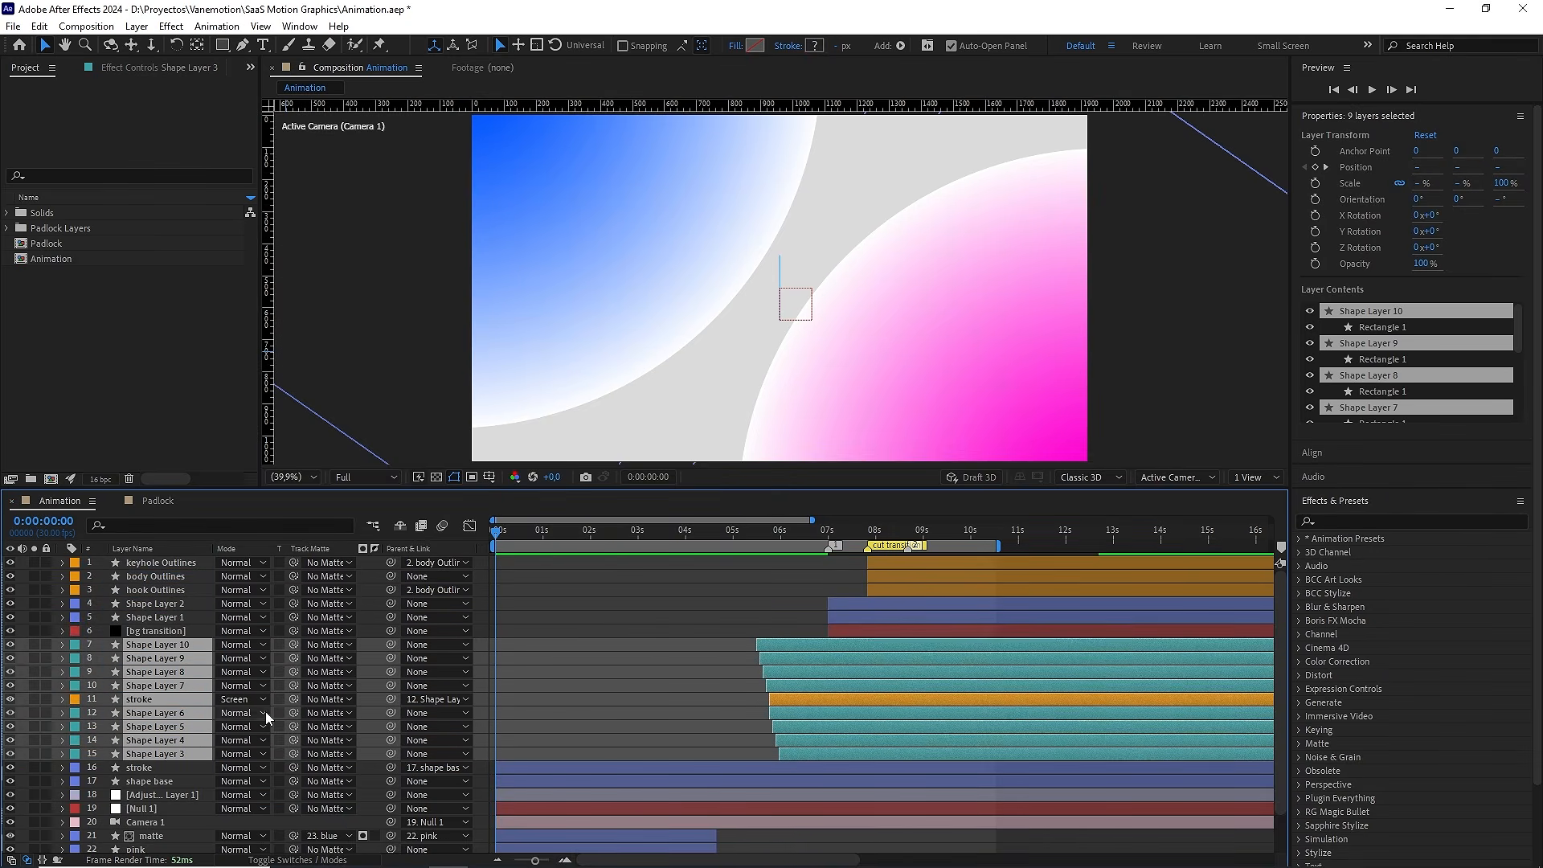
left_click(615, 605)
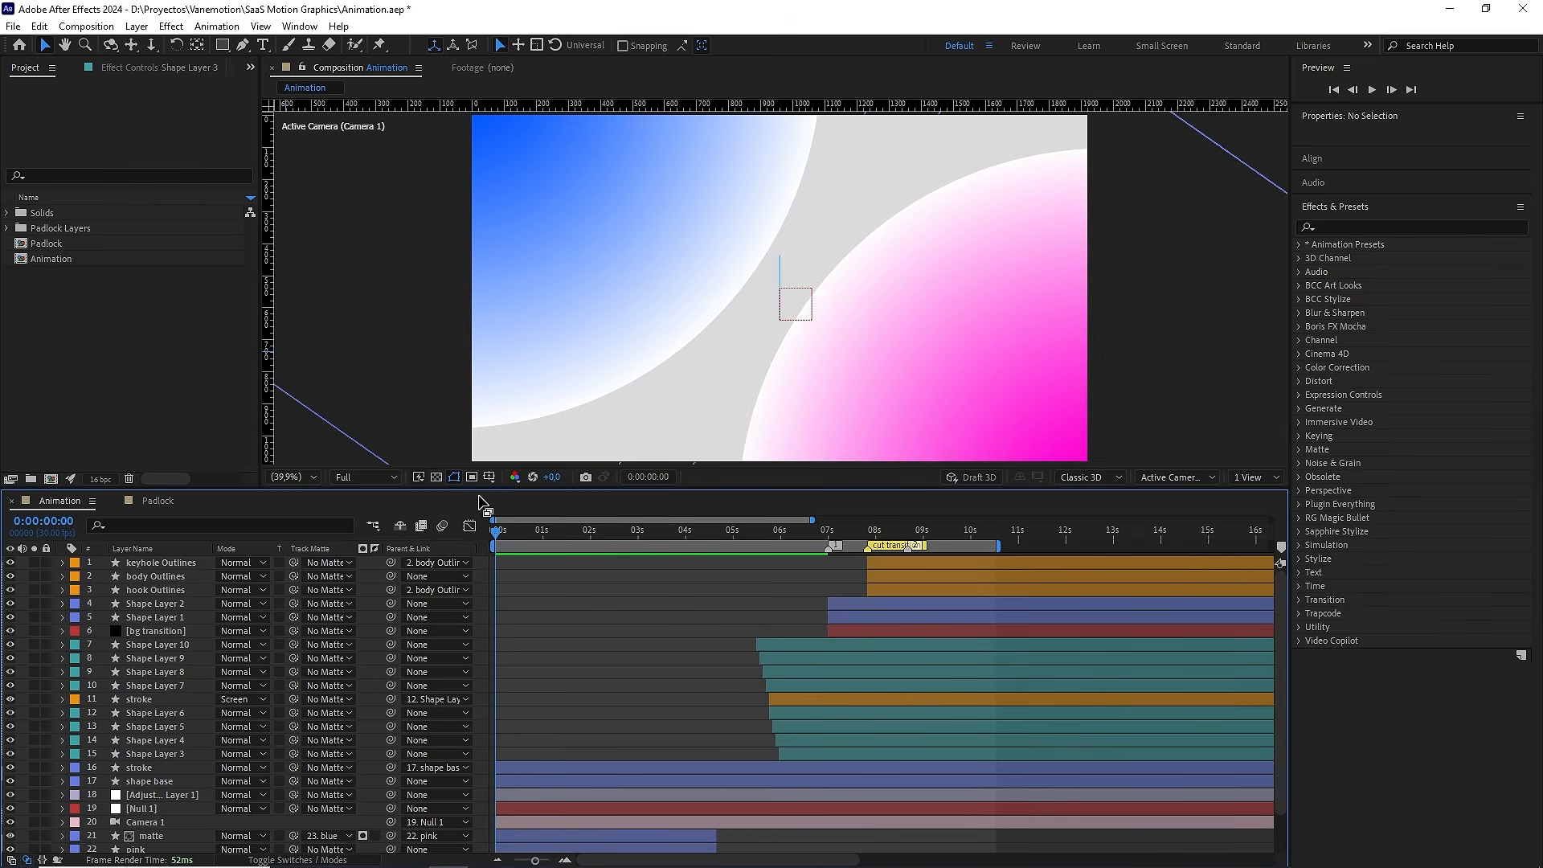
Enlarge the composition view and play back the reordered animation from 0:00:00:00
left_click_drag(482, 487, 476, 545)
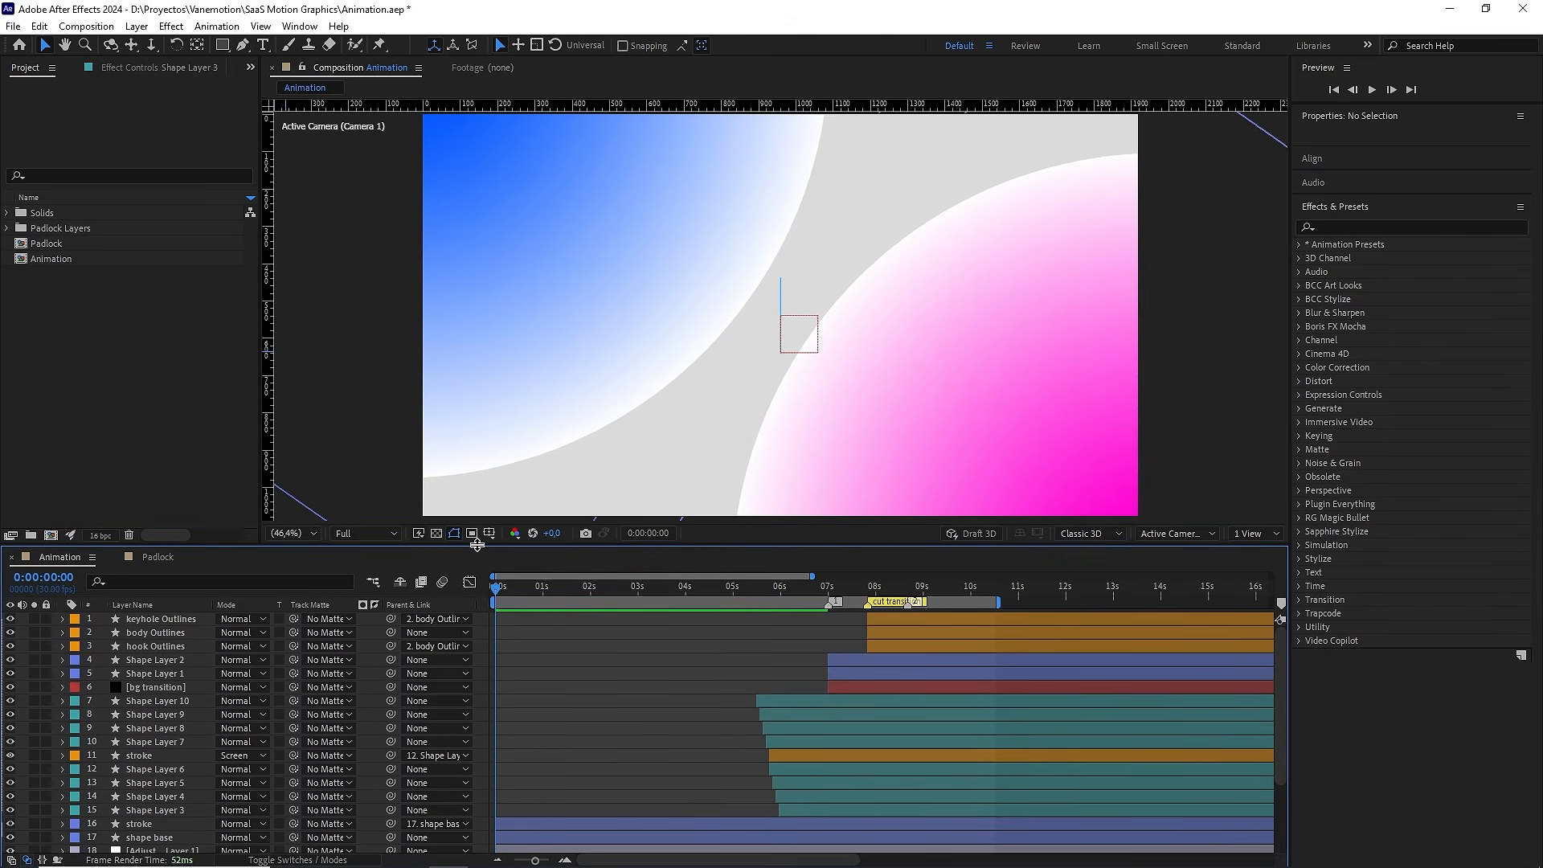
left_click(186, 408)
key("space")
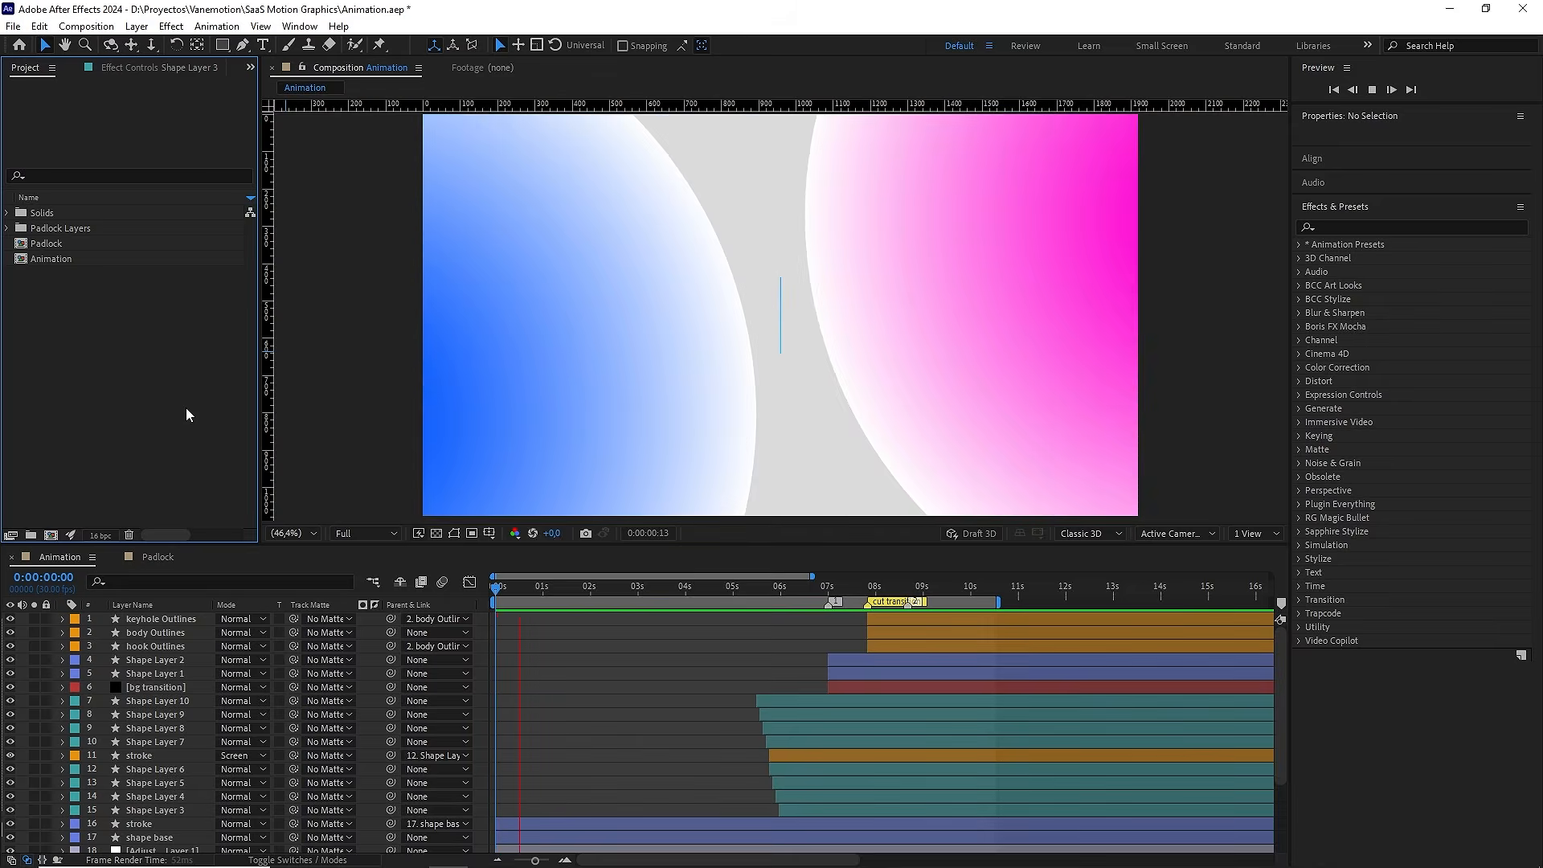
key("space")
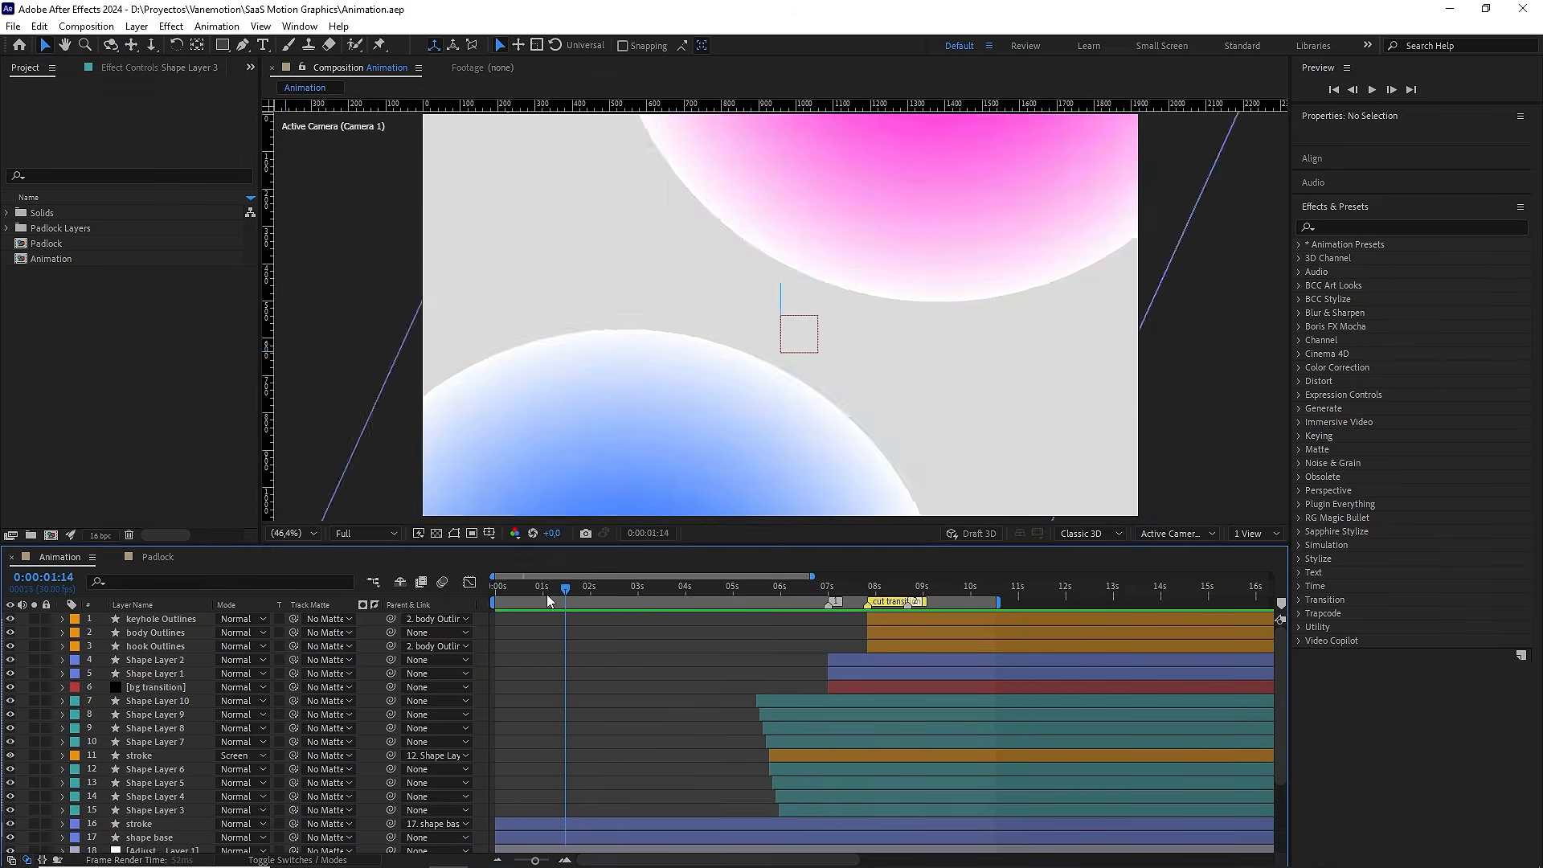
At 0:00:04:24, add a text layer over the gradient shape reading LIKE and SUBSCRIBE on two lines
left_click_drag(537, 601, 678, 601)
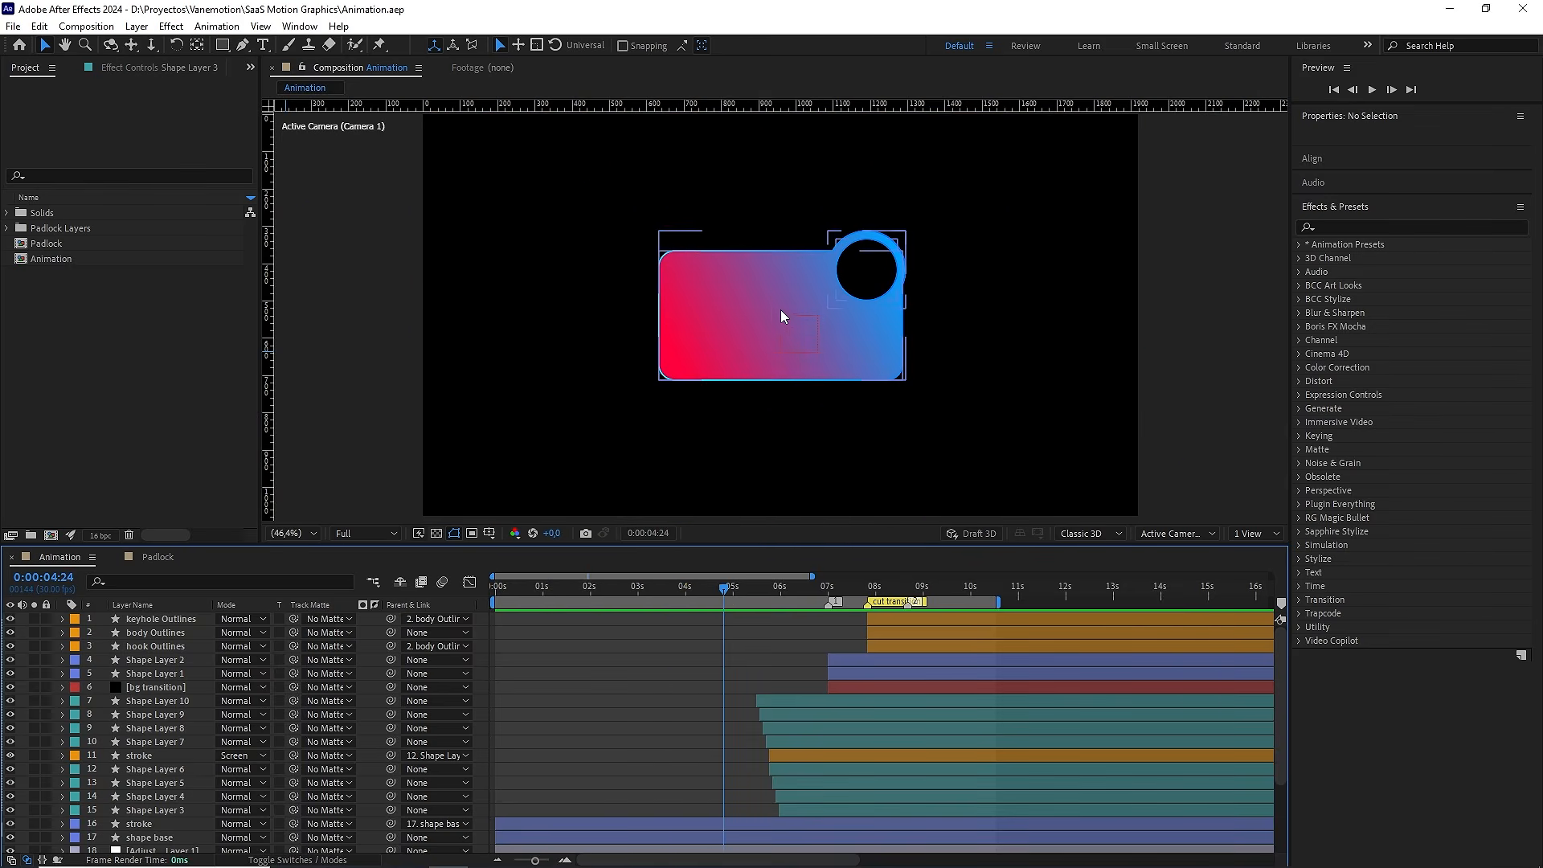
left_click(148, 321)
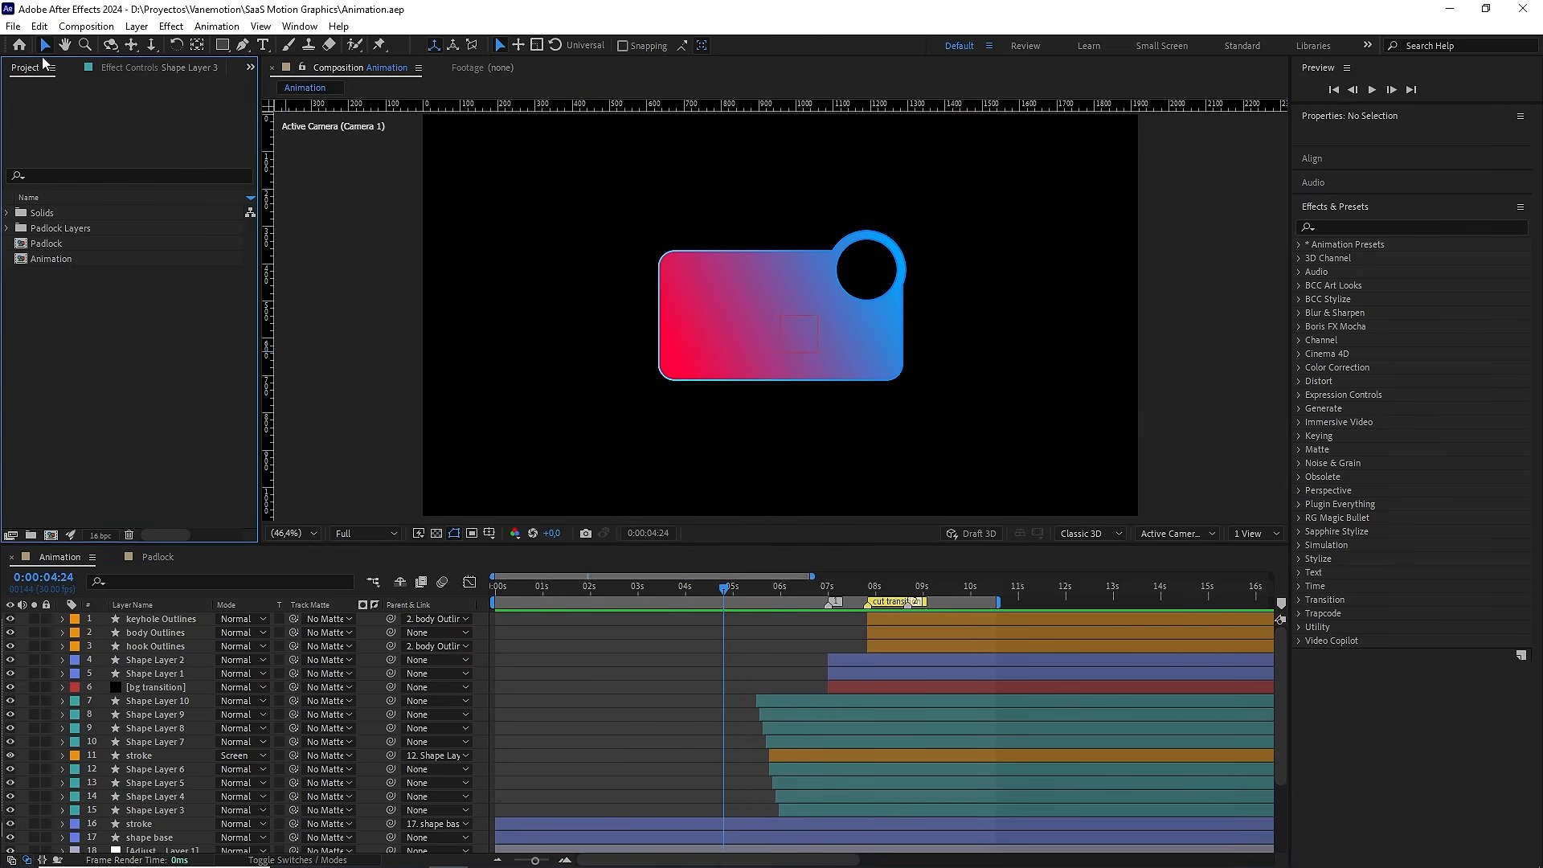
left_click(263, 46)
left_click(716, 301)
type("LIKE")
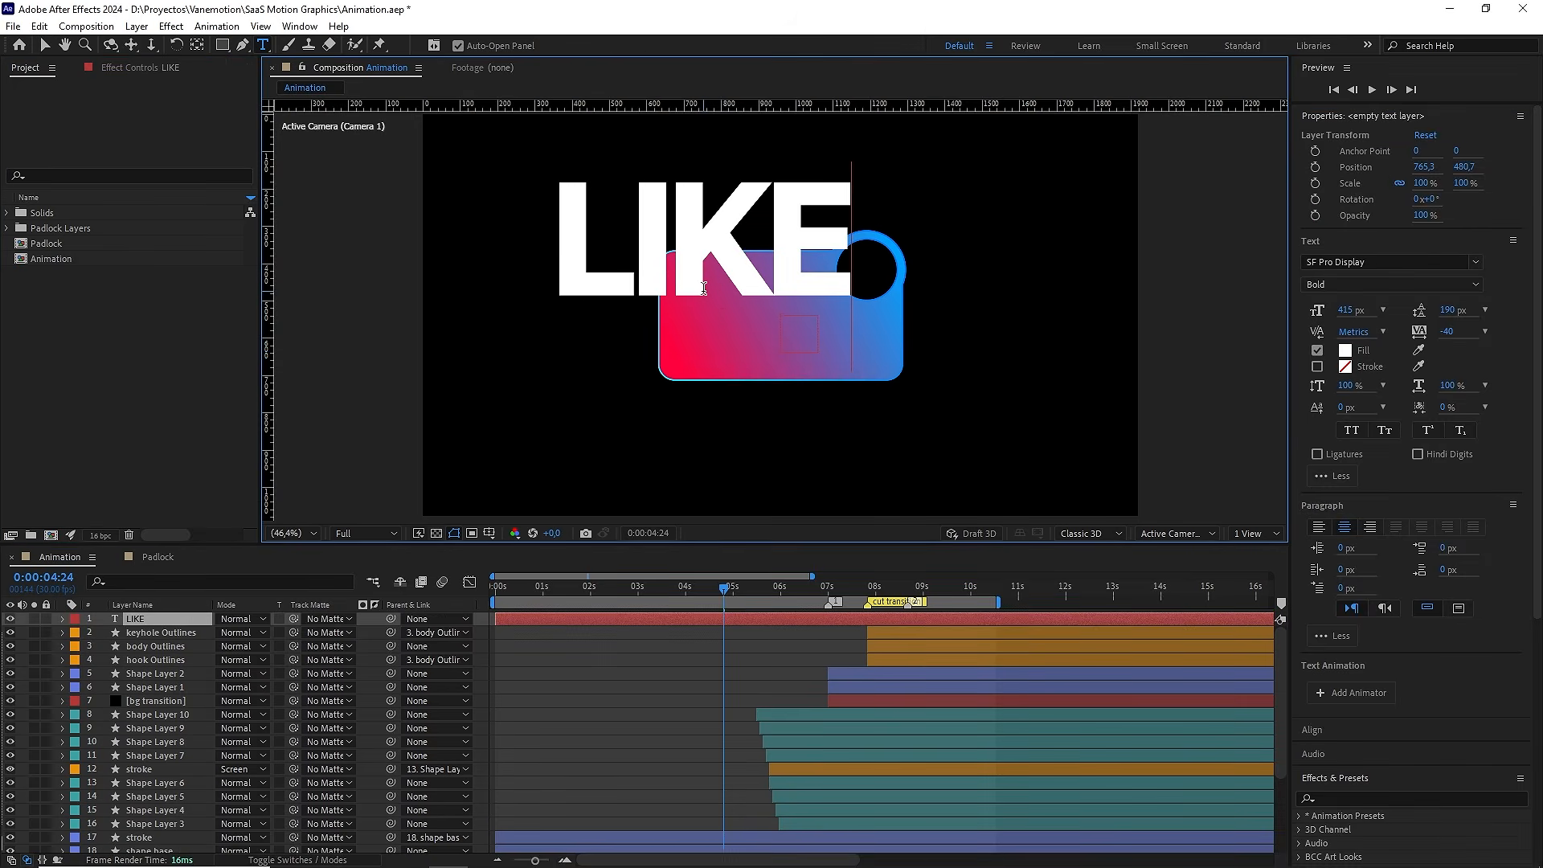
key("Return")
type("SUBSCRIBE")
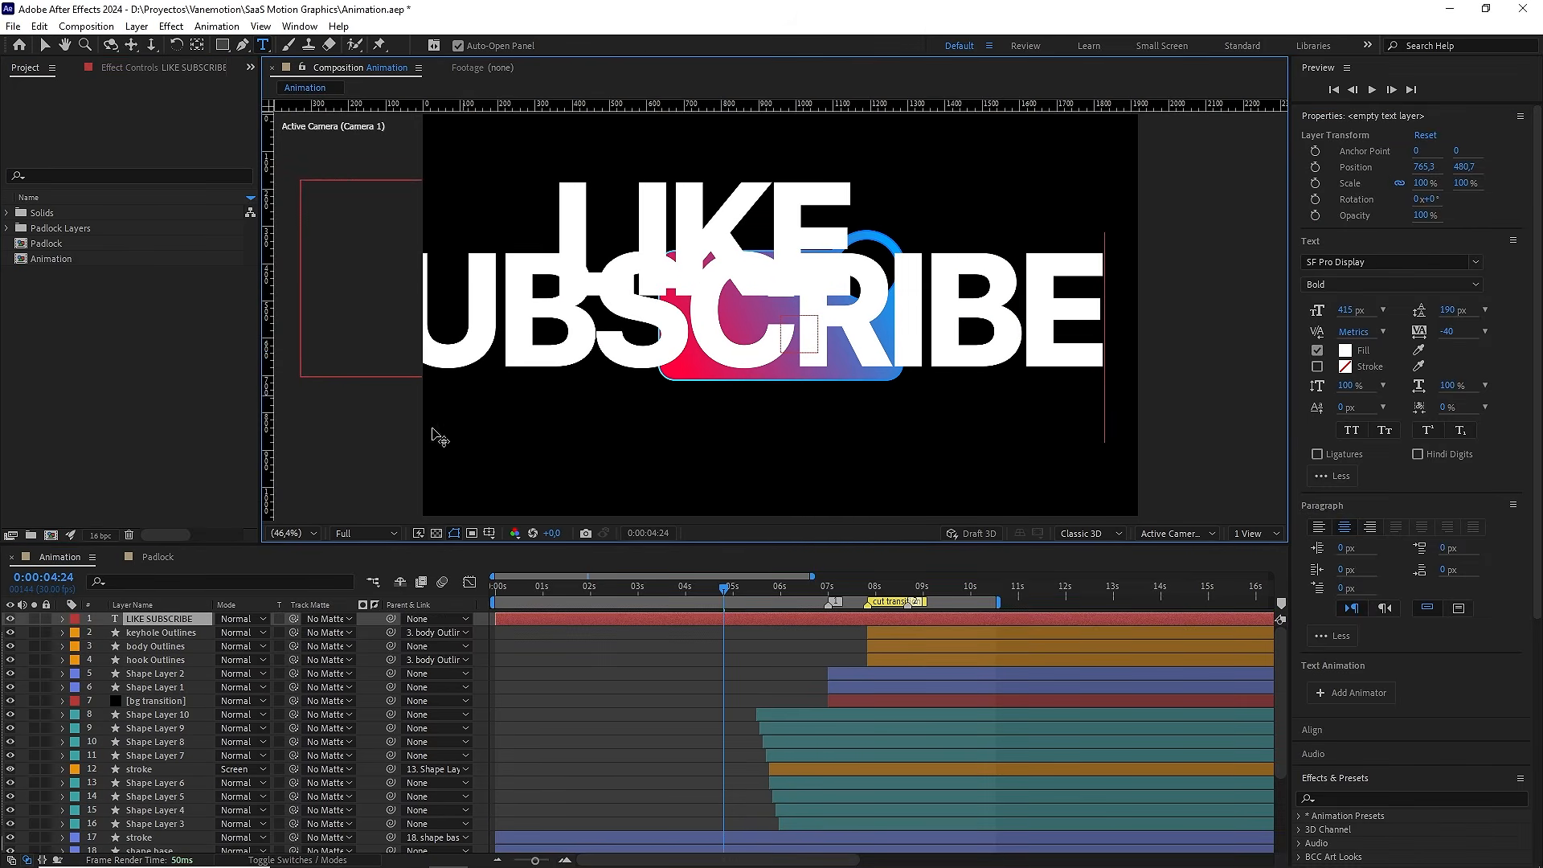
Left-align the LIKE SUBSCRIBE text and set its line spacing to 341 px
left_click(185, 622)
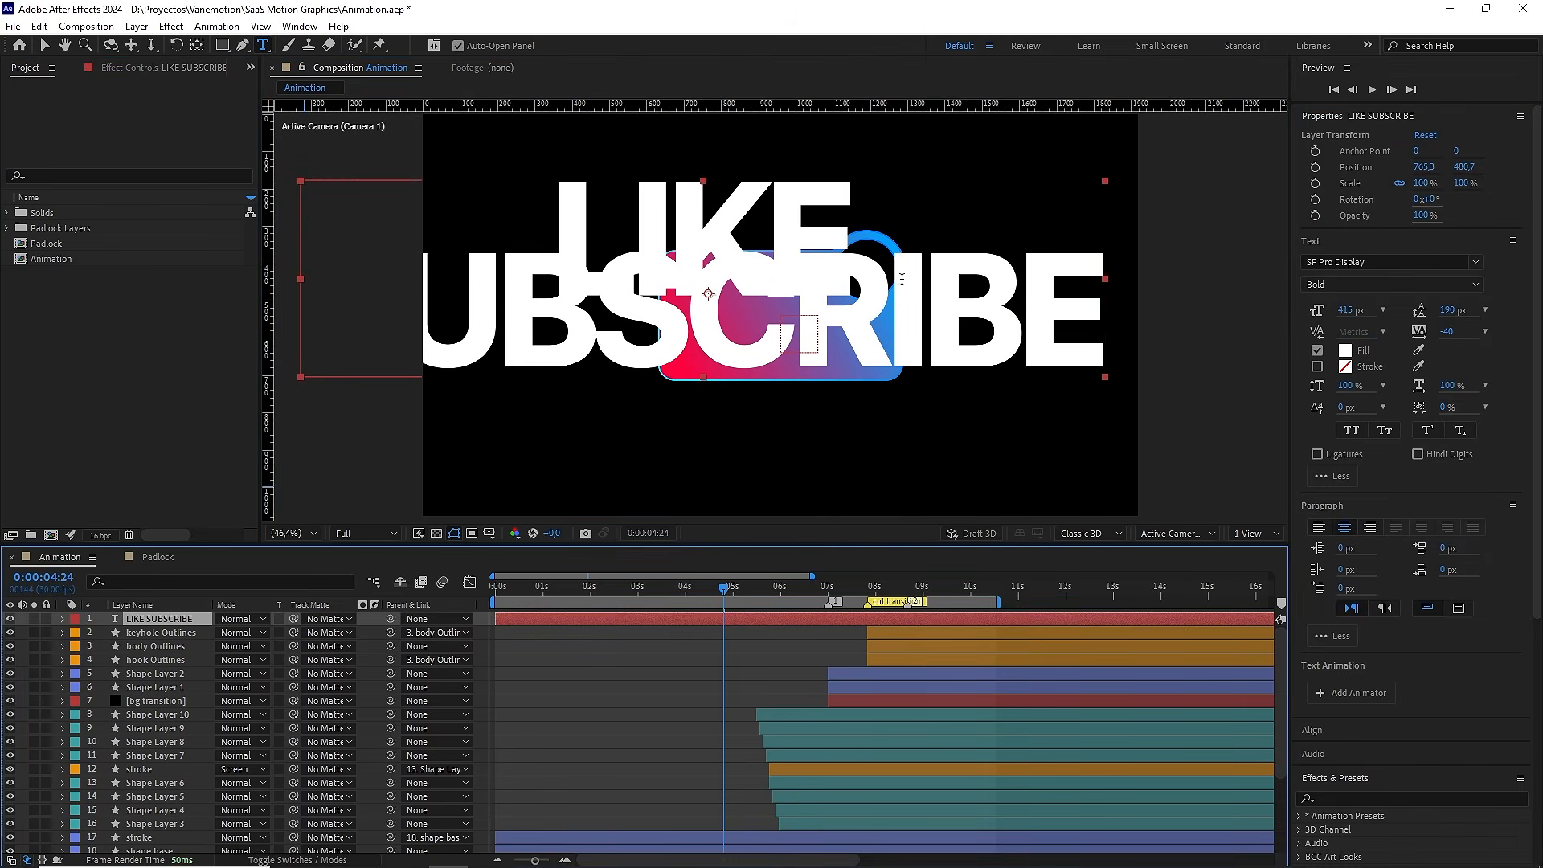
left_click(1318, 527)
key("Caps_Lock")
key("Caps_Lock")
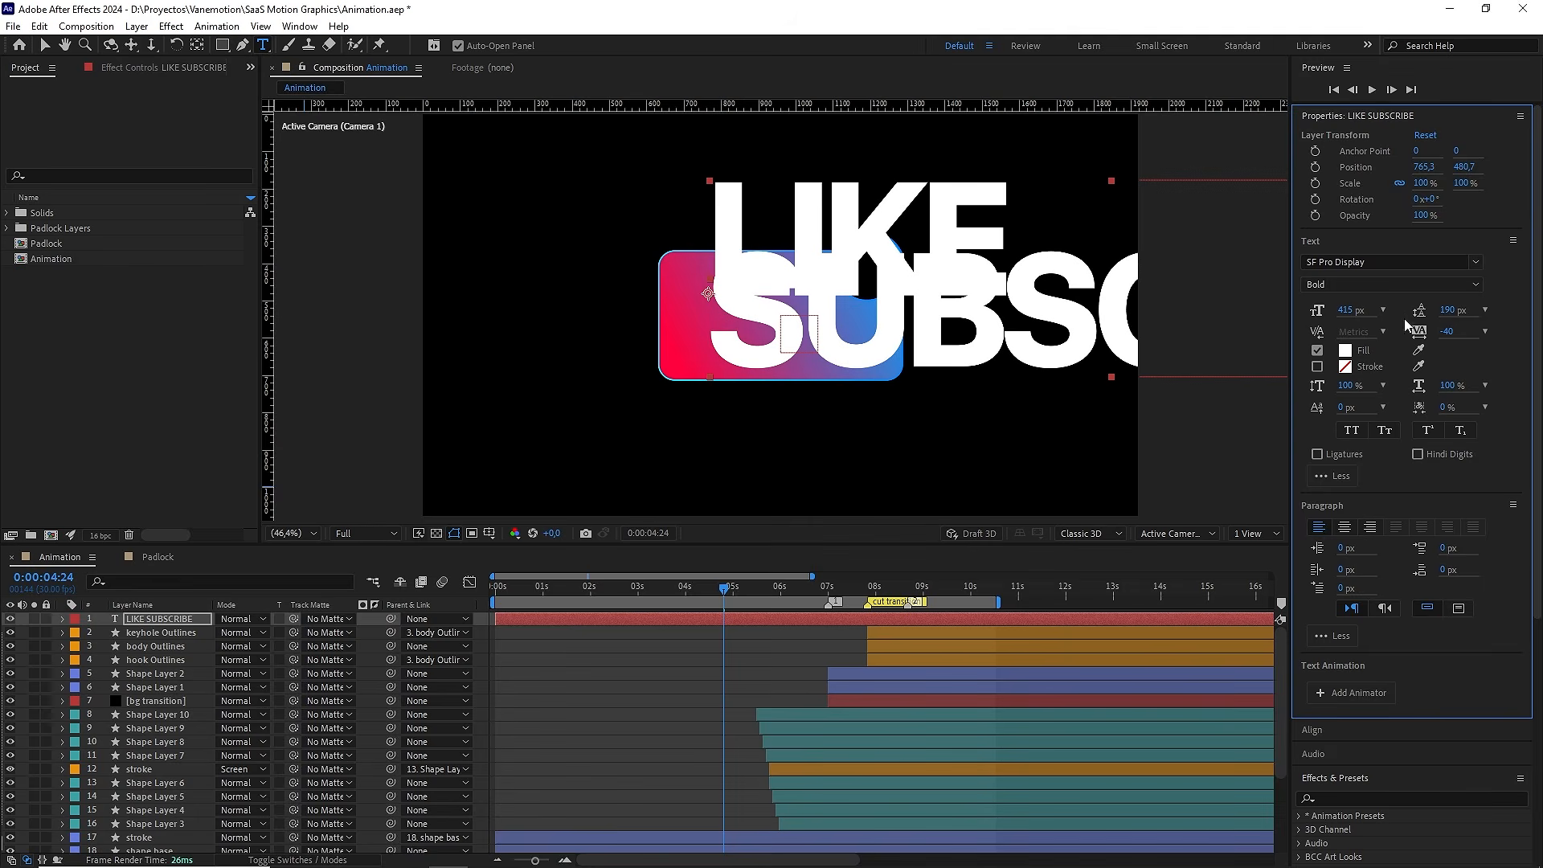
left_click_drag(1448, 316, 1501, 311)
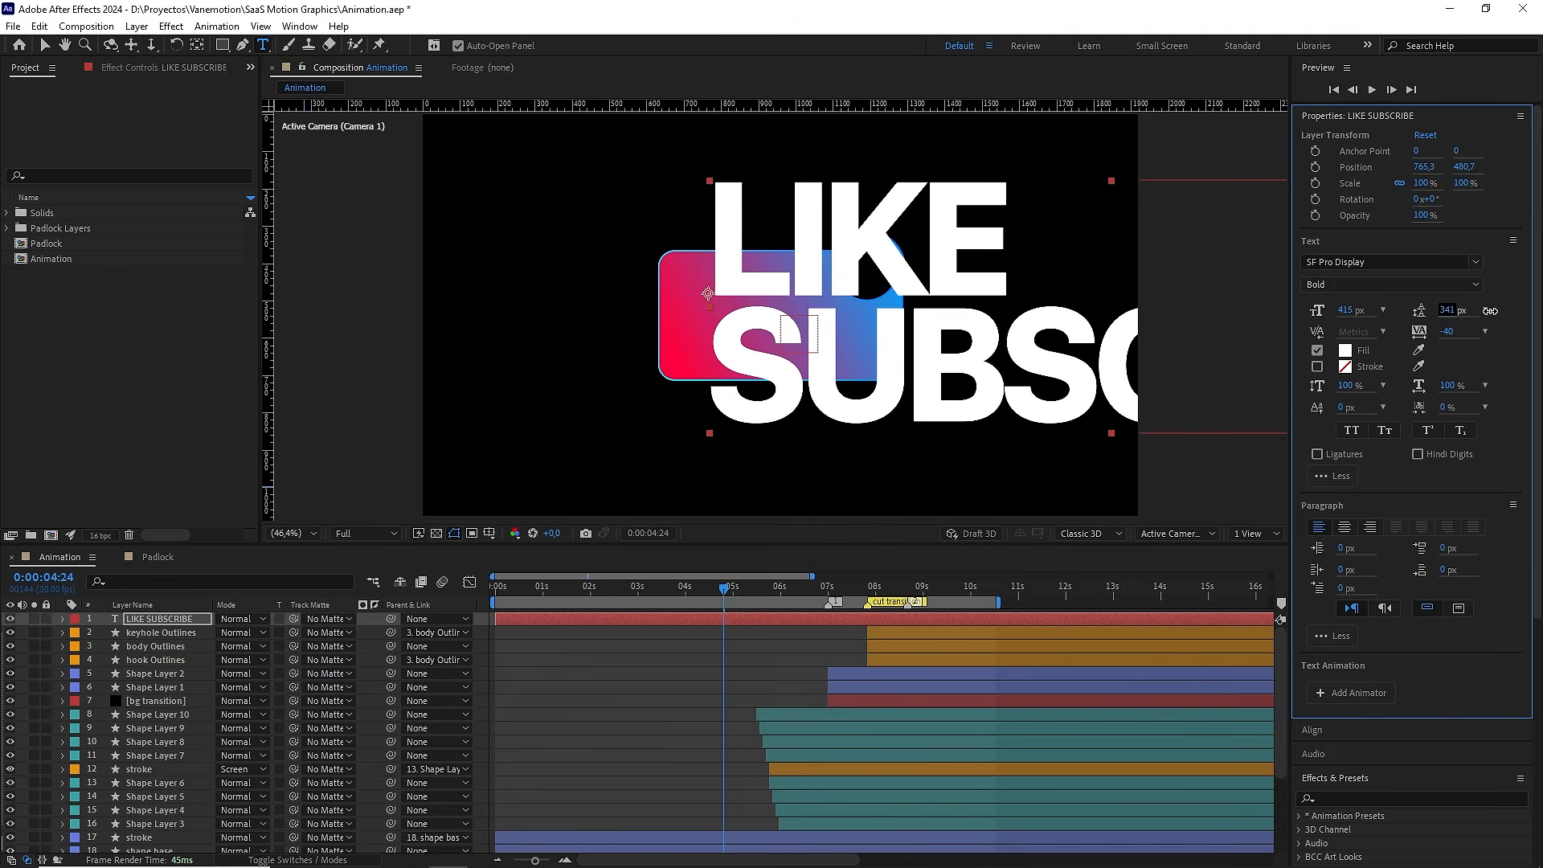
Set the font size of the word LIKE to 715 px and select the whole text layer
double_click(925, 237)
left_click_drag(1354, 310, 1370, 310)
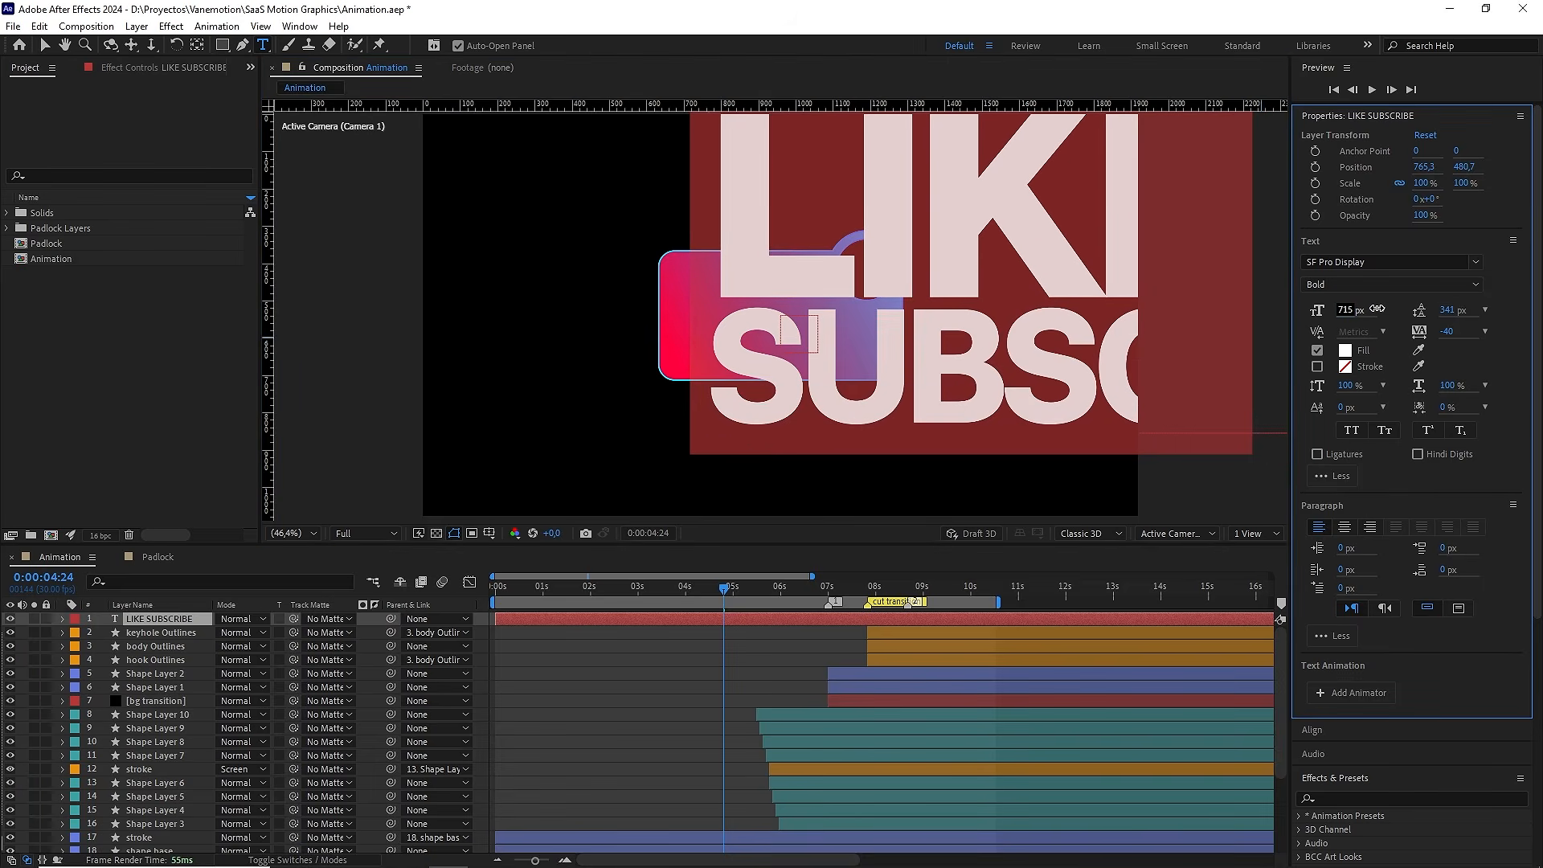
left_click(161, 621)
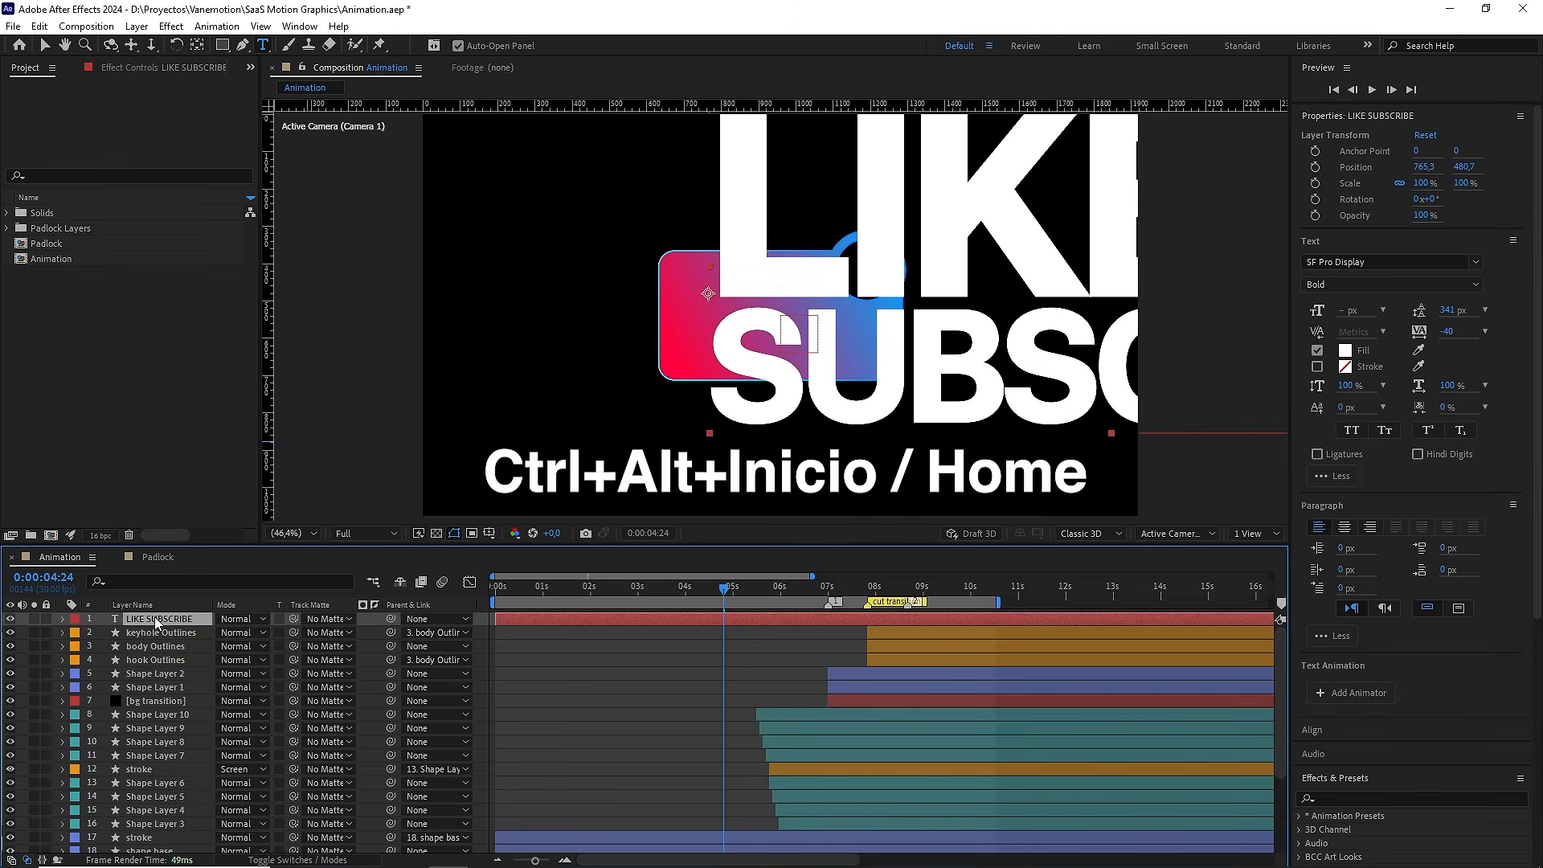
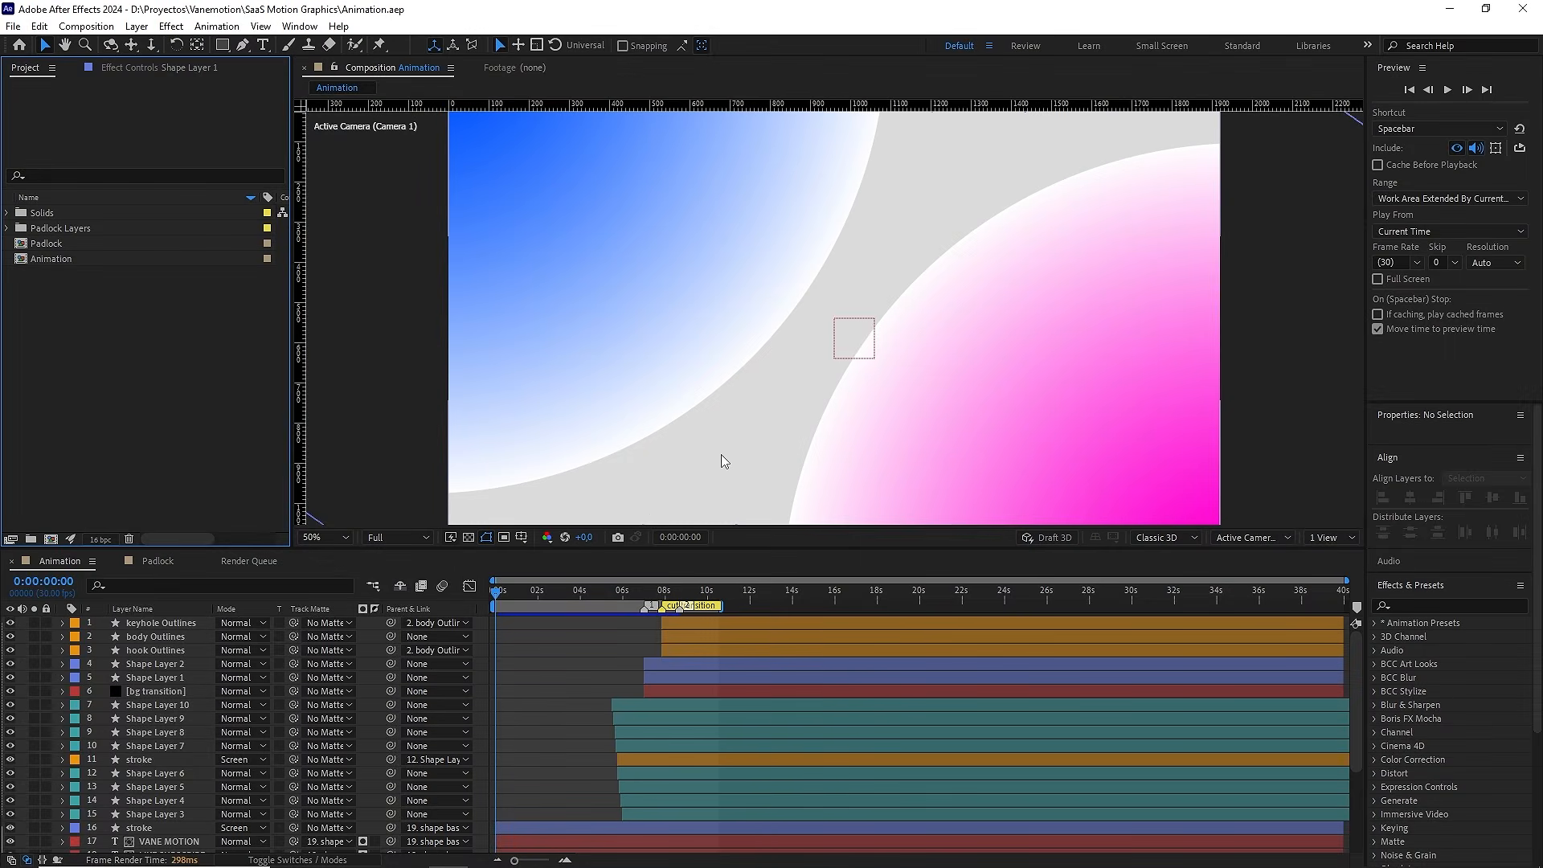
scroll(647, 620, "up", 5)
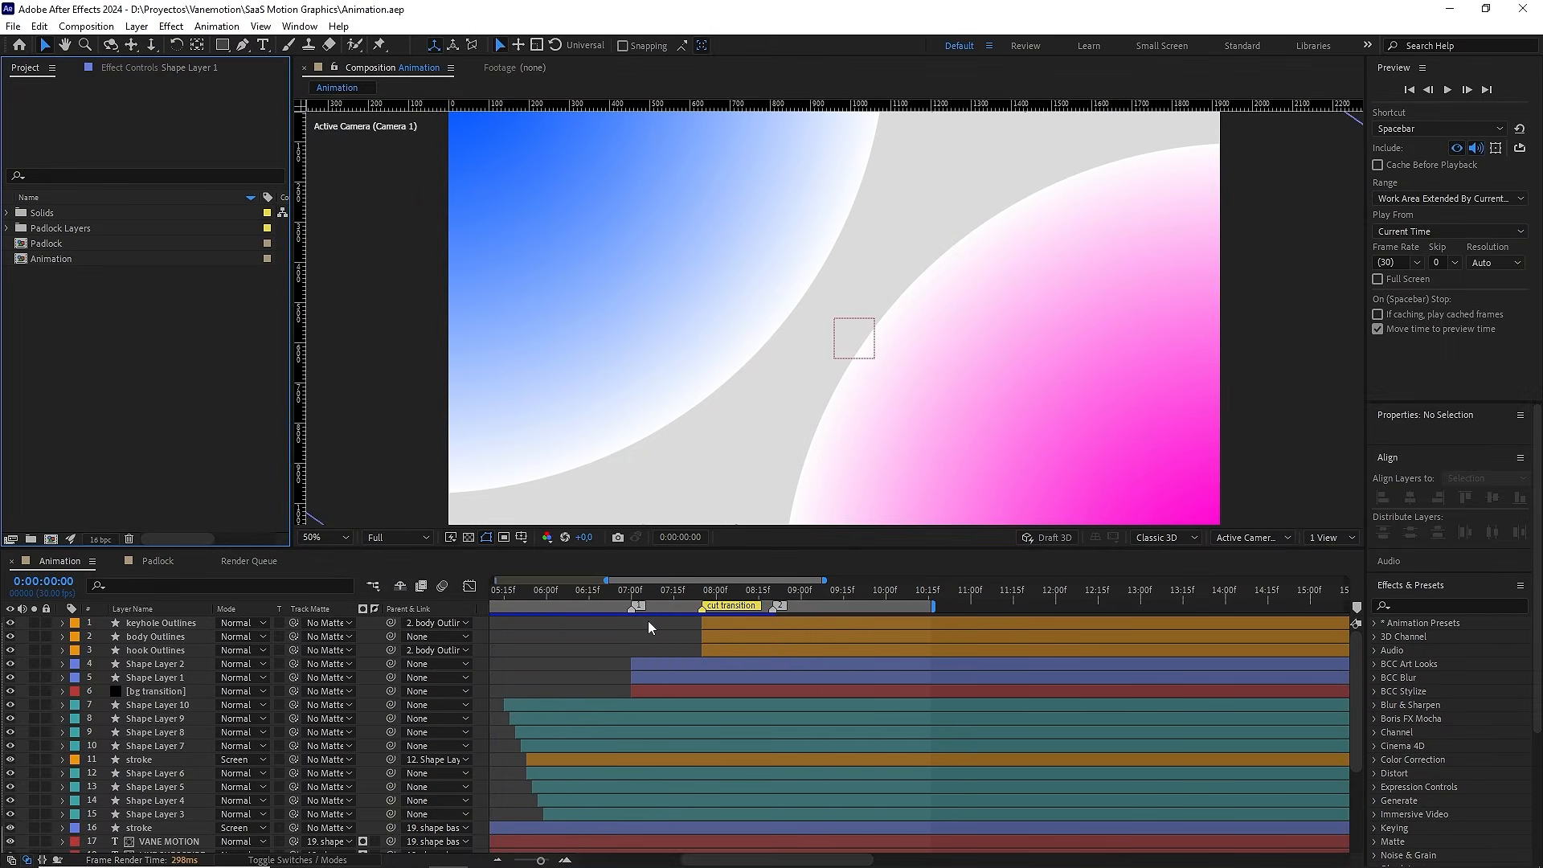
At 0:00:08:20, set a starting Position keyframe on the body Outlines layer
left_click(773, 591)
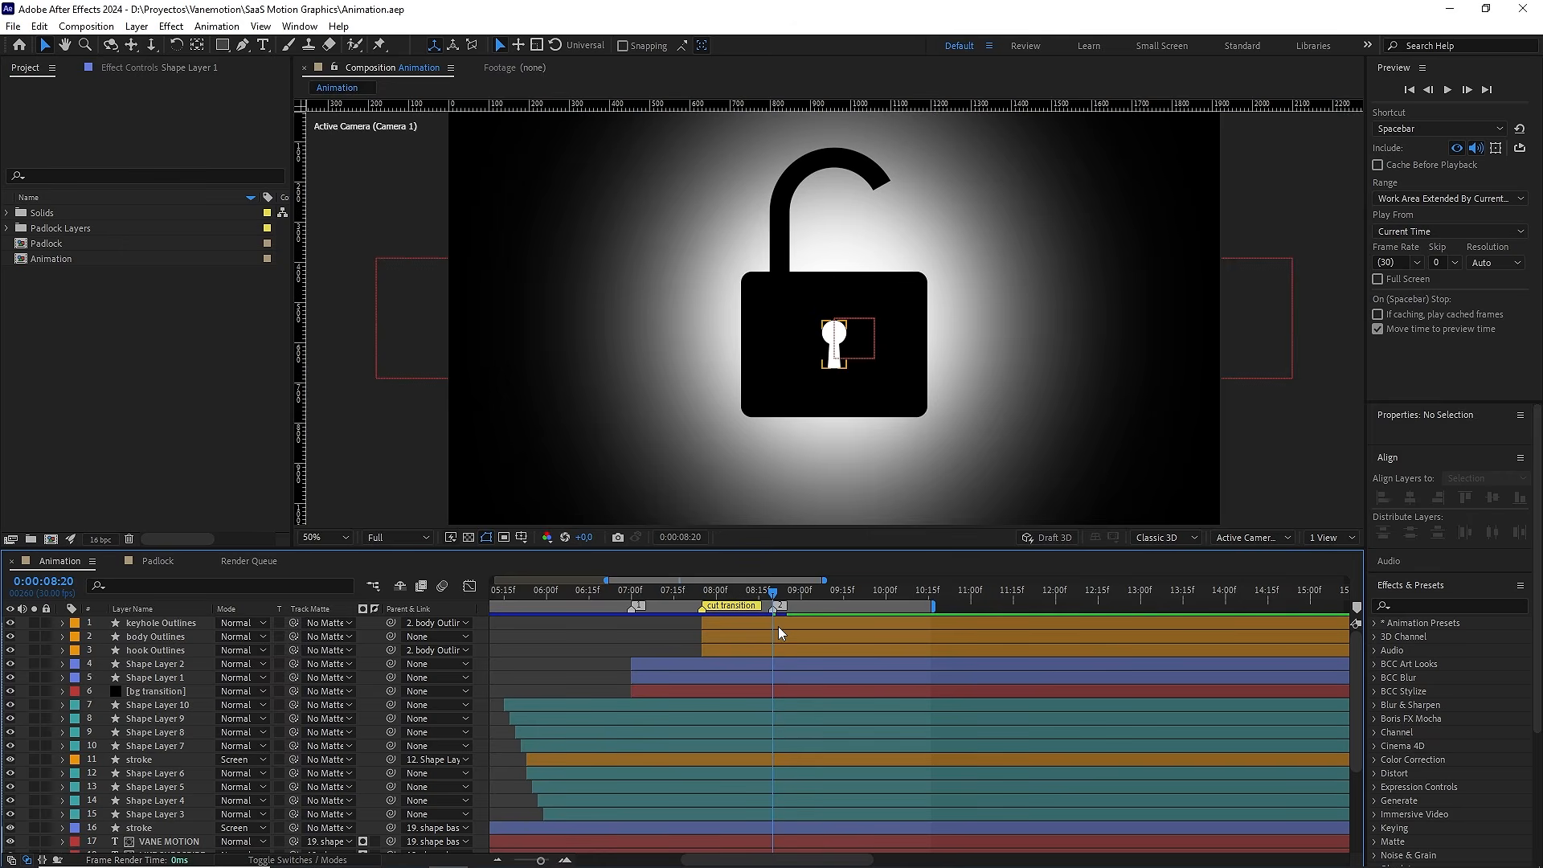
left_click(171, 636)
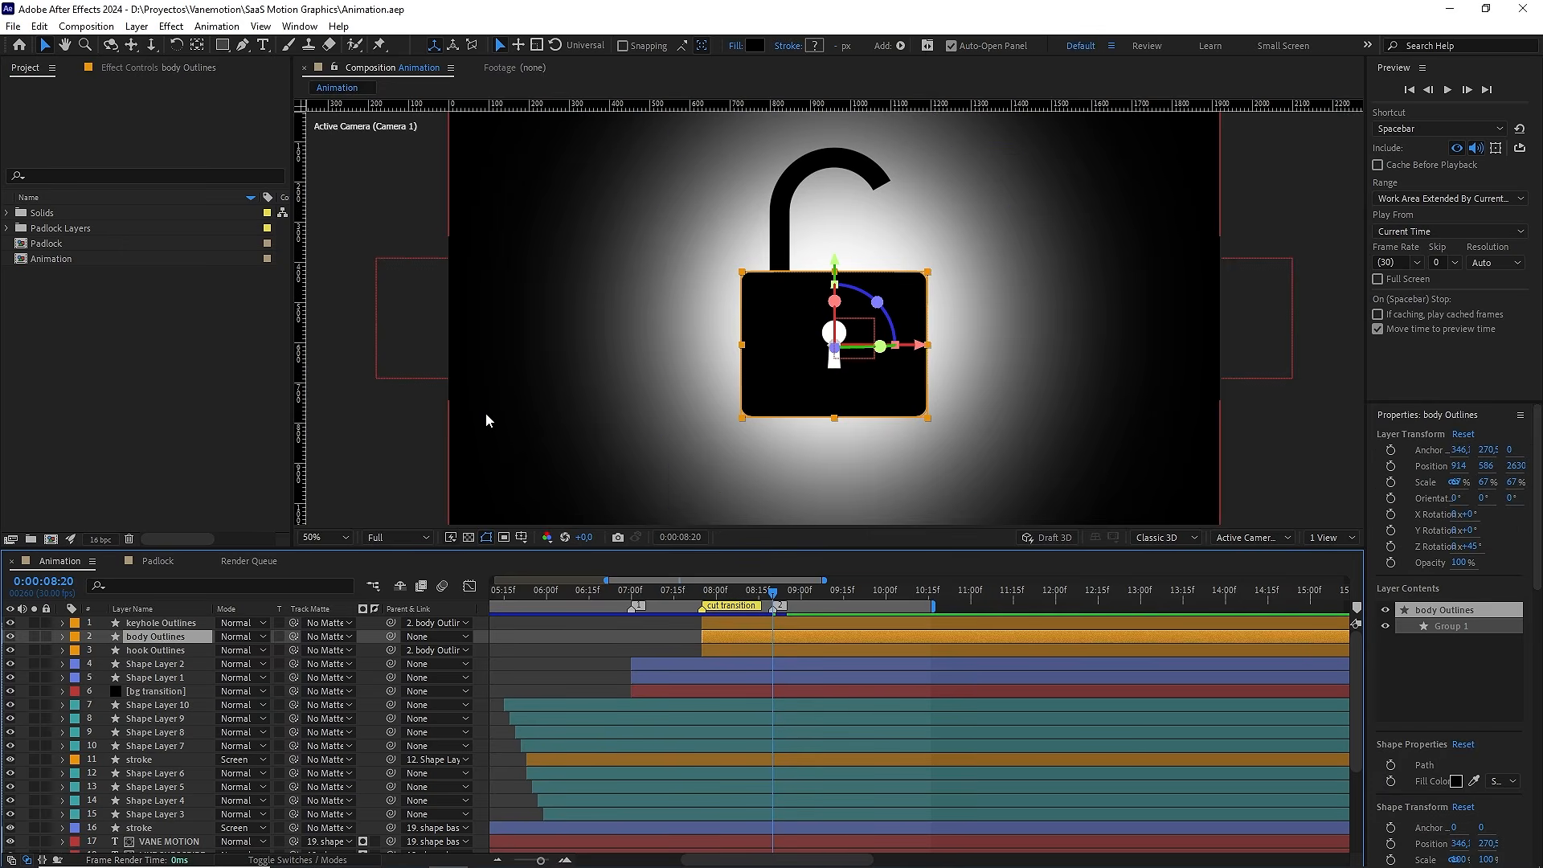
key("p")
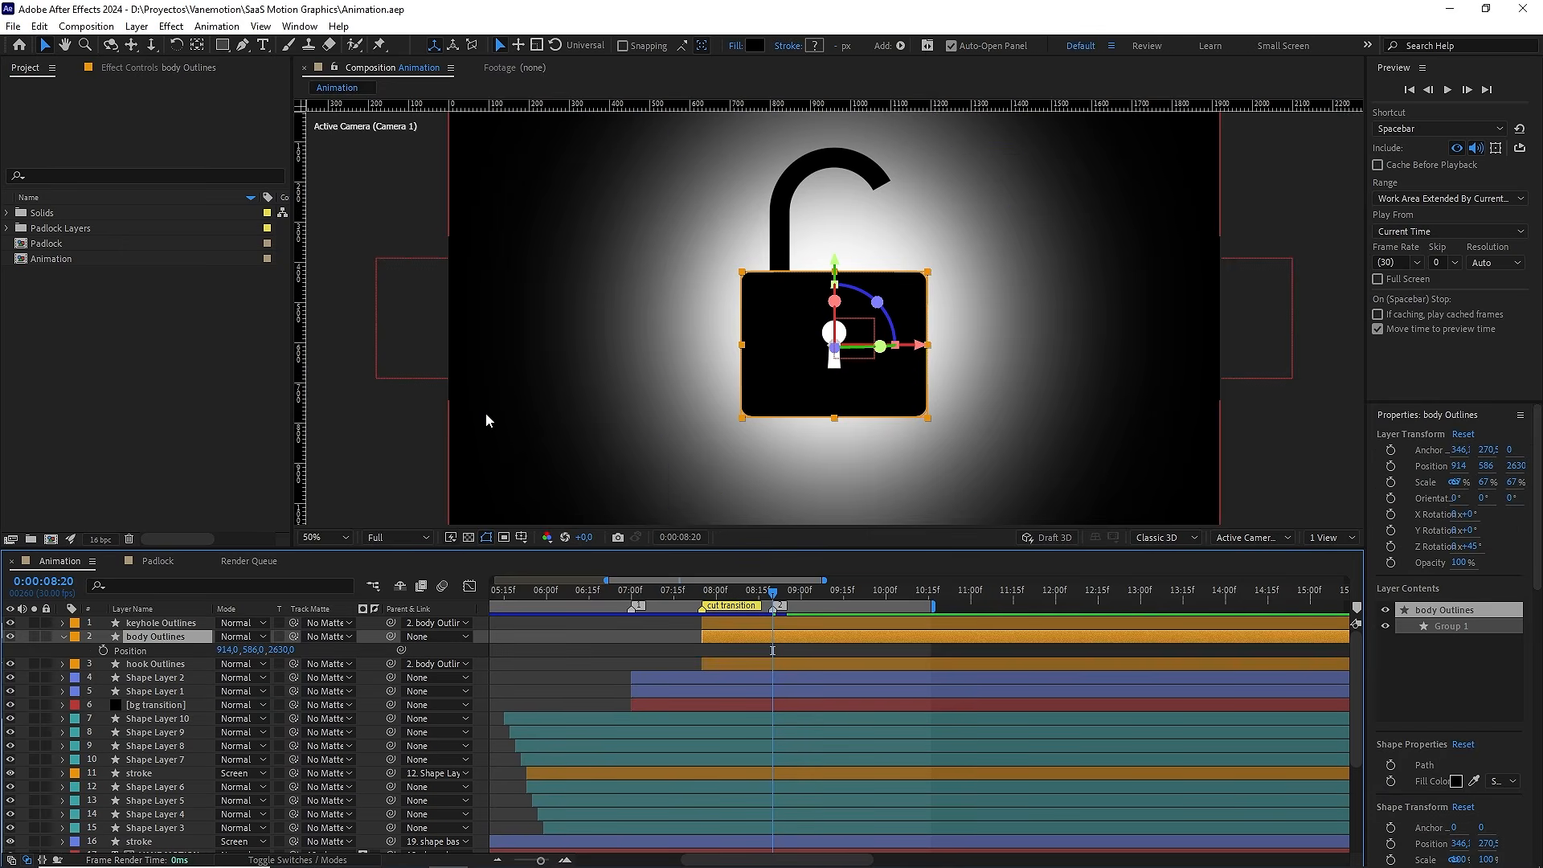
left_click(108, 651)
At 0:00:08:29, nine frames after the first keyframe, set the body Outlines layer's Z position to 4000
key("shift+Page_Down")
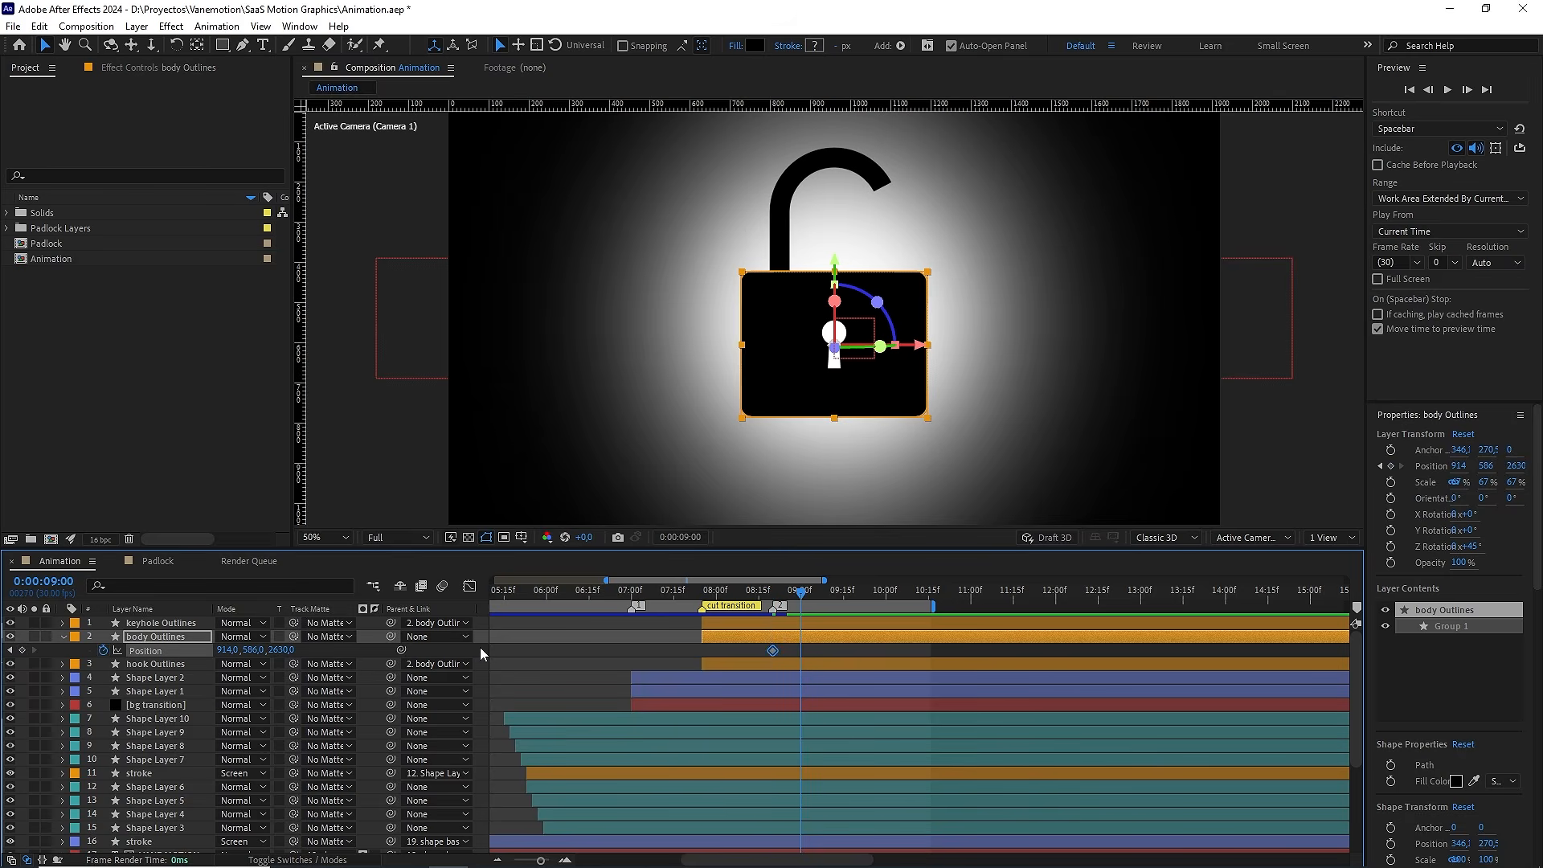
key("Page_Up")
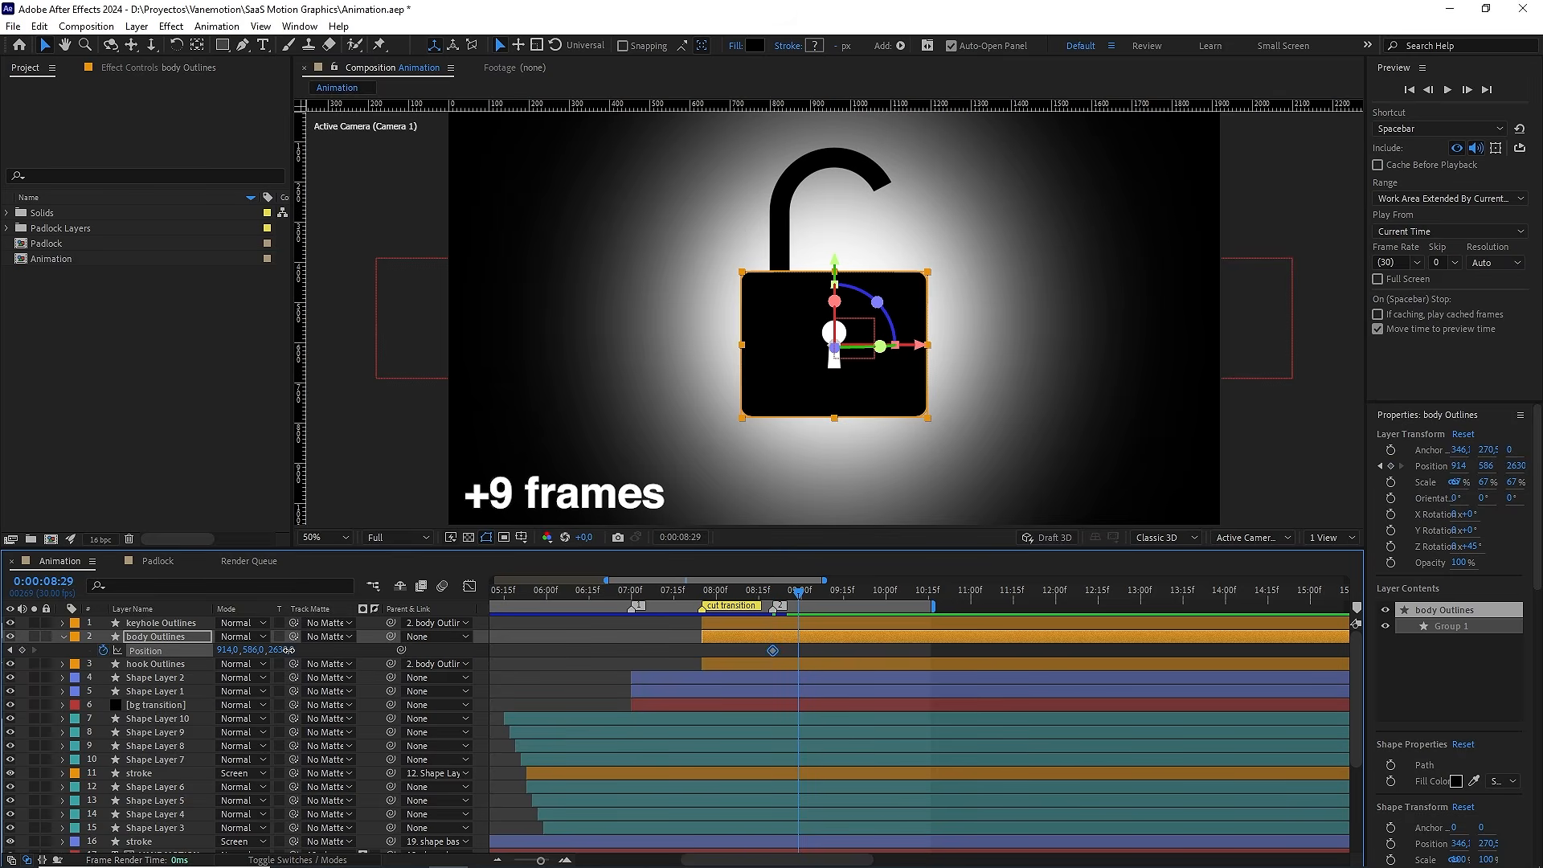
left_click_drag(281, 649, 377, 645)
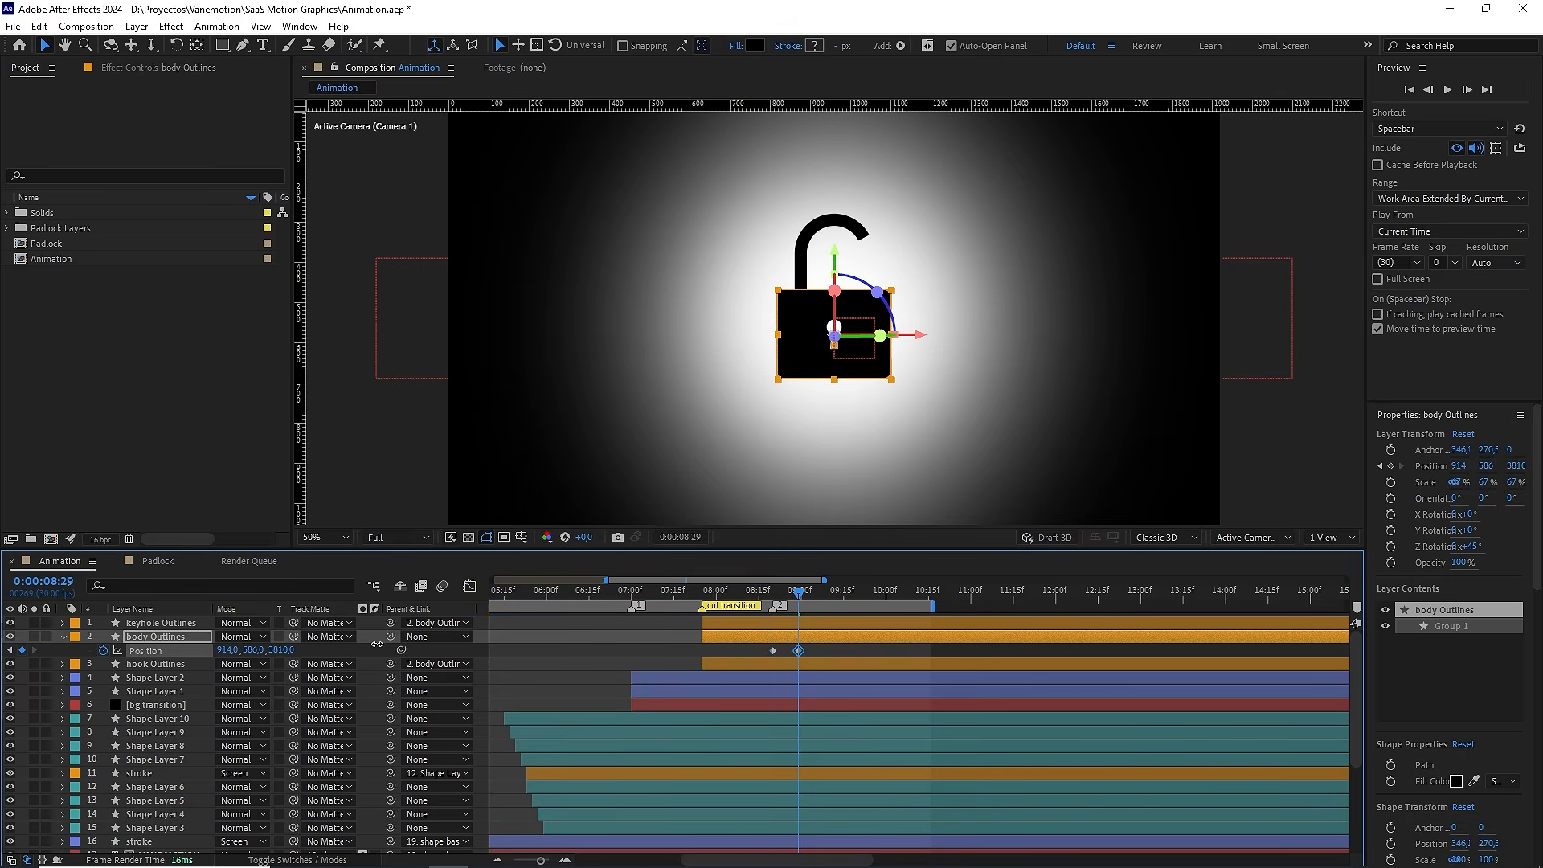
left_click(282, 649)
type("4")
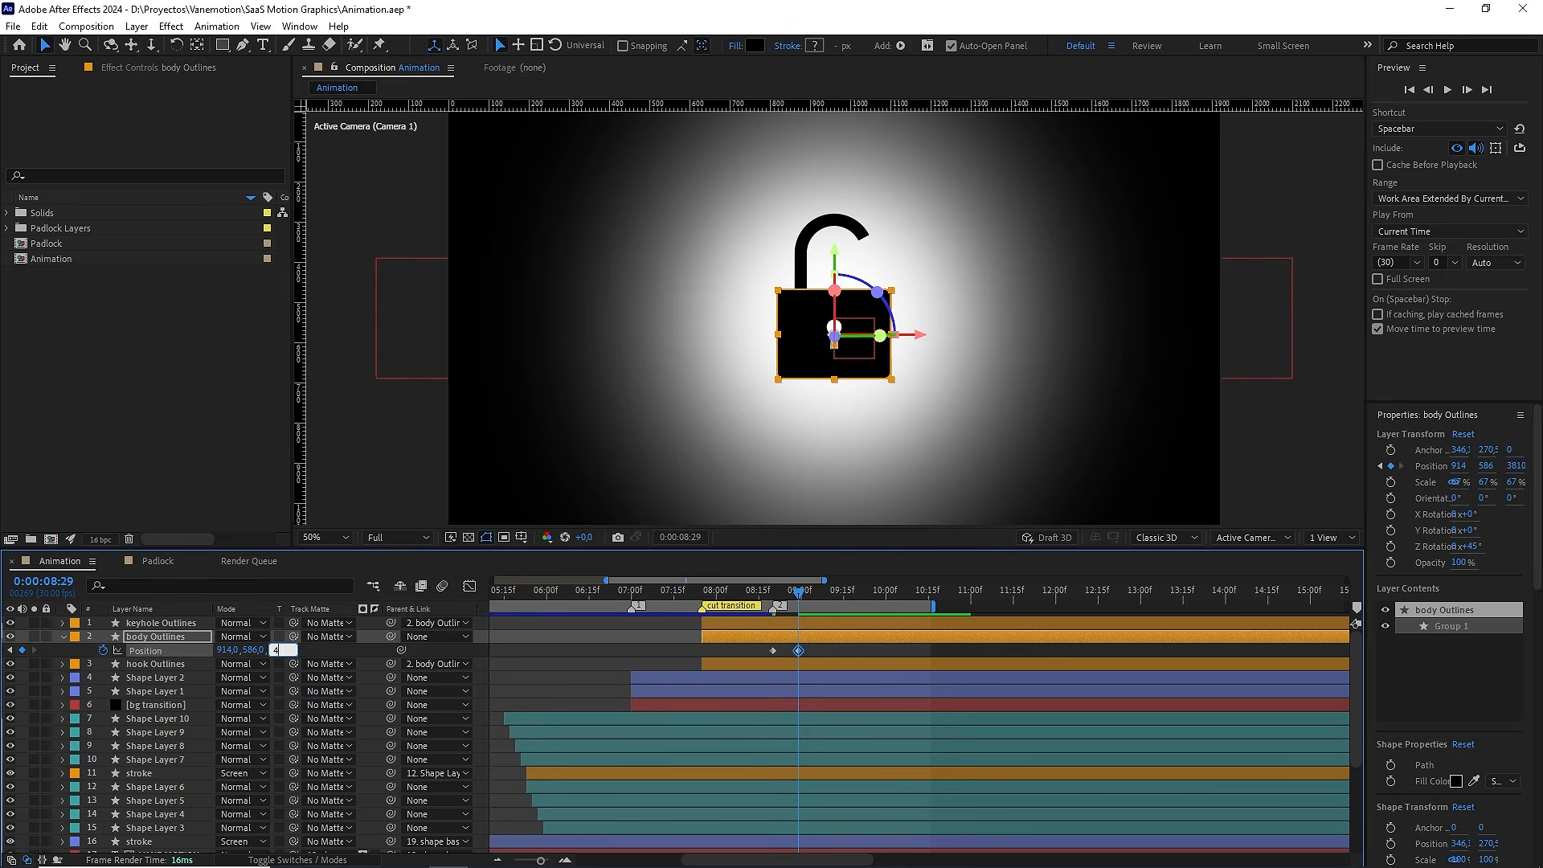
type("000")
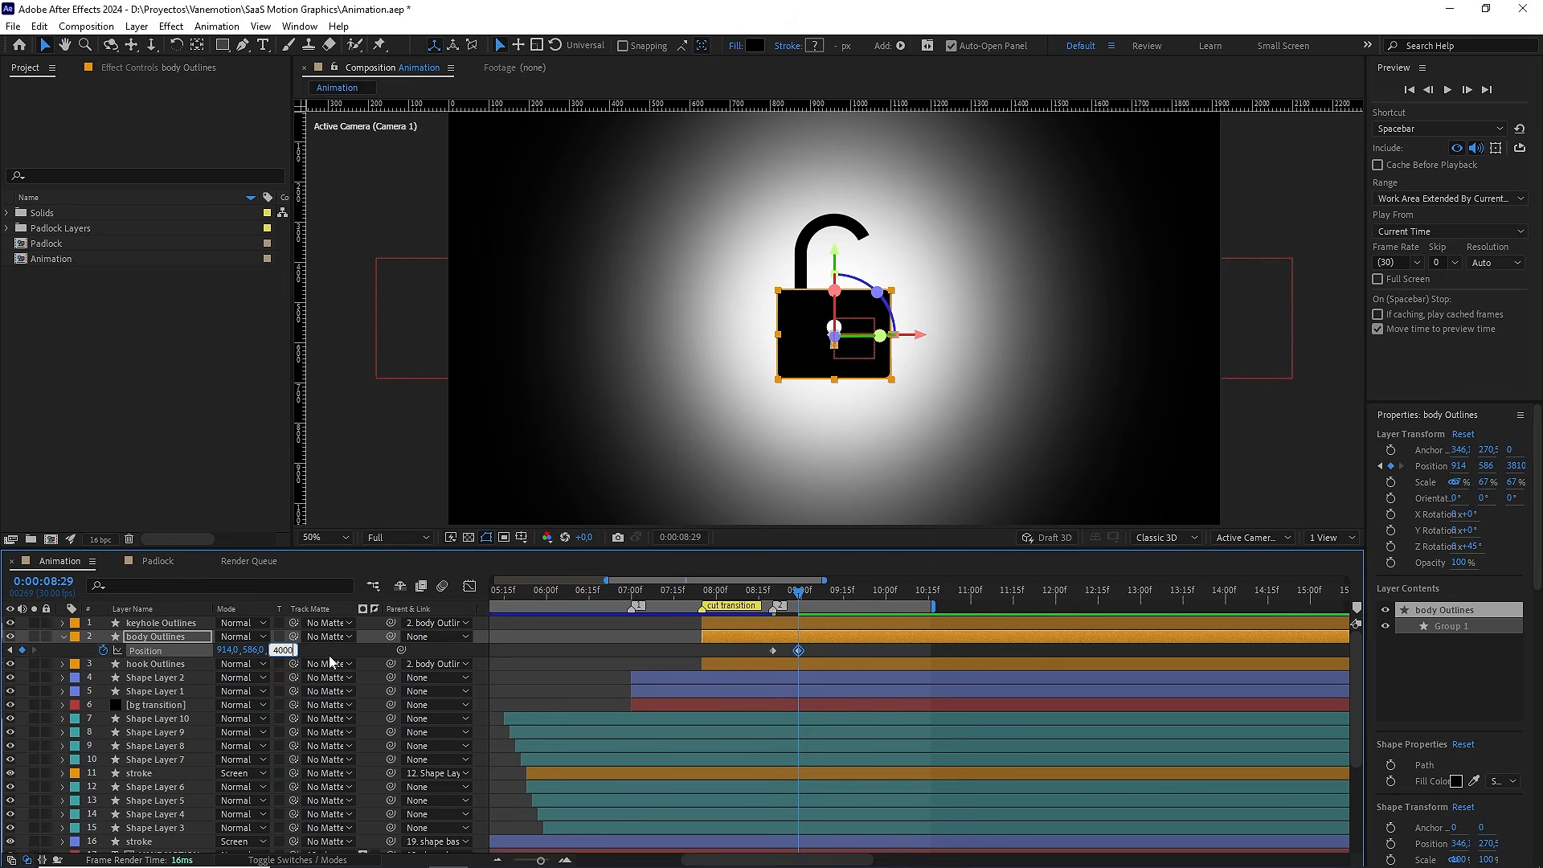
key("Return")
Lower the padlock body in the frame at 0:00:08:29, to an X and Y position of about 868.7, 631.3
key("period")
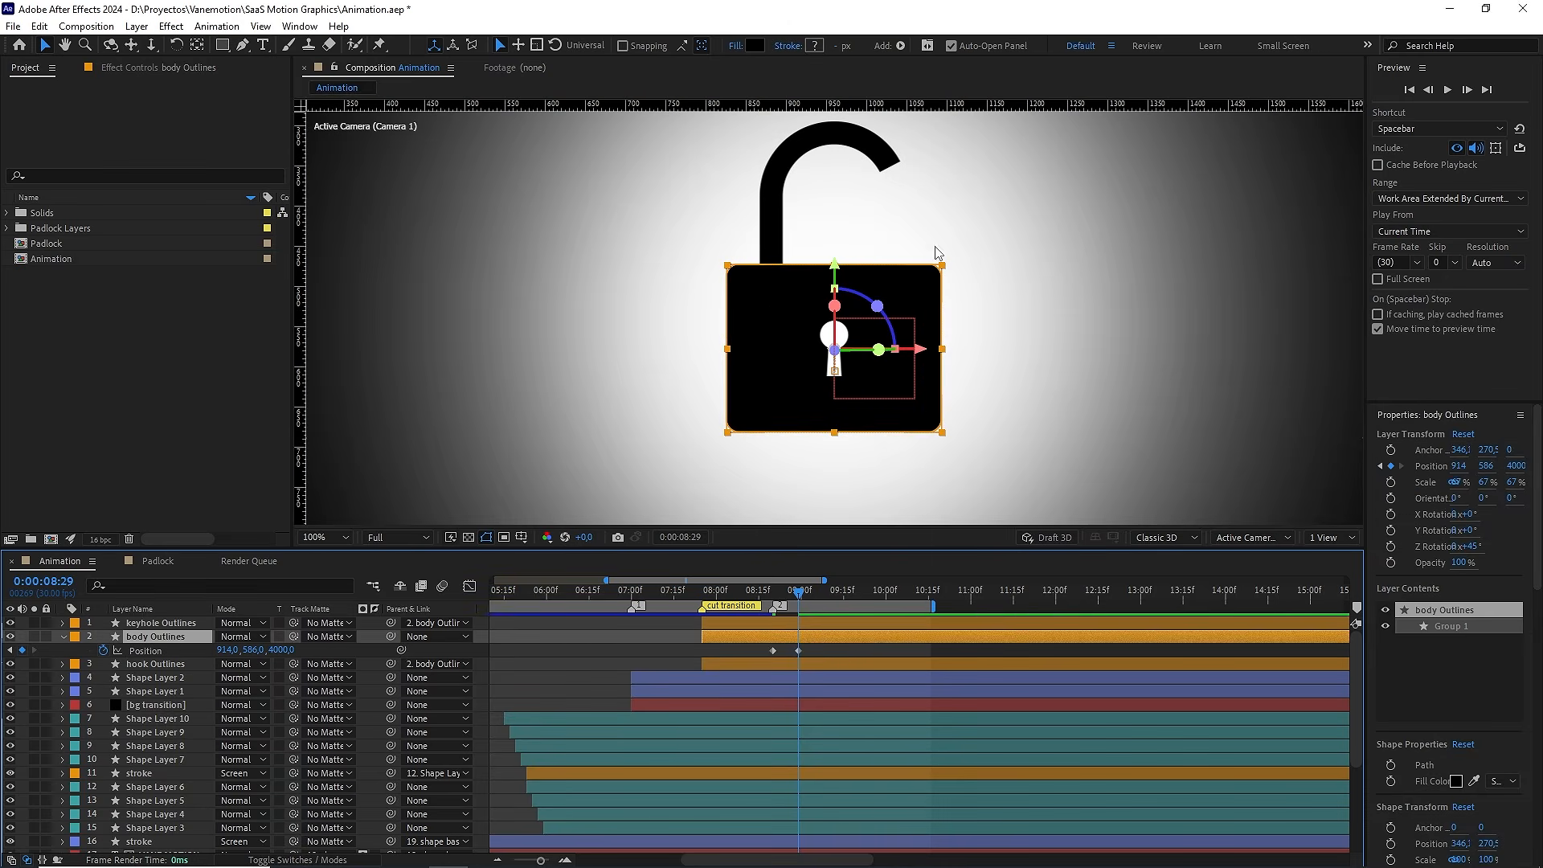
left_click_drag(836, 270, 845, 299)
scroll(840, 313, "down", 2)
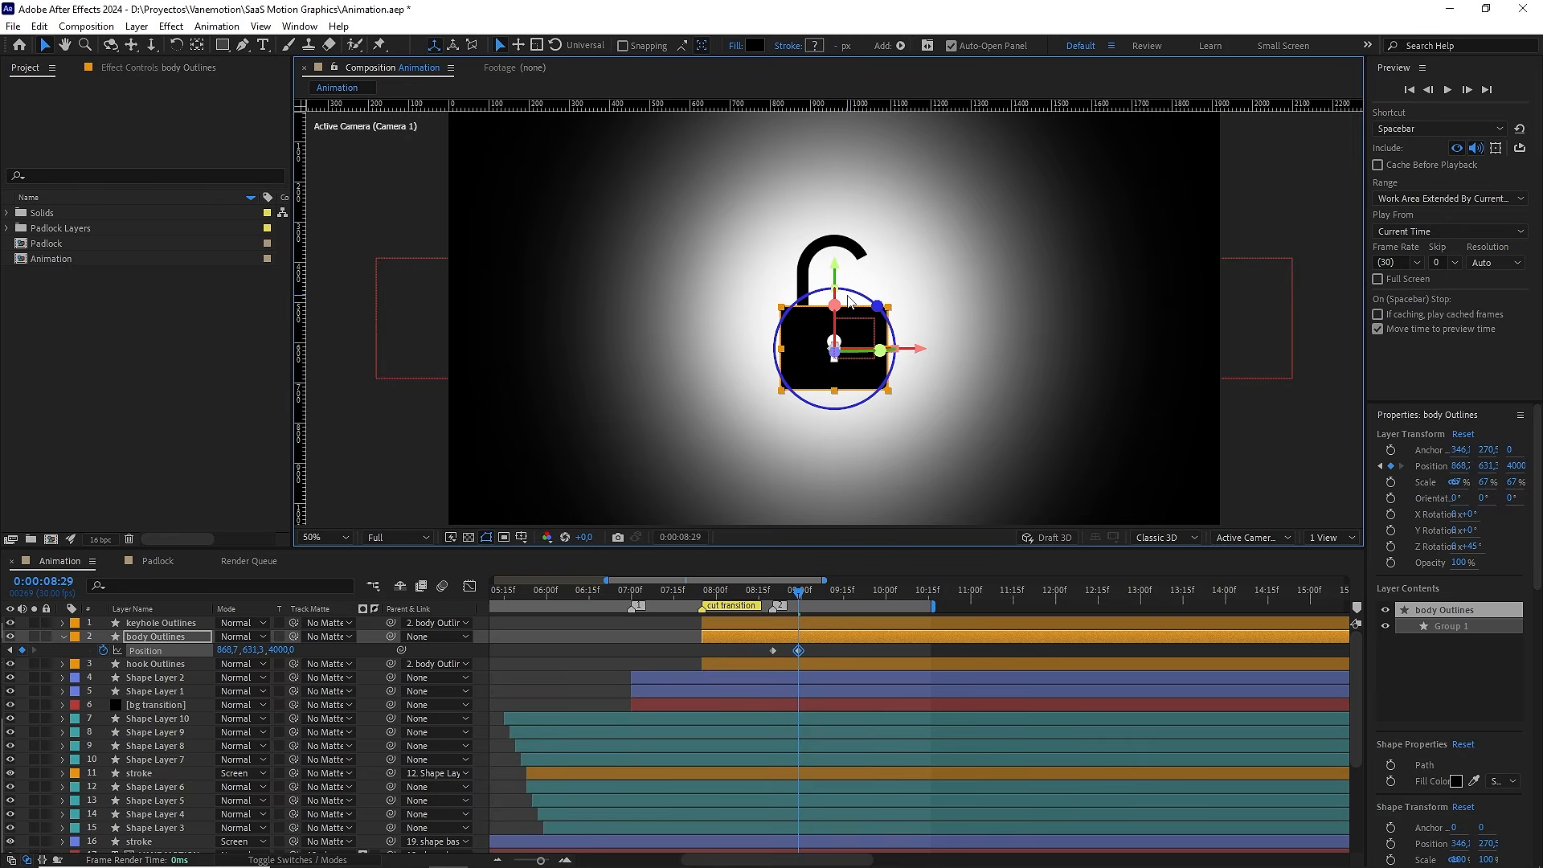
At 0:00:11:05, keyframe the body Outlines layer's Z position at 3500
left_click_drag(811, 599, 985, 604)
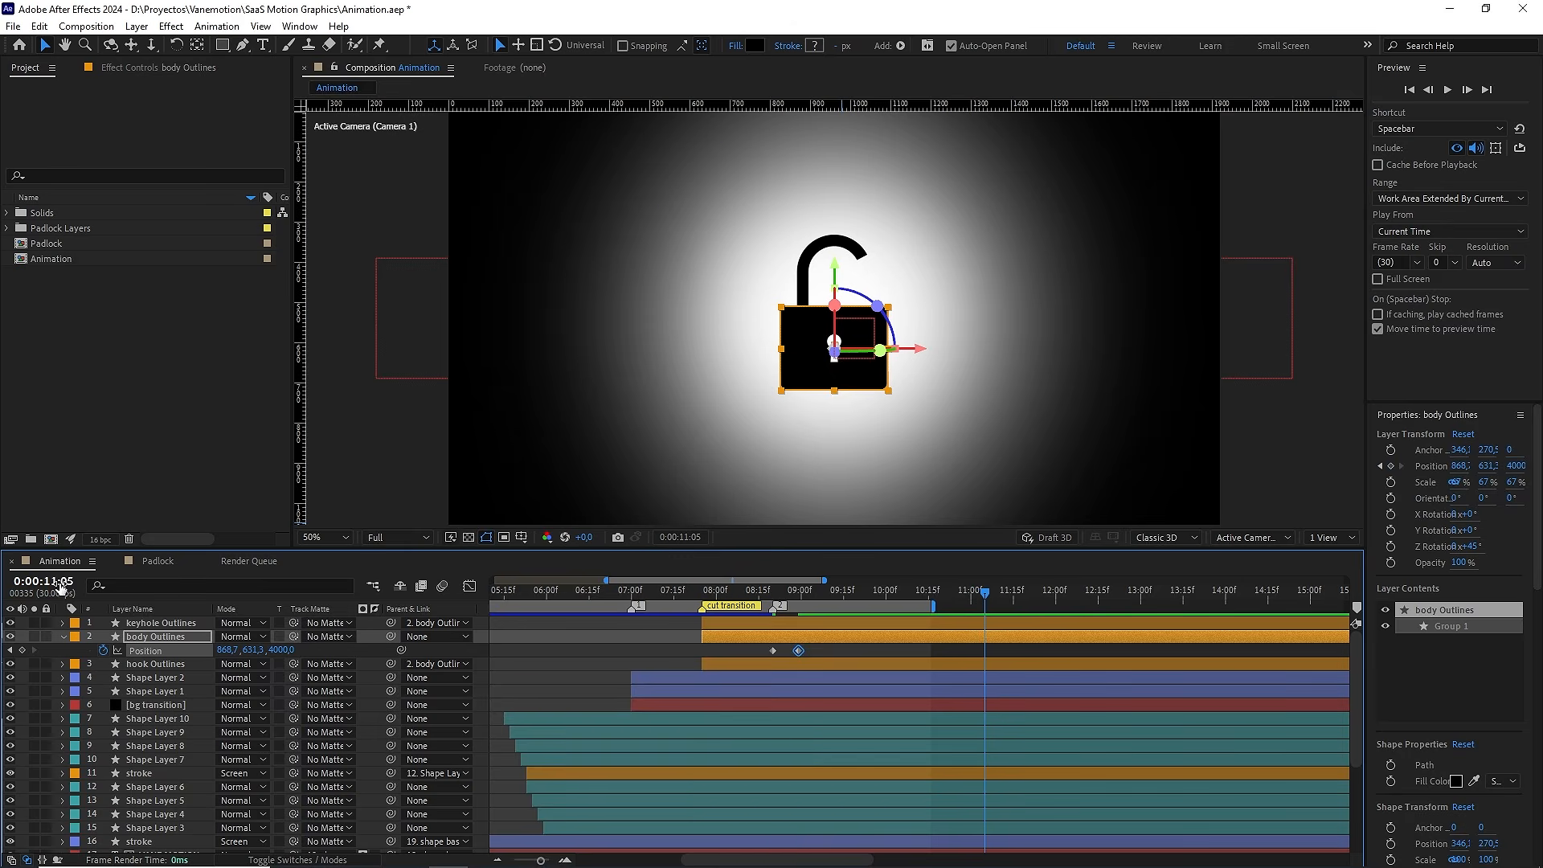
left_click_drag(281, 649, 236, 658)
left_click(284, 649)
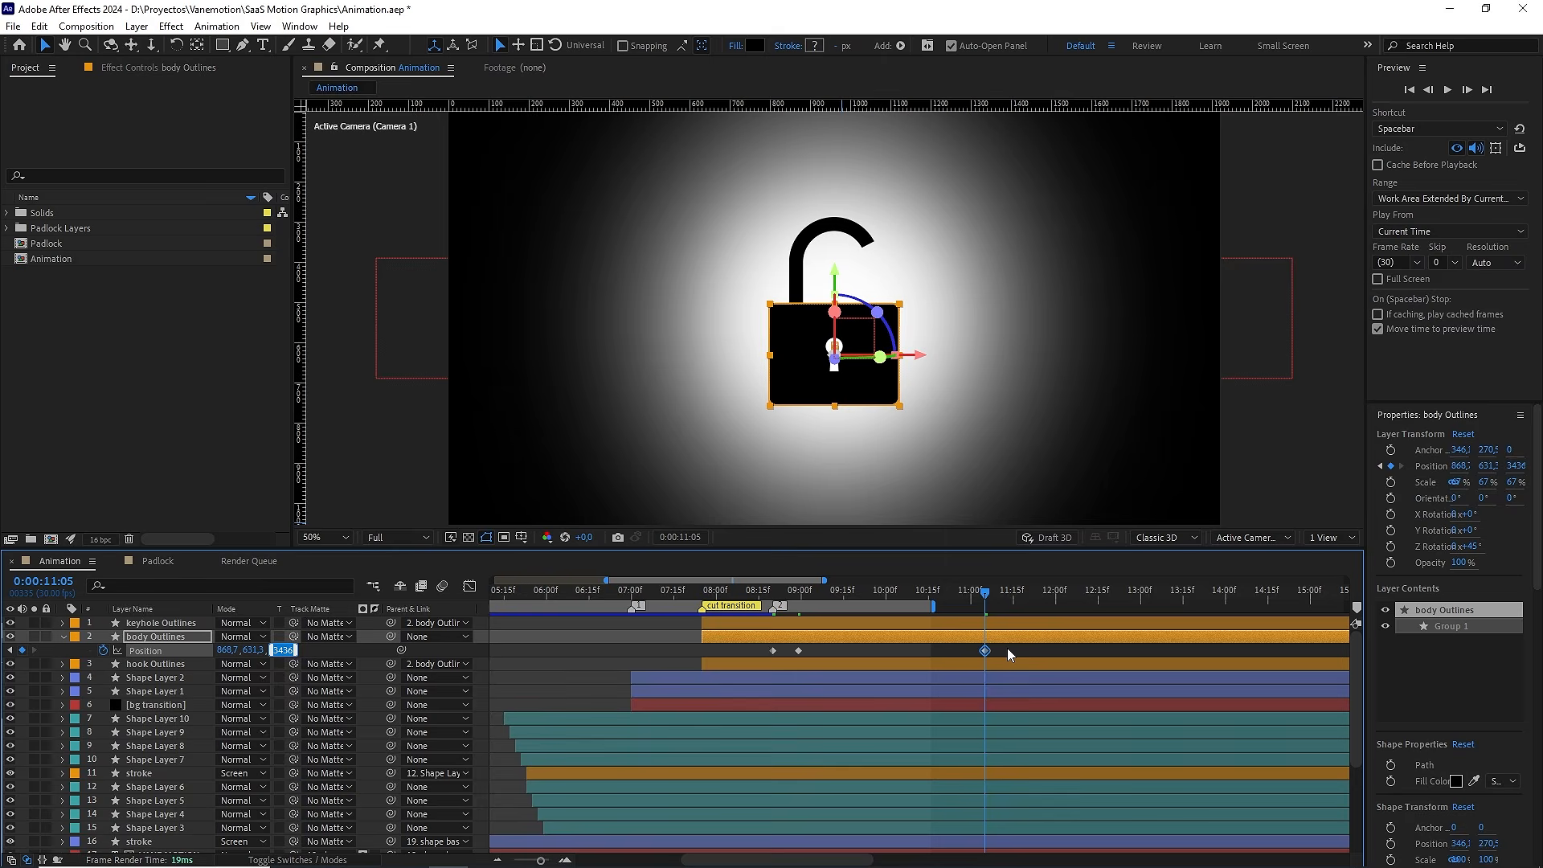
type("3500")
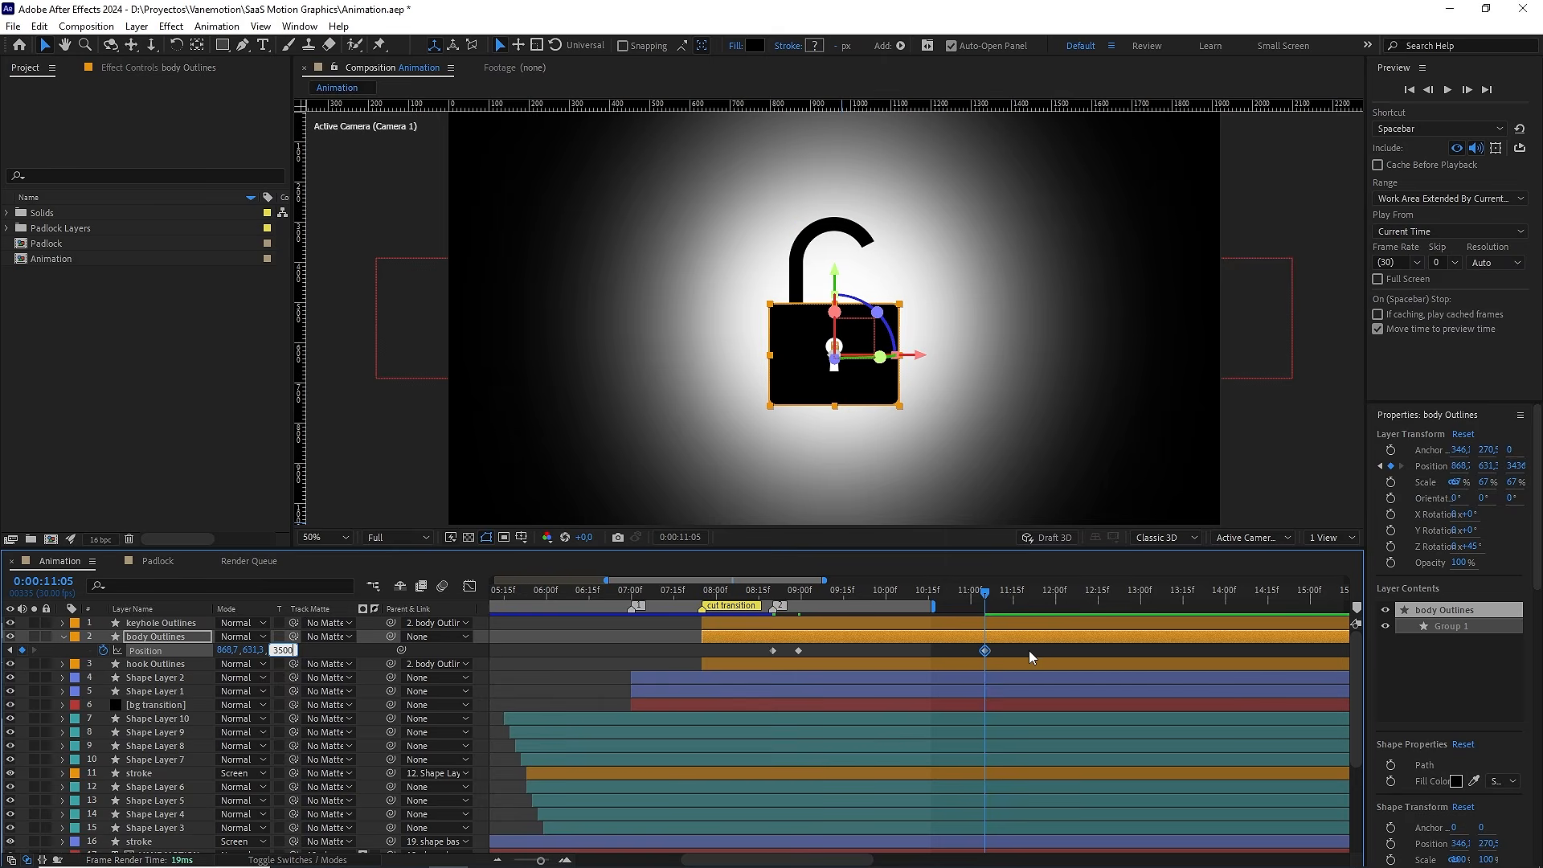
Easy-ease all three body Outlines Position keyframes and reshape their speed graph into a sharp peak at 0:00:08:29
left_click_drag(1028, 649, 739, 659)
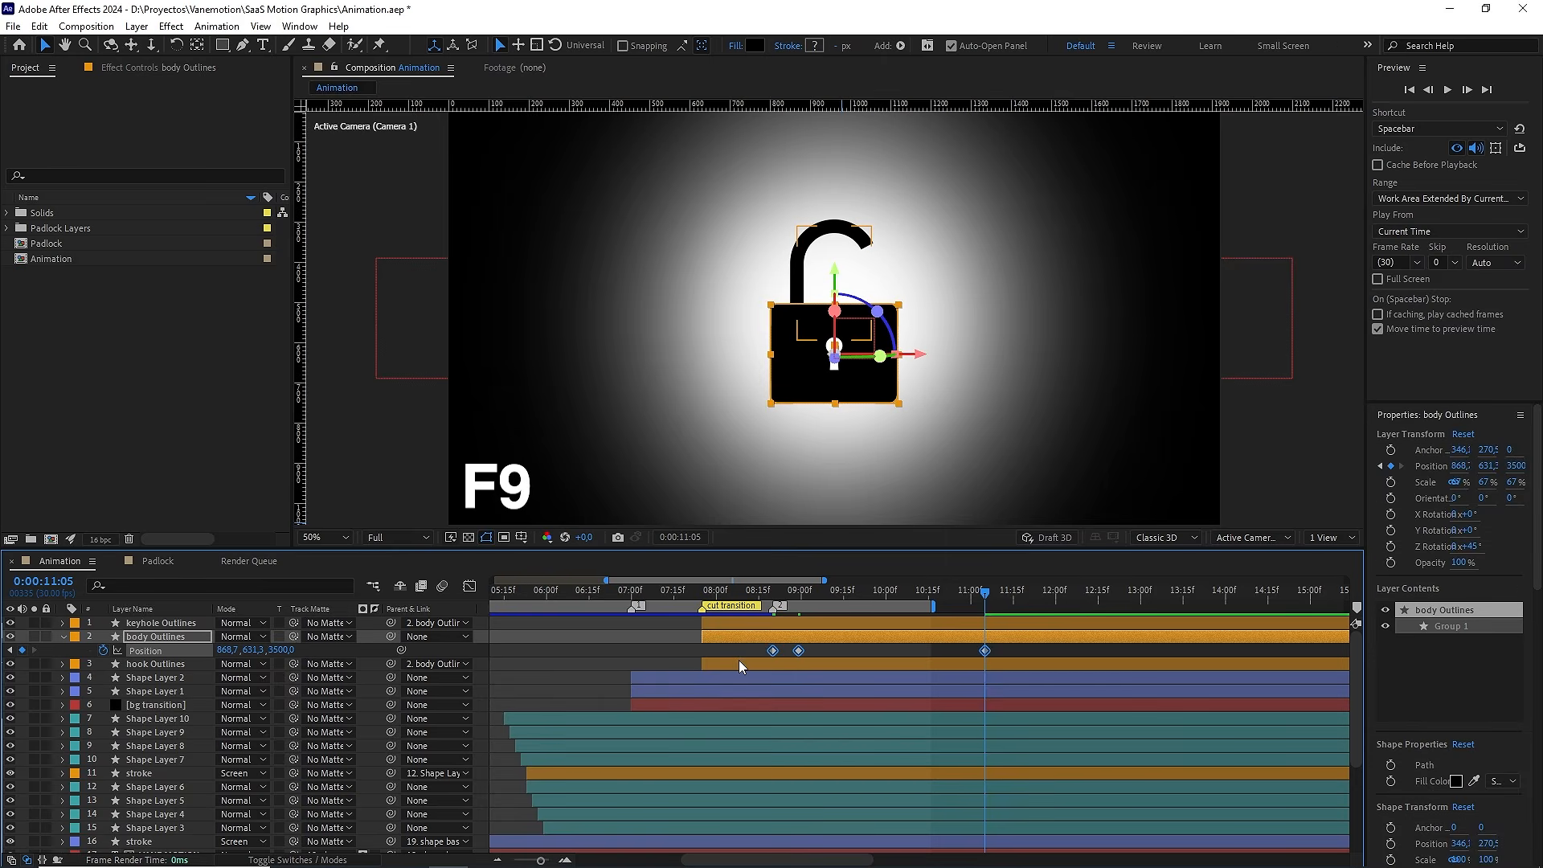
left_click(471, 588)
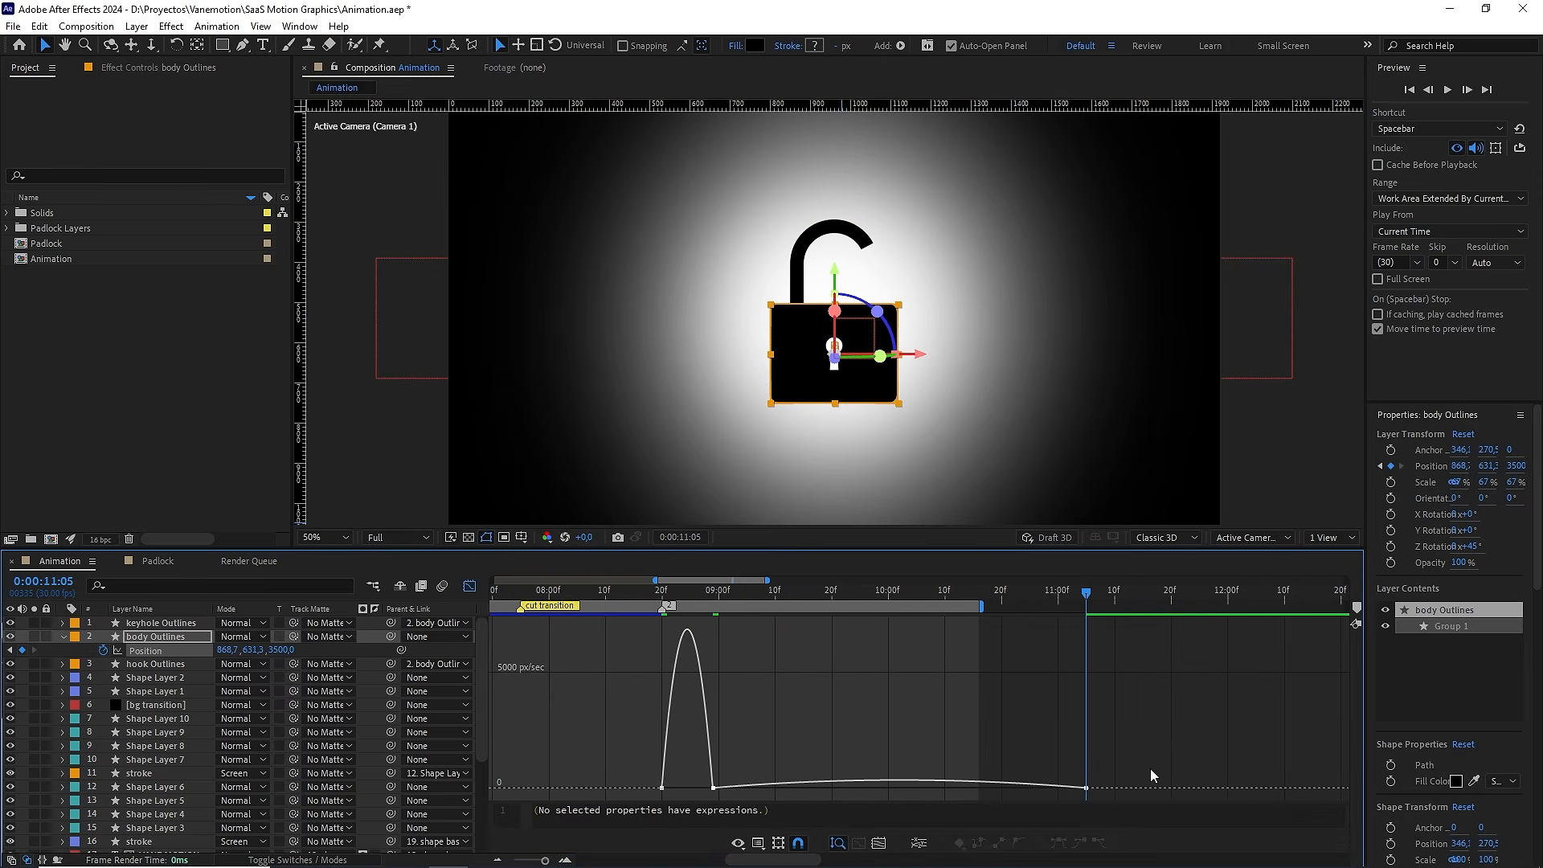
left_click_drag(1154, 775, 730, 789)
scroll(731, 790, "up", 3)
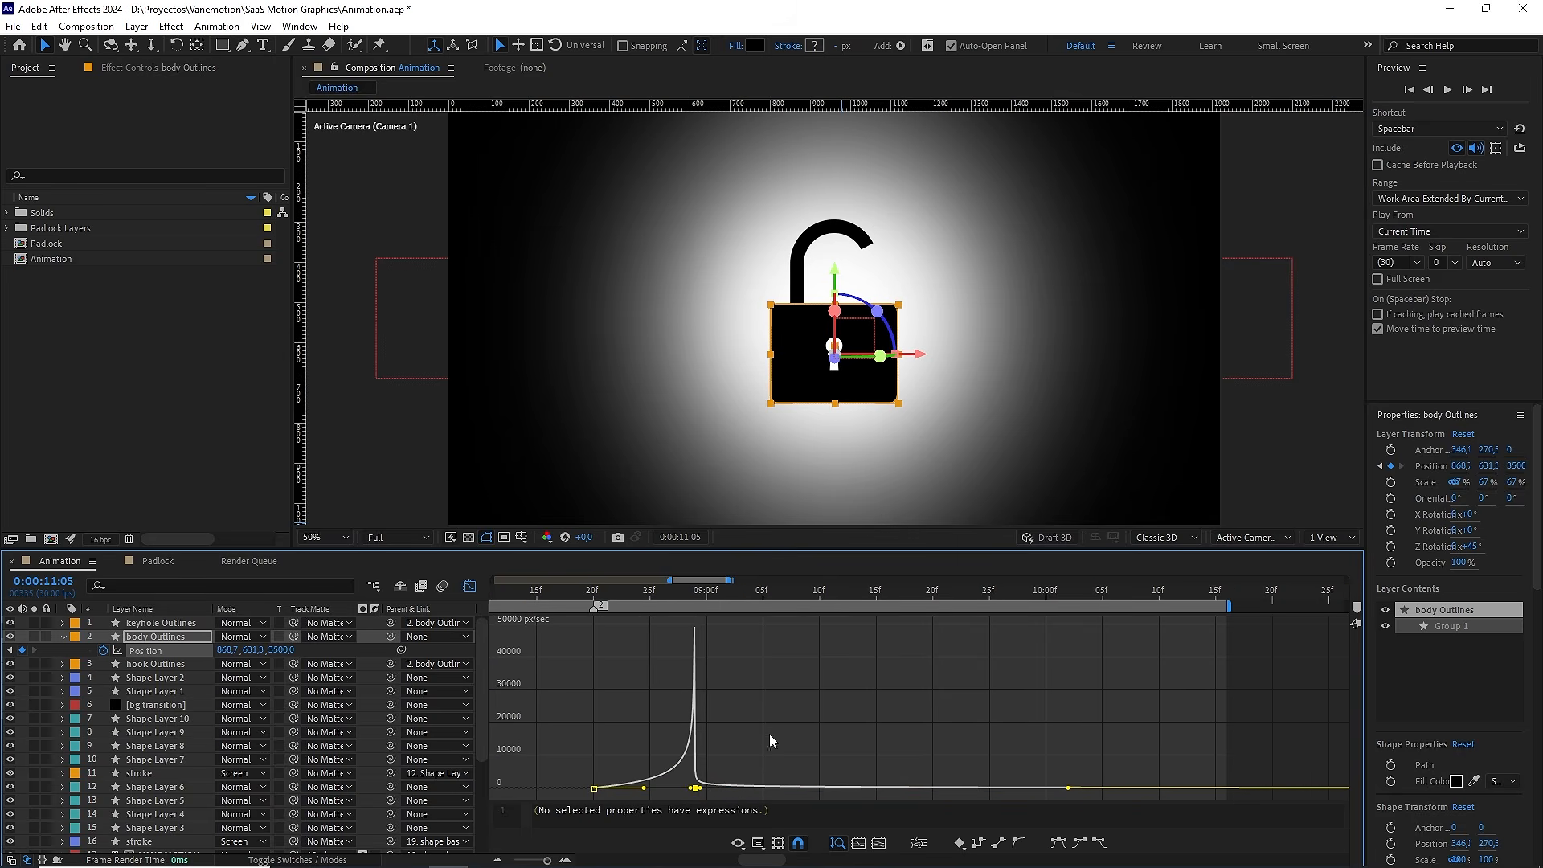
scroll(769, 735, "left", 2)
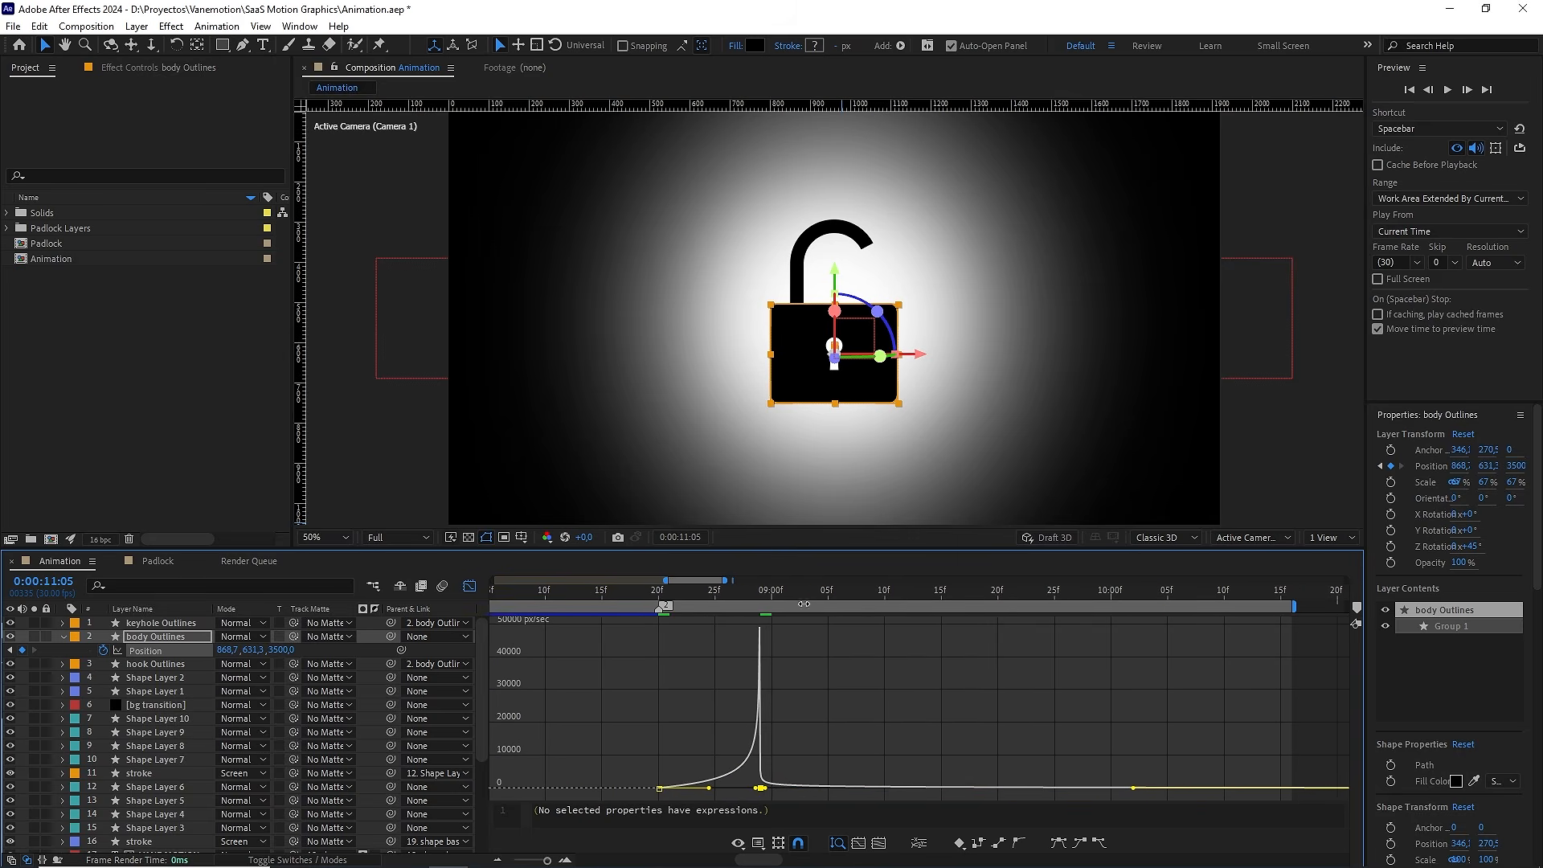
Play back the padlock body's eased movement from 0:00:08:21 and close the speed graph
left_click_drag(806, 594, 765, 599)
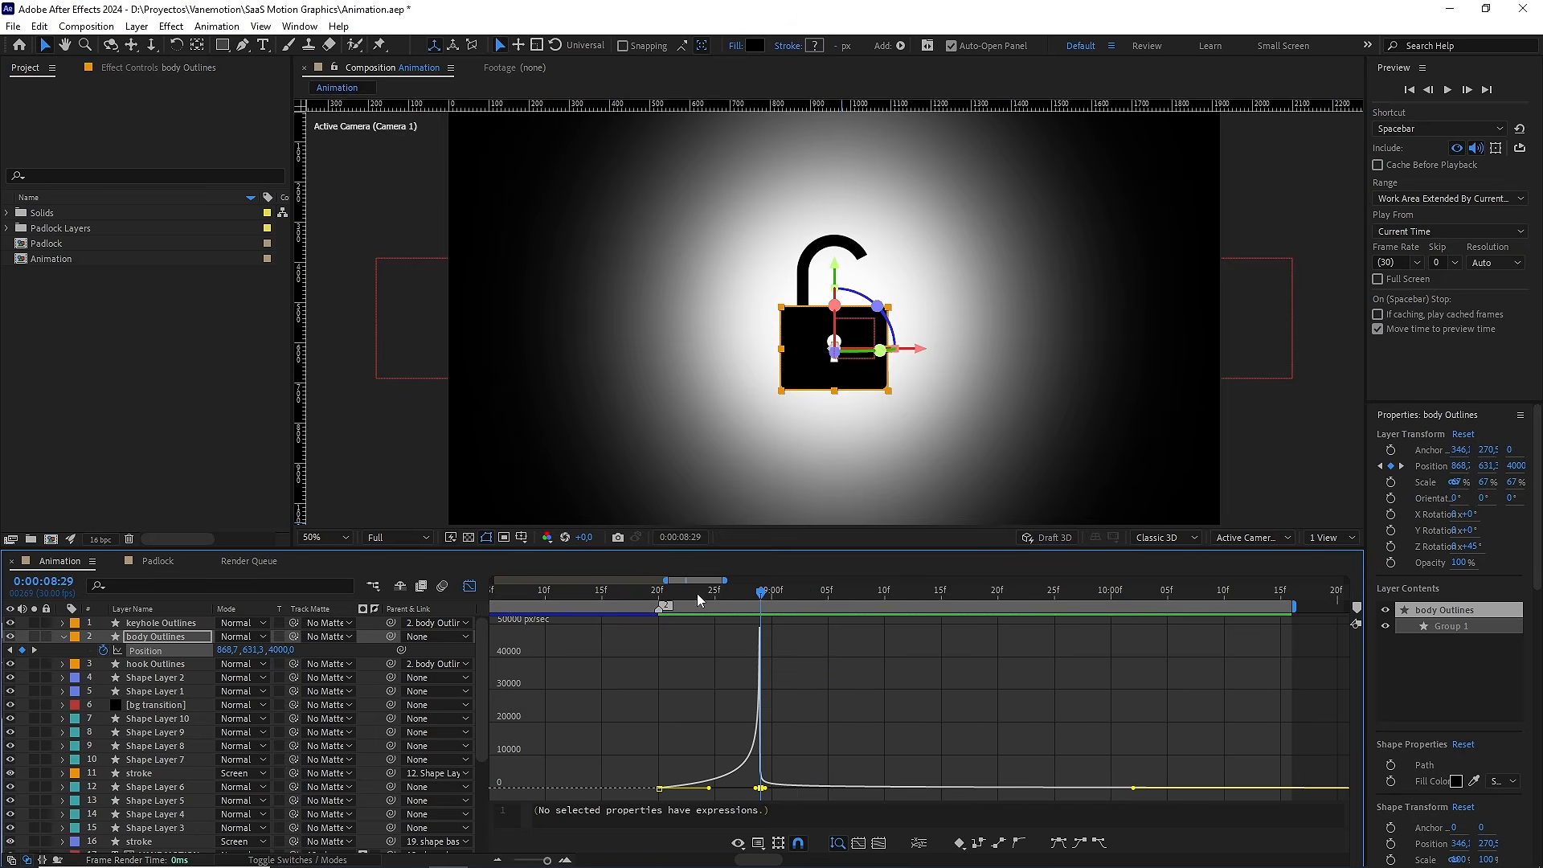
left_click(669, 599)
key("space")
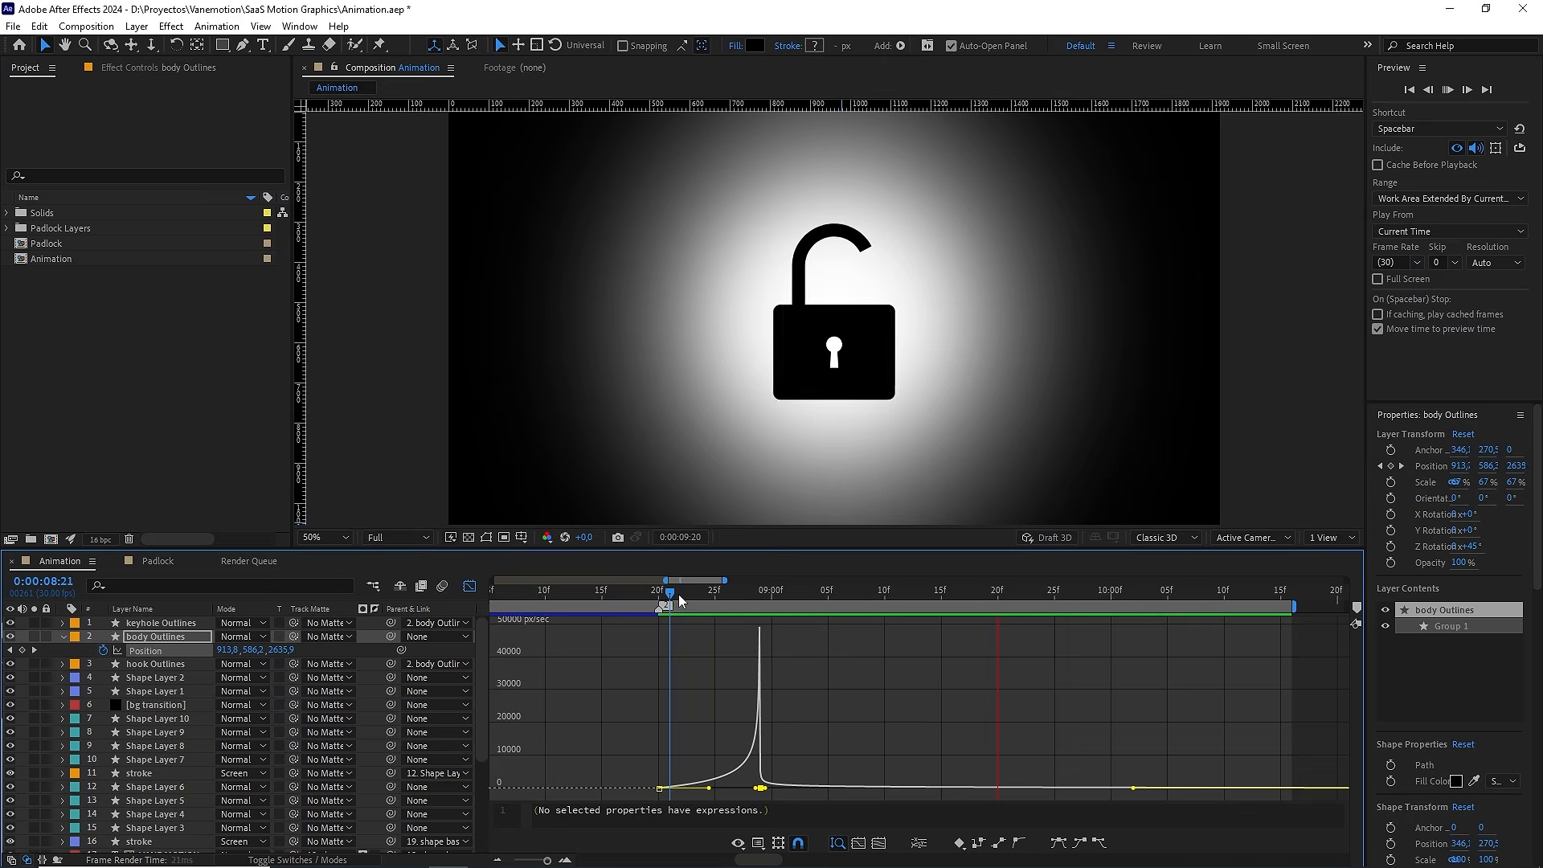
key("space")
key("shift+F3")
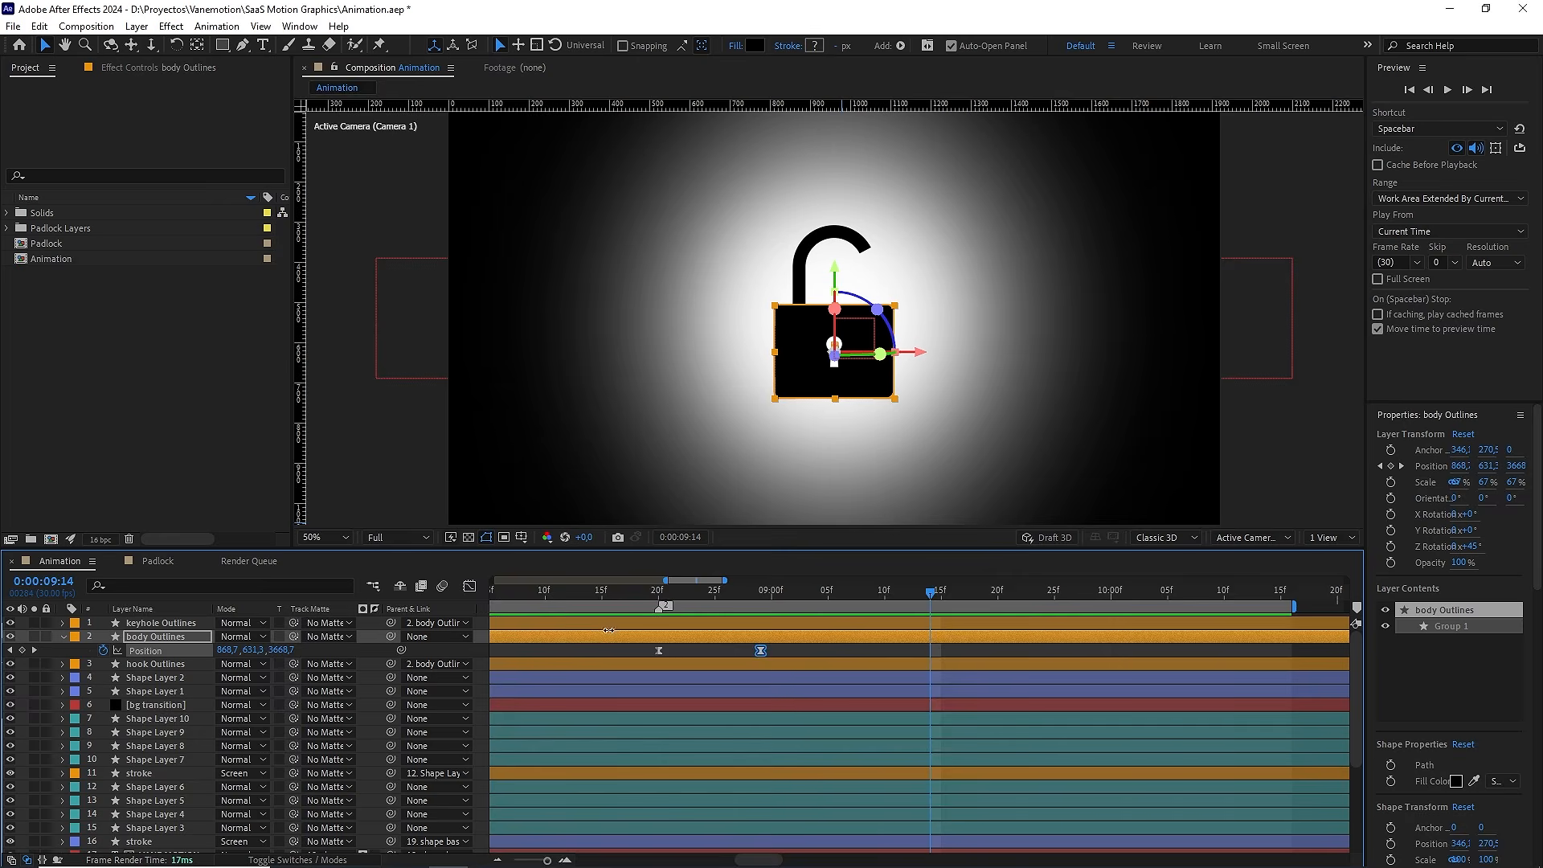
Reveal the hook Outlines layer's keyframes and move its last End keyframe to 0:00:08:20
scroll(692, 647, "down", 2)
left_click_drag(747, 600, 677, 597)
scroll(705, 643, "down", 2)
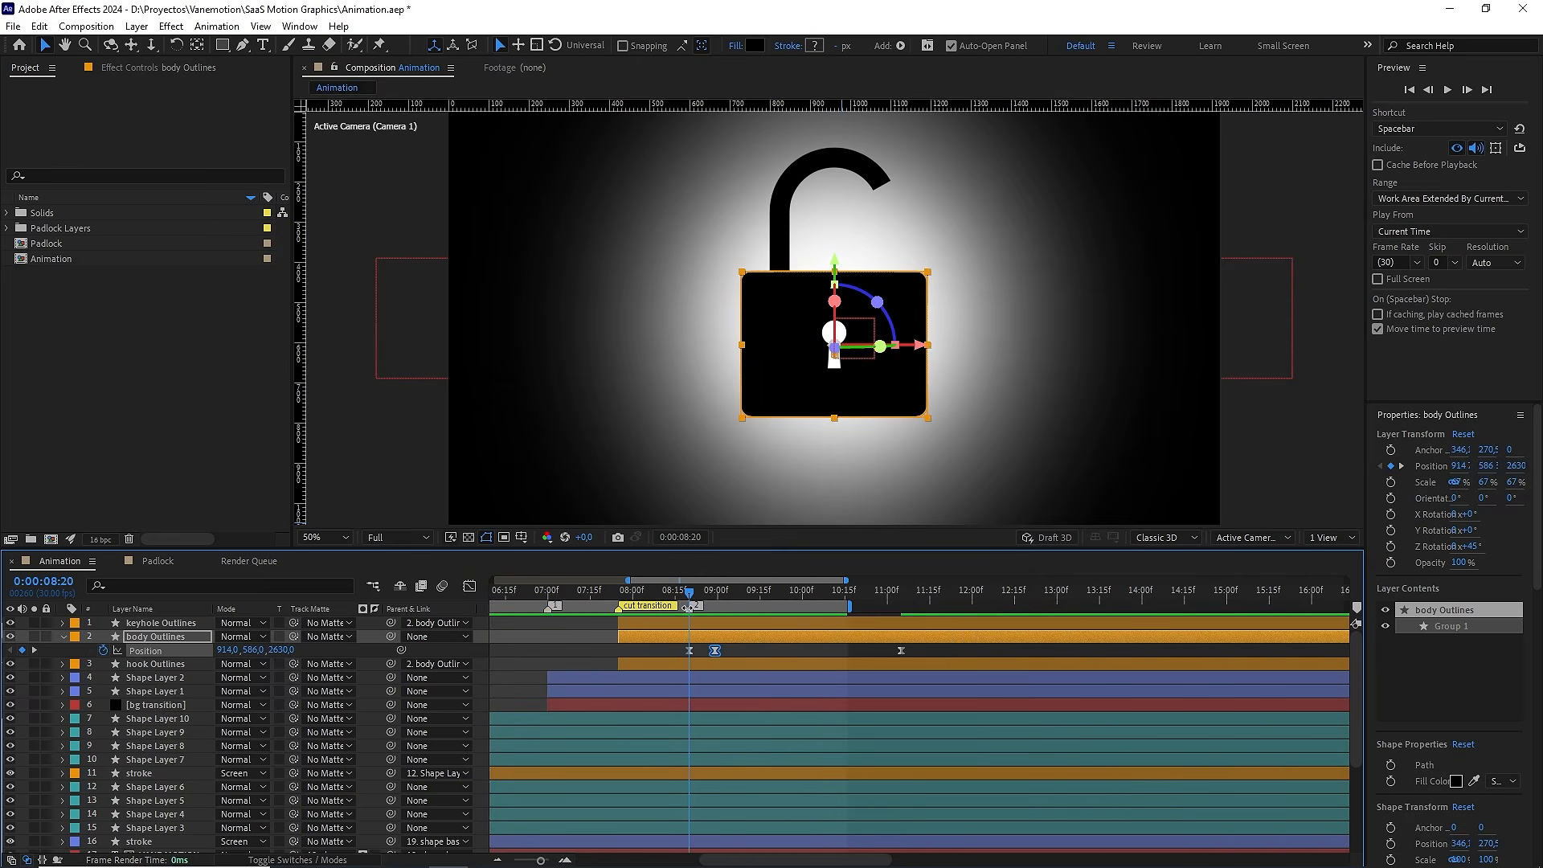
left_click(172, 664)
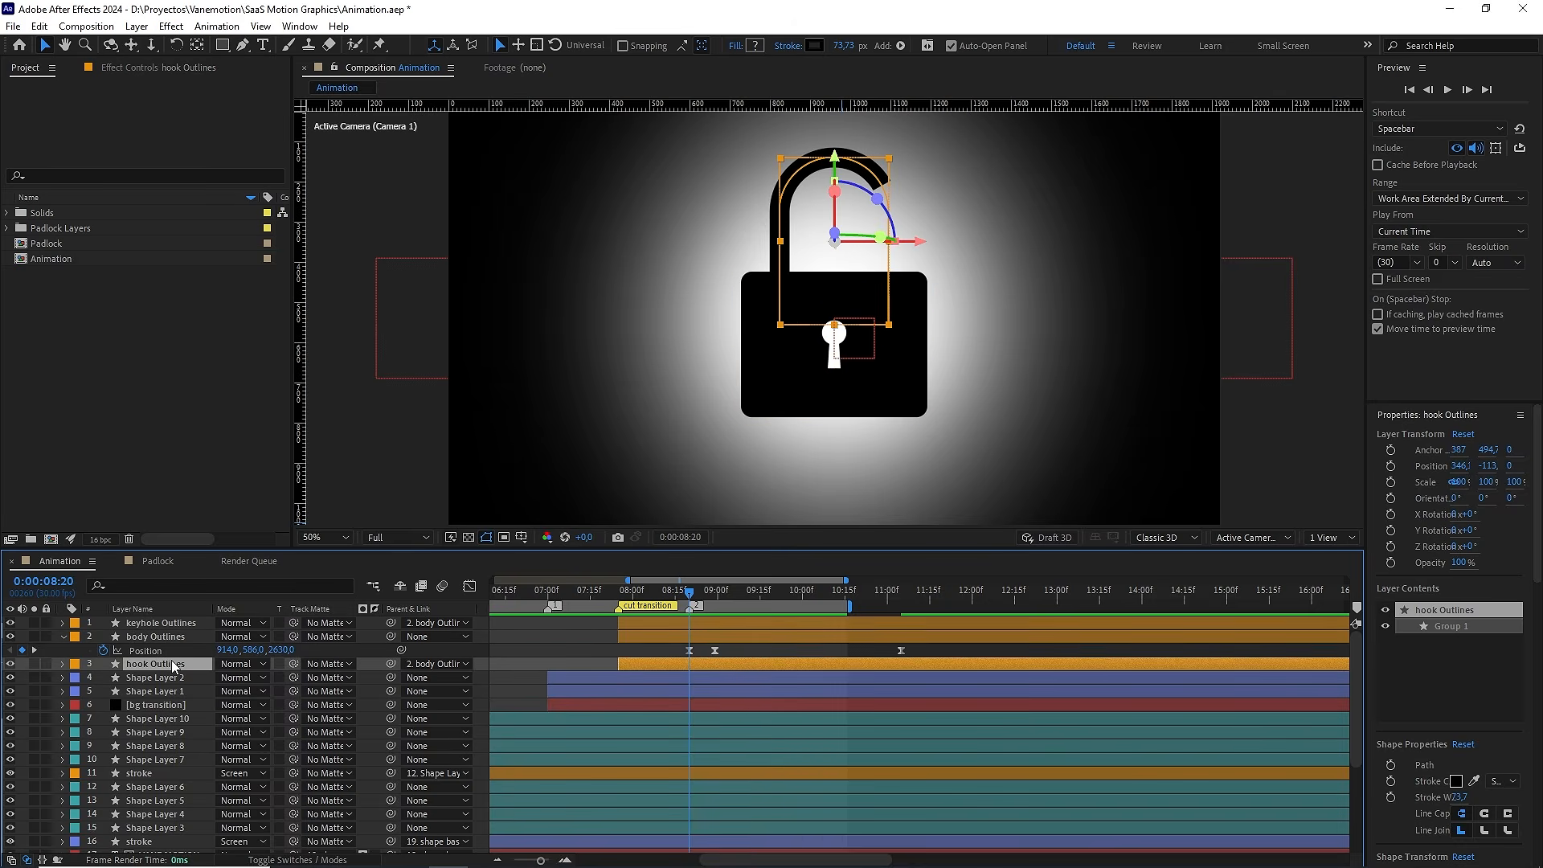
key("u")
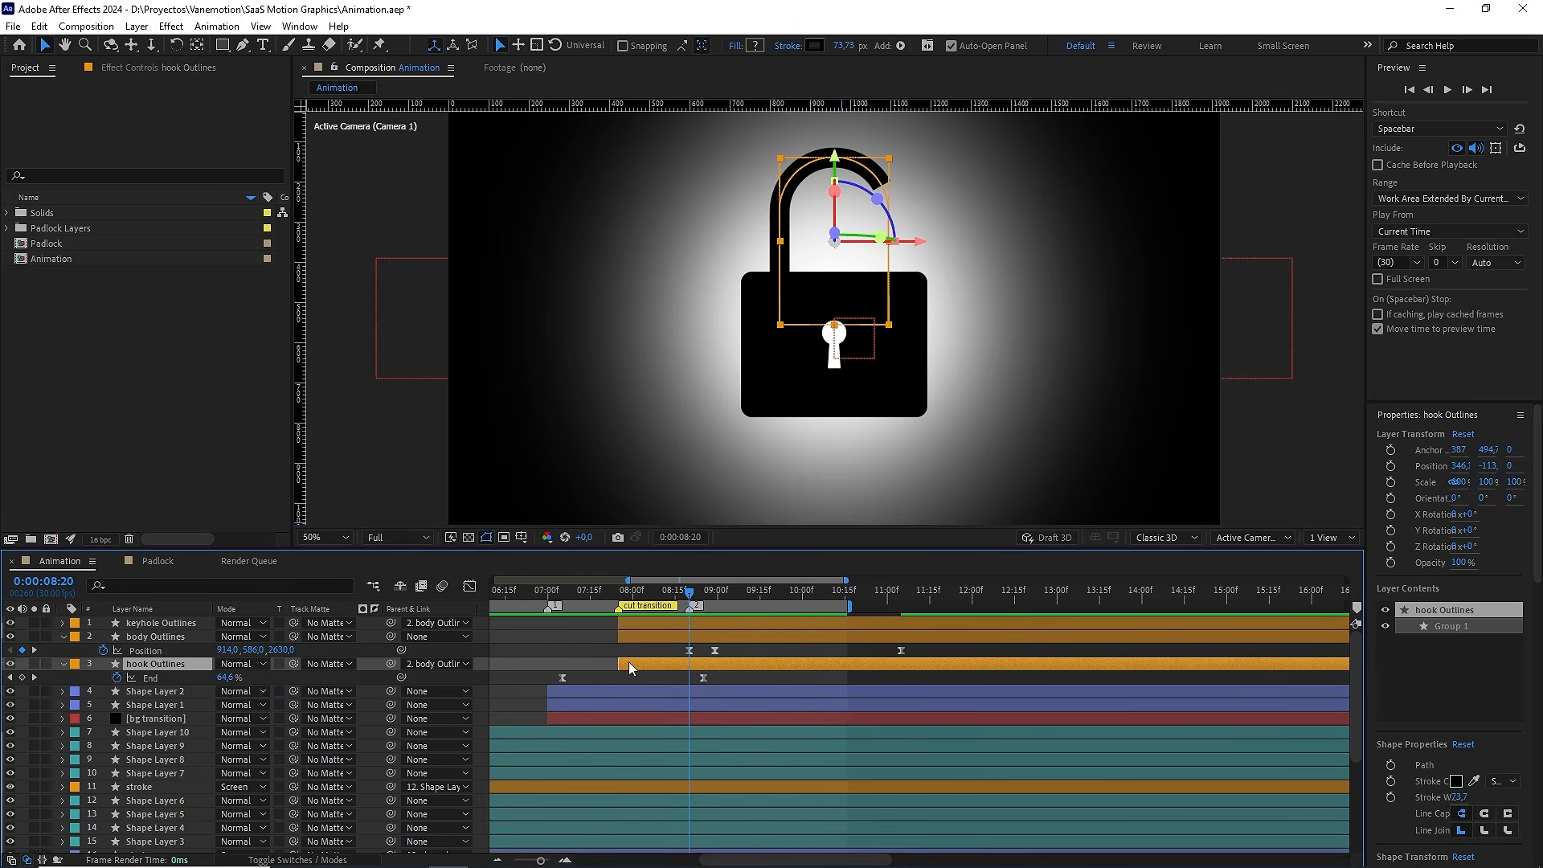
mouse_move(701, 682)
left_mouse_down()
mouse_move(797, 681)
mouse_move(689, 677)
left_mouse_up()
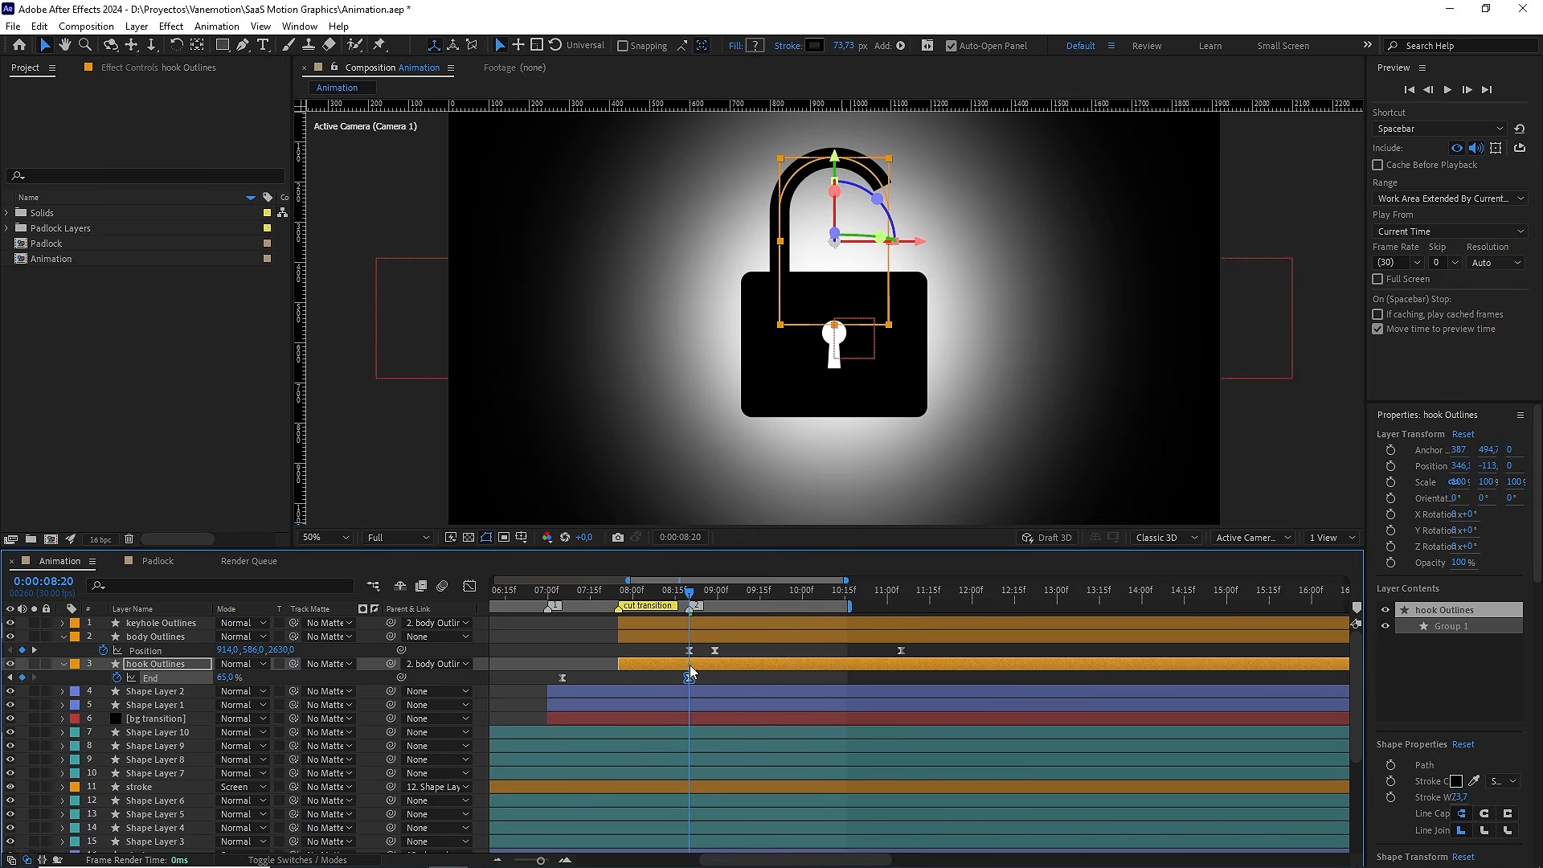
At 0:00:08:29, keyframe the hook's End at 100% and reshape its speed graph to peak sharply at that keyframe
left_click_drag(691, 594, 712, 595)
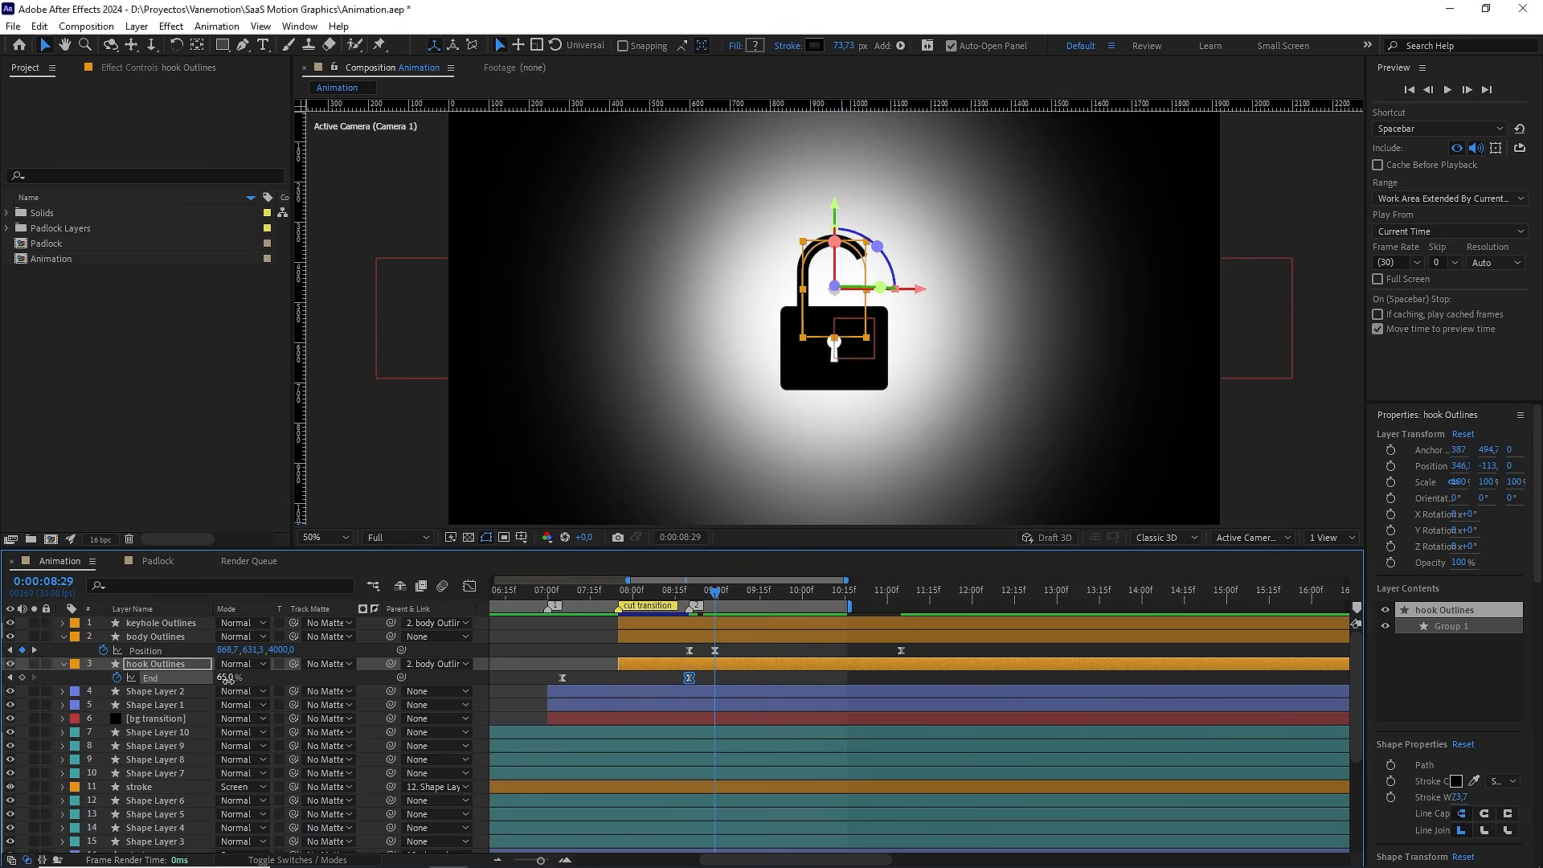
left_click_drag(229, 678, 330, 675)
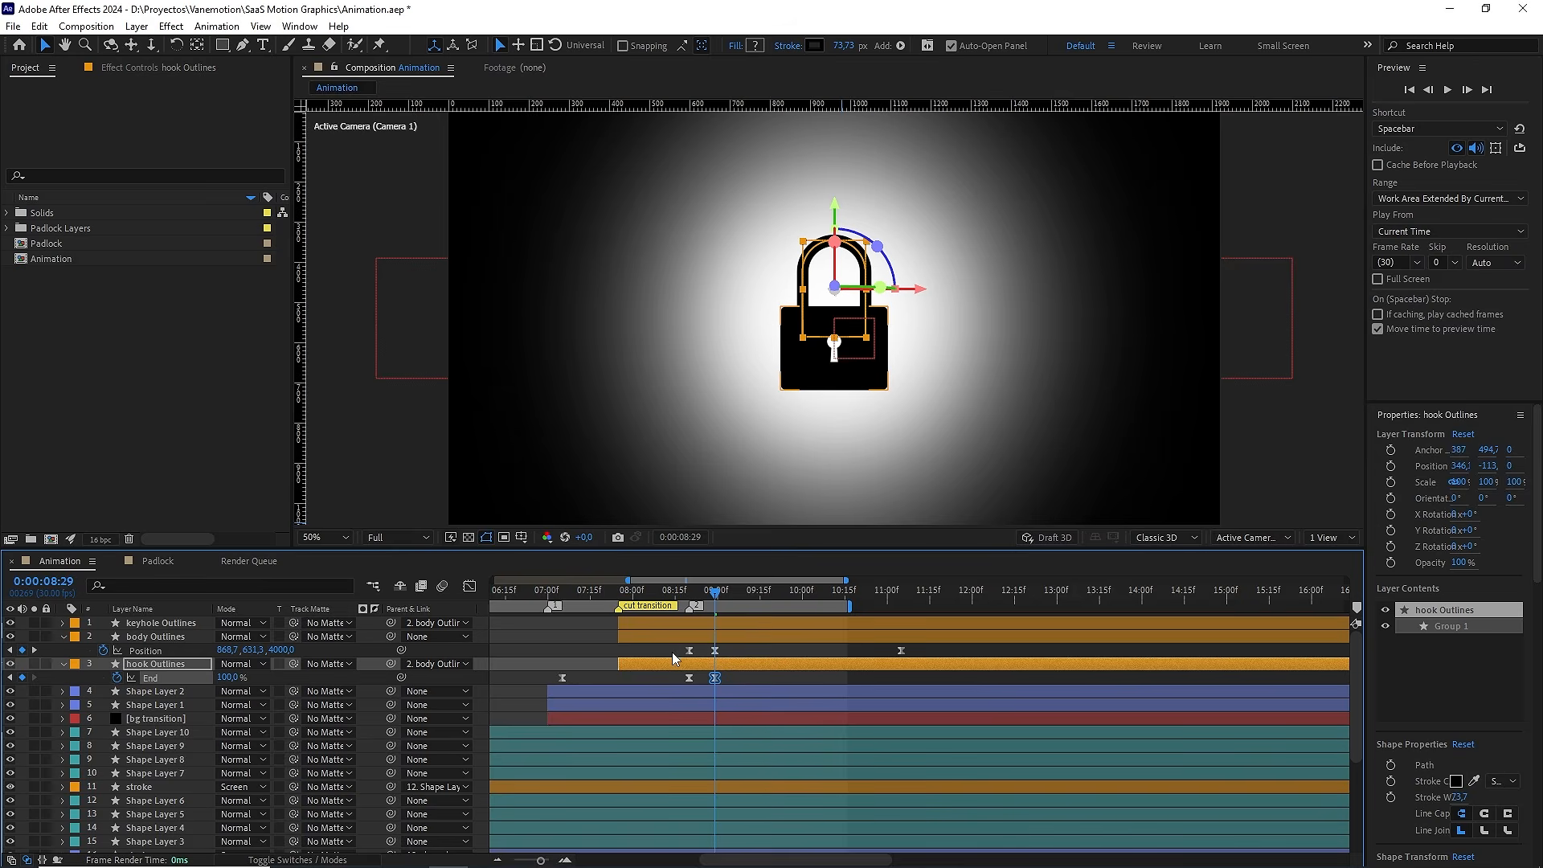
scroll(675, 658, "up", 4)
scroll(675, 657, "down", 2)
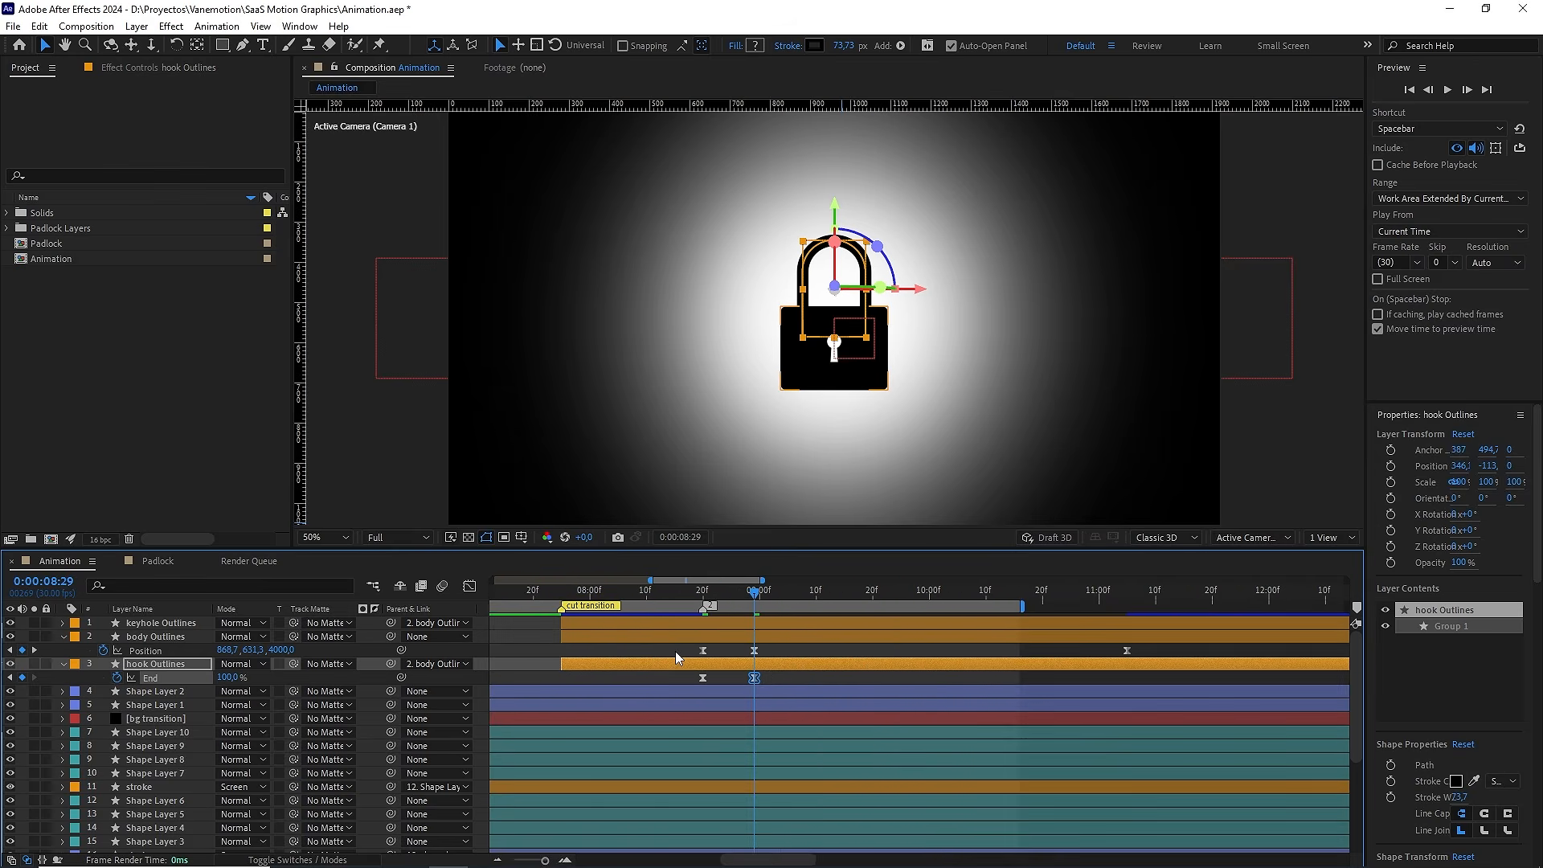
left_click(470, 588)
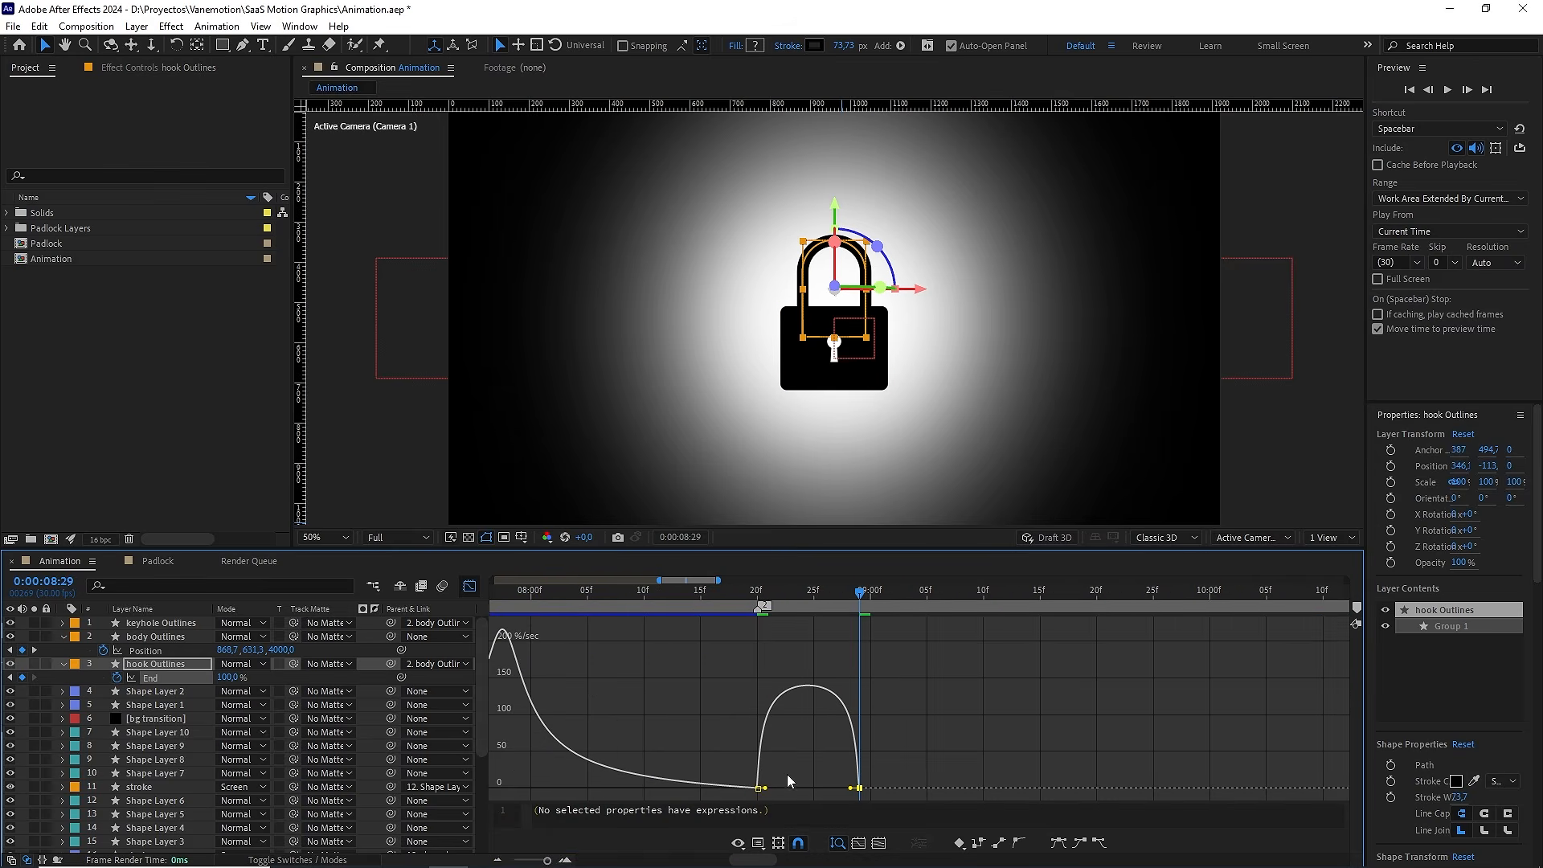
left_click_drag(802, 773, 858, 787)
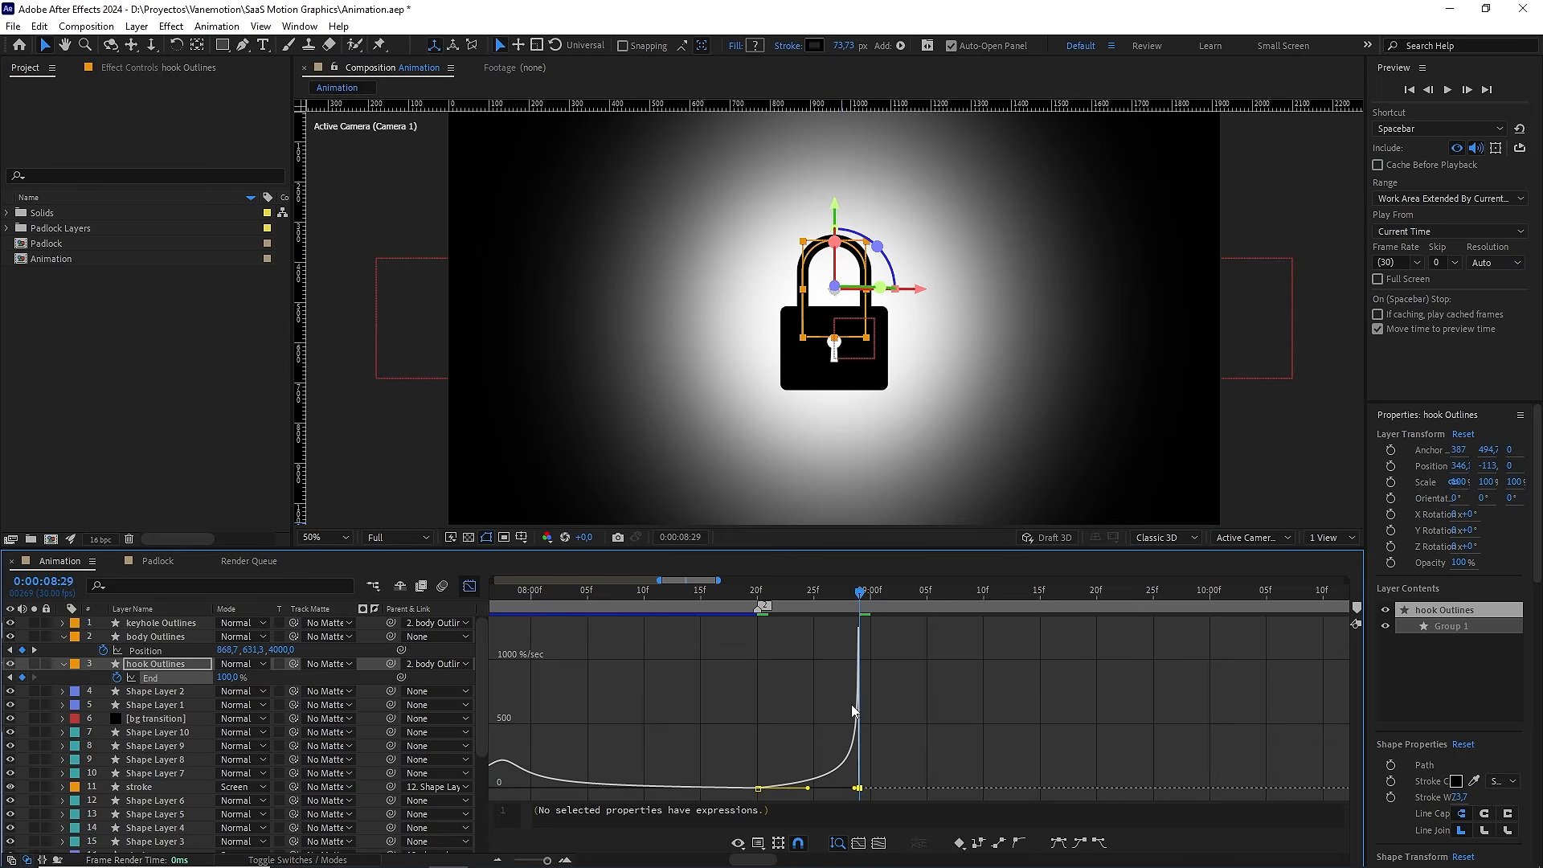
left_click(470, 586)
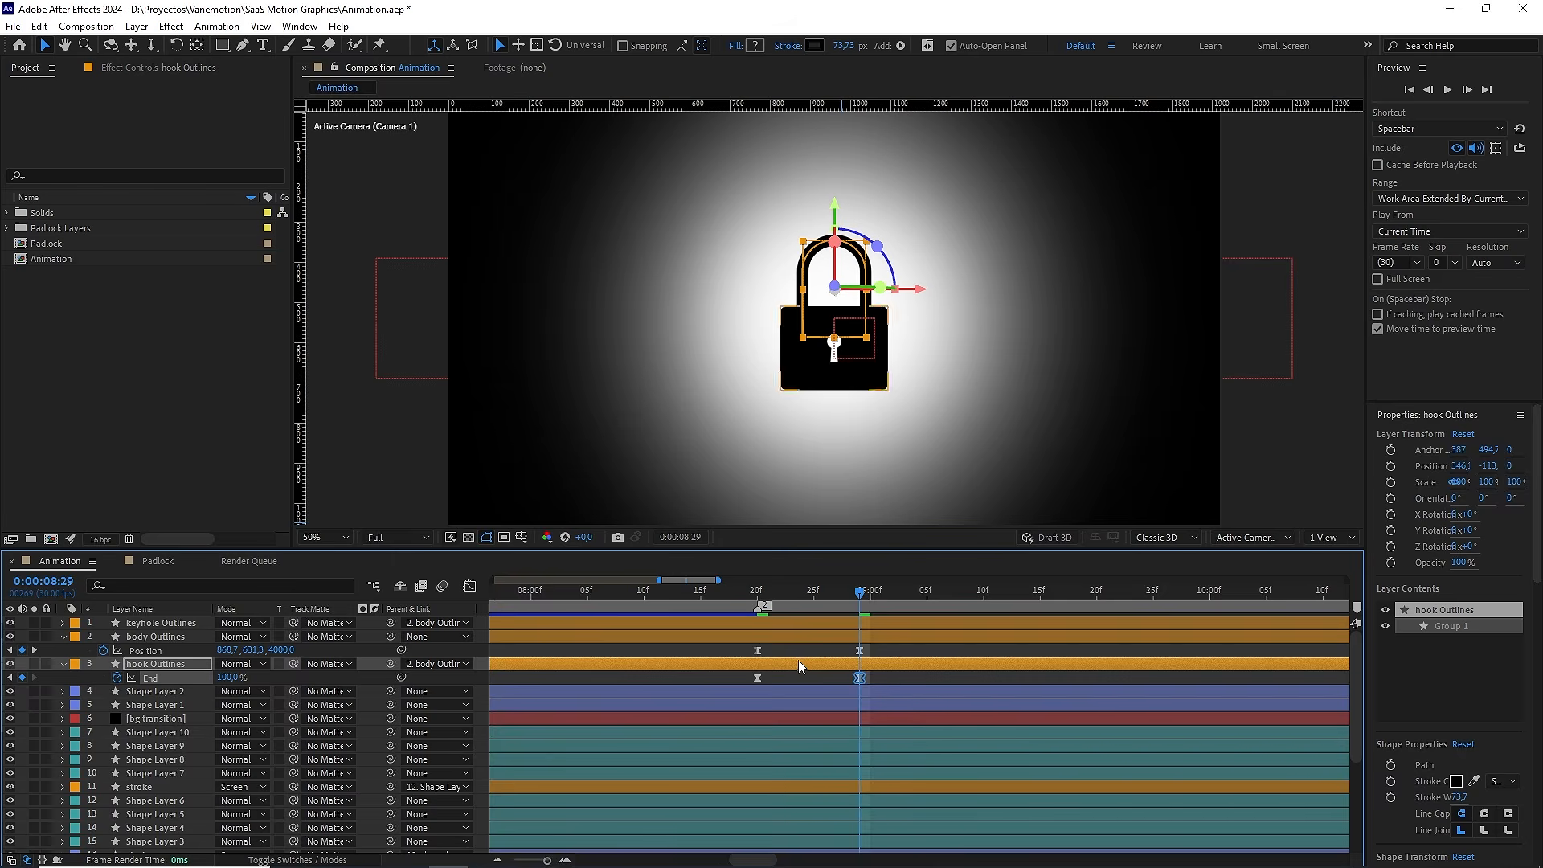
Play back the padlock closing animation from 0:00:08:13
scroll(801, 661, "down", 2)
left_click_drag(808, 593, 739, 601)
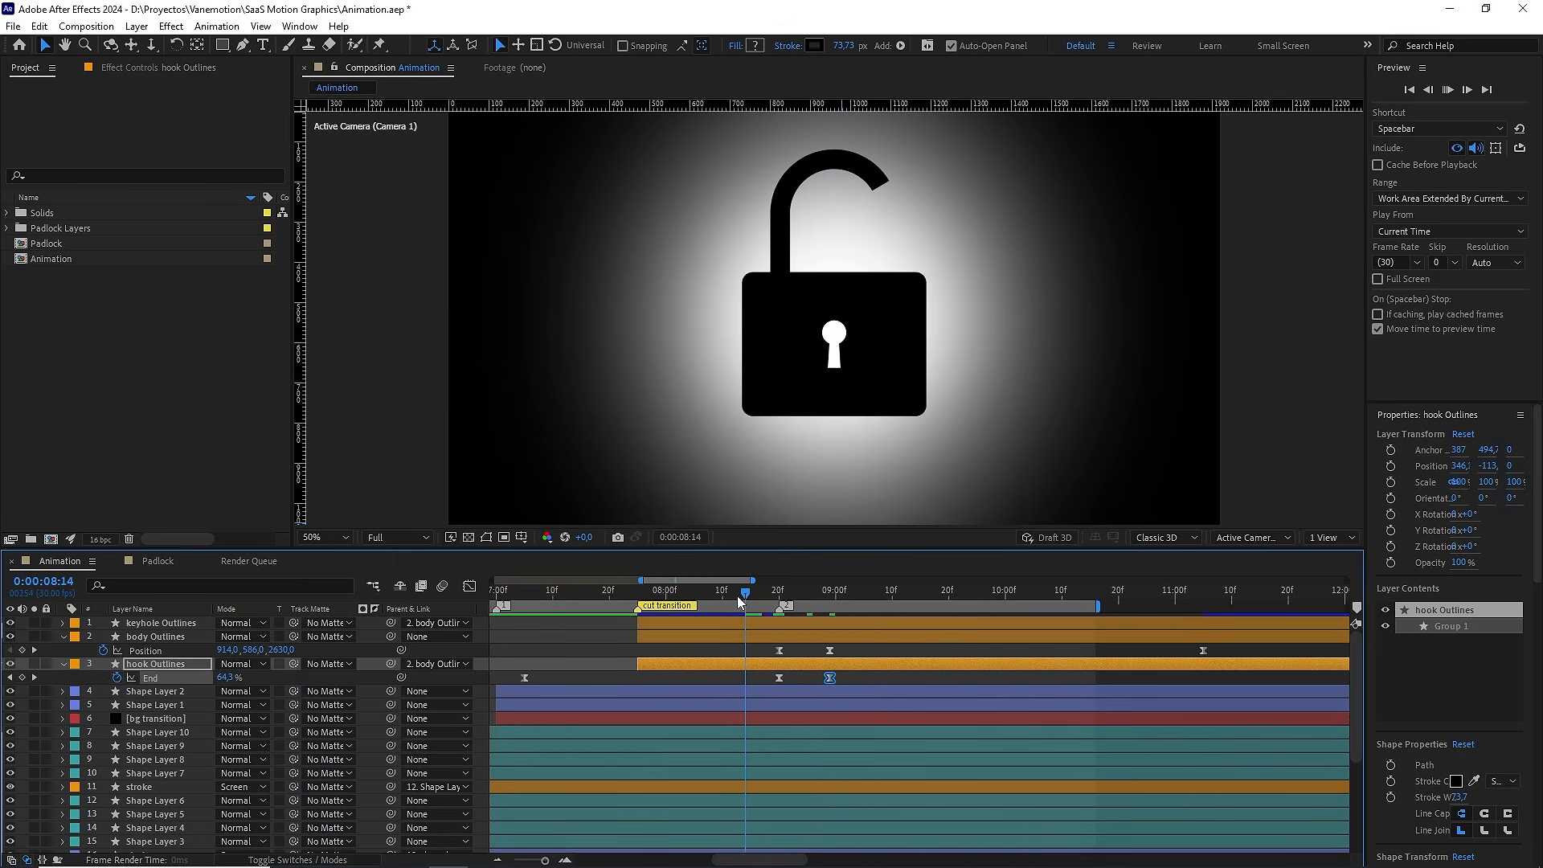
key("space")
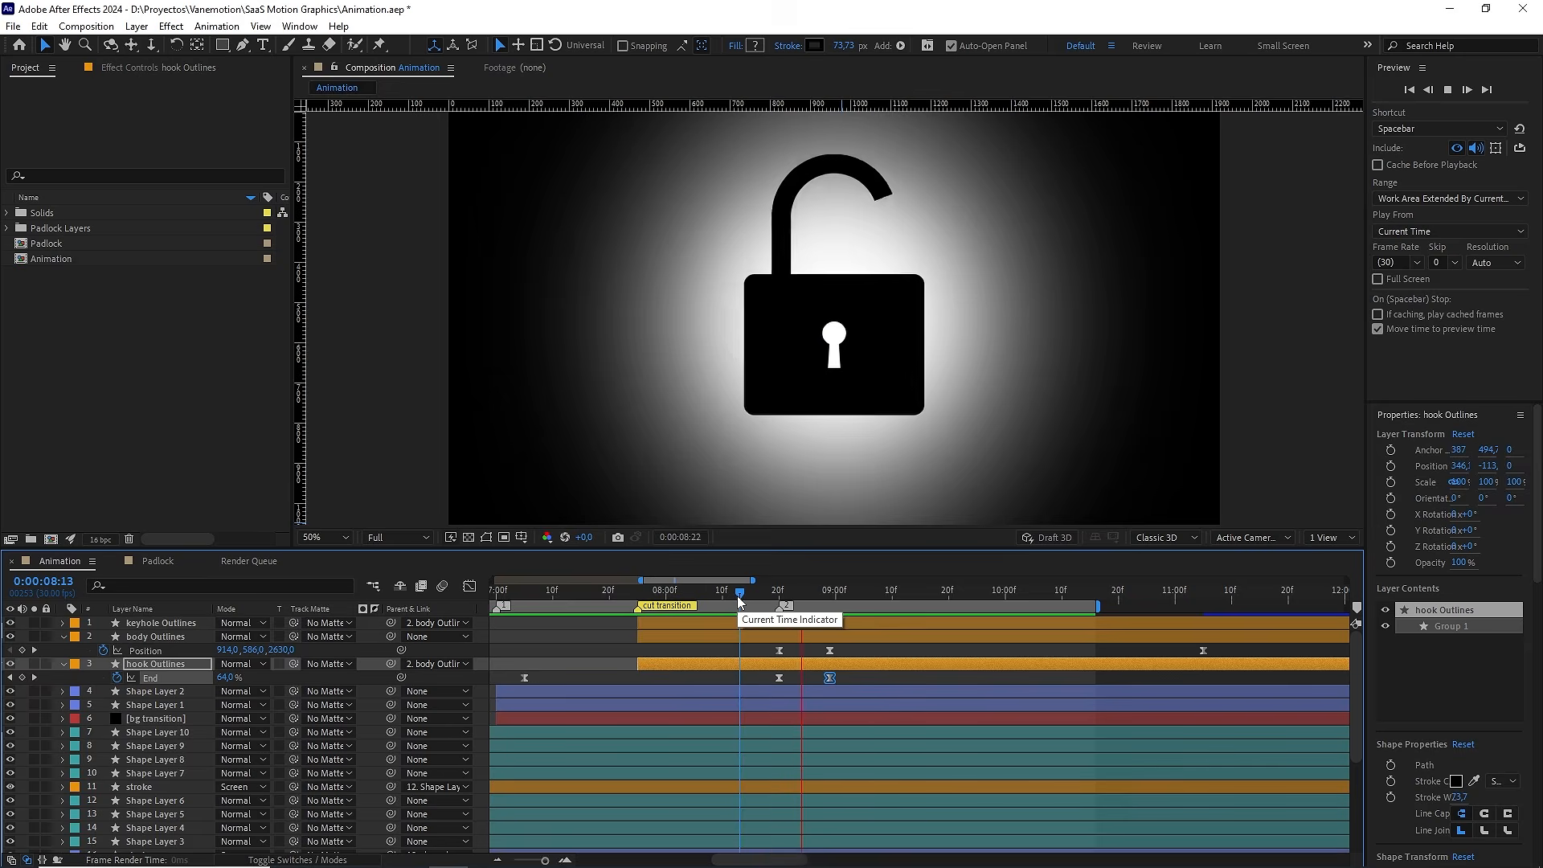
At 0:00:08:20, add a Position keyframe to the hook Outlines layer, keeping its End keyframes shown
left_click(778, 598)
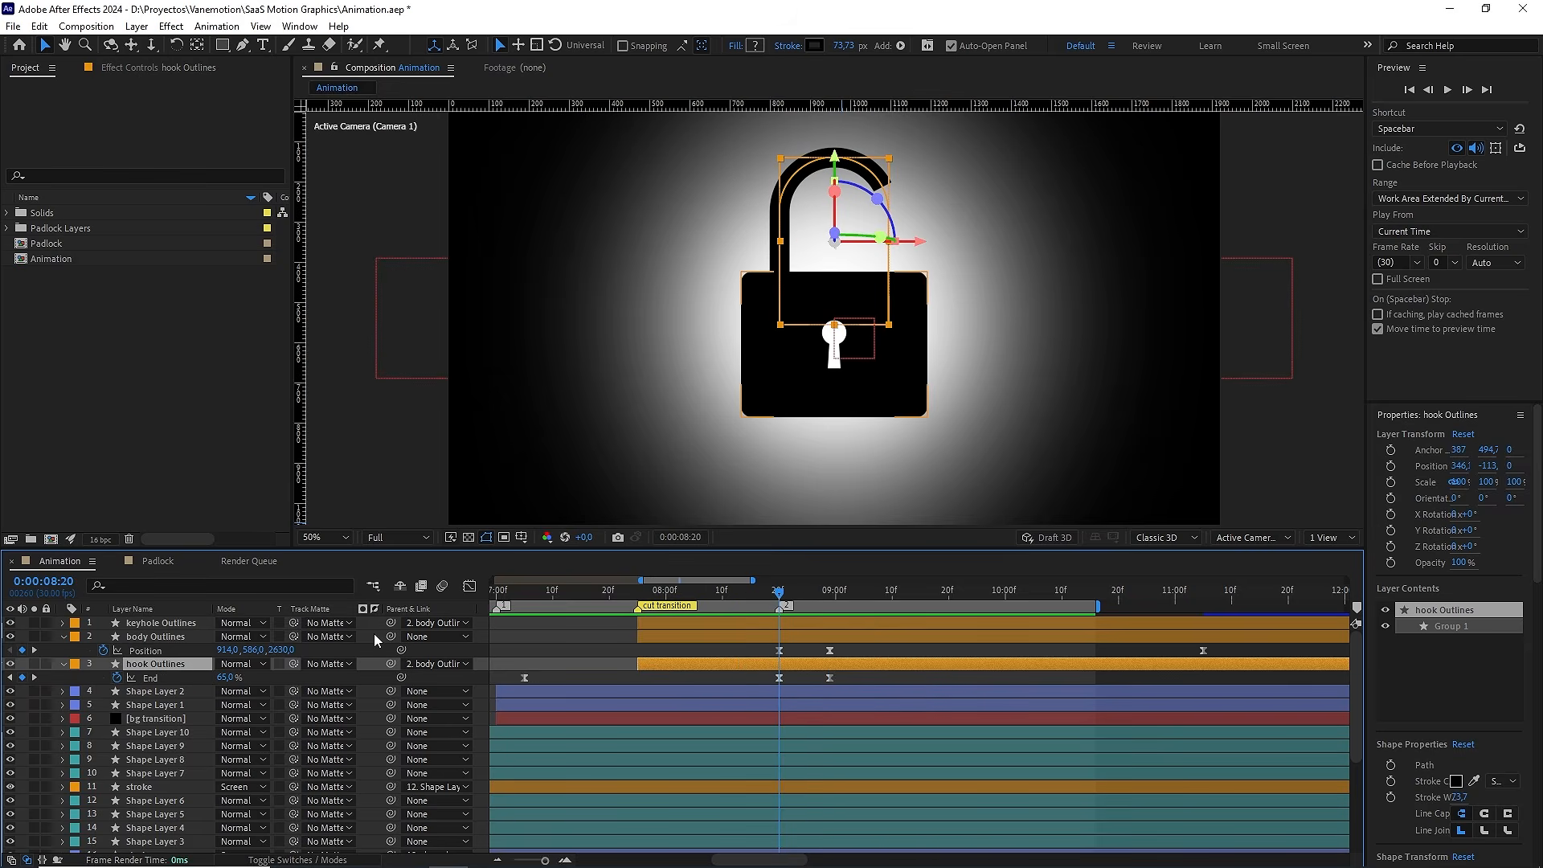
key("shift+p")
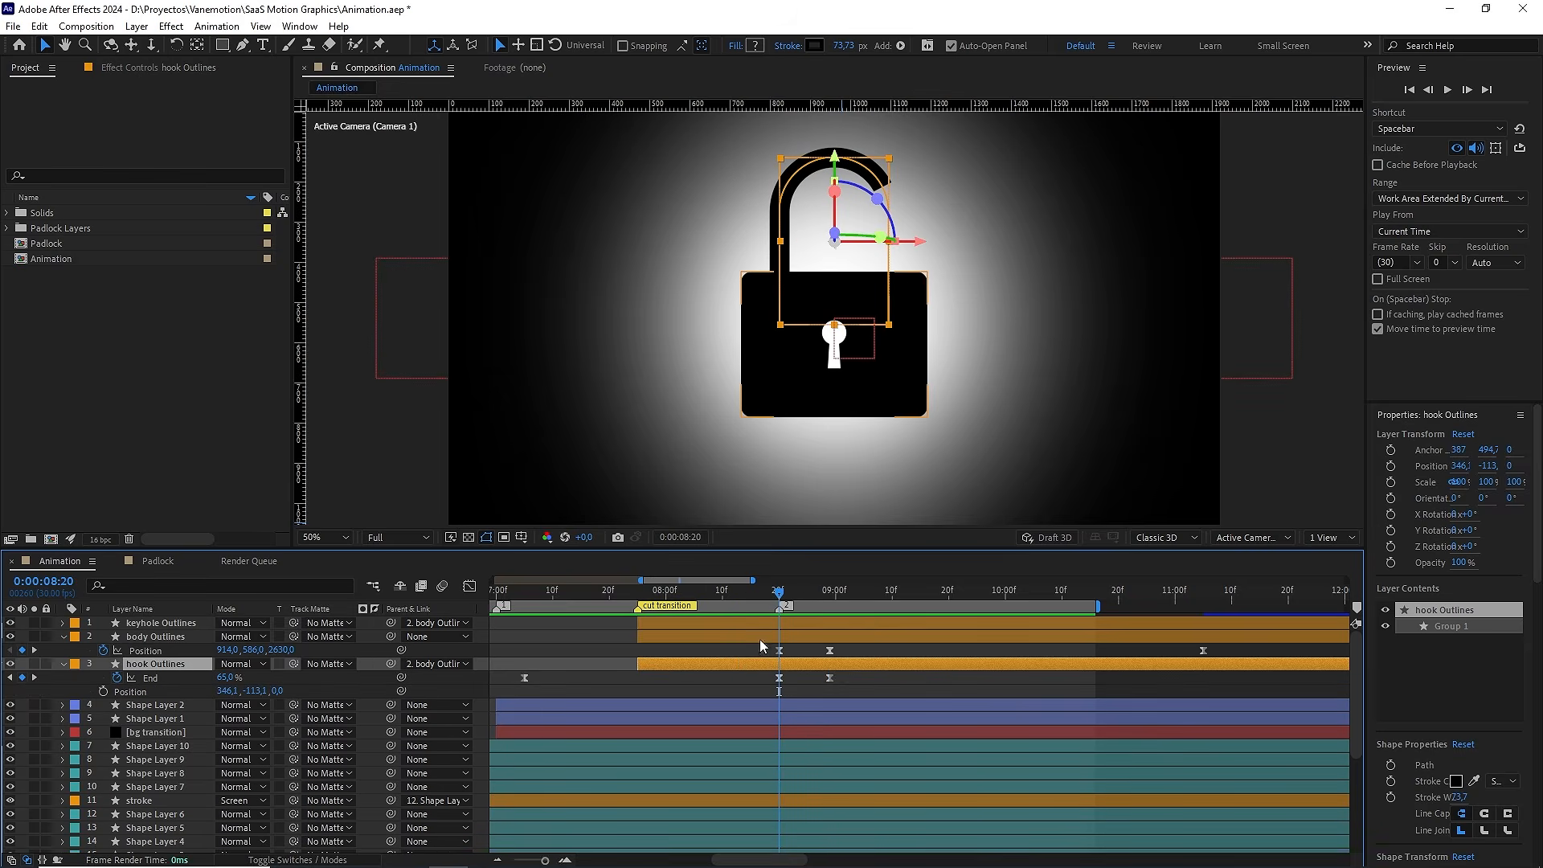
left_click(103, 692)
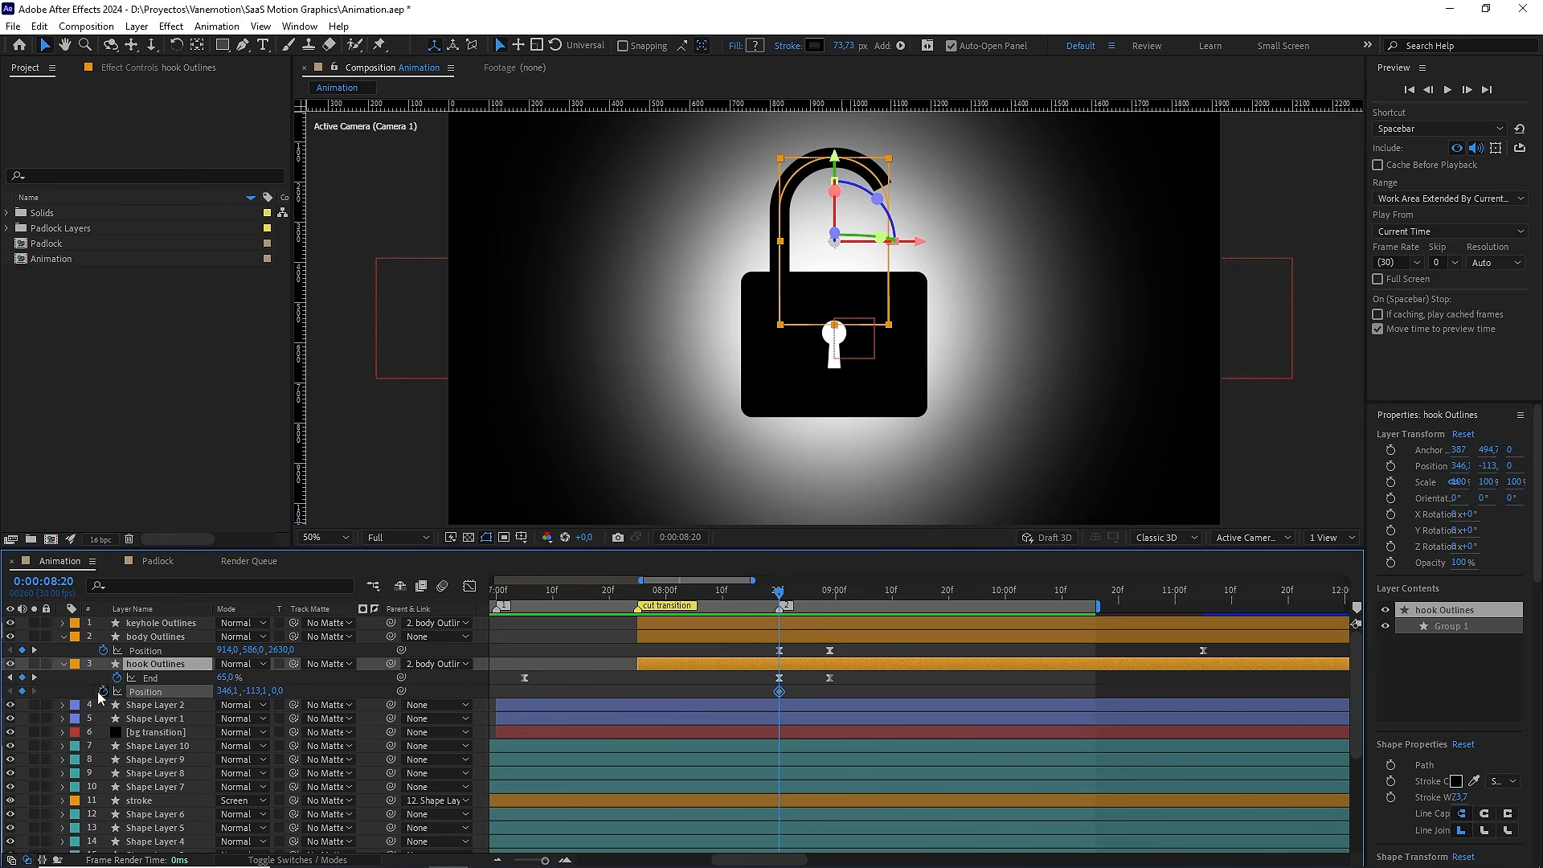
Keyframe the hook's Y position at 37 at 0:00:08:29 and raise it to -33.2 at 0:00:09:12
left_click_drag(787, 595, 831, 595)
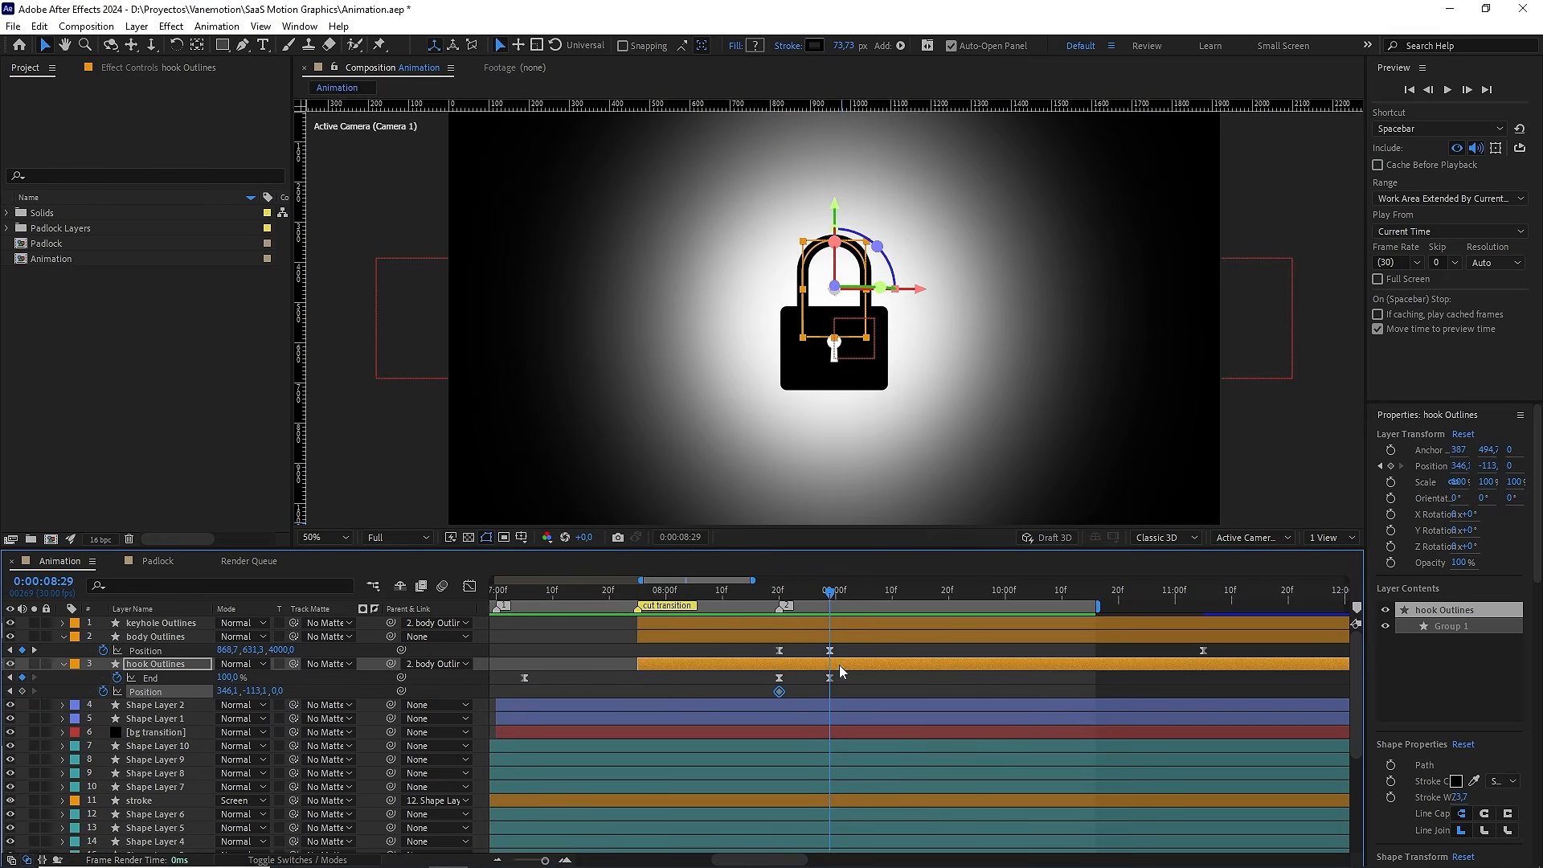
left_click_drag(835, 207, 851, 233)
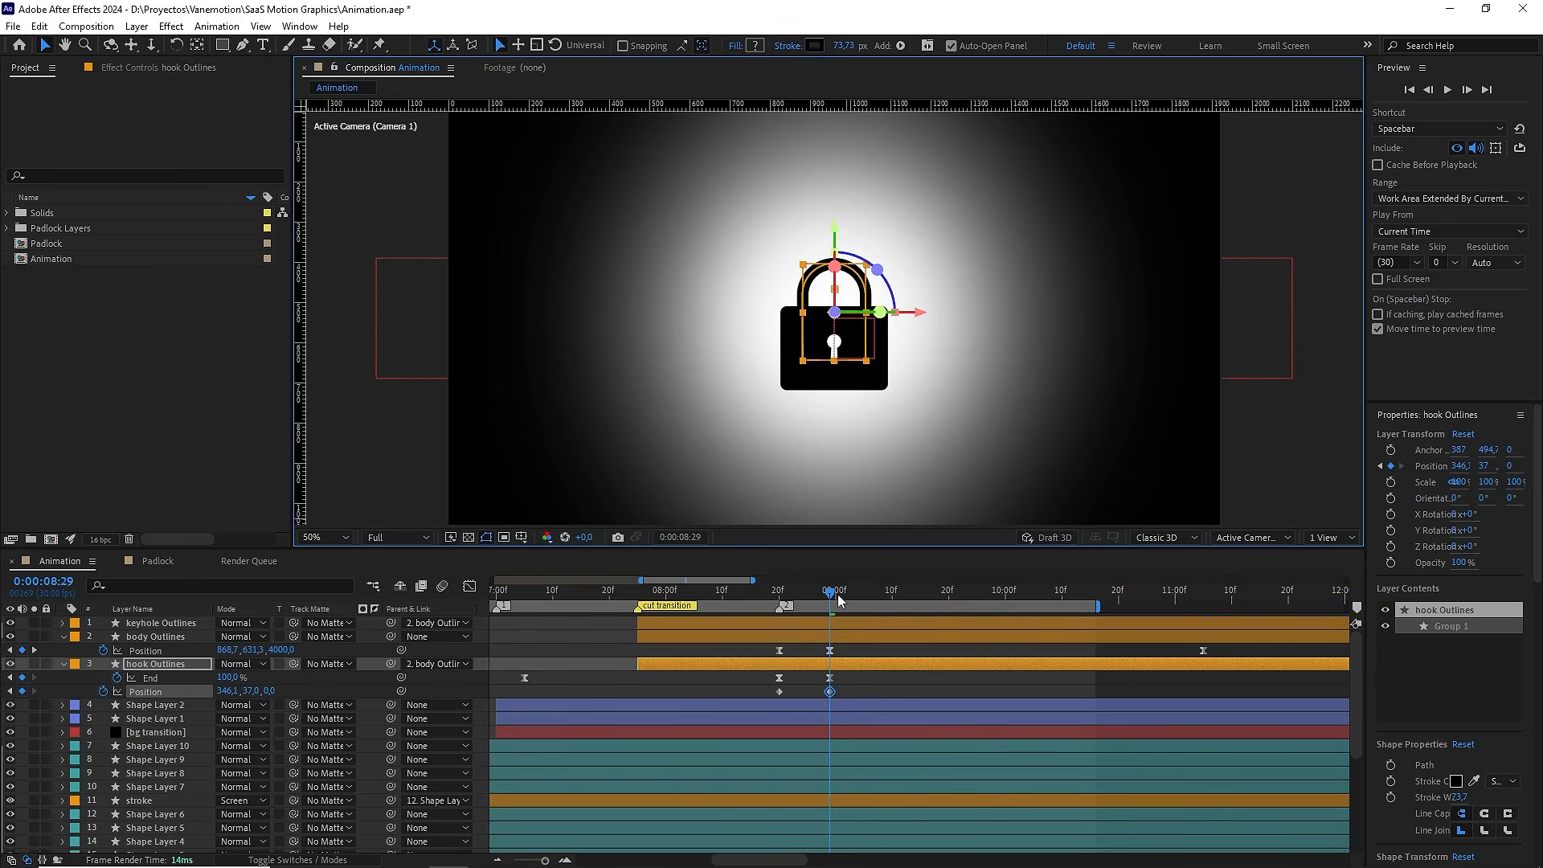
left_click_drag(839, 597, 907, 599)
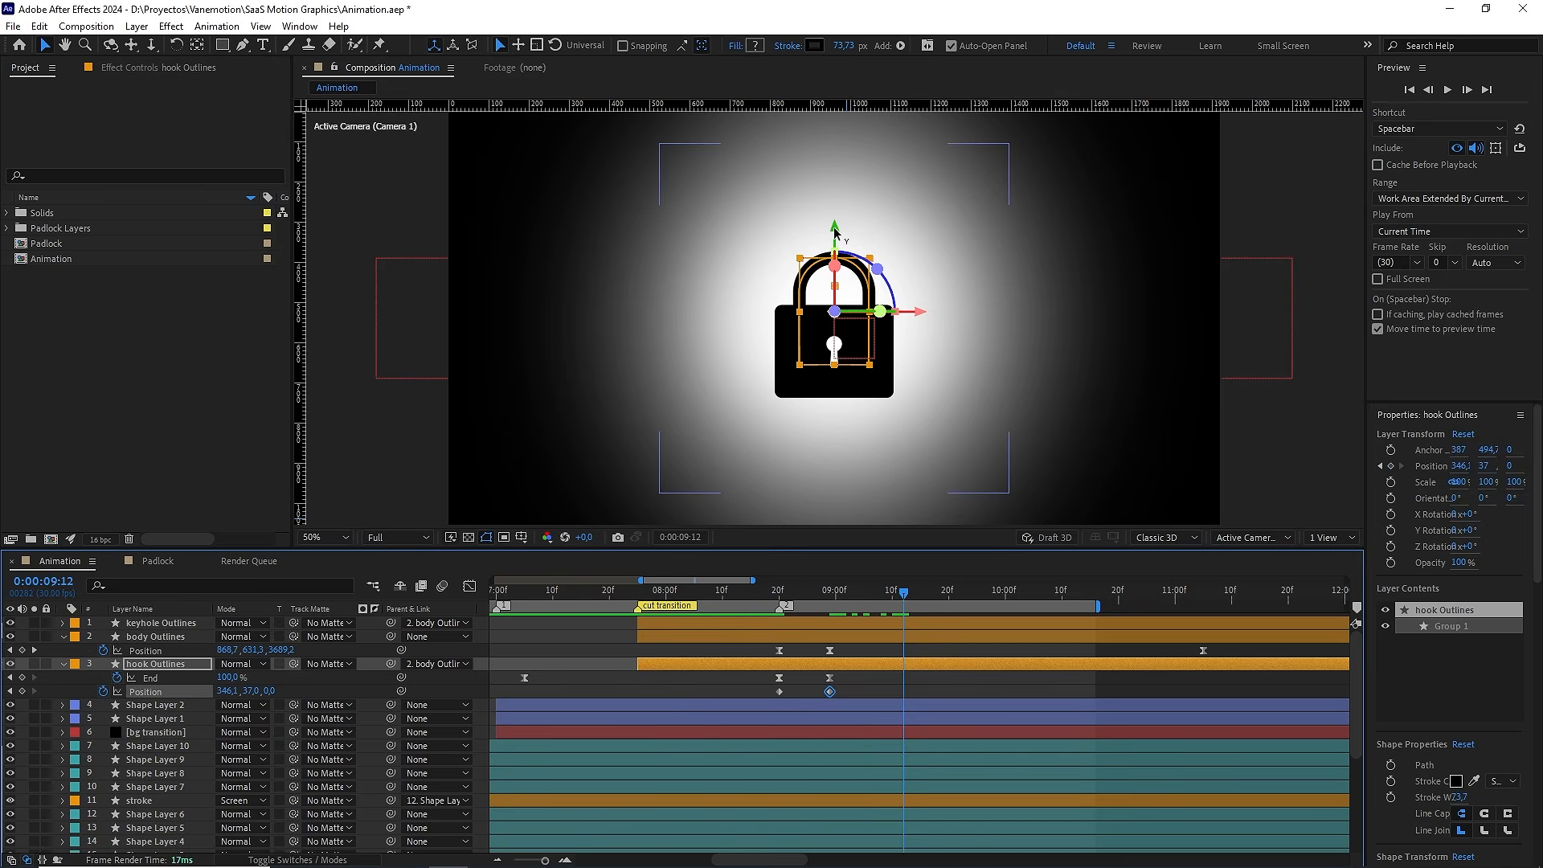
left_click_drag(837, 234, 857, 214)
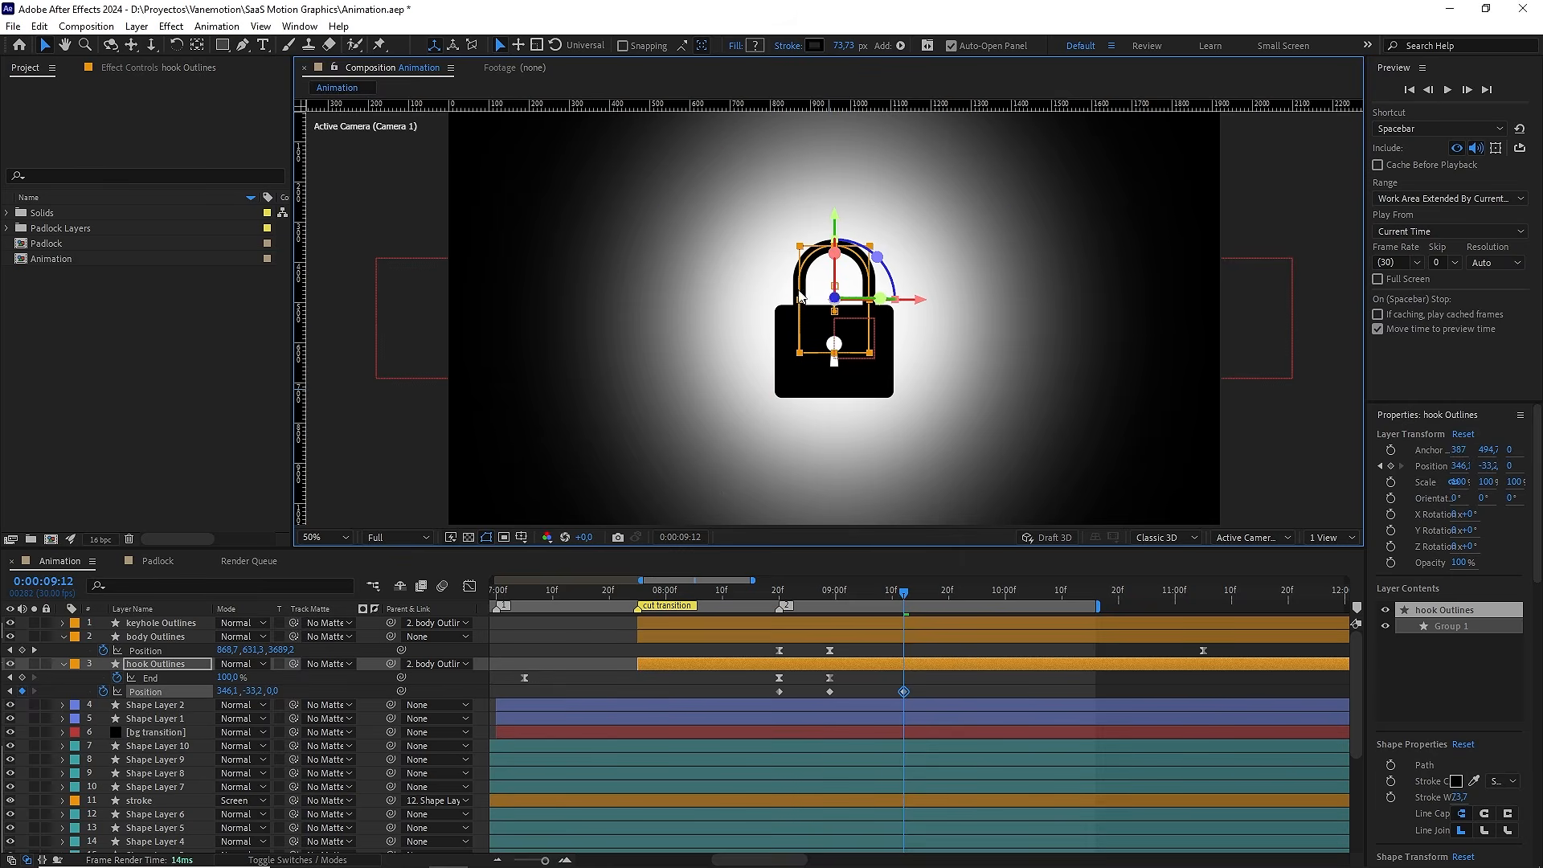
Apply Easy Ease to the hook's three Position keyframes and reshape their speed graph to peak sharply at 0:00:08:29
left_click_drag(921, 680, 756, 693)
key("F9")
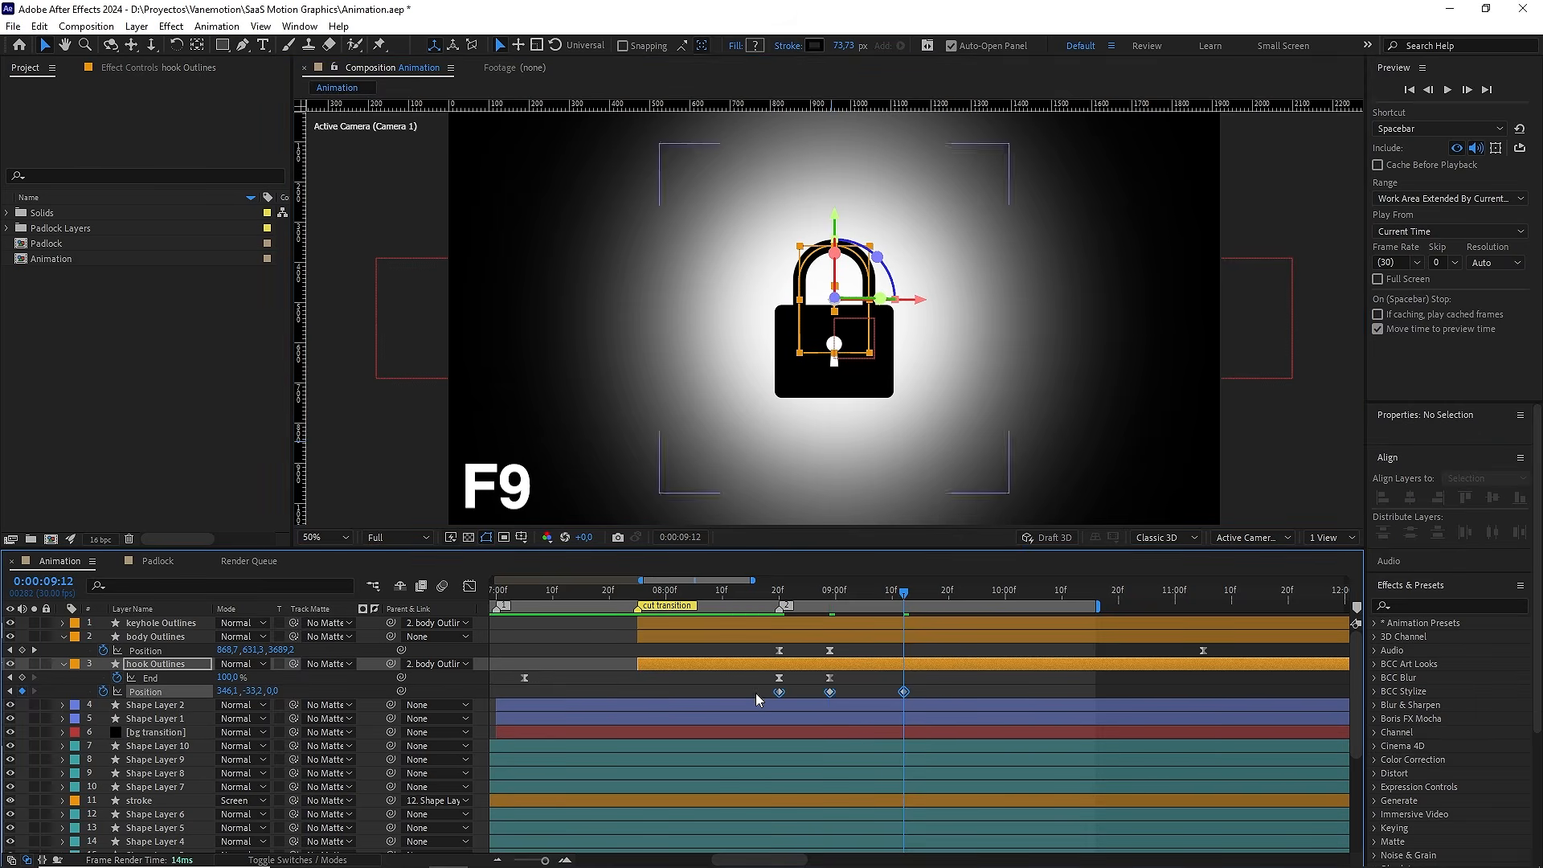
left_click(470, 587)
scroll(811, 736, "up", 3)
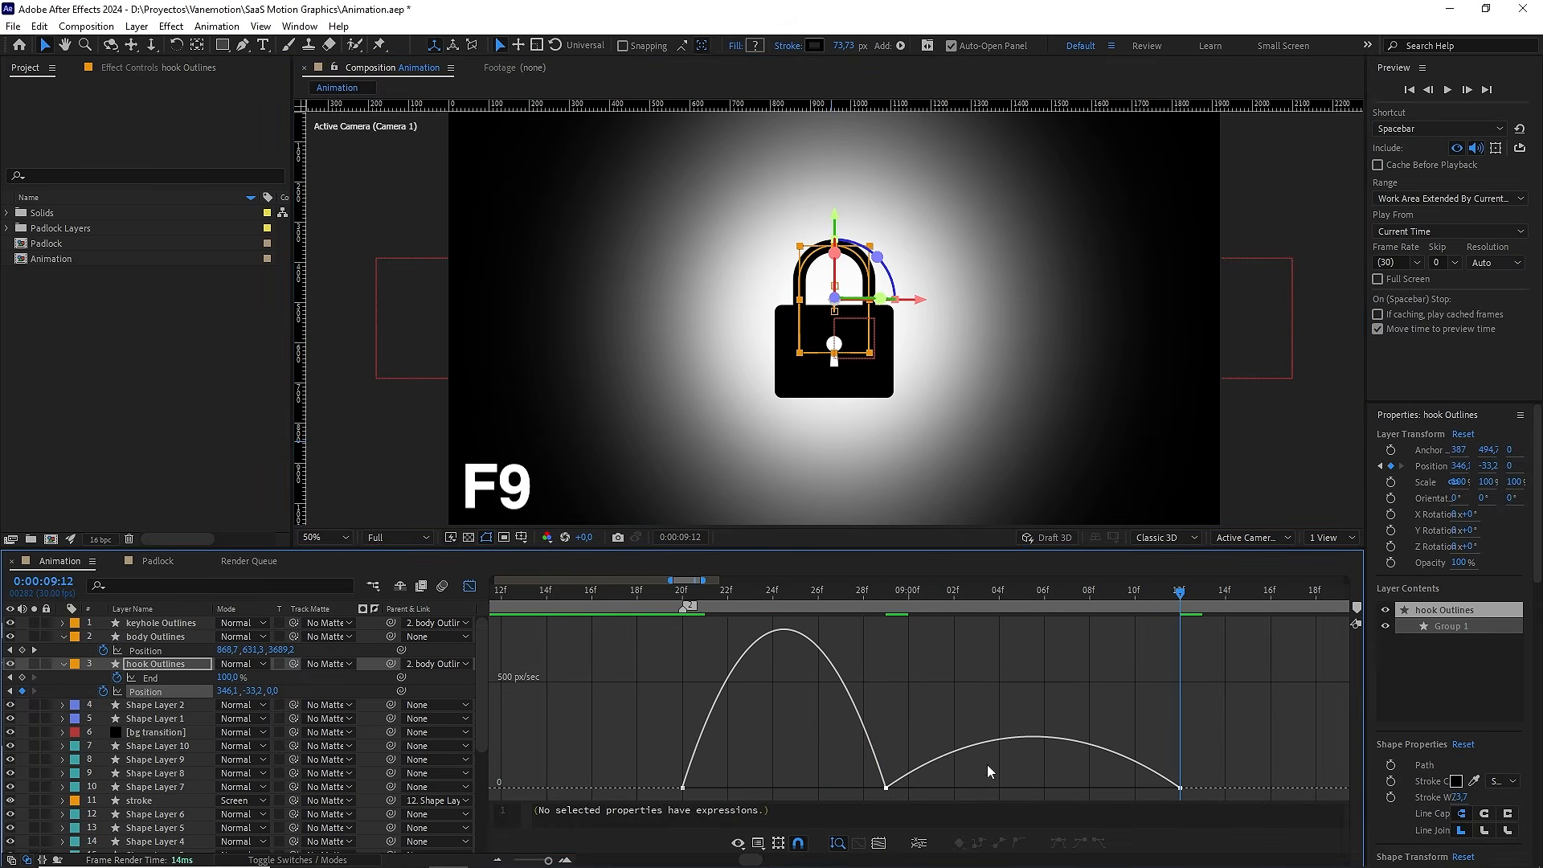
mouse_move(883, 791)
left_mouse_down()
mouse_move(900, 792)
mouse_move(884, 789)
left_mouse_up()
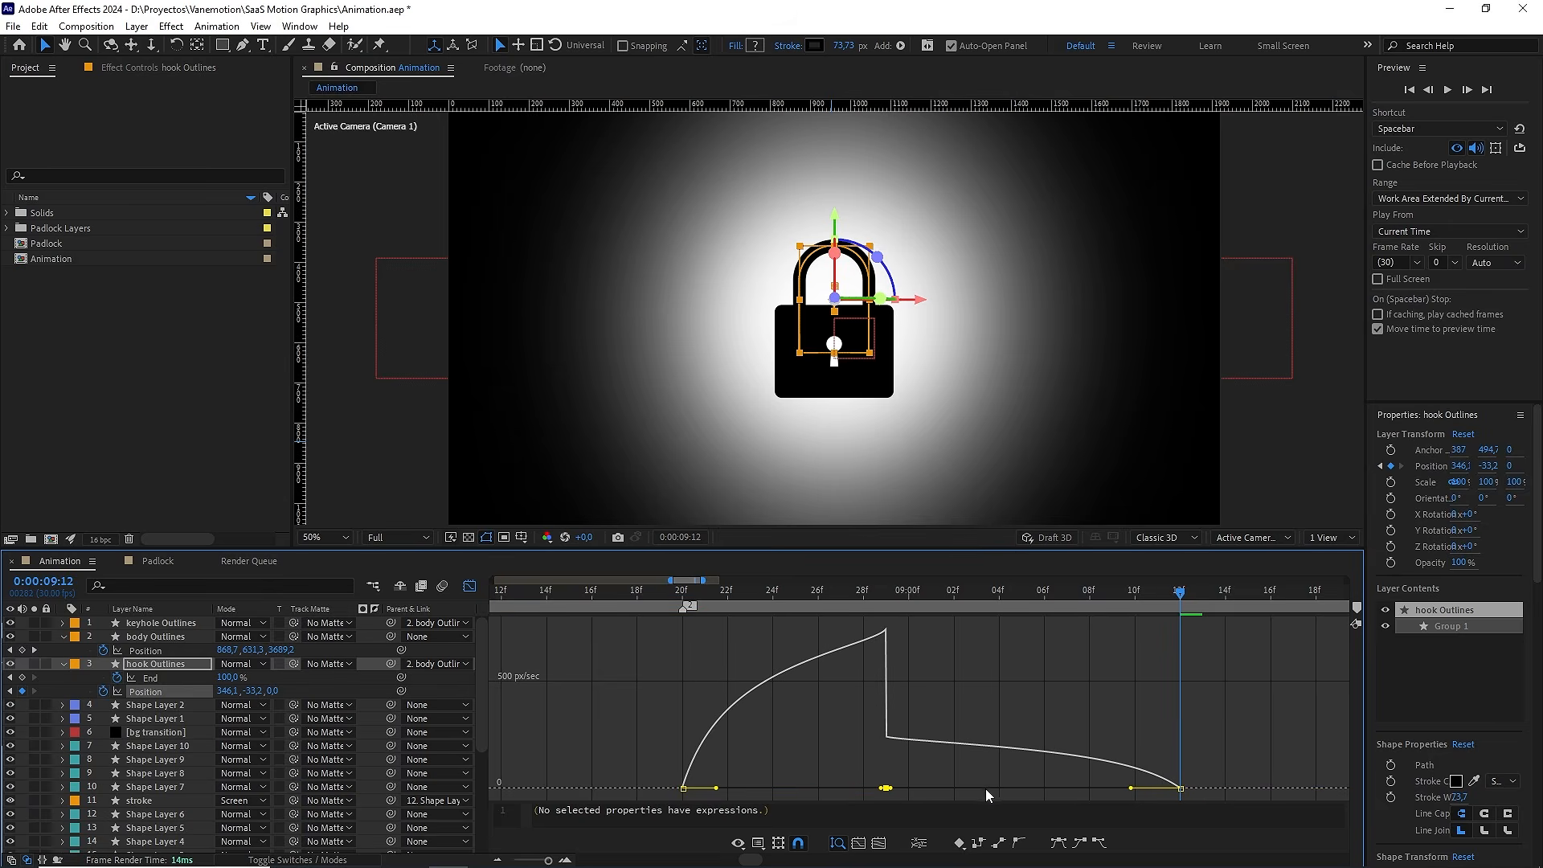
left_click_drag(1129, 787, 877, 789)
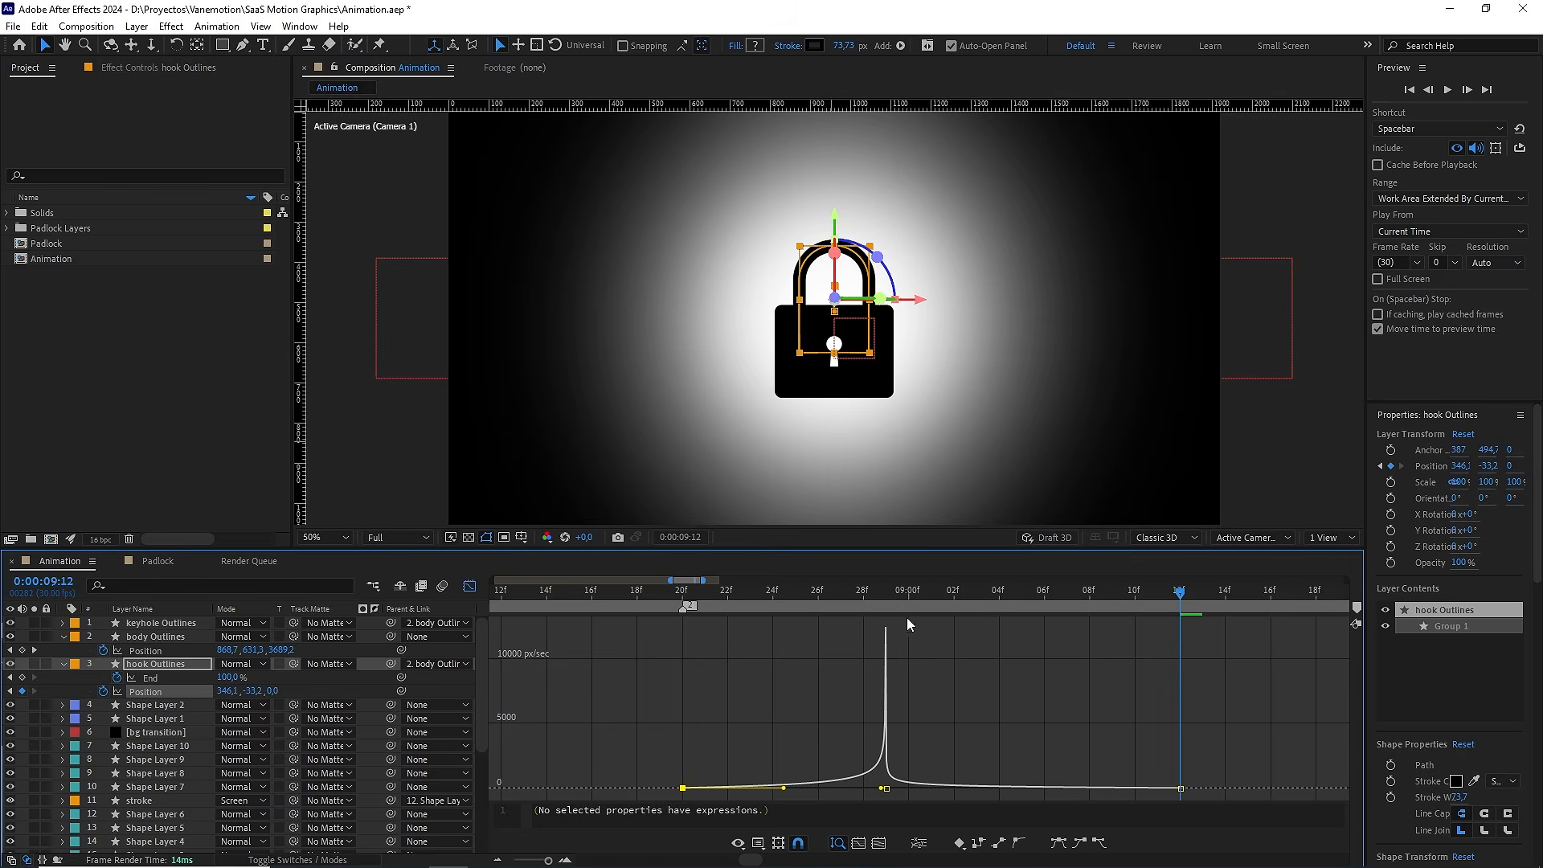
Play back the padlock animation from 0:00:08:19 and from 0:00:07:20, and return the timeline to its layer bars
left_click_drag(906, 593, 885, 593)
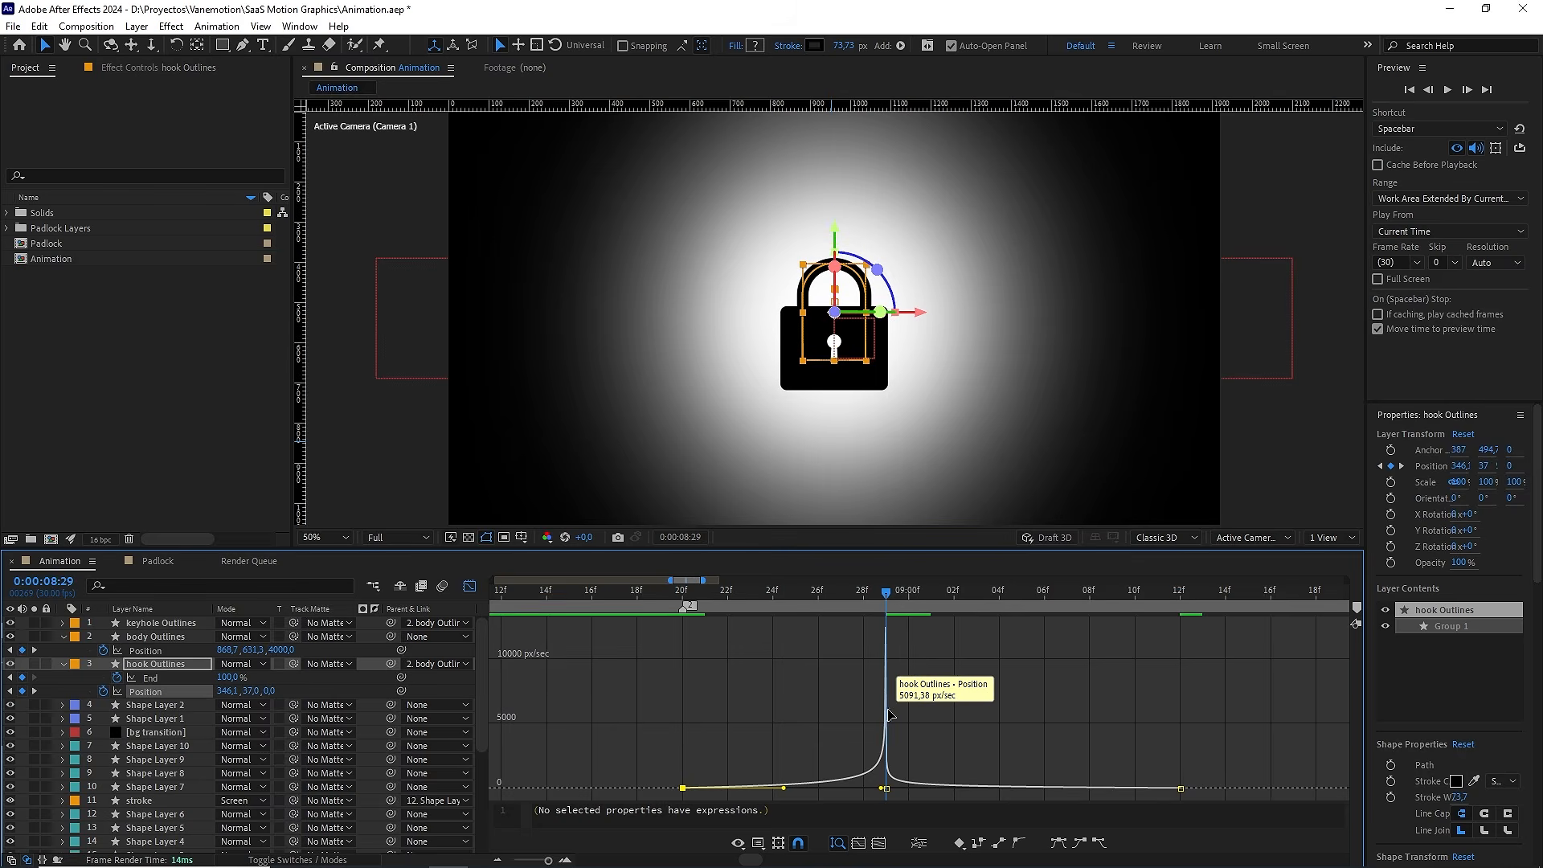
left_click(659, 598)
key("space")
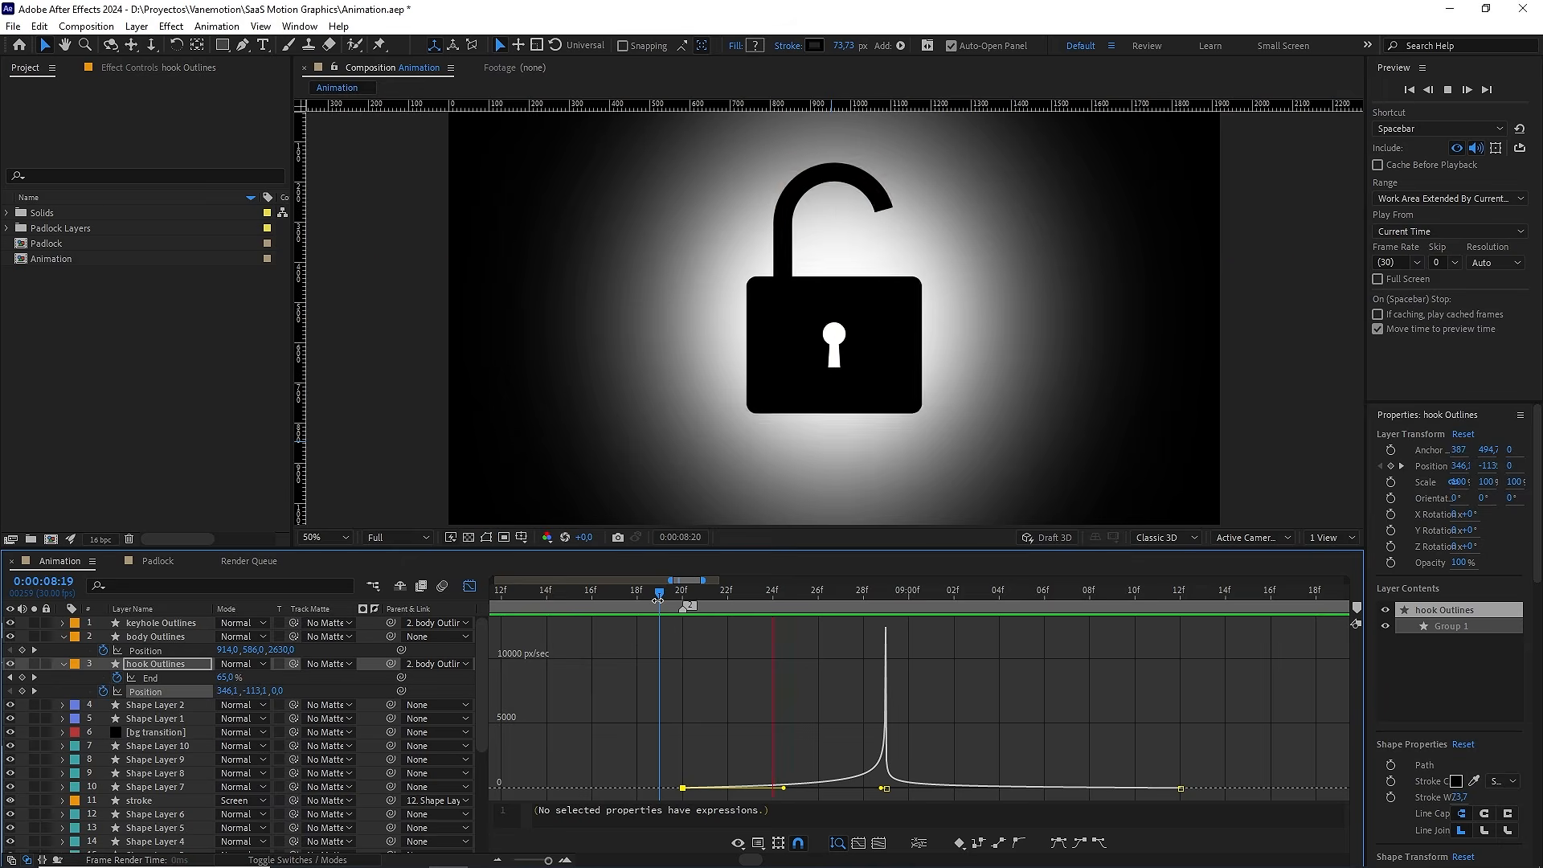
key("space")
left_click_drag(547, 857, 536, 859)
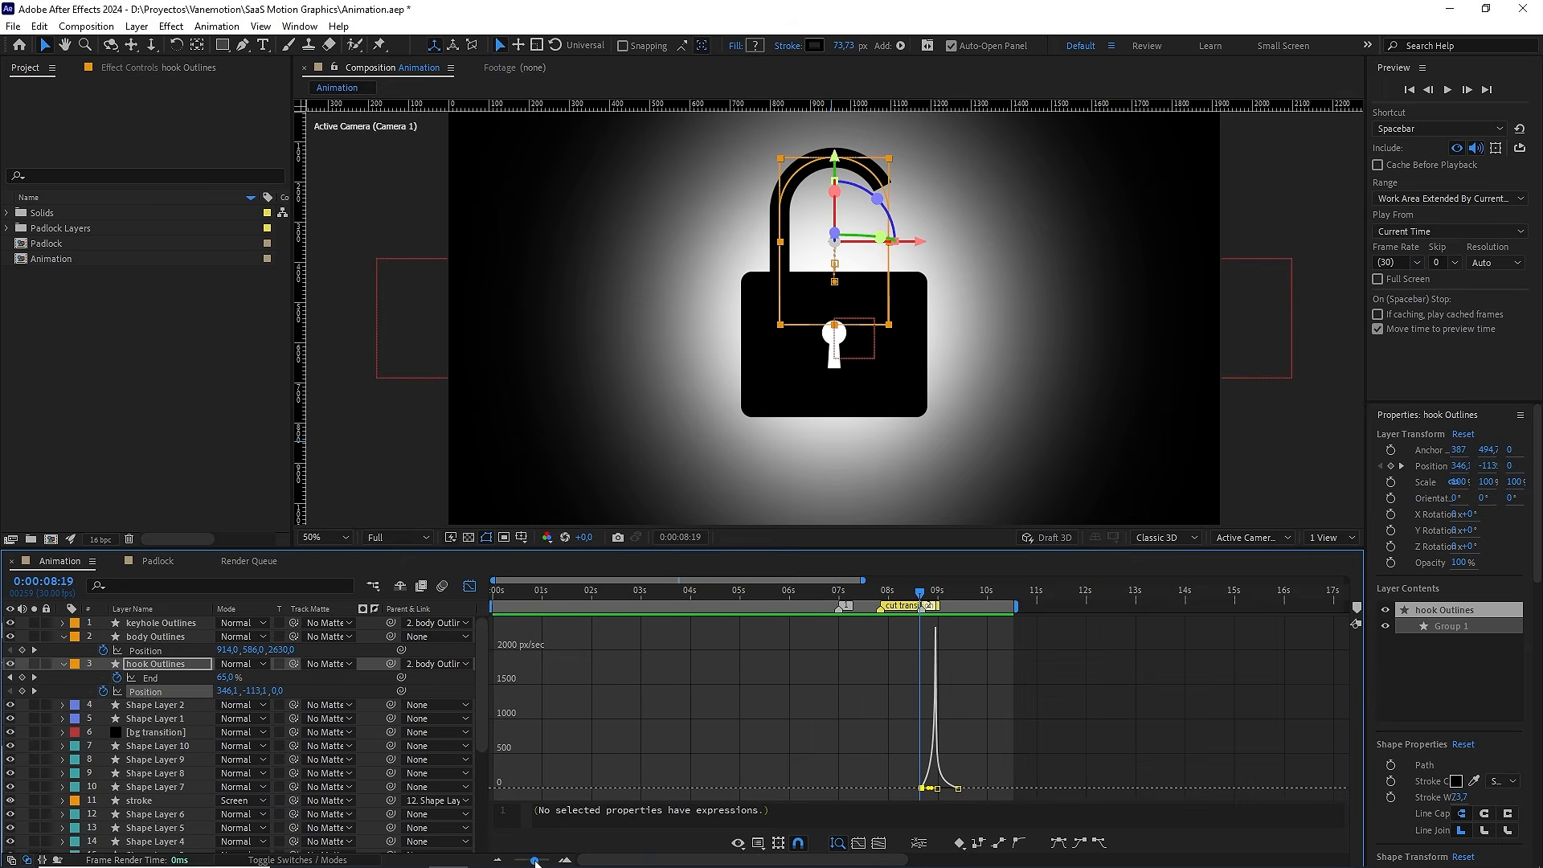
left_click(878, 599)
key("space")
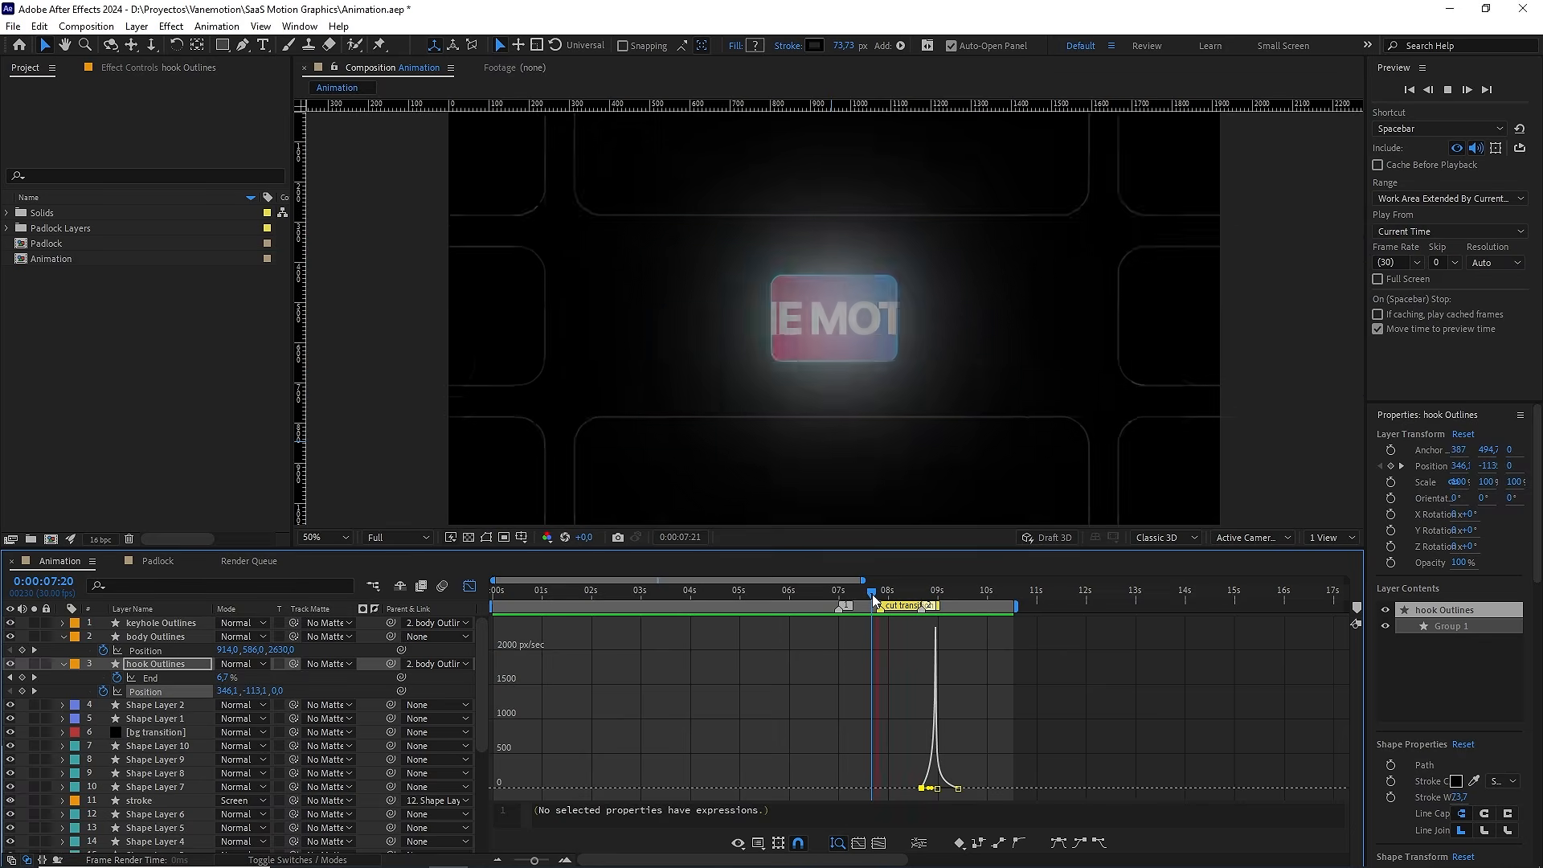
key("space")
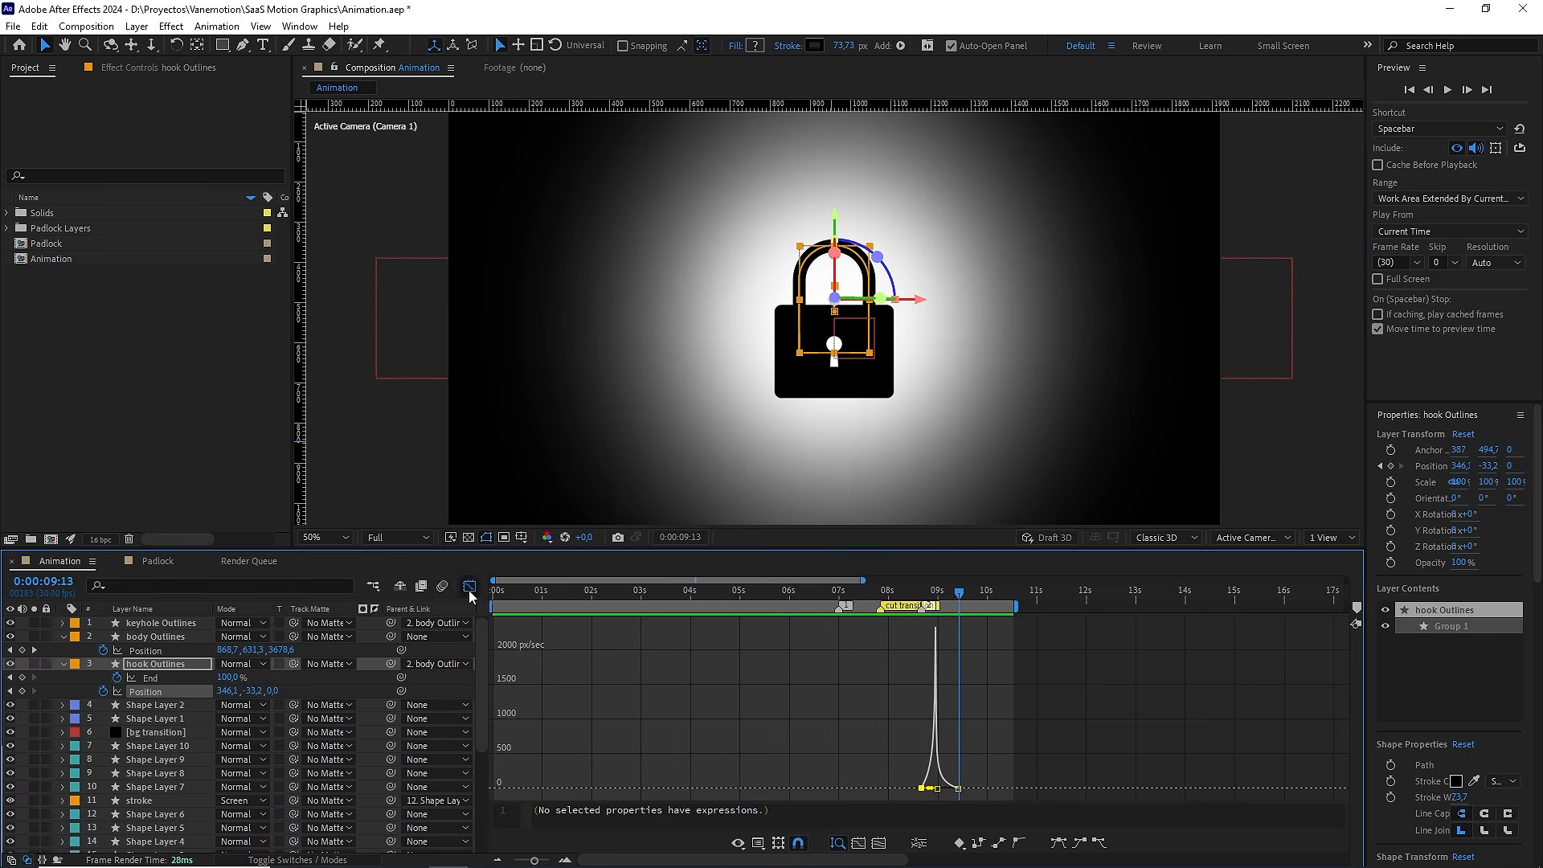
left_click(470, 586)
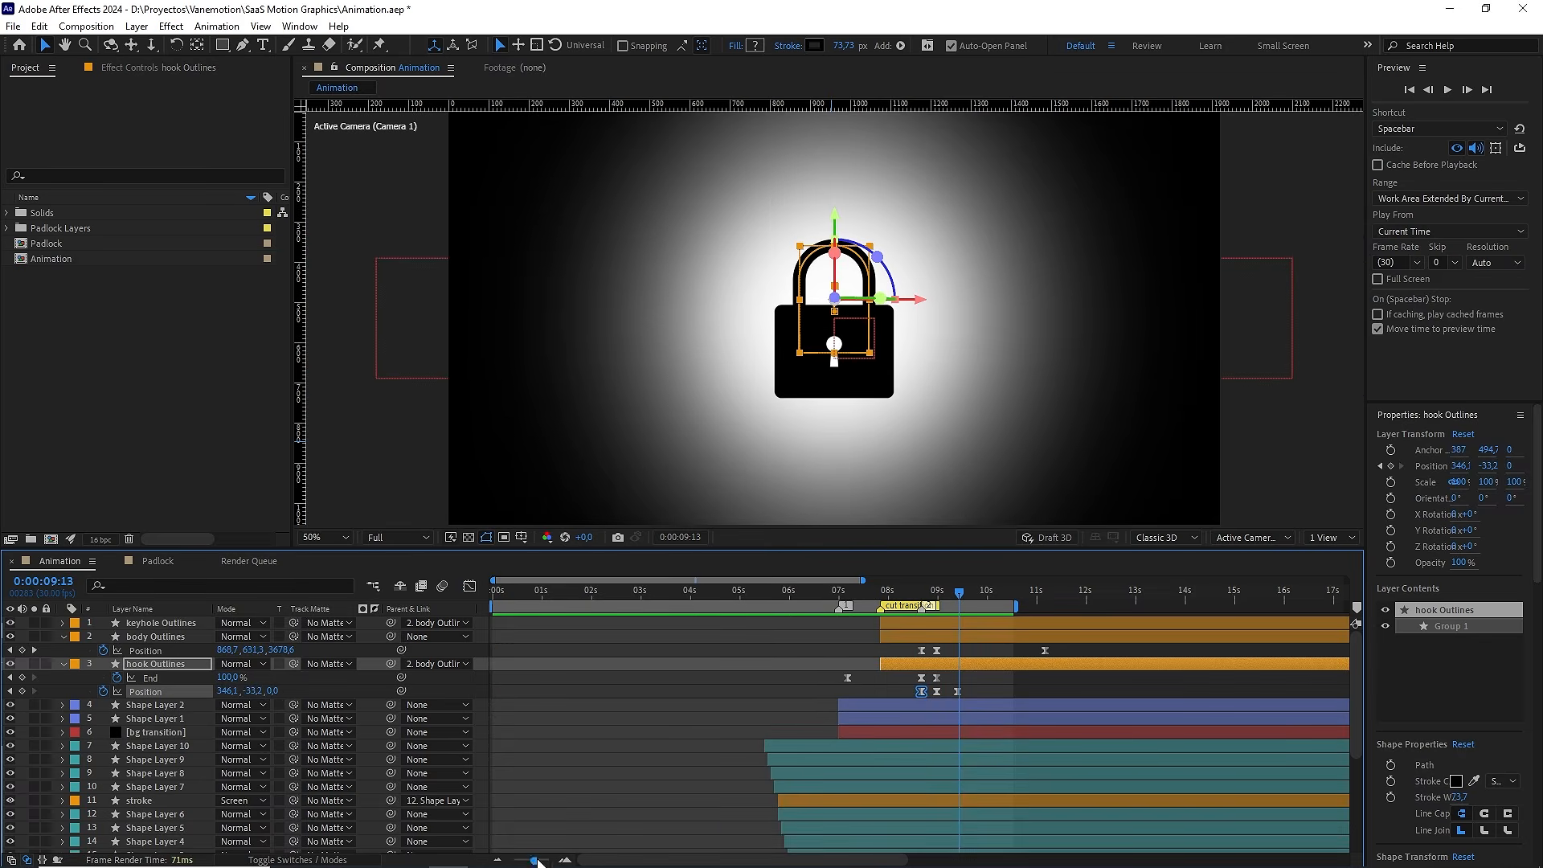
left_click_drag(536, 861, 522, 861)
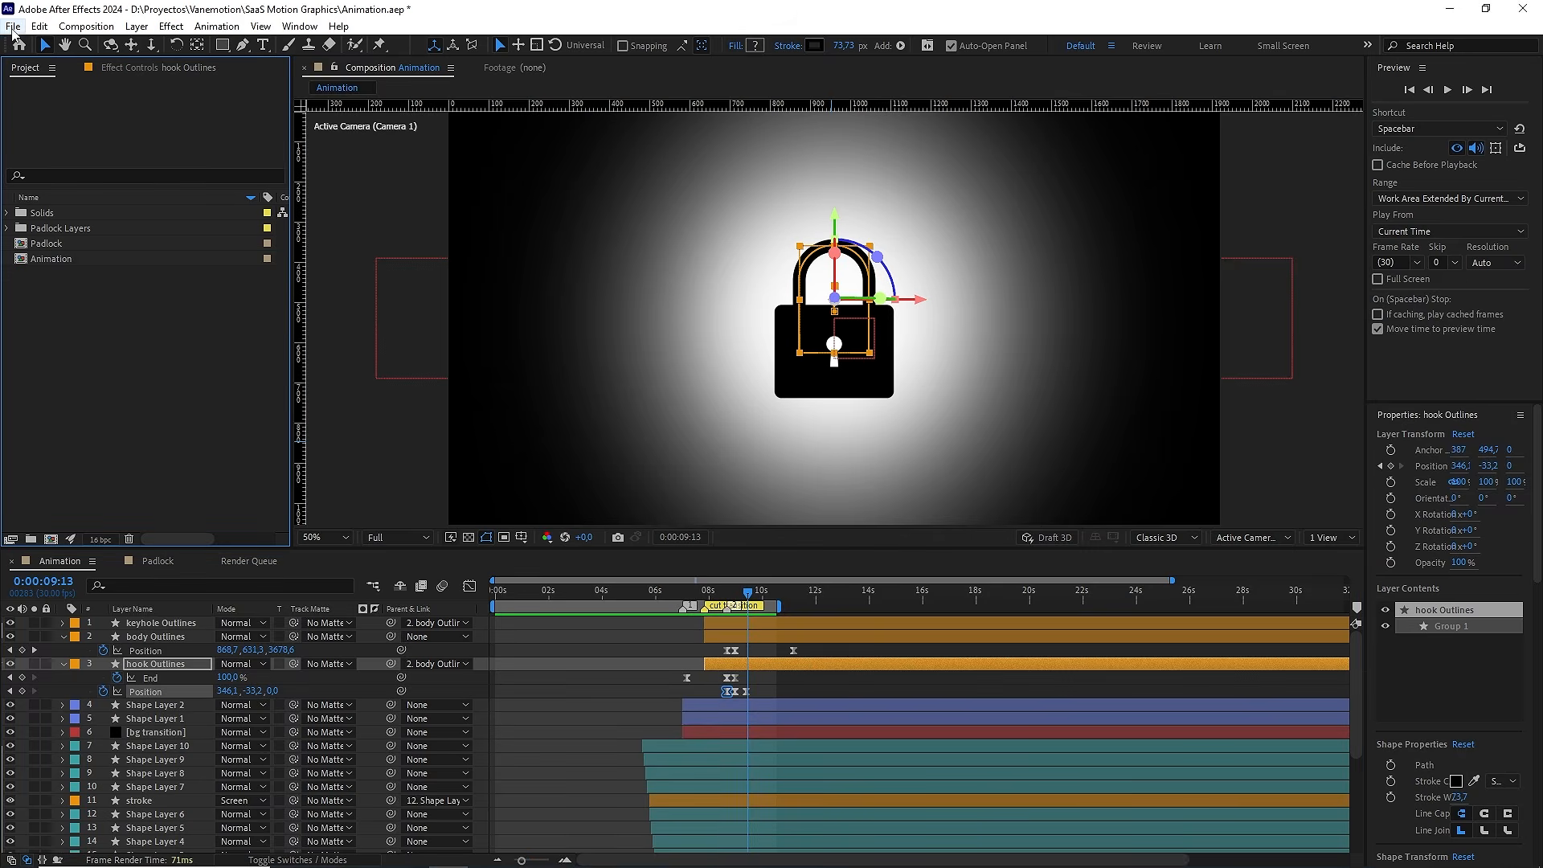
Import Padlock silhouette.ai from the Assets folder as footage
left_click(12, 29)
mouse_move(209, 251)
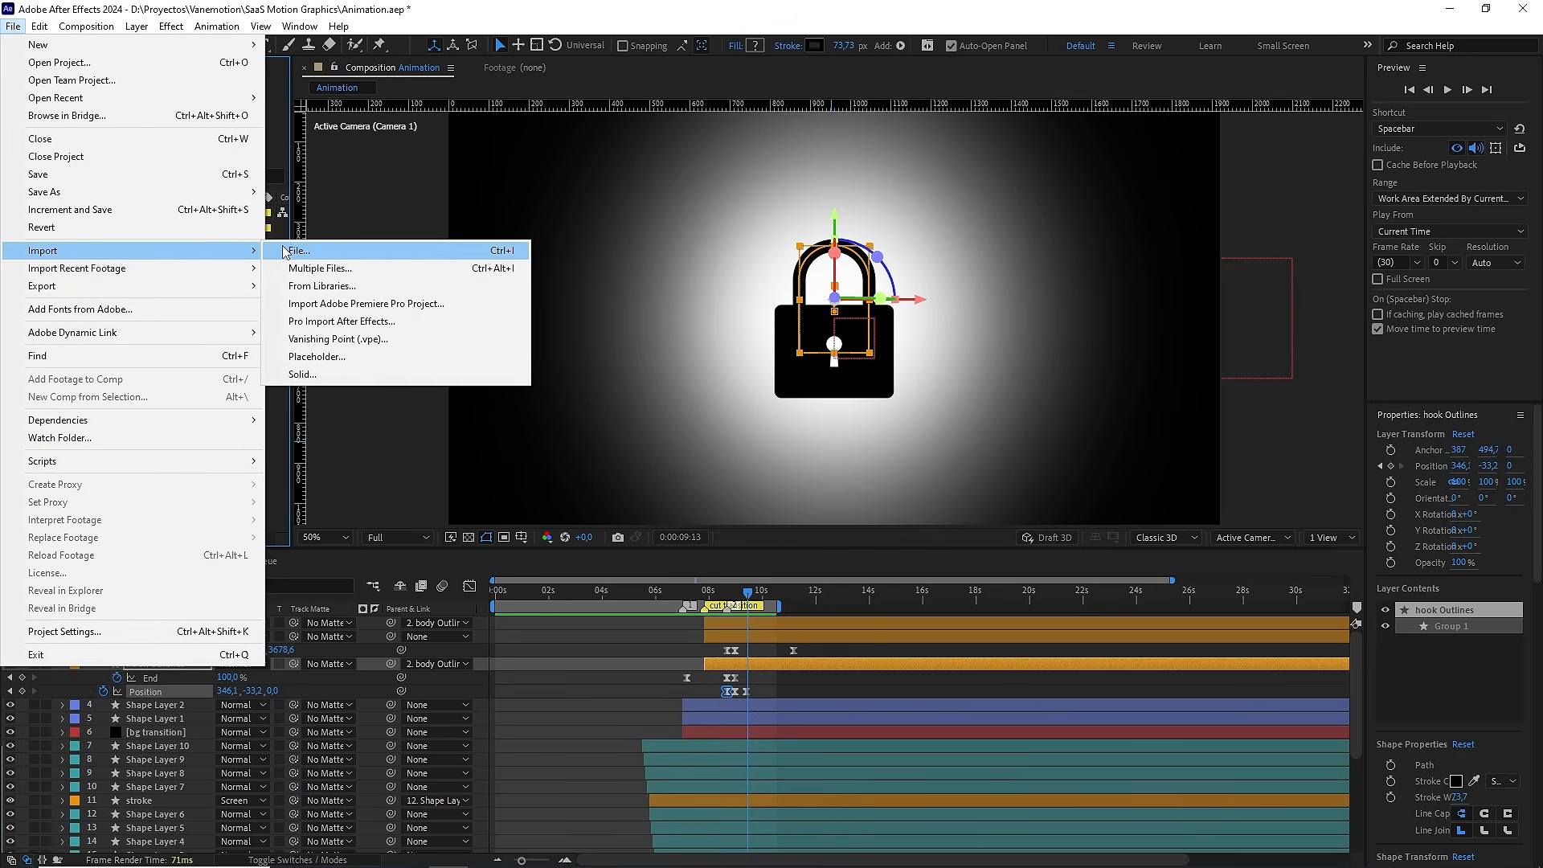
left_click(286, 251)
left_click(188, 165)
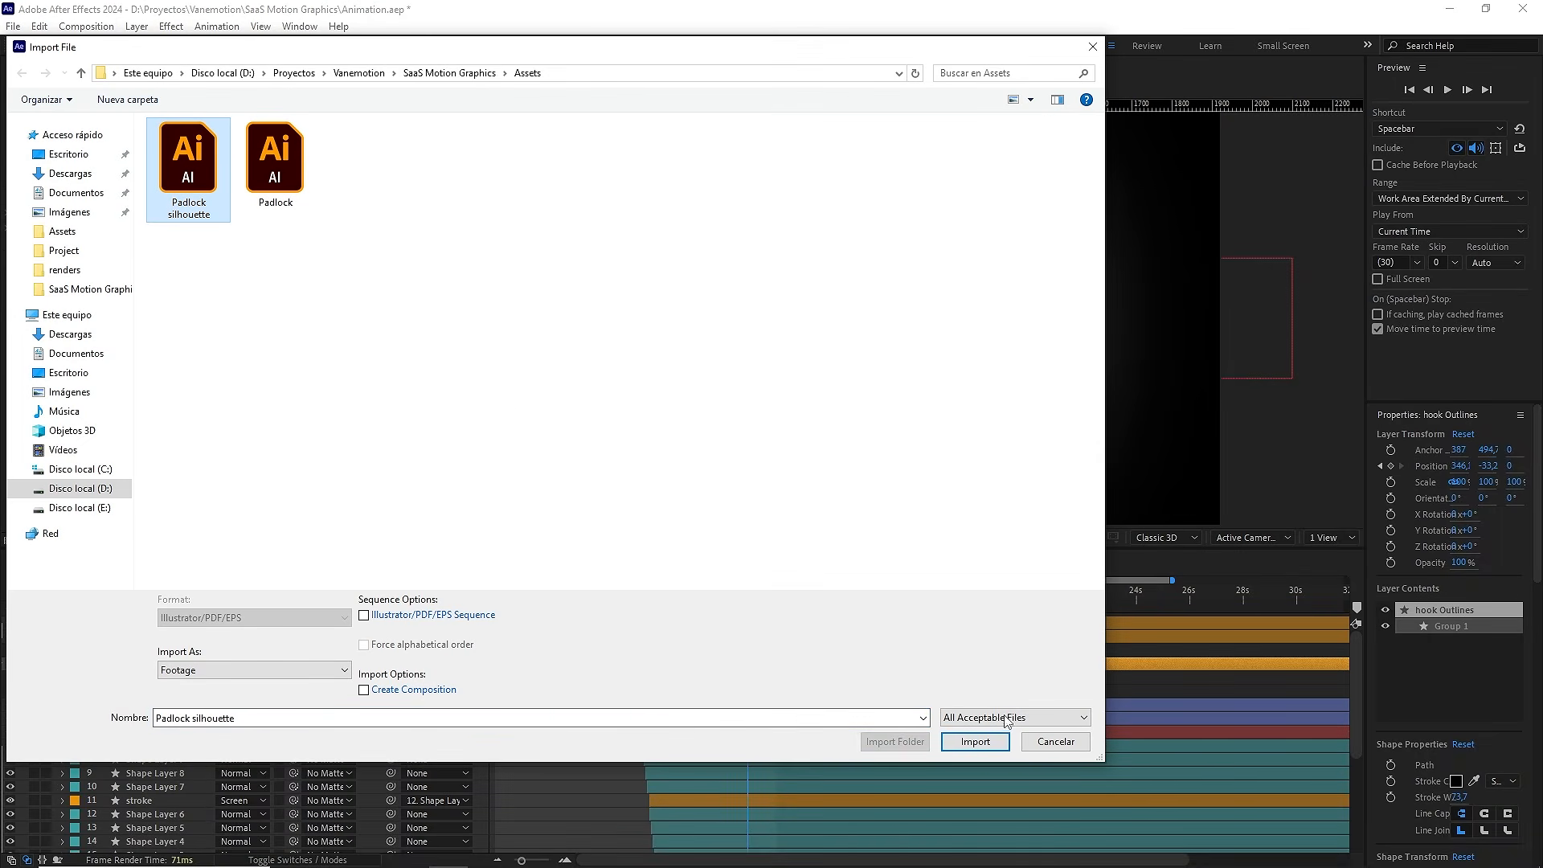
left_click(975, 741)
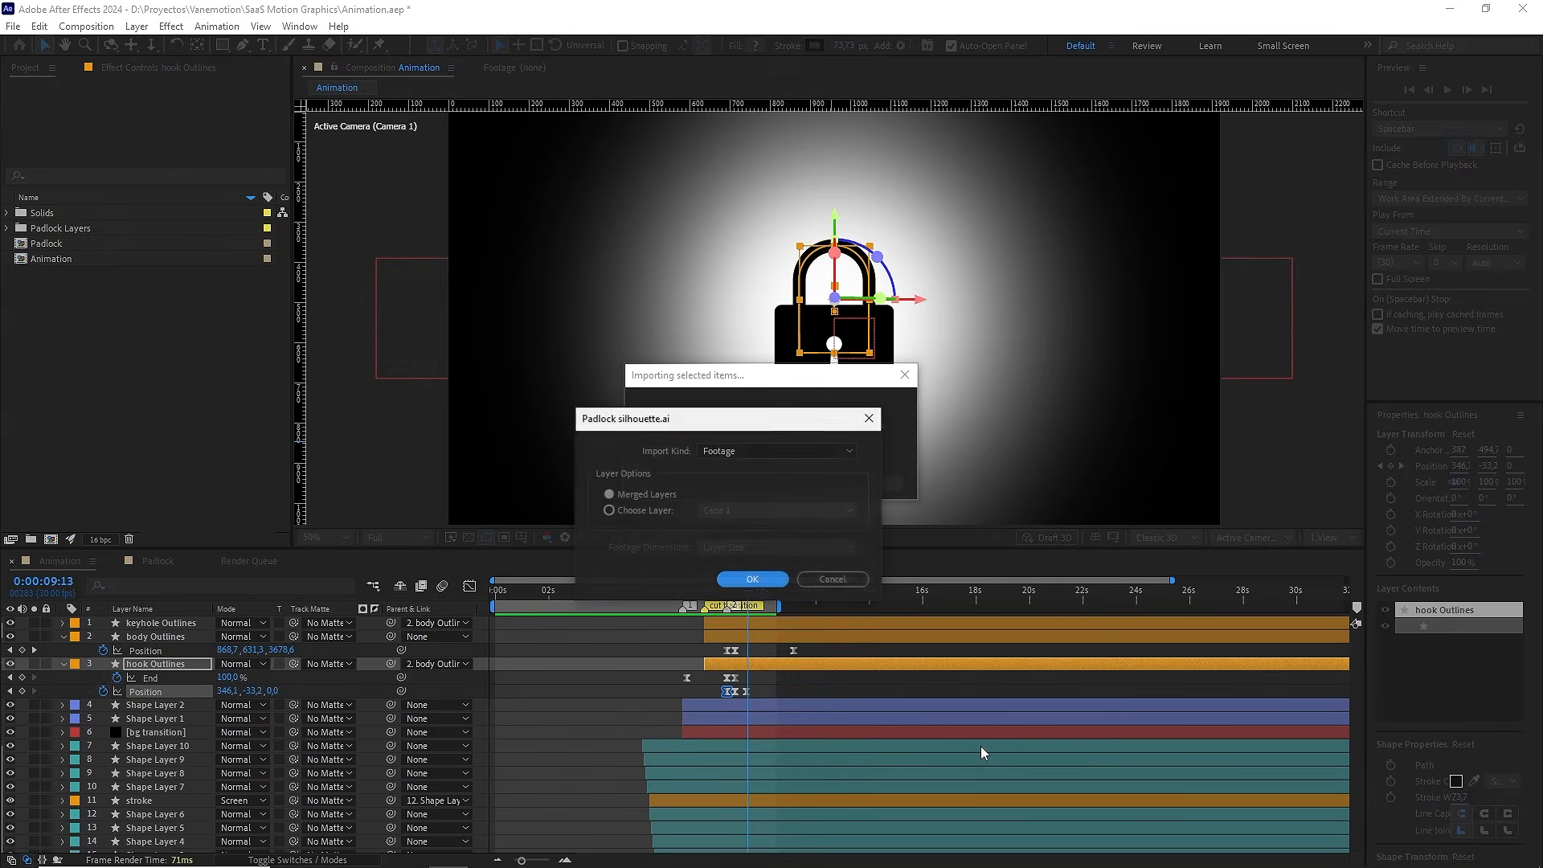
left_click(770, 450)
left_click(749, 472)
left_click(751, 580)
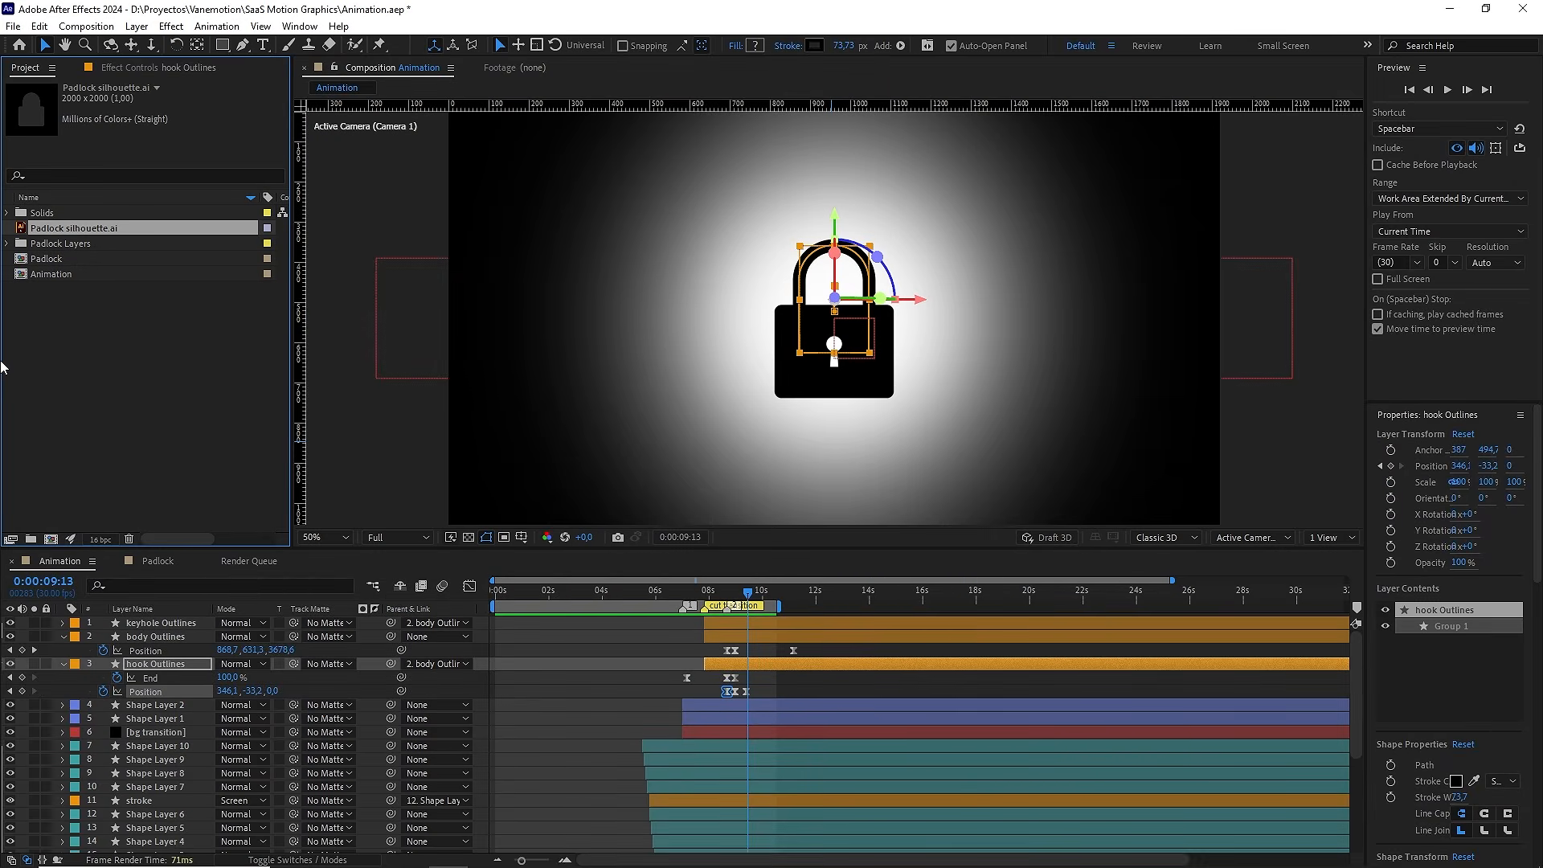
Add the padlock silhouette to the Animation composition directly below hook Outlines and make it a 3D layer
left_click_drag(74, 232, 134, 696)
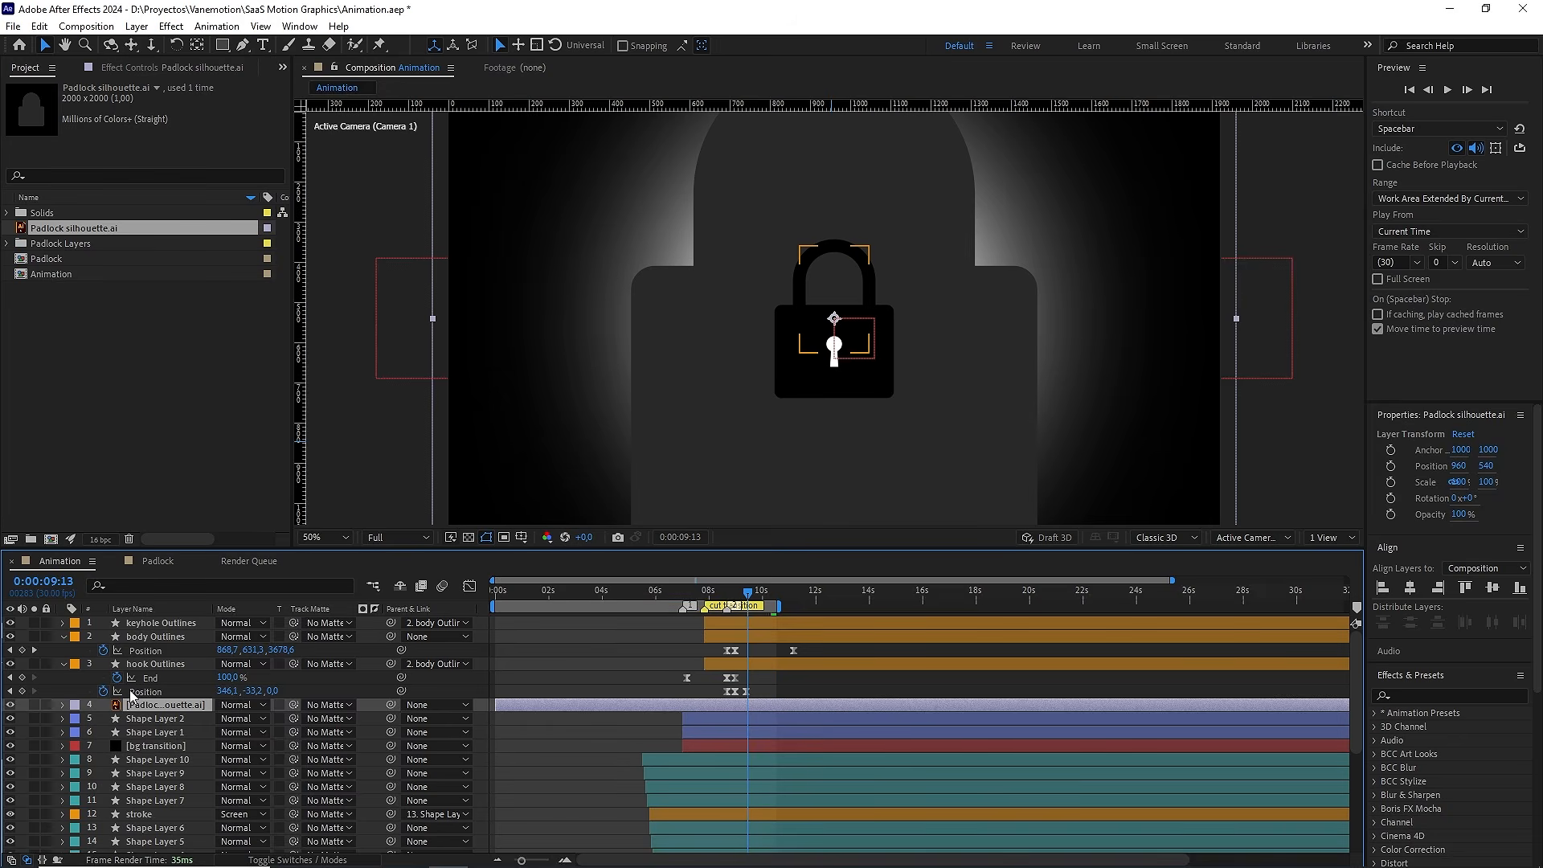
key("F4")
left_click(304, 704)
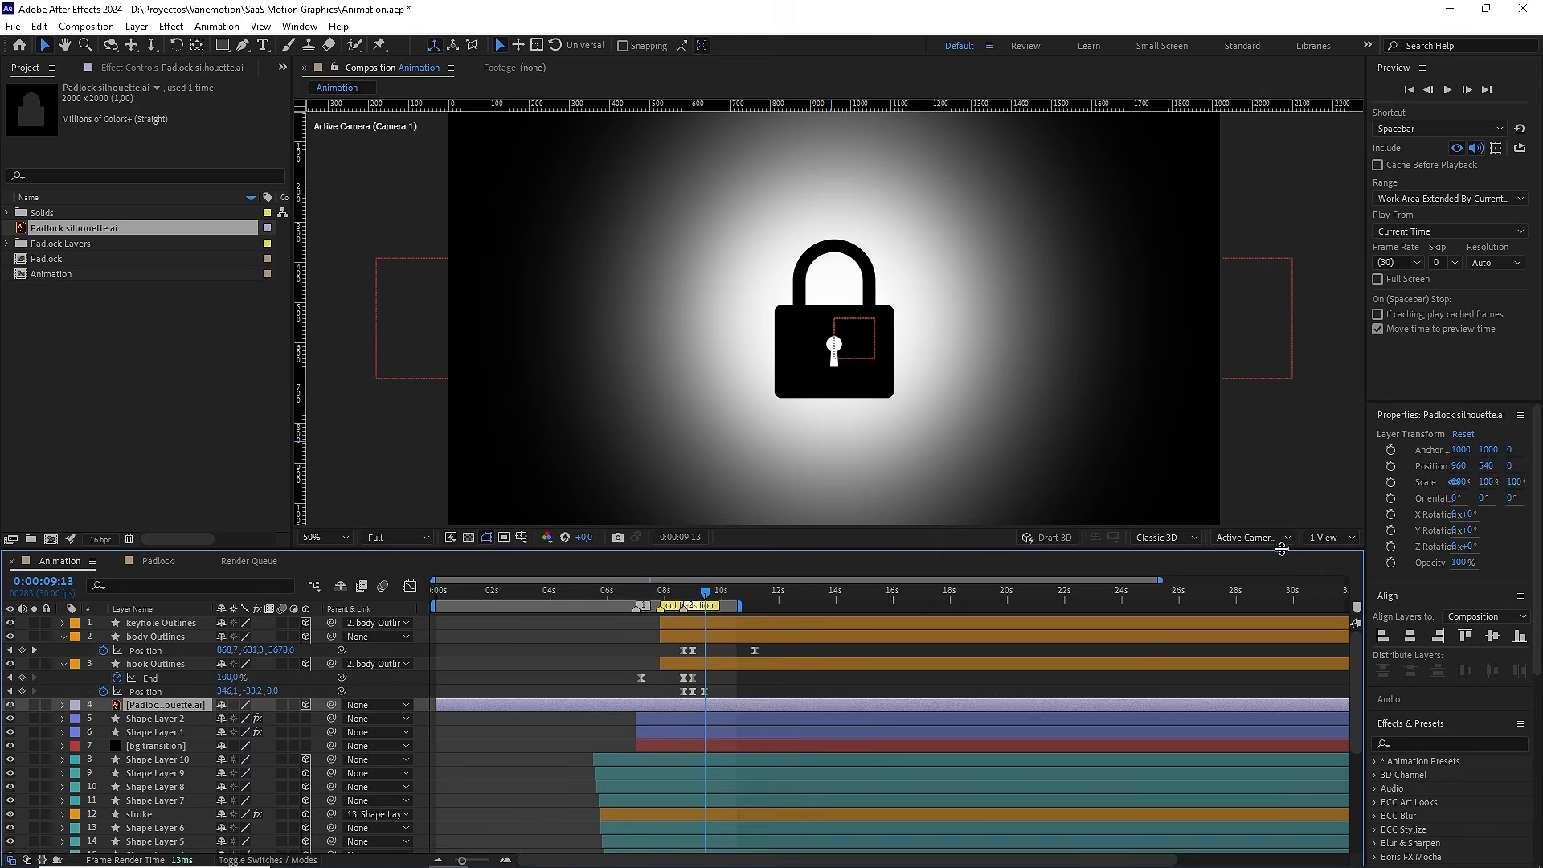
Show the composition in two views, with the whole camera and padlock setup framed in the Top view
left_click(1332, 538)
left_click(1350, 567)
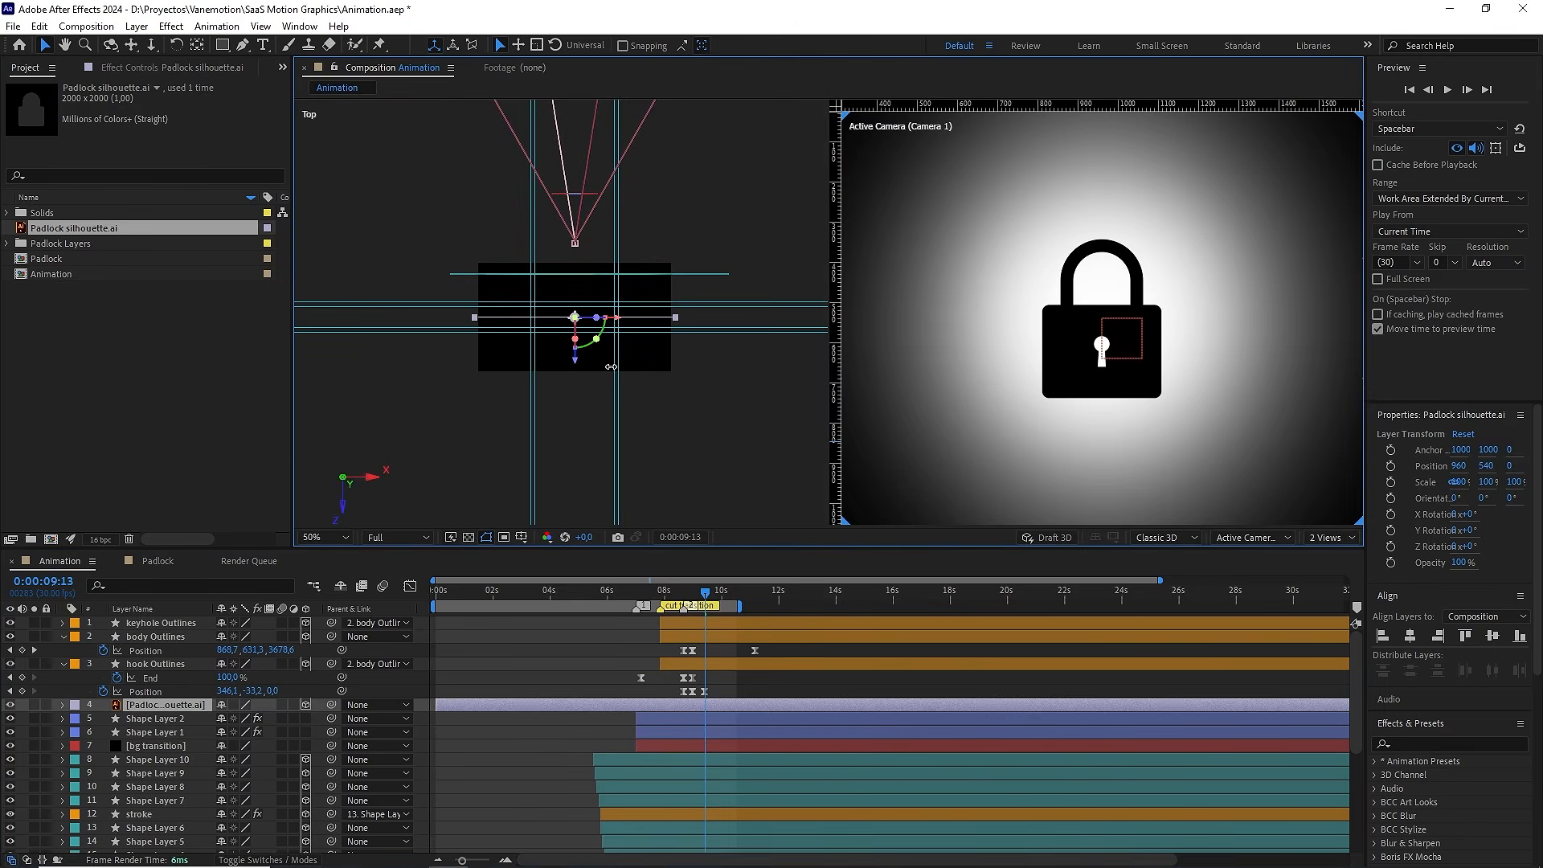
scroll(581, 363, "down", 6)
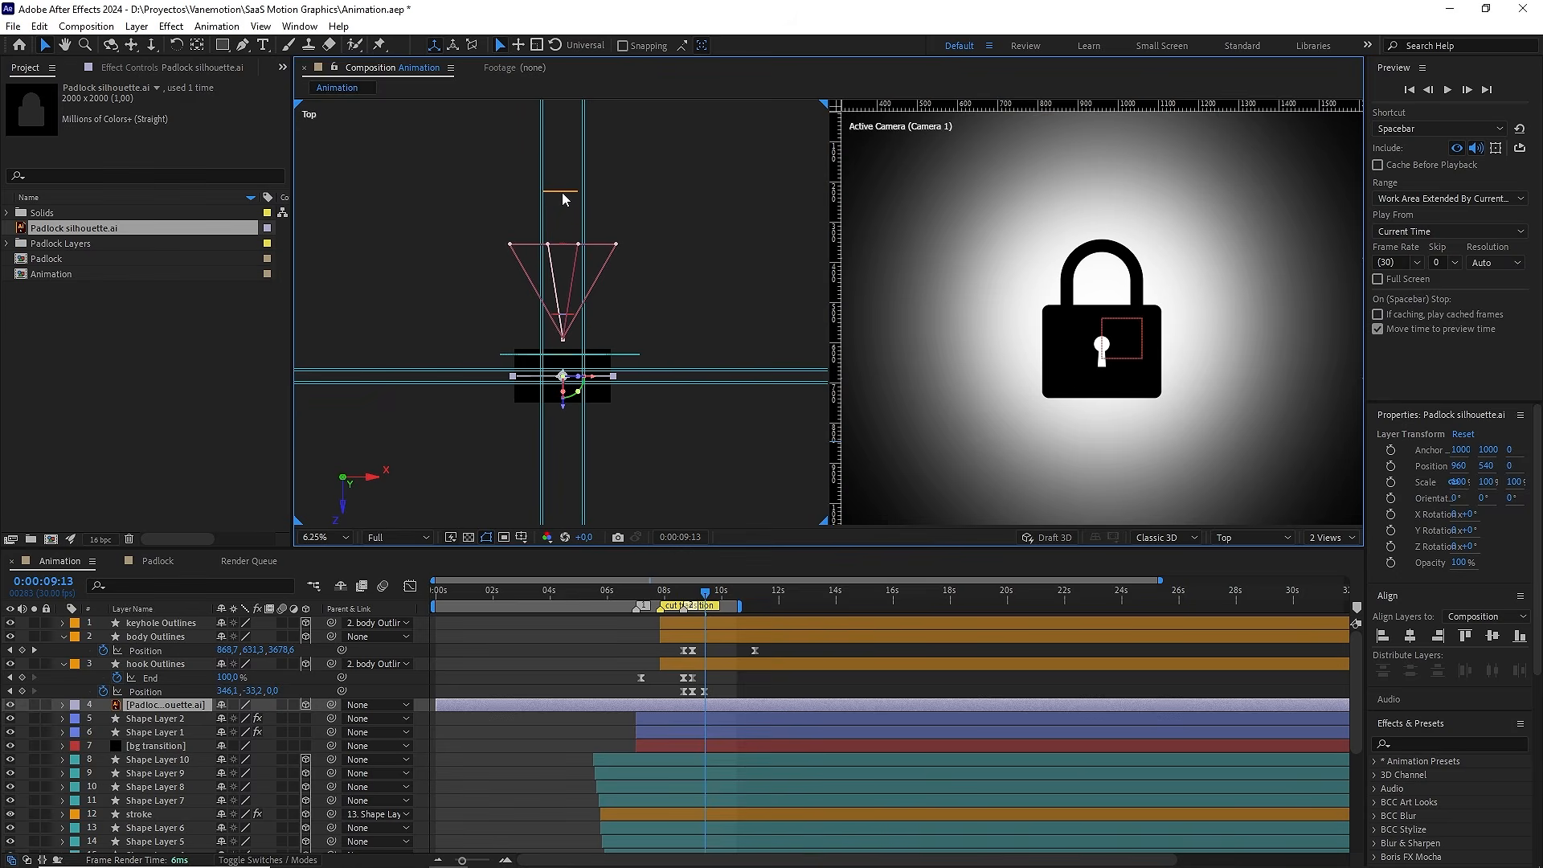
At 0:00:08:29, set the padlock silhouette's Z position to 4000, matching the depth of the body Outlines layer
left_click(153, 636)
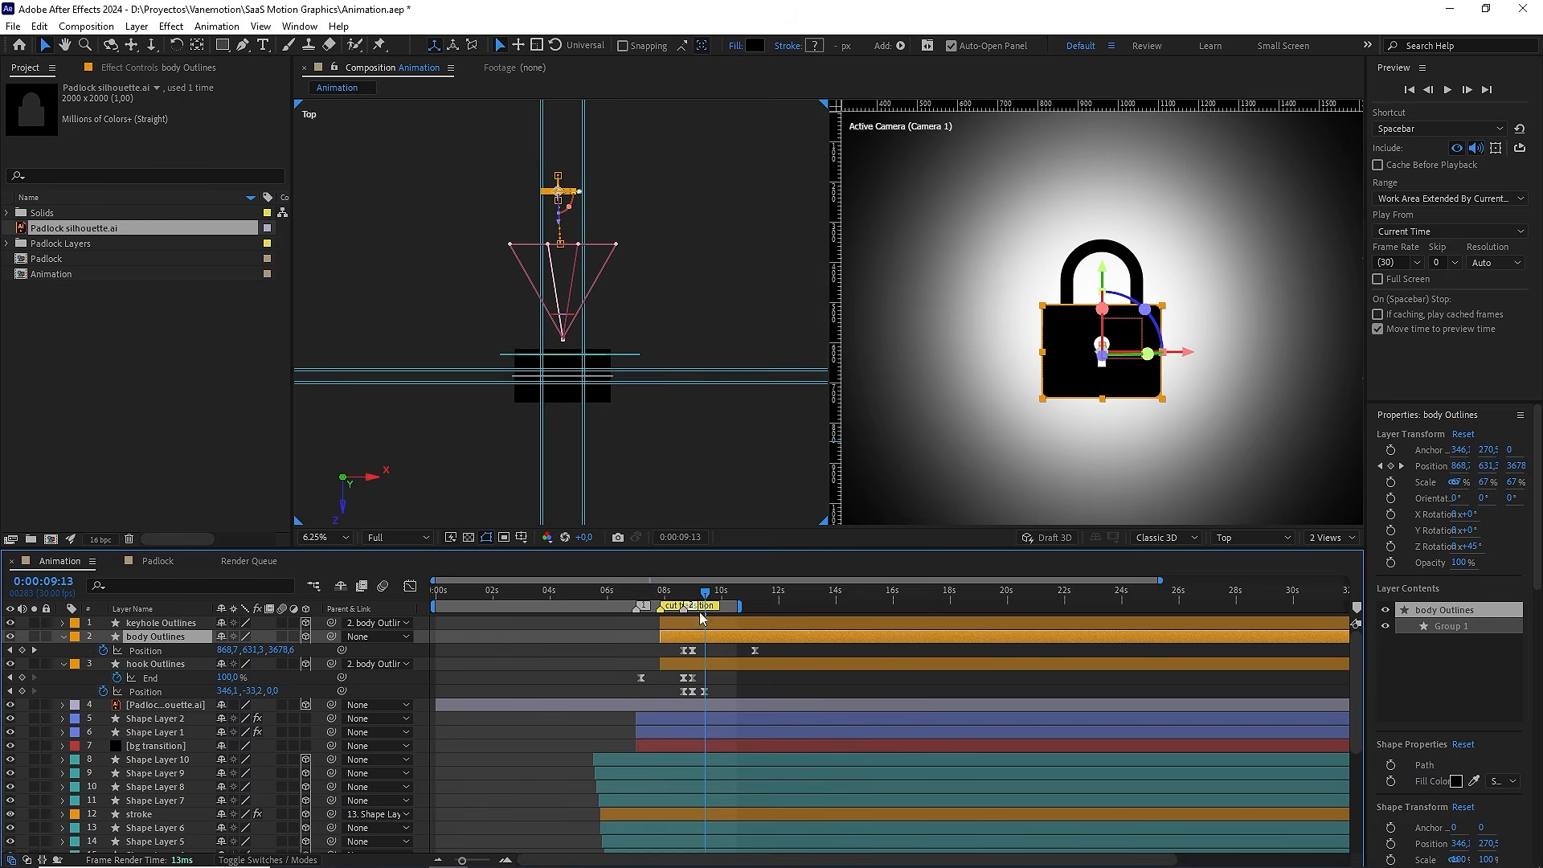
left_click_drag(705, 595, 694, 597)
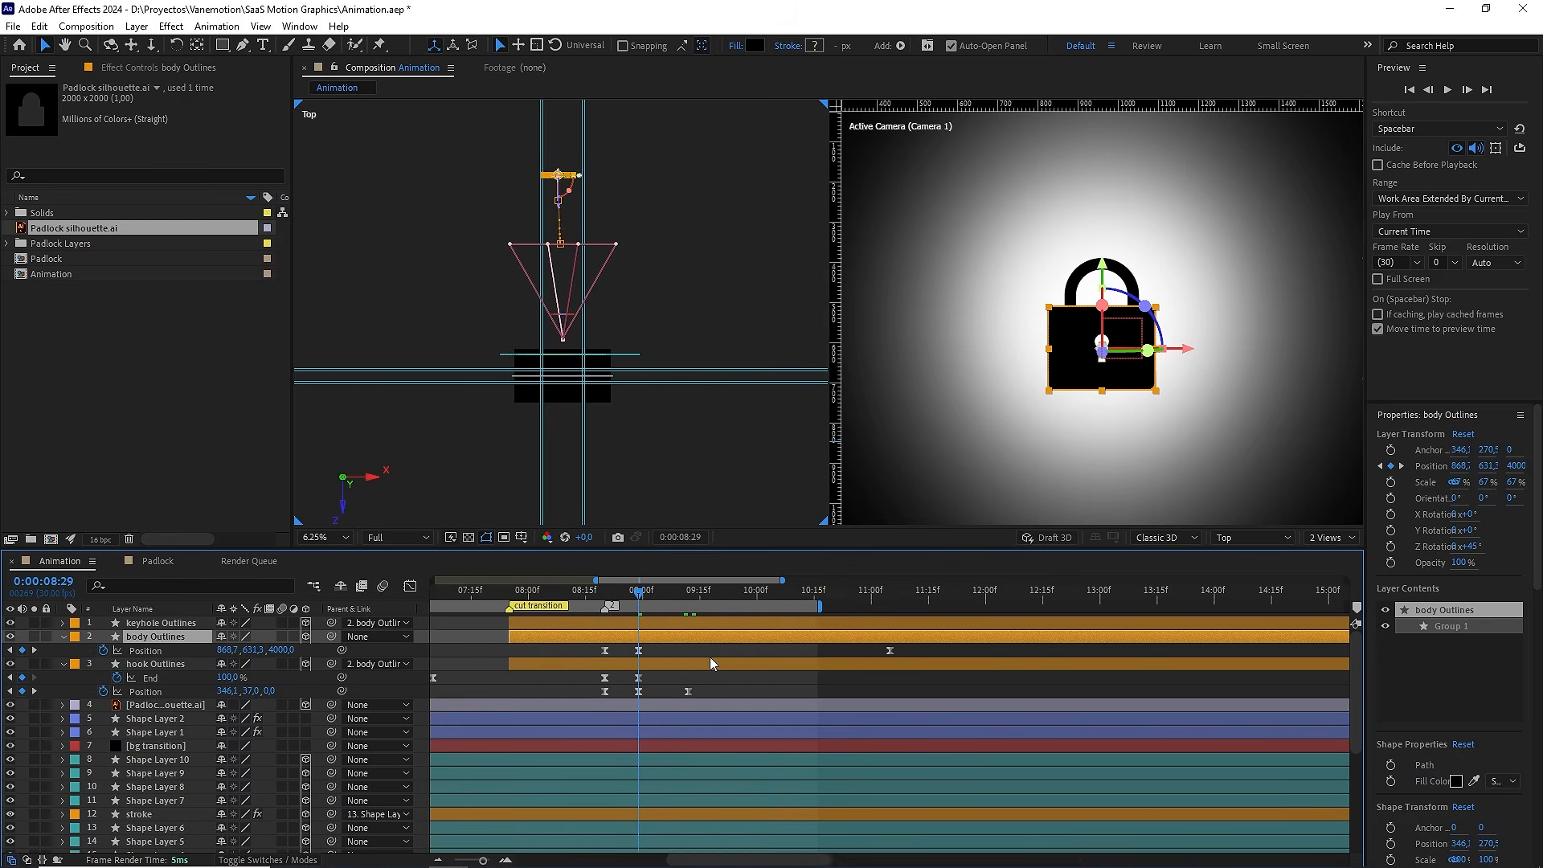
left_click(649, 646)
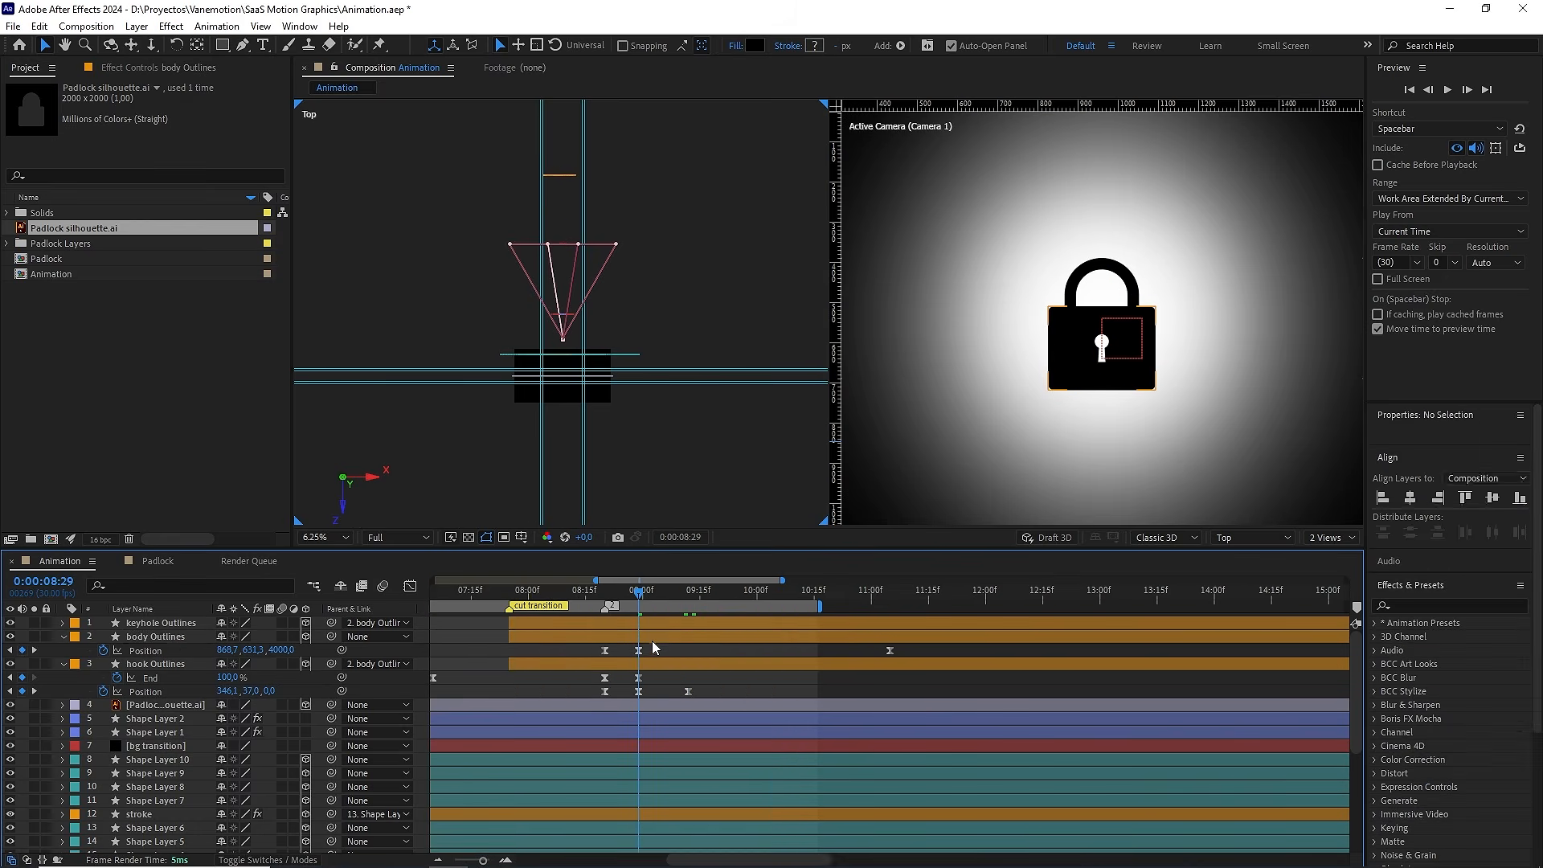
left_click(651, 639)
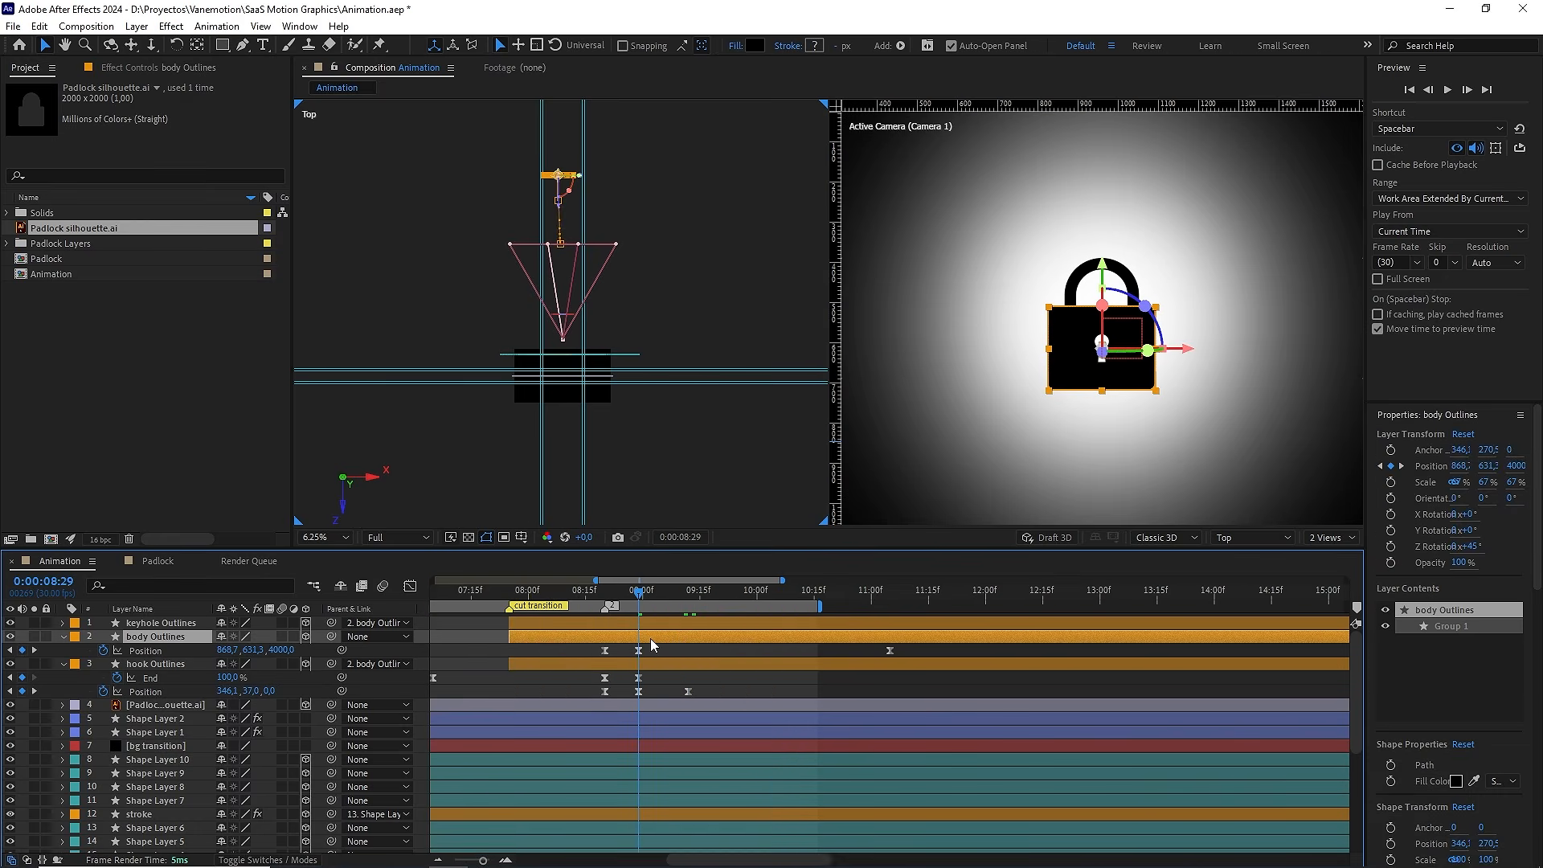
left_click(283, 649)
left_click(171, 708)
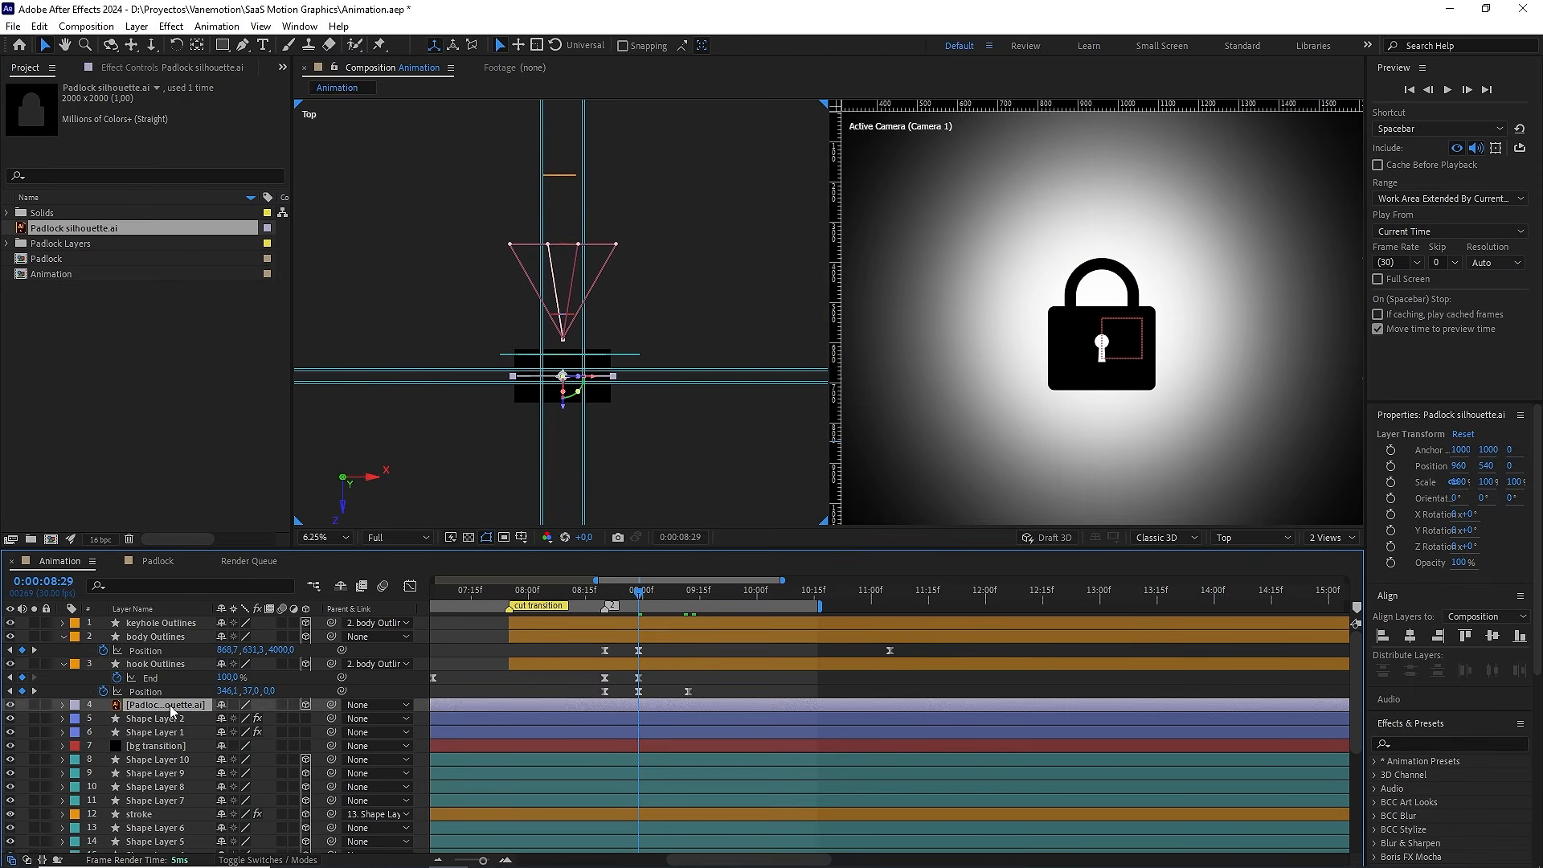
key("p")
left_click_drag(277, 717, 556, 669)
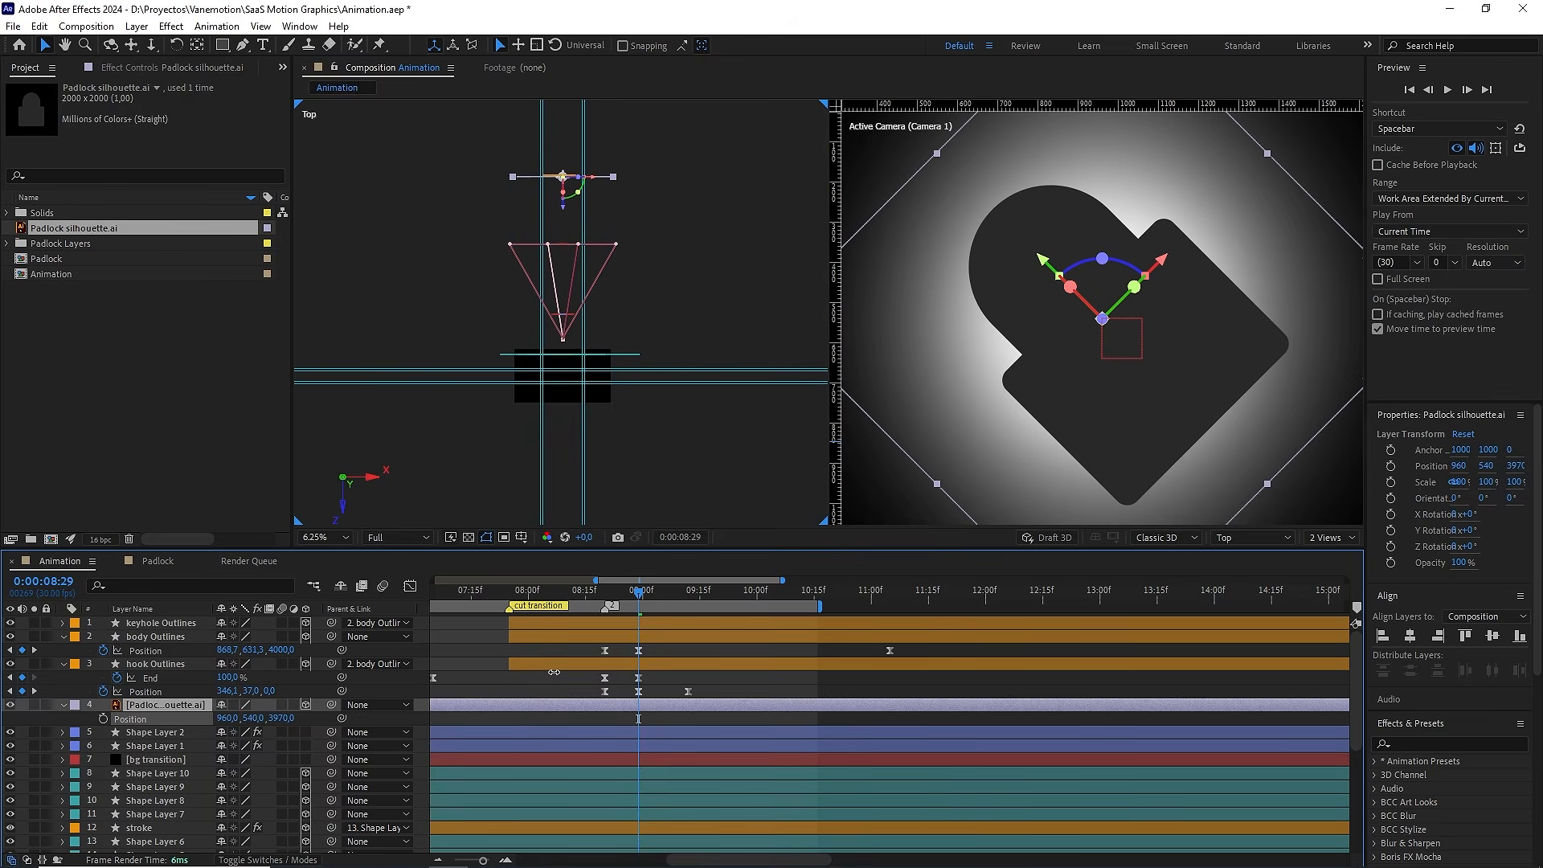
left_click(283, 717)
type("4000")
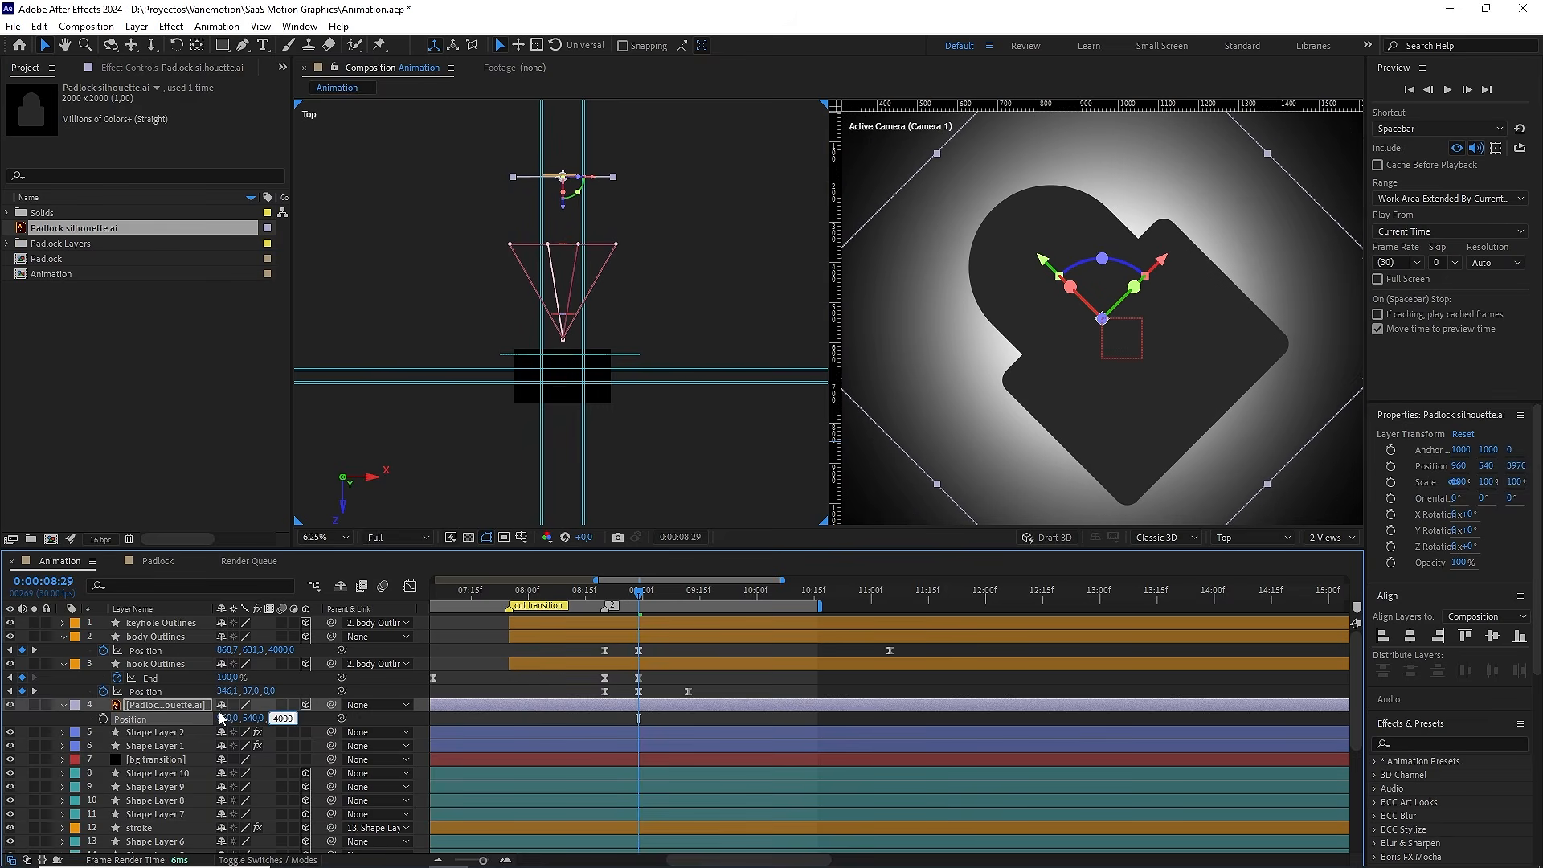
key("Return")
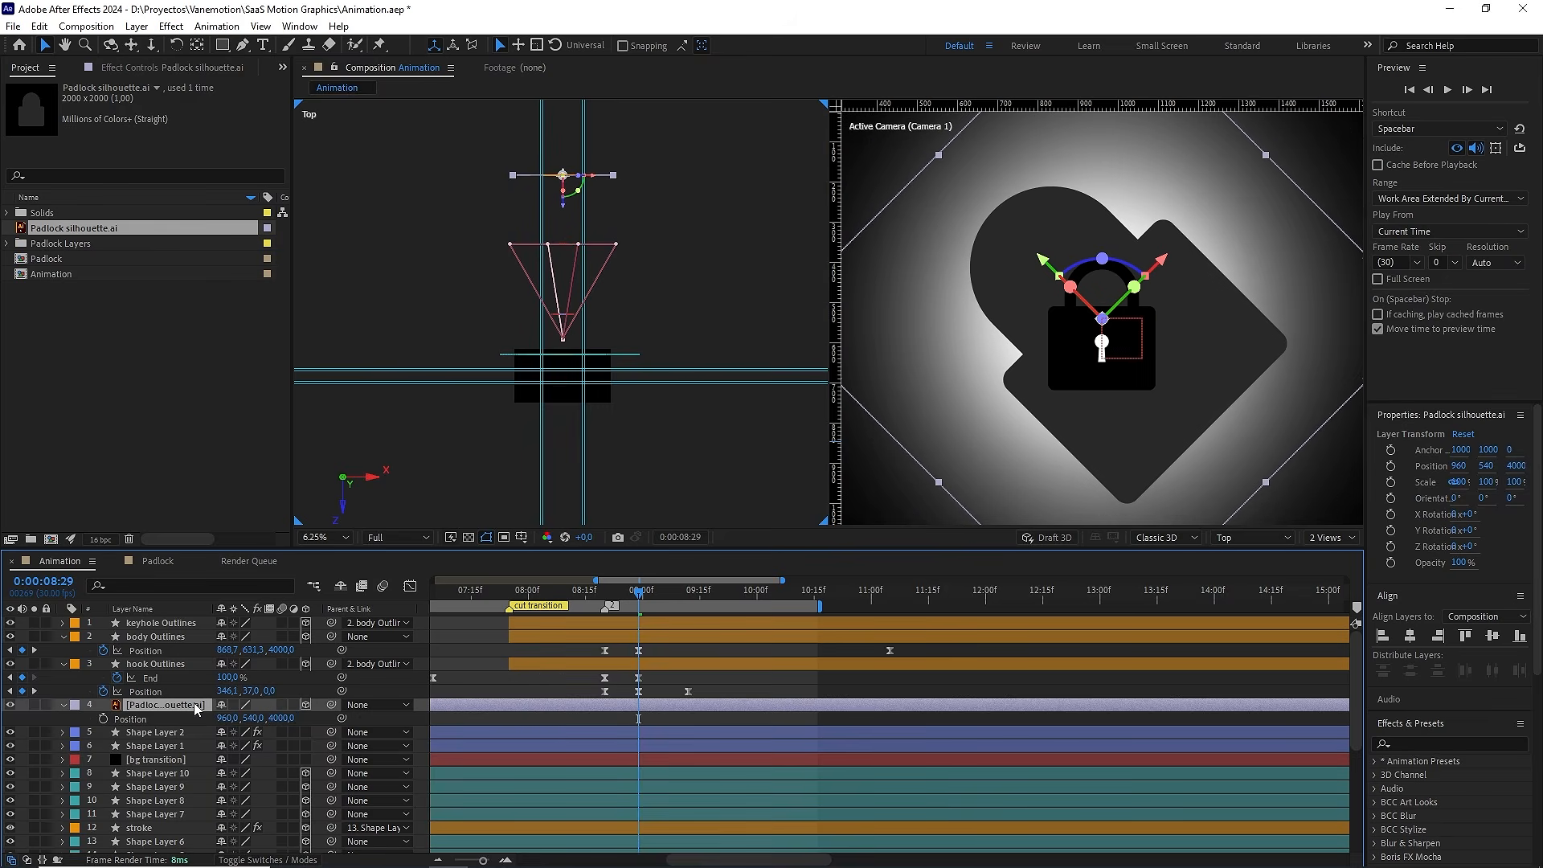
Rotate the padlock silhouette to a Z orientation of 45° so it stands upright, and return to a single view
left_click_drag(1102, 258, 1145, 276)
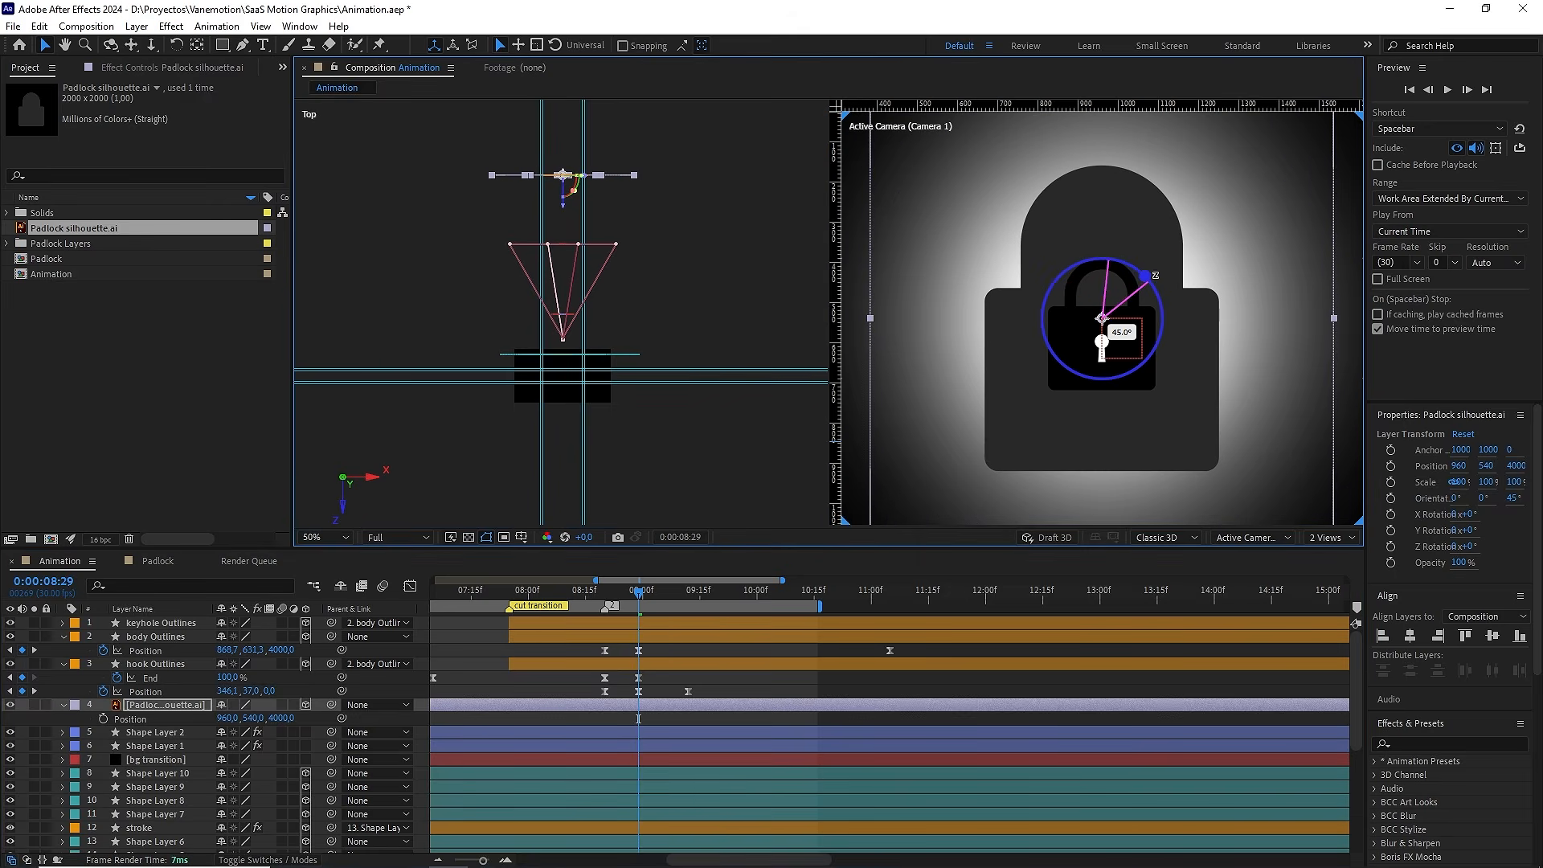
left_click(185, 704)
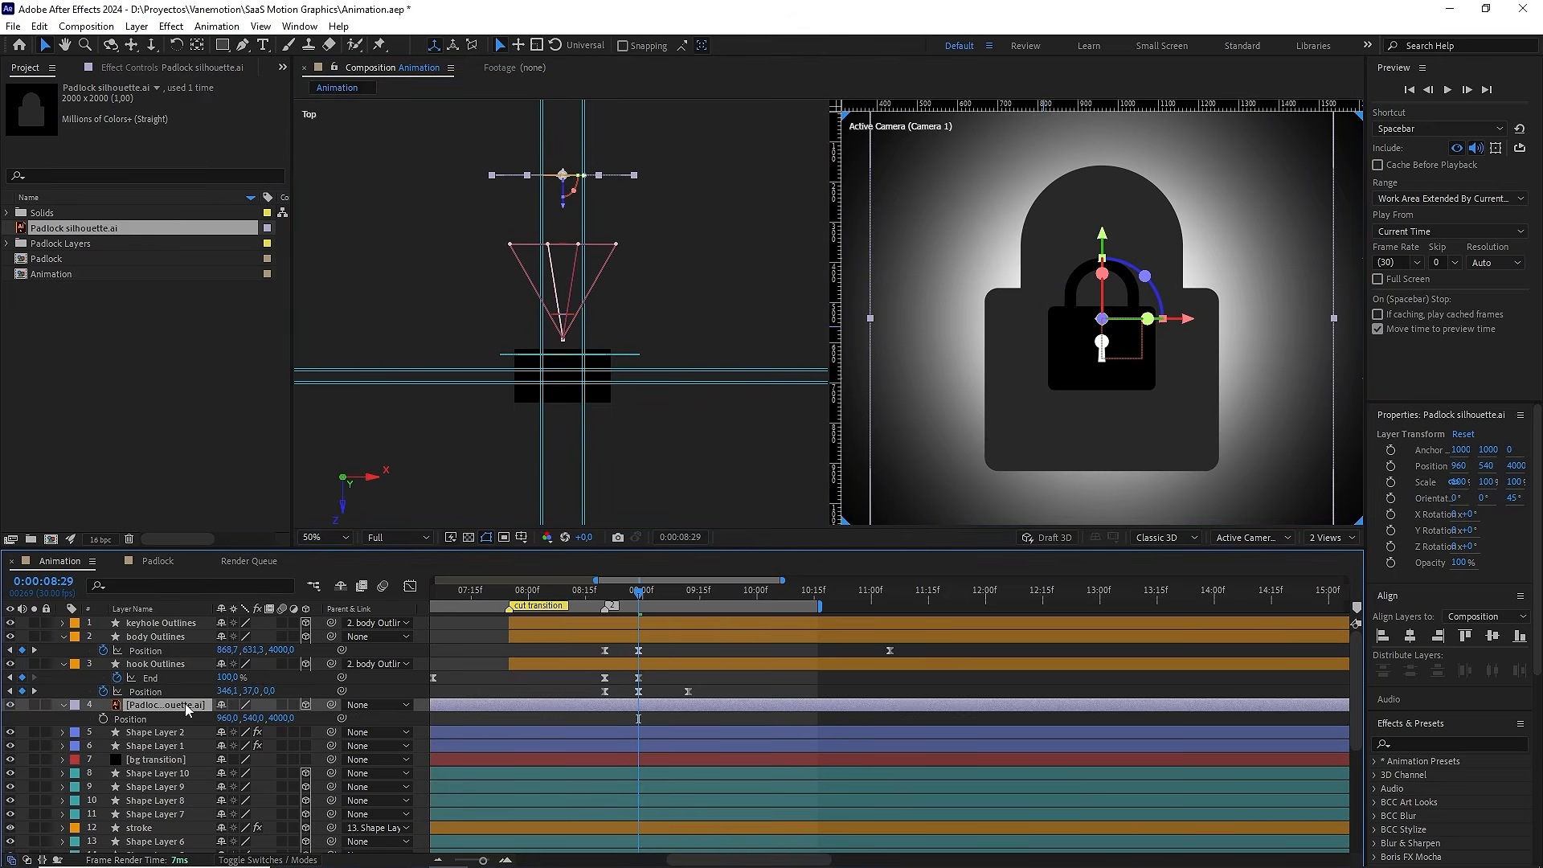
left_click(1330, 537)
left_click(1334, 555)
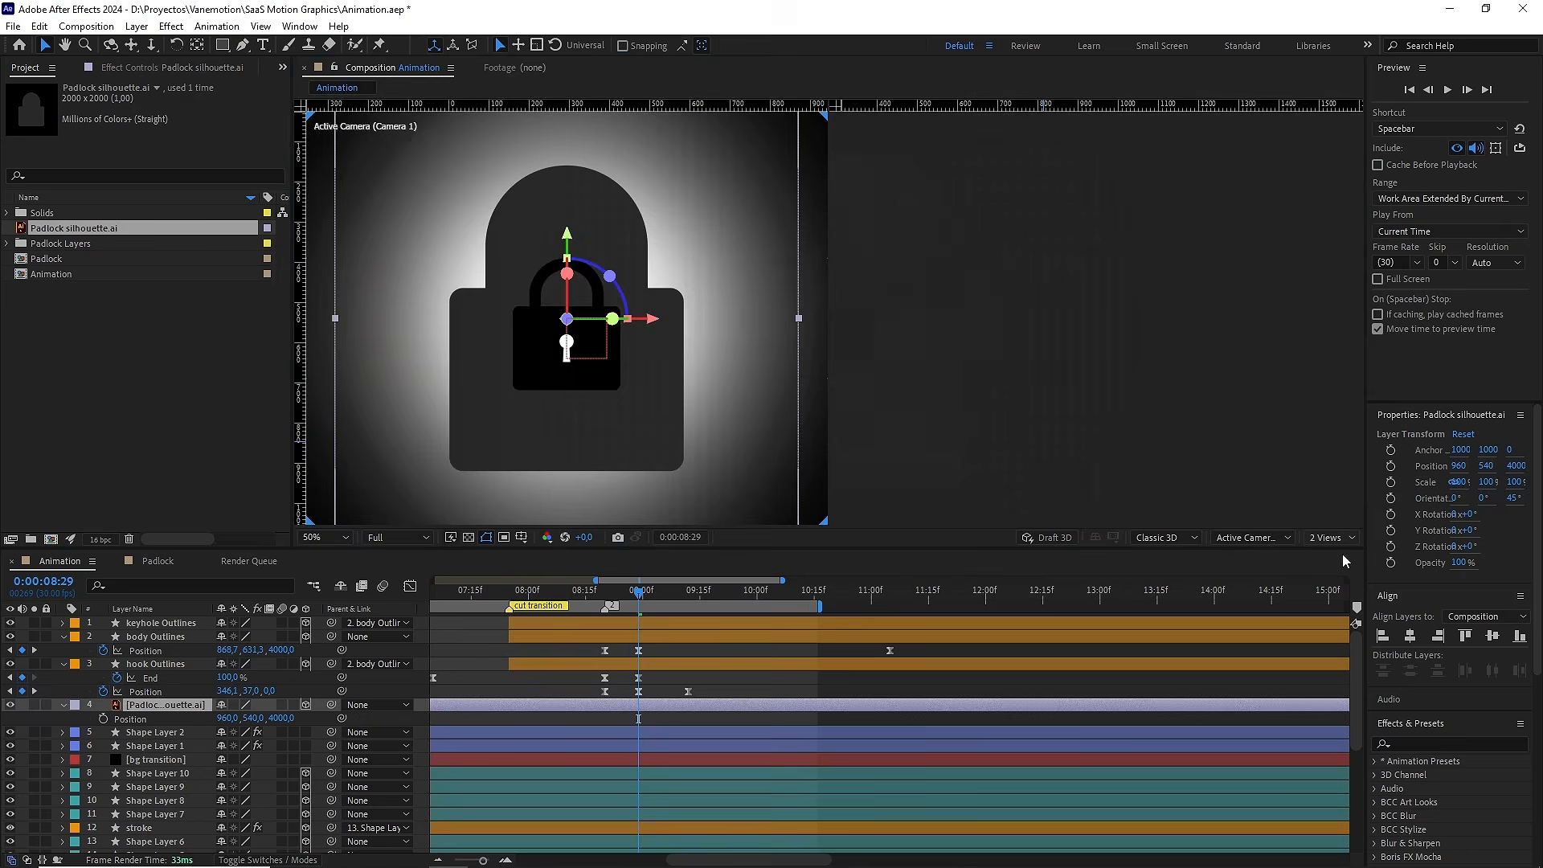
mouse_move(653, 597)
left_mouse_down()
mouse_move(610, 598)
mouse_move(652, 605)
mouse_move(626, 605)
mouse_move(639, 604)
left_mouse_up()
scroll(820, 457, "down", 2)
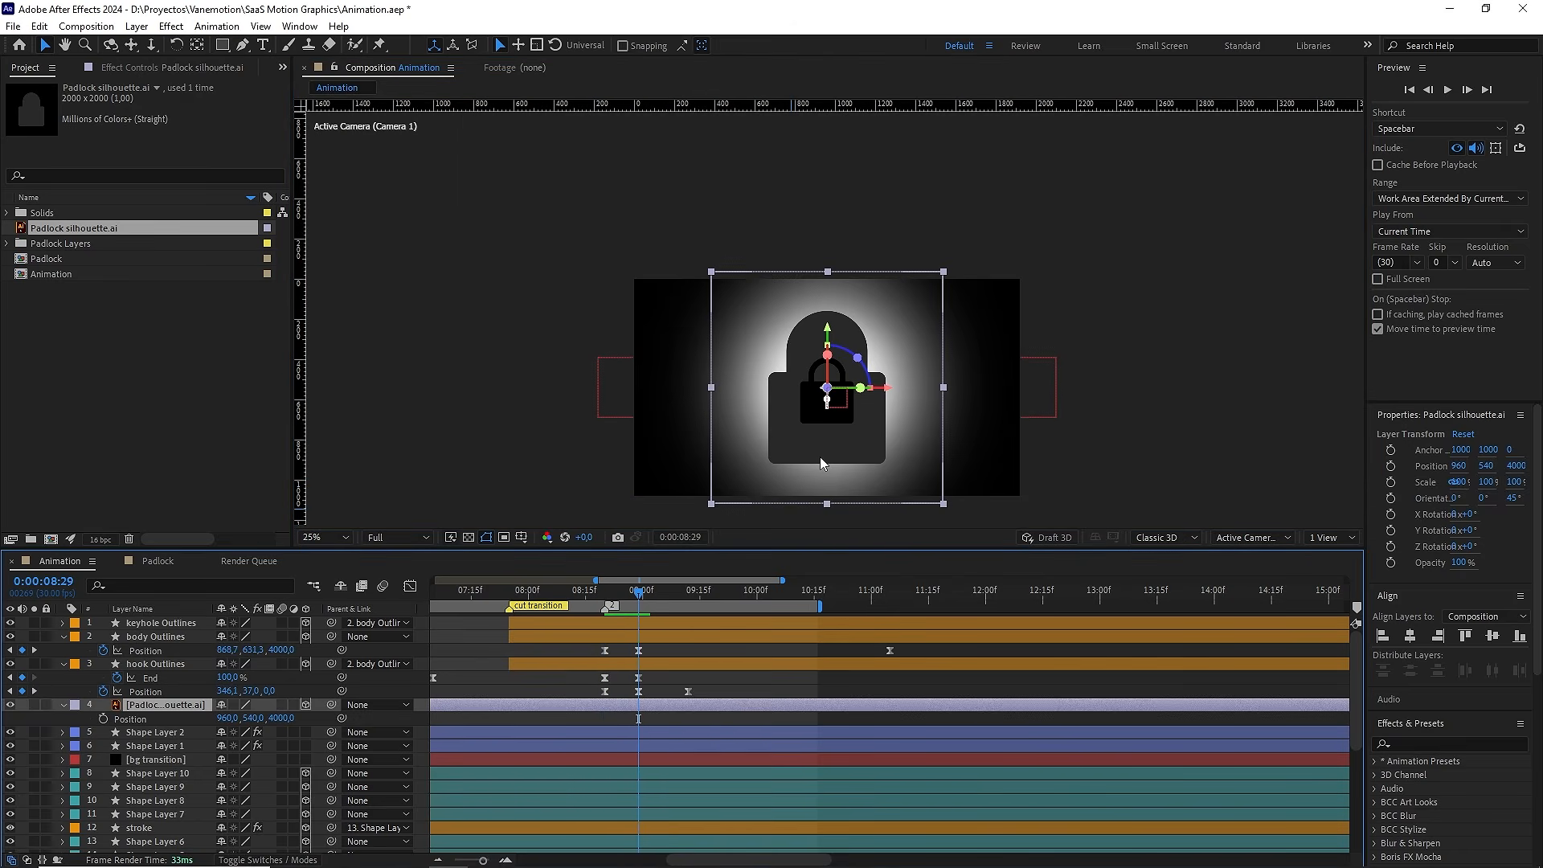
Make the padlock silhouette layer begin at 0:00:08:29 in the timeline
scroll(820, 462, "up", 2)
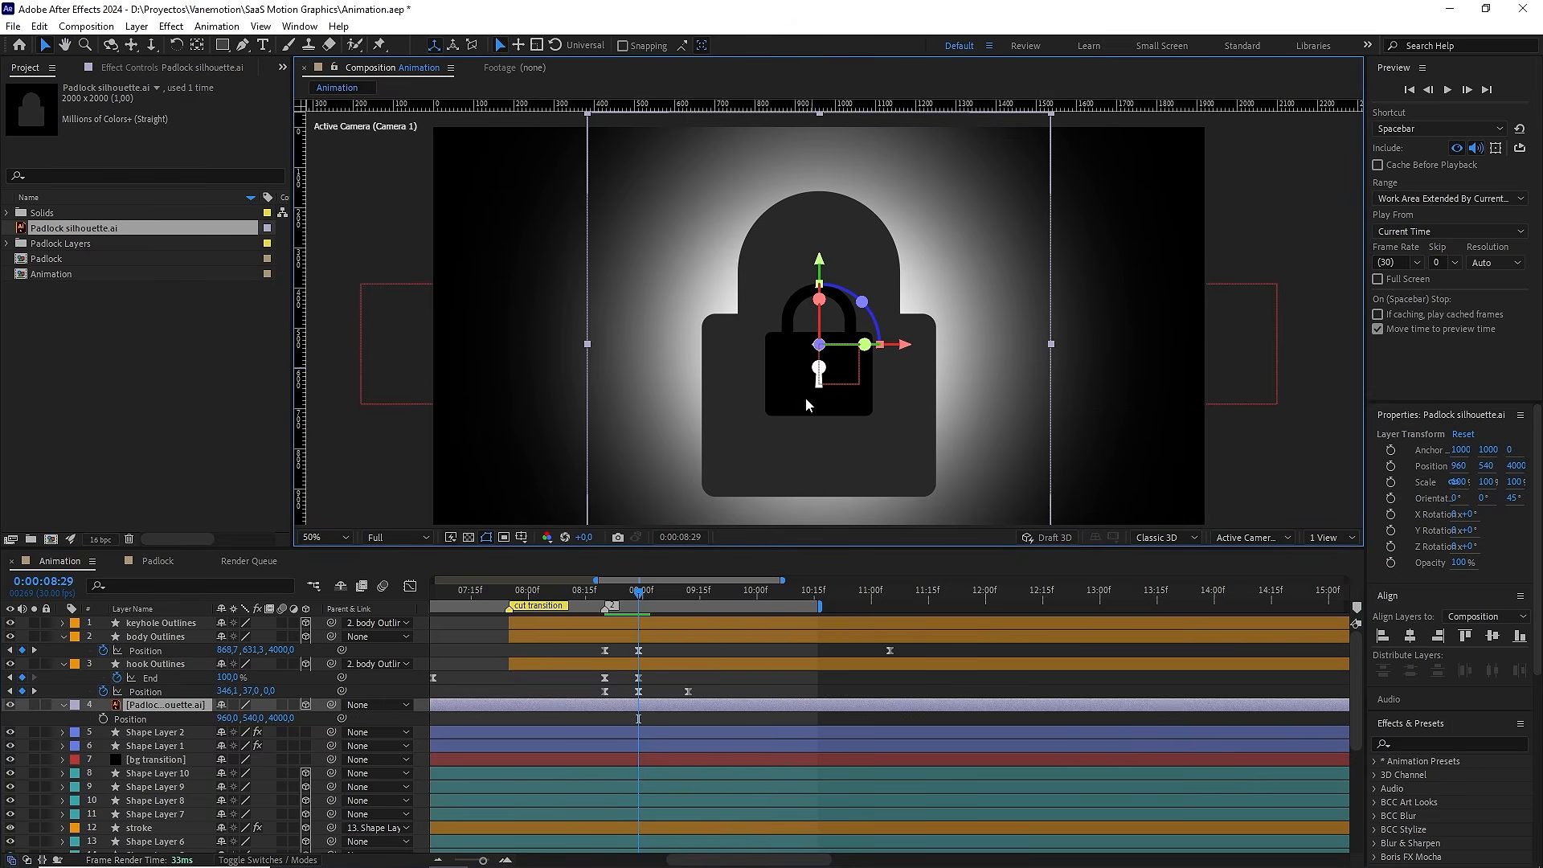
scroll(719, 666, "down", 3)
scroll(720, 668, "up", 3)
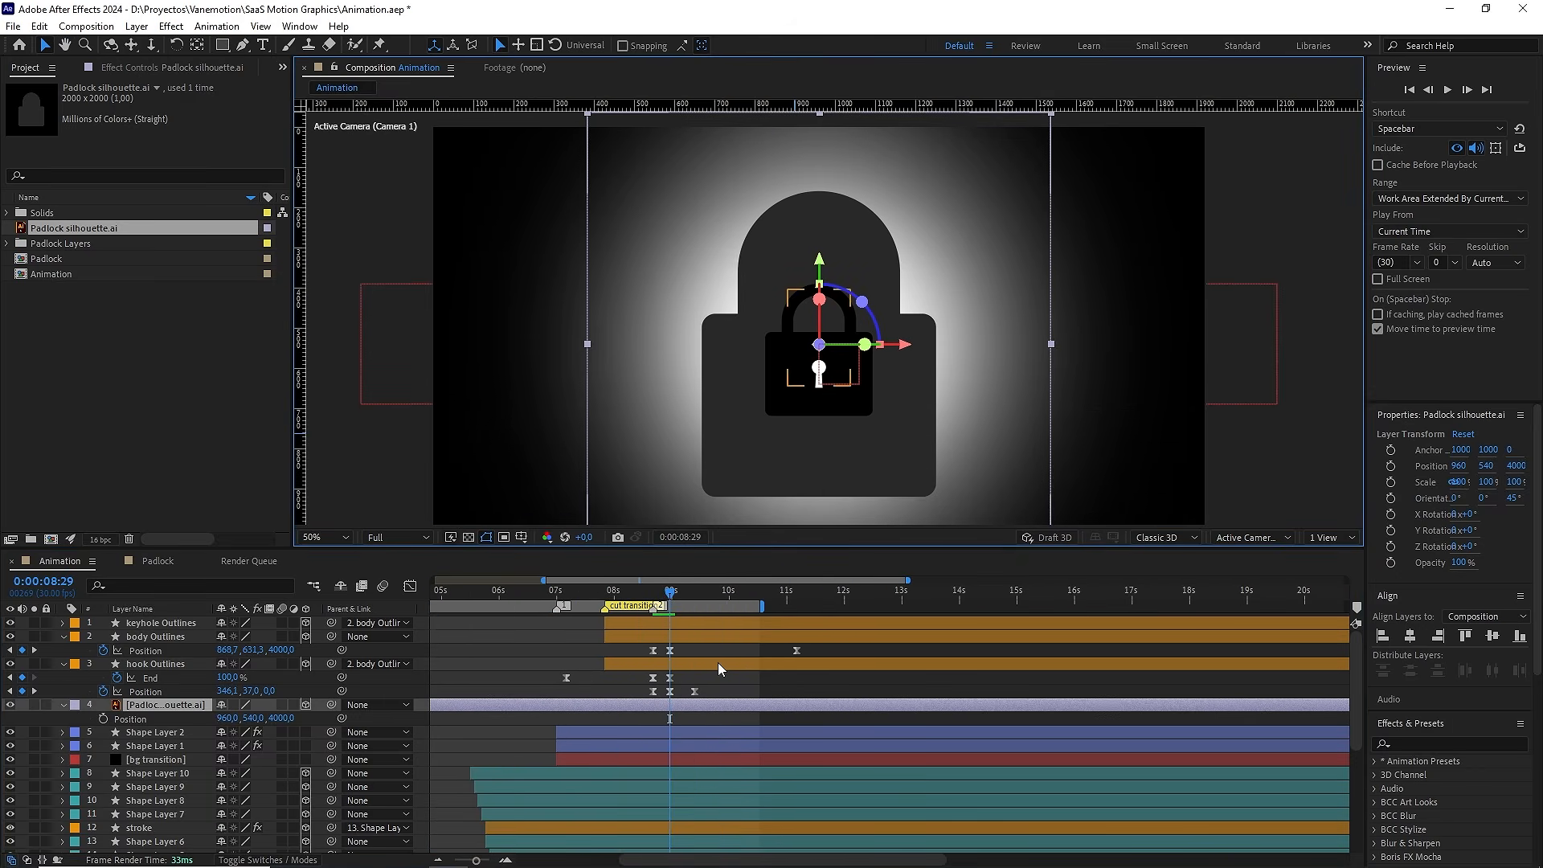
left_click_drag(691, 677, 999, 673)
key("v")
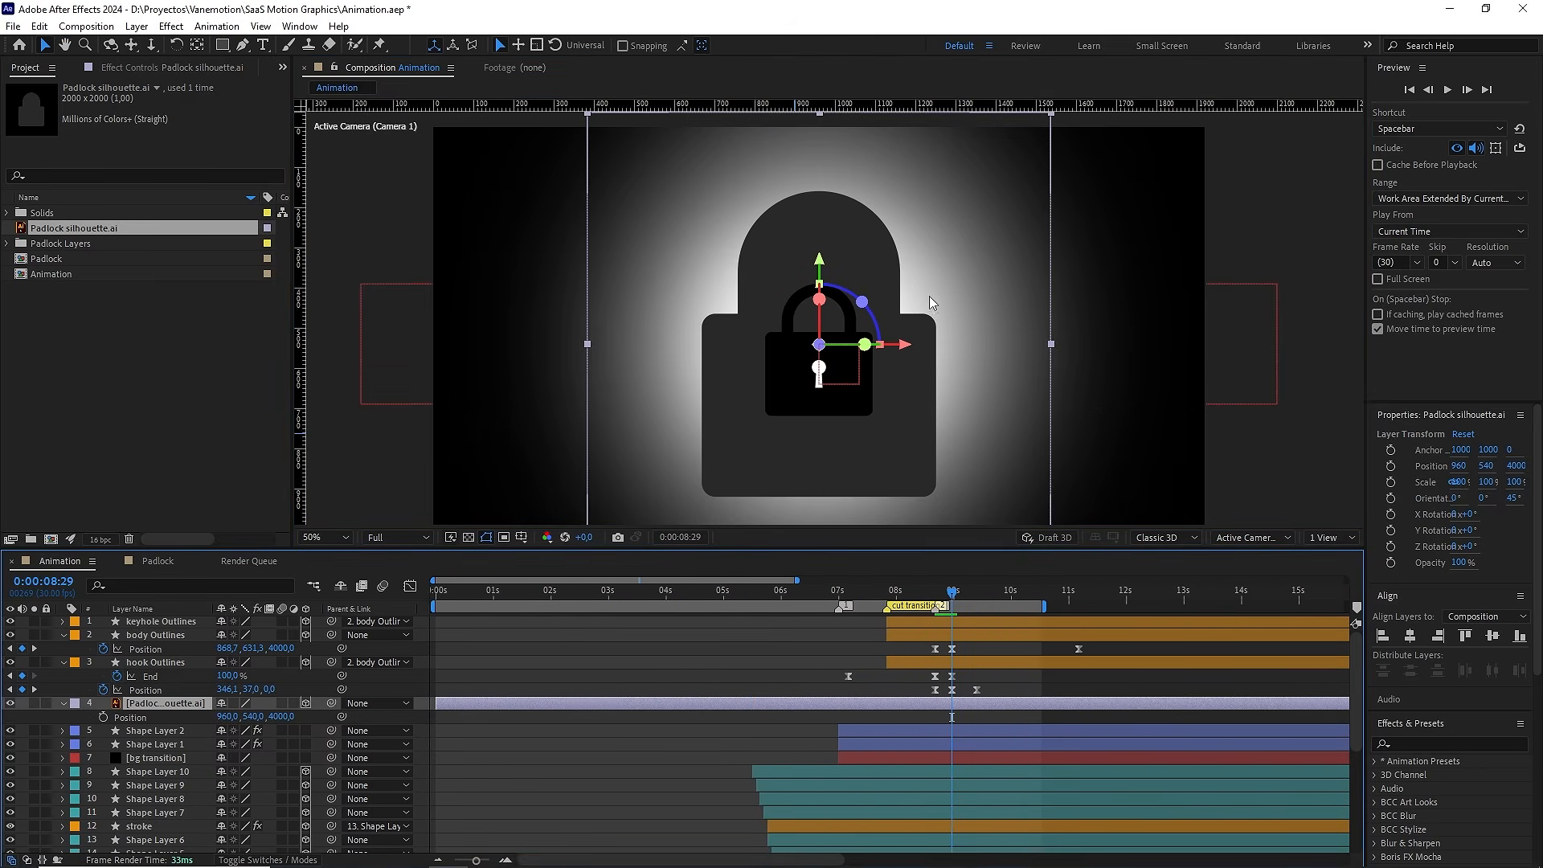
left_click_drag(435, 705, 952, 706)
mouse_move(952, 597)
left_mouse_down()
mouse_move(938, 599)
mouse_move(952, 599)
left_mouse_up()
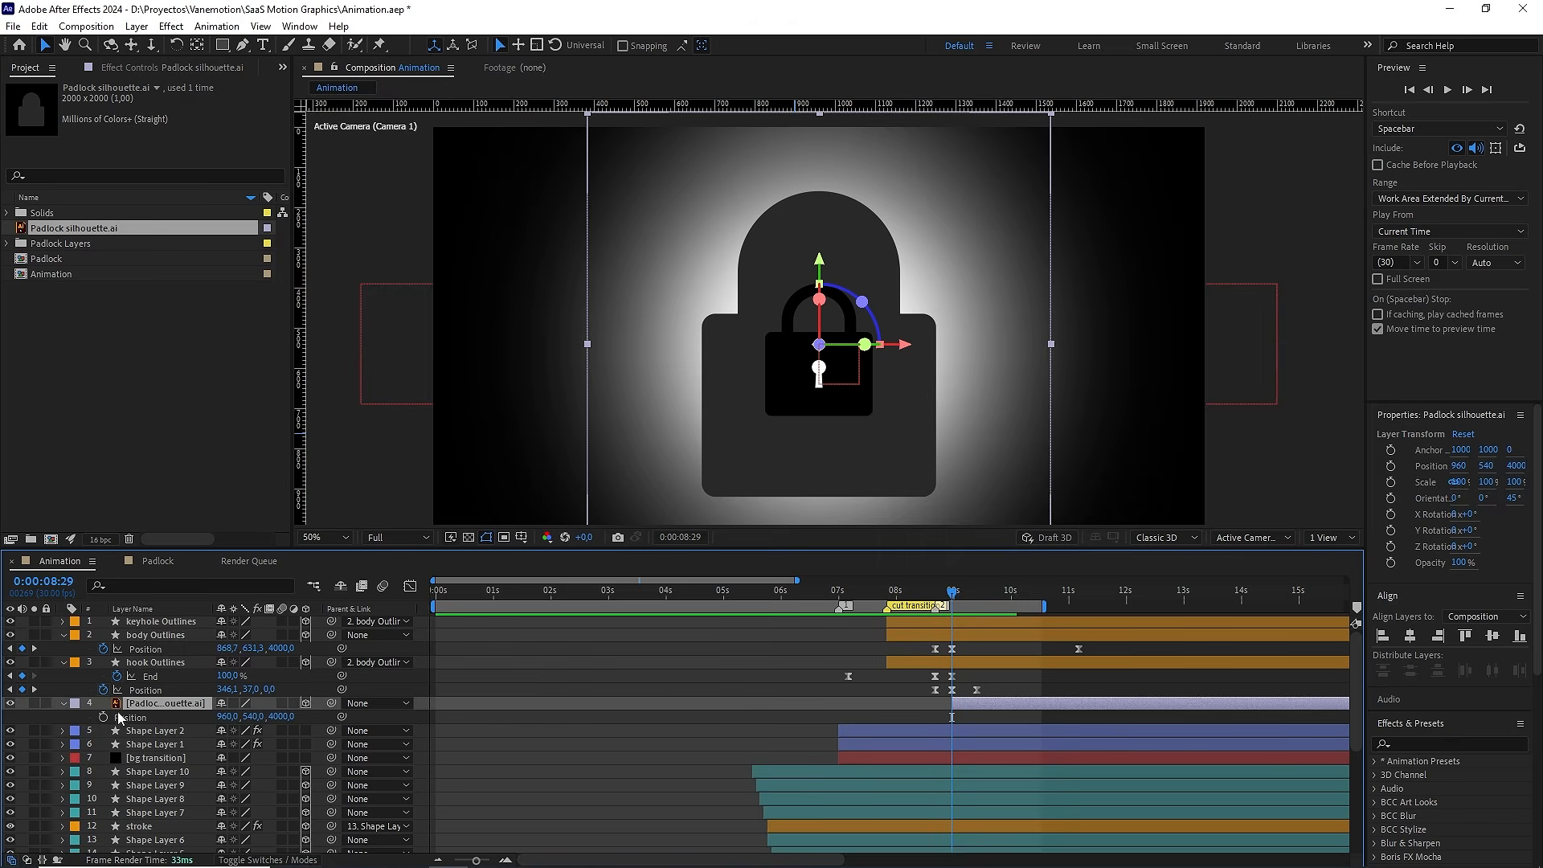
Keyframe the silhouette's Position at 0:00:08:29, and set its Z position to 3100 at 0:00:11:00
left_click(103, 718)
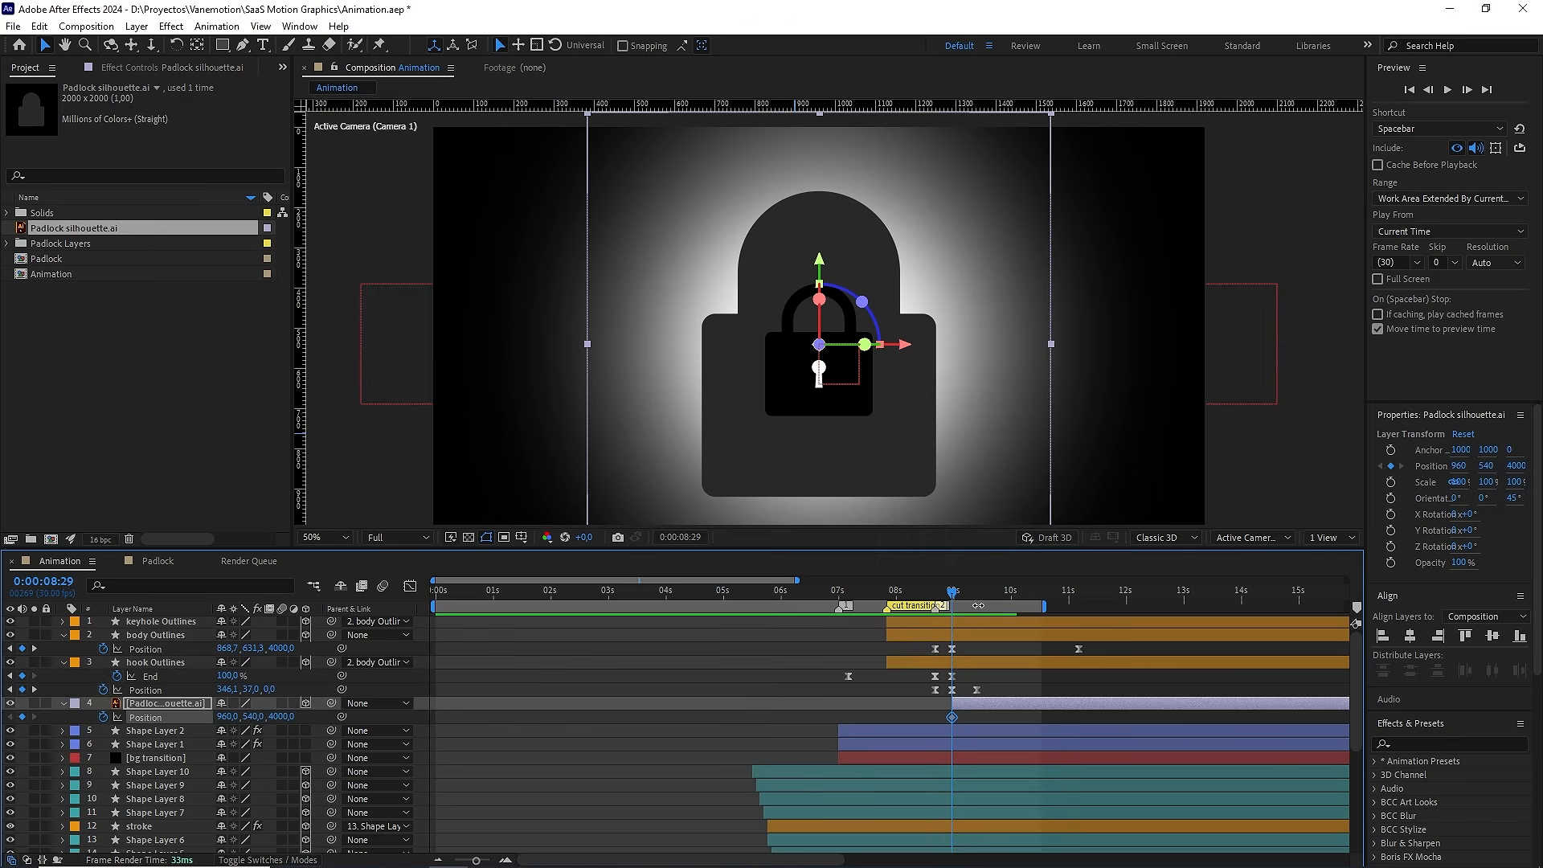
scroll(1010, 663, "down", 1)
left_click_drag(1009, 663, 952, 666)
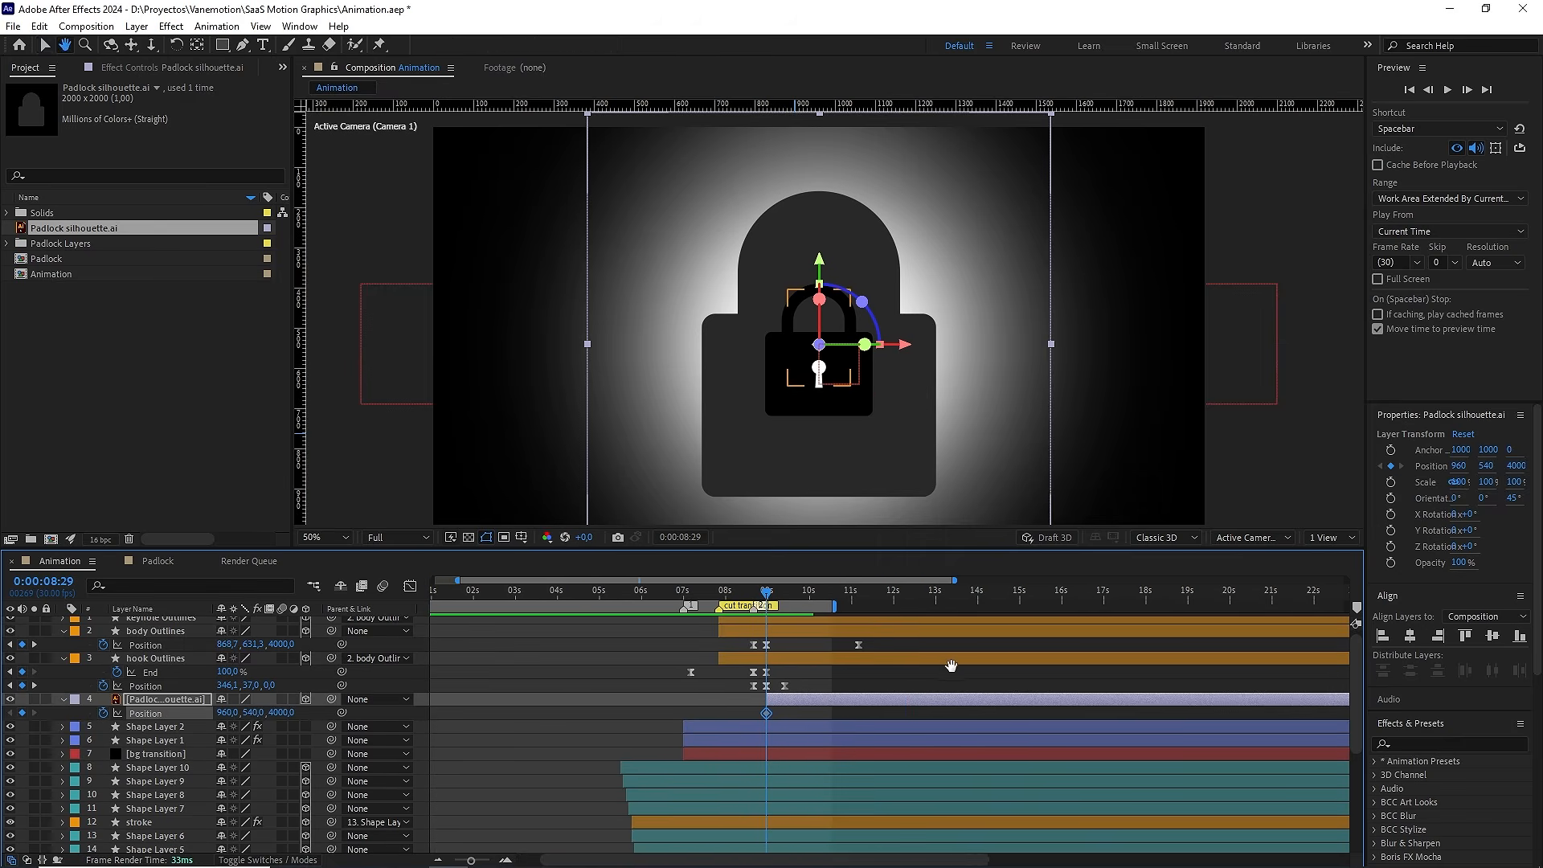
left_click_drag(786, 594, 853, 604)
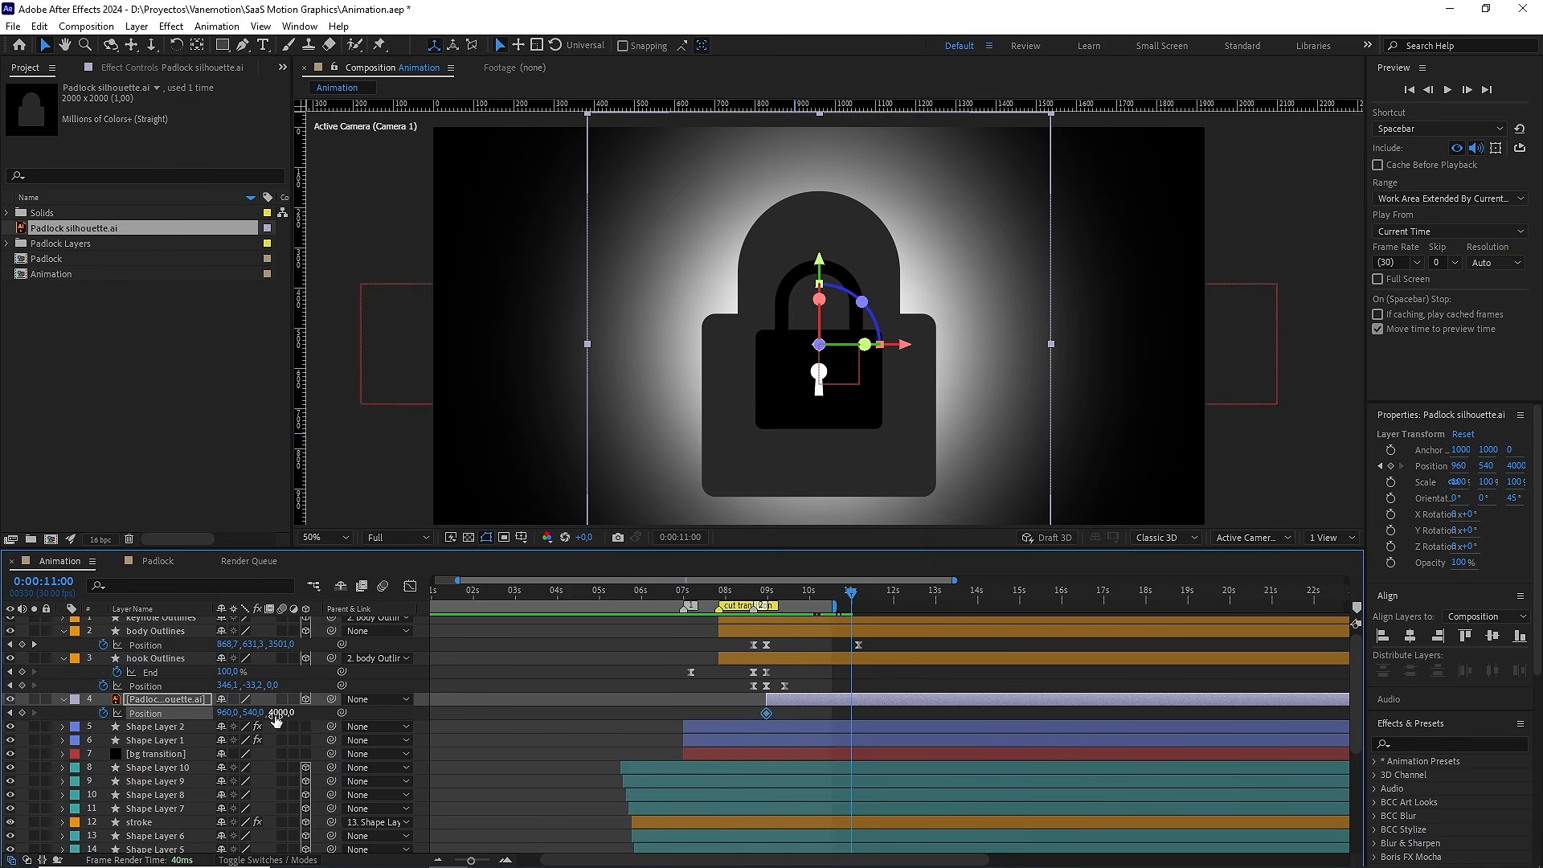
left_click_drag(283, 712, 199, 714)
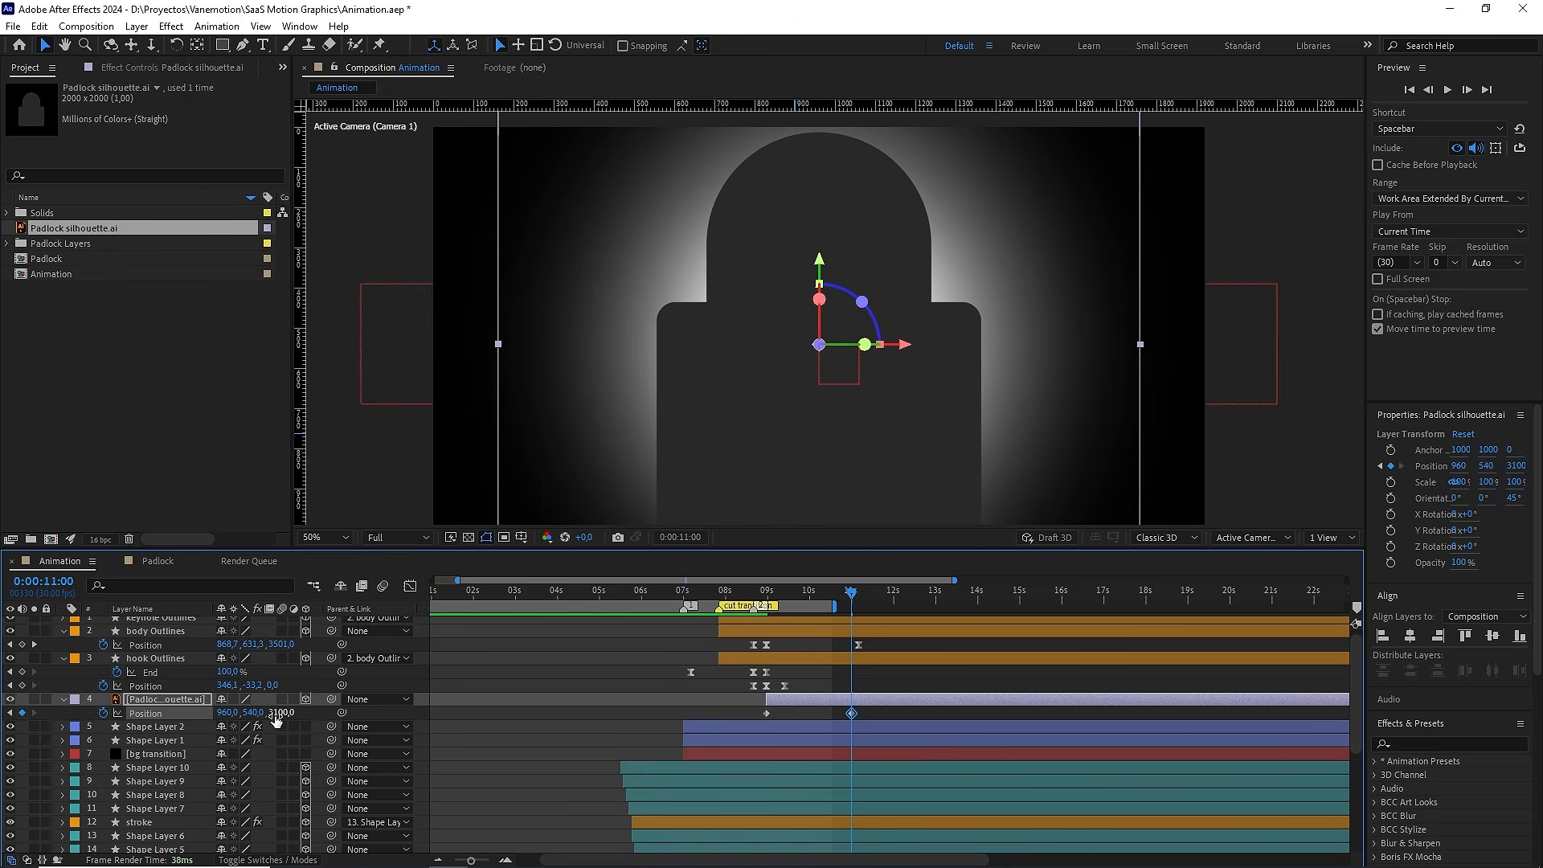
Easy-ease both silhouette Position keyframes and shape the speed graph into a sharp initial burst with a long, gradual slowdown
left_click_drag(874, 721, 734, 720)
key("F9")
left_click(410, 586)
scroll(700, 788, "up", 1)
left_click_drag(883, 768, 749, 812)
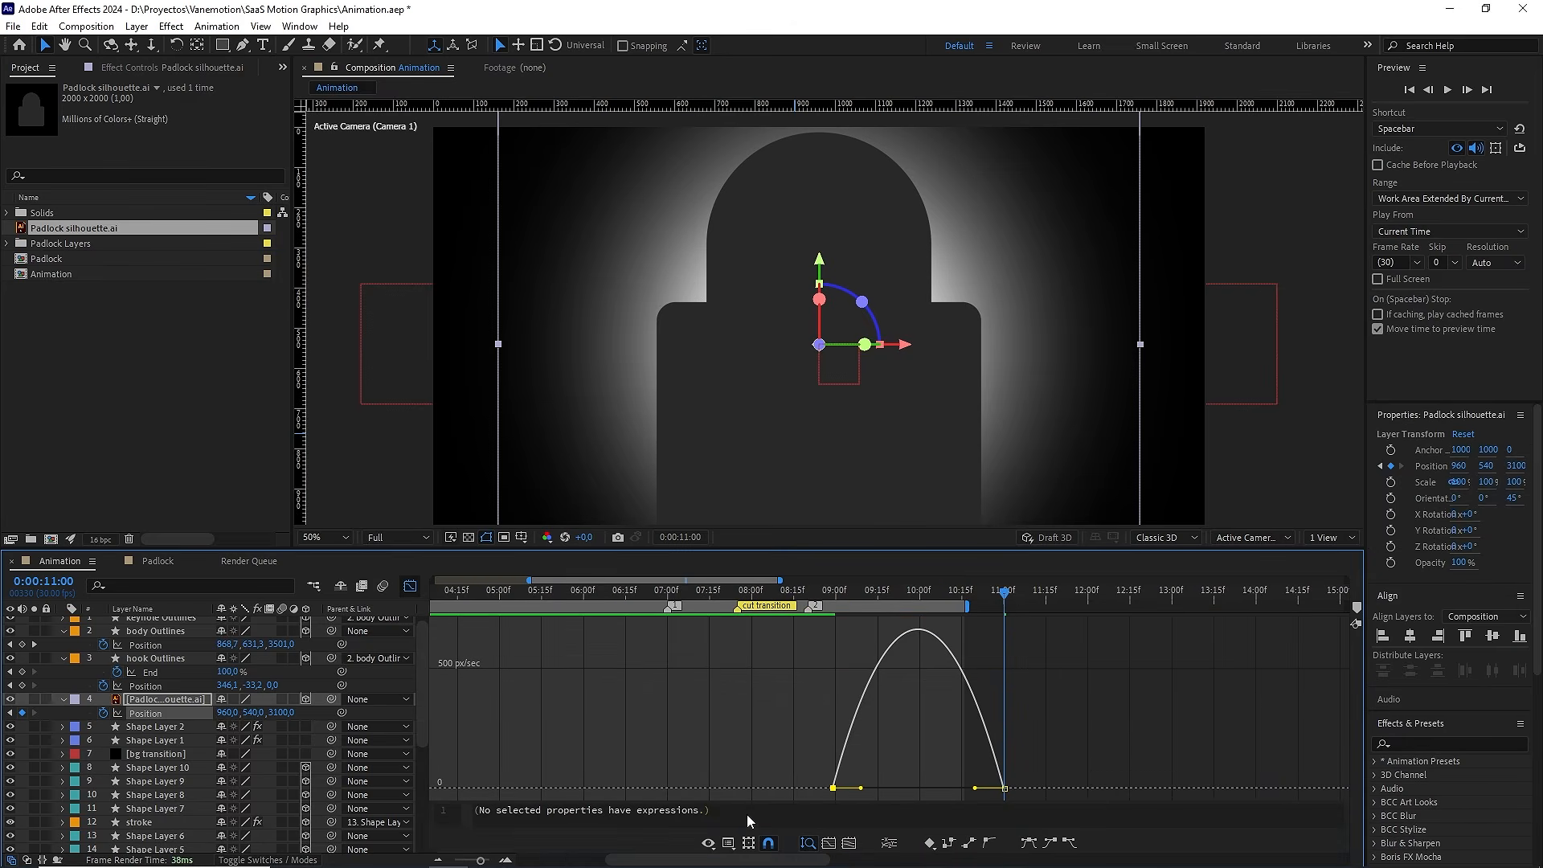
left_click_drag(858, 788, 834, 788)
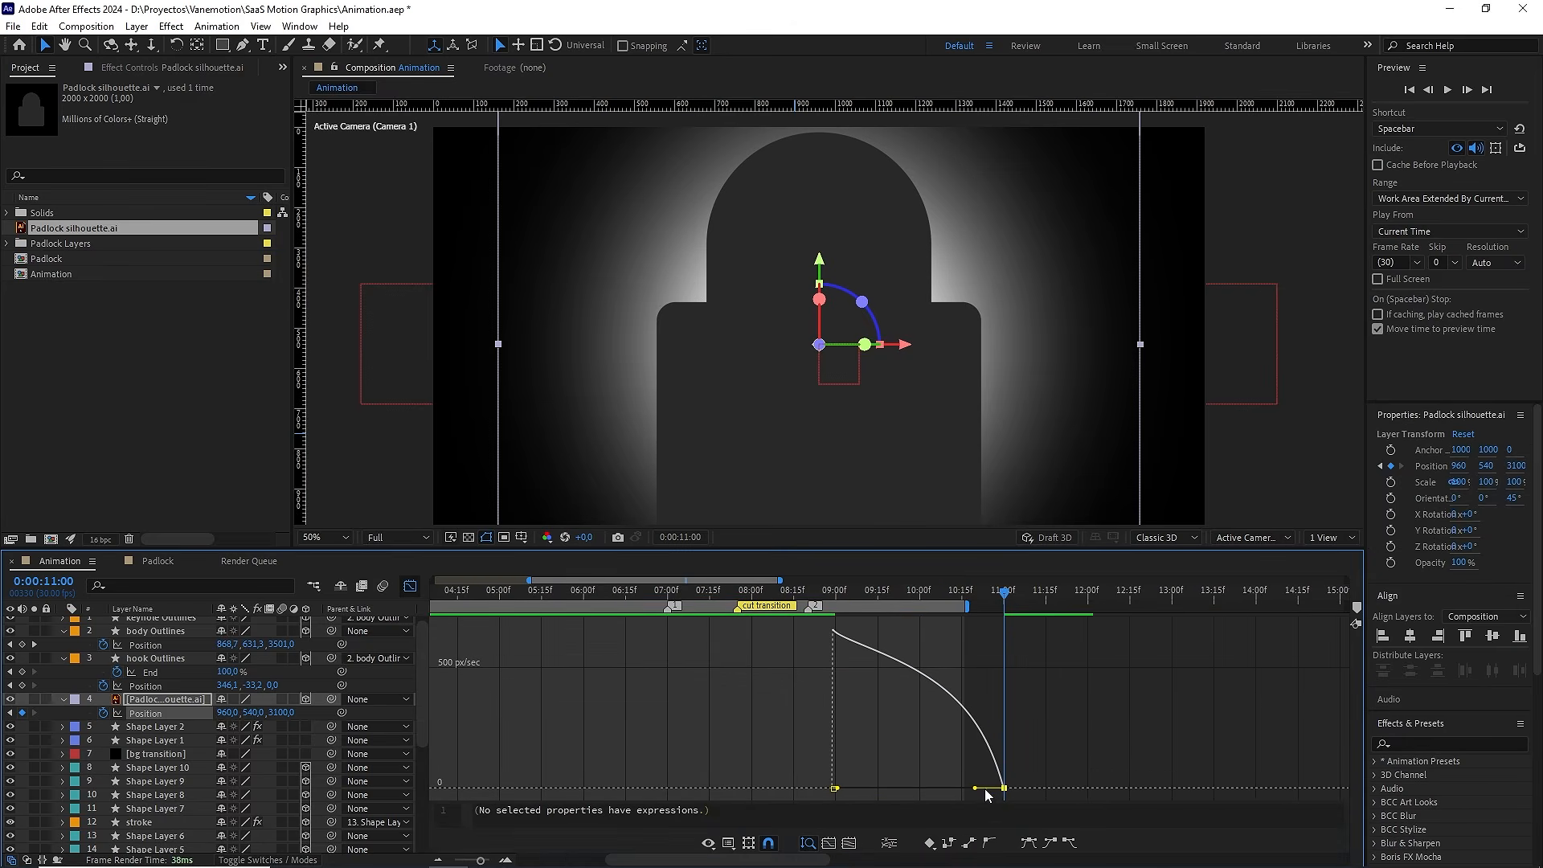
left_click_drag(975, 789, 918, 791)
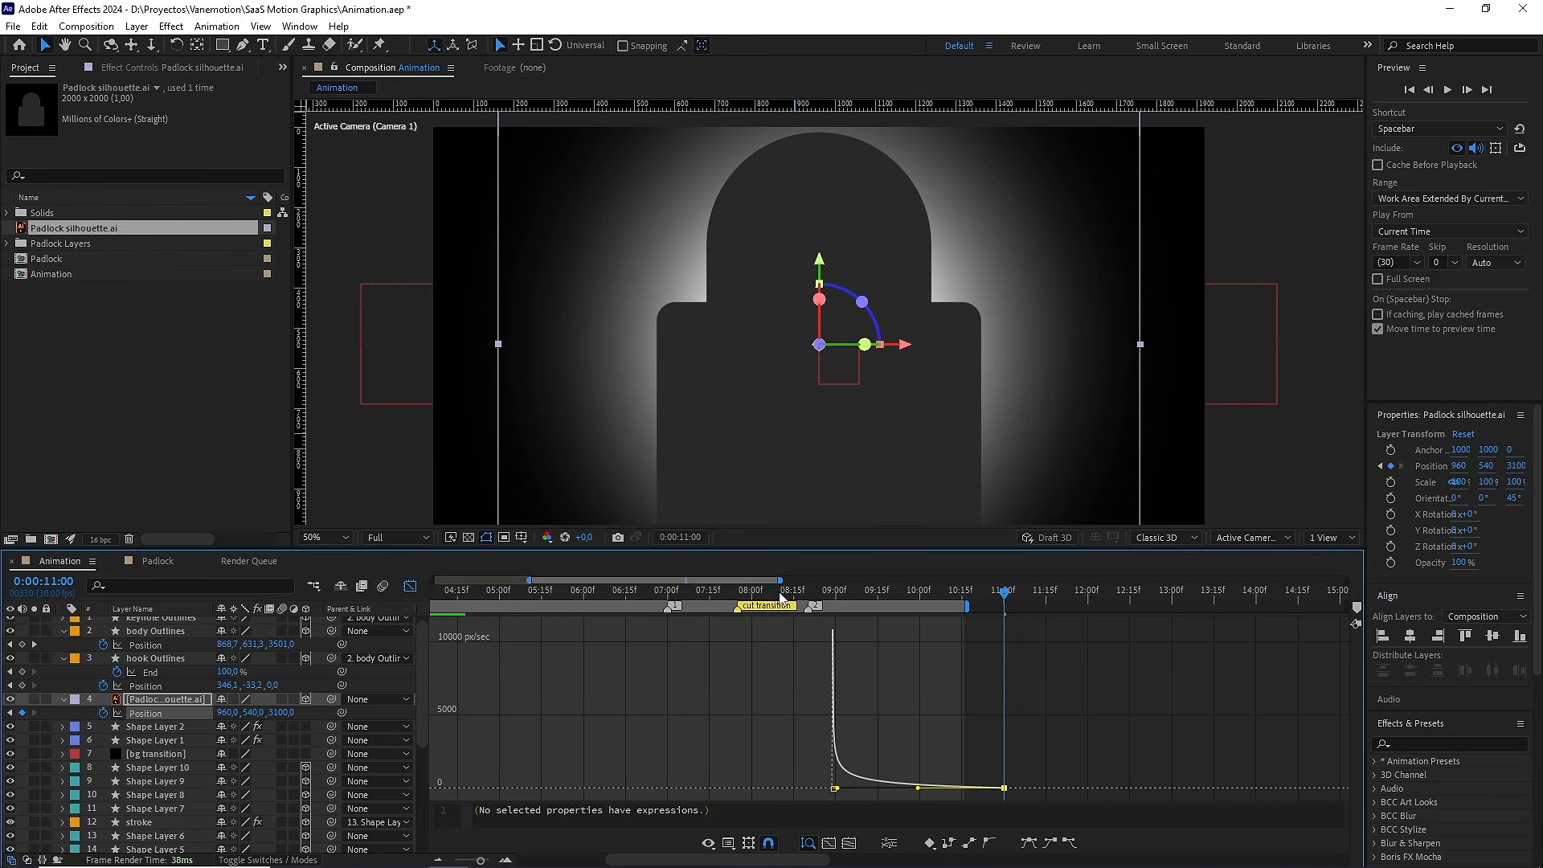
Preview the silhouette's eased movement from 0:00:08:10 and return the timeline to the layer bars
left_click(781, 596)
key("space")
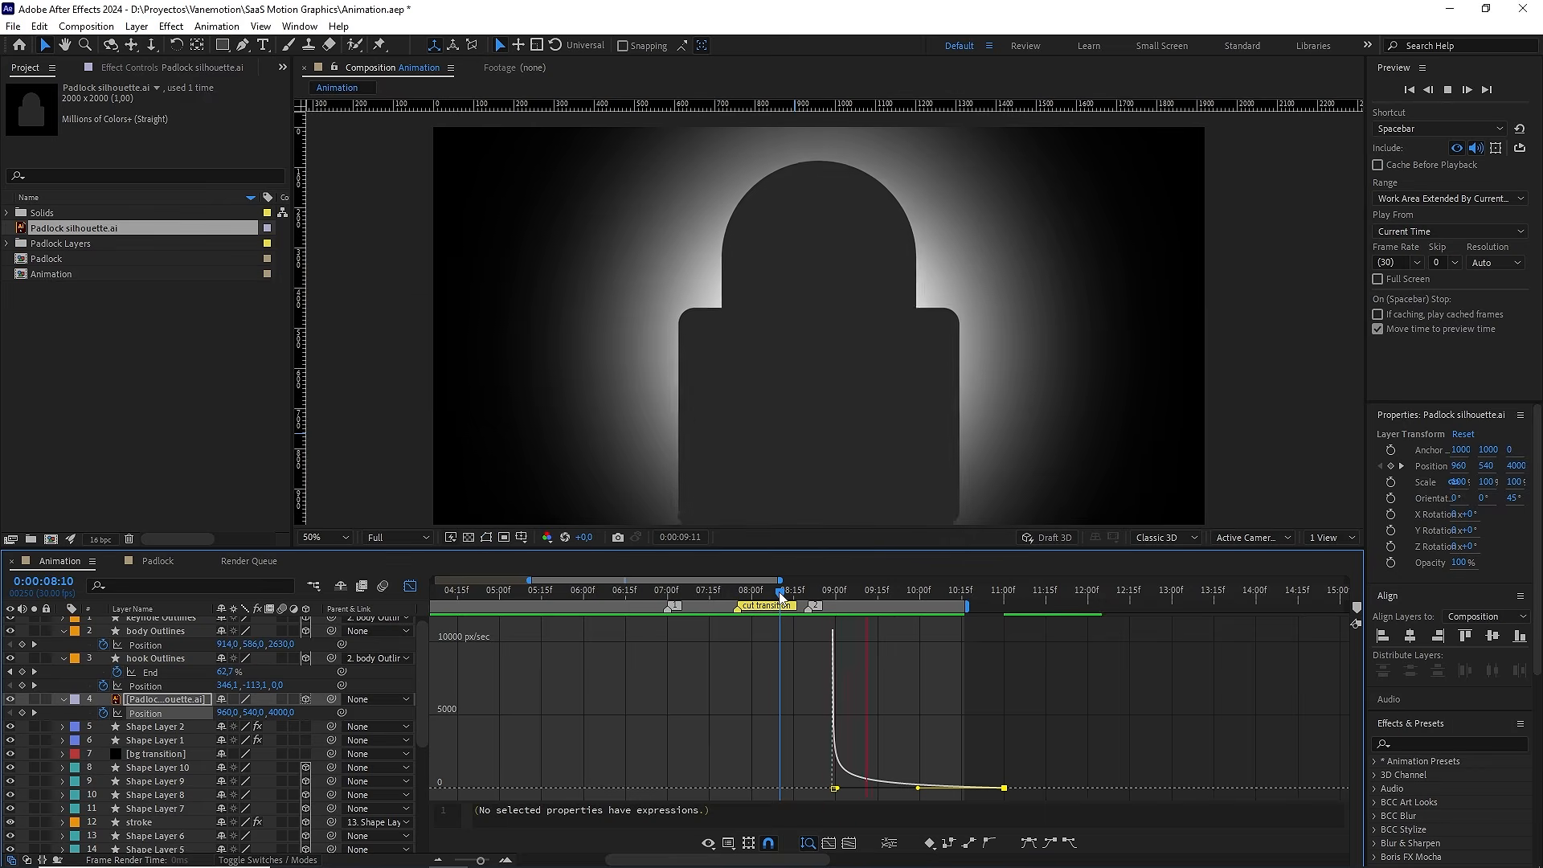
key("space")
left_click(410, 585)
At 0:00:08:29, duplicate the padlock silhouette layer and reveal the copy's keyframes
left_click_drag(888, 593, 836, 596)
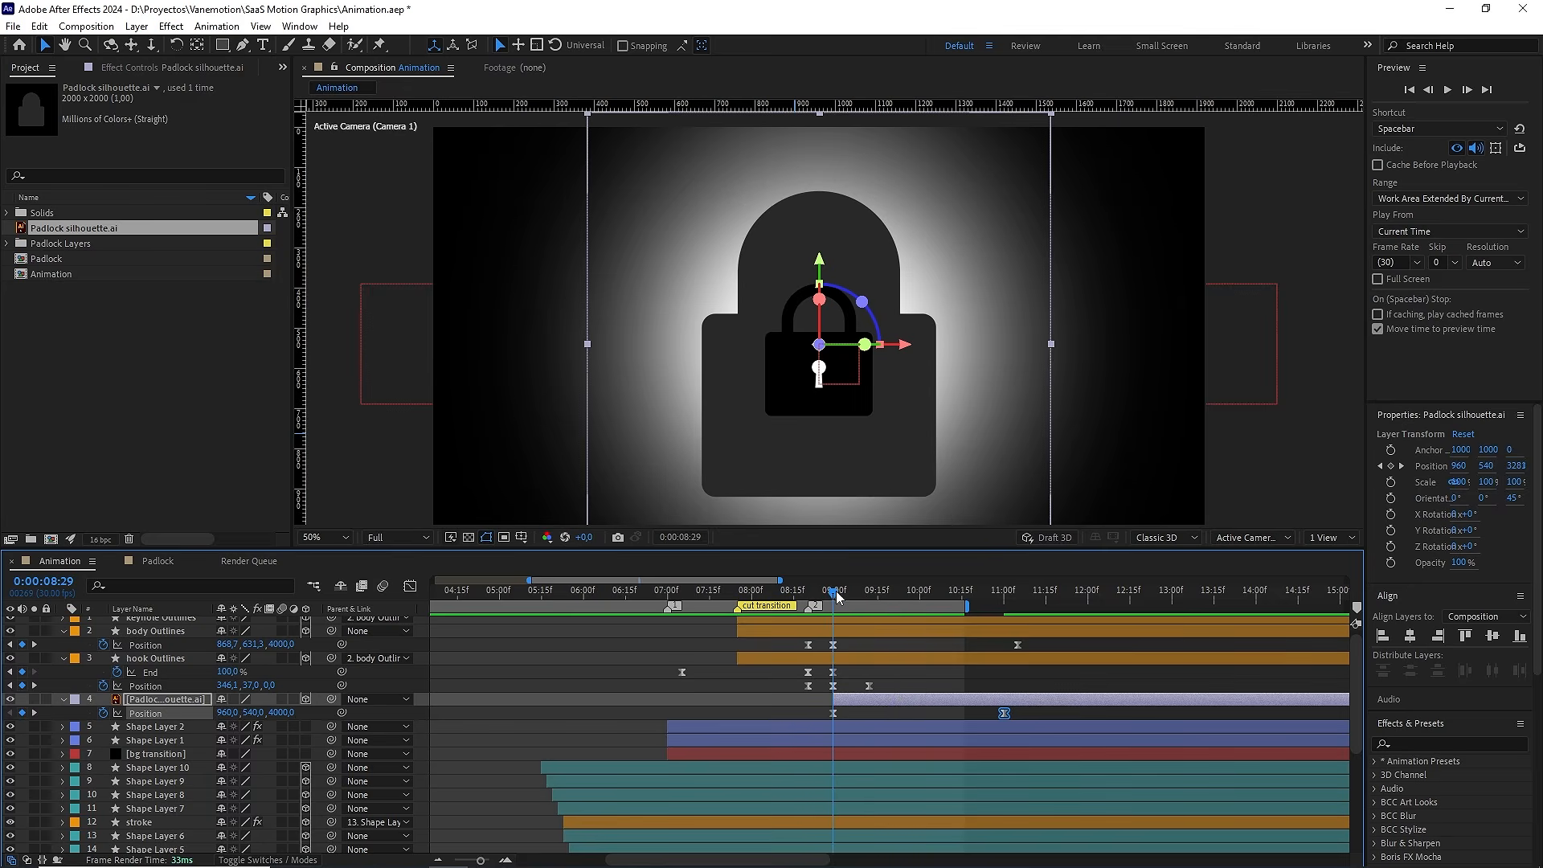
key("comma")
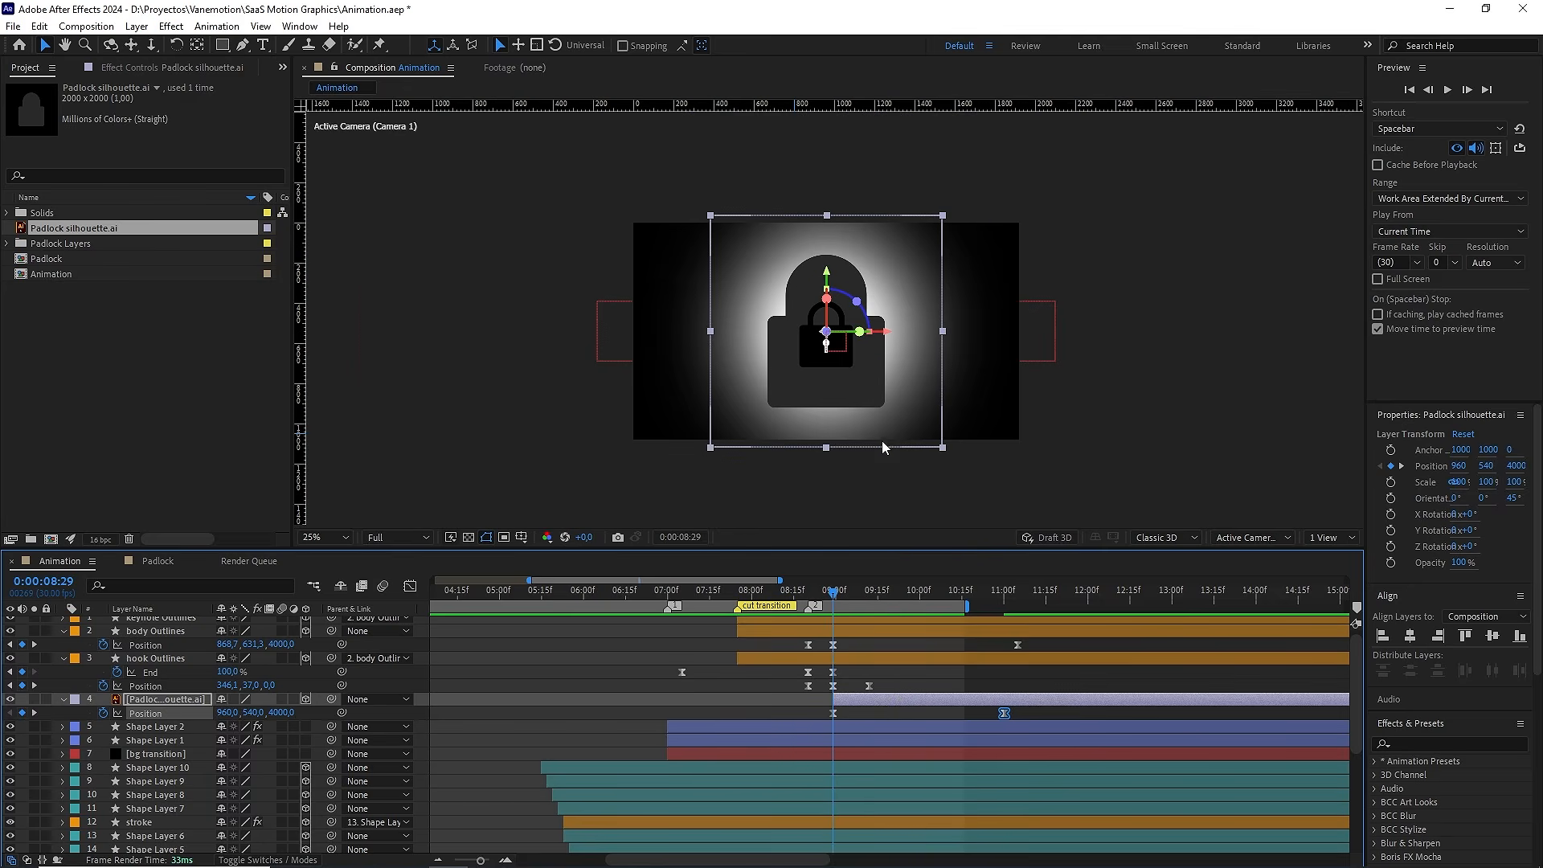
left_click(198, 699)
key("ctrl+d")
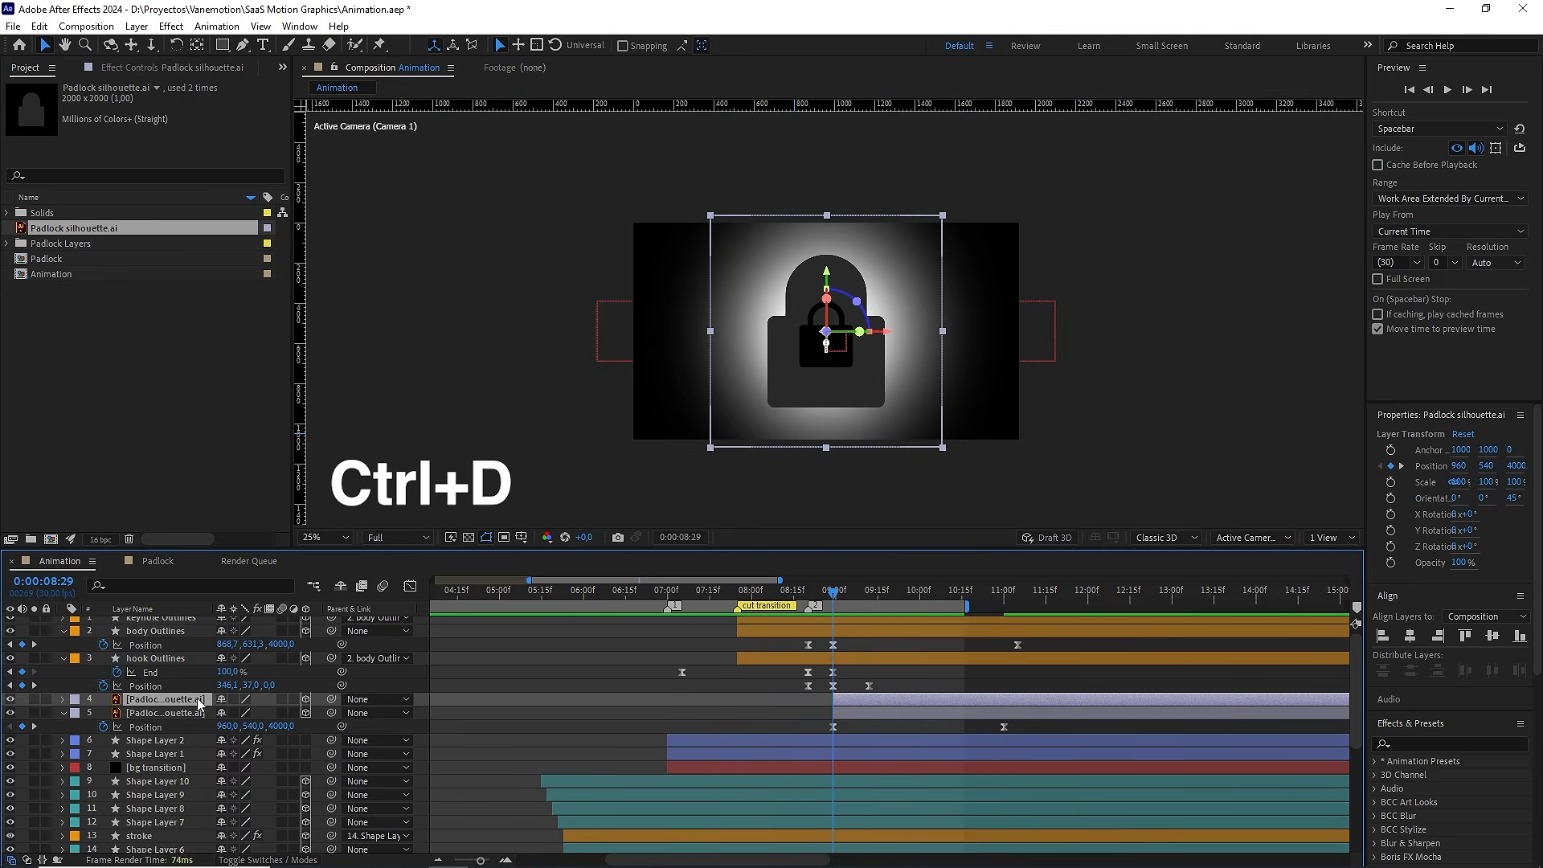
key("u")
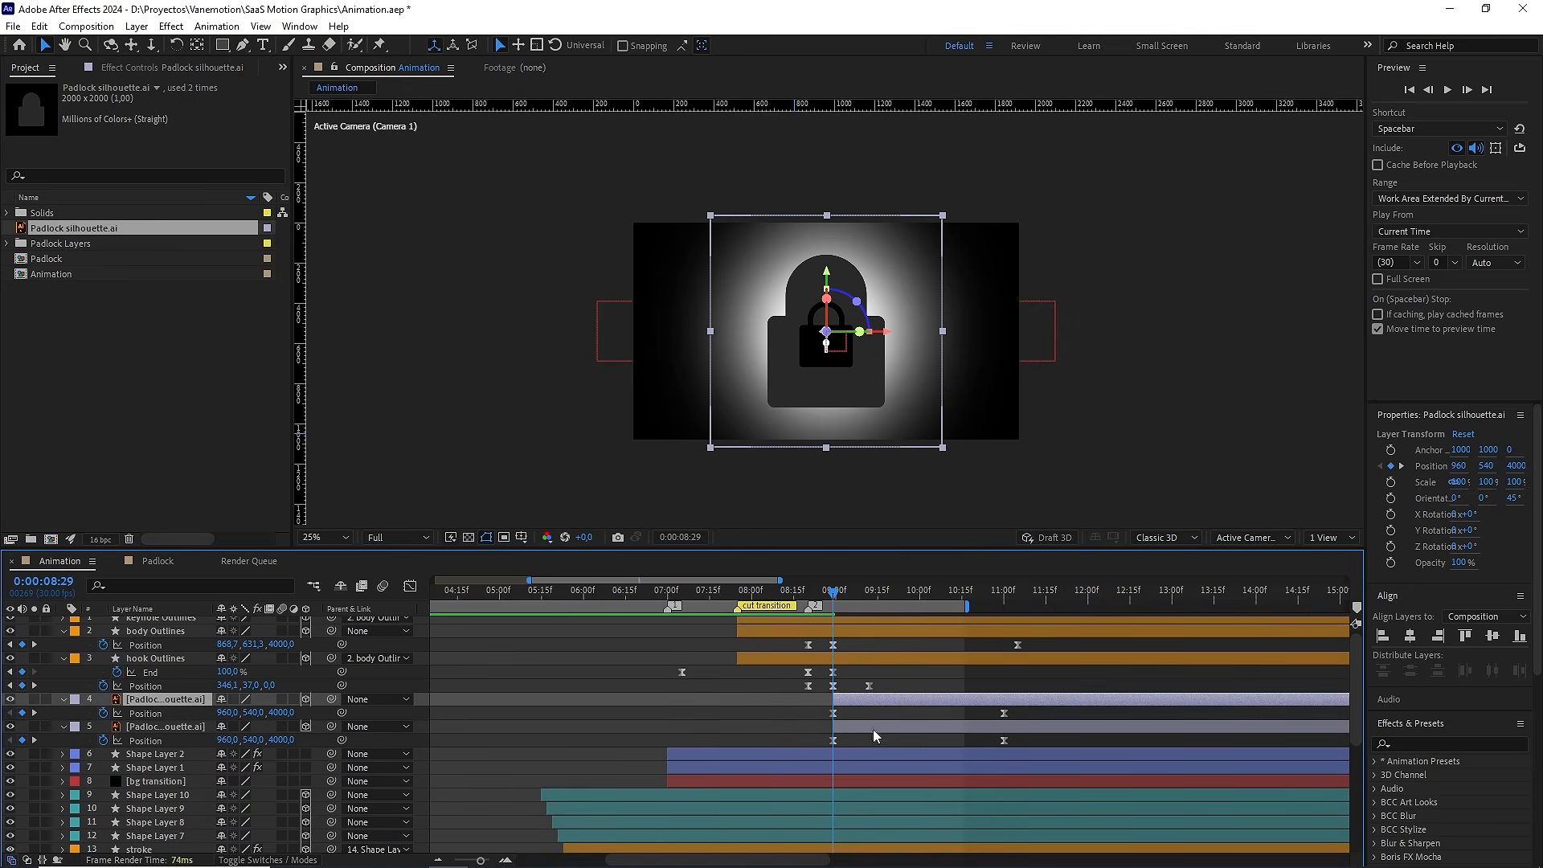
Remove the Position animation from the upper silhouette copy and parent it to the lower silhouette layer
left_click(103, 713)
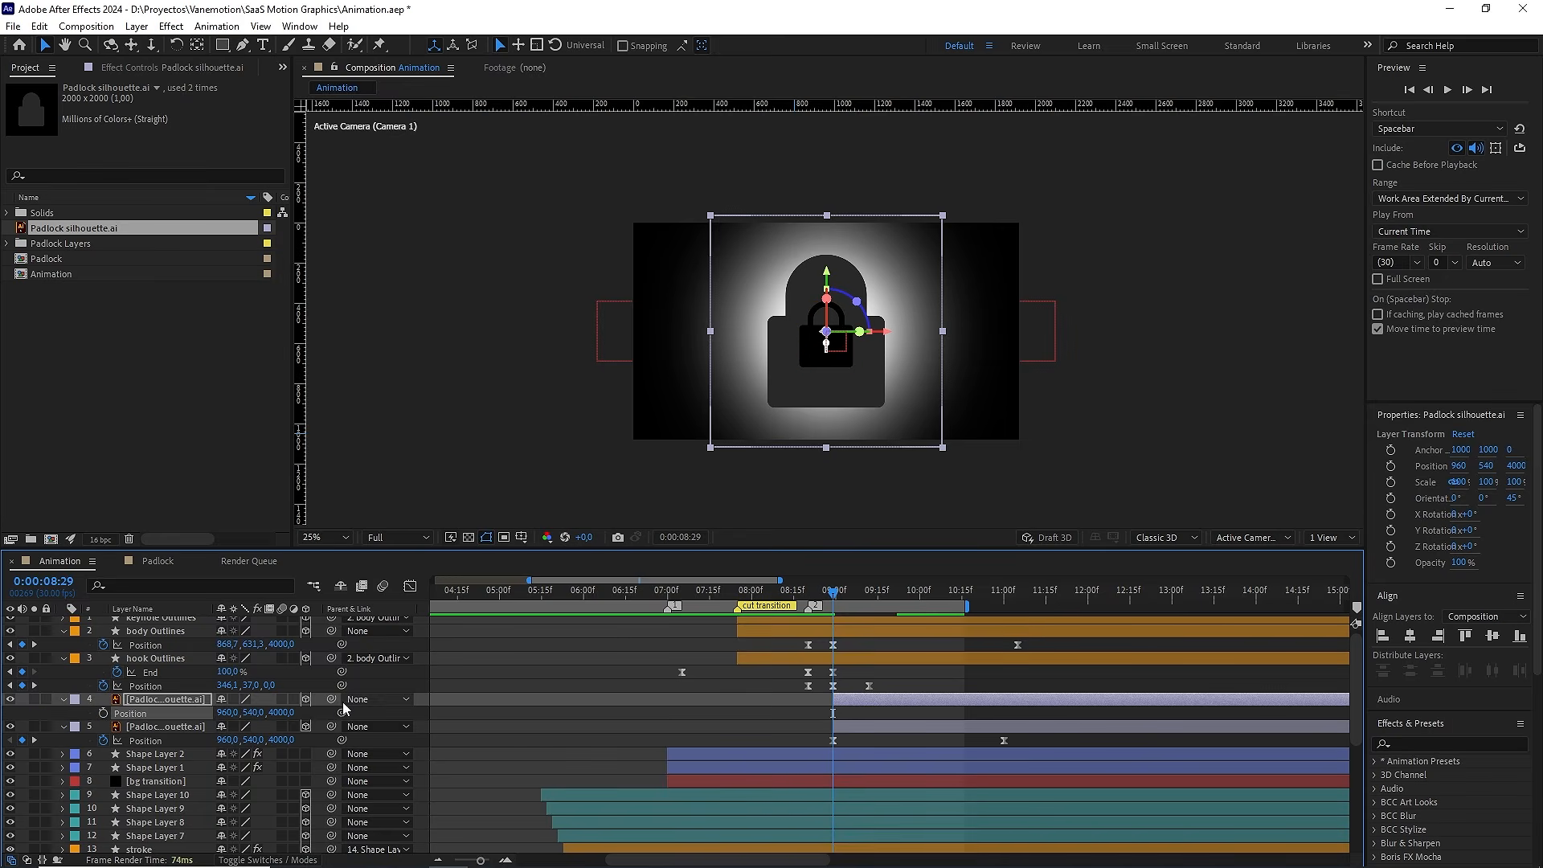
left_click_drag(330, 698, 182, 723)
left_click(821, 595)
key("space")
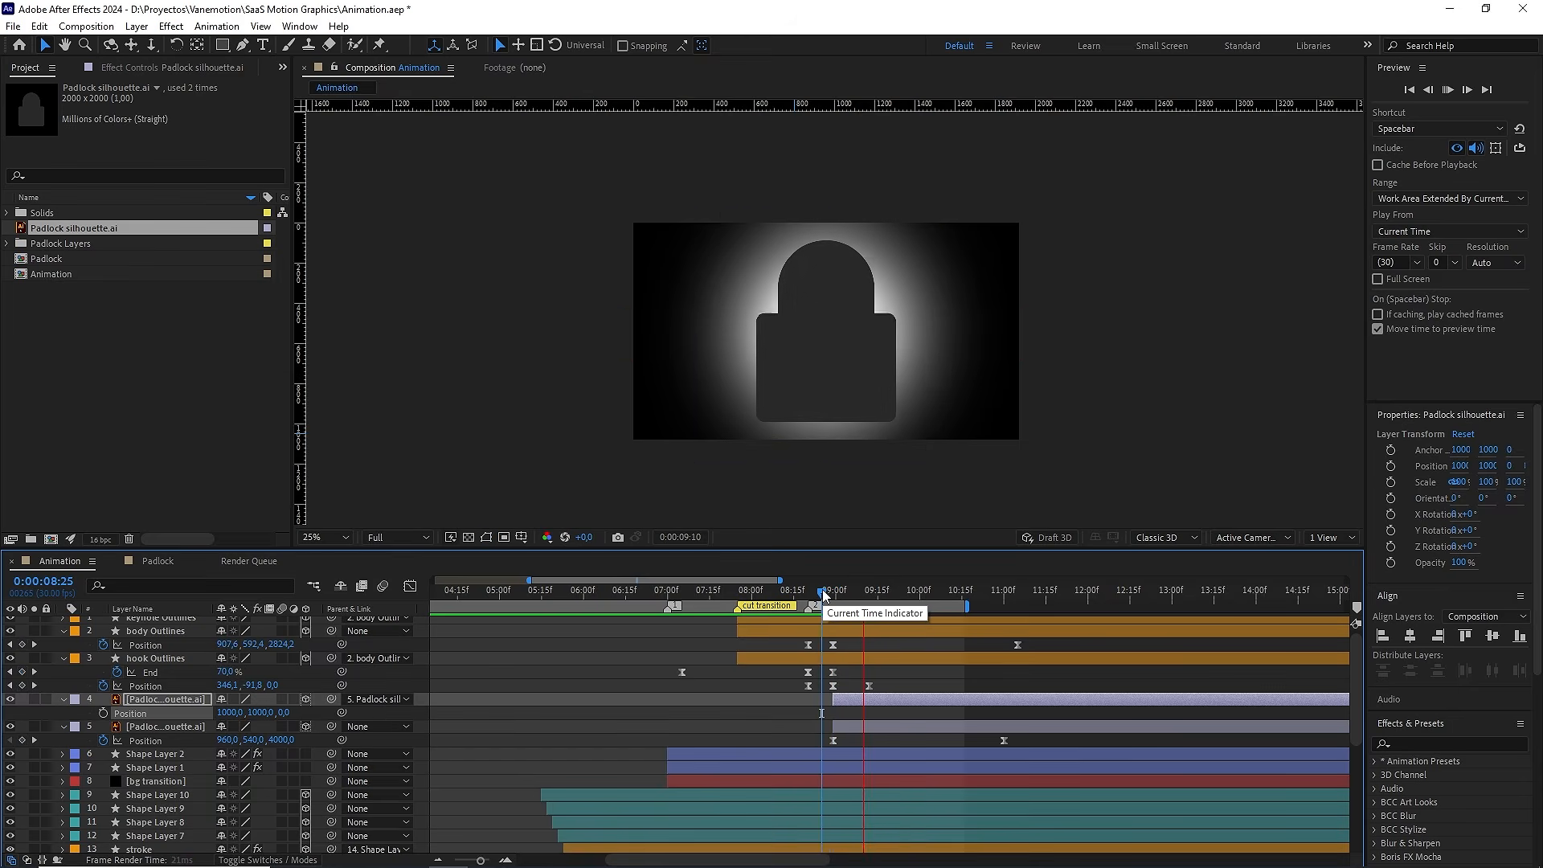
key("space")
Apply the Fill effect to the lower padlock silhouette layer
left_click(162, 726)
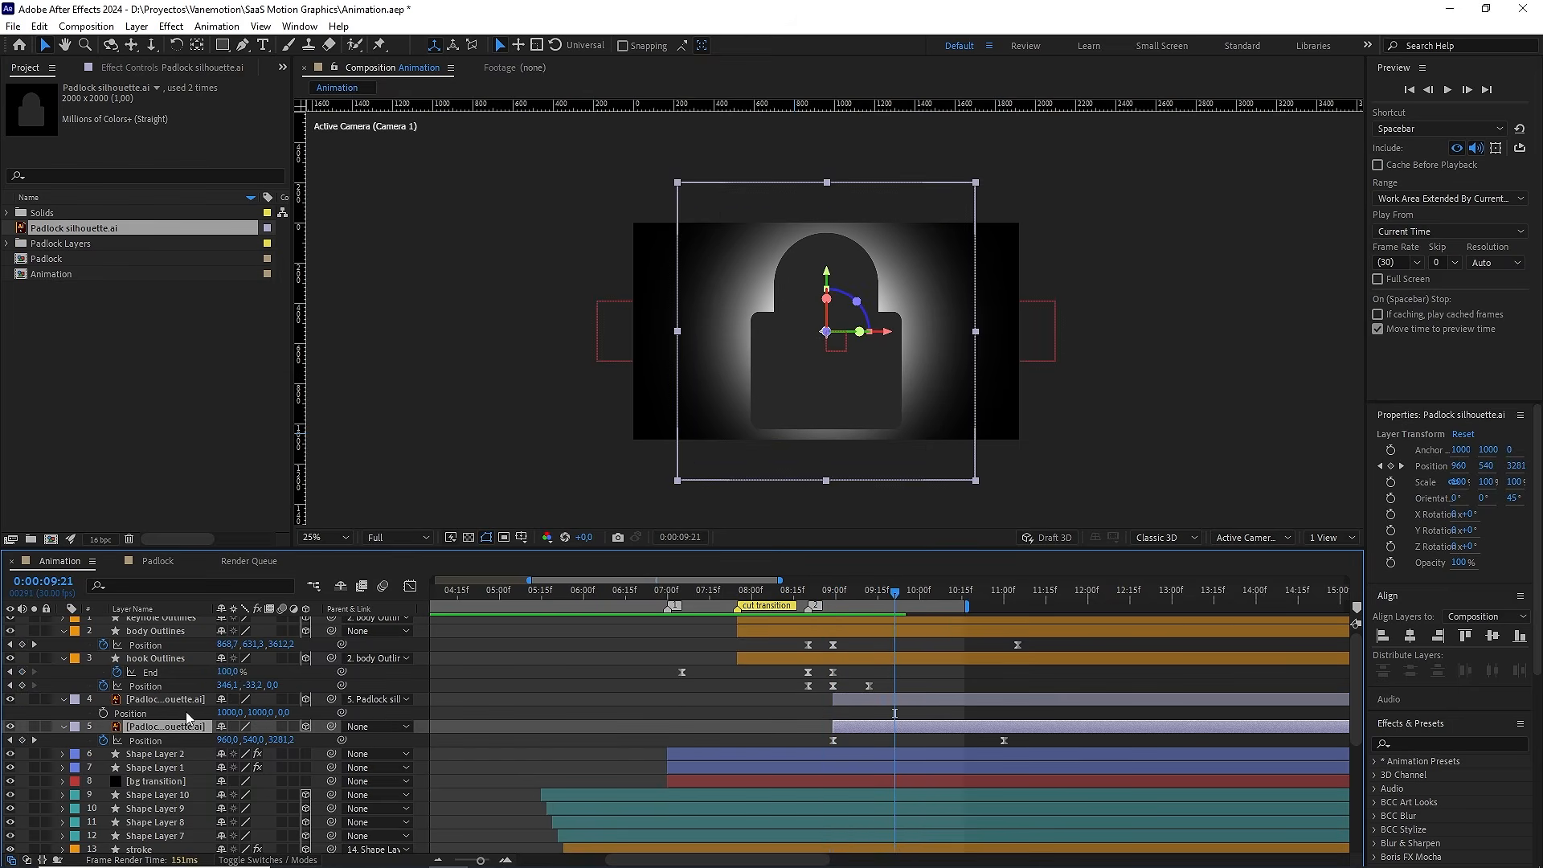
left_click(1431, 745)
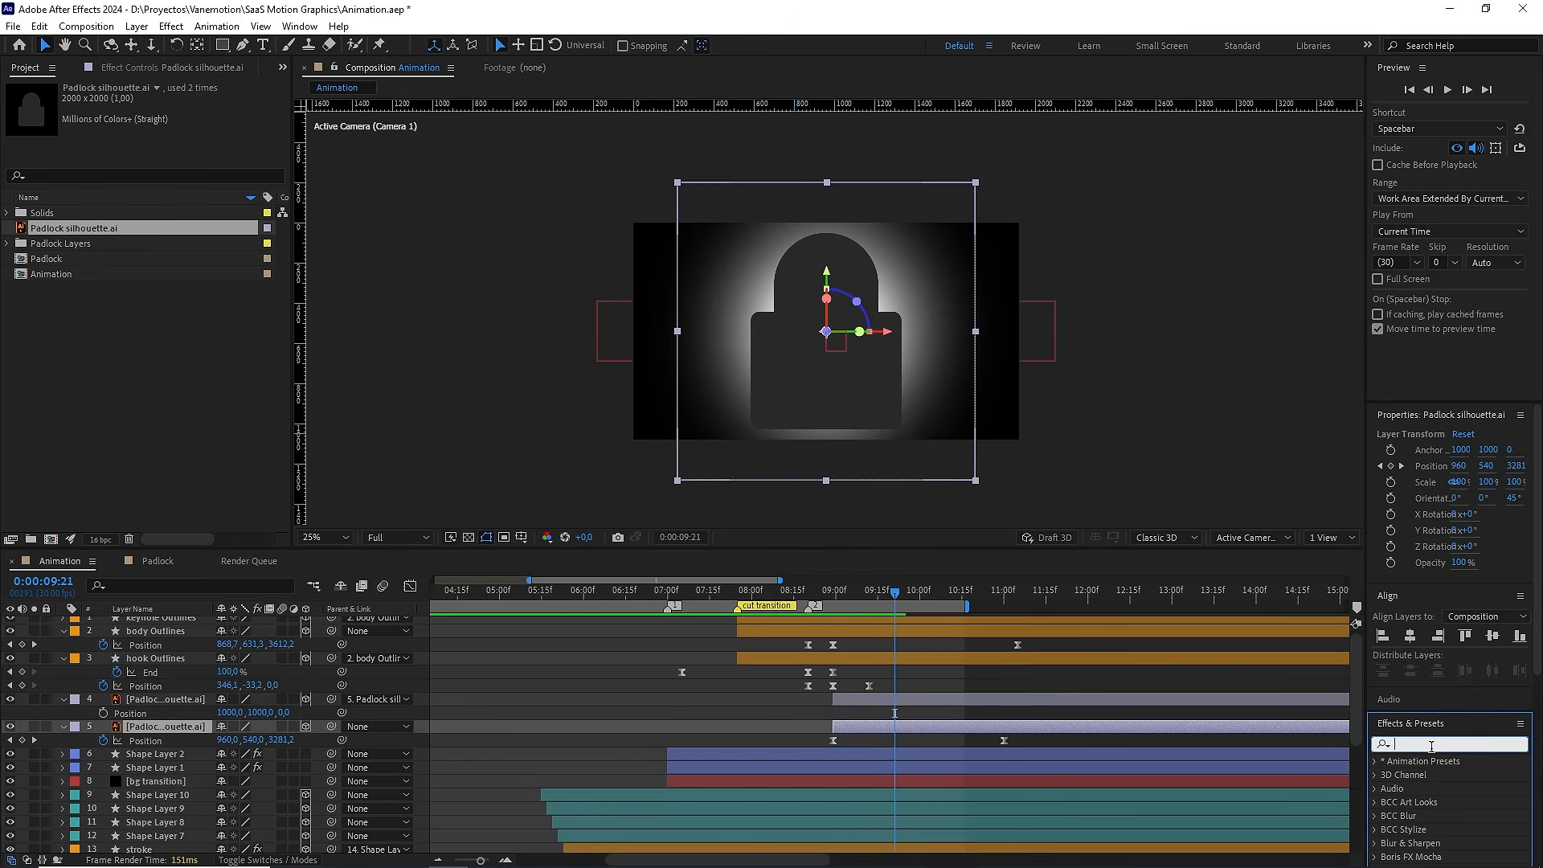
type("fill")
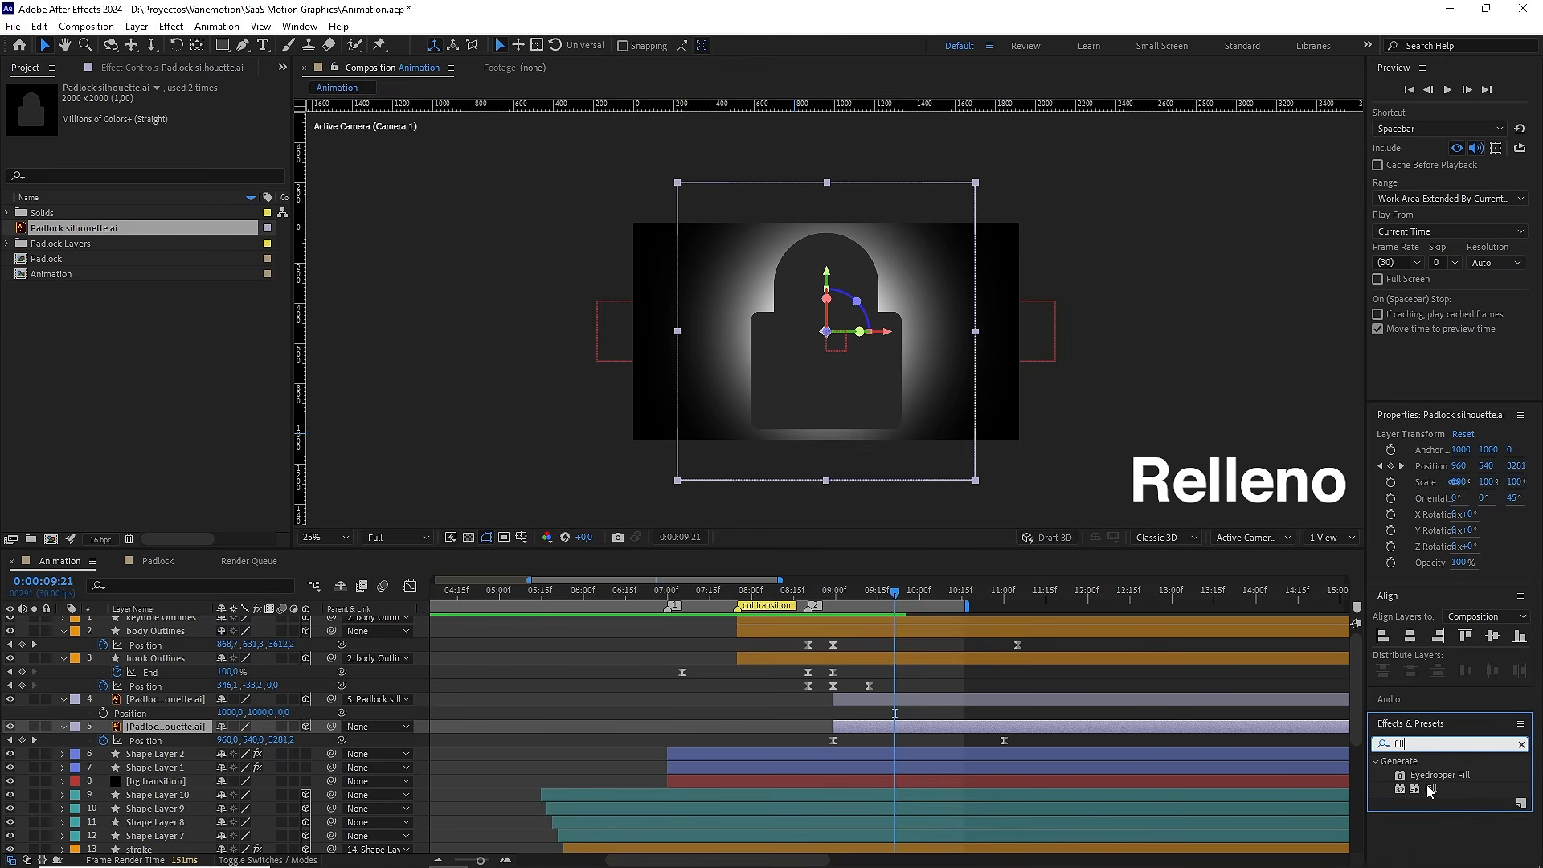
double_click(1429, 789)
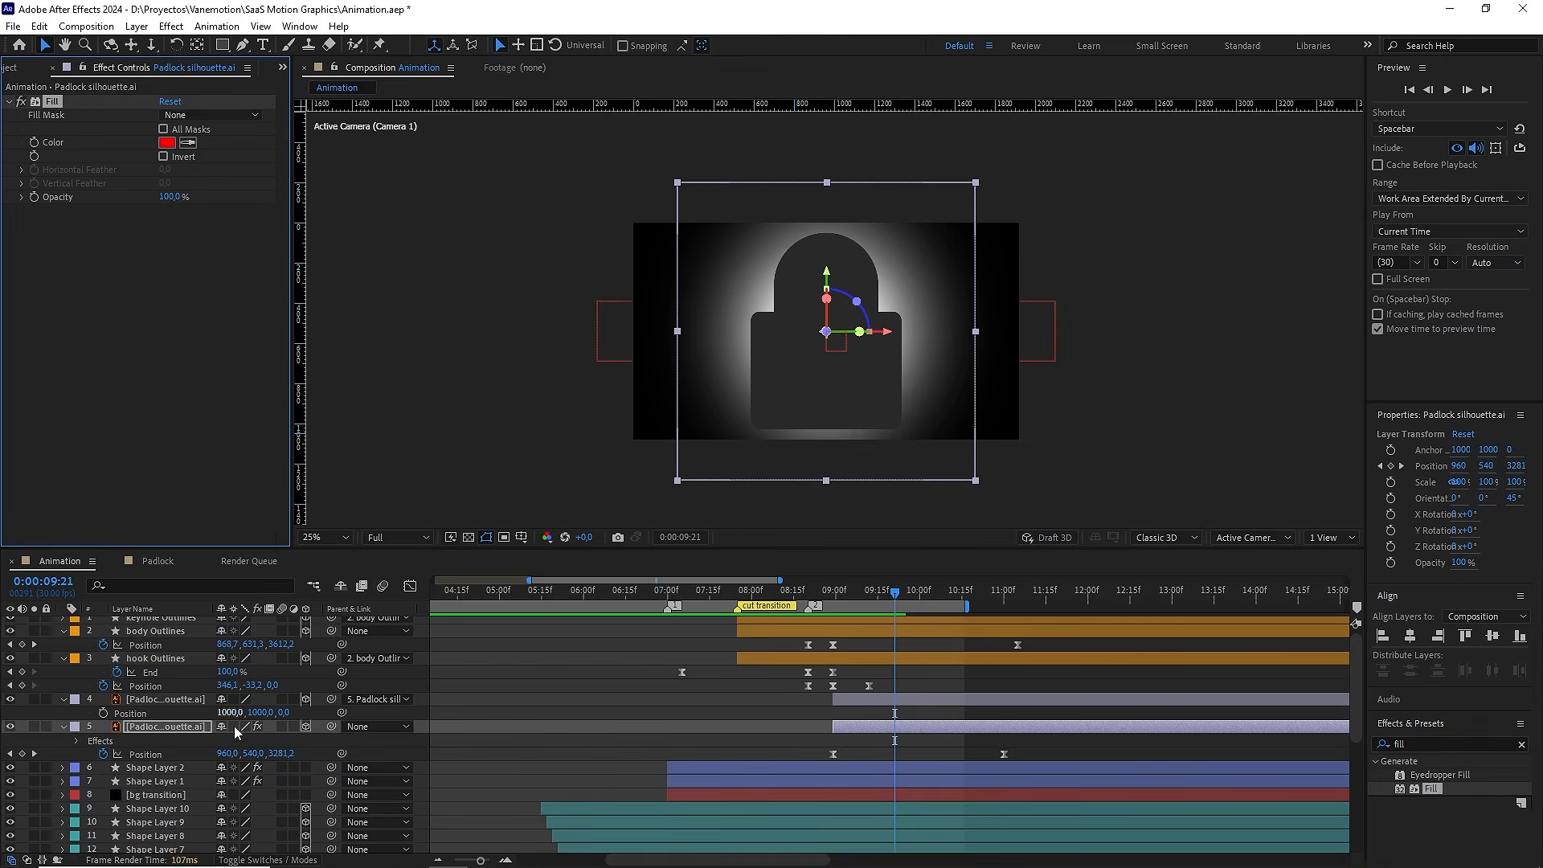
Solo the lower silhouette layer and set its Fill color to white, FFFFFF
left_click(157, 727)
left_click(35, 727)
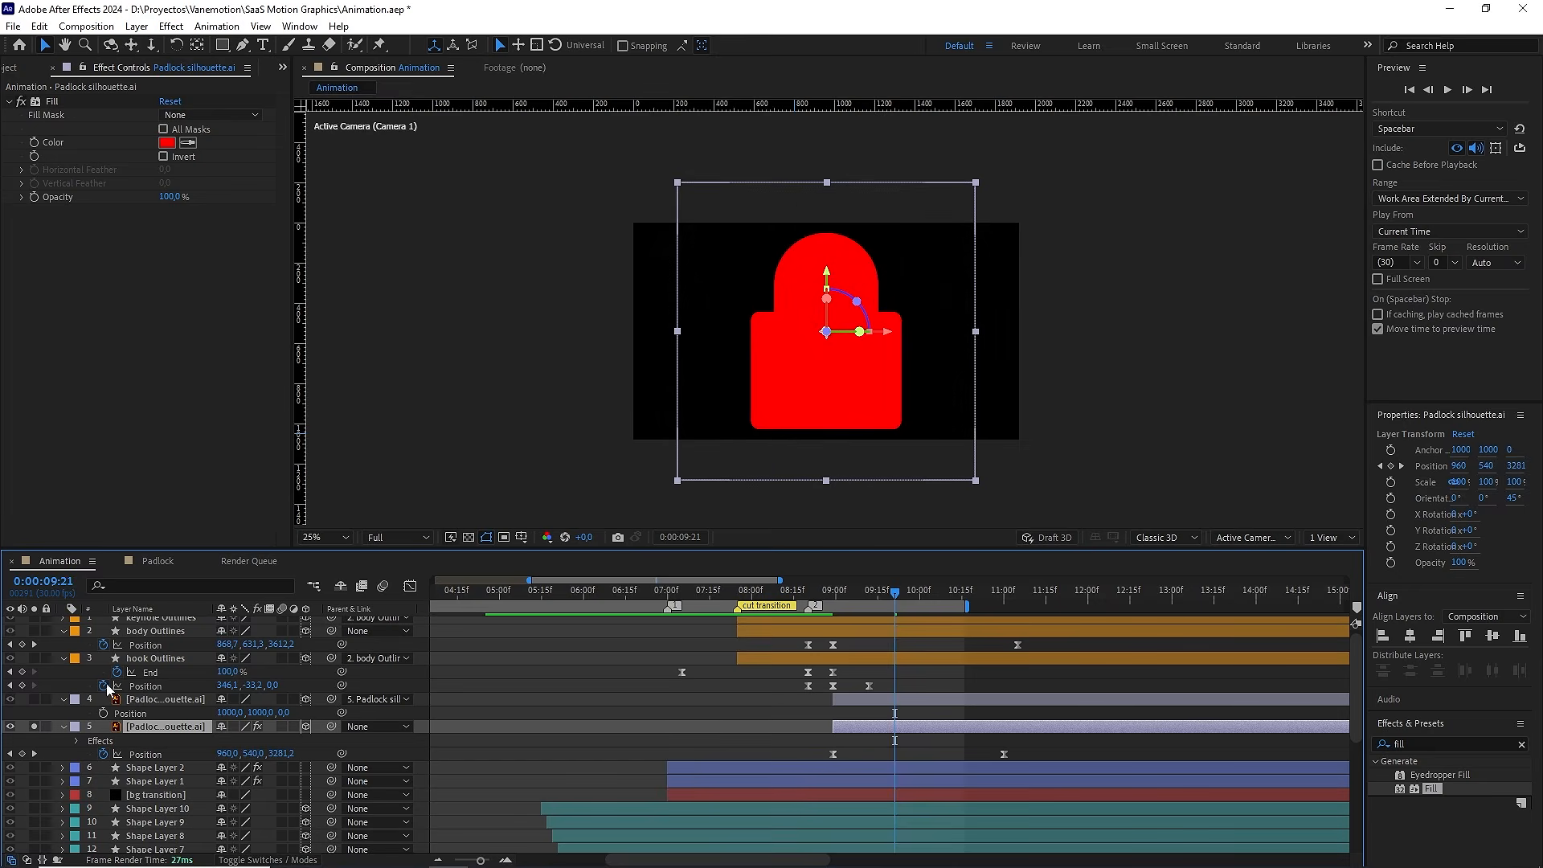
left_click(166, 142)
left_click_drag(476, 343, 333, 210)
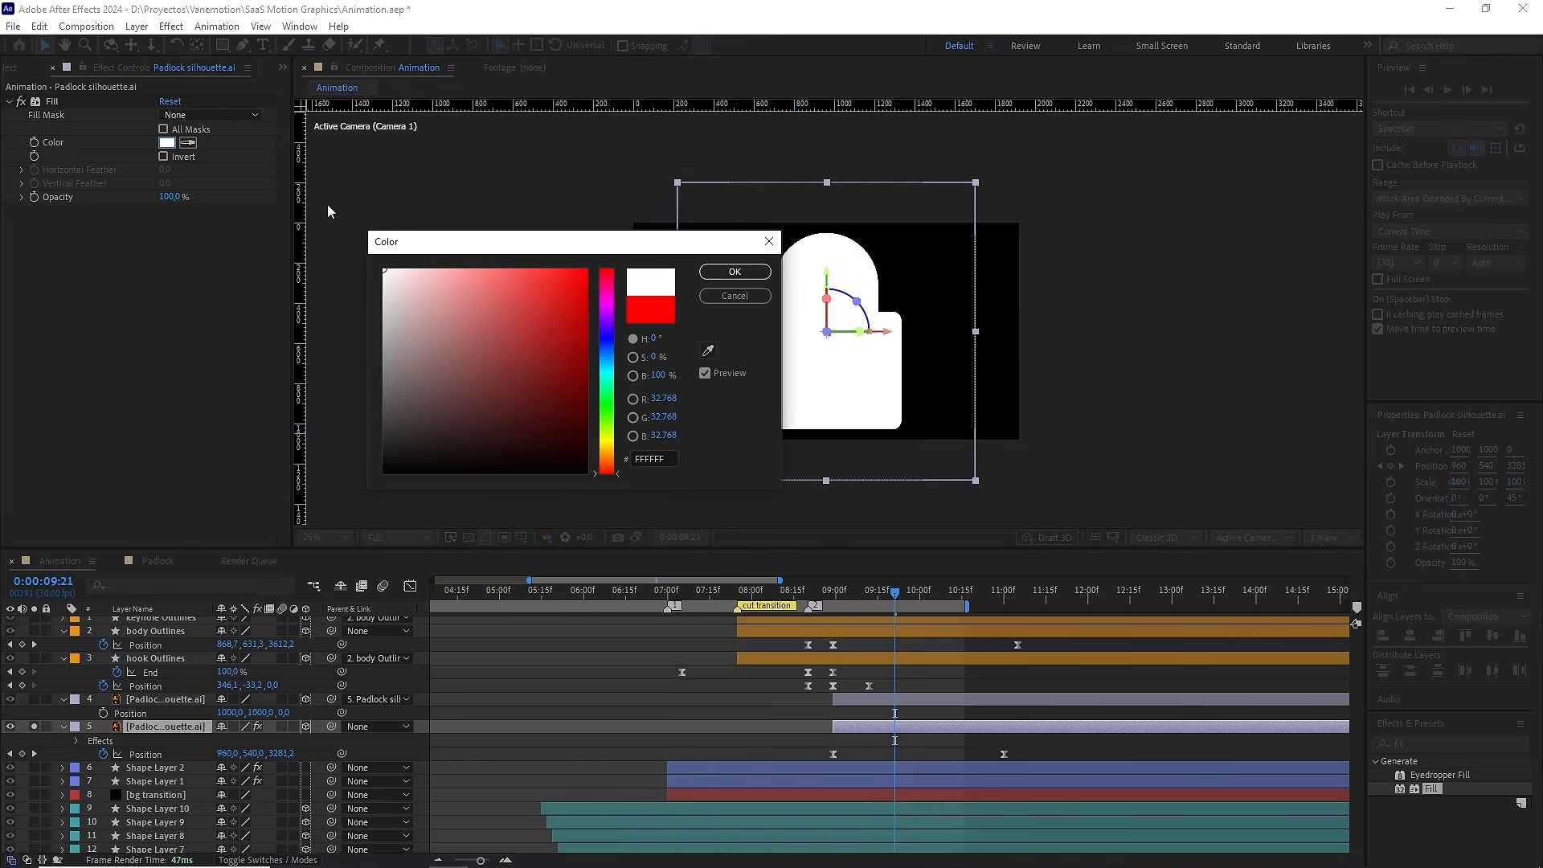
left_click(734, 272)
Apply Fast Box Blur to the lower silhouette layer with a Blur Radius of 30
left_click(1456, 743)
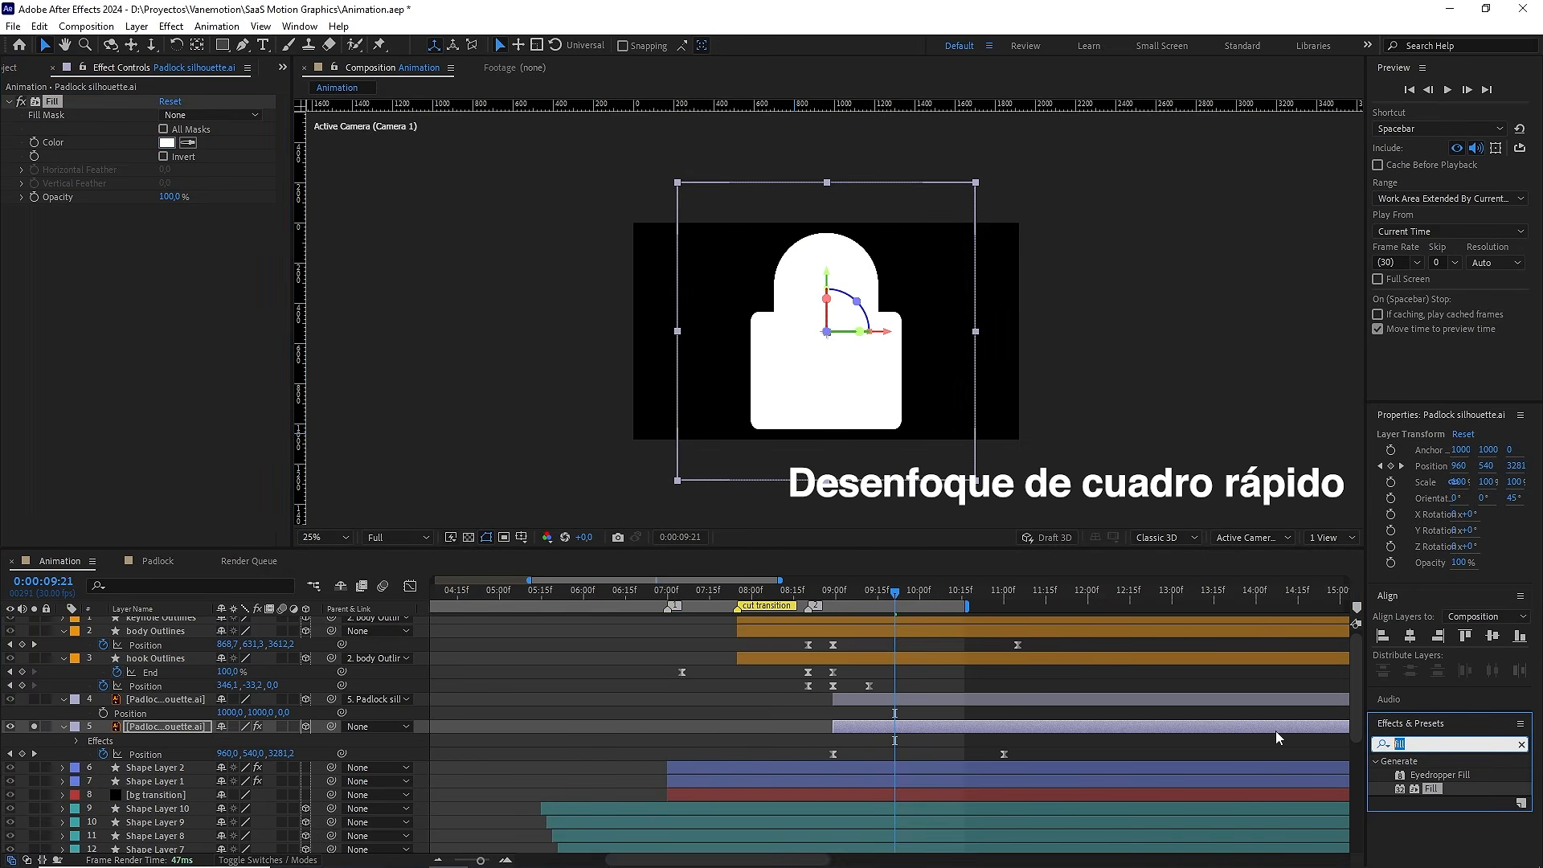
type("fast")
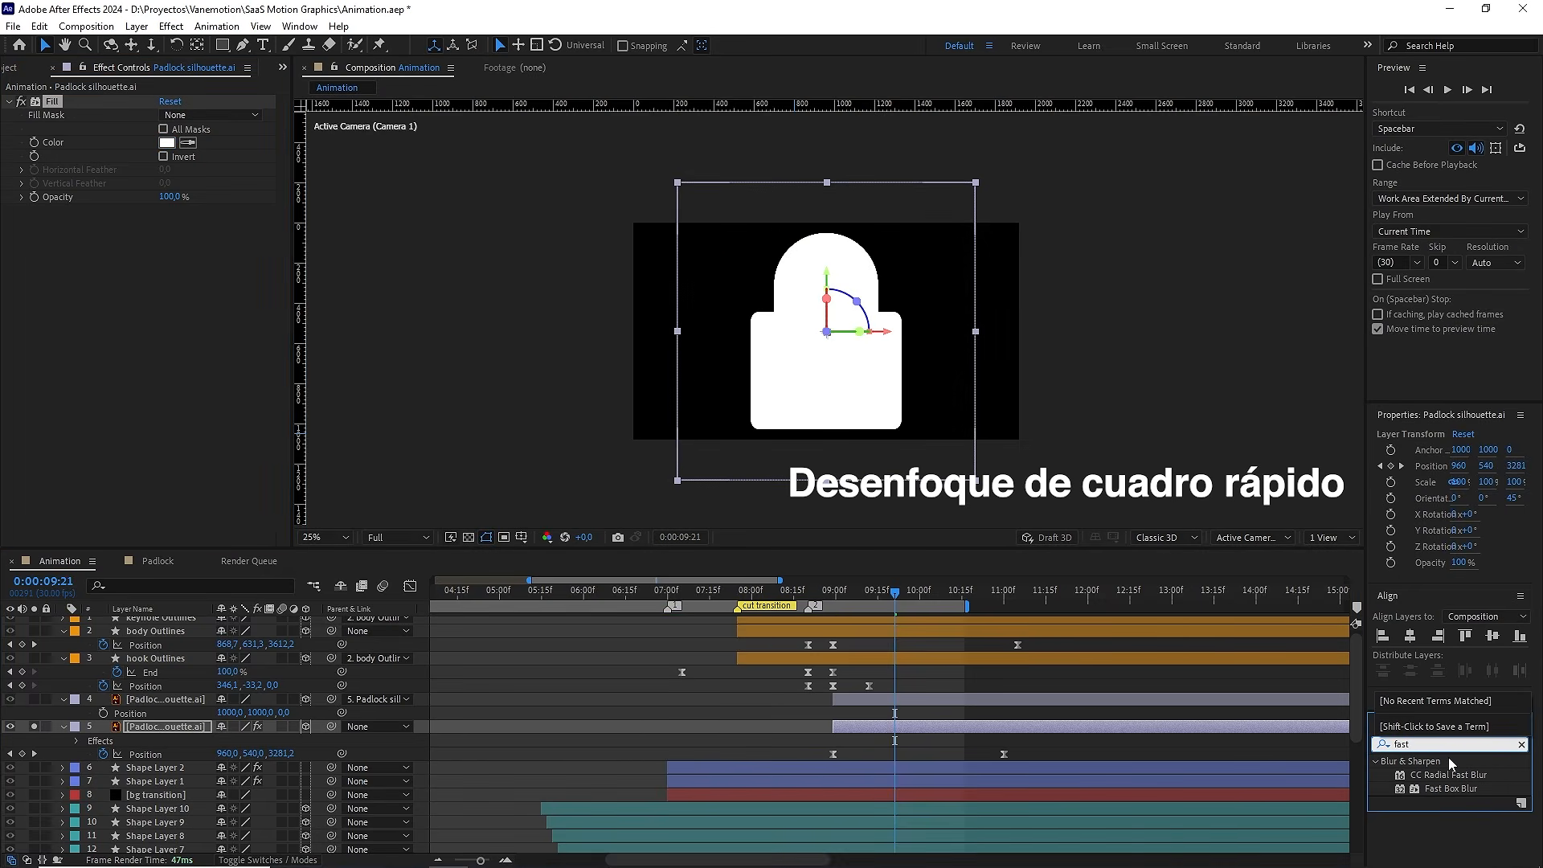
double_click(1451, 791)
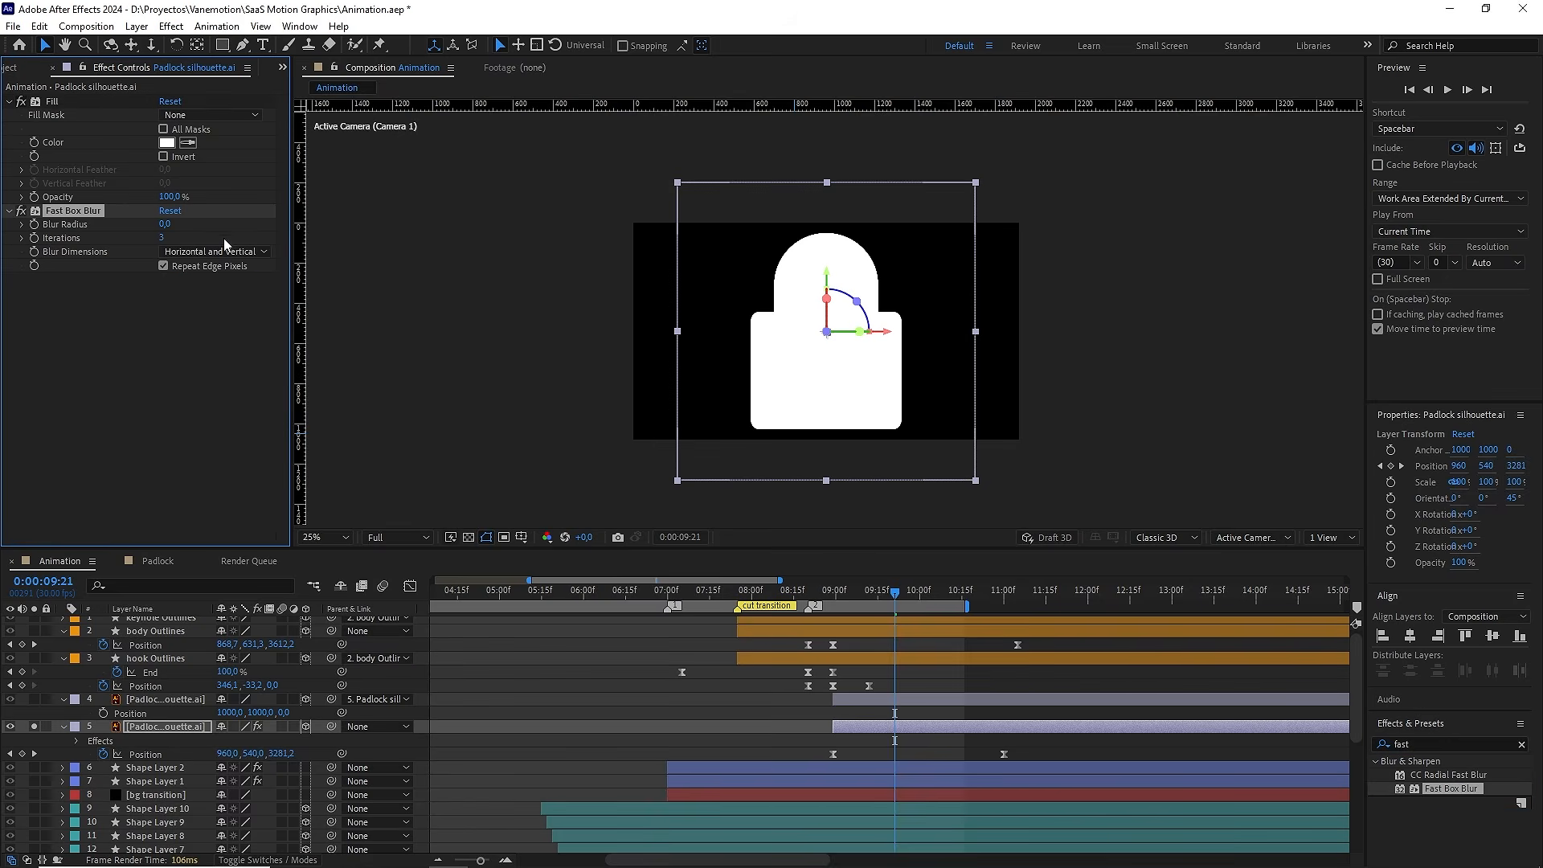
left_click_drag(165, 224, 195, 225)
left_click(170, 224)
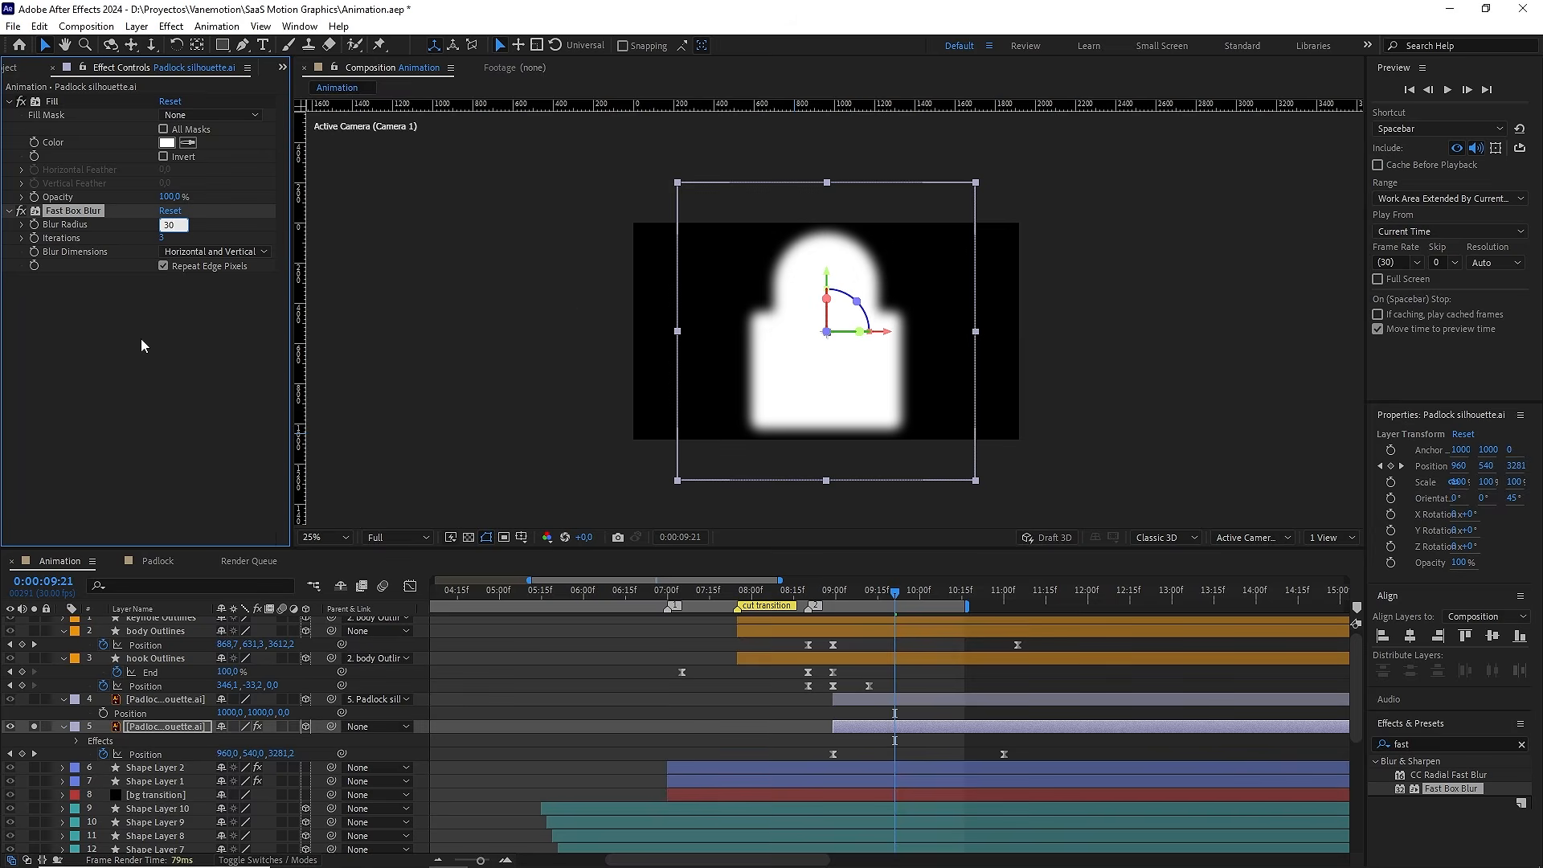
key("Return")
Unsolo the lower silhouette layer and use the upper silhouette as its inverted alpha track matte
key("period")
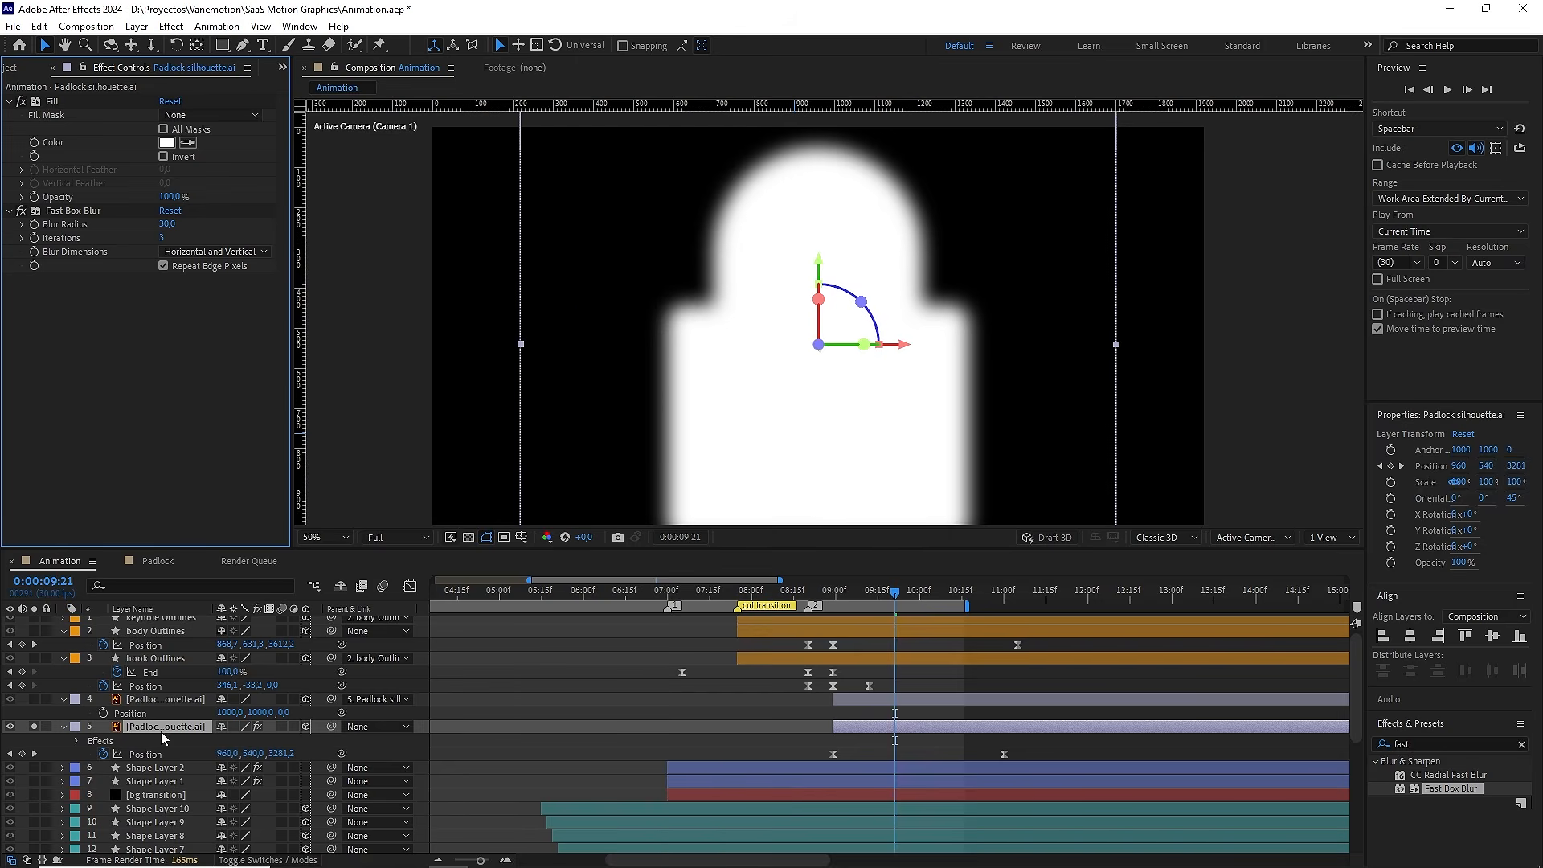
left_click(32, 726)
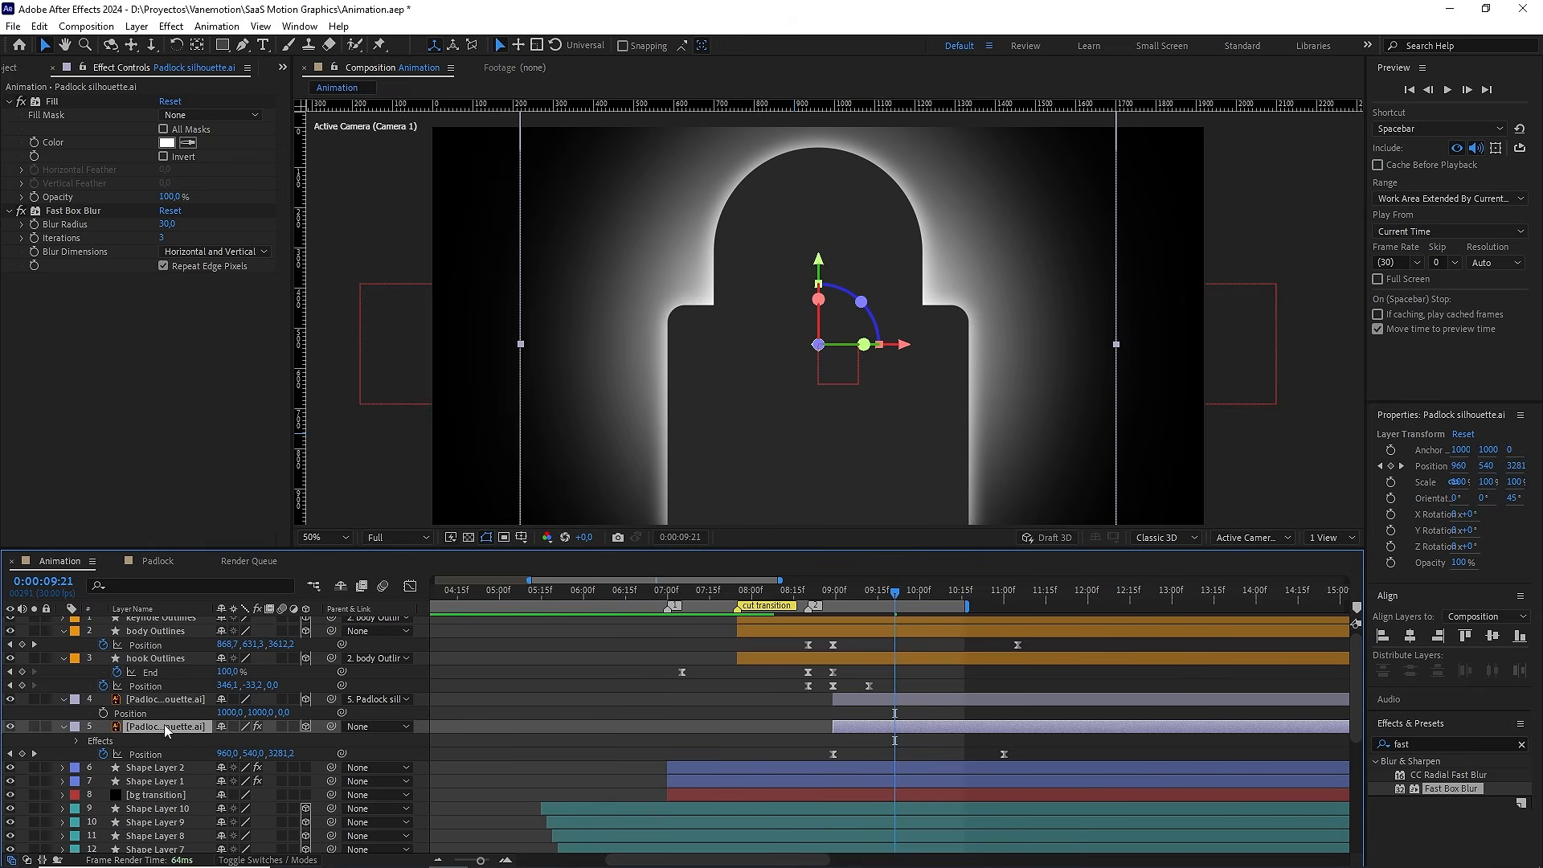
key("F4")
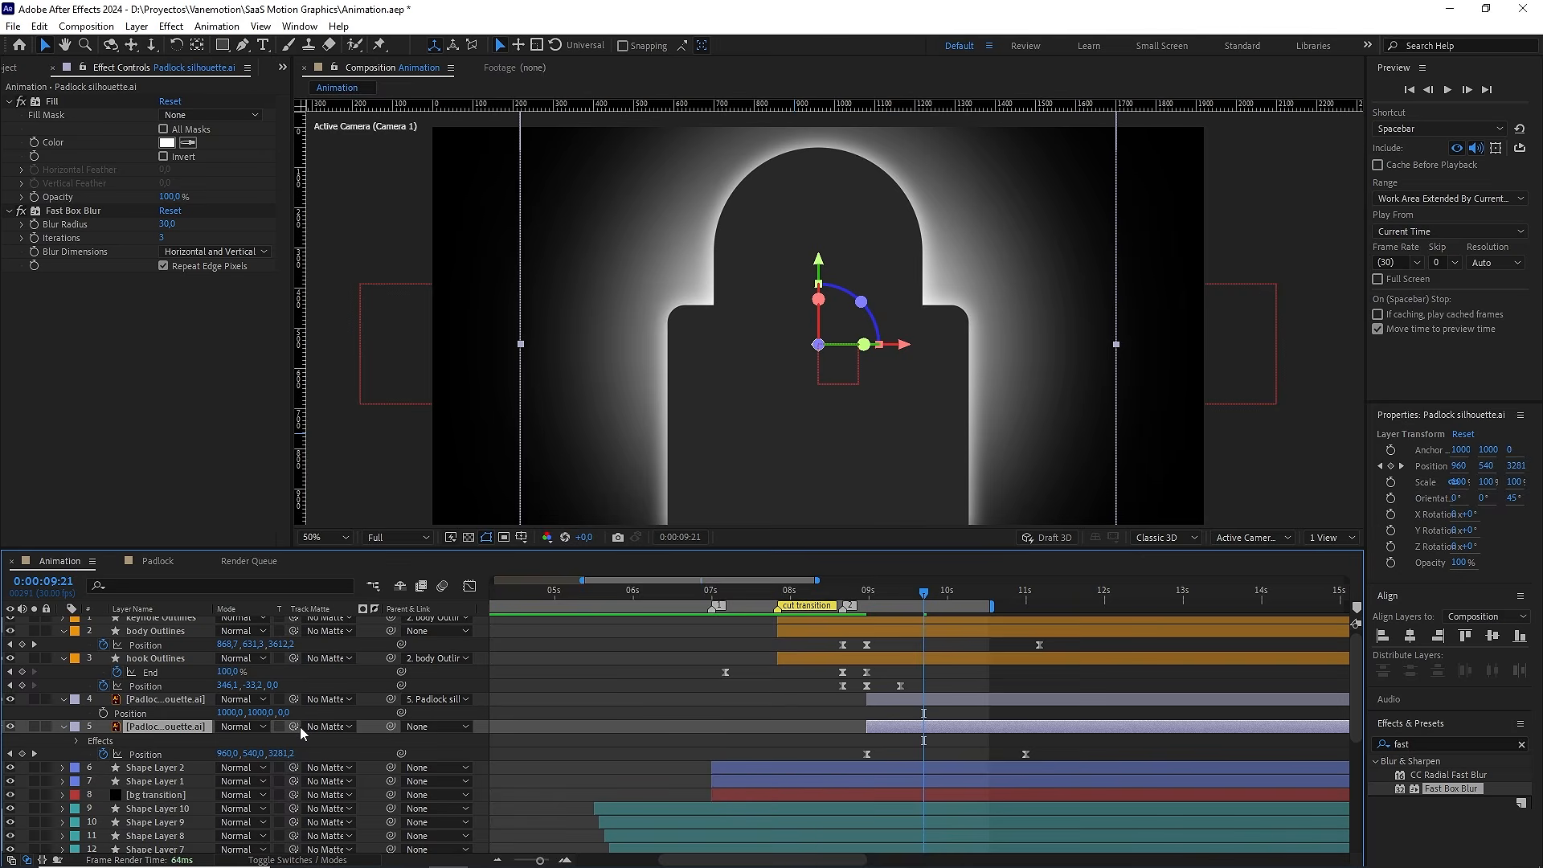
left_click_drag(298, 726, 154, 702)
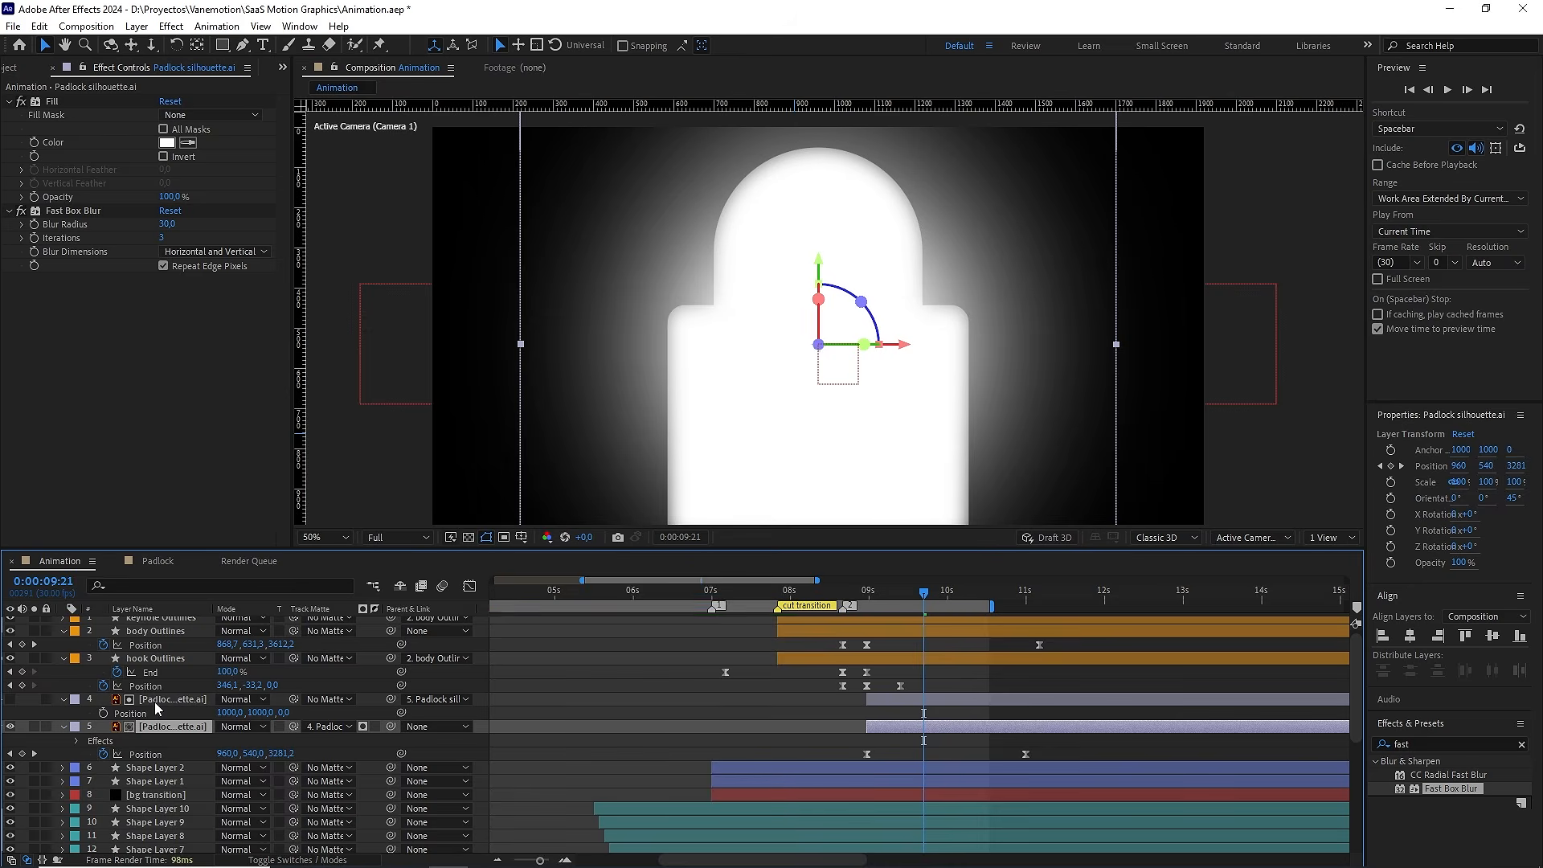
left_click(375, 727)
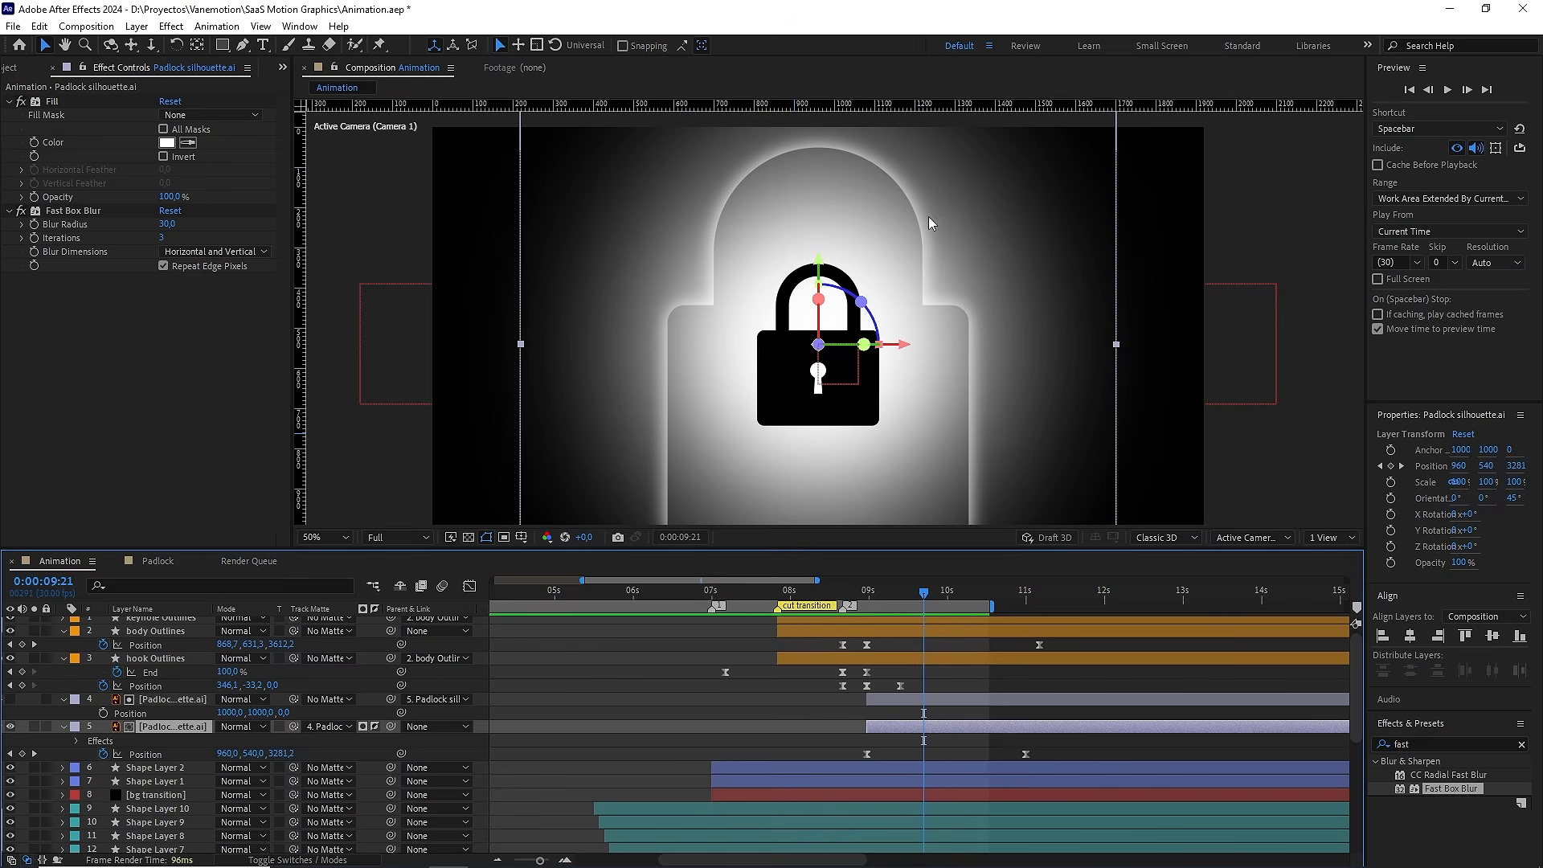
Duplicate the silhouette and matte pair, place the copies directly below the original pair, and reveal their keyframes
left_click(169, 700, "ctrl")
key("ctrl+d")
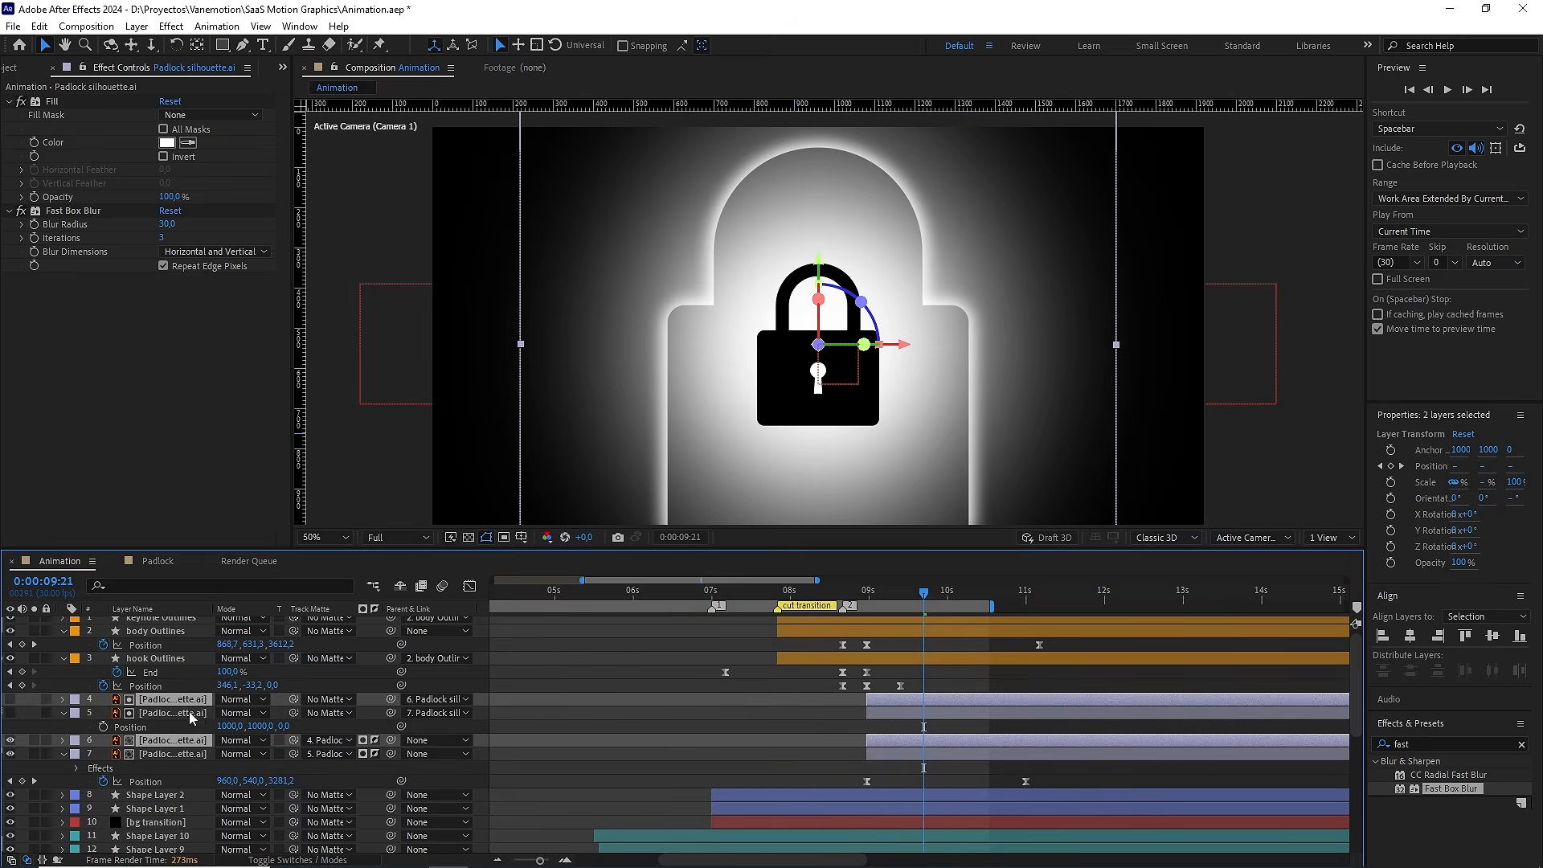
left_click_drag(146, 746, 165, 768)
key("u")
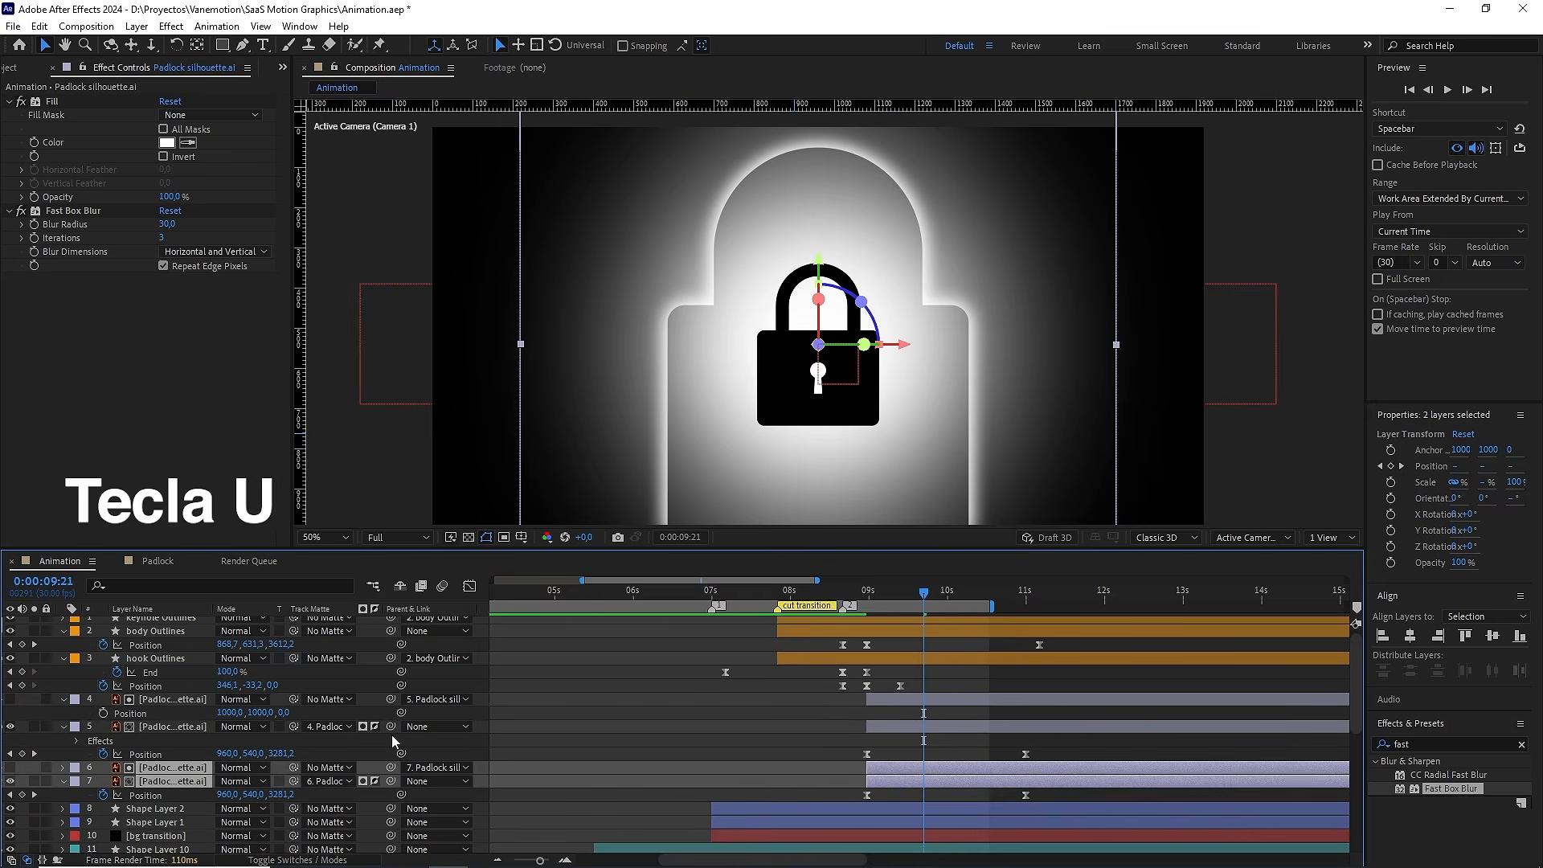
Deselect all layers and move the current time back to 0:00:08:29
left_click(780, 721)
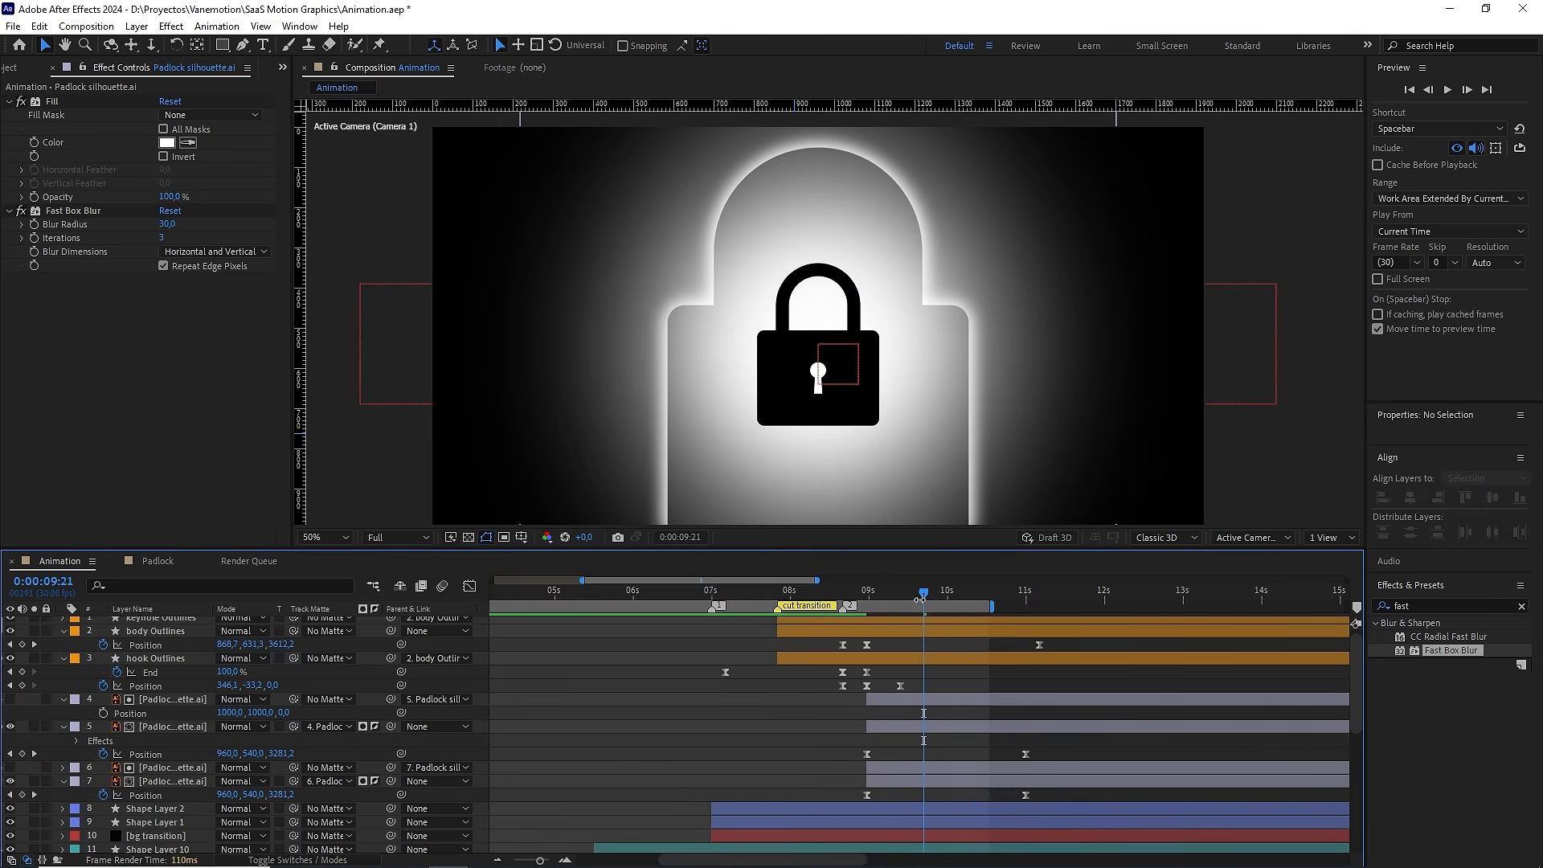
left_click_drag(923, 593, 900, 593)
left_click(879, 594)
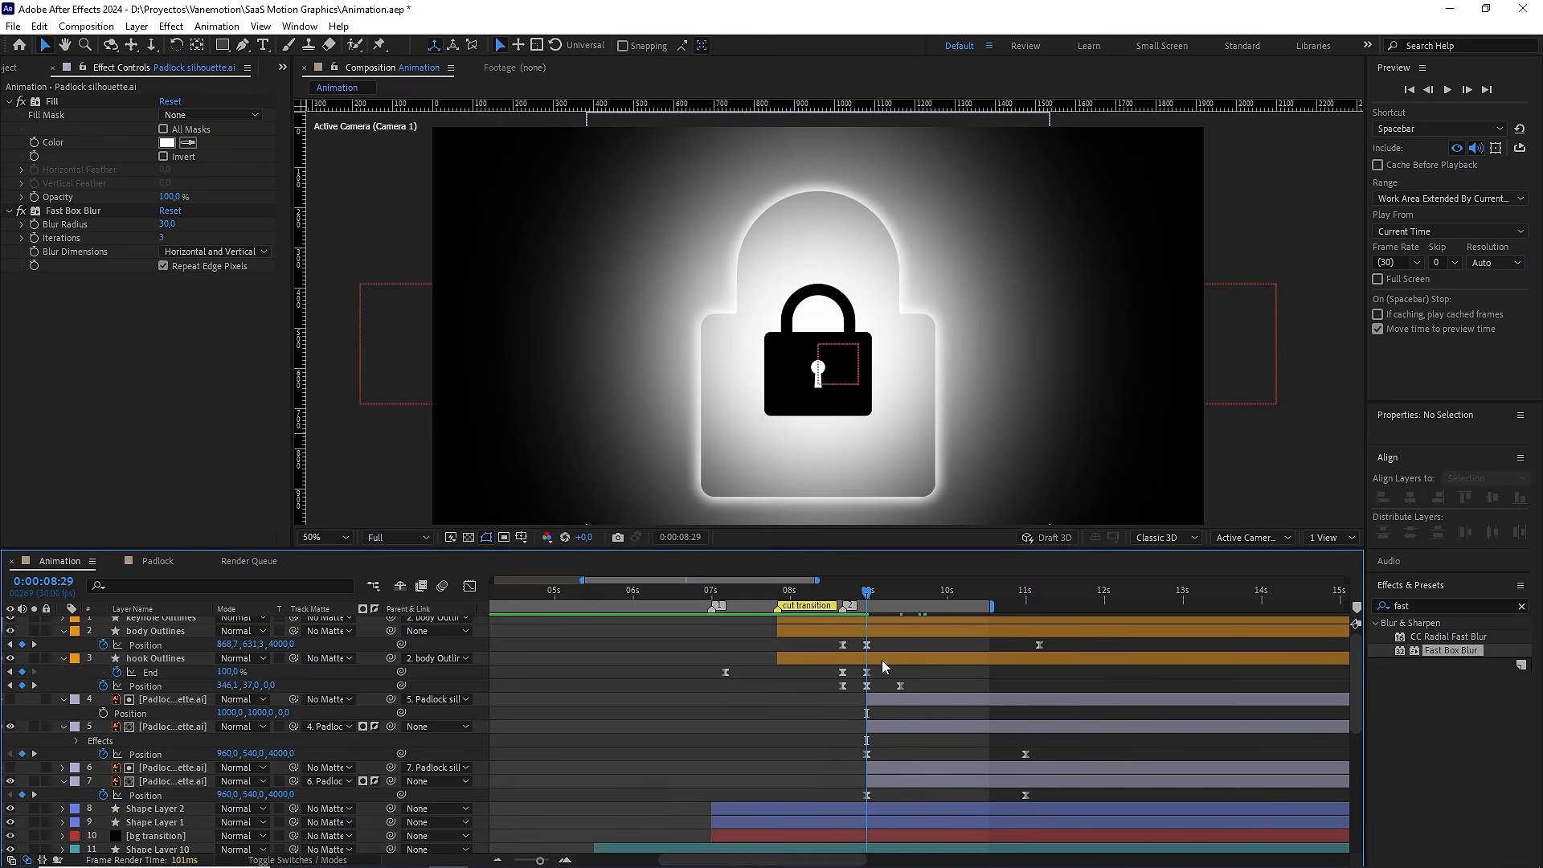
In a two-view layout, shift both Position keyframes of the layer 7 padlock silhouette in depth, giving Z 3700 at 0:00:08:29
left_click(155, 798)
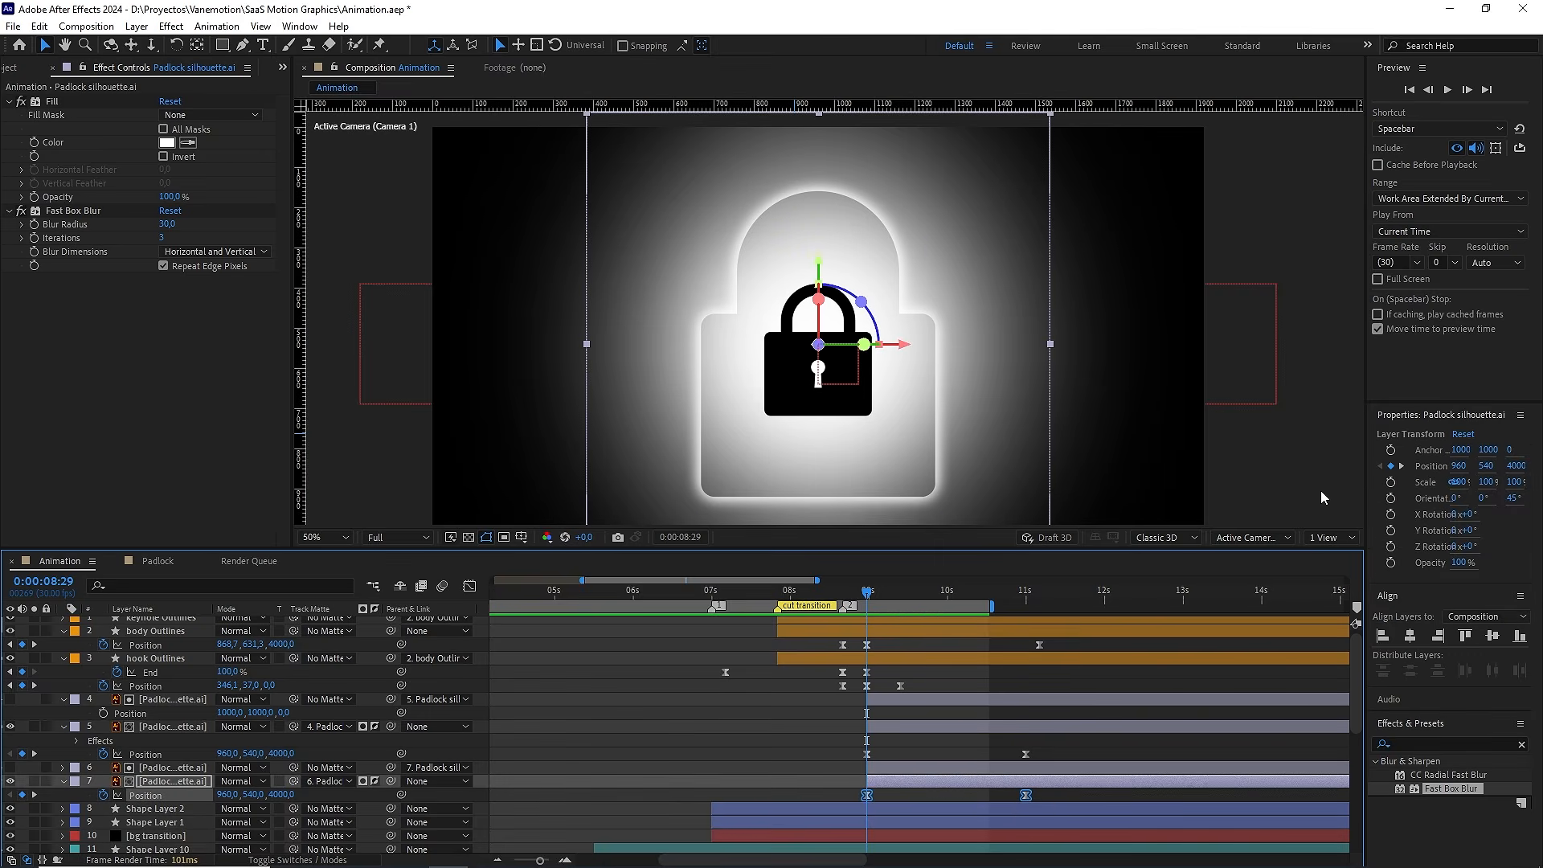
left_click(1331, 537)
left_click(1334, 567)
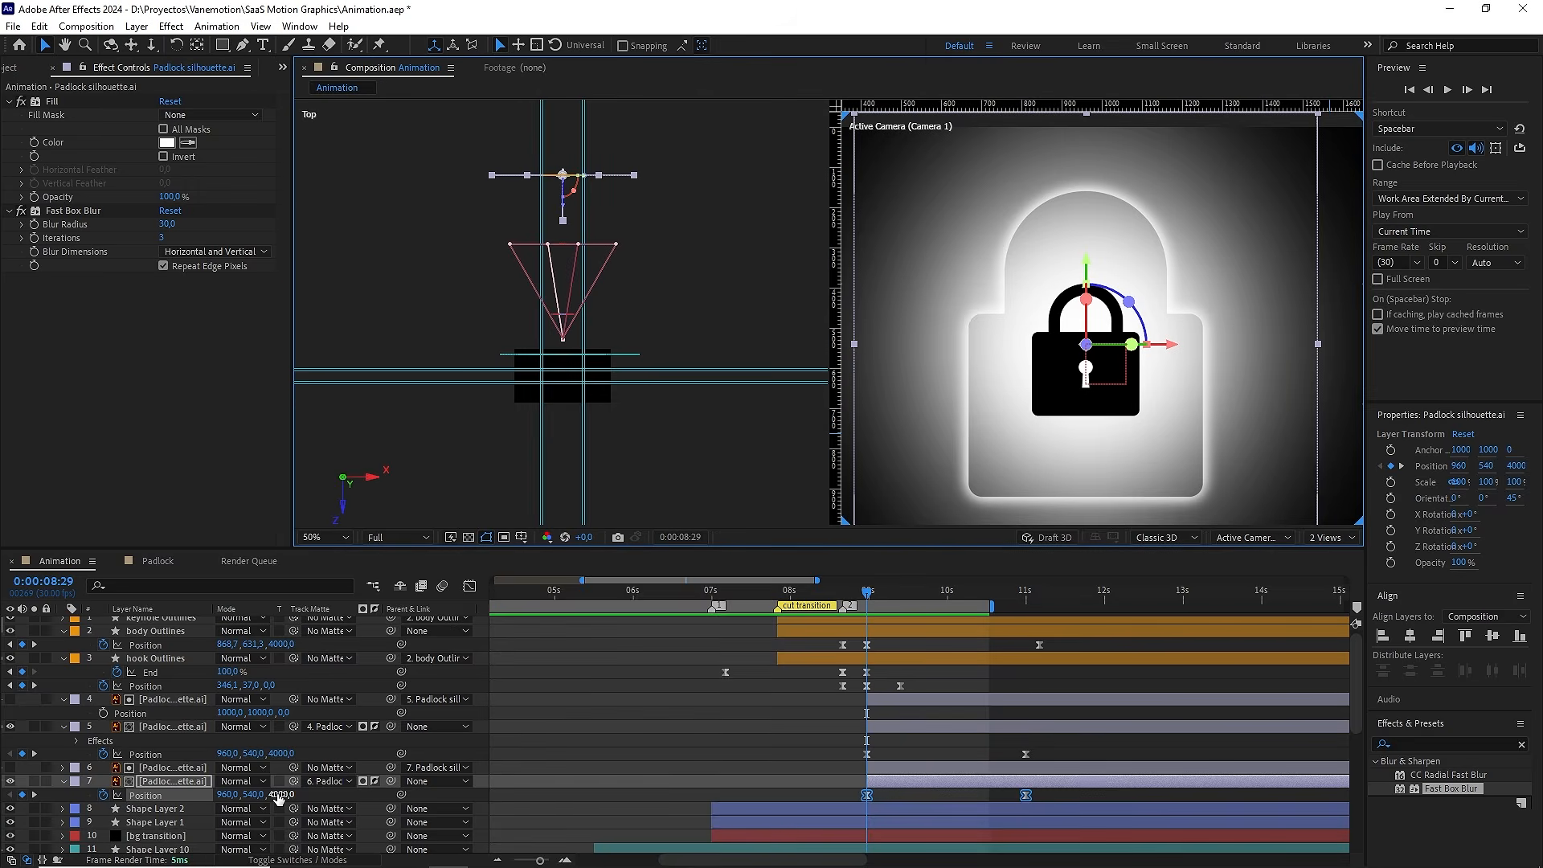
left_click_drag(278, 795, 202, 794)
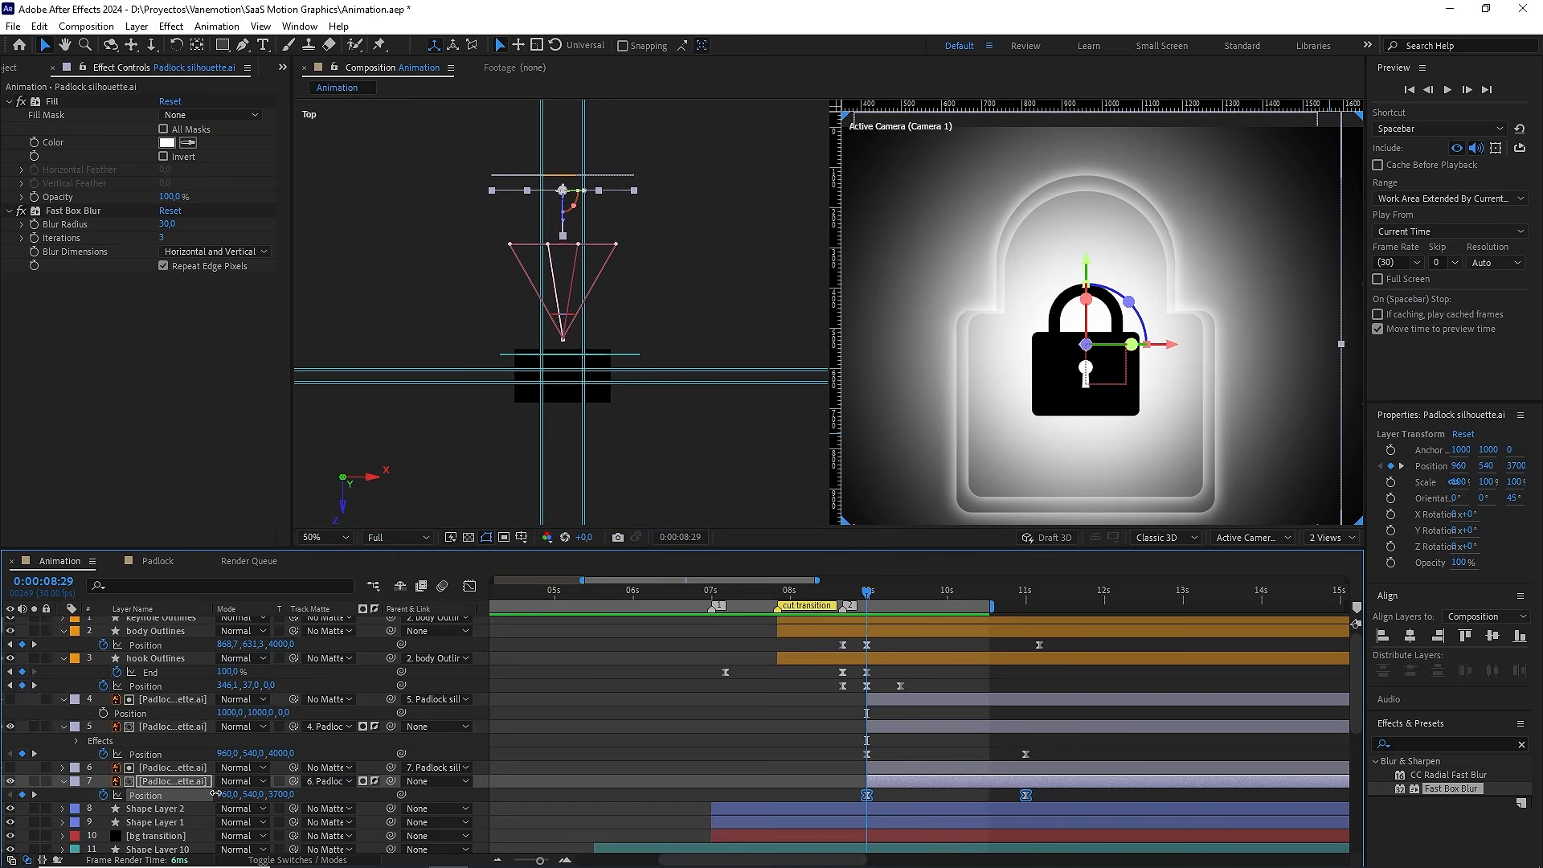
left_click(283, 794)
left_click(325, 793)
Scale the layer 7 padlock silhouette to 130% and return the composition to a single view
left_click(205, 779)
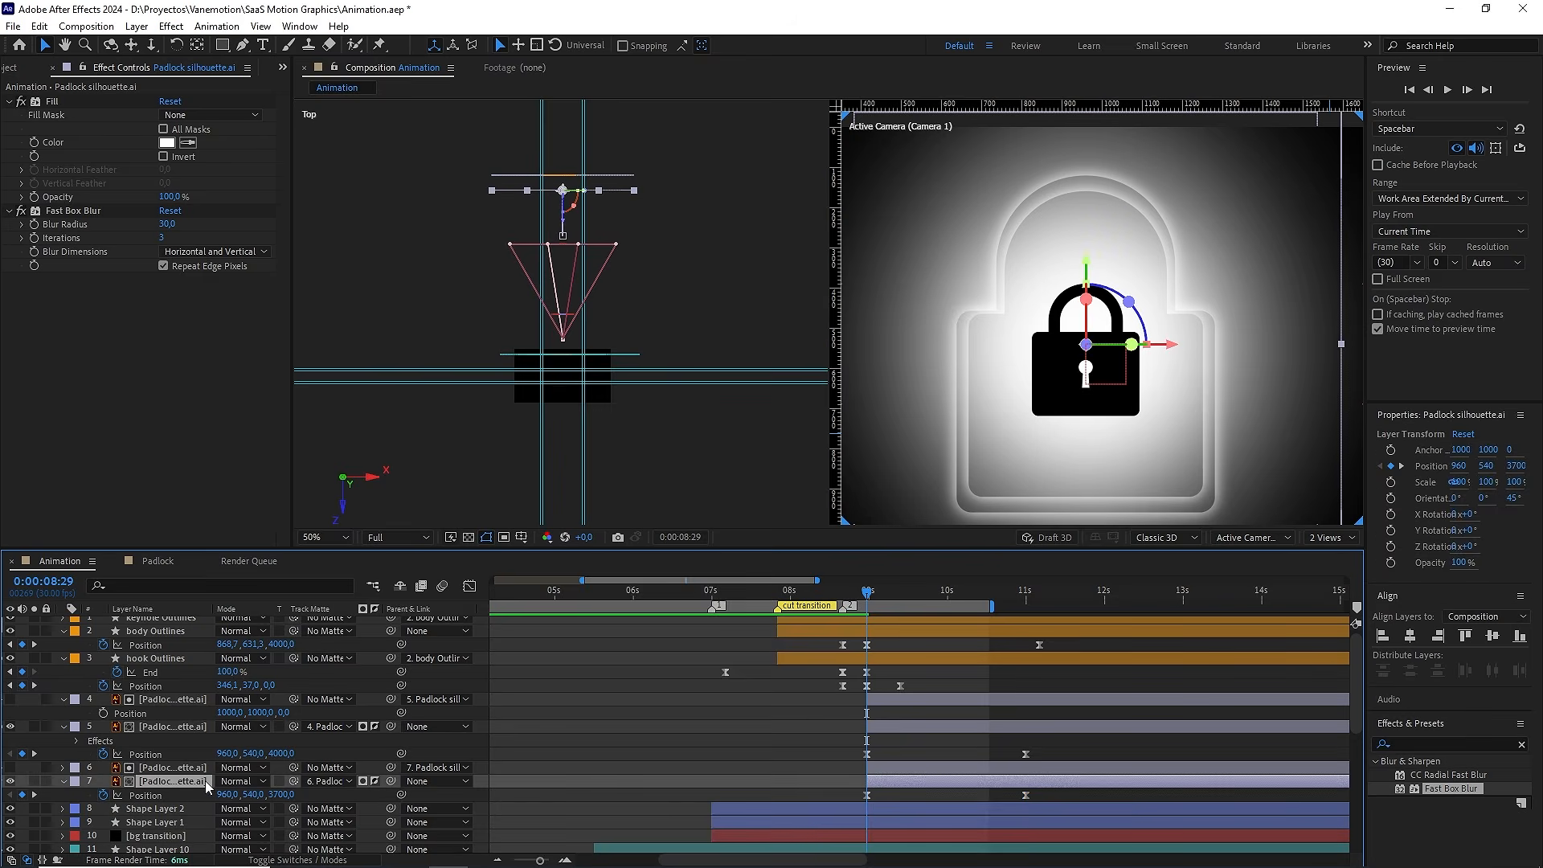
key("s")
left_click_drag(297, 794, 315, 794)
left_click(294, 794)
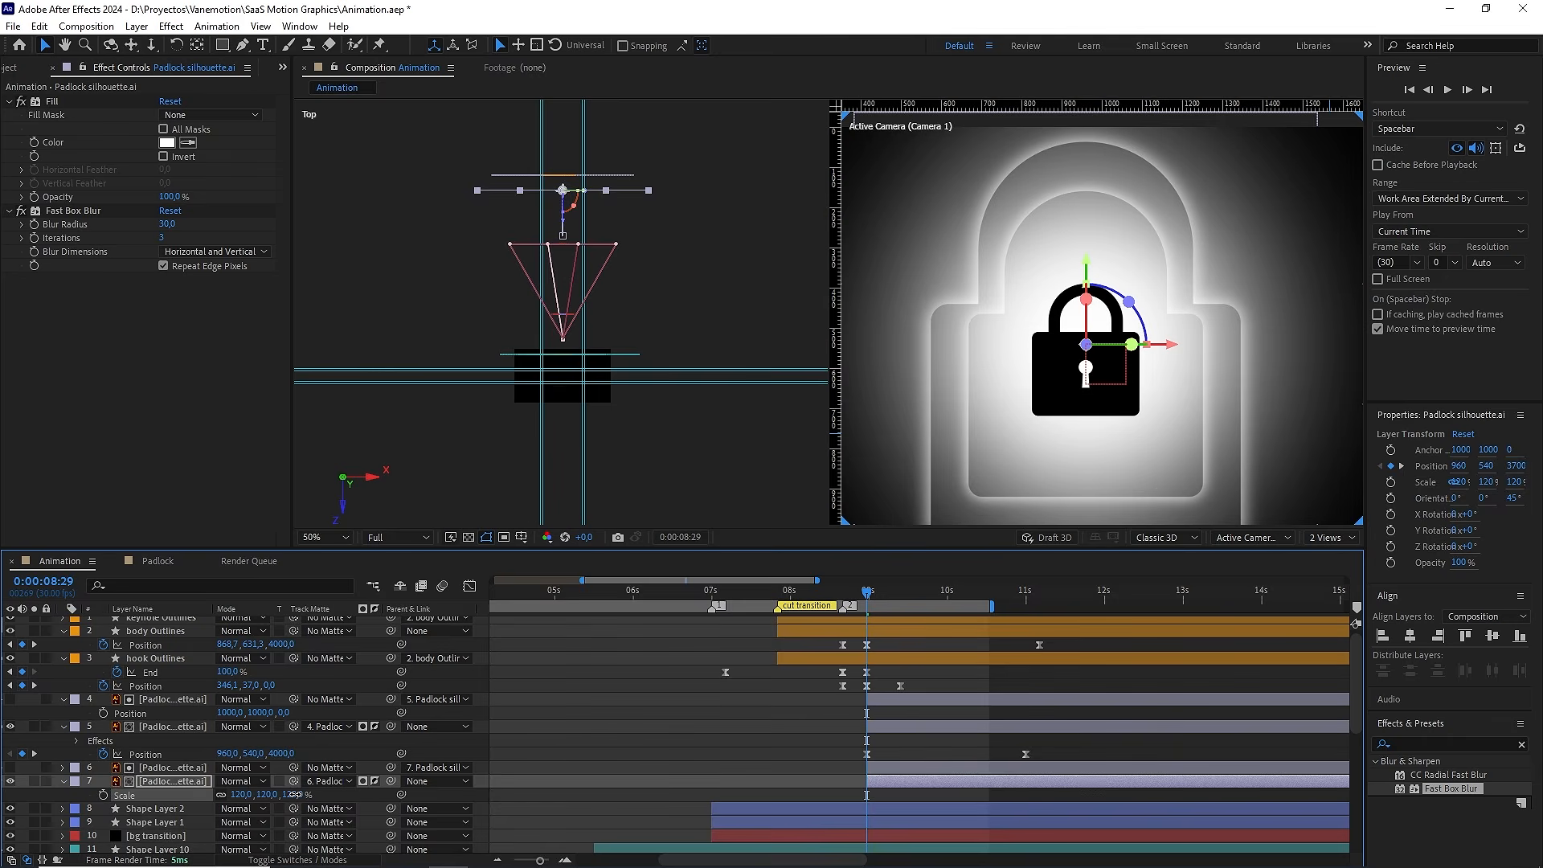
type("130")
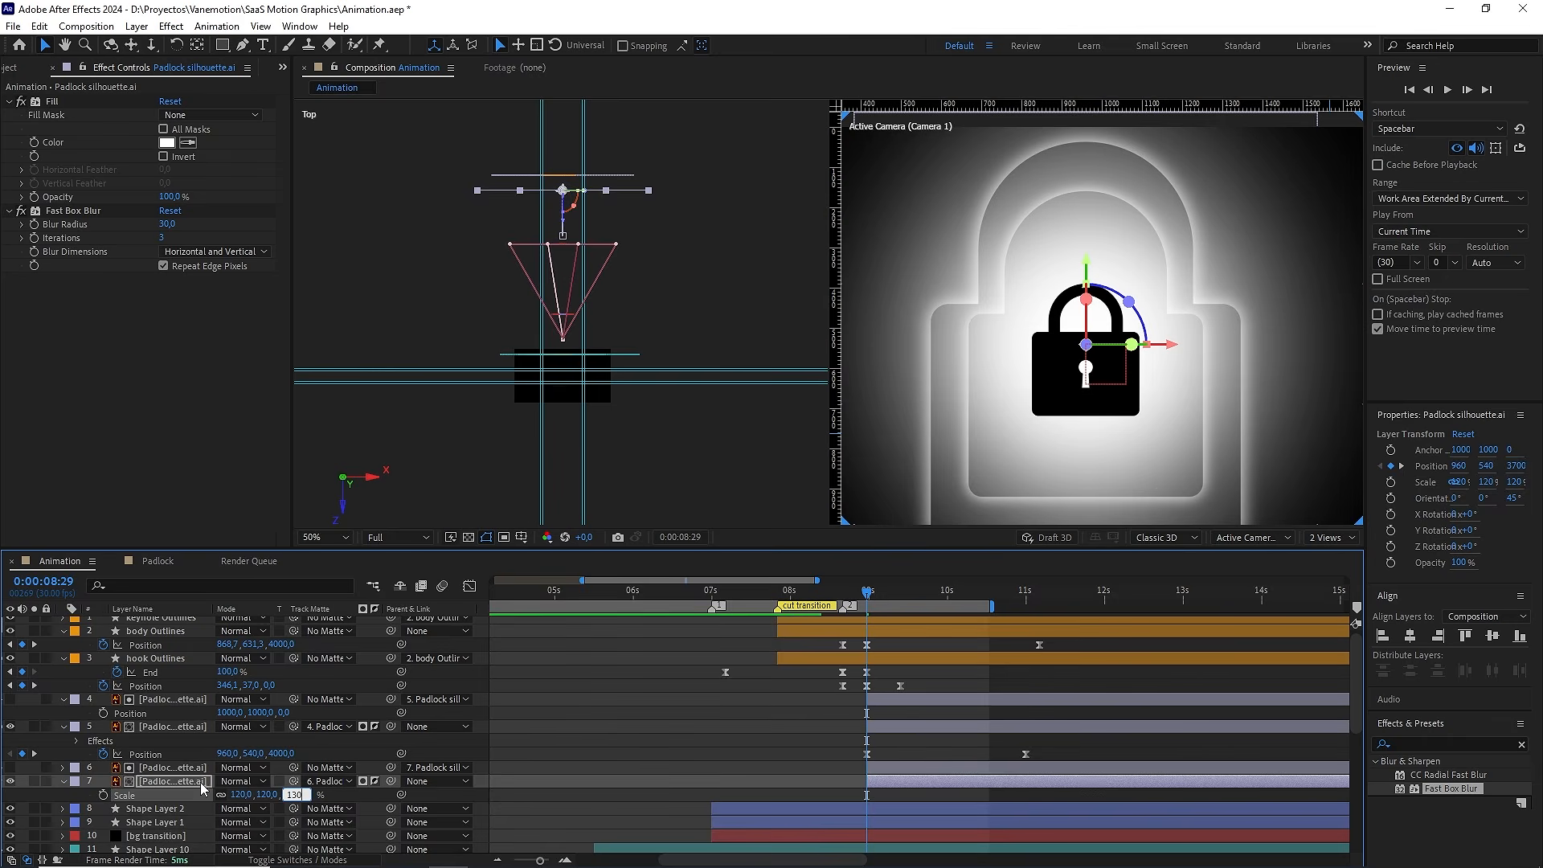
key("Return")
left_click(1329, 538)
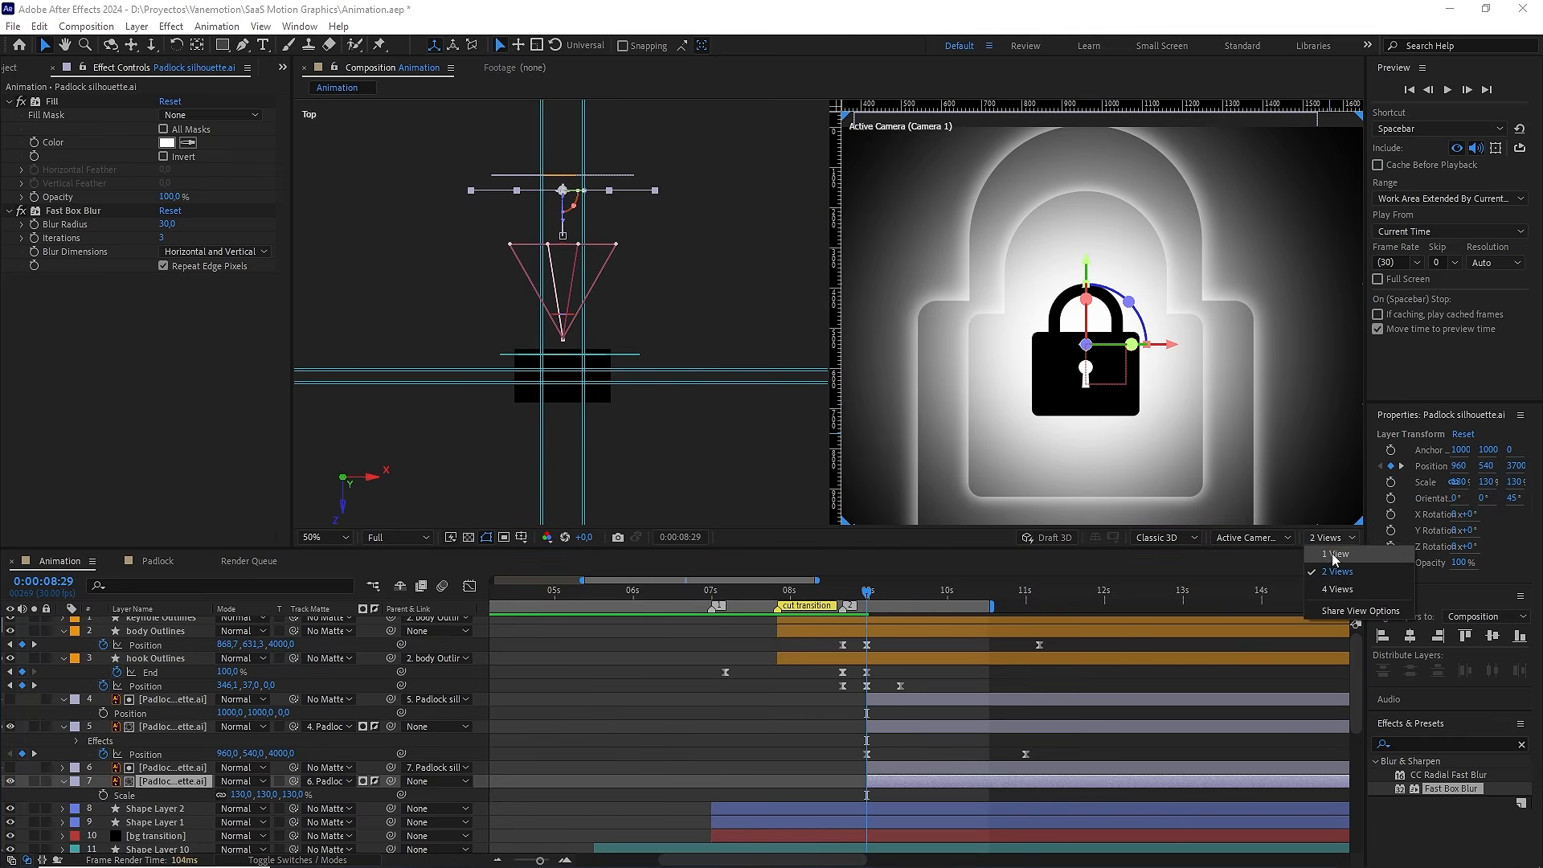
left_click(1334, 560)
Preview the padlock closing and the silhouettes' approach several times, starting from around 7 and 8 seconds
key("shift+Page_Up")
key("space")
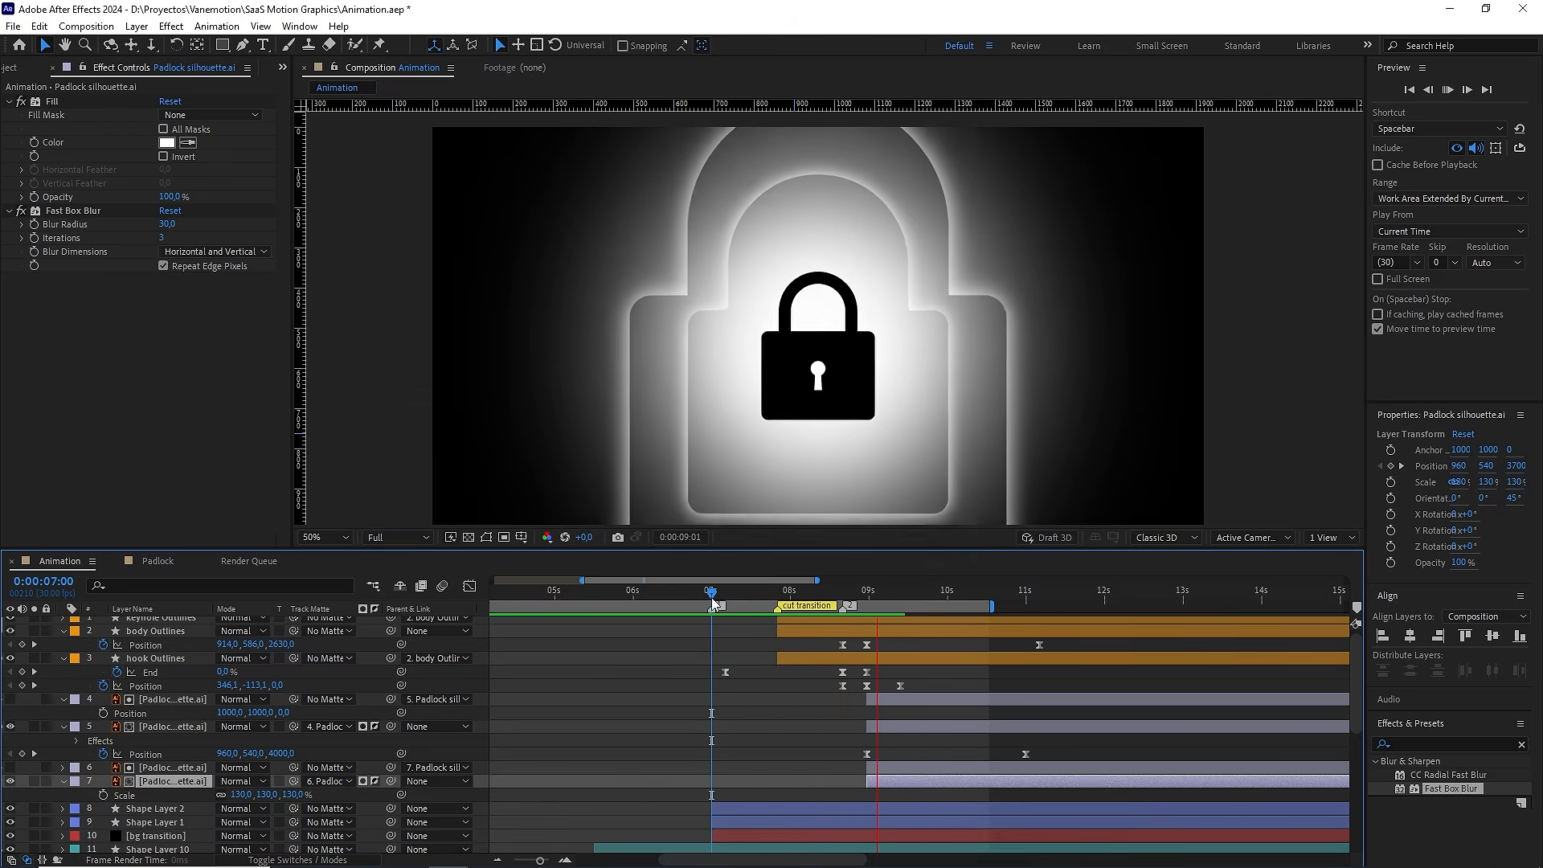
scroll(818, 447, "down", 2)
left_click_drag(797, 591, 782, 592)
key("space")
scroll(889, 440, "up", 2)
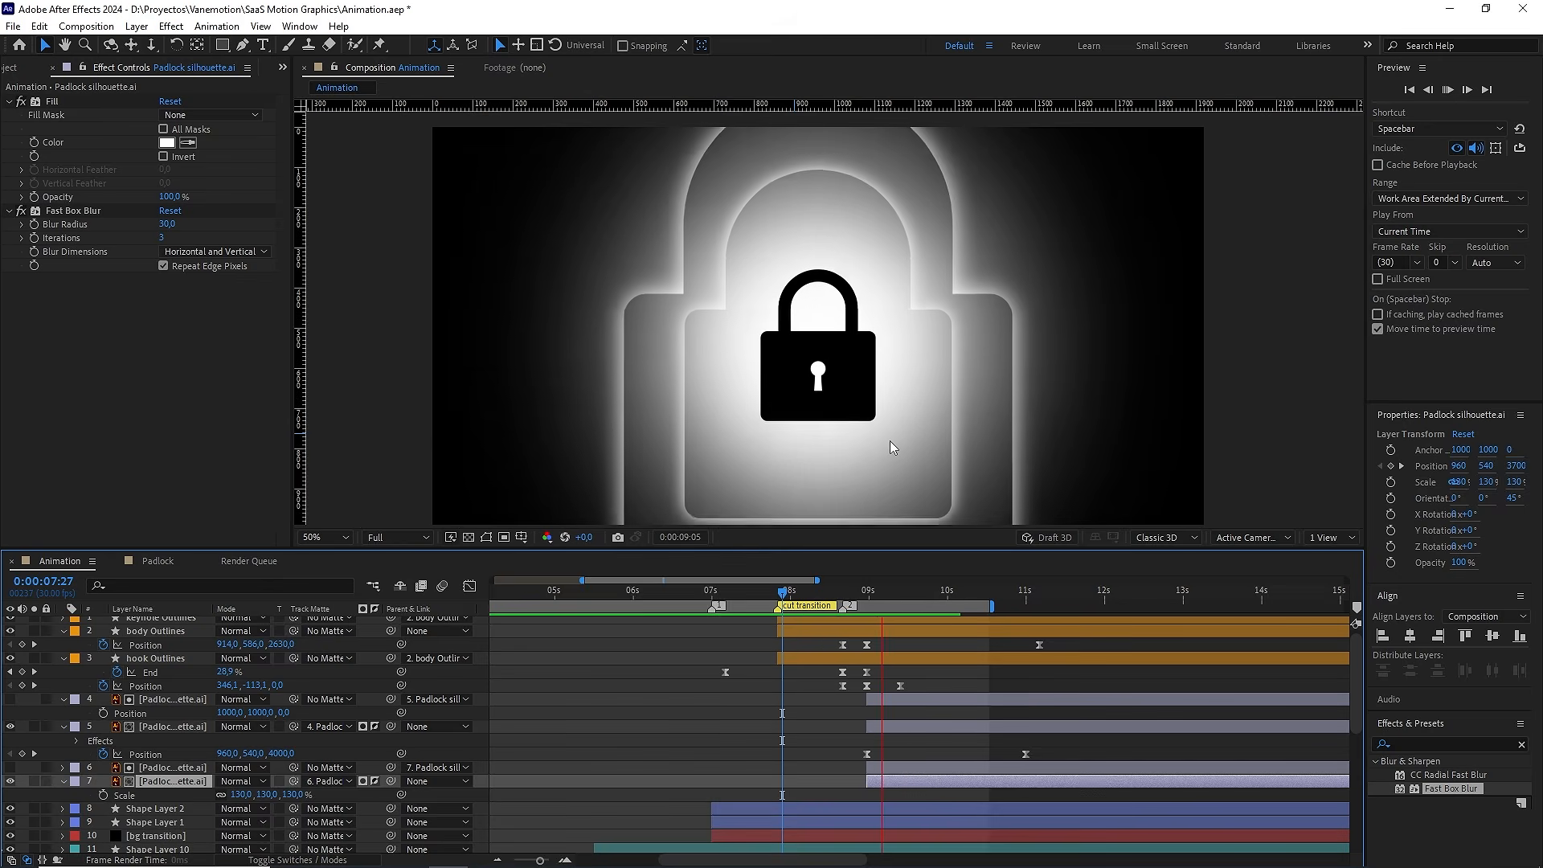
key("space")
left_click_drag(855, 592, 778, 592)
key("space")
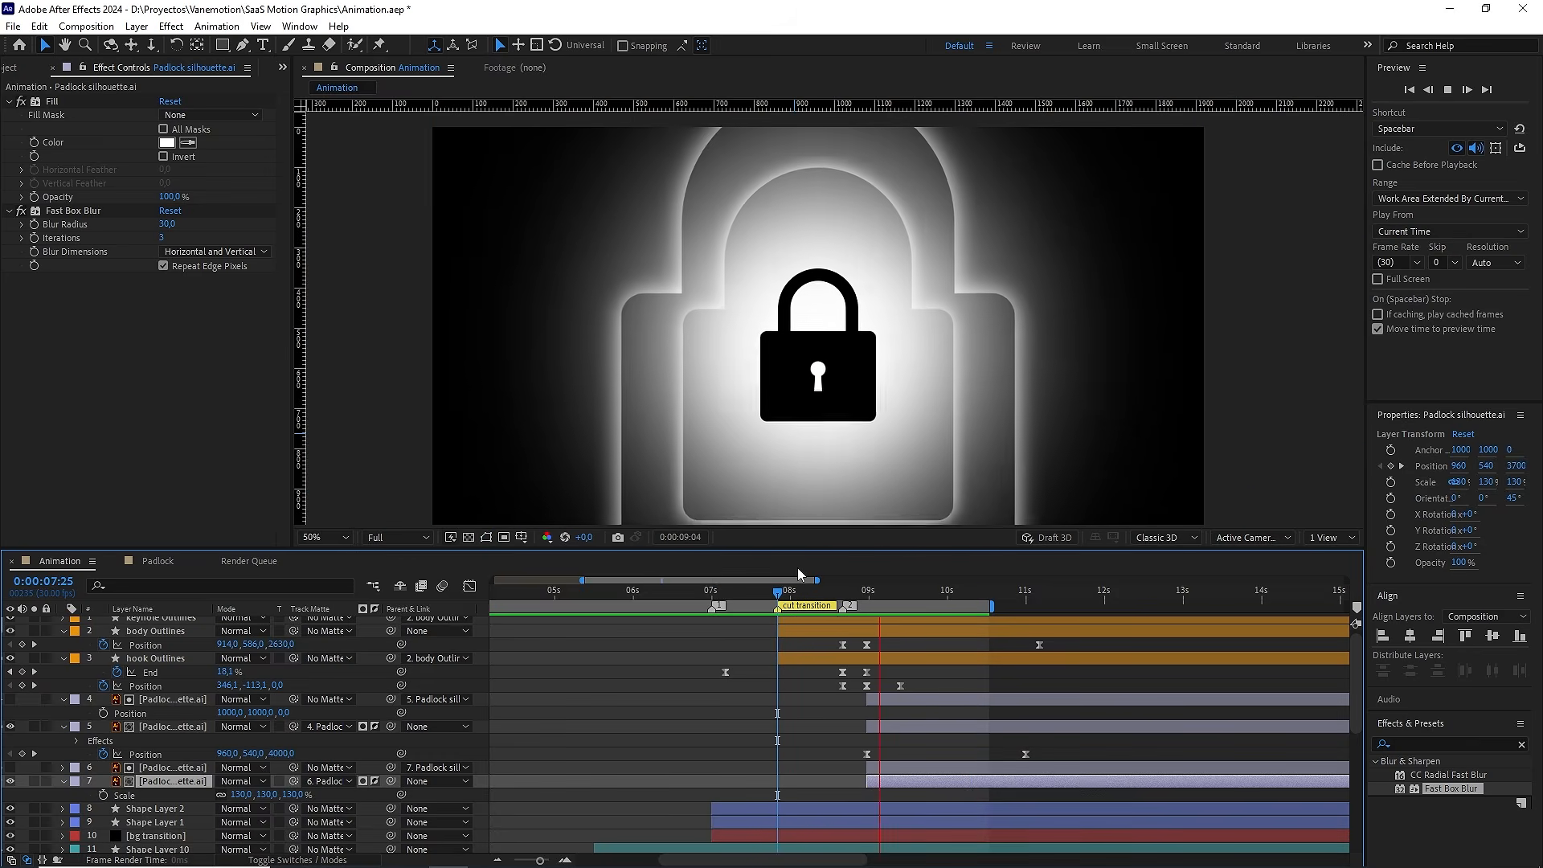
key("space")
left_click_drag(790, 600, 715, 596)
key("space")
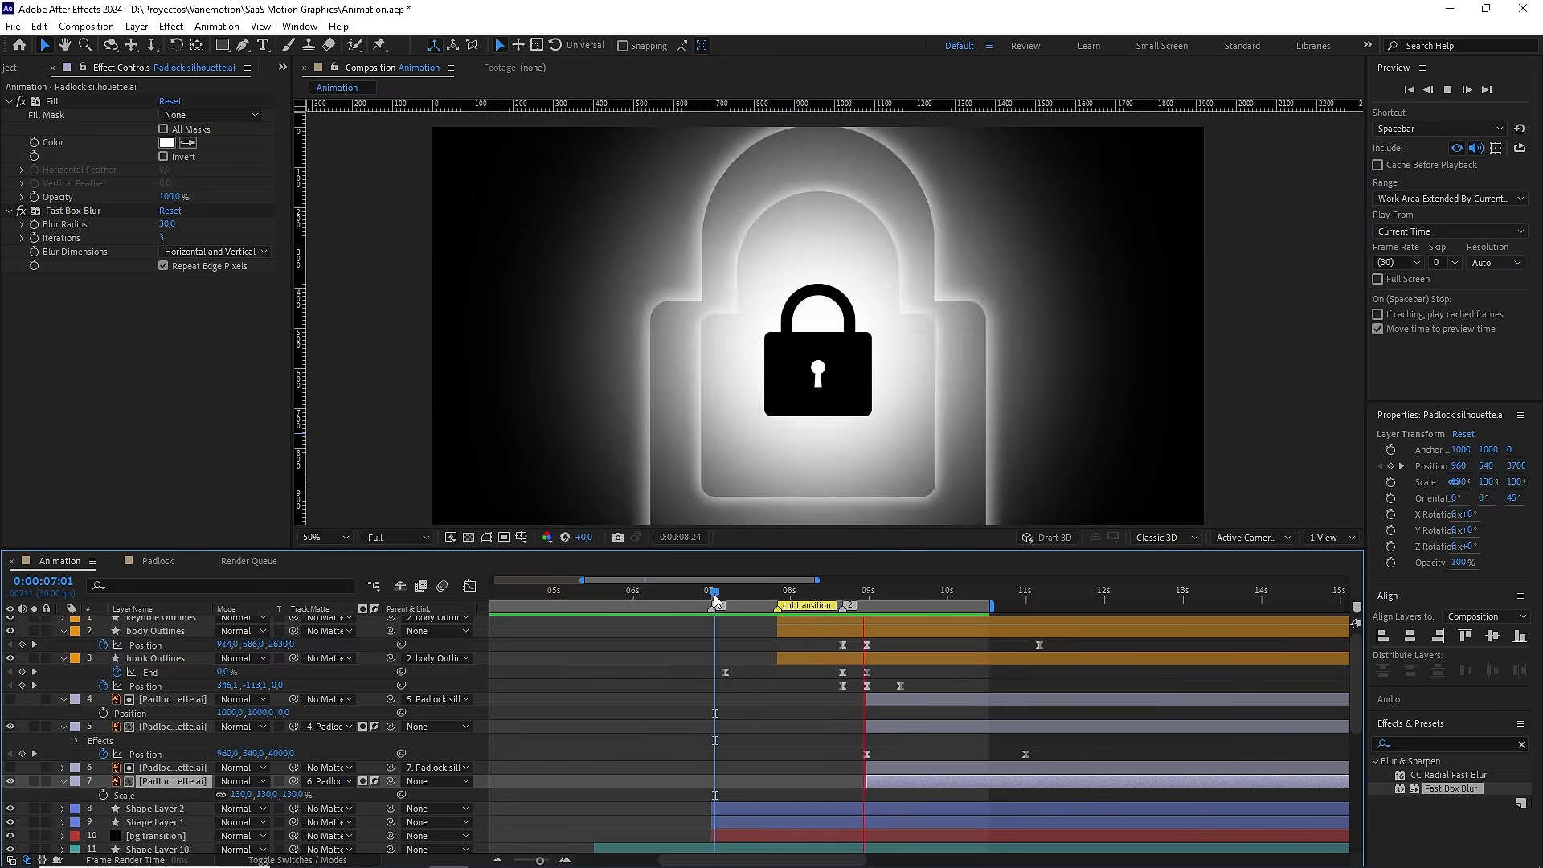
key("space")
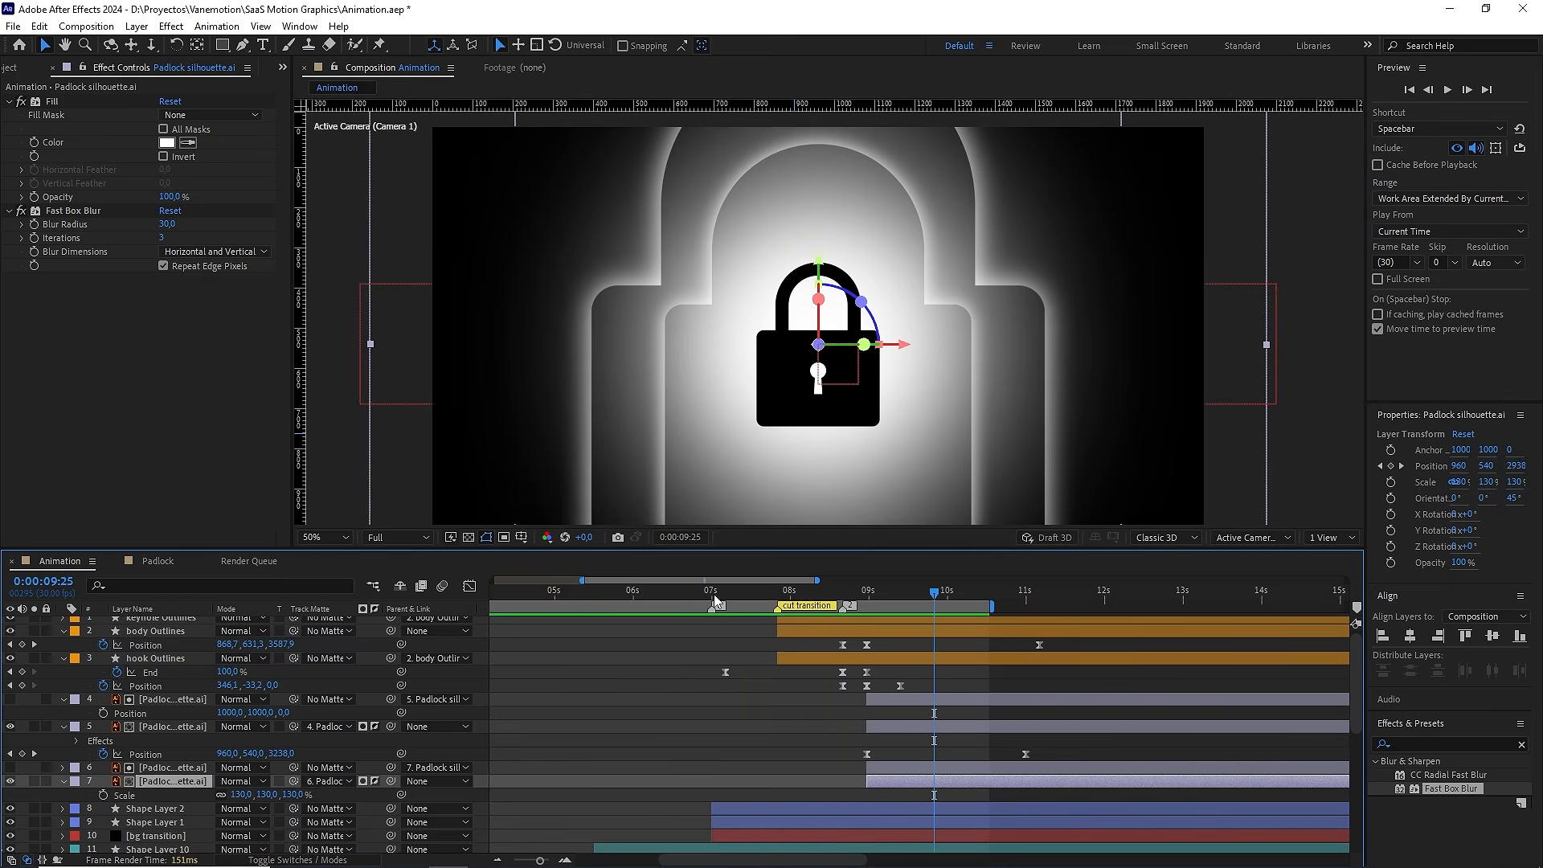
Trim the start of the keyhole Outlines layer to 0:00:08:29 and preview the padlock closing
scroll(886, 671, "up", 1)
left_click_drag(918, 596, 866, 598)
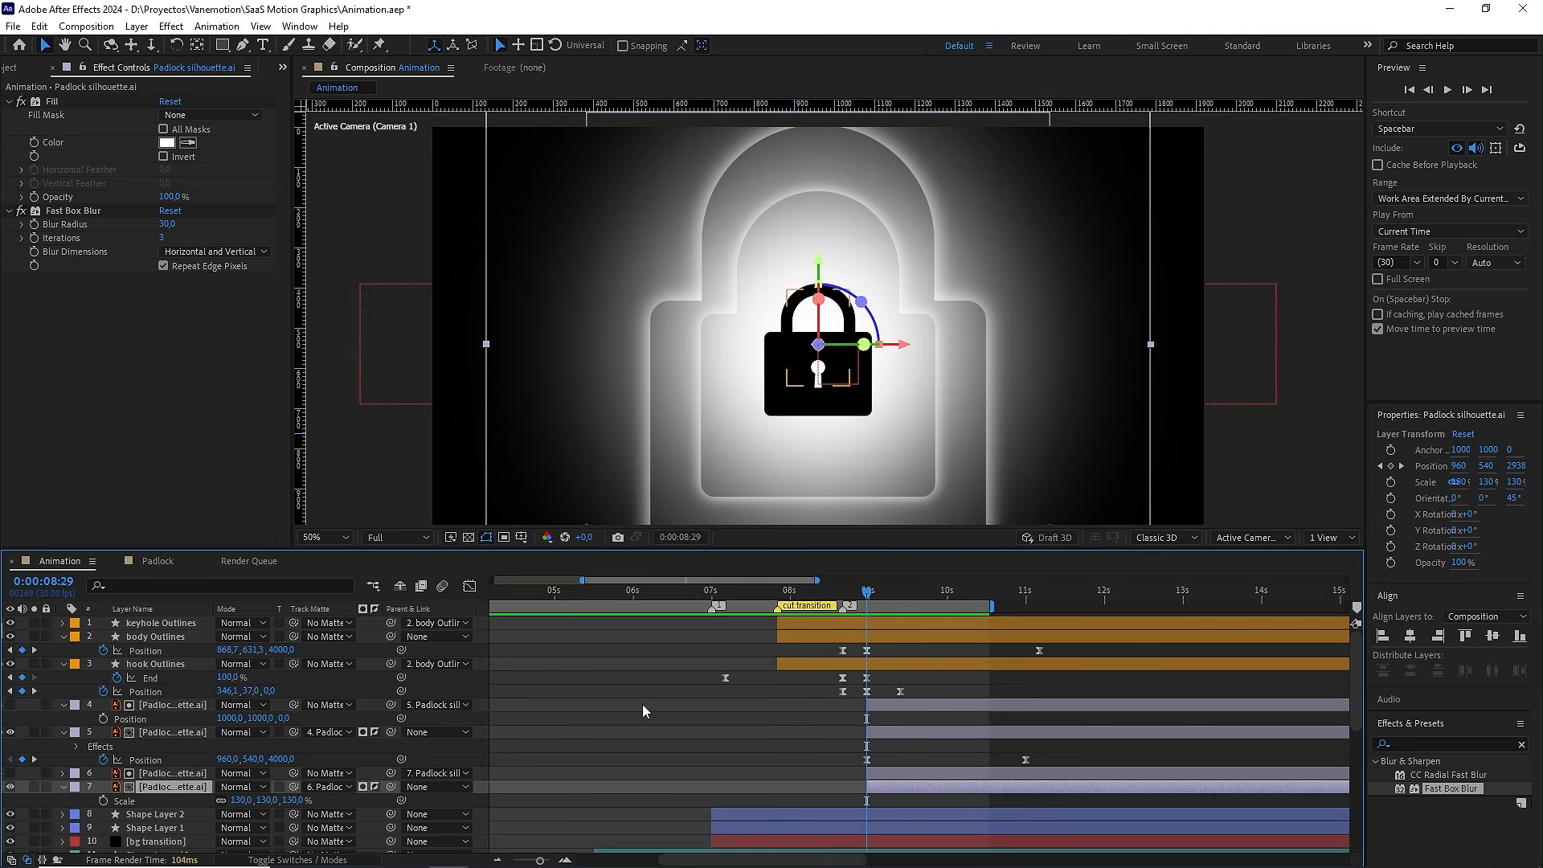
left_click(180, 623)
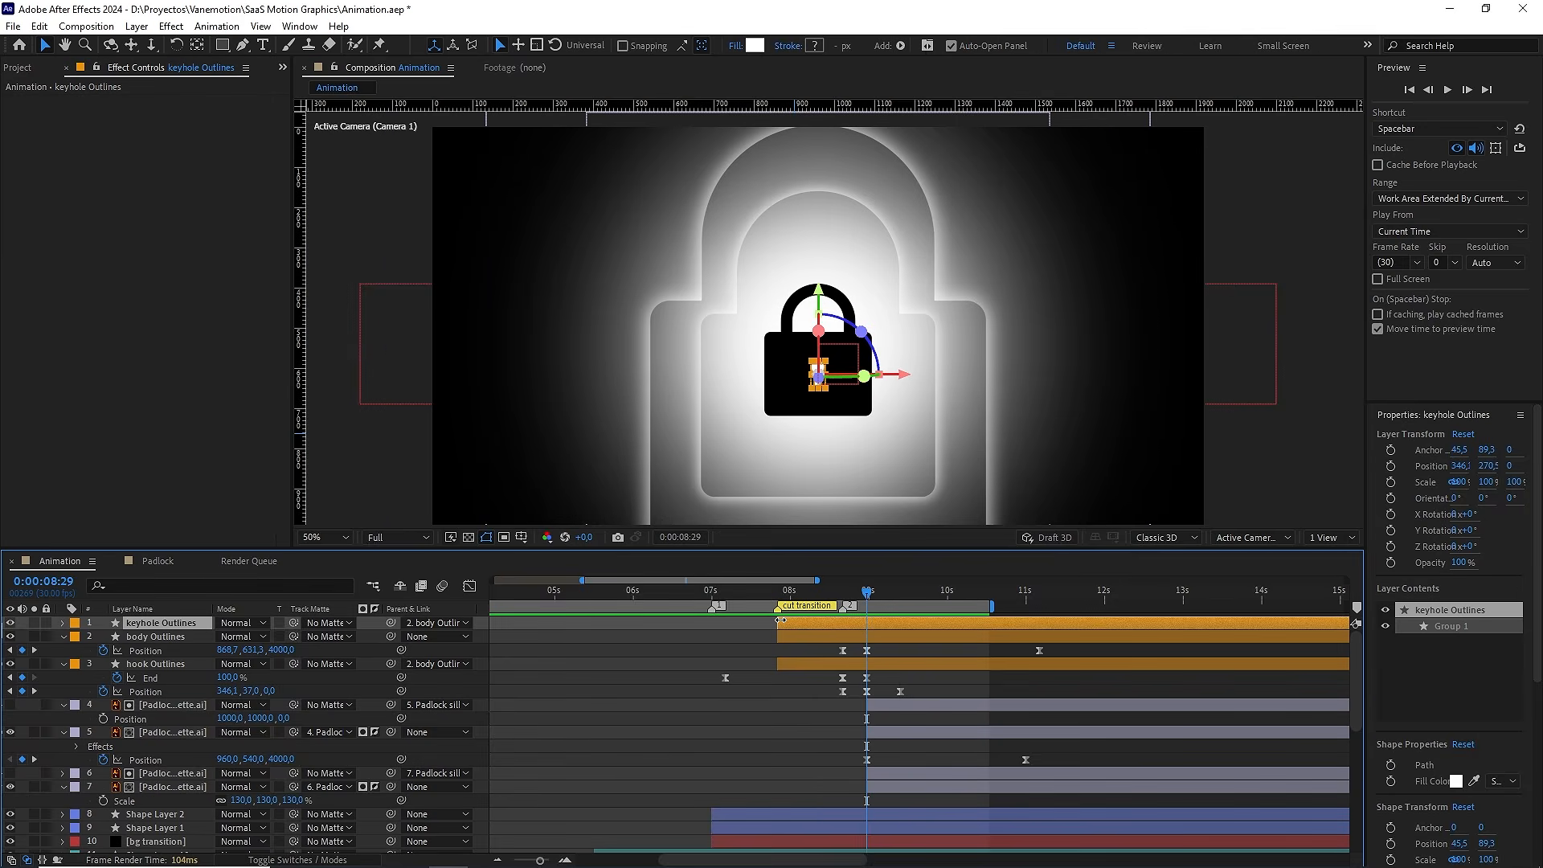
left_click_drag(780, 621, 810, 595)
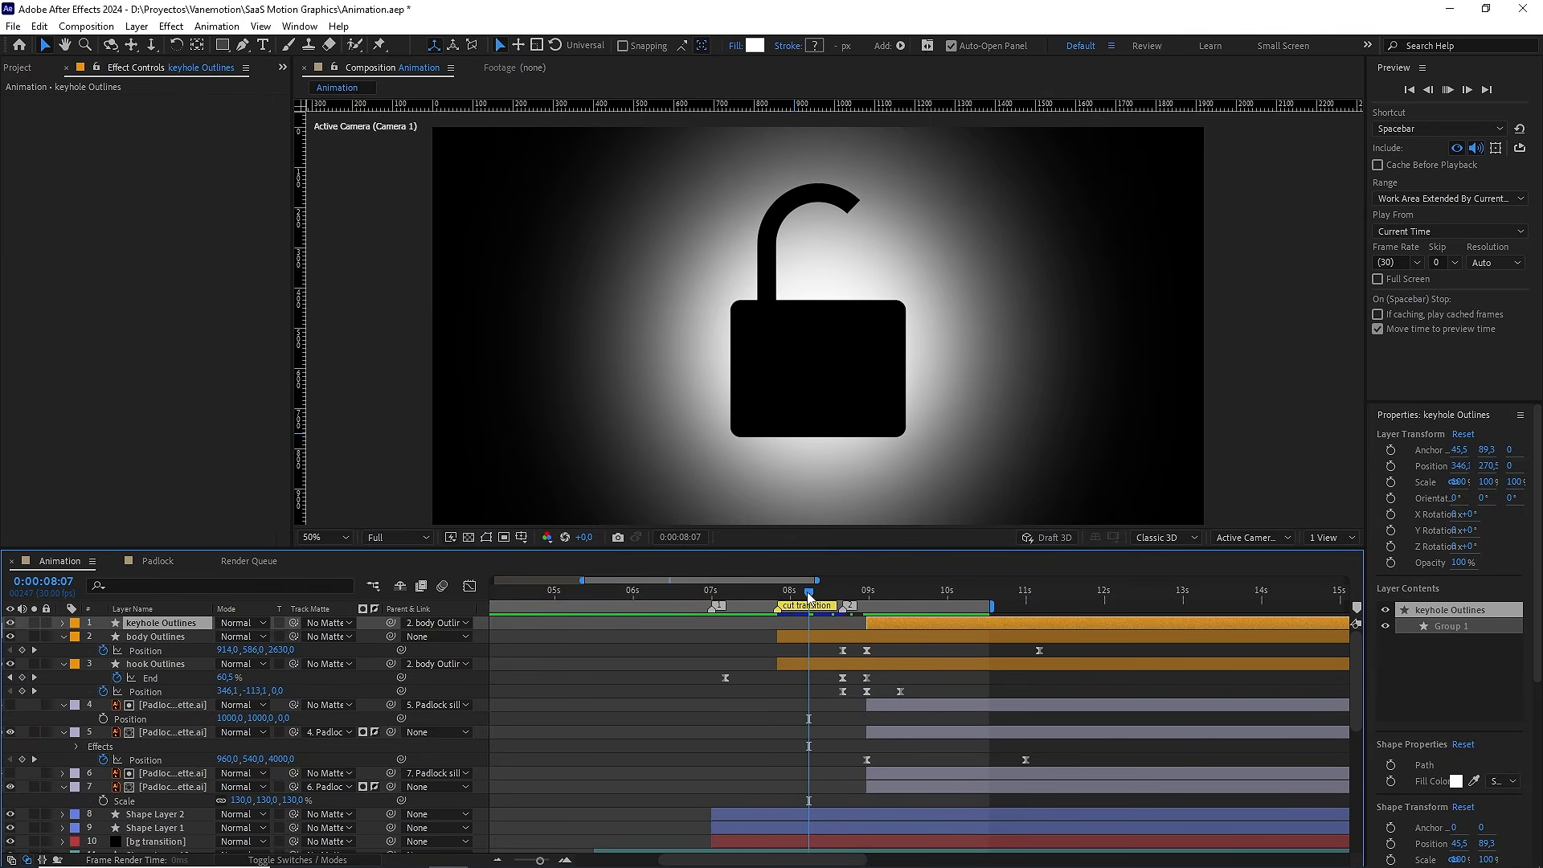
key("space")
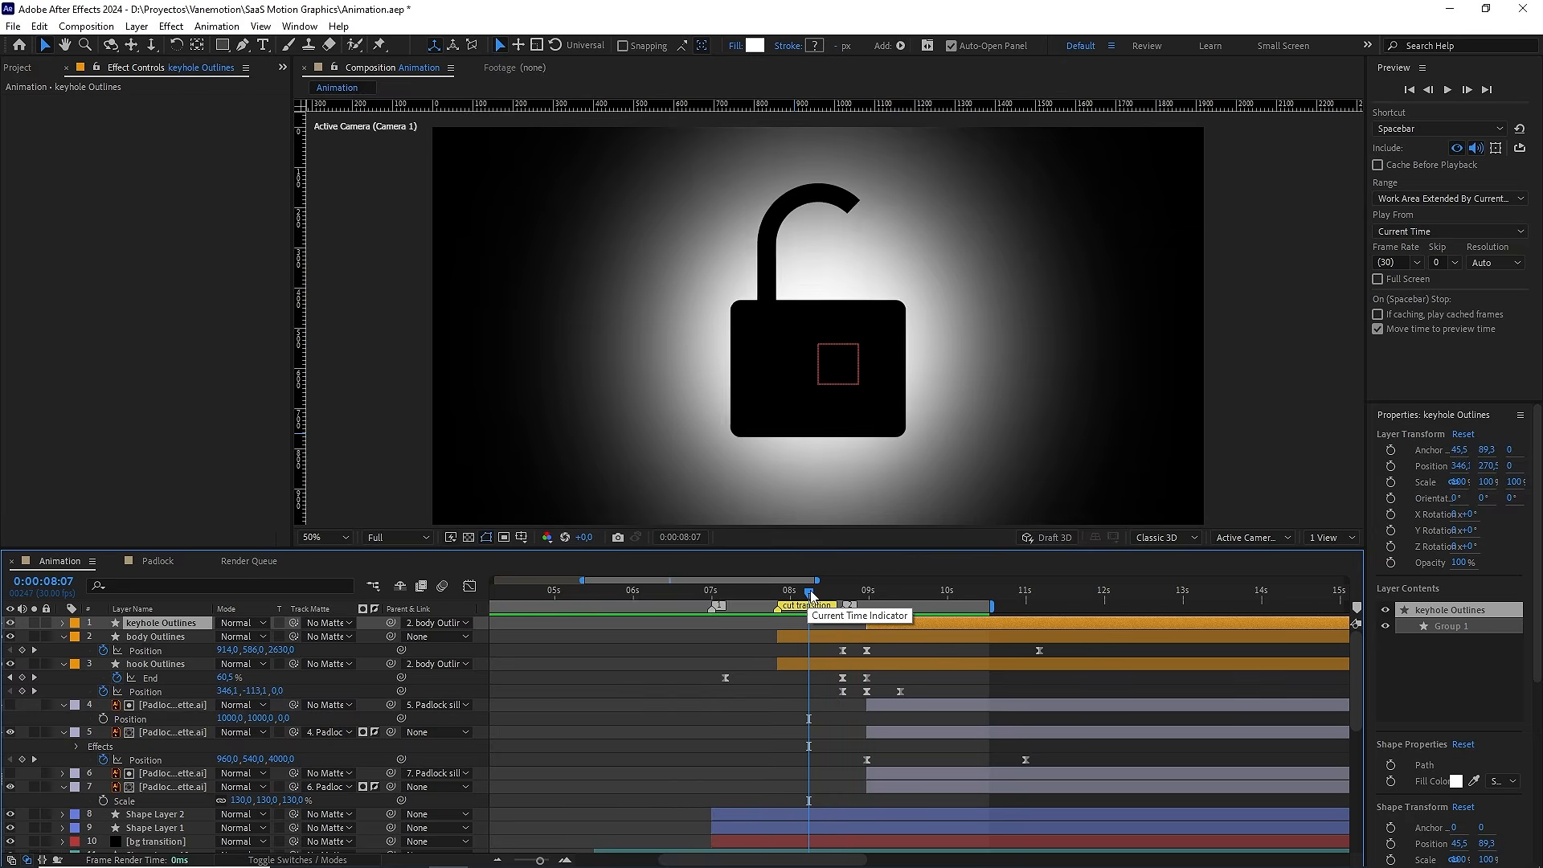
key("space")
key("space")
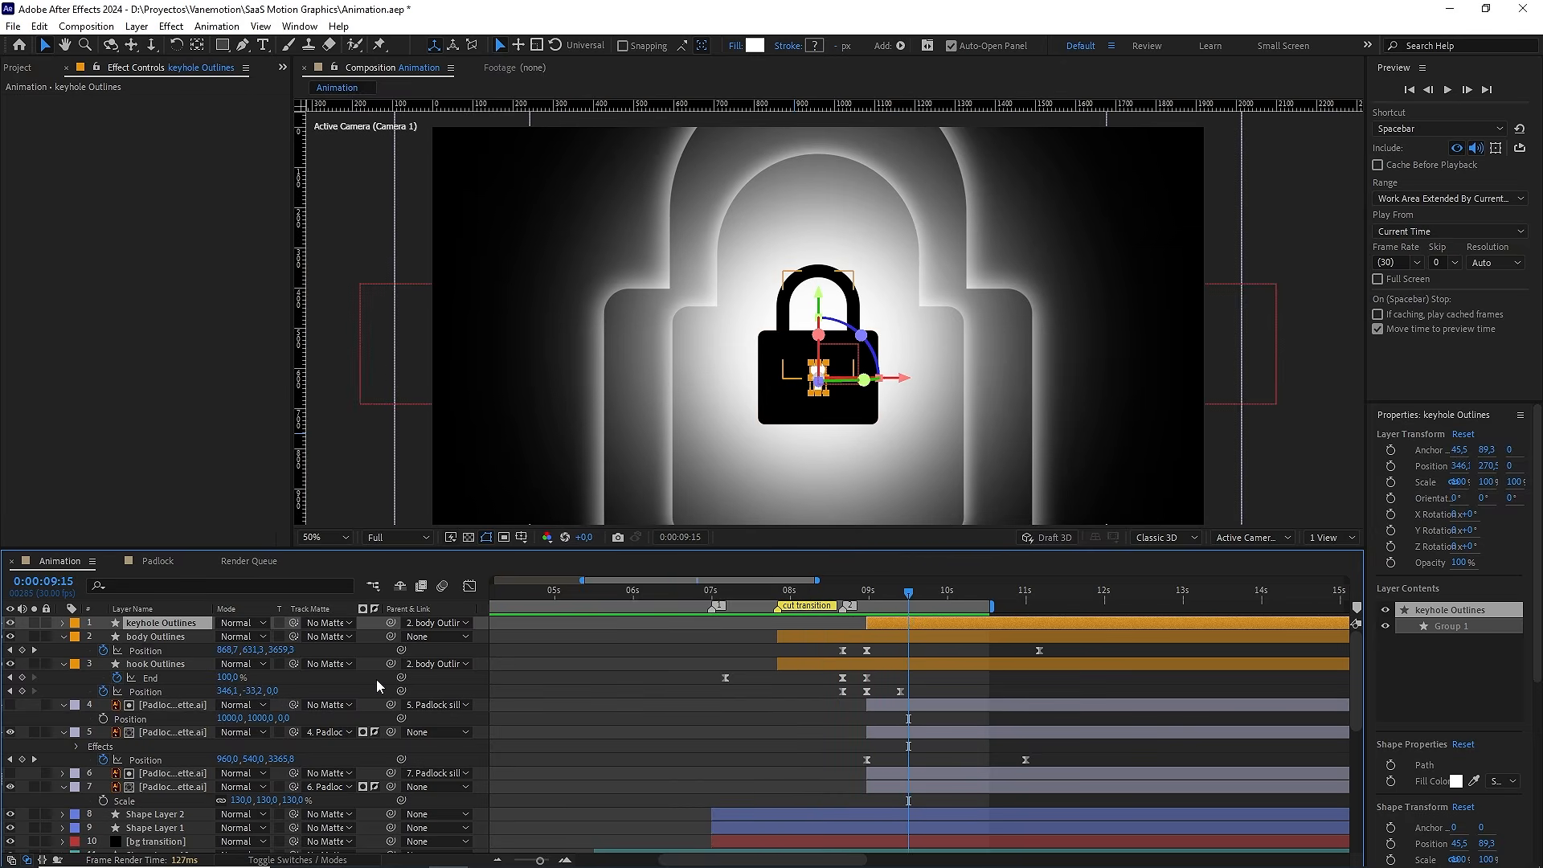
Create a black 1920 x 1080 solid named grid and place it directly below the layer 7 padlock silhouette
left_click(376, 678)
right_click(376, 679)
mouse_move(527, 486)
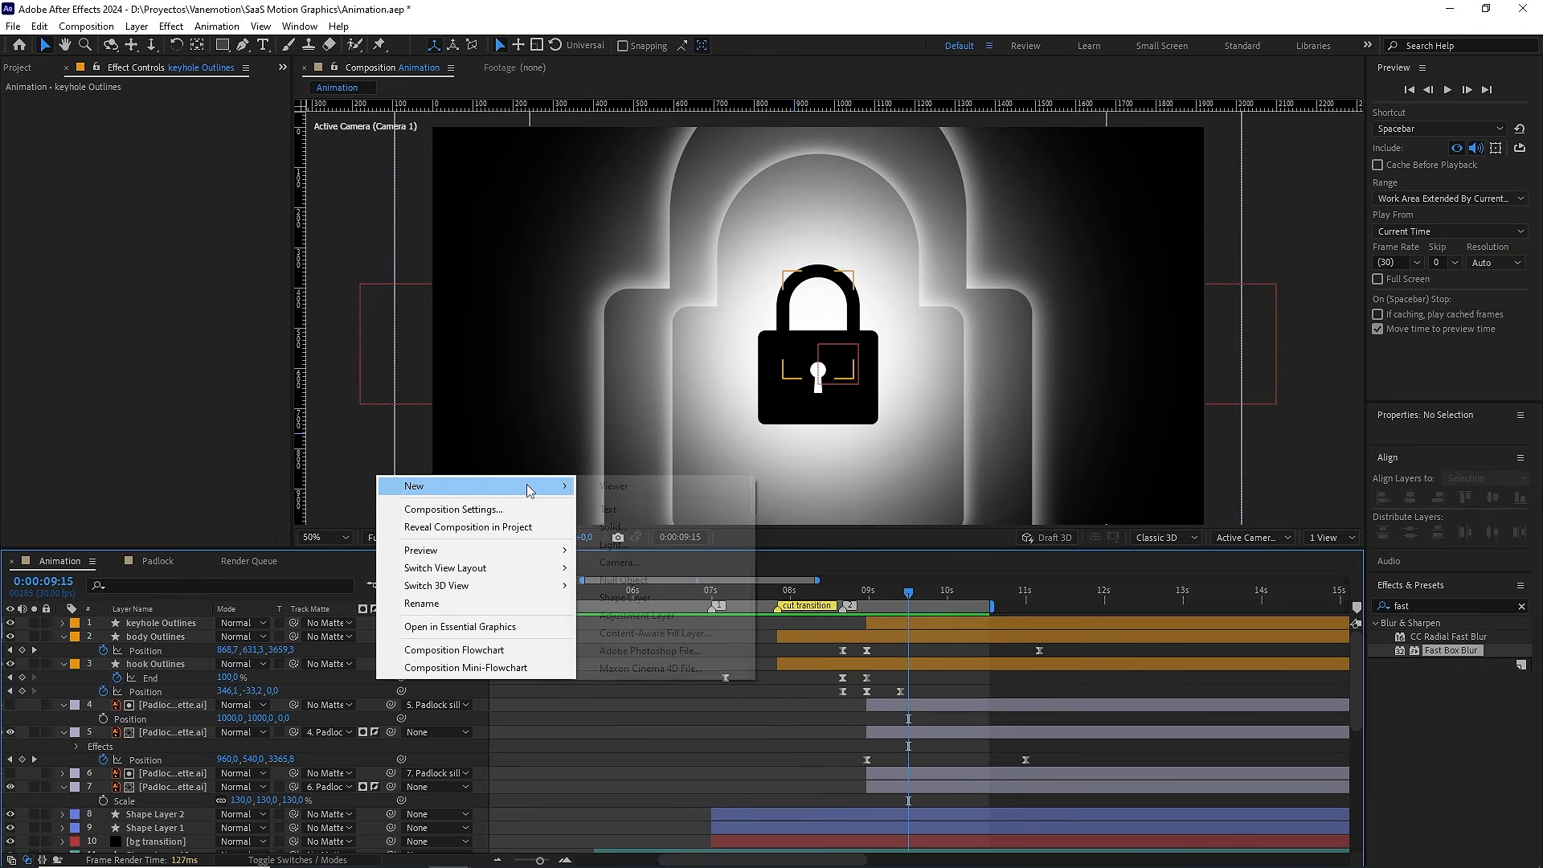
left_click(640, 527)
type("grid")
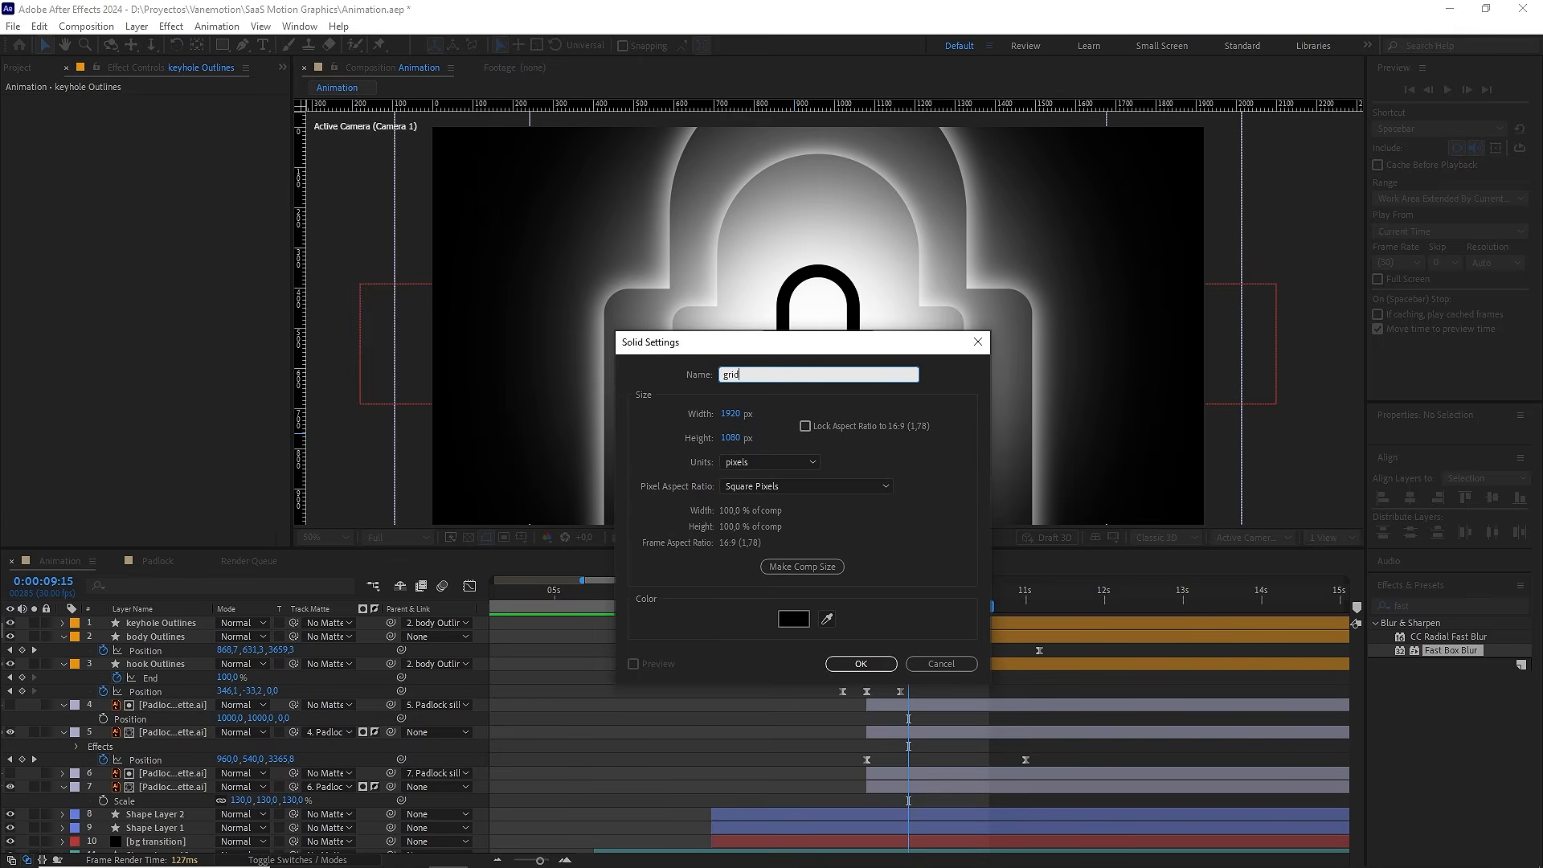
left_click(793, 618)
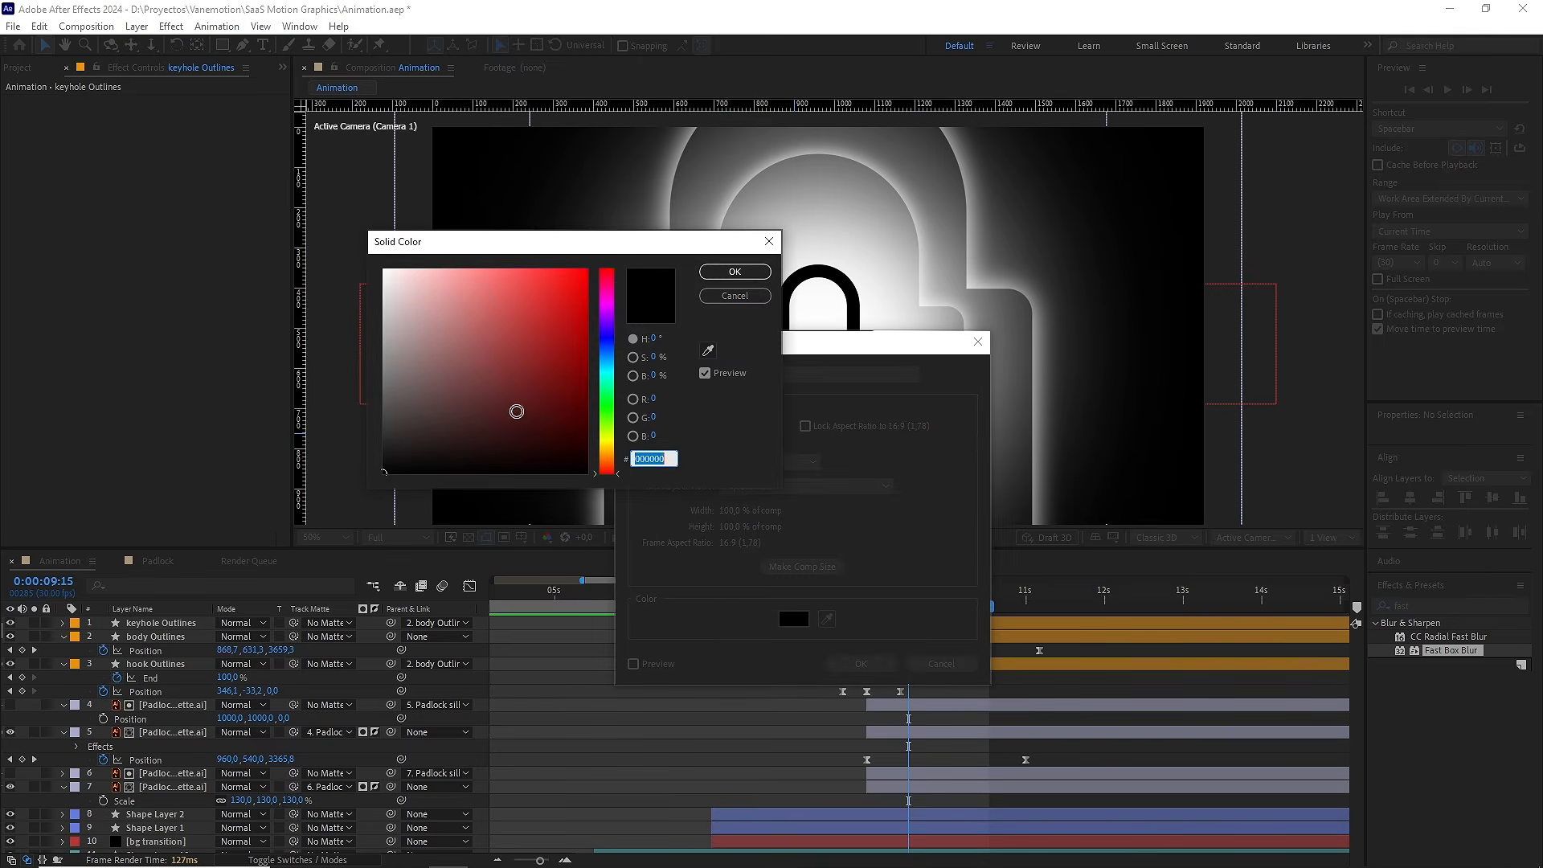
left_click(733, 273)
left_click(863, 664)
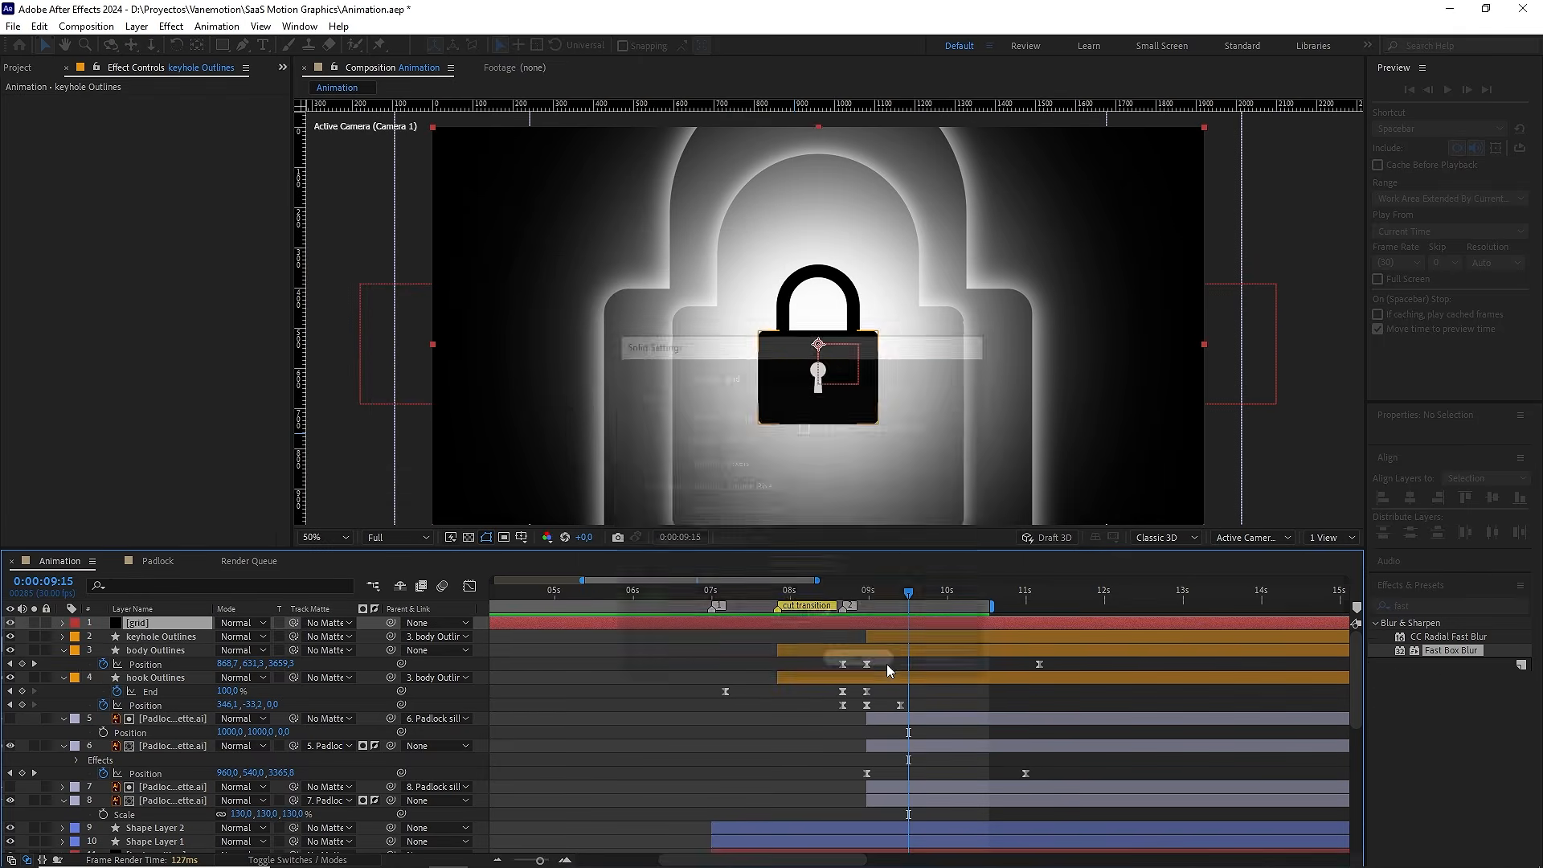
left_click_drag(161, 626, 185, 810)
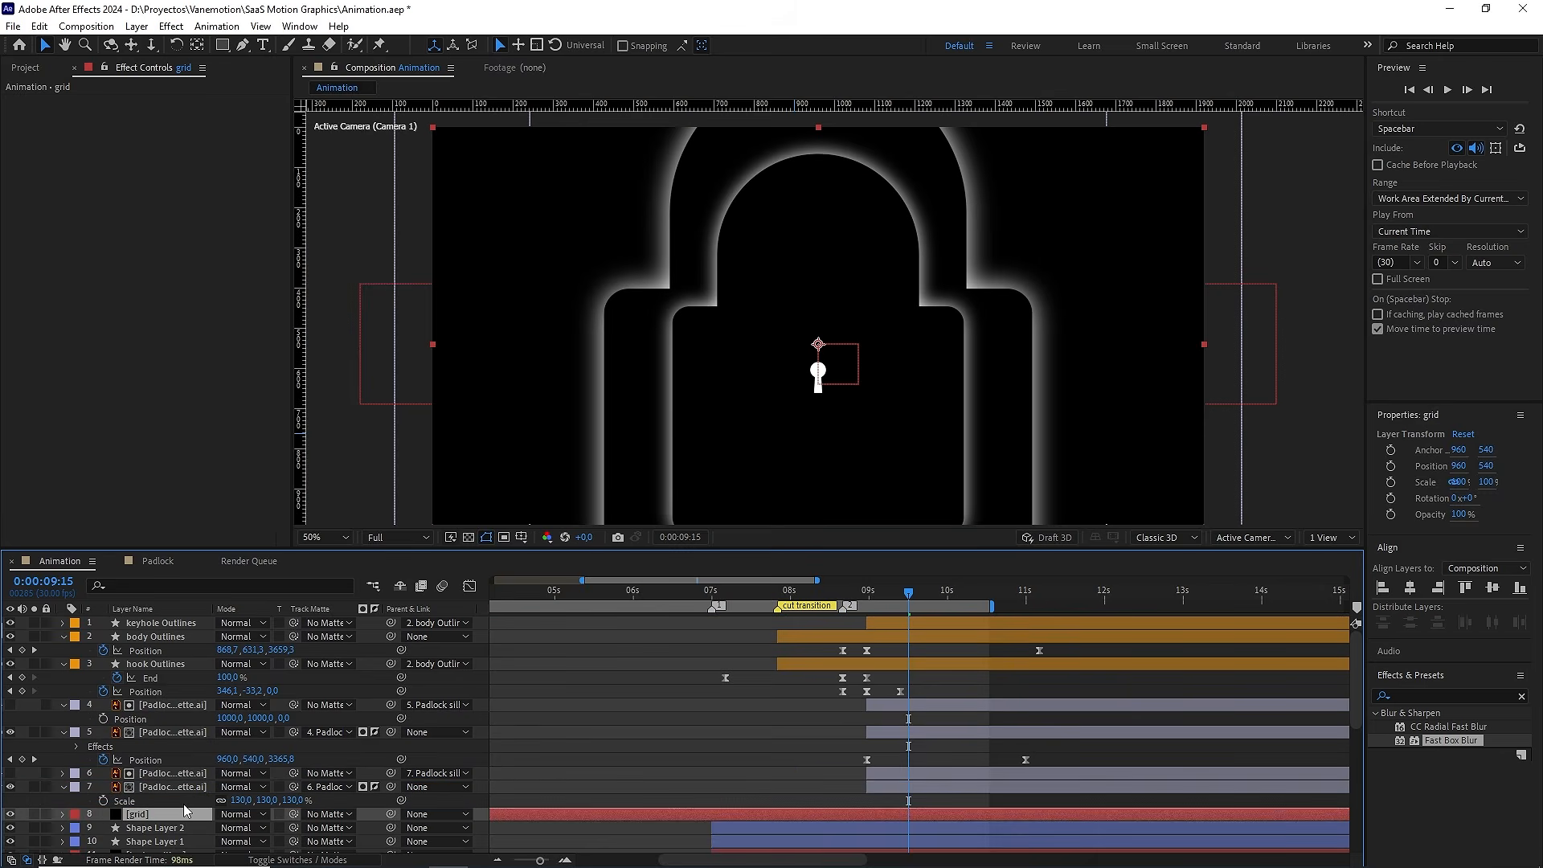
Find the Grid effect and apply it to the grid solid
left_click(1522, 698)
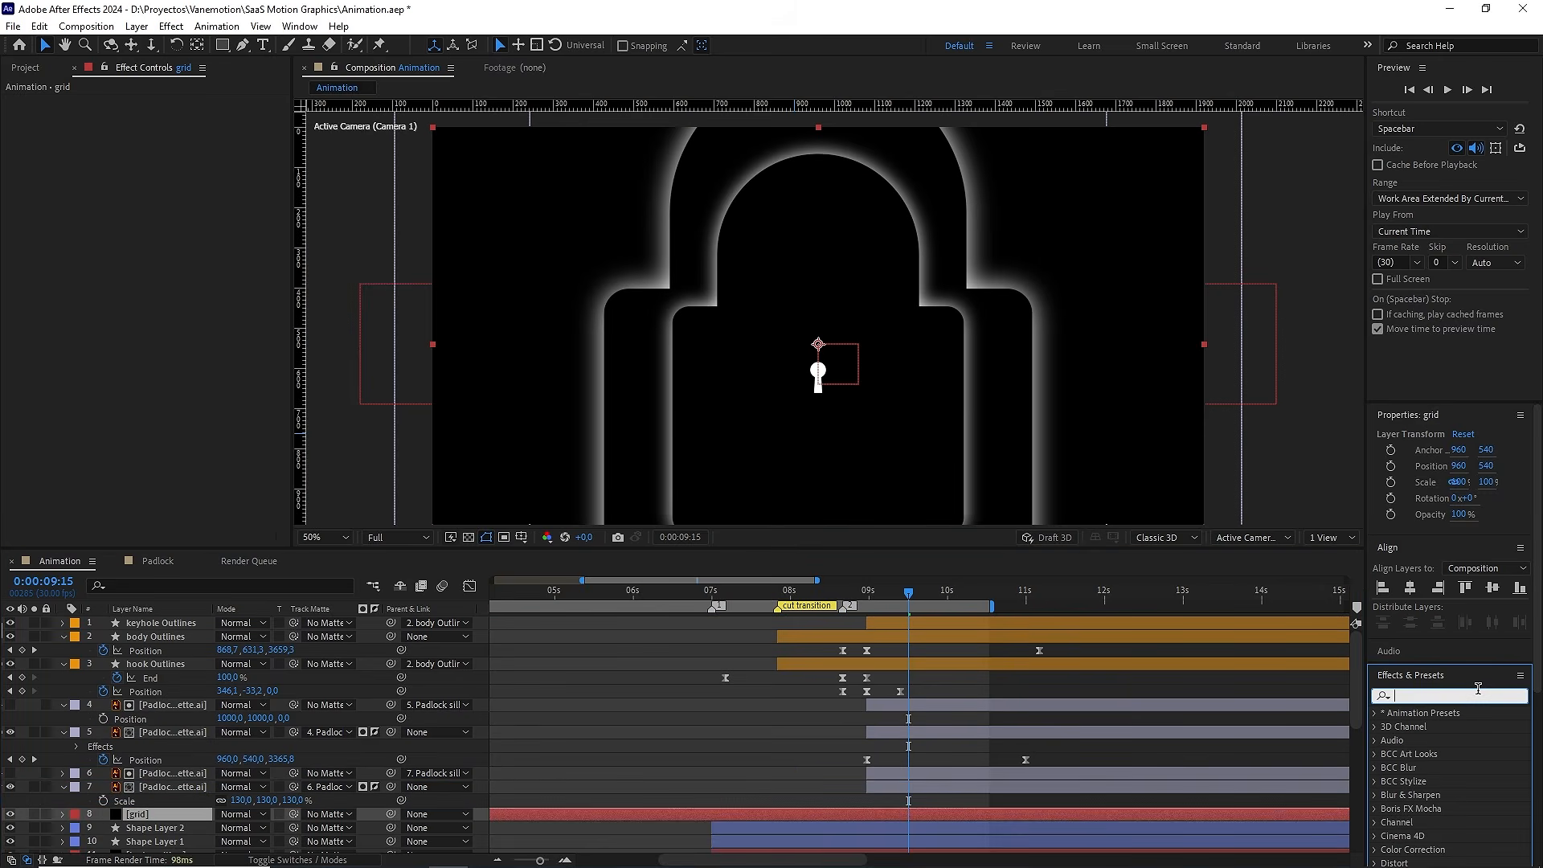
type("grid")
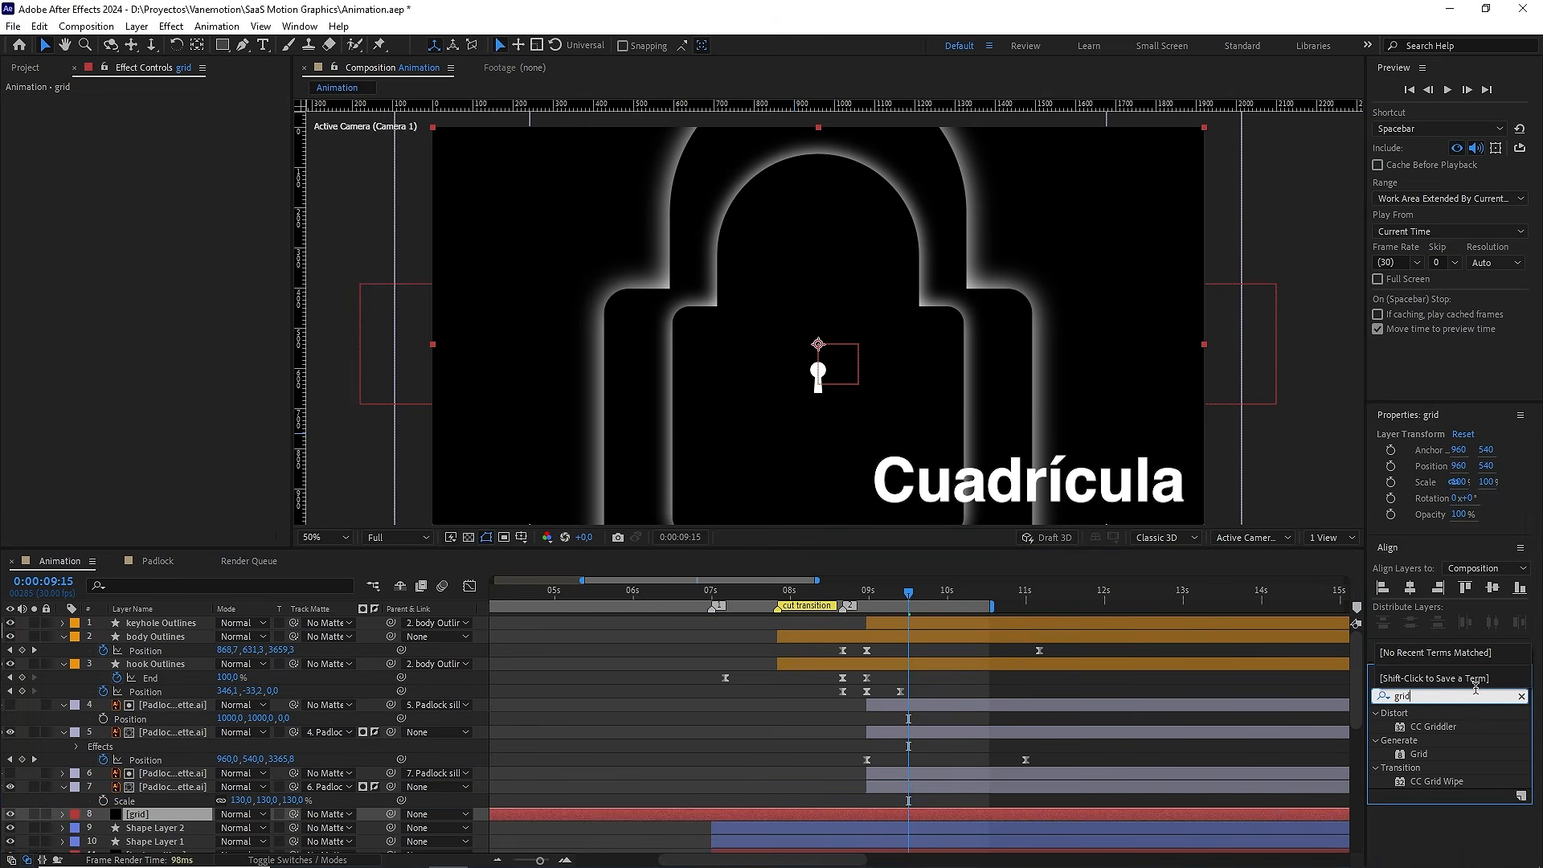
left_click_drag(1411, 758, 160, 819)
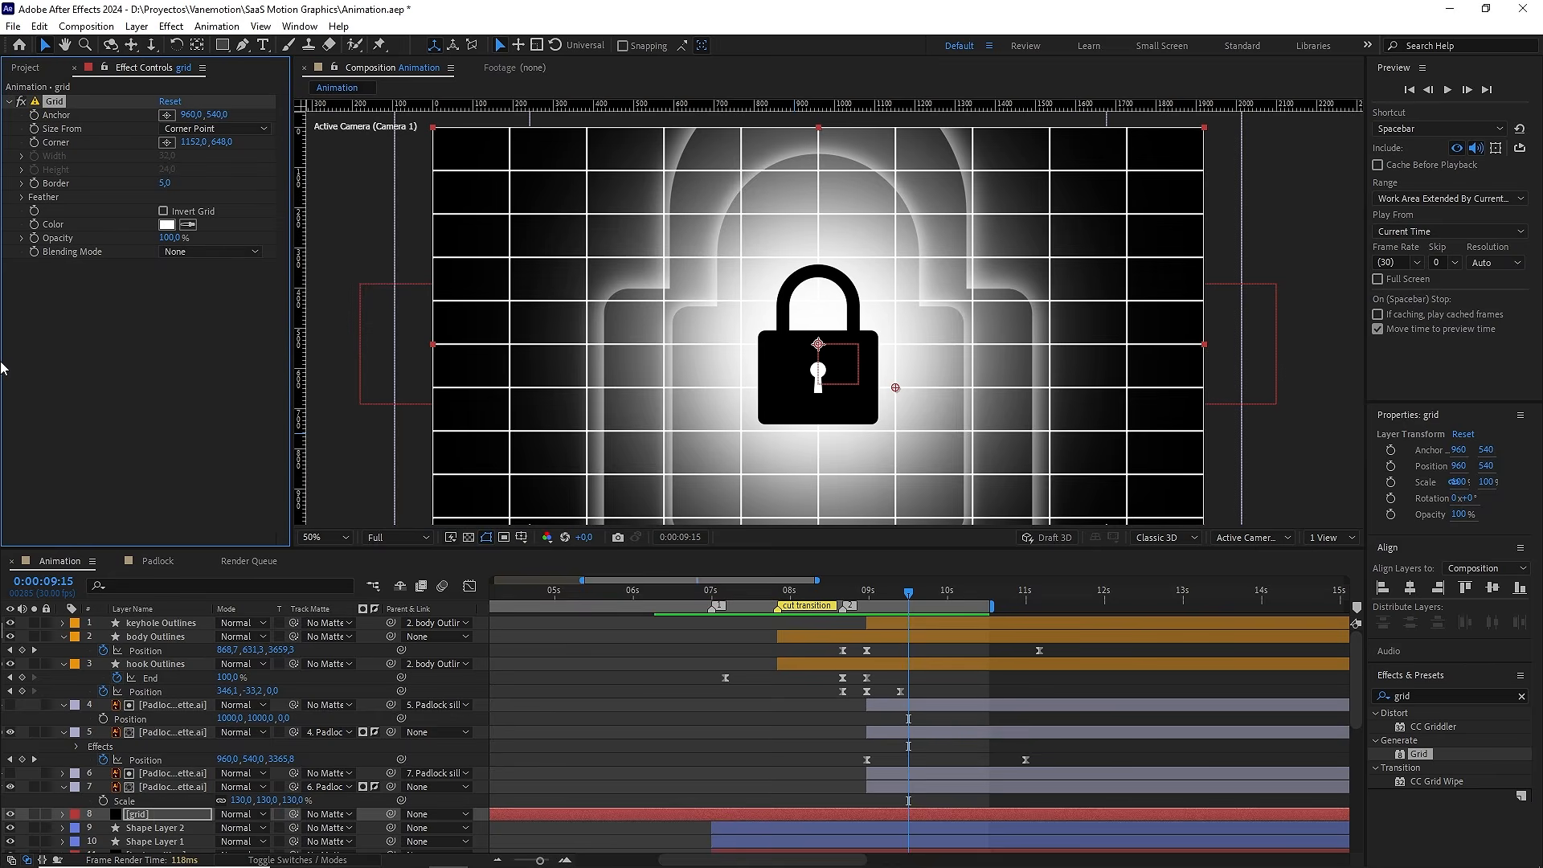
Size the grid from the Width Slider, with a width of 140 and a border of 1
left_click(170, 129)
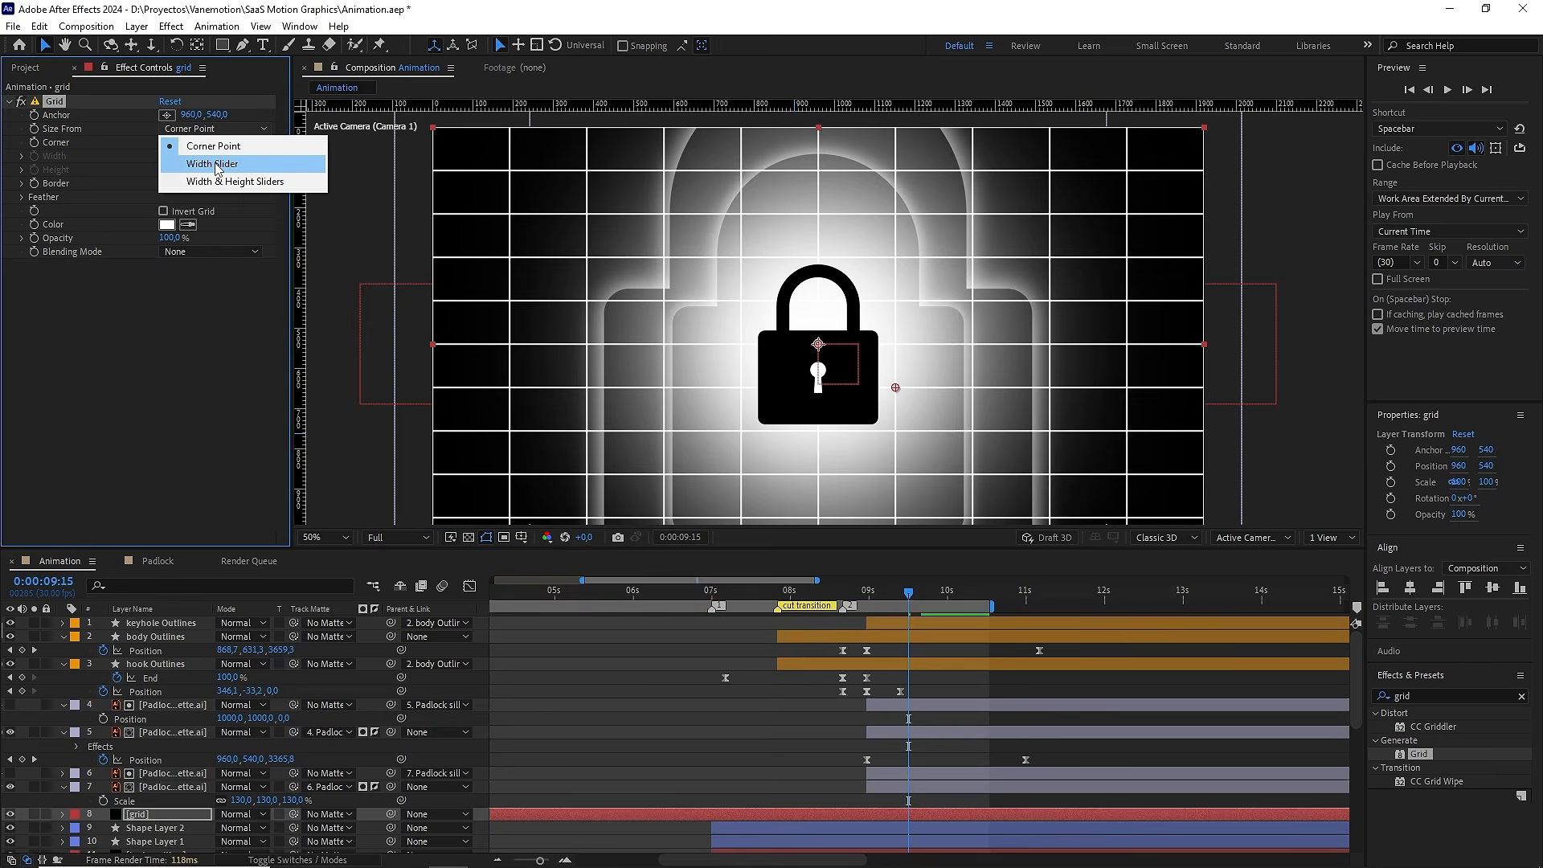
left_click(212, 164)
left_click_drag(169, 157, 253, 155)
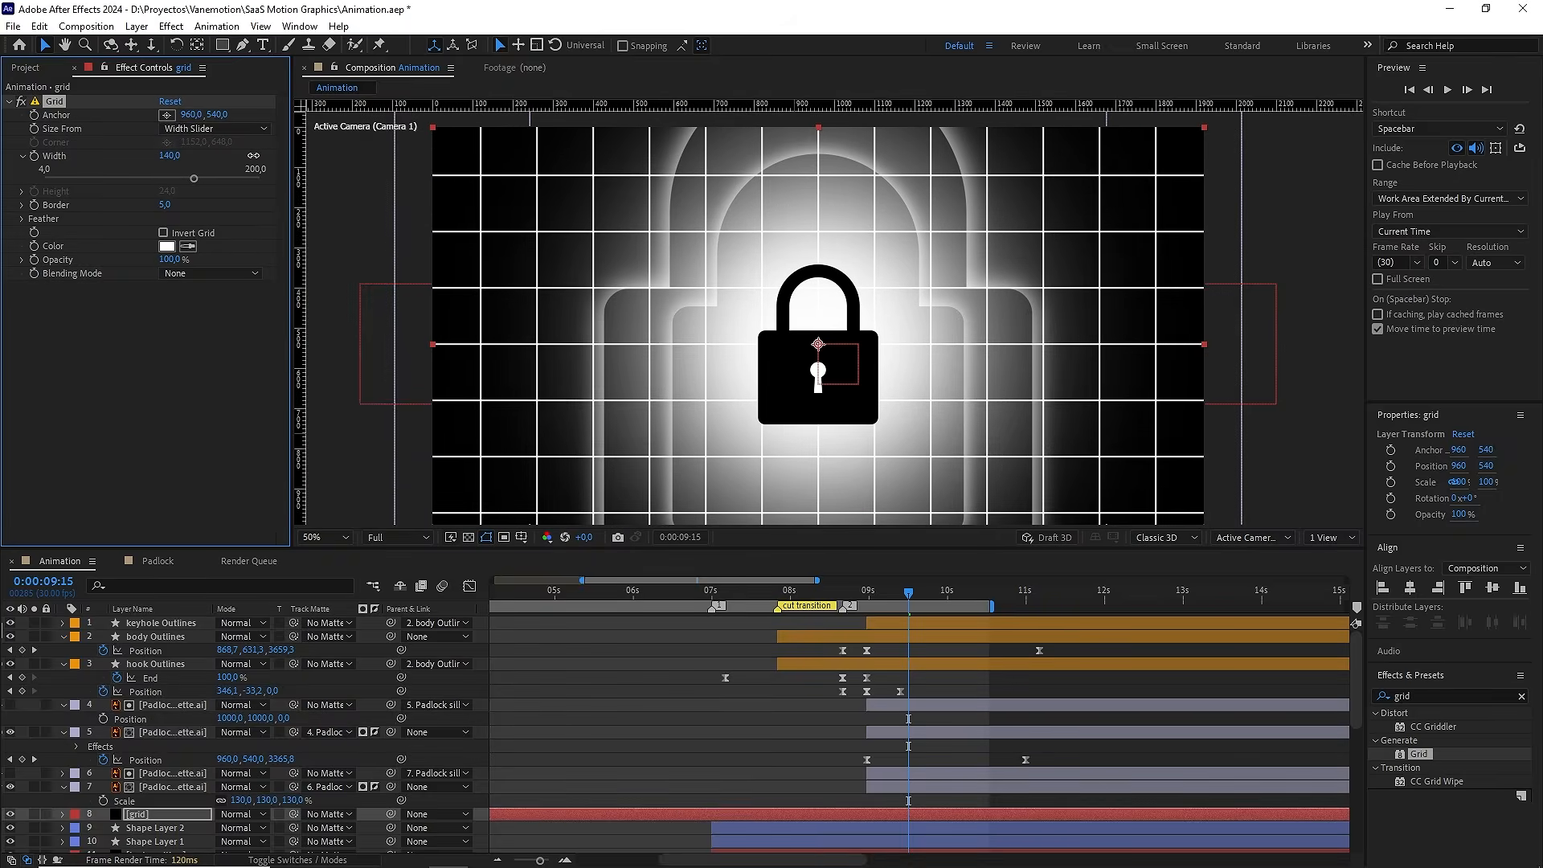
mouse_move(163, 204)
left_mouse_down()
mouse_move(147, 202)
mouse_move(160, 204)
left_mouse_up()
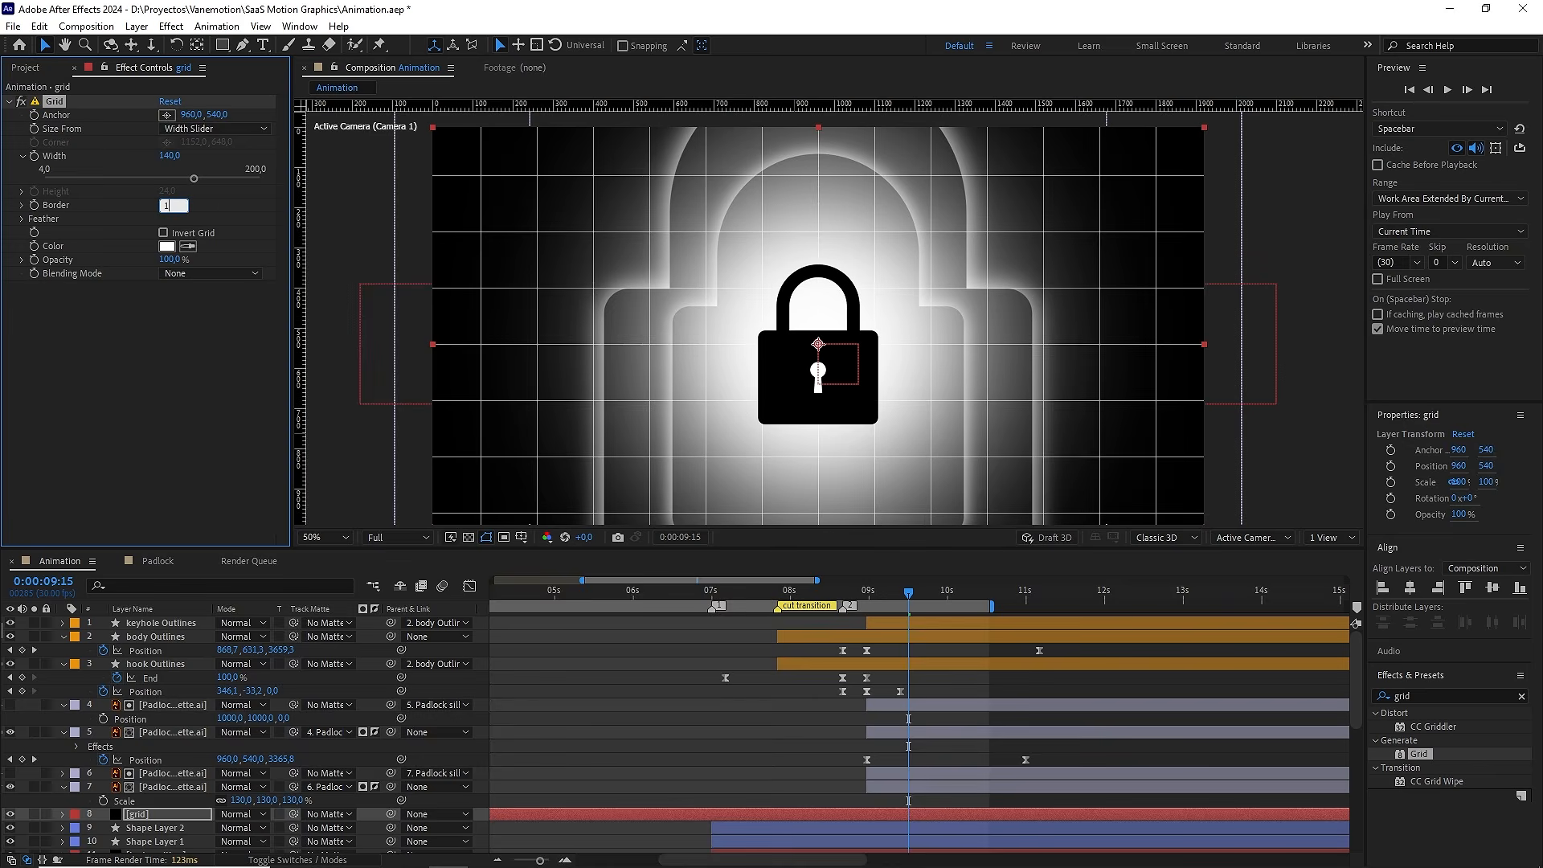
left_click(221, 212)
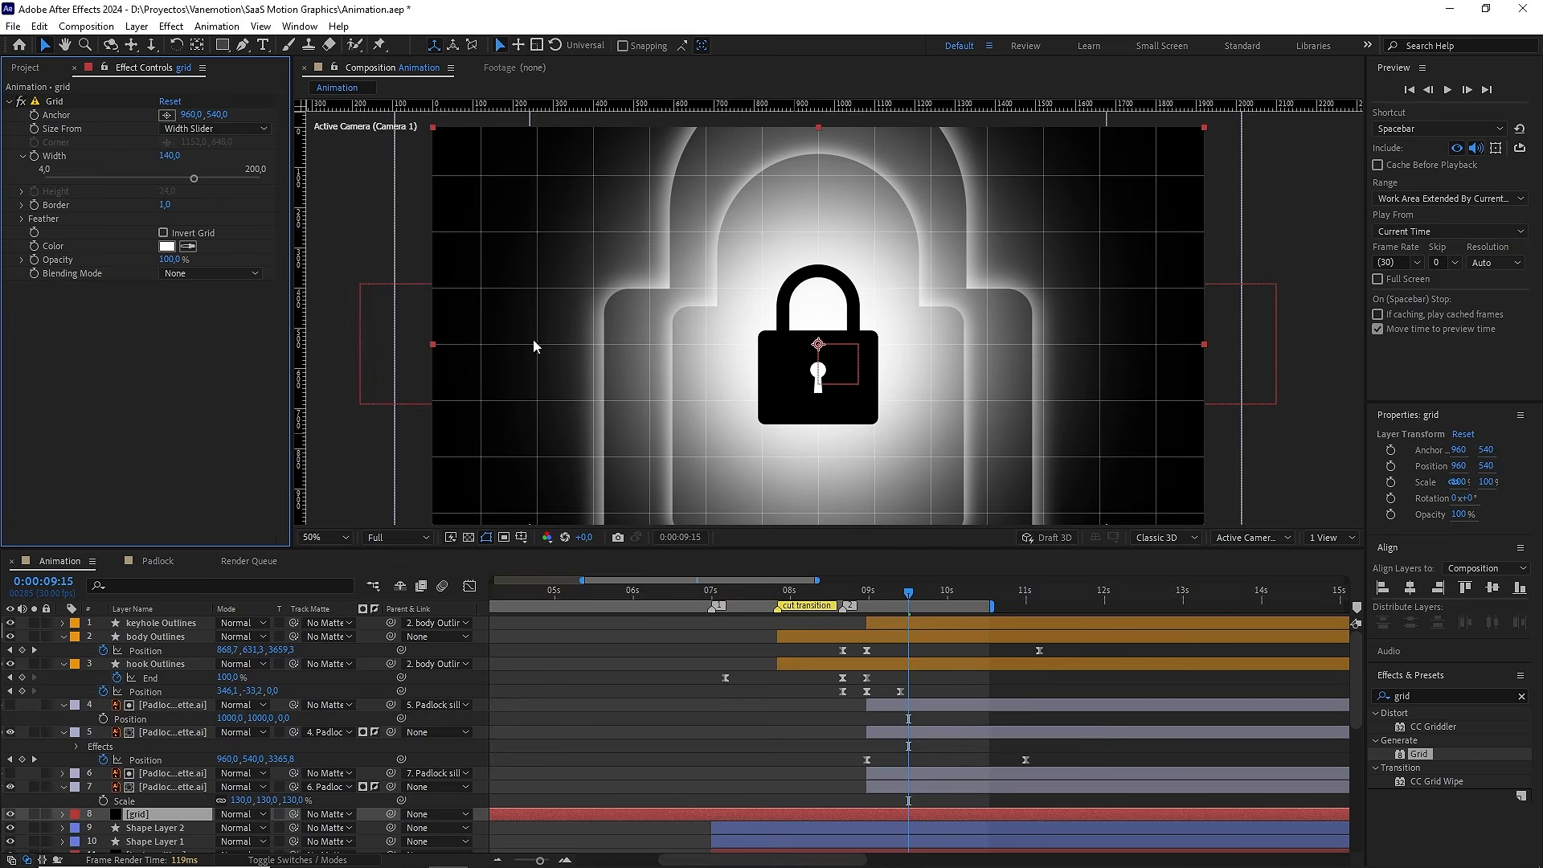
Set the grid layer's blending mode to Overlay and check the lines over the glowing background
left_click(245, 818)
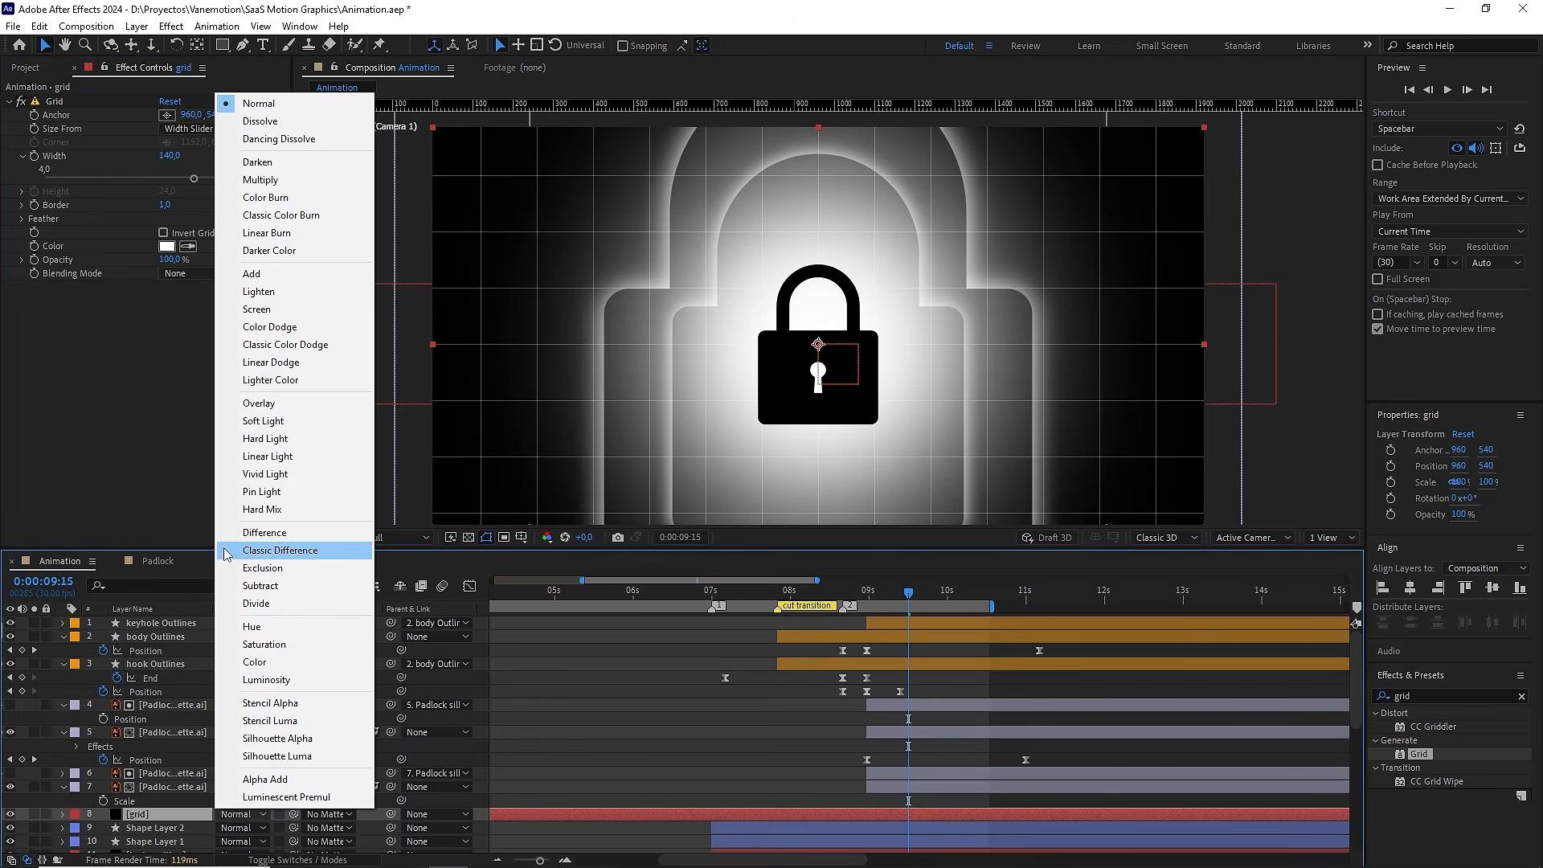
left_click(280, 409)
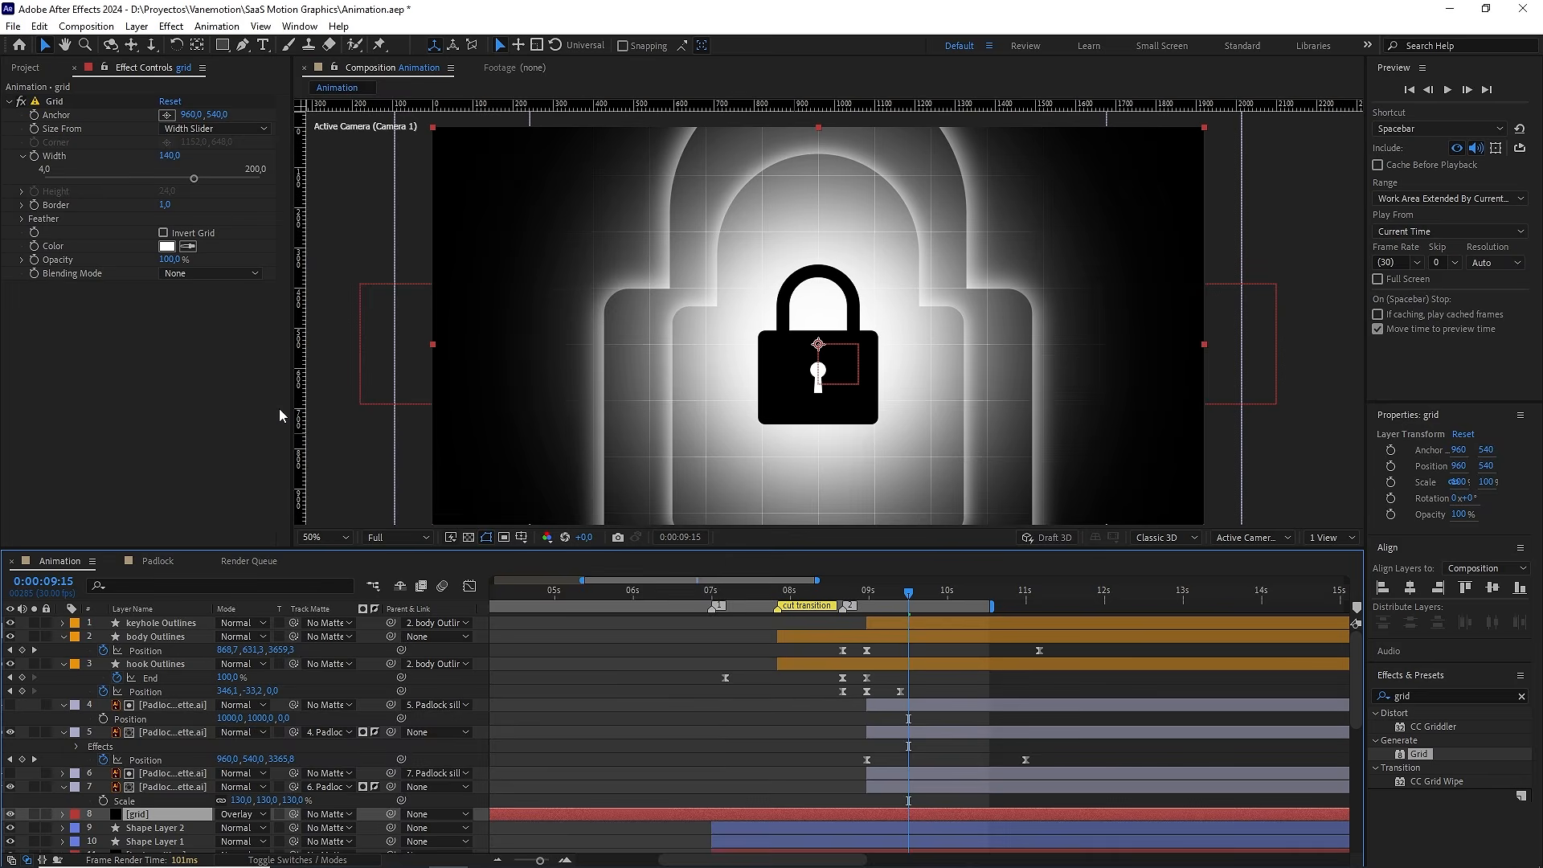
scroll(803, 404, "up", 1)
scroll(804, 404, "down", 1)
left_click_drag(767, 328, 794, 360)
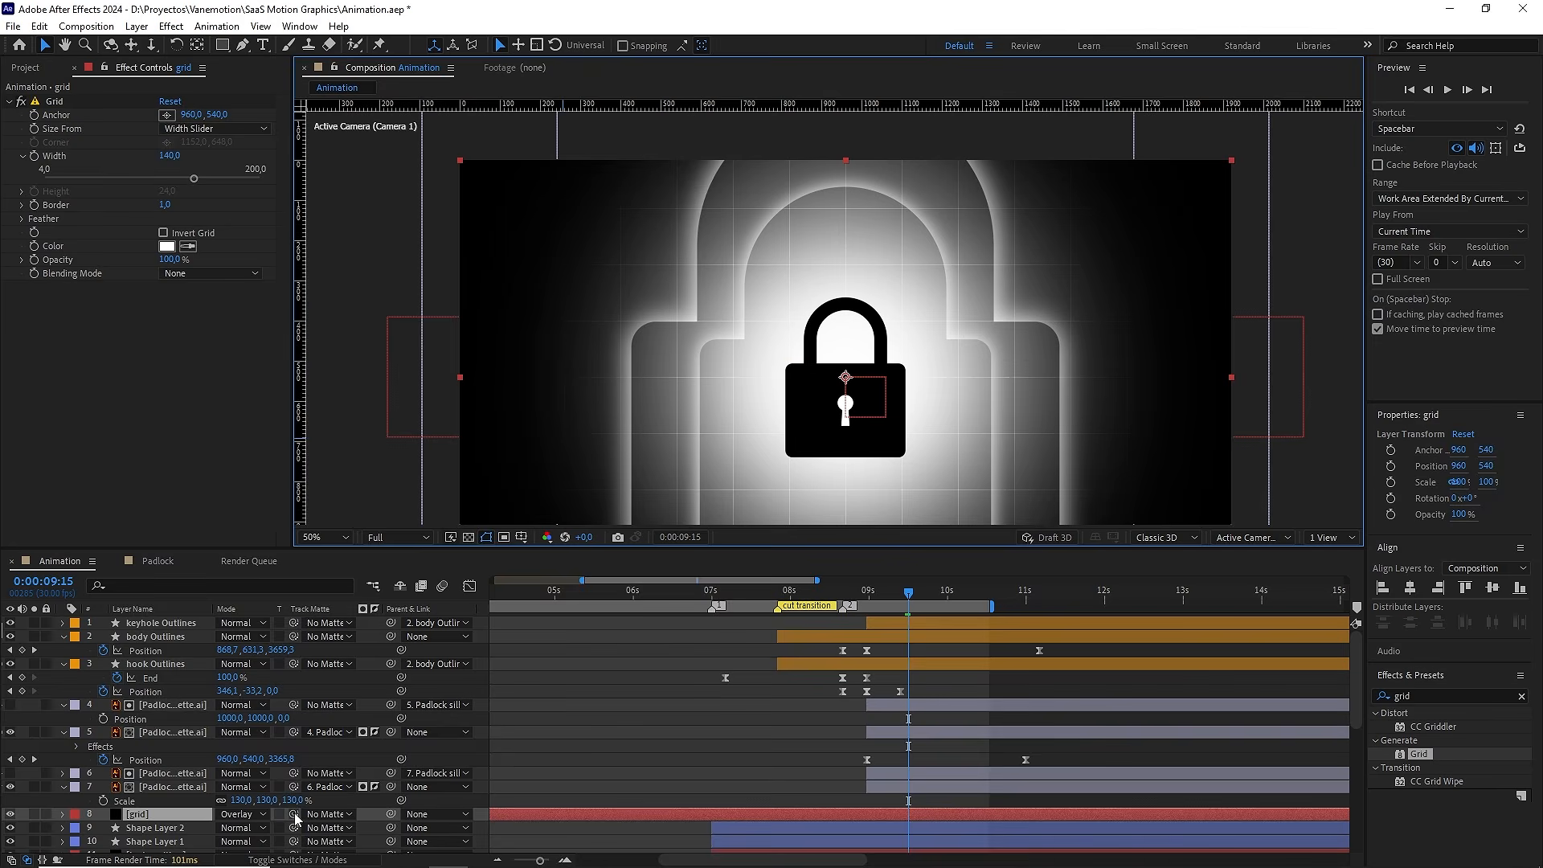
Use the layer 6 padlock silhouette as the grid layer's inverted track matte and inspect the masked lines
left_click_drag(294, 814, 193, 778)
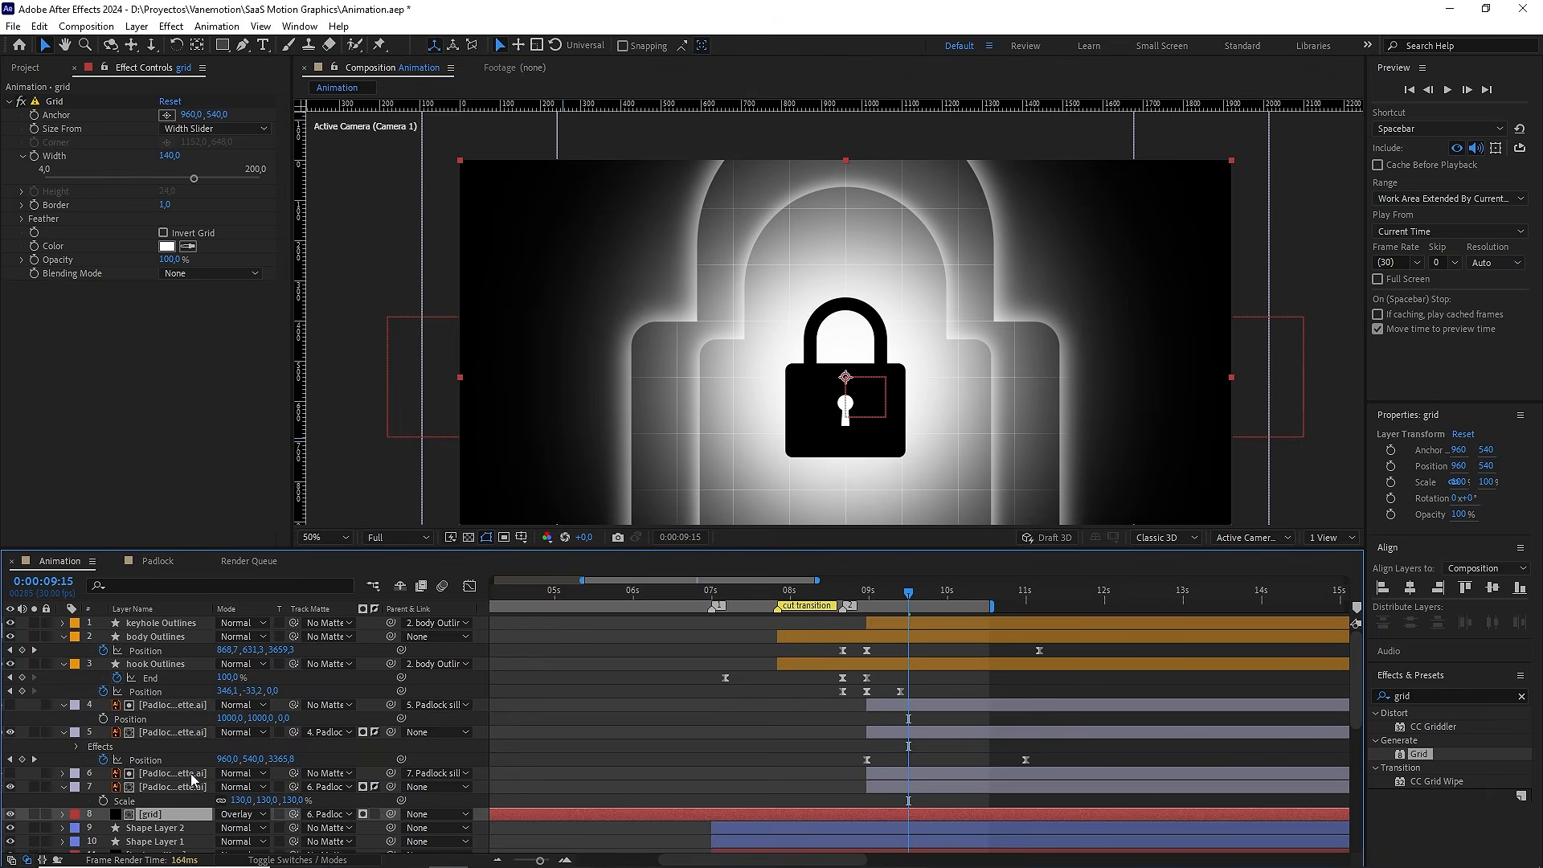
left_click(375, 814)
scroll(762, 326, "up", 4)
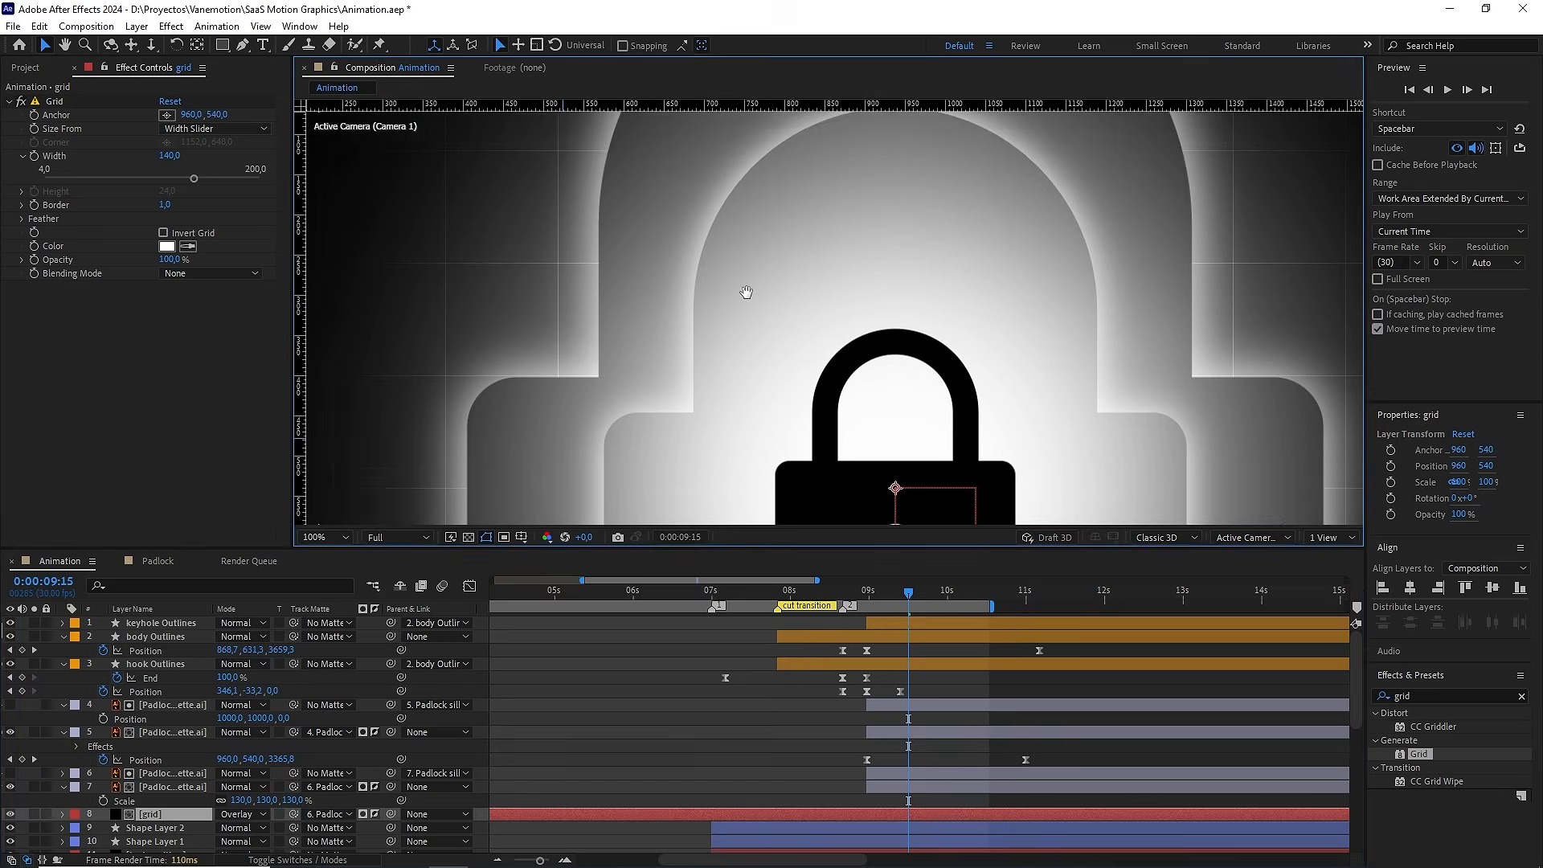
scroll(837, 431, "down", 4)
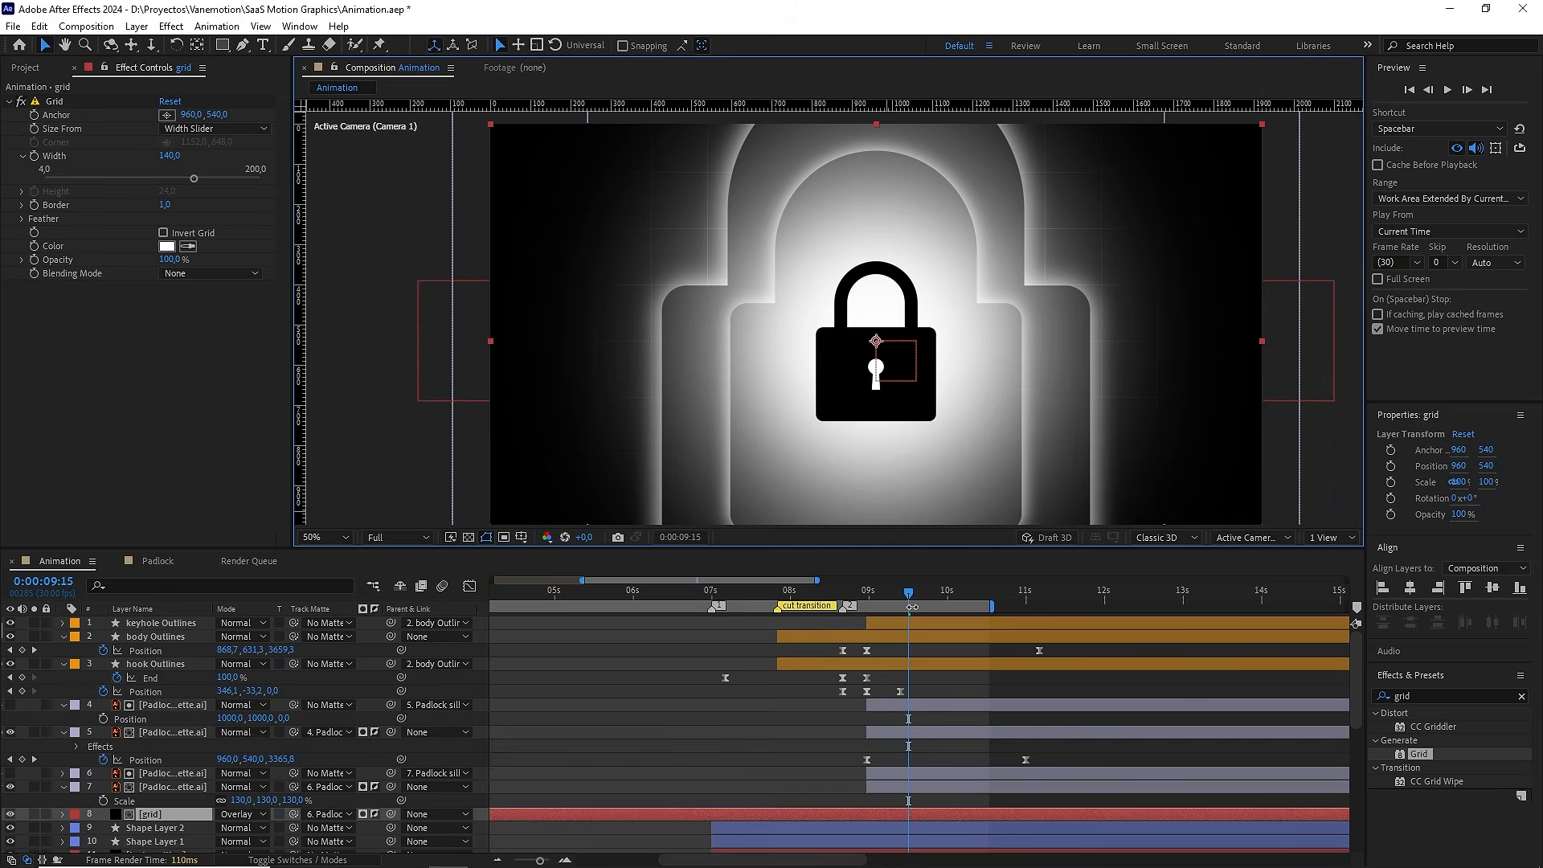
Fit the composition in the viewer and check the grid lines in the earlier circle and padlock scenes
left_click(791, 594)
left_click_drag(791, 598, 785, 599)
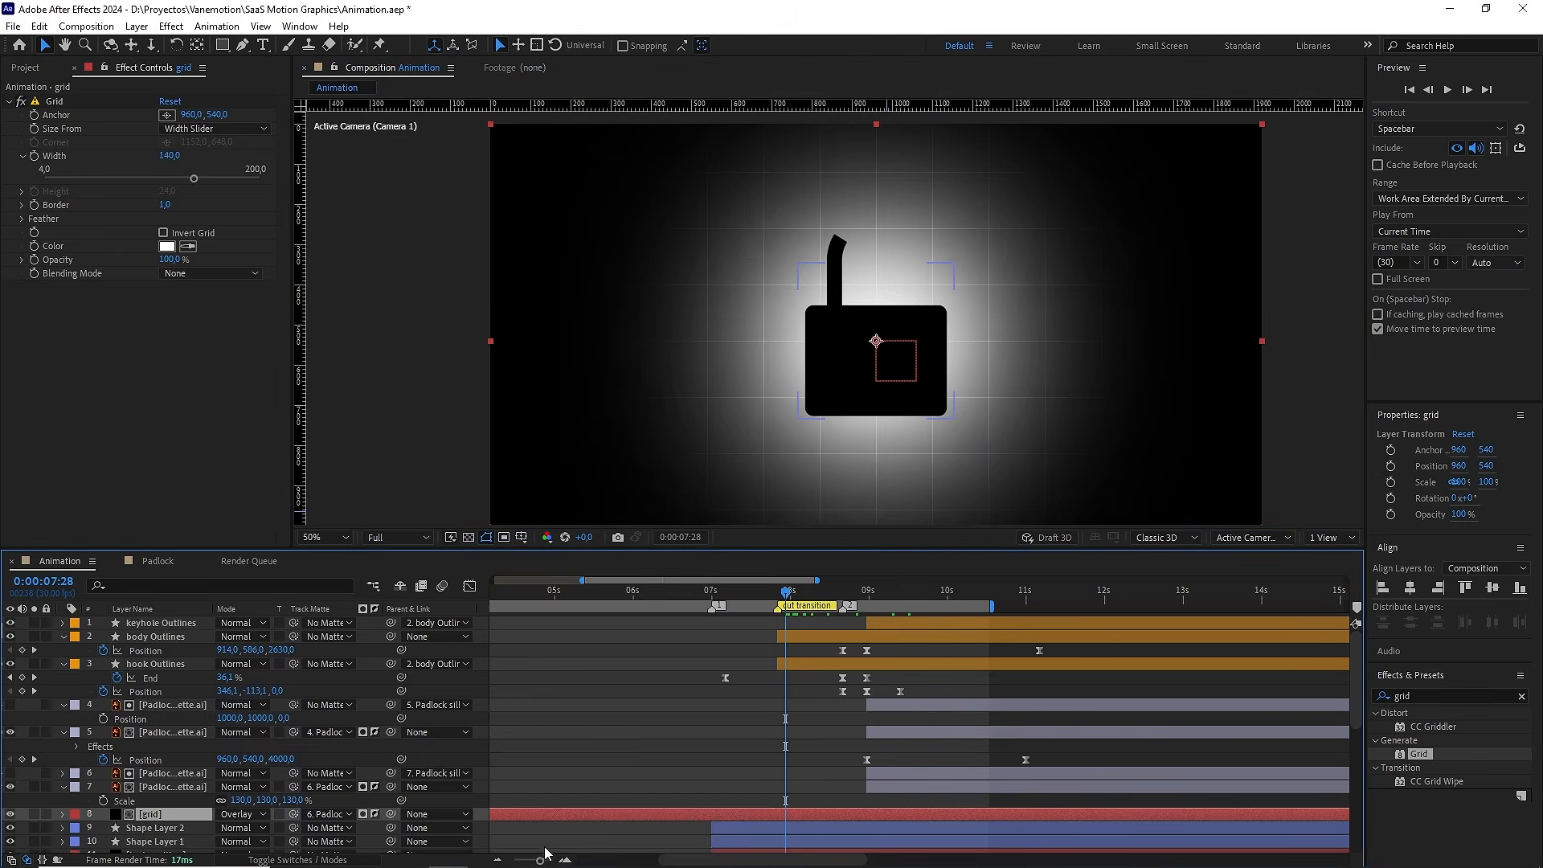
left_click_drag(541, 858, 508, 859)
left_click_drag(663, 595, 495, 595)
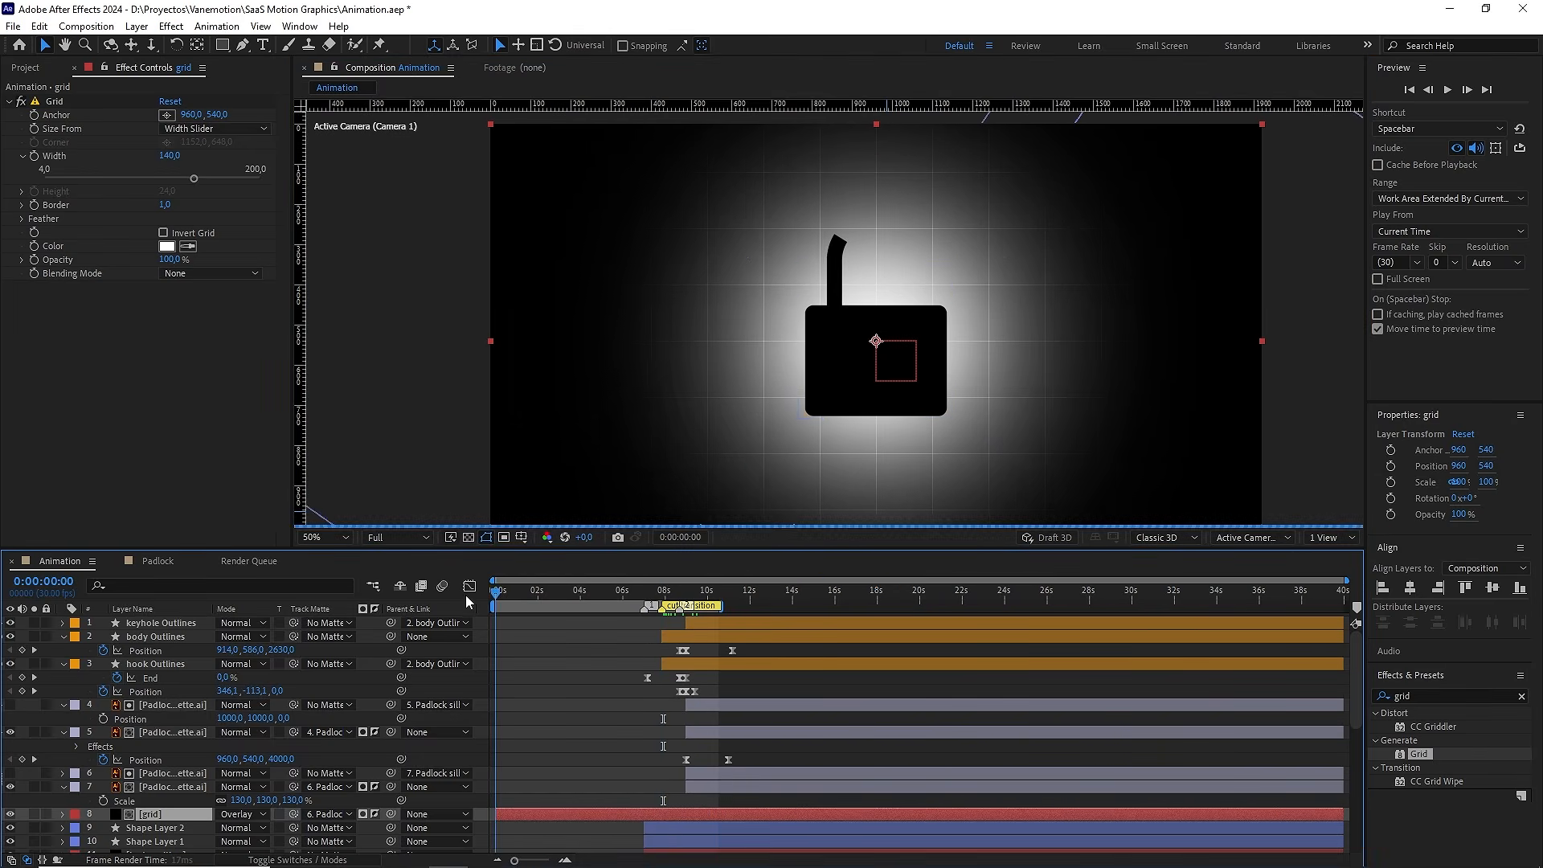
left_click(331, 540)
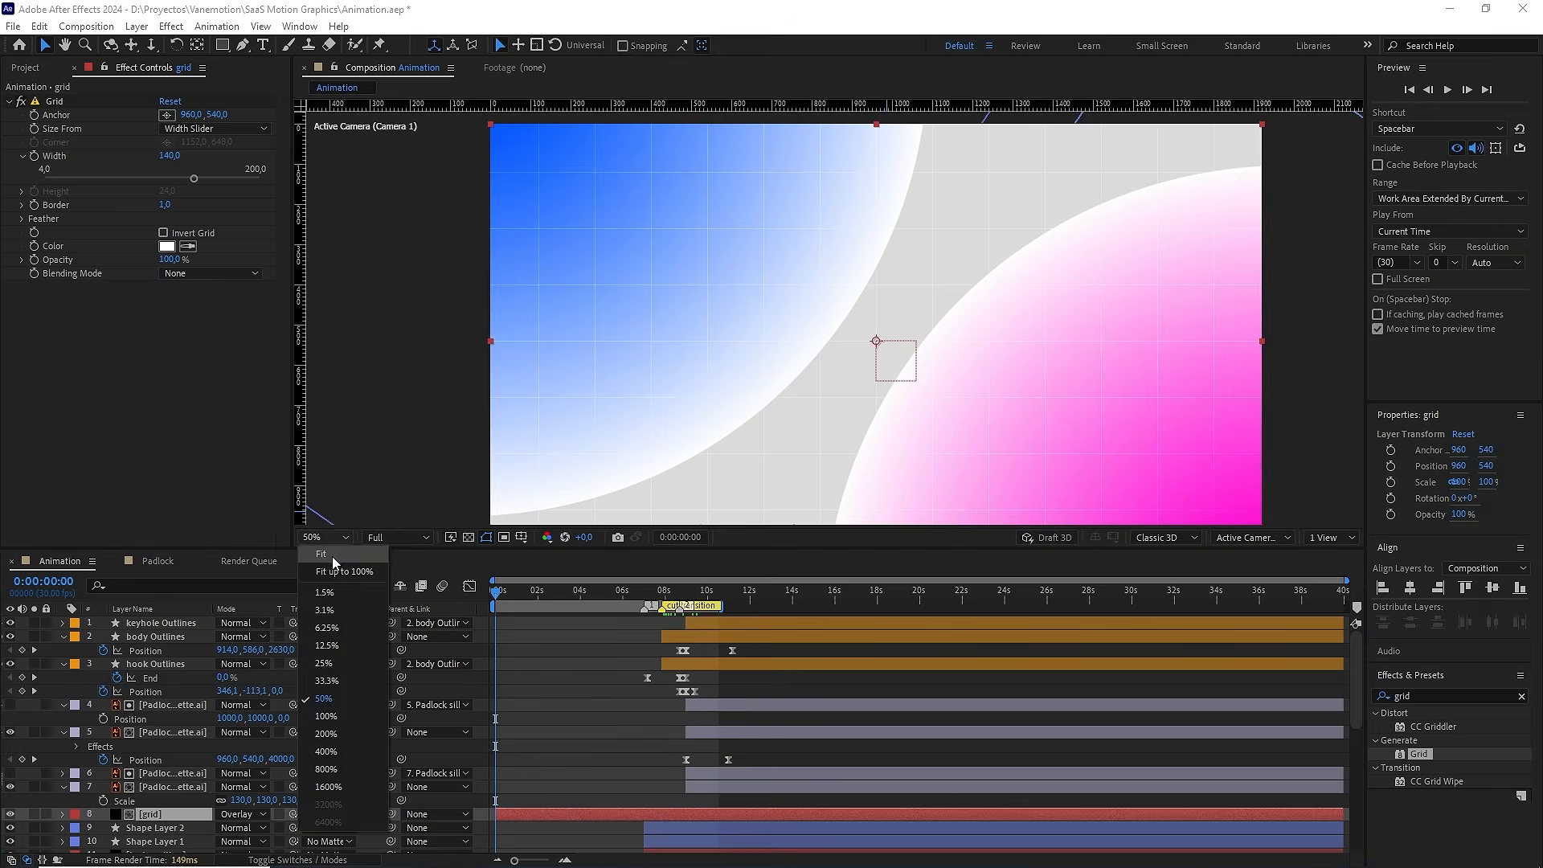
left_click(330, 555)
left_click(523, 678)
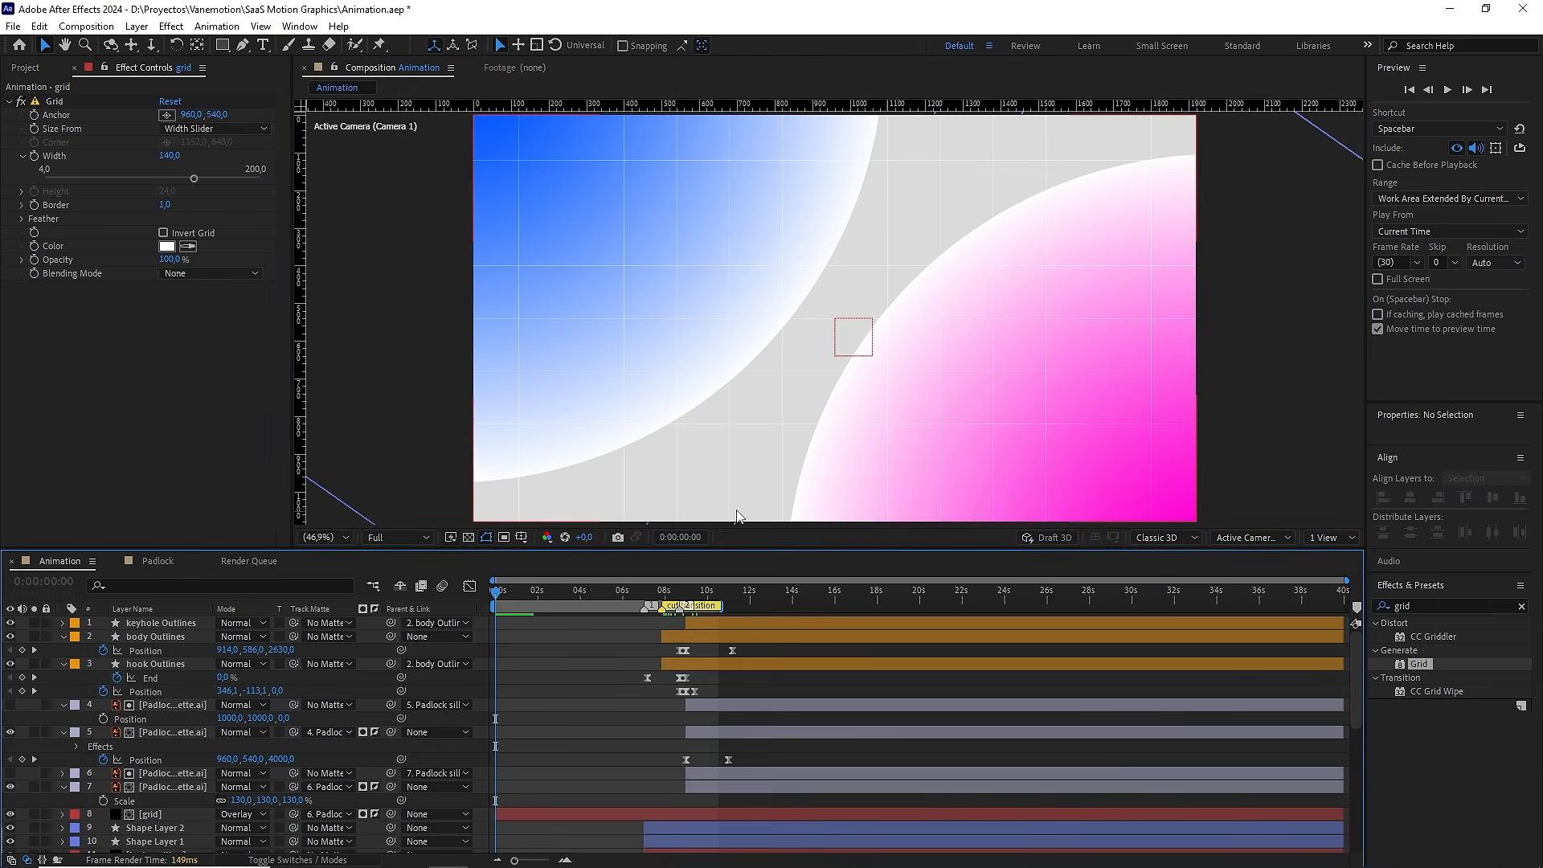
left_click(658, 593)
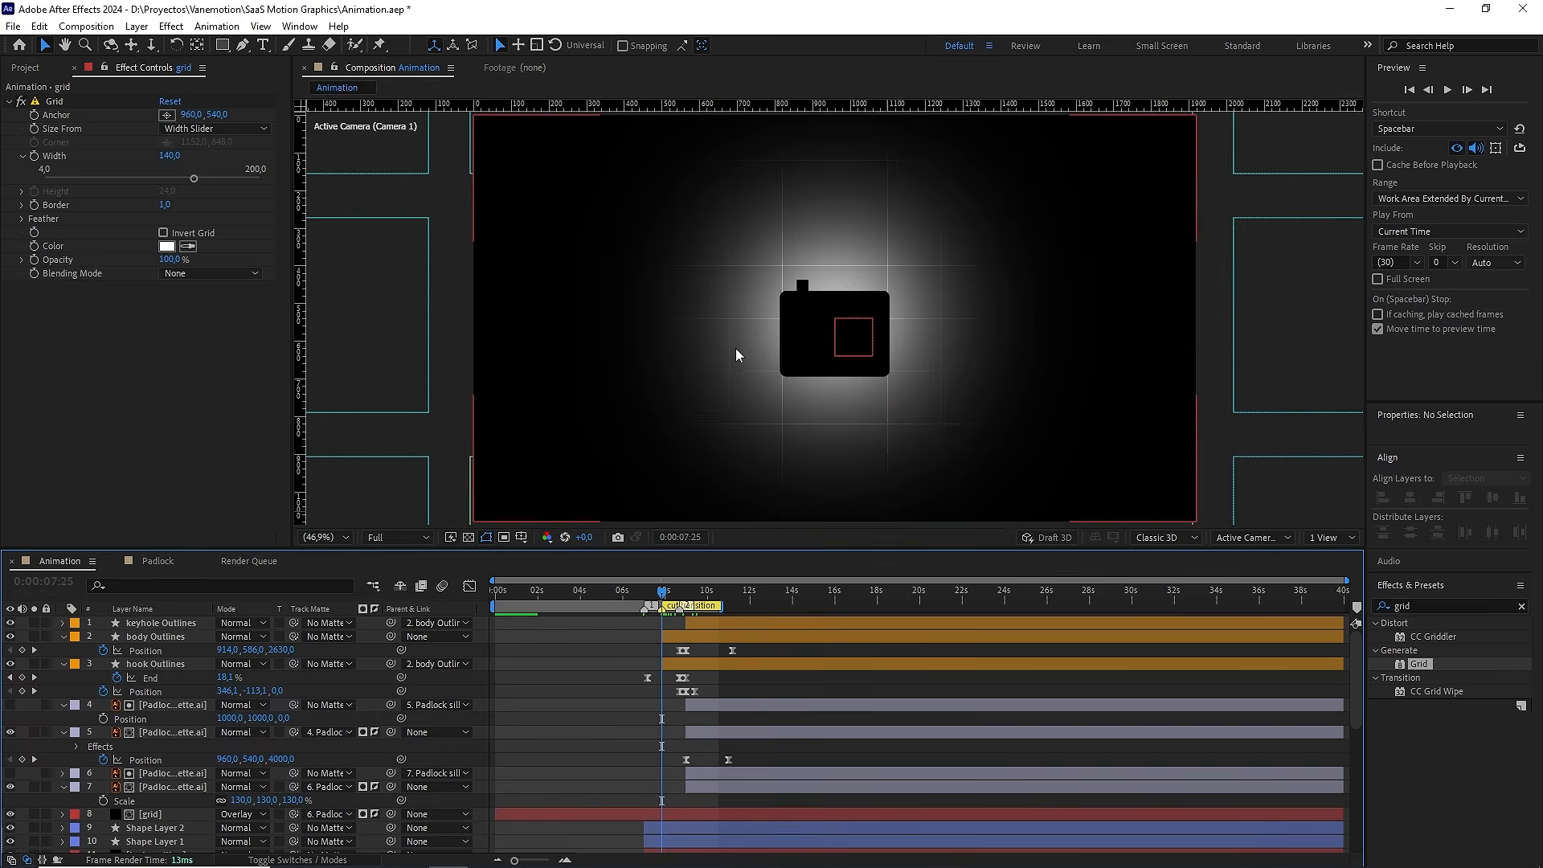
Trim the start of the grid layer to 0:00:08:29, where the padlock silhouette layers begin
left_click(535, 594)
left_click_drag(520, 595, 689, 597)
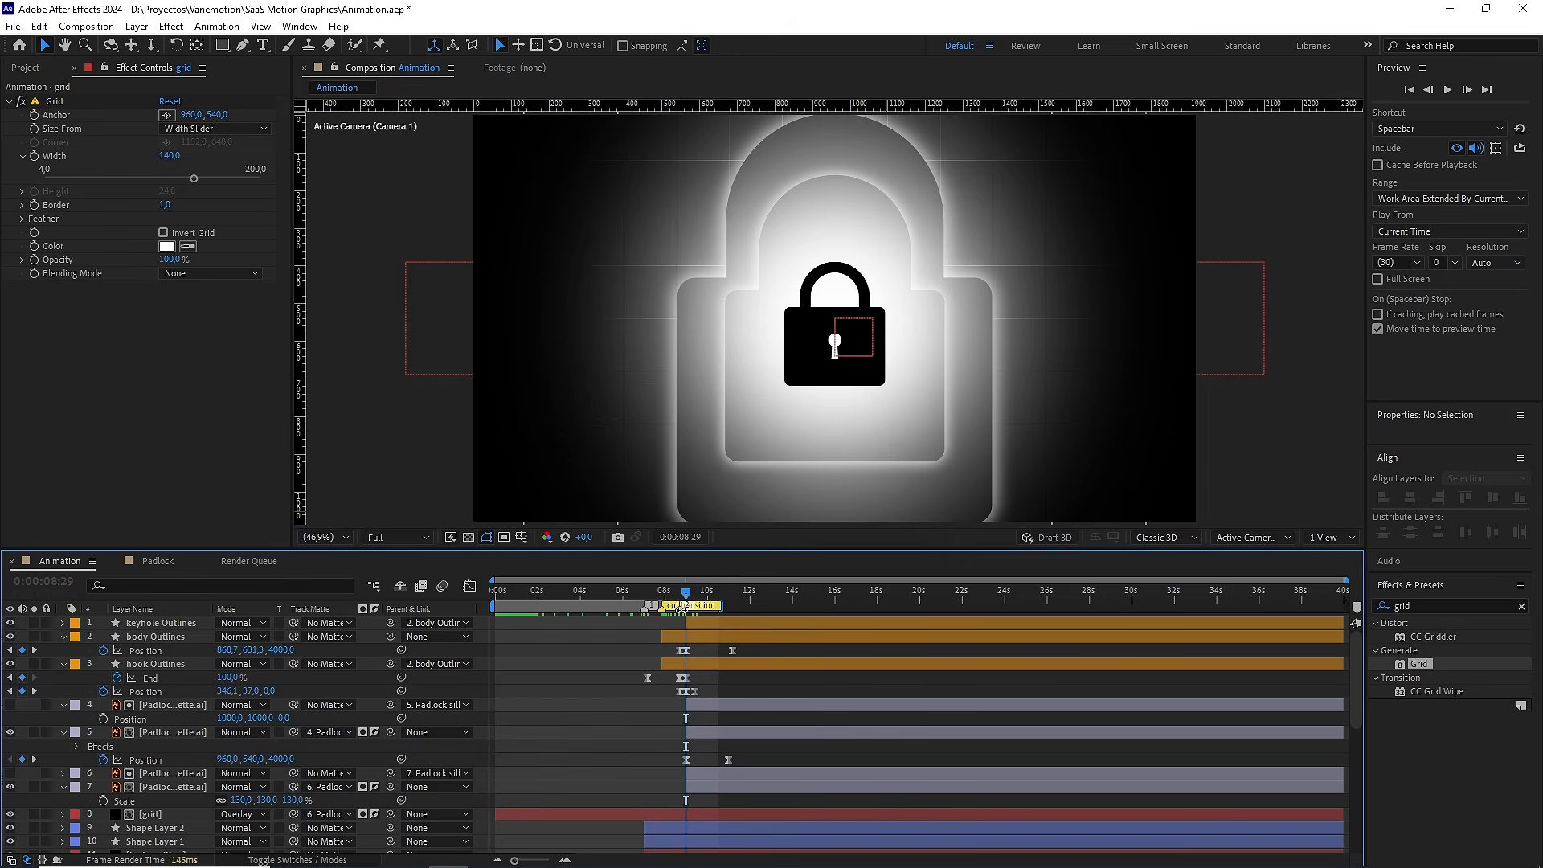
left_click_drag(511, 810, 686, 815)
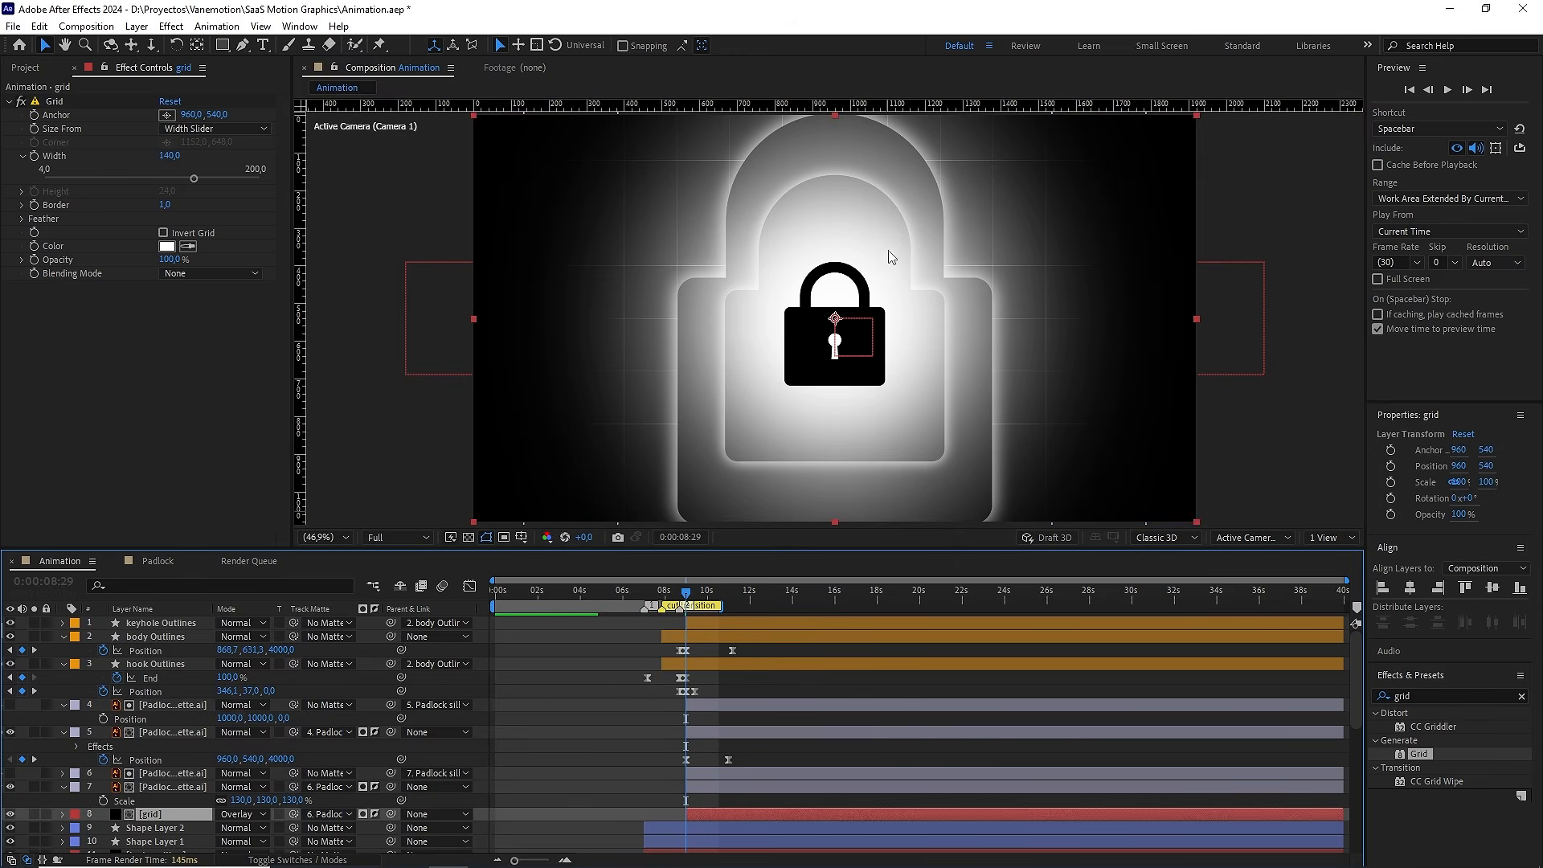
Play the animation from the beginning and inspect the padlock transition with the trimmed grid
left_click_drag(685, 601, 487, 604)
key("space")
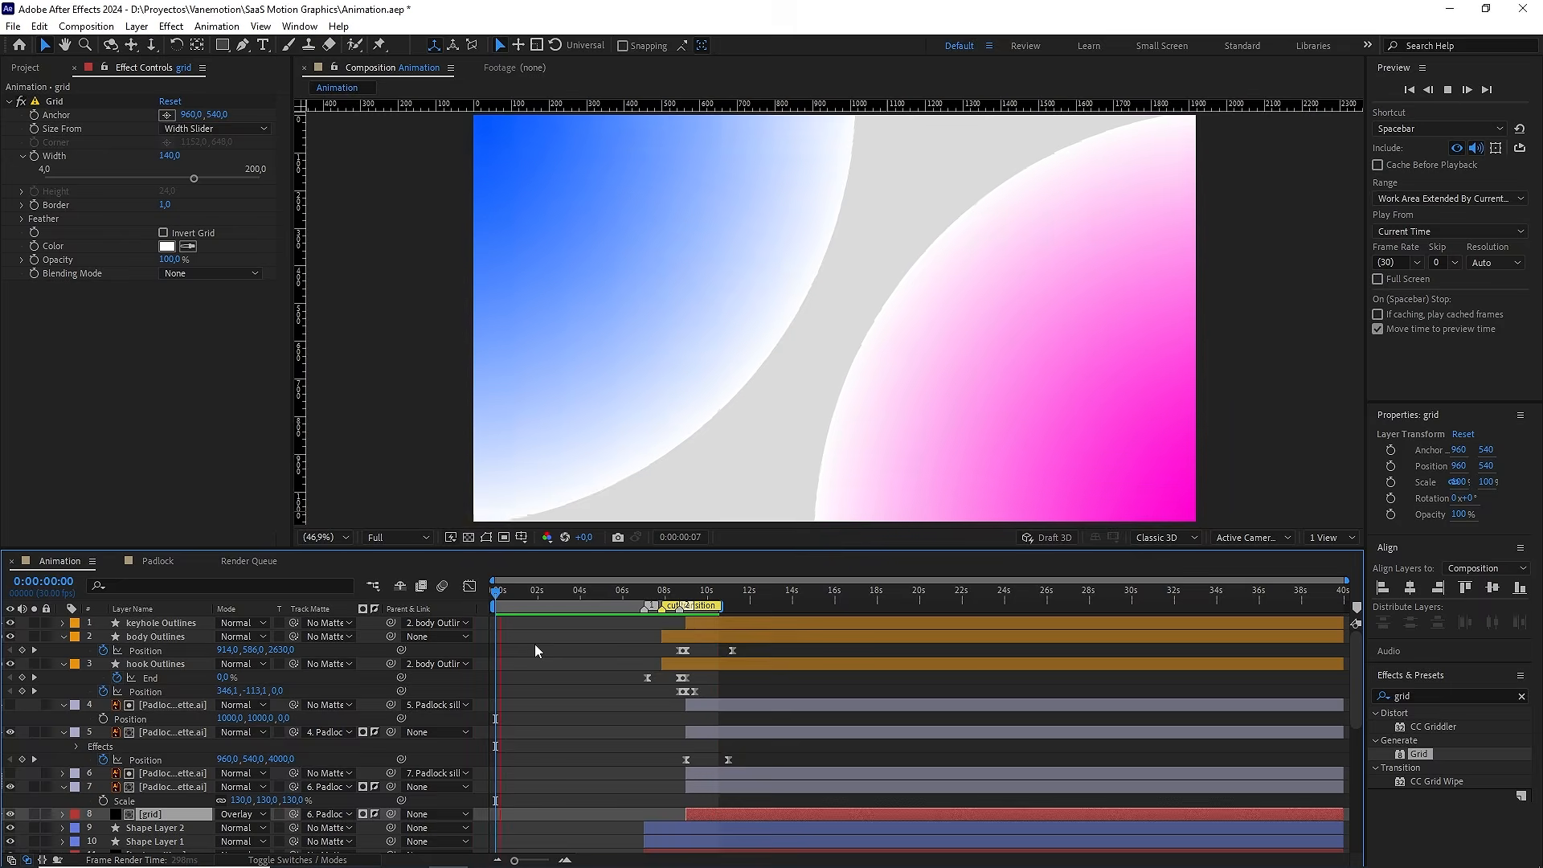
left_click(640, 592)
left_click_drag(657, 595, 706, 606)
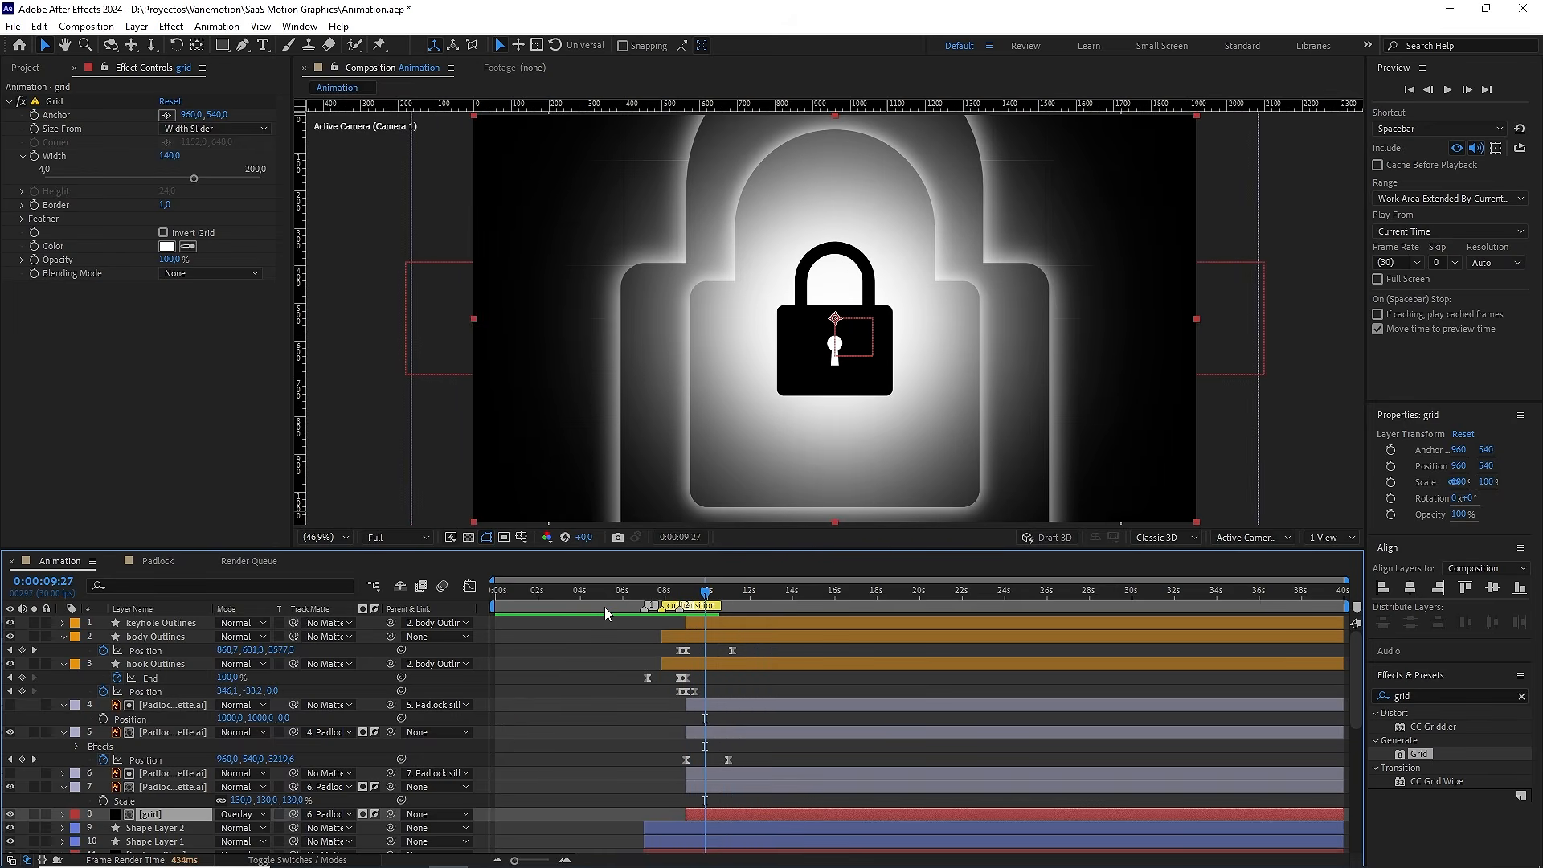
Reveal the keyframes of Null 1 and add Position and Z Rotation keyframes at 0:00:09:15
scroll(611, 646, "down", 3)
scroll(177, 723, "down", 6)
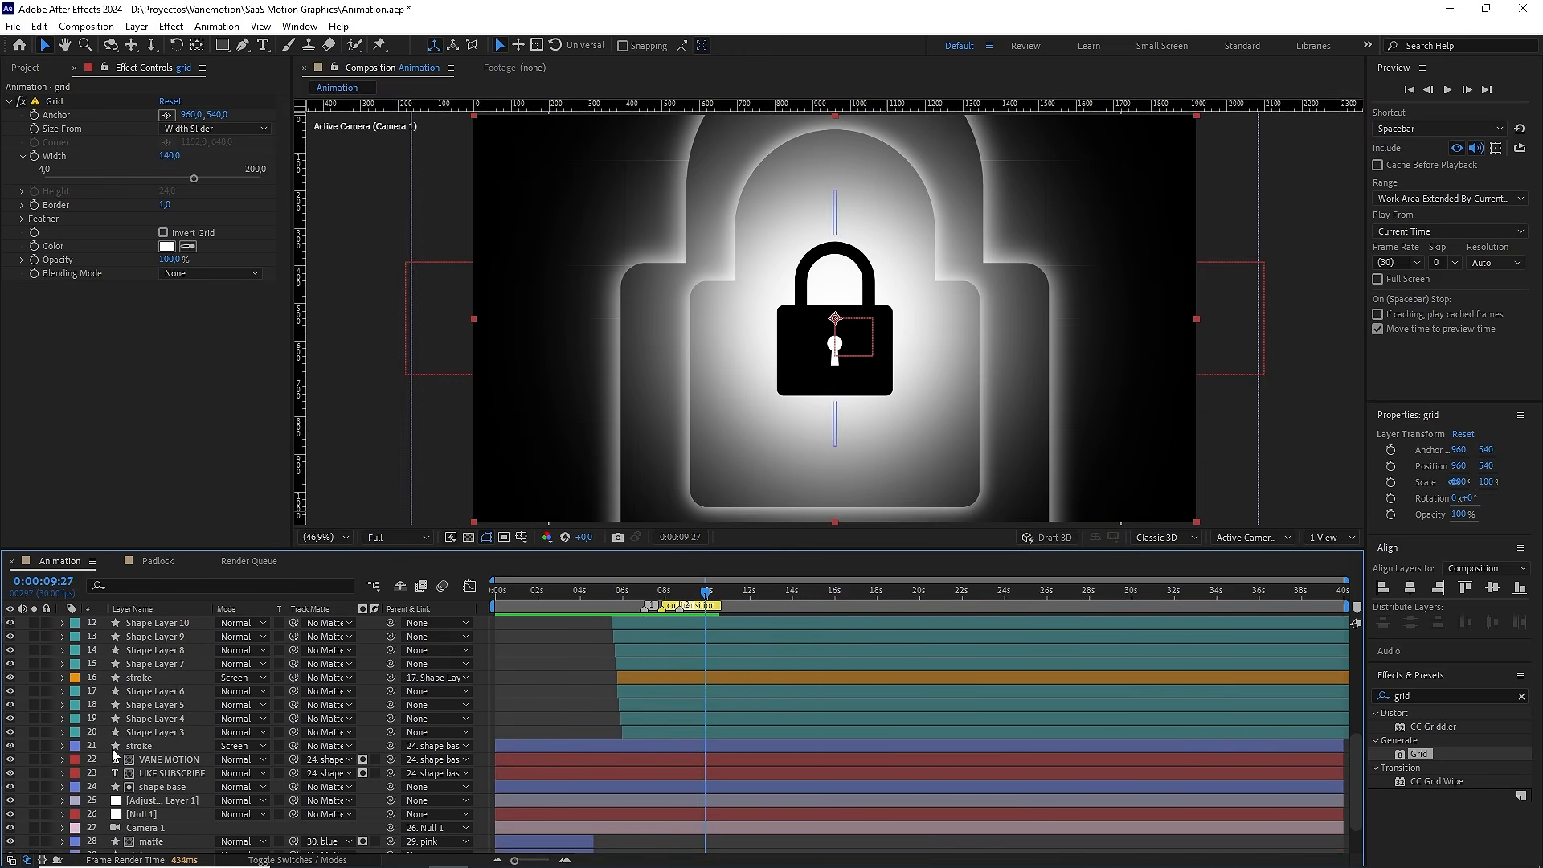
left_click(168, 815)
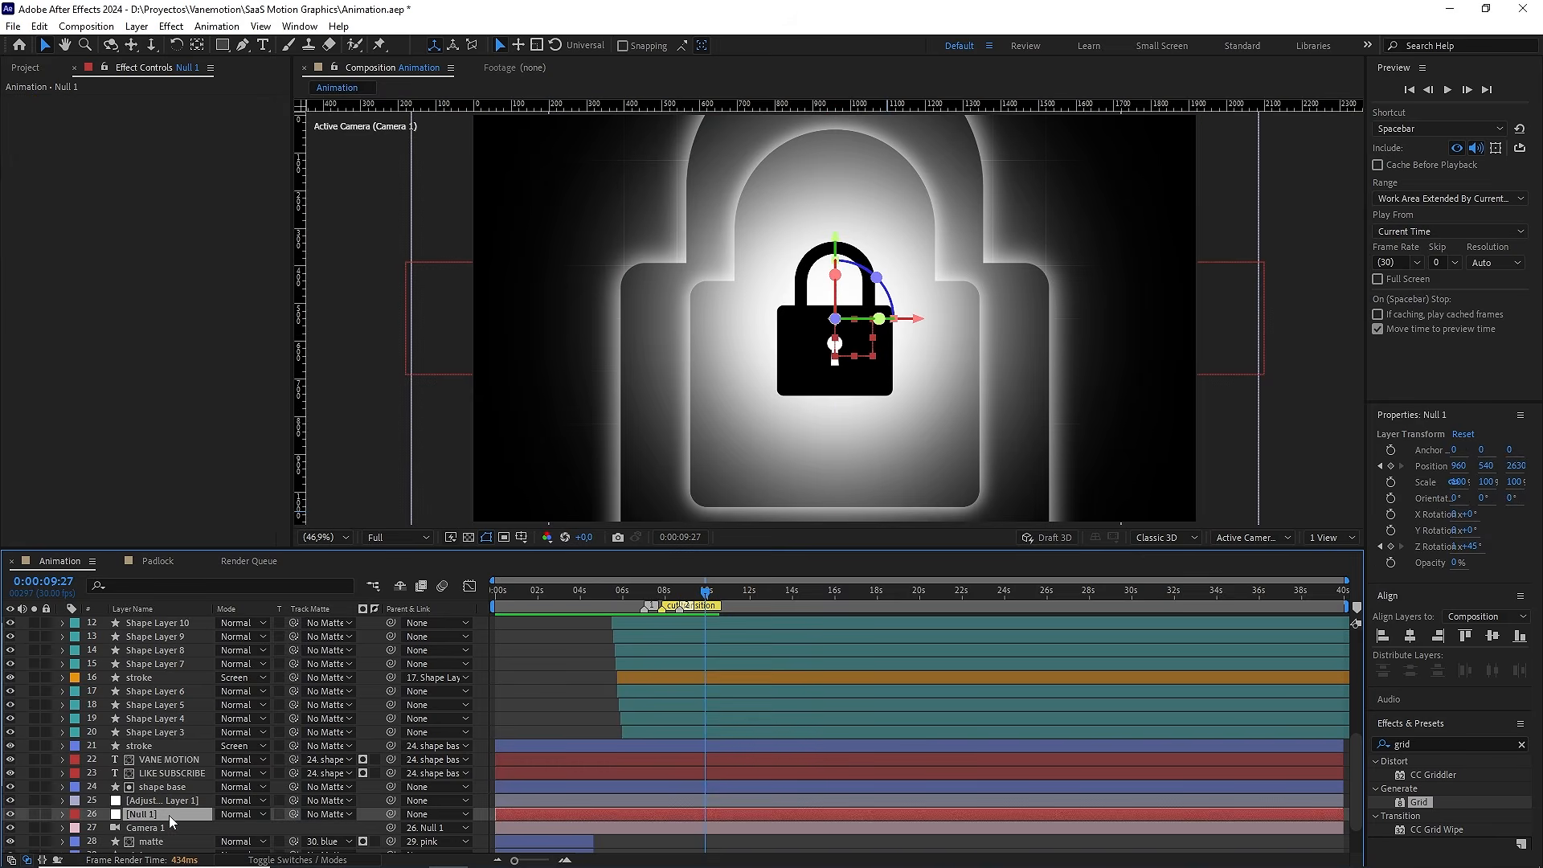
key("u")
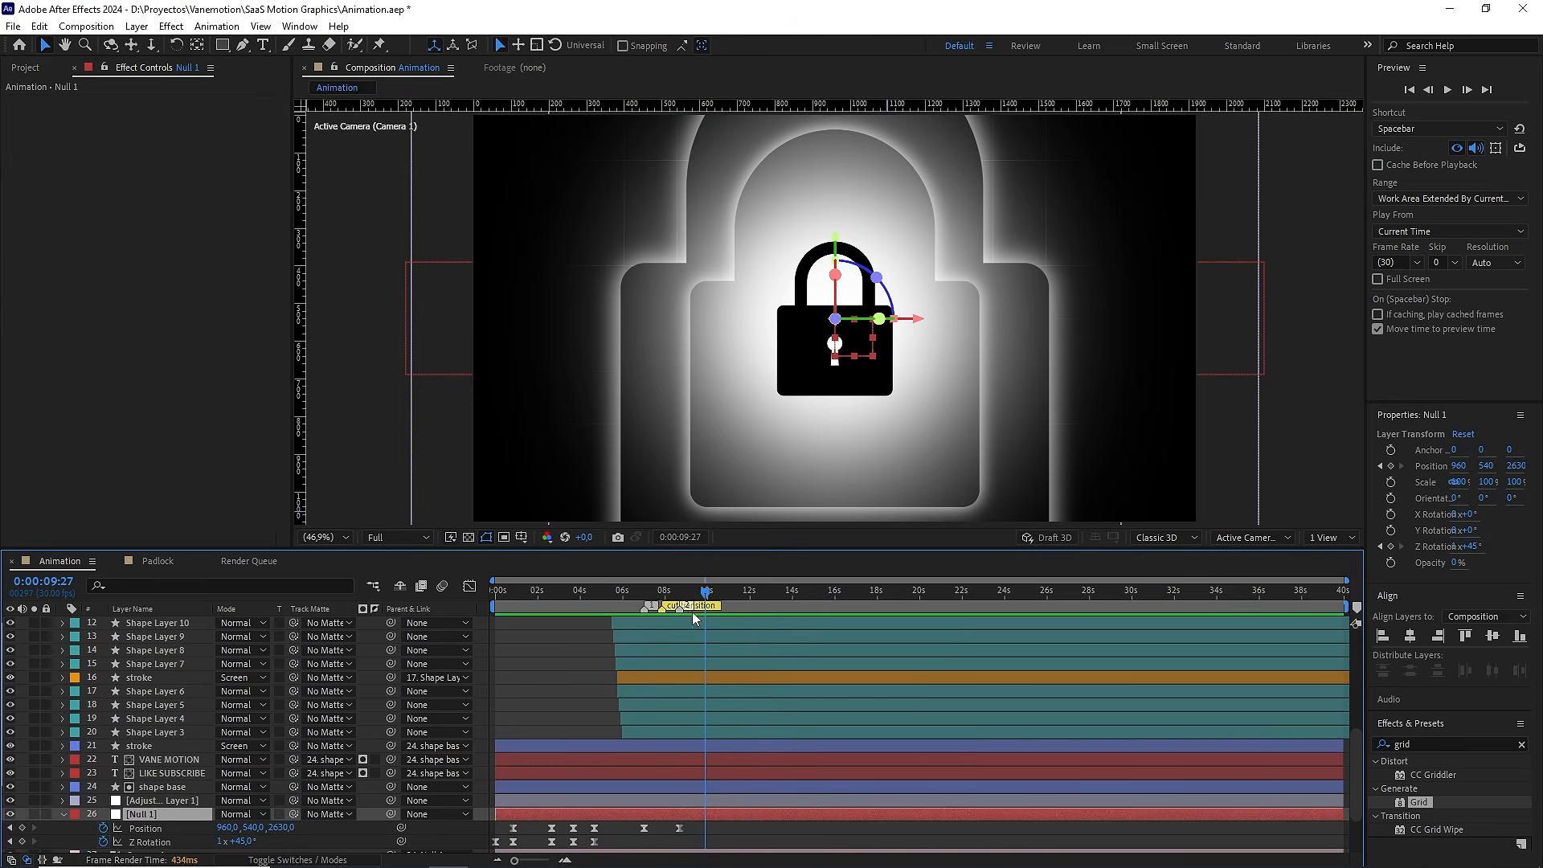
left_click_drag(705, 594, 697, 595)
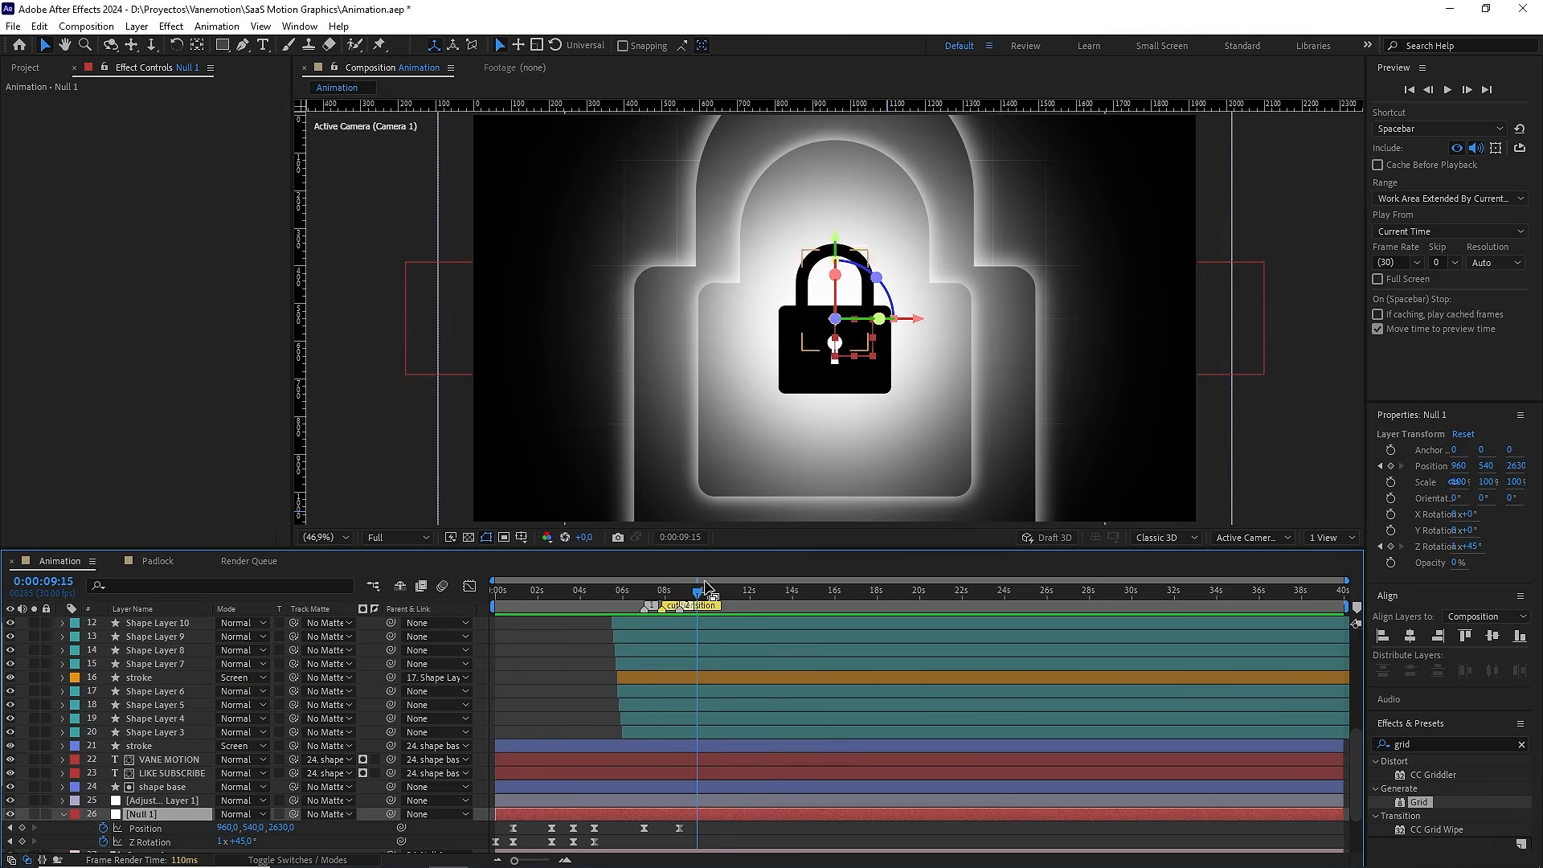
mouse_move(699, 594)
left_mouse_down()
mouse_move(735, 596)
mouse_move(699, 602)
left_mouse_up()
left_click(63, 585)
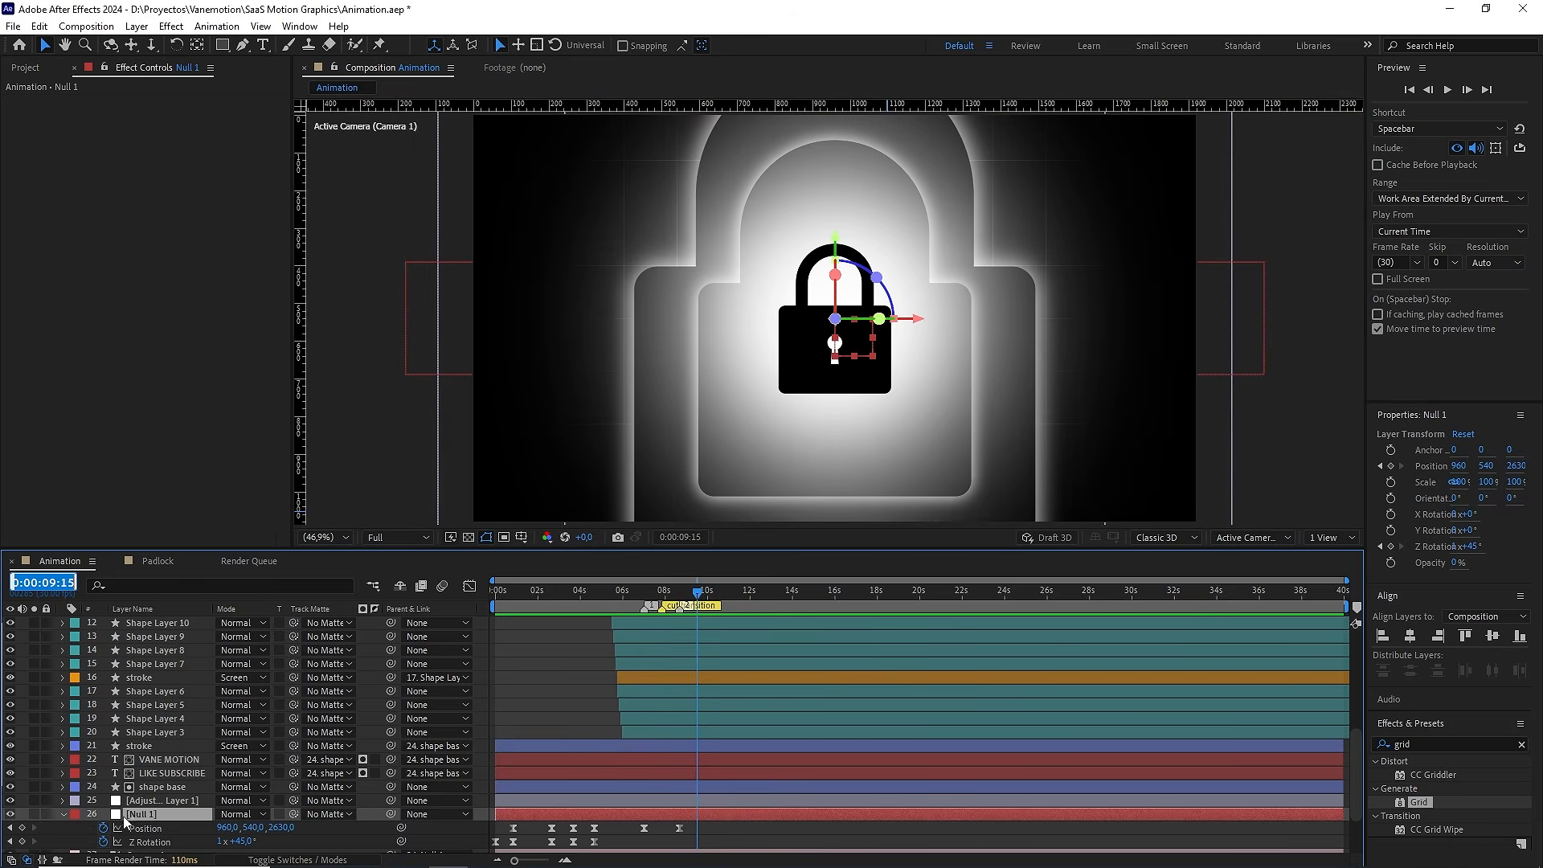
left_click(22, 828)
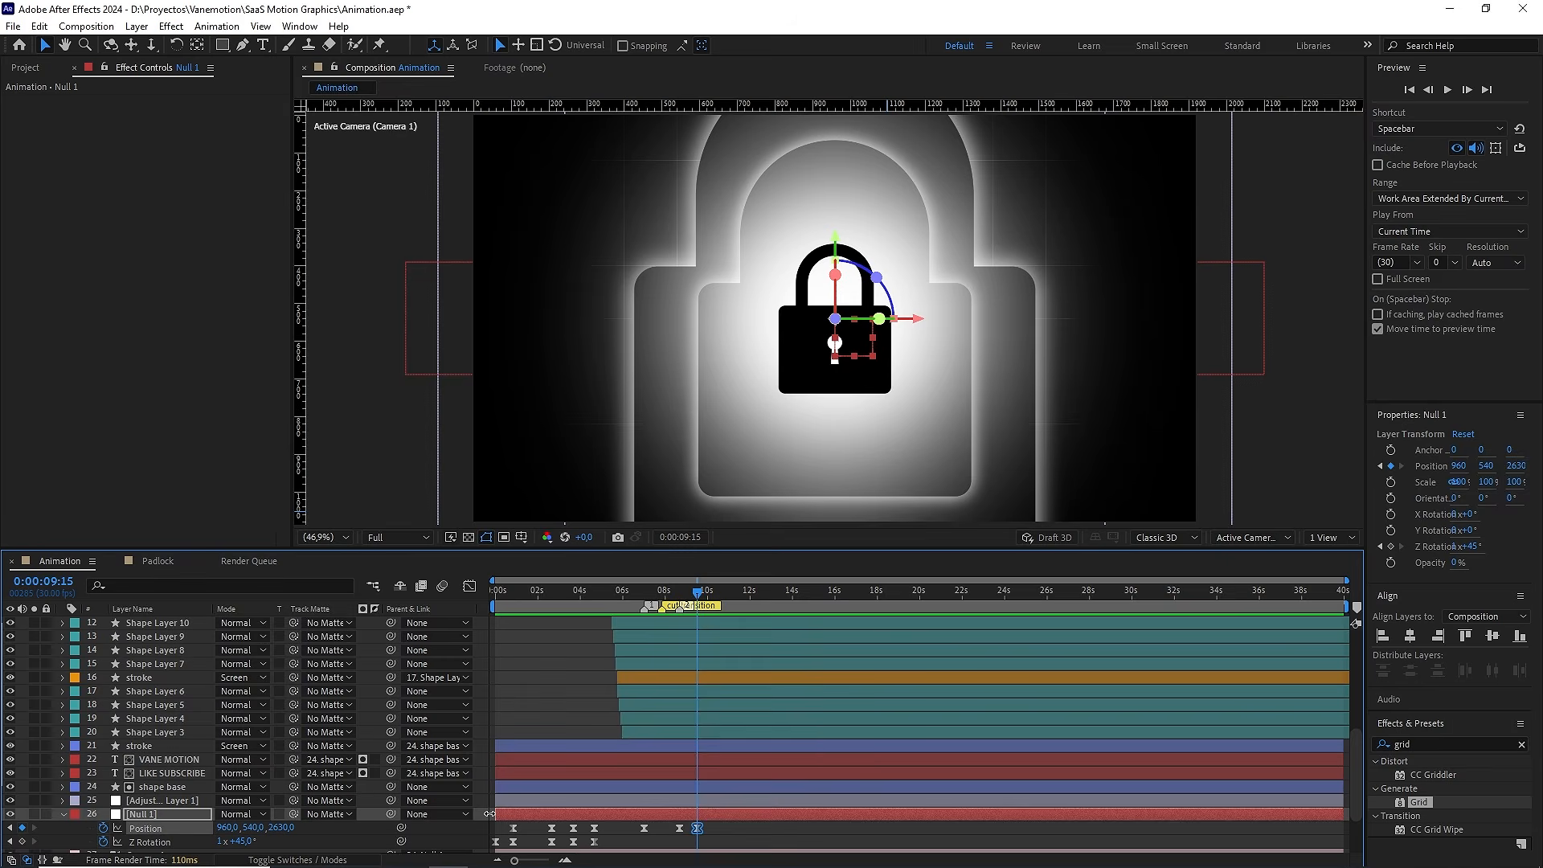
scroll(220, 818, "down", 1)
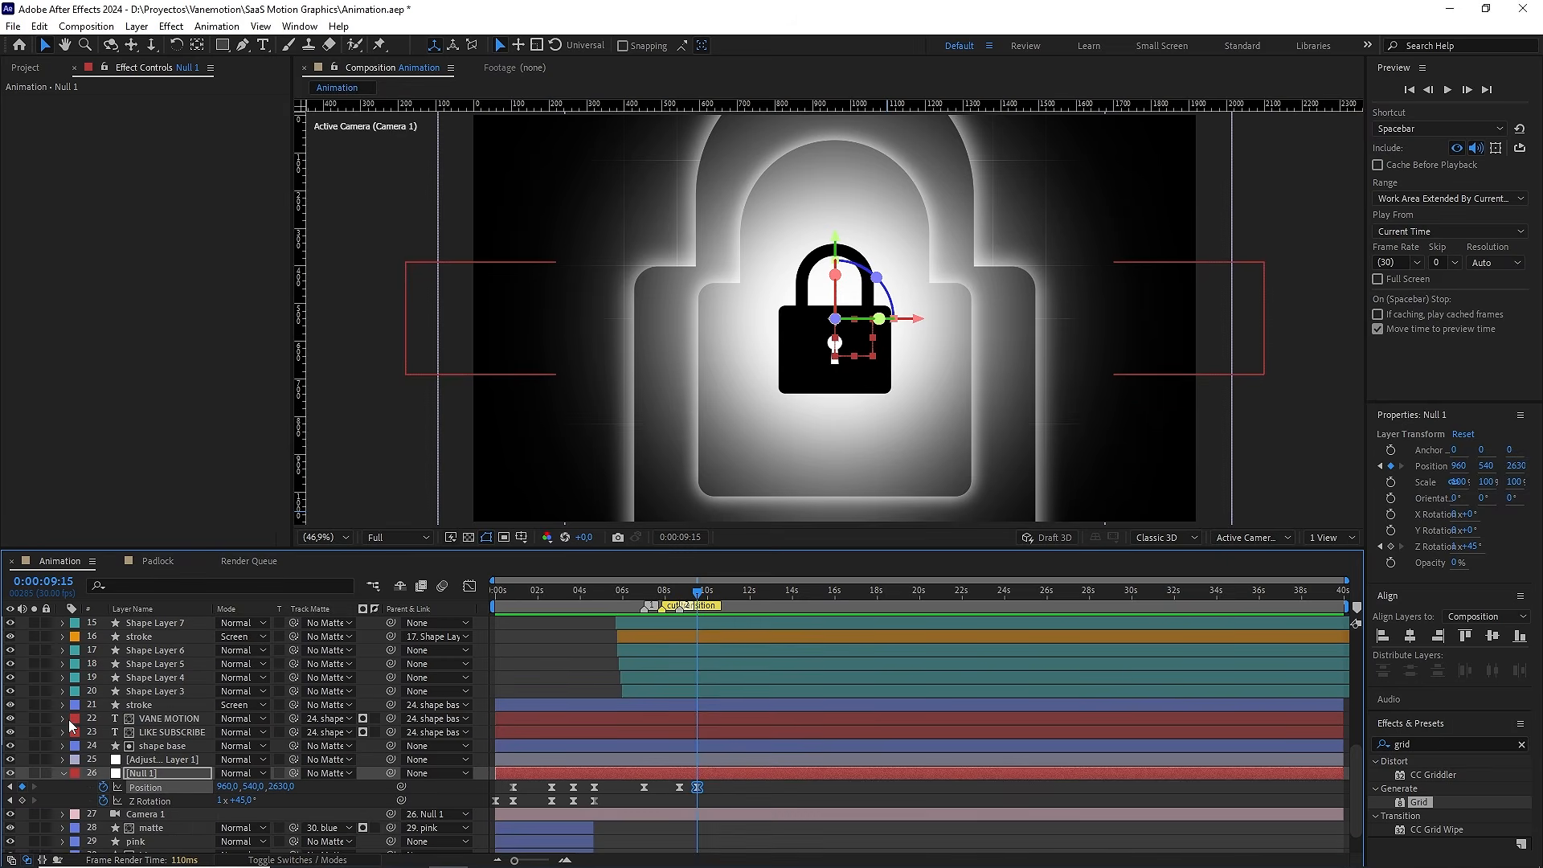
left_click(21, 800)
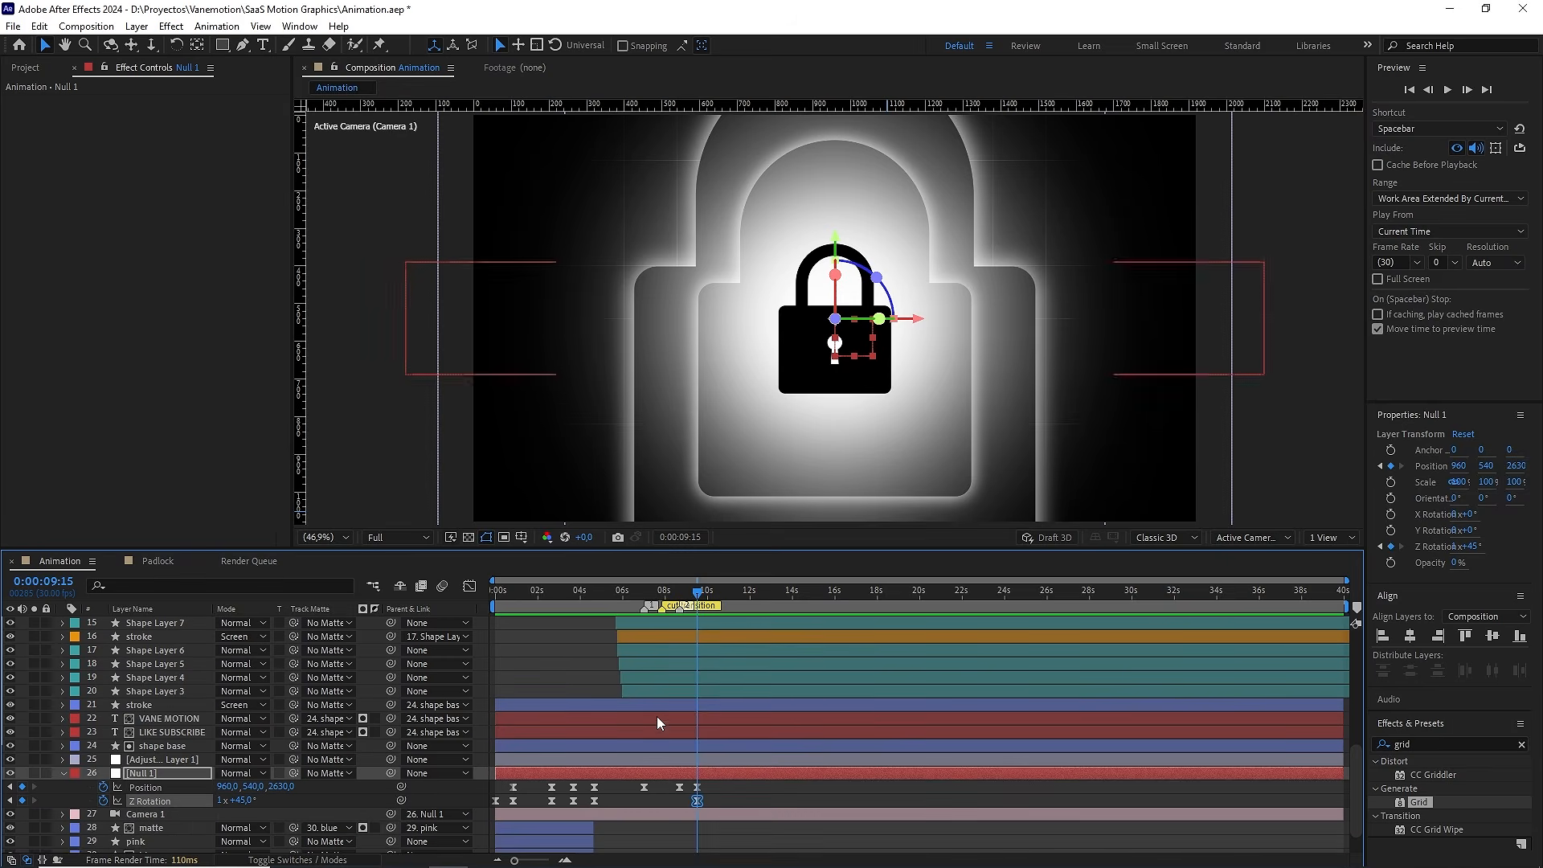
At 0:00:11:00, keyframe Null 1 with a Z position of 1300 and a Z Rotation of 1x+60°
left_click_drag(704, 593, 732, 599)
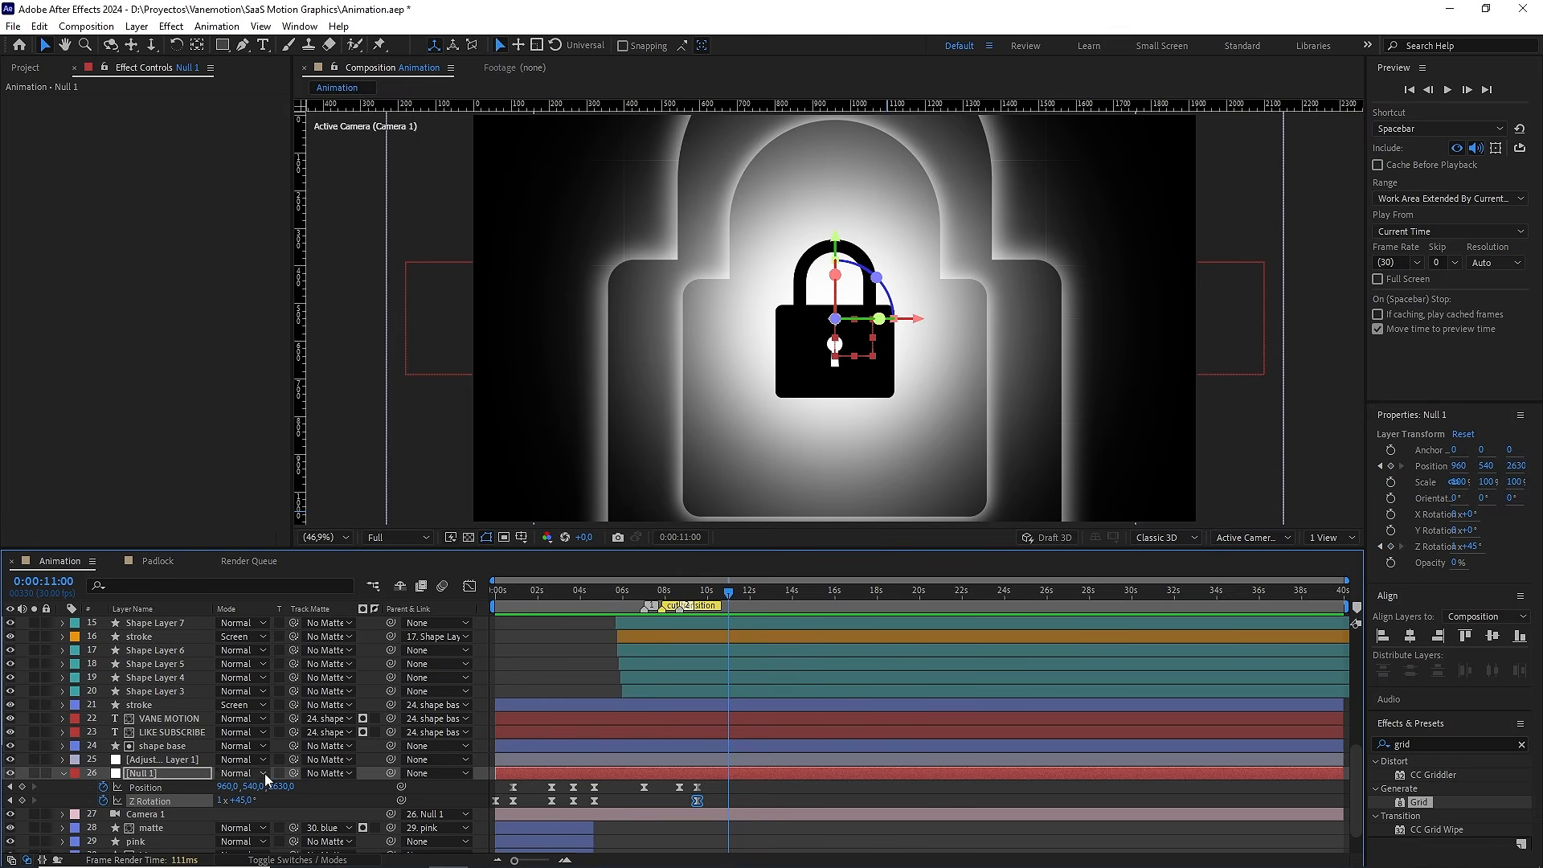
left_click_drag(275, 792, 161, 792)
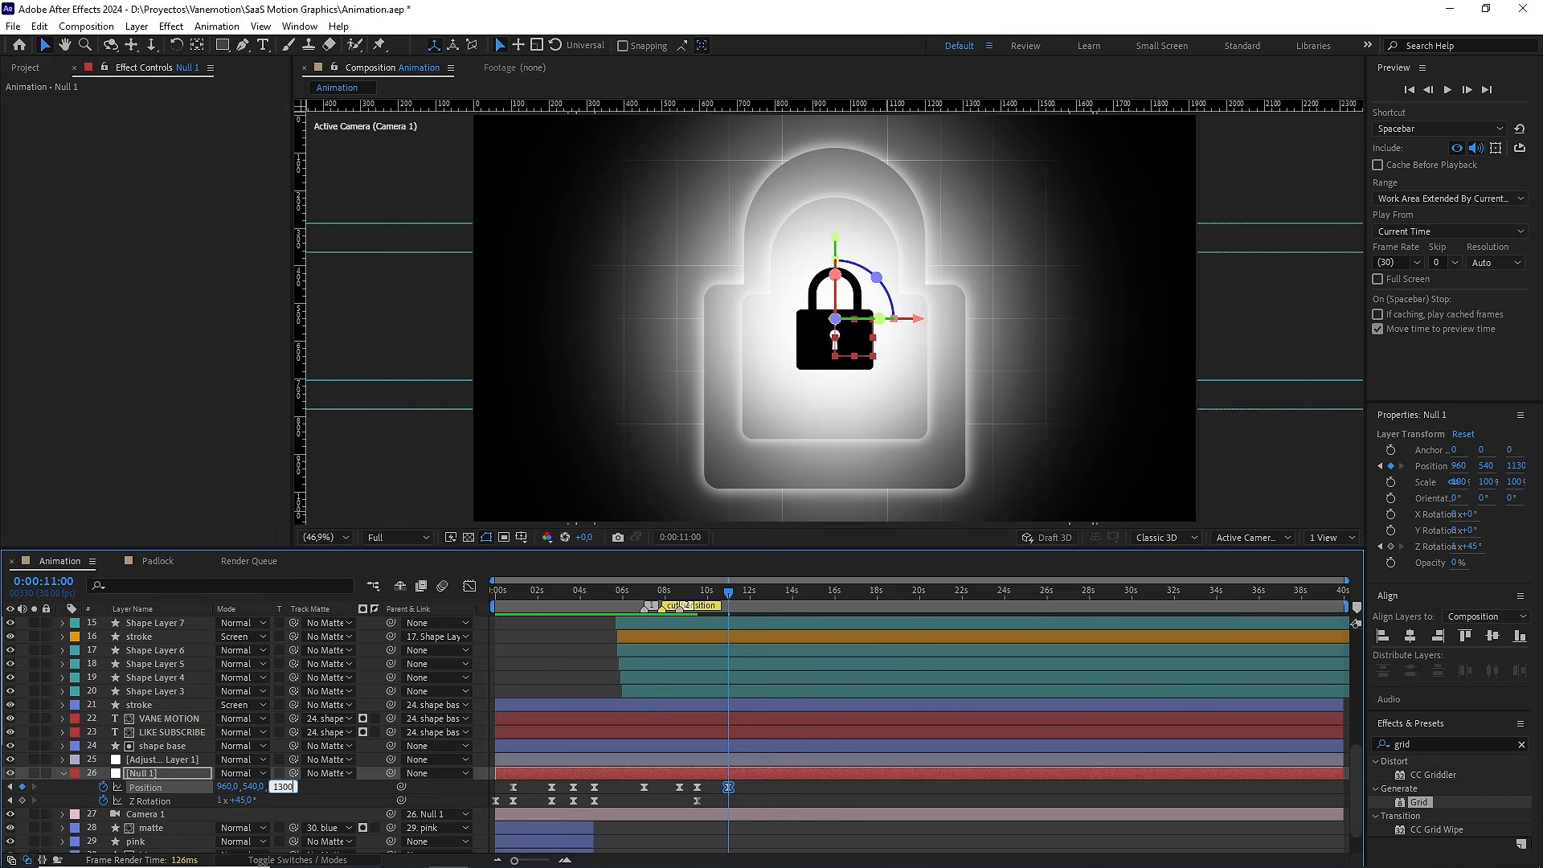
left_click(354, 788)
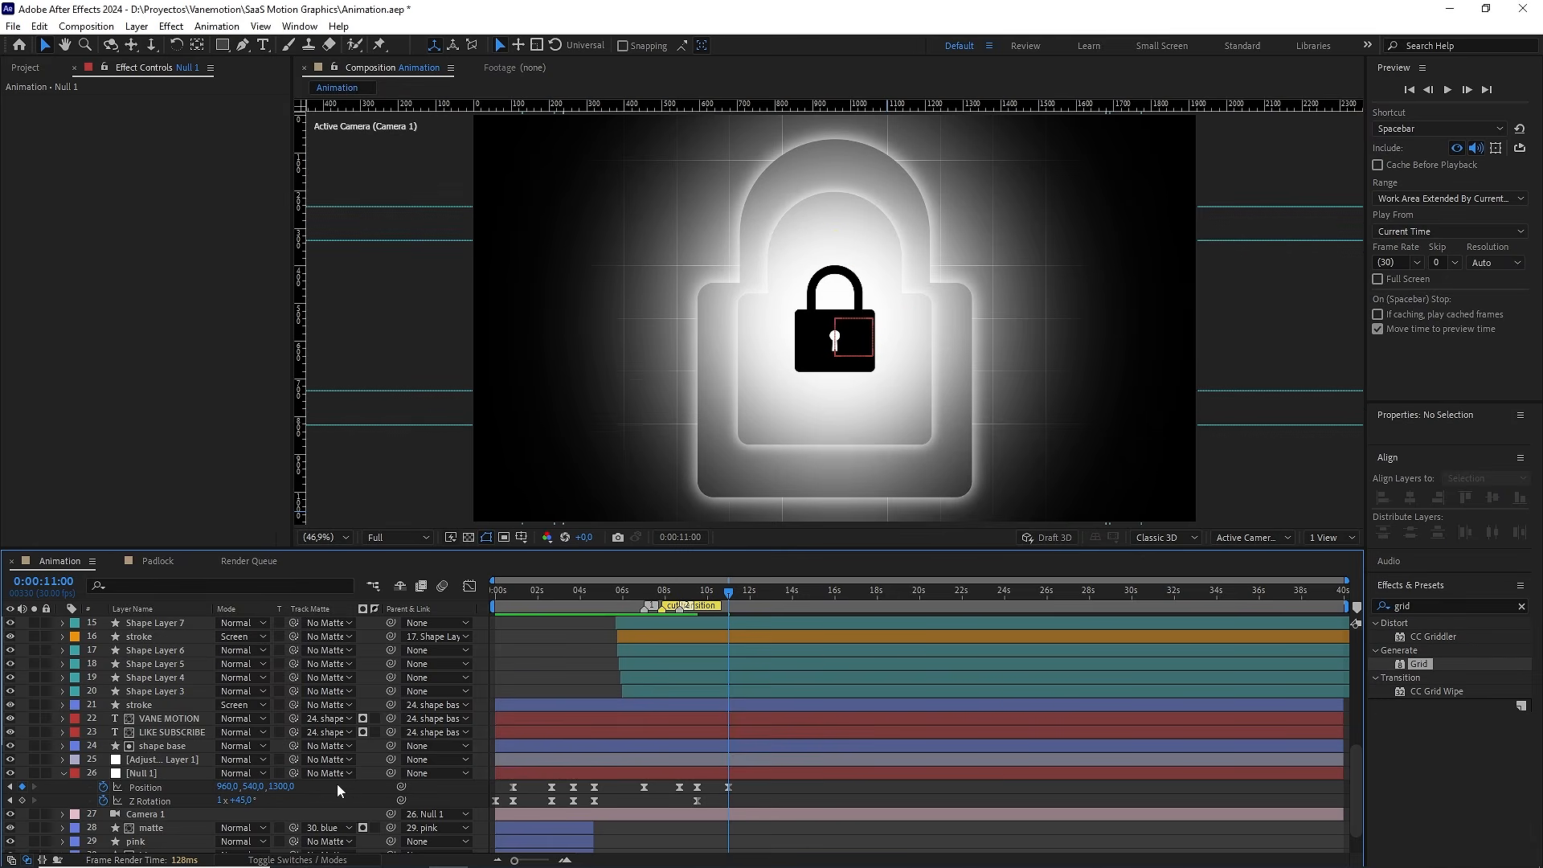
left_click_drag(238, 801, 248, 802)
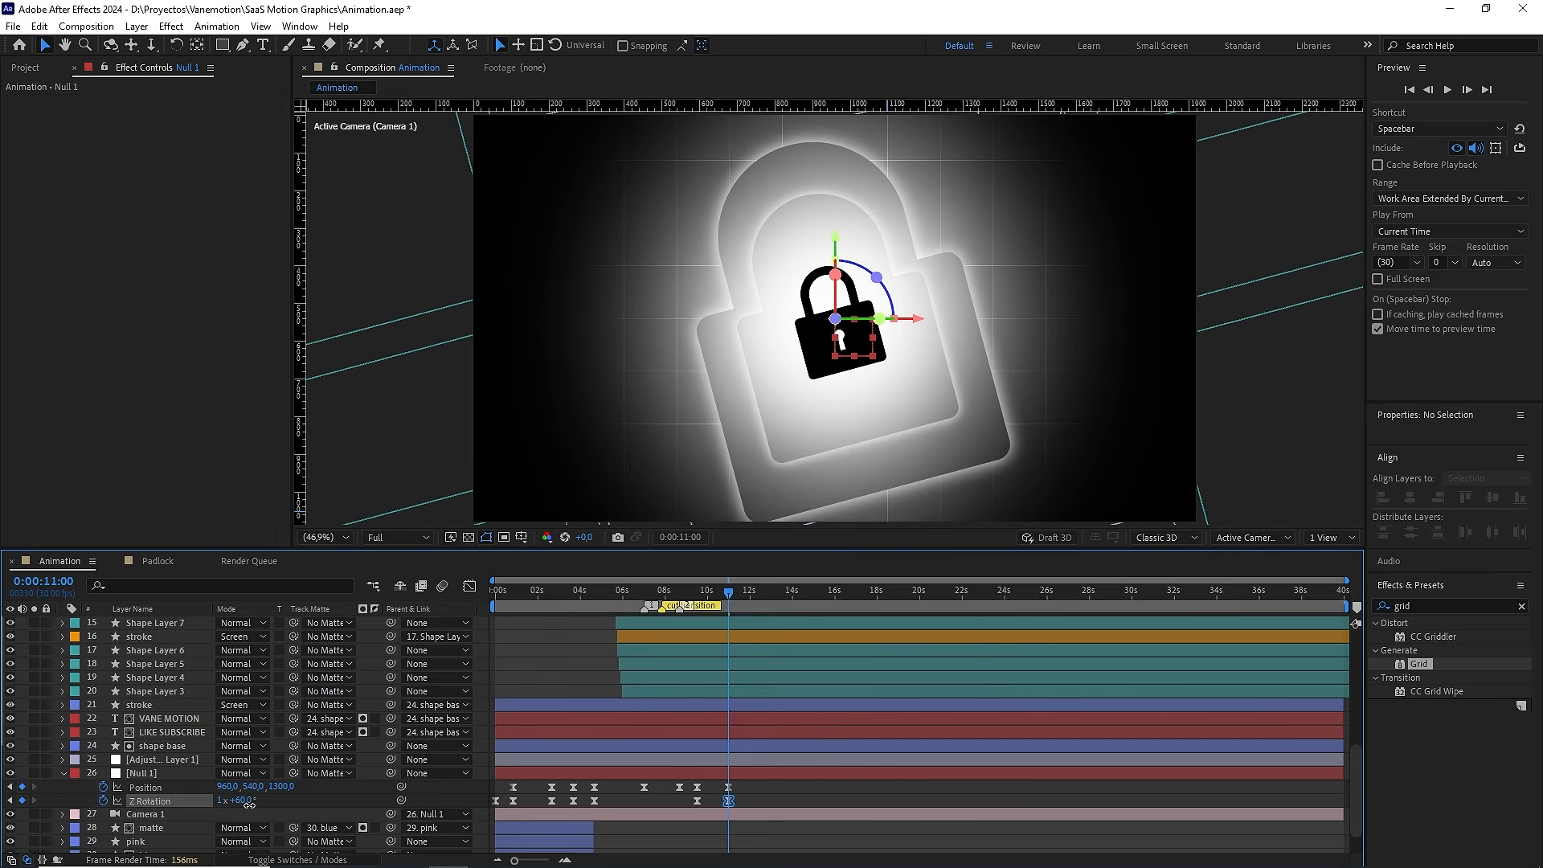
Apply Easy Ease to the last two Position and Z Rotation keyframes of Null 1 and check their speed graph
left_click(664, 786)
left_click_drag(784, 780, 686, 801)
key("F9")
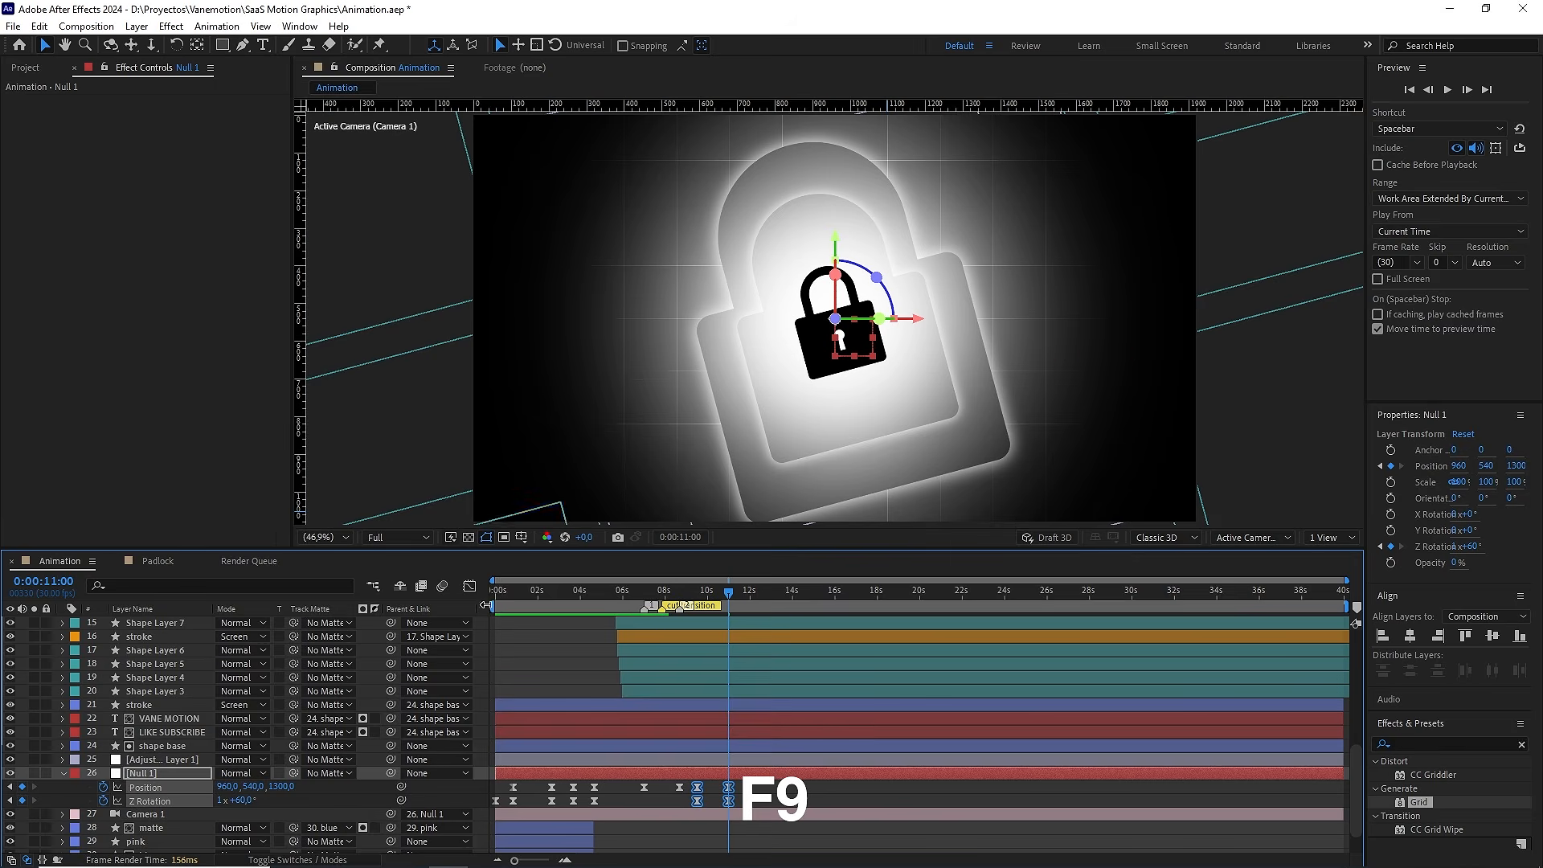
left_click(470, 586)
scroll(700, 740, "up", 5)
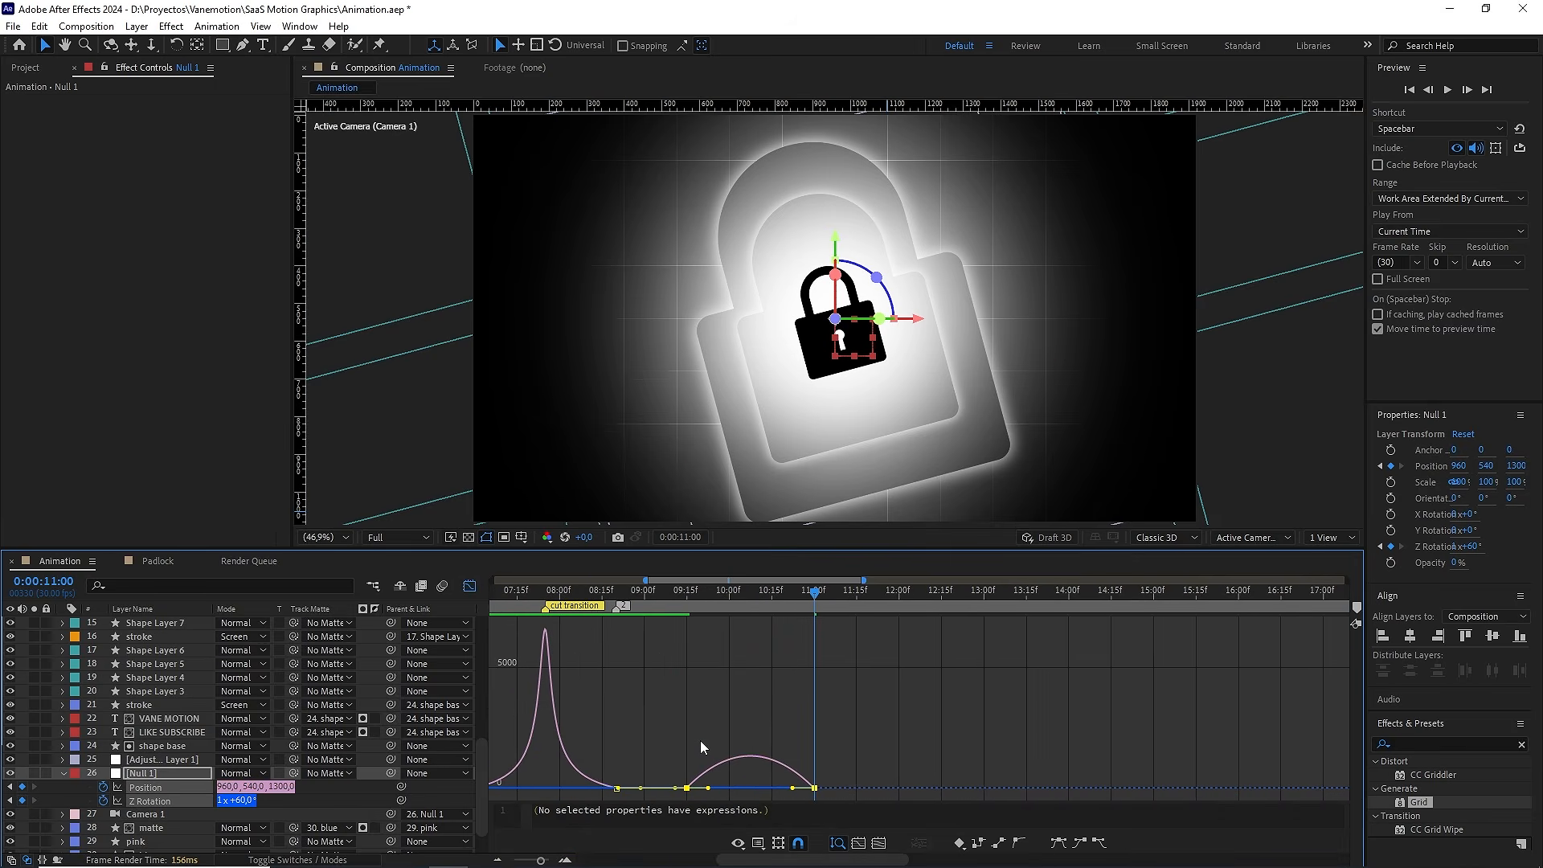
left_click(470, 587)
Set the incoming and outgoing velocity influence of Null 1's last two Position keyframes to 70%
left_click(830, 788)
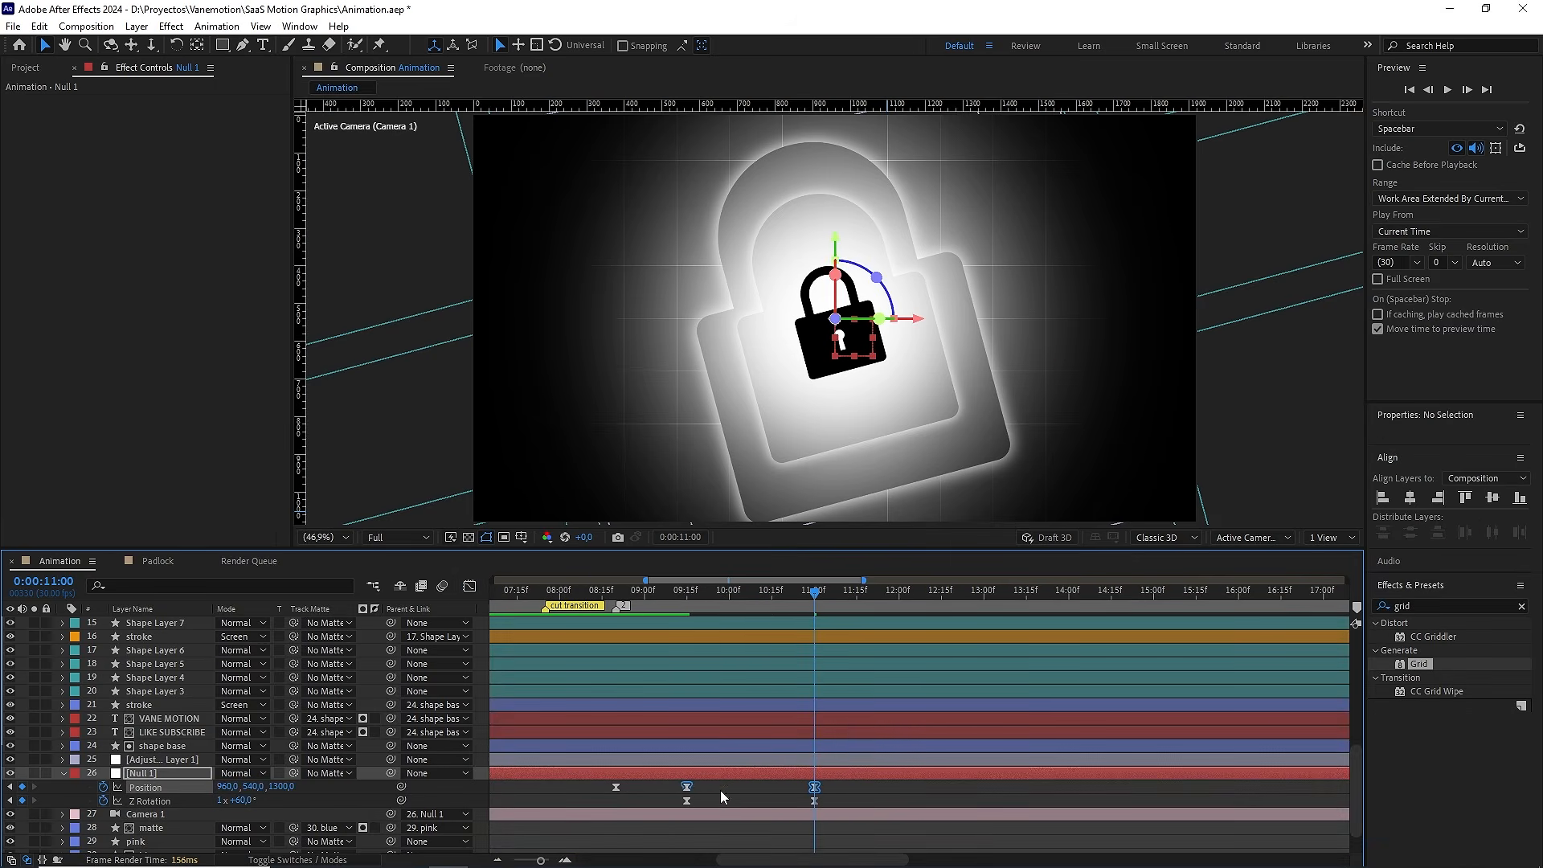
left_click(686, 788)
right_click(689, 794)
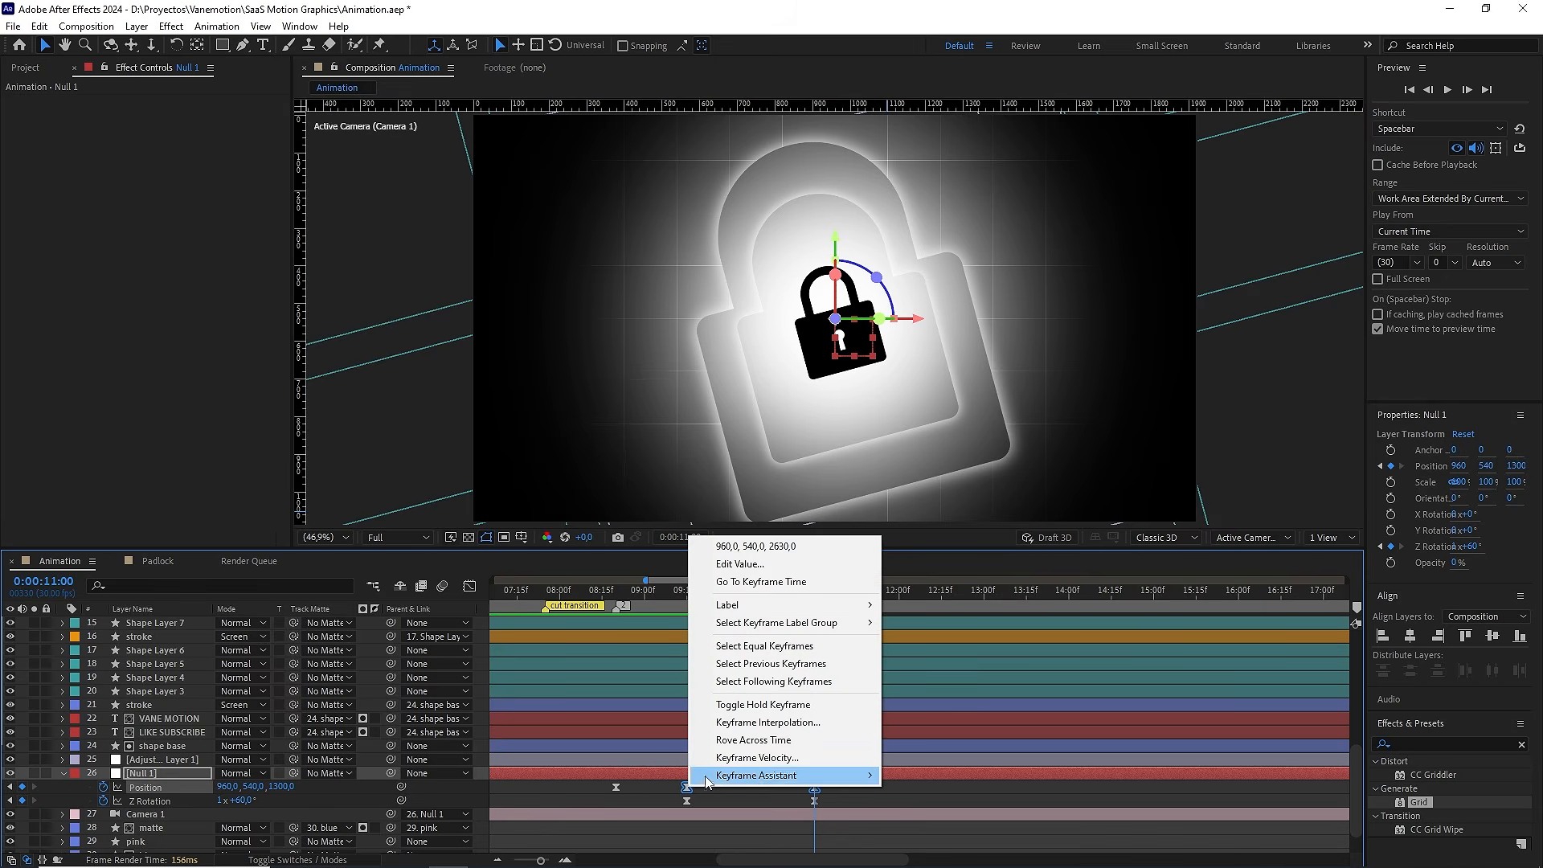
left_click(727, 753)
left_click(900, 524)
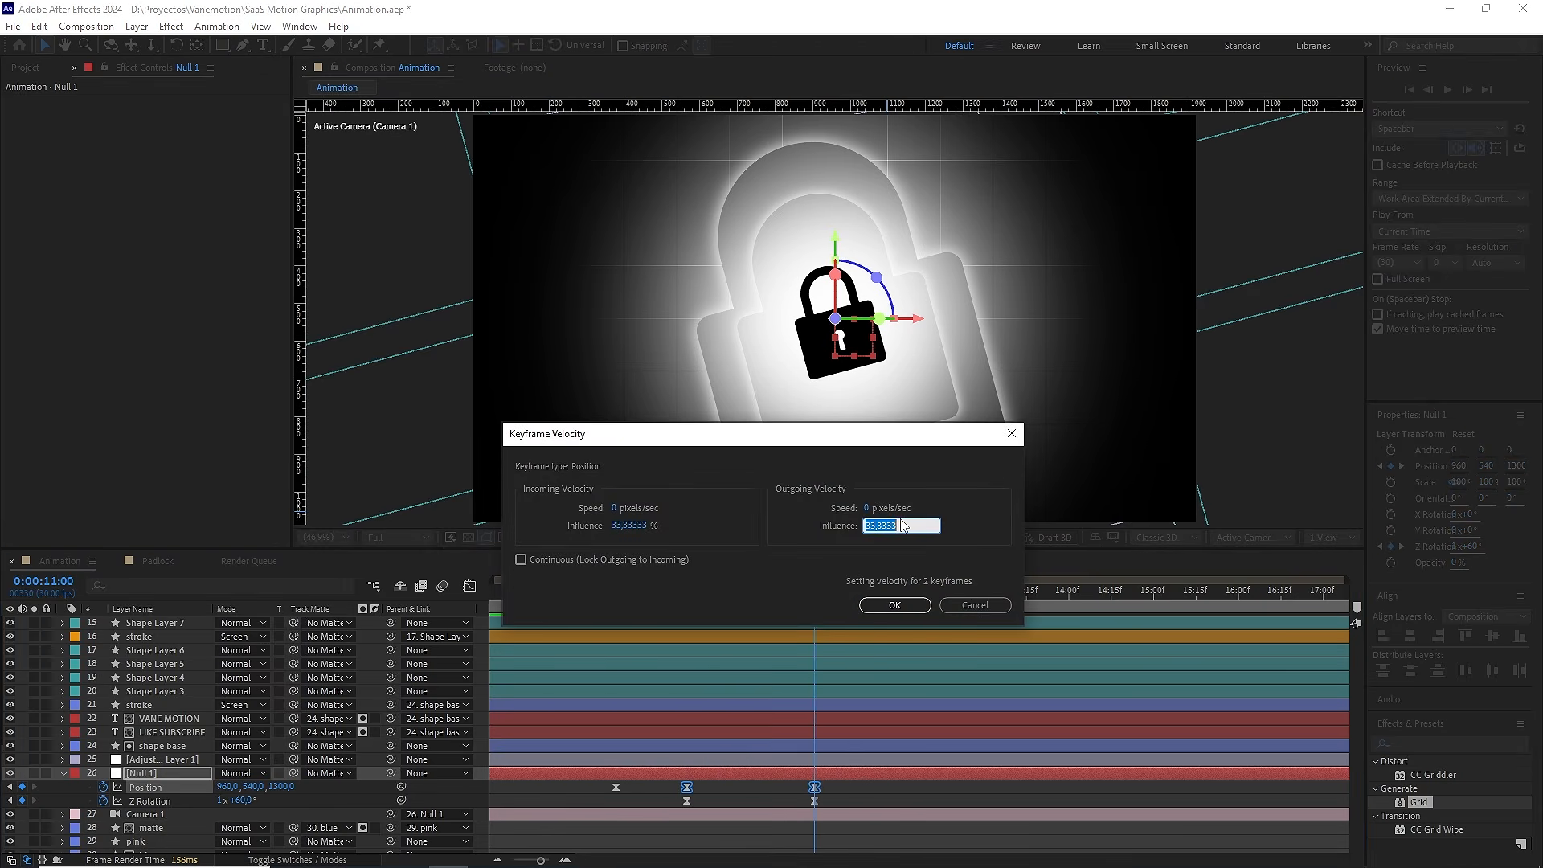
type("70")
left_click(649, 525)
type("7")
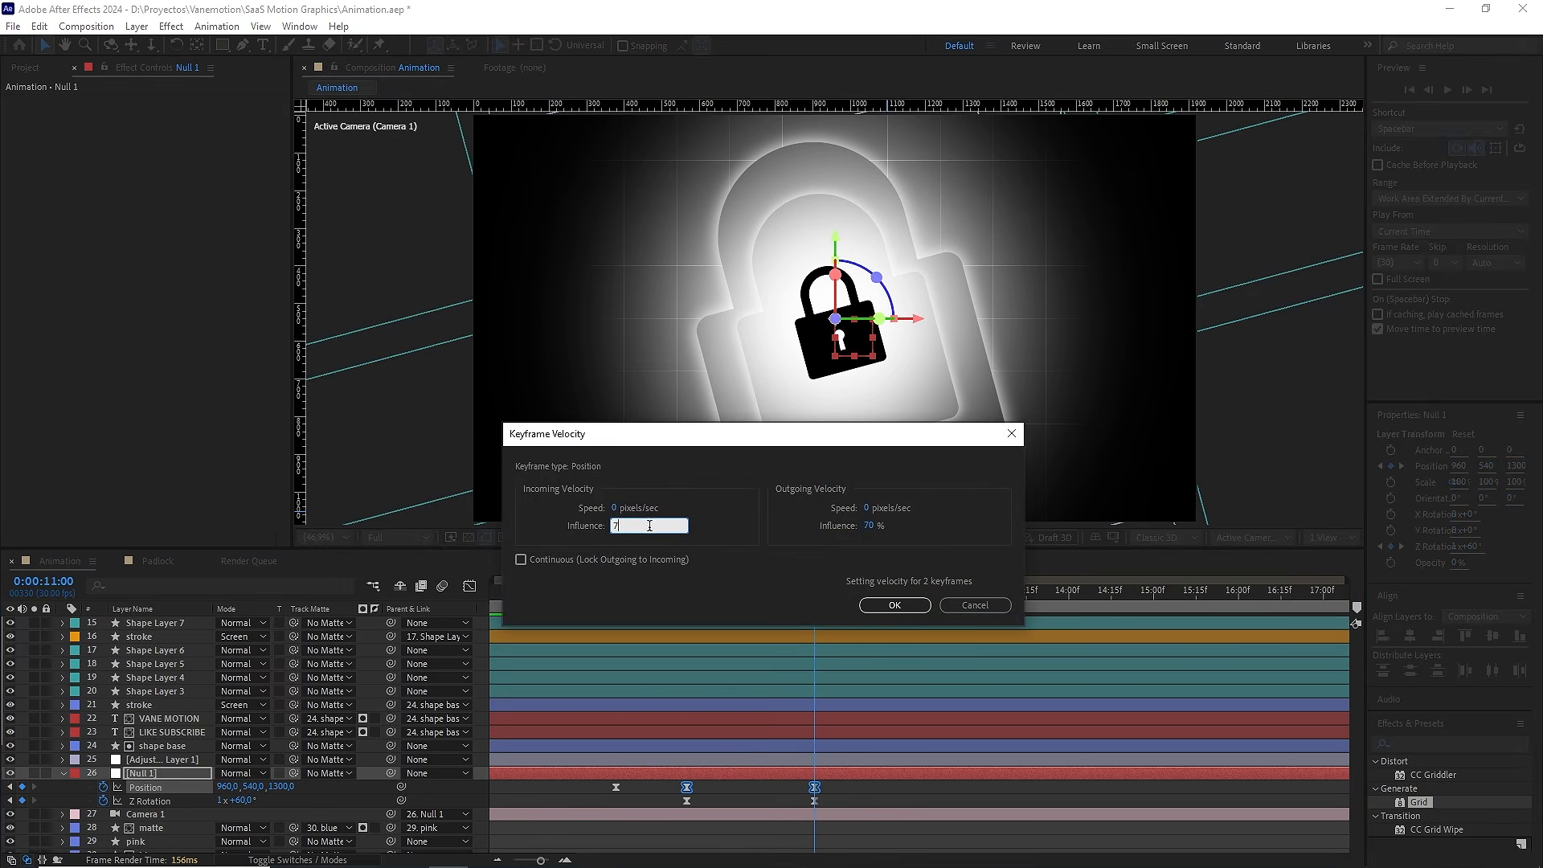
left_click(894, 604)
Set the incoming and outgoing velocity influence of Null 1's last two Z Rotation keyframes to 70%
left_click_drag(827, 798, 665, 821)
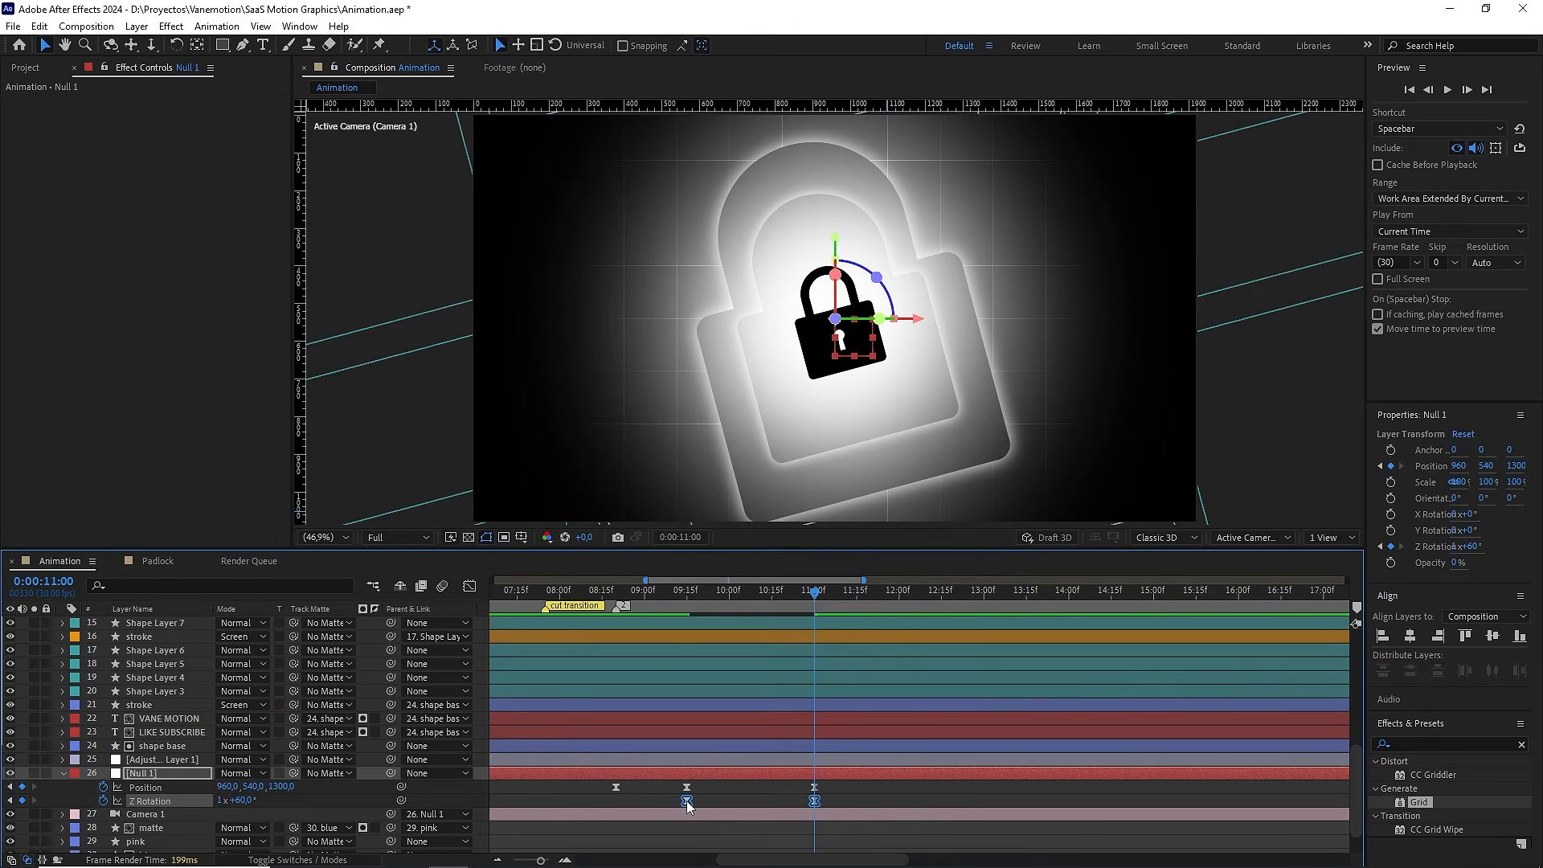
right_click(686, 800)
left_click(722, 776)
left_click(892, 524)
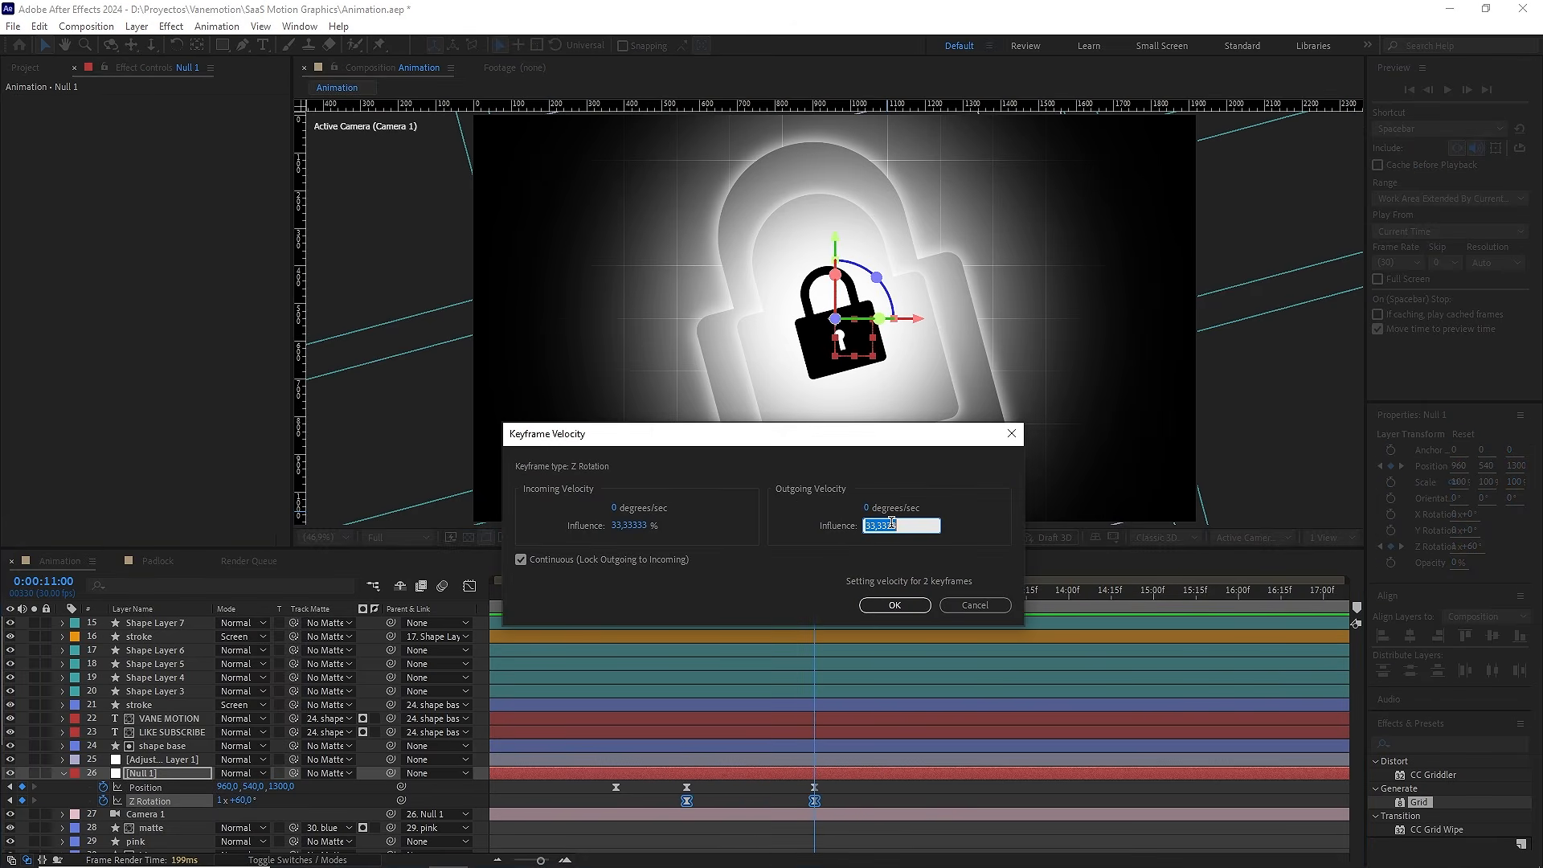
left_click(634, 526)
type("70")
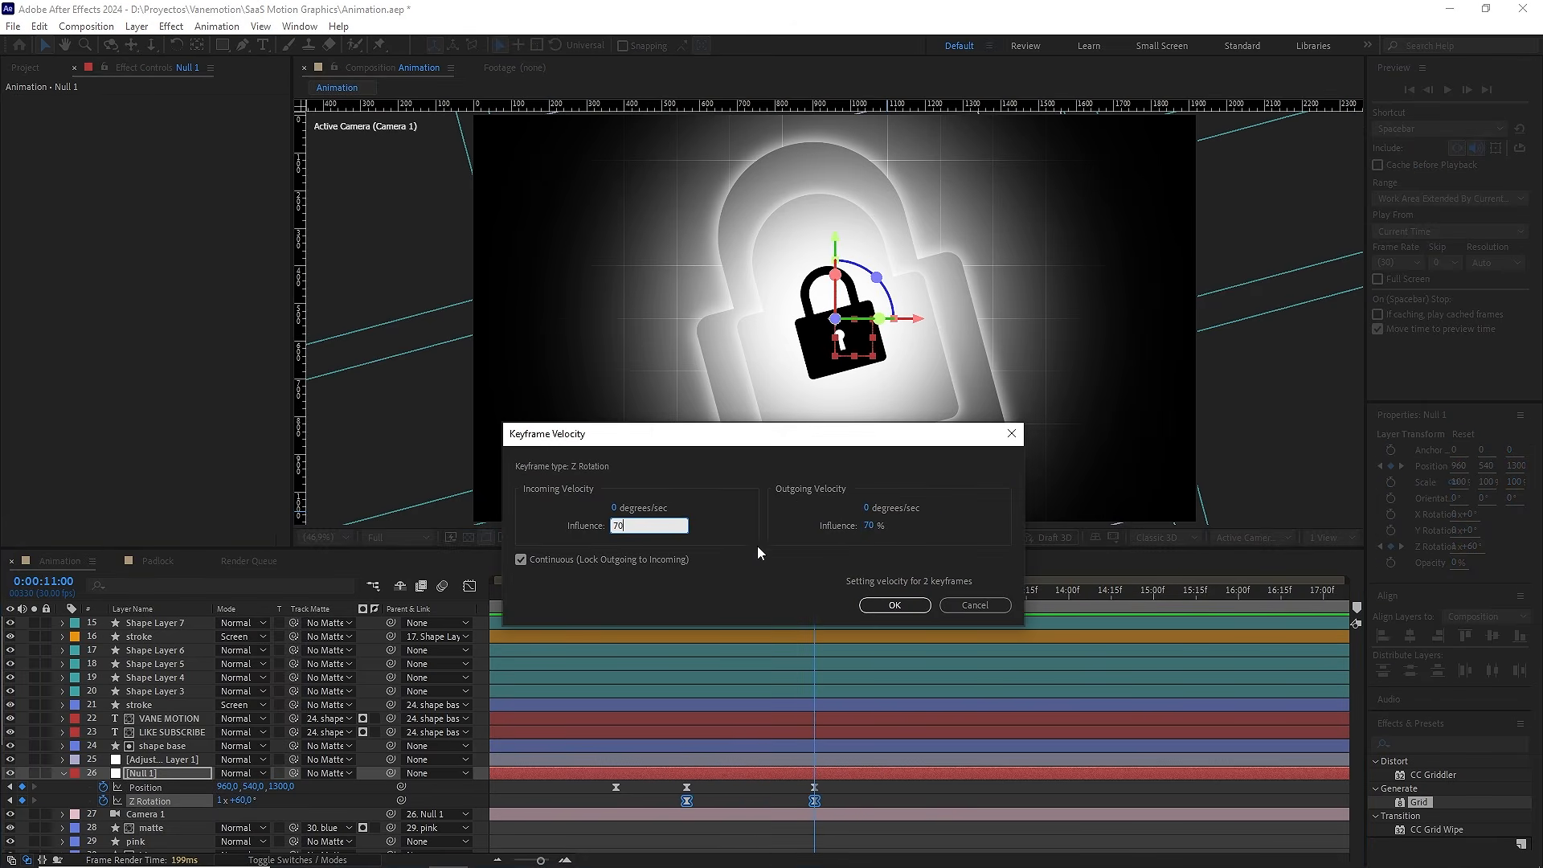
left_click(892, 605)
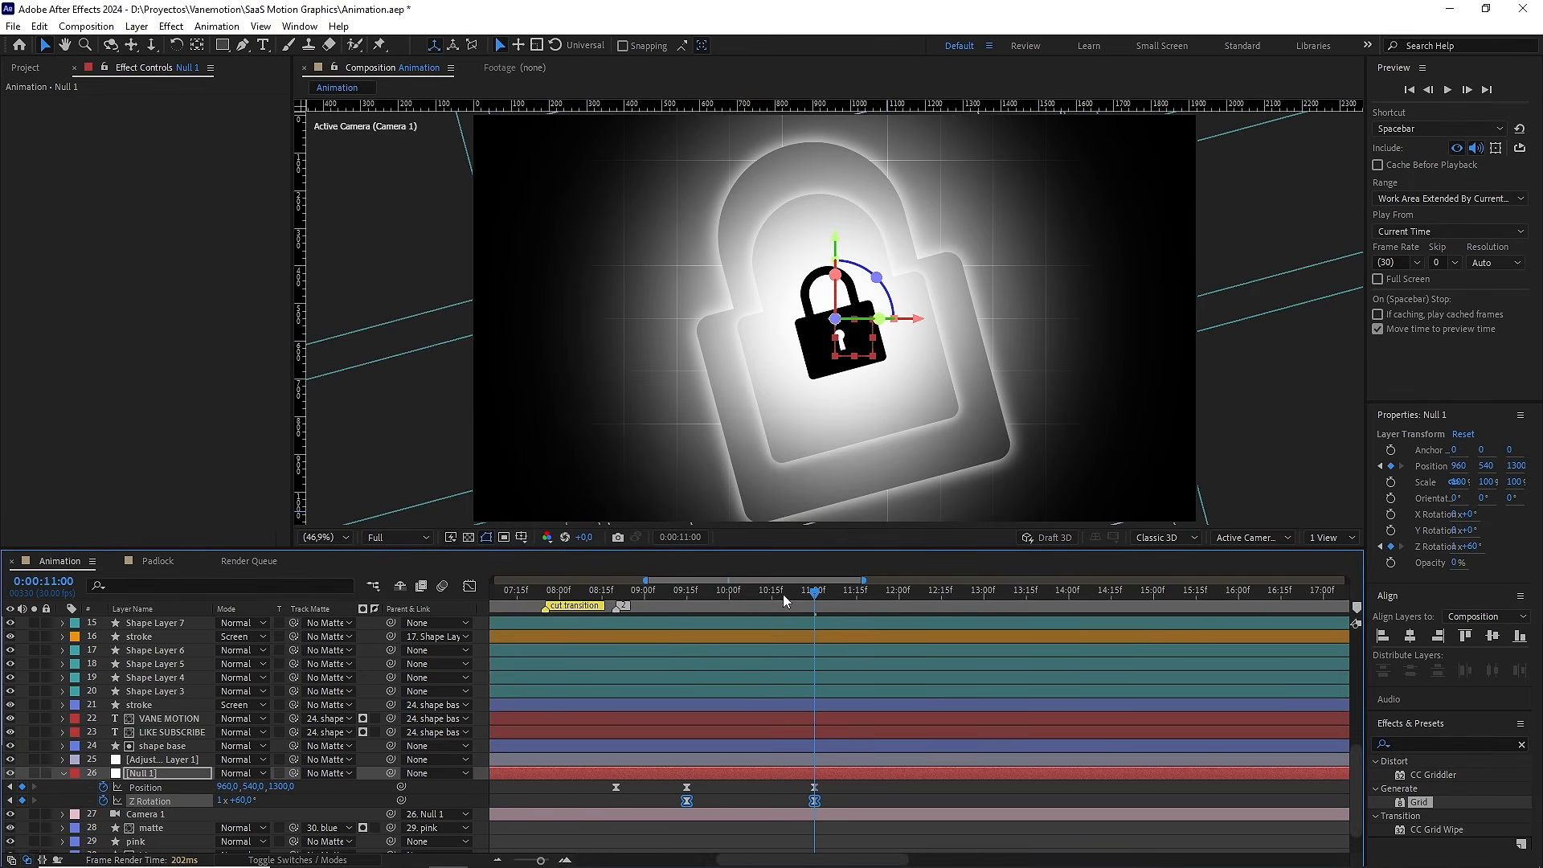
Switch the preview resolution to Quarter and play back the padlock scene's camera pull-back and rotation
left_click(726, 593)
left_click(677, 592)
left_click(397, 536)
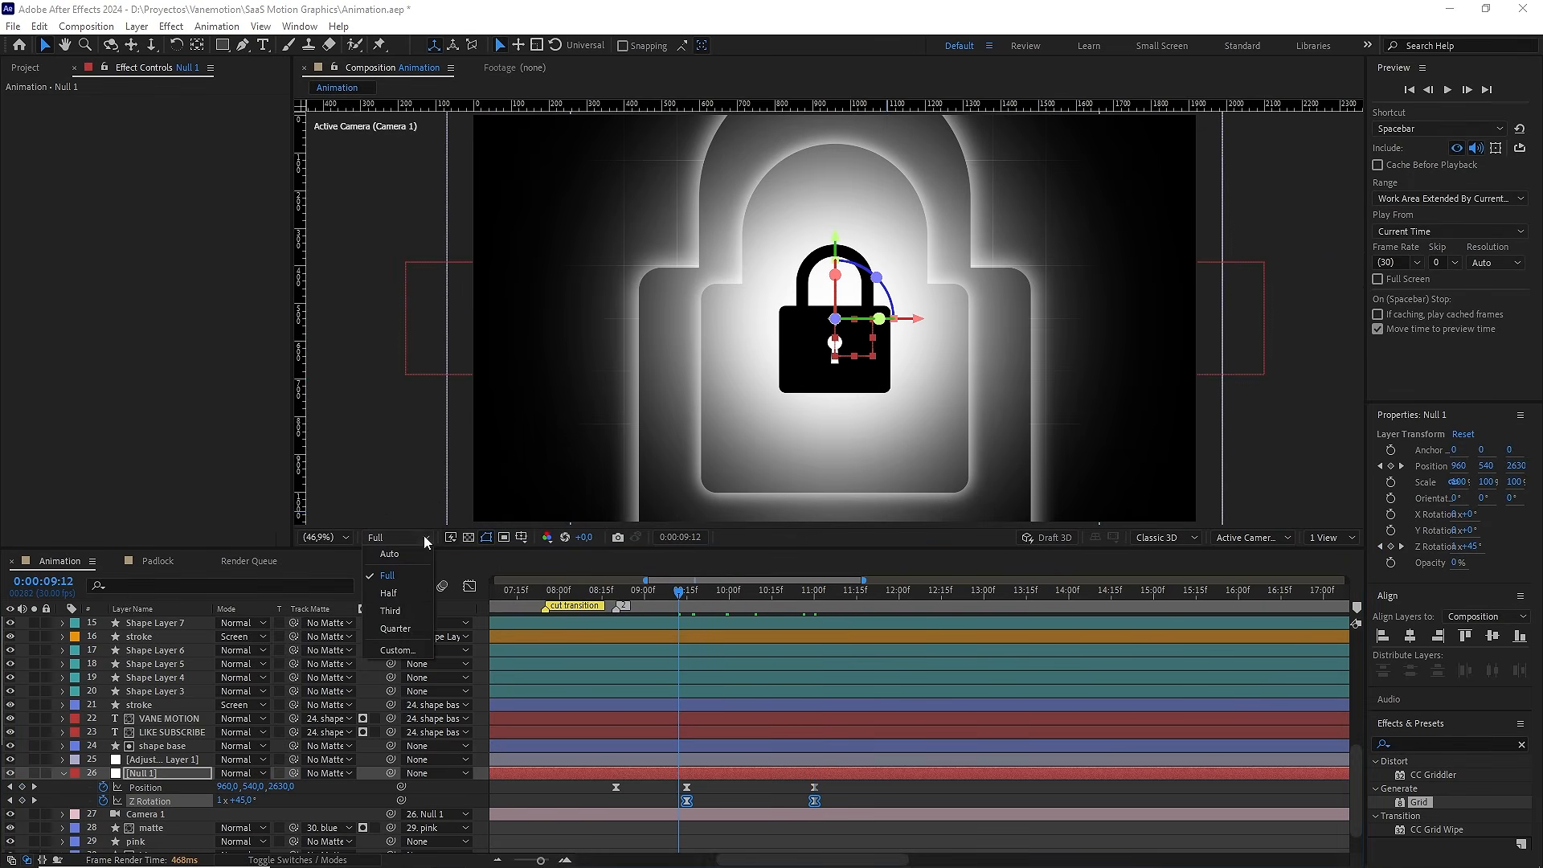
left_click(421, 625)
key("space")
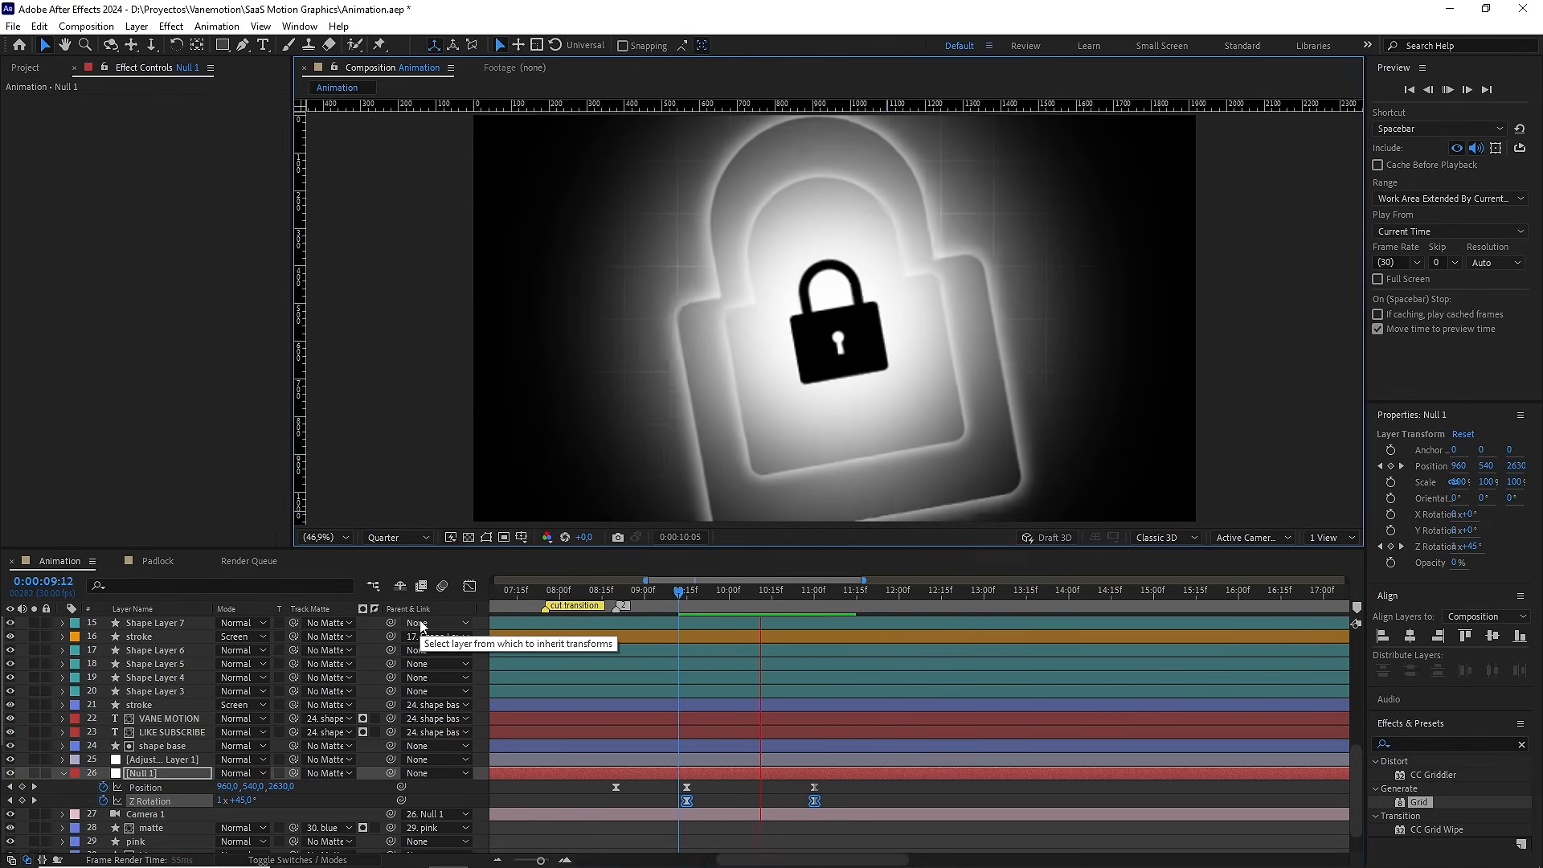
left_click_drag(679, 591, 614, 595)
key("space")
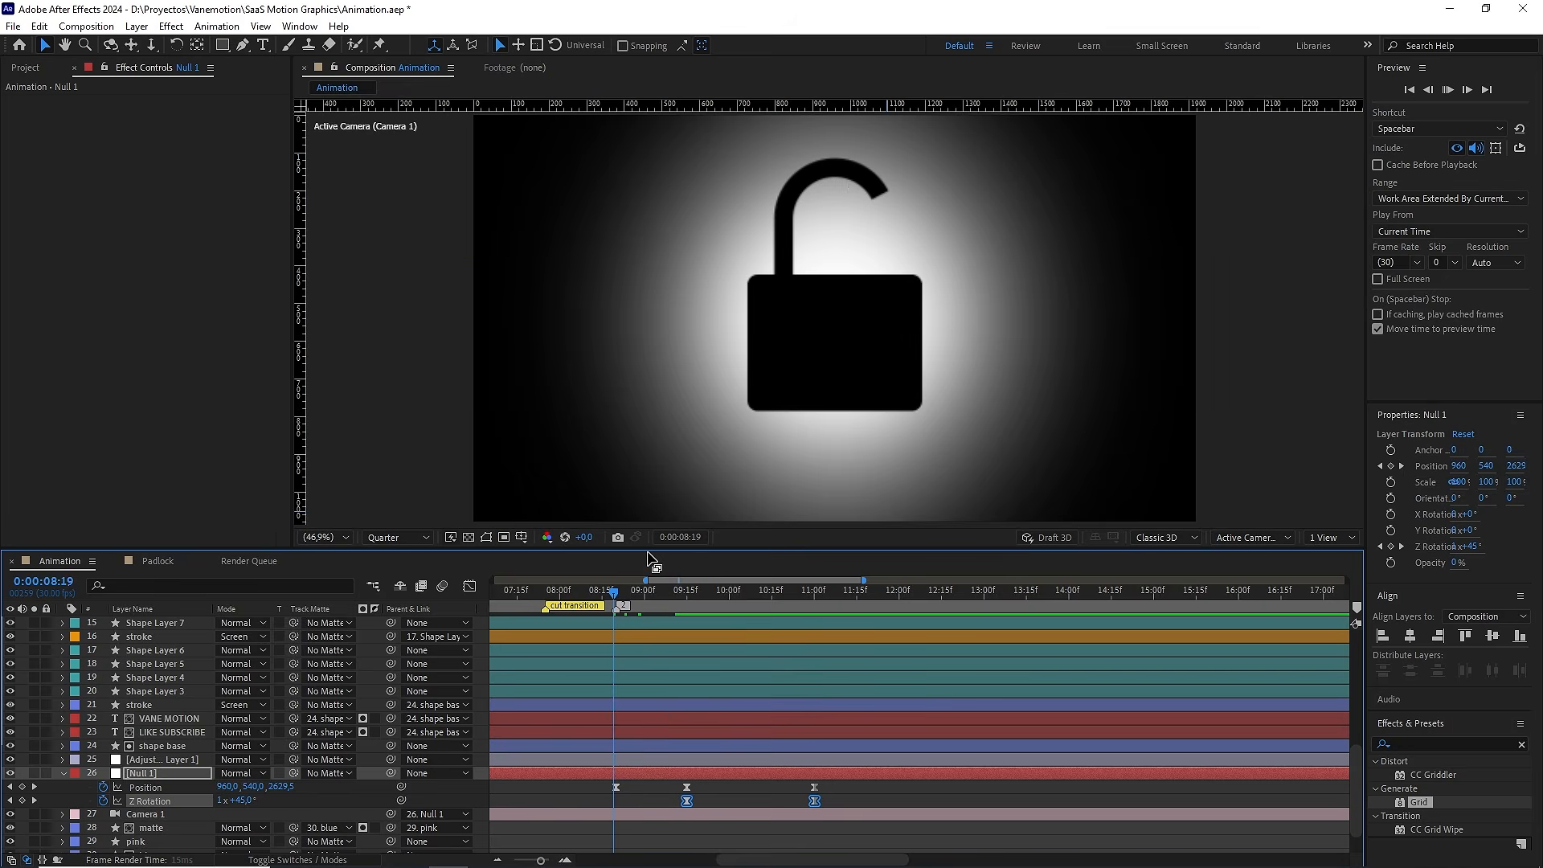
left_click(620, 600)
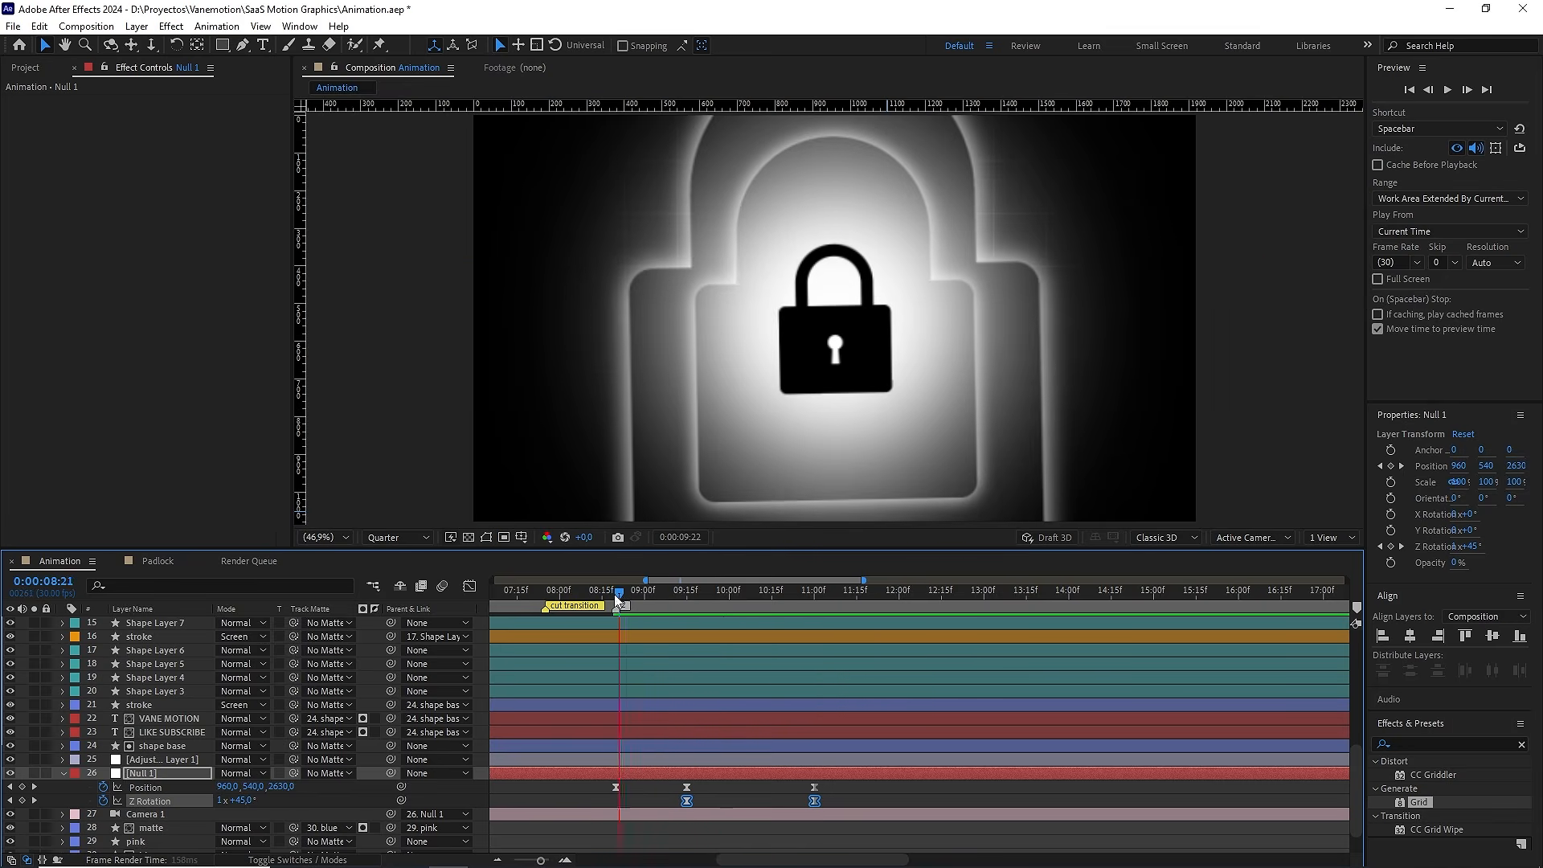
Play back the eased camera move around the padlock from 0:00:08:11 and stop near its final keyframes
left_click_drag(621, 599, 595, 600)
key("space")
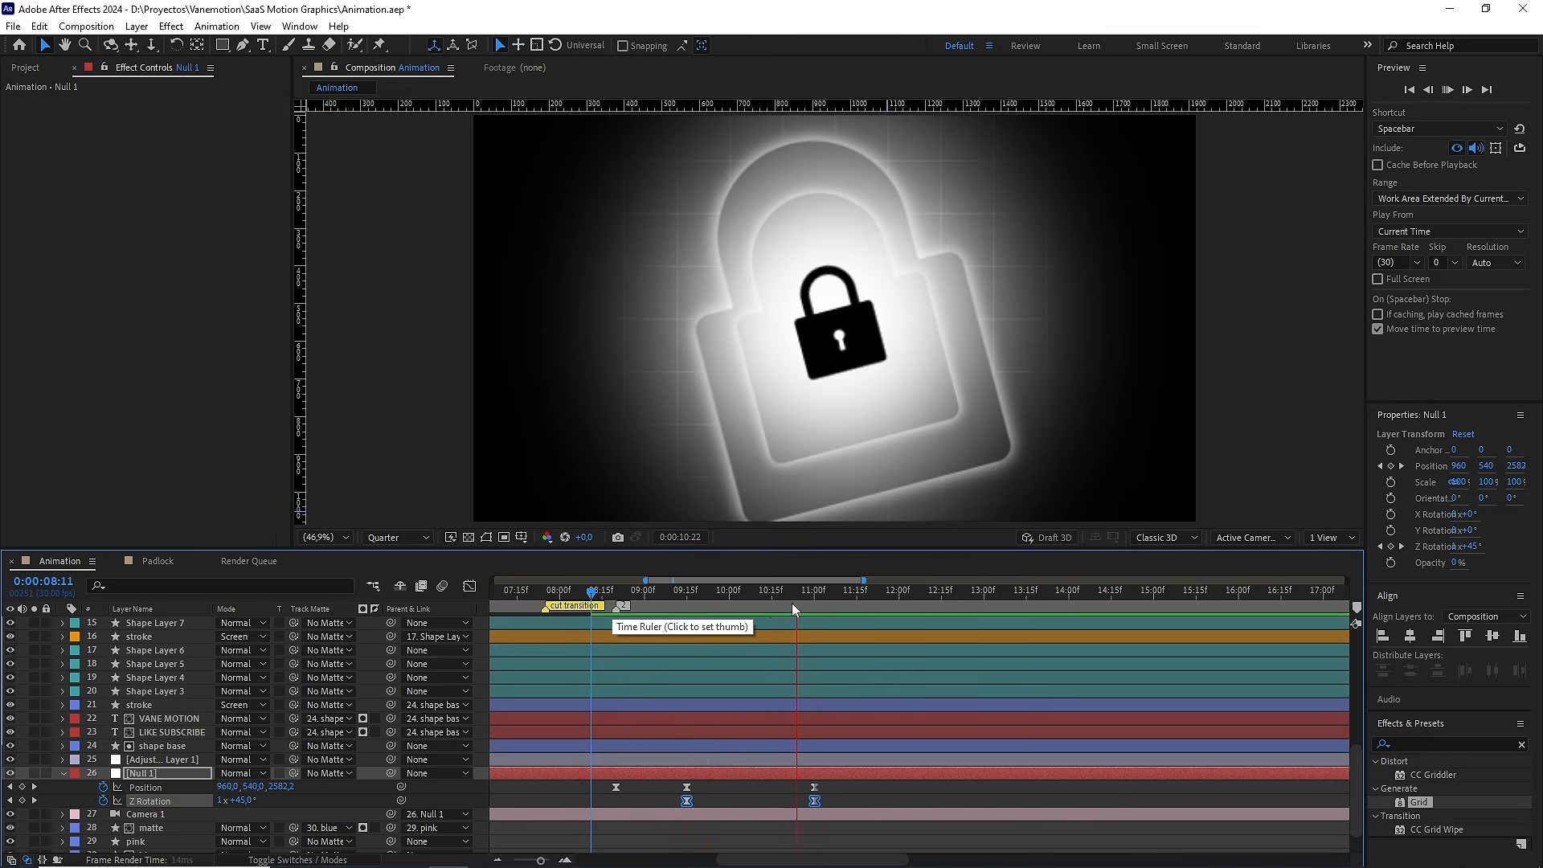
left_click(816, 593)
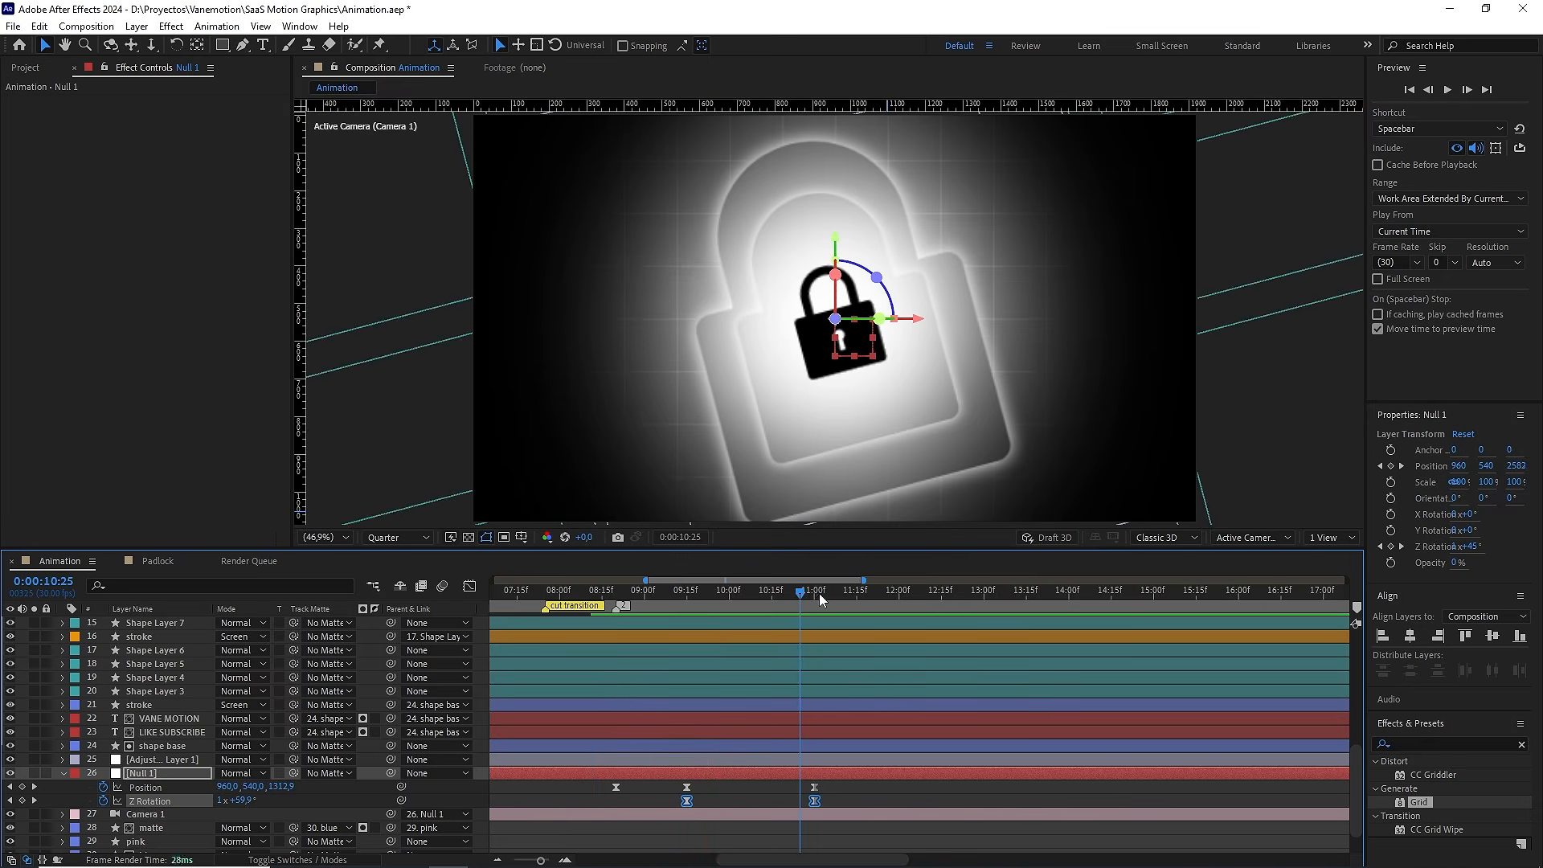
Deselect Null 1 and collapse the expanded properties of all layers in the Animation timeline
left_click(325, 788)
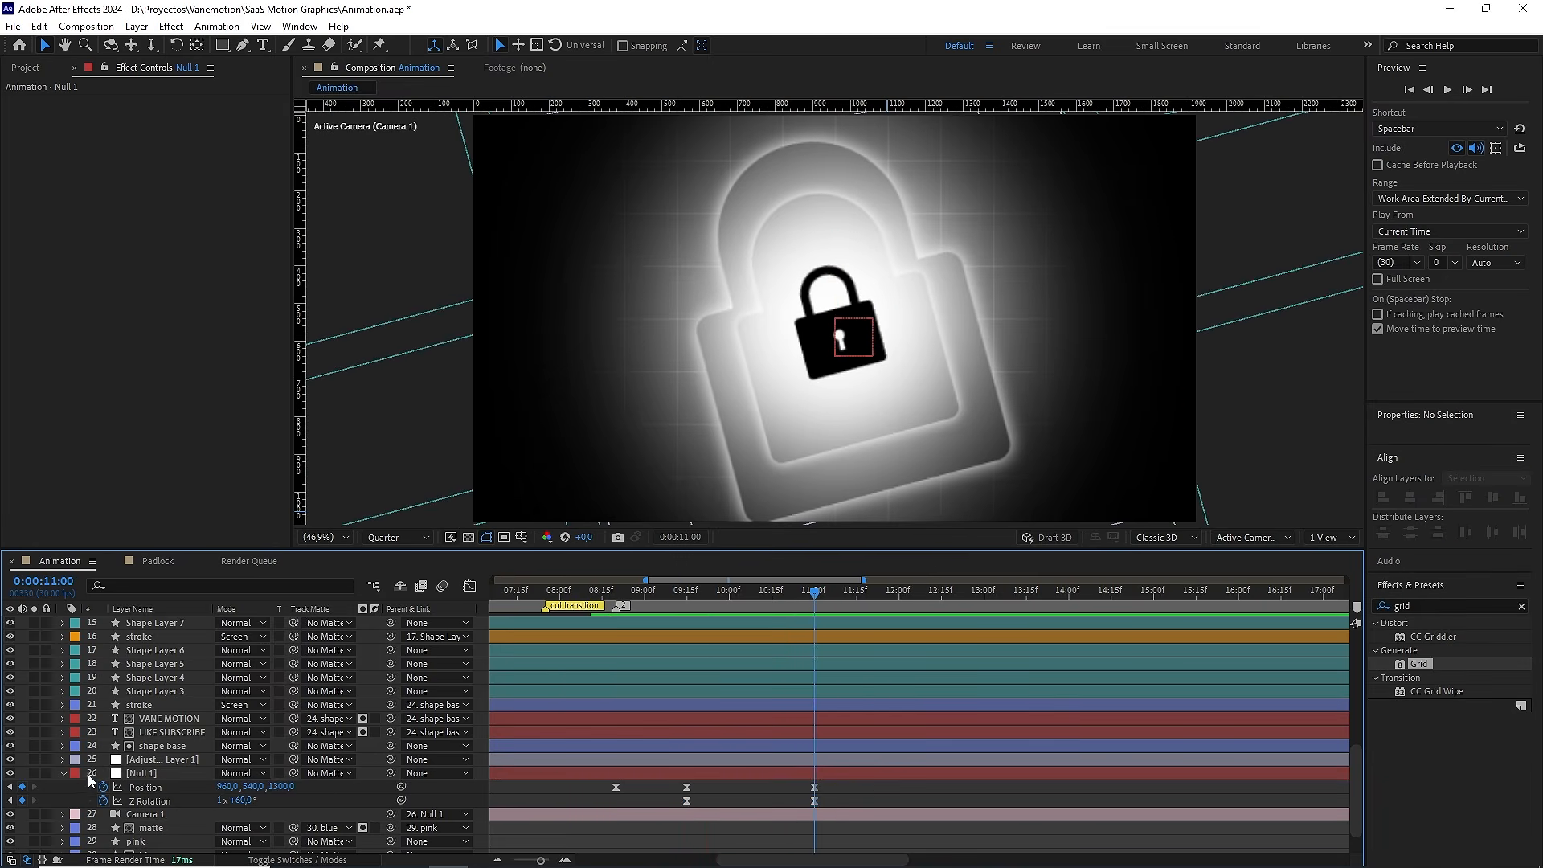
left_click(64, 773)
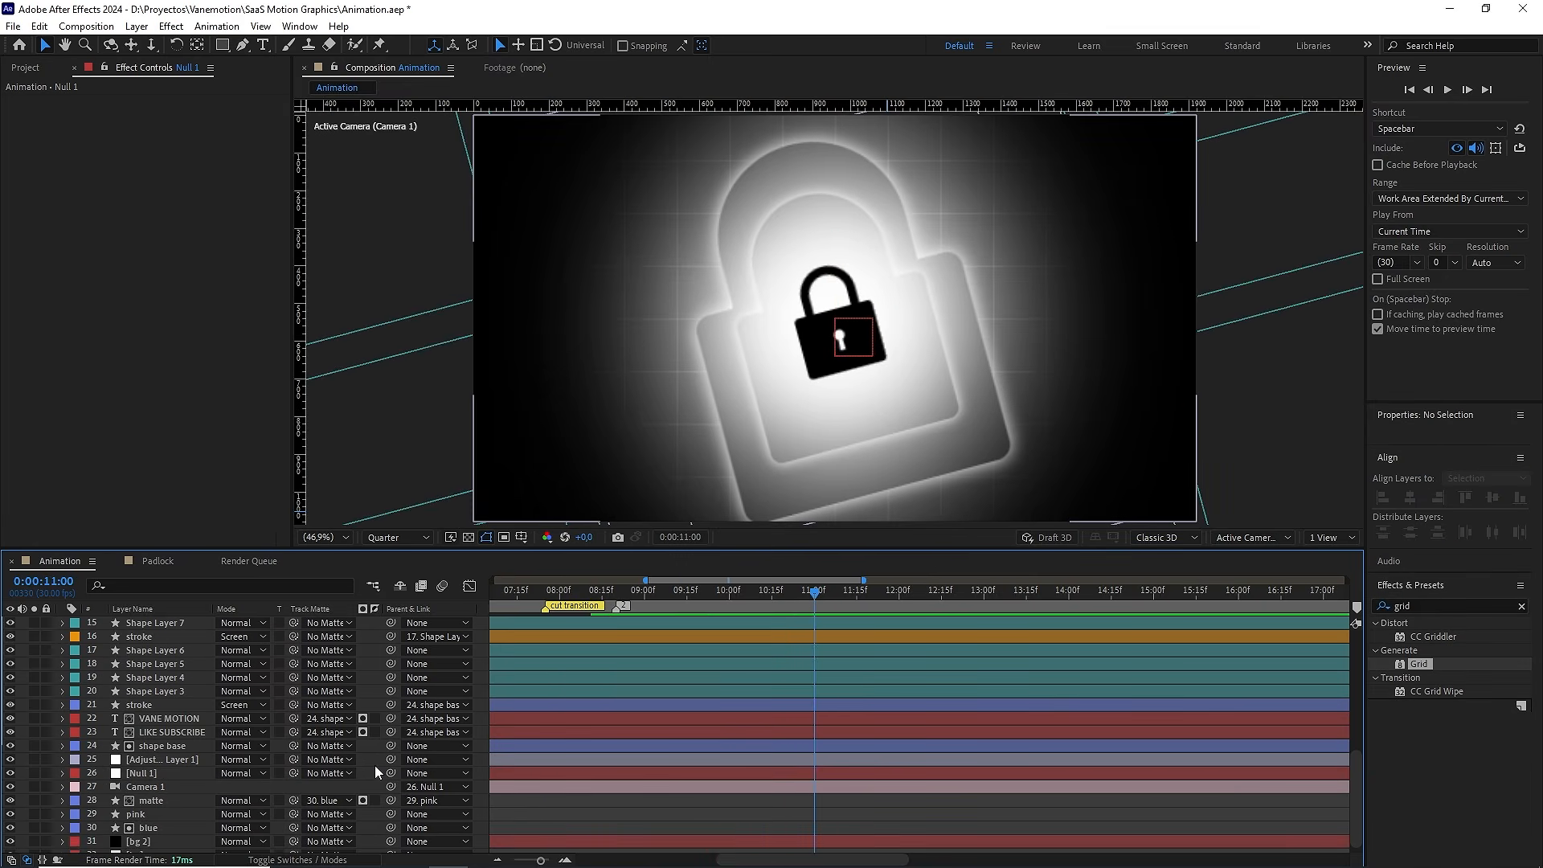
scroll(375, 765, "up", 4)
scroll(375, 765, "up", 3)
key("ctrl+a")
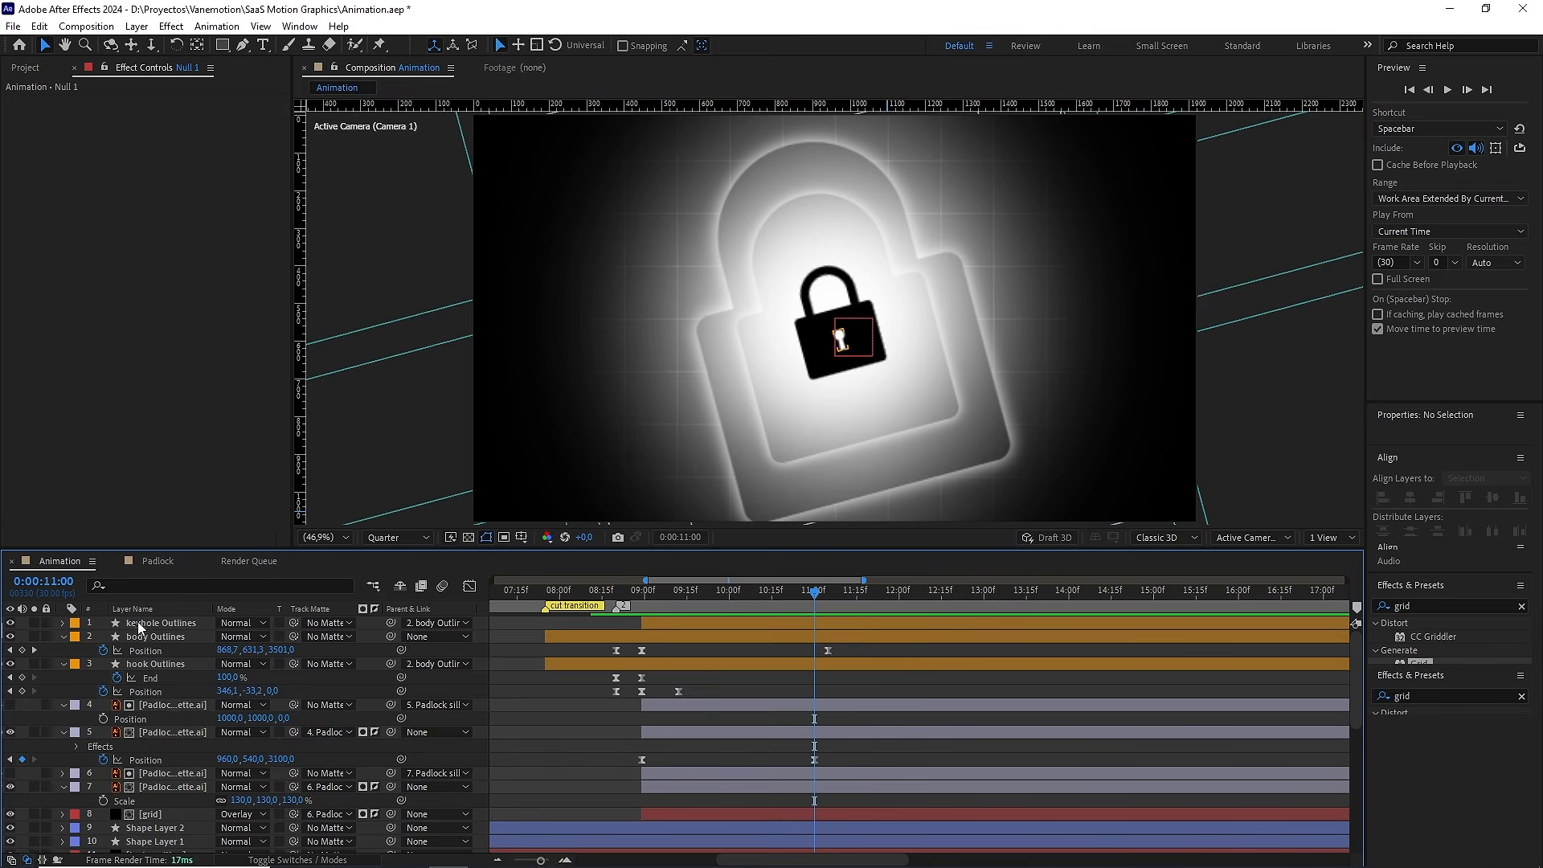
left_click(64, 637)
left_click(533, 681)
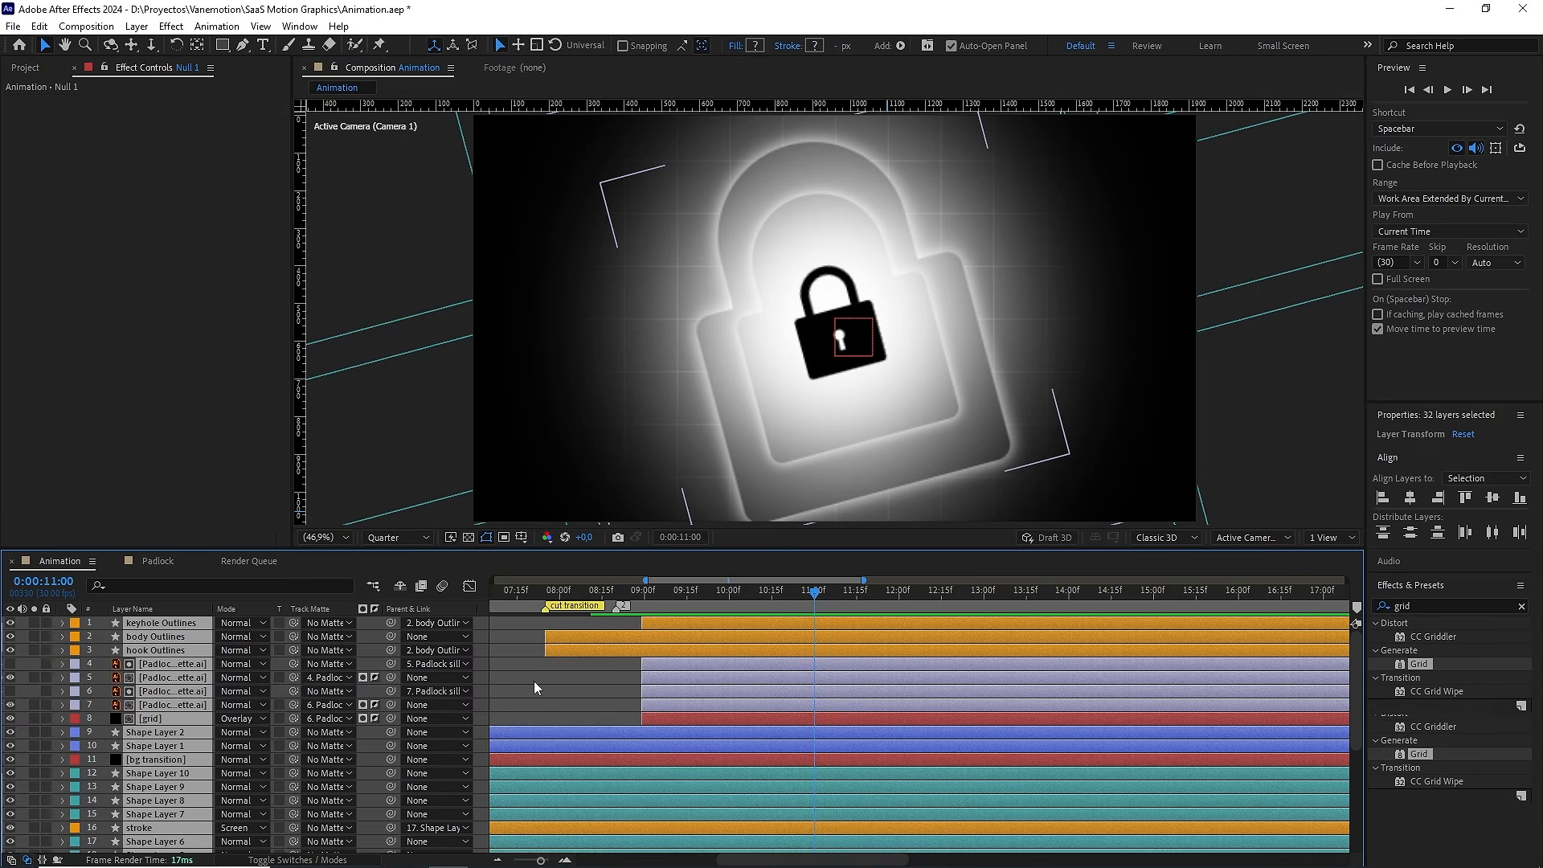
Reveal Null 1's animated properties and add composition markers at its last two keyframe times, 0:00:09:15 and 0:00:11:00
scroll(534, 682, "down", 2)
scroll(564, 723, "down", 4)
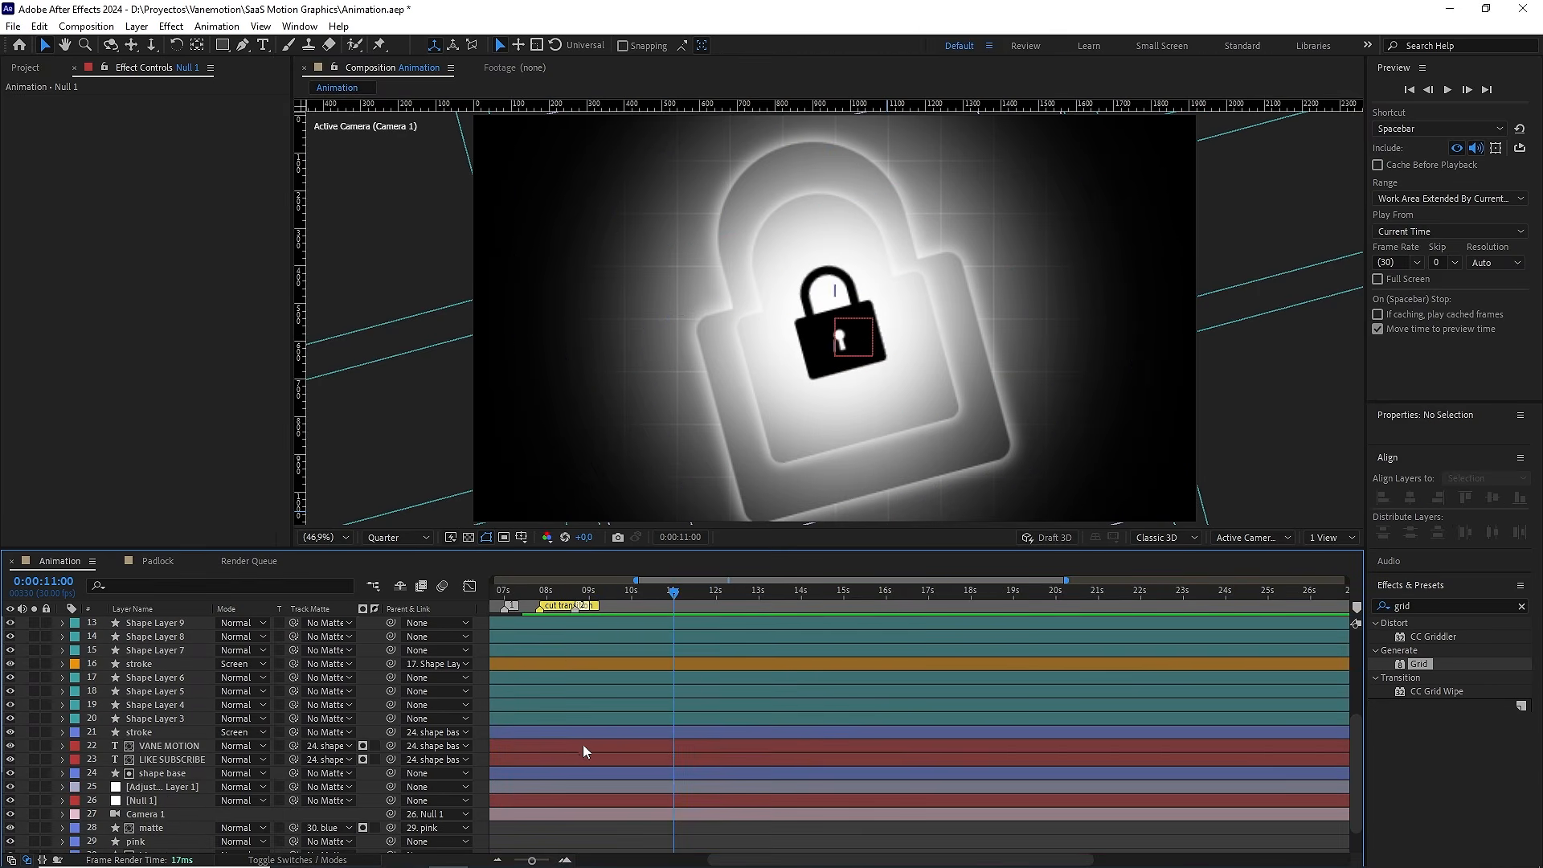
left_click(527, 799)
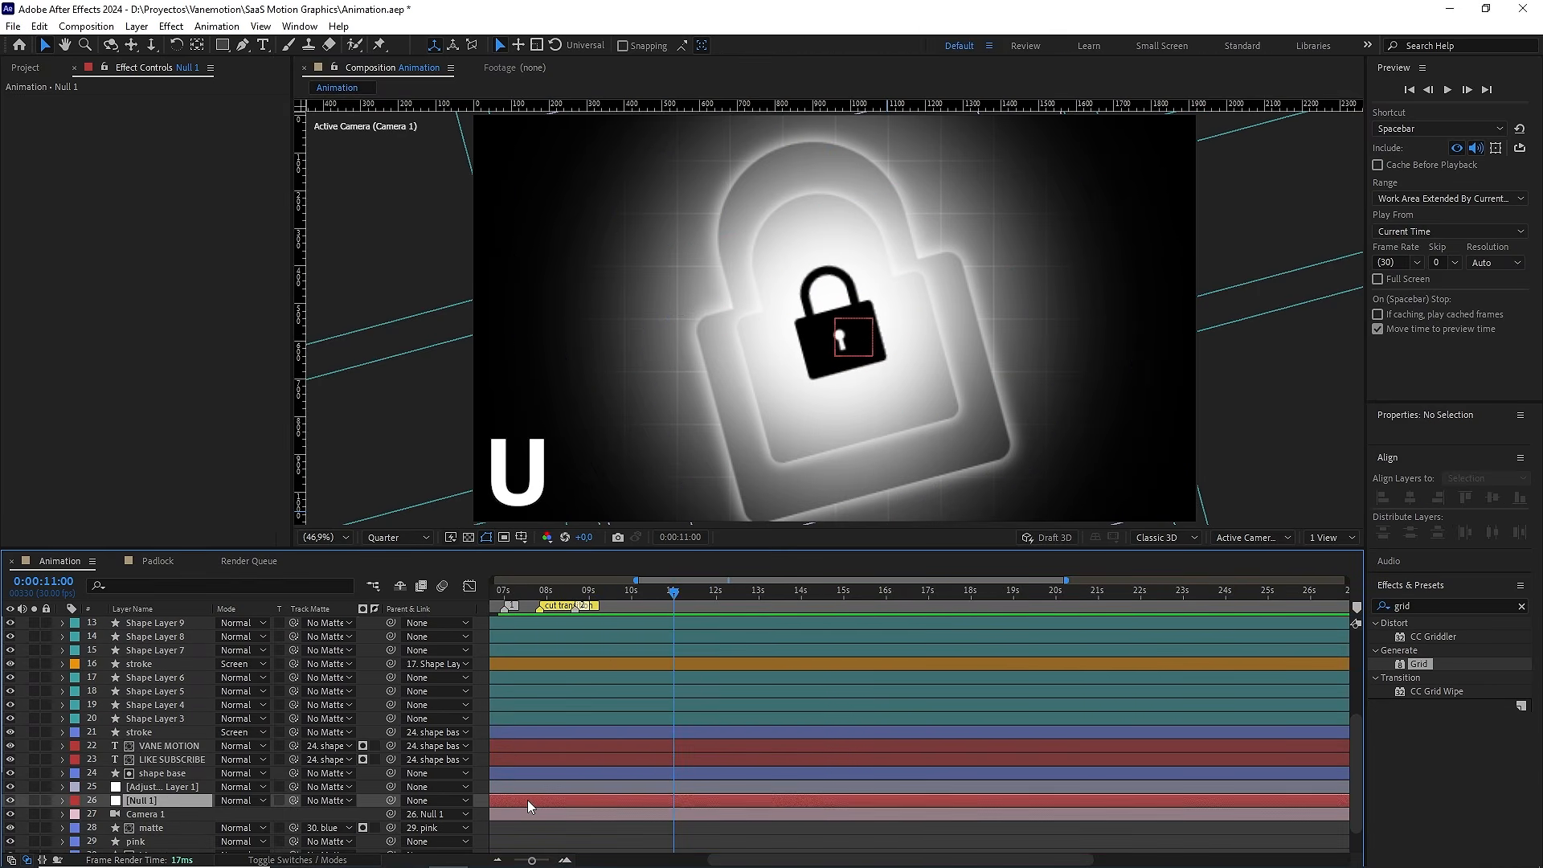
key("u")
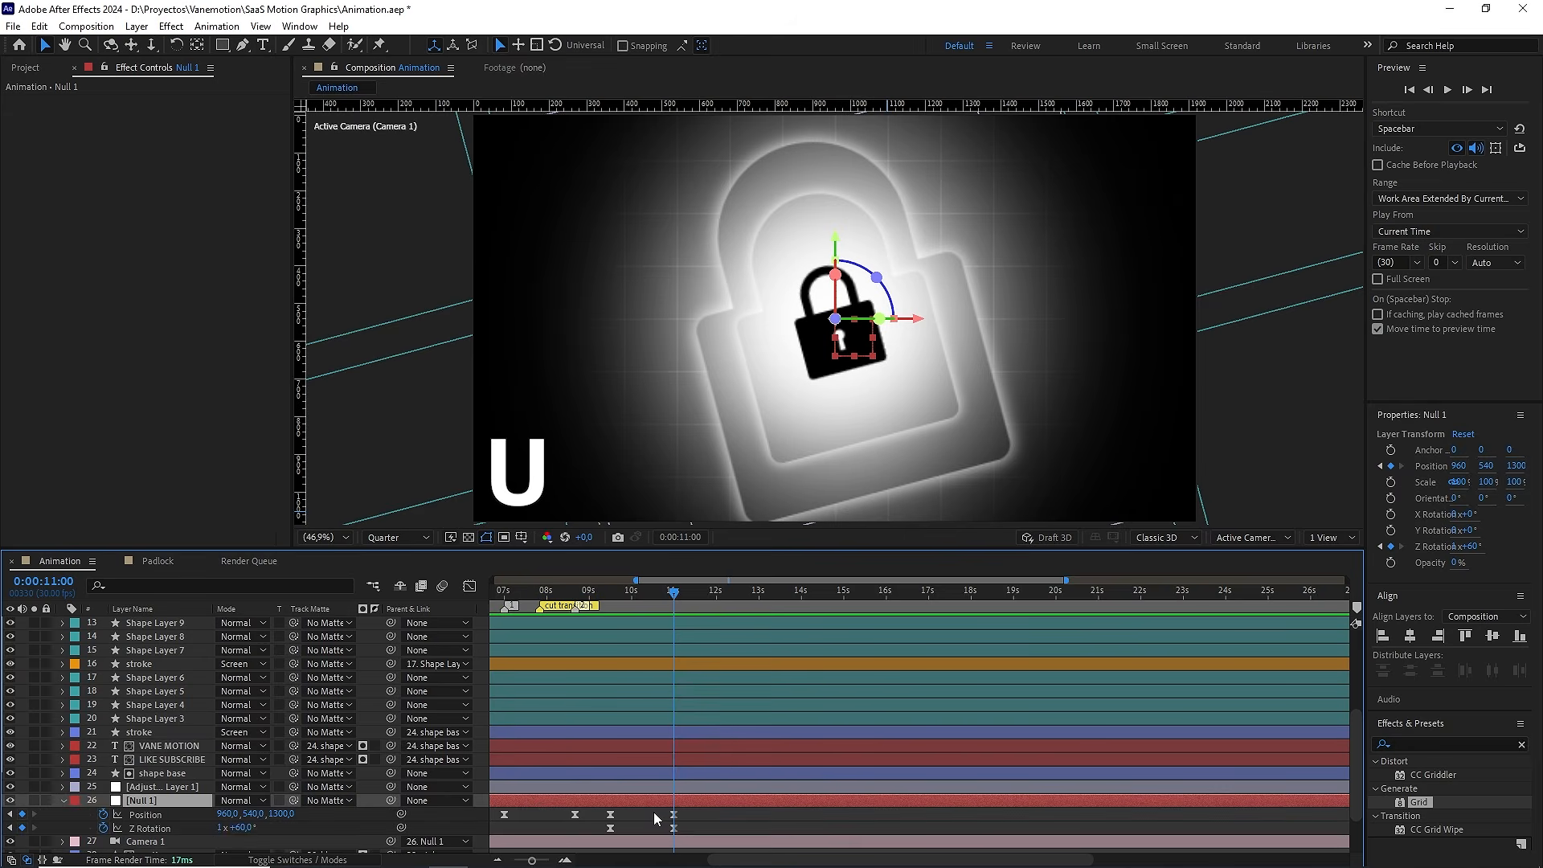
scroll(654, 812, "down", 2)
left_click_drag(664, 595, 656, 595)
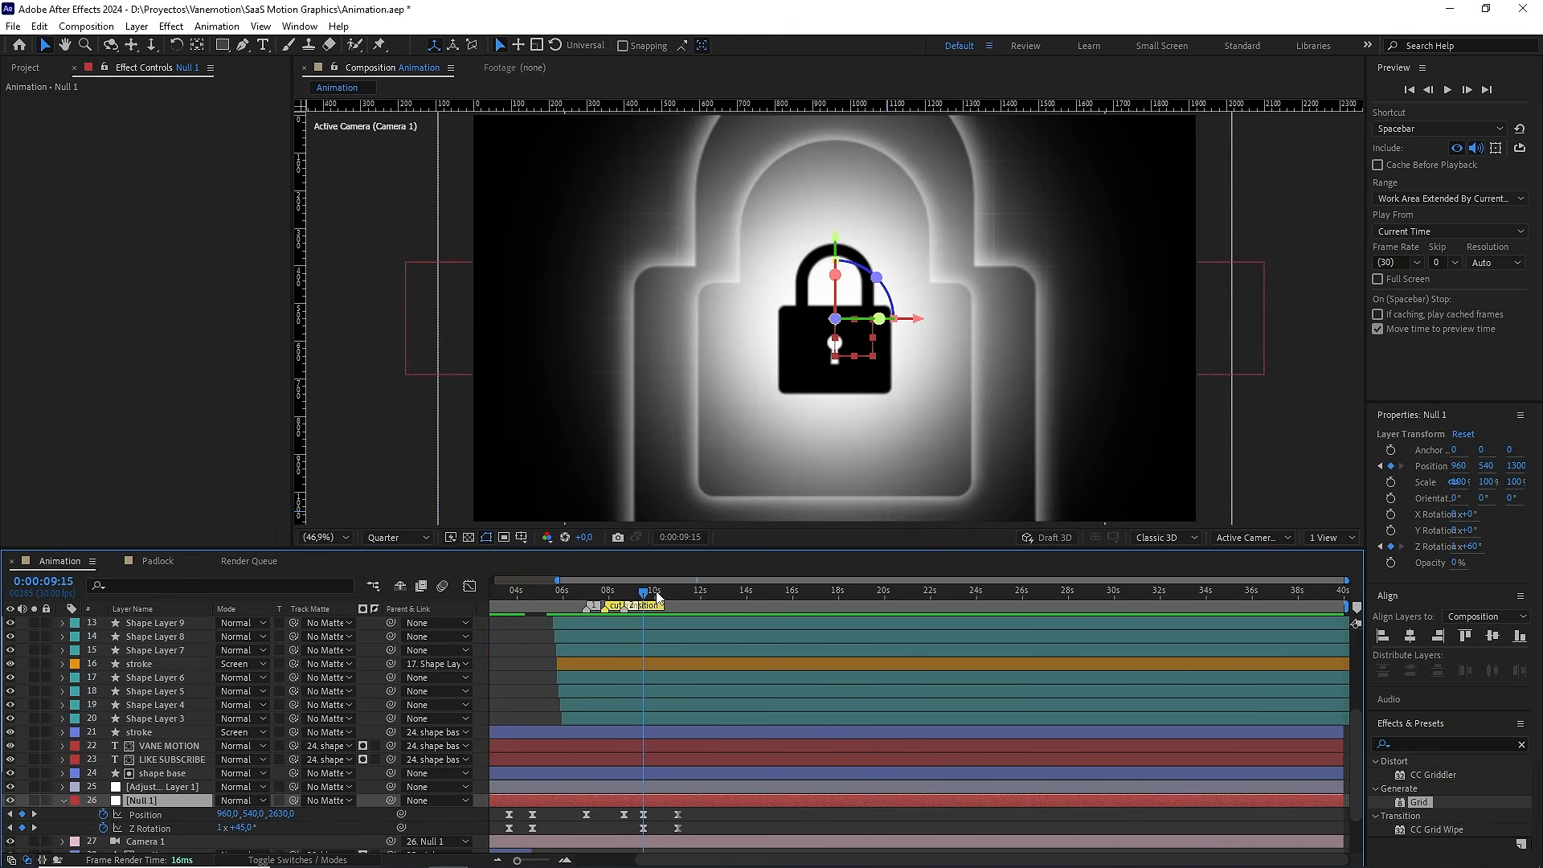
scroll(679, 813, "up", 4)
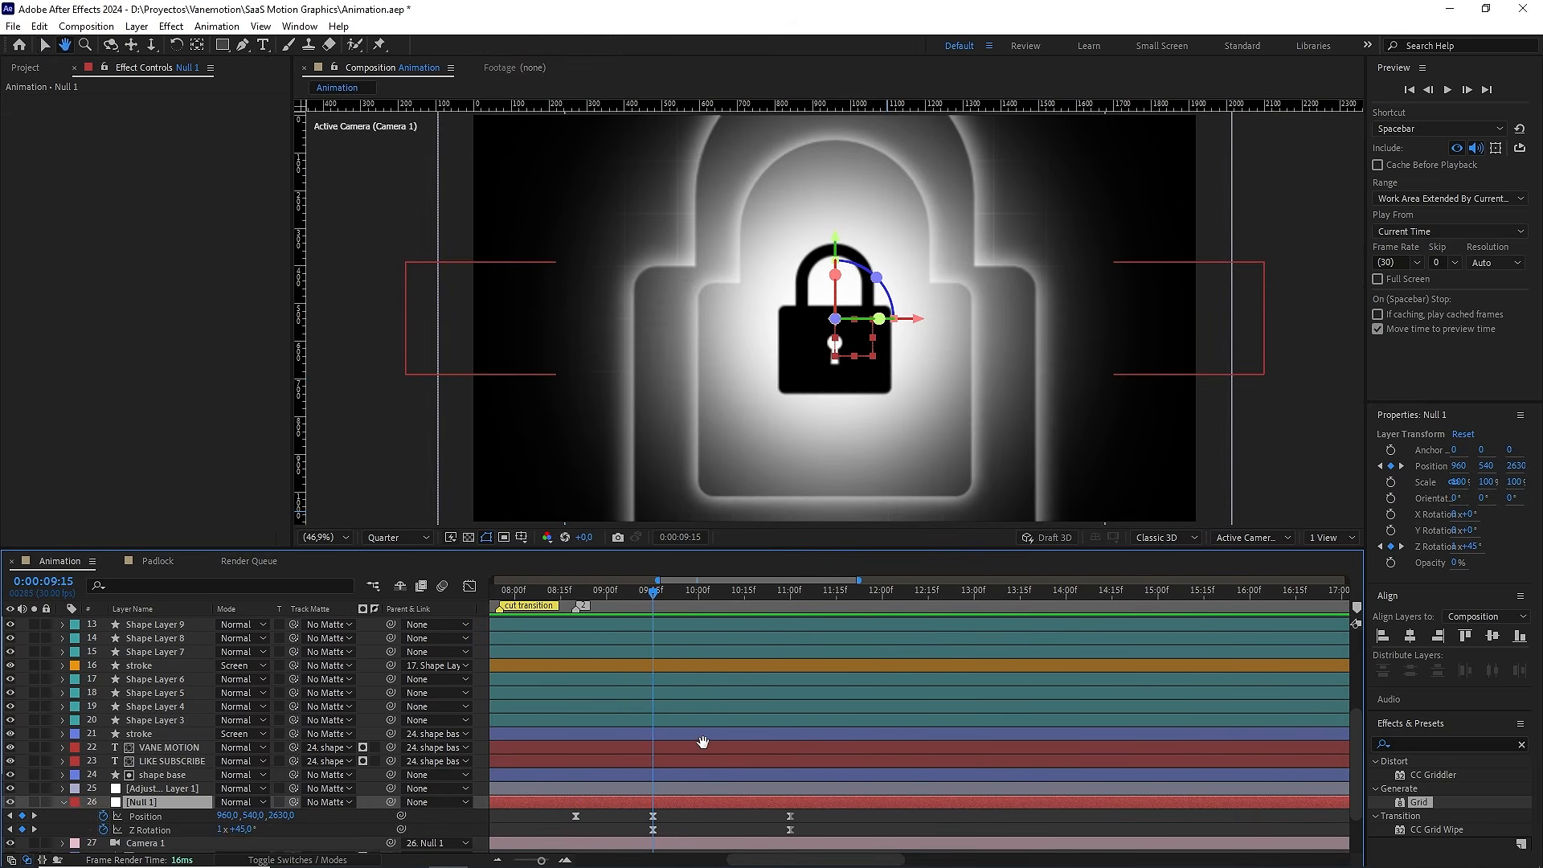
left_click_drag(814, 813, 635, 830)
left_click(722, 812)
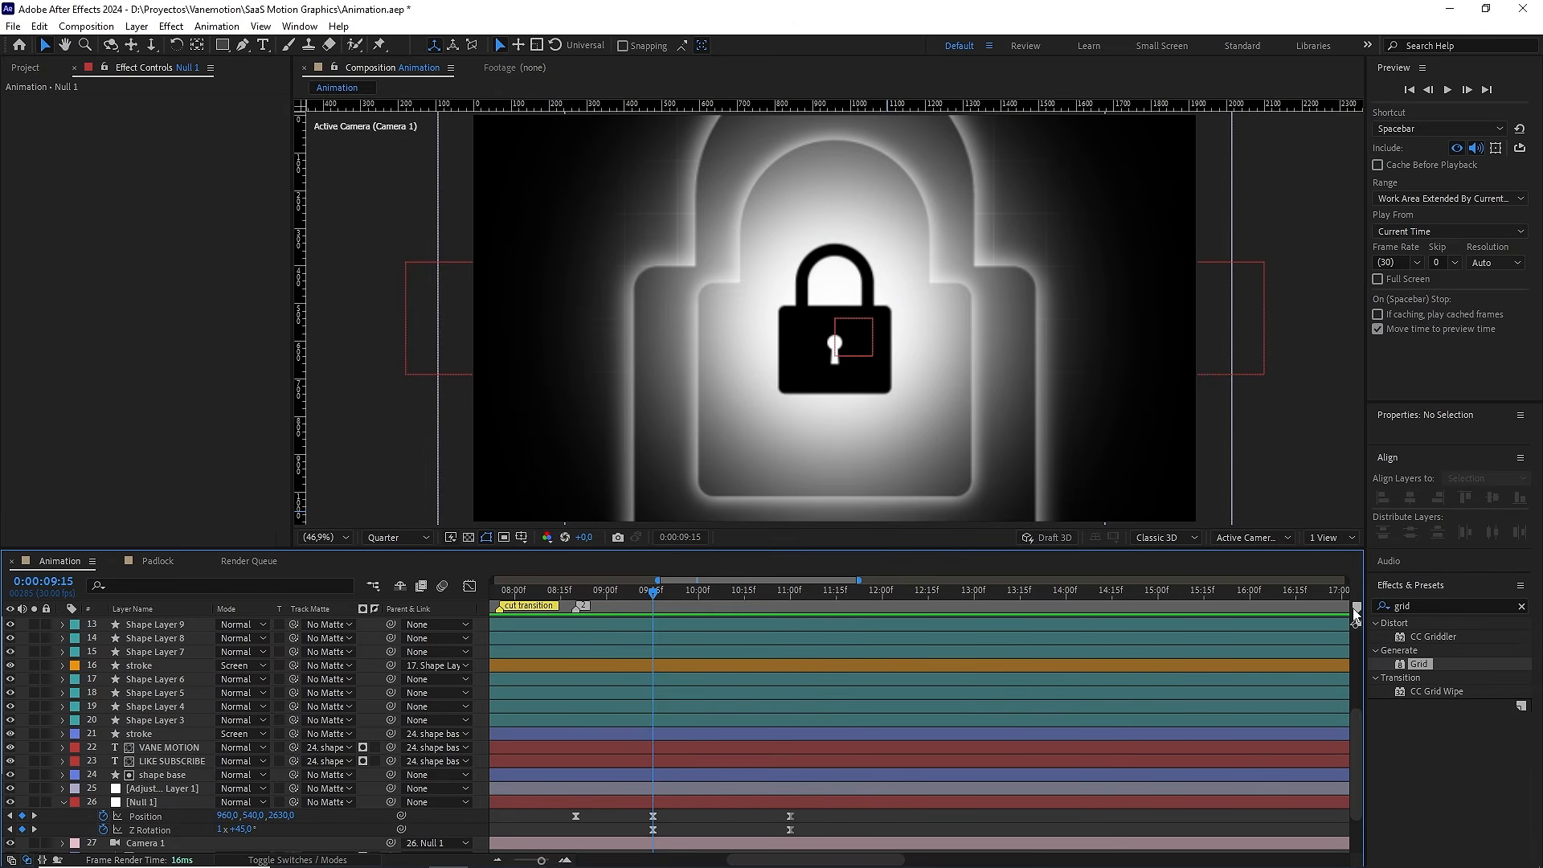
left_click_drag(691, 593, 790, 595)
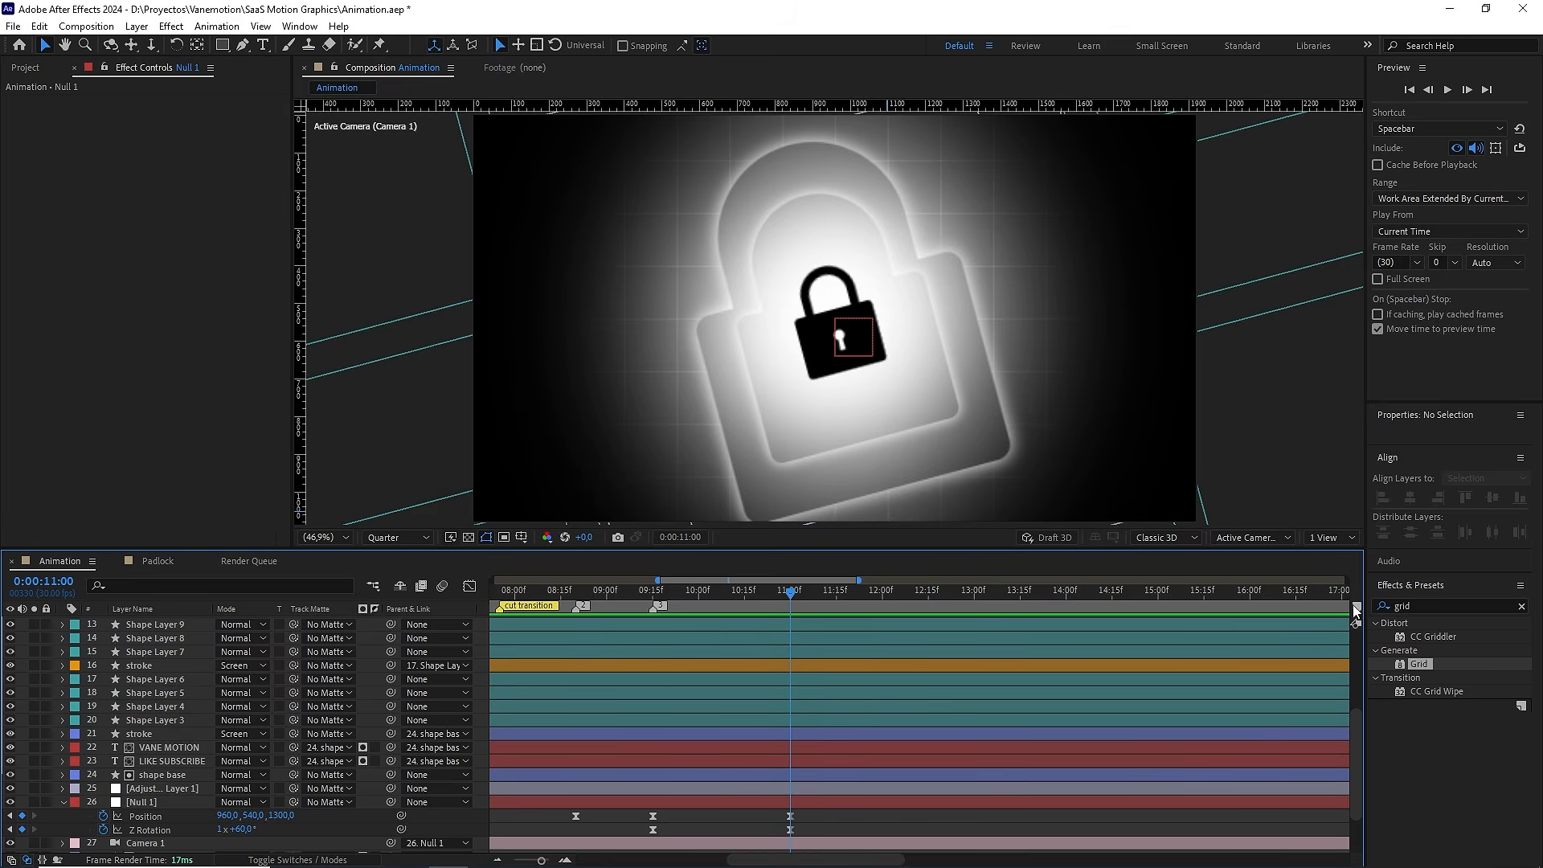
left_click(1356, 611)
Show the speed graph for Null 1's last Position and Z Rotation keyframes and go to the speed peak at 0:00:10:07
left_click(726, 590)
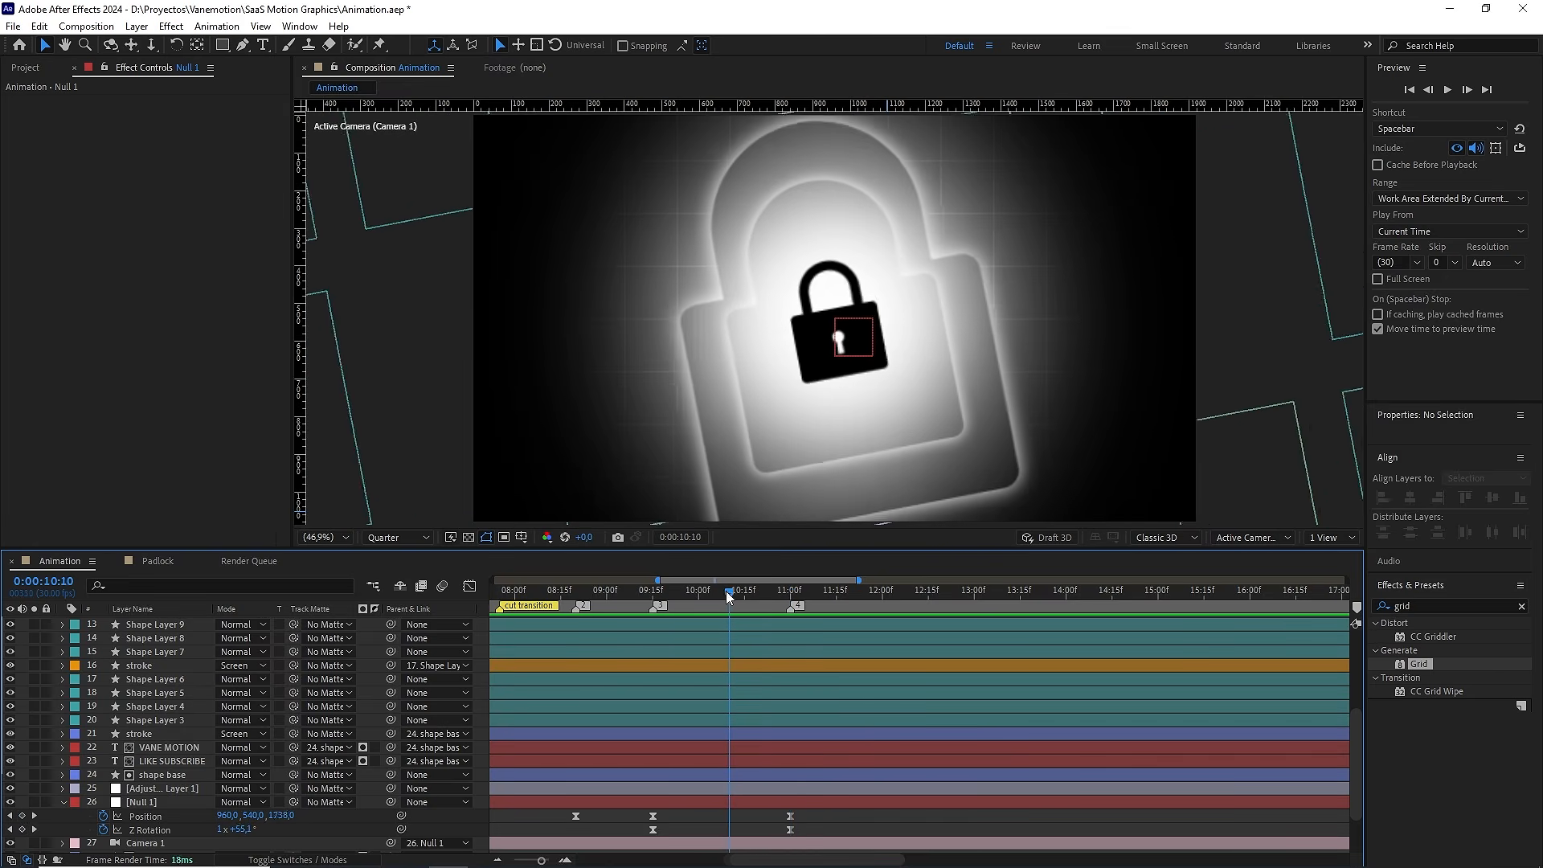
left_click_drag(808, 818, 744, 827)
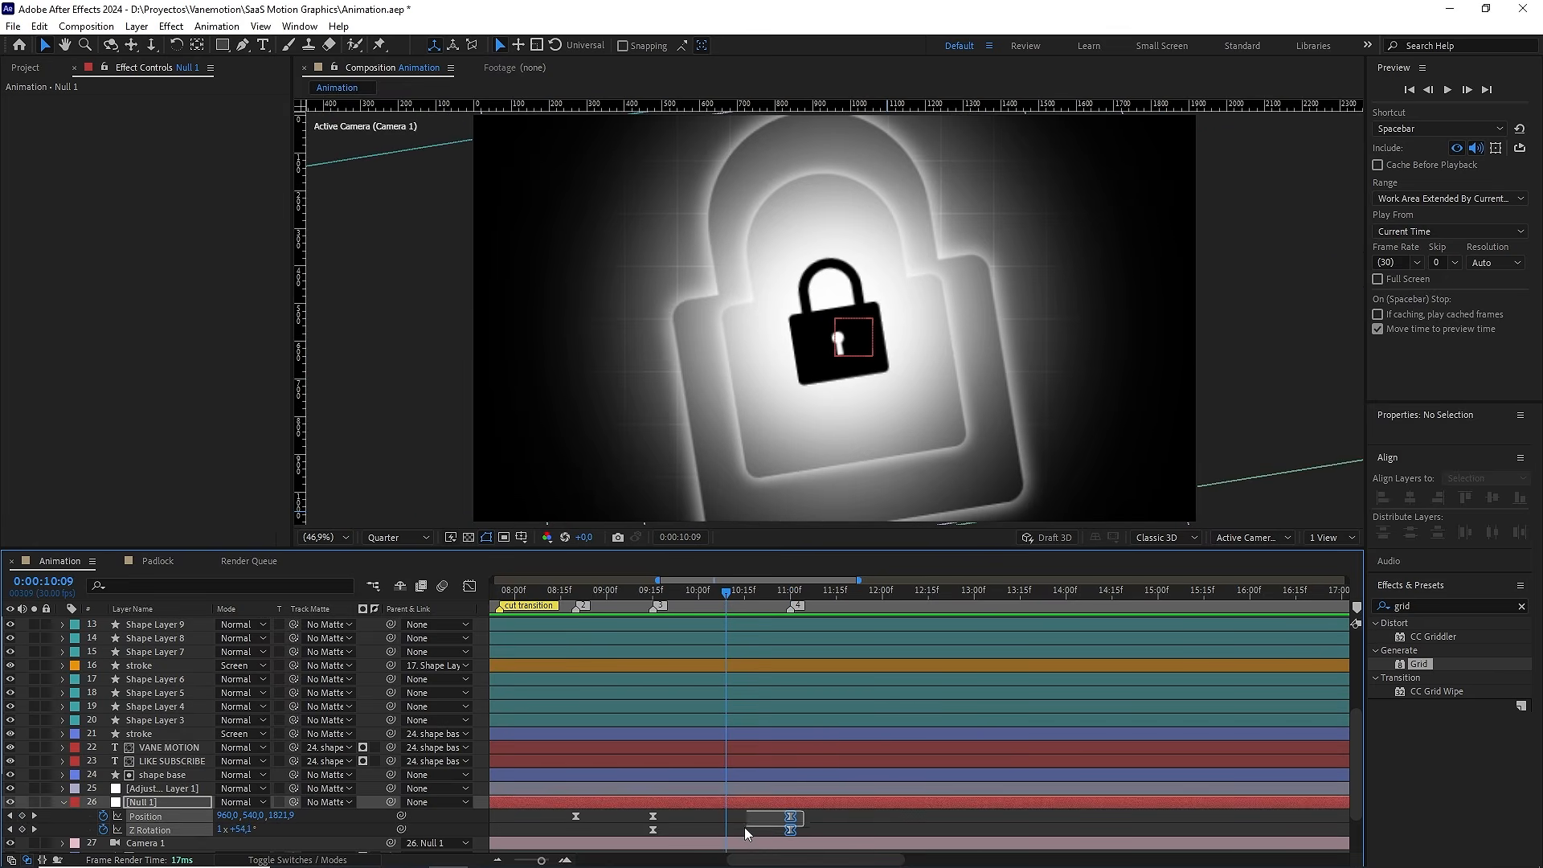
left_click(470, 586)
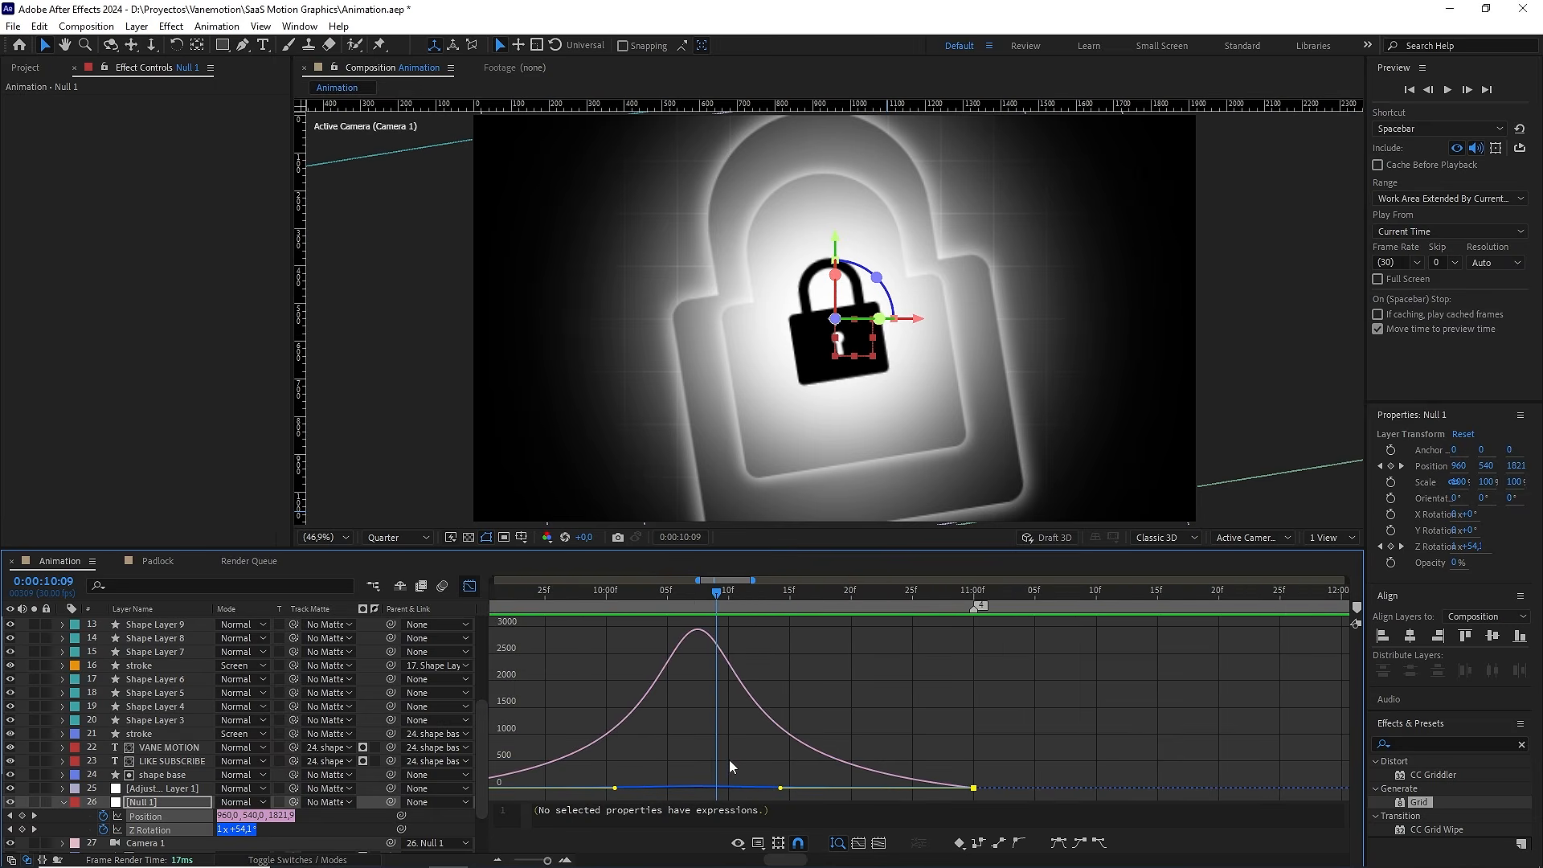
left_click(701, 591)
key("Page_Up")
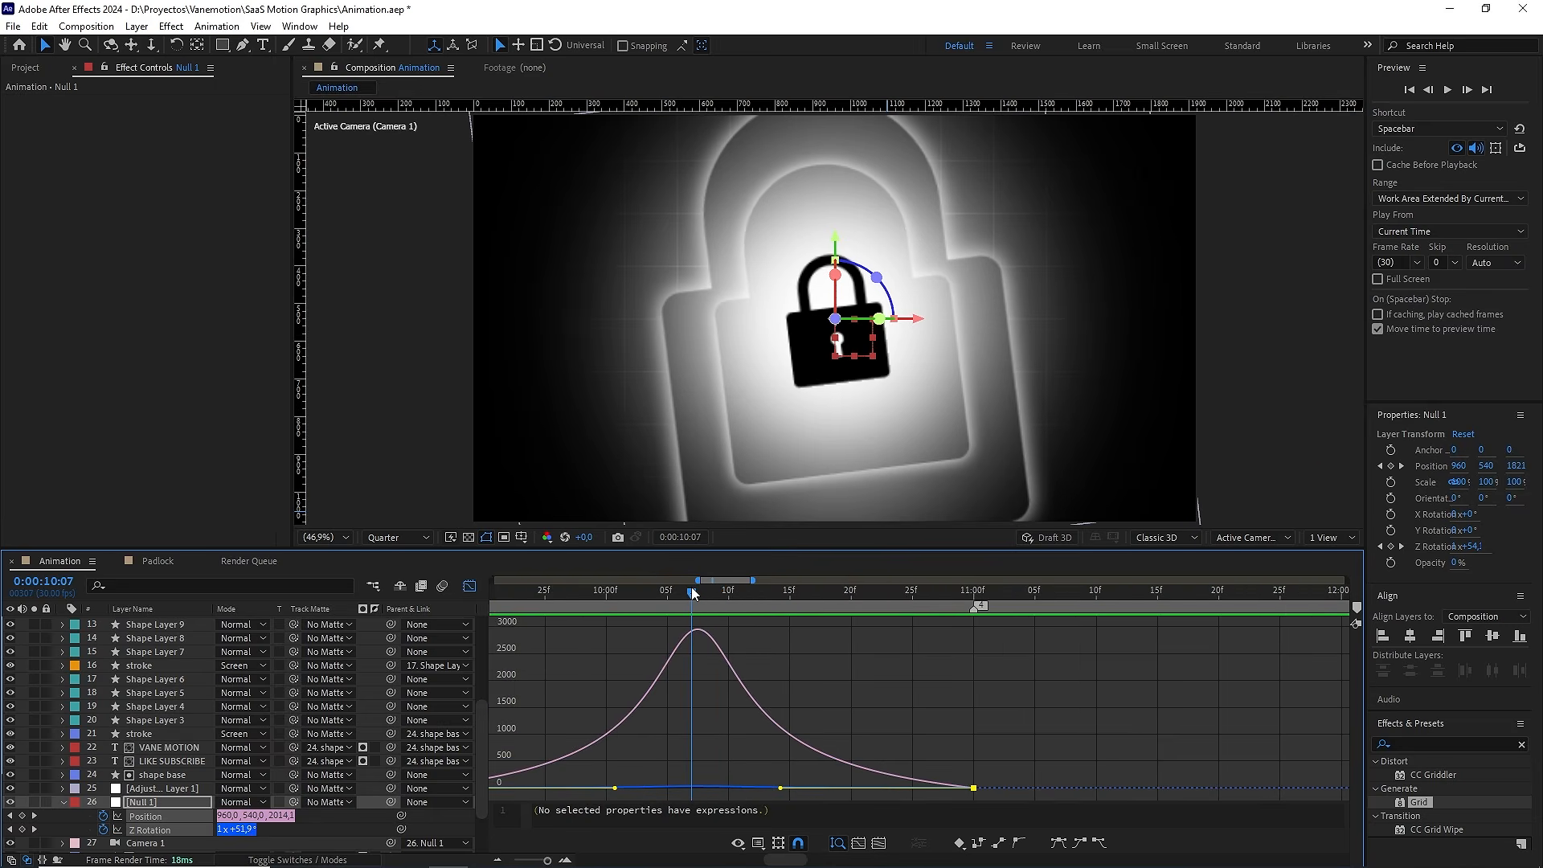
Lengthen the incoming influence of Null 1's last keyframes to align the speed peak with 0:00:10:07, and return to the layer bars
scroll(810, 697, "up", 2)
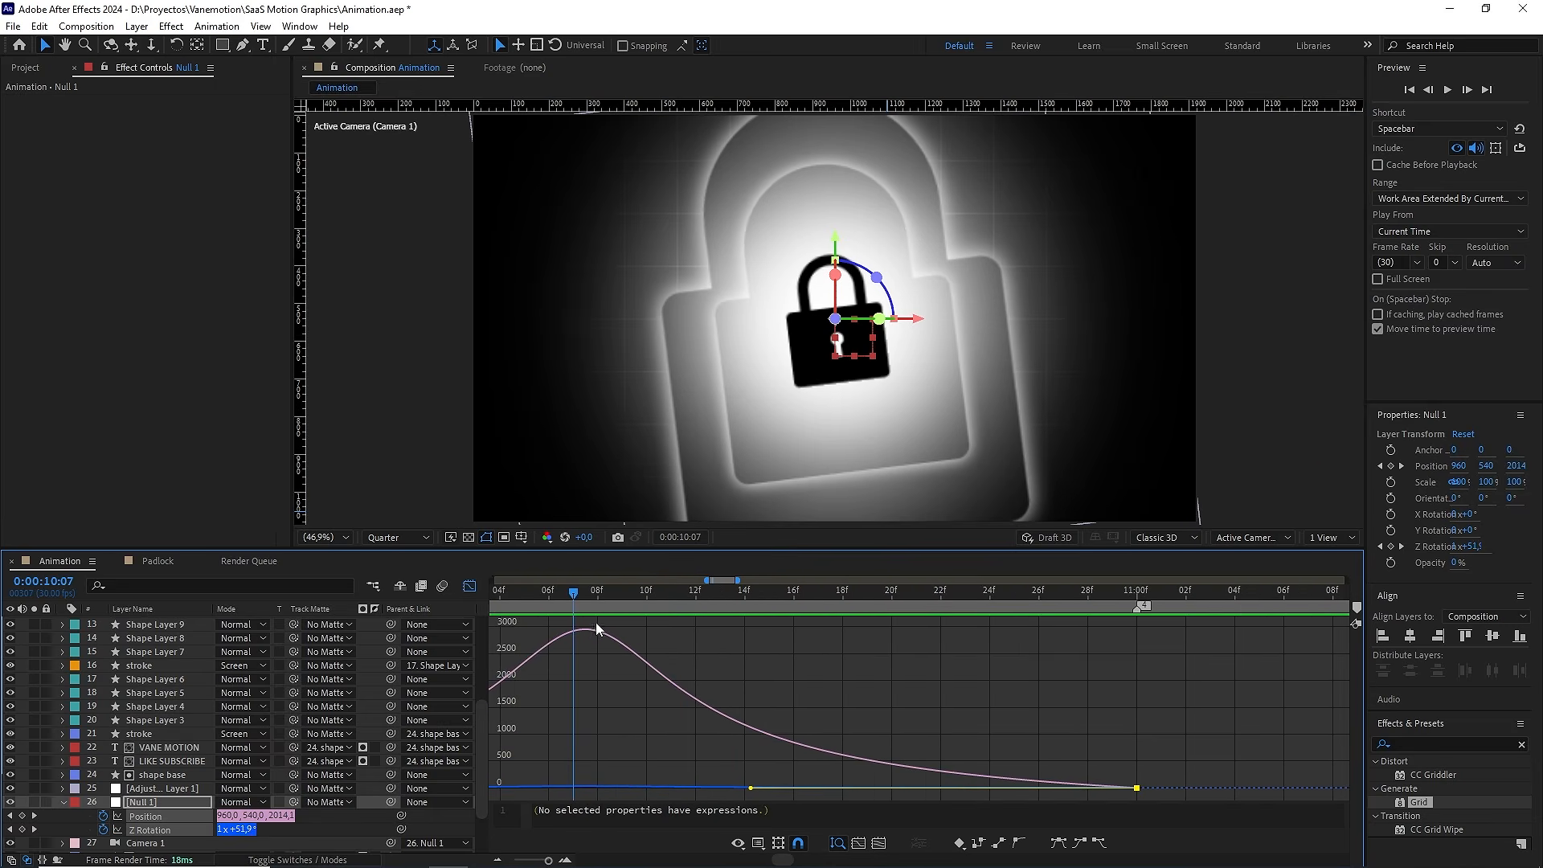
left_click_drag(1208, 733, 1069, 771)
left_click_drag(749, 789, 738, 790)
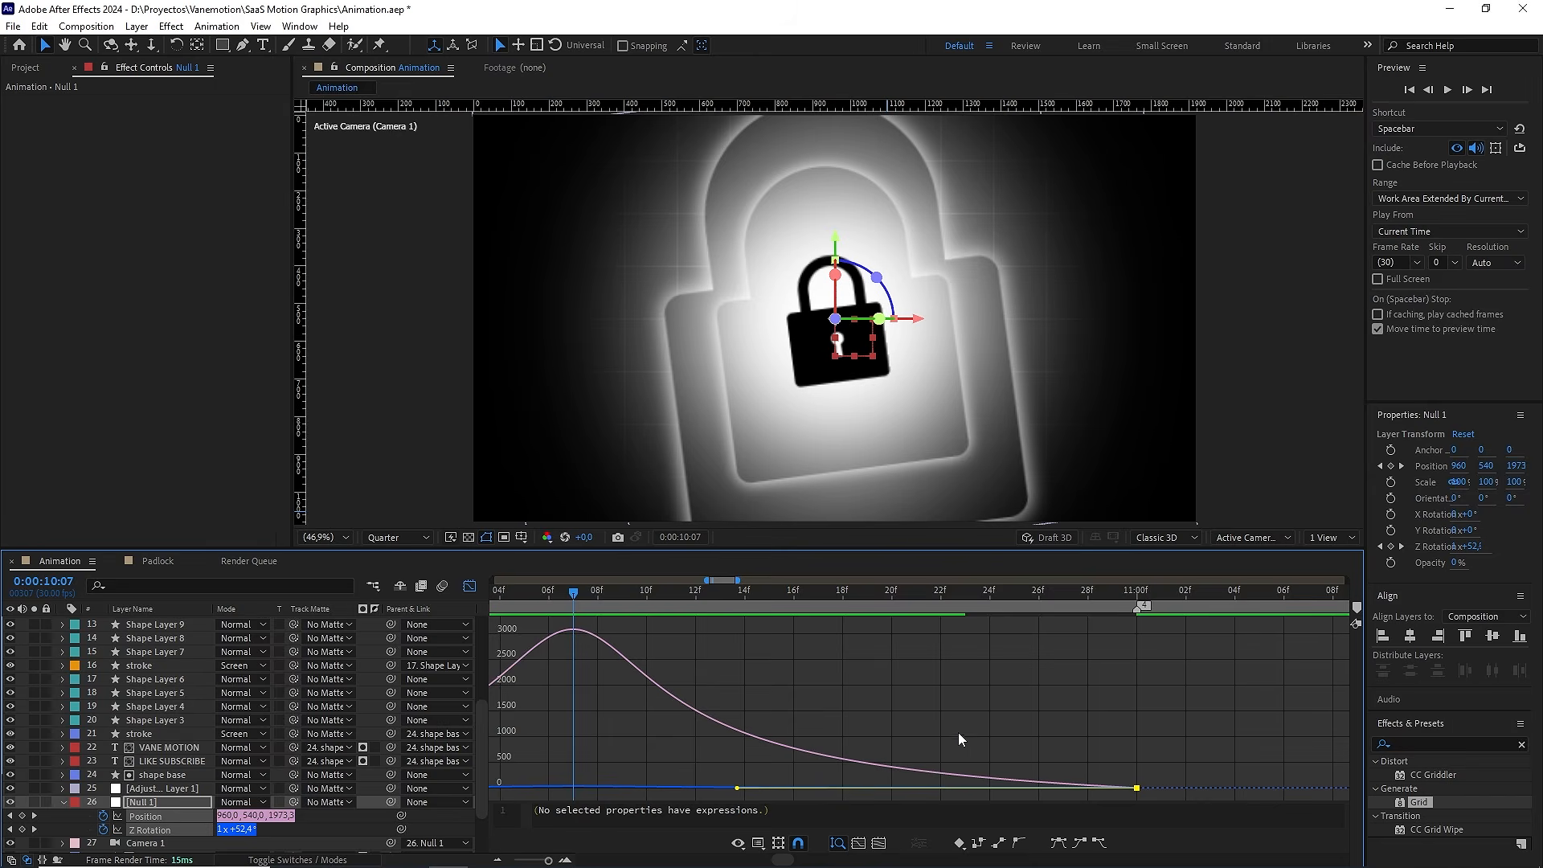
scroll(949, 735, "down", 2)
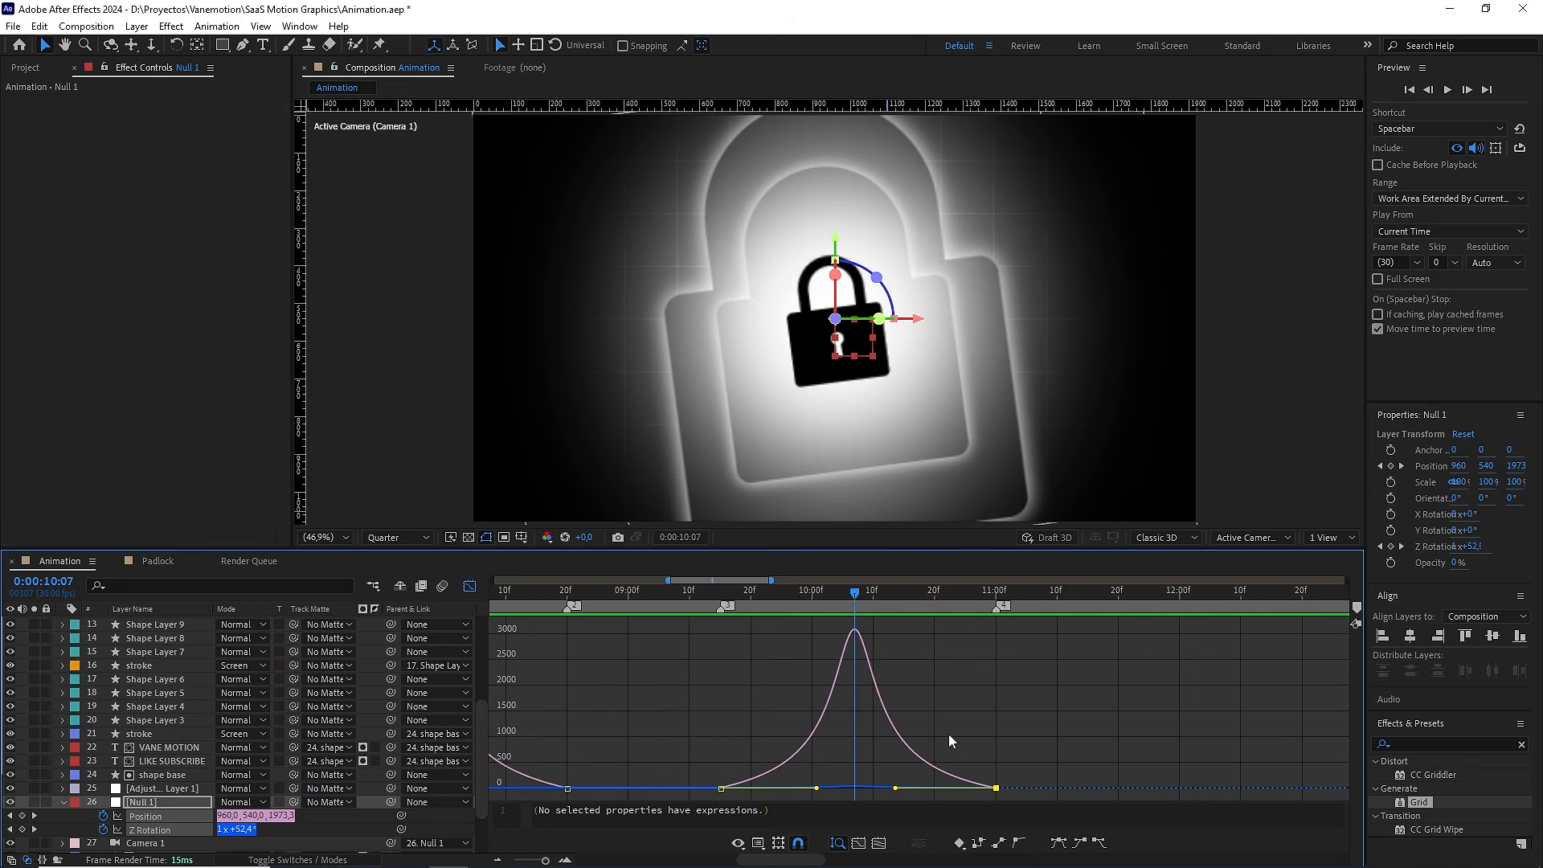
left_click(472, 587)
Add a composition marker at 0:00:10:07 with the comment "last transition" and a Green label
left_click_drag(546, 861, 536, 861)
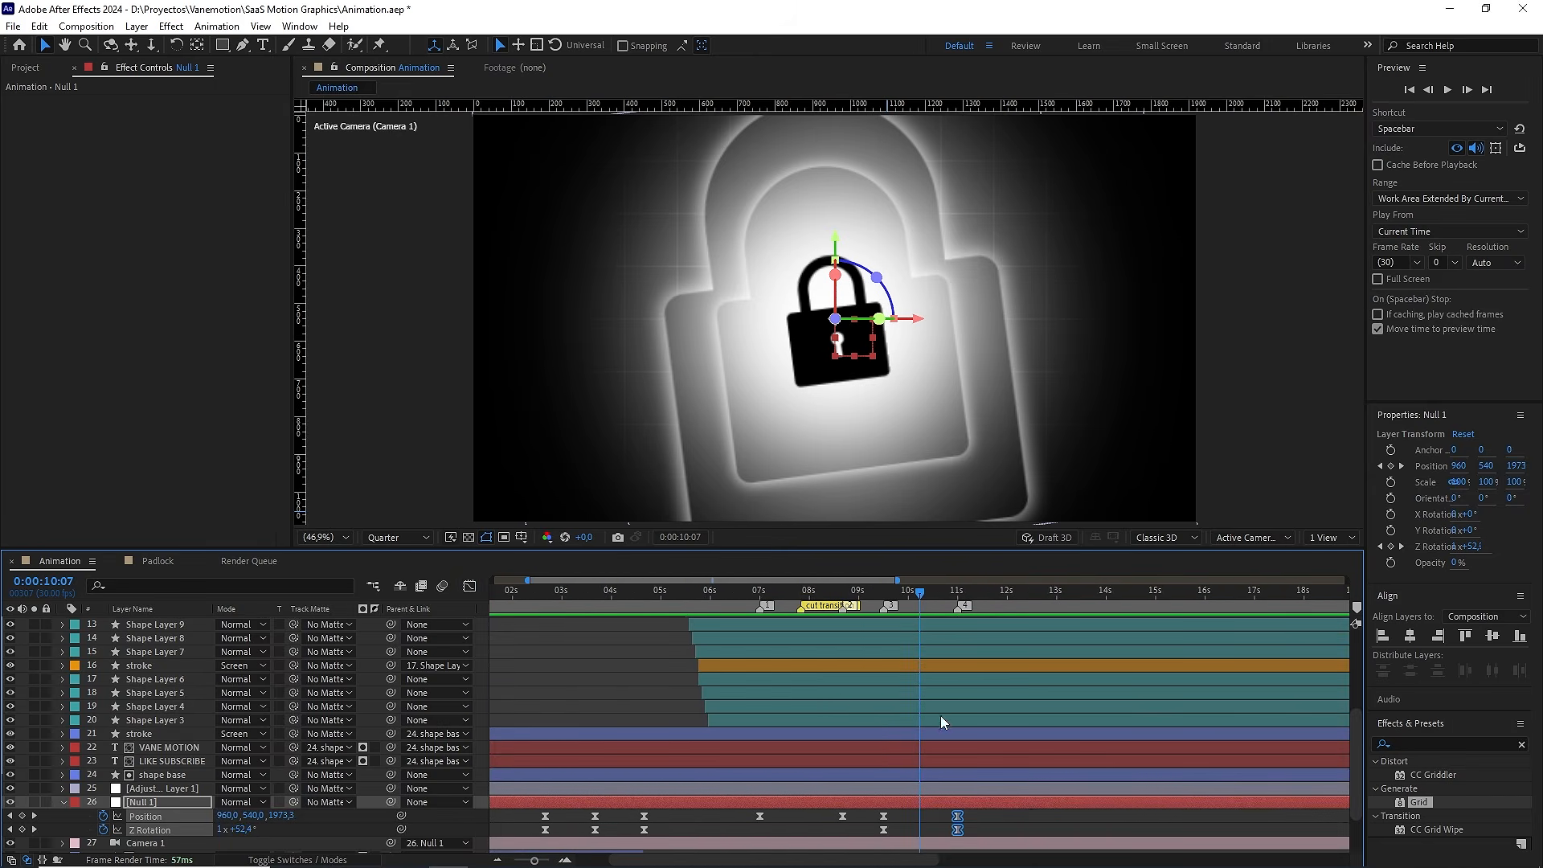
left_click(929, 813)
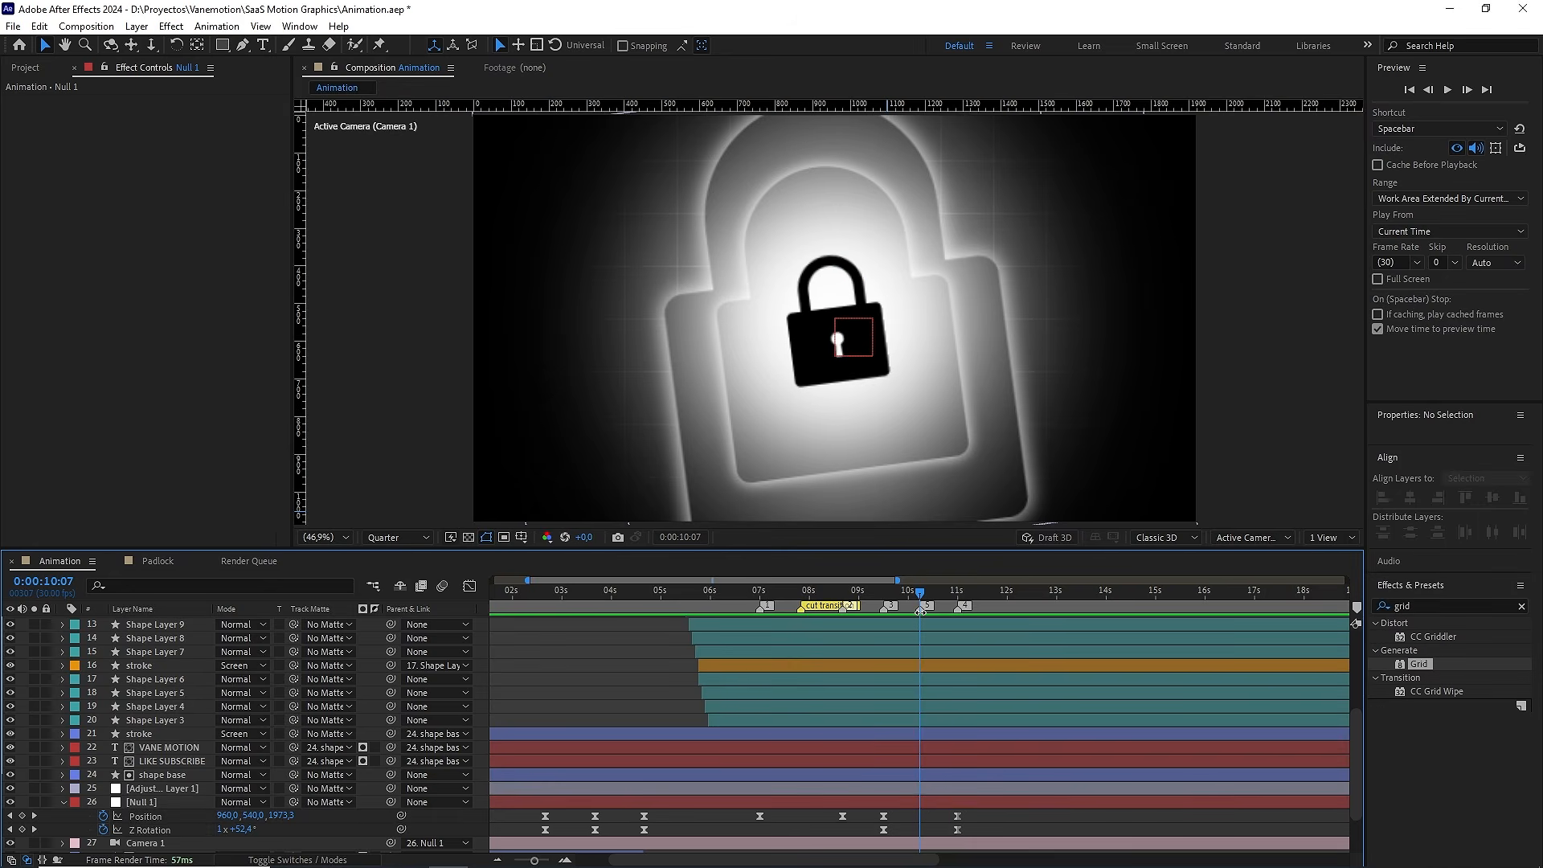
double_click(920, 612)
type("last transition")
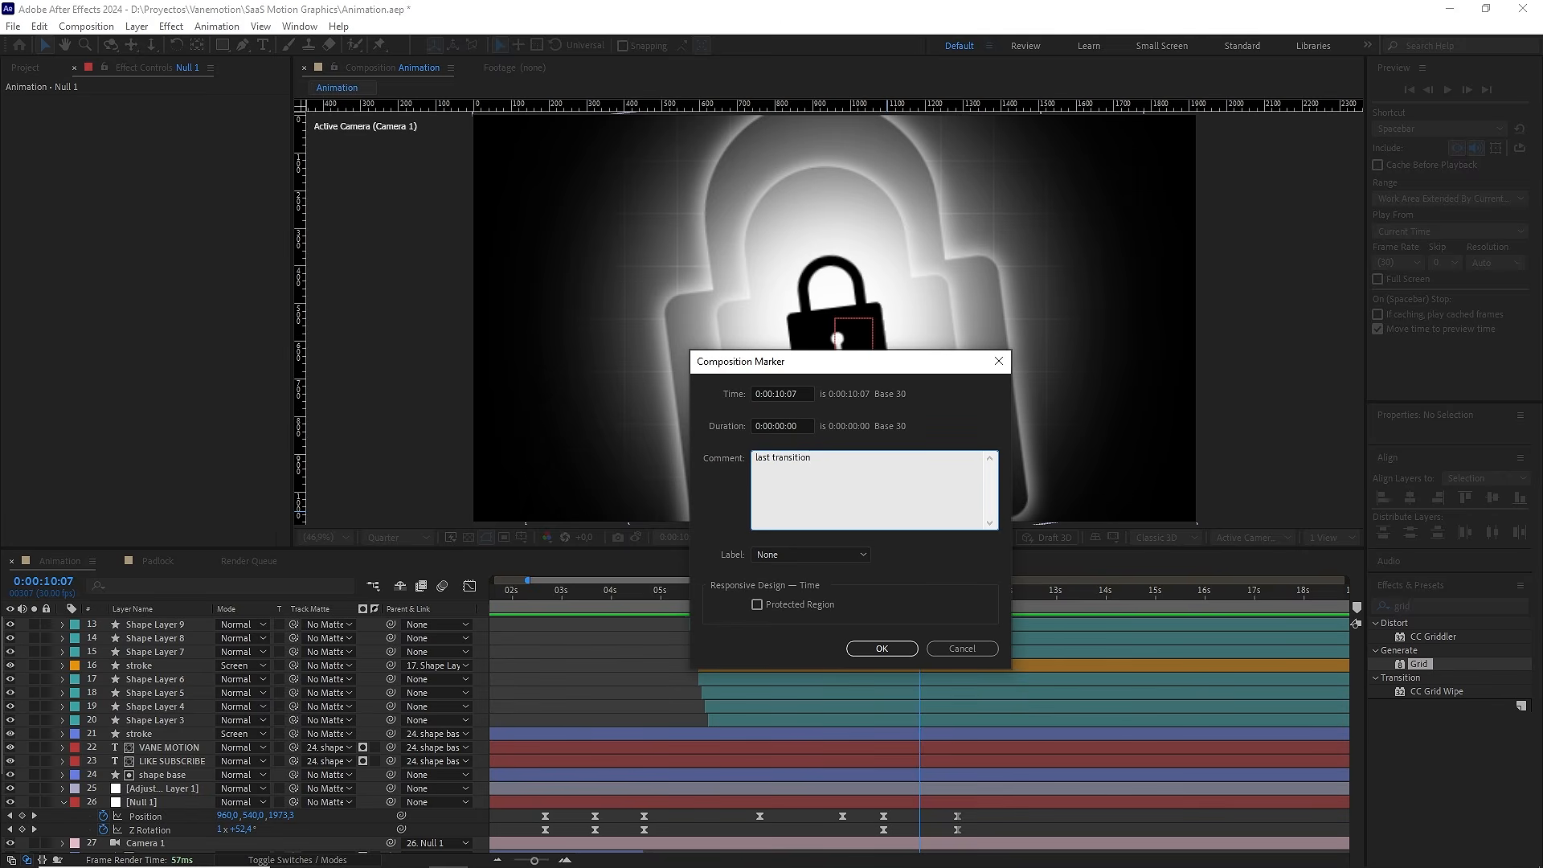
left_click(855, 551)
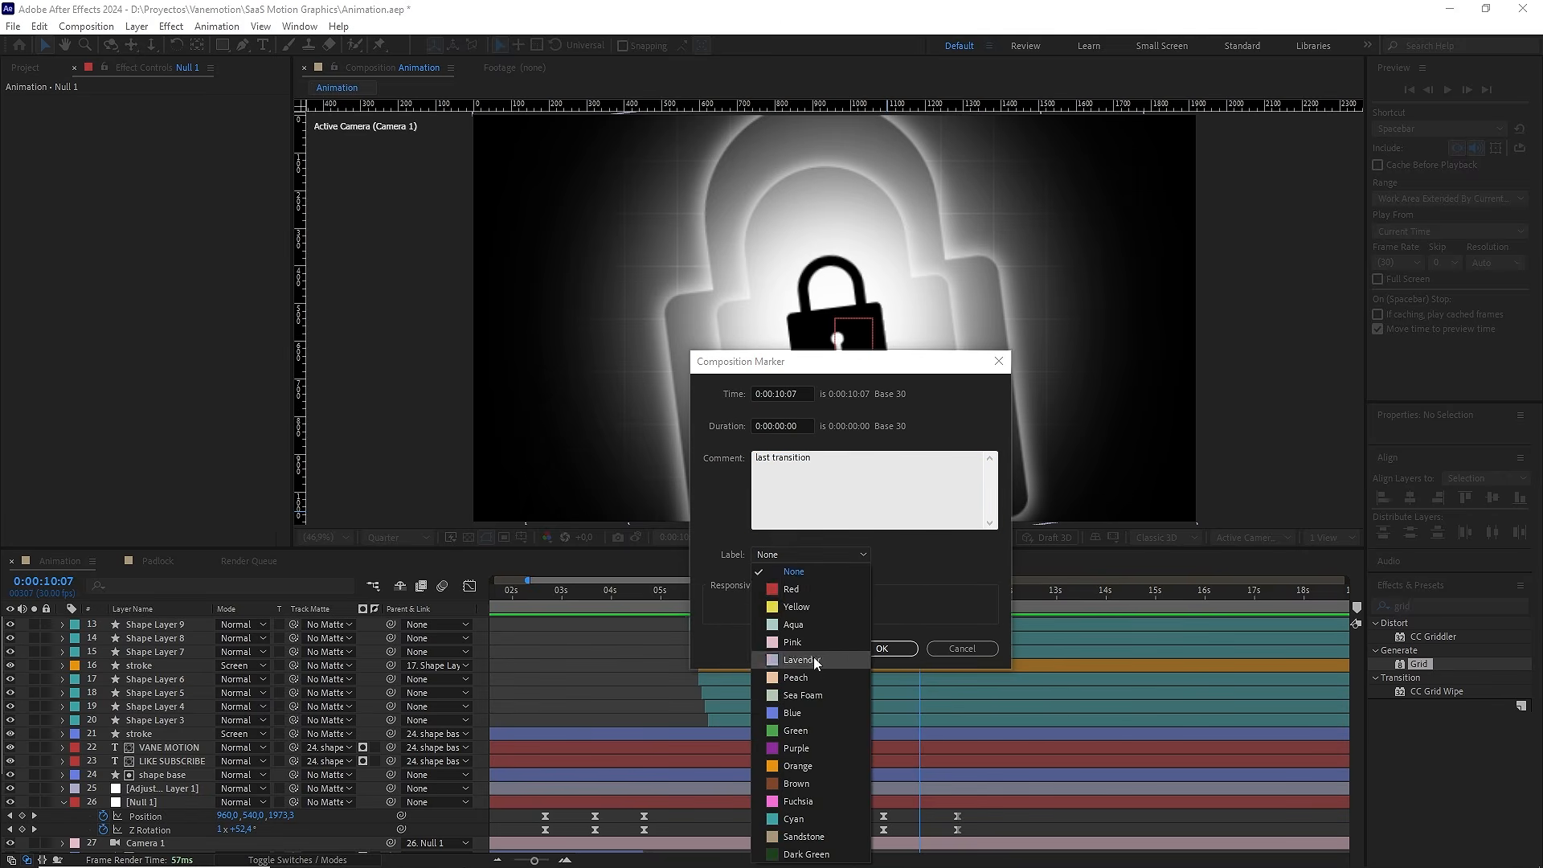
left_click(859, 729)
left_click(912, 650)
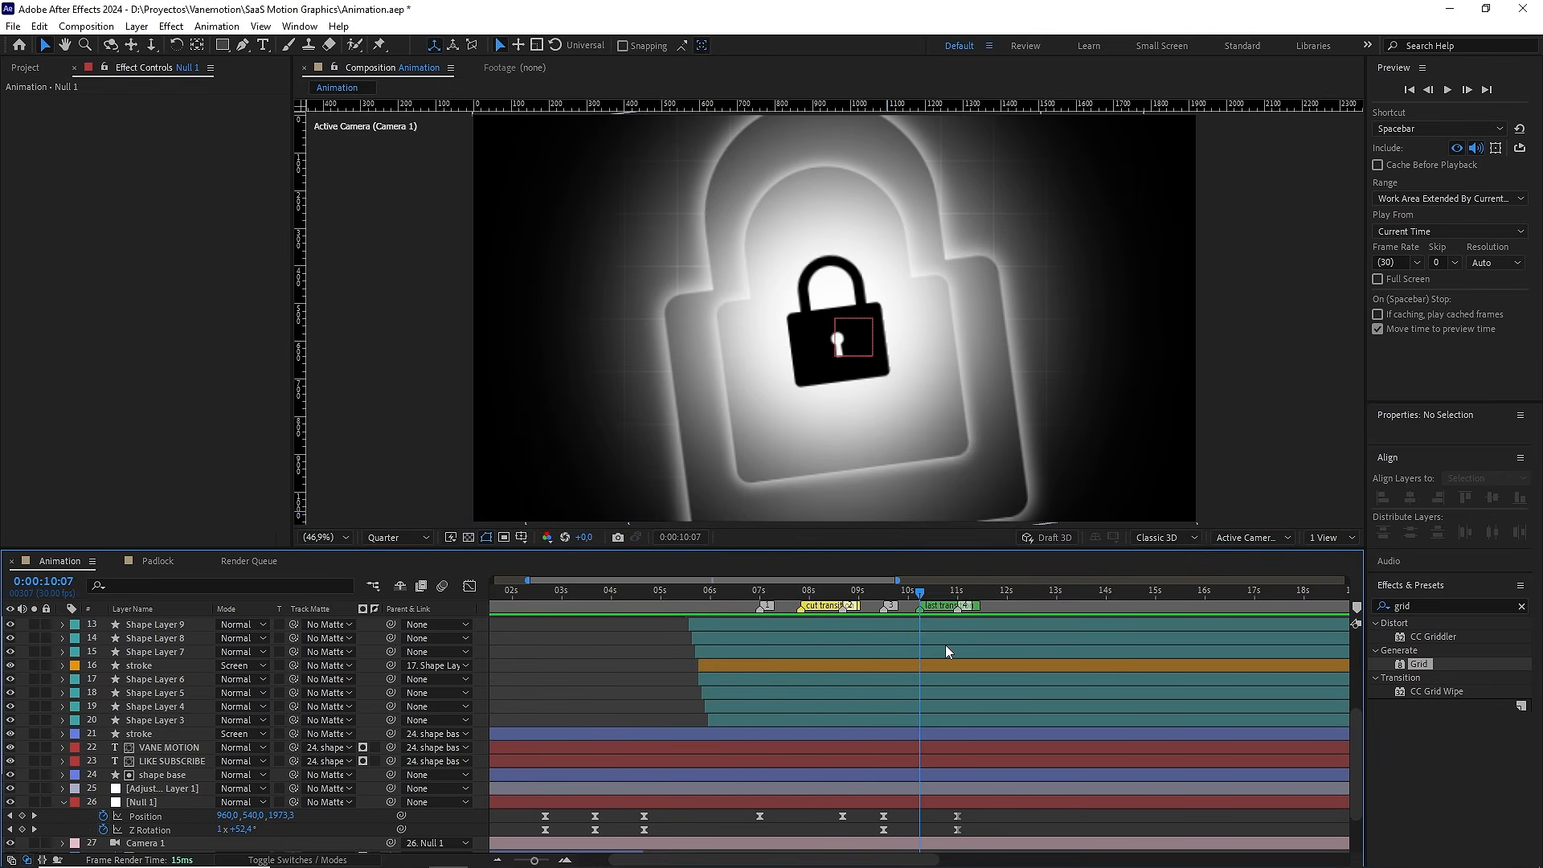
Play back the padlock camera move from 0:00:08:28 to check its timing against the markers
scroll(945, 644, "up", 3)
scroll(945, 645, "down", 3)
left_click_drag(927, 592, 856, 592)
key("space")
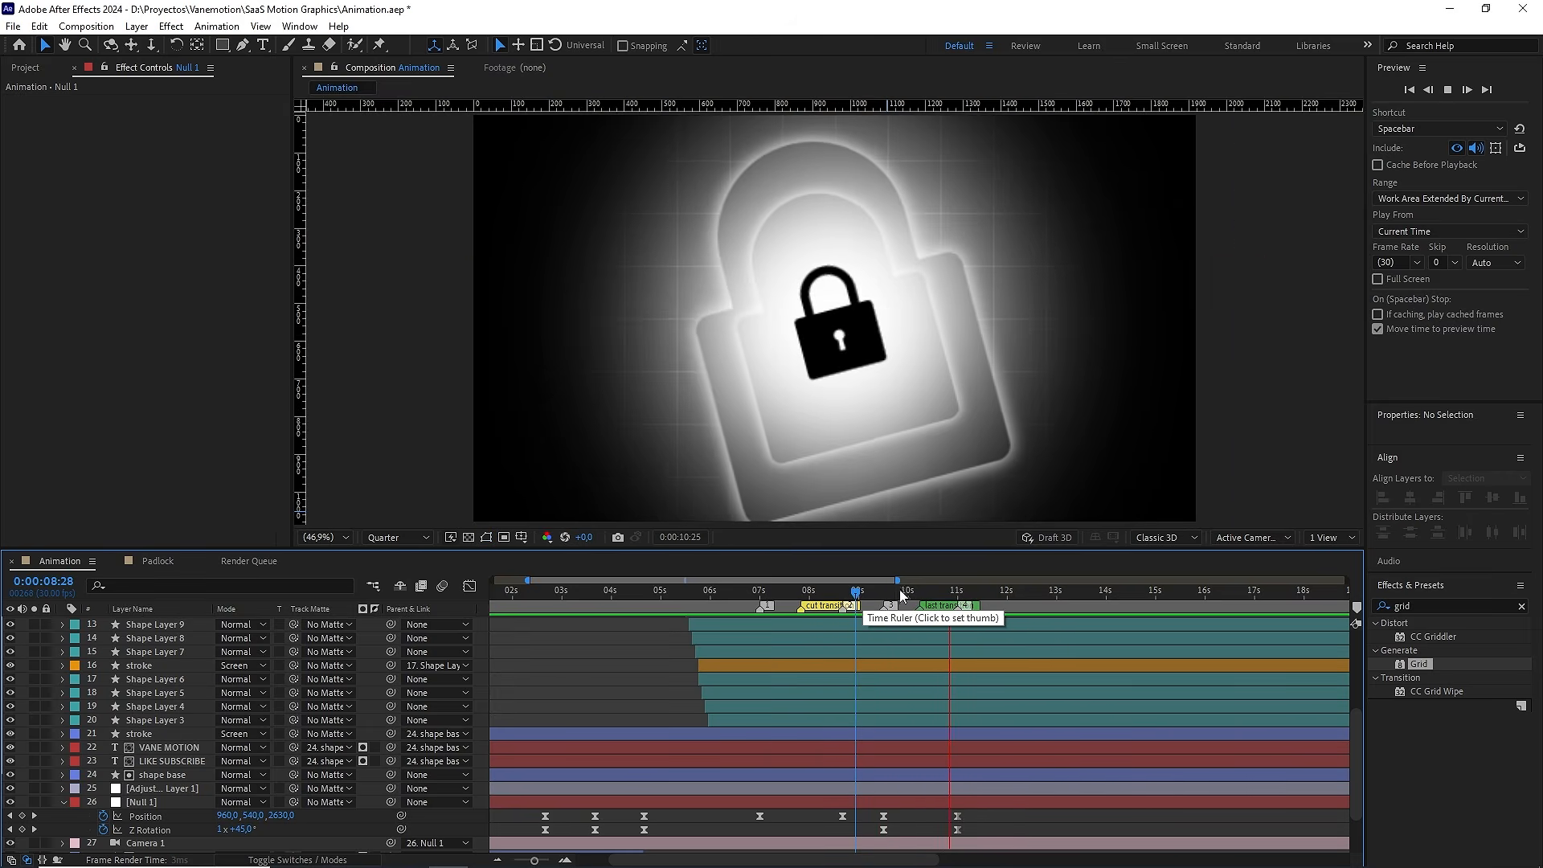
key("space")
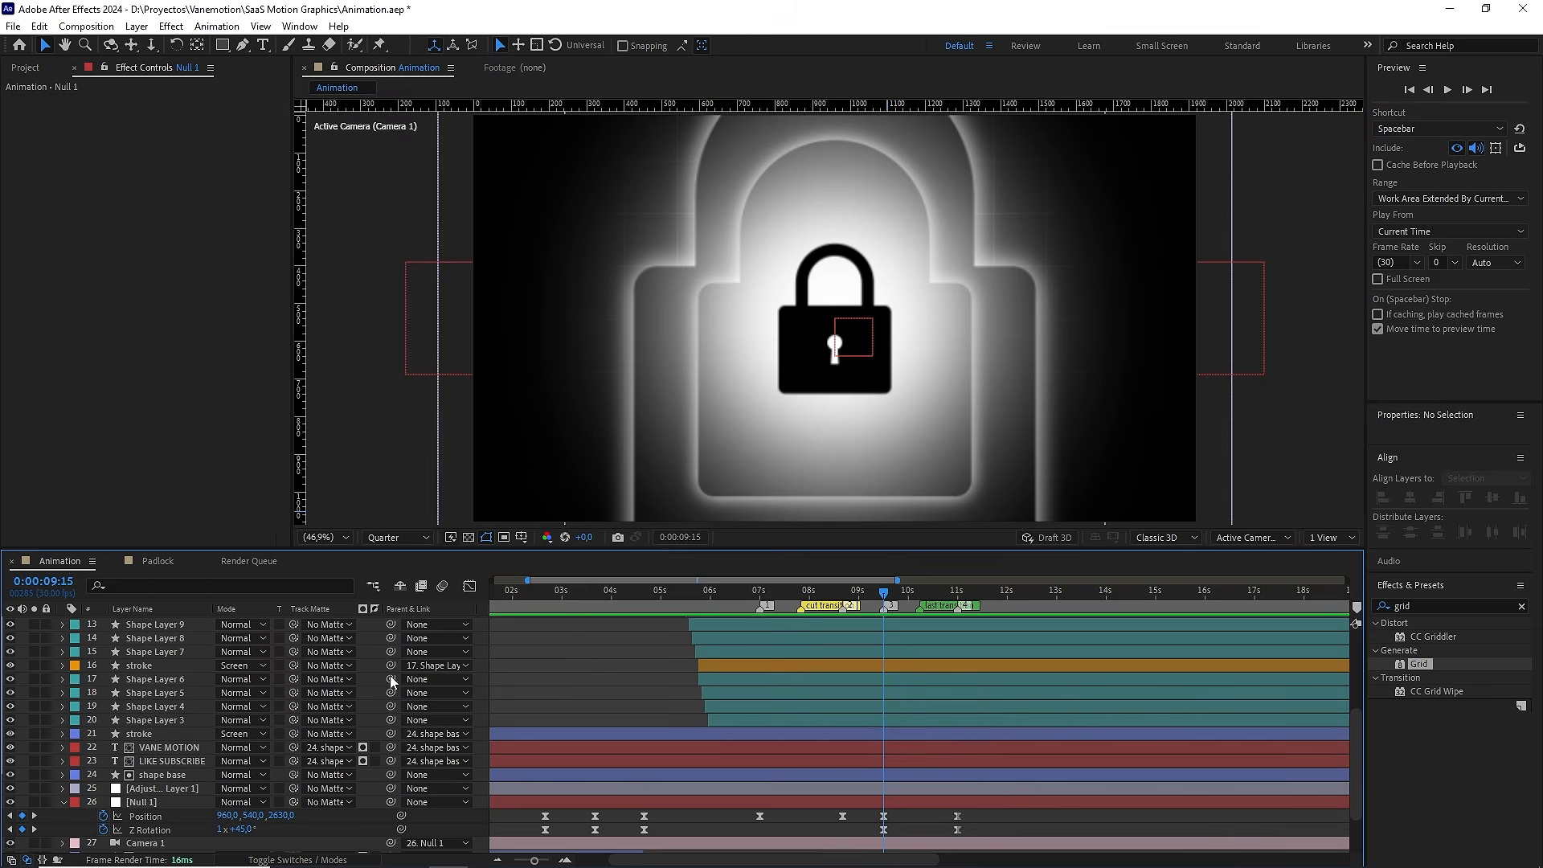
Create an adjustment layer above all other layers and name it "blur"
scroll(389, 675, "up", 5)
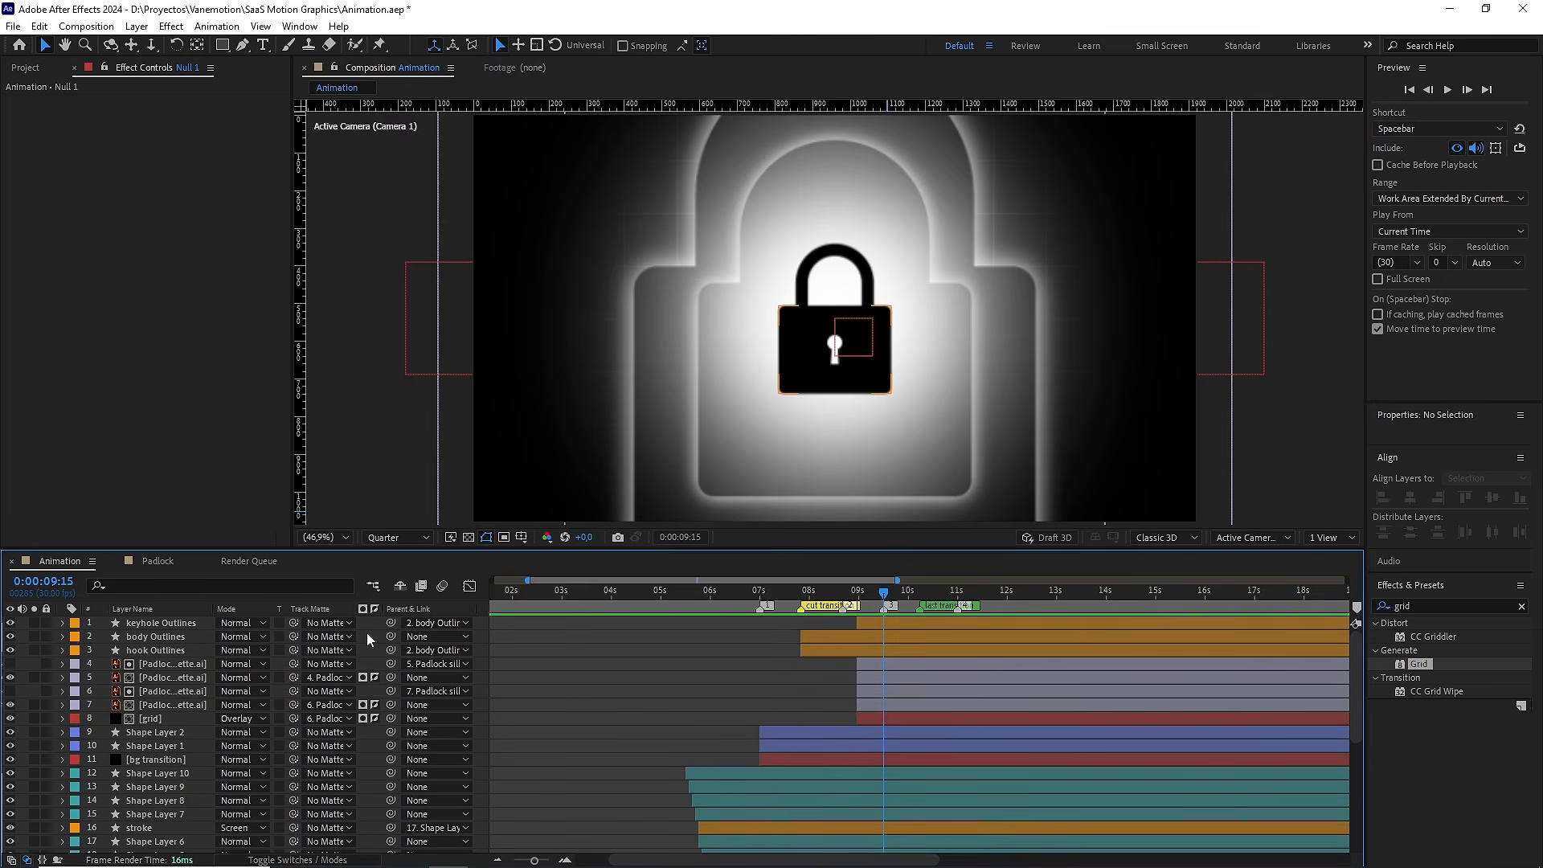
right_click(366, 633)
mouse_move(434, 643)
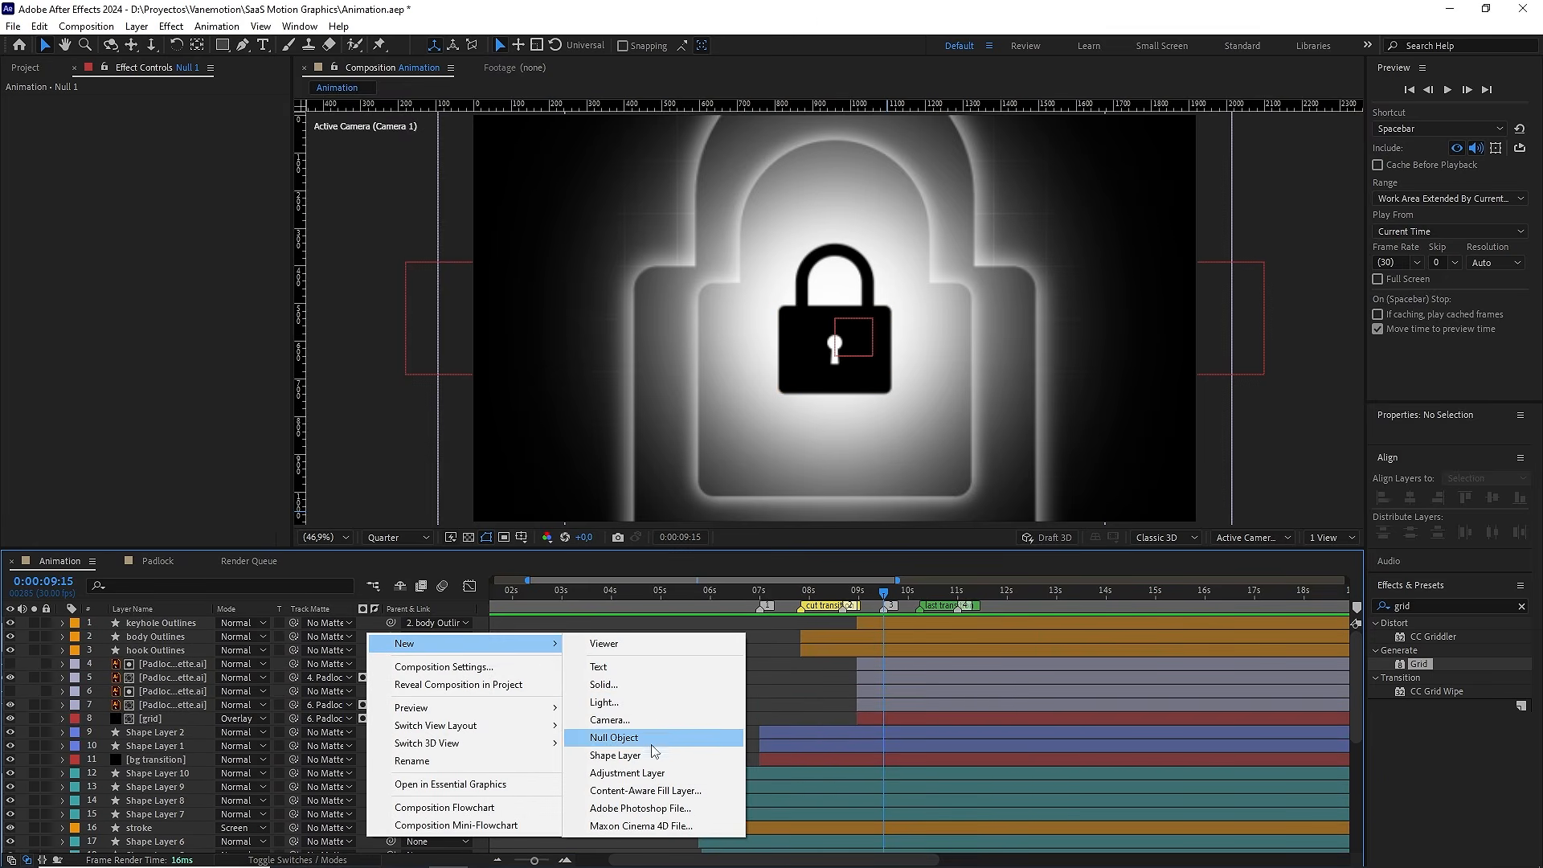
left_click(635, 772)
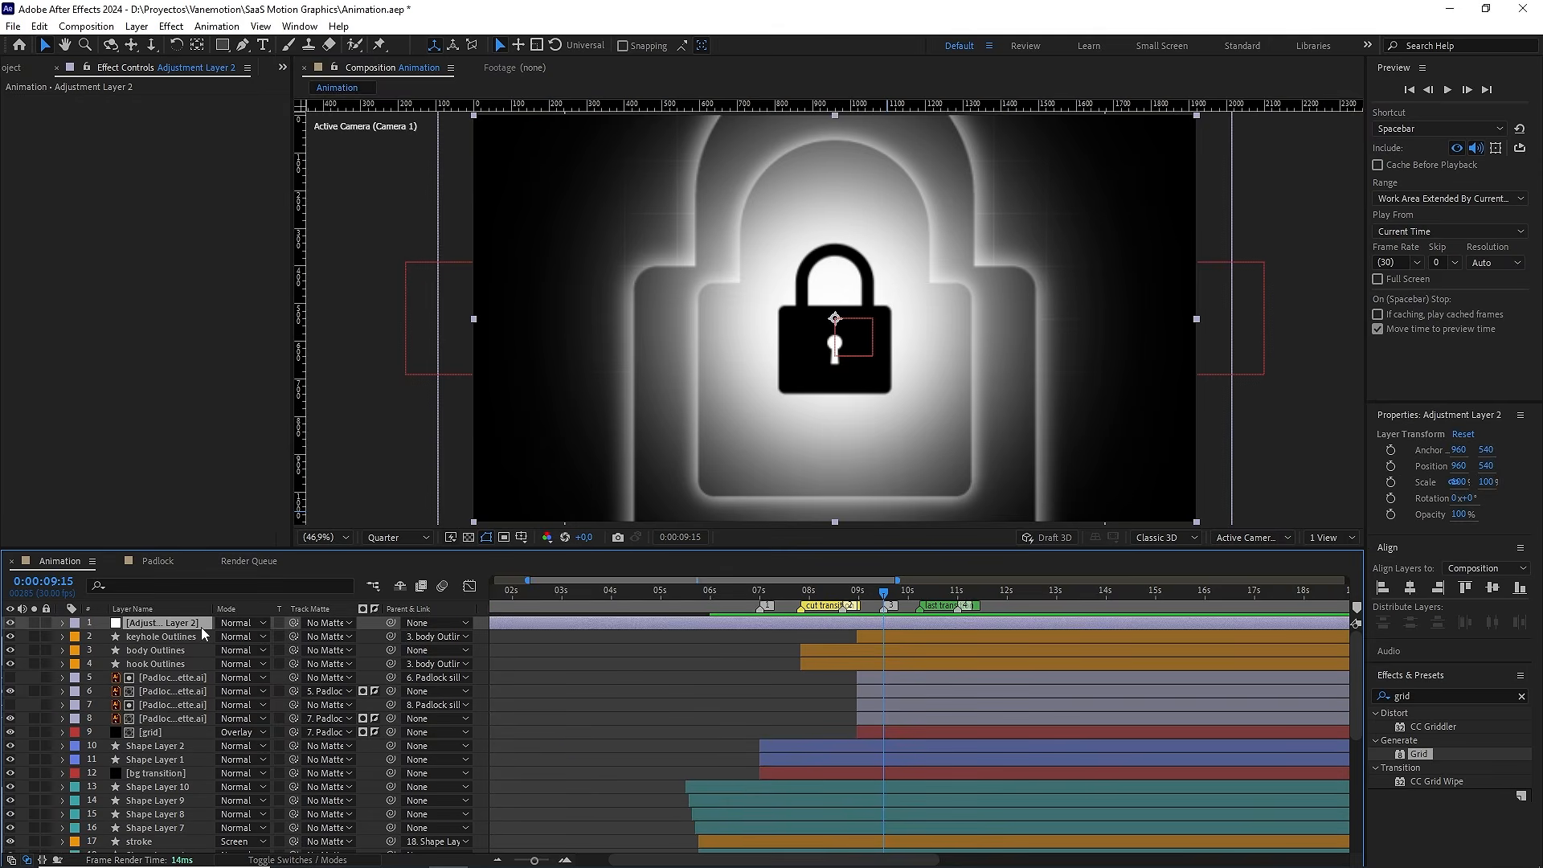
key("Return")
type("blur")
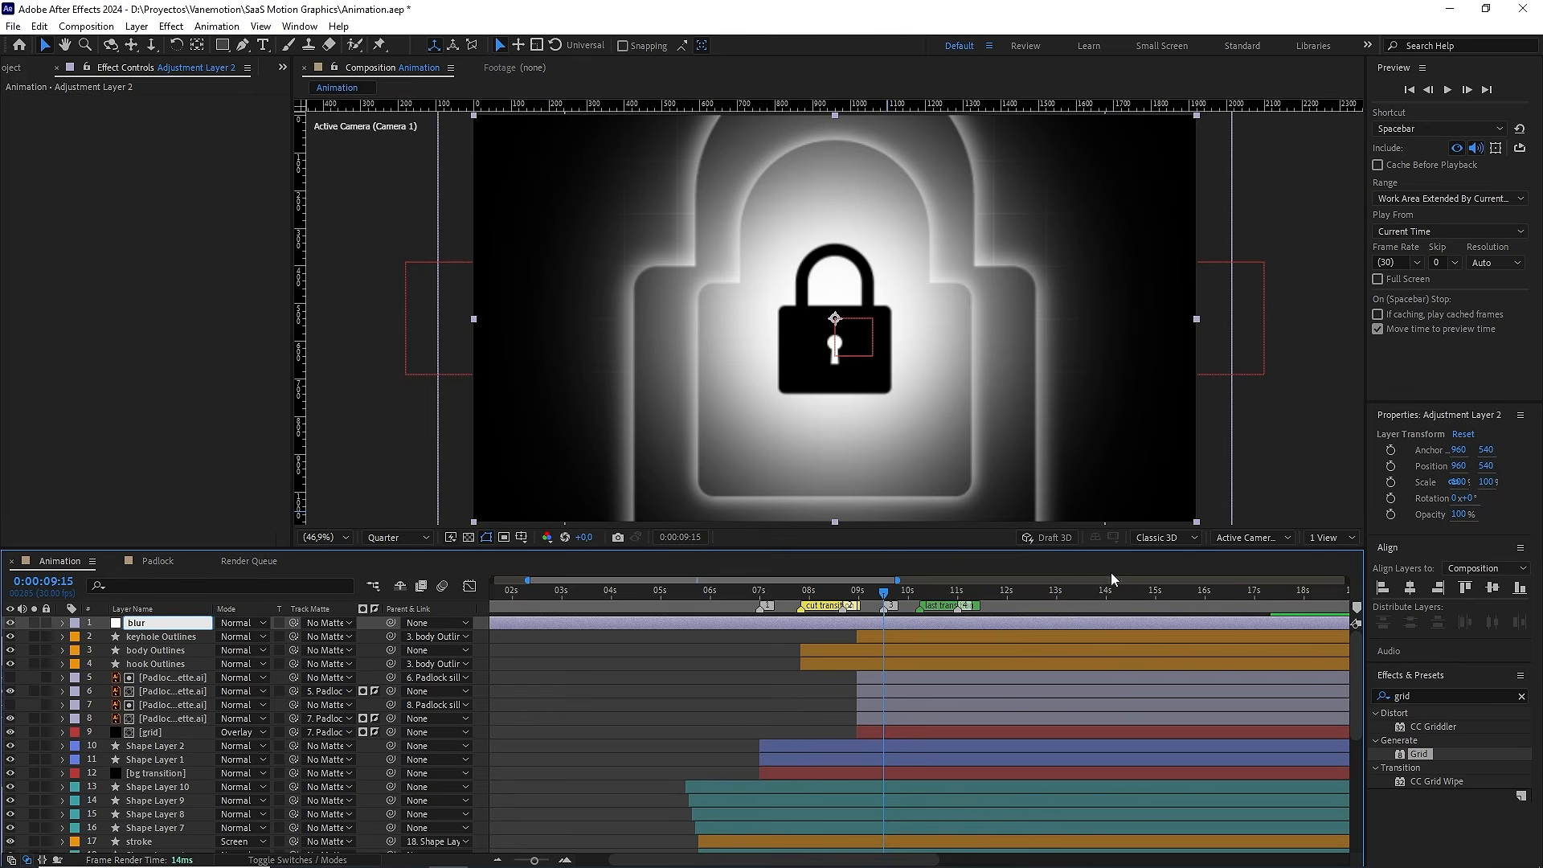
Apply the Fast Box Blur effect to the blur adjustment layer with Repeat Edge Pixels enabled
left_click(1418, 696)
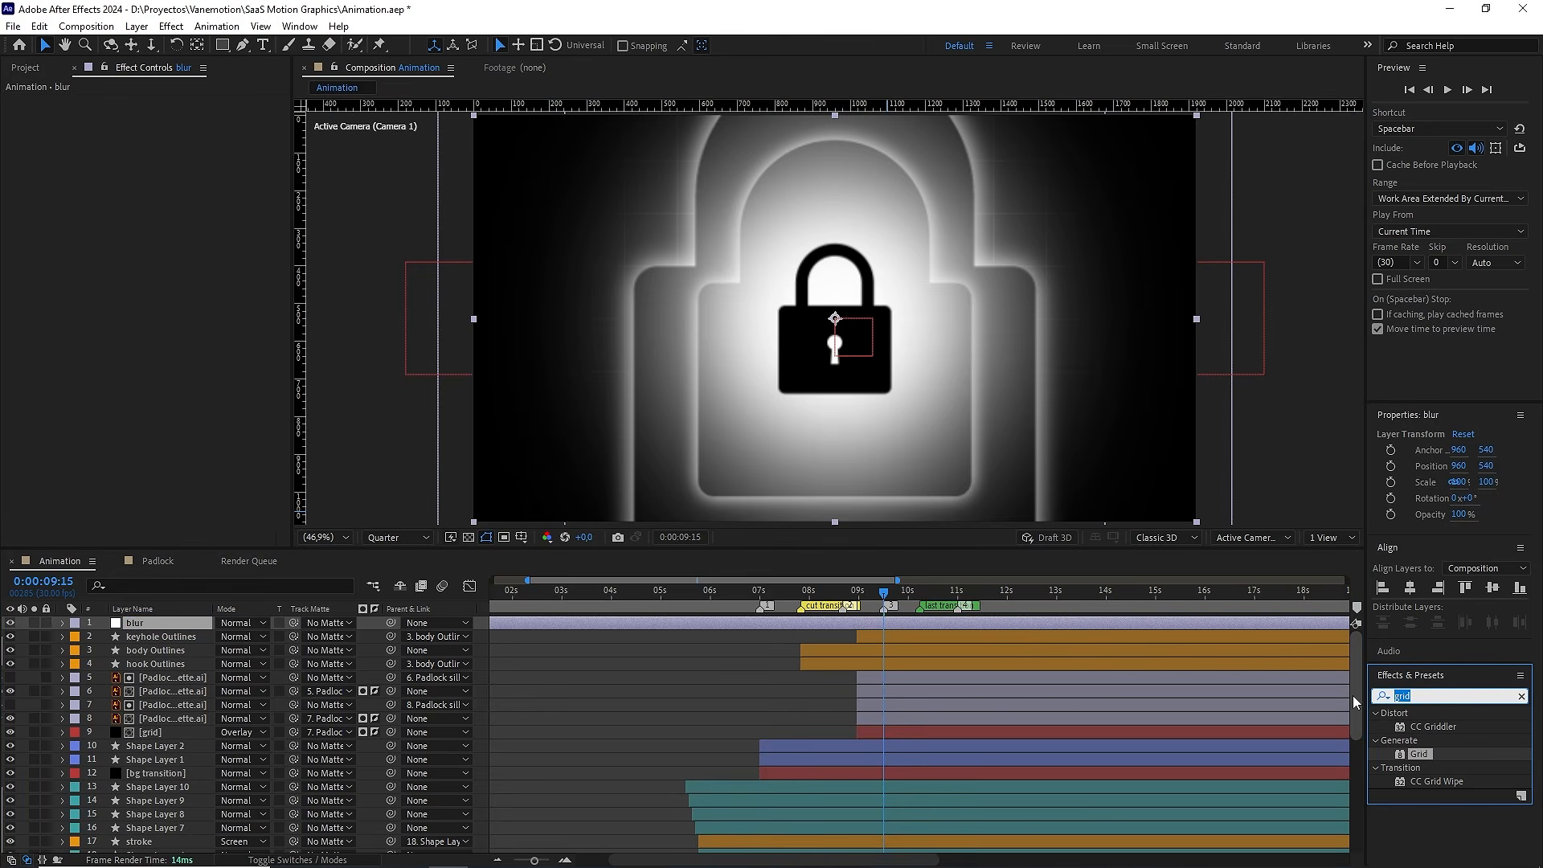
type("fast")
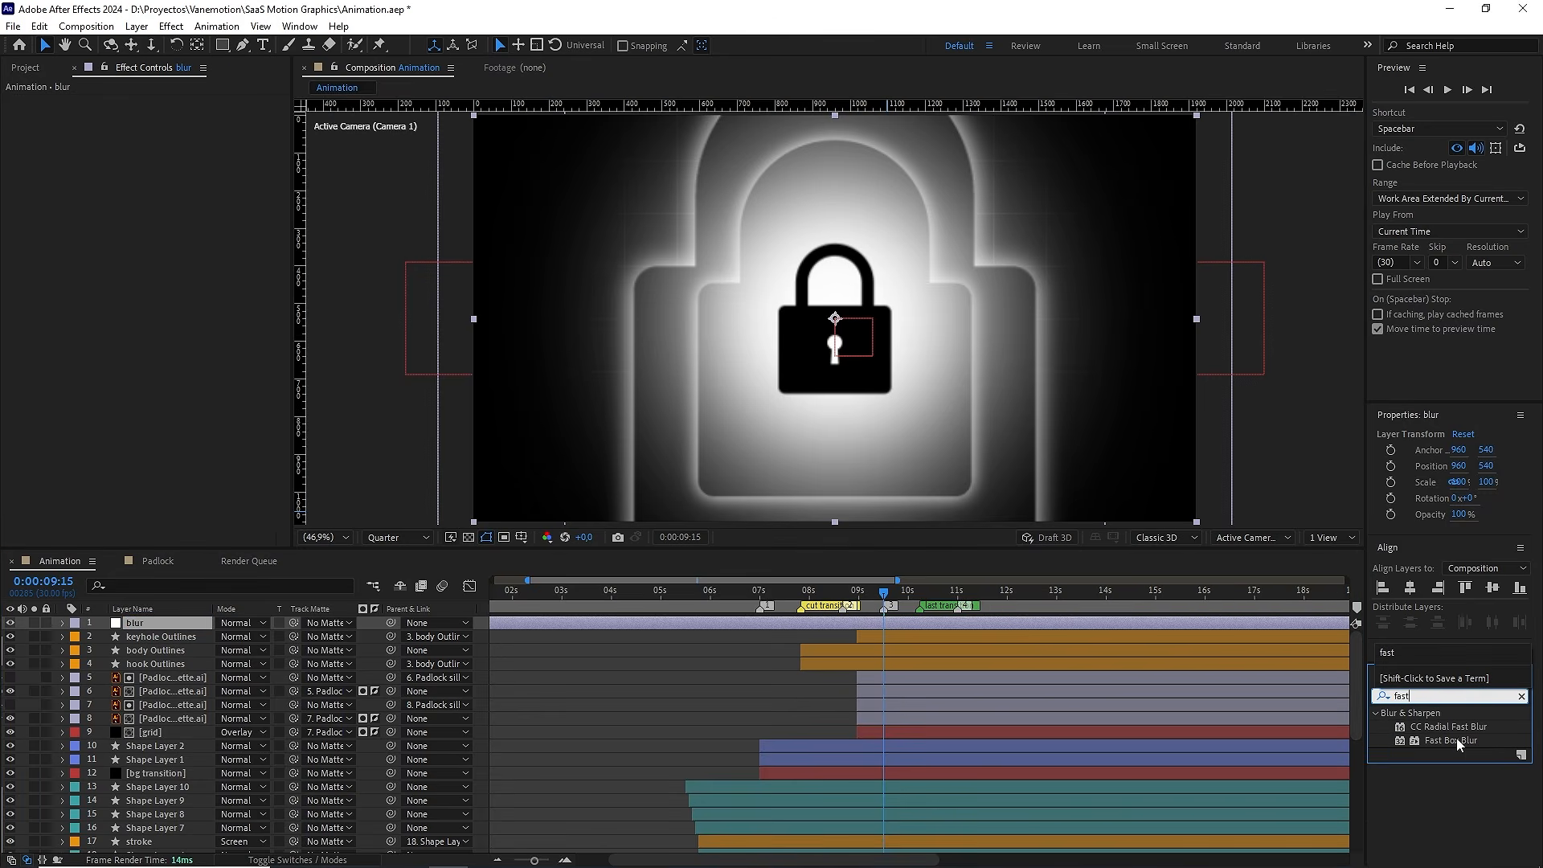
double_click(1457, 741)
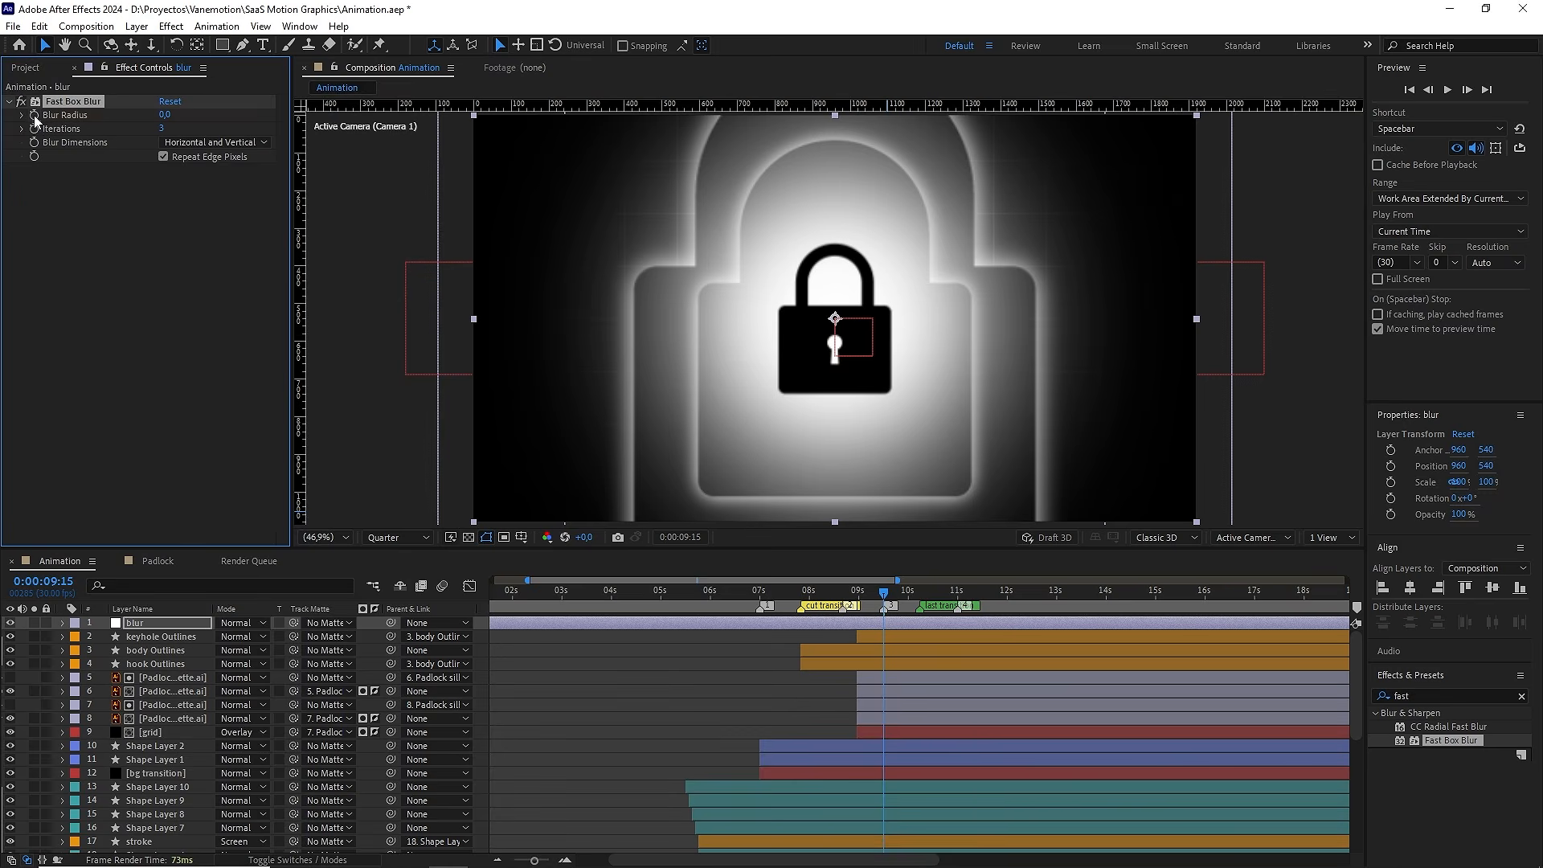
Keyframe the blur layer's Blur Radius at 0 at 0:00:09:15 and at 0:00:11:00
left_click_drag(930, 594, 959, 595)
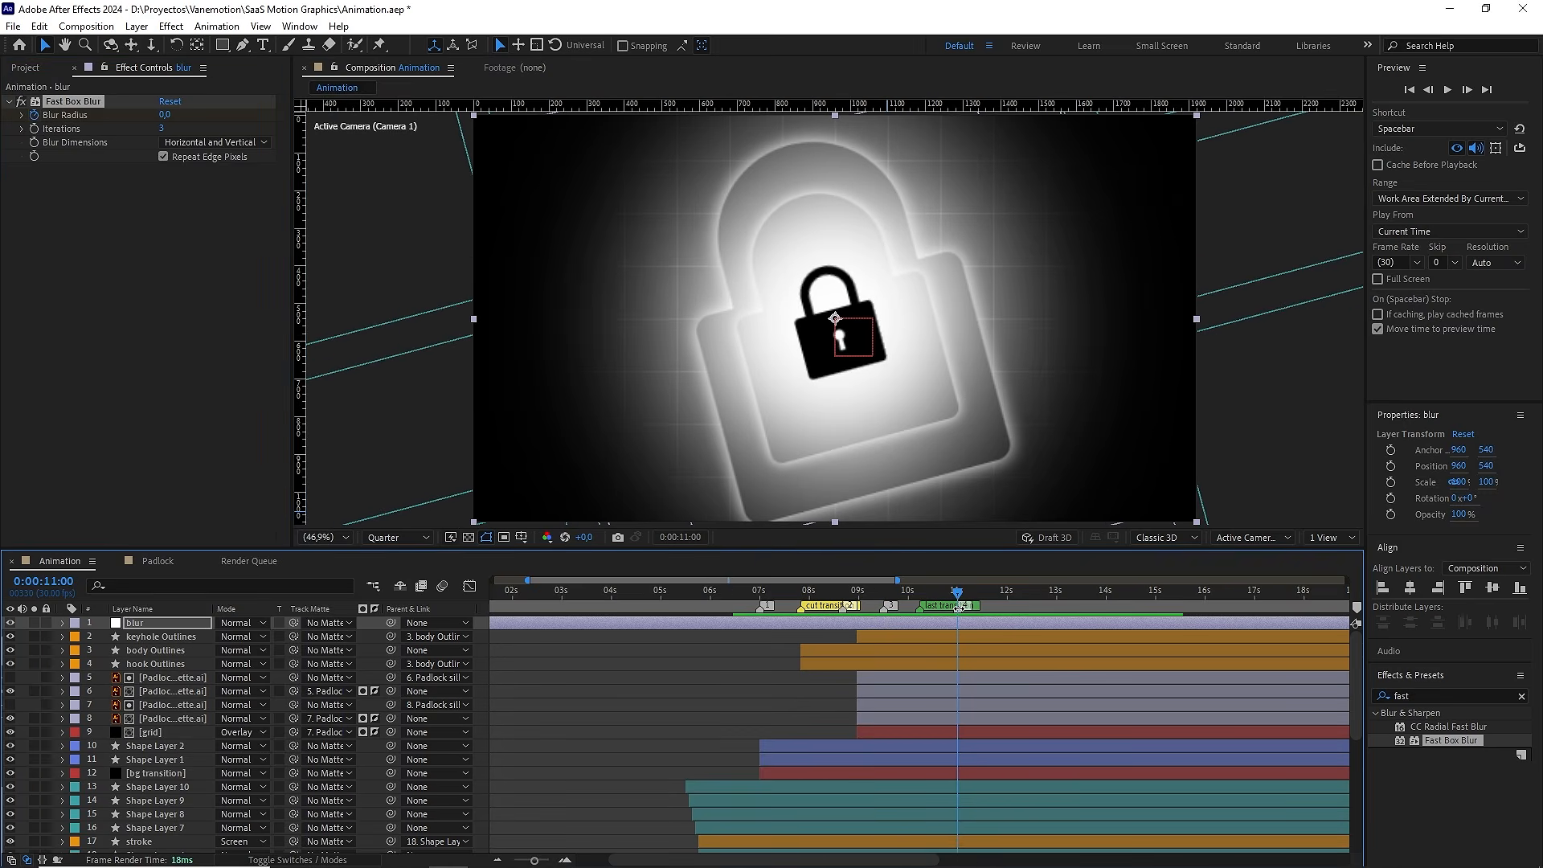
key("u")
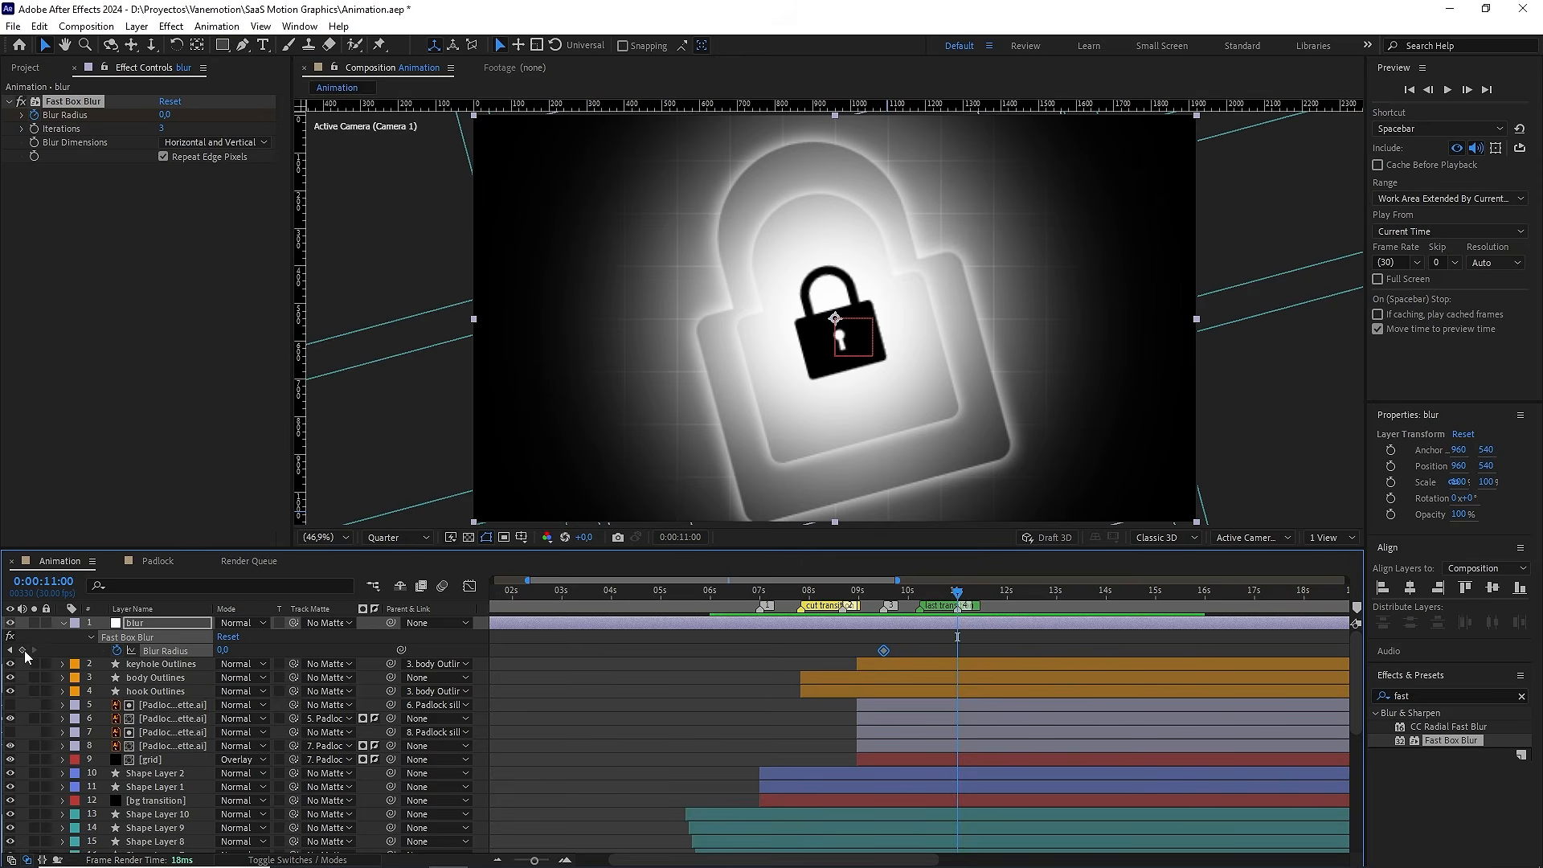
scroll(928, 655, "up", 2)
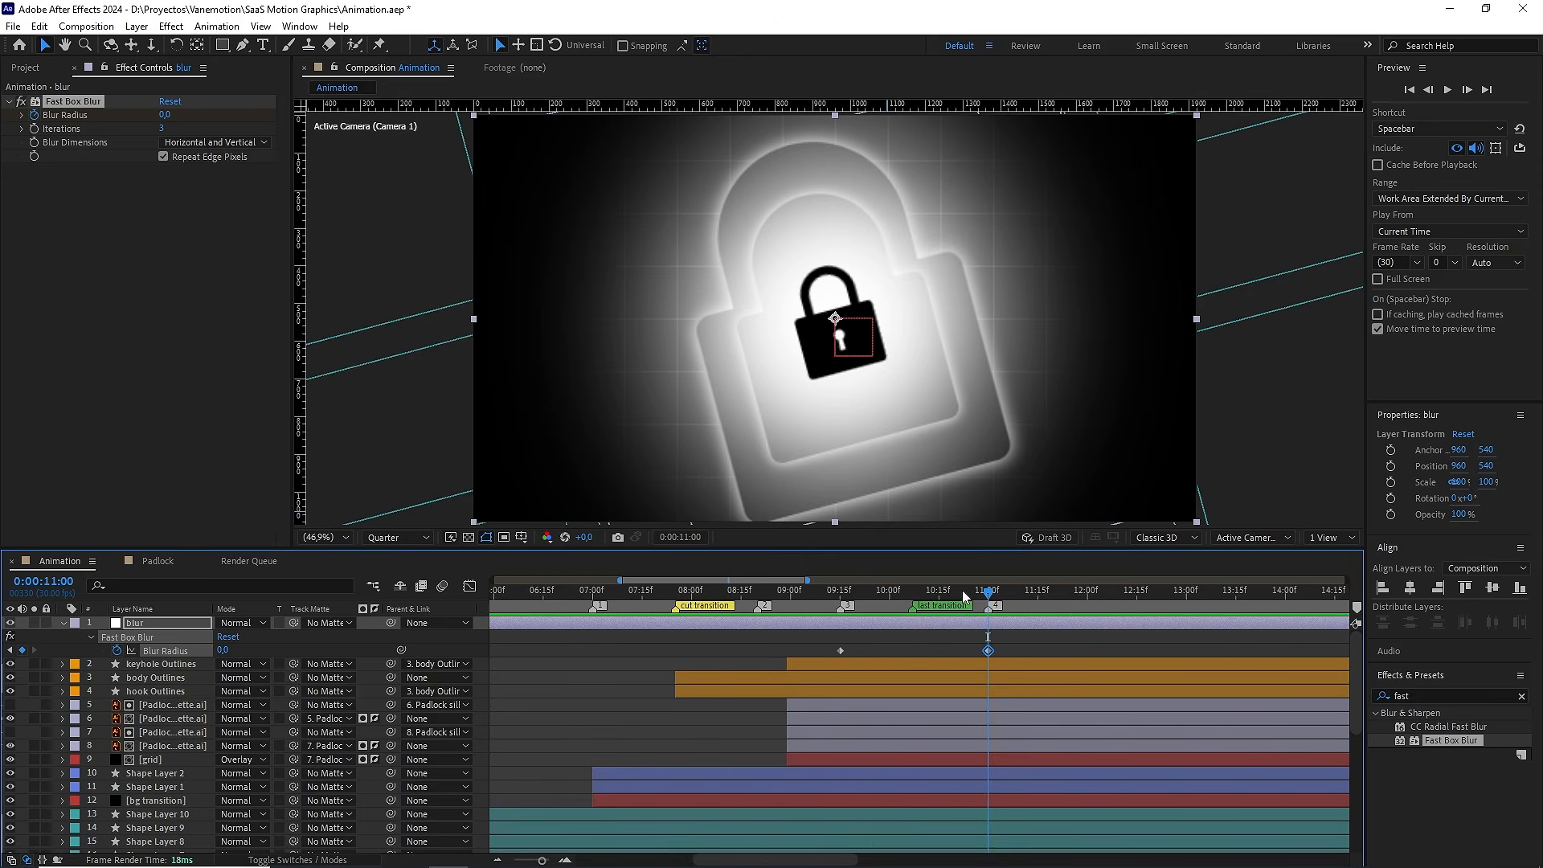
Set the Blur Radius to 35 at the "last transition" marker, 0:00:10:07
left_click_drag(964, 595, 914, 595)
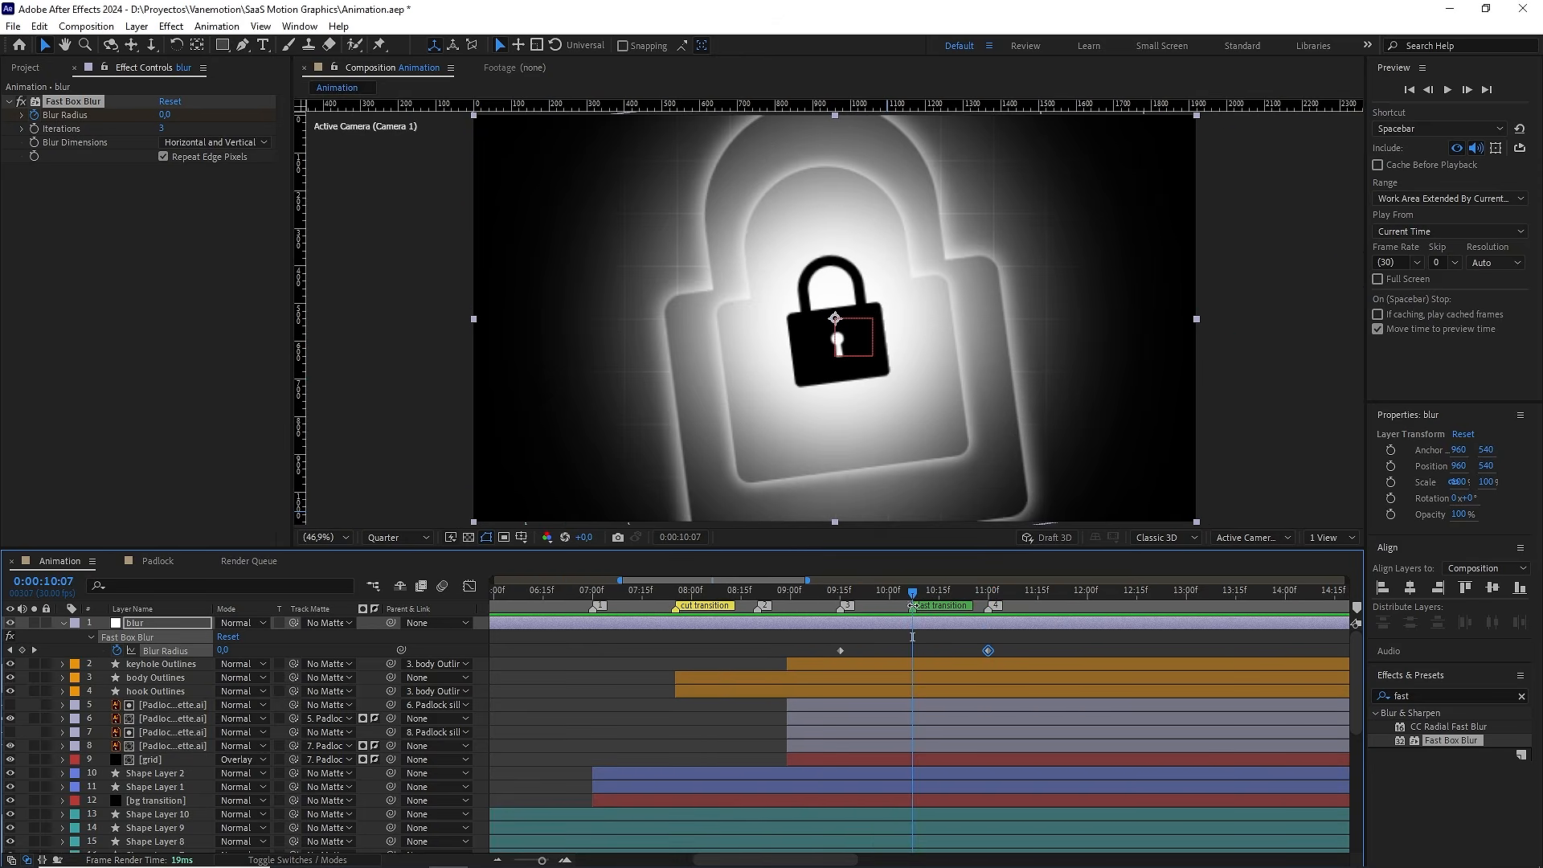
left_click_drag(164, 117, 181, 117)
left_click(171, 115)
type("35")
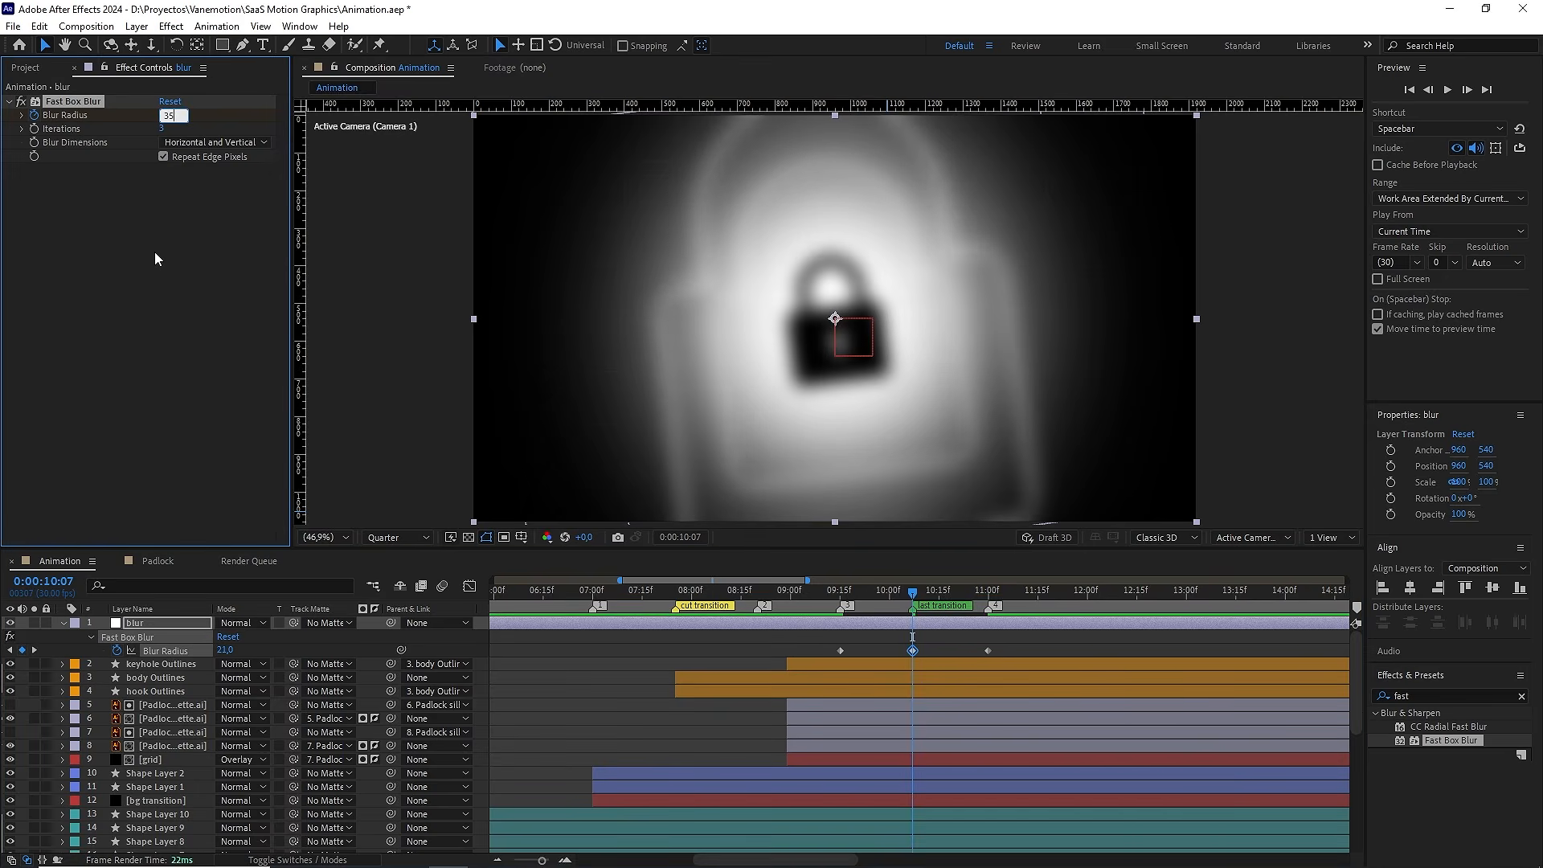
key("Return")
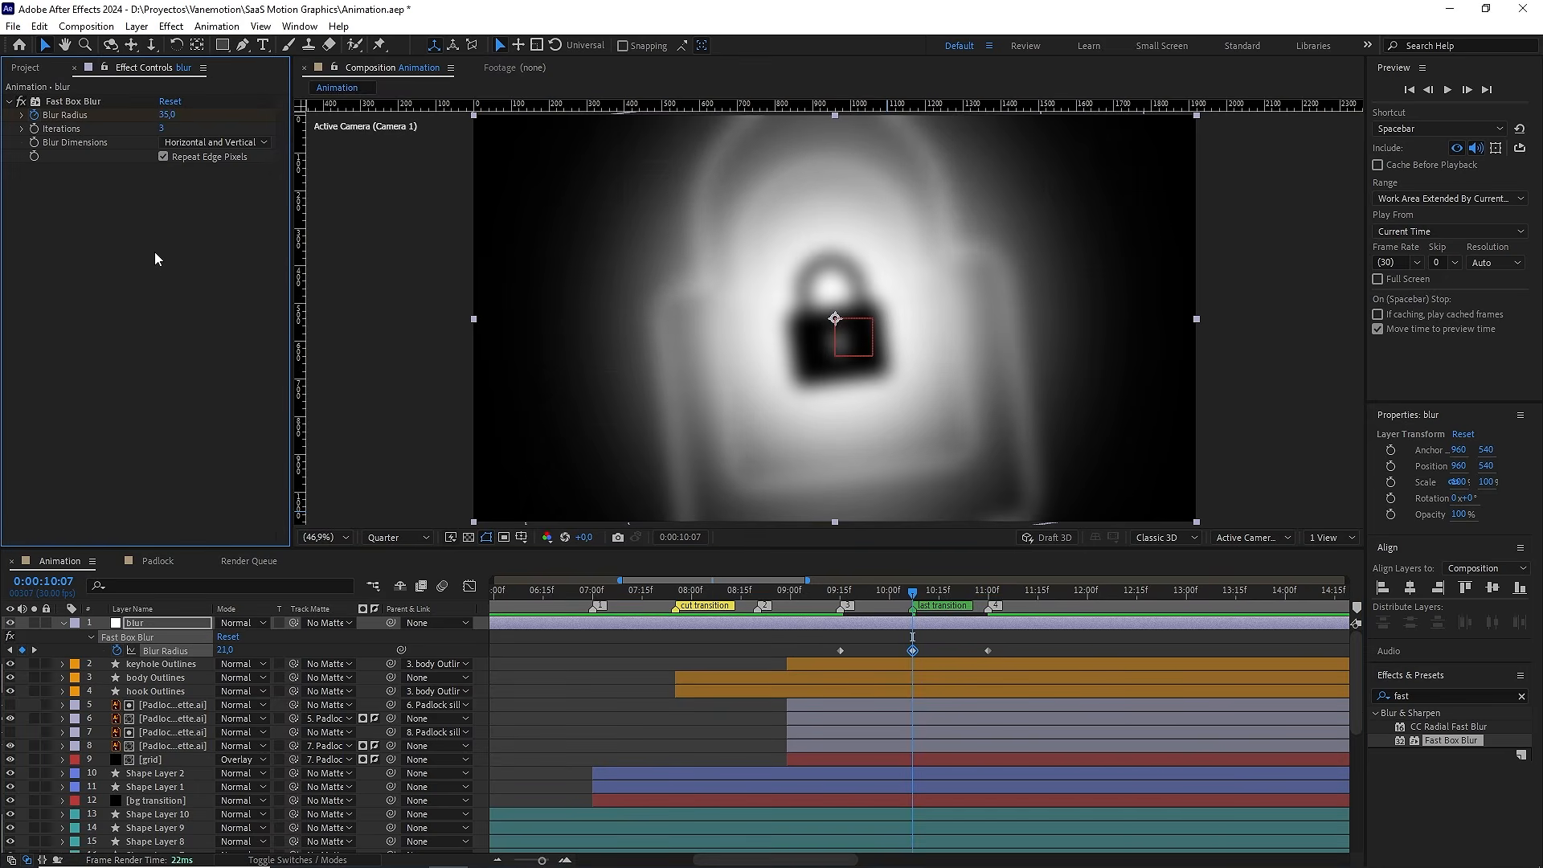
Easy ease the three Blur Radius keyframes and set the first keyframe's outgoing influence to 70%
left_click_drag(1009, 649, 801, 671)
left_click(471, 586)
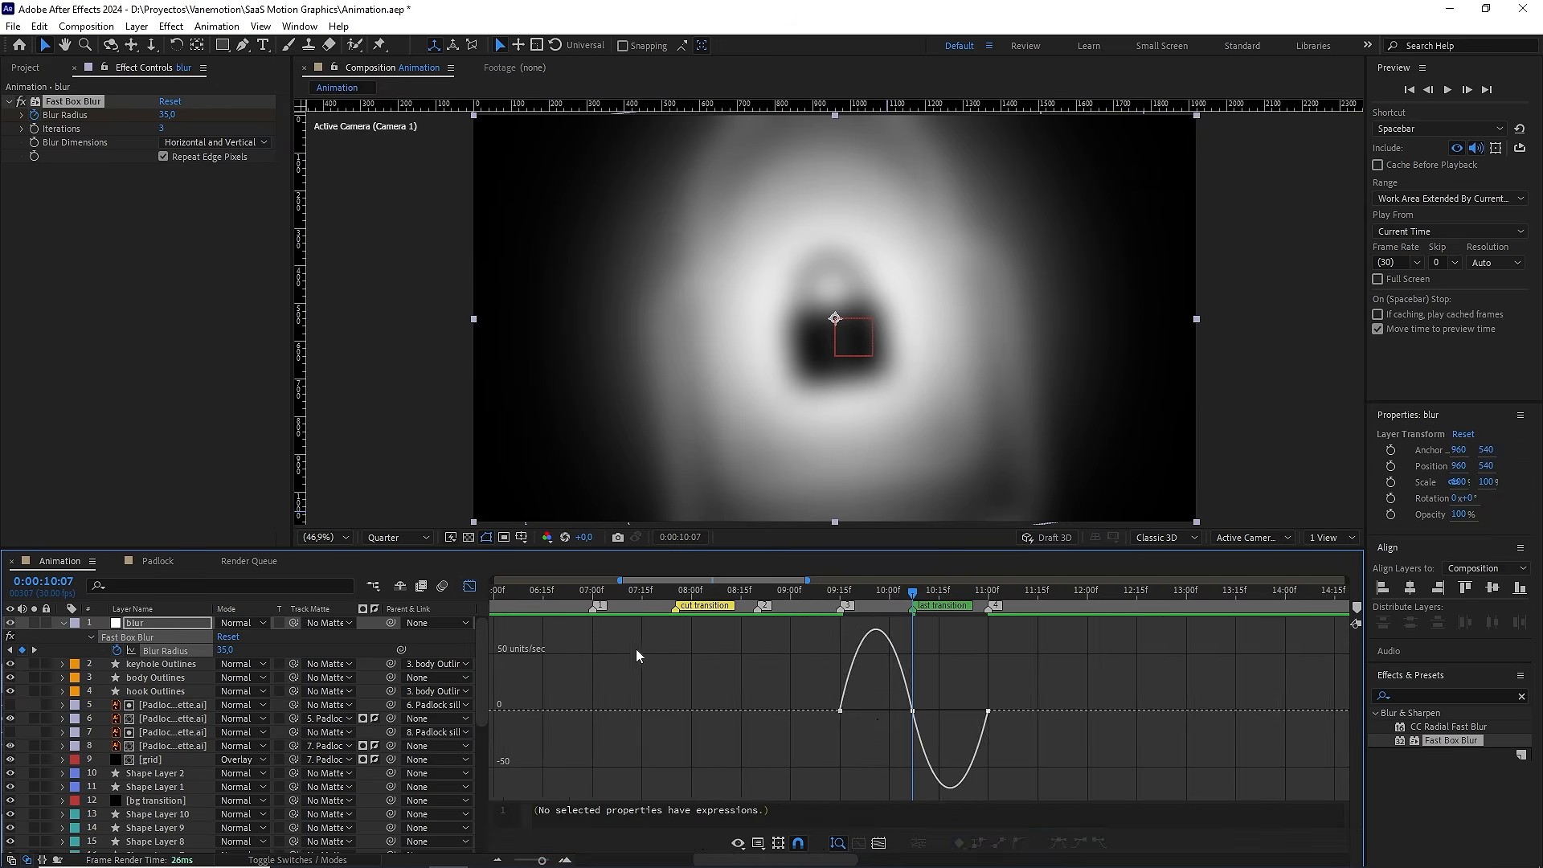
double_click(801, 710)
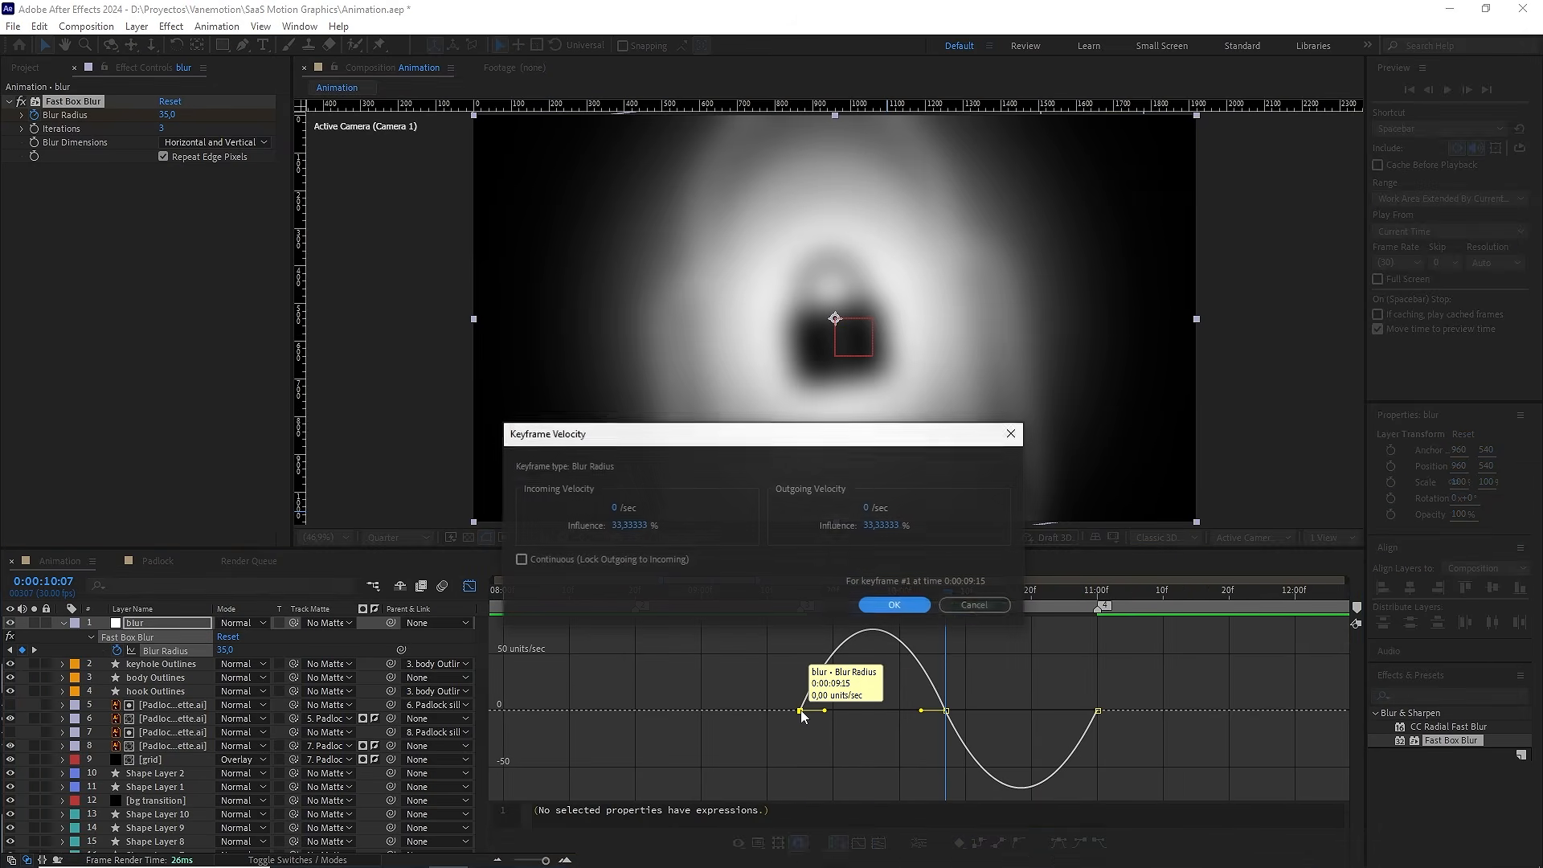
left_click(864, 528)
type("7")
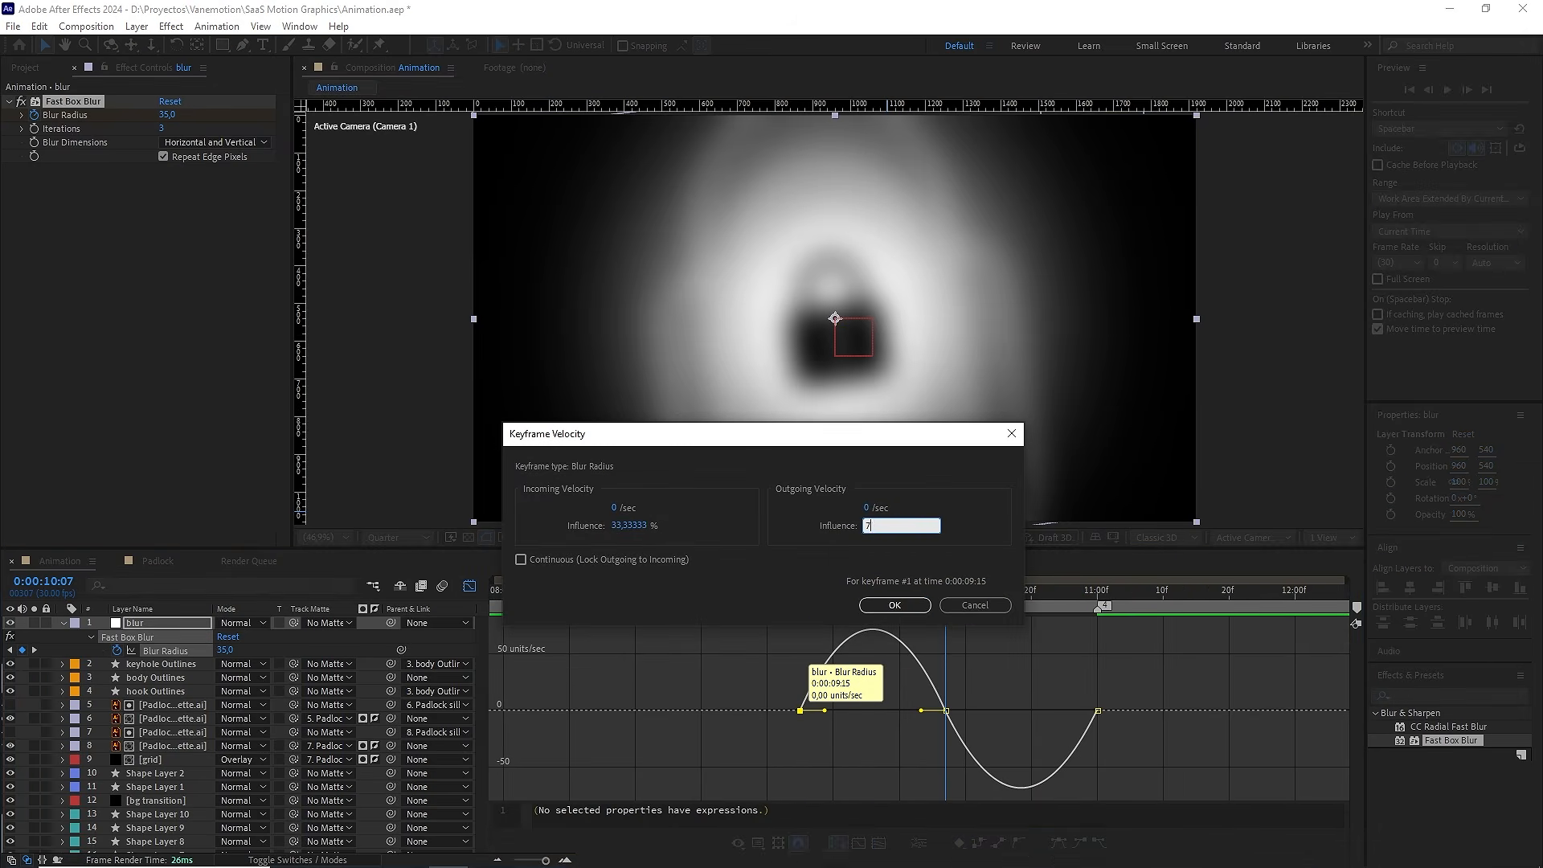
type("0")
left_click(894, 604)
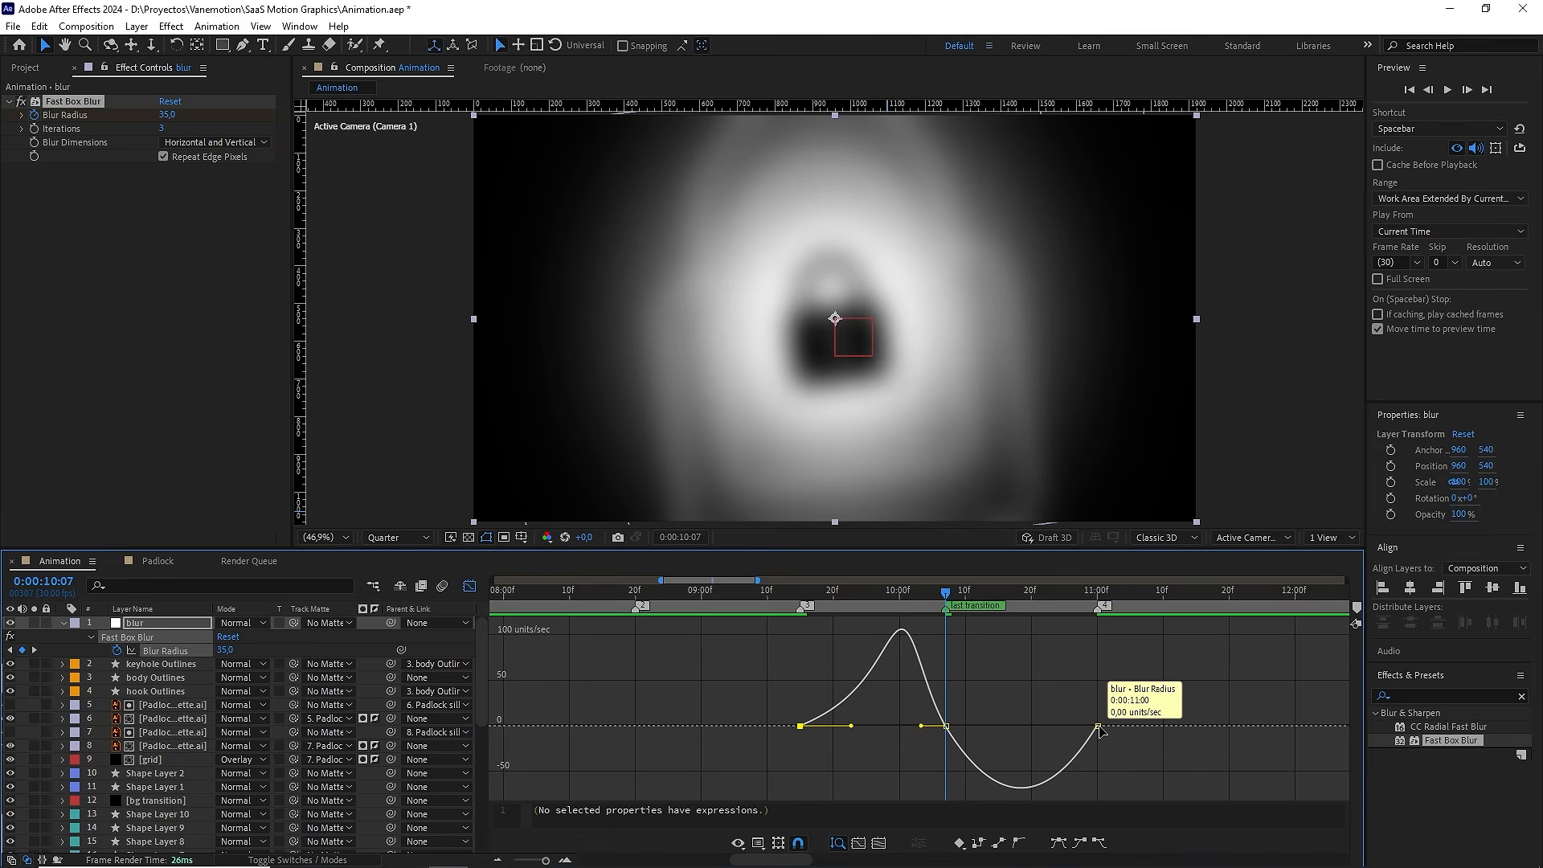
Set the incoming influence of the last Blur Radius keyframe to 70%
double_click(1098, 726)
left_click(630, 525)
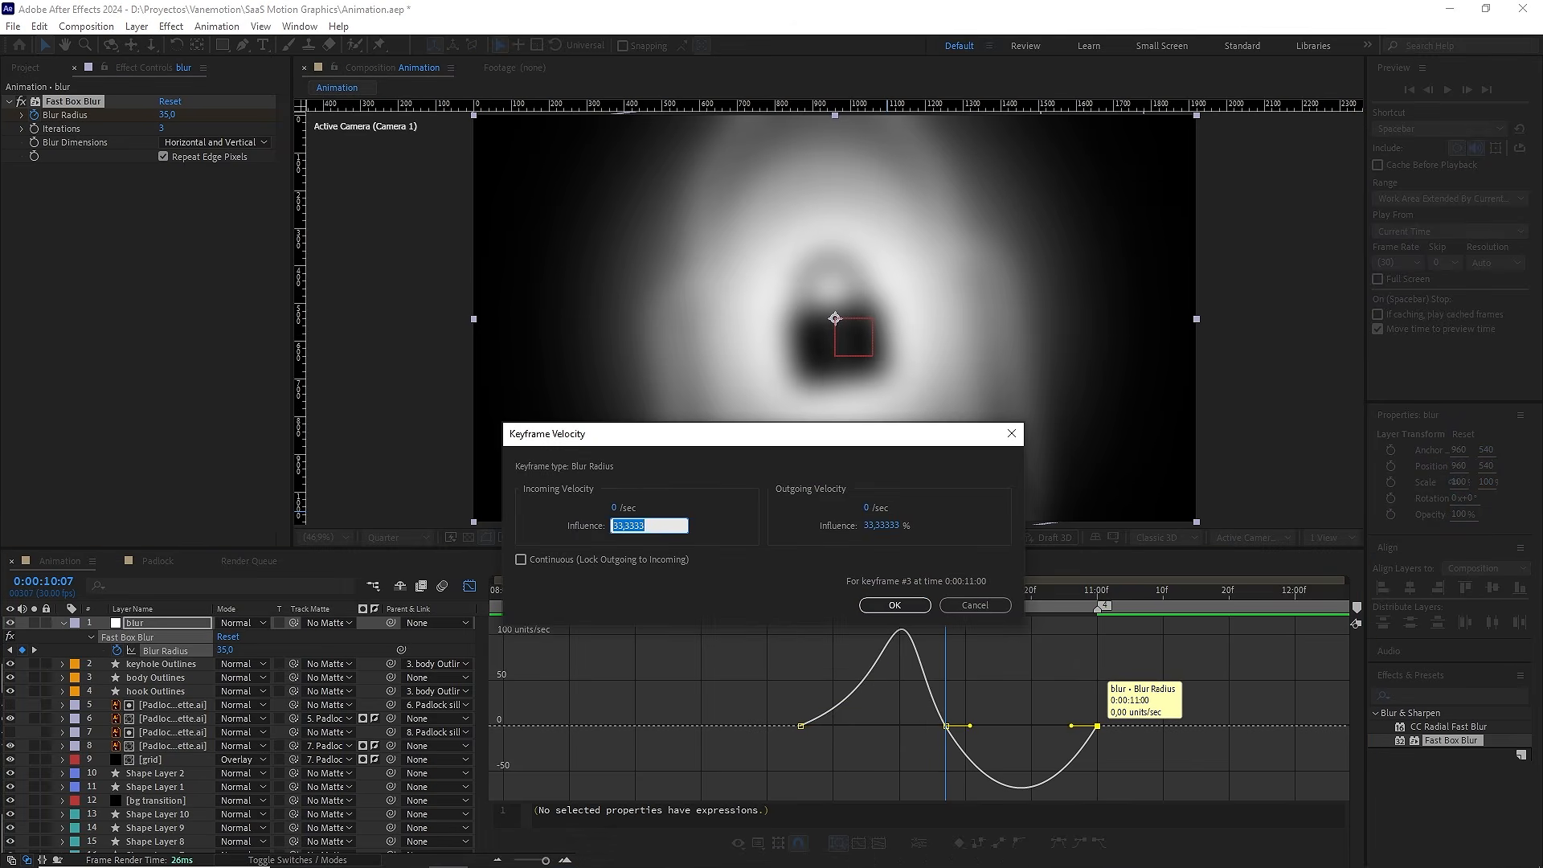
type("70")
left_click(889, 604)
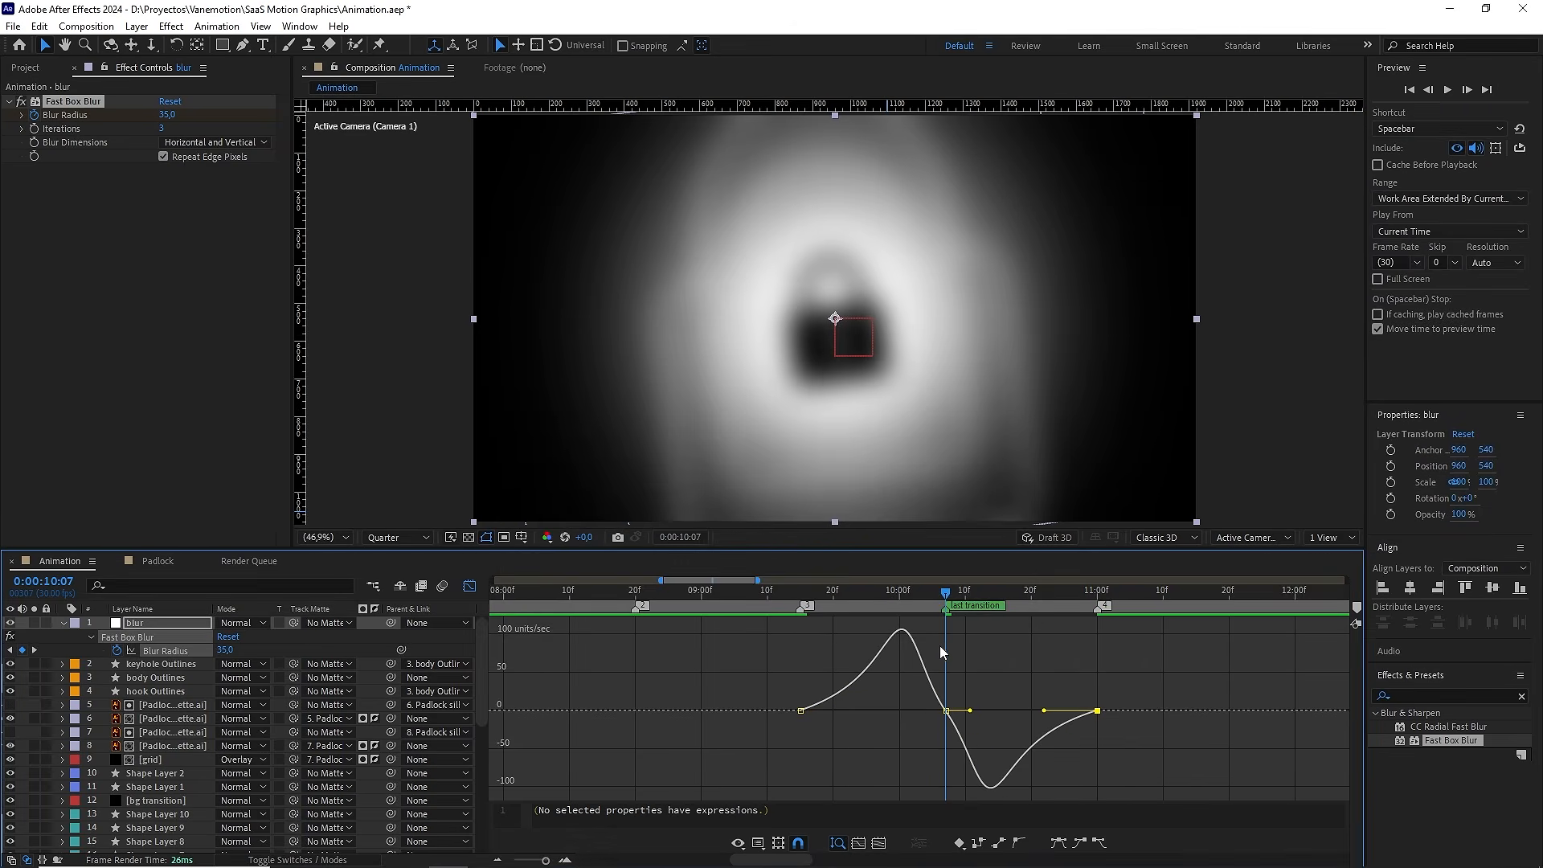
Shorten the outgoing and incoming influence of the middle Blur Radius keyframe for a steeper change around 0:00:10:07
scroll(940, 650, "up", 1)
left_click_drag(1023, 682, 914, 737)
scroll(933, 740, "up", 1)
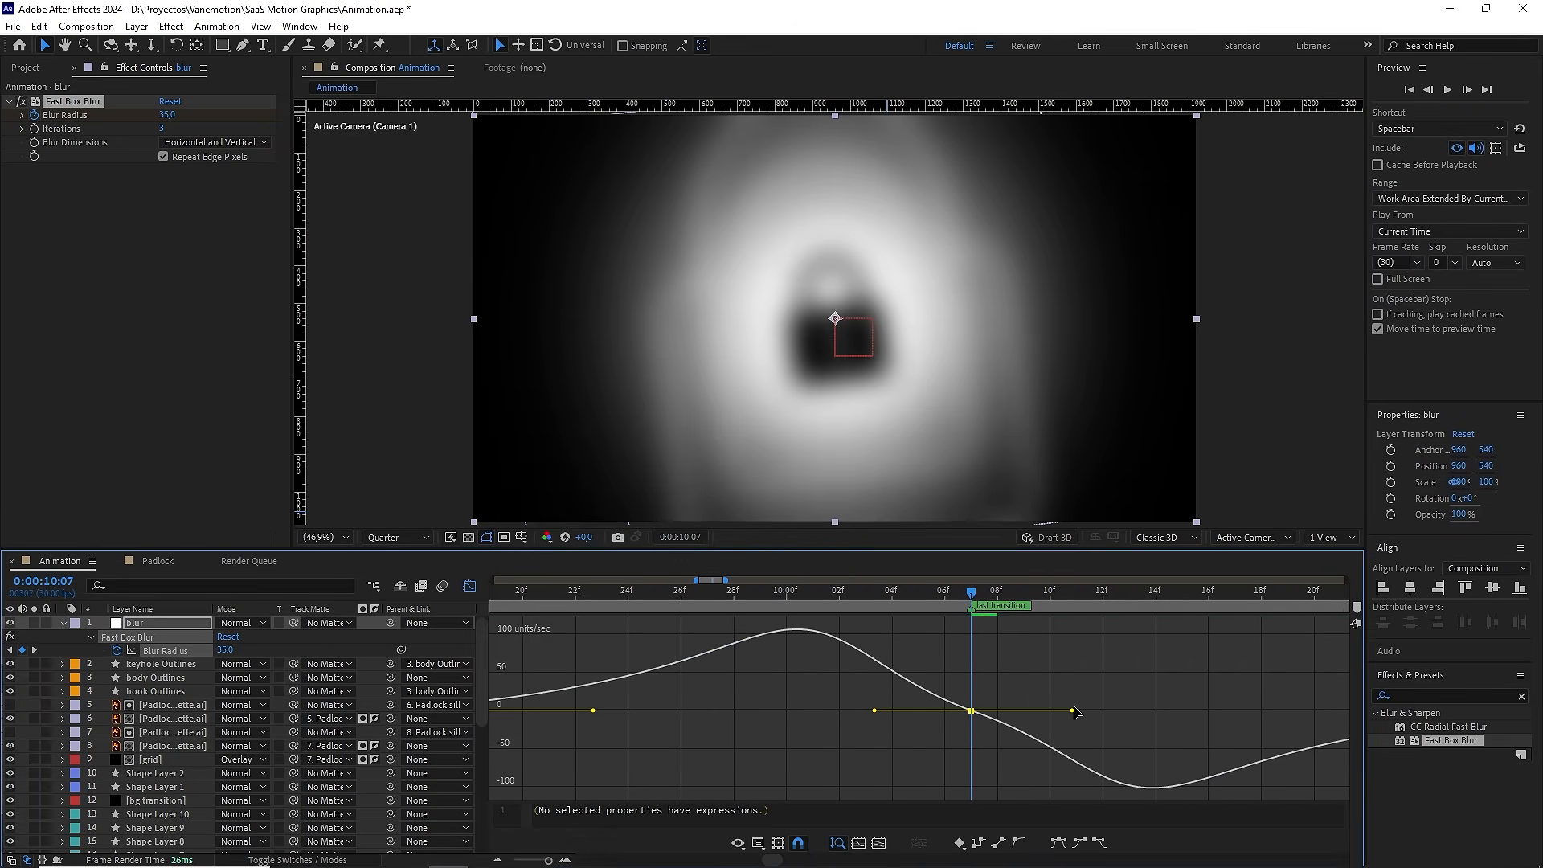
left_click_drag(1066, 710, 1038, 717)
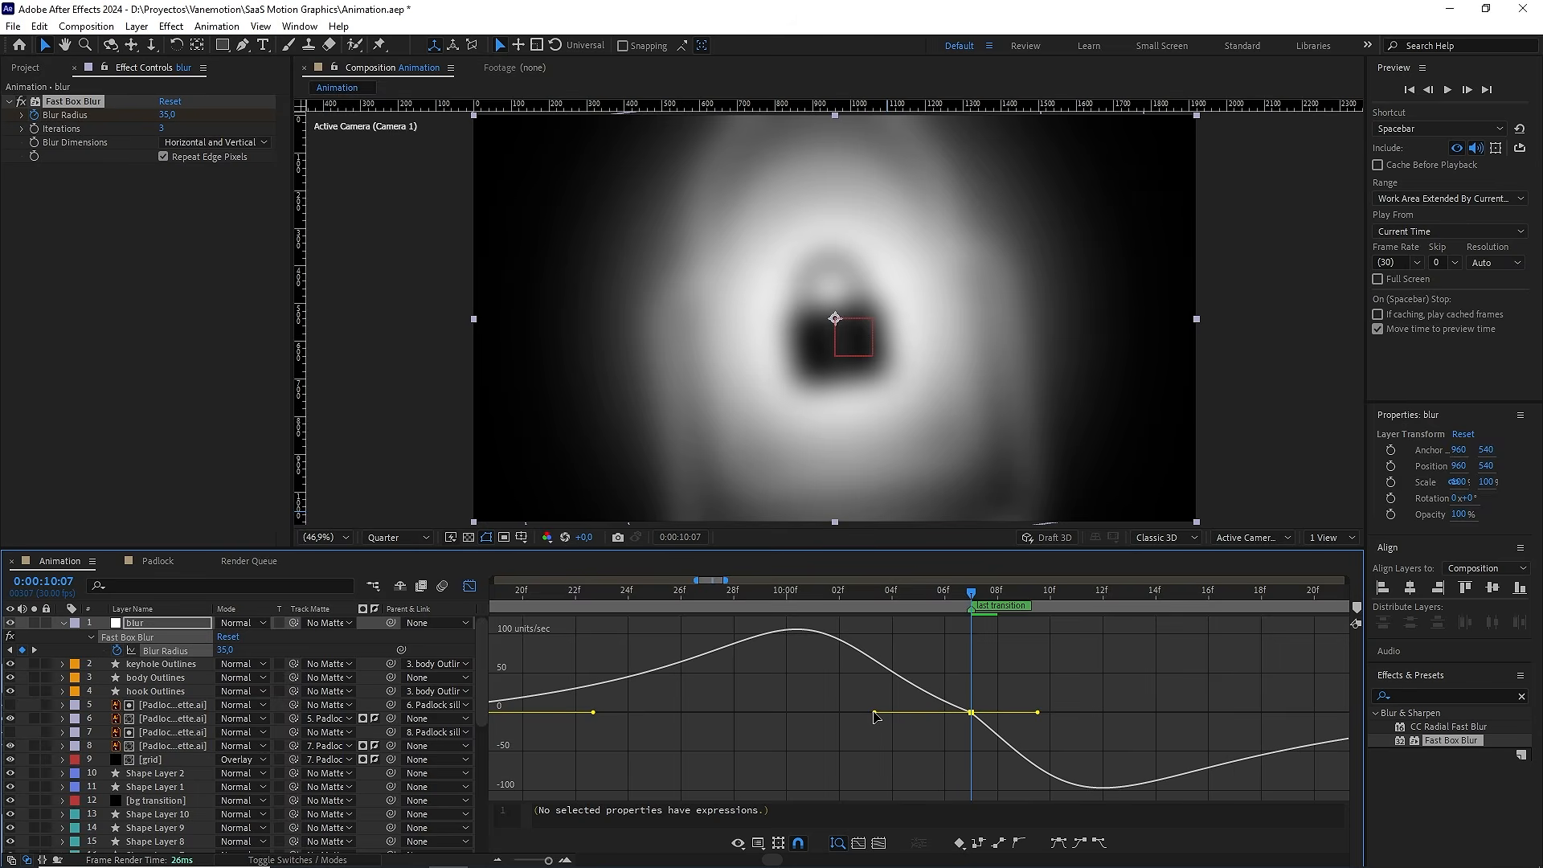
left_click_drag(876, 712, 896, 710)
scroll(897, 714, "down", 2)
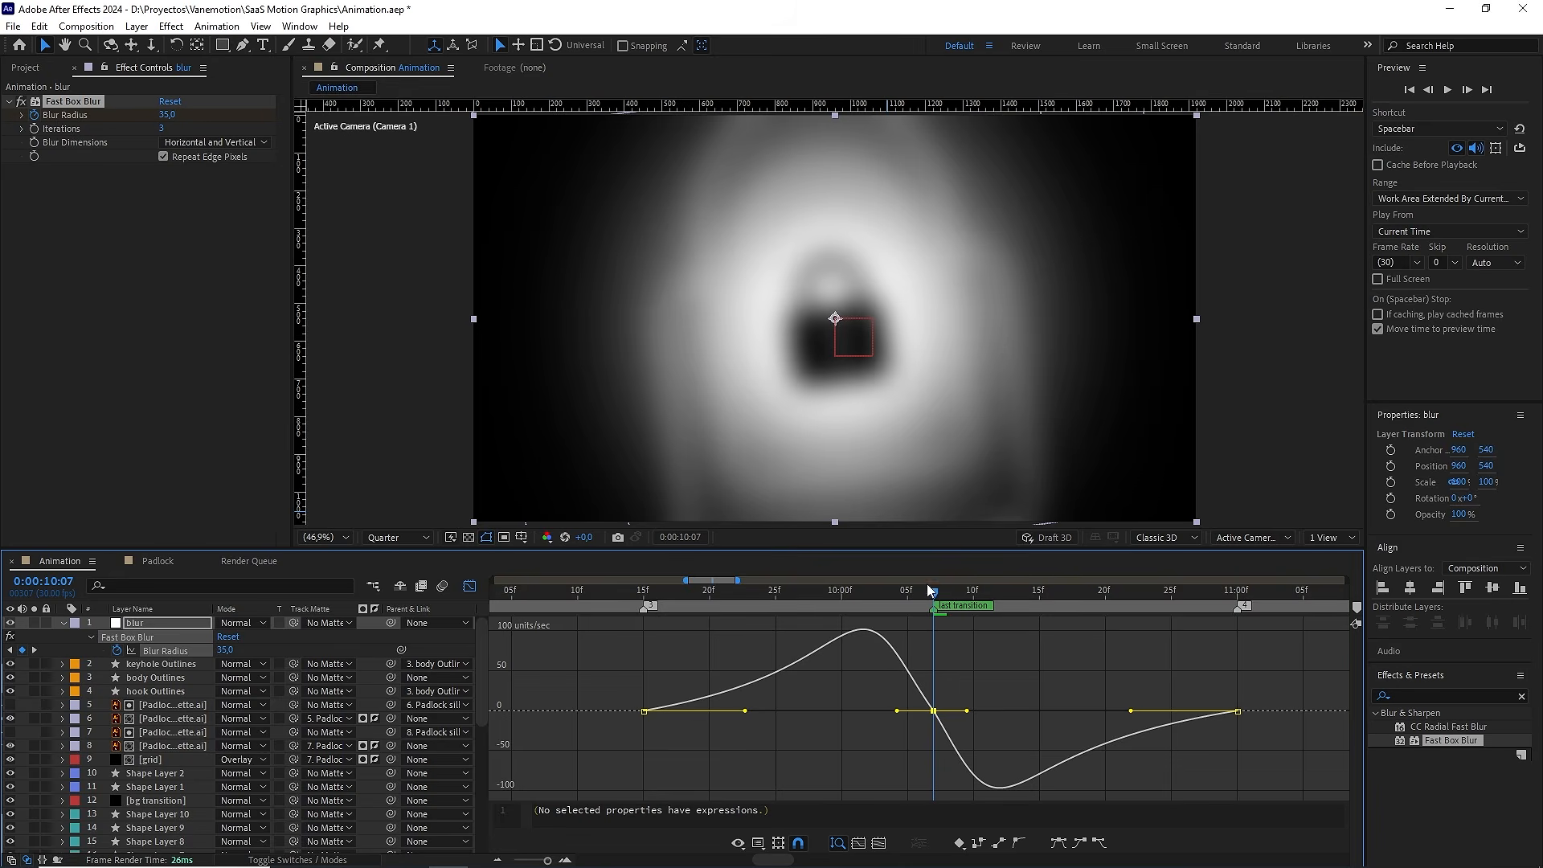
Play back the animated blur over the padlock camera move and return to the layer bars
left_click_drag(930, 590, 670, 590)
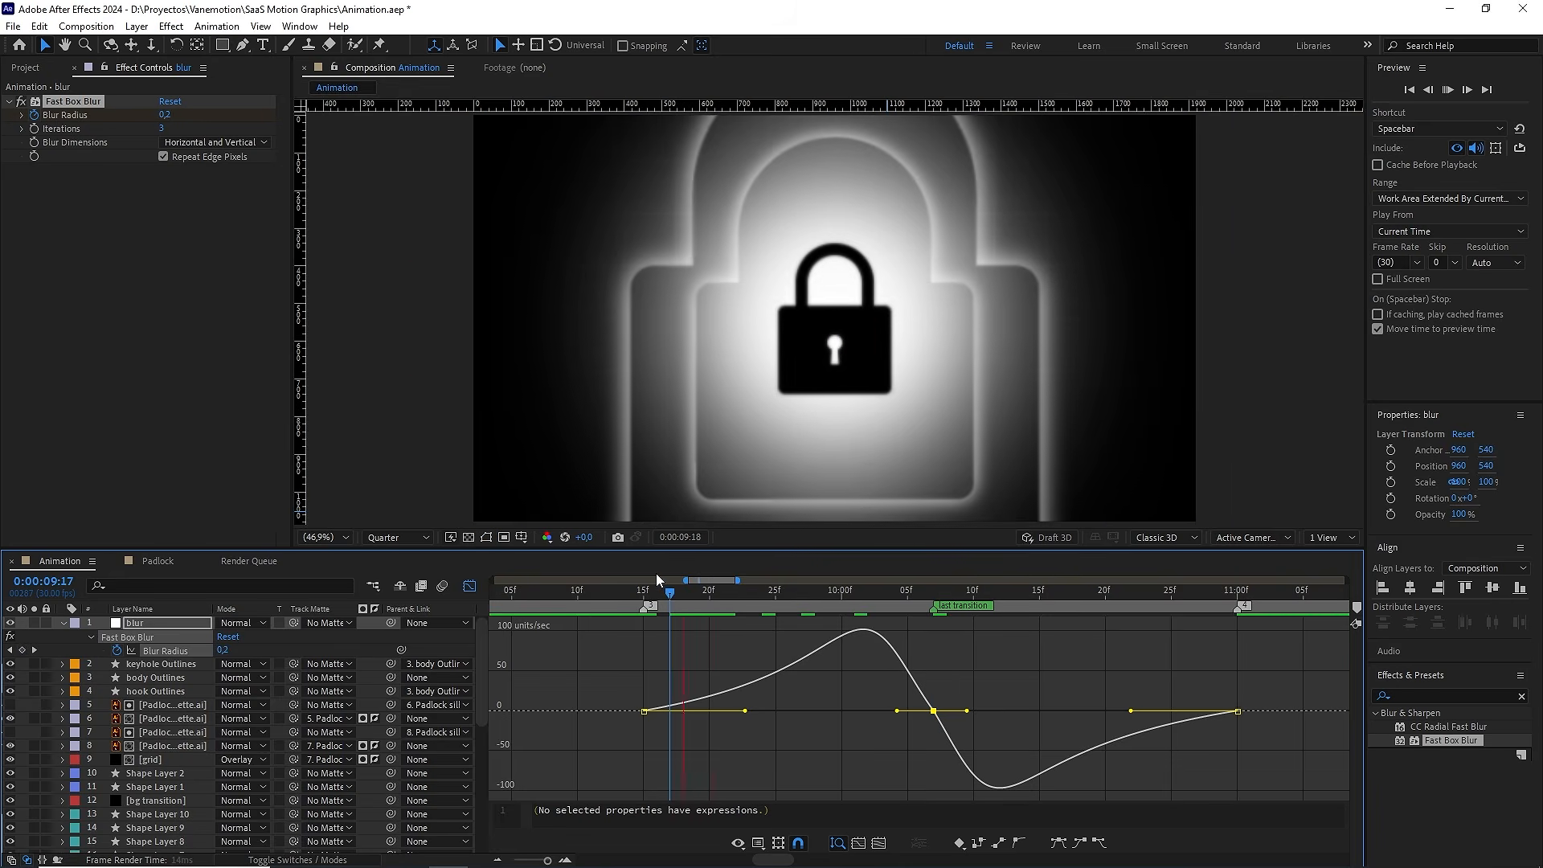
key("space")
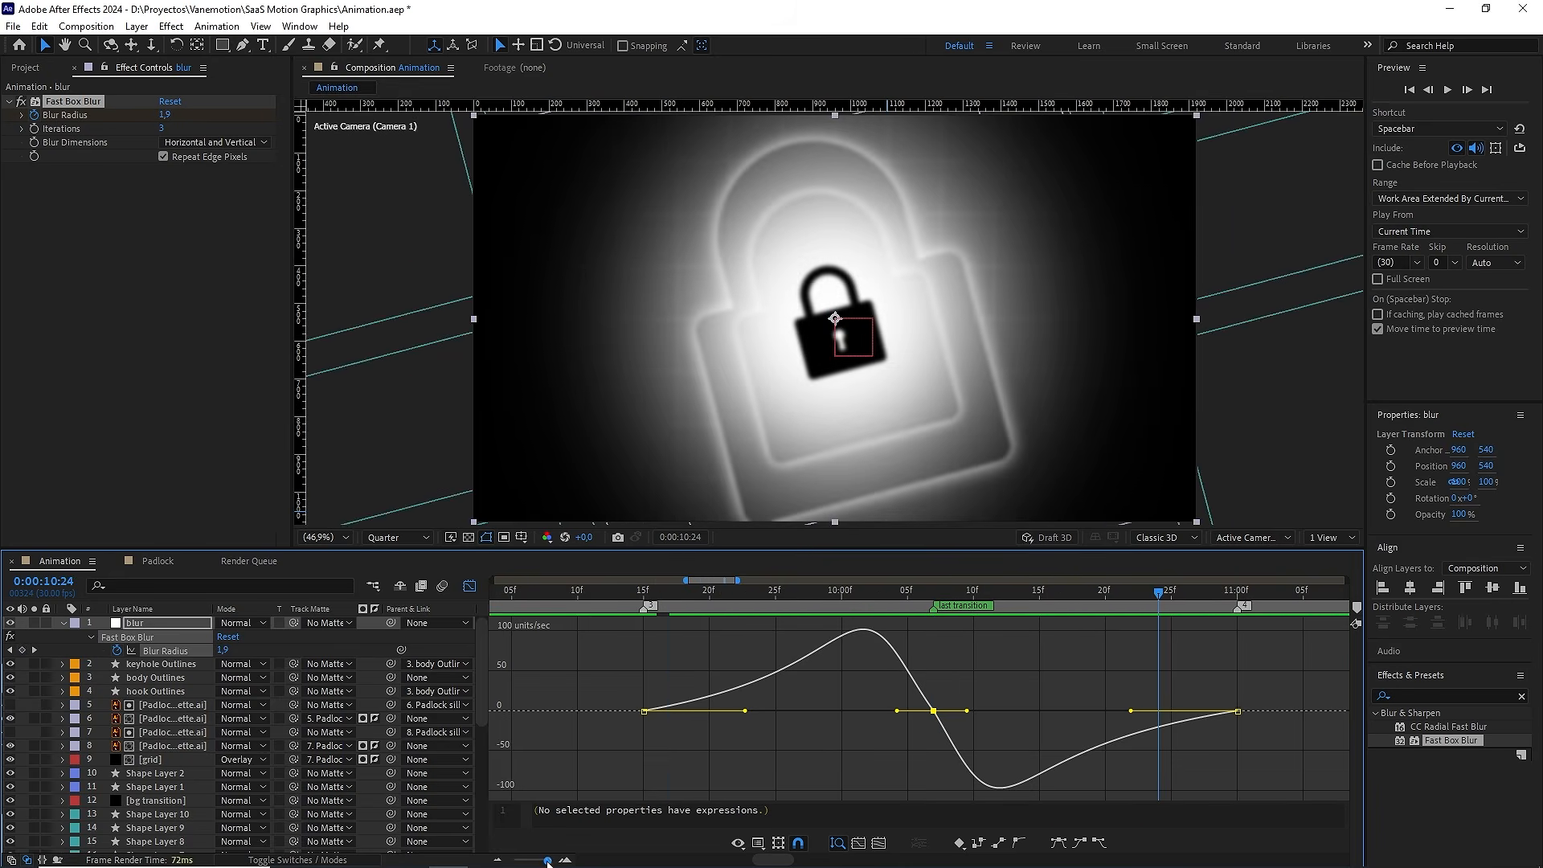
left_click_drag(547, 861, 540, 860)
left_click_drag(857, 598, 813, 599)
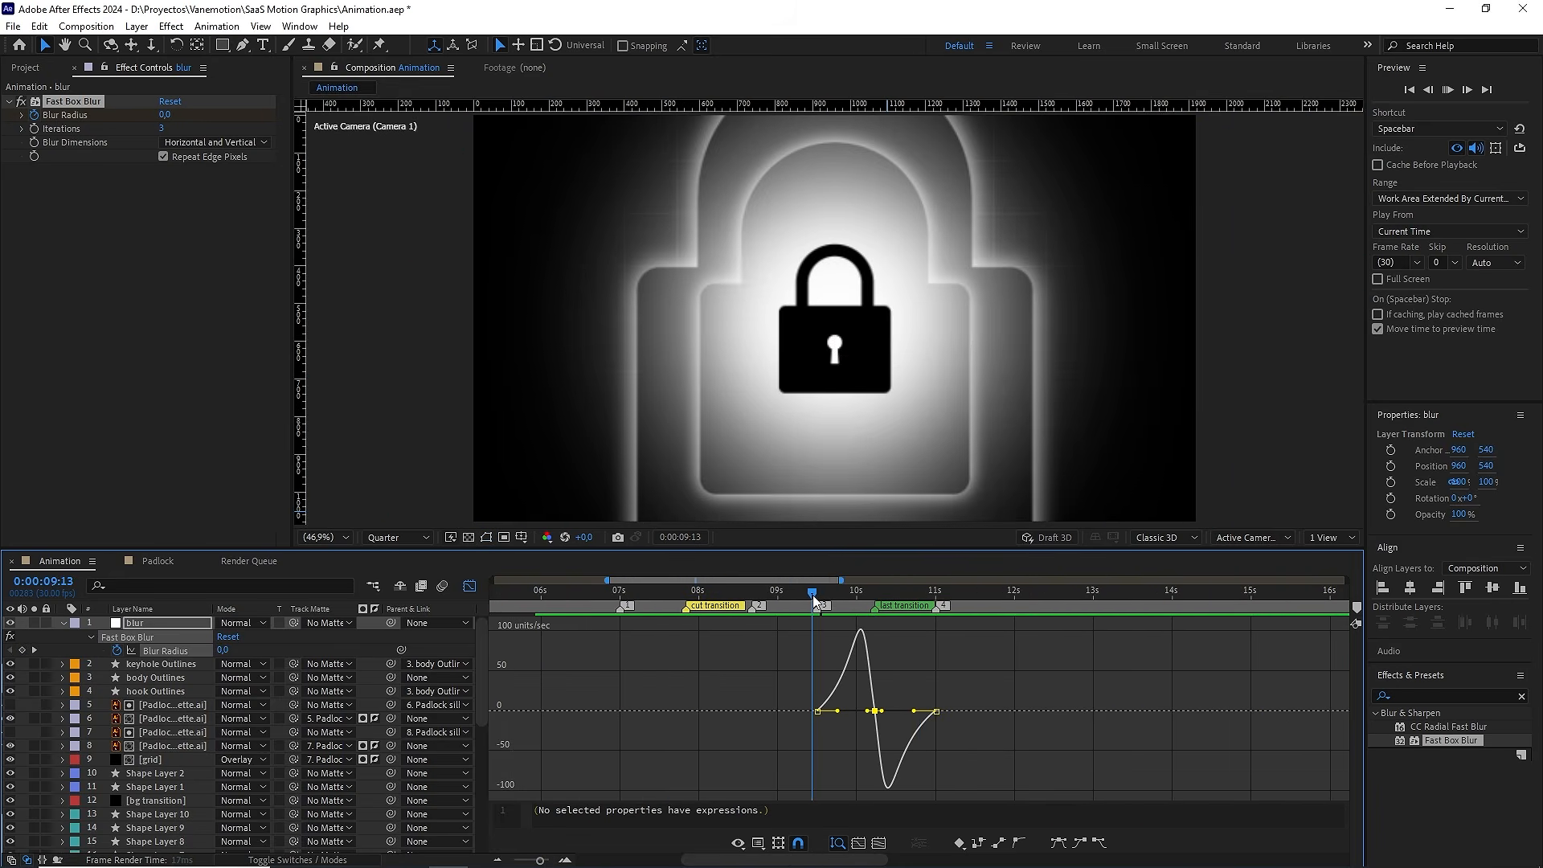
key("space")
key("space")
key("shift+F3")
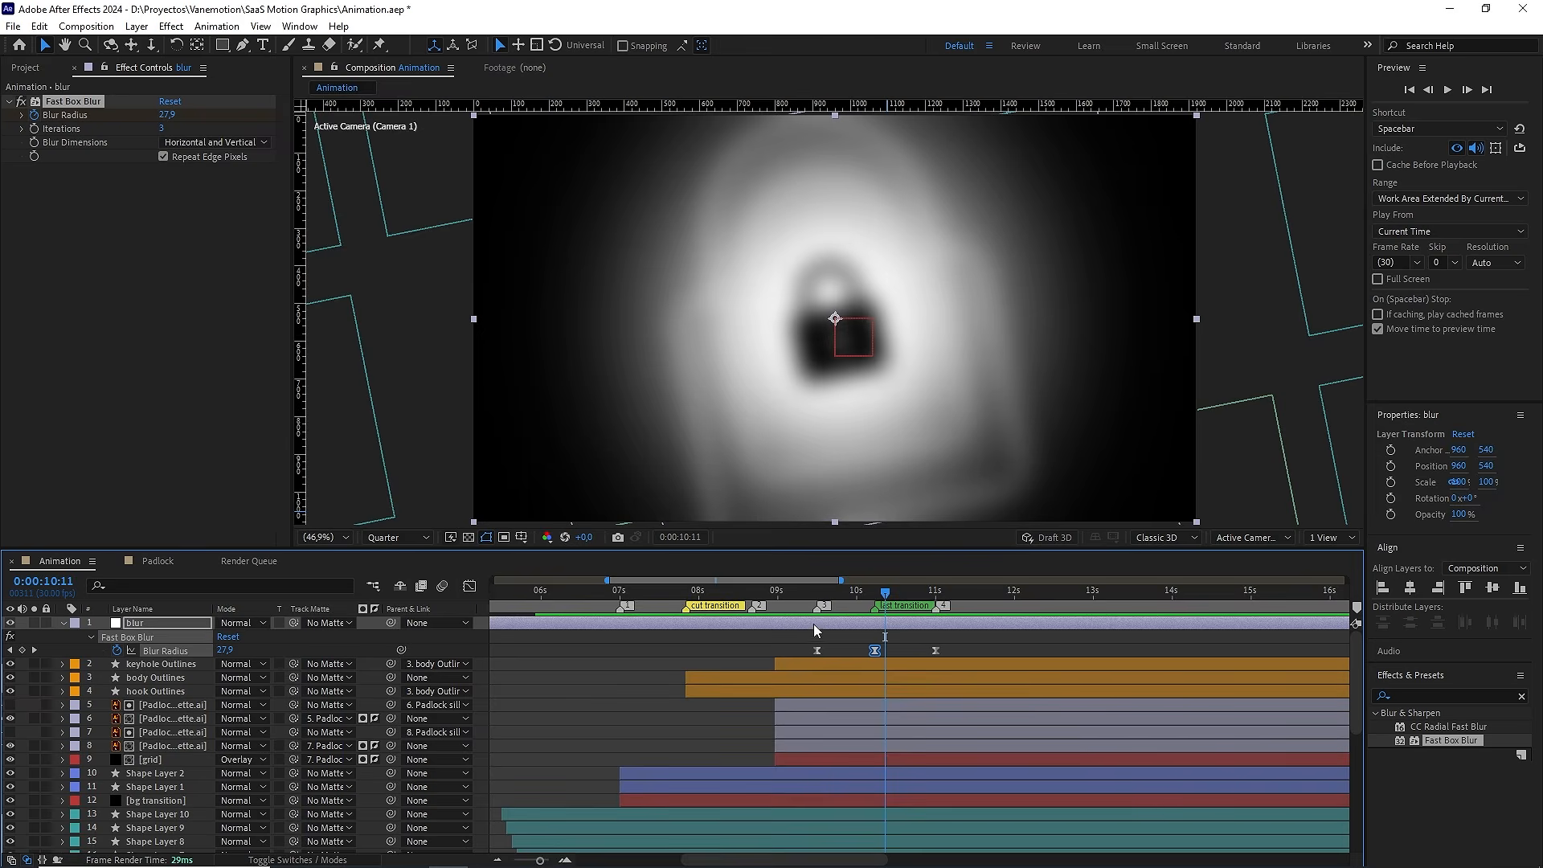
key("space")
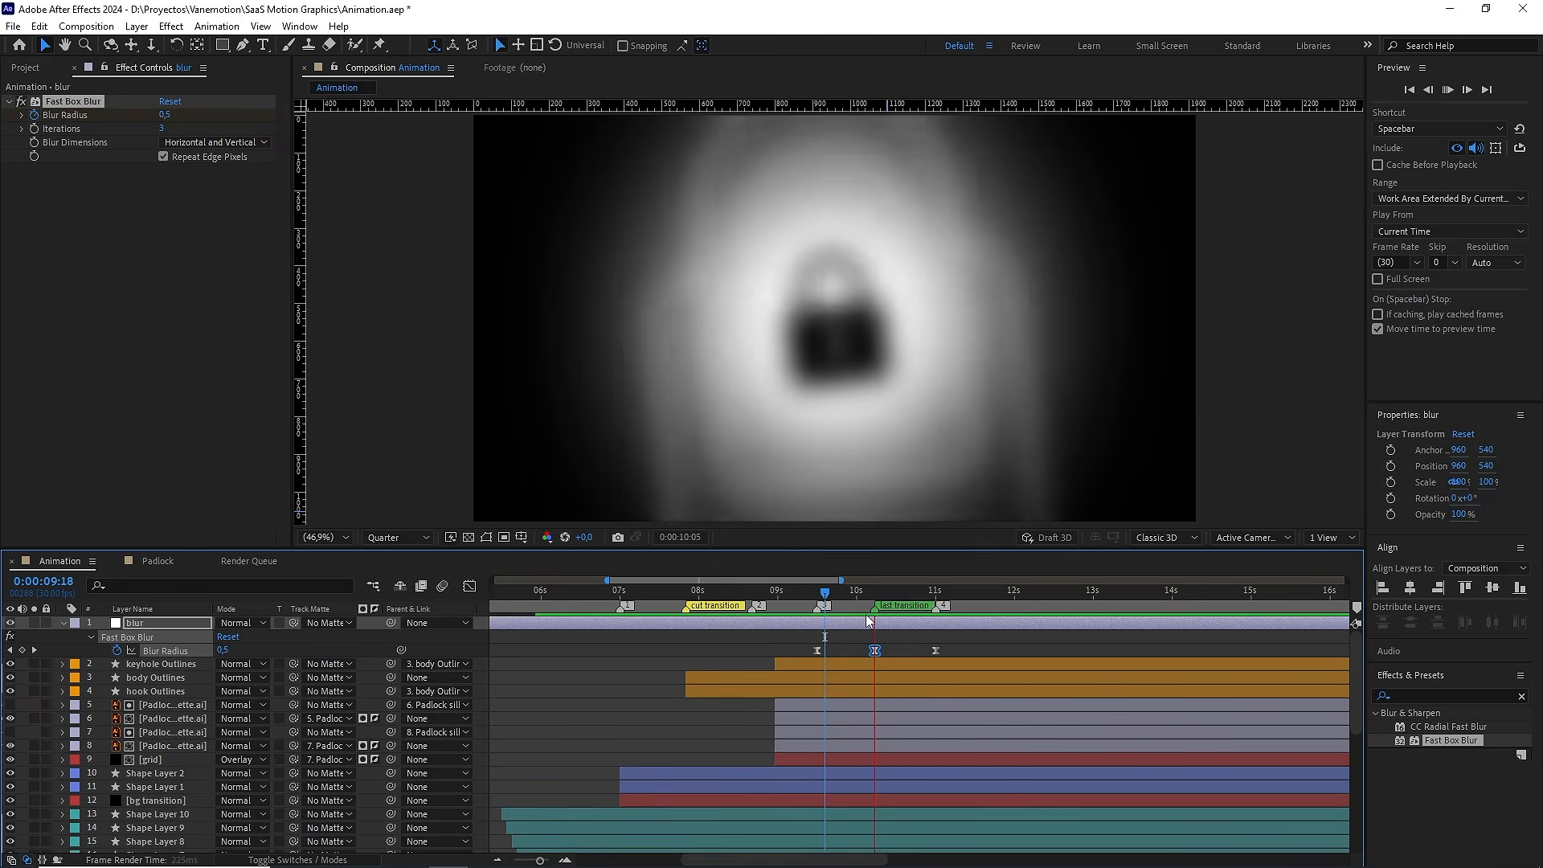
Delete the last Blur Radius keyframe at 0:00:11:00
left_click(882, 595)
left_click_drag(973, 642, 929, 664)
key("Delete")
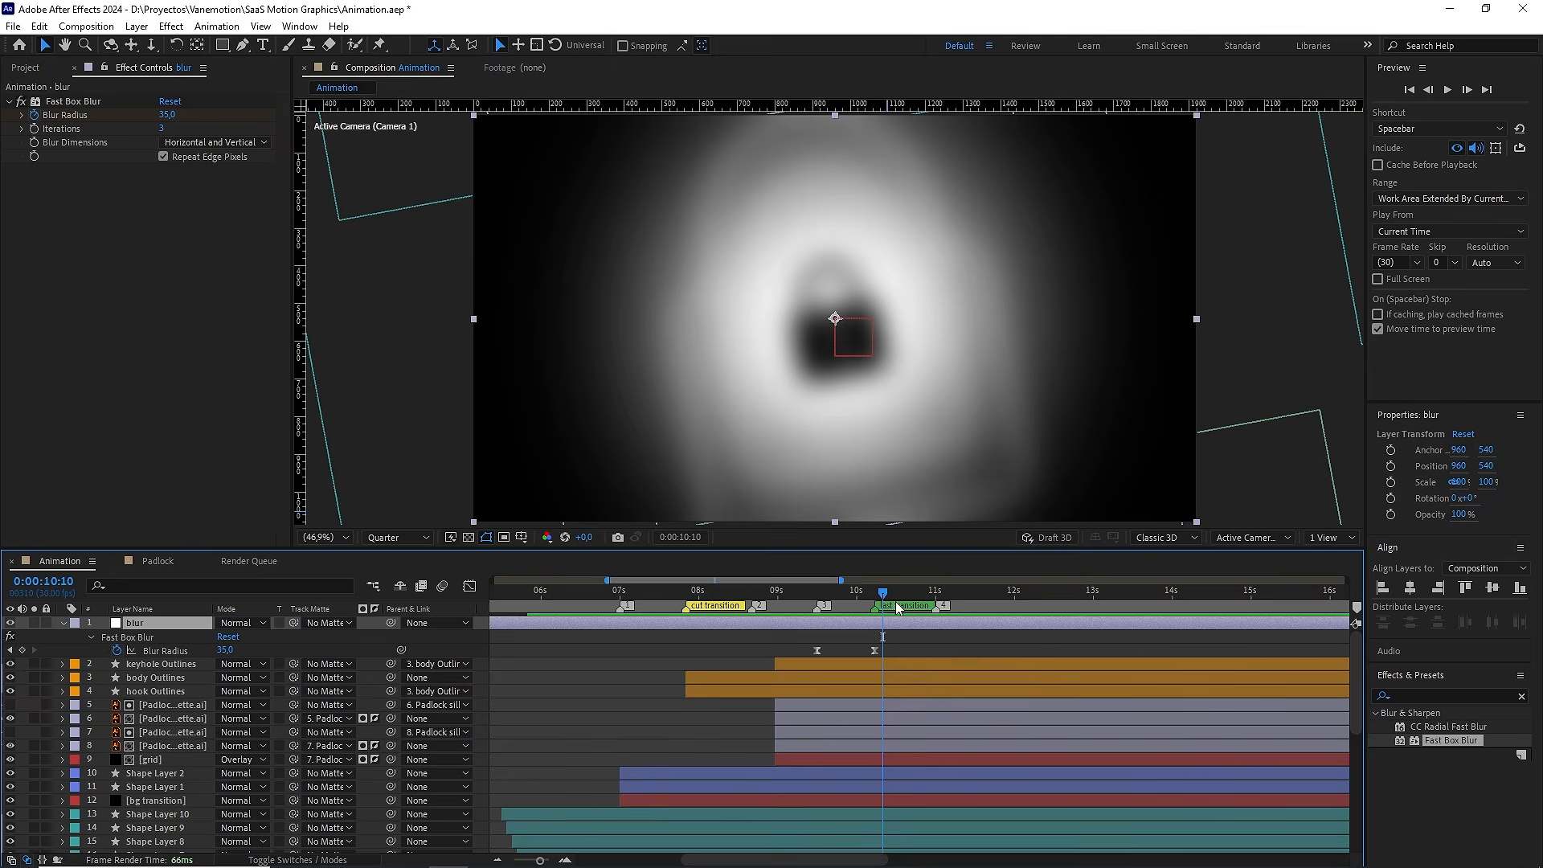
Play back the padlock scene from before the first blur keyframe to check the two remaining Blur Radius keyframes
left_click(795, 594)
left_click_drag(891, 649, 784, 657)
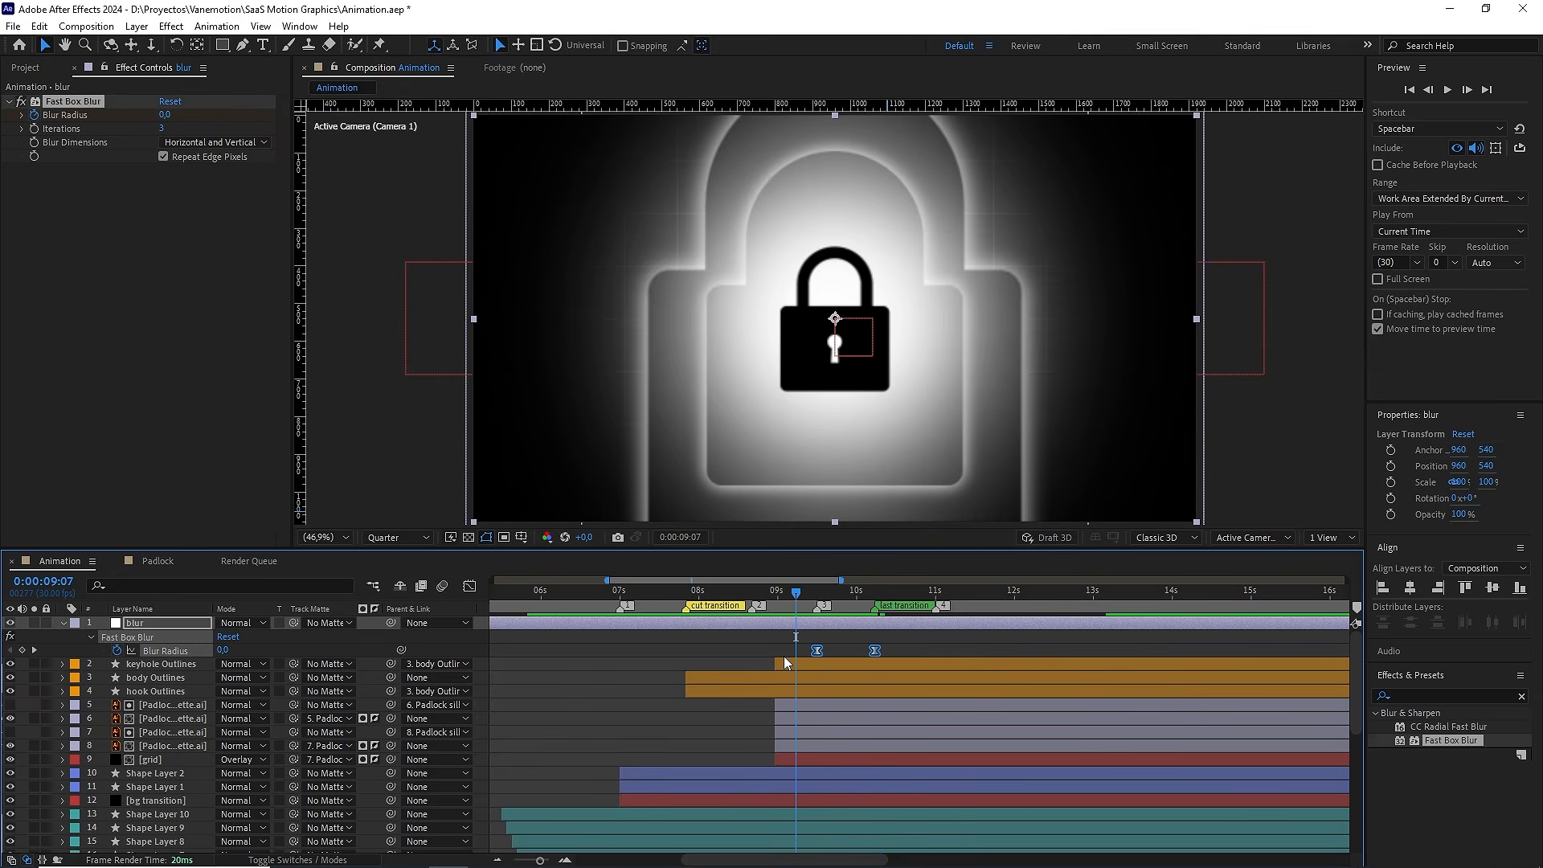
key("space")
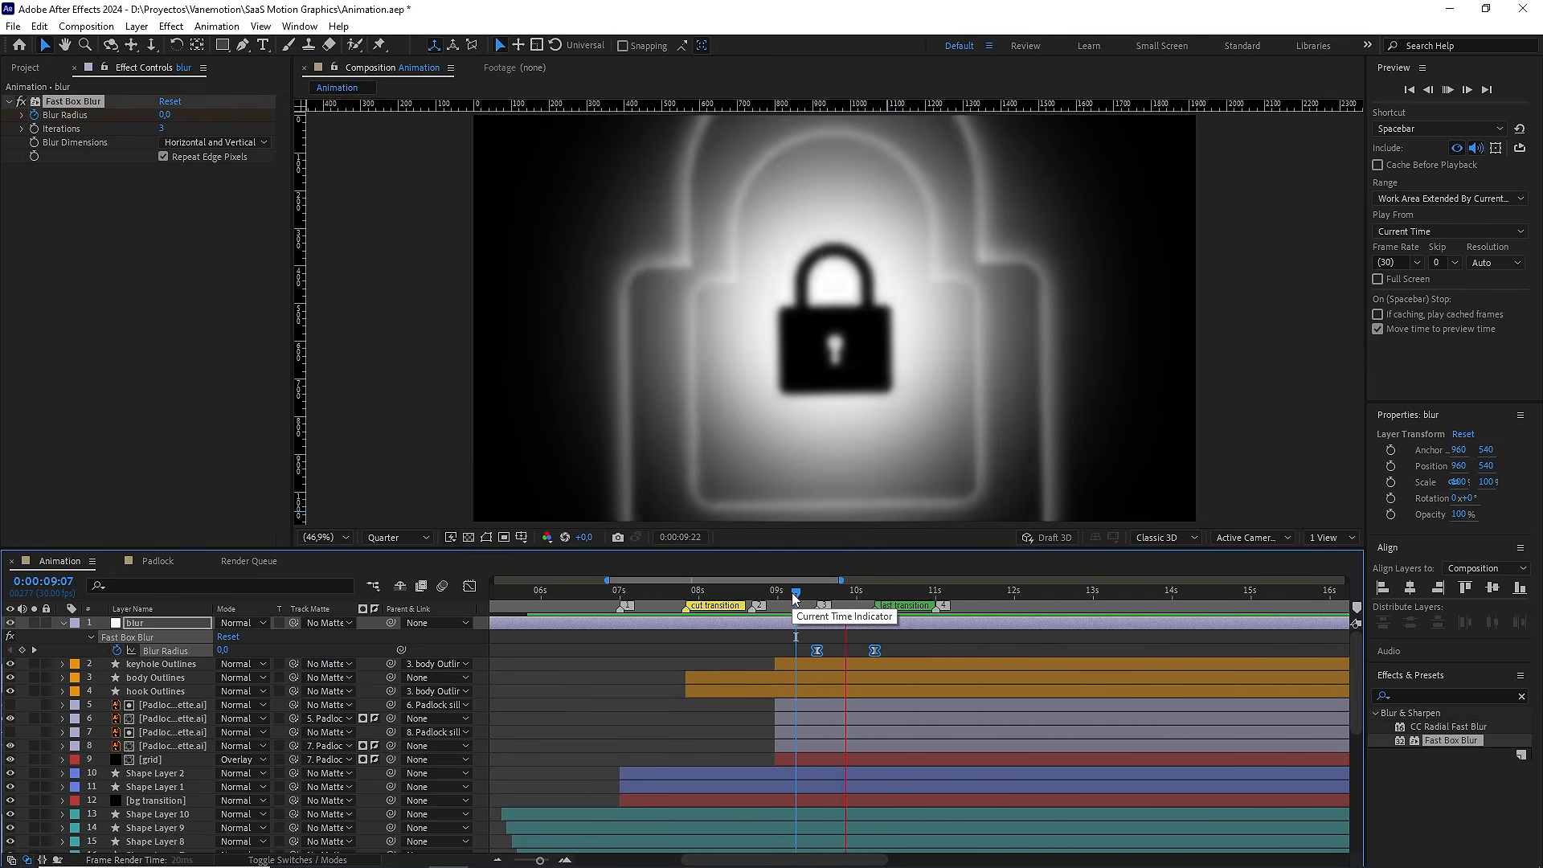
key("space")
key("space")
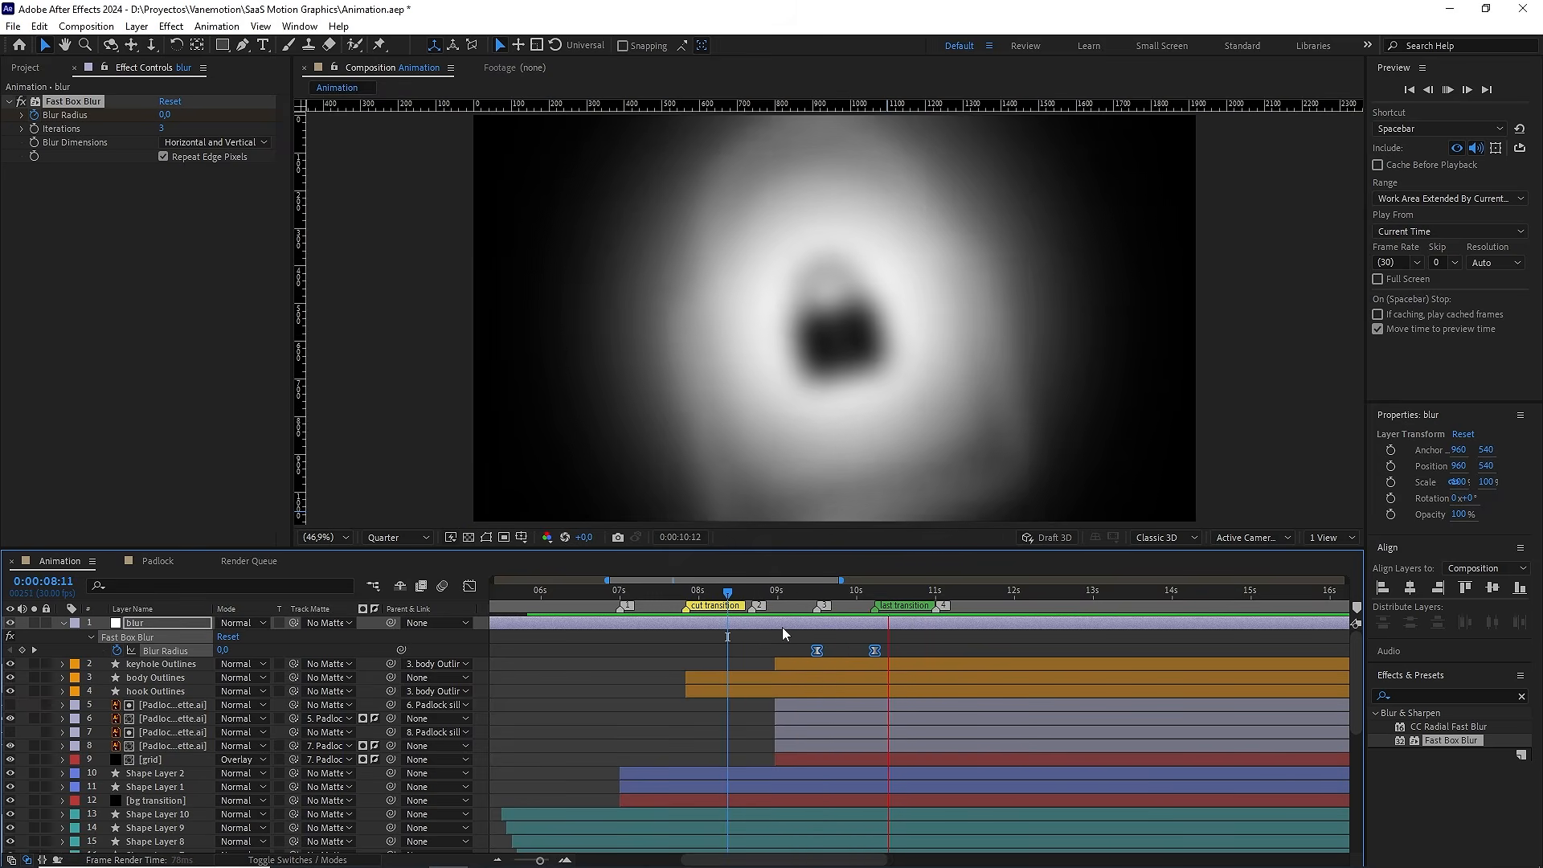
key("space")
Create a black 1920 x 1080 px solid named "fade transition" above all other layers
left_click(455, 634)
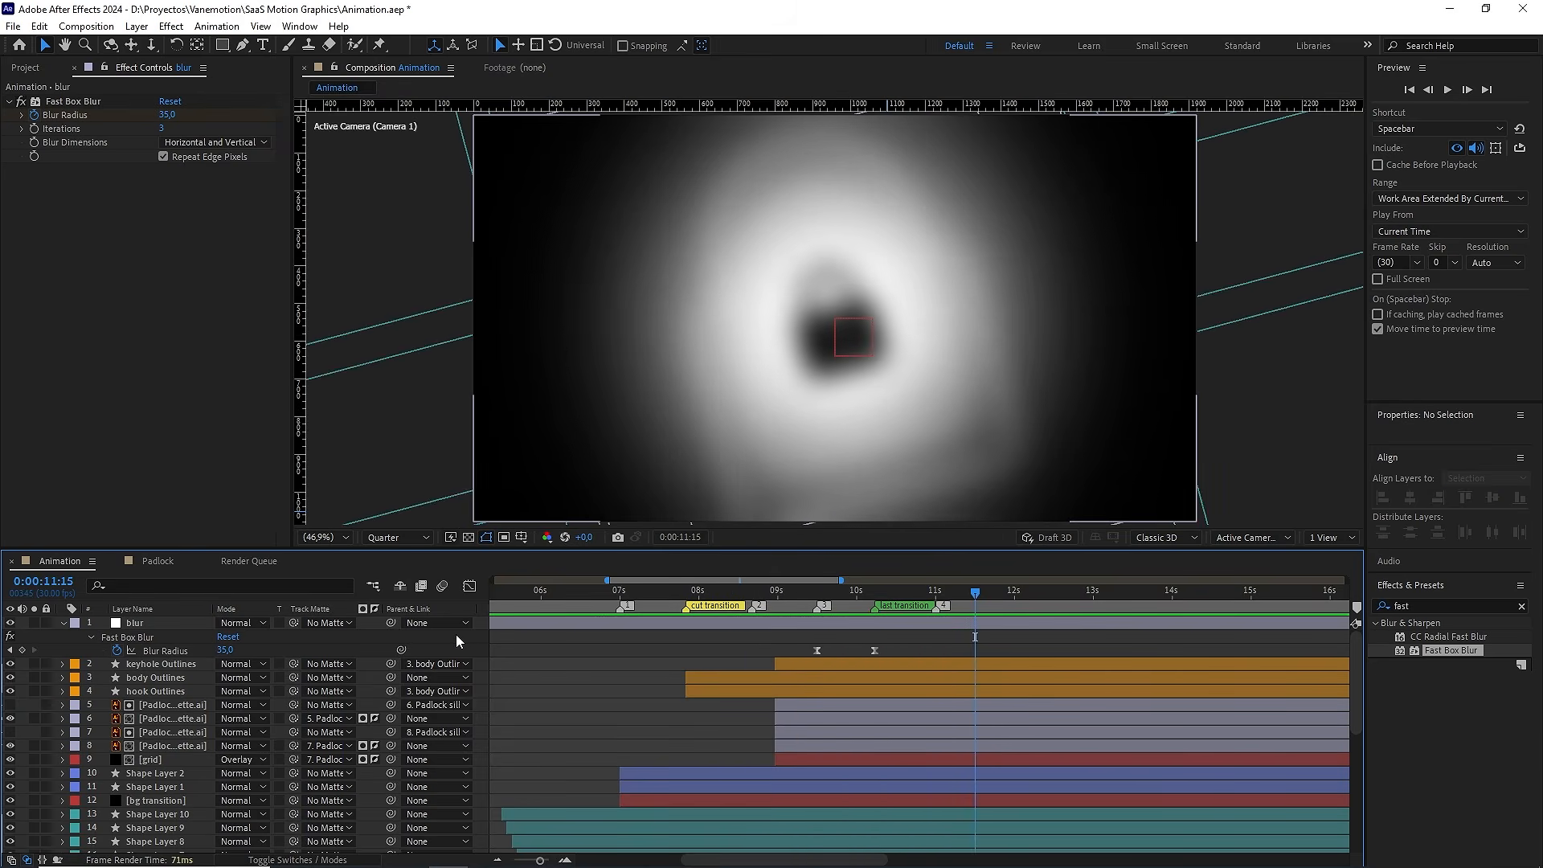
right_click(456, 634)
mouse_move(488, 647)
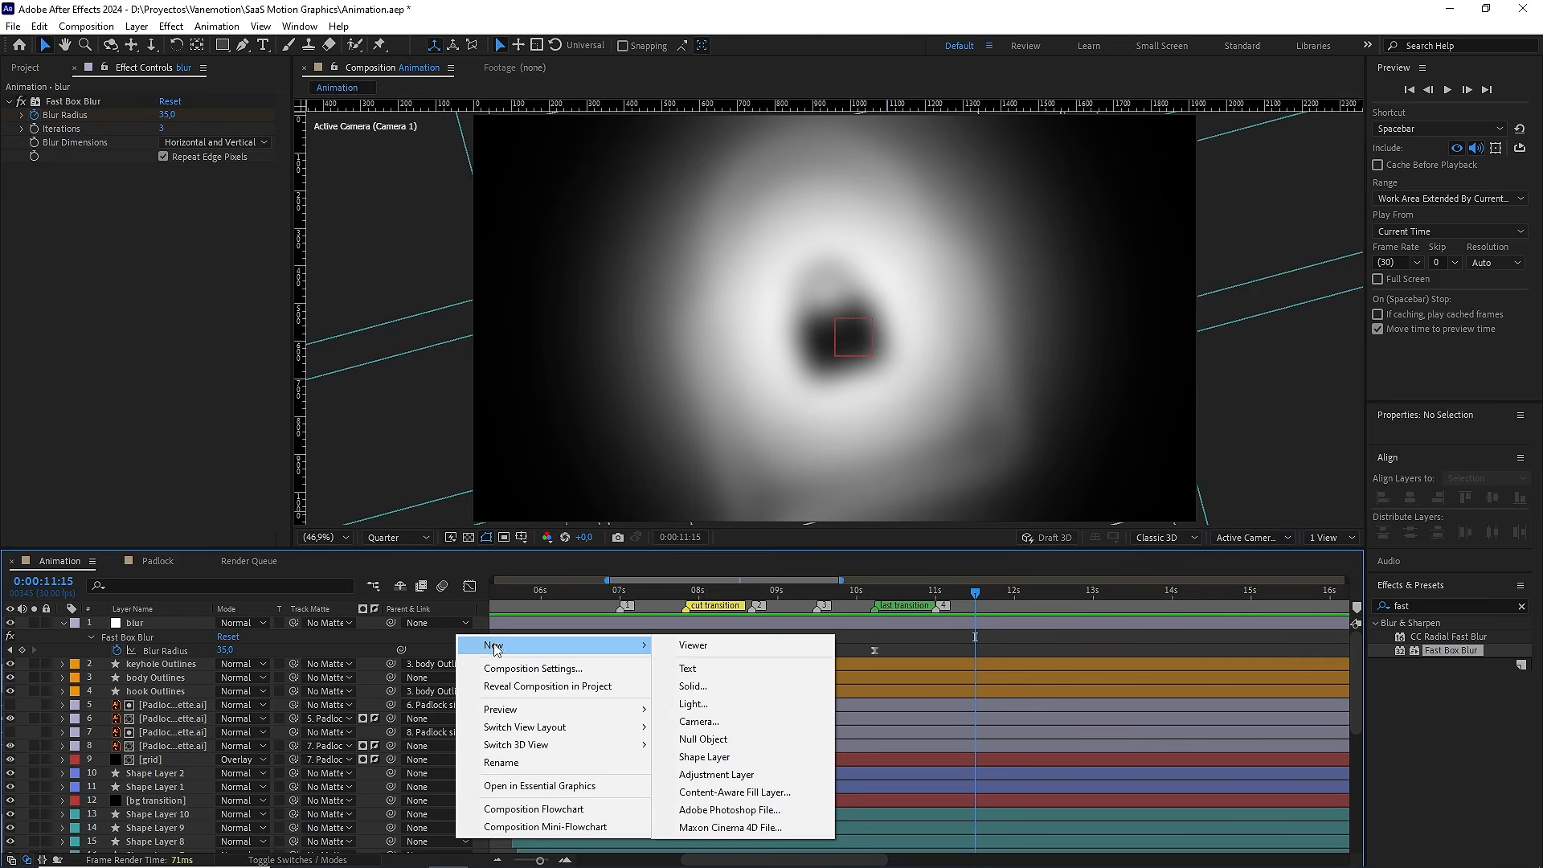
left_click(693, 686)
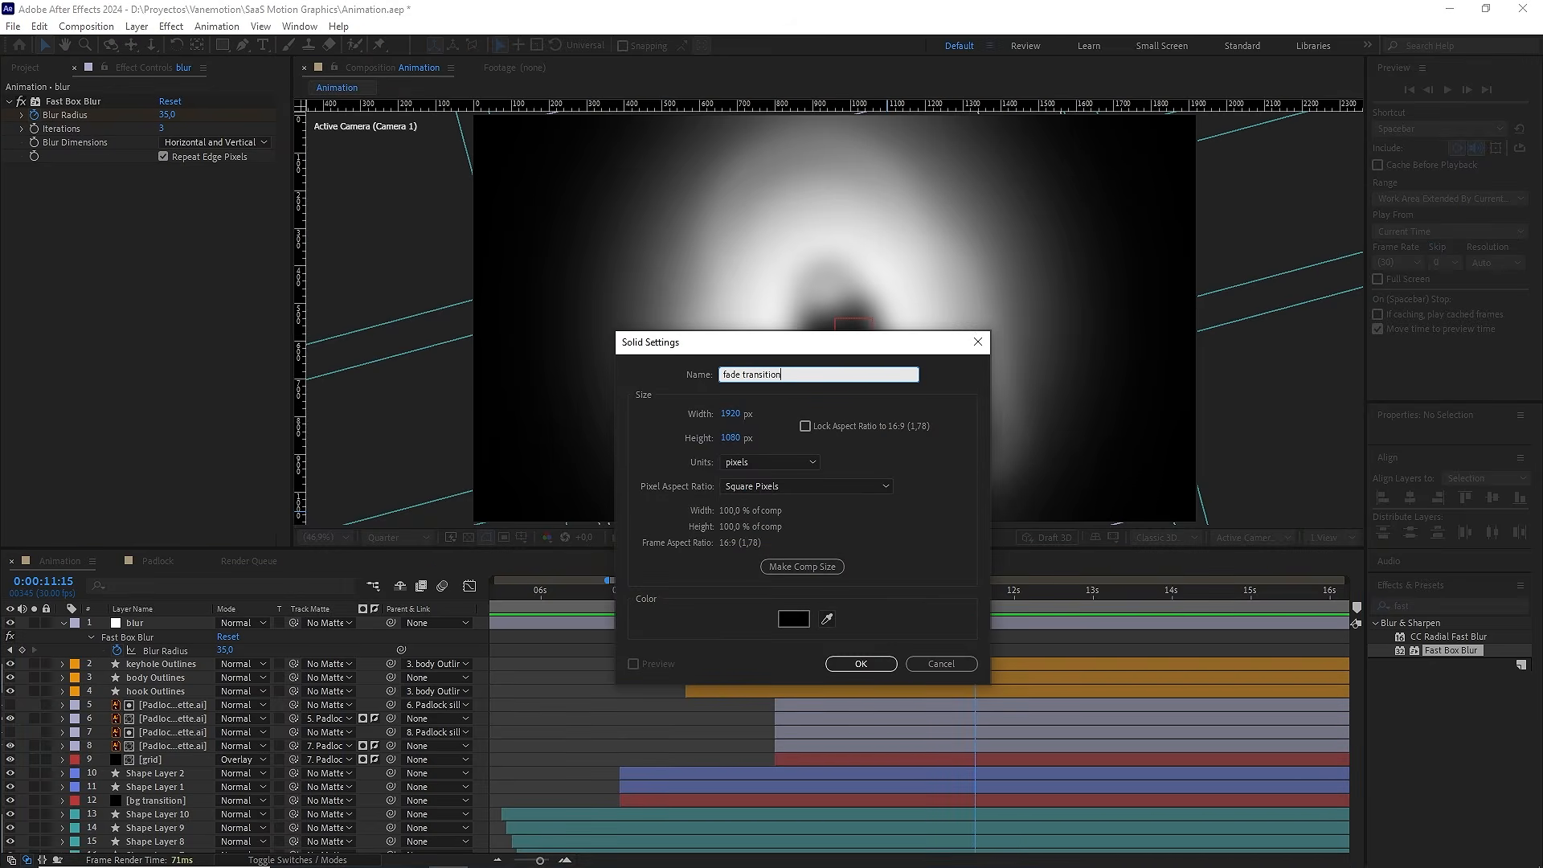
left_click(890, 666)
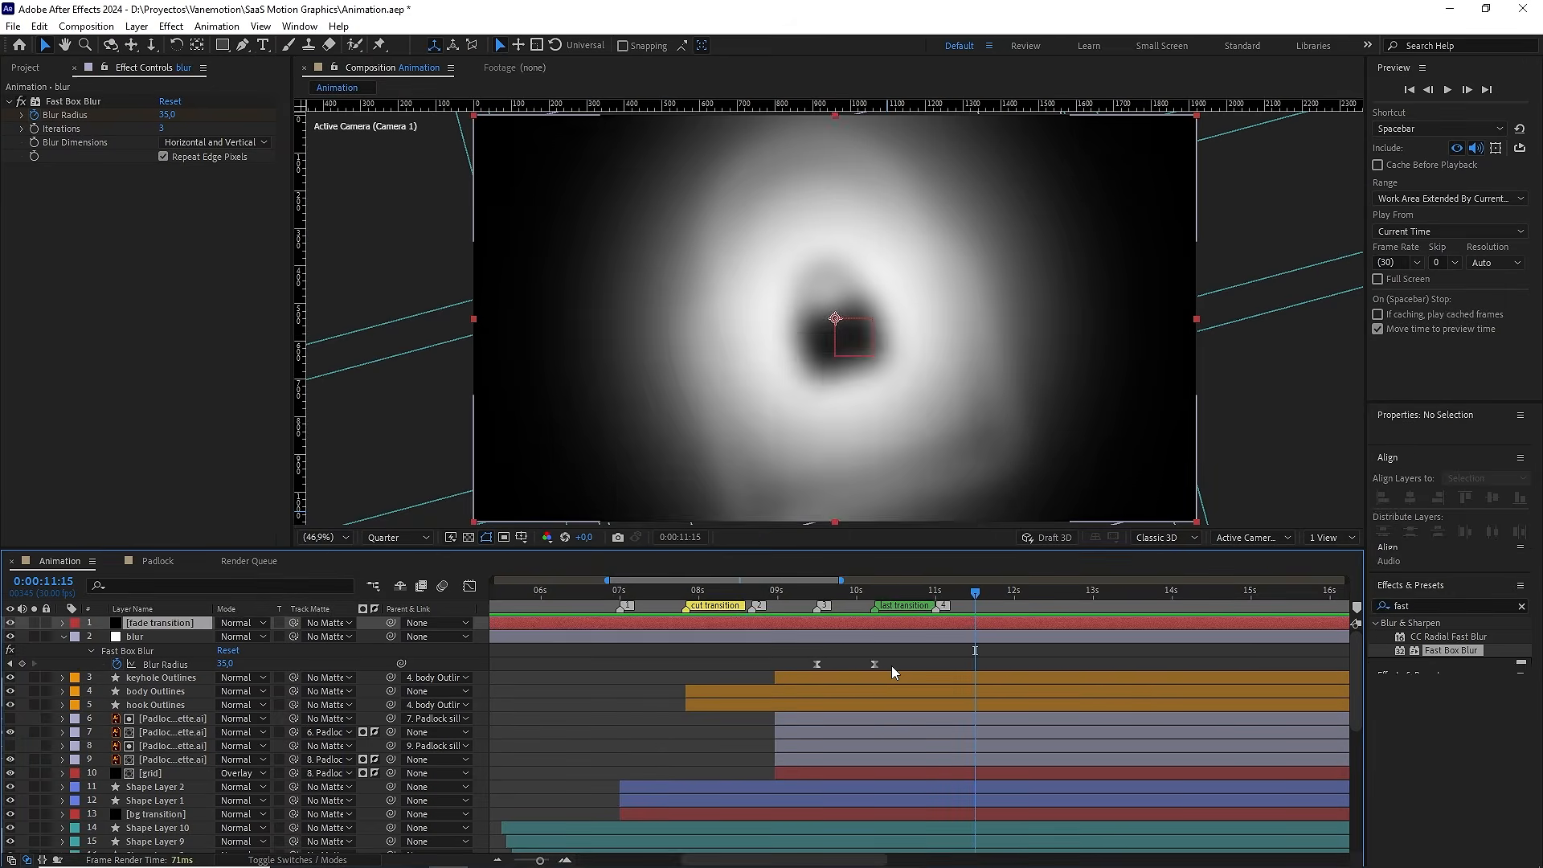
Add an Opacity keyframe of 100% to the fade transition solid at 0:00:10:07
left_click(890, 593)
left_click_drag(888, 592, 878, 591)
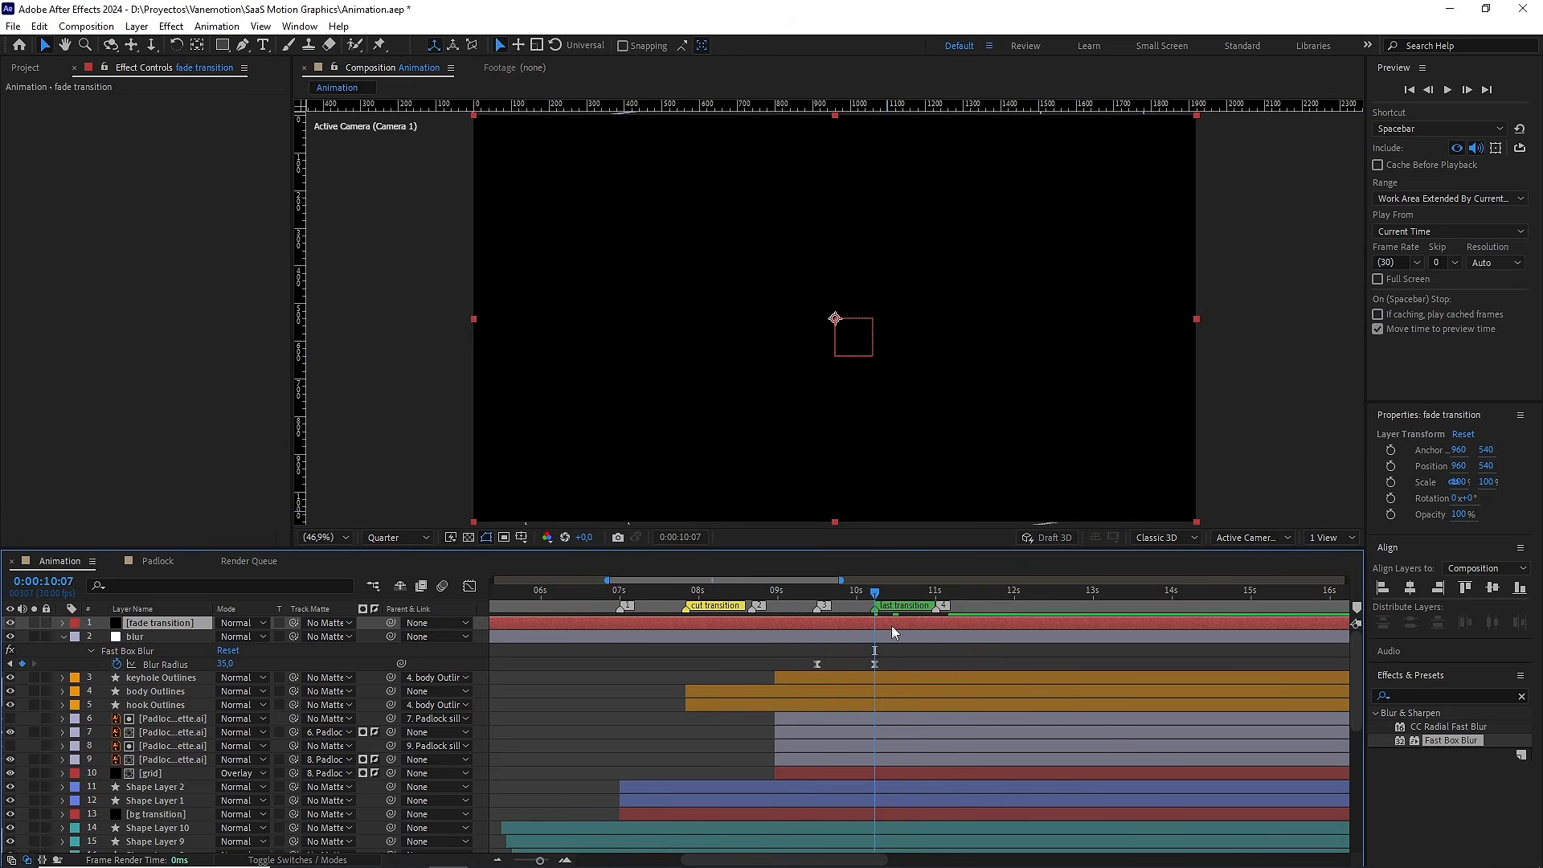
key("t")
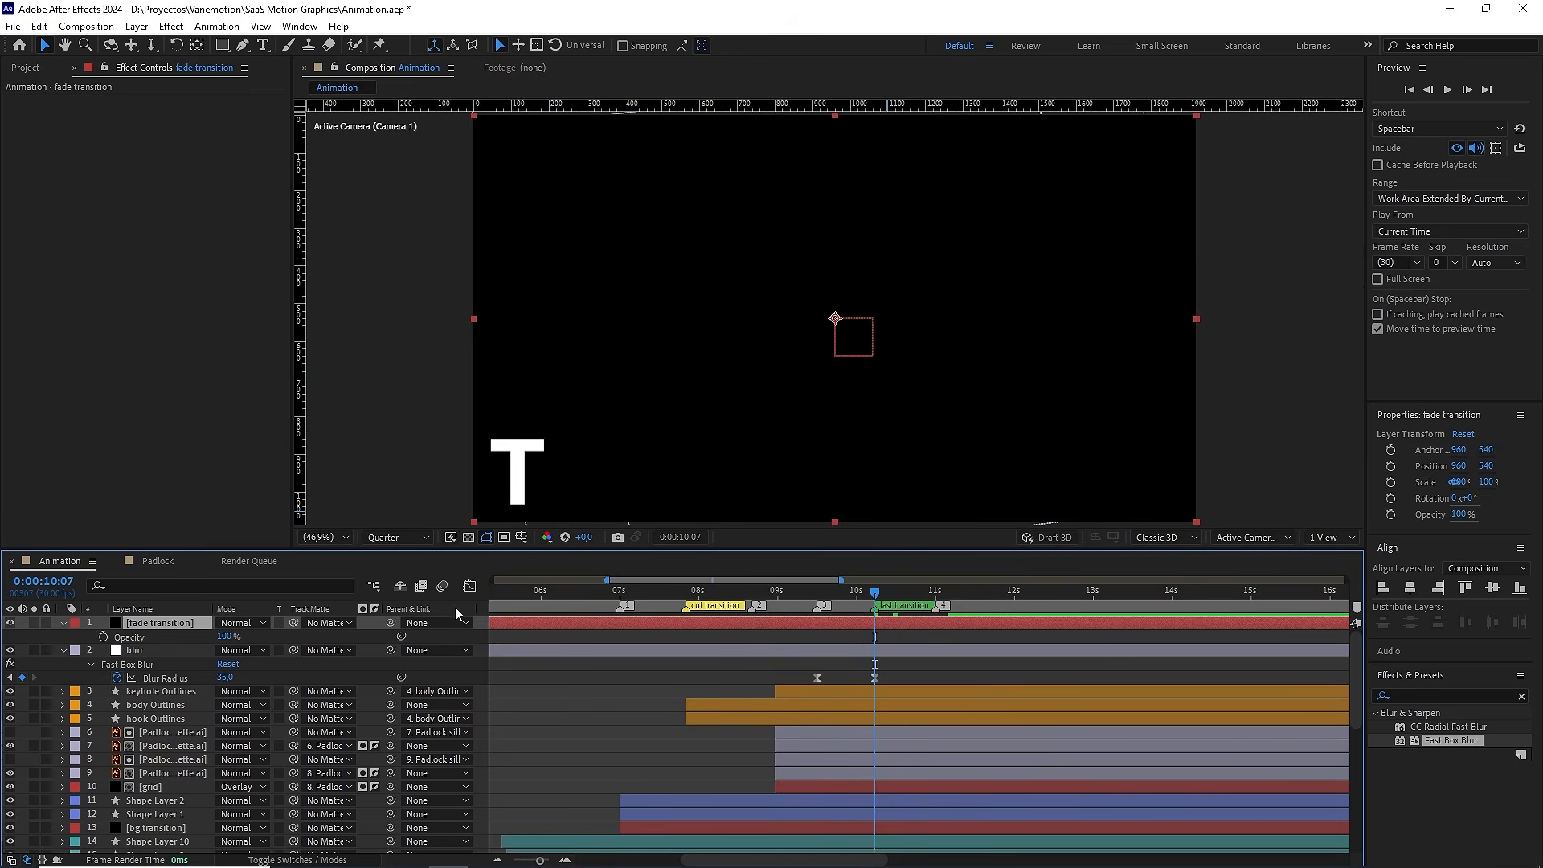
left_click(103, 634)
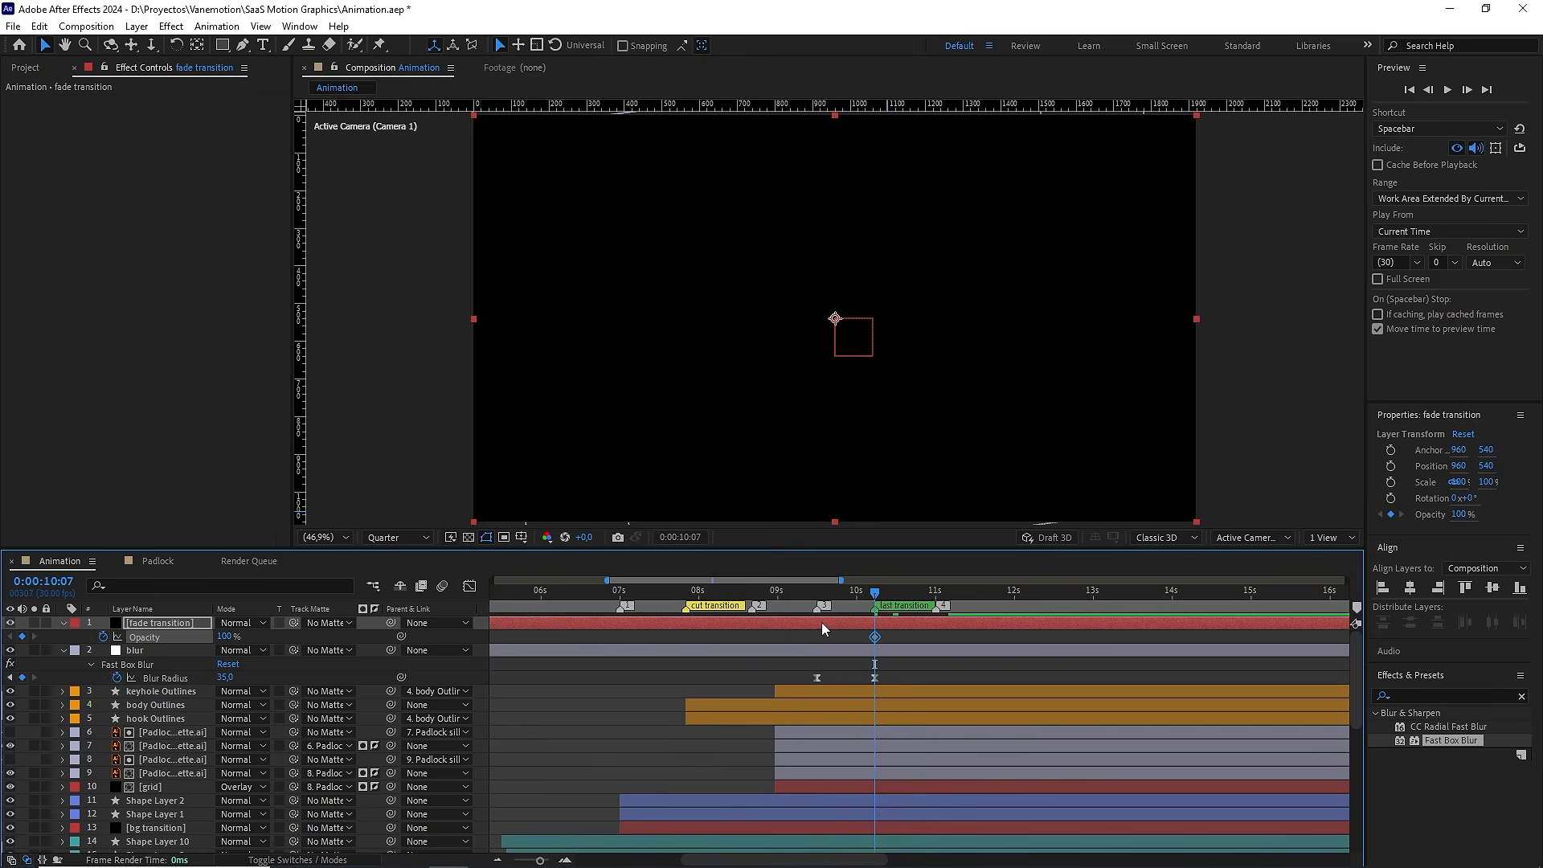
scroll(897, 634, "up", 3)
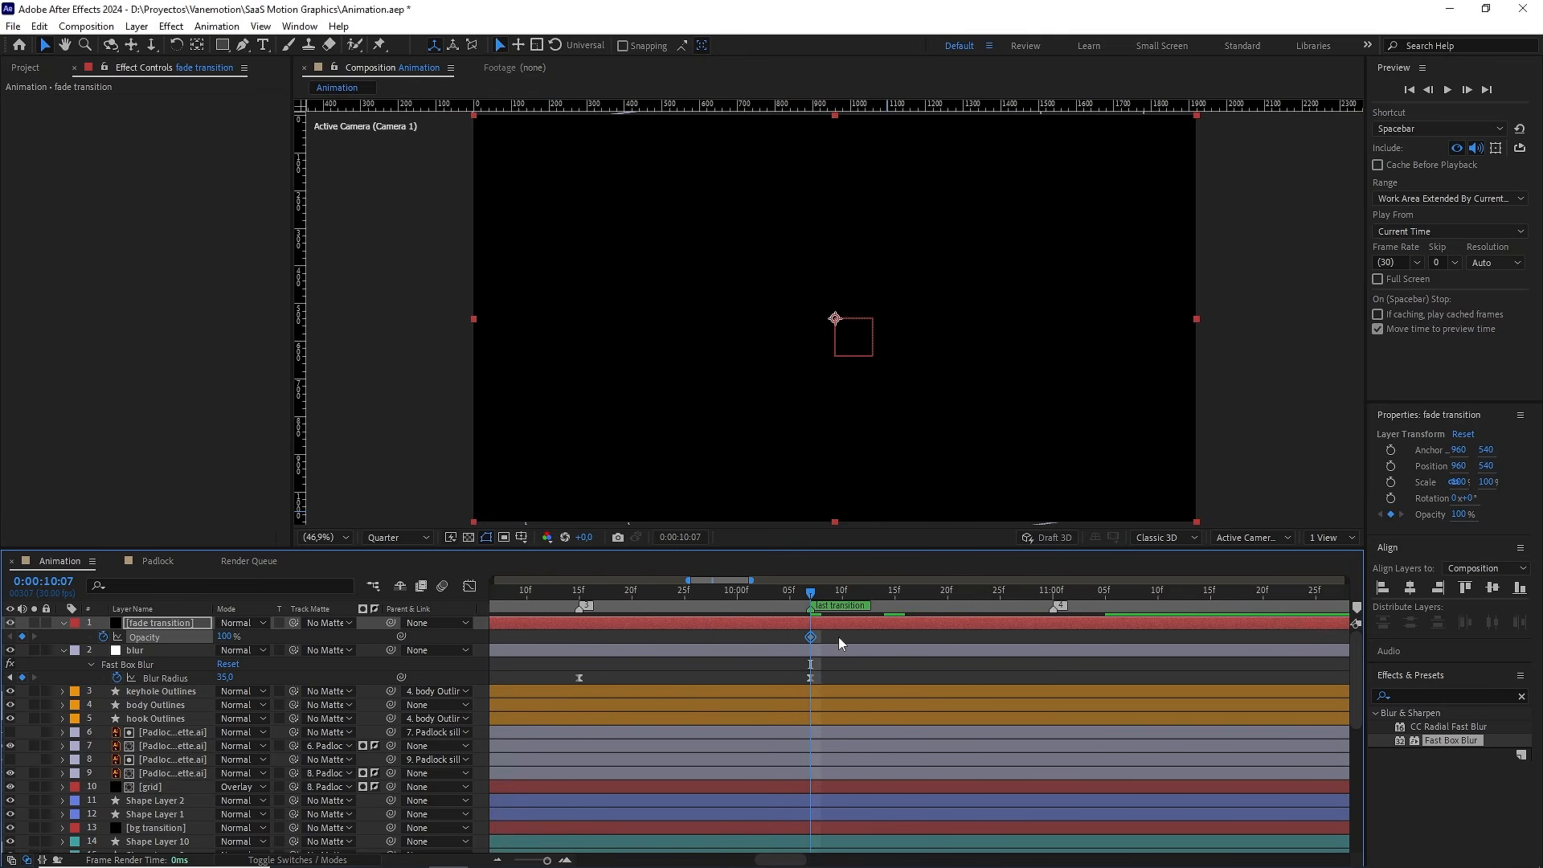
Animate the fade transition solid's Opacity from 0% at 0:00:10:02 to 100% at 0:00:10:12
key("alt+Left")
key("alt+Left")
key("alt+Left")
key("alt+Left")
key("alt+Left")
key("alt+Left")
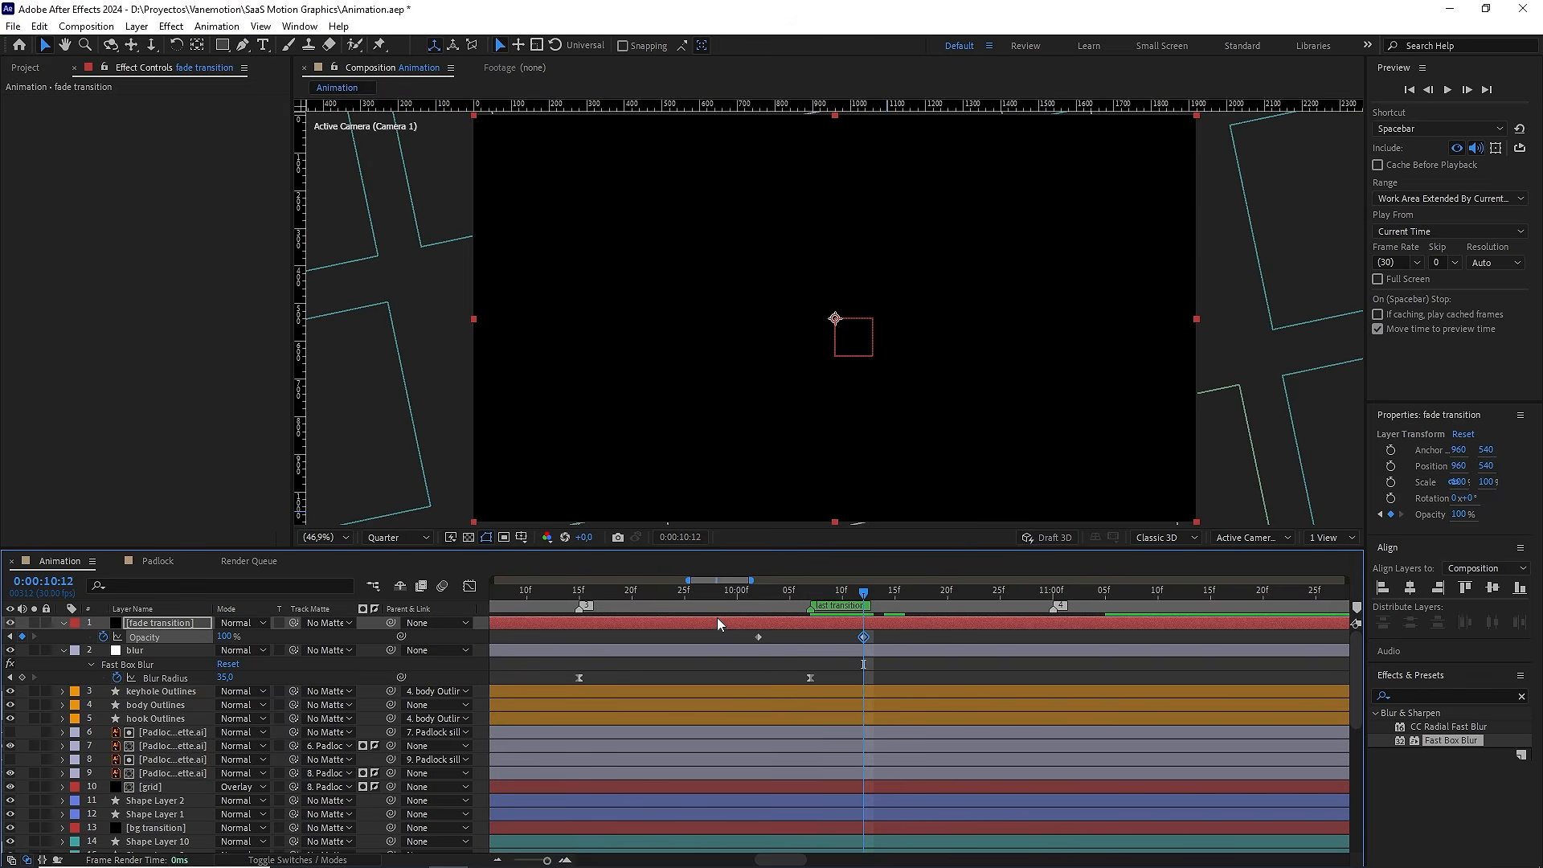
left_click(764, 592)
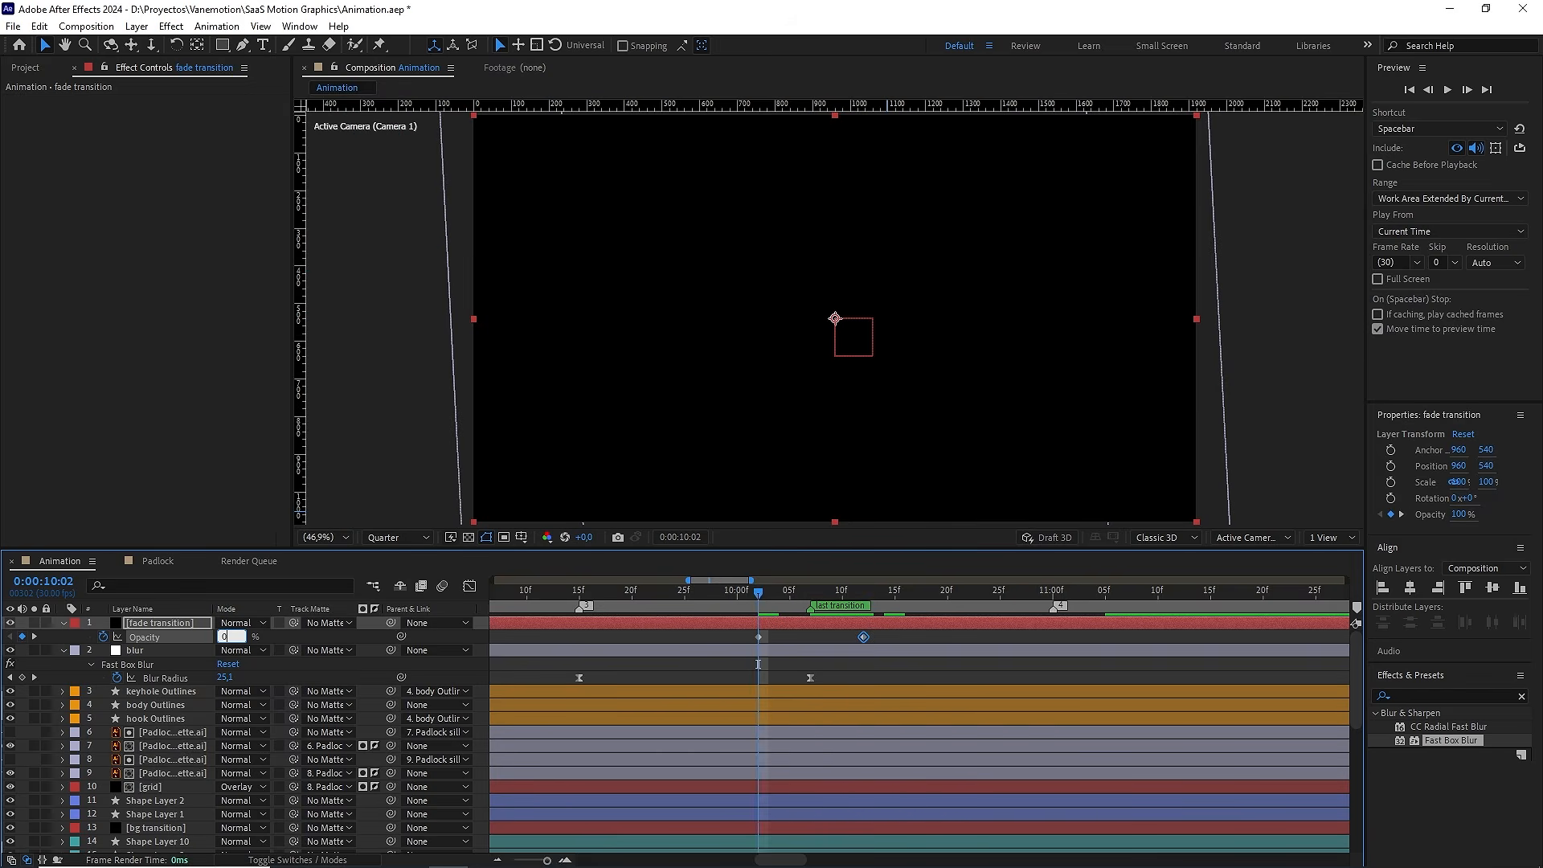
left_click(667, 667)
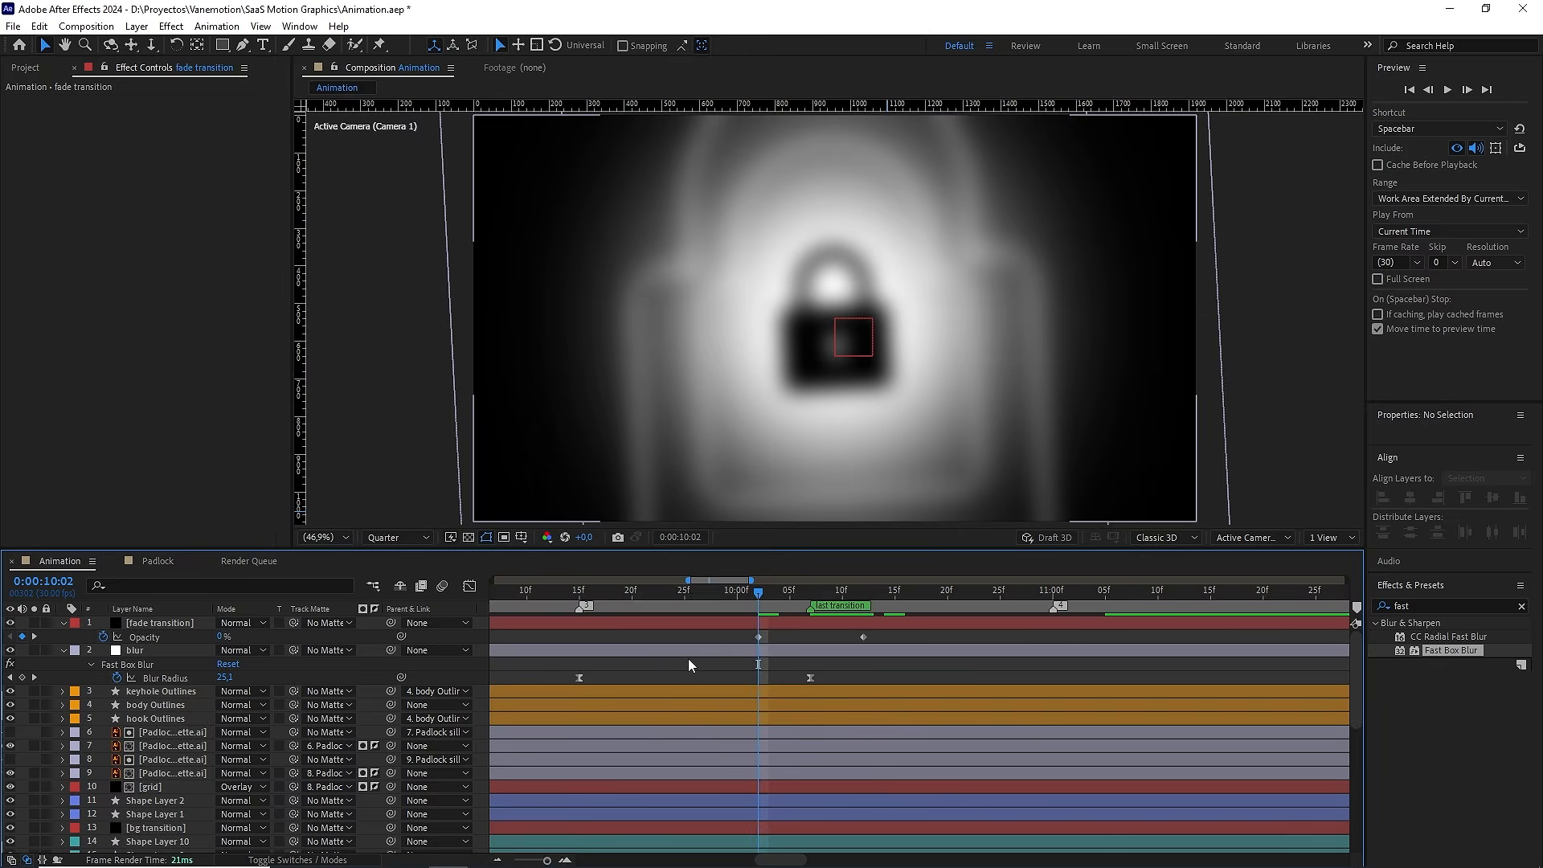
Play back the blur and black fade from 0:00:09:10 to check the transition out of the padlock scene
left_click_drag(762, 597, 697, 599)
scroll(727, 644, "down", 1)
scroll(726, 643, "down", 1)
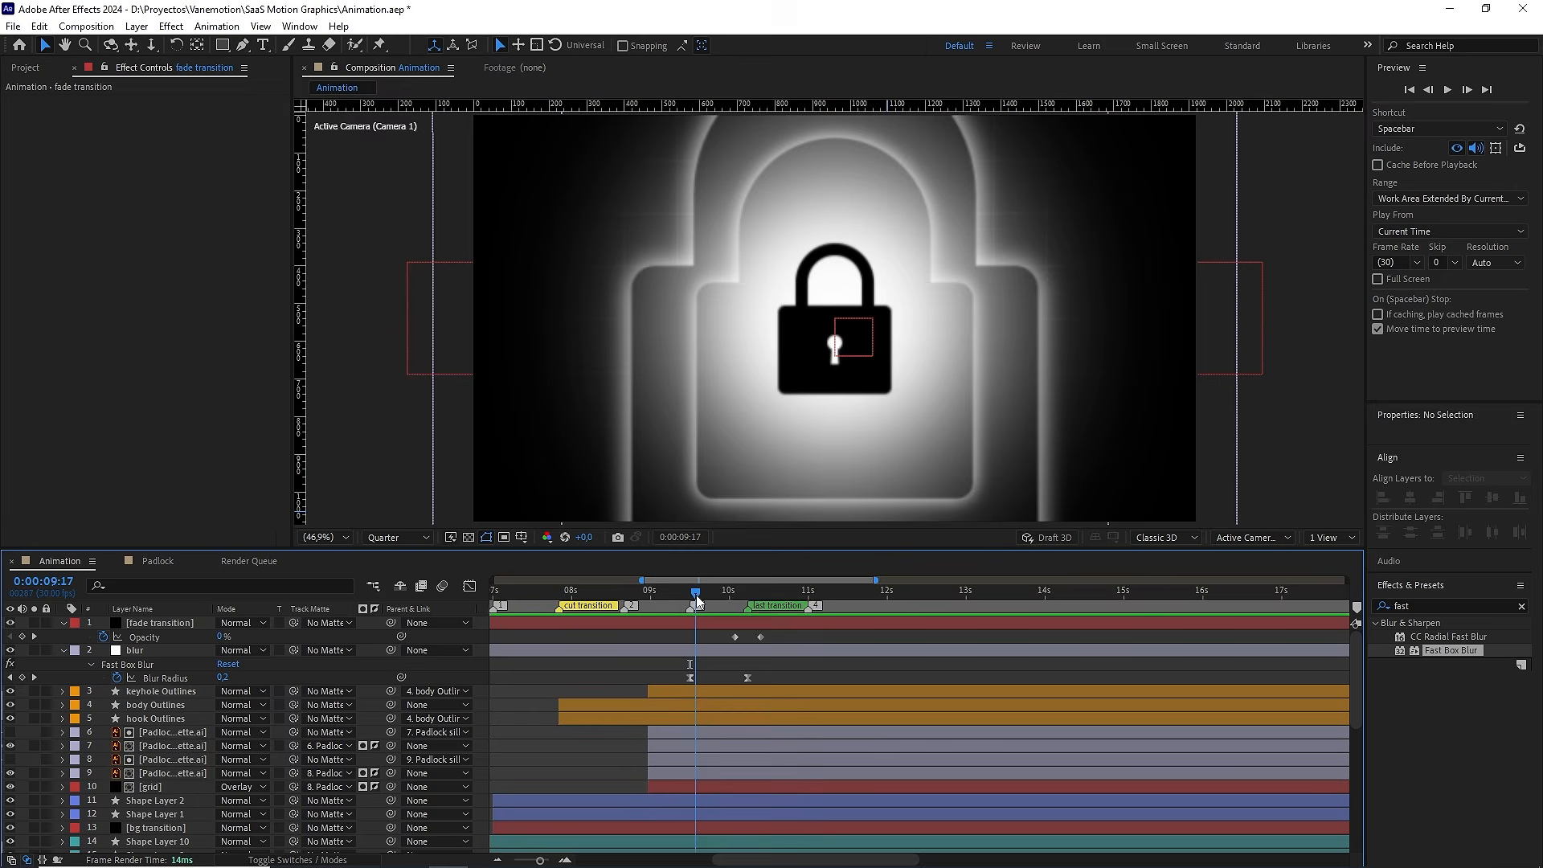
left_click(677, 594)
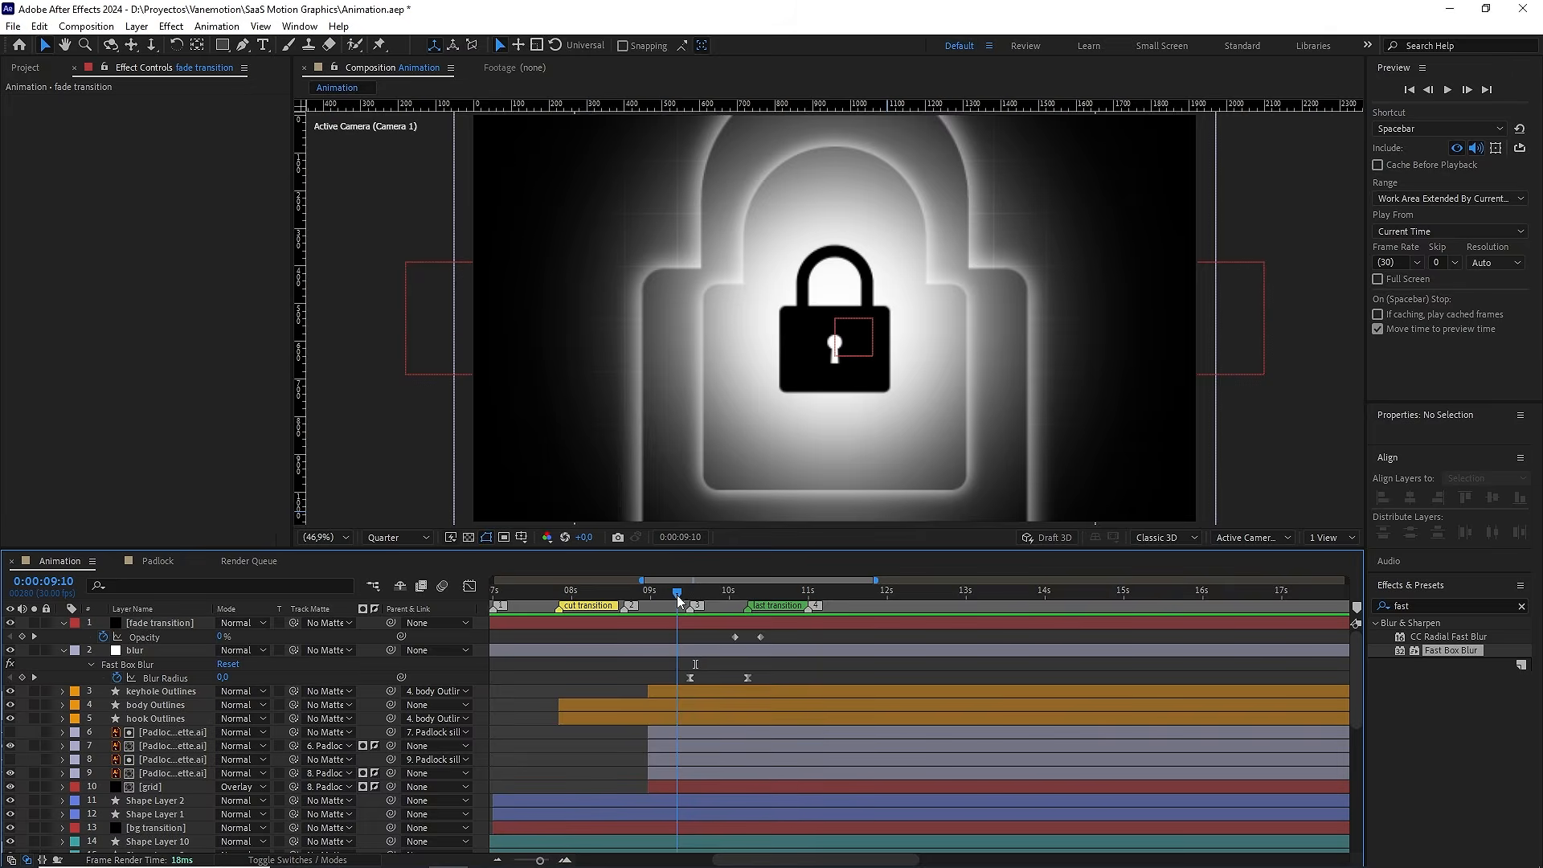
key("space")
key("space")
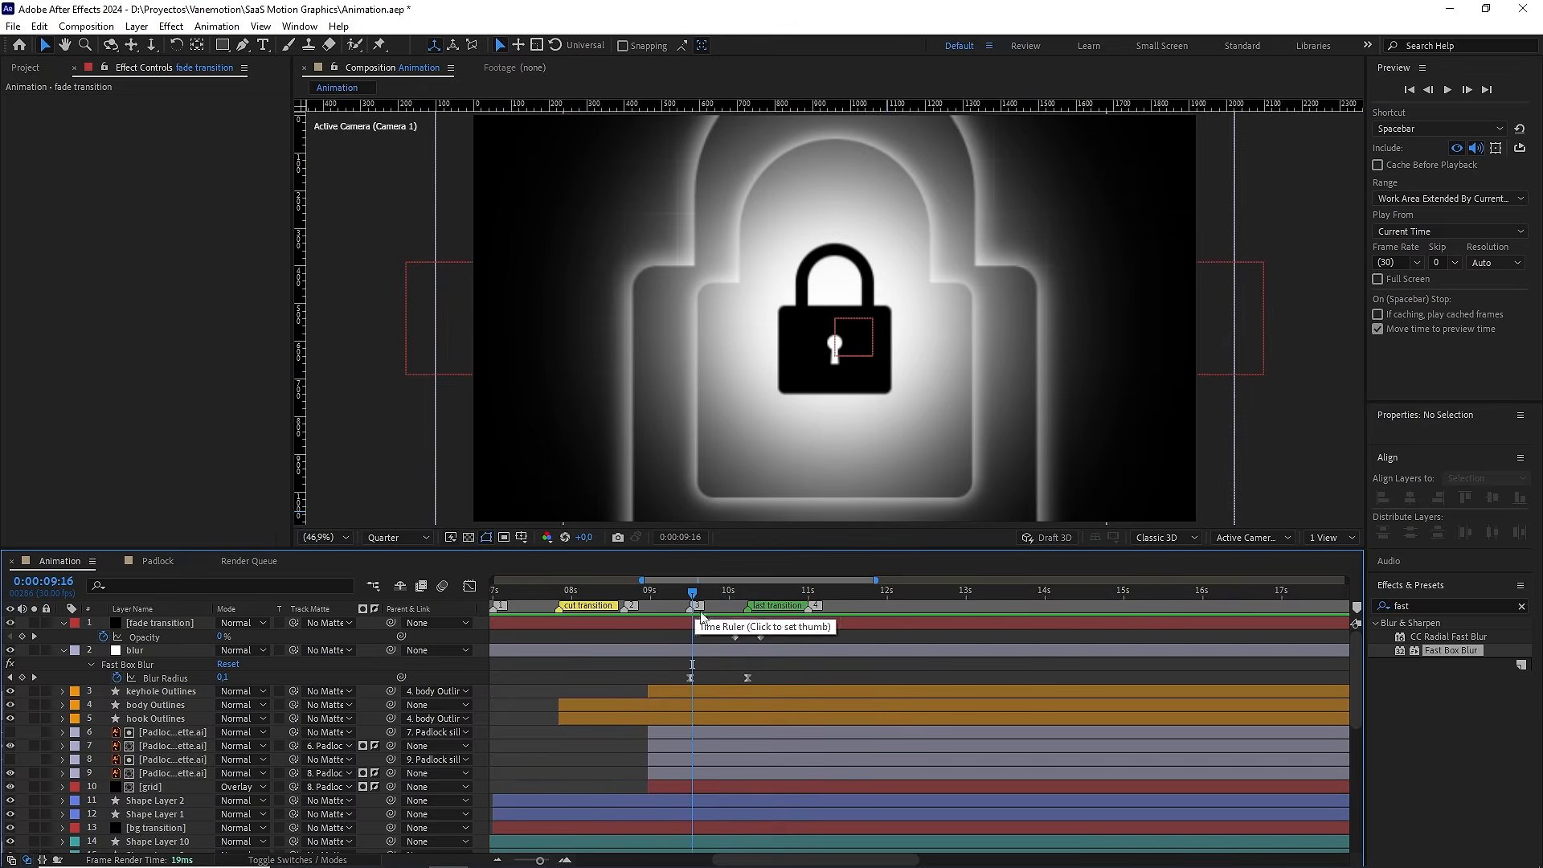
key("space")
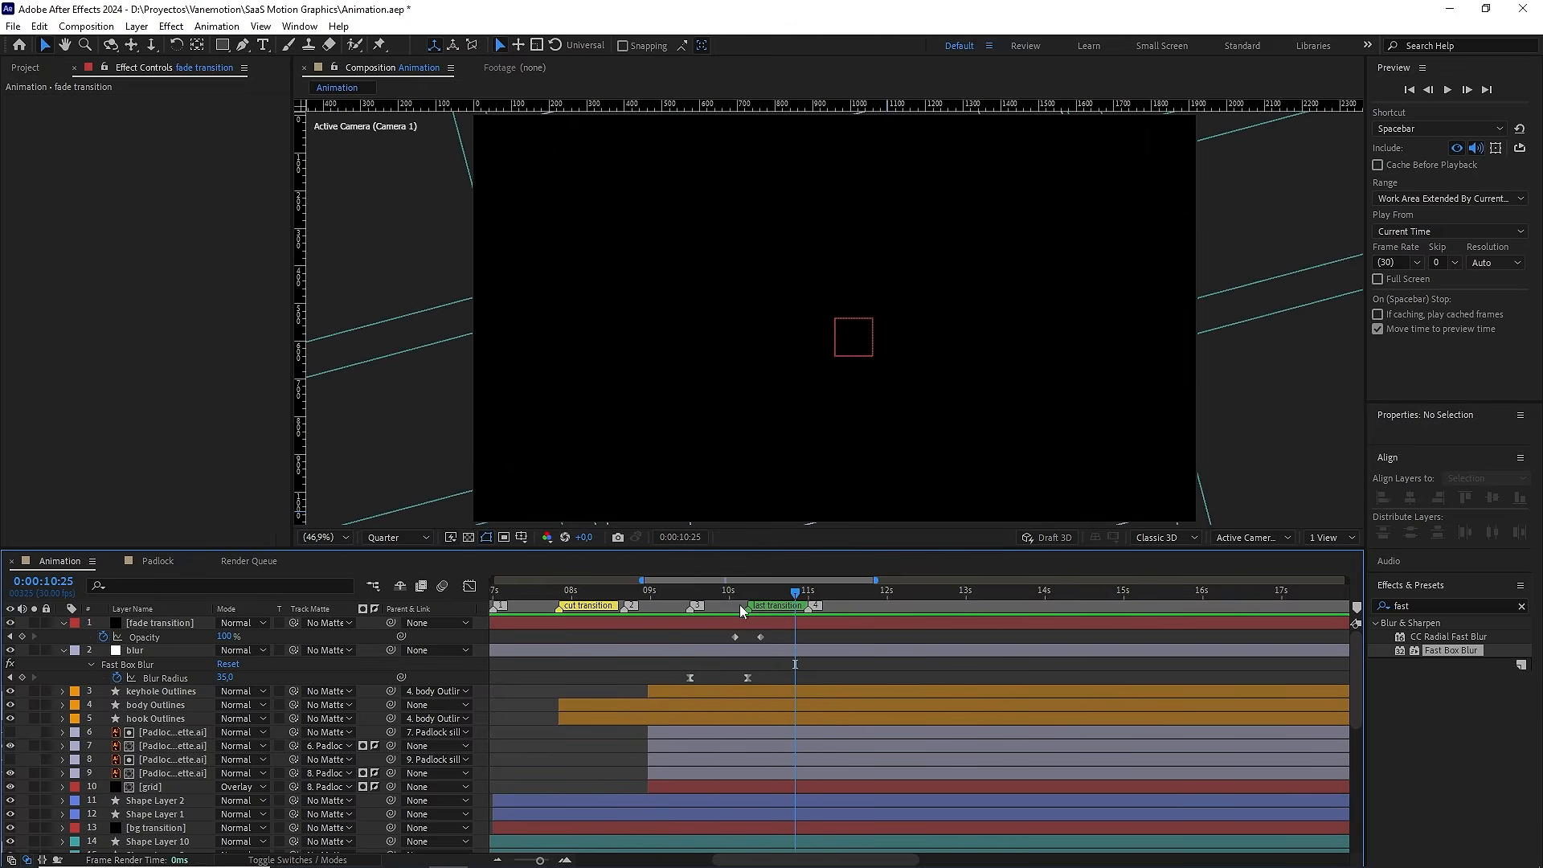
left_click_drag(742, 596, 605, 605)
left_click_drag(806, 602, 839, 603)
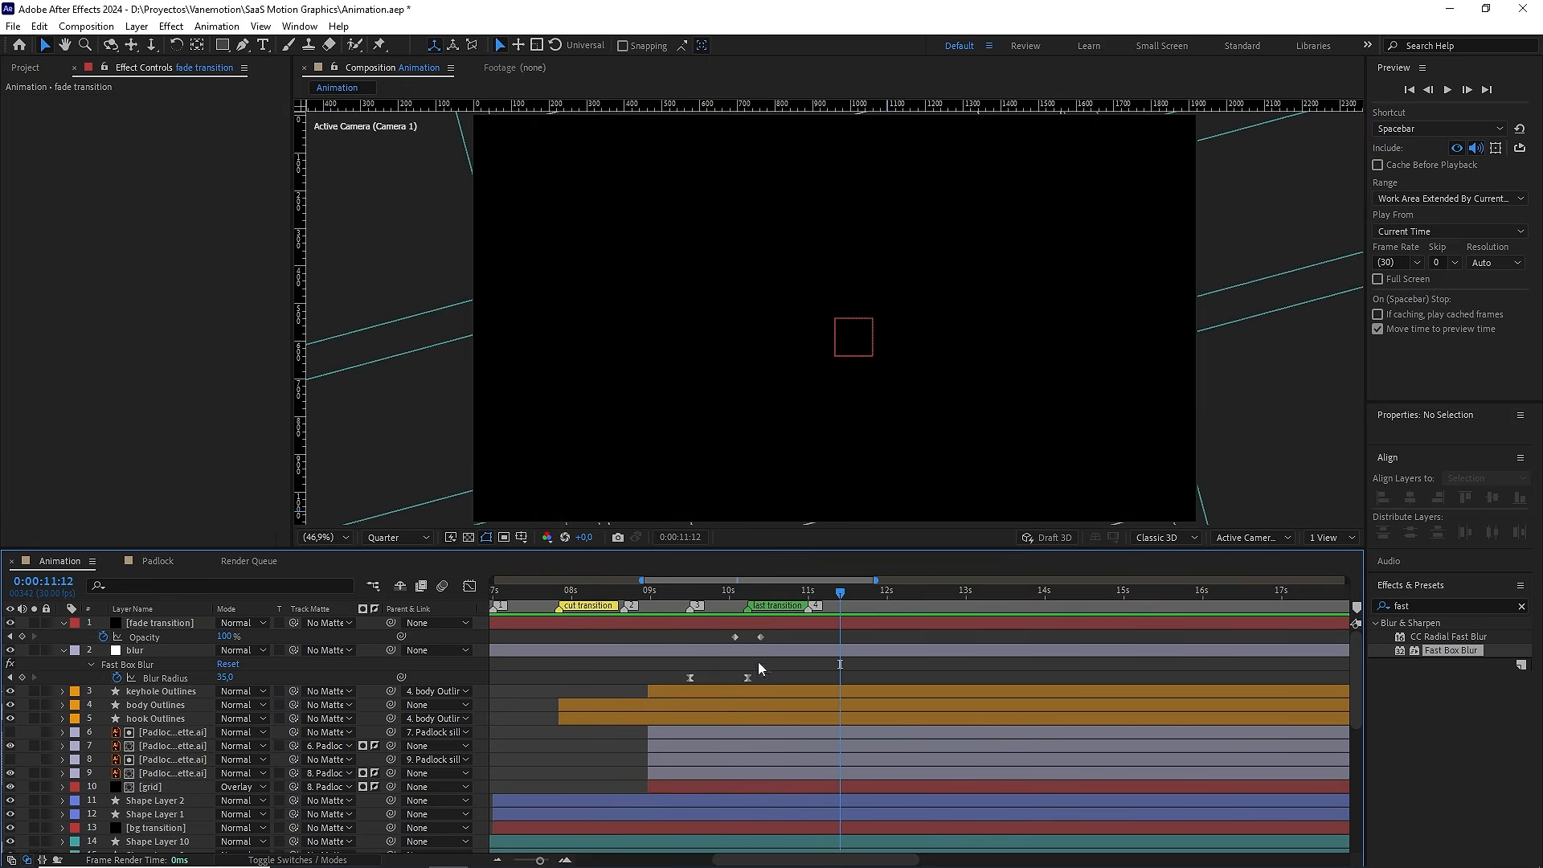
End the work area just before 13 seconds and collapse the open properties of all layers
left_click_drag(540, 860, 519, 860)
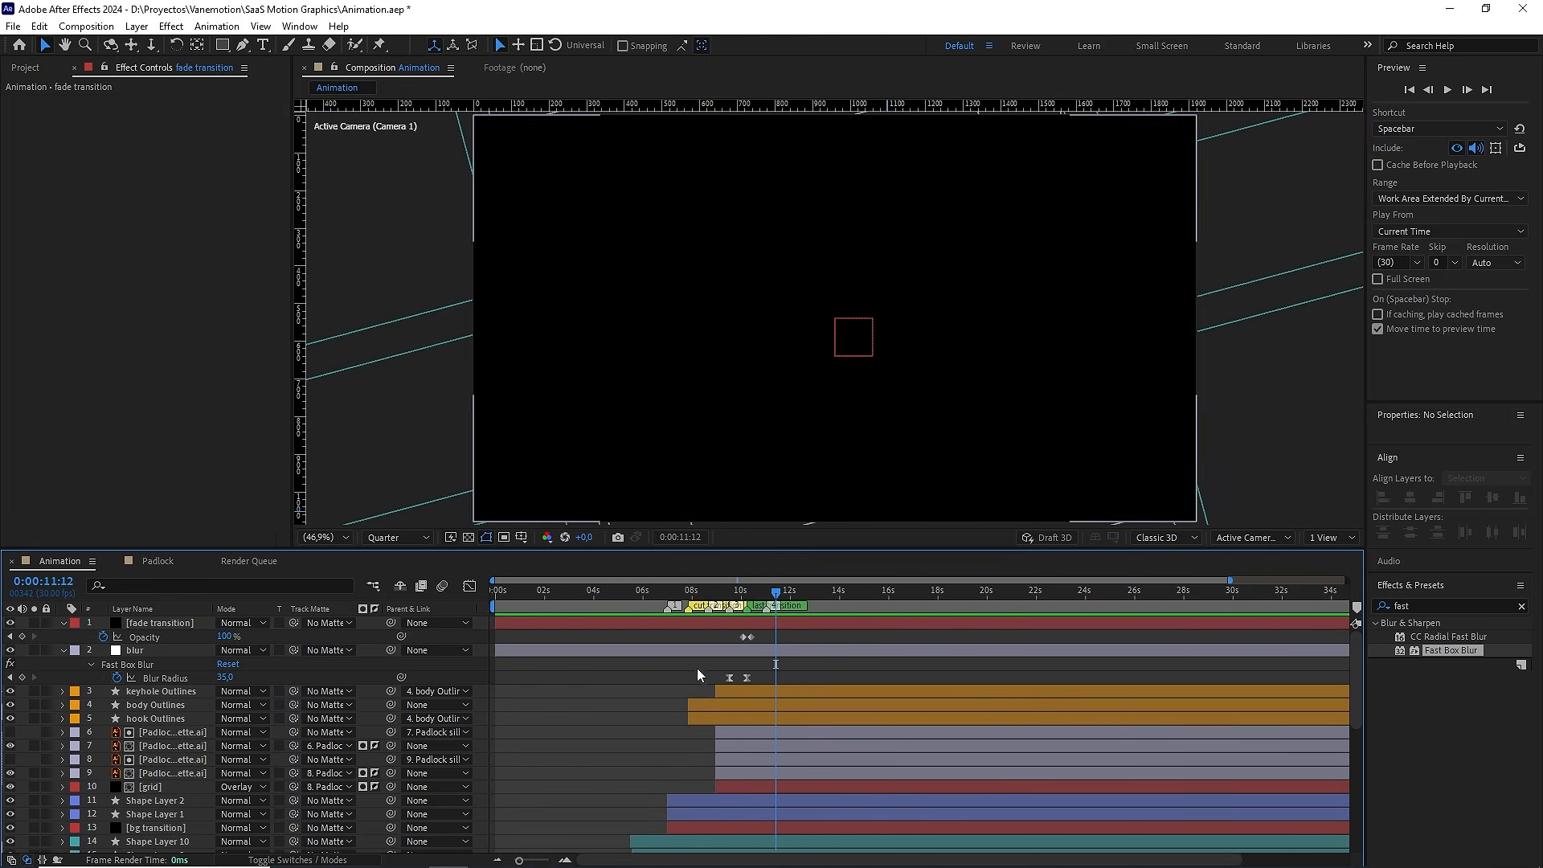
left_click_drag(775, 591, 474, 591)
key("n")
key("ctrl+a")
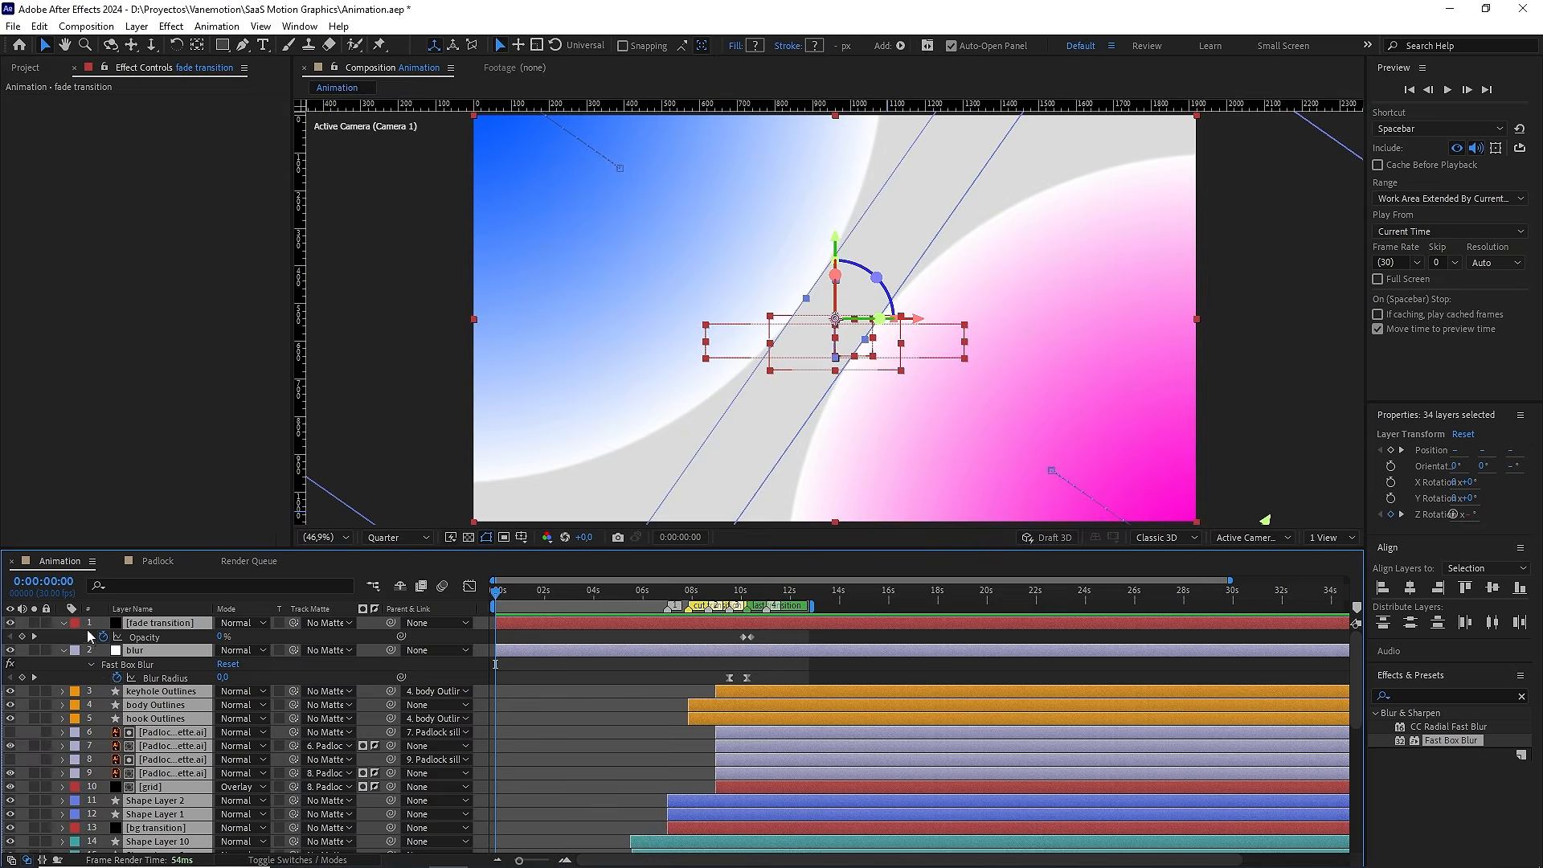
left_click(63, 624)
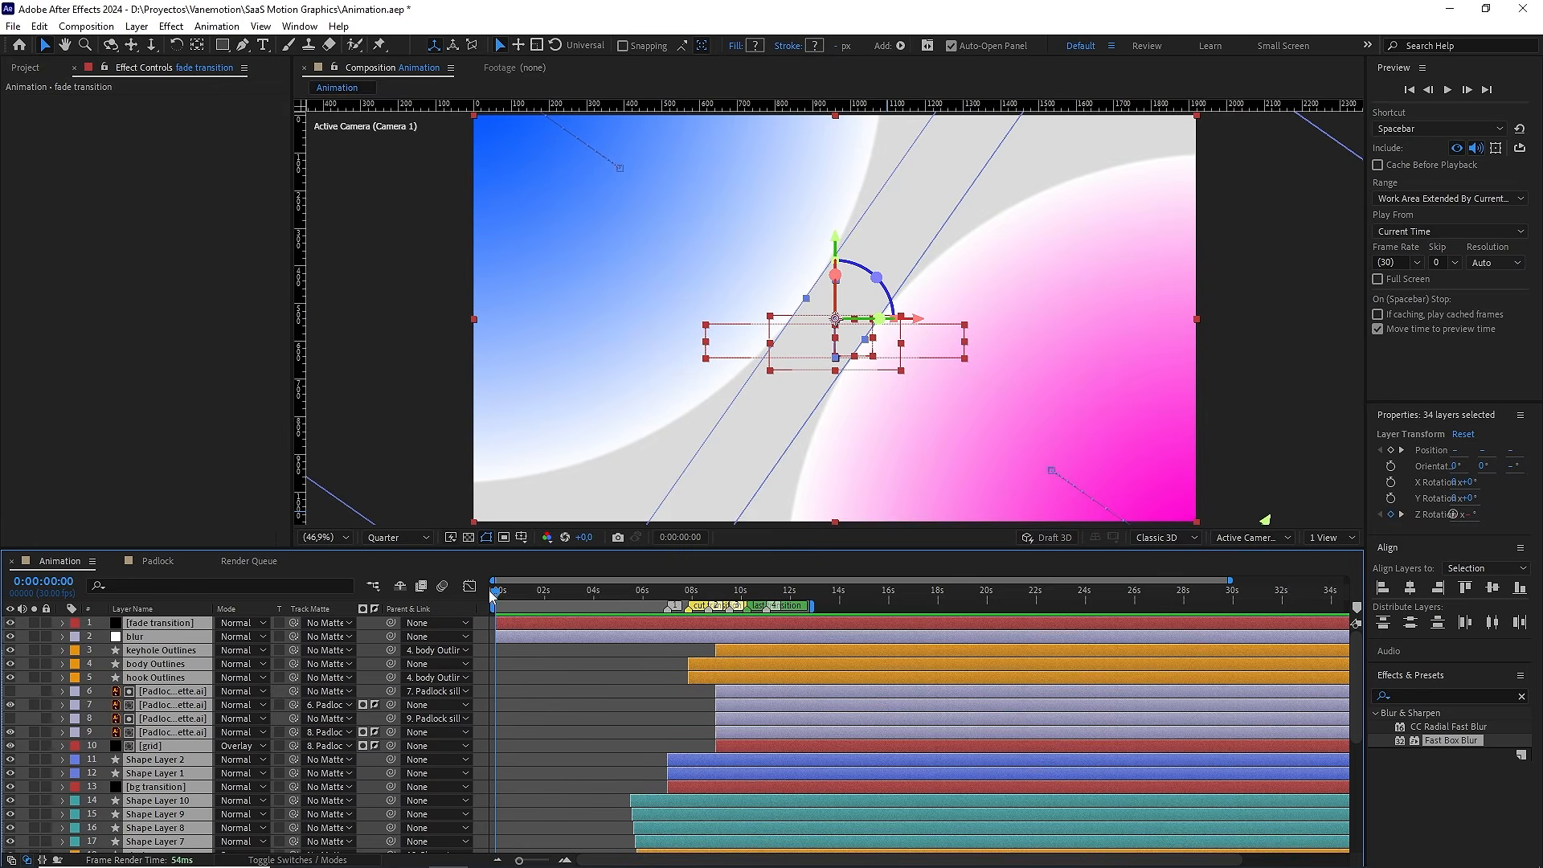
Set the preview resolution to Full and play the whole animation from 0:00:00:00
left_click(408, 539)
left_click(408, 570)
left_click(523, 672)
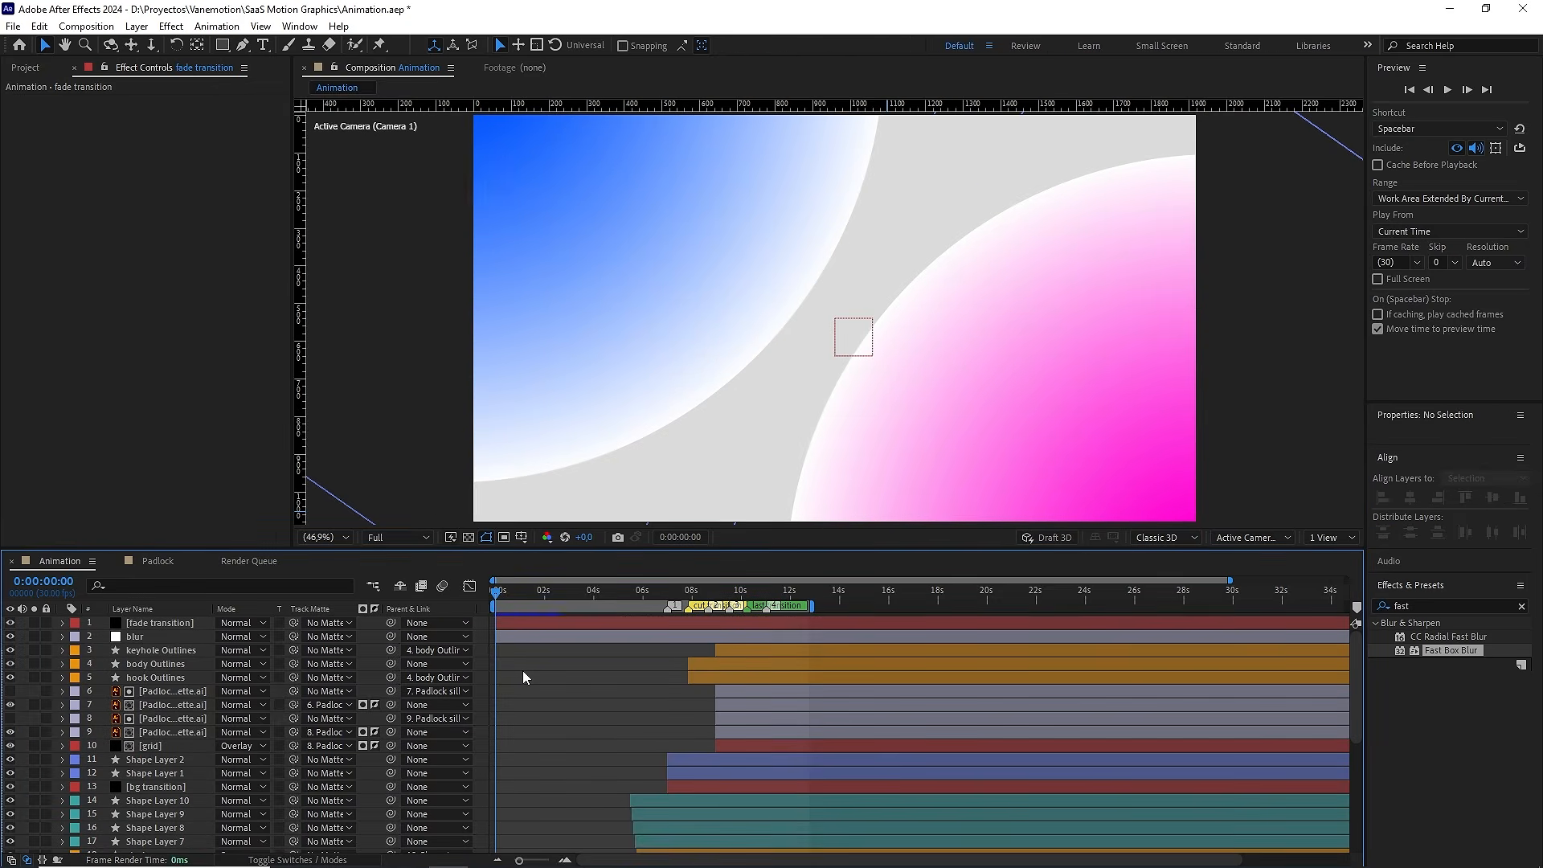
key("space")
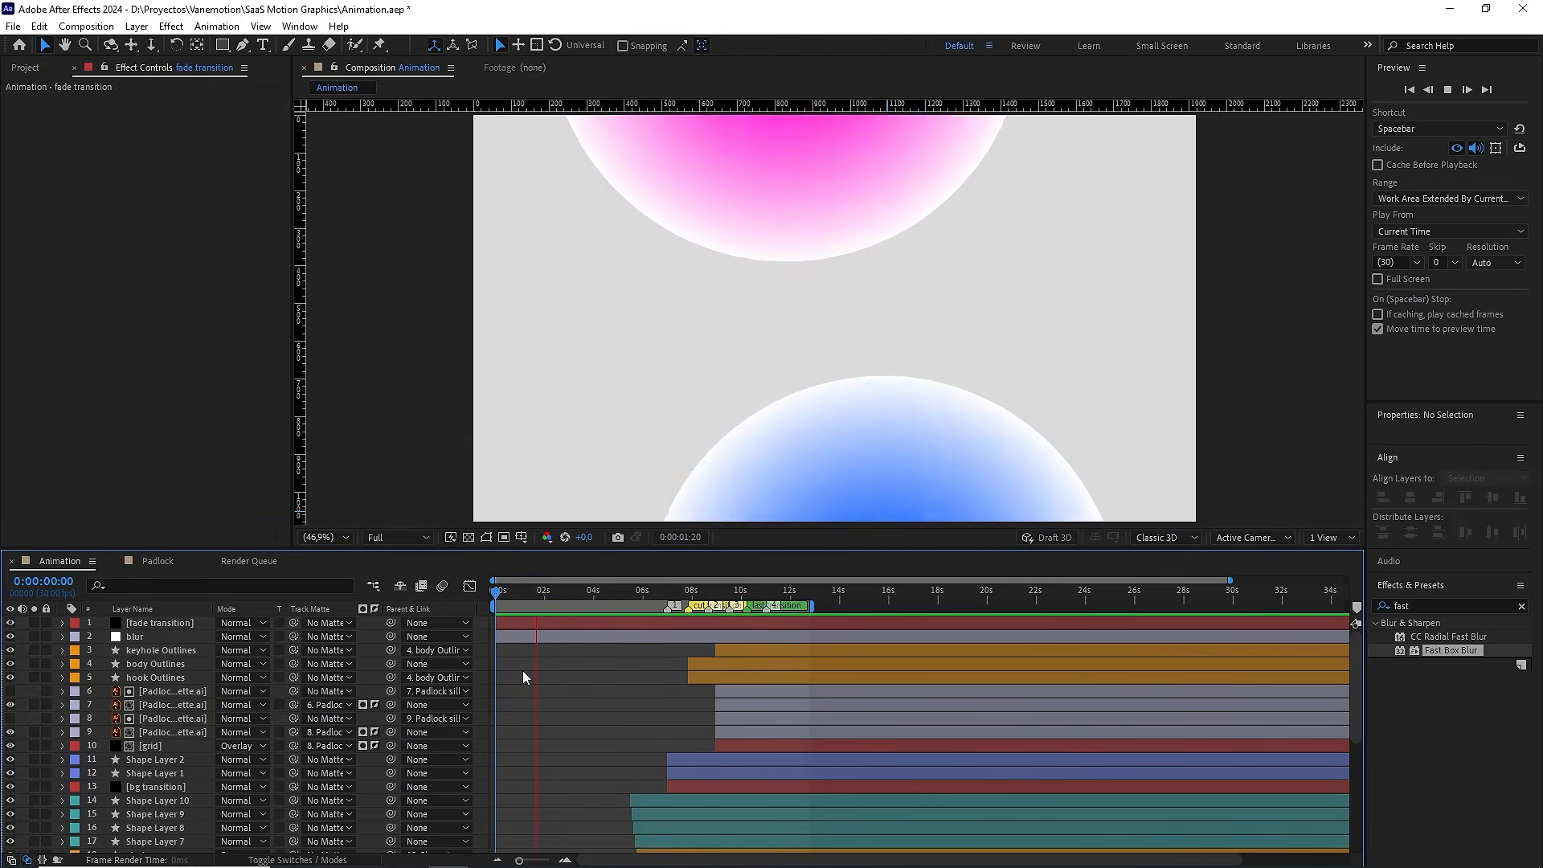
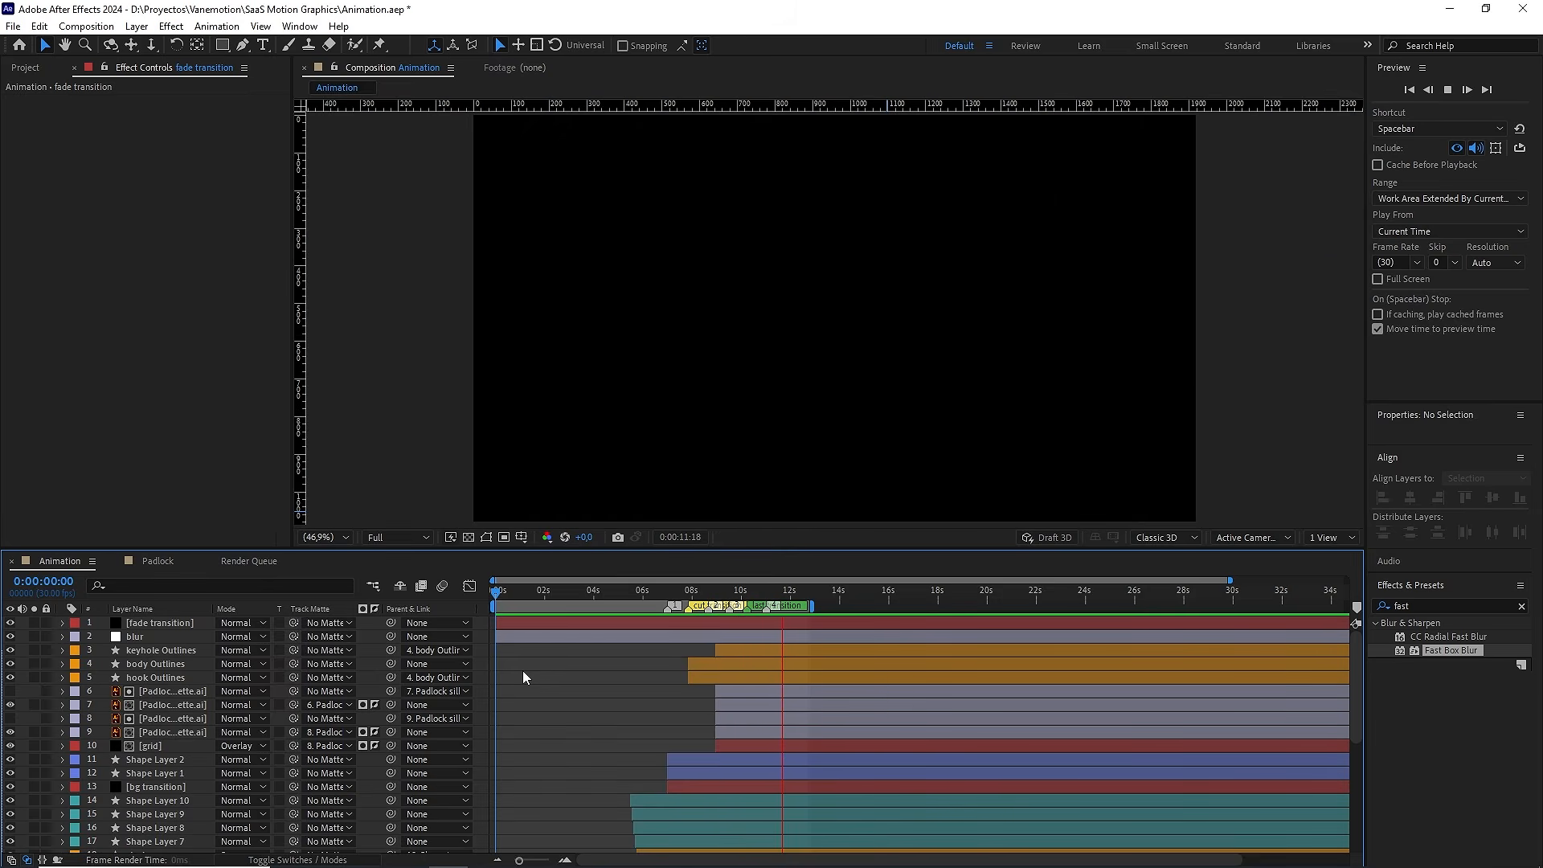
key("space")
Move Null 1 and Camera 1 to the top of the layer stack and give both the Pink label
left_click_drag(608, 593, 611, 450)
scroll(604, 602, "down", 3)
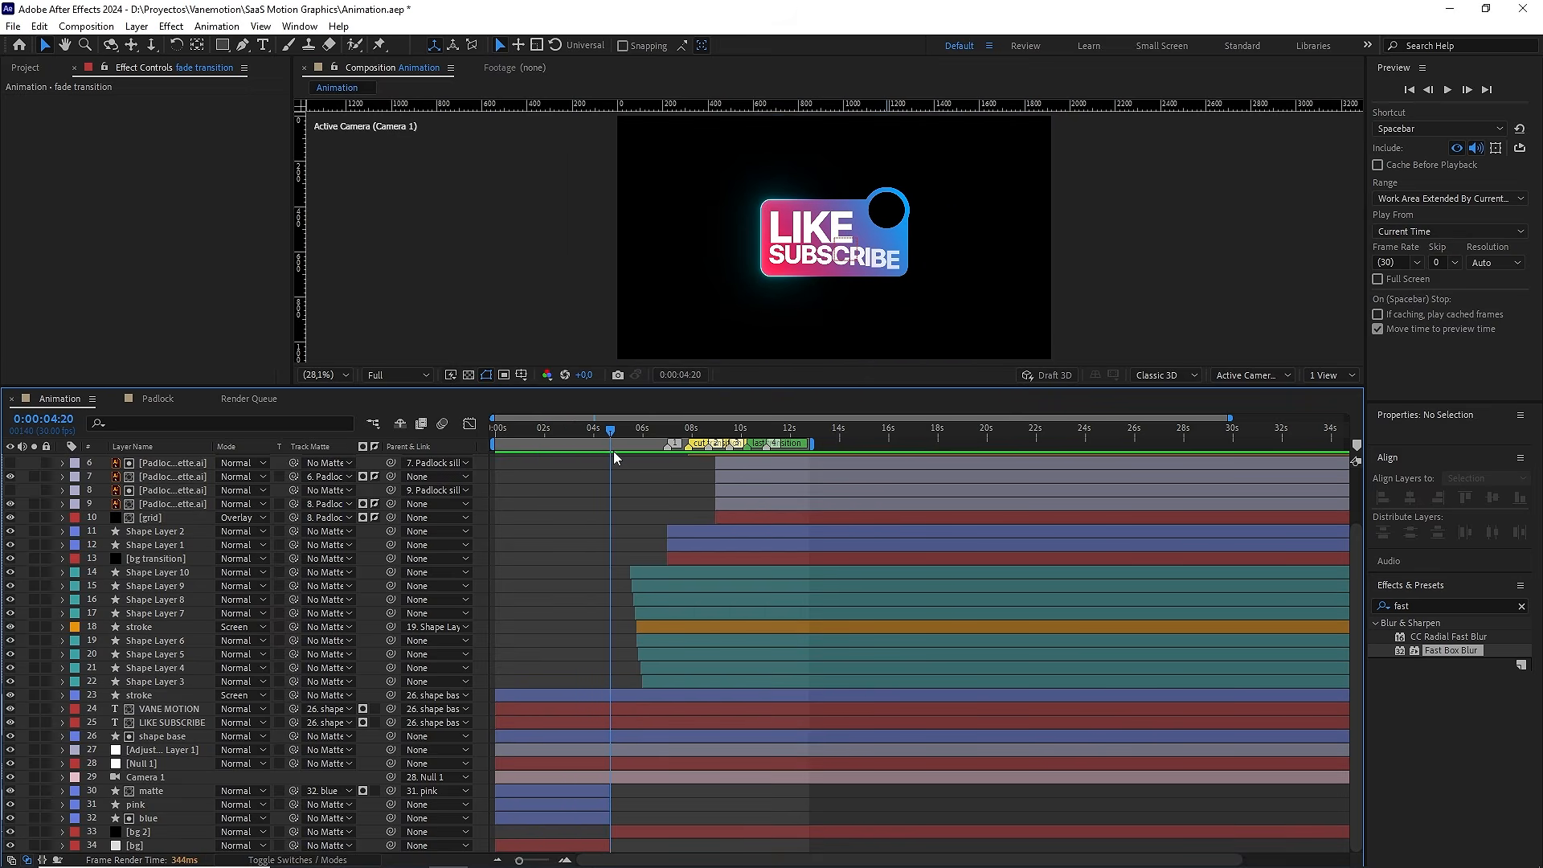
left_click(146, 766)
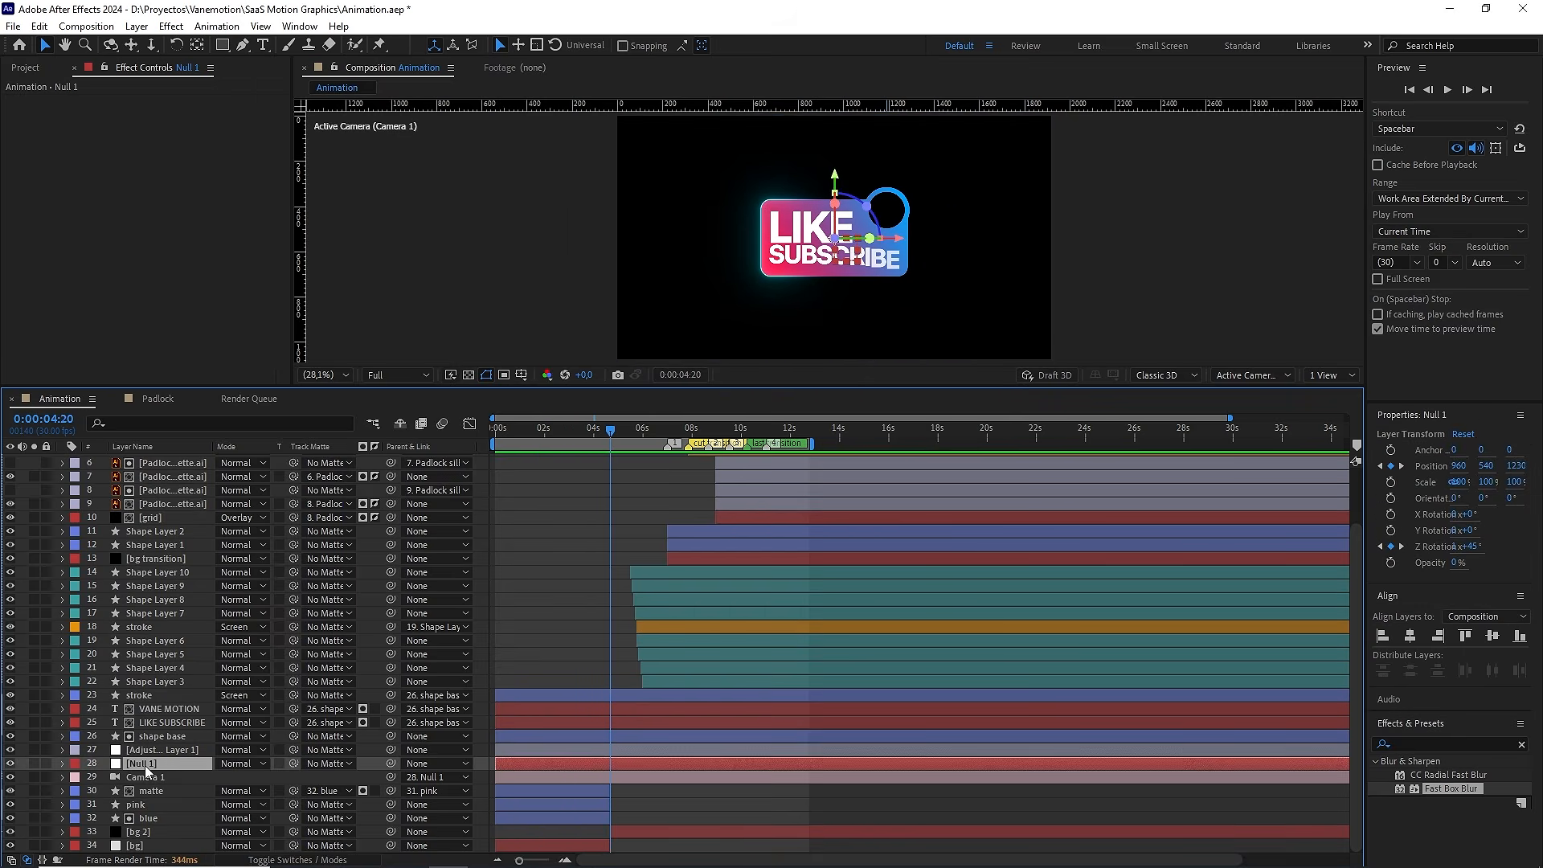
left_click(156, 778, "shift")
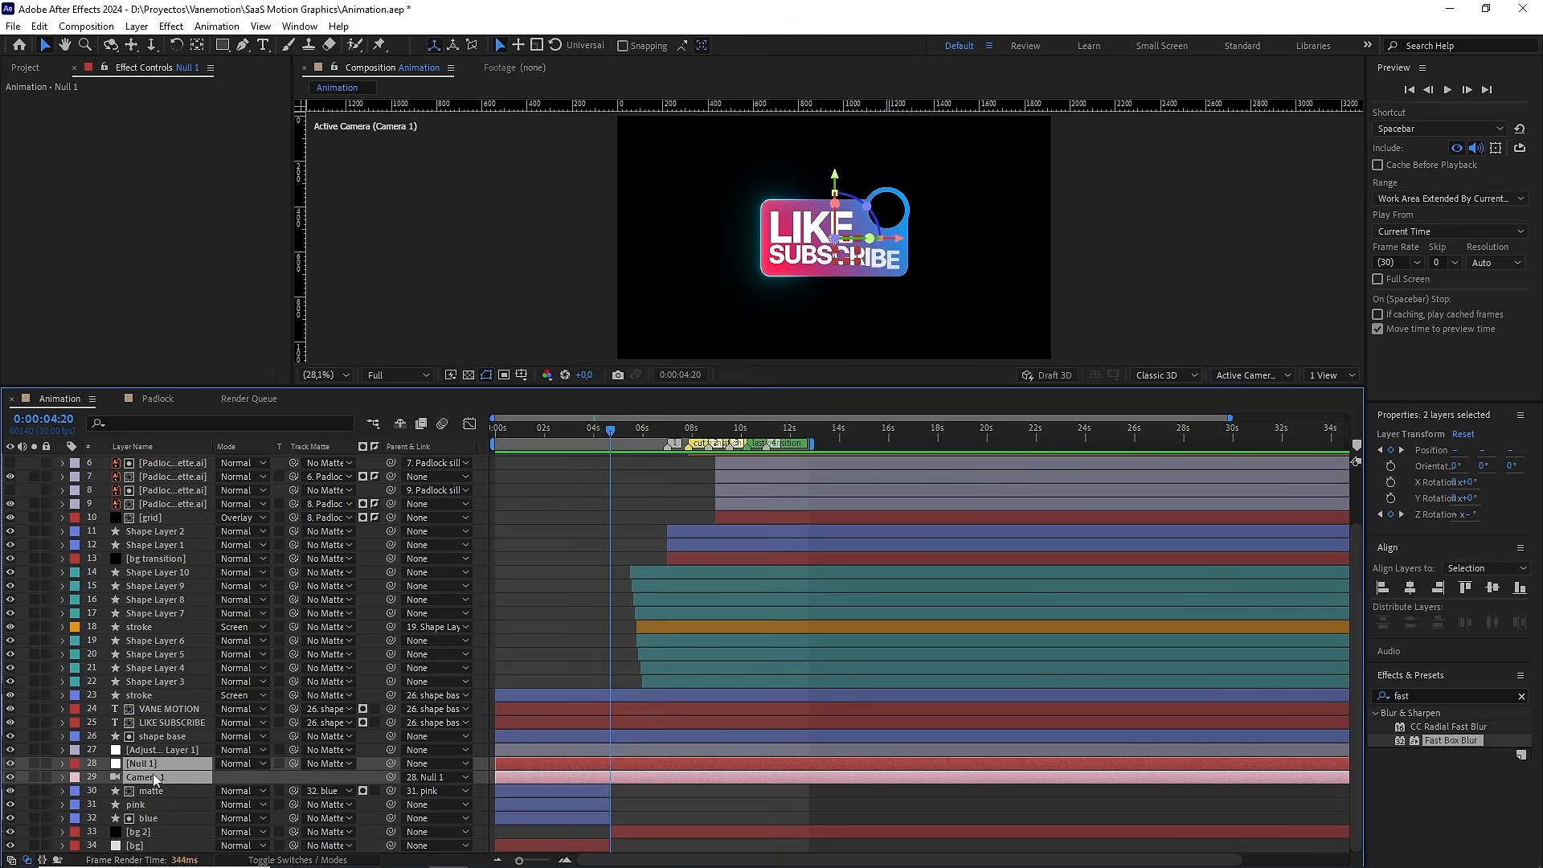
key("ctrl+shift+bracketright")
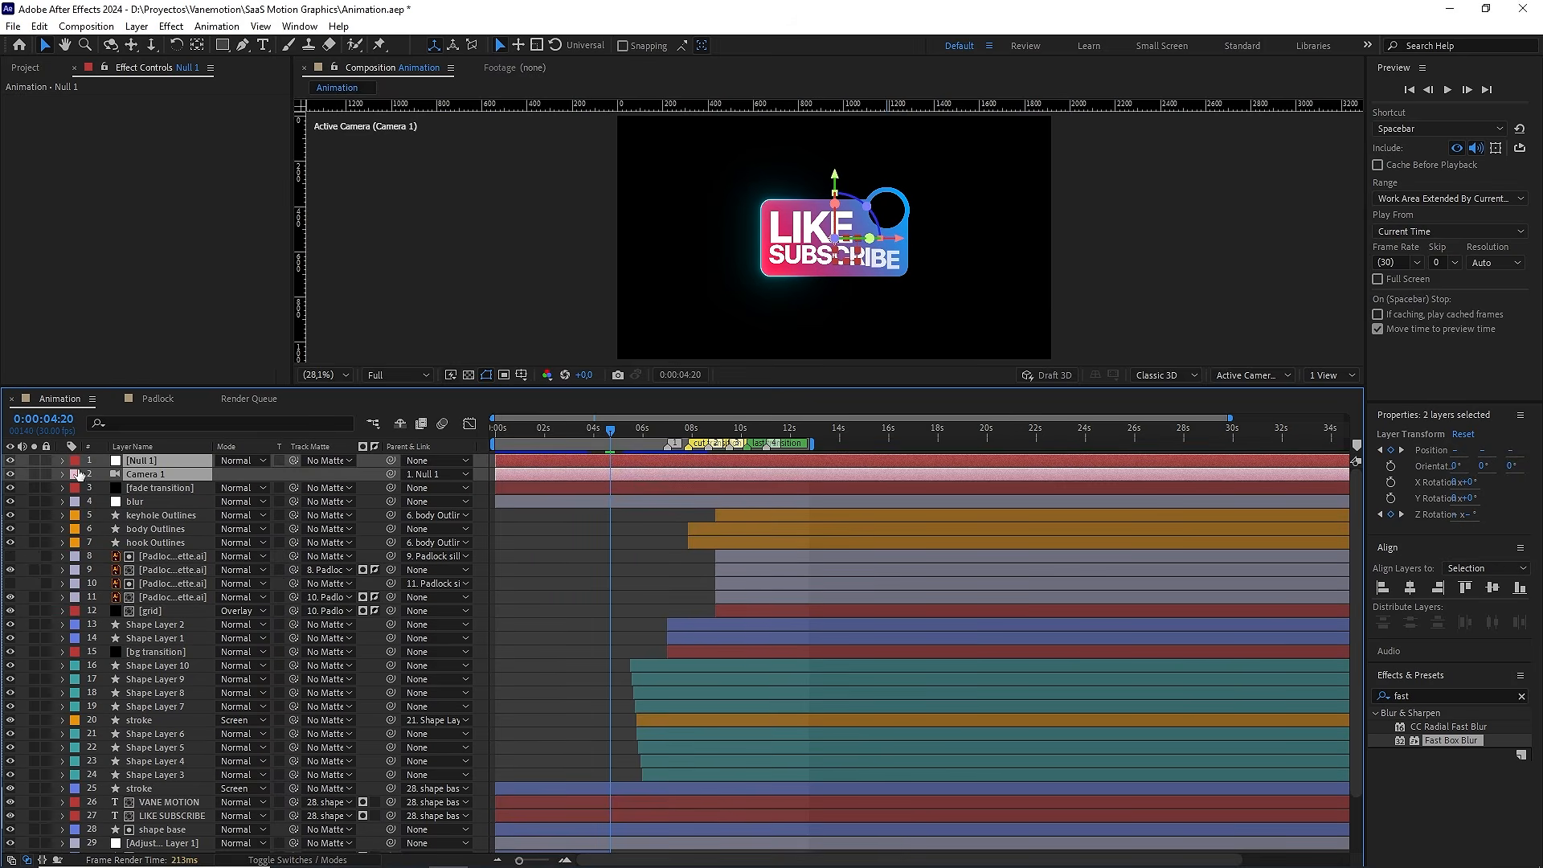
left_click(75, 462)
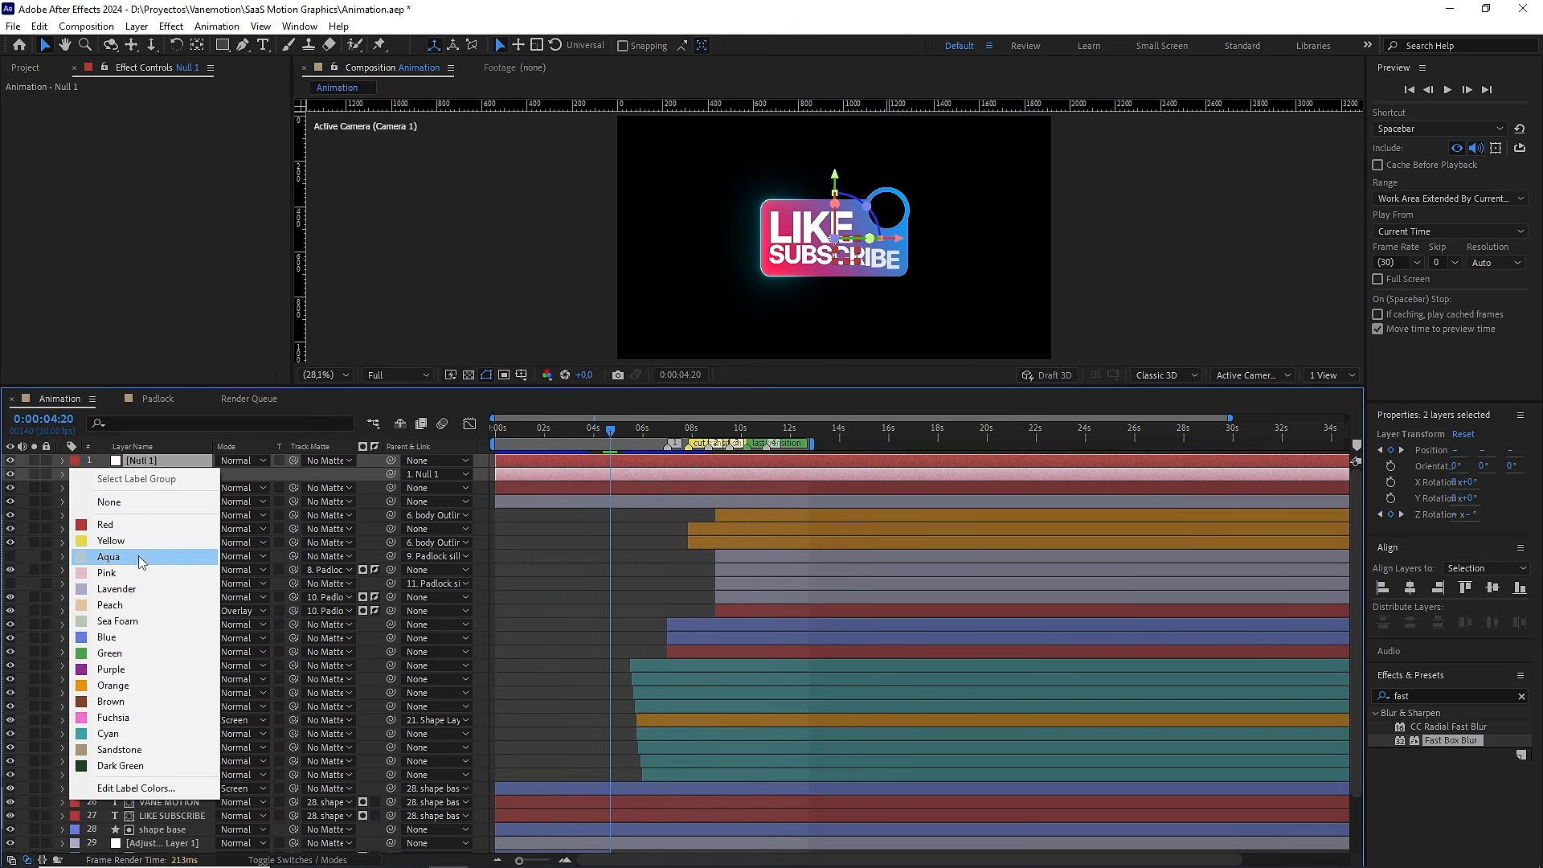
left_click(107, 572)
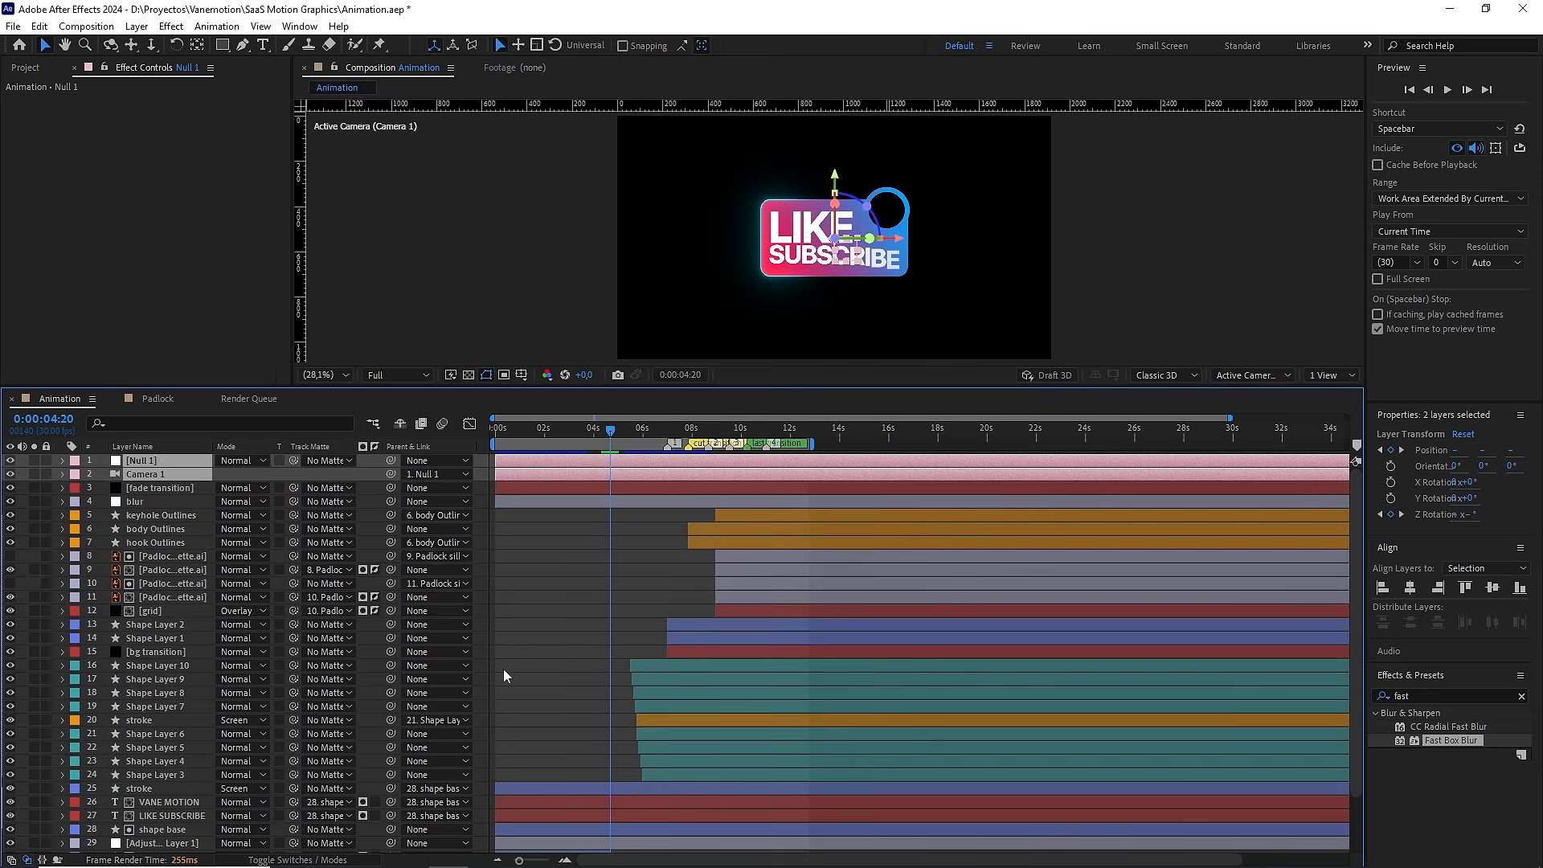
Split the stroke, VANE MOTION, LIKE SUBSCRIBE, shape base and Adjustment Layer 1 layers at 0:00:07:25 and delete the portions after the split
scroll(503, 669, "down", 3)
scroll(503, 668, "up", 5)
scroll(606, 781, "down", 3)
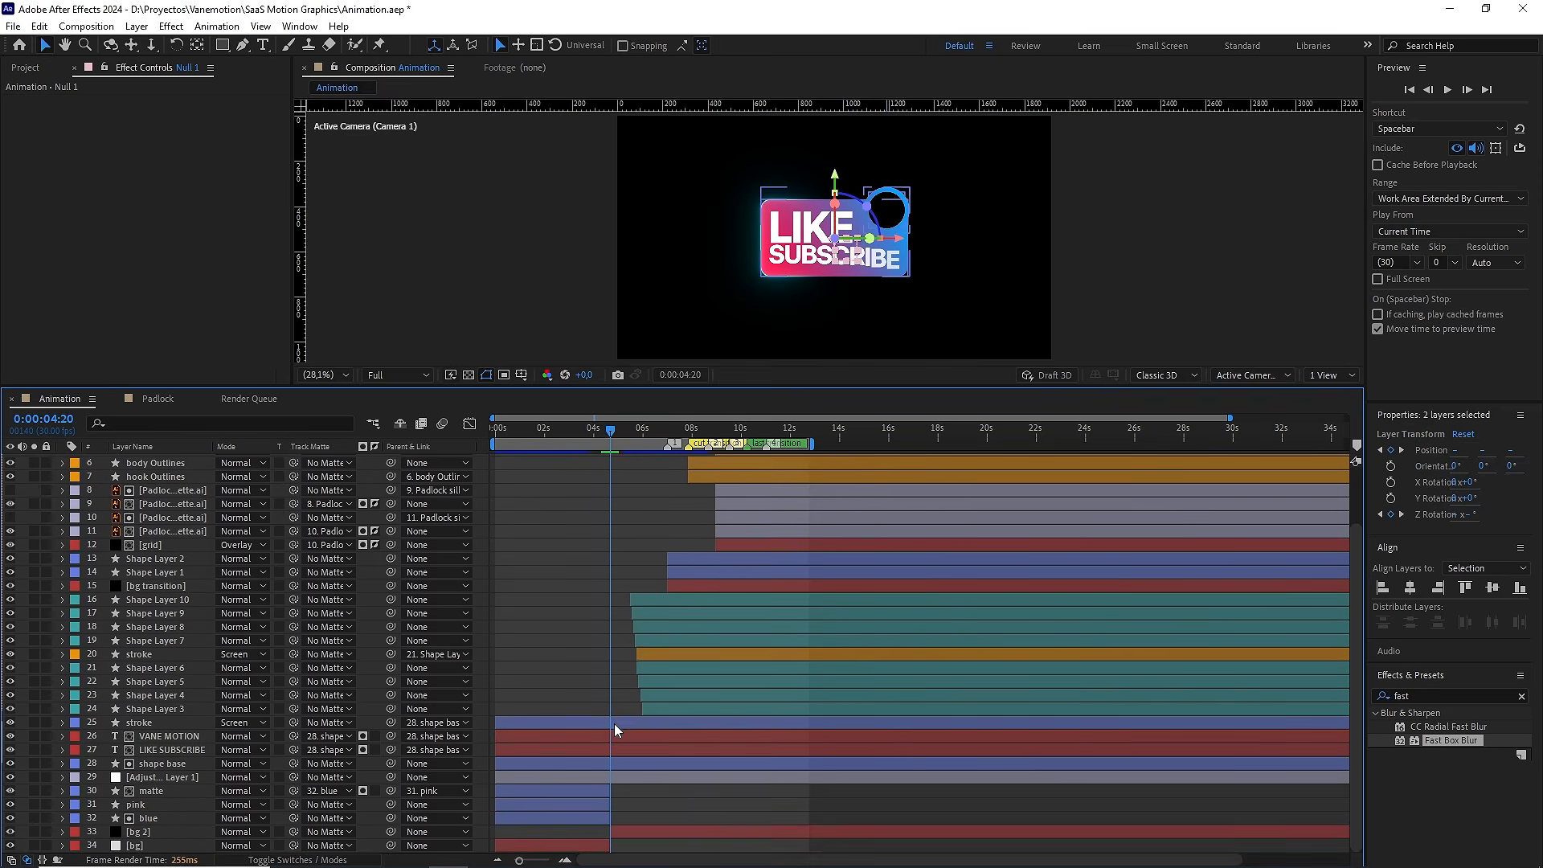
left_click(614, 722)
left_click(618, 776, "shift")
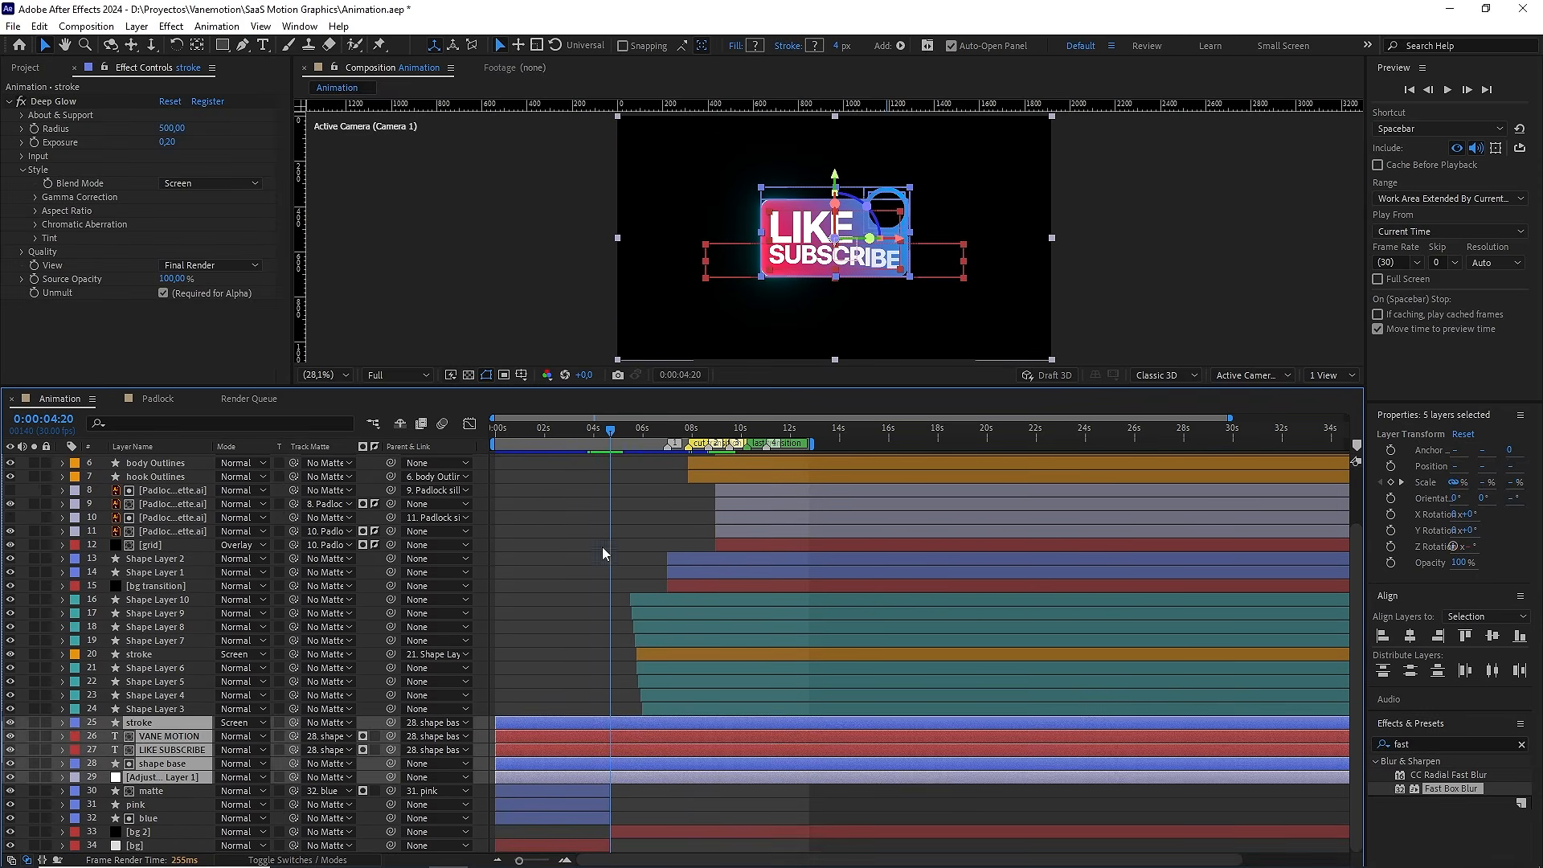
left_click_drag(614, 431, 699, 451)
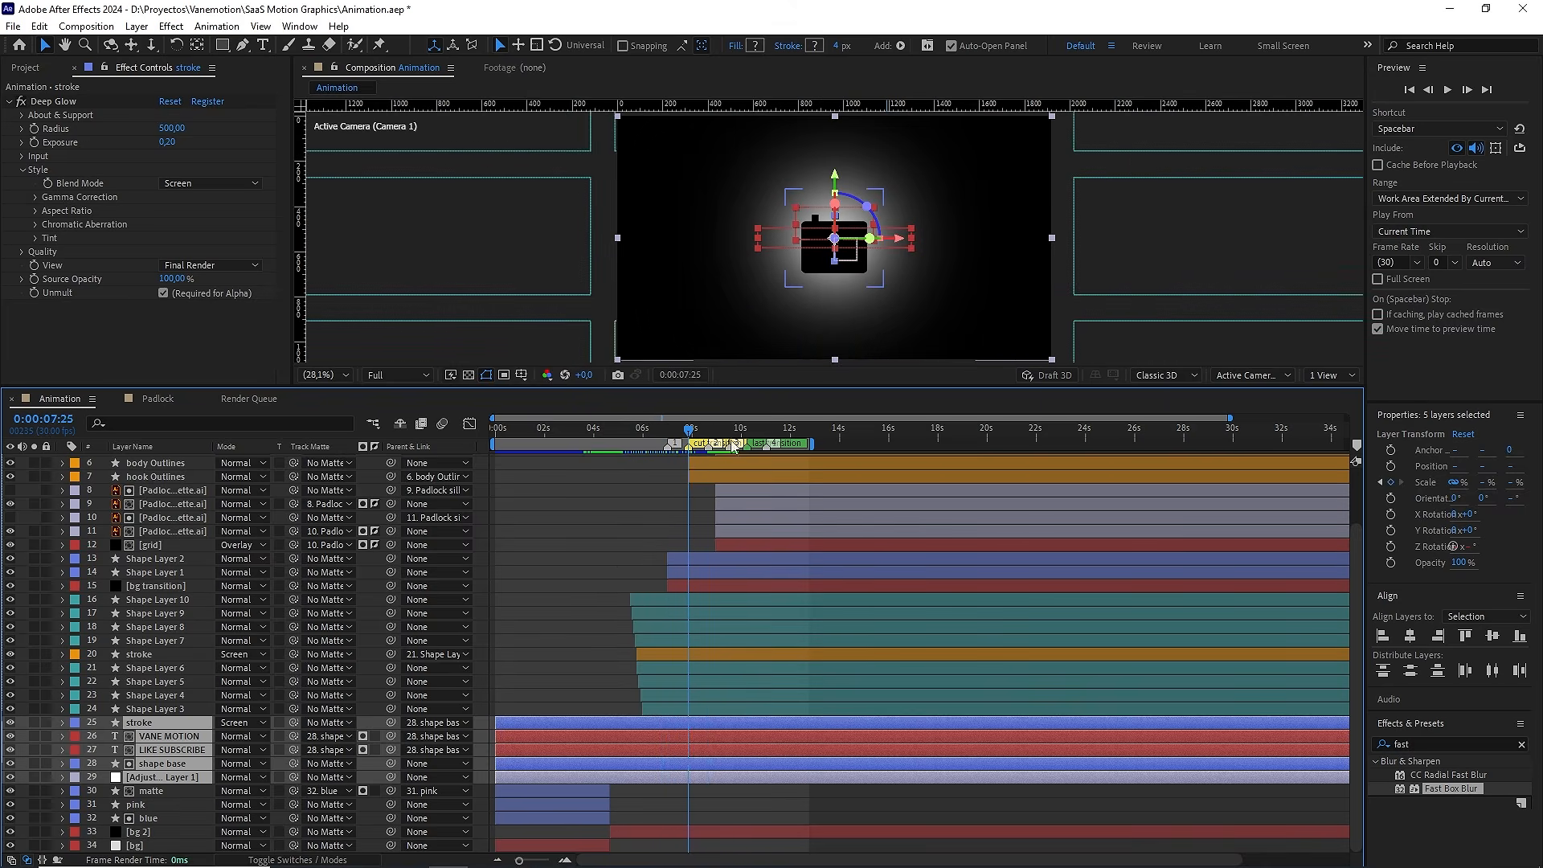
scroll(826, 285, "up", 2)
left_click_drag(788, 385, 806, 423)
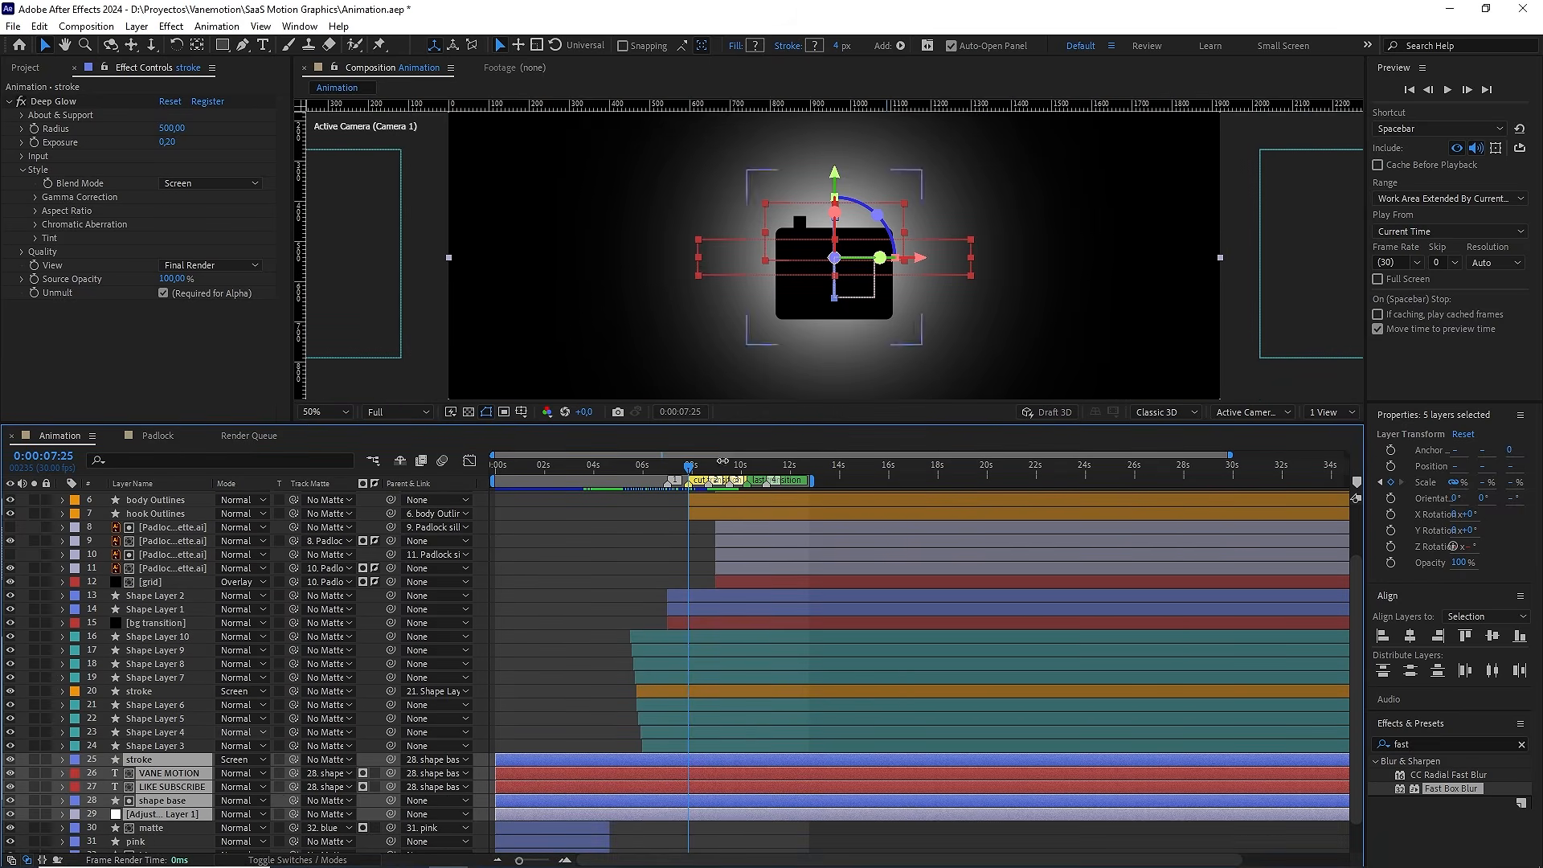
key("ctrl+shift+d")
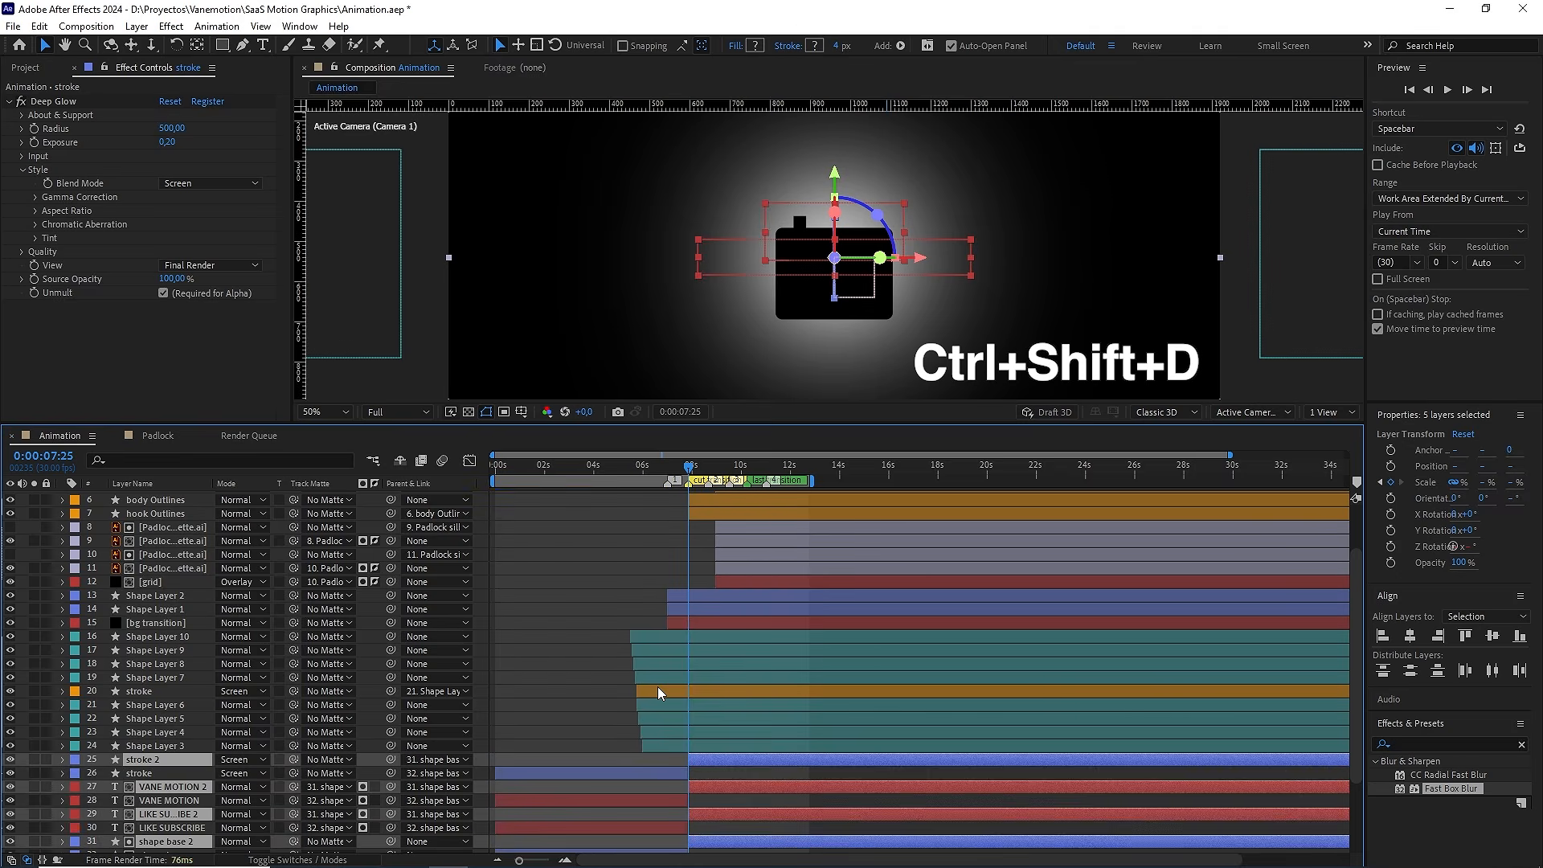
key("Delete")
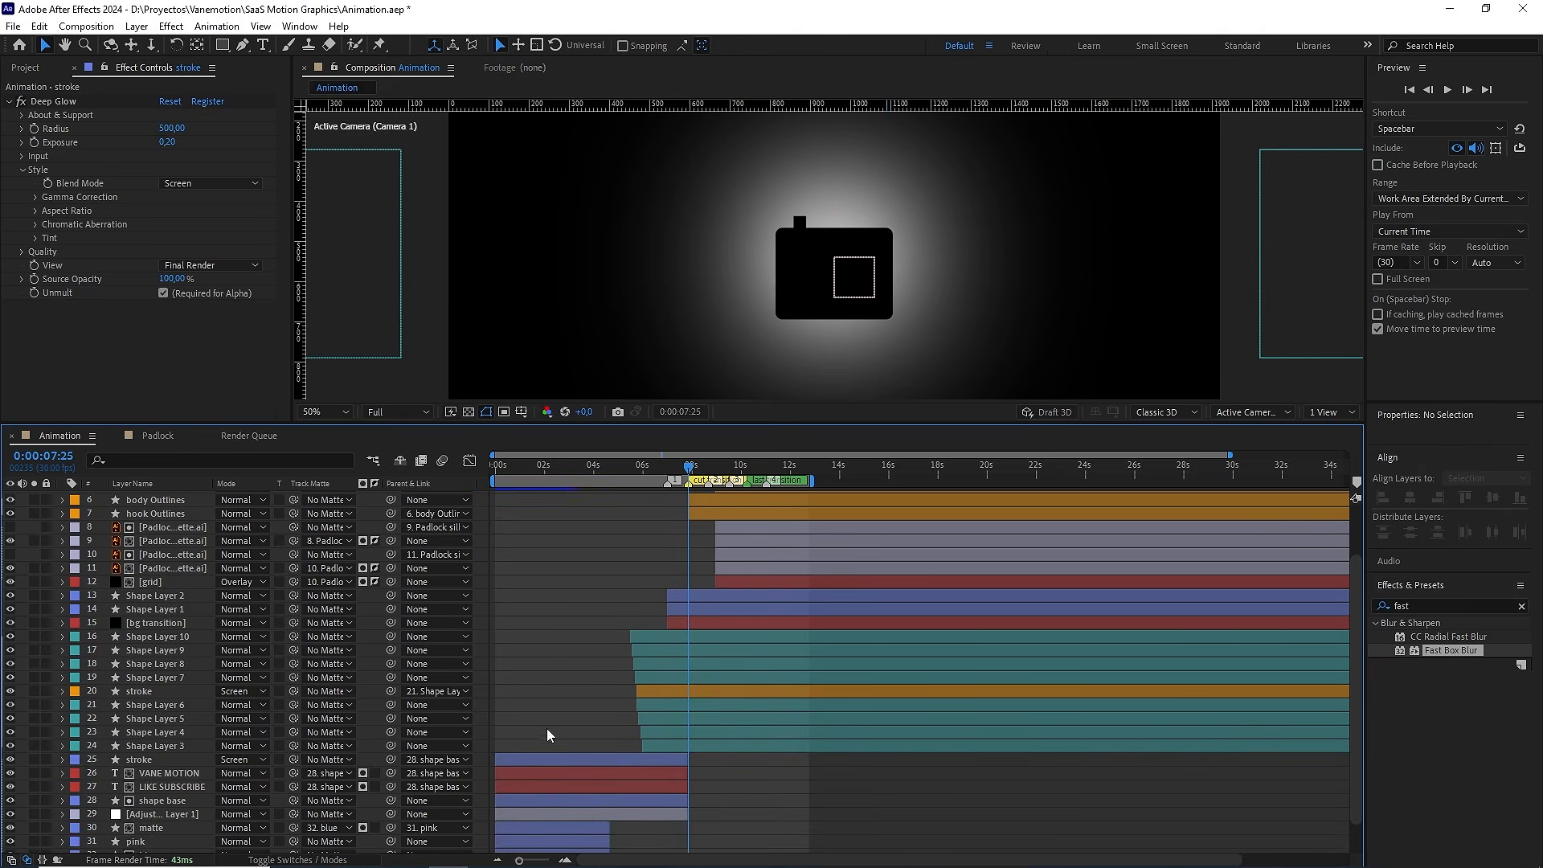
Give the five shortened layers from stroke to Adjustment Layer 1 the Orange label
left_click(547, 757)
left_click(538, 816, "shift")
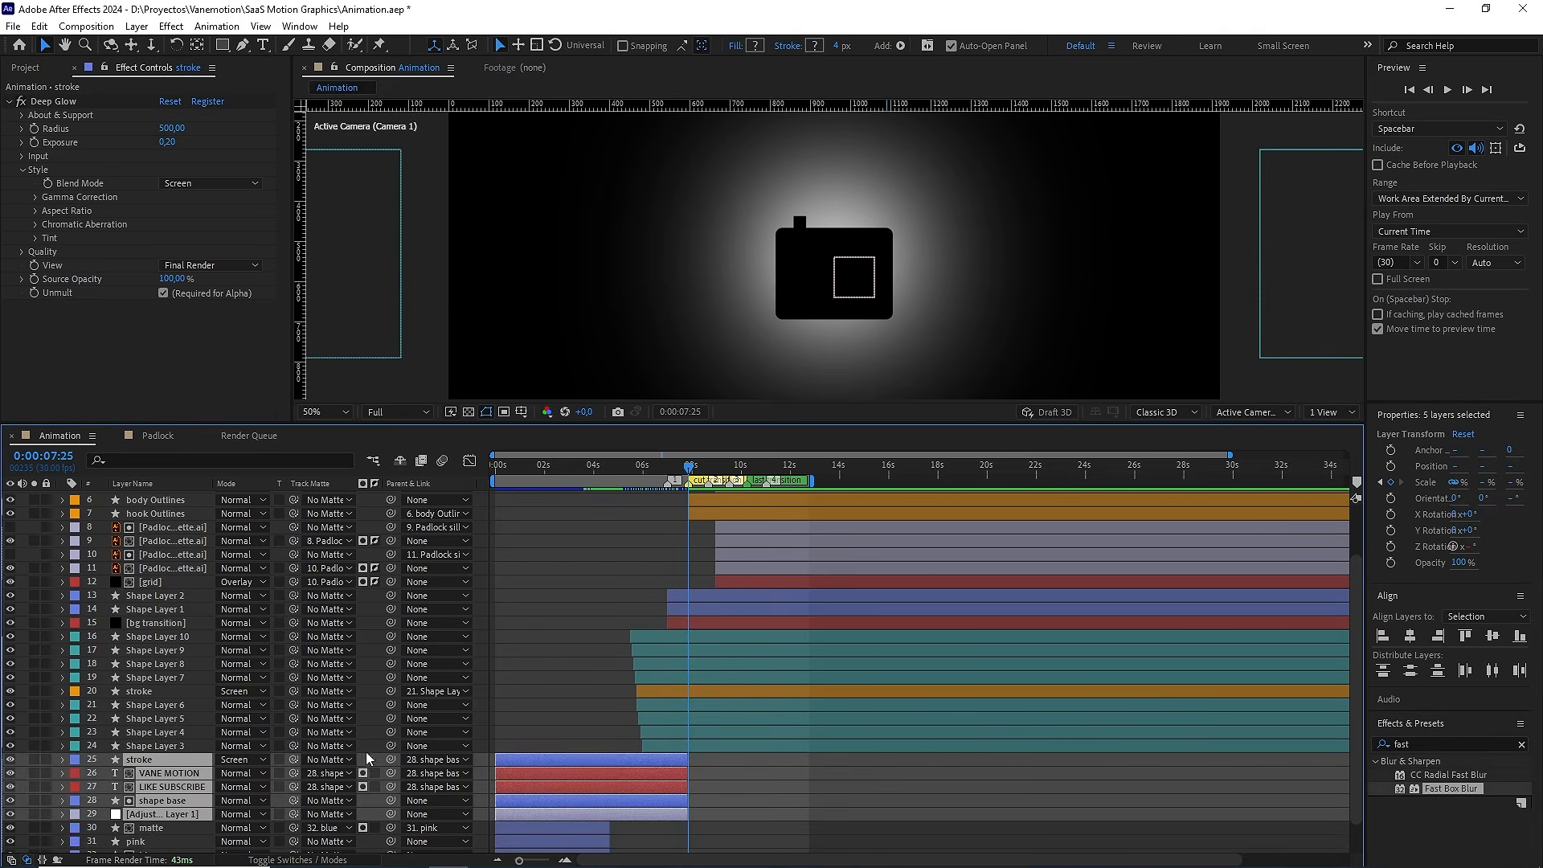
left_click(77, 762)
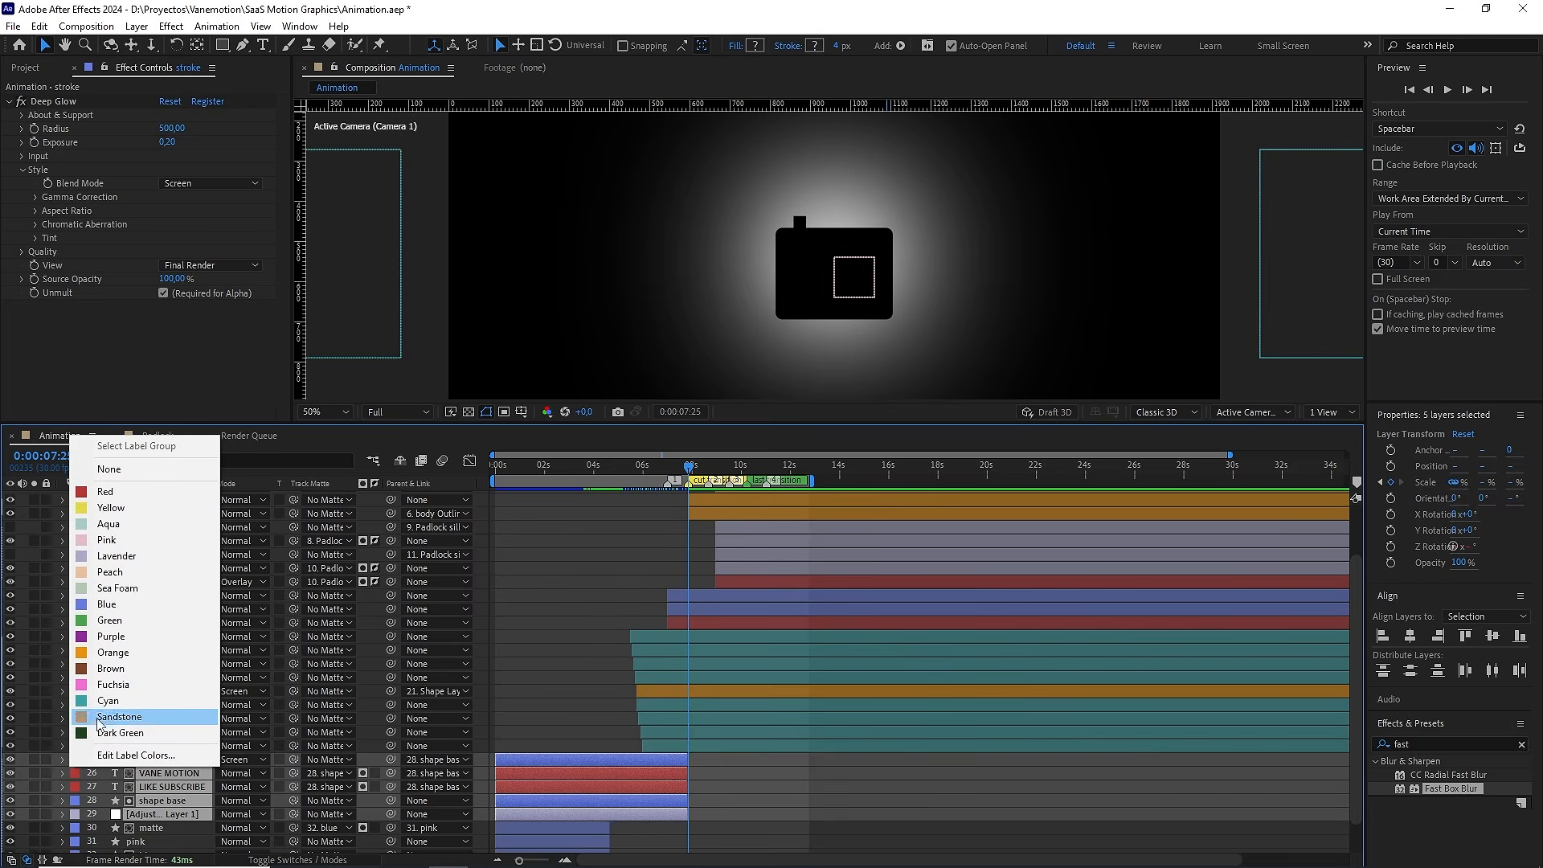
left_click(113, 653)
Reveal the five orange-labelled layers' keyframes and trim their in points to 0:00:03:20, at the first shape base Size keyframe
left_click_drag(689, 467, 585, 495)
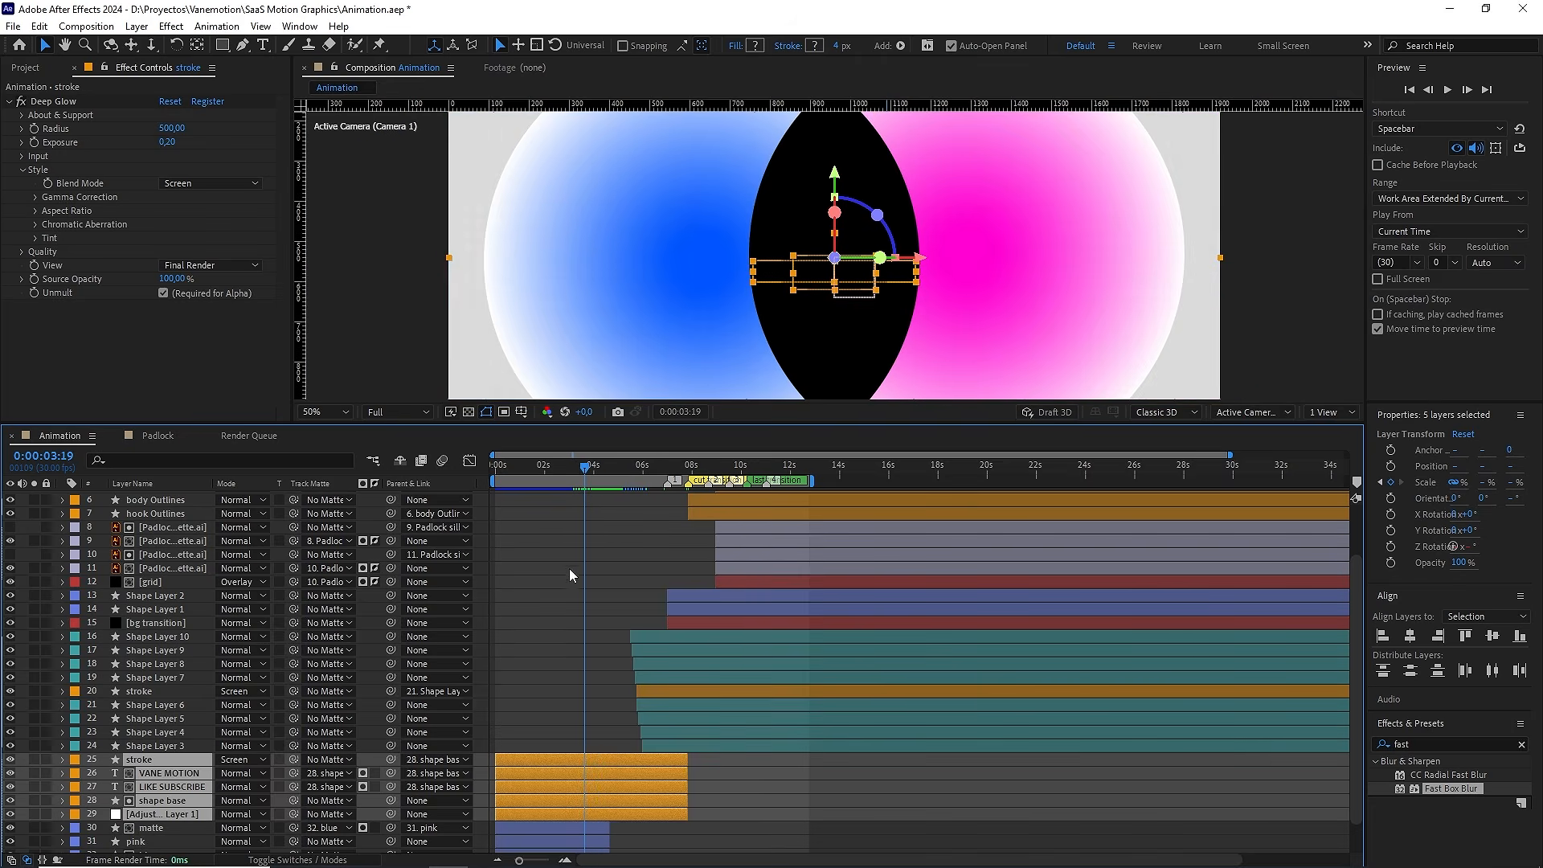
key("u")
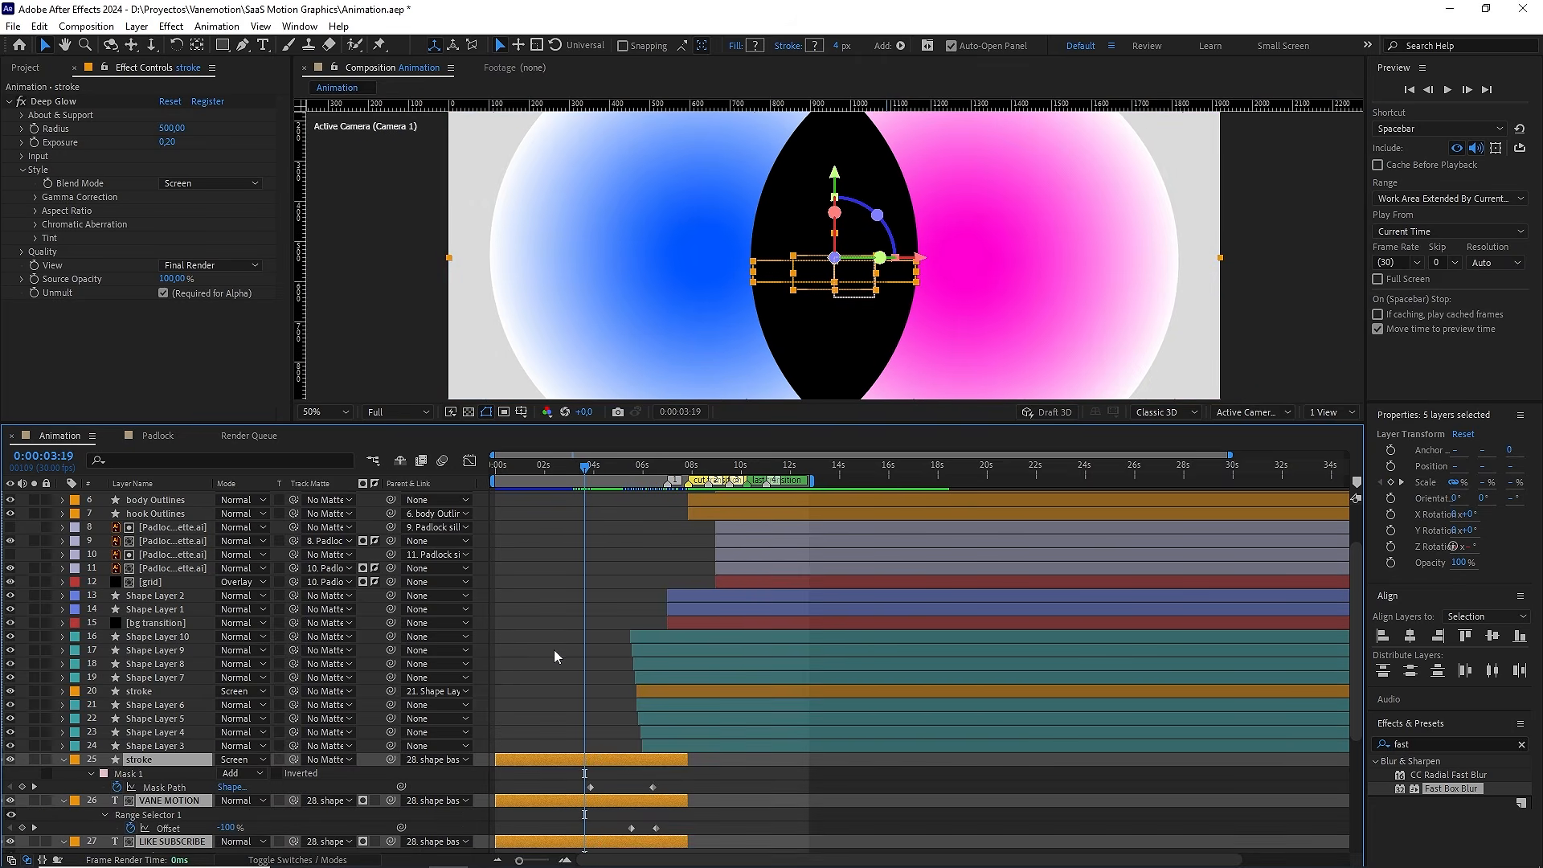
scroll(555, 649, "down", 4)
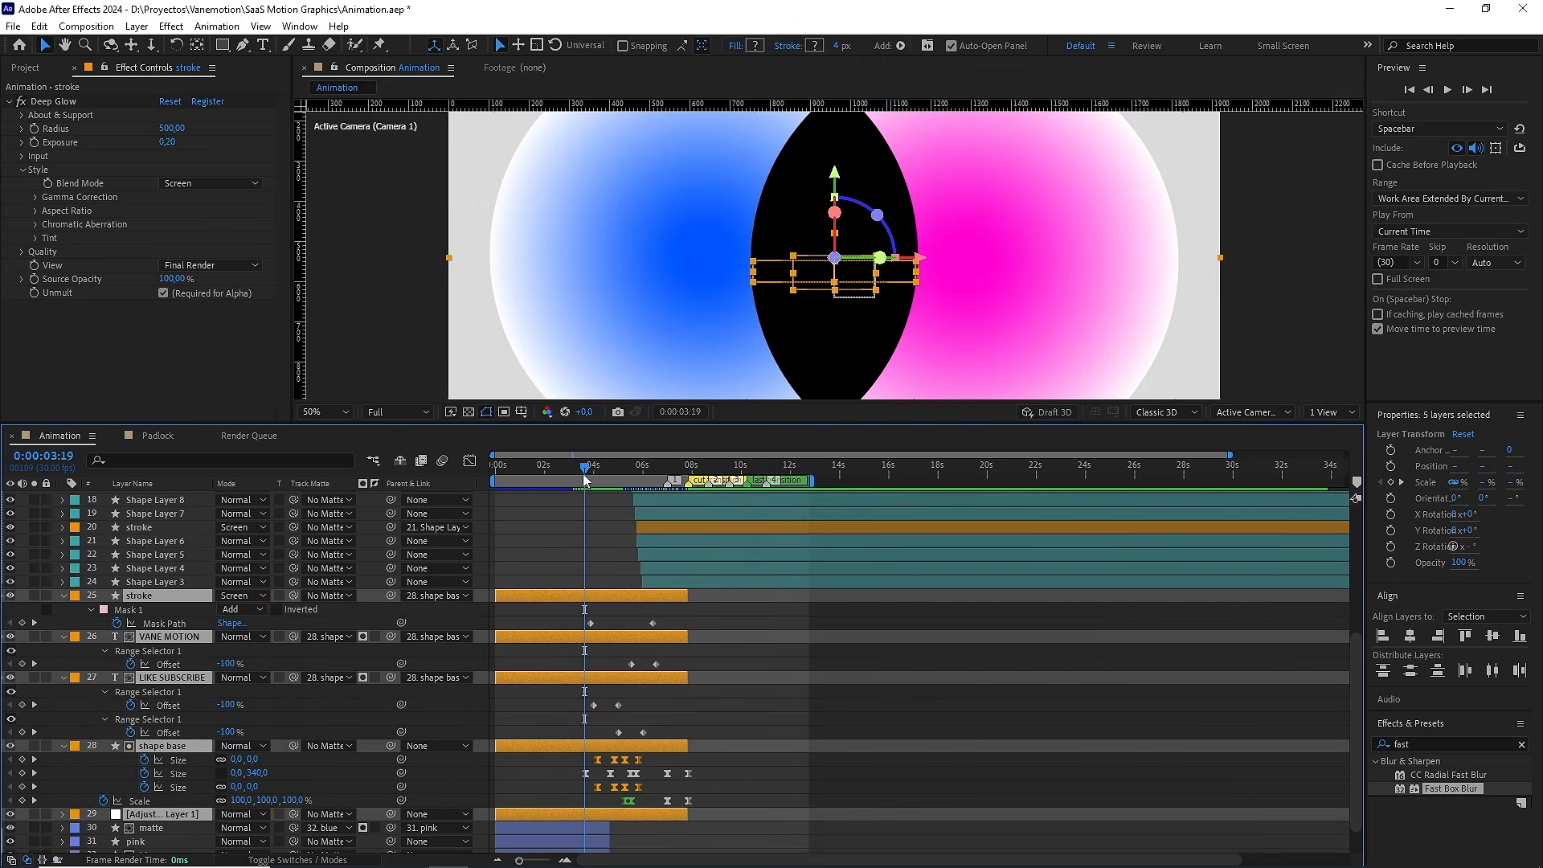
mouse_move(584, 467)
left_mouse_down()
mouse_move(565, 474)
mouse_move(584, 474)
left_mouse_up()
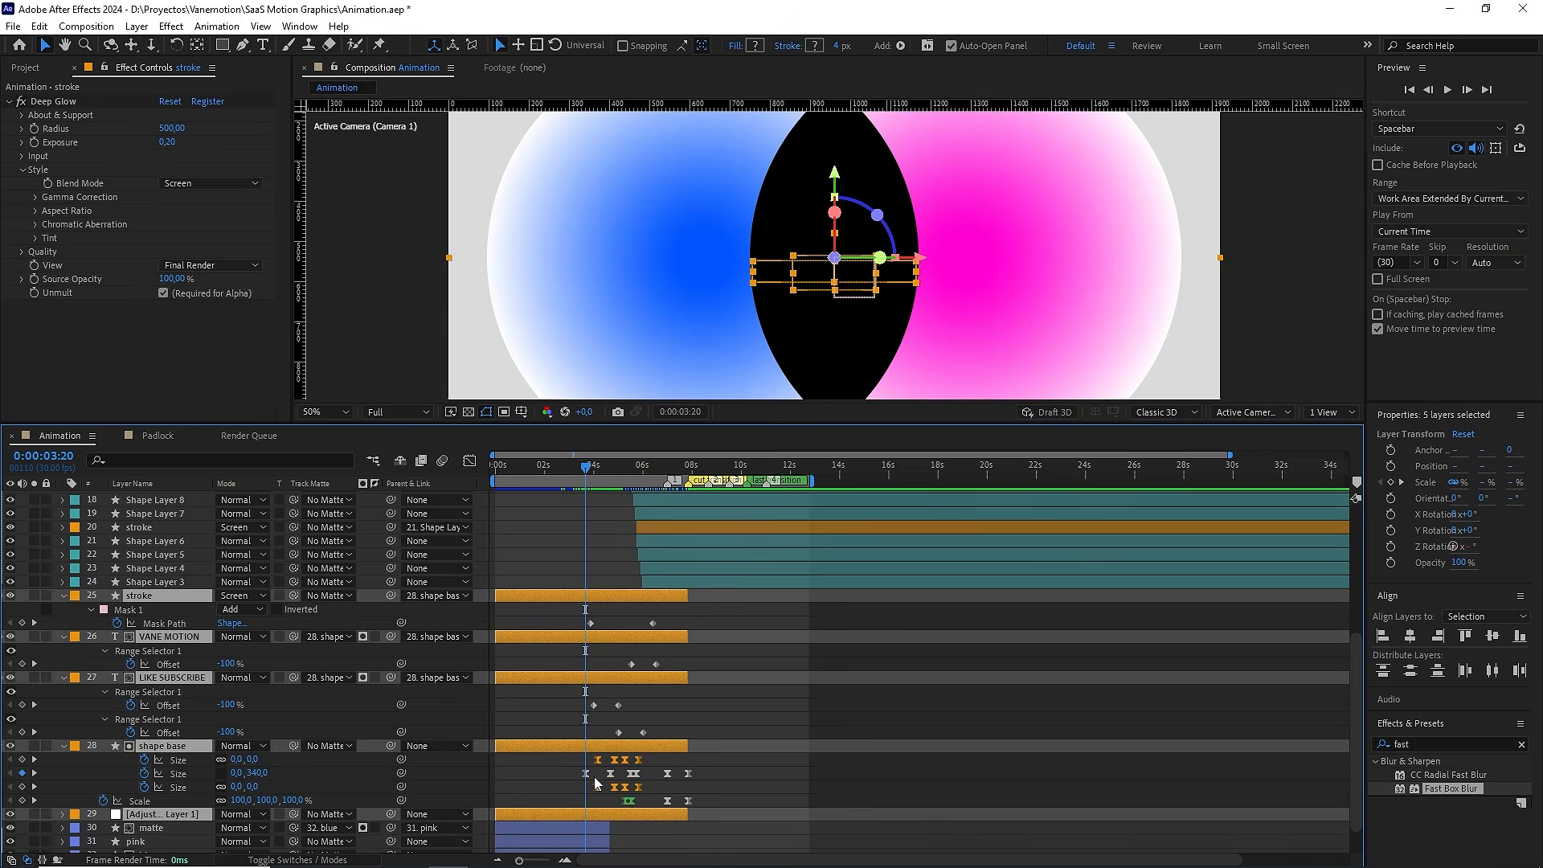
scroll(596, 780, "up", 2)
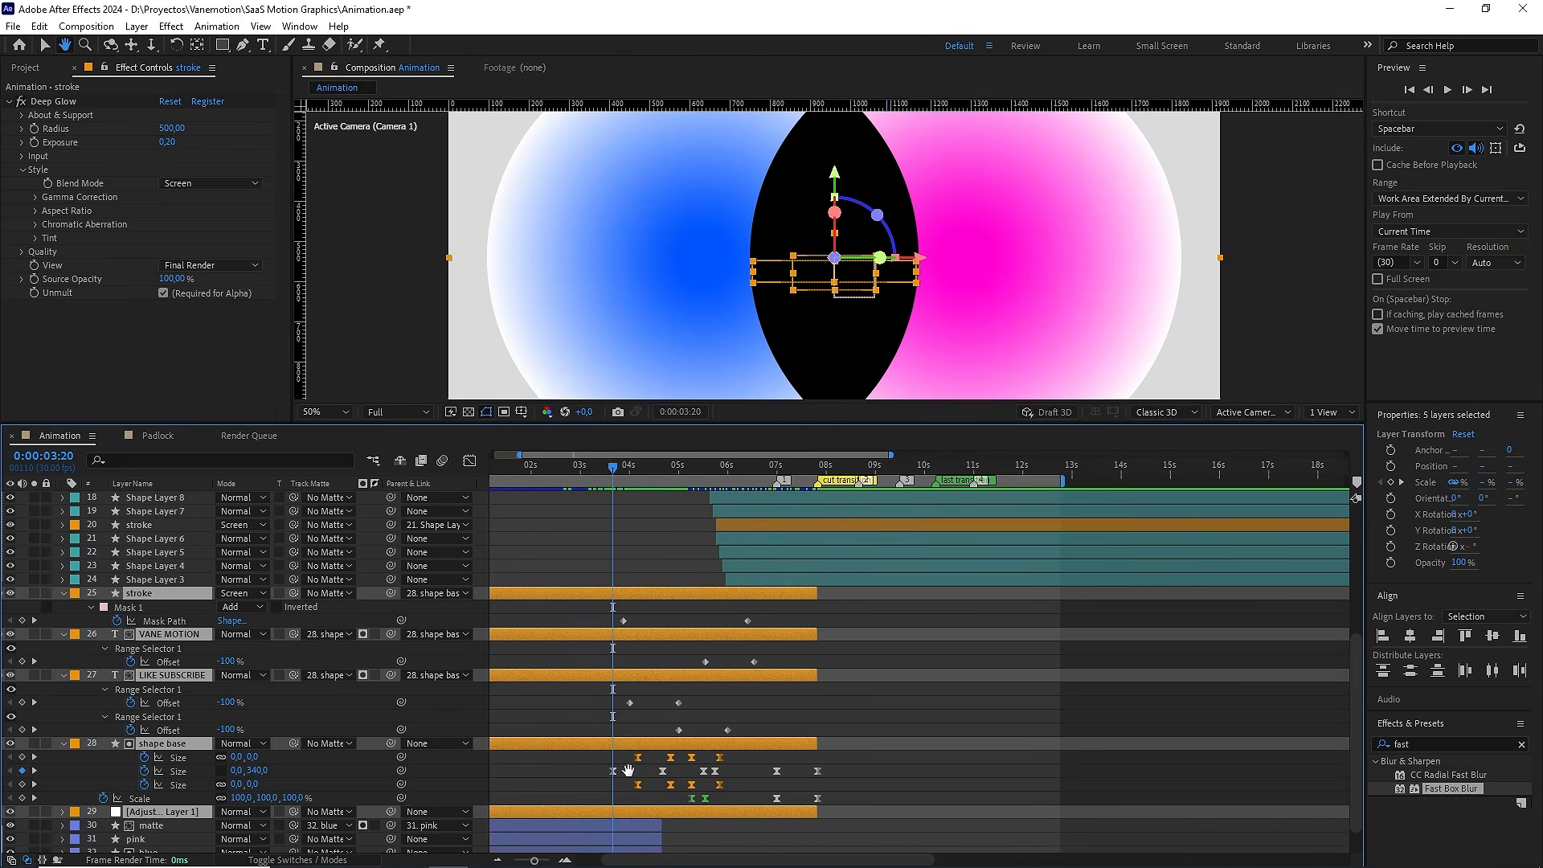
scroll(606, 766, "down", 2)
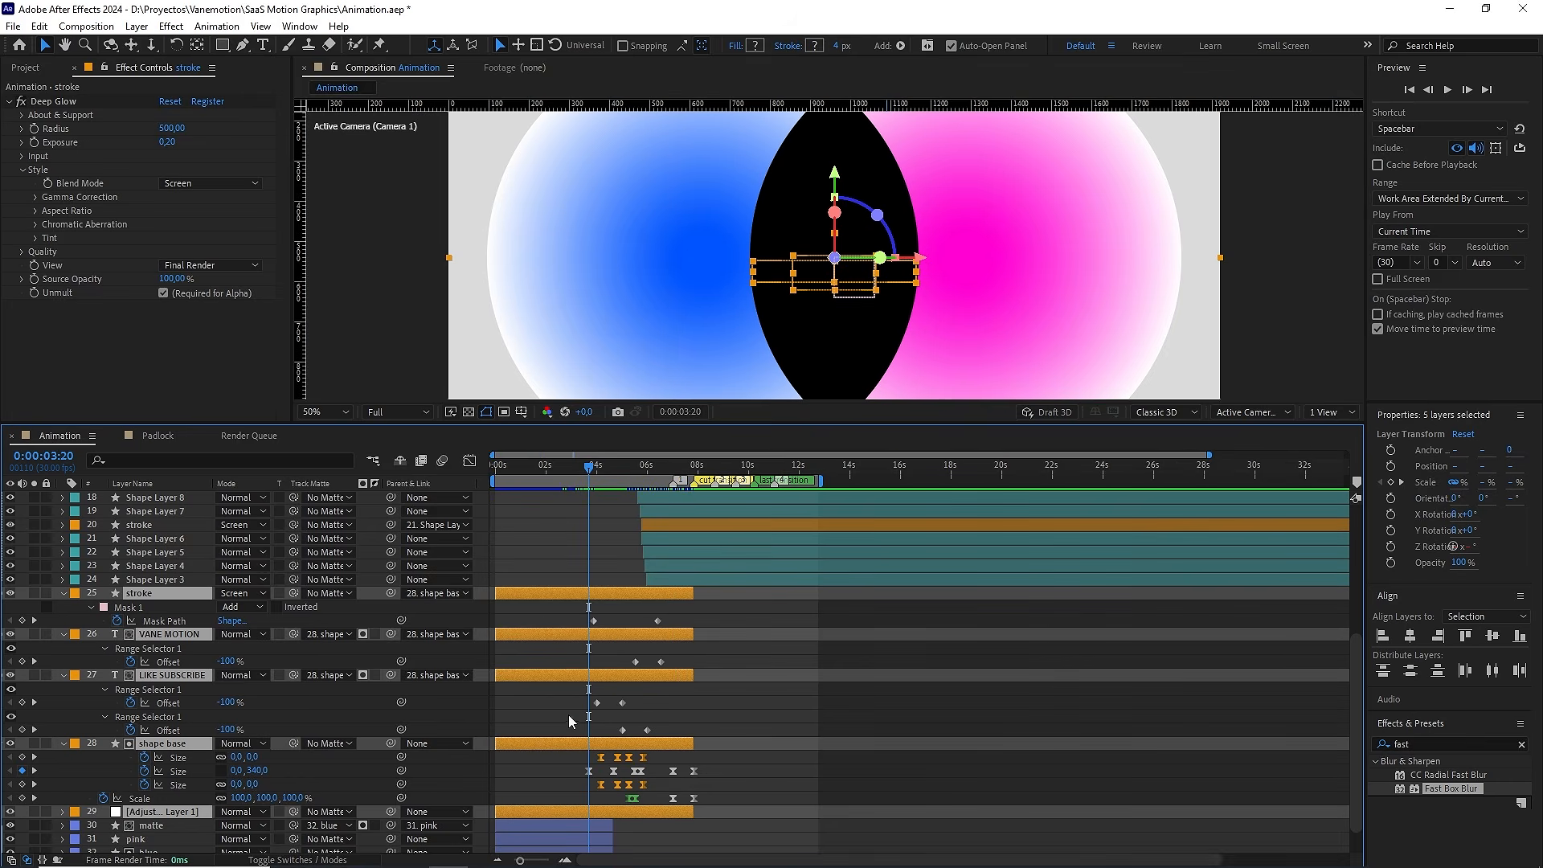
left_click_drag(496, 591, 573, 593)
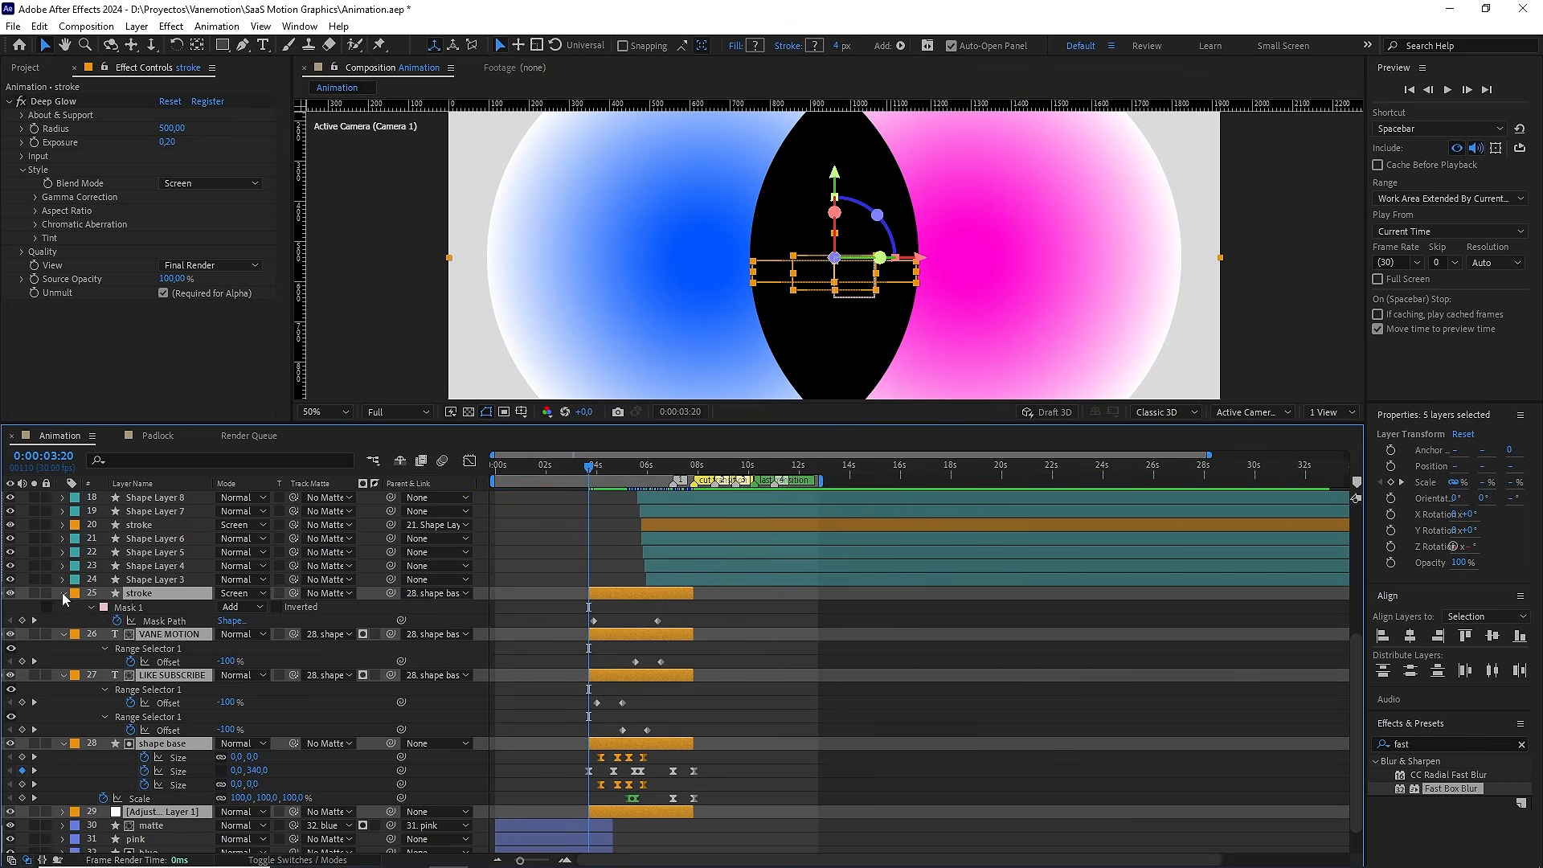
Collapse the five orange-labelled layers' properties and preview the animation from just before their in points
left_click(64, 593)
left_click_drag(588, 472, 566, 473)
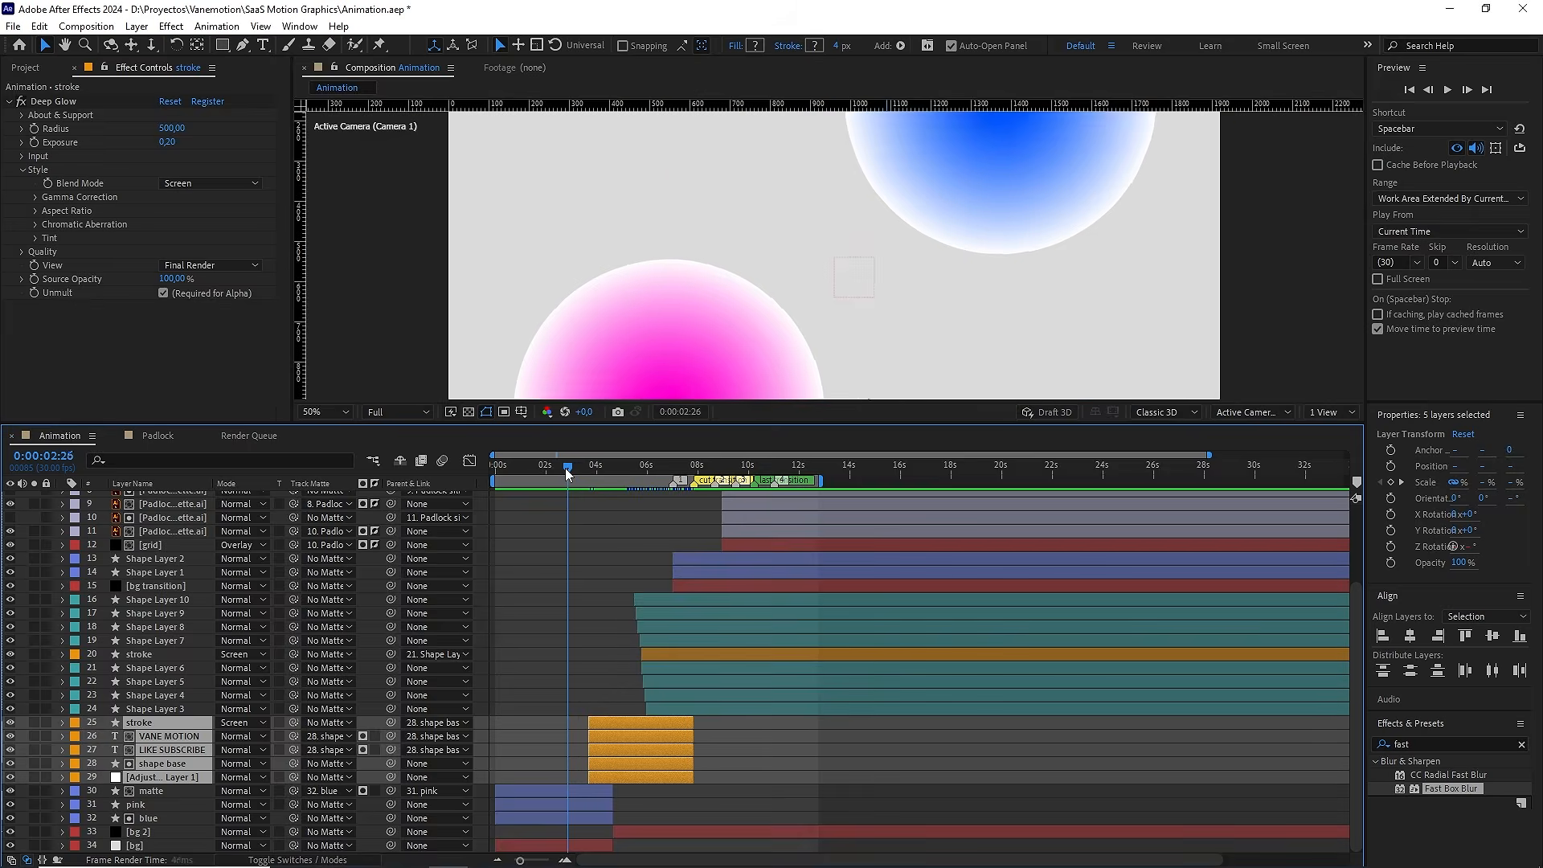
key("space")
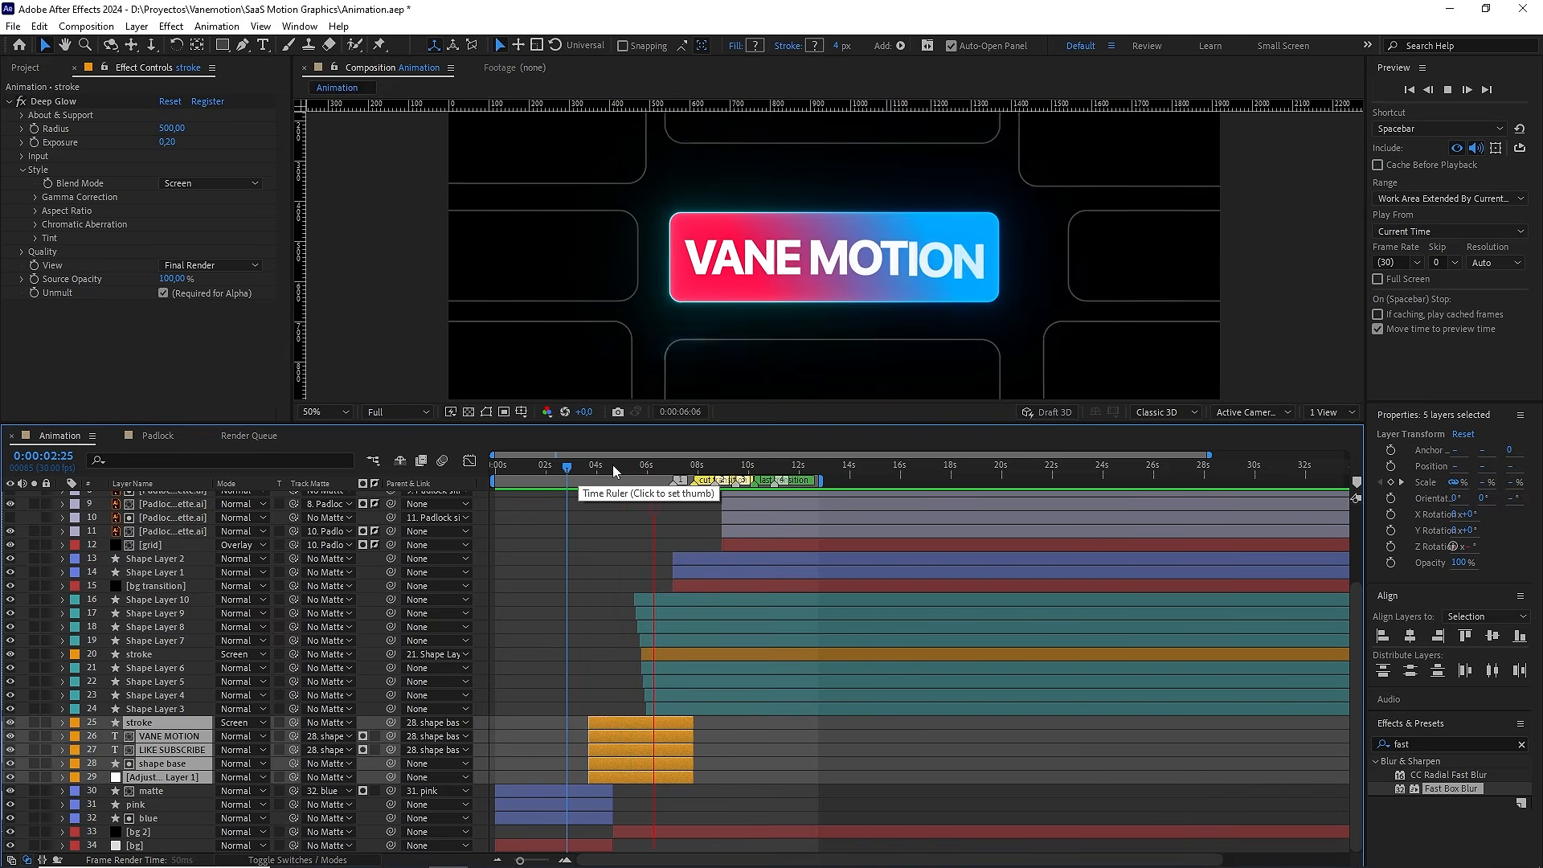
Split the layers from Shape Layer 10 through Shape Layer 3, including stroke, at 0:00:07:25 and delete the portions after the split
left_click(642, 470)
left_click_drag(643, 474, 693, 489)
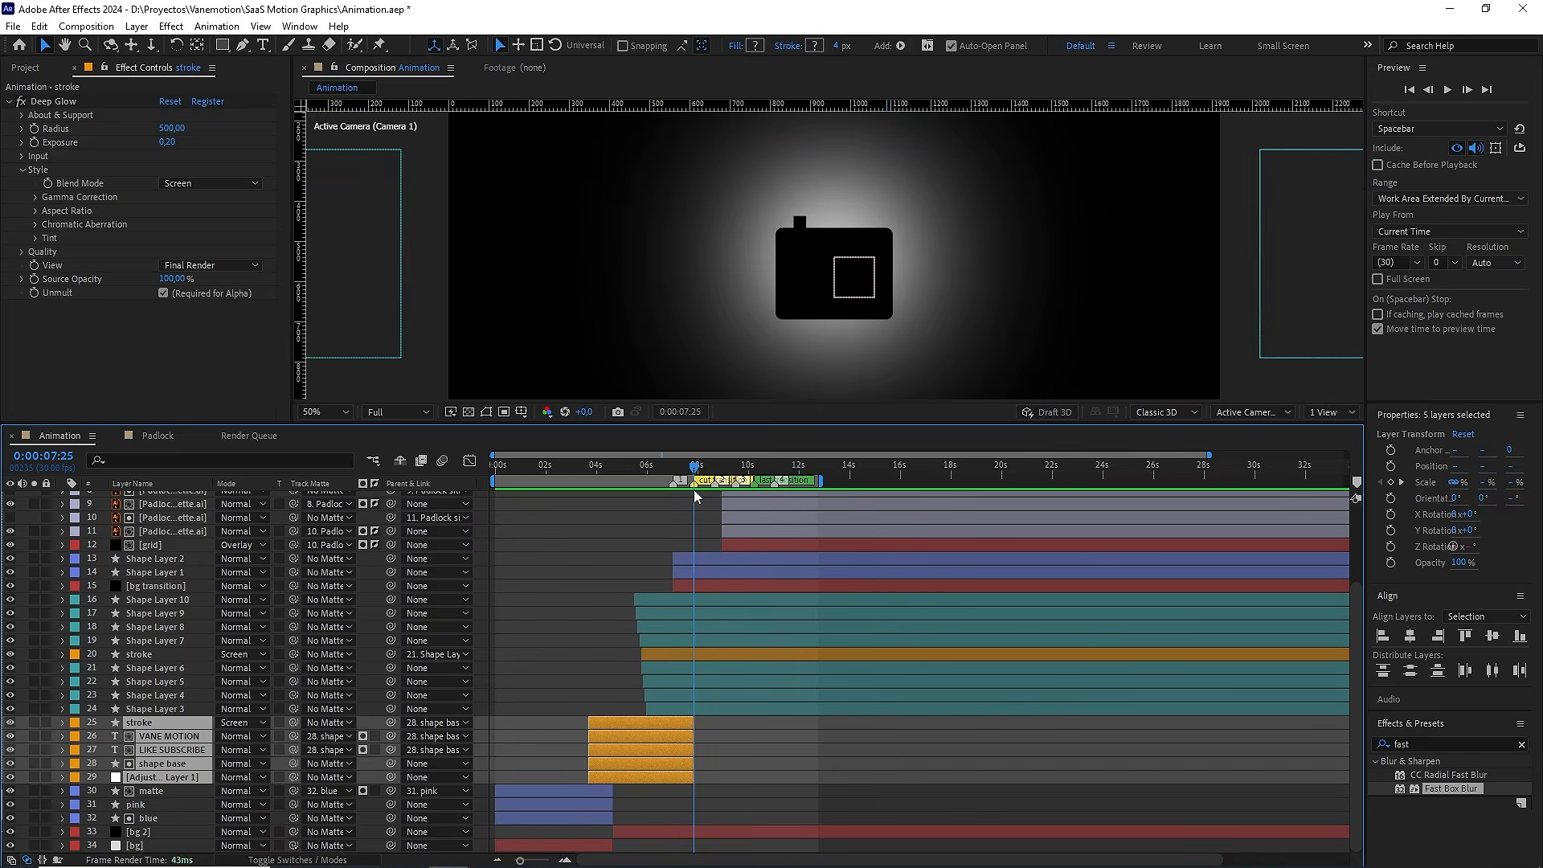
left_click(717, 600)
left_click(713, 708, "shift")
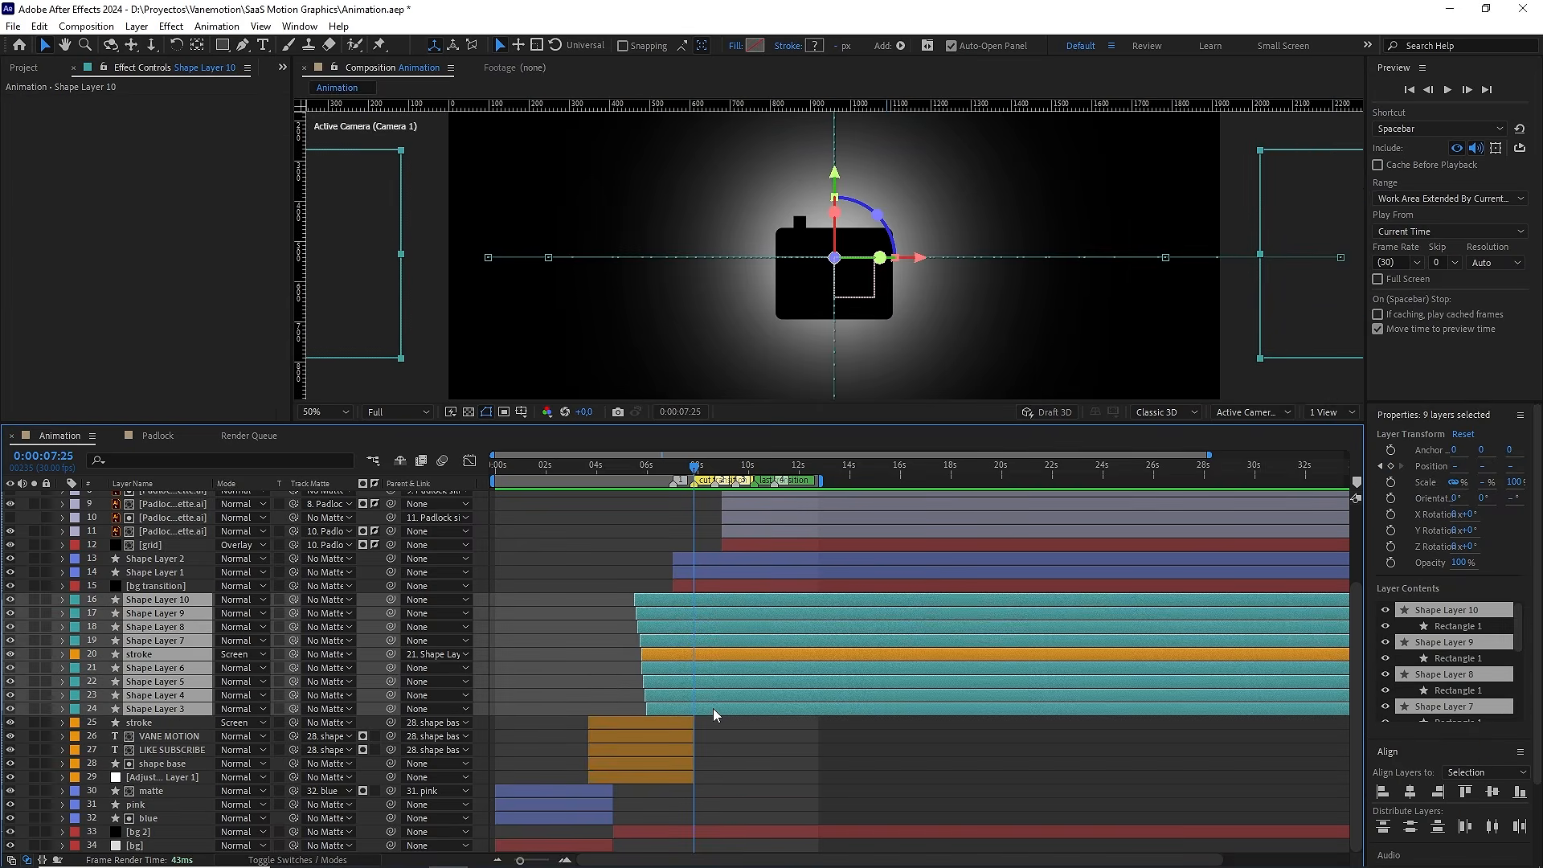
scroll(711, 706, "up", 2)
left_click_drag(714, 645, 780, 652)
key("ctrl+shift+d")
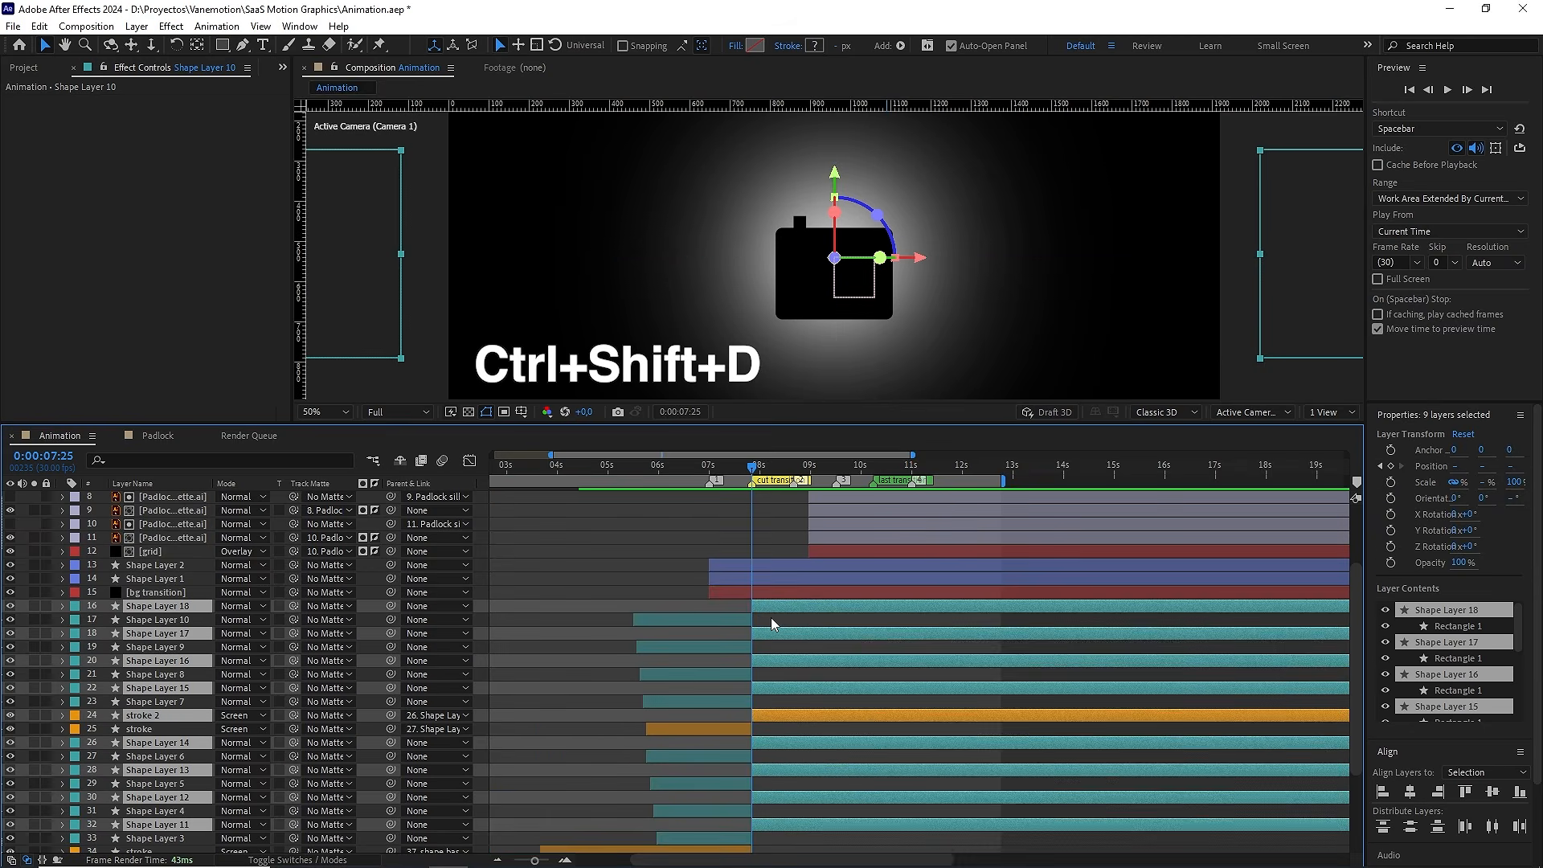
key("Delete")
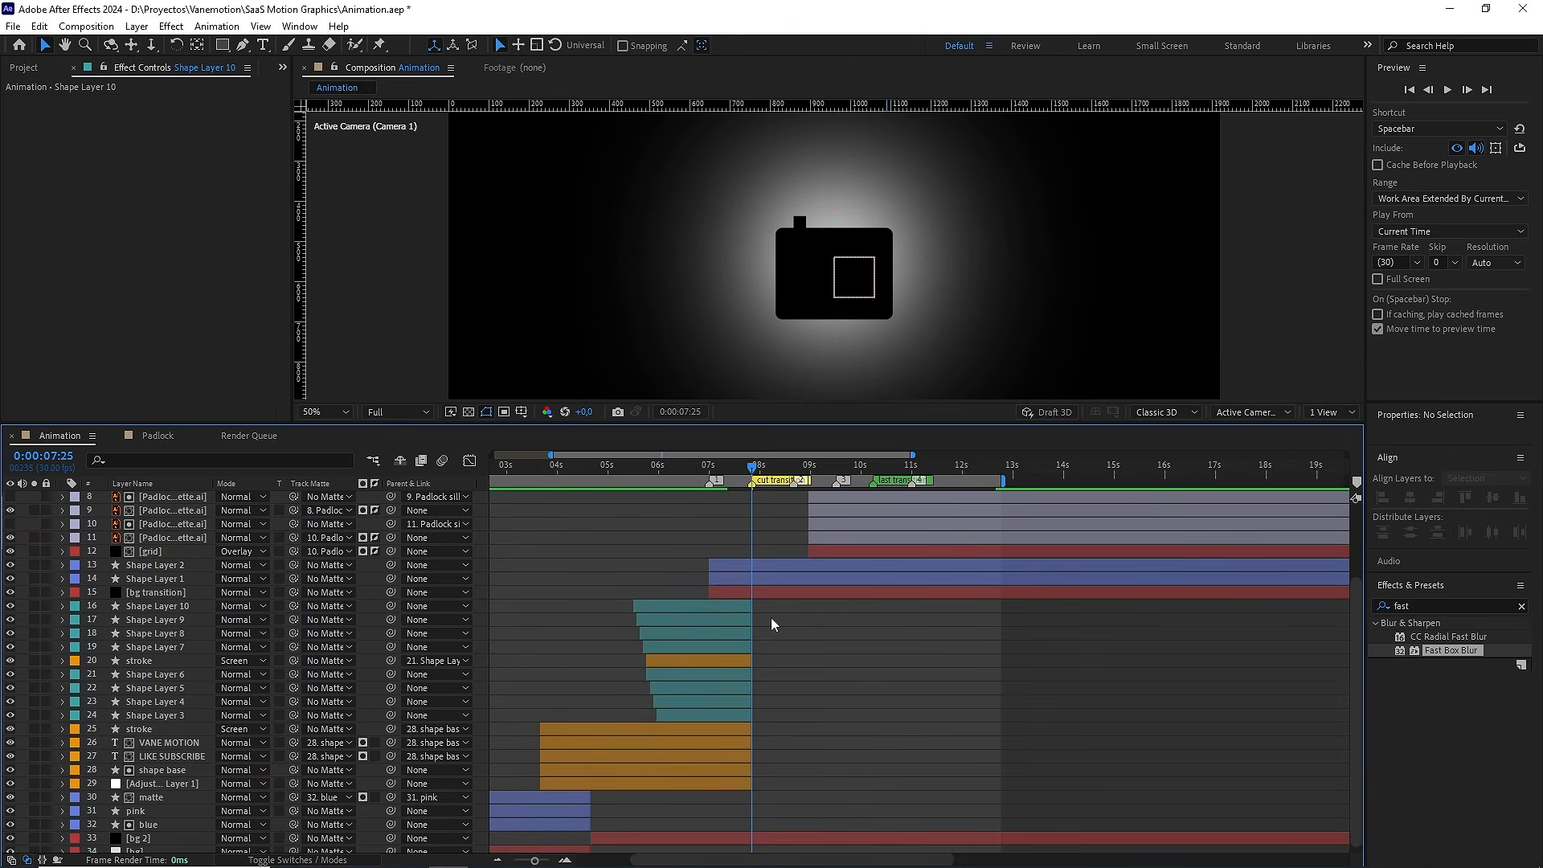
Compare the frames just before and at 0:00:07:25 to check the cut to the padlock scene
scroll(802, 643, "up", 4)
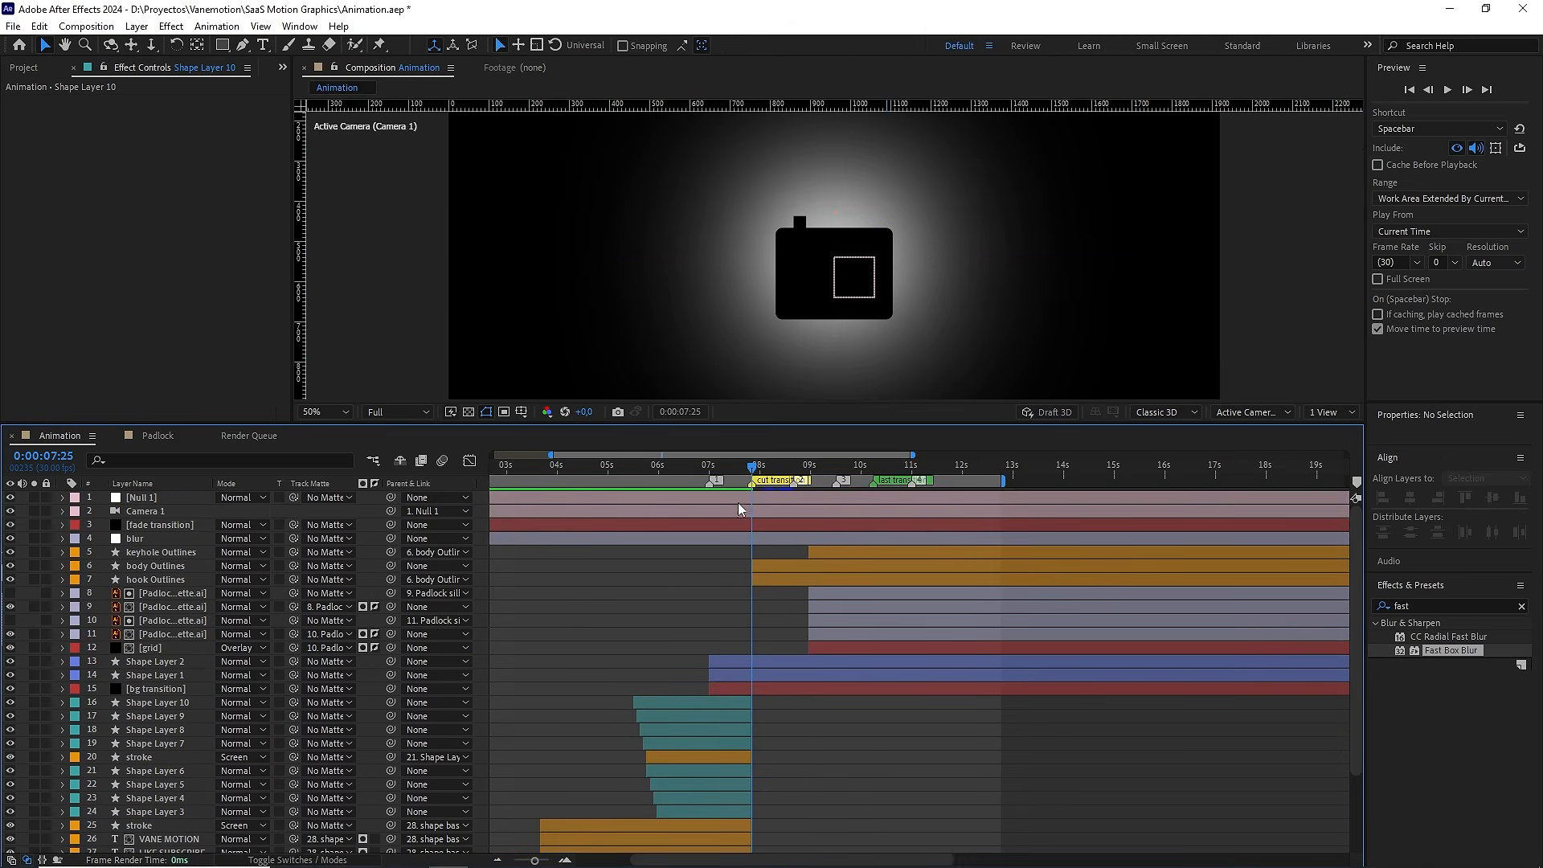
left_click(741, 467)
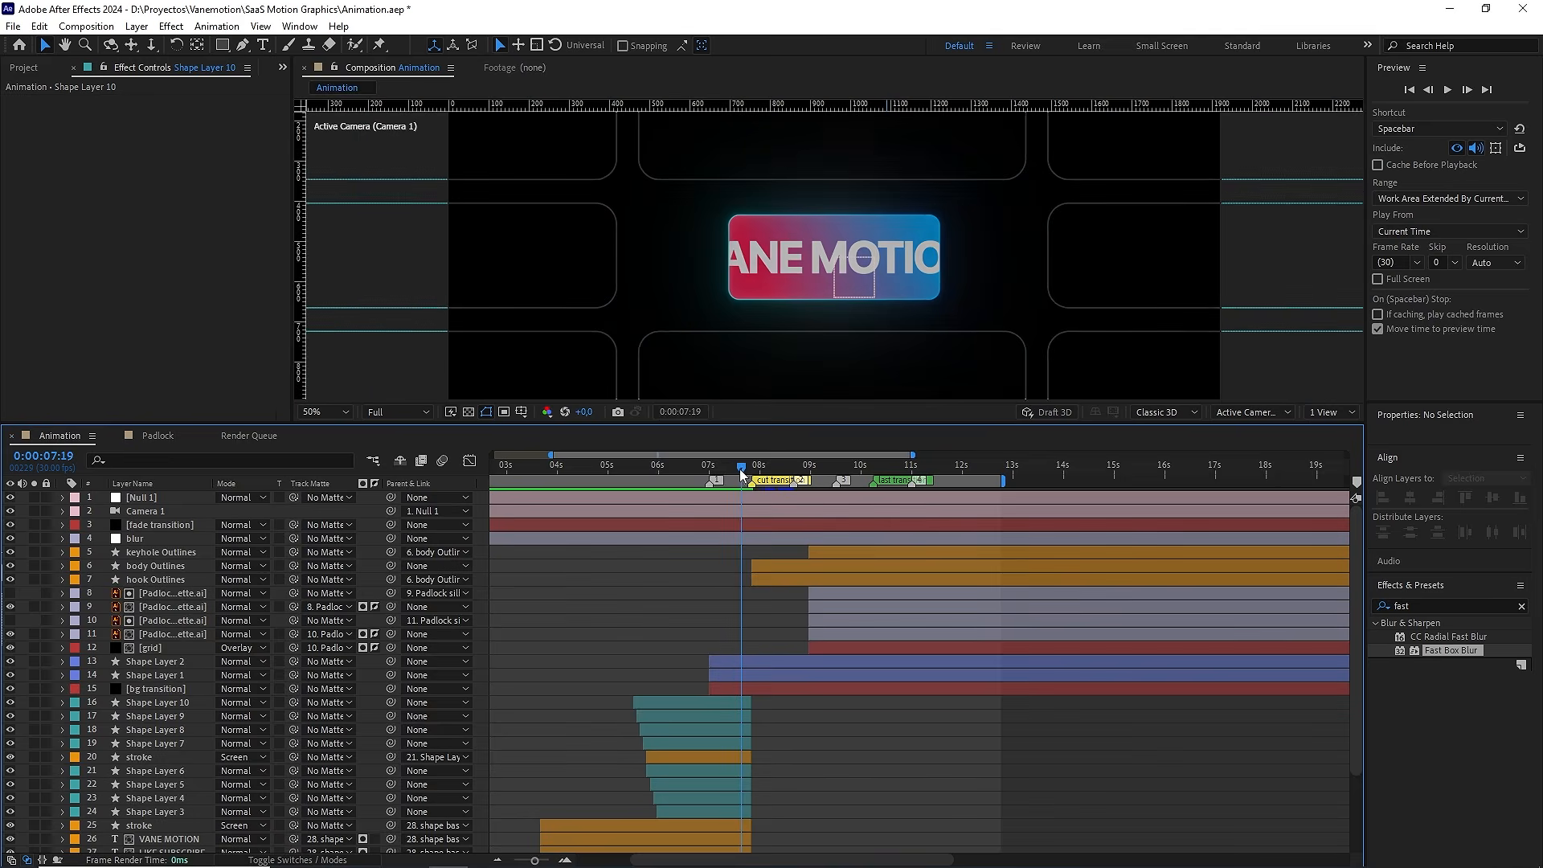
left_click_drag(741, 472, 751, 474)
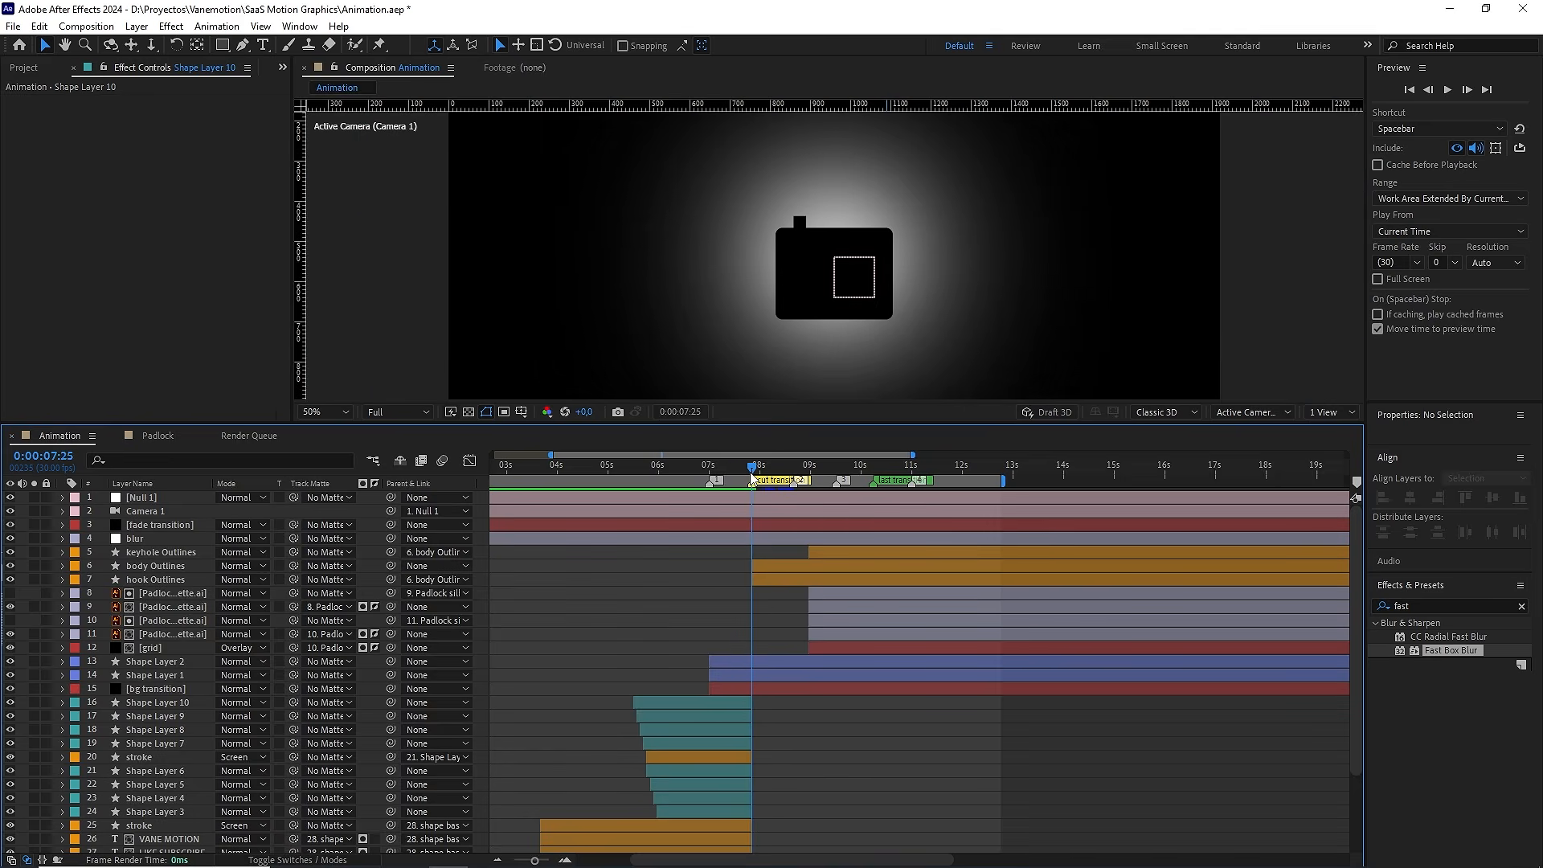
left_click(755, 661)
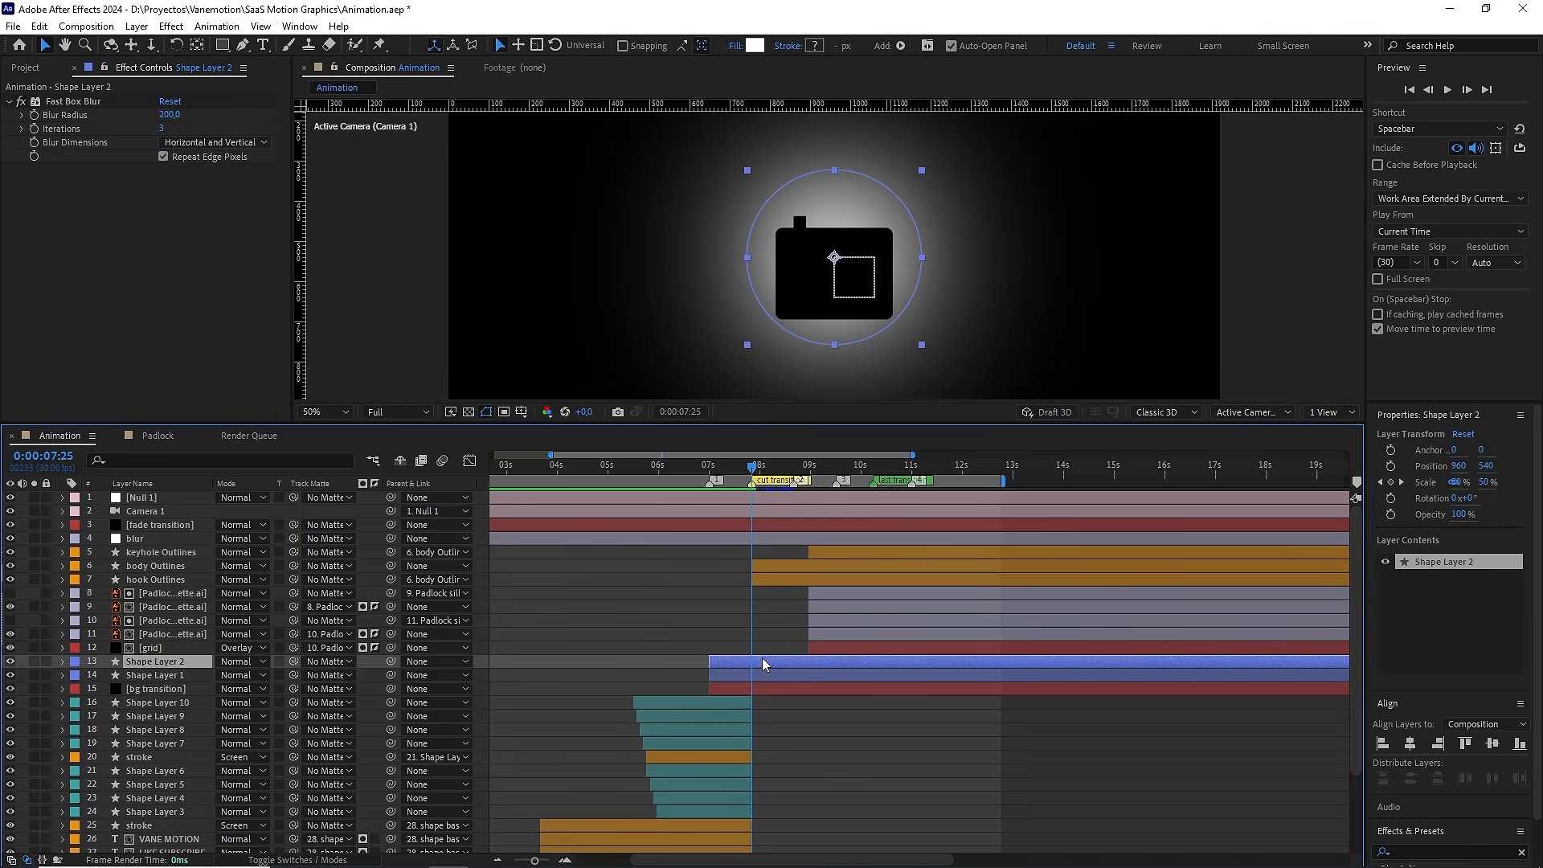
Split the eleven layers from keyhole Outlines through bg transition at 0:00:11:00 and delete the portions after the split
left_click(738, 470)
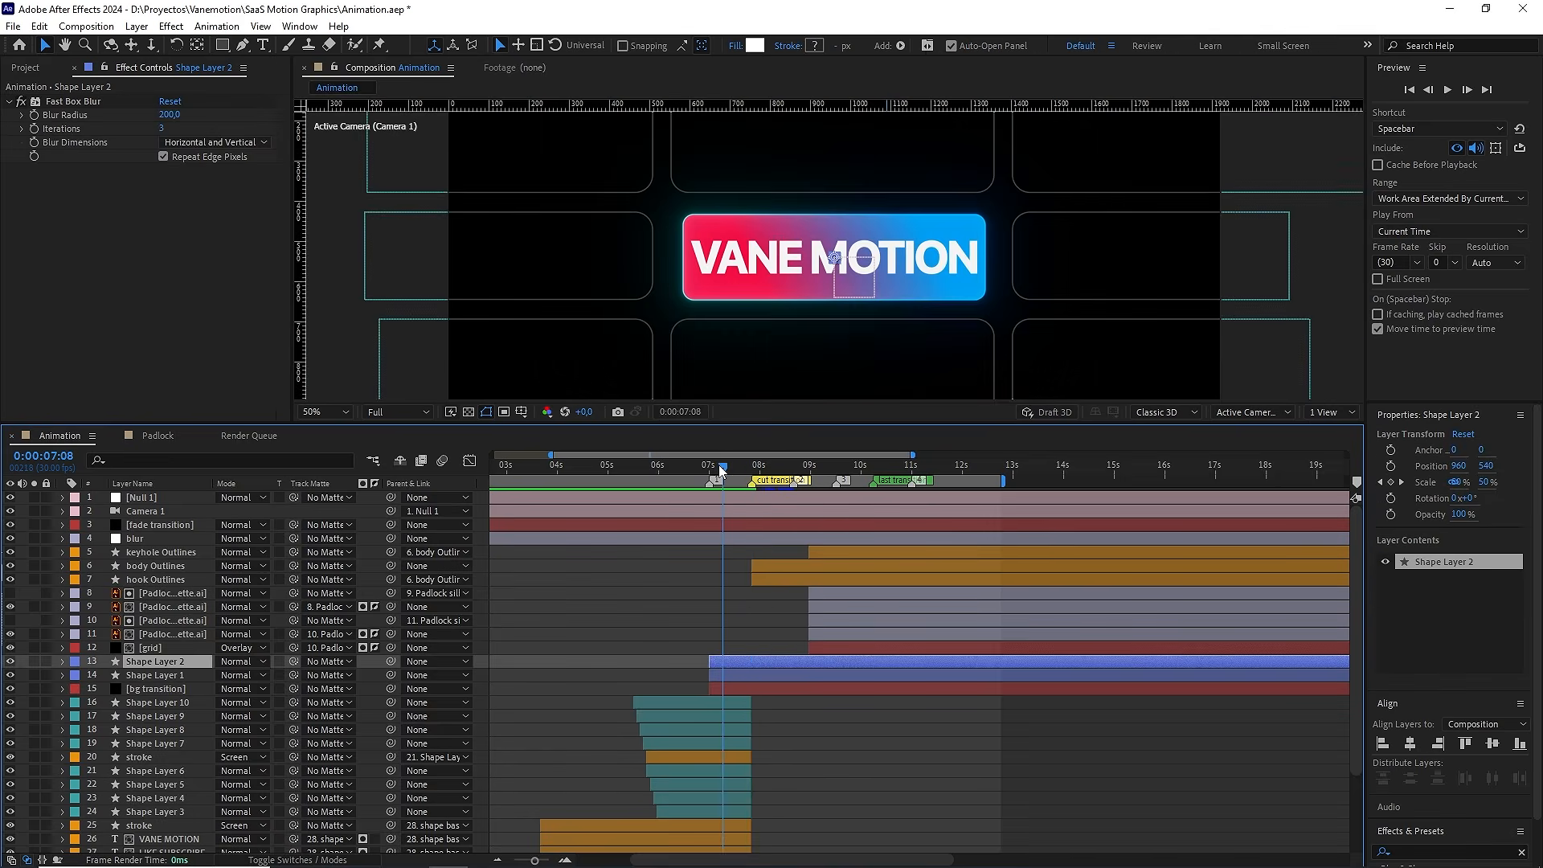
left_click_drag(736, 474, 906, 474)
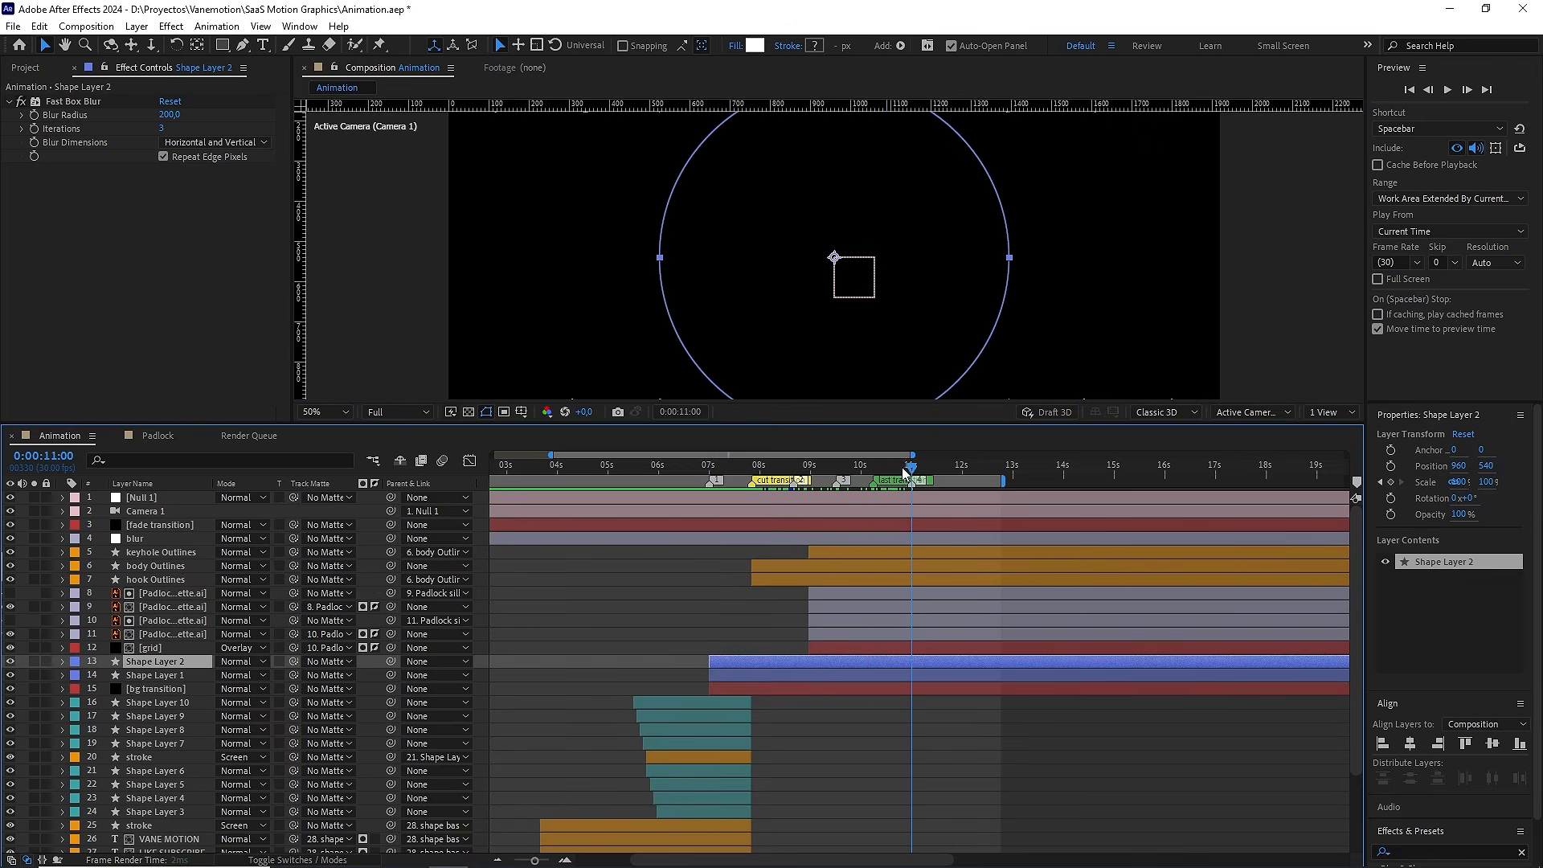
left_click(872, 555)
left_click(853, 690, "shift")
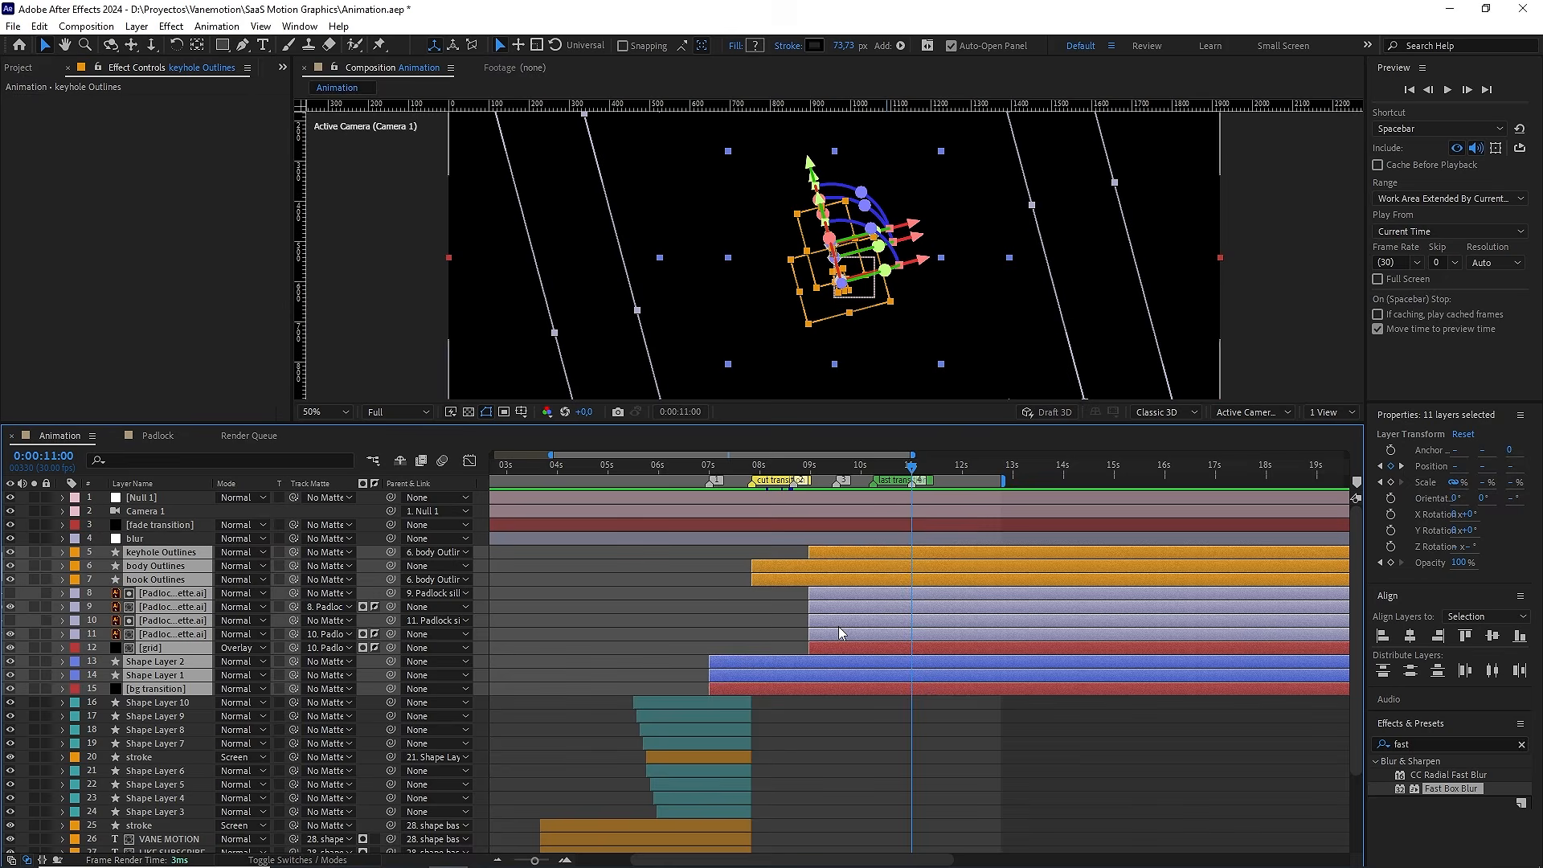
key("ctrl+shift+d")
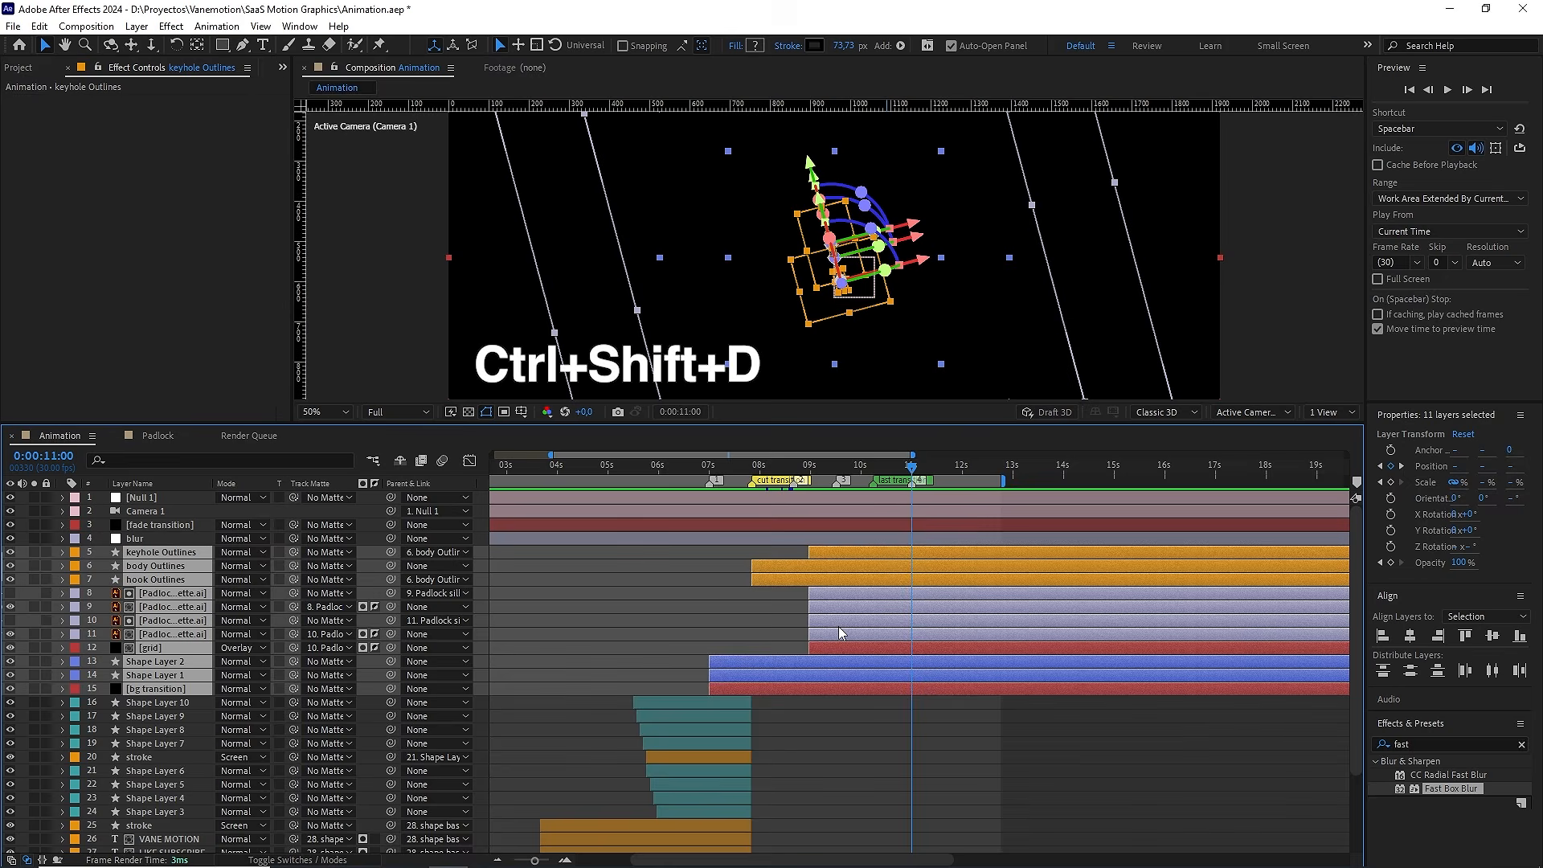
key("Delete")
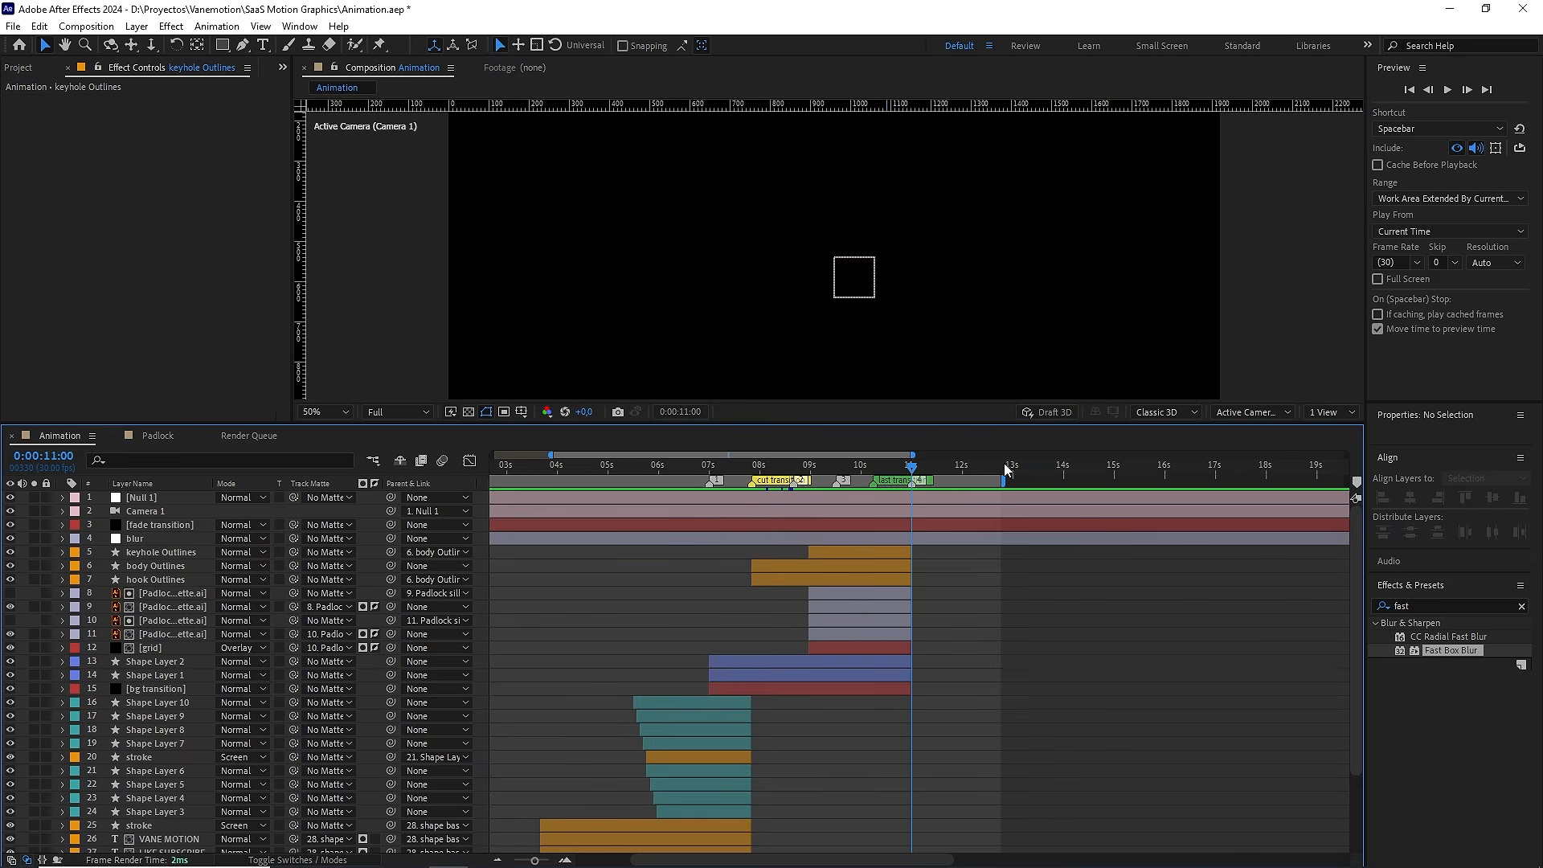
Preview the trimmed padlock ending and give the eleven layers from keyhole Outlines through bg transition the Green label
left_click_drag(916, 468, 835, 478)
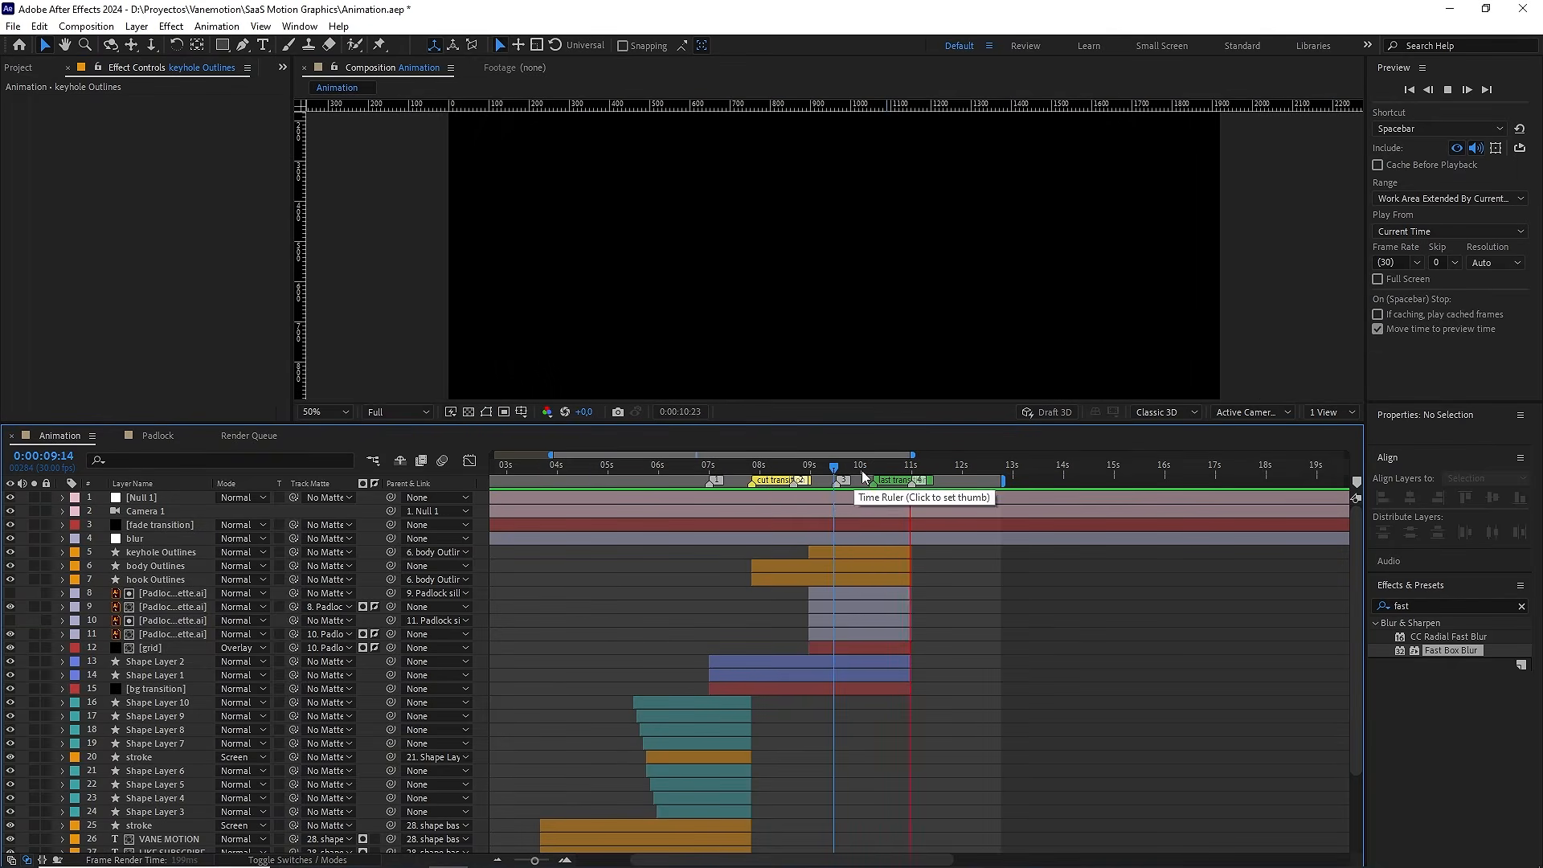
left_click(825, 469)
left_click(859, 553)
left_click(831, 689, "shift")
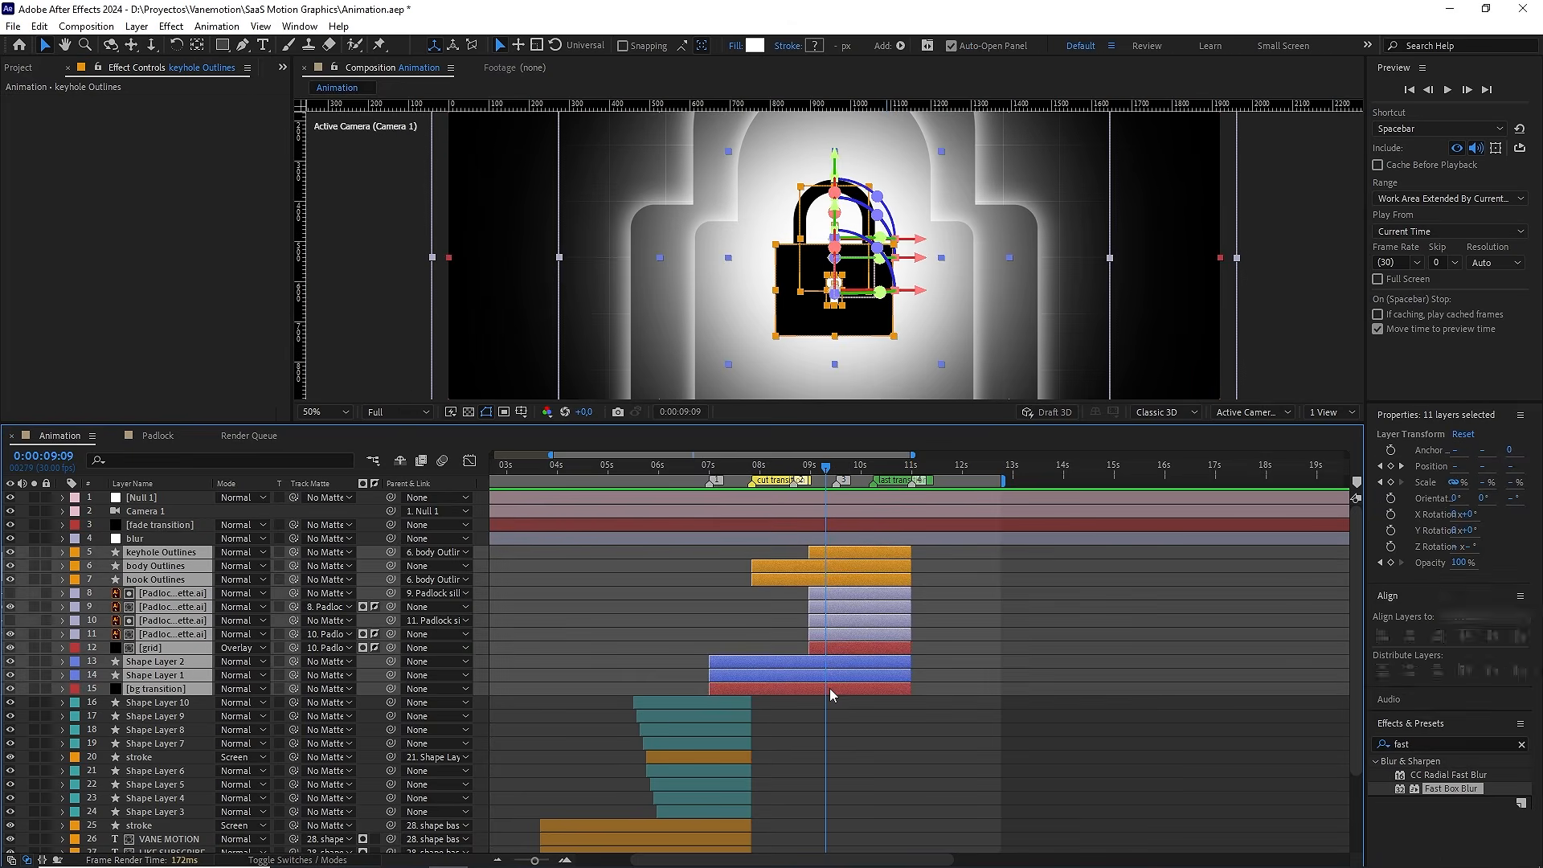
left_click(75, 557)
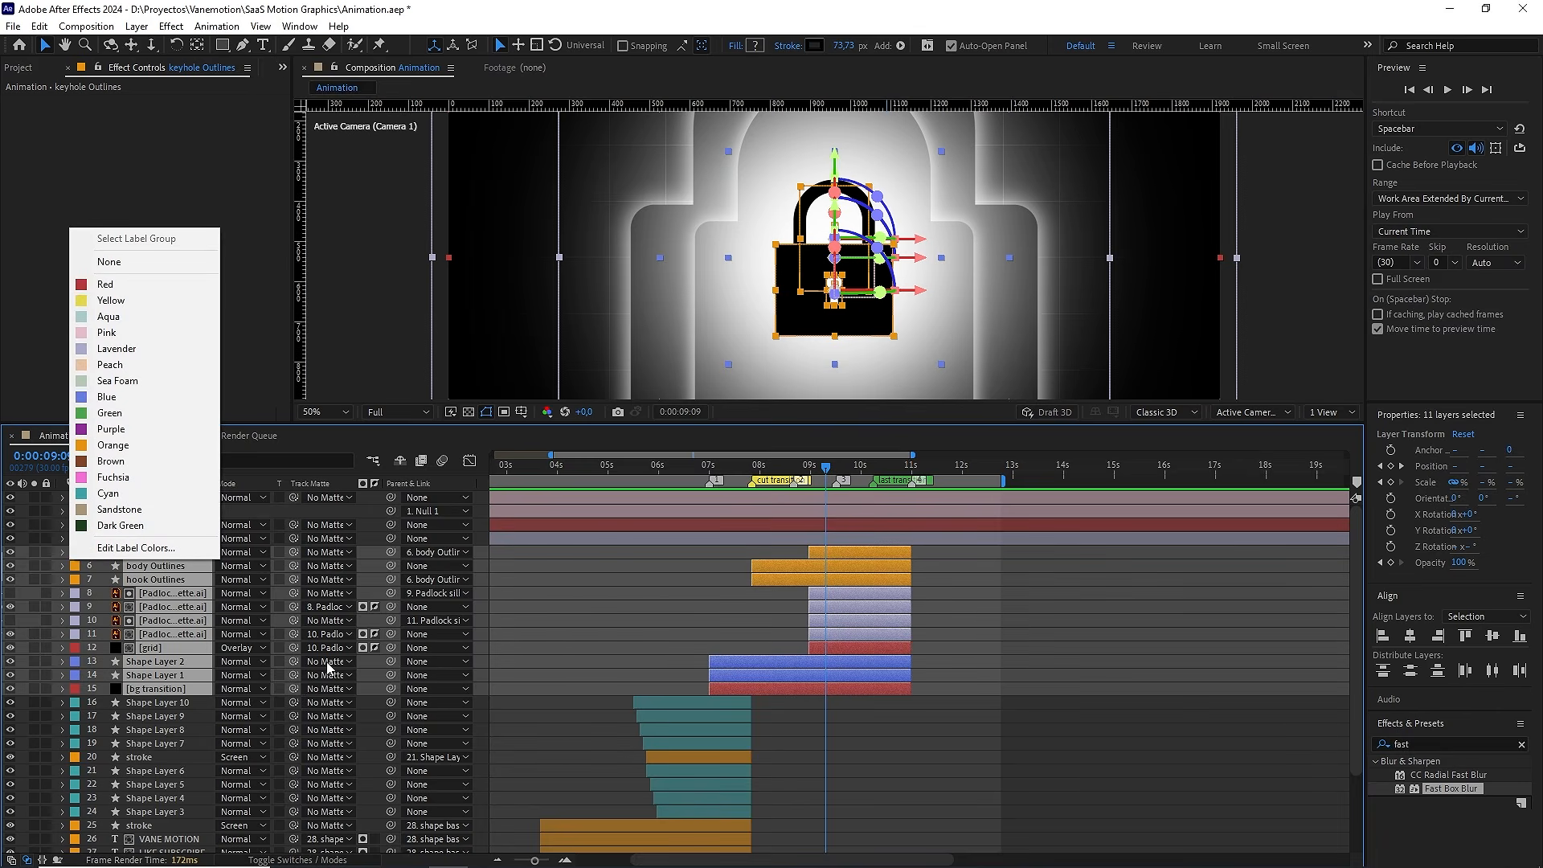
left_click(110, 413)
left_click(549, 603)
Enlarge the composition viewer with its magnification set to Fit, and clear the effects search
scroll(637, 625, "down", 3)
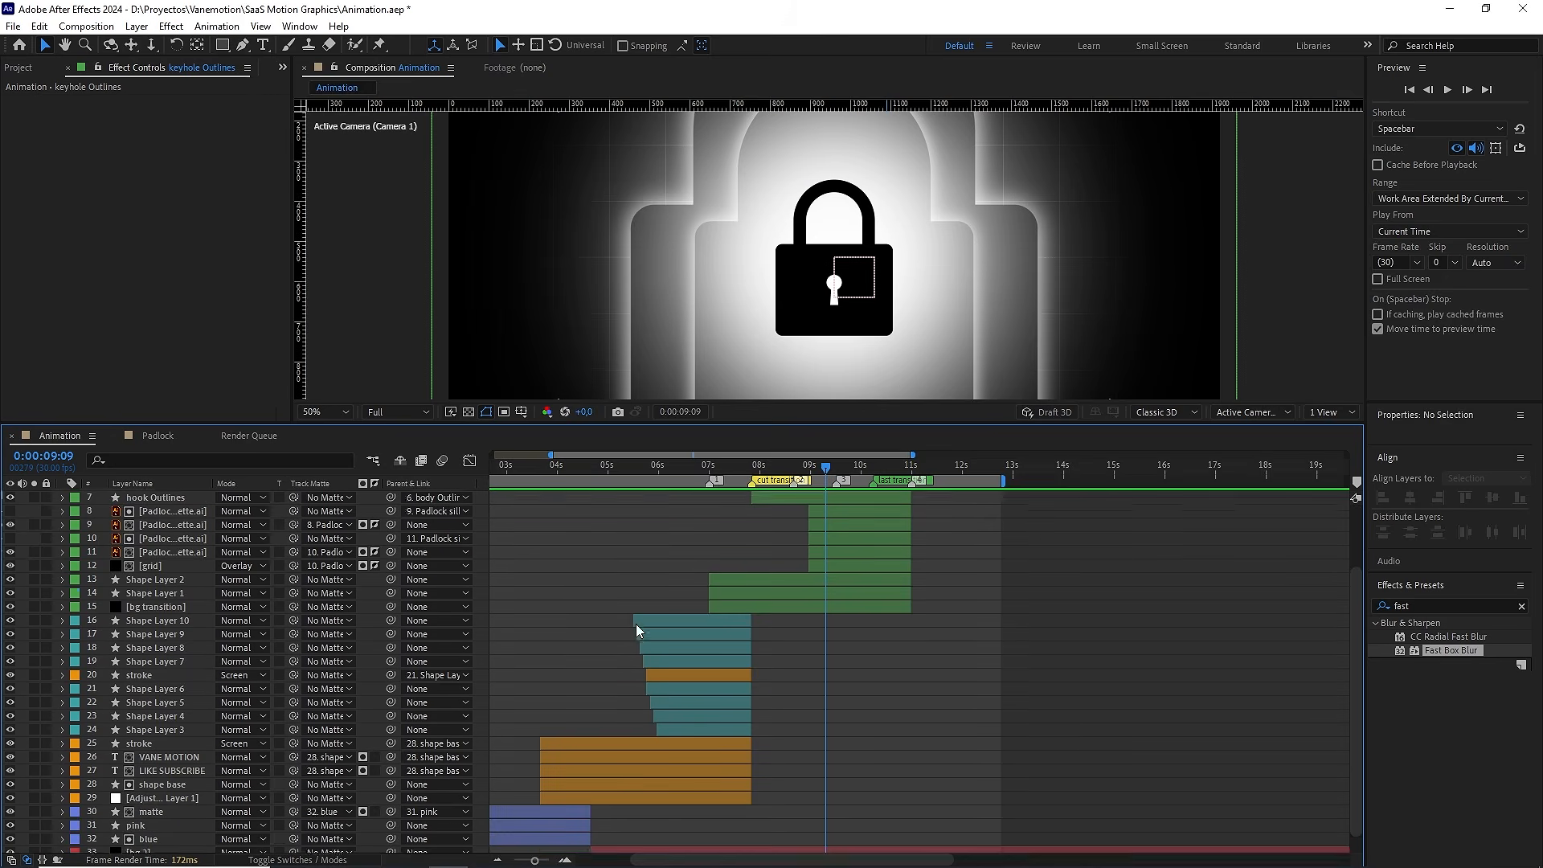
scroll(637, 625, "up", 2)
scroll(635, 624, "down", 2)
scroll(635, 624, "down", 3)
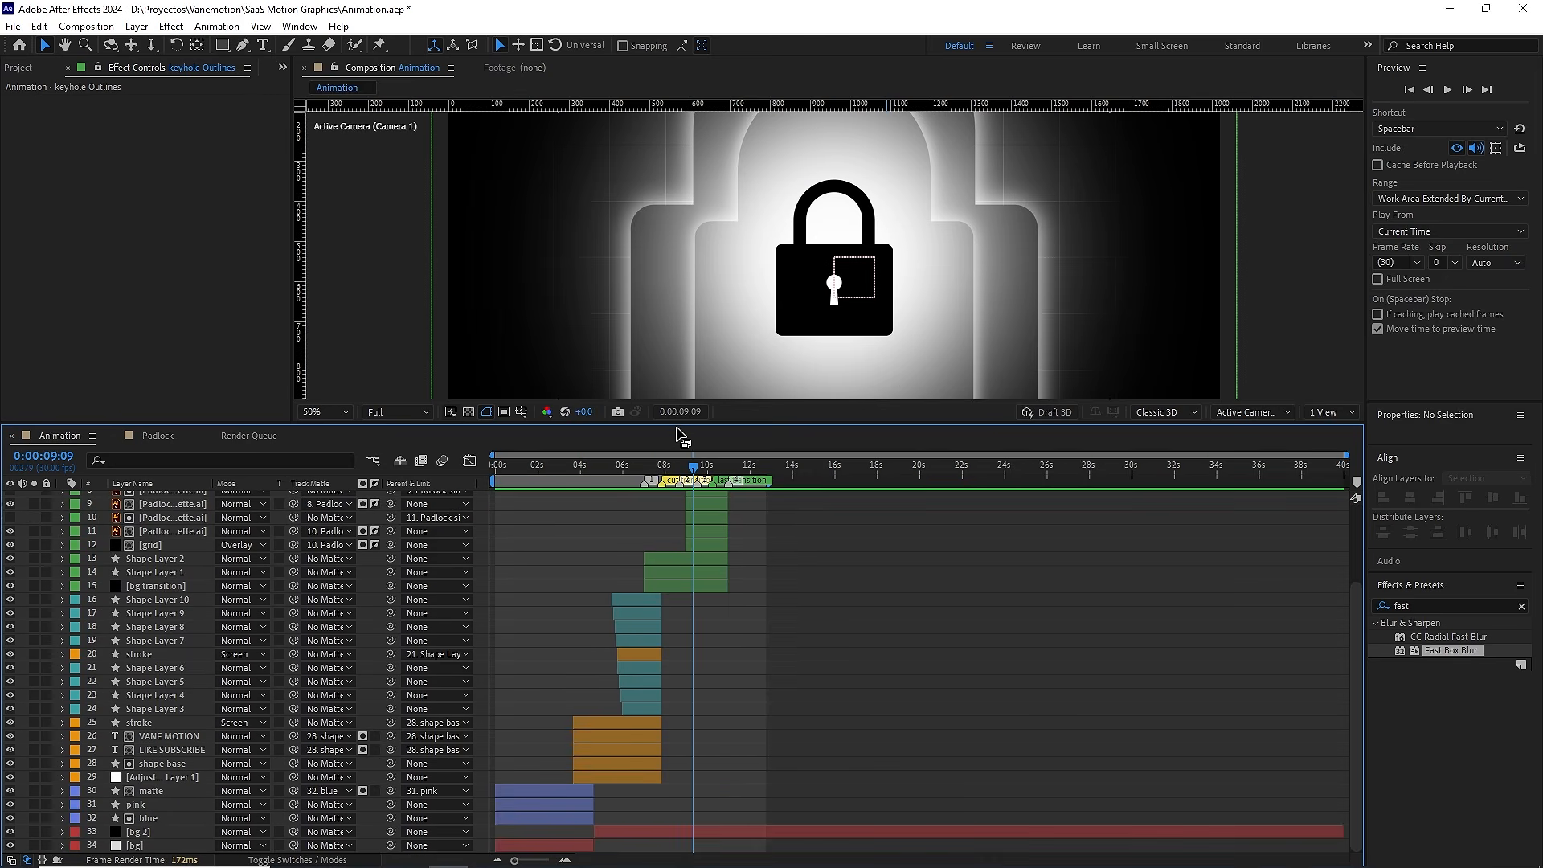
left_click_drag(675, 434, 442, 645)
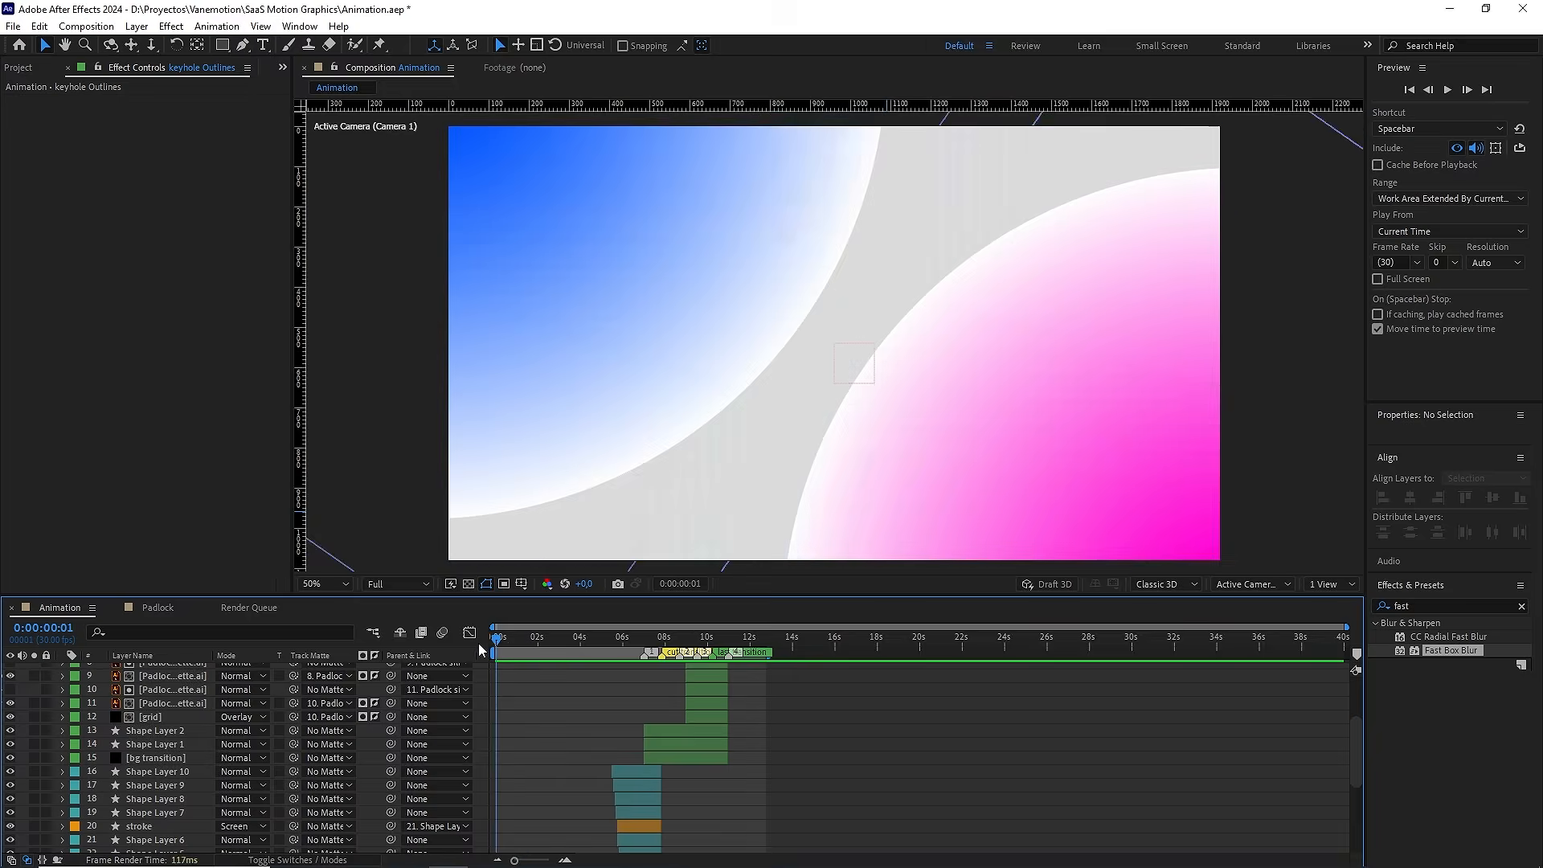
left_click(321, 585)
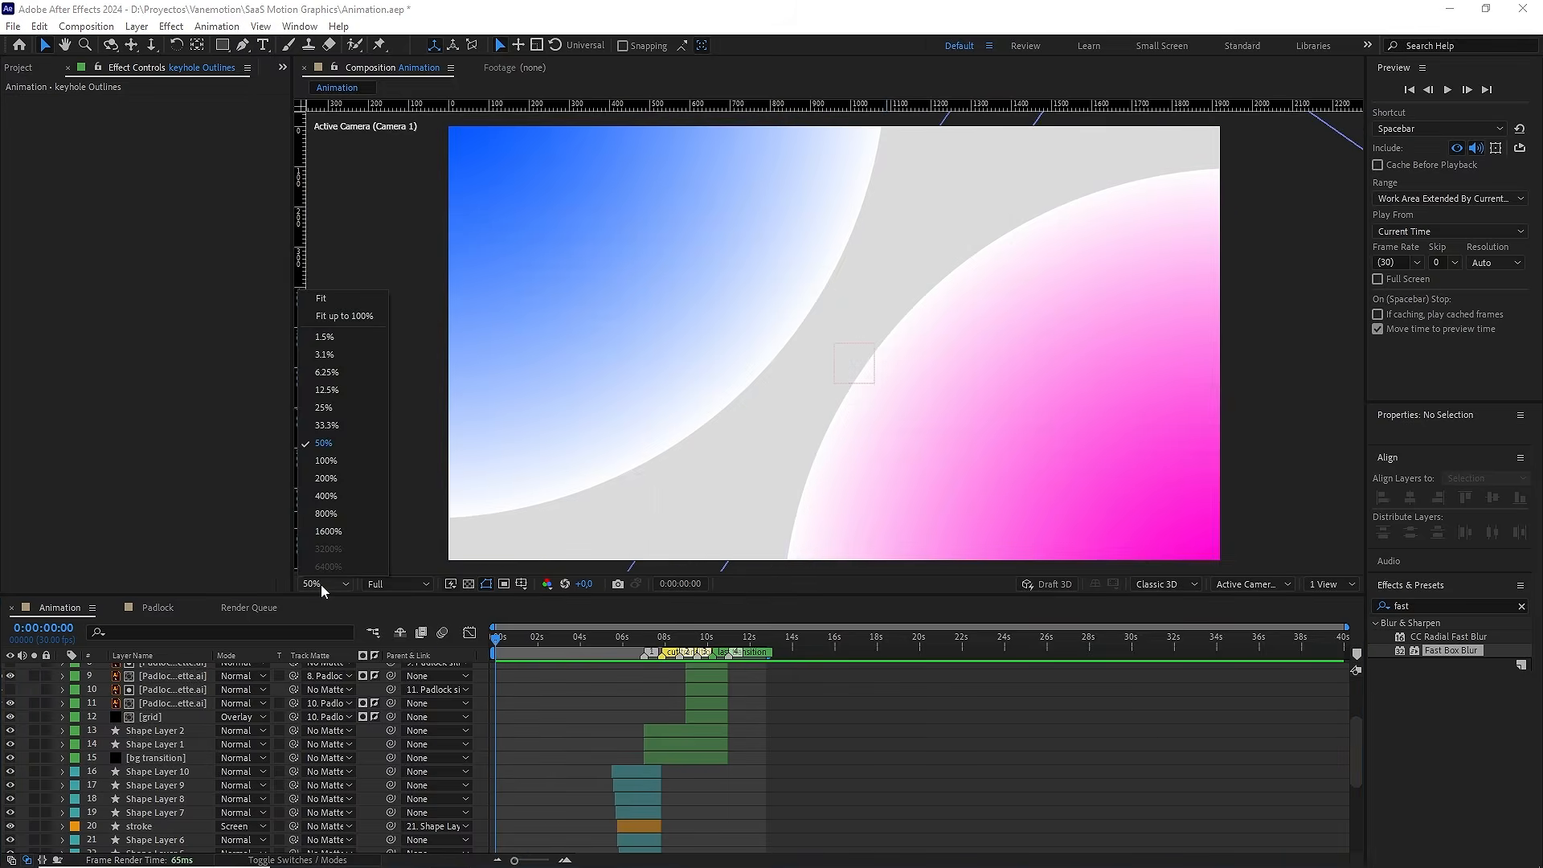
left_click(326, 302)
scroll(347, 763, "up", 4)
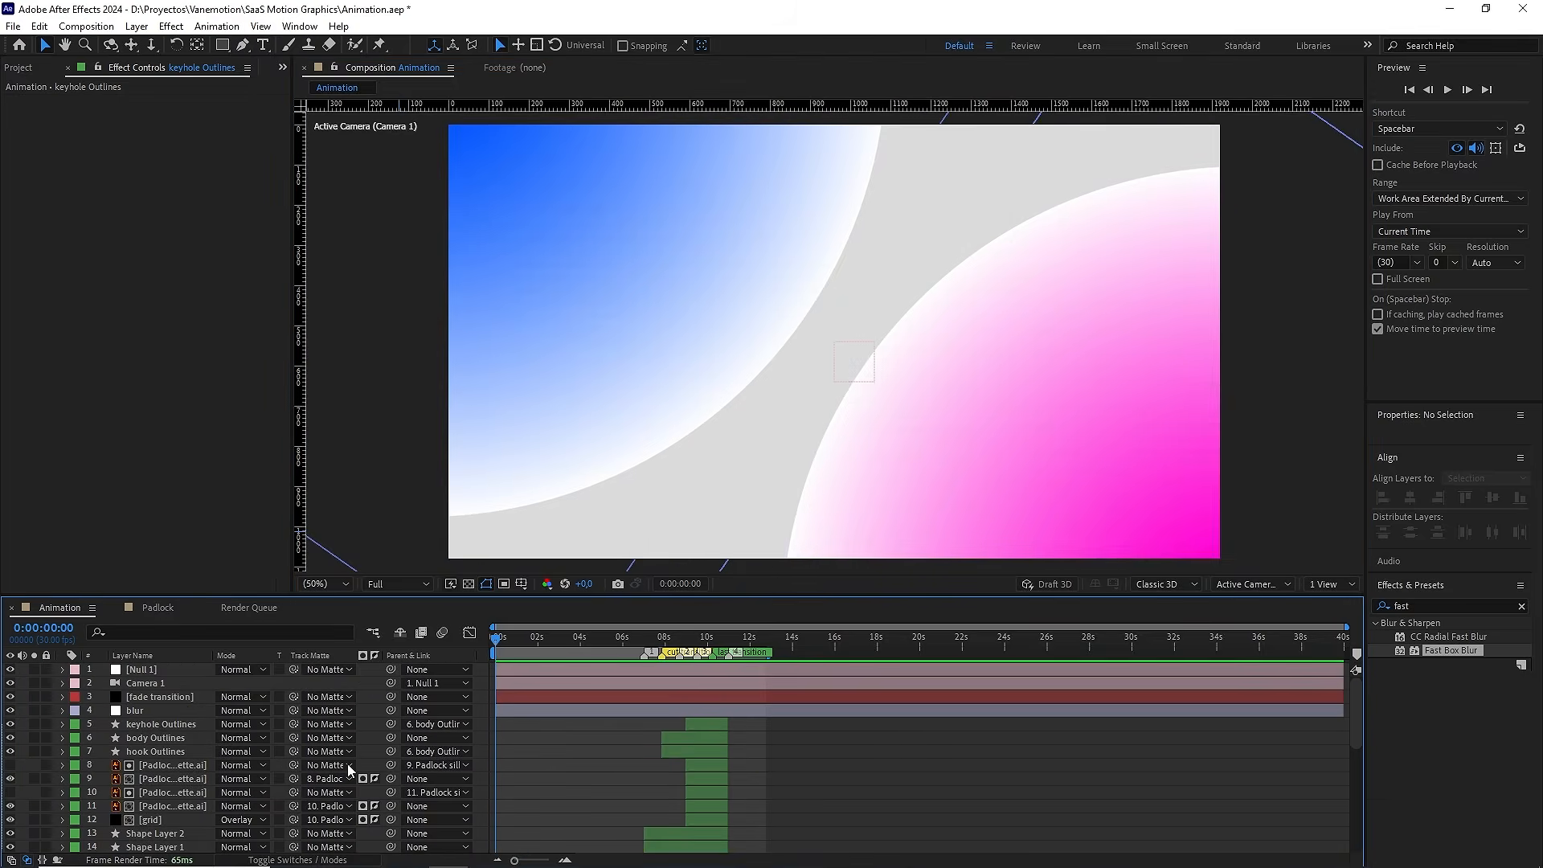
left_click(1521, 606)
Create a project folder named Assets and move Padlock silhouette.ai and the Padlock Layers folder into it
left_click(24, 67)
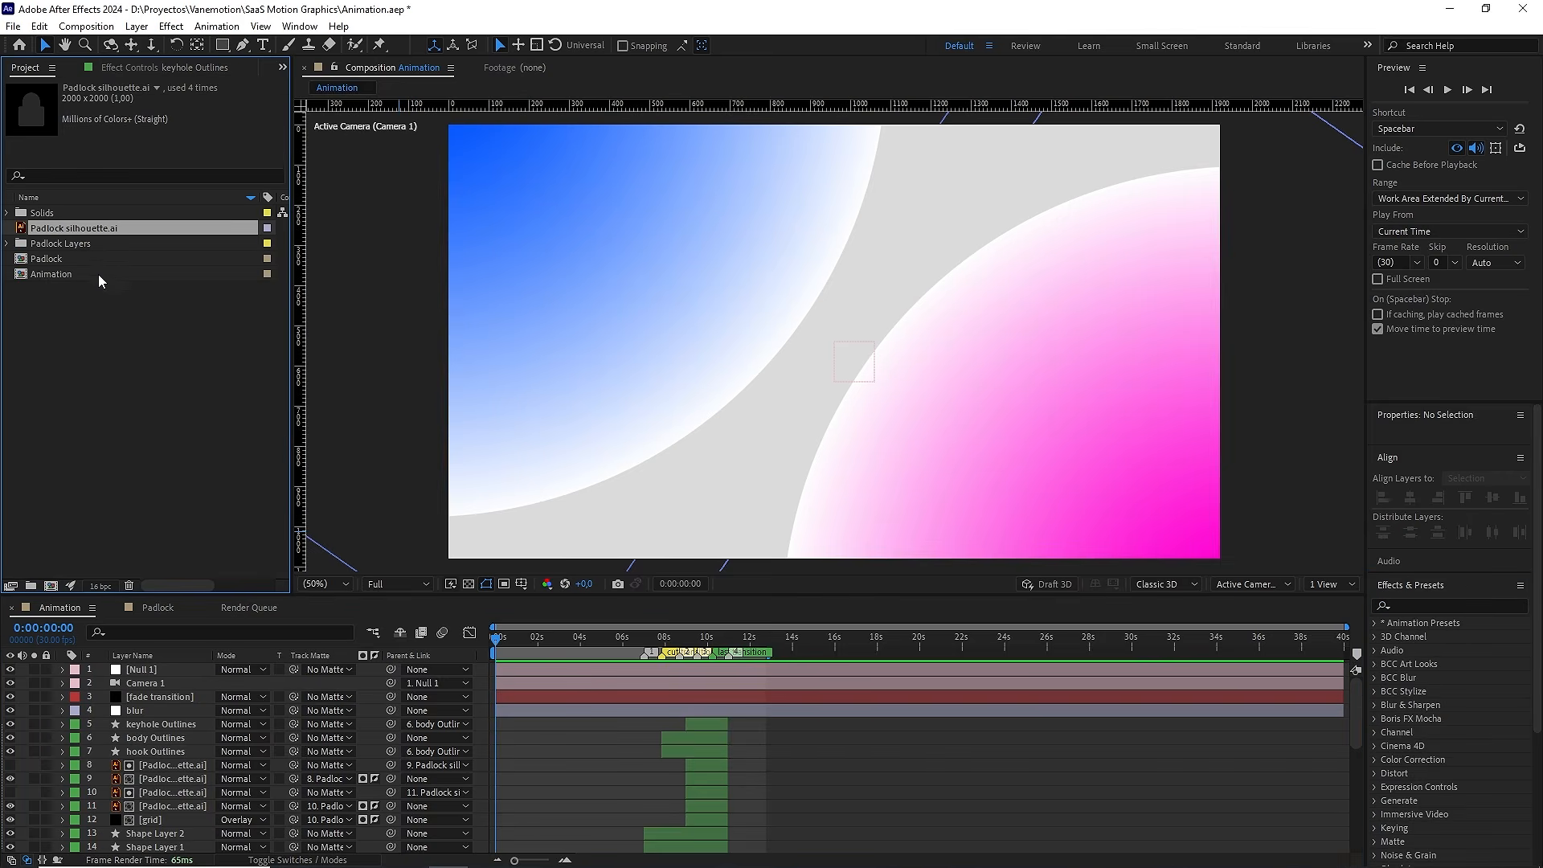
left_click(84, 338)
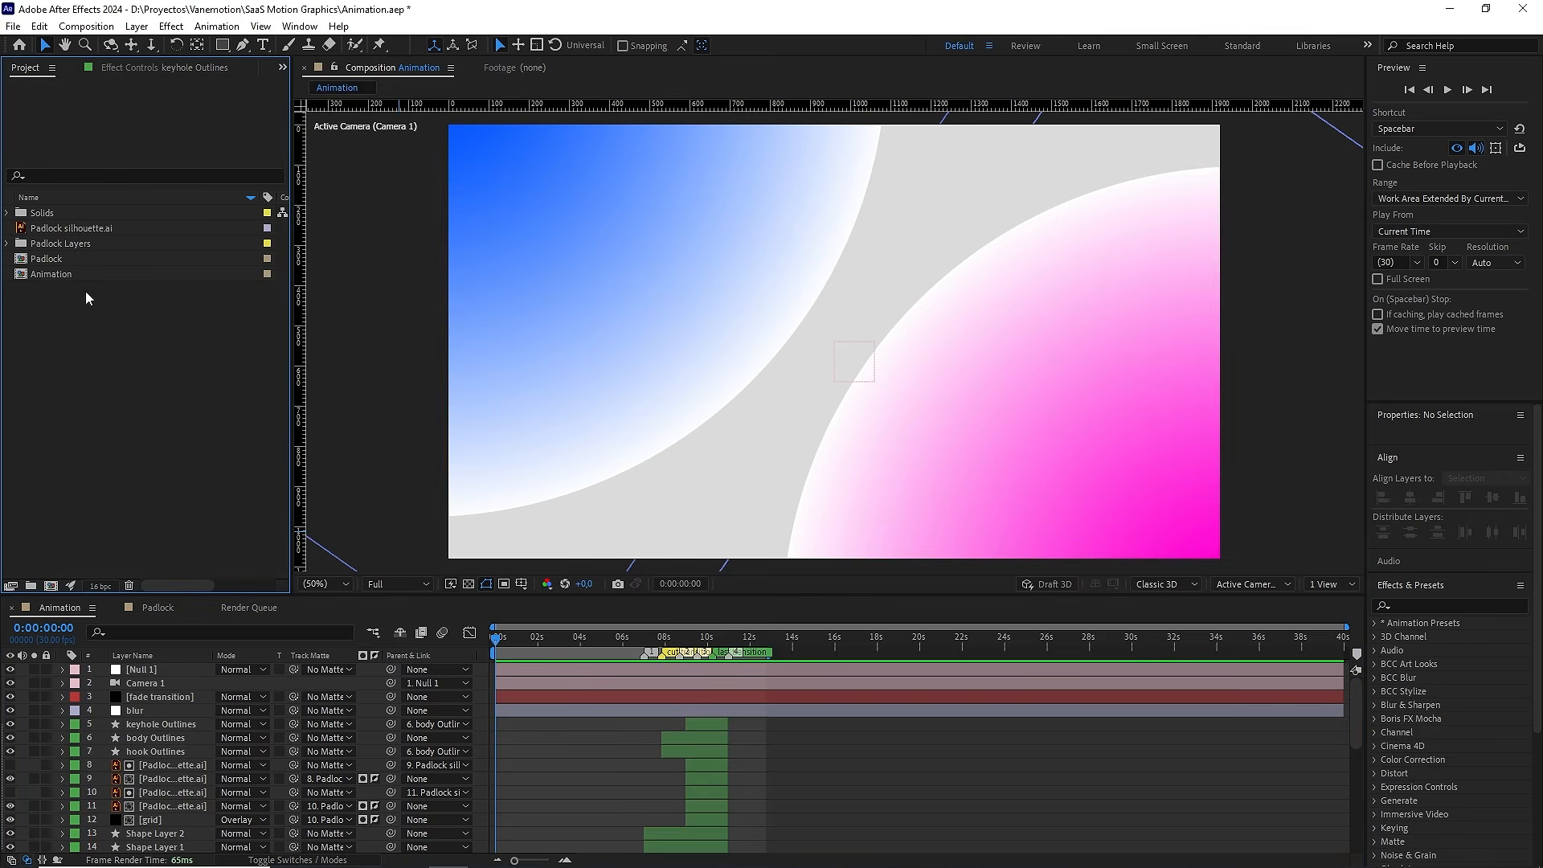
left_click(30, 586)
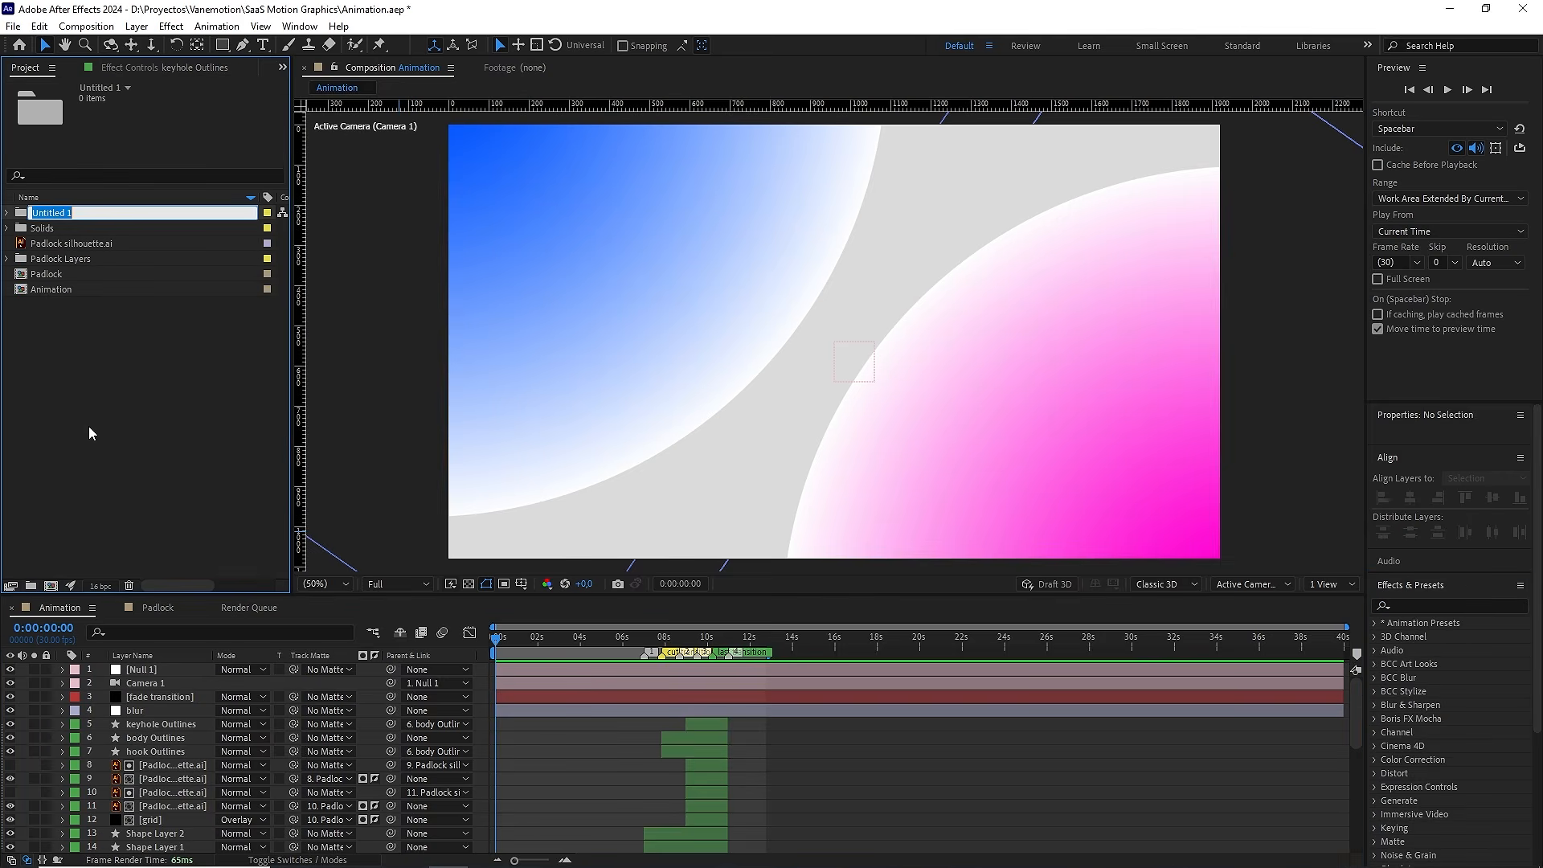
type("Assets")
left_click(105, 334)
left_click_drag(57, 228, 48, 275)
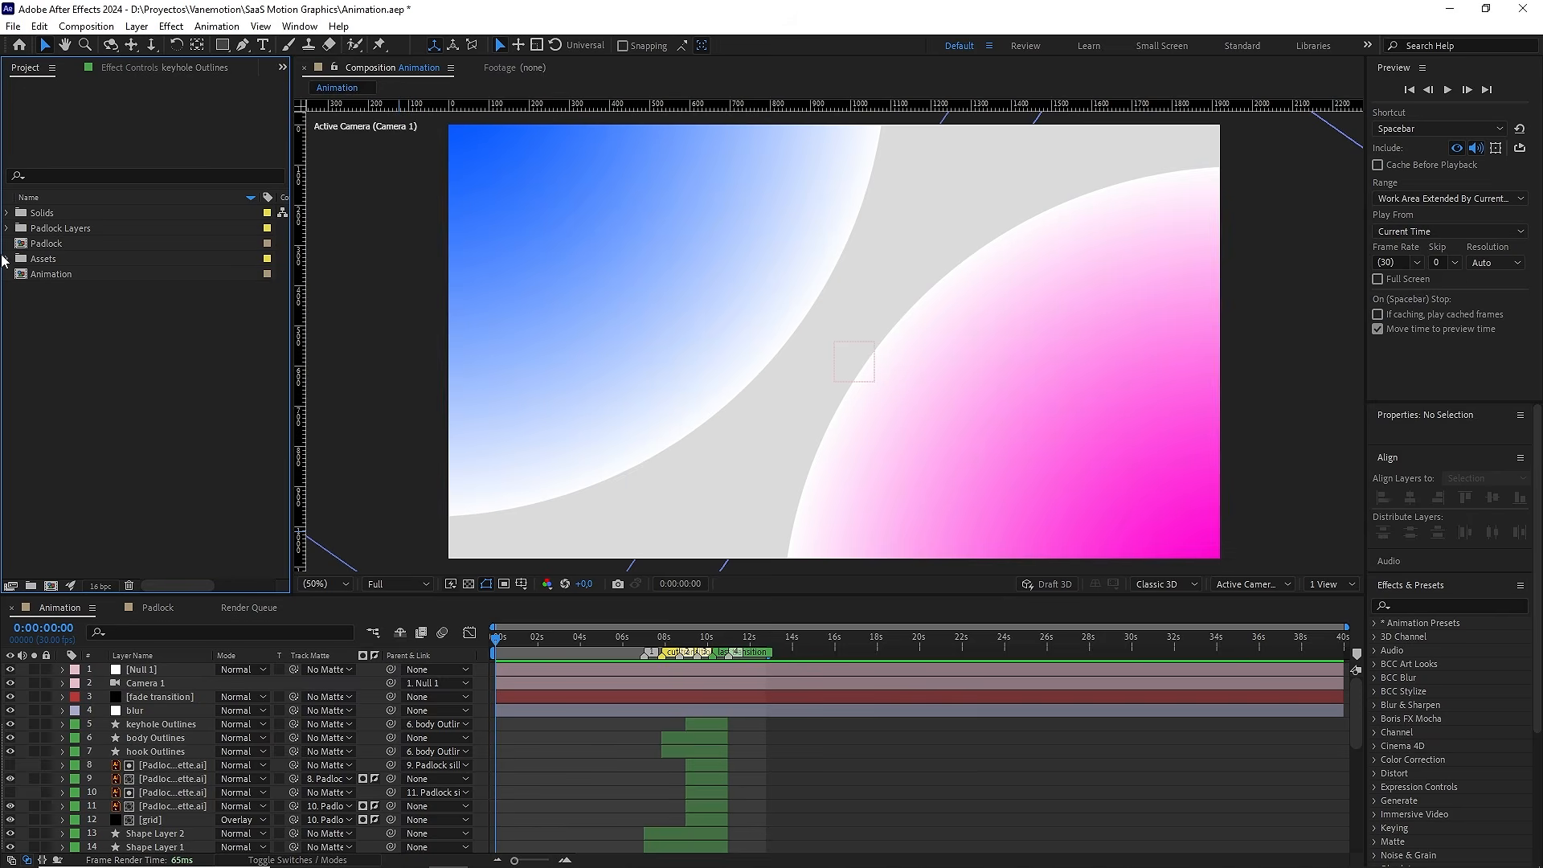
left_click(6, 228)
left_click_drag(44, 232, 45, 307)
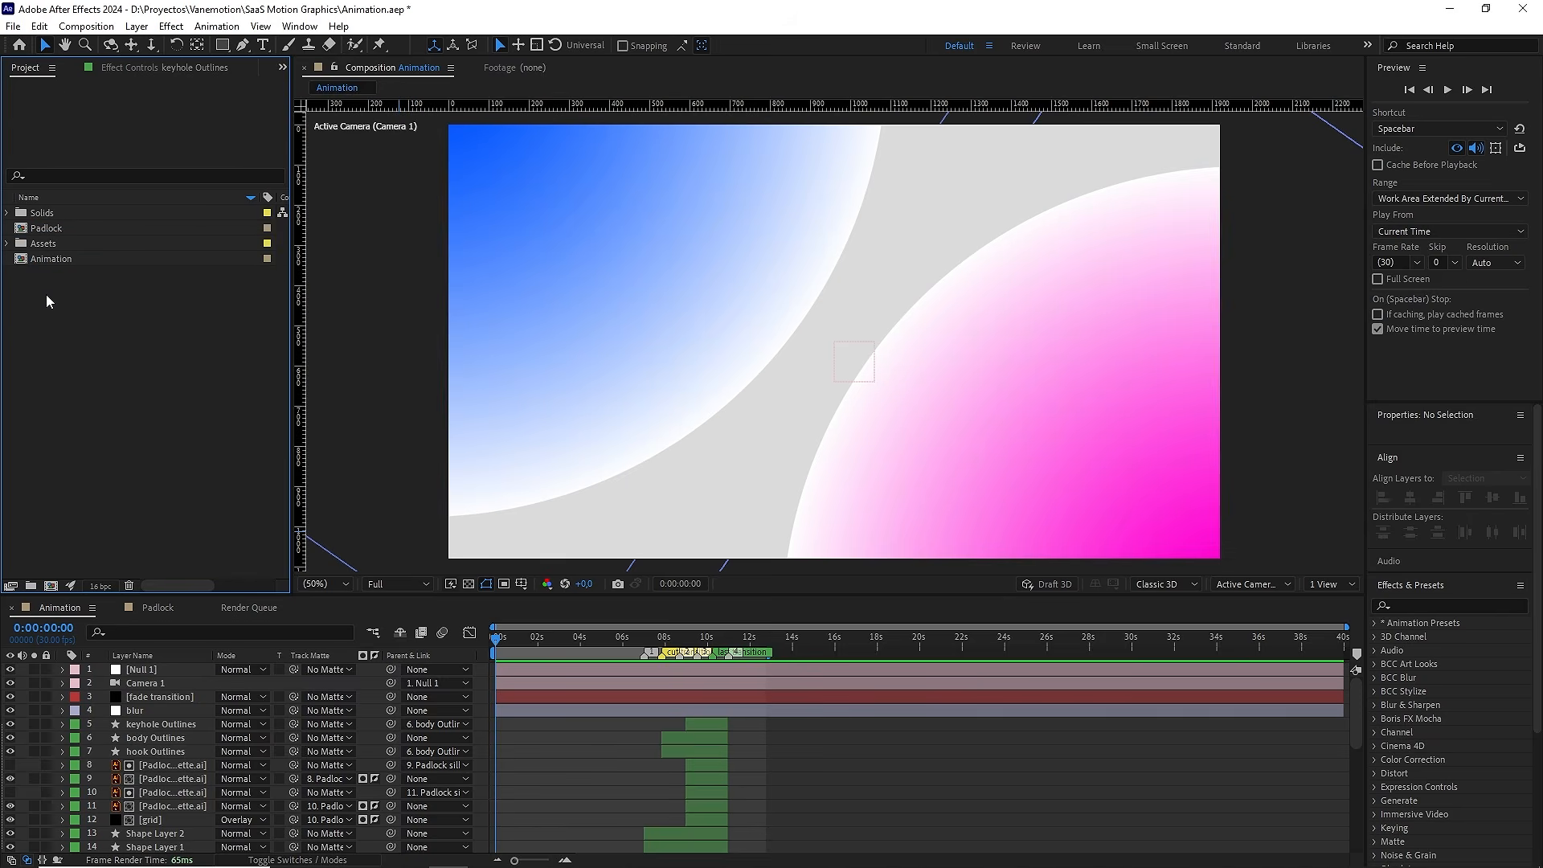
Create a project folder named comps and move the Padlock and Animation compositions into it
left_click(30, 586)
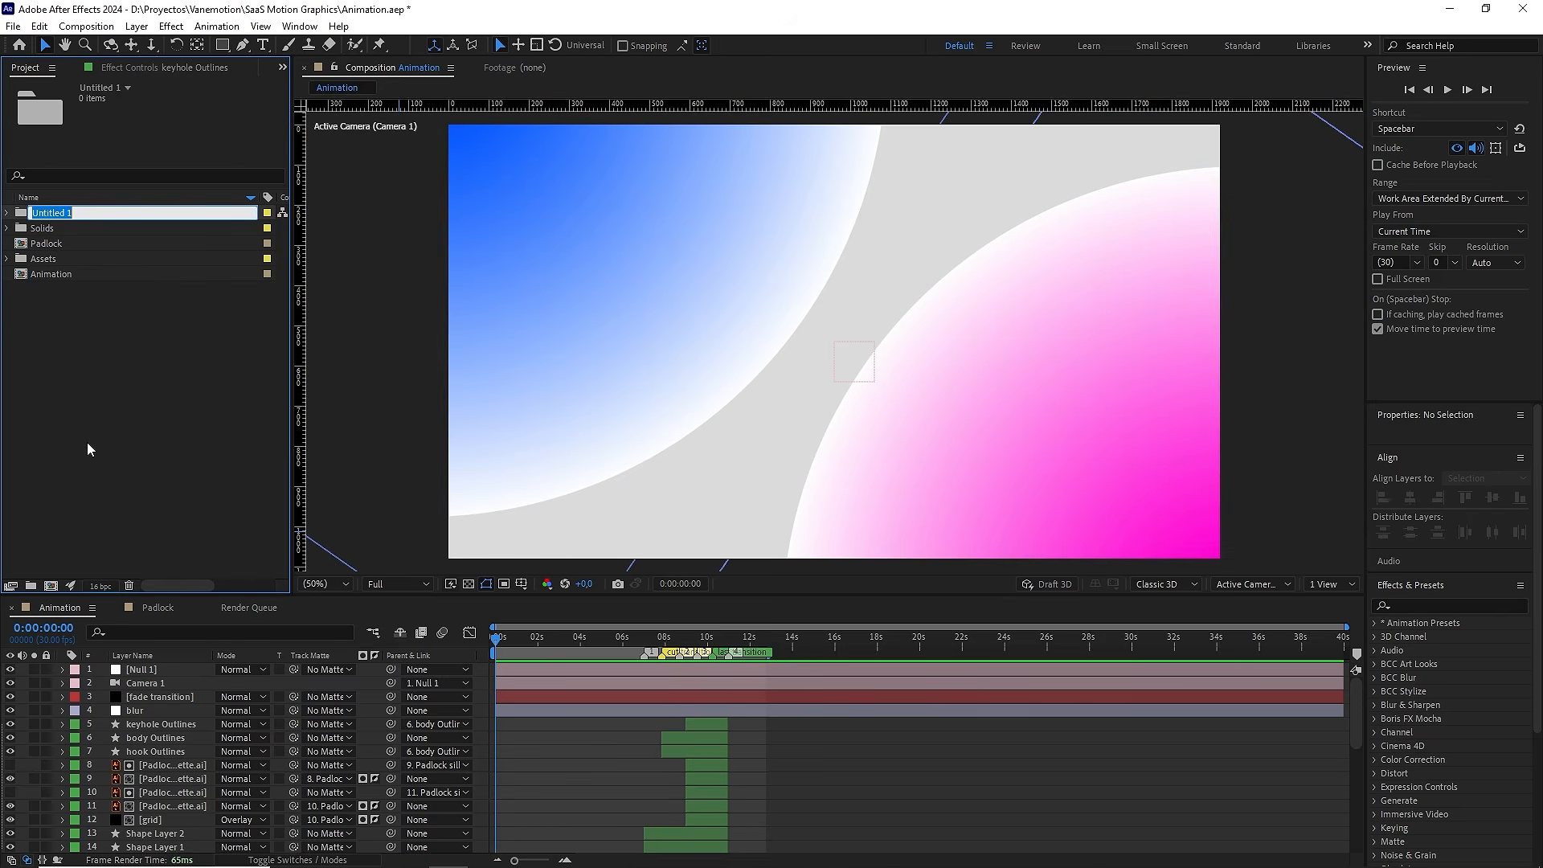
type("comps")
left_click(105, 403)
left_click(56, 234)
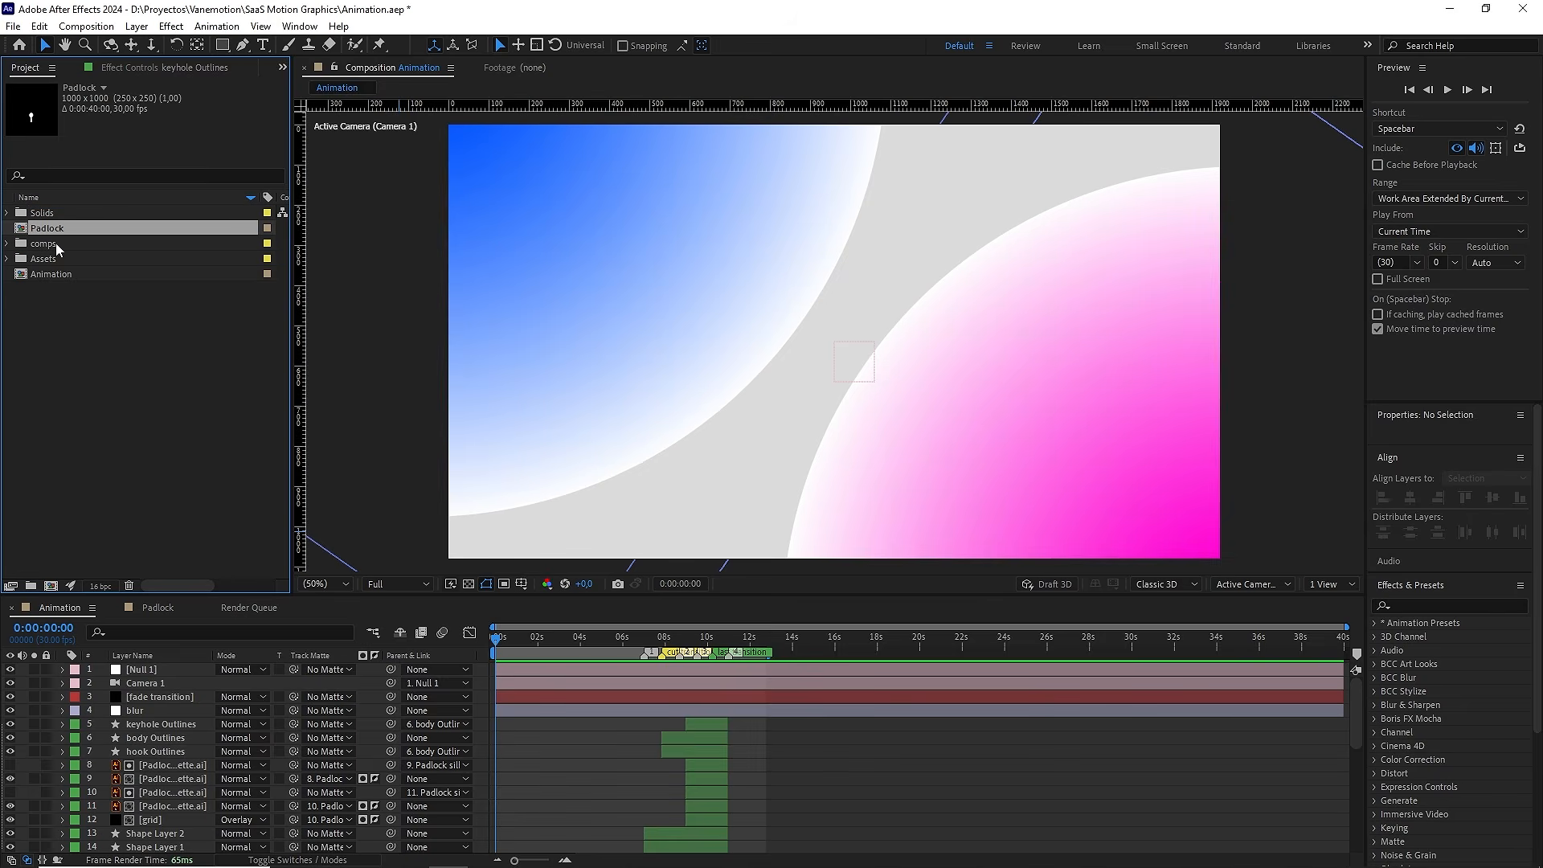
left_click(55, 273, "ctrl")
left_click_drag(51, 228, 49, 250)
Review the contents of the comps, Assets and Solids folders, collapse them and preview the animation from the start
left_click(7, 229)
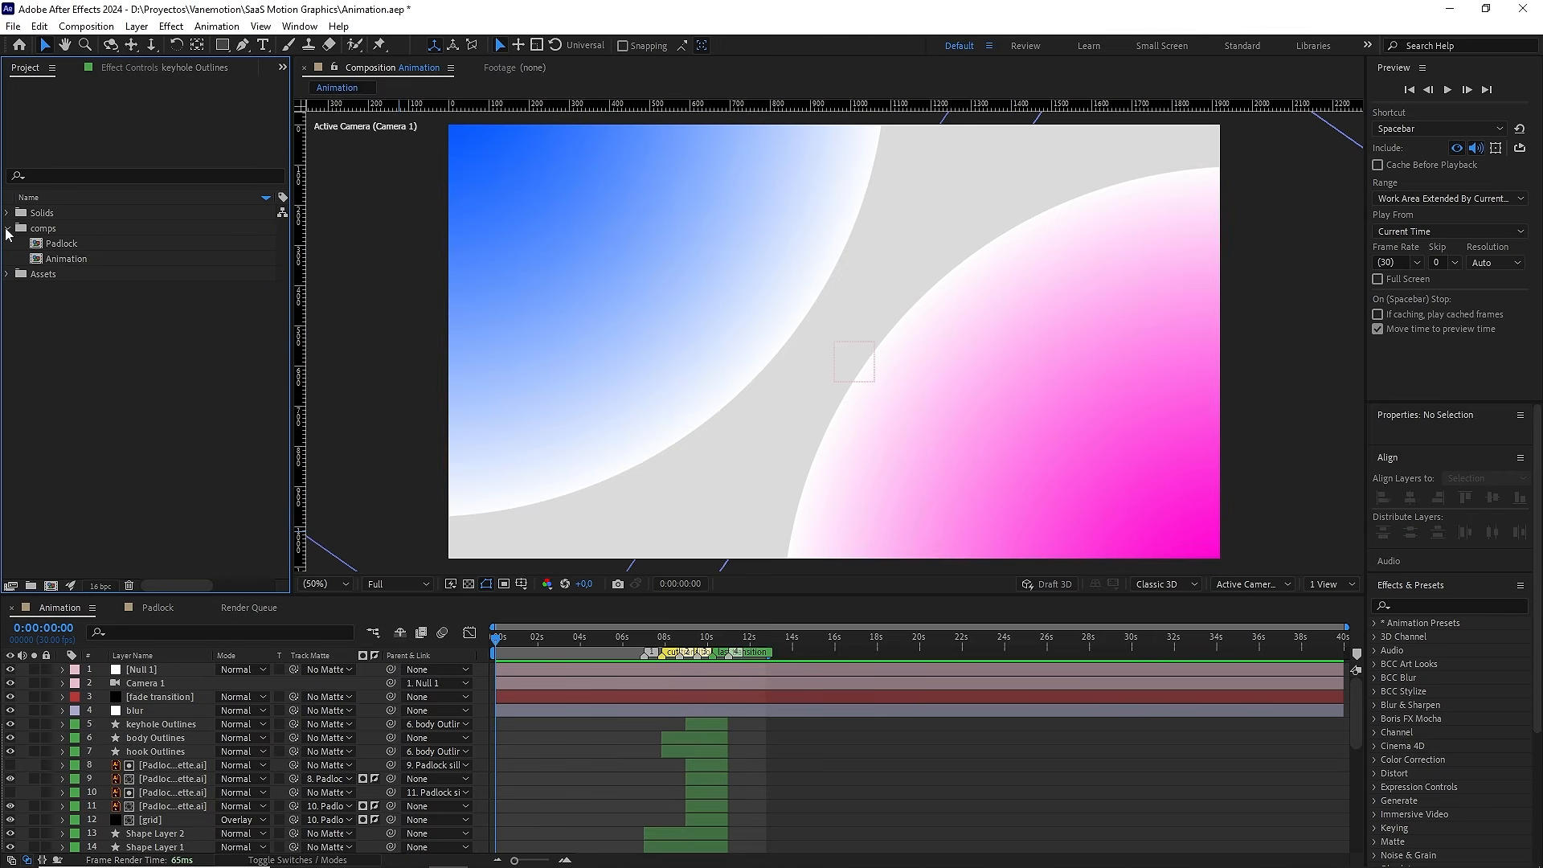
left_click(7, 275)
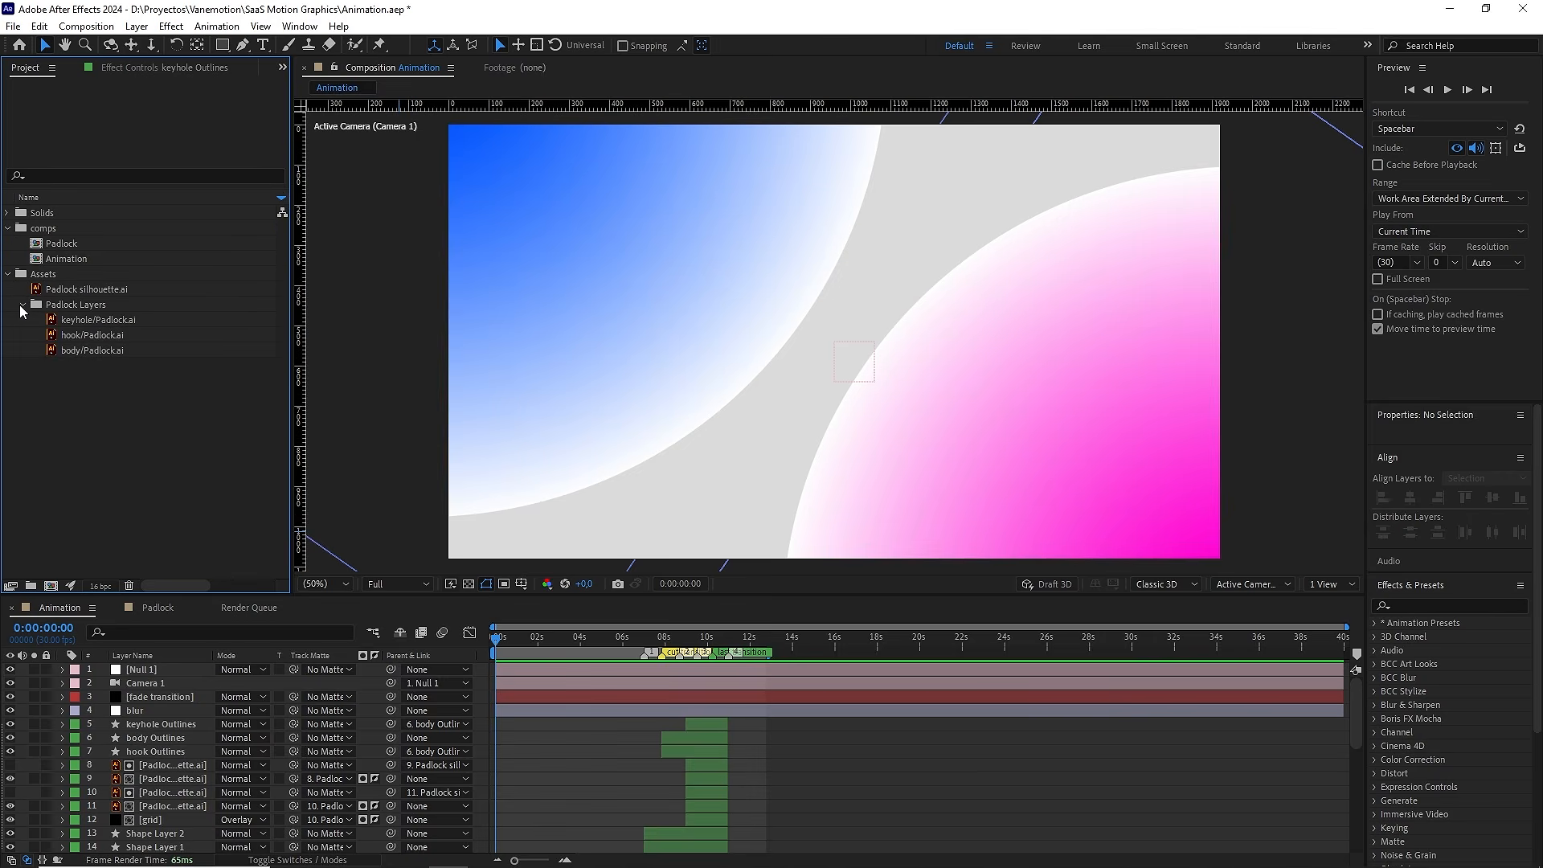
left_click(21, 306)
left_click(7, 214)
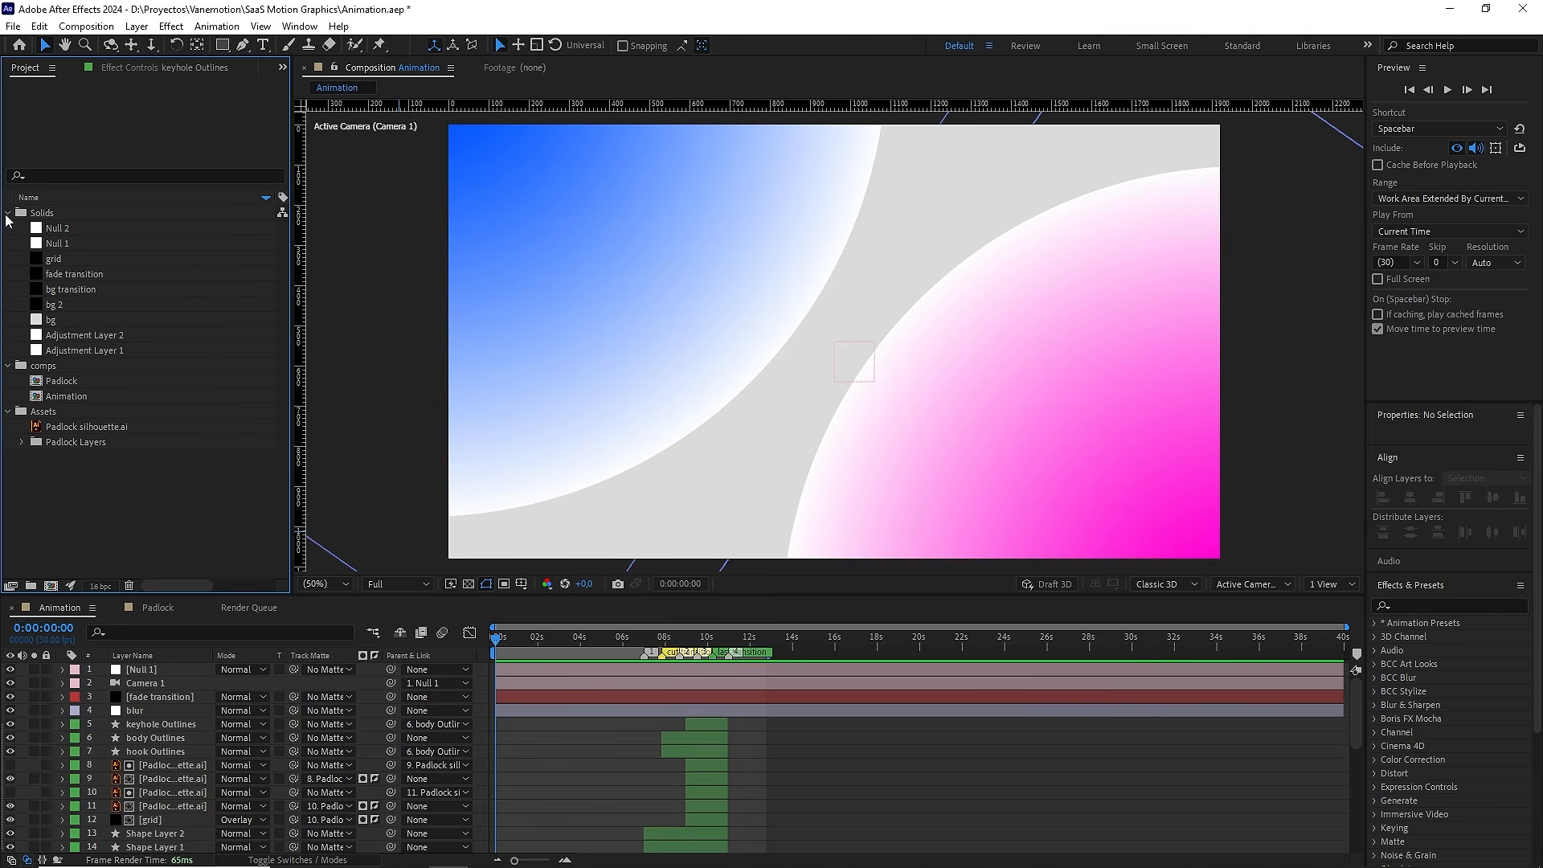
left_click(7, 214)
left_click(7, 229)
left_click(8, 244)
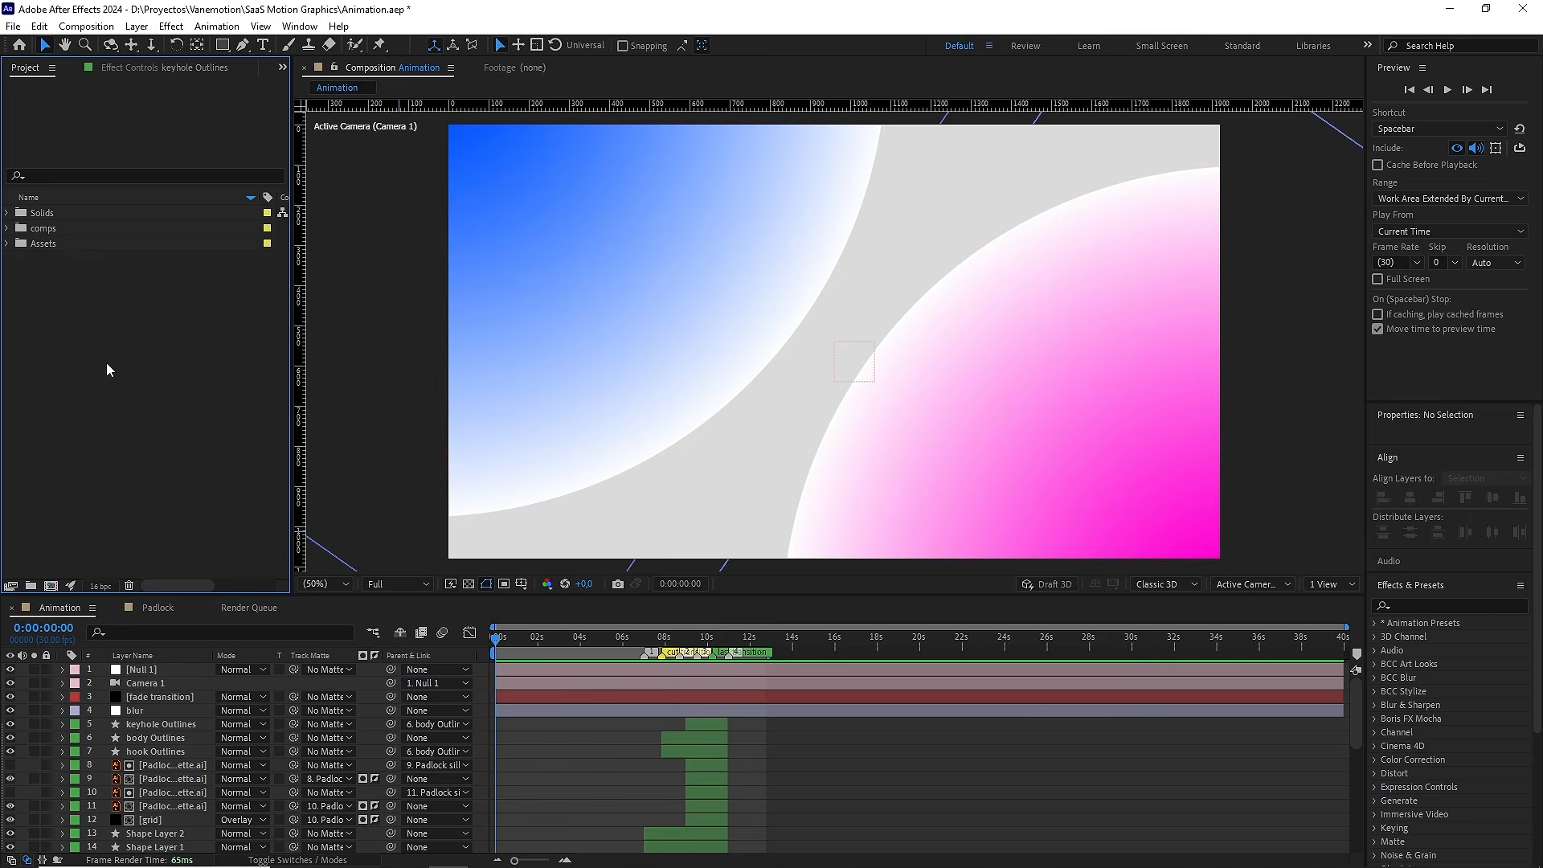
key("space")
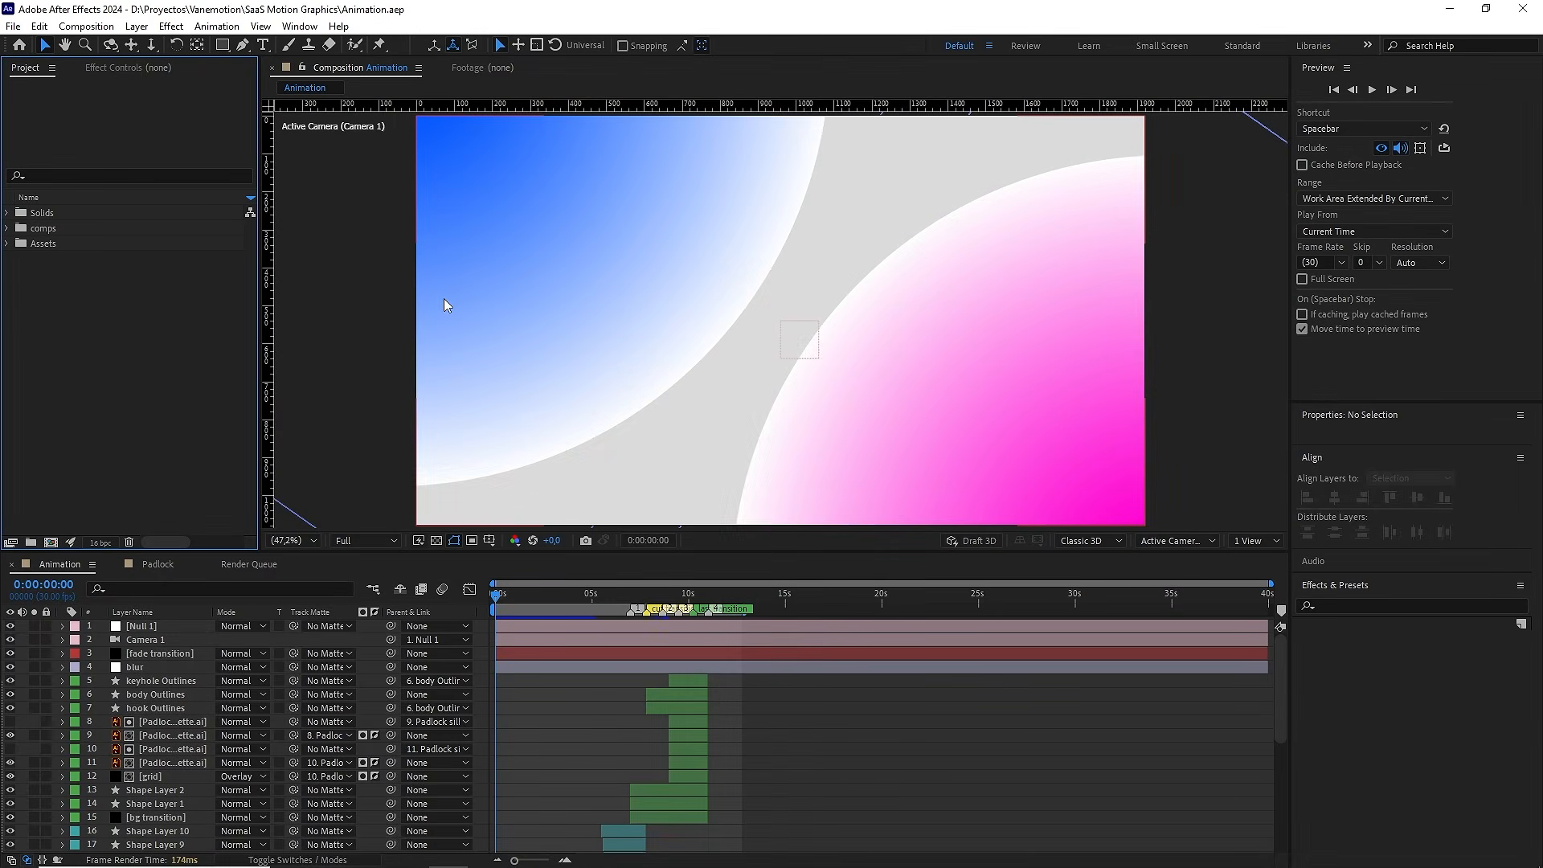
Create a composition named Last scene at 1920 × 1080 px, 30 fps and a 10-second duration
left_click(86, 26)
left_click(100, 44)
type("La")
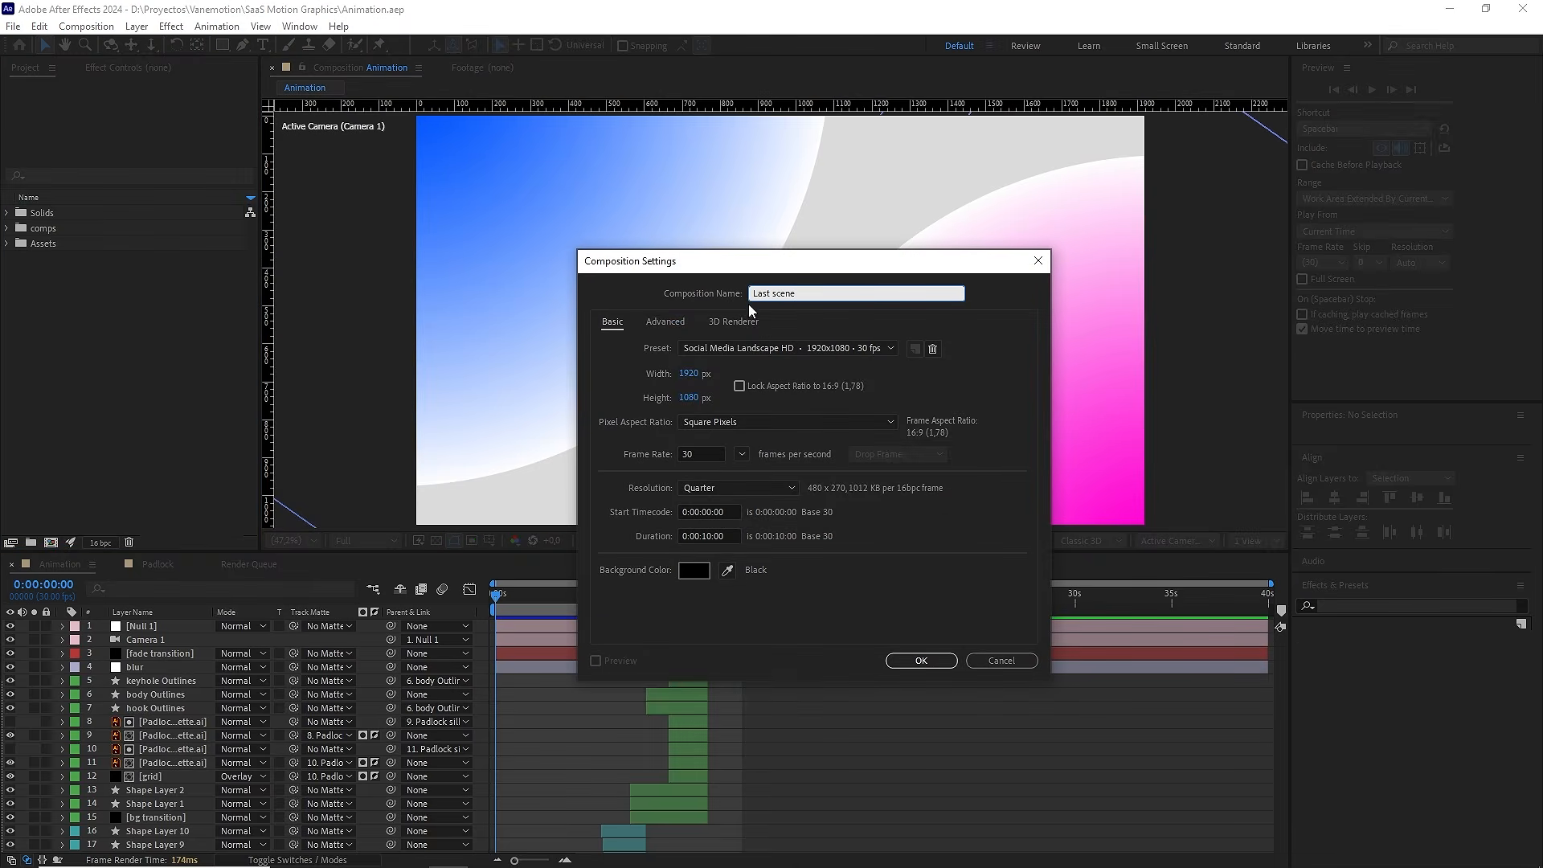
type("st scene")
left_click(690, 373)
left_click(691, 397)
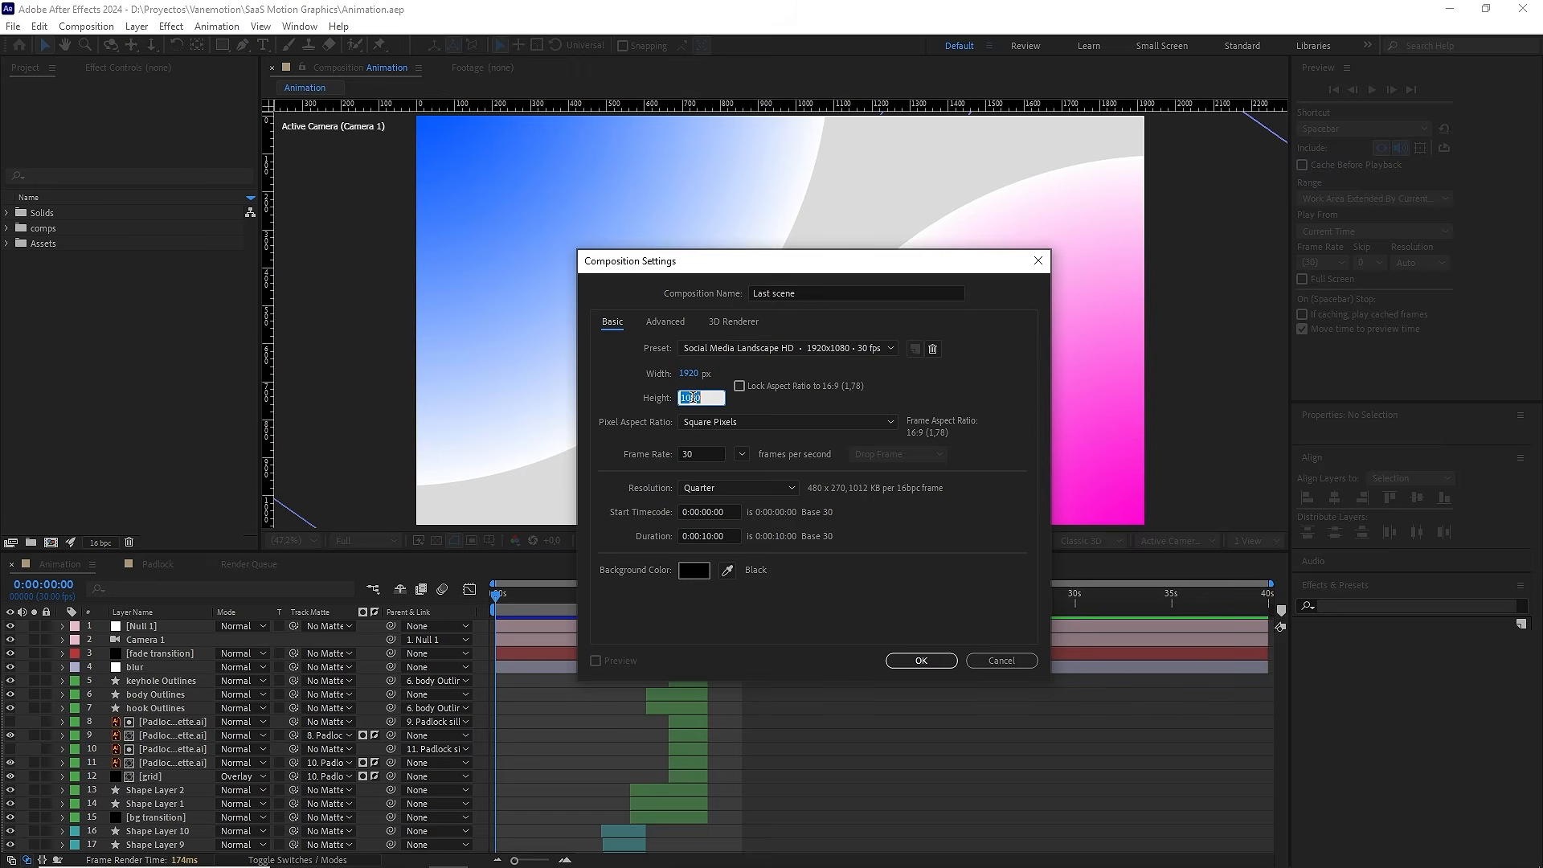
left_click(702, 454)
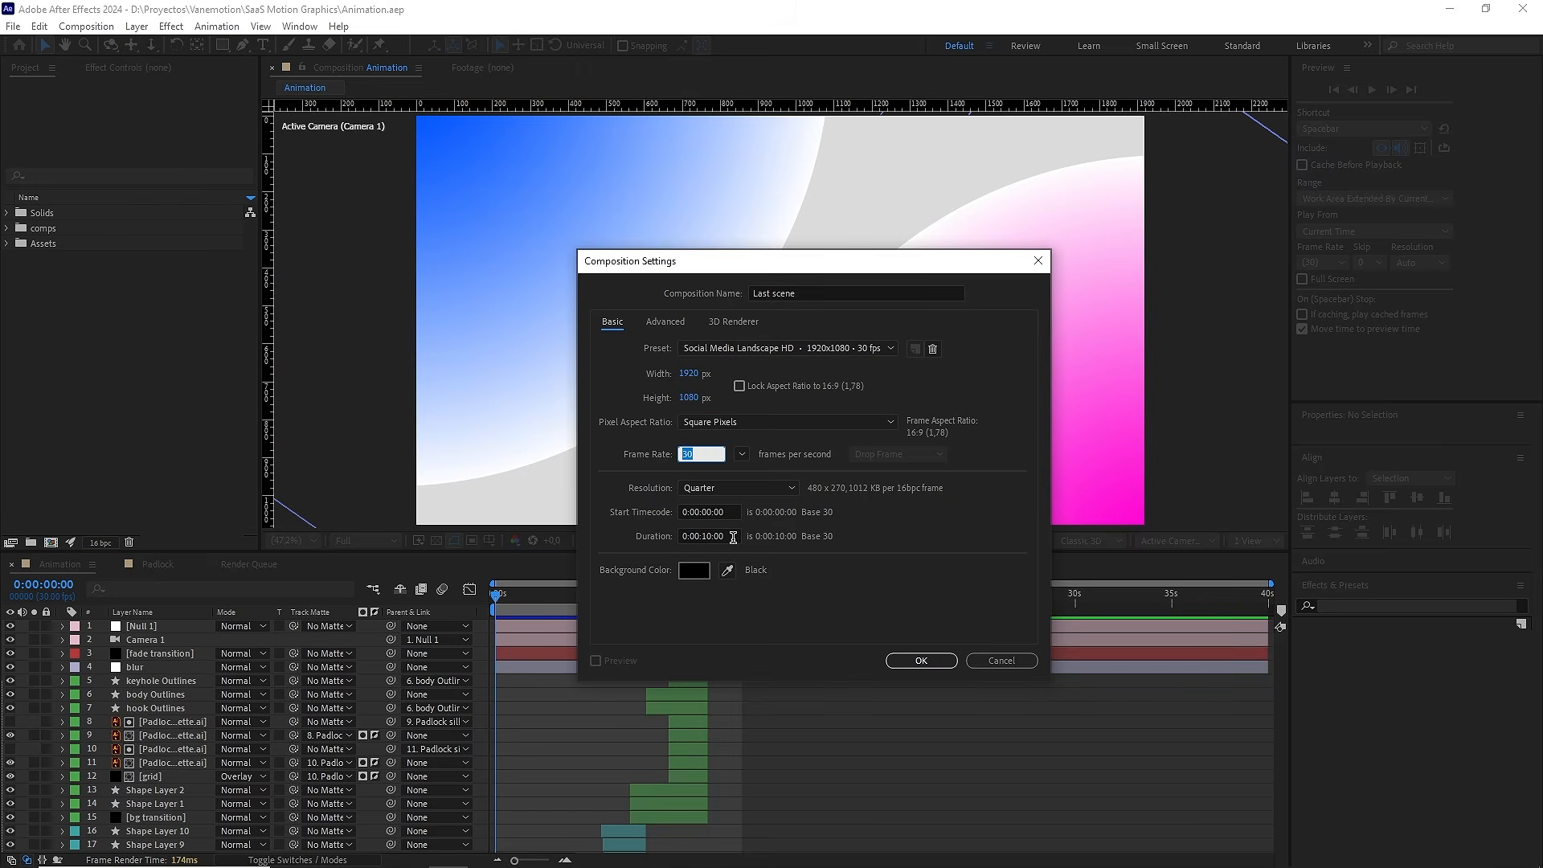
left_click(736, 535)
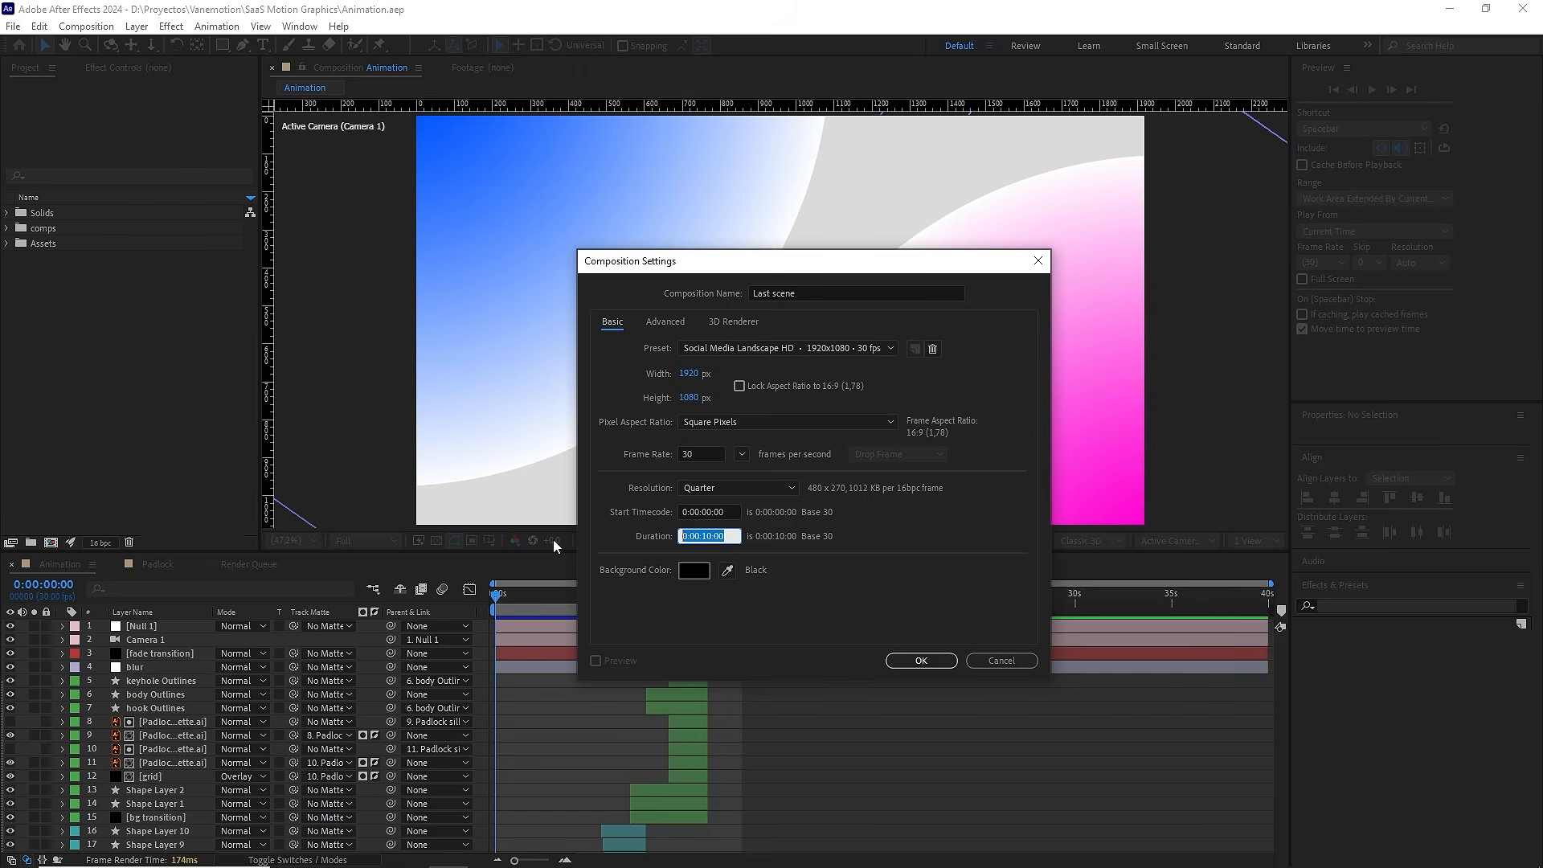
left_click(912, 660)
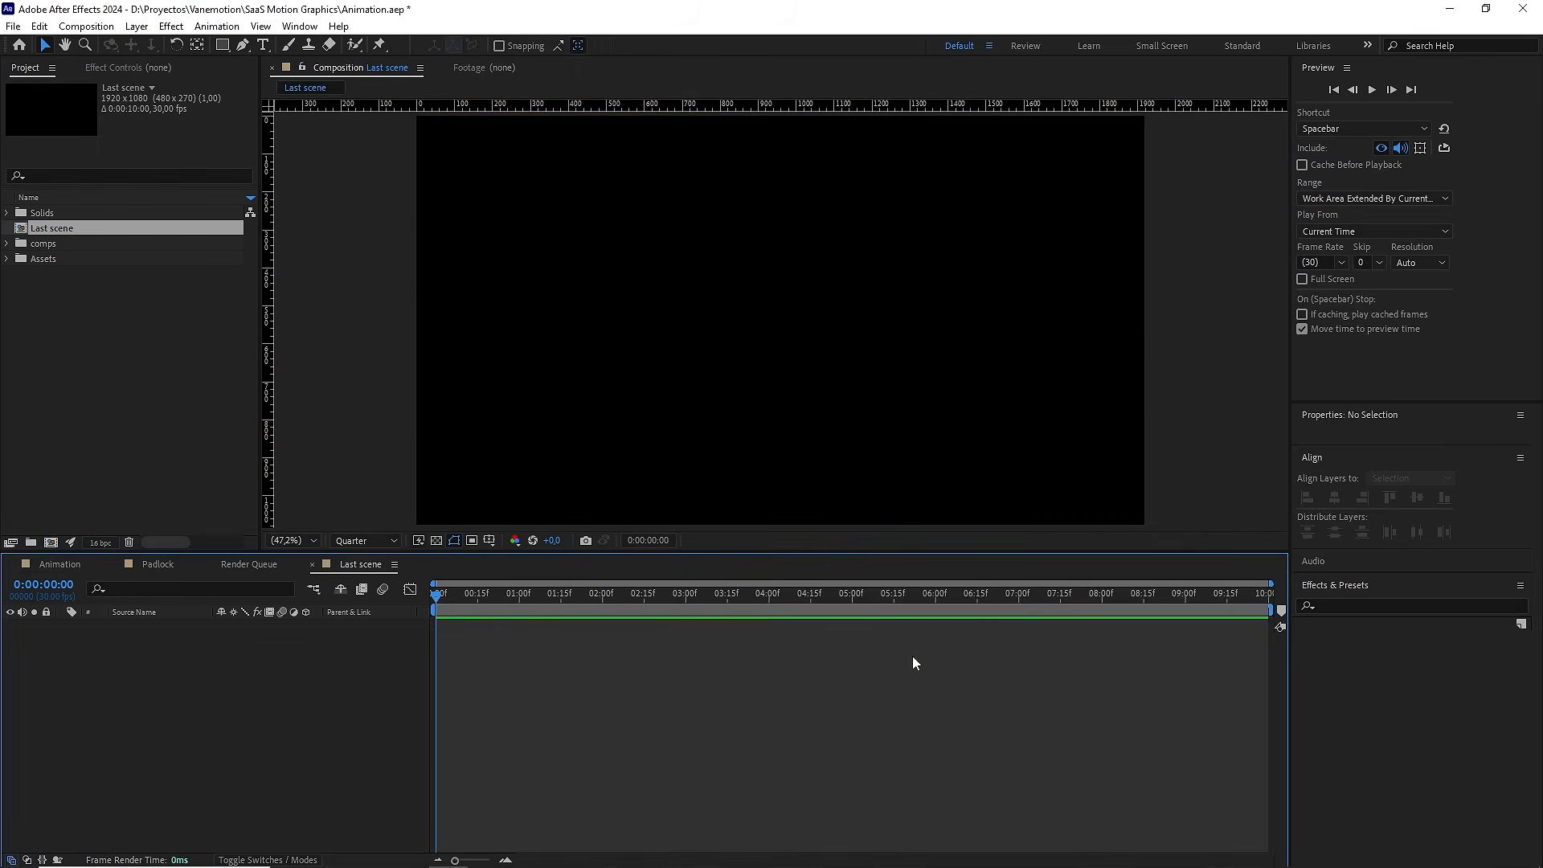
Draw a yellow star above the middle of the Last scene composition and set its inner radius to 20 and outer radius to 50
left_click_drag(222, 44, 334, 113)
left_click_drag(747, 274, 806, 343)
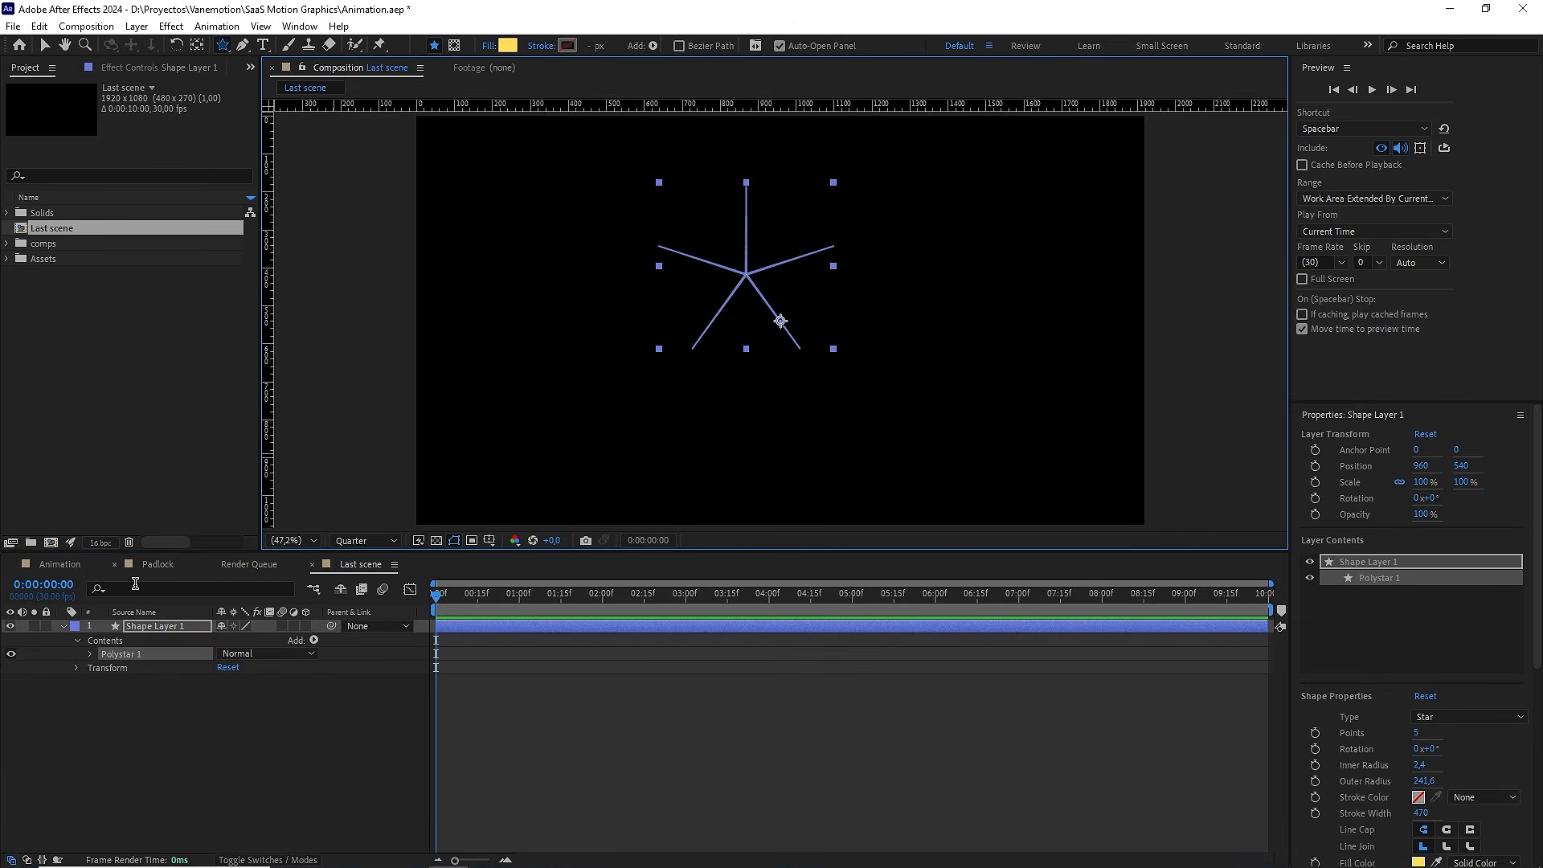
left_click(89, 655)
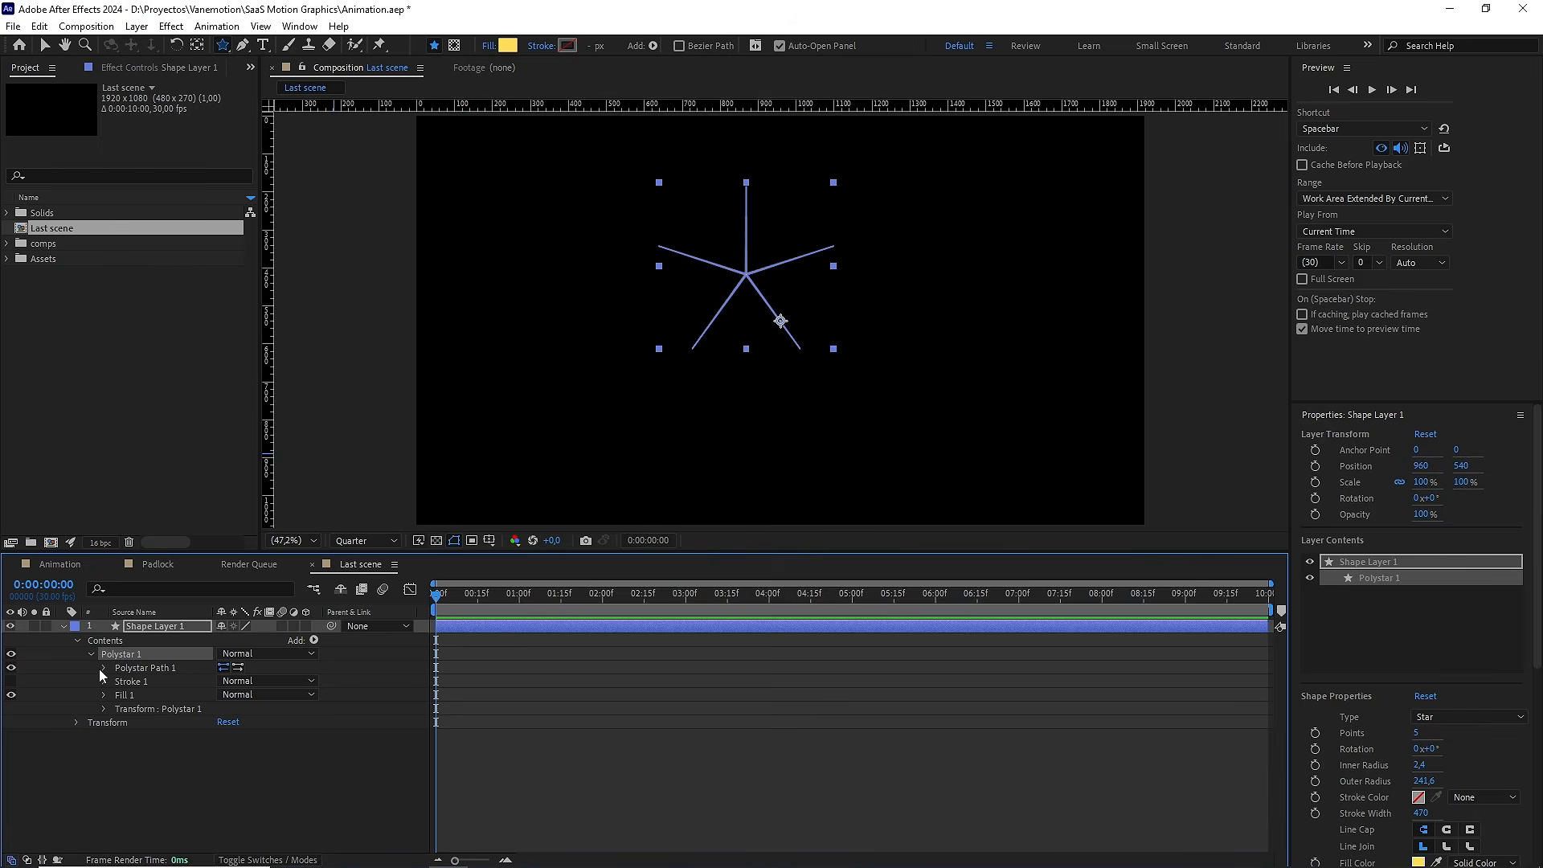
left_click(104, 668)
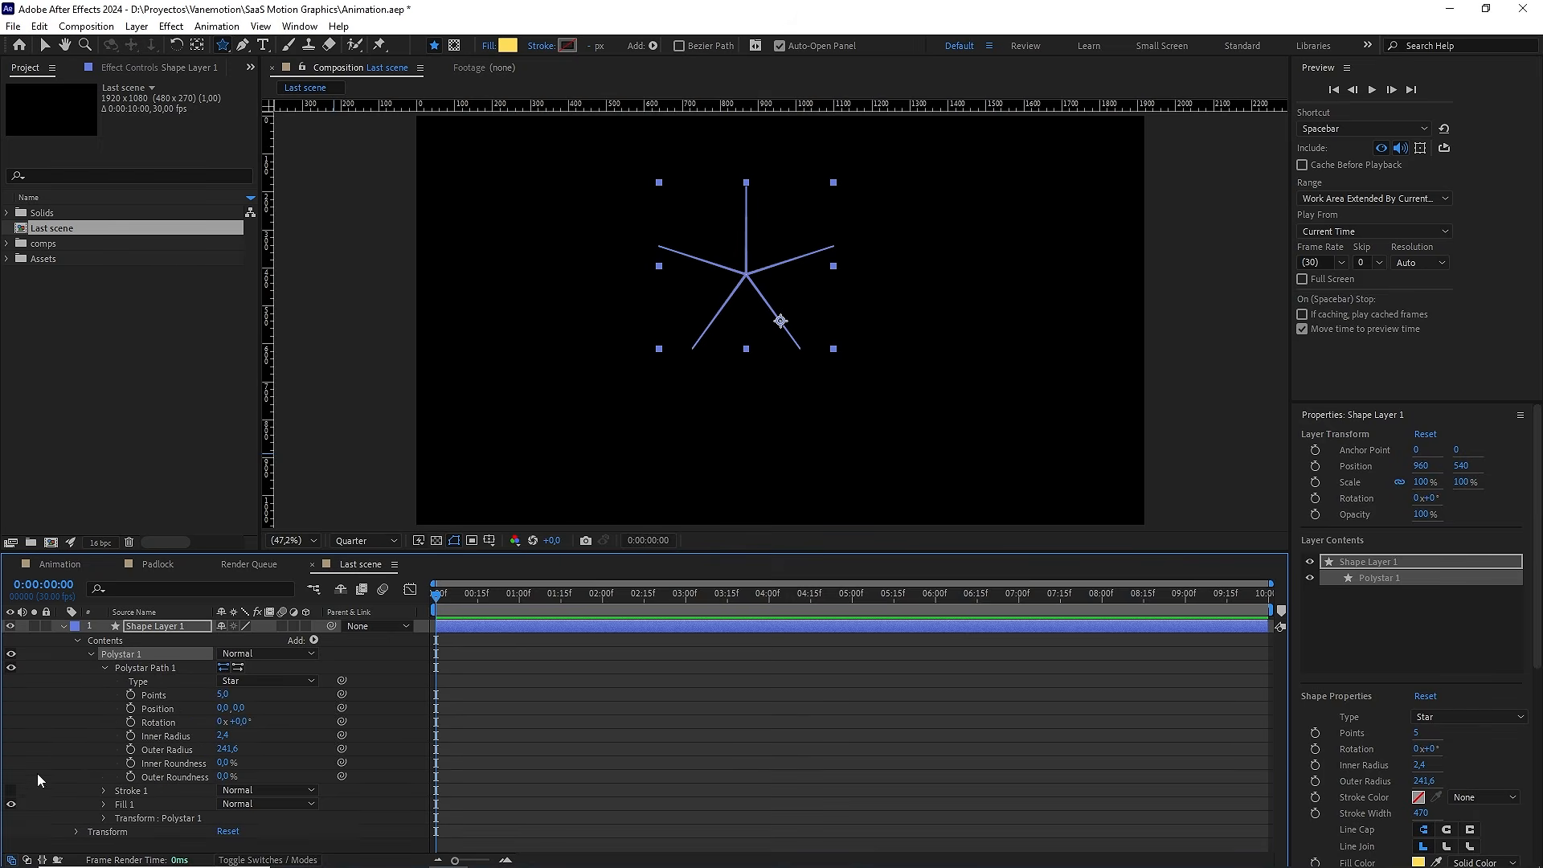
left_click(226, 735)
type("20")
key("Return")
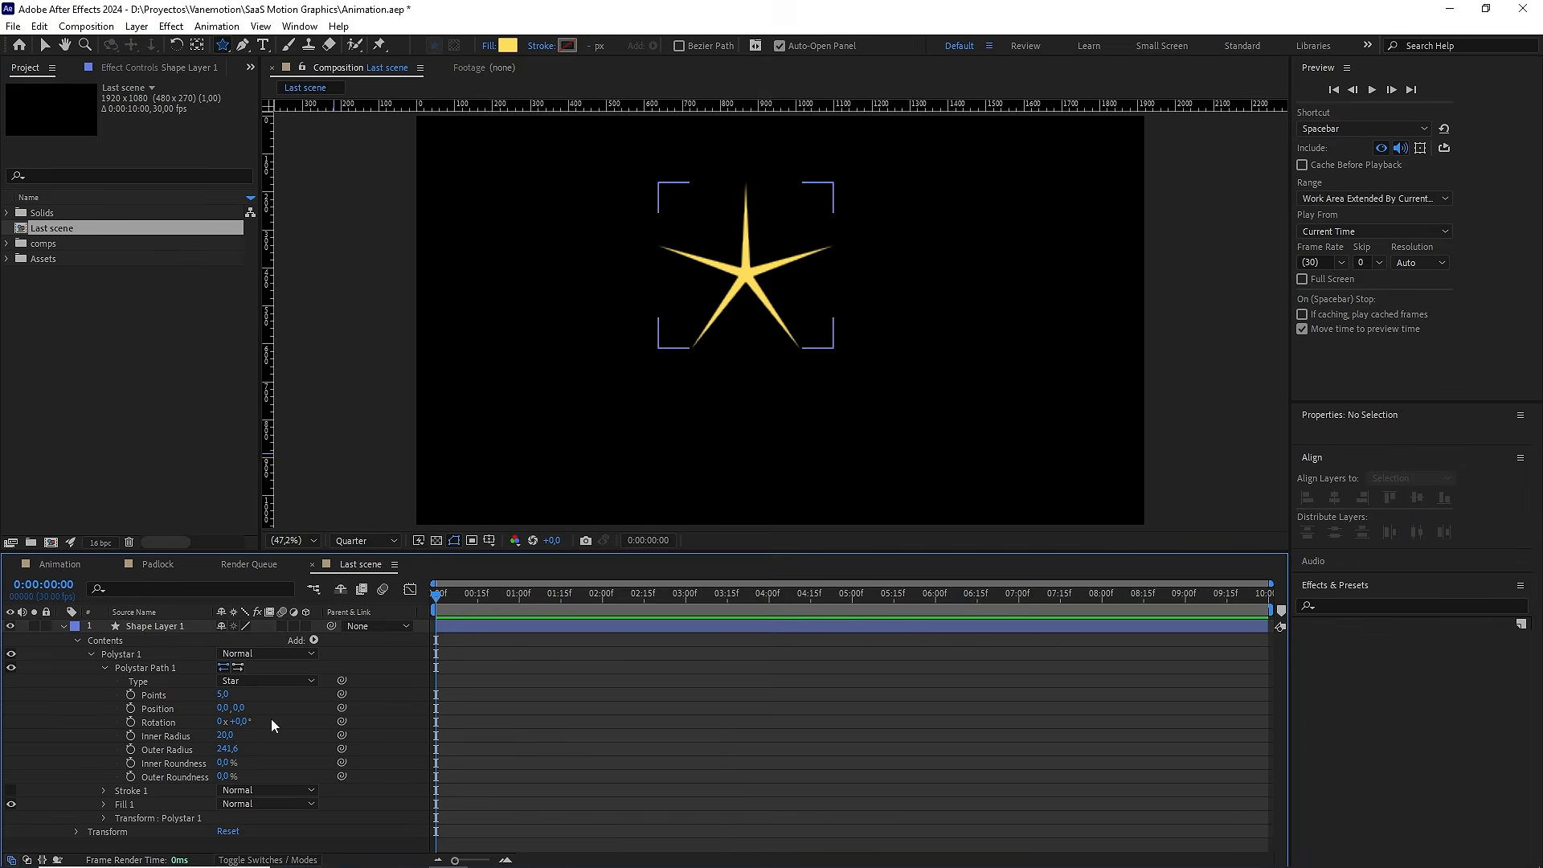
left_click(227, 749)
type("50")
key("Return")
key("period")
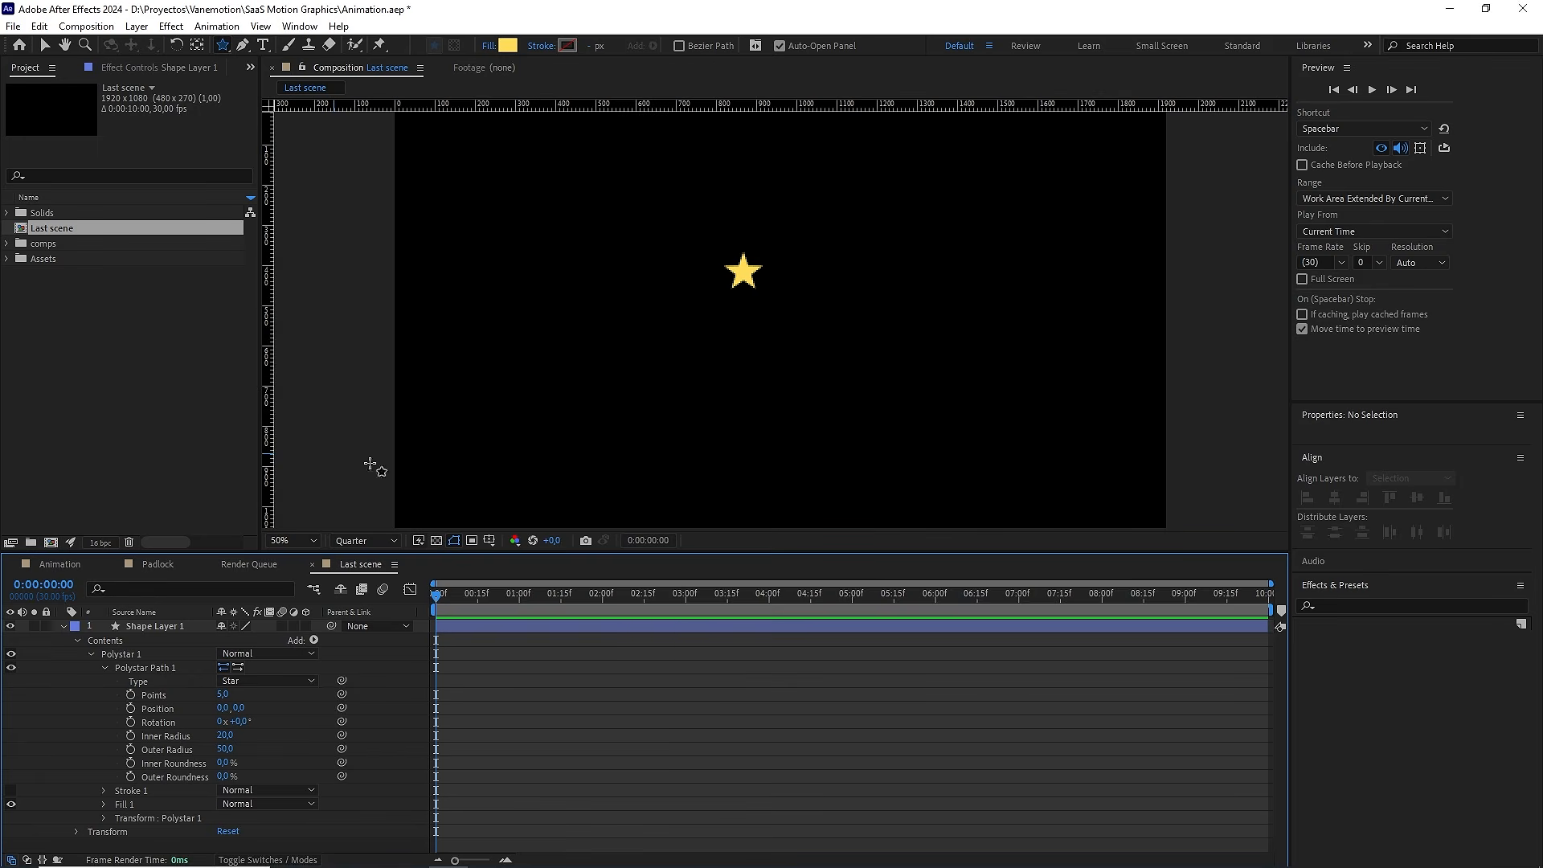
Use FFDD59 as the star's fill color
left_click(175, 629)
left_click(508, 46)
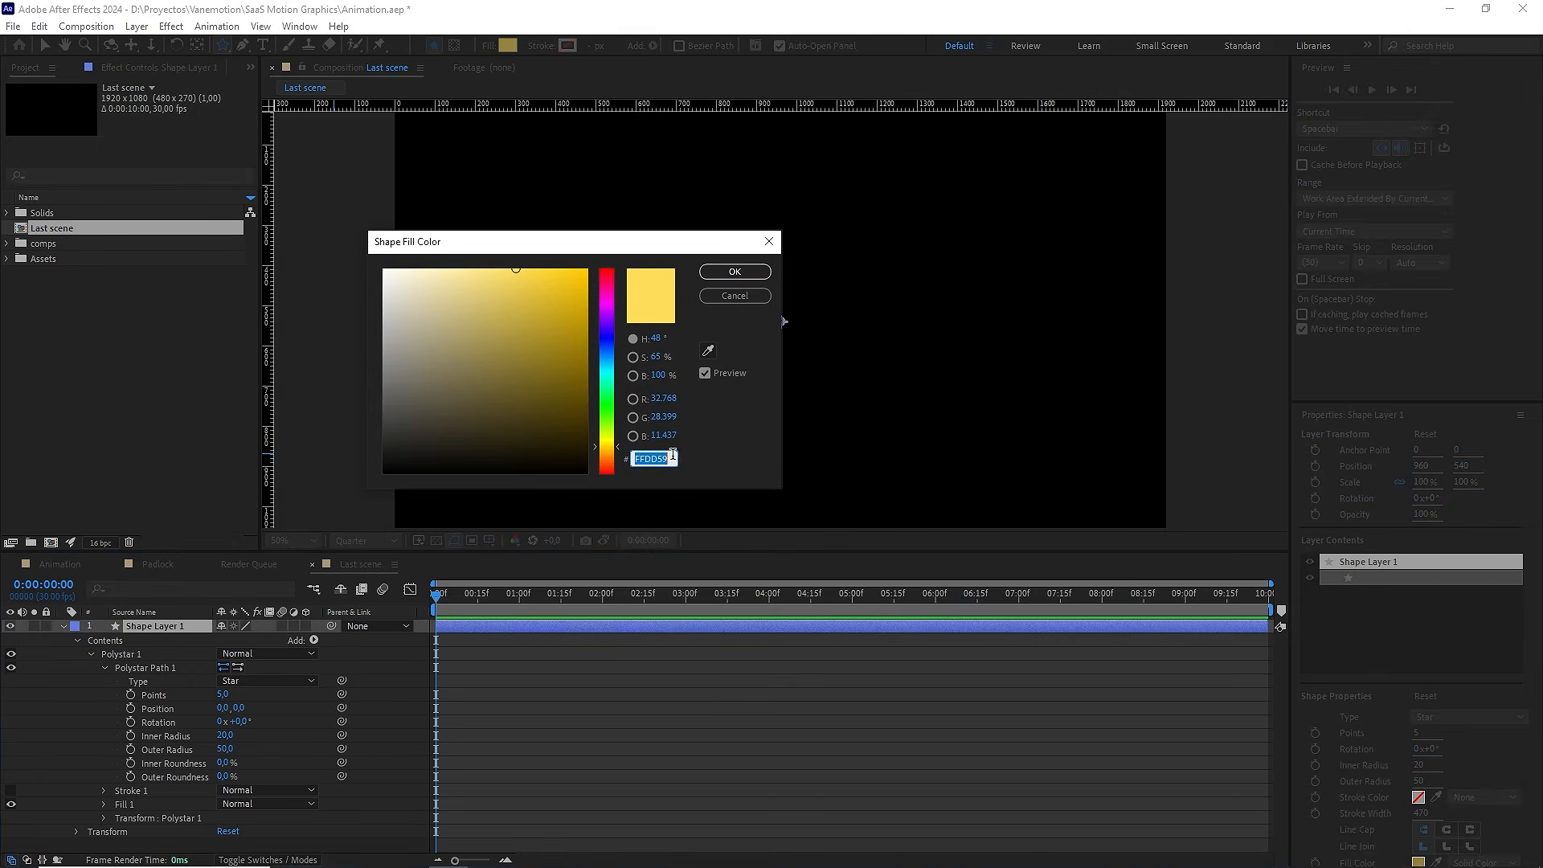
left_click(734, 272)
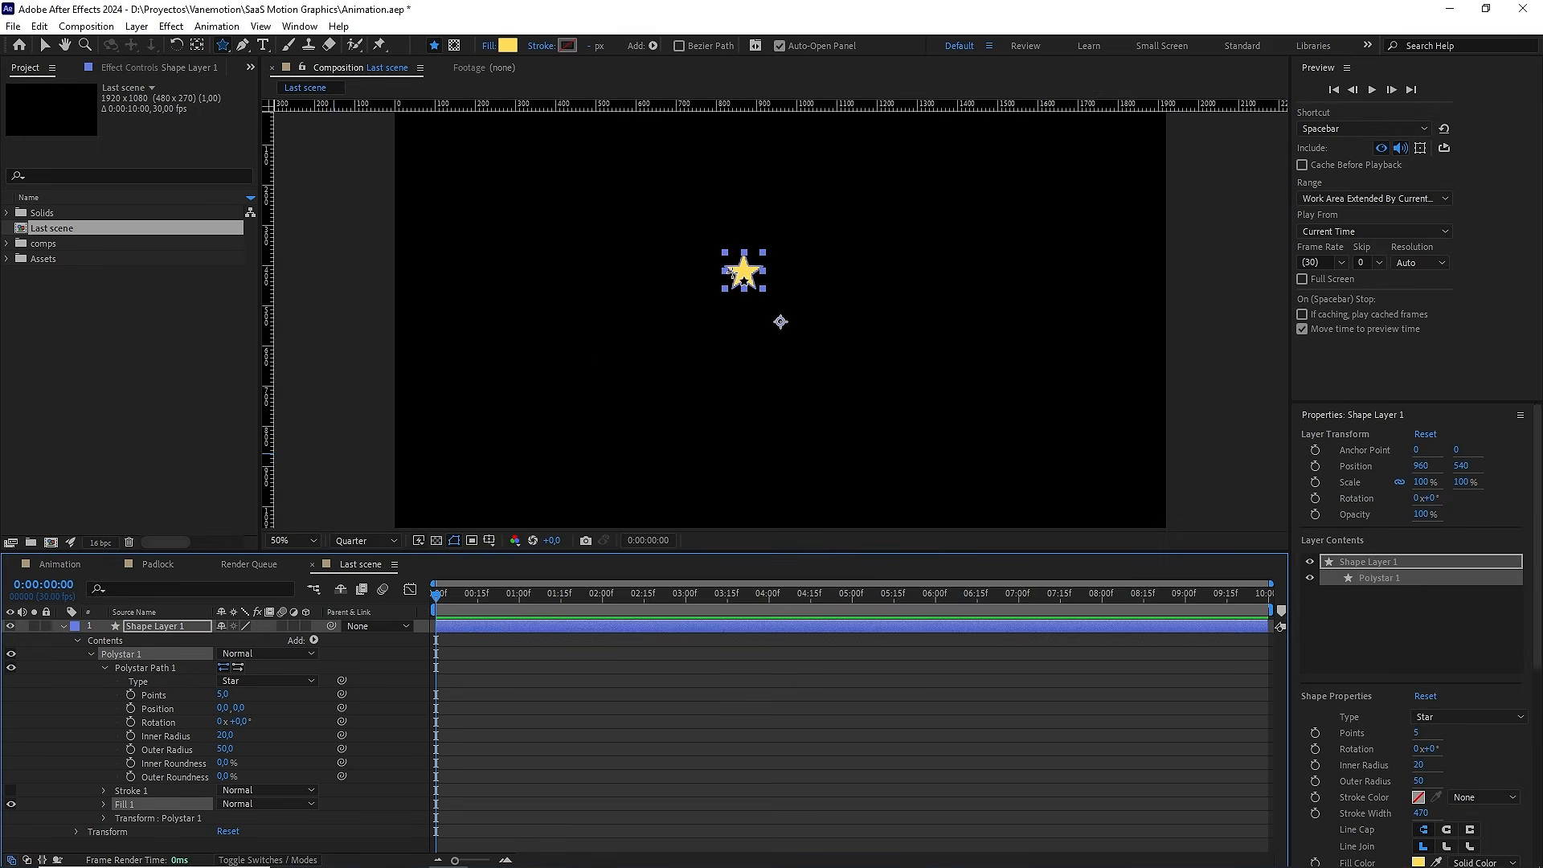
Make the star a 3D layer, center its anchor point on the shape and center it in the composition
left_click(201, 627)
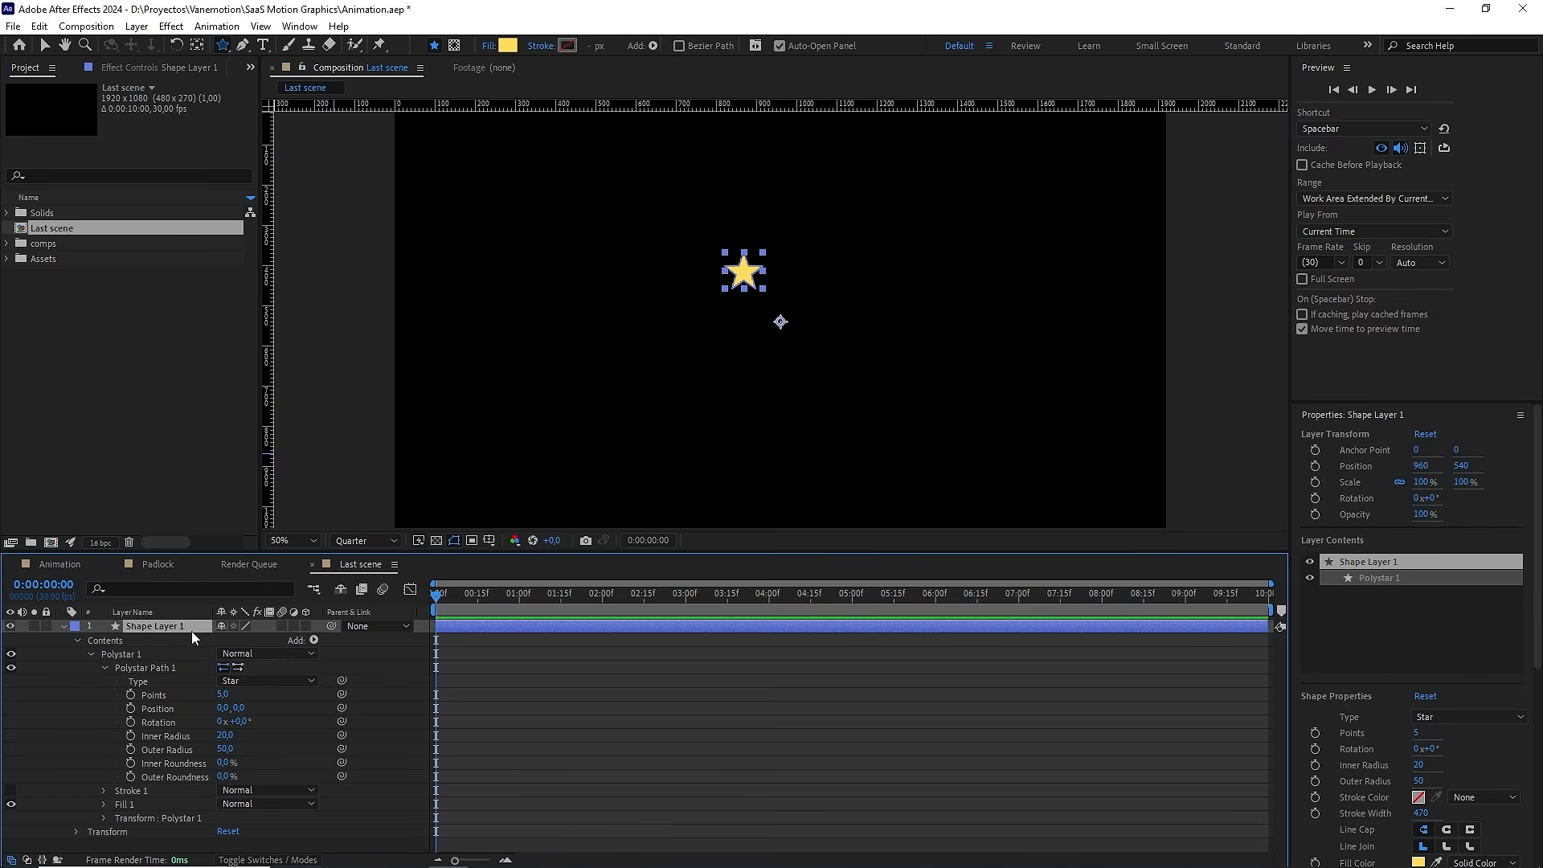
left_click(306, 625)
key("ctrl+alt+Home")
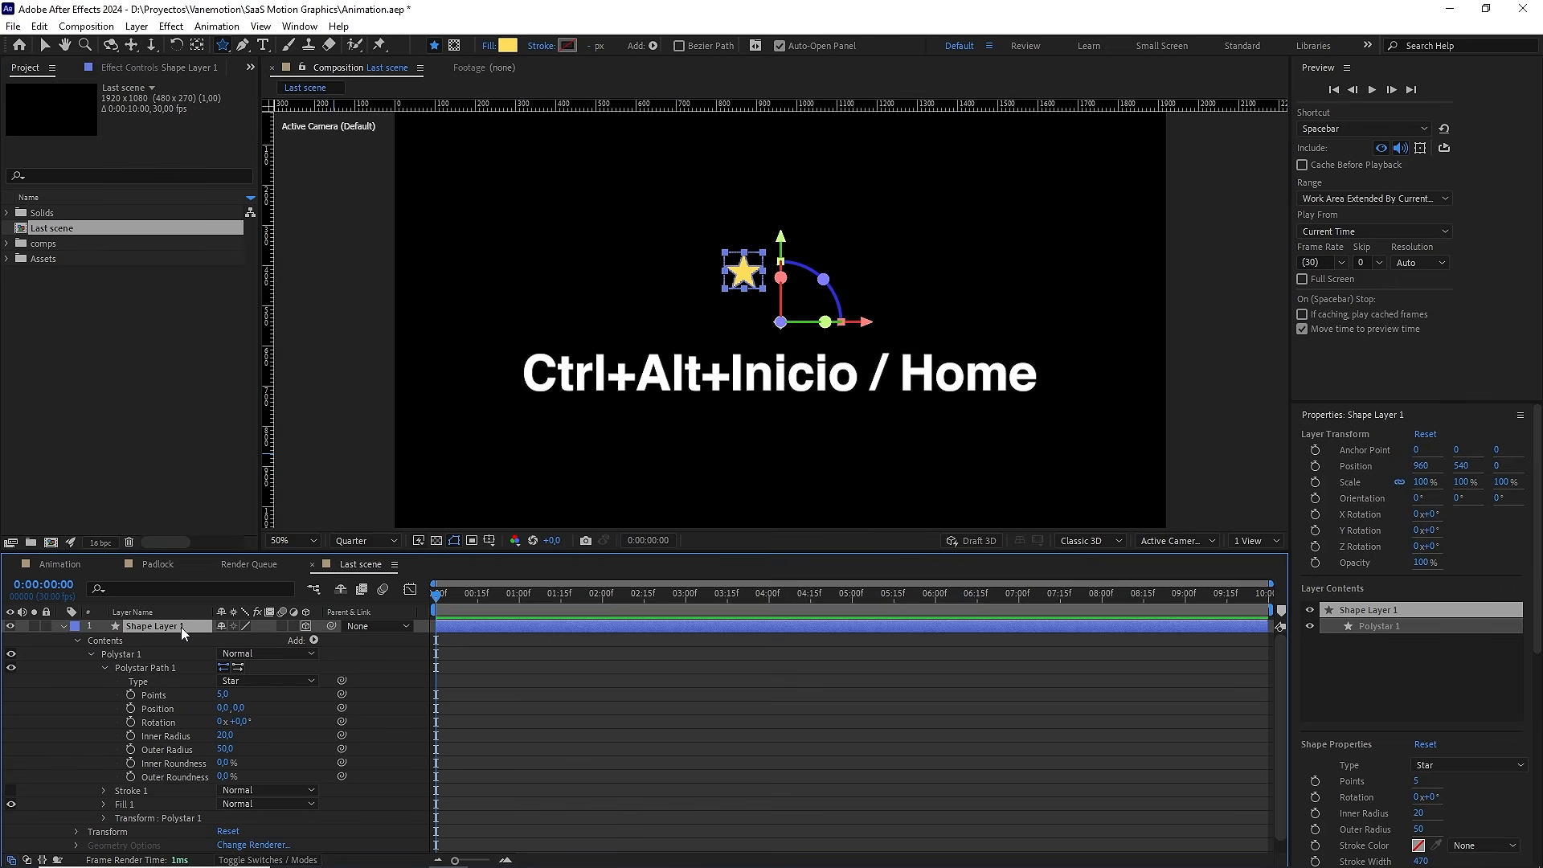
key("ctrl+Home")
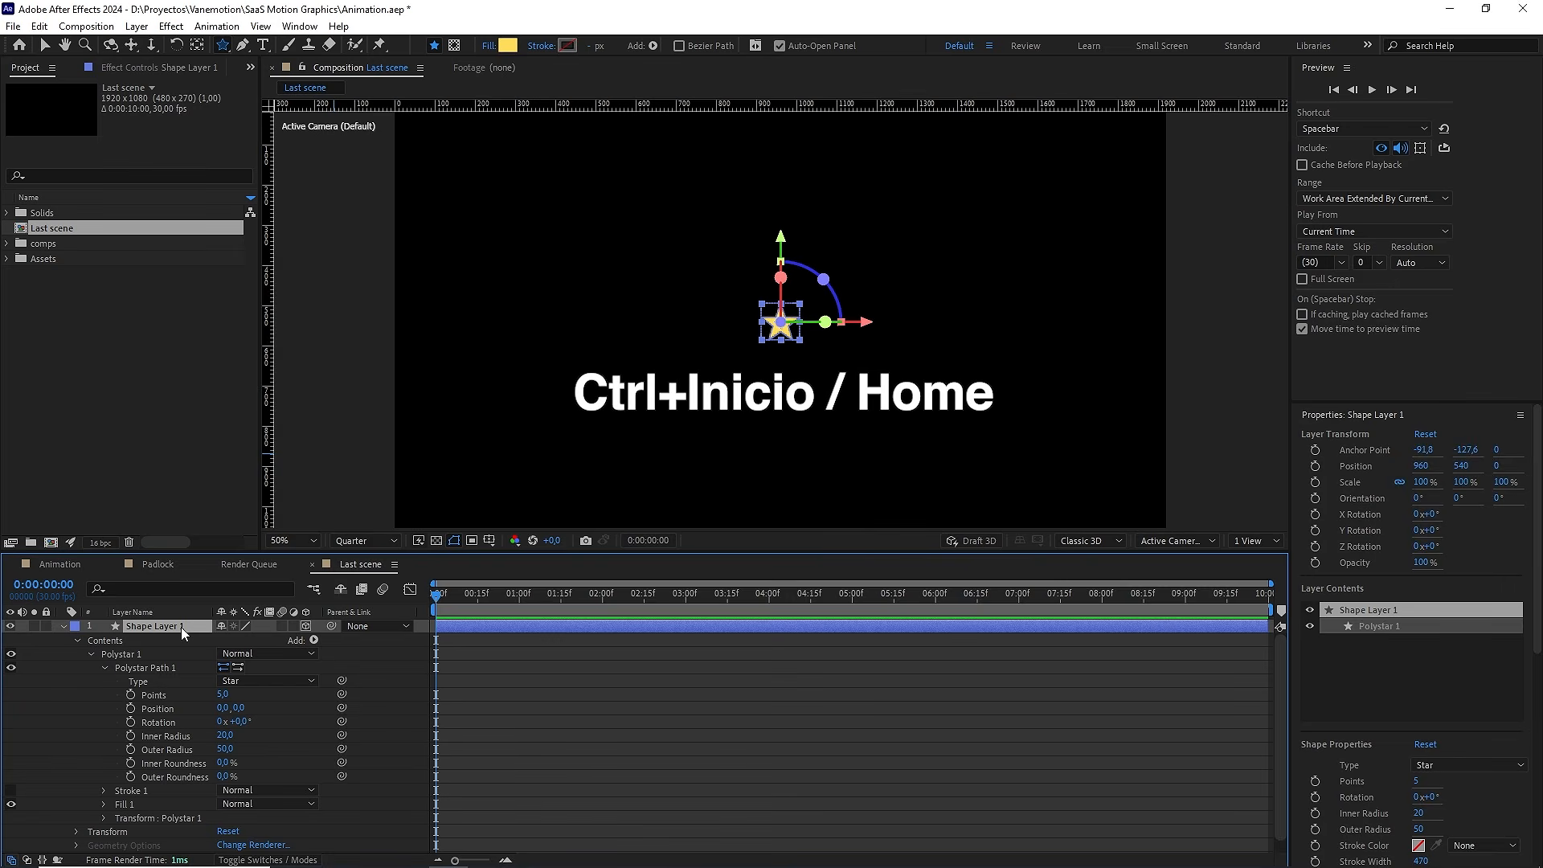
Offset the star from the layer's pivot by setting the horizontal anchor point of Polystar 1's own transform to 350
left_click(104, 665)
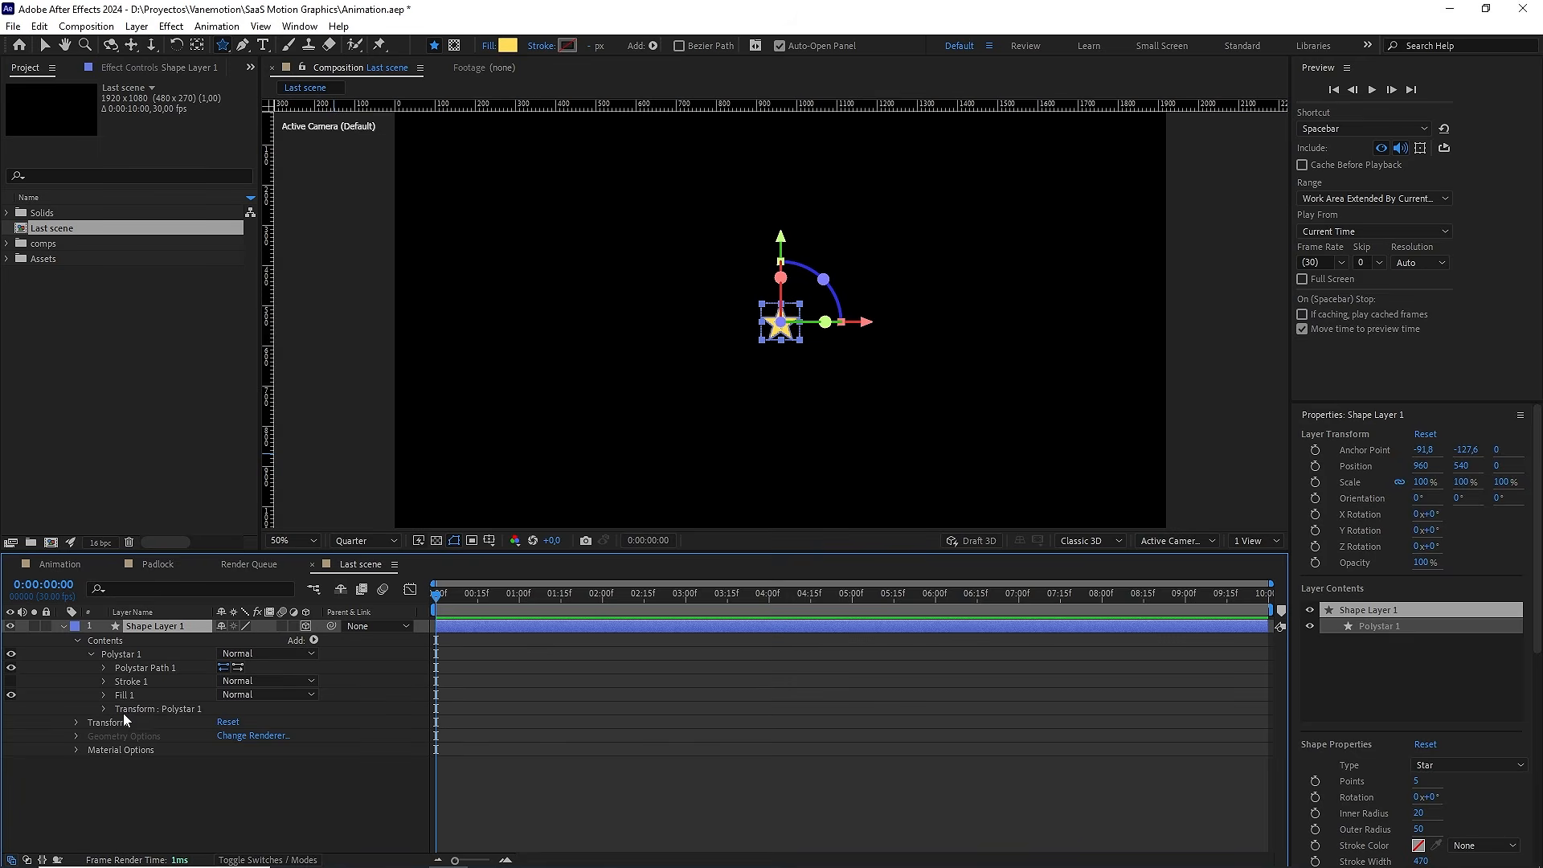
left_click(76, 721)
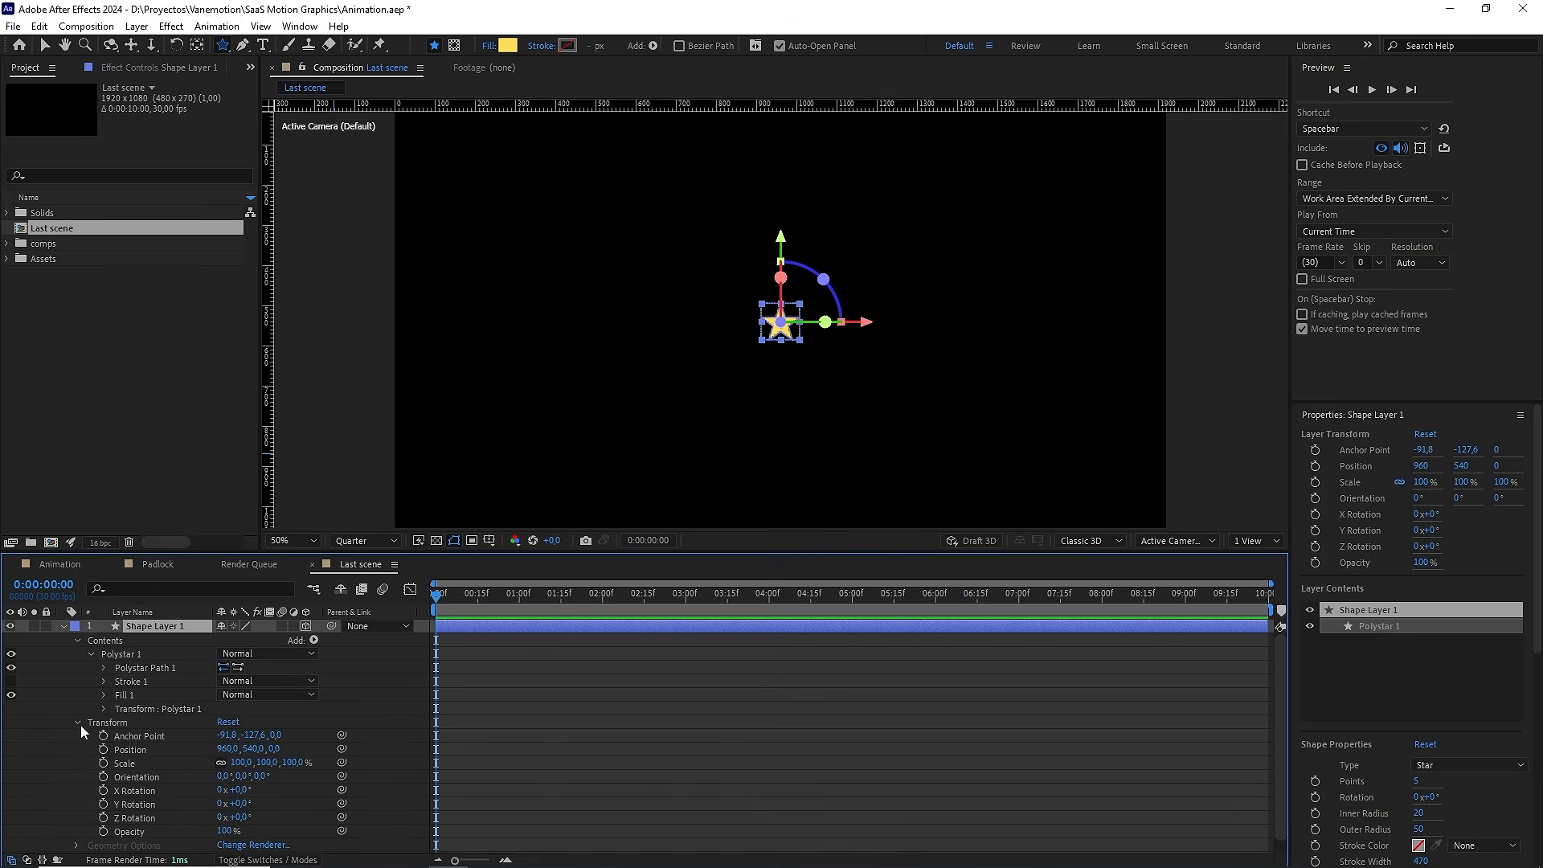
left_click(77, 723)
left_click(103, 709)
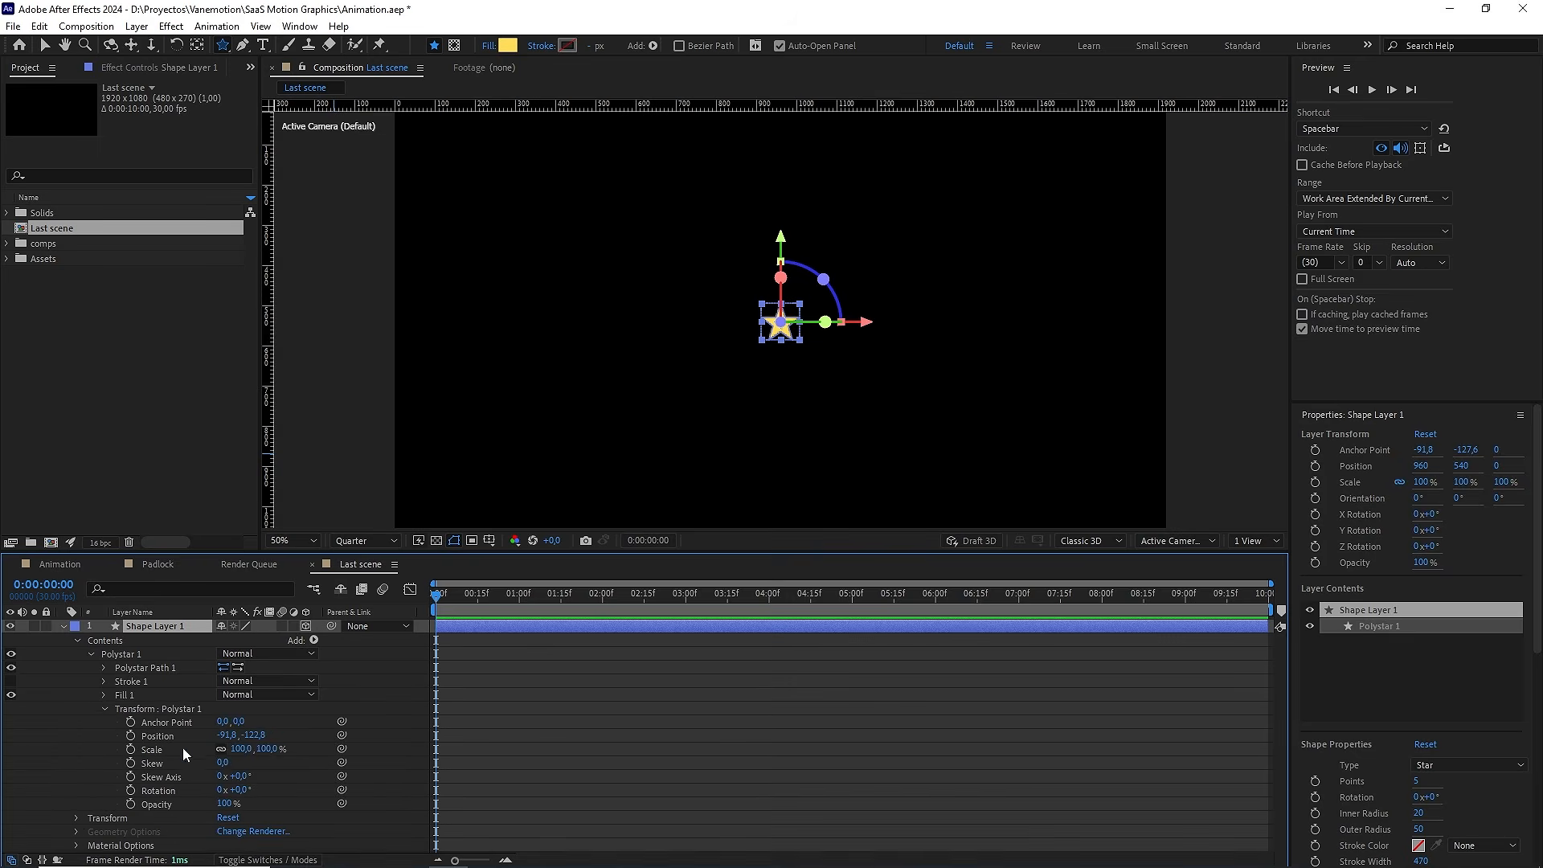
left_click_drag(224, 723, 371, 722)
left_click(228, 721)
type("350")
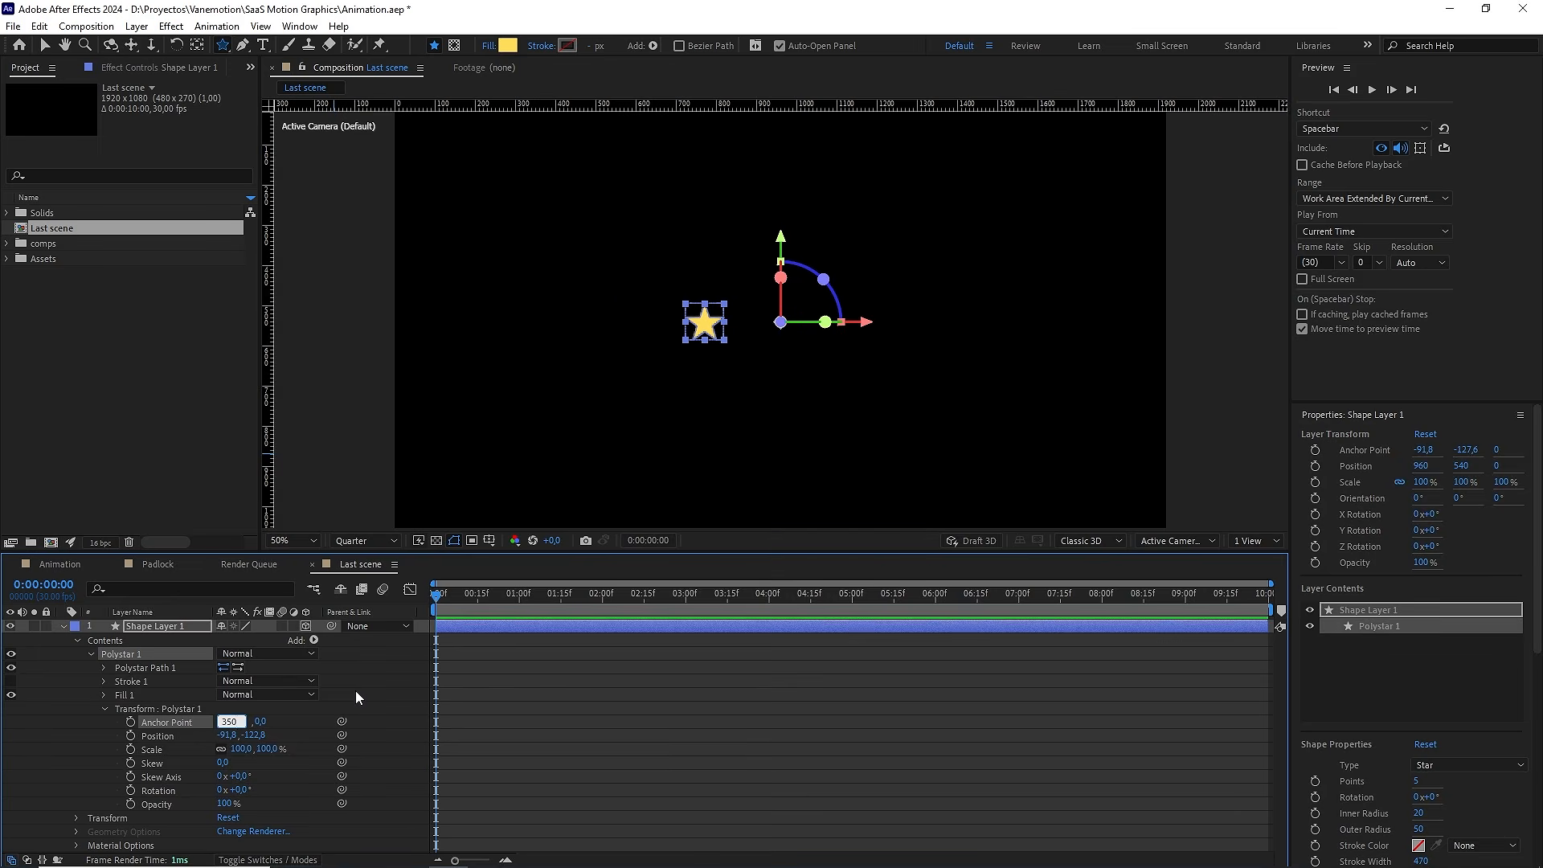
left_click(356, 692)
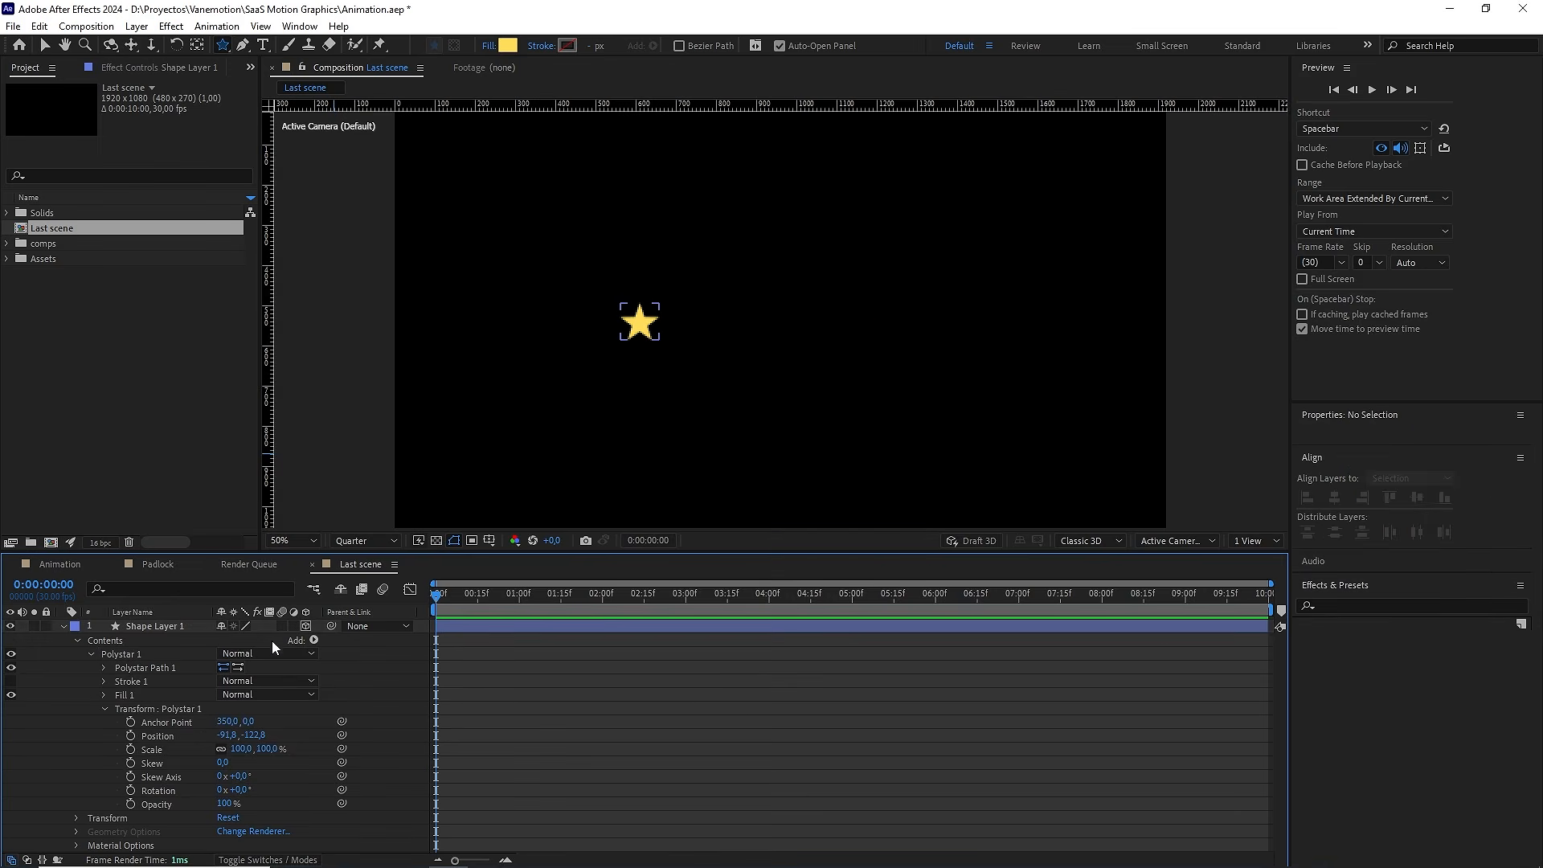
Try rotating the star layer to 87° about Z to test its orbit, and undo the rotation
left_click(186, 625)
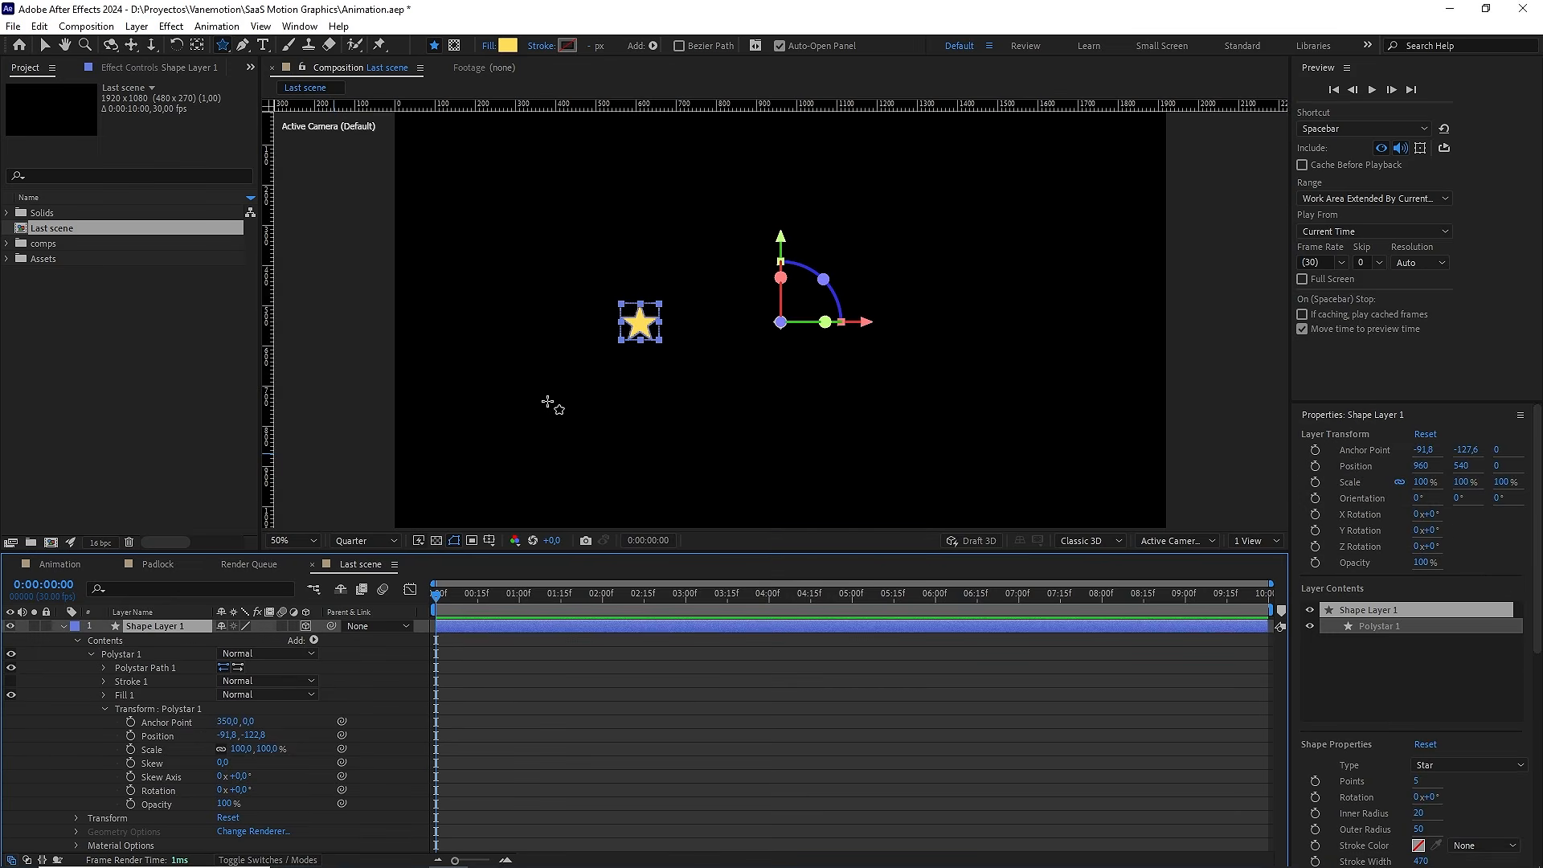
key("r")
left_click_drag(236, 682, 286, 668)
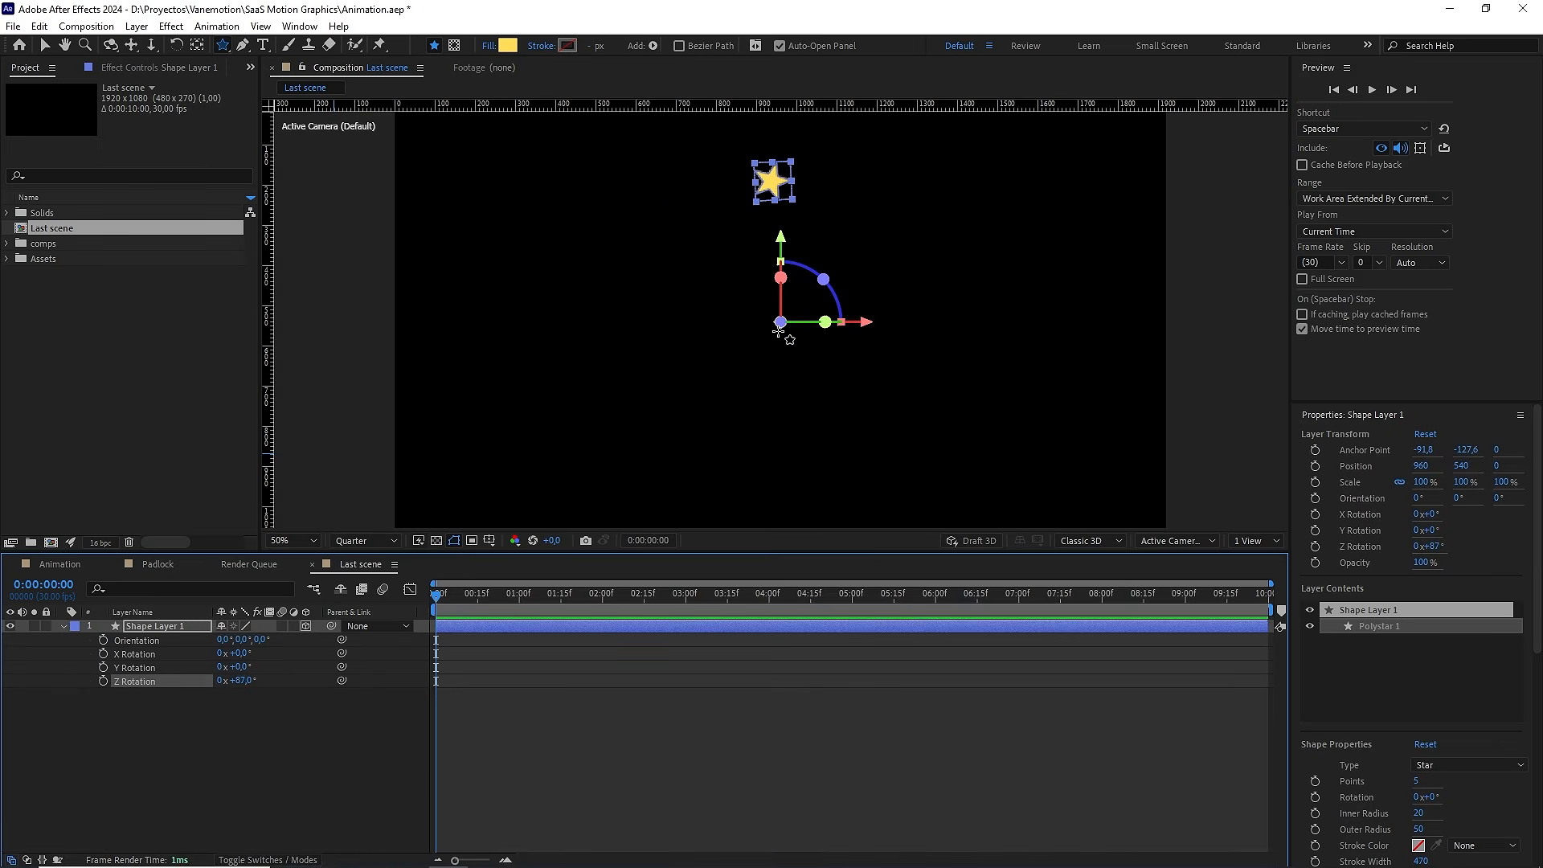
key("ctrl+z")
Reposition the star layer's pivot with the Pan Behind tool, bringing its anchor point to about -100.8, -123.6, and collapse the layer
left_click(62, 626)
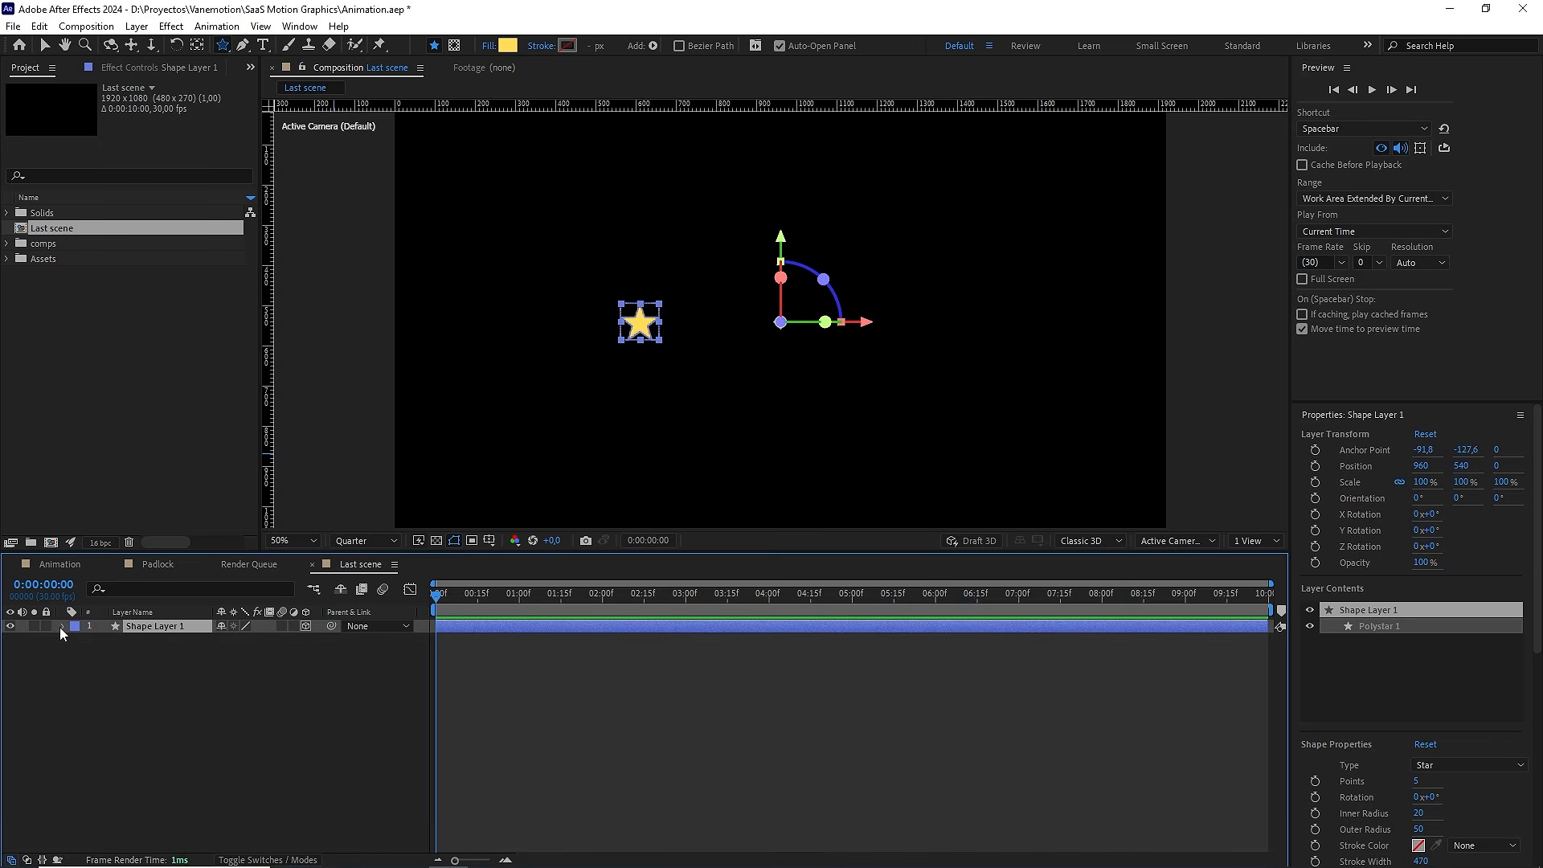
left_click(60, 627)
left_click(78, 641)
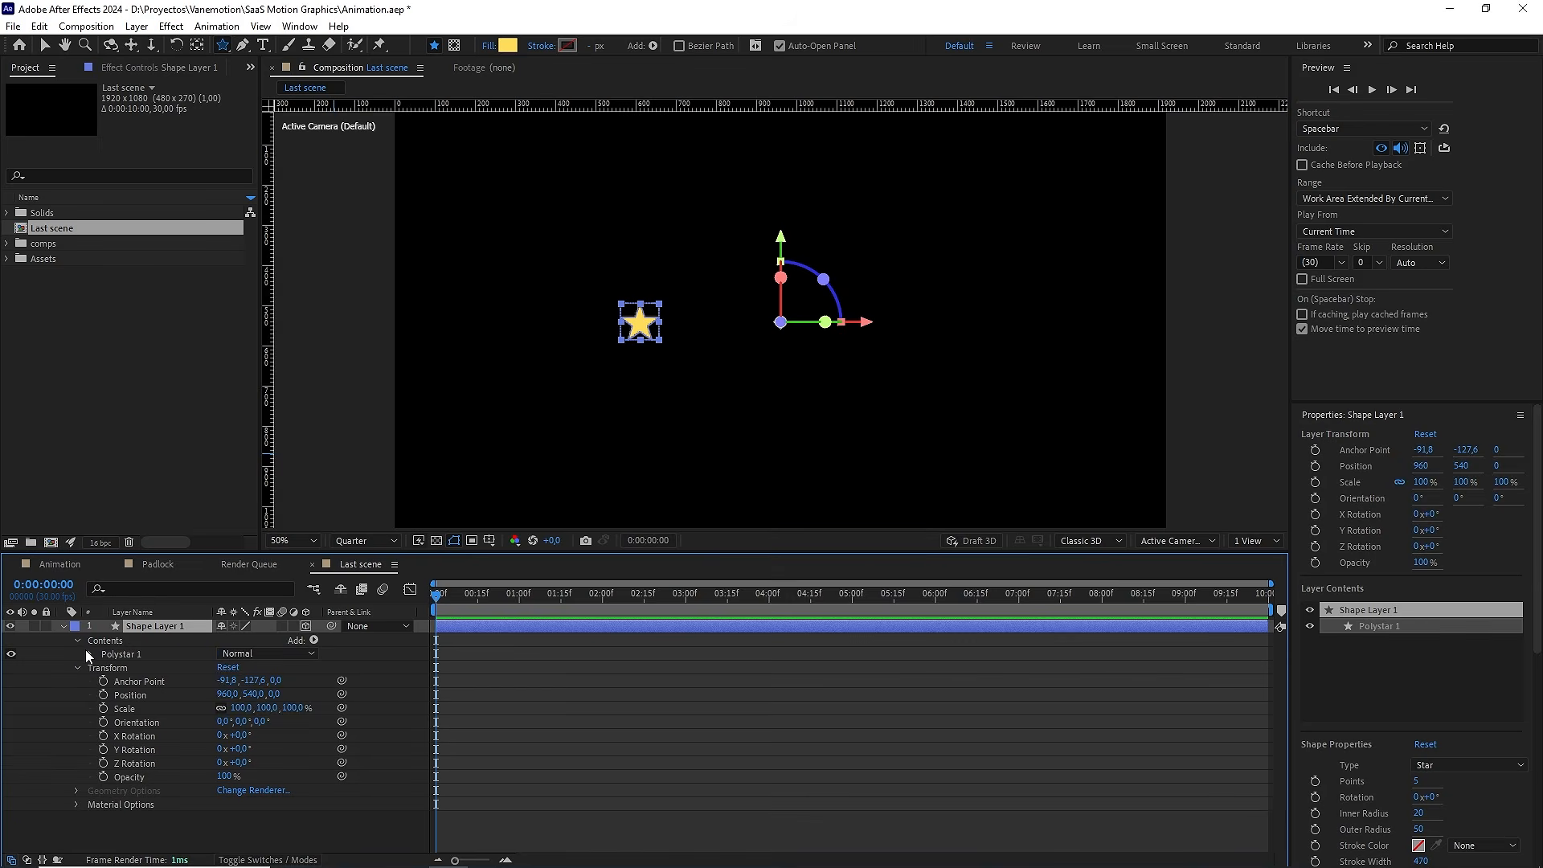
left_click(88, 653)
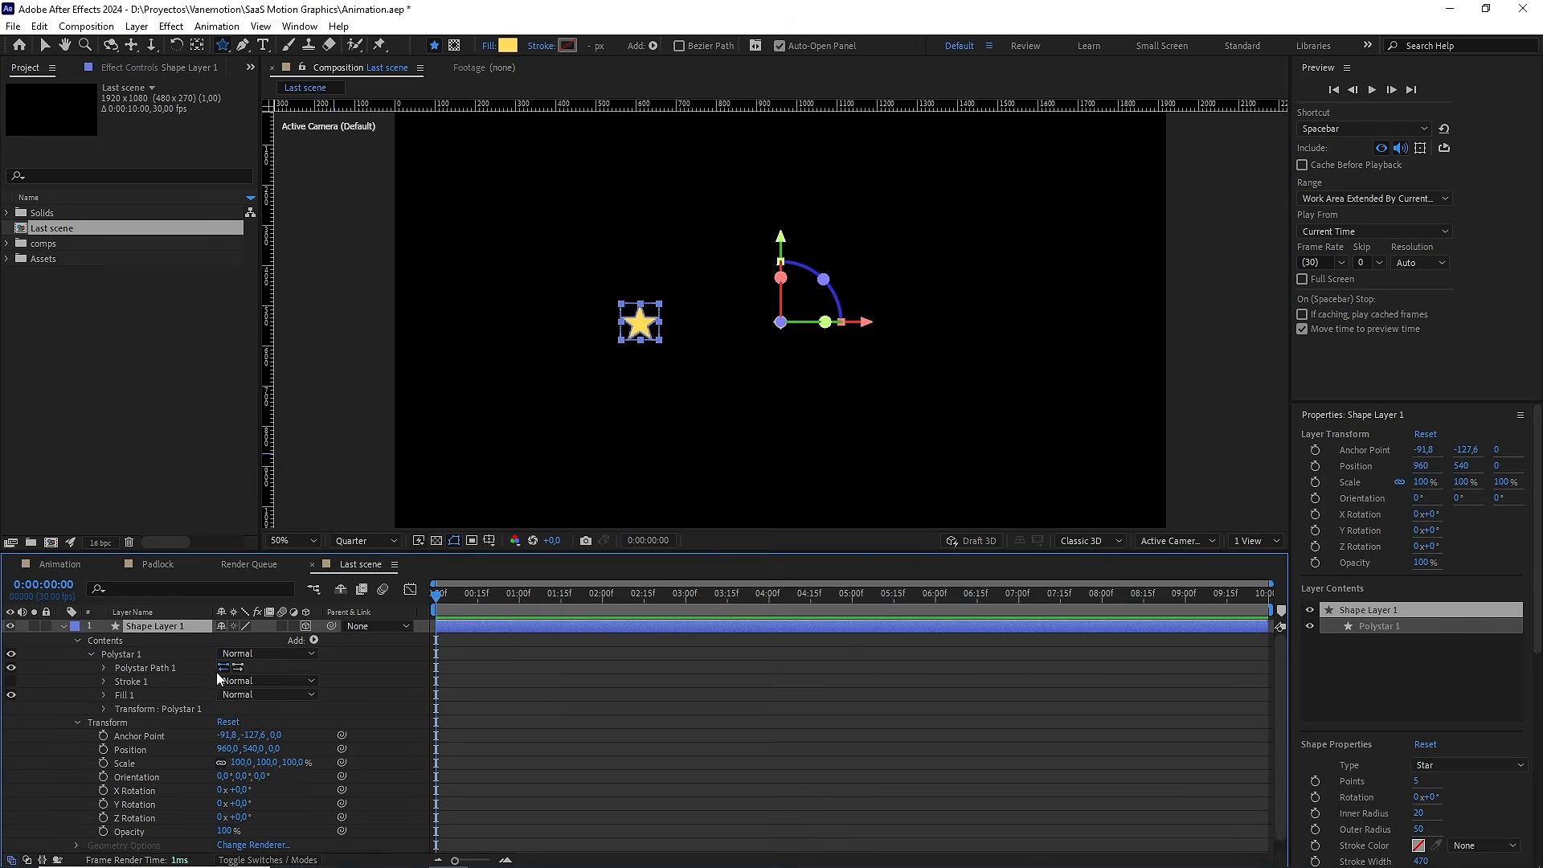
left_click(159, 705)
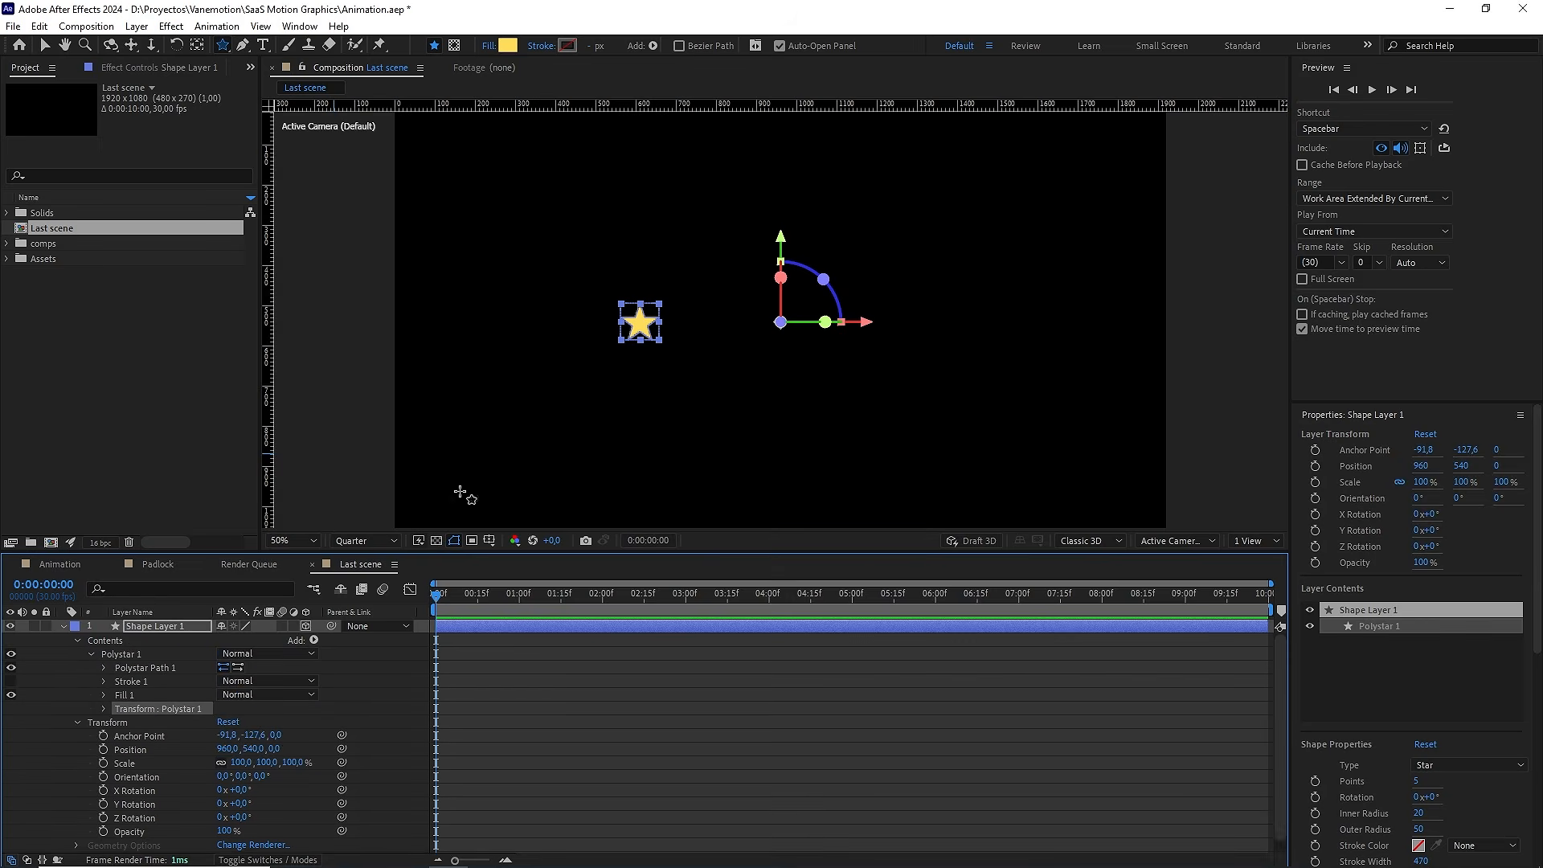
left_click(198, 46)
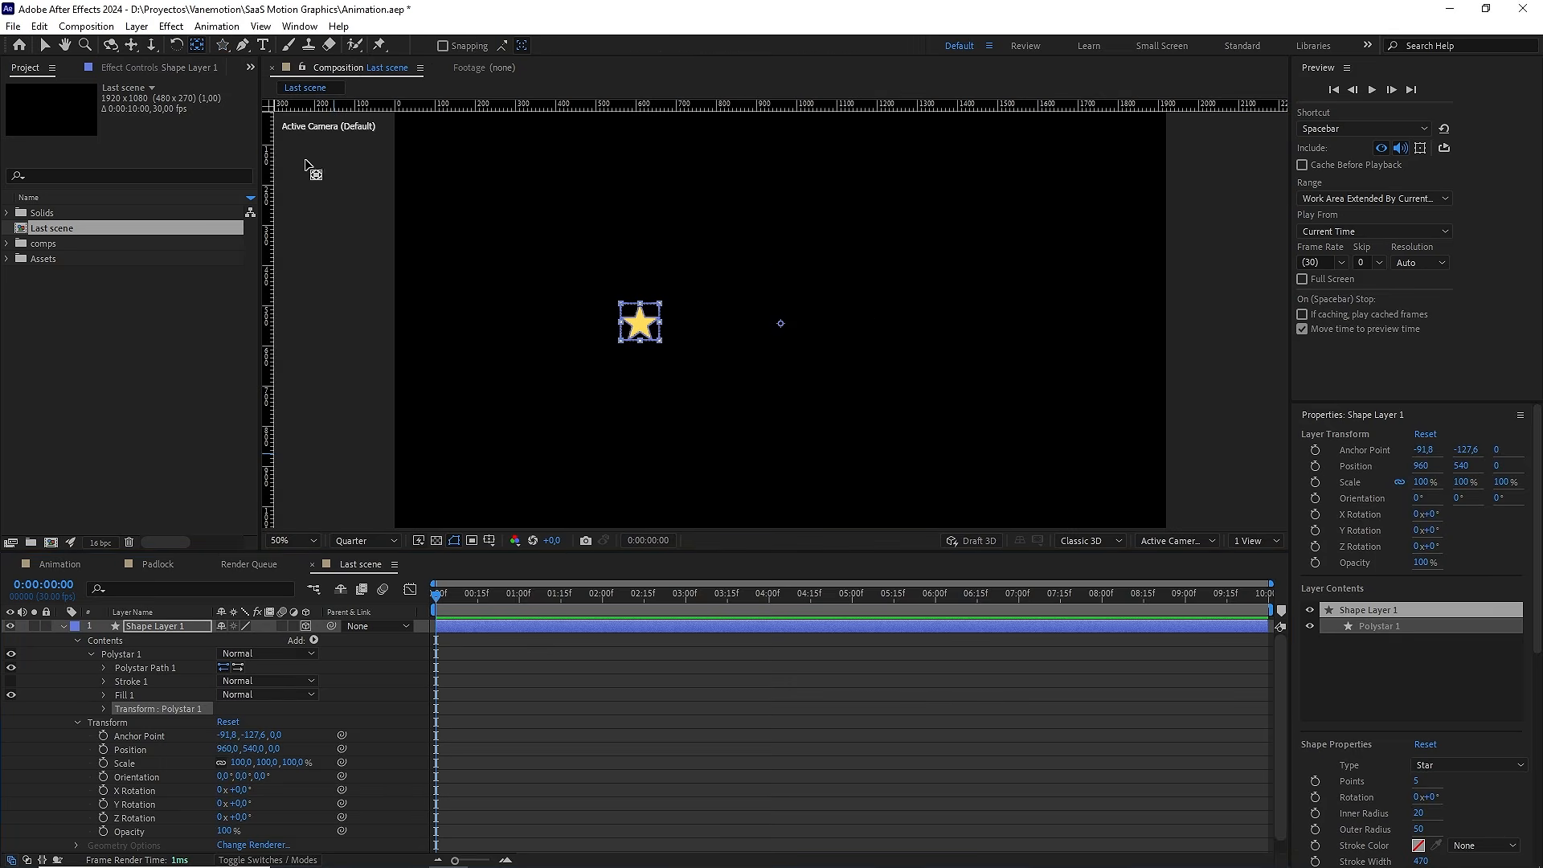
key("period")
key("period")
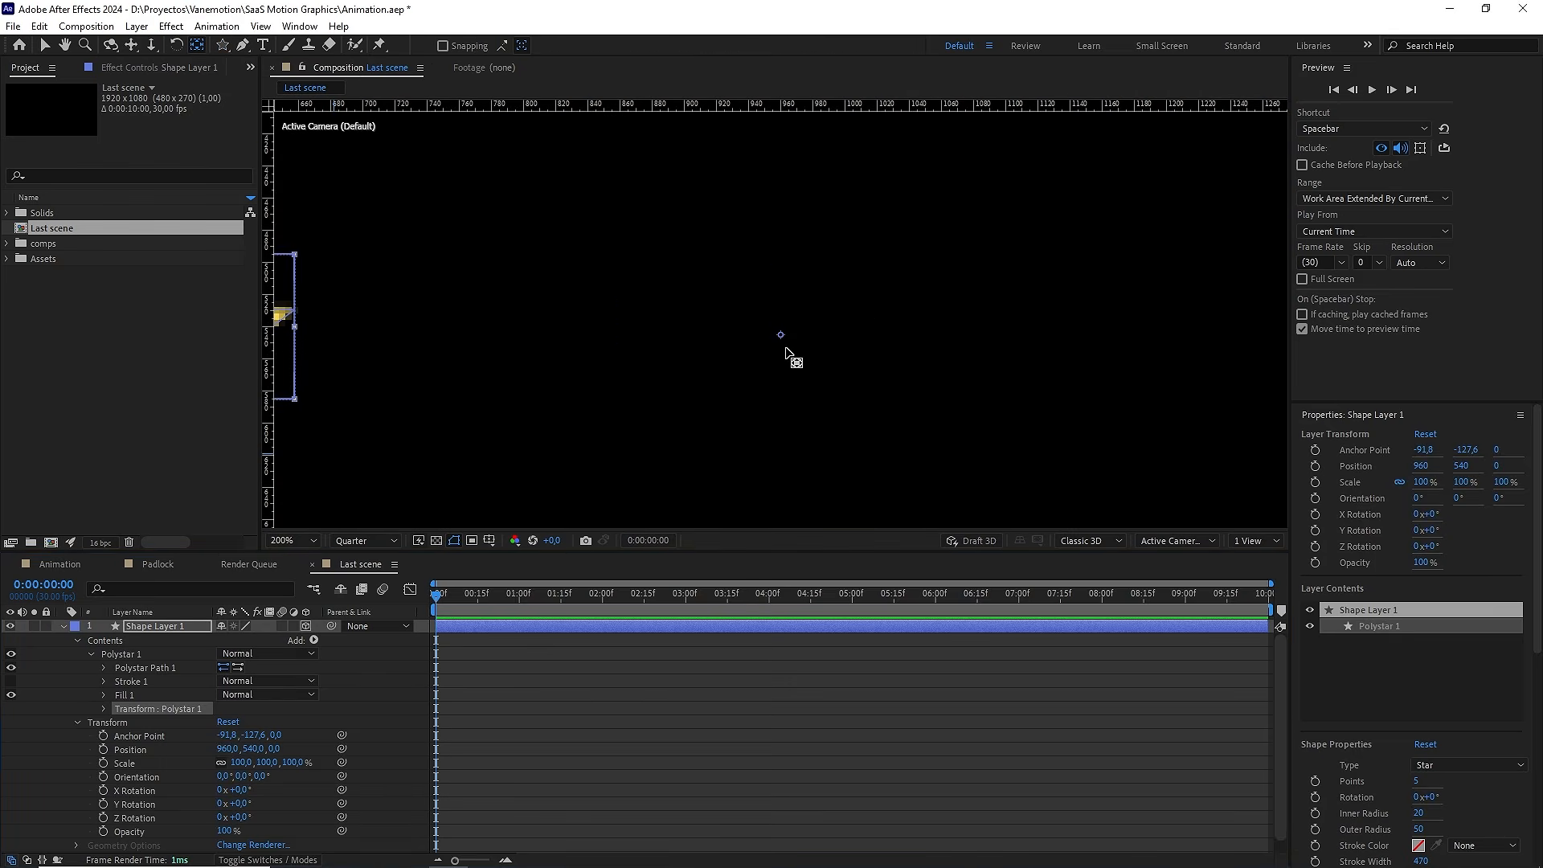
left_click_drag(747, 344, 843, 328)
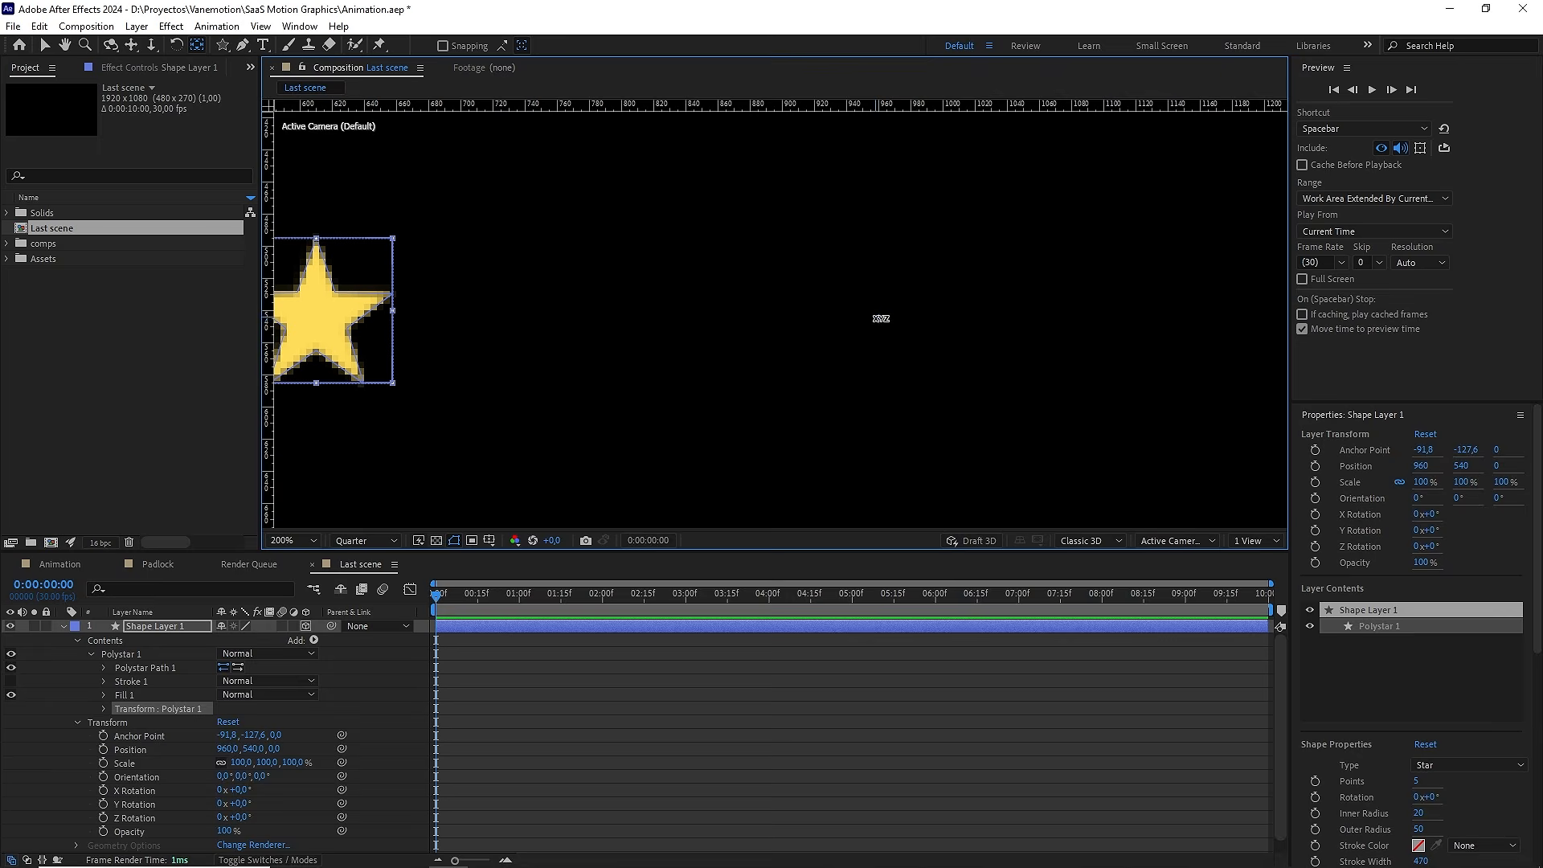
left_click_drag(882, 320, 361, 310)
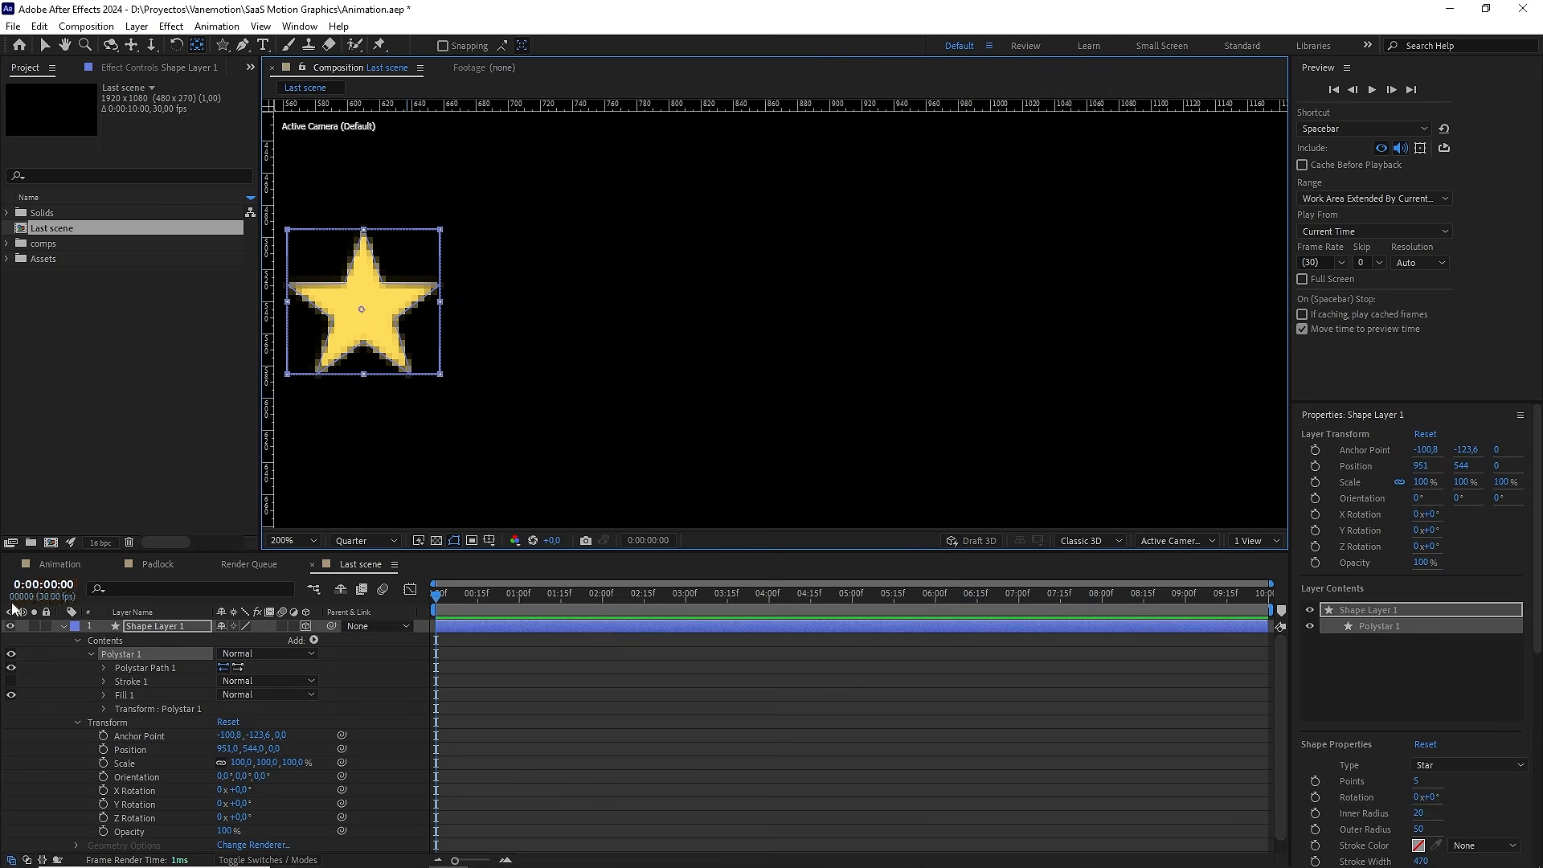
left_click(62, 626)
key("comma")
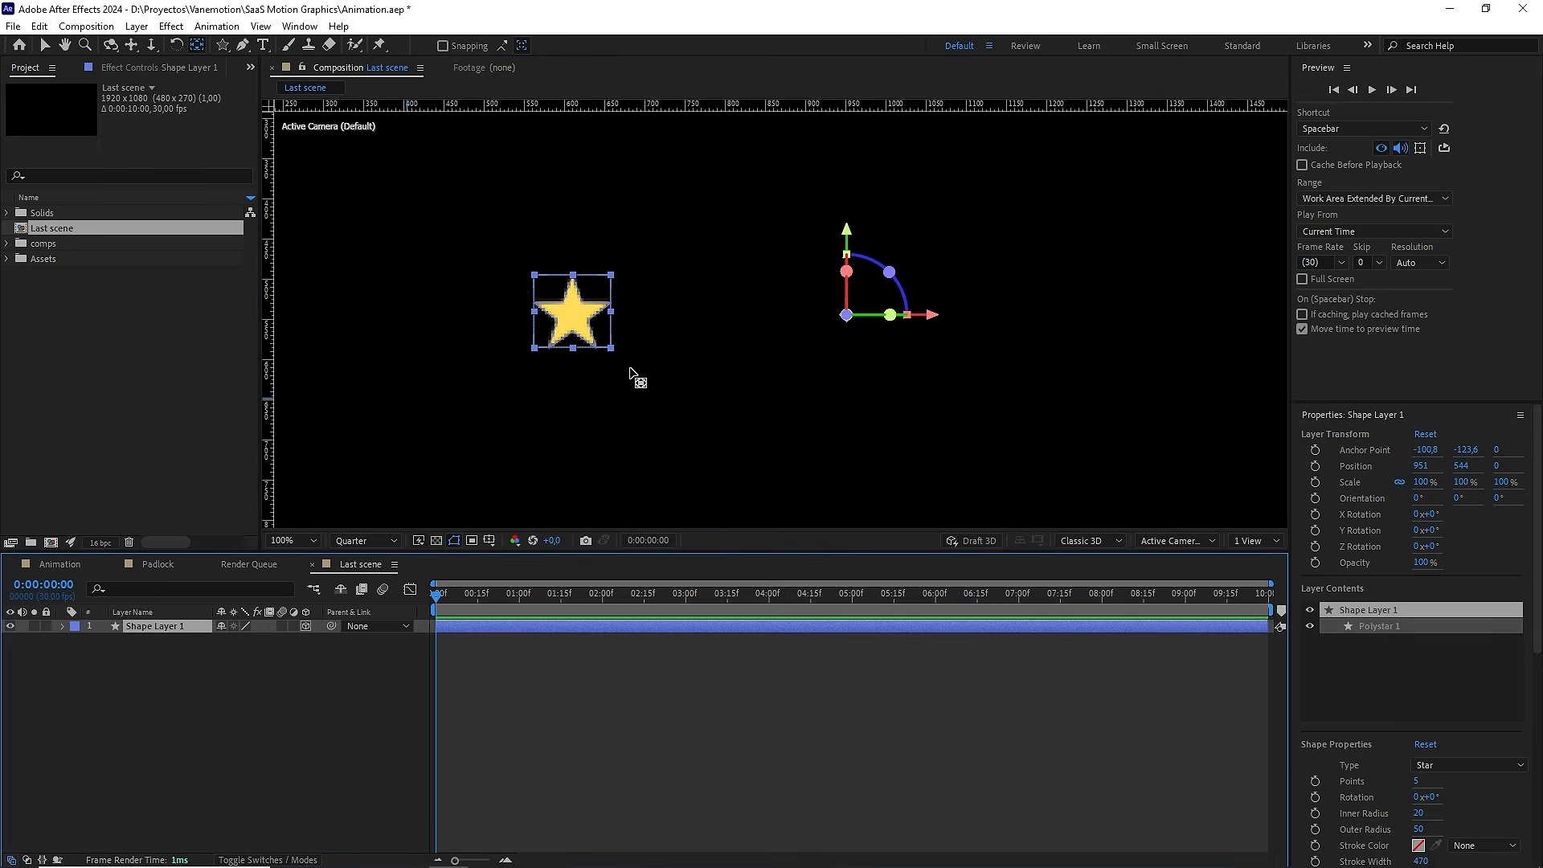
Duplicate the star layer and set the copy's Z rotation to 30°
left_click(153, 696)
left_click(177, 627)
key("ctrl+d")
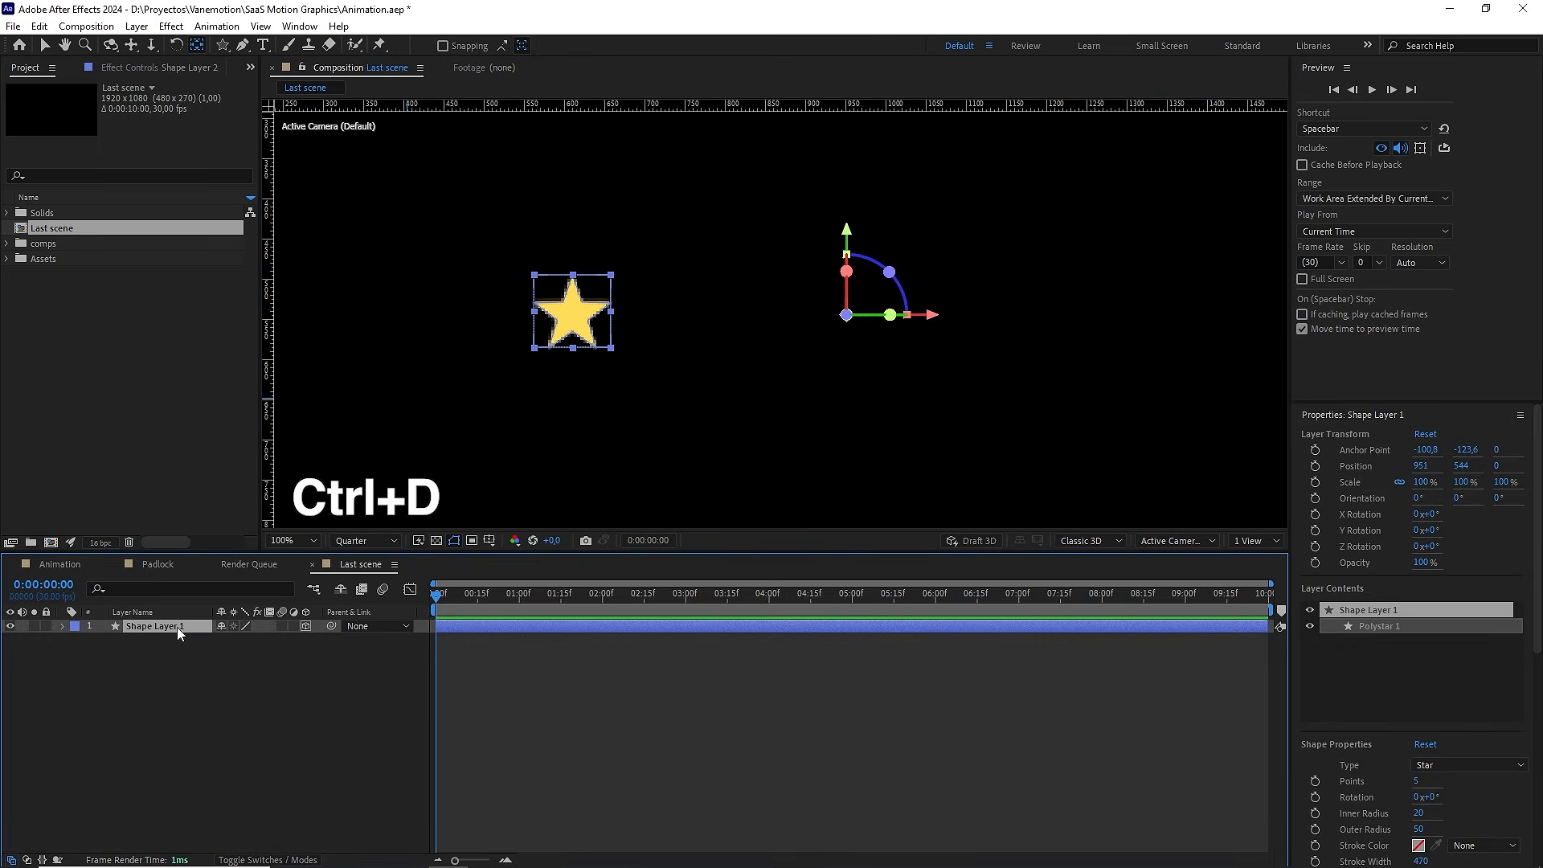
key("r")
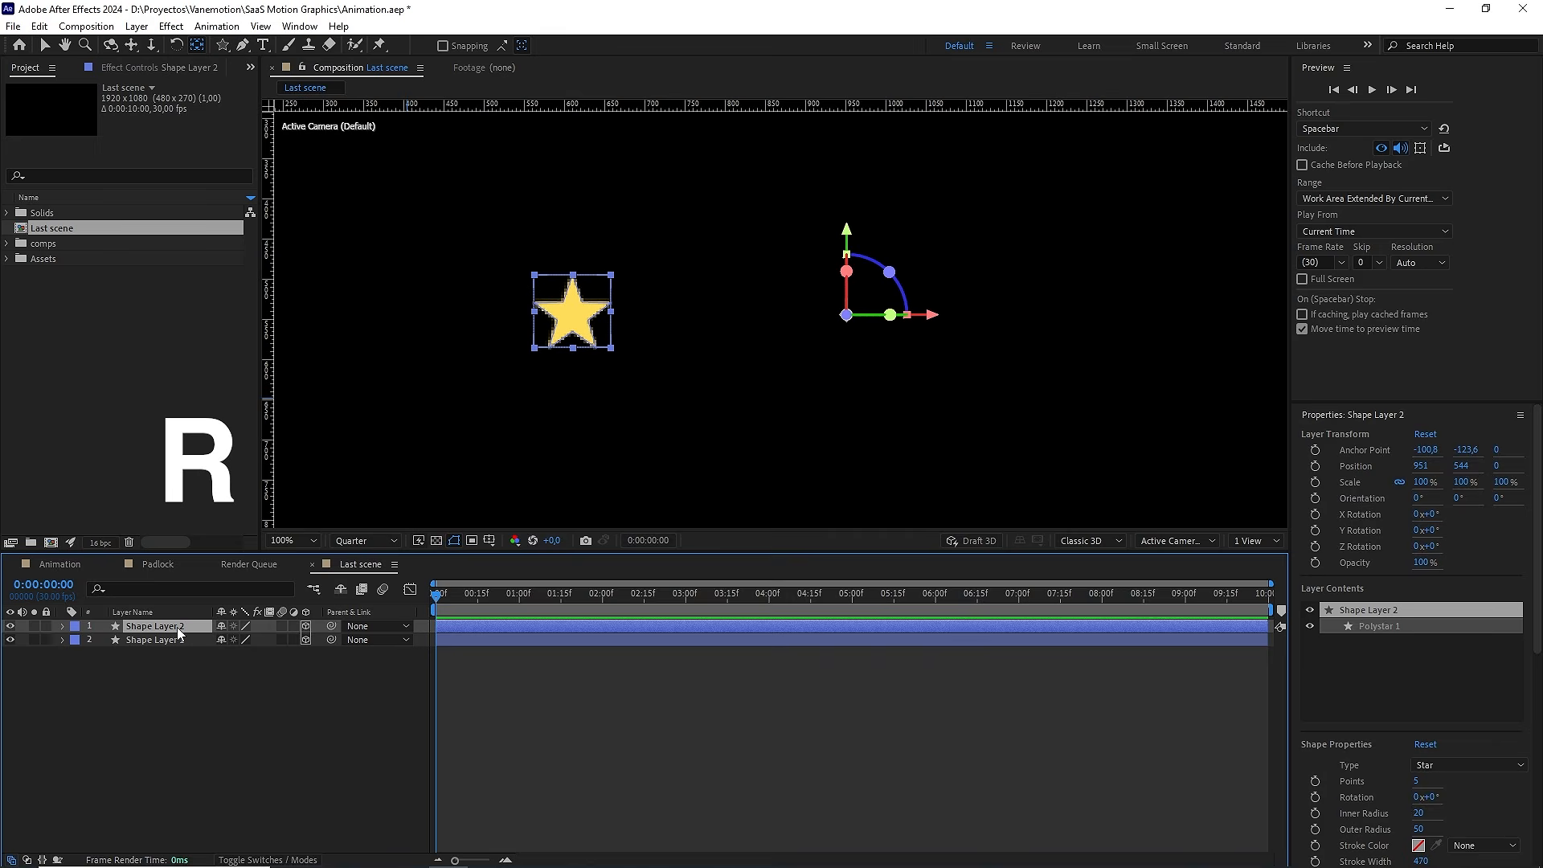
left_click(242, 680)
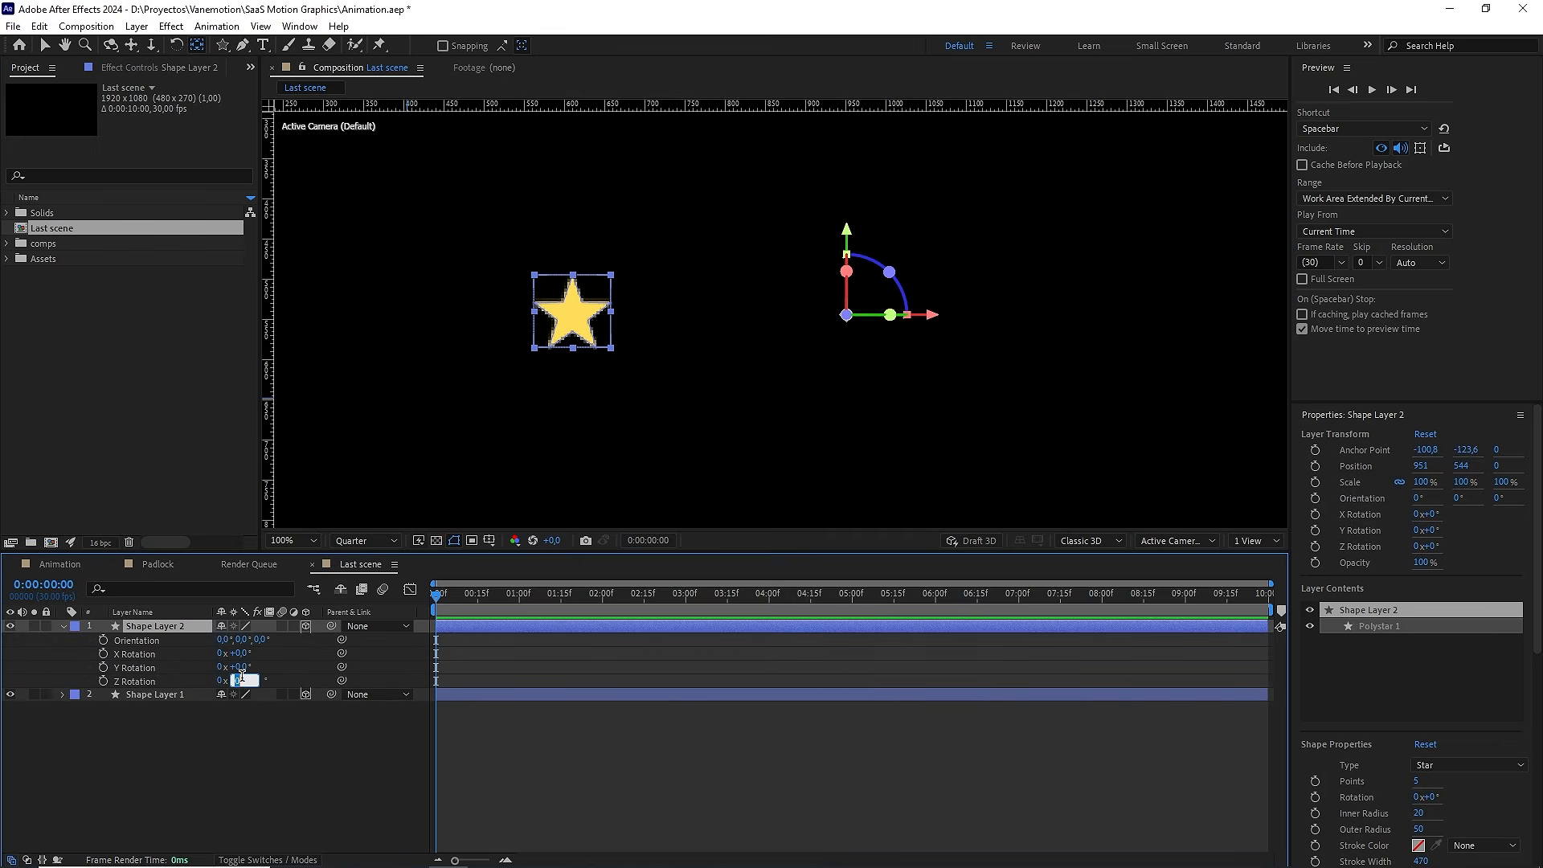
left_click(291, 661)
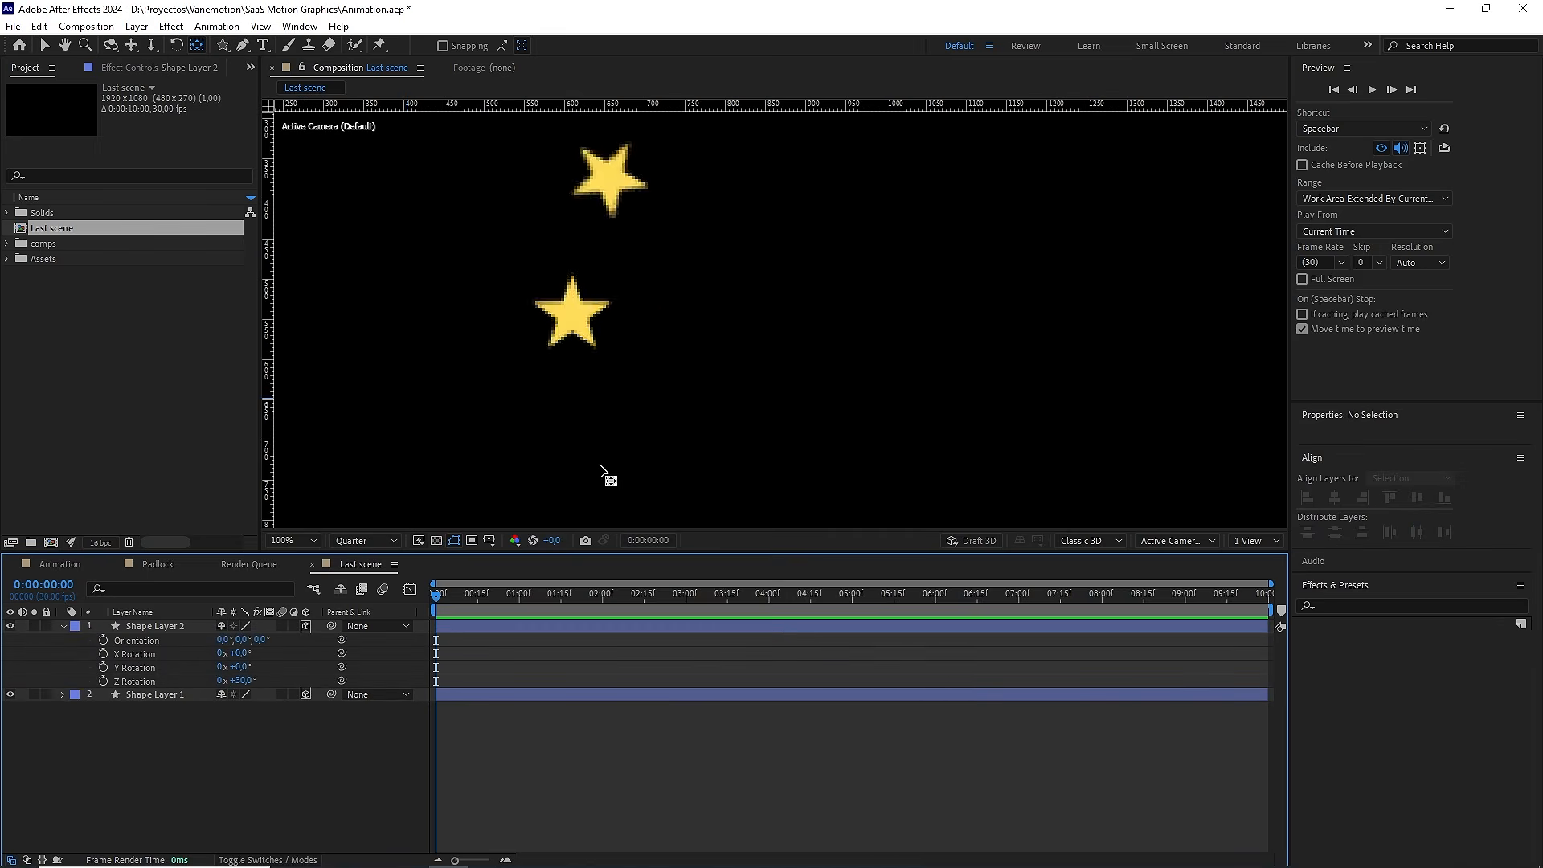
Rename the original, unrotated star layer to "main star"
scroll(604, 472, "down", 2)
left_click_drag(737, 369, 716, 381)
scroll(716, 384, "up", 1)
key("v")
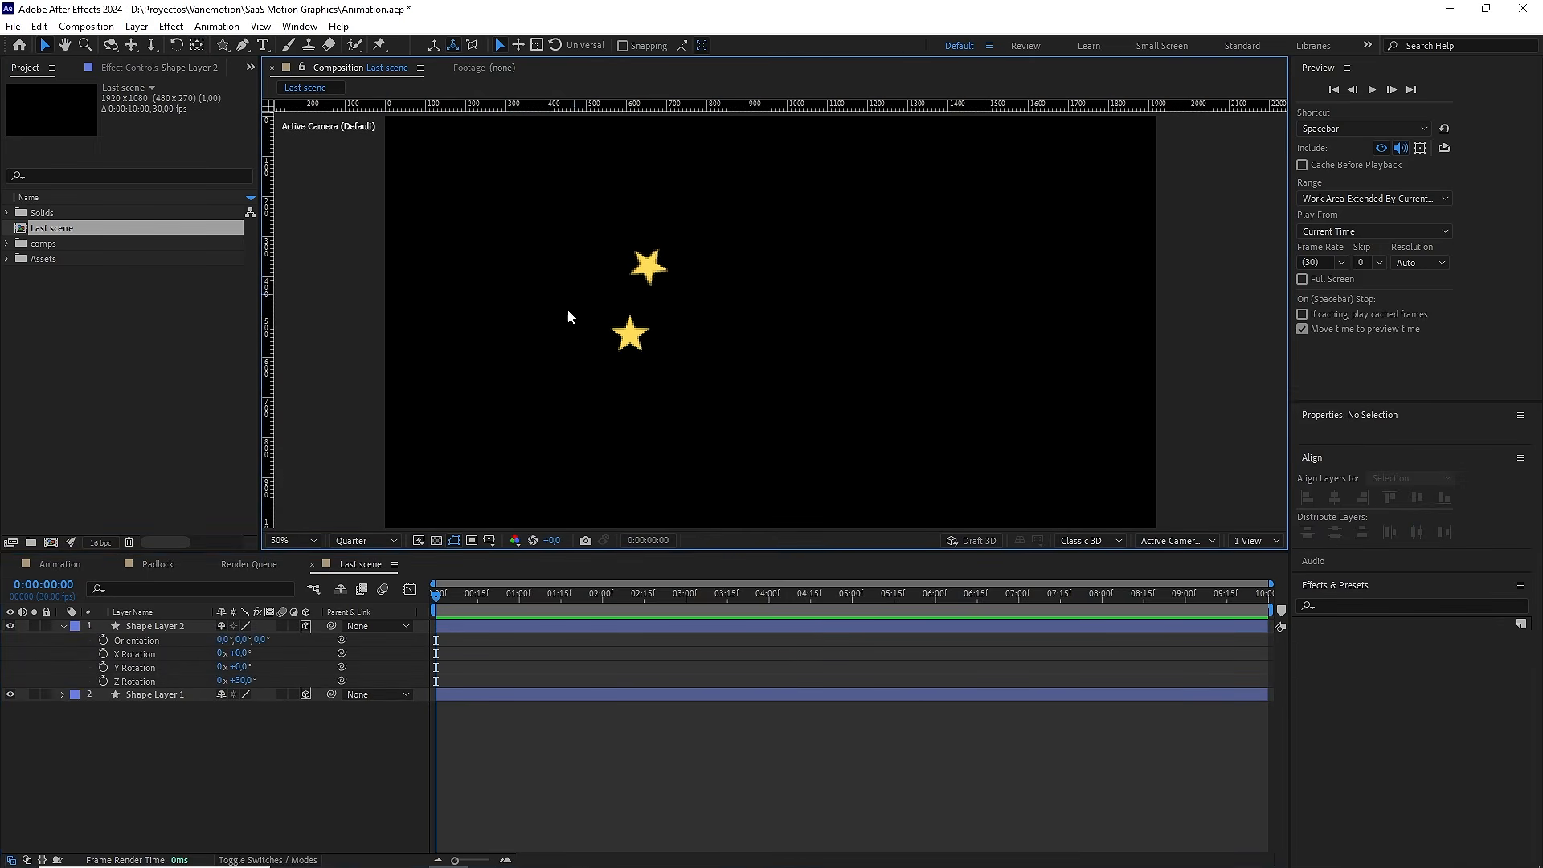
left_click_drag(241, 748, 123, 630)
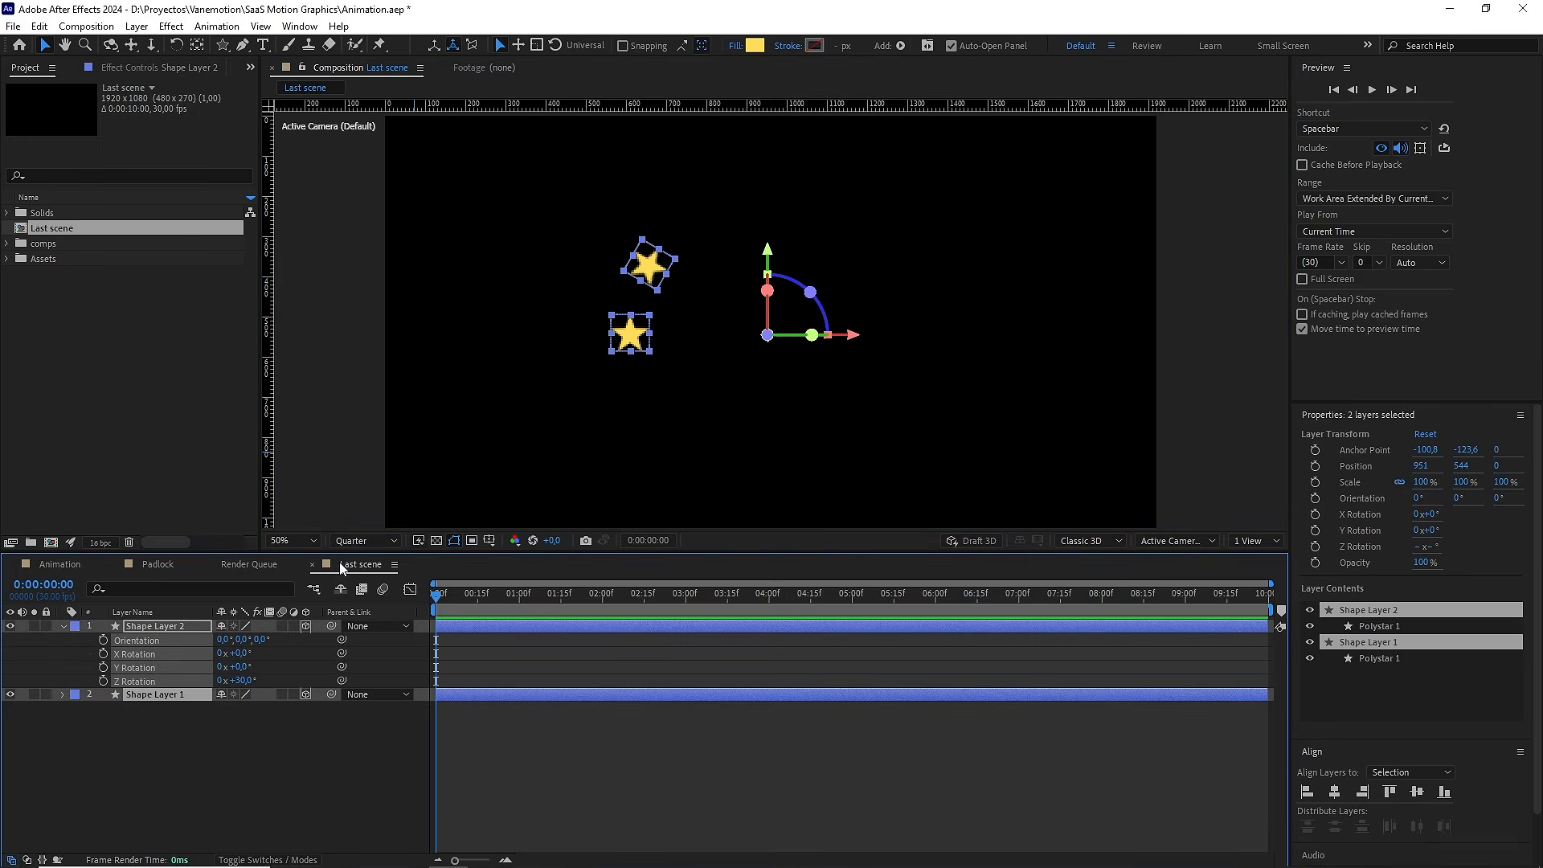
left_click(281, 659)
left_click(152, 695)
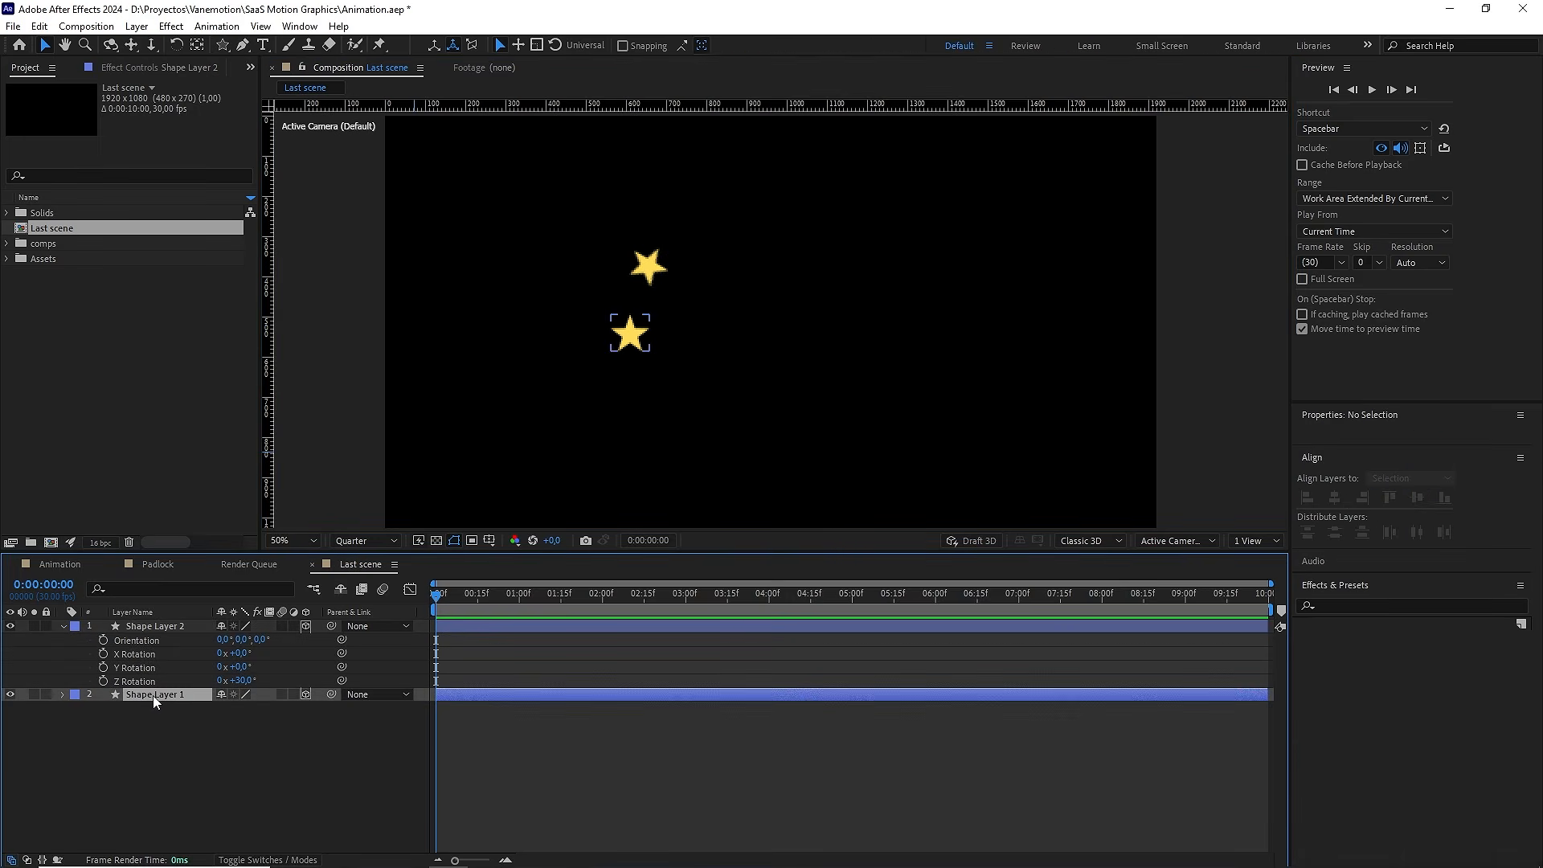
key("Return")
type("main star")
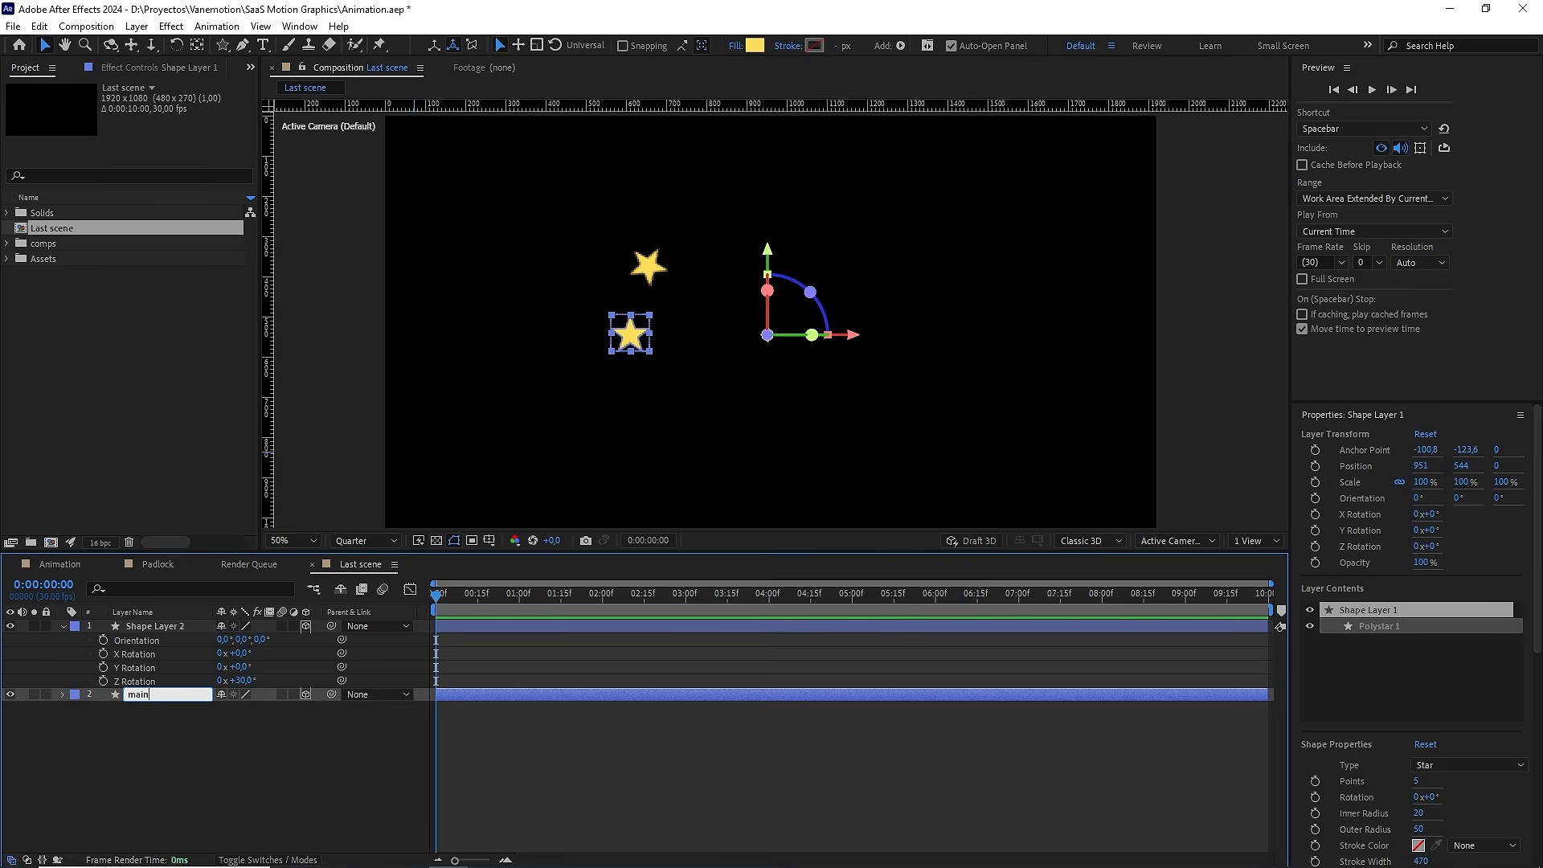
Duplicate the 30° star layer and set the copy's Z rotation to 60°
left_click(180, 625)
key("ctrl+d")
key("r")
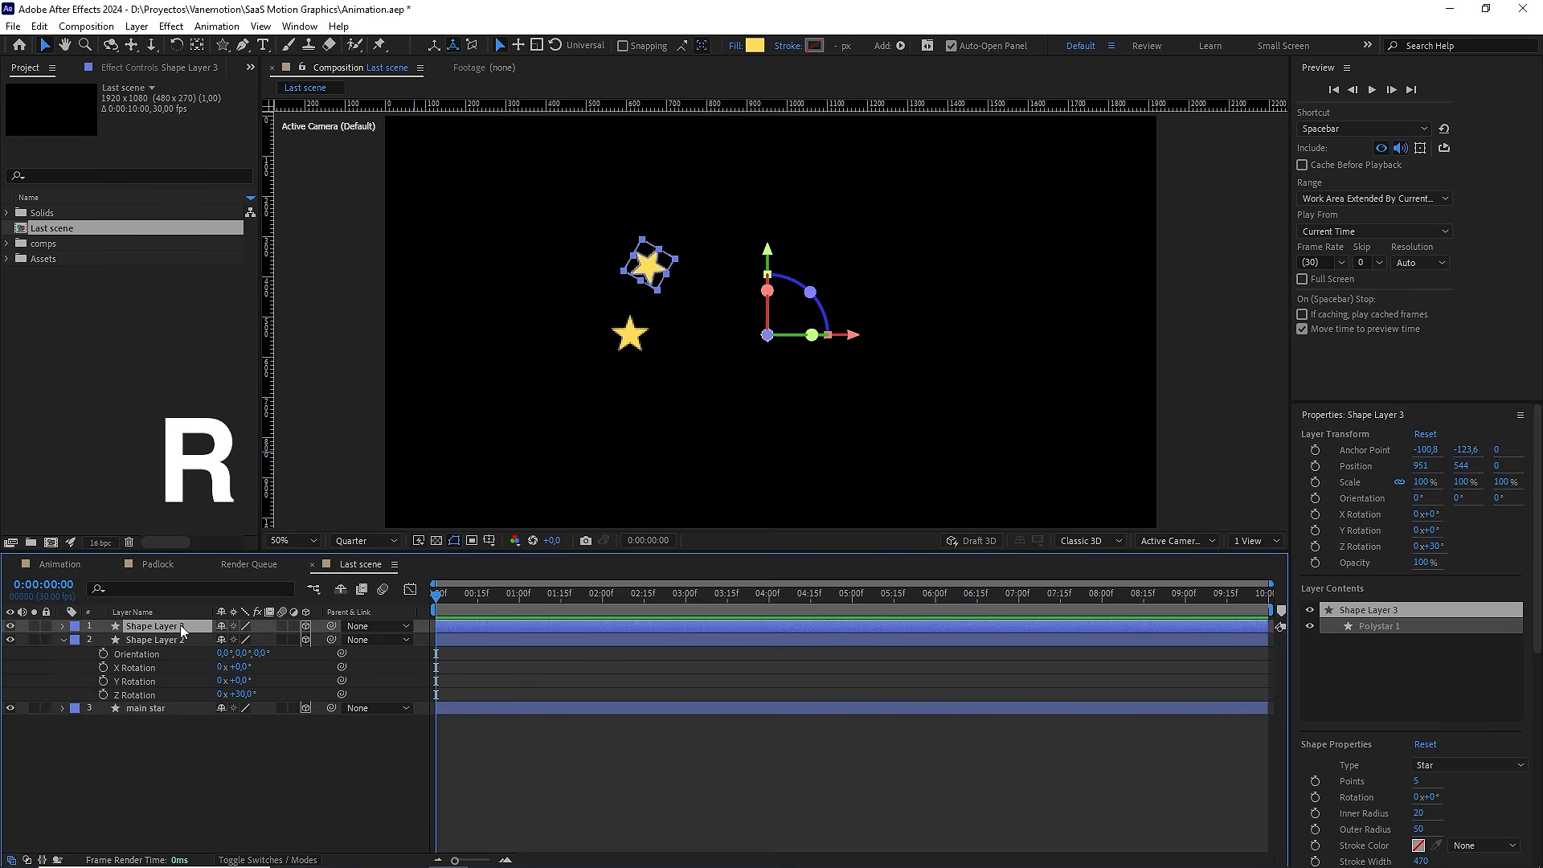
left_click(244, 680)
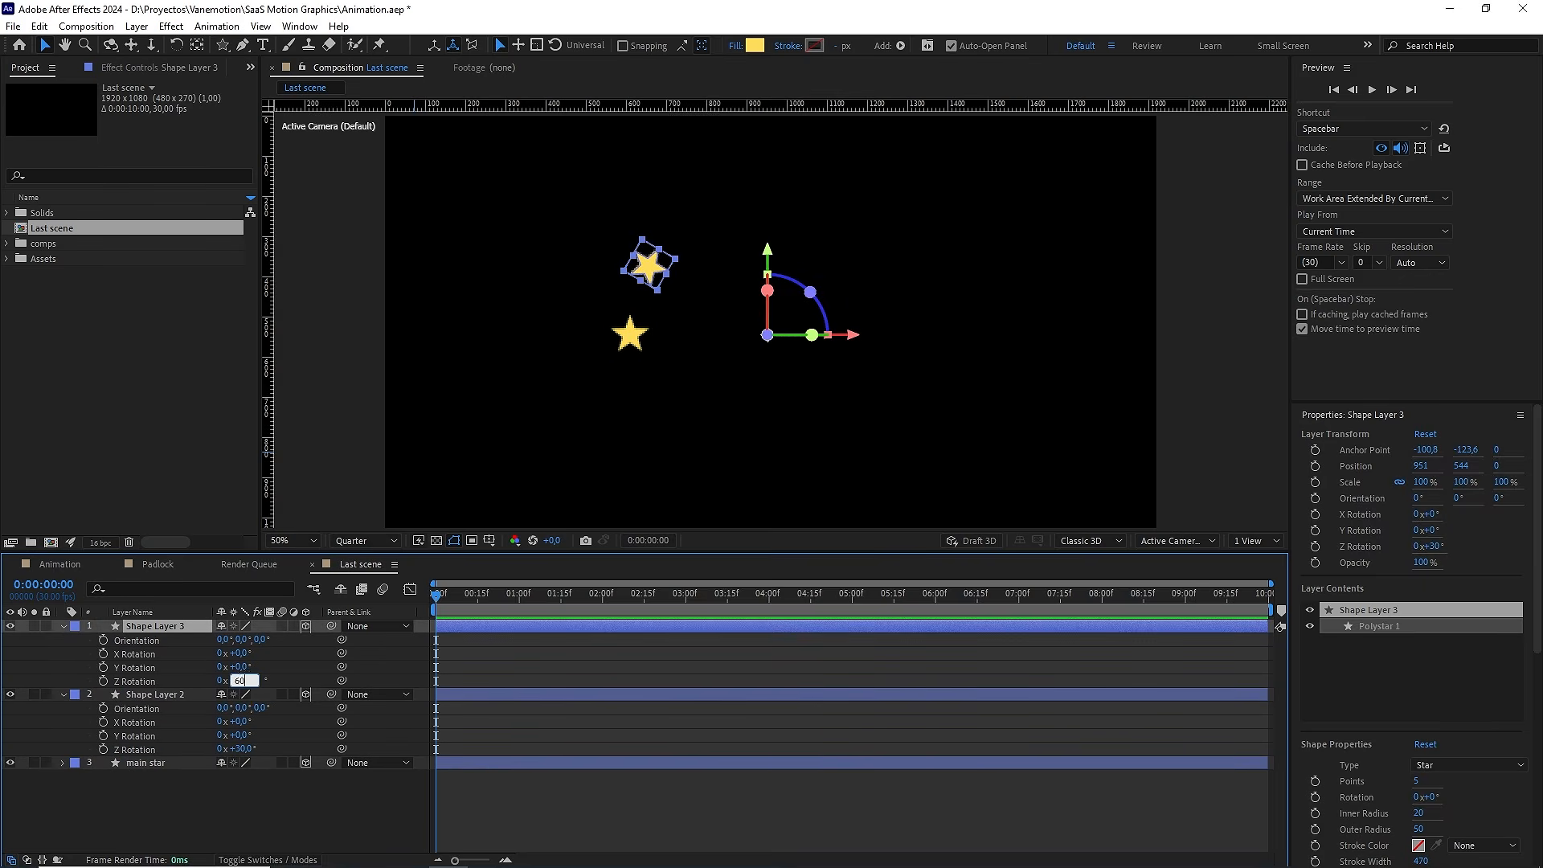
left_click(260, 664)
Make two more successive star duplicates, setting their Z rotations to 90° and 120°
left_click(188, 622)
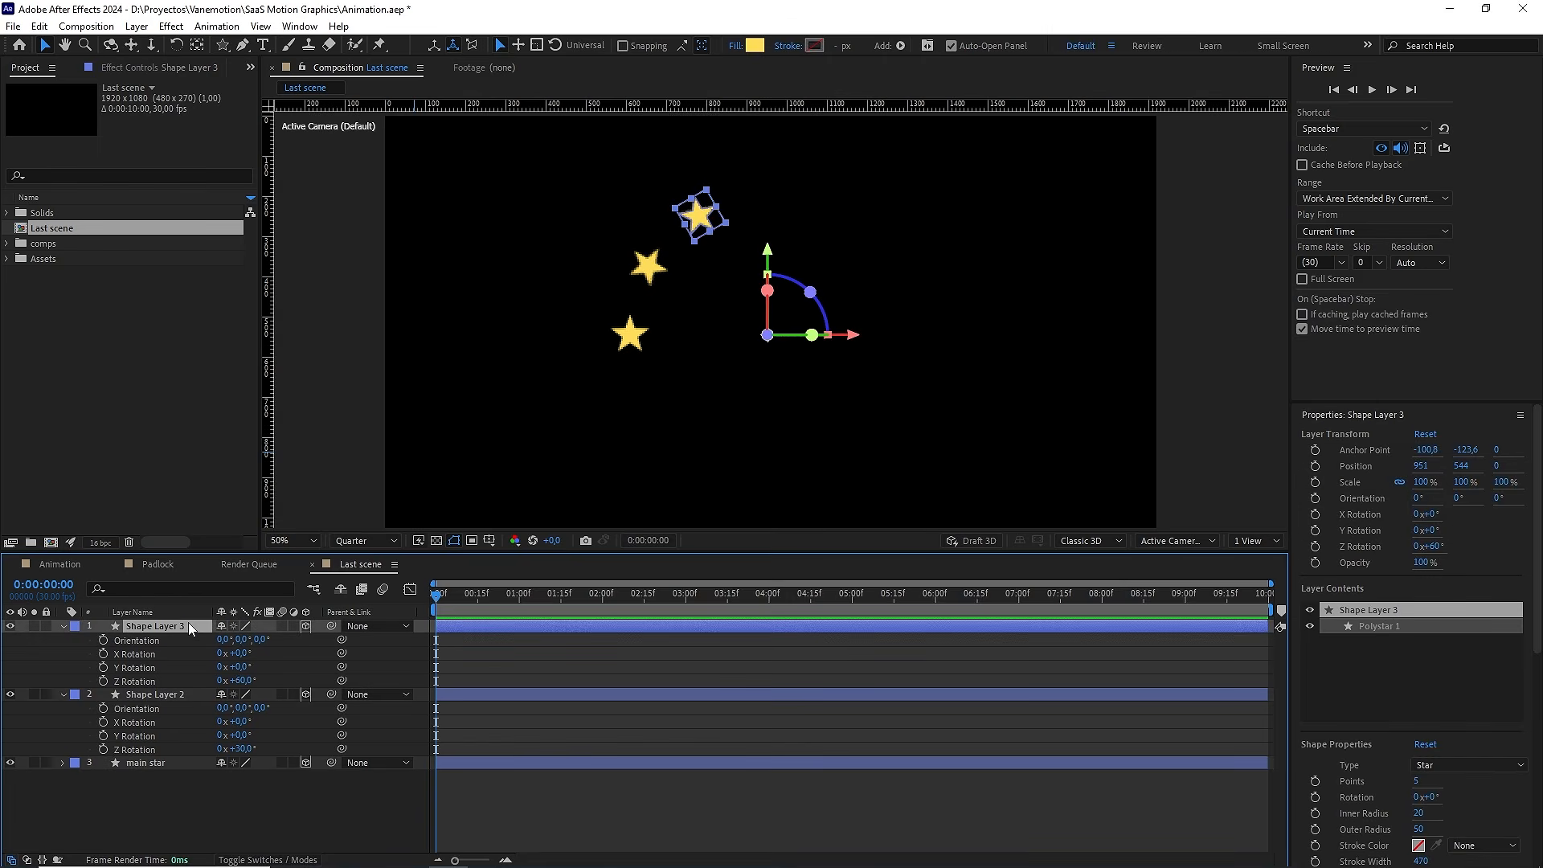
key("ctrl+d")
left_click(239, 680)
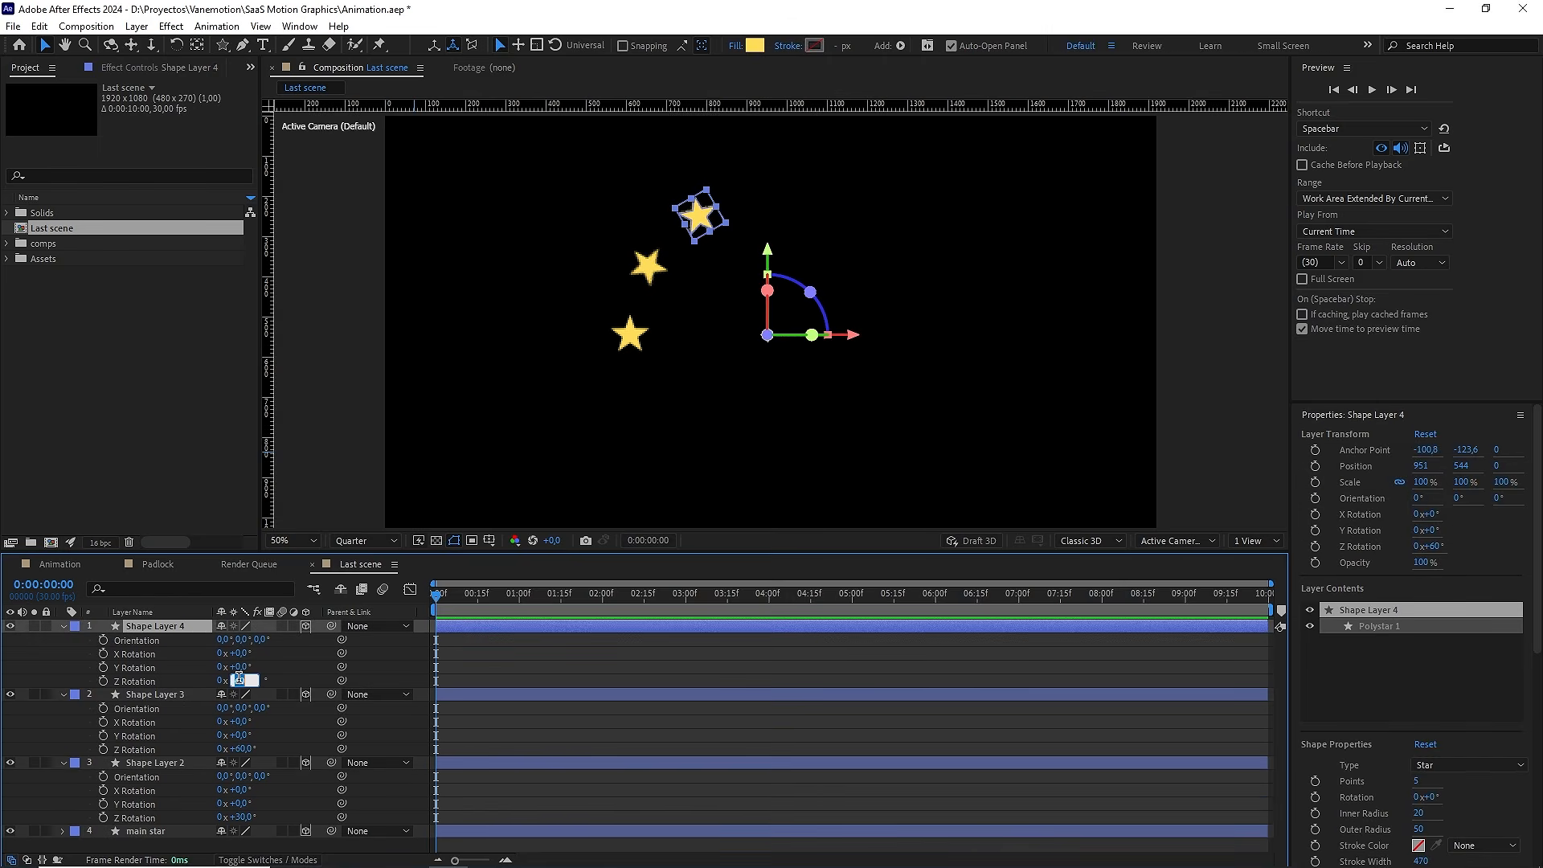
left_click(260, 670)
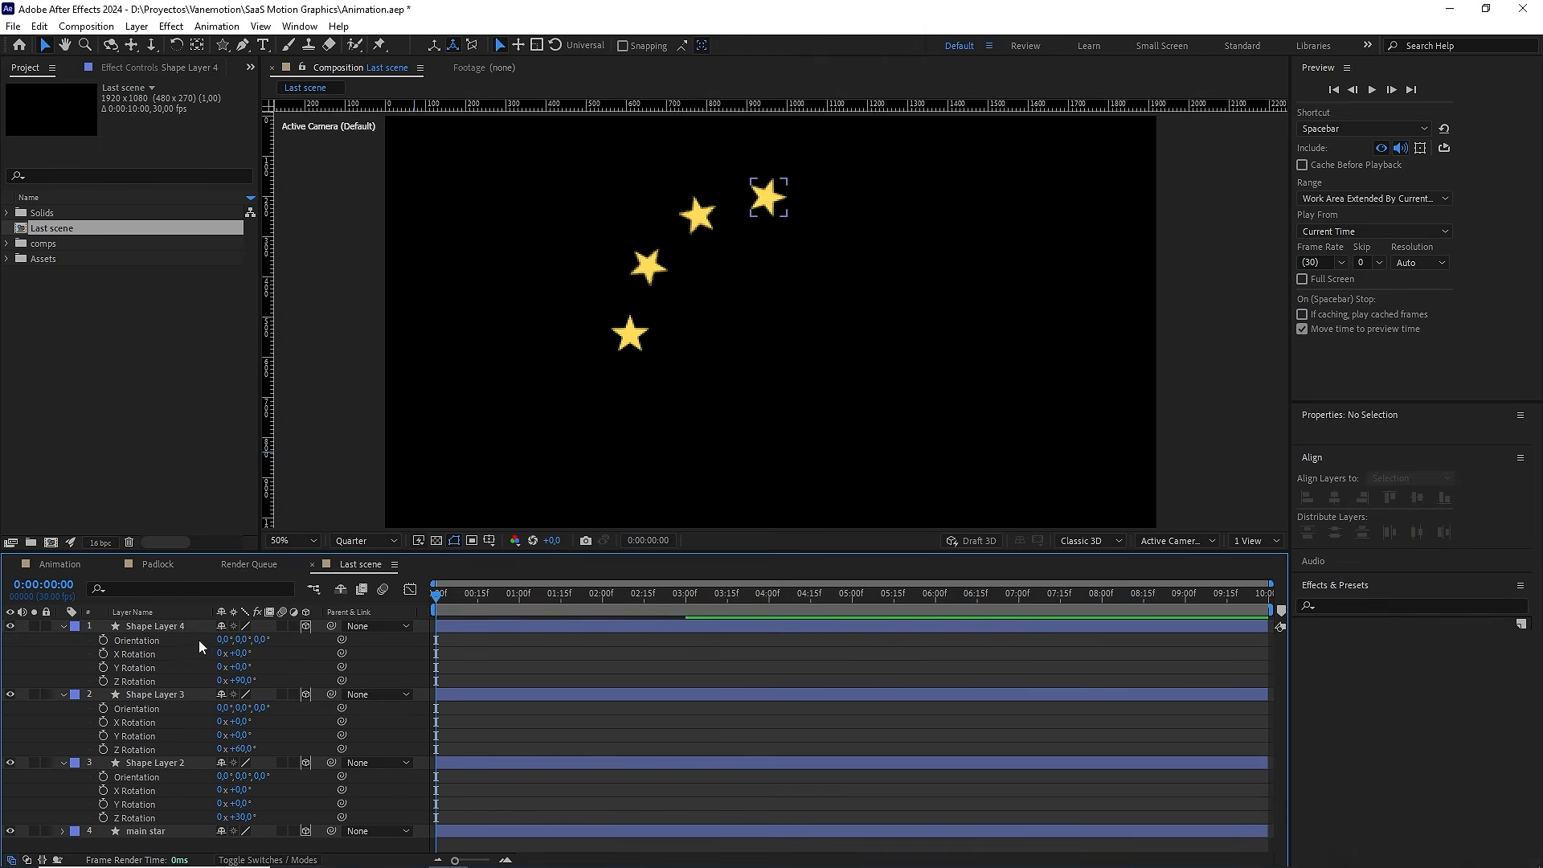
left_click(170, 626)
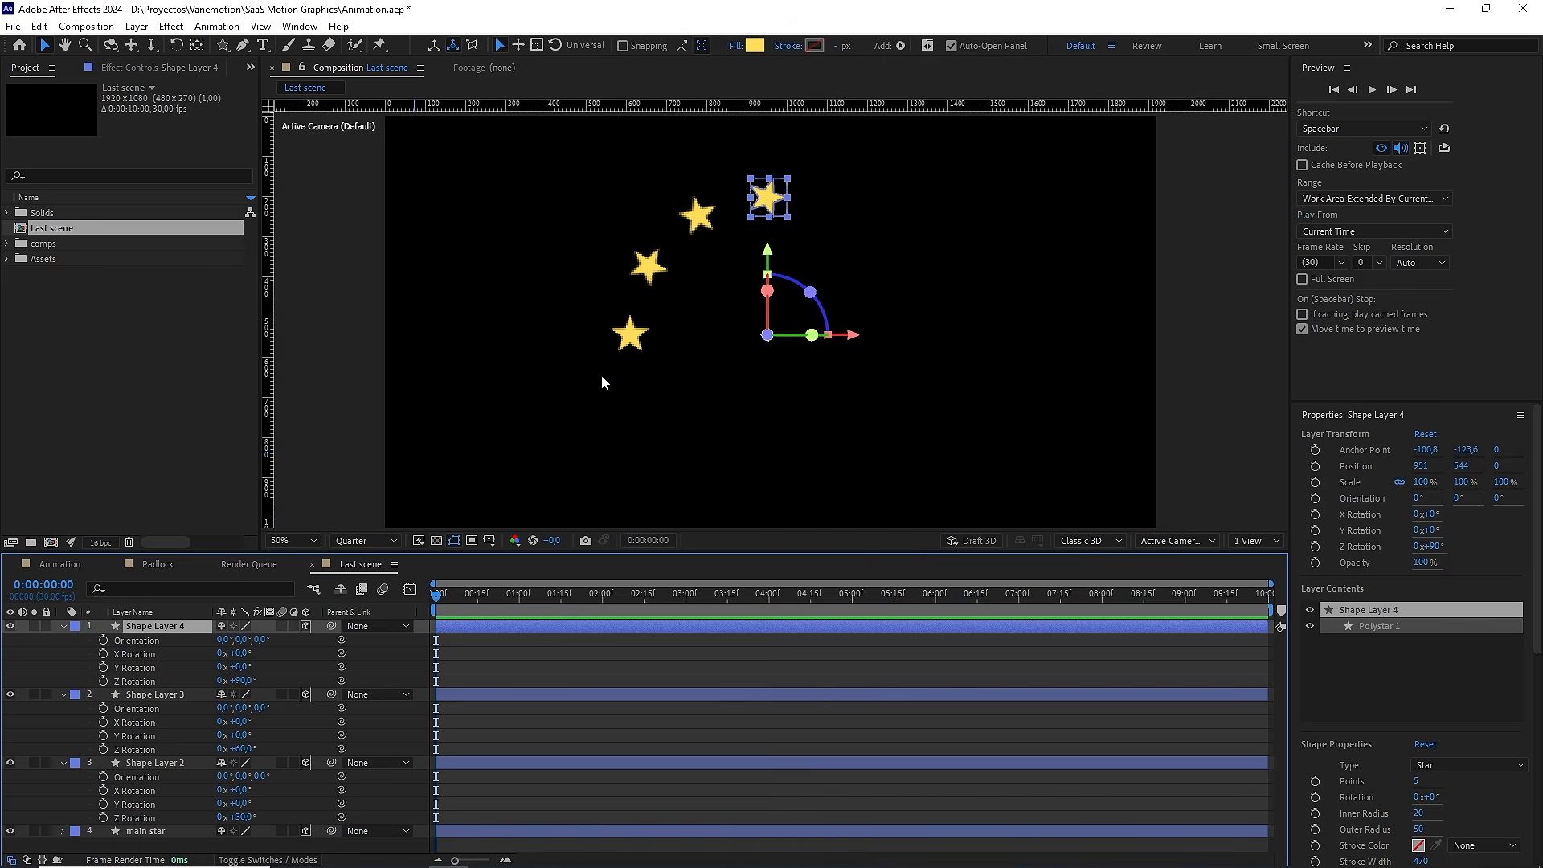
key("ctrl+d")
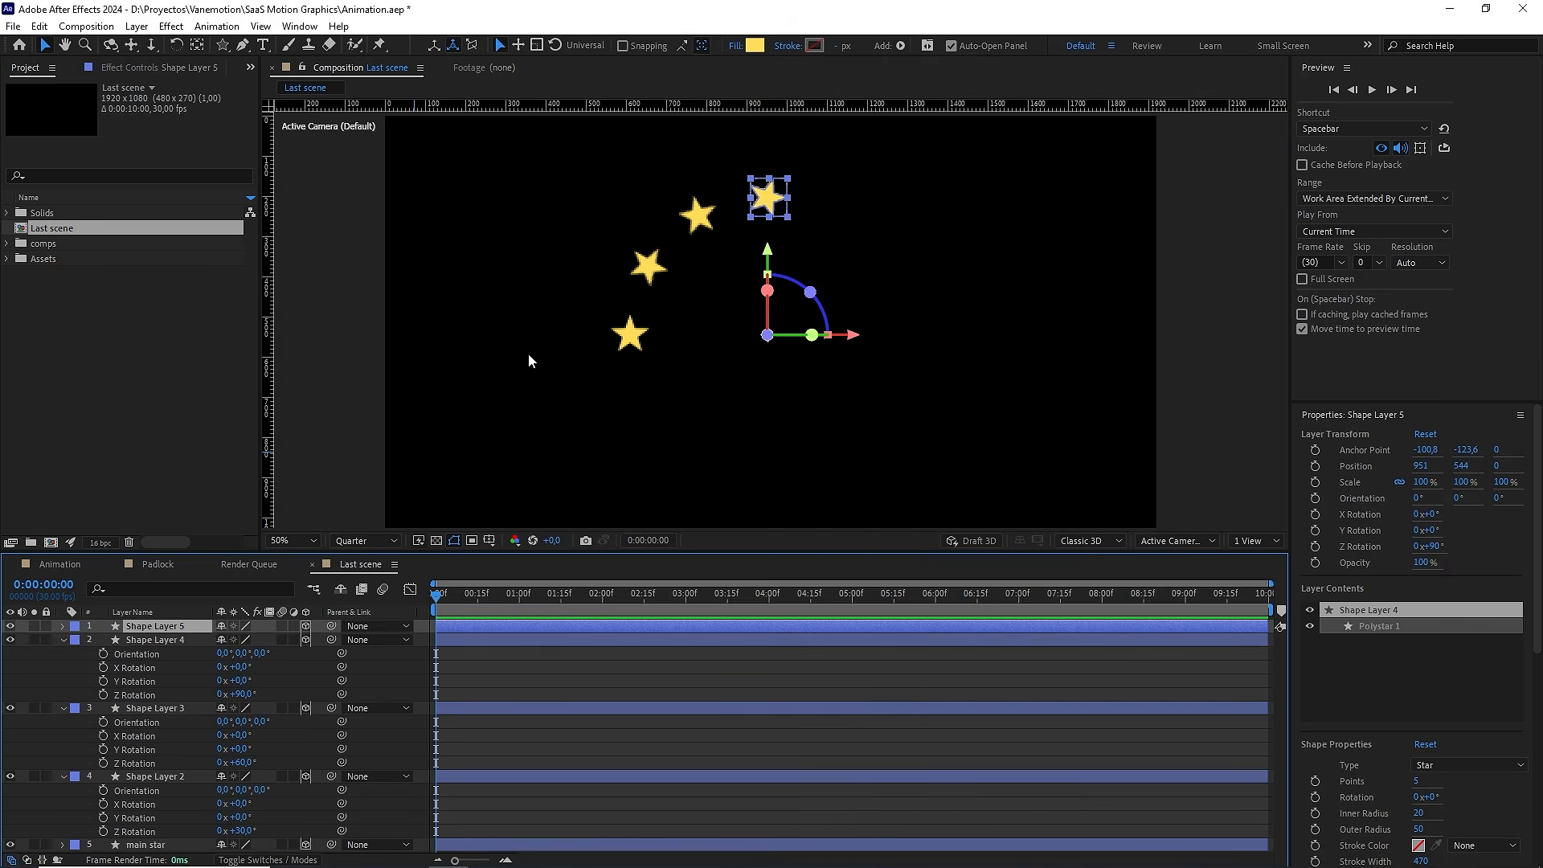
left_click(239, 680)
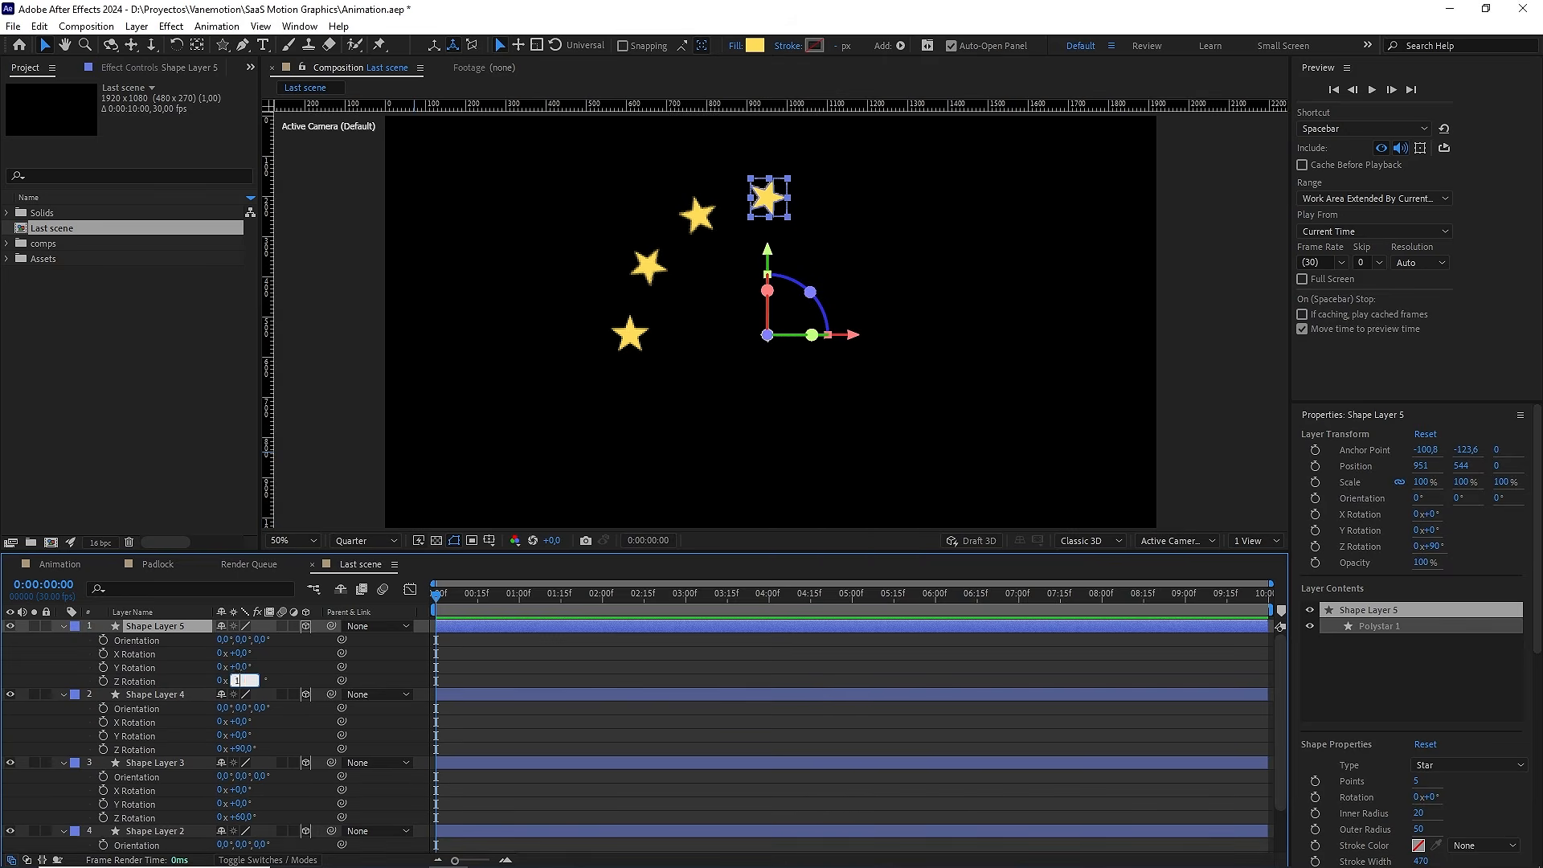
Continue the ring with two further star duplicates at Z rotations of 150° and 180°
left_click(190, 630)
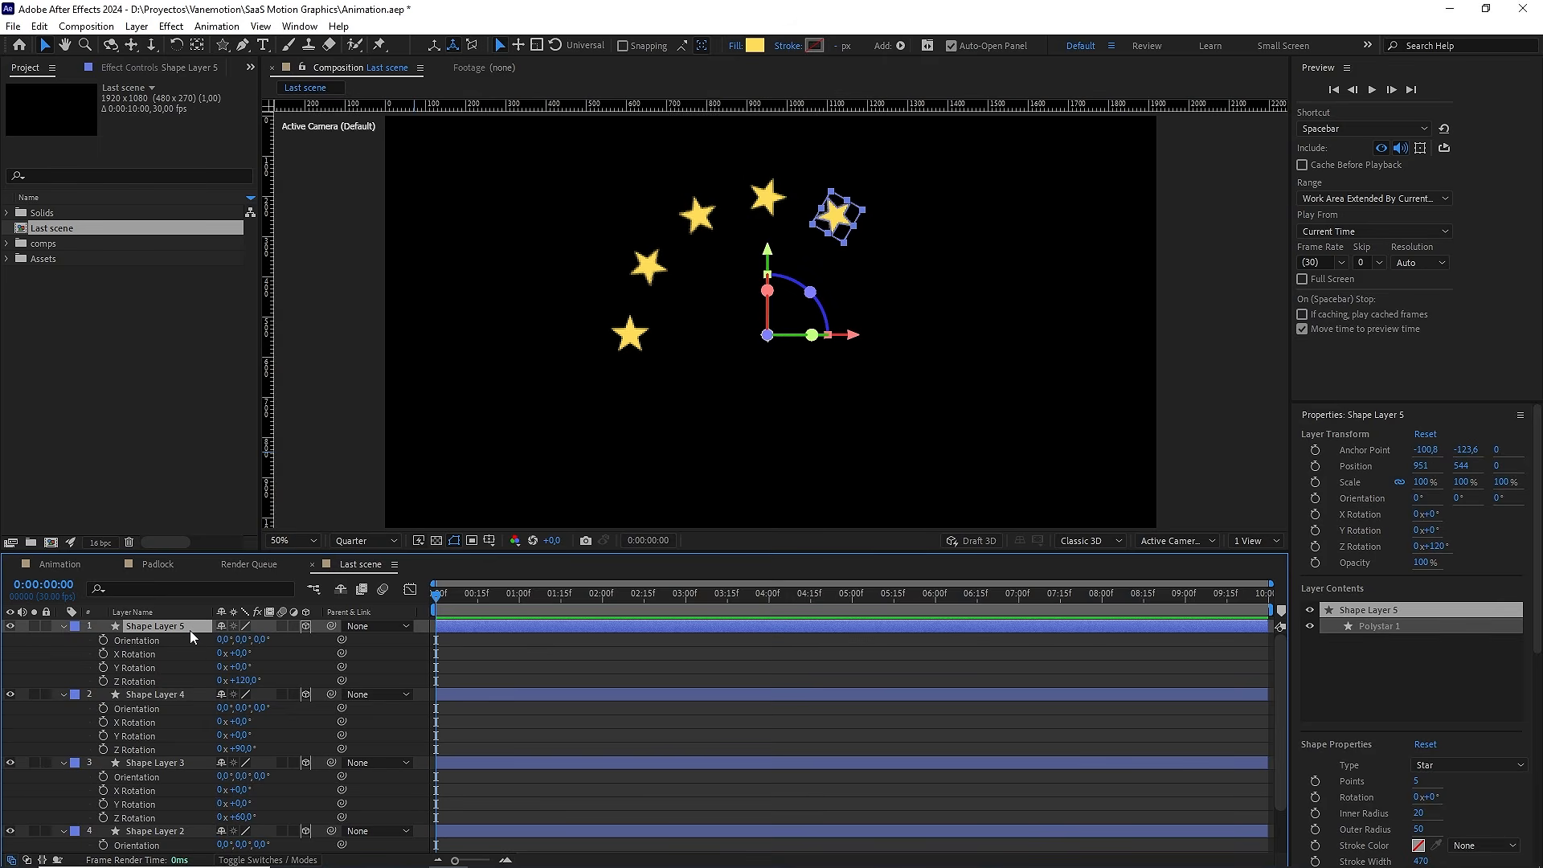
key("ctrl+d")
left_click(246, 680)
type("150")
left_click(191, 630)
key("ctrl+d")
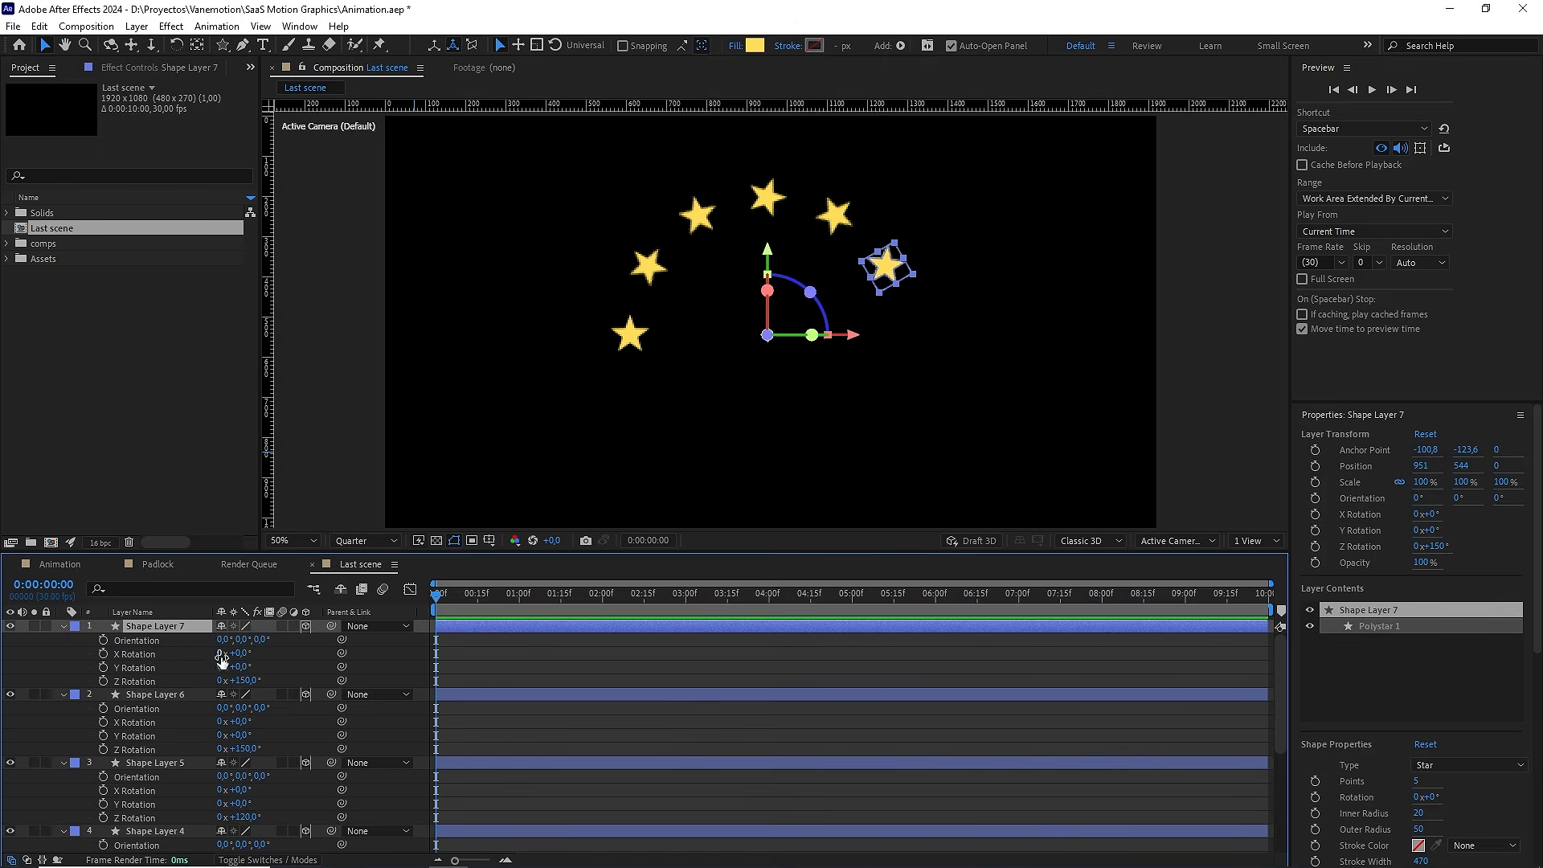
left_click(242, 680)
type("180")
Duplicate the 180° star layer and set the copy's Z rotation to 210°
left_click(180, 630)
key("ctrl+d")
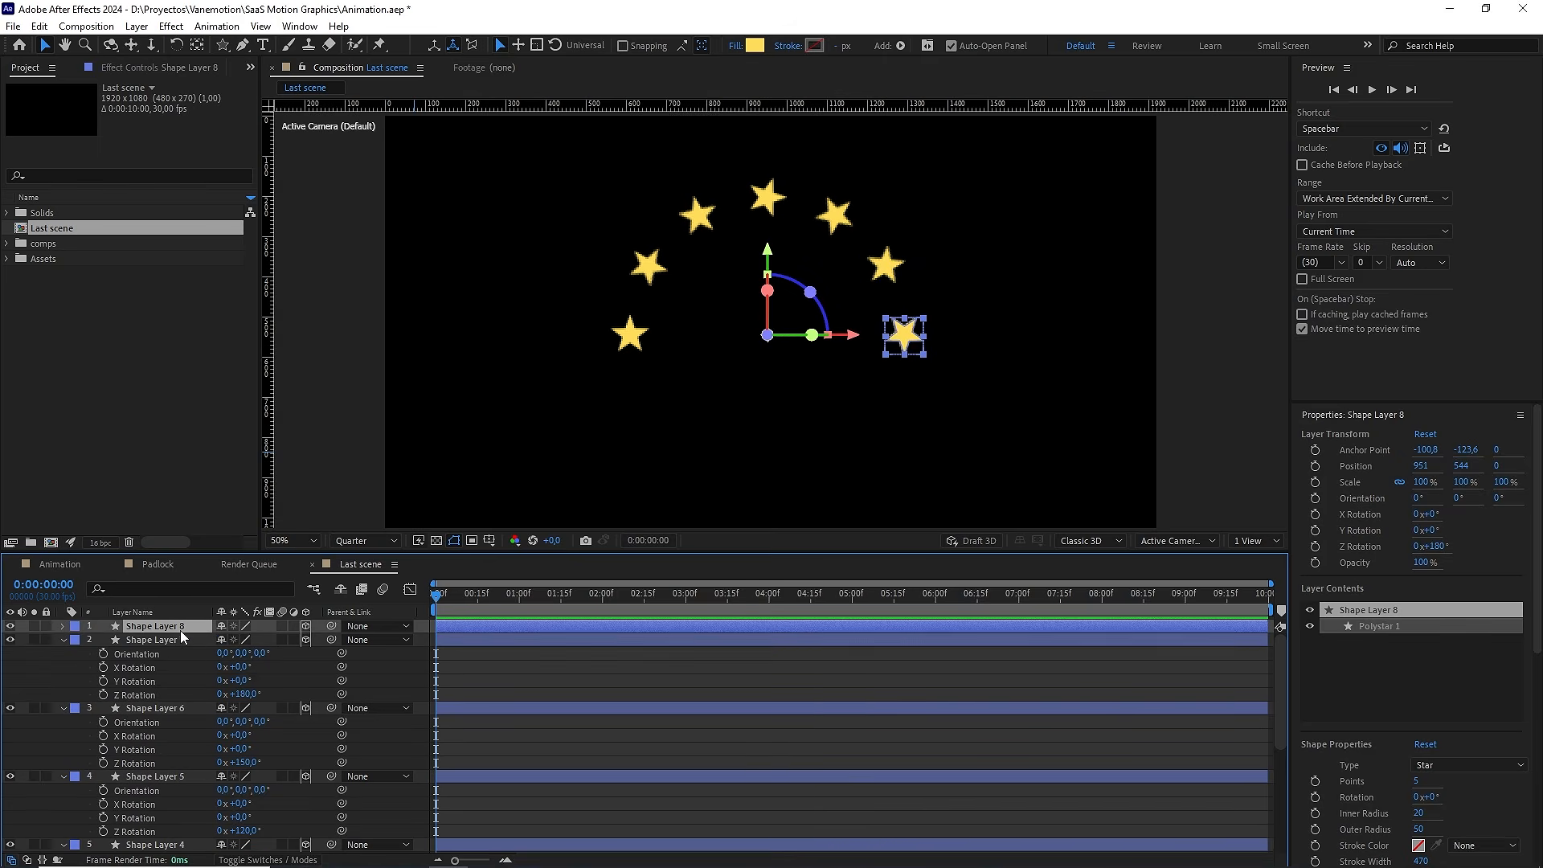
key("r")
left_click(241, 679)
type("2")
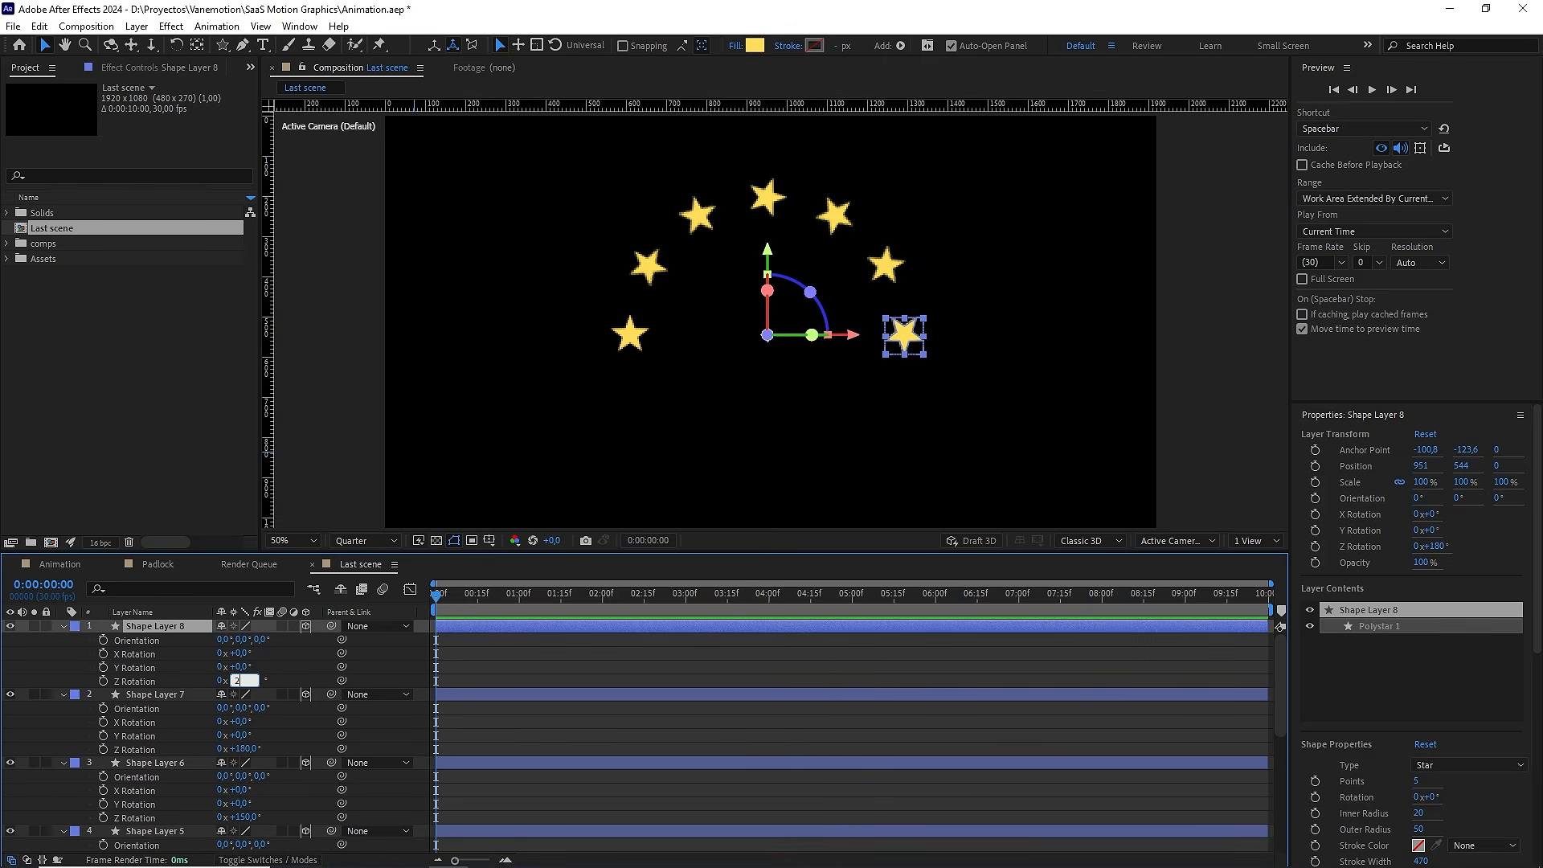
type("10")
Duplicate the 210° star layer and set the copy's Z rotation to 240°
left_click(196, 629)
key("ctrl+d")
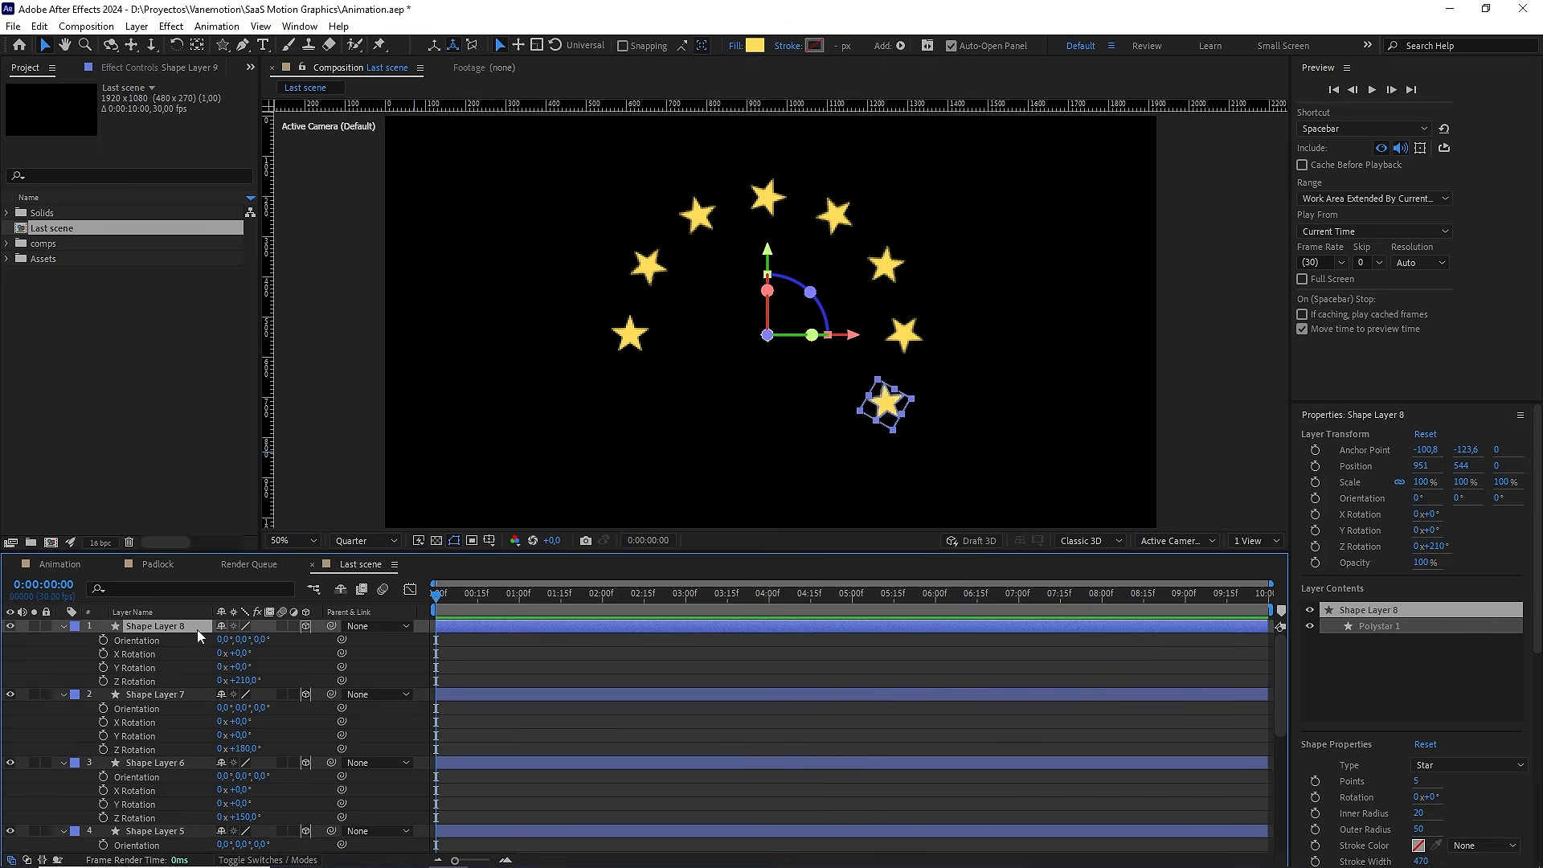
key("r")
left_click(242, 680)
type("240")
Duplicate the 240° star layer and set the copy's Z rotation to 270°
left_click(172, 630)
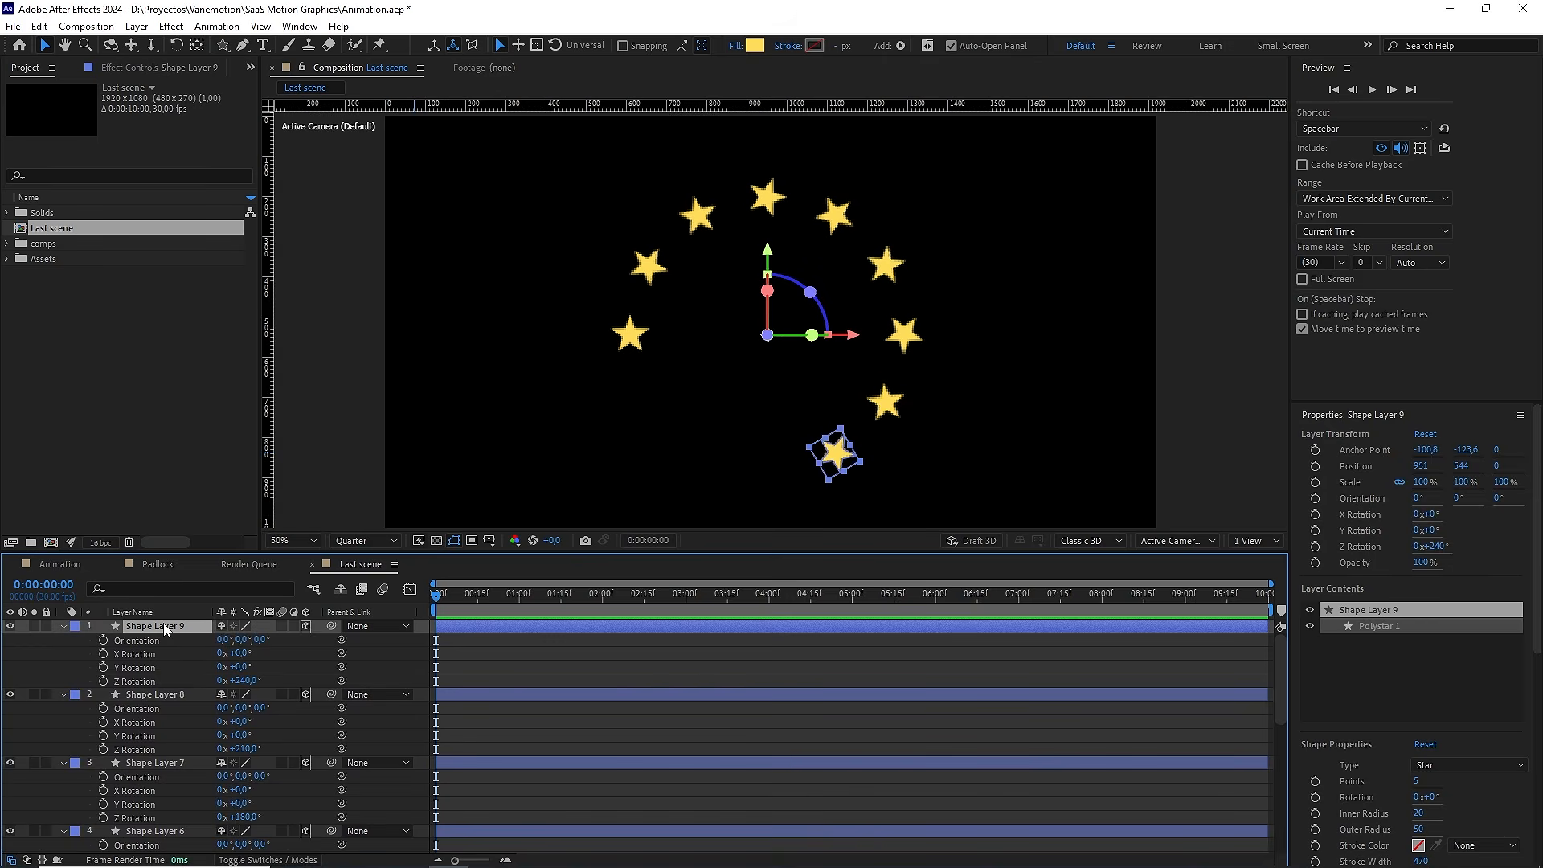
key("ctrl+d")
key("r")
left_click(241, 680)
type("270")
Duplicate the 270° star layer and set the copy's Z rotation to 300°
left_click(196, 627)
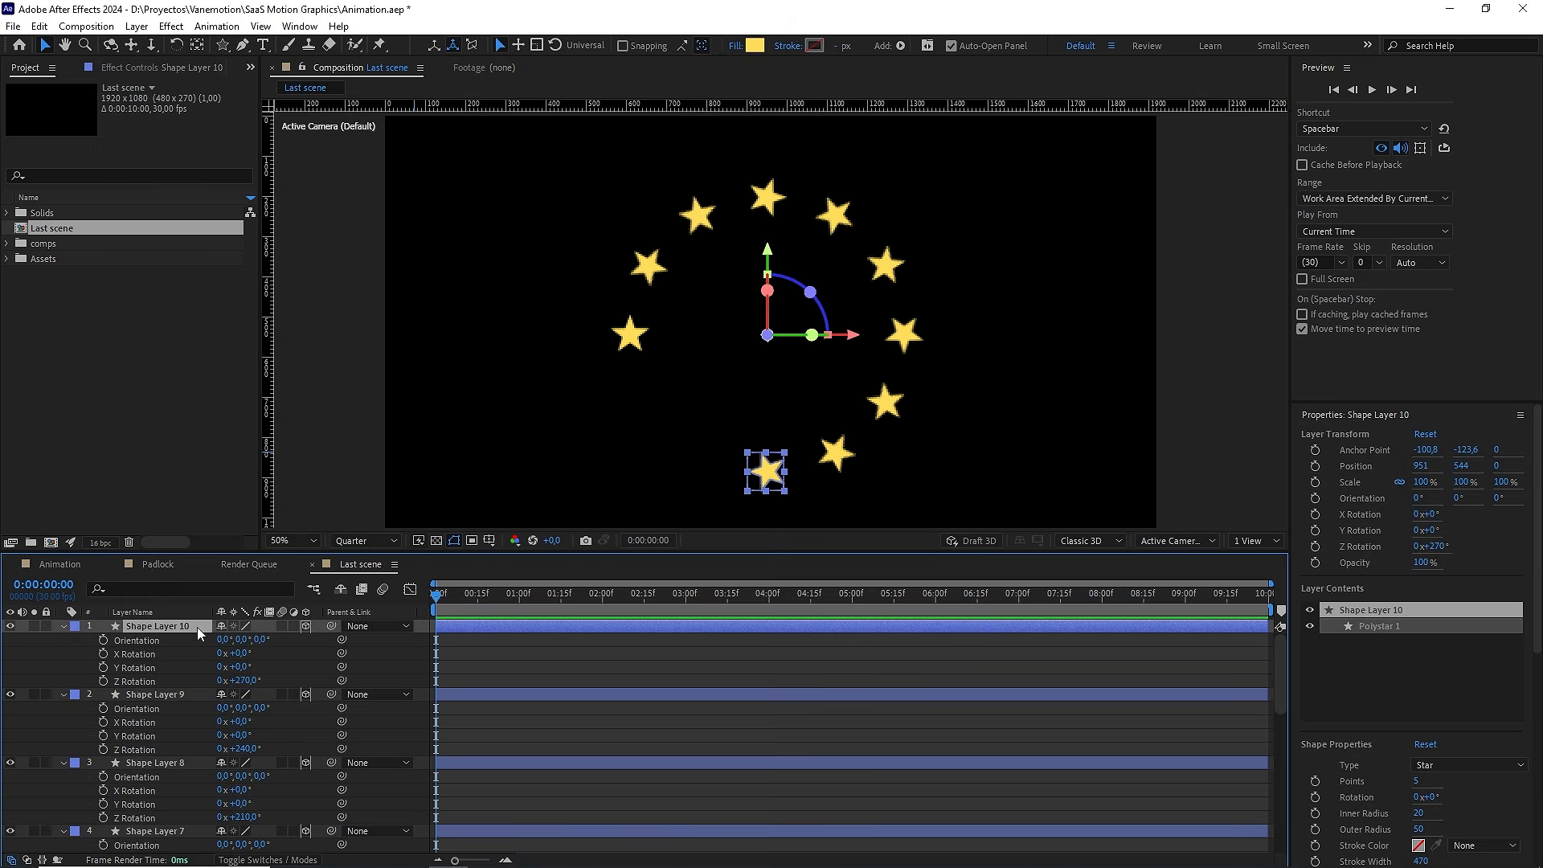
key("ctrl+d")
key("r")
left_click(241, 680)
type("300")
Complete the ring by duplicating the 300° star layer and setting the copy's Z rotation to 330°
left_click(184, 629)
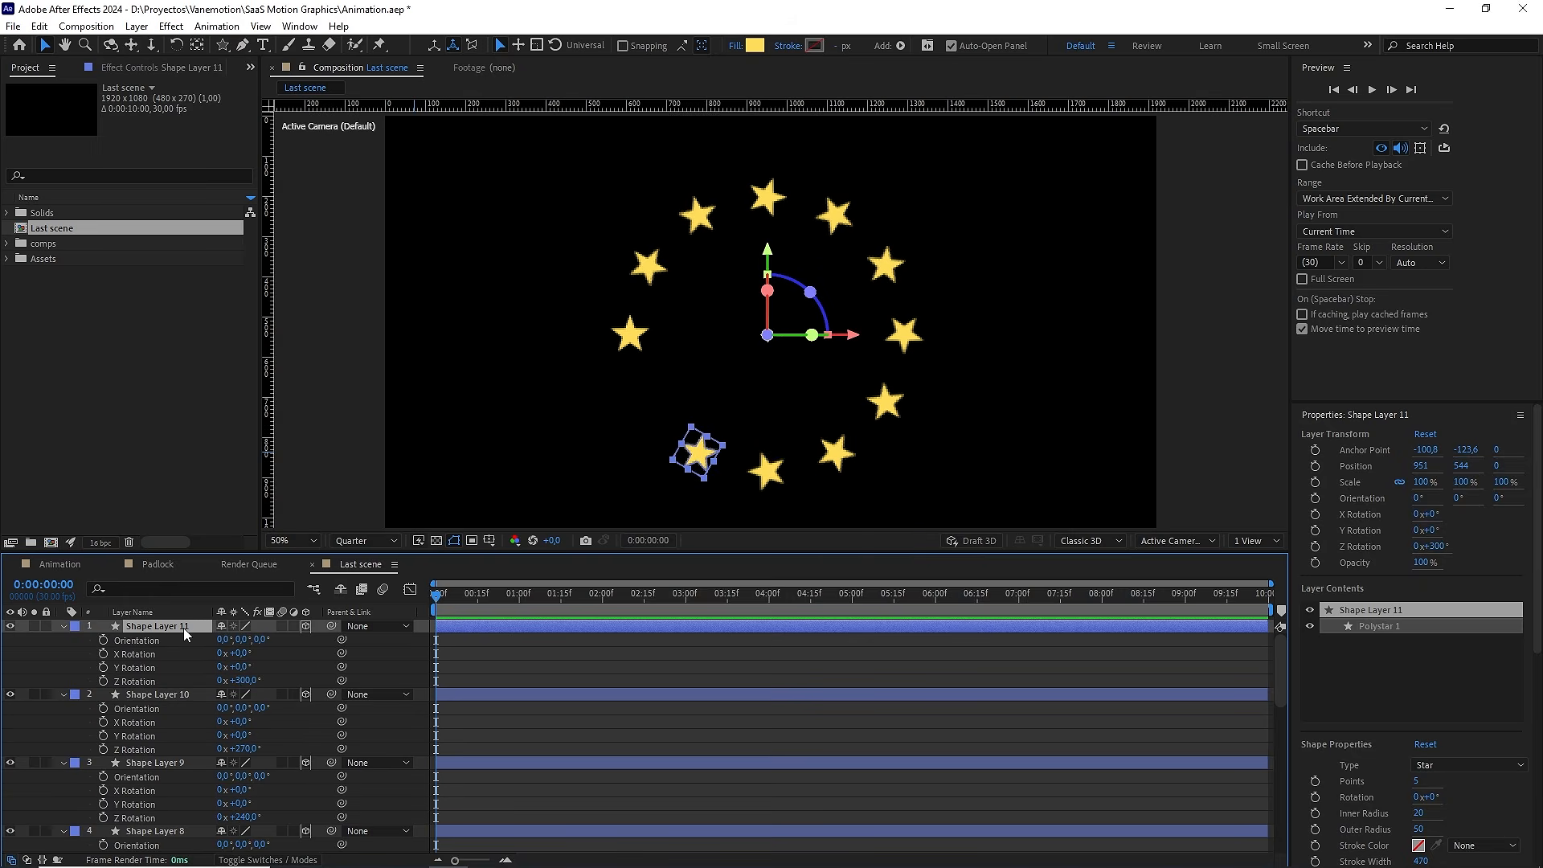
key("ctrl+d")
key("r")
left_click(243, 679)
type("330")
left_click(764, 357)
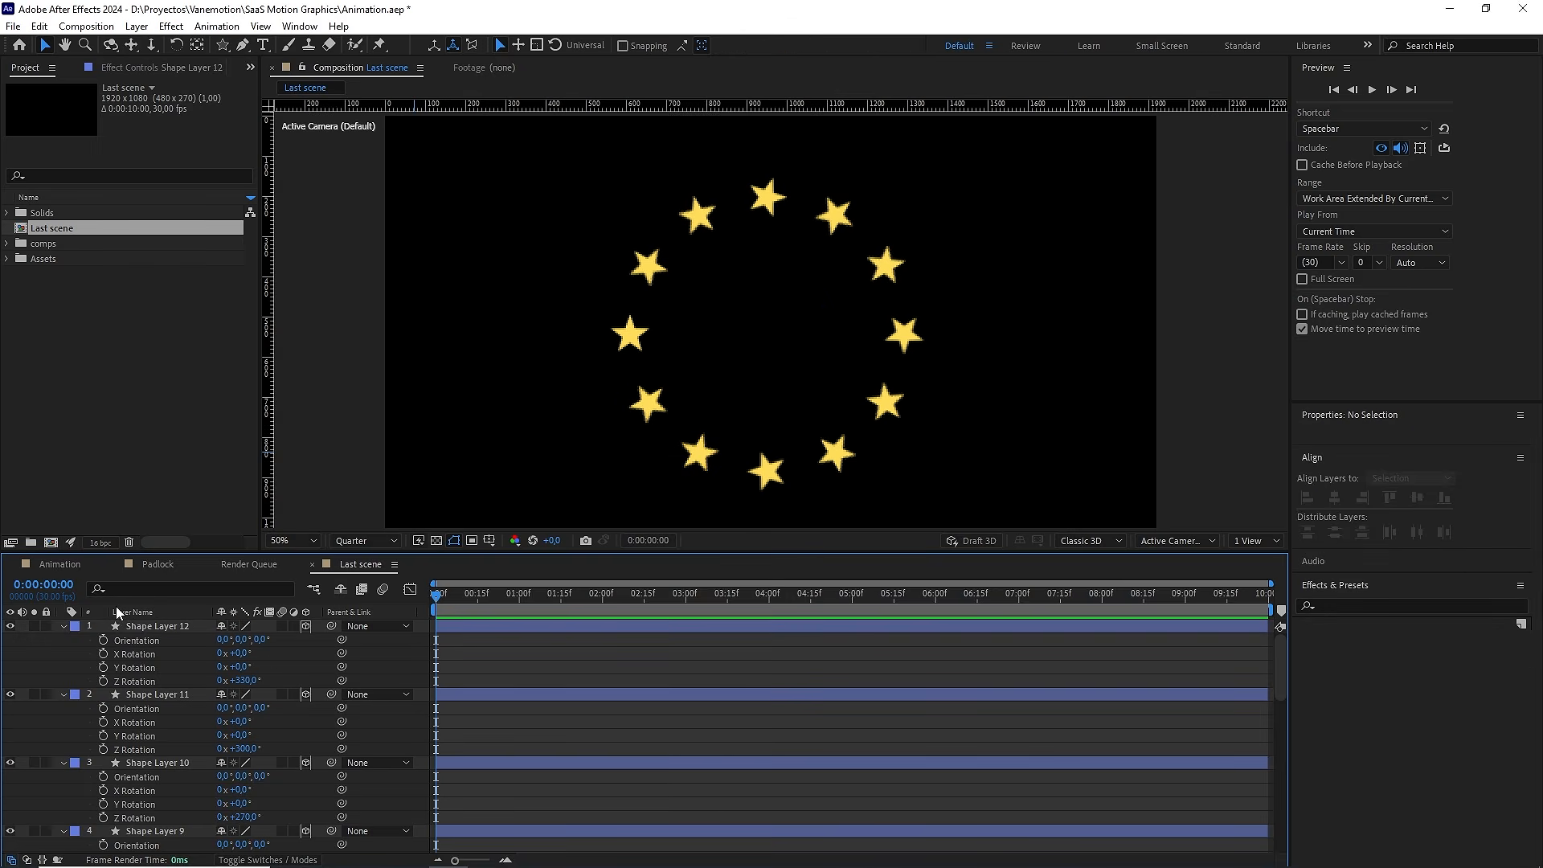
Collapse all twelve star layers and add a Position keyframe to each of them at 0:00:01:00
key("ctrl+a")
left_click(63, 625)
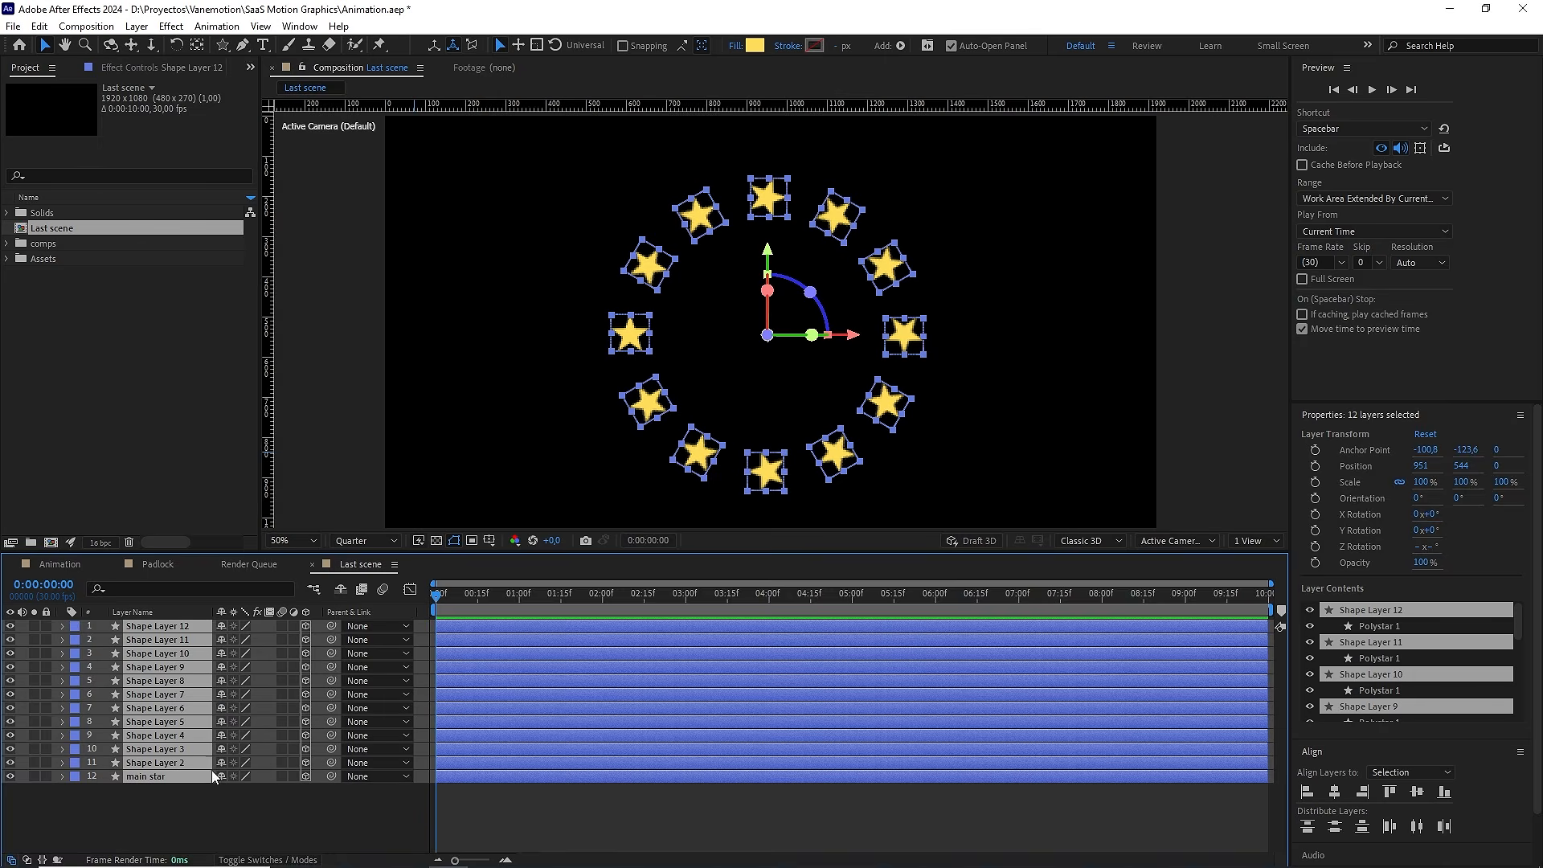
left_click_drag(443, 603, 518, 619)
key("p")
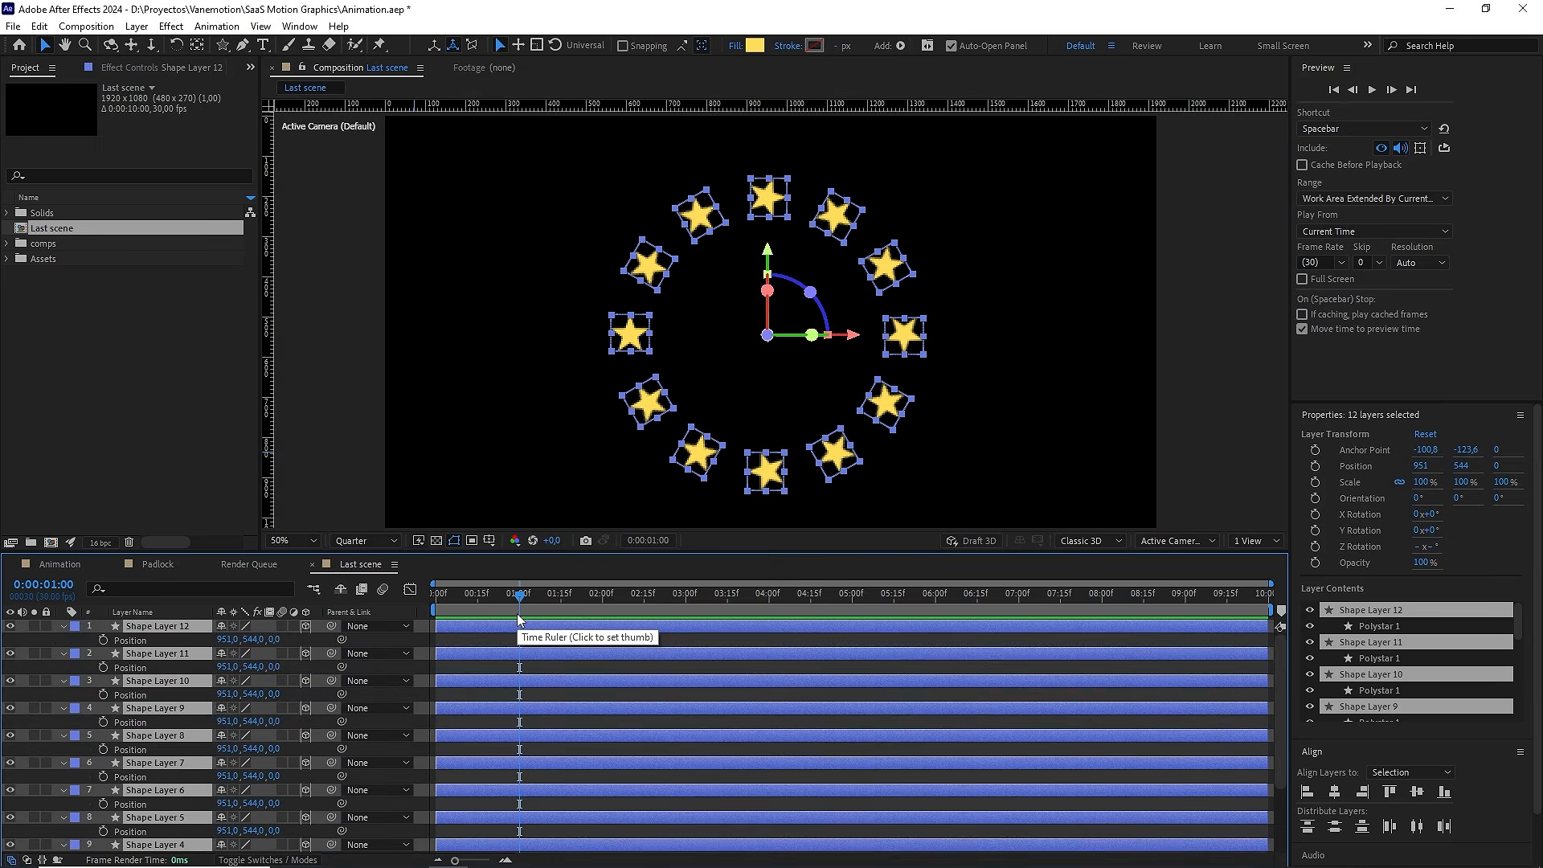
left_click(103, 640)
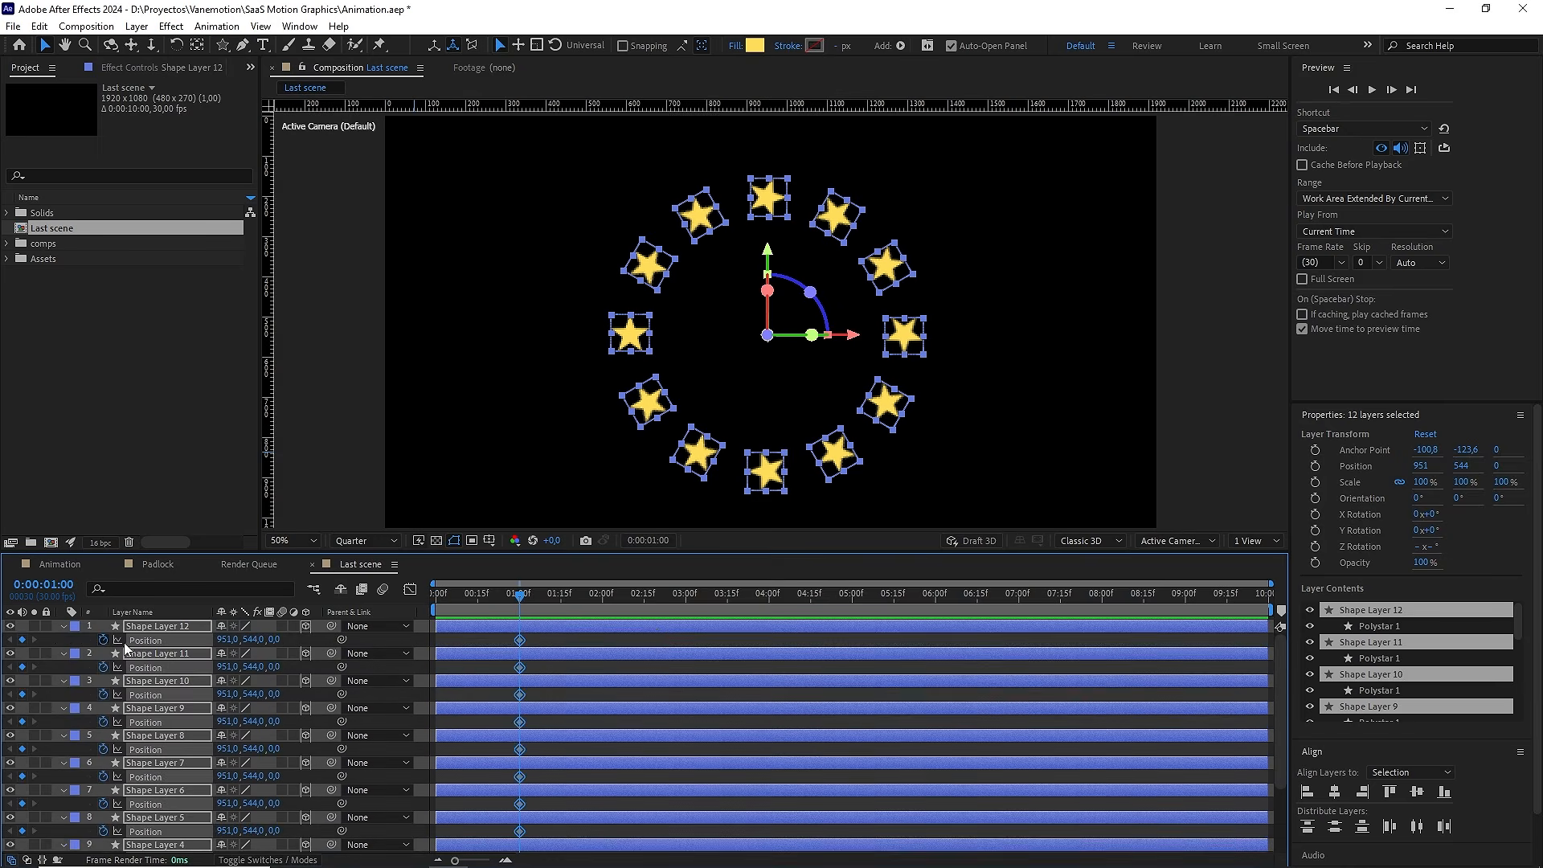
At the composition's first frame, set the Z position of all star layers to -2500
key("Home")
left_click_drag(276, 638, 214, 645)
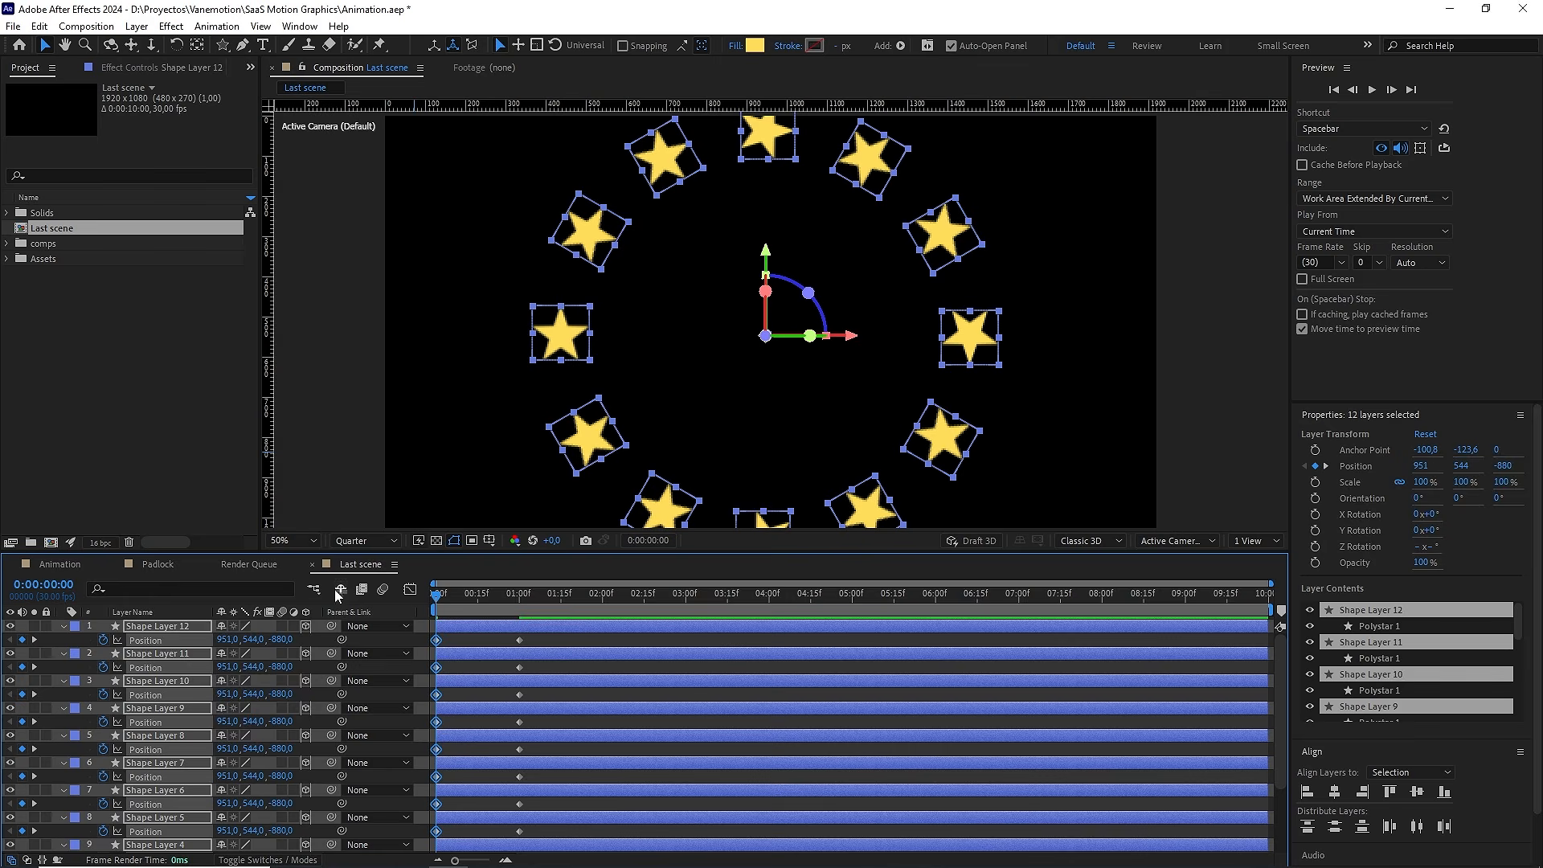
left_click_drag(280, 640, 142, 628)
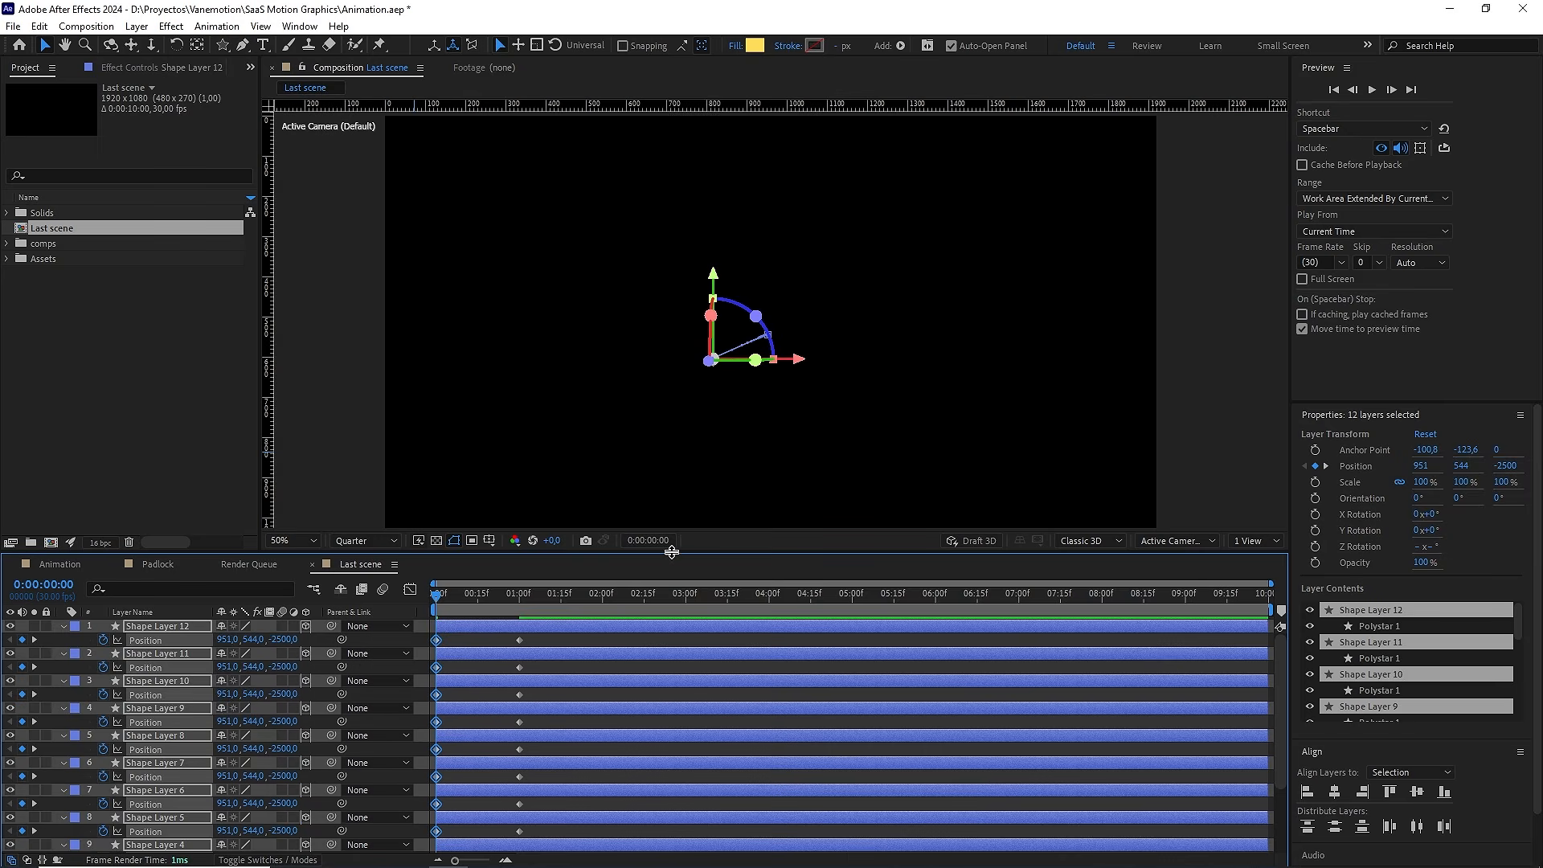
Apply Easy Ease to the Position keyframes of all twelve star layers
left_click_drag(672, 553, 635, 370)
left_click_drag(551, 460, 417, 763)
key("F9")
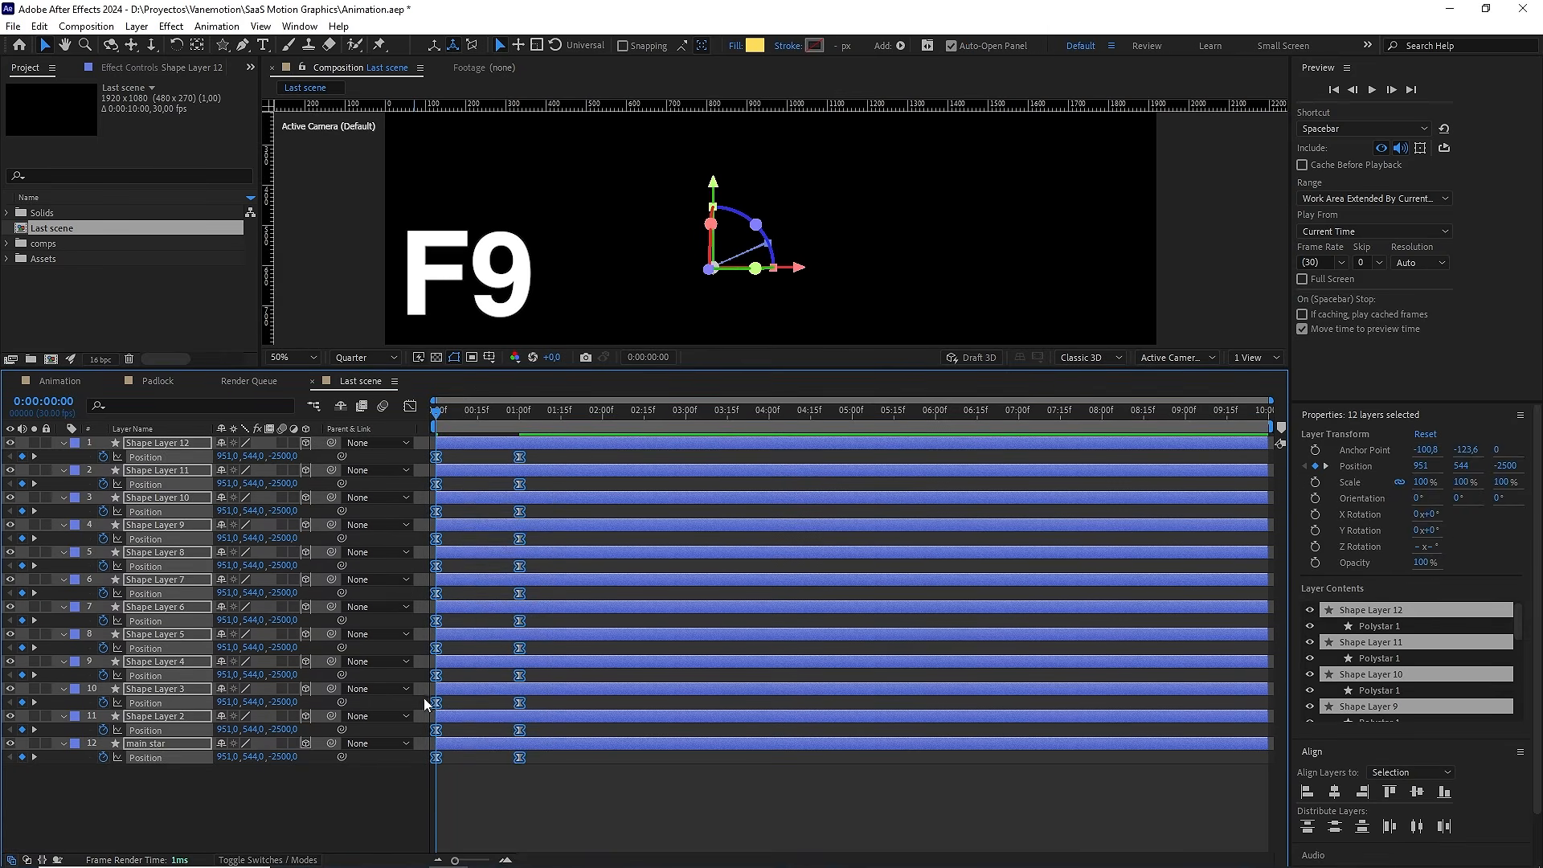
Reshape the stars' position speed graph so the speed peaks sharply at the first frame and decays smoothly until 1 second
left_click(410, 406)
scroll(557, 706, "up", 1)
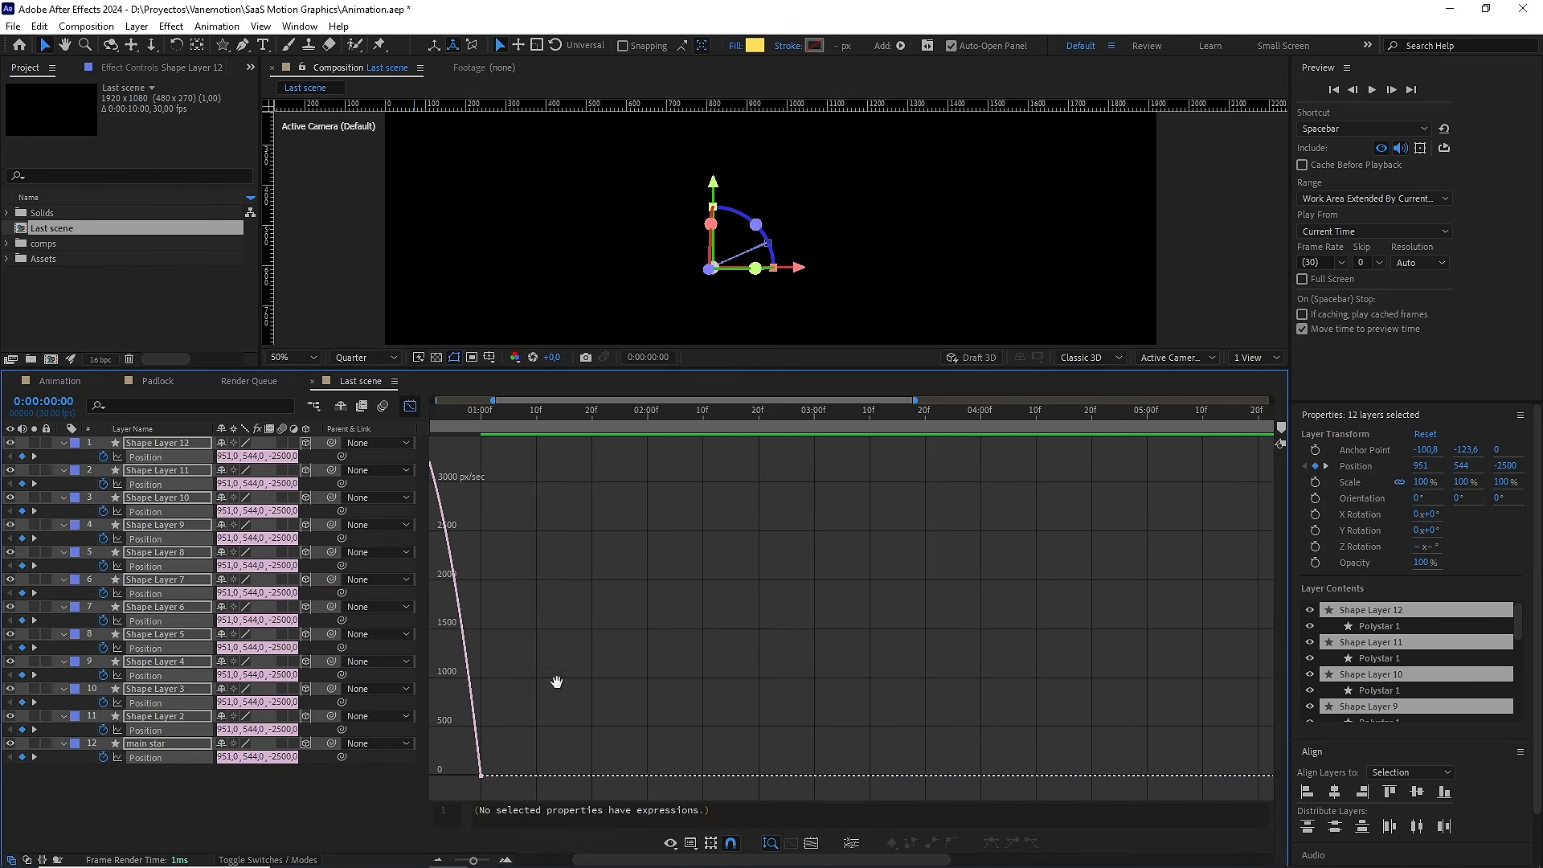
left_click_drag(555, 682, 941, 692)
left_click_drag(732, 712, 436, 777)
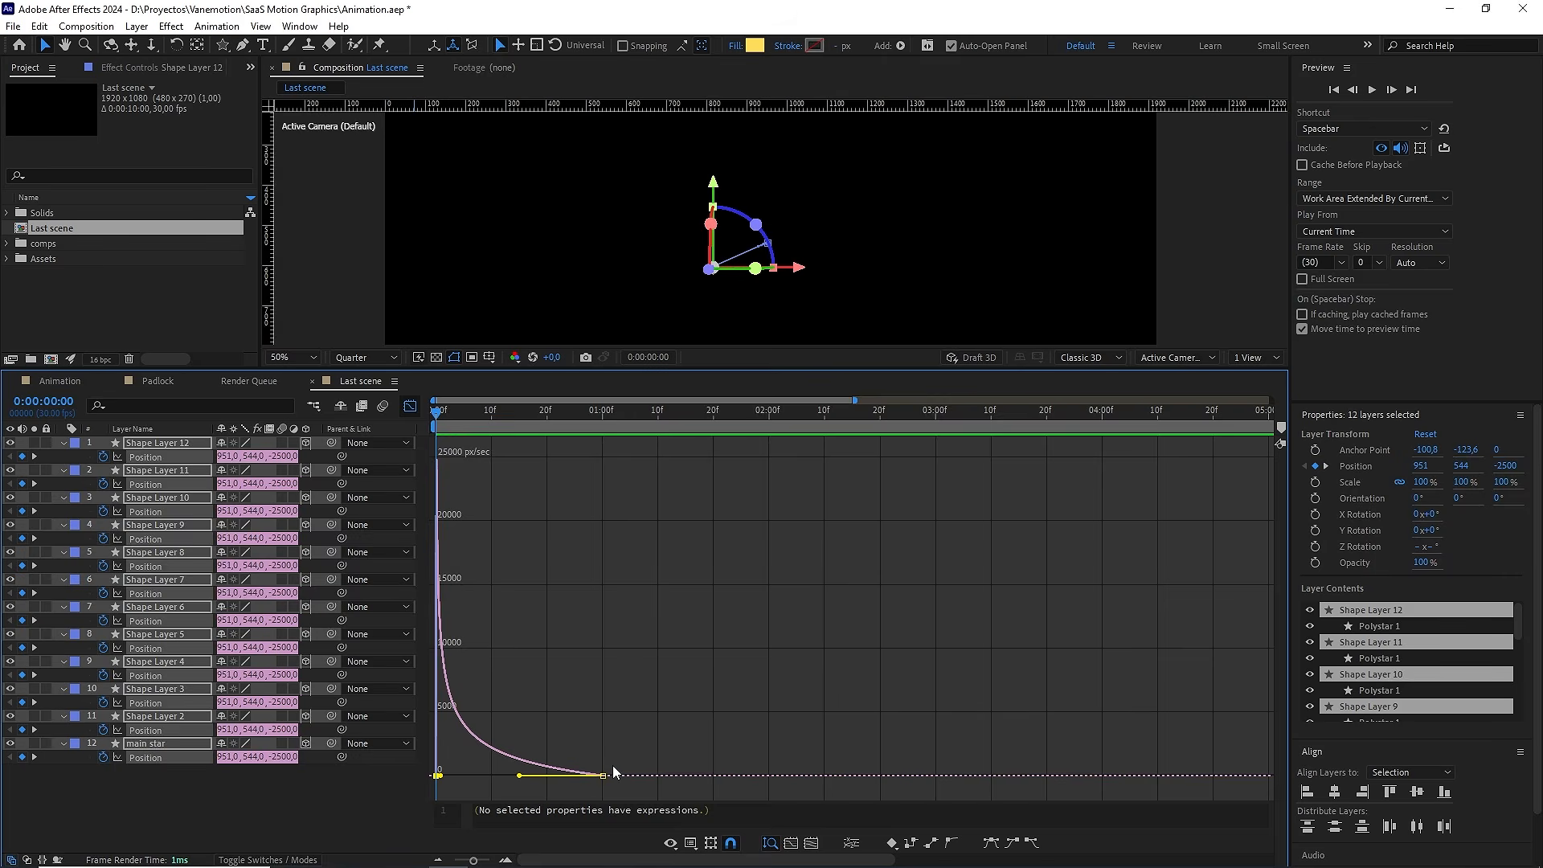
left_click(409, 410)
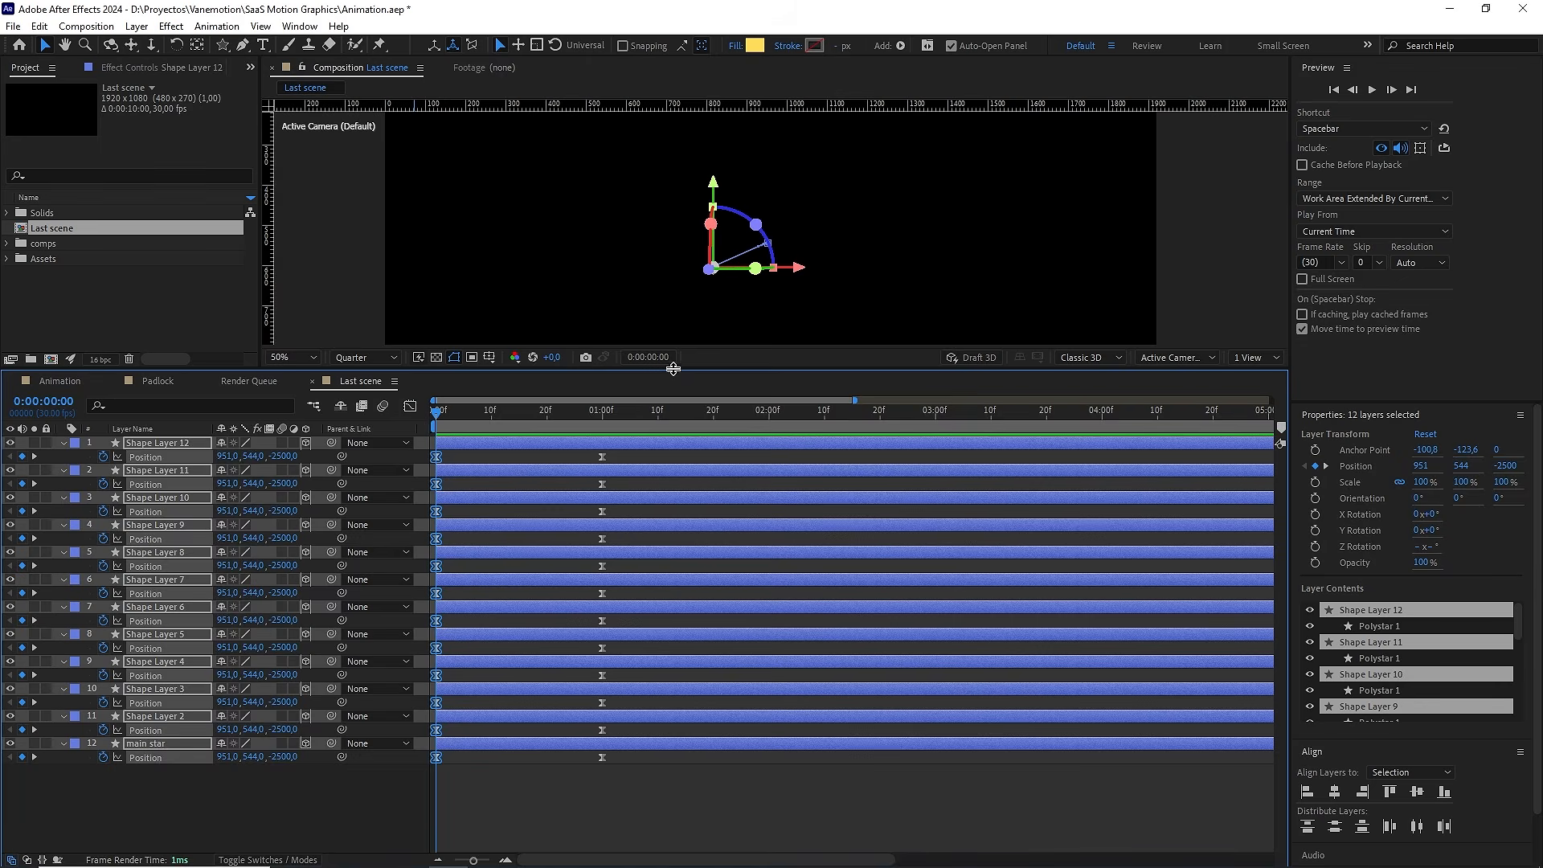
Preview the star ring's fly-in animation twice from the start of the composition
left_click_drag(674, 370, 502, 585)
key("space")
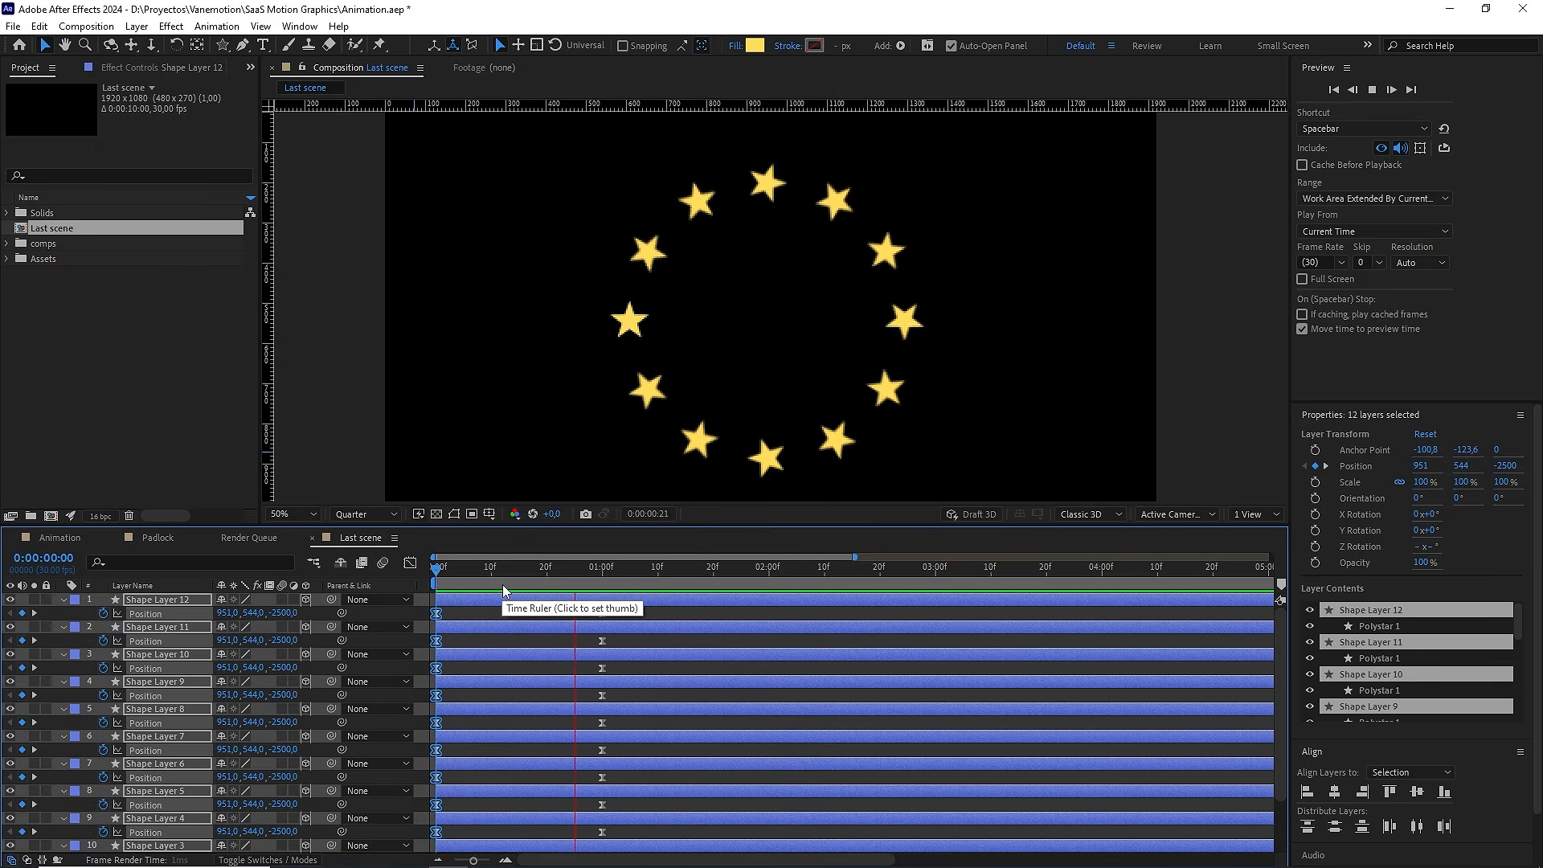
key("space")
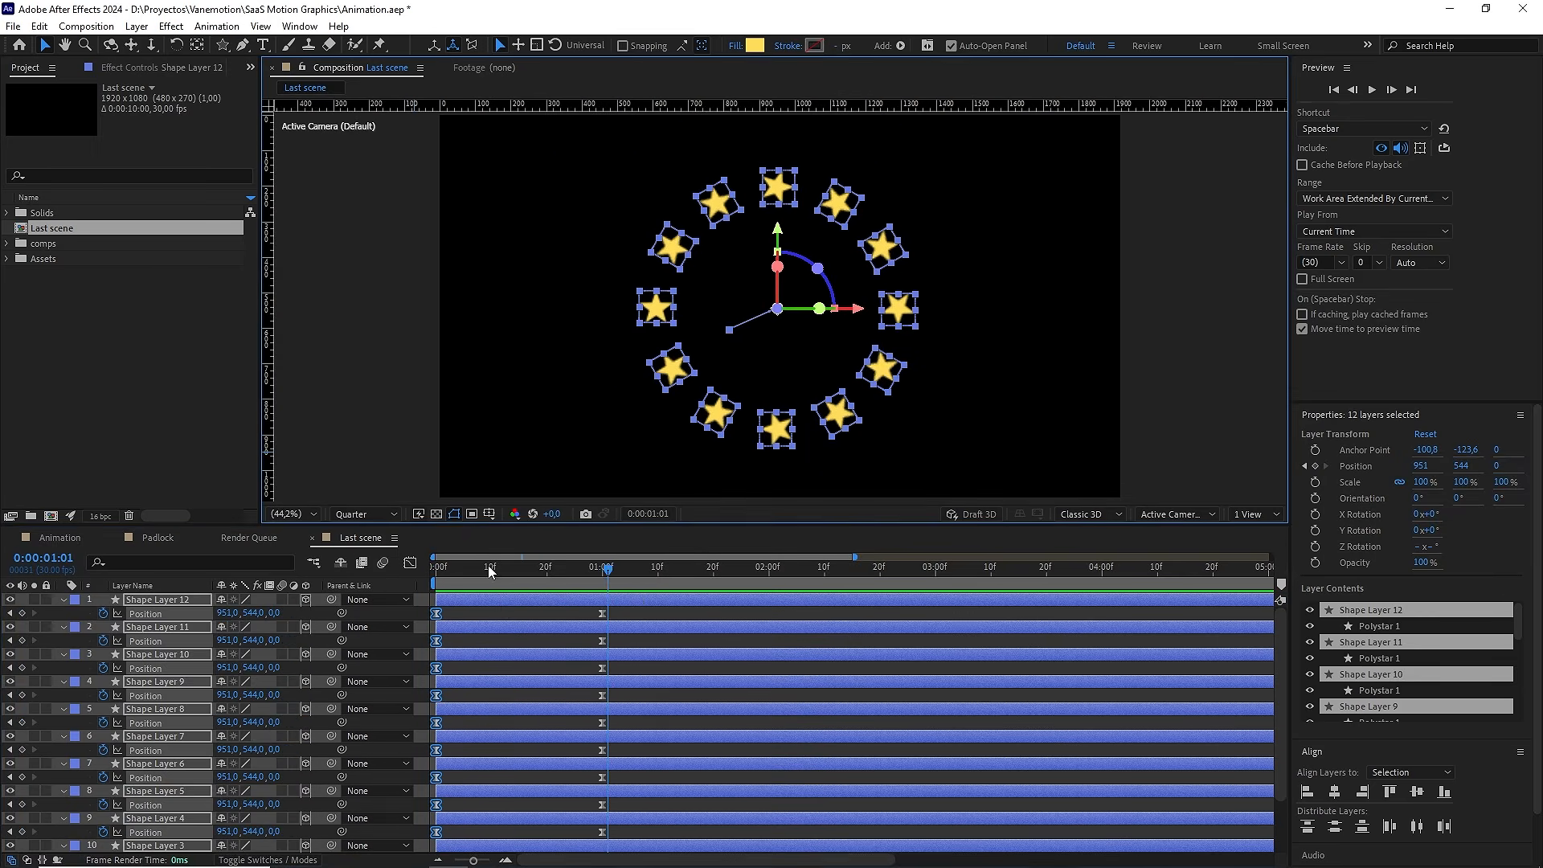
left_click_drag(608, 569, 405, 580)
key("space")
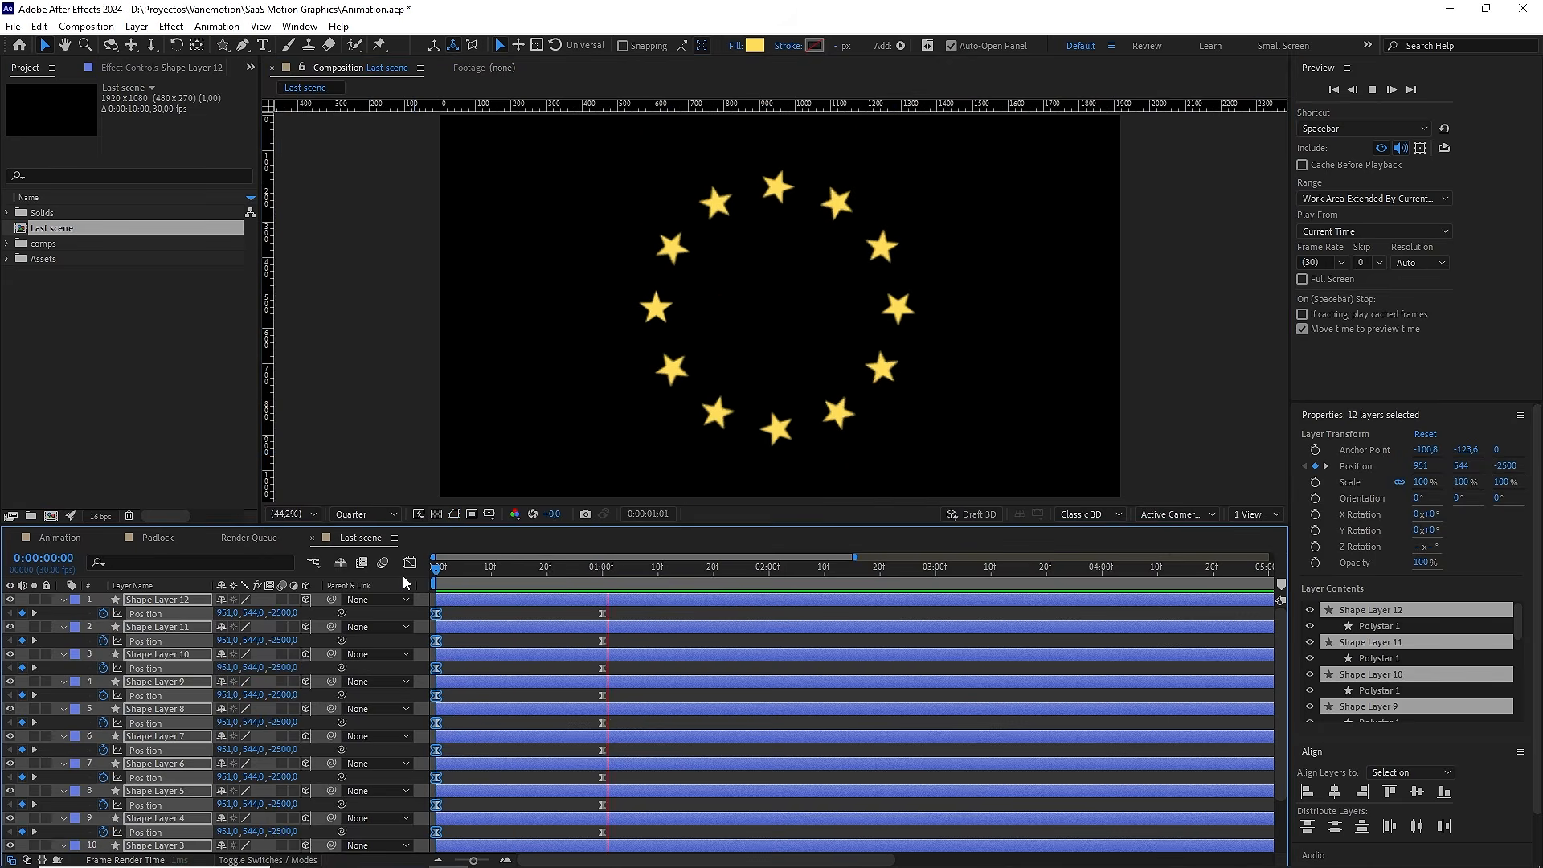
key("space")
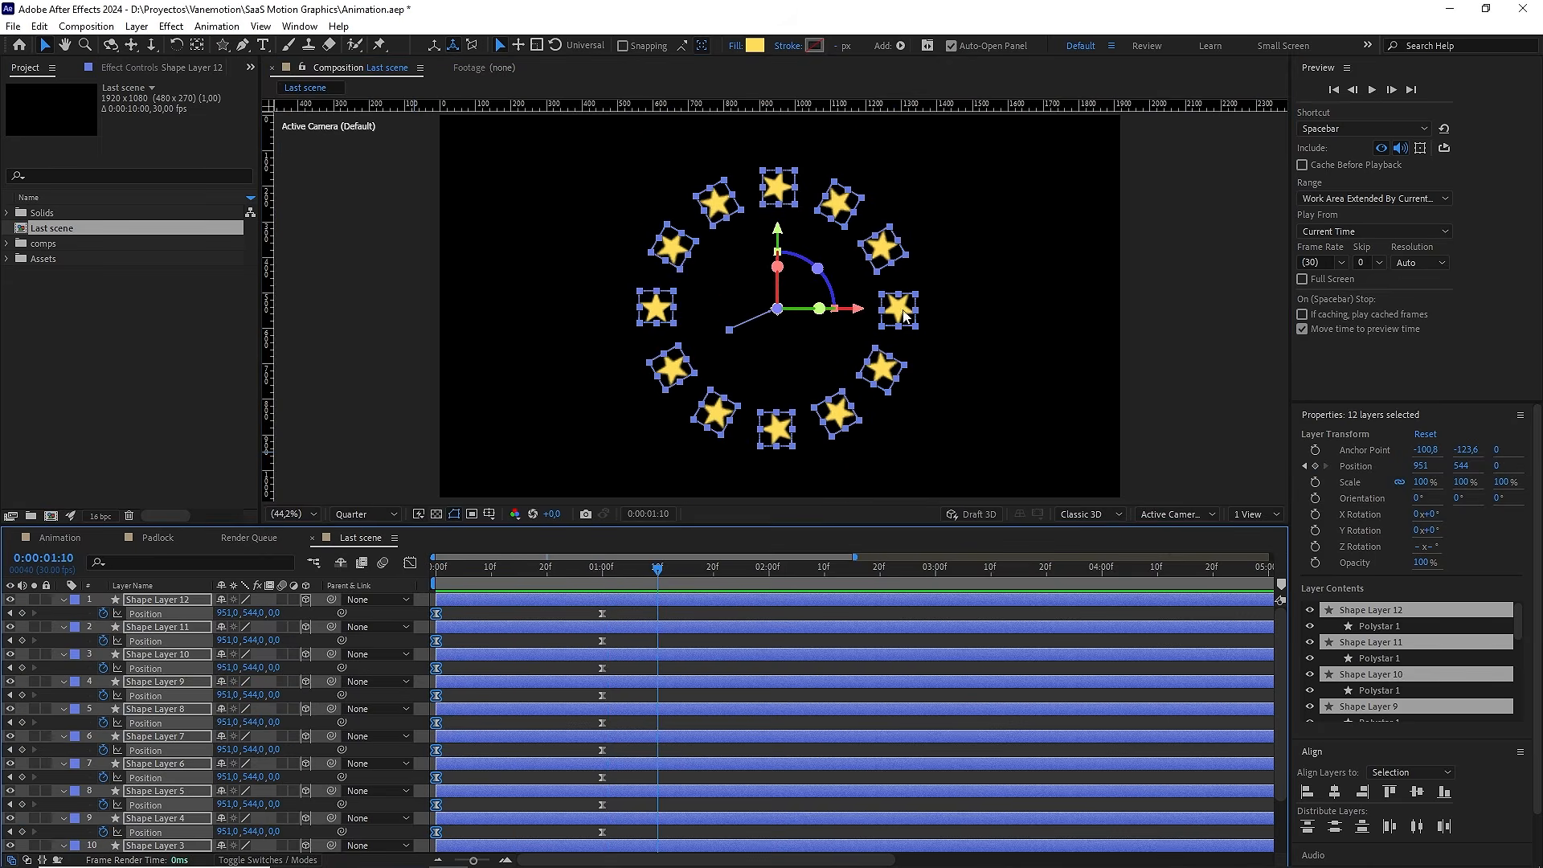
left_click_drag(563, 528, 562, 436)
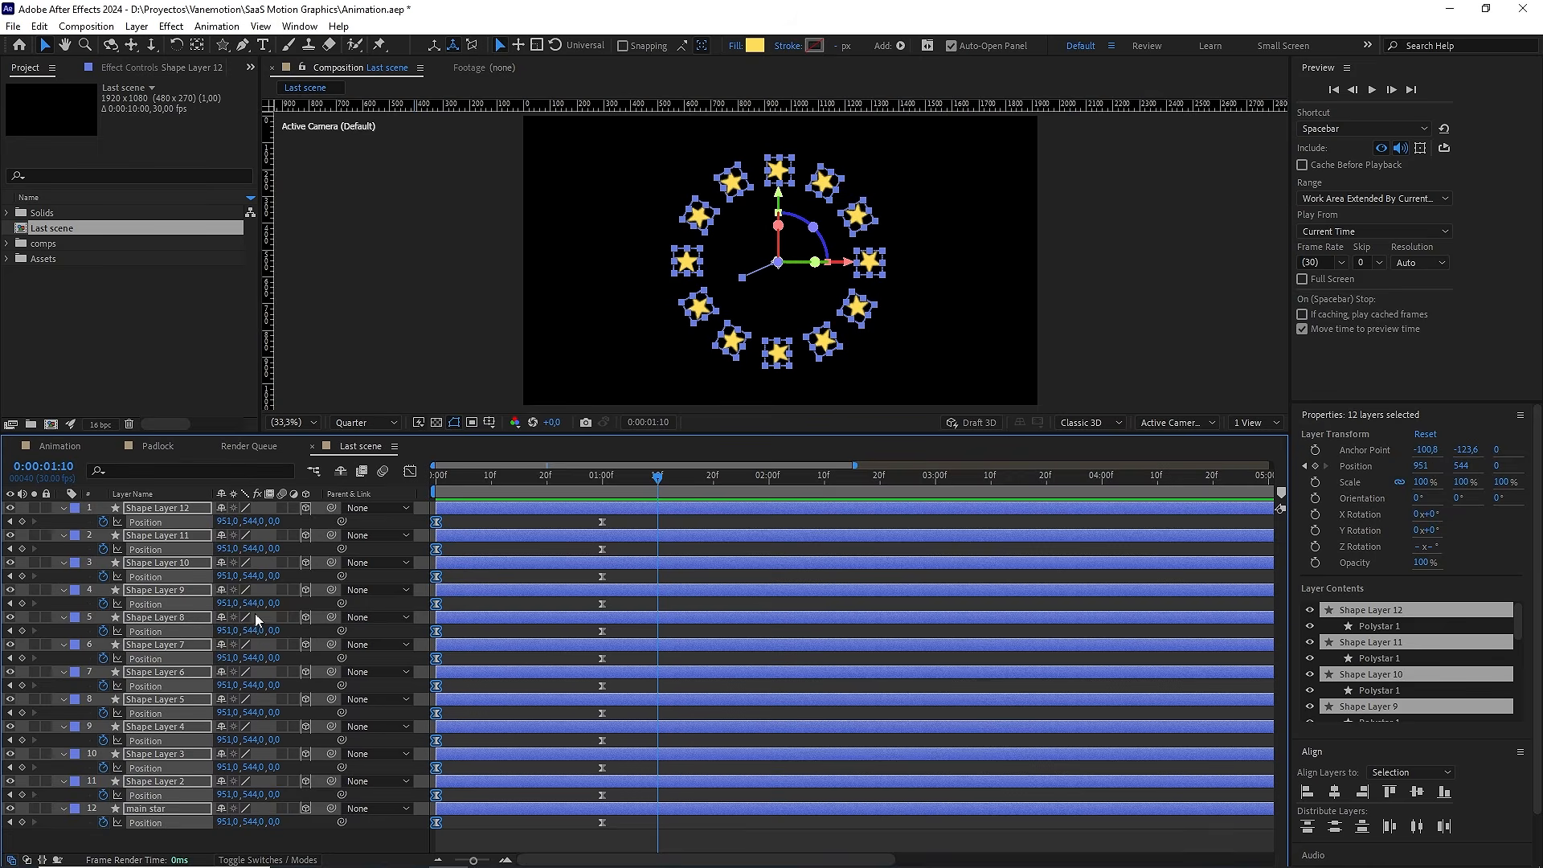
Move the main star layer to the first place in the layer stack and give it a yellow label
left_click(270, 839)
left_click(166, 811)
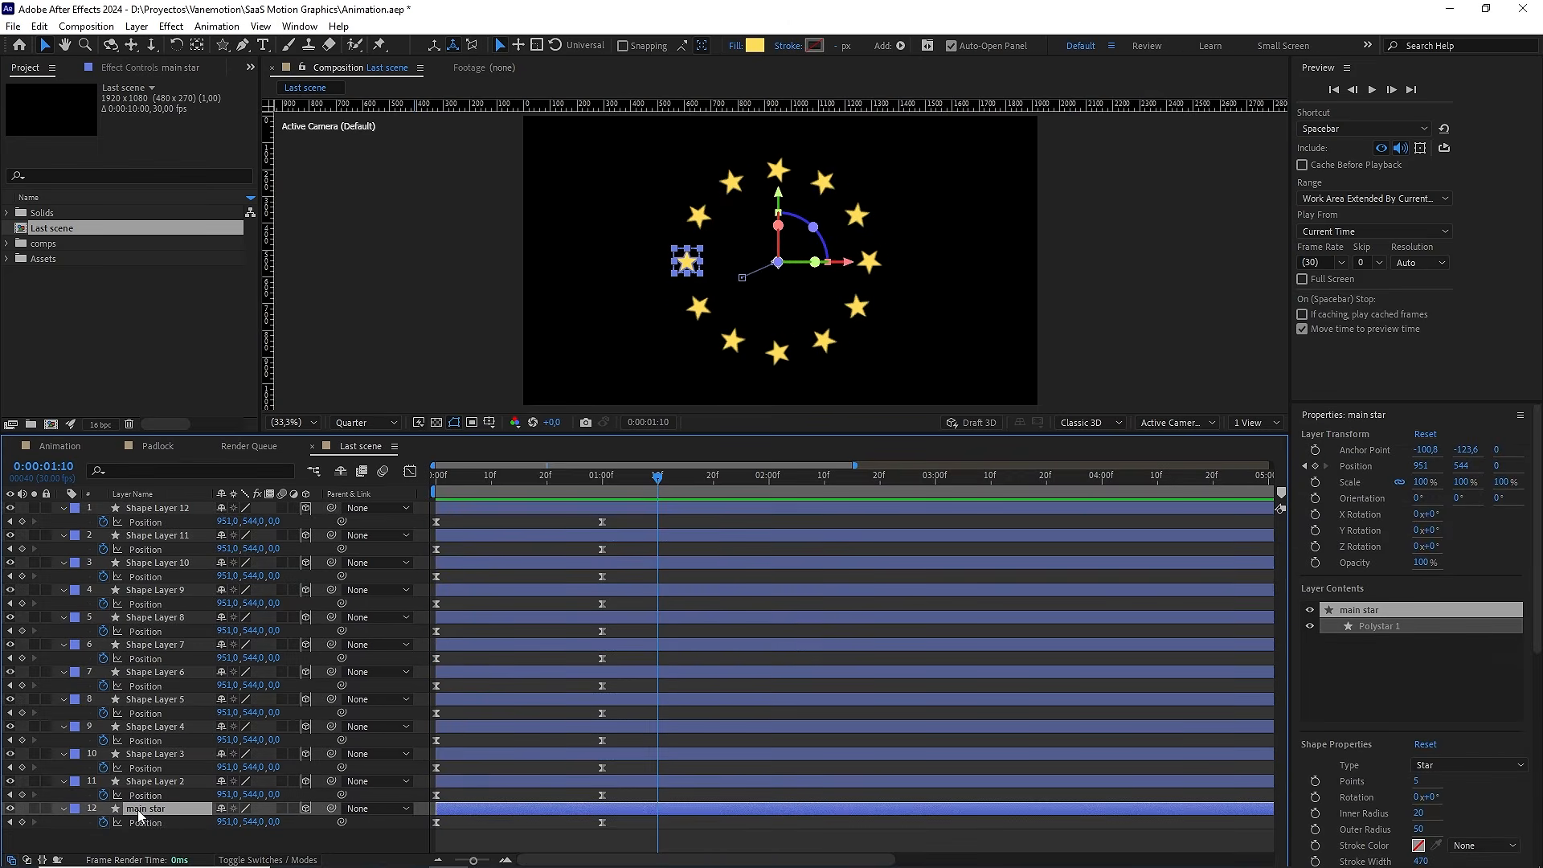
left_click_drag(140, 809, 145, 505)
left_click(76, 510)
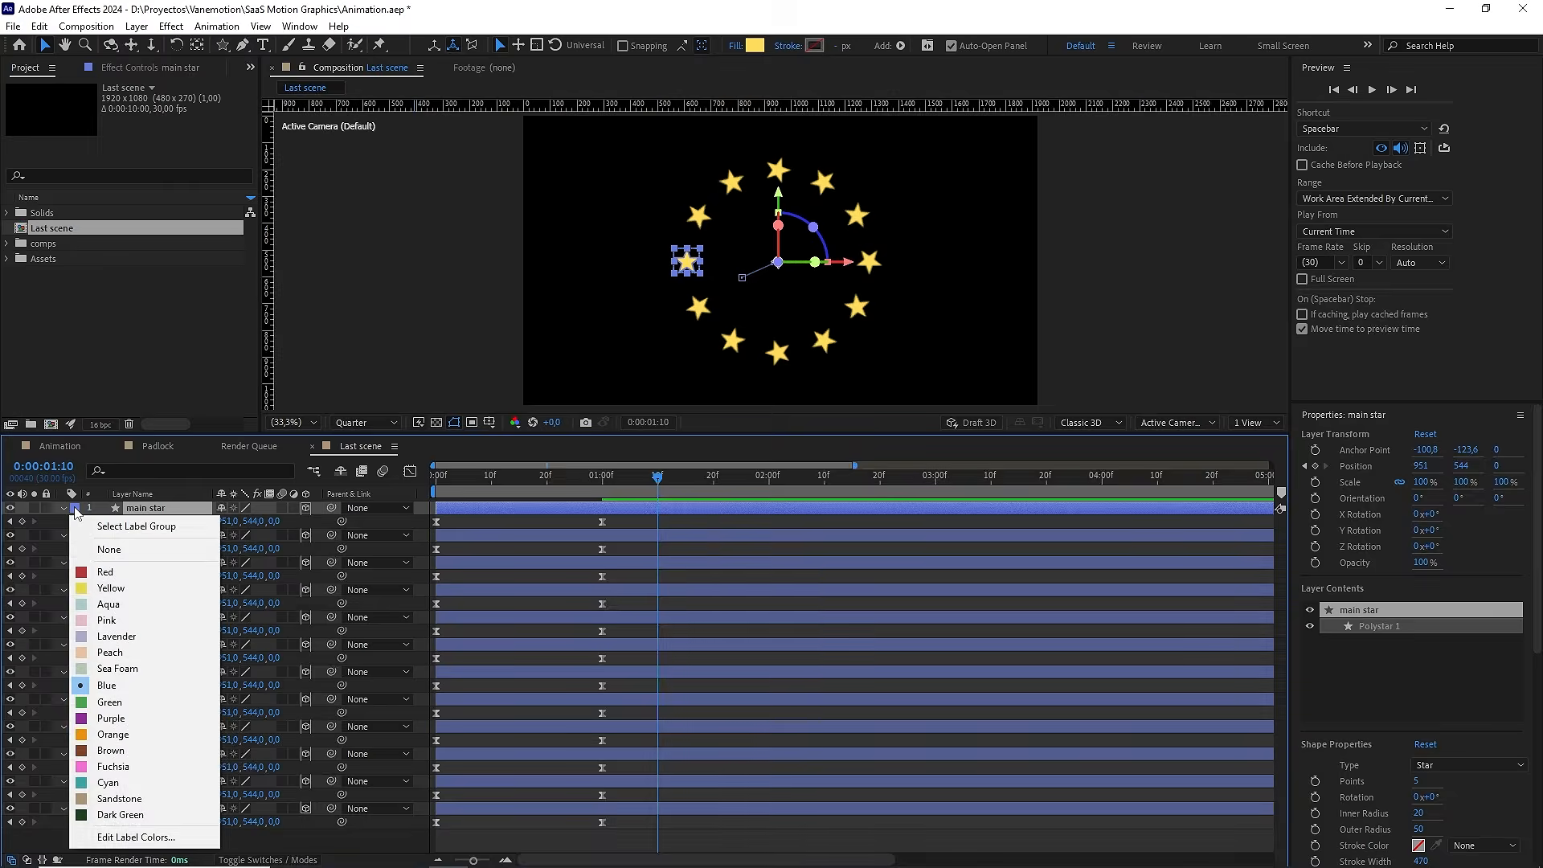
left_click(134, 590)
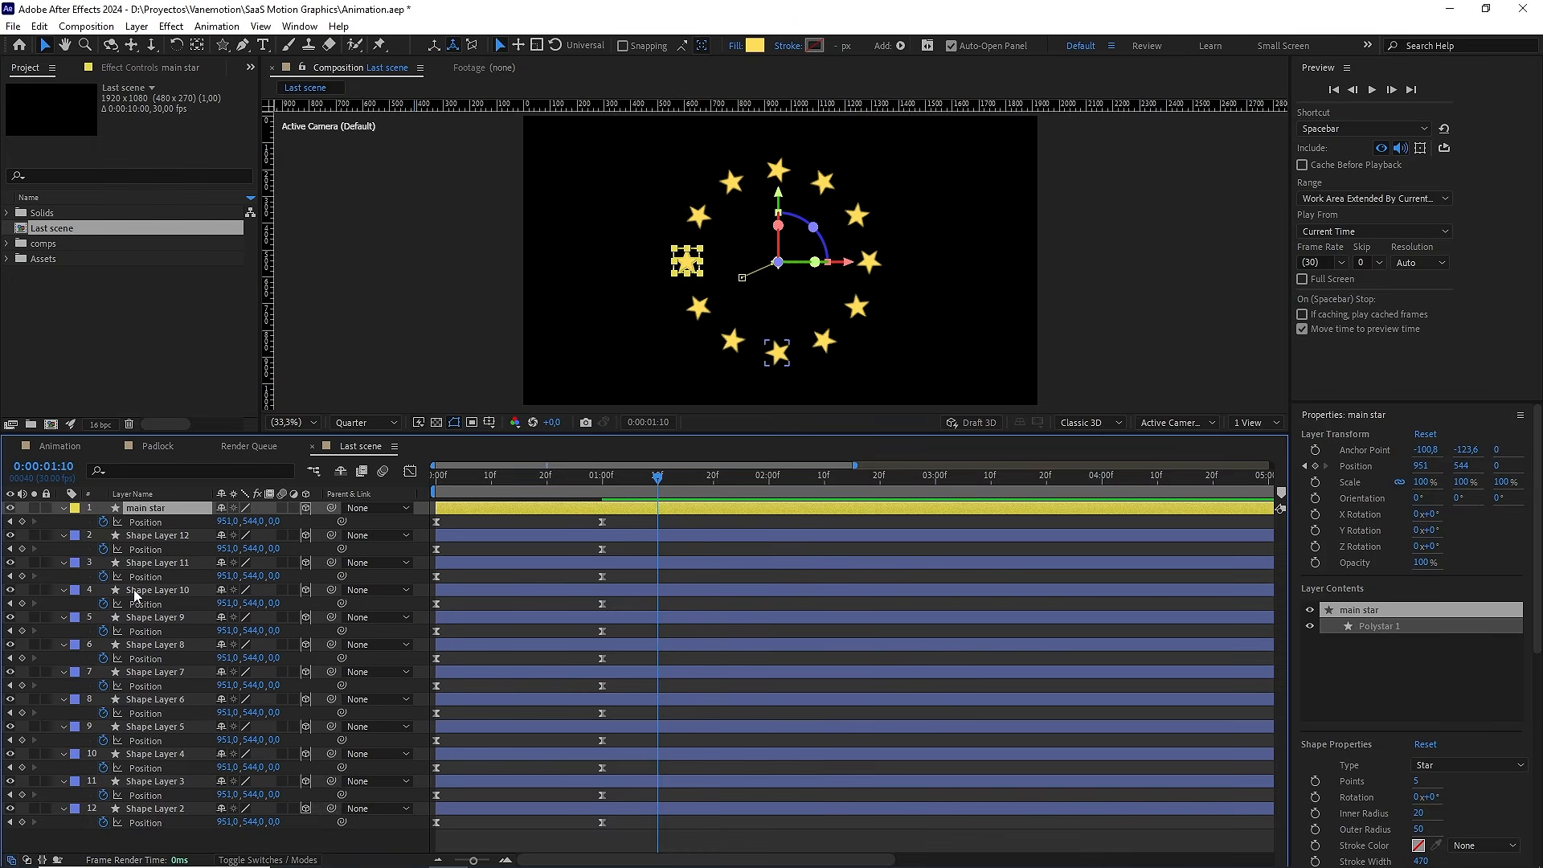
Stagger Shape Layers 12 to 8 two frames apart so they start at frames 2, 4, 6, 8 and 10, moving the remaining star layers along
left_click_drag(518, 478, 434, 482)
scroll(470, 546, "up", 3)
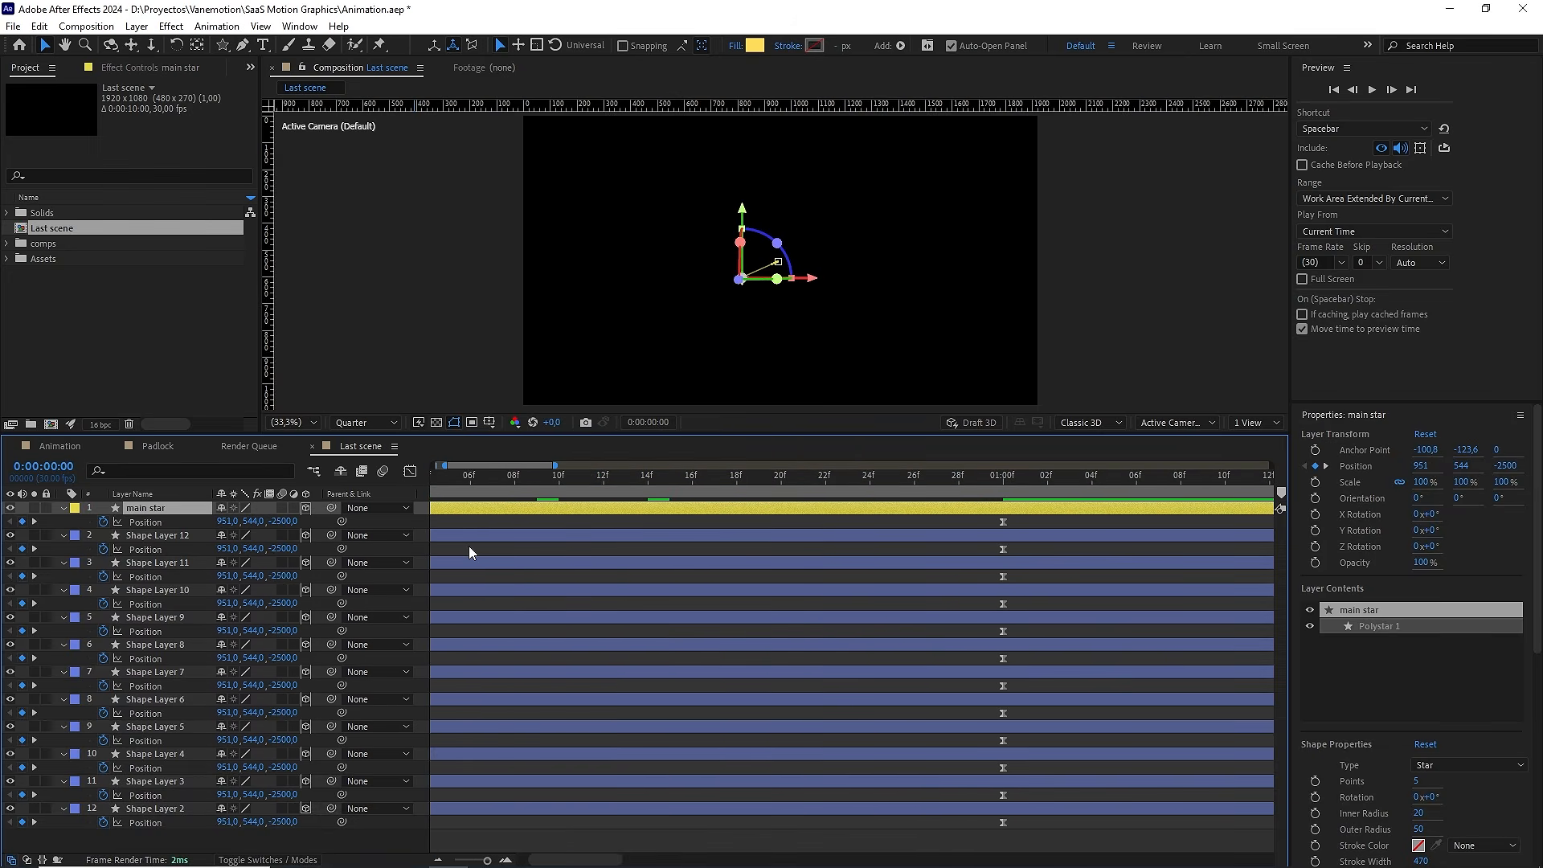
left_click_drag(524, 555, 854, 562)
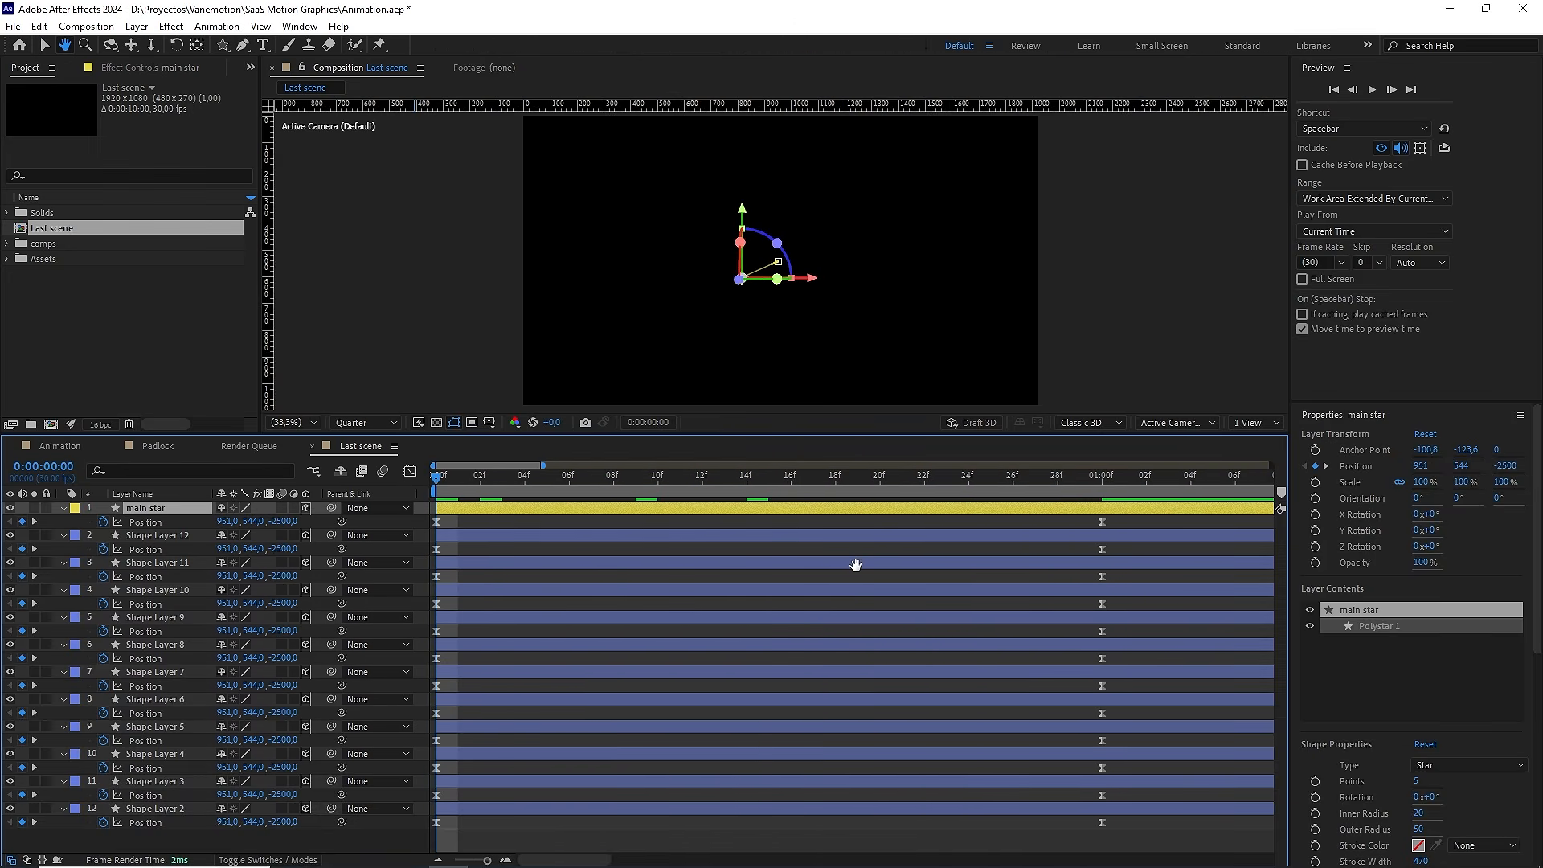
left_click(461, 536)
left_click(465, 808, "shift")
scroll(465, 813, "down", 2)
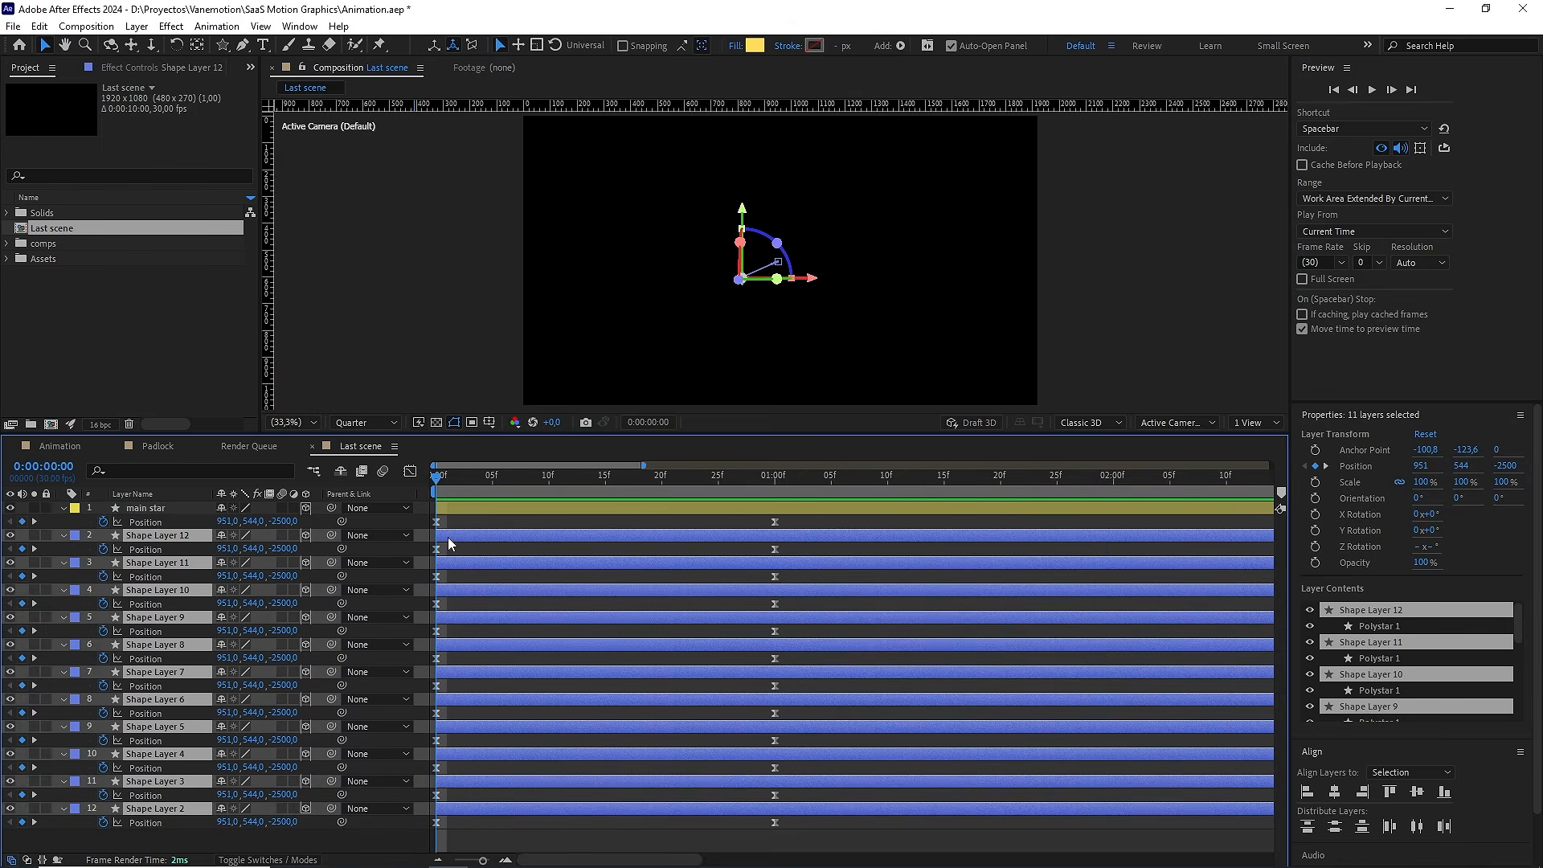
left_click_drag(449, 543, 540, 624)
left_click(472, 537, "ctrl")
left_click(503, 567, "ctrl")
left_click(519, 593, "ctrl")
left_click(540, 624, "ctrl")
key("alt+Page_Down")
key("alt+Page_Down")
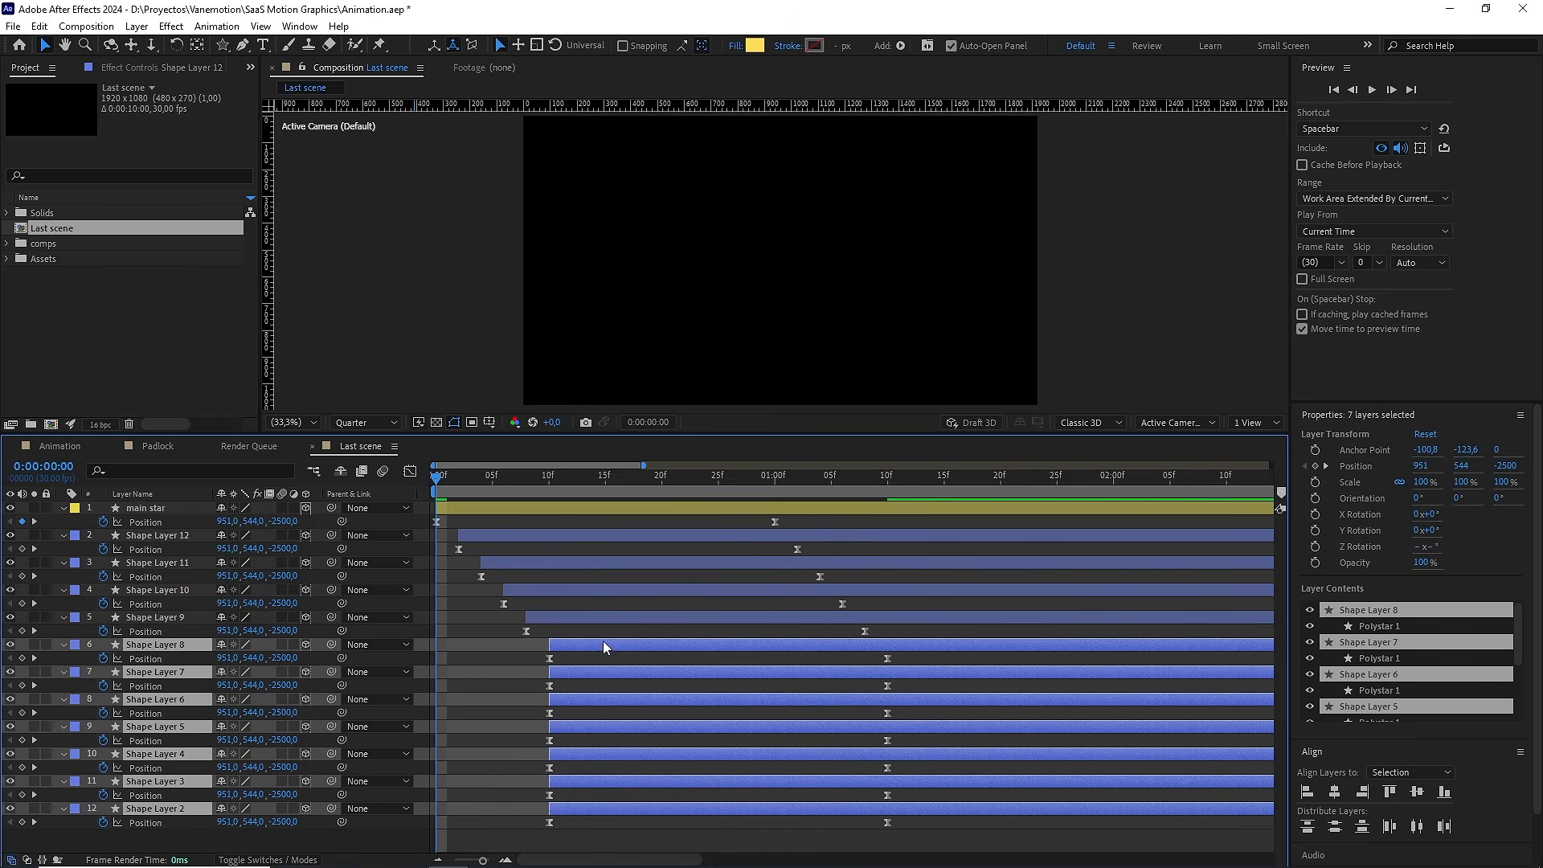
Continue the two-frame stagger so Shape Layers 7, 6 and 5 start at frames 12, 14 and 16
left_click(606, 644, "ctrl")
key("alt+Page_Down")
key("alt+Page_Down")
left_click(624, 673, "ctrl")
key("alt+Page_Down")
key("alt+Page_Down")
left_click(625, 699, "ctrl")
key("alt+Page_Down")
key("alt+Page_Down")
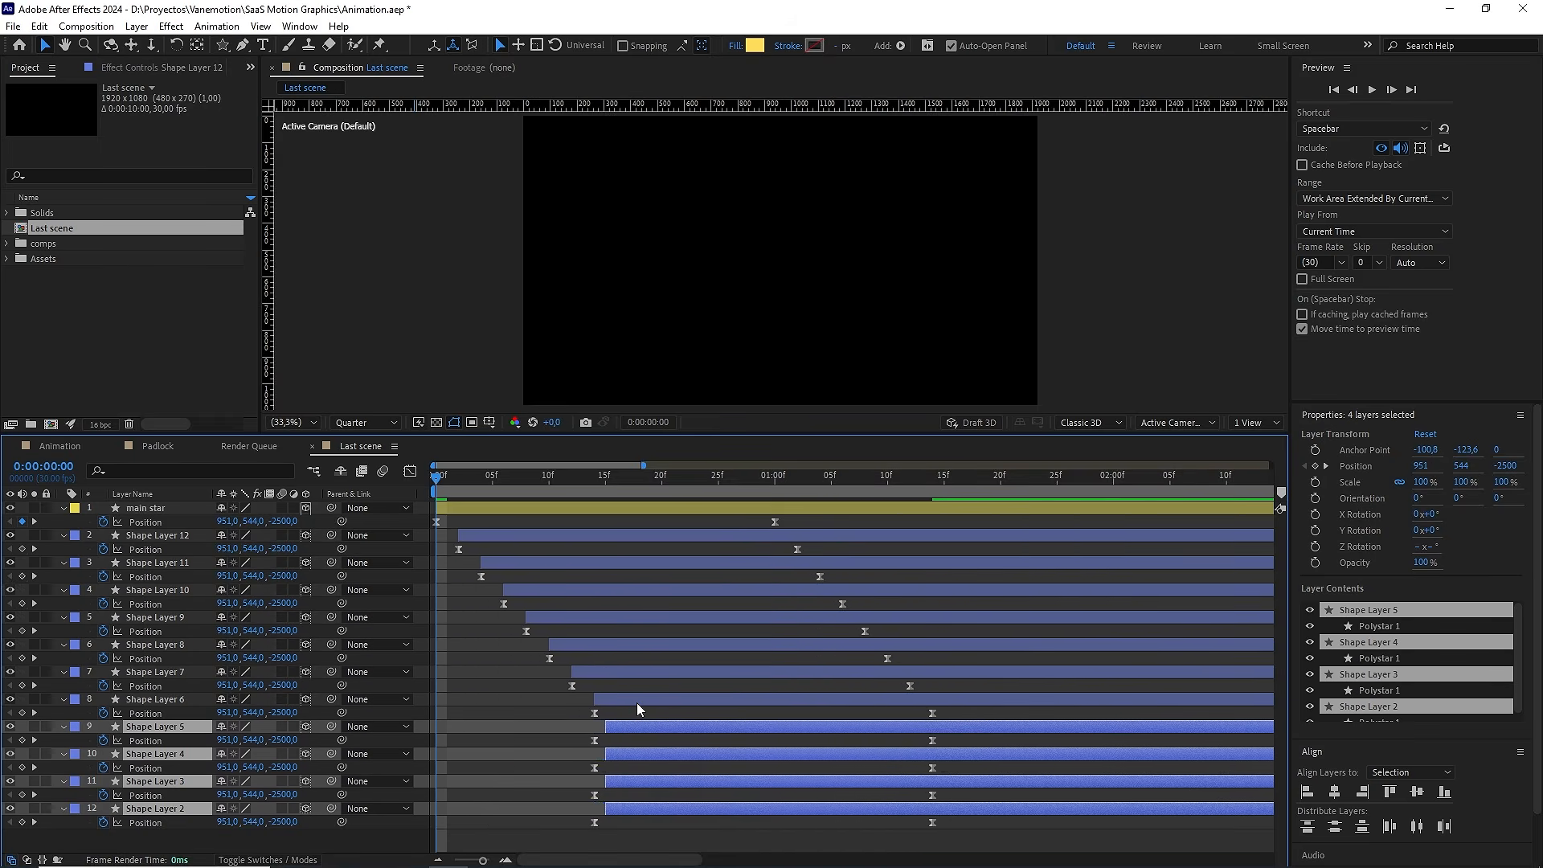
Offset Shape Layers 4, 3 and 2 by two frames each to start at frames 18, 20 and 22
left_click(635, 727, "ctrl")
key("alt+Page_Down")
key("alt+Page_Down")
left_click(663, 755, "ctrl")
key("alt+Page_Down")
key("alt+Page_Down")
left_click(679, 784, "ctrl")
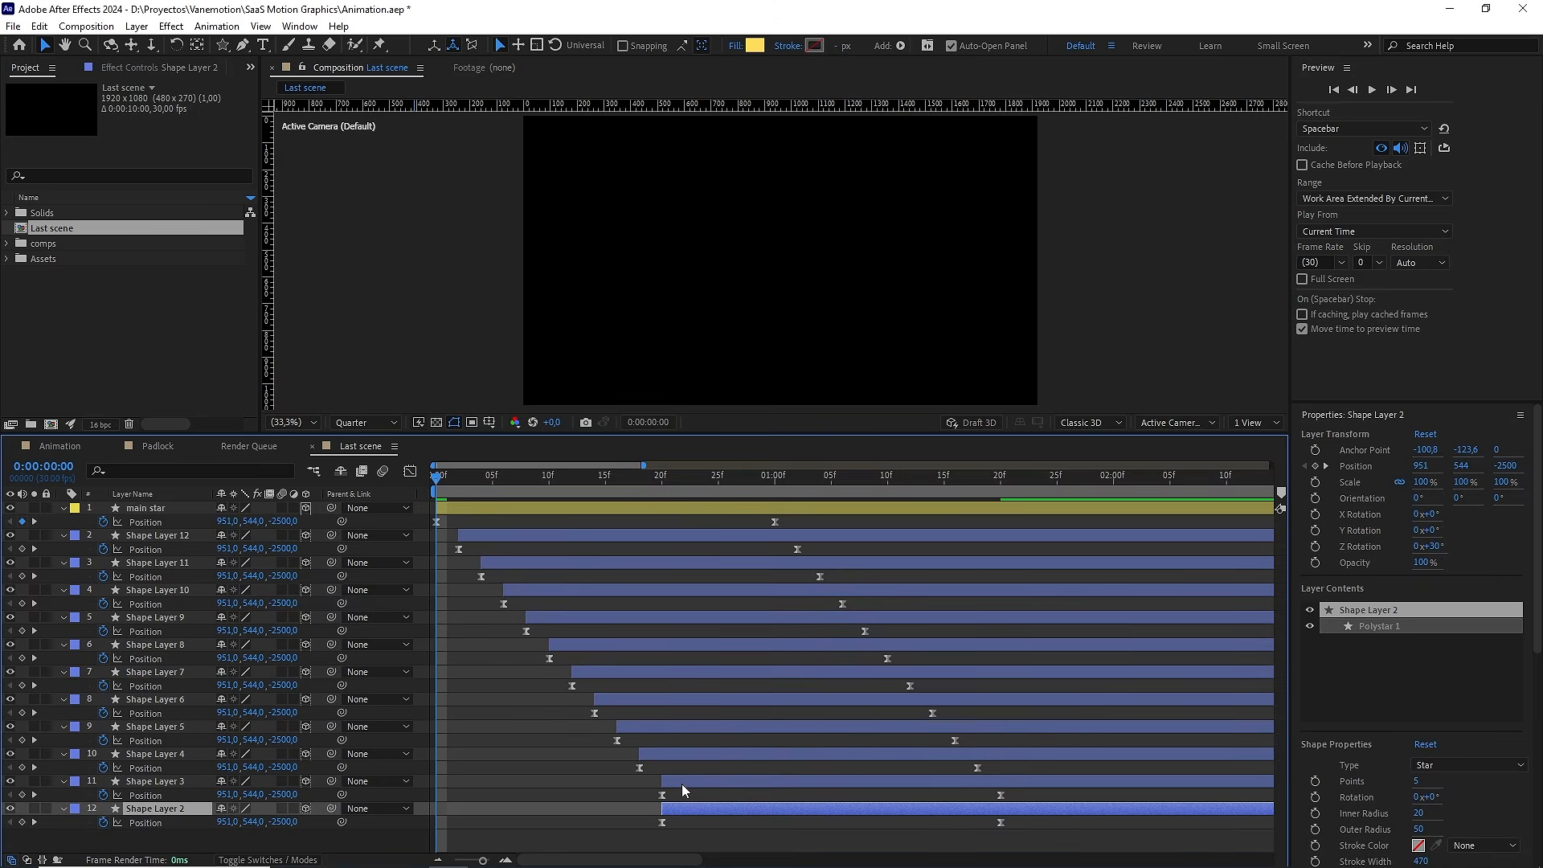
key("alt+Page_Down")
key("alt+Page_Down")
Preview the staggered fly-in of the star ring from the first frame
key("minus")
key("space")
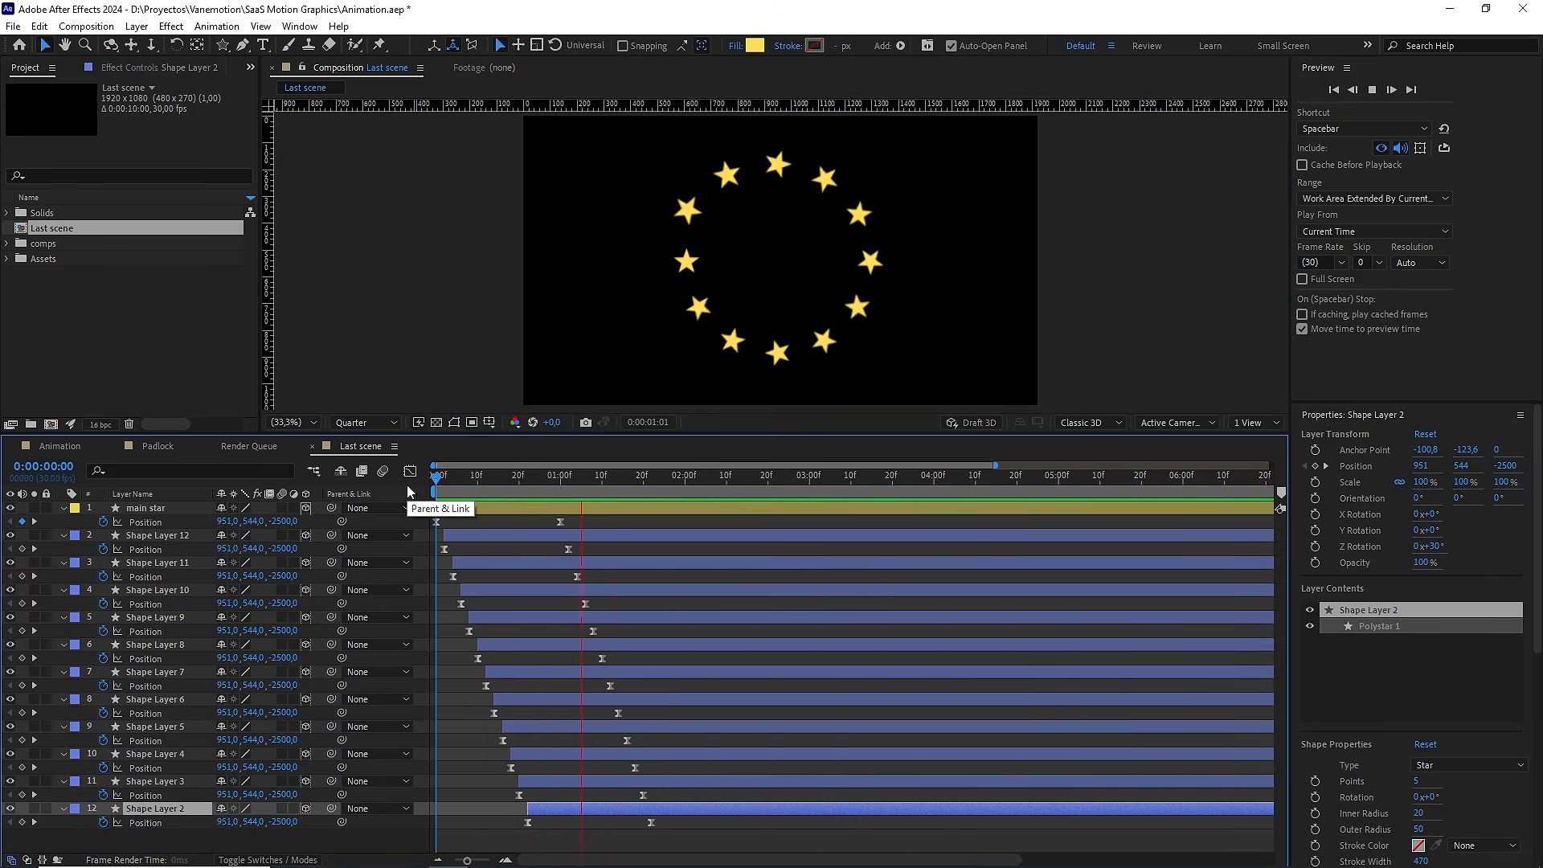
key("space")
Add a null object, make it a 3D layer, and parent all twelve star layers to it
key("ctrl+a")
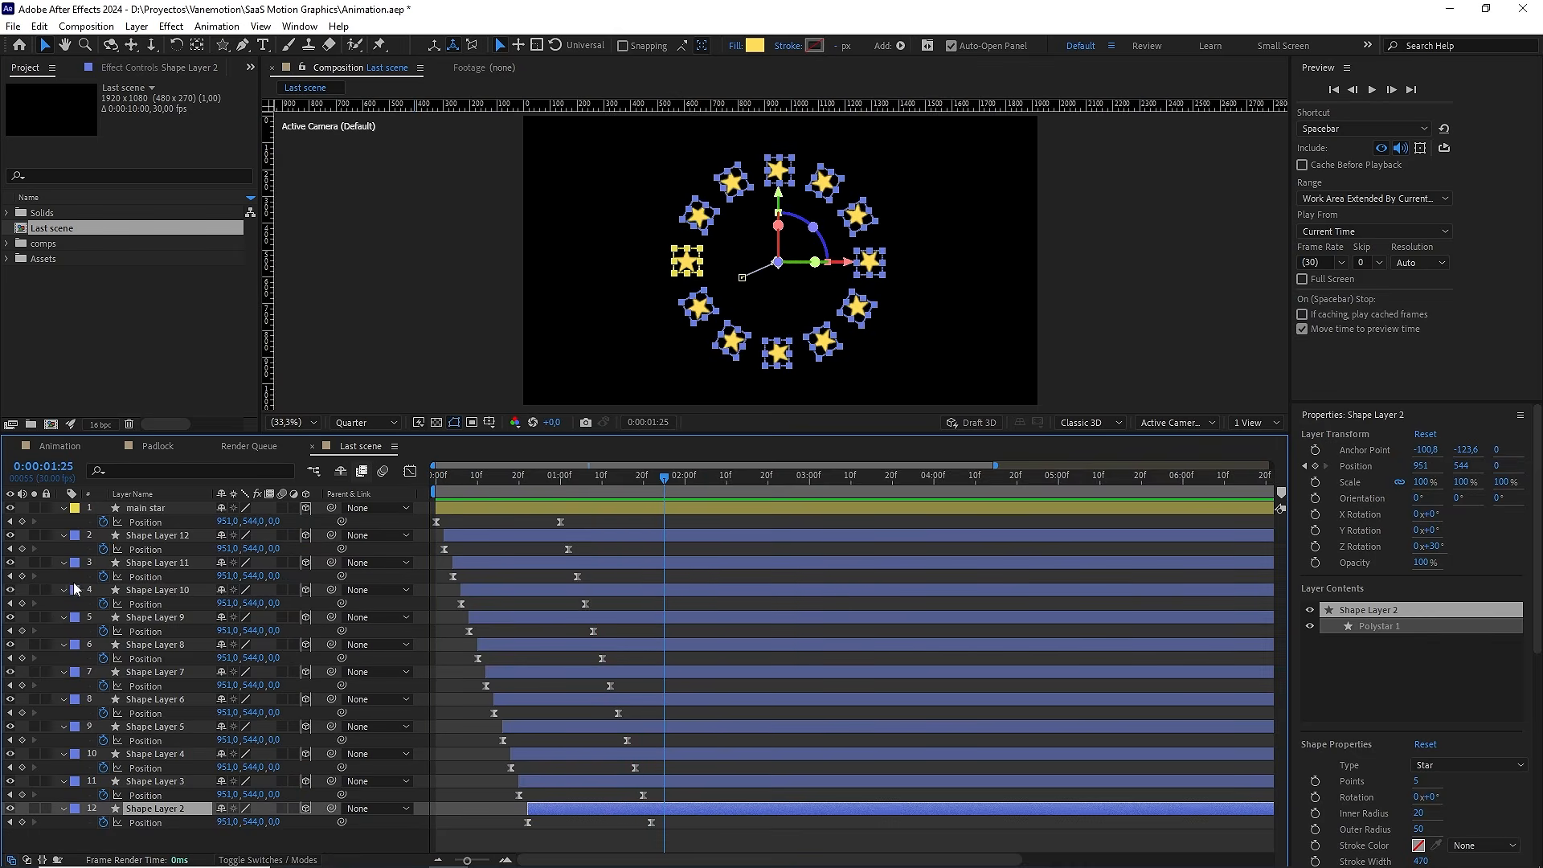
key("u")
right_click(238, 764)
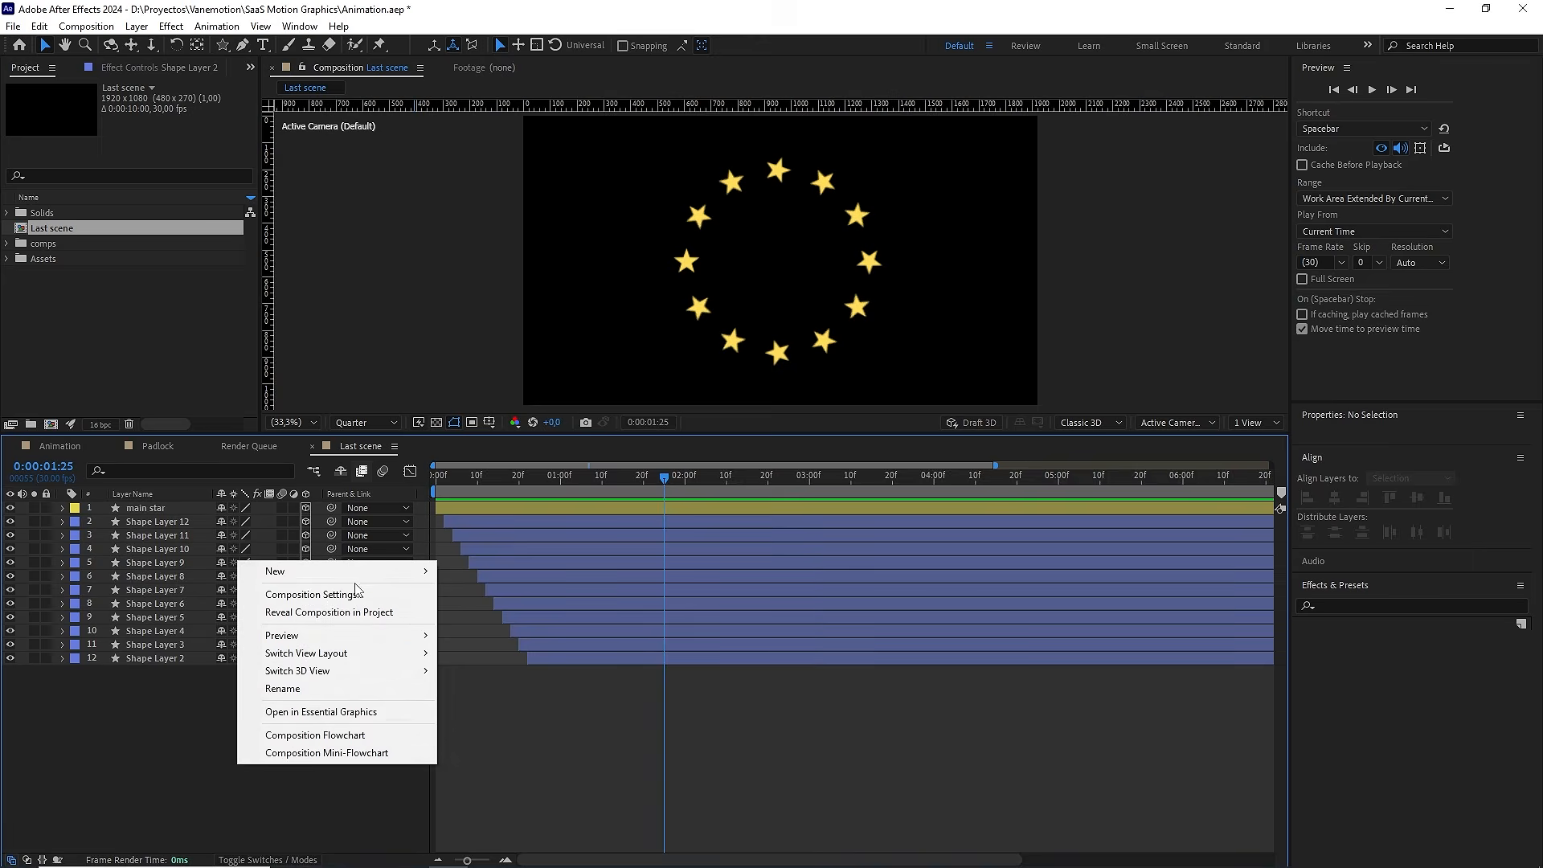
mouse_move(362, 571)
left_click(482, 666)
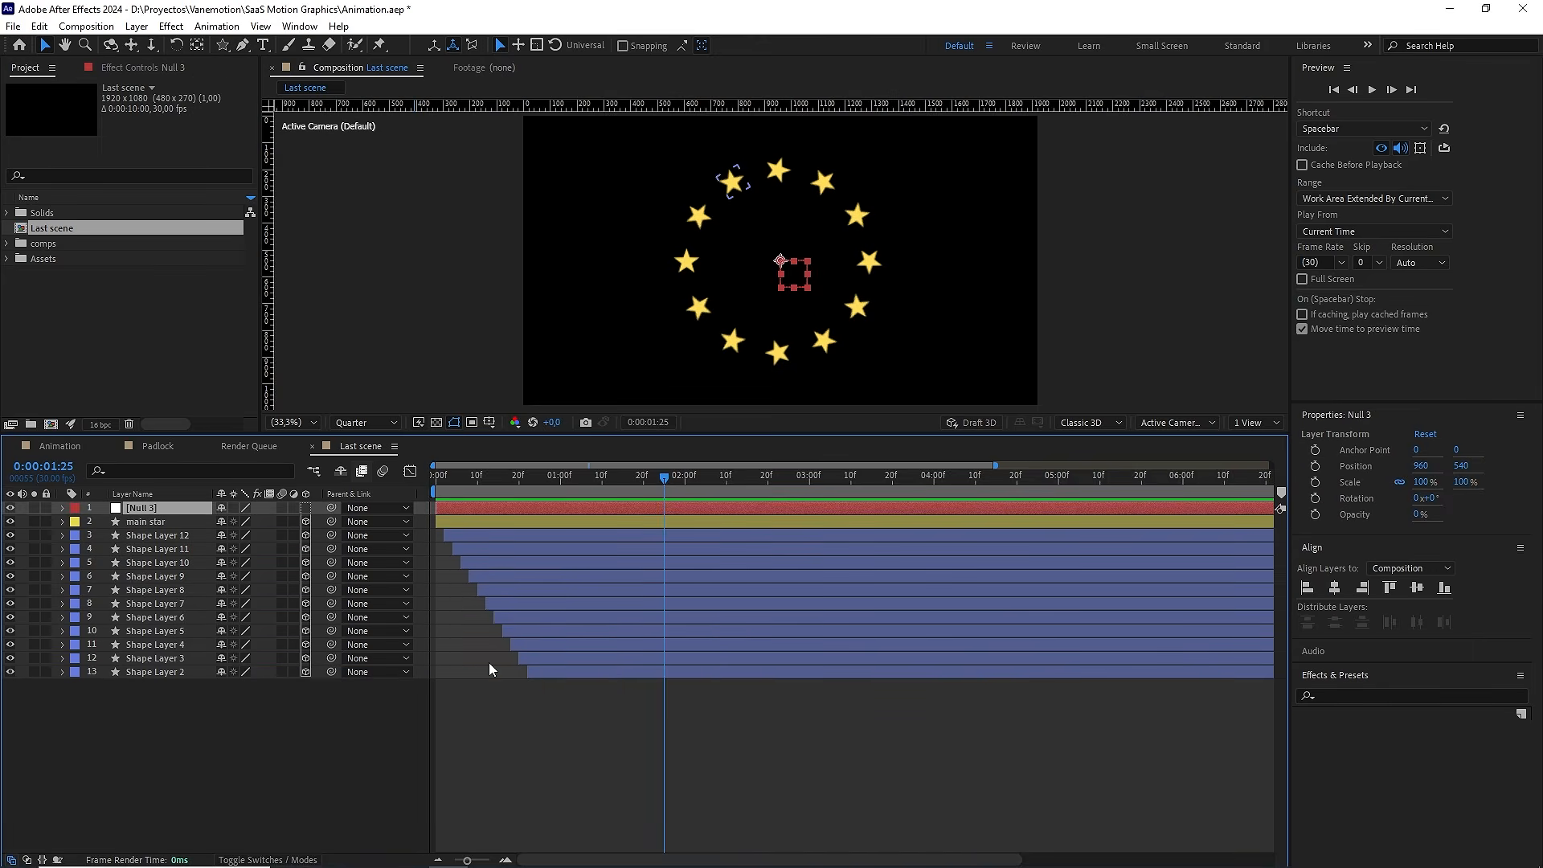
left_click(305, 508)
left_click_drag(210, 727, 119, 522)
left_click_drag(331, 521, 188, 504)
Keyframe the null's Z Rotation at the first frame and set it to -45° at 0:00:02:25
left_click_drag(495, 472, 302, 474)
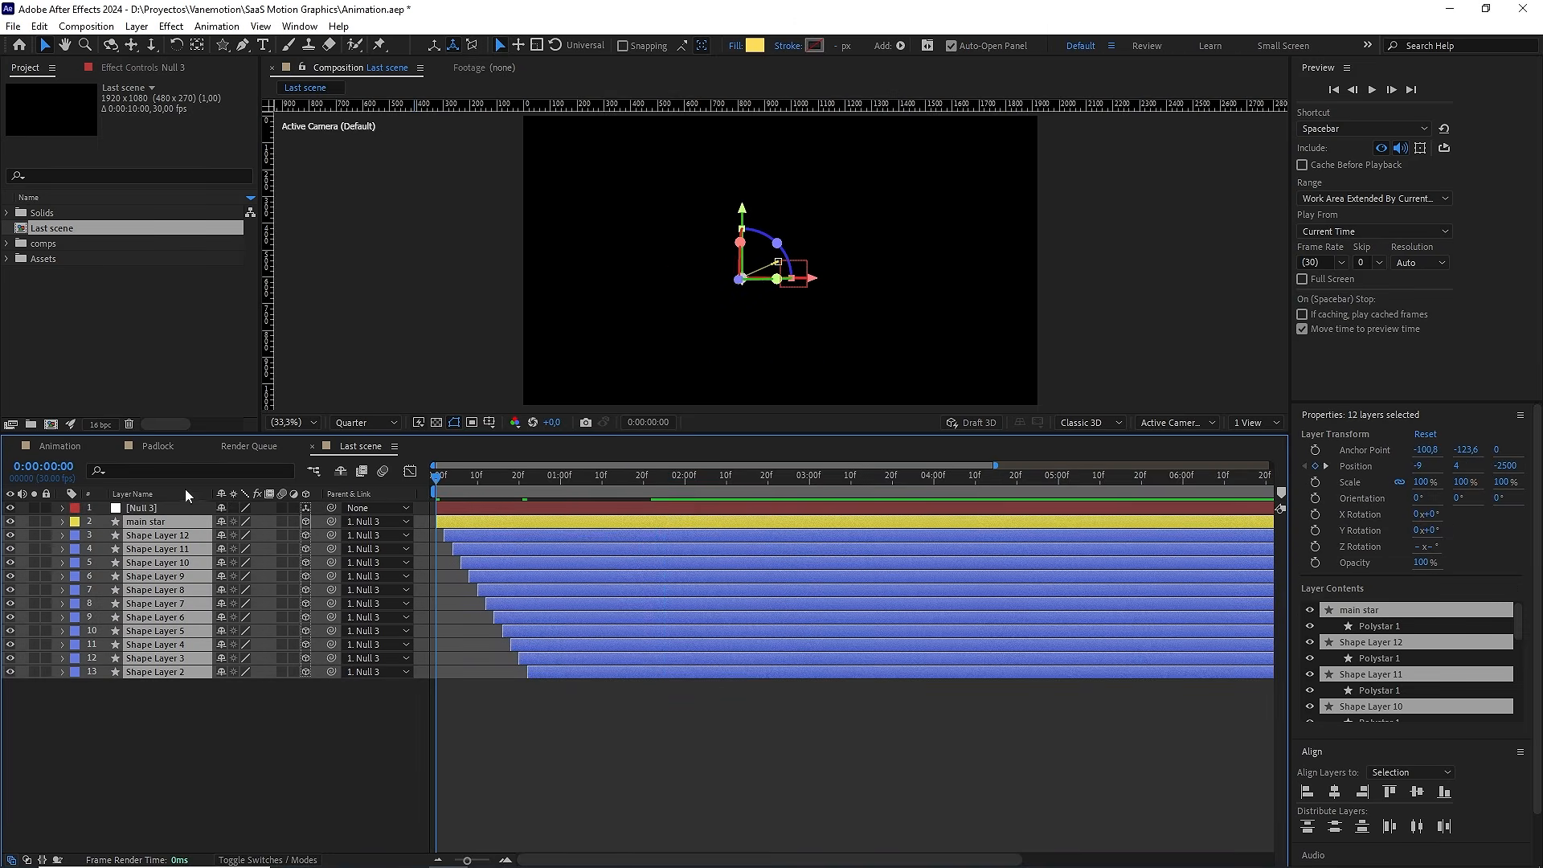
left_click(157, 507)
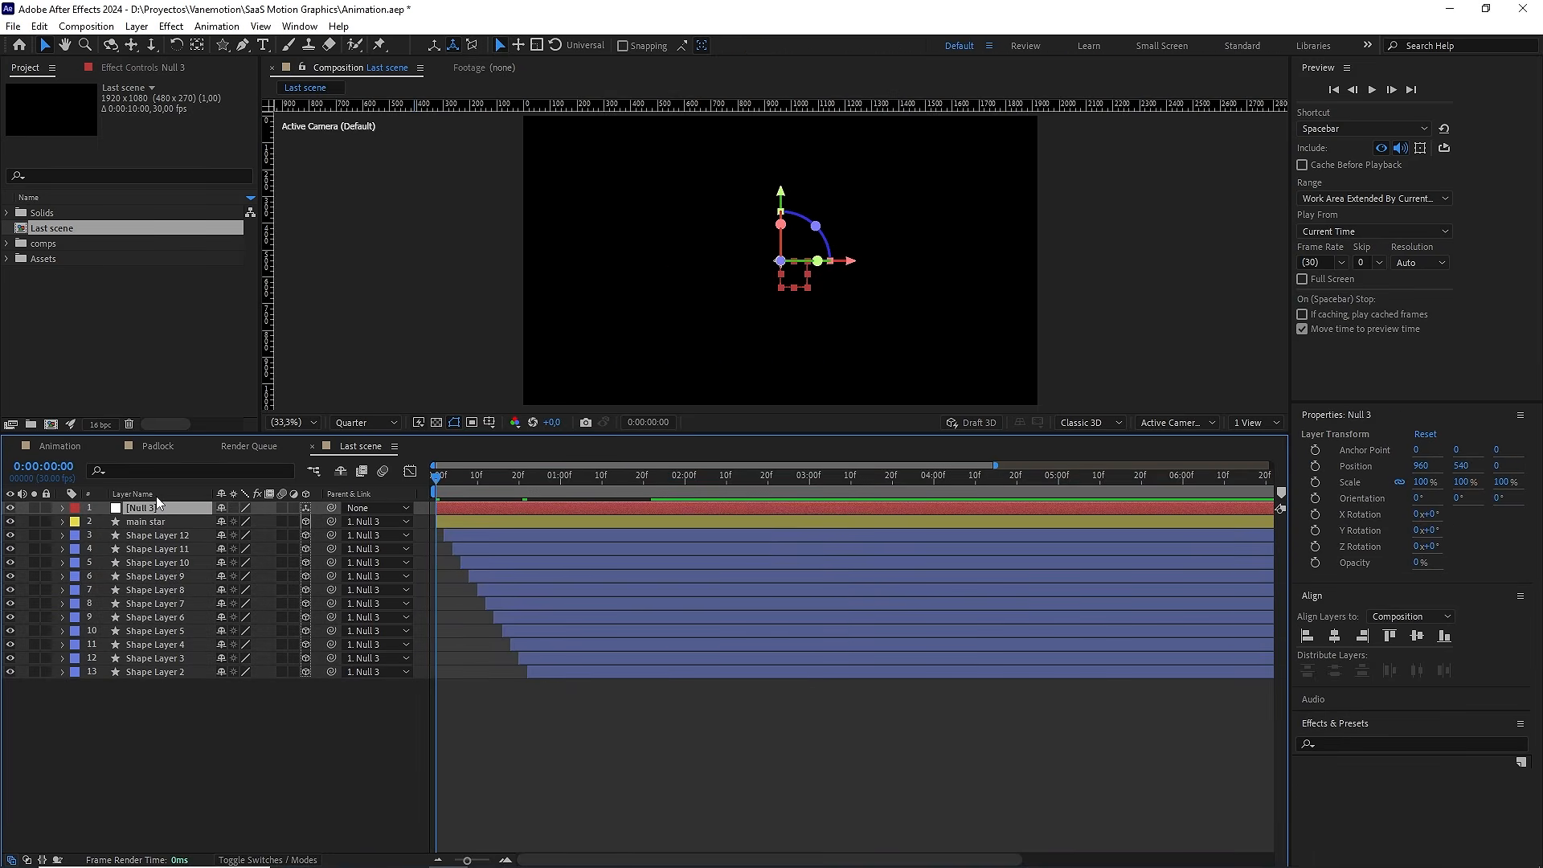
key("r")
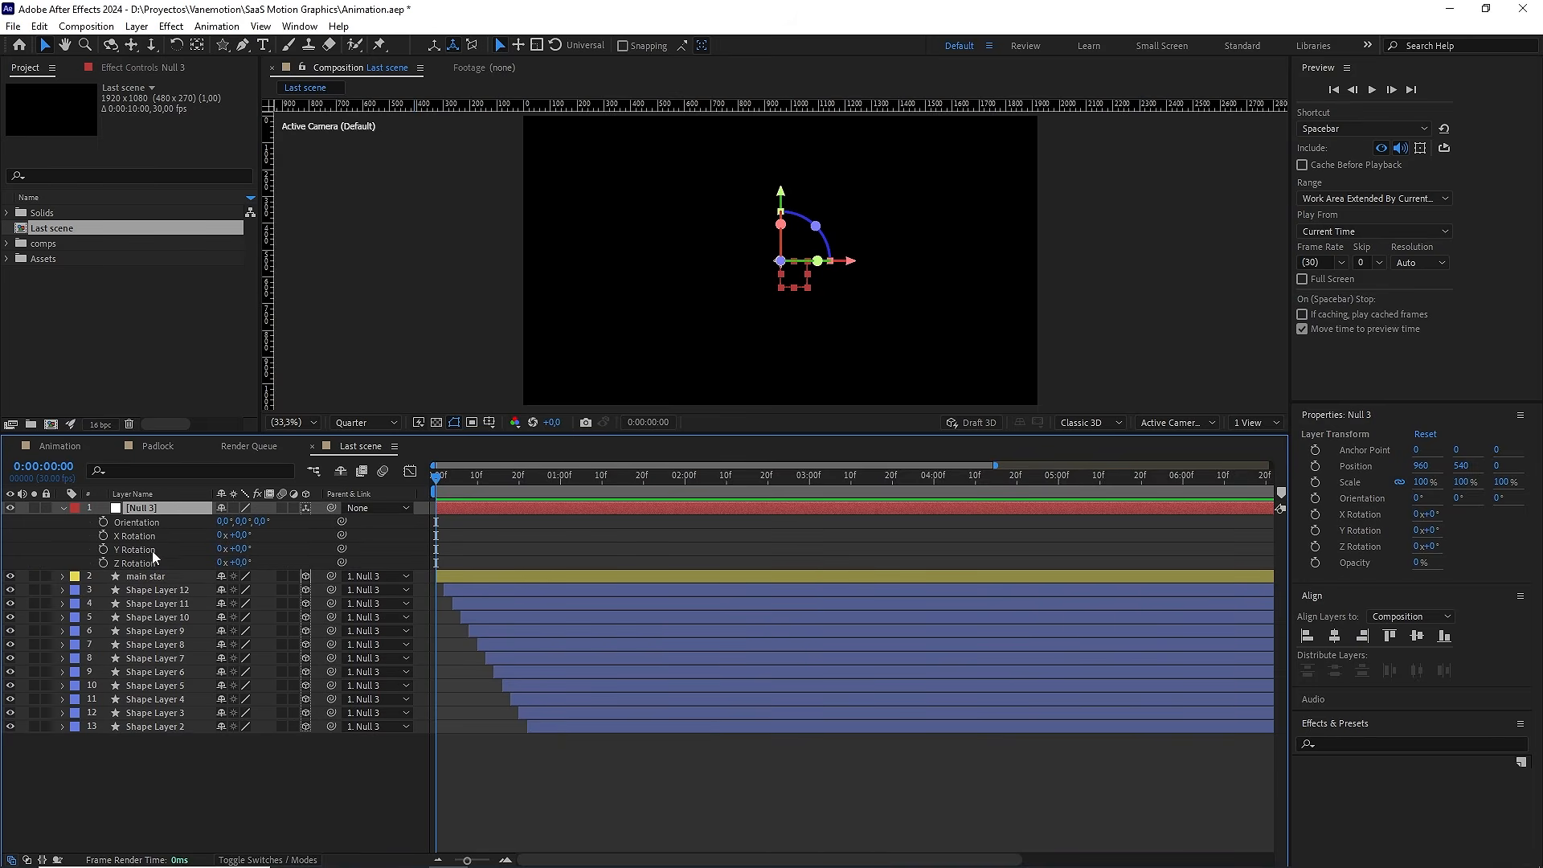
left_click(102, 563)
left_click_drag(455, 478, 790, 498)
left_click(240, 562)
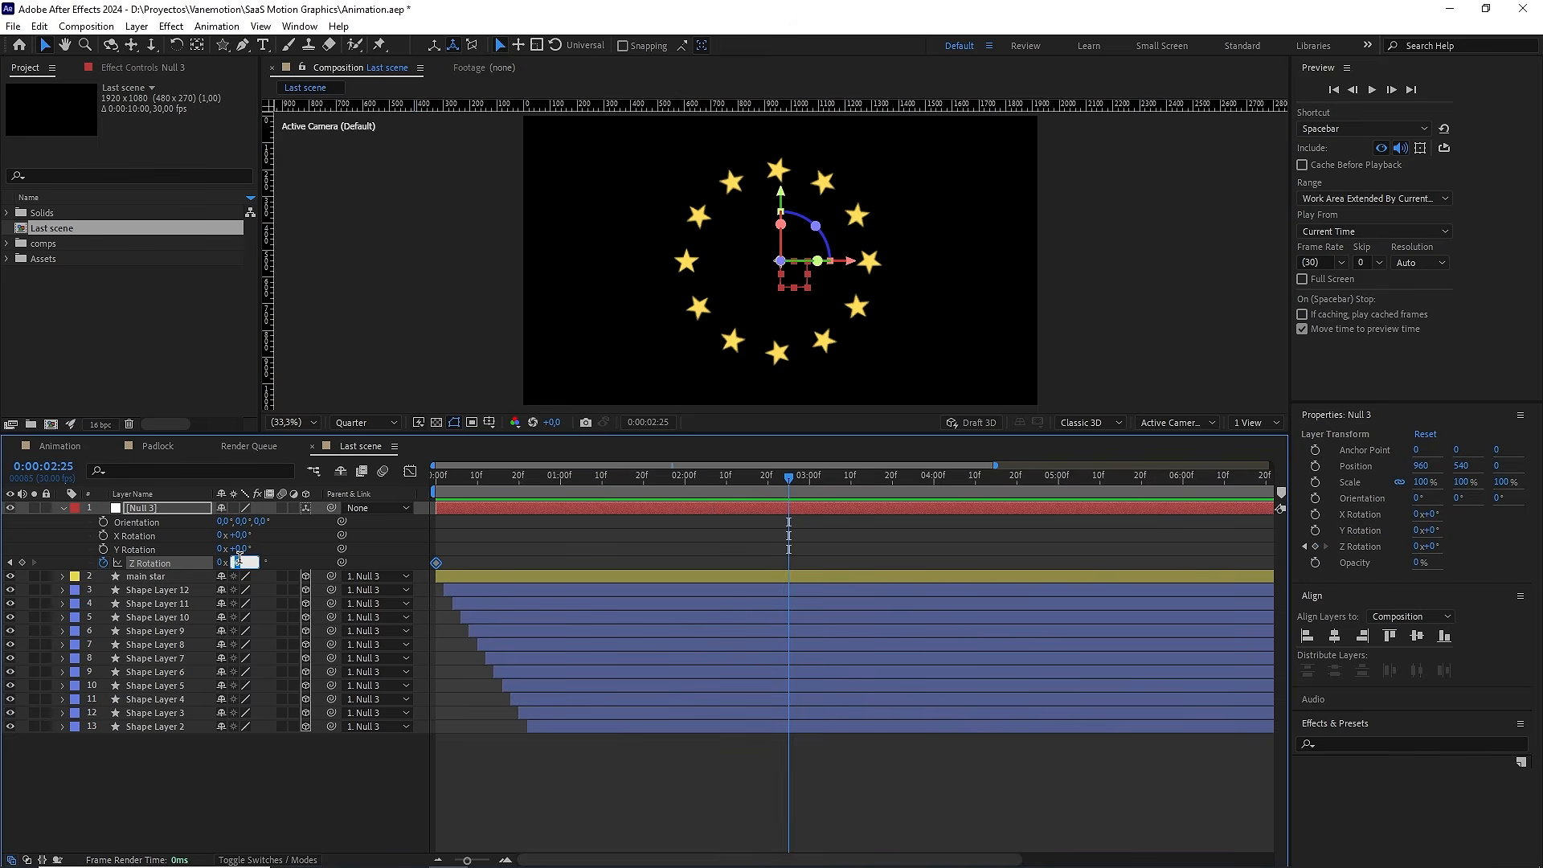
left_click(691, 537)
Set the null's Z Rotation to 20° at the first frame
left_click_drag(771, 479, 368, 485)
left_click(239, 562)
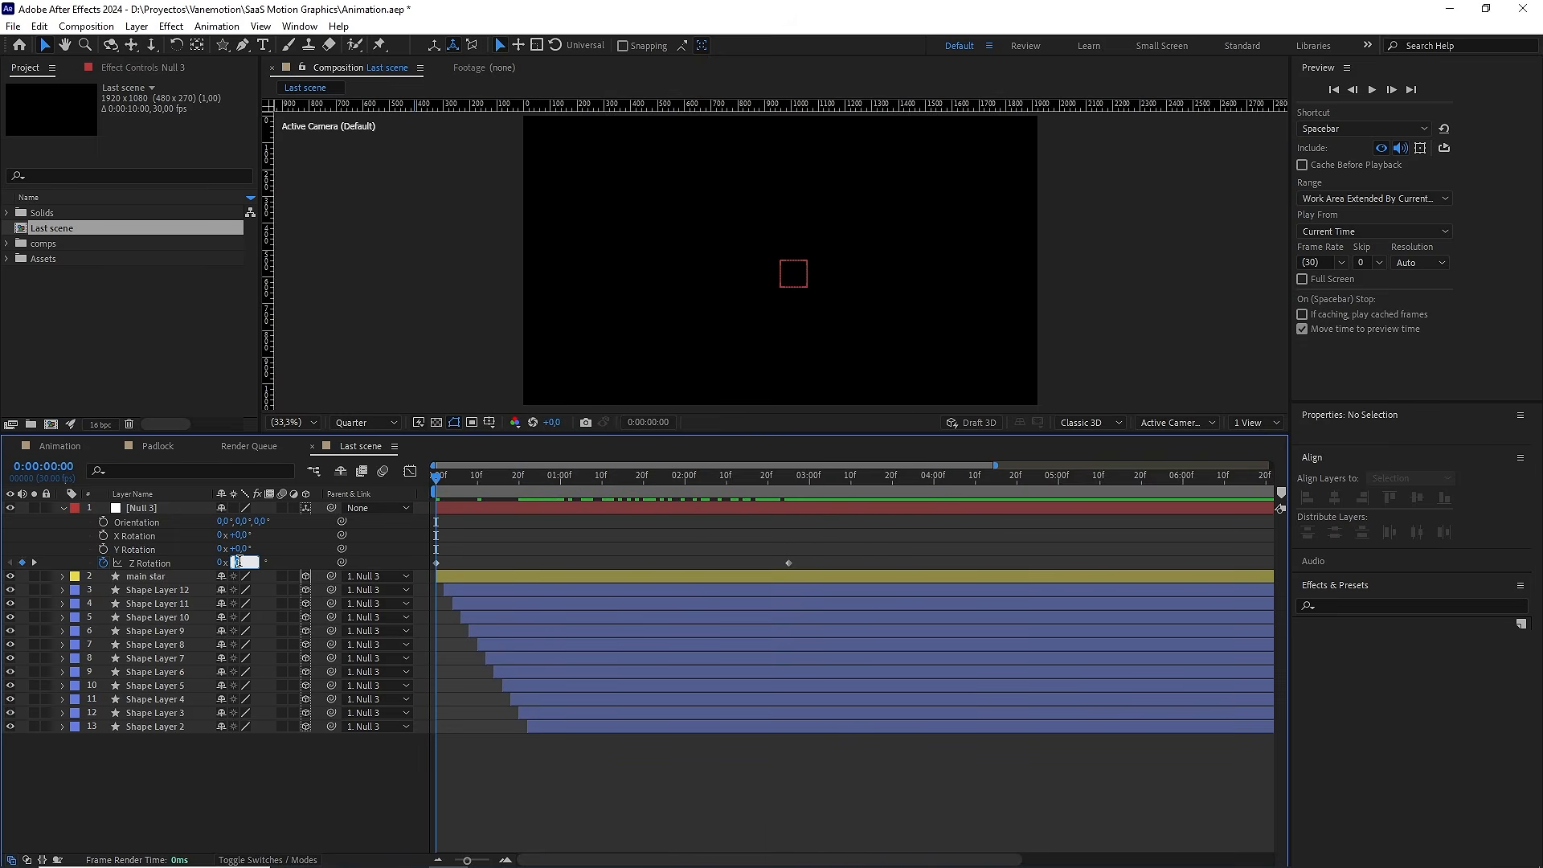
type("20")
key("Return")
Preview the star ring's fly-in combined with the null's rotation
key("space")
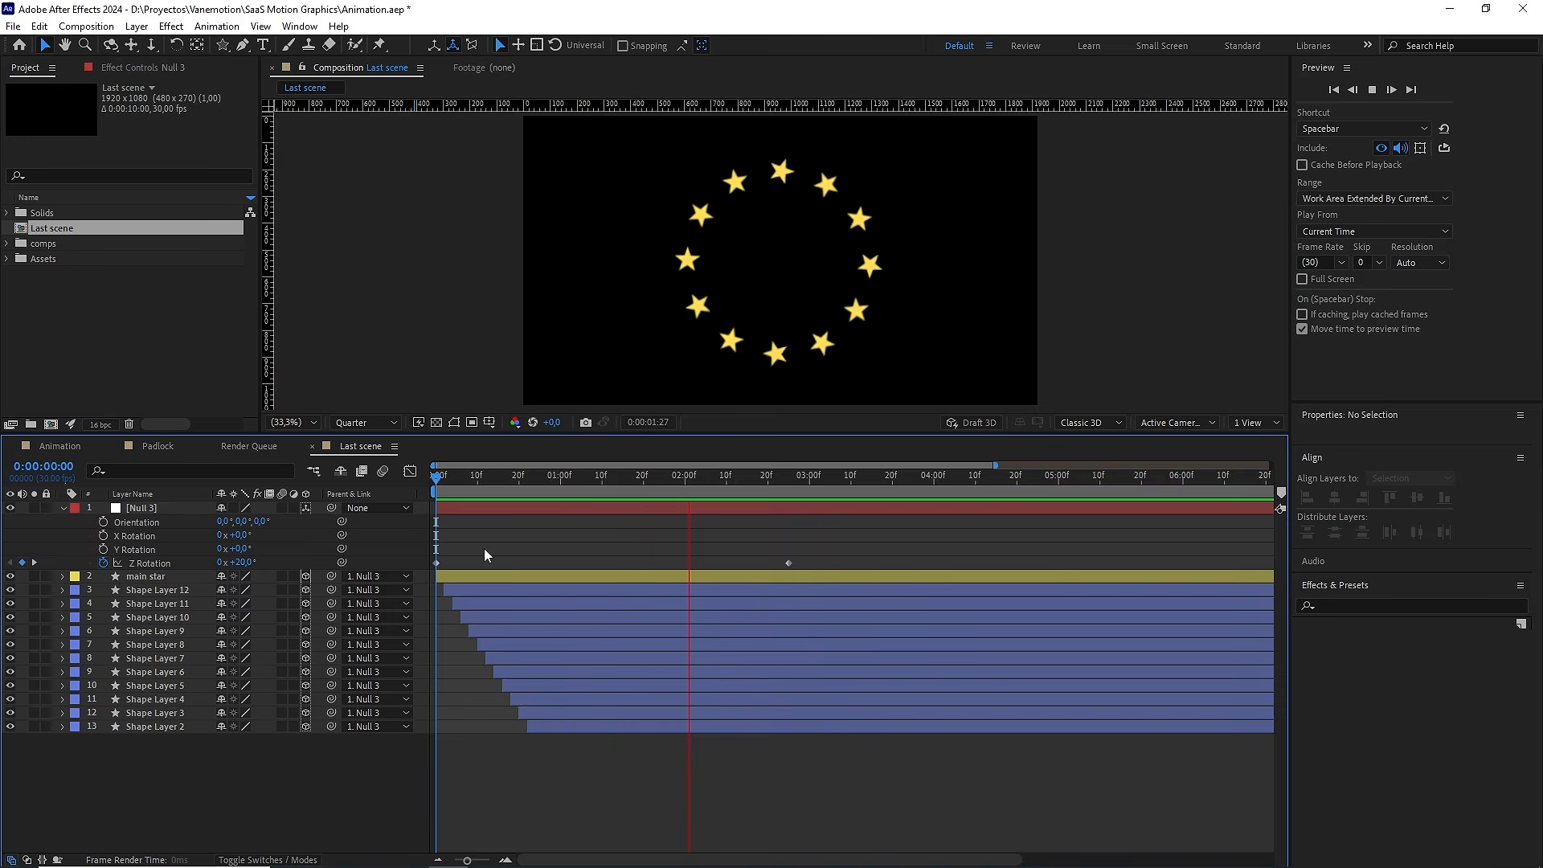
key("space")
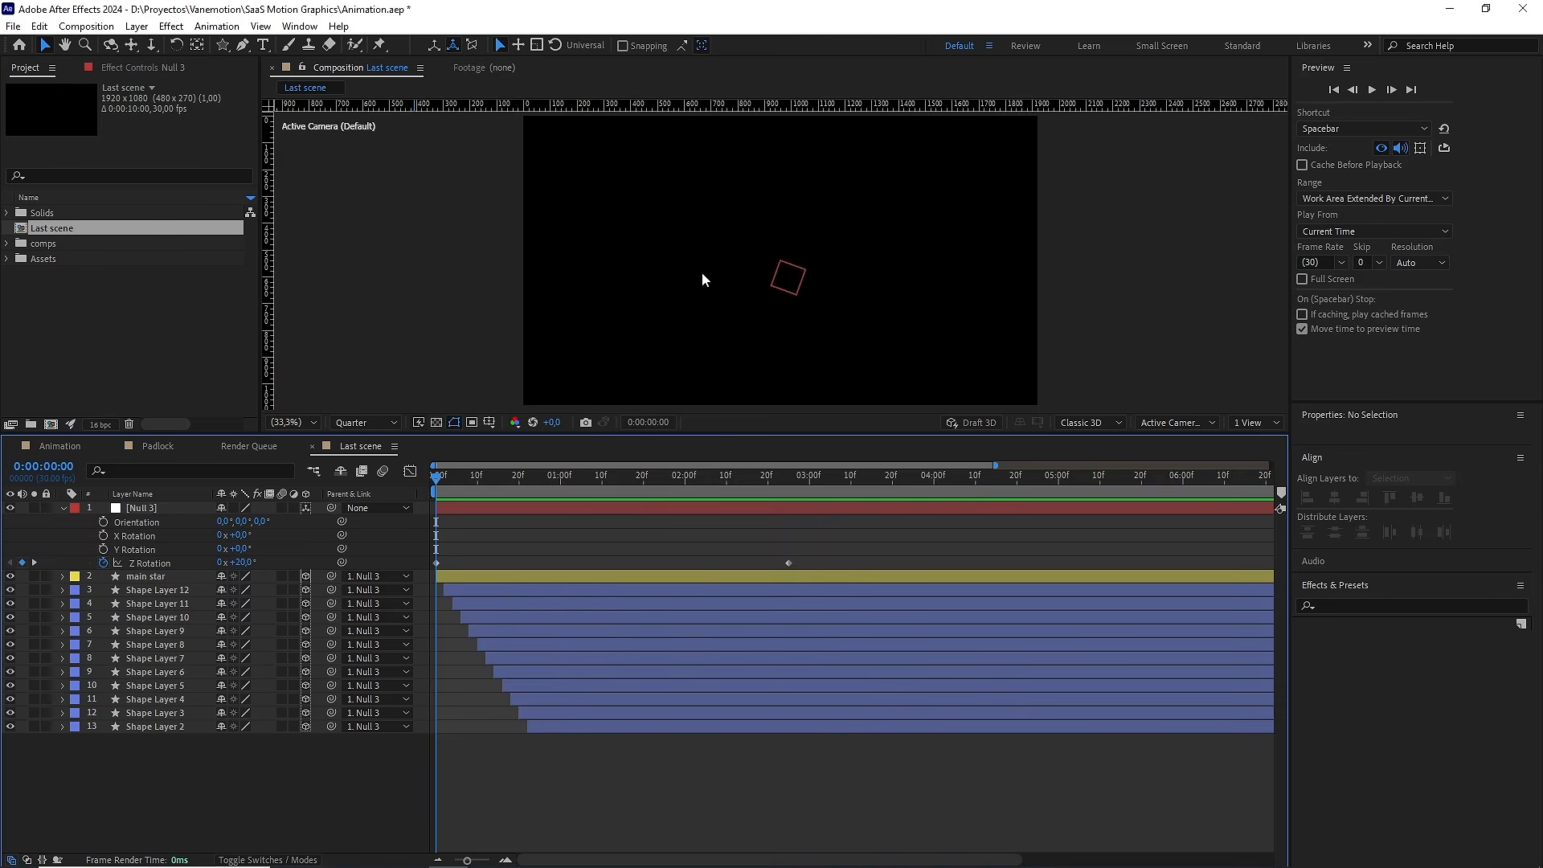
key("space")
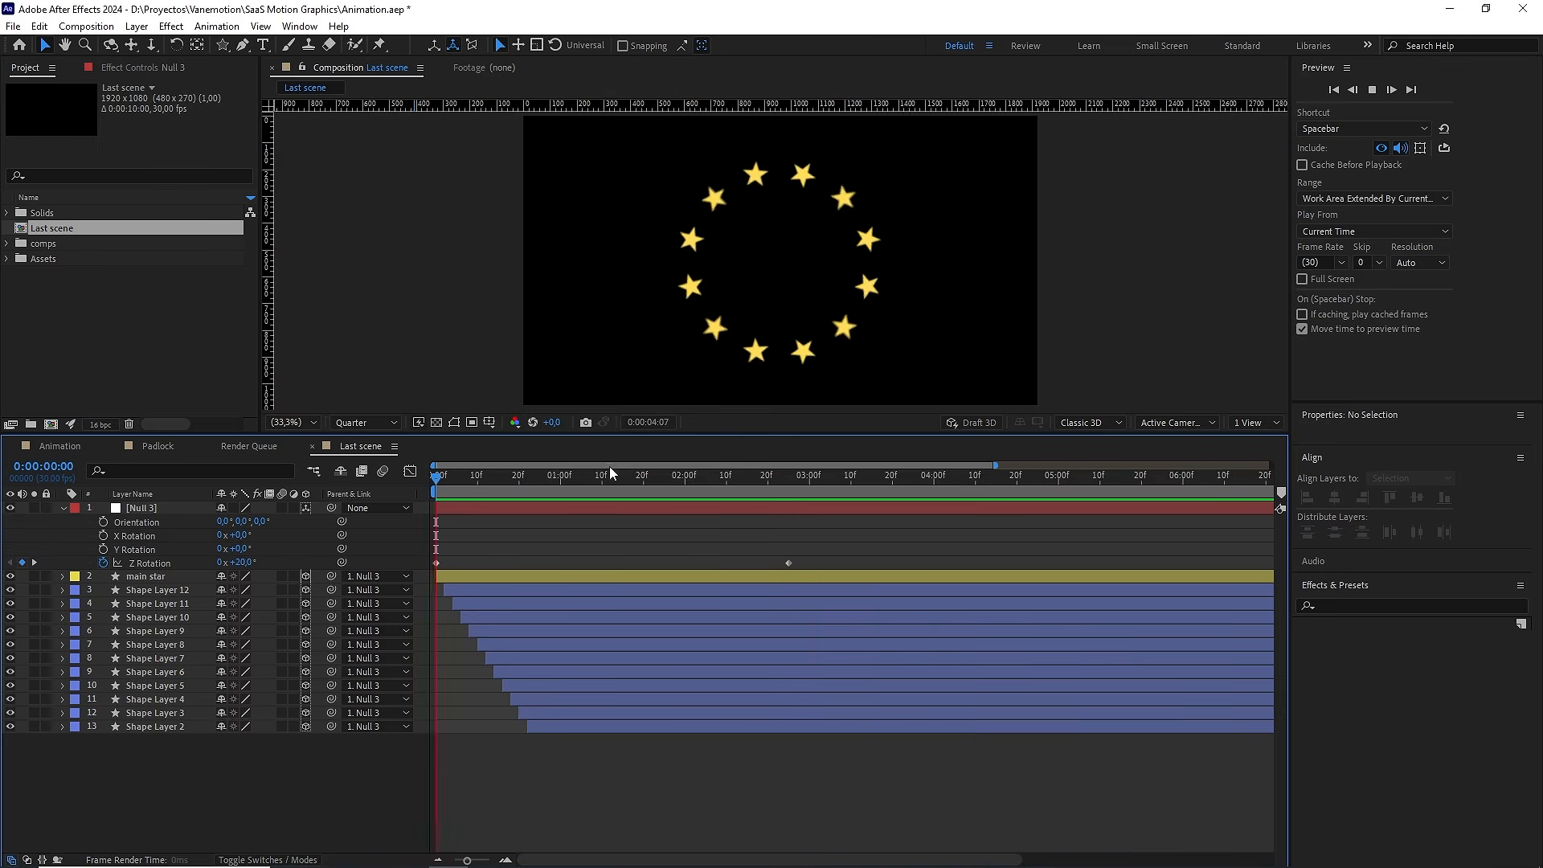
left_click(455, 424)
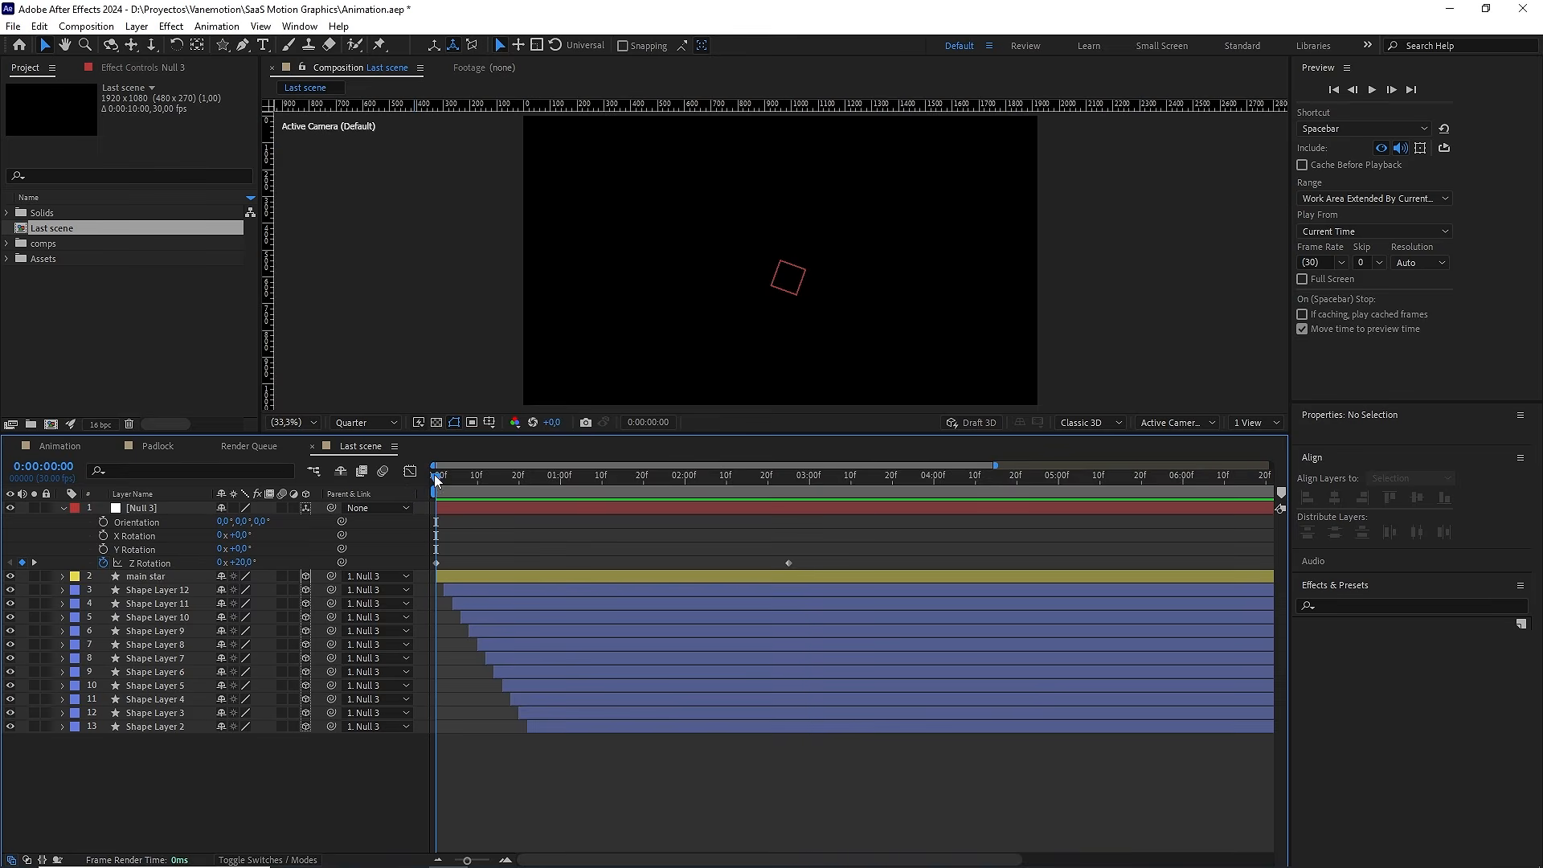
Add a Z Rotation keyframe to the main star layer at 0:00:01:10
left_click_drag(436, 480, 601, 495)
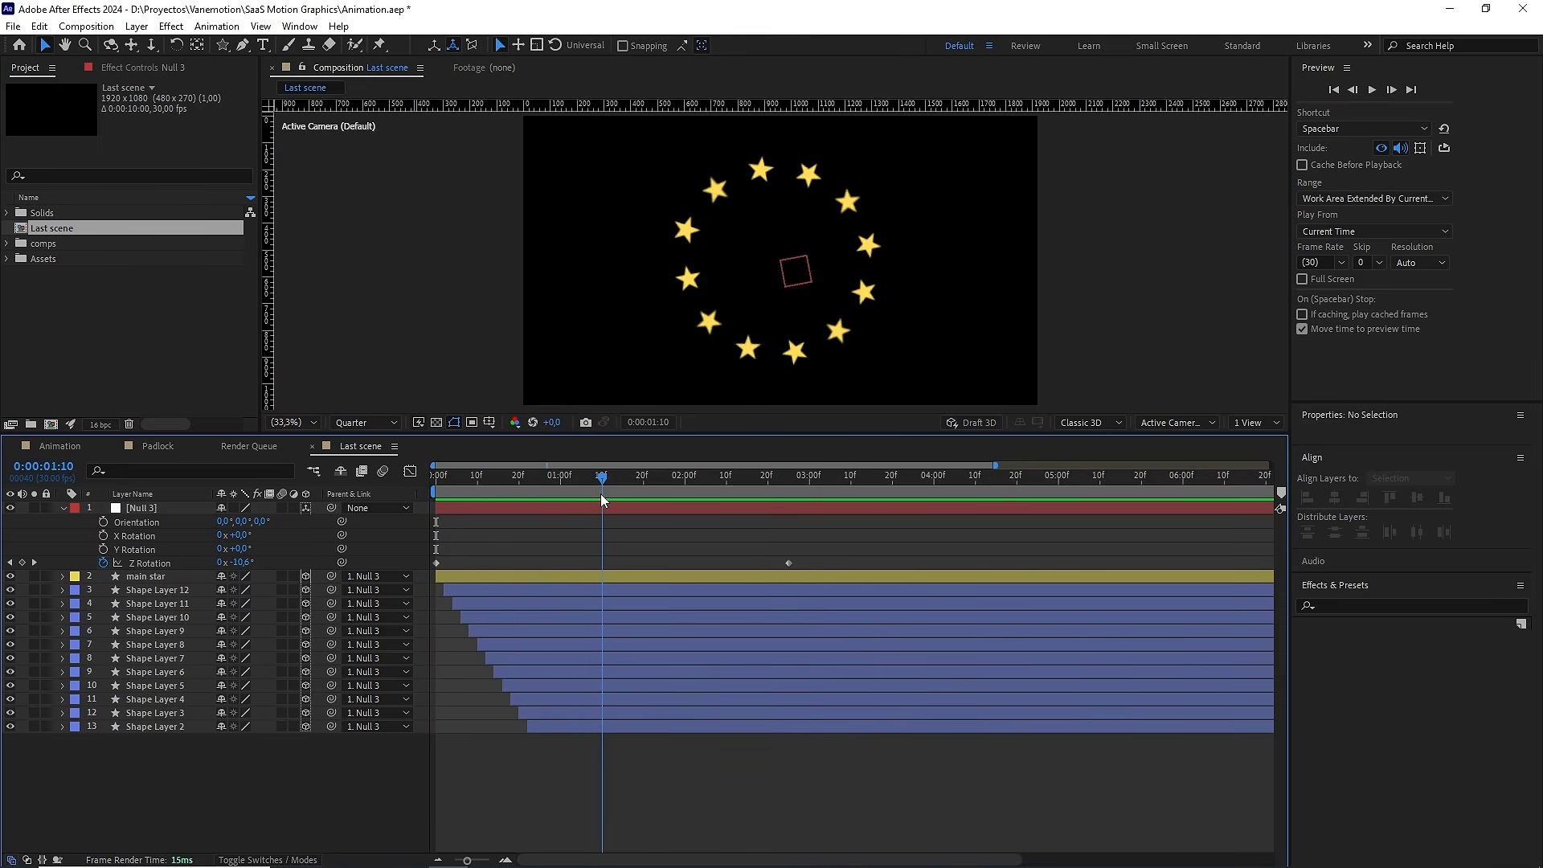
left_click(178, 578)
key("r")
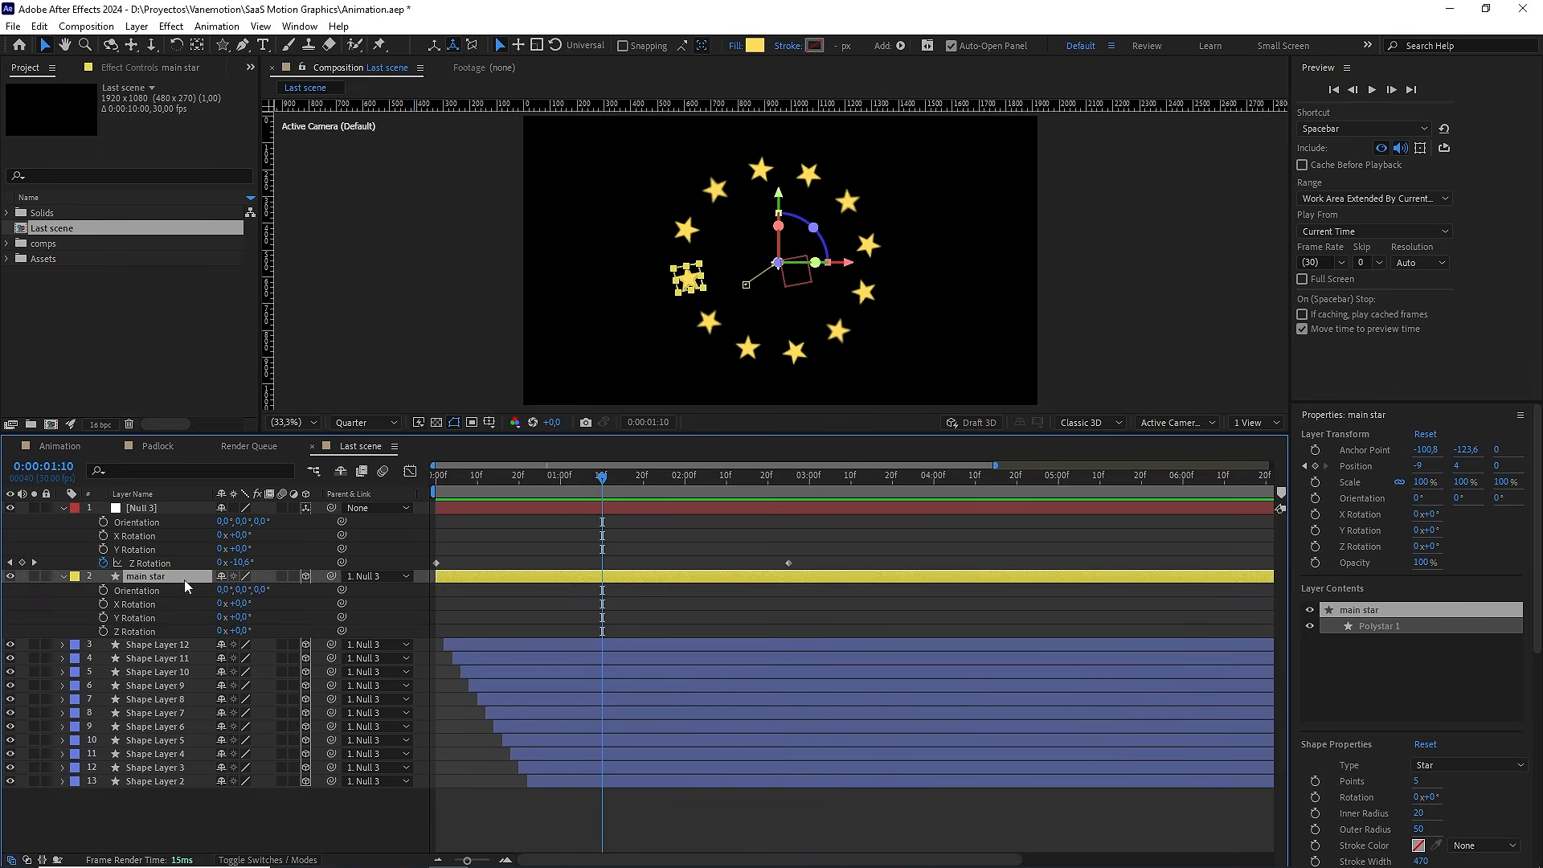
left_click(103, 632)
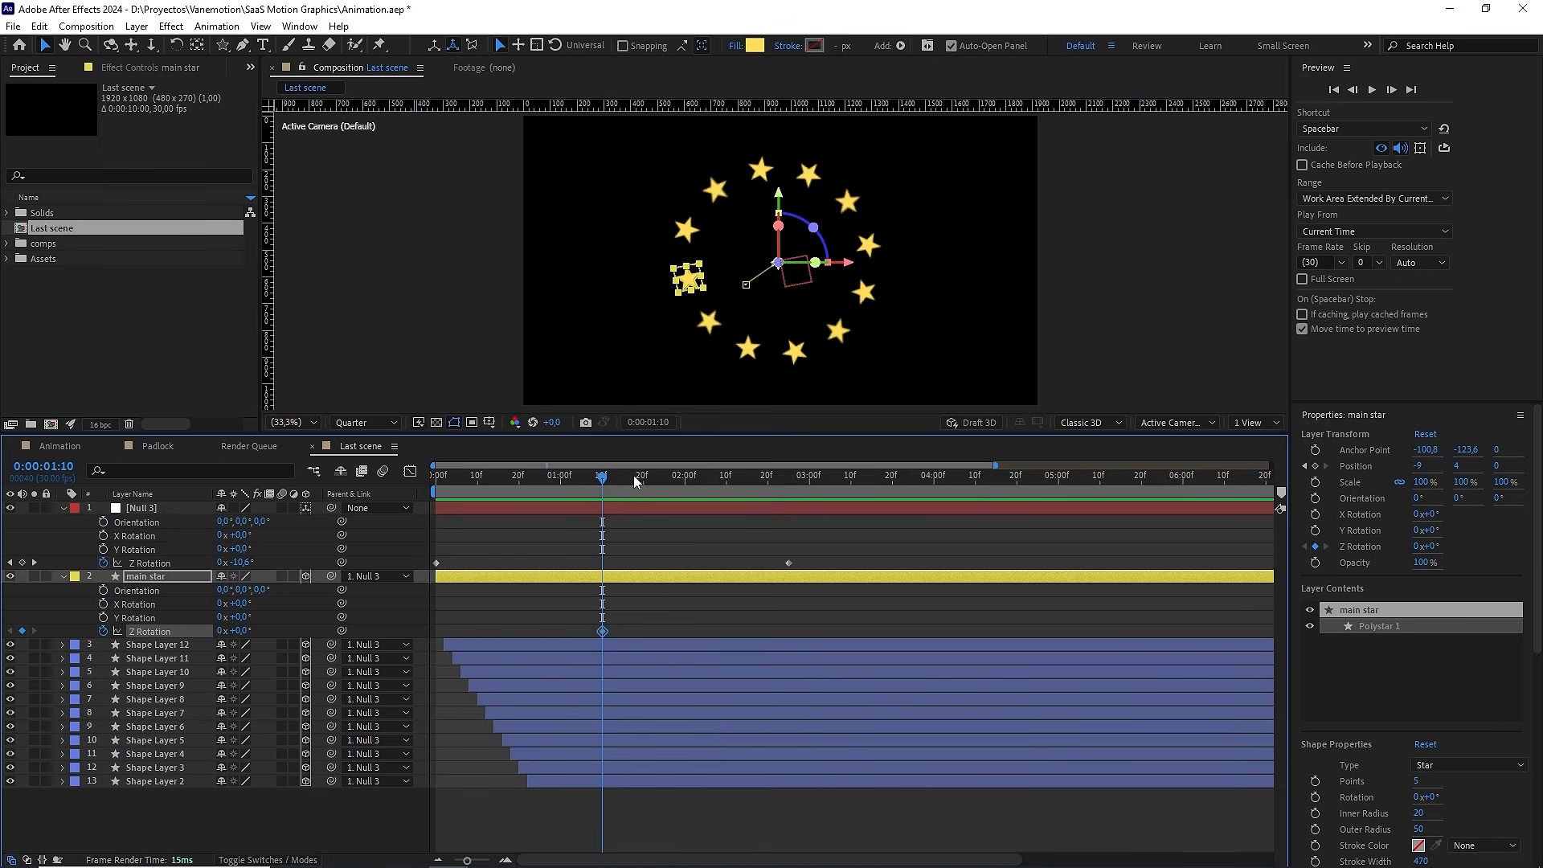
Set the main star's Z Rotation to -1x-45° at 0:00:02:25
left_click_drag(633, 475, 792, 481)
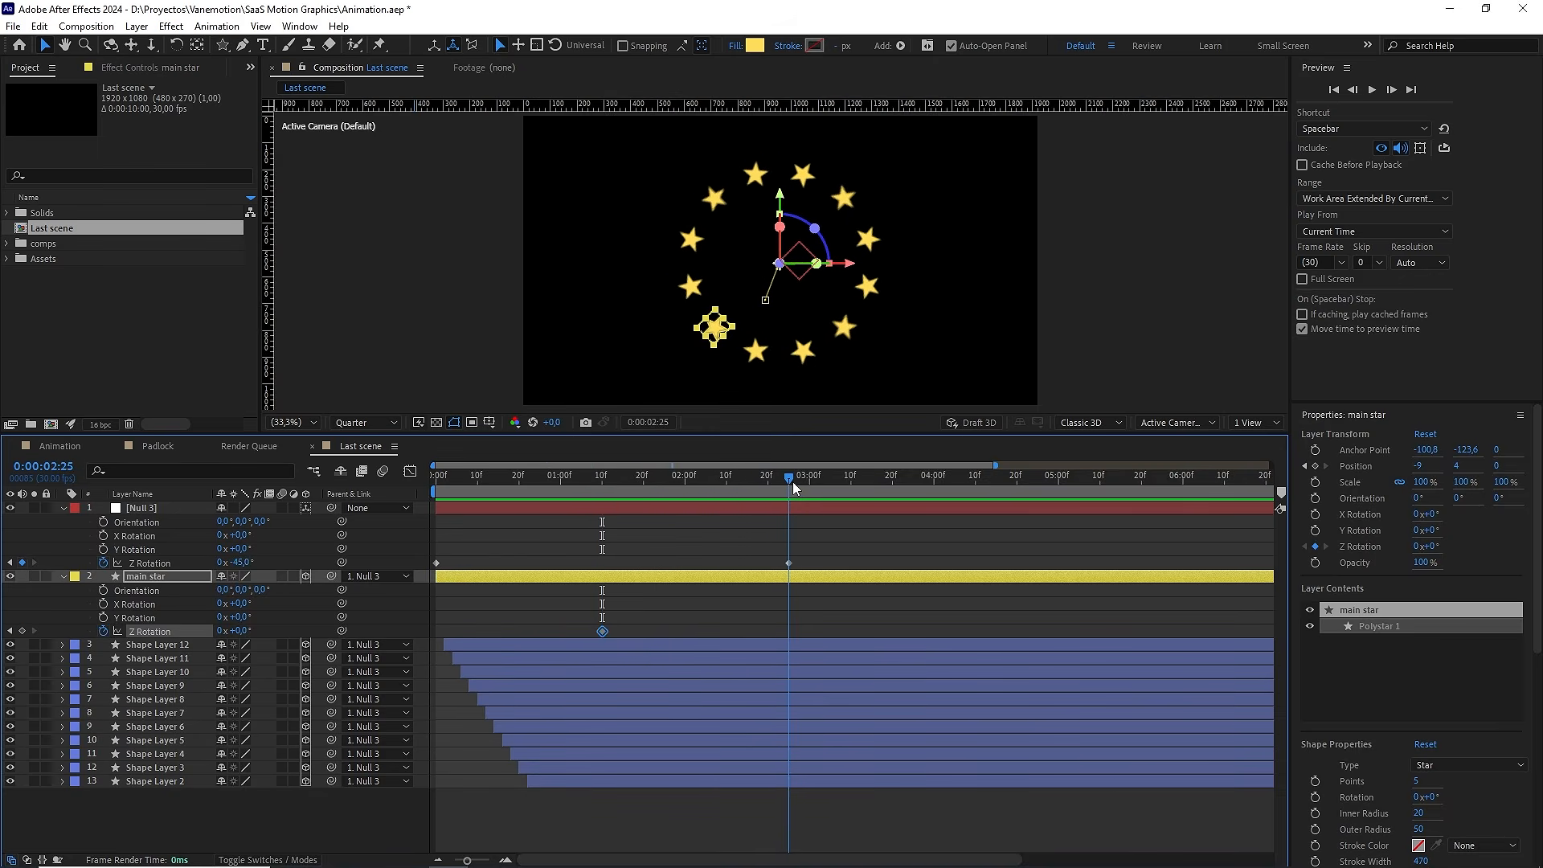
left_click_drag(244, 633, 244, 631)
left_click(244, 631)
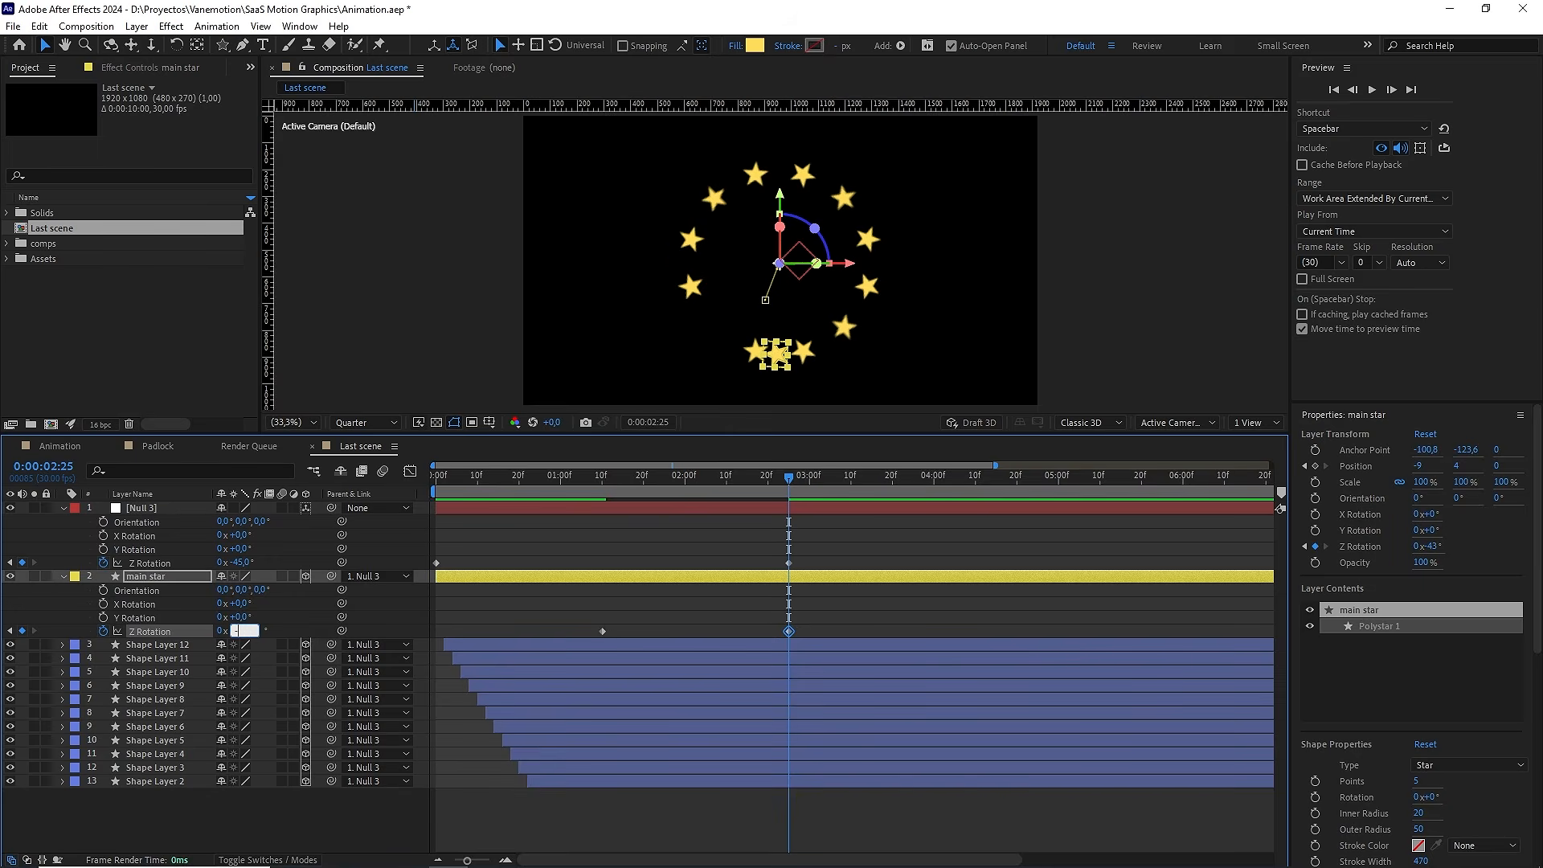
key("Return")
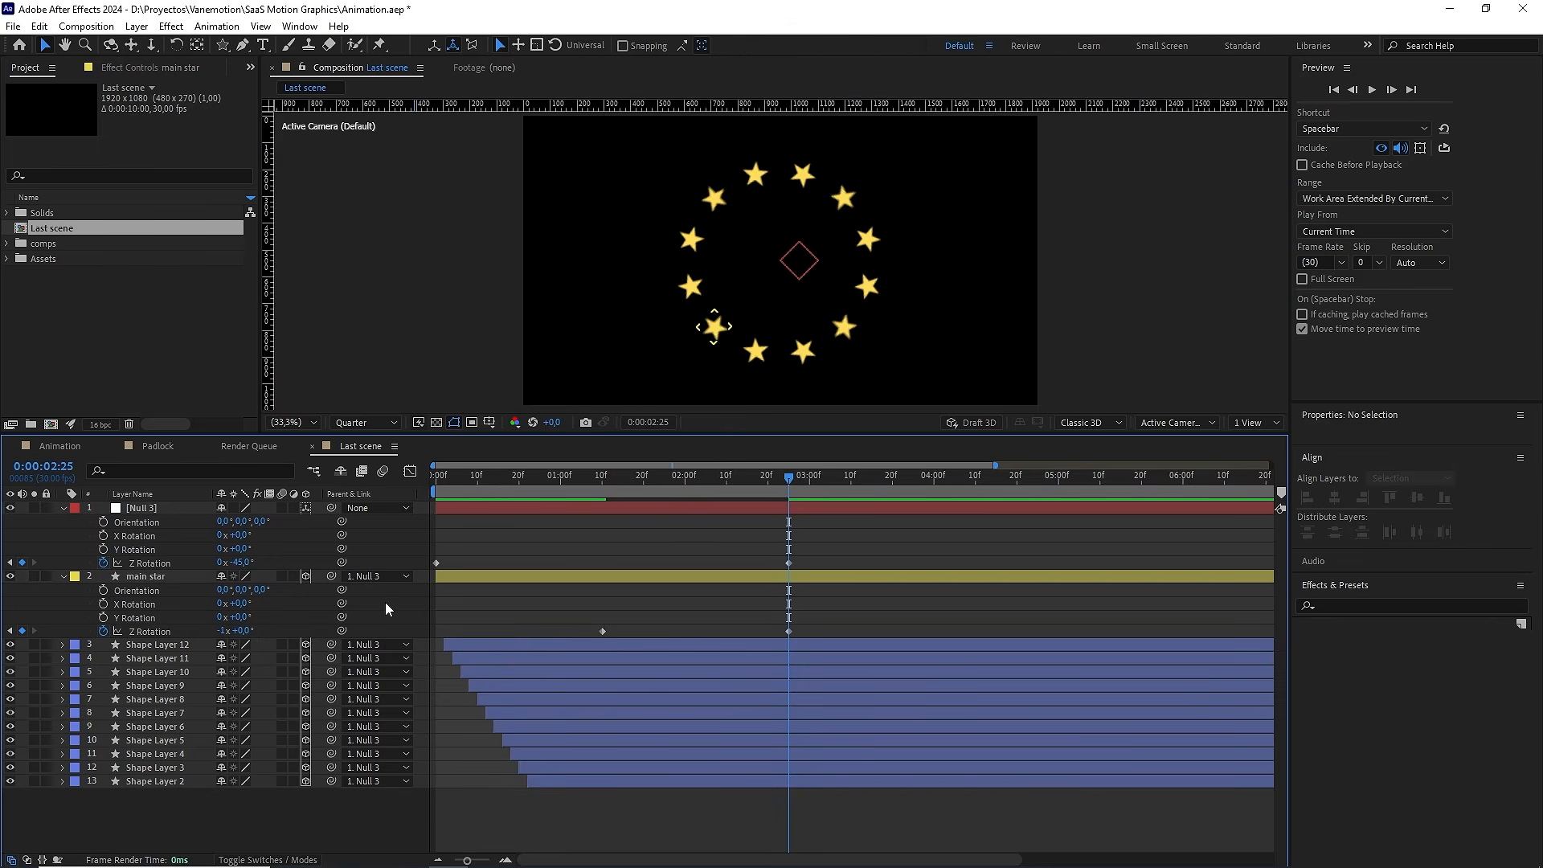
mouse_move(814, 467)
left_mouse_down()
mouse_move(620, 476)
mouse_move(786, 479)
left_mouse_up()
left_click_drag(245, 632, 209, 634)
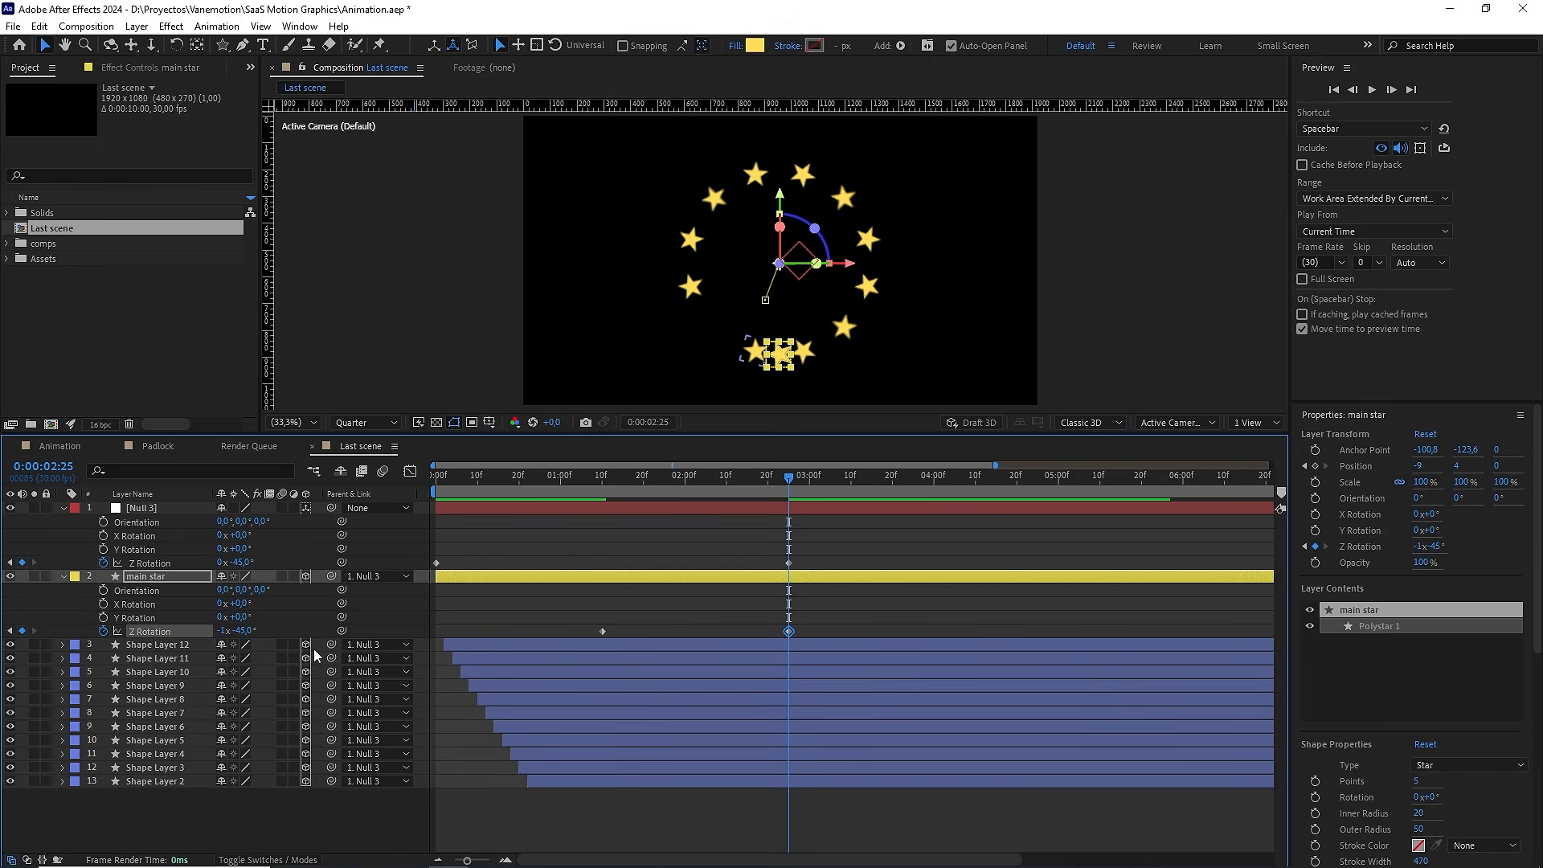
Apply Easy Ease to the main star's Z Rotation keyframes and set the first keyframe's outgoing velocity influence to 70%
left_click_drag(860, 622, 560, 651)
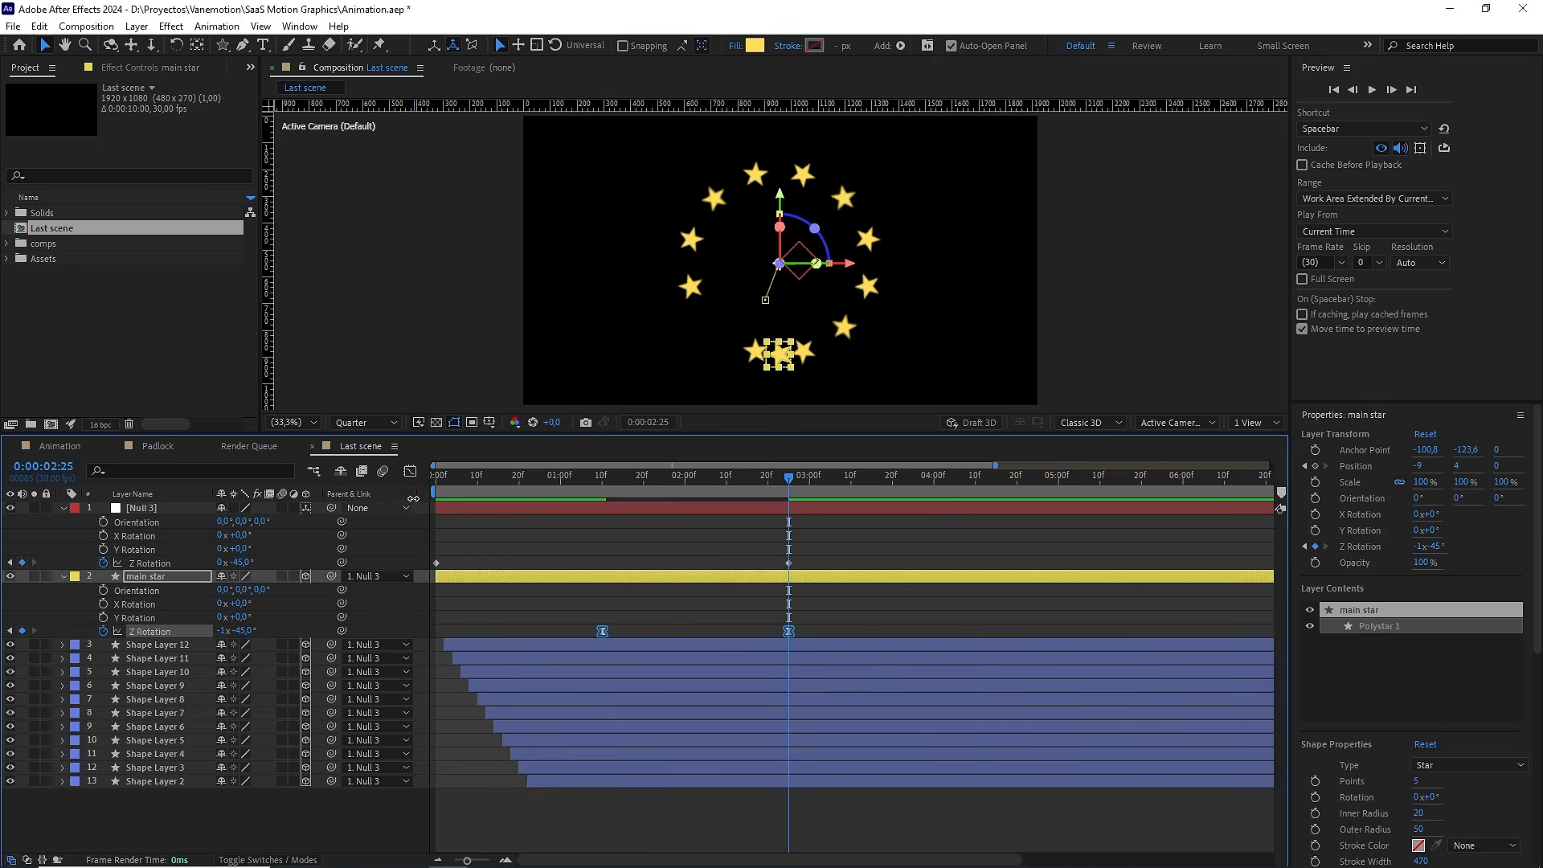
left_click(410, 474)
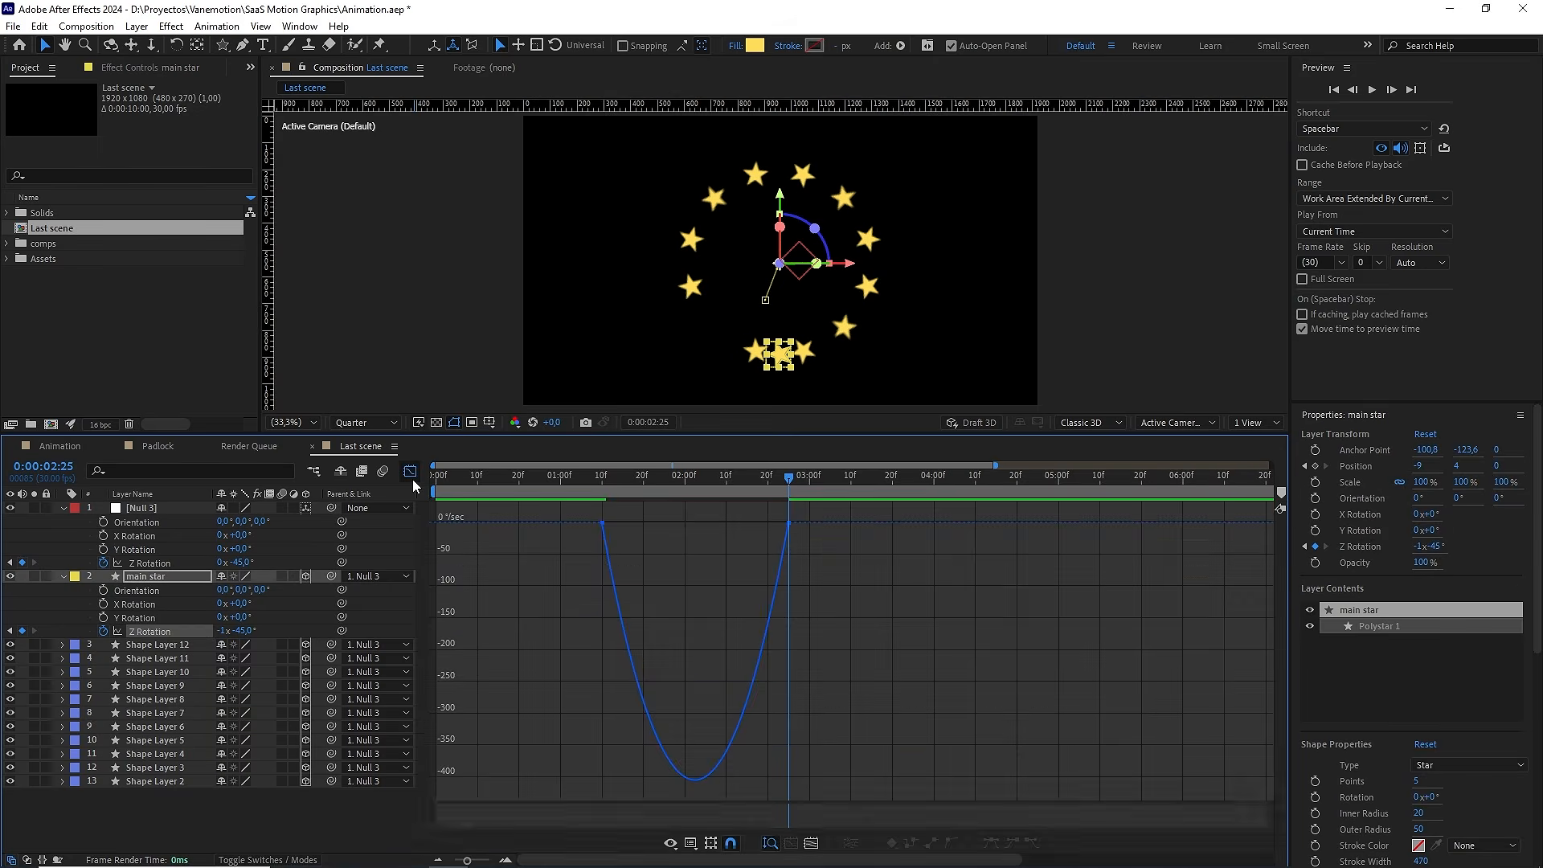
double_click(603, 522)
left_click(876, 527)
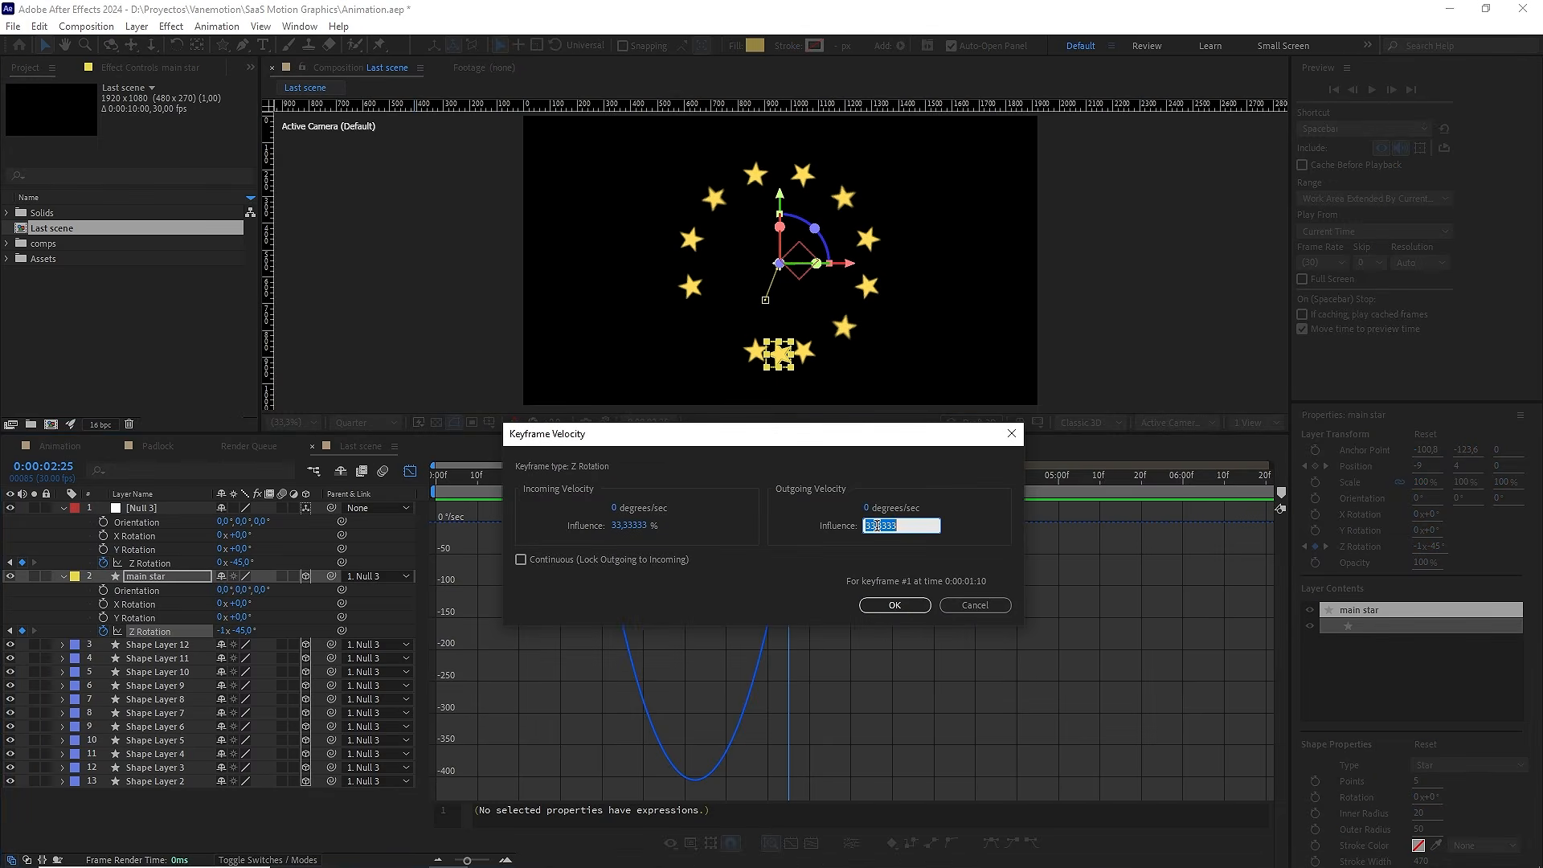
type("7")
left_click(895, 603)
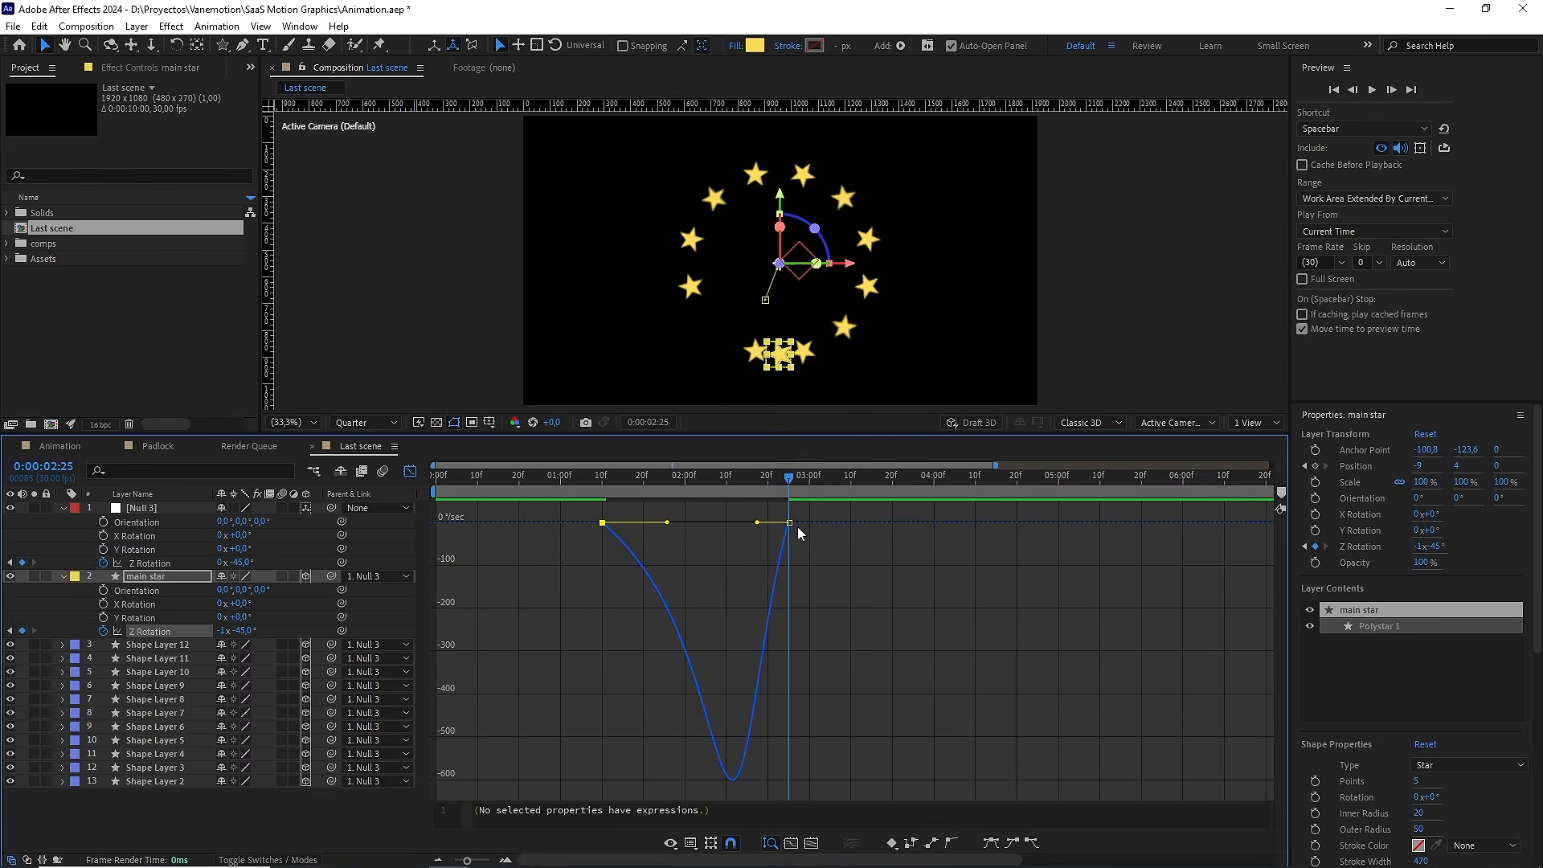
Set the incoming velocity influence of the main star's second Z Rotation keyframe to 60%
double_click(776, 523)
left_click(643, 526)
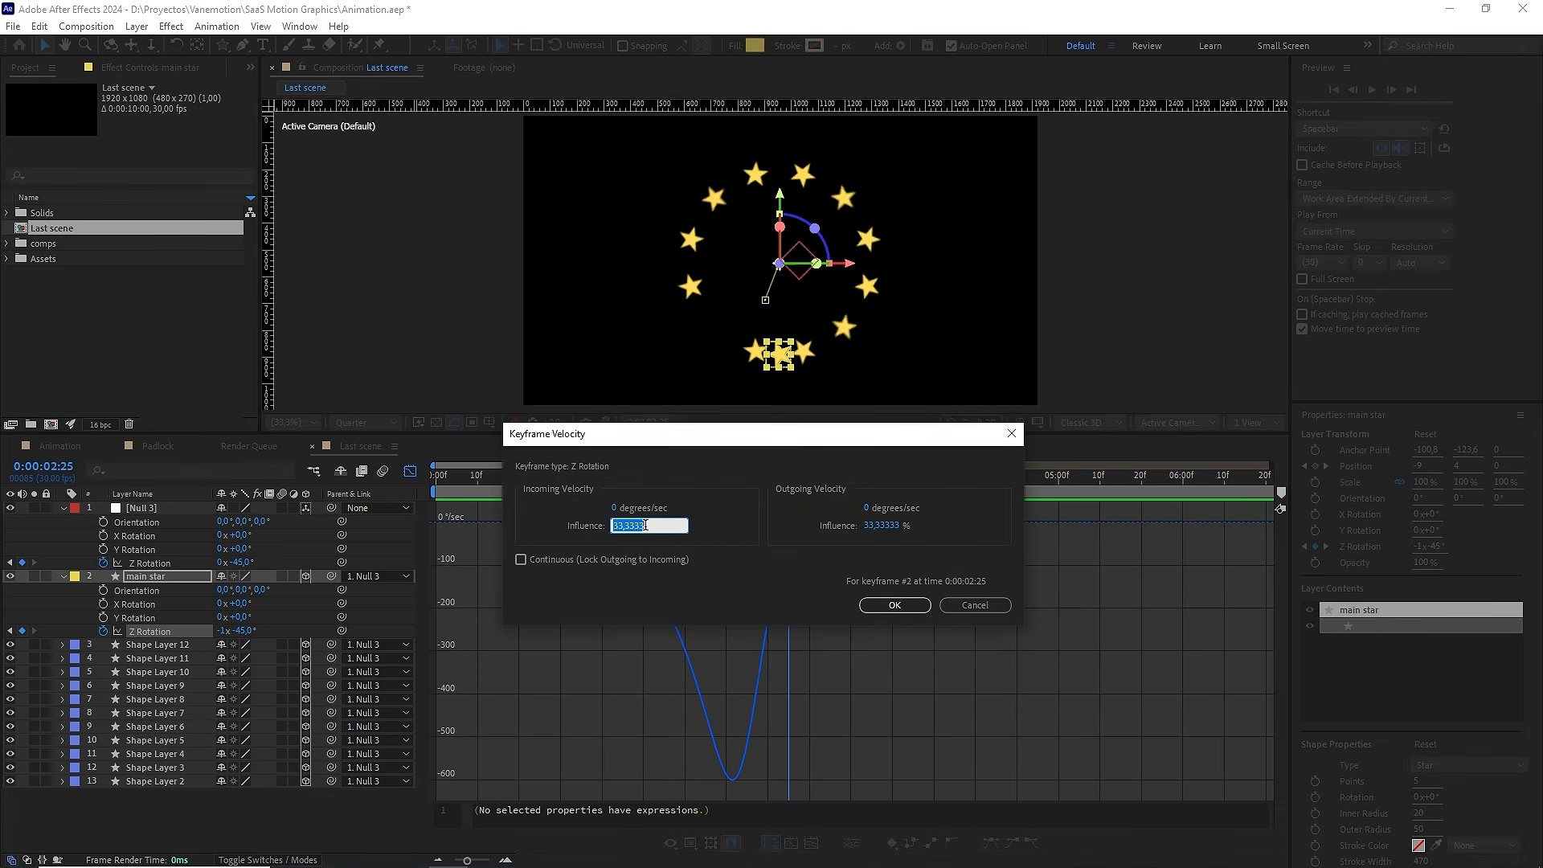
type("60")
left_click(917, 605)
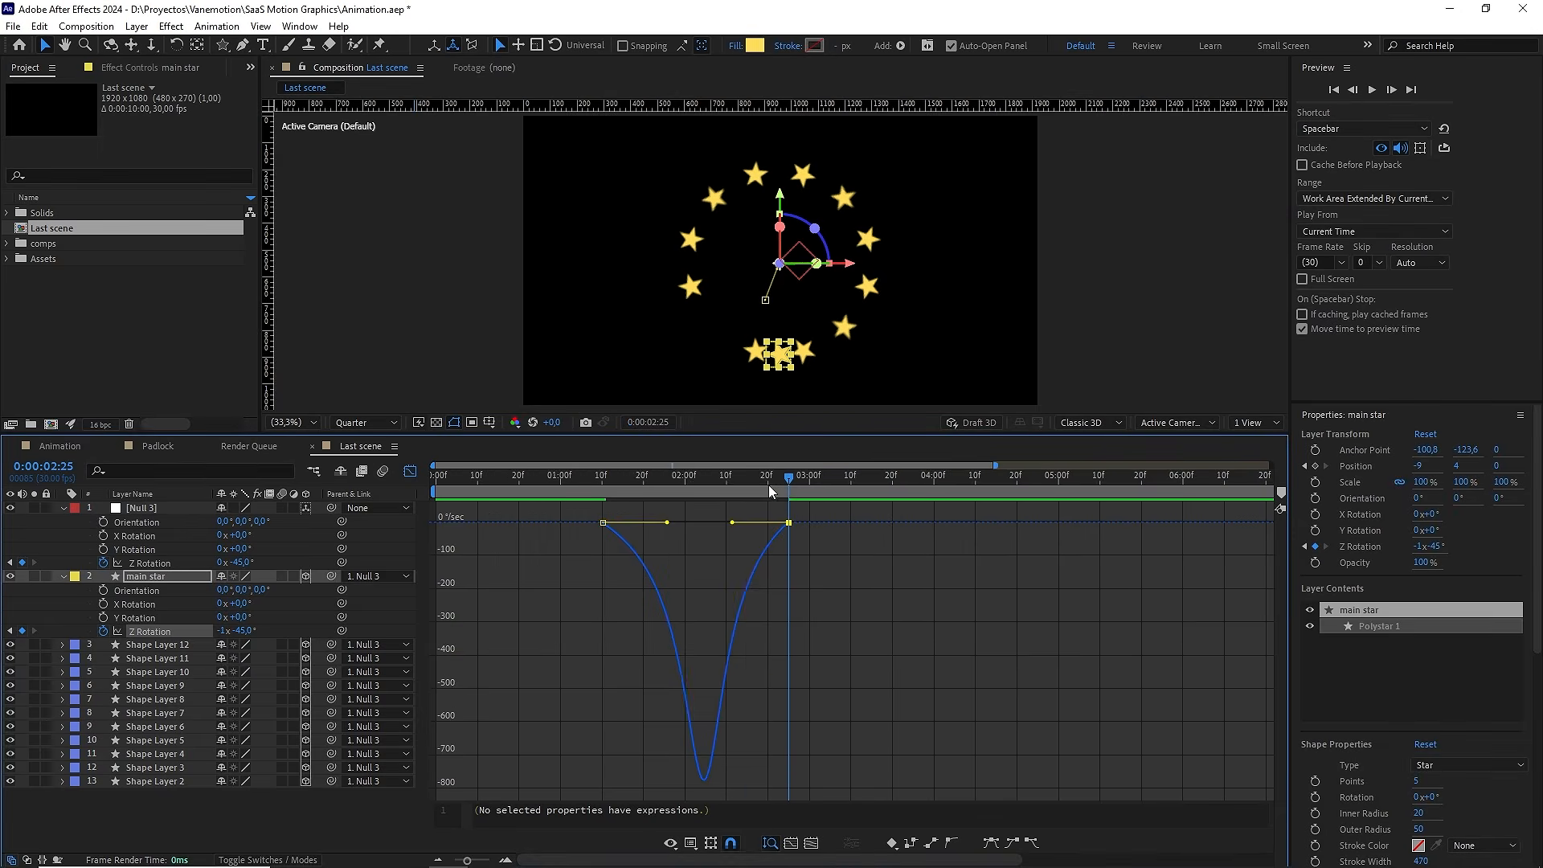
Play back the start of the scene to check the main star's eased rotation around the ring
left_click(503, 485)
key("space")
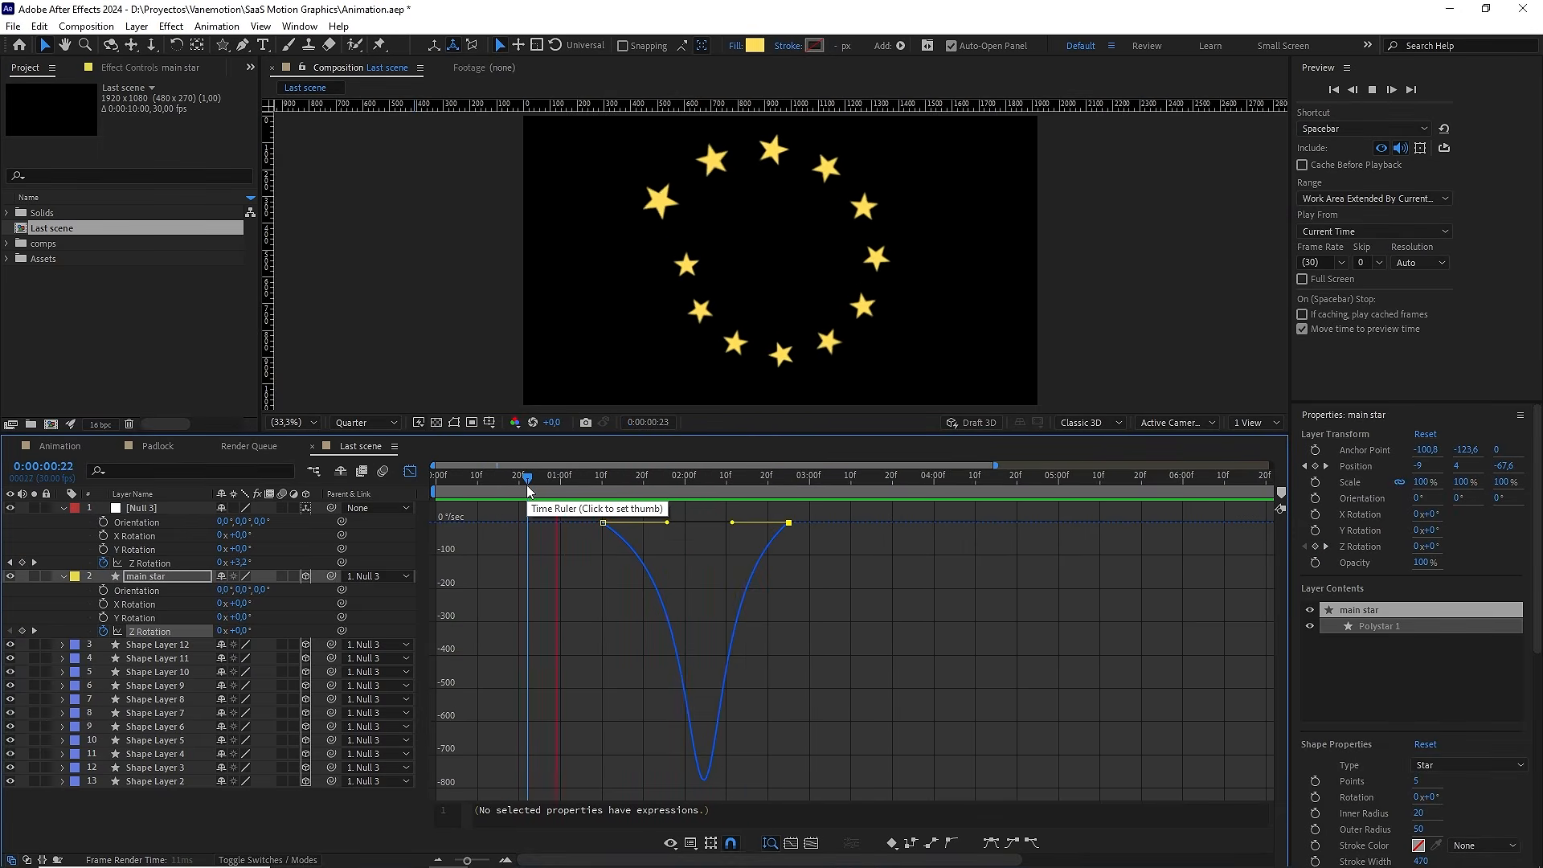
key("space")
Change the main star's shape fill color to FF5959
left_click(161, 574)
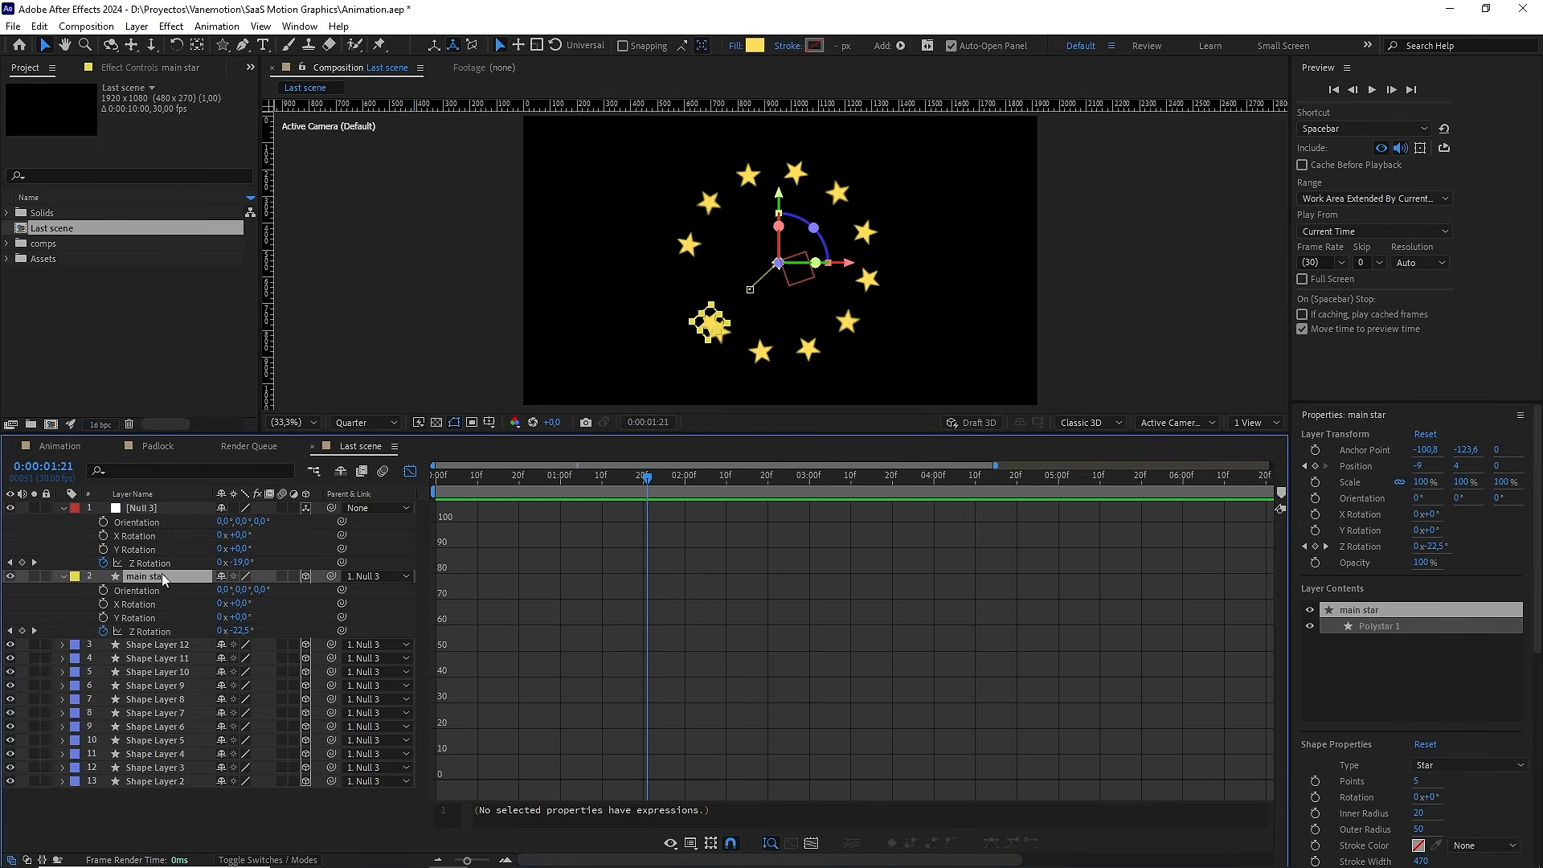
left_click(755, 45)
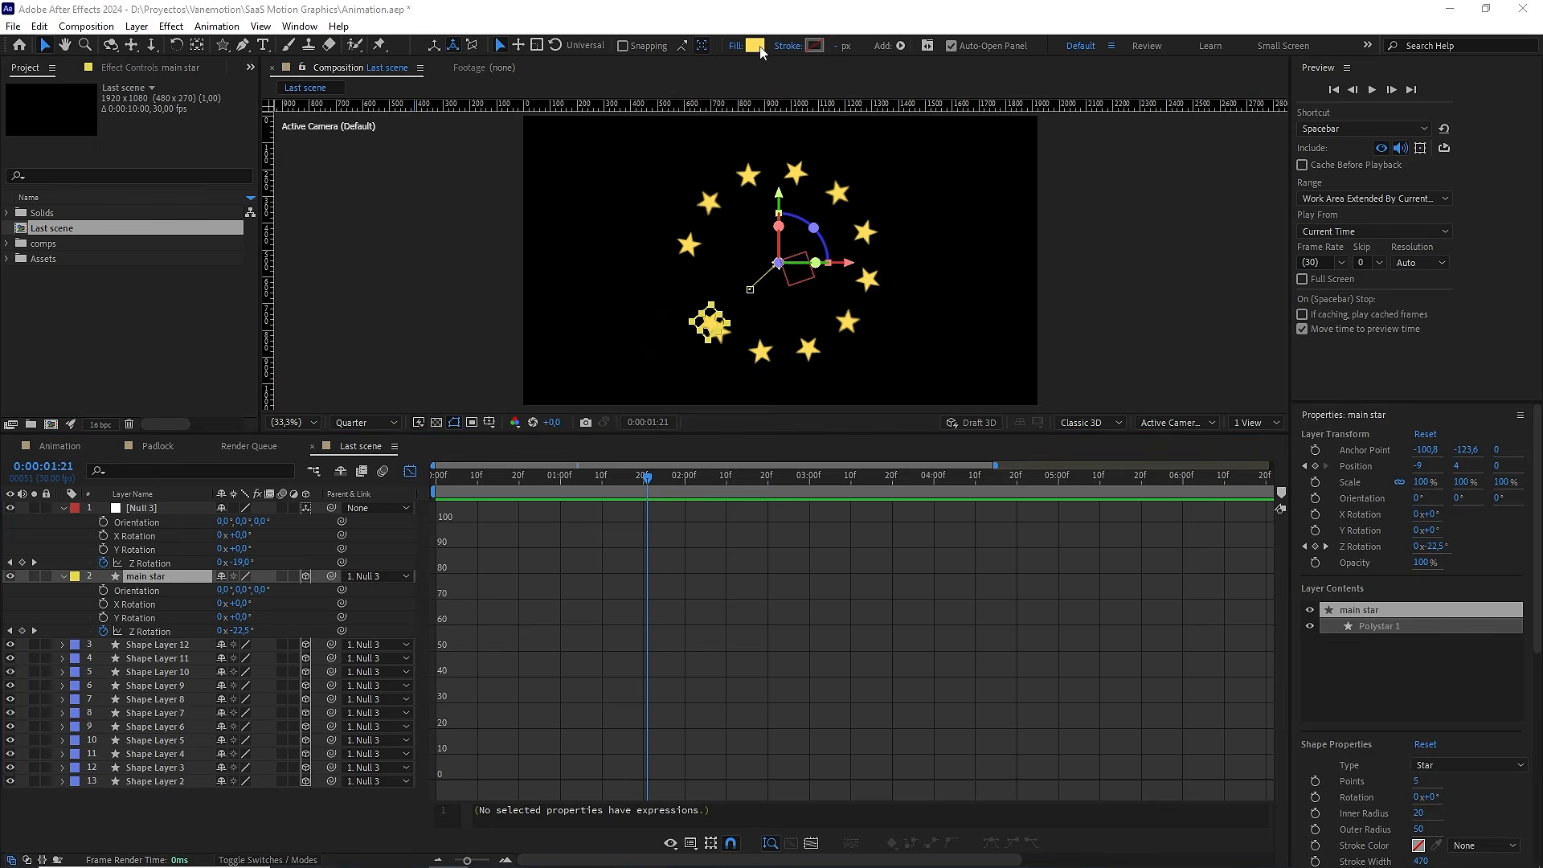
left_click_drag(597, 348, 620, 262)
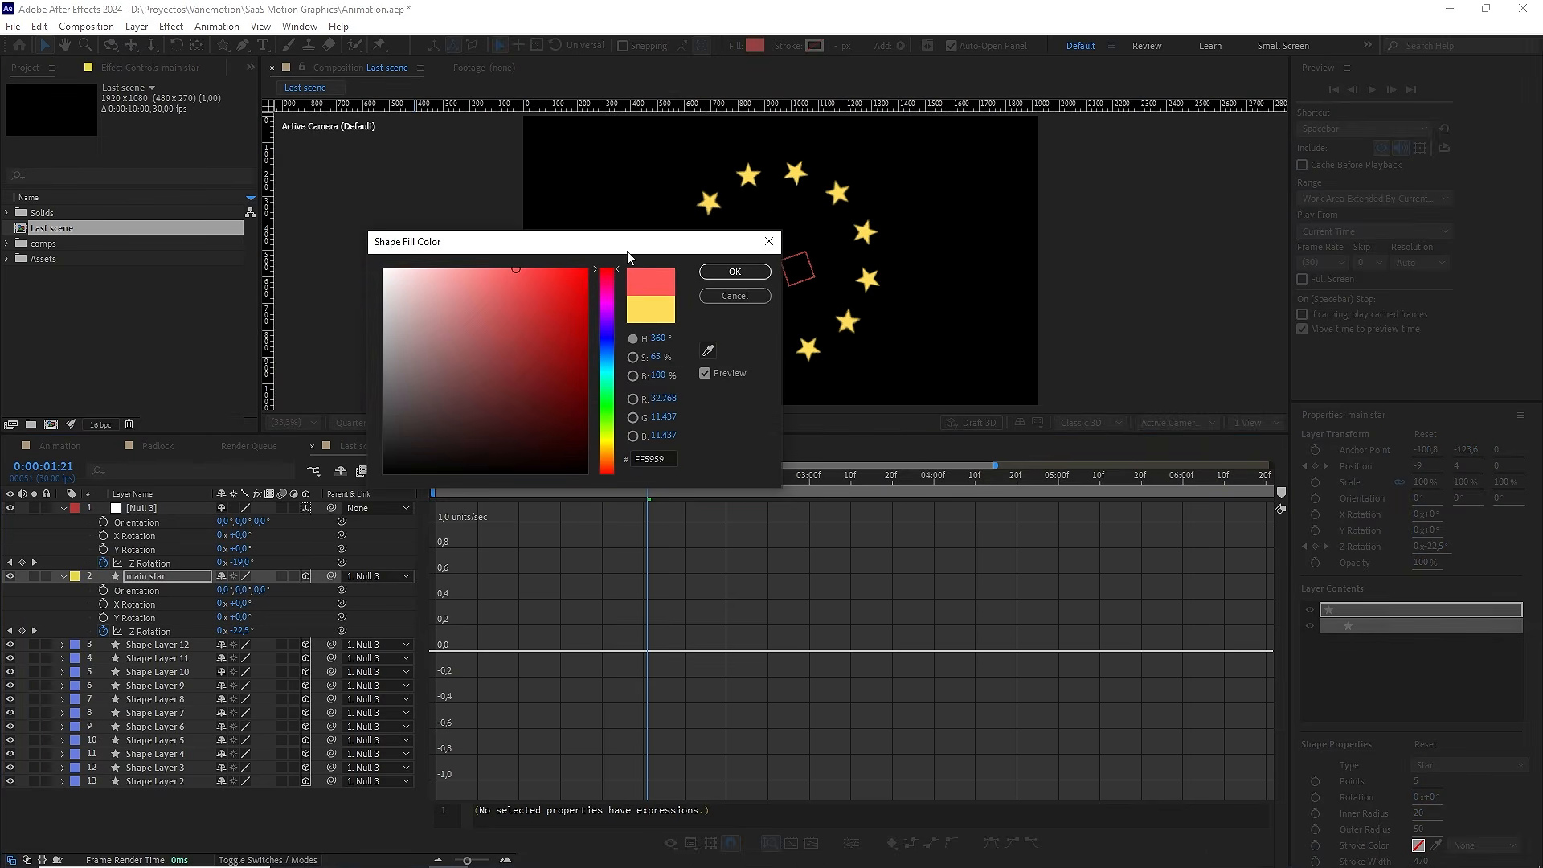
left_click(724, 271)
Play back the scene to check the recolored main star's orbit around the ring
left_click(558, 476)
key("space")
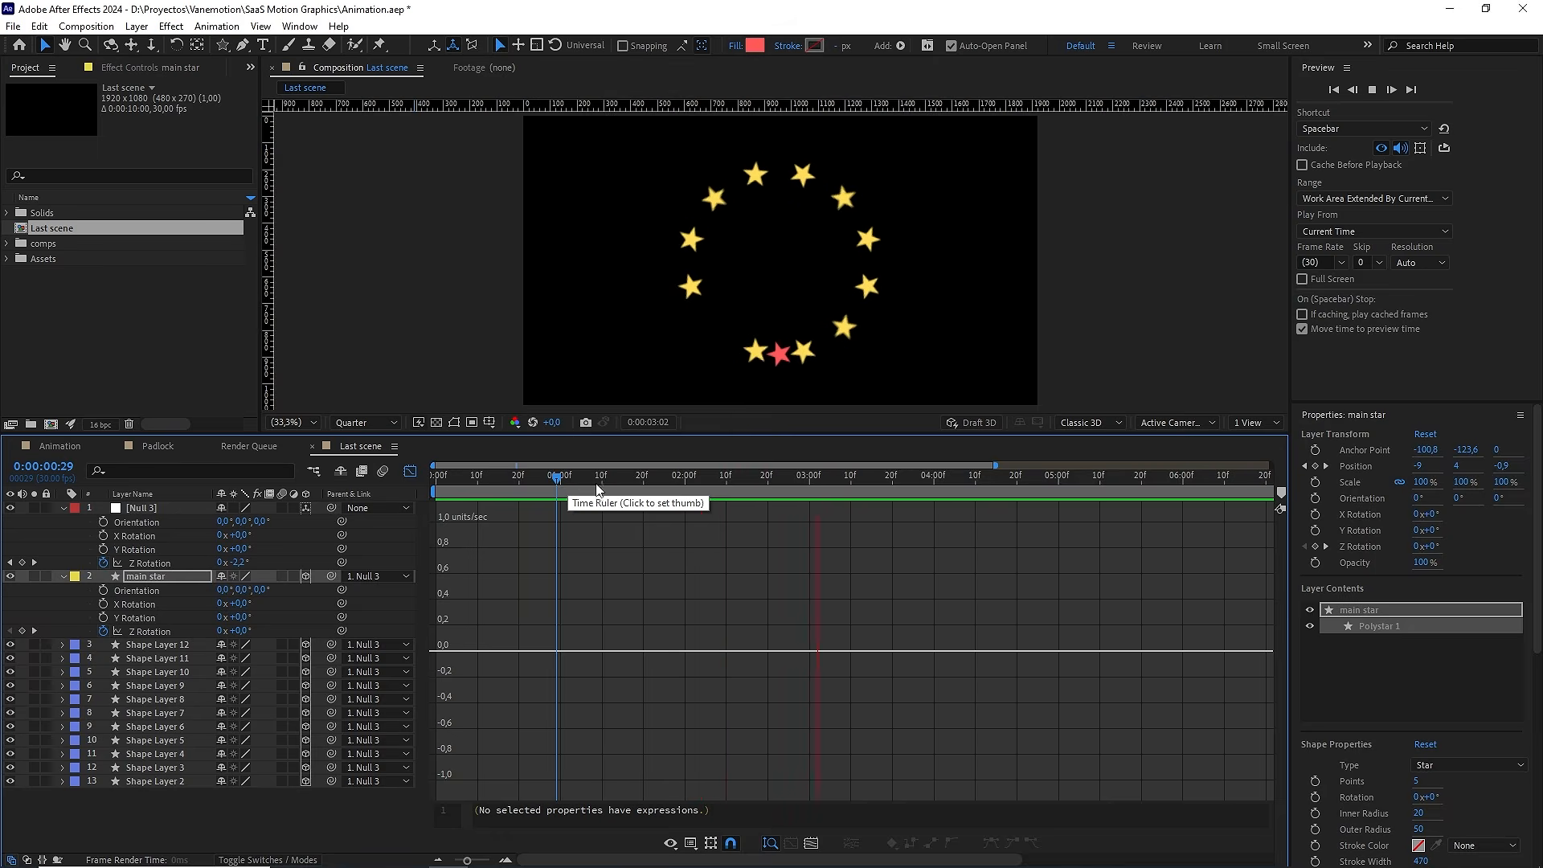
left_click(480, 478)
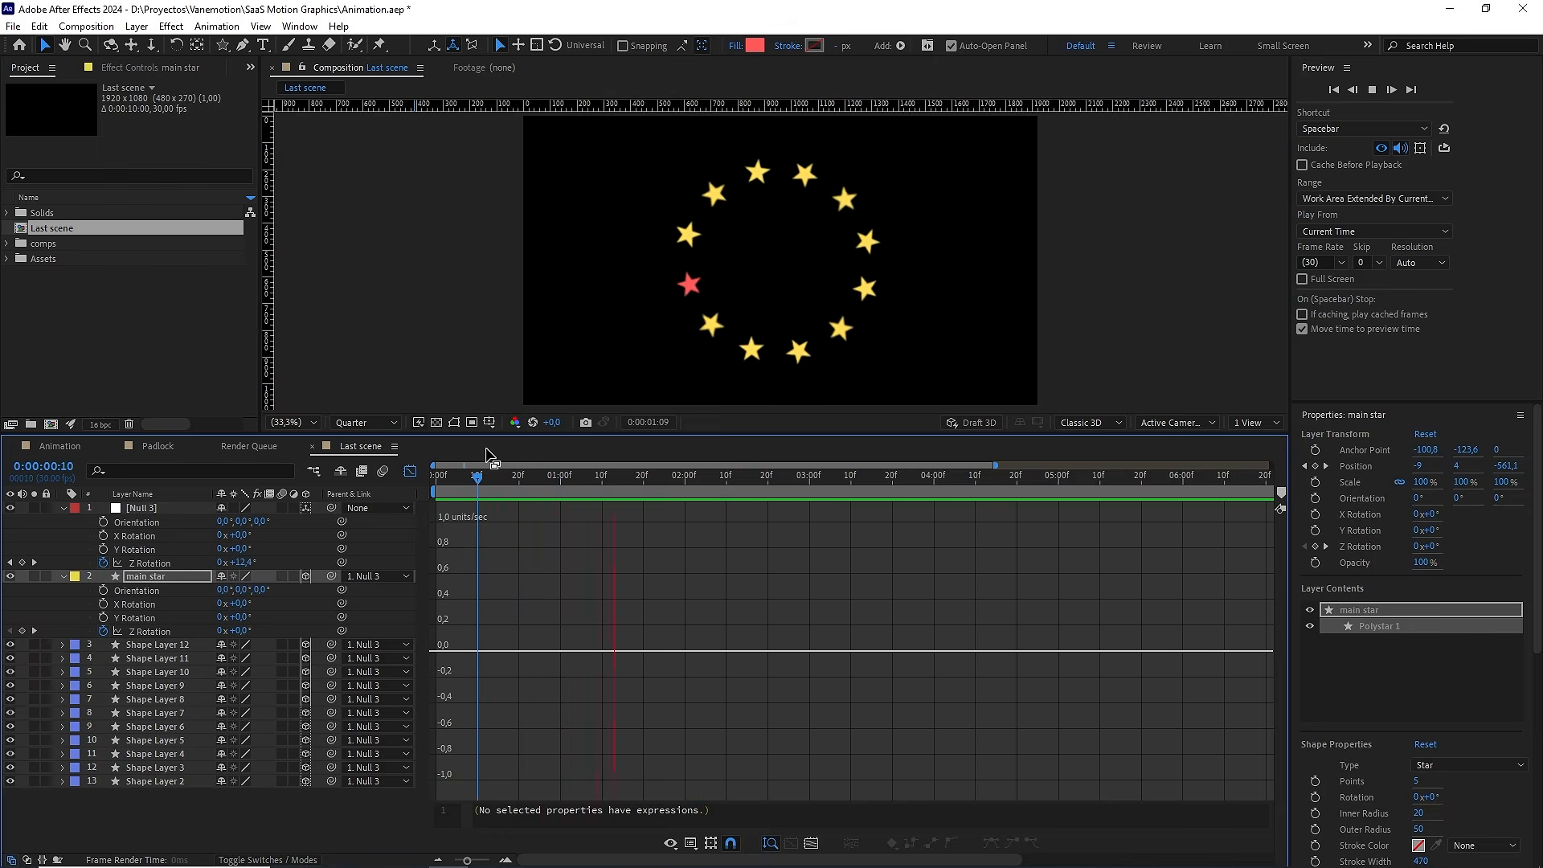
Add a Position keyframe to the main star at 0:00:02:25 and reveal all of the layer's keyframed properties
left_click(409, 471)
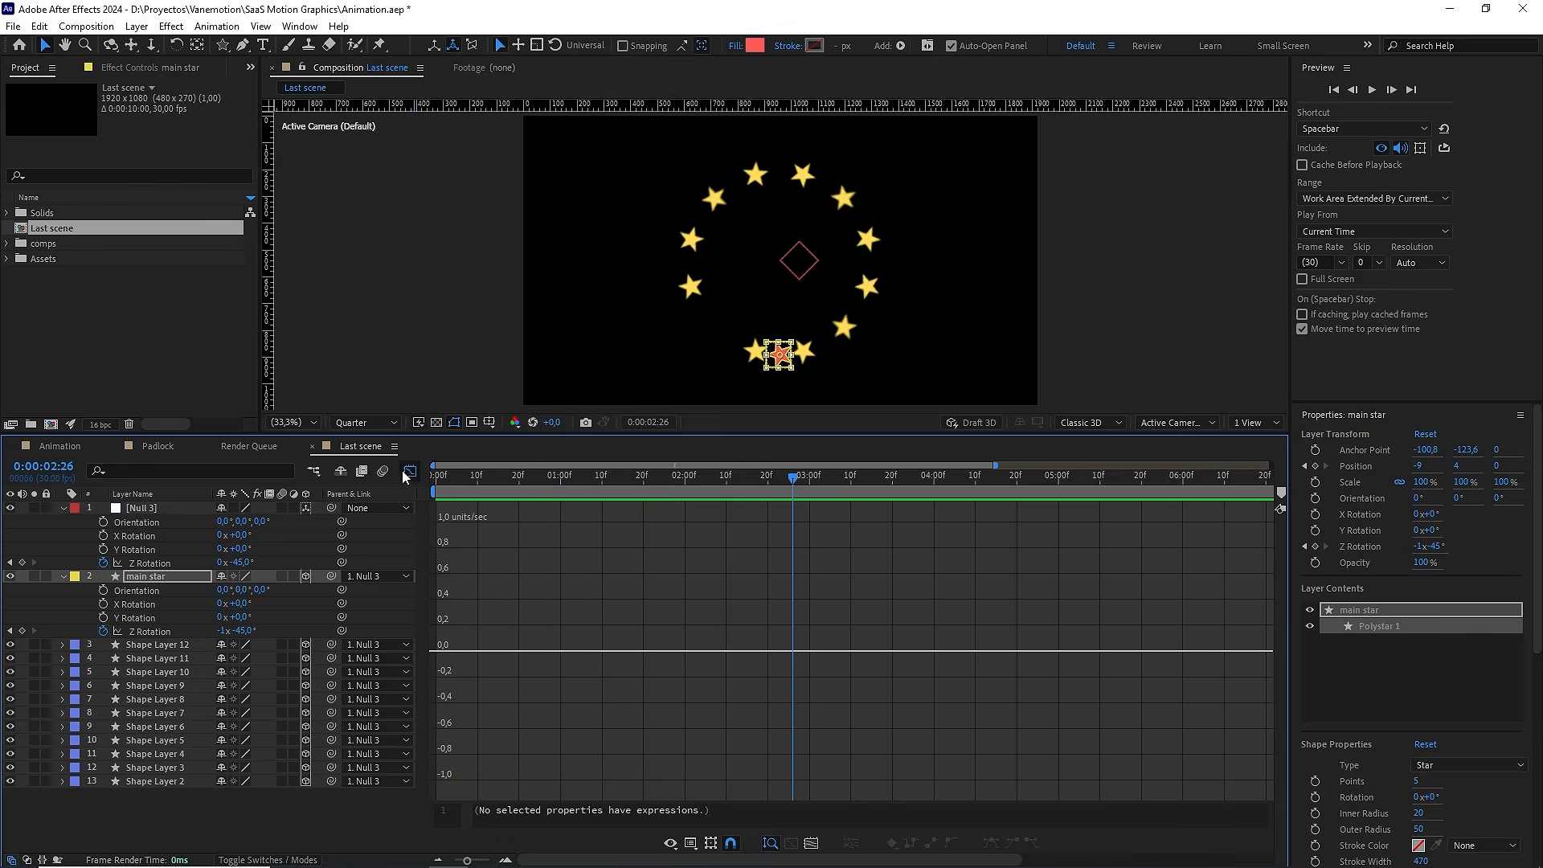
left_click_drag(526, 474, 778, 493)
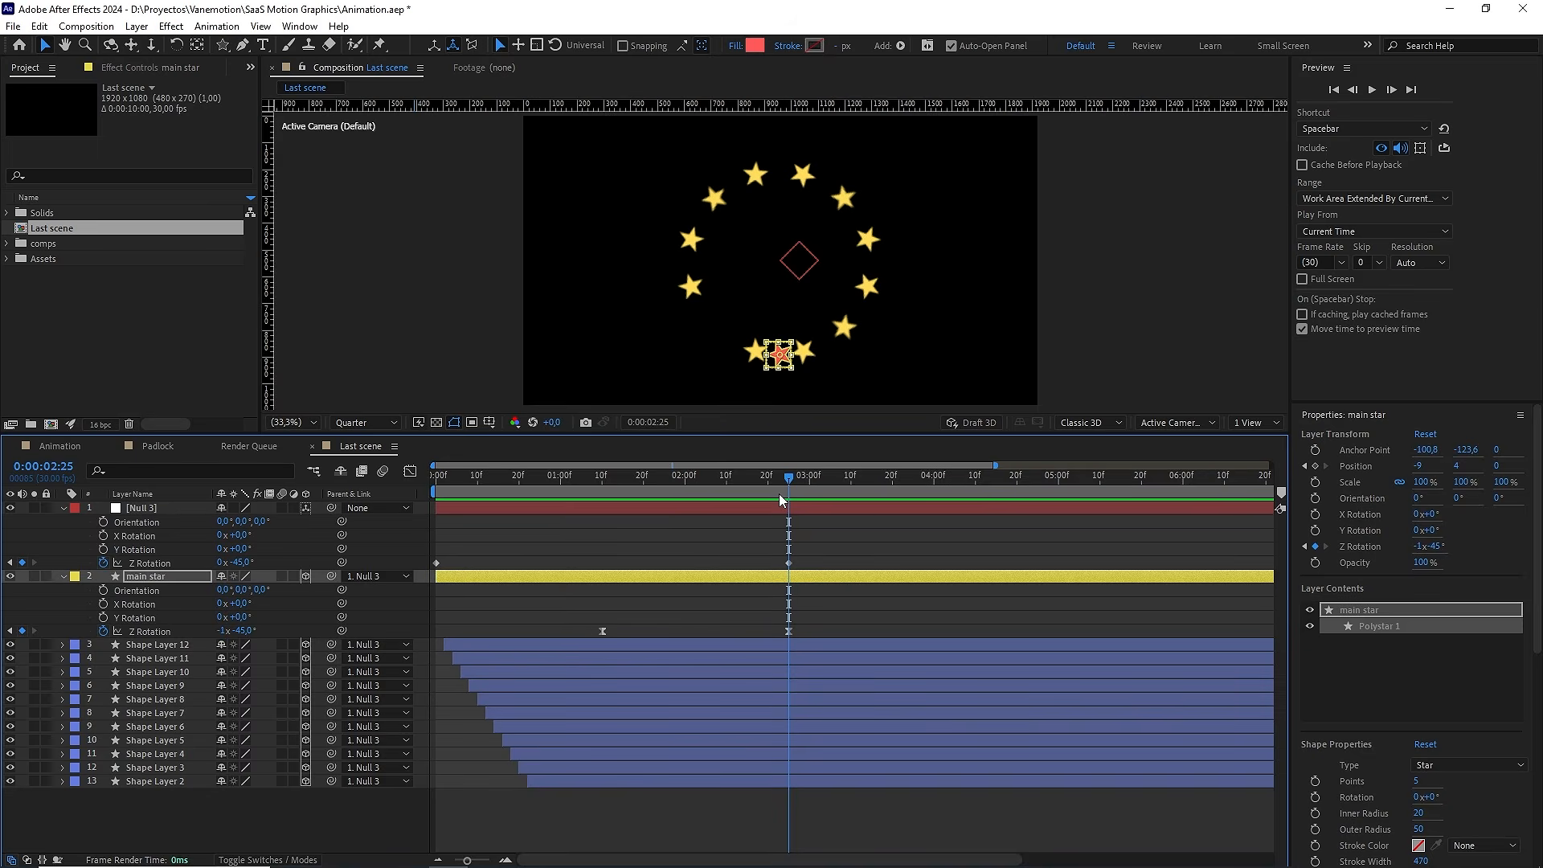
left_click(662, 534)
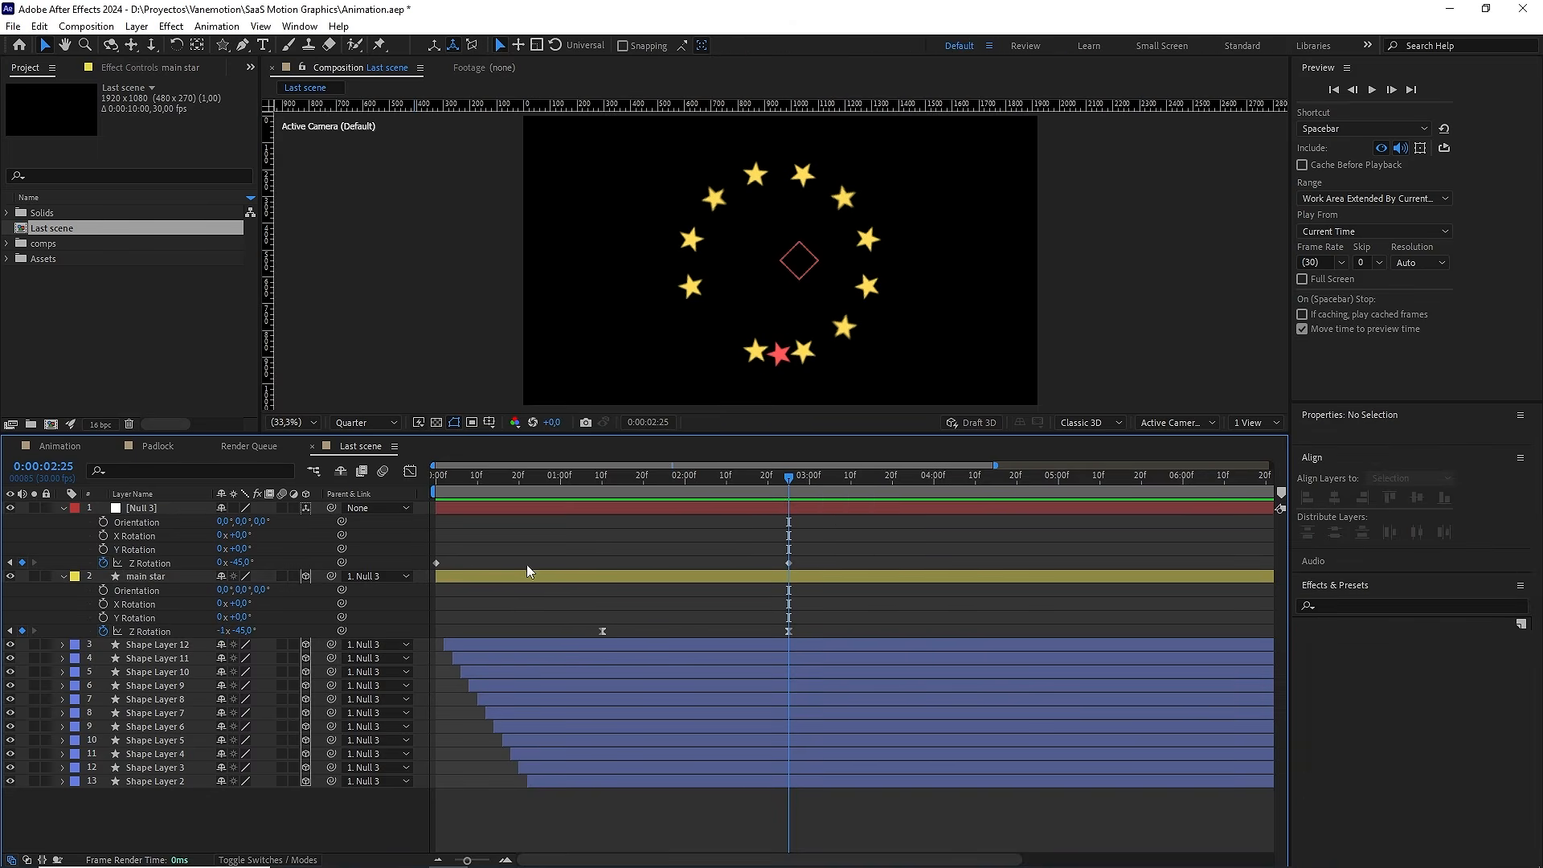
left_click(563, 576)
key("p")
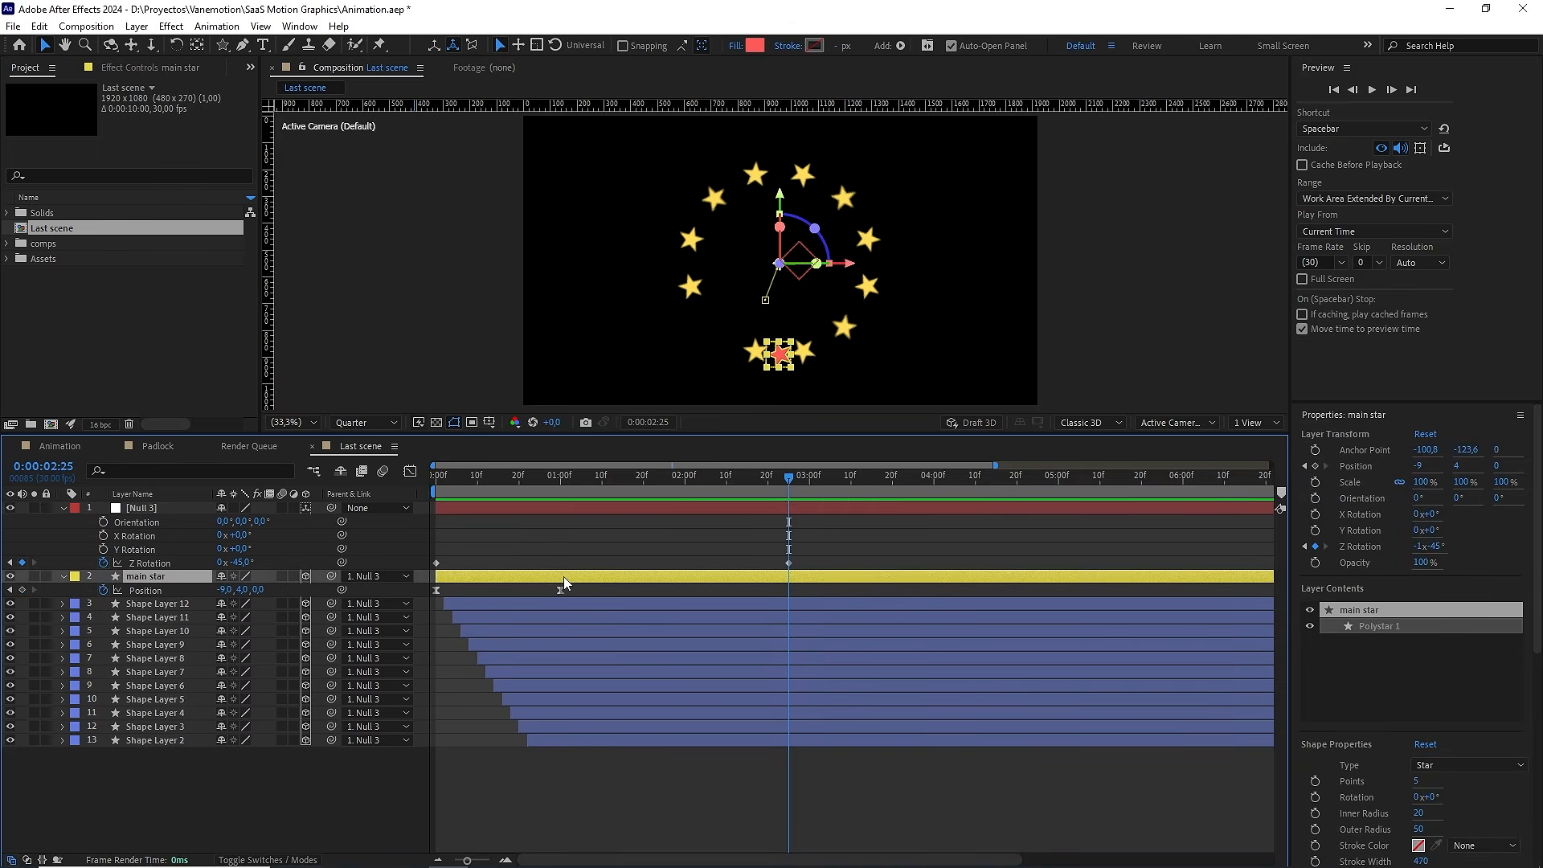
left_click(23, 589)
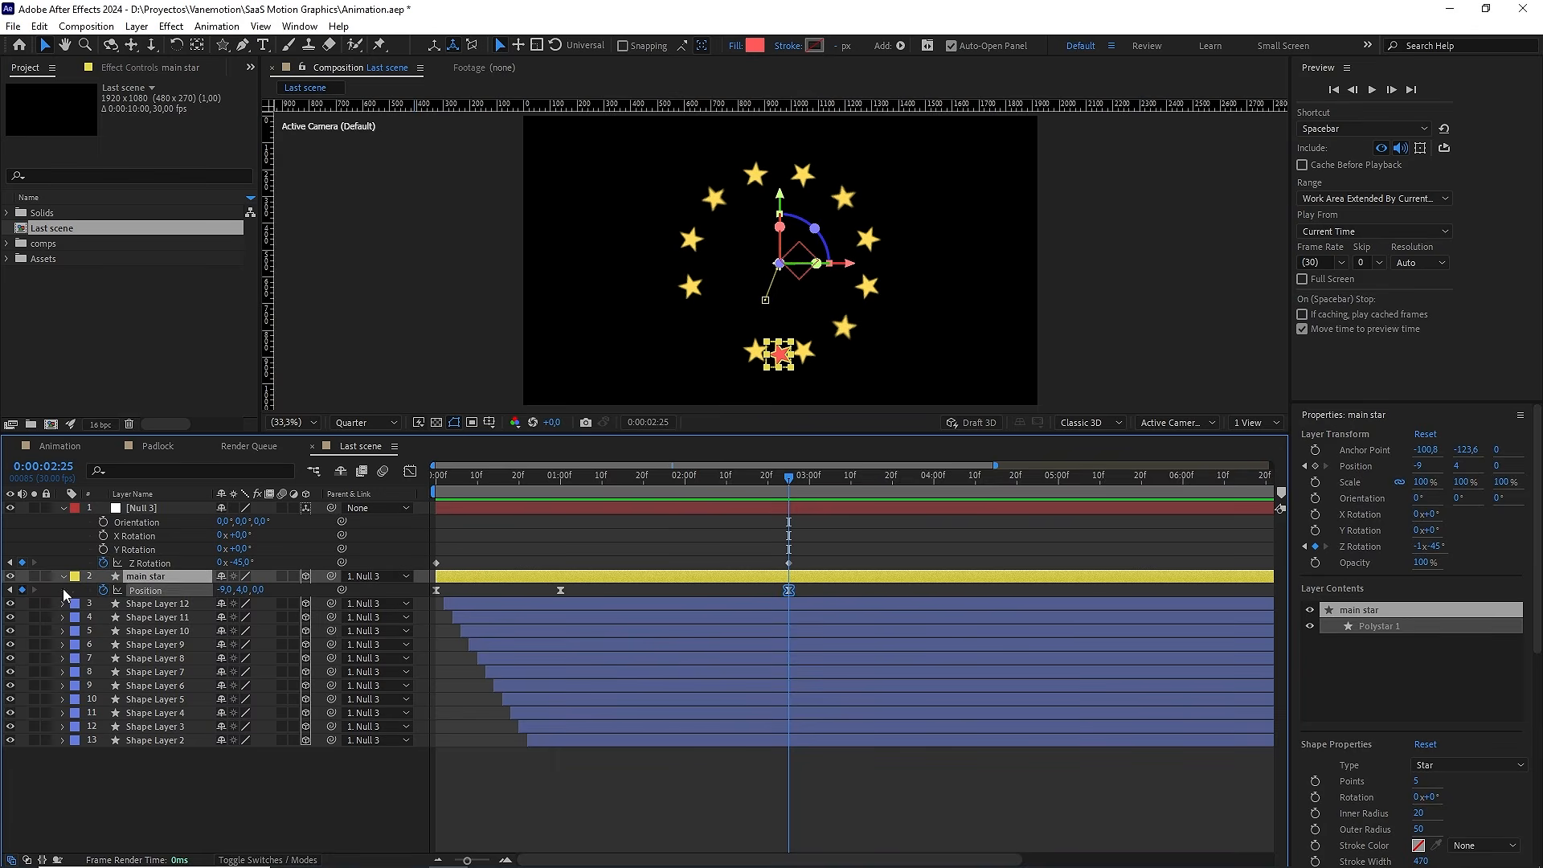
key("p")
key("u")
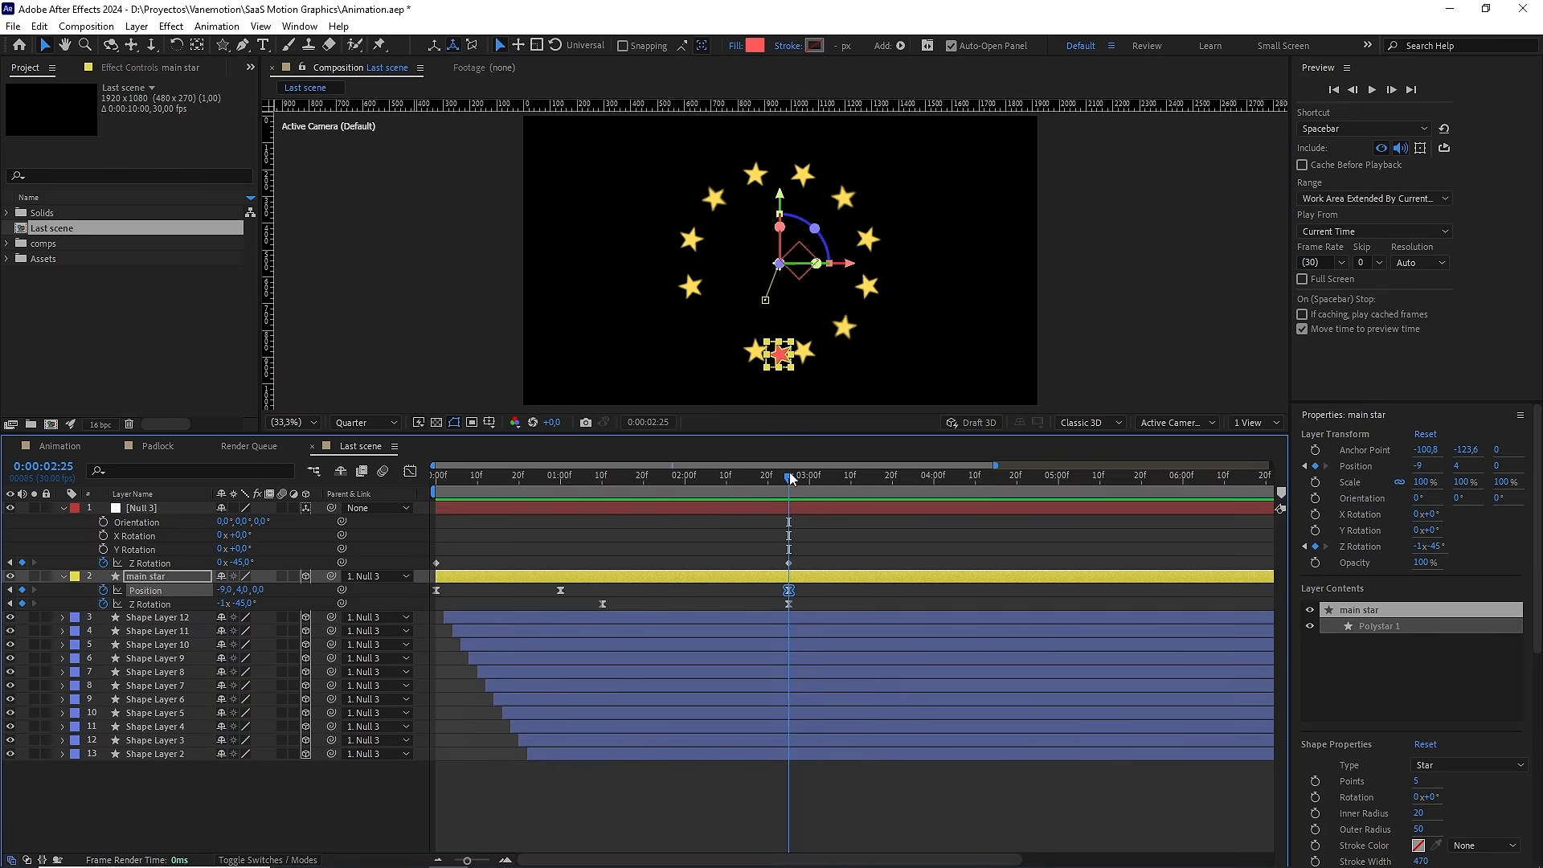
Move the main star out of the ring at 0:00:03:15, setting its X and Y Position to -420 and -650
left_click_drag(790, 479, 872, 484)
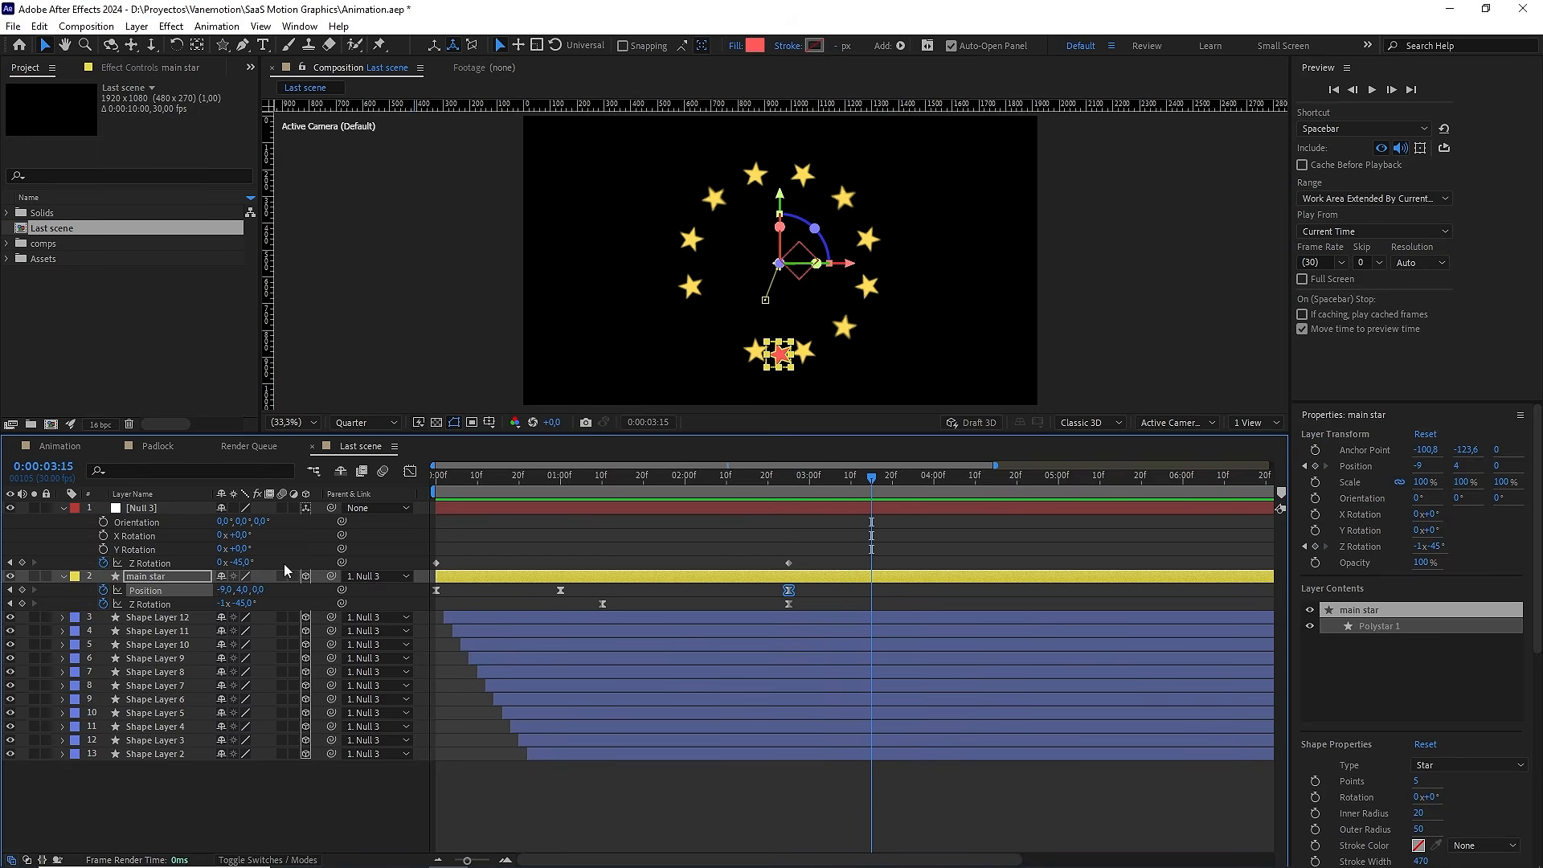
left_click(167, 576)
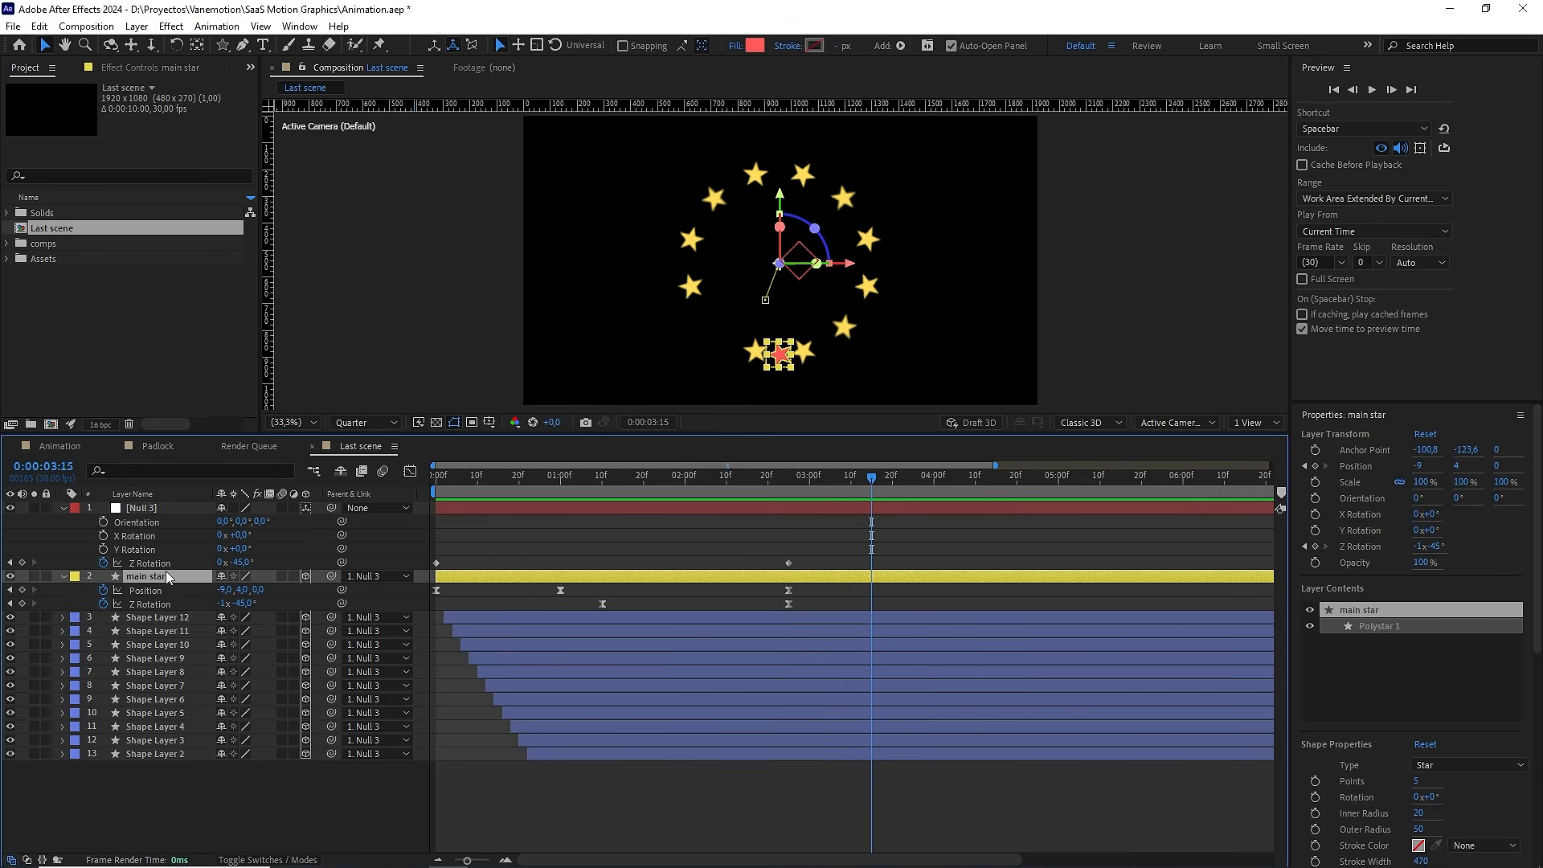
left_click_drag(854, 270, 655, 259)
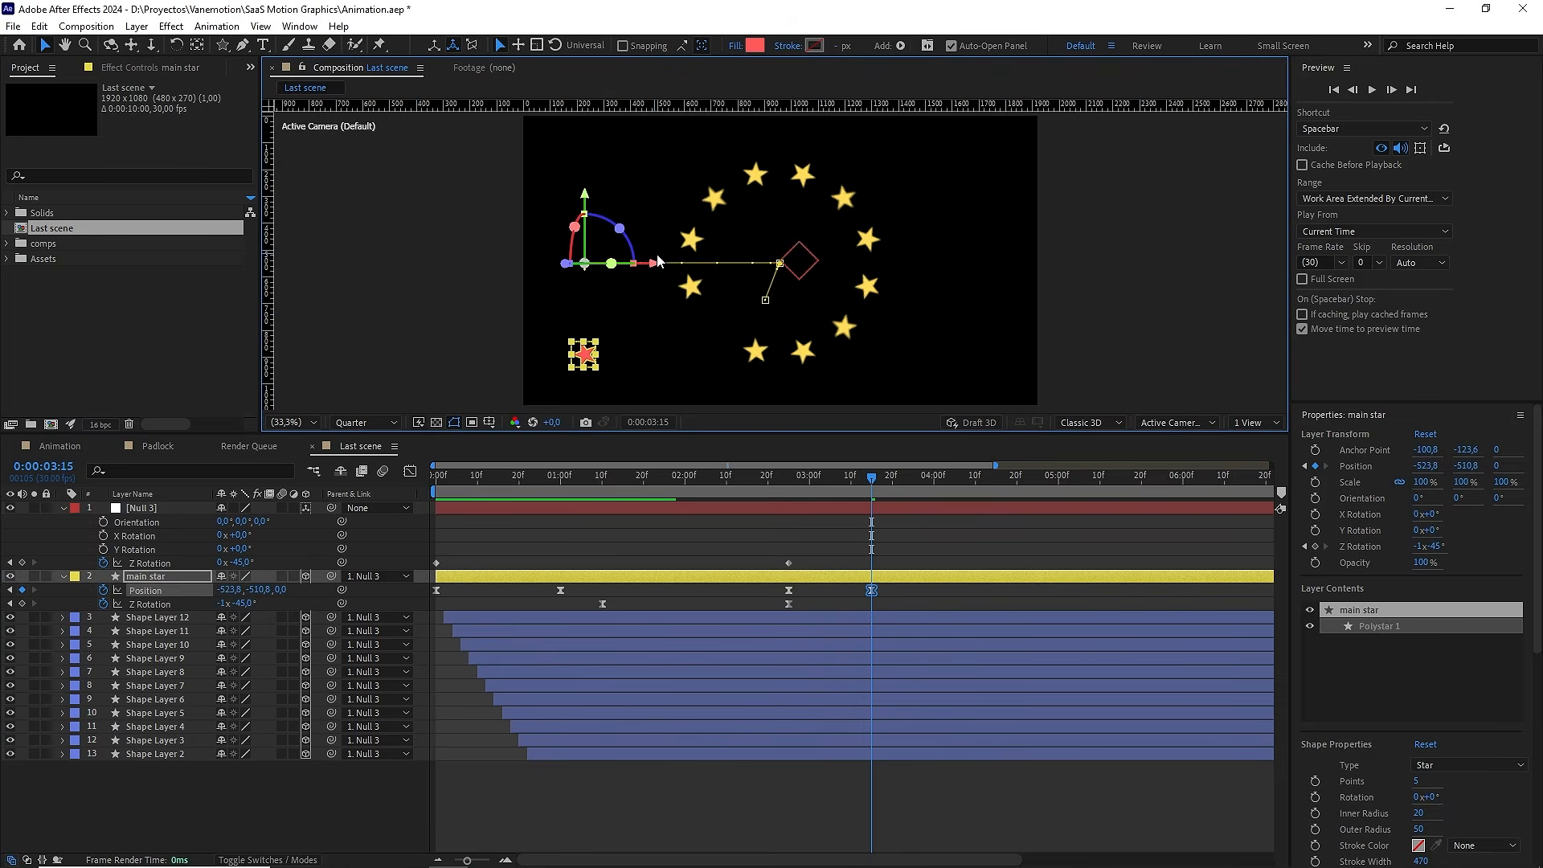
left_click_drag(584, 192, 596, 148)
left_click(229, 590)
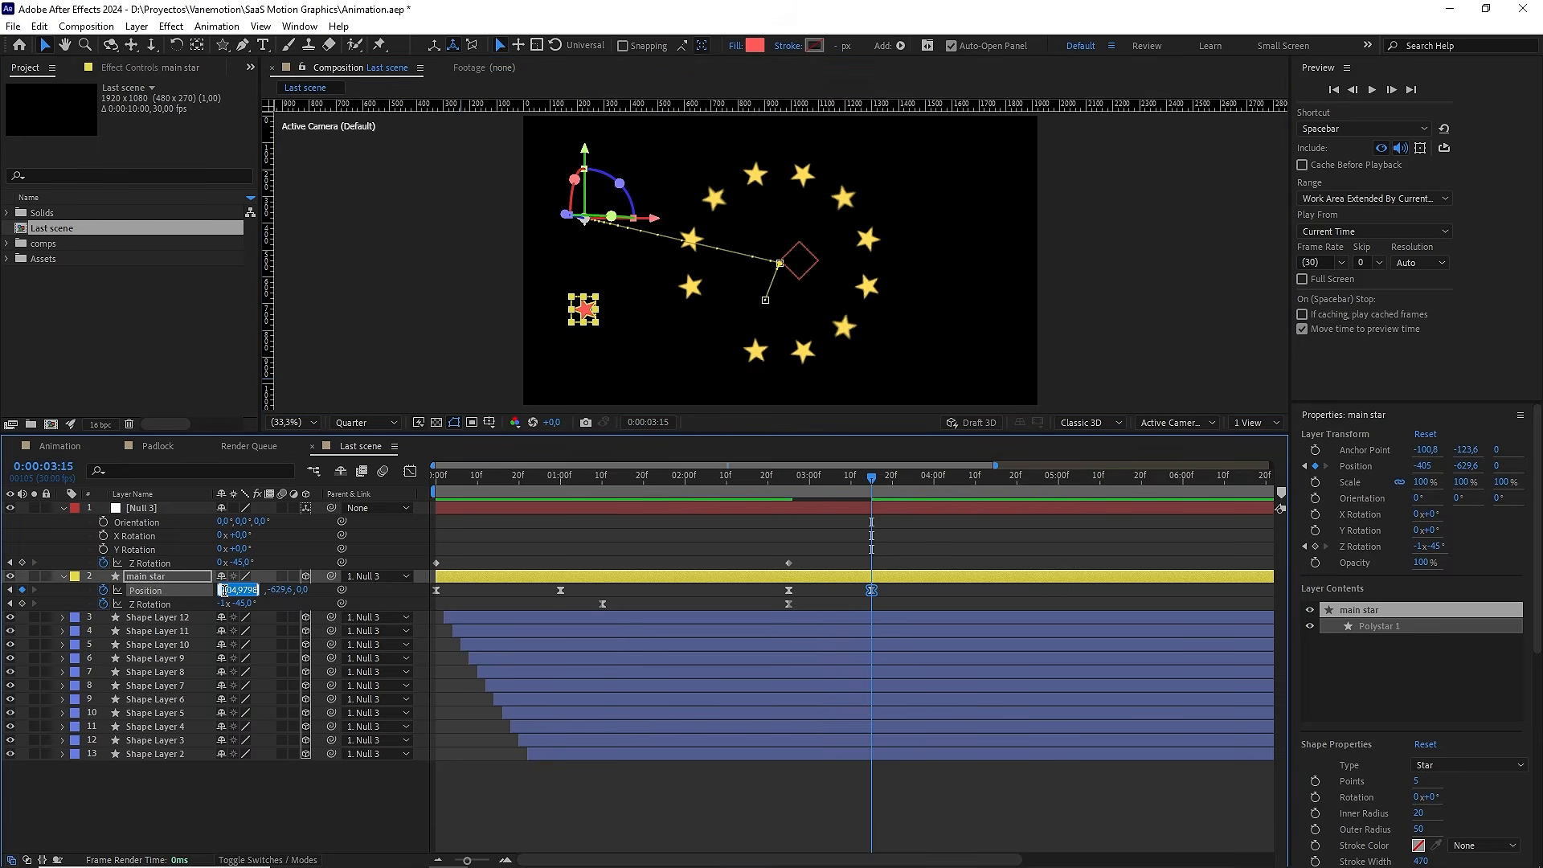
type("-420")
key("Return")
left_click(262, 590)
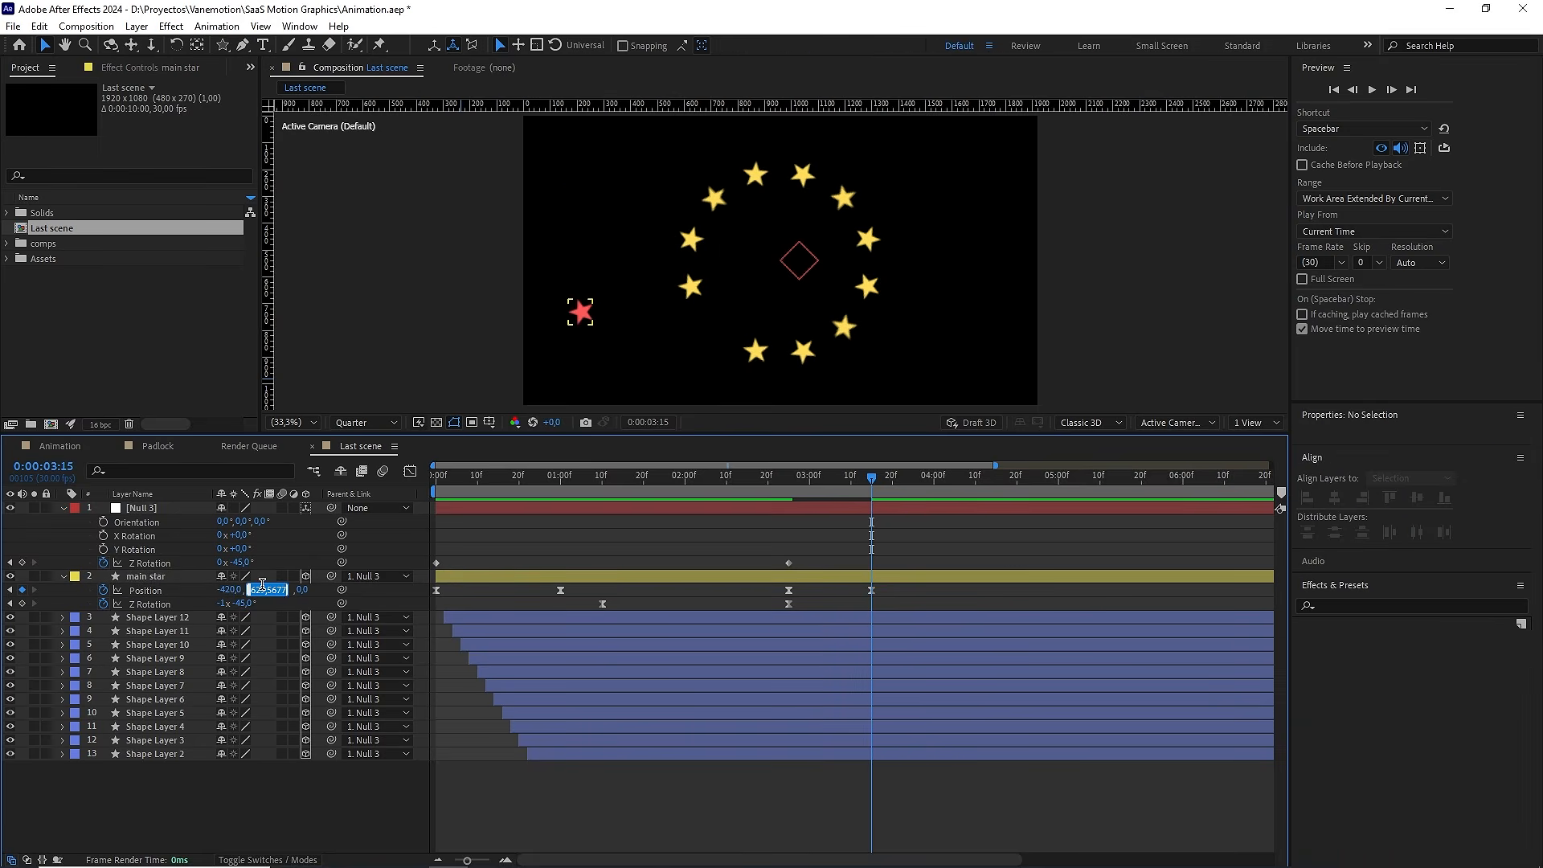
type("-650")
key("Return")
Play back the main star's exit from the ring and return to 0:00:03:15
left_click_drag(750, 480, 659, 476)
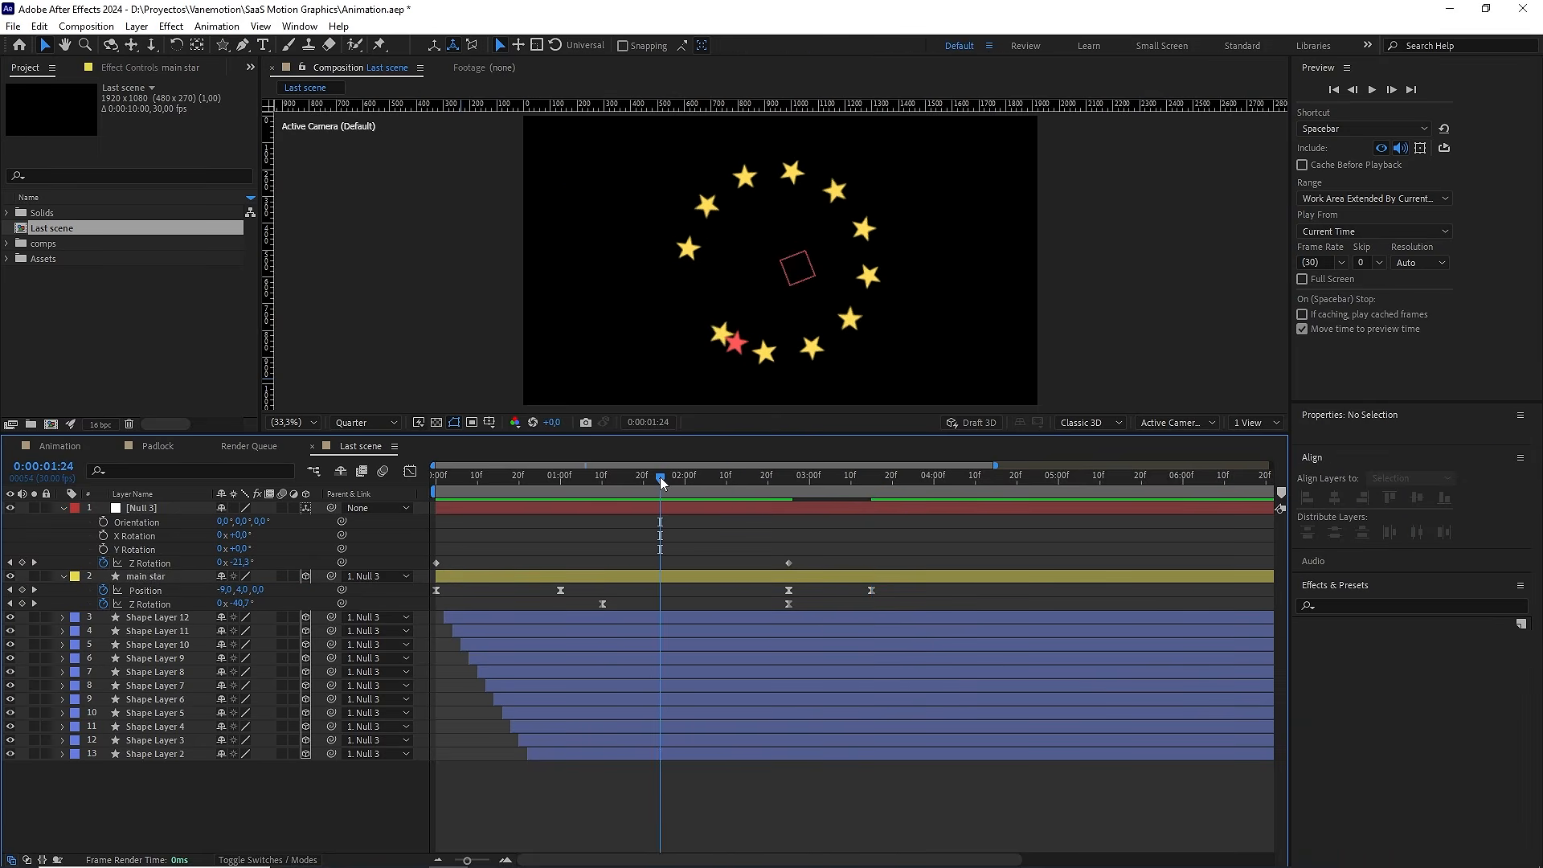
key("space")
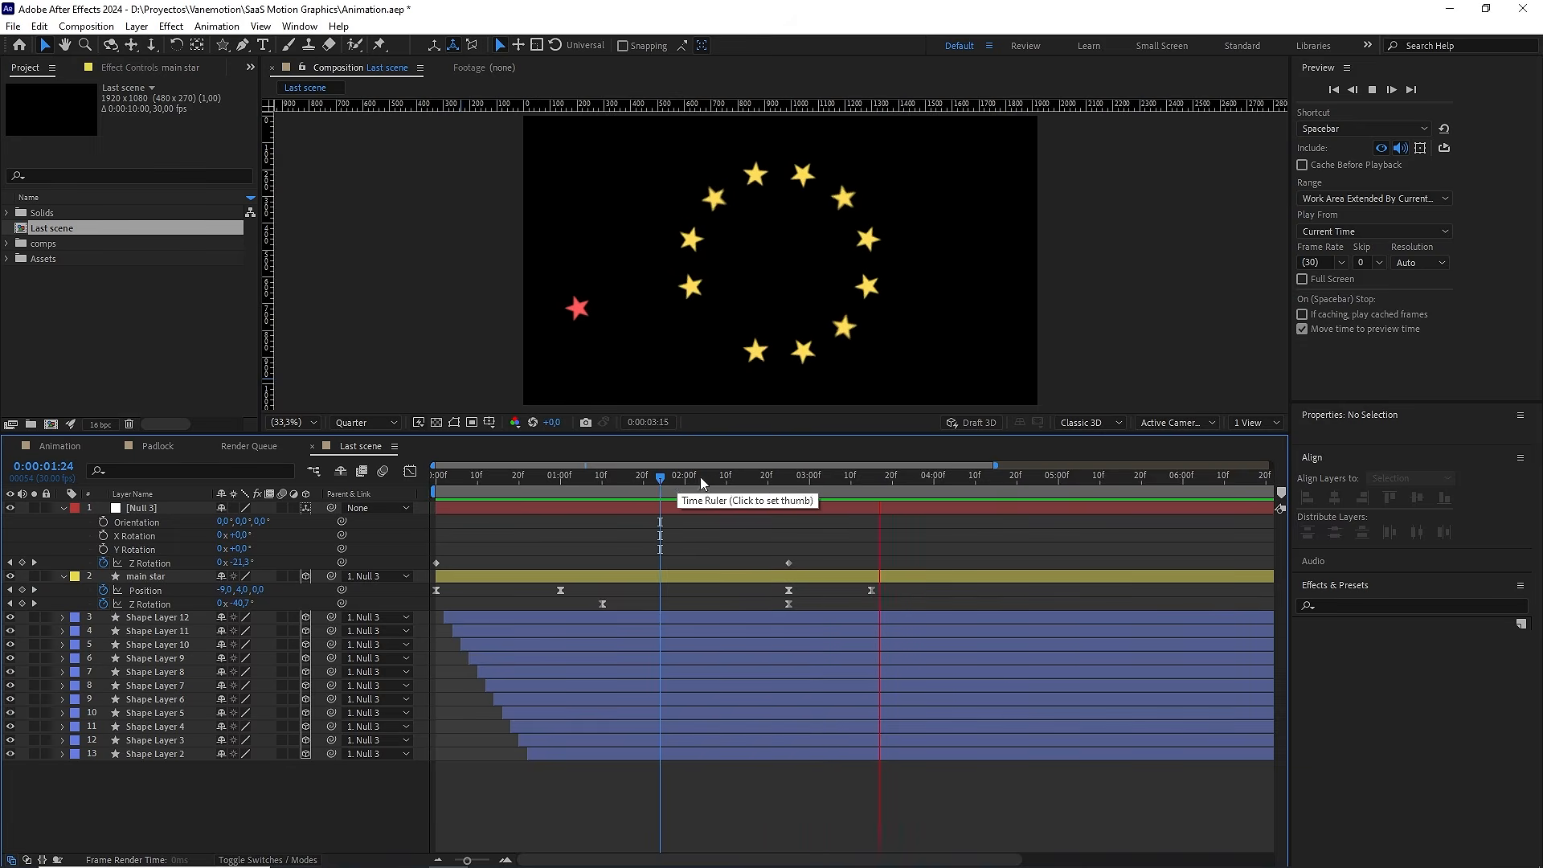
left_click_drag(767, 476, 860, 474)
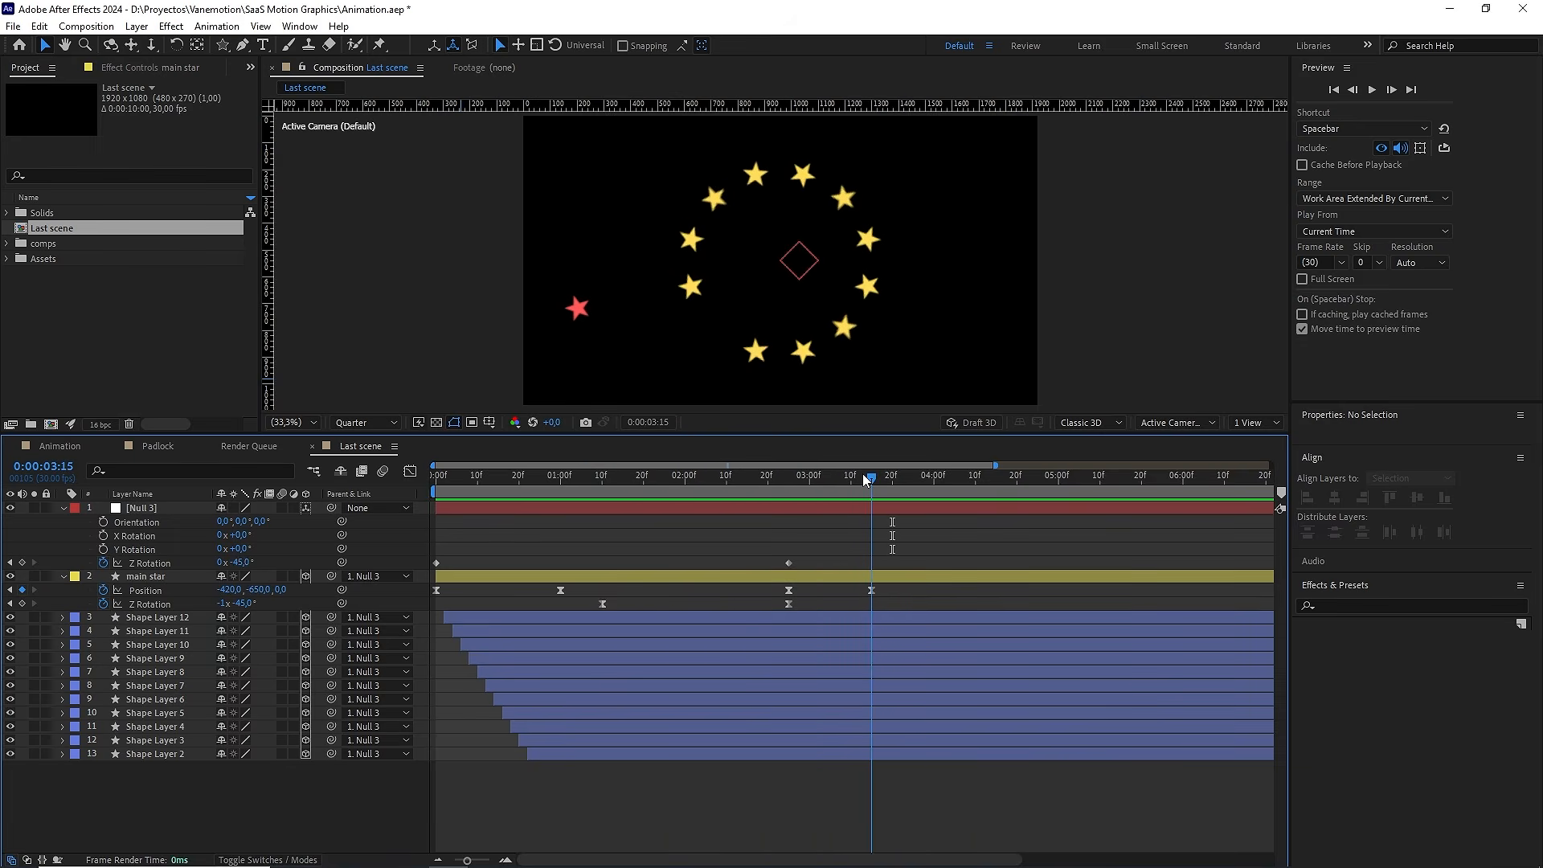
Set the spatial interpolation of the main star's Position keyframe at 0:00:02:25 to Bezier
left_click(789, 592)
right_click(789, 592)
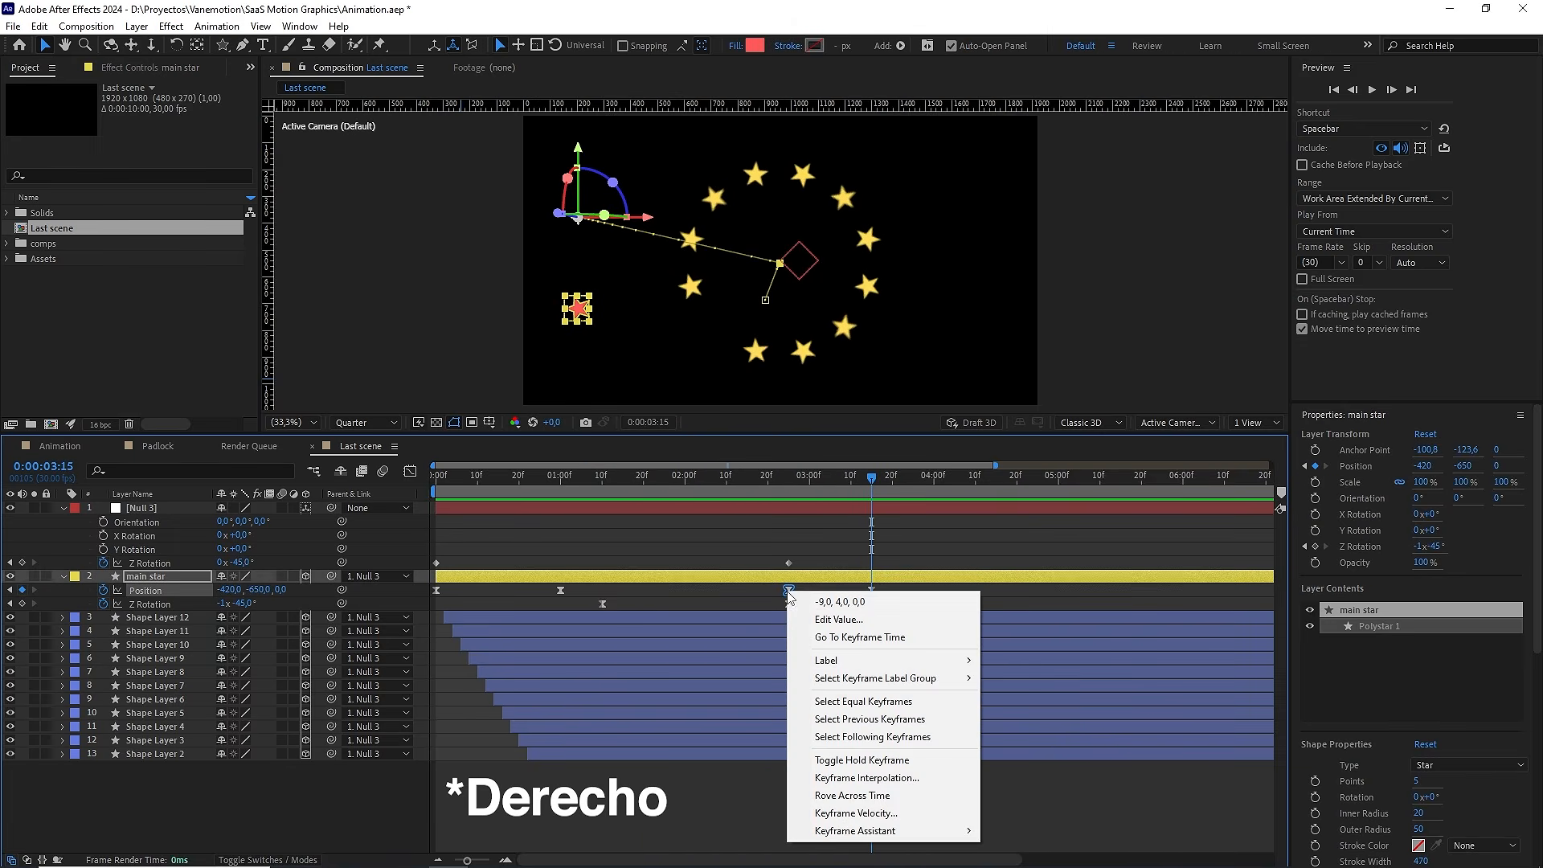
left_click(875, 778)
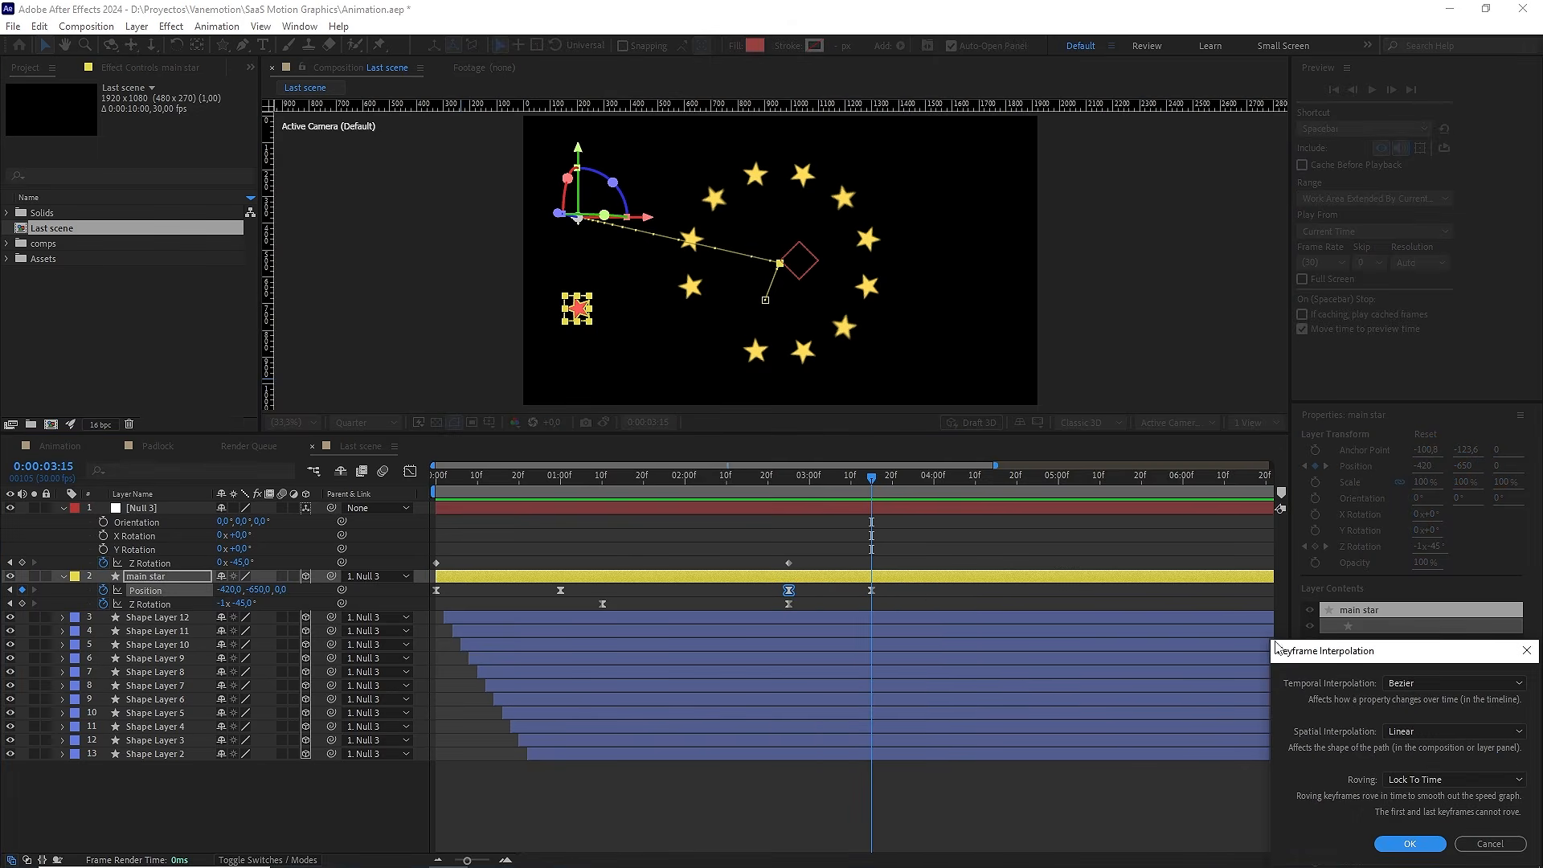
left_click_drag(1277, 647, 915, 401)
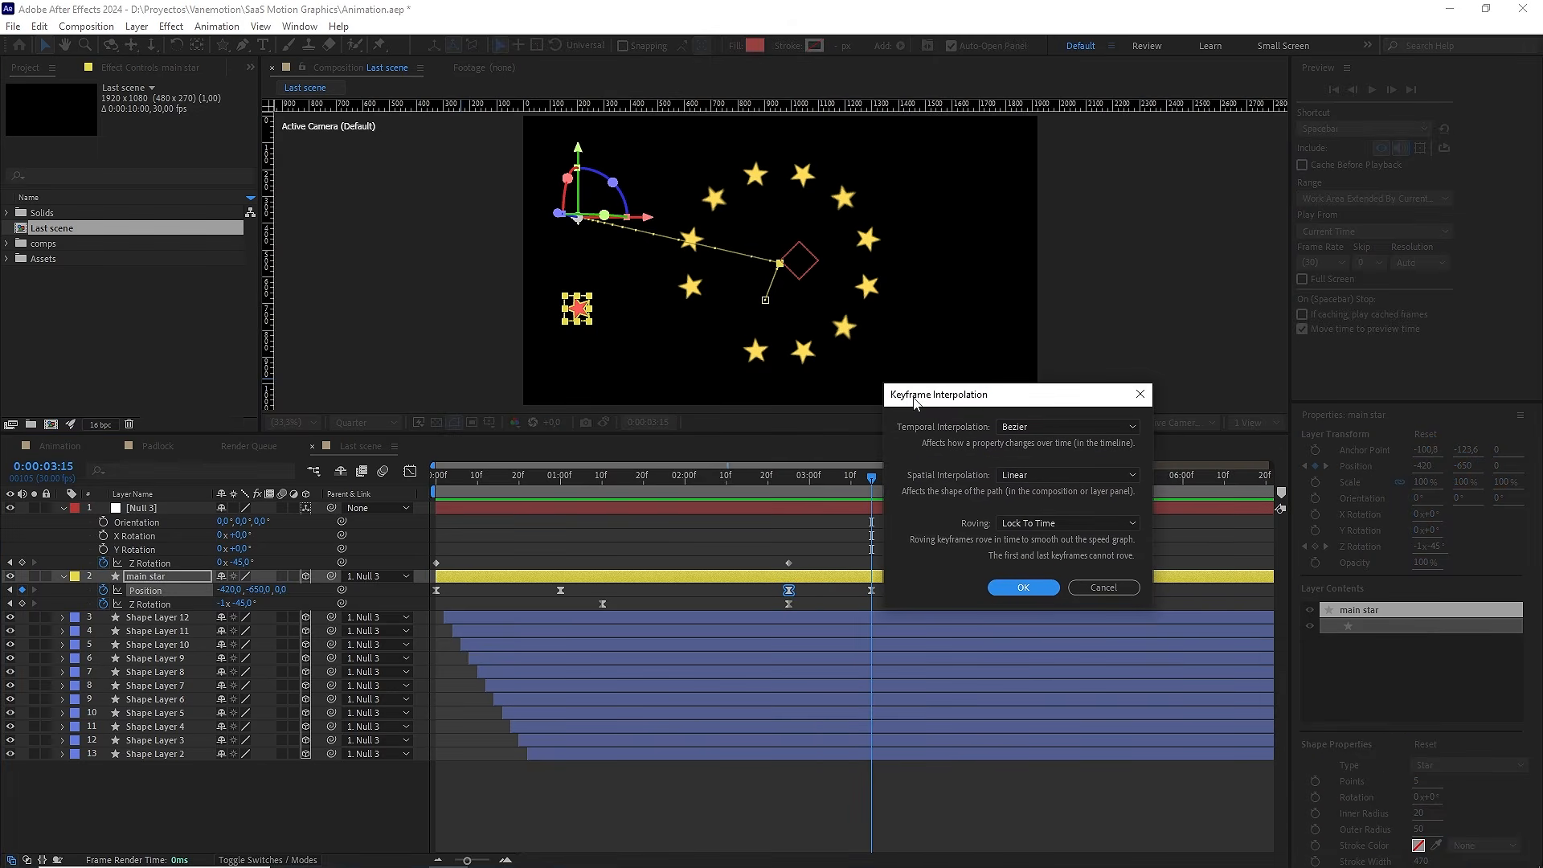
left_click(1055, 473)
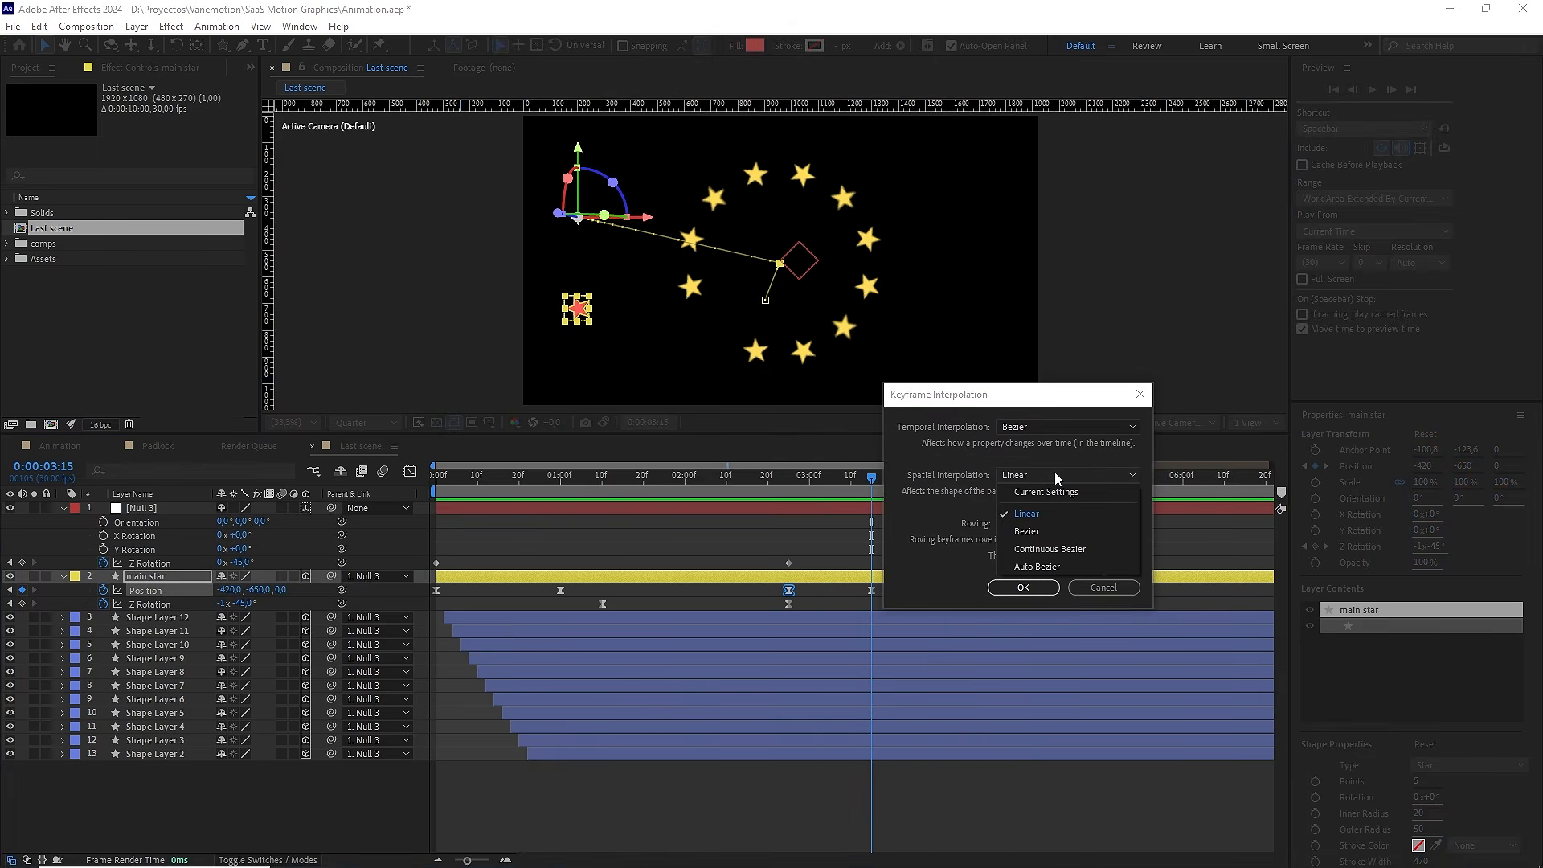
left_click(1035, 528)
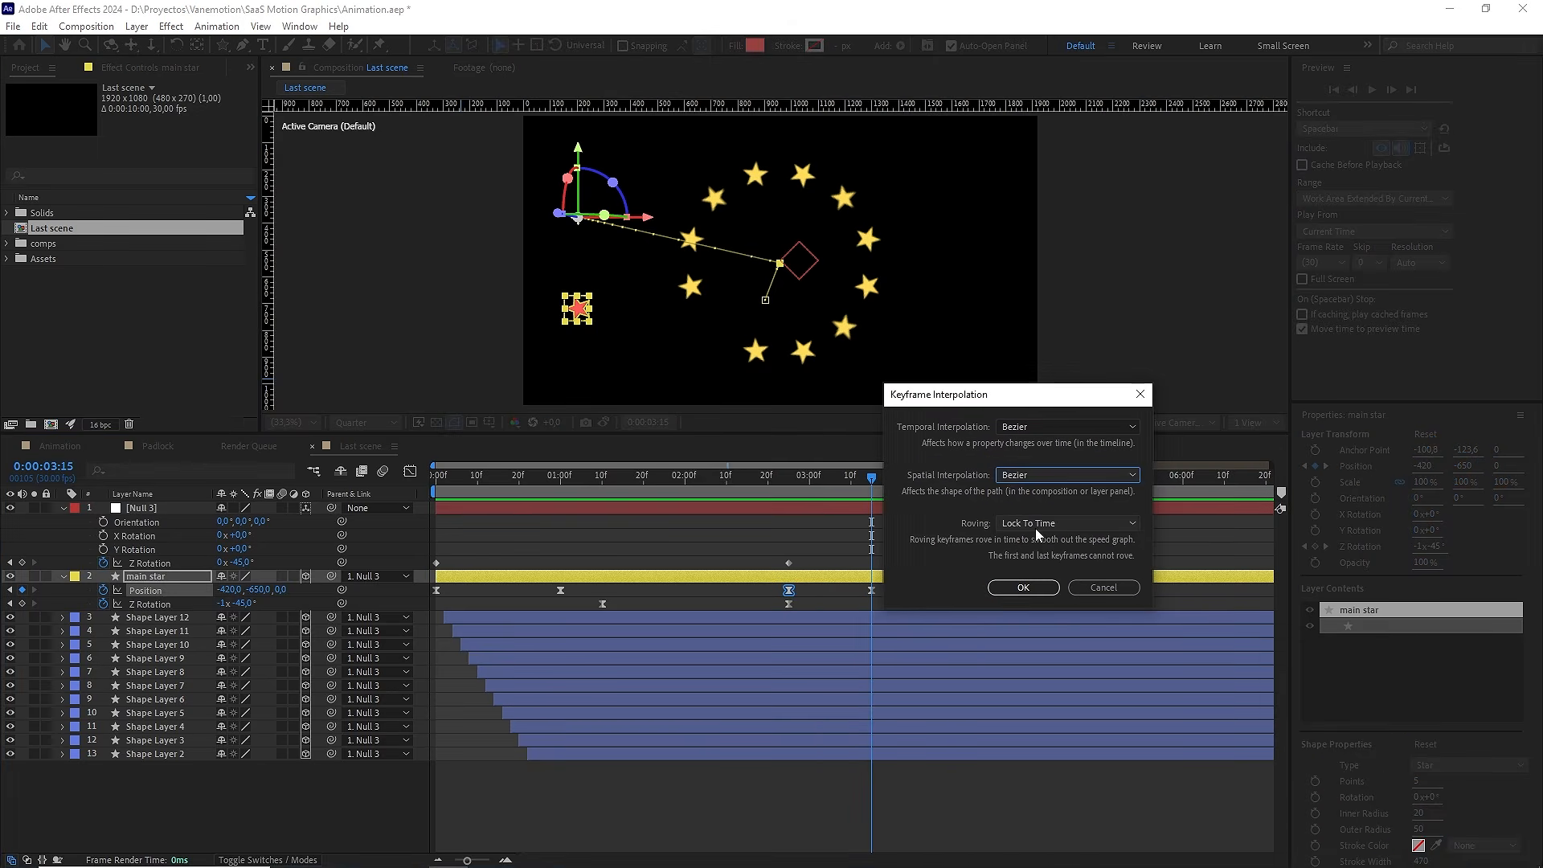
left_click(1026, 587)
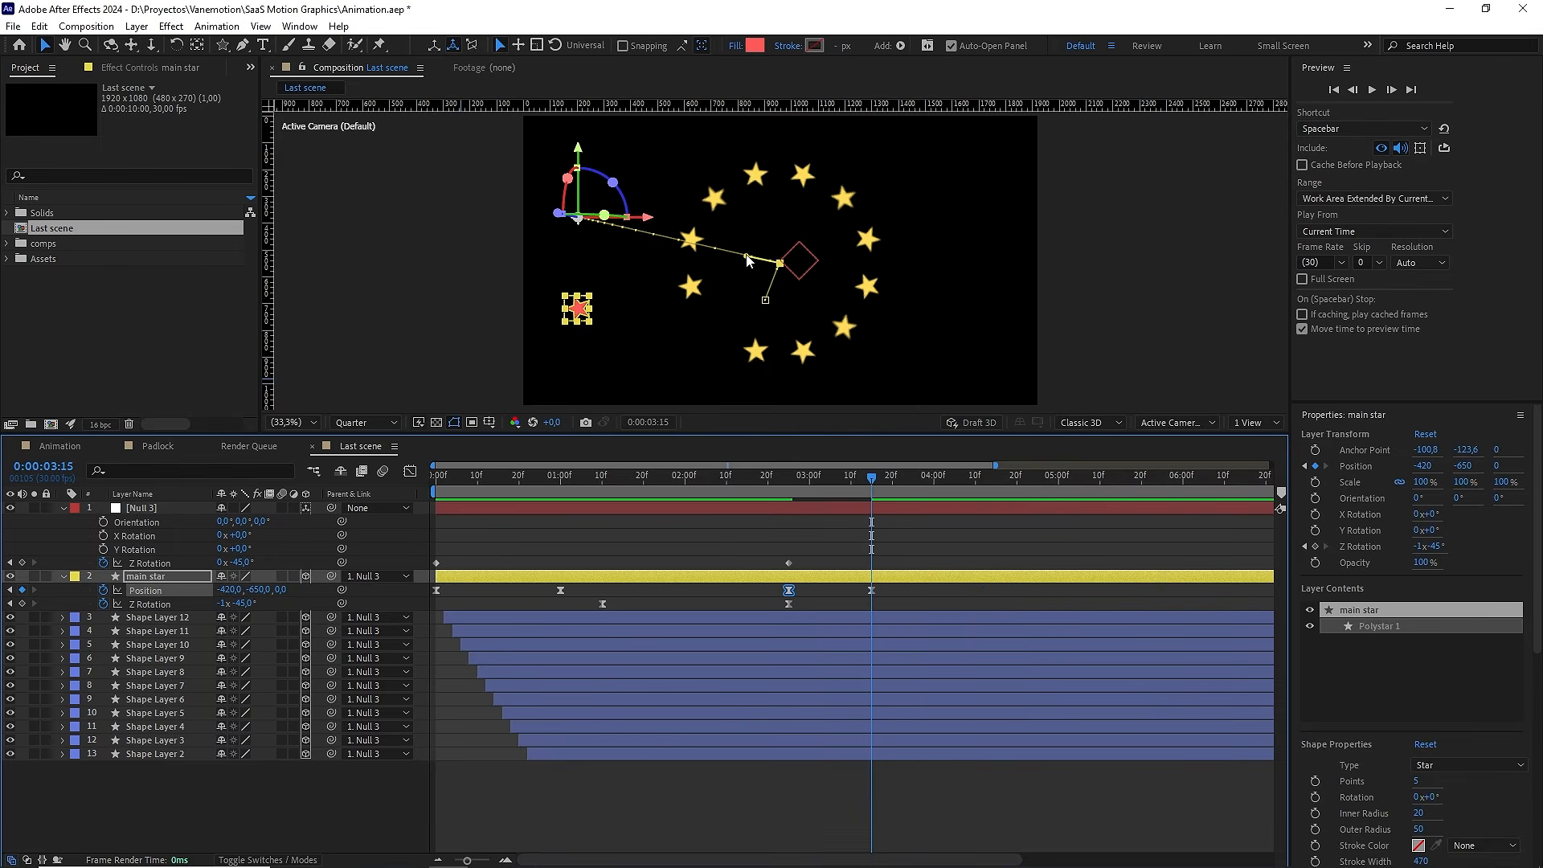
Bend the main star's exit motion path into a downward curve with its Bezier handle and play it back
left_click_drag(746, 259, 651, 326)
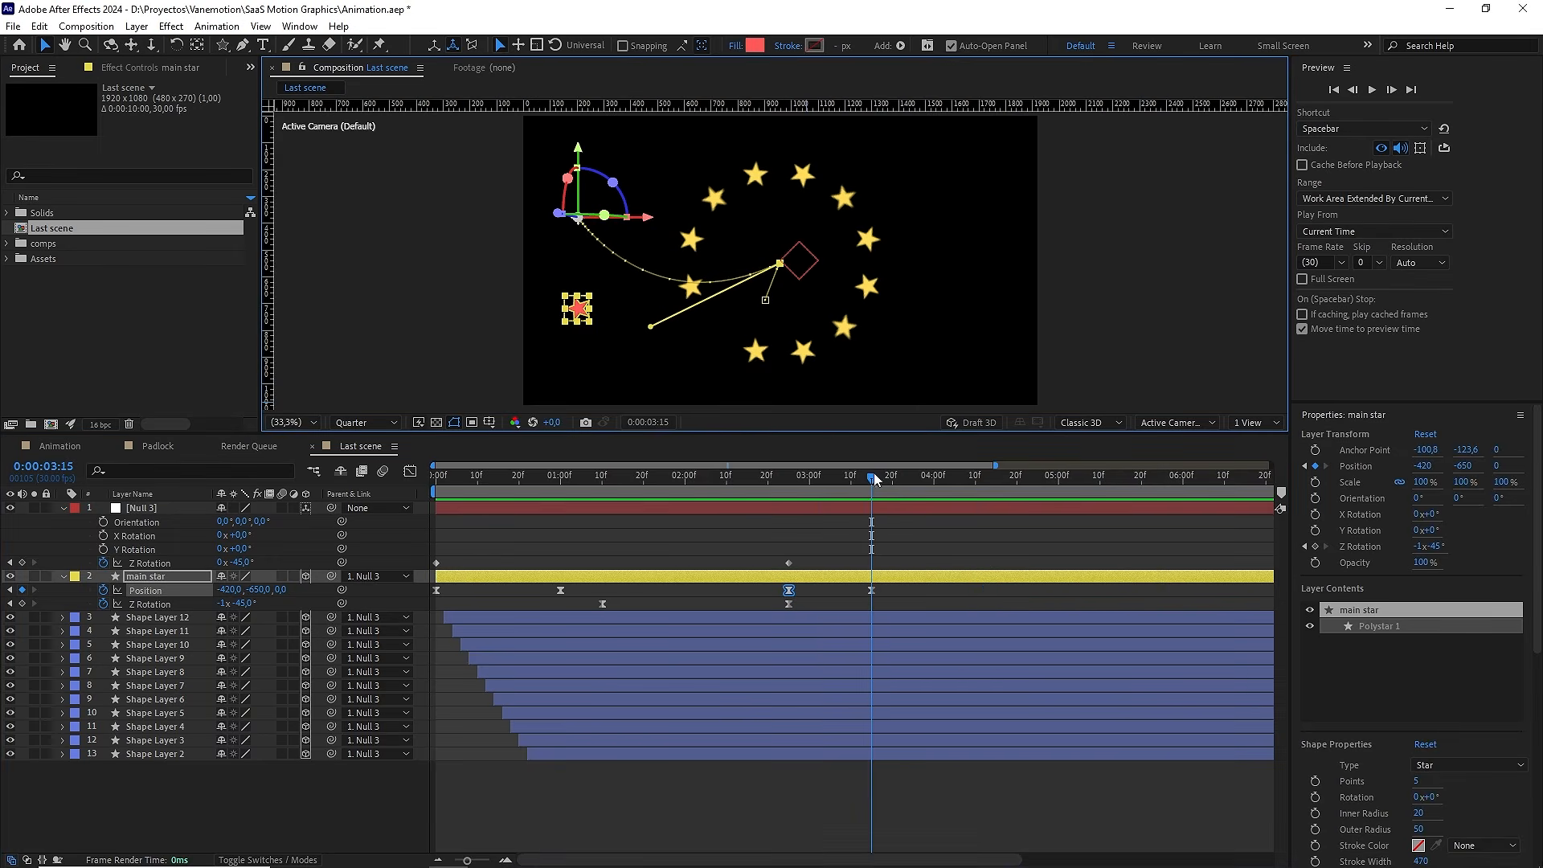
key("space")
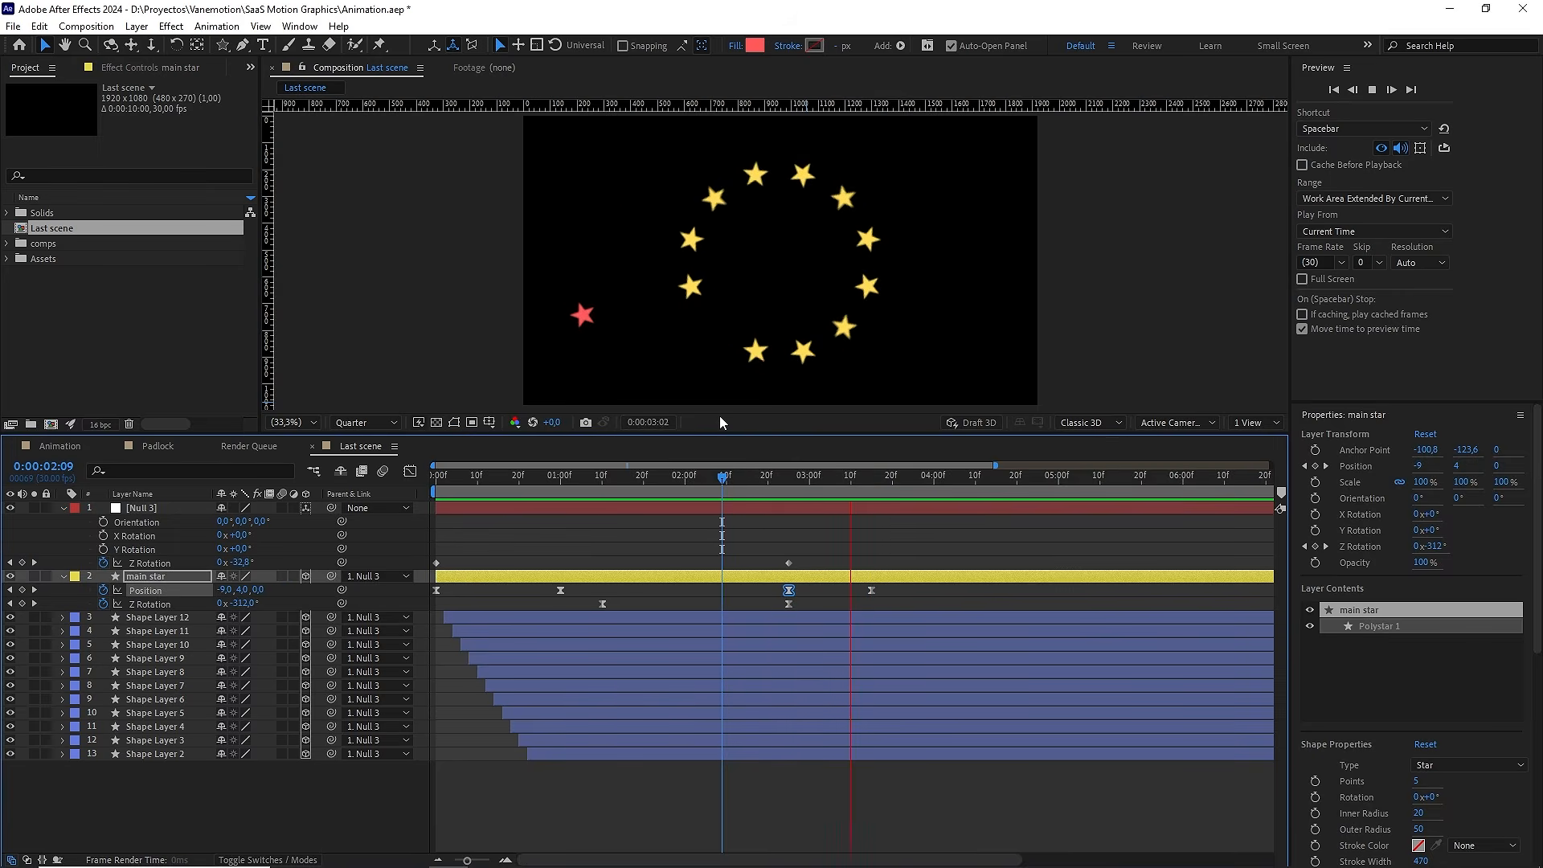
key("space")
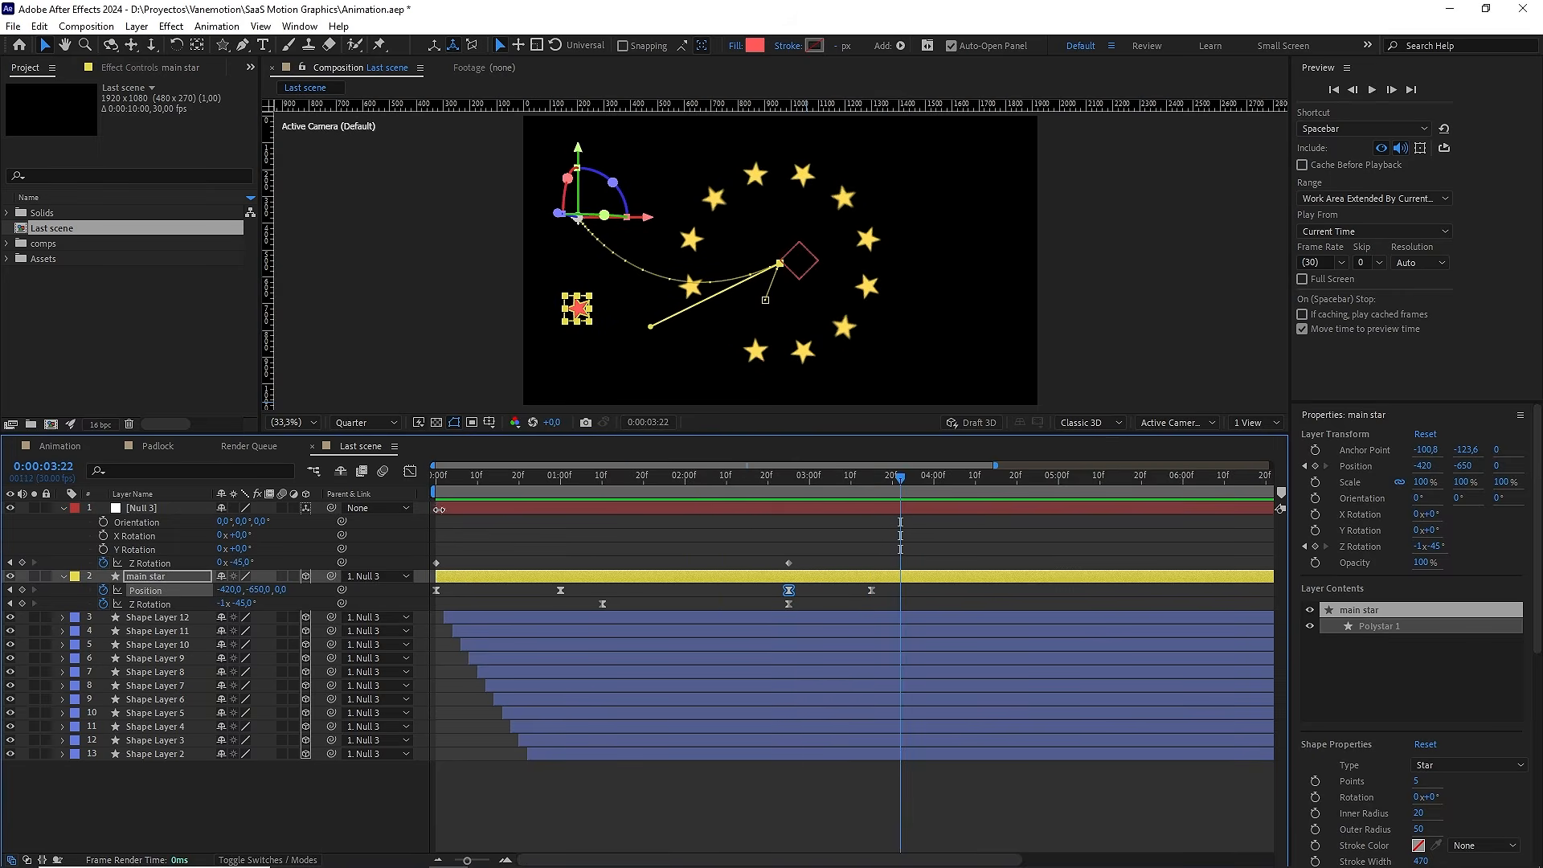
Set the outgoing velocity influence of the main star's Position keyframe at 0:00:02:25 to 55%
left_click(410, 472)
scroll(833, 699, "up", 3)
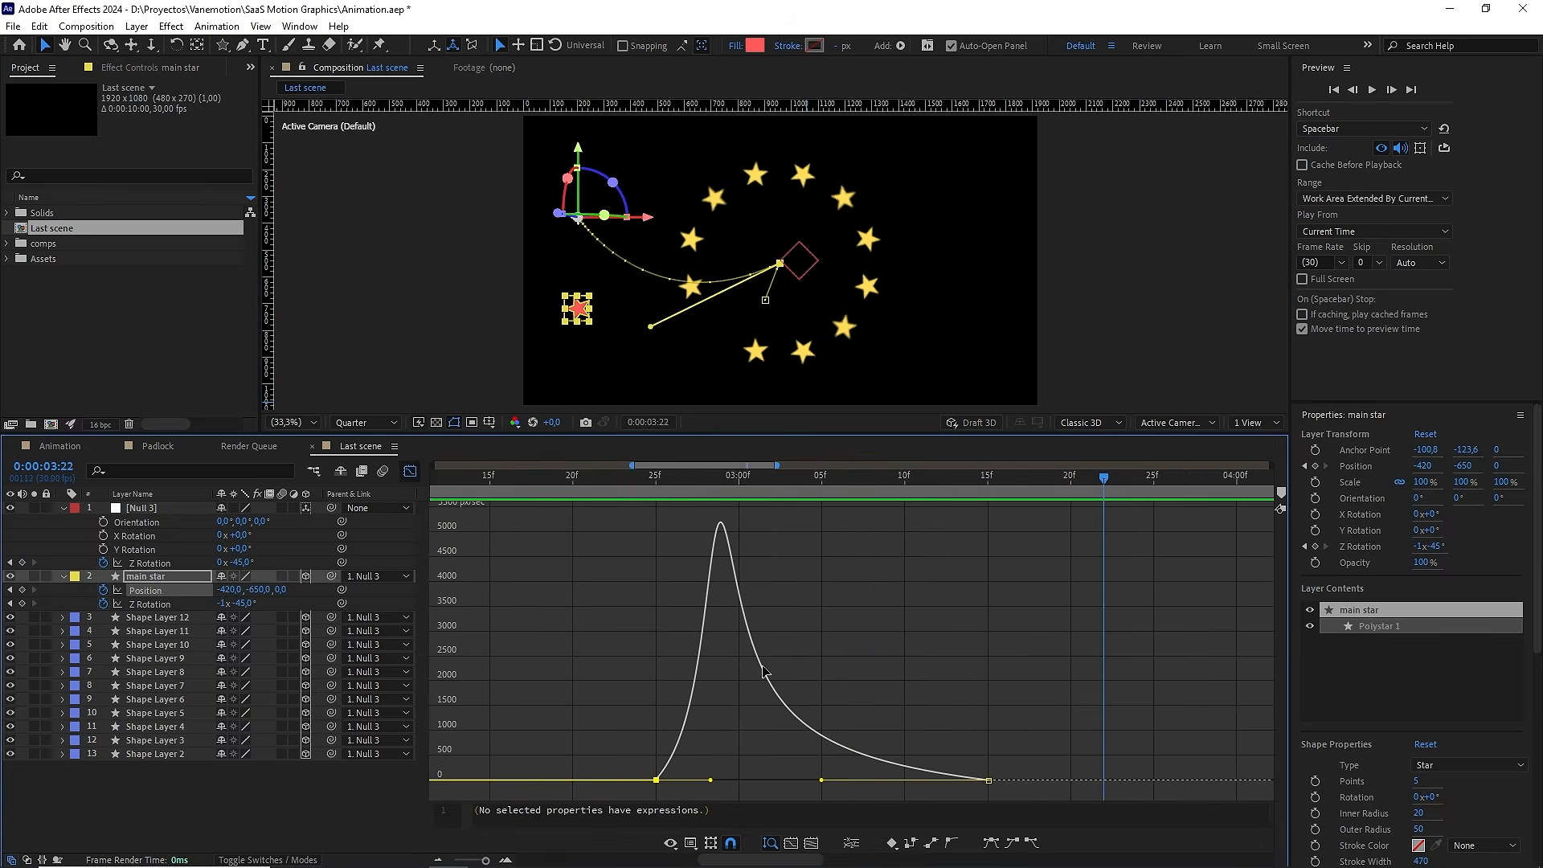
left_click_drag(741, 638, 797, 643)
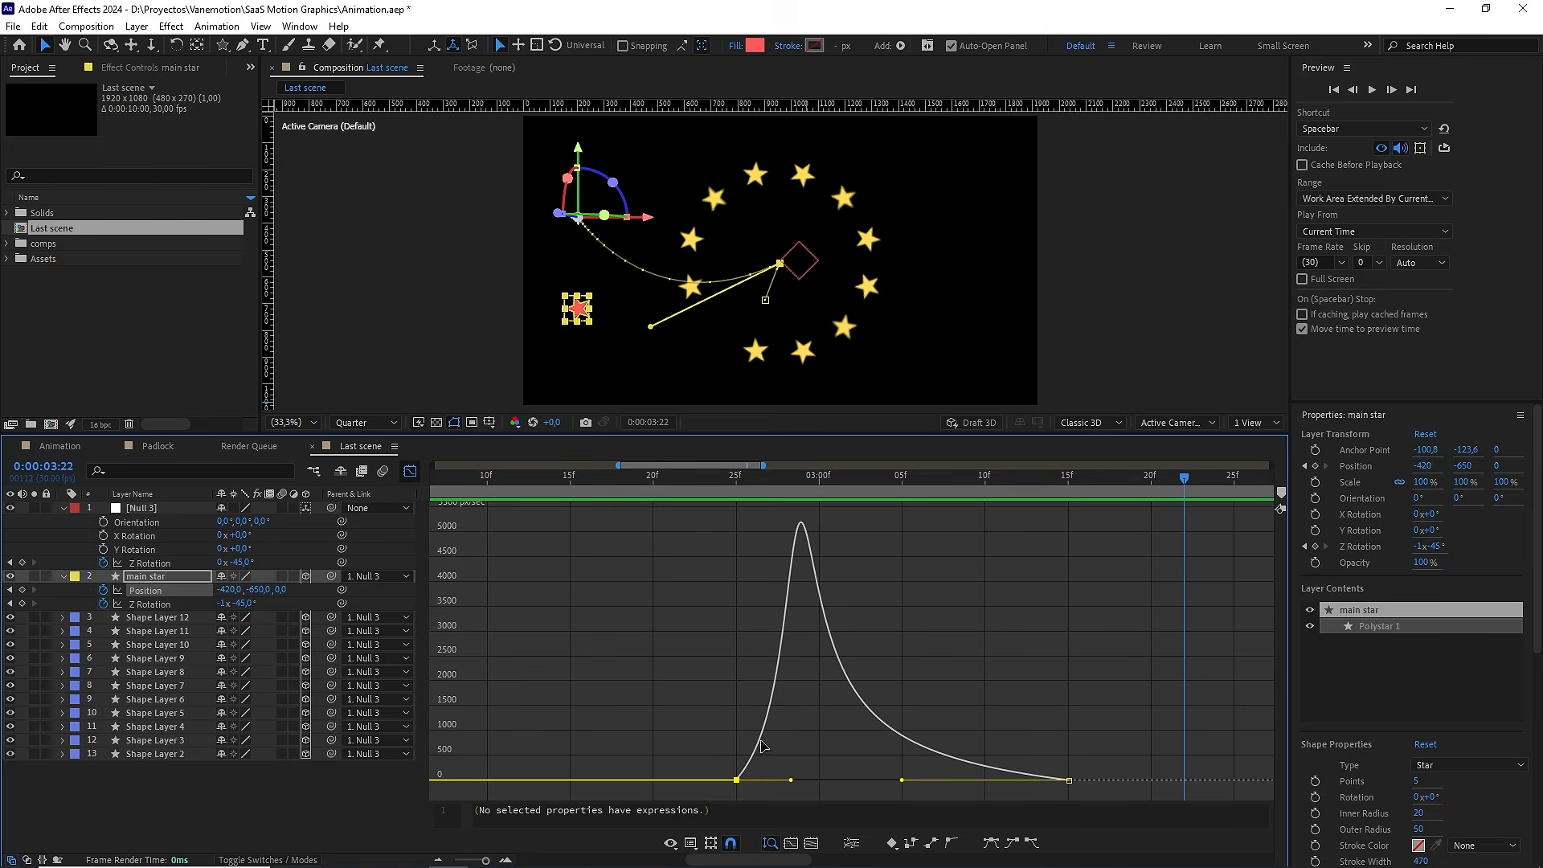
double_click(736, 780)
left_click(878, 527)
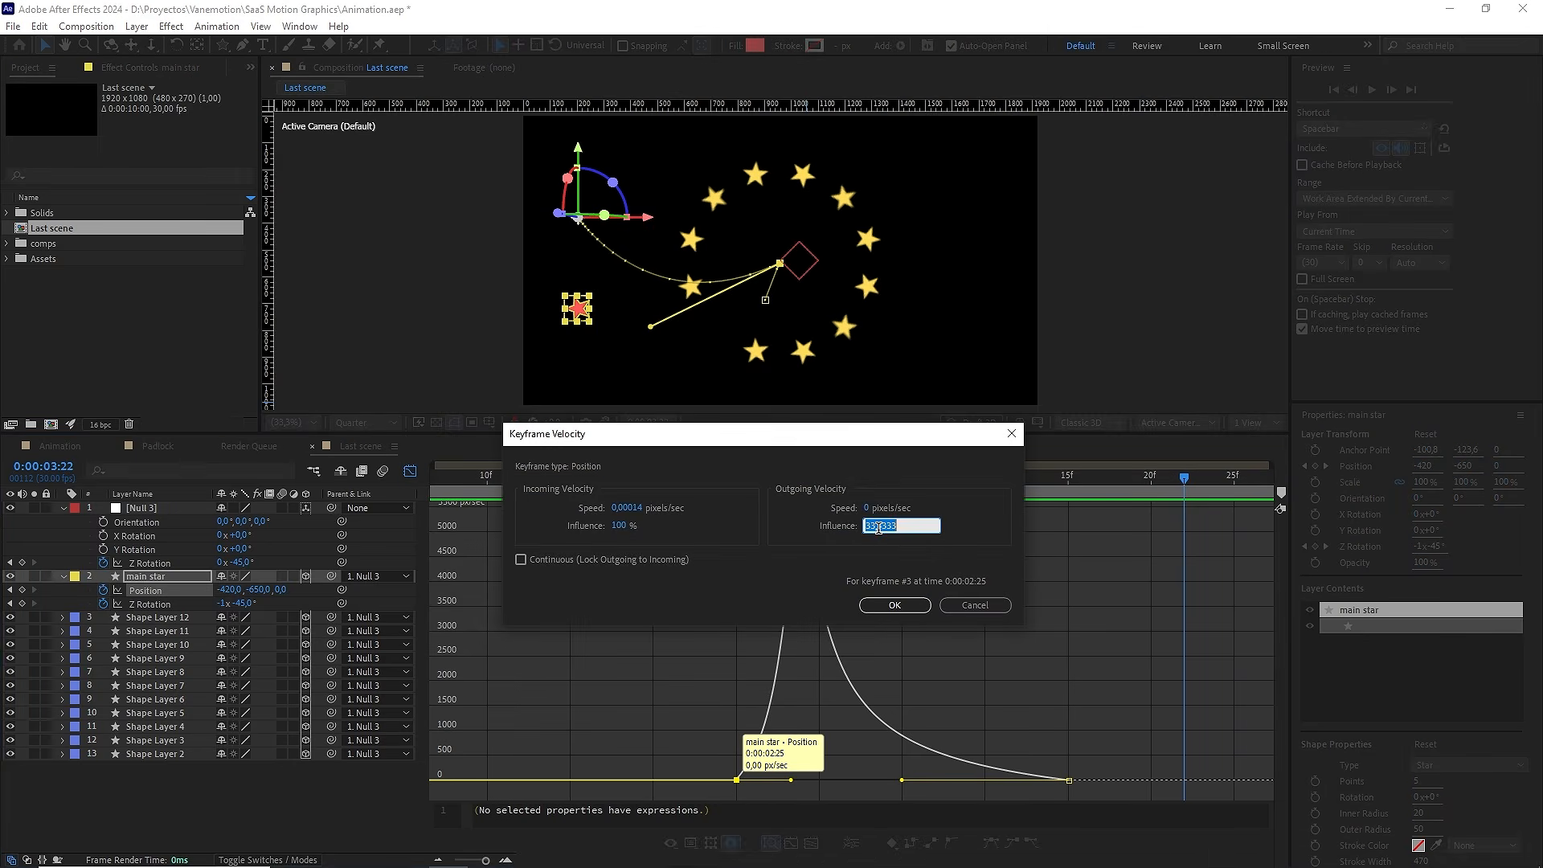
type("55")
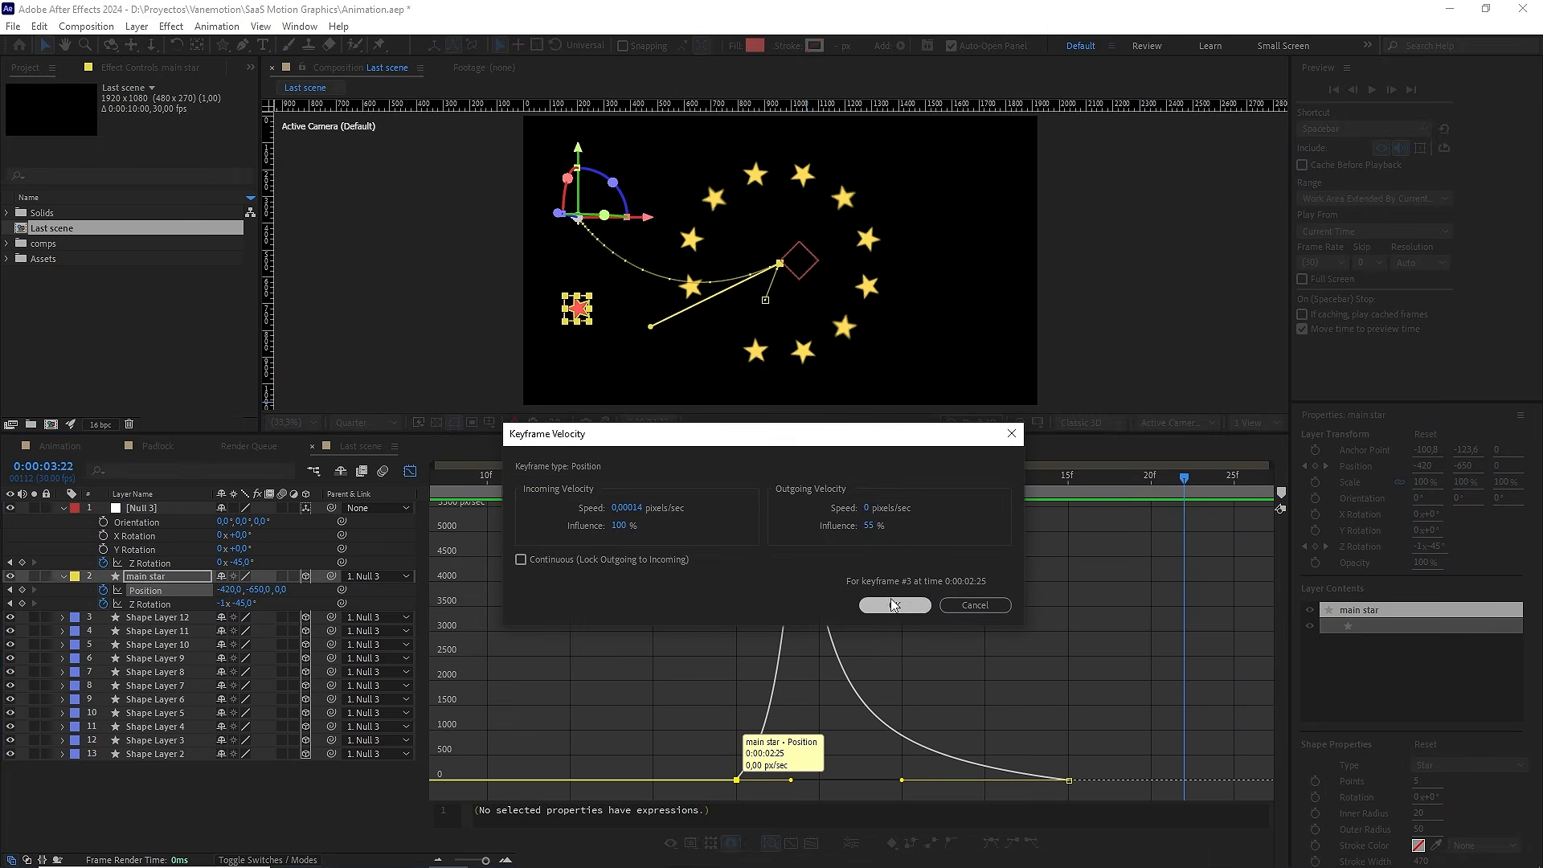
left_click(893, 603)
Reduce the incoming velocity influence of the main star's Position keyframe at 0:00:03:15
double_click(1068, 780)
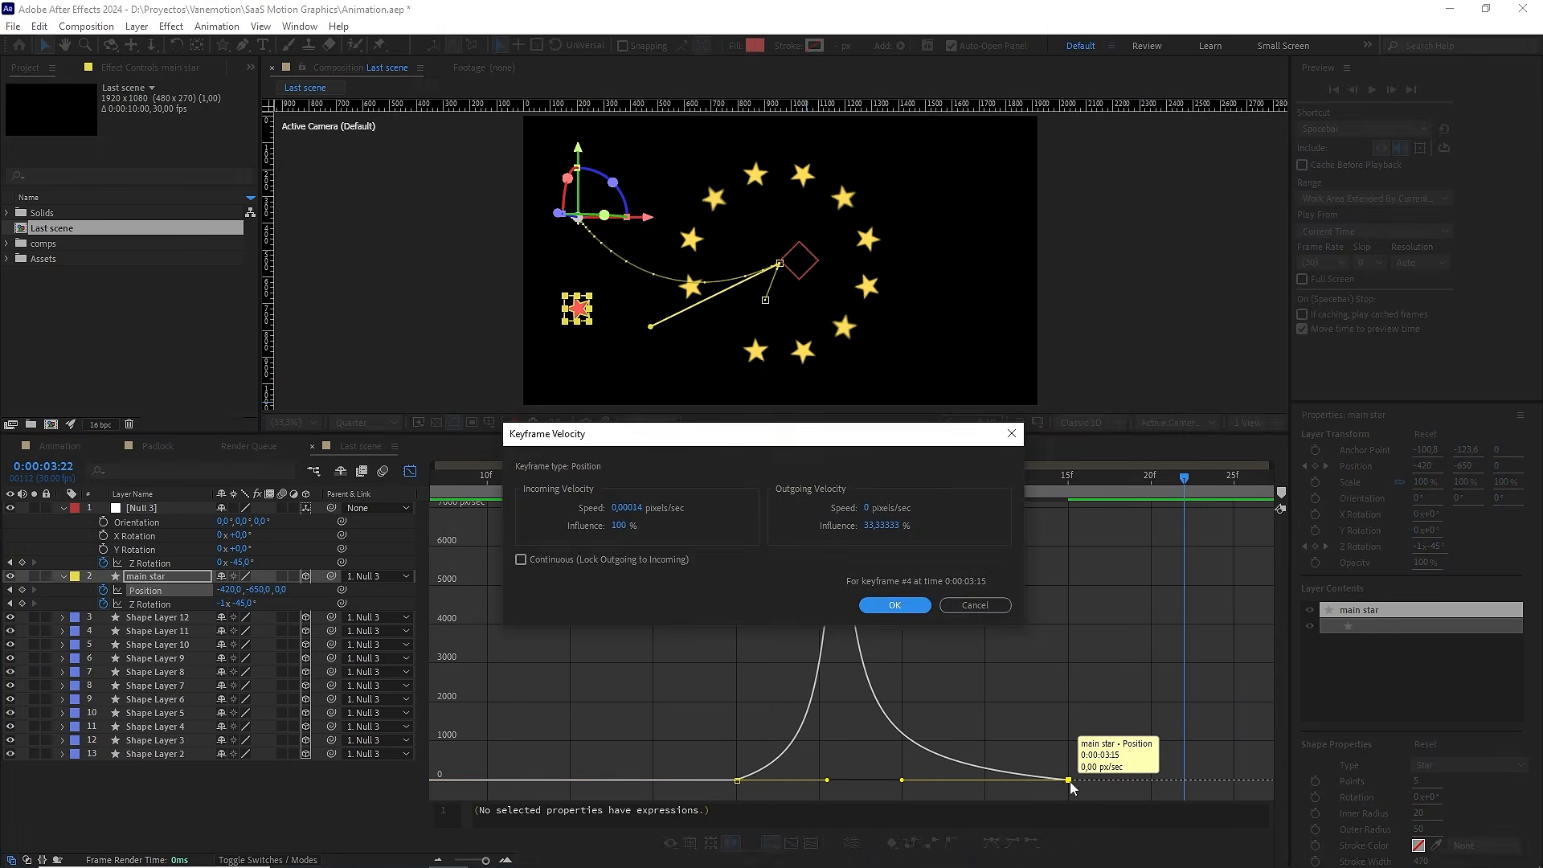
left_click(625, 526)
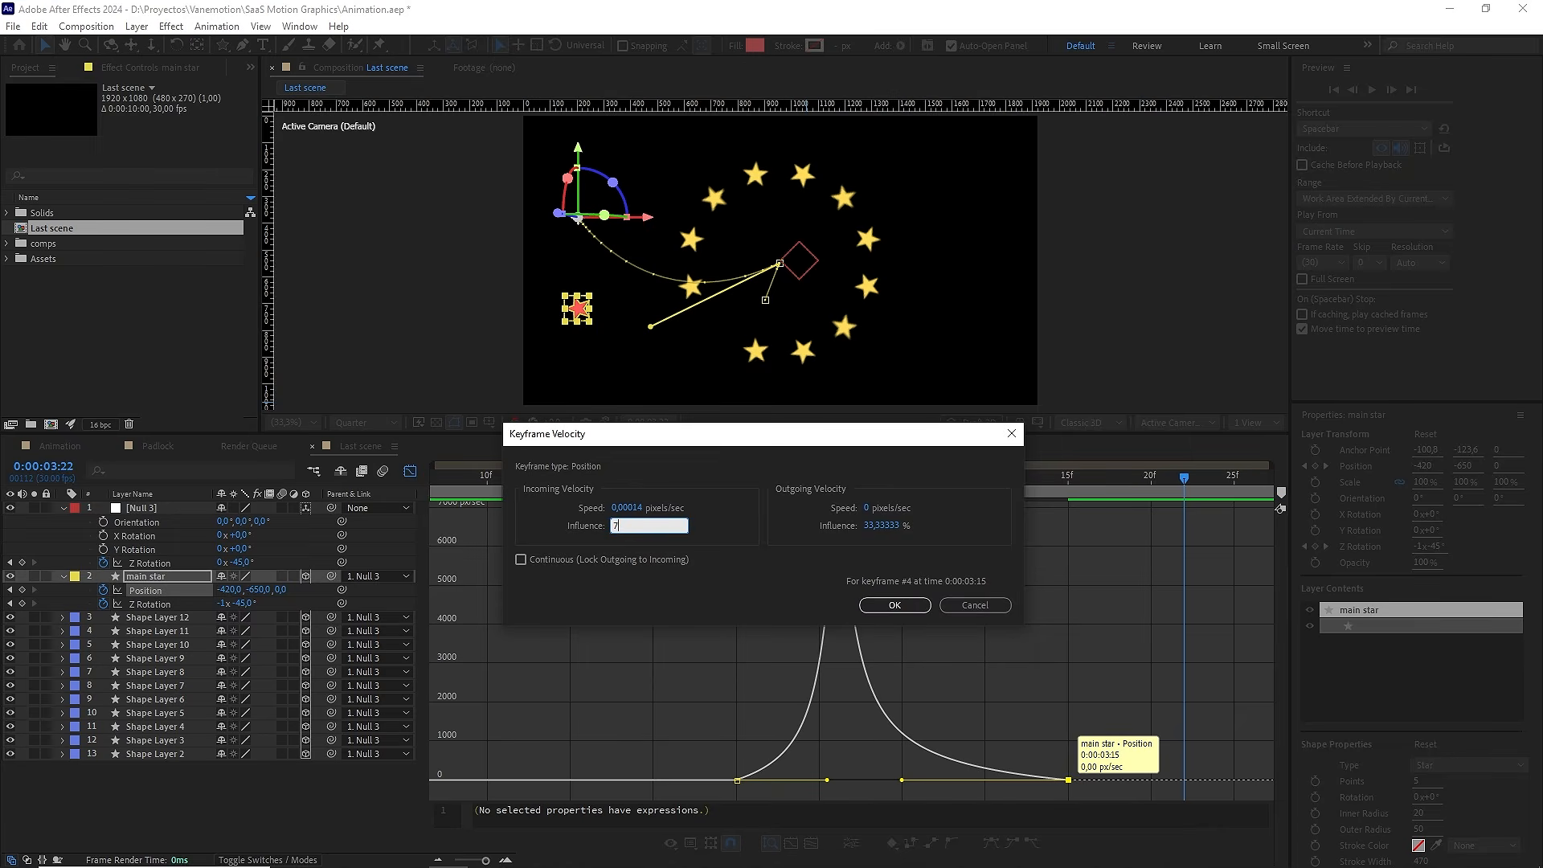
left_click(893, 603)
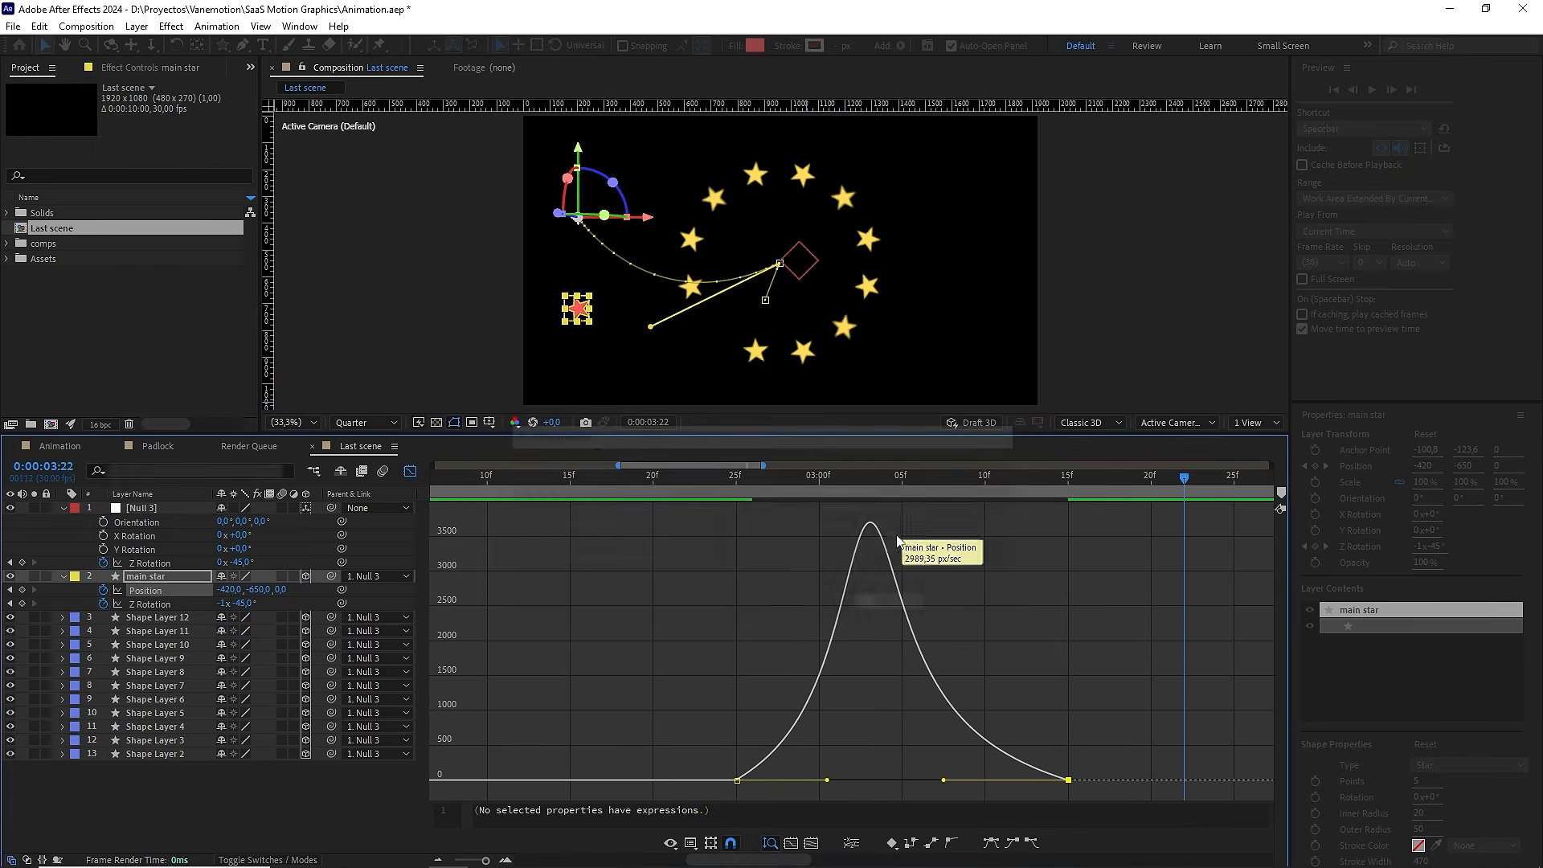
Play back the main star's orbit and curved exit to check the adjusted Position easing
left_click_drag(902, 476, 640, 479)
key("space")
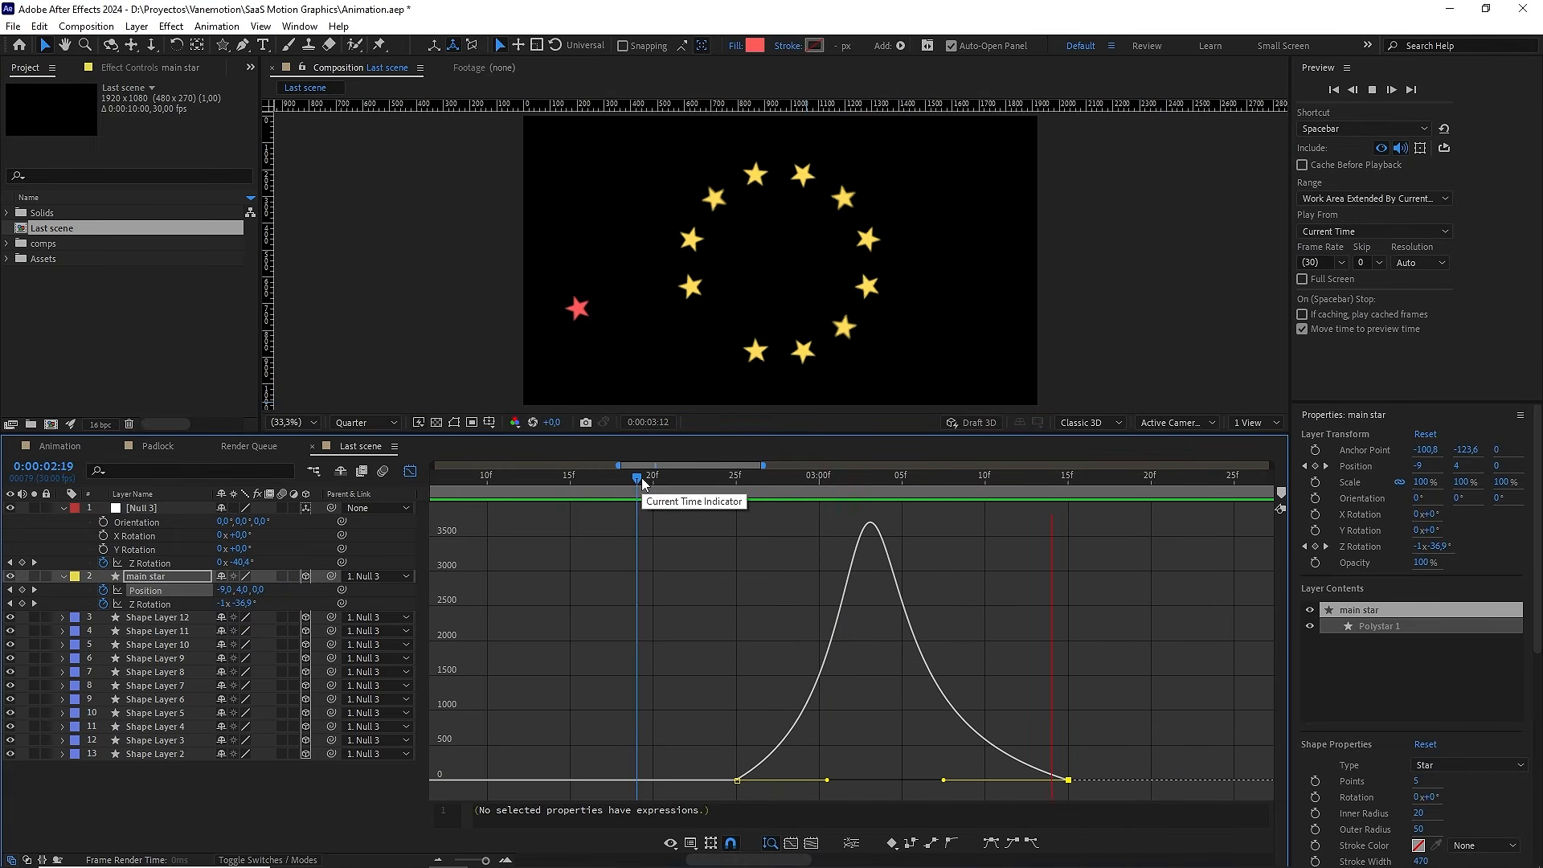
left_click(539, 479)
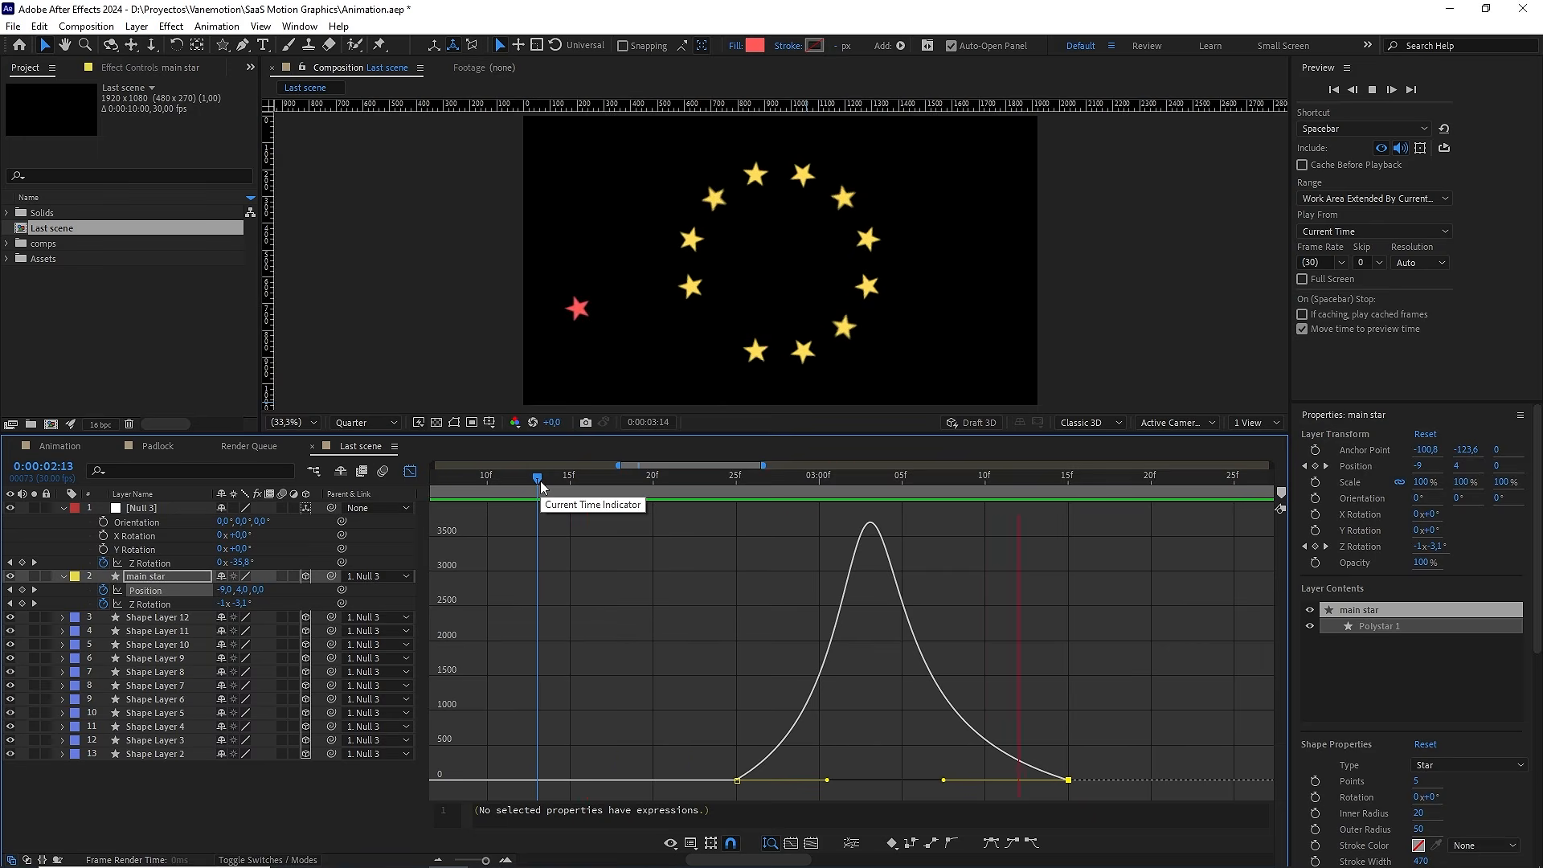
key("space")
left_click_drag(485, 860, 471, 860)
left_click_drag(775, 476, 642, 475)
key("space")
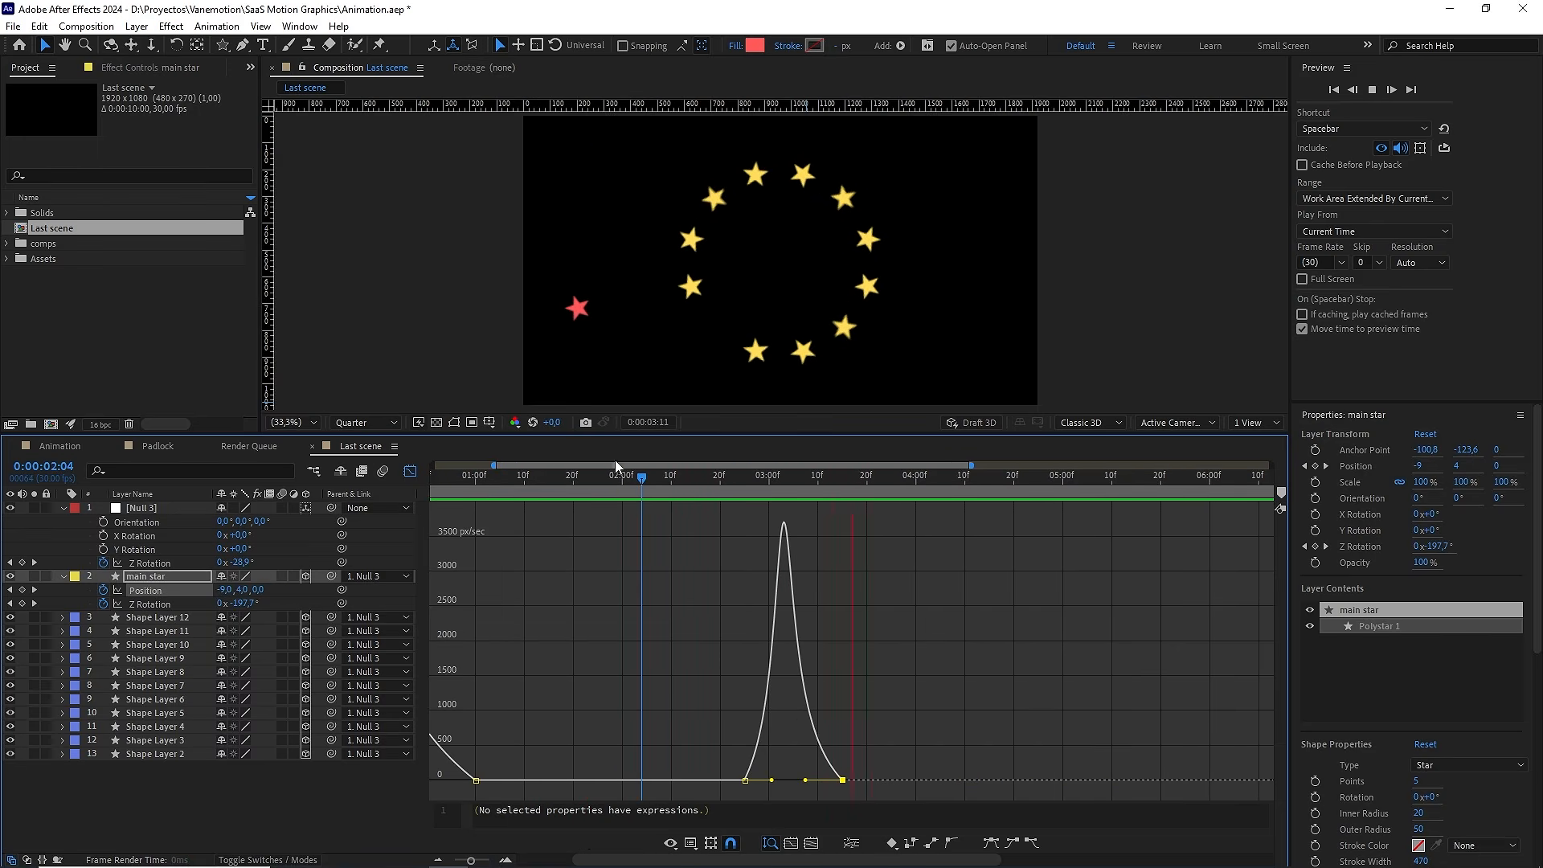
key("space")
Switch from the speed graph back to the layer bars and go to 0:00:04:05
left_click(410, 471)
left_click_drag(872, 479, 938, 483)
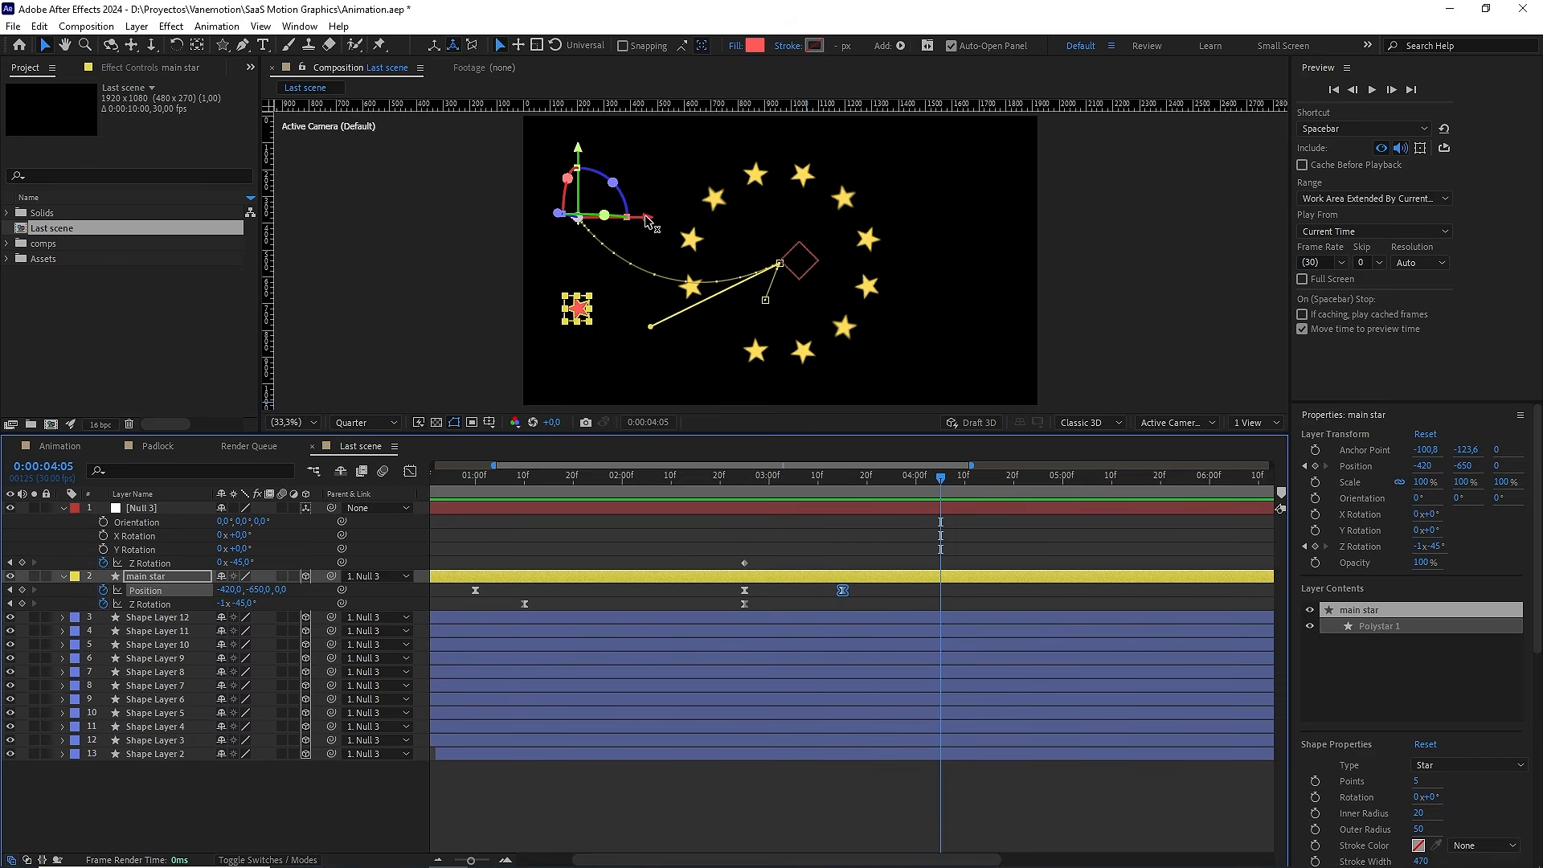
At 0:00:04:05, move the main star across the ring and align it to the proportional grid, at position 454.7, 224.7
left_click_drag(645, 214, 979, 215)
left_click(488, 422)
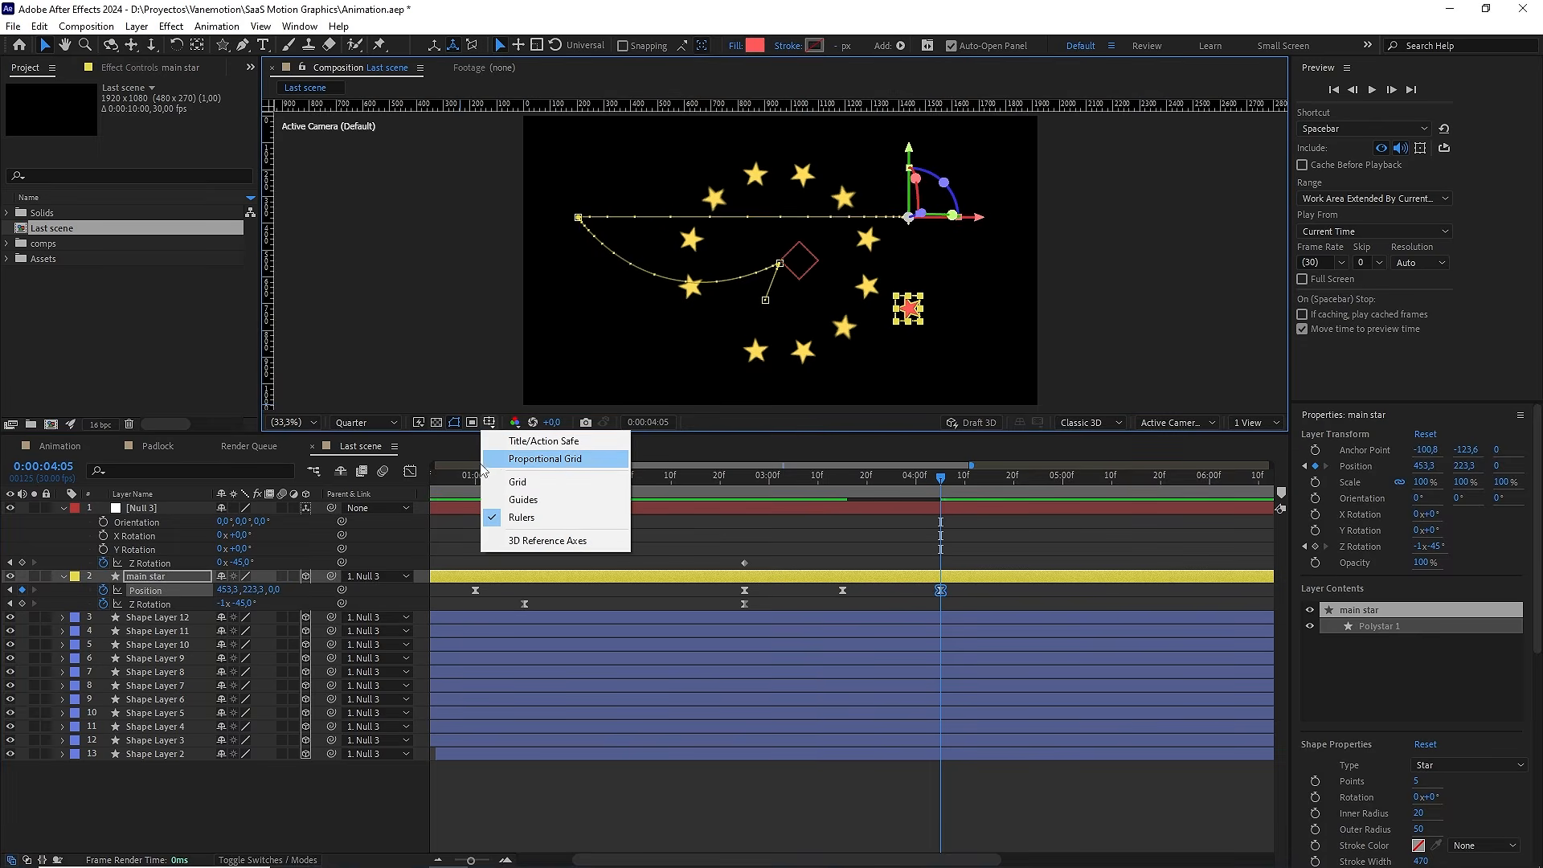
left_click(561, 460)
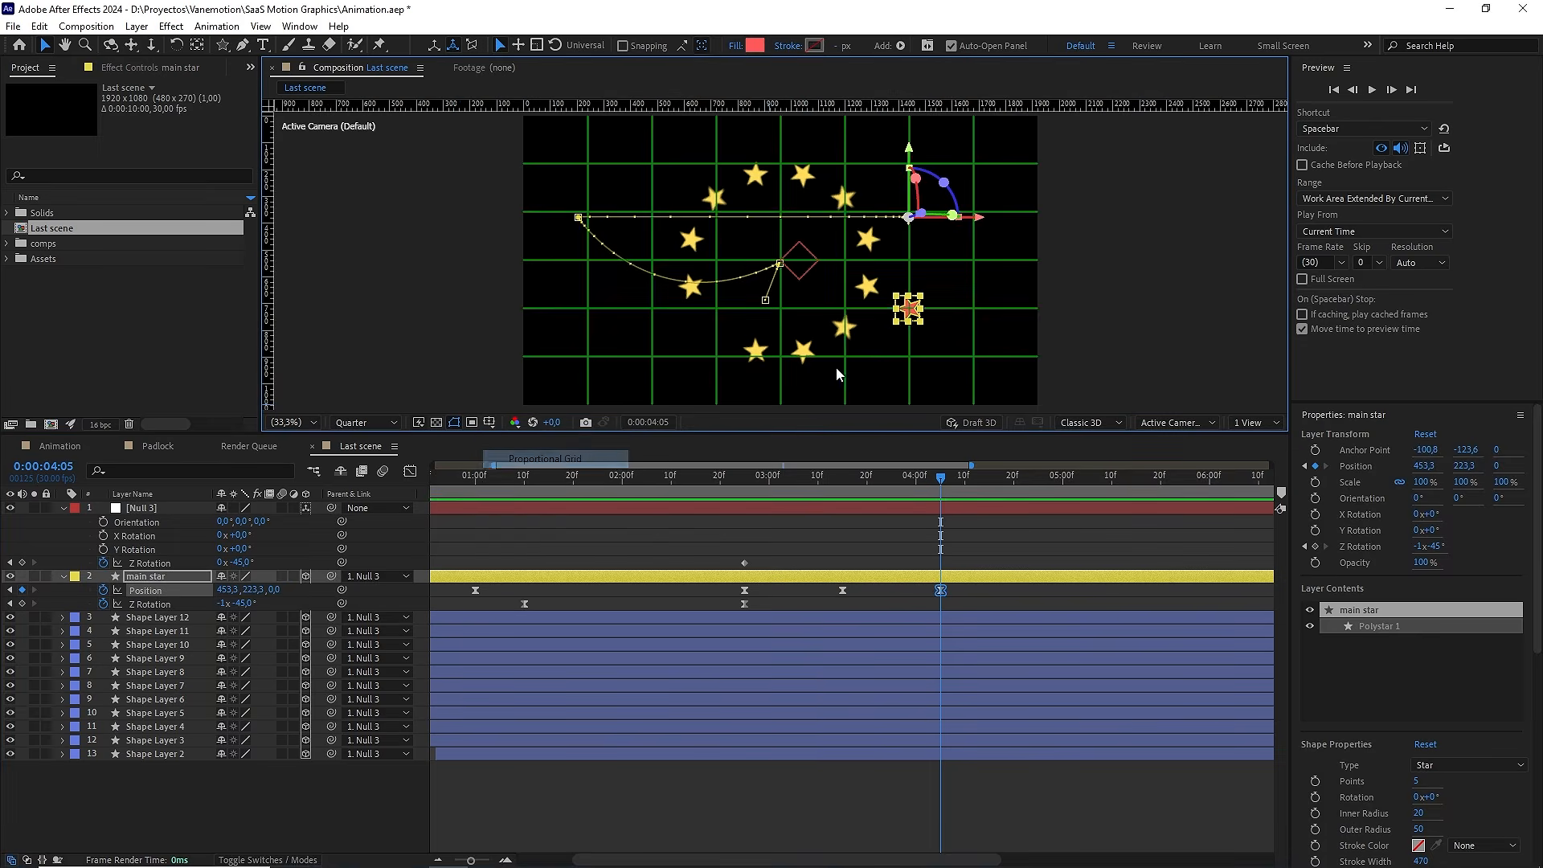
scroll(916, 343, "up", 4)
key("h")
key("v")
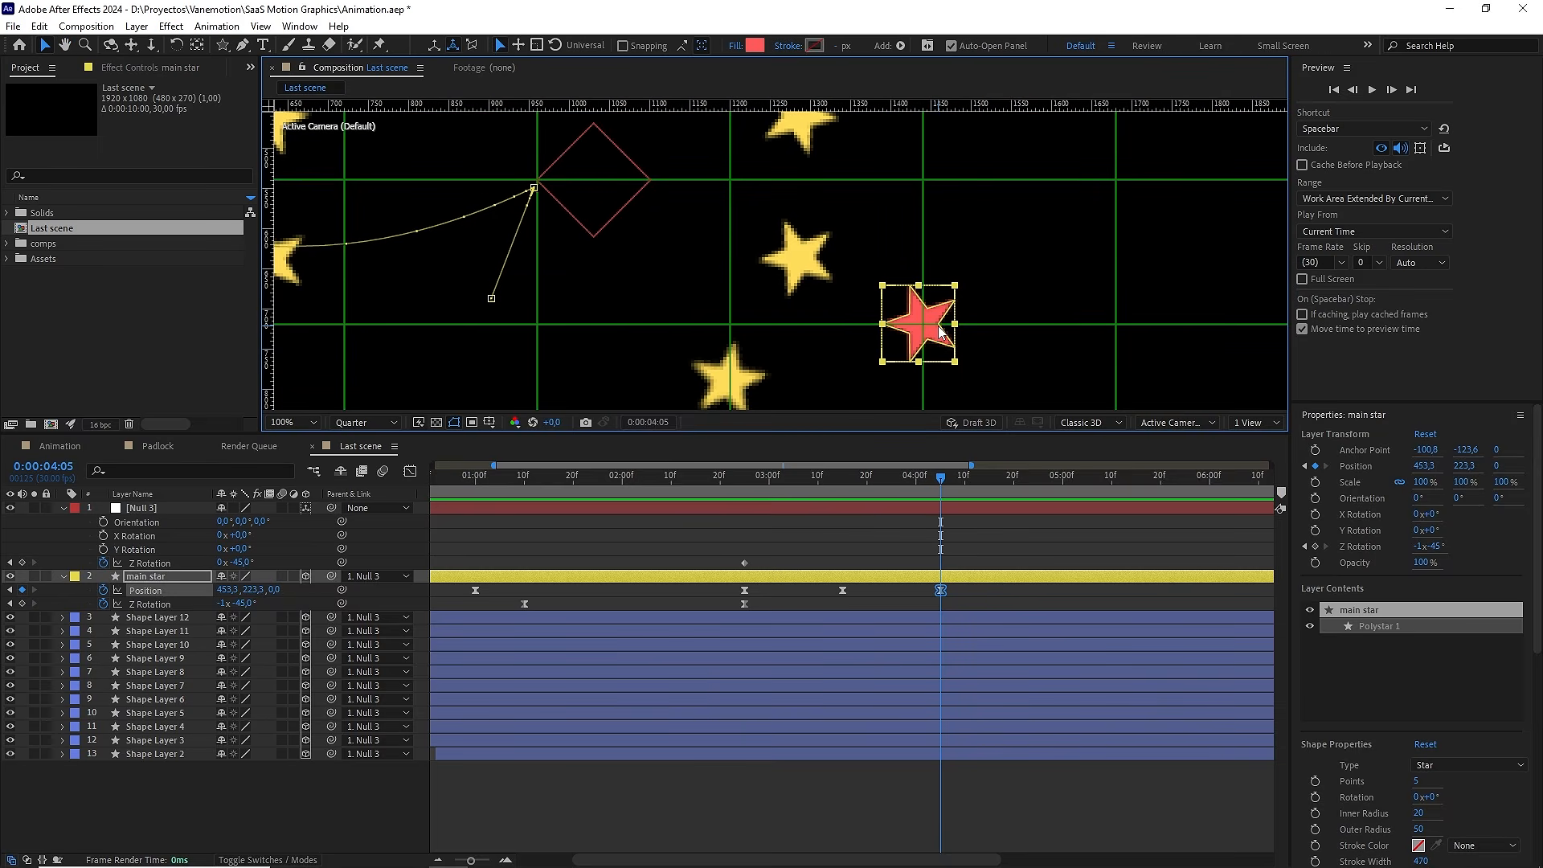
scroll(940, 329, "down", 2)
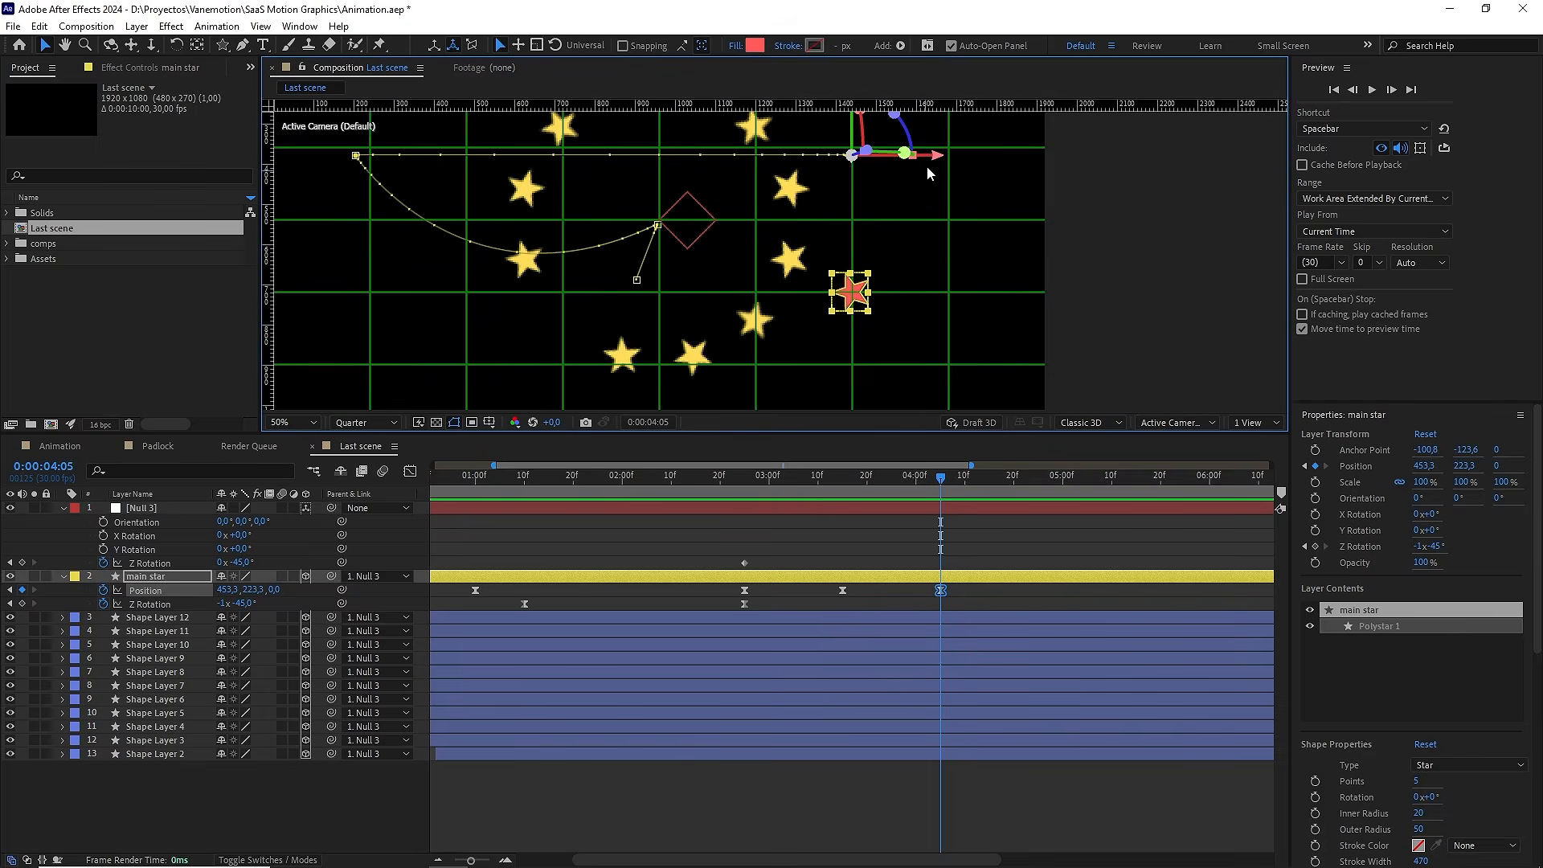
left_click_drag(934, 161, 935, 160)
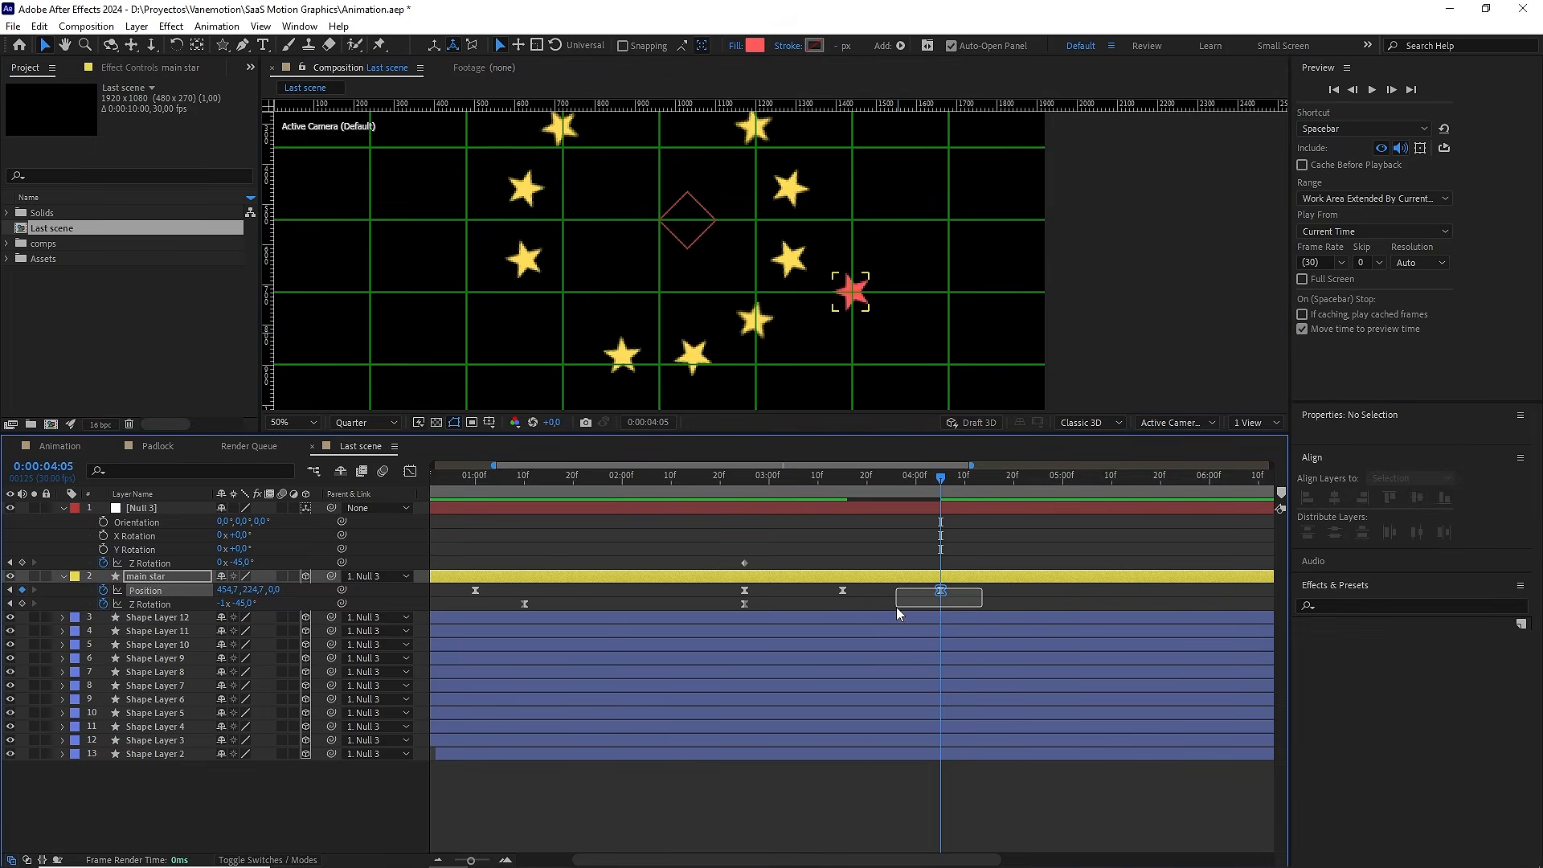
In the graph editor, set the outgoing influence of the main star's position keyframe at 0:00:03:15 to 75%
left_click(410, 470)
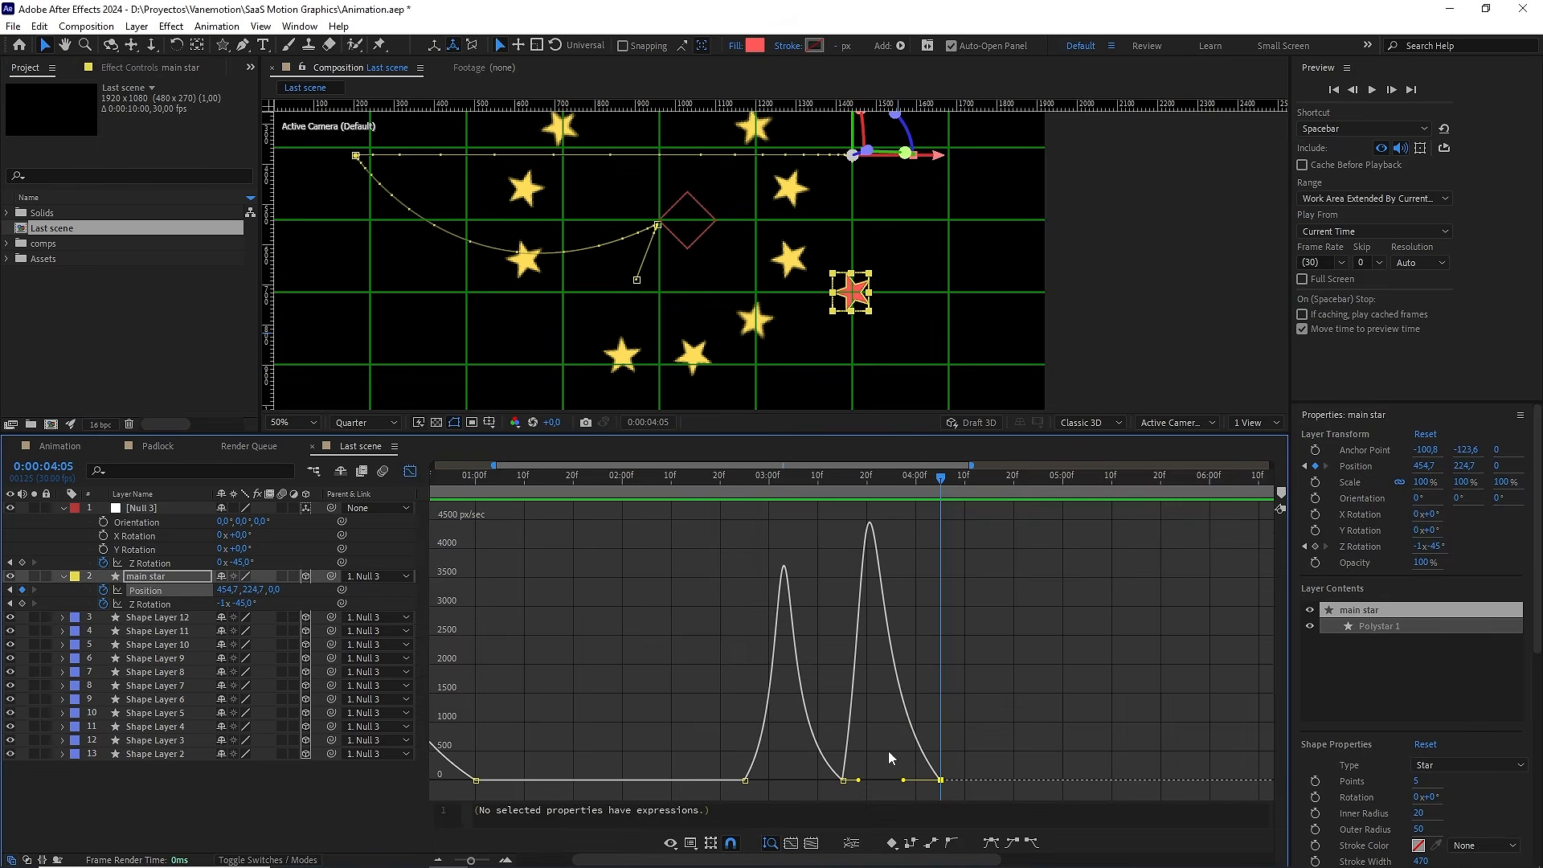
double_click(842, 779)
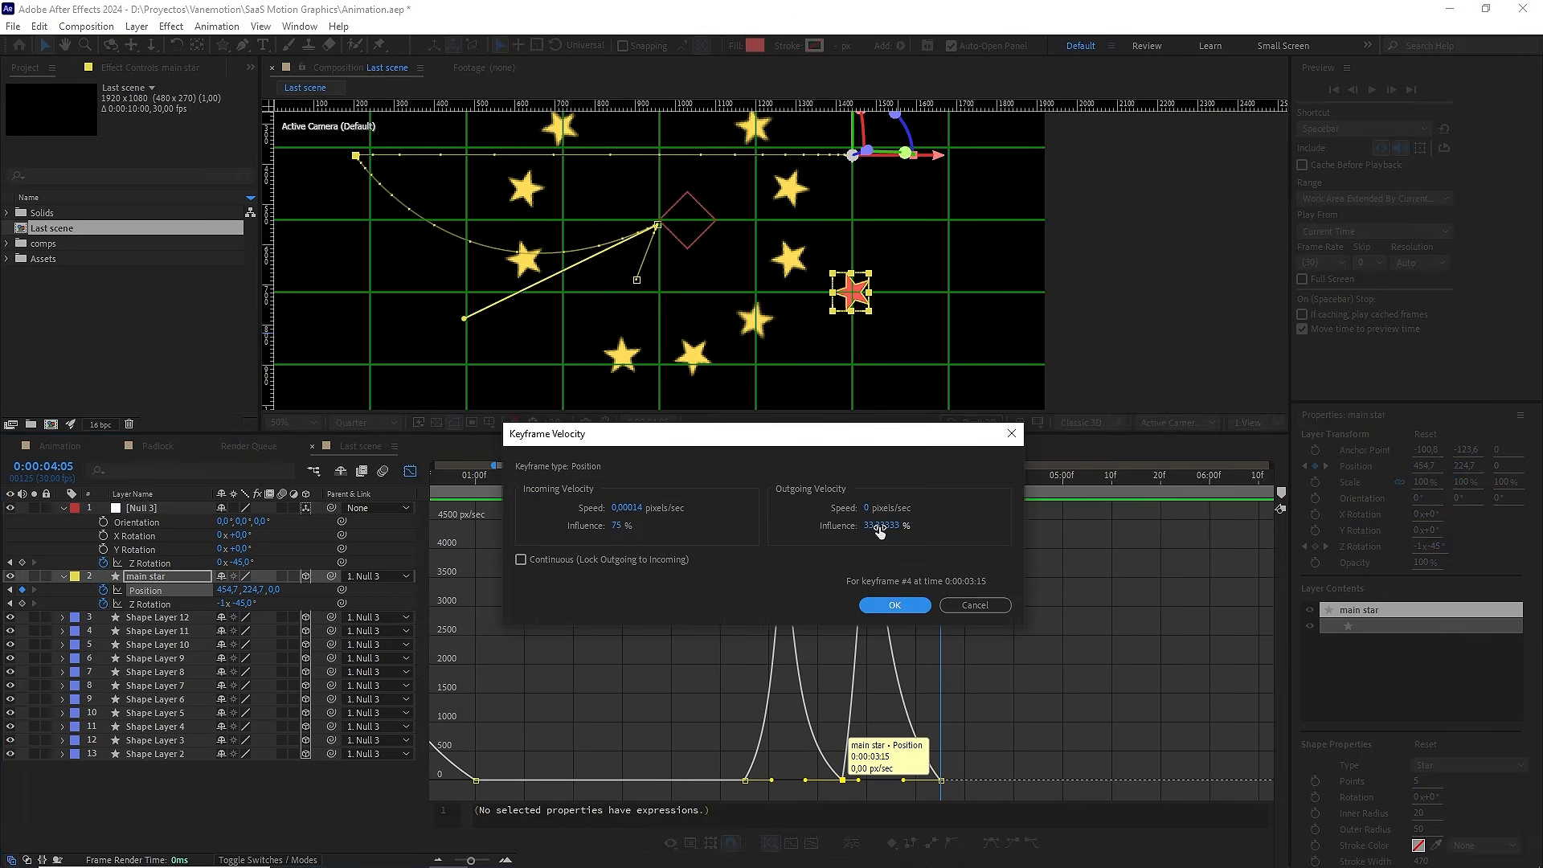
left_click(880, 528)
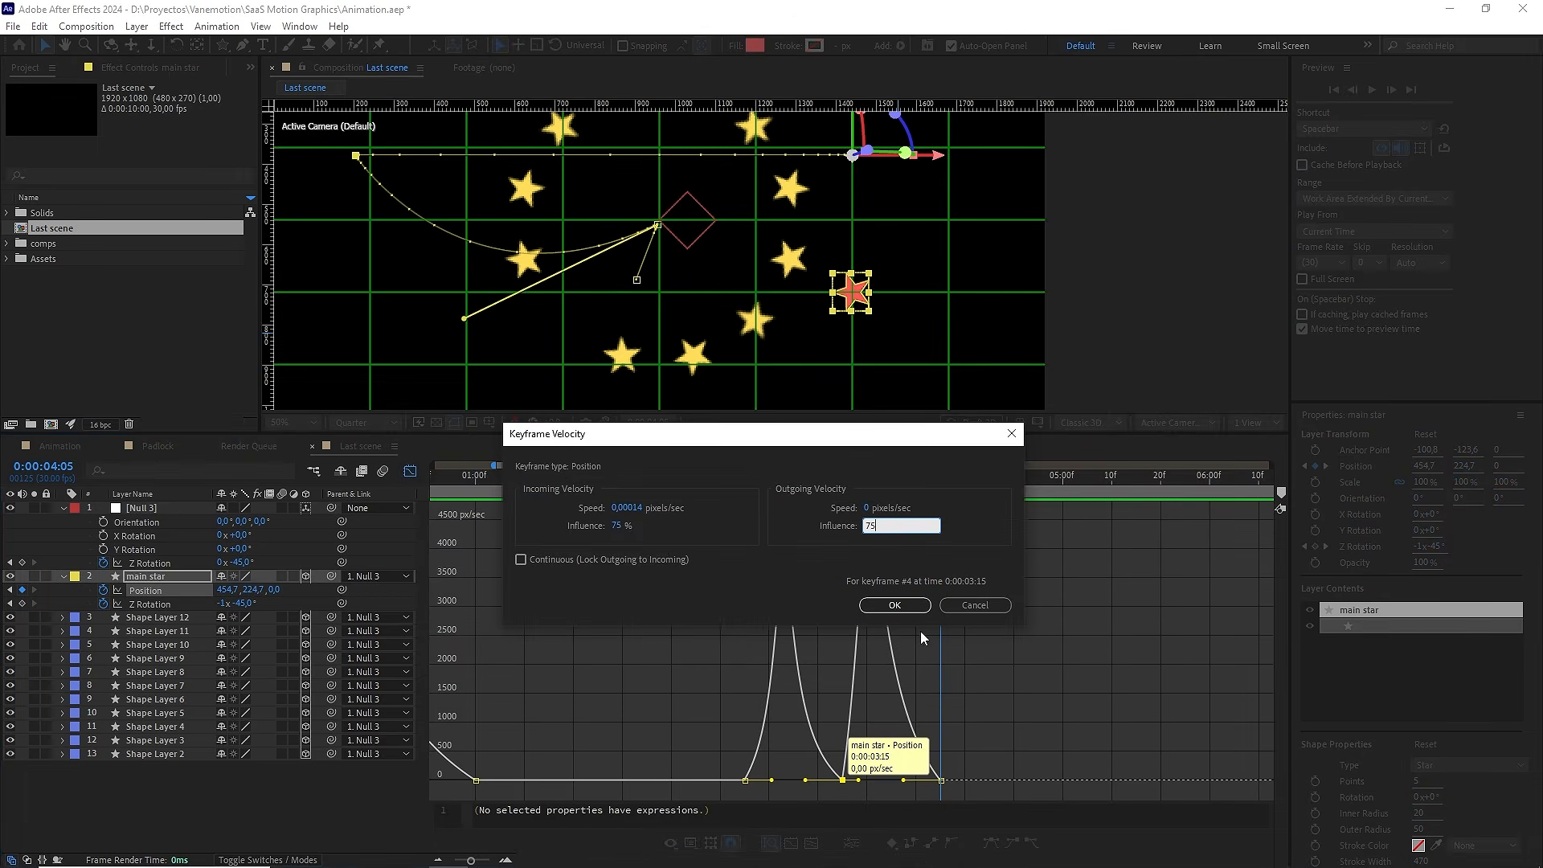
left_click(920, 601)
Set the incoming influence of the main star's last position keyframe, at 0:00:04:05, to 95%
left_click(940, 780)
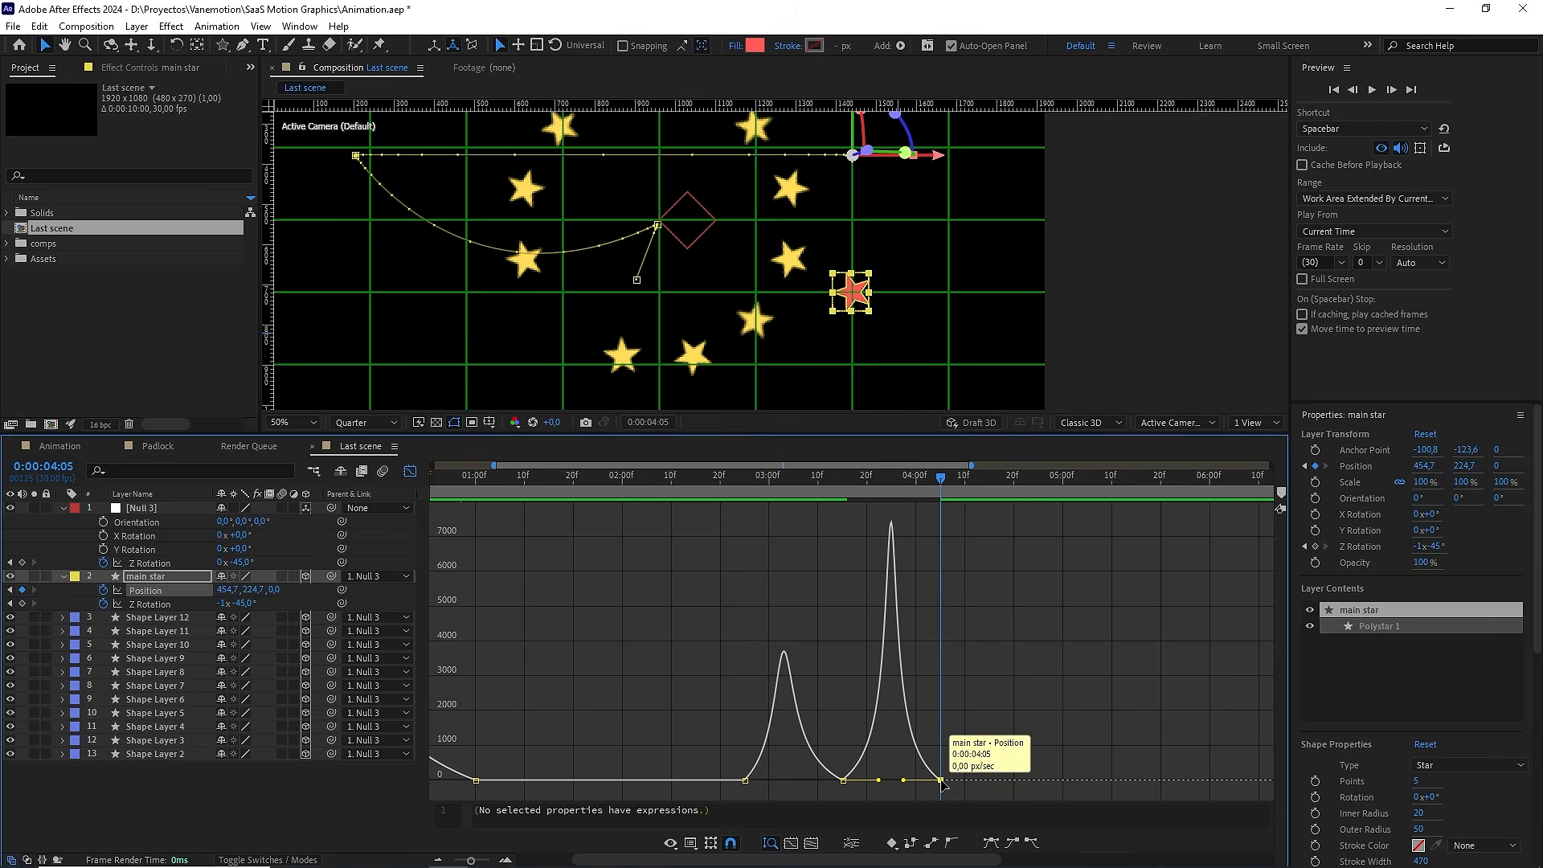
double_click(941, 780)
left_click(616, 525)
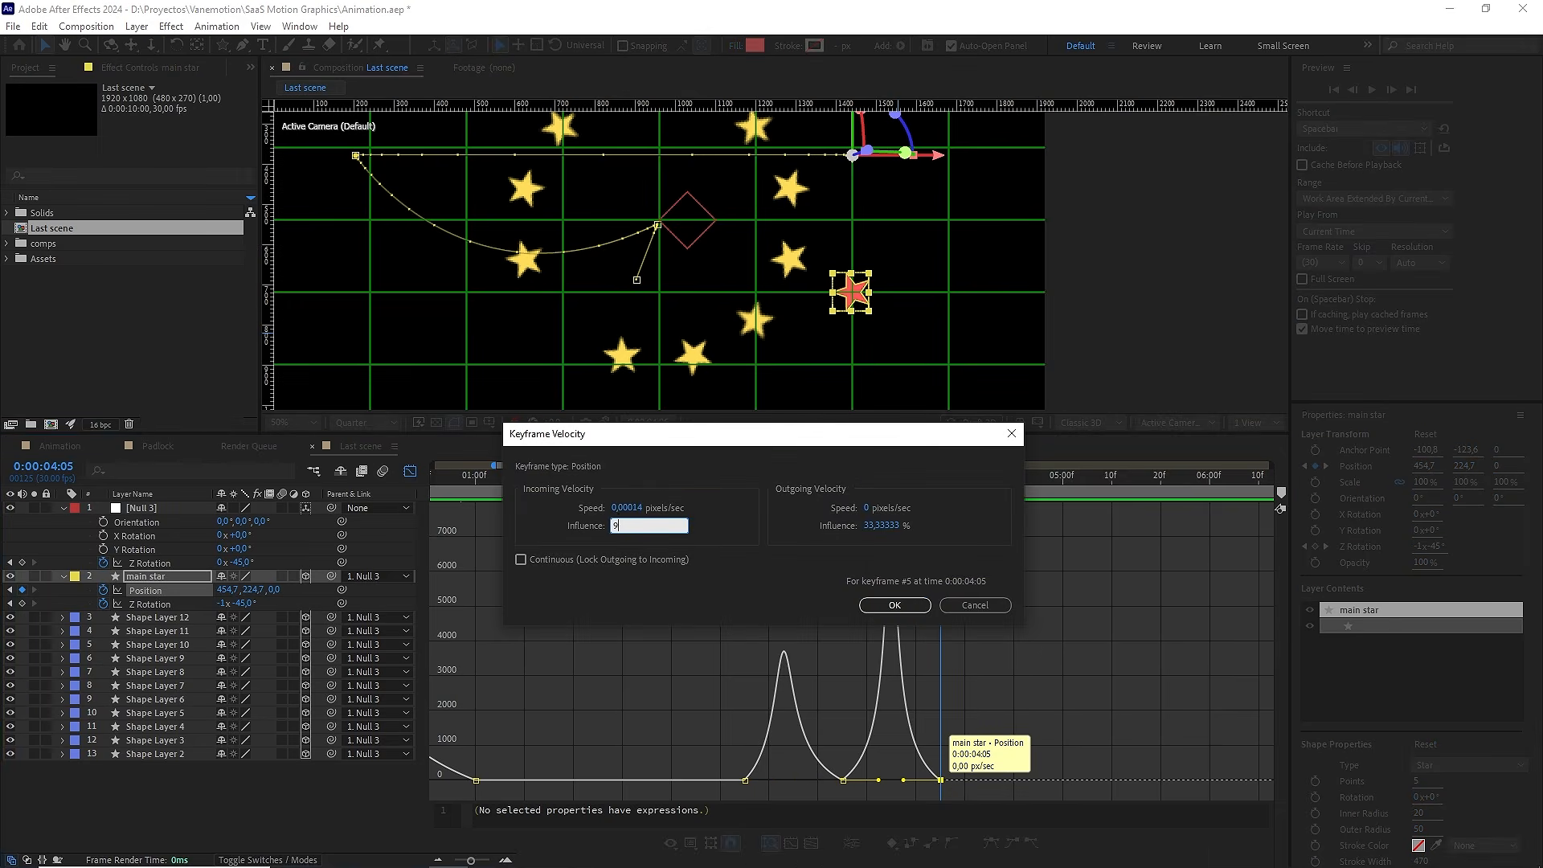
type("95")
left_click(894, 601)
key("semicolon")
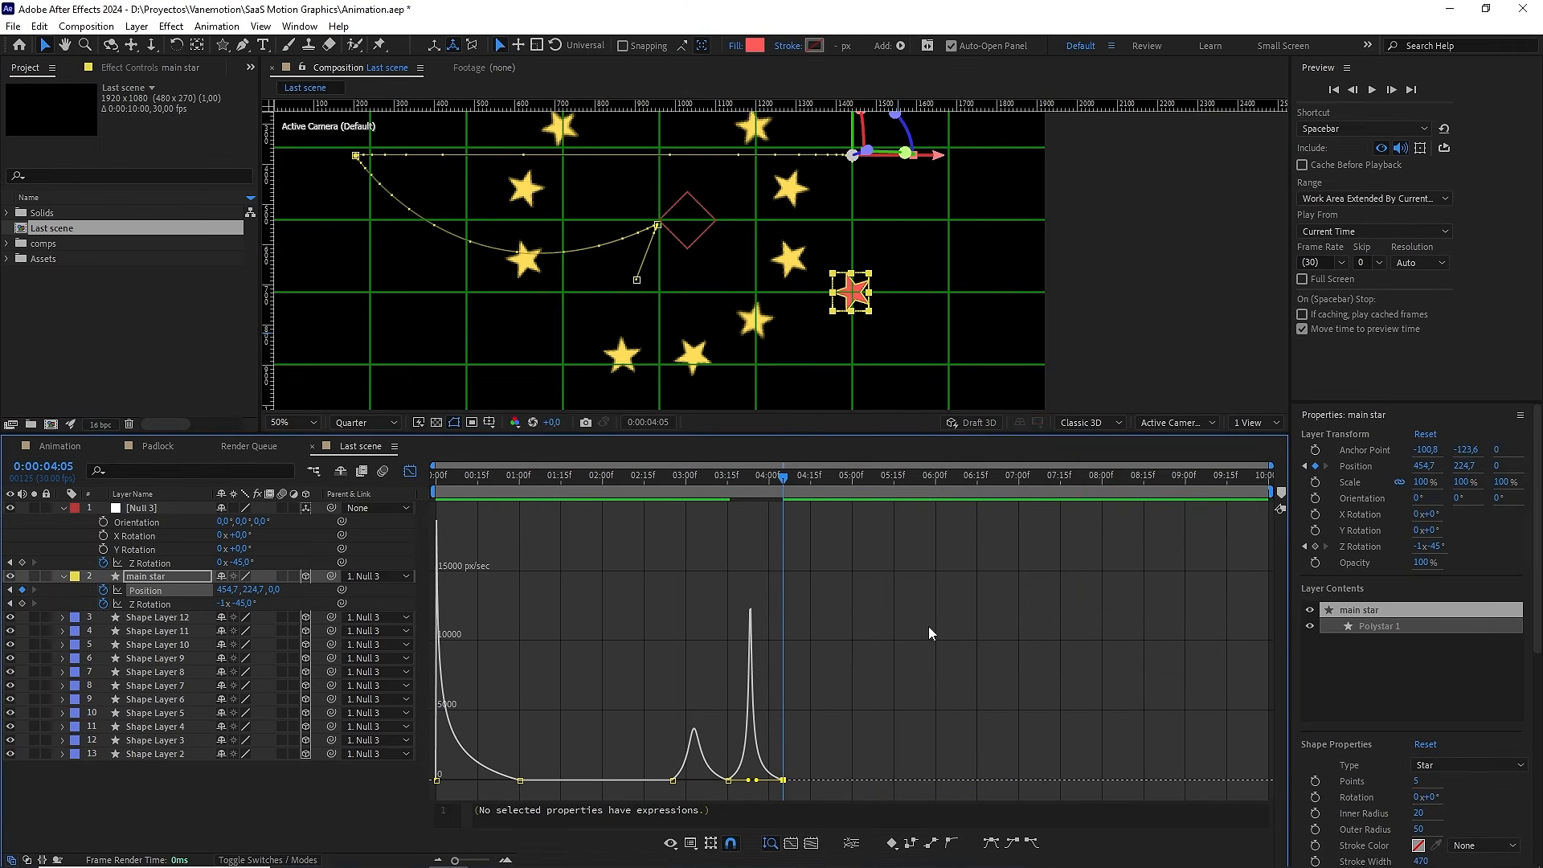
Leave the graph editor and set the work area to end just after 5 seconds
left_click(808, 538)
left_click_drag(759, 484, 629, 498)
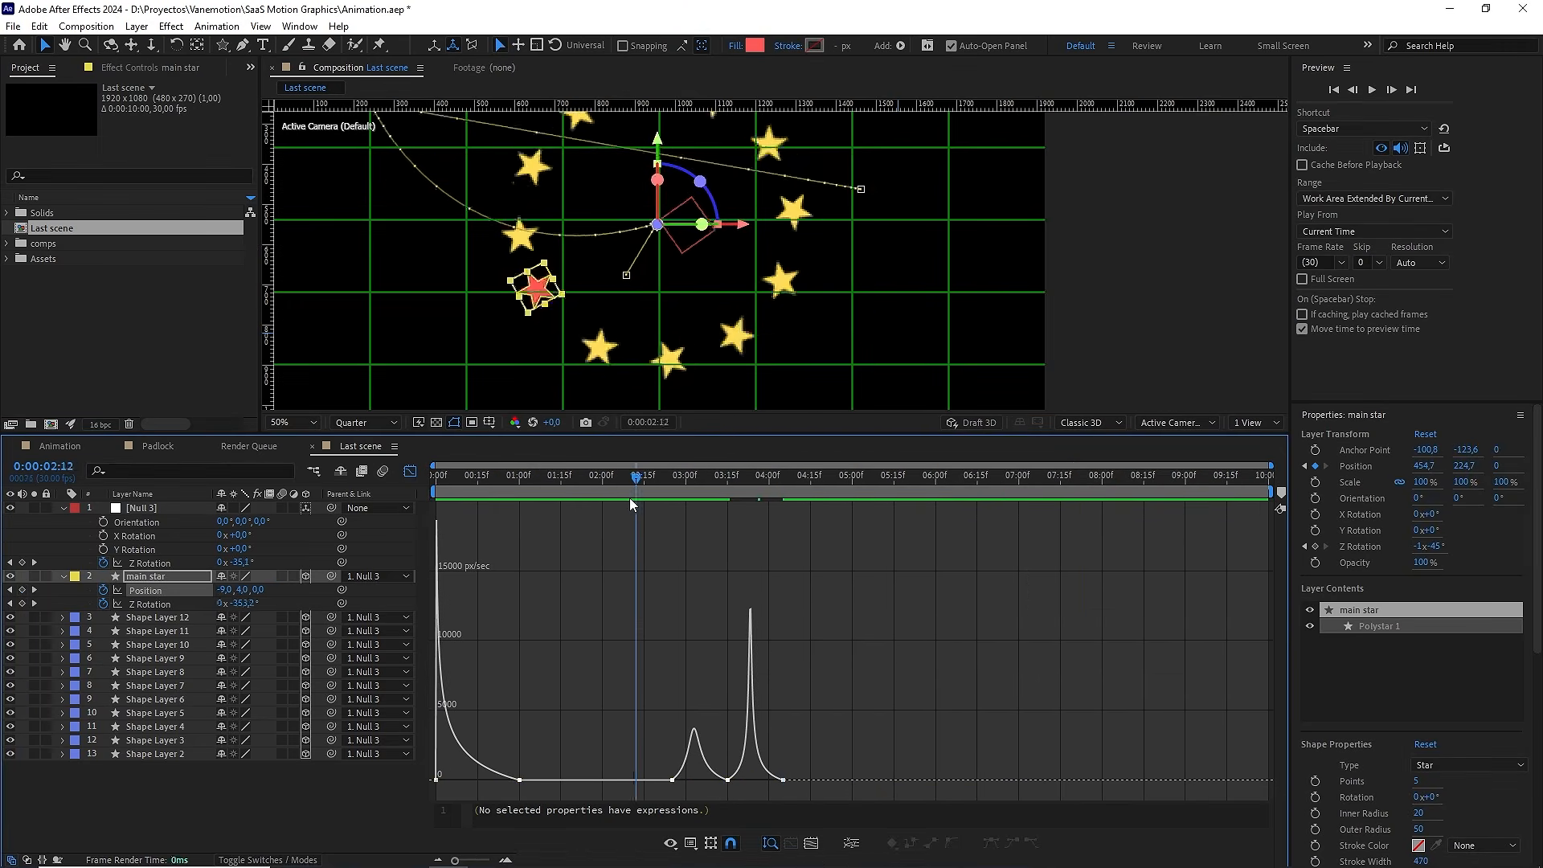
key("shift+F3")
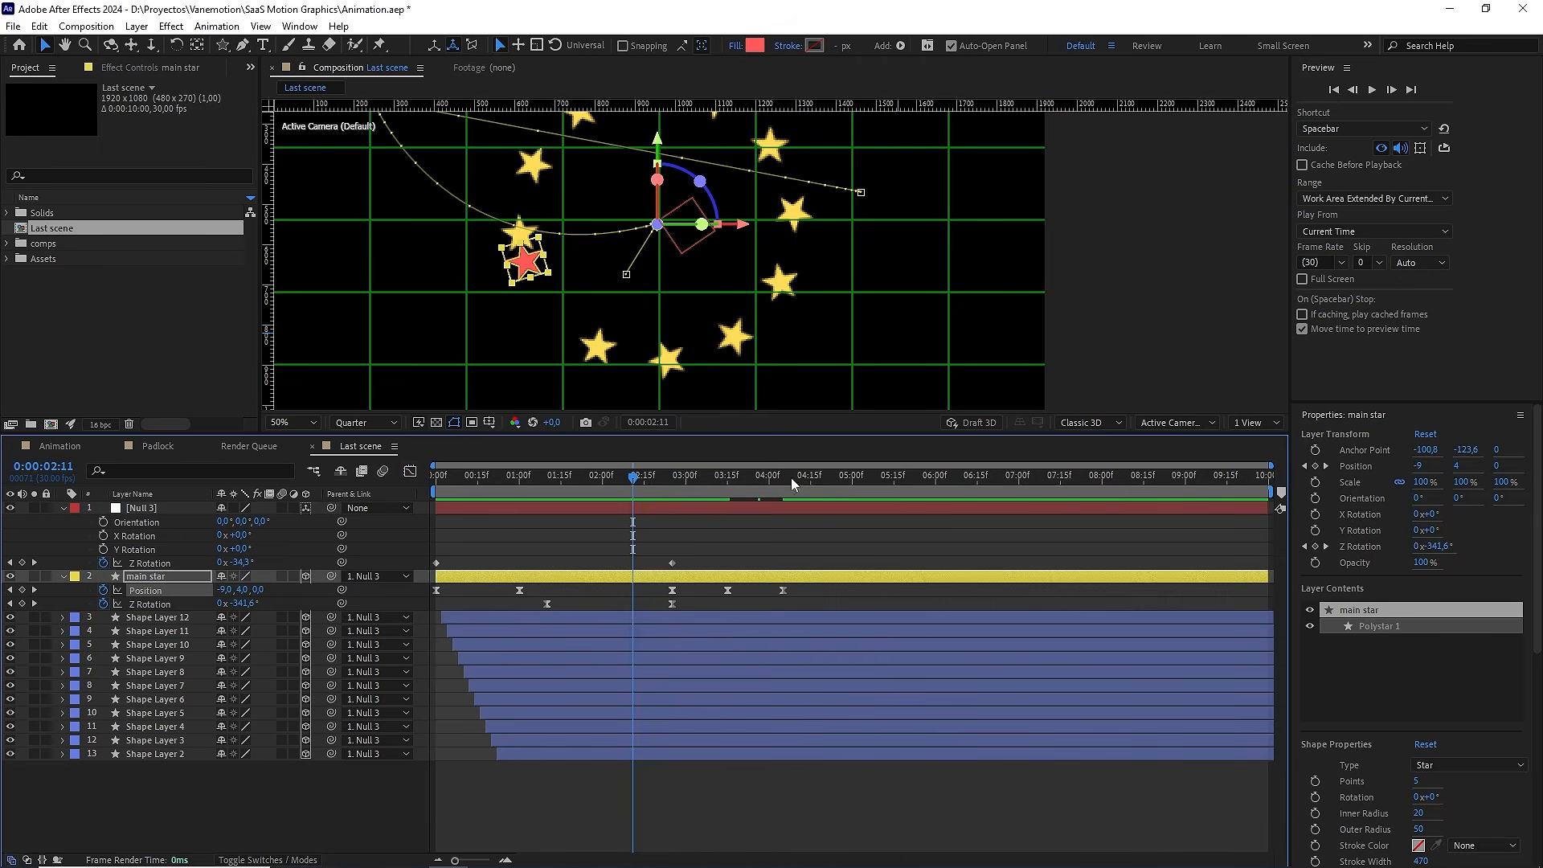
left_click(864, 479)
key("n")
key("Home")
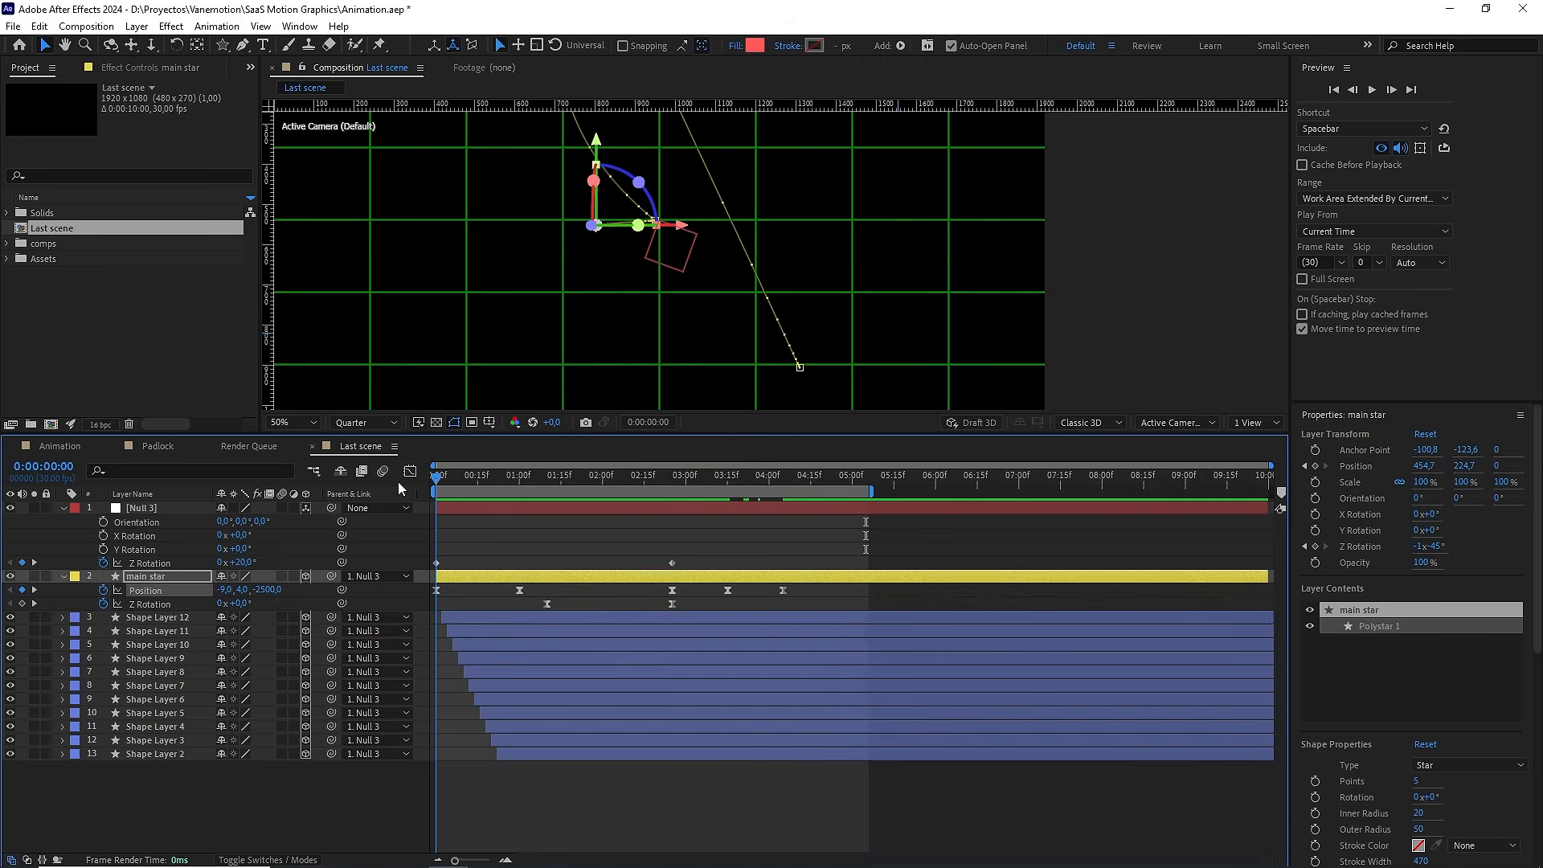
Fit the composition in the viewer, hide the proportional grid and preview the animation from the start
left_click(296, 423)
left_click(309, 548)
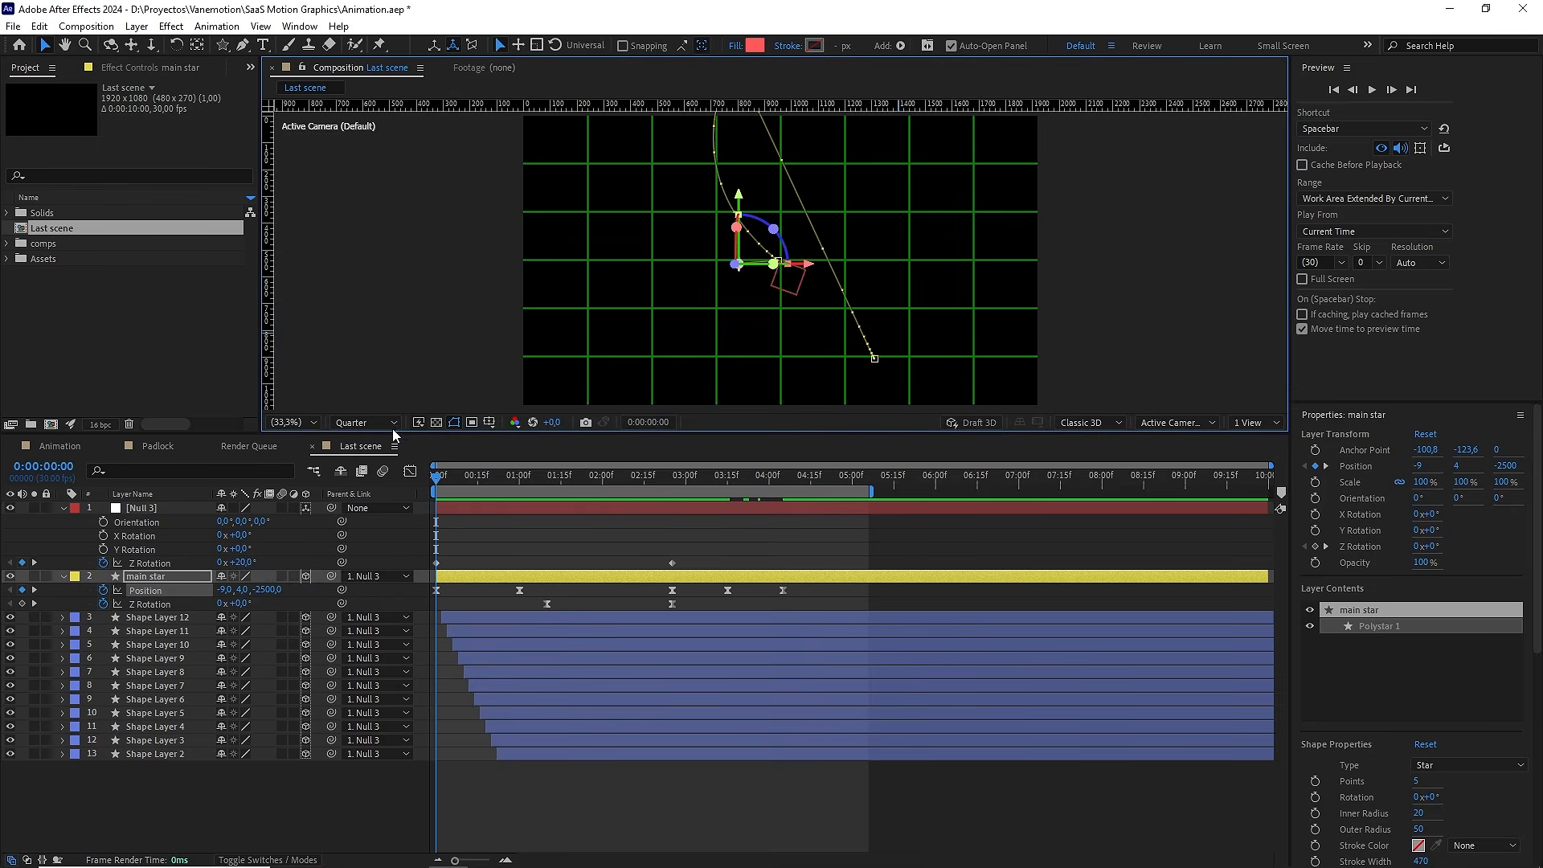
left_click(488, 421)
left_click(506, 465)
key("space")
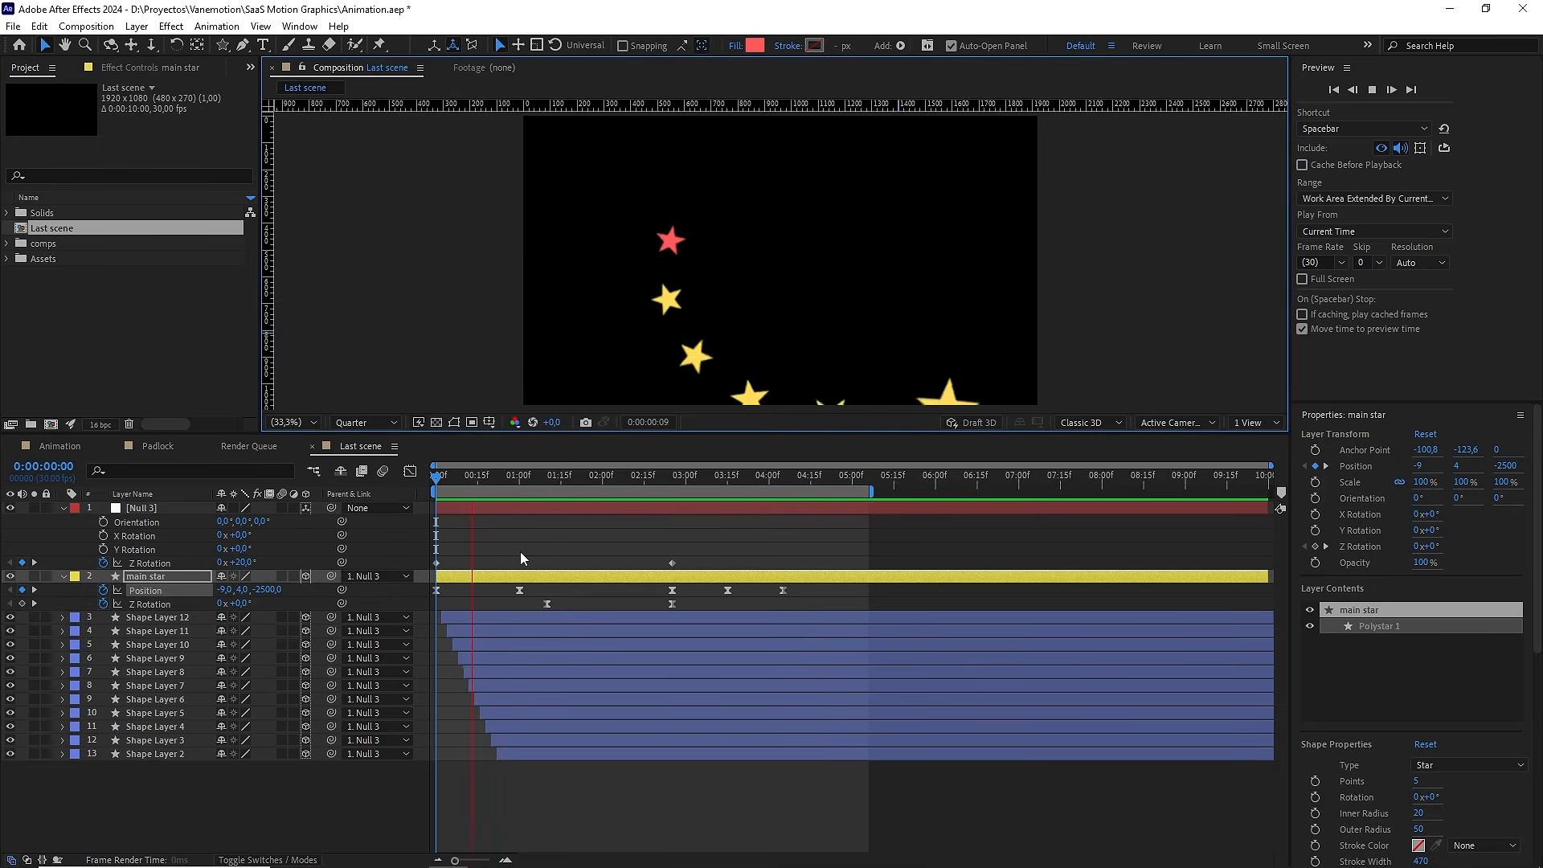
key("space")
Enlarge the composition viewer with the frame fitted, and preview the star animation from the start
left_click(295, 423)
left_click(309, 548)
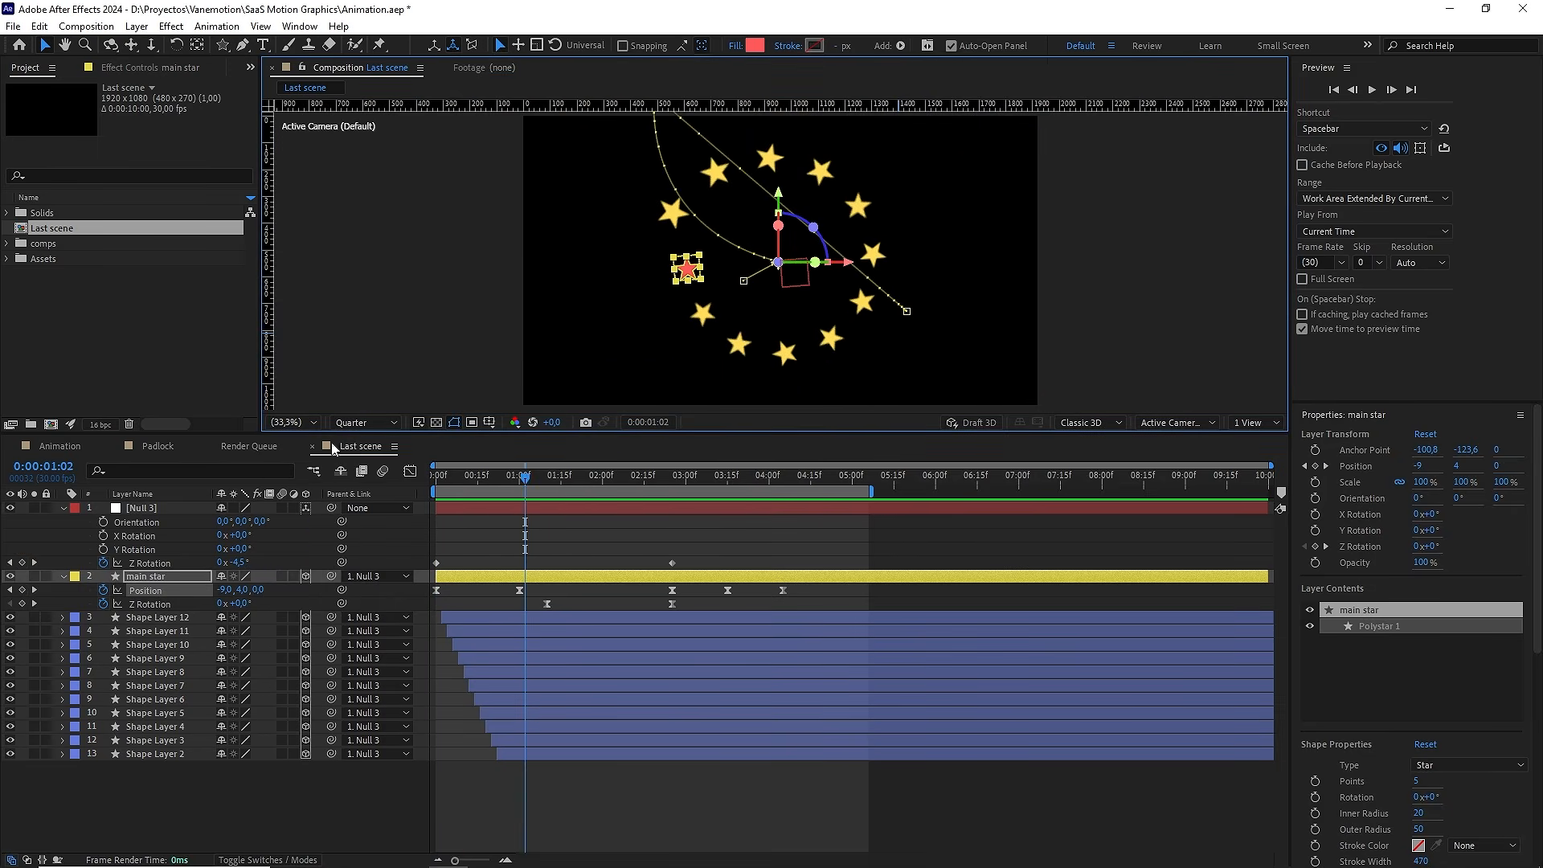
left_click_drag(509, 433, 509, 557)
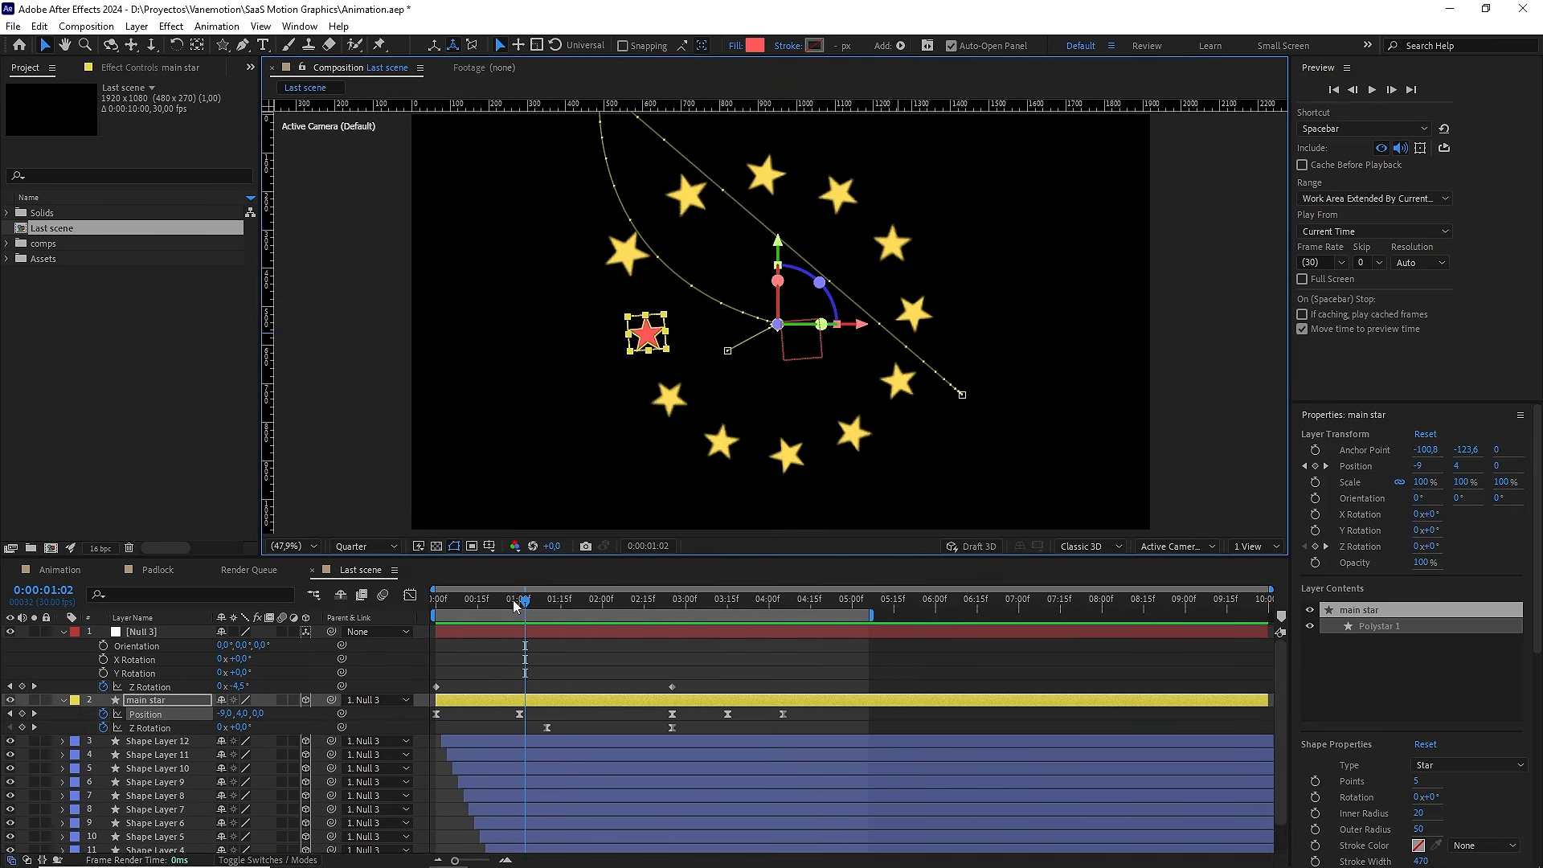
key("Home")
left_click(480, 662)
key("space")
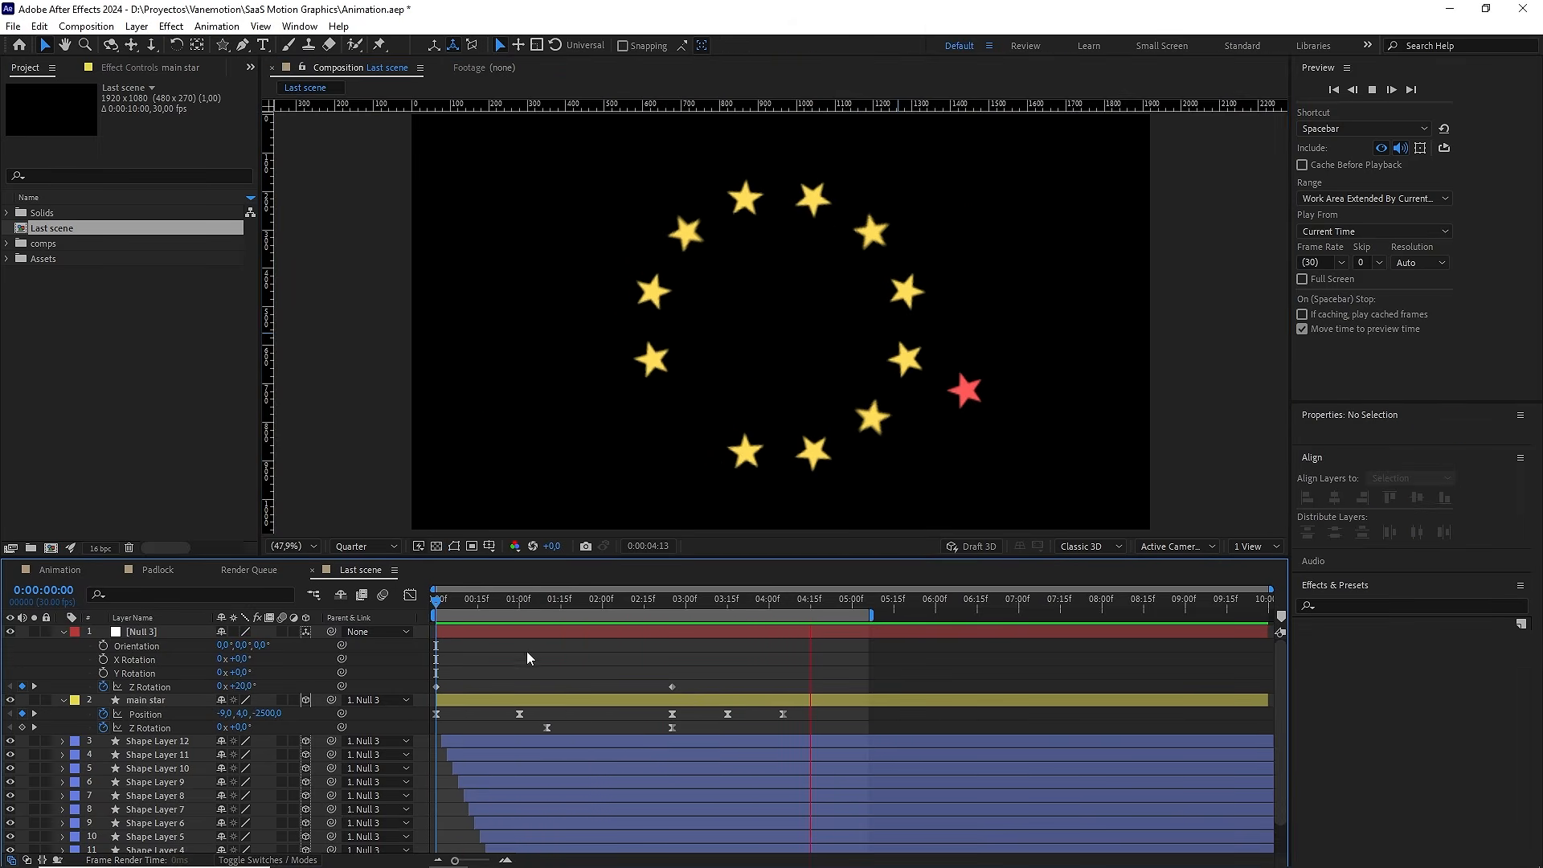
left_click_drag(528, 598, 412, 610)
key("space")
key("space")
Add a first Scale keyframe to the main star's Polystar 1 transform at 0:00:01:20
left_click_drag(747, 596, 576, 595)
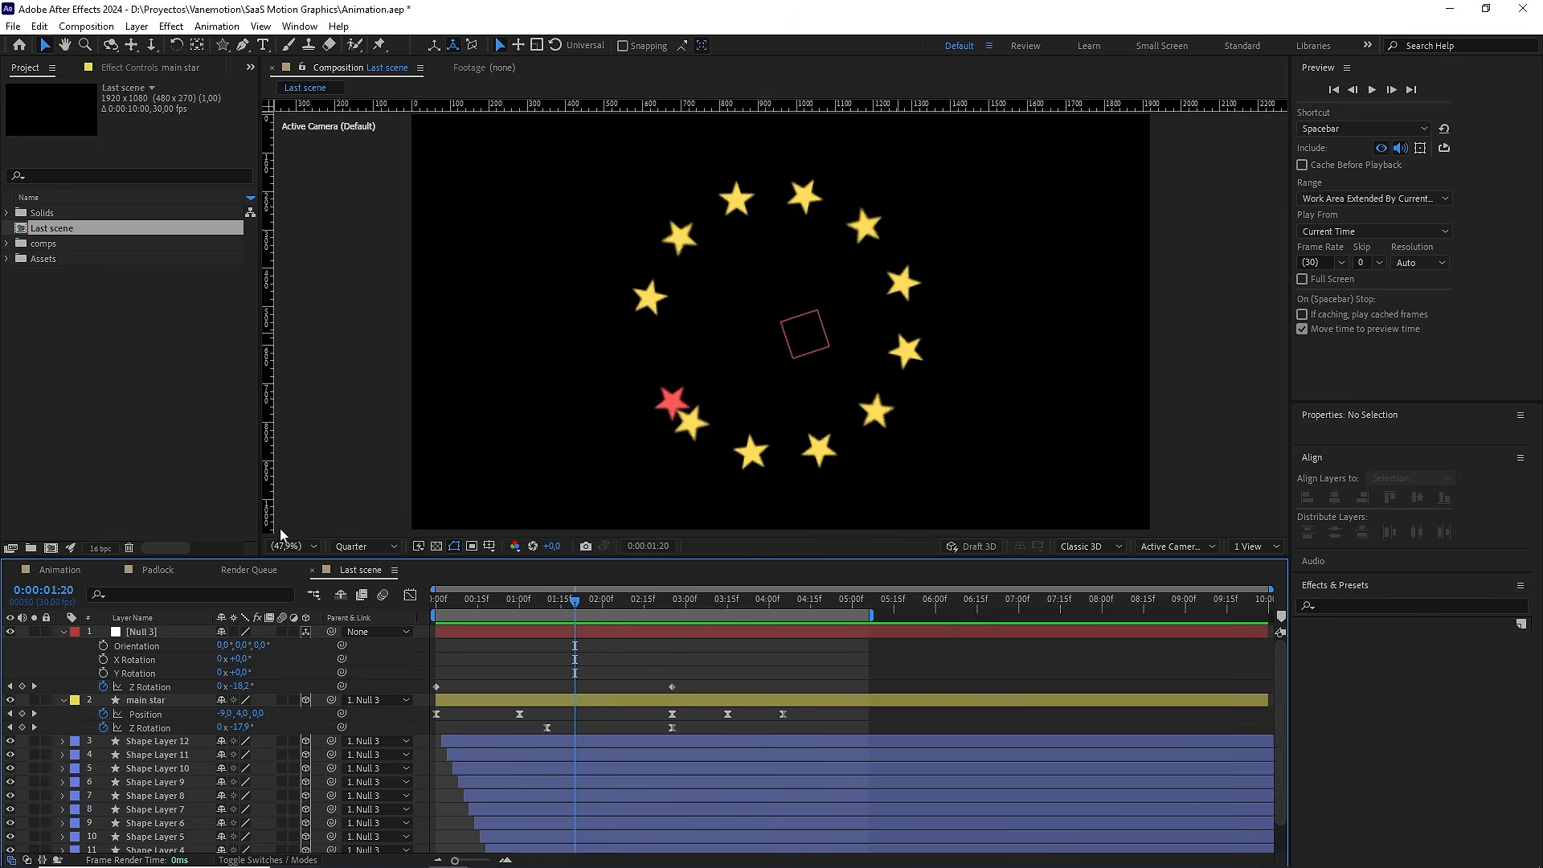
left_click(162, 697)
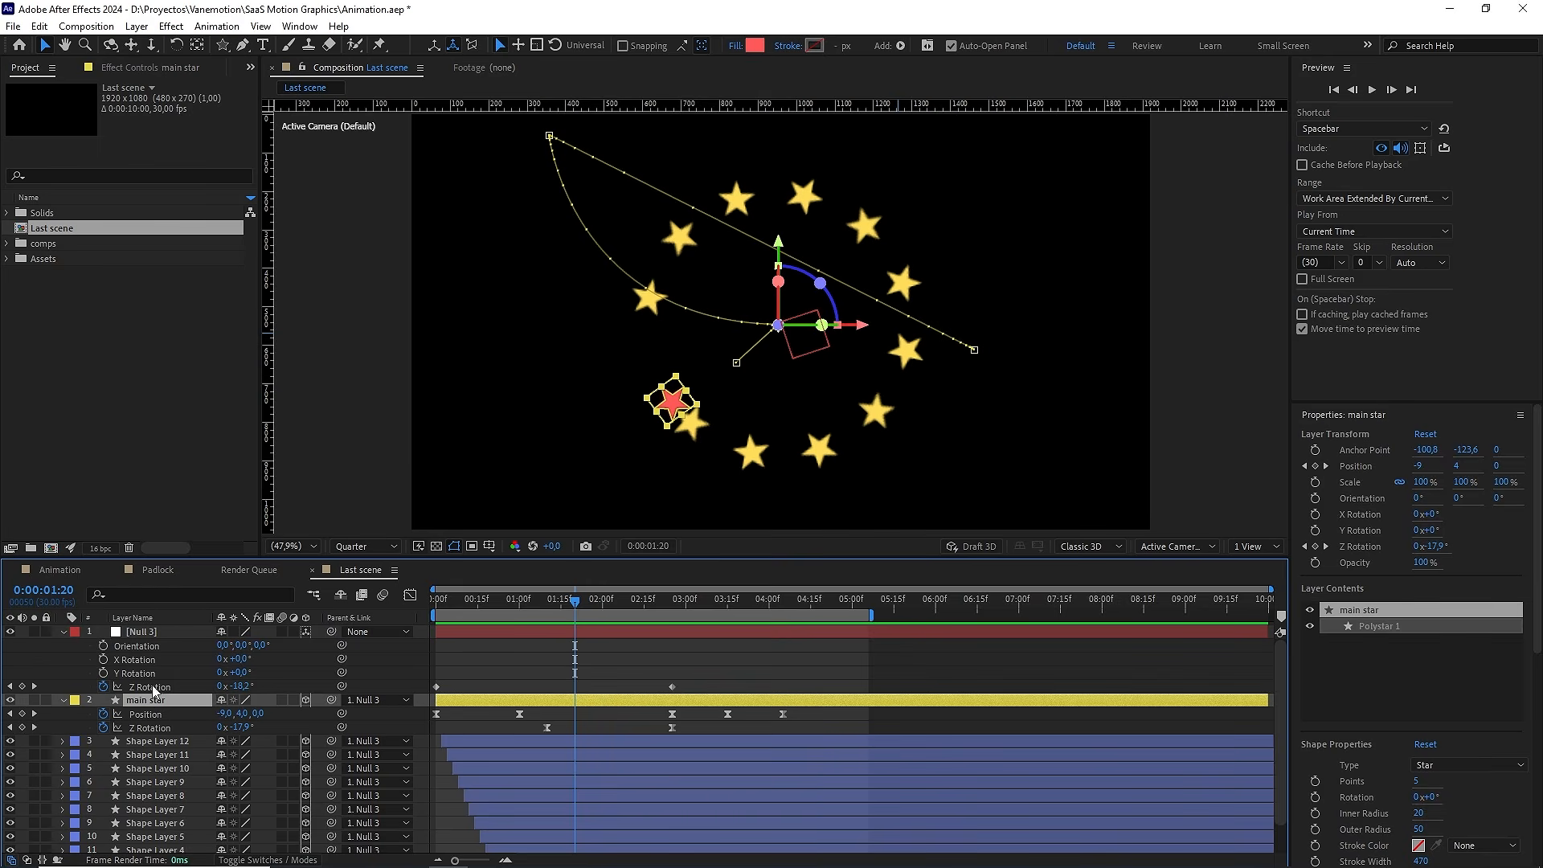
left_click(62, 700)
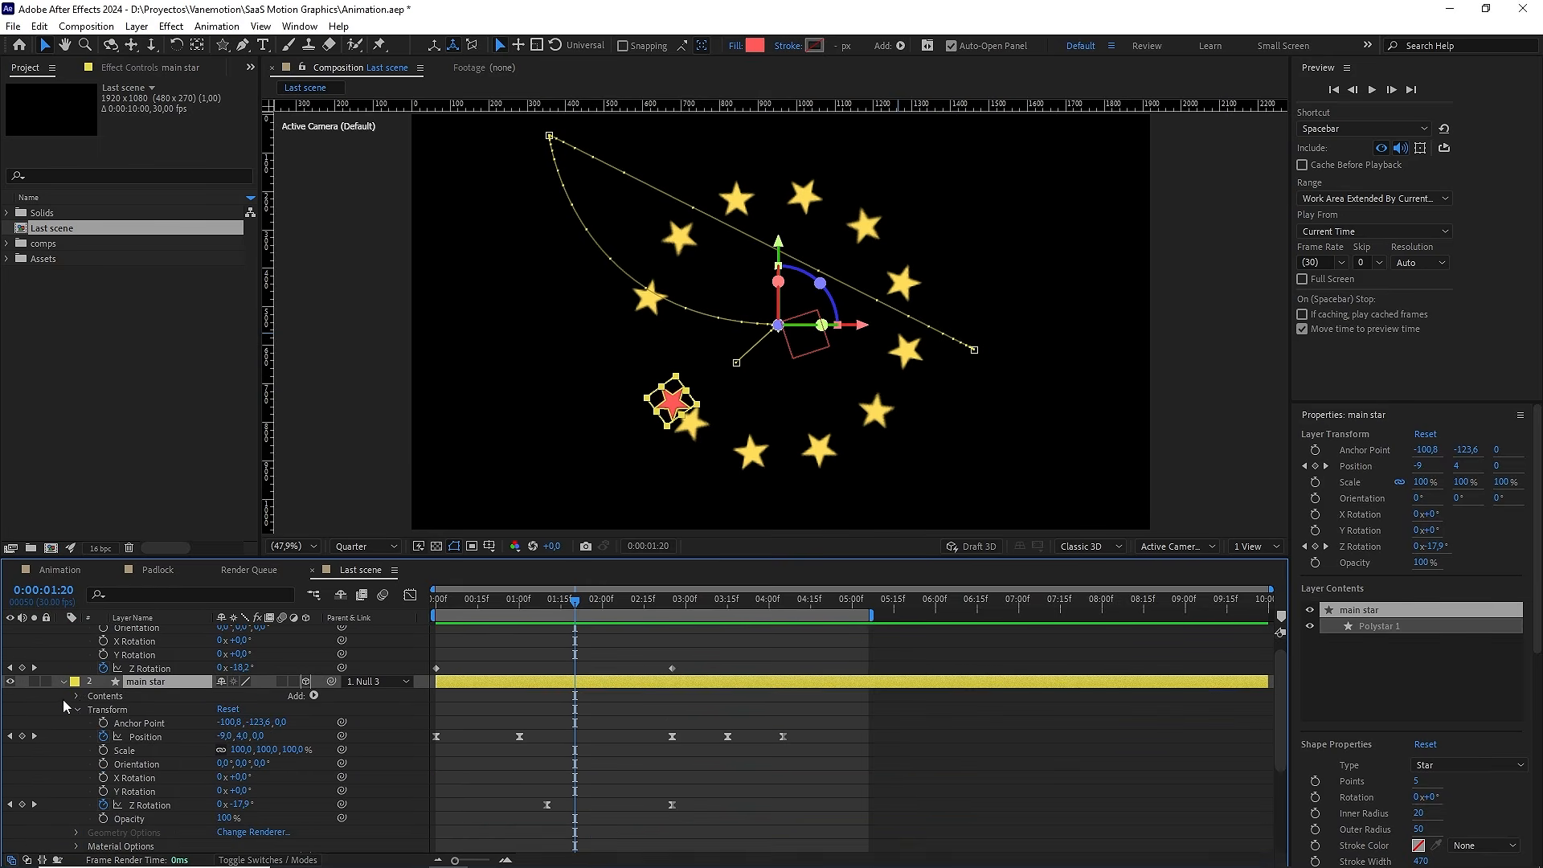
left_click(78, 696)
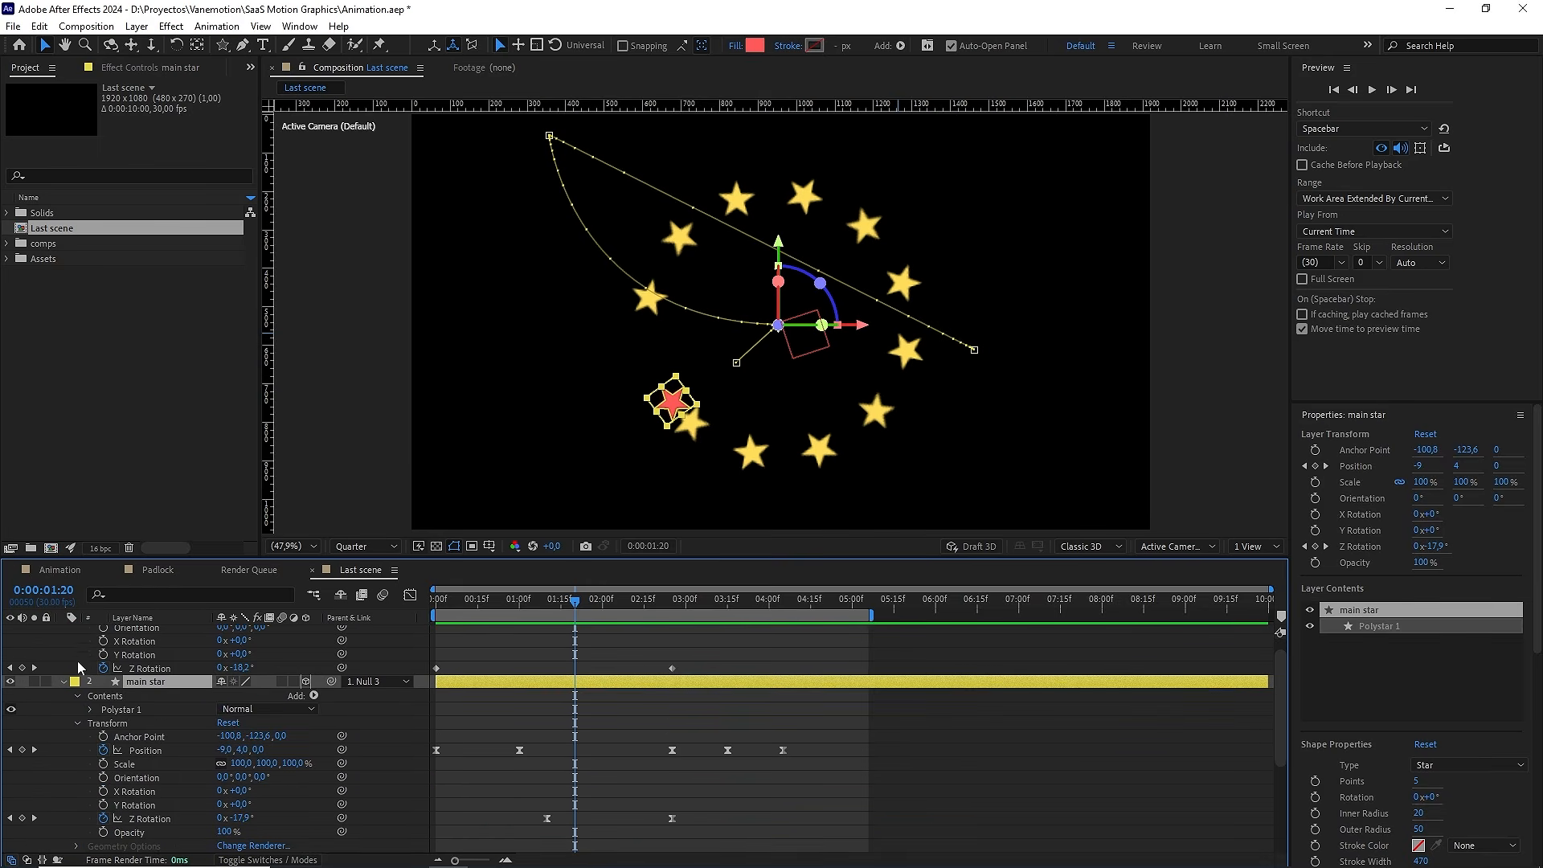
left_click(89, 709)
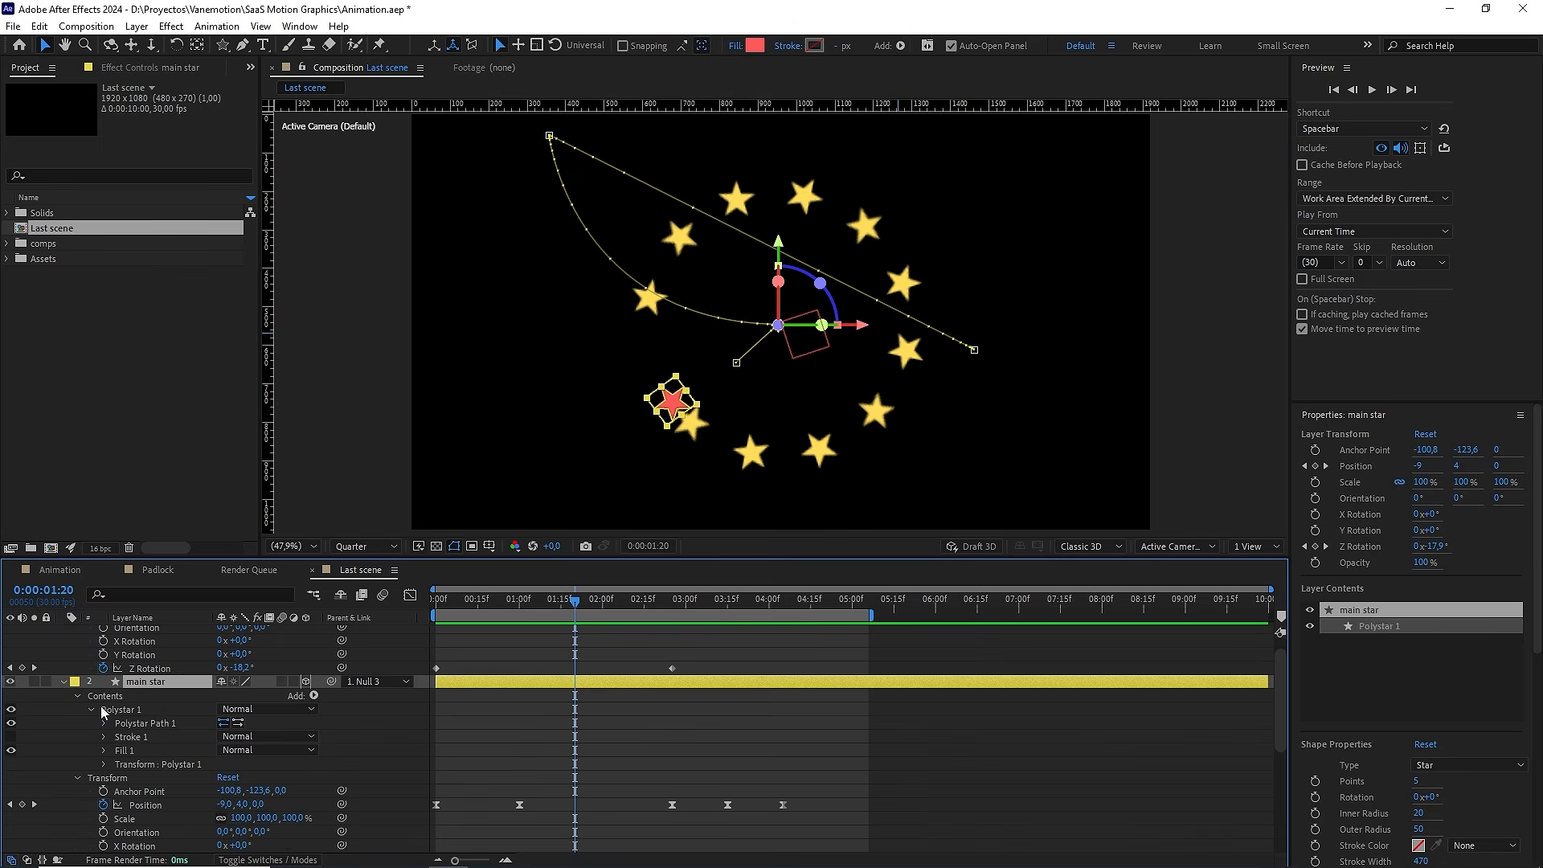
left_click(103, 765)
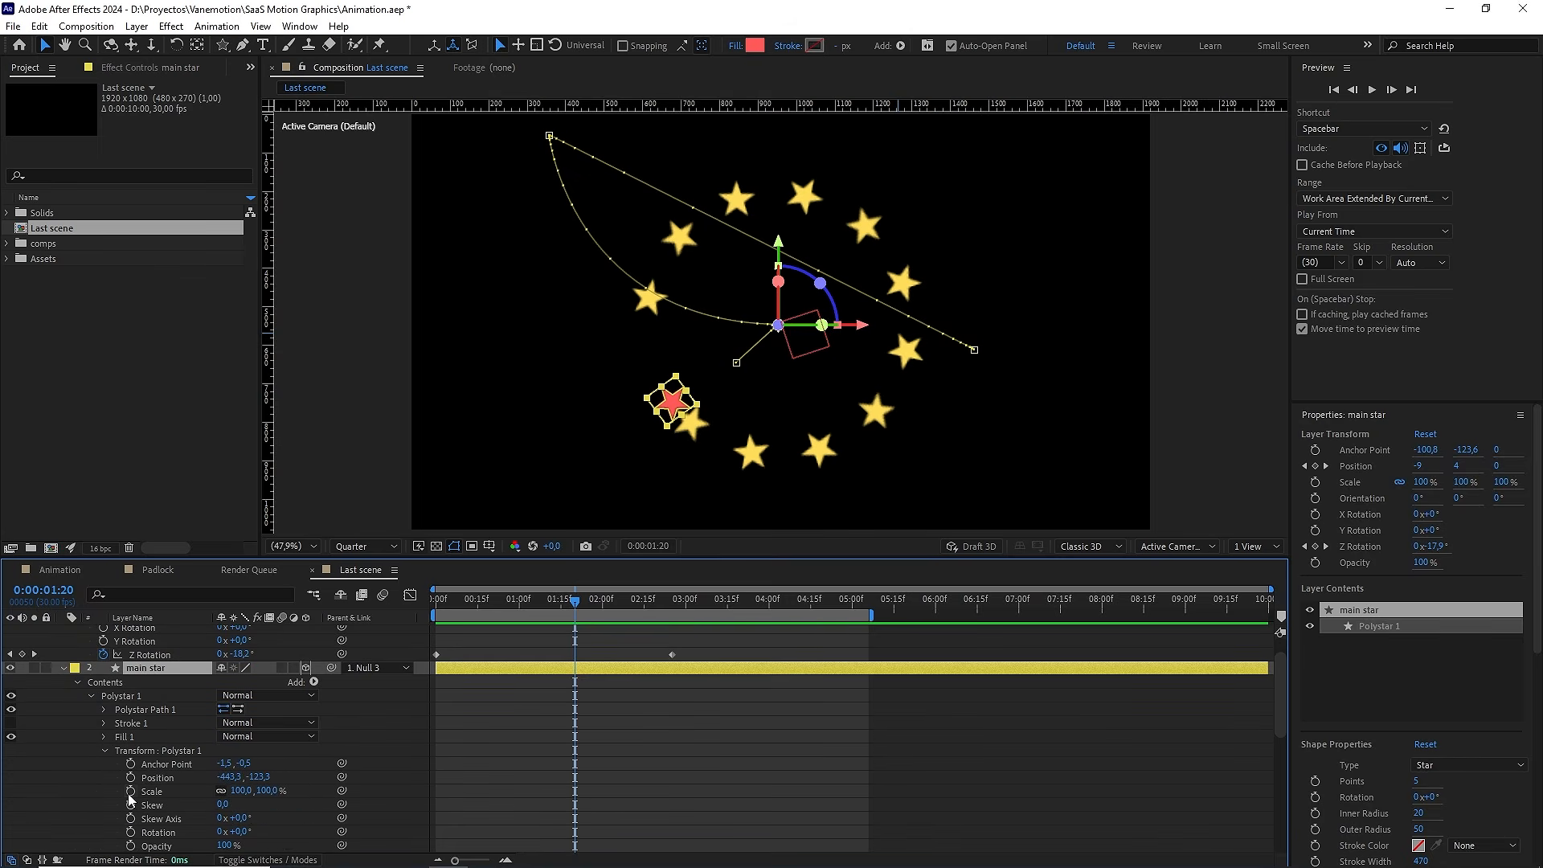
left_click(130, 791)
Keyframe Polystar 1's Scale to 150% at 0:00:02:25 and 90% at 0:00:03:15
left_click_drag(577, 600, 672, 610)
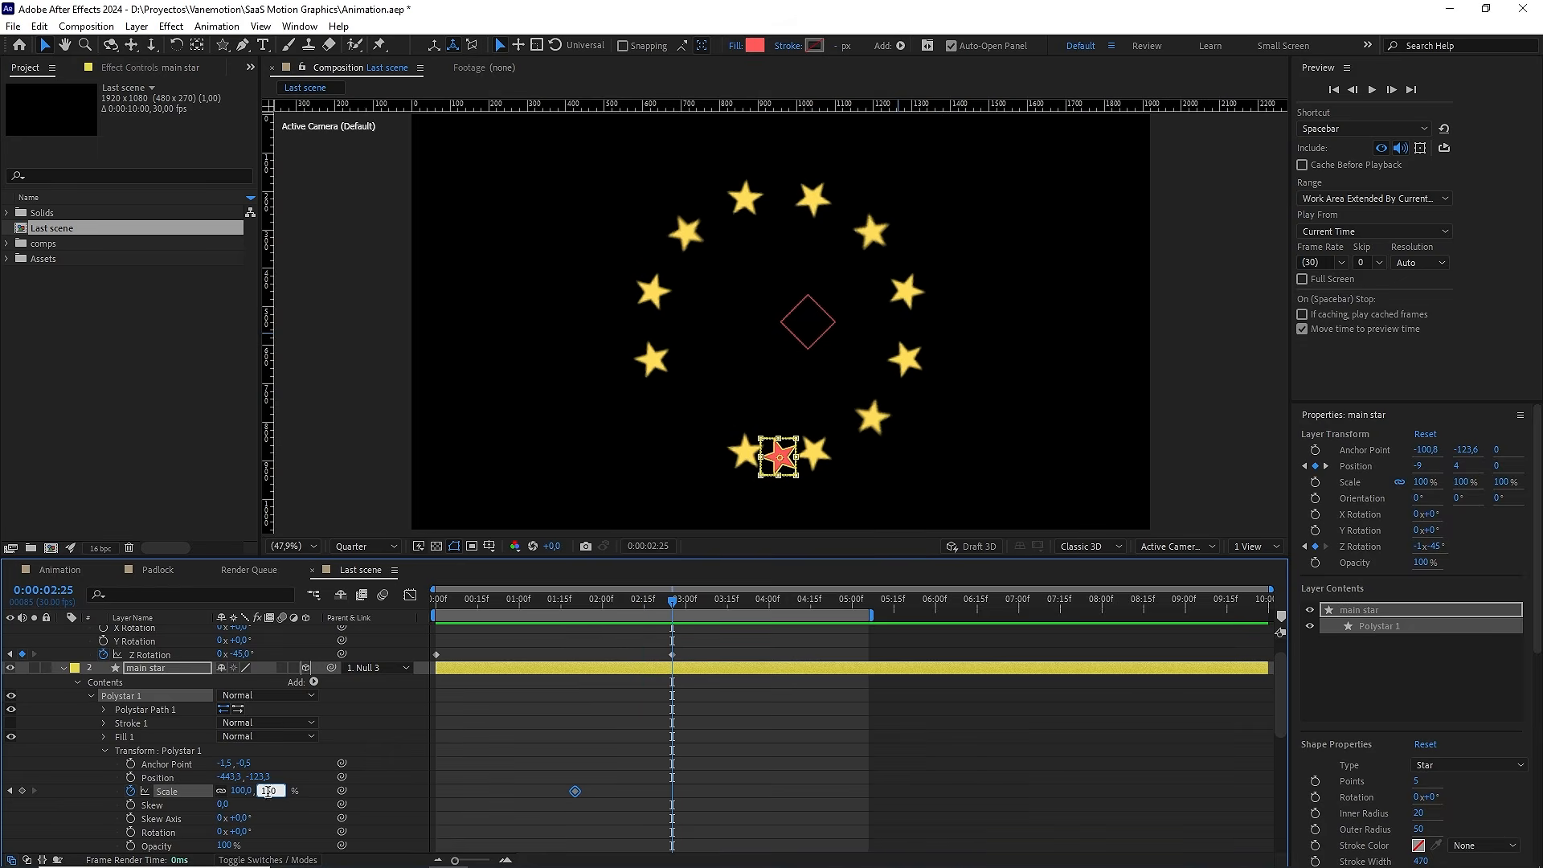
left_click(543, 758)
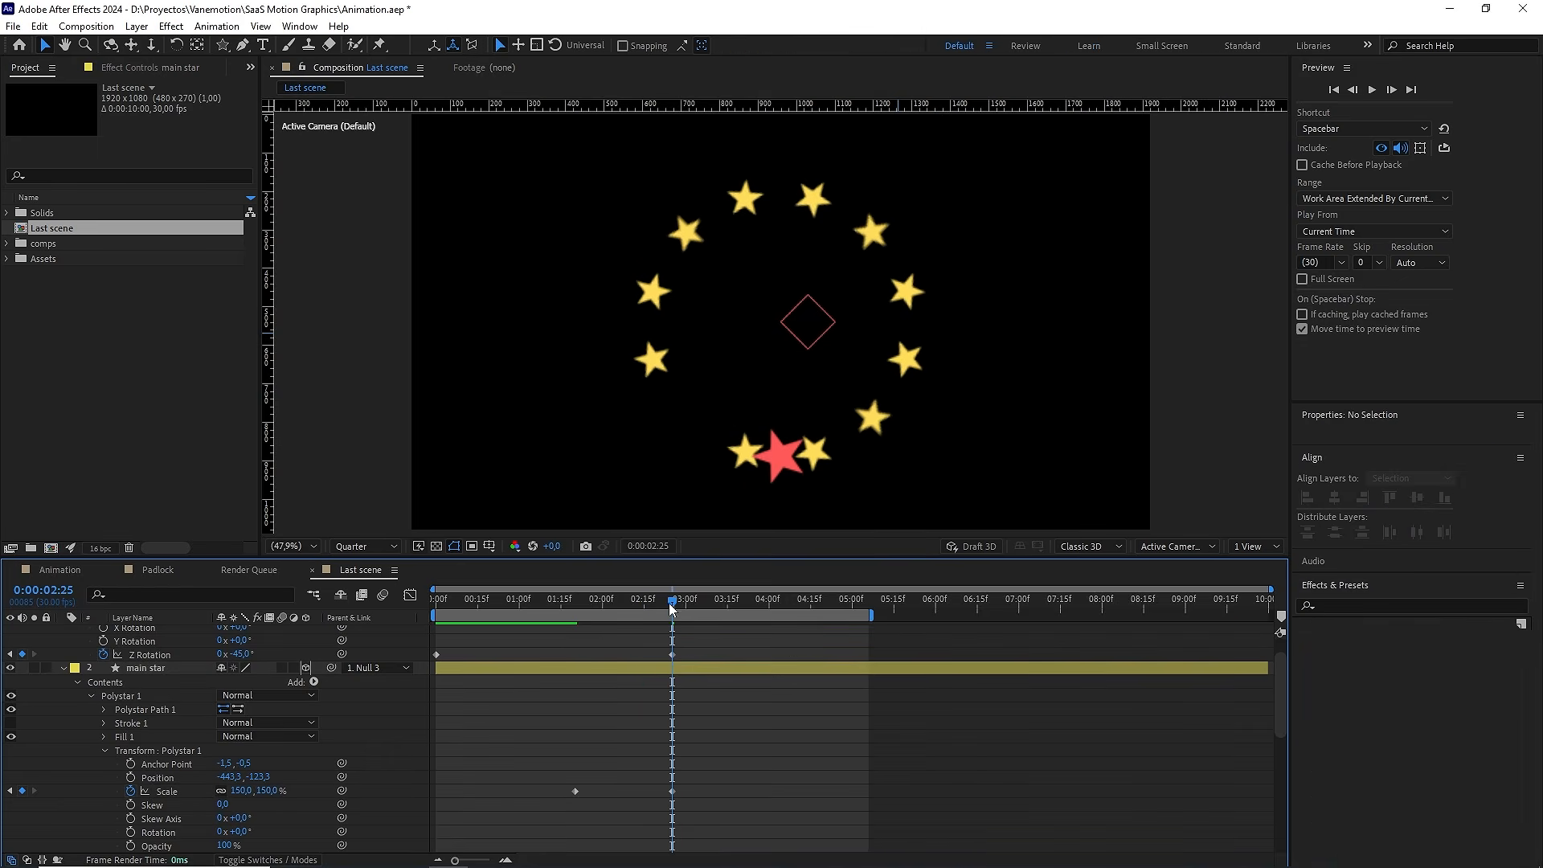
left_click_drag(671, 604, 727, 600)
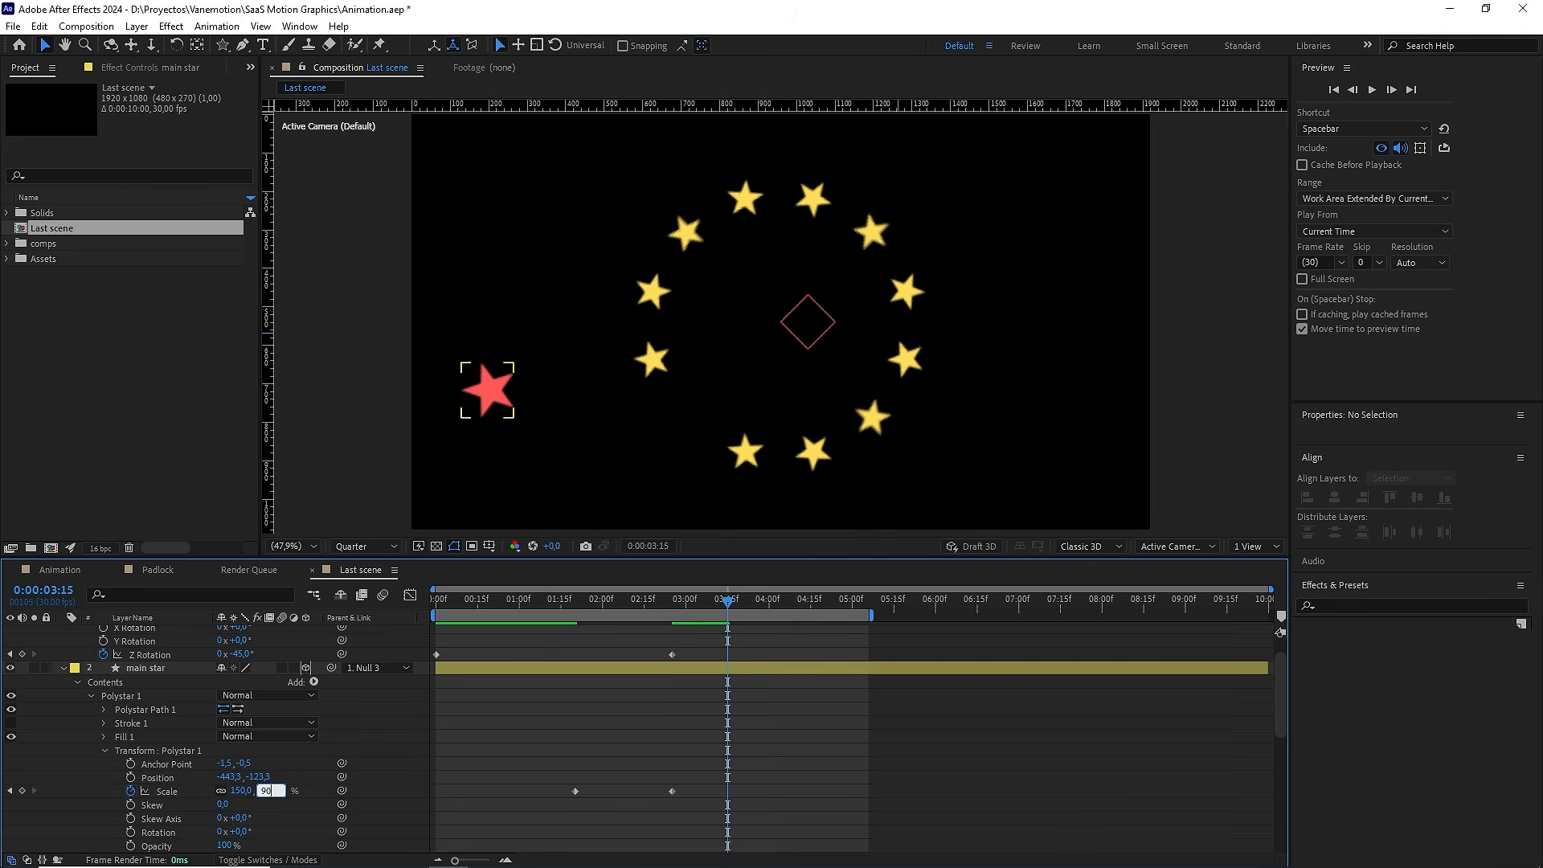
left_click(509, 755)
Apply Easy Ease to the last two Polystar 1 Scale keyframes and preview the scaling
left_click_drag(799, 763, 658, 815)
key("F9")
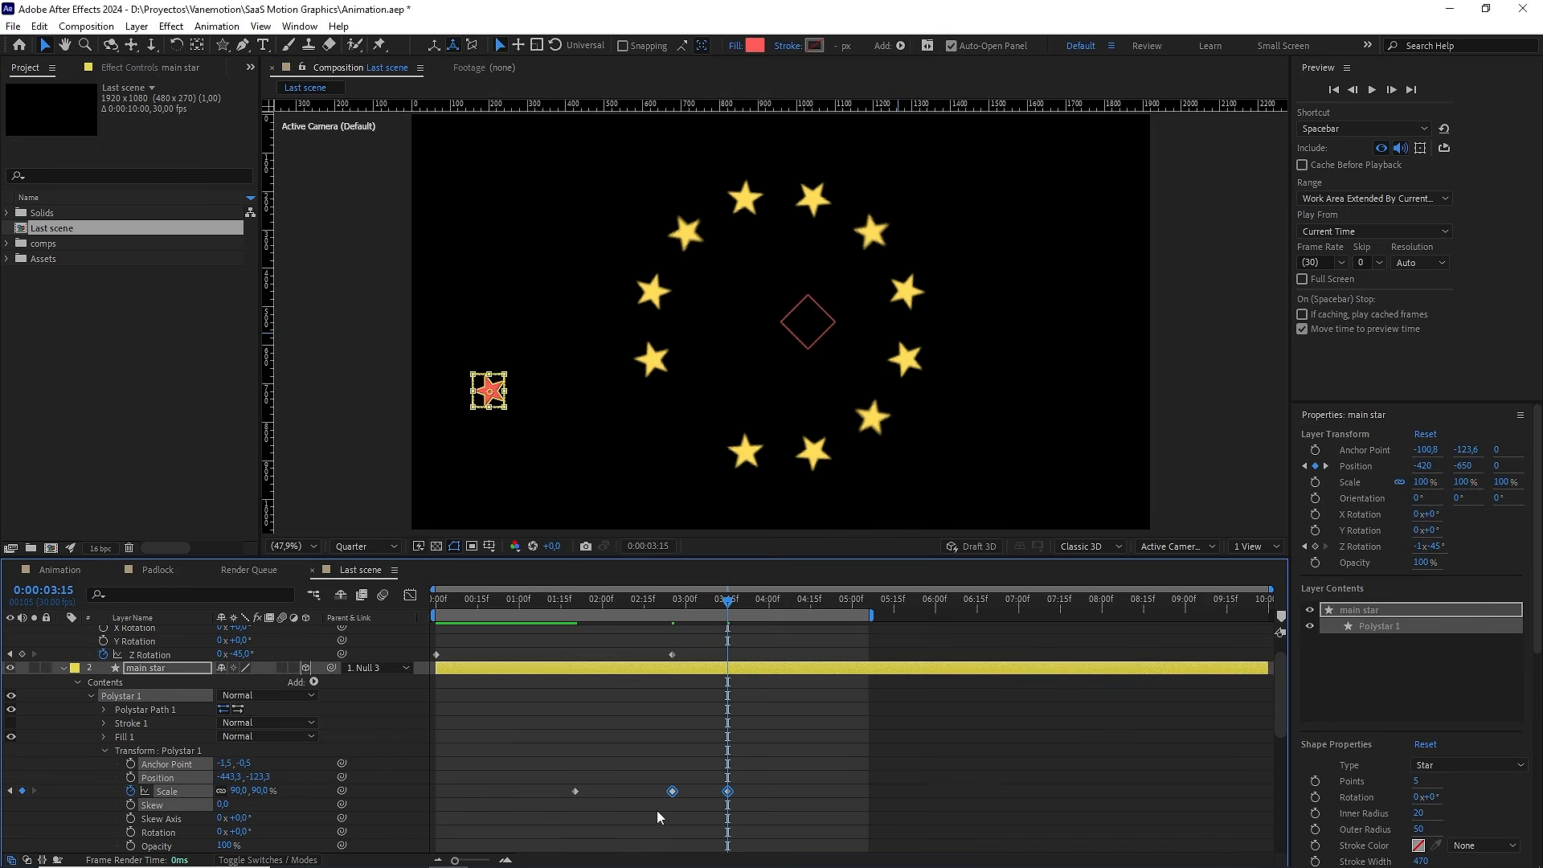
left_click_drag(672, 603, 620, 590)
left_click(625, 710)
key("space")
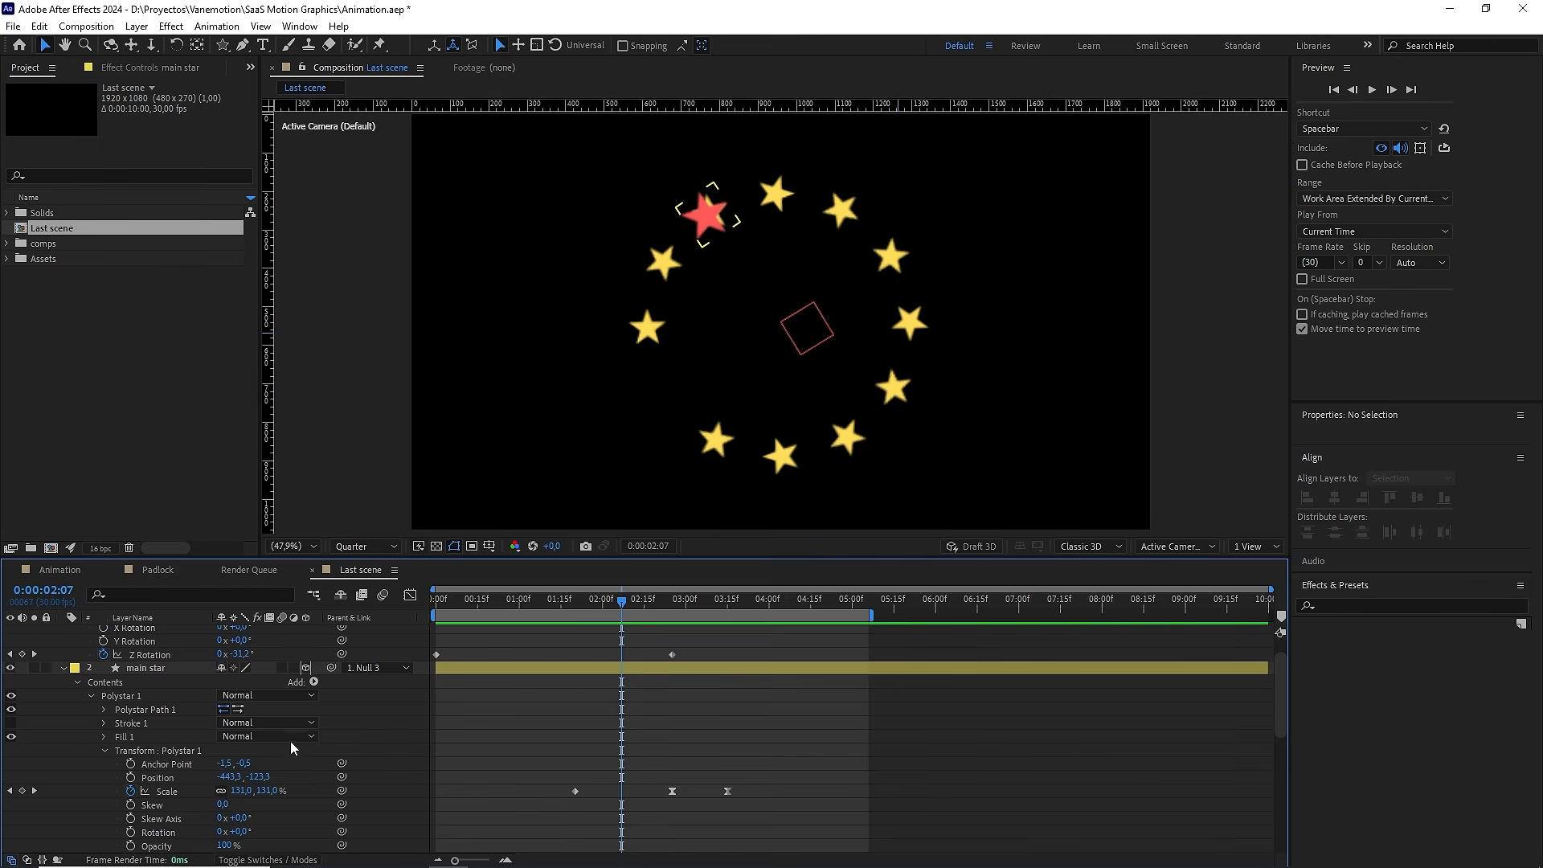
Keyframe Polystar 1's Rotation from 0 at 0:00:02:00 to one full turn at 0:00:03:10, and preview from 0:00:01:15
left_click_drag(615, 605, 603, 610)
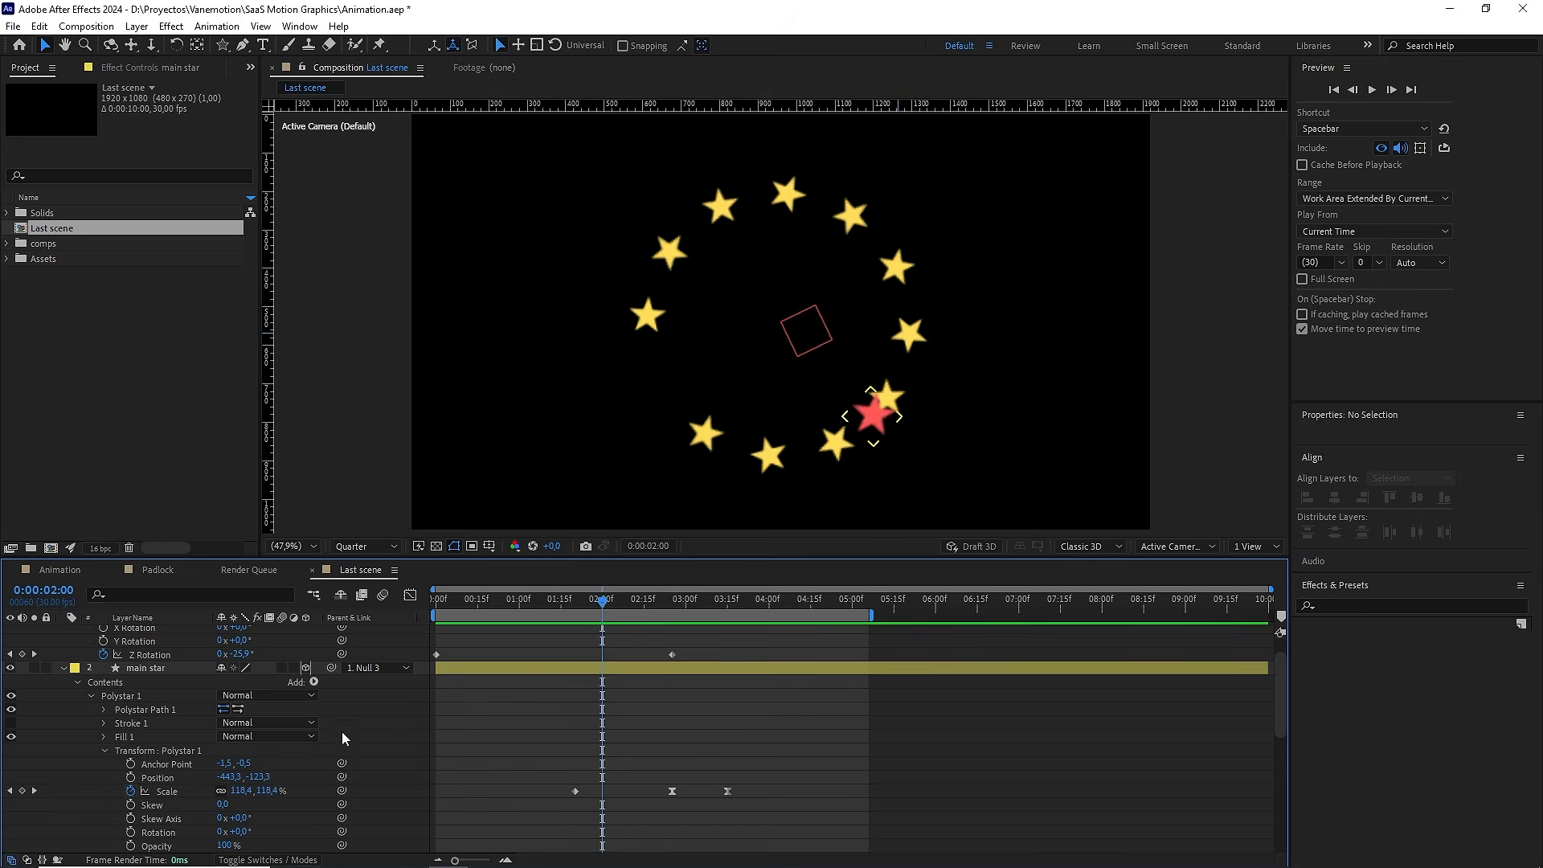
left_click(132, 831)
left_click_drag(606, 604, 720, 601)
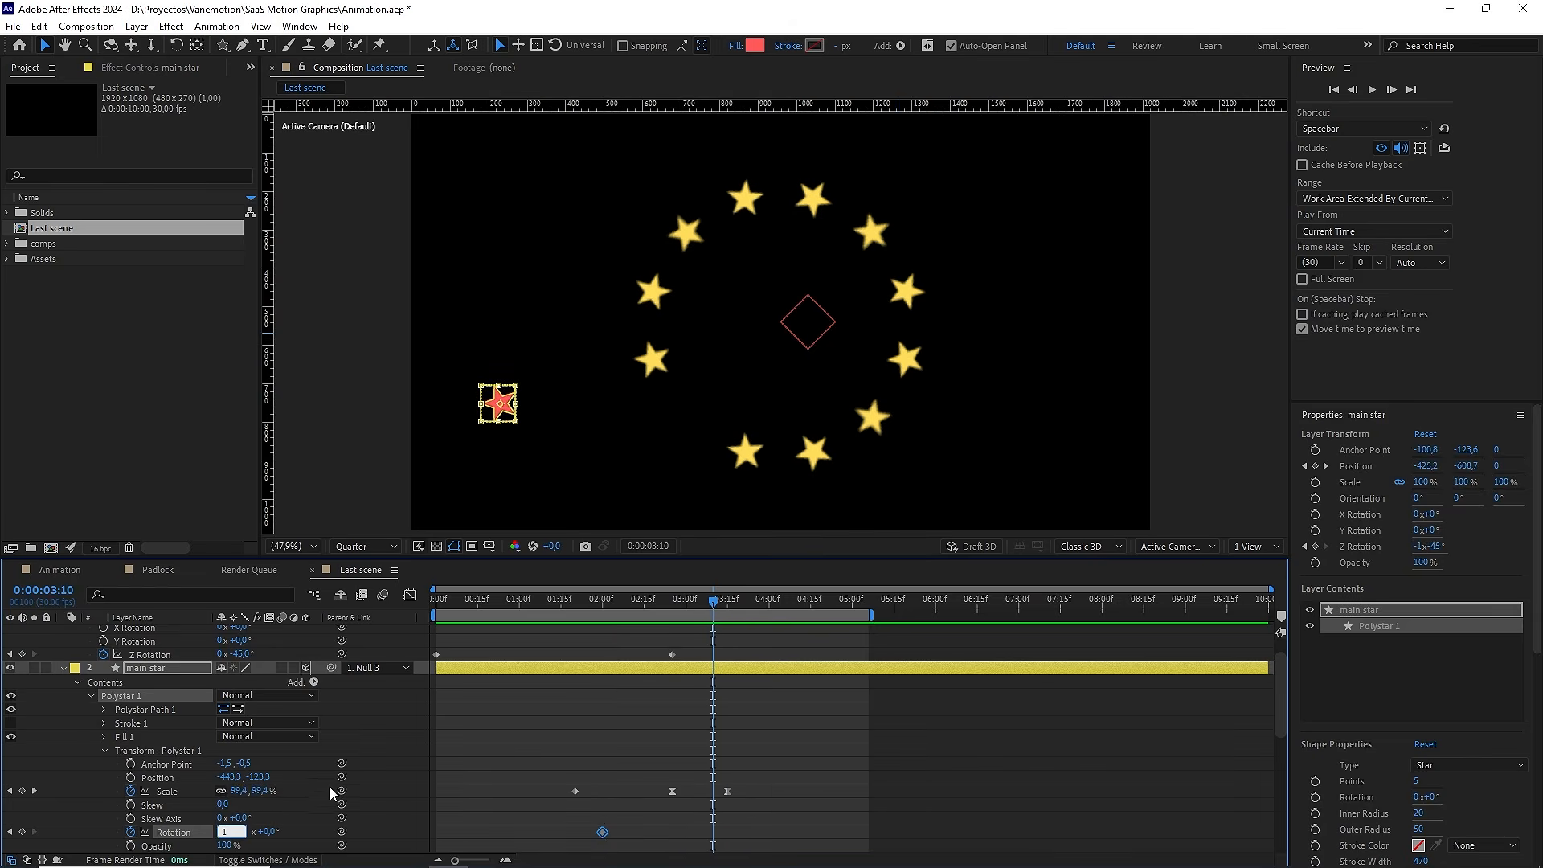
type("1")
left_click(562, 733)
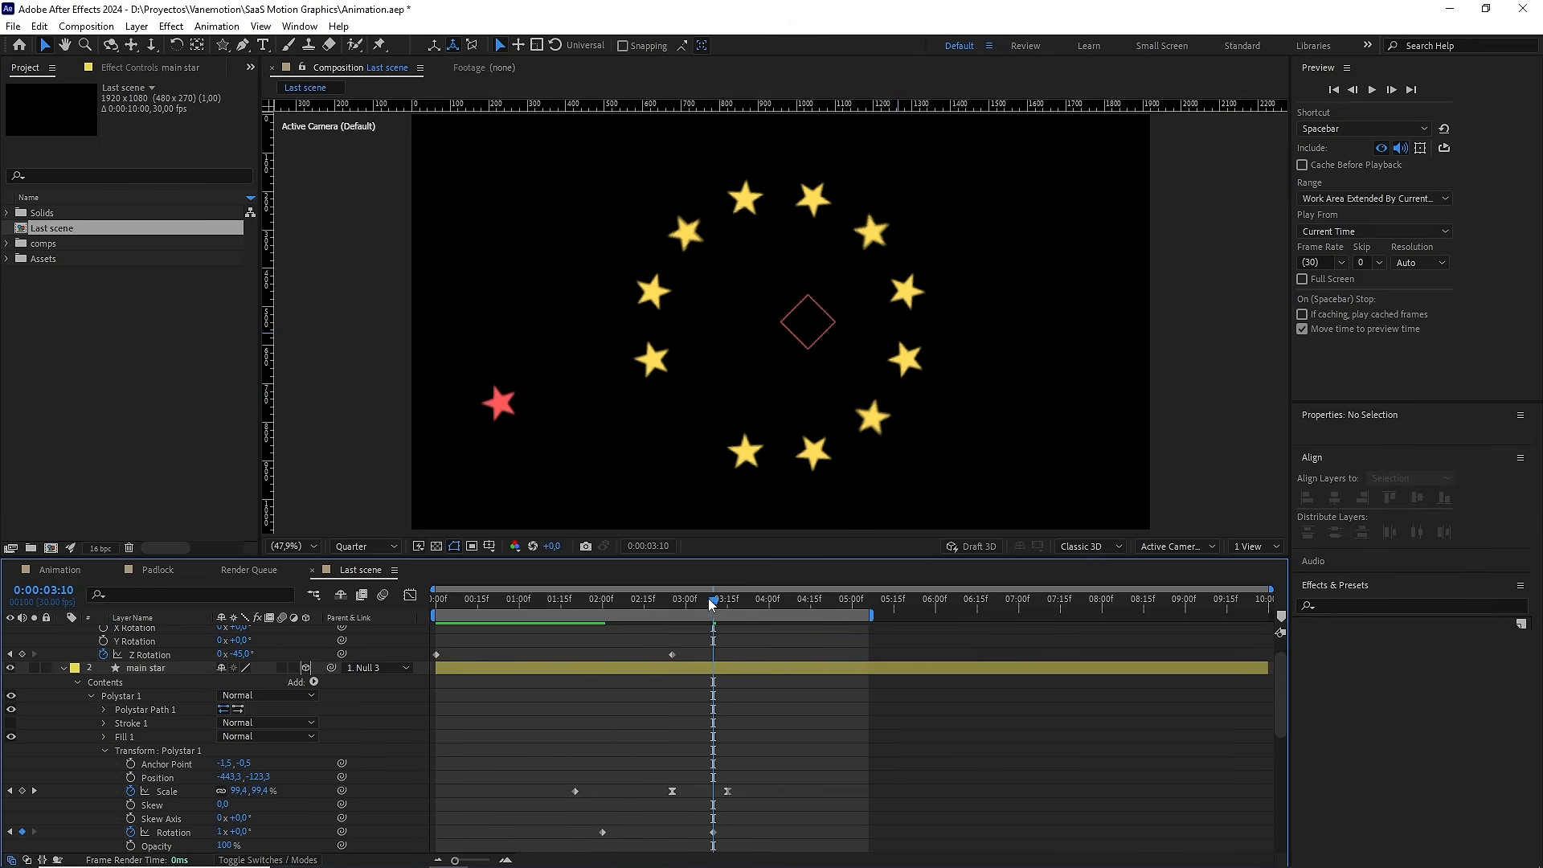
left_click_drag(712, 604, 560, 602)
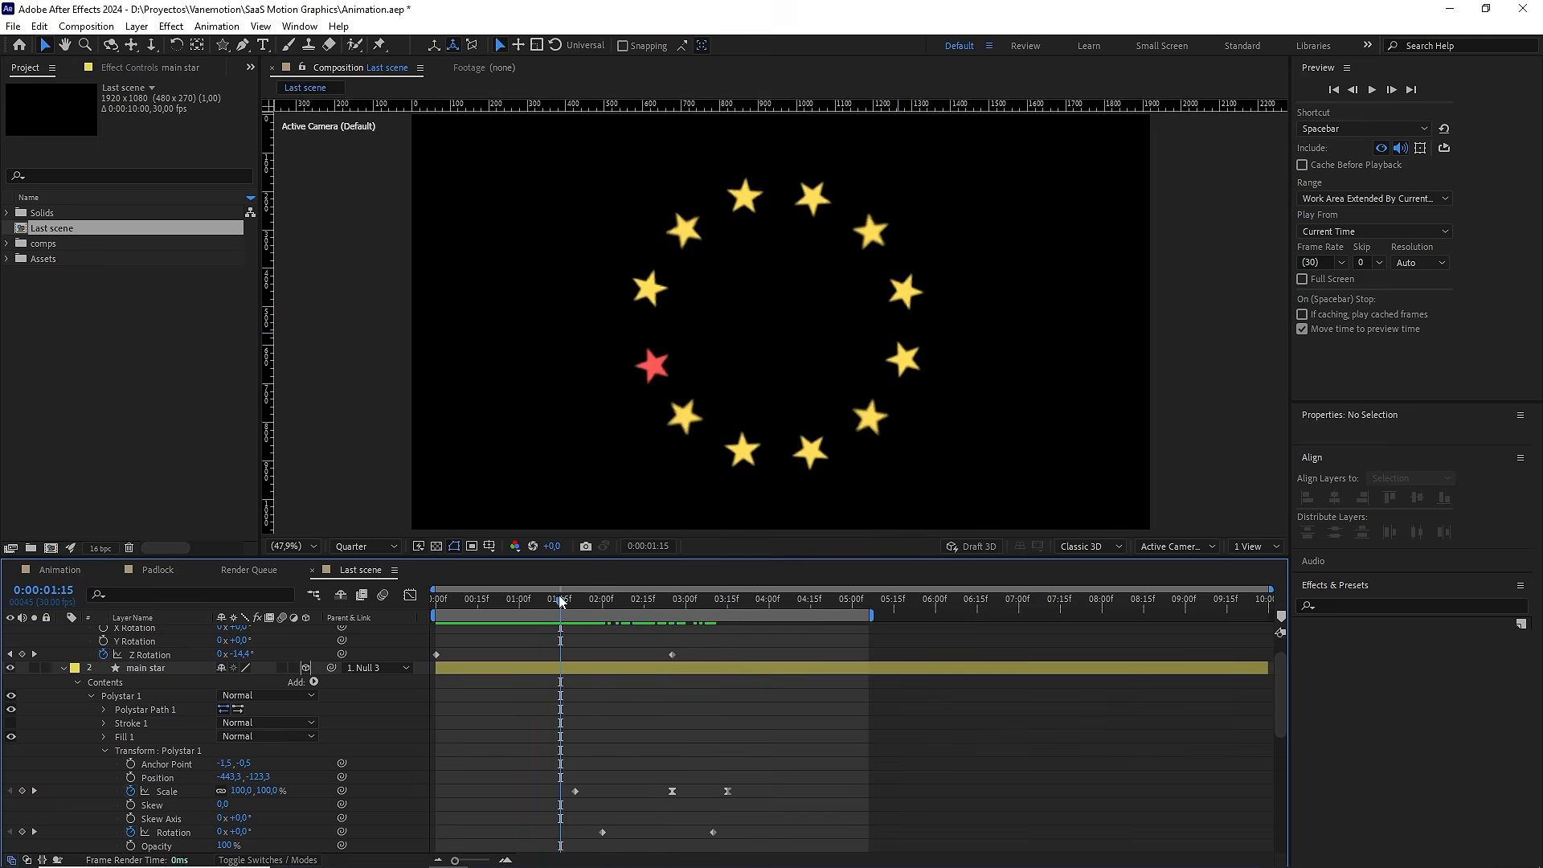
key("space")
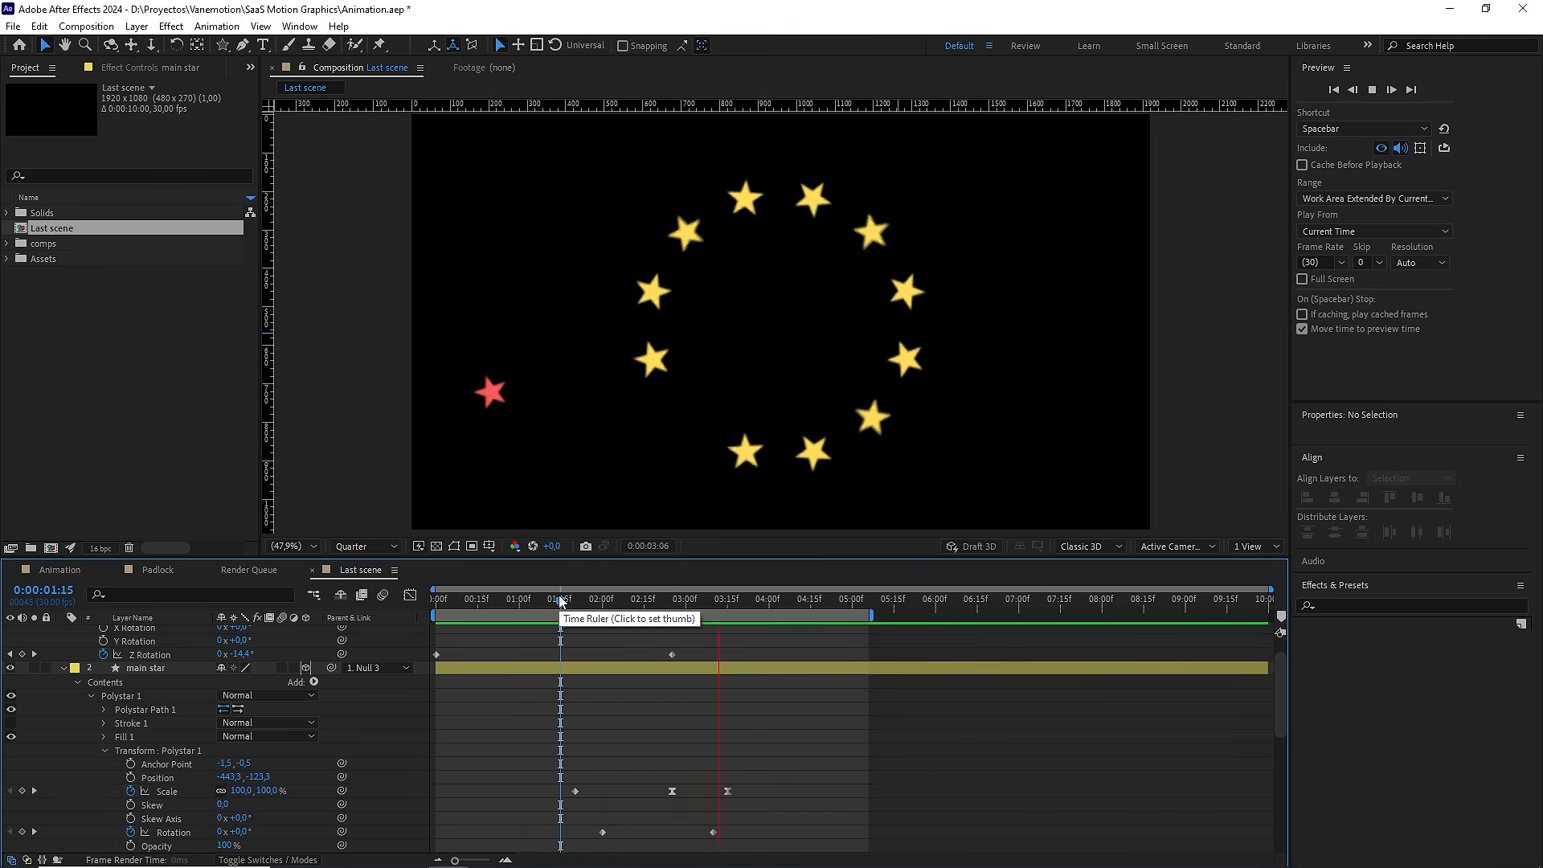
Preview the main star's rotation from 0:00:02:02 and again from 0:00:02:04
left_click_drag(560, 603, 610, 624)
key("space")
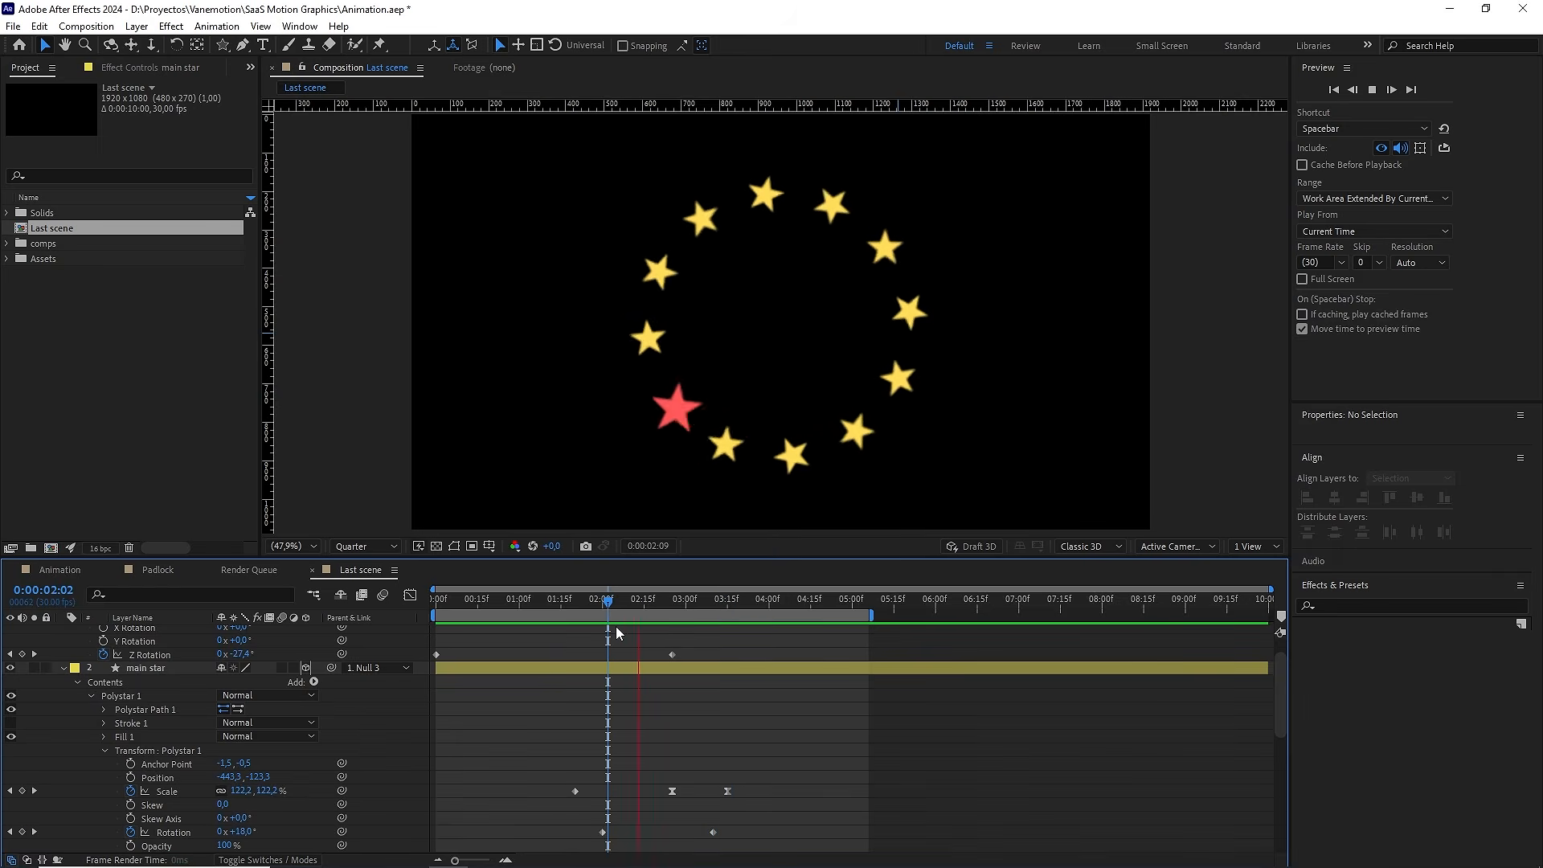
key("space")
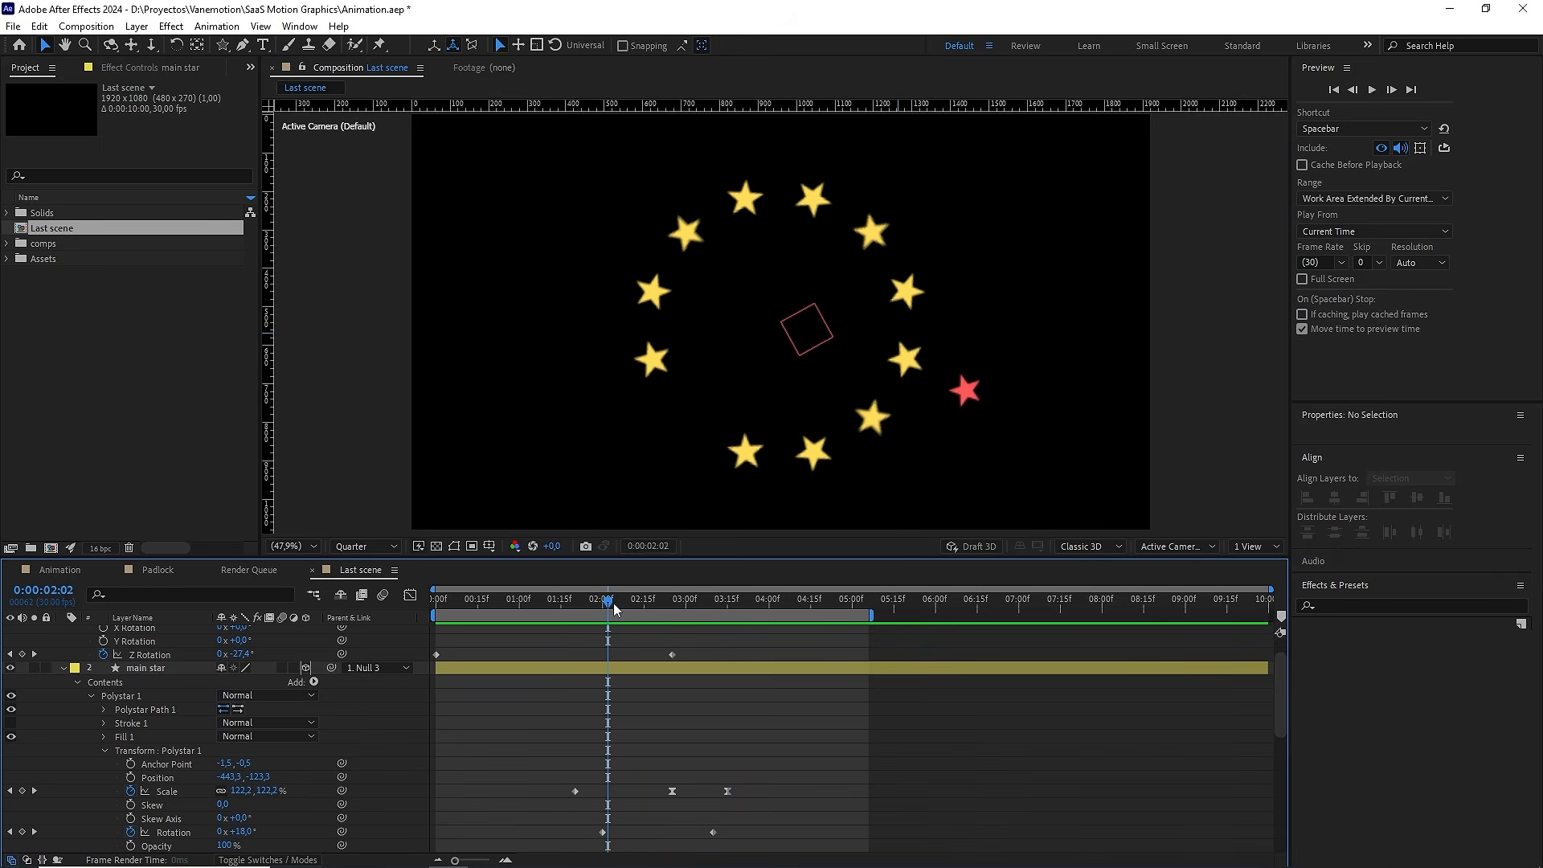
key("space")
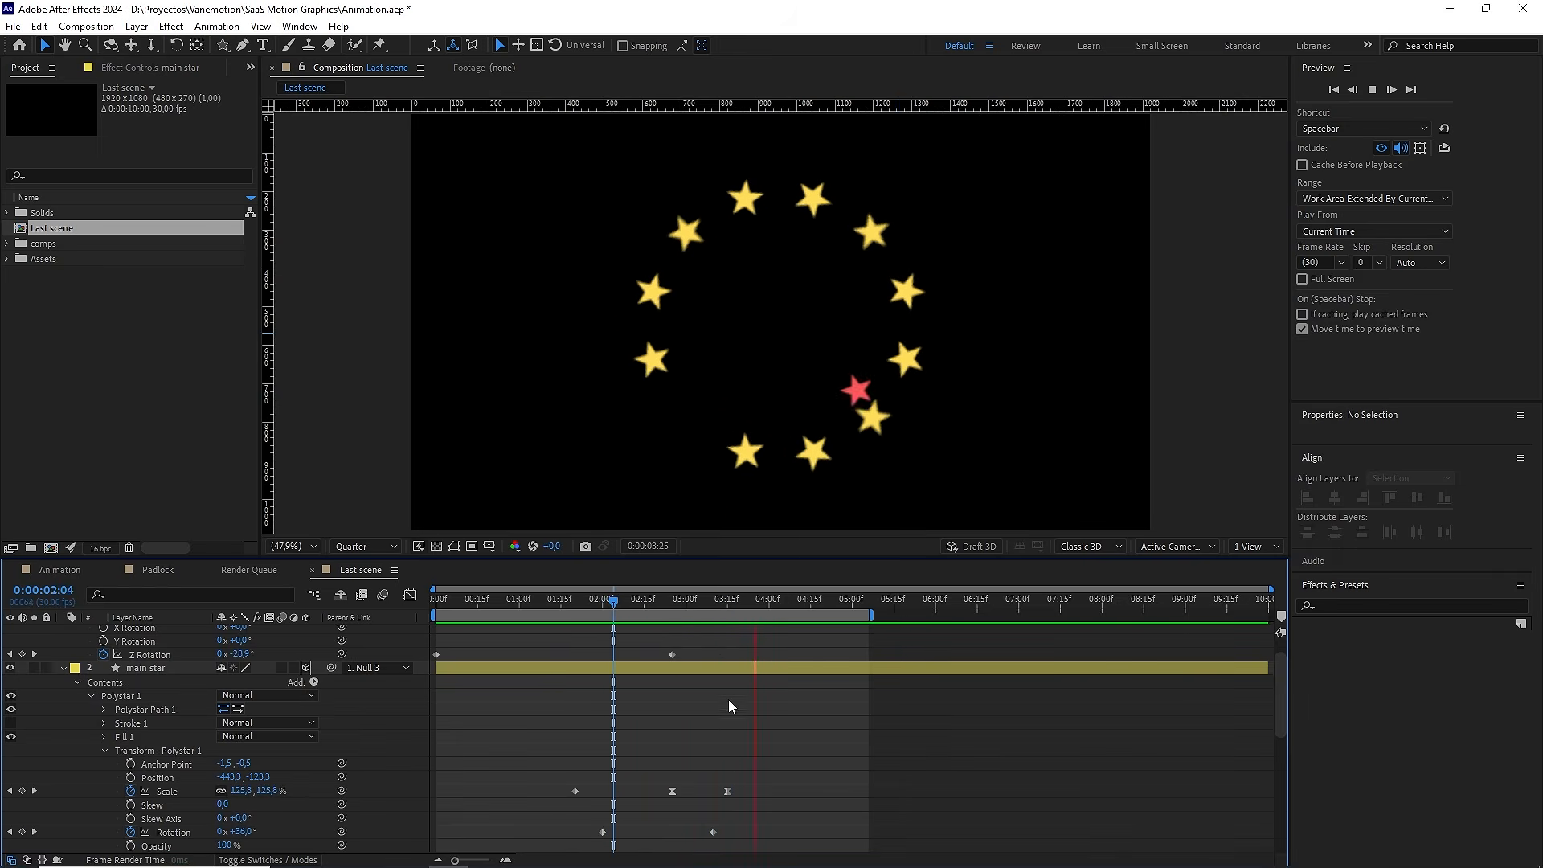
key("space")
Apply Easy Ease to the last Polystar 1 Rotation keyframe and preview the motion from 0:00:01:20
left_click(713, 832)
key("F9")
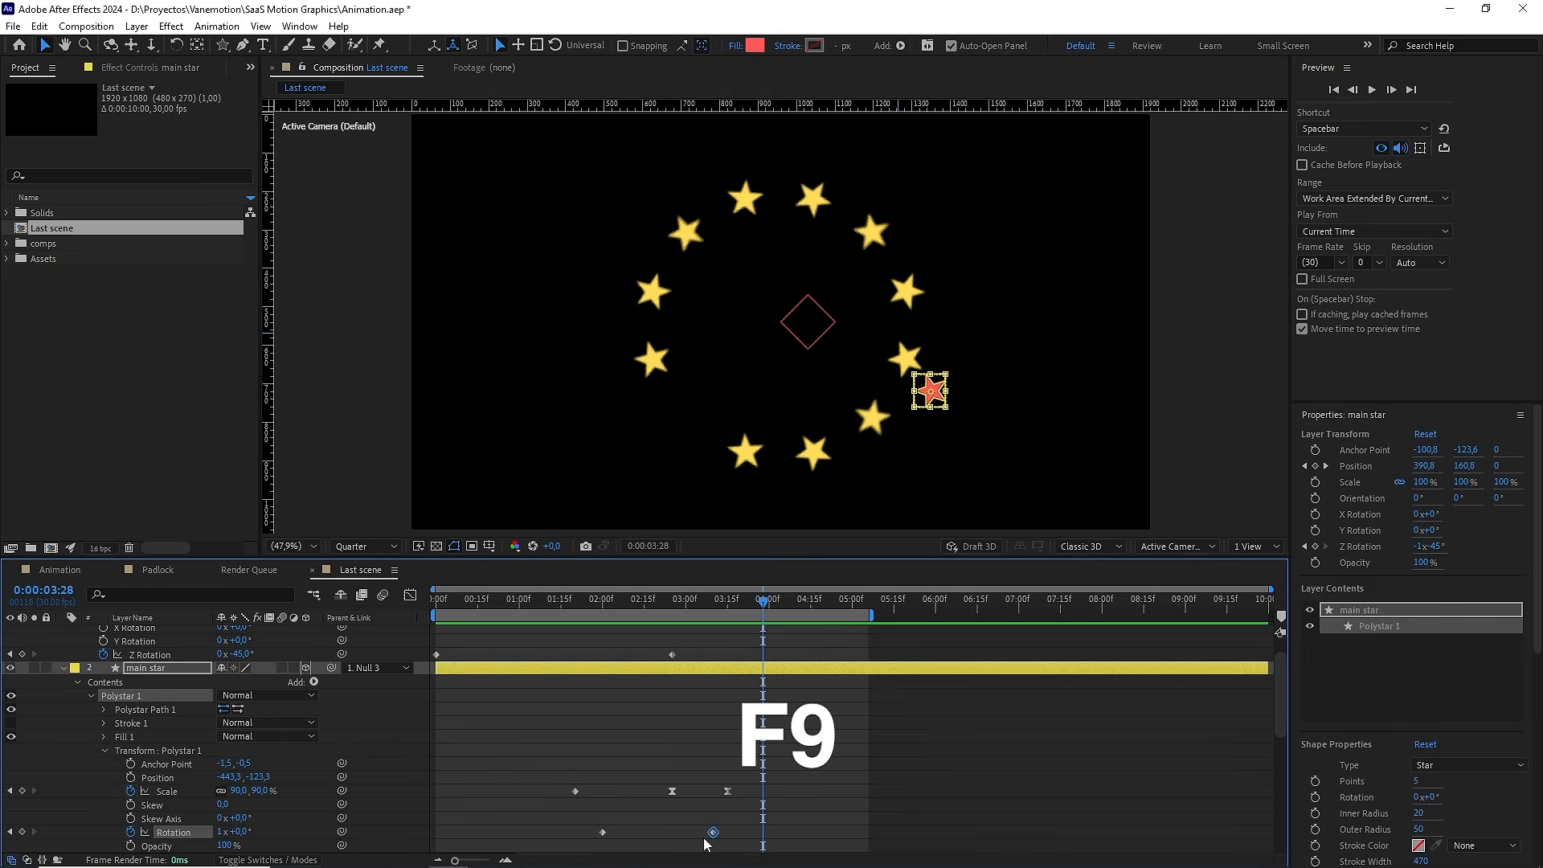
left_click(572, 601)
key("space")
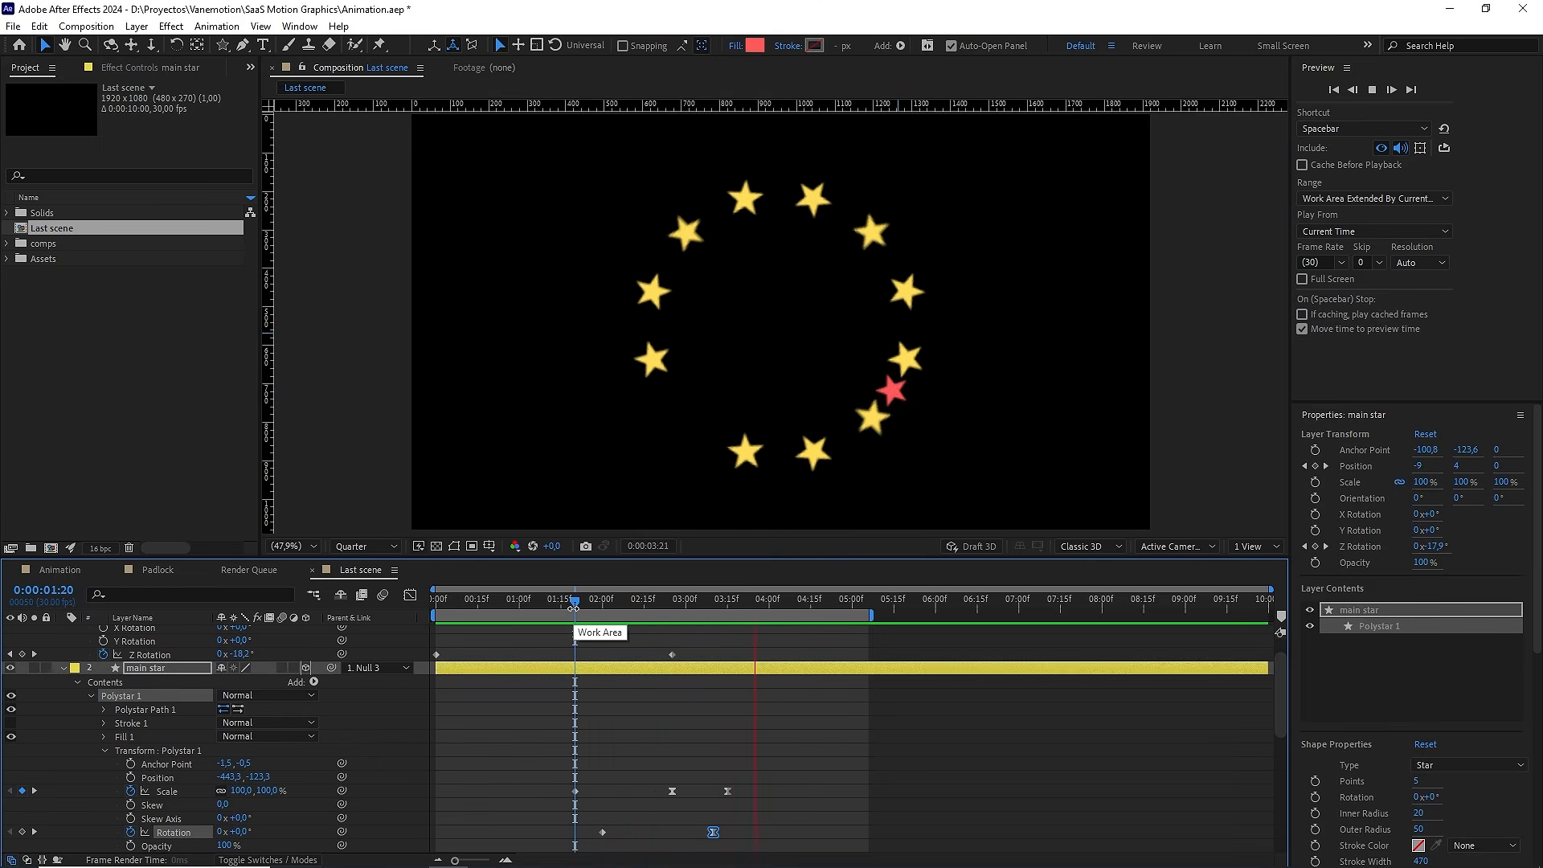
left_click(573, 609)
key("space")
key("space")
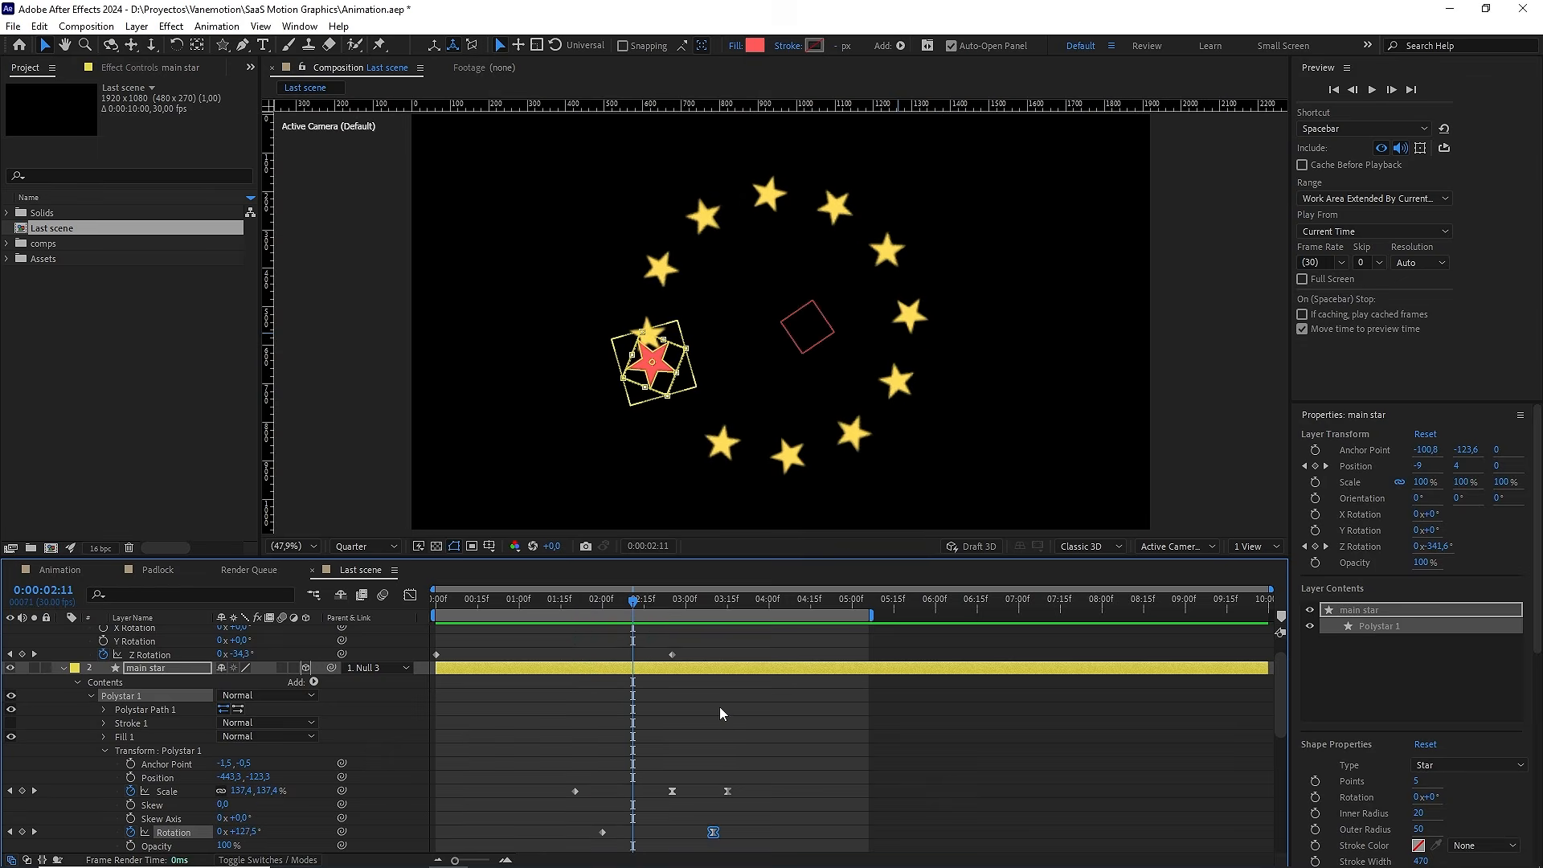
Move the last Polystar 1 Rotation keyframe to 0:00:03:15 and preview from 0:00:01:22
scroll(720, 707, "down", 3)
left_click_drag(651, 608, 724, 612)
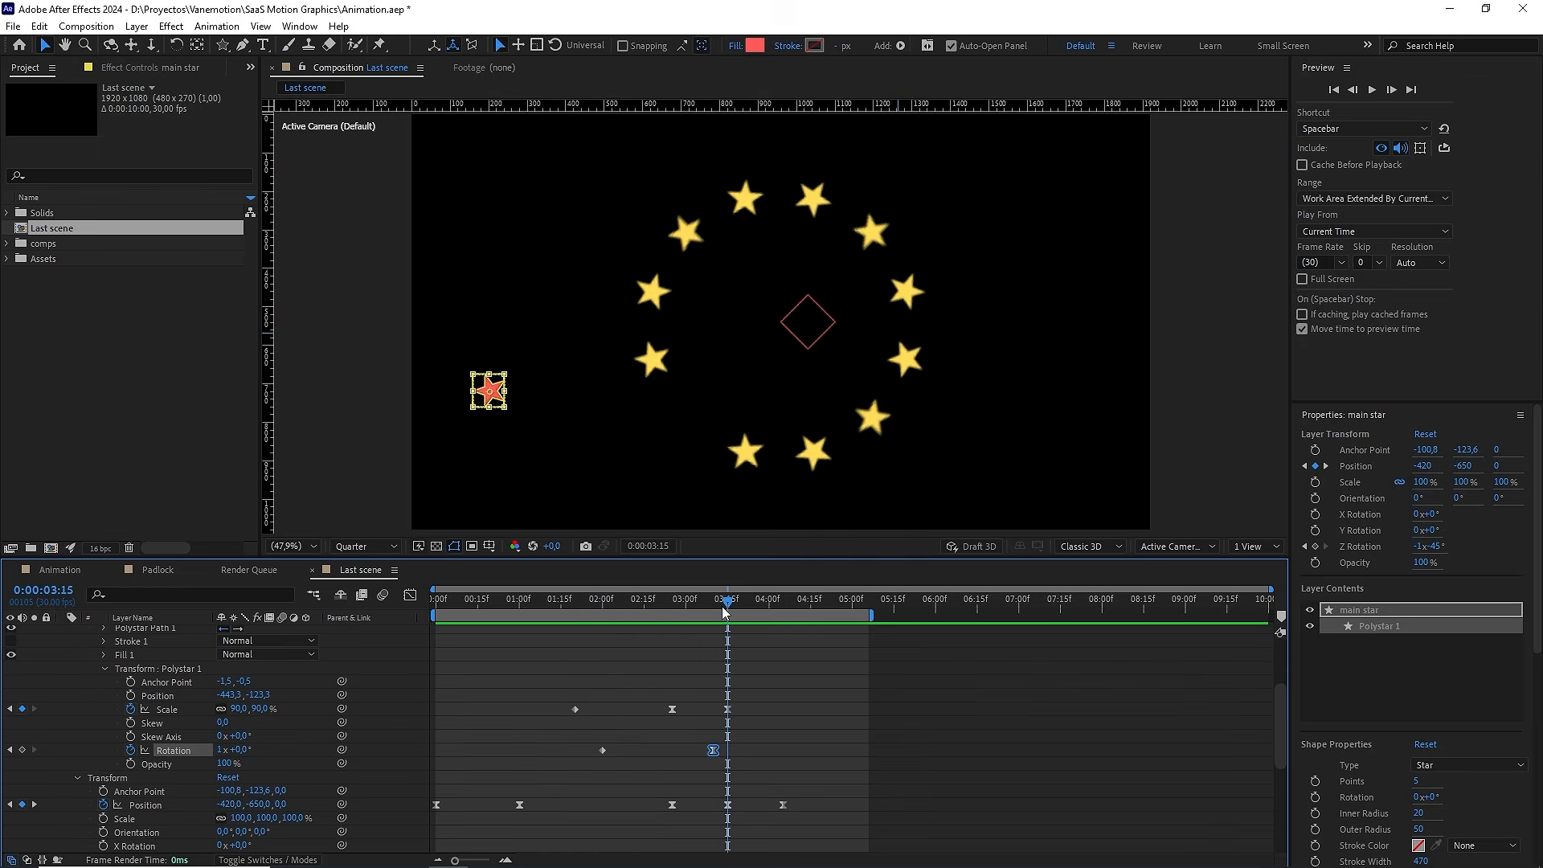
left_click_drag(717, 745, 725, 750)
left_click_drag(726, 608, 580, 609)
key("space")
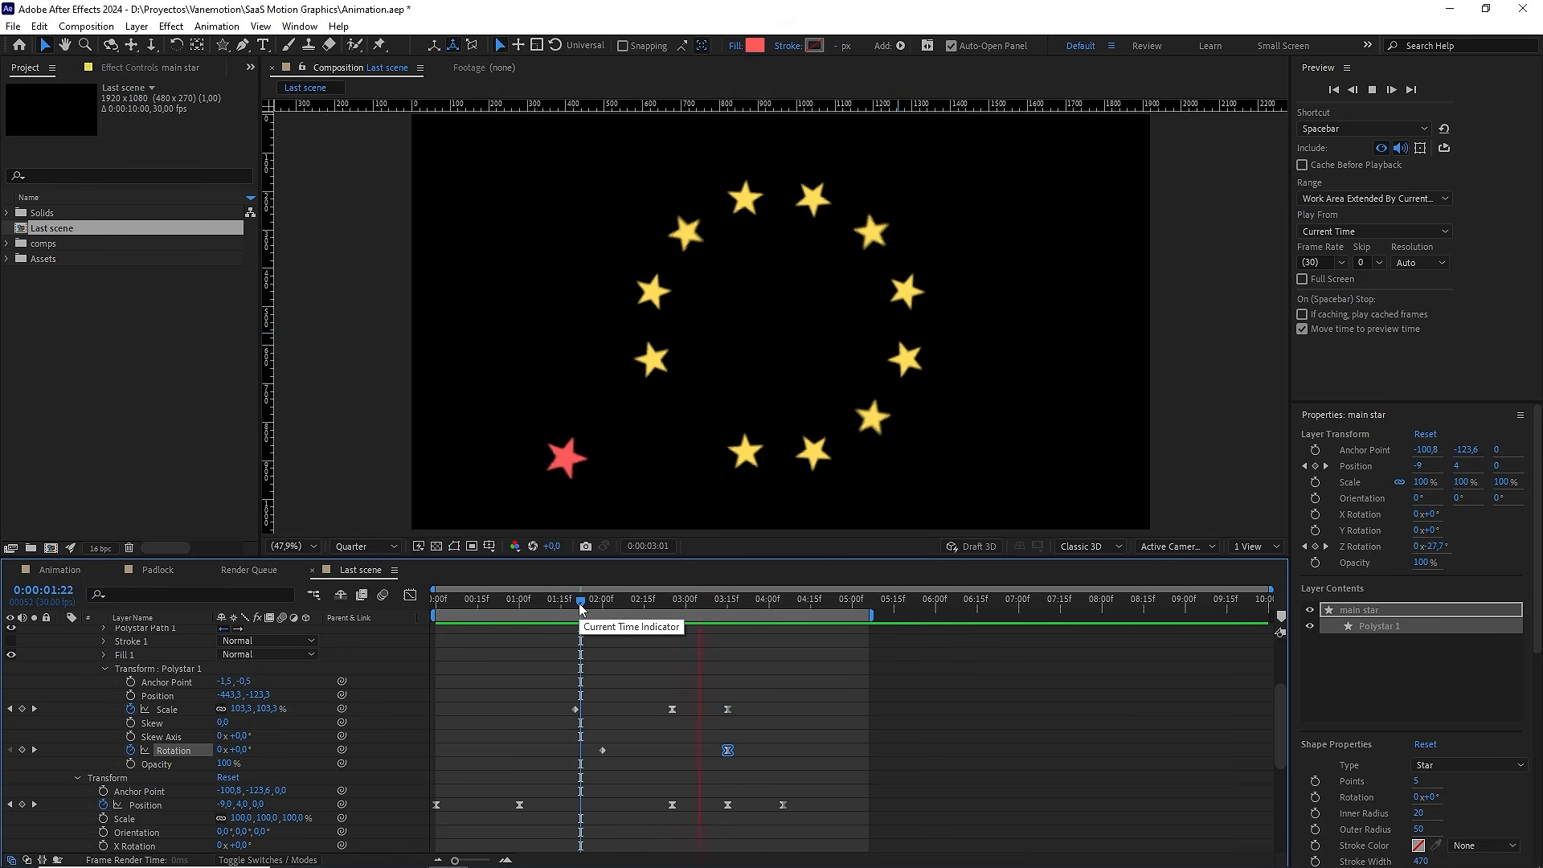
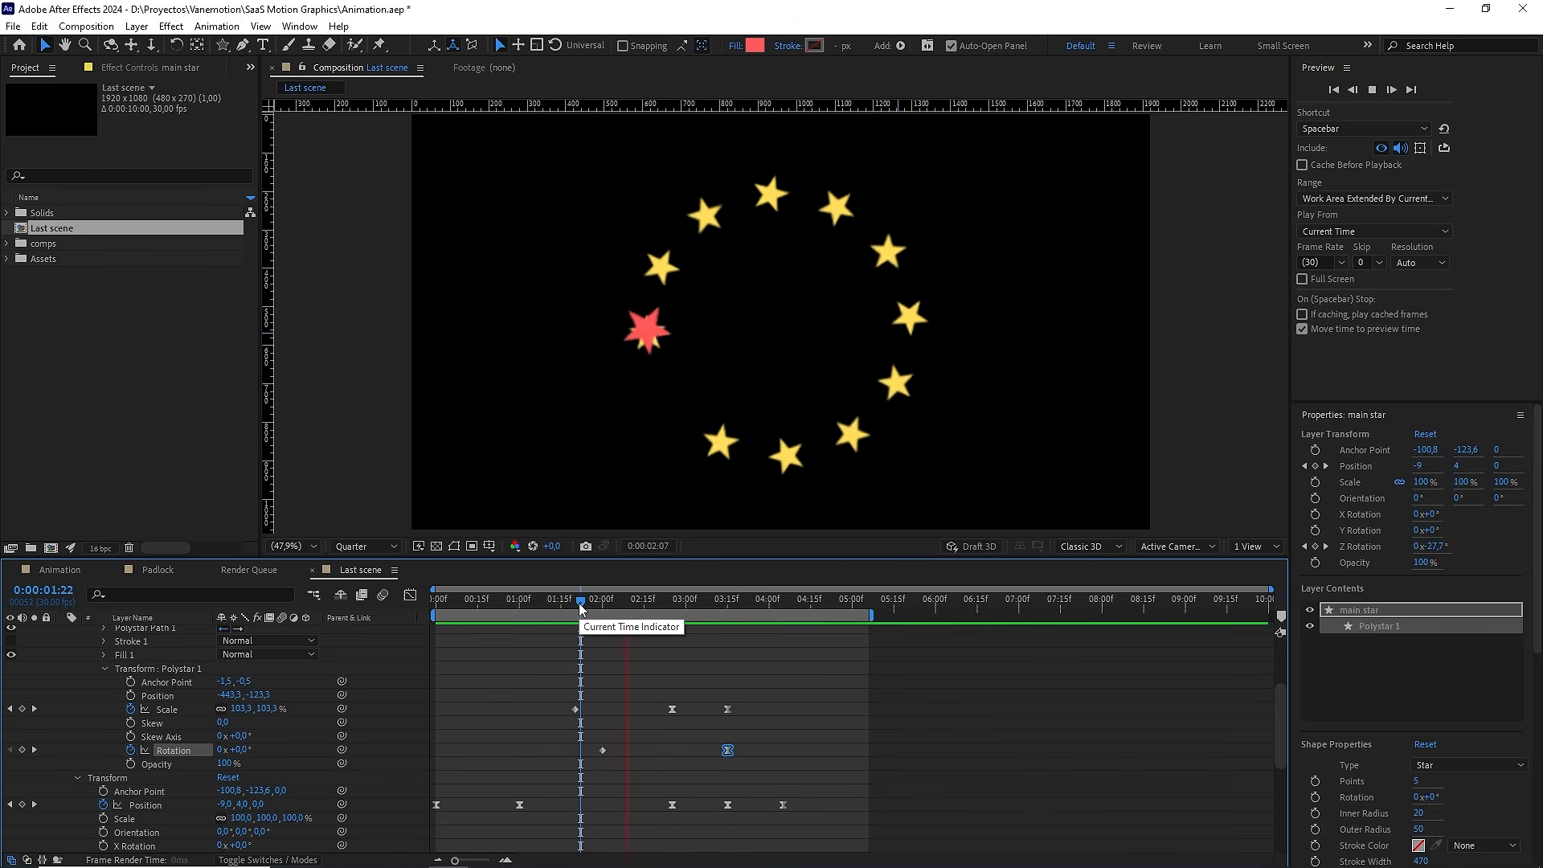
key("space")
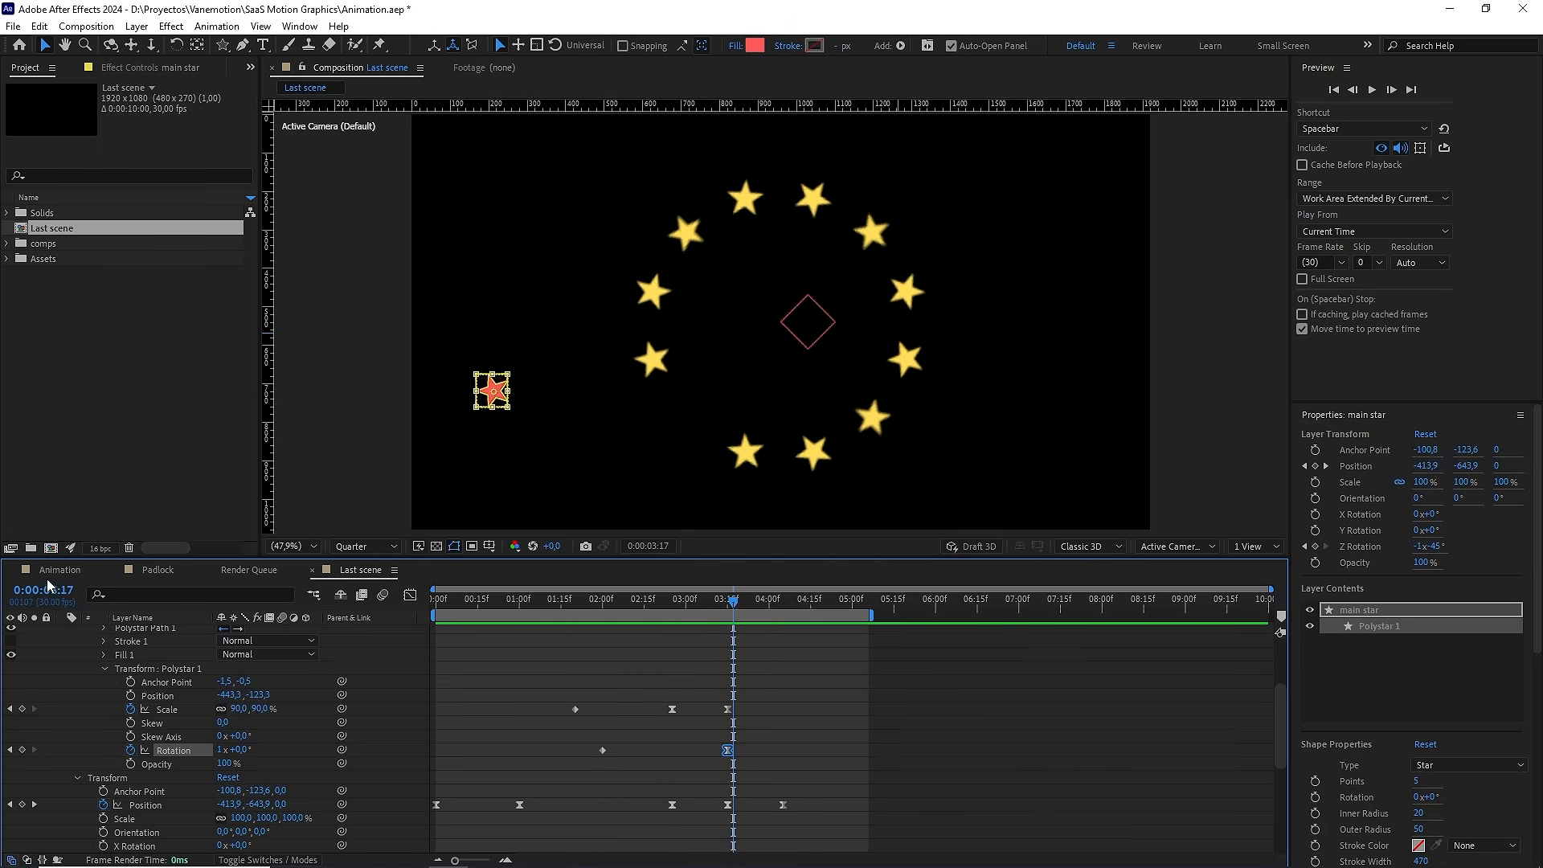
Collapse the properties of all layers in the Last scene composition and clear the selection
key("ctrl+a")
left_click(62, 698)
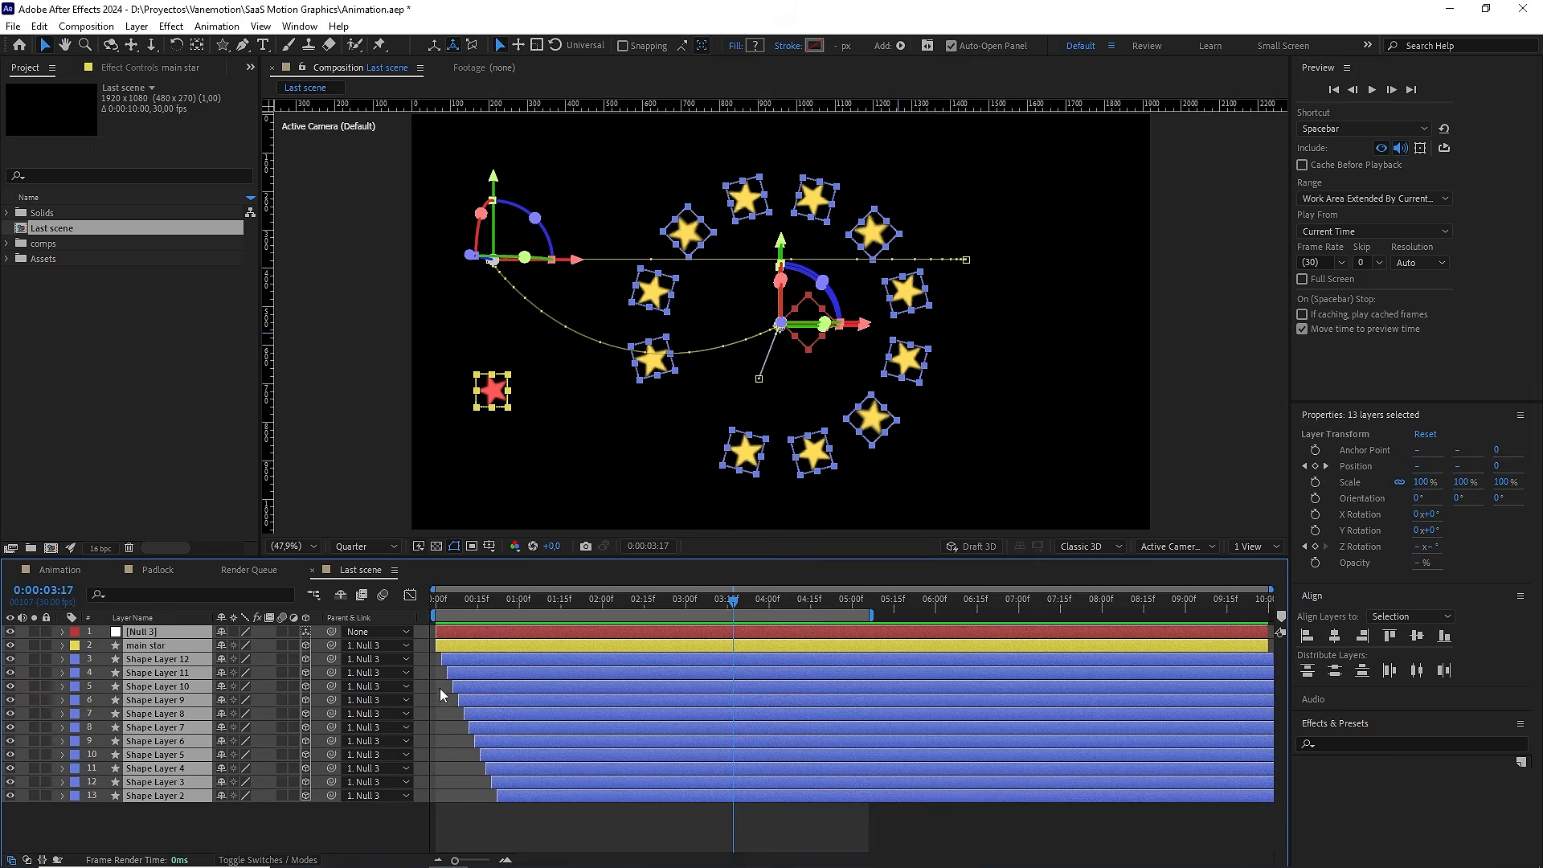
left_click(460, 720)
Show the red star up close at 0:00:01:23 and set the composition preview resolution to Full
left_click_drag(427, 598, 582, 590)
scroll(712, 428, "up", 1)
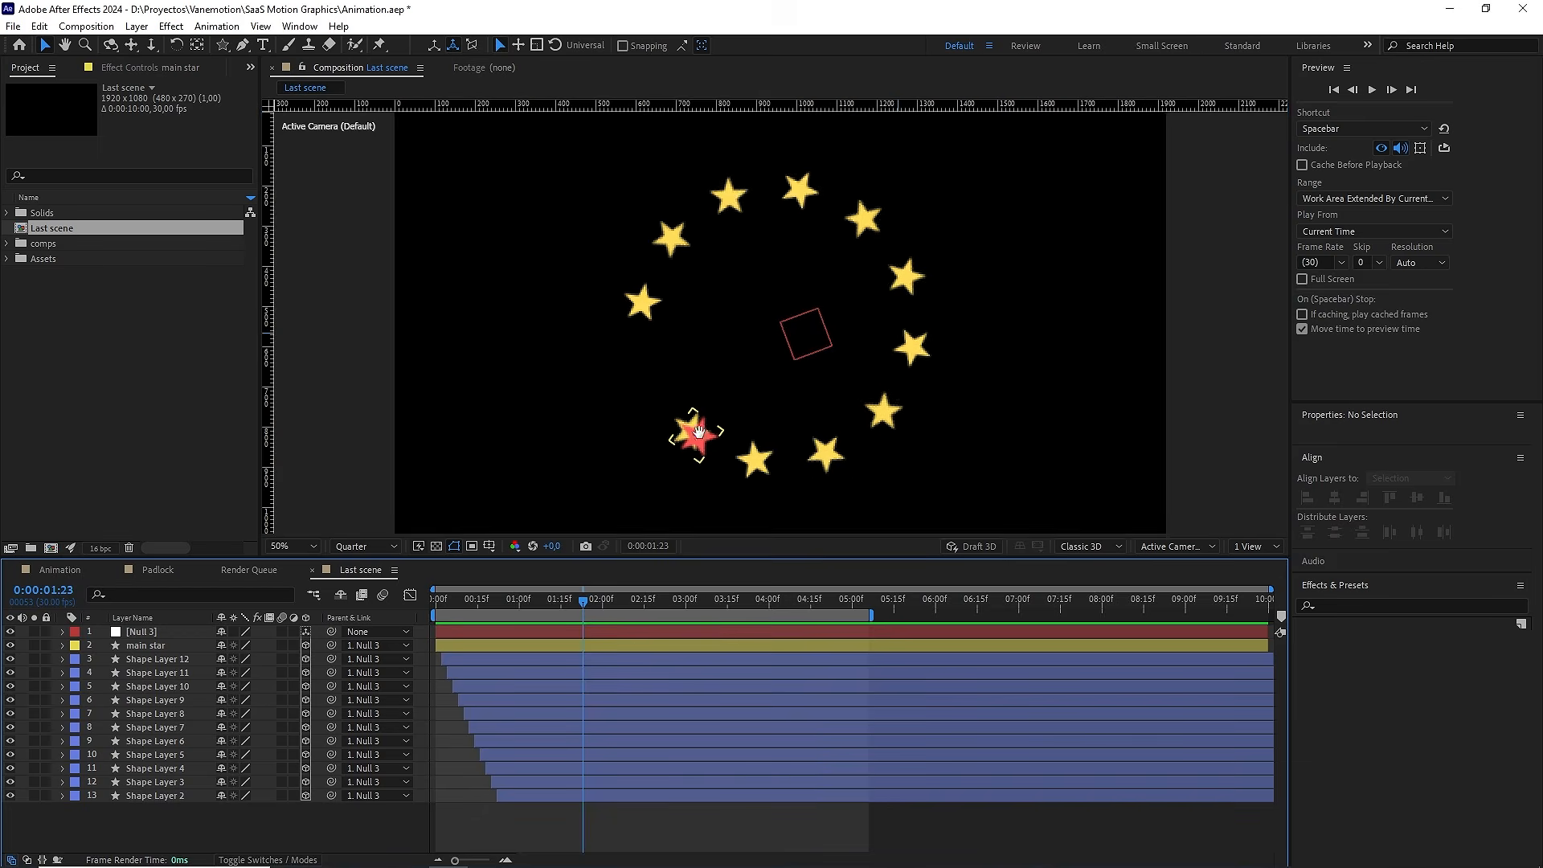
scroll(792, 291, "up", 1)
left_click_drag(699, 431, 762, 366)
left_click(384, 547)
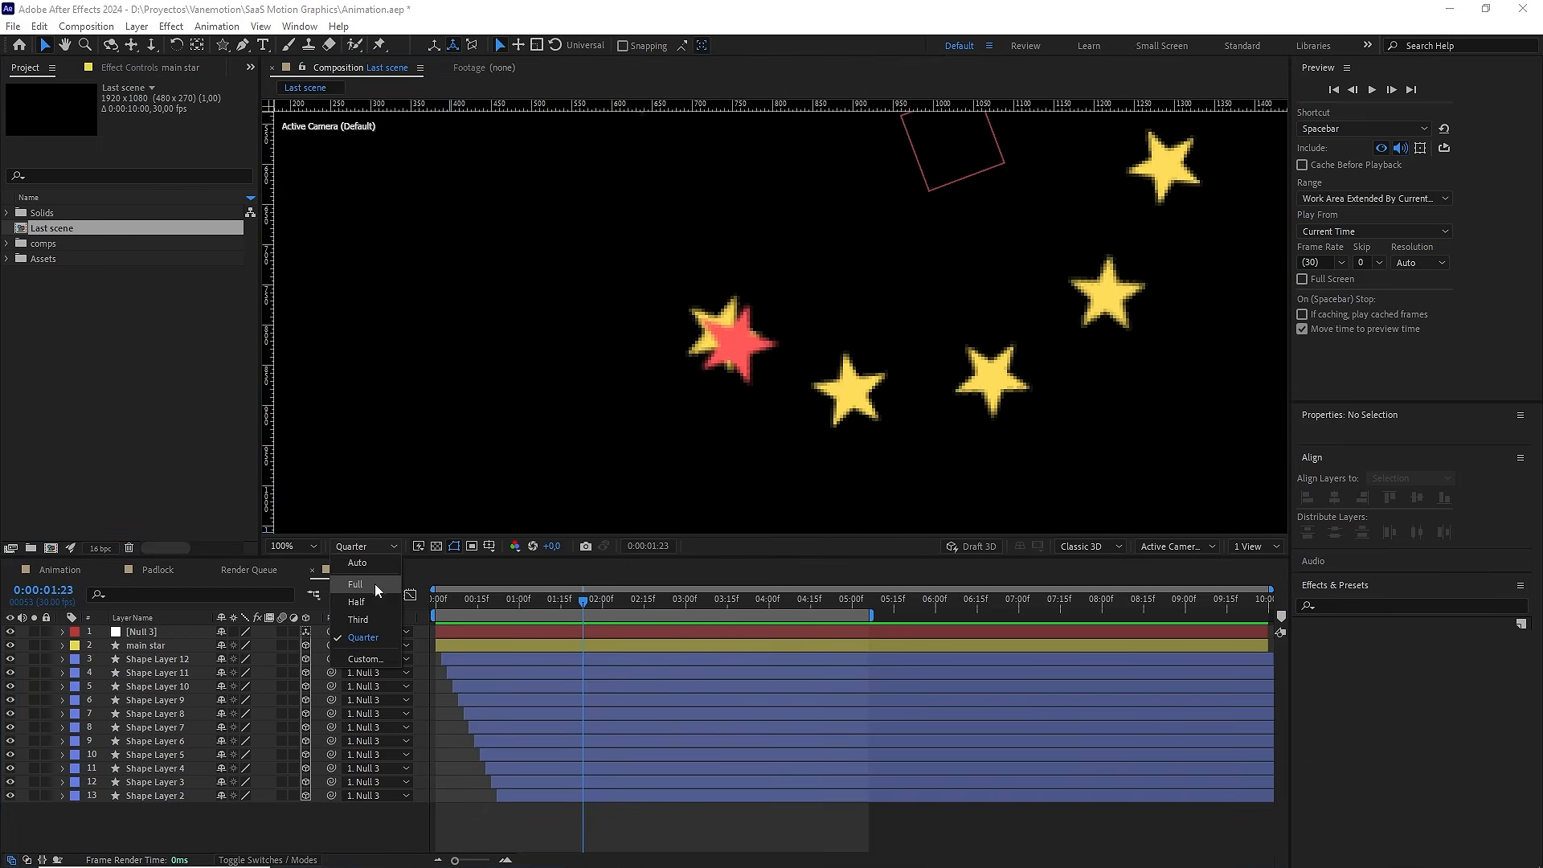
left_click(376, 588)
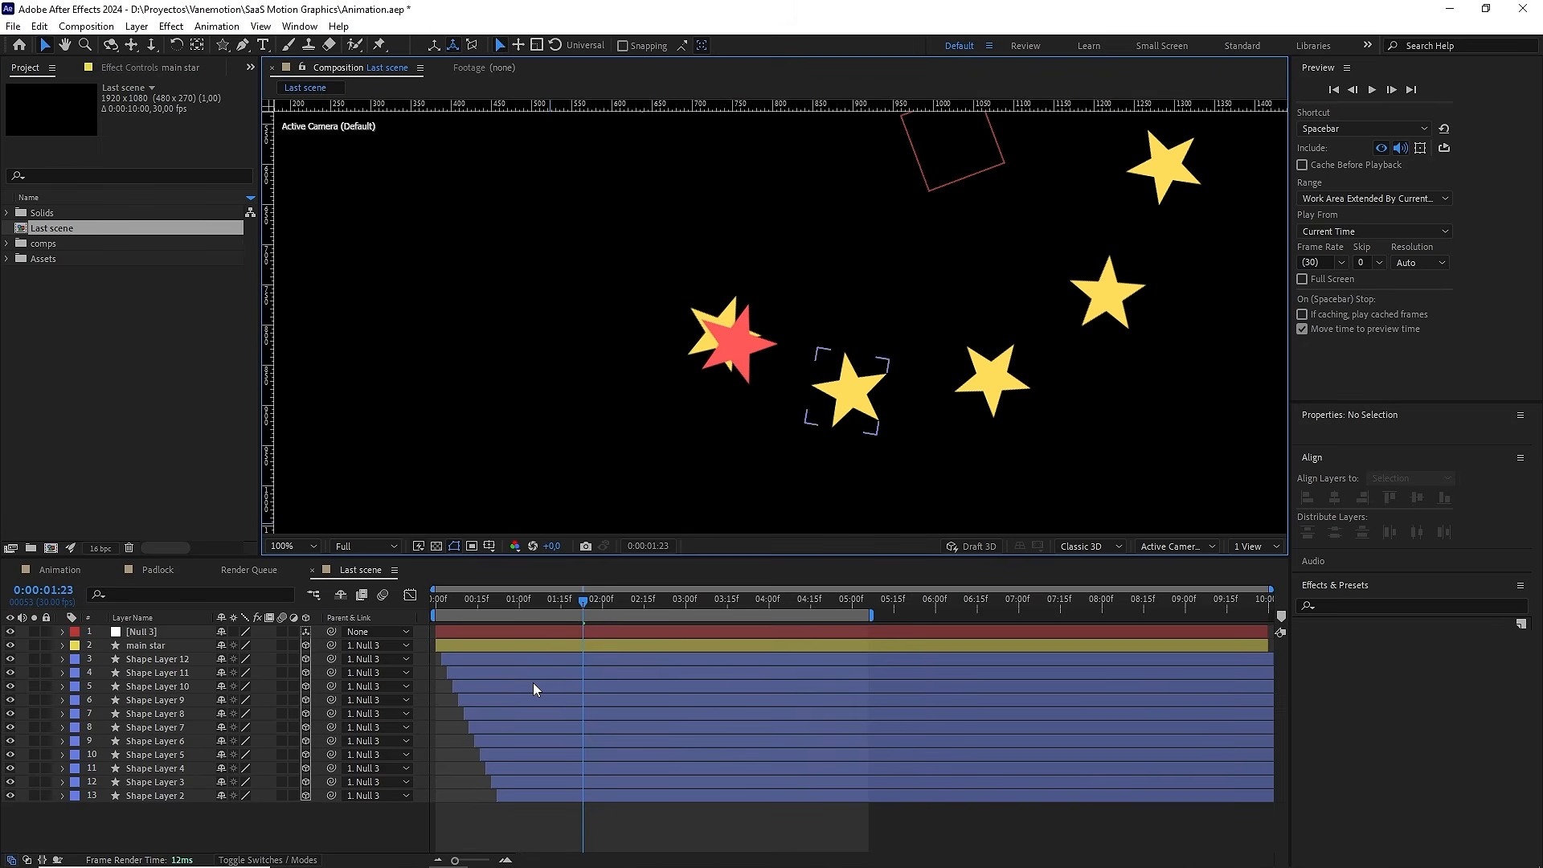
Split Shape Layer 12 at 0:00:01:23, where the red star passes over it, and delete the part after the split
mouse_move(579, 599)
left_mouse_down()
mouse_move(543, 601)
mouse_move(577, 596)
left_mouse_up()
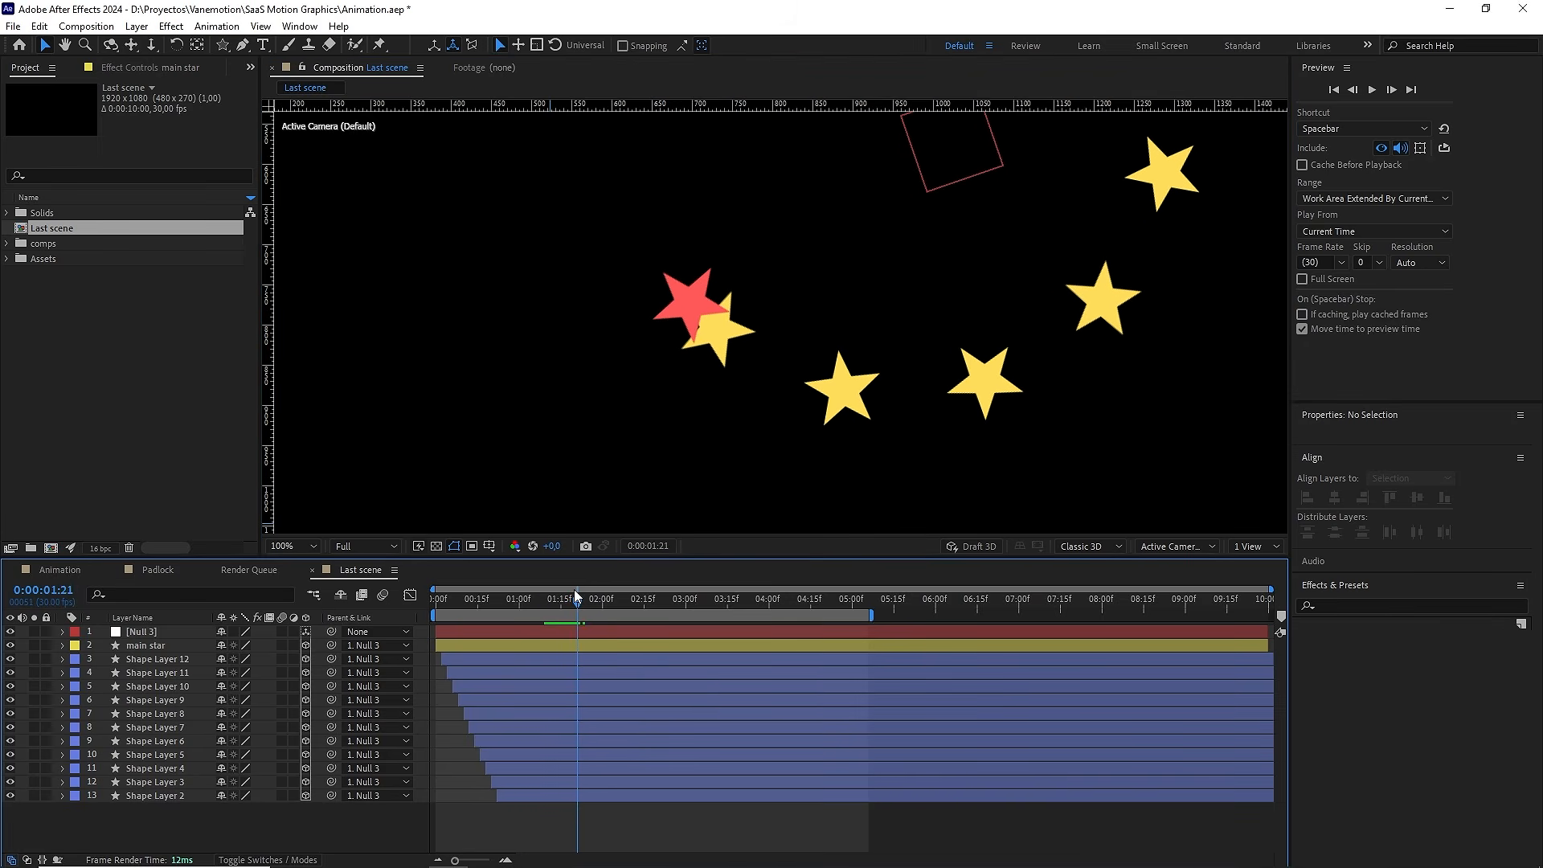
key("Page_Down")
key("Page_Down")
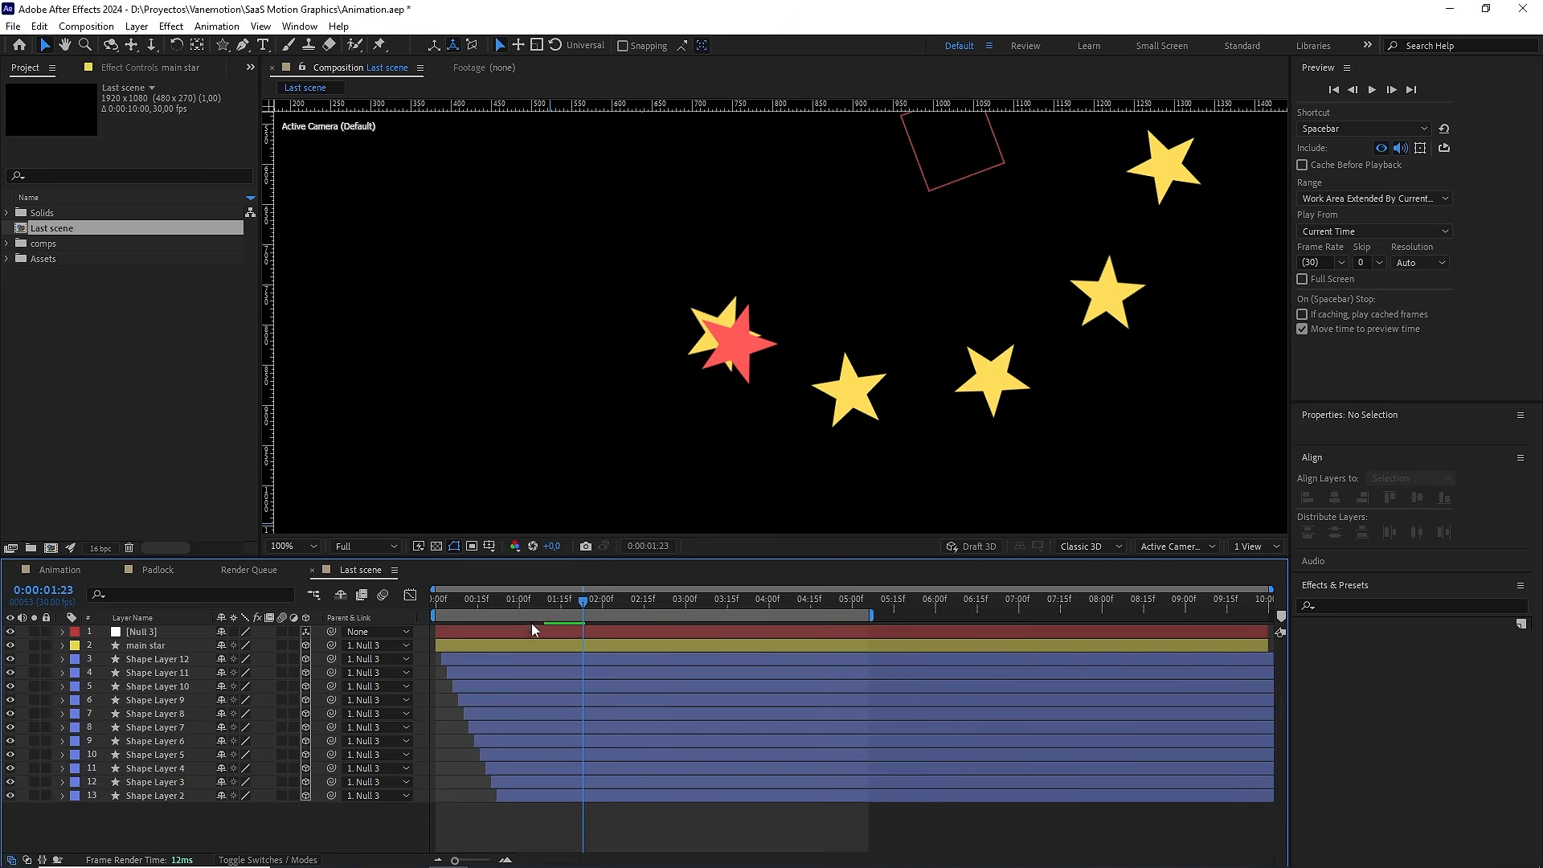
left_click(527, 658)
key("ctrl+shift+d")
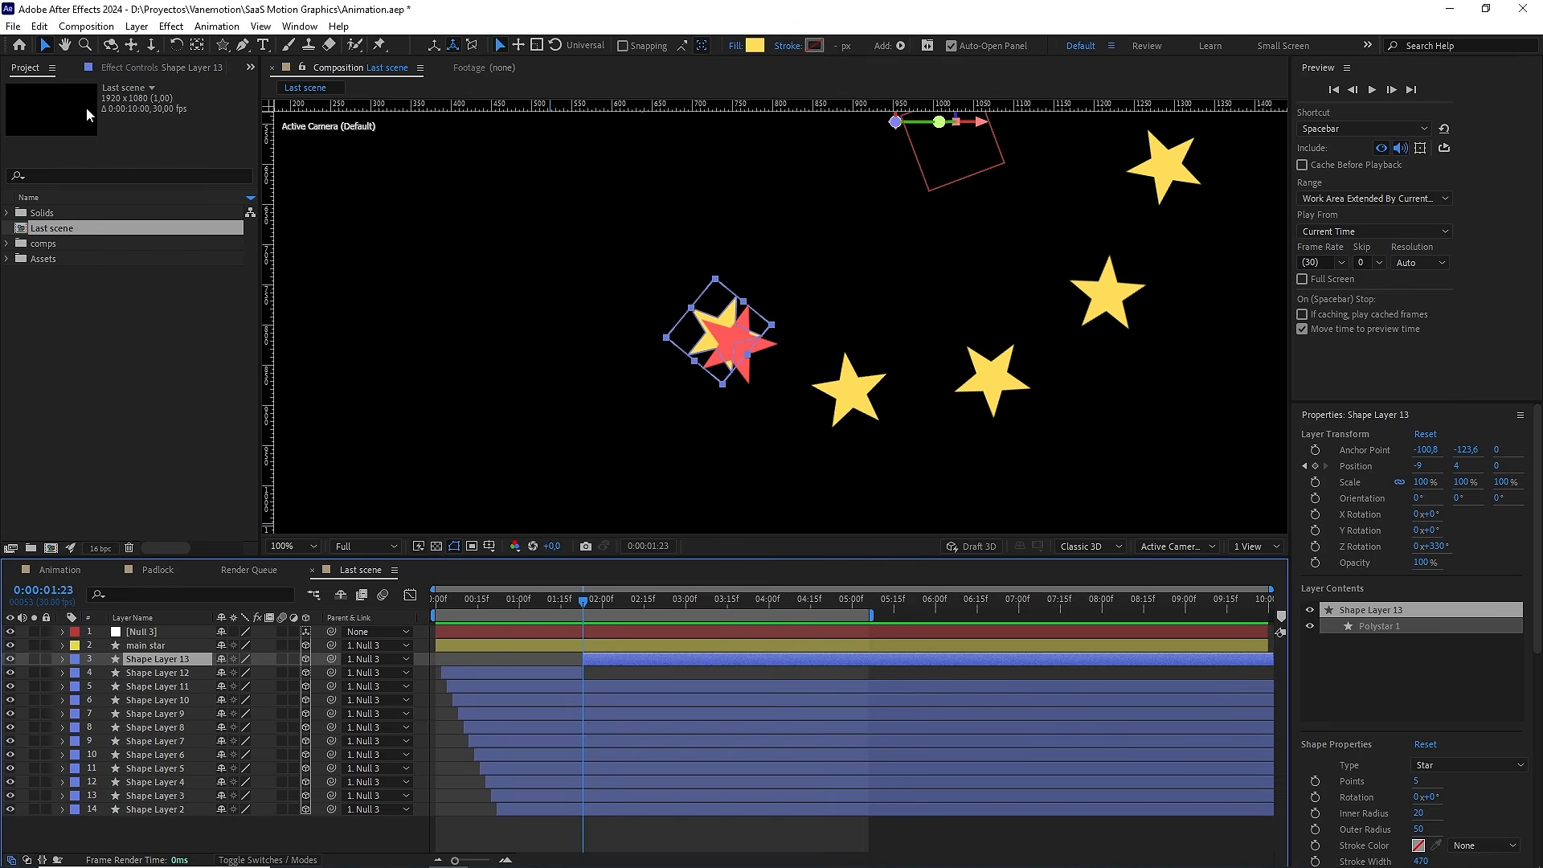
left_click(38, 25)
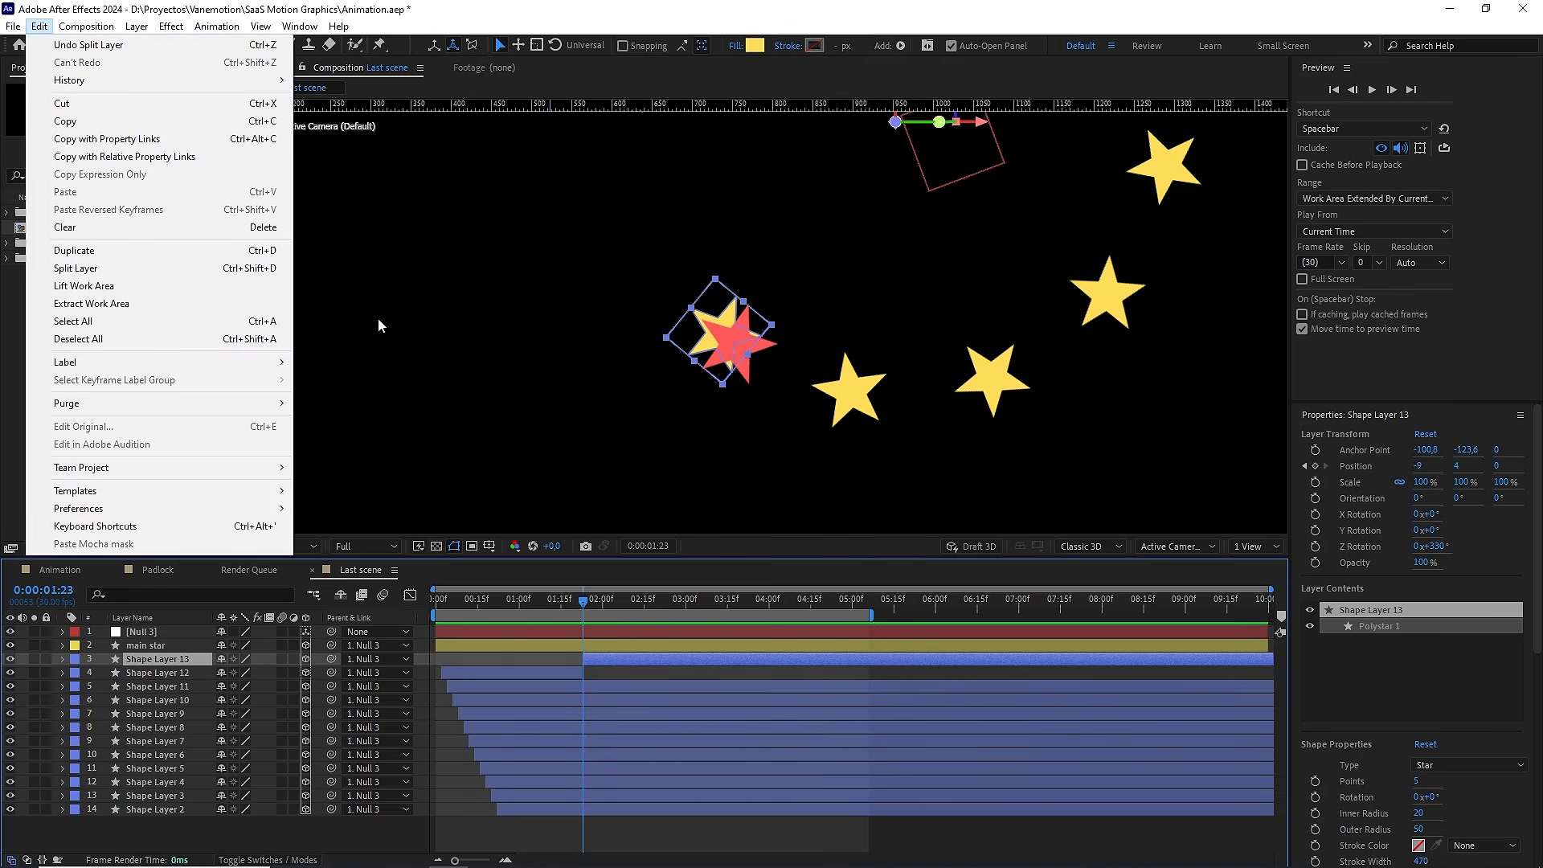
left_click(615, 648)
key("Delete")
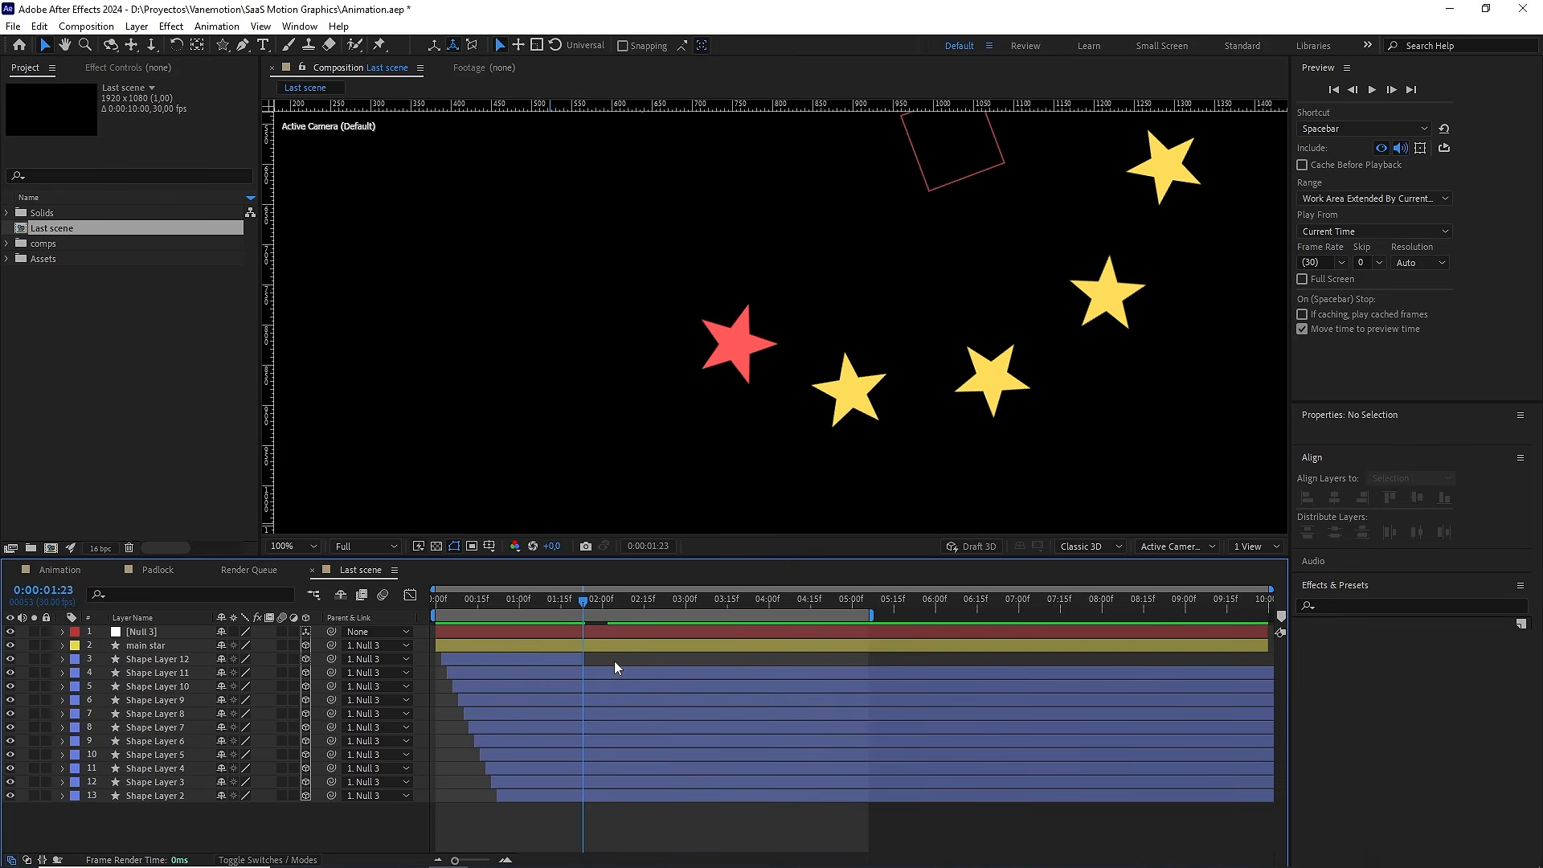
Cut Shape Layer 11 off at 0:00:01:27, where the red star passes over it
key("space")
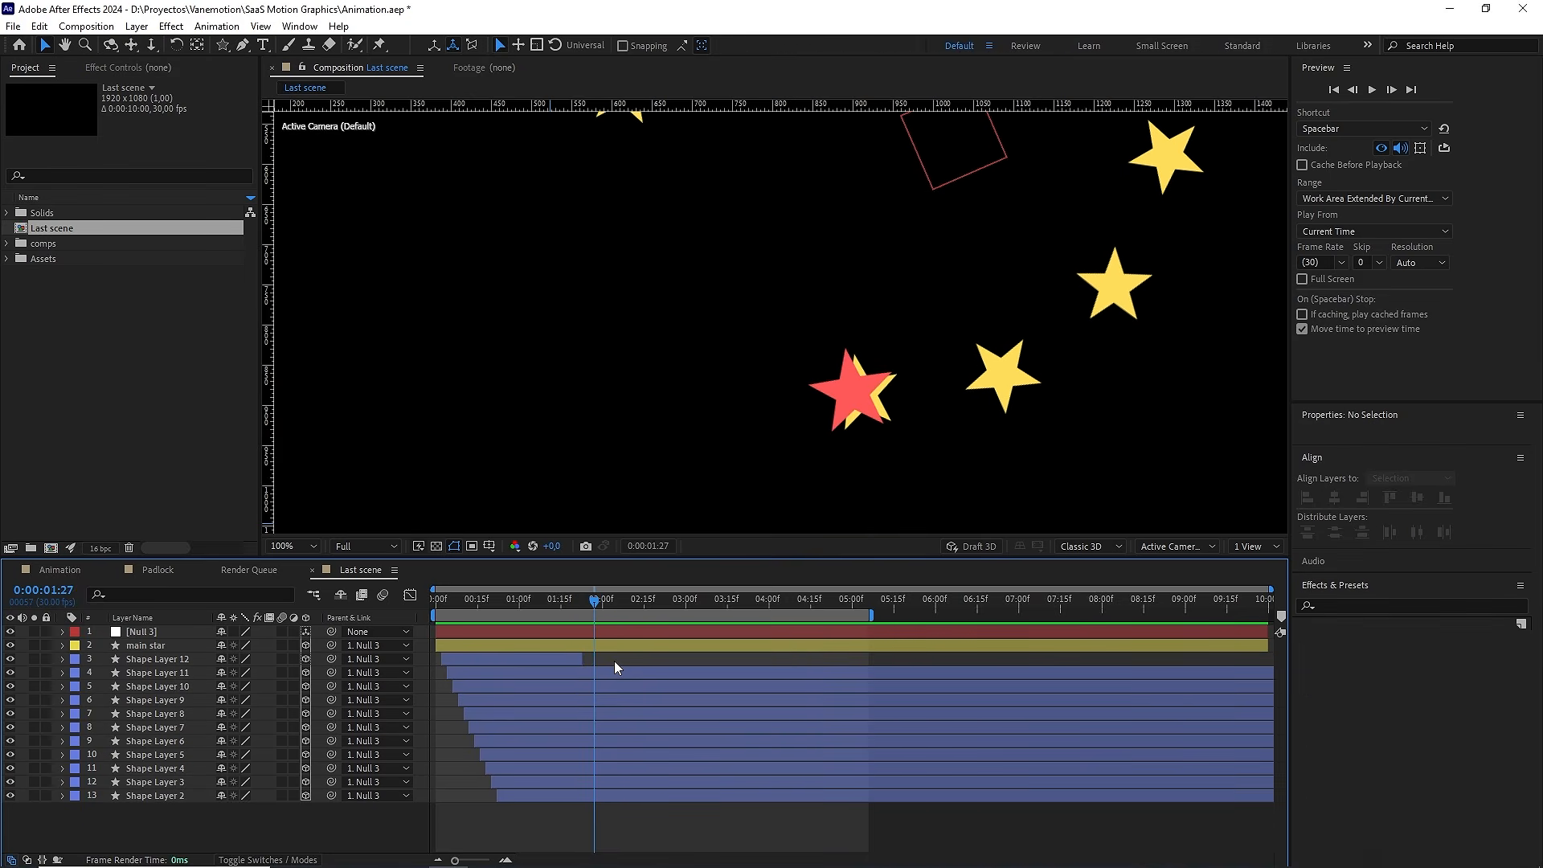
left_click(605, 672)
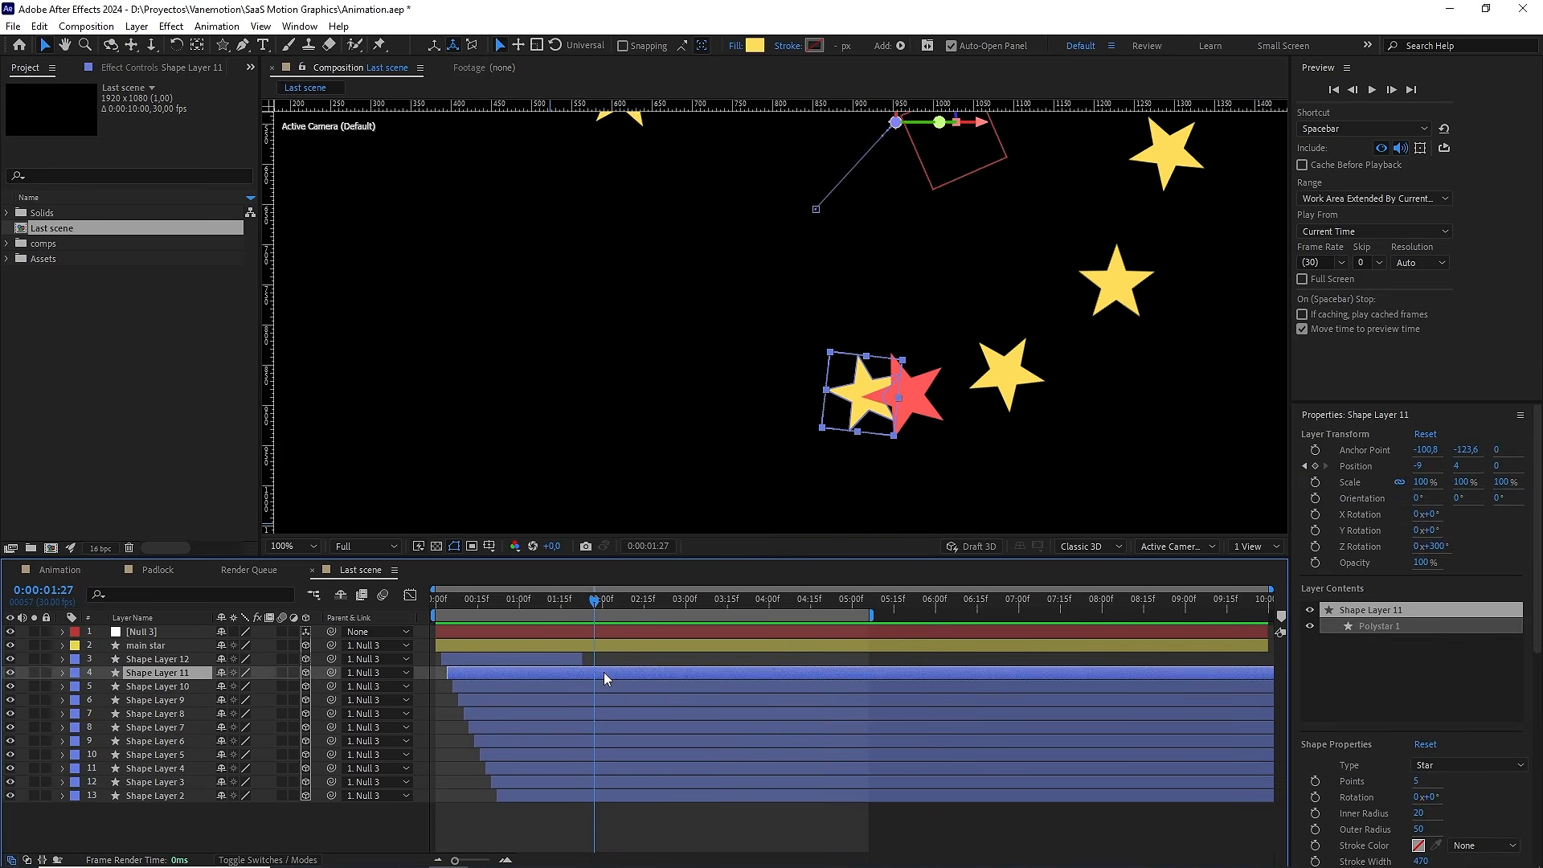
key("alt+]")
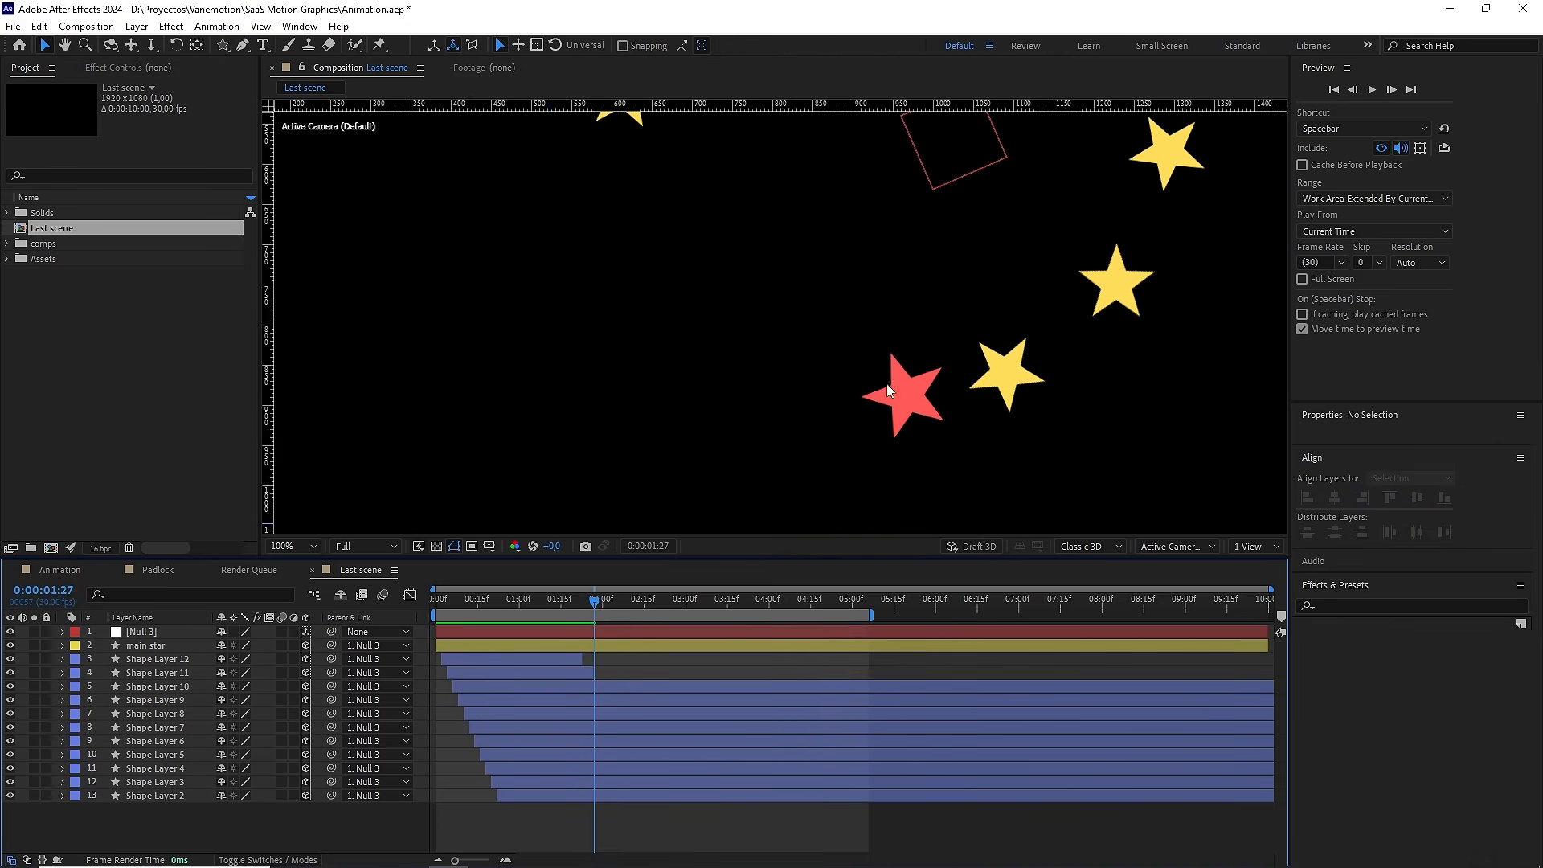
Cut Shape Layer 10 off at 0:00:01:29, where the red star covers it
left_click_drag(904, 356, 851, 374)
scroll(846, 347, "down", 1)
key("v")
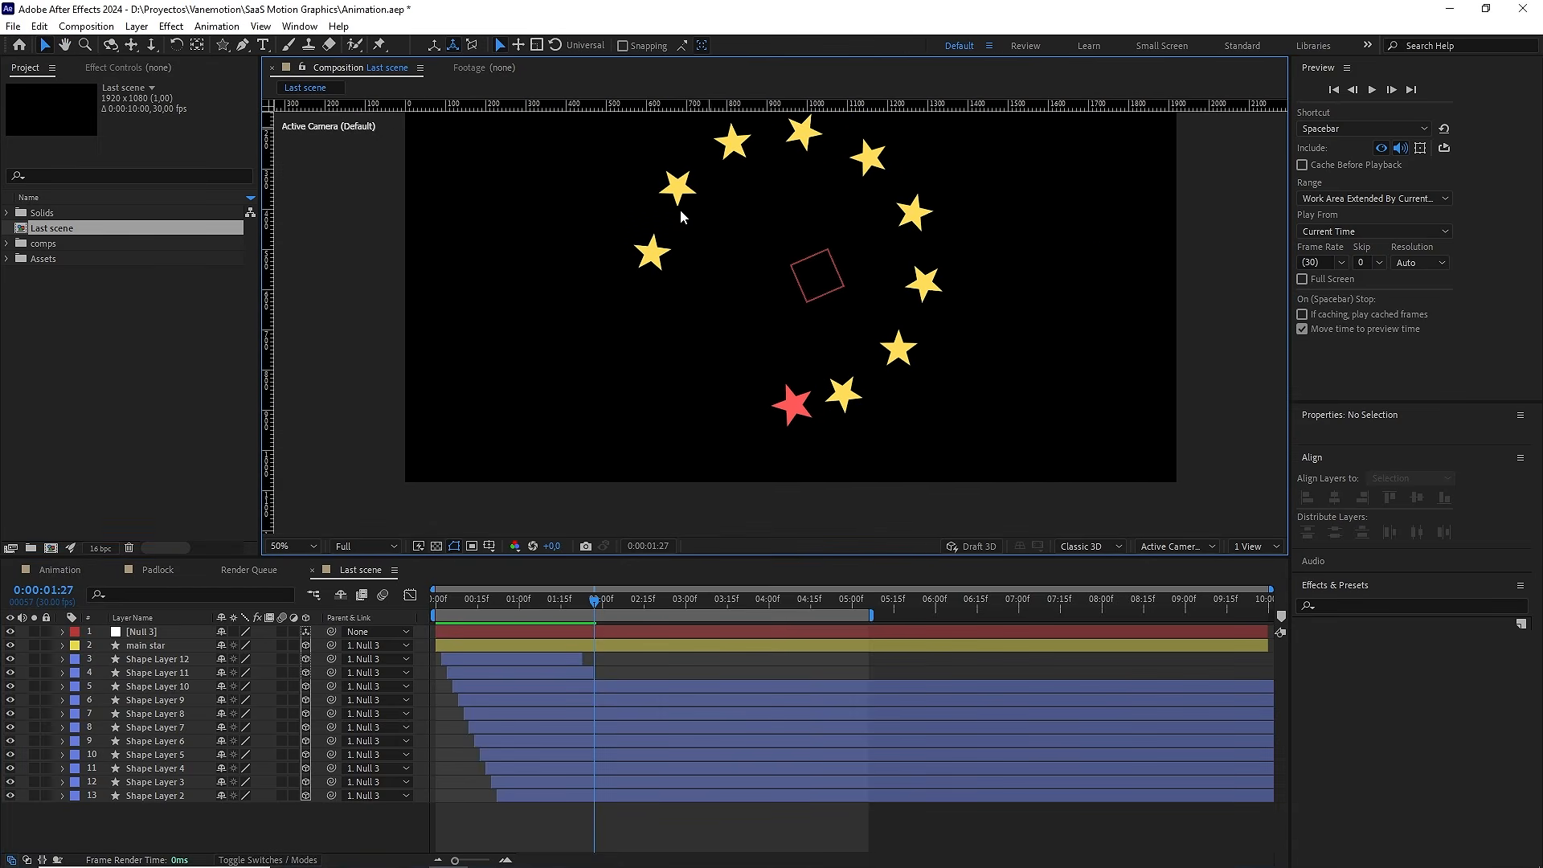
key("Page_Down")
key("Page_Down")
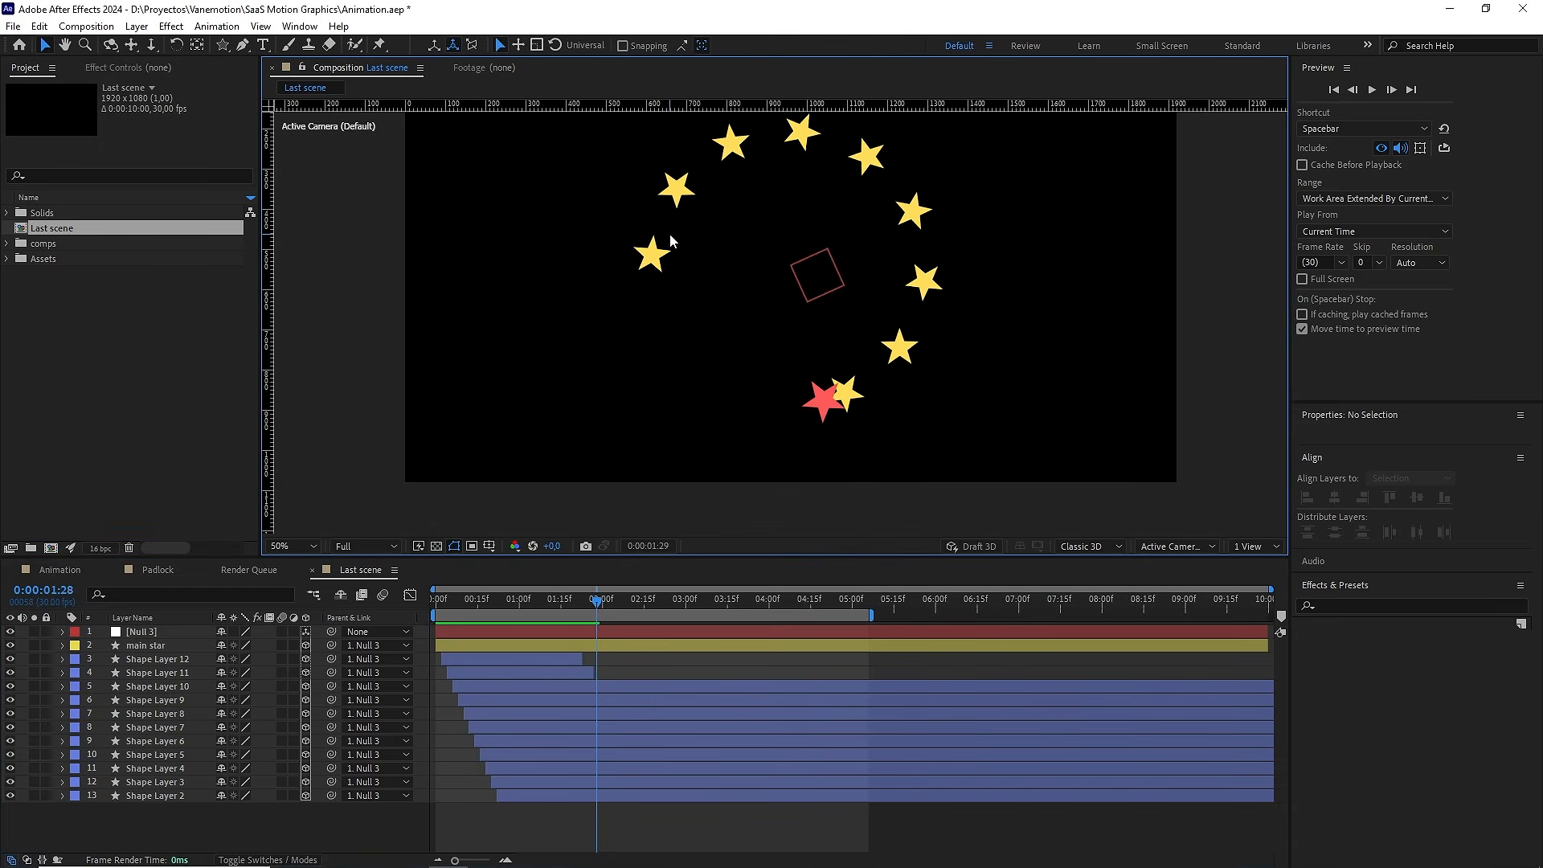
left_click(620, 687)
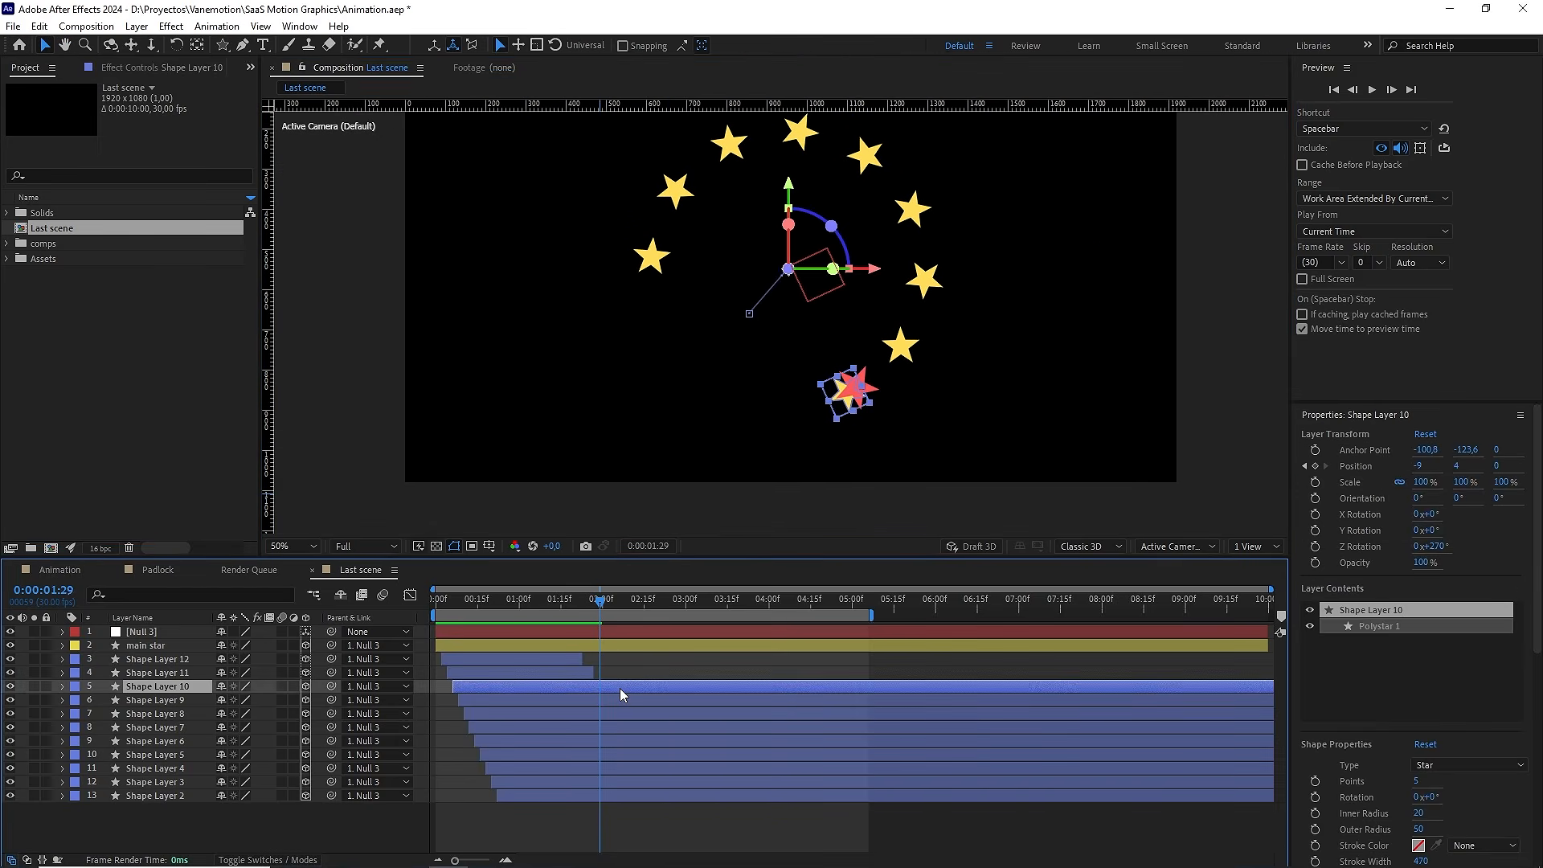
key("alt+]")
left_click(620, 688)
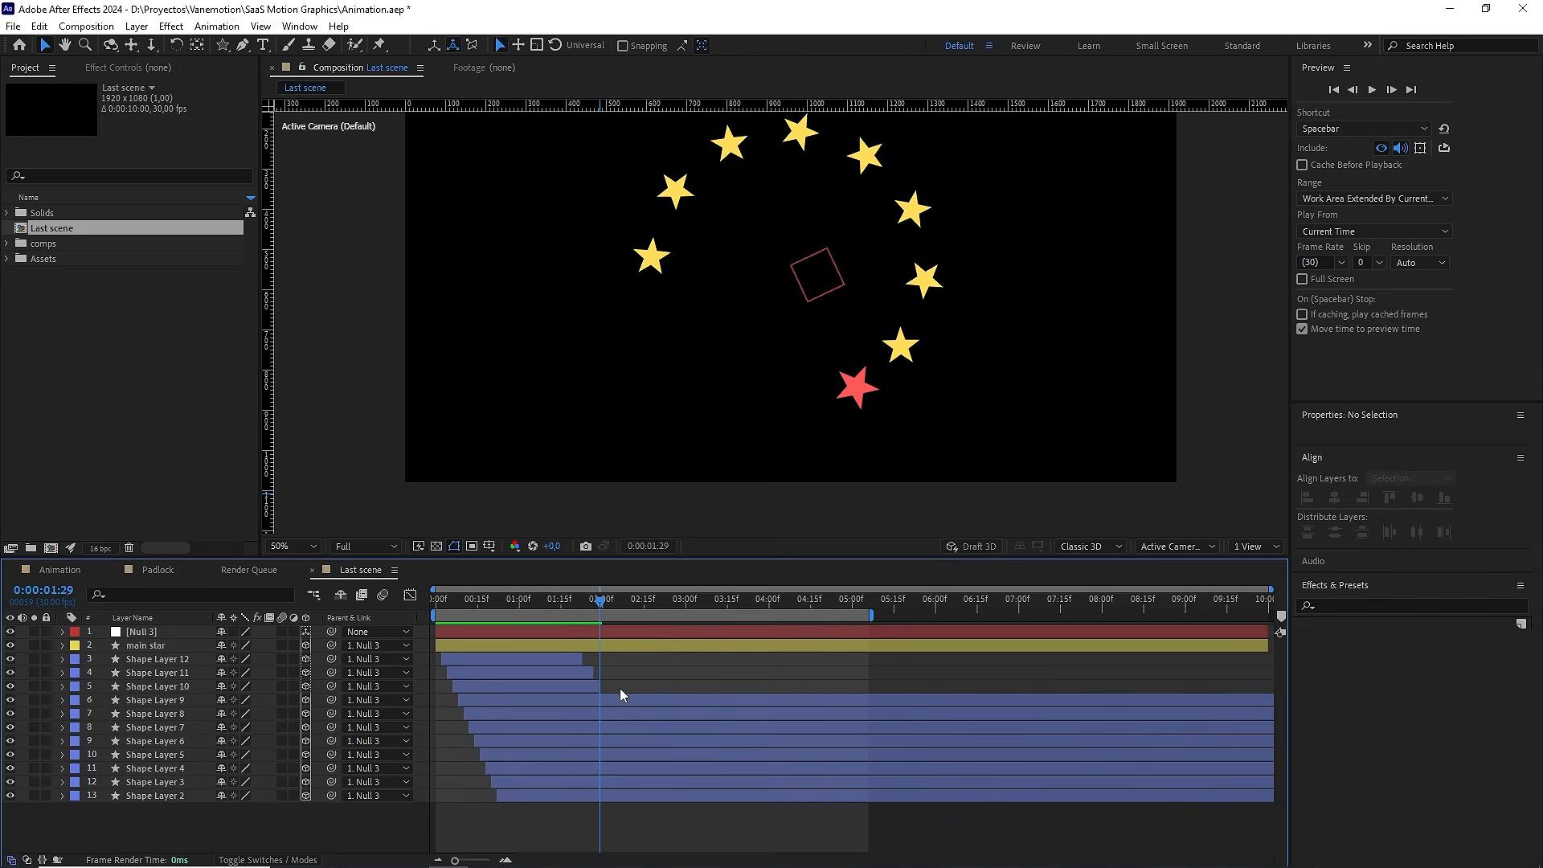
Cut Shape Layer 9 off at 0:00:02:01 and Shape Layer 8 at 0:00:02:02
key("Page_Down")
key("Page_Down")
left_click(620, 696)
key("alt+]")
left_click(621, 697)
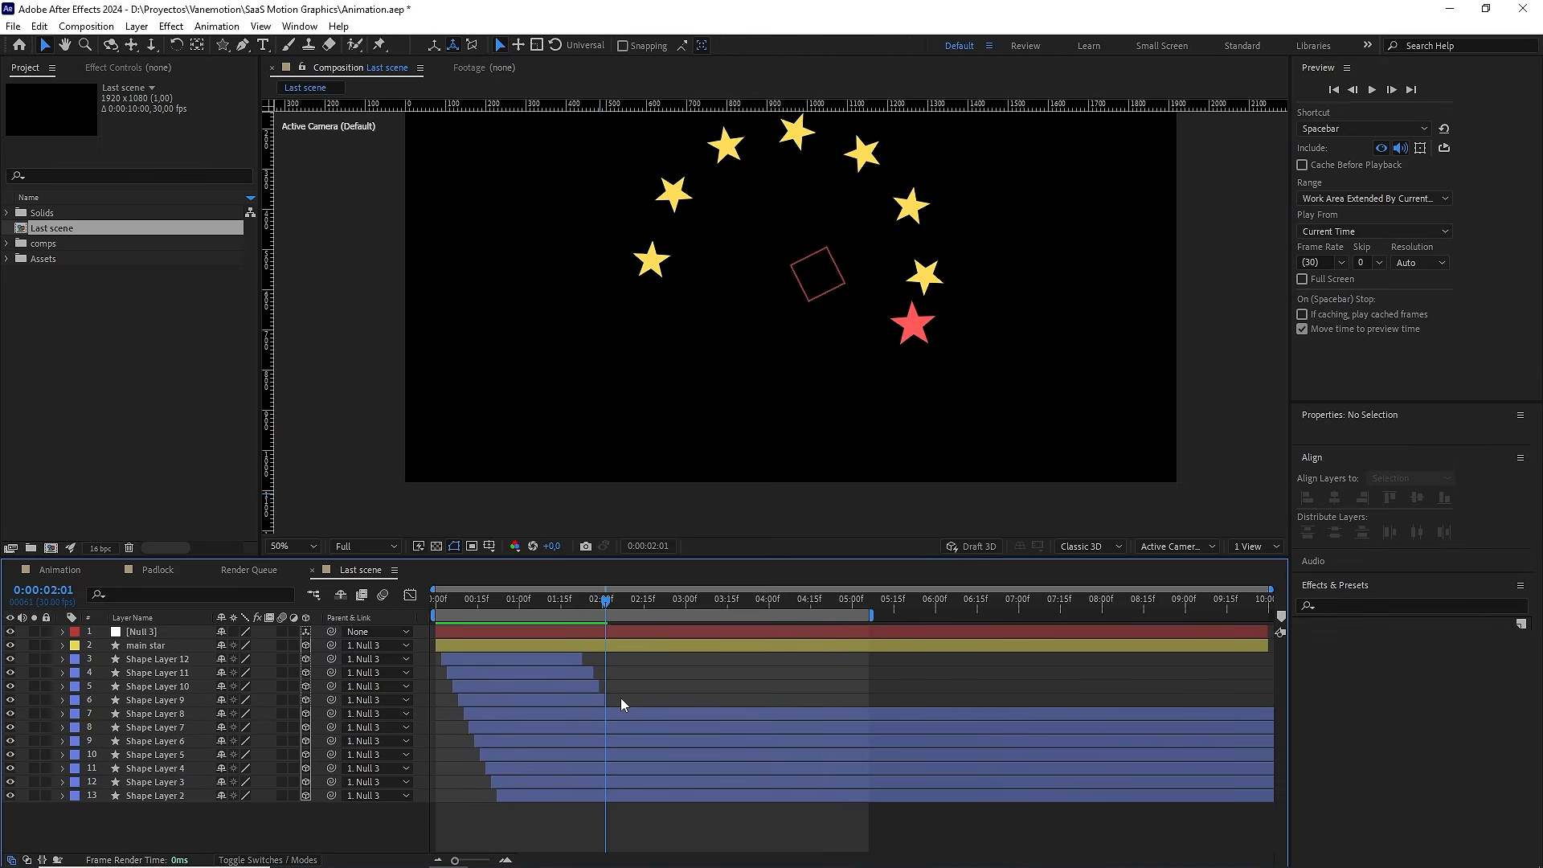
key("Page_Down")
left_click(619, 715)
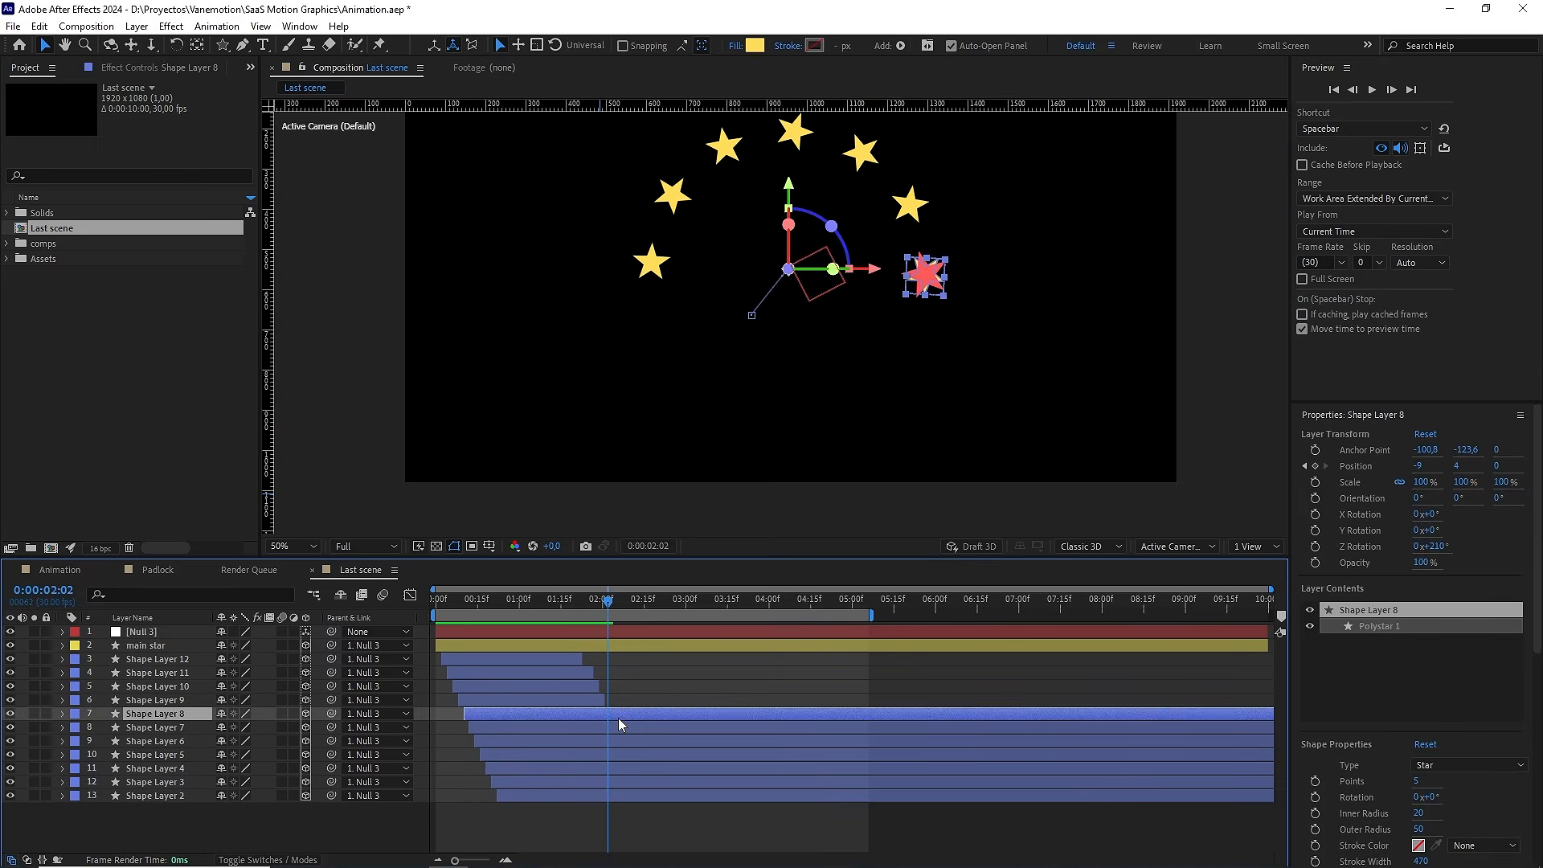
key("alt+]")
left_click(619, 716)
Cut Shape Layer 7 off at 0:00:02:04 and Shape Layer 6 at 0:00:02:05
key("Page_Down")
key("Page_Down")
left_click(629, 726)
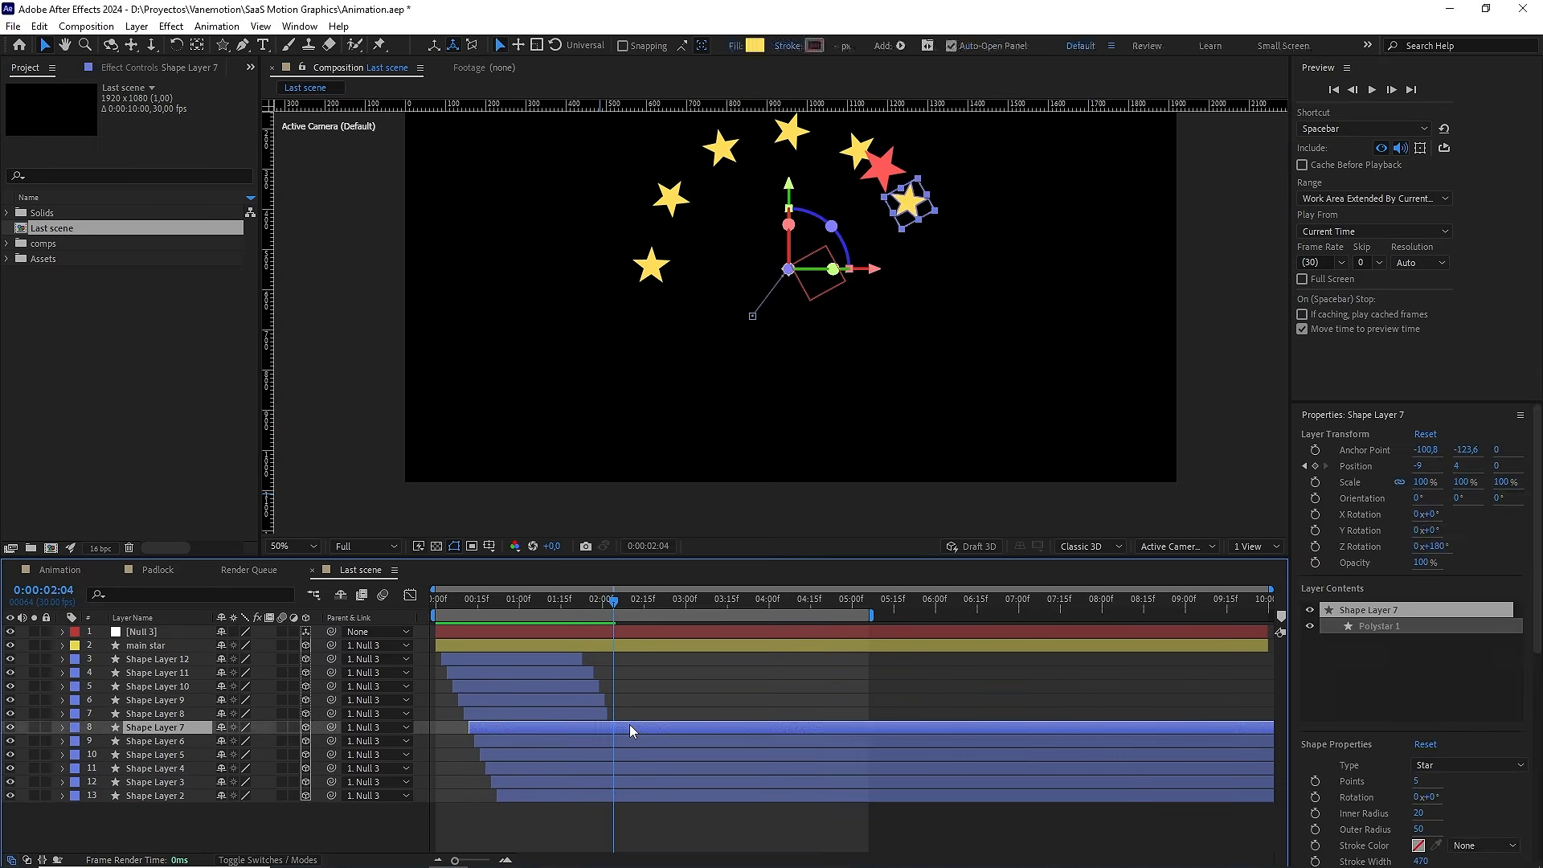
key("alt+]")
left_click(629, 725)
key("Page_Down")
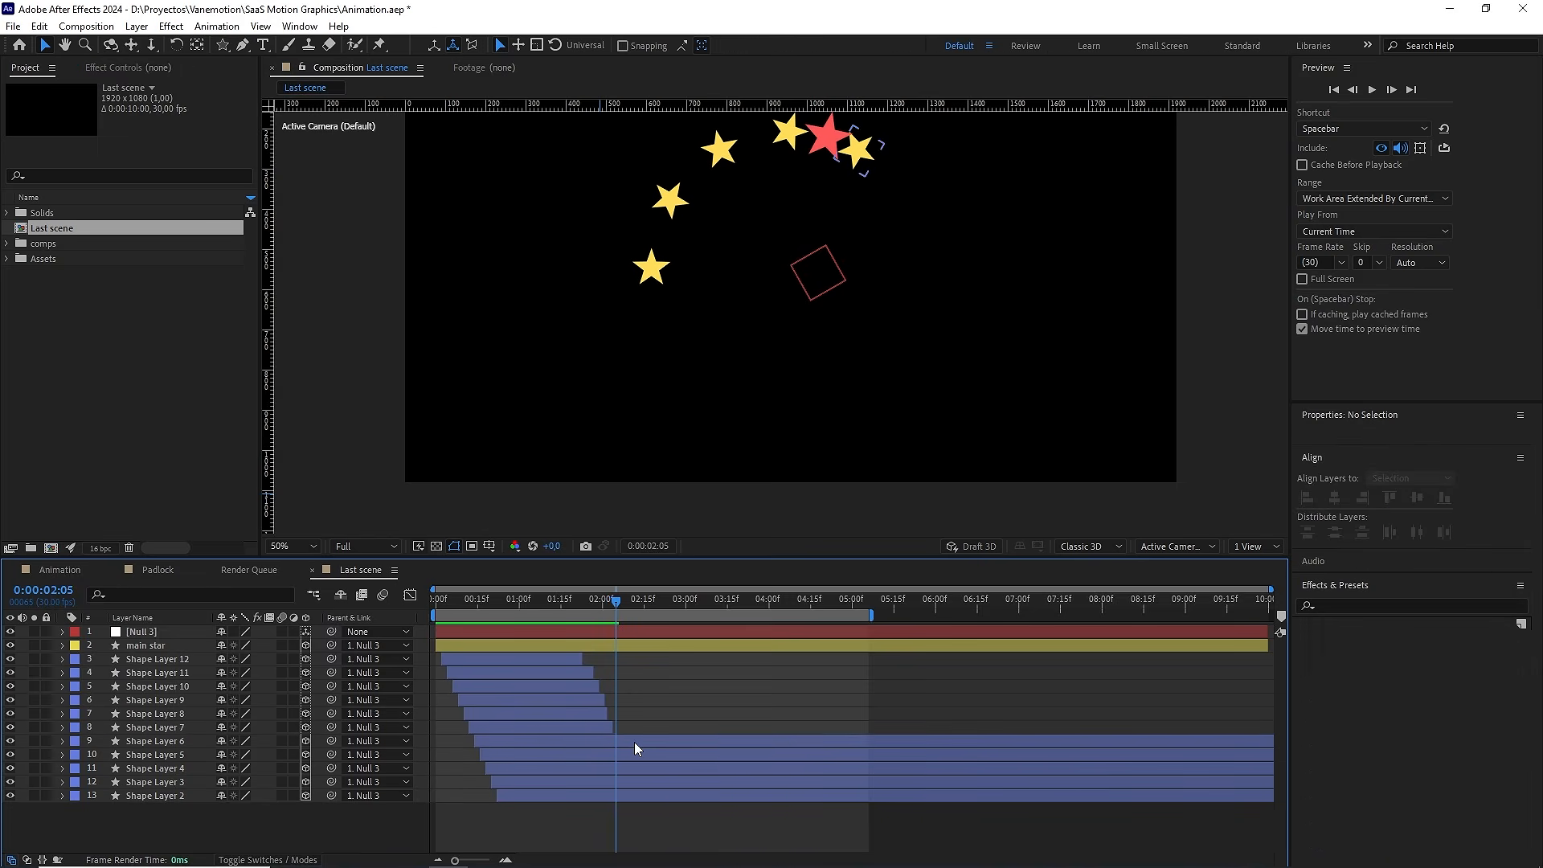
left_click(634, 741)
key("alt+]")
left_click(634, 741)
Cut Shape Layer 5 off at 0:00:02:06 and Shape Layer 4 at 0:00:02:07
key("Page_Down")
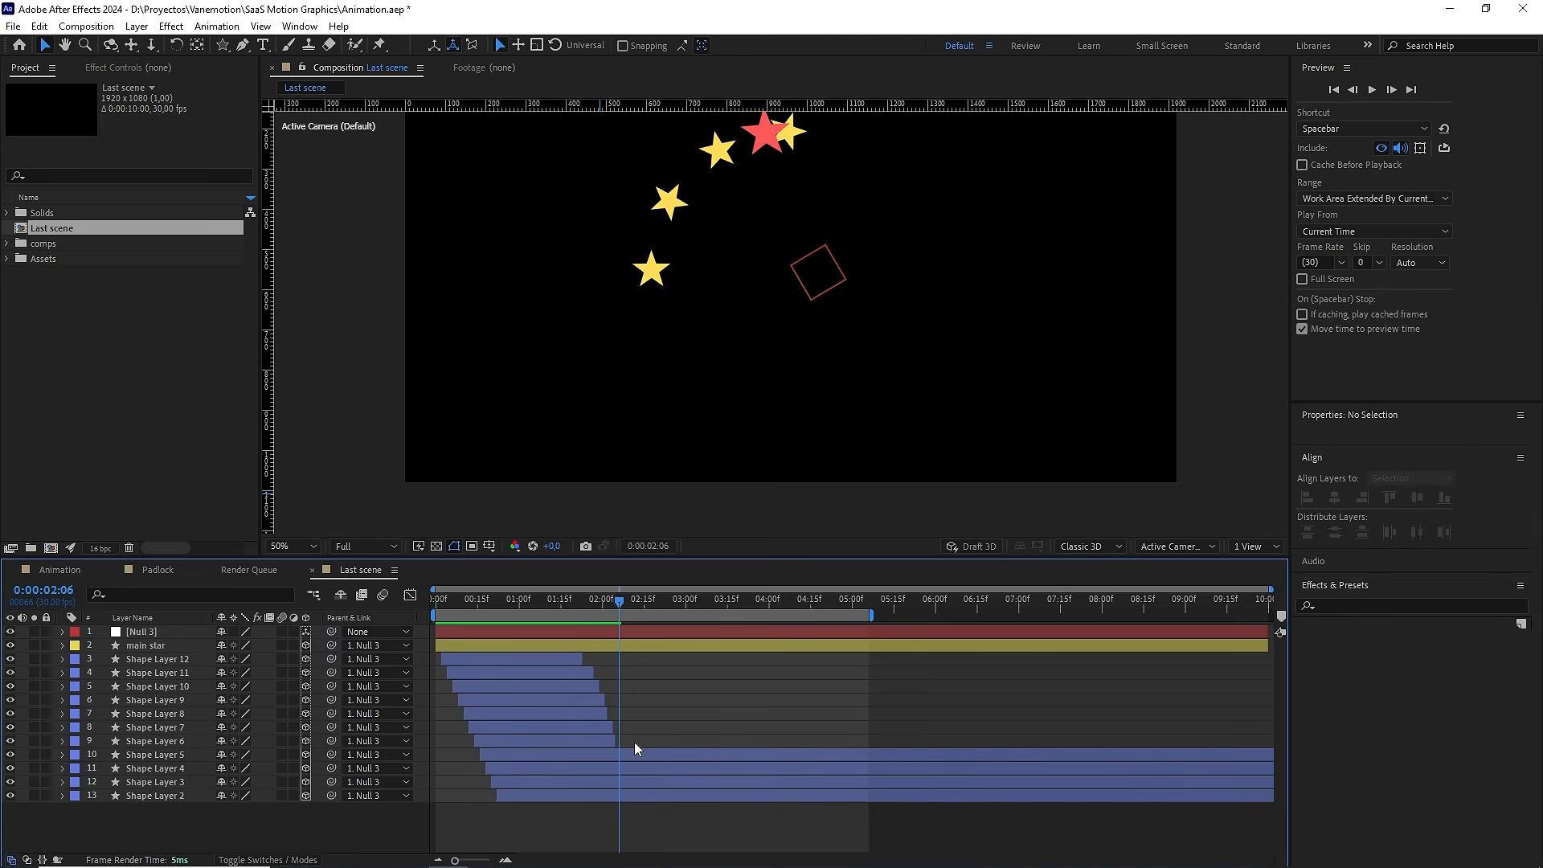
left_click(641, 756)
key("alt+]")
left_click(641, 755)
key("Page_Down")
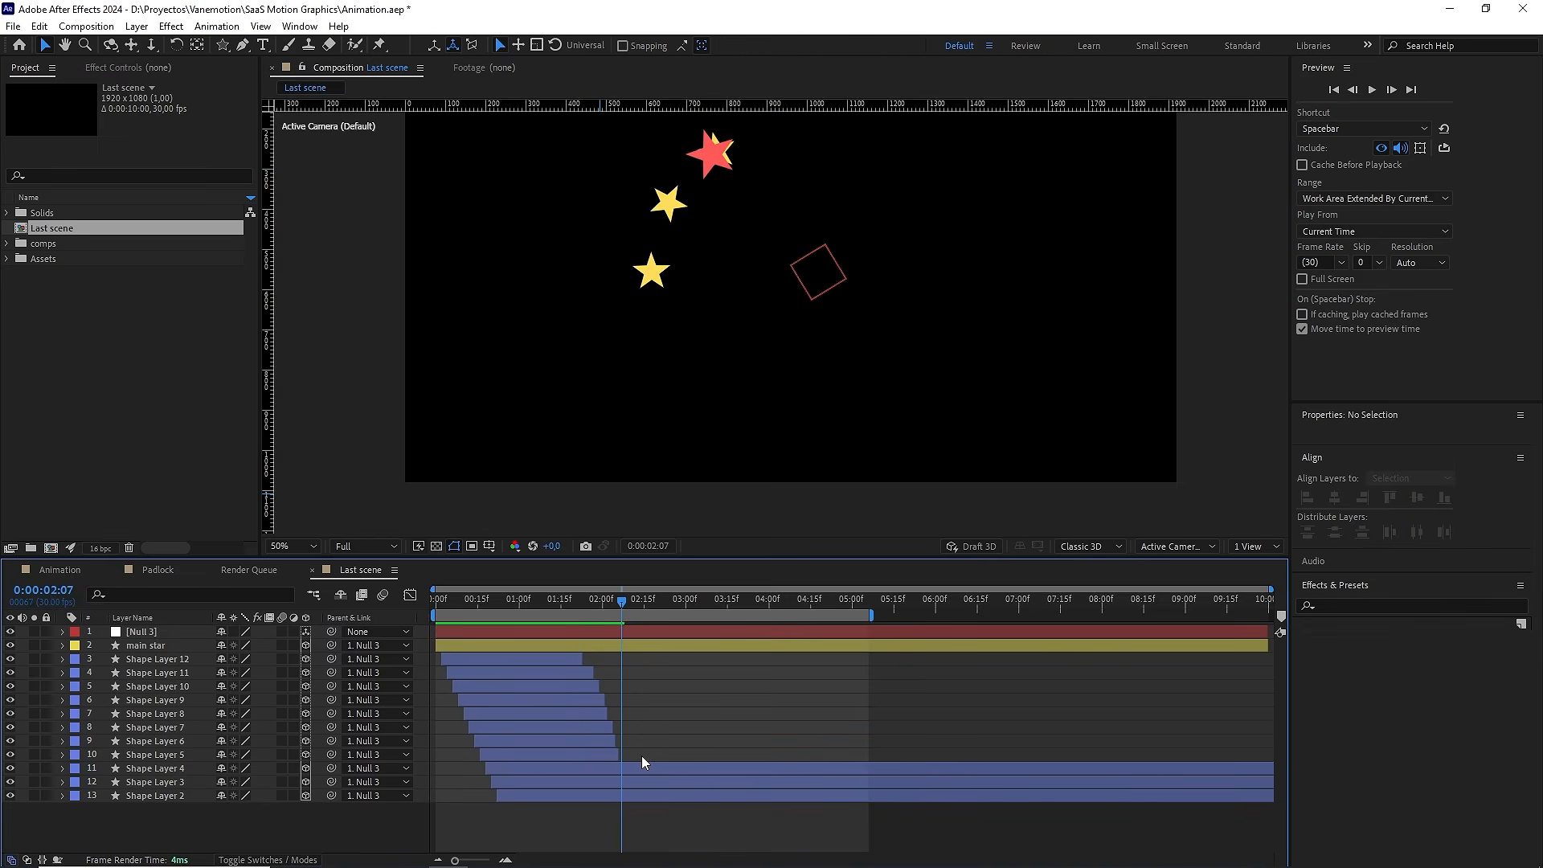
left_click(648, 763)
key("alt+]")
left_click(648, 764)
Cut Shape Layer 3 off at 0:00:02:09, once the red star has passed over it
key("Page_Down")
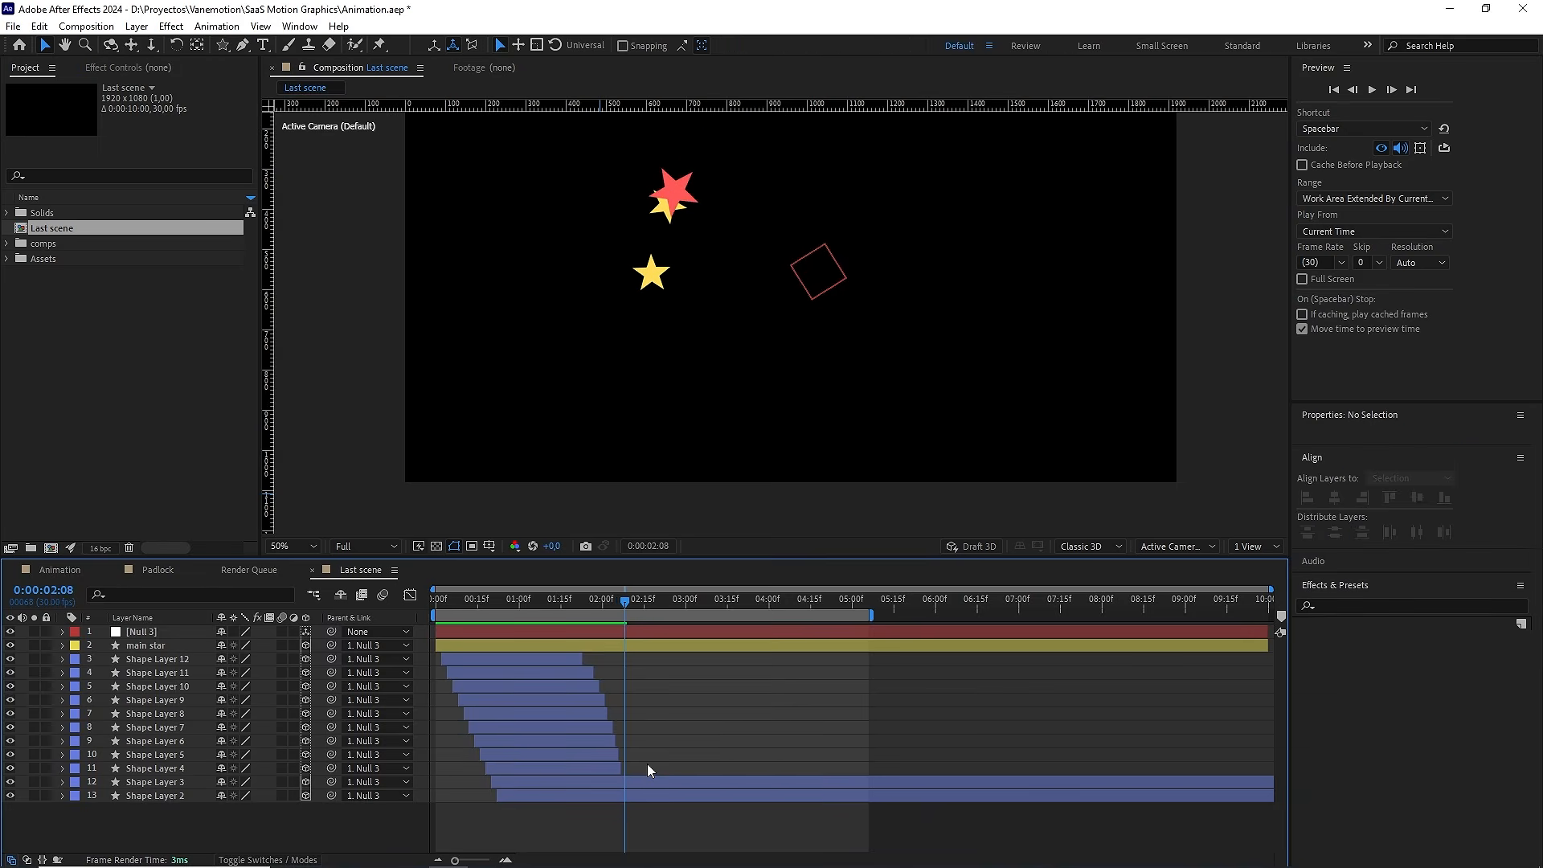
key("Page_Down")
left_click(653, 779)
key("alt+]")
left_click(653, 779)
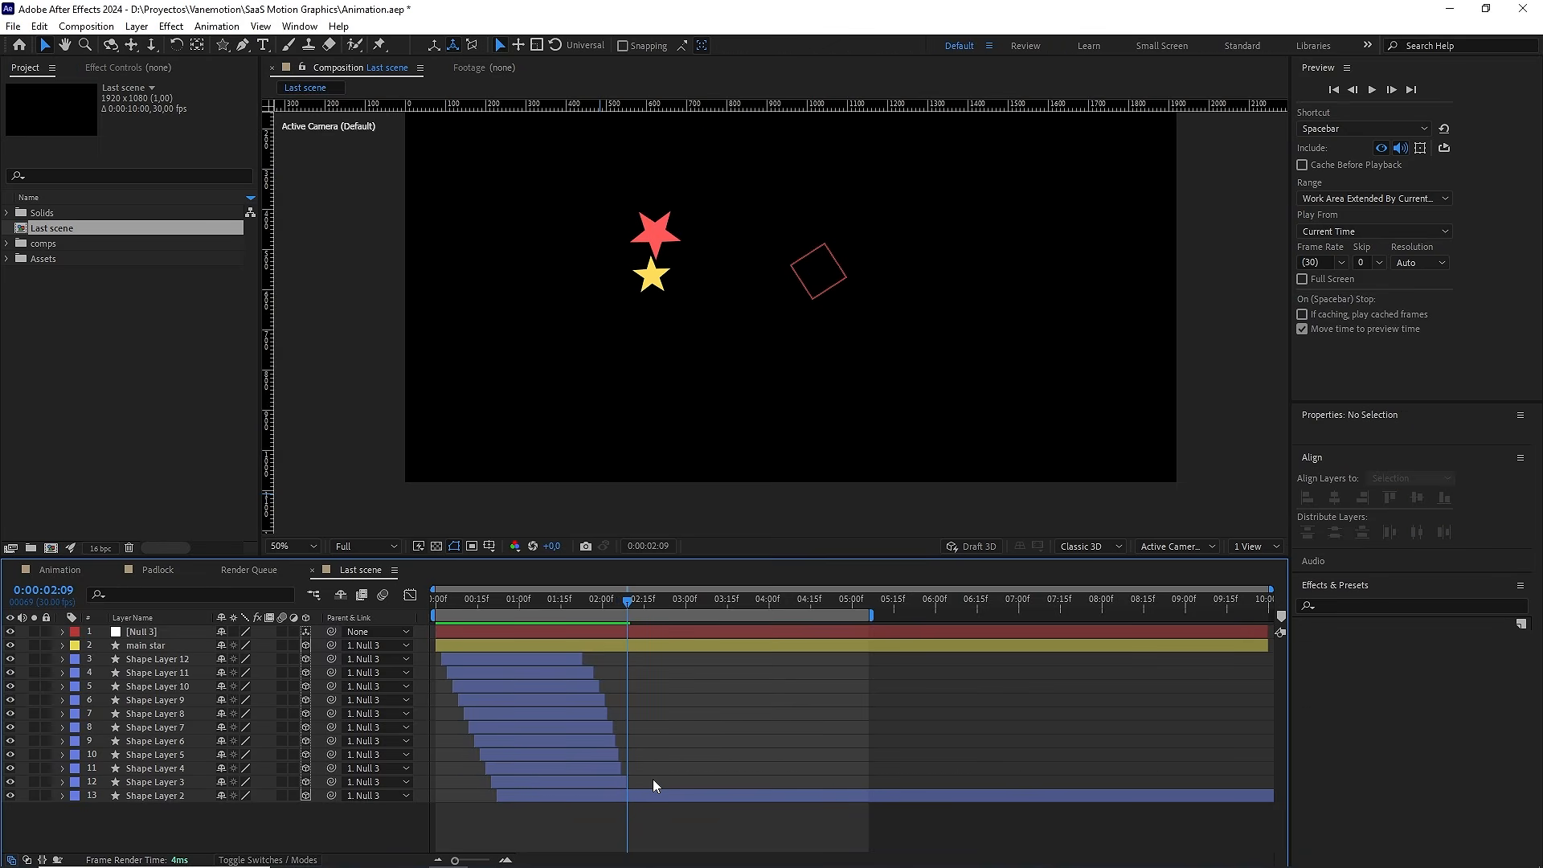
Cut Shape Layer 2 off at 0:00:02:11 and discard the part after the cut
key("Page_Down")
key("Page_Down")
left_click(657, 796)
key("alt+]")
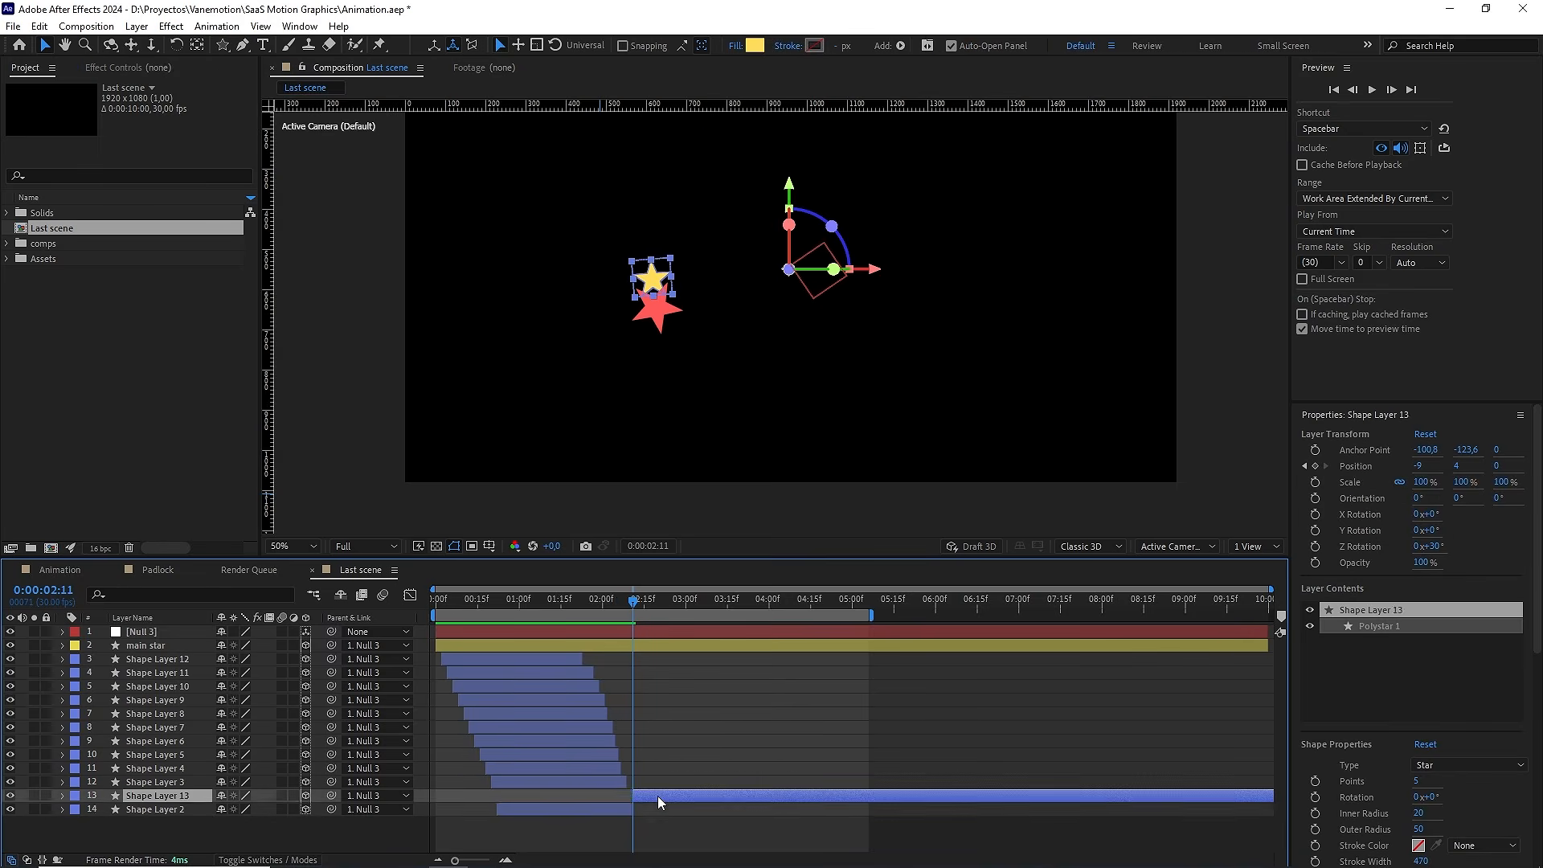
left_click(657, 795)
Preview the Last scene composition from the first frame to check how the stars vanish
left_click_drag(611, 600, 389, 606)
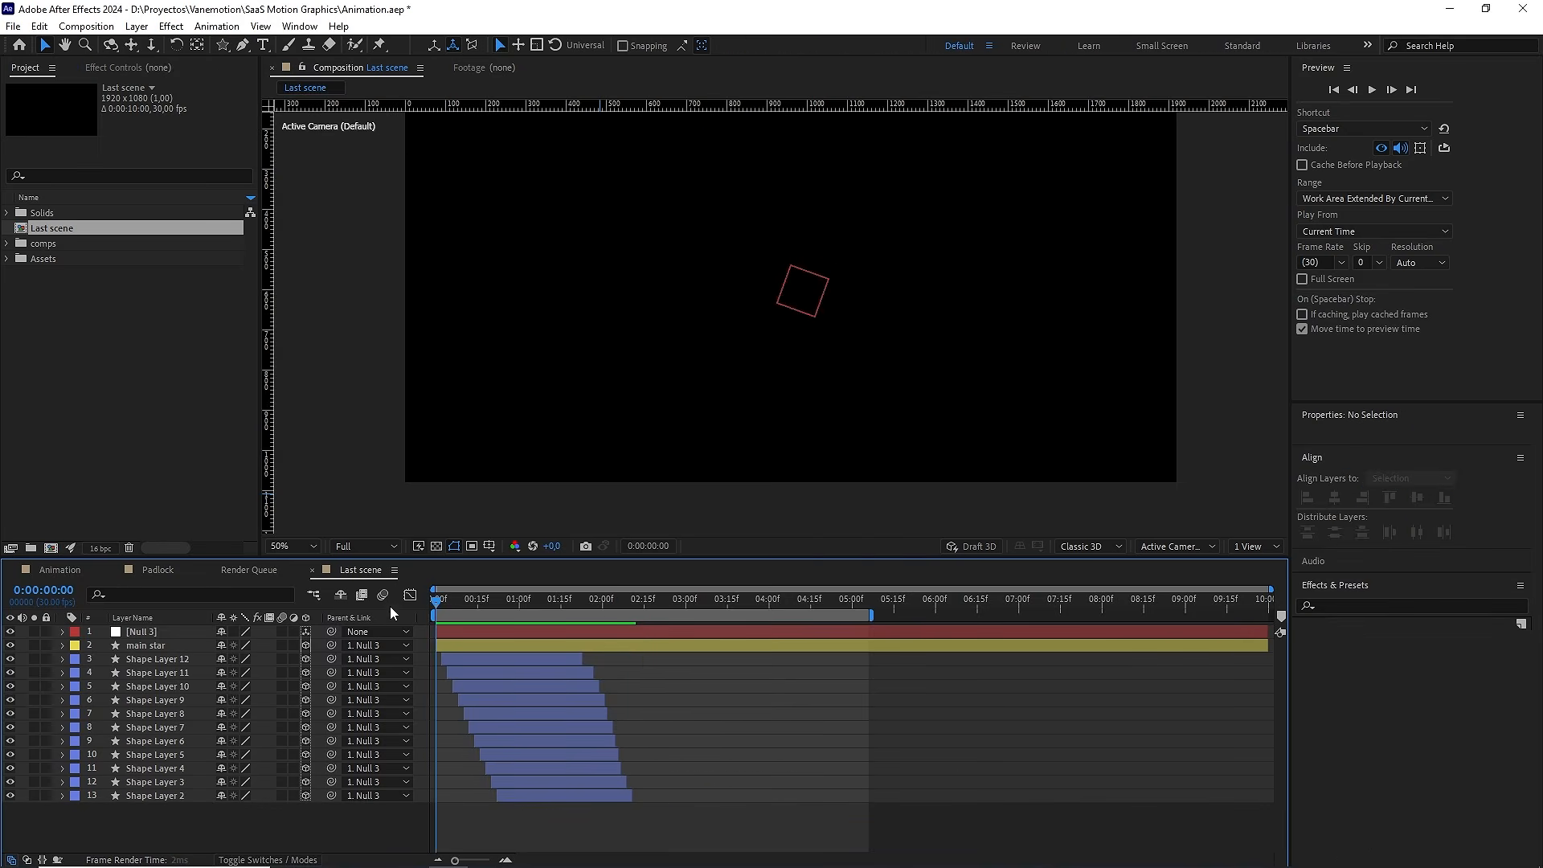
key("space")
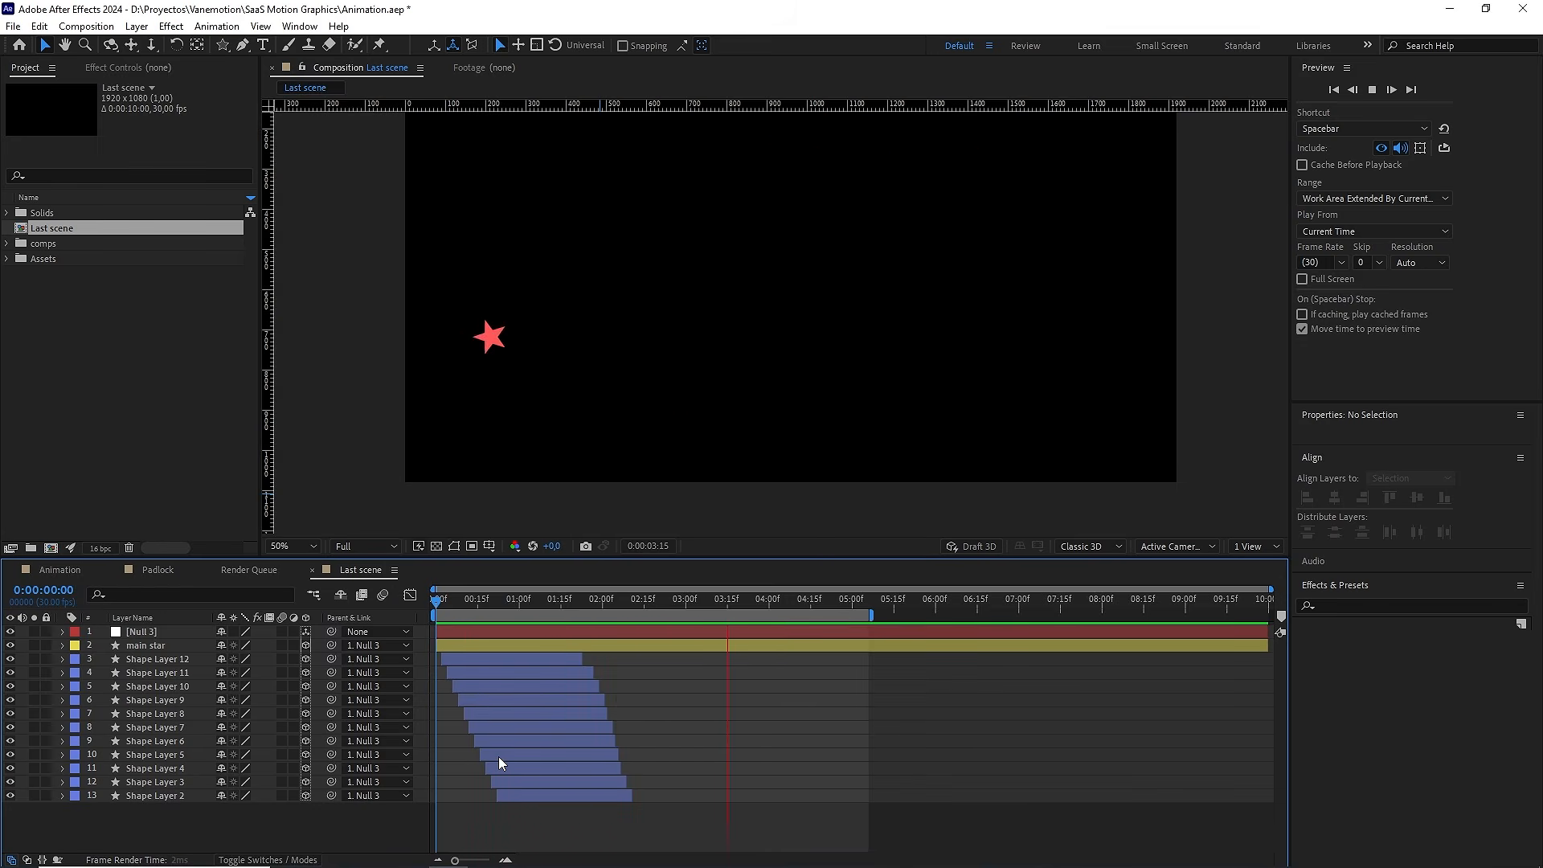
key("space")
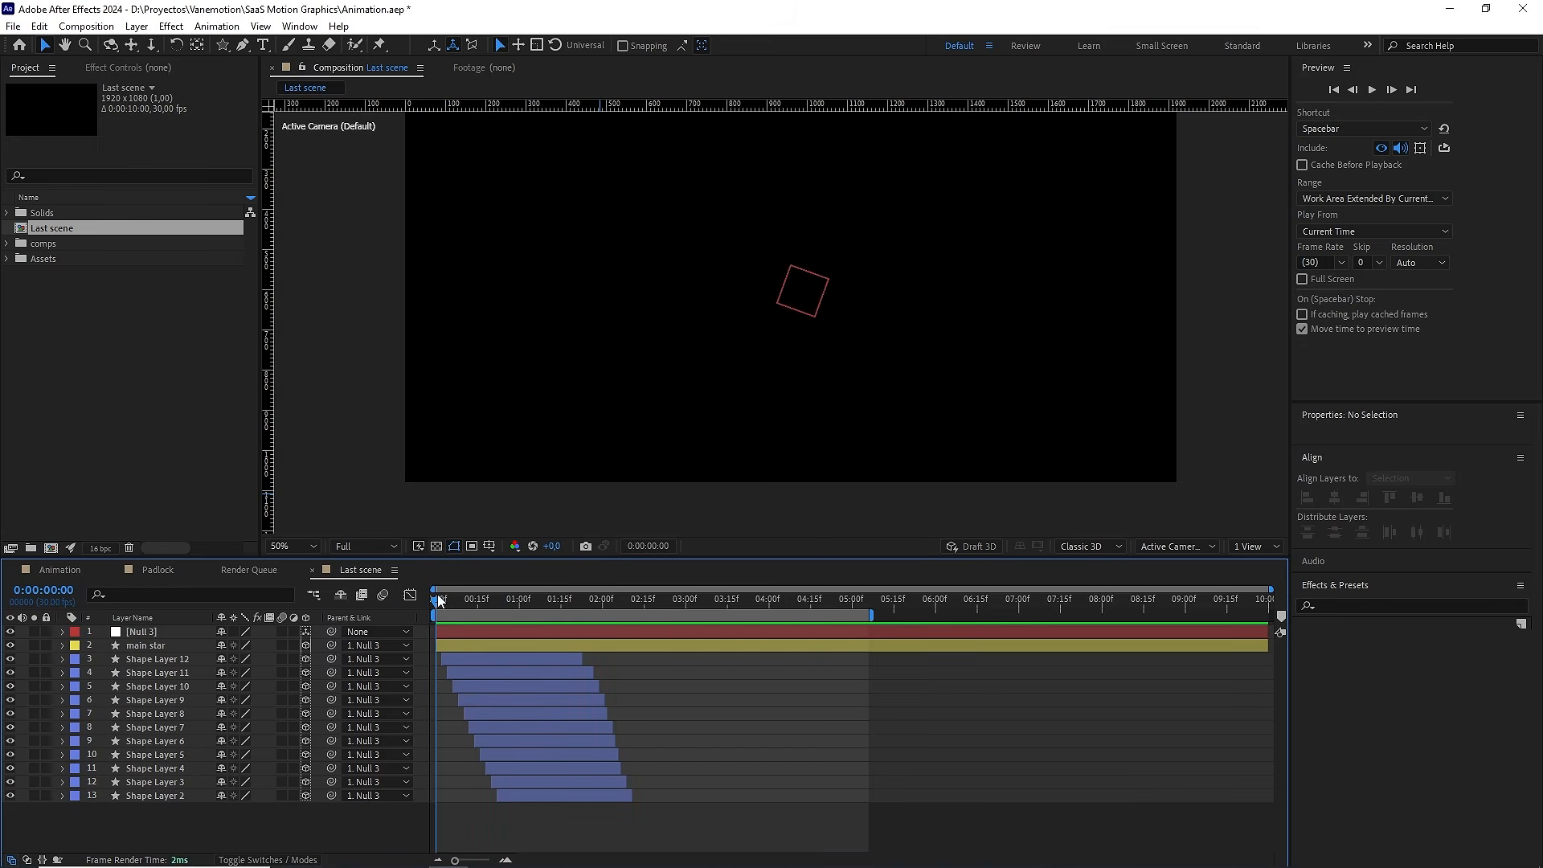
key("space")
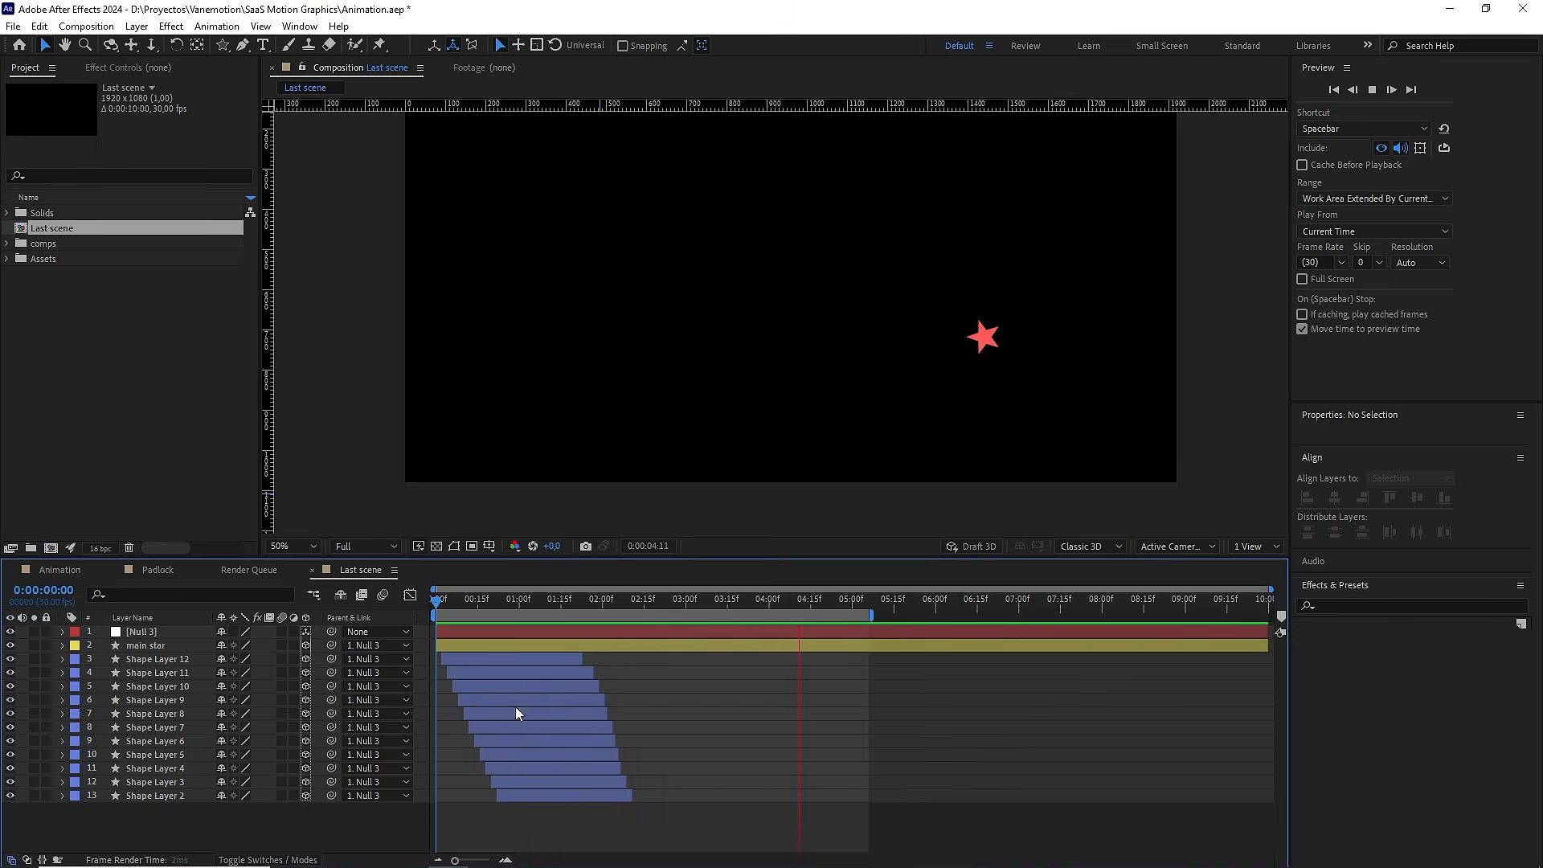
Recolor the main star's fill to FFDD59 by sampling one of the yellow stars
left_click_drag(643, 605, 577, 606)
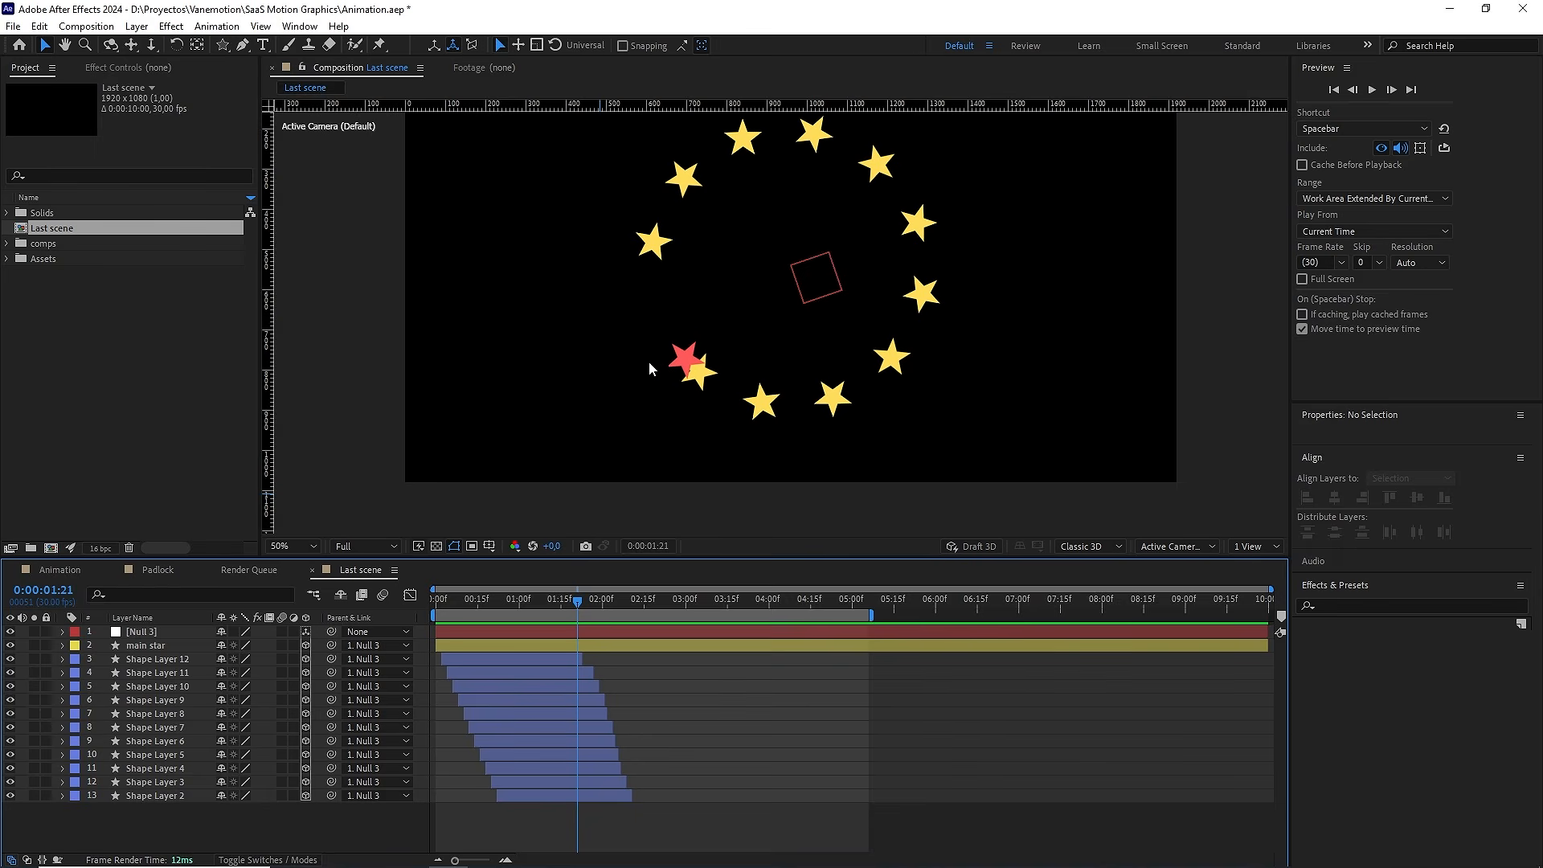
left_click(167, 647)
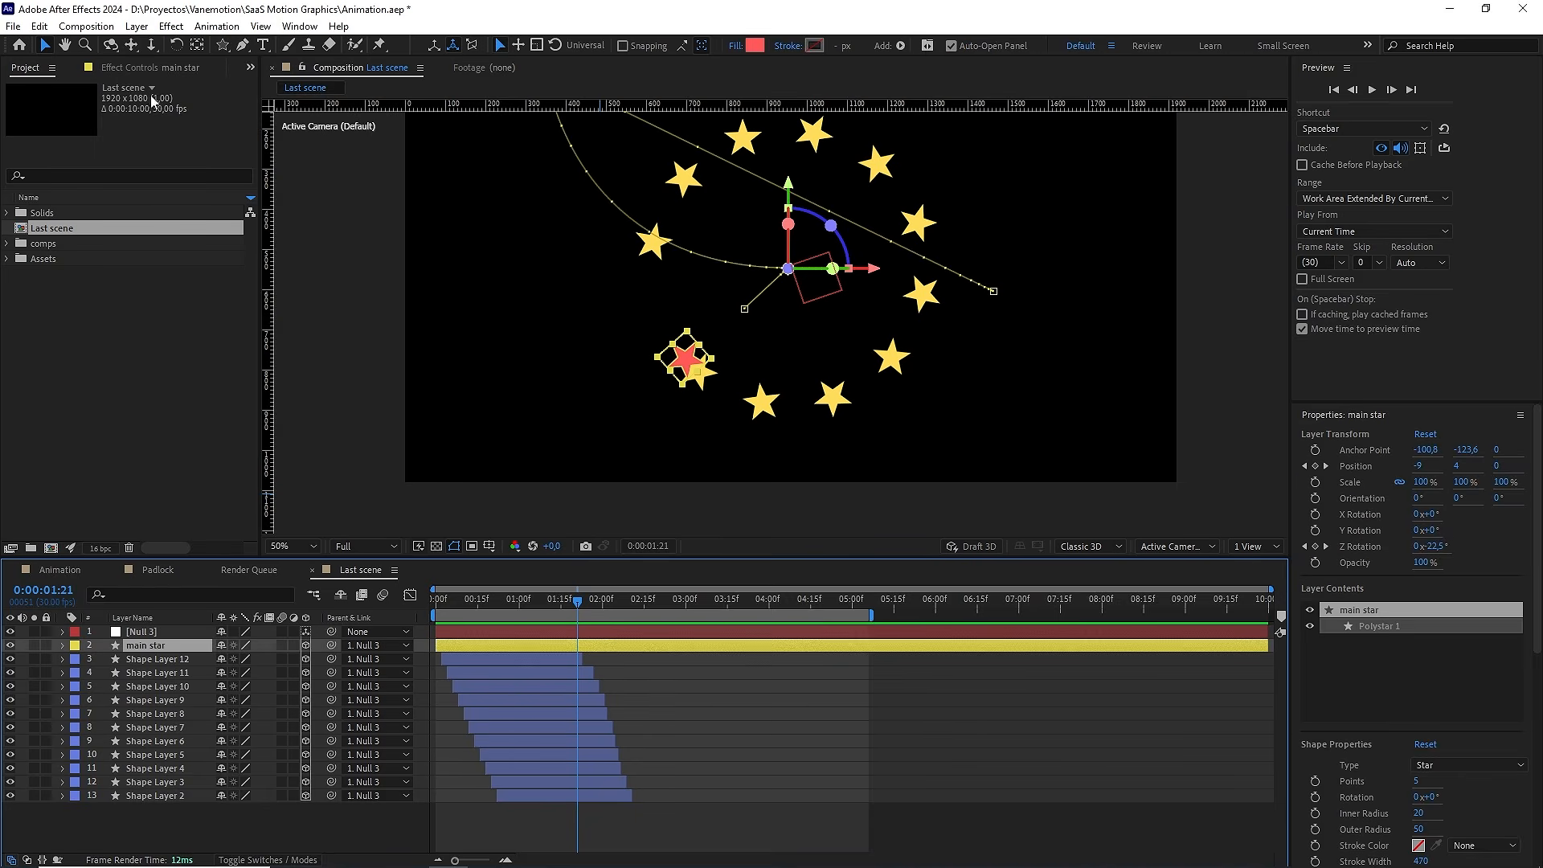
left_click(754, 45)
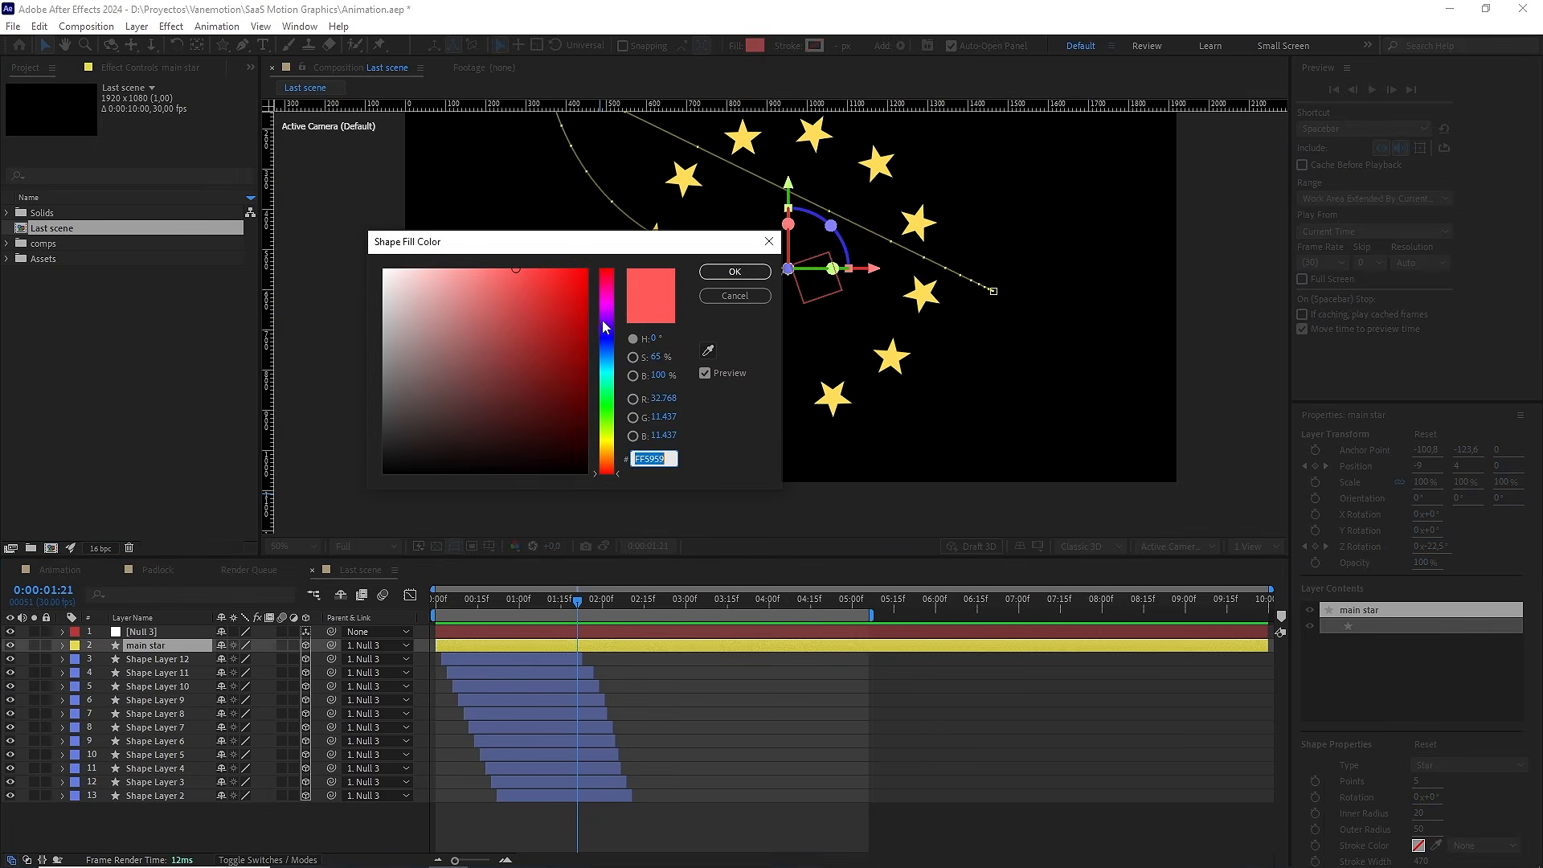
left_click(708, 352)
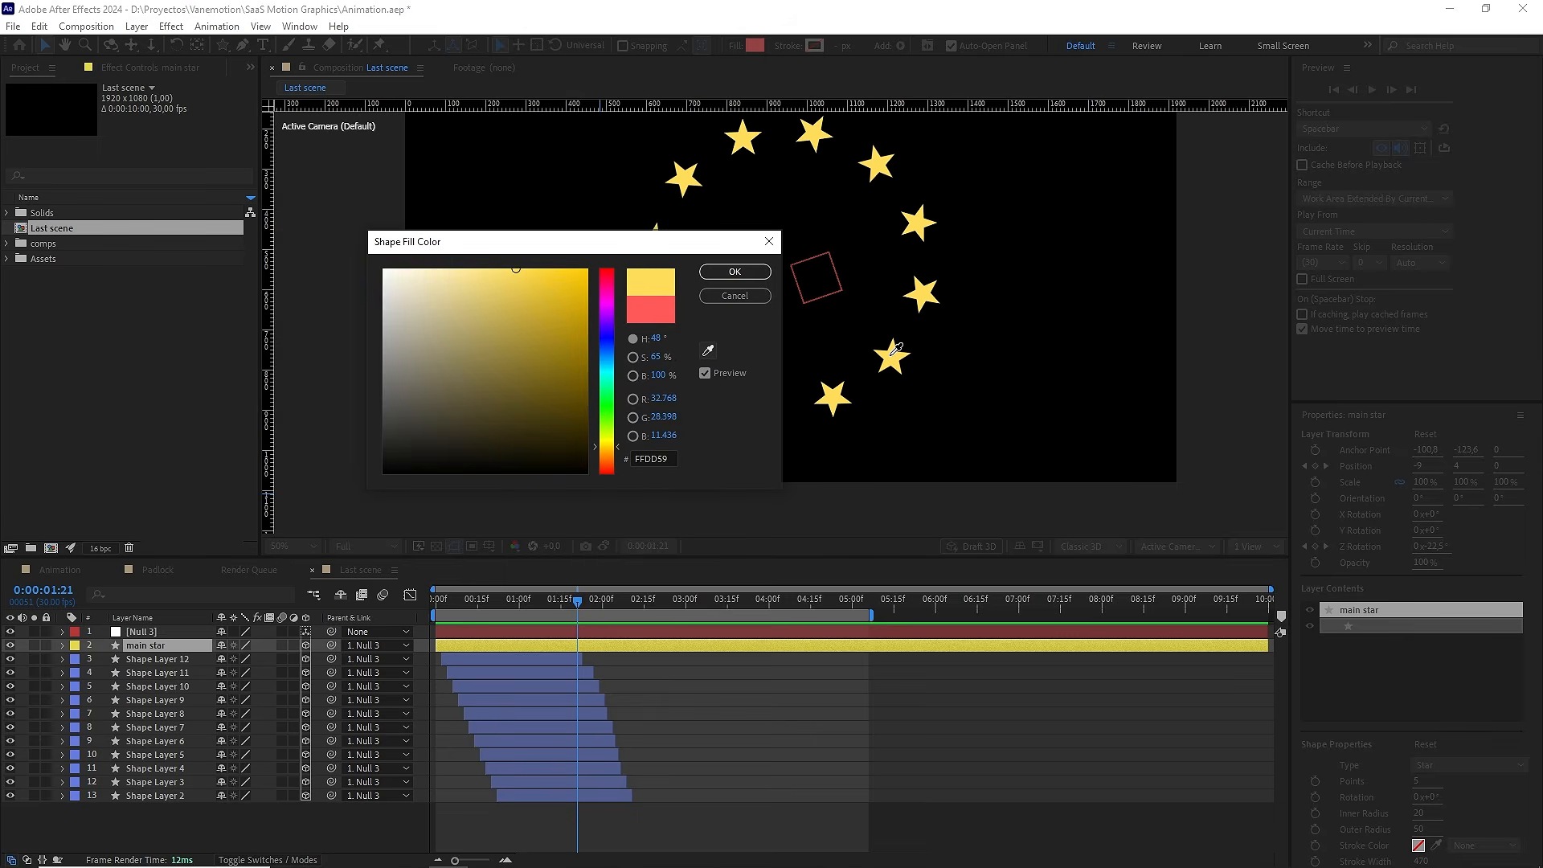
left_click(892, 353)
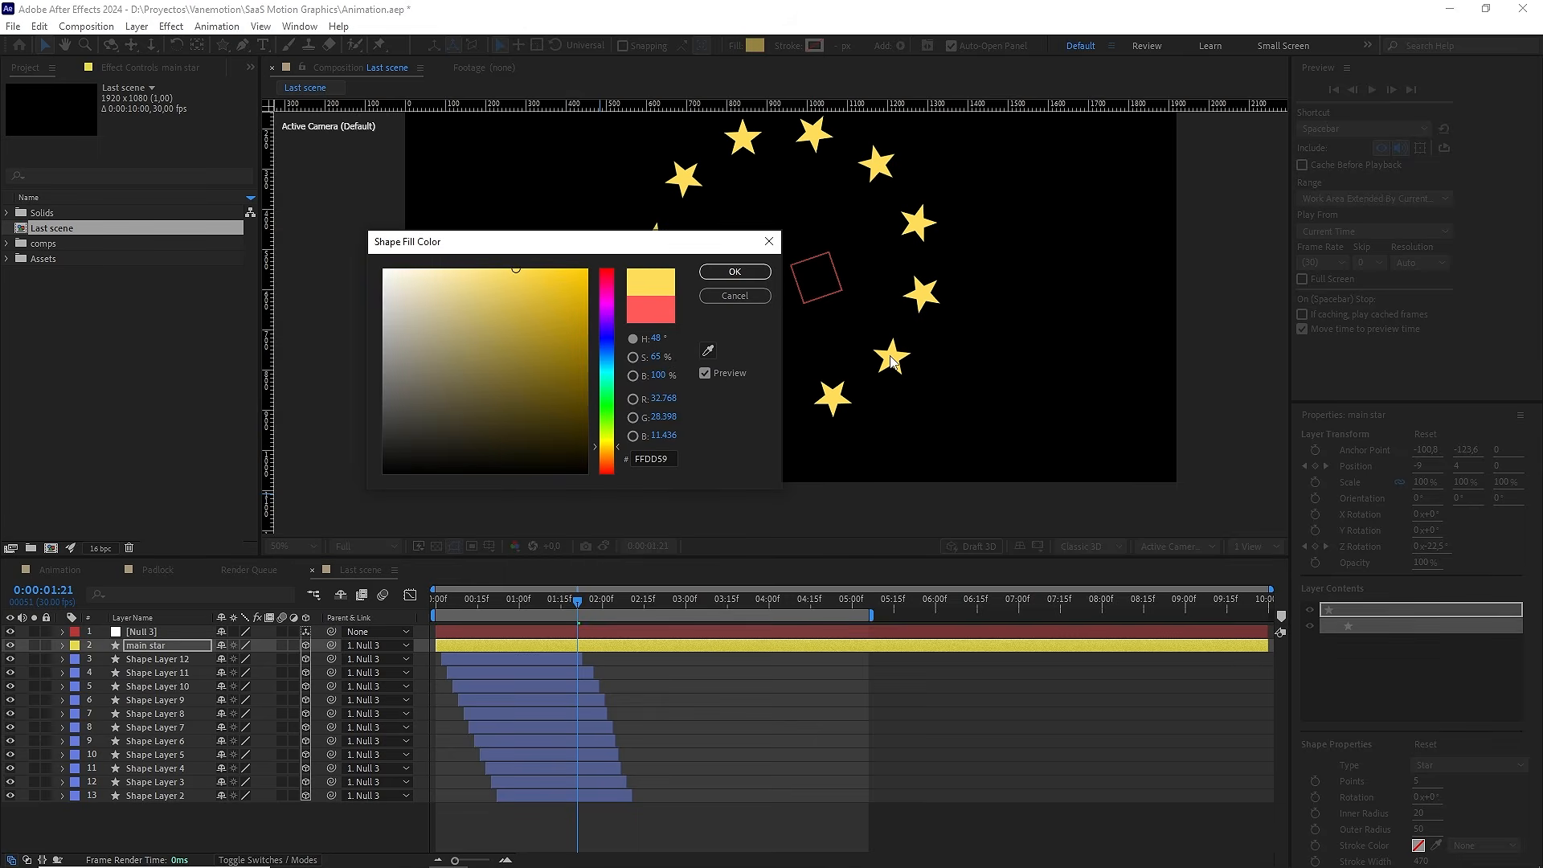
left_click(735, 272)
Return to the first frame and file the Last scene composition in the comps folder
left_click_drag(591, 604, 435, 602)
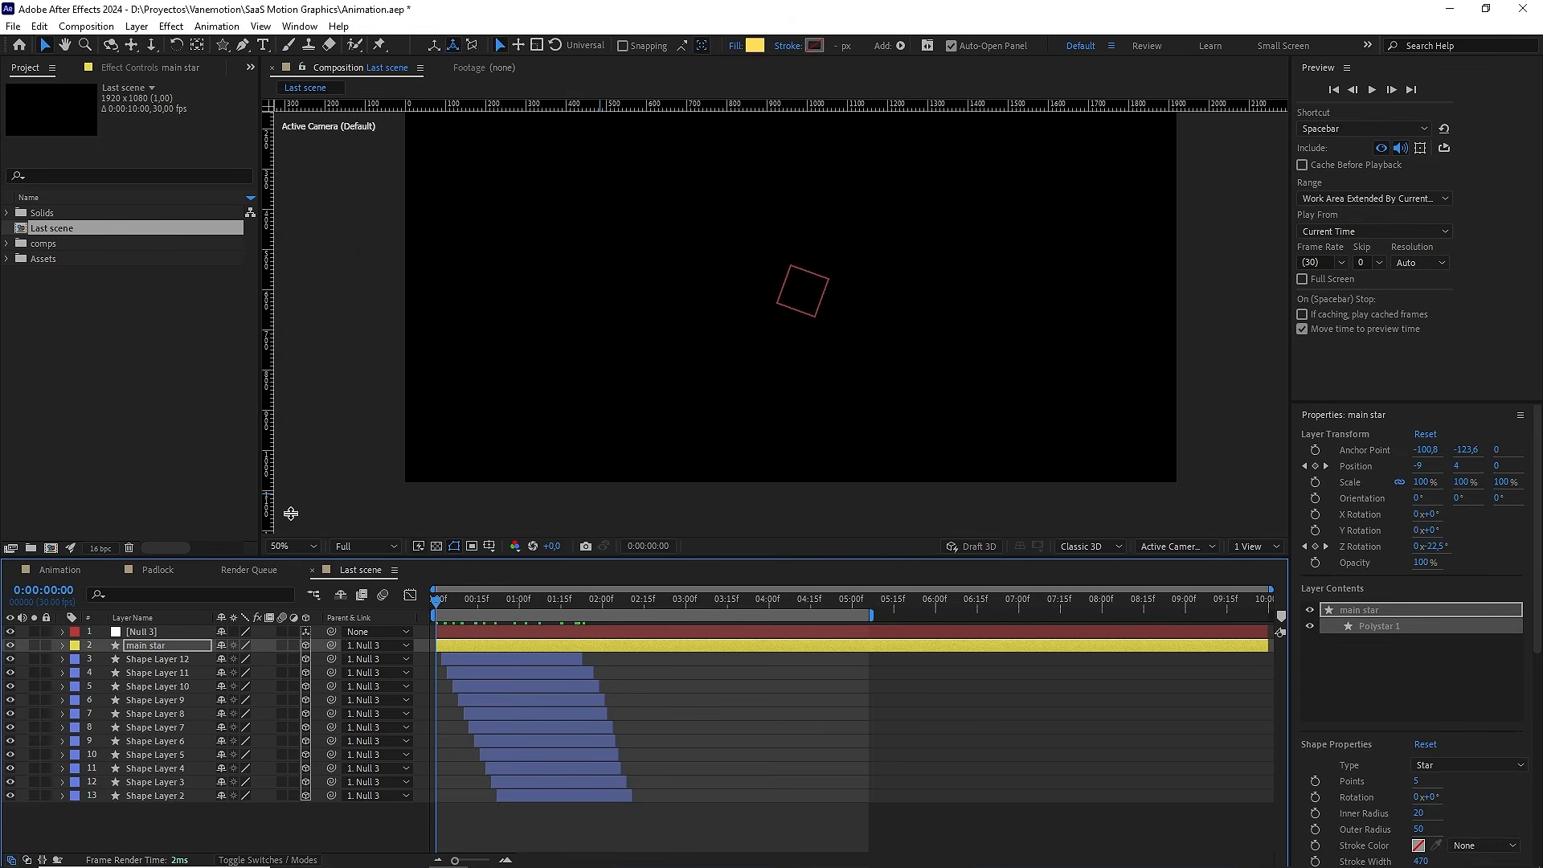
left_click(101, 326)
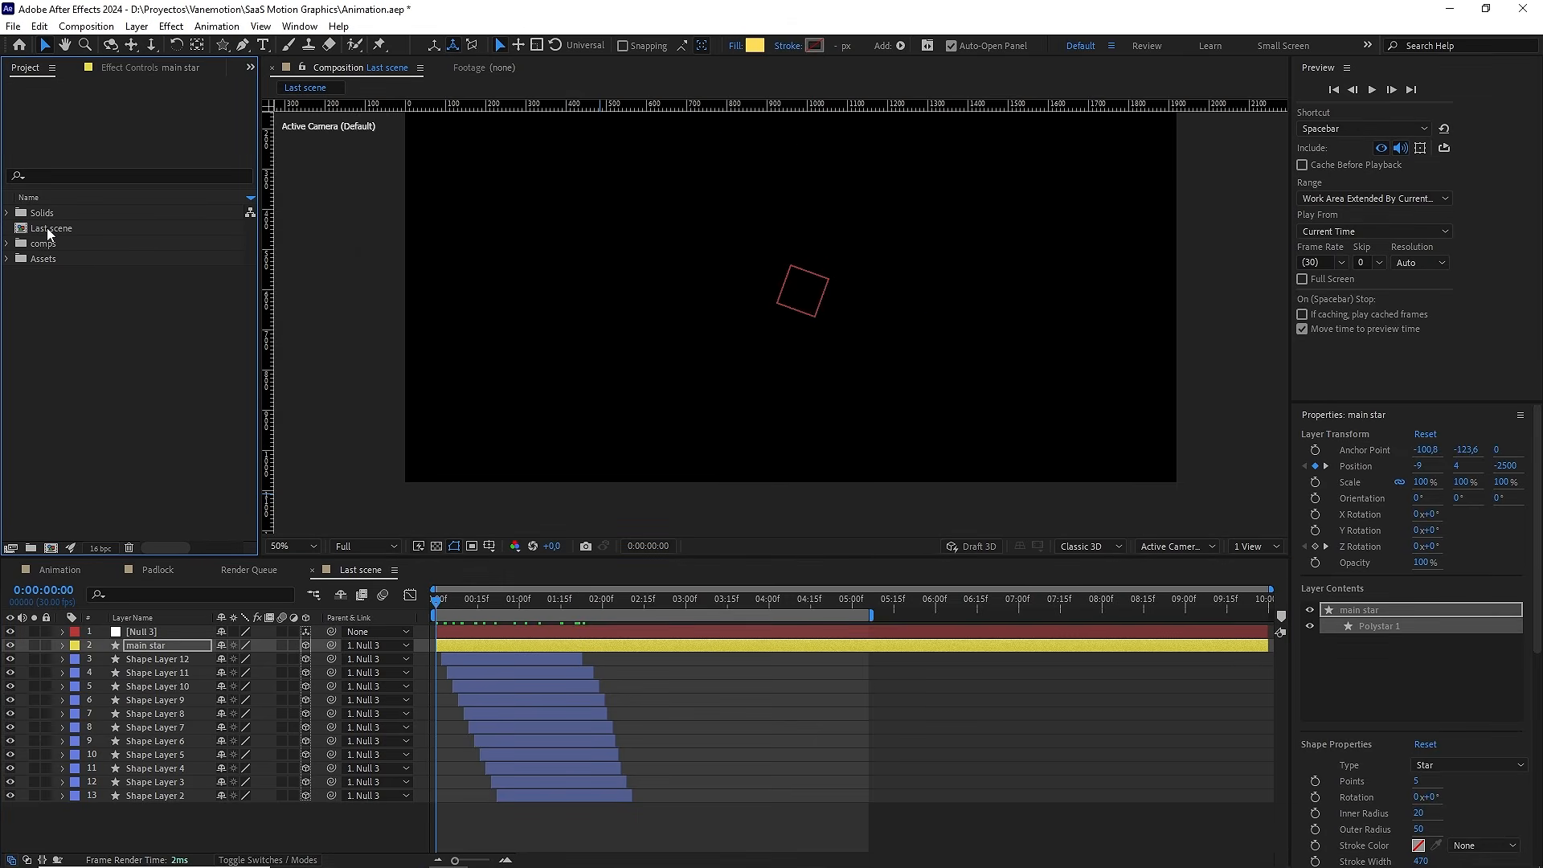
left_click_drag(48, 233, 37, 250)
left_click(10, 229)
left_click(74, 301)
left_click(325, 803)
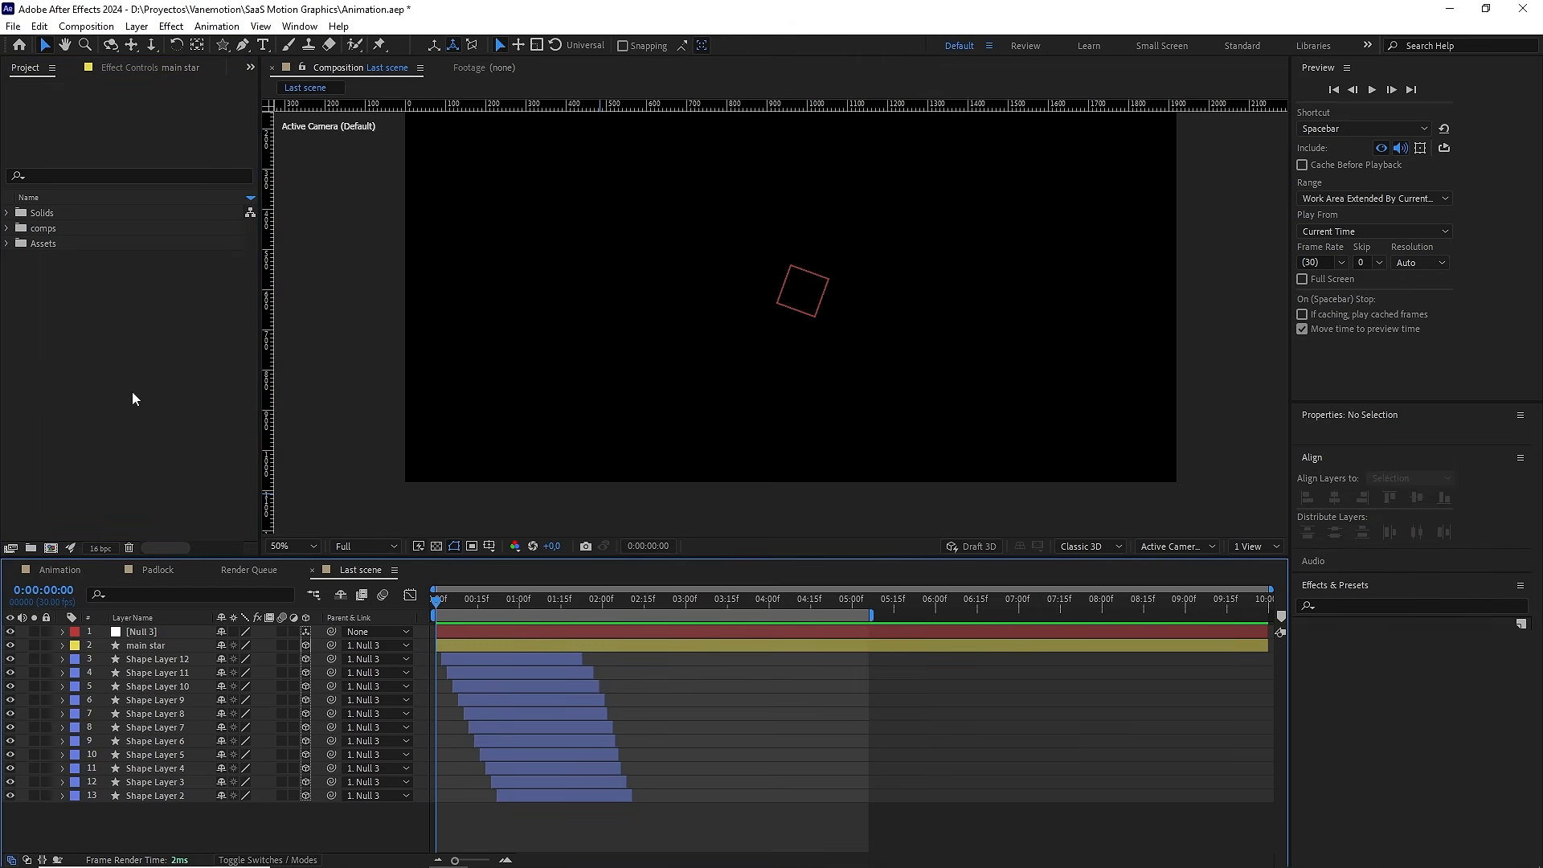
Place the Last scene composition in the Animation composition, directly below Camera 1
left_click(60, 569)
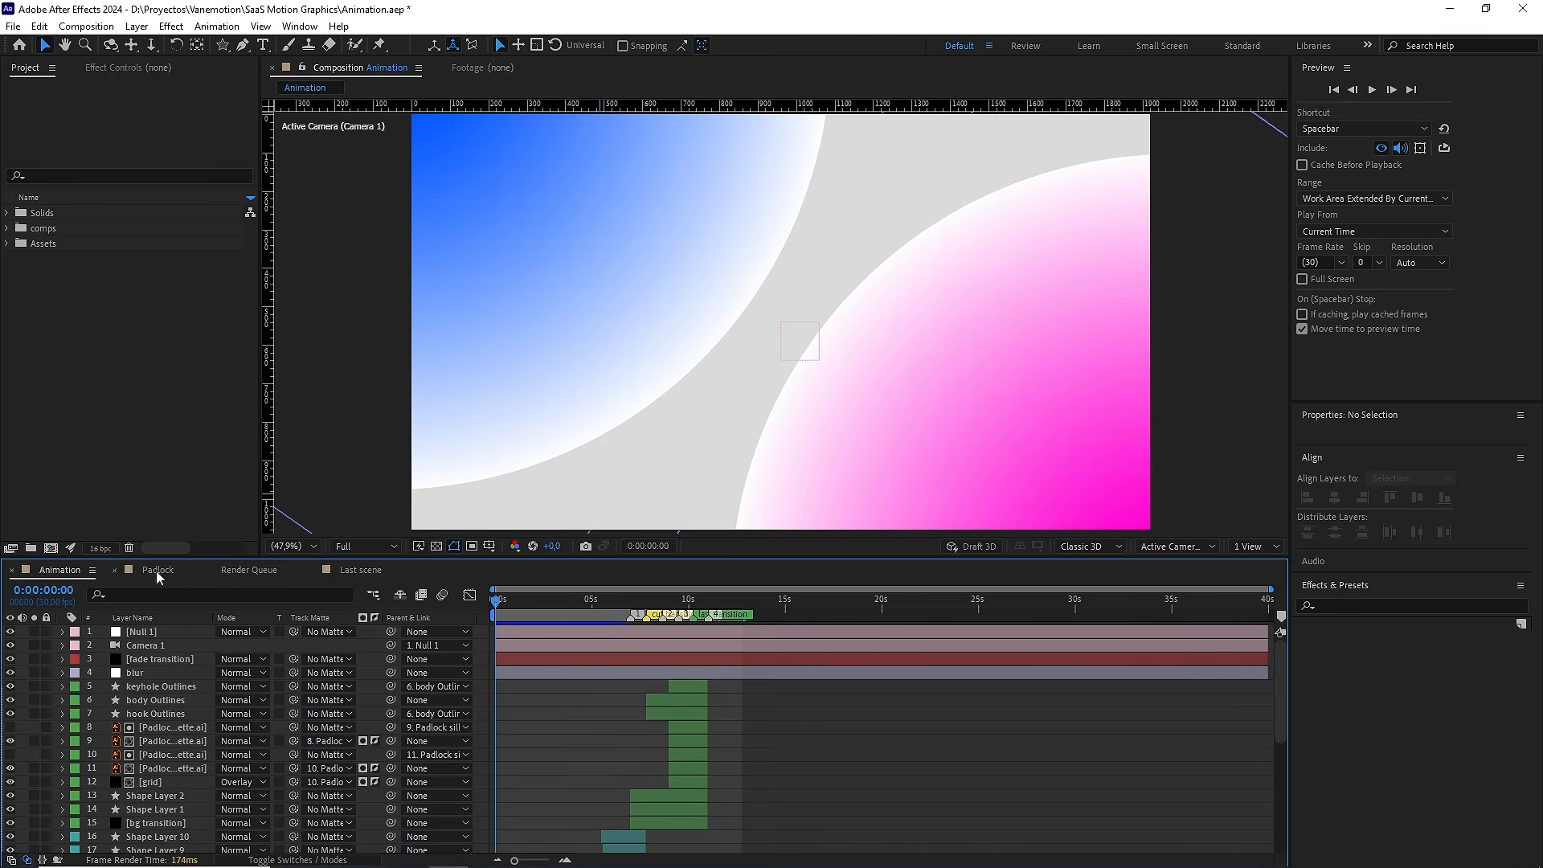
left_click(8, 229)
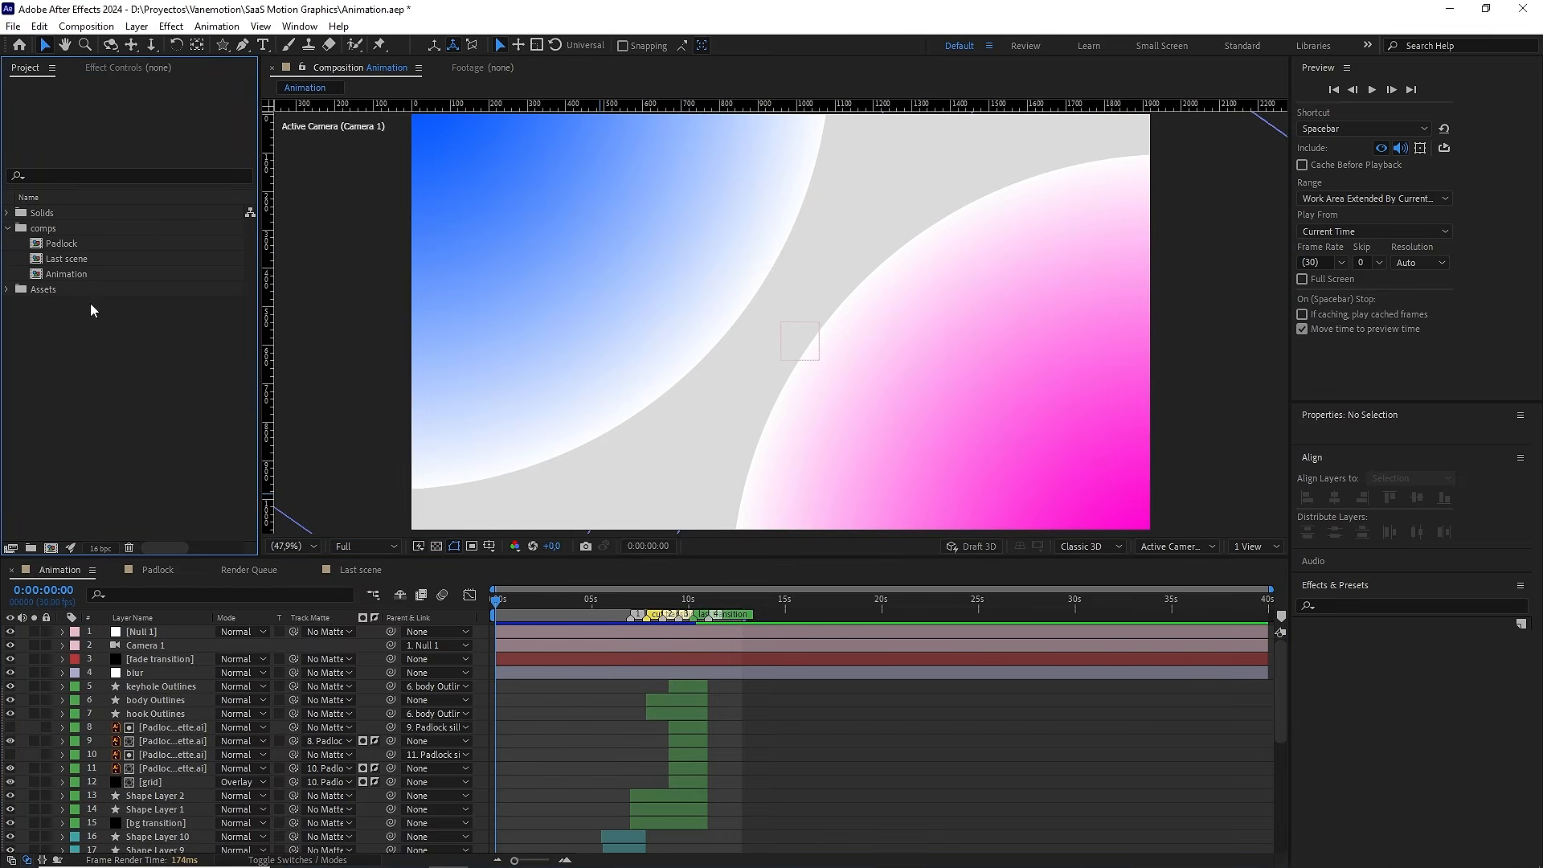
left_click(67, 275)
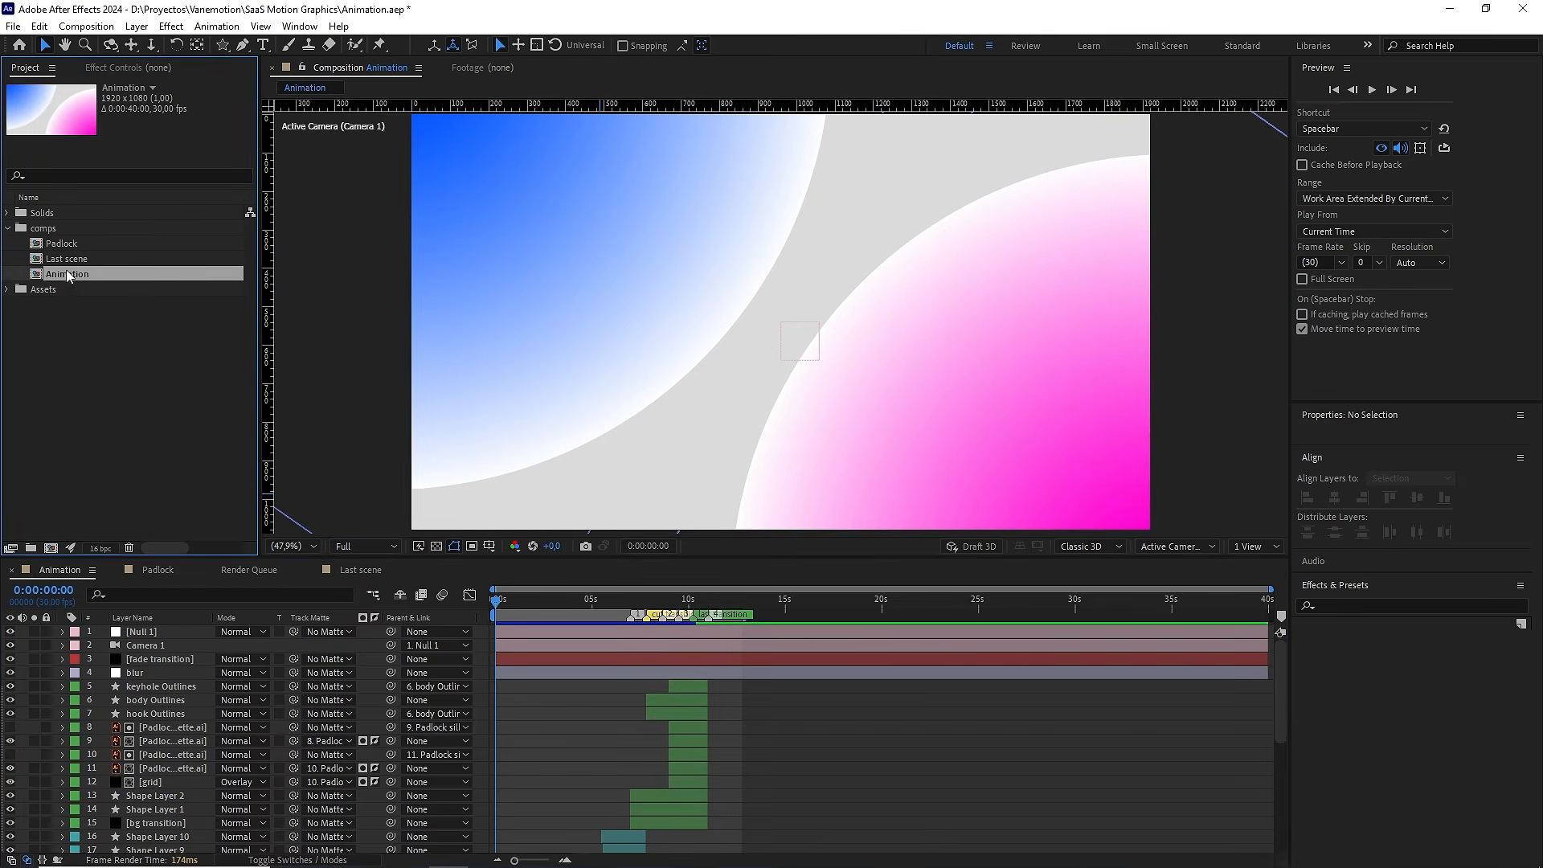
left_click(69, 244)
left_click_drag(76, 265, 171, 661)
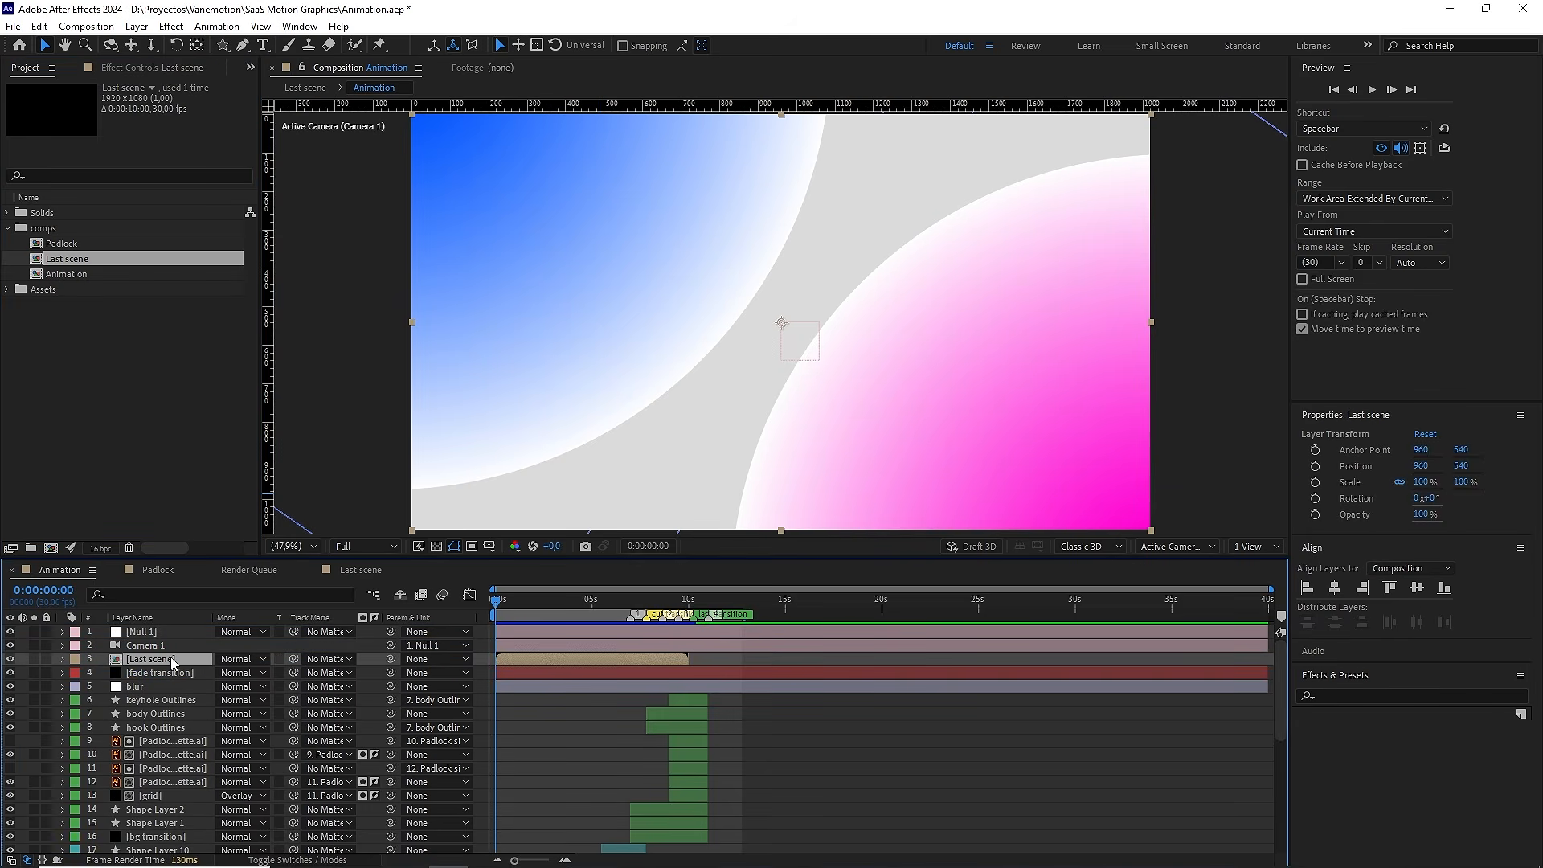
Give the Last scene layer a Yellow label and make it a 3D layer
left_click(75, 660)
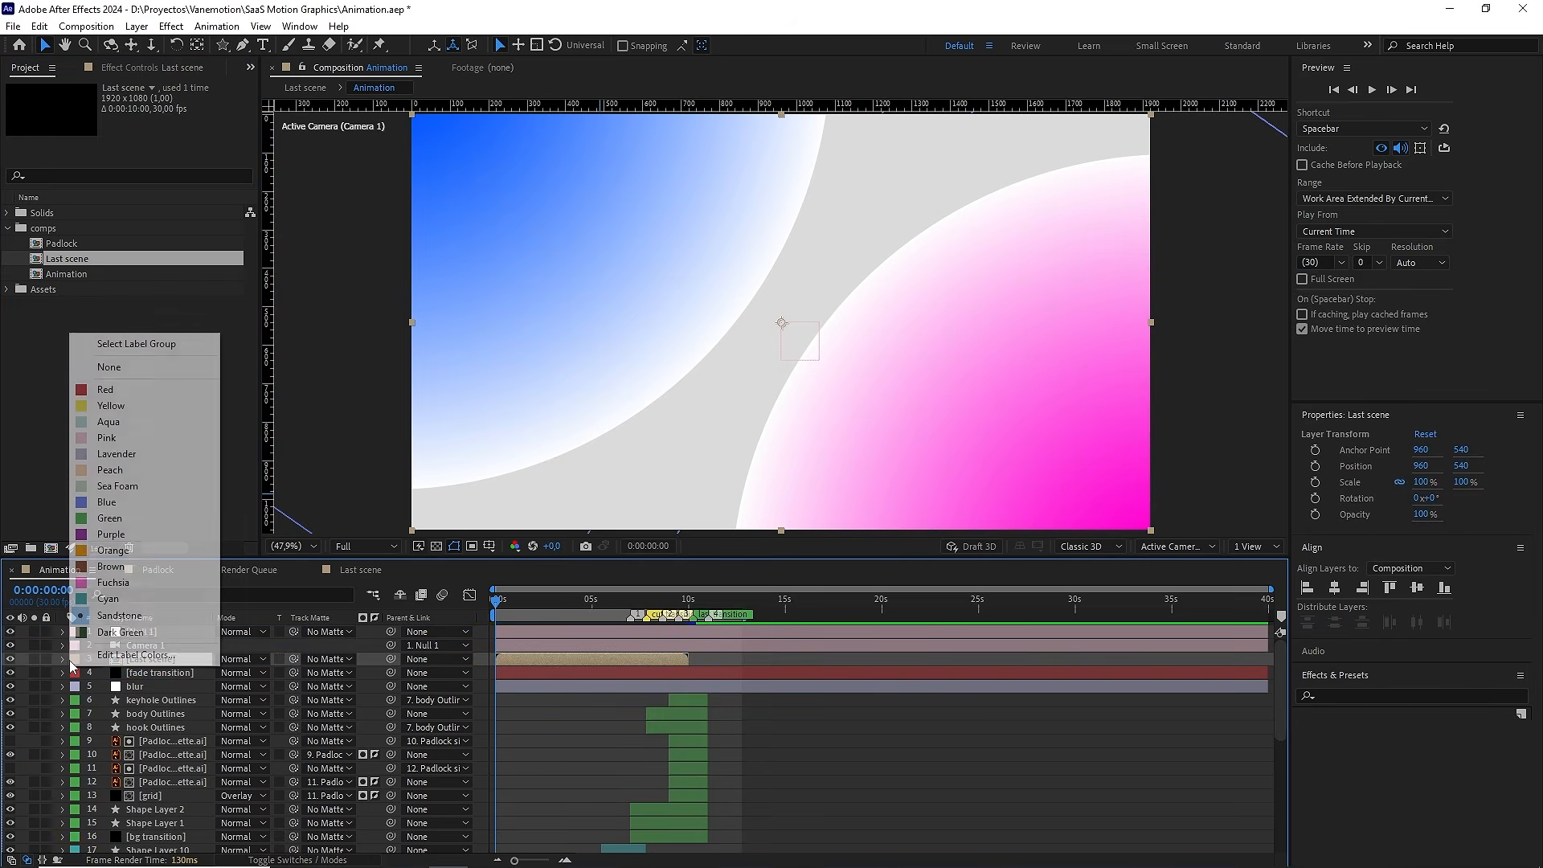
left_click(121, 406)
left_click_drag(522, 666, 629, 675)
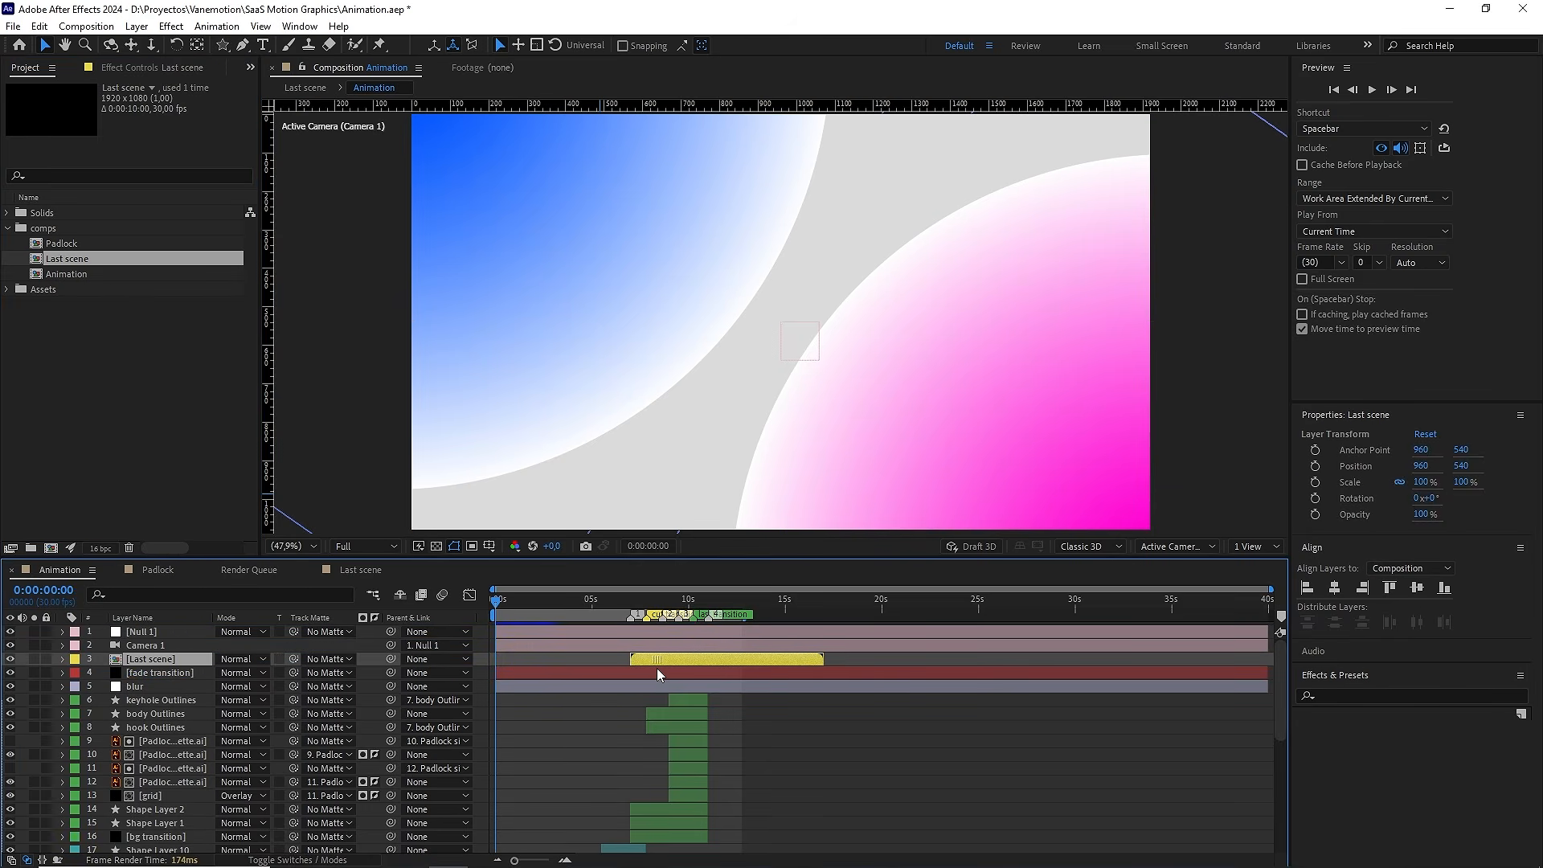
key("F4")
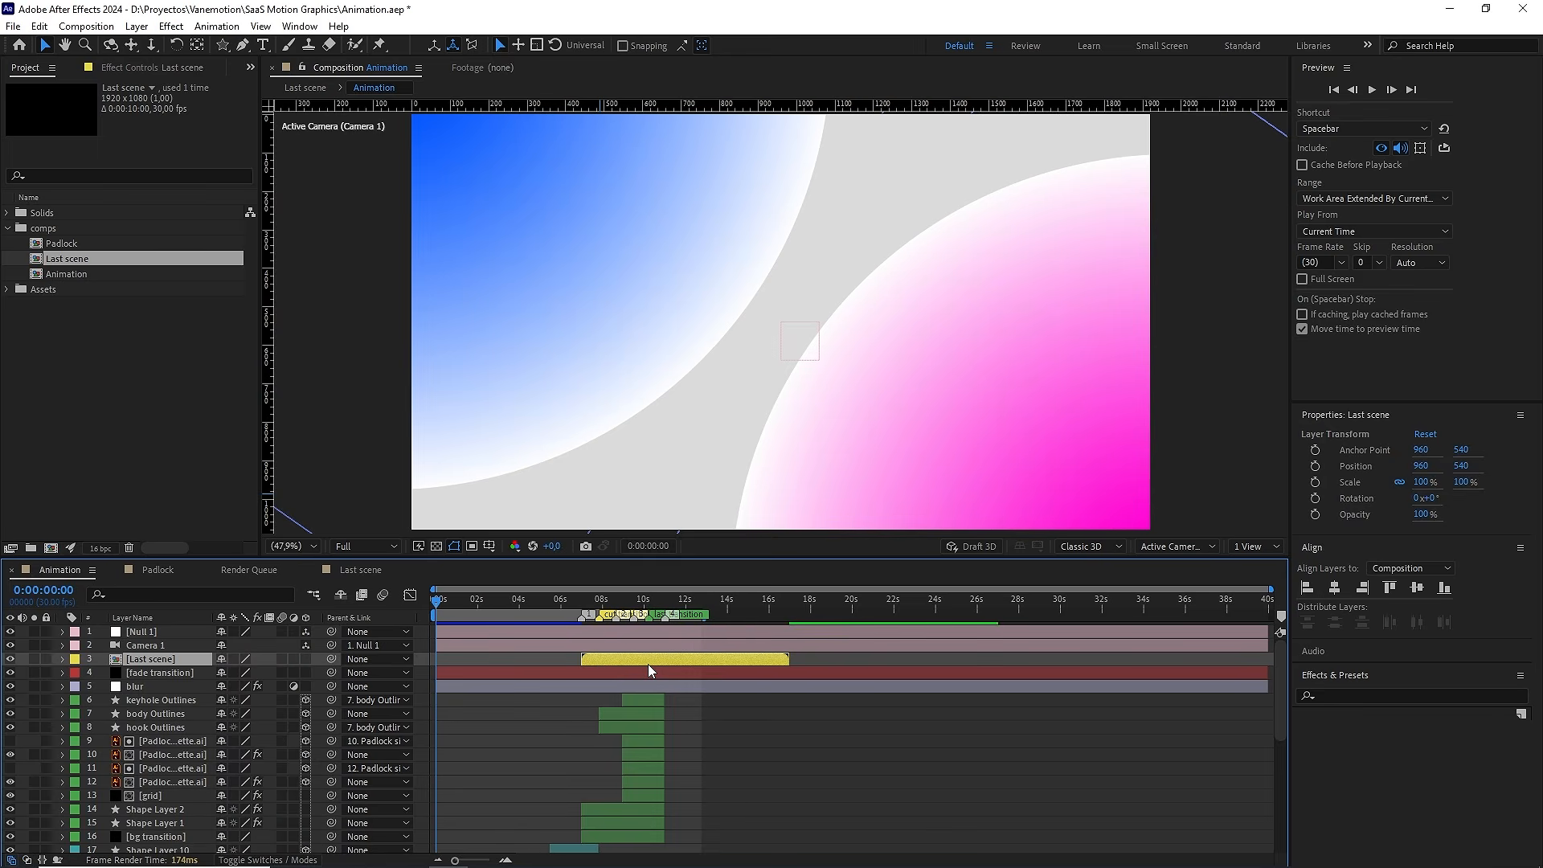
left_click(305, 659)
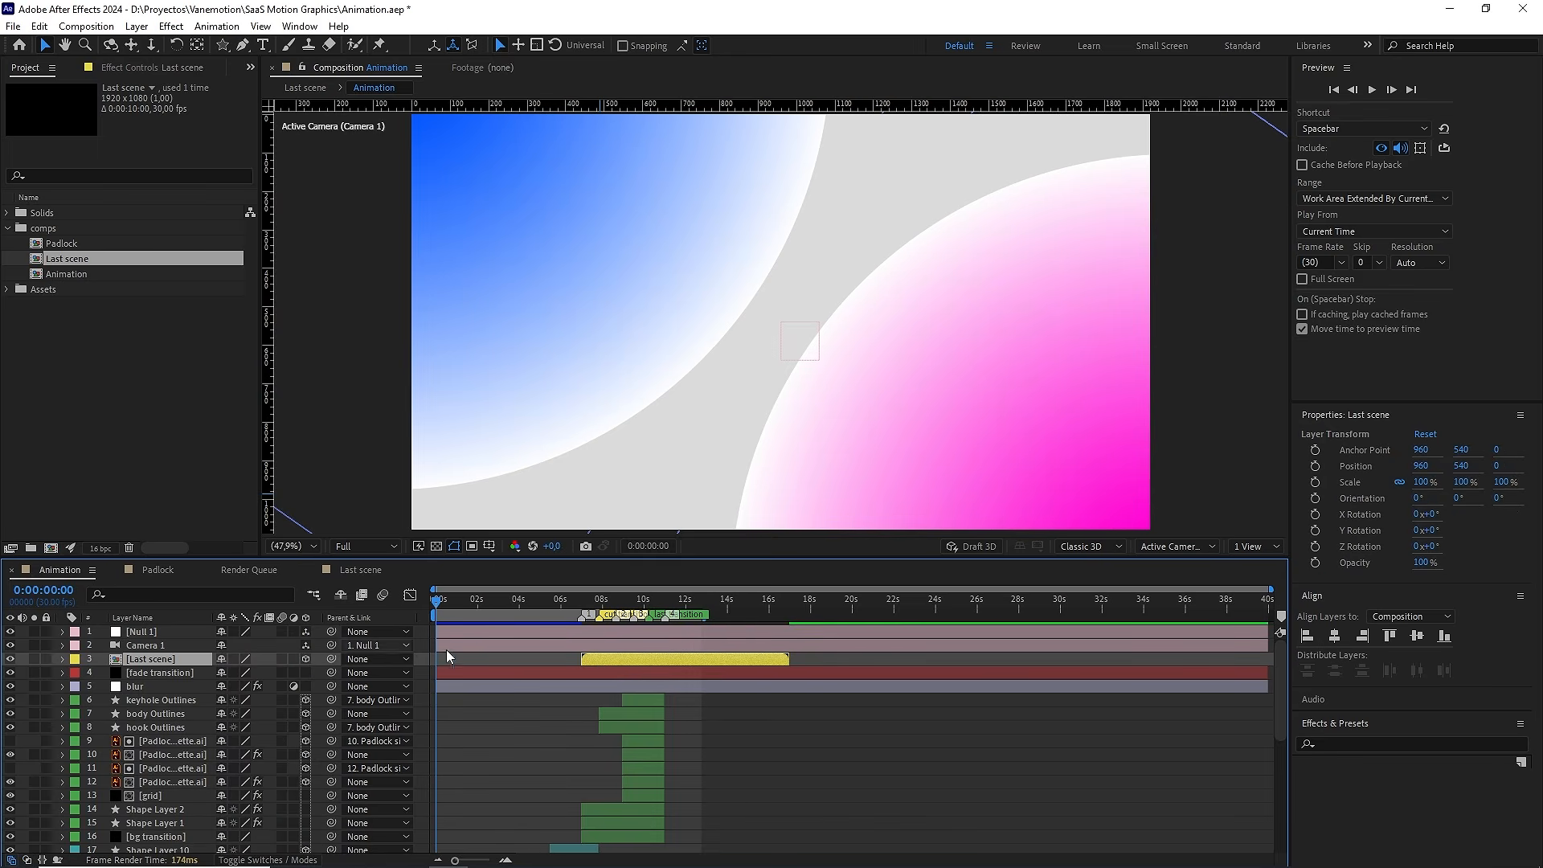
Shift the Last scene layer in time so it starts at 0:00:09:15
left_click_drag(635, 664, 684, 664)
scroll(684, 663, "up", 3)
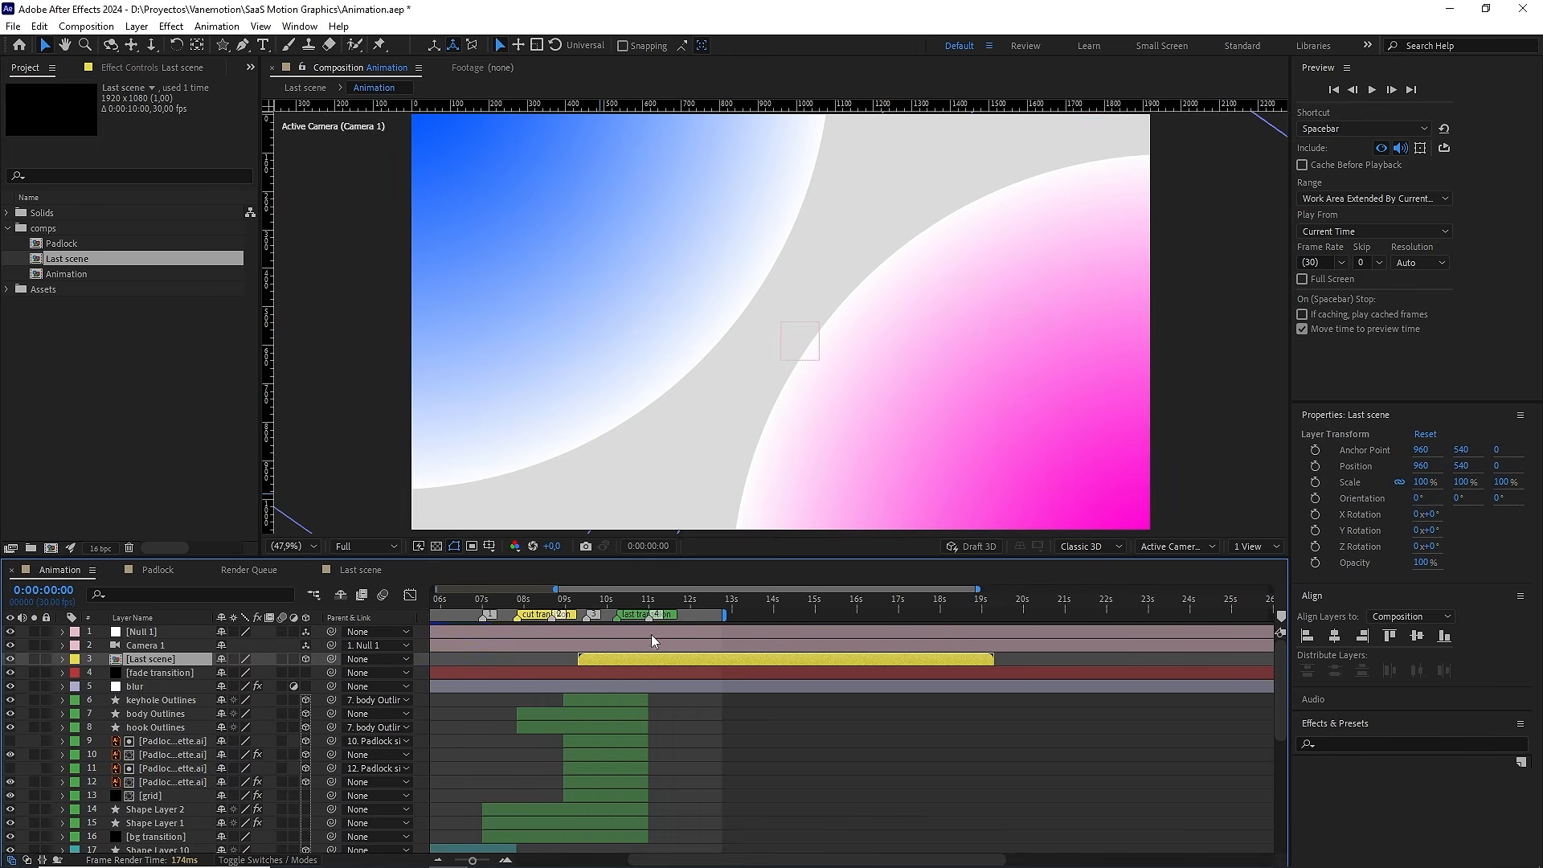
mouse_move(581, 608)
left_mouse_down()
mouse_move(645, 608)
mouse_move(592, 610)
left_mouse_up()
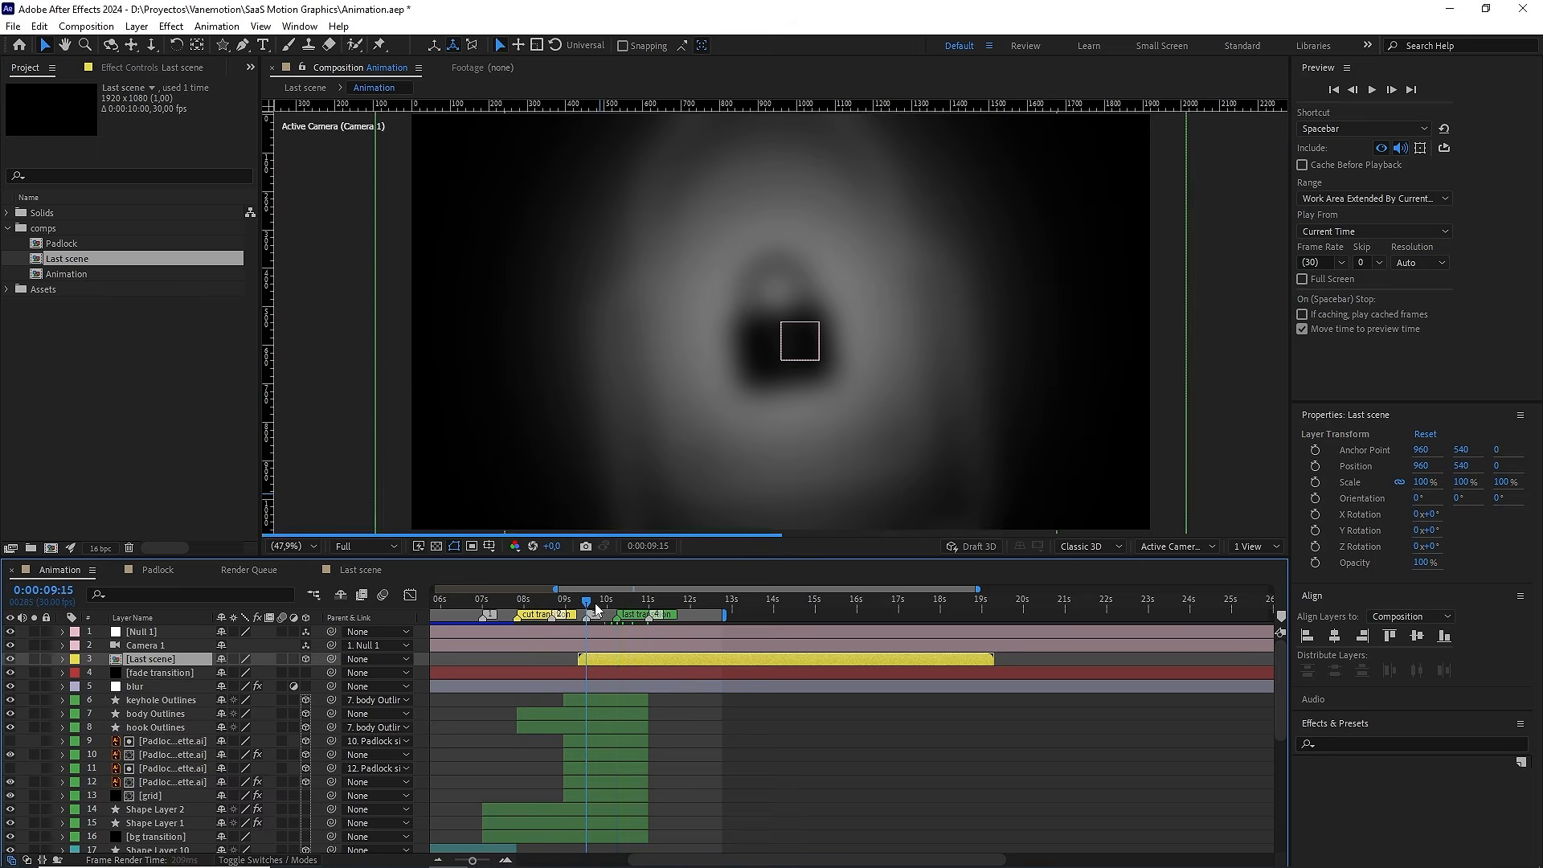
scroll(601, 655, "up", 3)
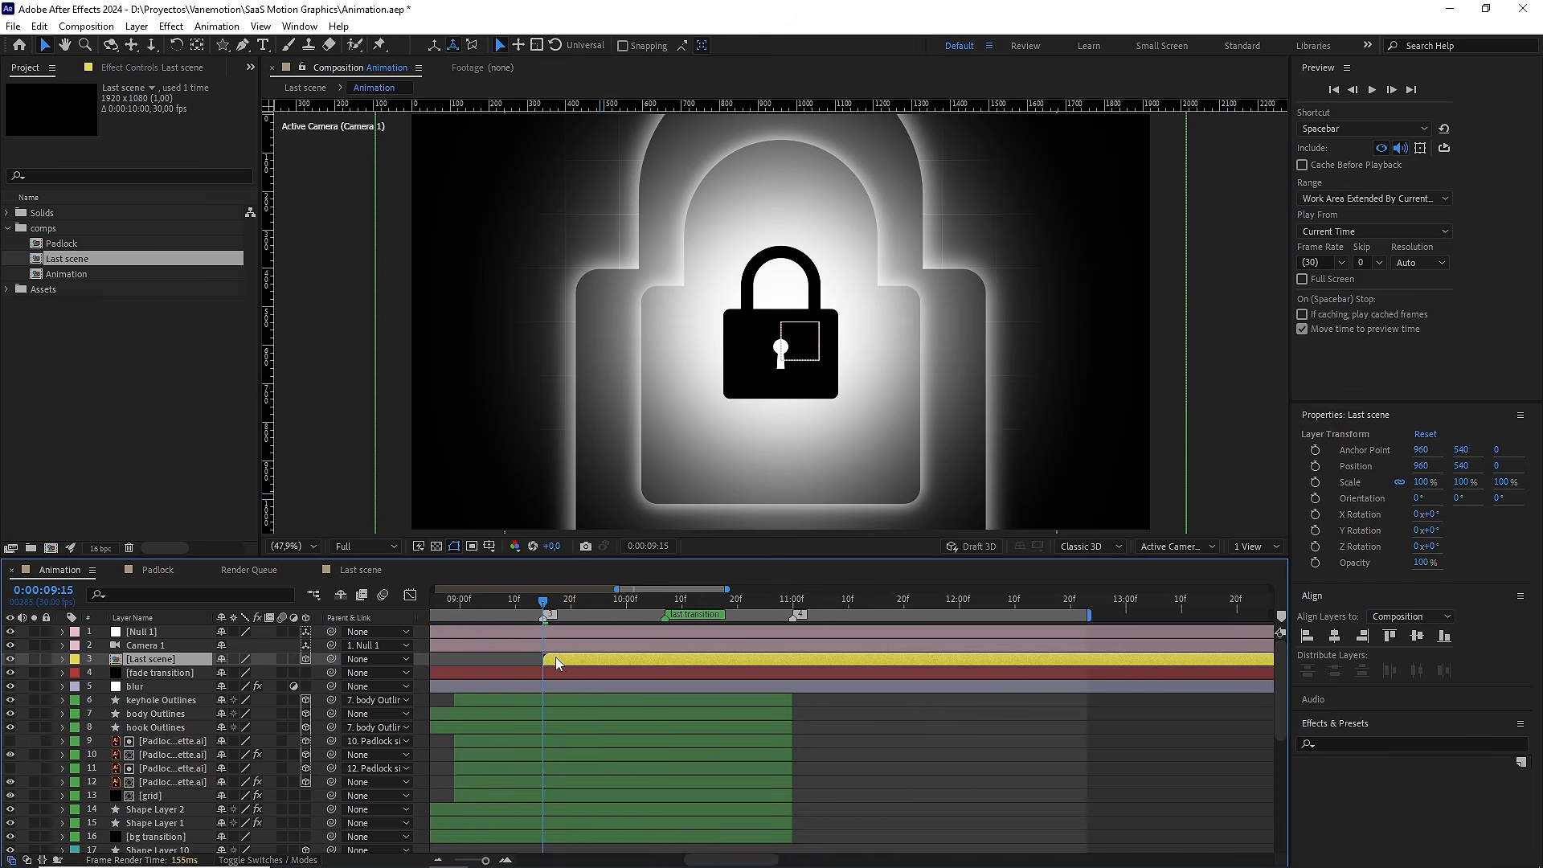
Examine the Animation composition at 0:00:10:24 and its layer stack down to the bg layers
left_click_drag(564, 602, 760, 621)
scroll(798, 675, "down", 2)
scroll(798, 669, "down", 3)
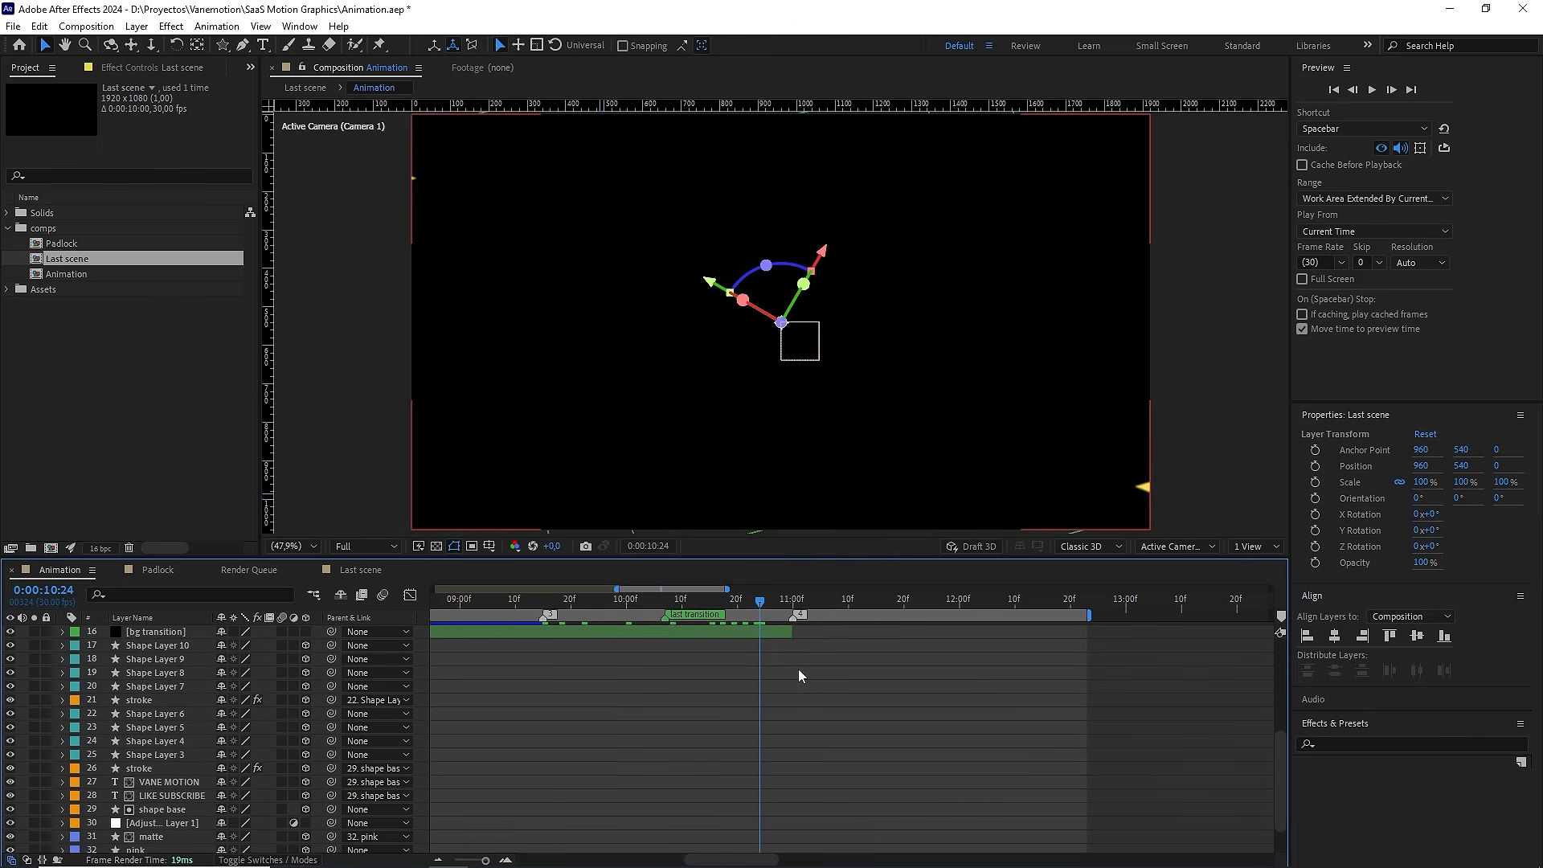
left_click(410, 596)
left_click(410, 596)
scroll(695, 685, "down", 1)
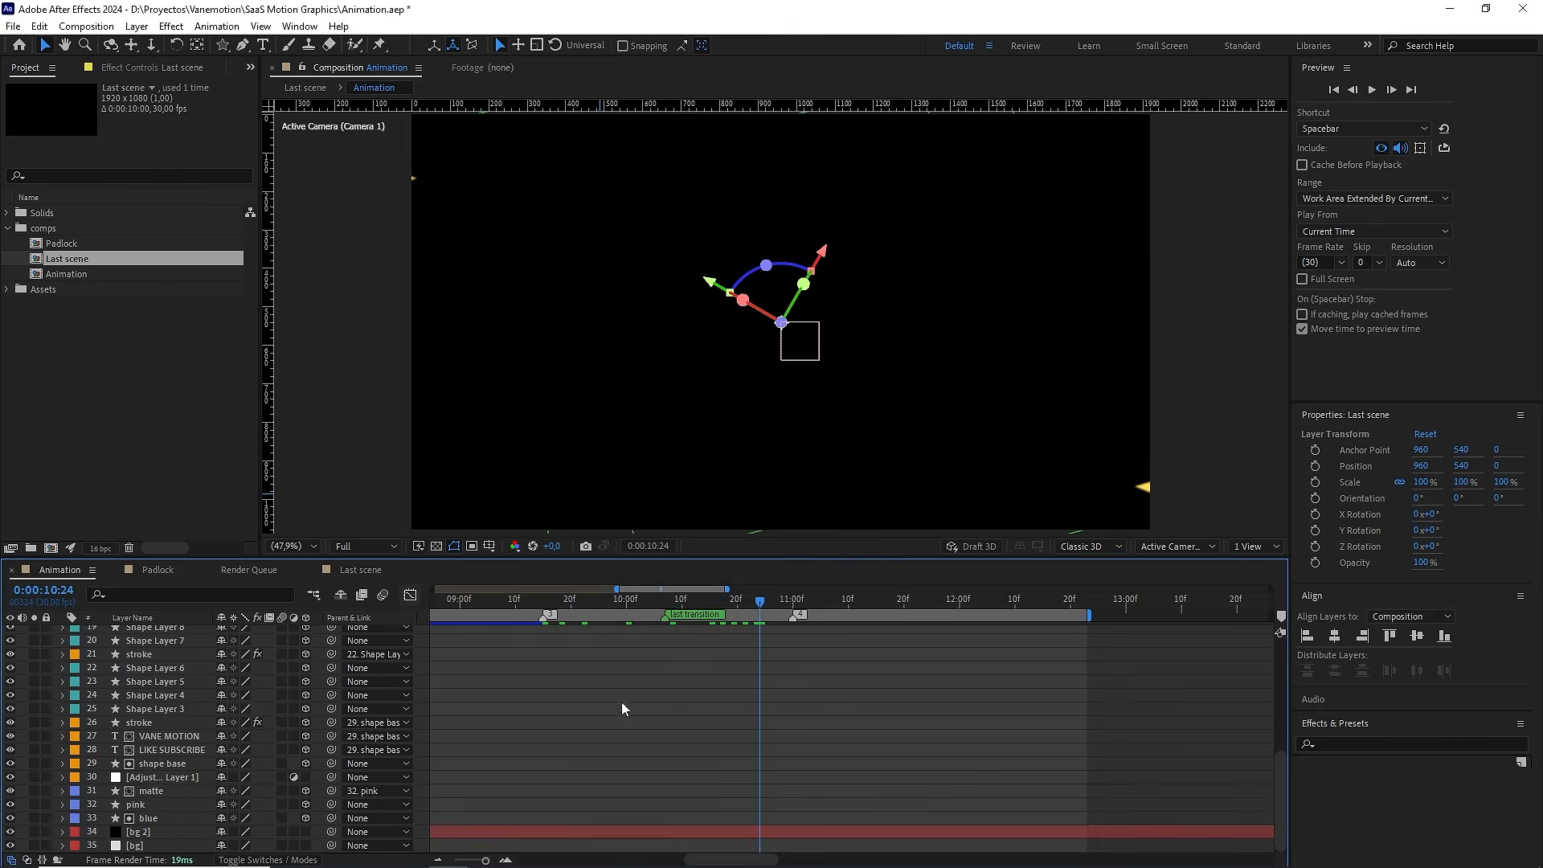
scroll(793, 666, "up", 6)
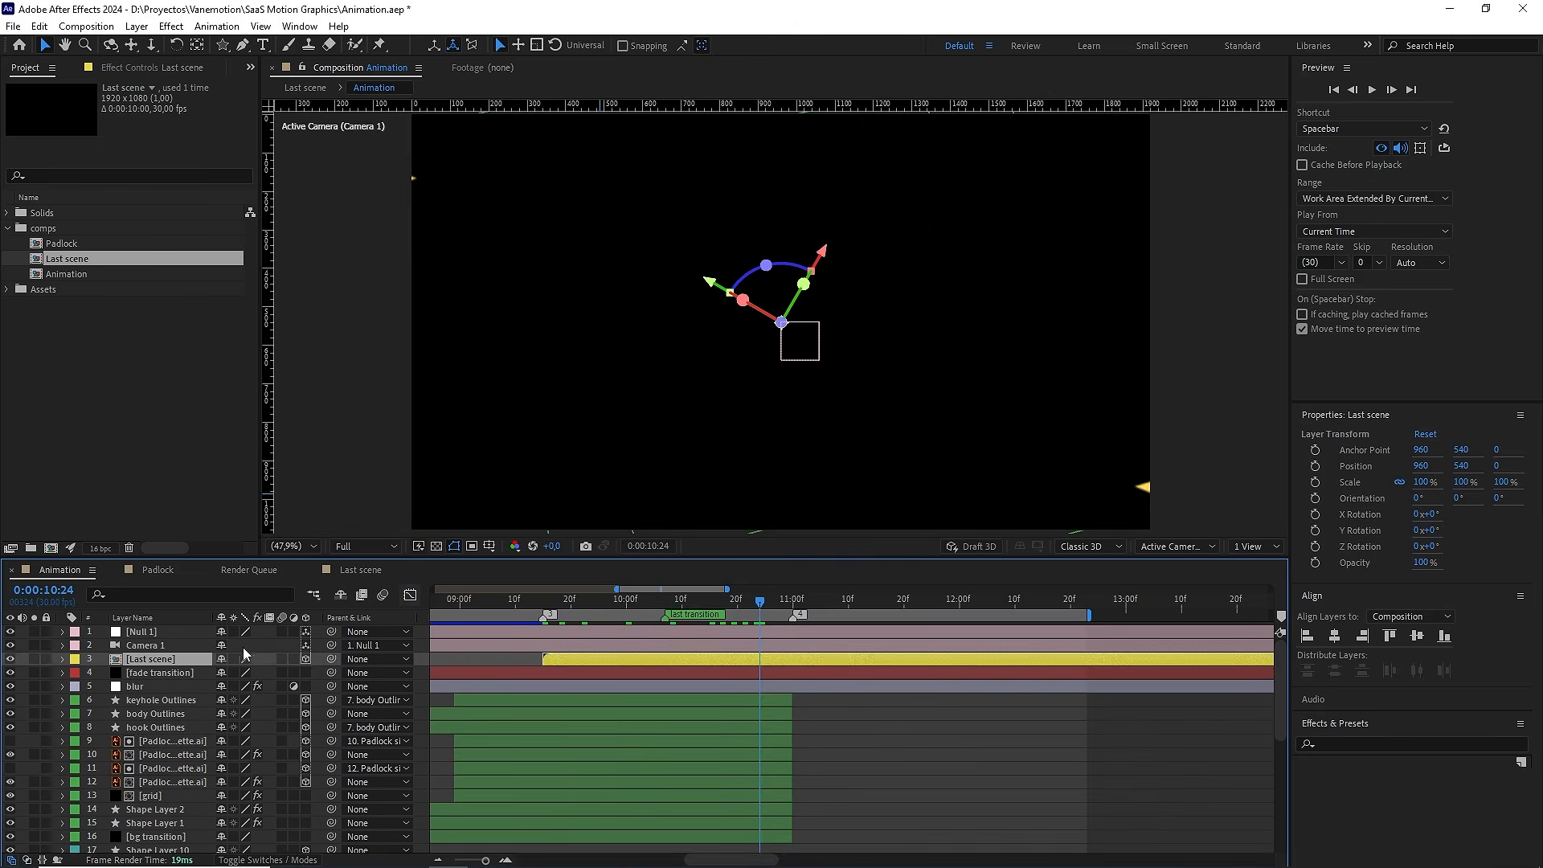
Match the Last scene layer to Null 1's keyframes at 0:00:11:00, with Z position 1300 and Z orientation 60°
left_click(180, 633)
key("u")
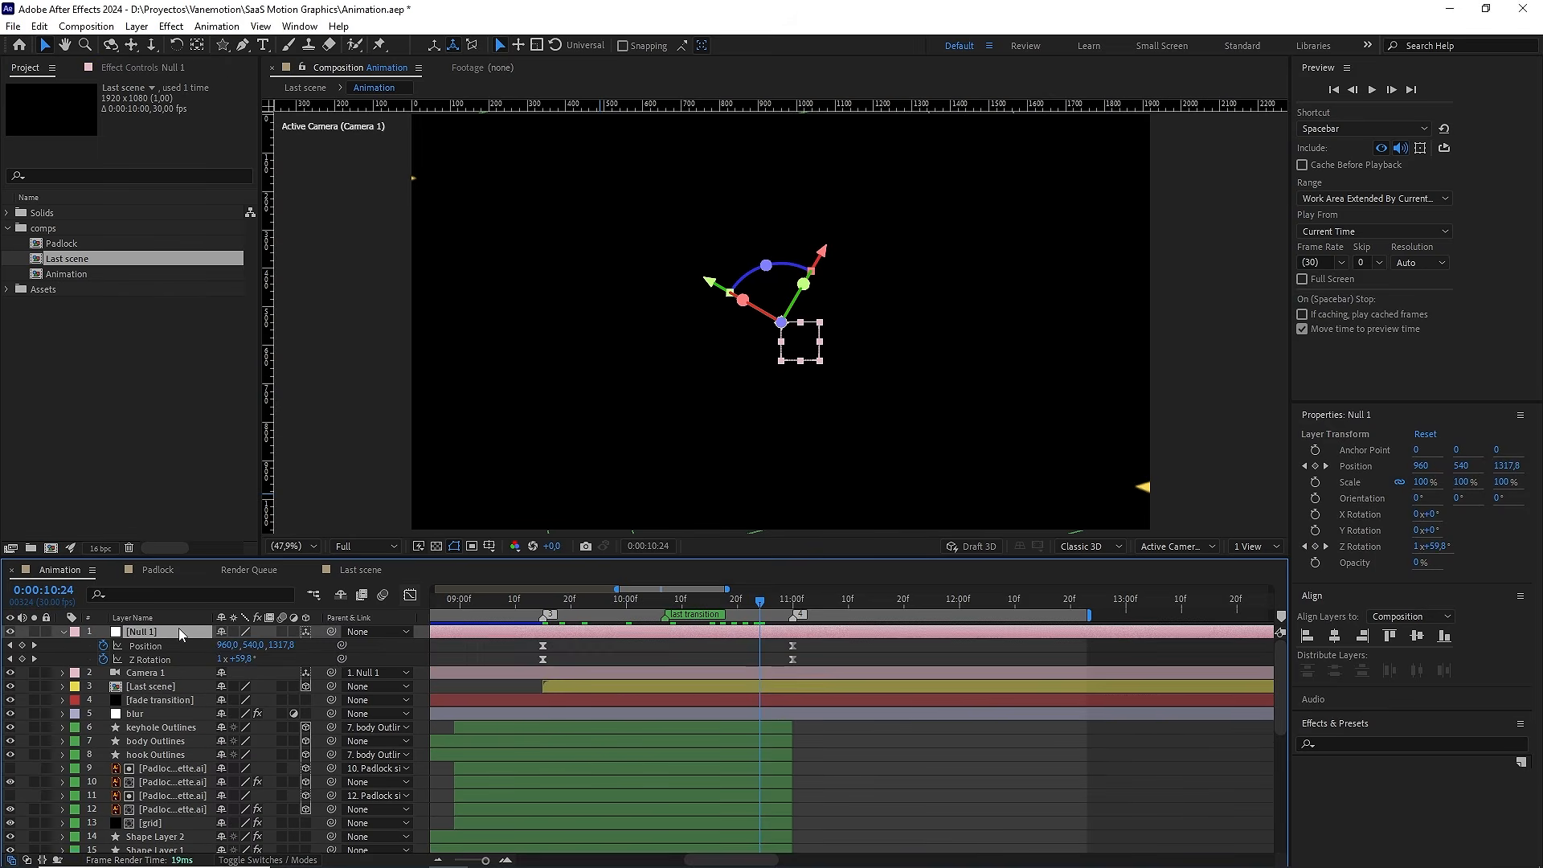
left_click_drag(777, 609, 794, 611)
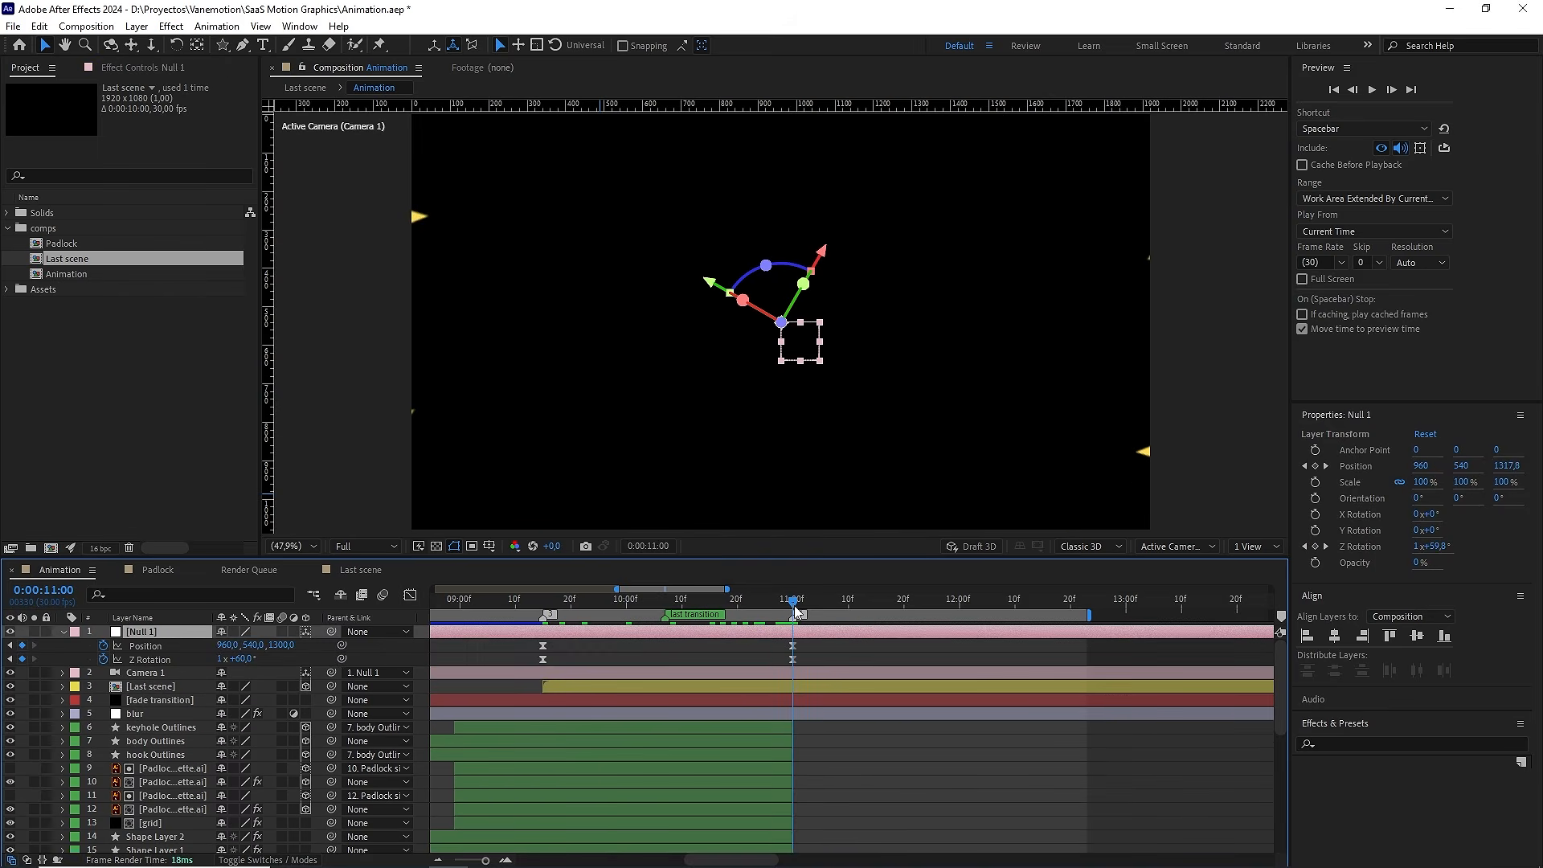
left_click(797, 687)
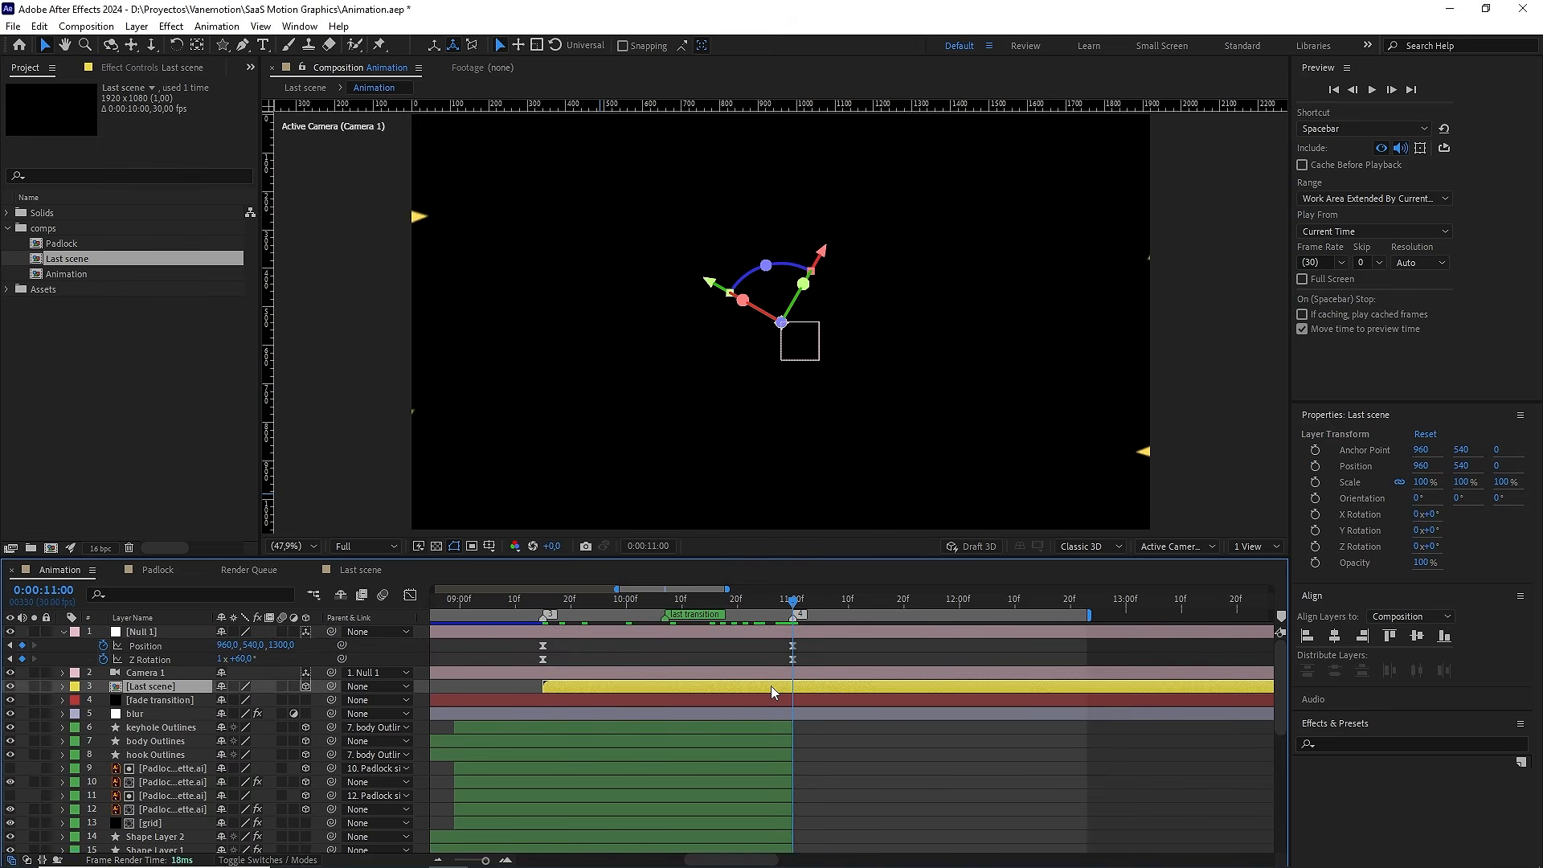
key("ctrl+Home")
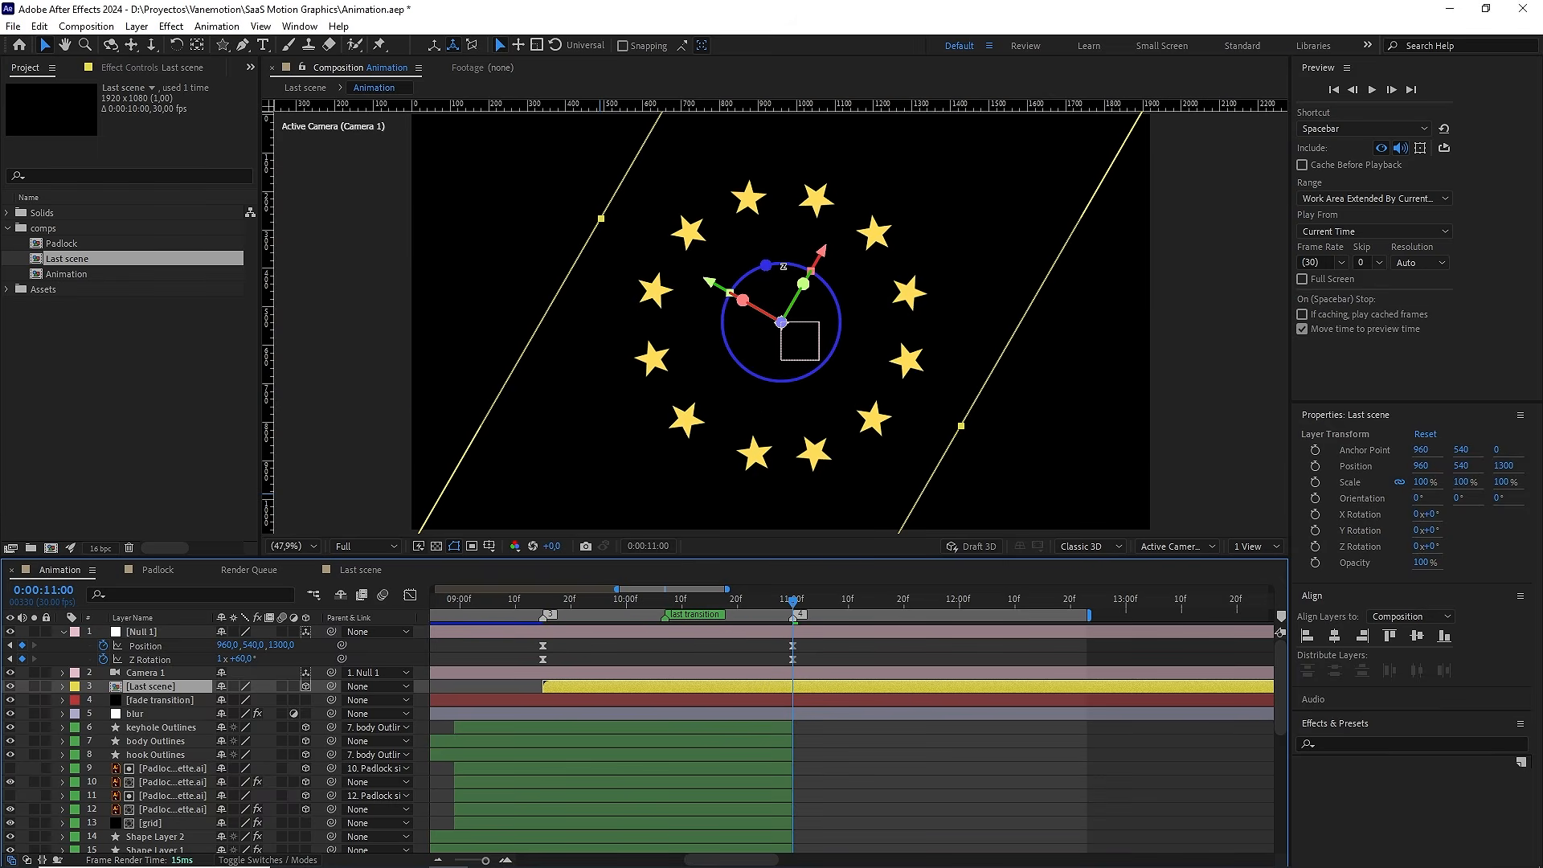
left_click_drag(786, 265, 837, 290)
Preview the transition from the padlock to the ring of stars, starting around 0:00:09:14
left_click_drag(793, 605, 547, 604)
key("space")
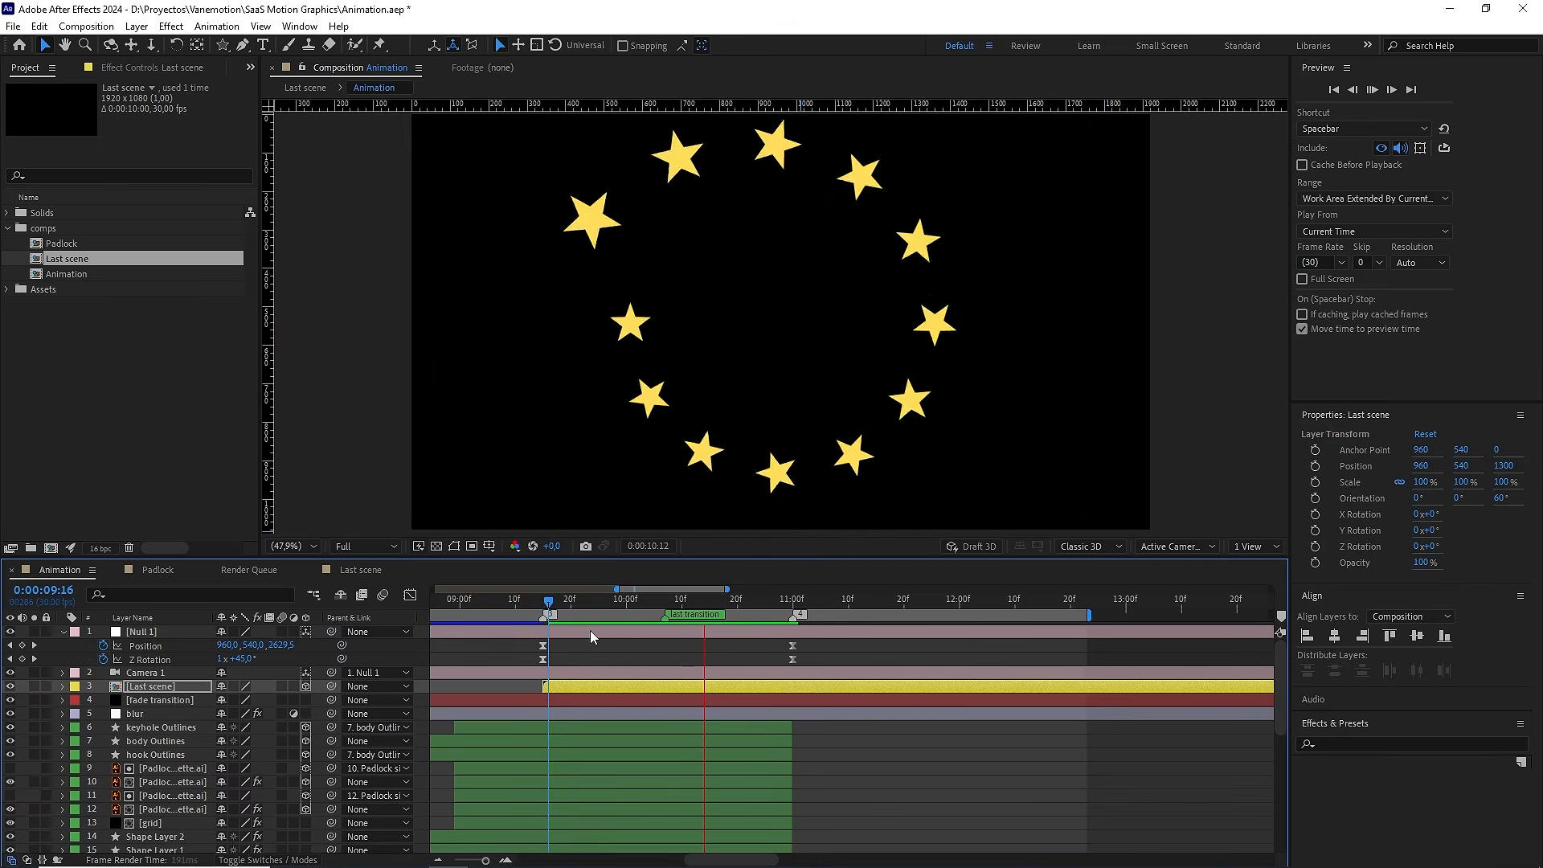
left_click_drag(552, 606, 543, 604)
key("space")
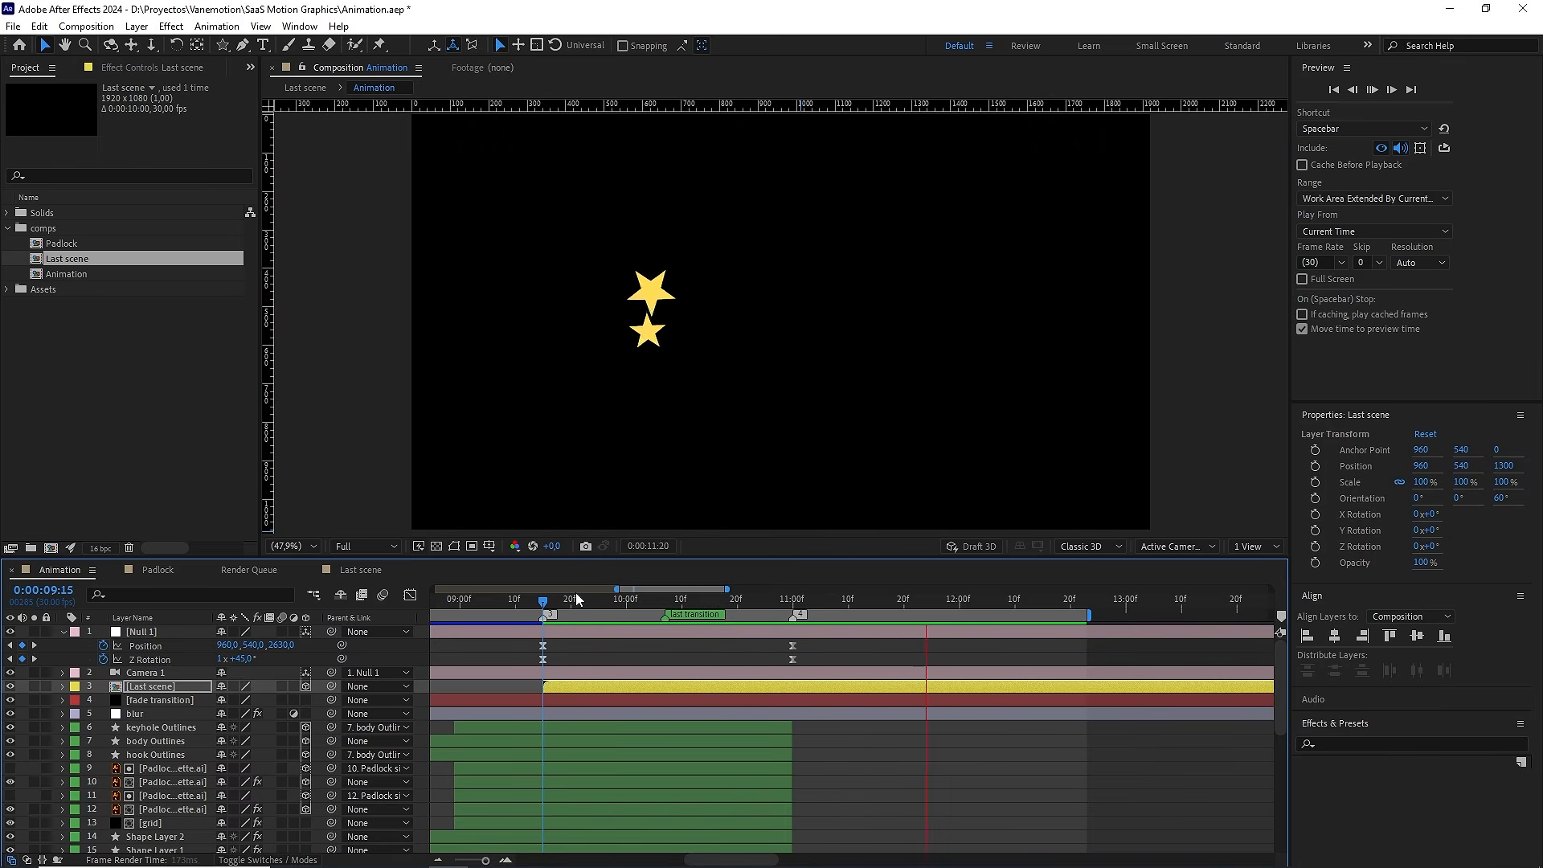
left_click_drag(575, 599, 538, 604)
key("space")
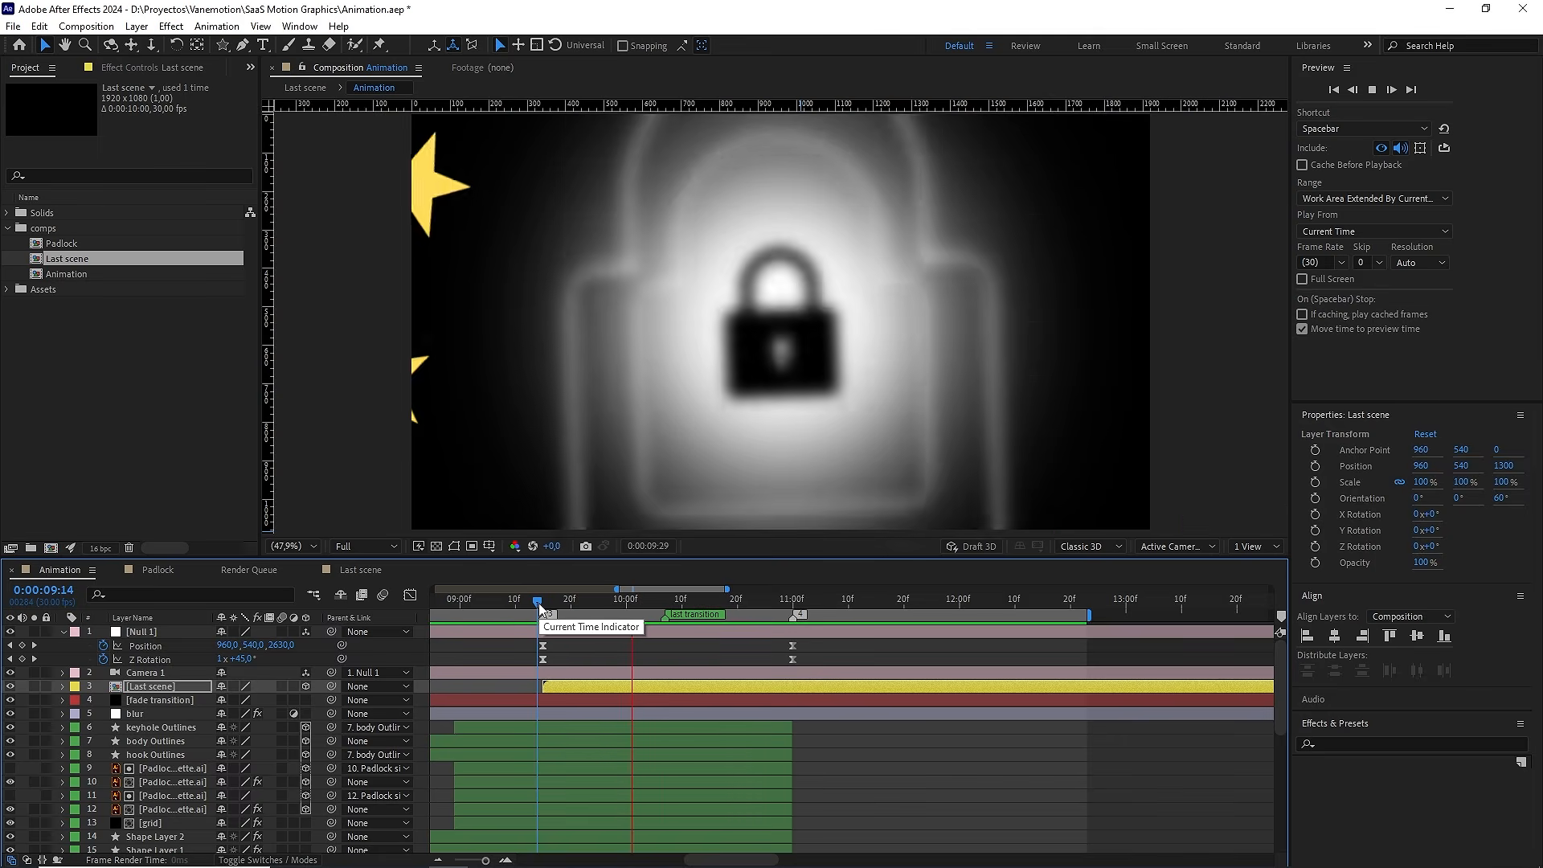
key("space")
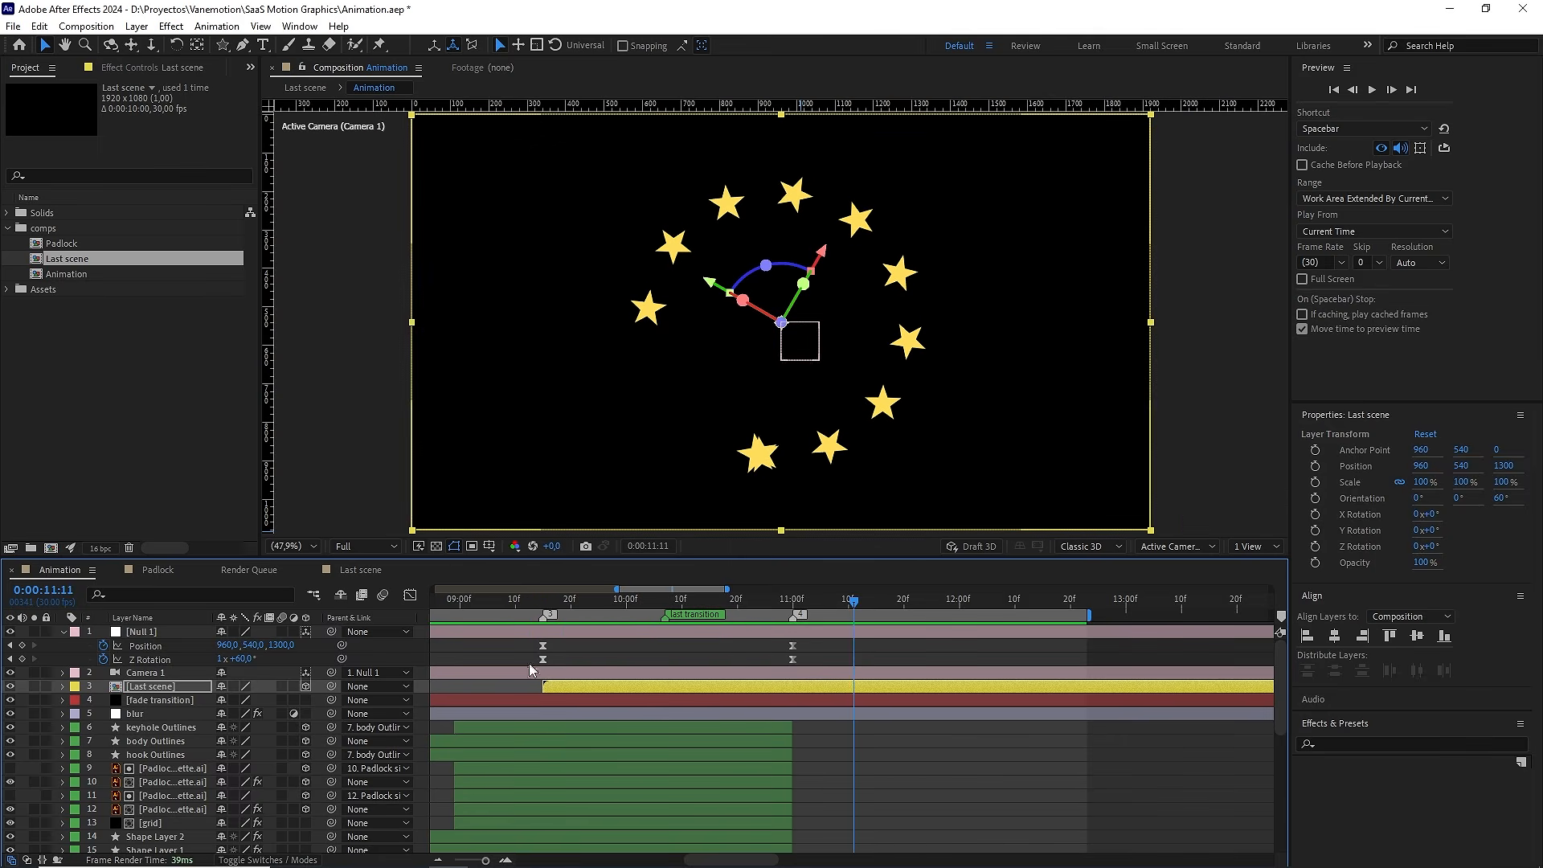
Preview the whole Animation composition from the opening shapes through the padlock to the star ring
left_click_drag(485, 860, 459, 861)
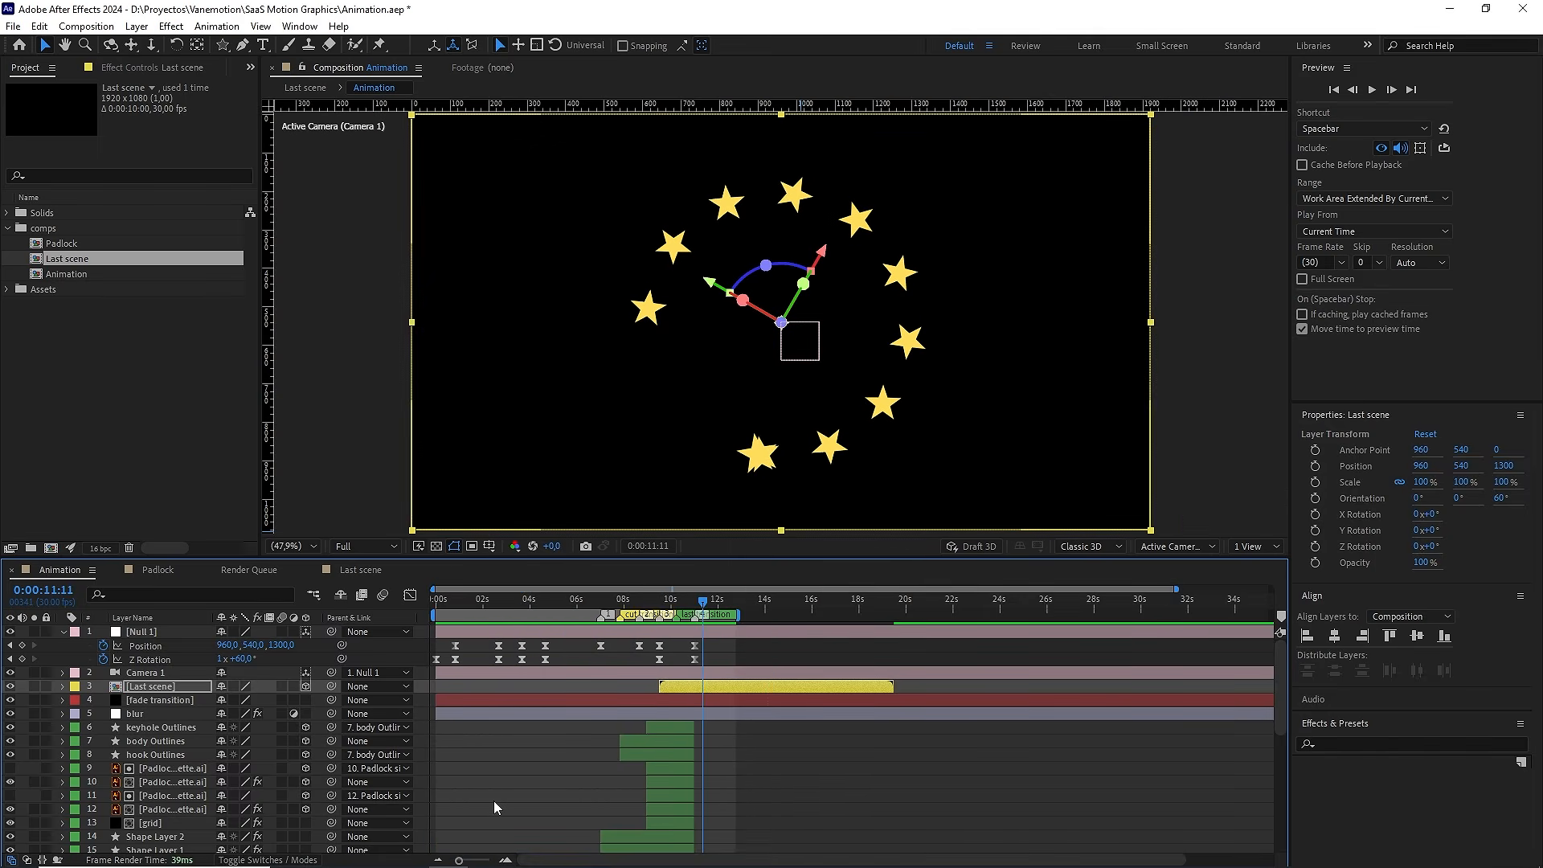
left_click_drag(706, 613, 655, 613)
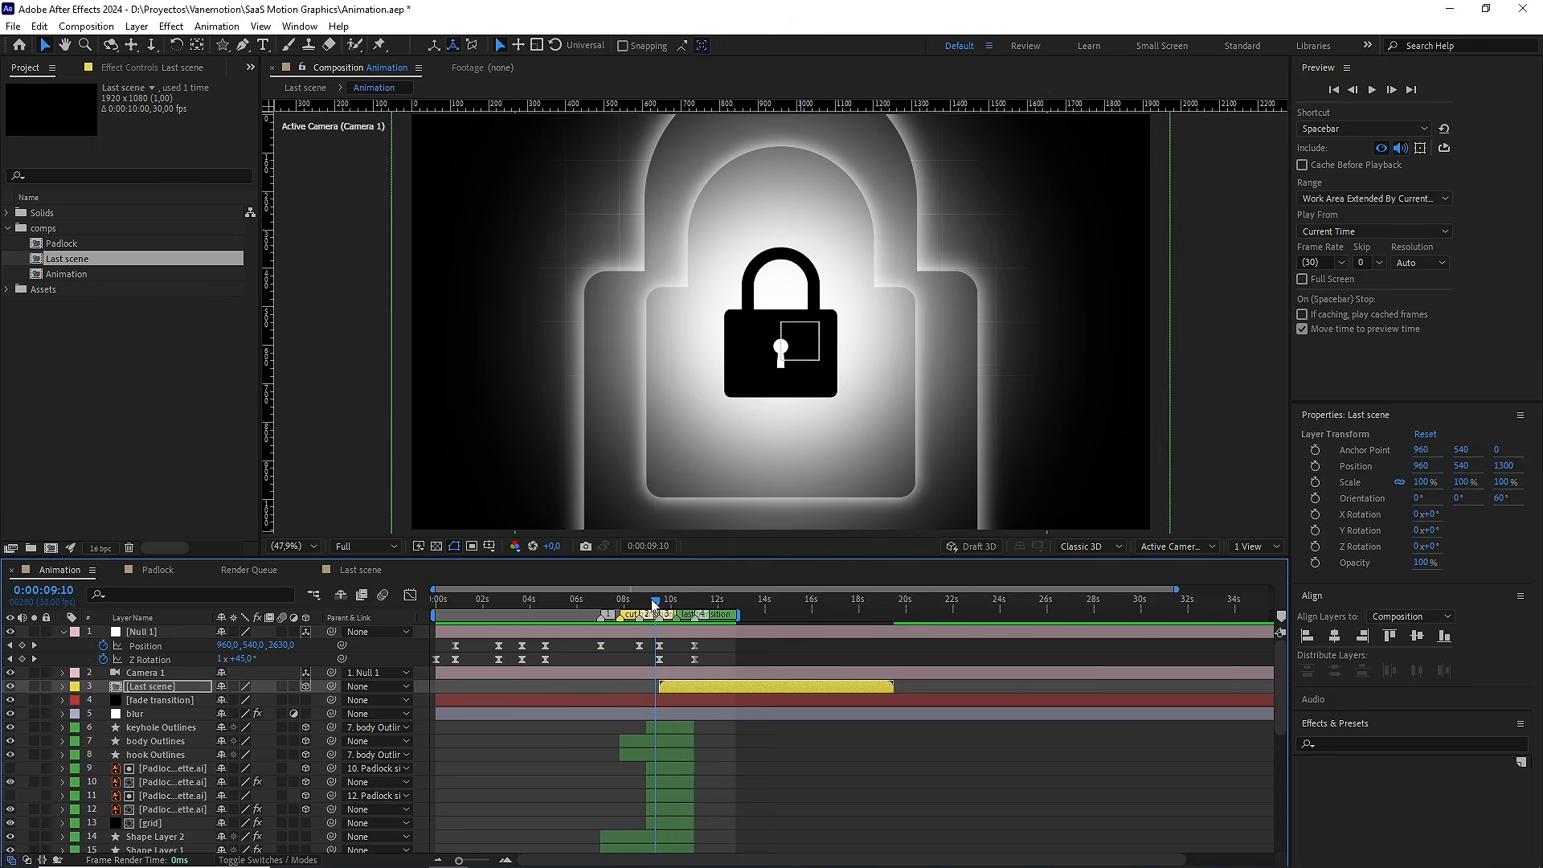
key("space")
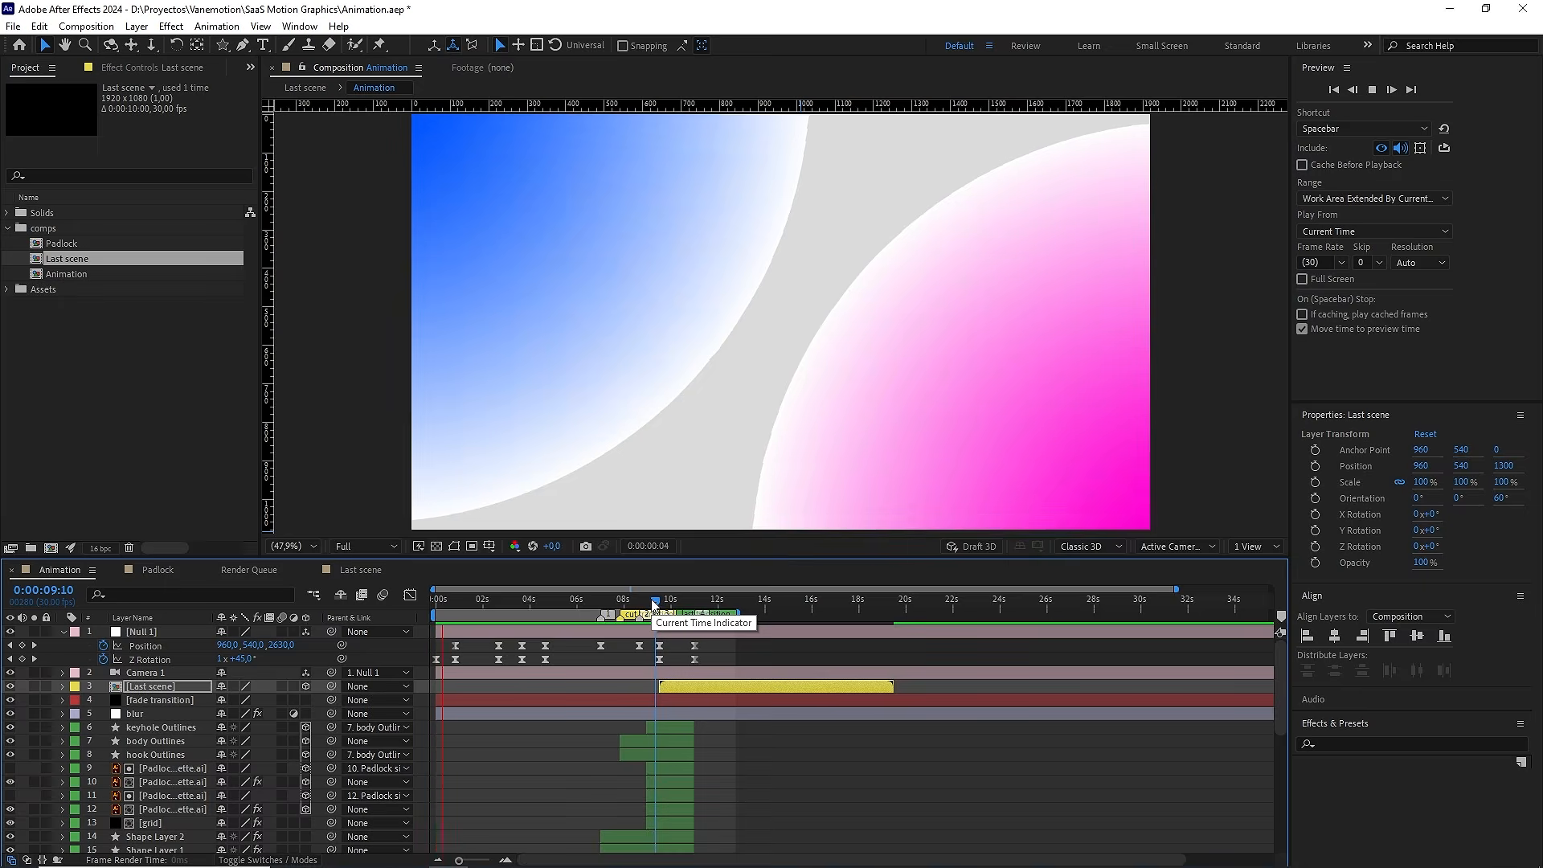
key("space")
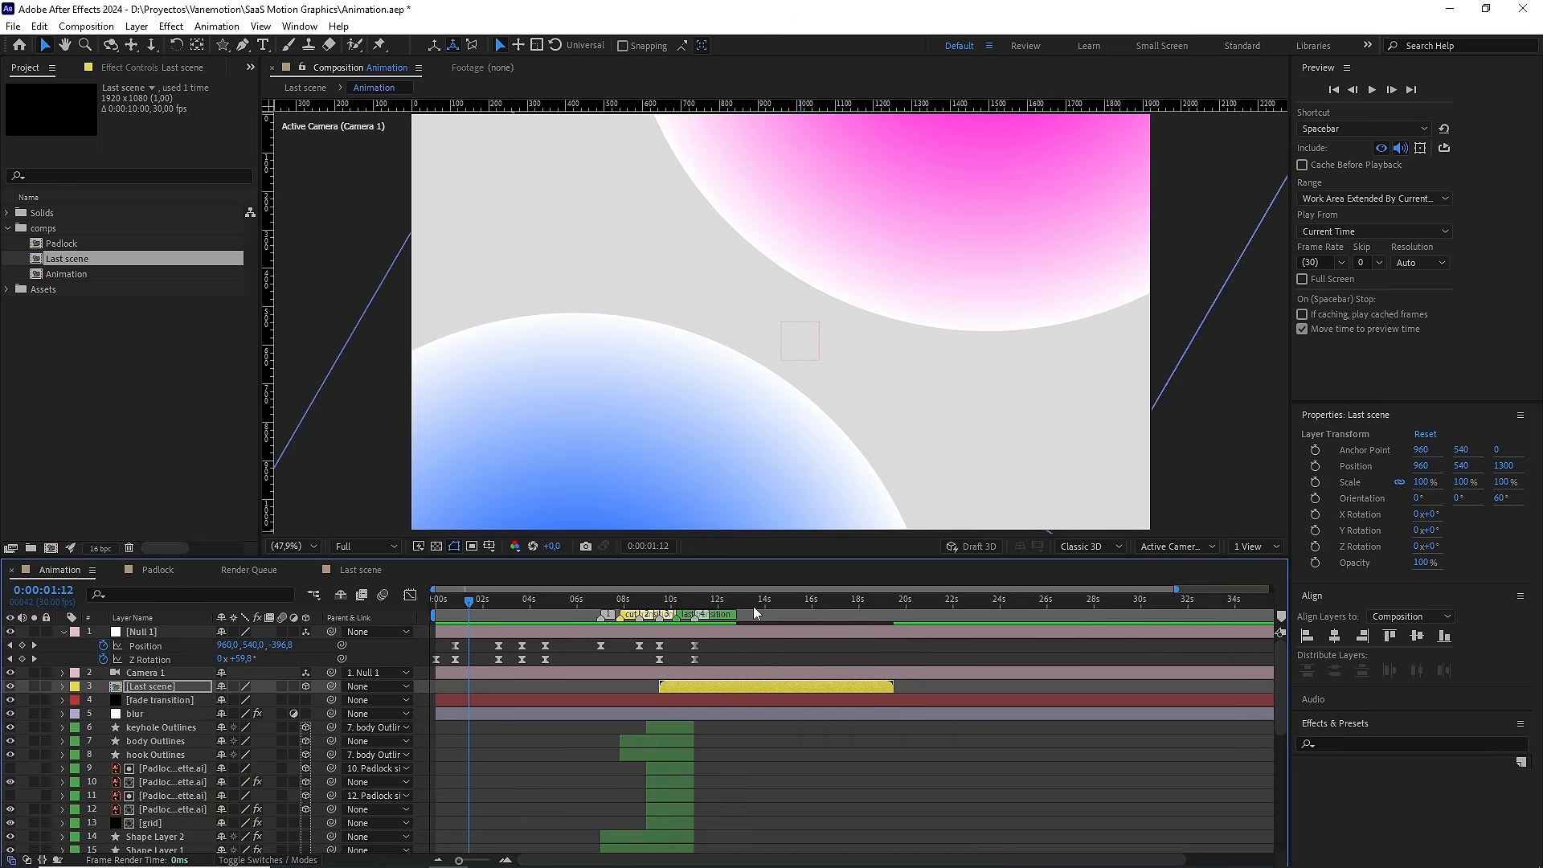
left_click(649, 601)
left_click(736, 731)
key("space")
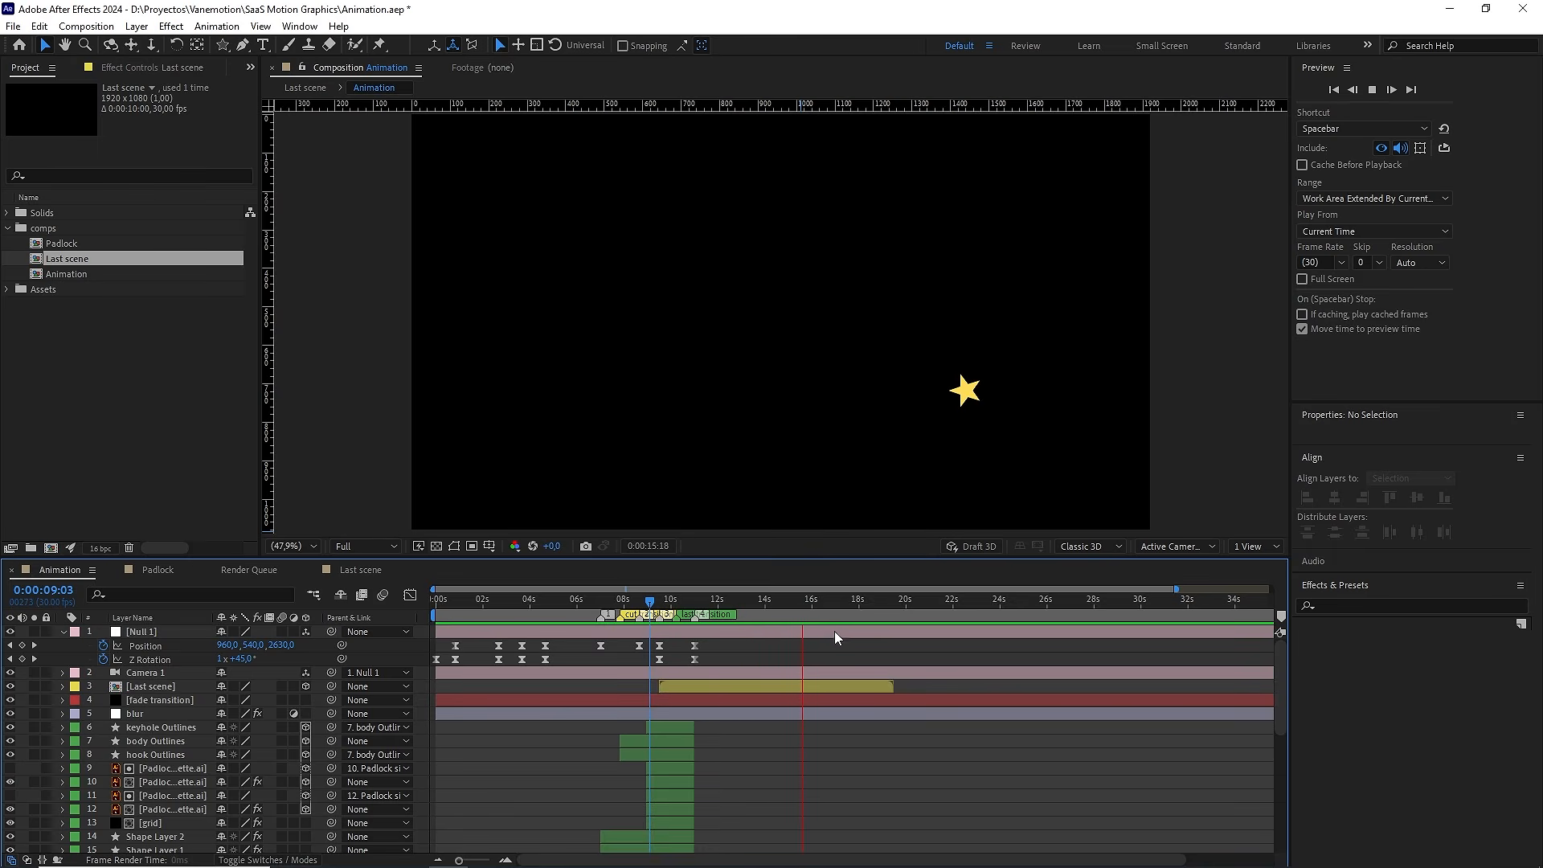
Extend the Animation composition's work area to end at 0:00:18:01, preview it, and collapse the comps folder
left_click_drag(836, 616, 860, 616)
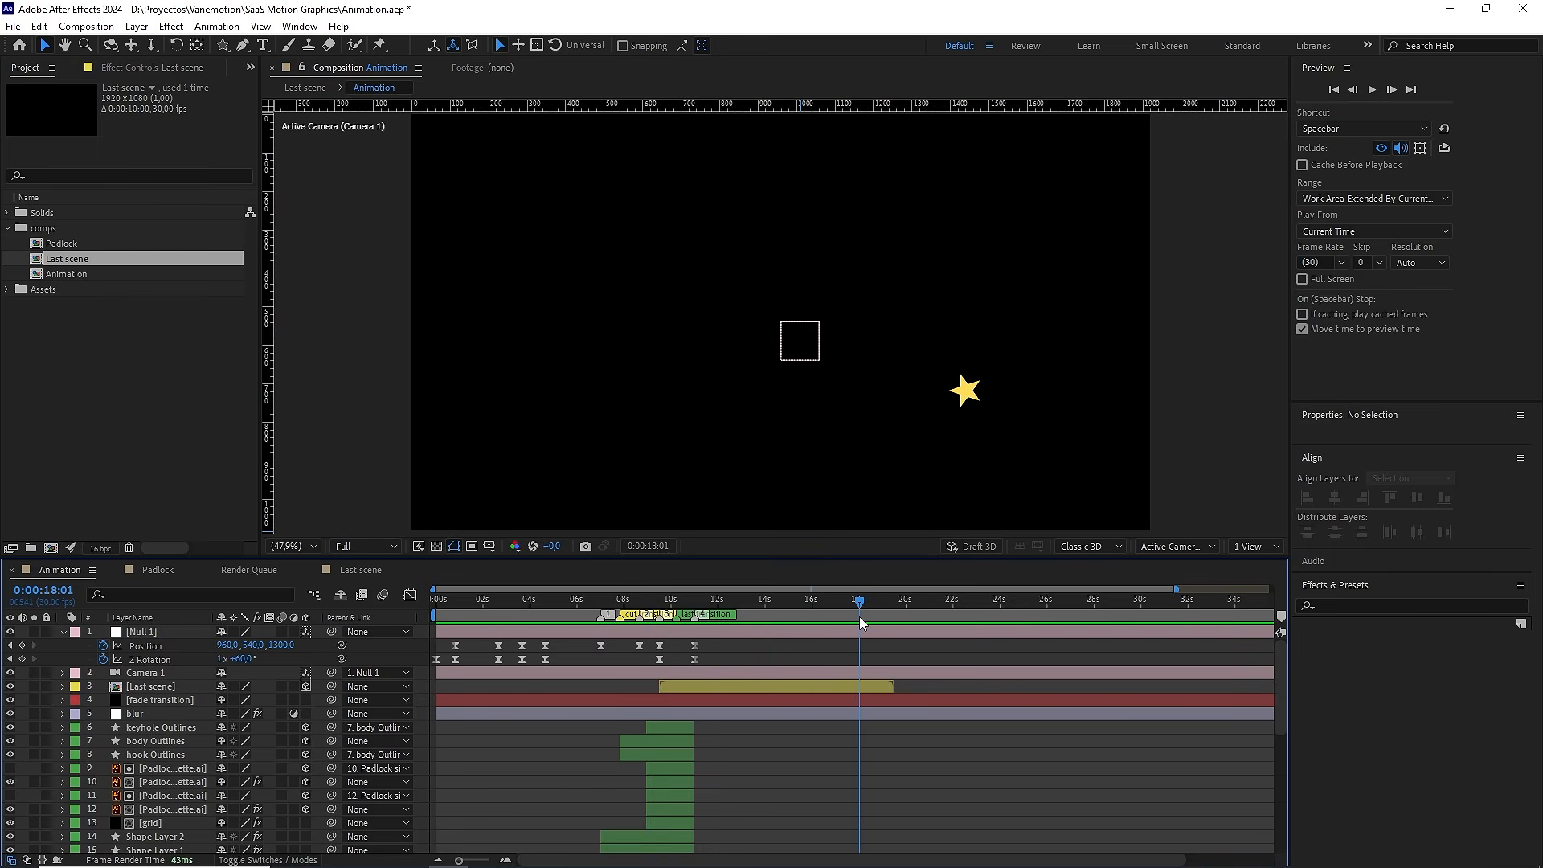
key("space")
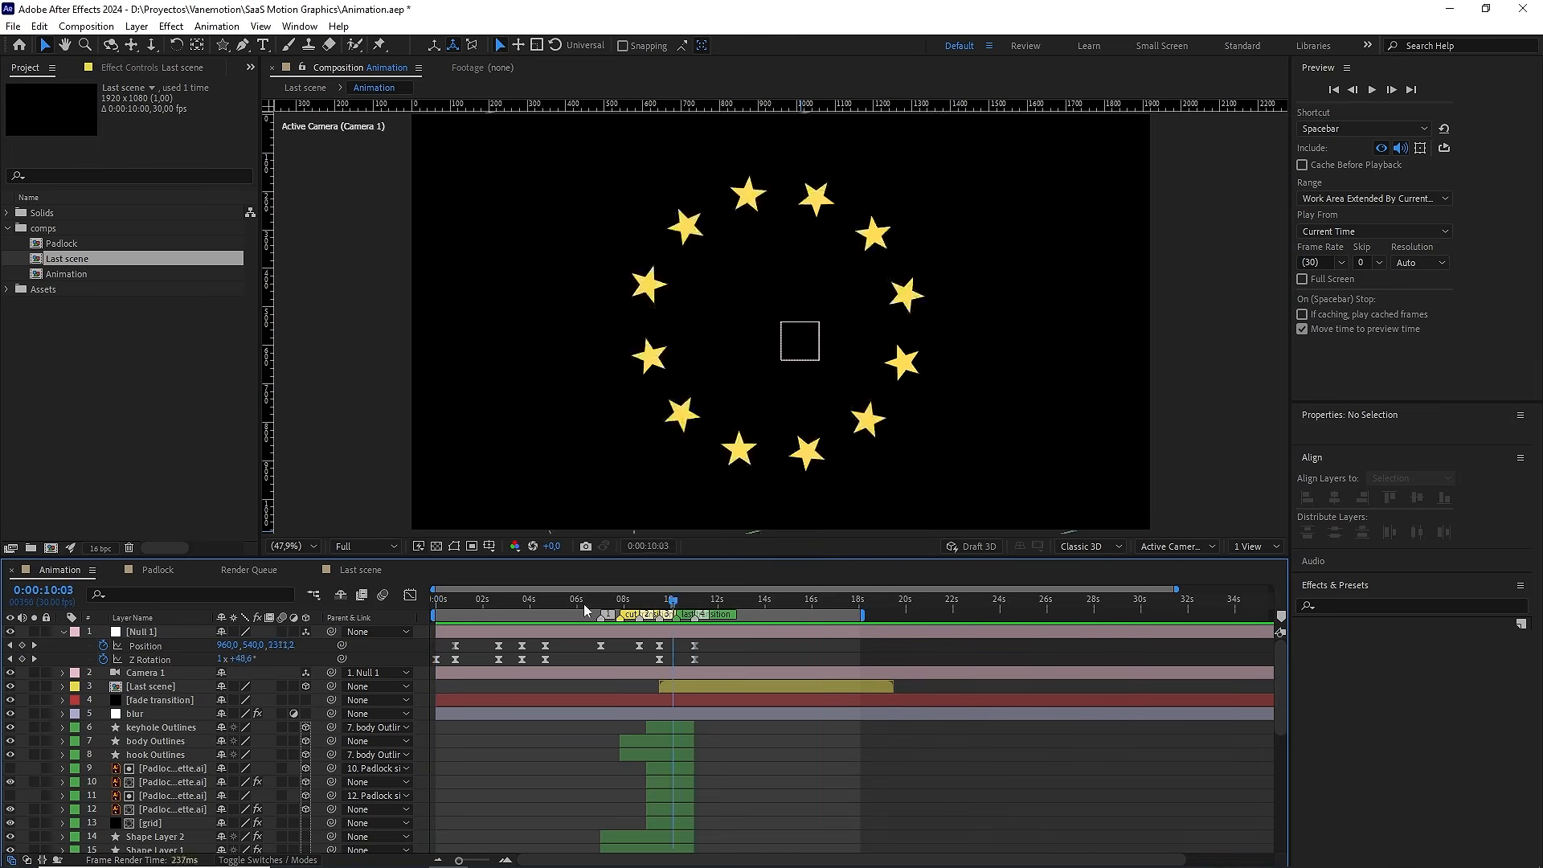
left_click(135, 368)
left_click(8, 229)
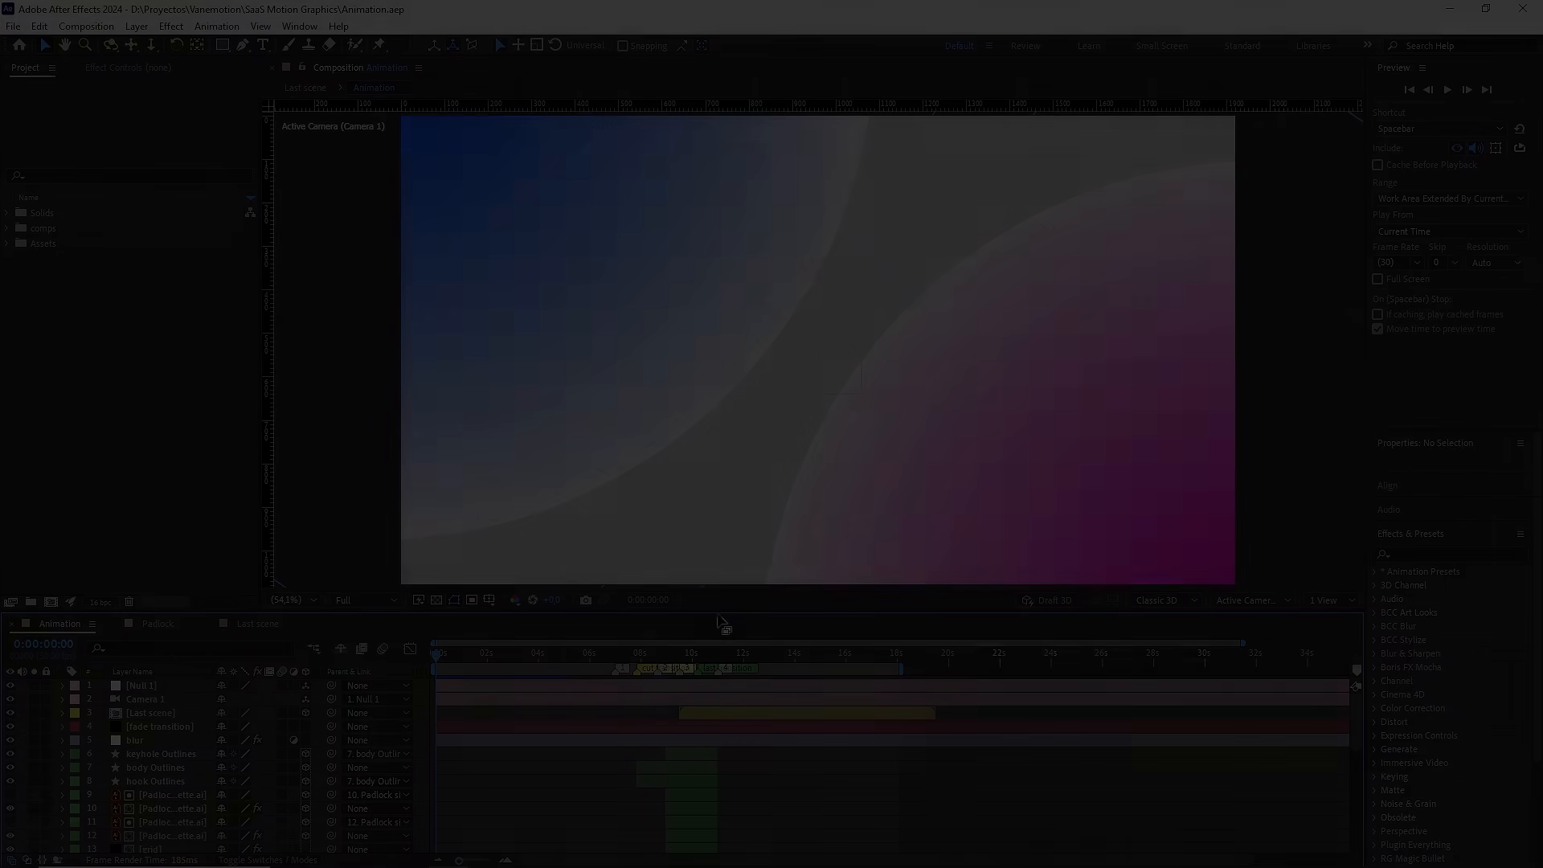
Enlarge the timeline area and go to 0:00:07:25, the frame where the padlock replaces the previous scene
left_click_drag(720, 621, 728, 485)
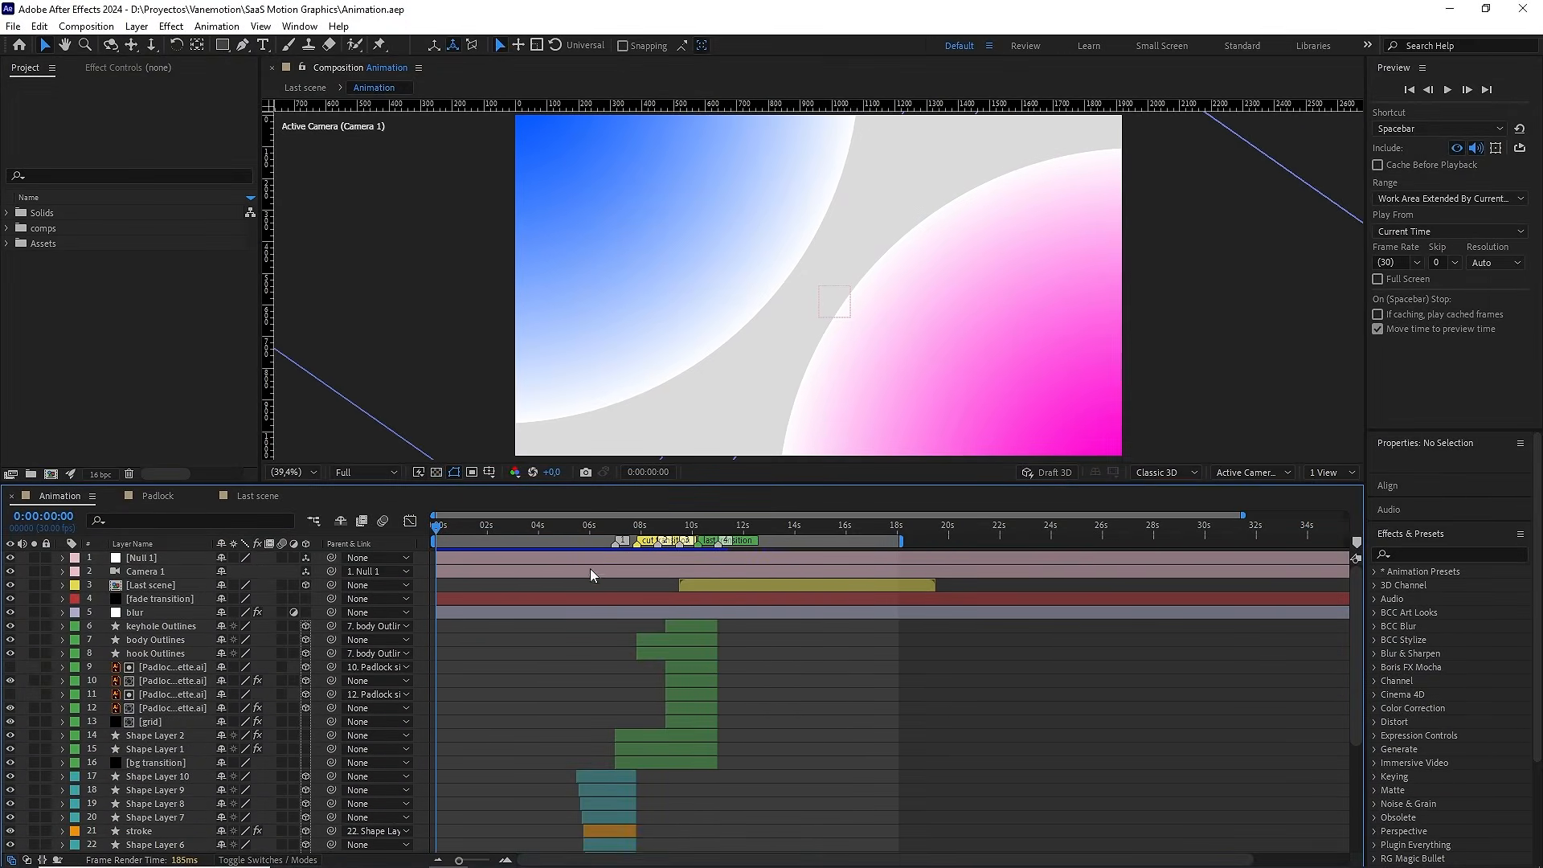
left_click_drag(589, 534, 633, 530)
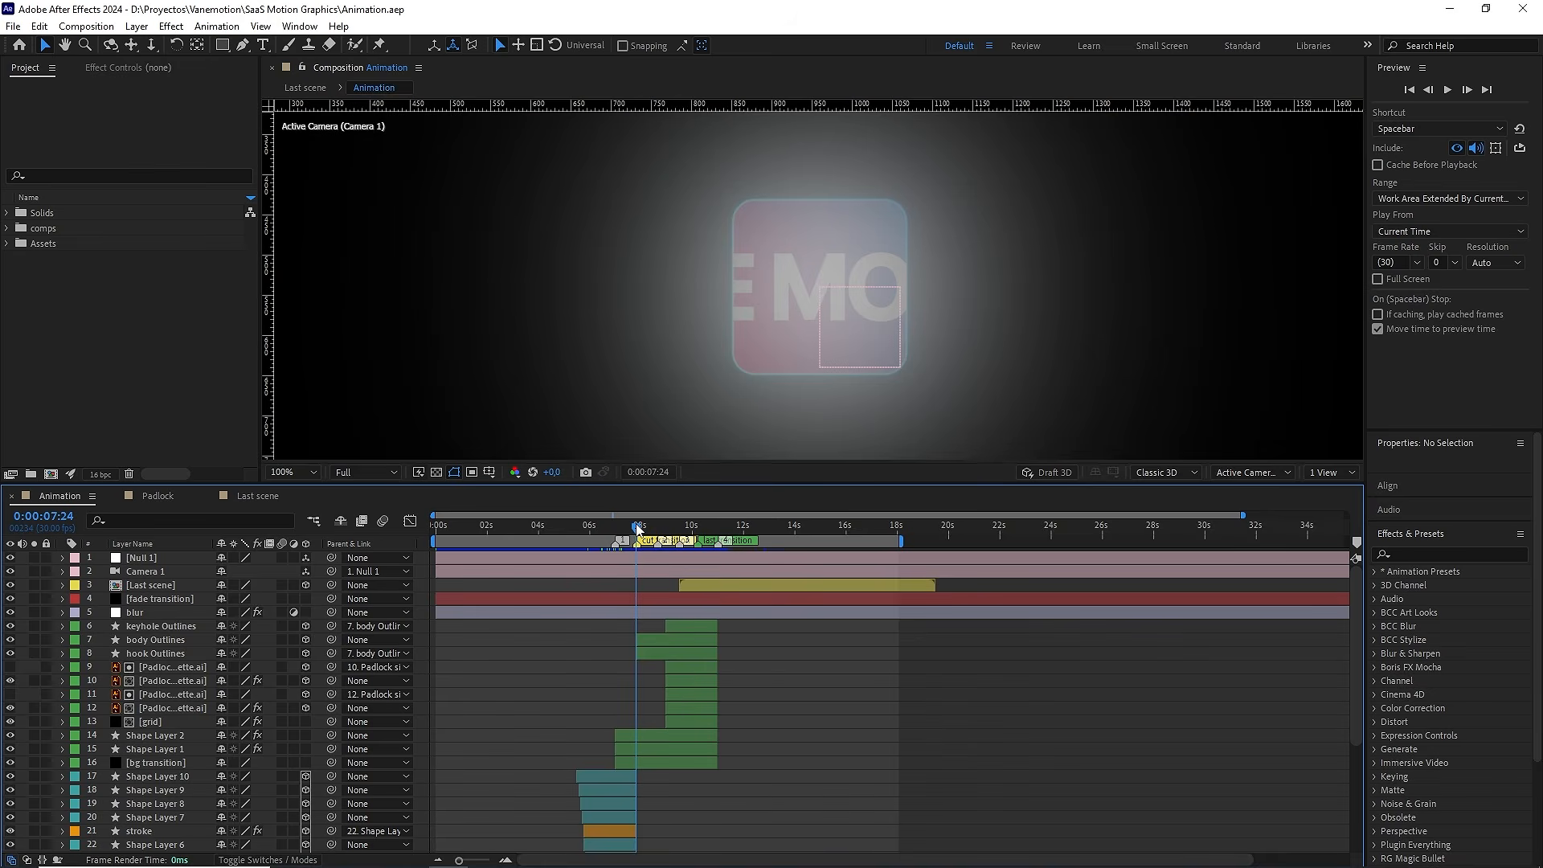
left_click_drag(636, 527, 637, 527)
key("Page_Down")
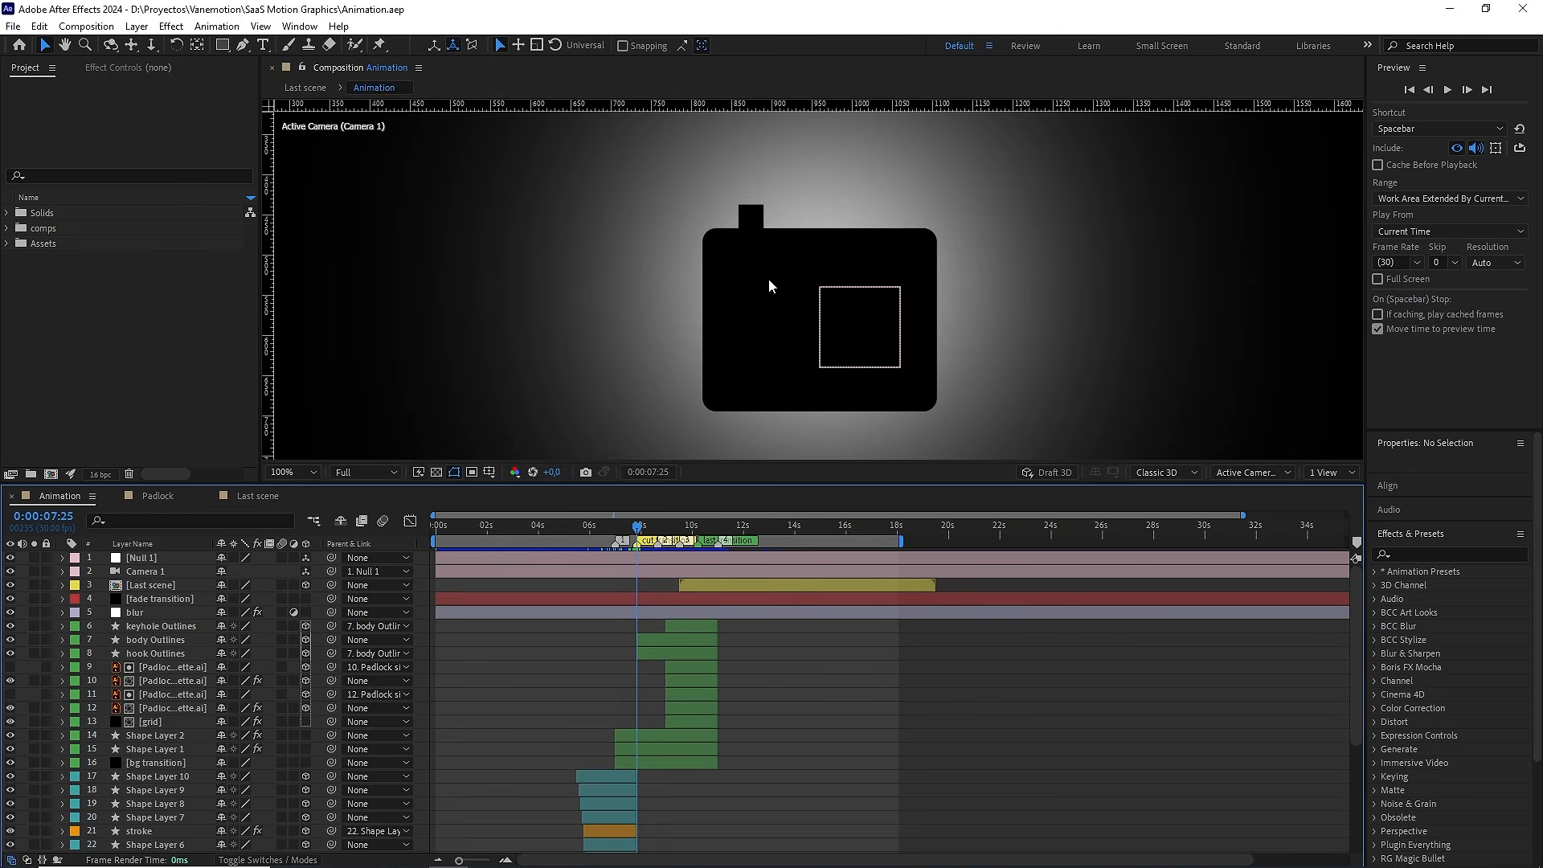
key("comma")
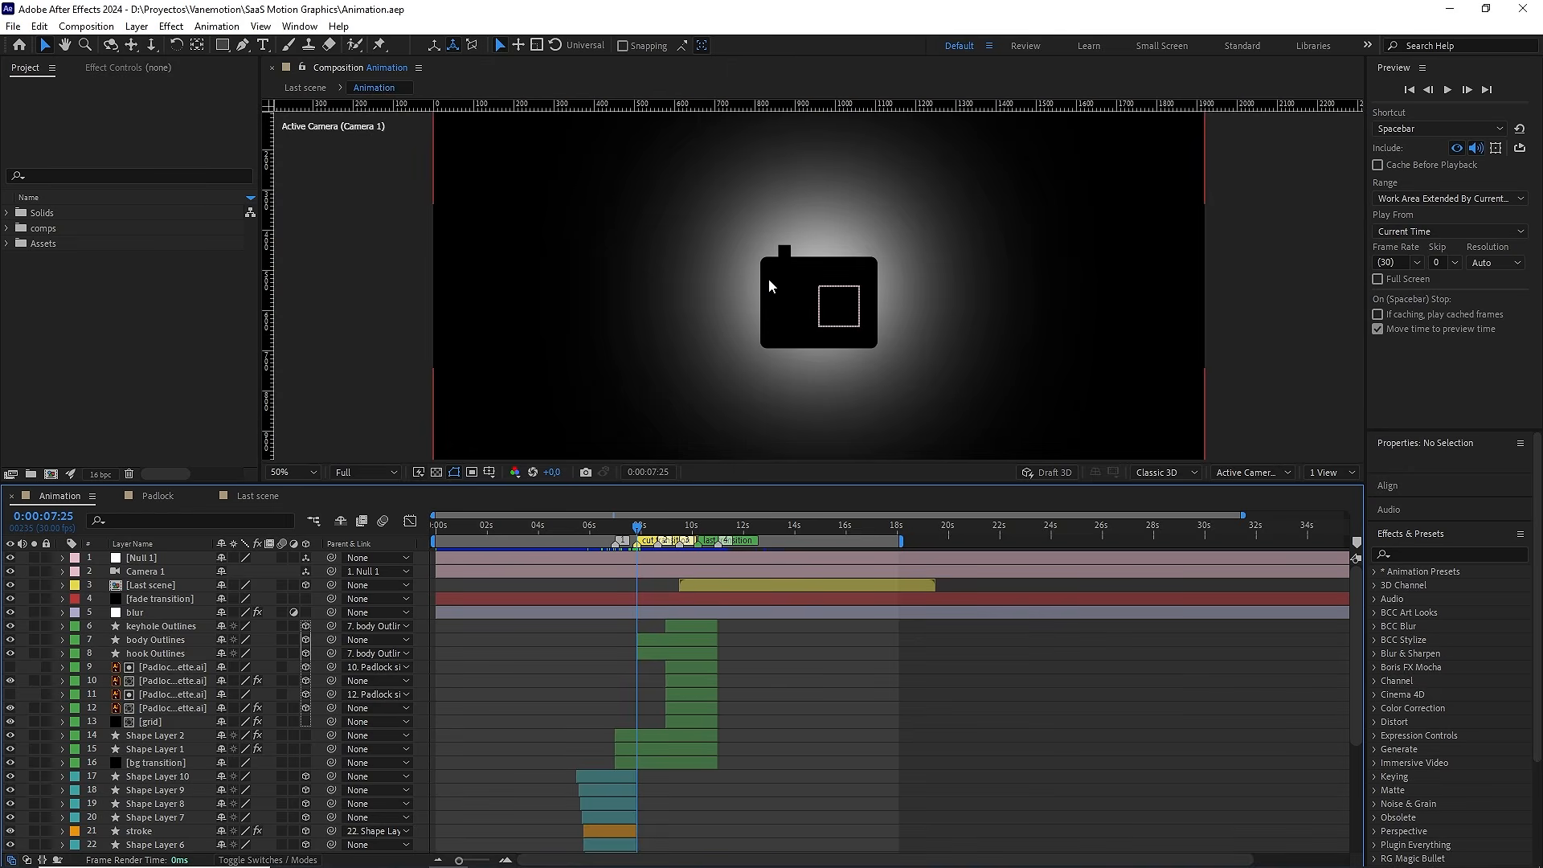
Pre-compose the keyhole, body and hook Outlines layers as "Padlock comp", adjusting its duration to the layers' time span
left_click(686, 652)
left_click(679, 625, "shift")
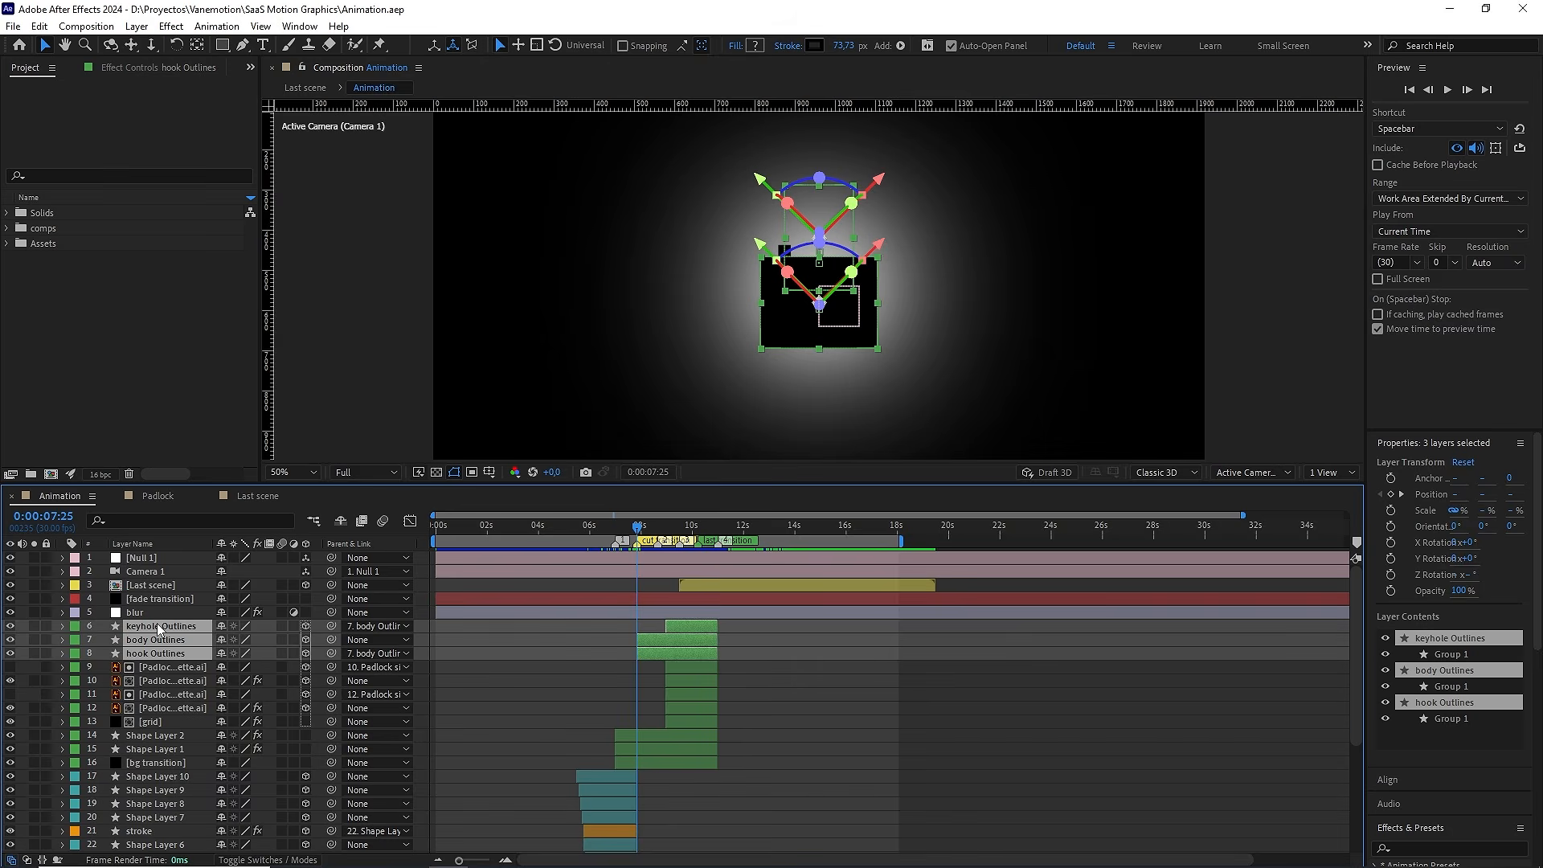
right_click(171, 627)
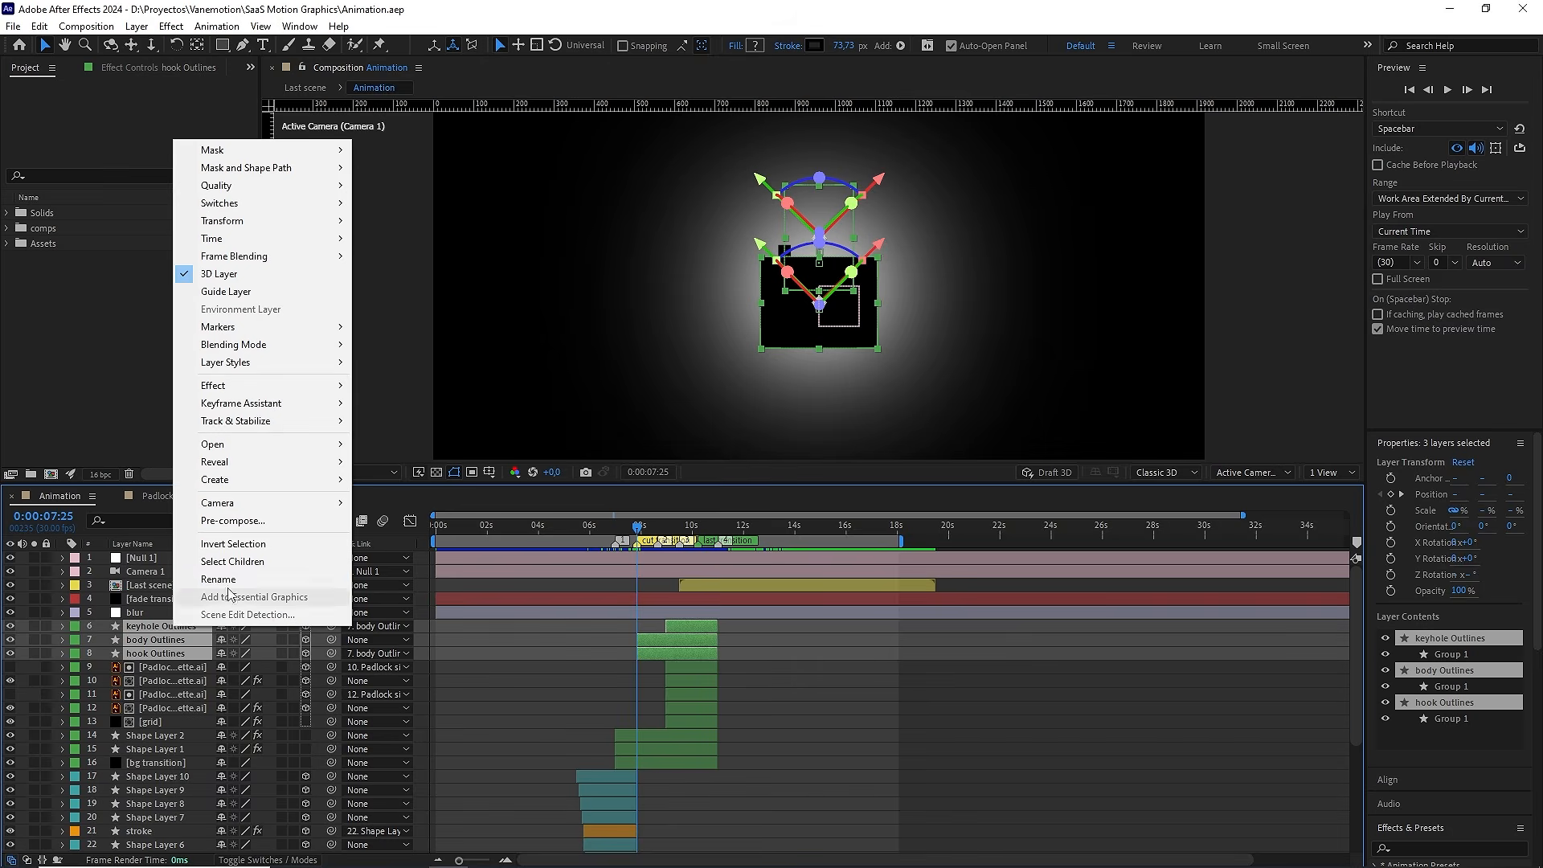
left_click(265, 521)
left_click_drag(1262, 620, 682, 397)
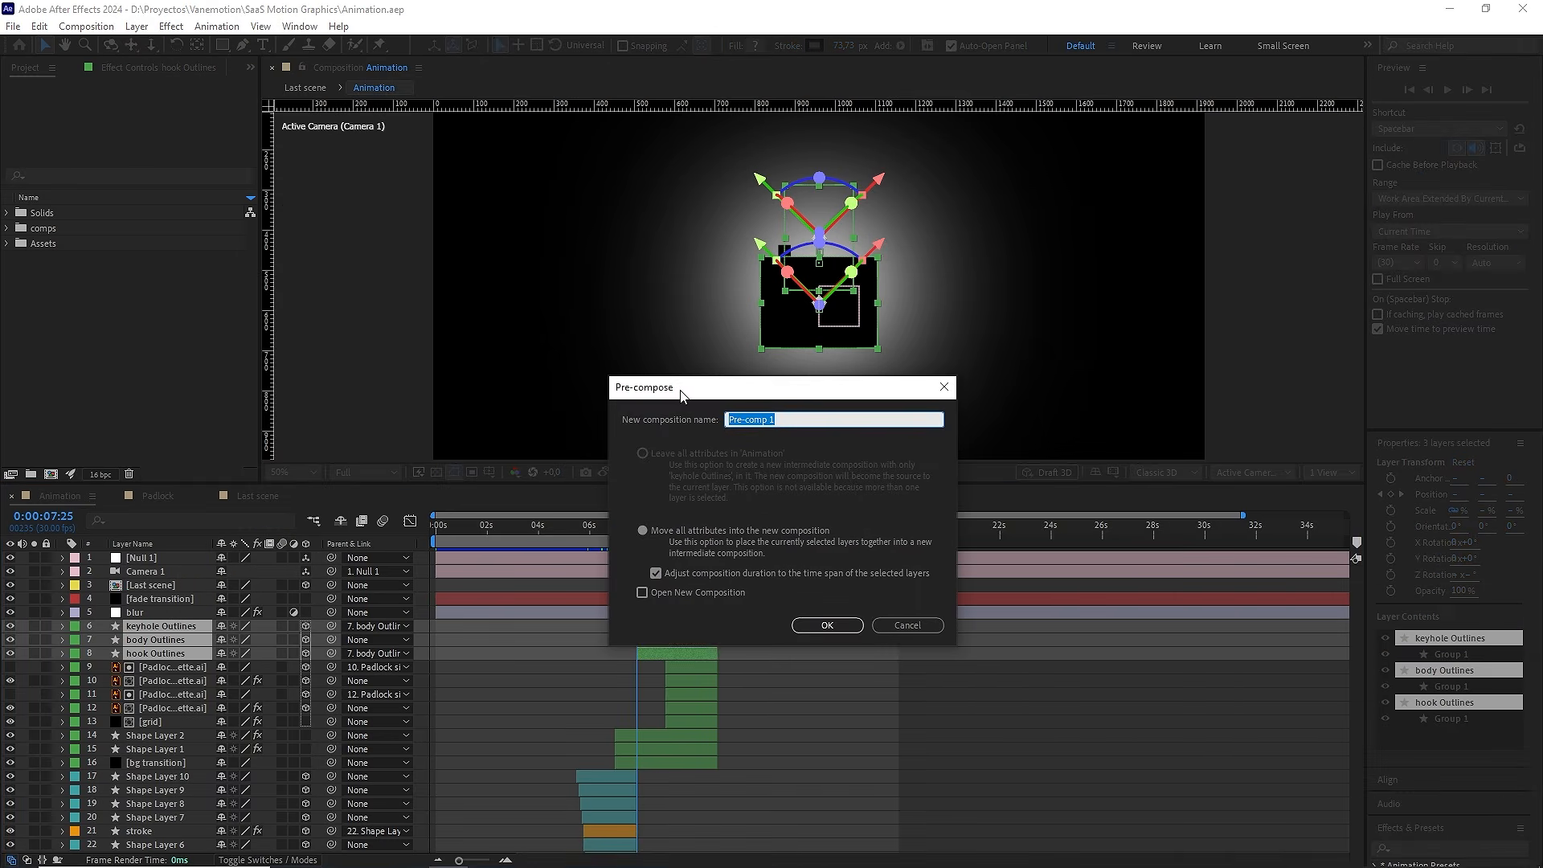
type("Padlock")
left_click(657, 574)
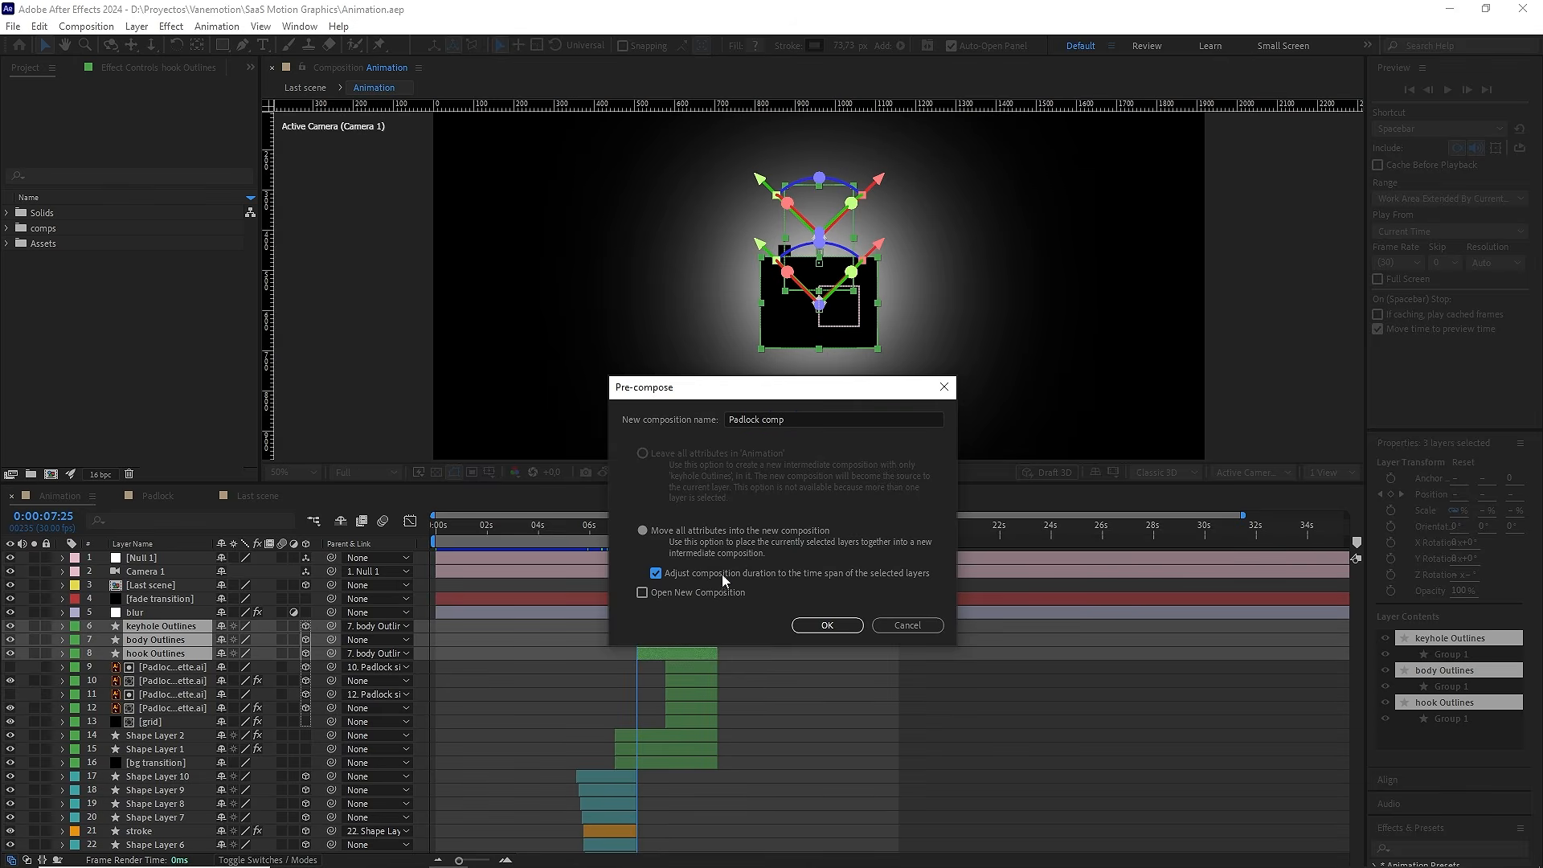
left_click(827, 625)
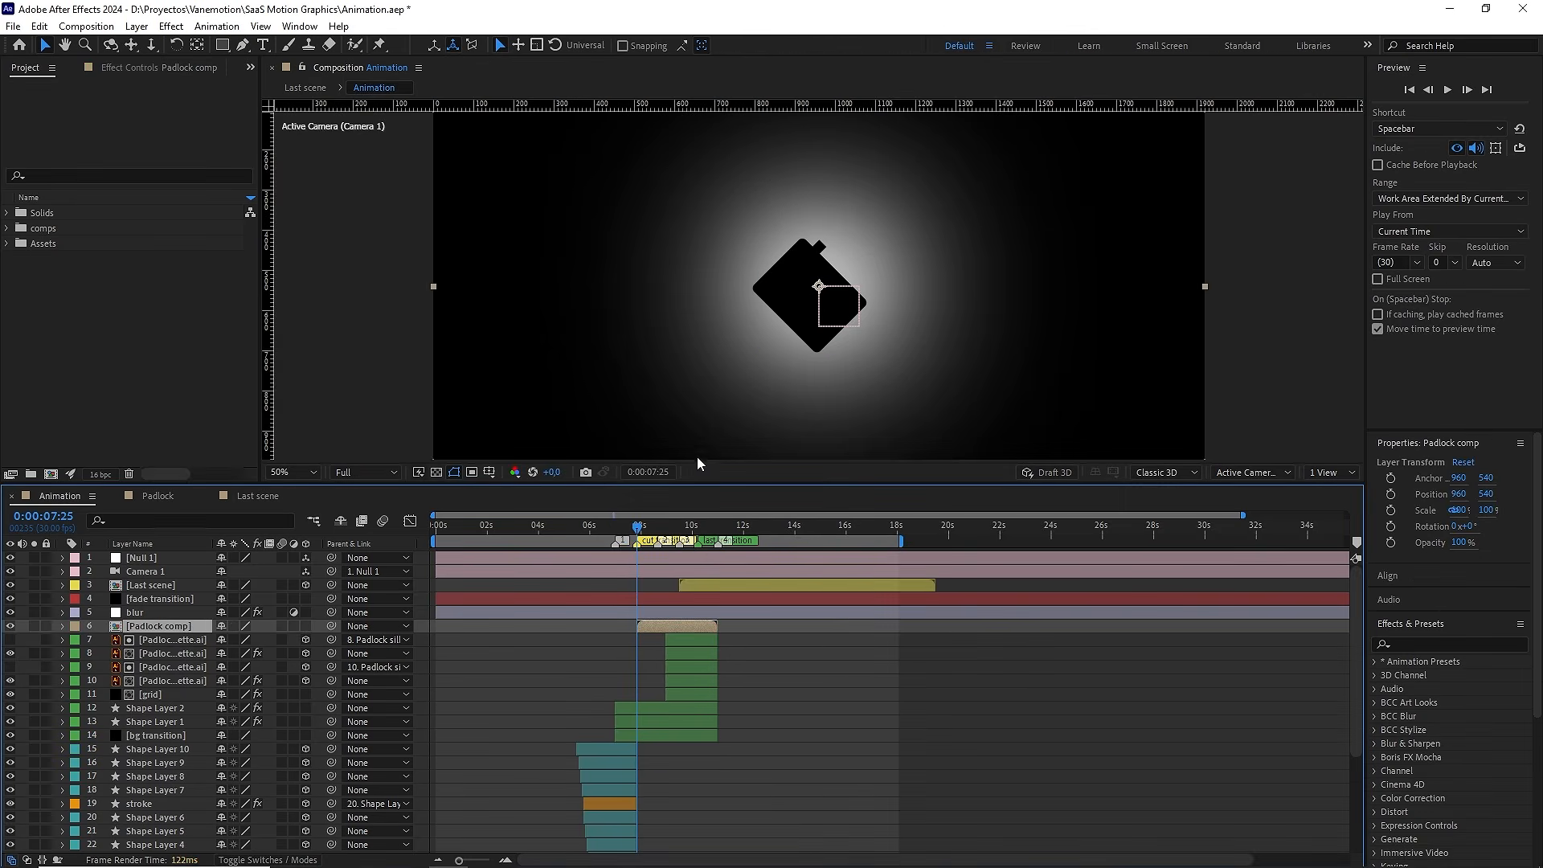
Collapse transformations on the Padlock comp layer so it follows the main camera, and check the padlock's opening frames
left_click_drag(639, 525, 651, 525)
scroll(909, 313, "up", 1)
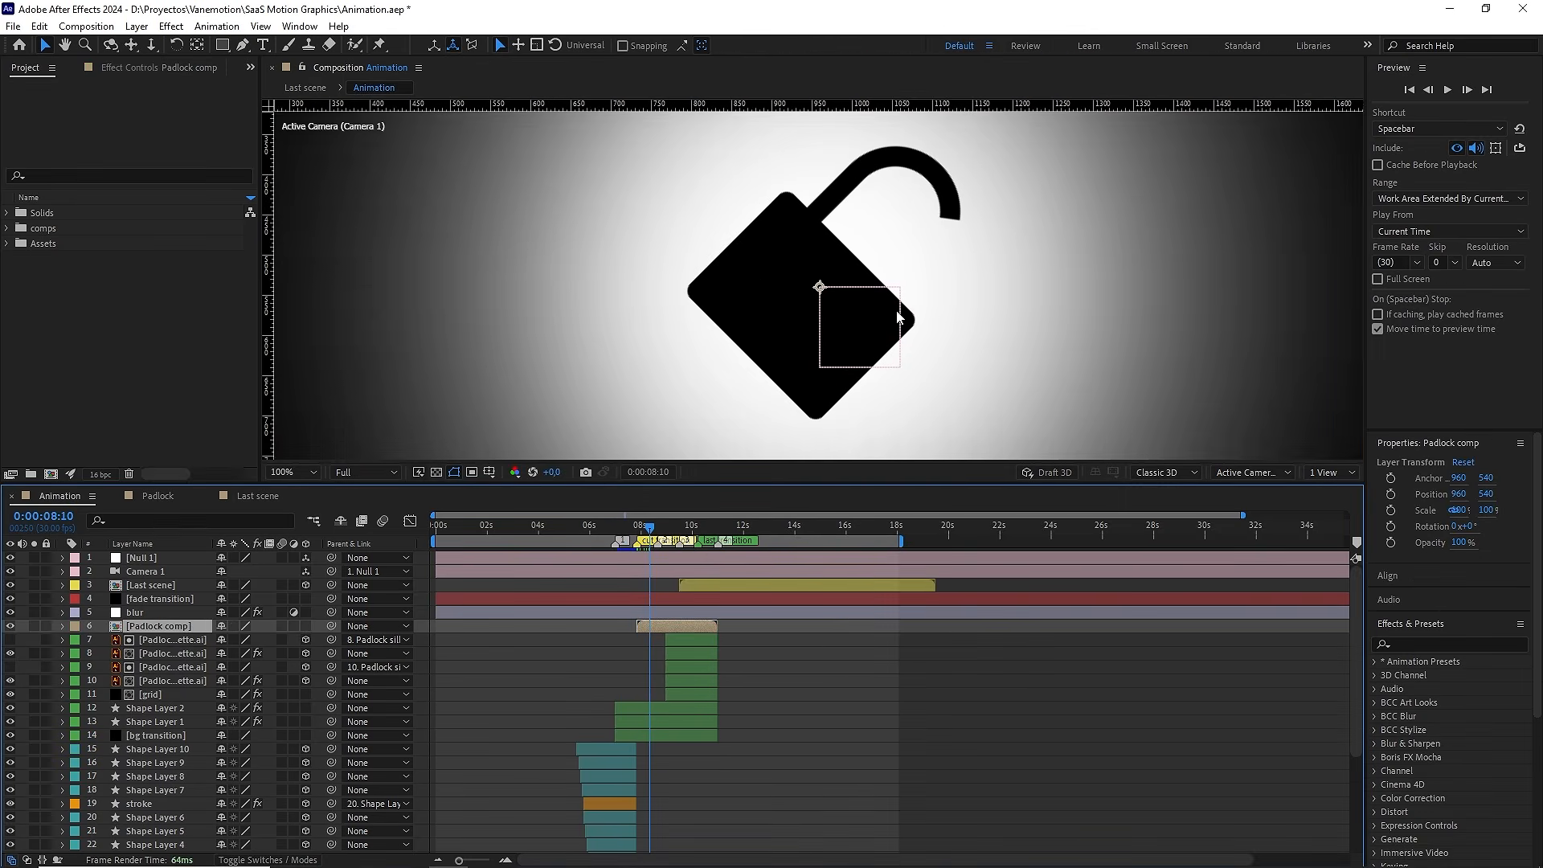
key("space")
left_click_drag(861, 284, 876, 315)
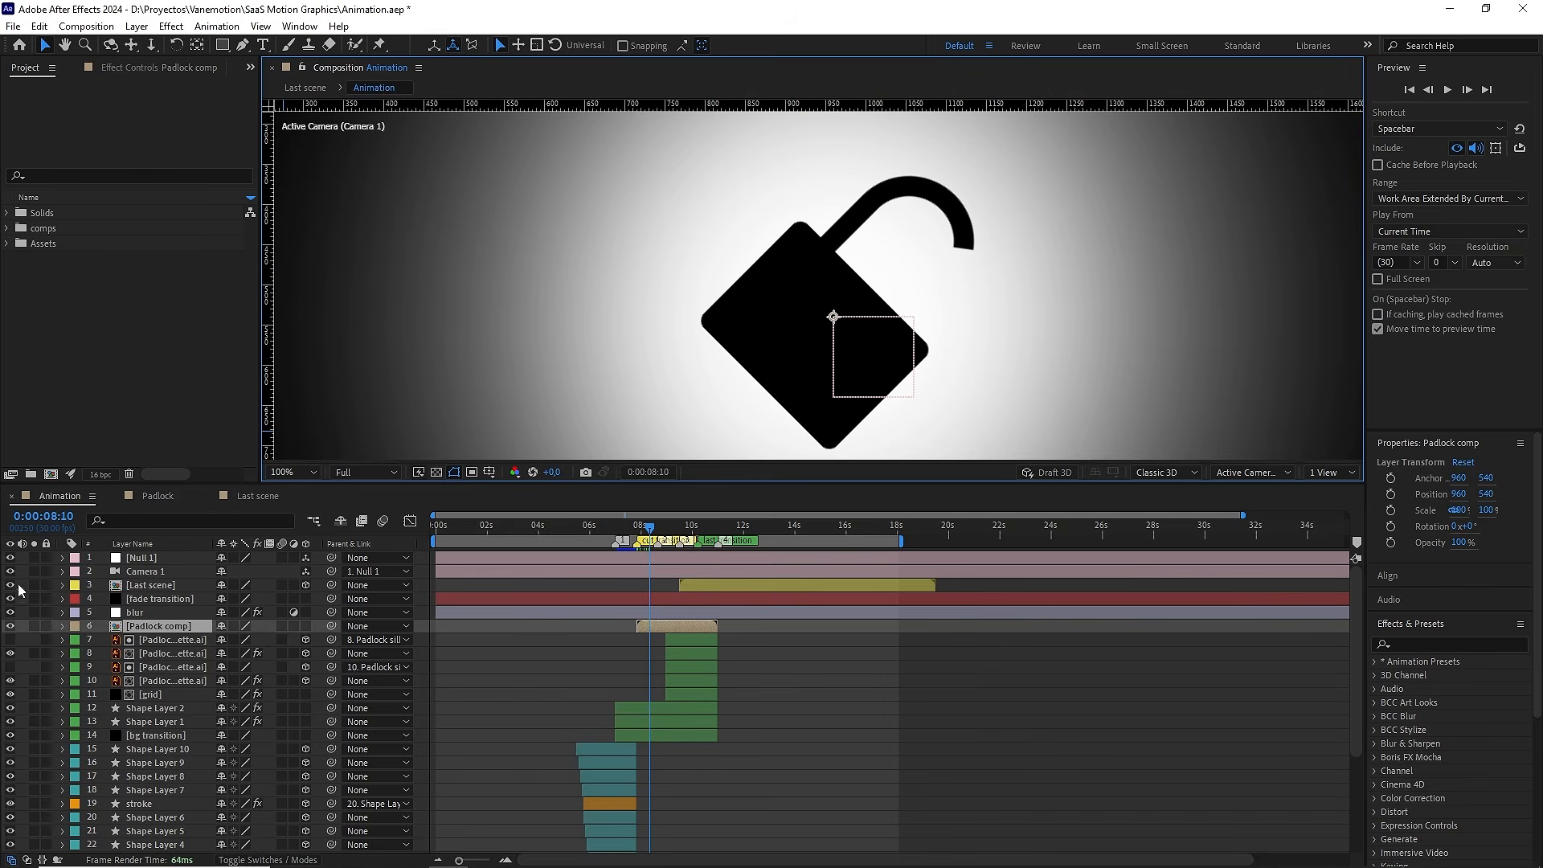
left_click(233, 627)
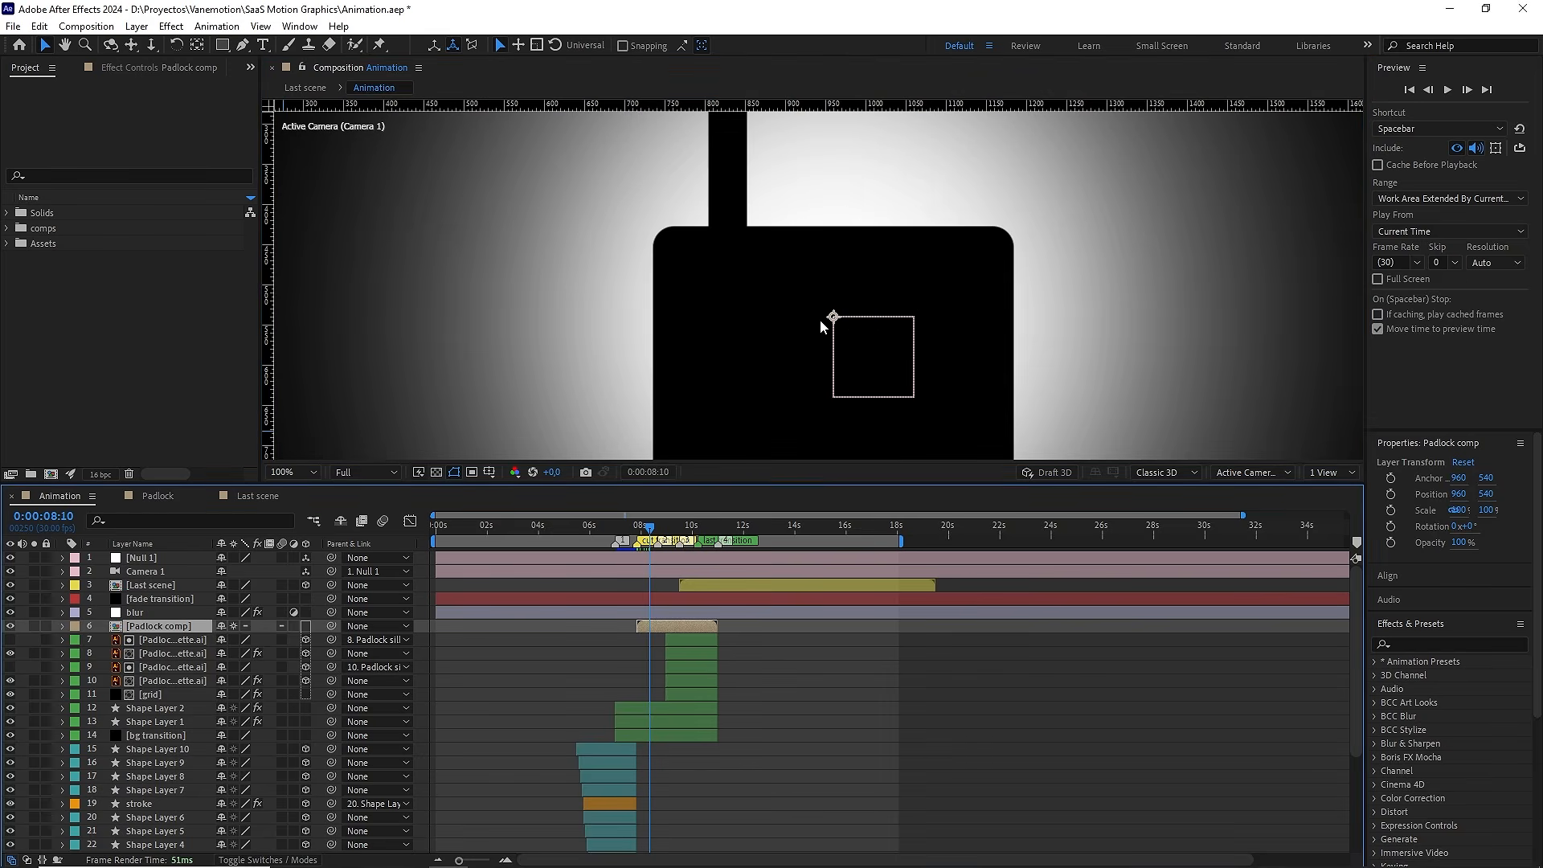
scroll(824, 324, "down", 2)
left_click_drag(651, 528, 638, 528)
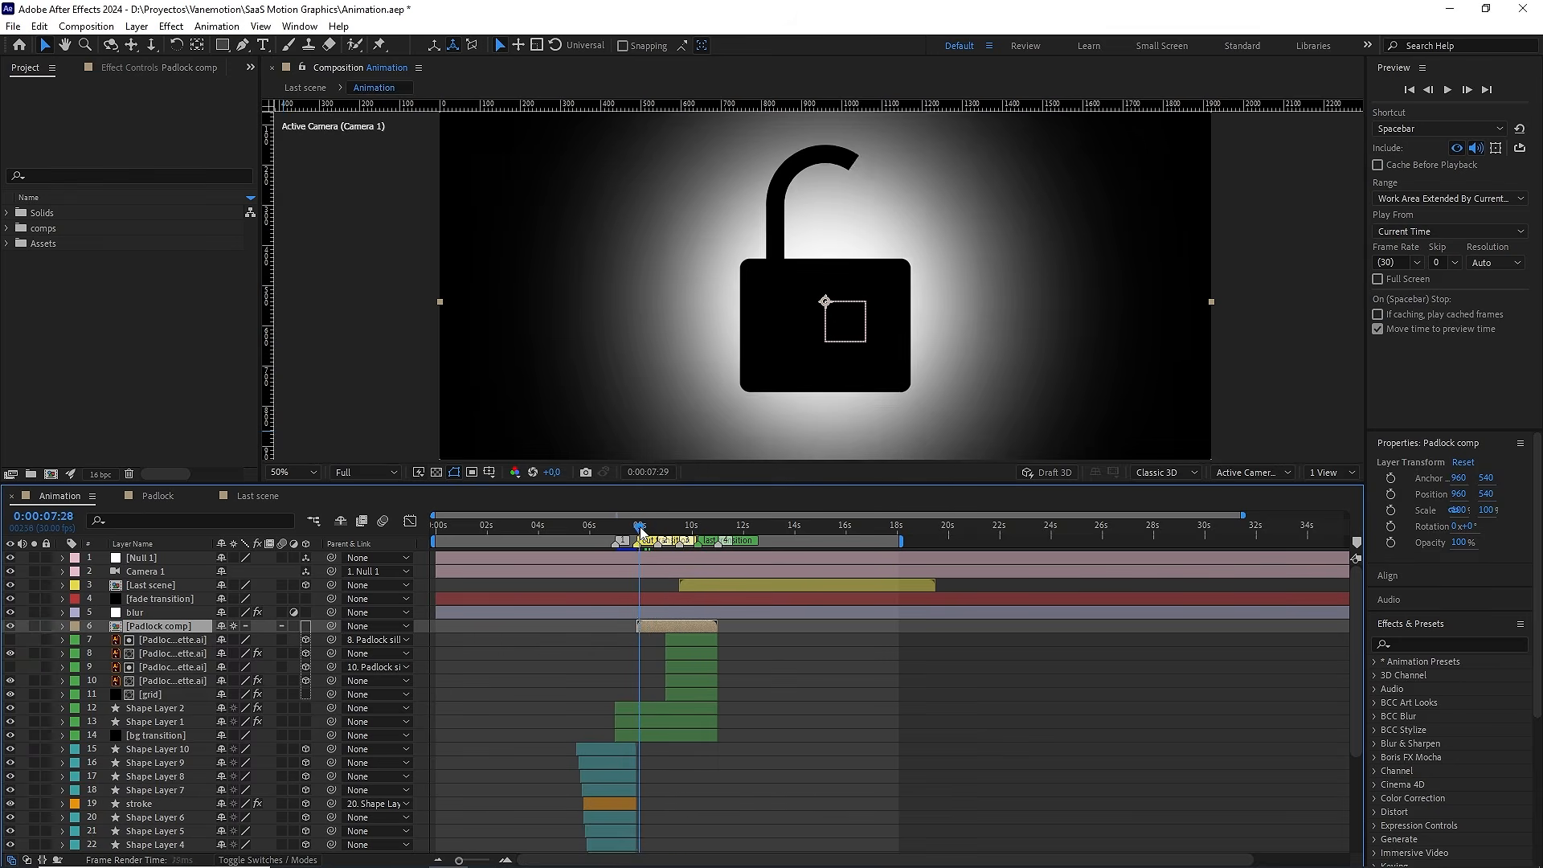
Set the composition preview resolution to Quarter and review the padlock animation up to 0:00:09:03
left_click(386, 473)
left_click(378, 562)
key("space")
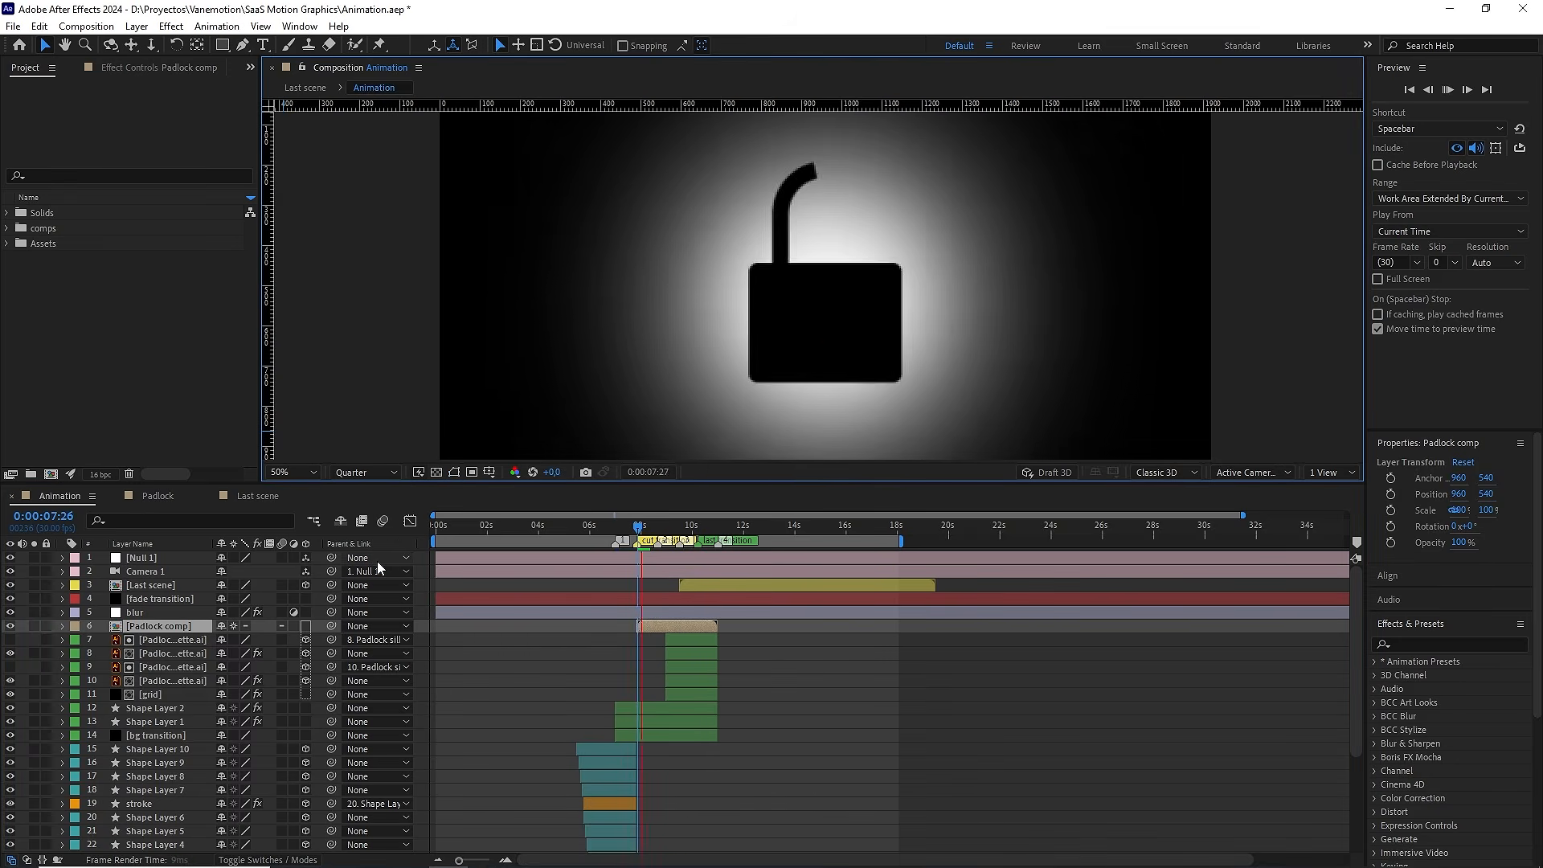
left_click(630, 528)
left_click_drag(630, 528, 669, 532)
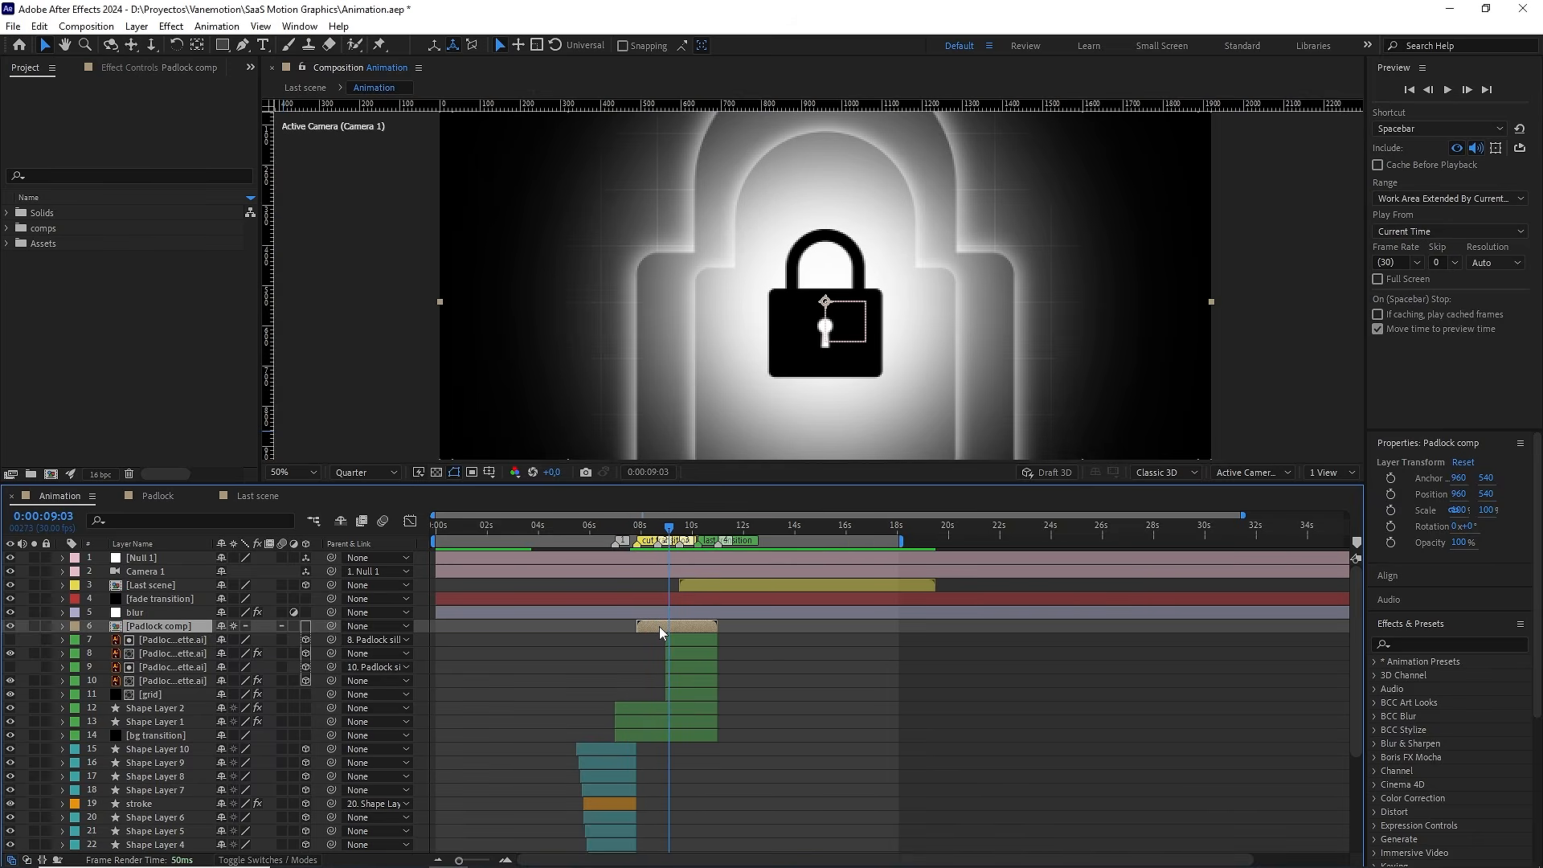
Apply the Fast Box Blur effect to the Padlock comp layer
left_click(1431, 643)
type("fast")
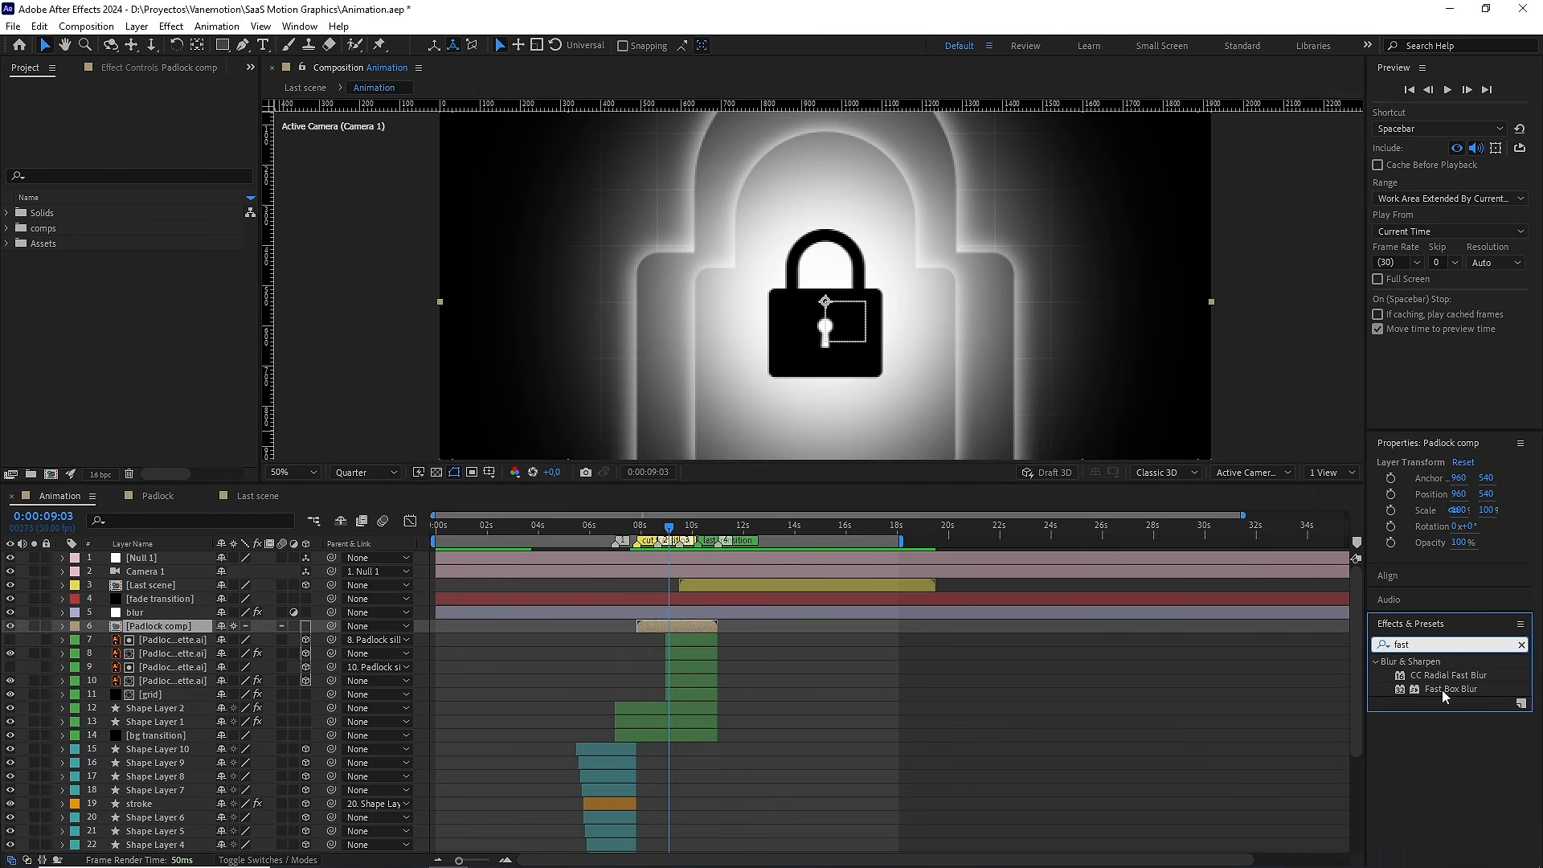
double_click(1444, 693)
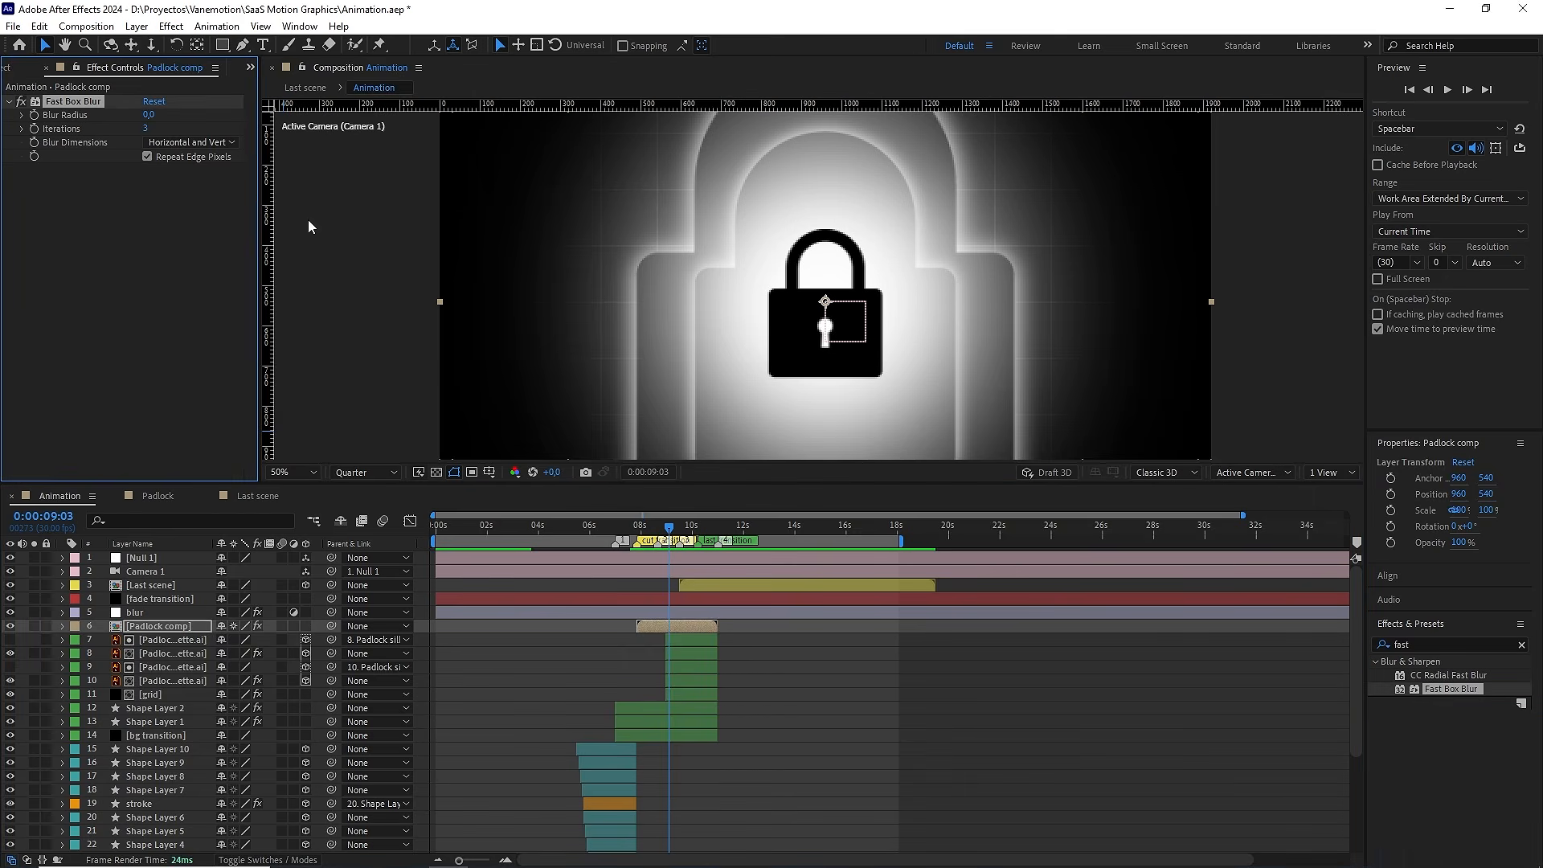
Keyframe the Fast Box Blur's Blur Radius at 5 on the padlock's first frame, 0:00:07:25
left_click(660, 531)
left_click_drag(658, 532, 639, 532)
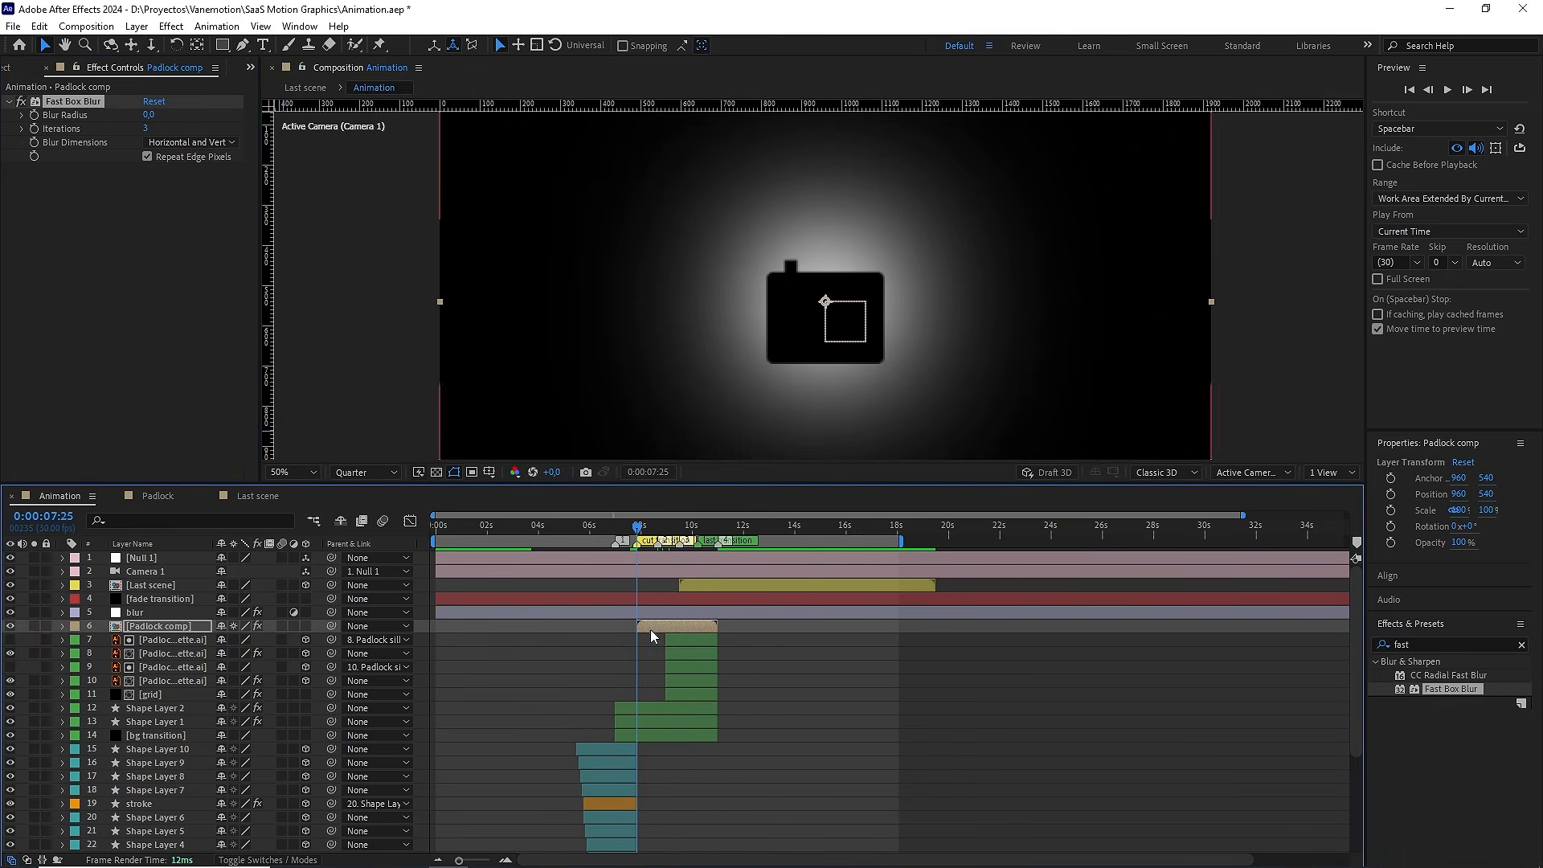
left_click(37, 118)
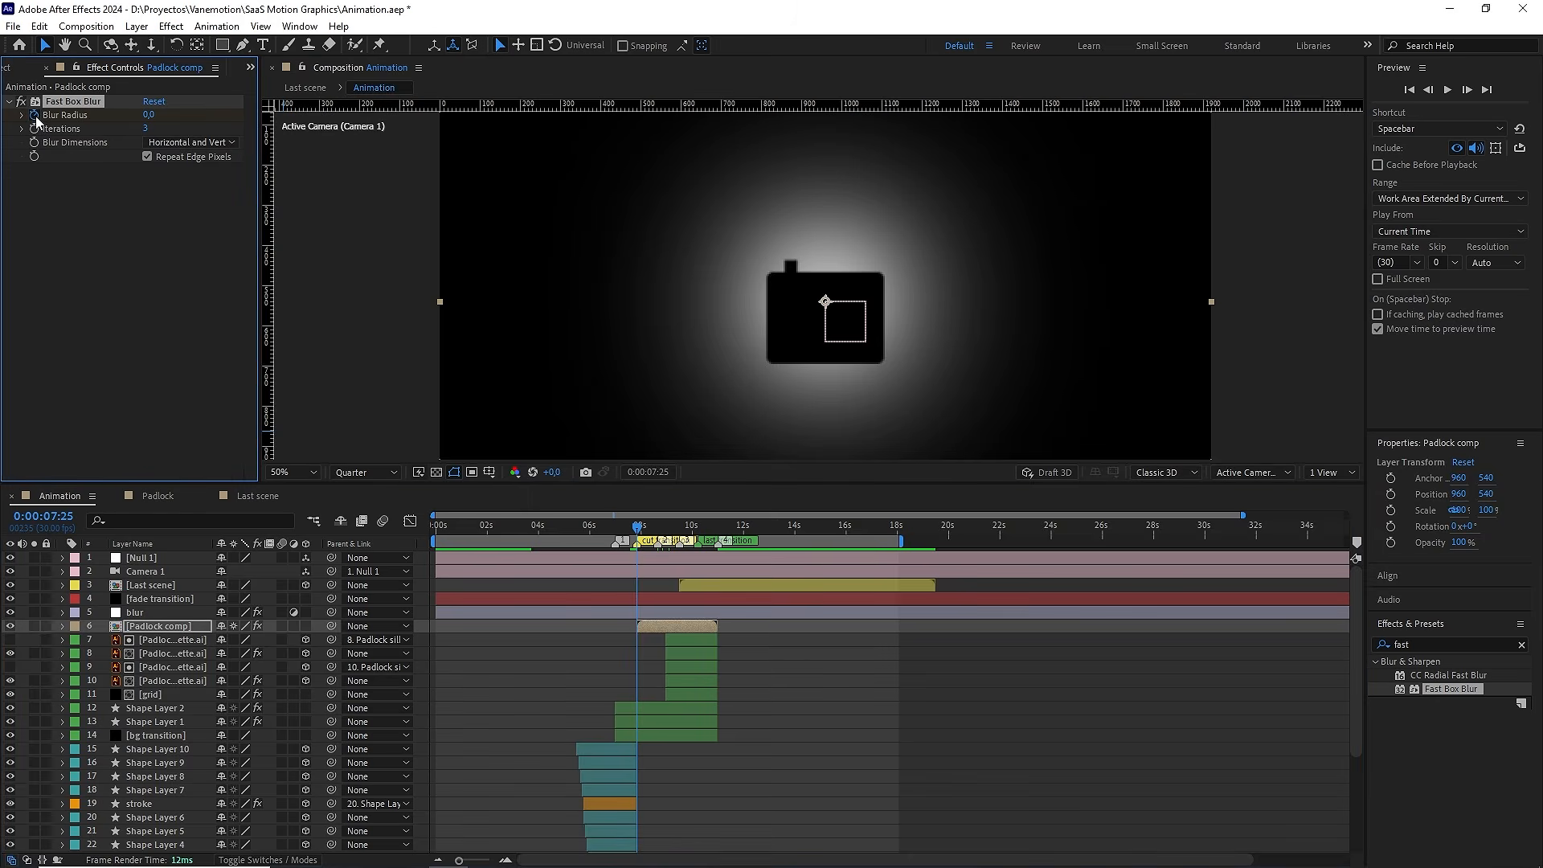
left_click(151, 114)
type("5")
key("Return")
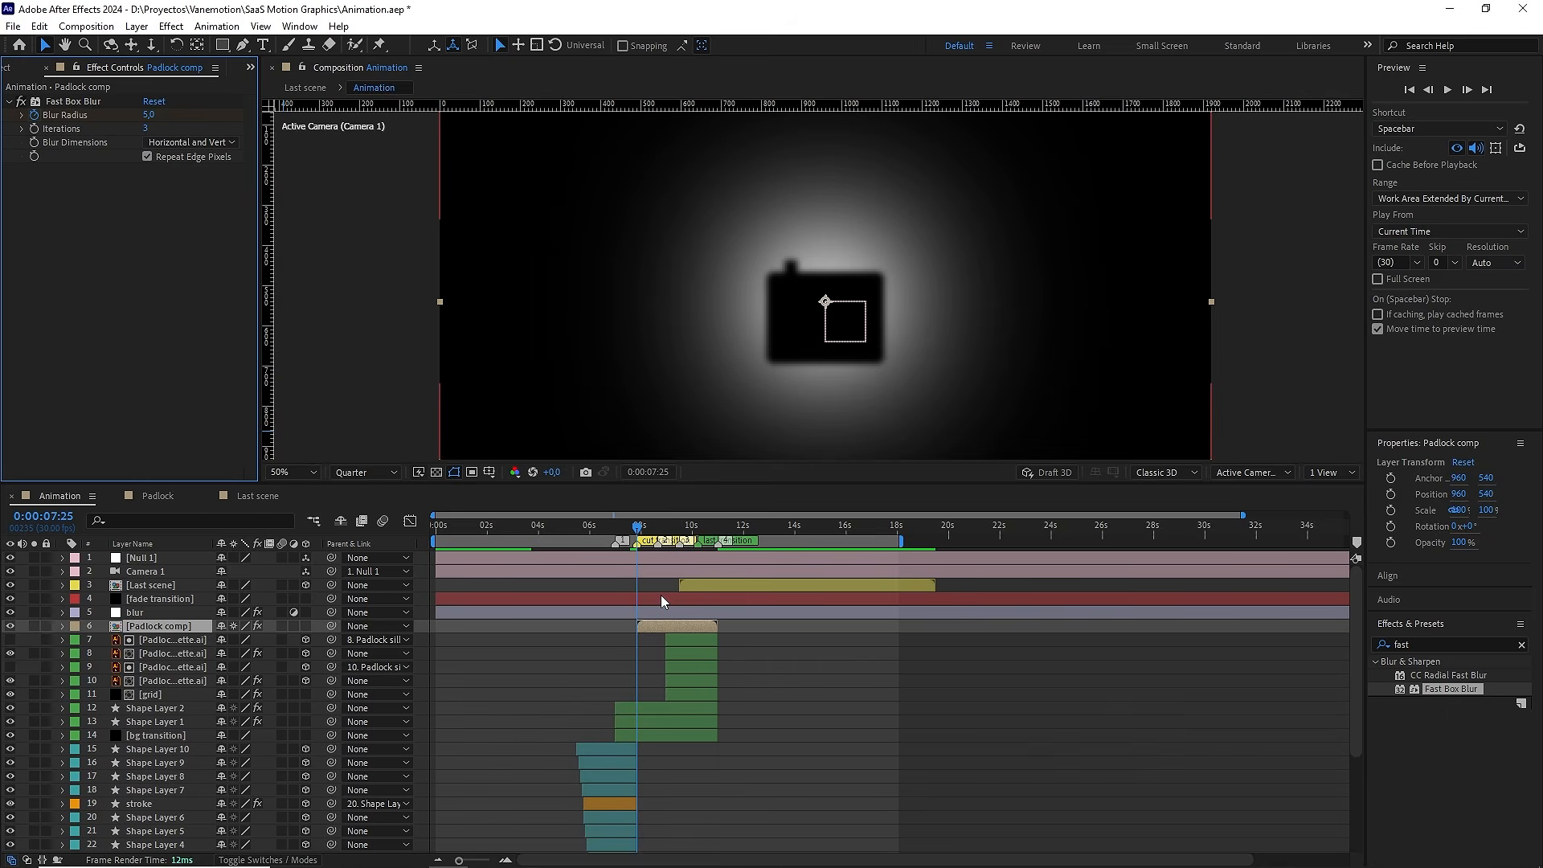
Reveal Padlock comp's keyframes and add a second Blur Radius keyframe at 0:00:08:05
key("u")
key("shift+Page_Down")
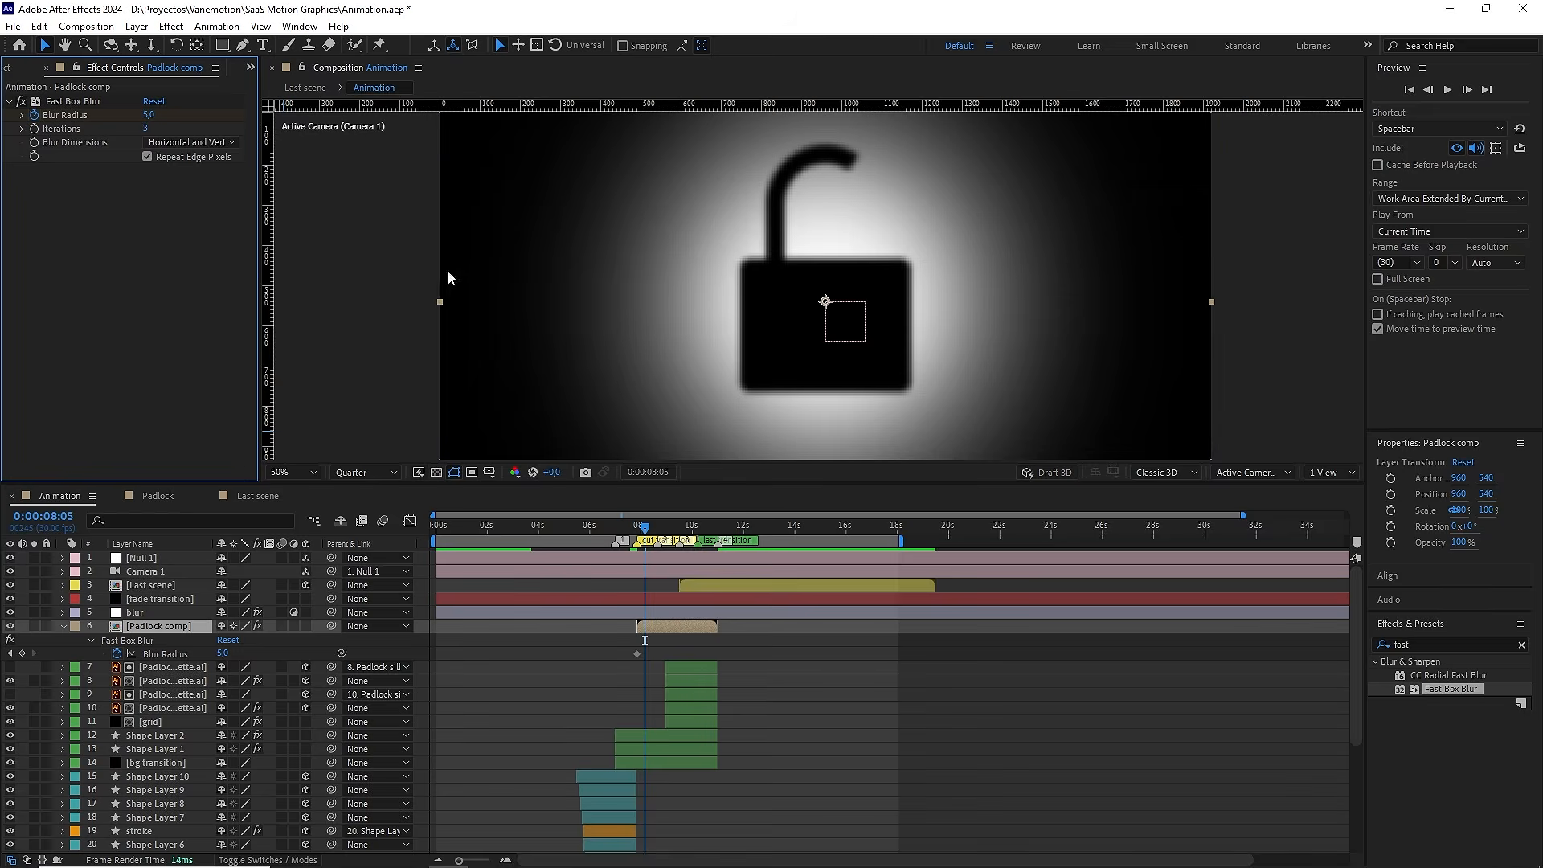
left_click(150, 115)
key("Return")
Keyframe the Padlock comp layer's Opacity at 15% on its first frame, 0:00:07:25
mouse_move(649, 528)
left_mouse_down()
mouse_move(617, 528)
mouse_move(639, 528)
left_mouse_up()
key("equal")
key("equal")
key("equal")
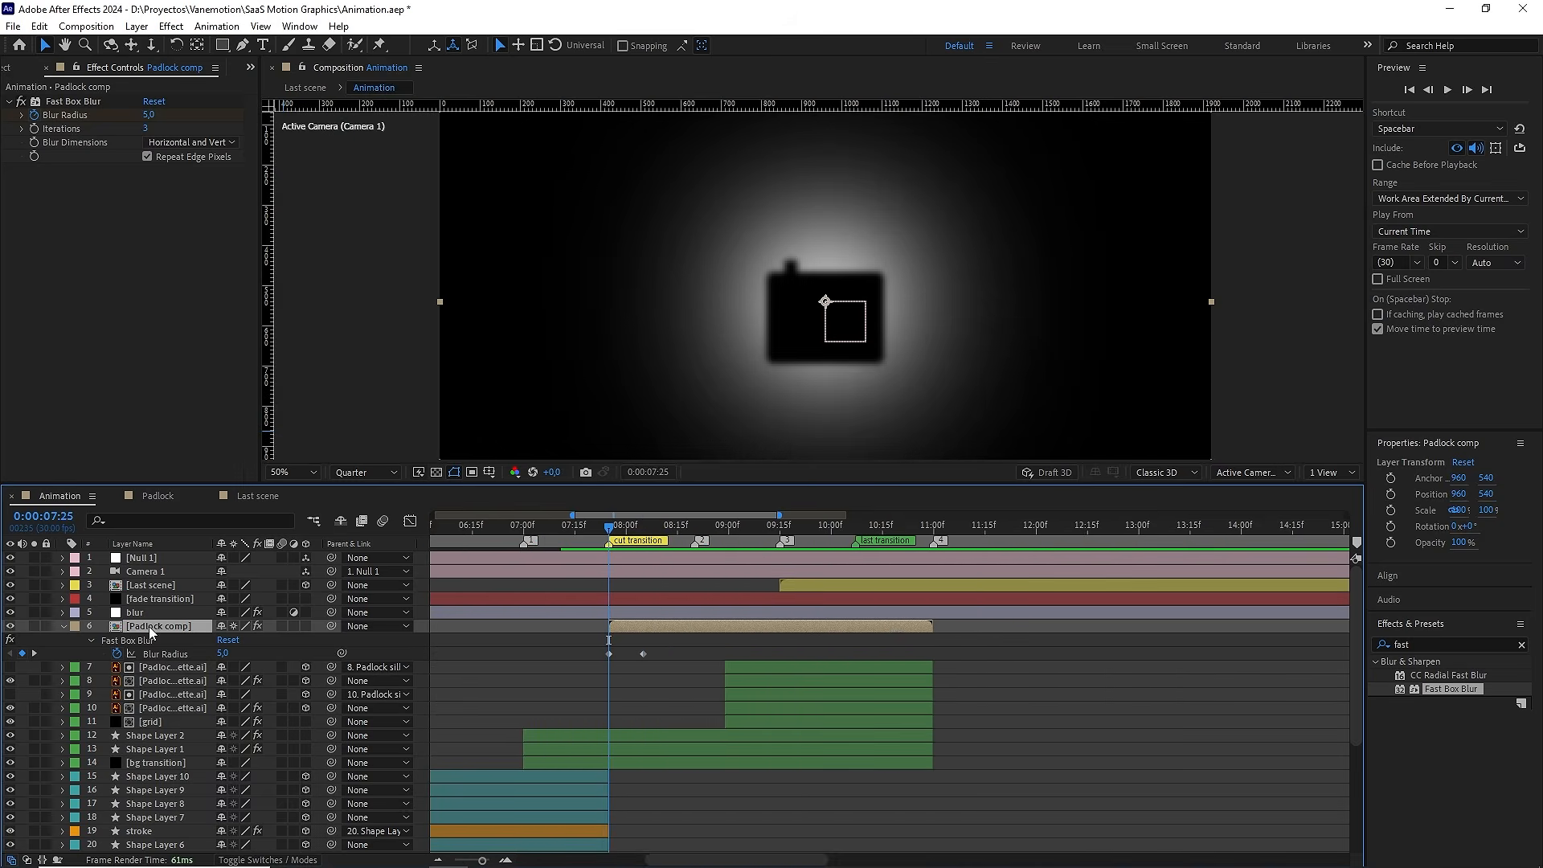
key("shift+t")
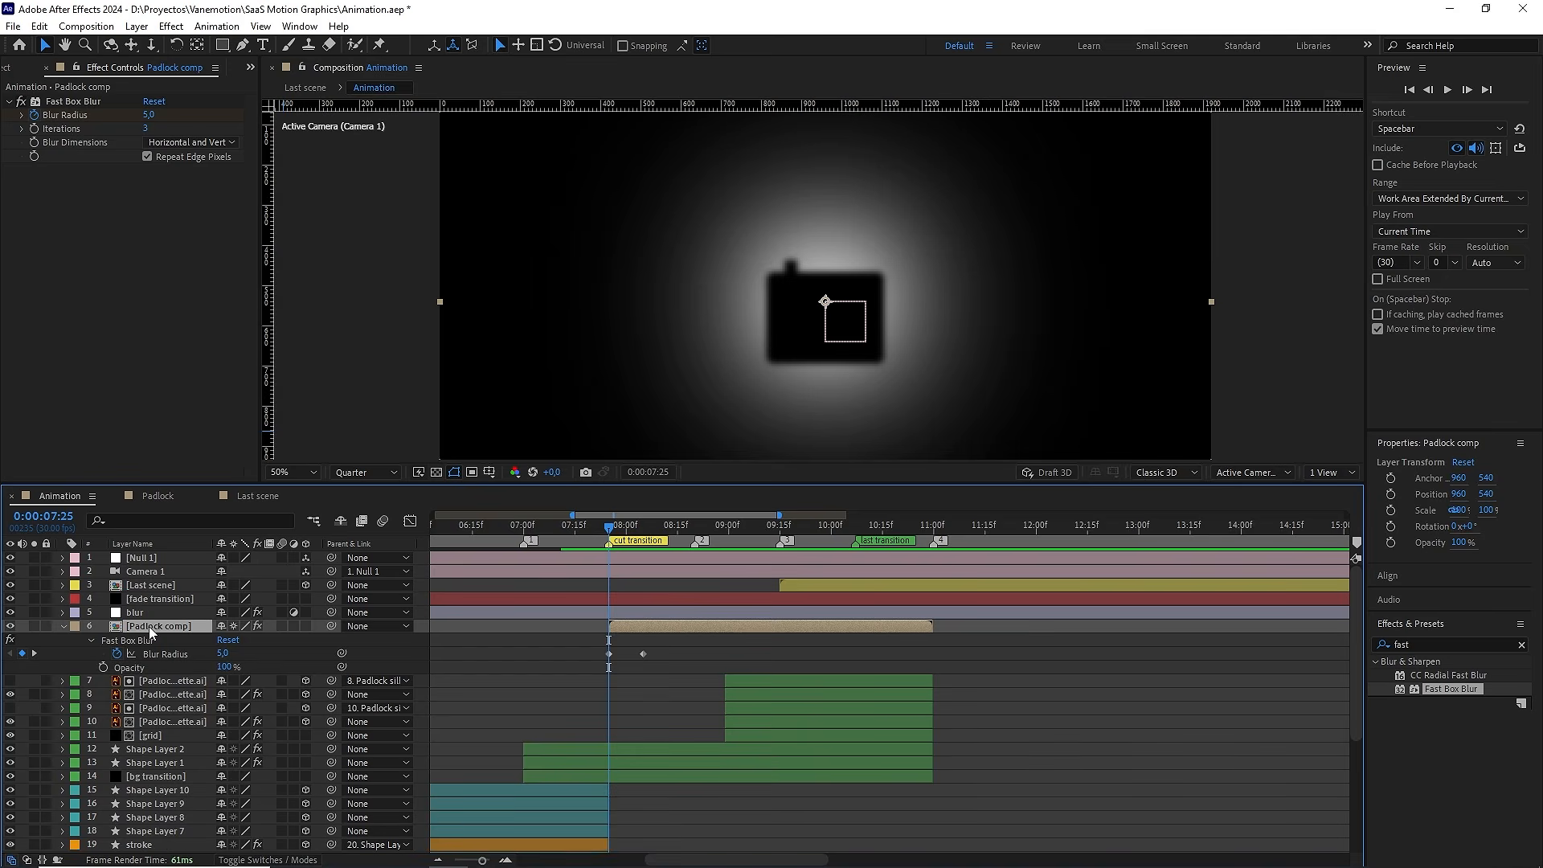
left_click(102, 667)
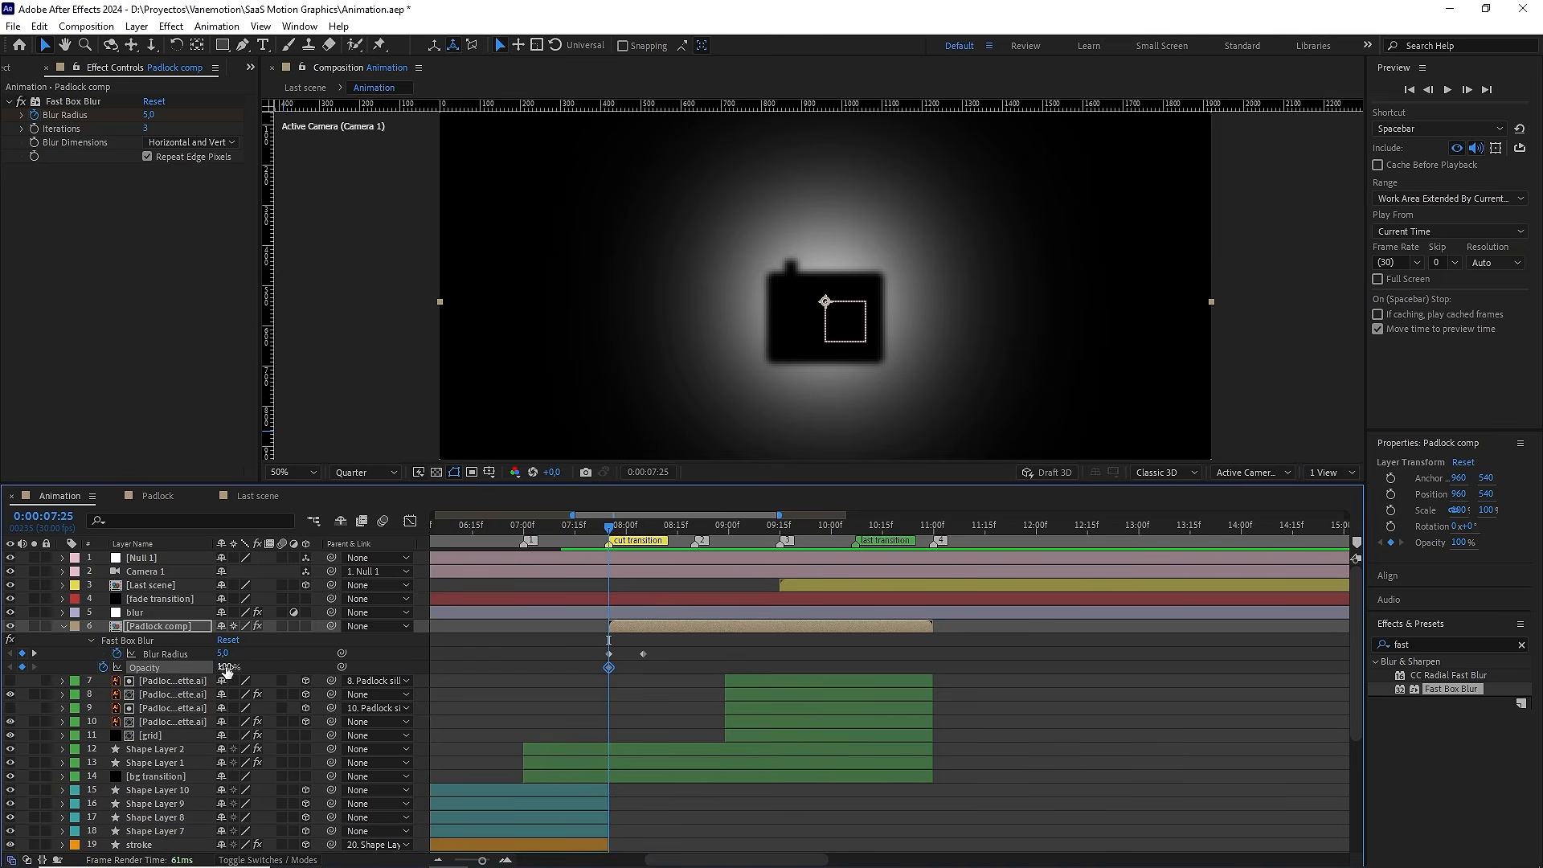
left_click_drag(225, 667, 71, 667)
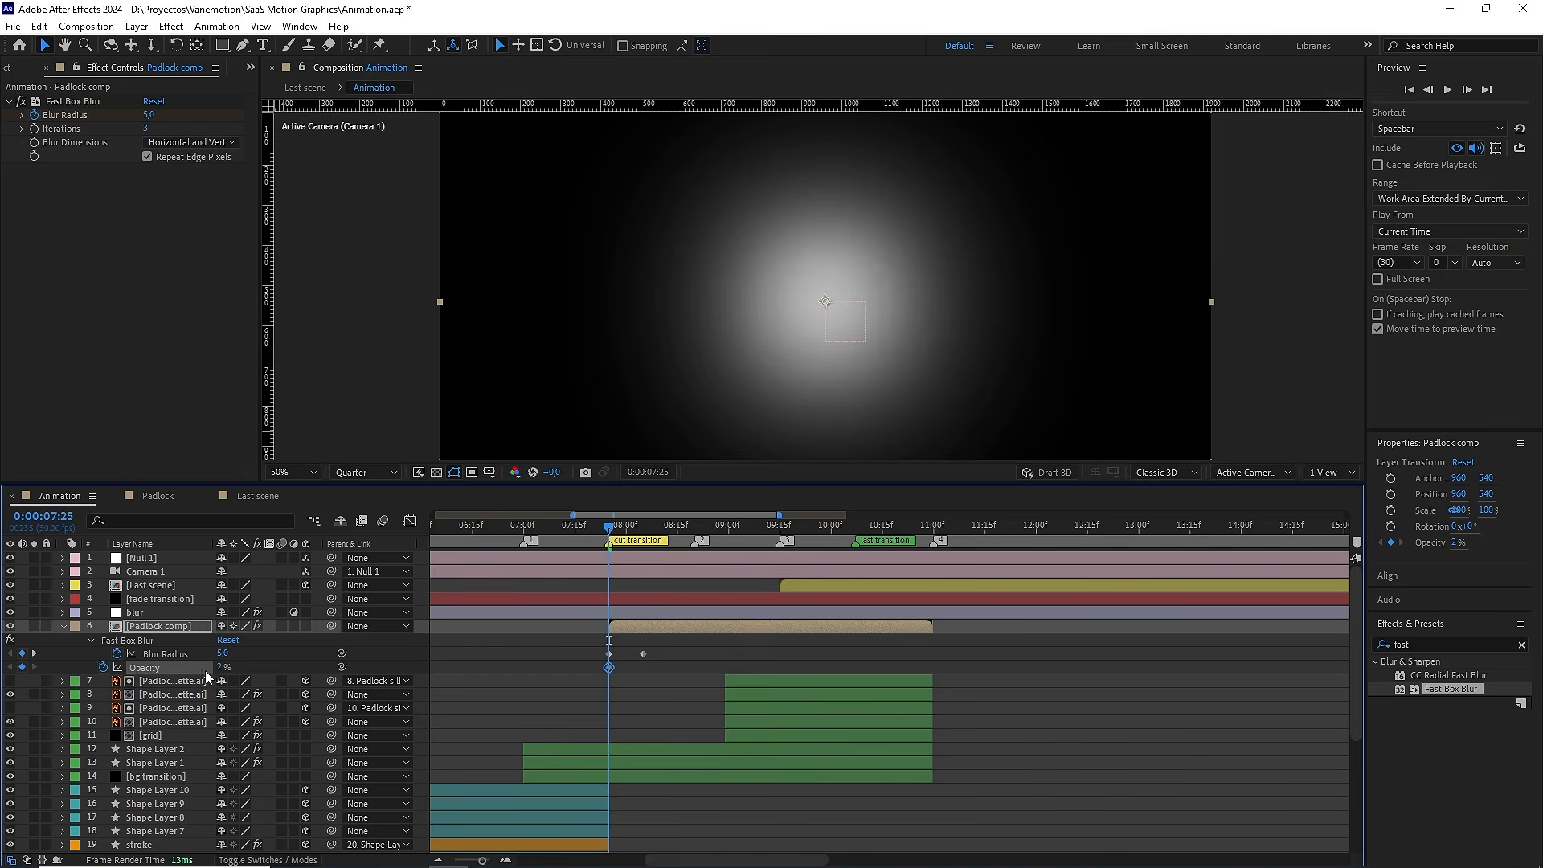
left_click_drag(219, 667, 227, 667)
left_click(227, 667)
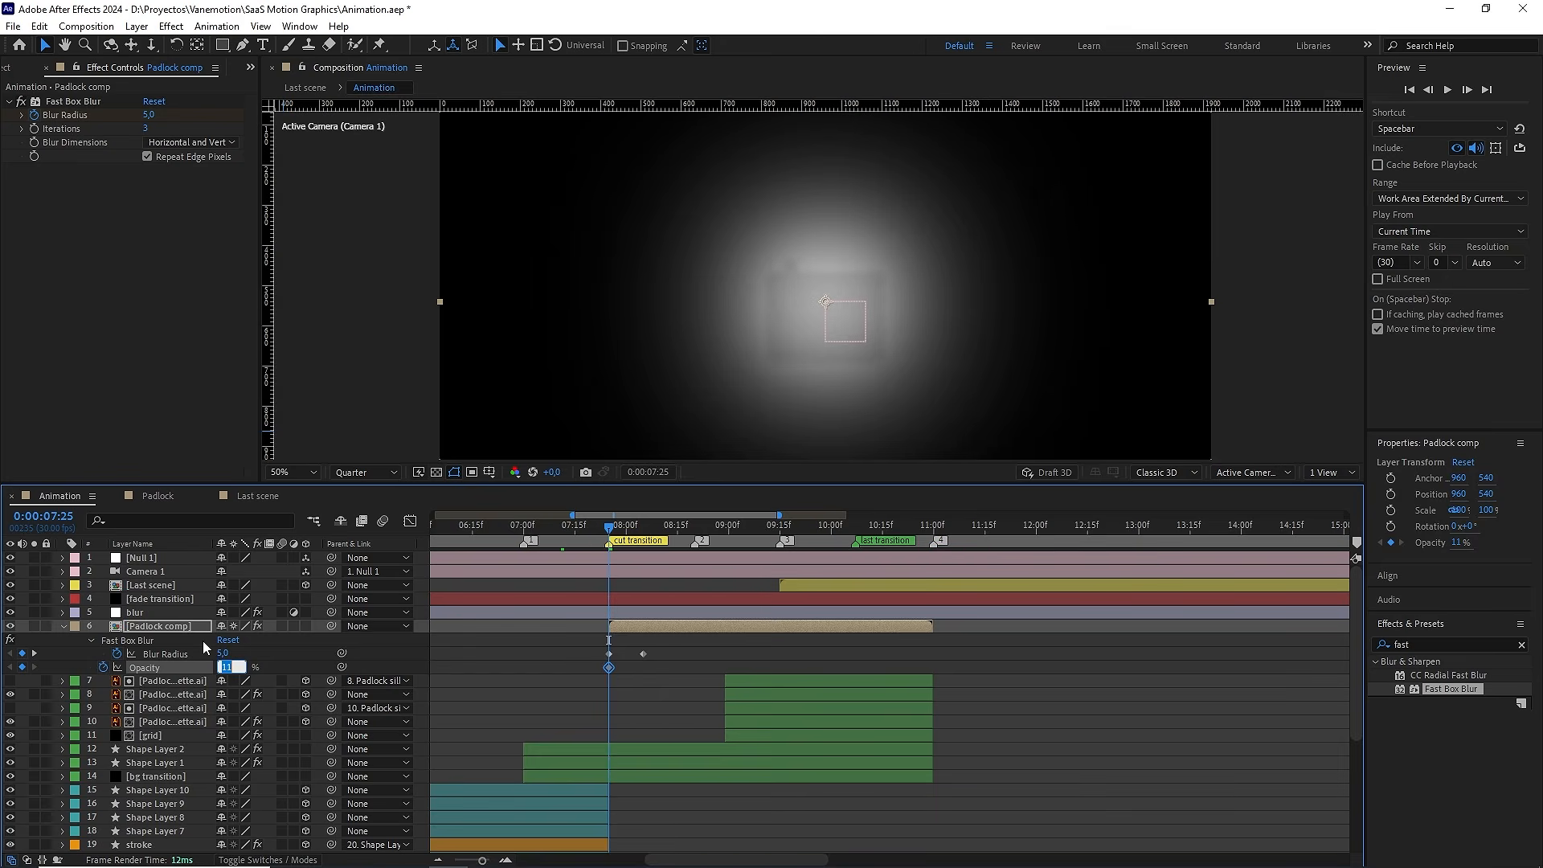
type("15")
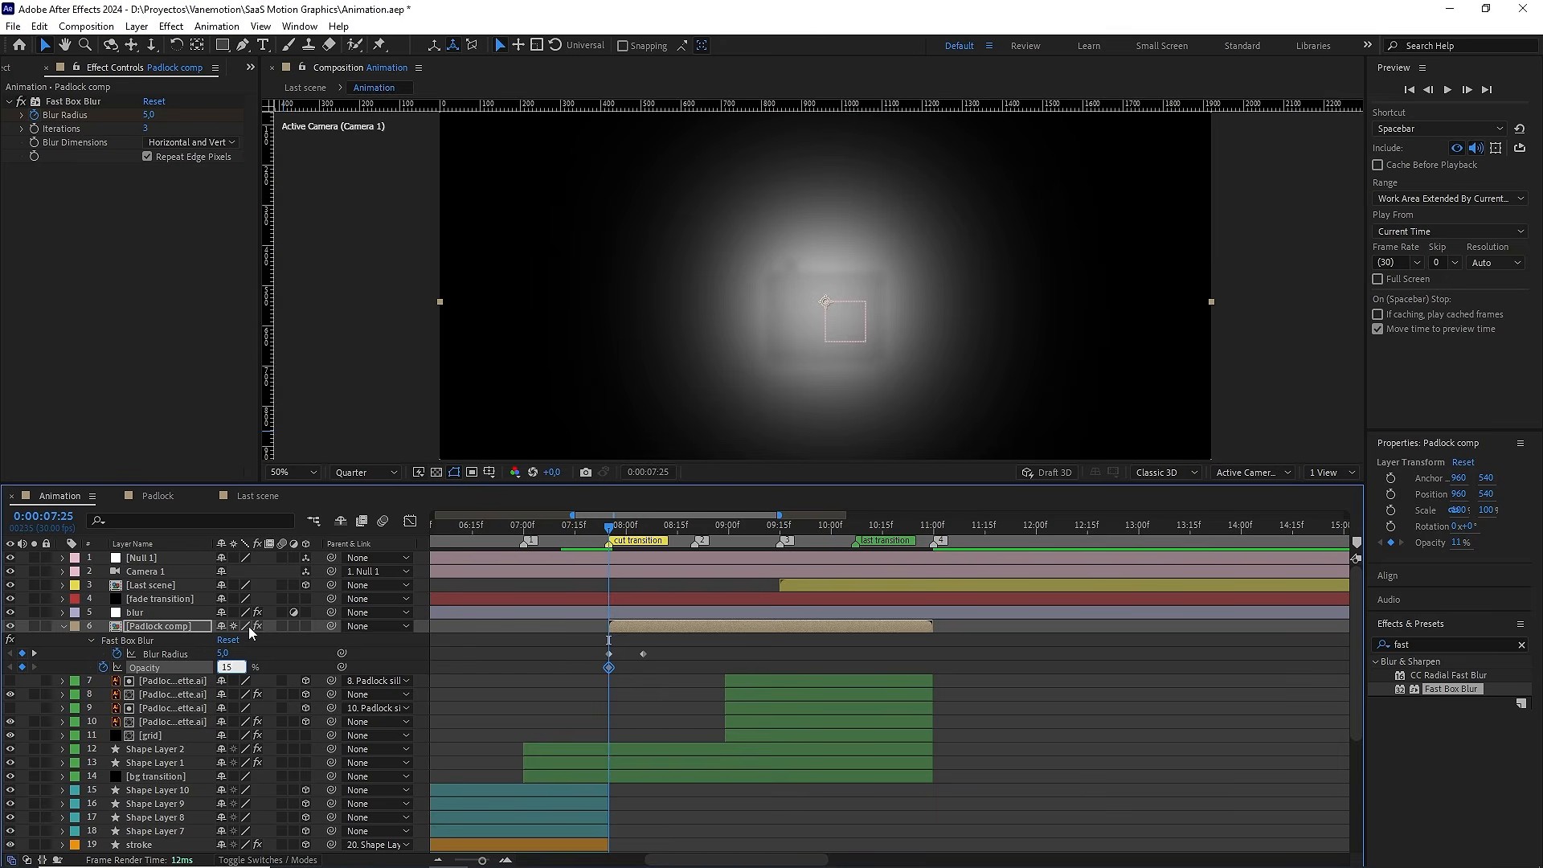
left_click(281, 648)
Set Padlock comp's Opacity to 100% at 0:00:08:05, in line with the second Blur Radius keyframe
left_click(628, 531)
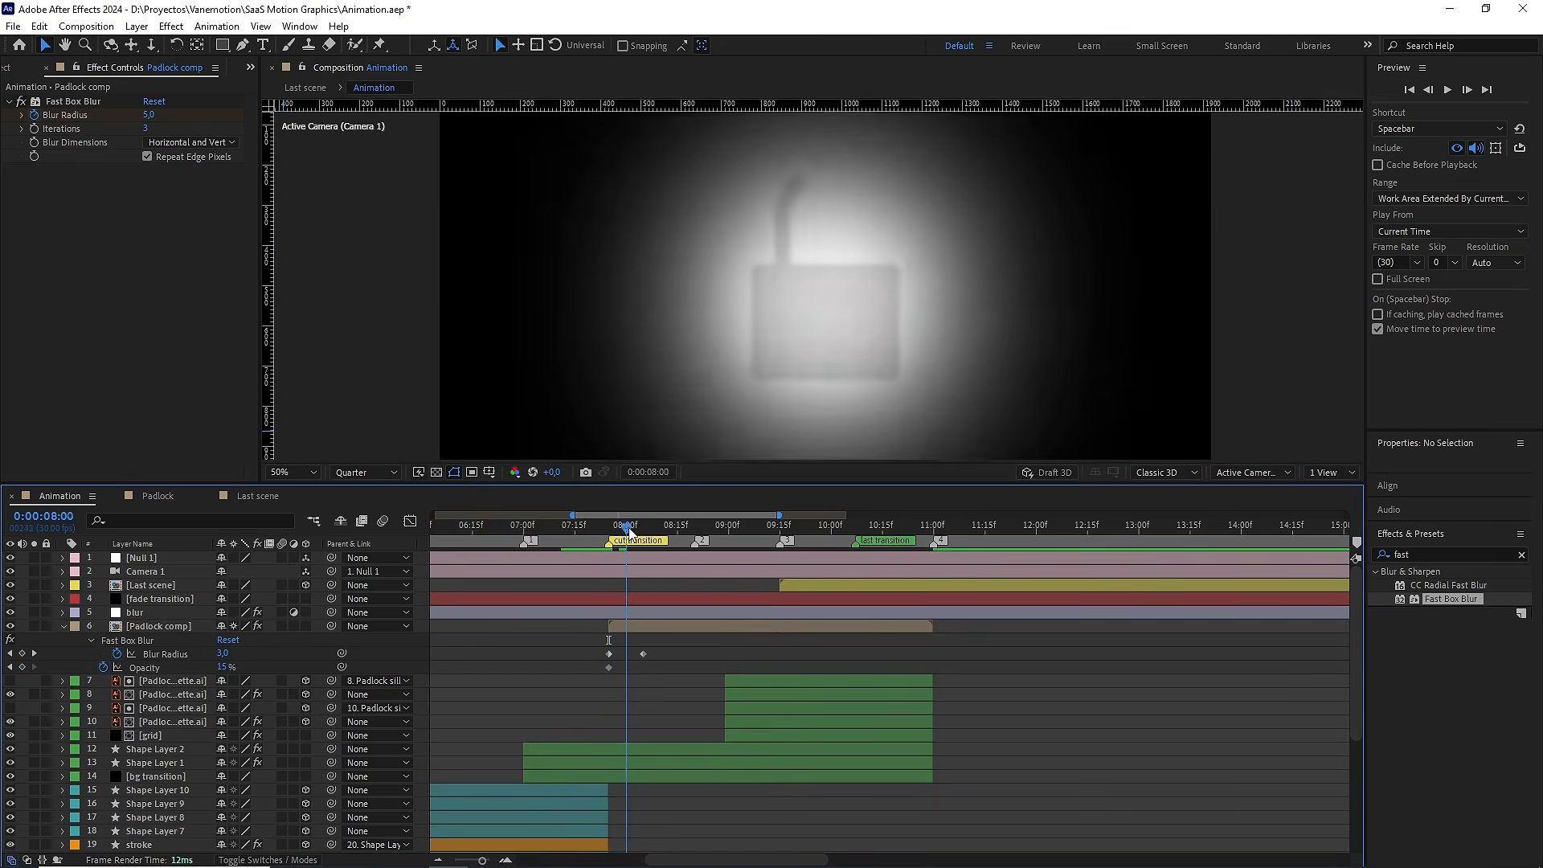
key("Caps_Lock")
left_click_drag(630, 532, 641, 533)
key("Caps_Lock")
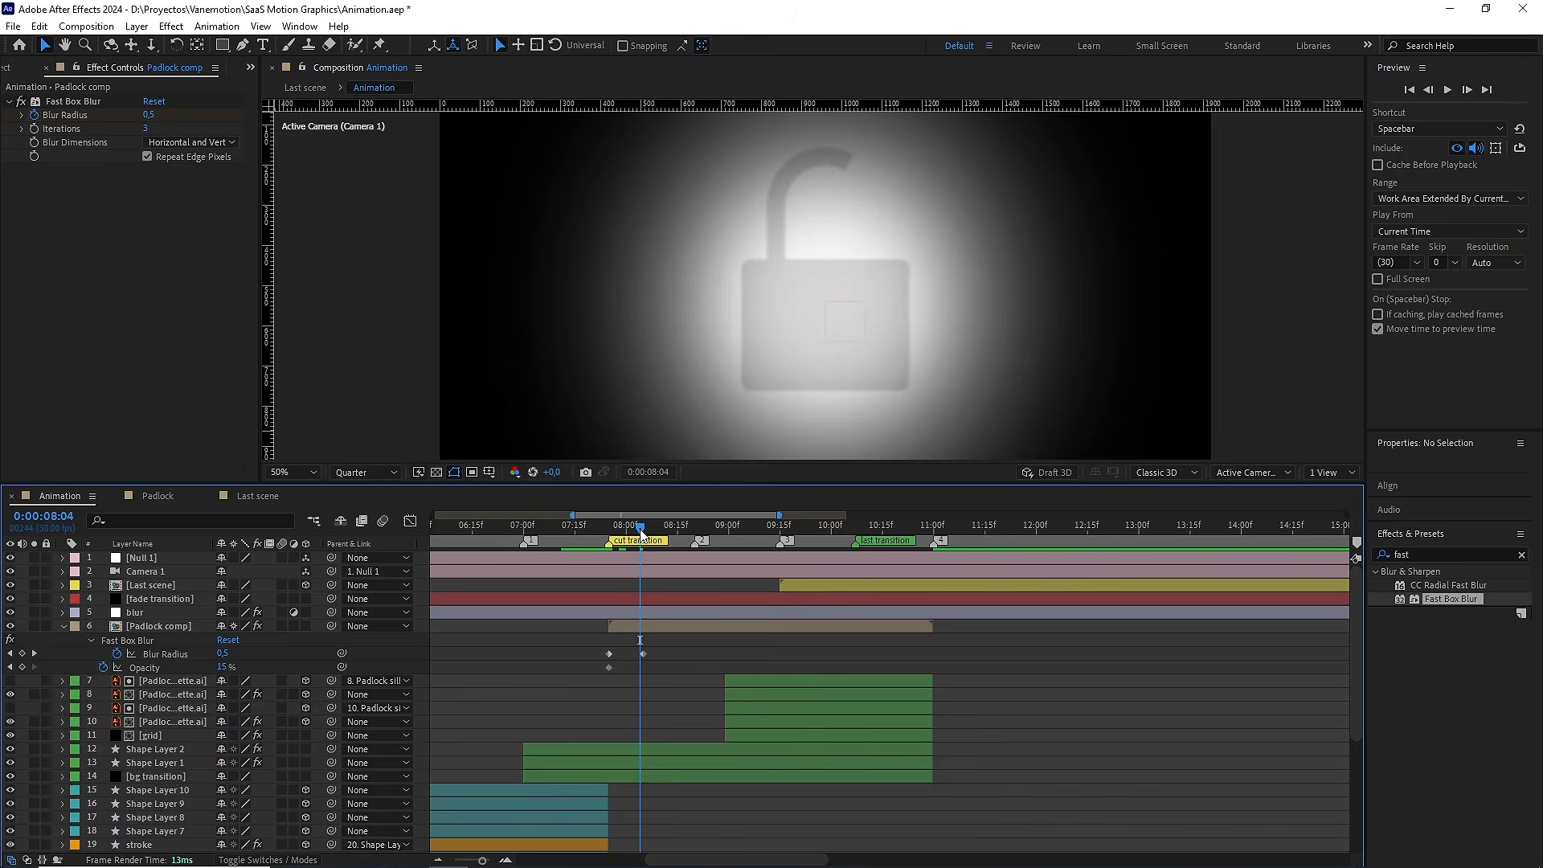
key("Page_Down")
mouse_move(626, 530)
left_mouse_down()
mouse_move(610, 527)
mouse_move(635, 527)
left_mouse_up()
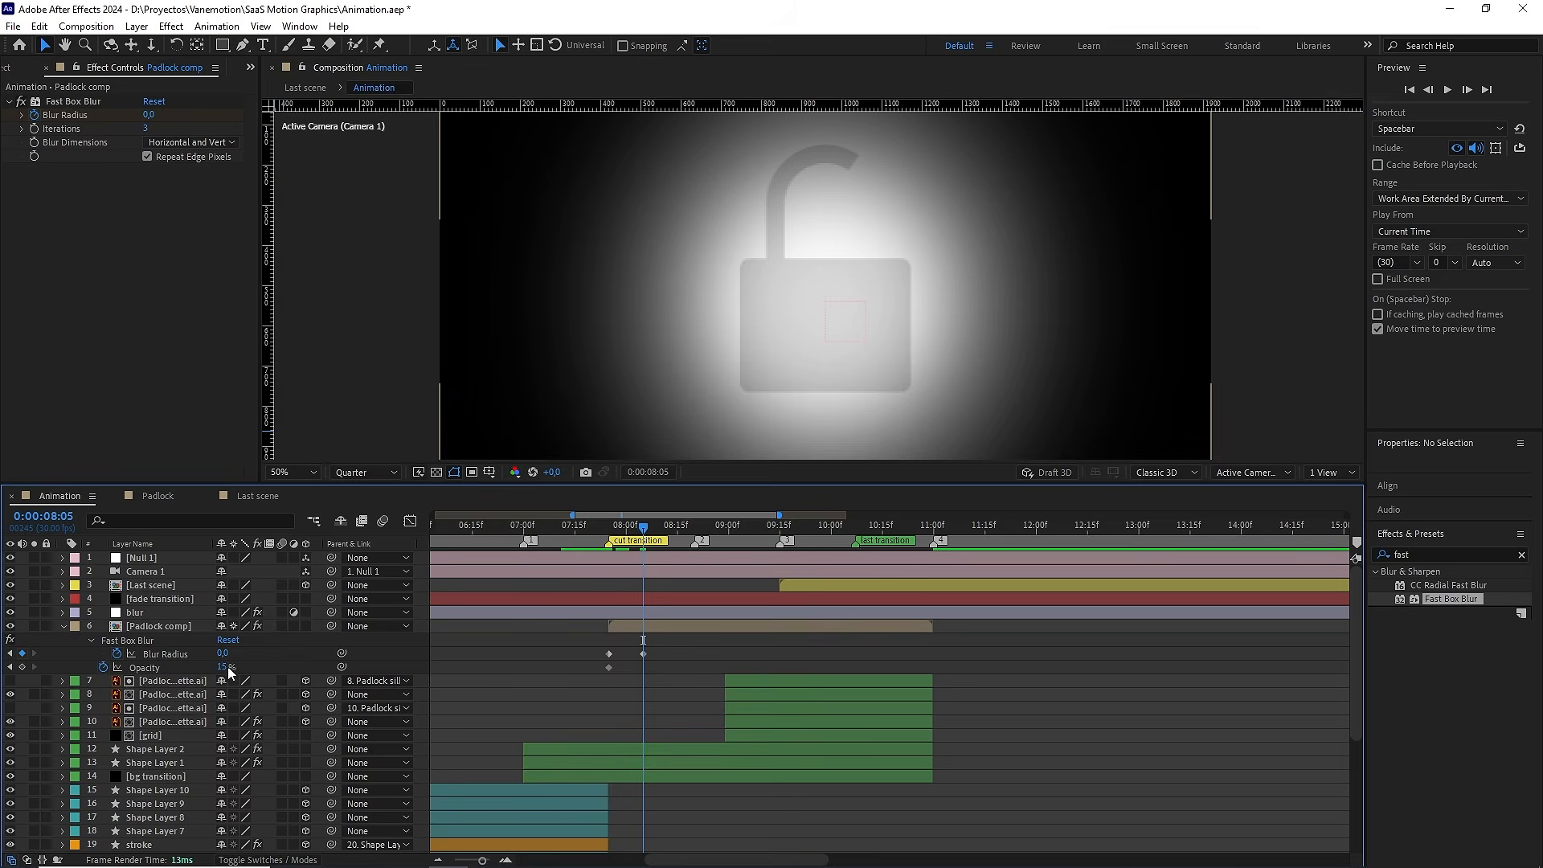
left_click(225, 668)
type("100")
key("Return")
Preview the padlock's entrance in the Animation composition from 0:00:07:16 to about 0:00:09:25
left_click(641, 532)
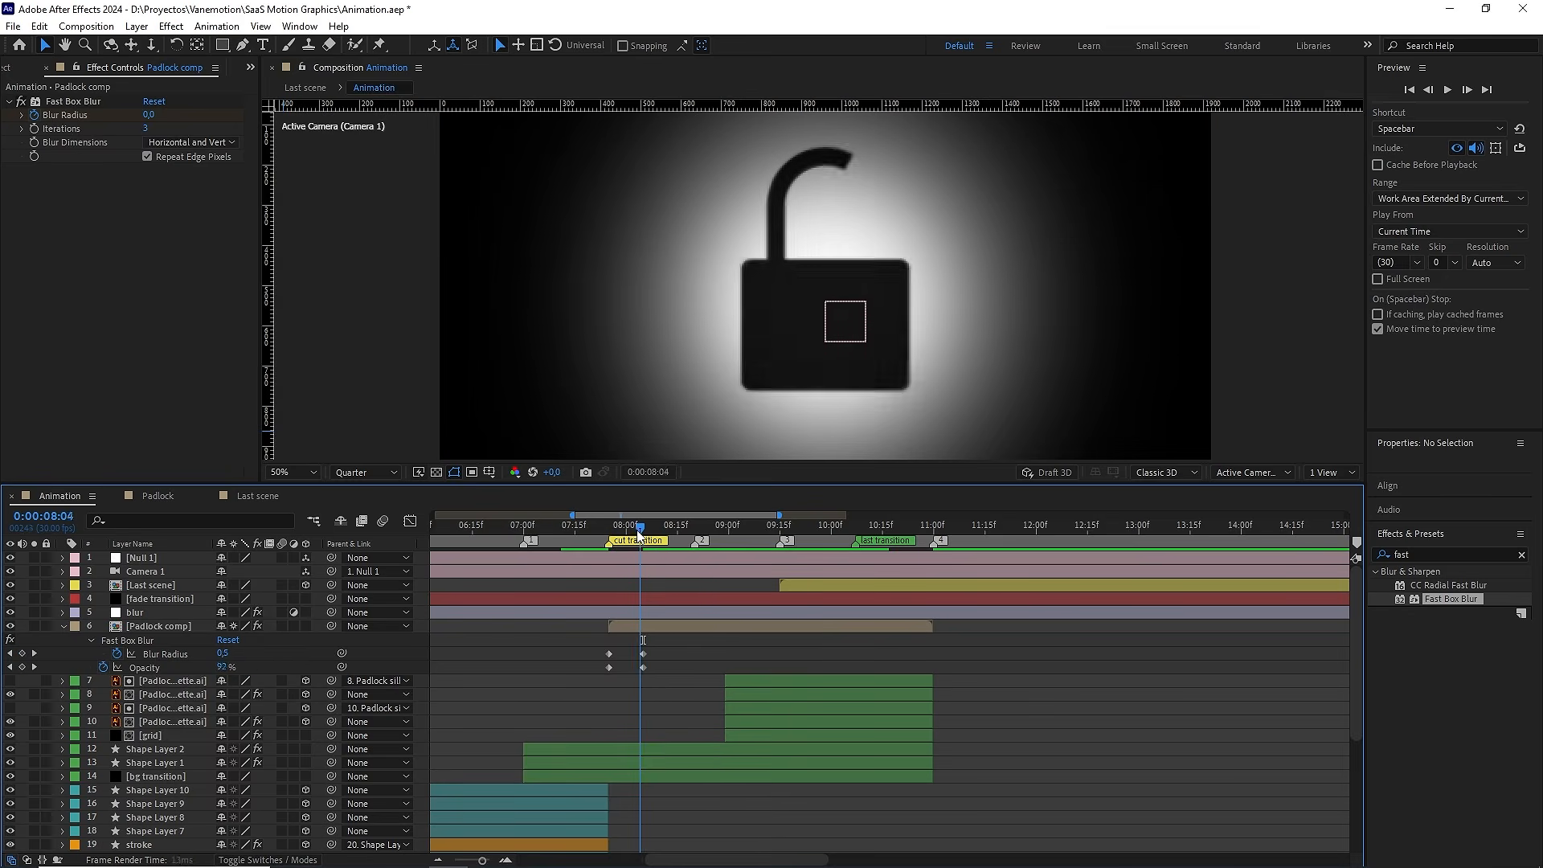
left_click_drag(640, 532, 578, 533)
key("space")
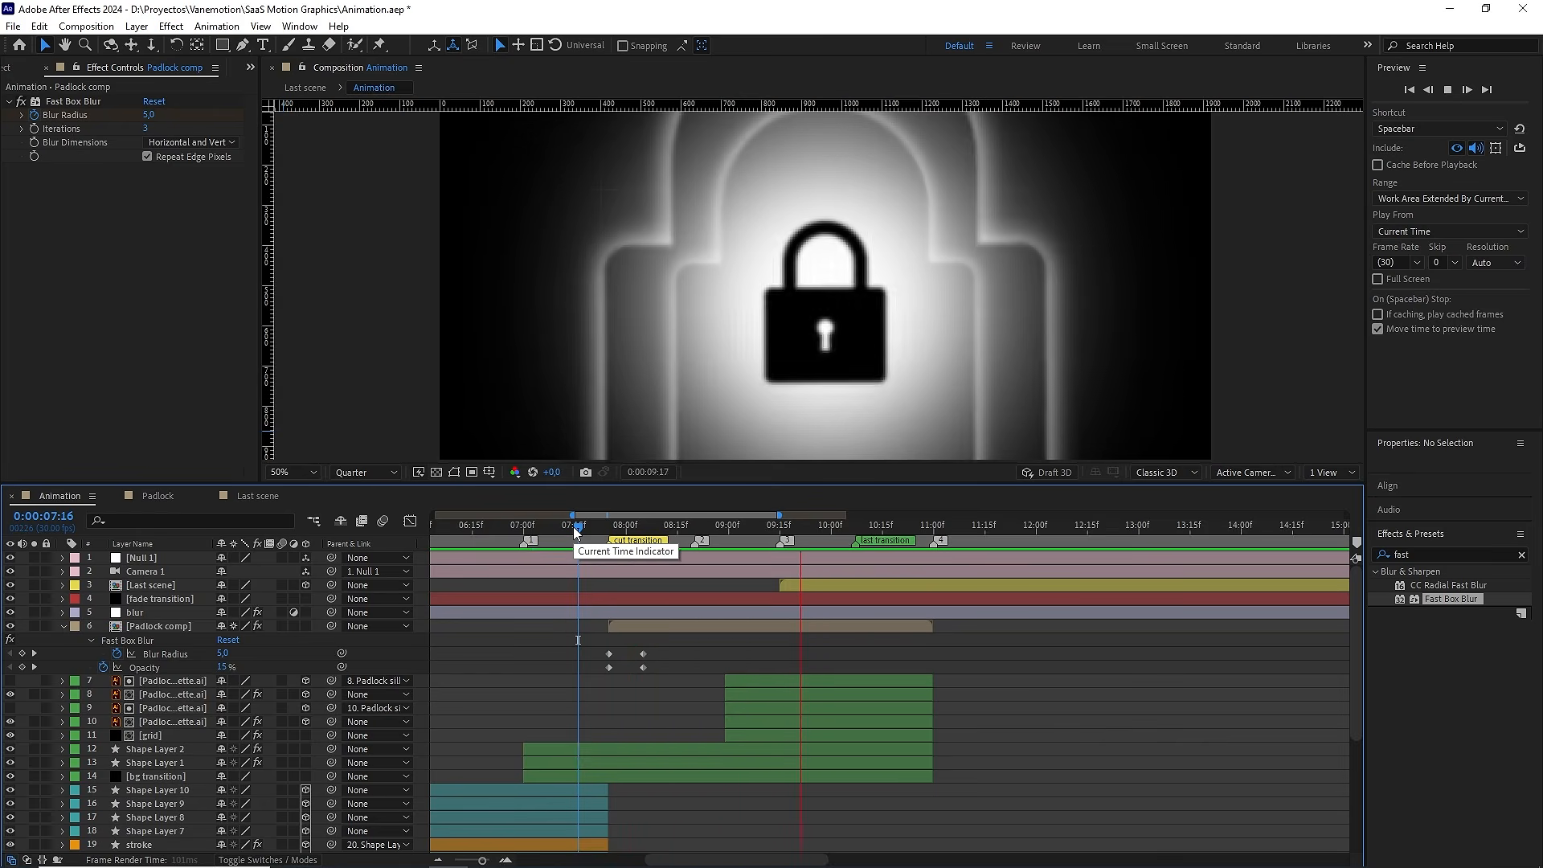
key("space")
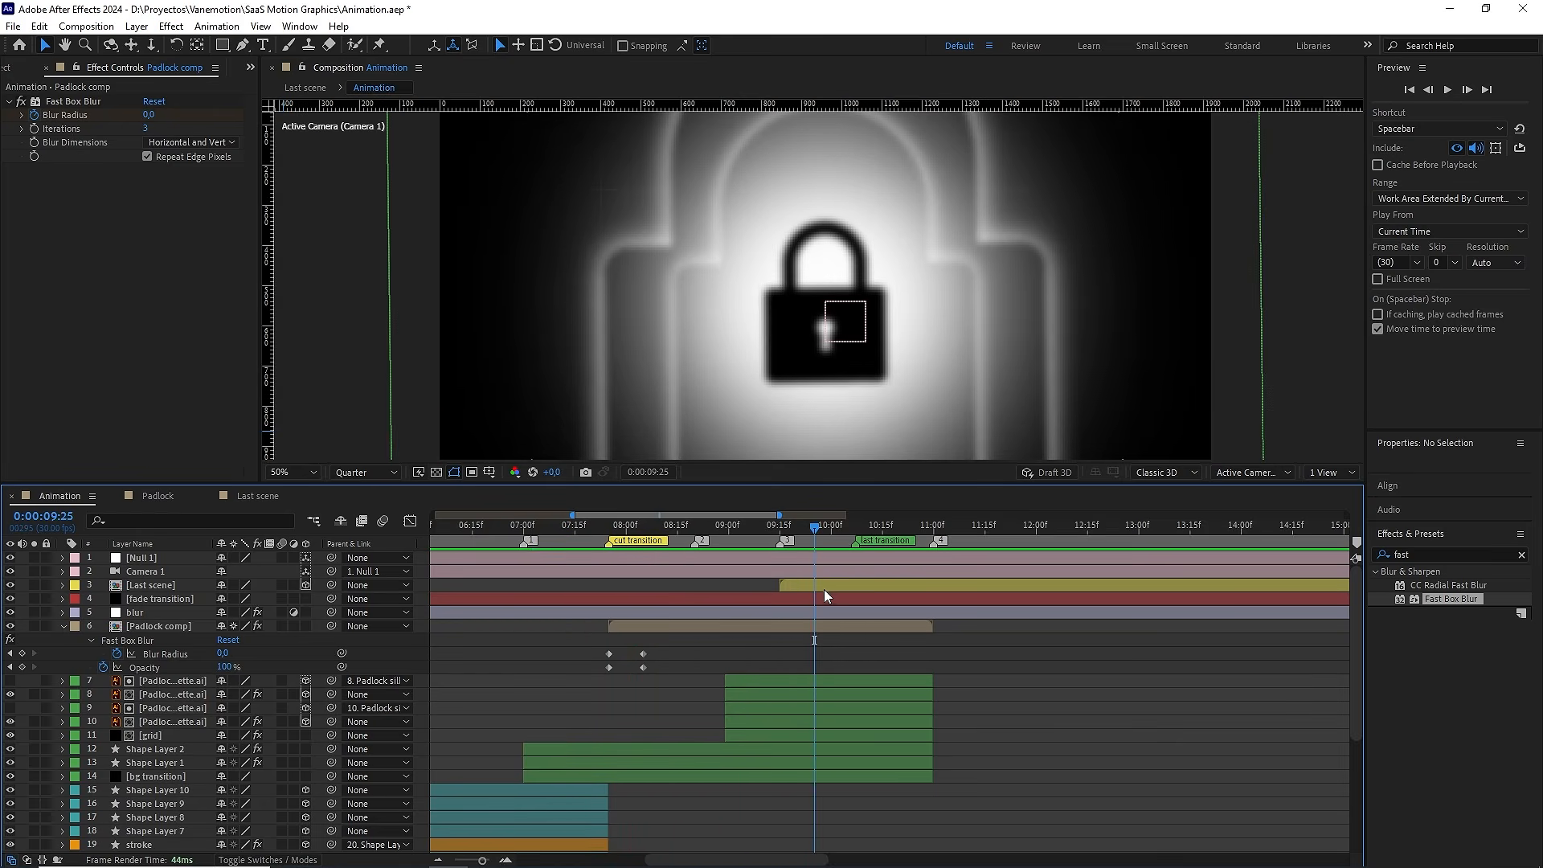
Open the Last scene composition and reveal the main star layer's keyframes around 0:00:03:06
double_click(824, 590)
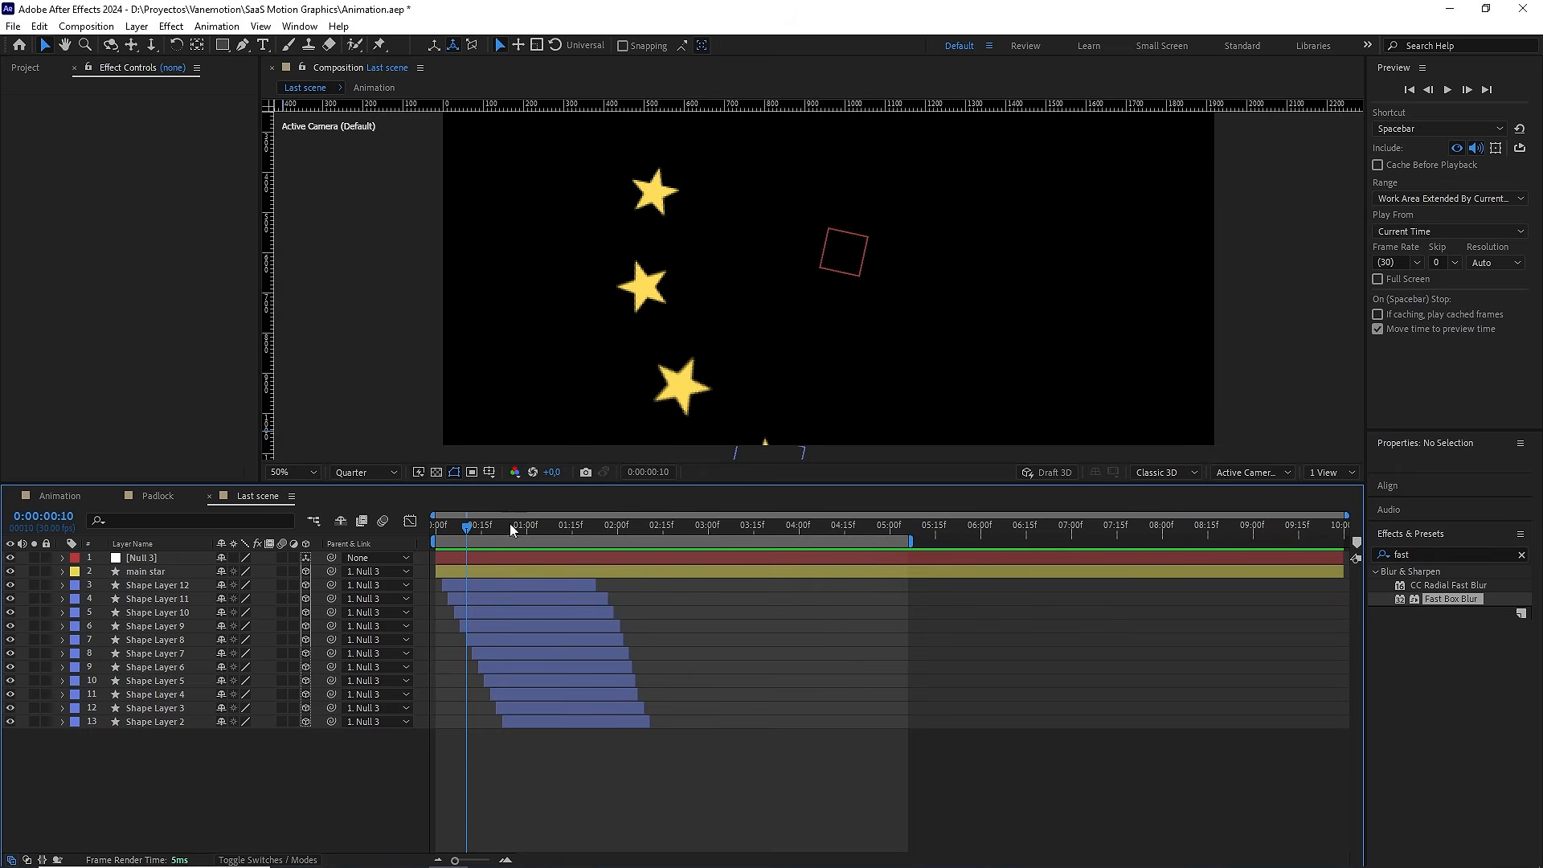
left_click_drag(509, 523, 734, 596)
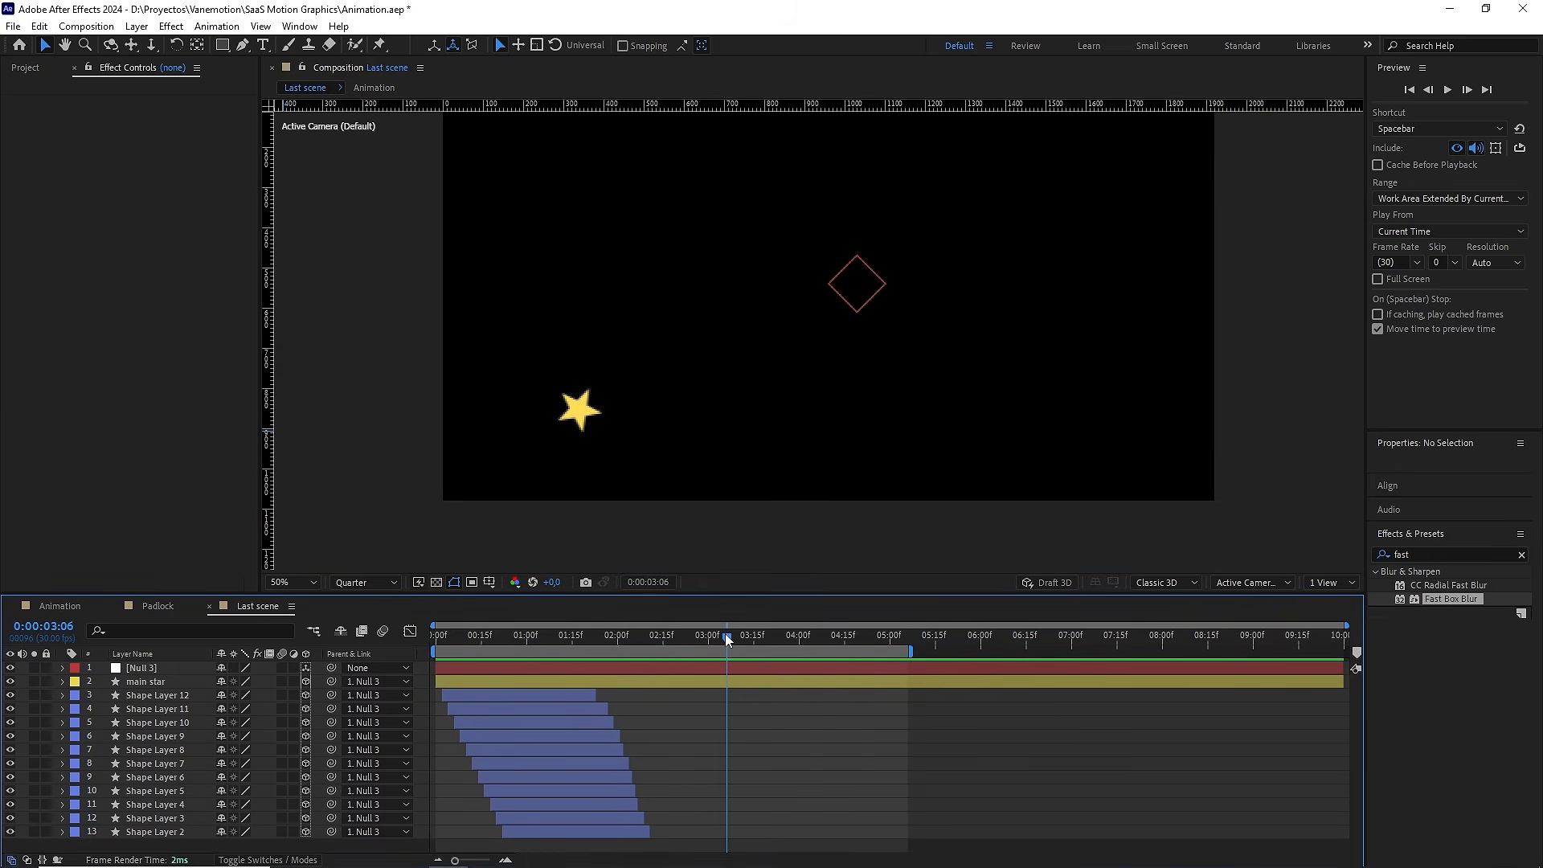
left_click(151, 683)
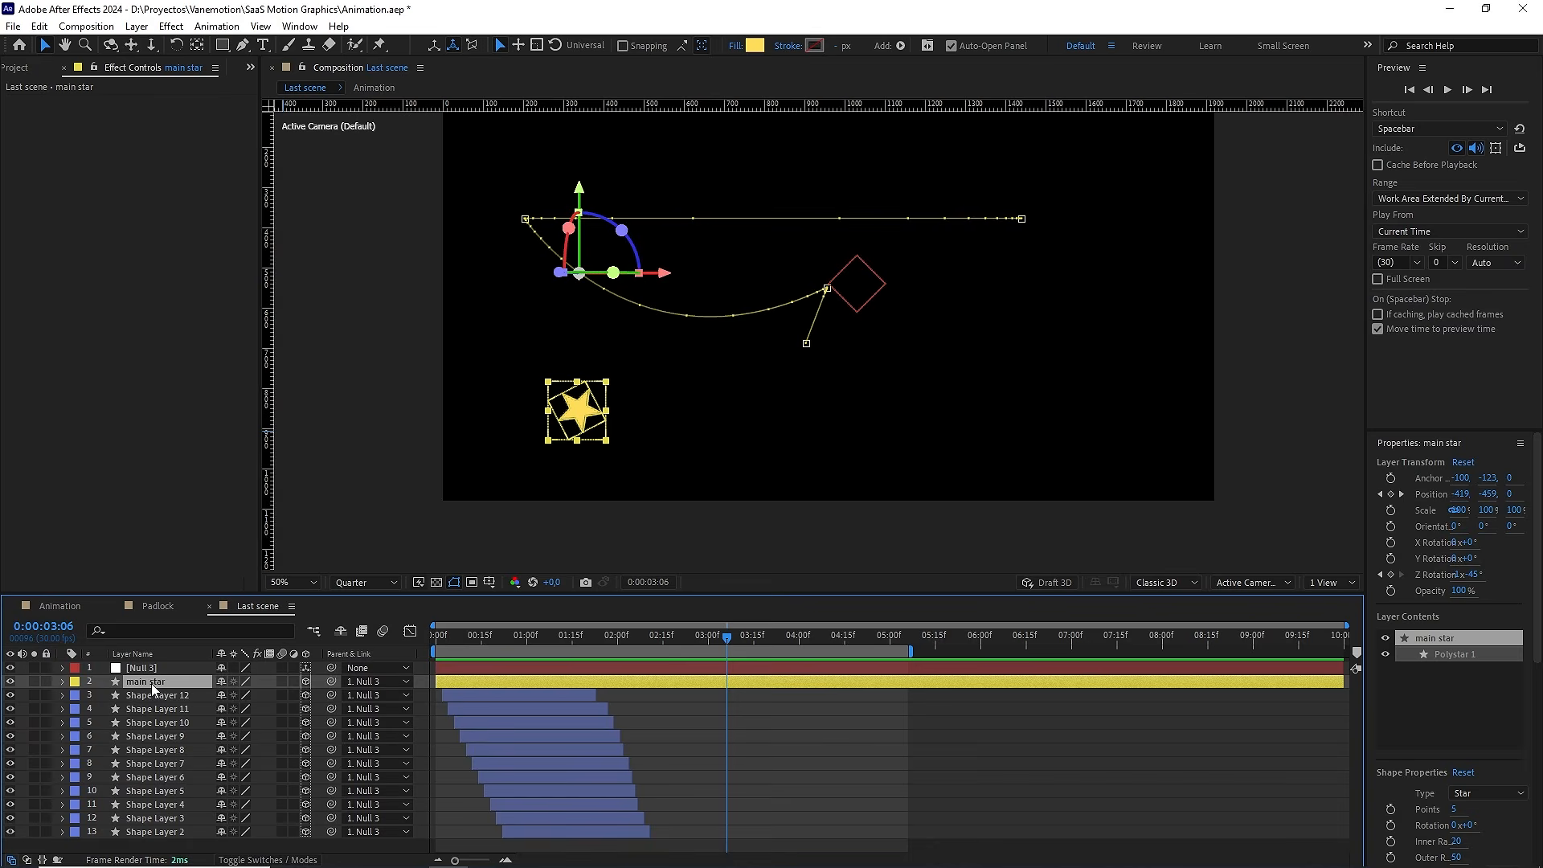
key("u")
scroll(745, 749, "up", 2)
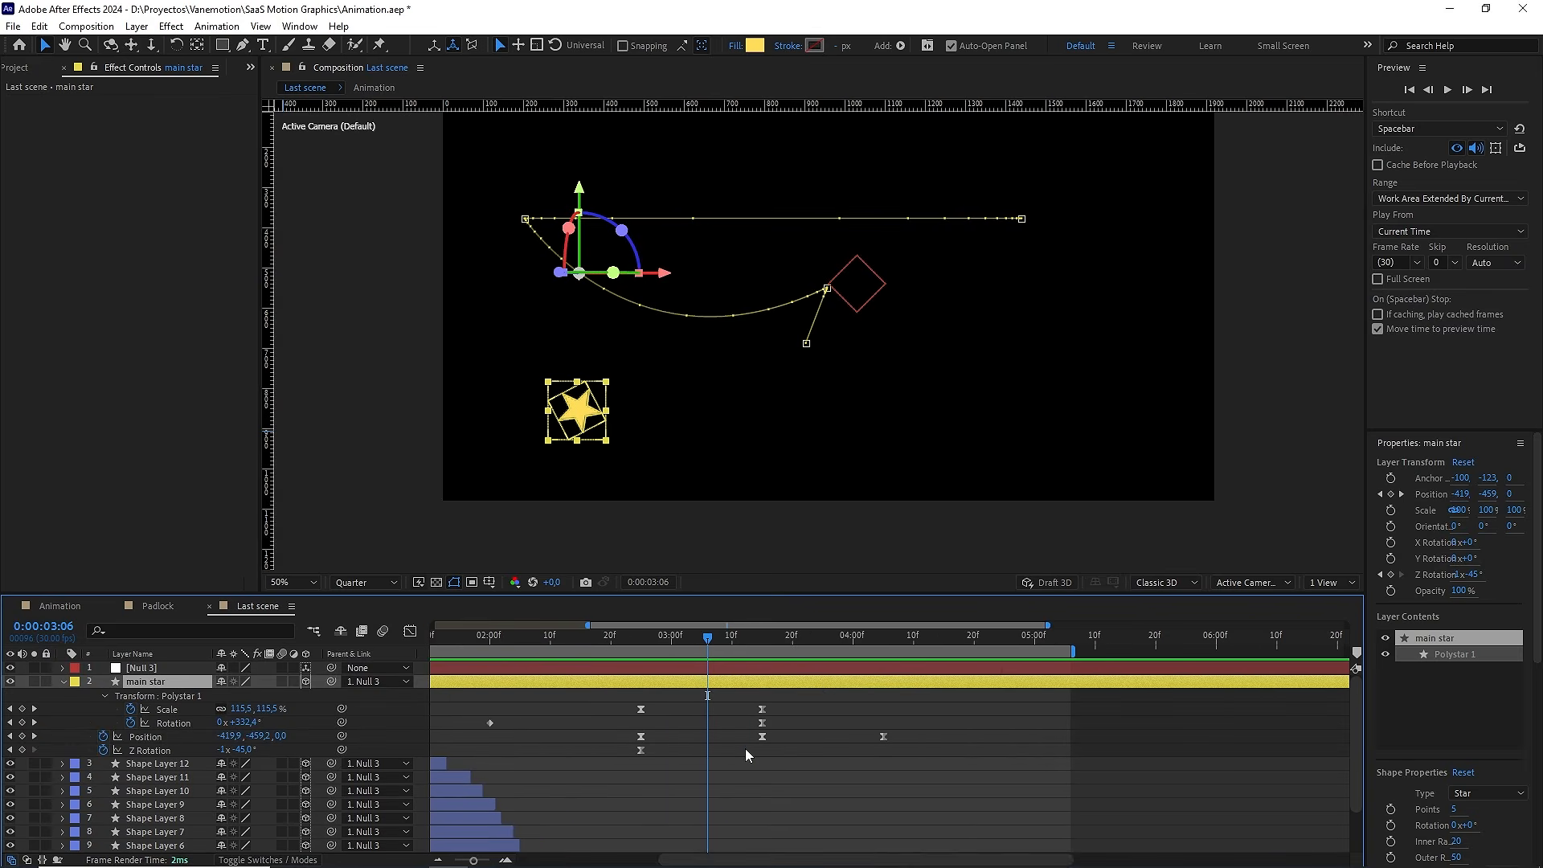
Reshape the speed graph between main star's last two Position keyframes so the speed peaks at 0:00:03:23
left_click_drag(729, 728, 744, 724)
left_click_drag(925, 733, 749, 749)
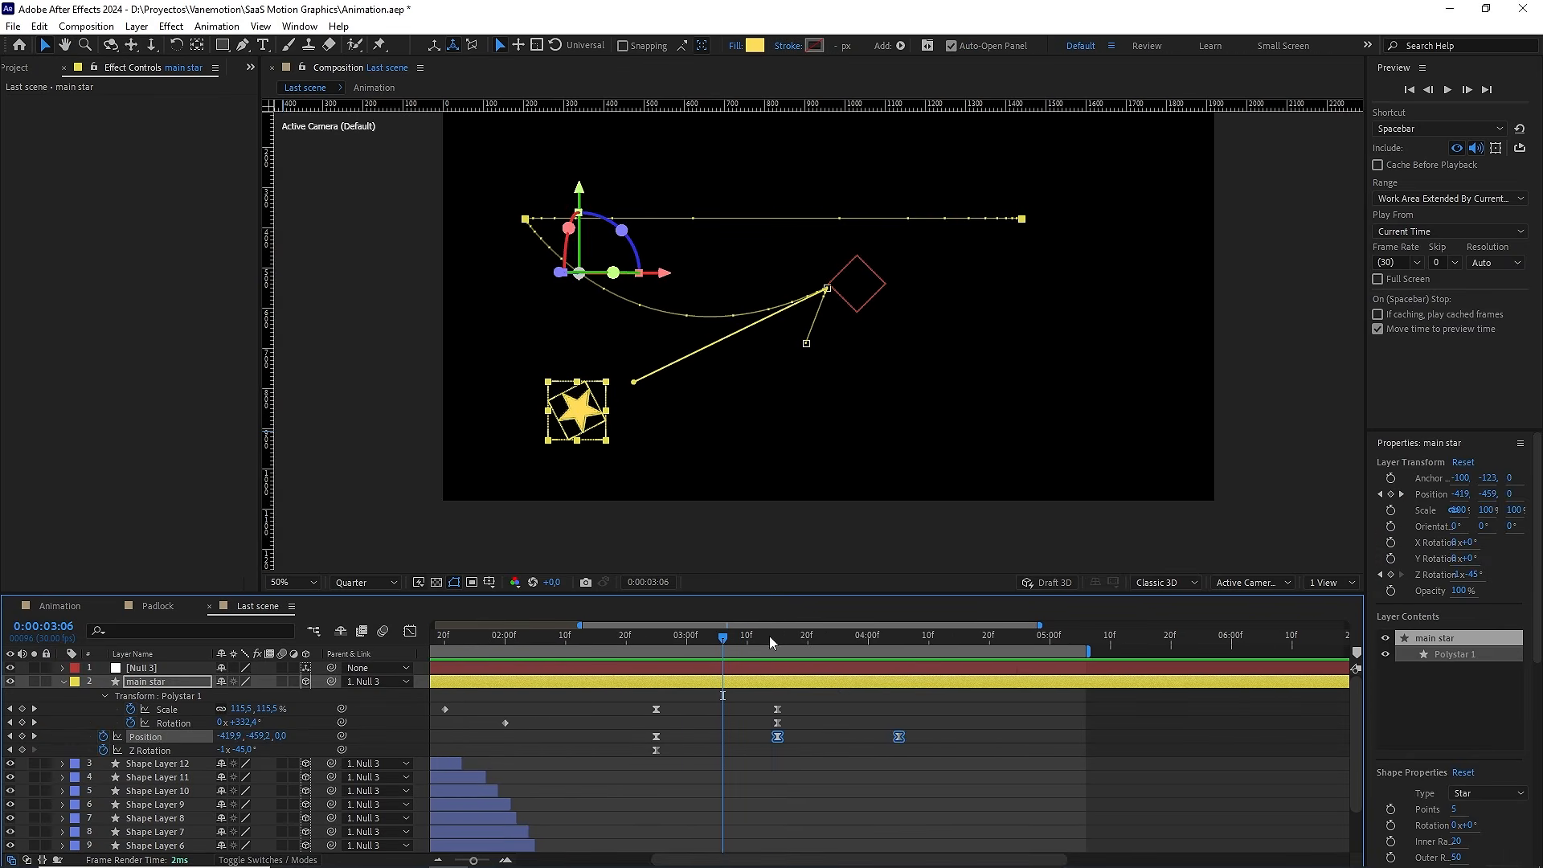
left_click_drag(769, 635, 826, 638)
left_click(859, 769)
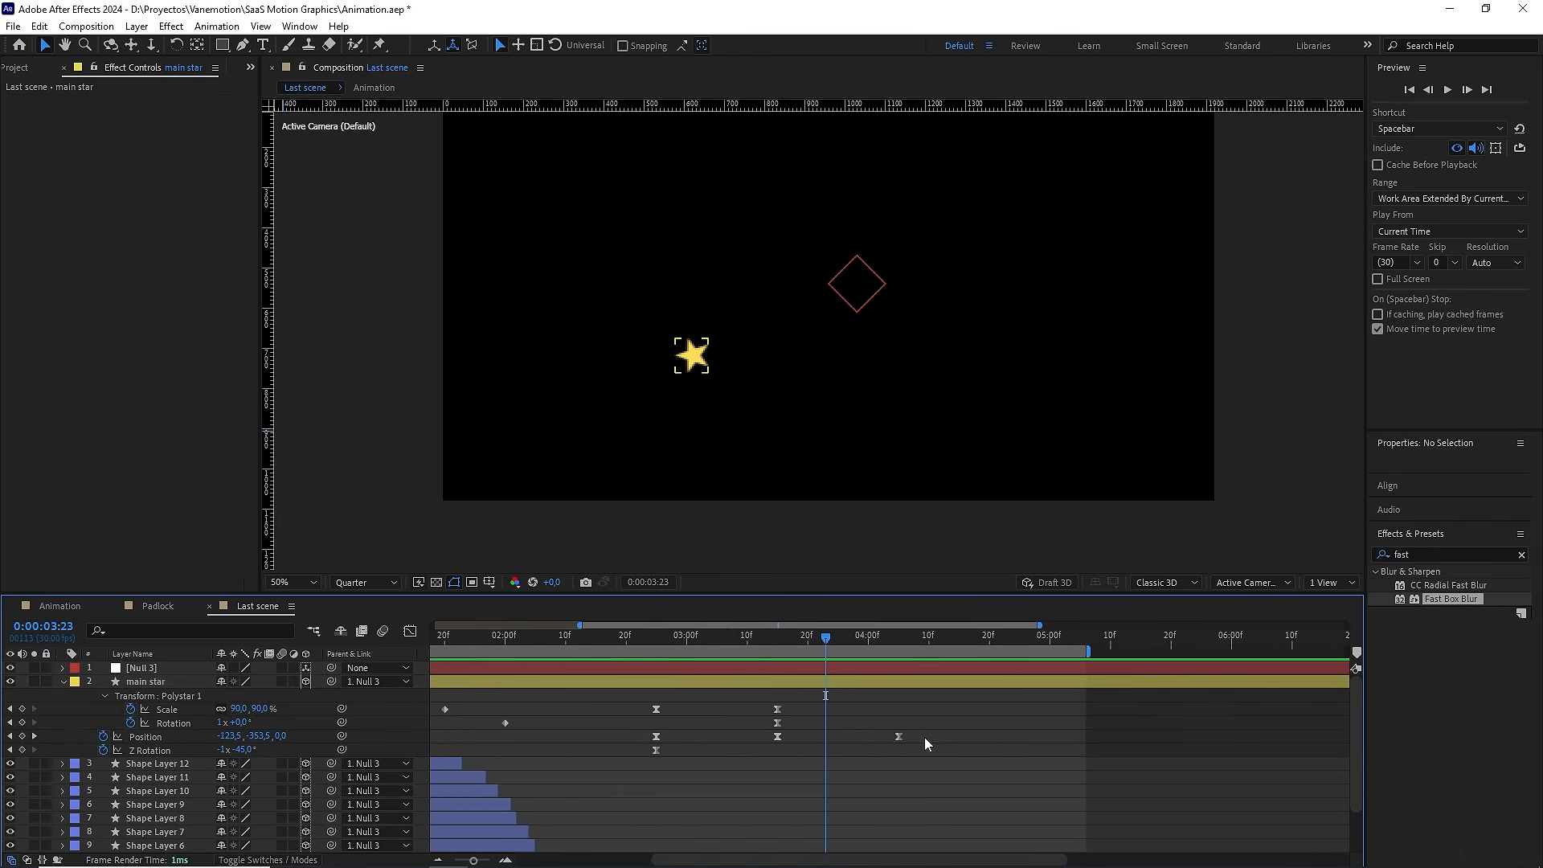
left_click_drag(924, 736, 770, 749)
mouse_move(821, 638)
left_mouse_down()
mouse_move(800, 638)
mouse_move(848, 638)
mouse_move(807, 636)
left_mouse_up()
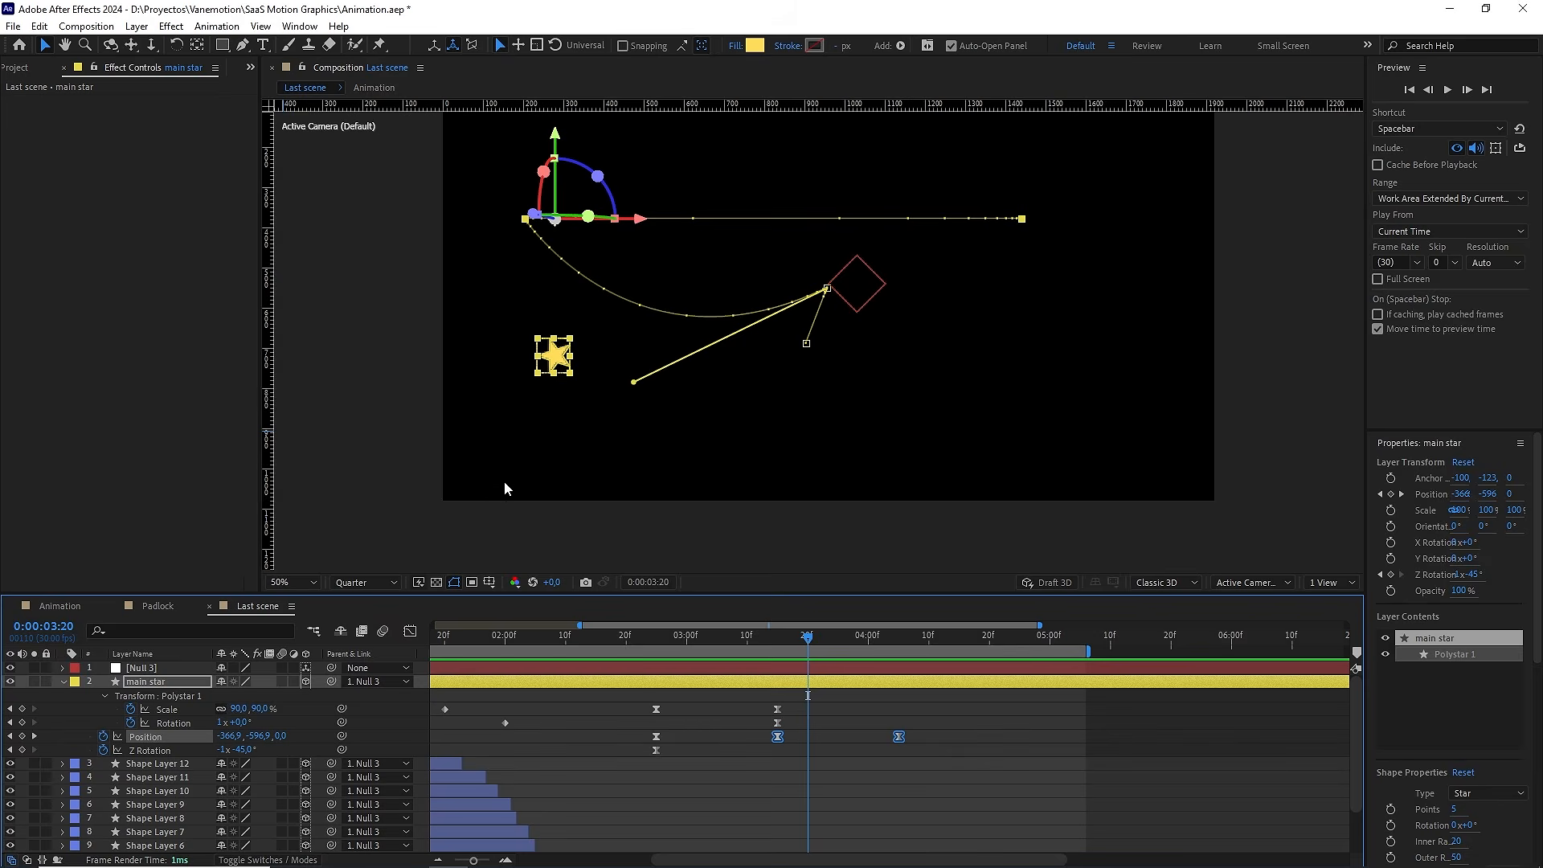
left_click(409, 630)
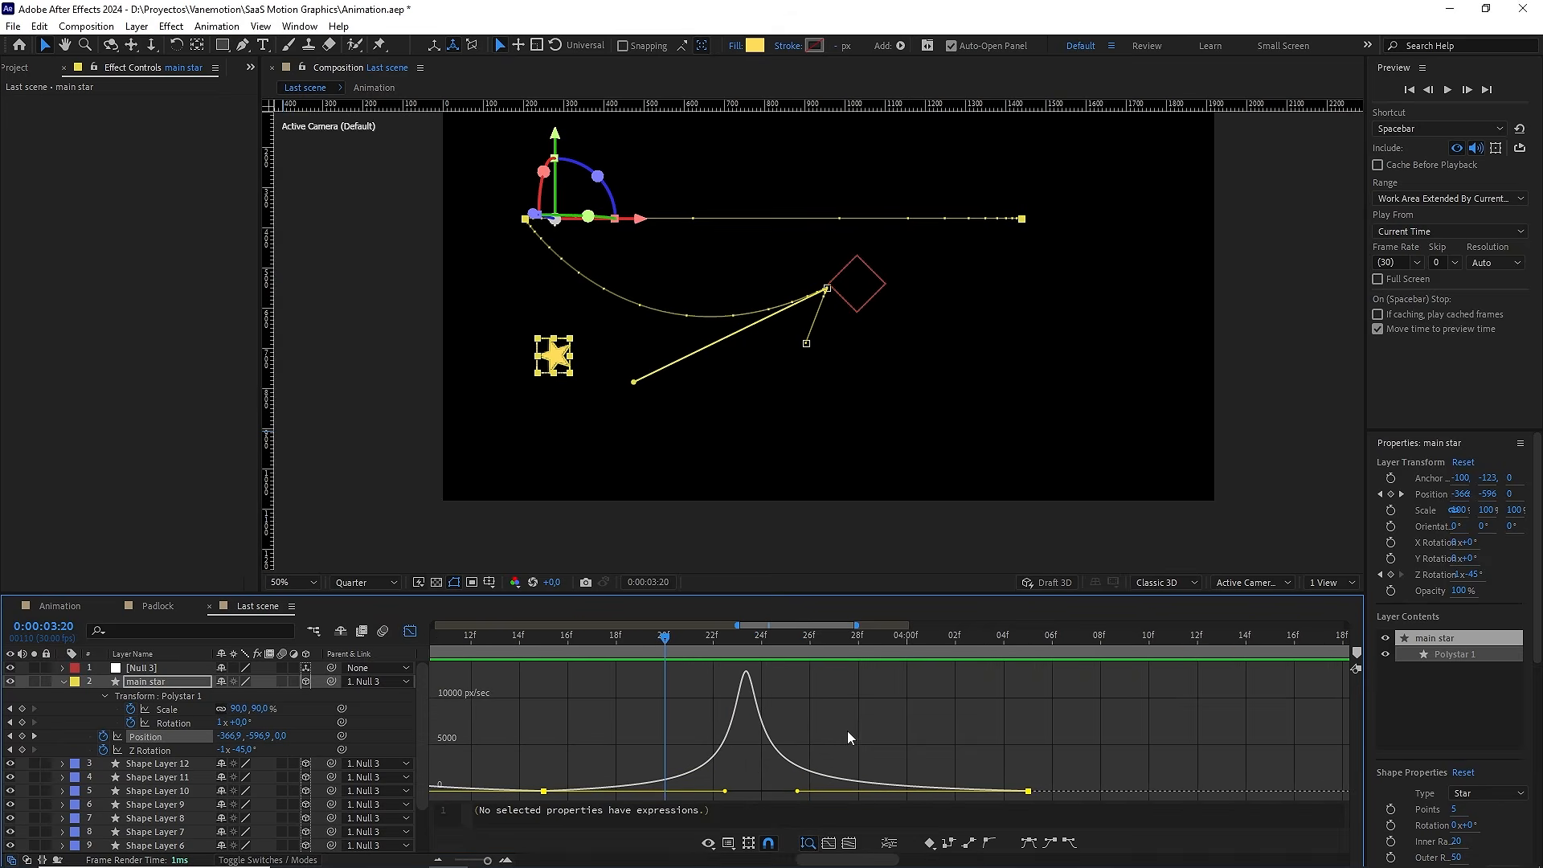
left_click_drag(688, 635, 743, 644)
scroll(755, 669, "up", 2)
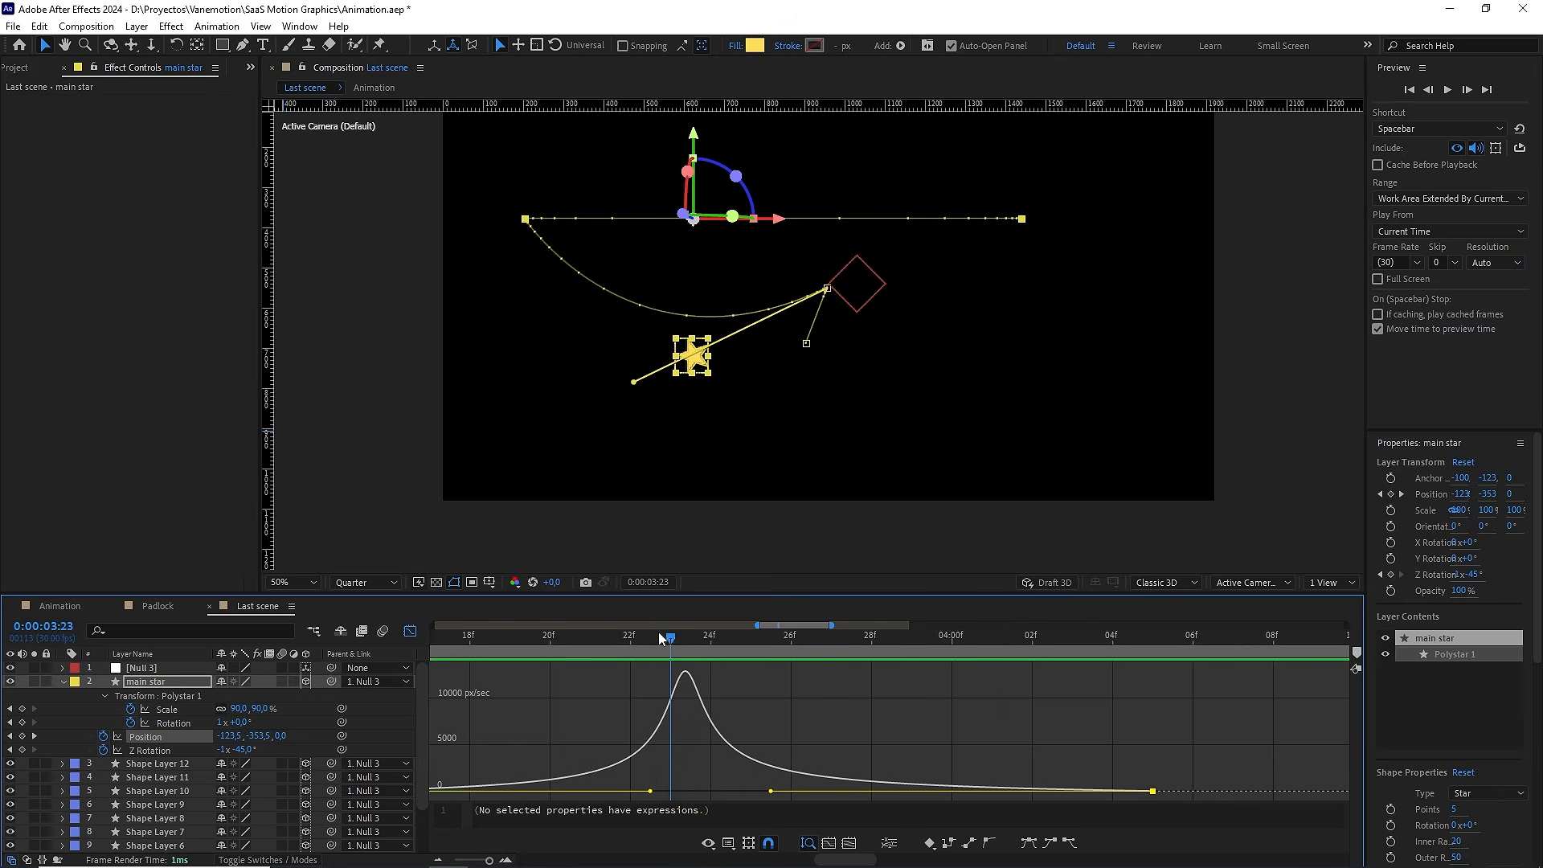
mouse_move(687, 642)
left_mouse_down()
mouse_move(711, 643)
mouse_move(681, 641)
left_mouse_up()
left_click_drag(649, 791, 634, 790)
scroll(735, 734, "down", 2)
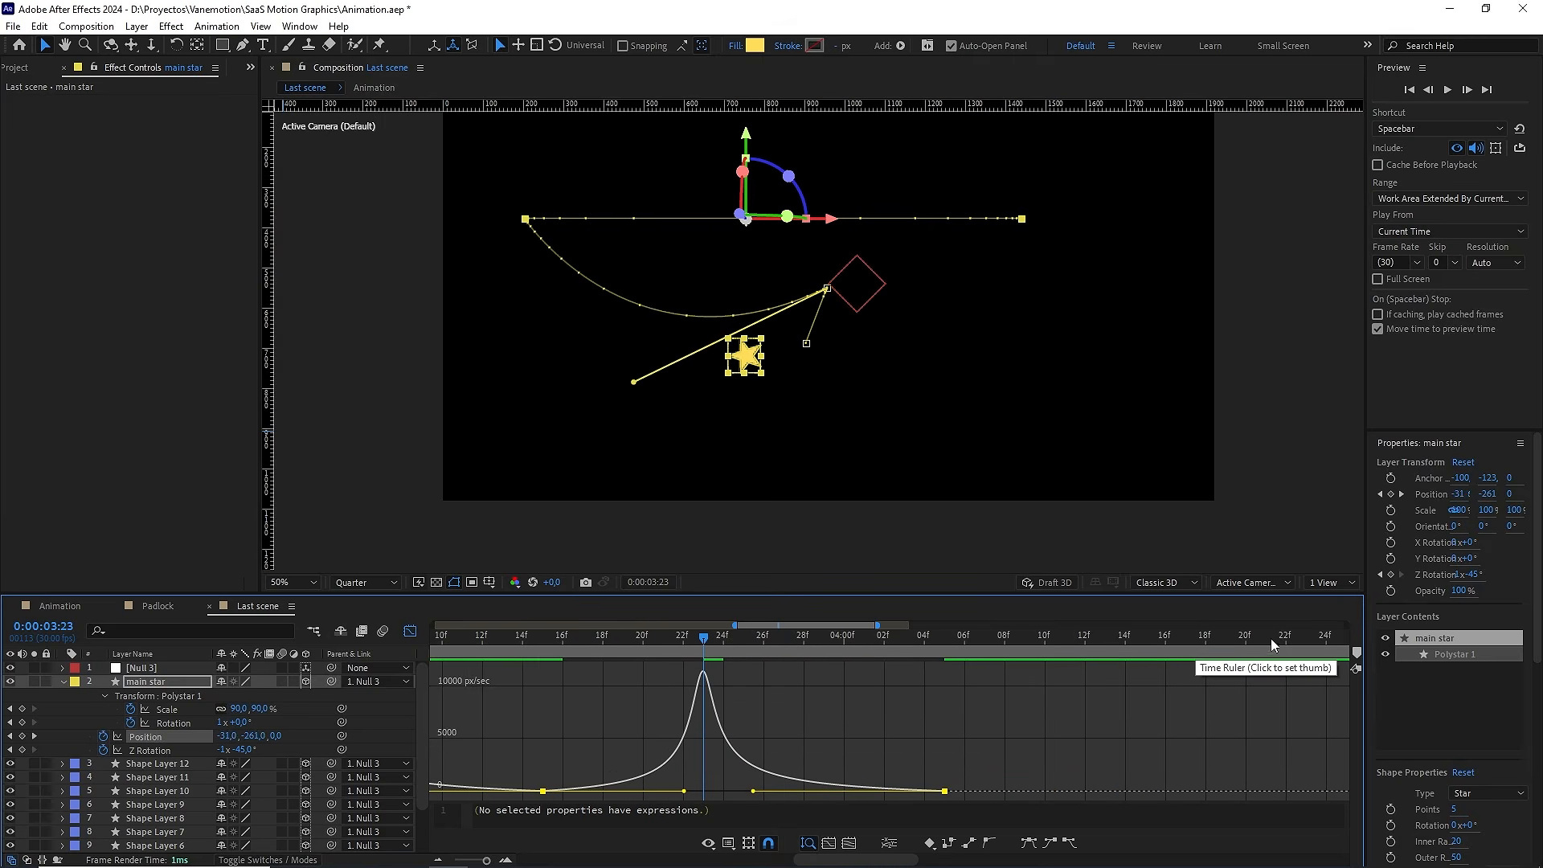
Add a green composition marker commented "cut transition" at 0:00:03:23, collapse main star and close the Graph Editor
left_click(1356, 653)
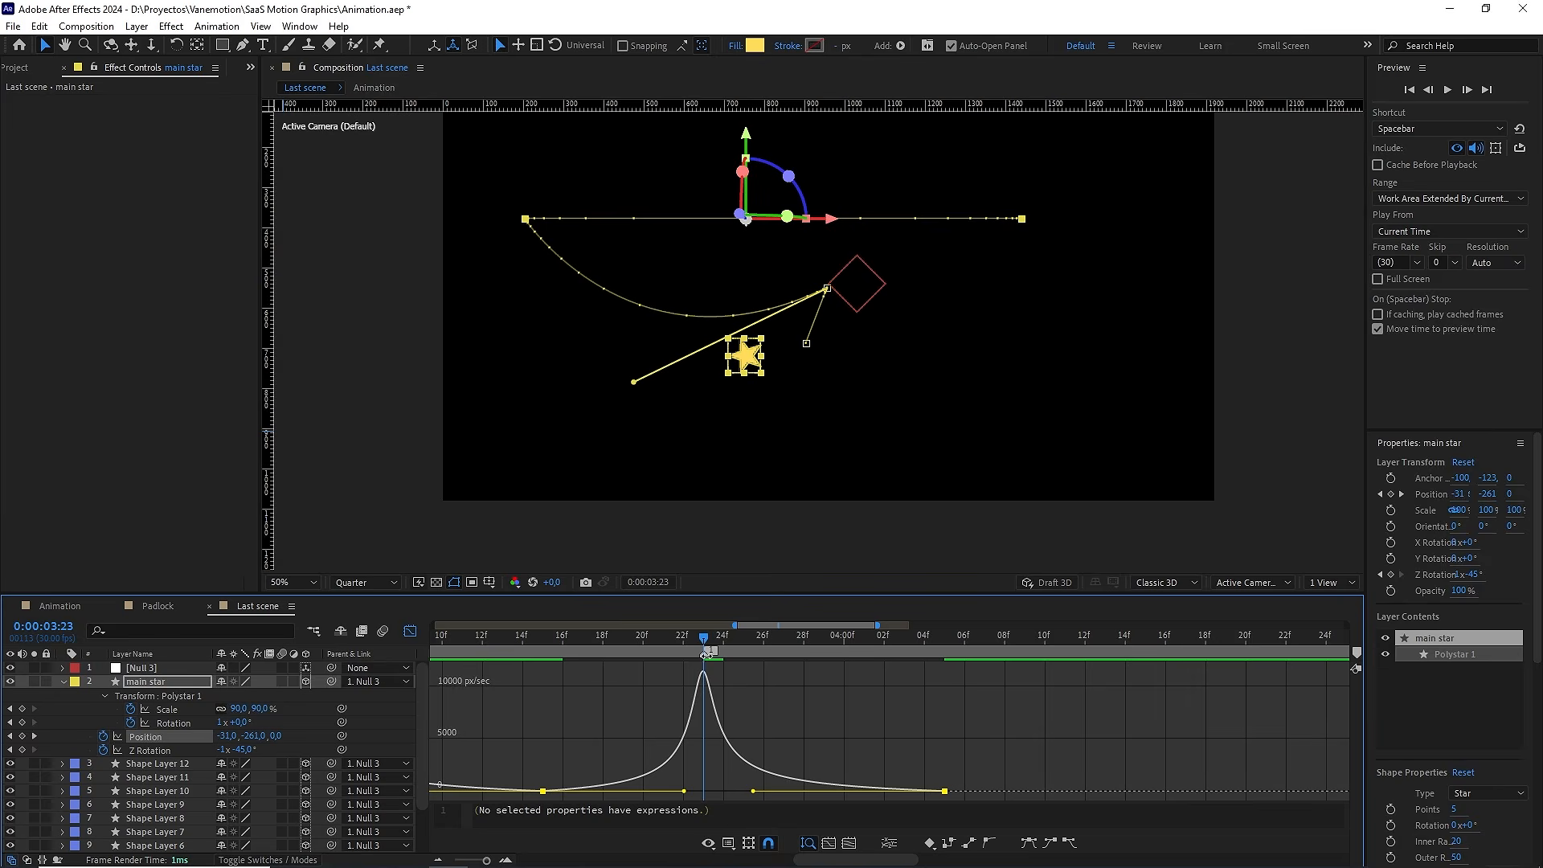
double_click(706, 652)
type("cut transition")
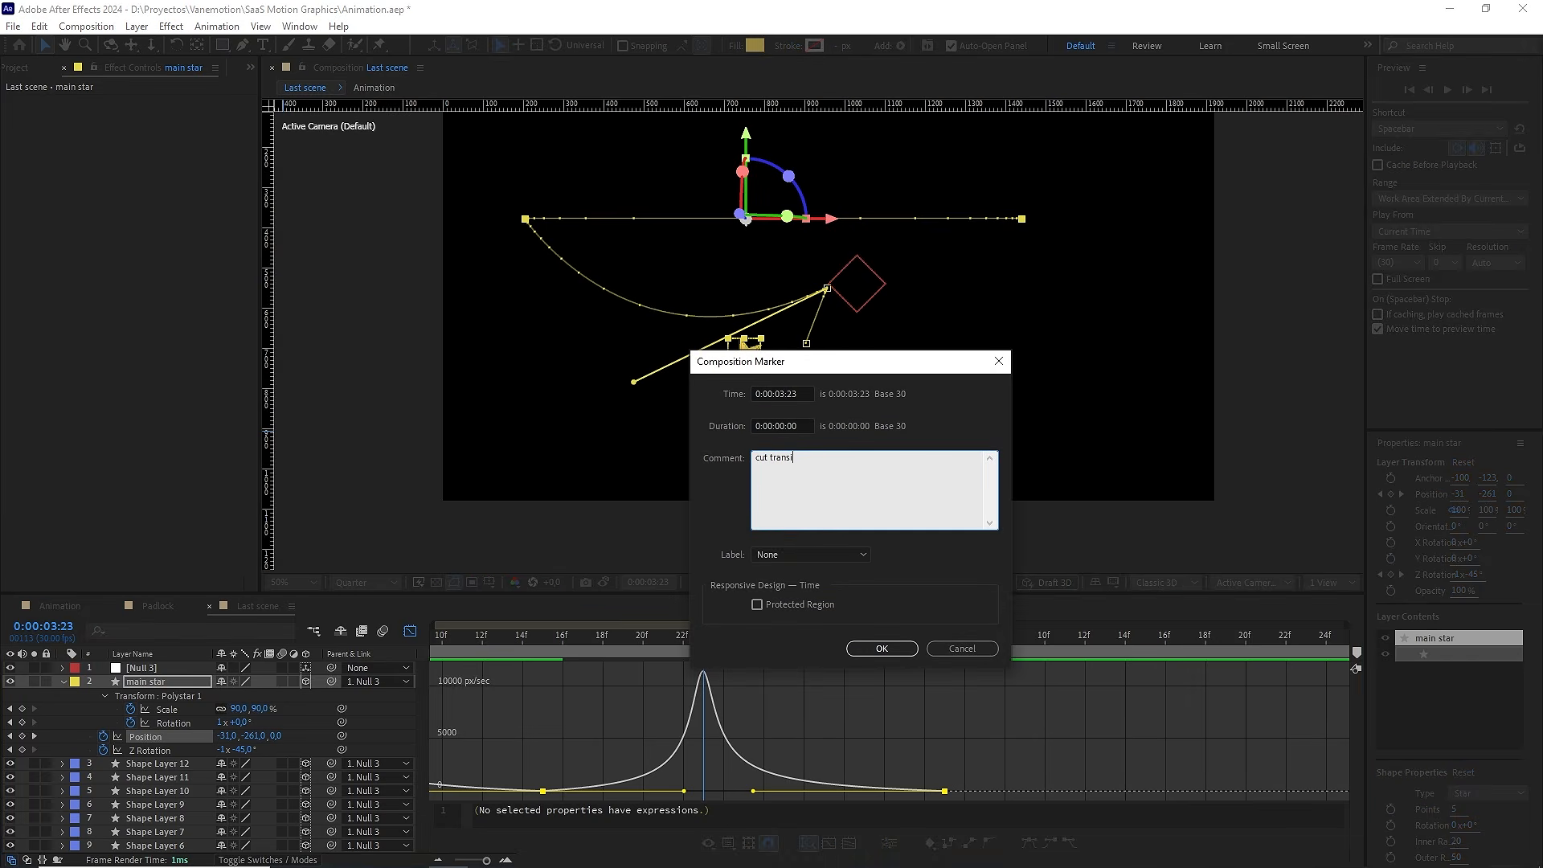
left_click(808, 558)
left_click(808, 725)
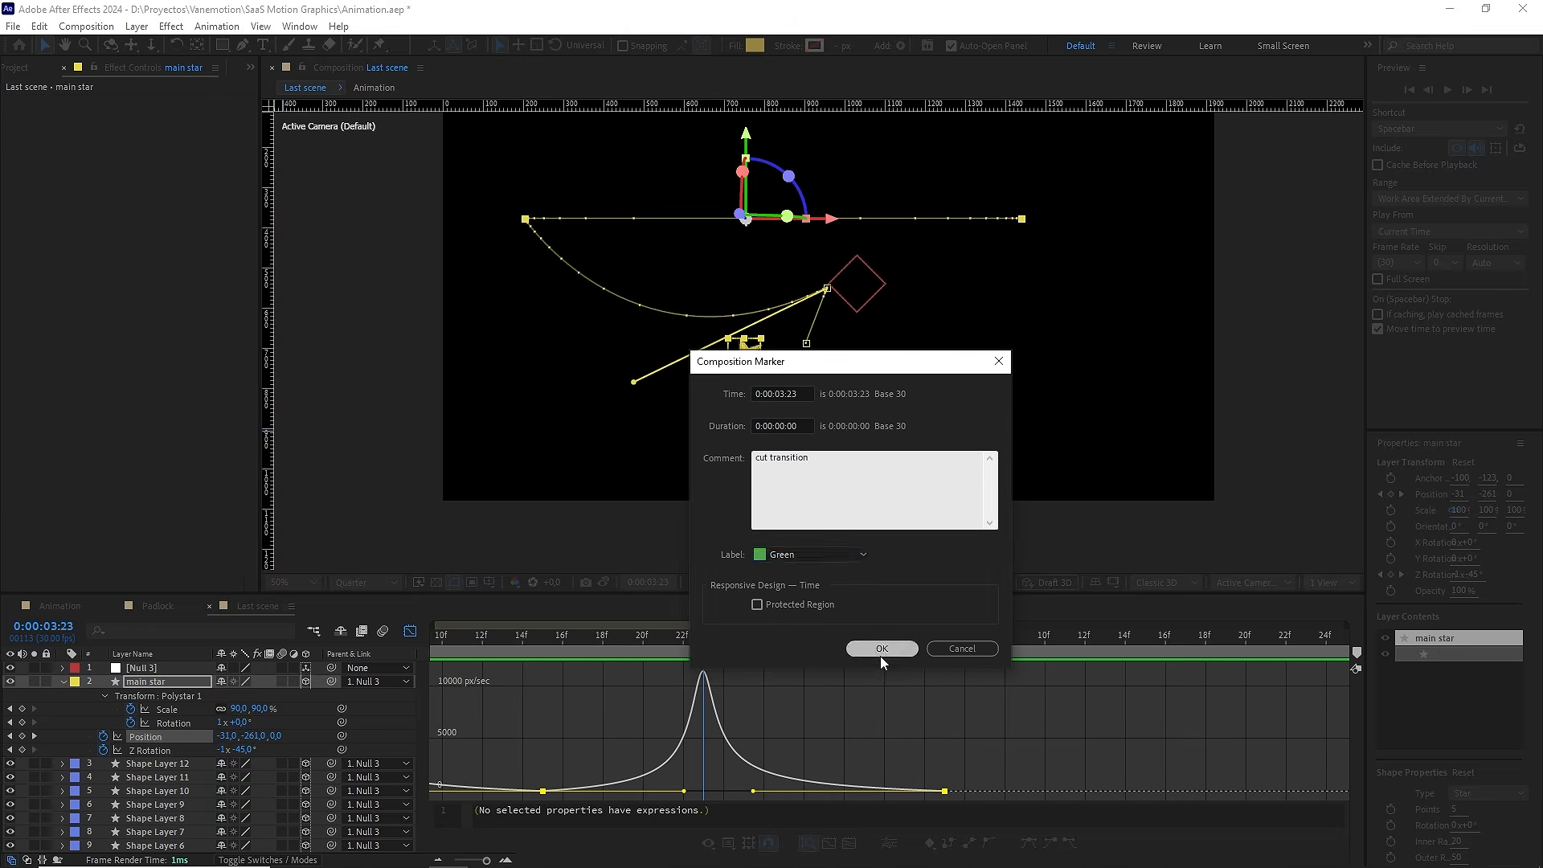
left_click(881, 653)
left_click(64, 681)
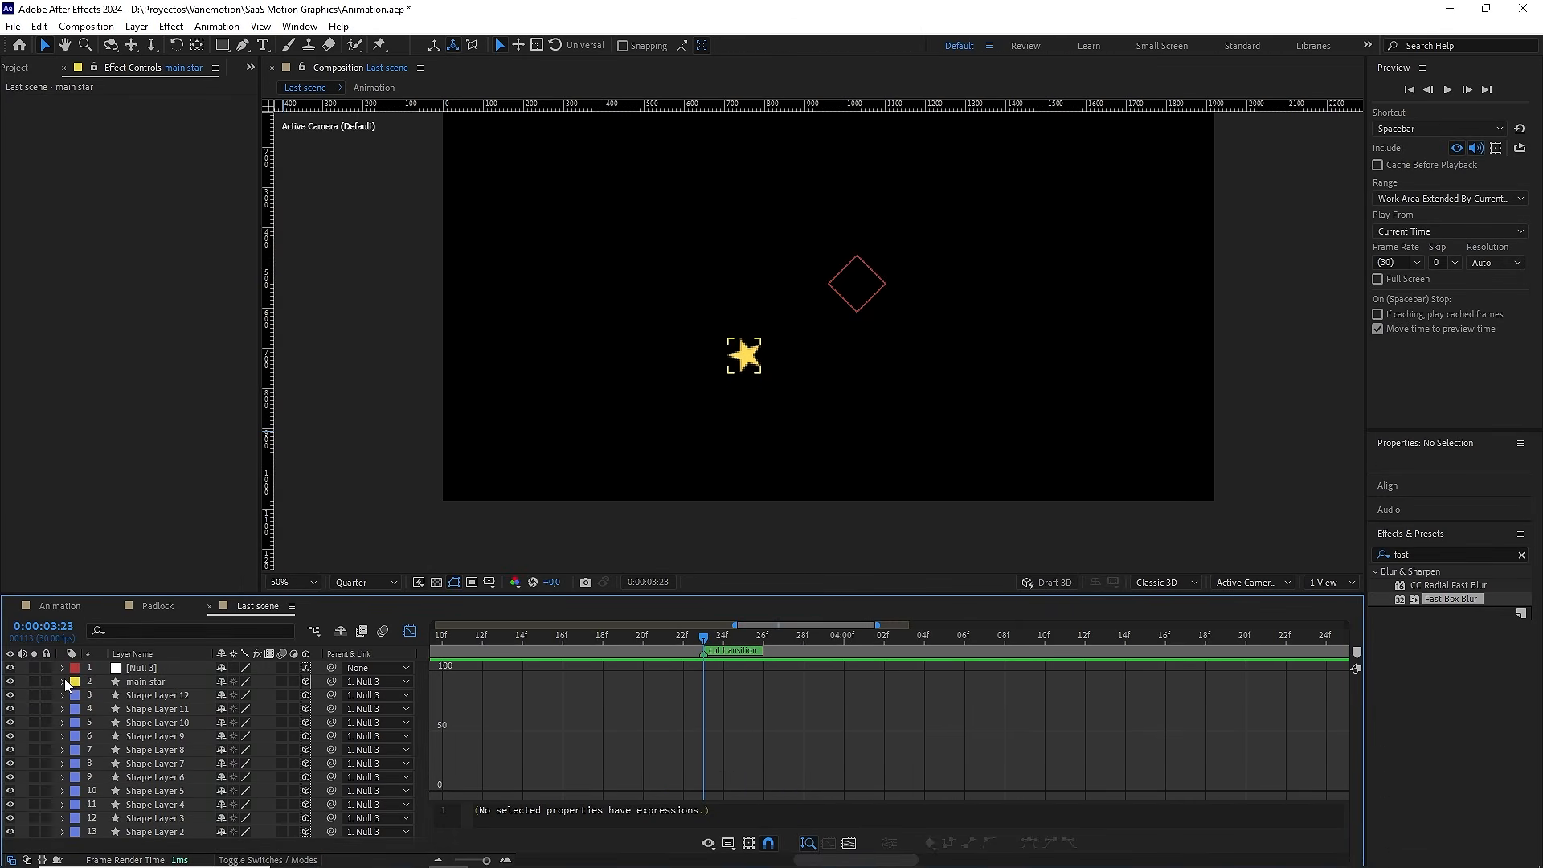
left_click(410, 631)
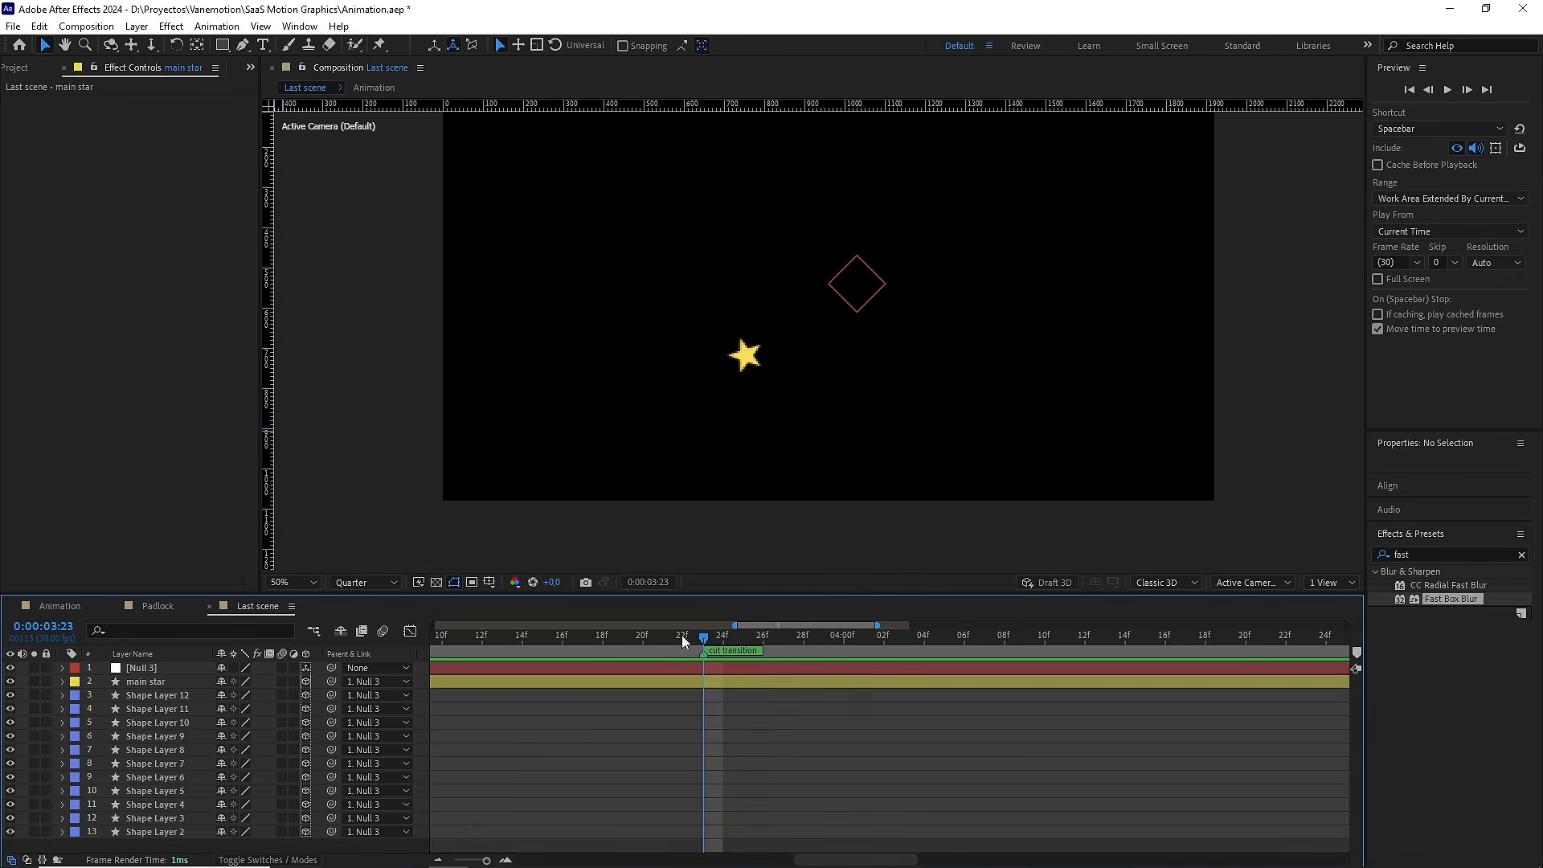
Fit the whole Last scene timeline in view and preview the star's motion from 0:00:02:16
left_click(502, 635)
left_click_drag(492, 859, 444, 844)
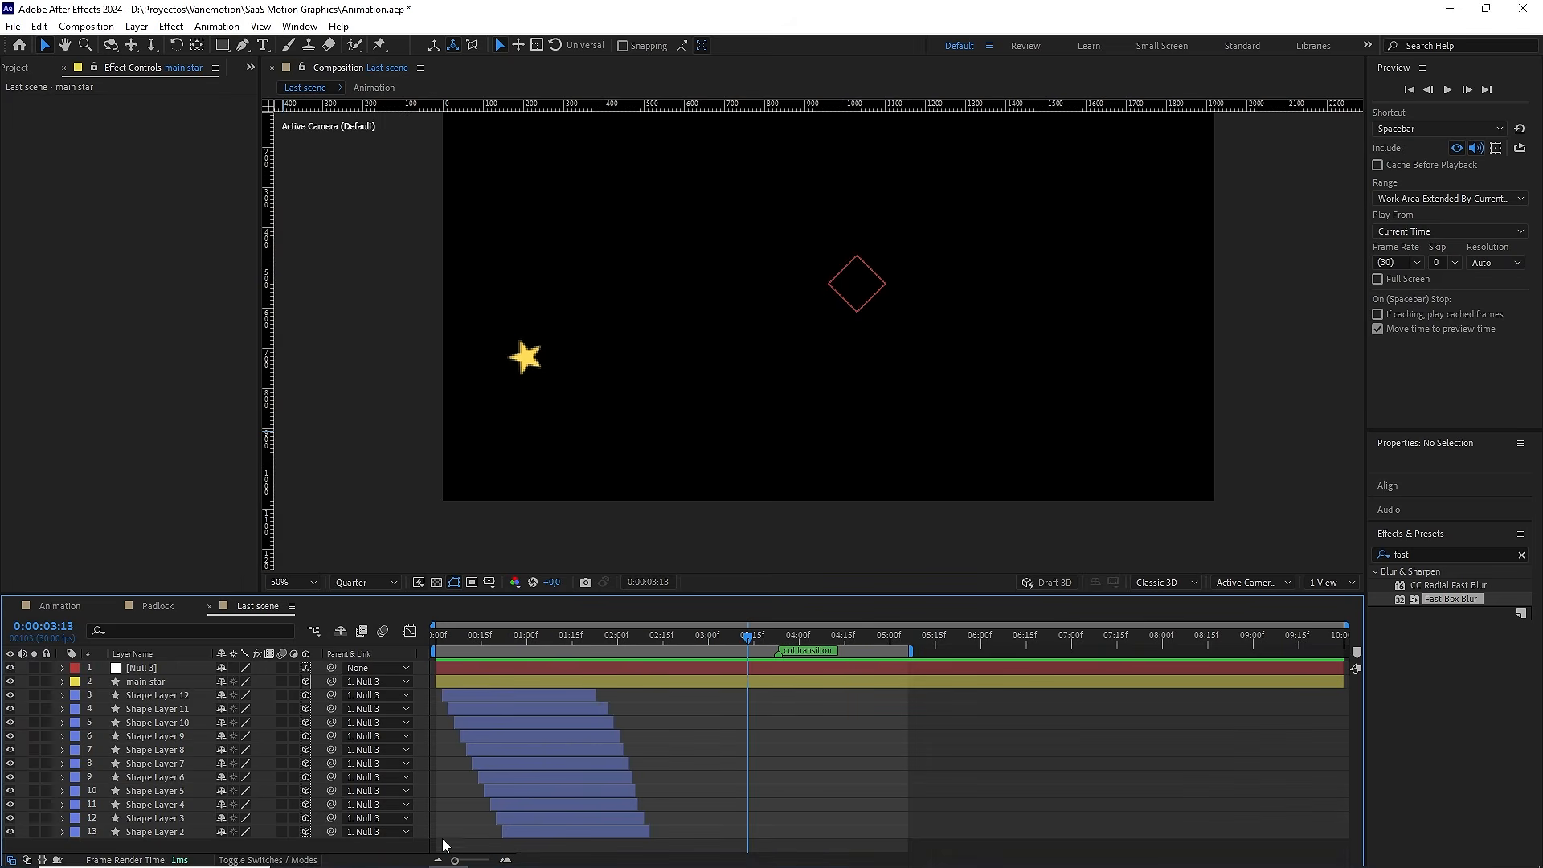
left_click(666, 639)
key("space")
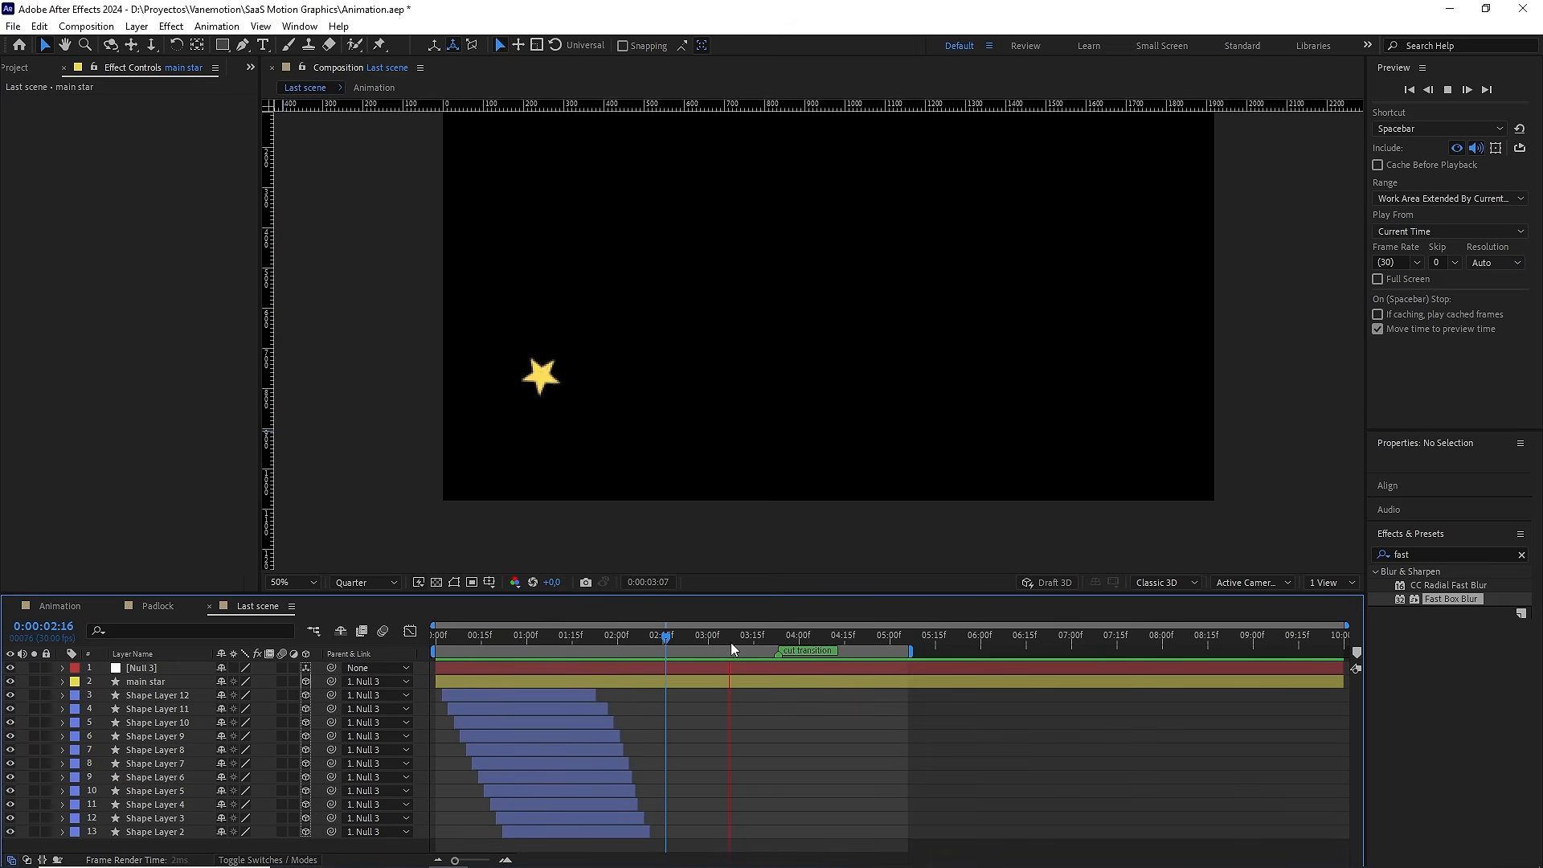
left_click(759, 635)
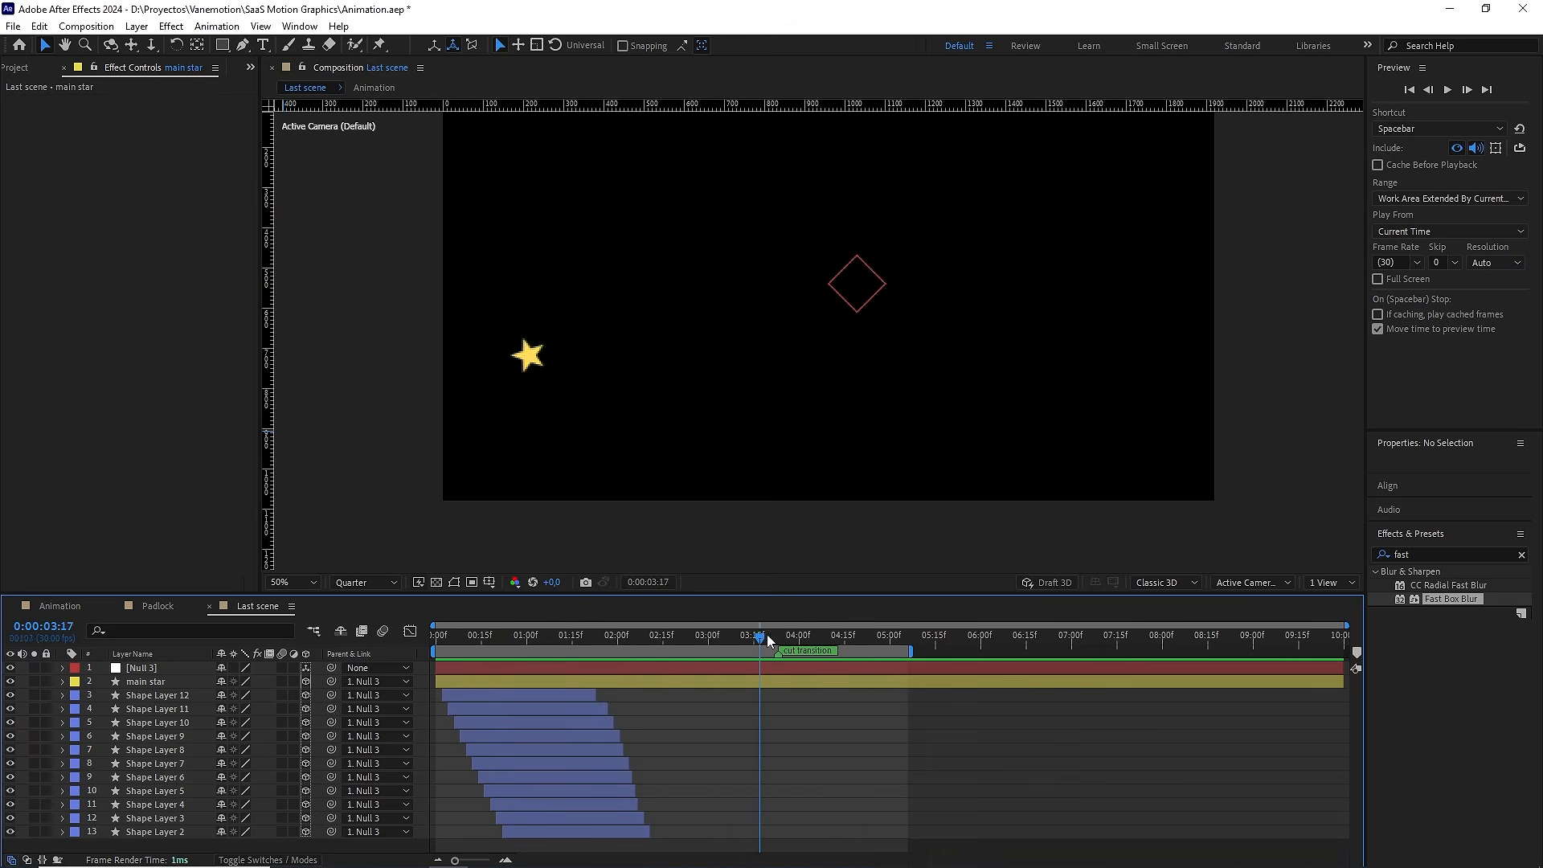
Split main star at the cut transition marker, 0:00:03:23, delete the part after it and preview the cut
left_click(778, 635)
left_click(784, 683)
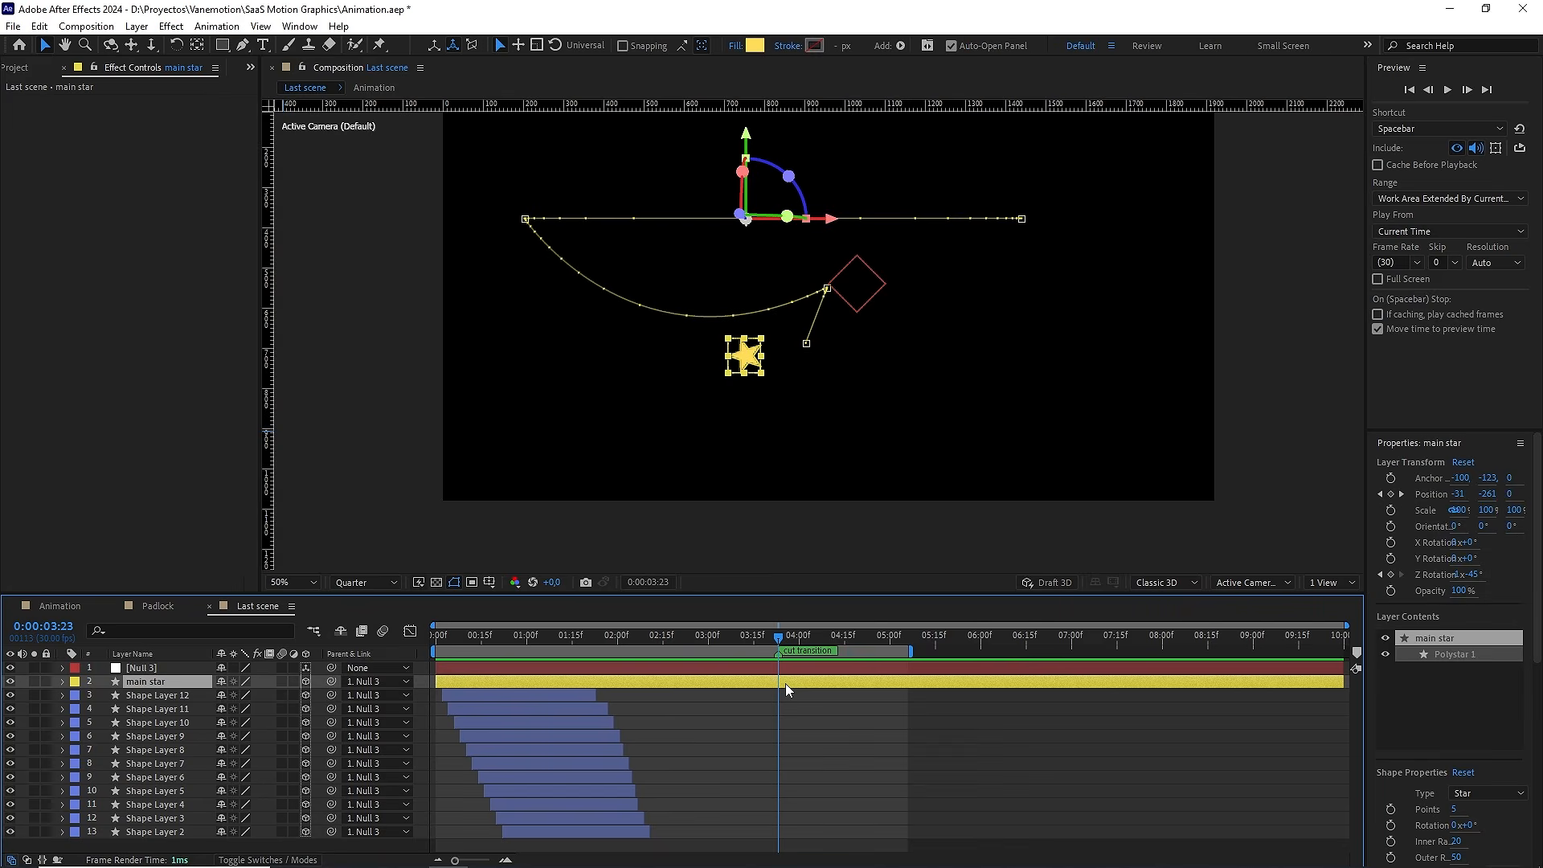
key("ctrl+shift+d")
key("Delete")
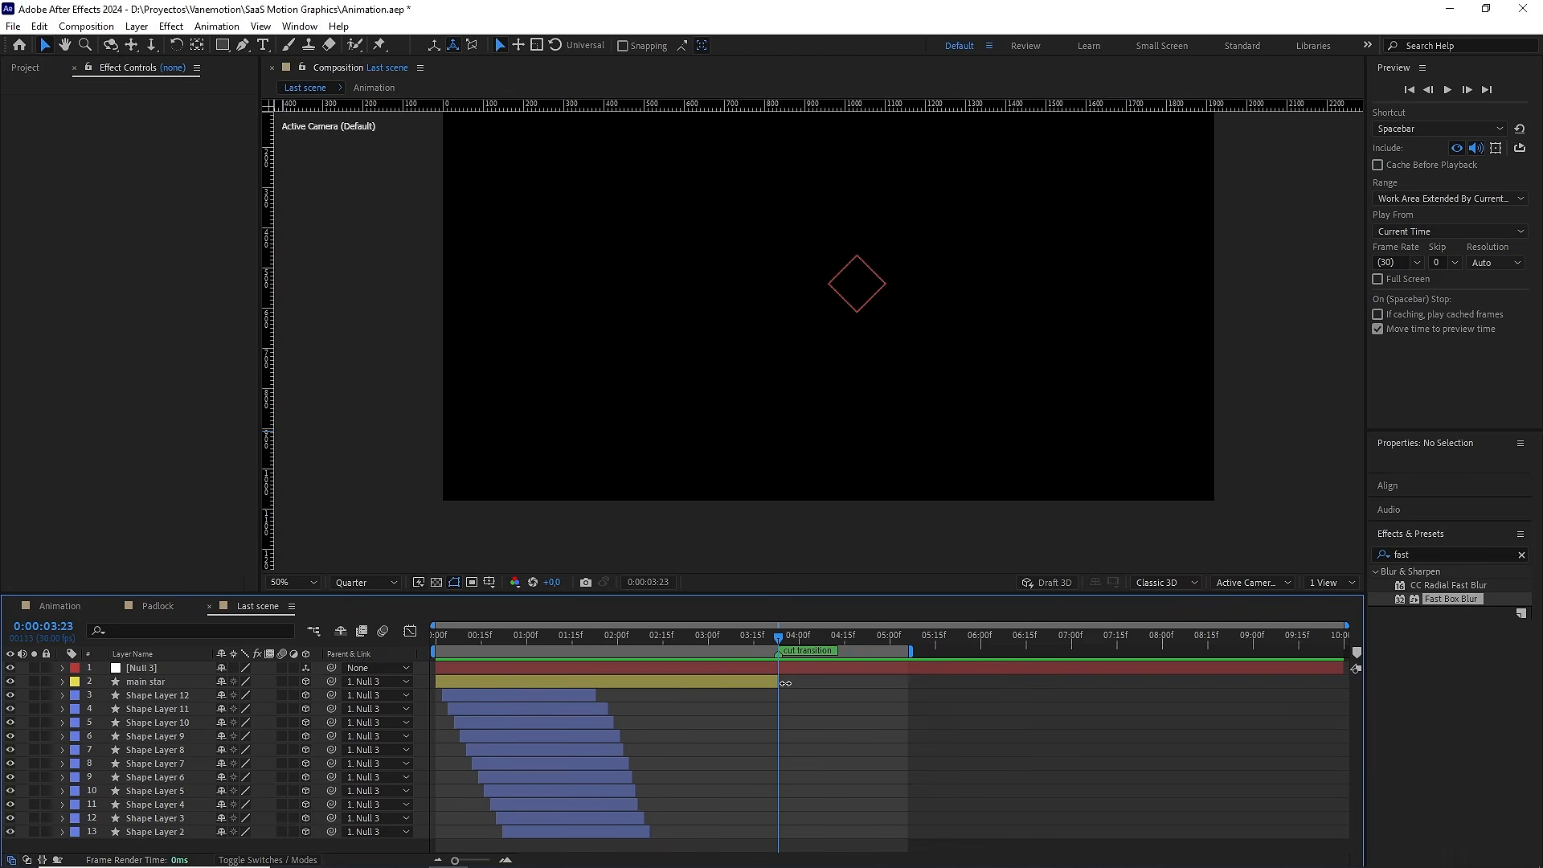
left_click(740, 635)
key("space")
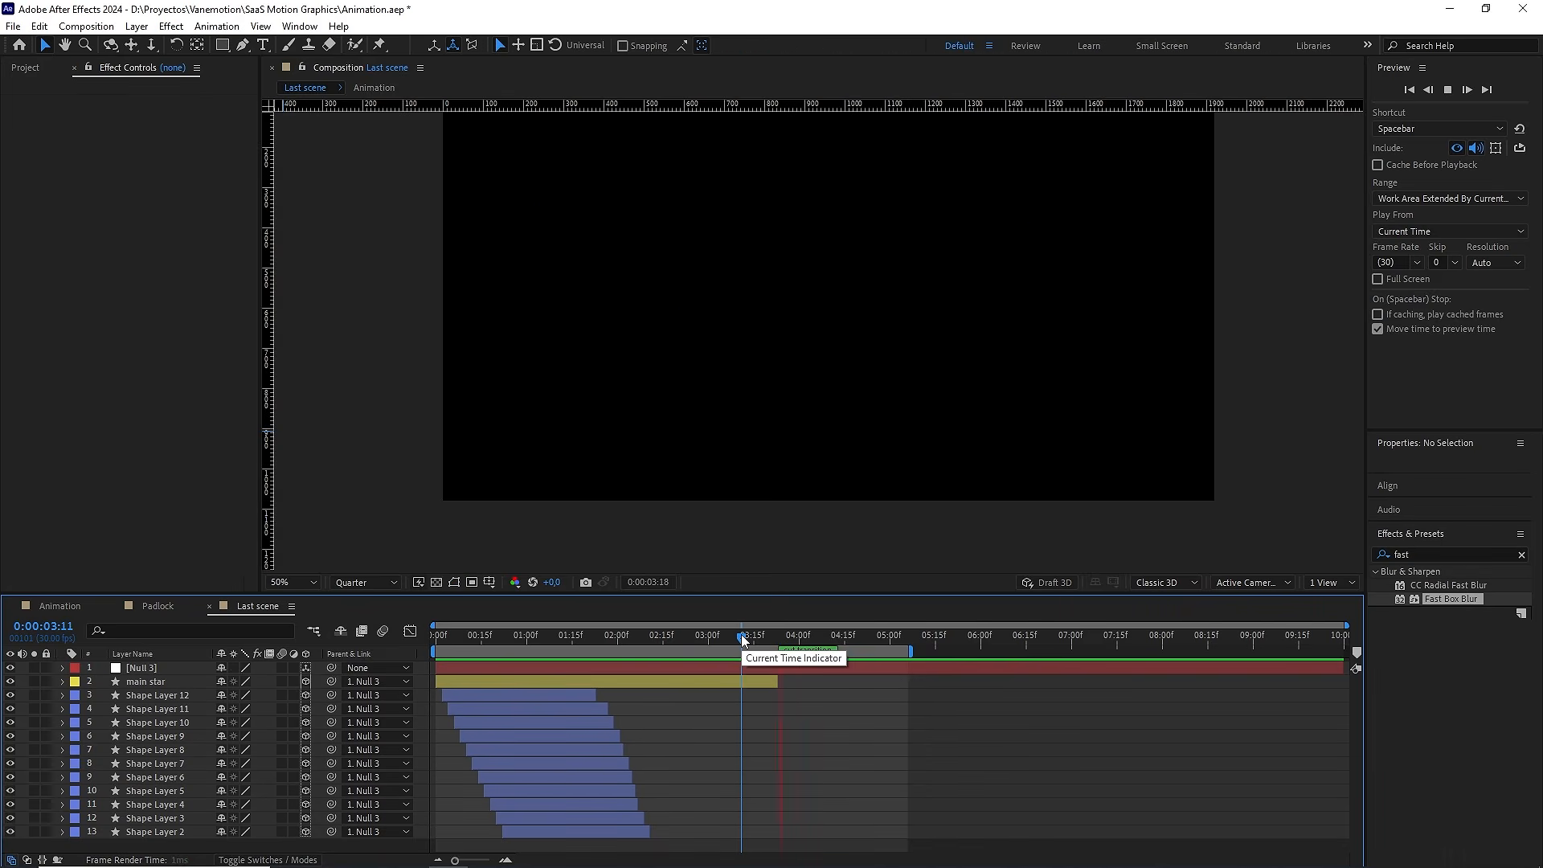
key("space")
Show the proportional grid and set up the Pen tool with no fill and a white FFFFFF stroke
left_click(545, 619)
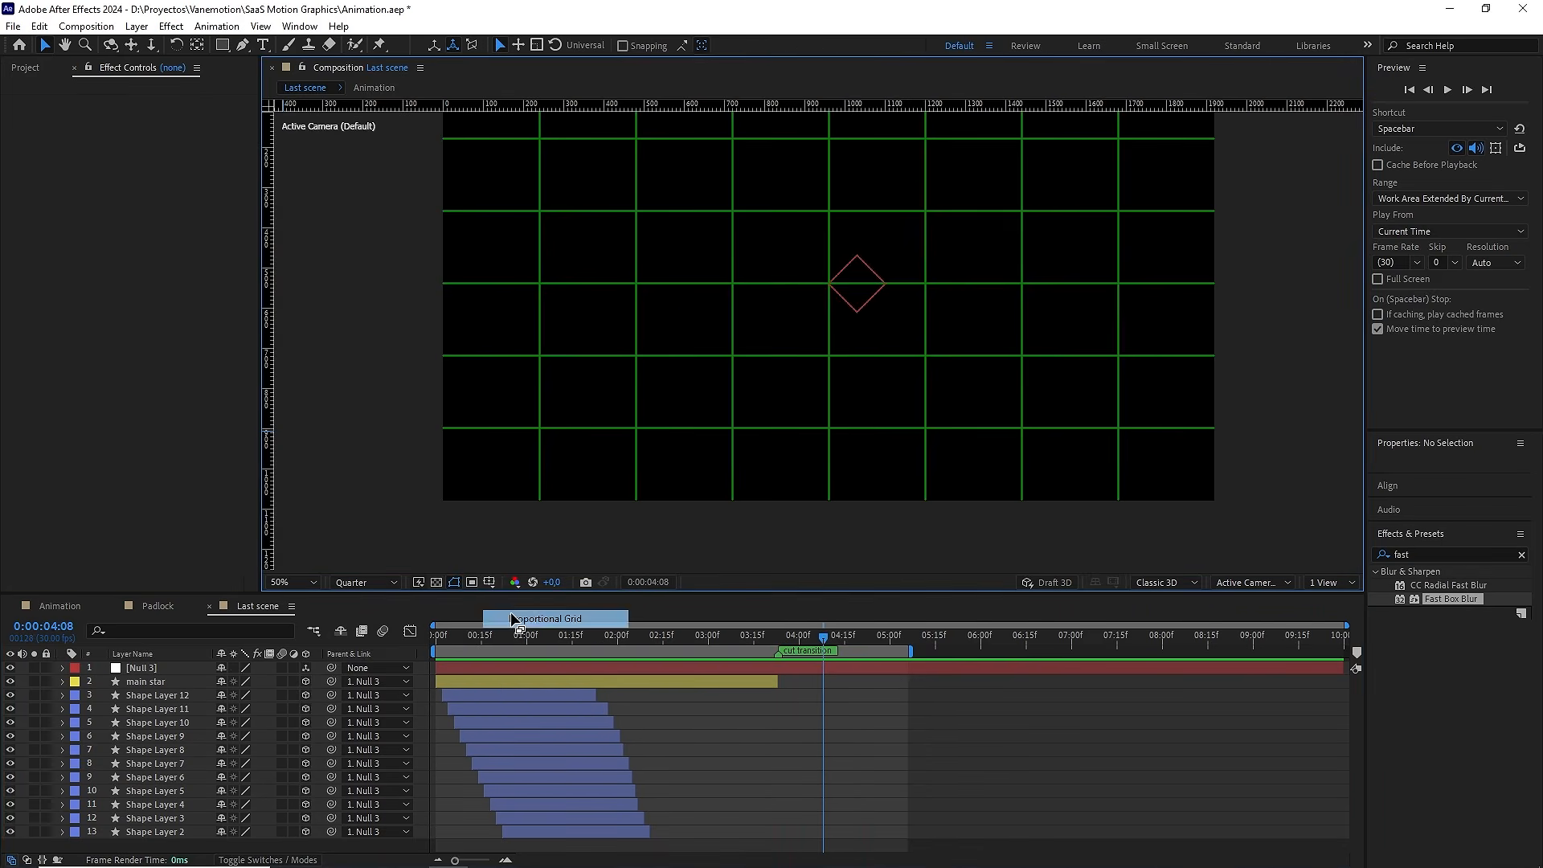
left_click(244, 45)
left_click(249, 47)
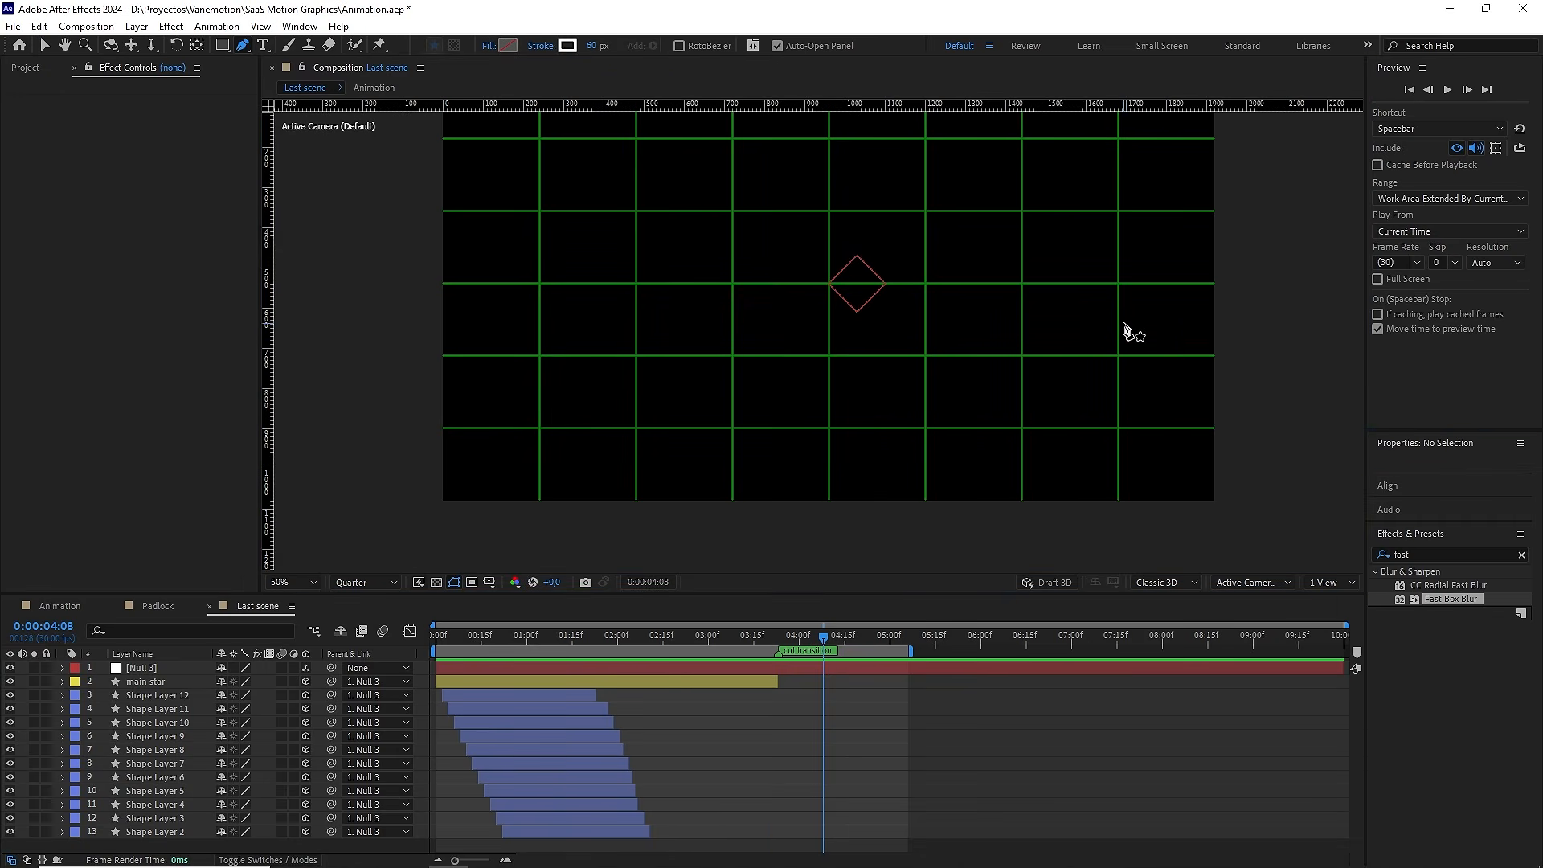
left_click(485, 46)
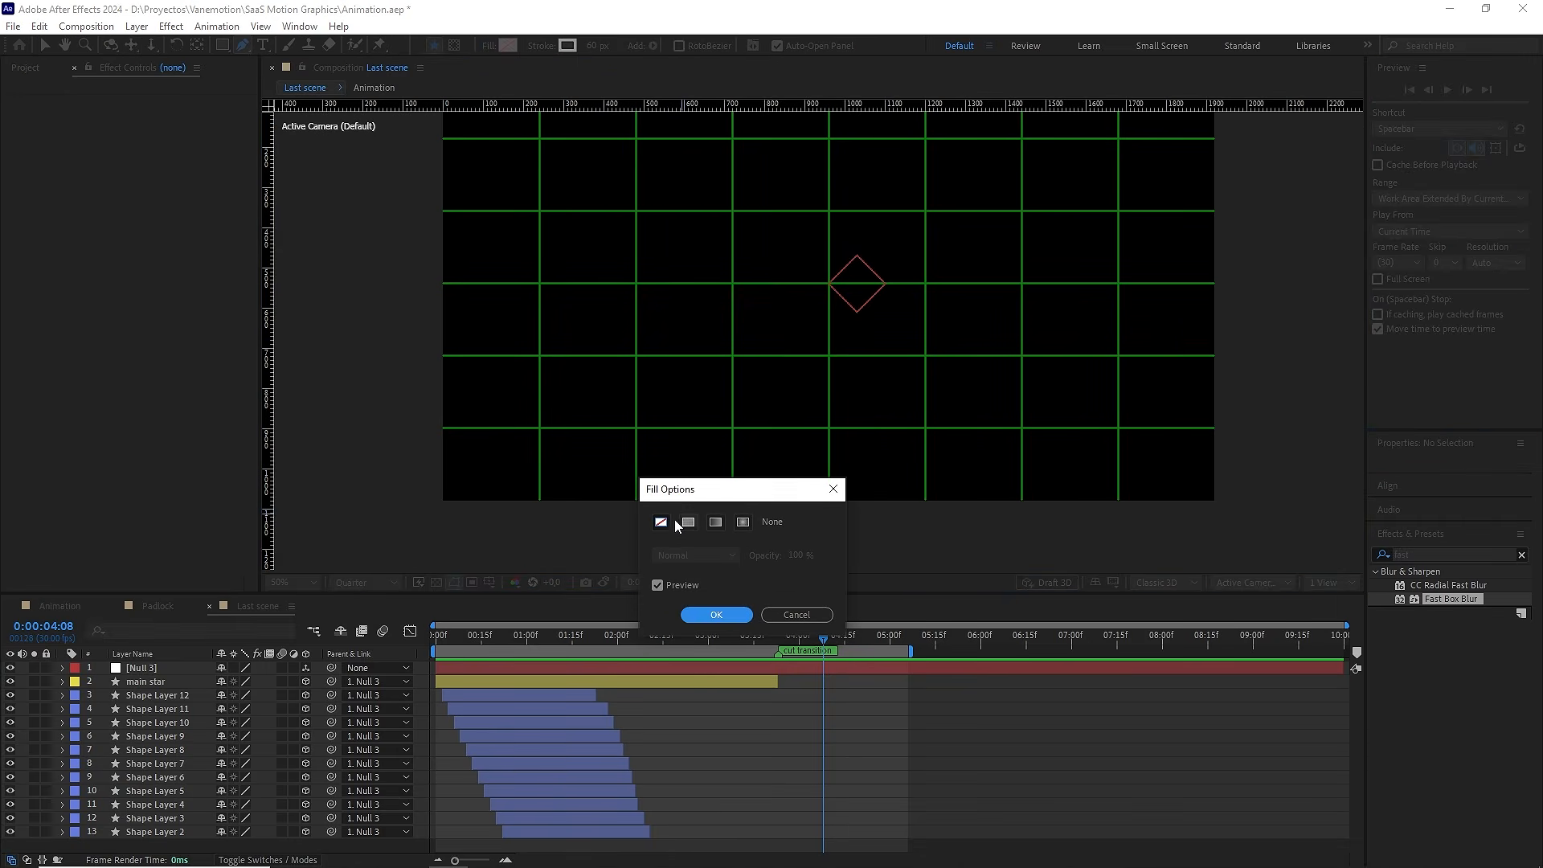
left_click(701, 615)
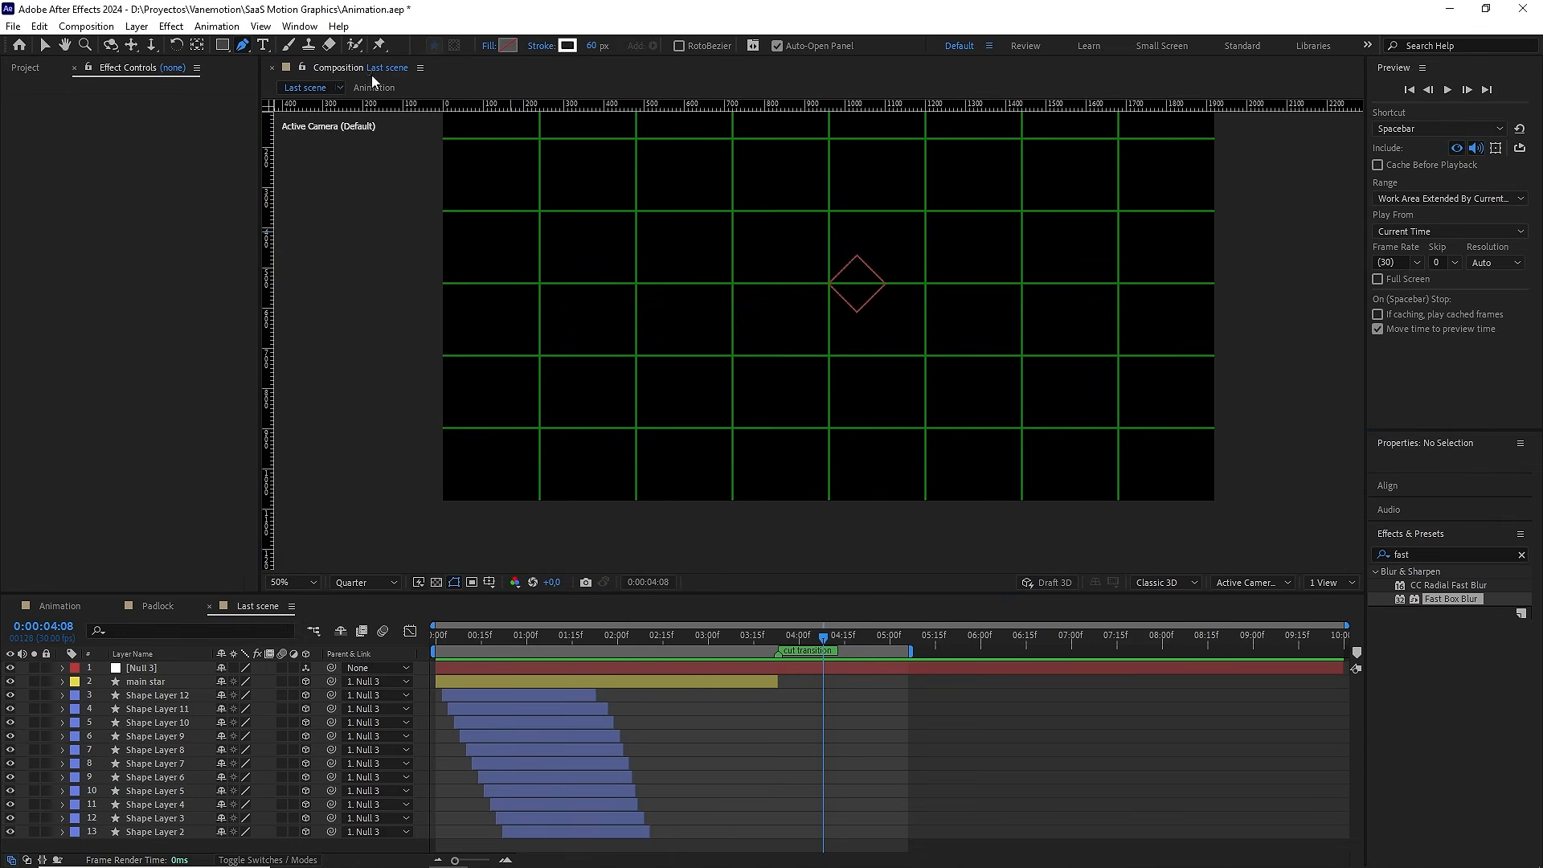
left_click(567, 45)
left_click_drag(482, 361, 259, 201)
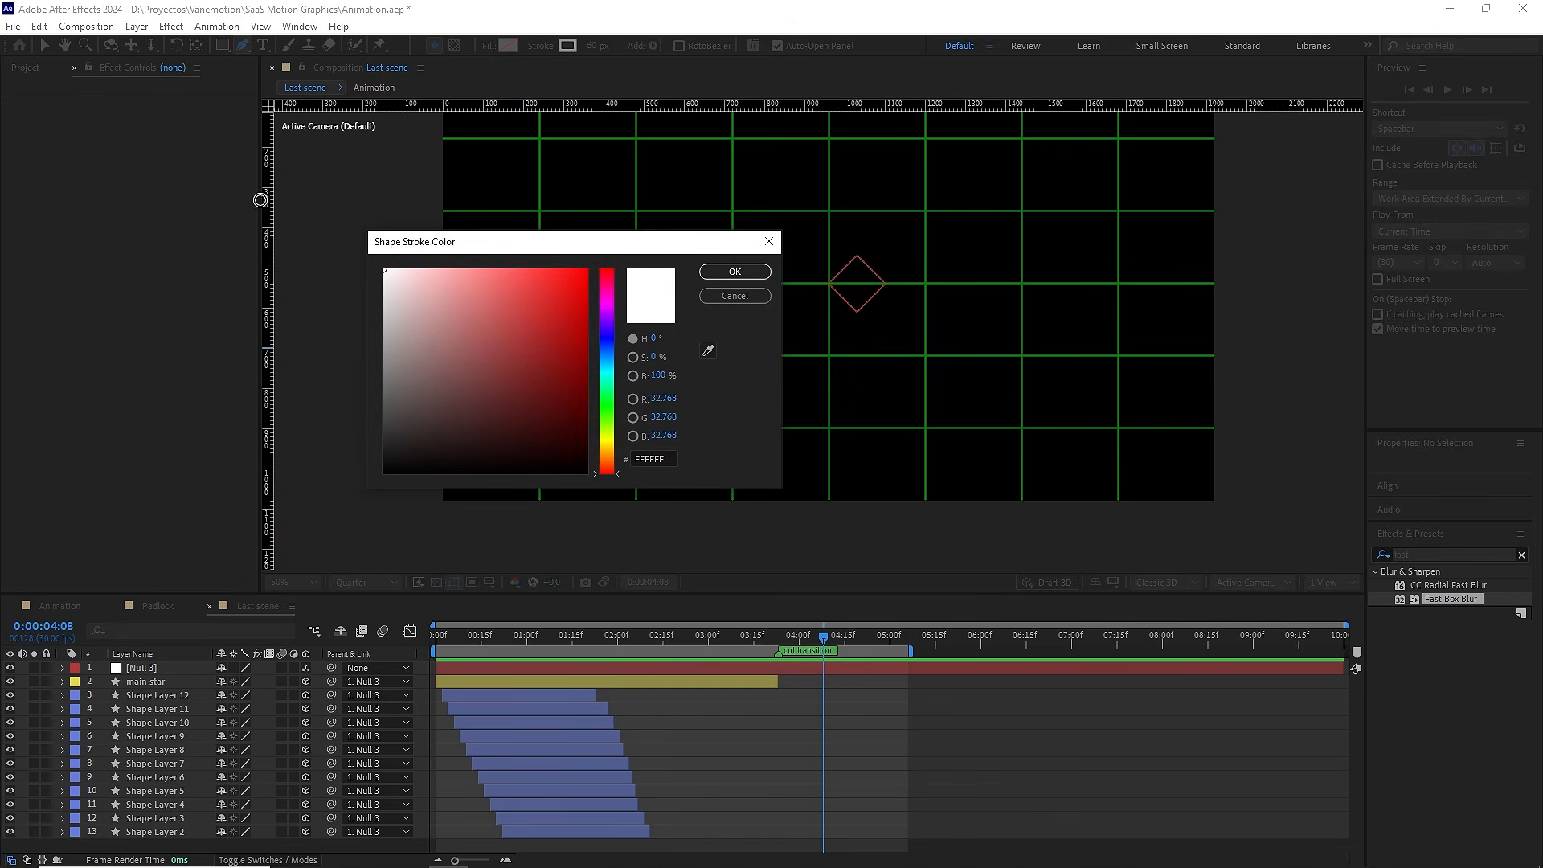
left_click(734, 271)
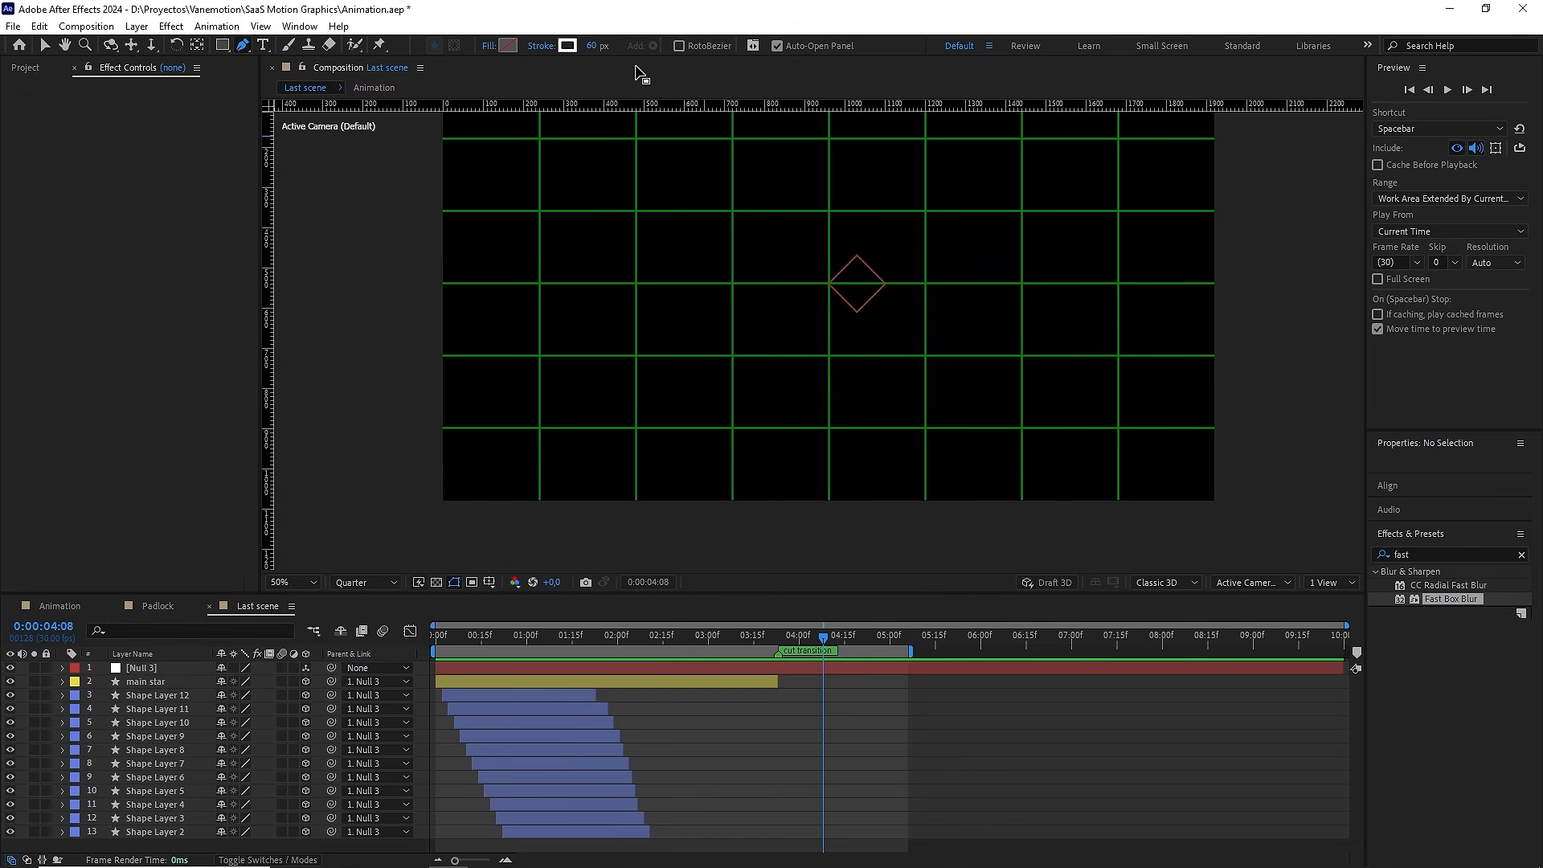
Draw a horizontal line about 840 px long on the first grid line below centre, with a 60 px stroke, and name its layer stroke
left_click(601, 46)
left_click(660, 355)
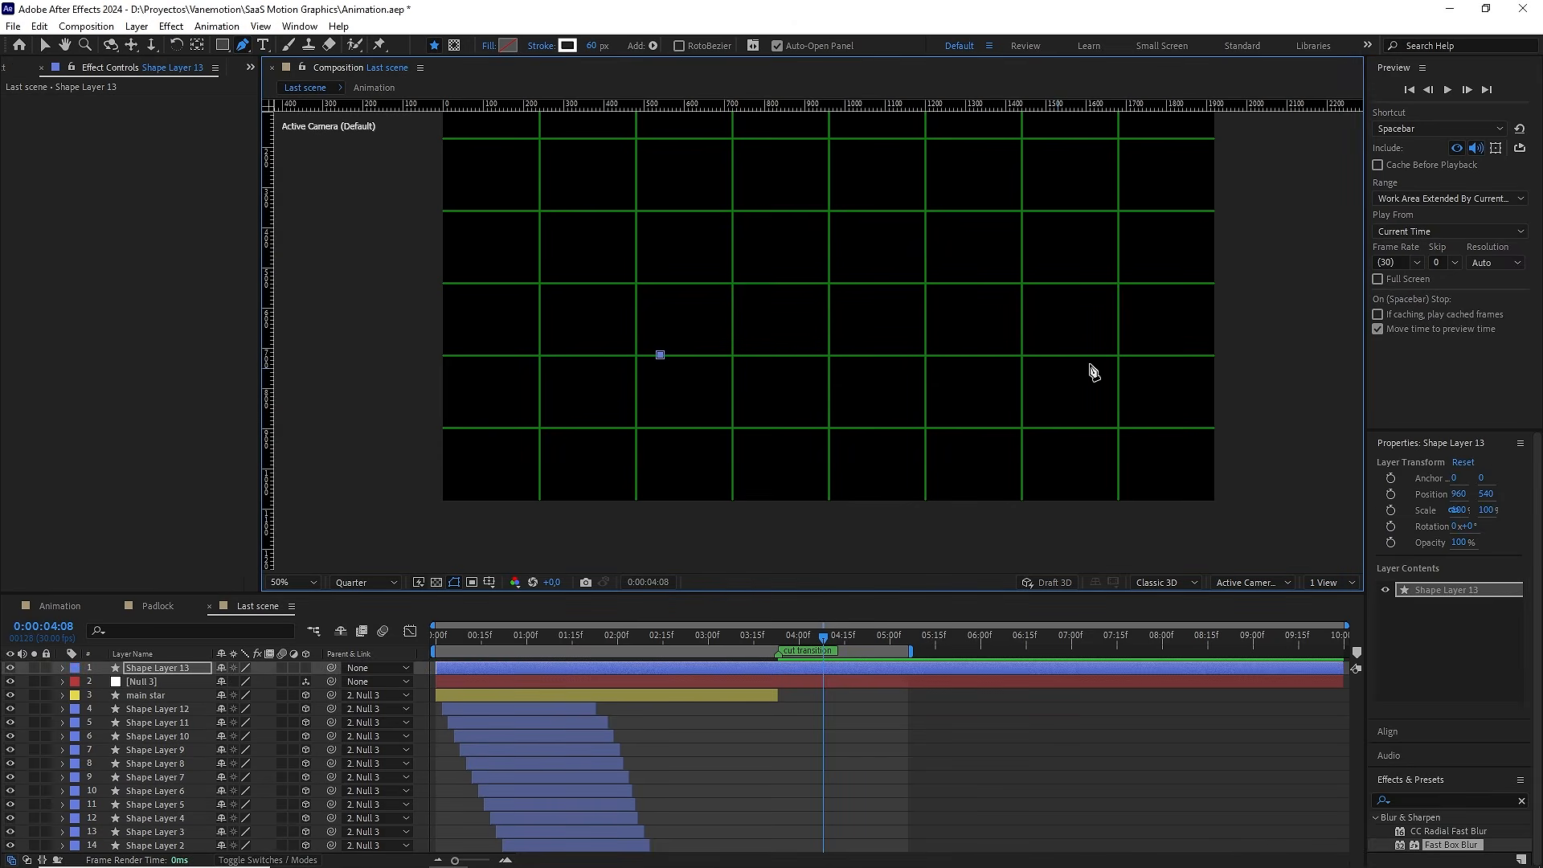
left_click(998, 355)
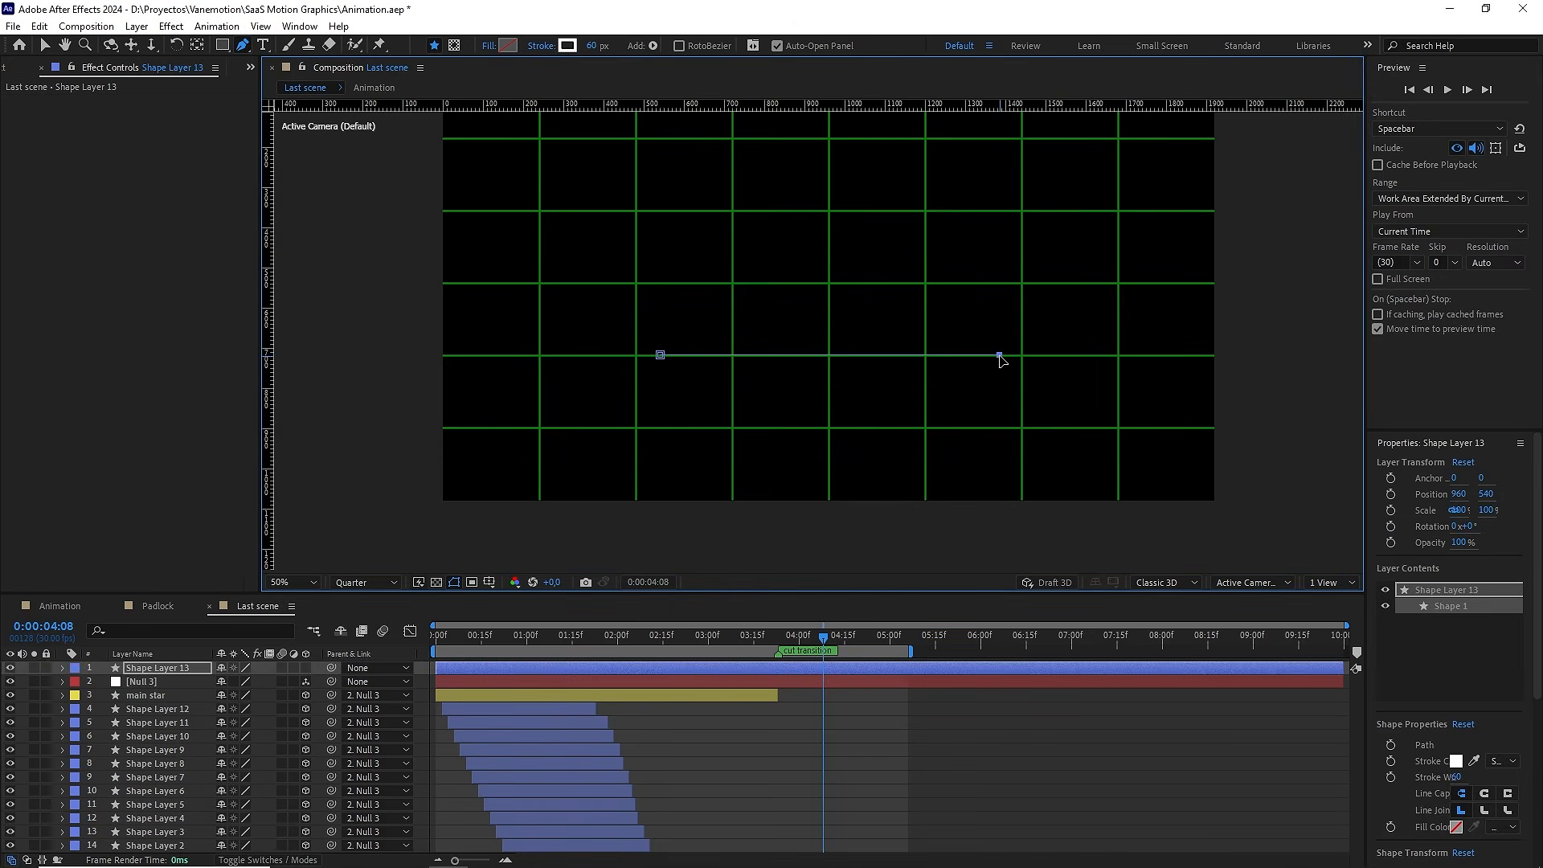
left_click(171, 665)
key("Return")
type("str")
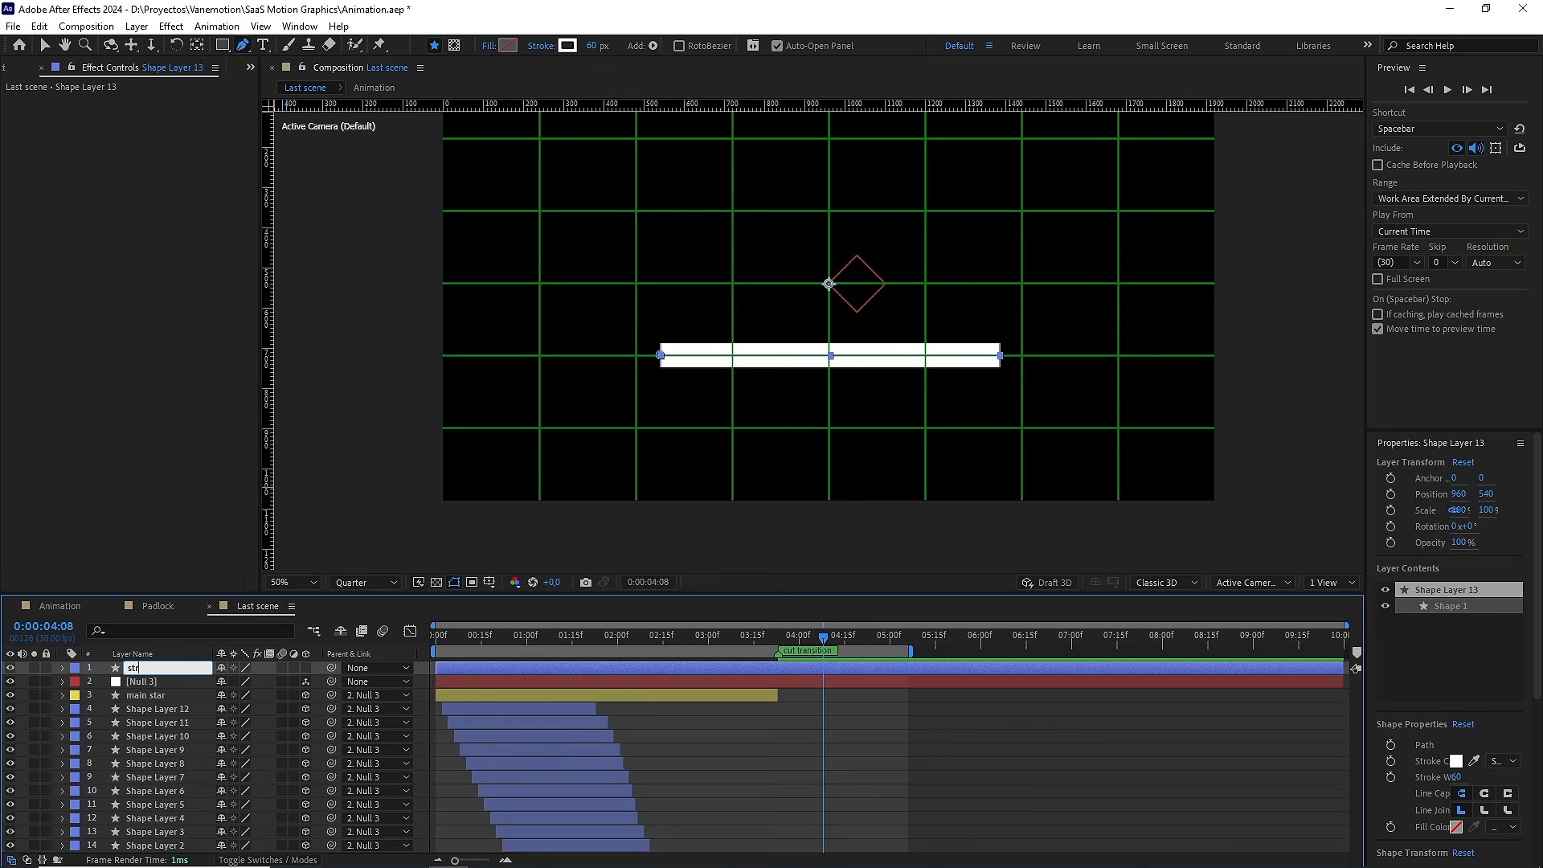
type("oke")
Set the line cap of the stroke layer's Stroke 1 to Round Cap
left_click(63, 667)
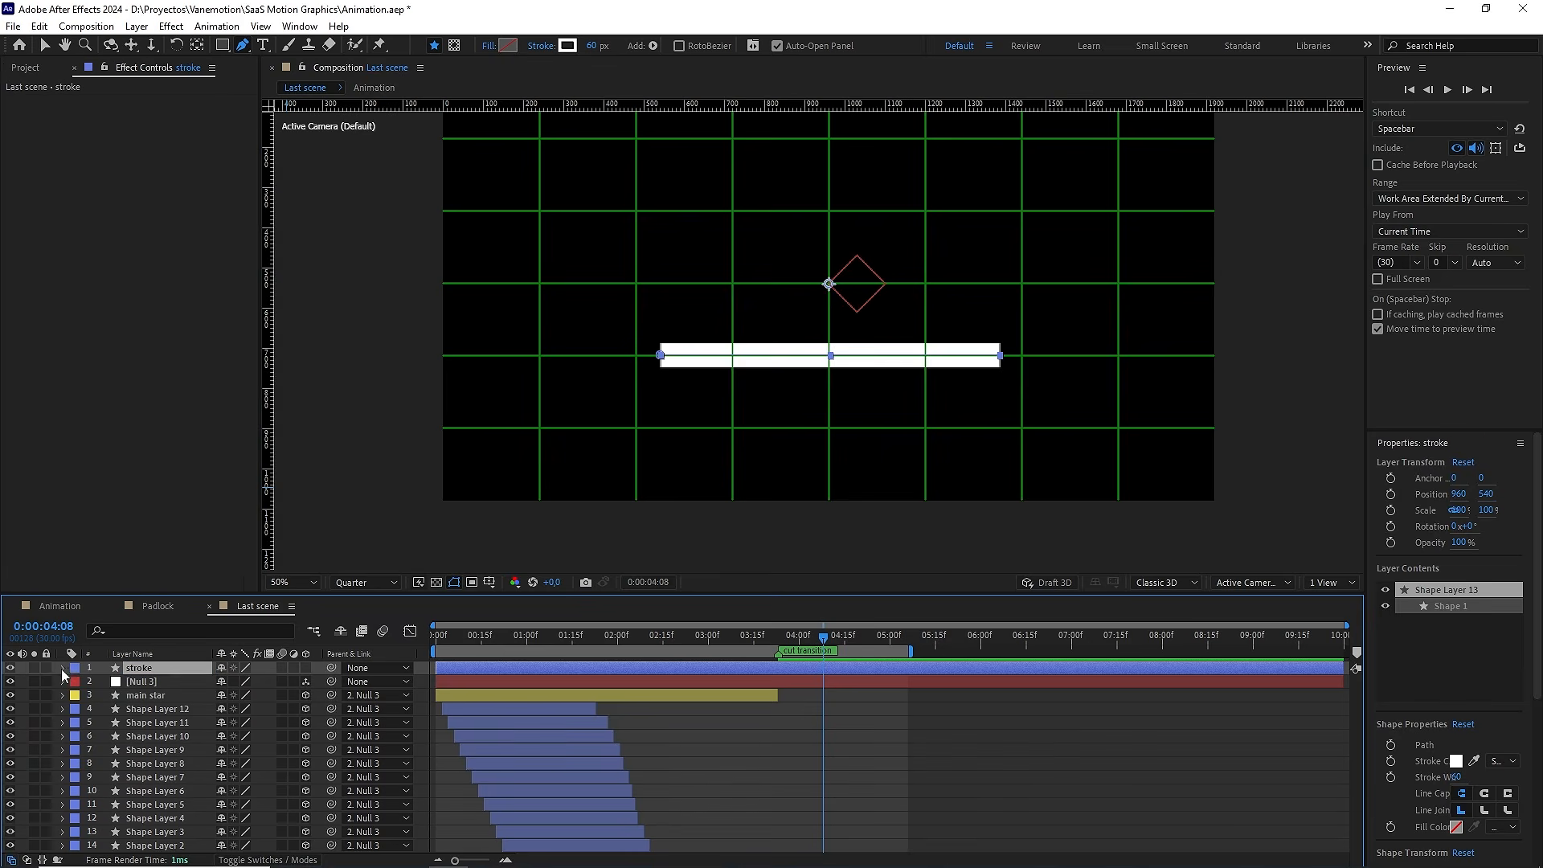
left_click(77, 683)
left_click(89, 697)
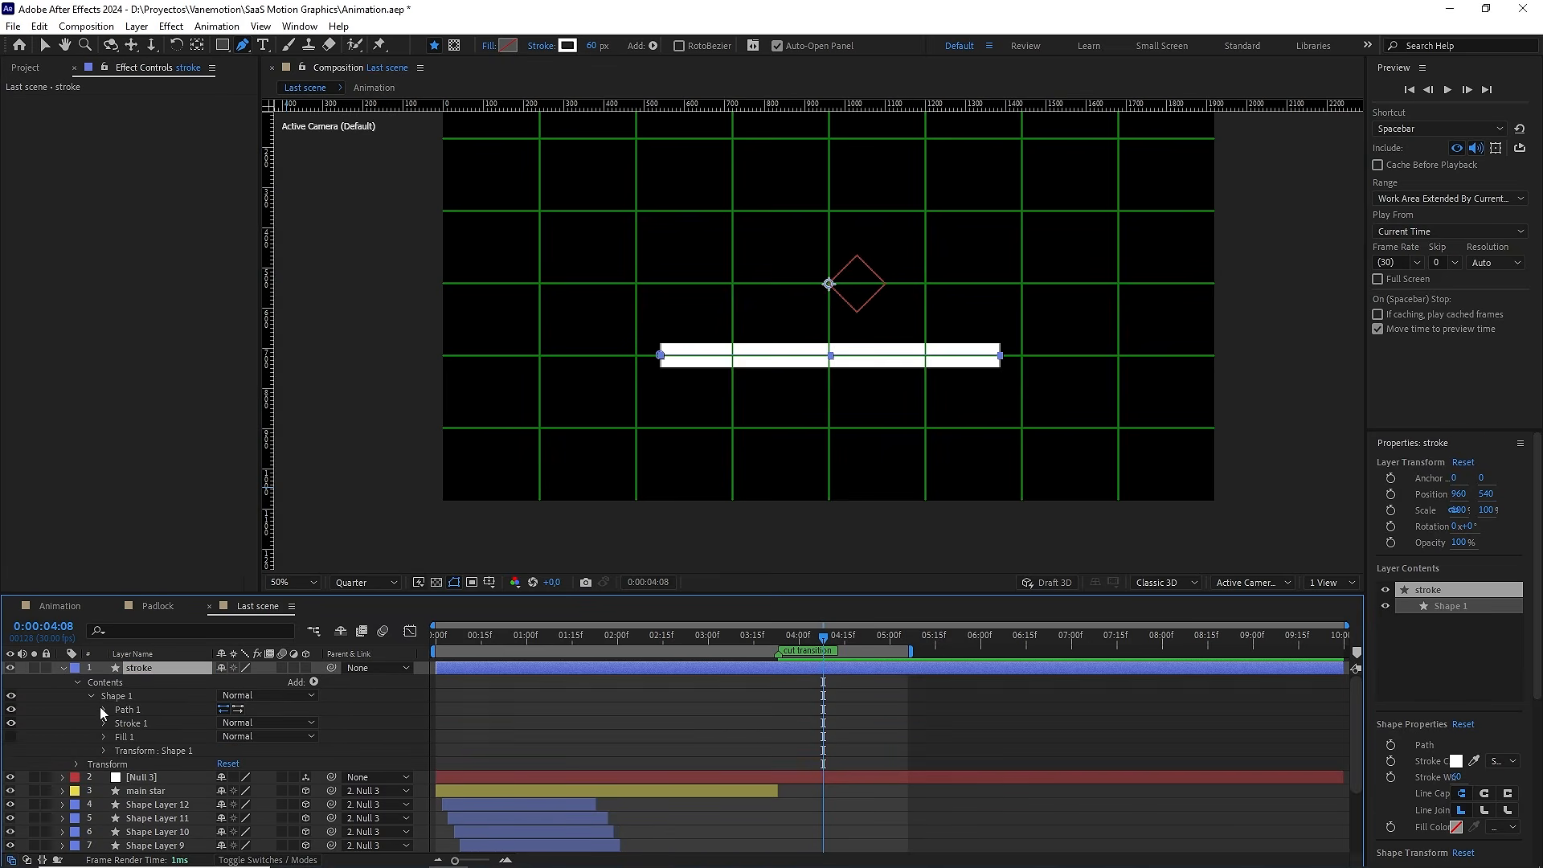
left_click(104, 722)
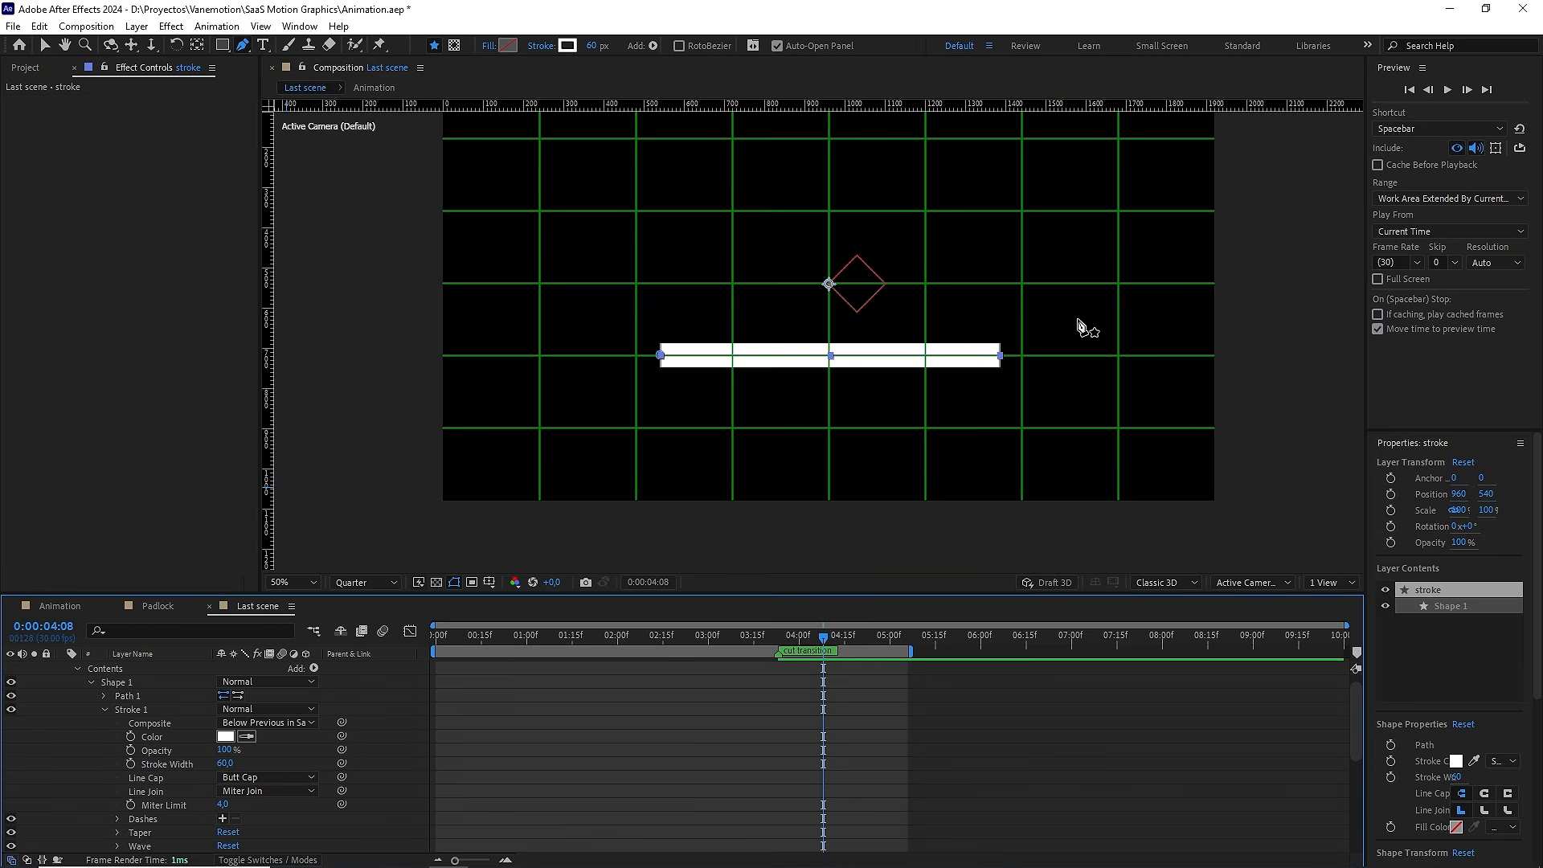
left_click(268, 777)
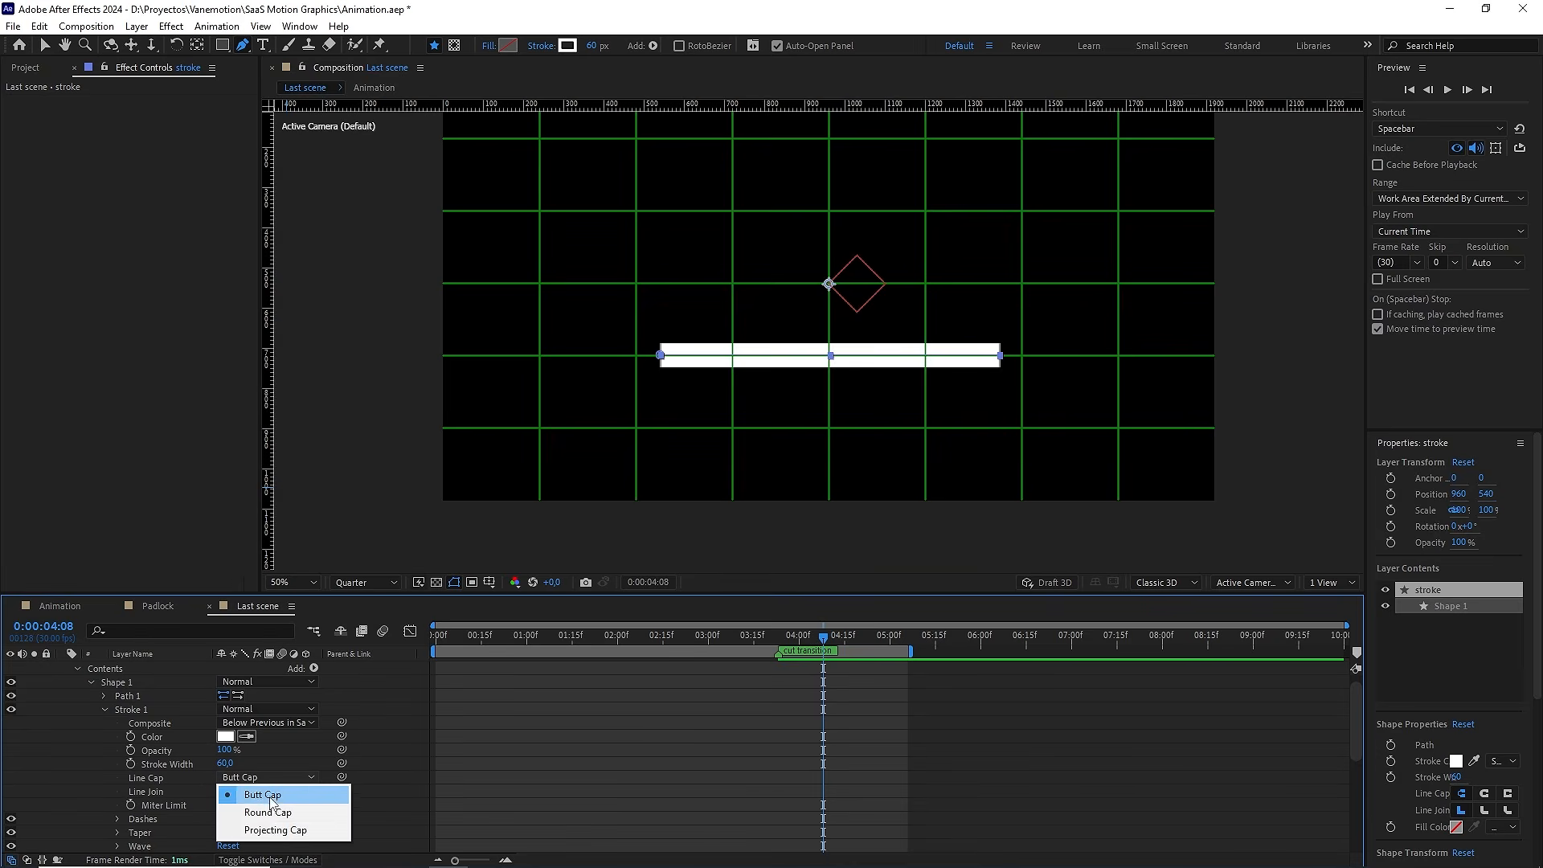
left_click(270, 814)
scroll(152, 699, "up", 1)
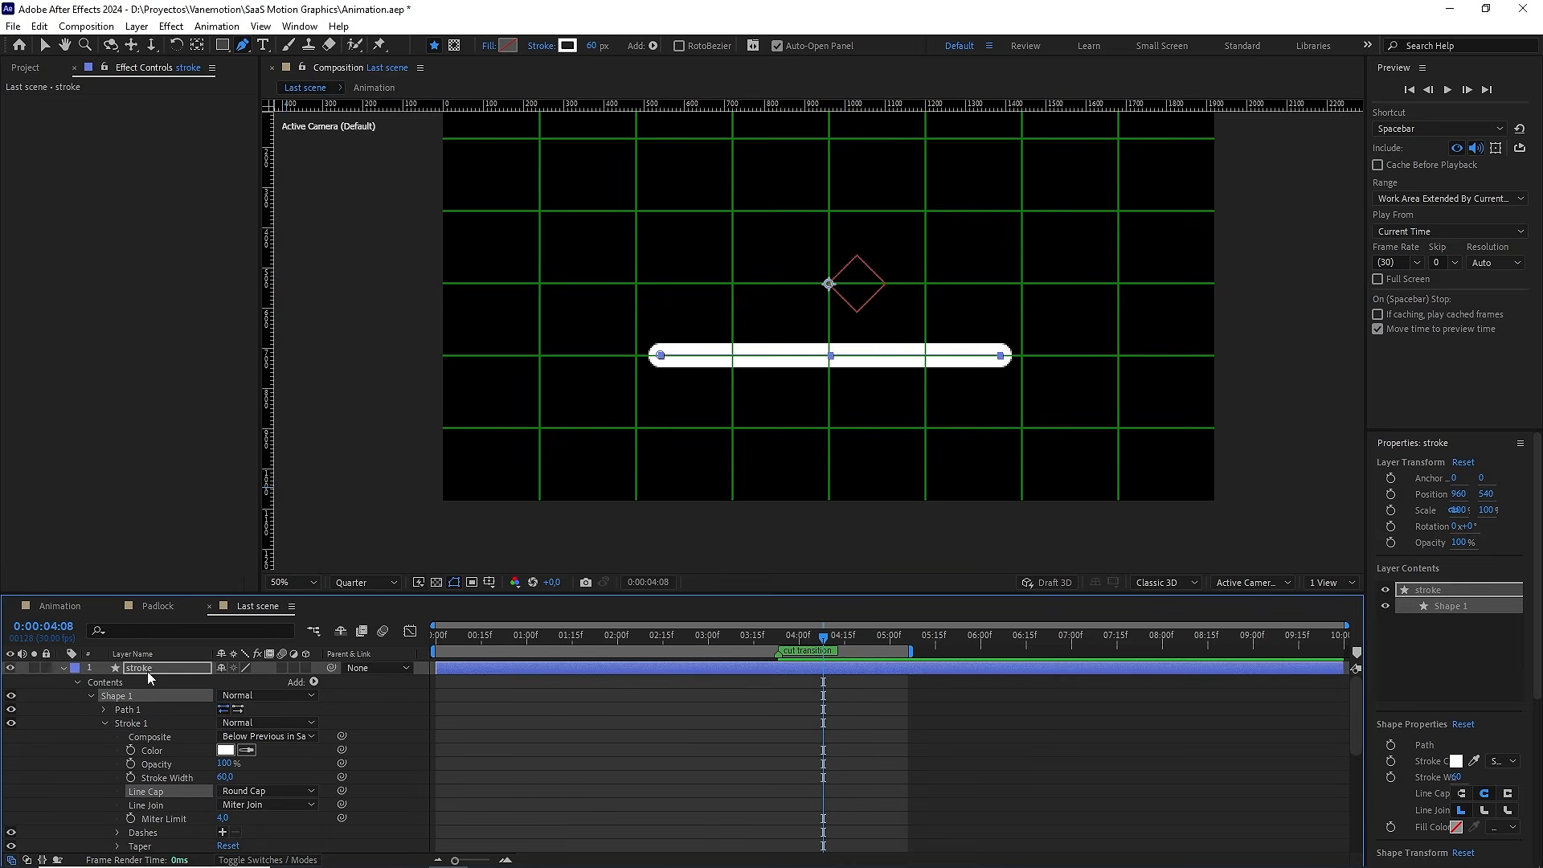
Centre the stroke layer's anchor point on the line and place the layer at position 960, 720, aligned with the grid
left_click(148, 670)
key("ctrl+alt+Home")
key("ctrl+Home")
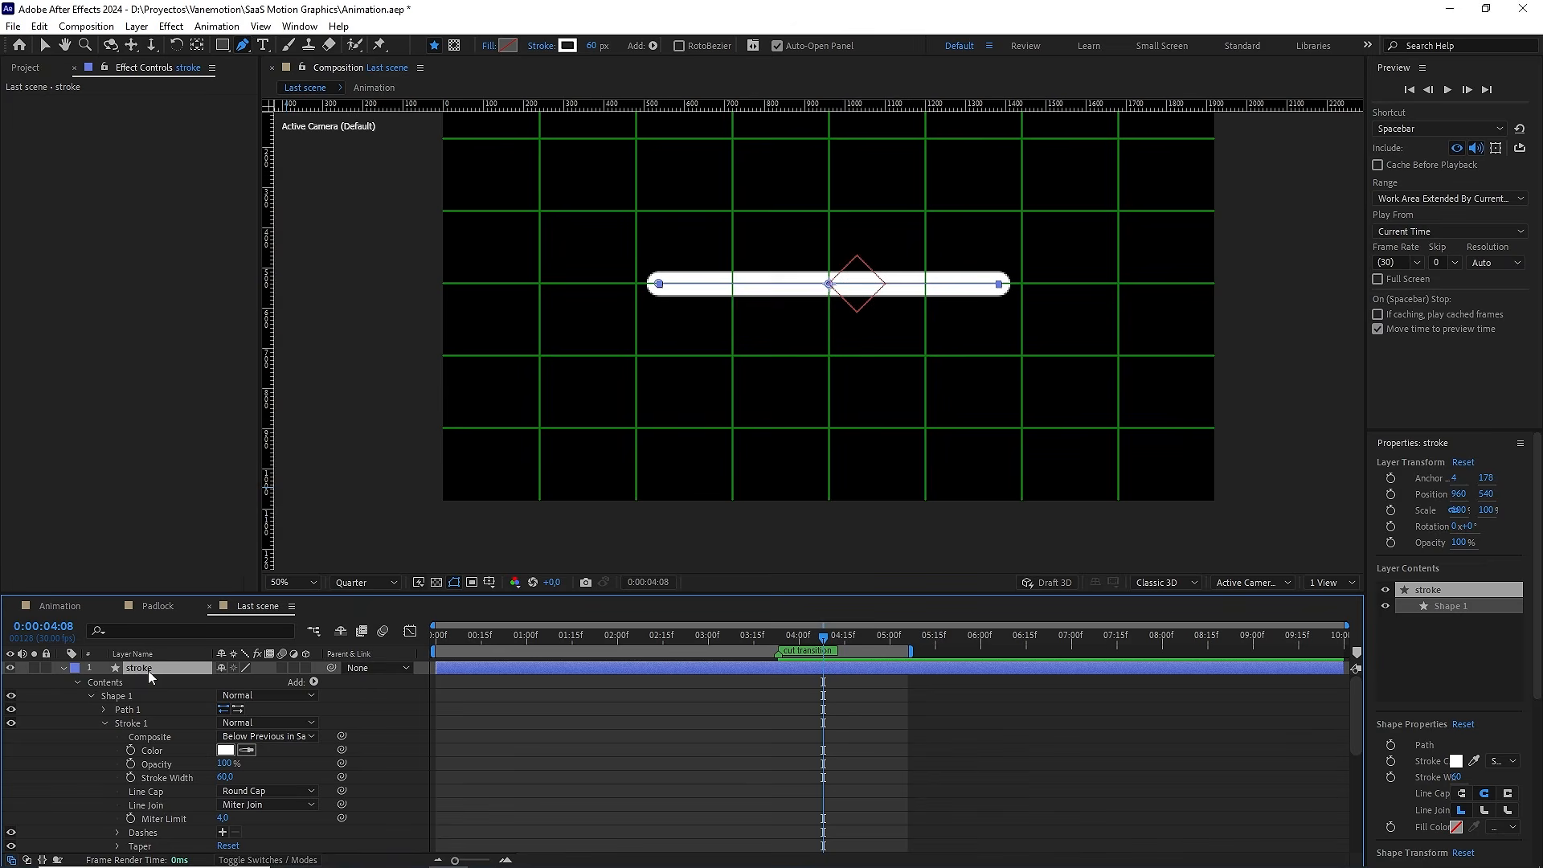
key("v")
left_click_drag(833, 291, 845, 374)
scroll(834, 346, "up", 2)
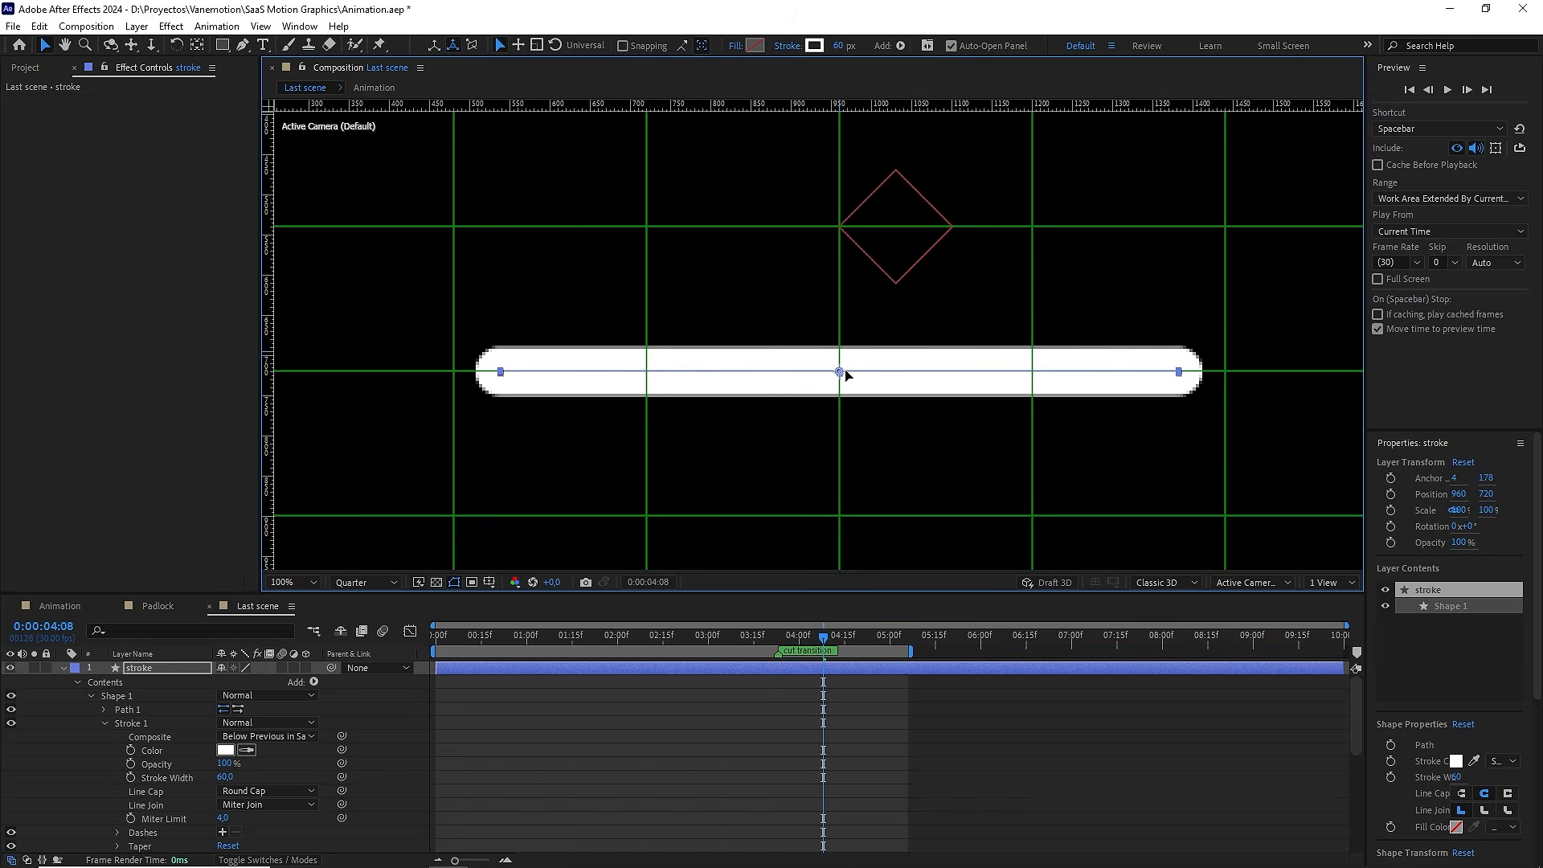
scroll(842, 368, "down", 2)
Trim the start of the stroke layer to the cut transition marker at 0:00:03:23
left_click_drag(821, 635, 778, 643)
left_click(64, 668)
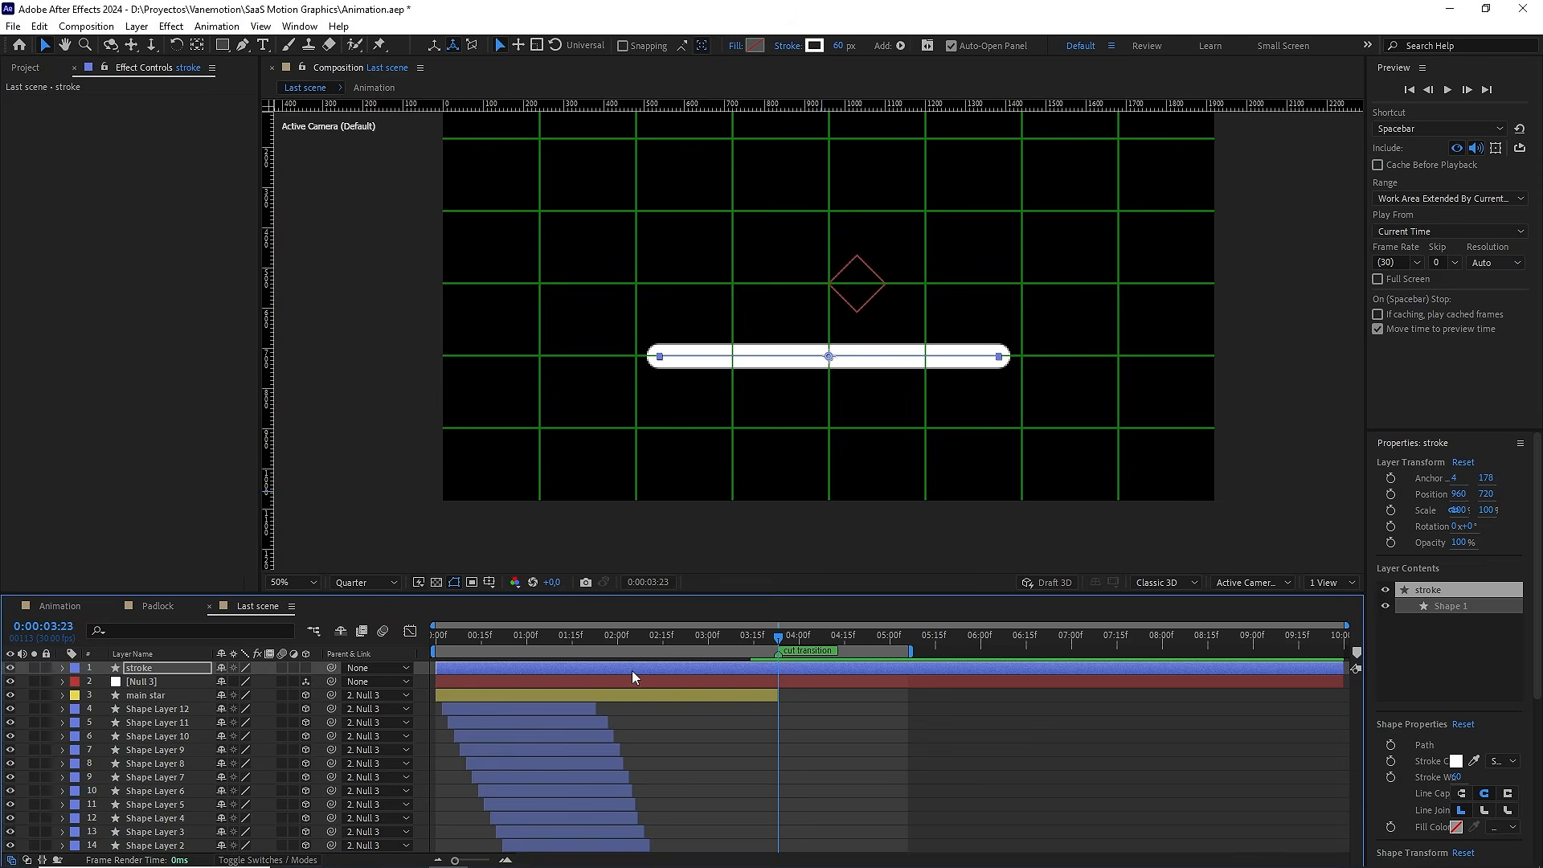
left_click(592, 669)
left_click_drag(440, 671, 768, 676)
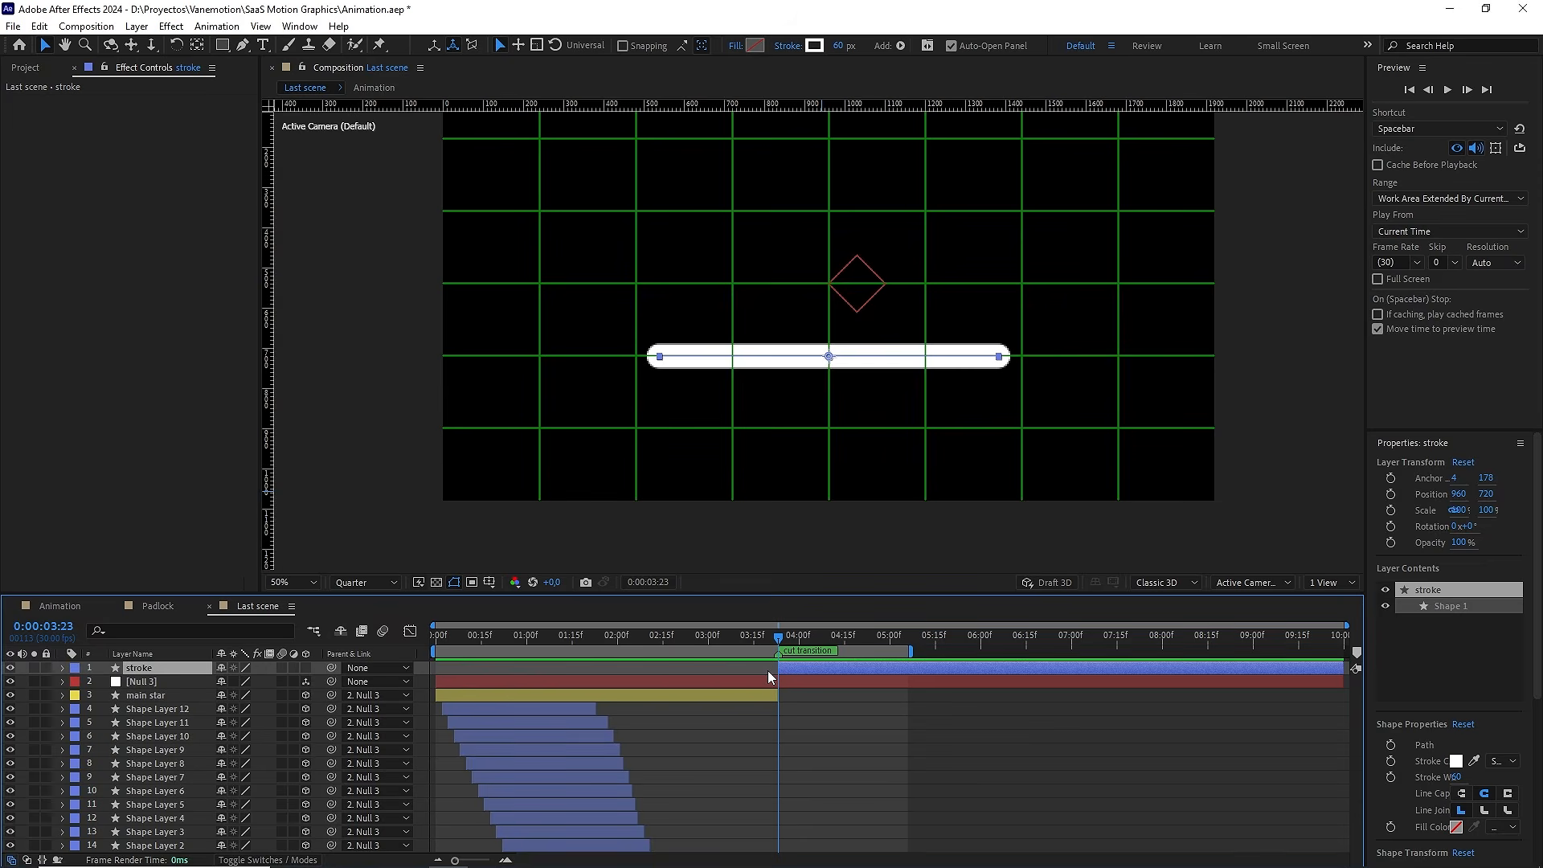
Add Trim Paths to the stroke layer and keyframe its End at 0% at 0:00:03:23
left_click(63, 667)
left_click(313, 682)
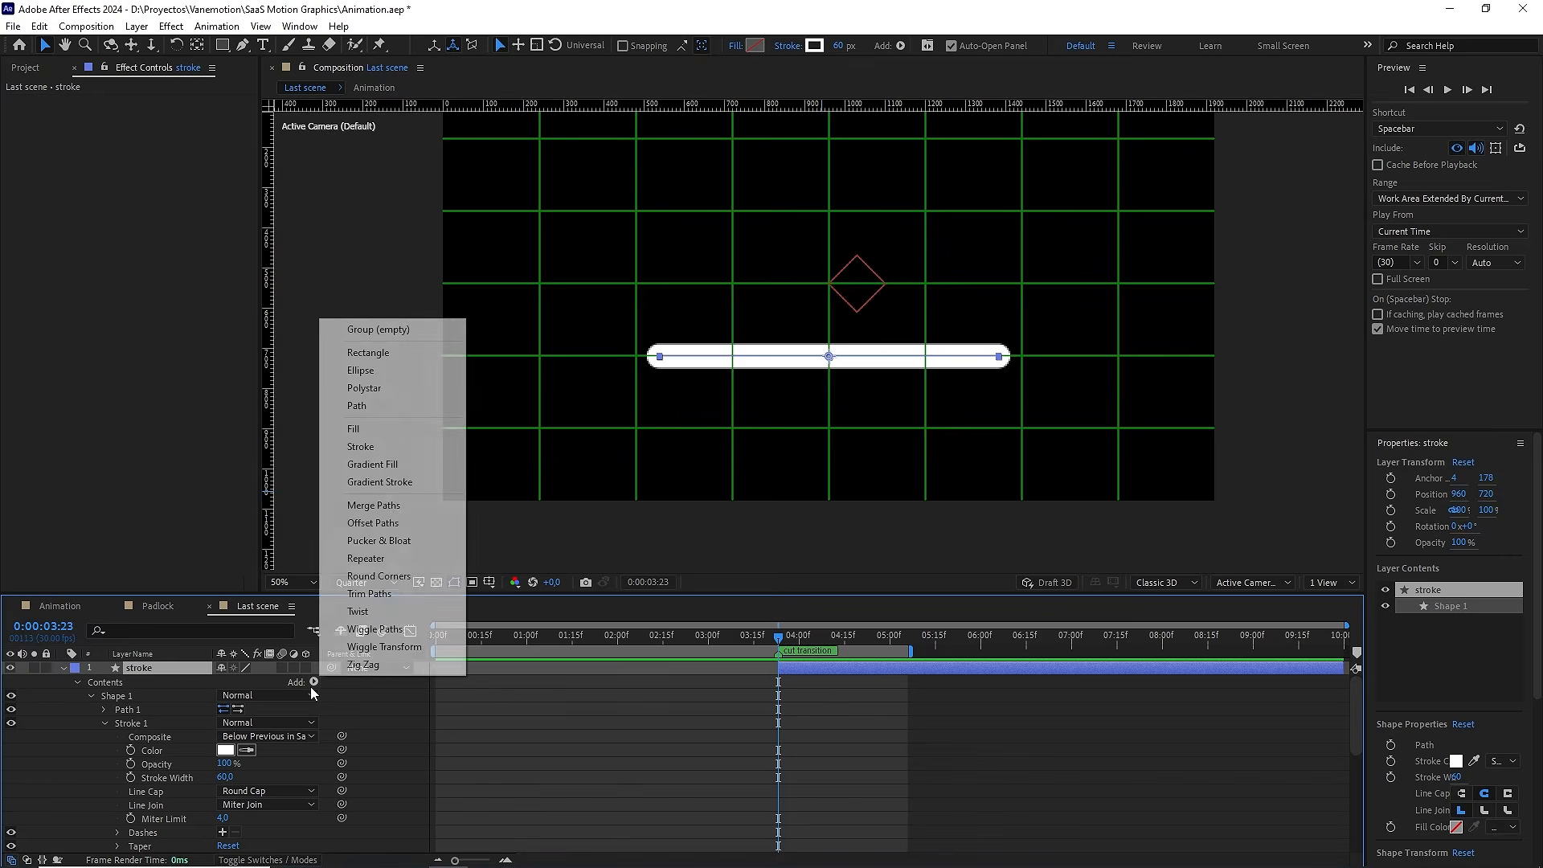
left_click(376, 593)
scroll(205, 731, "down", 2)
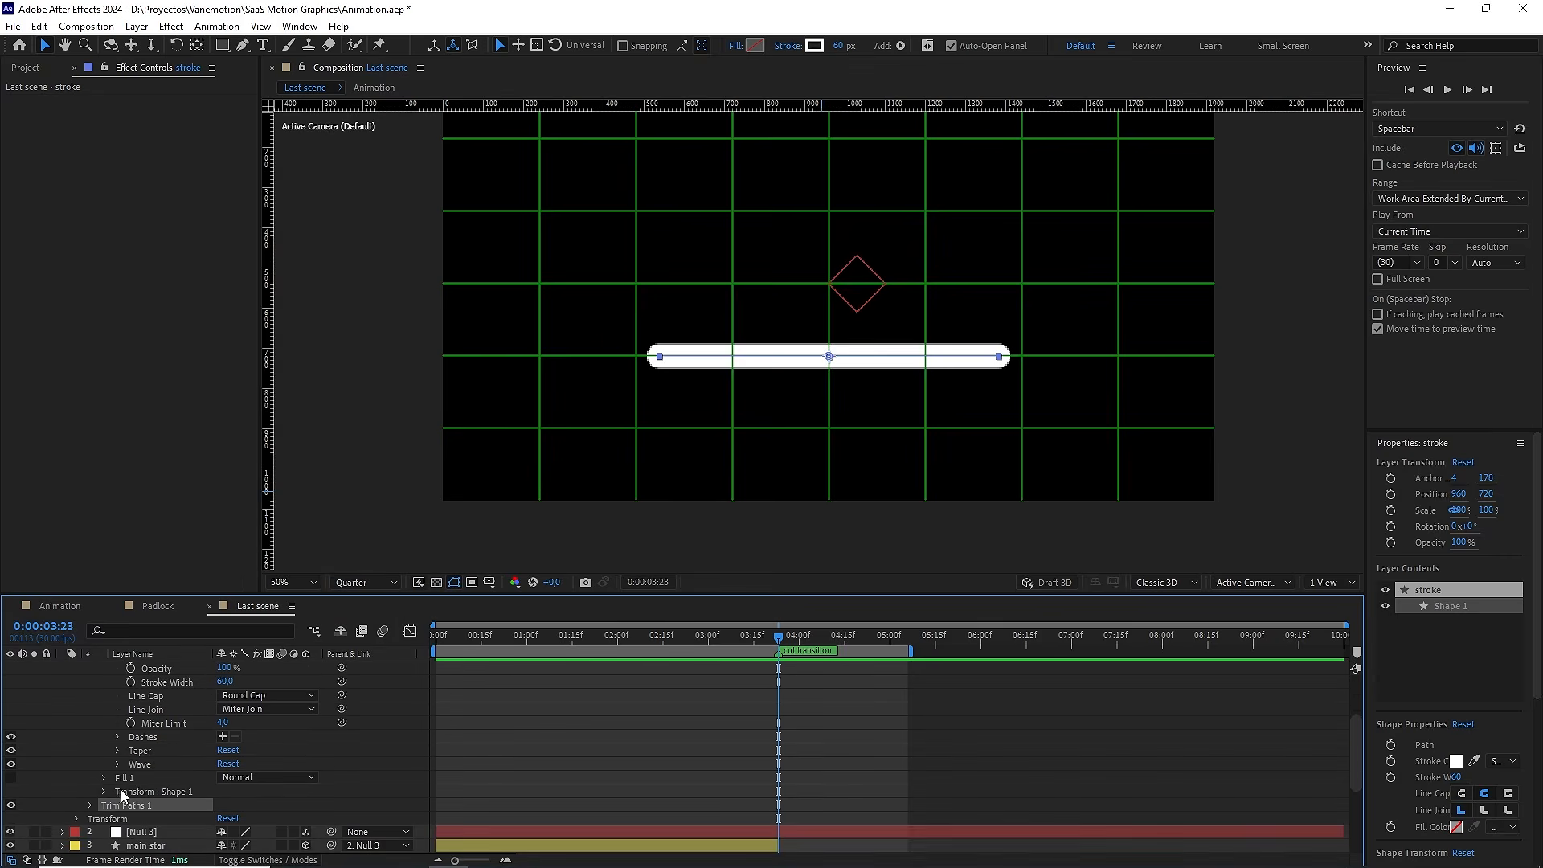
left_click(90, 805)
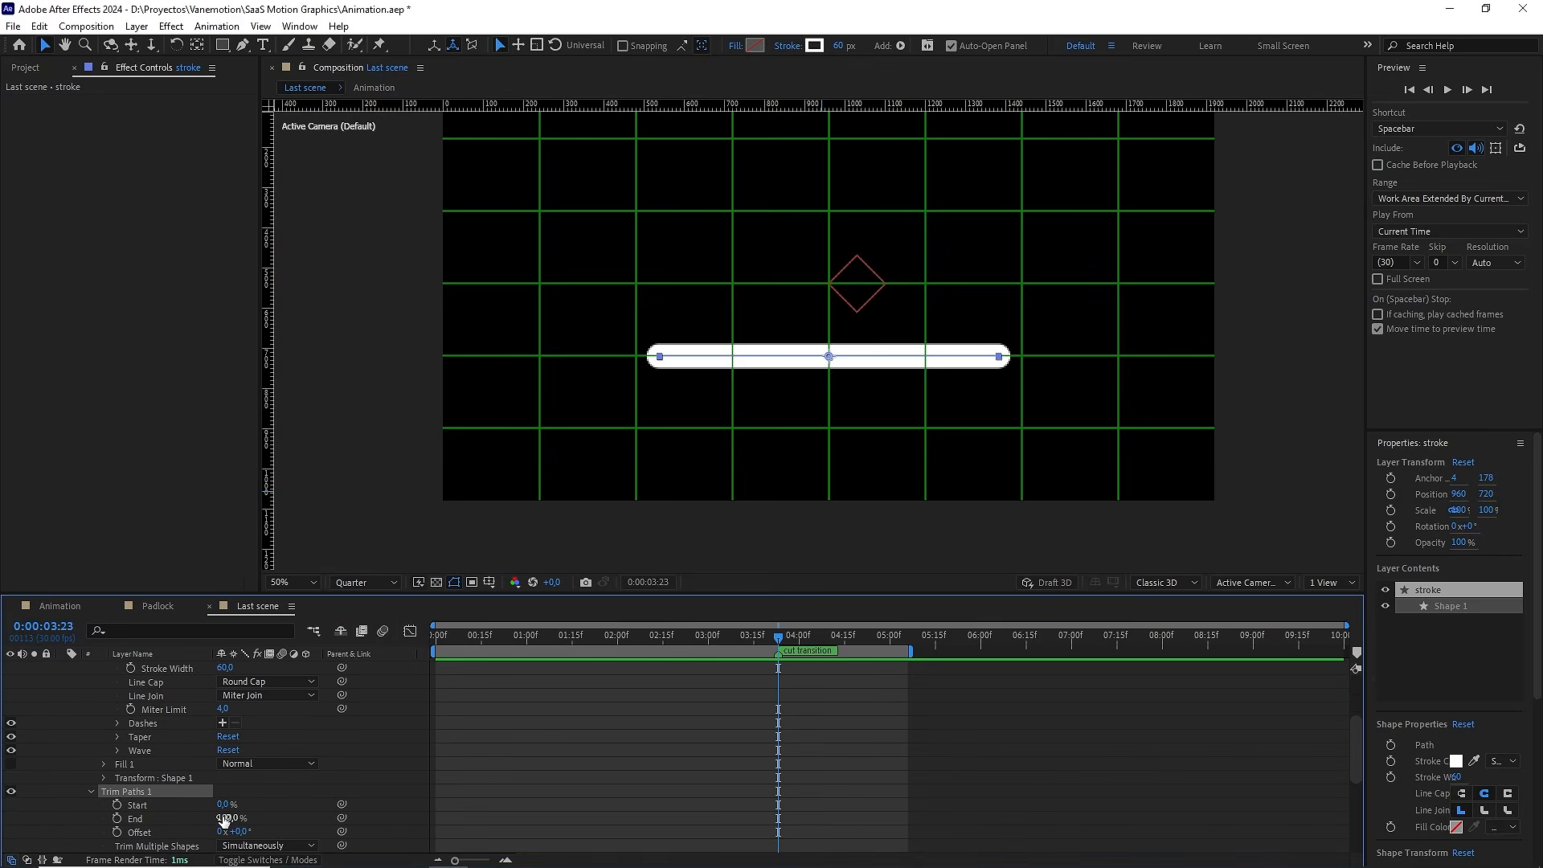
left_click_drag(224, 818, 49, 821)
left_click(109, 817)
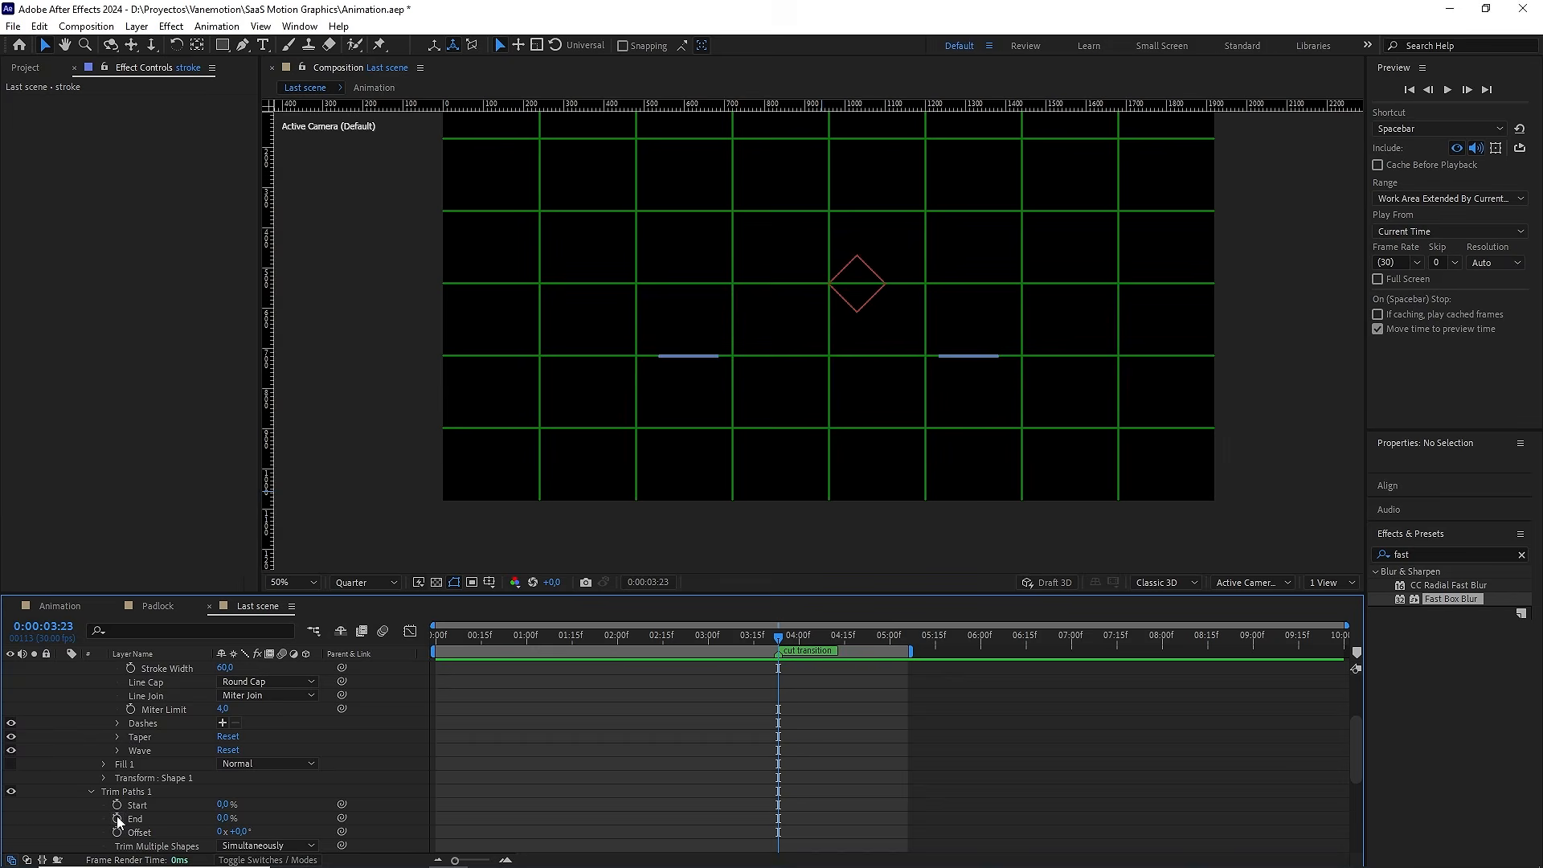
left_click(118, 818)
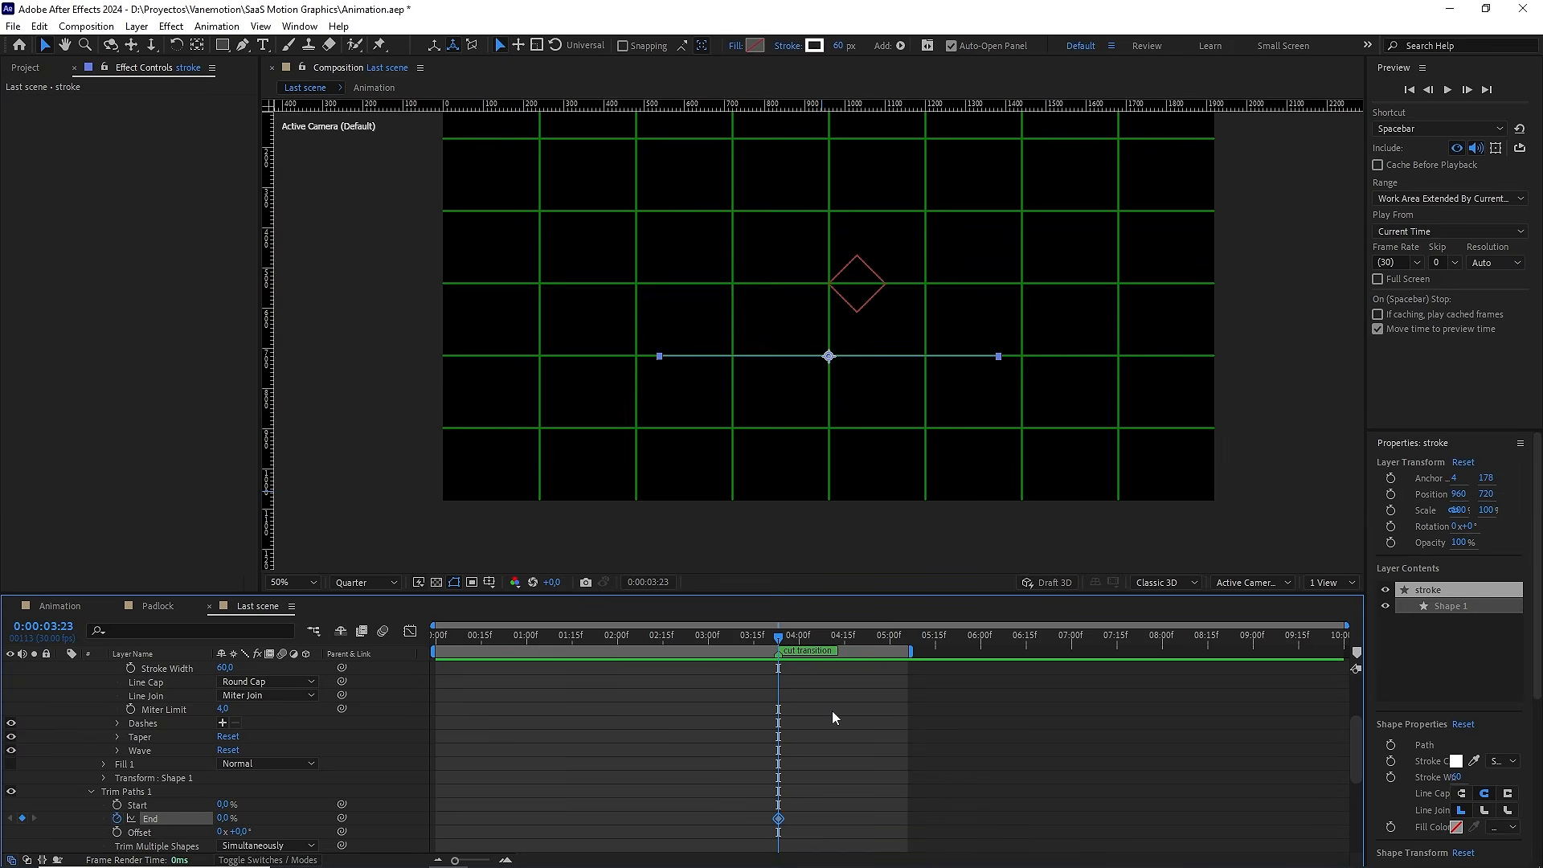
Keyframe the Trim Paths End at 100% at 0:00:04:28, 35 frames after the first keyframe
key("shift+Page_Down")
key("shift+Page_Down")
key("shift+Page_Down")
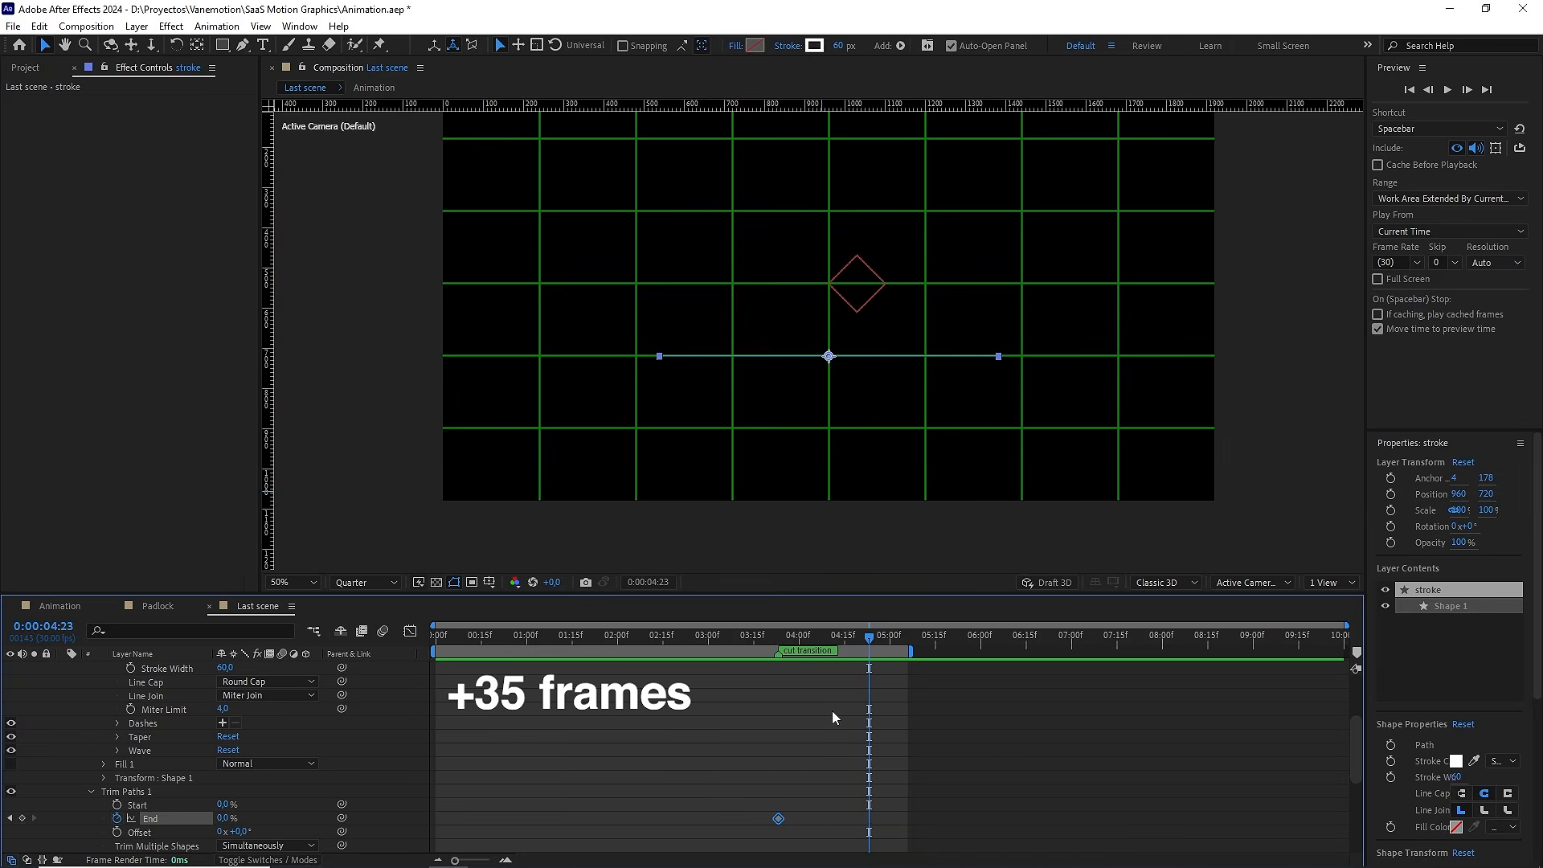
key("Page_Down")
key("Page_Down")
key("Page_Down")
key("Page_Down")
key("Page_Down")
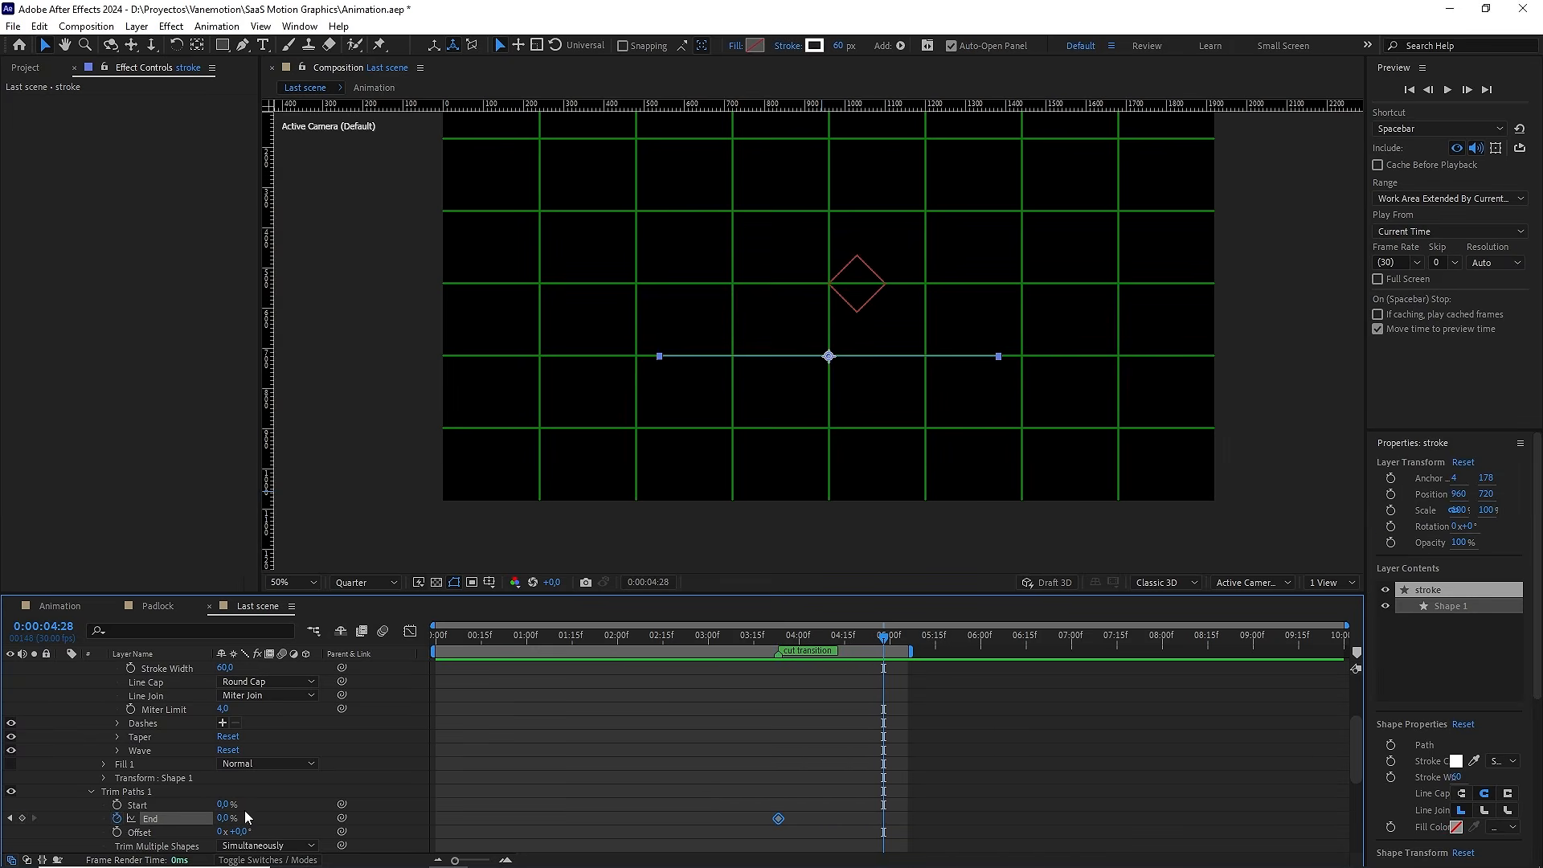
left_click_drag(225, 817, 812, 771)
Ease both Trim Paths End keyframes and reshape their speed graph to start at peak speed and slow gradually, then preview from 0:00:03:14
left_click_drag(959, 765, 744, 826)
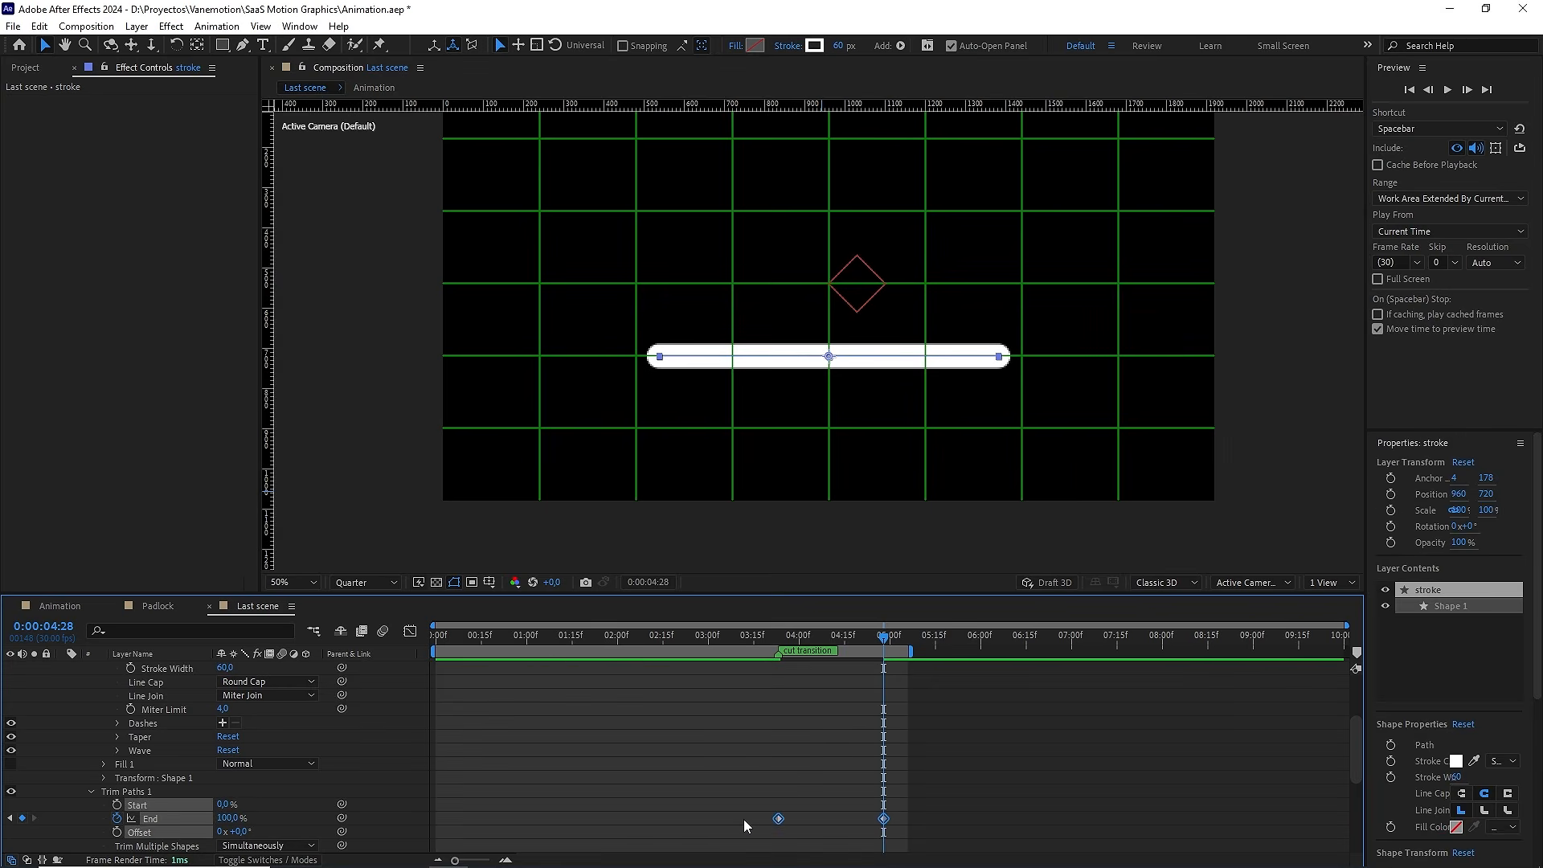
left_click(410, 631)
left_click_drag(884, 791, 775, 794)
left_click(751, 640)
key("space")
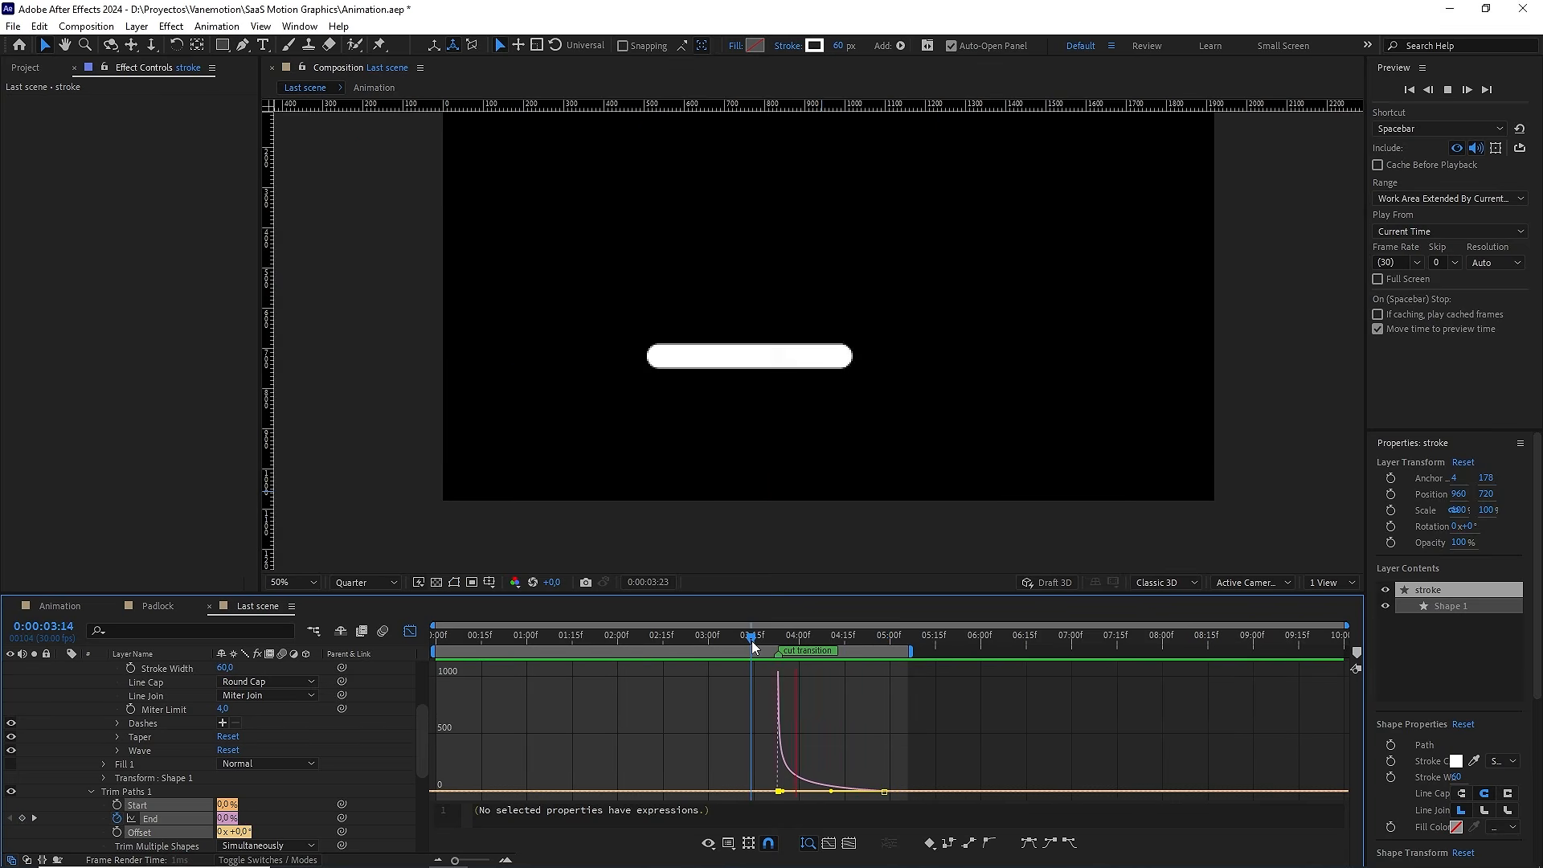
Preview the cut from the star to the growing stroke, starting from 0:00:02:29 and again from 0:00:02:20
mouse_move(753, 640)
left_mouse_down()
mouse_move(779, 640)
mouse_move(707, 636)
left_mouse_up()
key("space")
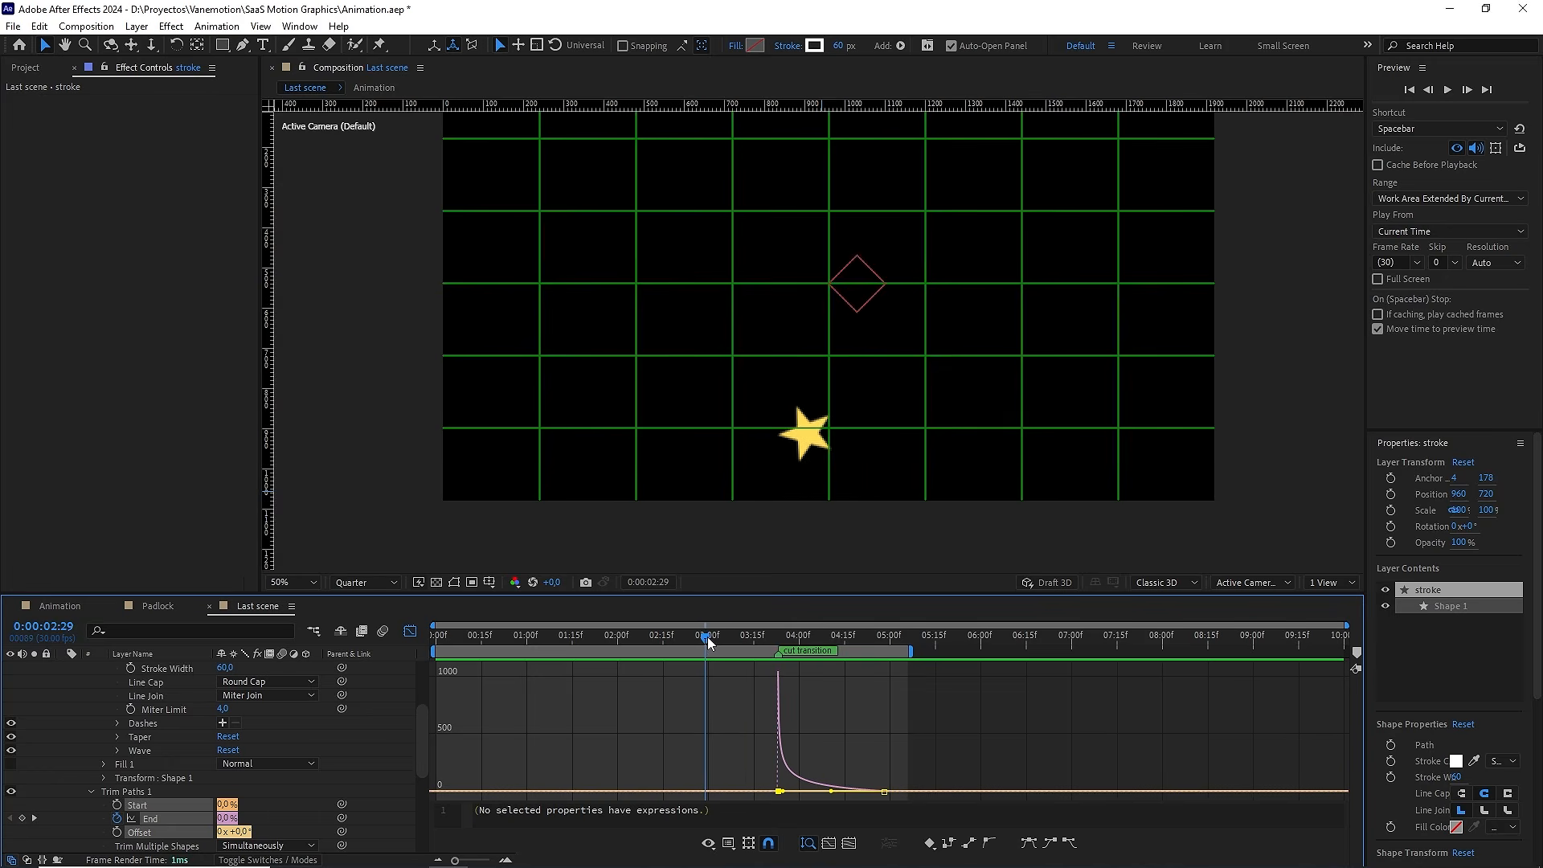
key("space")
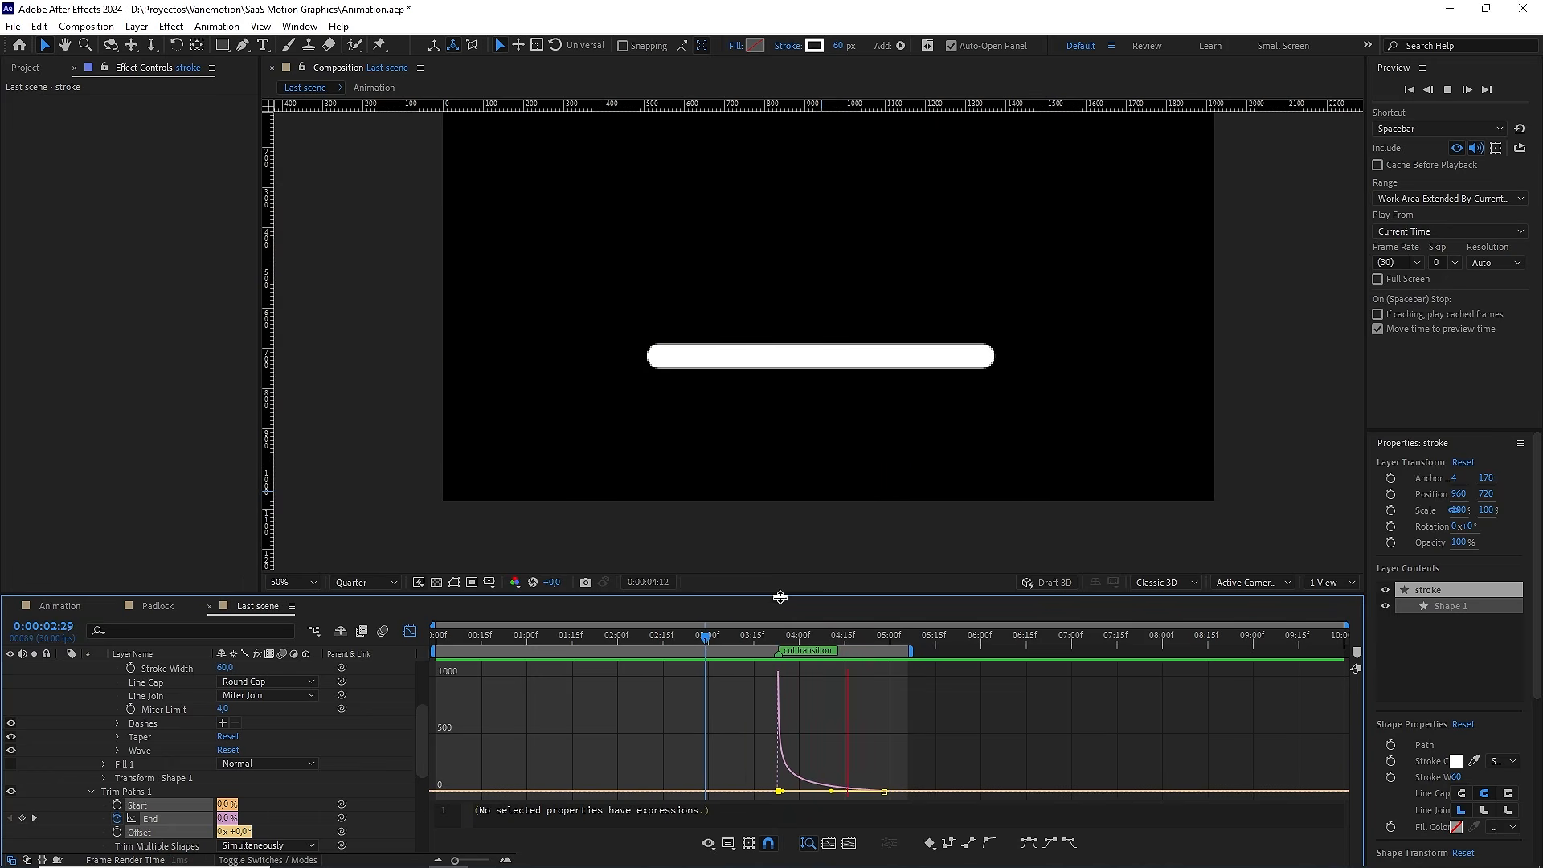
left_click_drag(773, 635, 675, 638)
key("space")
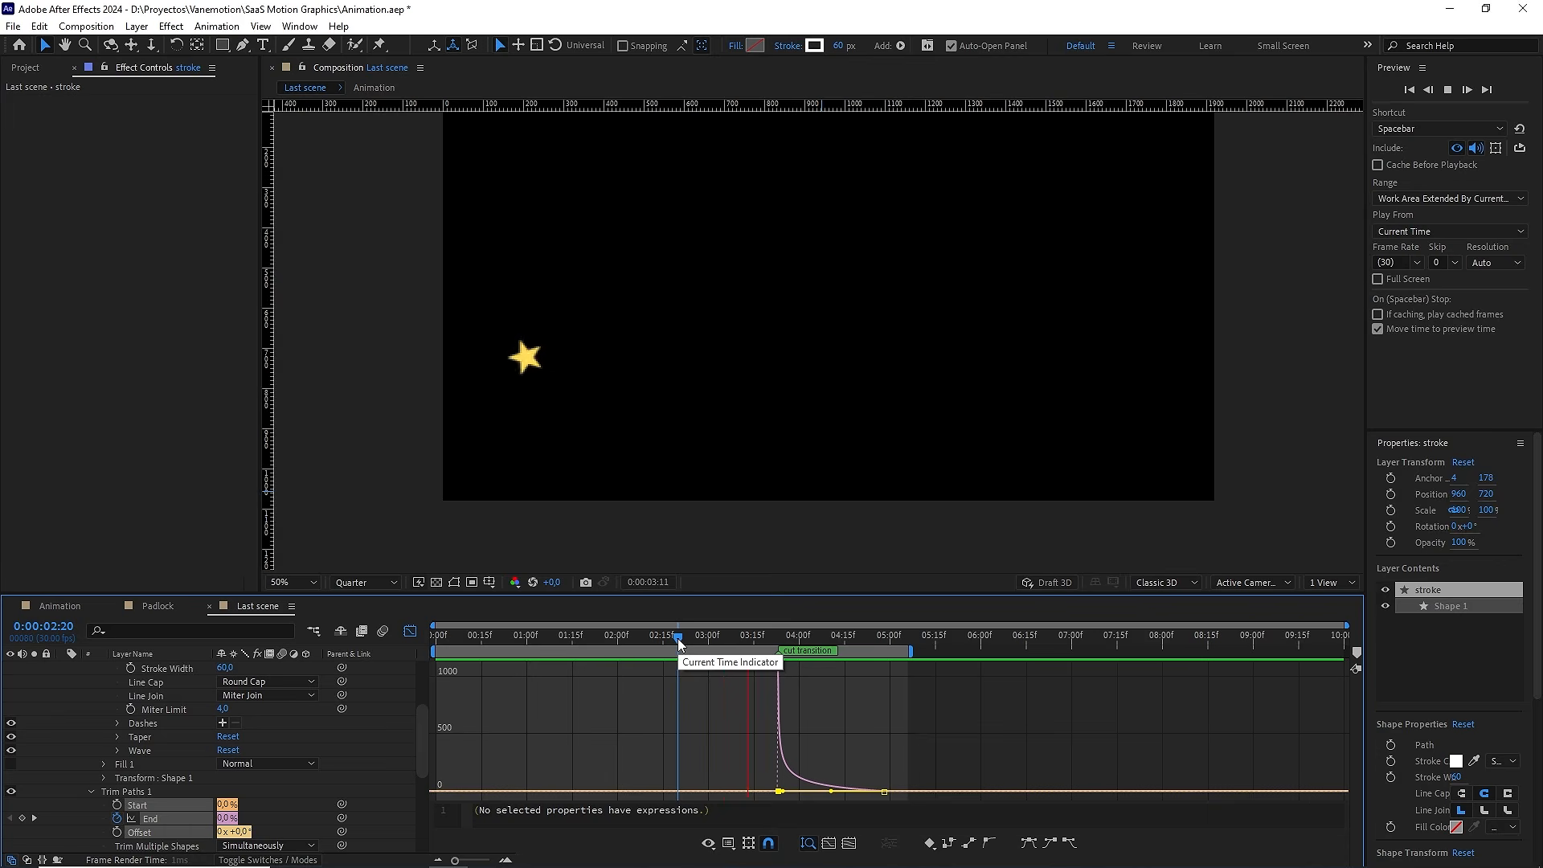
key("space")
Close the Graph Editor, collapse the stroke layer and hide the proportional grid, with the current time at 0:00:03:27
left_click(410, 630)
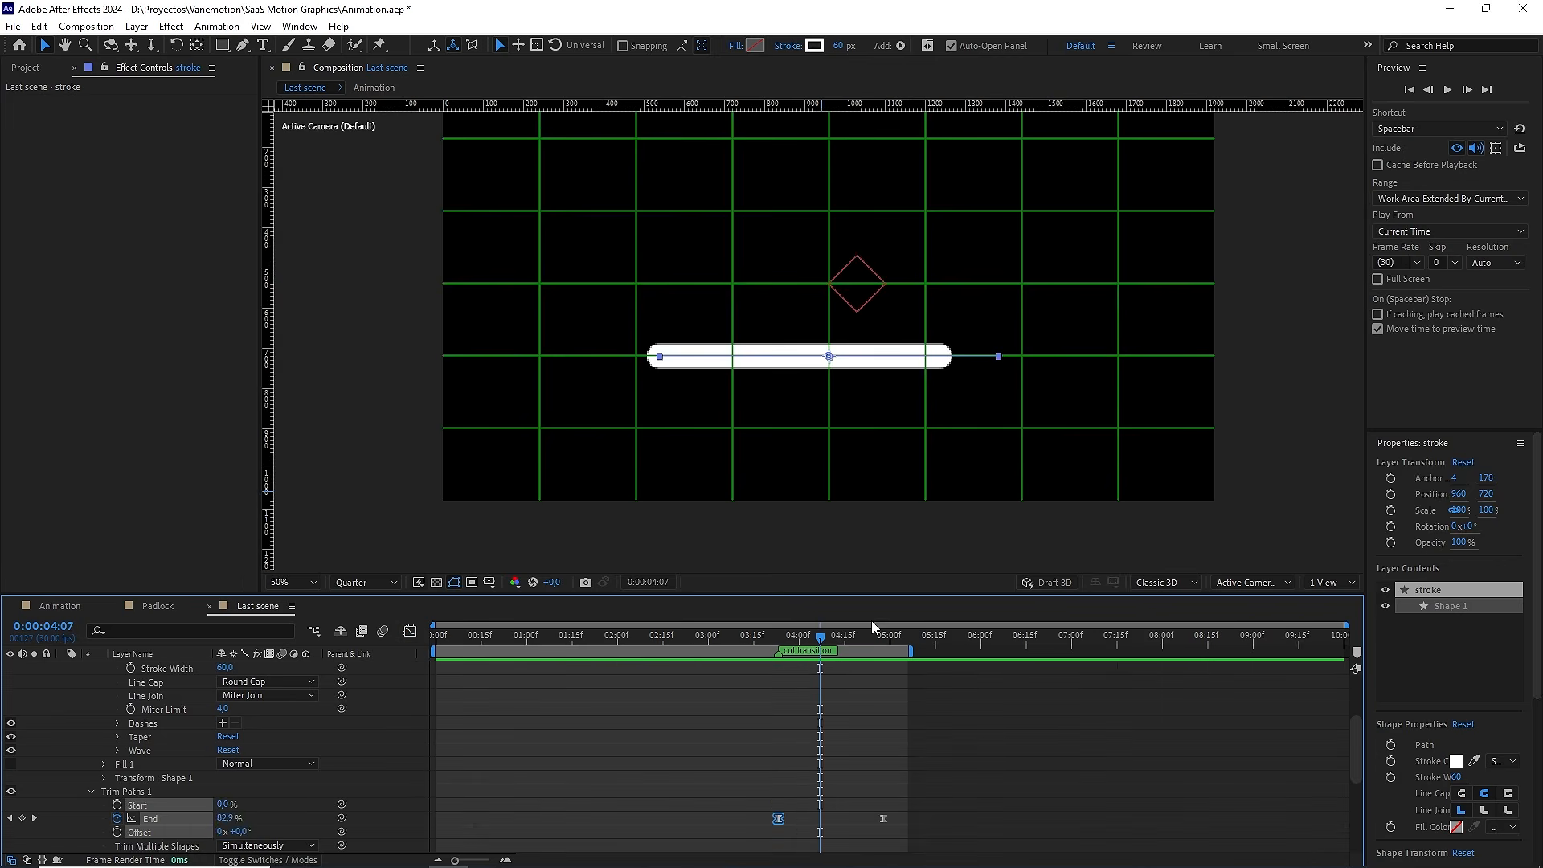
left_click_drag(806, 640, 792, 640)
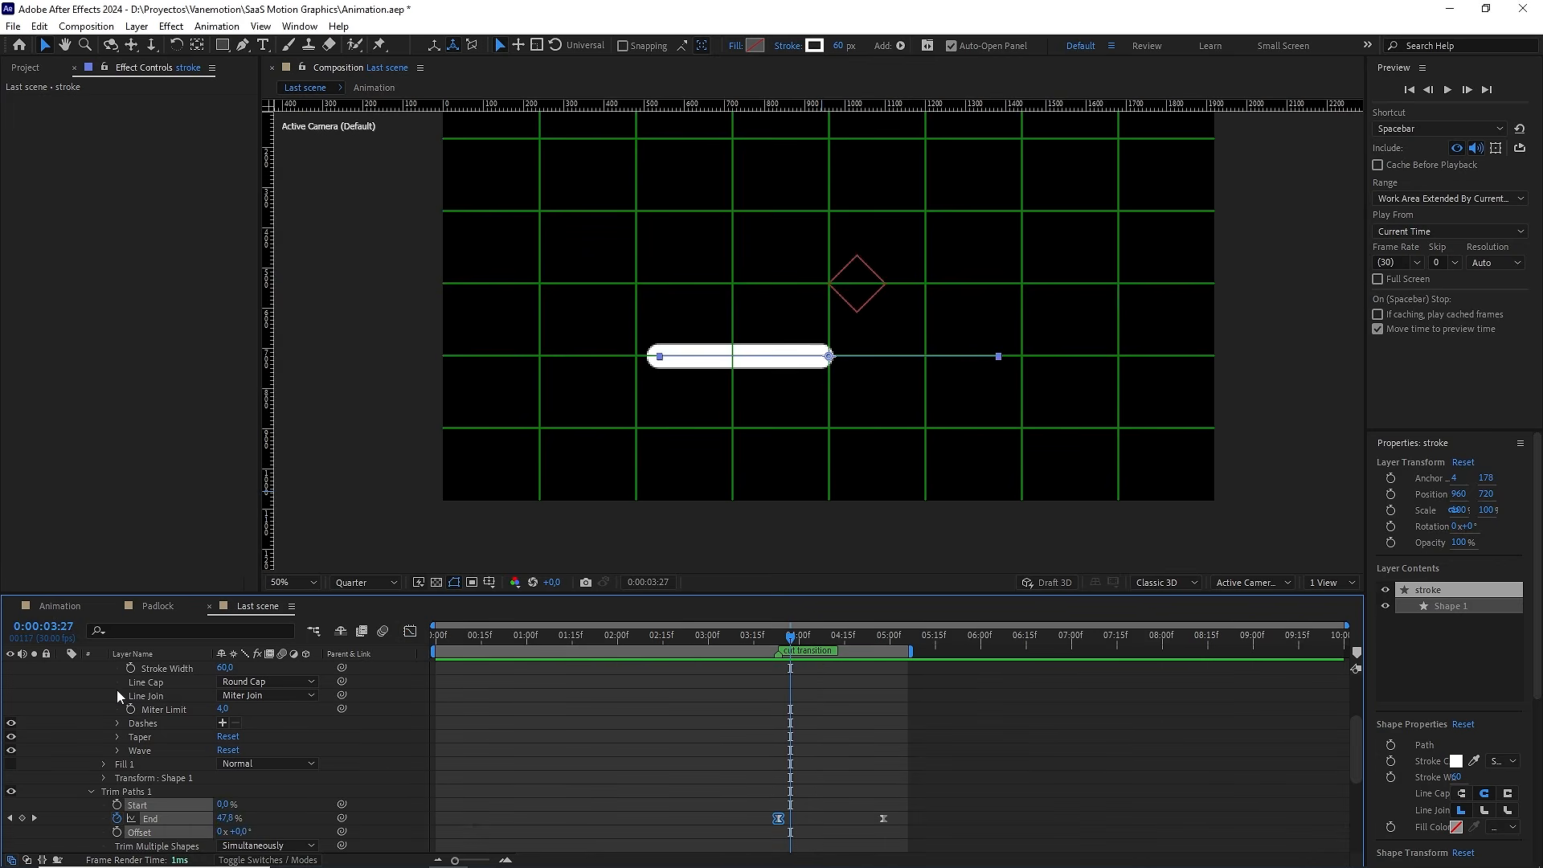
scroll(105, 696, "up", 3)
left_click(62, 668)
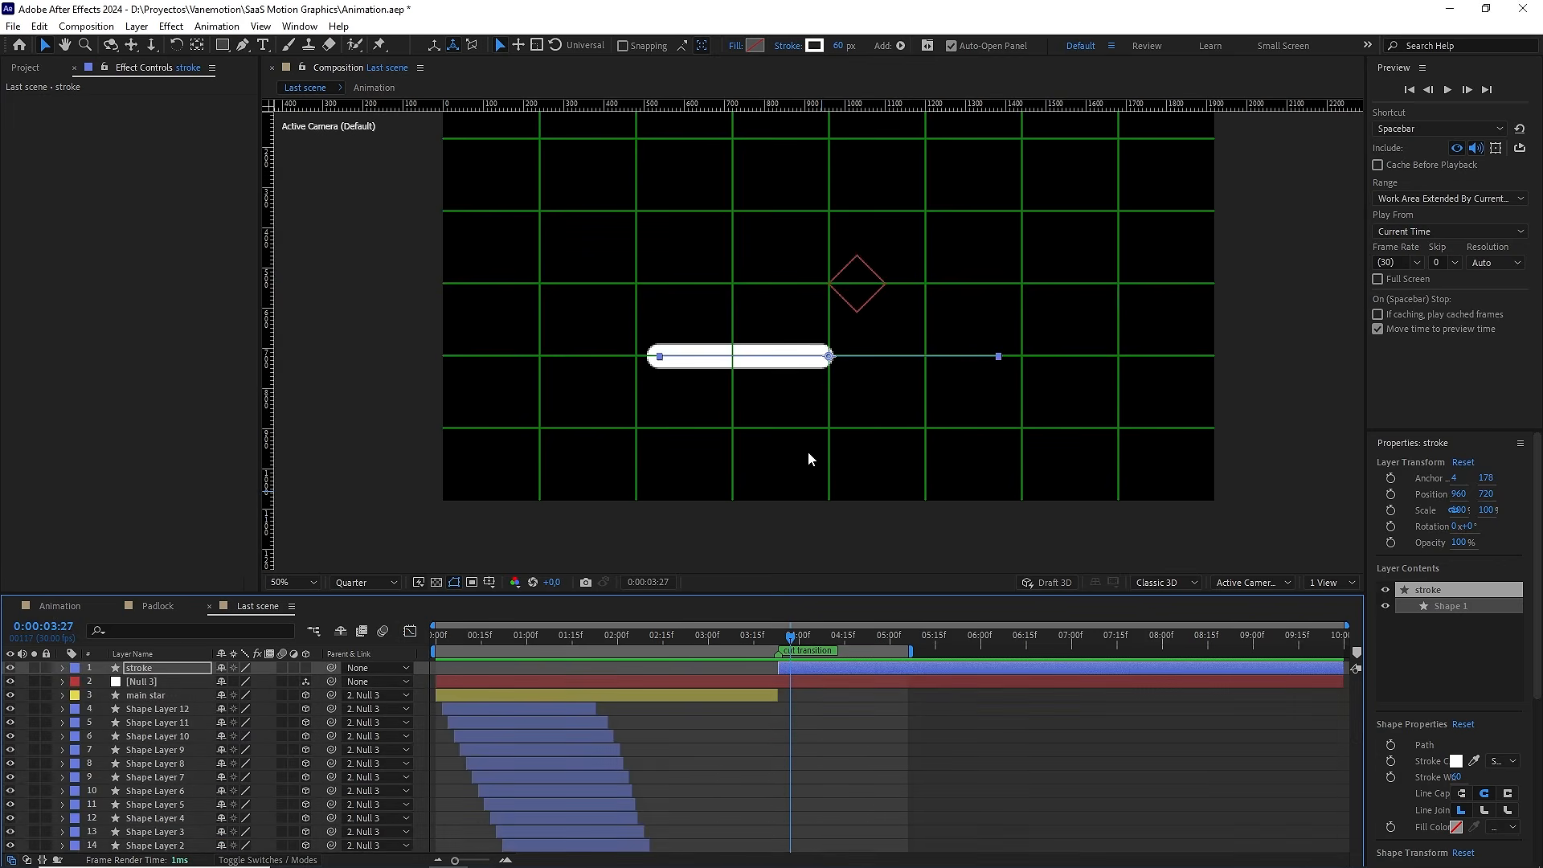
left_click(487, 584)
left_click(515, 618)
Compare the star and stroke positions frame by frame around the cut, between 0:00:03:22 and 0:00:03:27
scroll(714, 459, "up", 1)
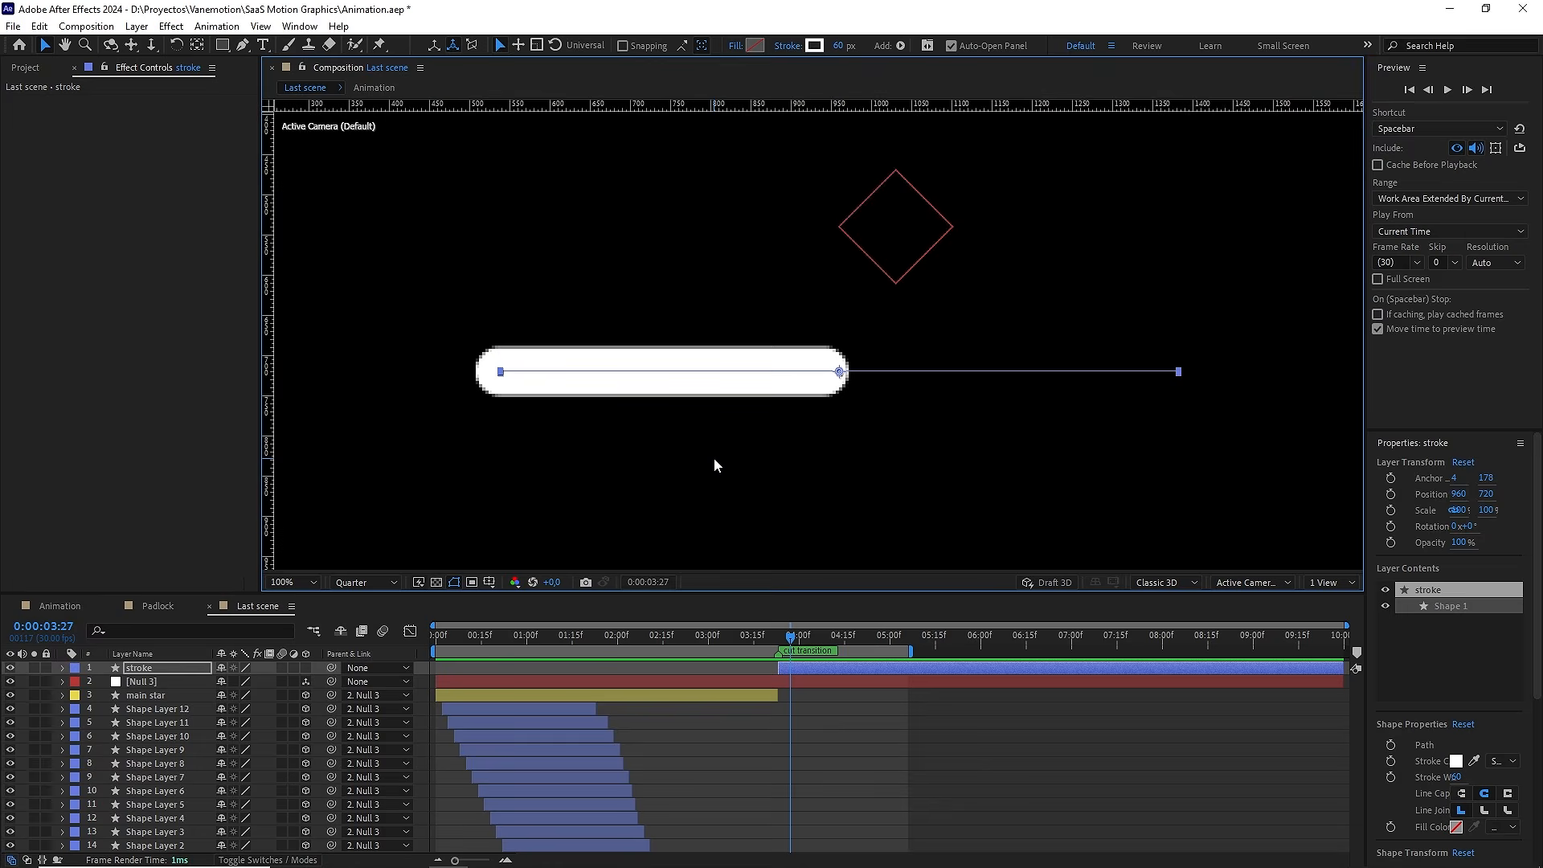
key("space")
left_click_drag(709, 432, 916, 403)
key("Page_Up")
key("Page_Up")
key("Page_Up")
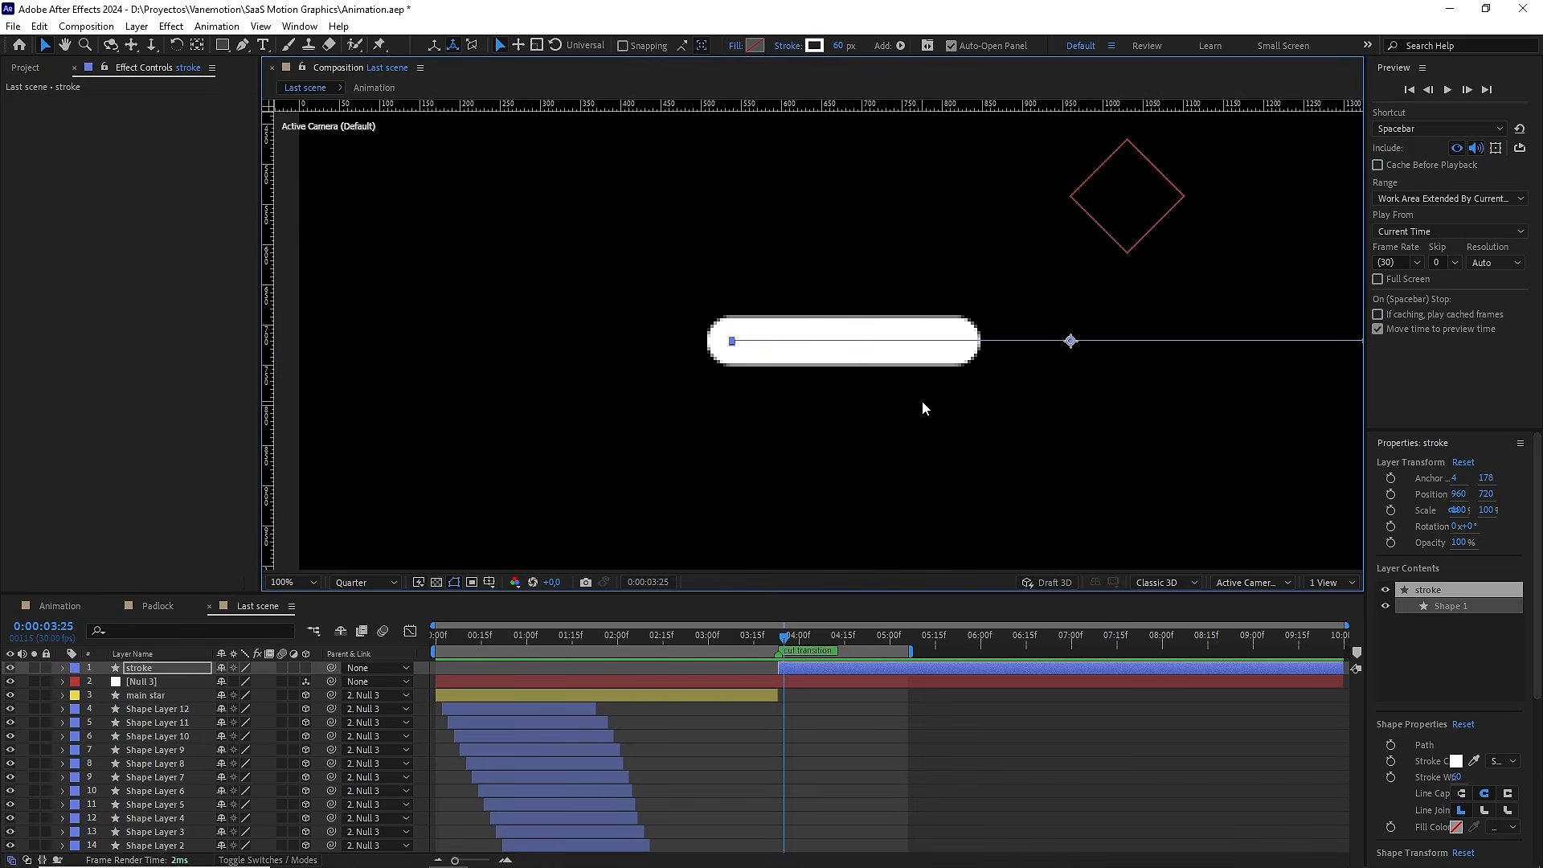
key("Page_Up")
key("Page_Up")
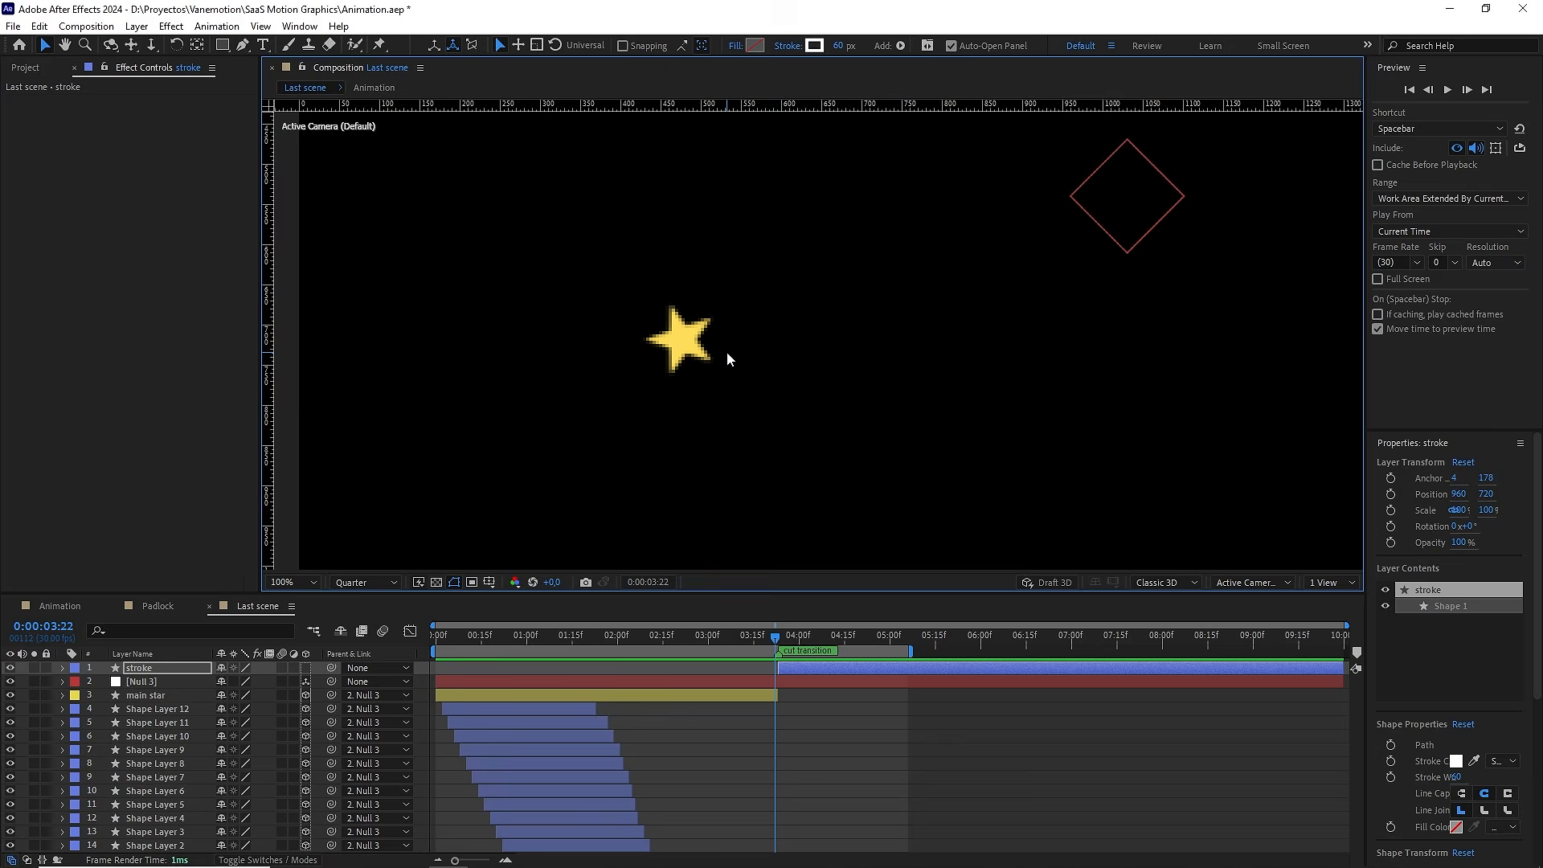
key("Page_Down")
key("Page_Down")
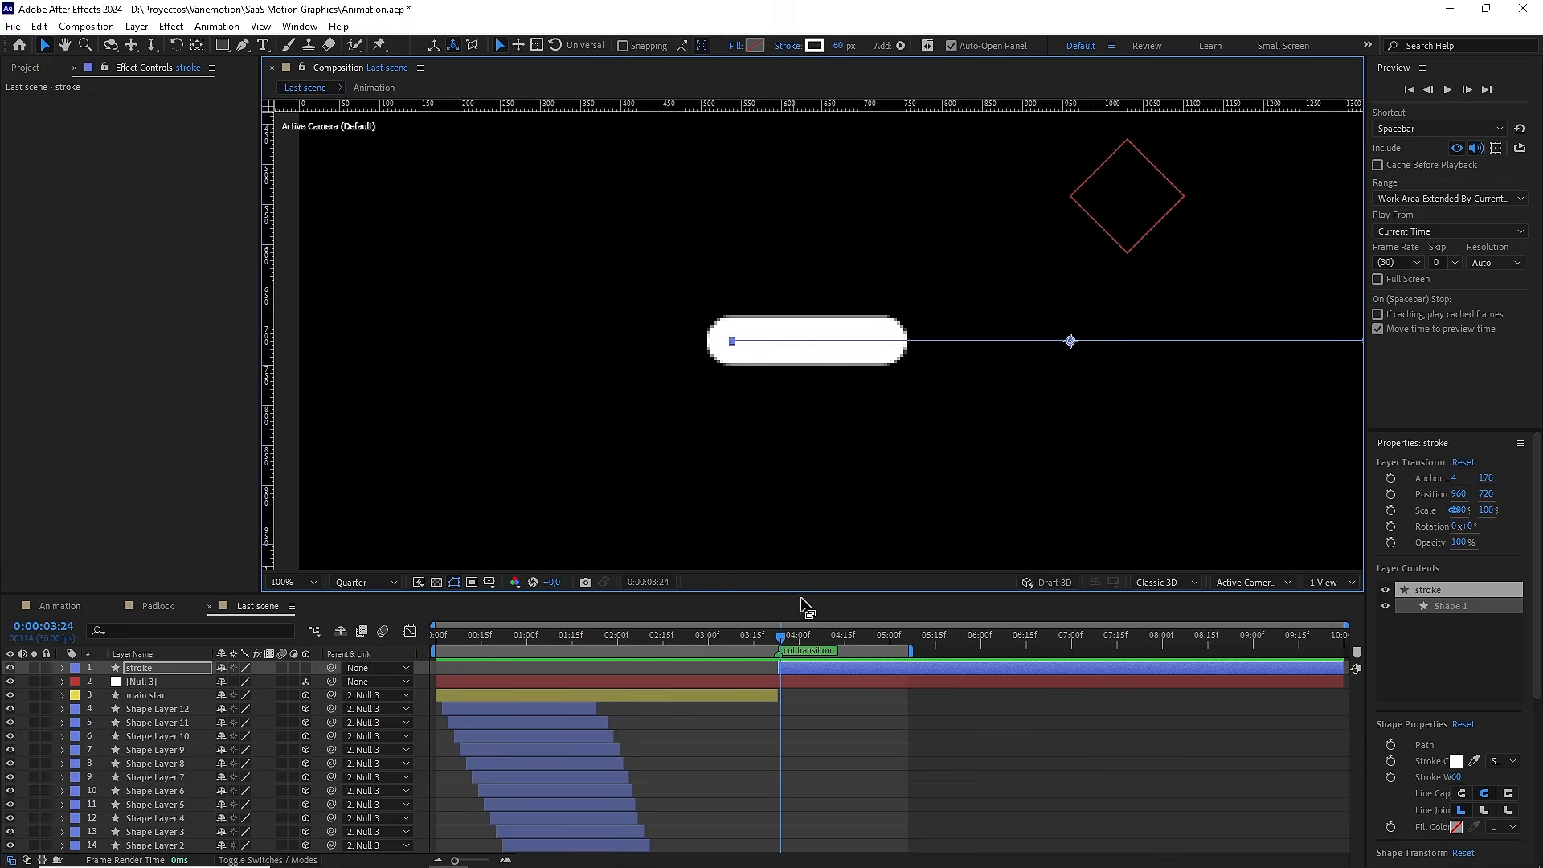
Move the stroke's first Trim Paths End keyframe one frame earlier to 0:00:03:22 and check the frames around the cut
key("u")
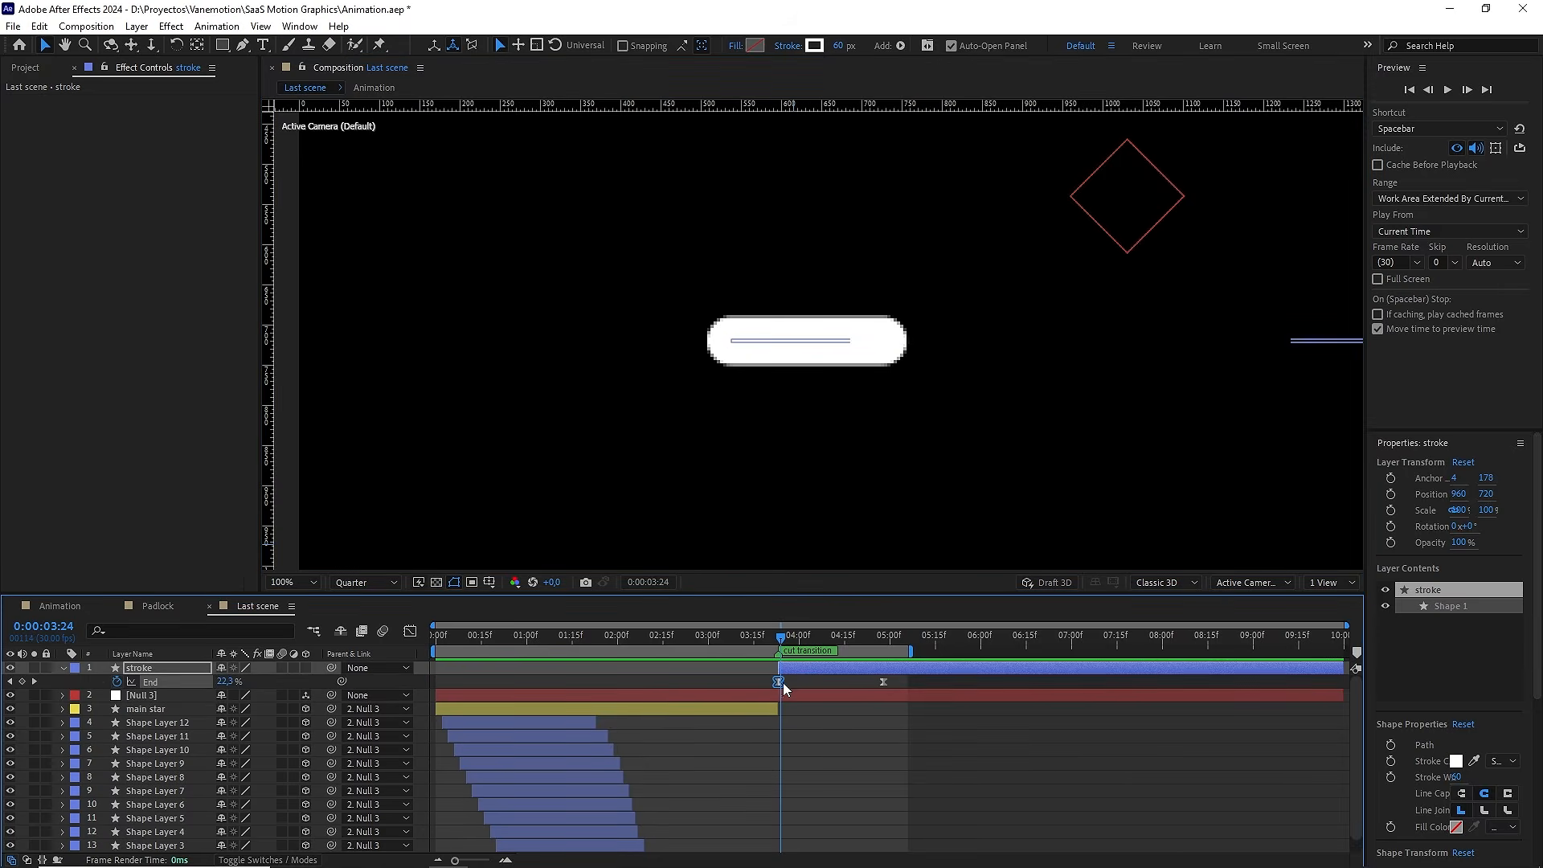
scroll(752, 702, "up", 3)
left_click_drag(857, 685, 845, 681)
key("Page_Up")
key("Page_Up")
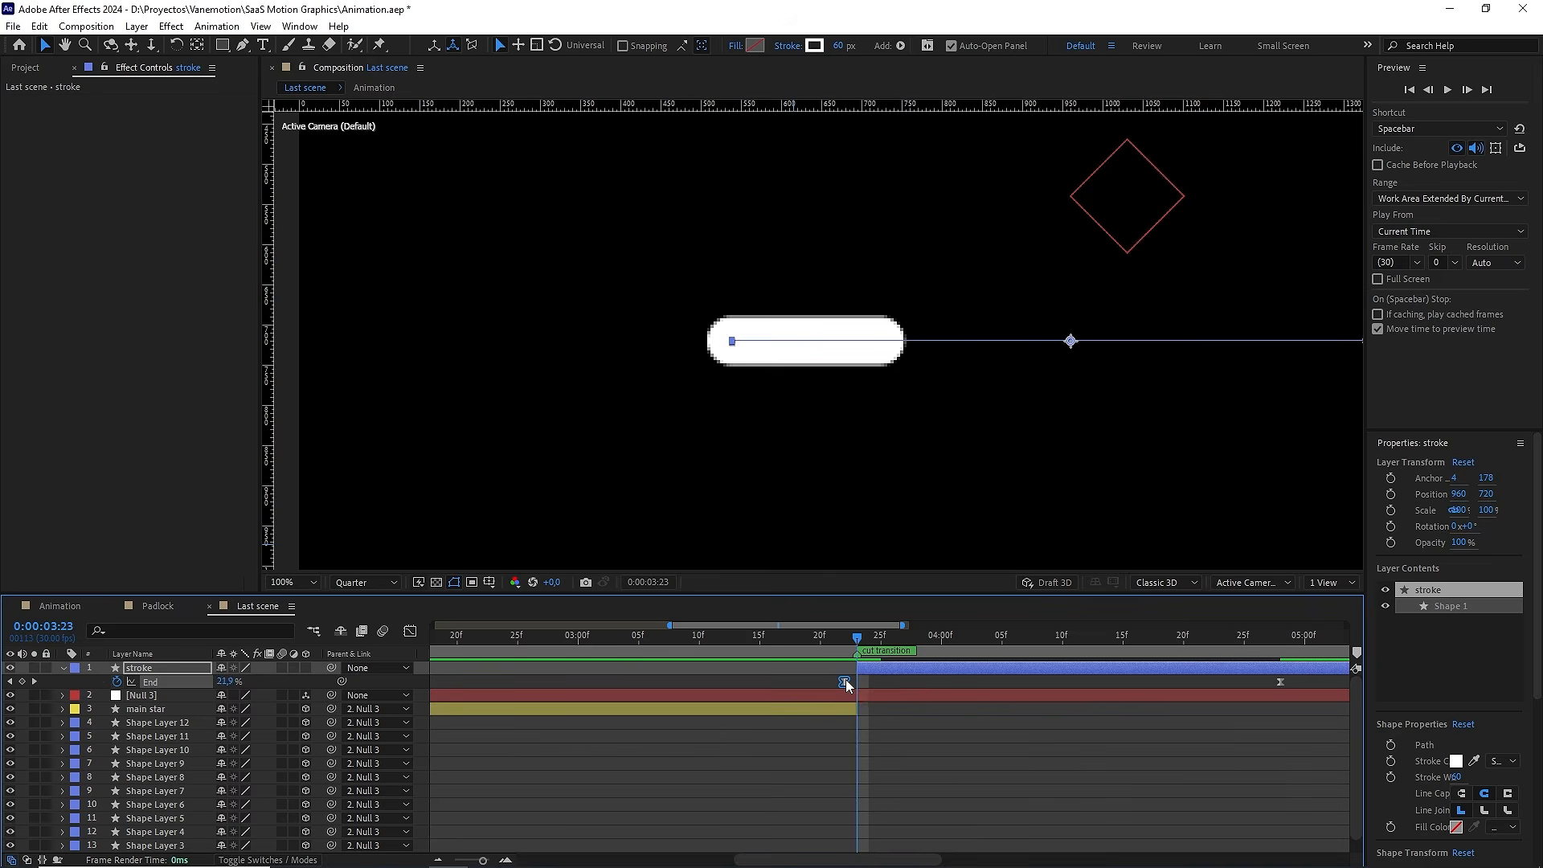
key("Page_Down")
key("Page_Up")
key("Page_Down")
Move the main star's last polystar Rotation keyframe to the cut at 0:00:03:23 and remove its easing
scroll(815, 402, "down", 2)
left_click_drag(858, 635, 804, 643)
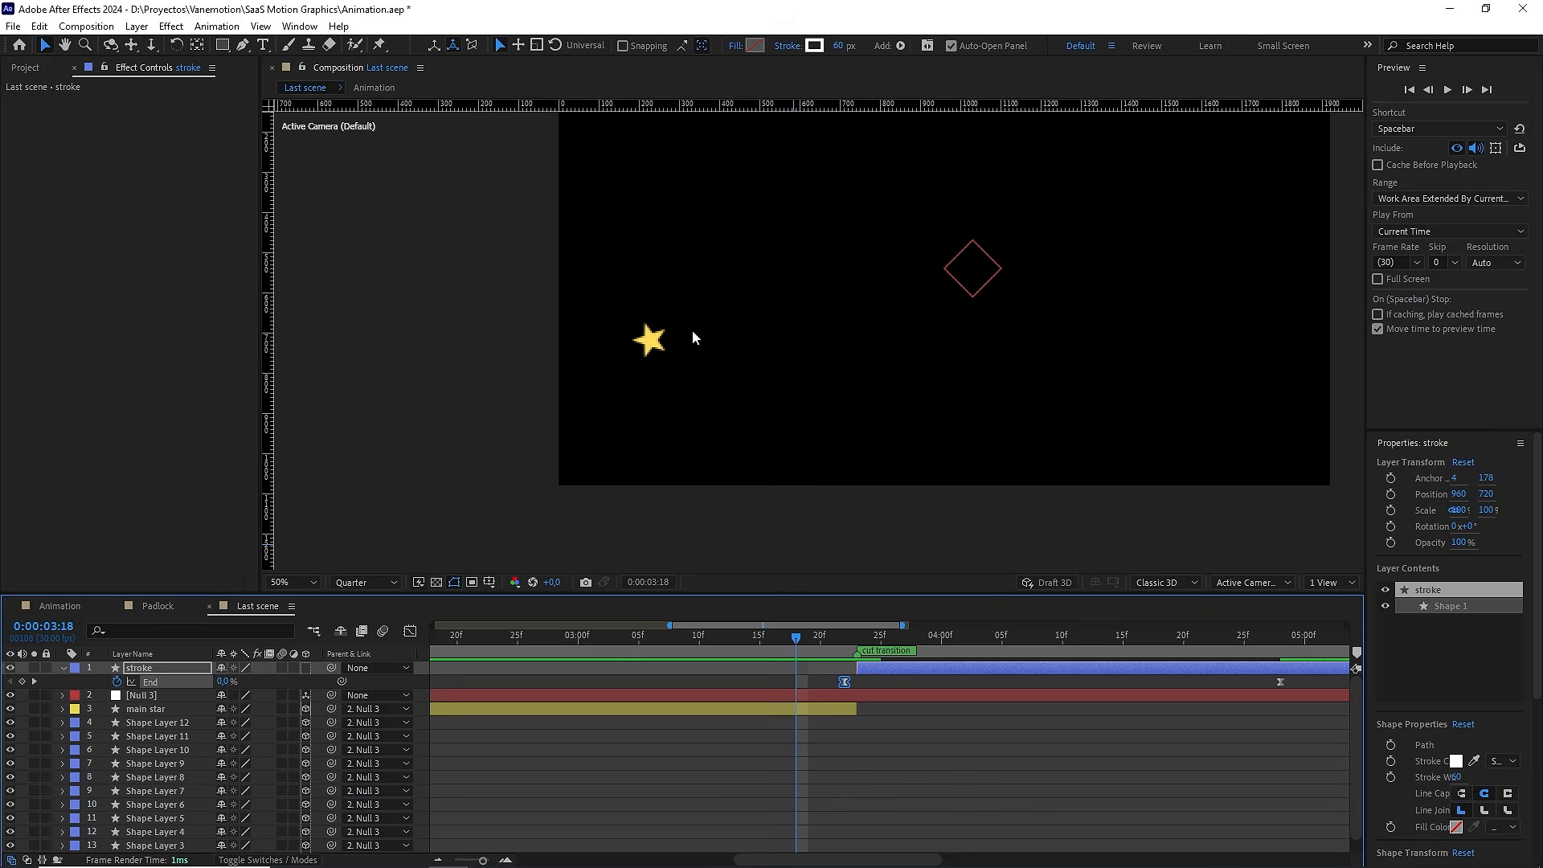
left_click(812, 639)
left_click(813, 707)
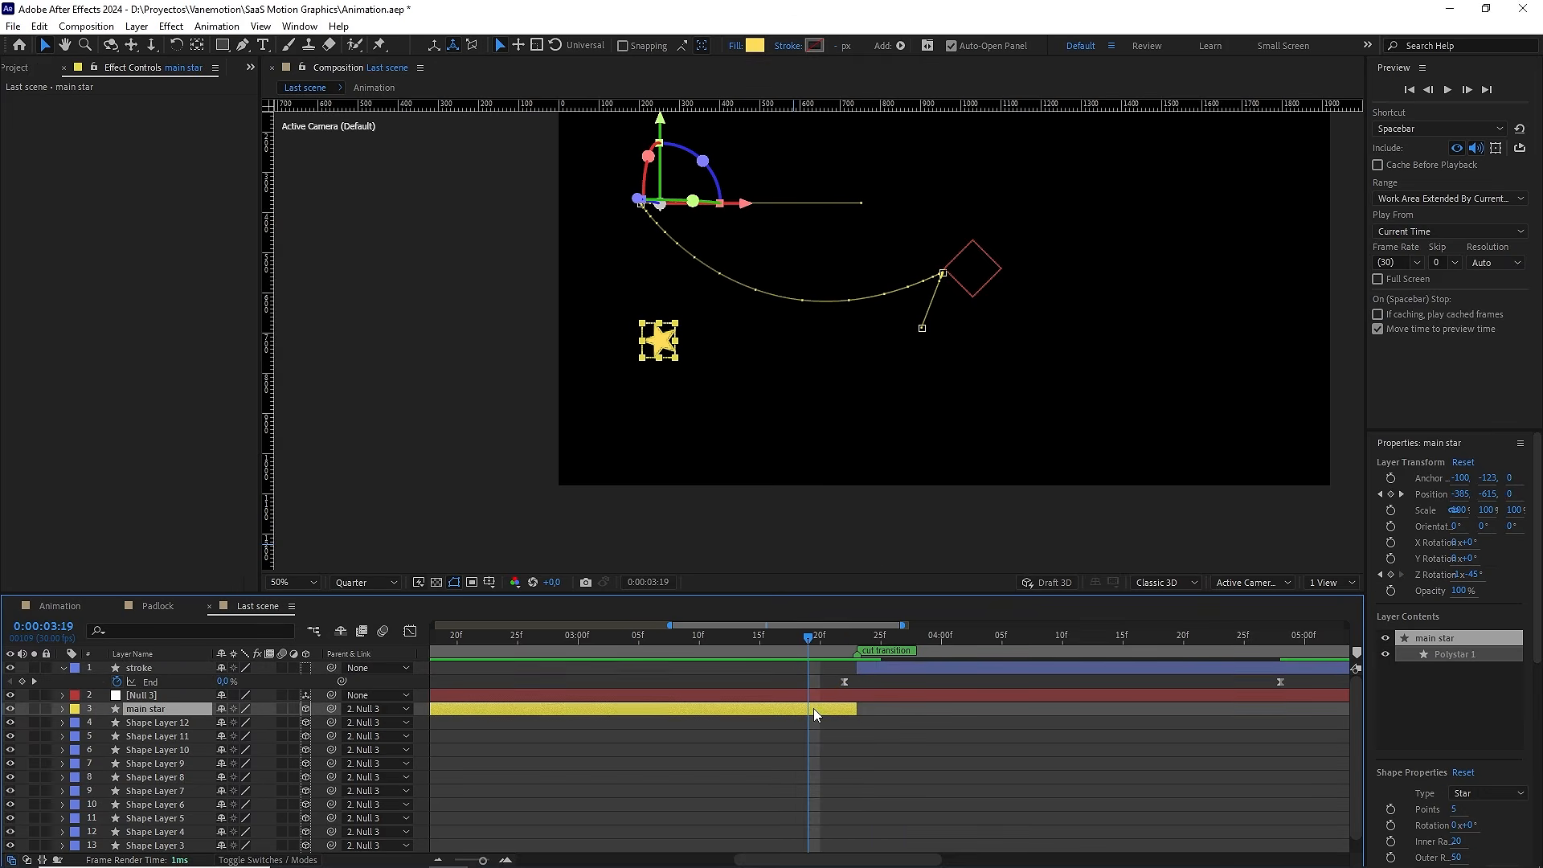
key("u")
key("minus")
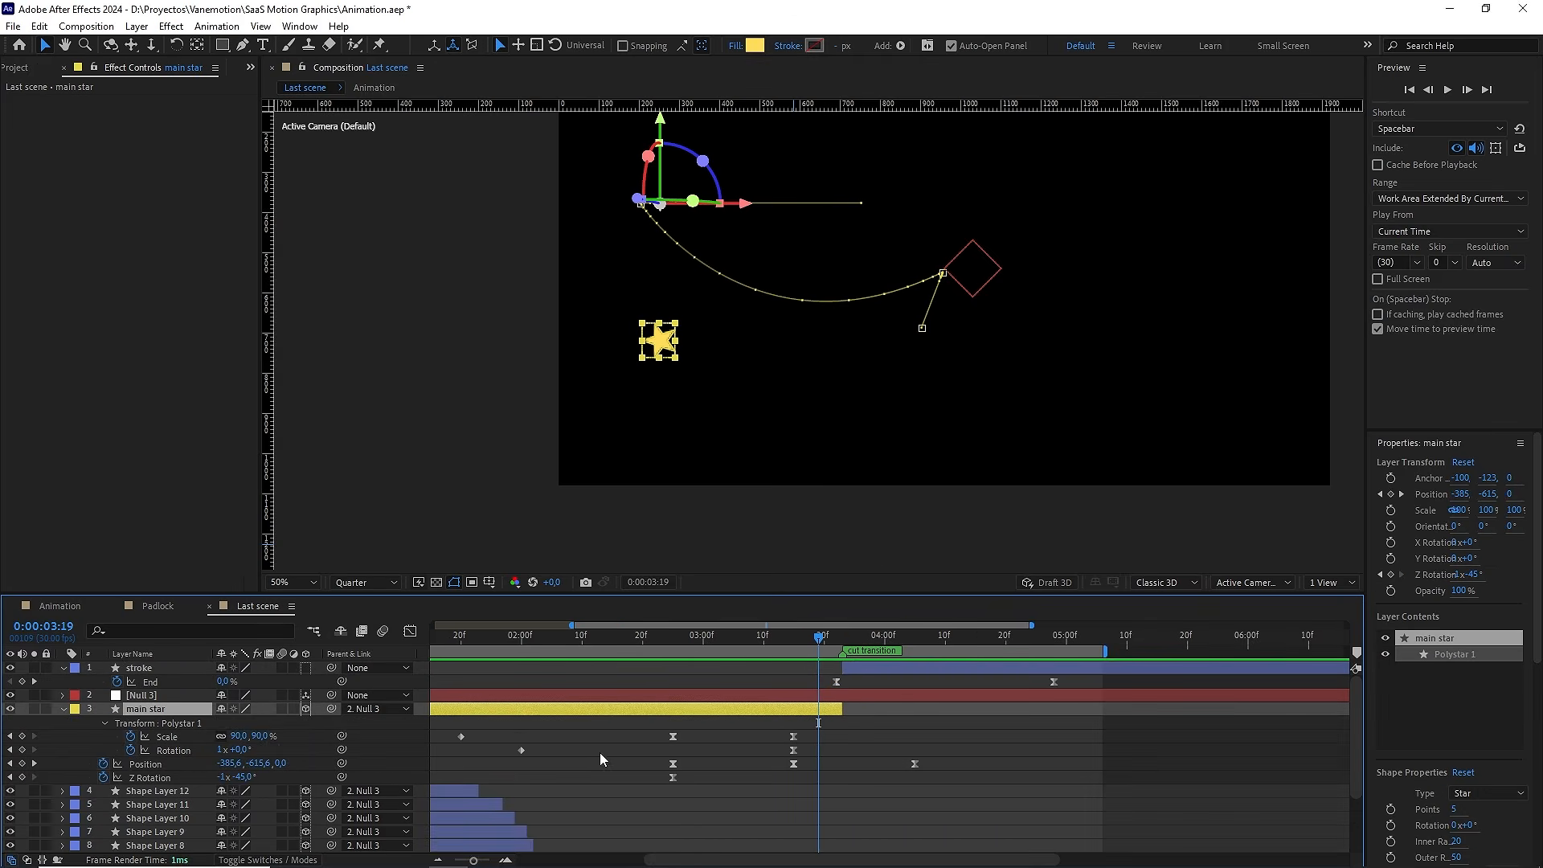
left_click_drag(793, 749, 842, 750)
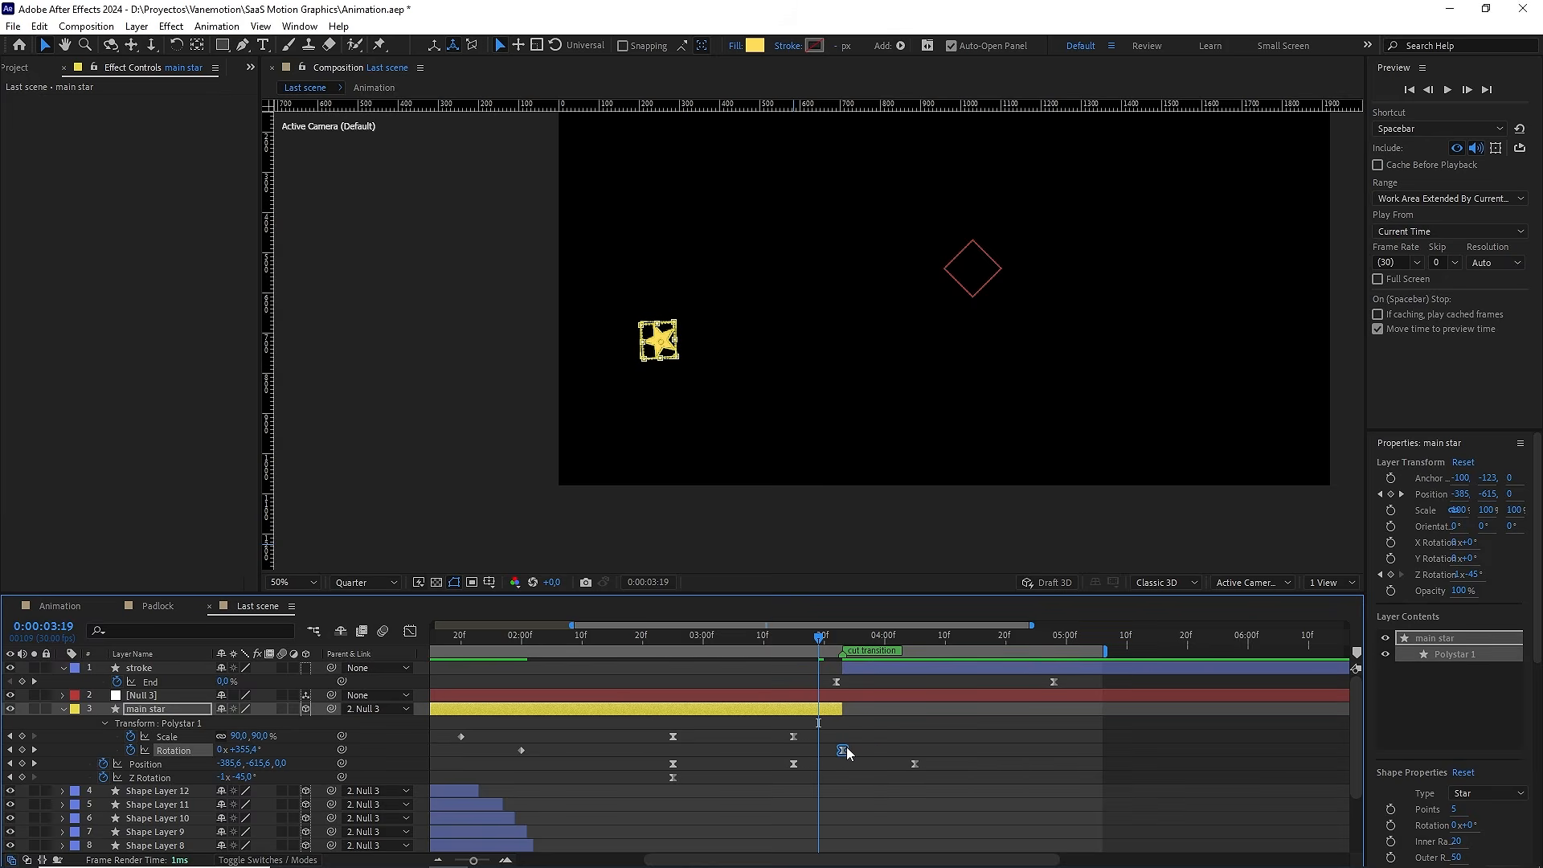
scroll(853, 756, "up", 4)
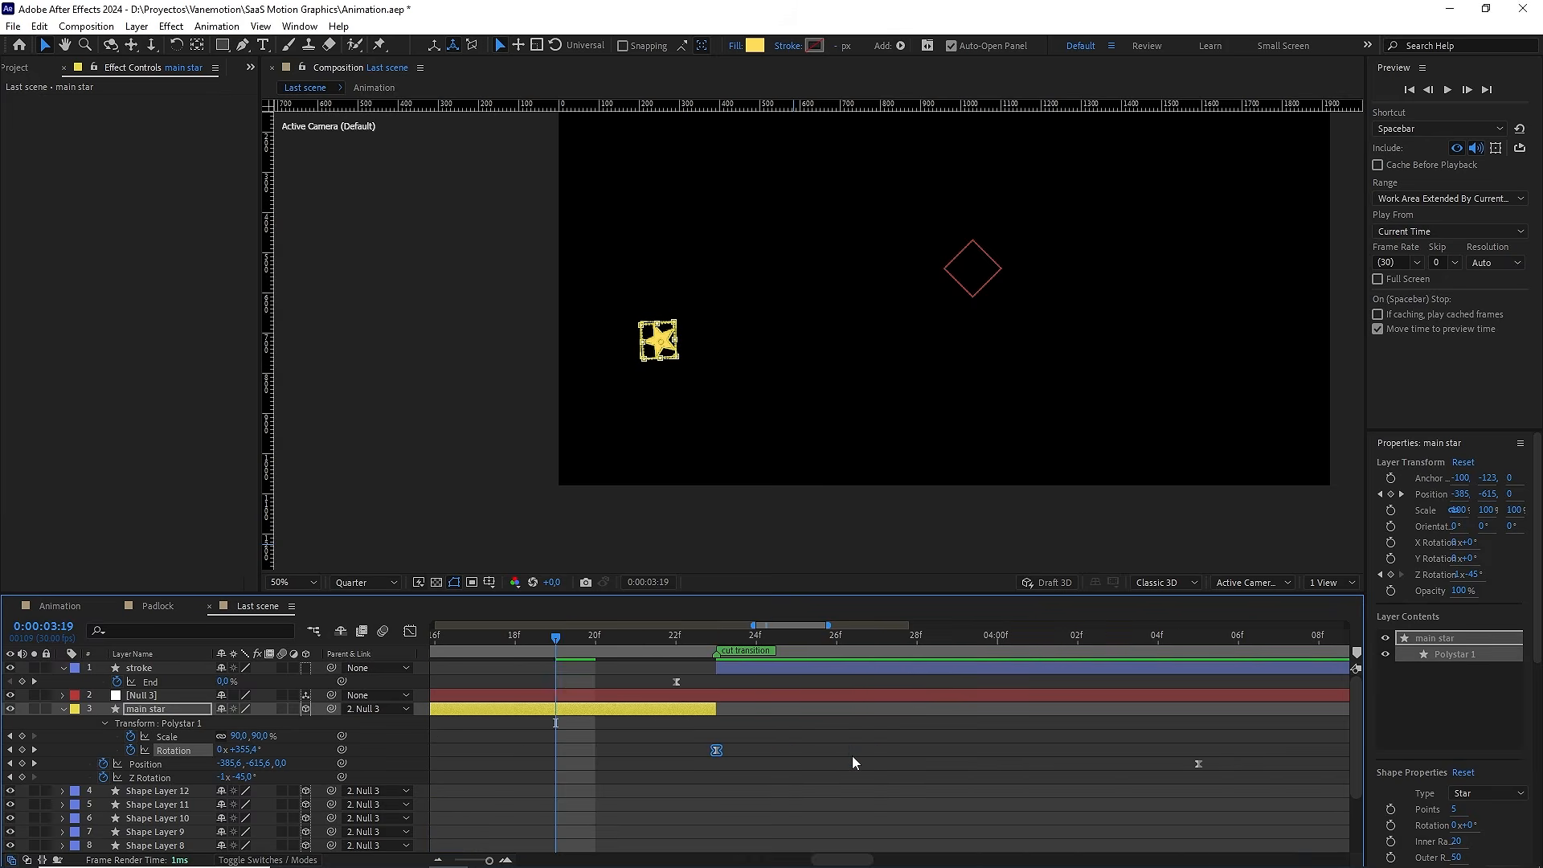
left_click(726, 635)
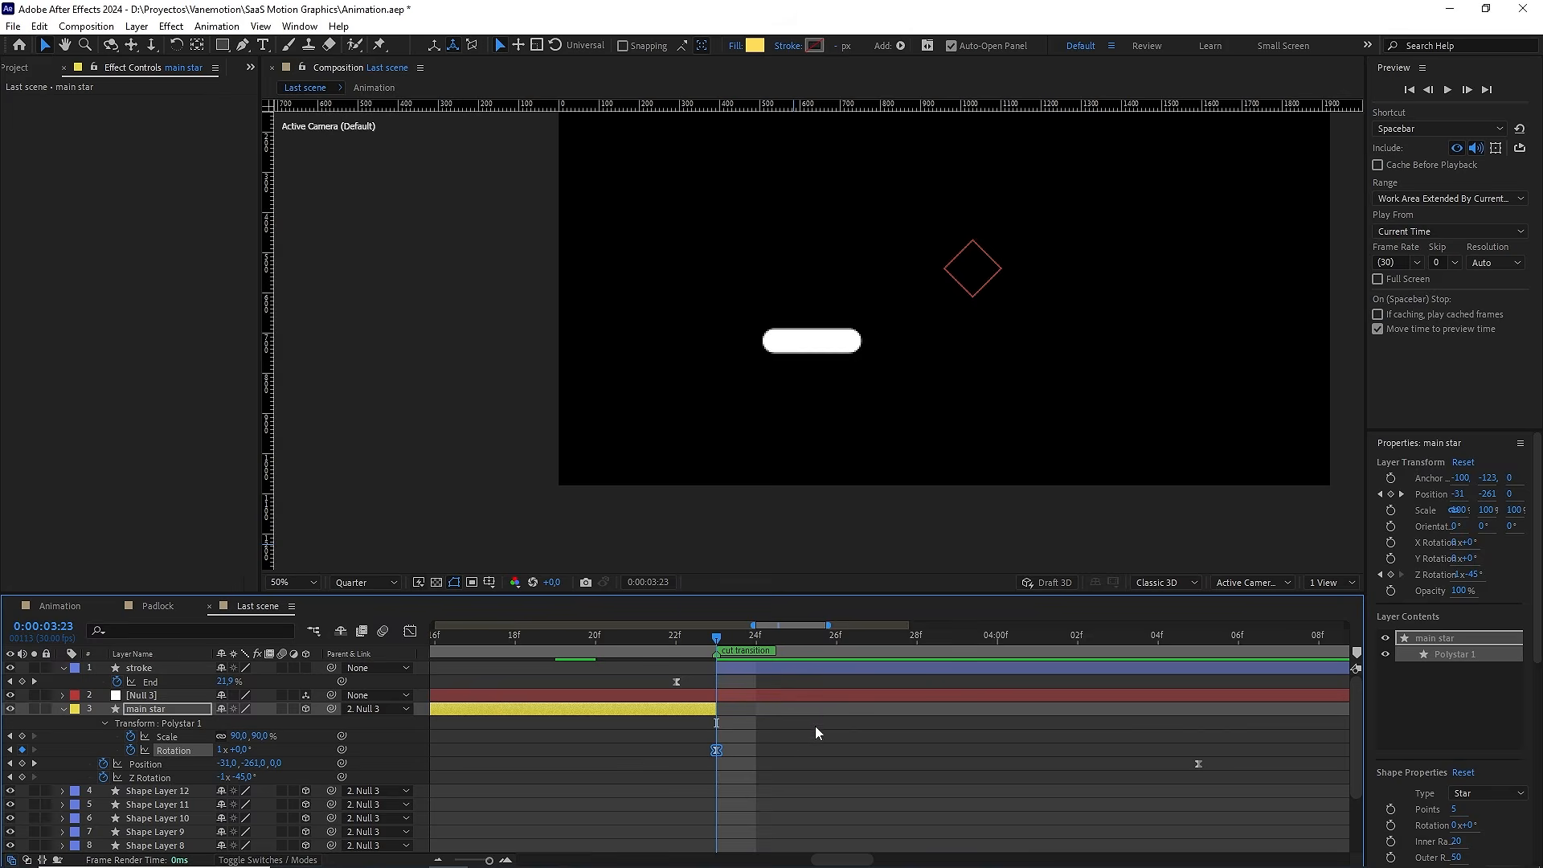
left_click(716, 750, "ctrl")
Preview the star-to-stroke cut, starting from 0:00:02:20 and again from 0:00:02:23
scroll(769, 736, "down", 4)
left_click_drag(765, 638, 600, 637)
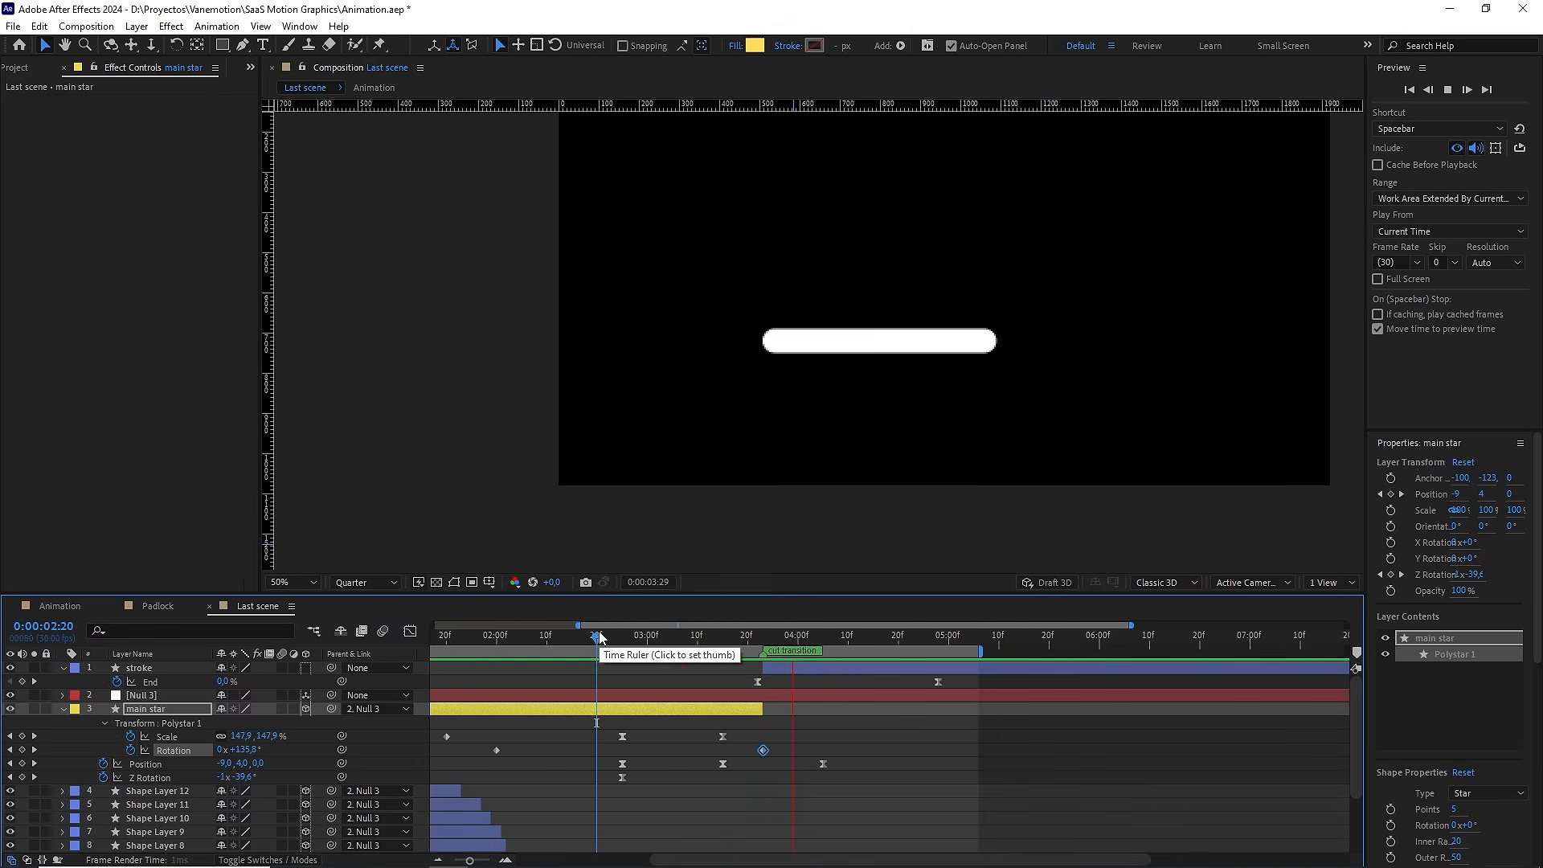
left_click(603, 638)
left_click(612, 639)
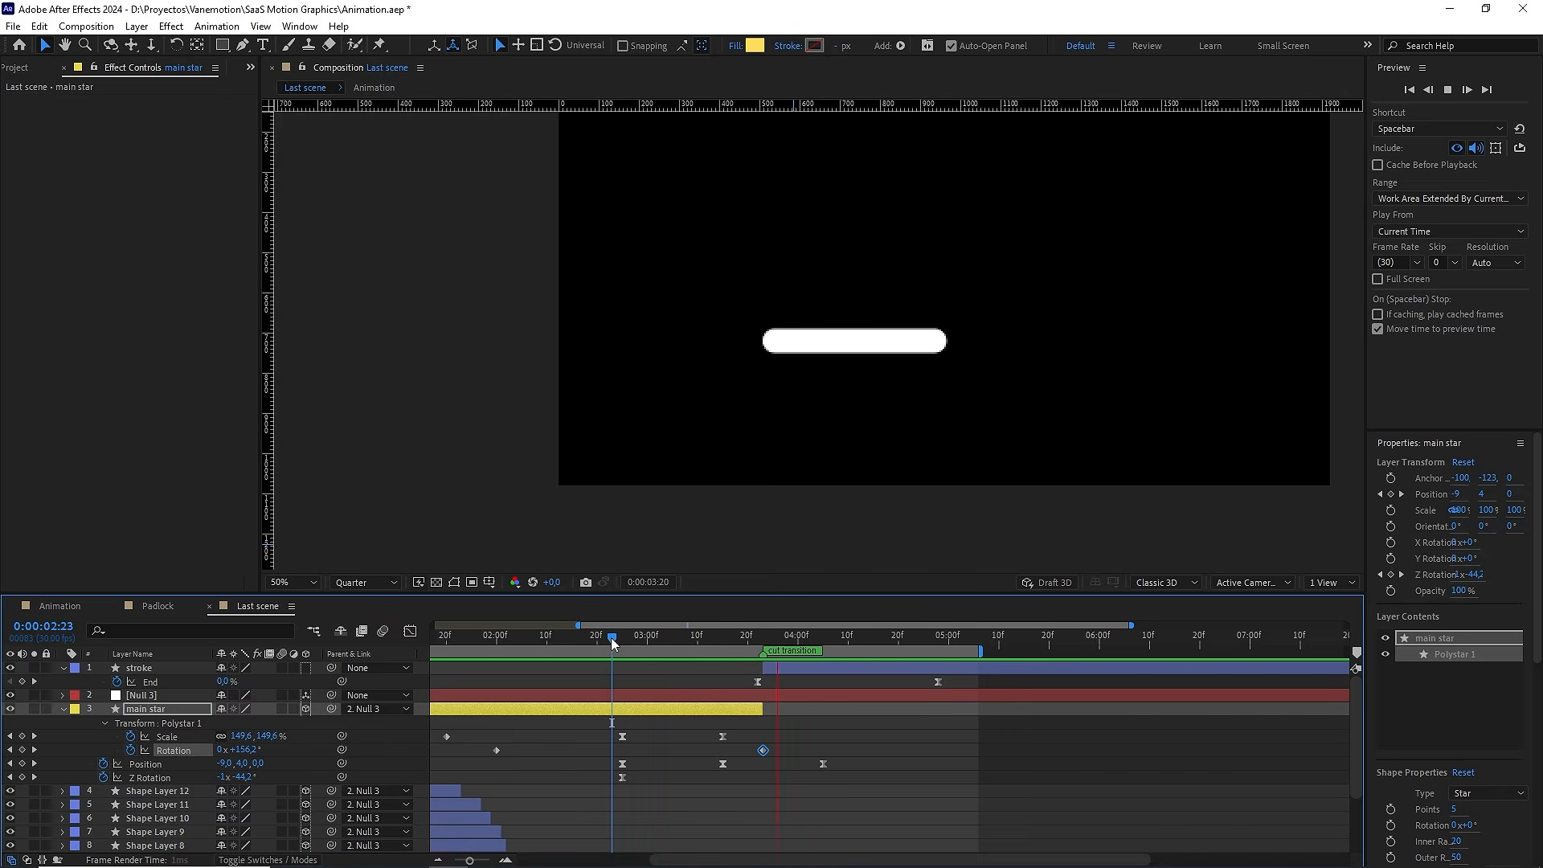
key("space")
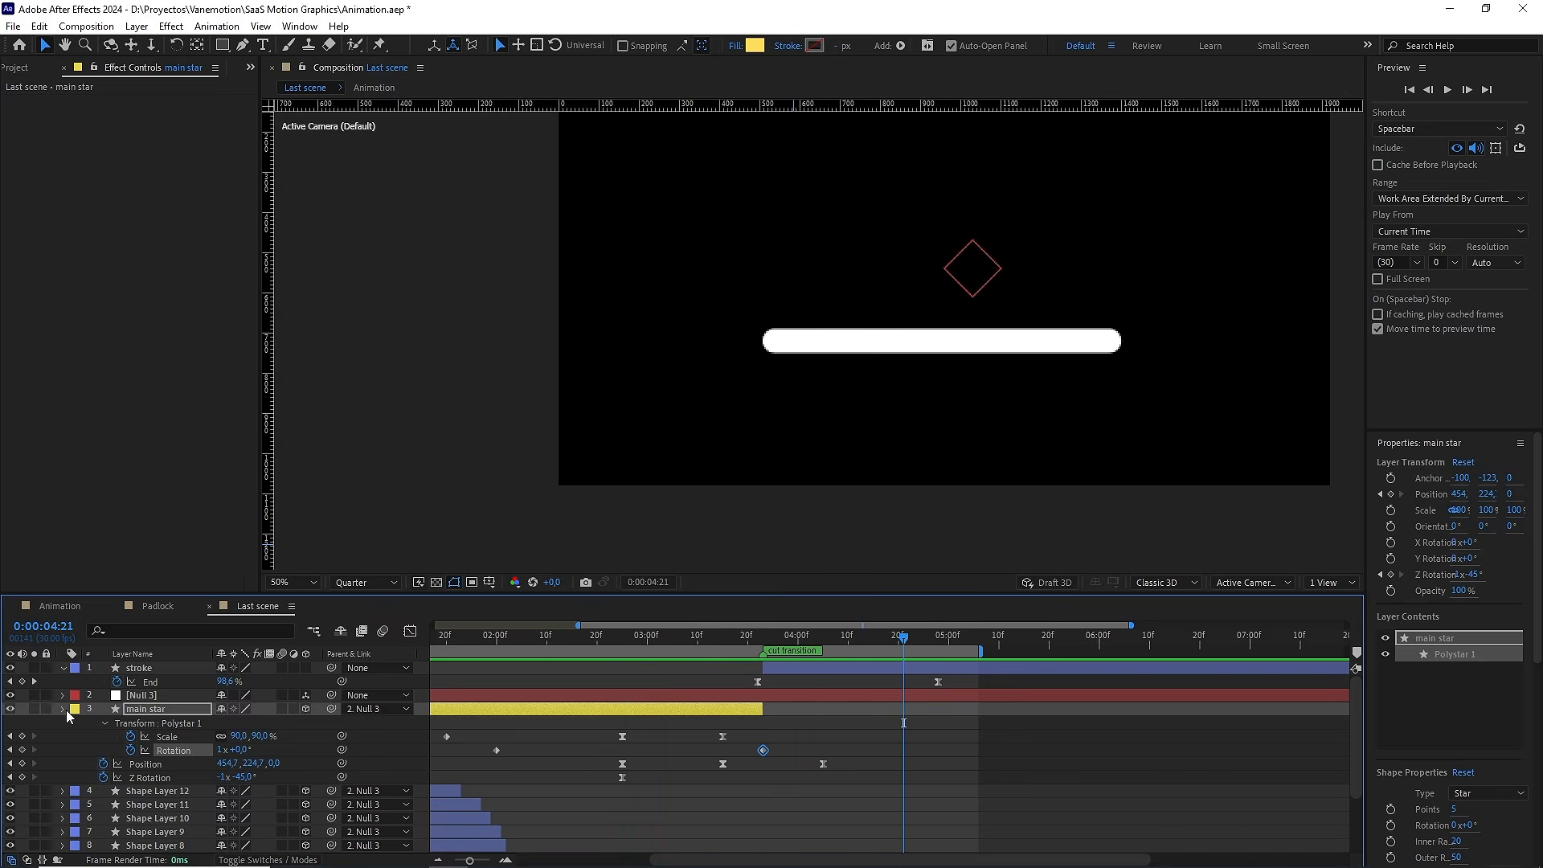
Collapse and deselect the main star and stroke layers, and show the whole composition duration in the timeline
left_click(62, 709)
left_click(63, 668)
left_click(584, 754)
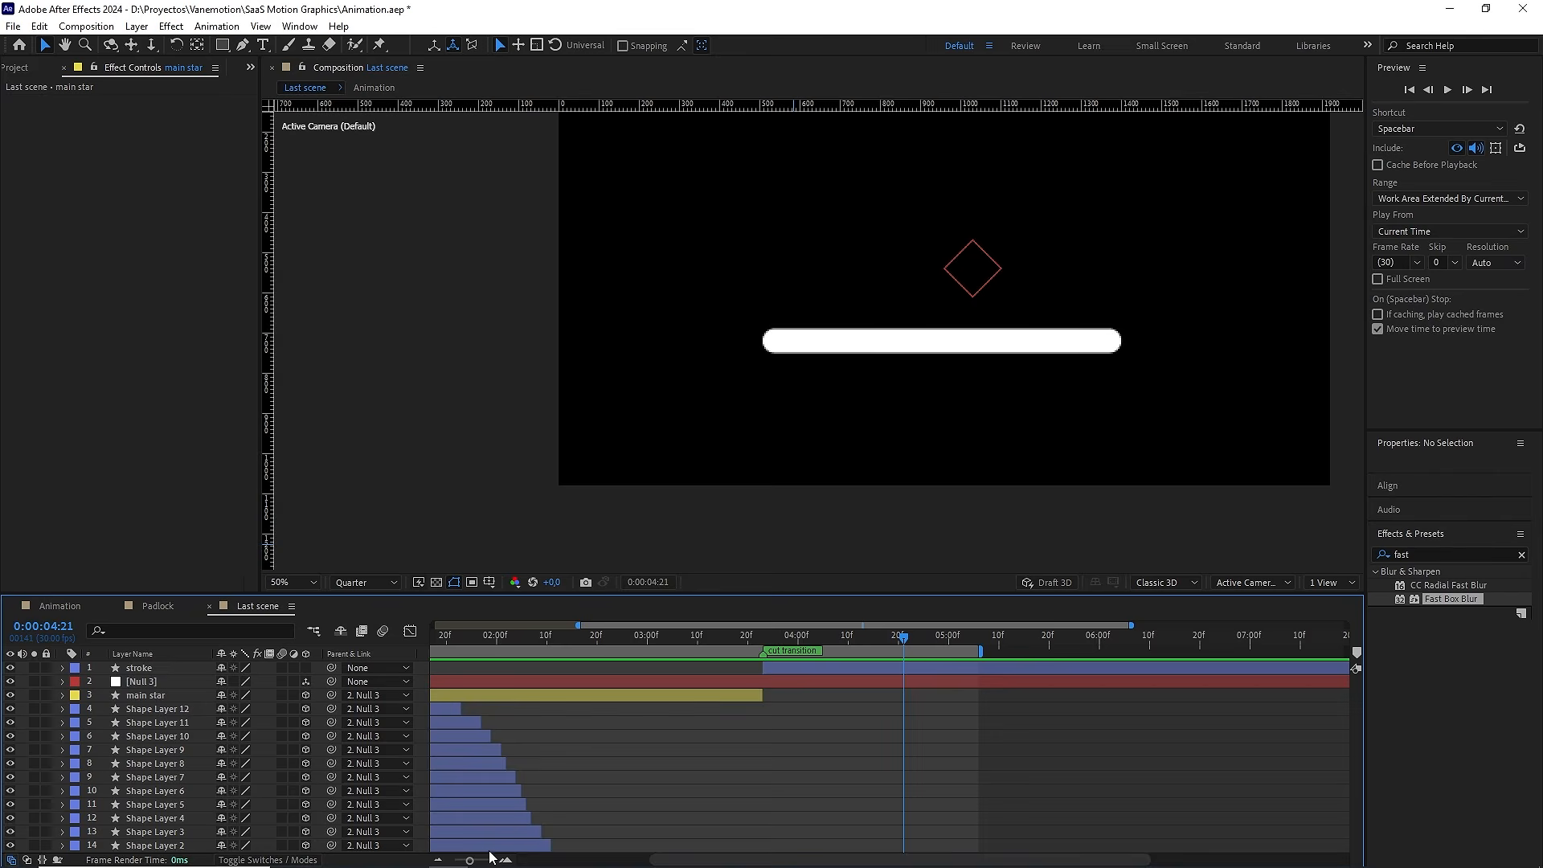
left_click_drag(470, 860, 454, 859)
left_click_drag(813, 416, 765, 464)
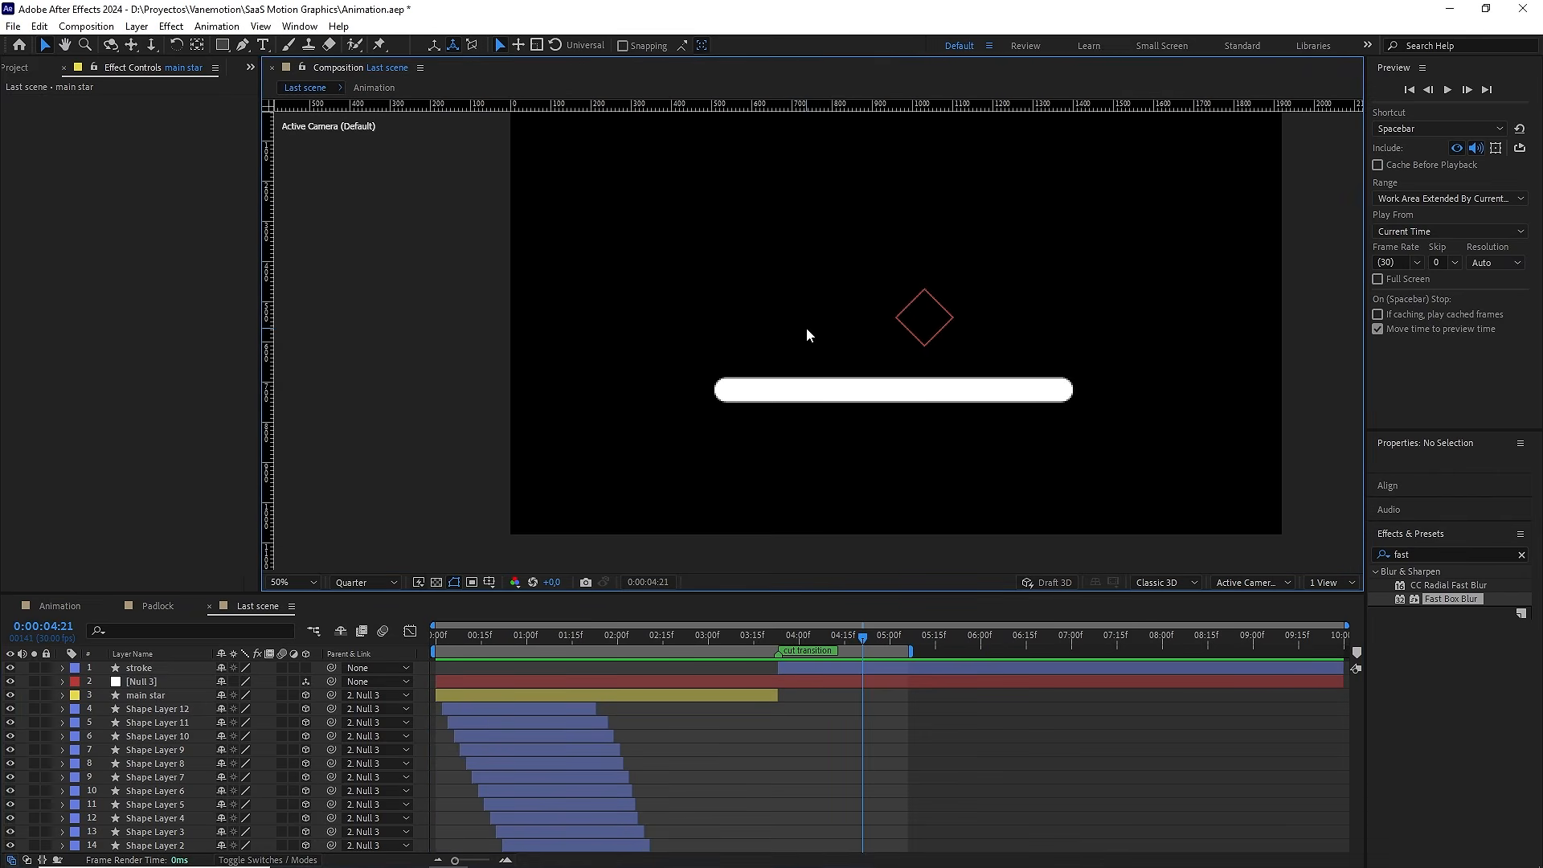
Add a text layer reading 9, center its anchor point on the character and center it in the composition
left_click(263, 45)
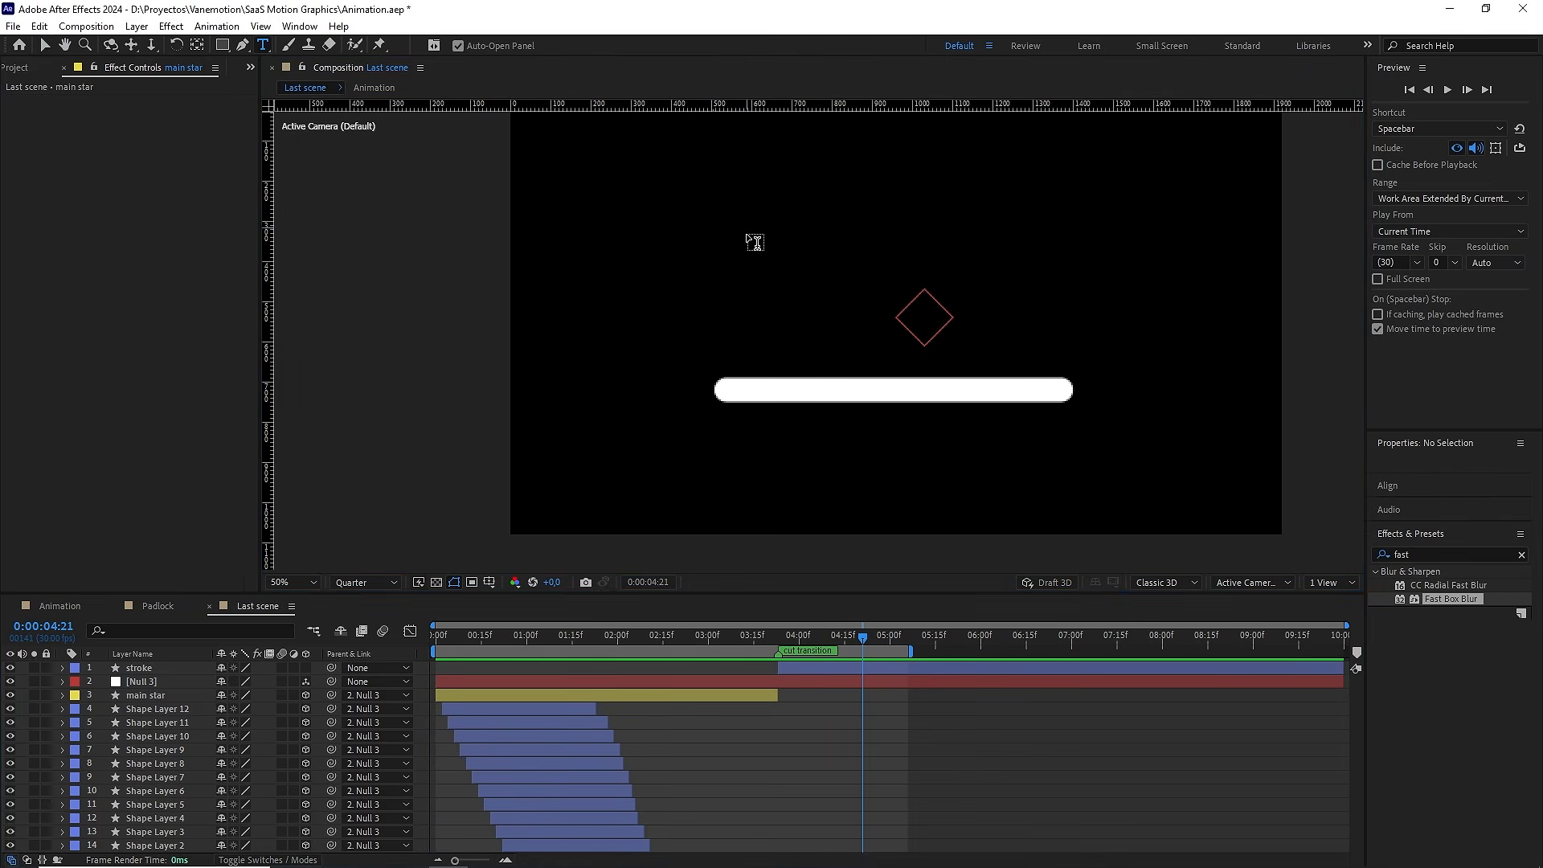
left_click(793, 235)
type("9")
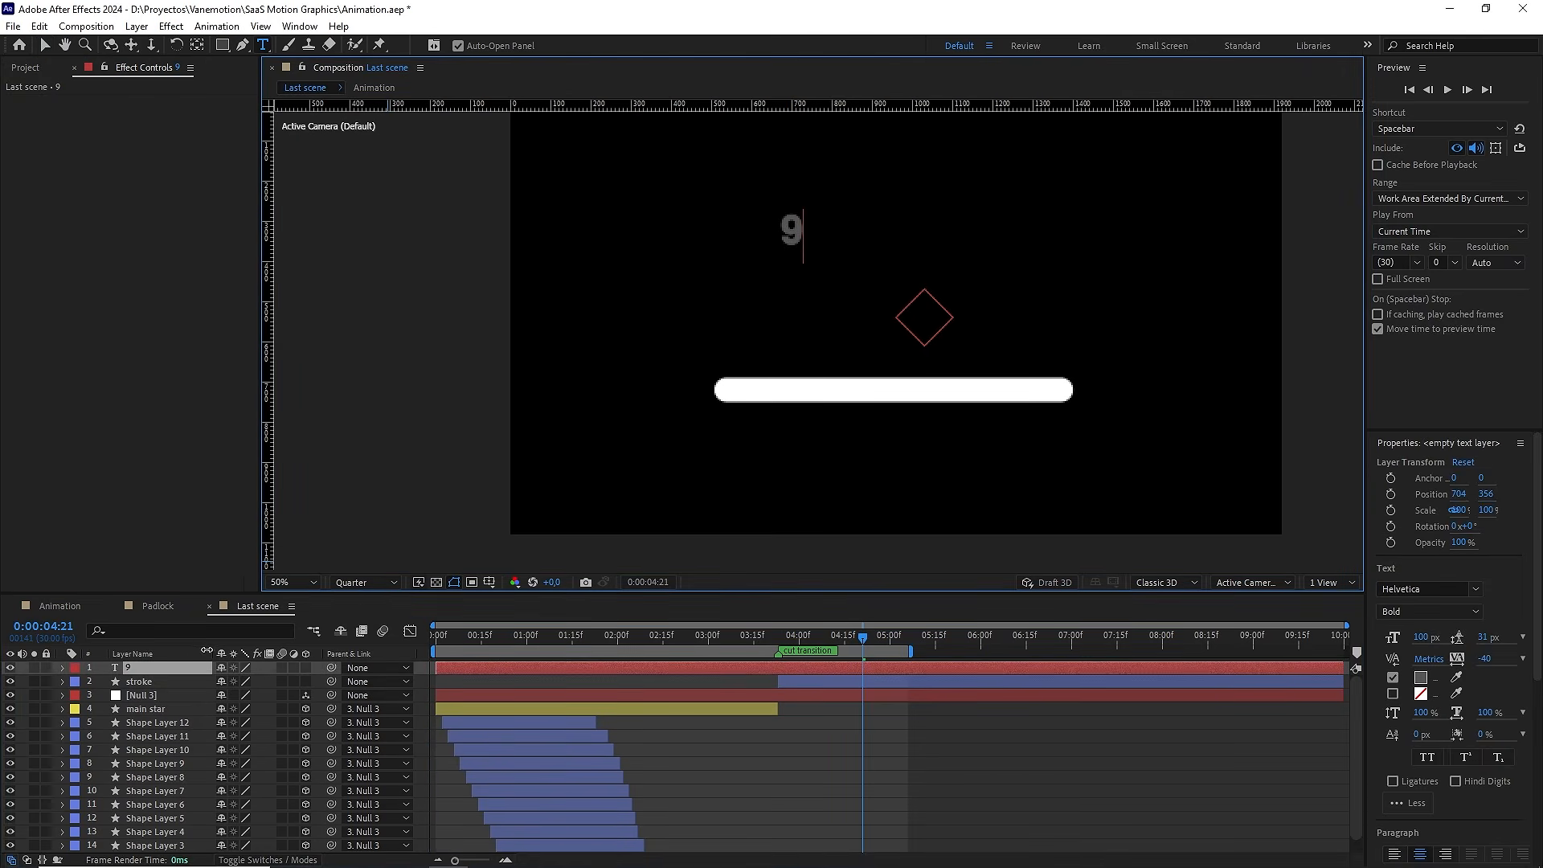
left_click(176, 664)
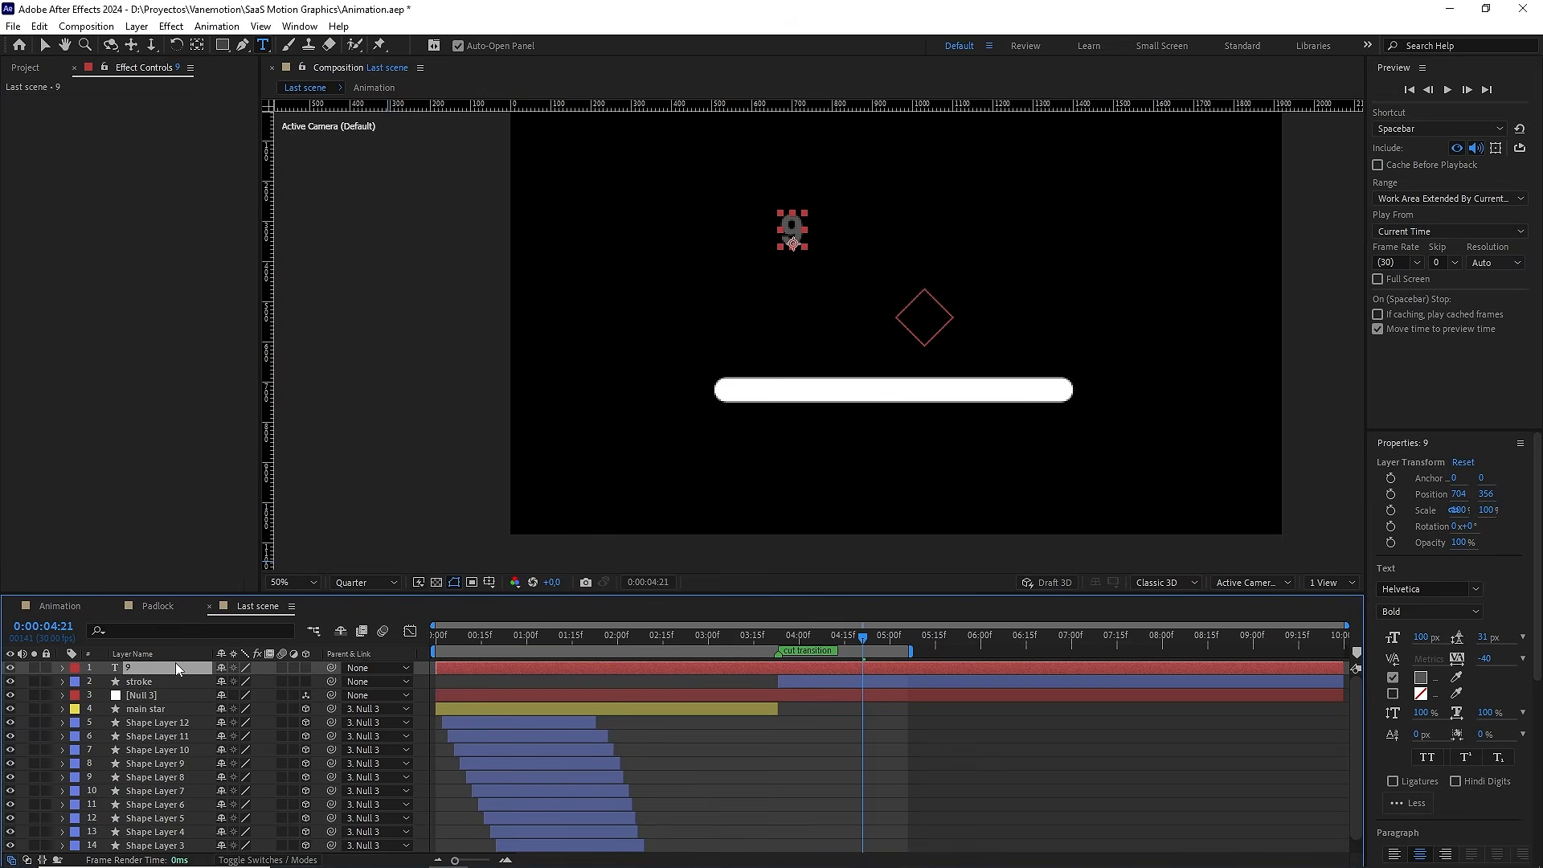
key("ctrl+alt+Home")
key("ctrl+Home")
key("v")
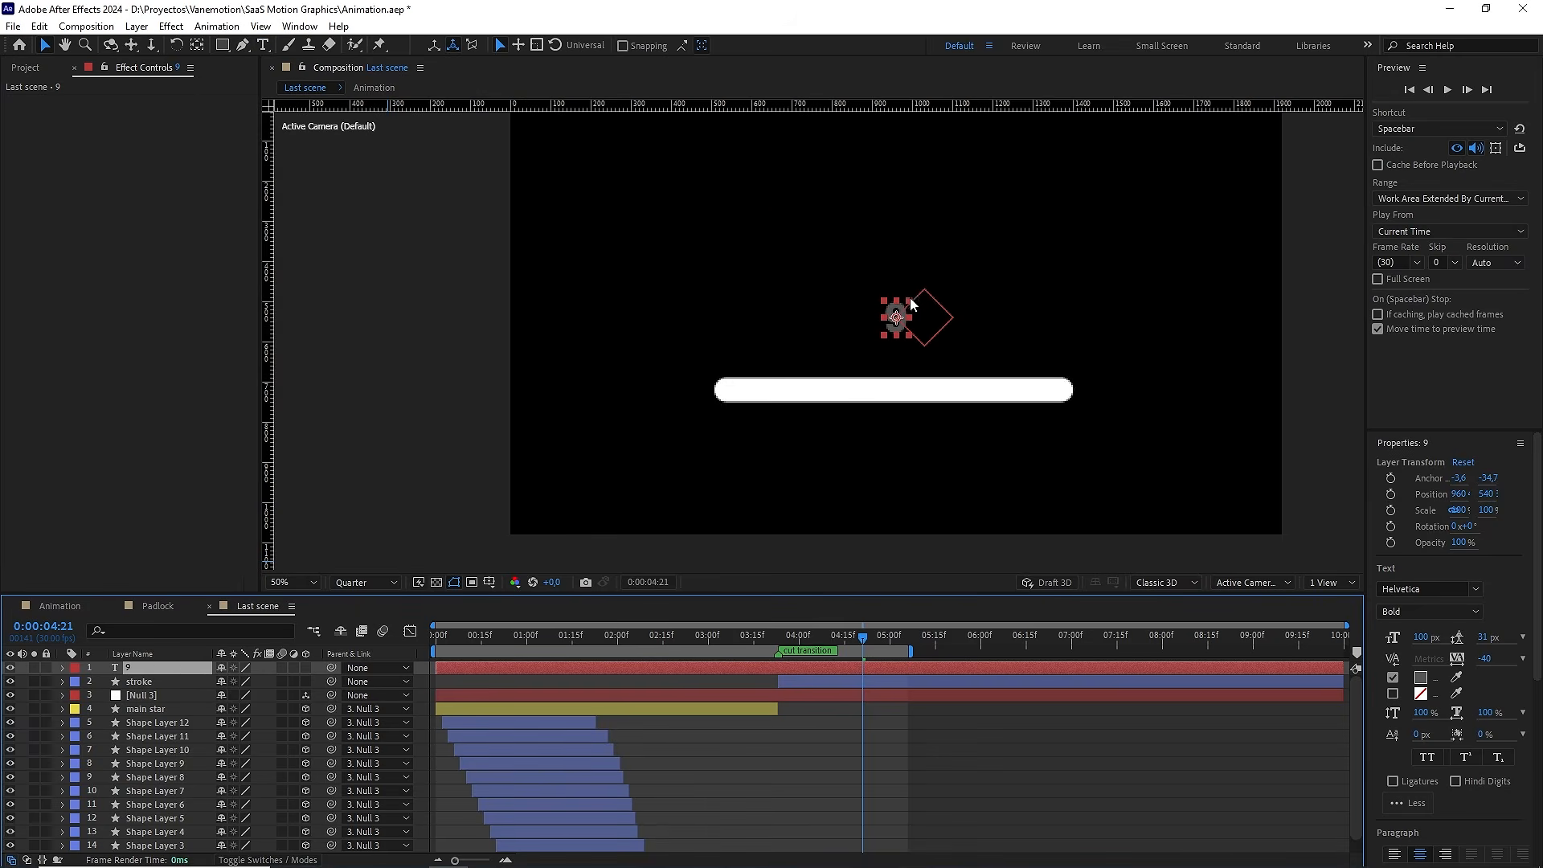
Enlarge the 9 to about 466% above the stroke at position 960, 464, and trim its layer start to 0:00:03:23
mouse_move(910, 298)
left_mouse_down()
mouse_move(953, 262)
mouse_move(915, 304)
mouse_move(915, 281)
left_mouse_up()
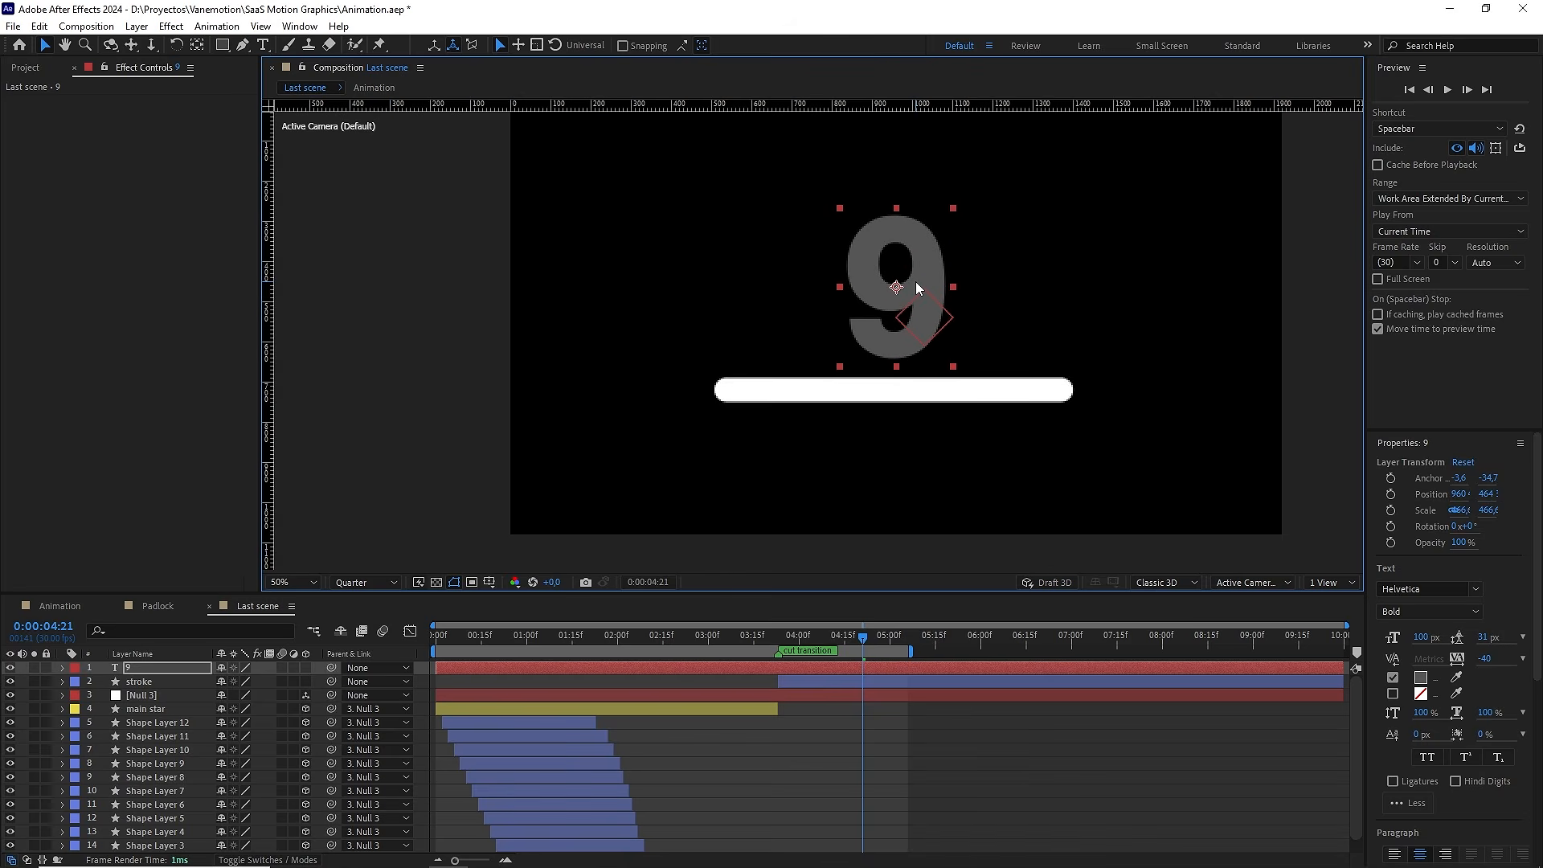
left_click(1428, 588)
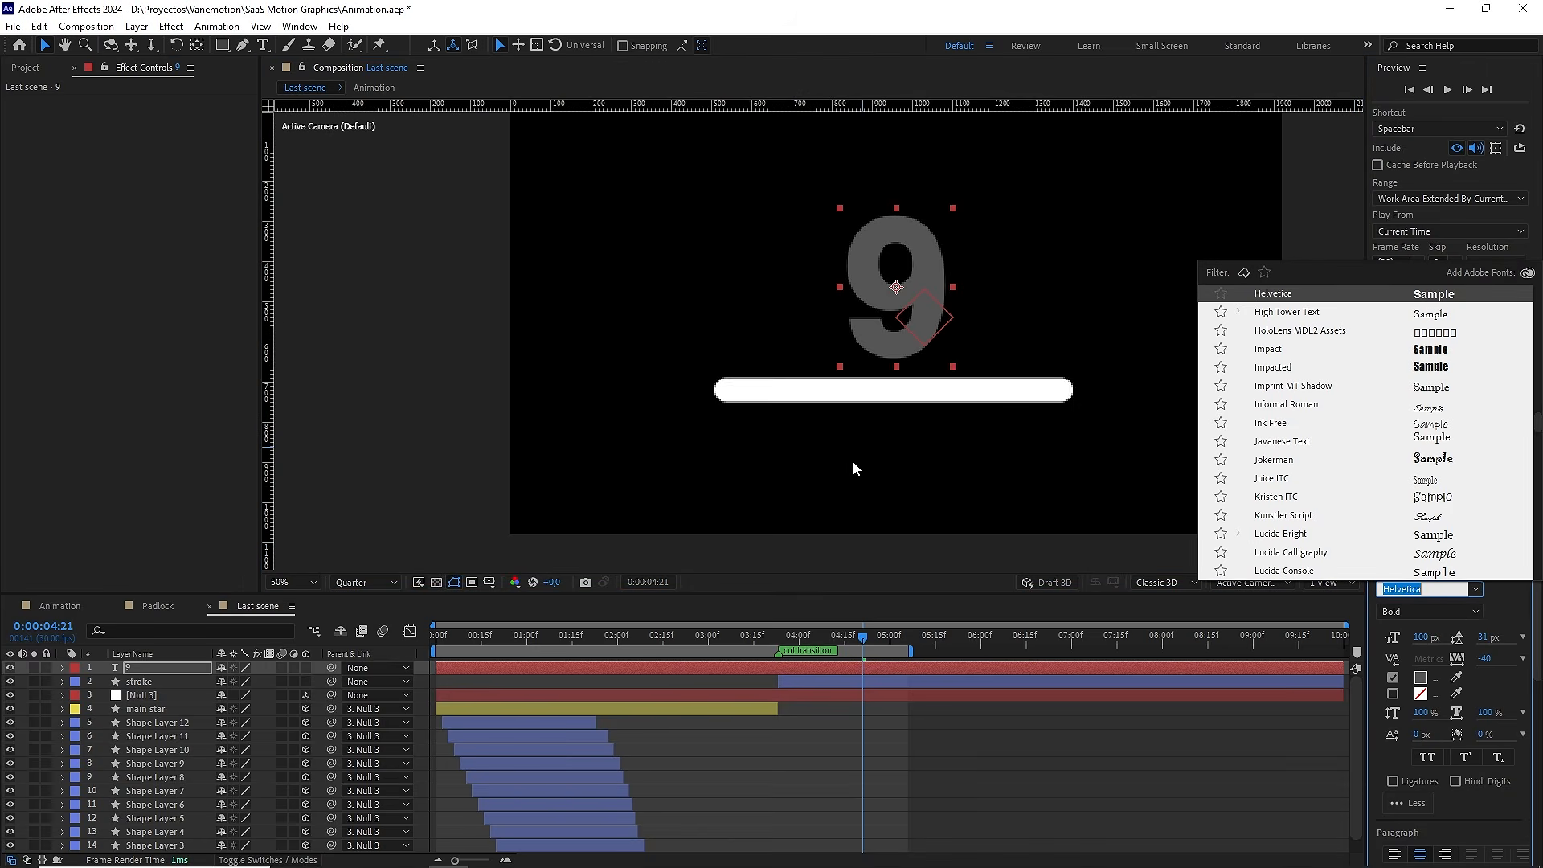
left_click(485, 671)
left_click_drag(437, 668, 786, 679)
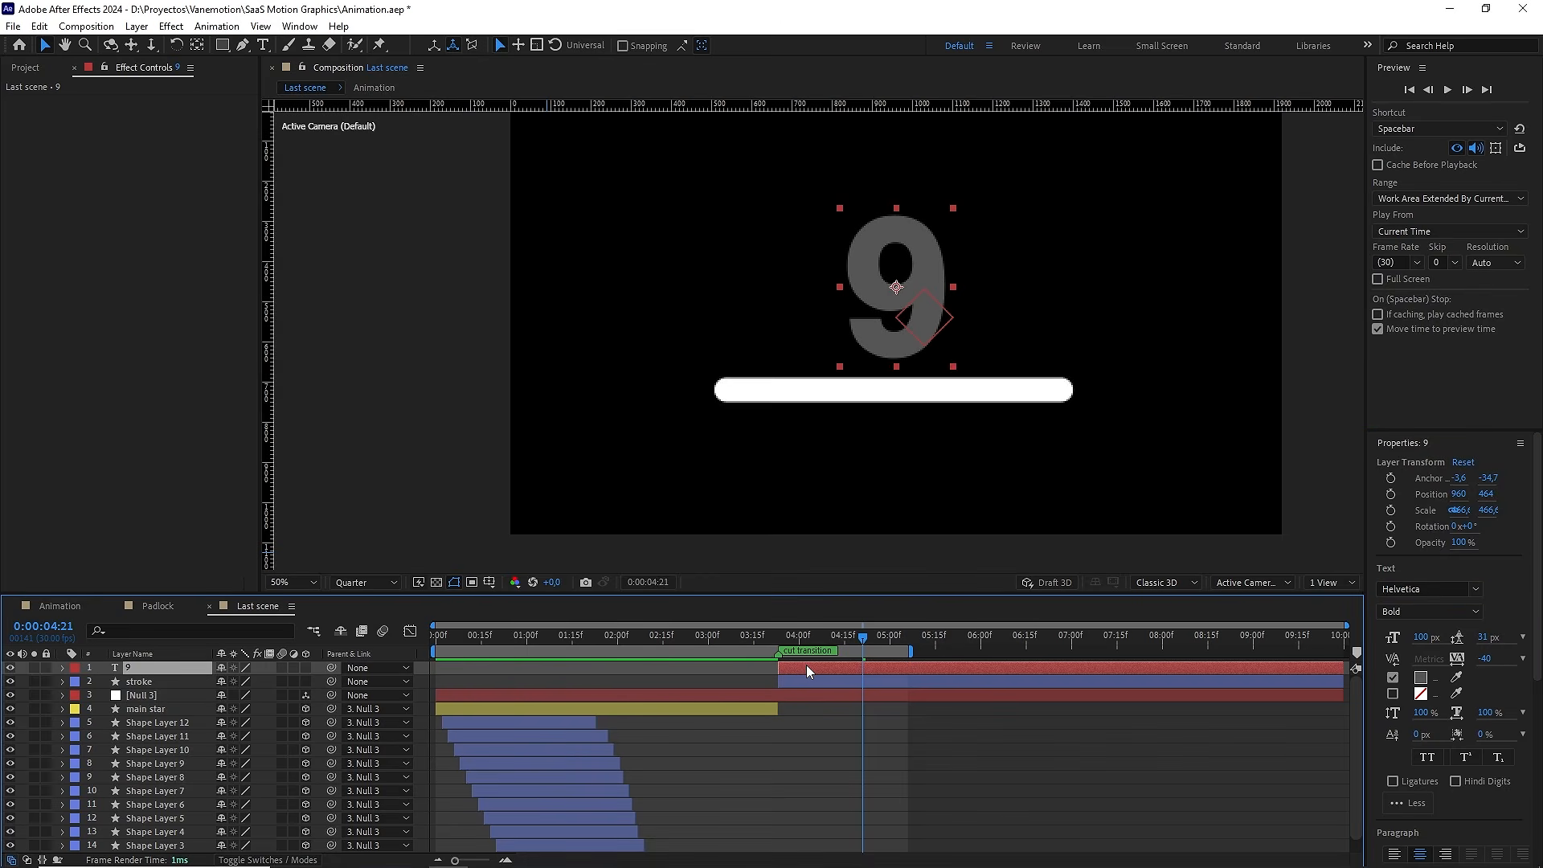
Find the Angle Control effect and apply it to the 9 text layer
left_click_drag(1534, 442, 1530, 639)
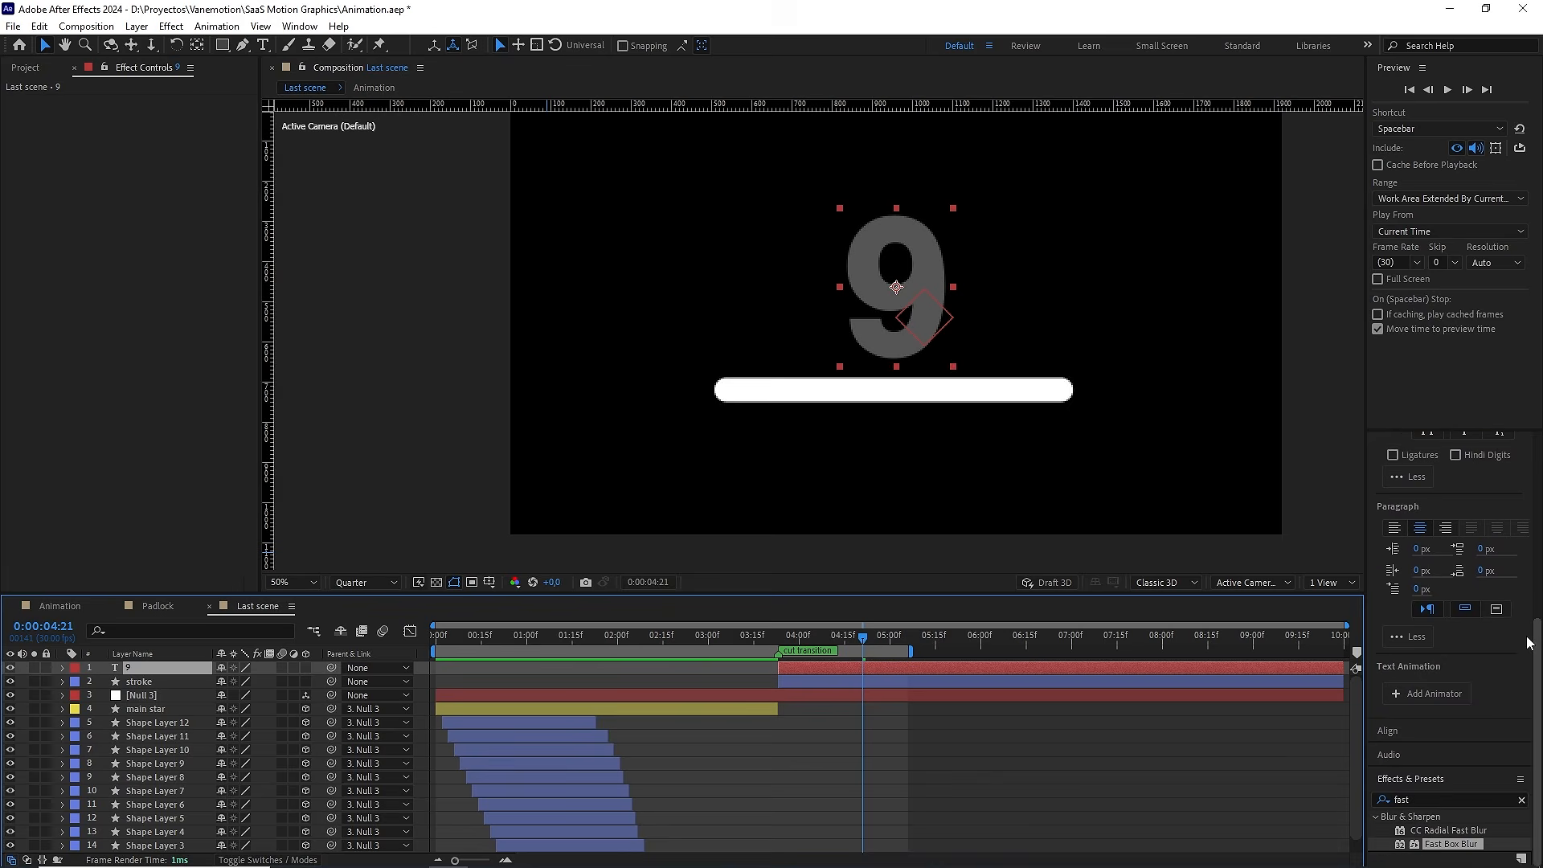
left_click(1431, 798)
type("angle co")
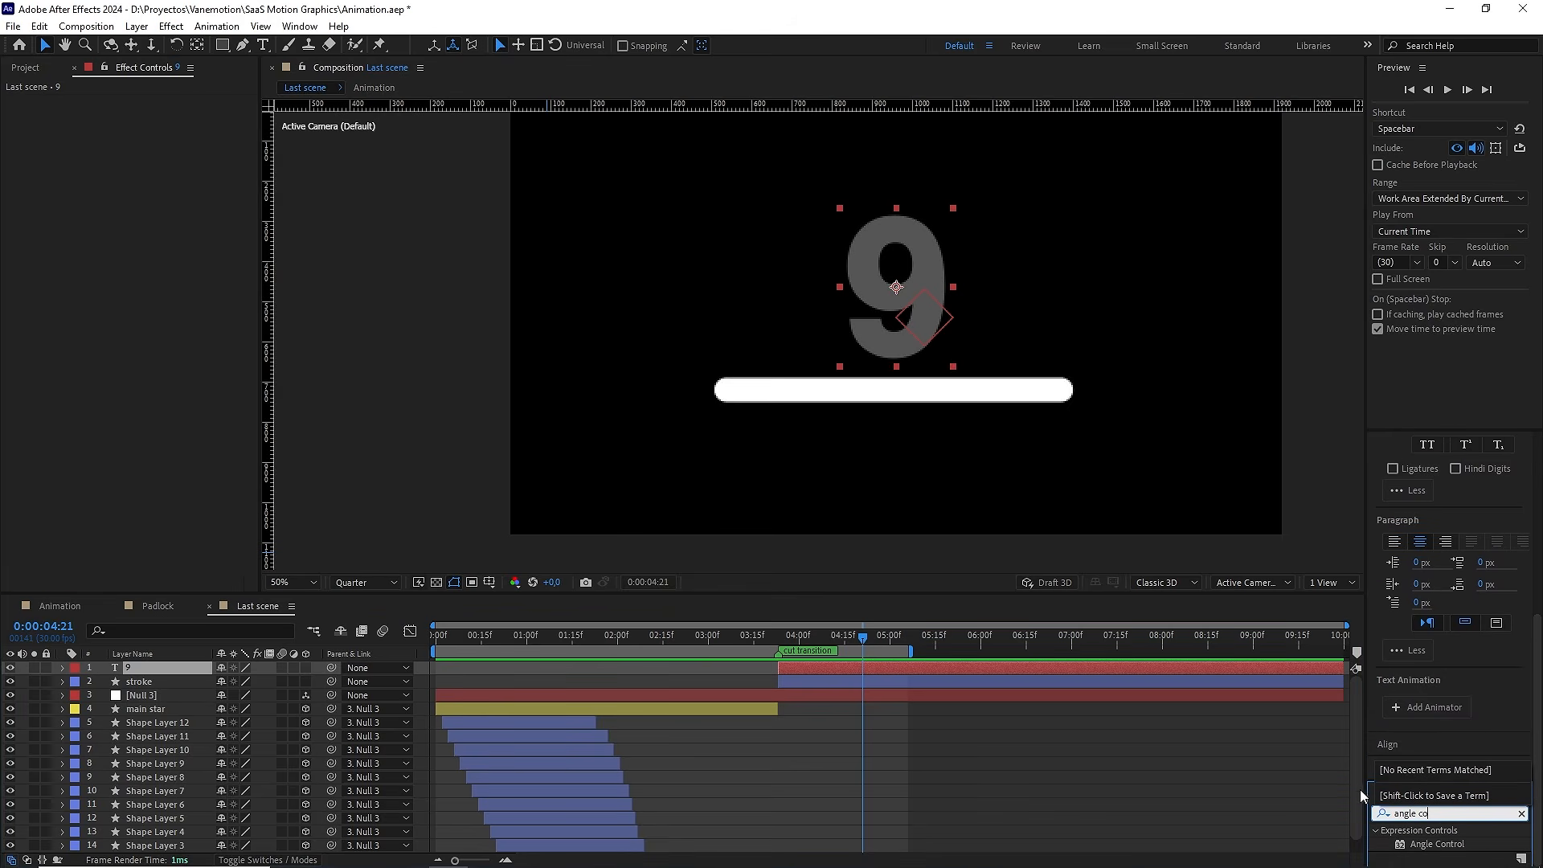
double_click(1416, 844)
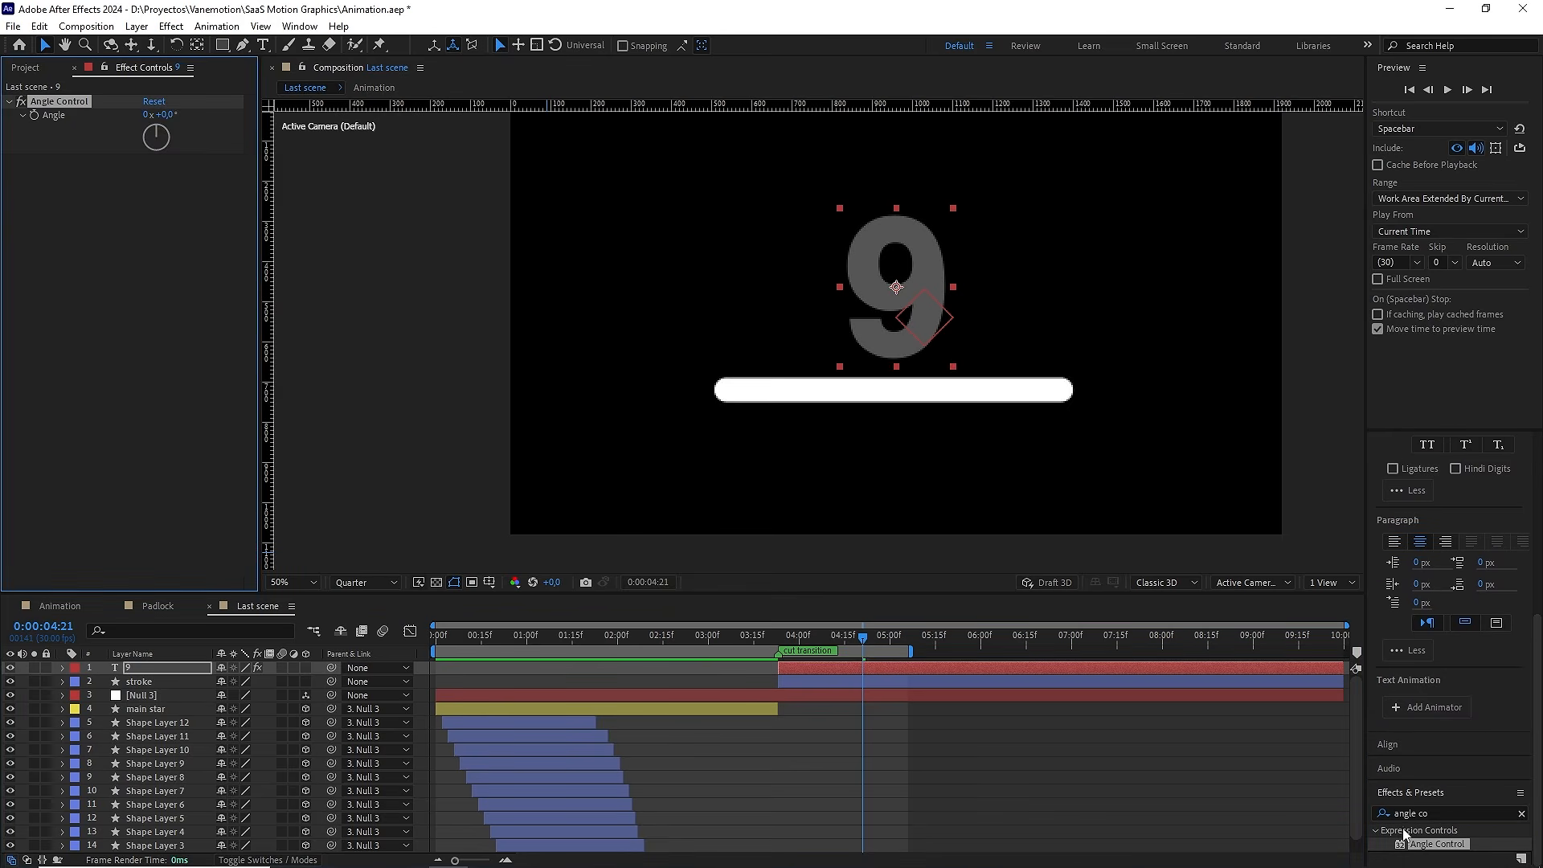
Link the text layer's Source Text to the Angle Control's Angle with the expression effect("Angle Control")("Angle")
left_click(63, 667)
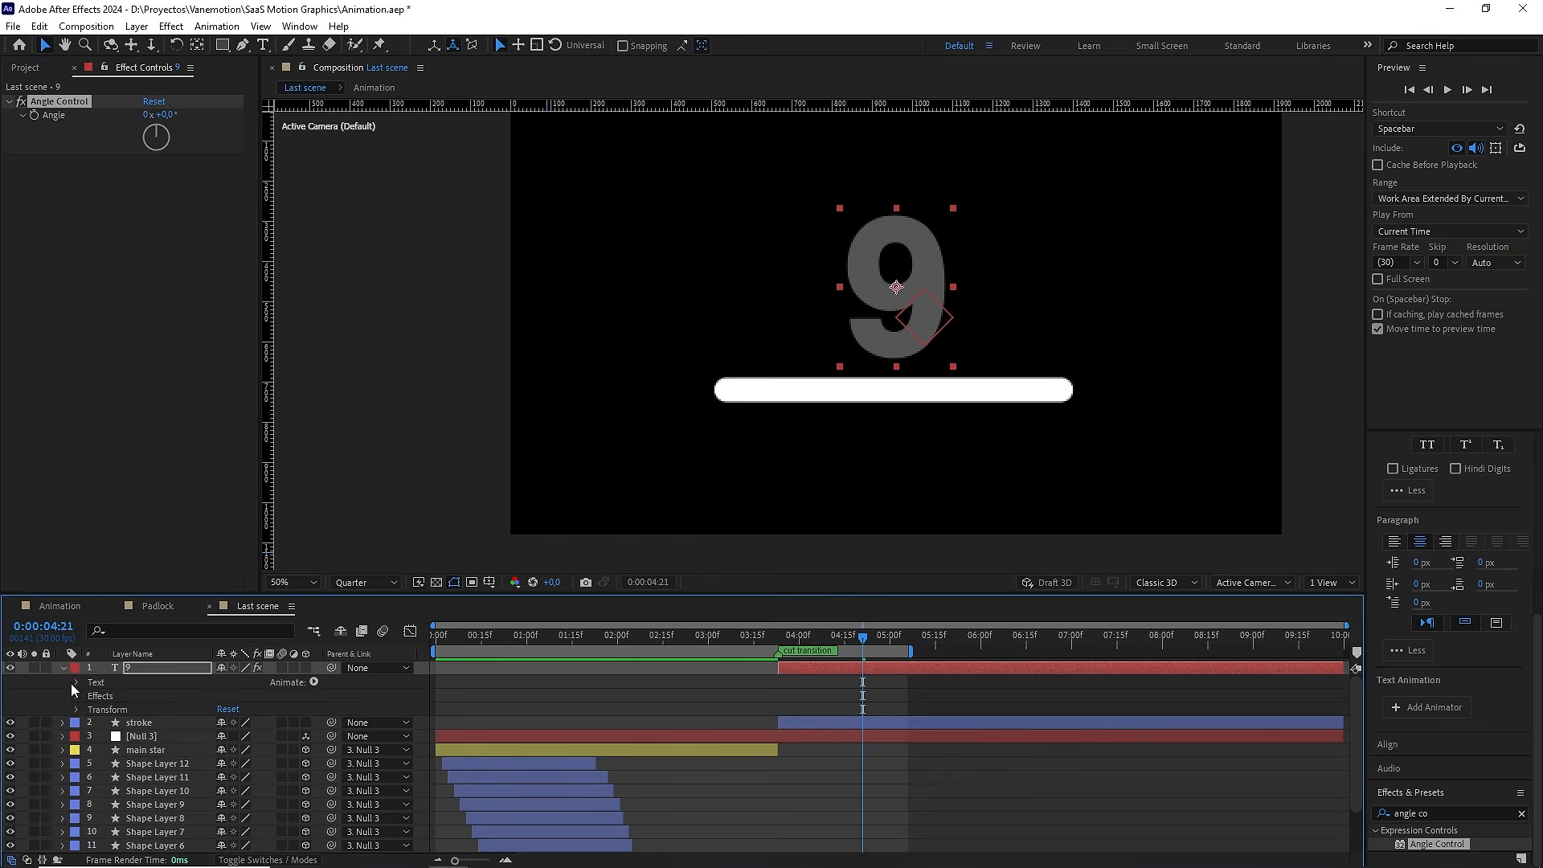
left_click(75, 681)
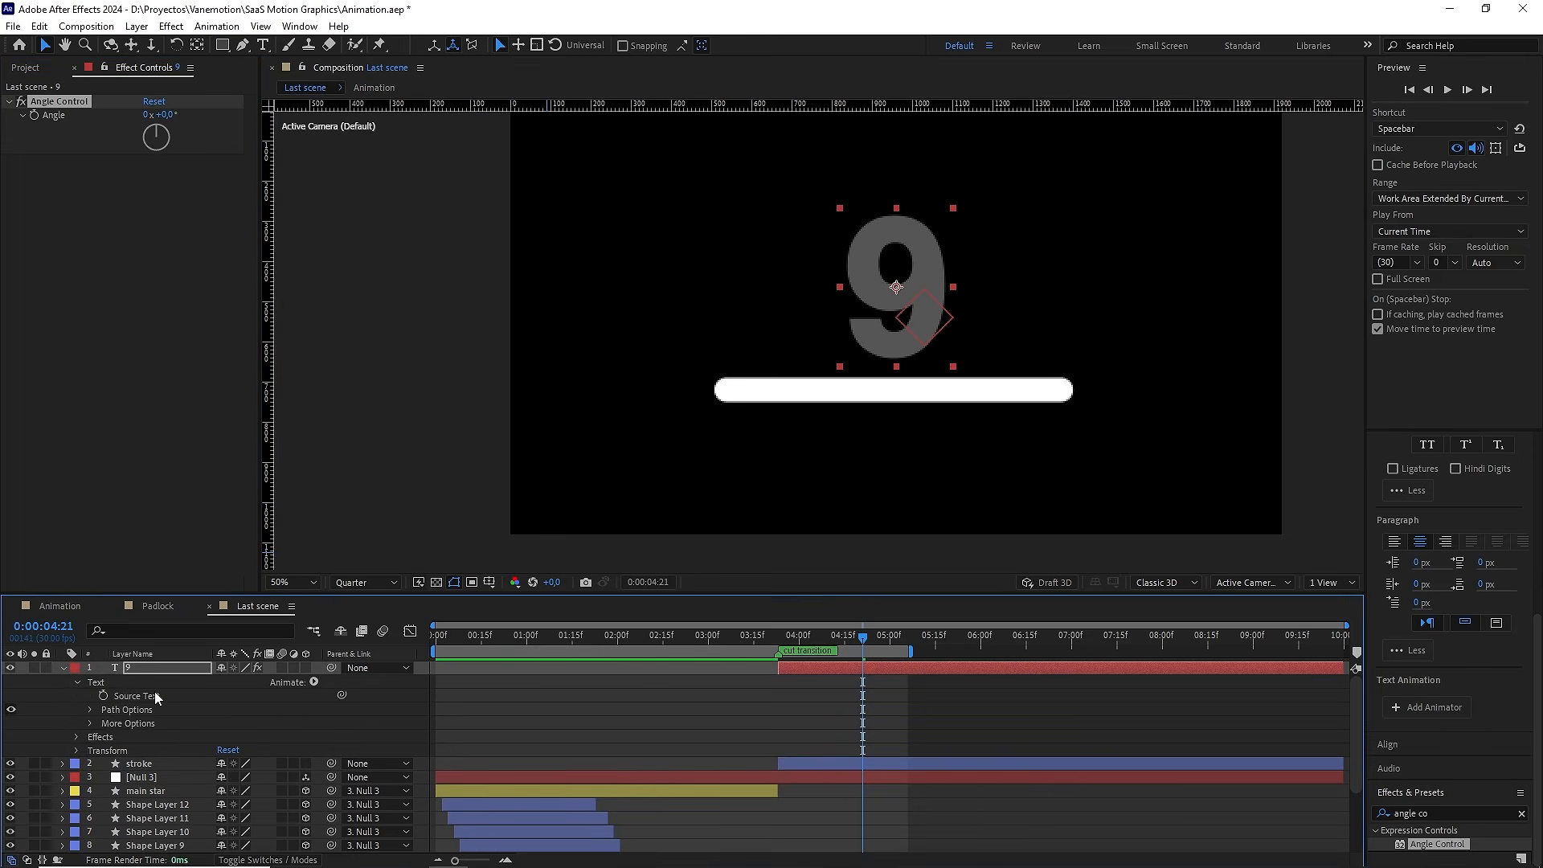
left_click(104, 694, "alt")
left_click_drag(262, 707, 66, 114)
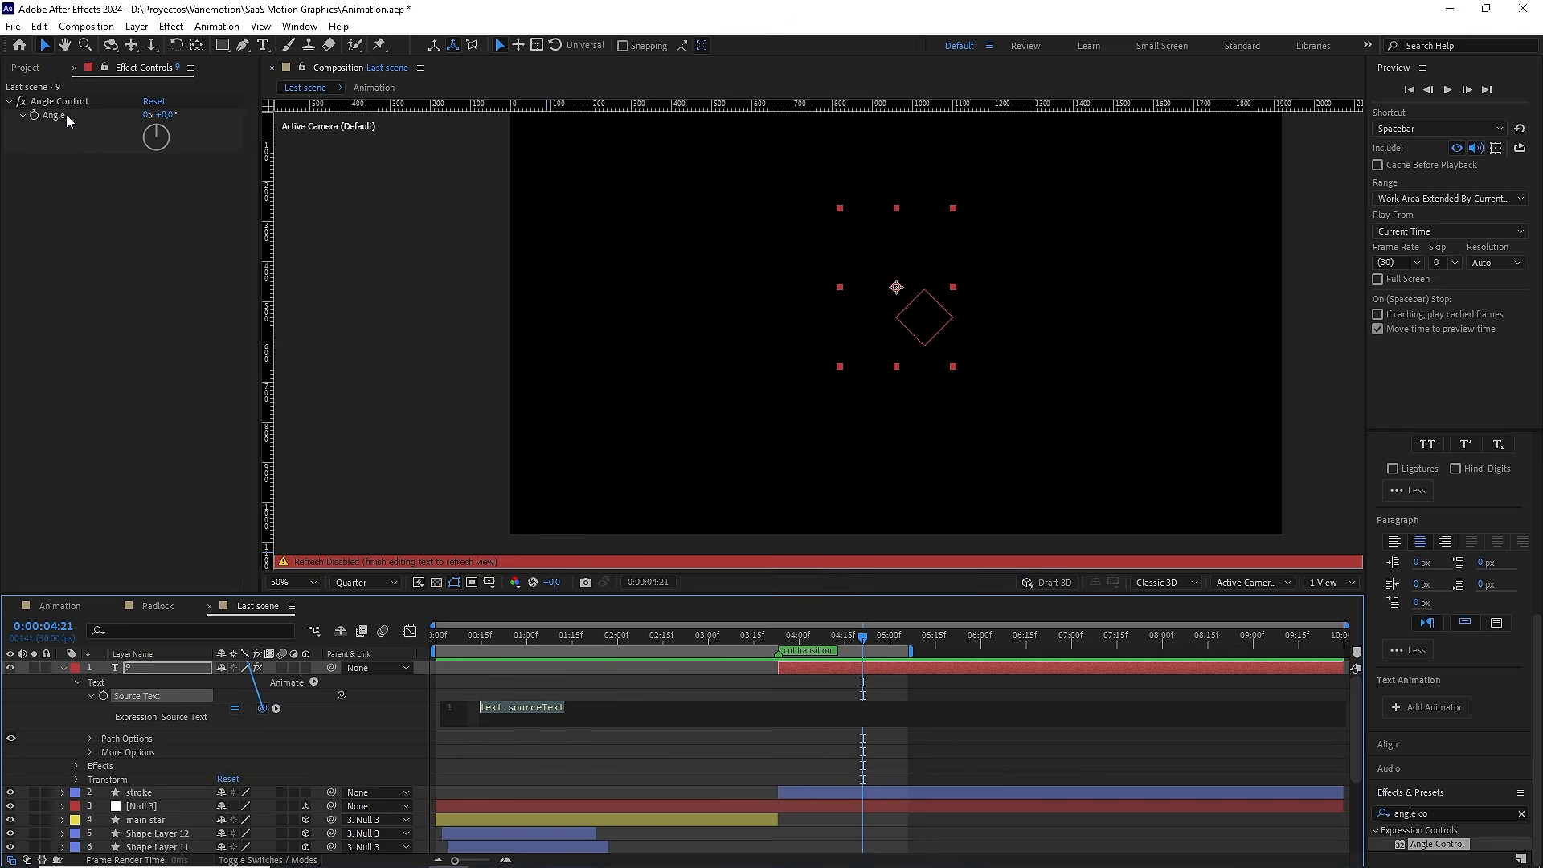
left_click(91, 229)
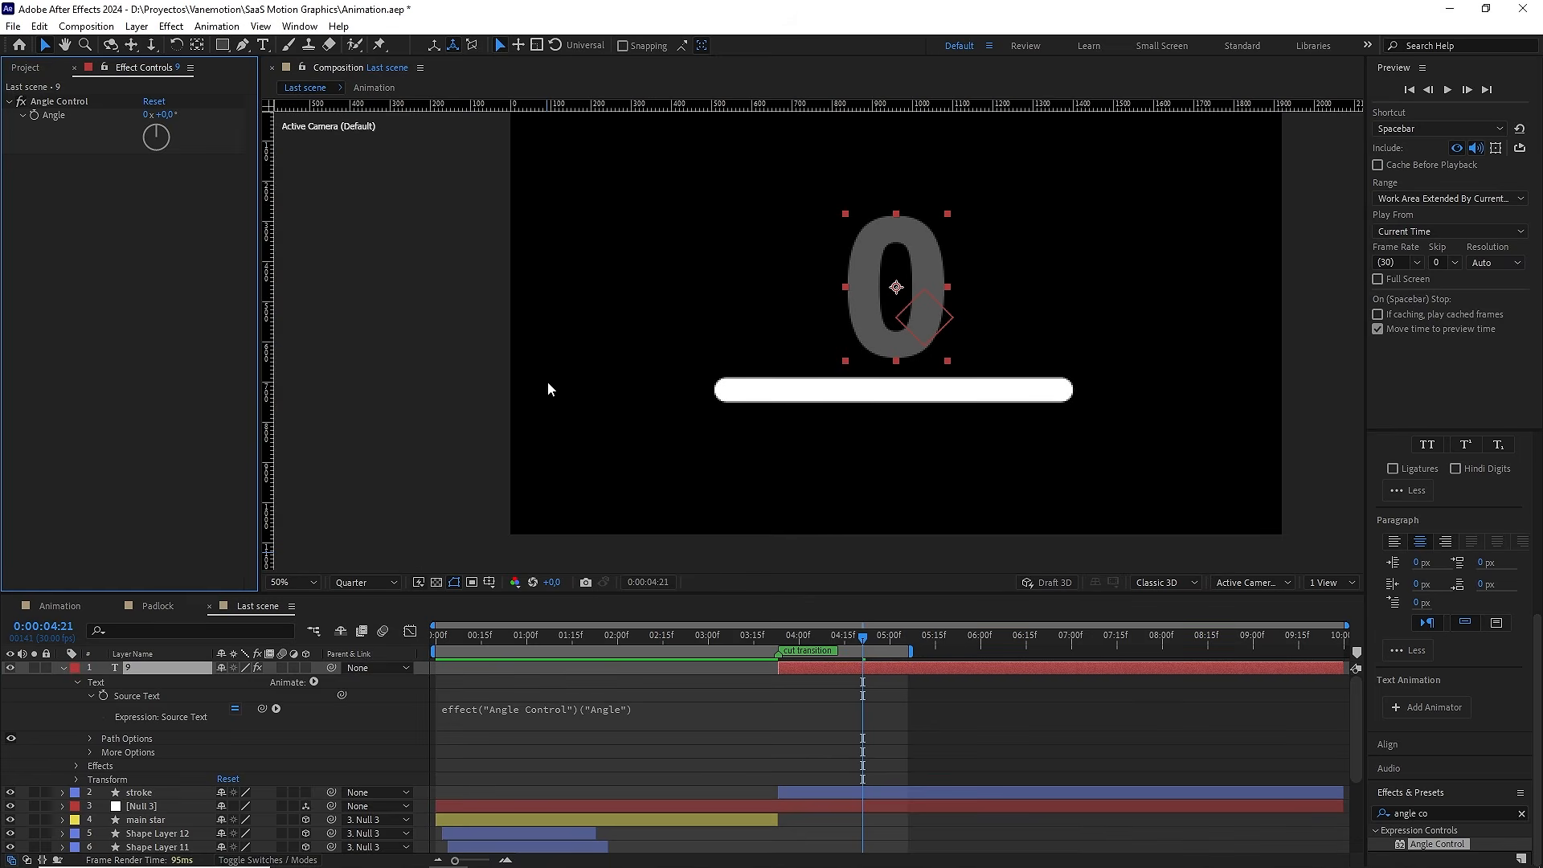
Keyframe the Angle Control's Angle from 0 at 0:00:03:23 to 99.9 at 0:00:04:28, matching the stroke's End keyframes
left_click_drag(854, 636, 788, 635)
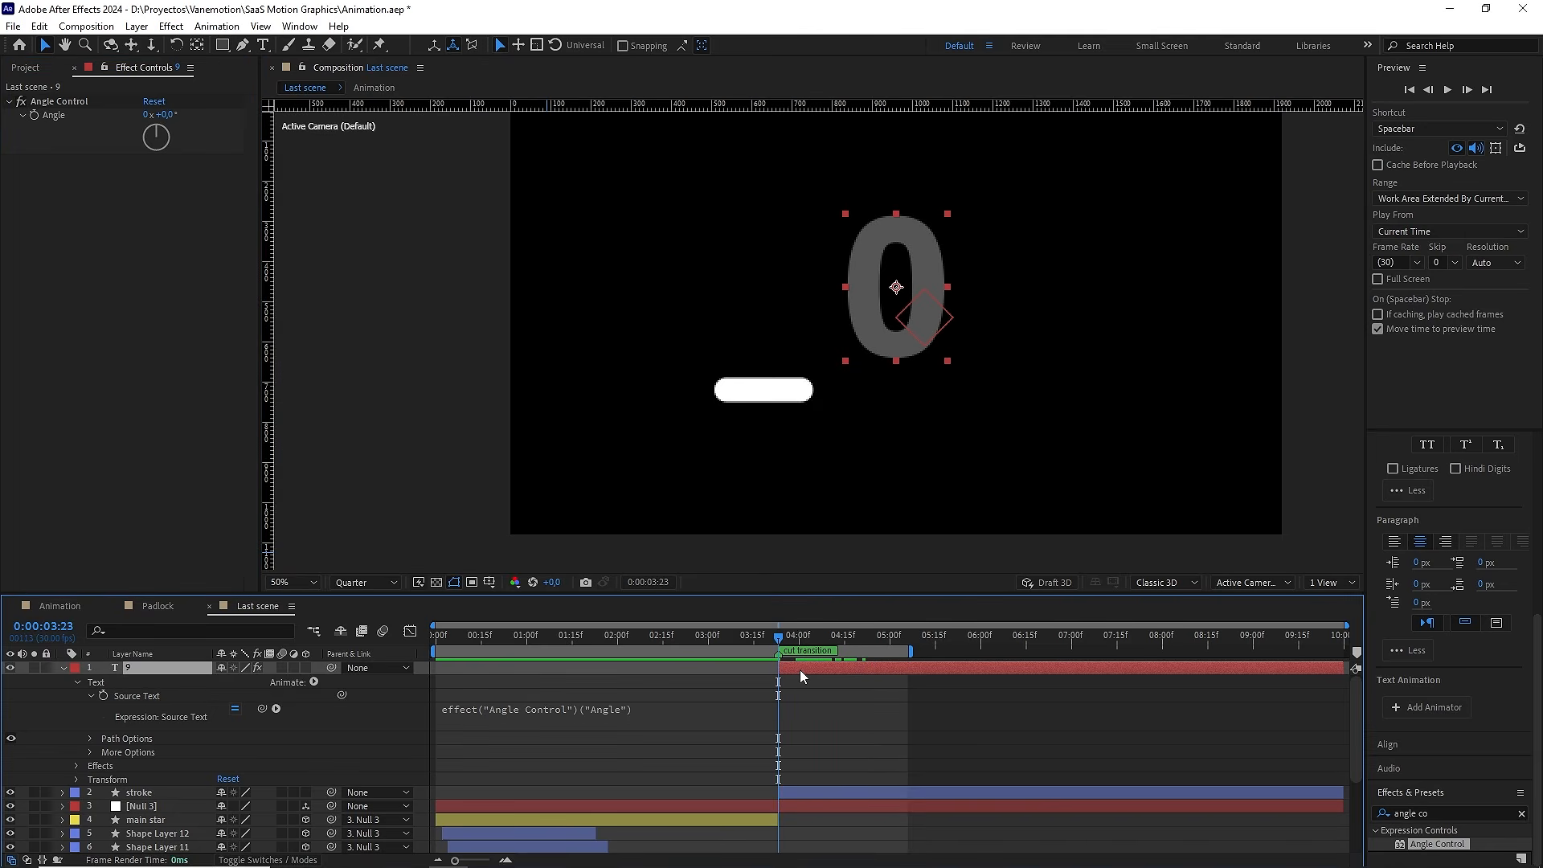
left_click(36, 102)
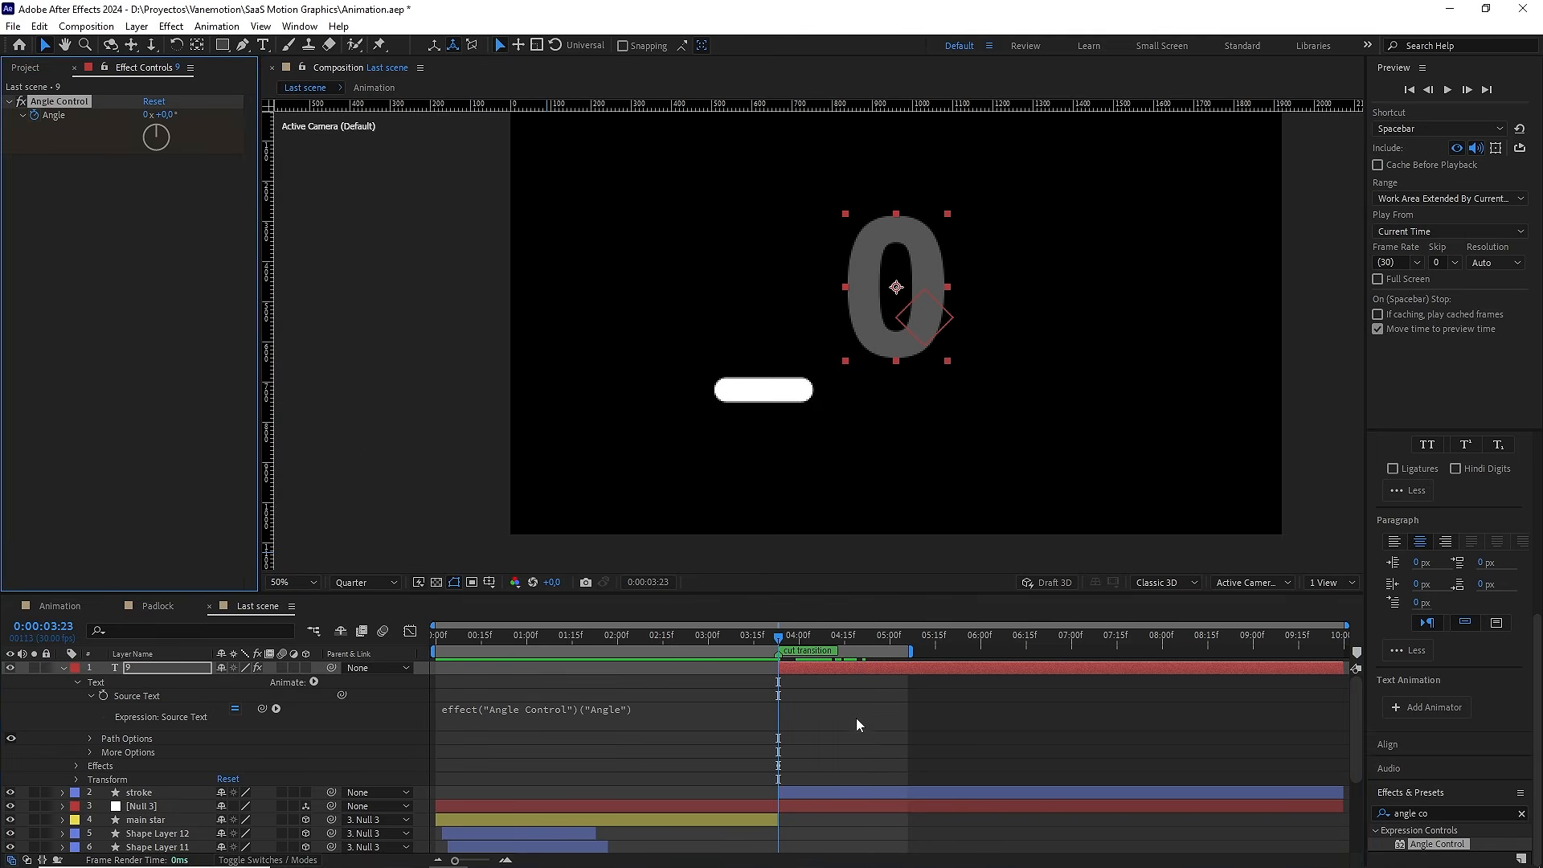
left_click(854, 790)
key("u")
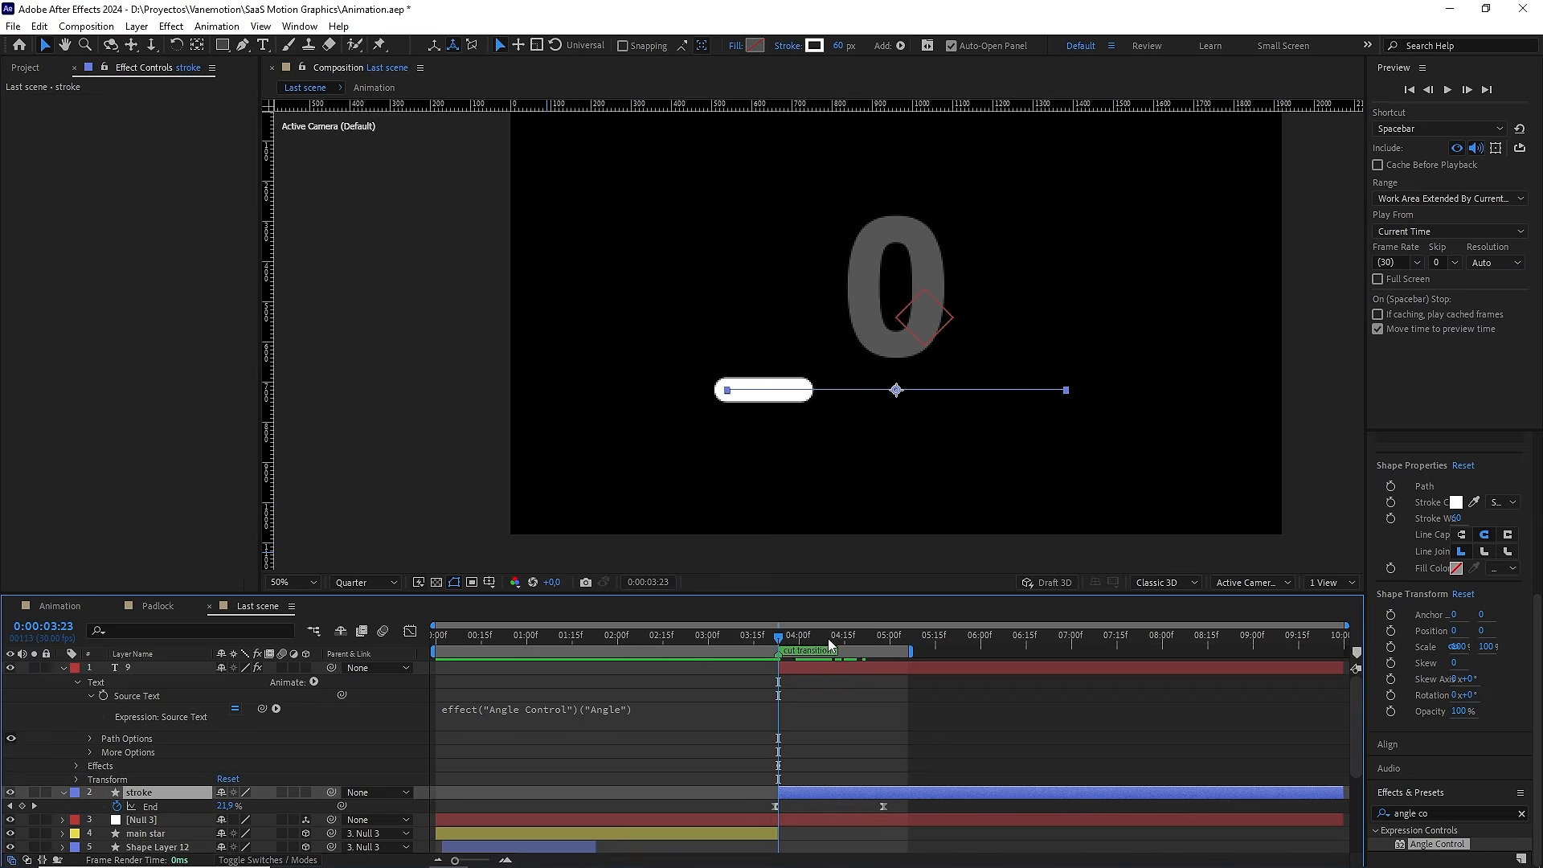
left_click_drag(829, 639, 872, 639)
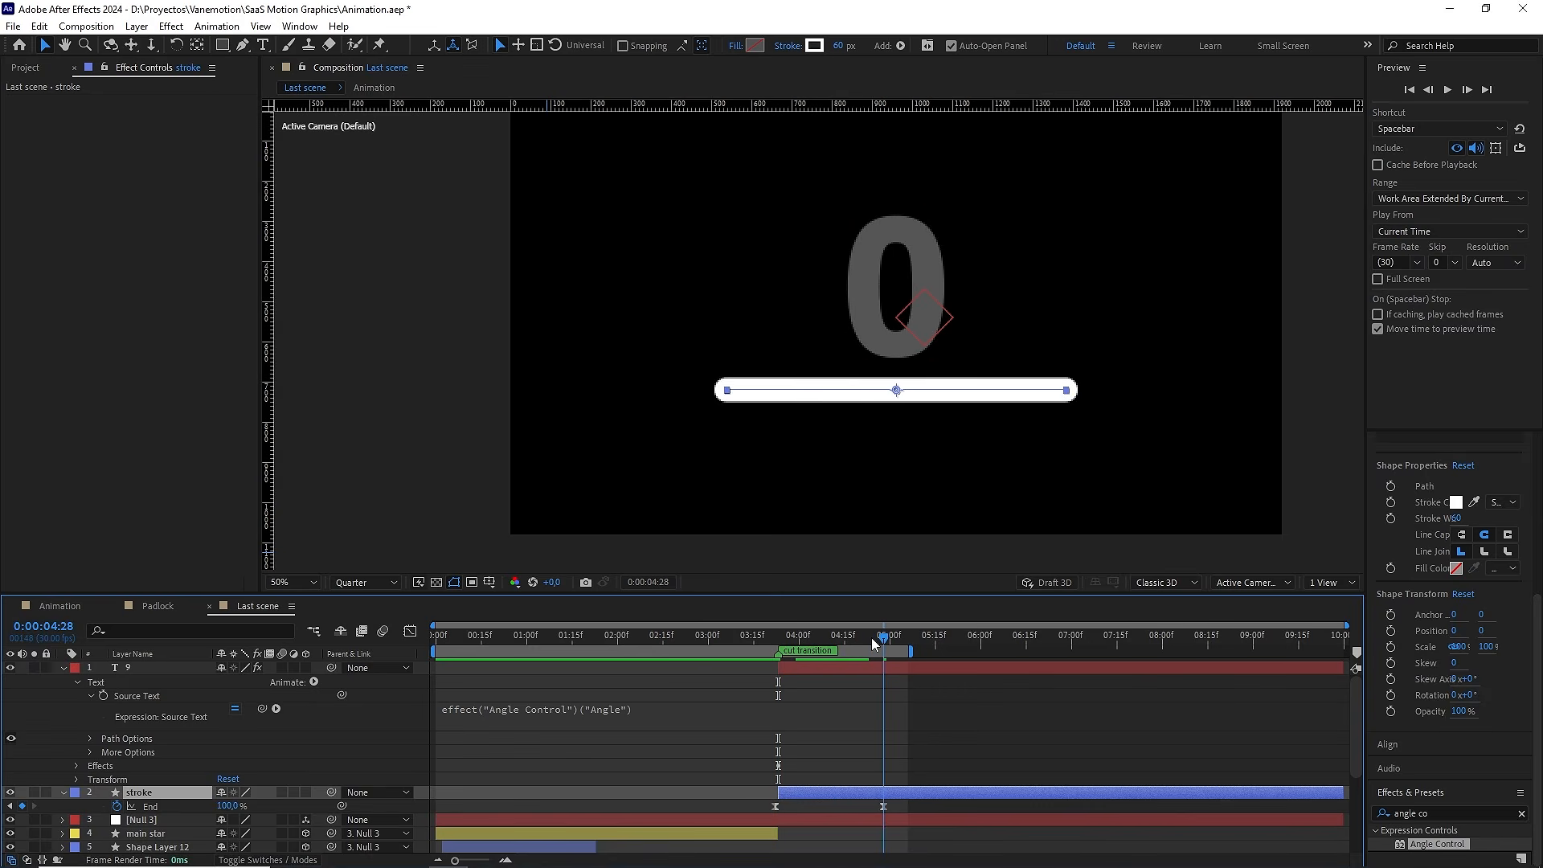
left_click(175, 672)
left_click(171, 119)
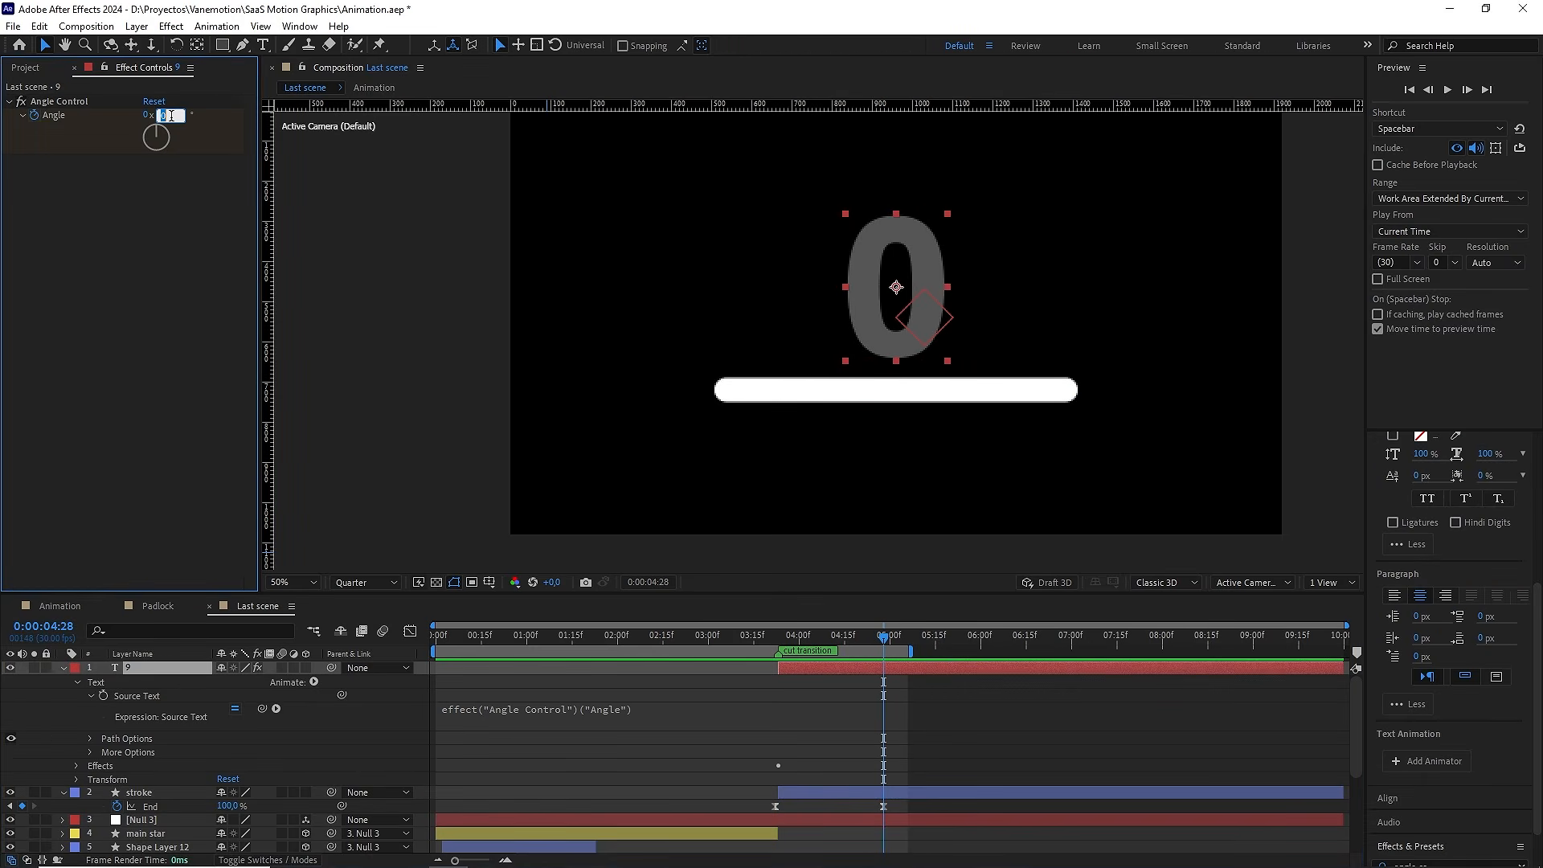
type("99,9")
key("Return")
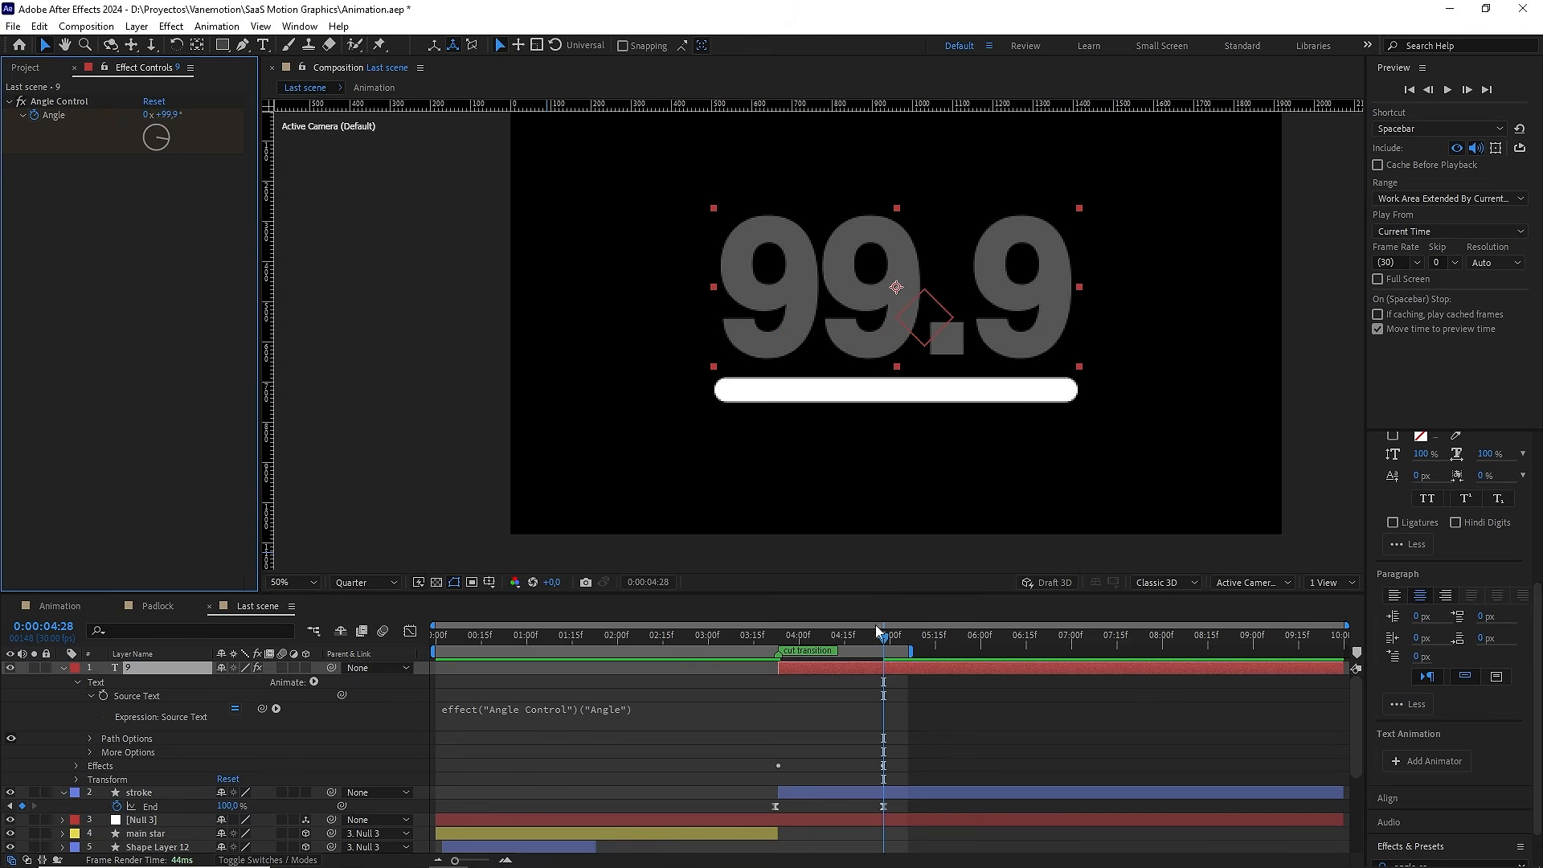
left_click_drag(877, 629, 778, 648)
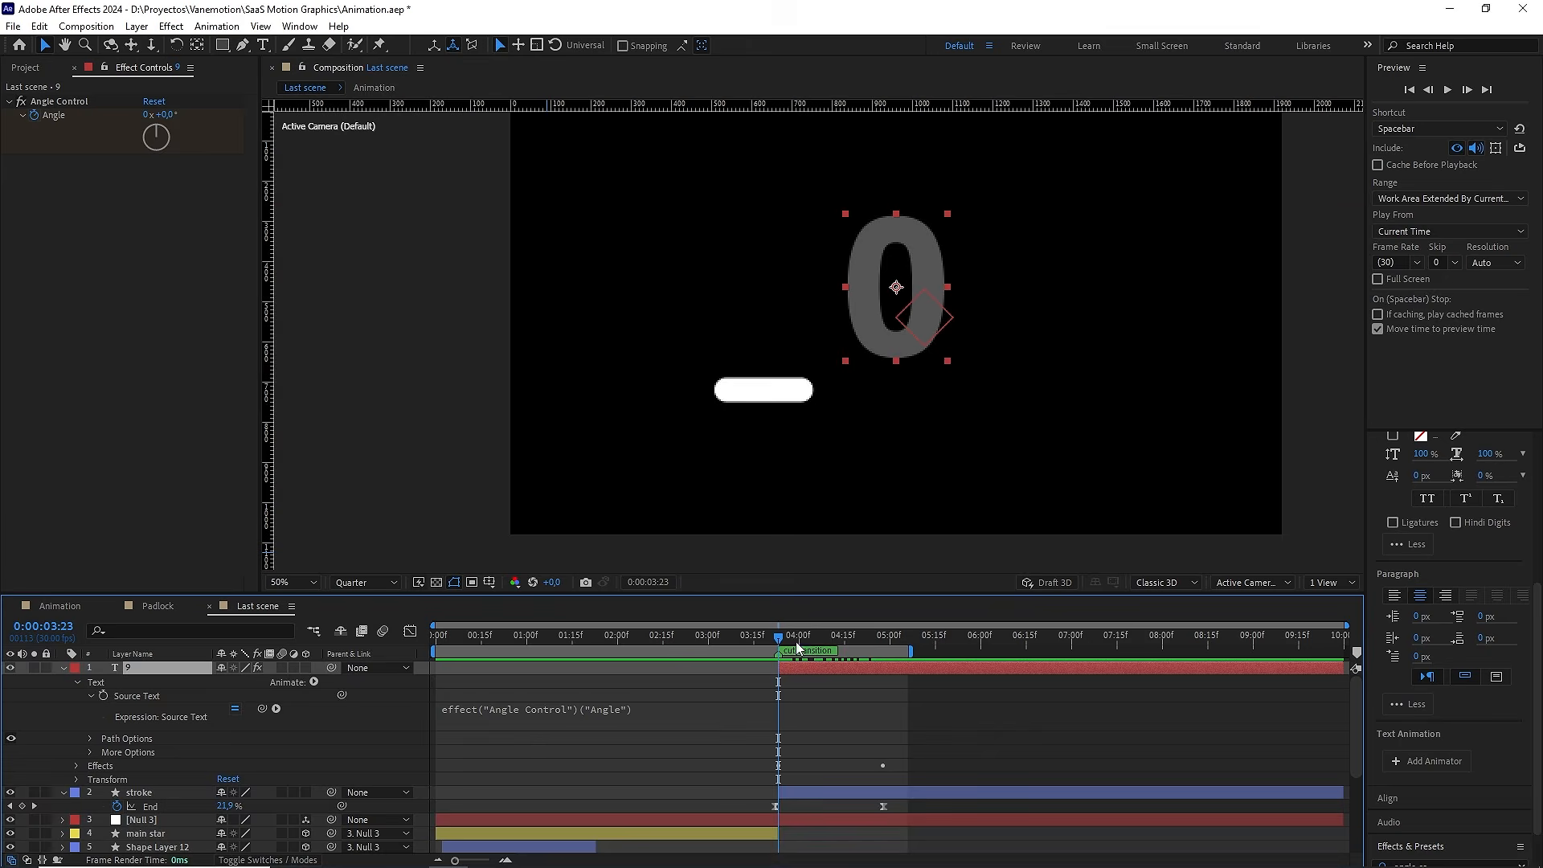
left_click_drag(778, 637, 883, 638)
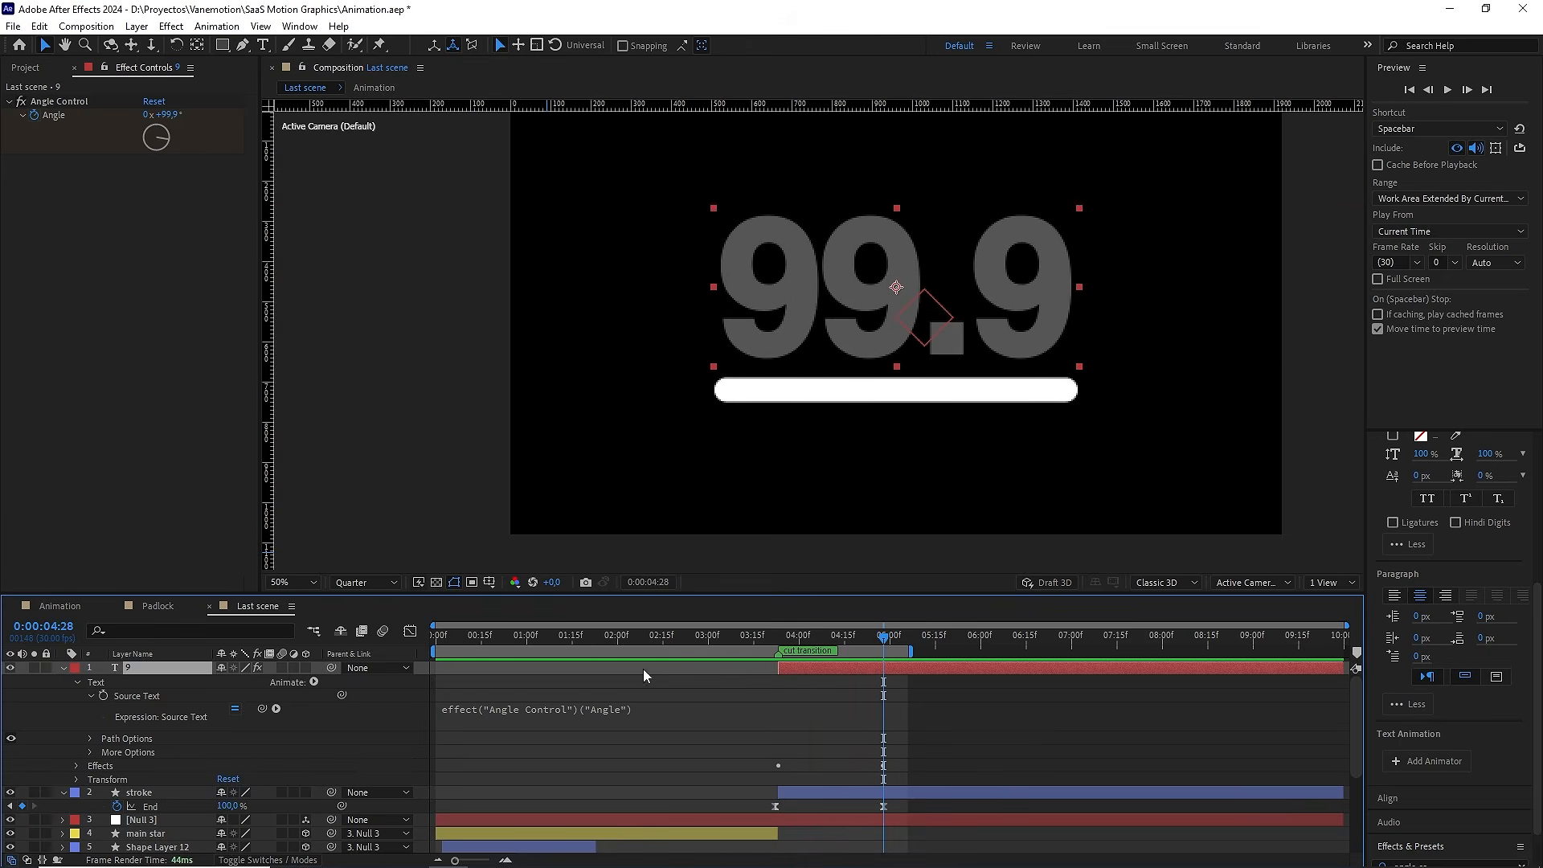
Append .value.toFixed() to the 9 layer's Source Text expression and preview the counter animation
left_click(672, 712)
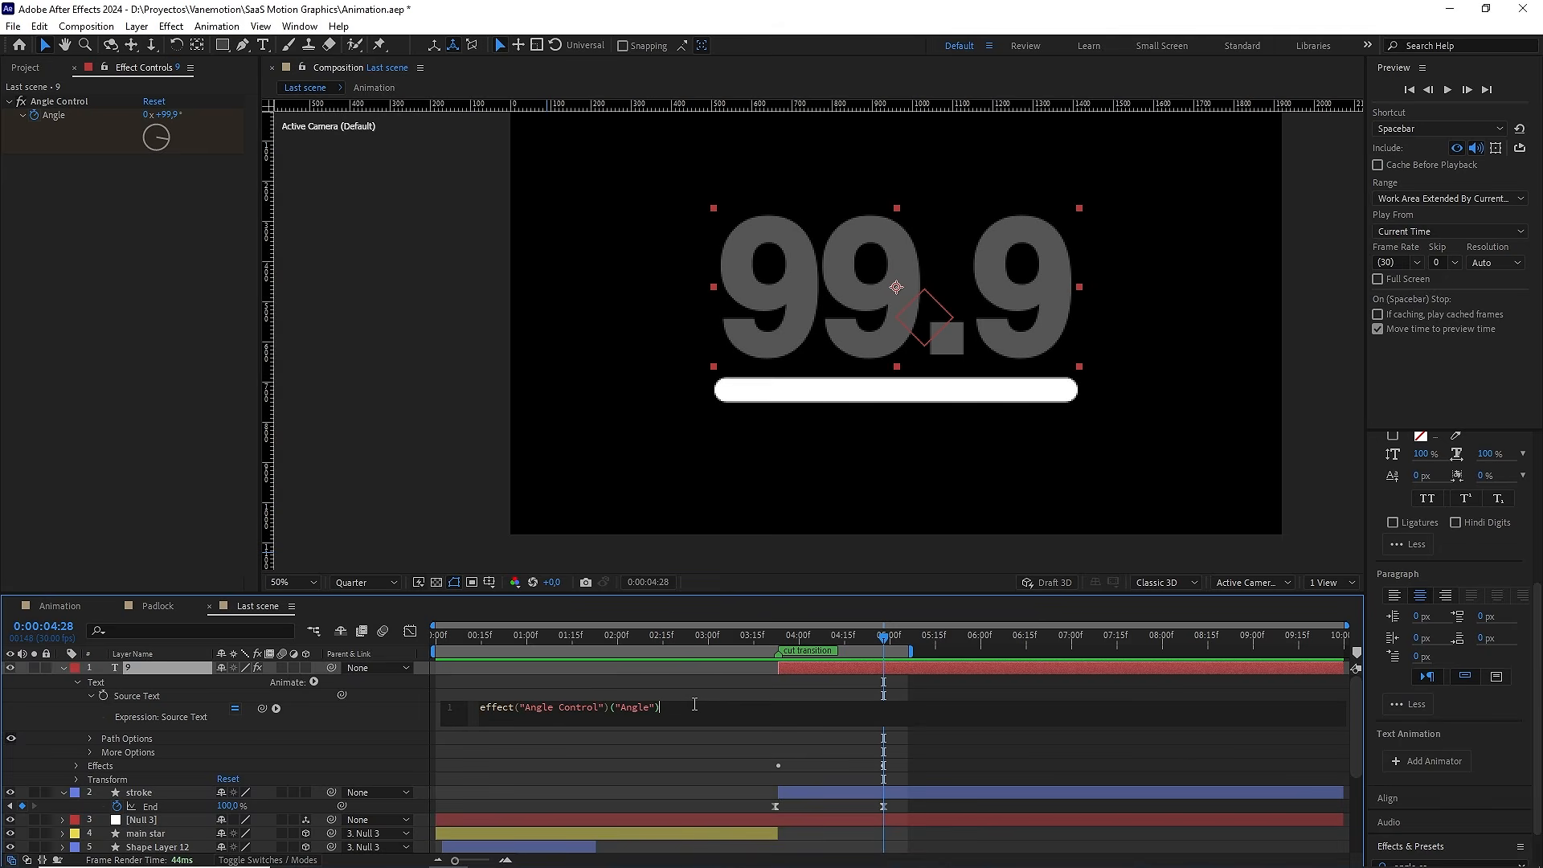
type("alue")
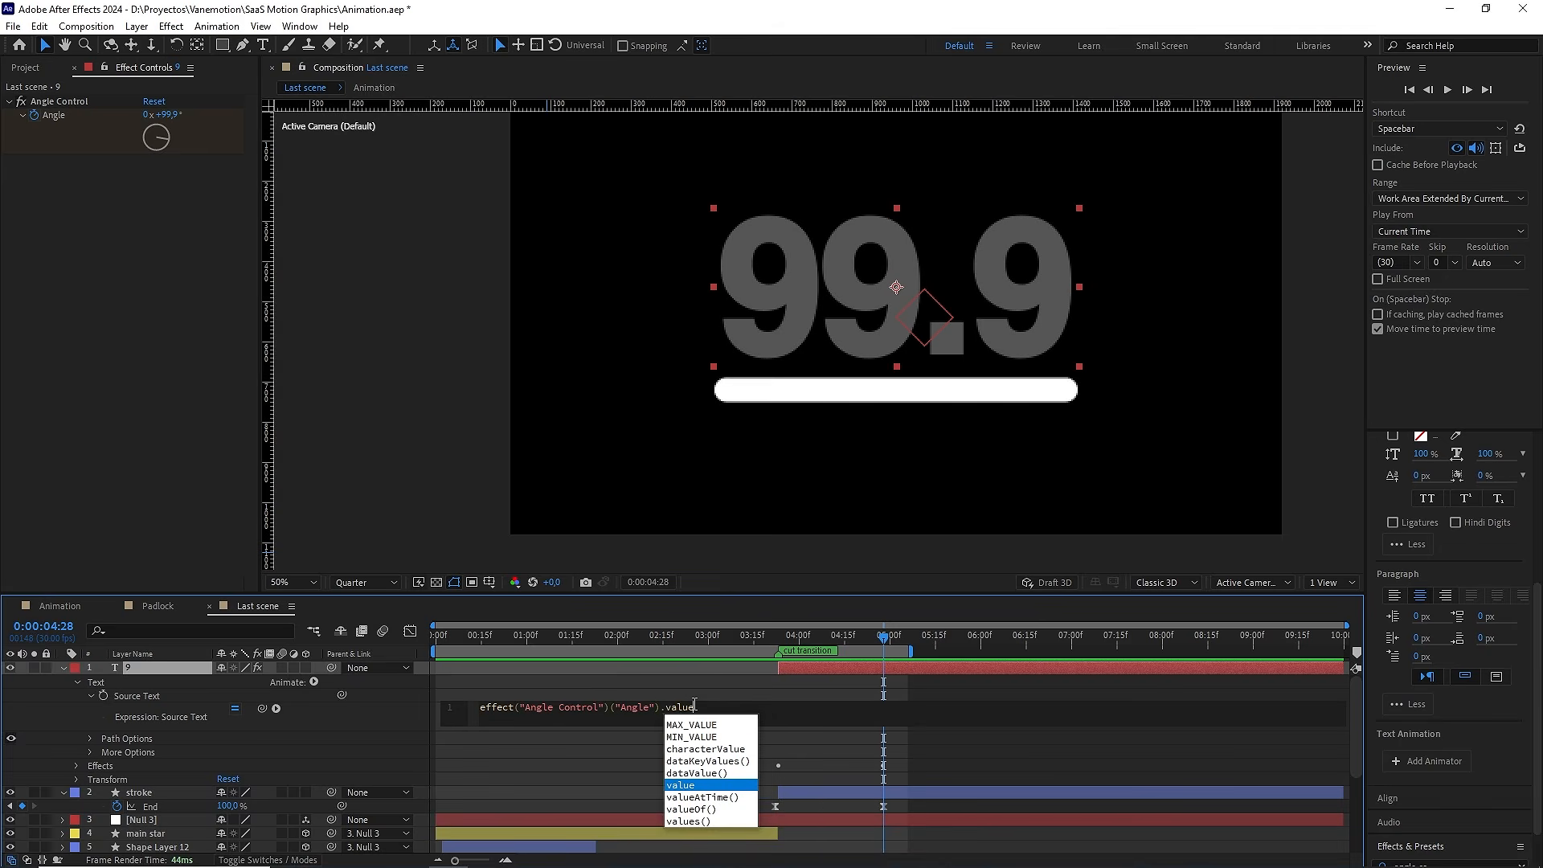
key("Escape")
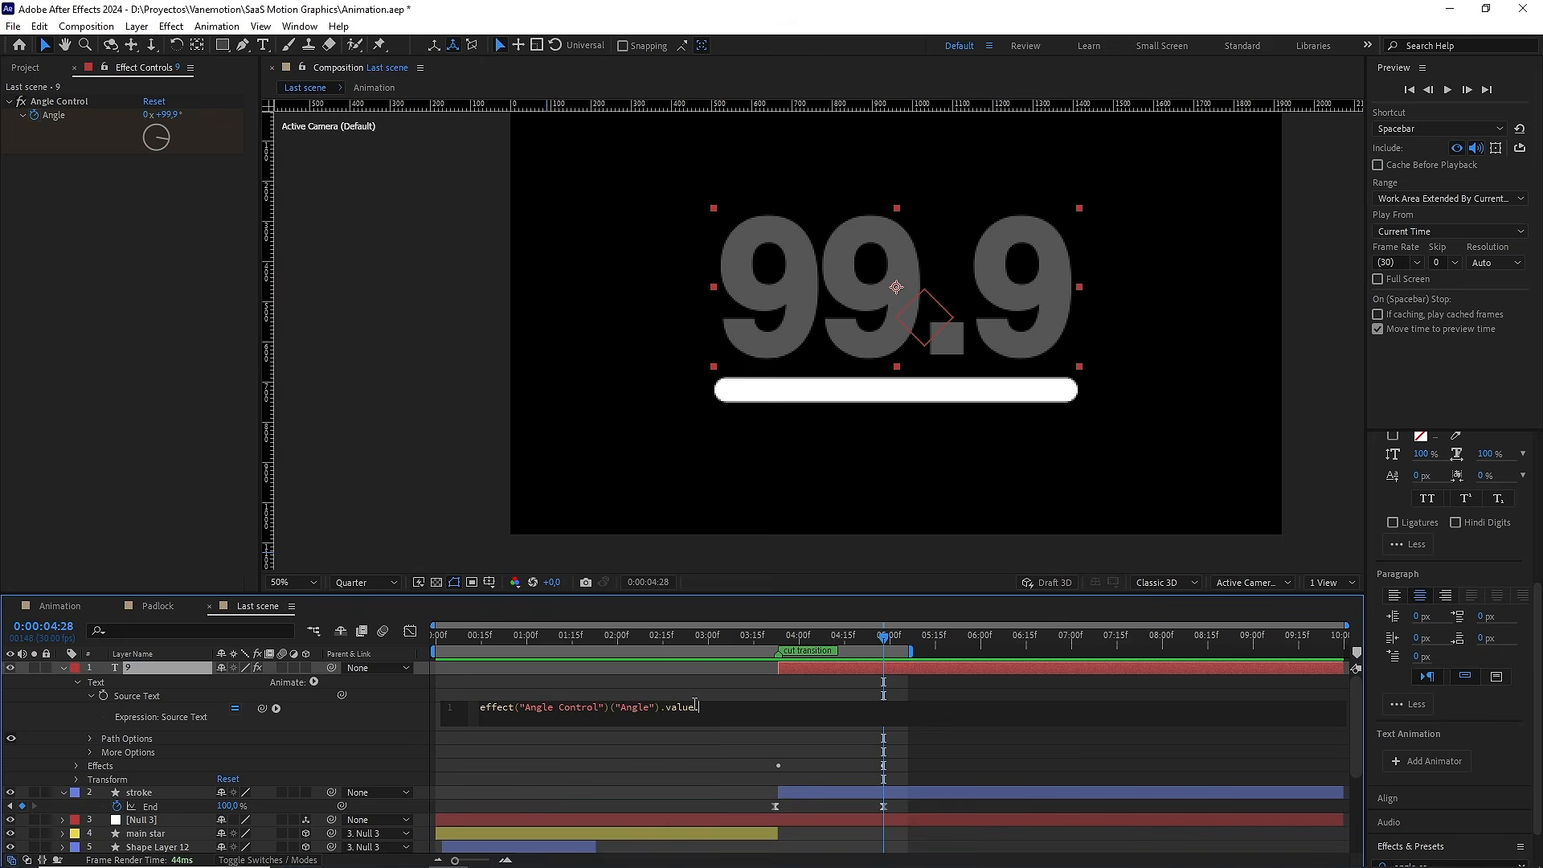
type(".to")
key("Return")
left_click(807, 697)
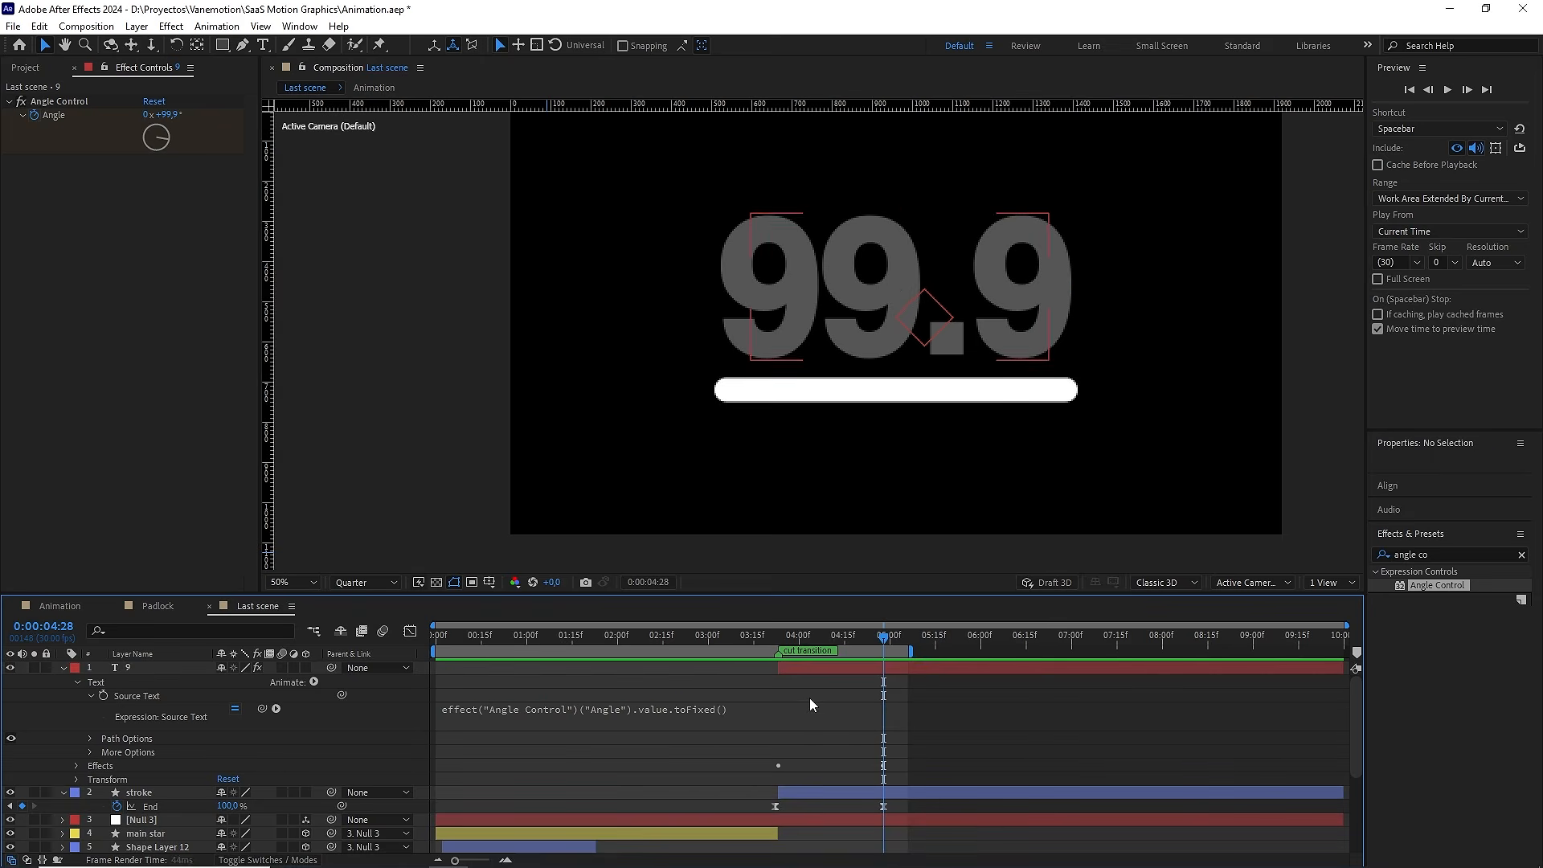
left_click(678, 632)
key("space")
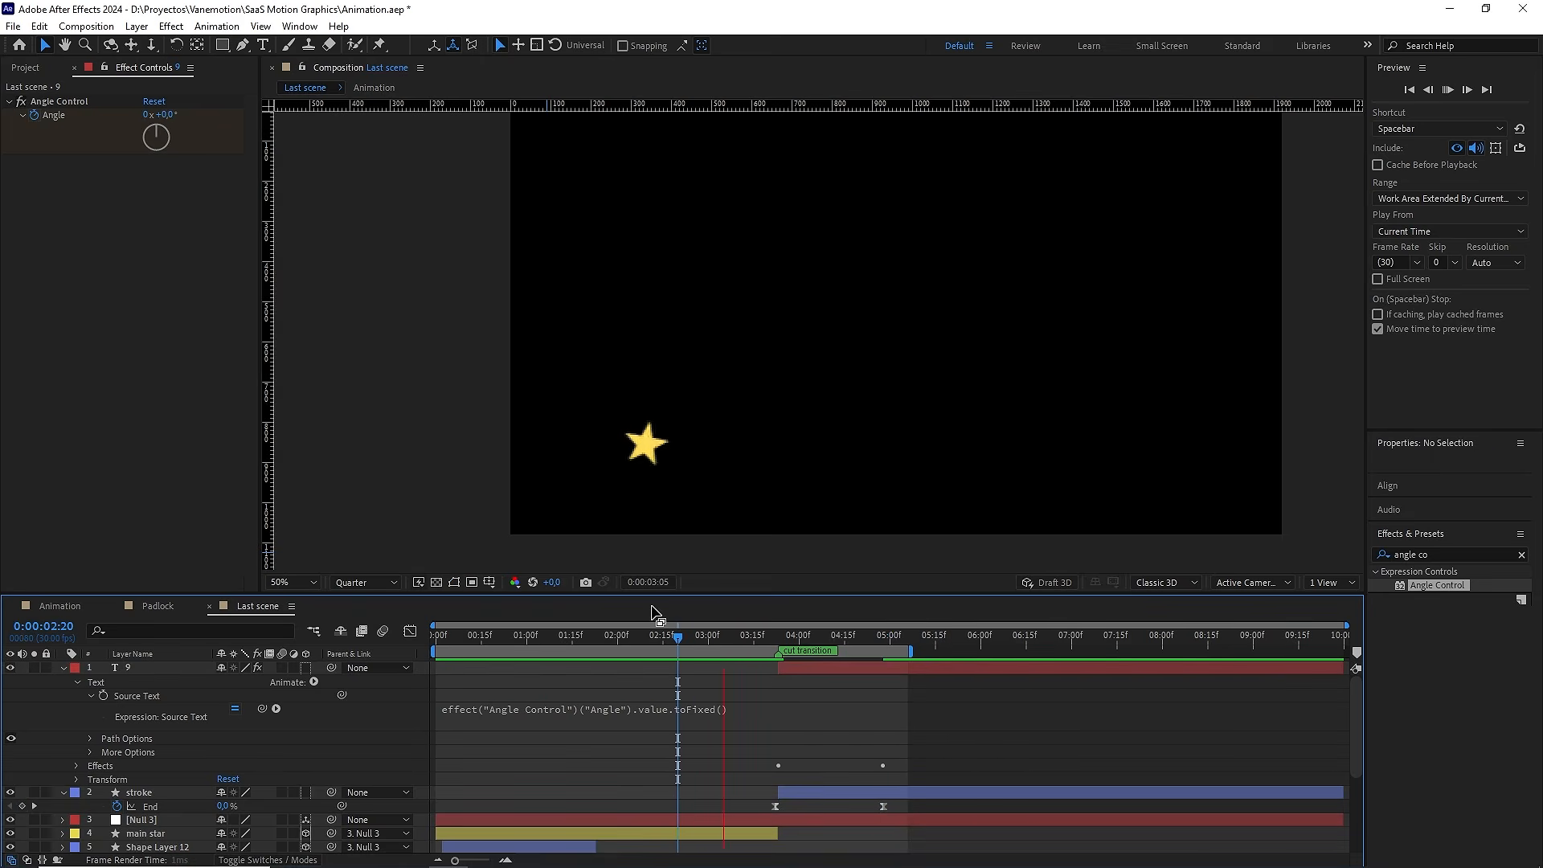
left_click(760, 636)
mouse_move(760, 638)
left_mouse_down()
mouse_move(832, 636)
mouse_move(749, 639)
left_mouse_up()
left_click(847, 672)
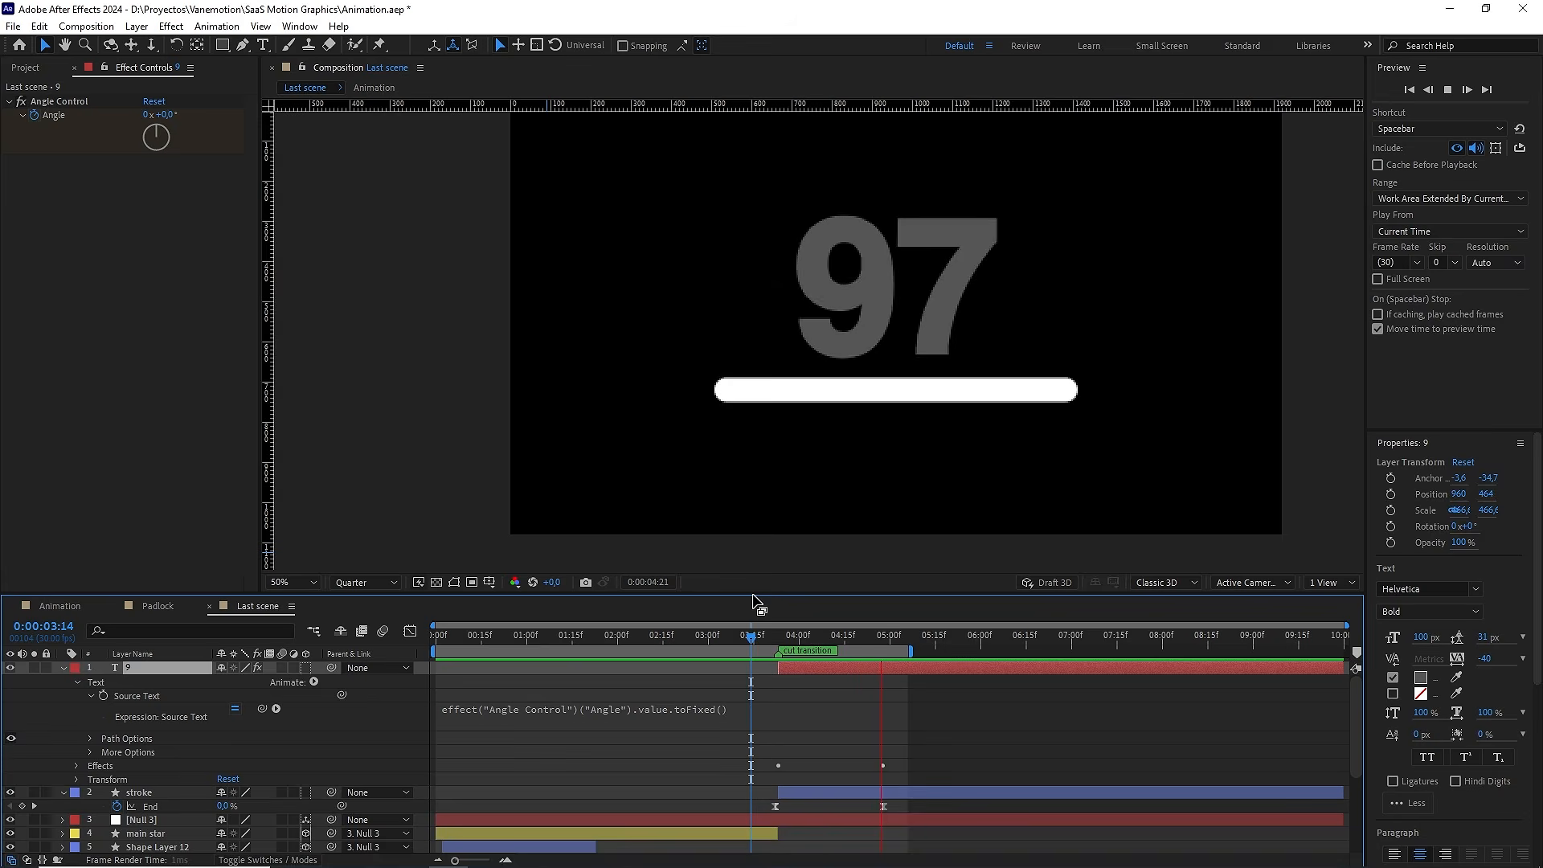
Show one decimal in the counter by changing the Source Text expression to toFixed(1), checking it at 0:00:04:17
left_click_drag(796, 633, 852, 639)
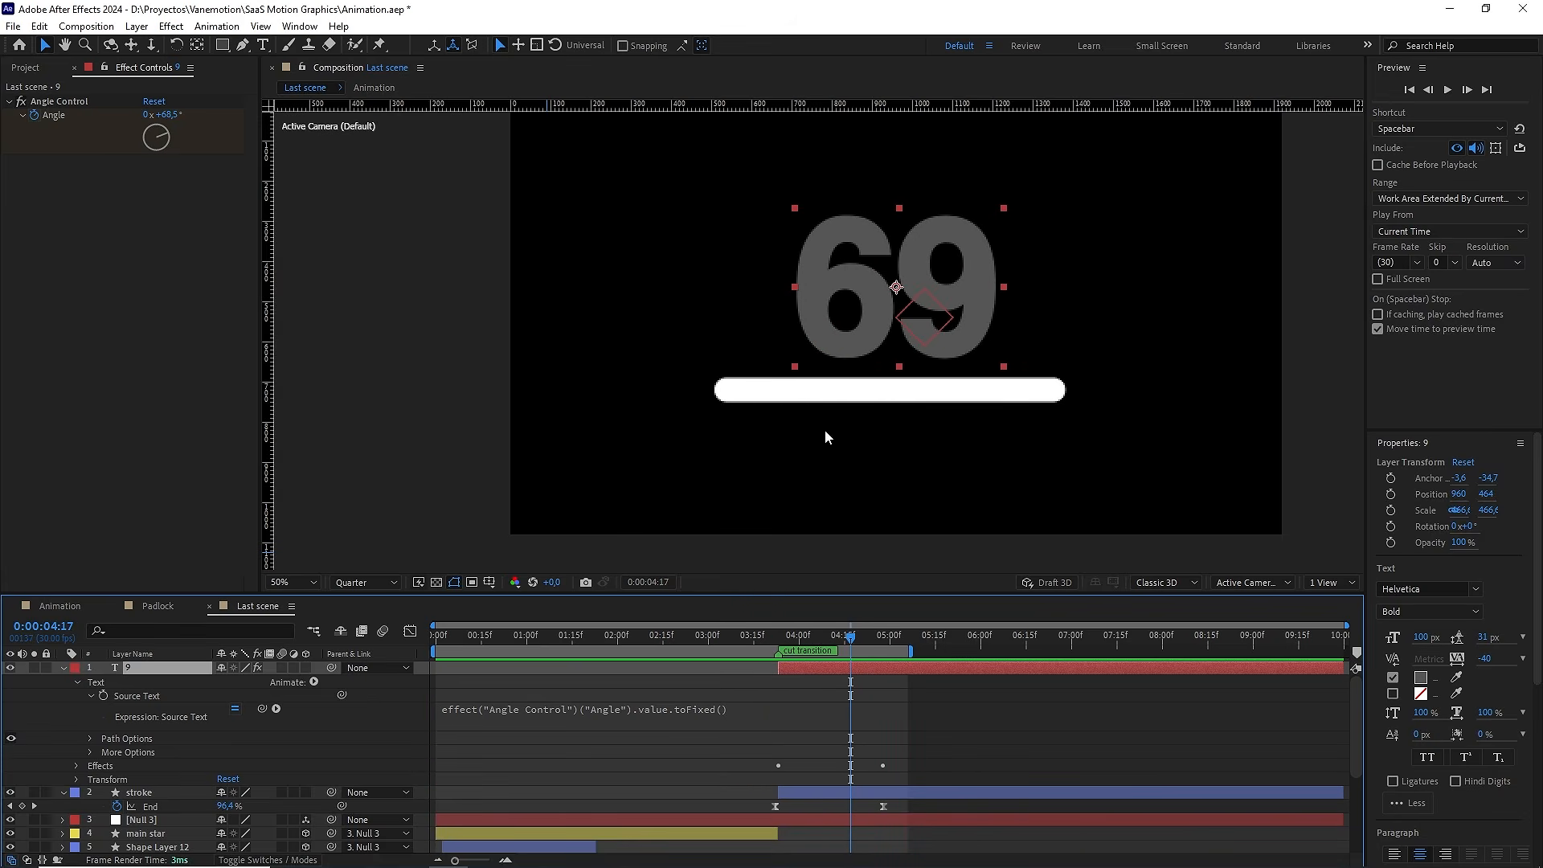
left_click(718, 709)
left_click(749, 706)
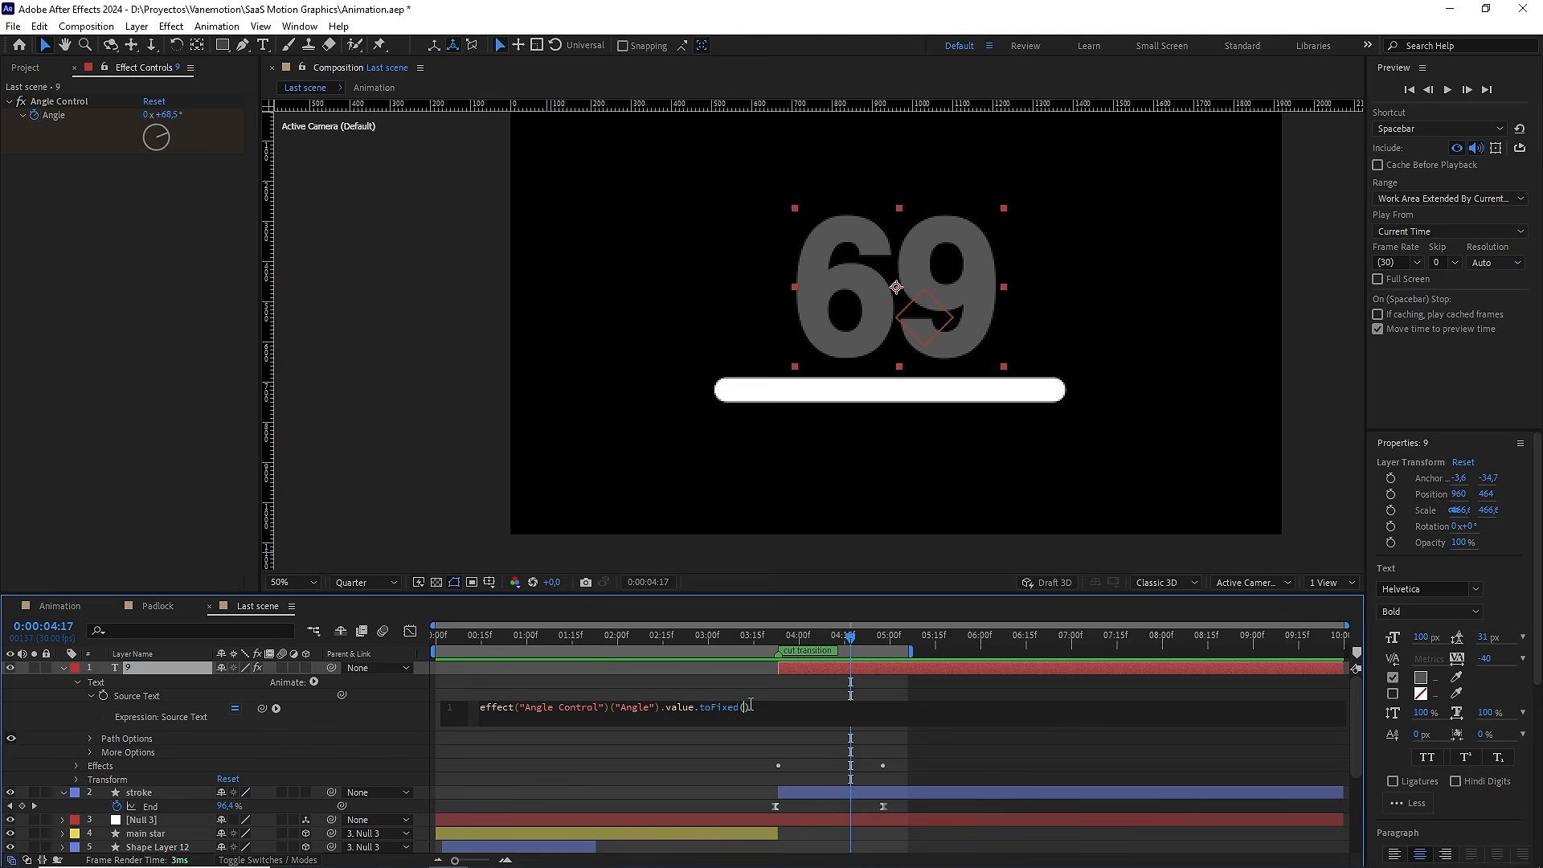
type("1")
left_click(763, 696)
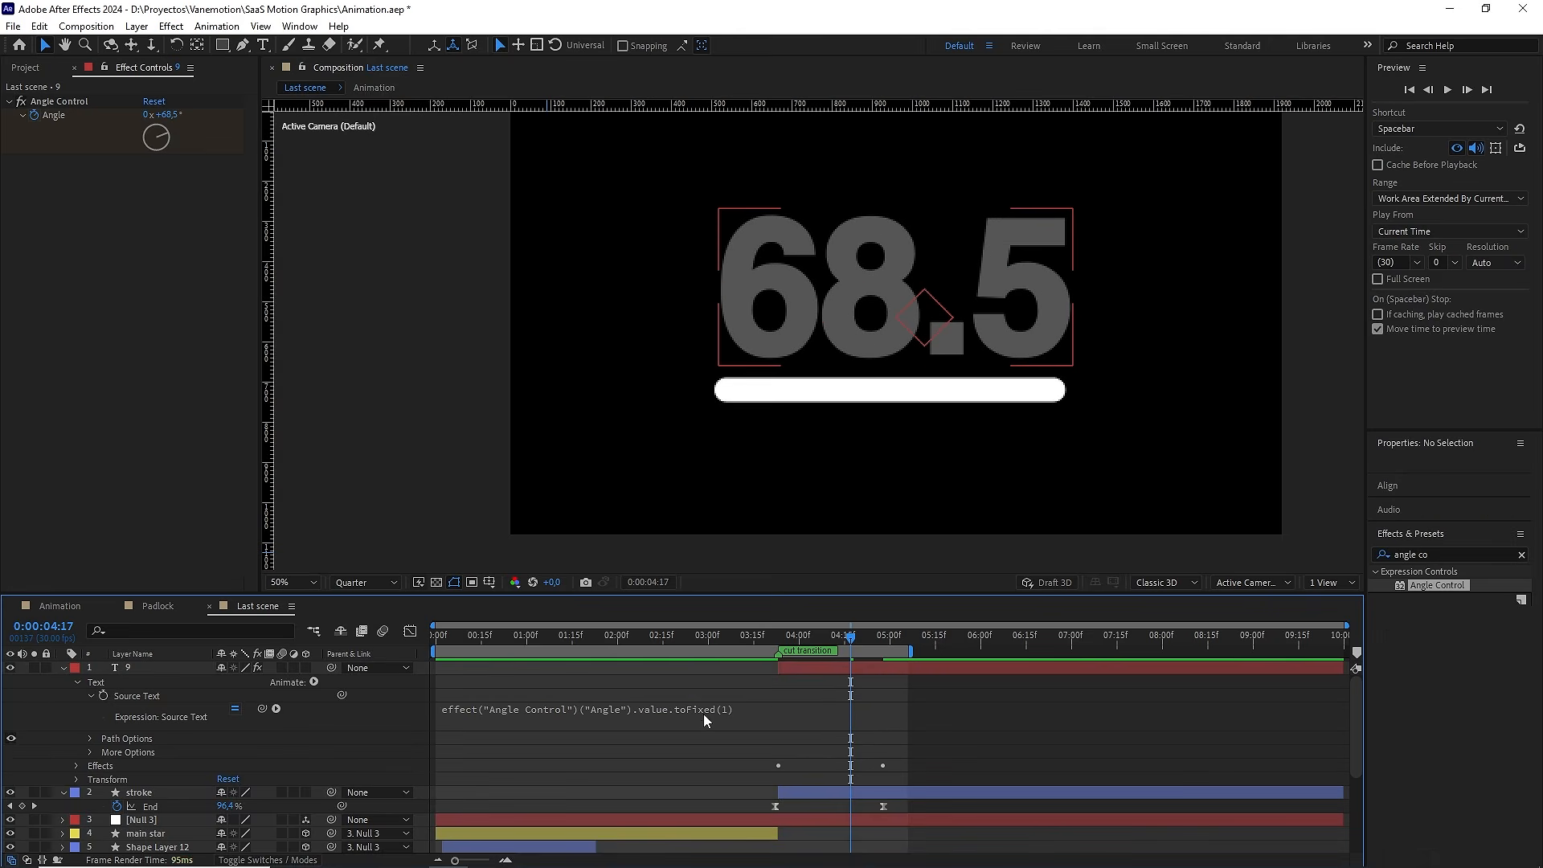
Try showing three decimals in the counter by changing the Source Text expression to toFixed(3)
left_click(703, 713)
left_click(752, 708)
double_click(749, 707)
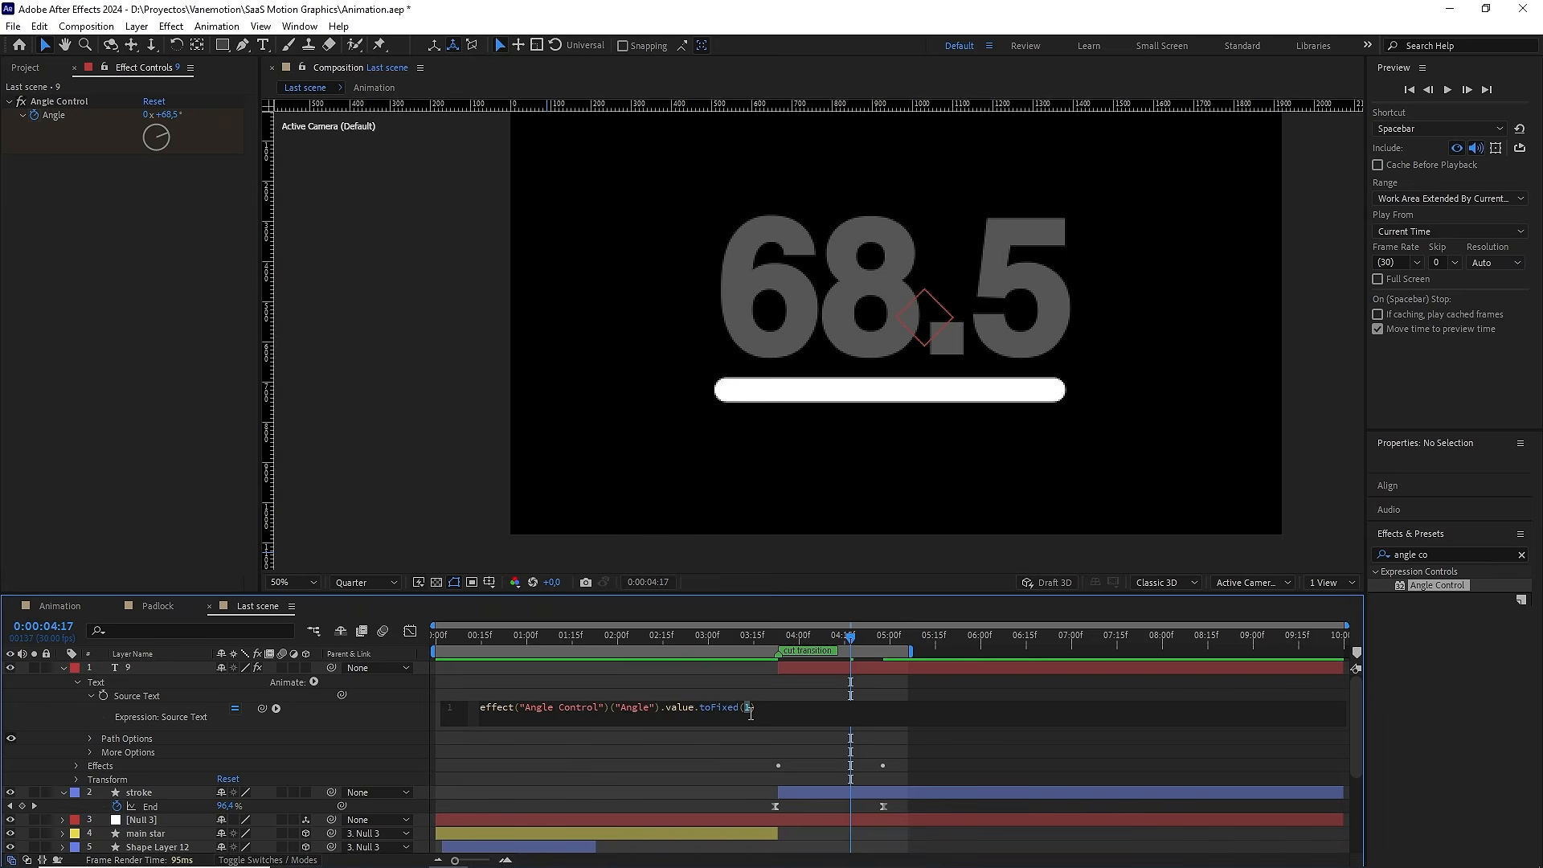
type("3)")
left_click(752, 739)
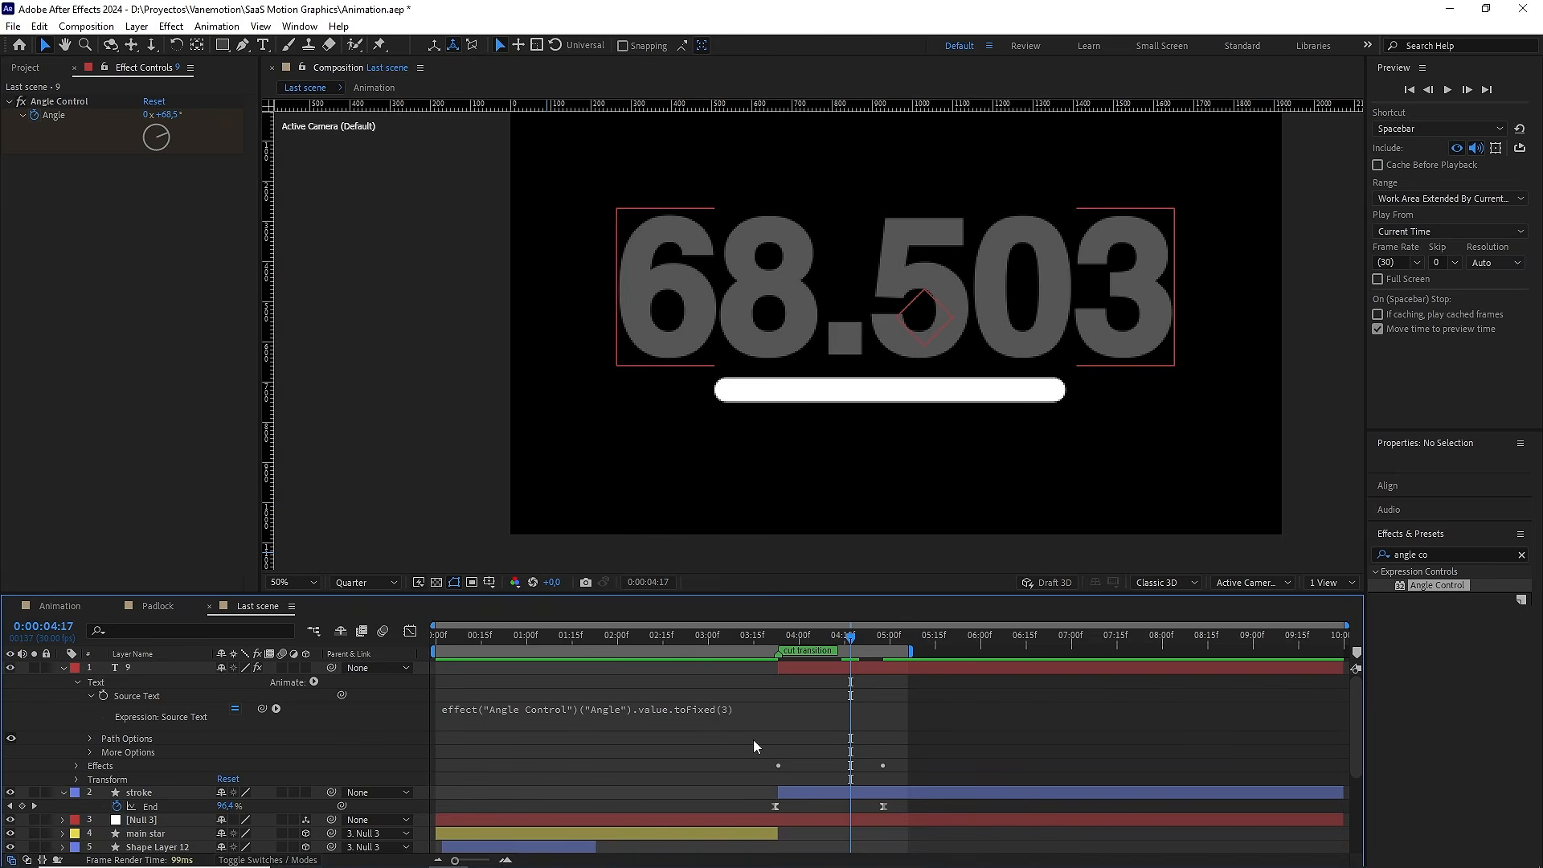
Return the counter's Source Text expression to toFixed(1) and preview the animation
left_click(722, 714)
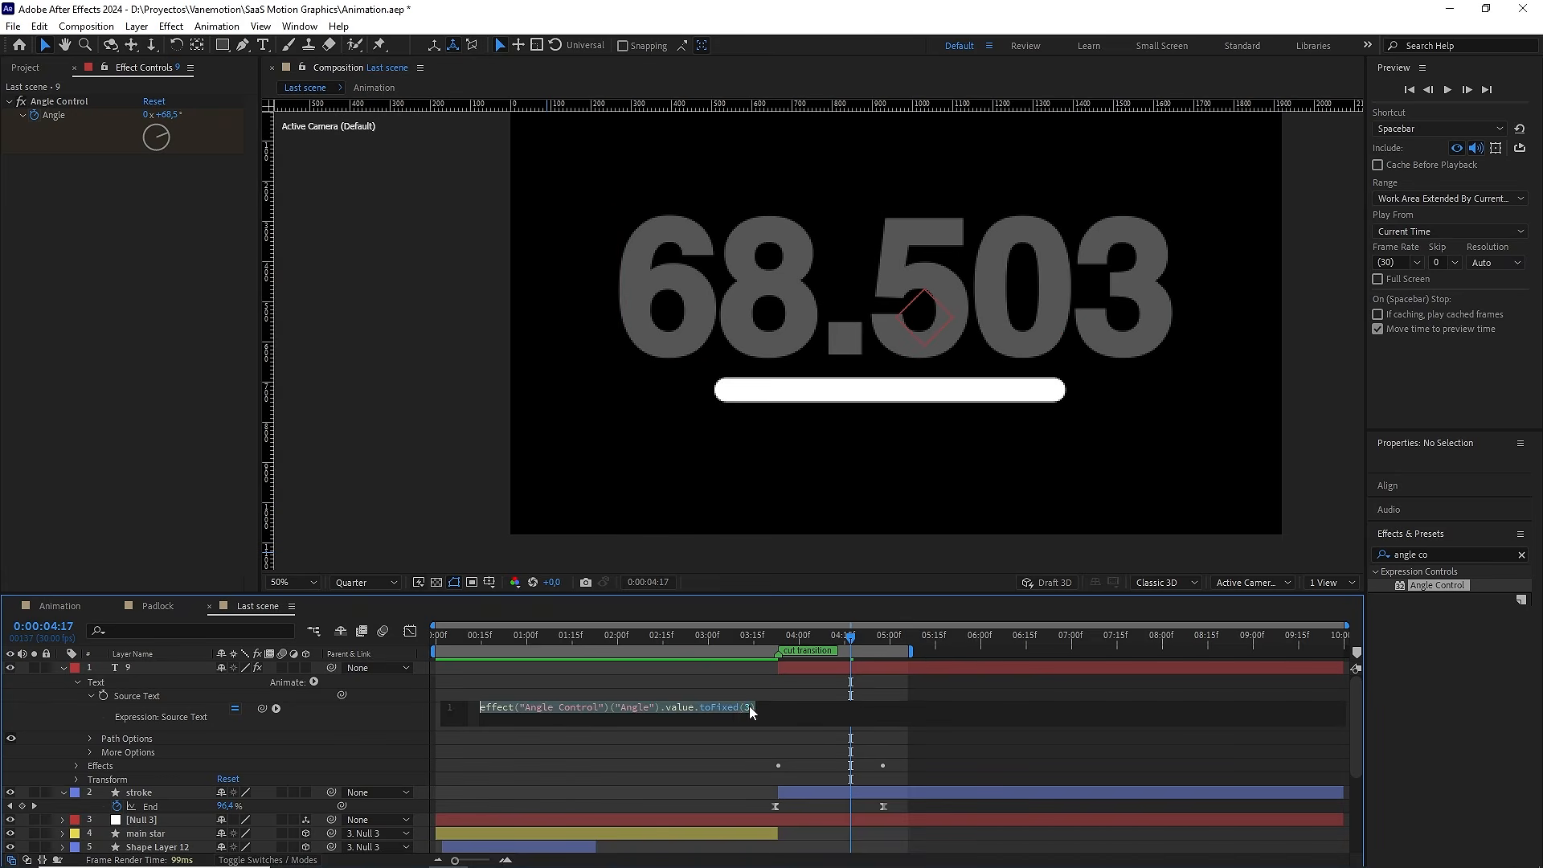
left_click(751, 706)
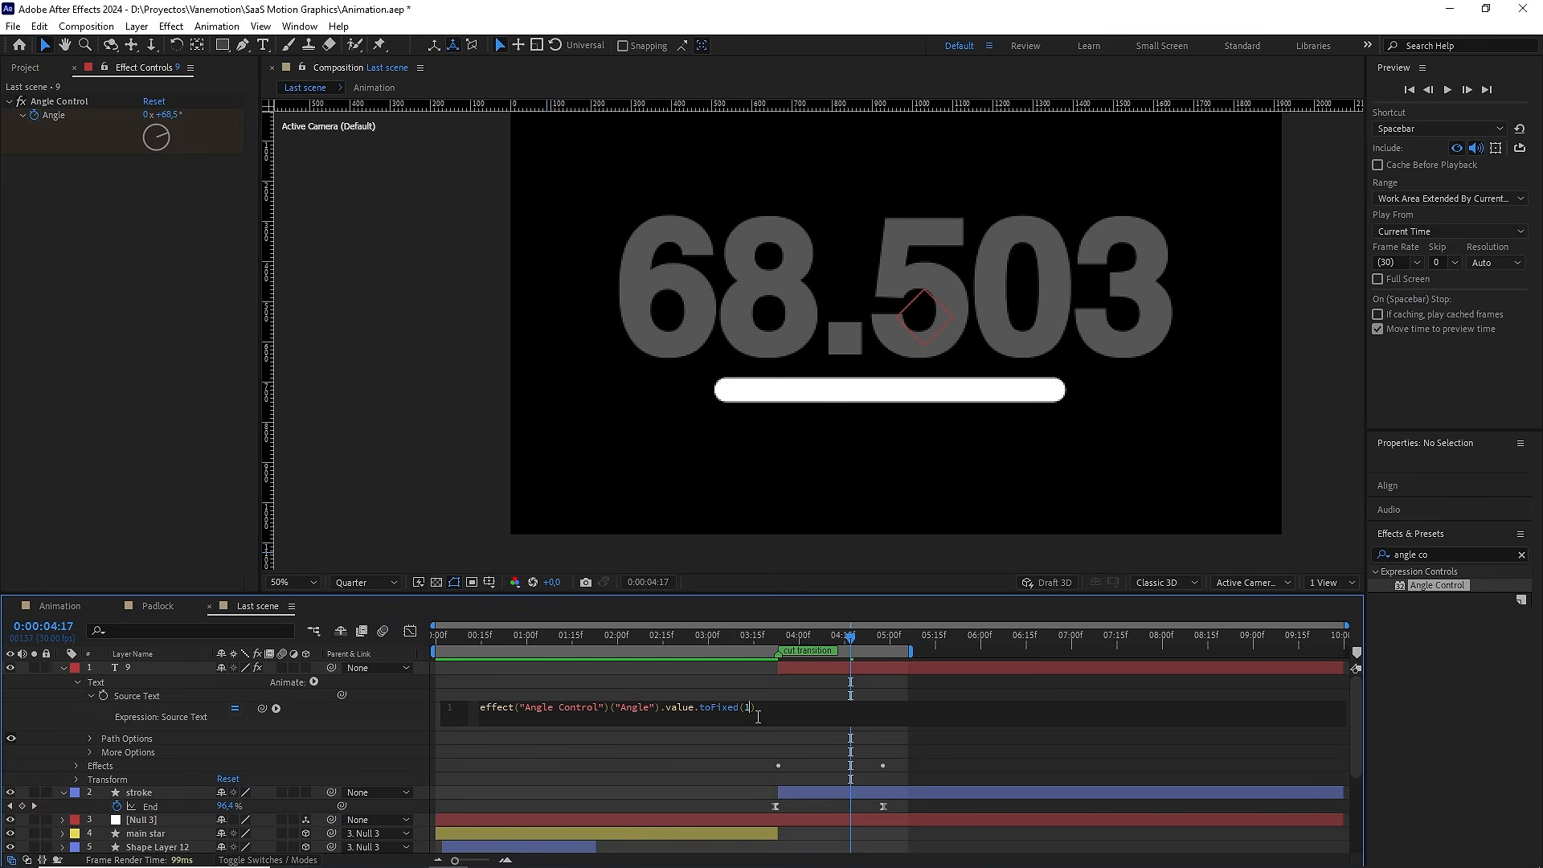
left_click(773, 740)
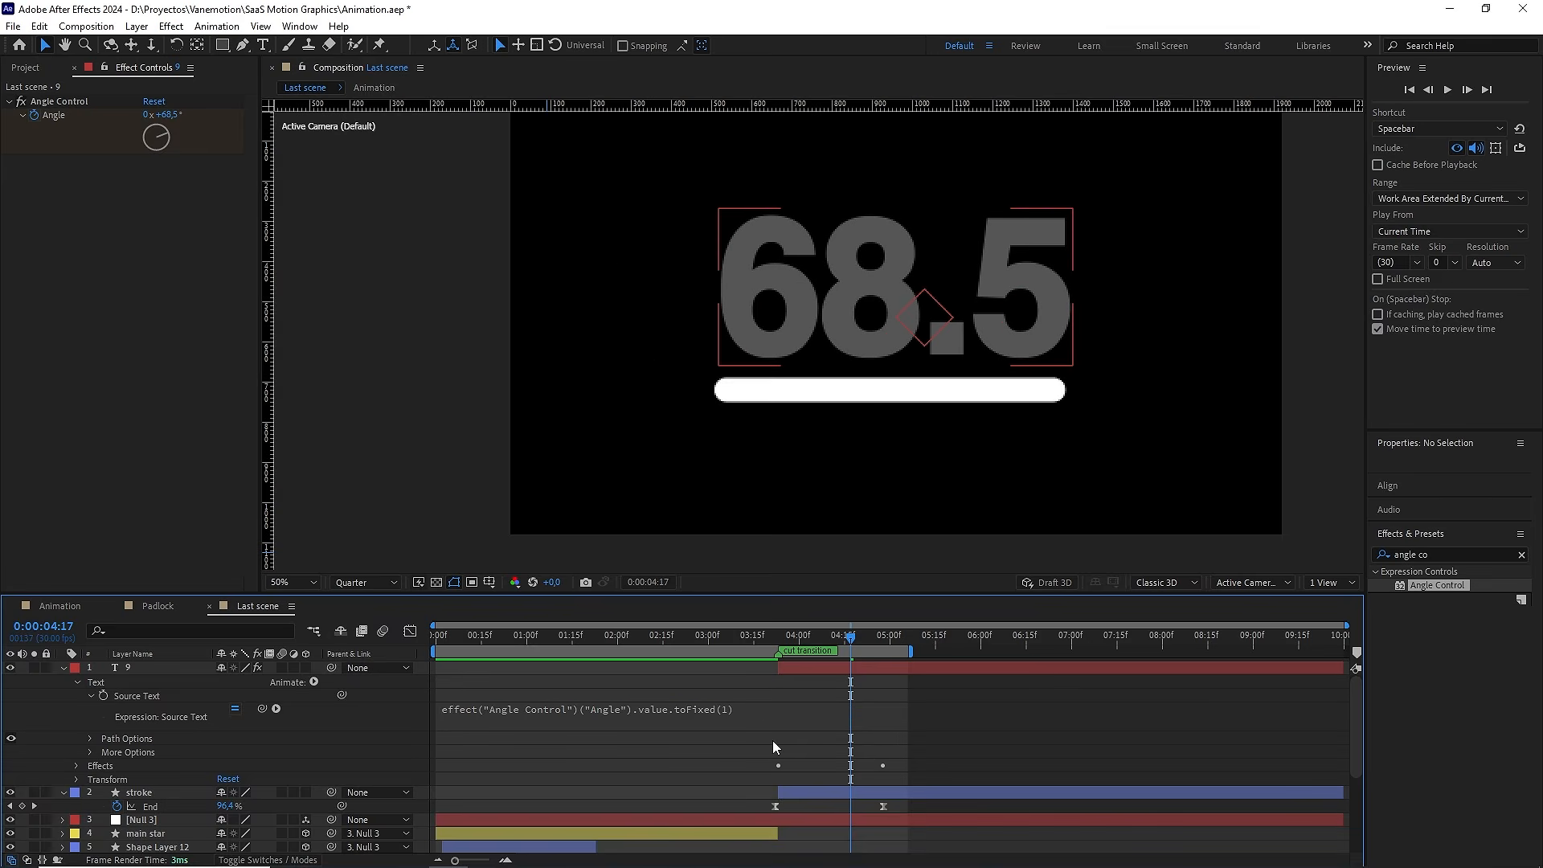
left_click(744, 639)
key("space")
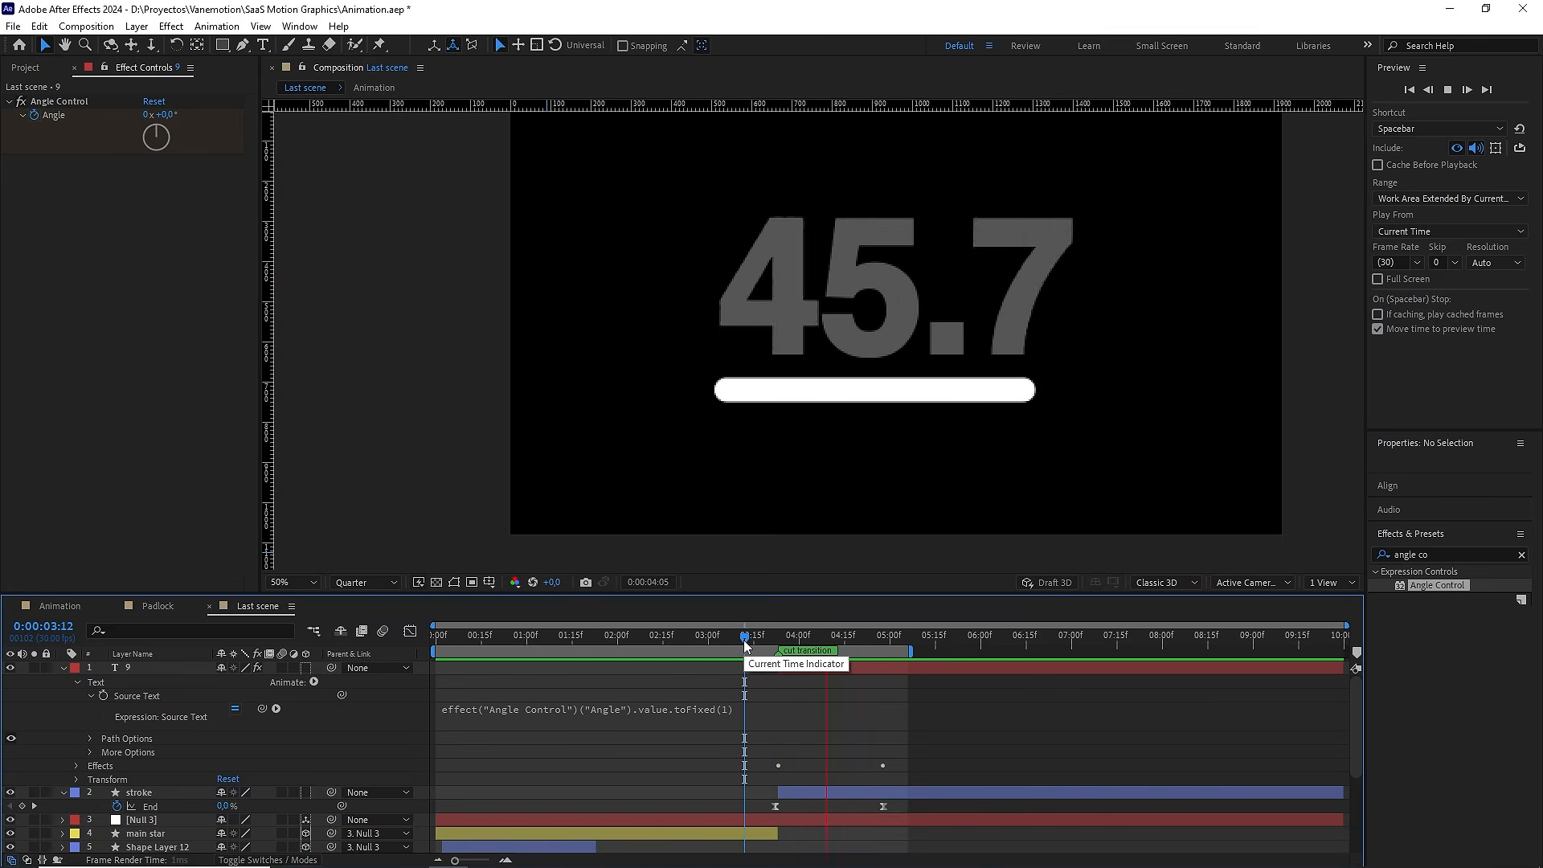
Append +"%" to the Source Text expression so the counter ends with a percent sign
left_click(781, 709)
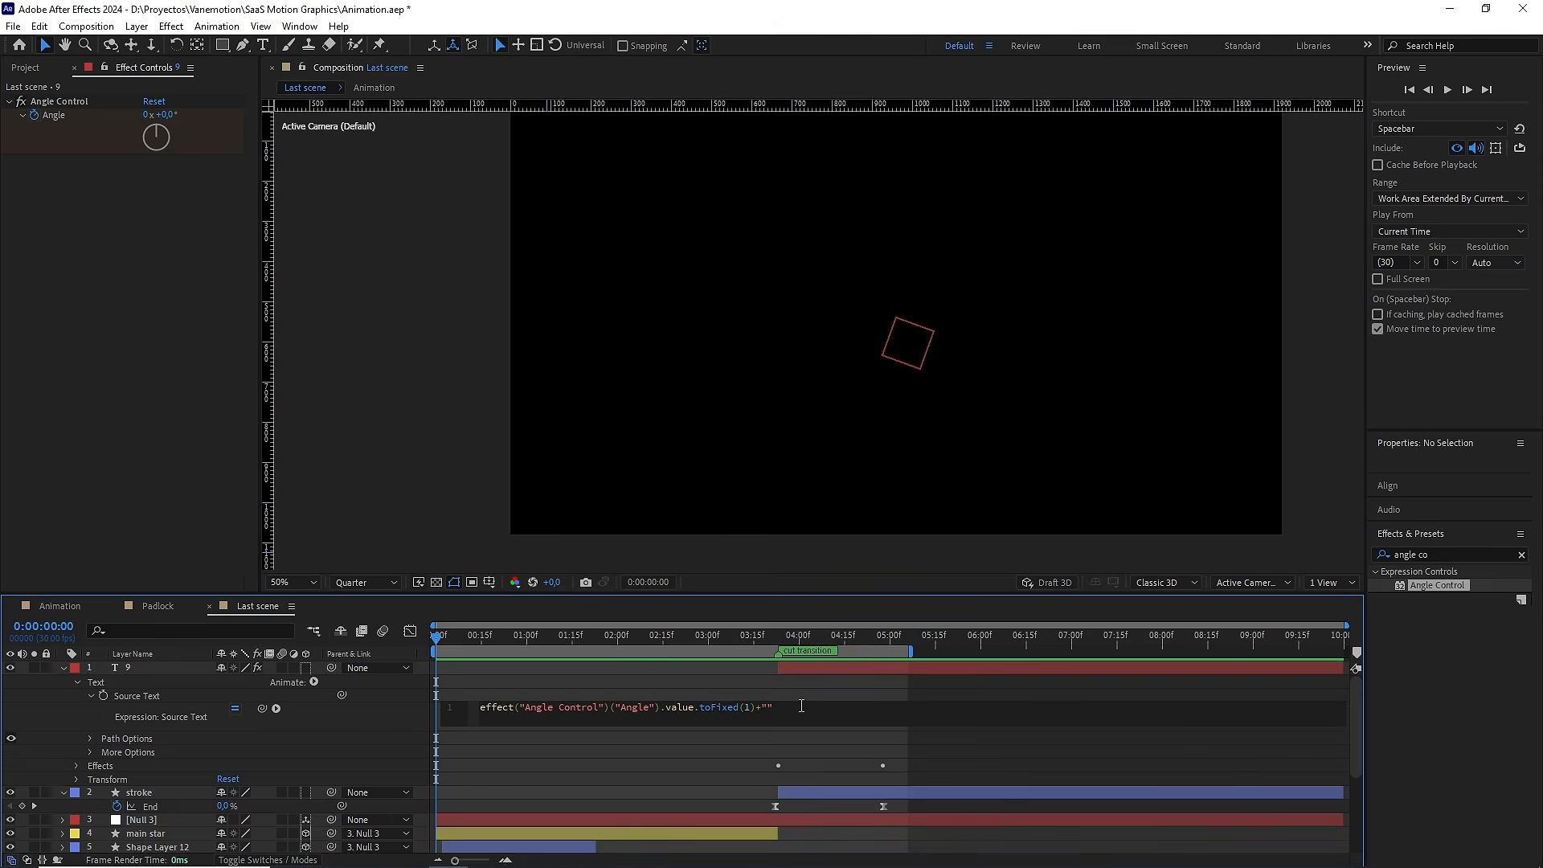
type("%")
left_click(814, 693)
At 0:00:04:28, scale the counter text to about 325% at position 960, 518 to match the stroke's width
left_click(756, 635)
left_click_drag(759, 638, 889, 638)
left_click(877, 669)
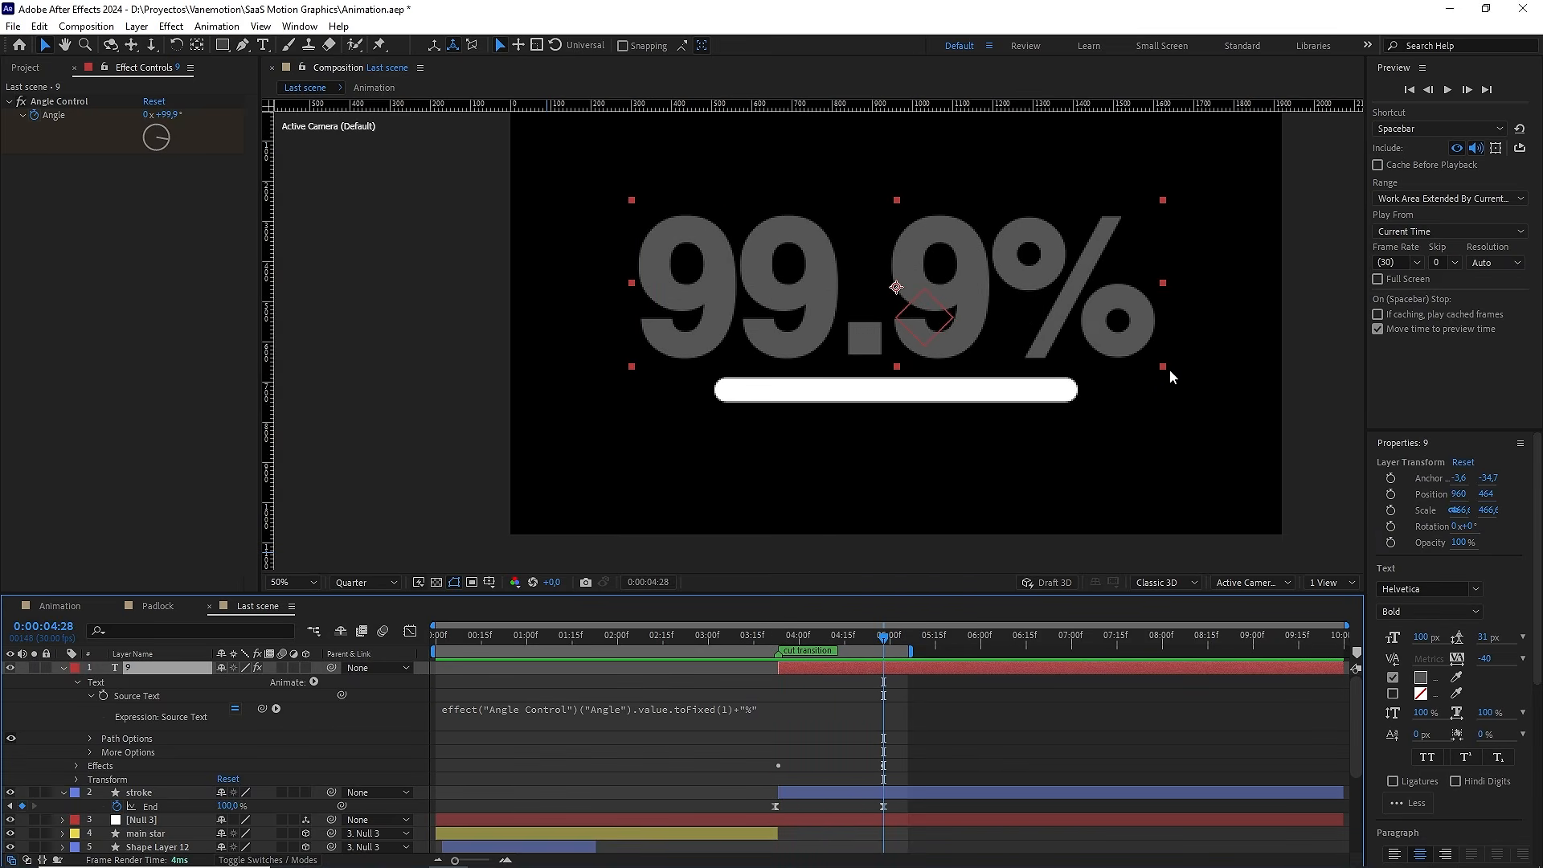
left_click_drag(1163, 365, 1052, 328)
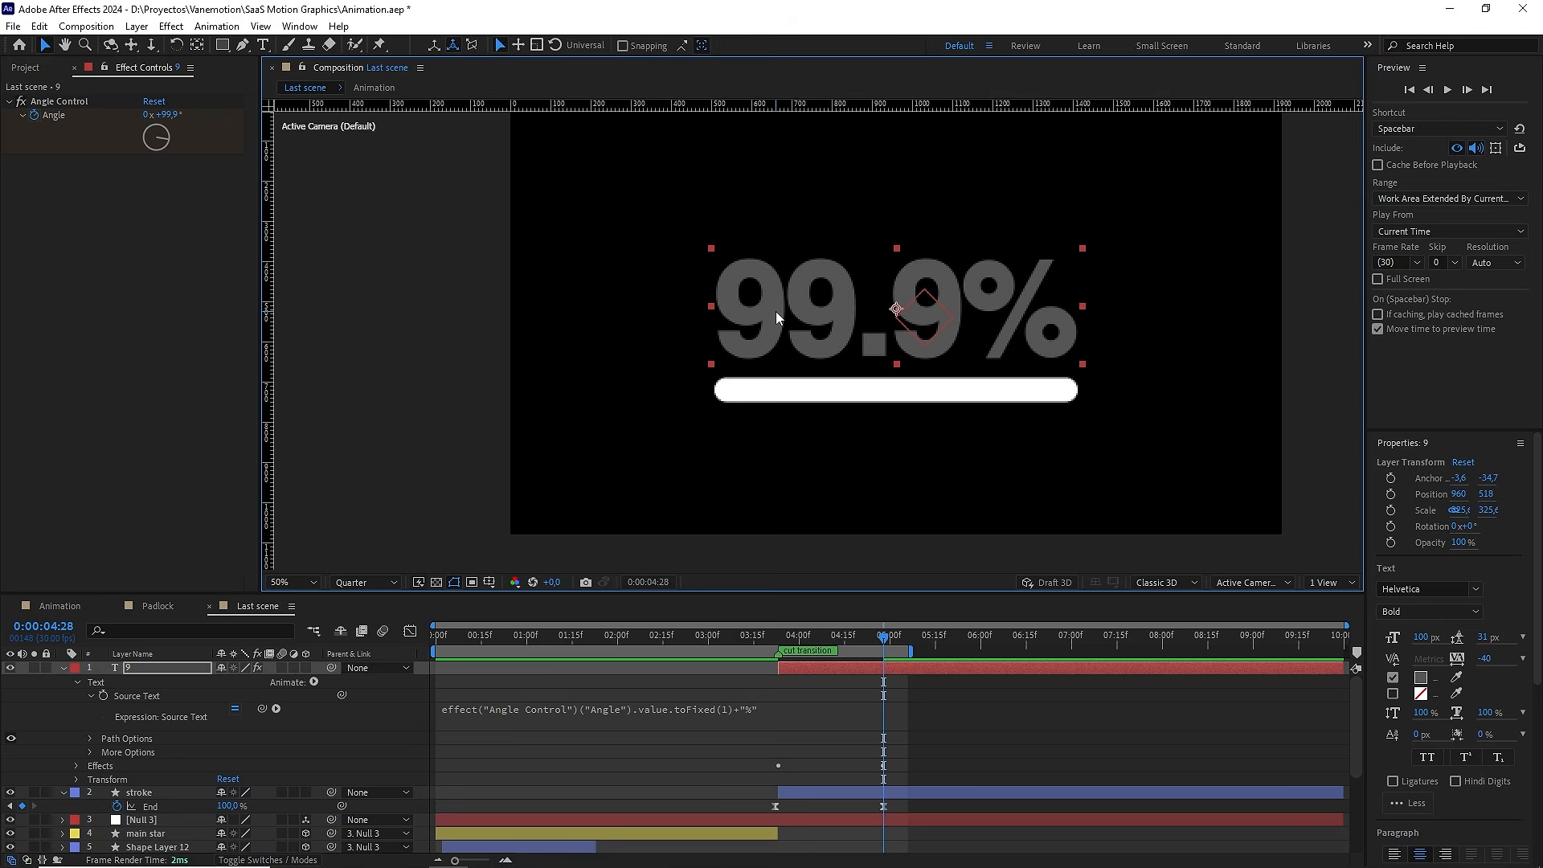
Snap the counter text's anchor point to the lower-left corner of its bounding box and preview the animation
left_click(200, 44)
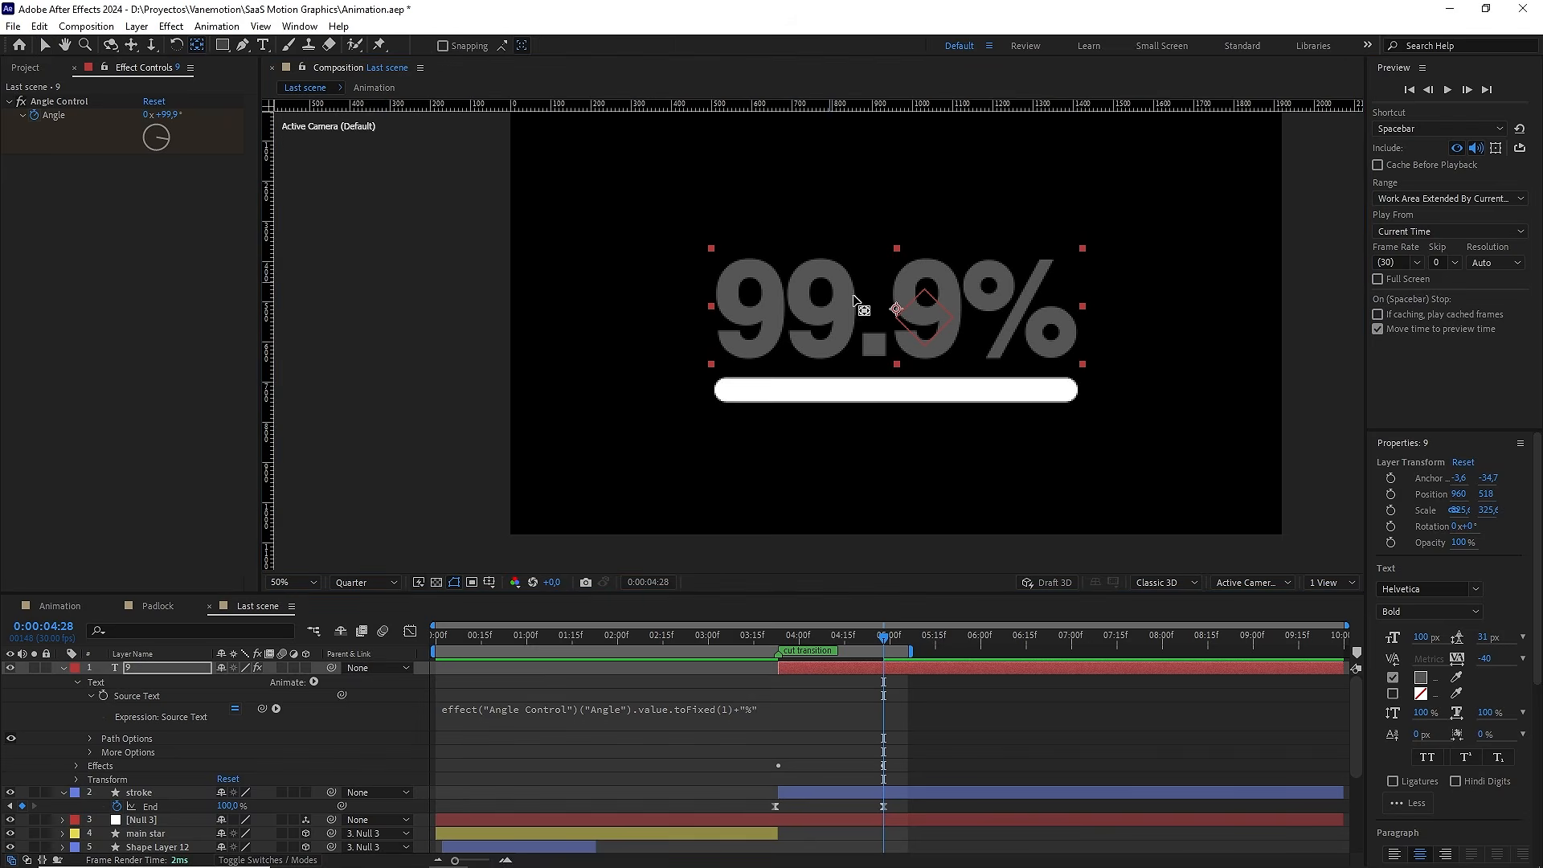
left_click_drag(896, 310, 711, 364)
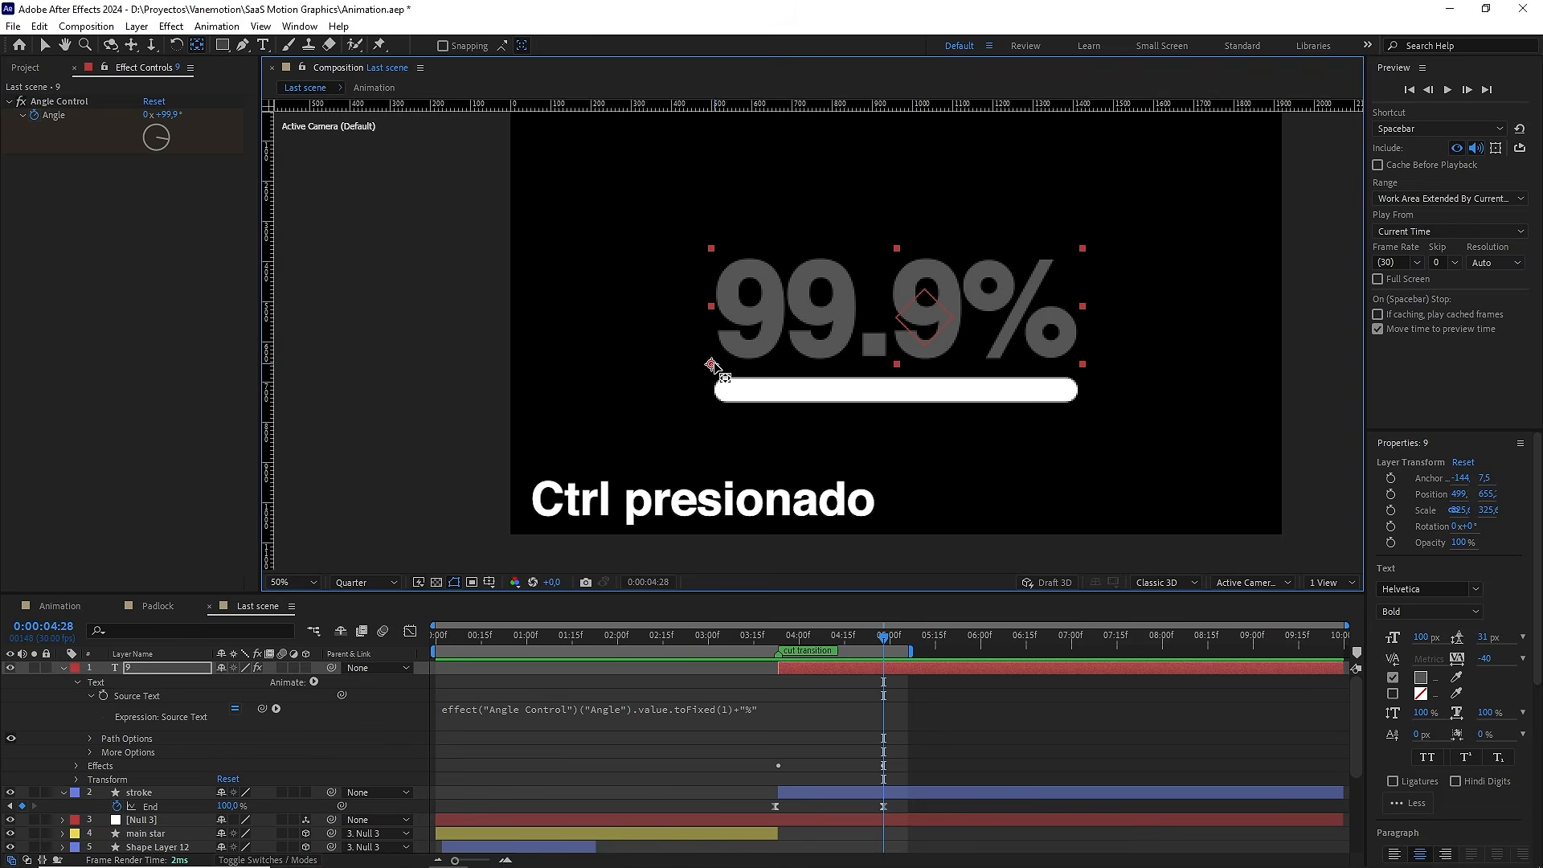
mouse_move(711, 365)
left_mouse_down()
mouse_move(759, 350)
mouse_move(712, 364)
mouse_move(727, 367)
left_mouse_up()
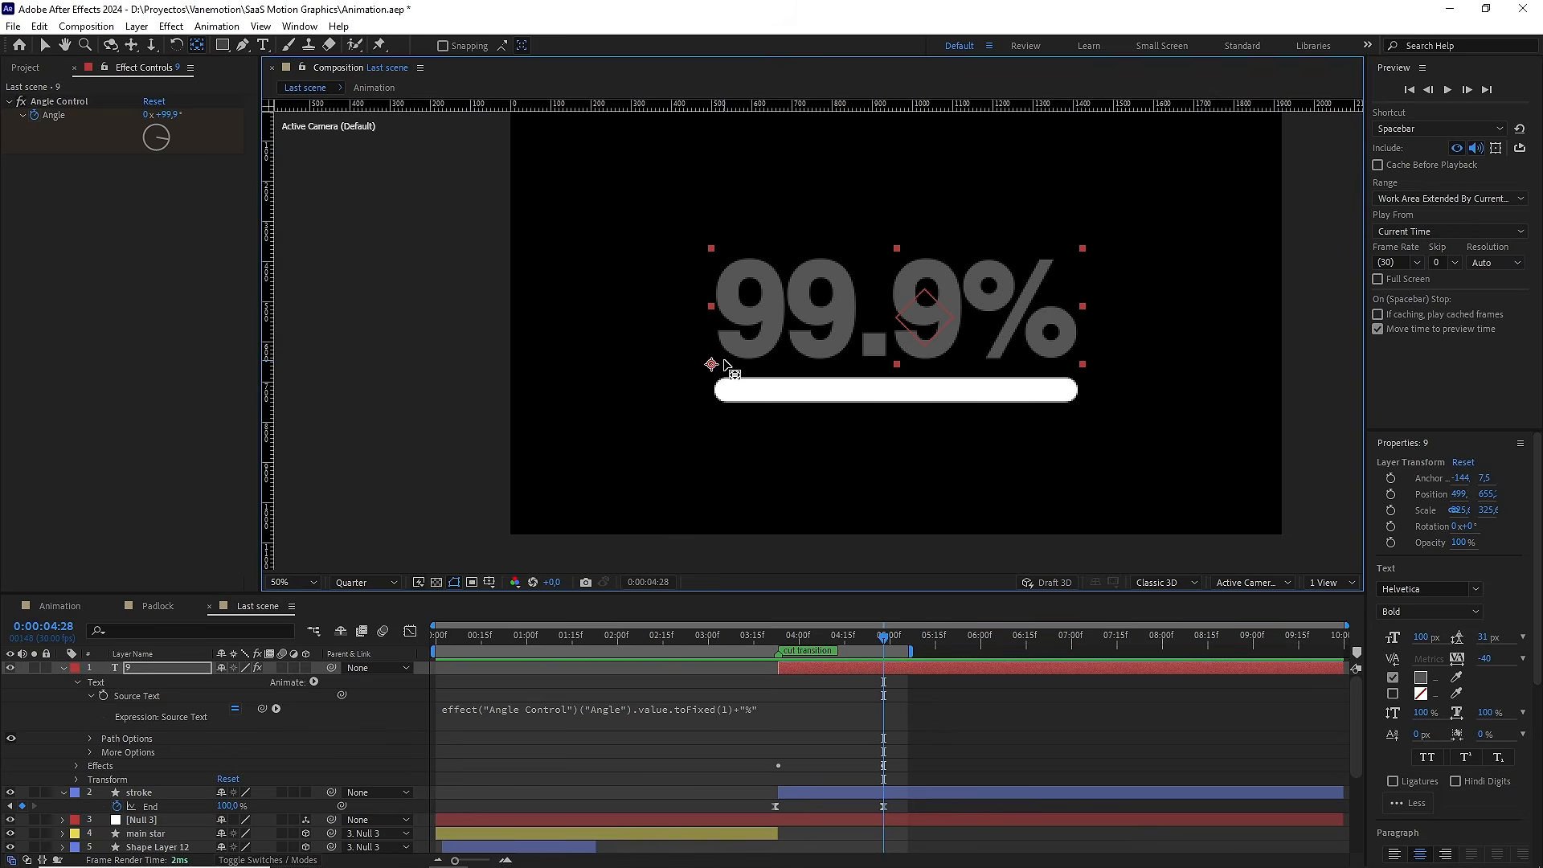
left_click_drag(884, 637, 756, 640)
key("space")
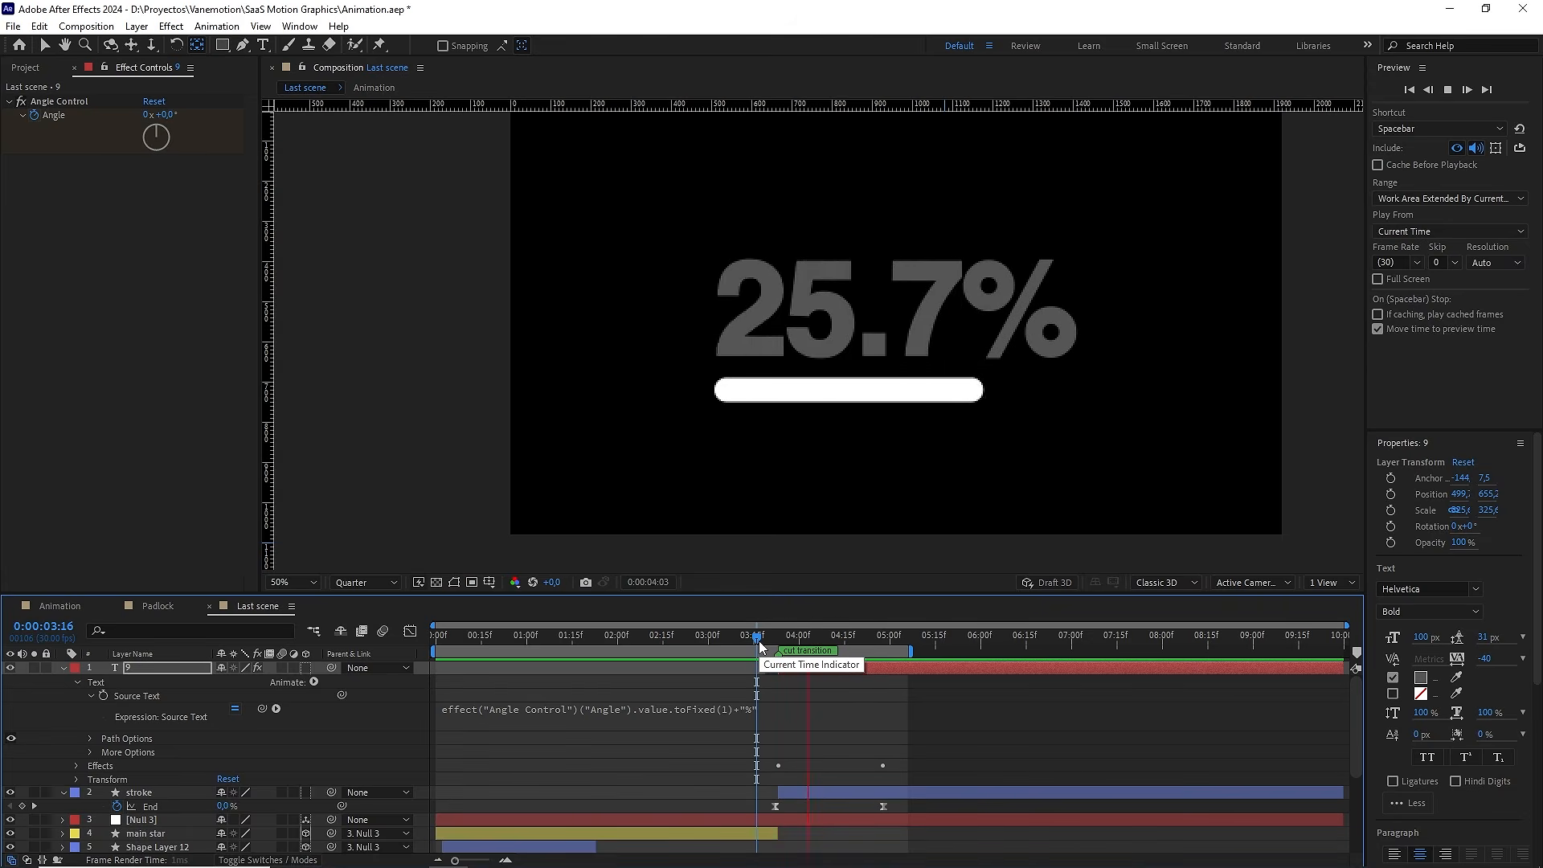
Set the counter's starting Angle keyframe at 0:00:03:23 to 50 and preview the animation
left_click_drag(758, 638, 779, 637)
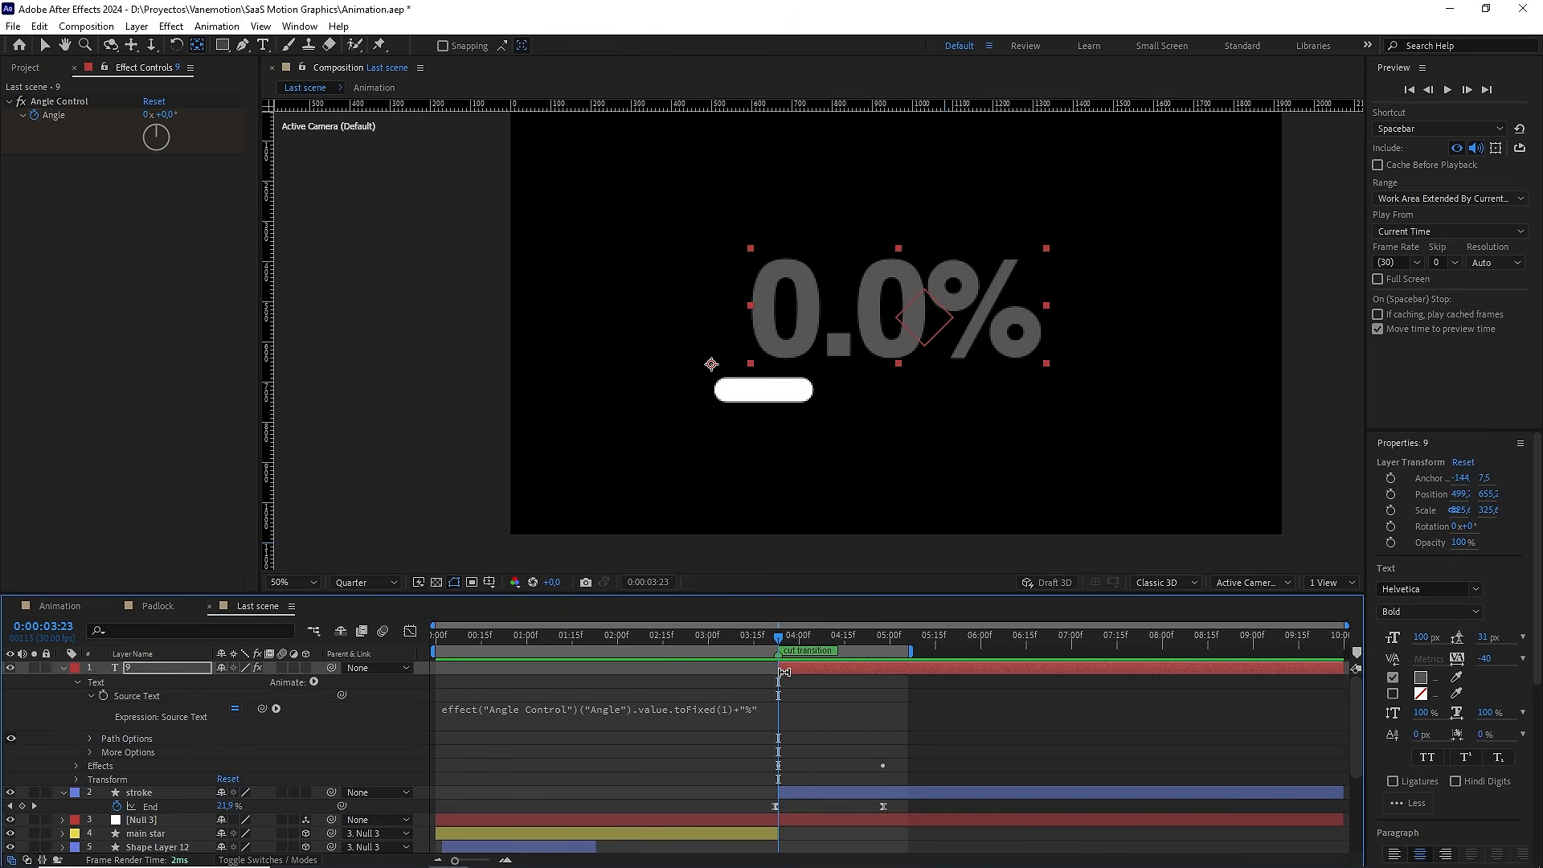
key("u")
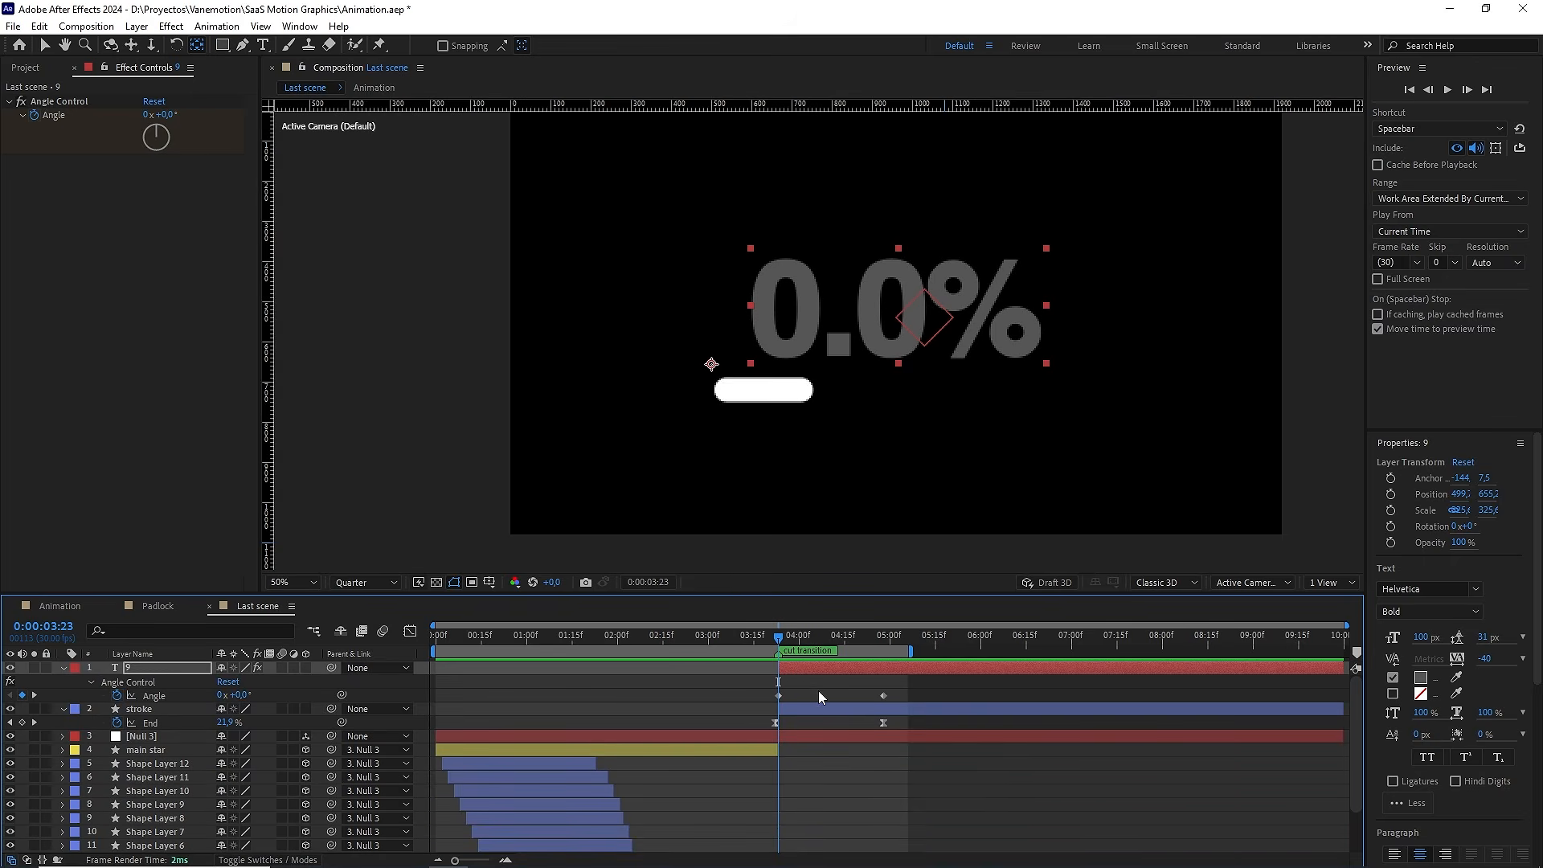
left_click(172, 113)
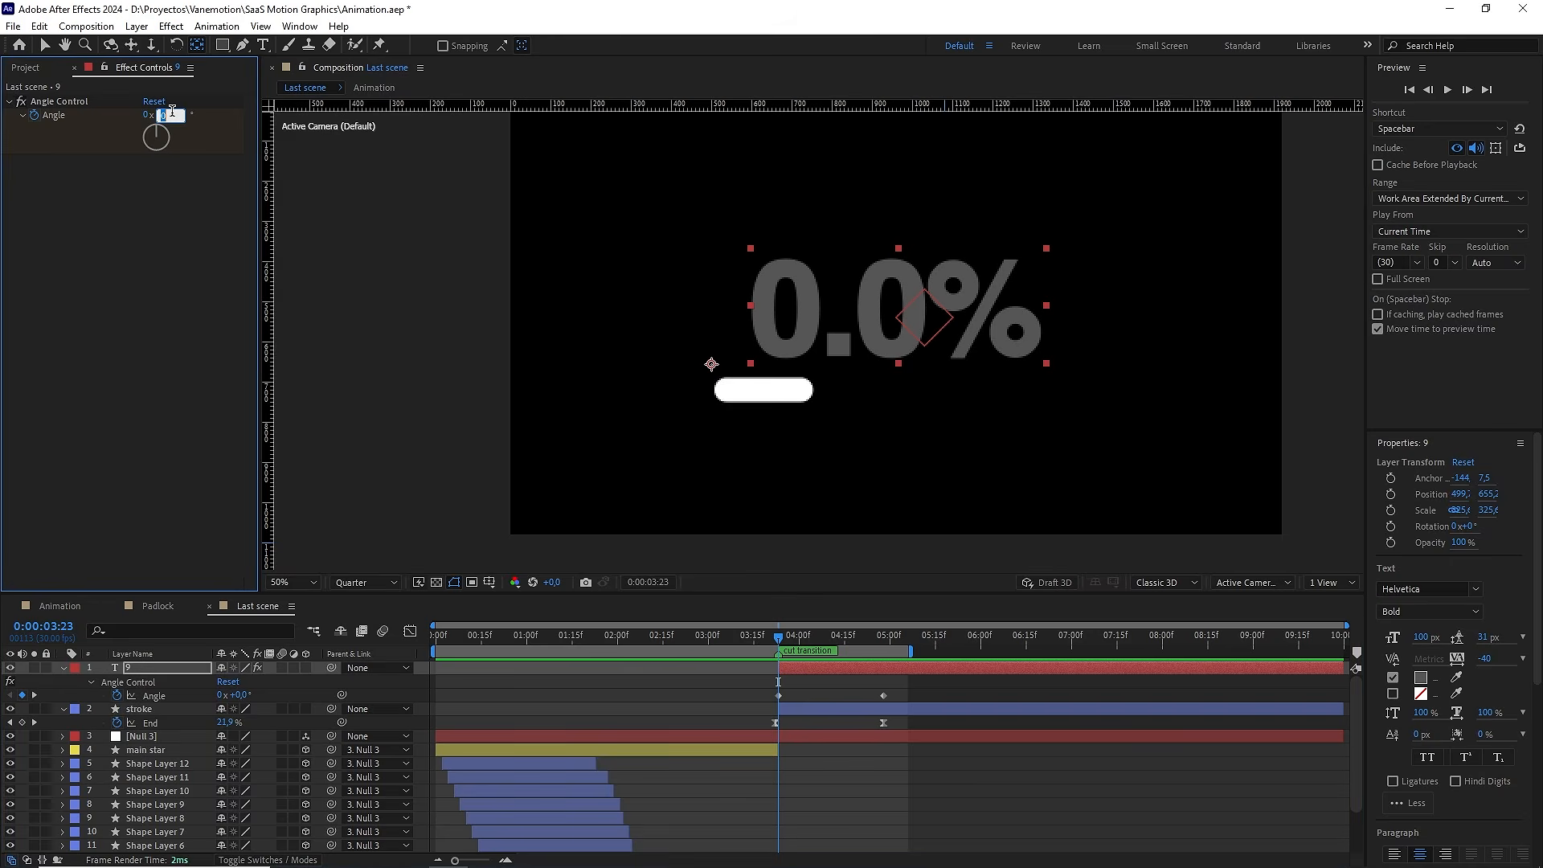
type("50")
key("Return")
left_click_drag(759, 635, 716, 635)
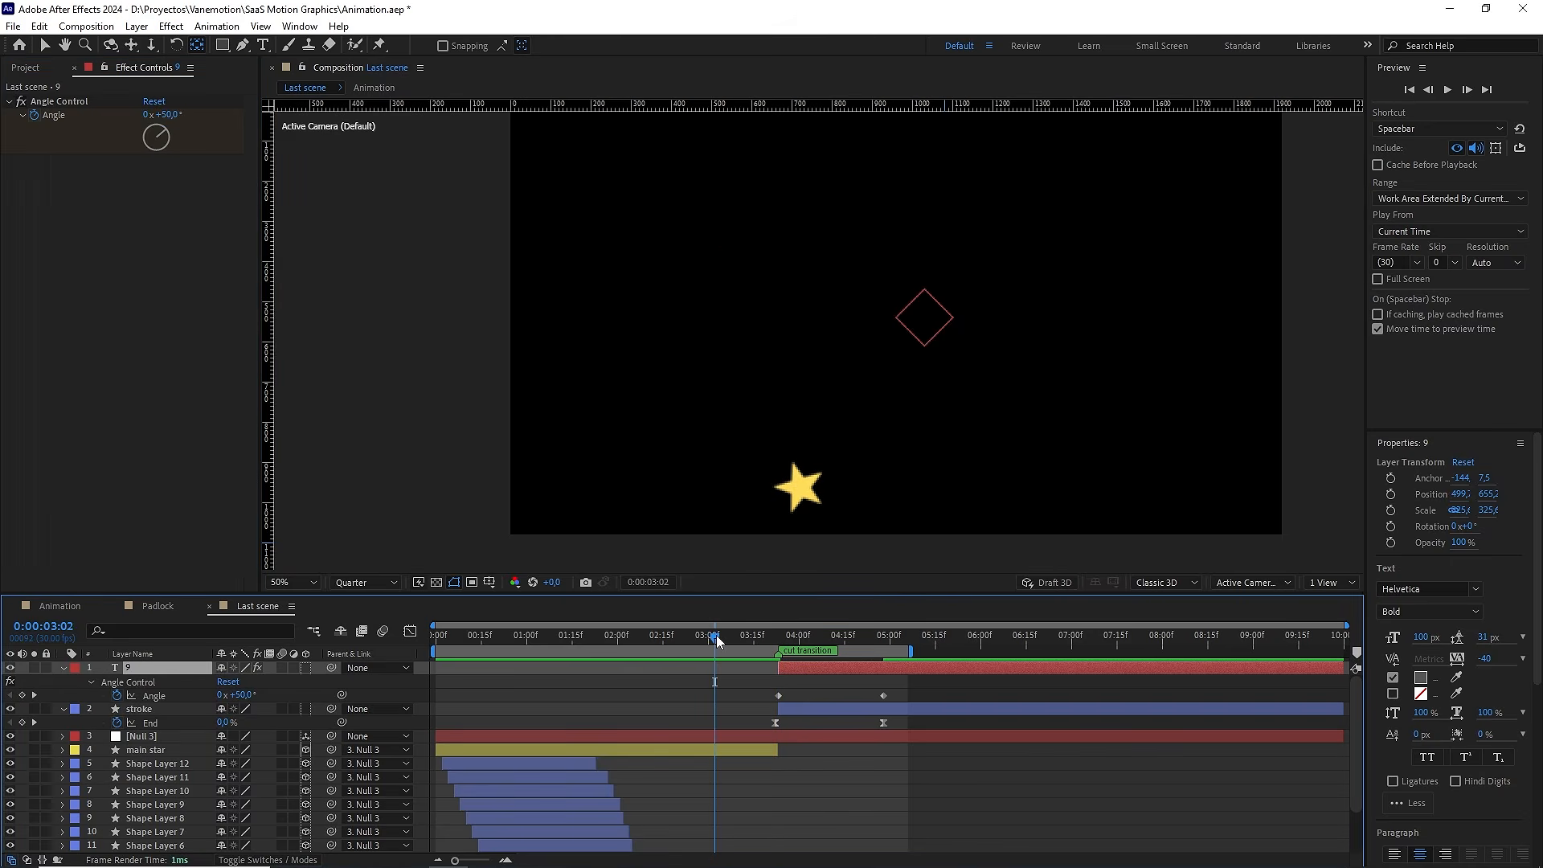
key("space")
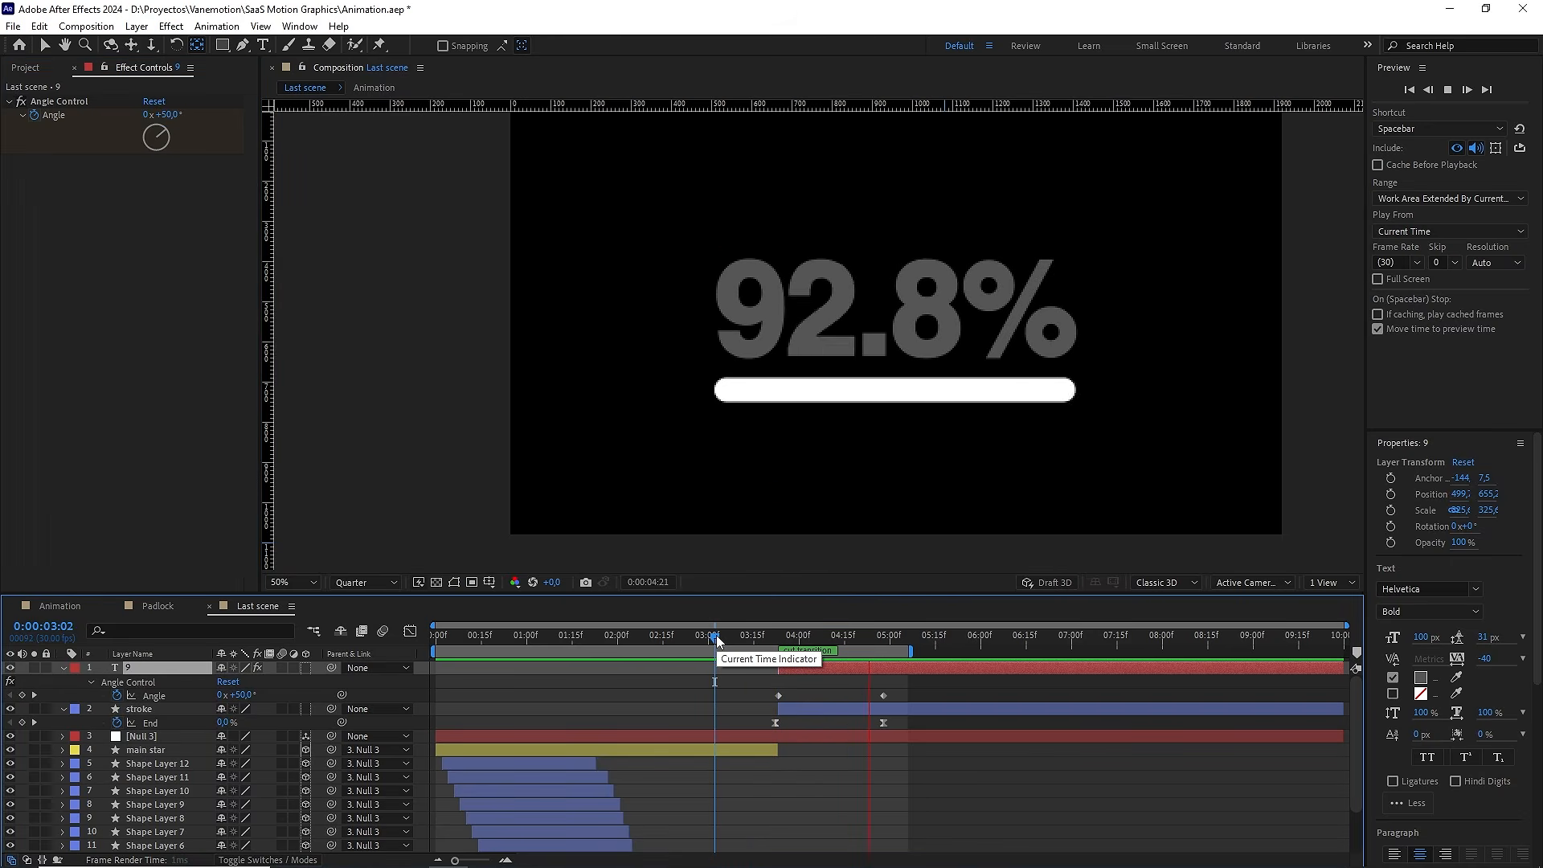
Change the percentage counter text's fill color to white and preview the animation
mouse_move(716, 635)
left_mouse_down()
mouse_move(752, 643)
mouse_move(710, 638)
left_mouse_up()
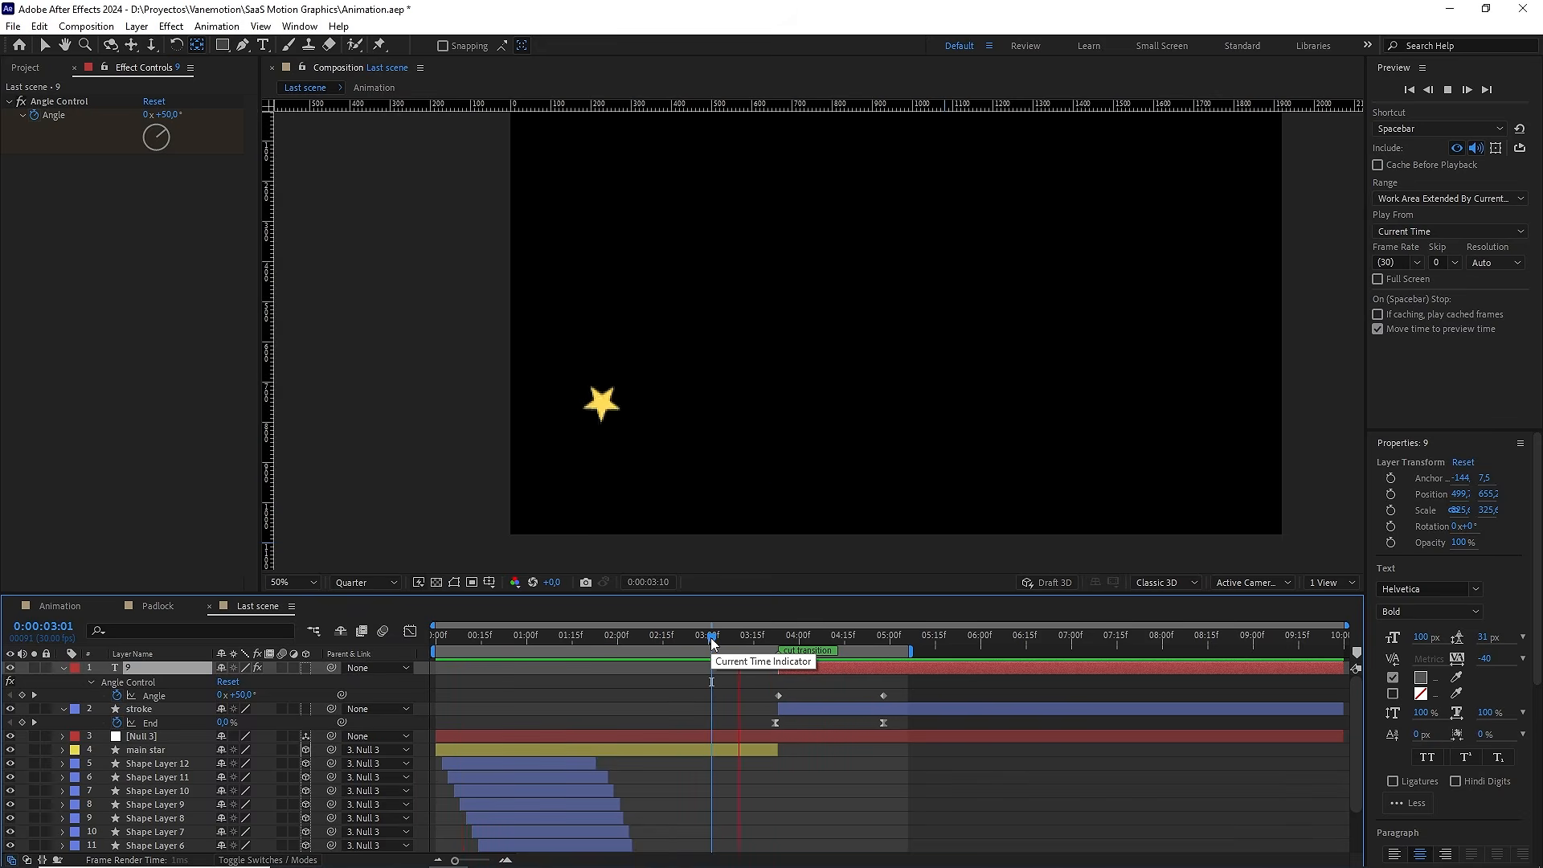
key("space")
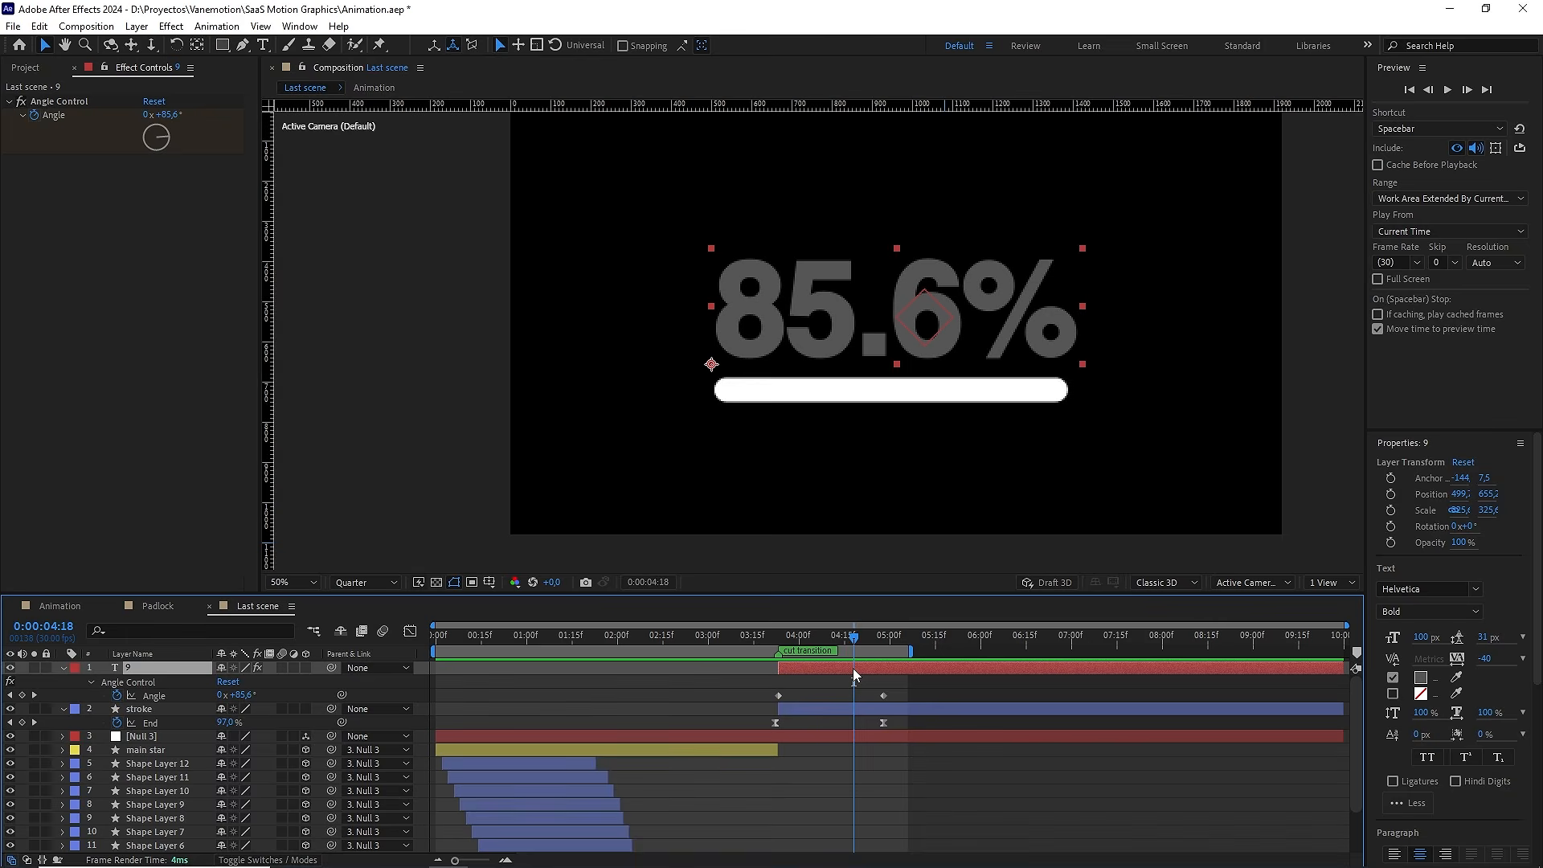
left_click(1421, 677)
left_click_drag(514, 450, 296, 277)
left_click(757, 278)
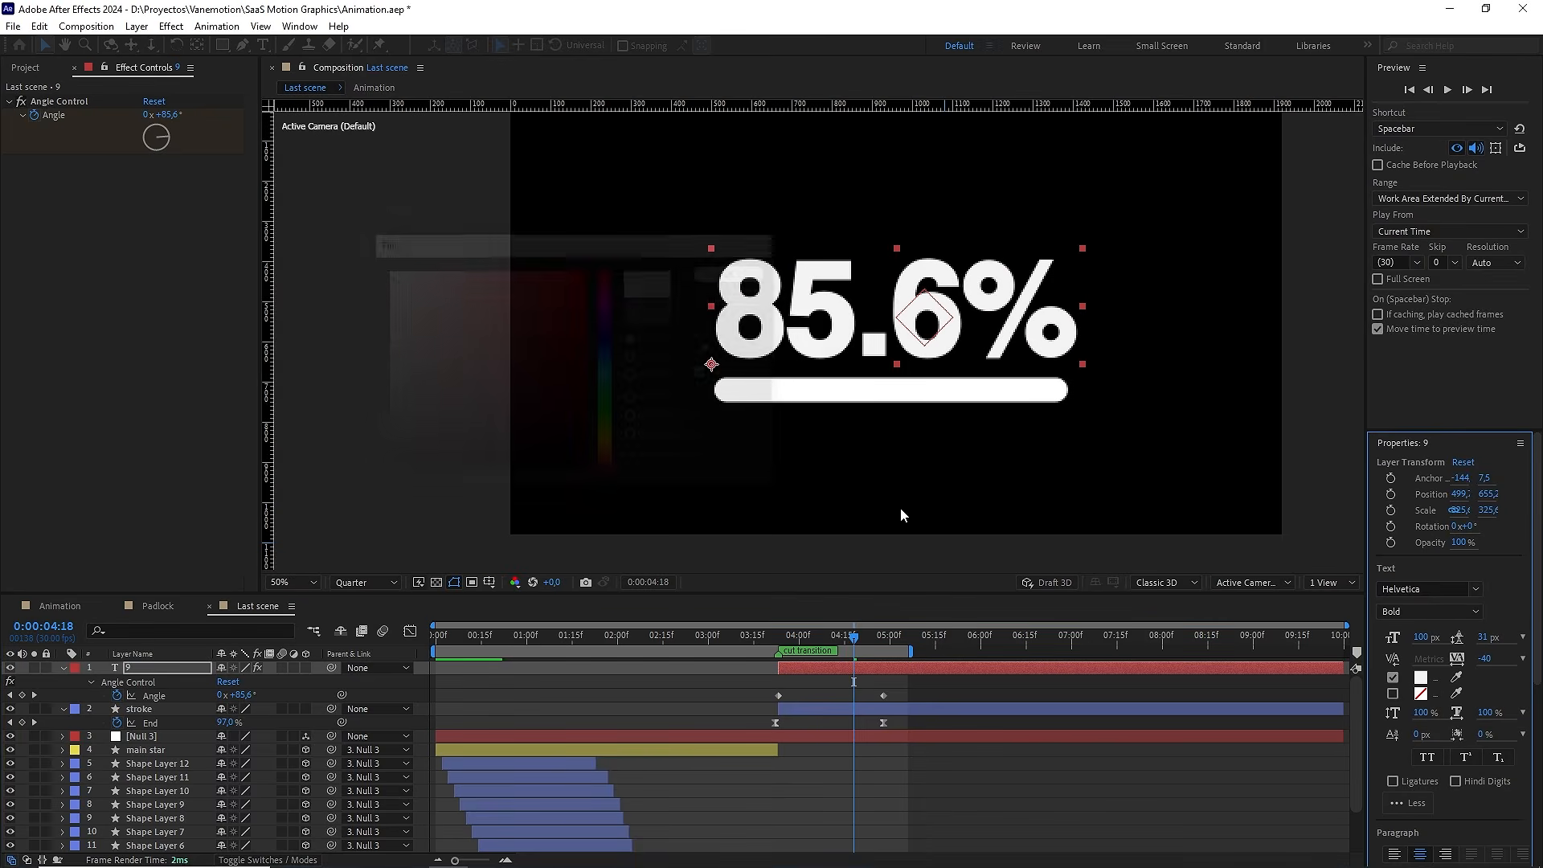
left_click(698, 628)
key("space")
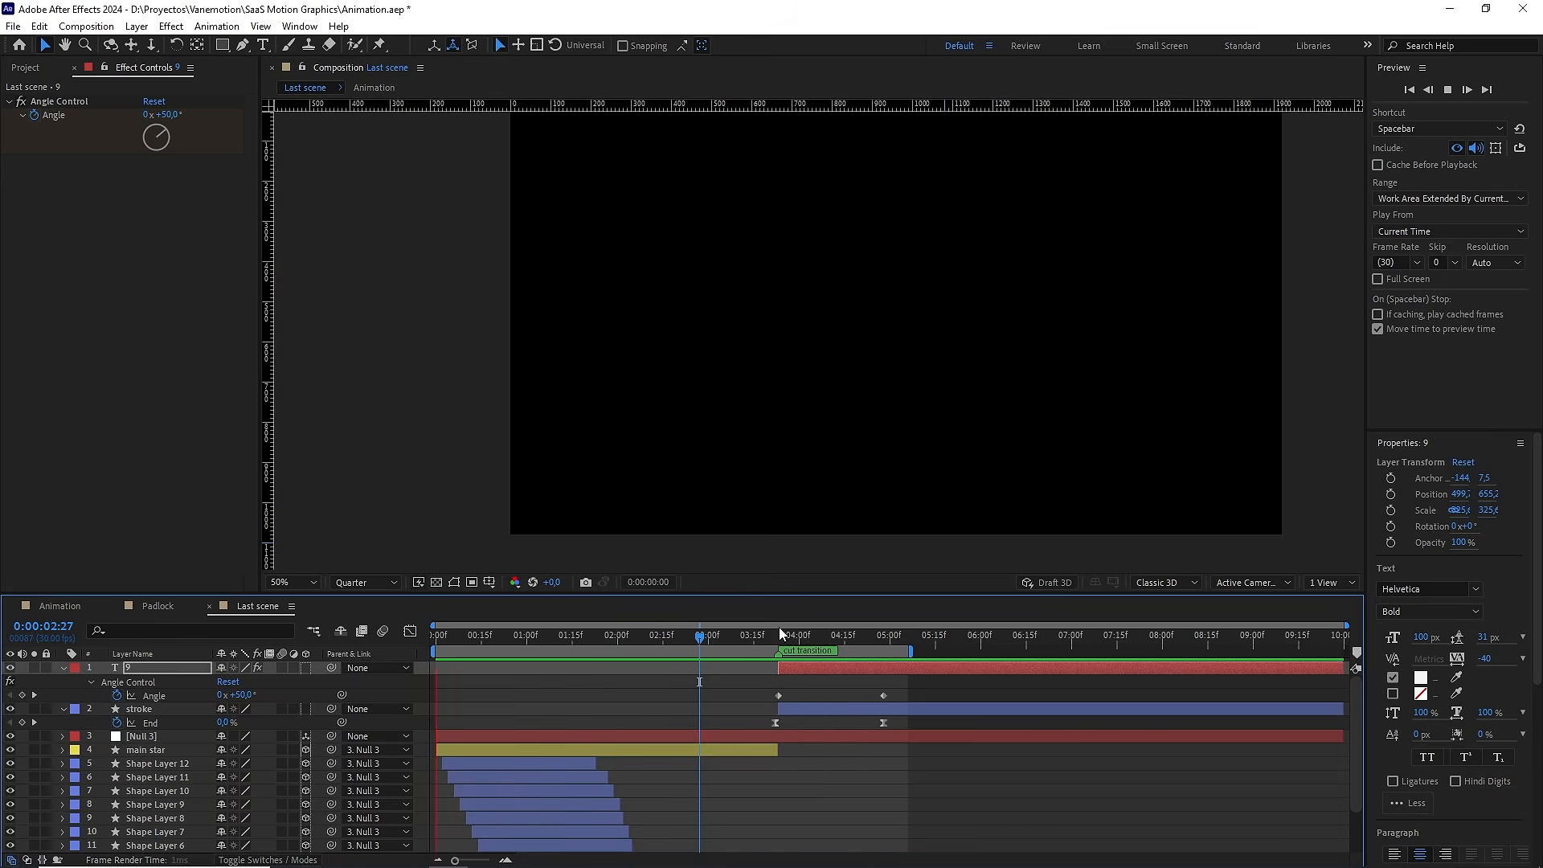
key("space")
Duplicate the main star layer
left_click_drag(675, 638, 560, 633)
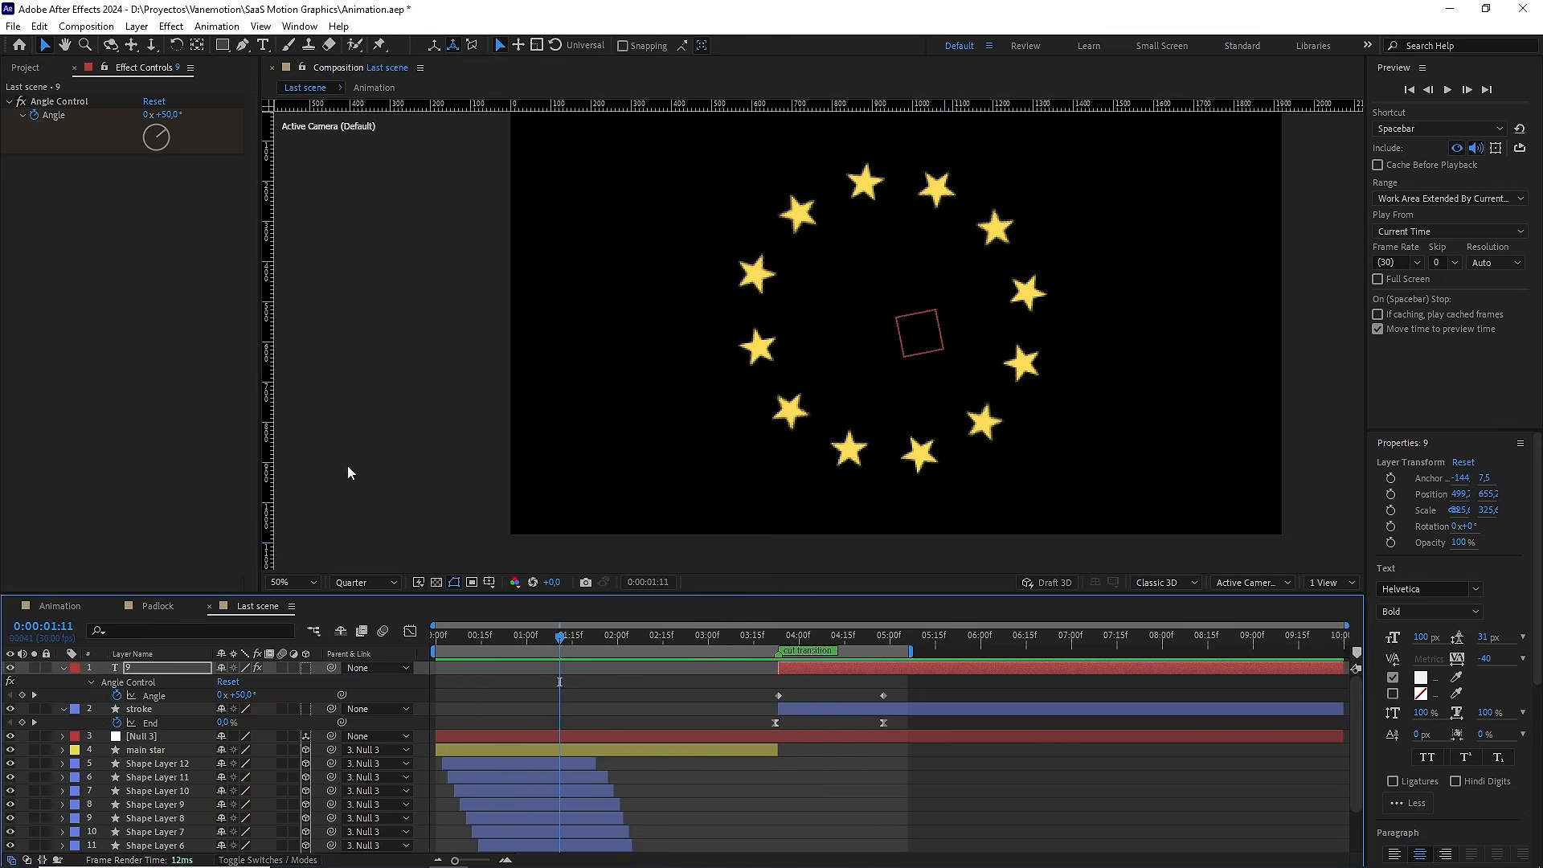
left_click(156, 751)
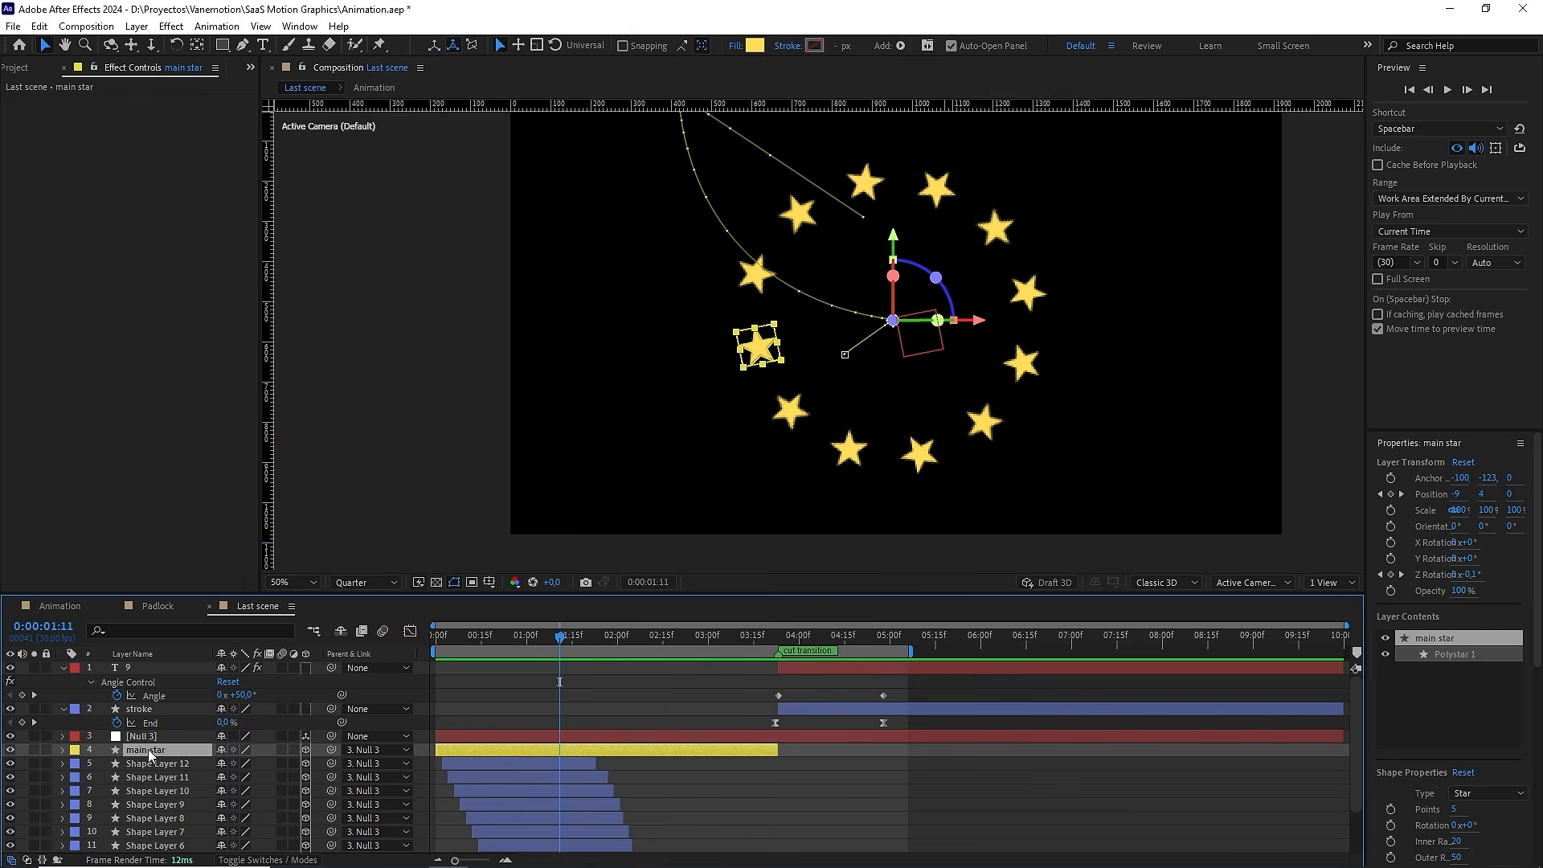
left_click_drag(552, 639, 583, 636)
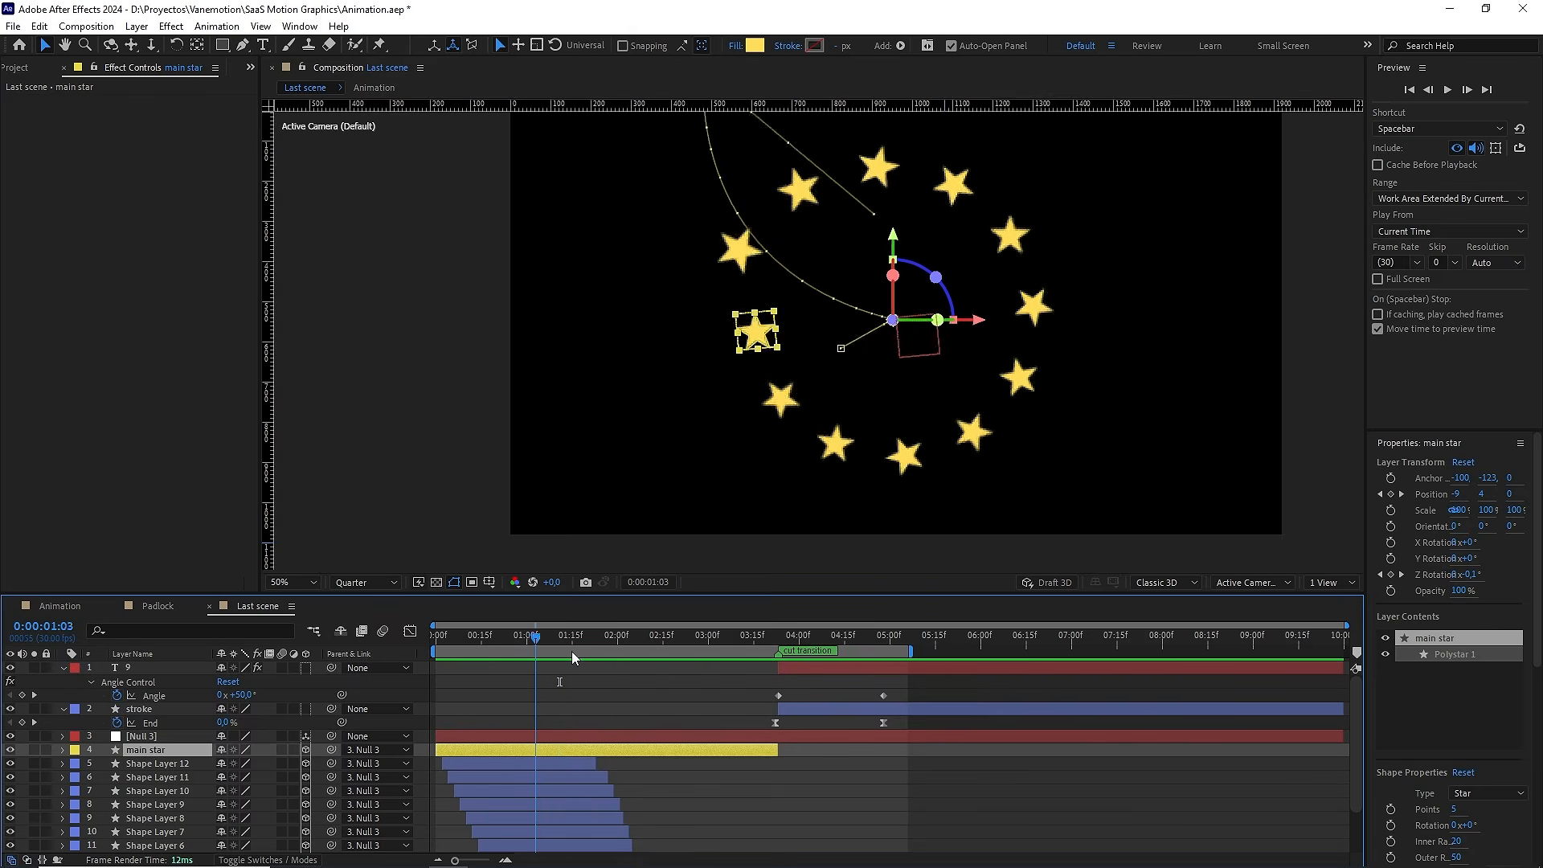
key("ctrl+d")
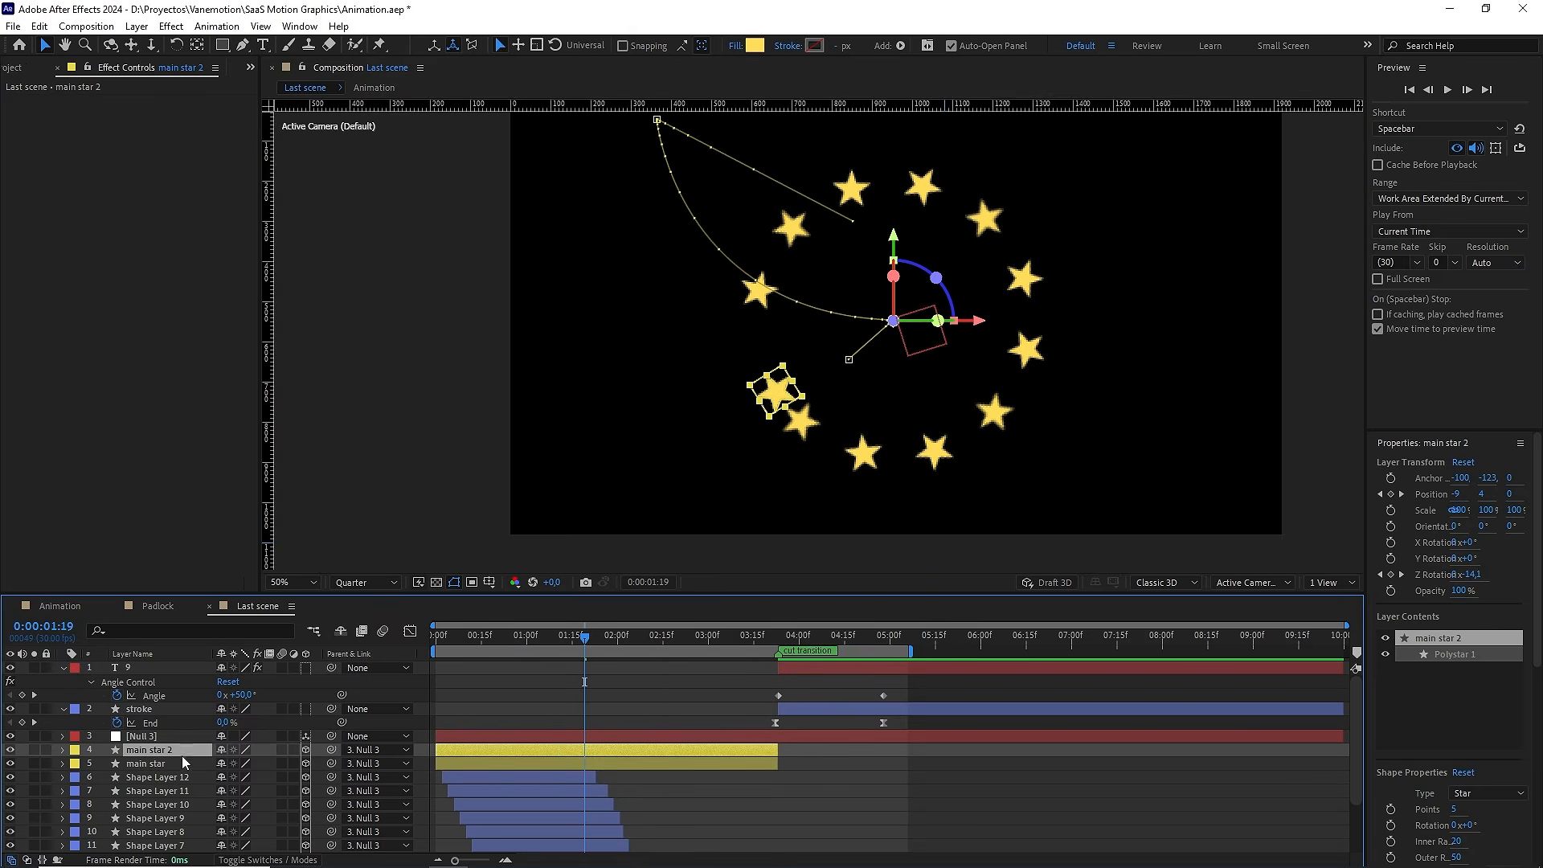
Apply the Echo effect to the original main star layer beneath its duplicate
left_click(164, 764)
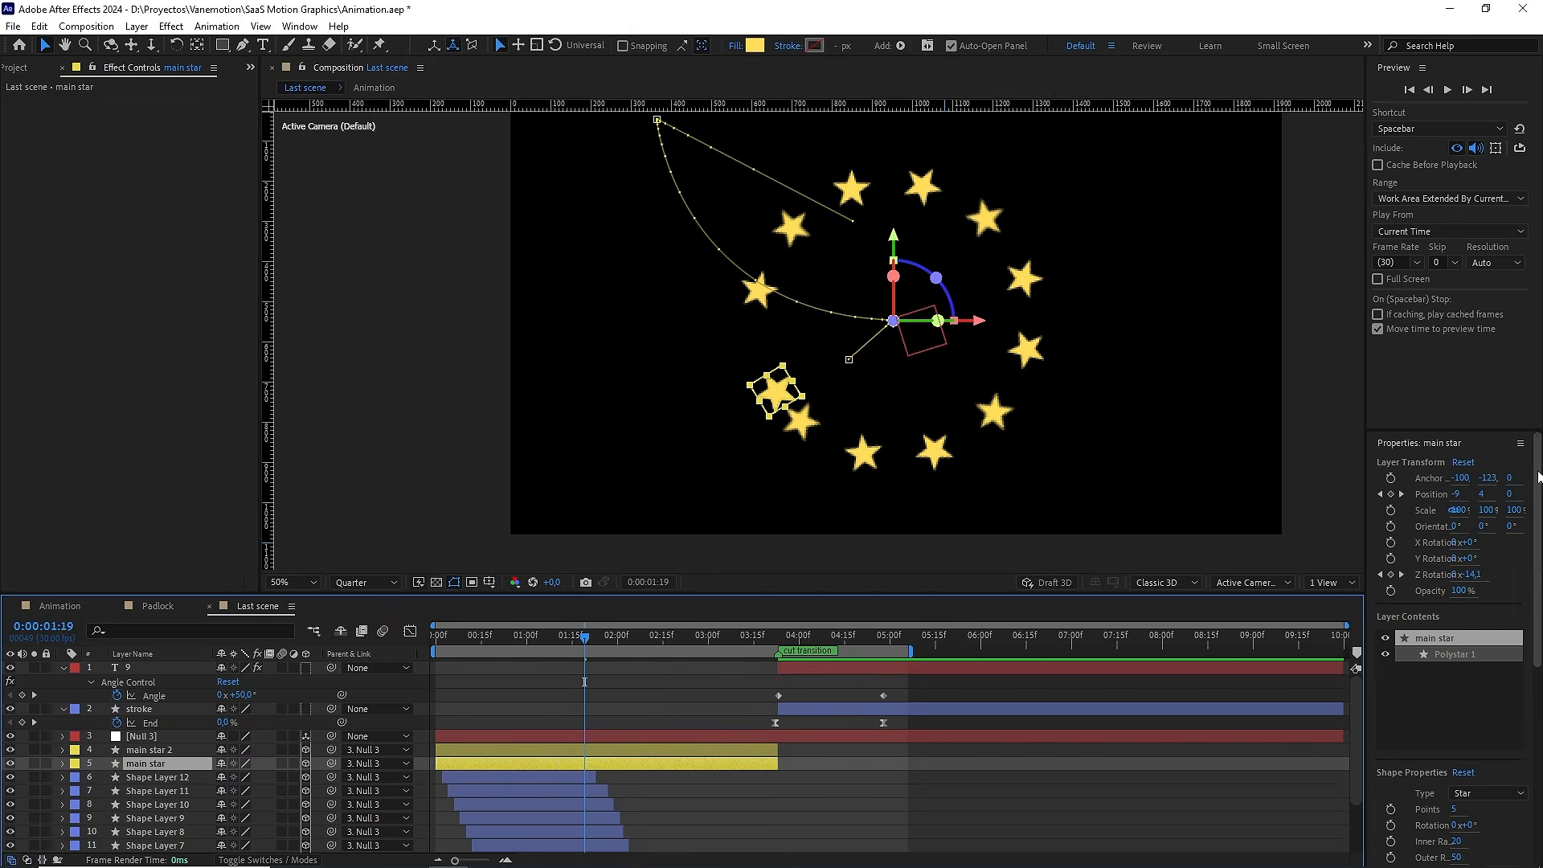
scroll(1517, 753, "down", 5)
left_click(1447, 813)
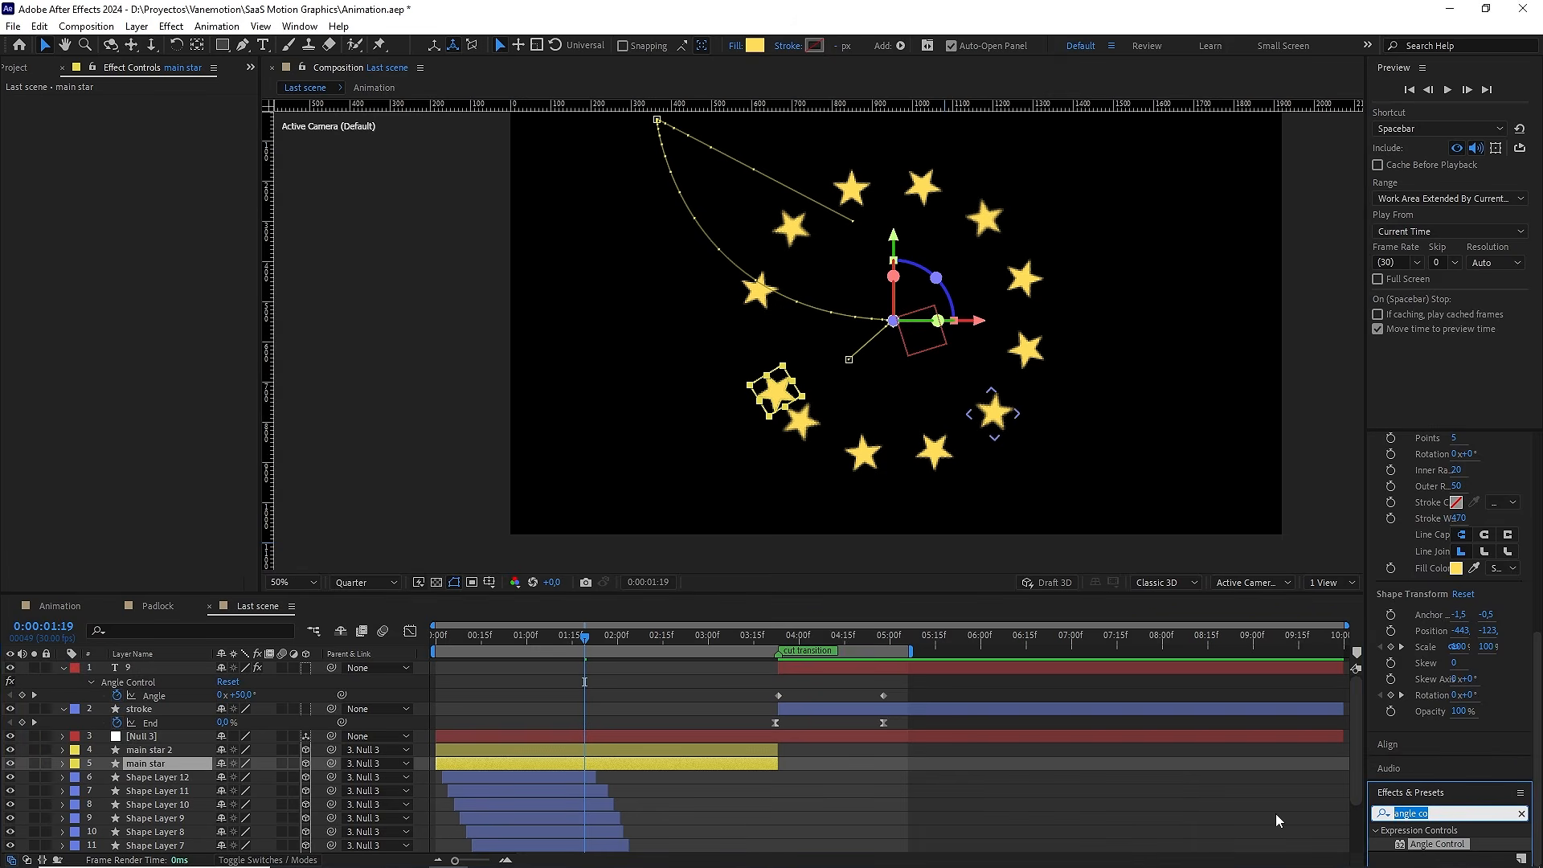
type("echo")
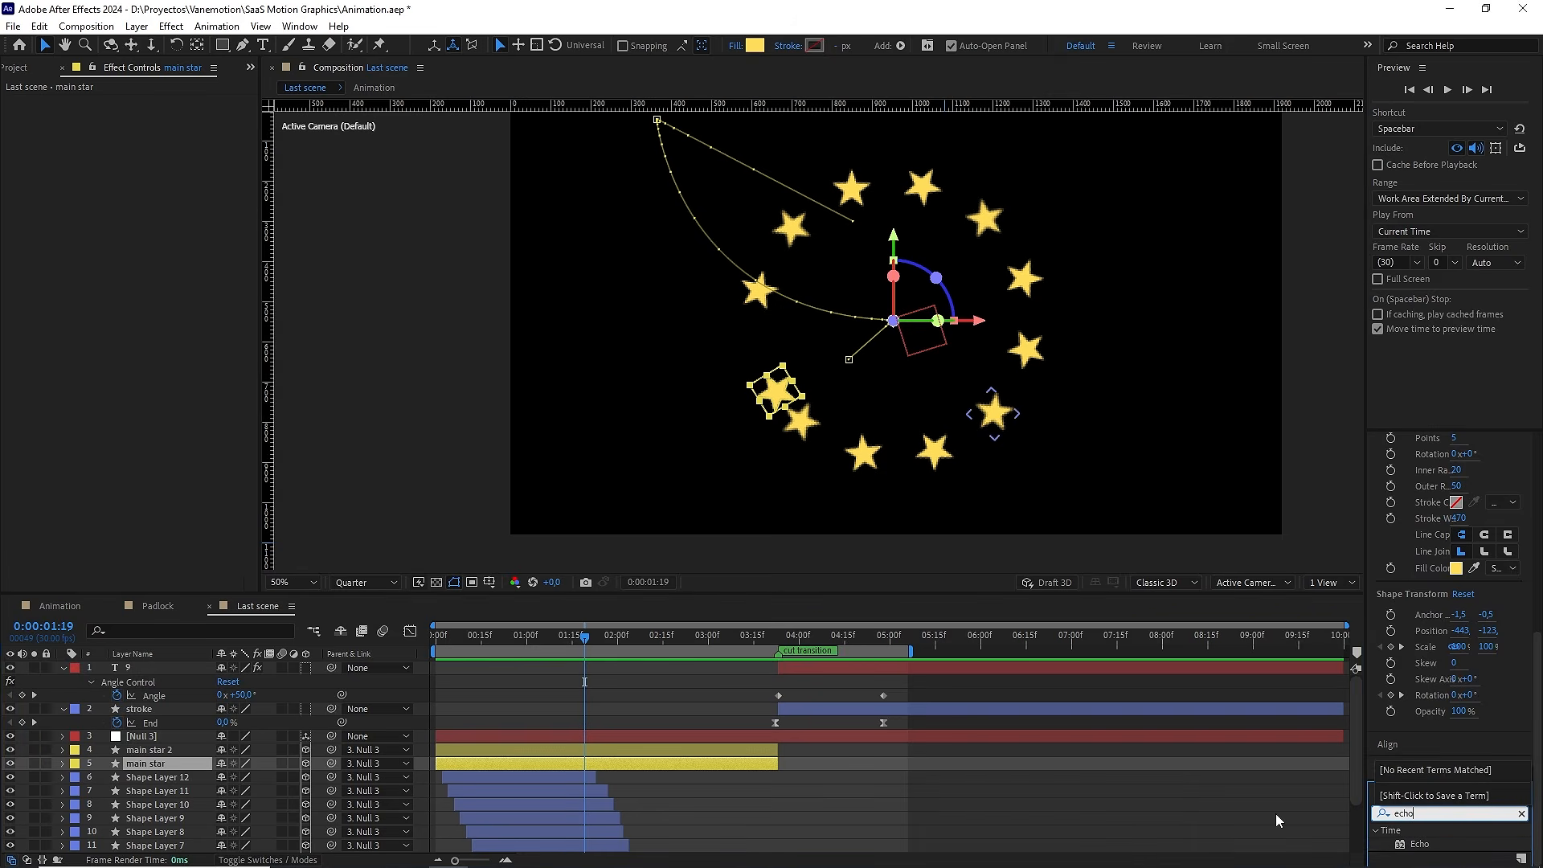
double_click(1416, 843)
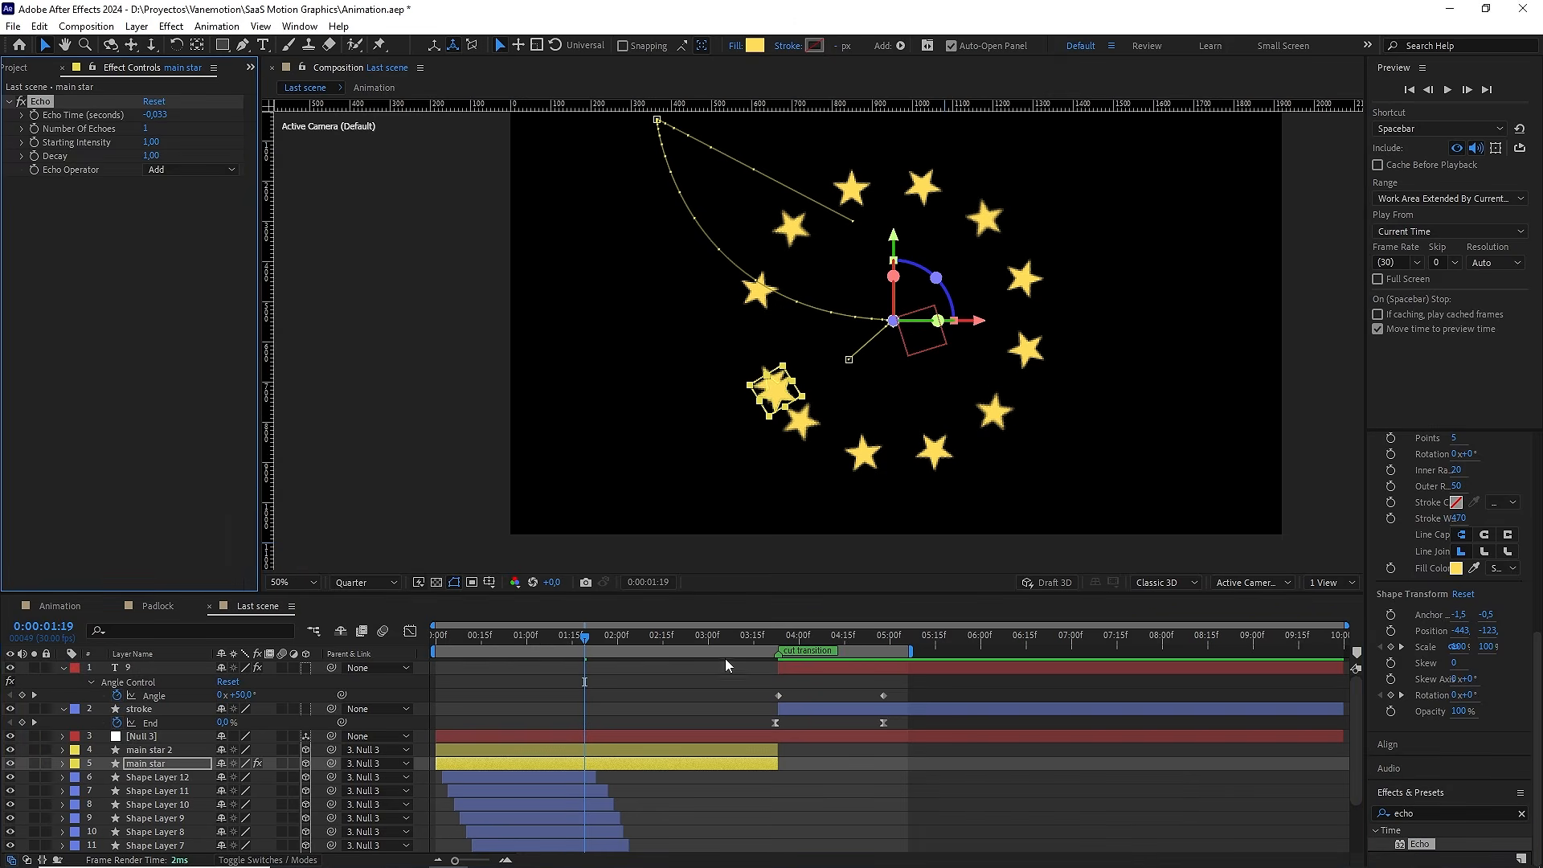
Solo the main star layer carrying Echo and examine its echo up close at 0:00:01:28
left_click(125, 763)
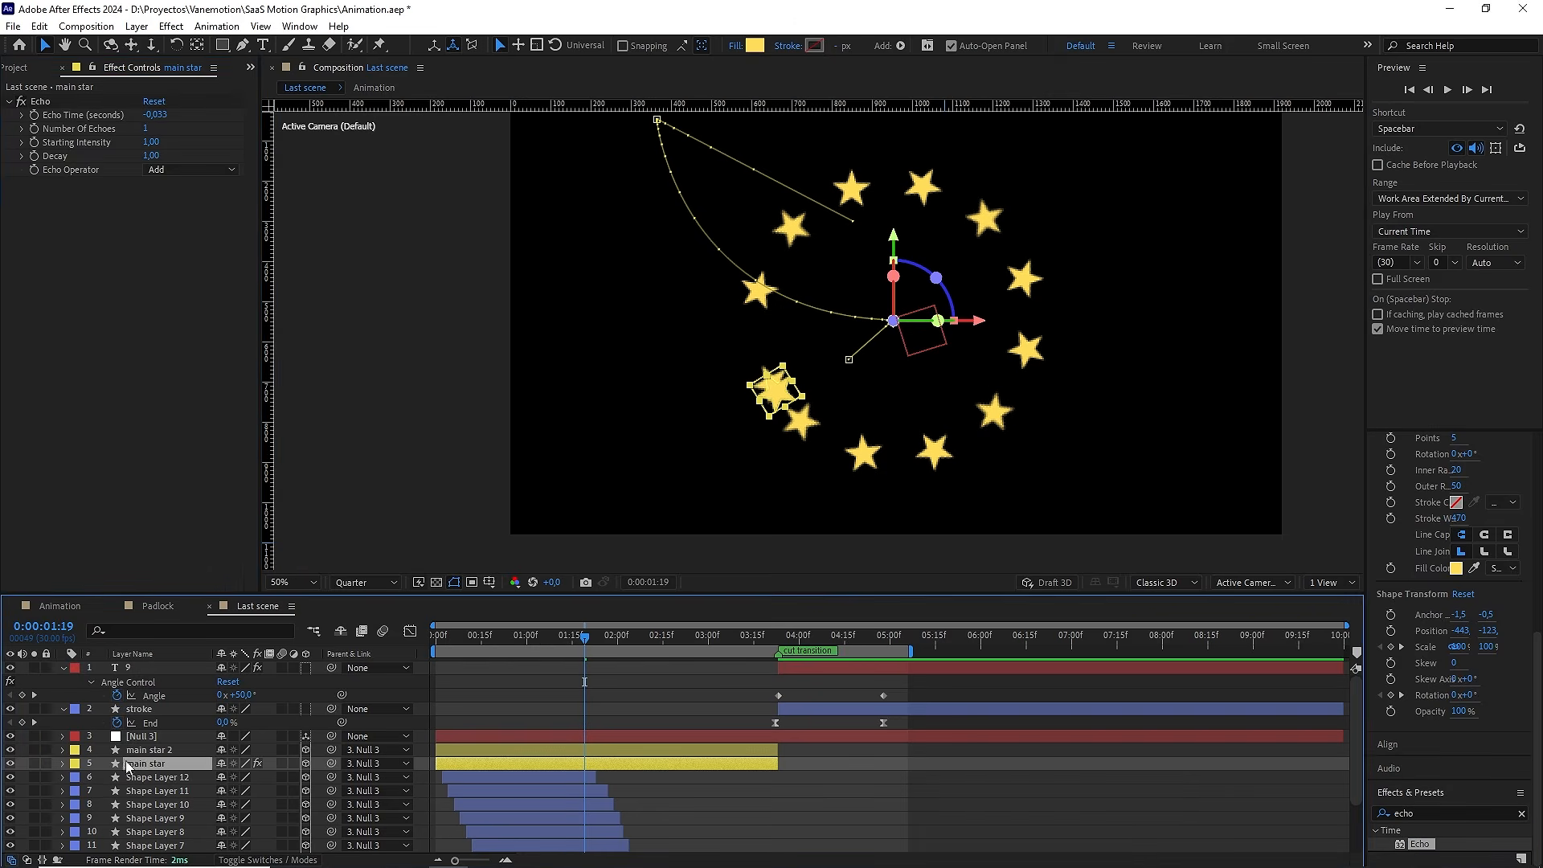
left_click(34, 763)
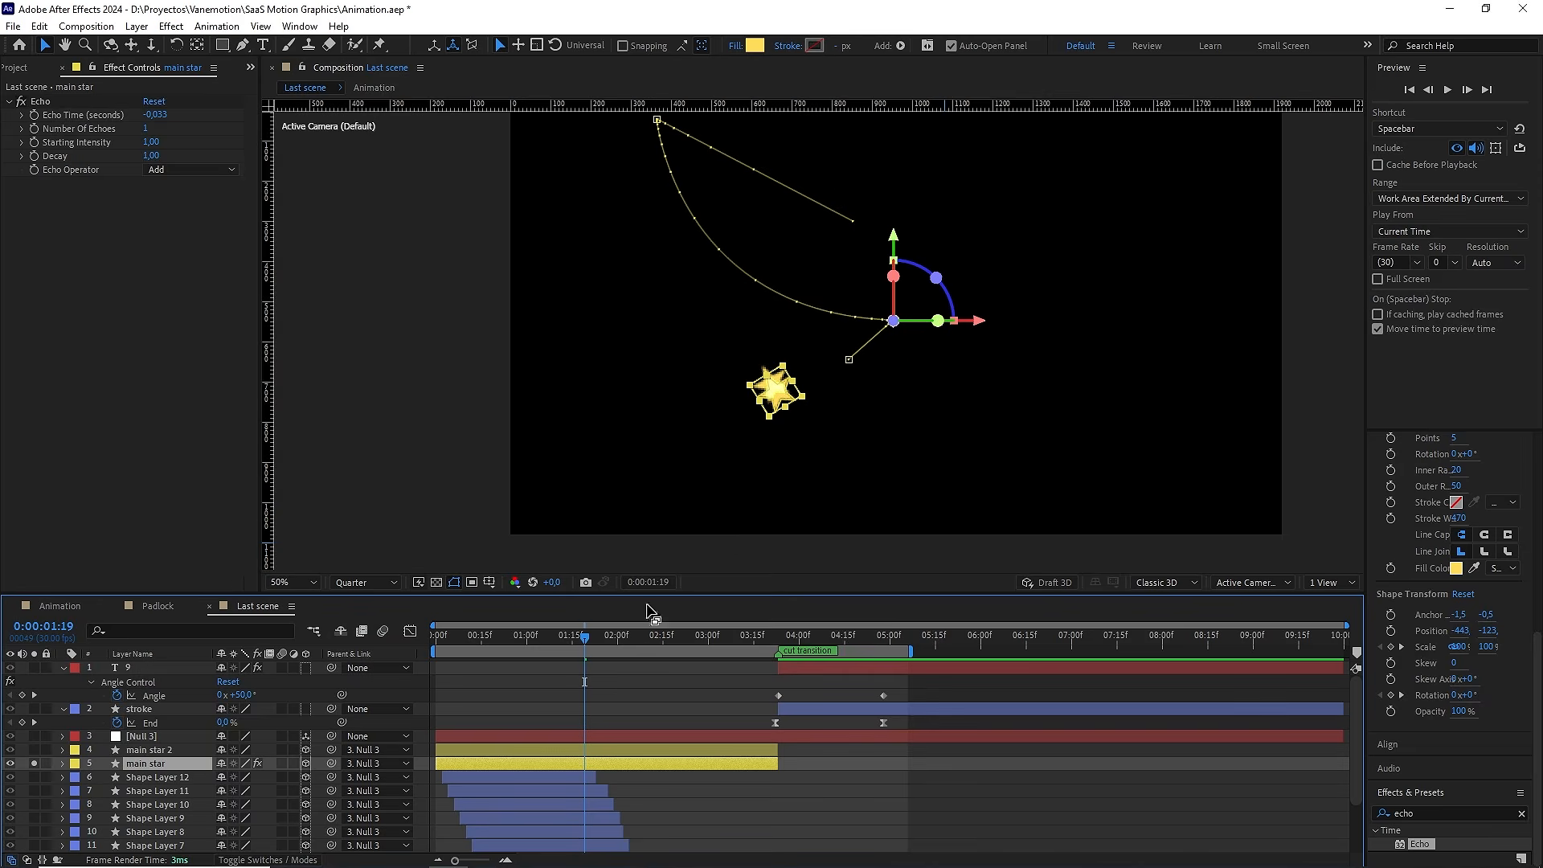
left_click_drag(583, 638, 611, 646)
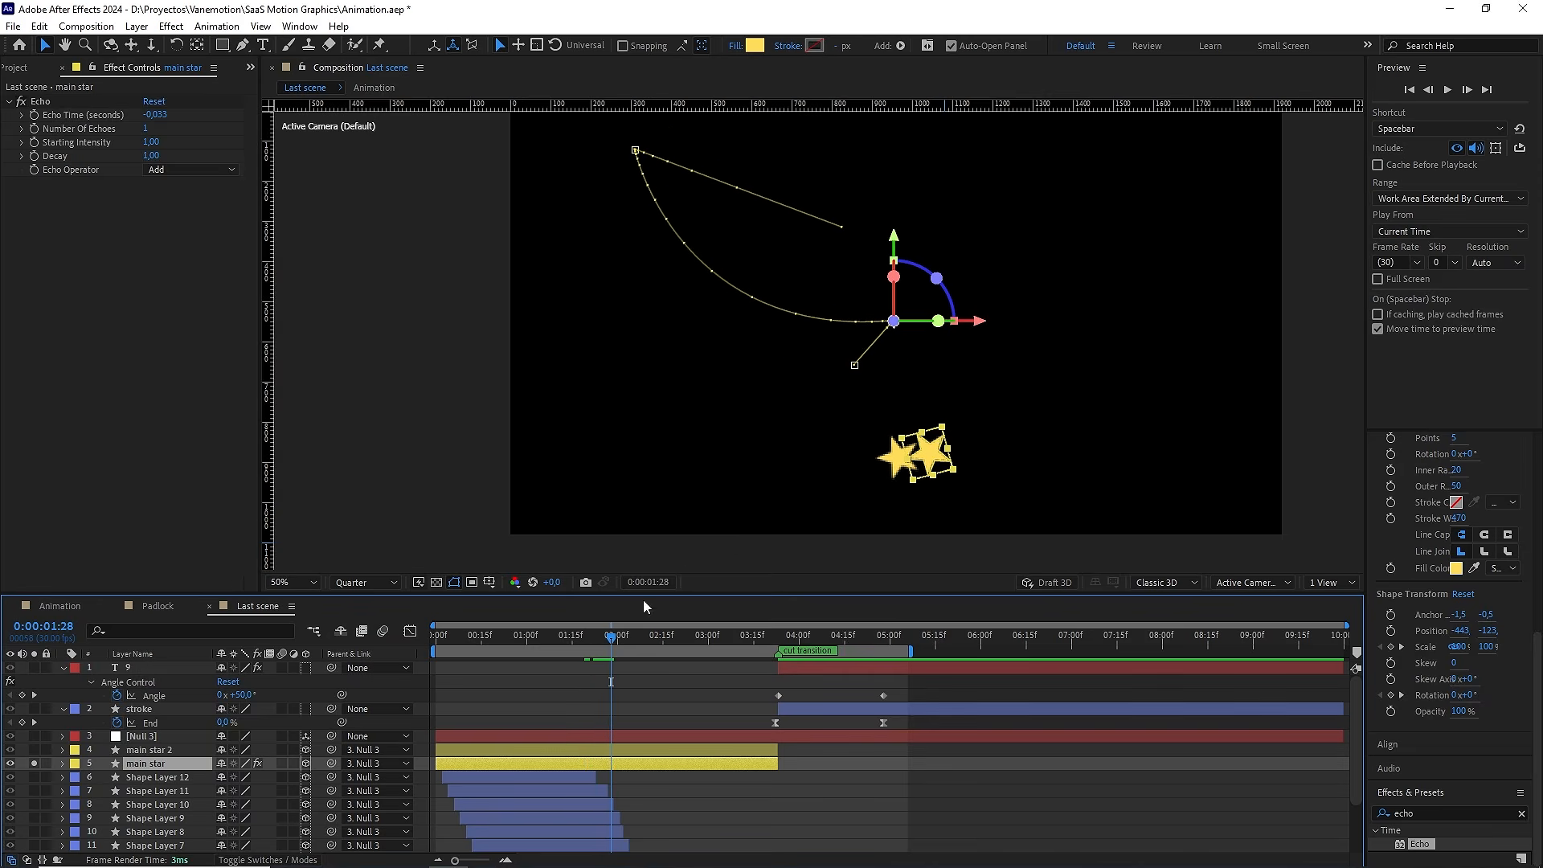
scroll(838, 445, "up", 2)
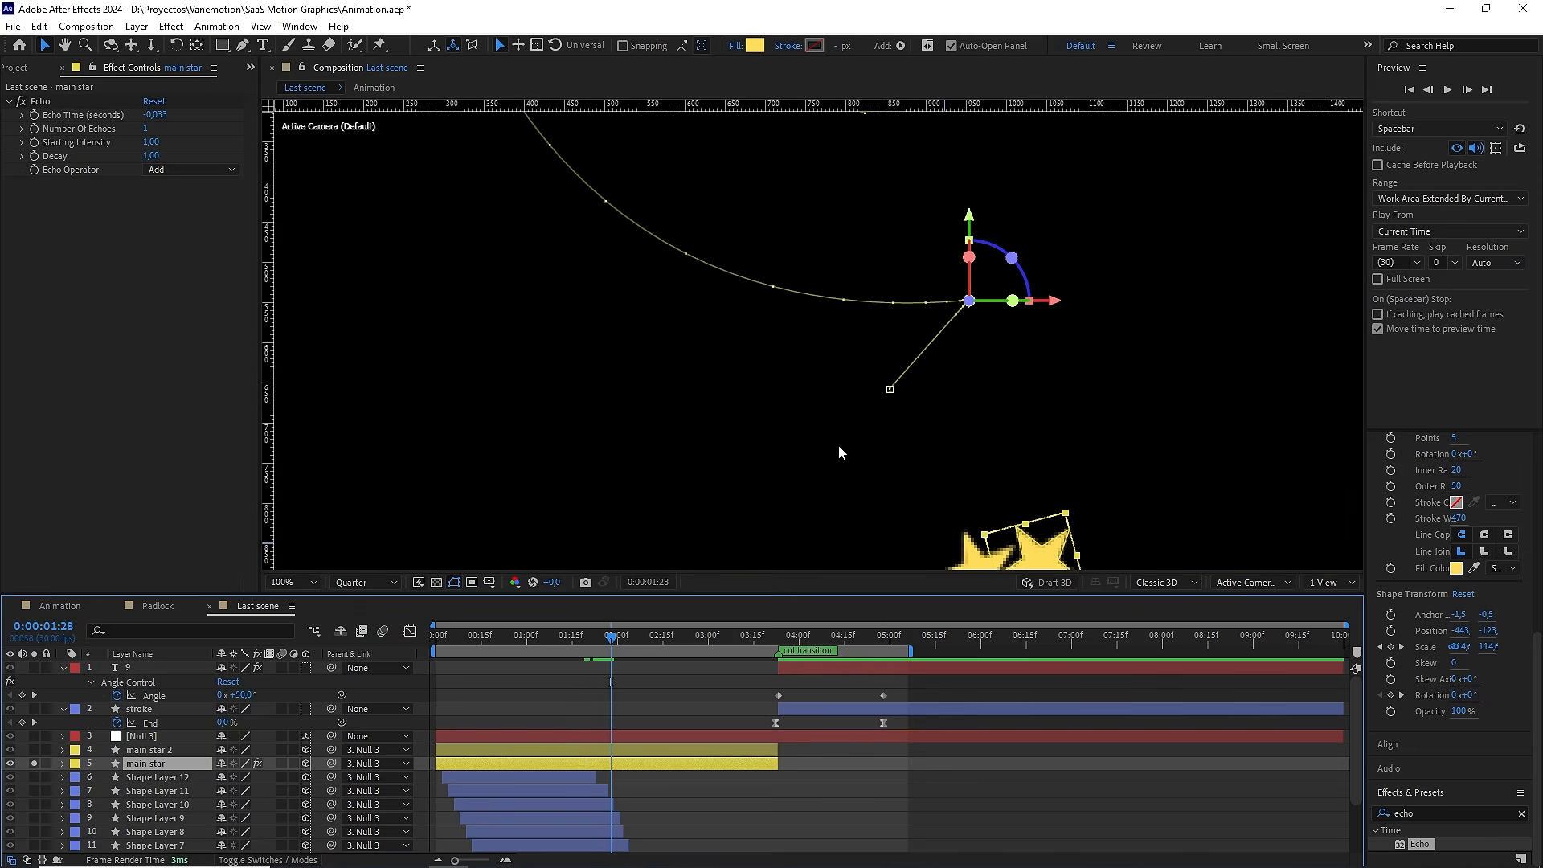
Set the Echo effect's Echo Time to -0,002 seconds and Number Of Echoes to 100
left_click(151, 116)
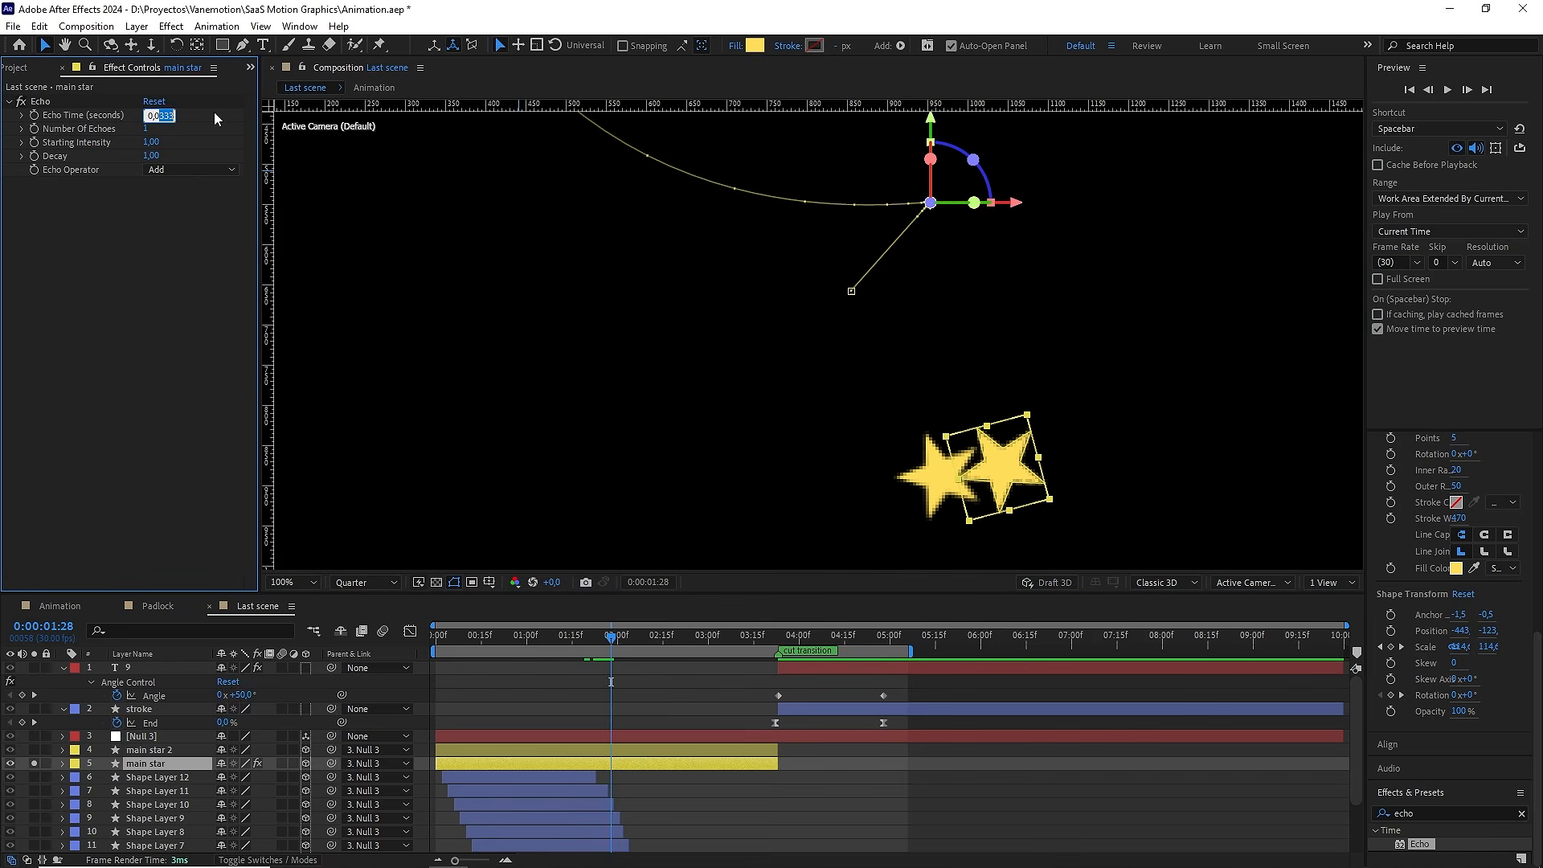
type("02")
key("Return")
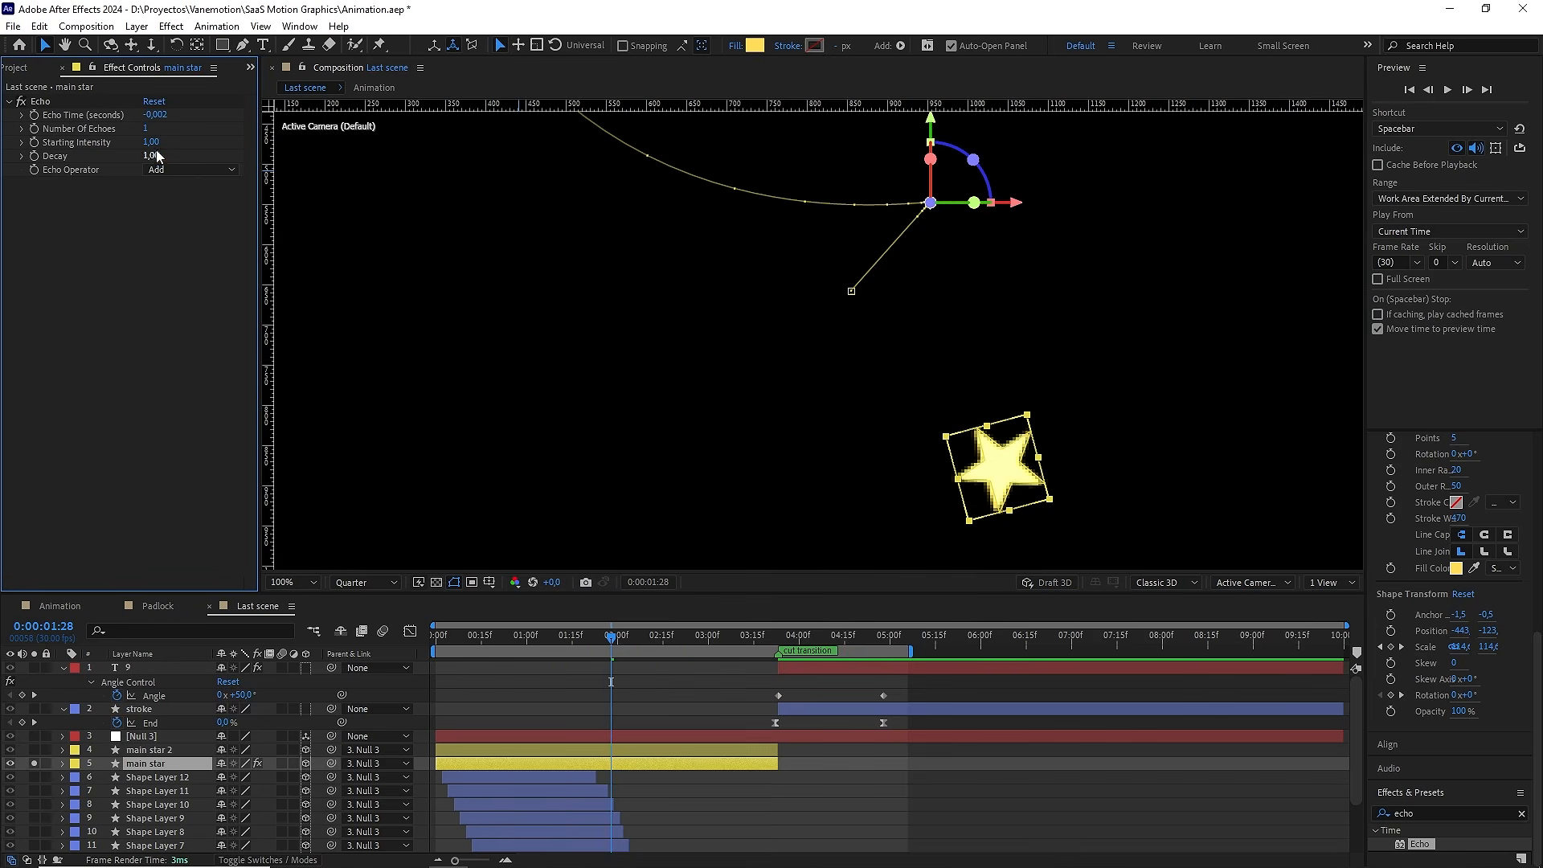
left_click(148, 129)
type("100")
key("Return")
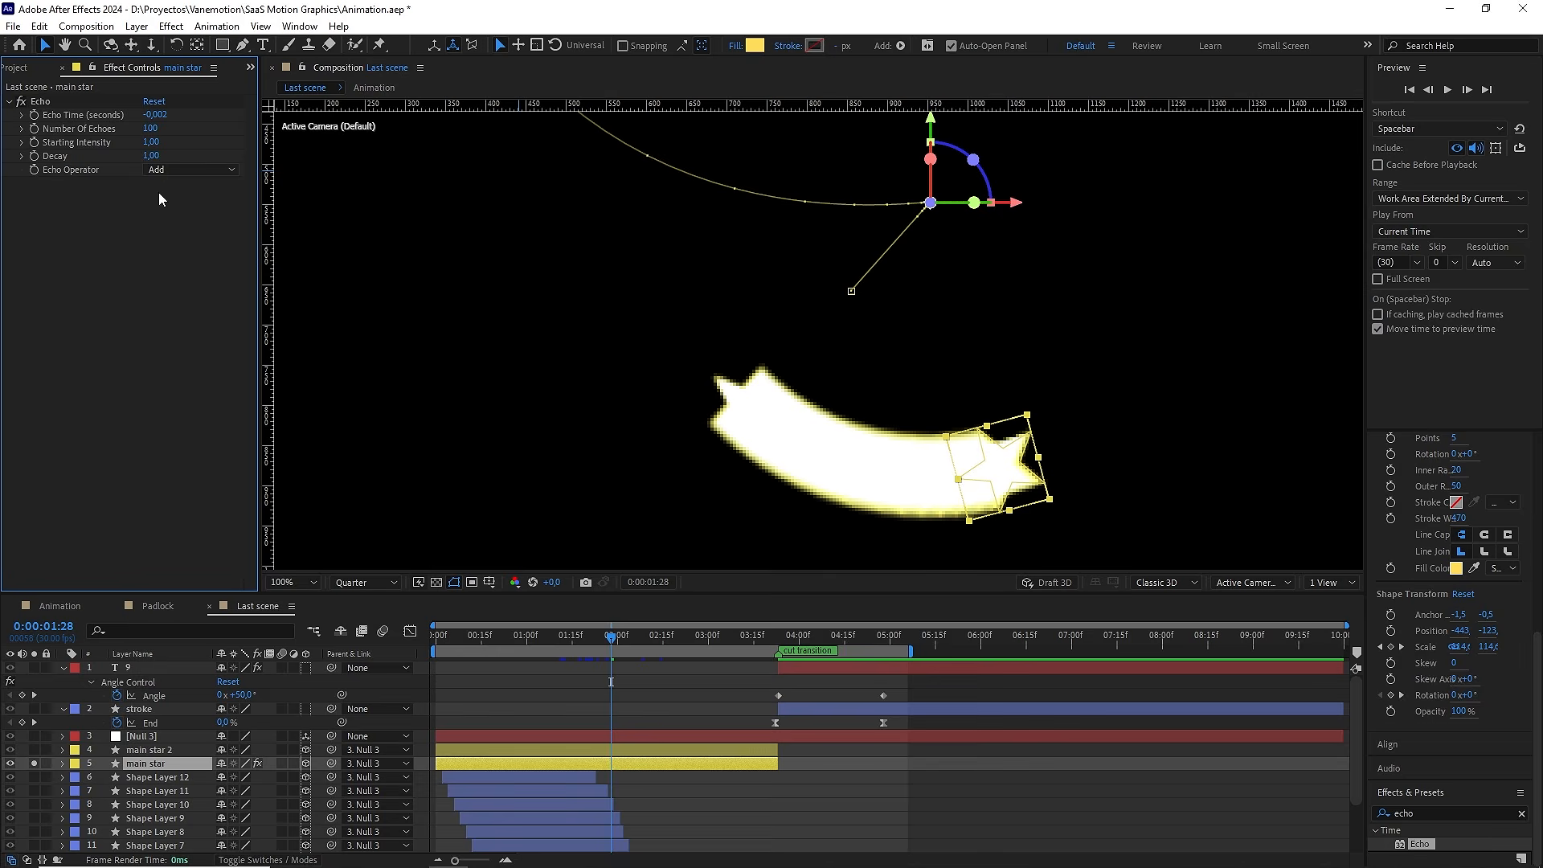
Set the Echo Operator to Maximum and lower Decay to 0,95 for a fading star trail
left_click(193, 171)
left_click(212, 205)
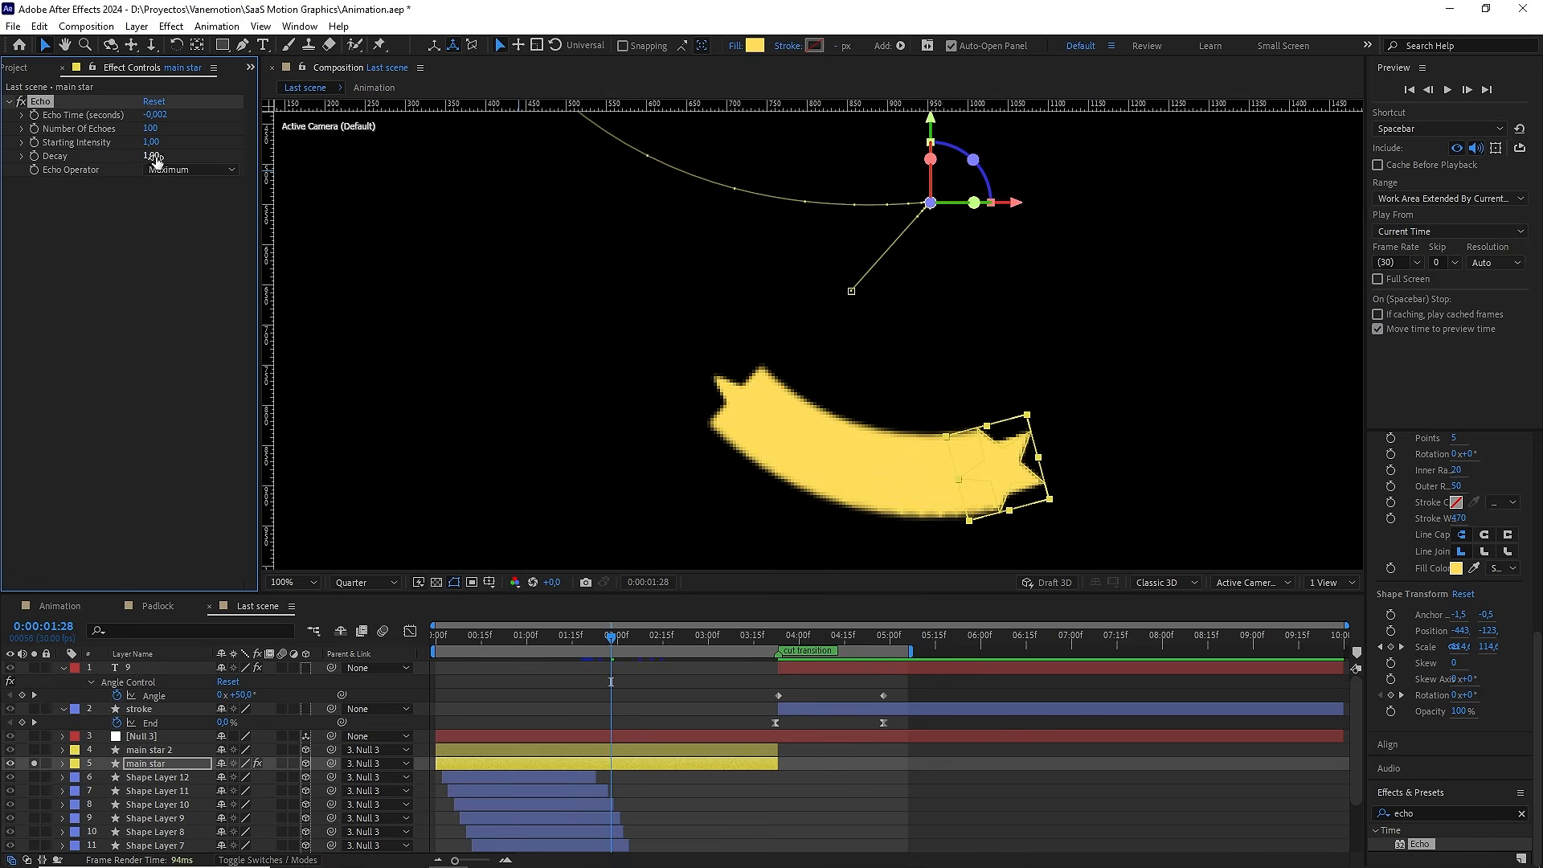
left_click_drag(156, 158, 158, 161)
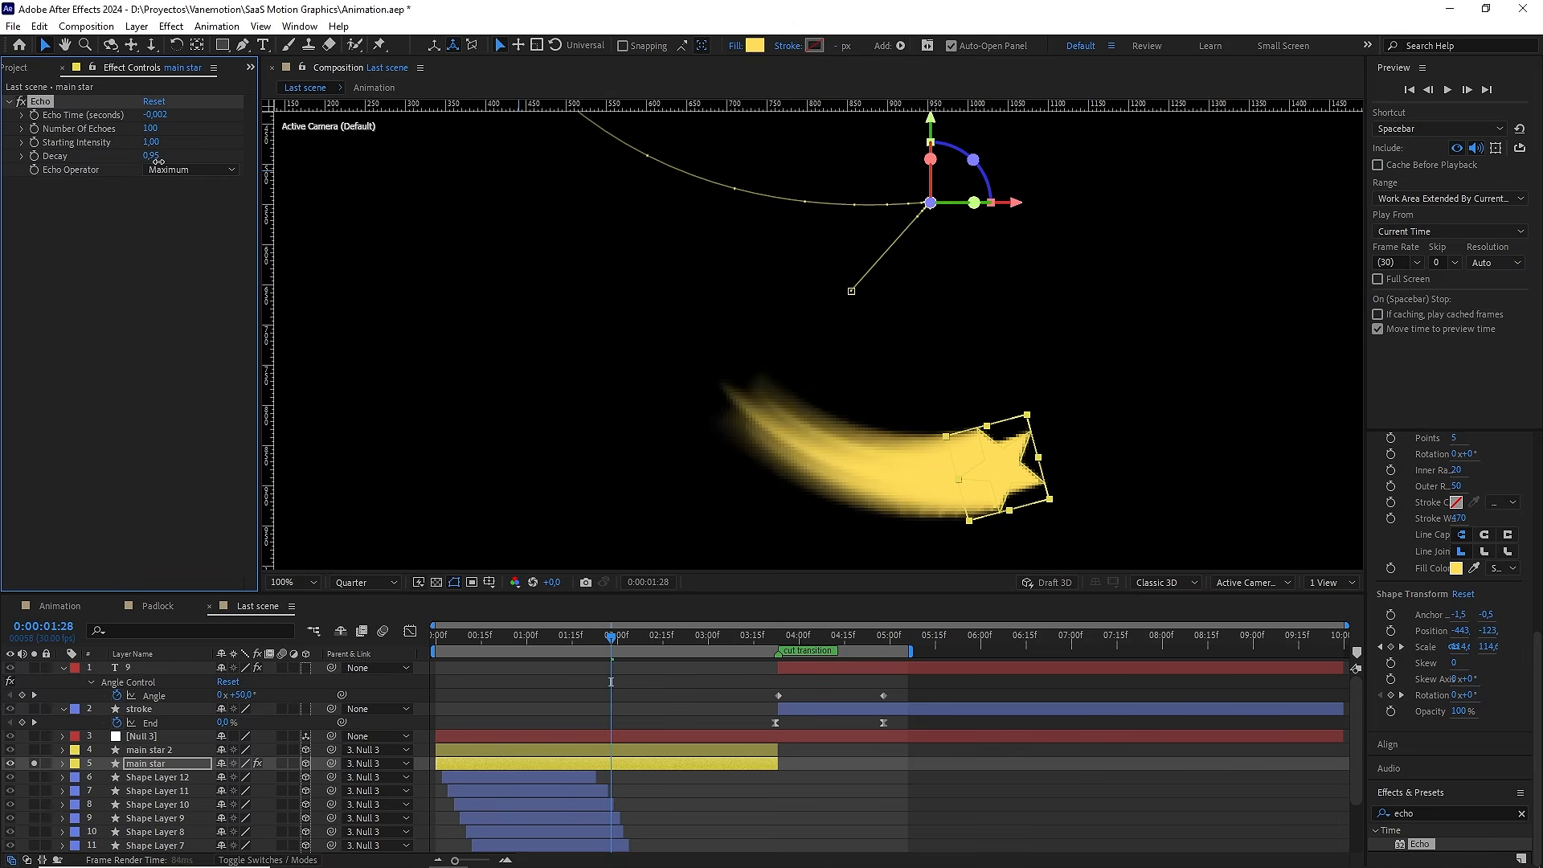
left_click(166, 242)
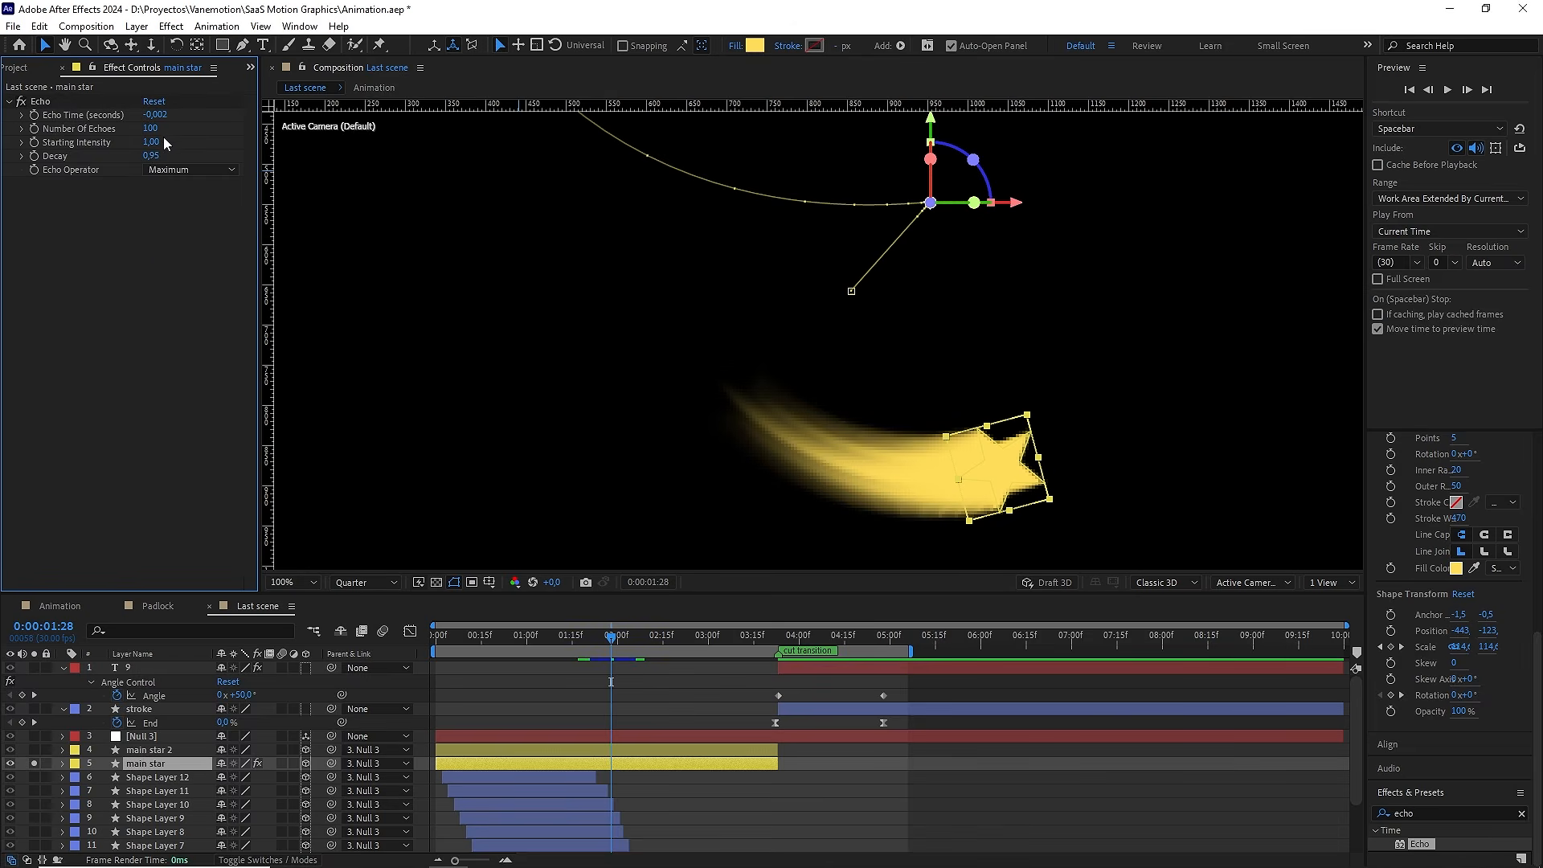
Add a keyframe for Echo's Starting Intensity on the main star and place it at 0:00:01:22
left_click(34, 143)
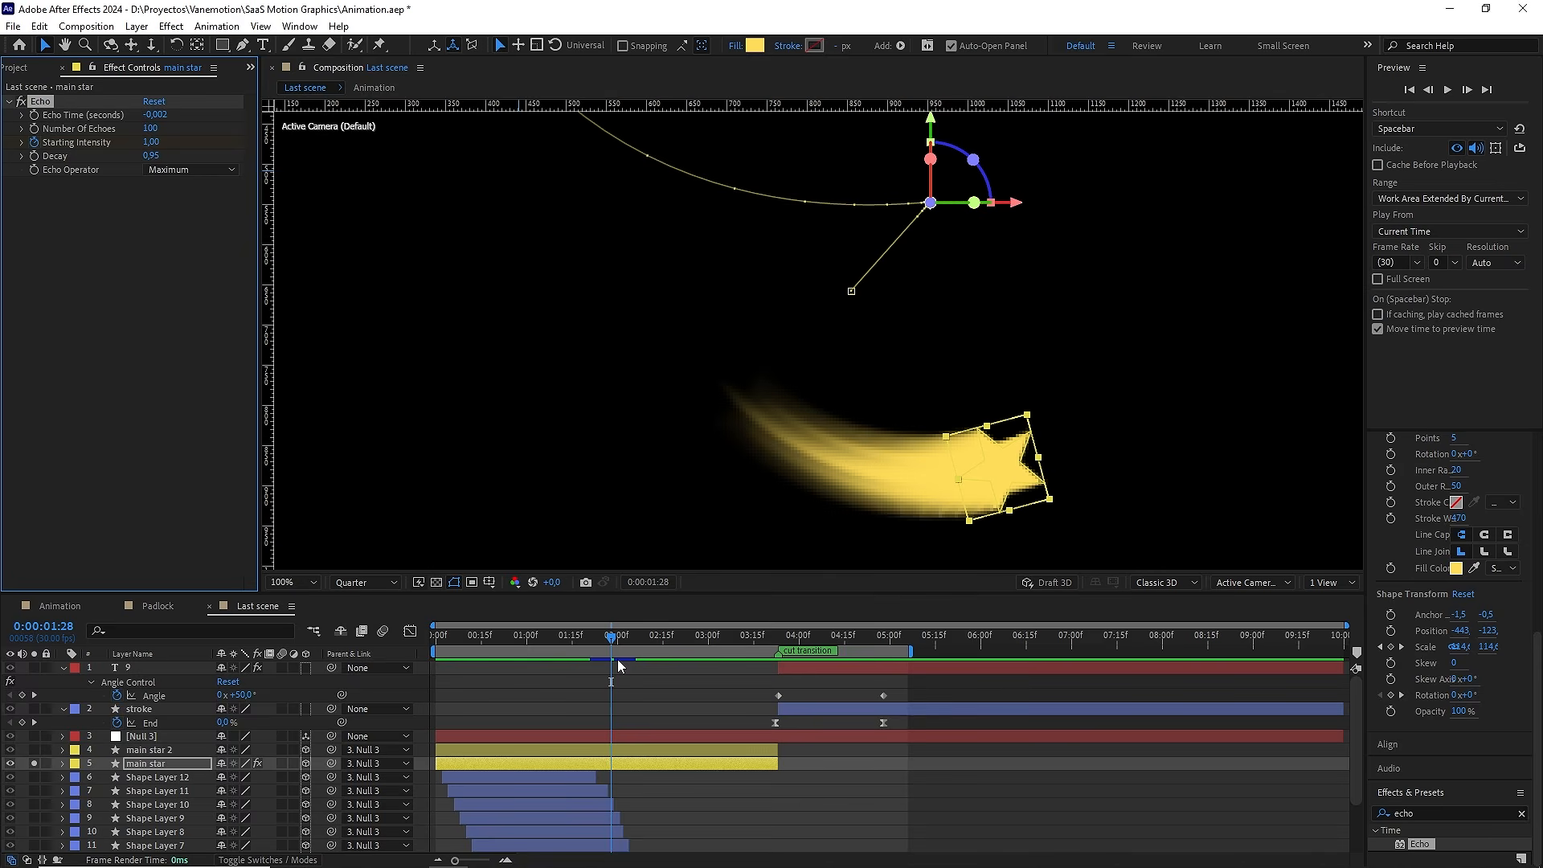
key("u")
scroll(657, 782, "down", 1)
left_click(610, 791)
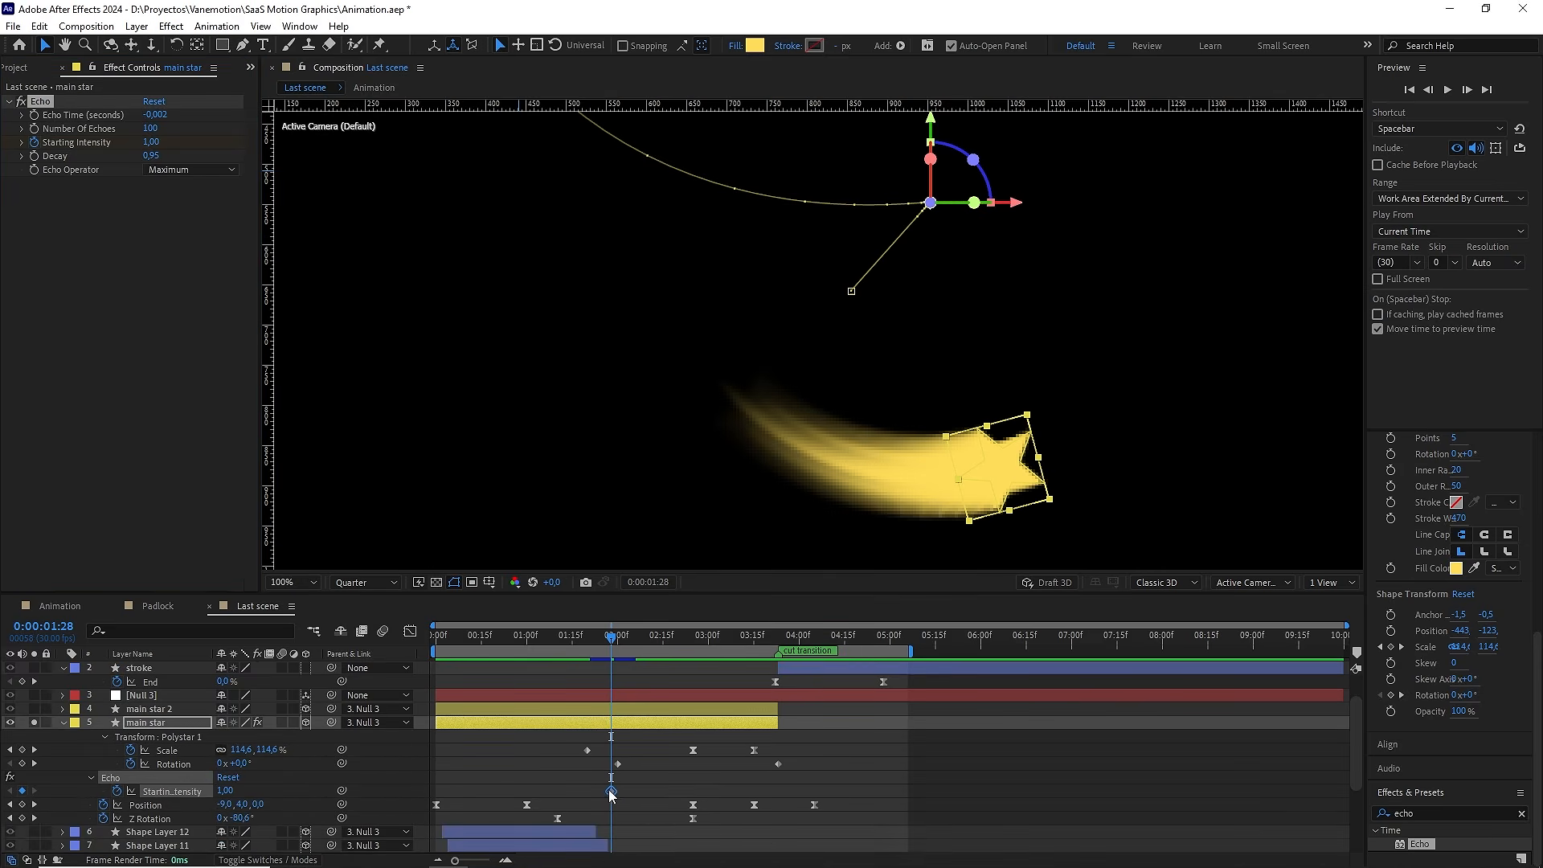
left_click_drag(610, 791, 551, 790)
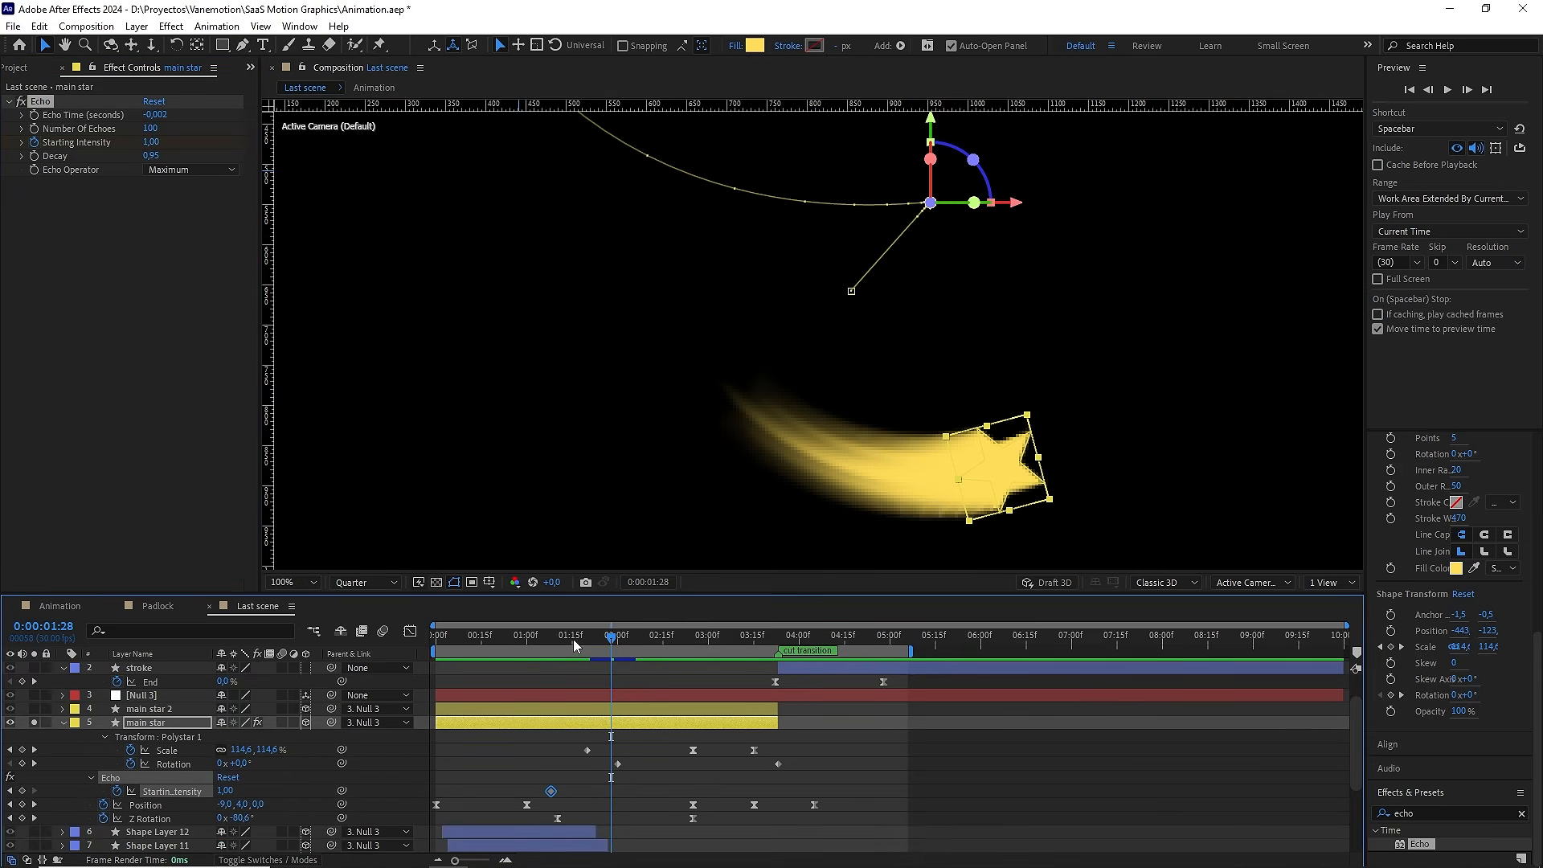
mouse_move(574, 640)
left_mouse_down()
mouse_move(551, 641)
mouse_move(573, 639)
left_mouse_up()
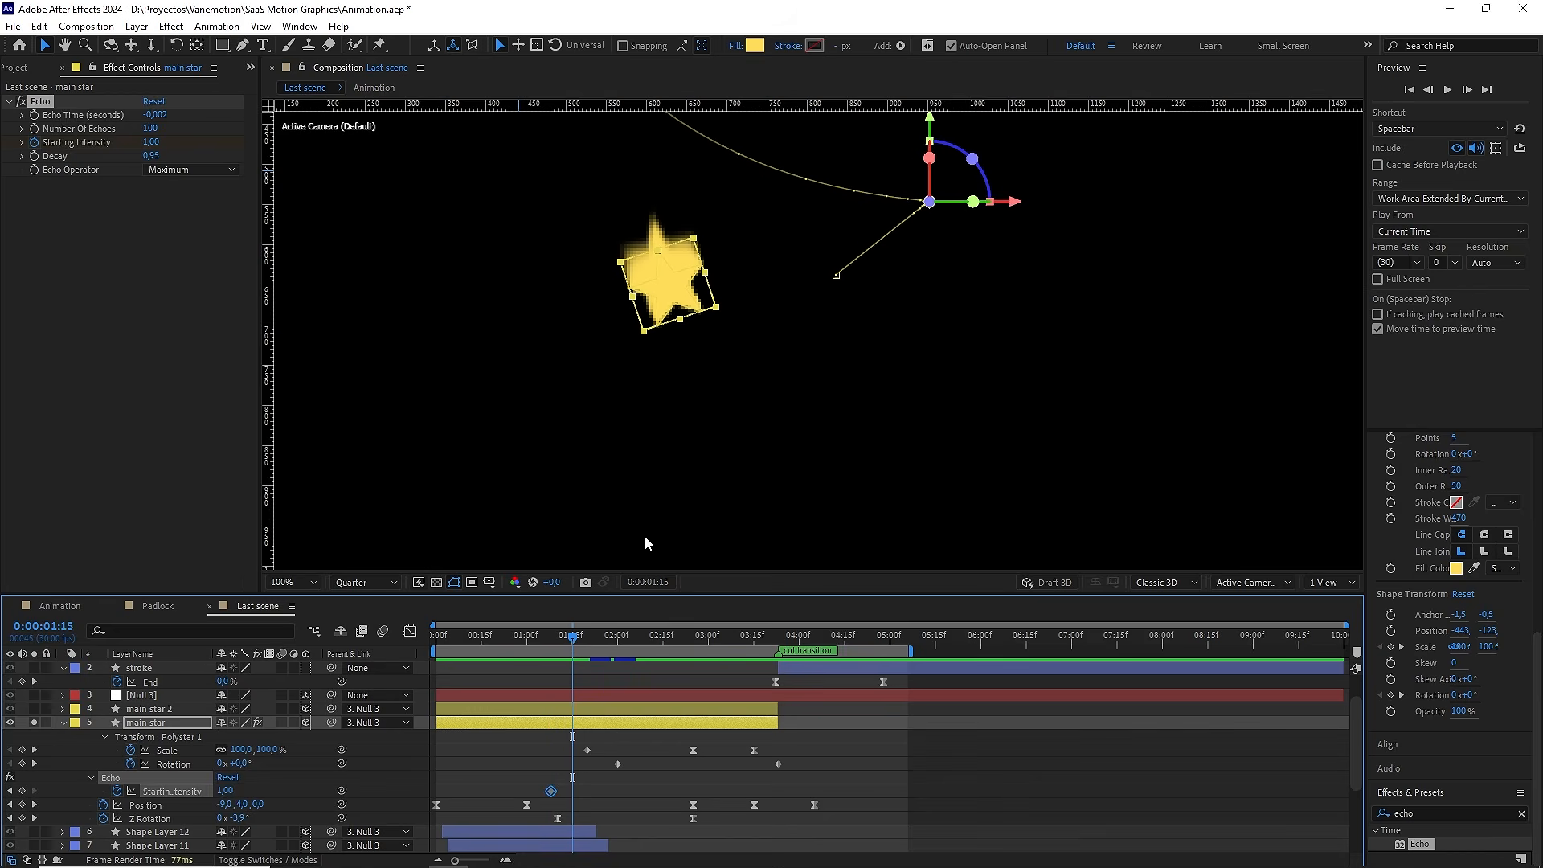
left_click_drag(572, 641, 591, 643)
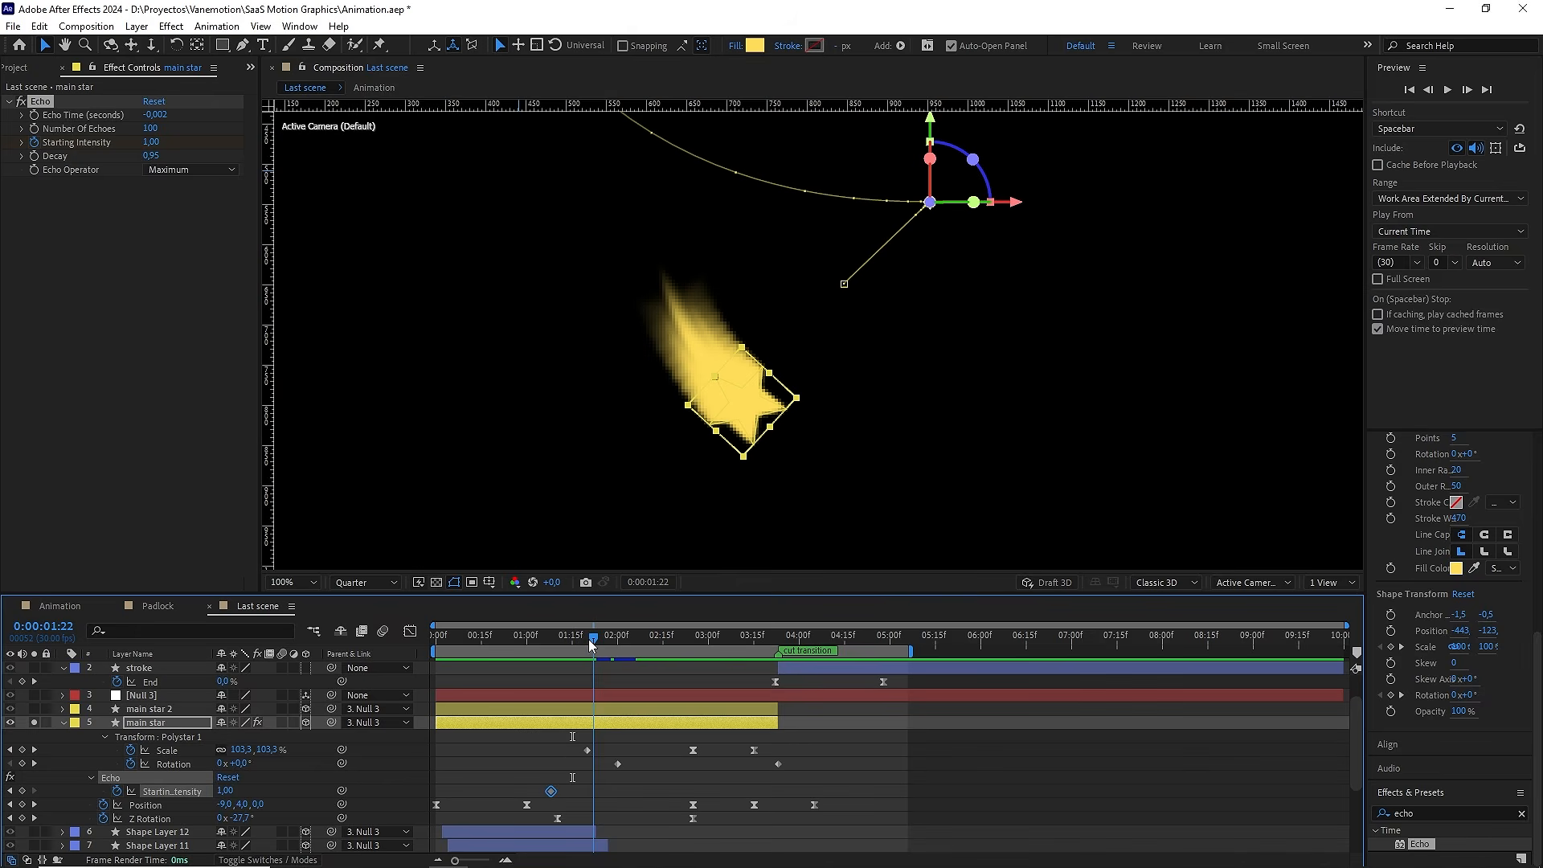
left_click_drag(551, 792, 591, 795)
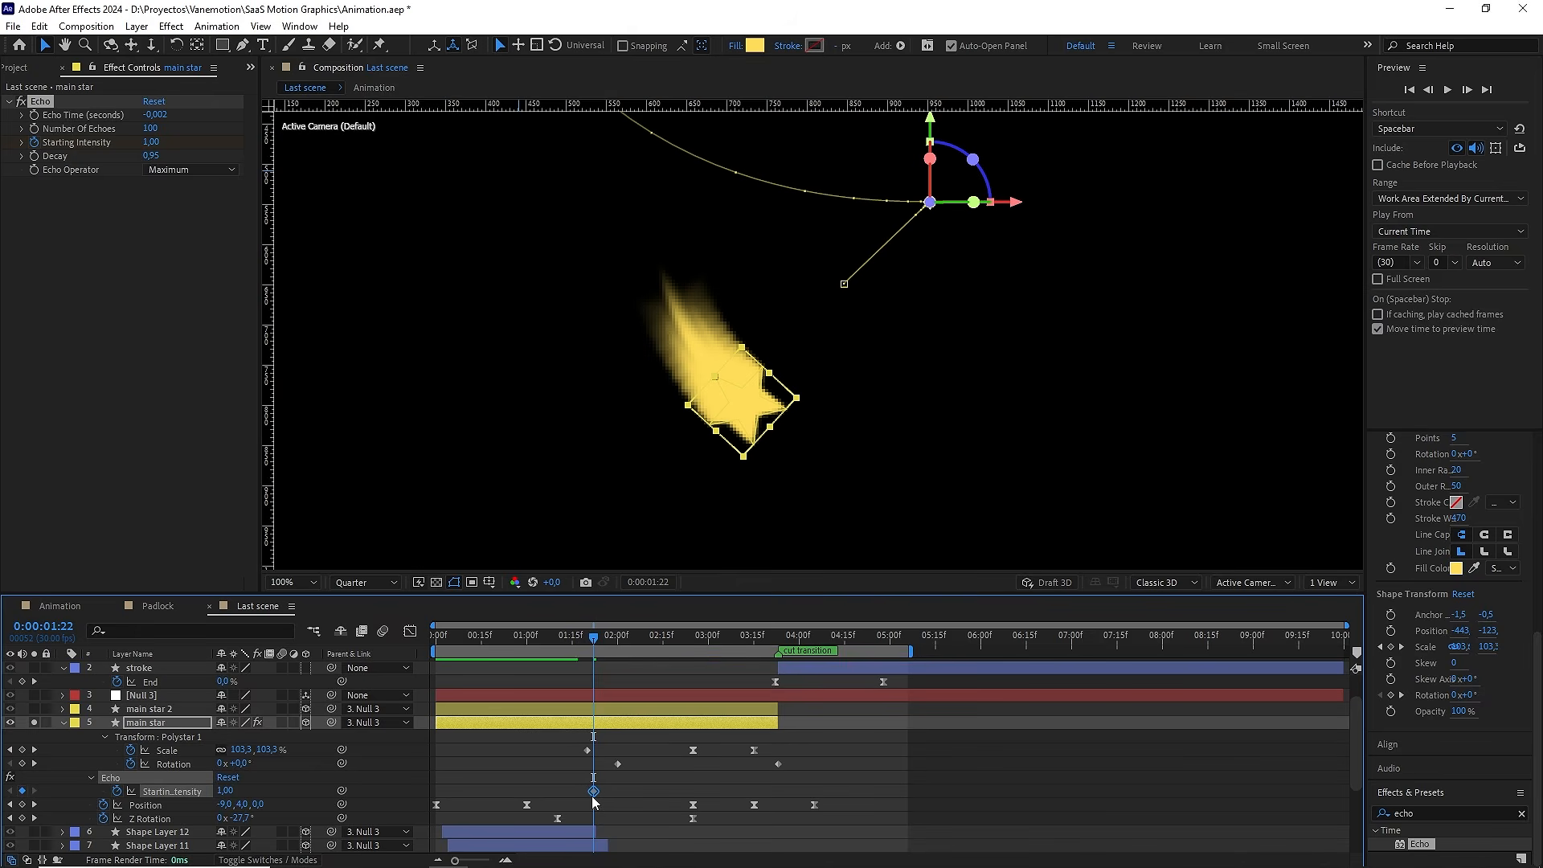
Set Starting Intensity to 0 at 0:00:01:22 and raise it to 1,00 at 0:00:02:05
left_click(155, 142)
key("Return")
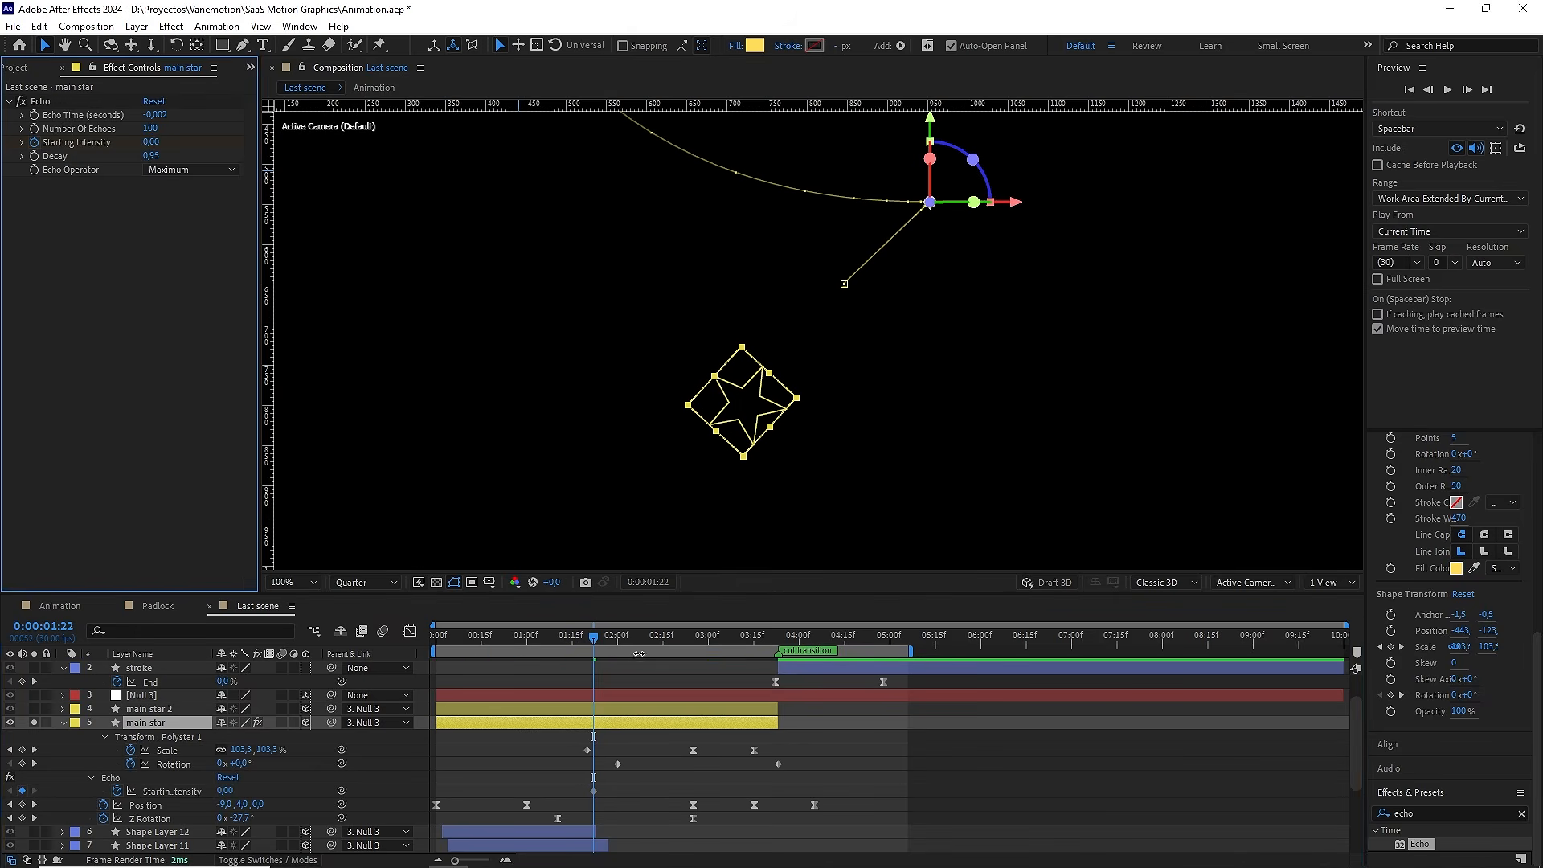
left_click_drag(598, 641, 635, 643)
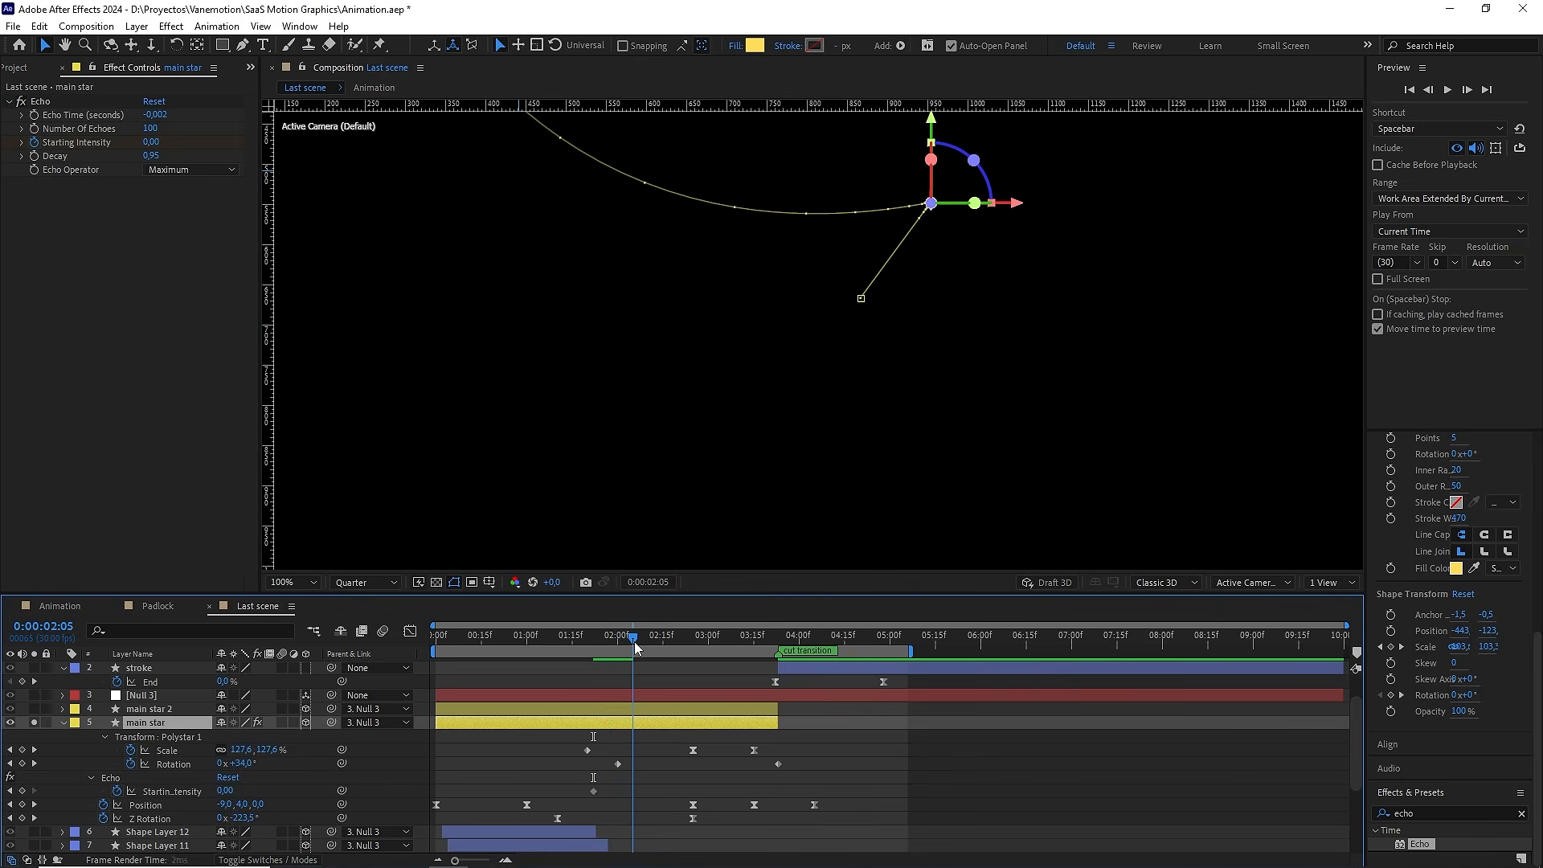
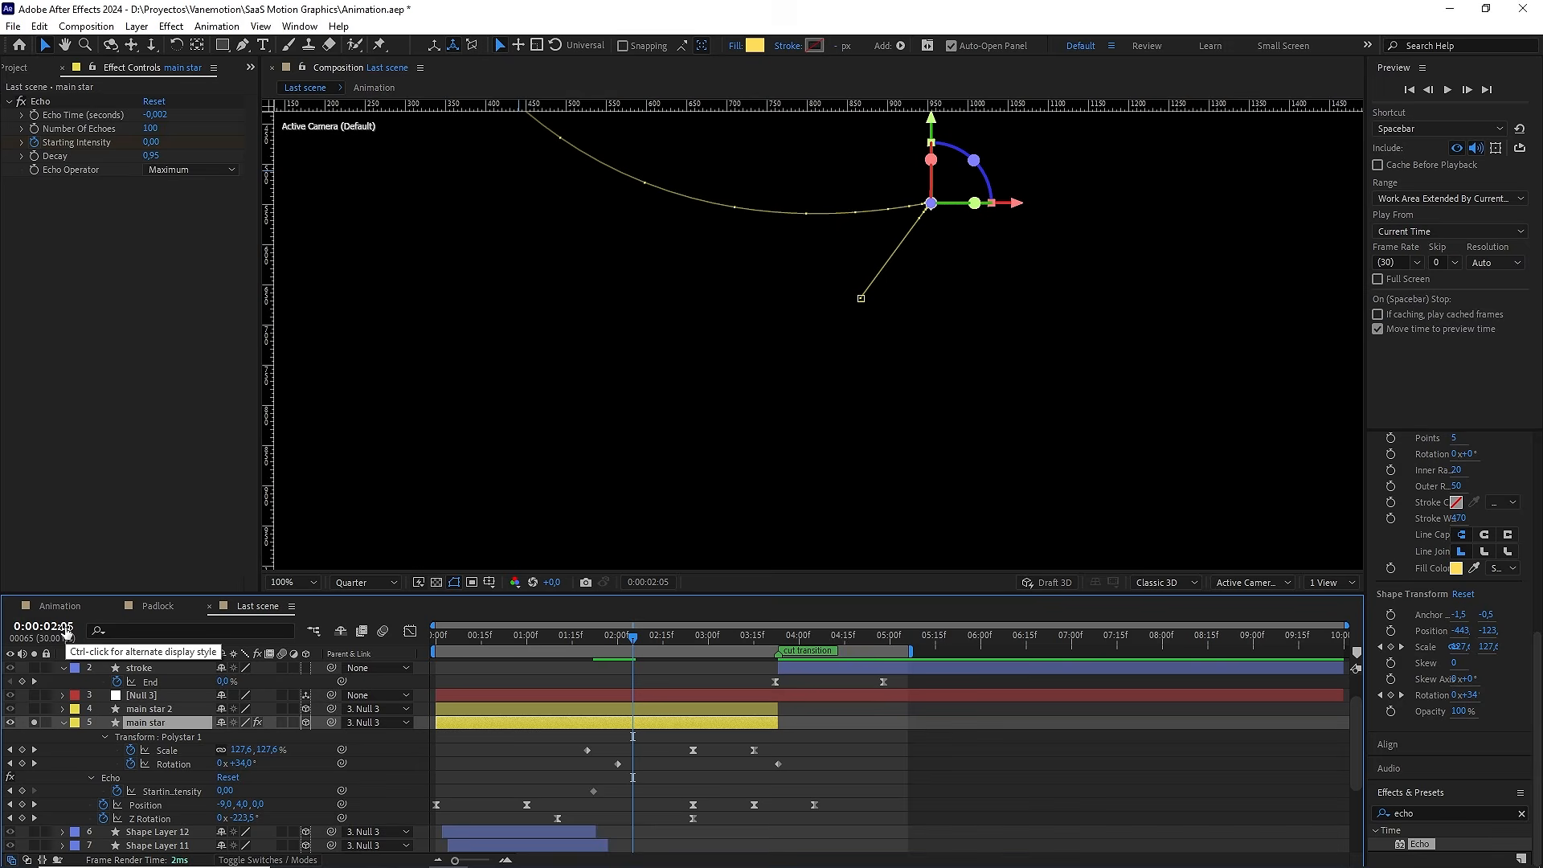
left_click(153, 142)
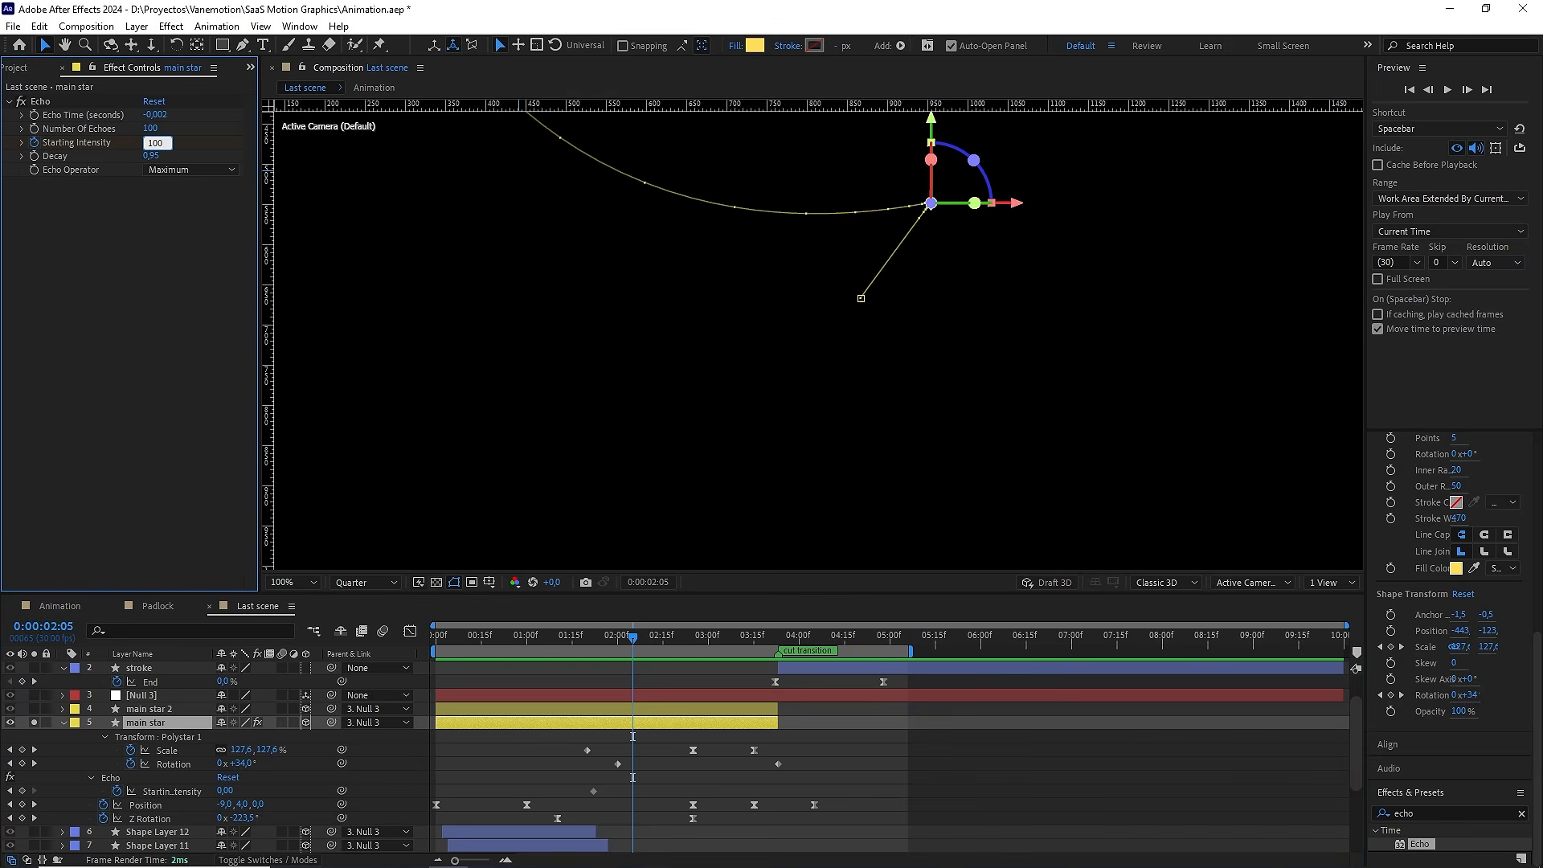
left_click_drag(1113, 272, 1024, 388)
scroll(1058, 434, "down", 1)
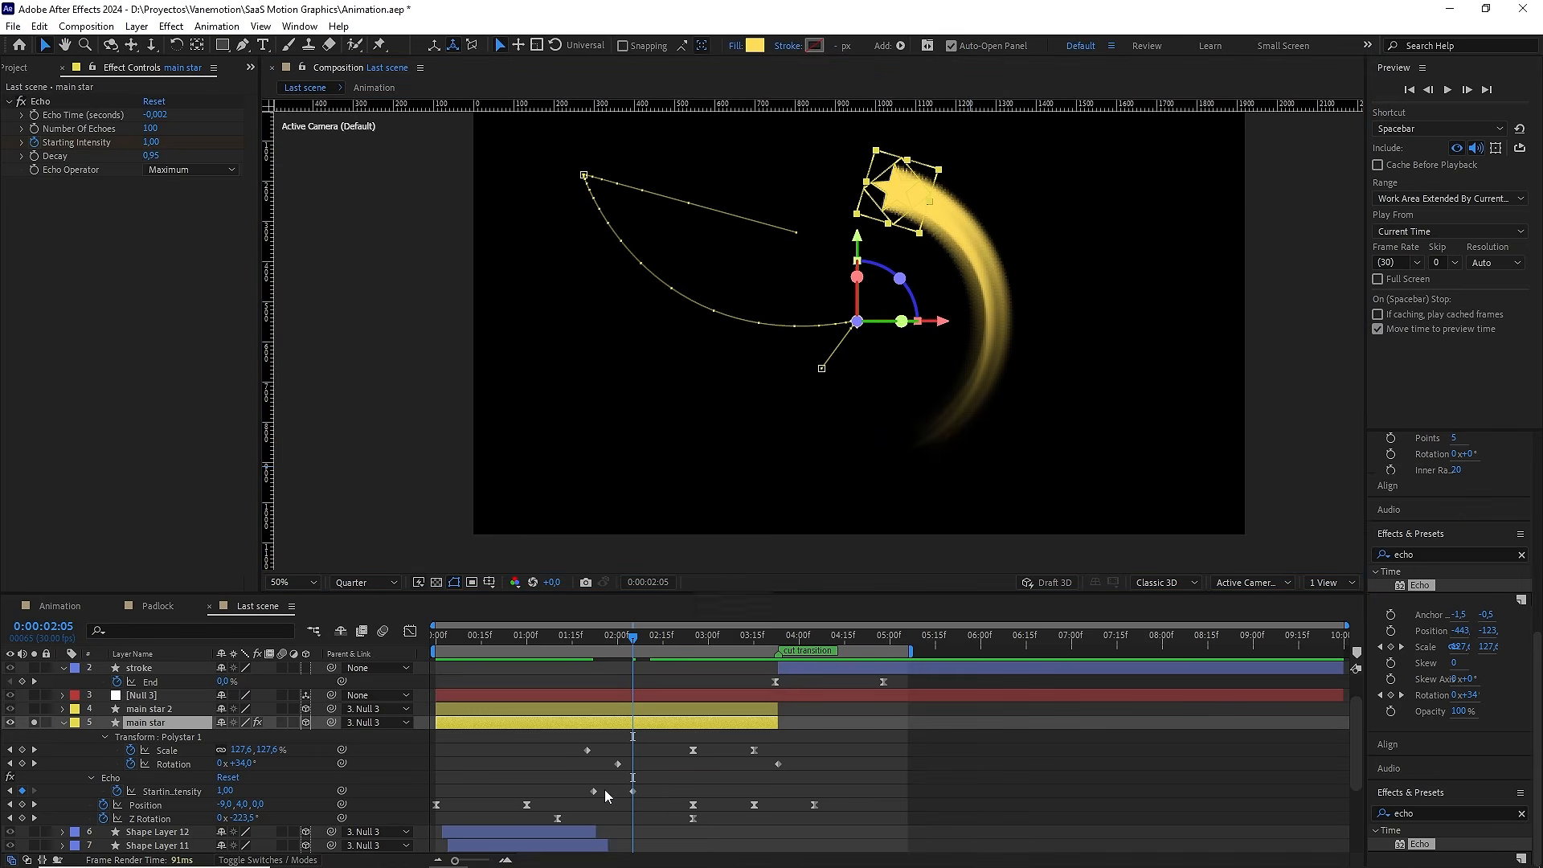
Apply Easy Ease to the Starting Intensity keyframe at 0:00:01:22 and open its speed graph
left_click(604, 789)
left_click(594, 791)
left_click_drag(643, 637, 611, 637)
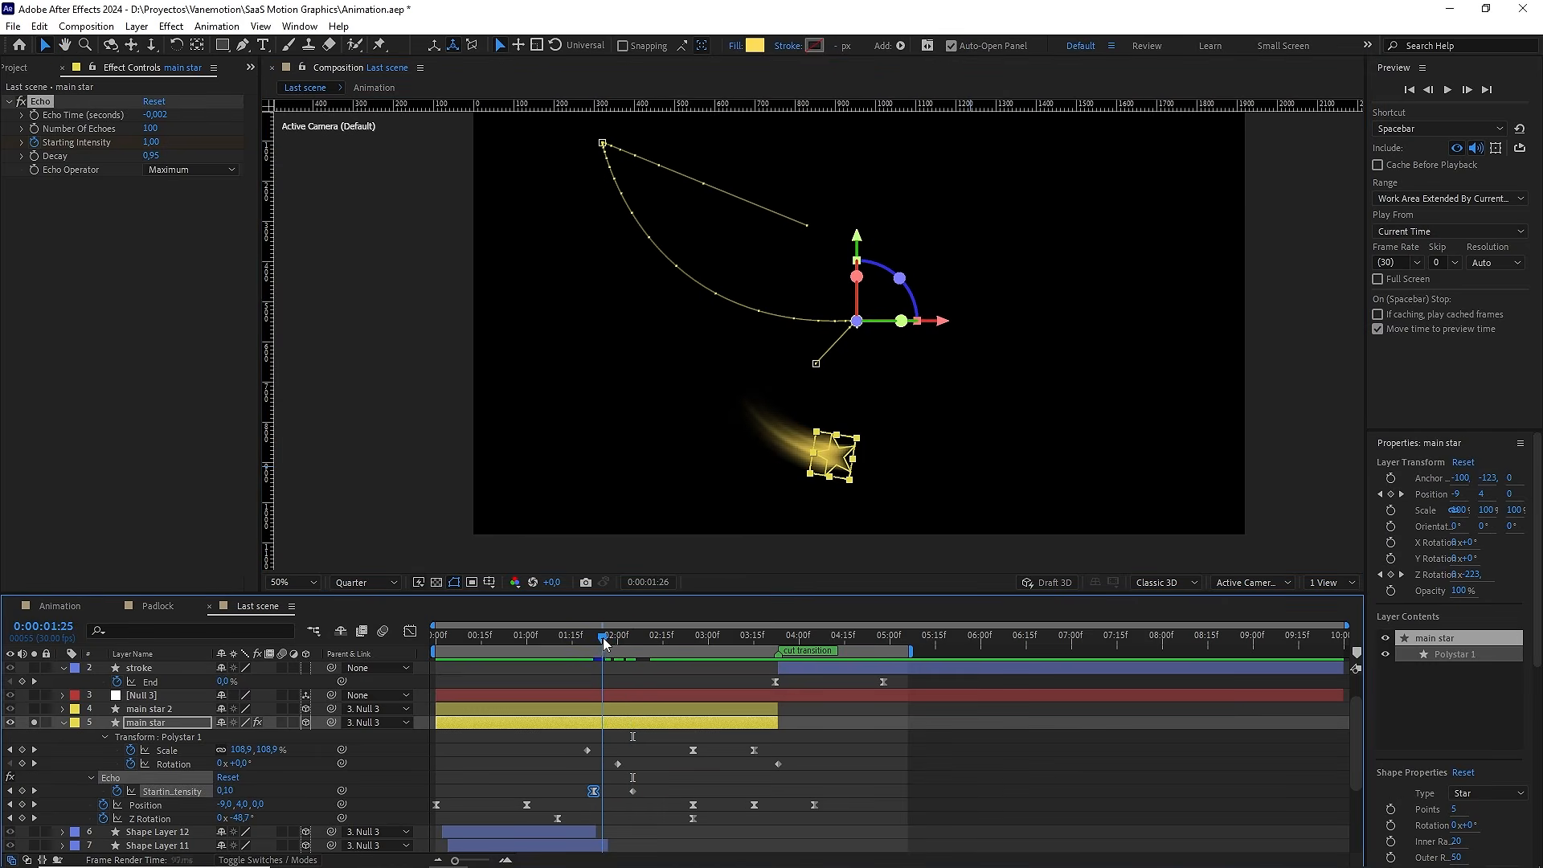
left_click(411, 632)
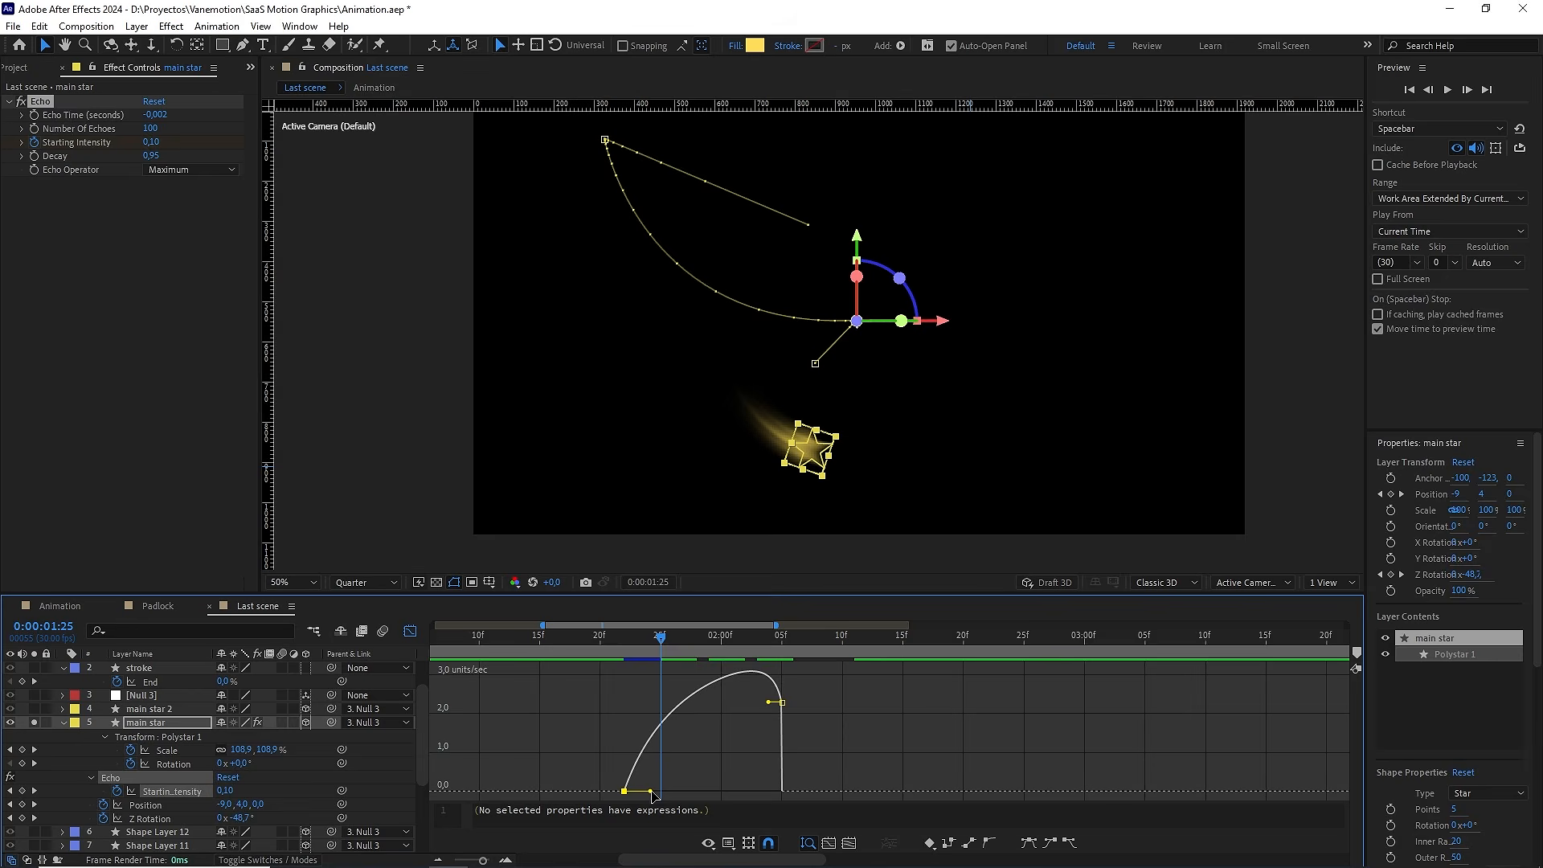
Lengthen the outgoing ease of the Starting Intensity keyframe at 0:00:01:22 on the speed graph and preview the star's trail
left_click_drag(653, 792, 689, 794)
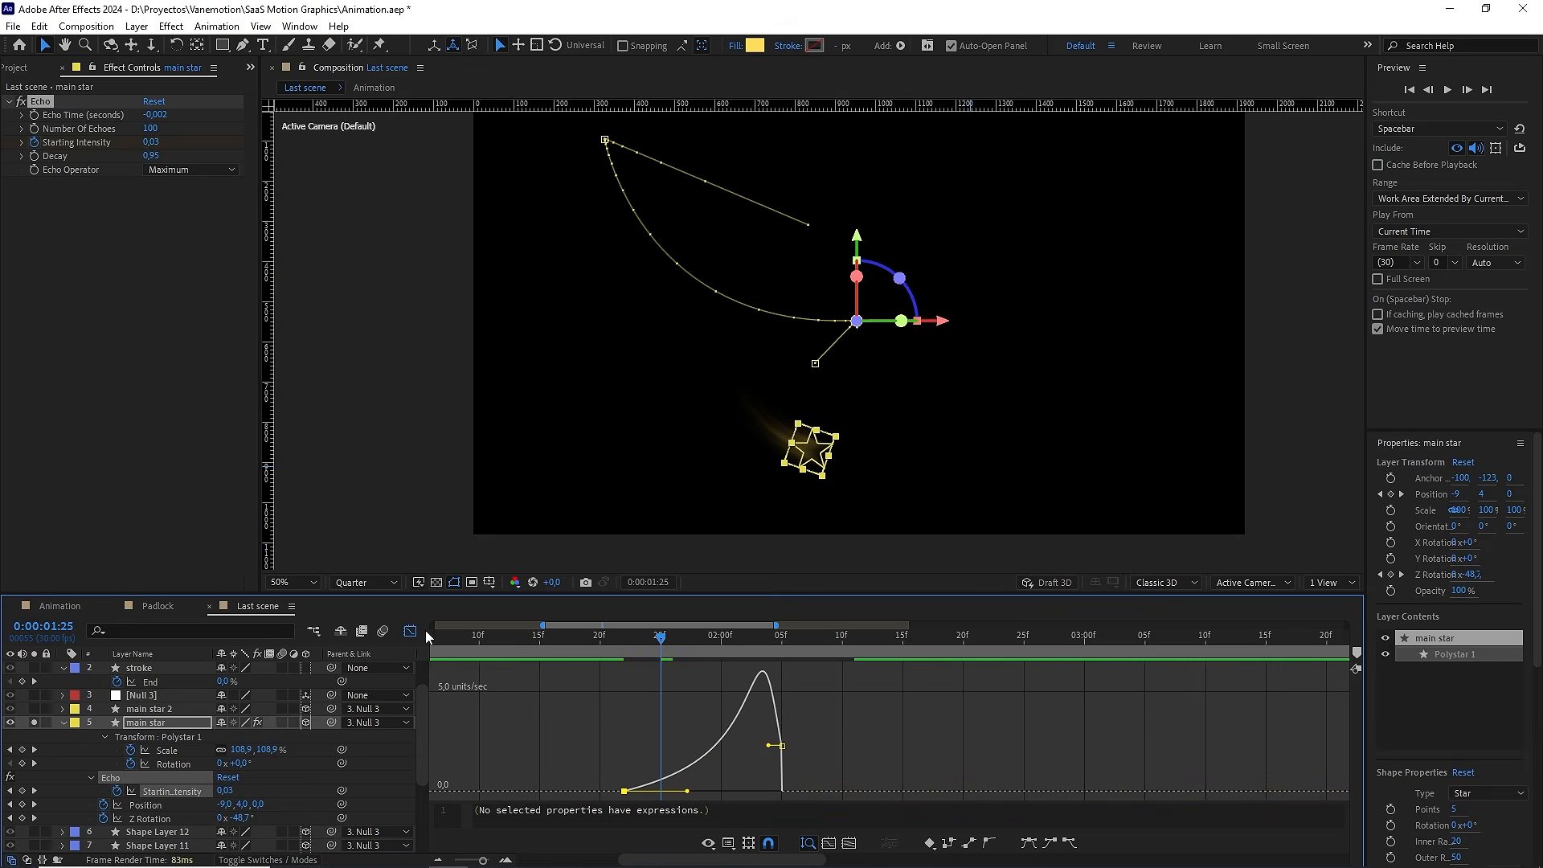
left_click(411, 632)
left_click(565, 636)
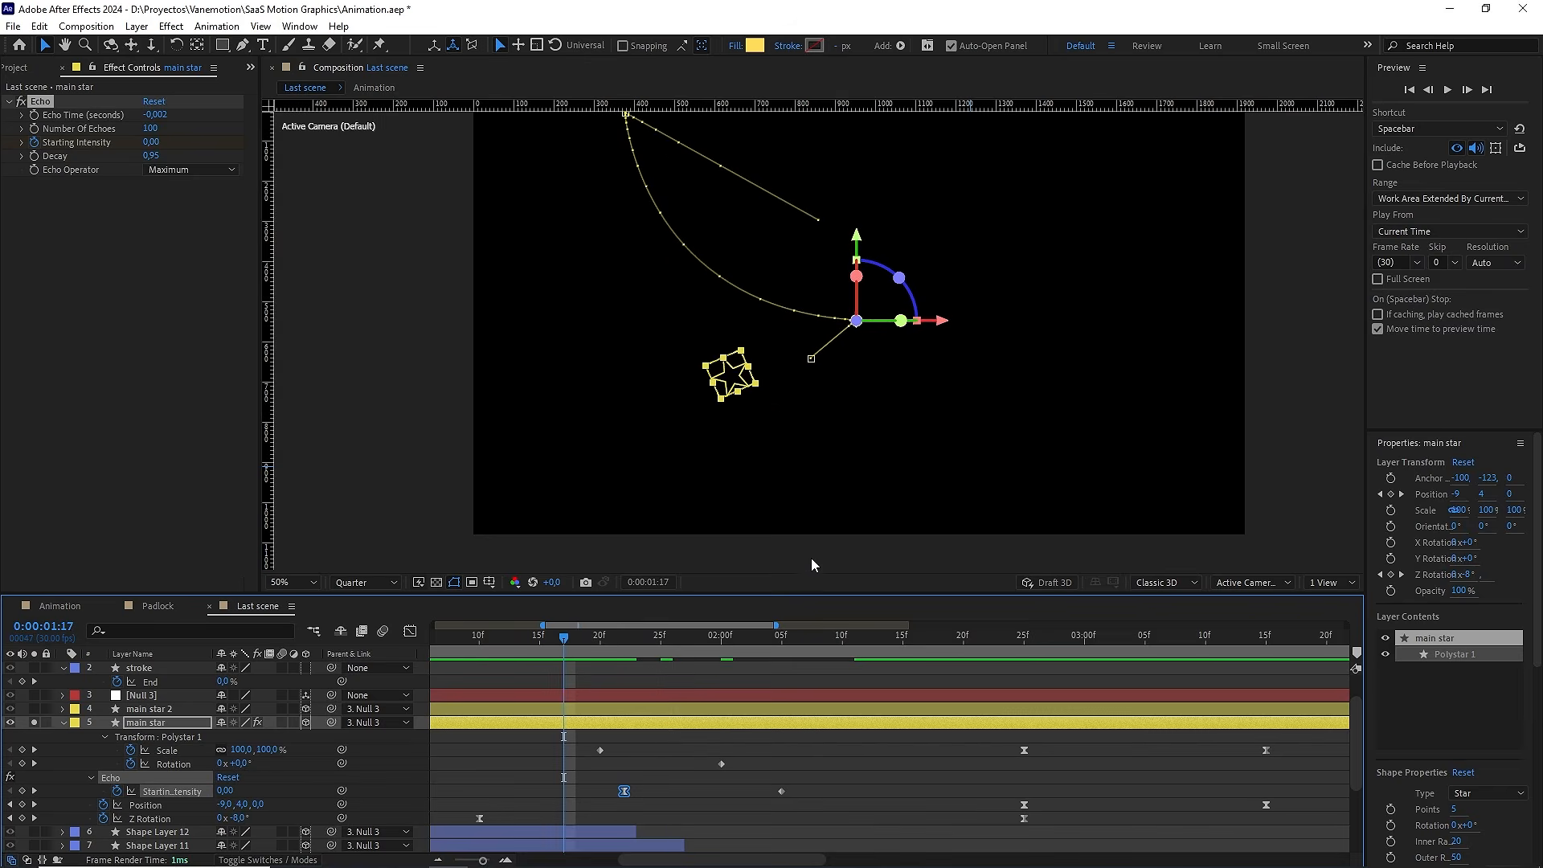
scroll(820, 530, "down", 2)
key("space")
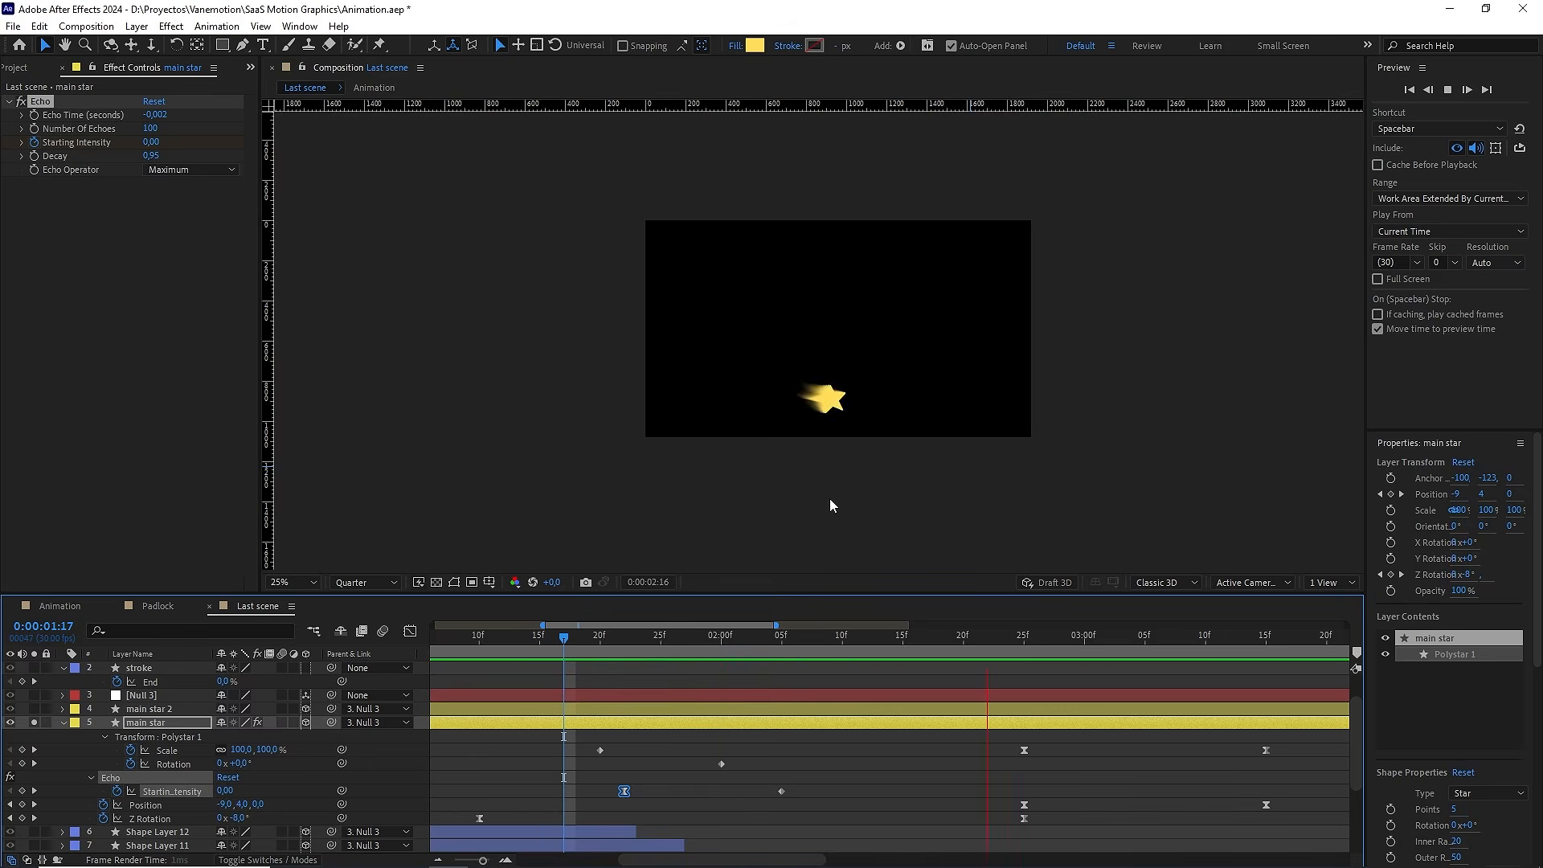
key("space")
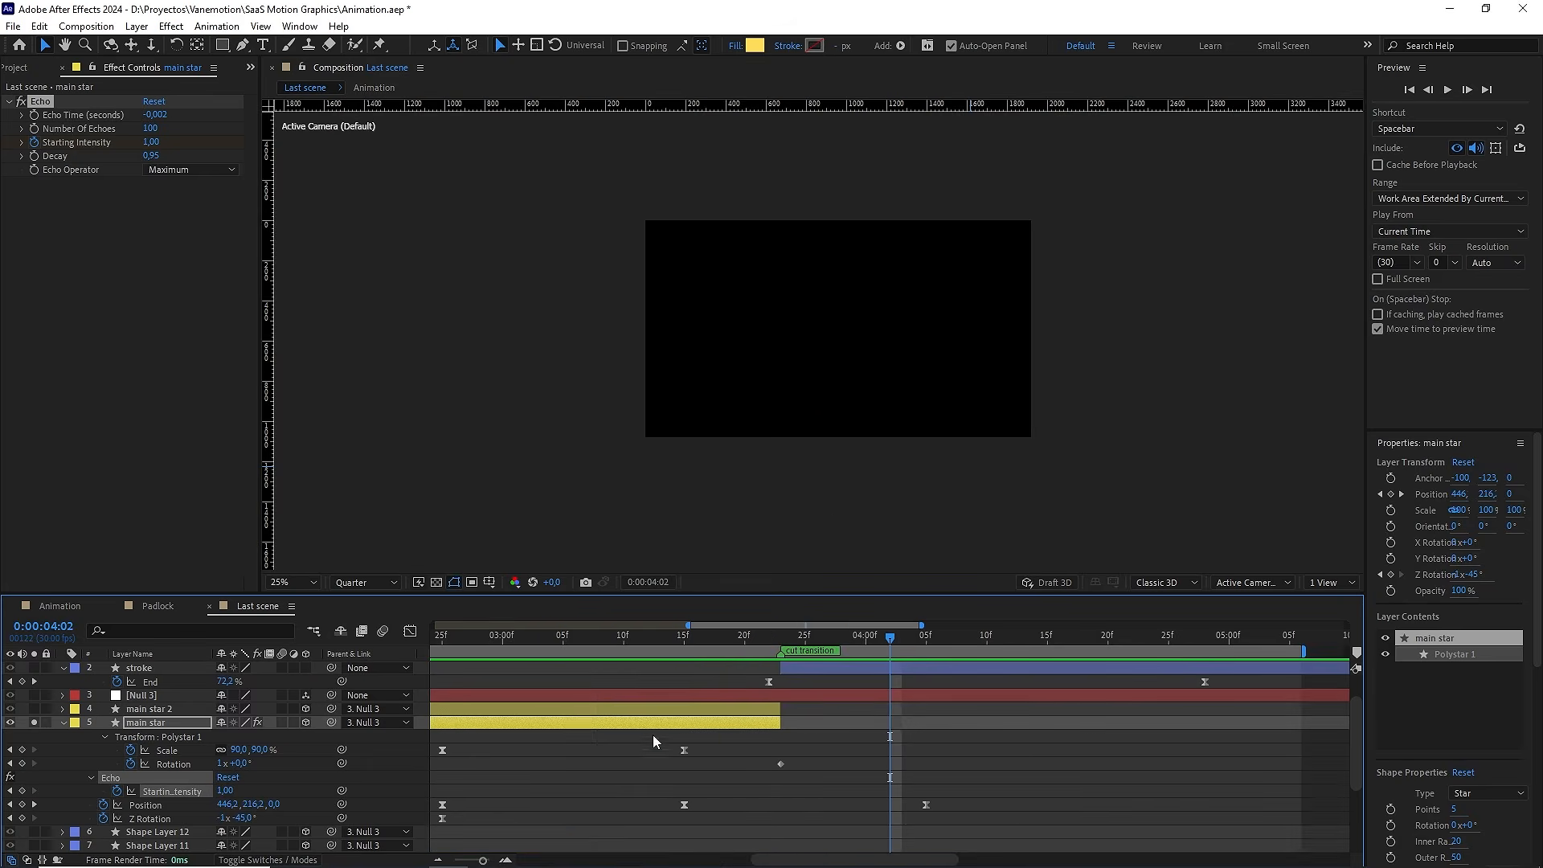
Fit the full duration of Last scene in the timeline and preview the soloed main star from 0:00:01:16
left_click_drag(483, 860, 455, 860)
left_click_drag(734, 637, 578, 637)
scroll(753, 493, "up", 2)
key("space")
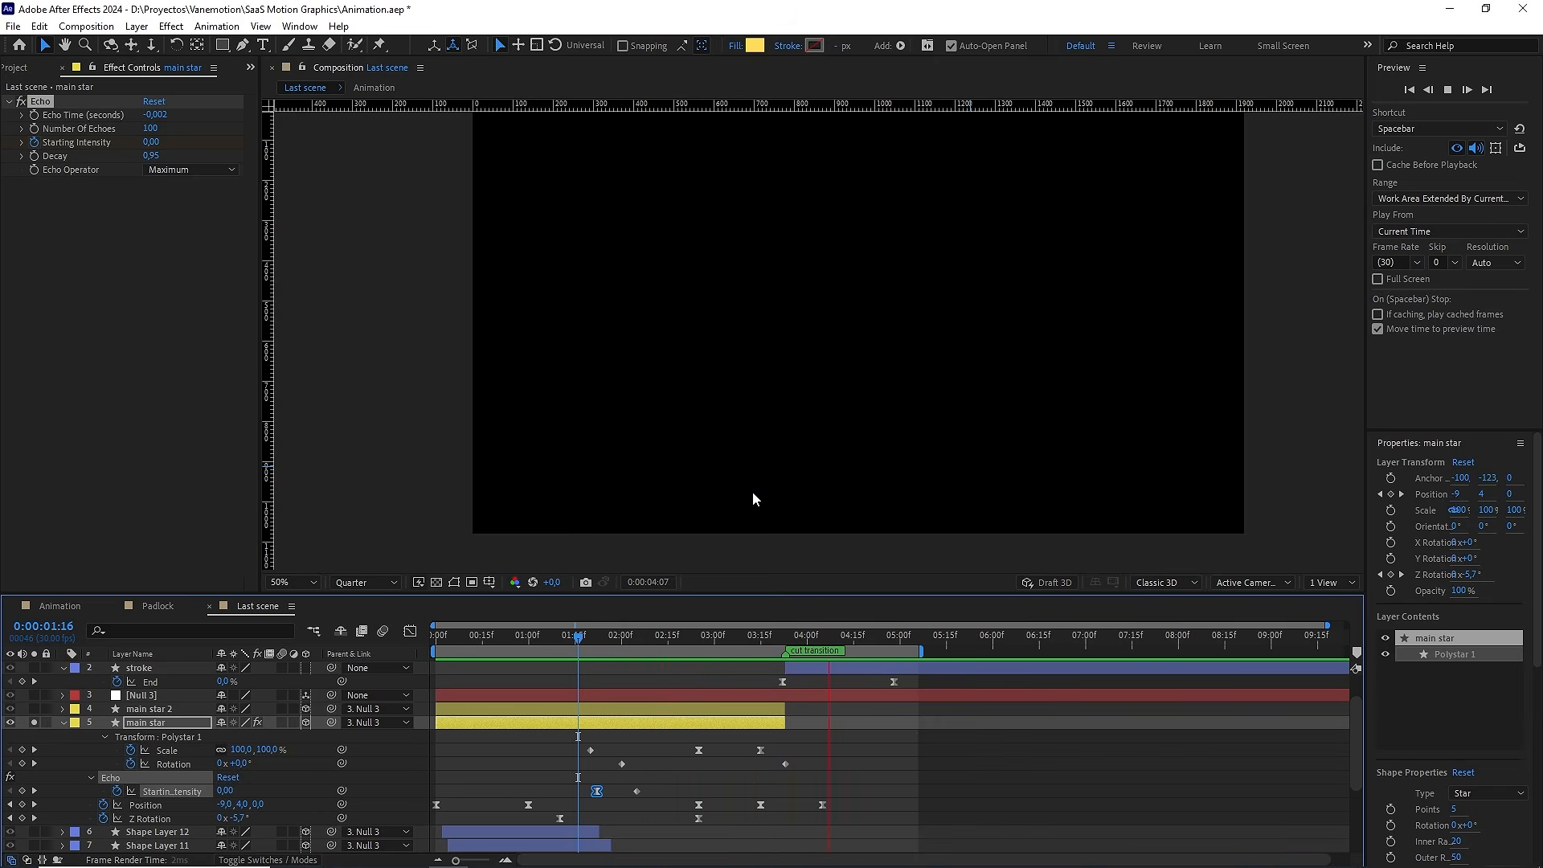
key("space")
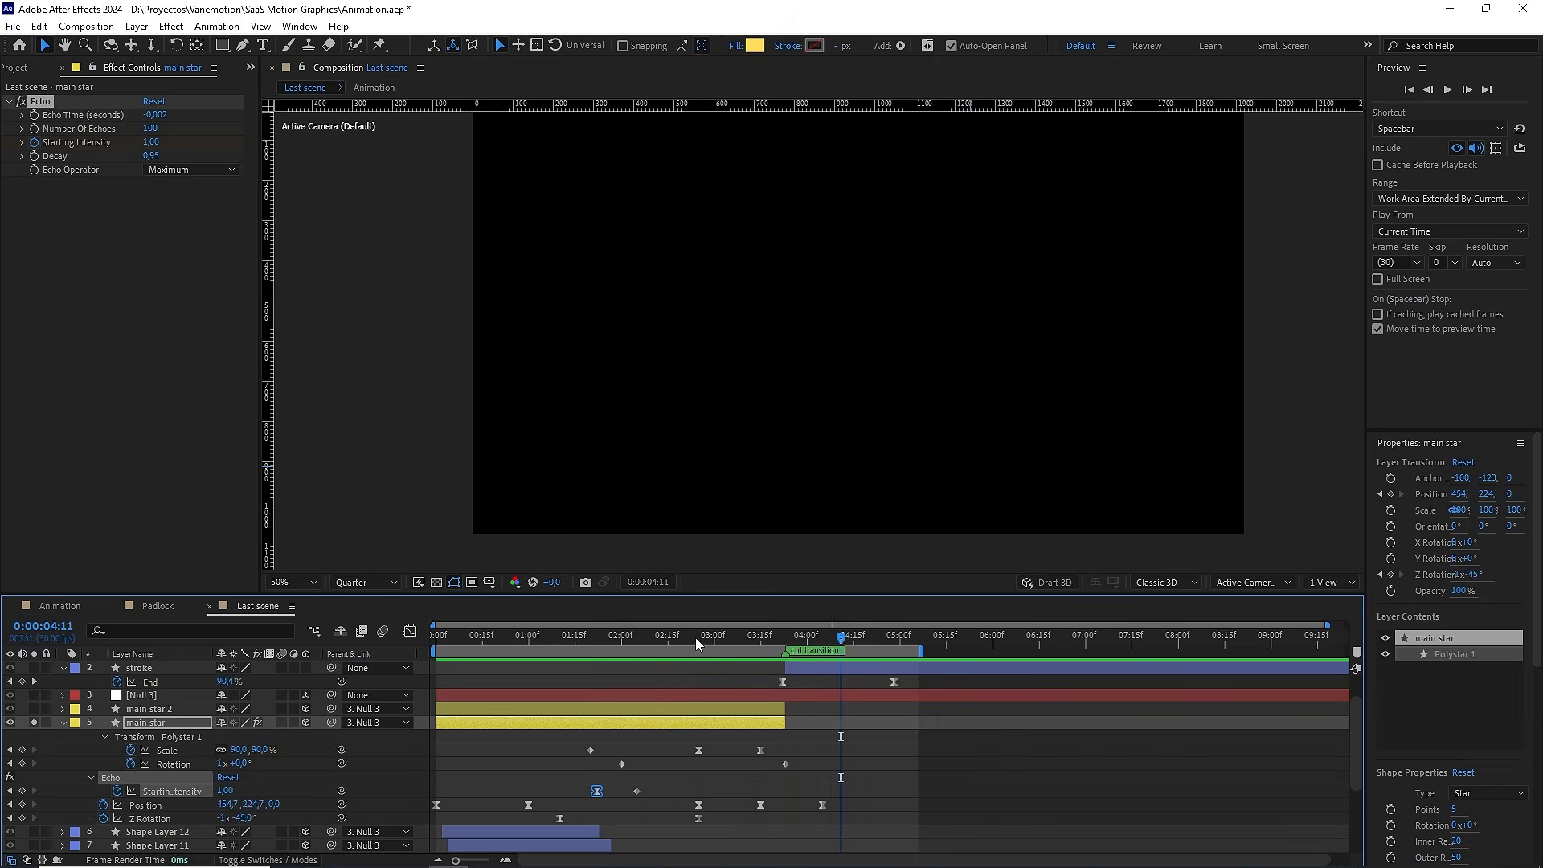
Turn off solo on the main star and preview its trail together with the surrounding stars
left_click_drag(695, 638, 562, 639)
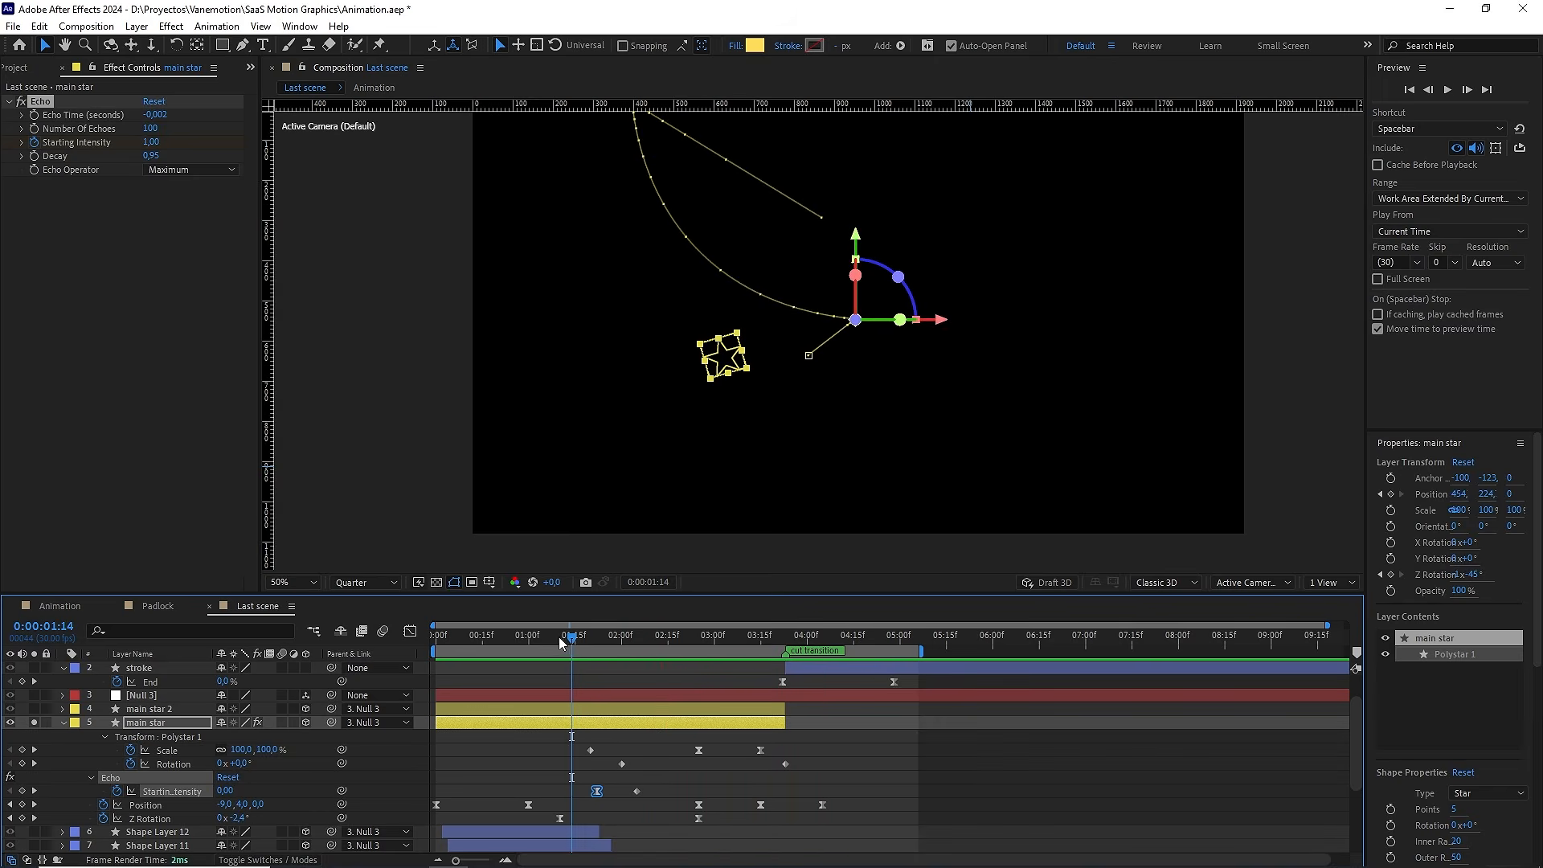
left_click(34, 722)
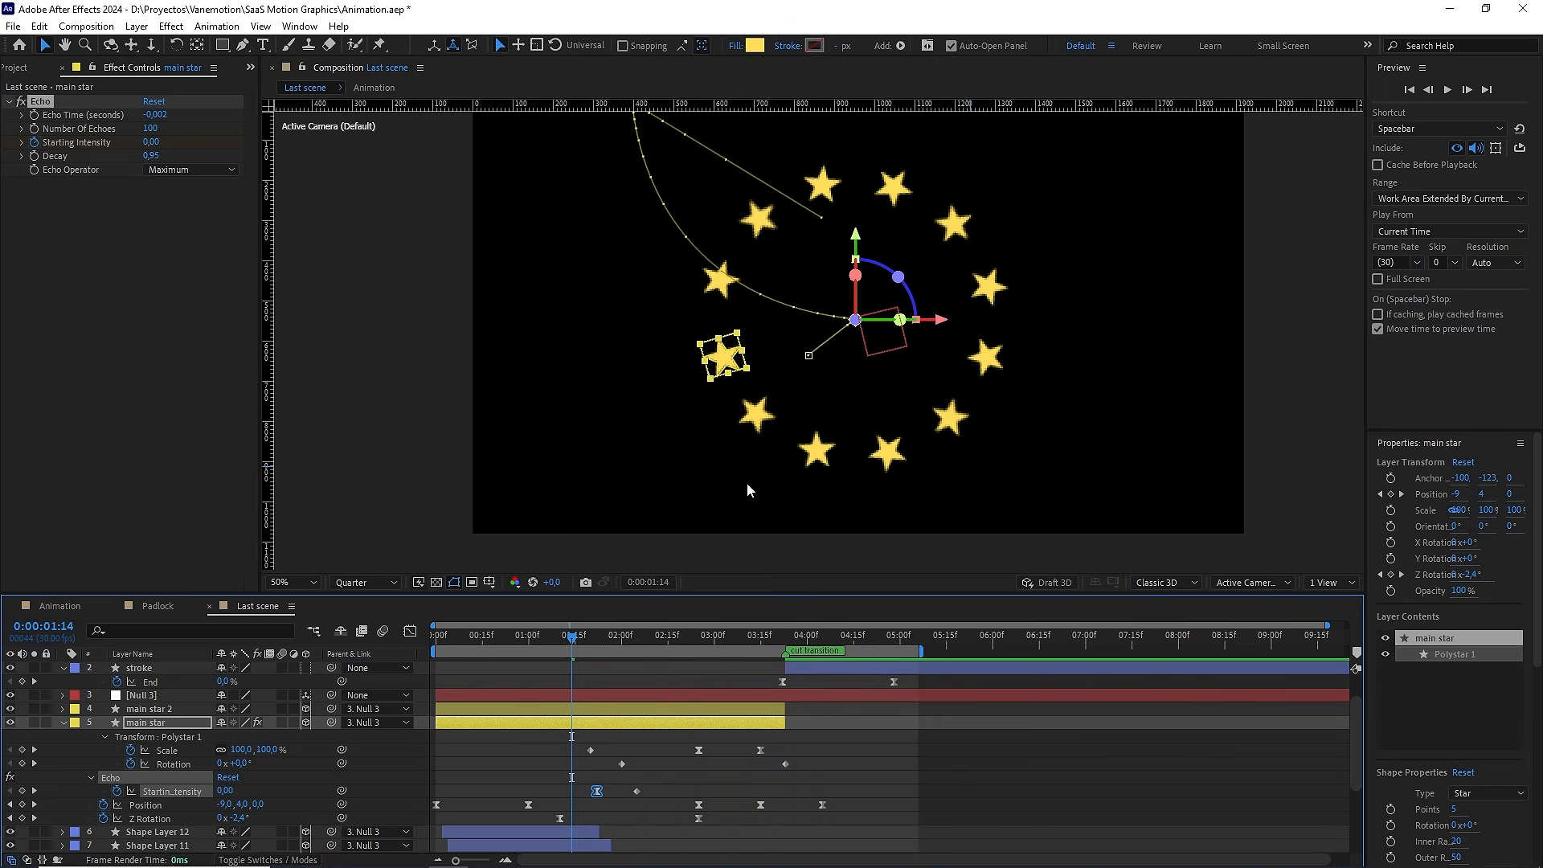
key("space")
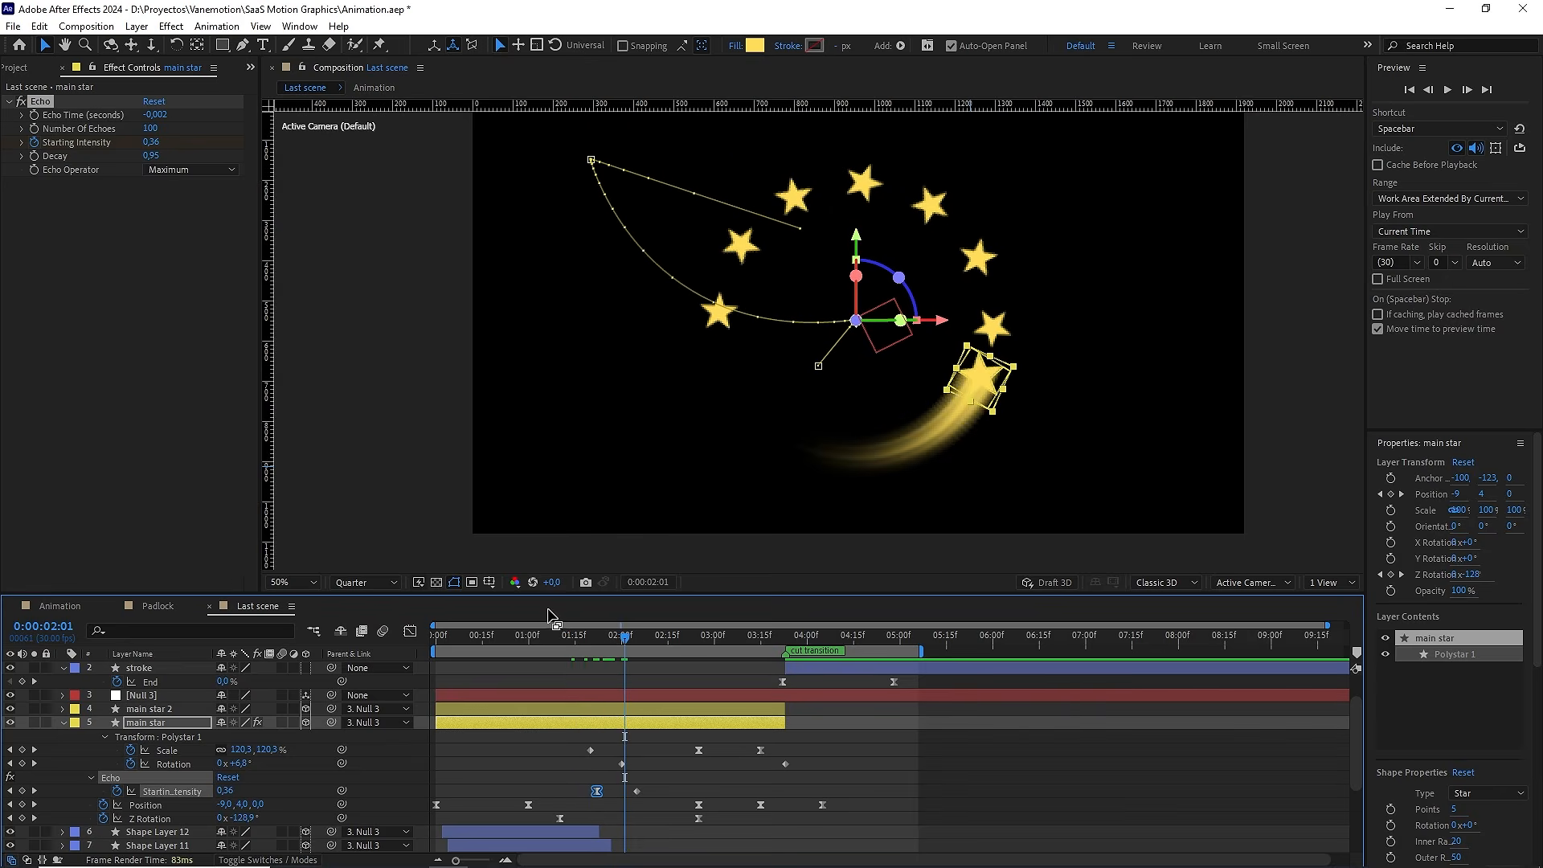
Collapse all layers in Last scene and enable motion blur on every one of them
key("ctrl+a")
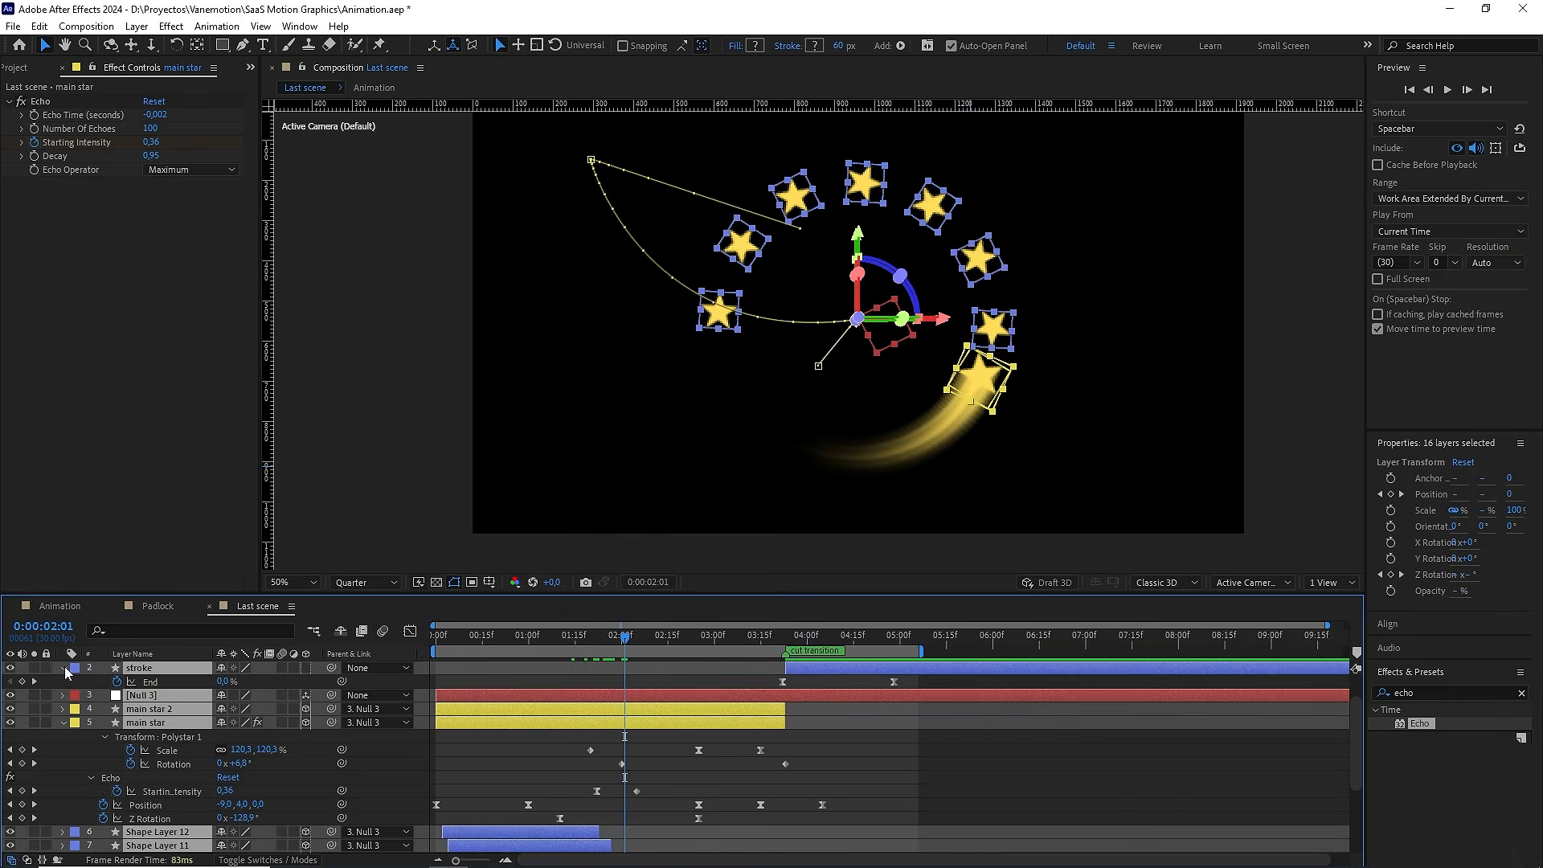
key("u")
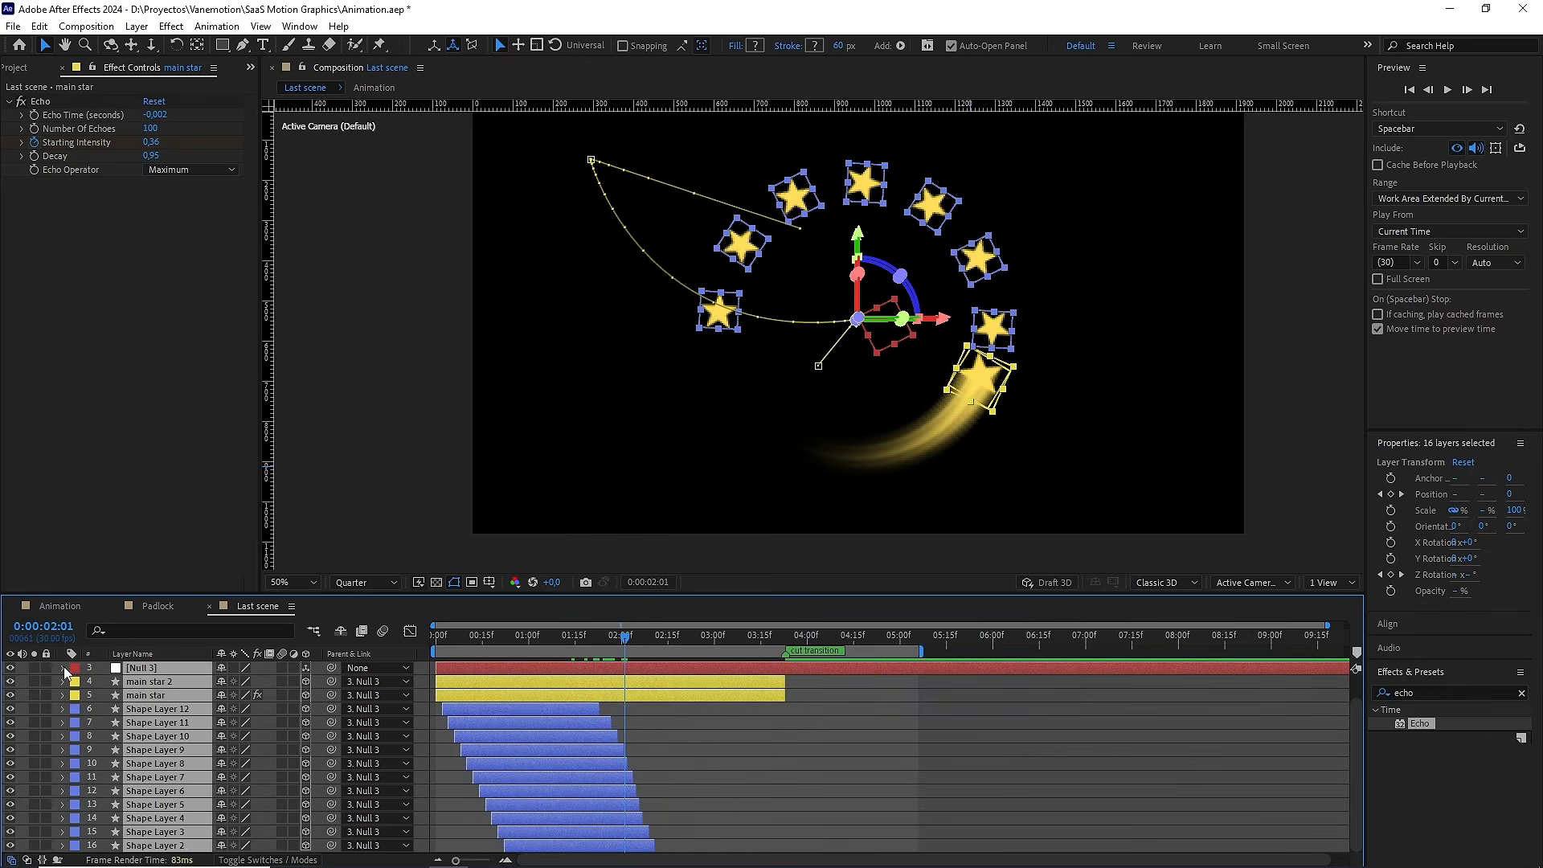
left_click(281, 668)
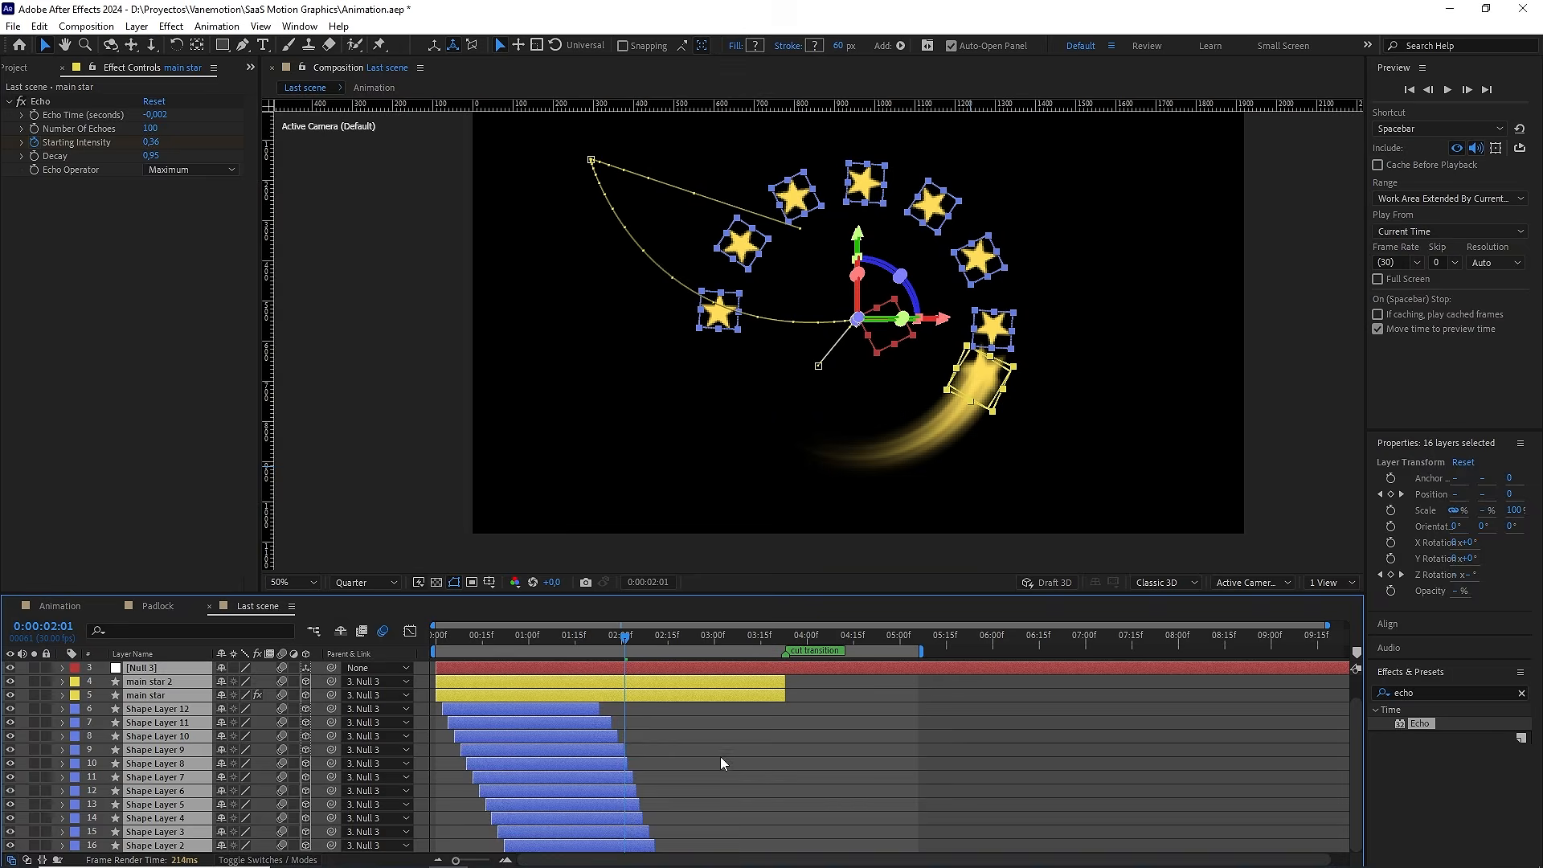
left_click(720, 762)
Inspect the blurred star trail up close at Full preview resolution
key("period")
left_click(364, 583)
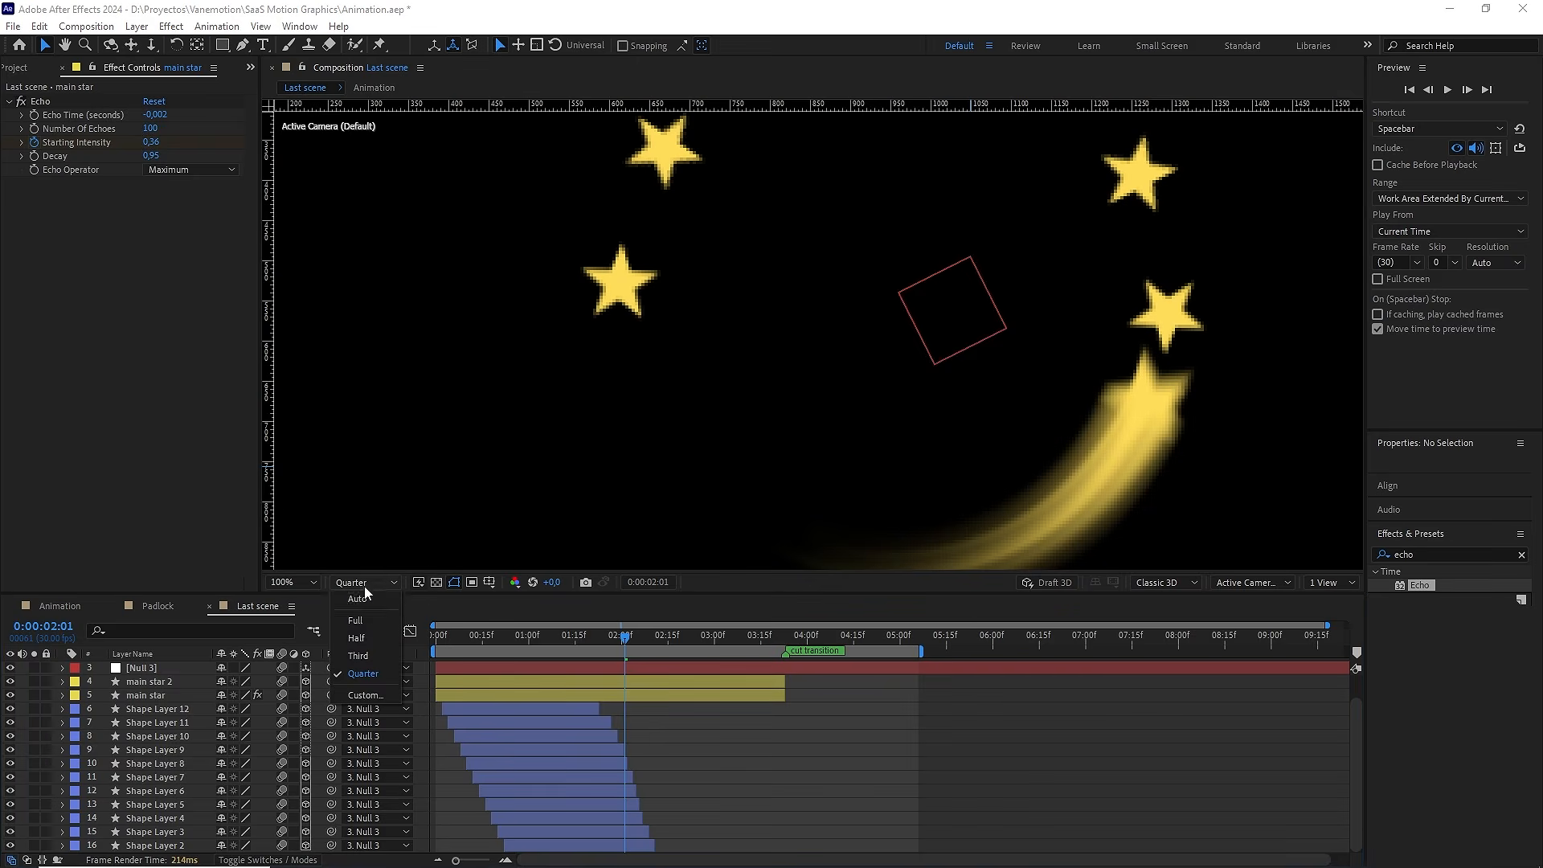
left_click(356, 621)
key("h")
mouse_move(821, 434)
left_mouse_down()
mouse_move(724, 327)
mouse_move(827, 448)
left_mouse_up()
key("comma")
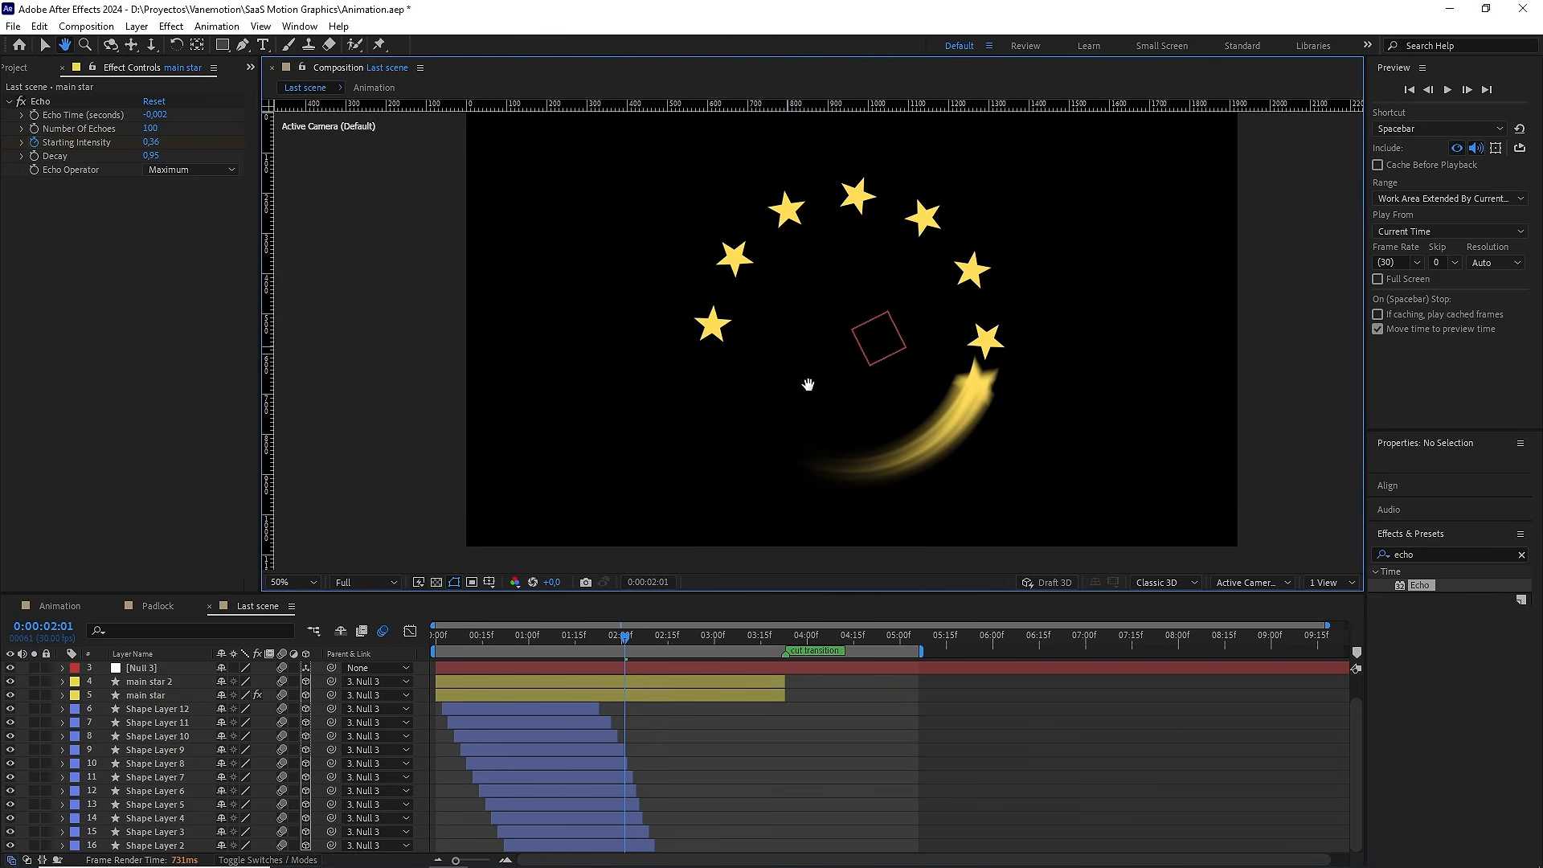
key("v")
Enable motion blur on all layers of the Animation composition
left_click(59, 606)
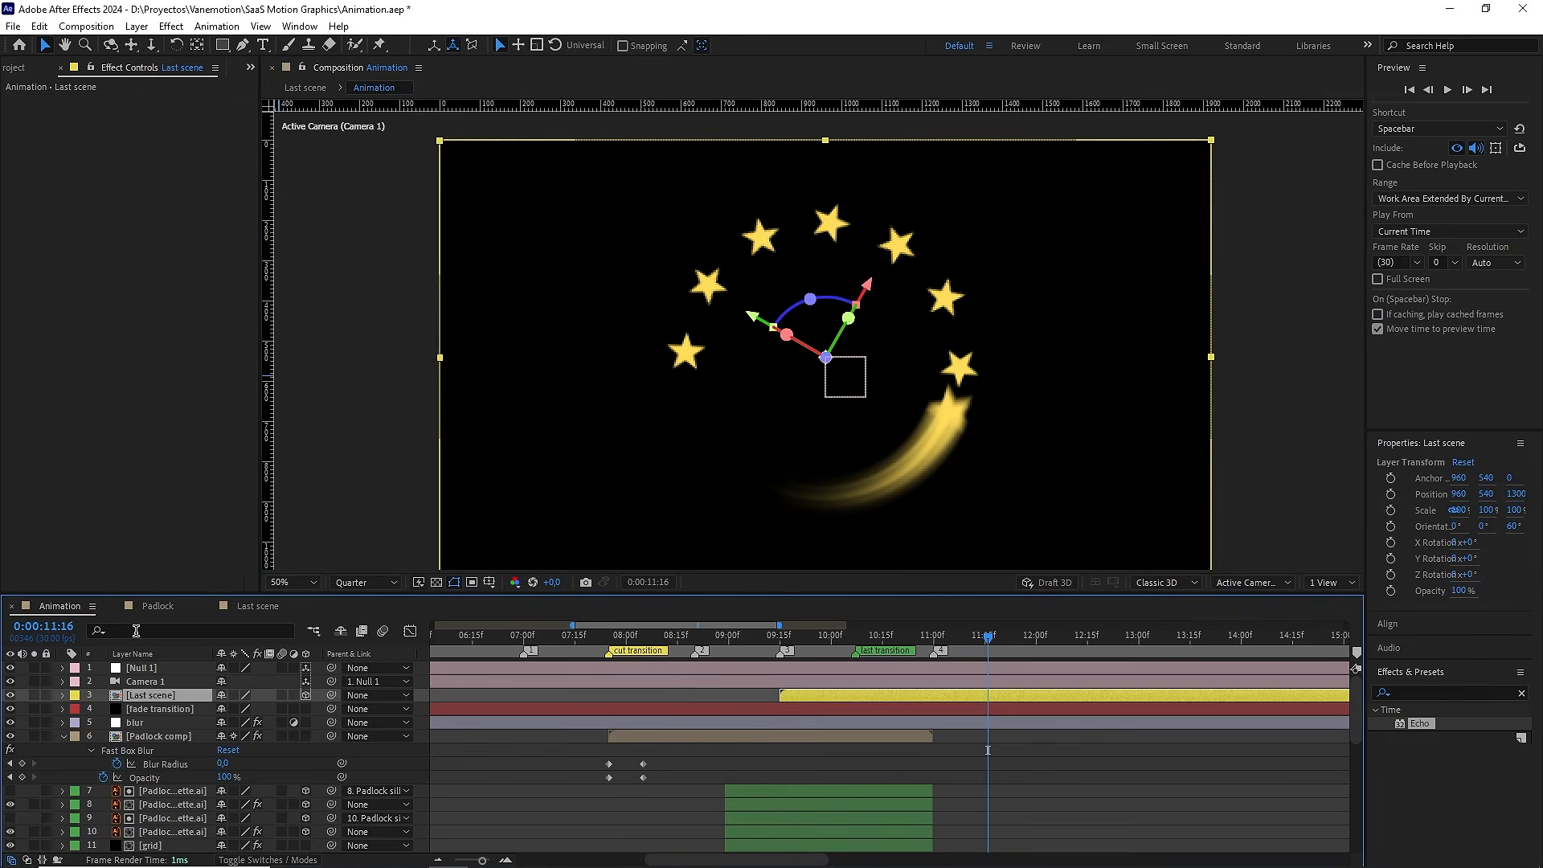
key("ctrl+a")
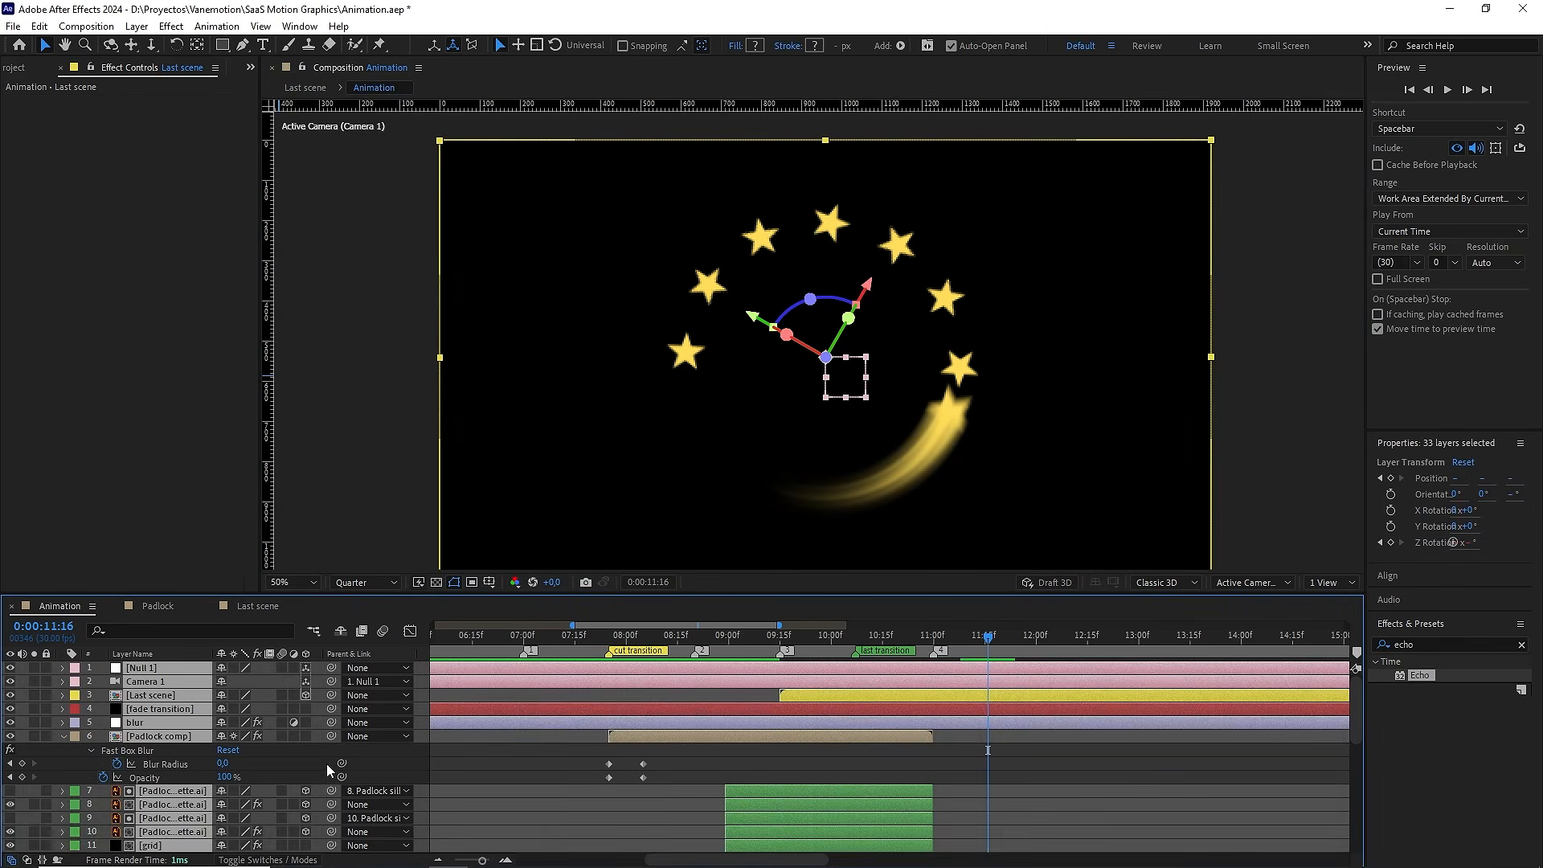
left_click(283, 668)
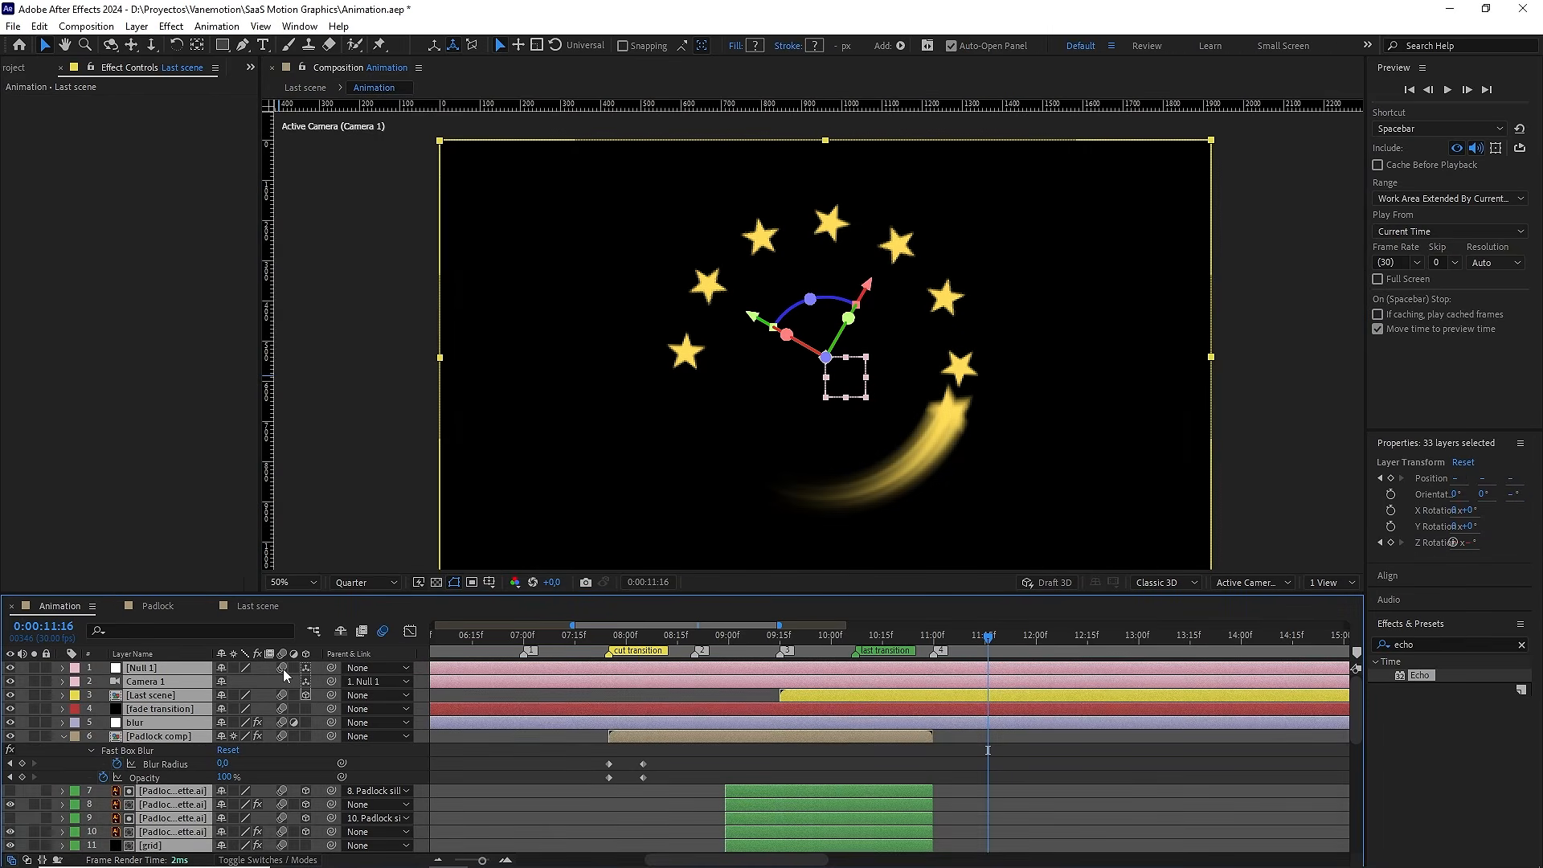
left_click(450, 745)
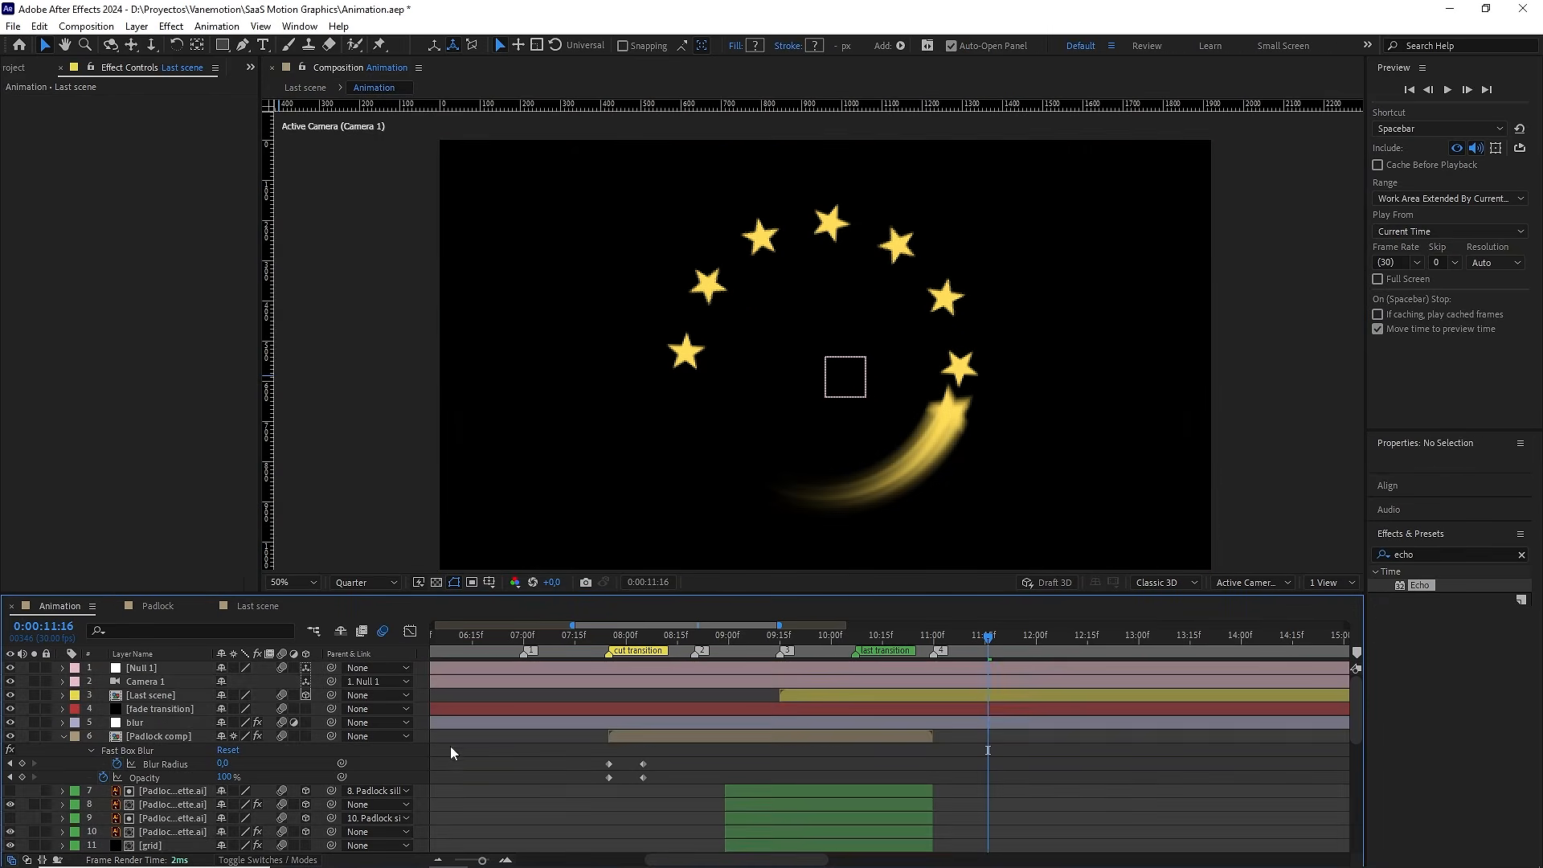
Turn off motion blur for Null 1, Camera 1, fade transition, blur and the two background layers
left_click(282, 668)
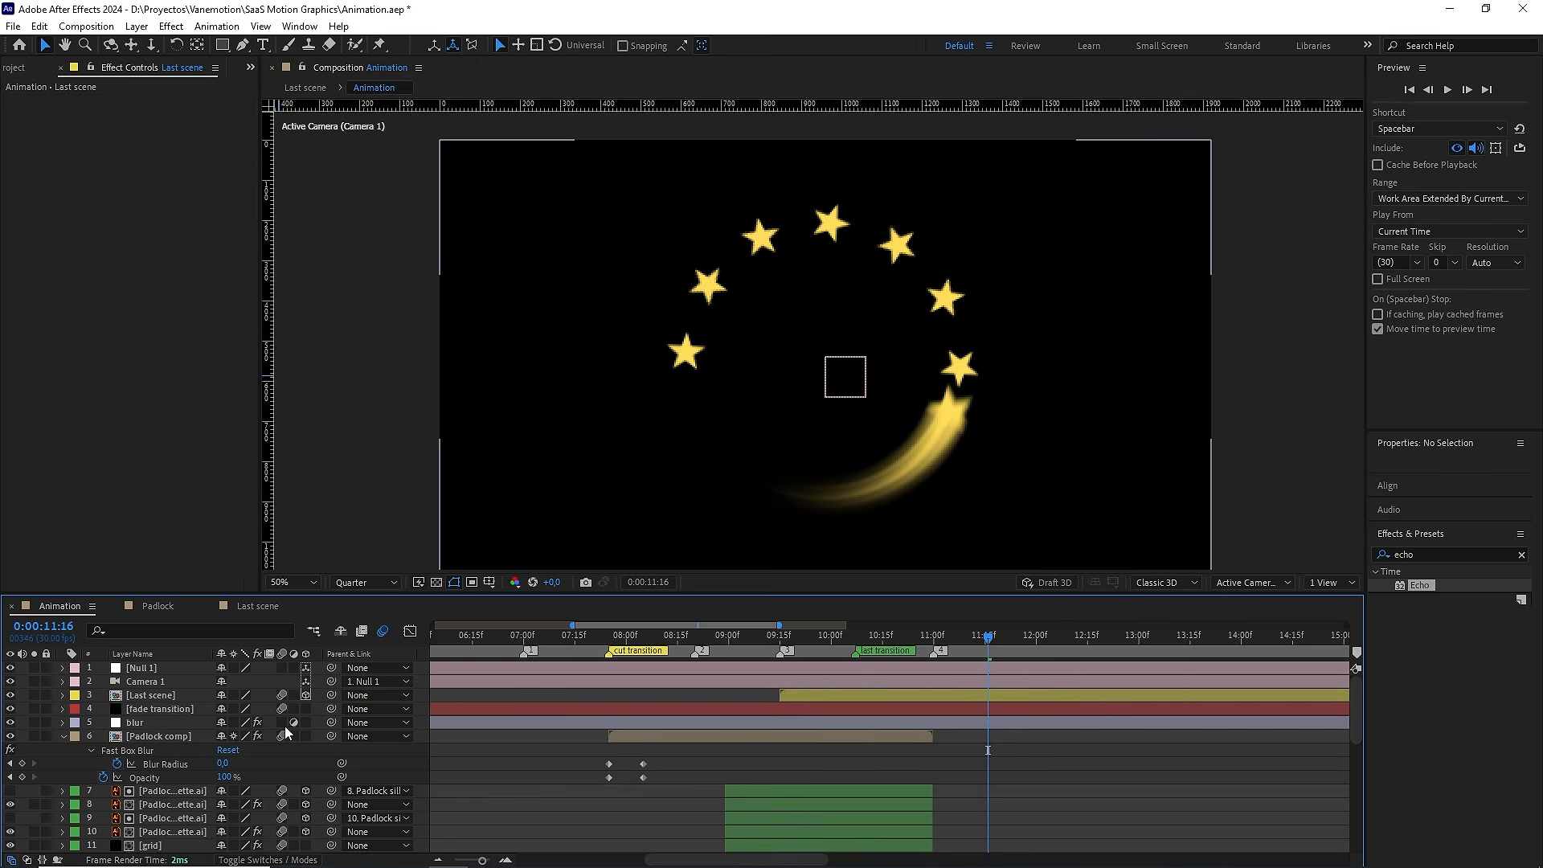
left_click(282, 710)
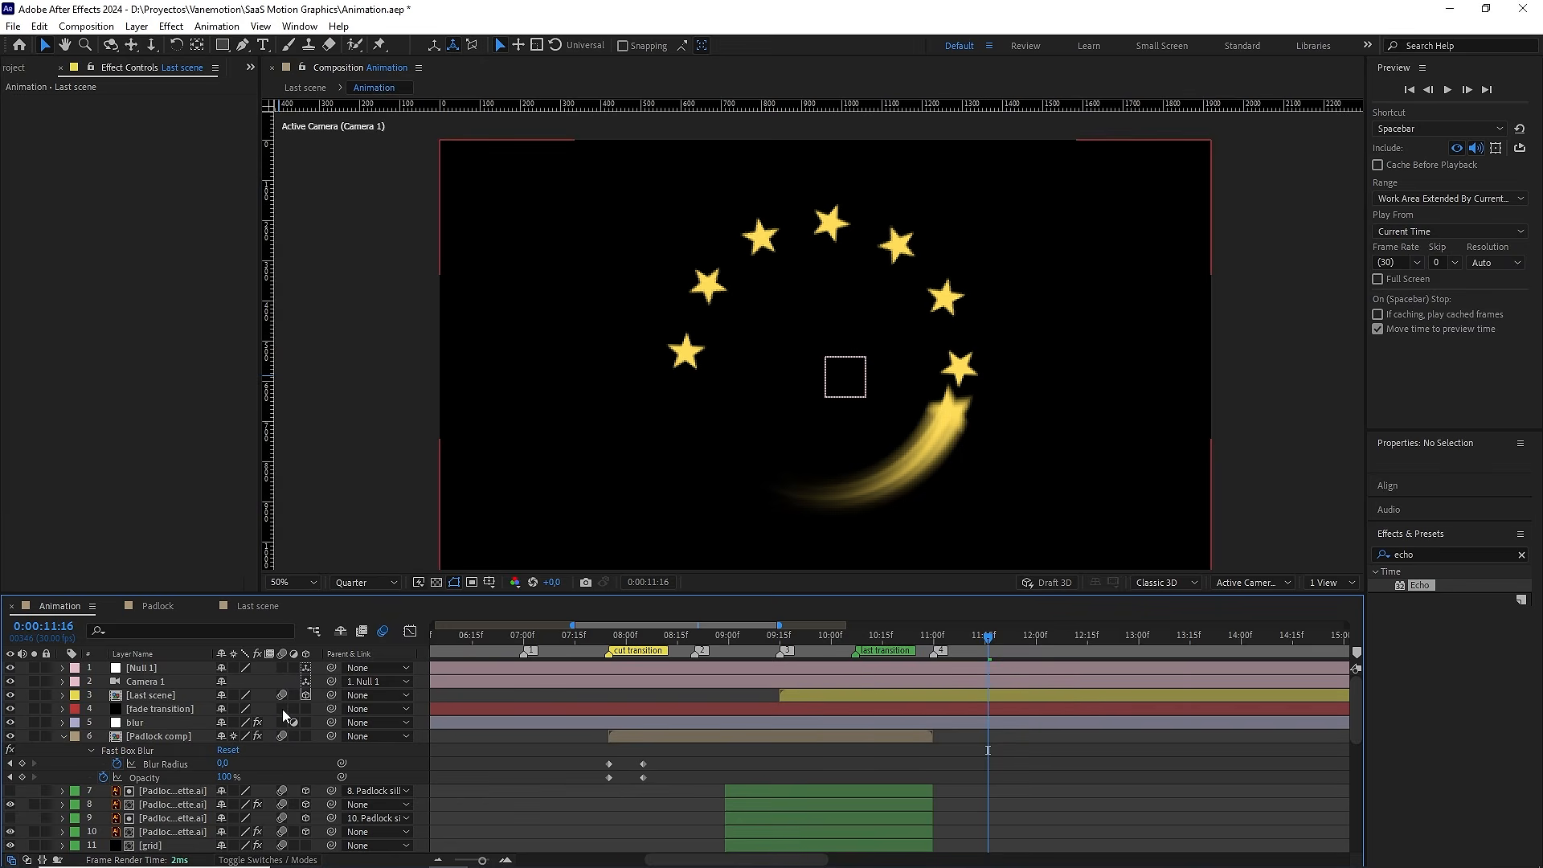
scroll(283, 711, "down", 6)
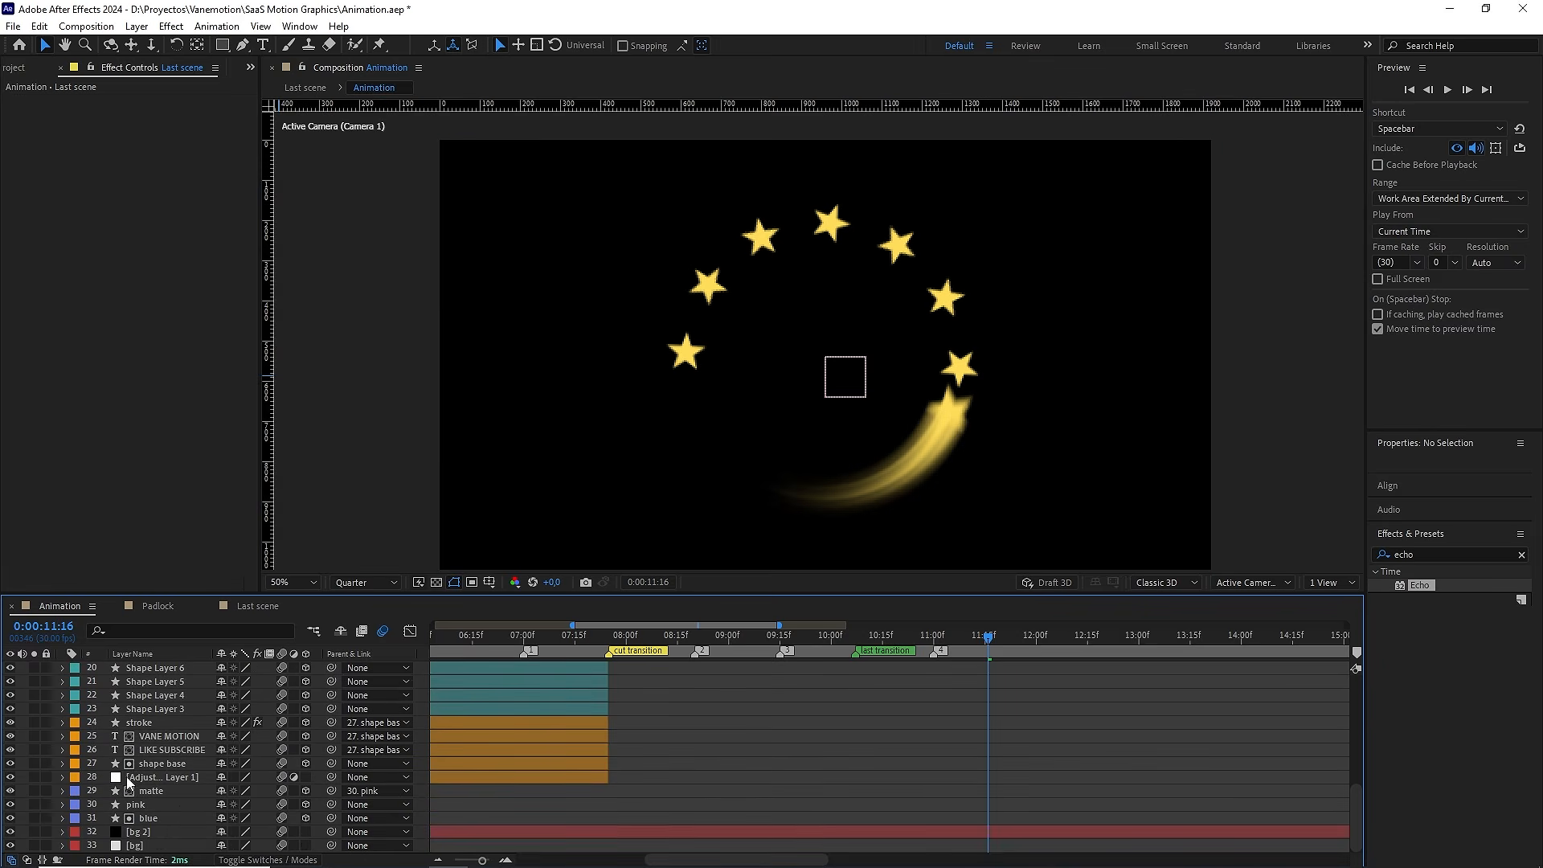
left_click(283, 832)
scroll(259, 764, "up", 4)
scroll(254, 707, "up", 3)
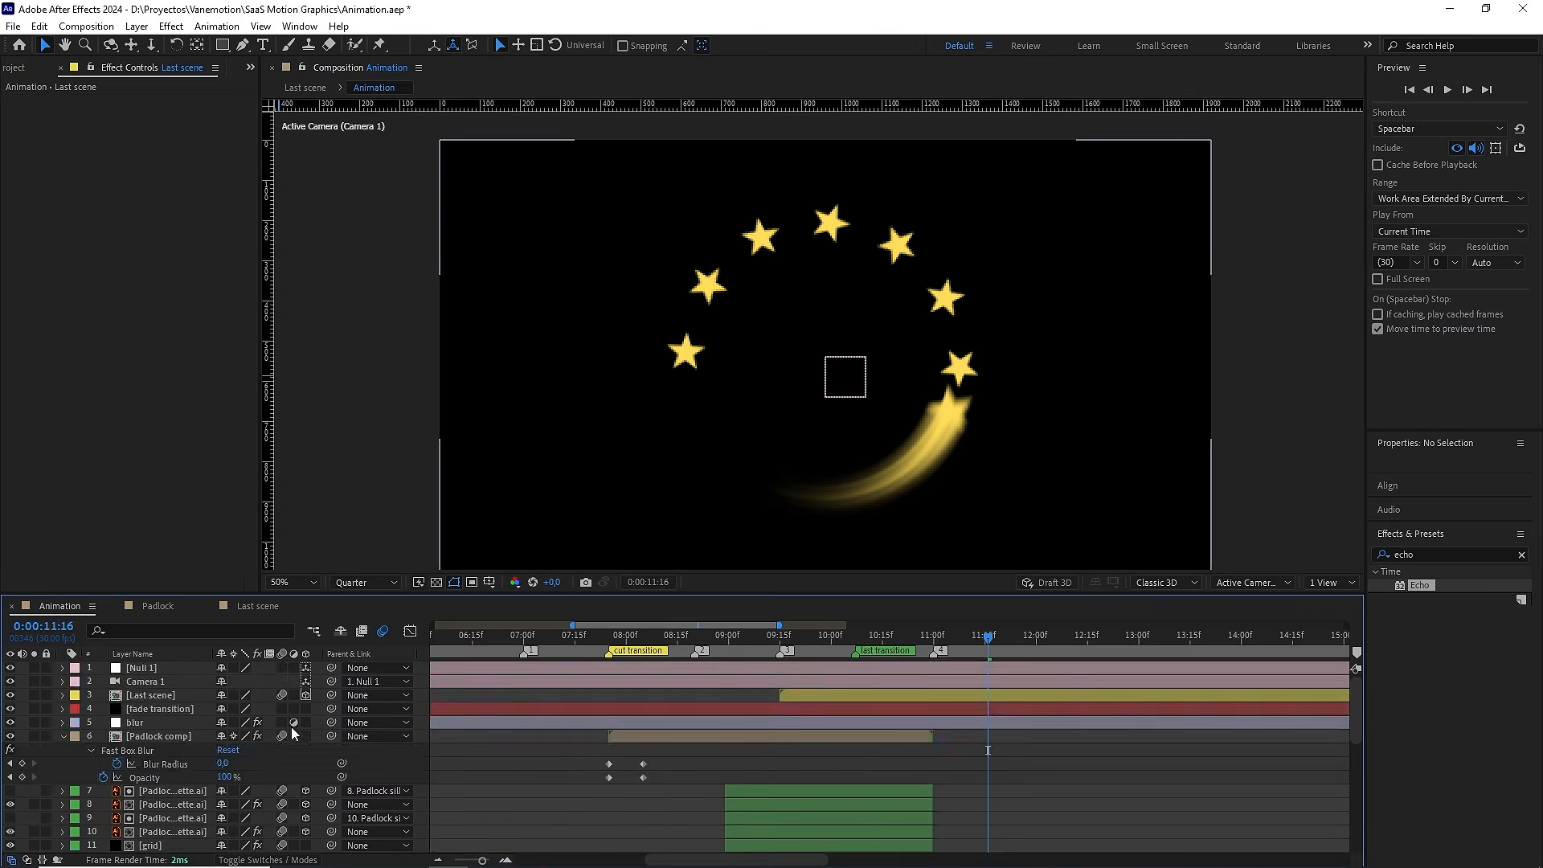
scroll(311, 759, "down", 6)
scroll(311, 759, "down", 1)
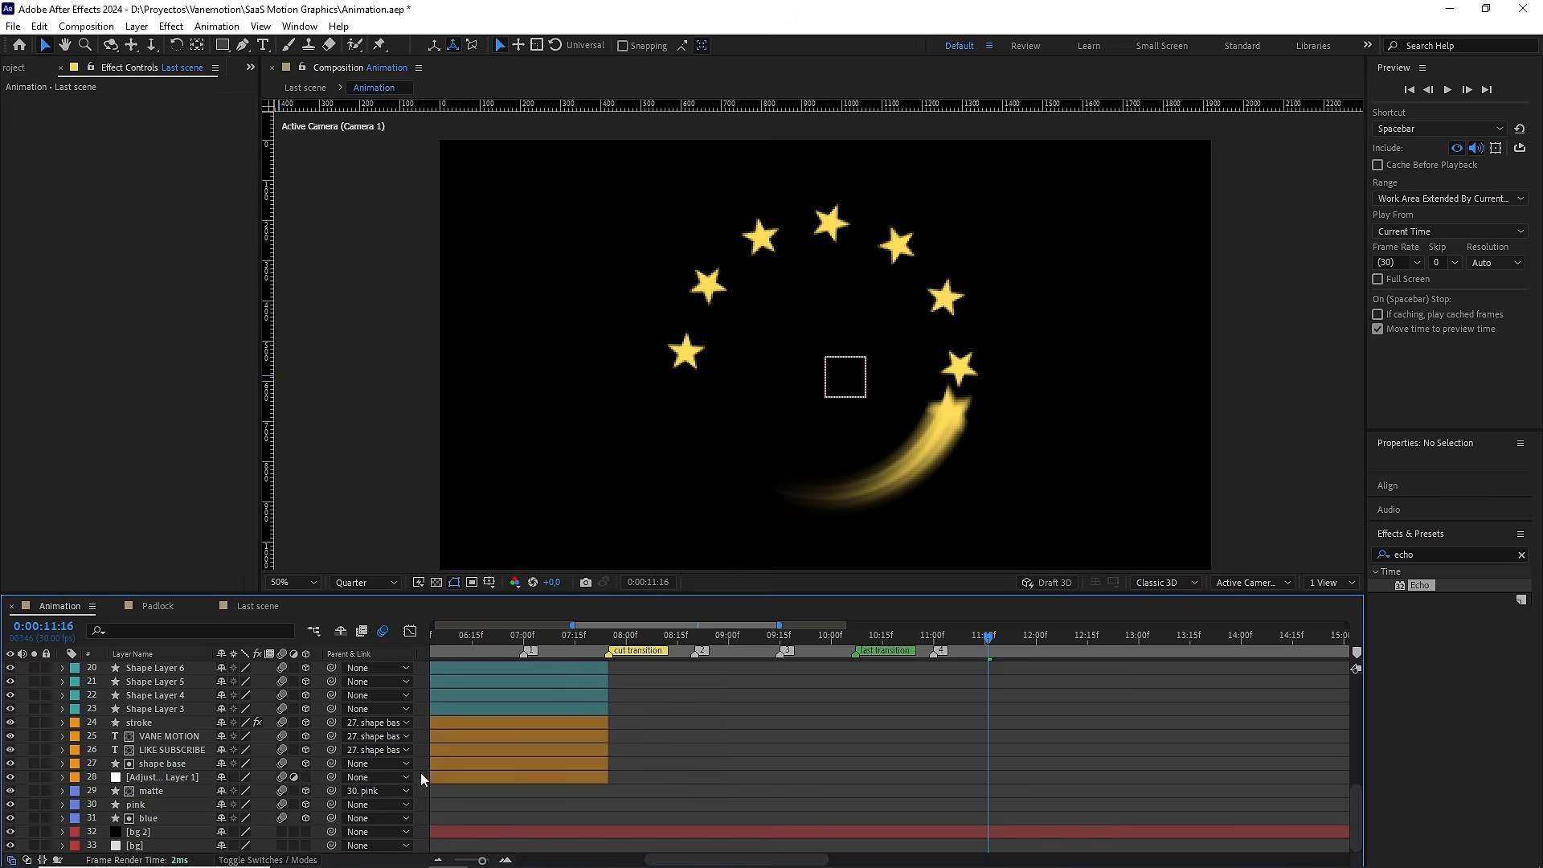
Show the whole Animation timeline, return to 0:00:00:00 and fit the composition view up to 100%
left_click_drag(483, 855, 454, 859)
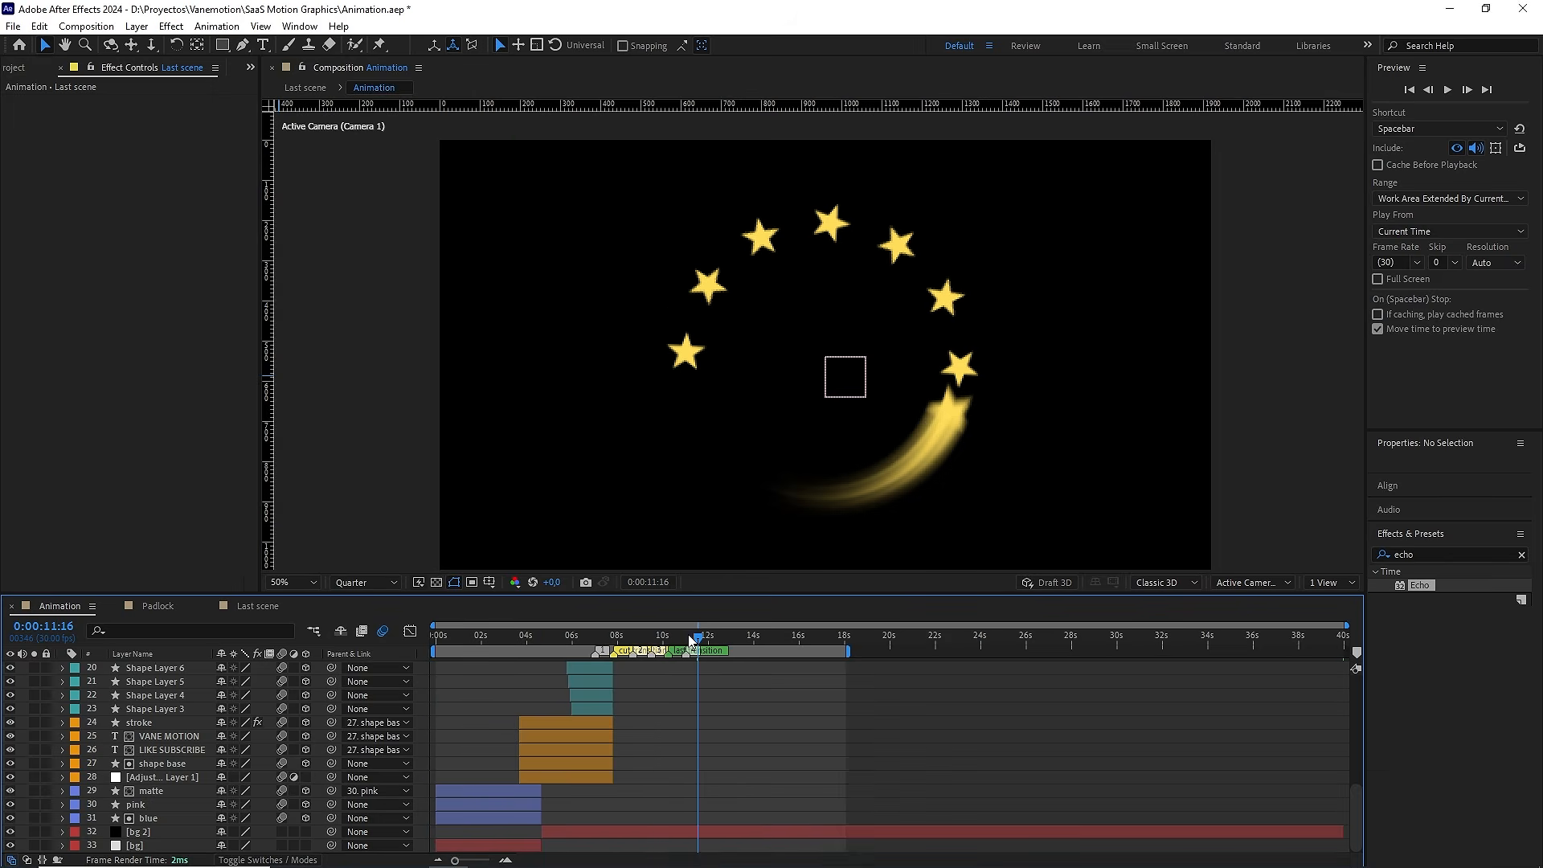
left_click_drag(691, 641, 394, 635)
left_click(283, 582)
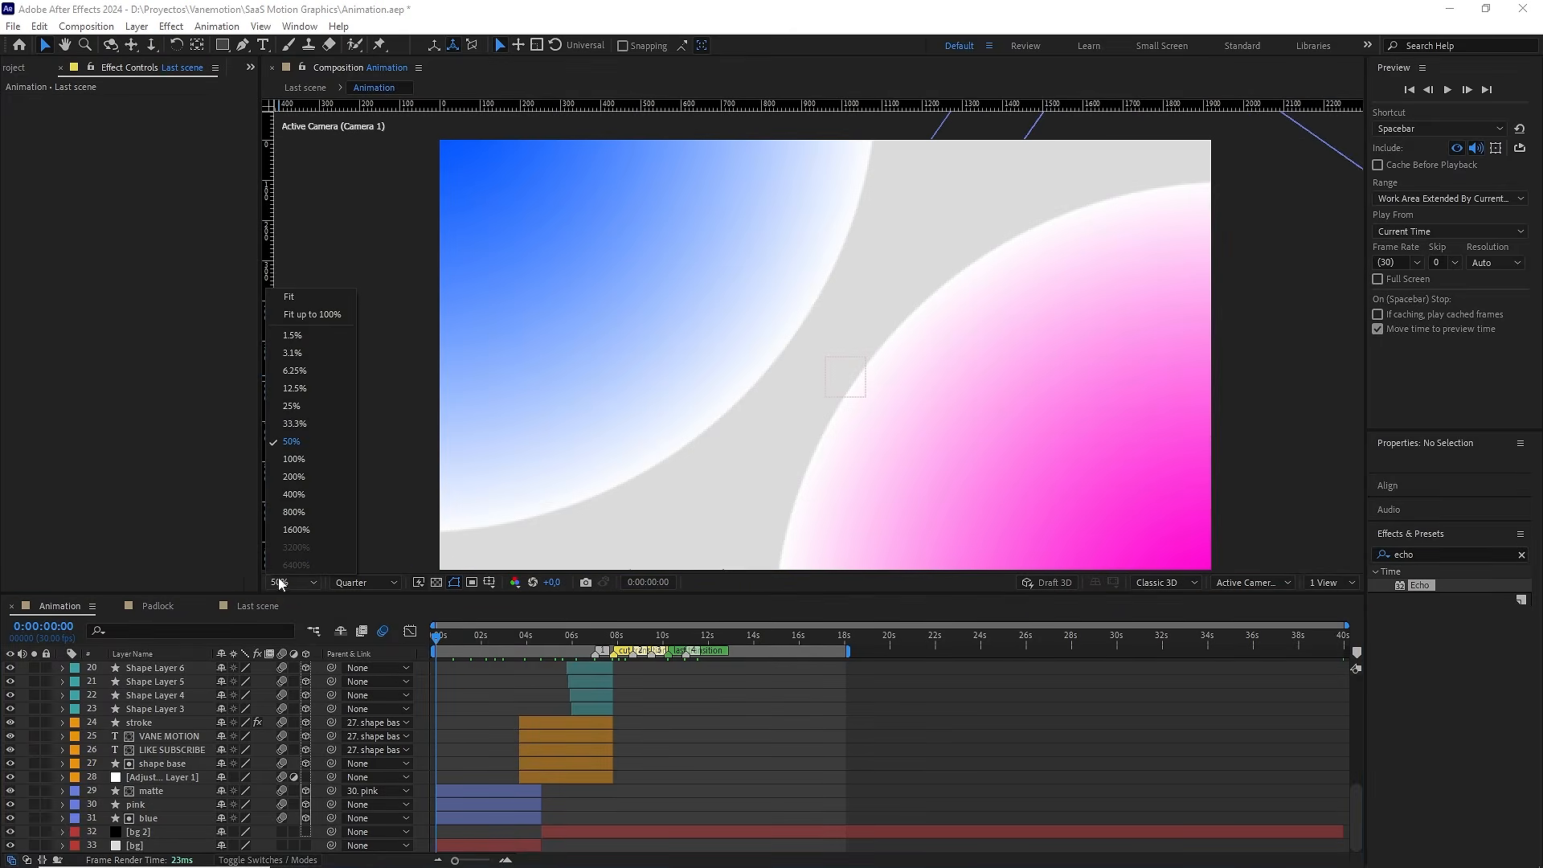
left_click(305, 304)
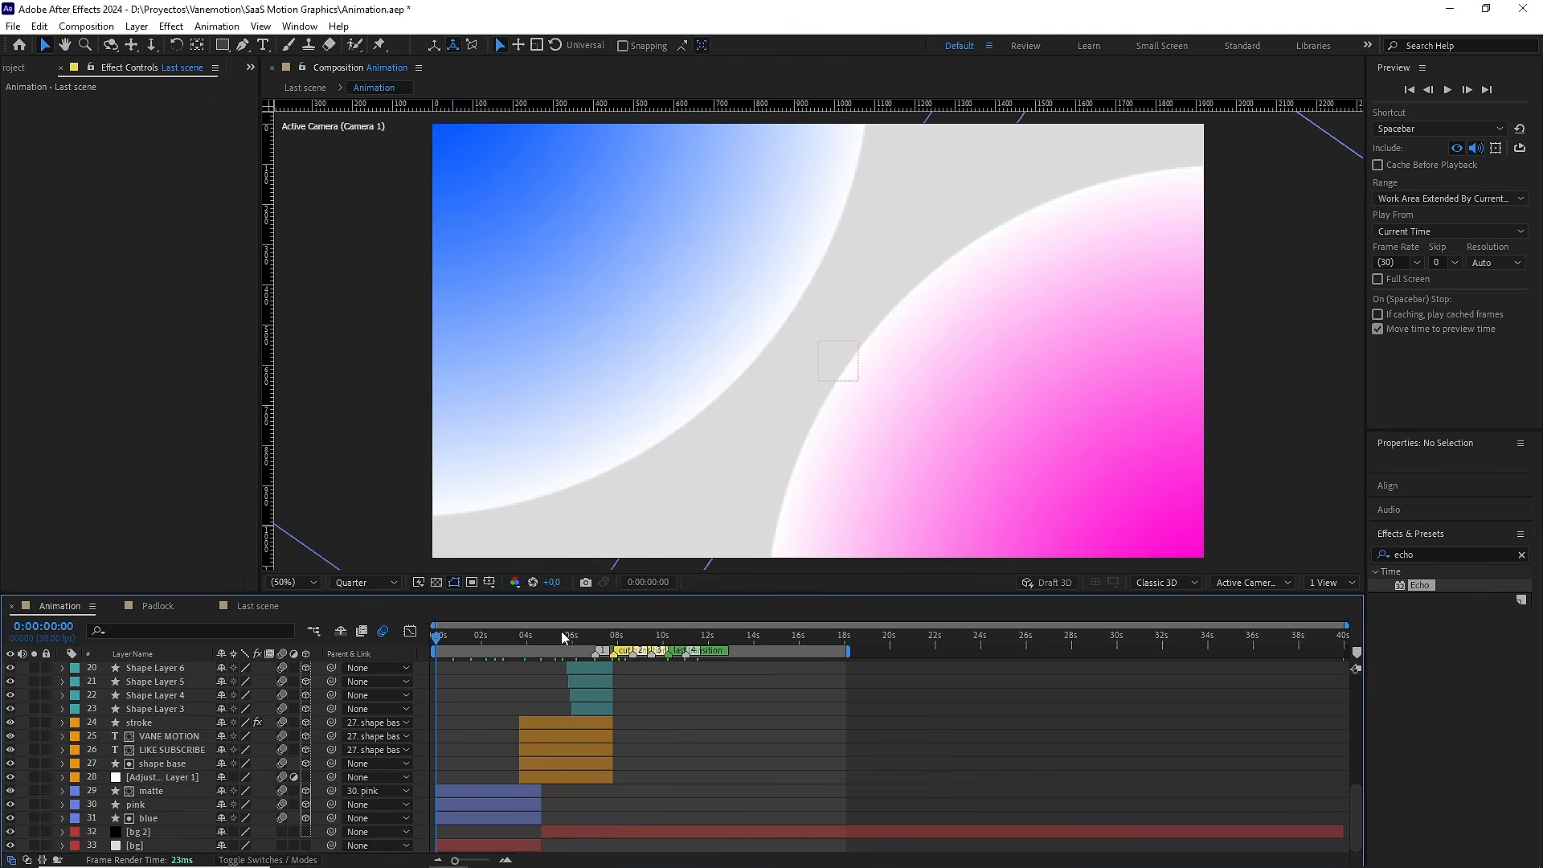
left_click_drag(561, 630, 434, 643)
left_click(297, 583)
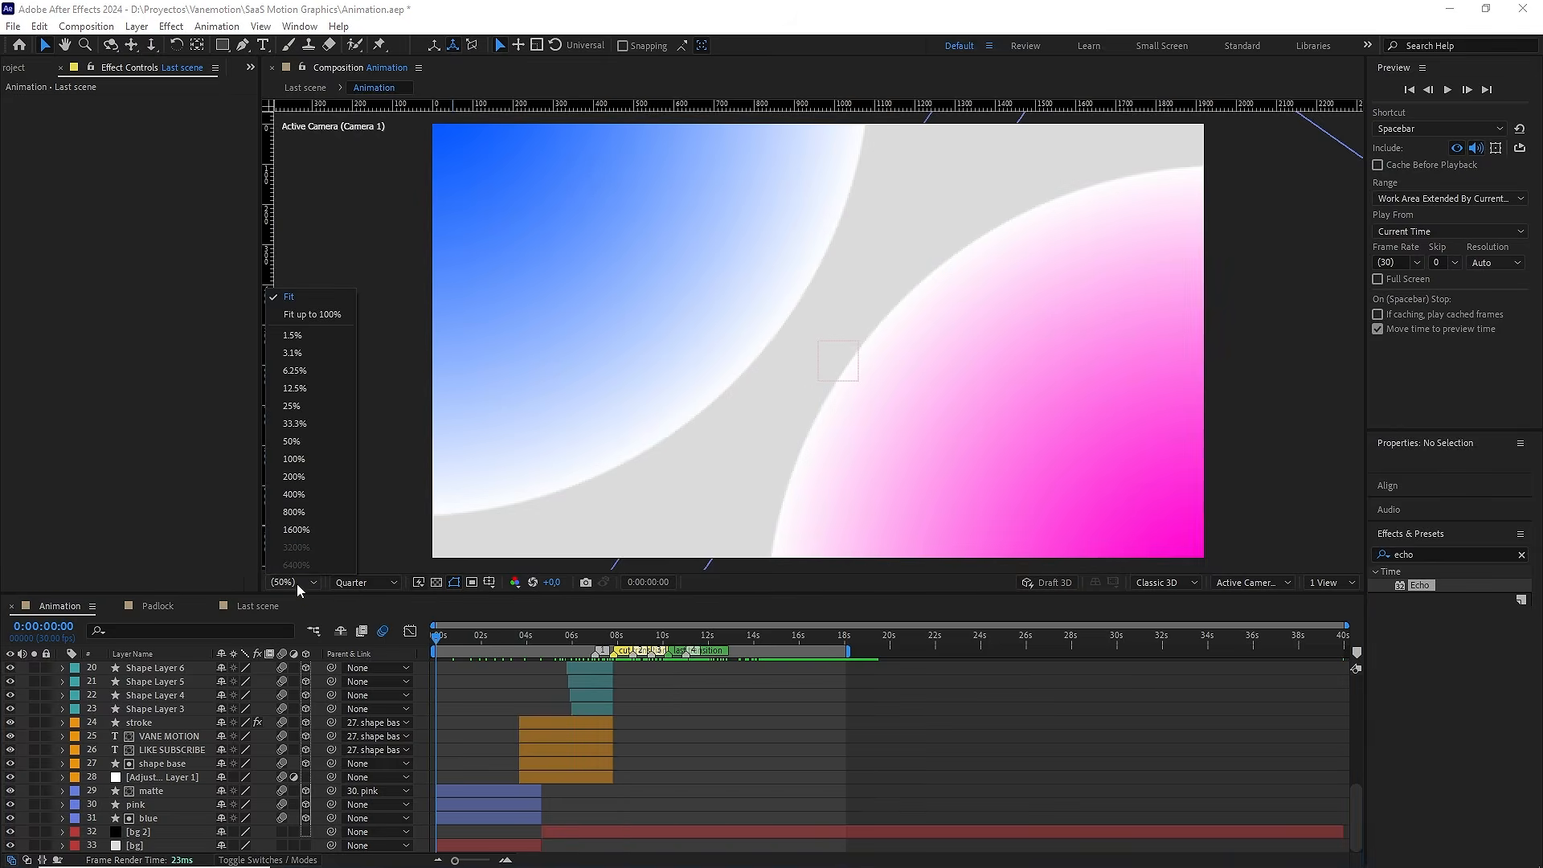
left_click(307, 315)
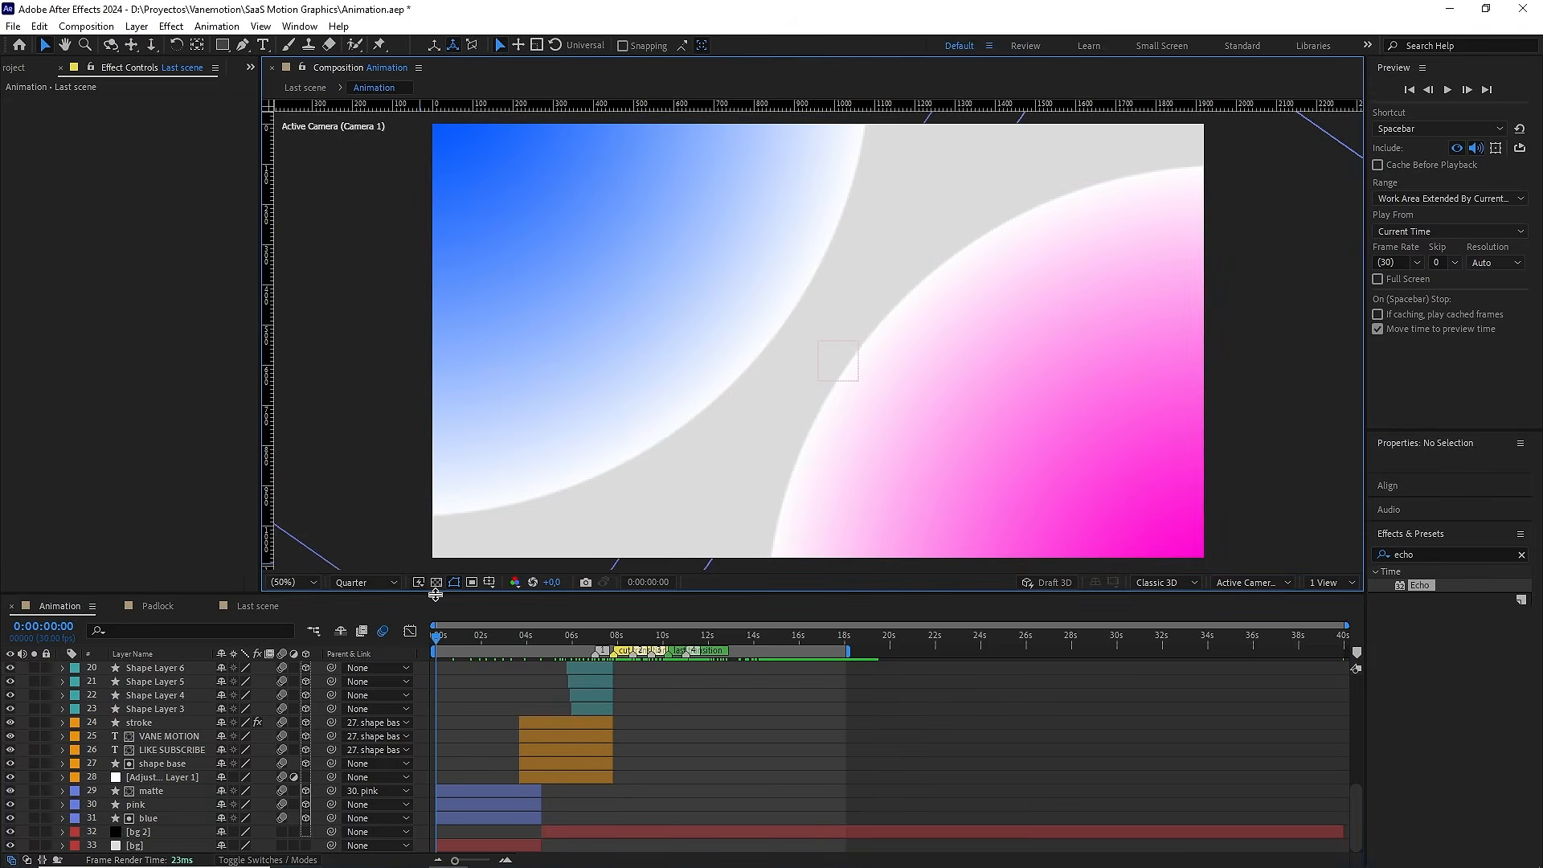
Enlarge the composition viewer, clear the effects search and preview the Animation composition at Full resolution
left_click_drag(435, 594, 434, 650)
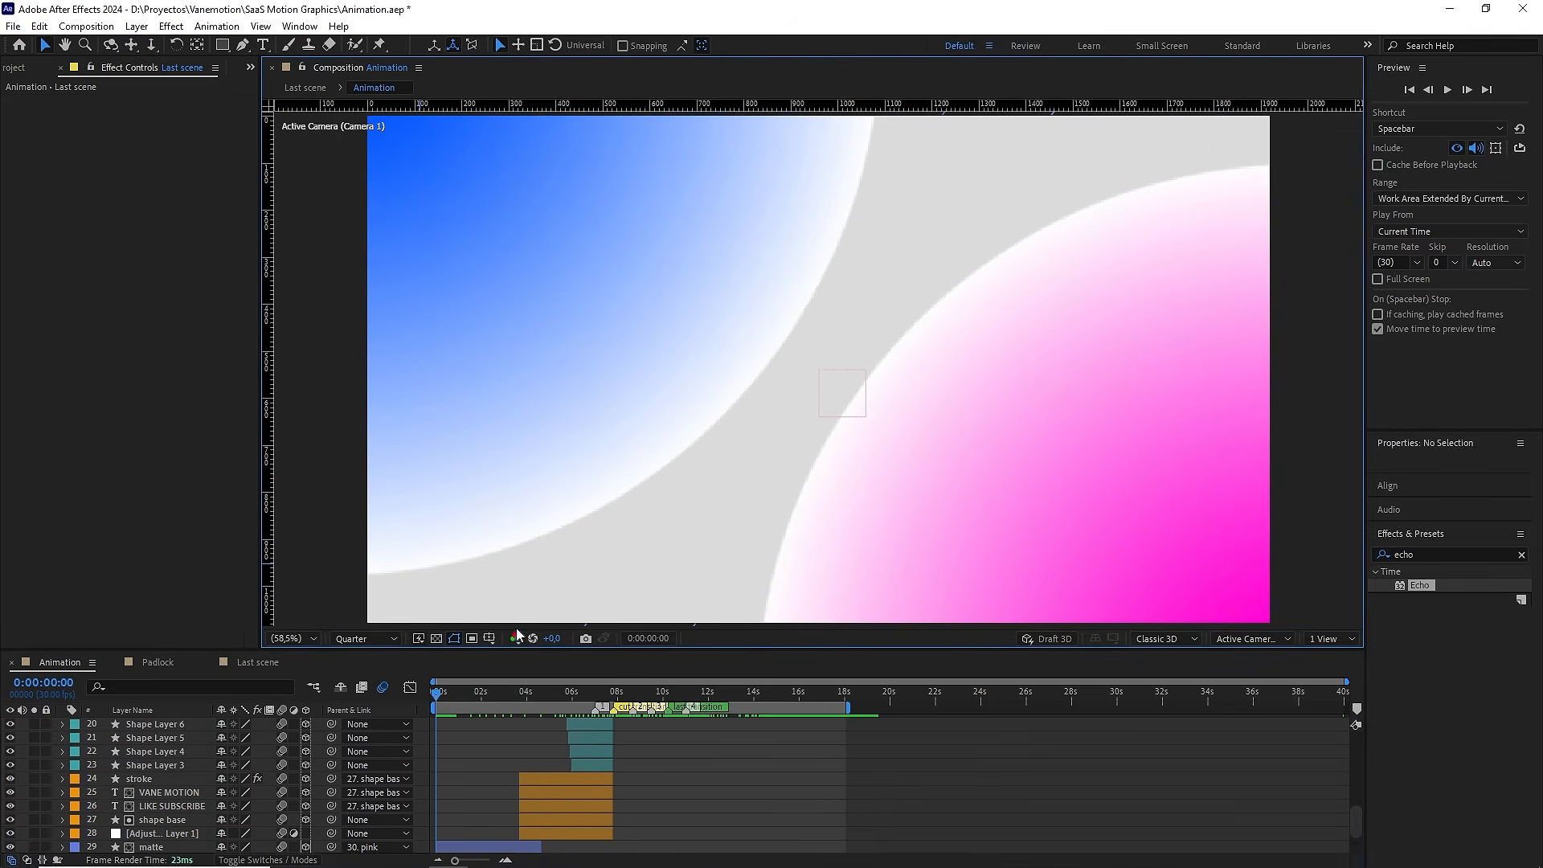
left_click(1523, 555)
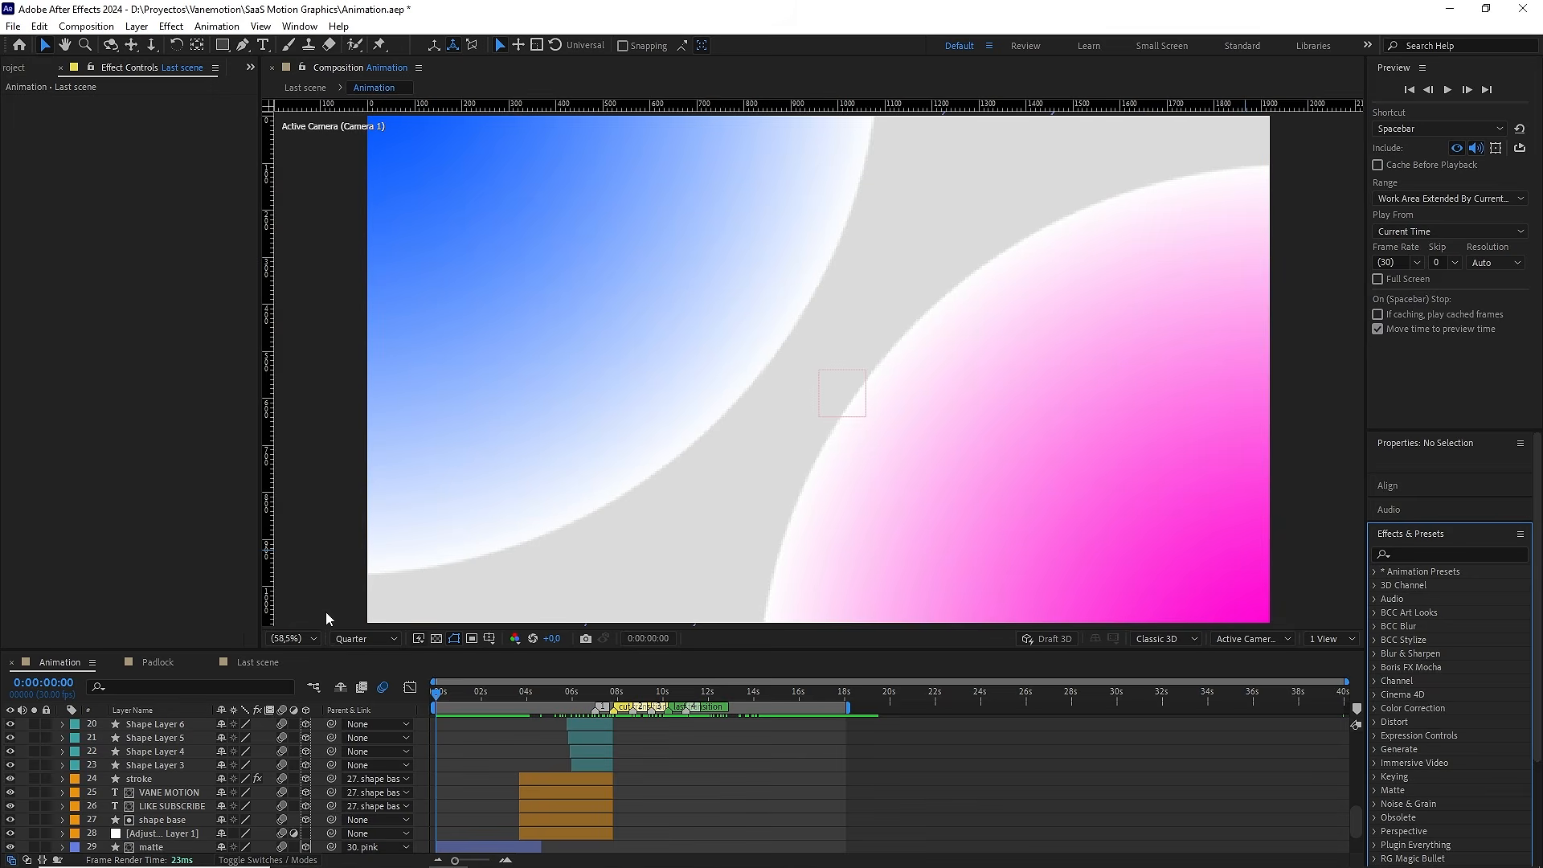
left_click(366, 638)
left_click(375, 684)
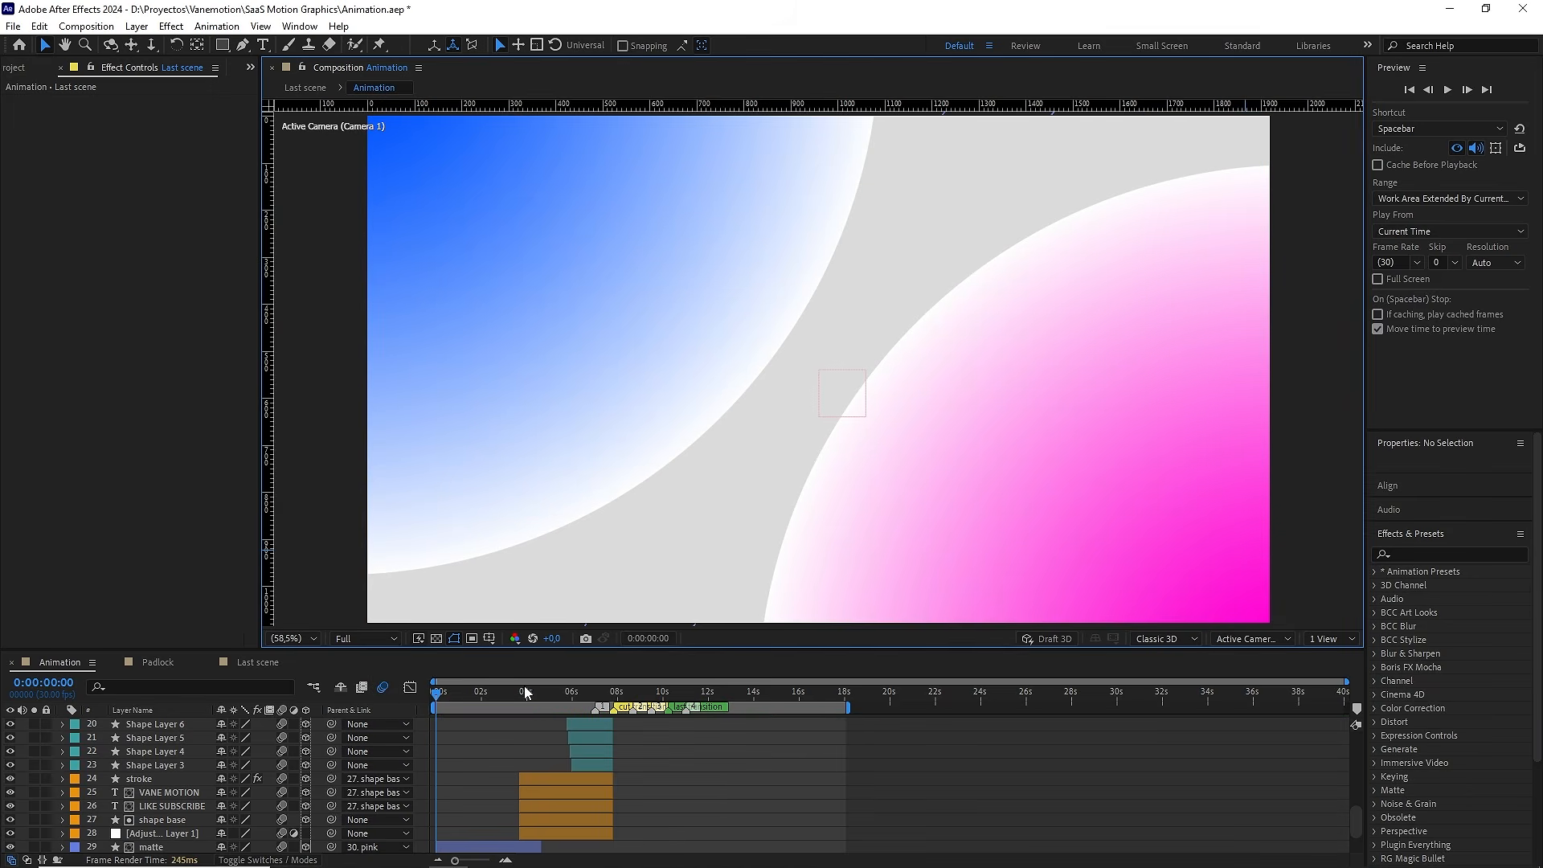
key("space")
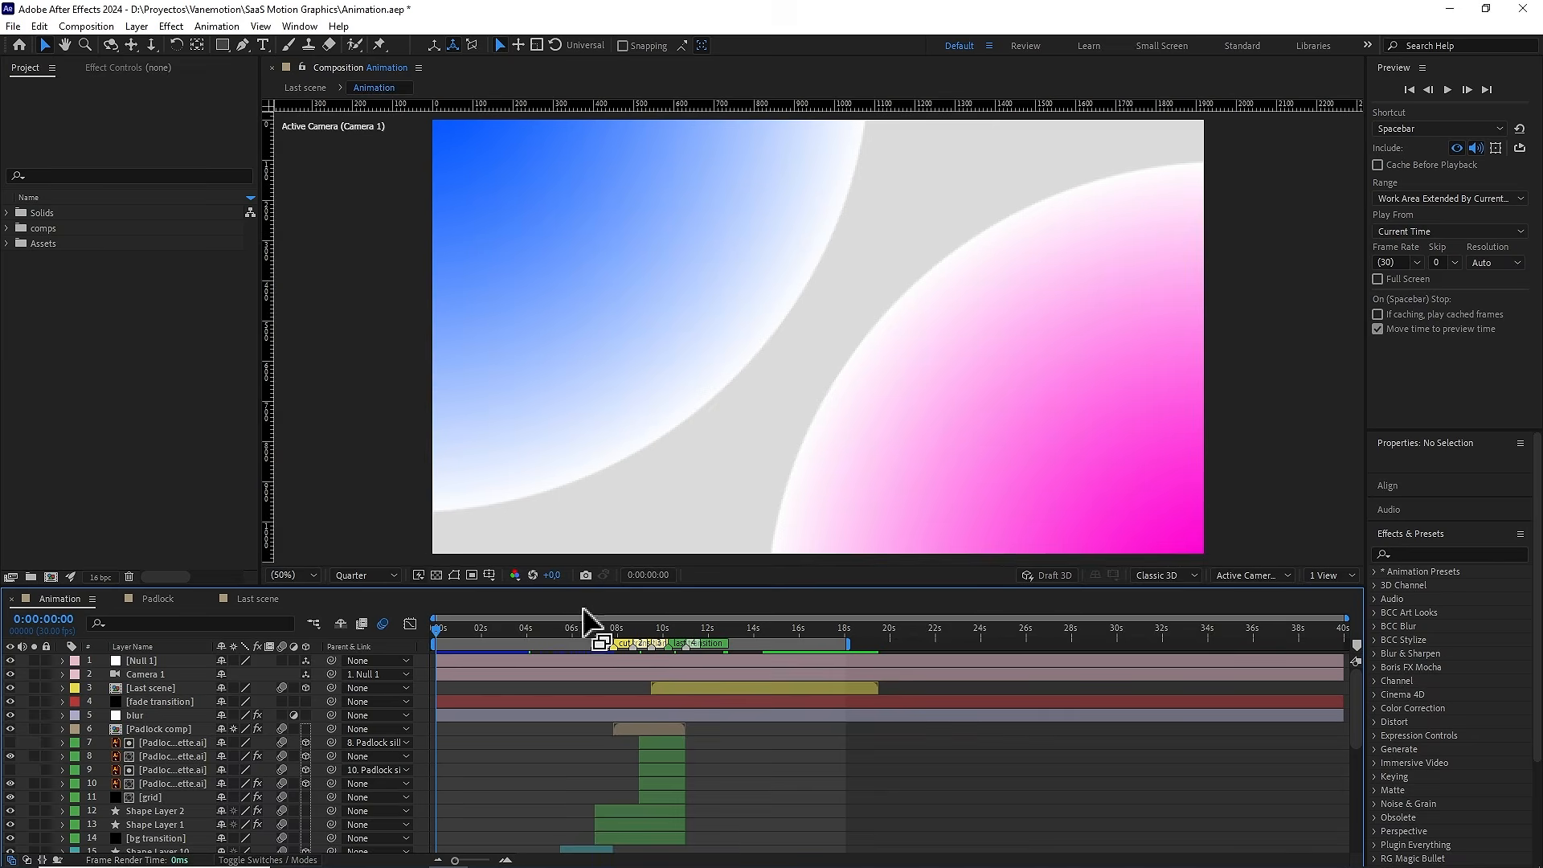
In the Last scene composition at 0:00:03:23, move the percentage text's anchor point to the lower-left corner of its bounding box
double_click(672, 688)
left_click_drag(723, 650, 797, 645)
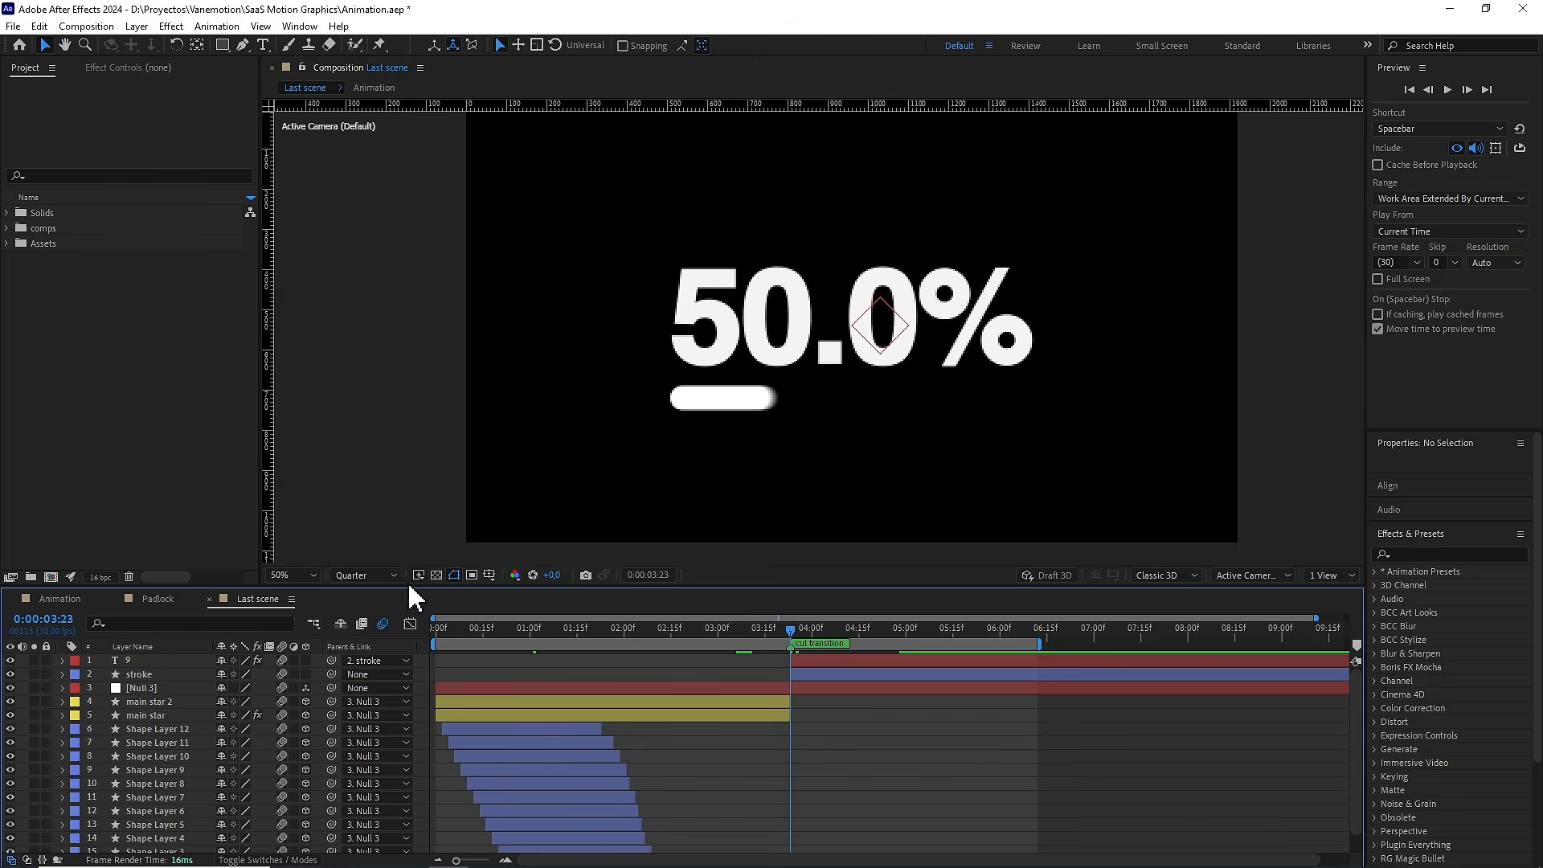
left_click(373, 575)
left_click(379, 669)
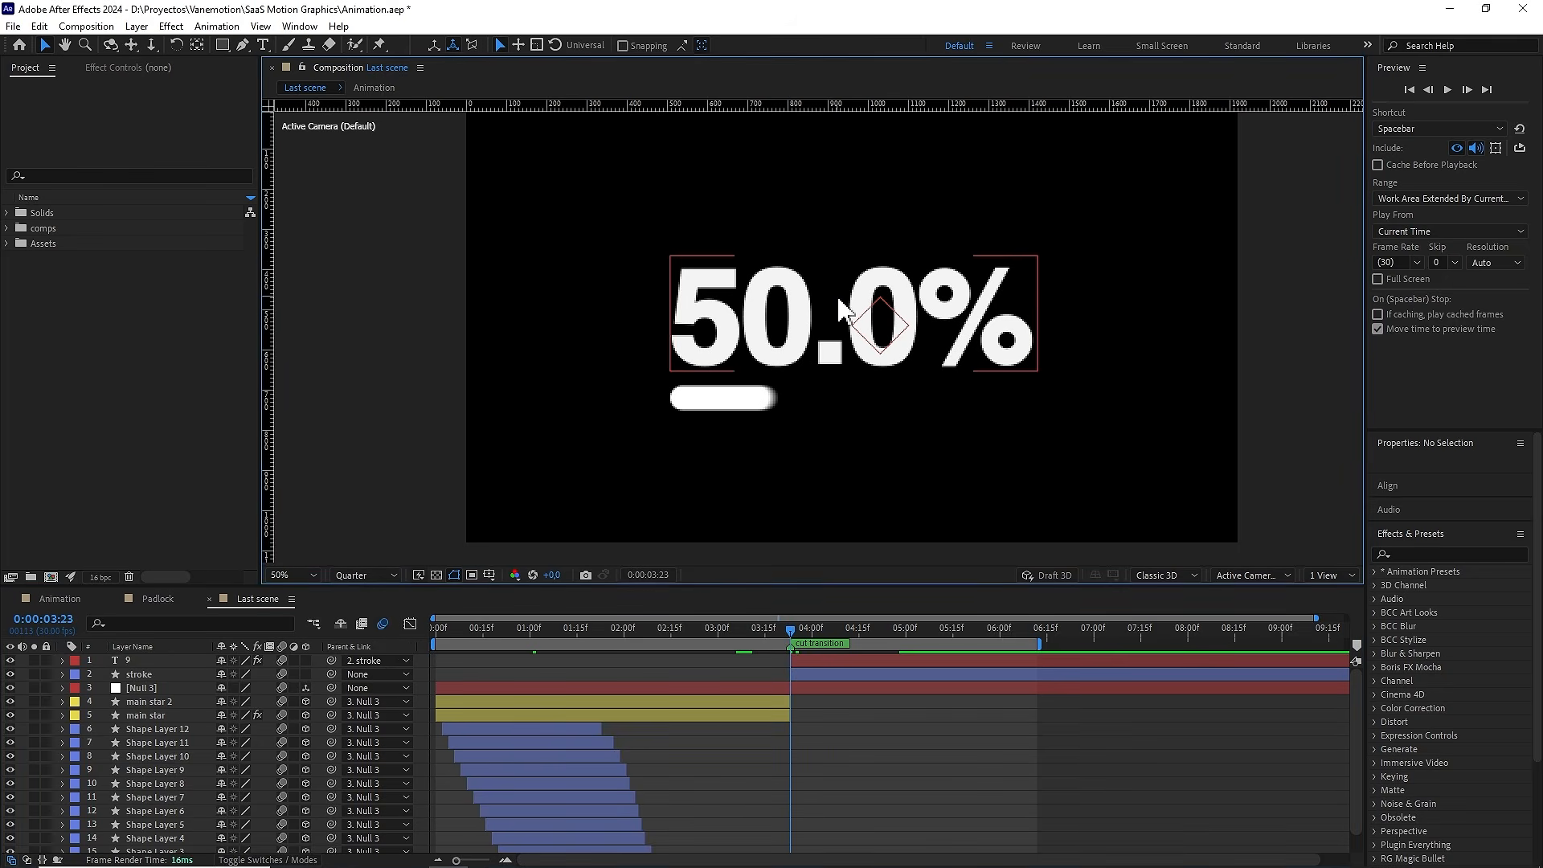
left_click(852, 310)
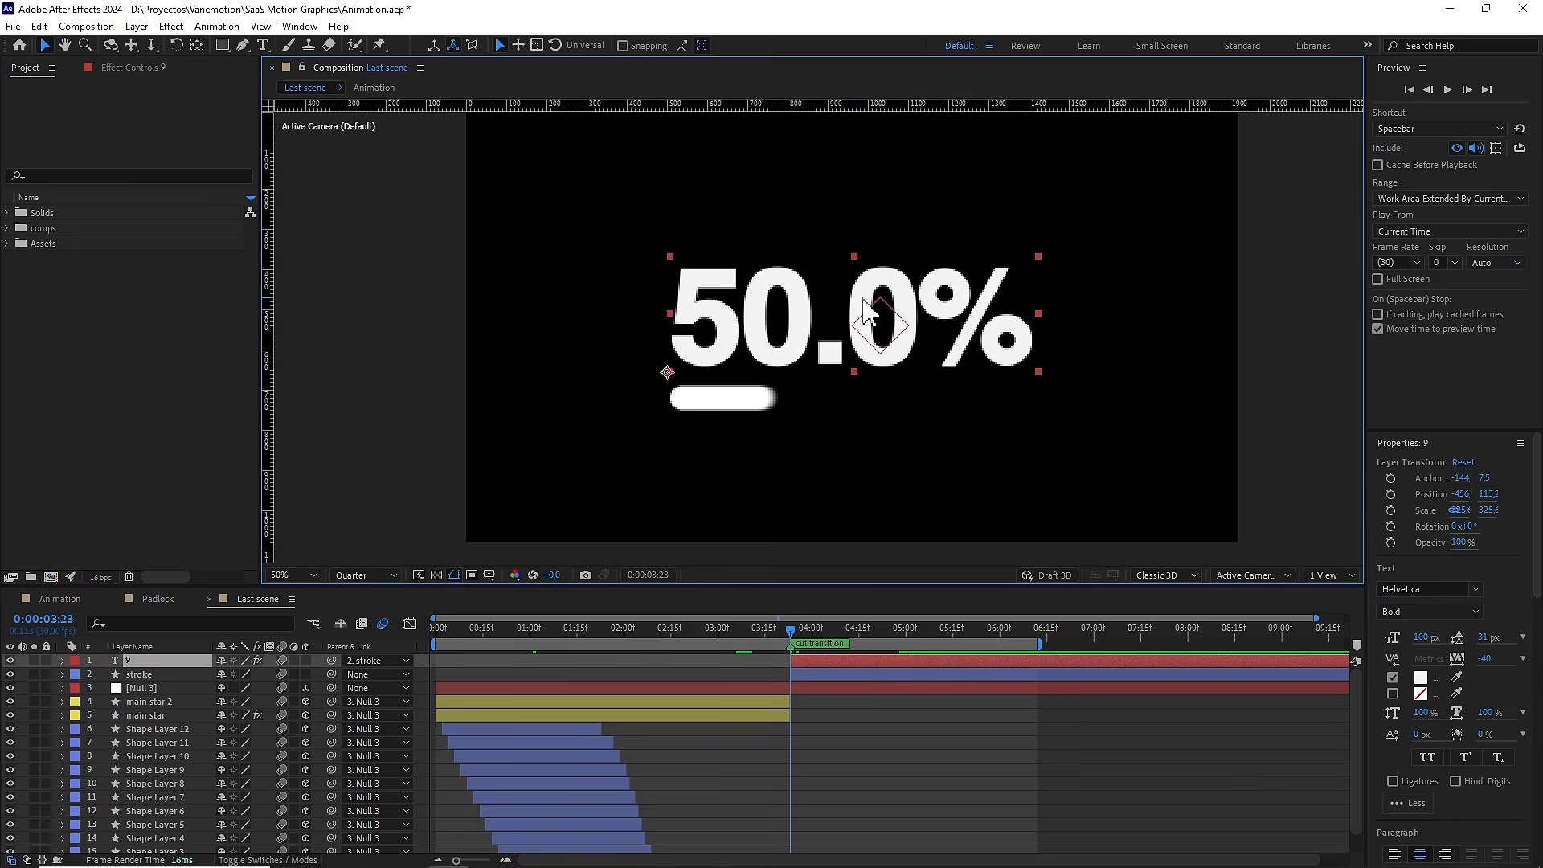
left_click(197, 45)
left_click_drag(667, 372, 670, 371)
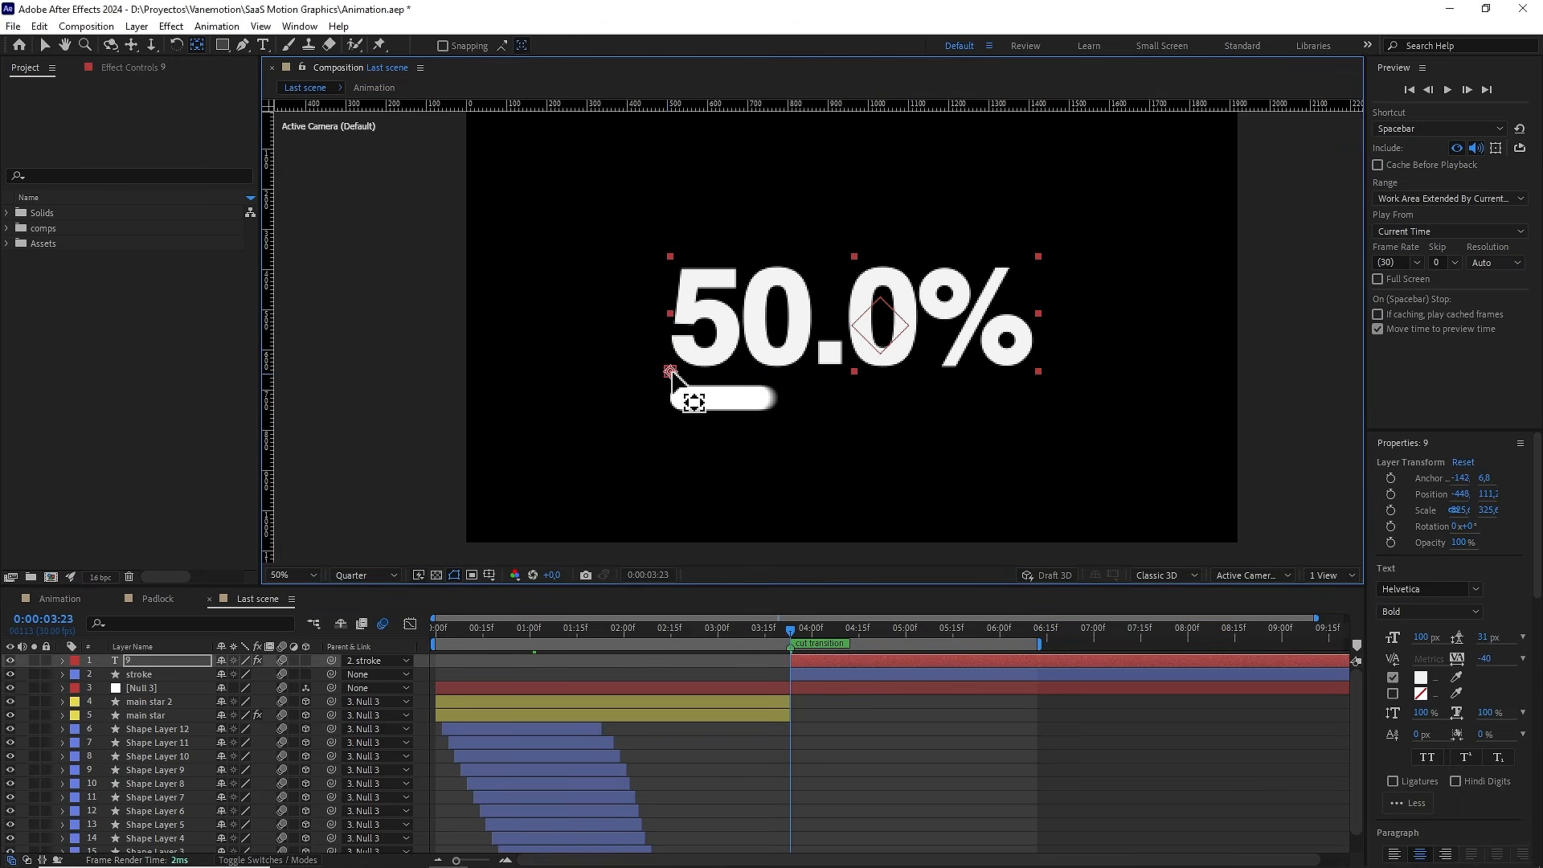
Keyframe the percentage text's Scale from 0% at 0:00:03:23 to 325.6% at the time of the second Angle keyframe
key("u")
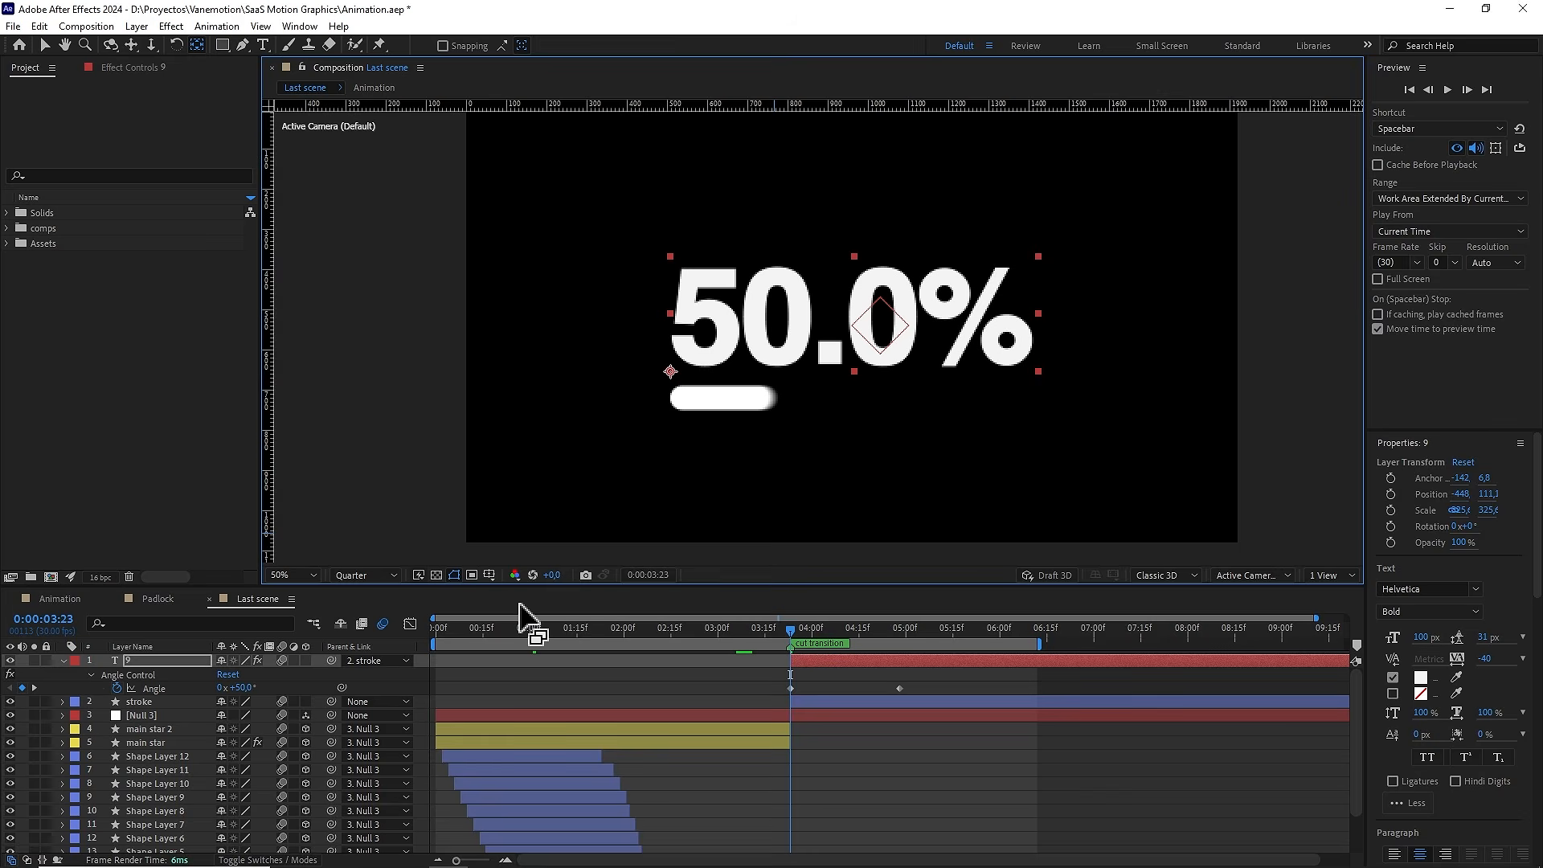
key("s")
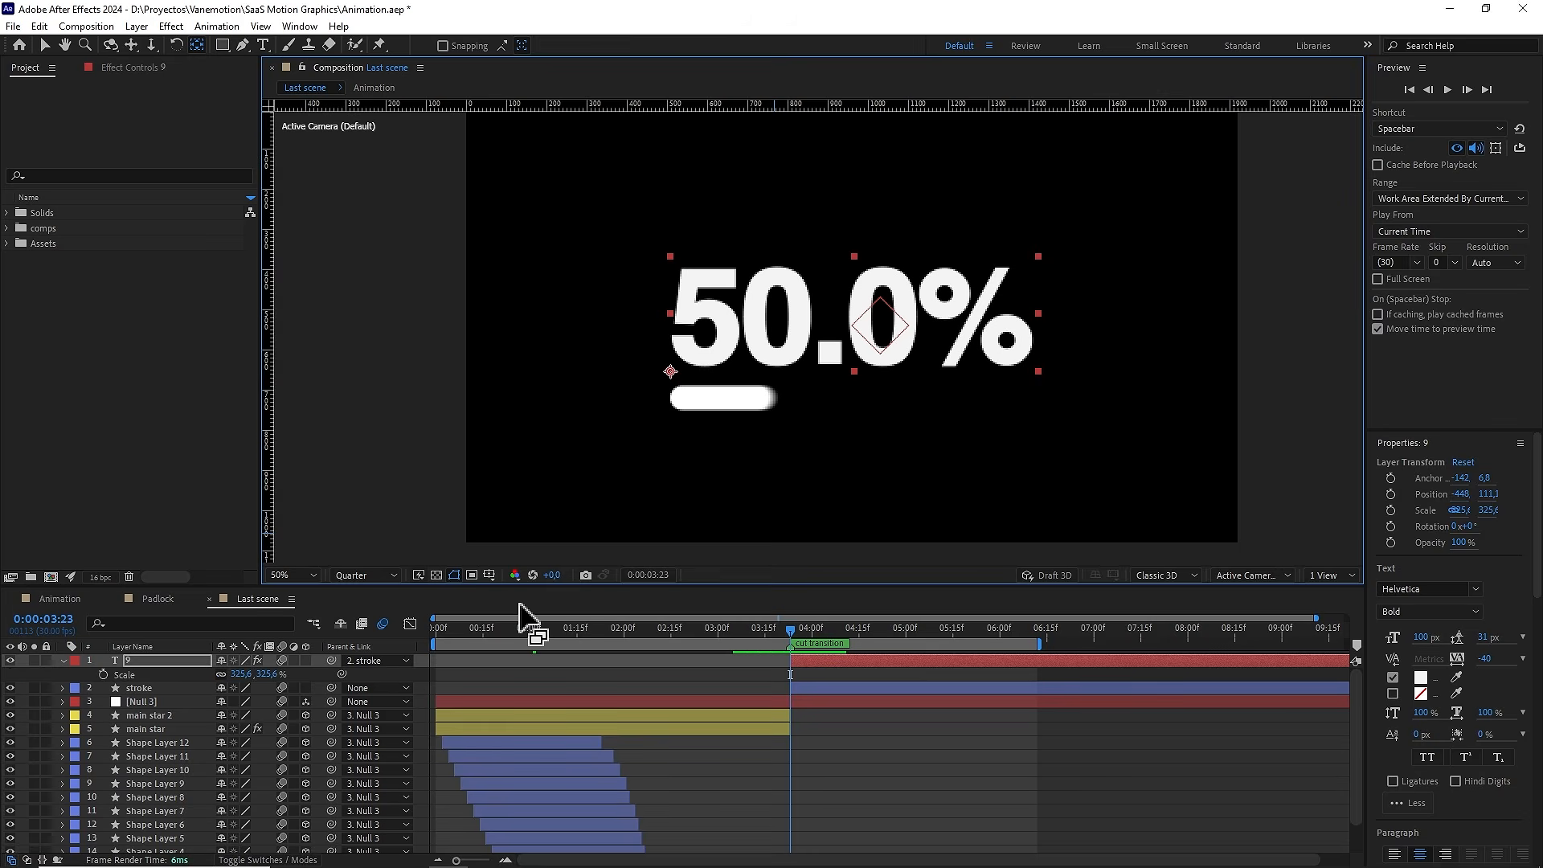
left_click(104, 675)
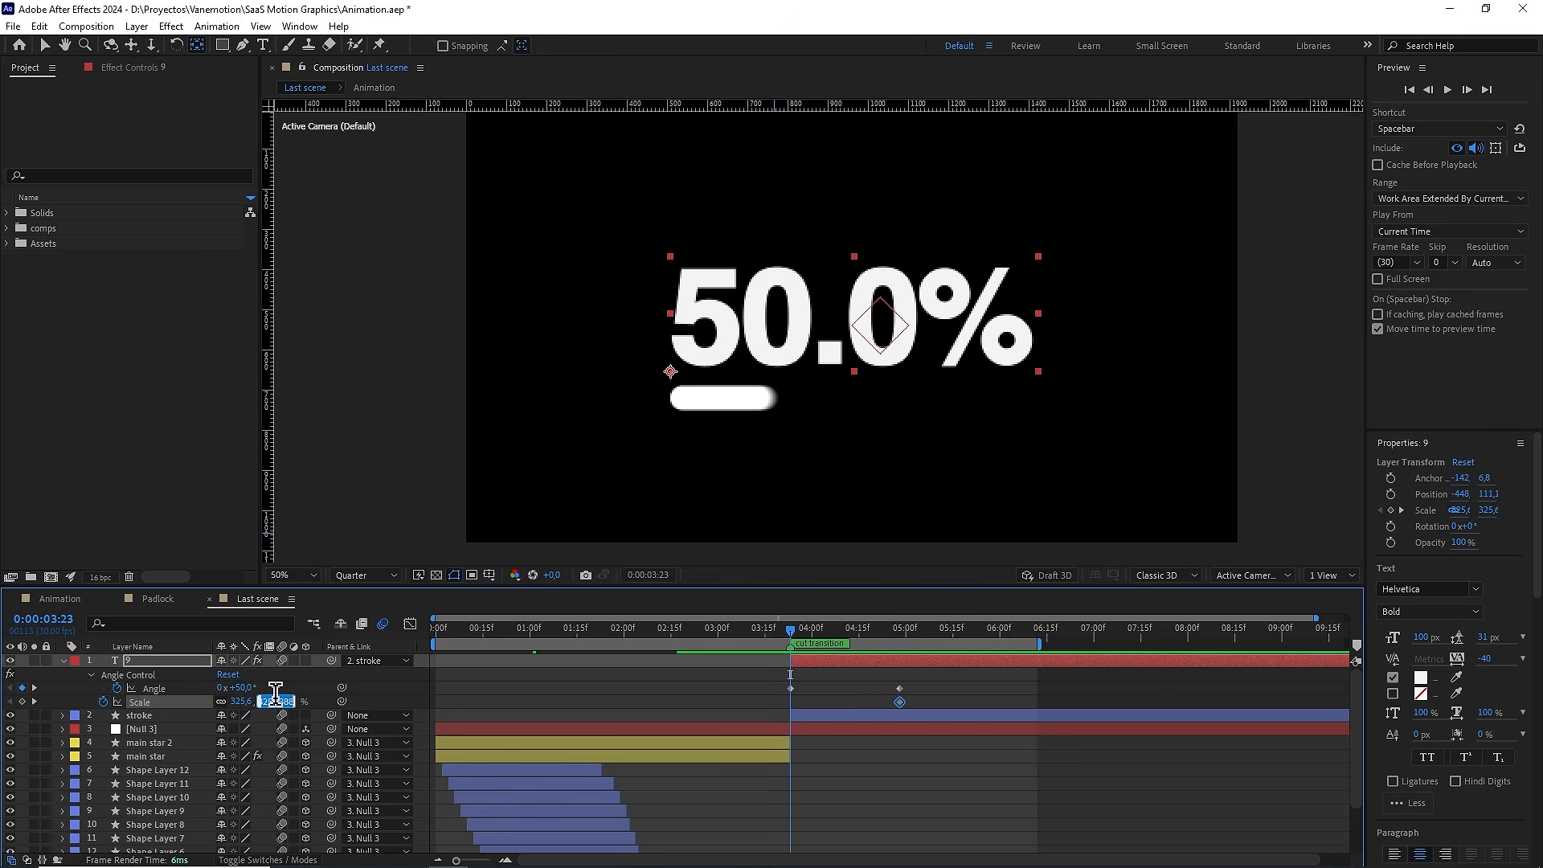
type("0")
key("Return")
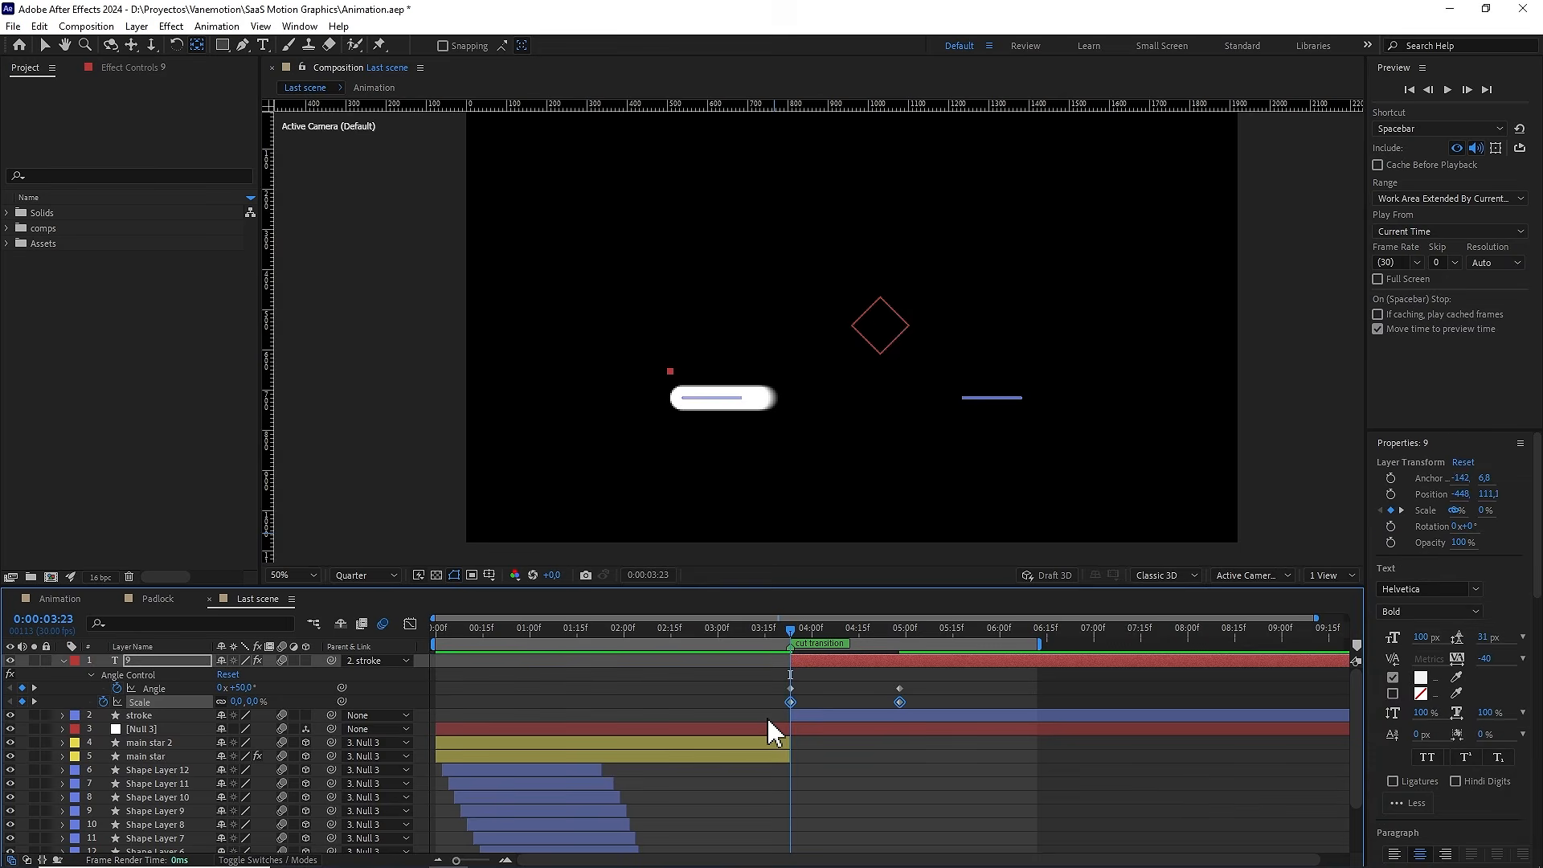
Reshape the percentage text's Scale speed graph for a fast start at the first keyframe and a long ease-out into the last
left_click(409, 624)
scroll(854, 737, "up", 3)
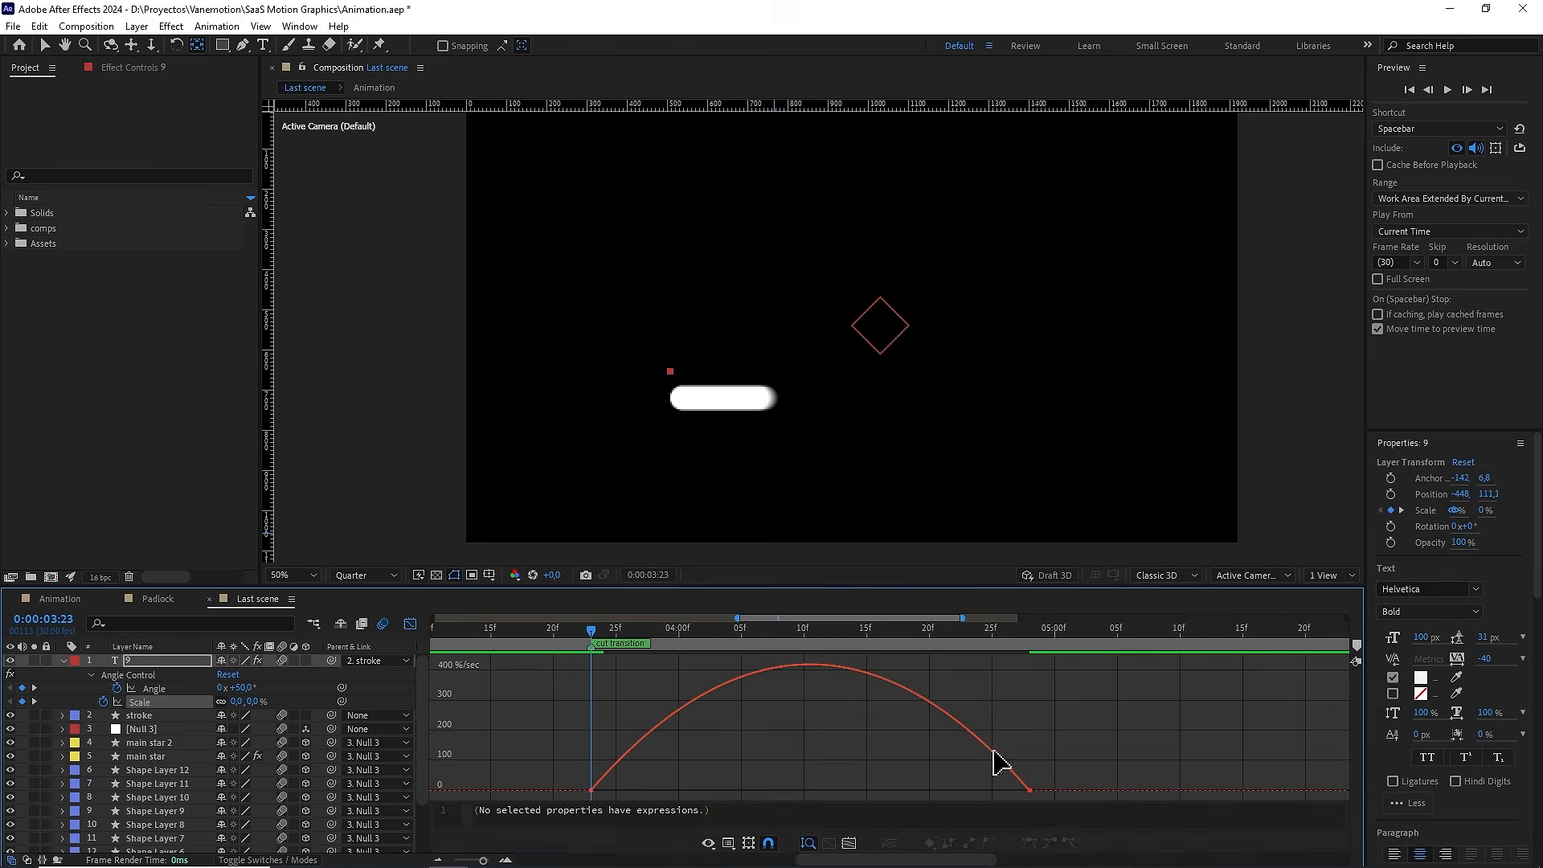
left_click_drag(1103, 752, 533, 800)
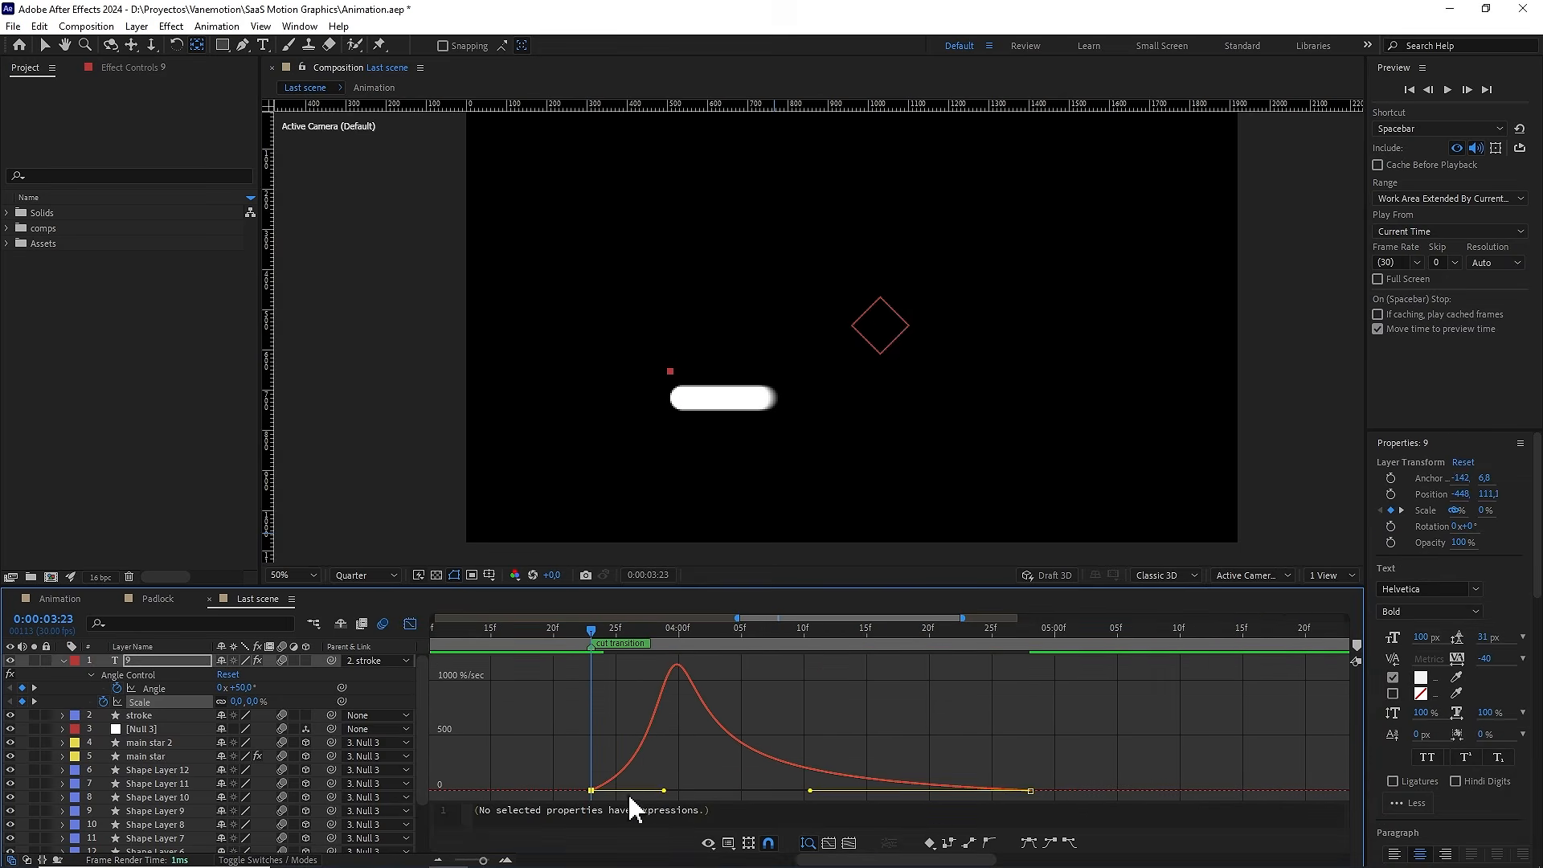
left_click_drag(664, 793, 562, 802)
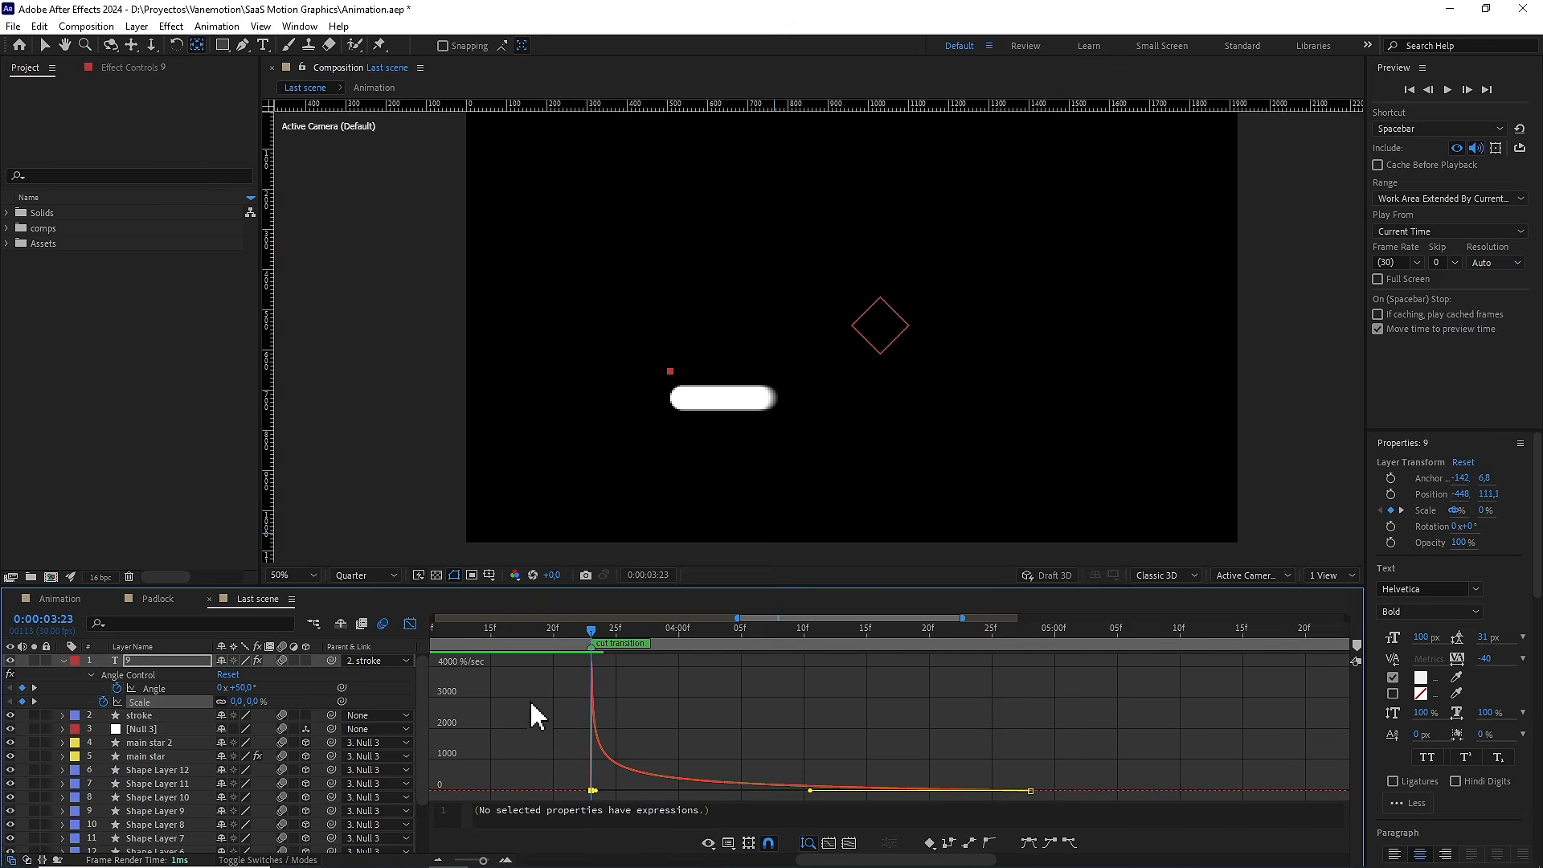
left_click(410, 624)
Return to the Animation composition and preview it from 0:00:00:00
left_click(438, 860)
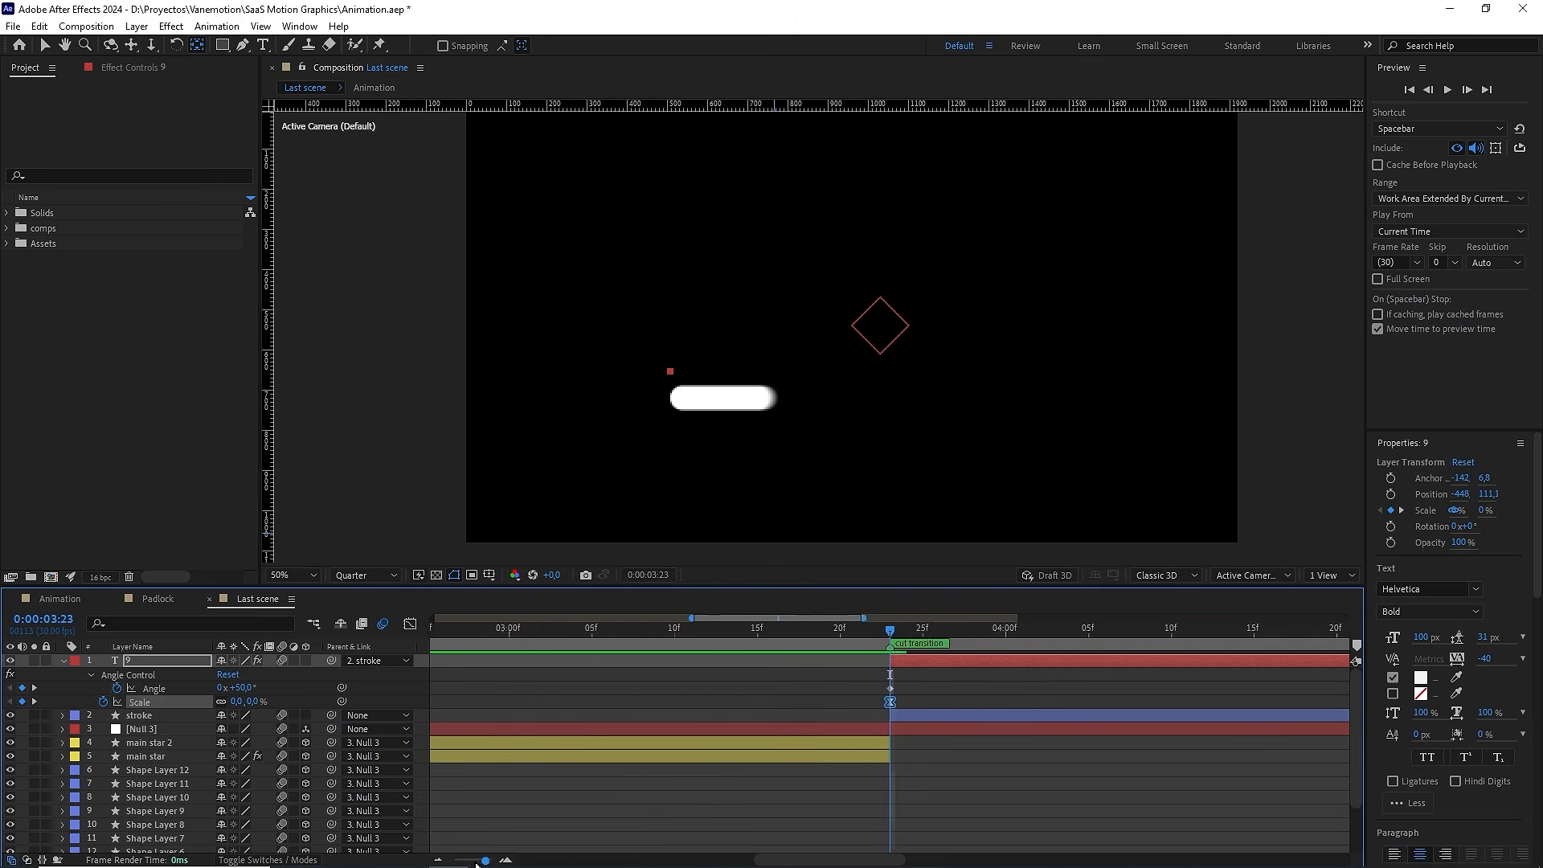
left_click(437, 861)
left_click_drag(744, 632, 386, 638)
left_click(169, 600)
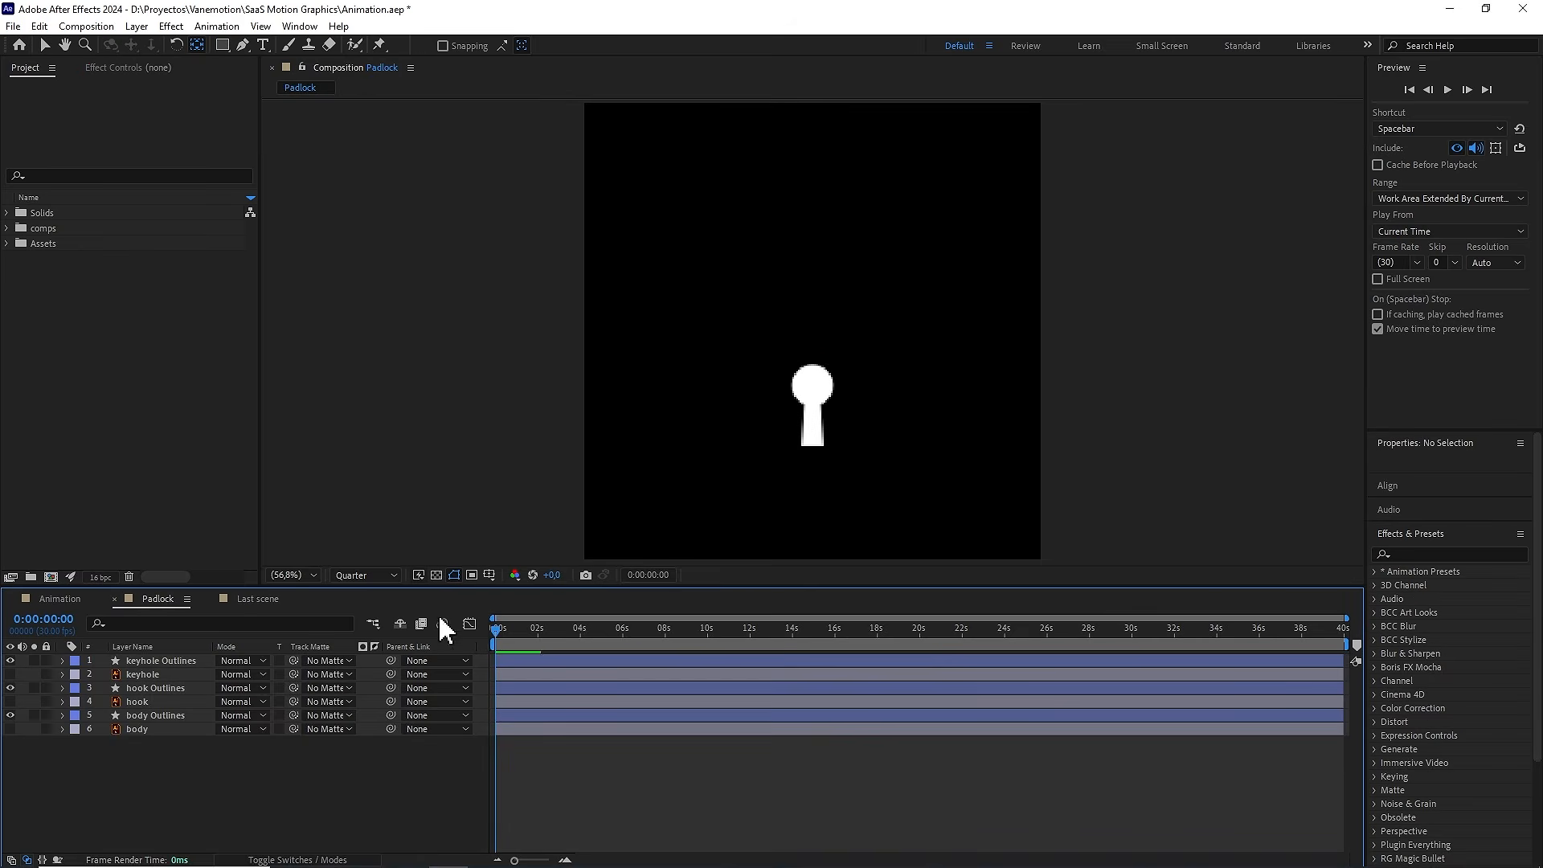
left_click(60, 598)
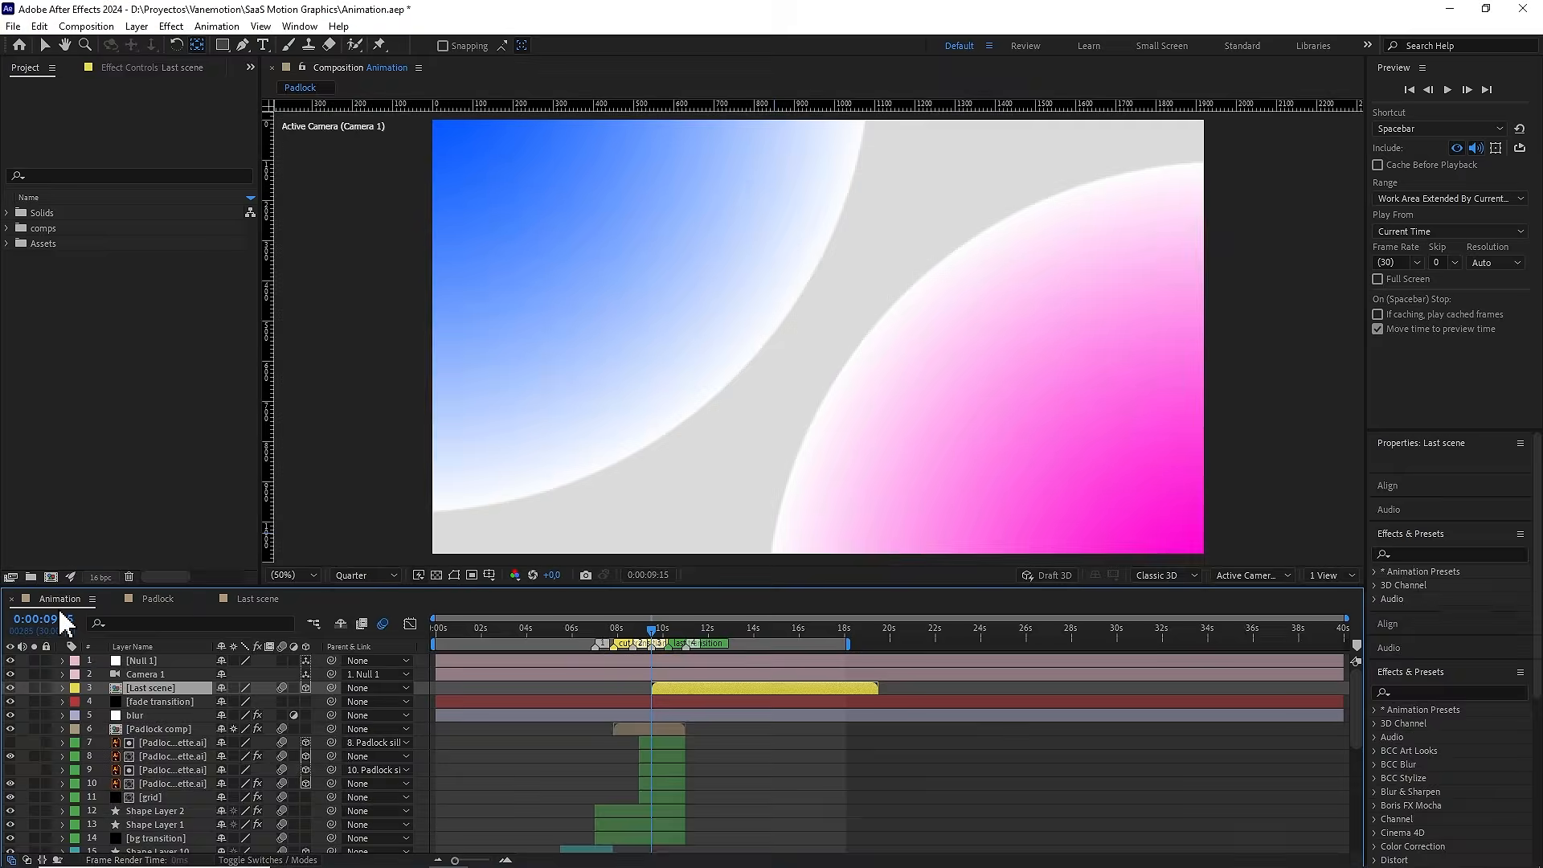
left_click(476, 627)
left_click(437, 640)
left_click(466, 733)
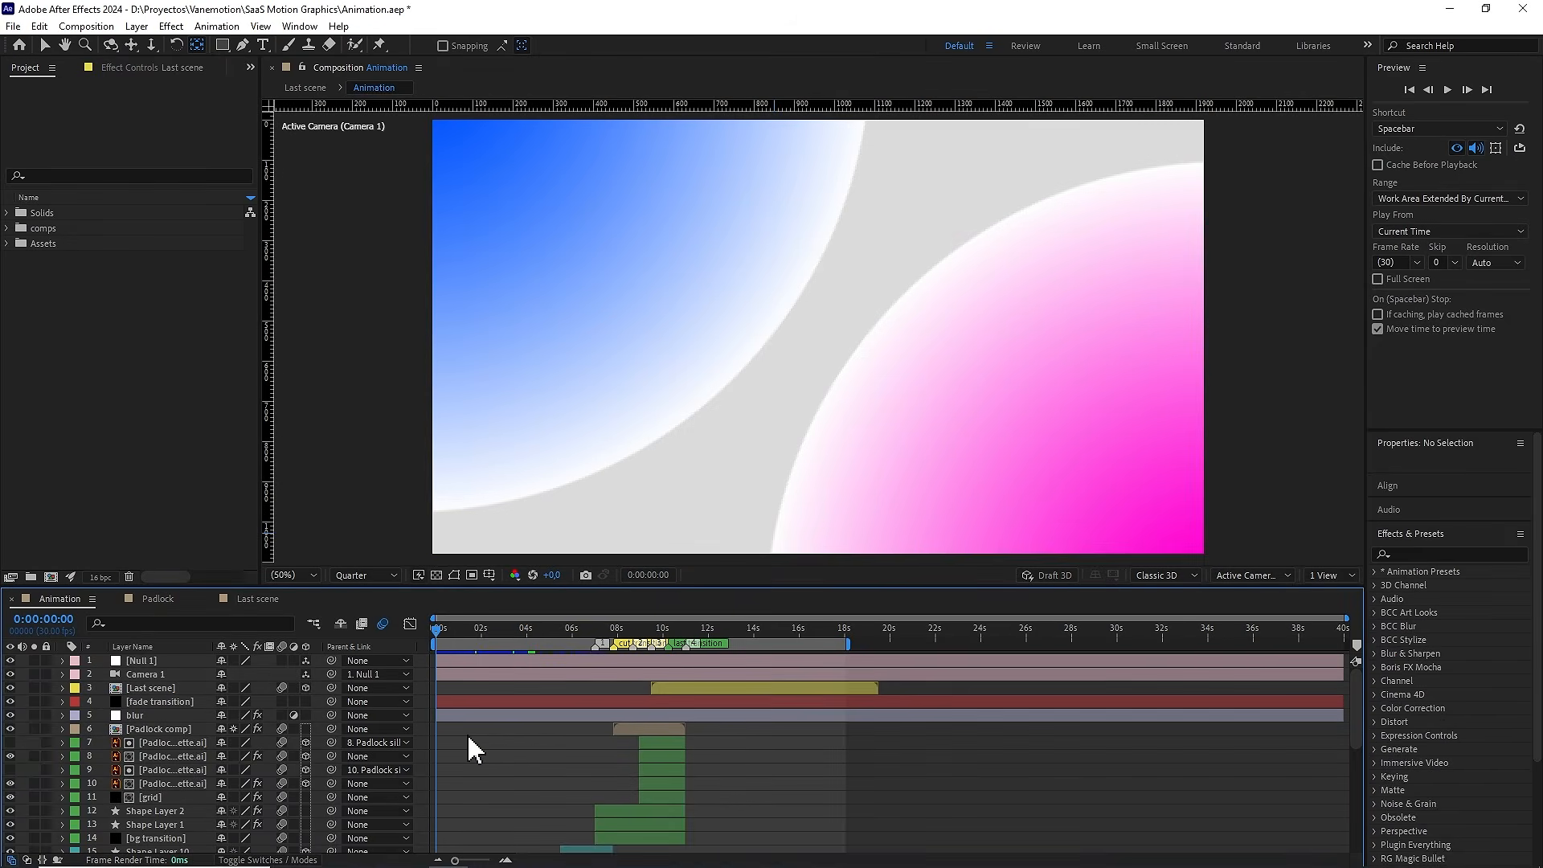
key("space")
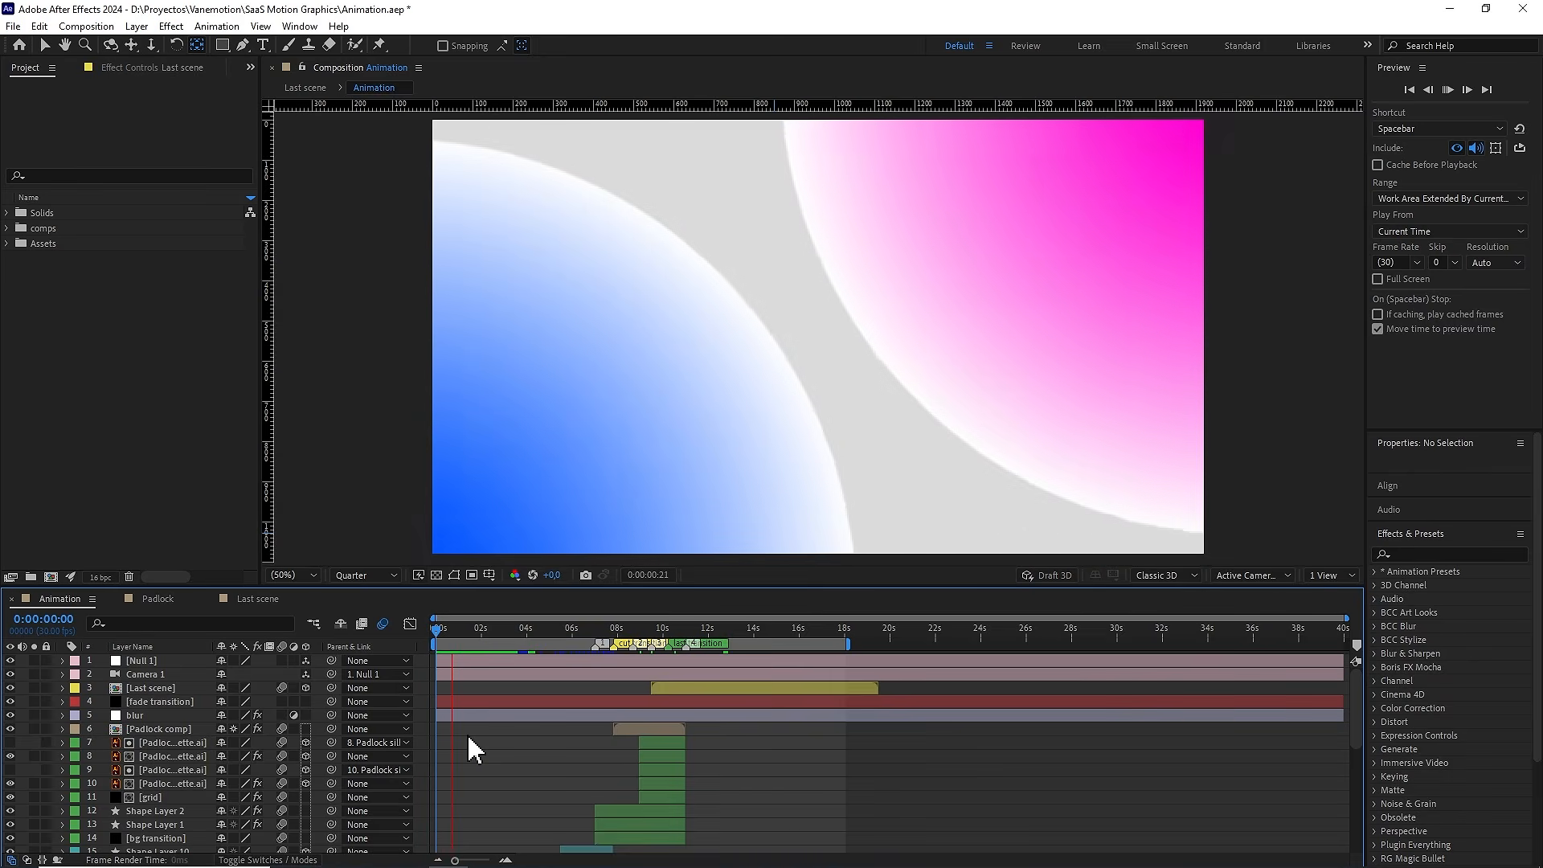
Set the Animation composition's preview resolution to Full and replay it from the beginning
left_click(365, 574)
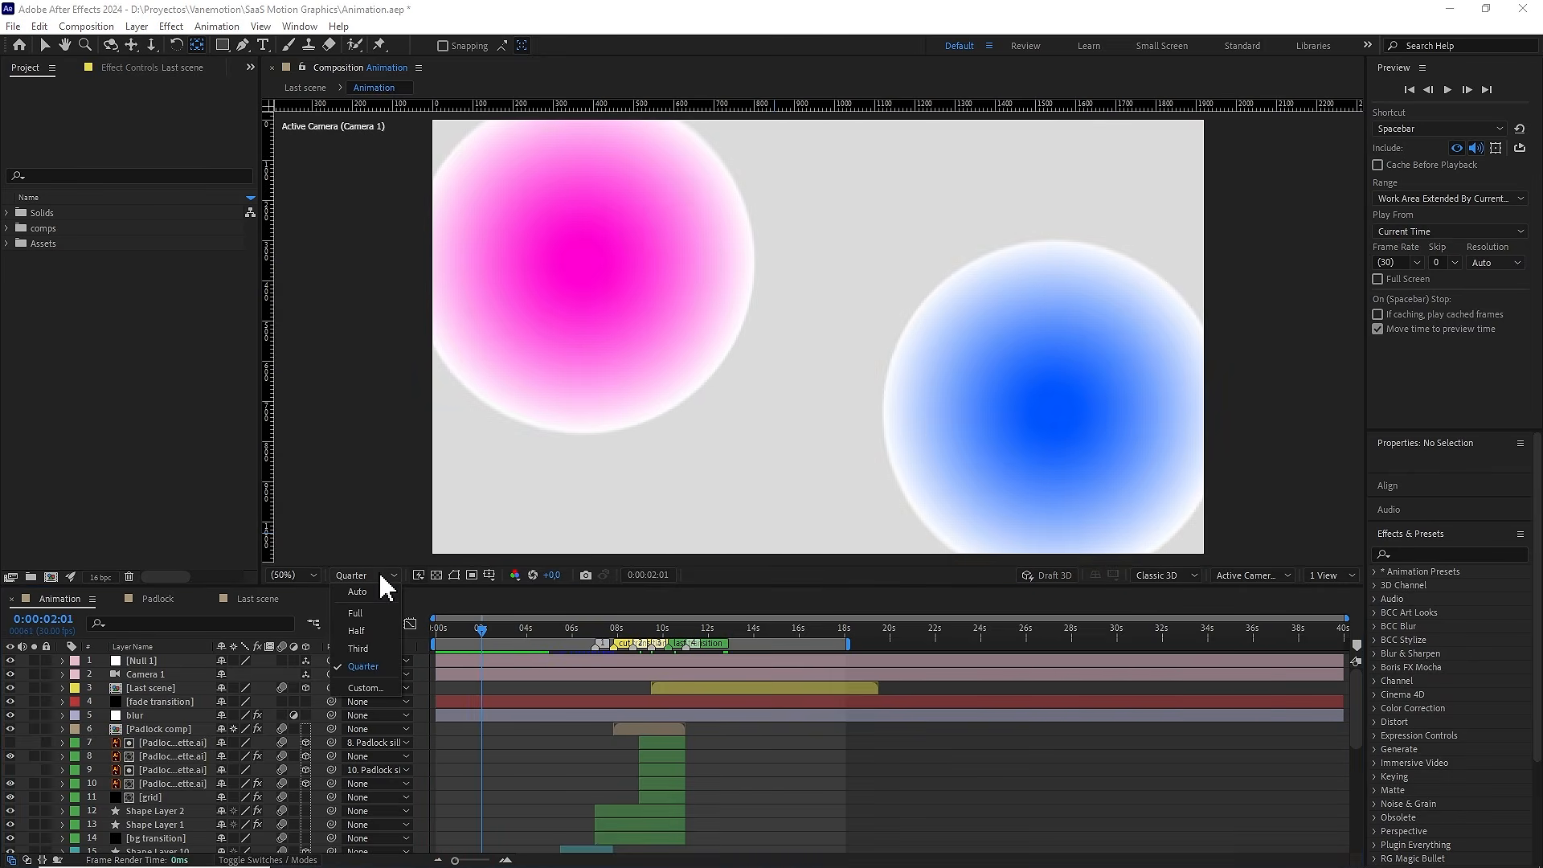
left_click(372, 614)
left_click_drag(470, 628, 383, 642)
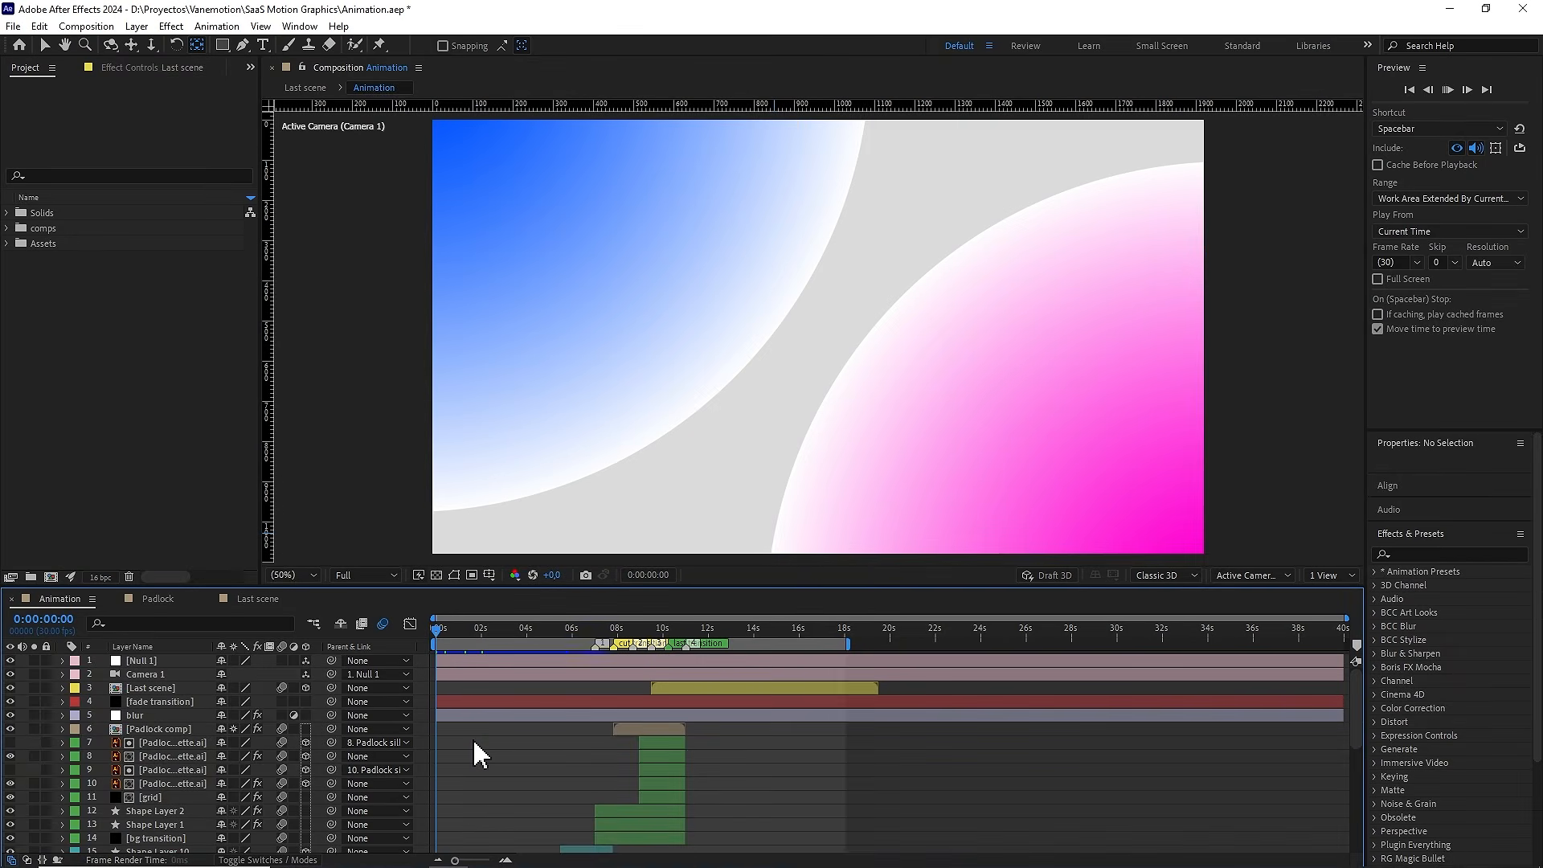
key("space")
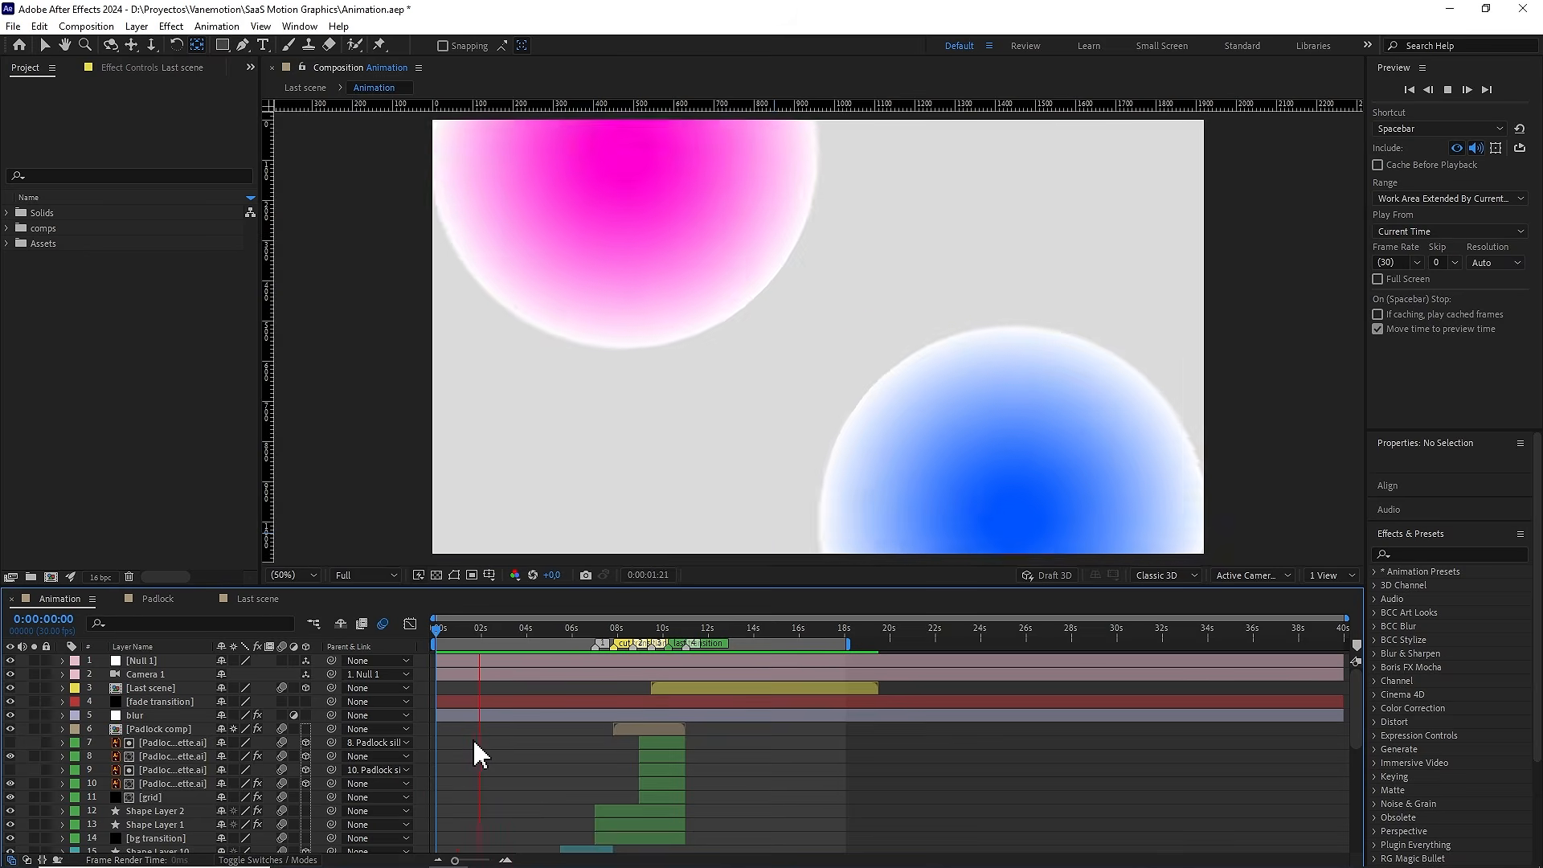